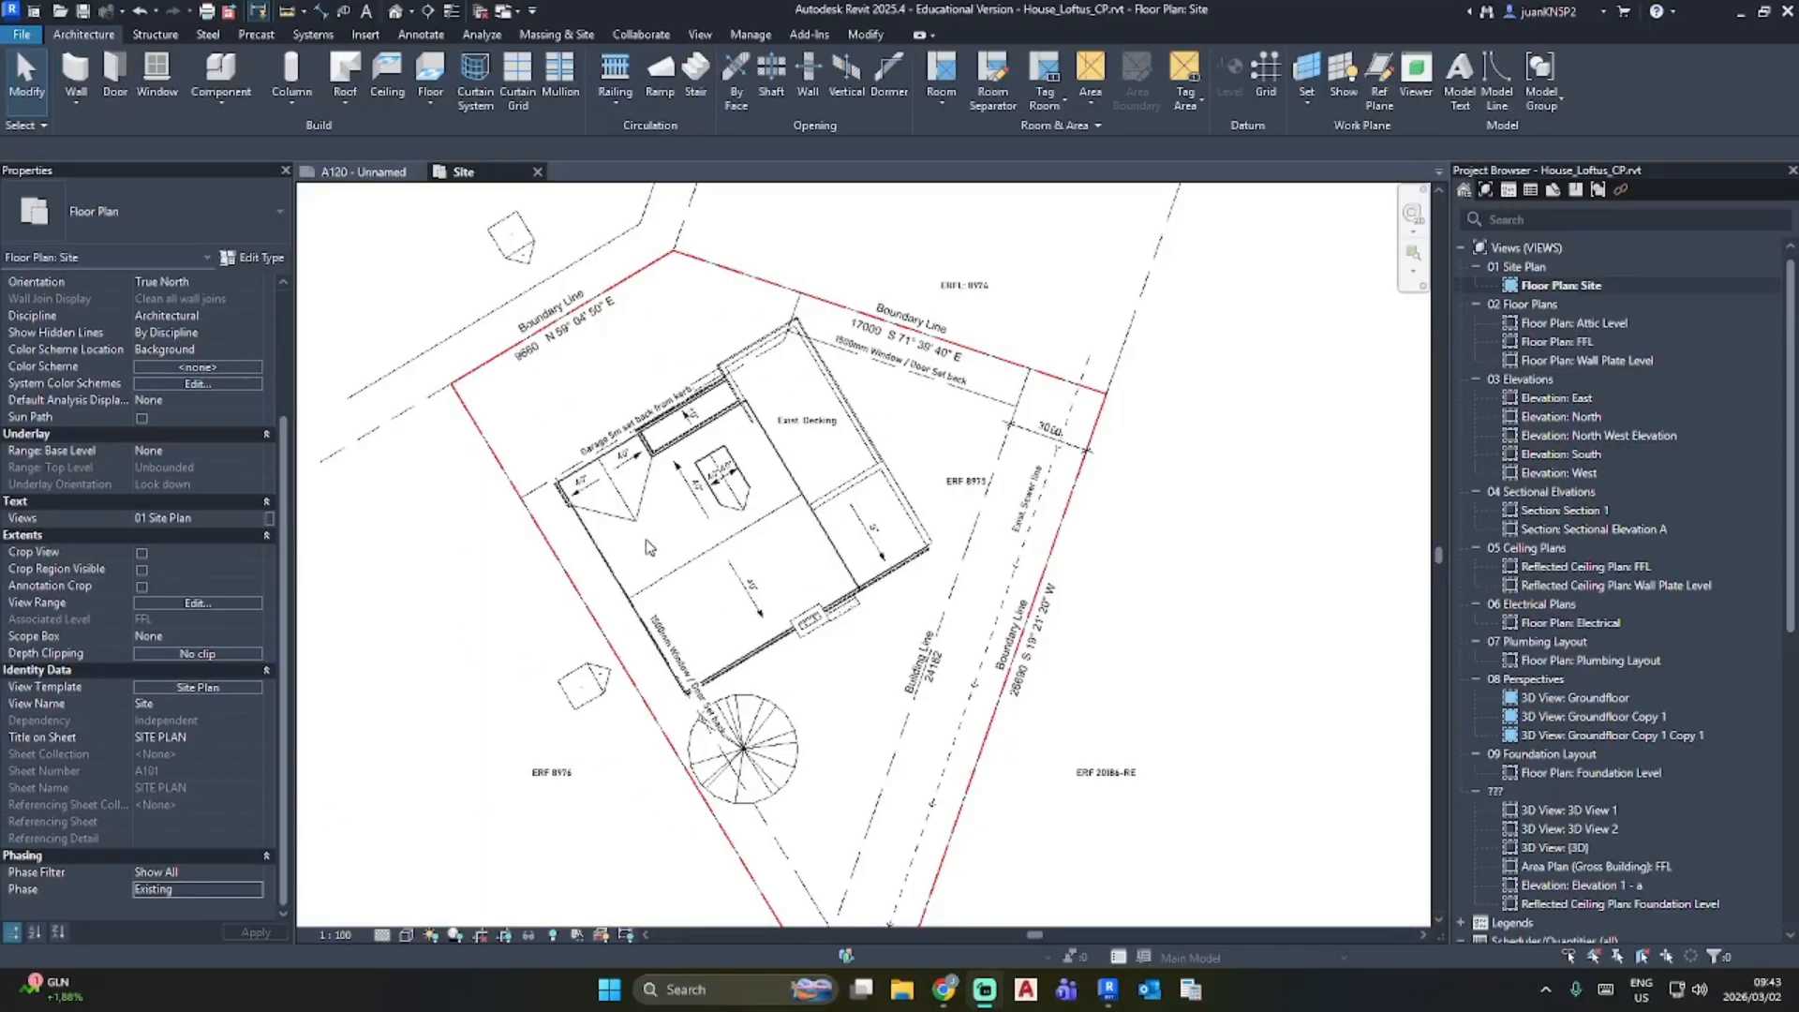
Step: Open the default 3D view and examine the house, roofs and surrounding site from several sides
left_click(395, 12)
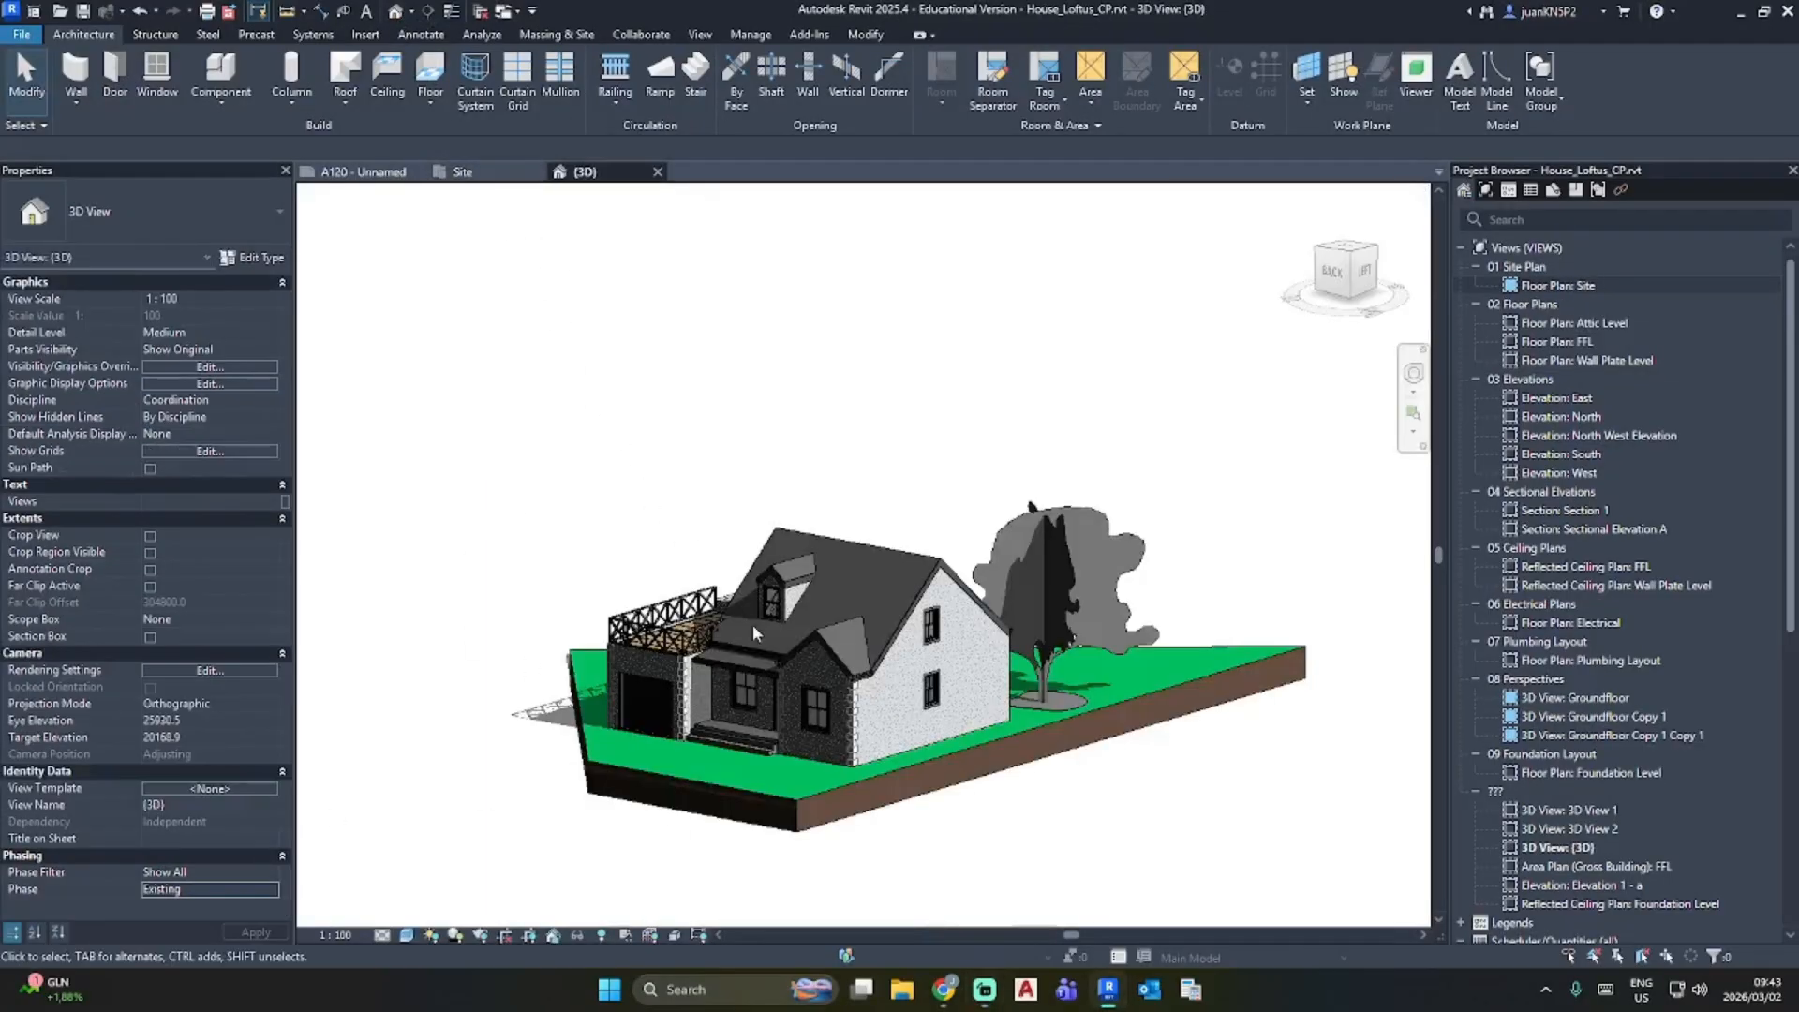
middle_click_drag(517, 499, 1050, 525, "shift")
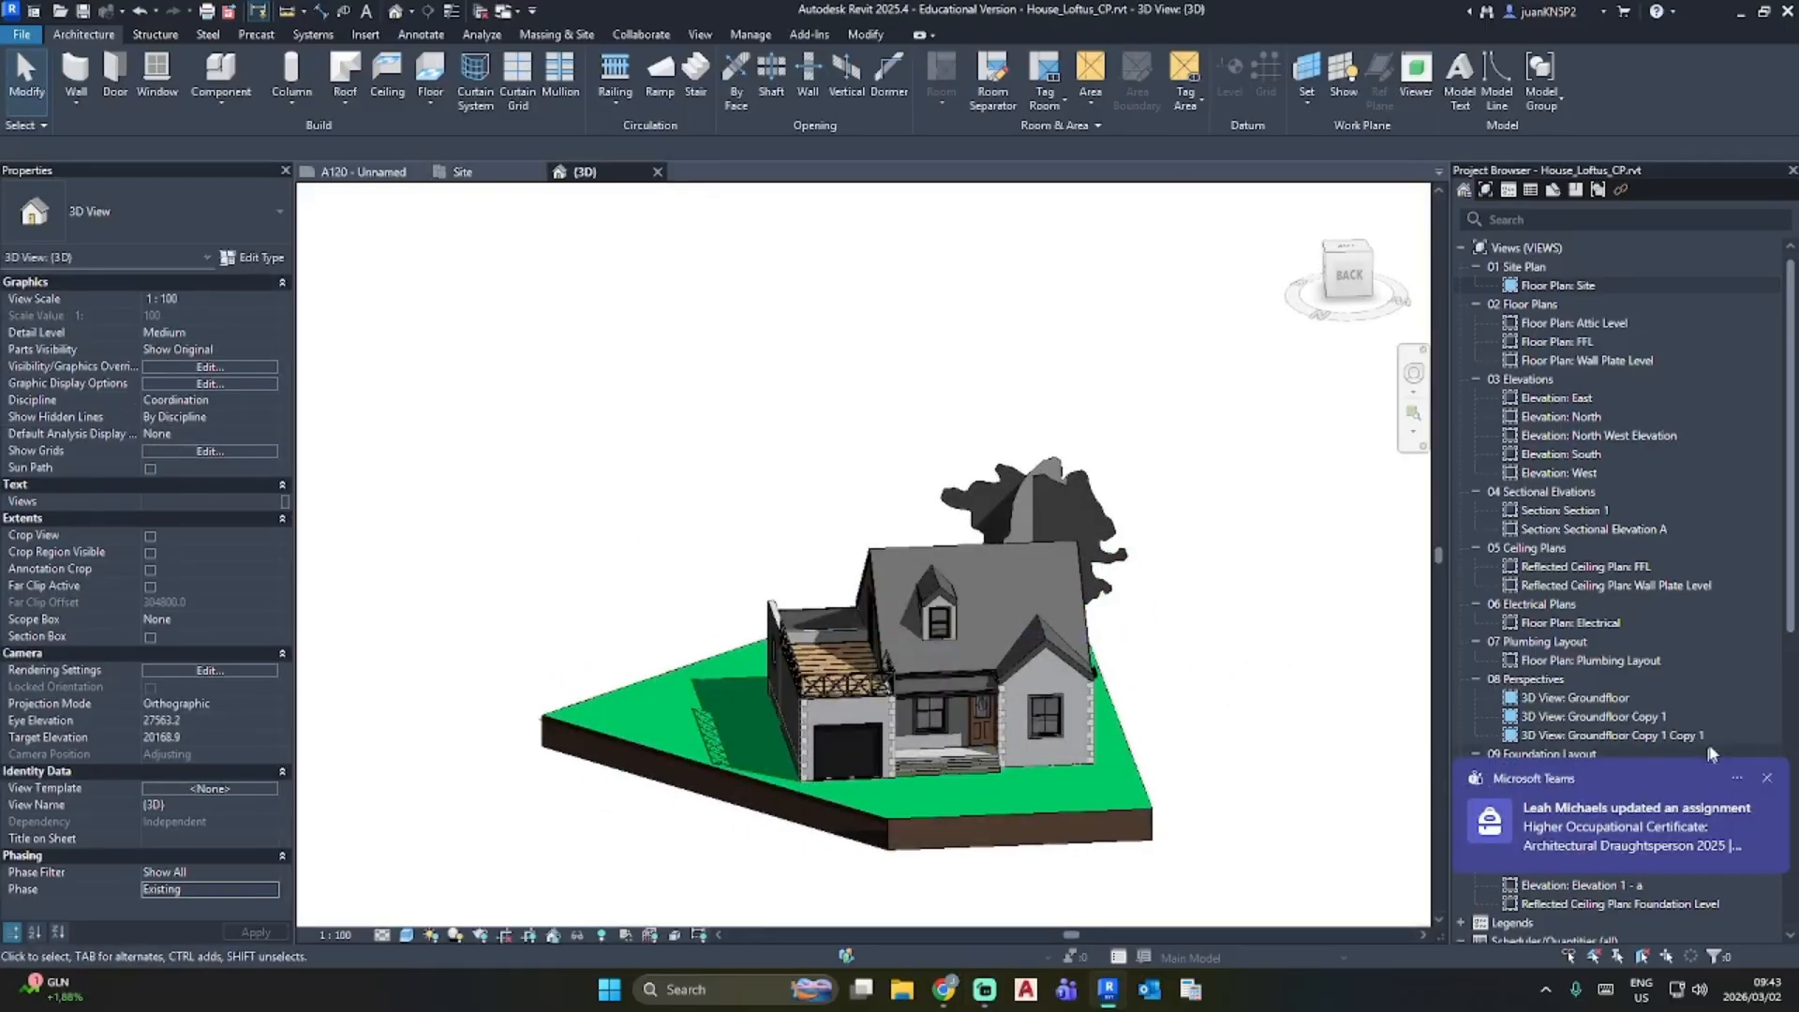
left_click(1768, 783)
middle_click_drag(824, 660, 714, 661, "shift")
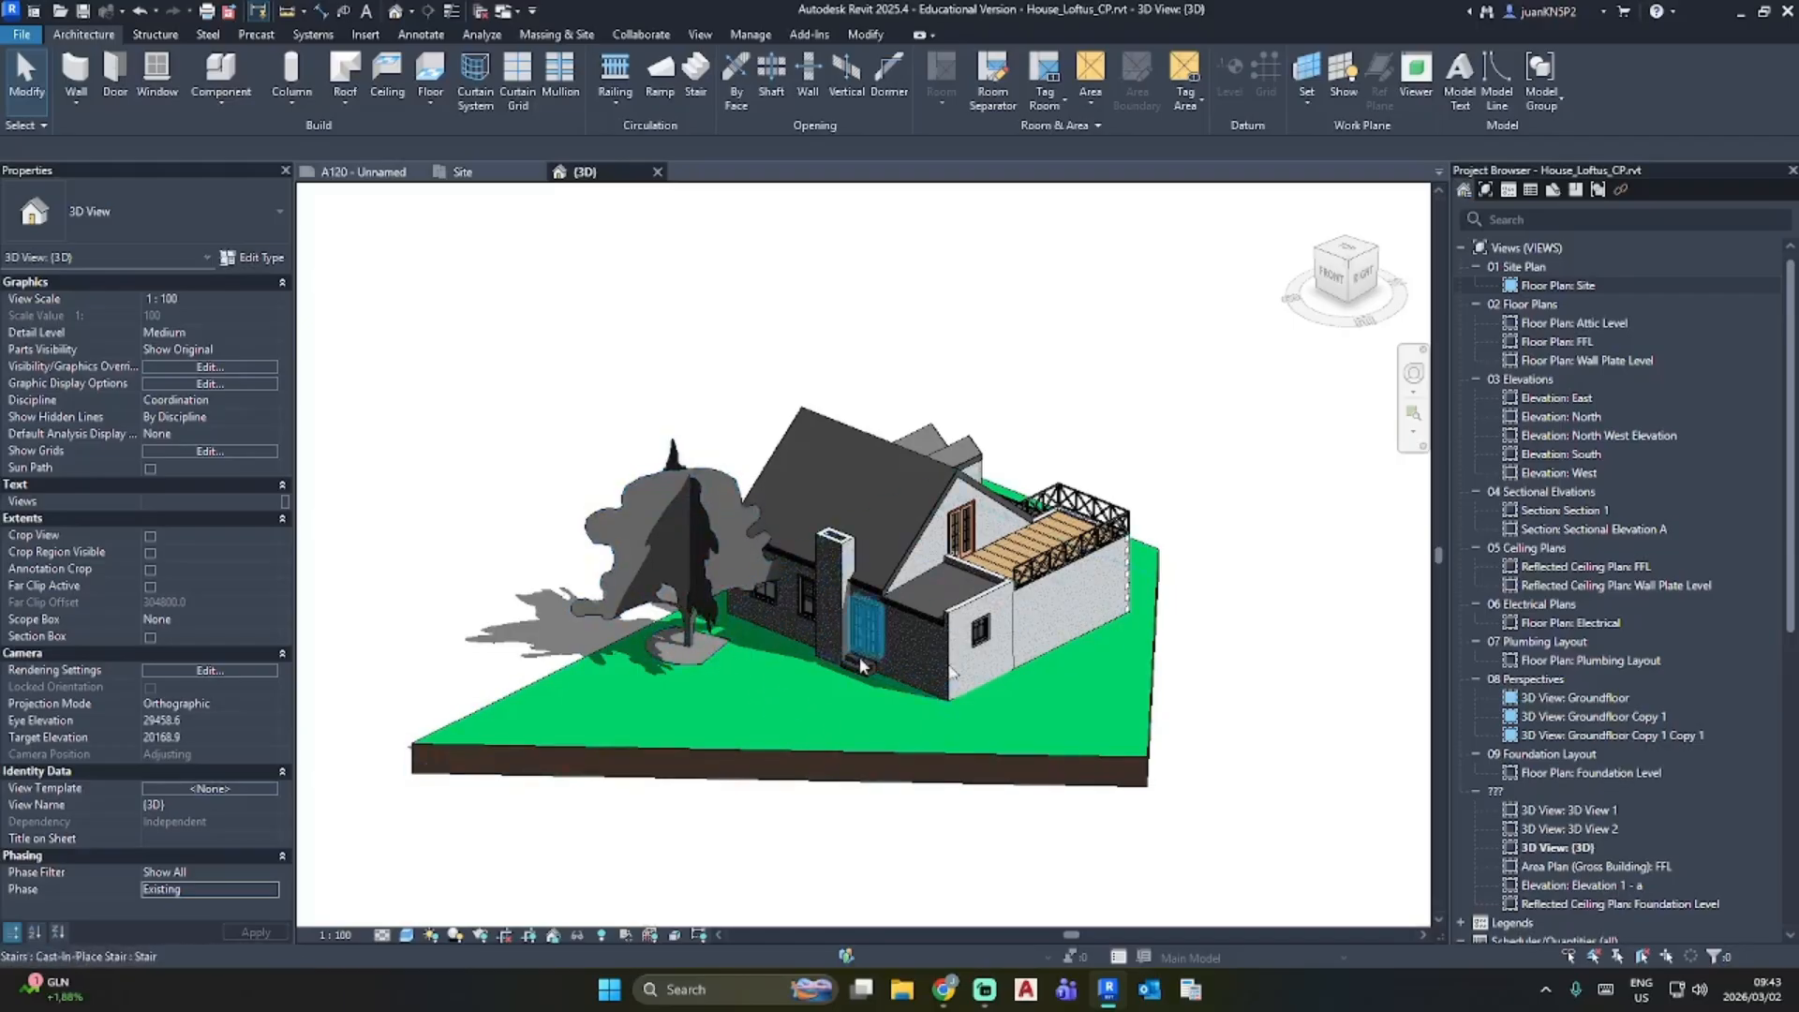
middle_click_drag(782, 579, 573, 579, "shift")
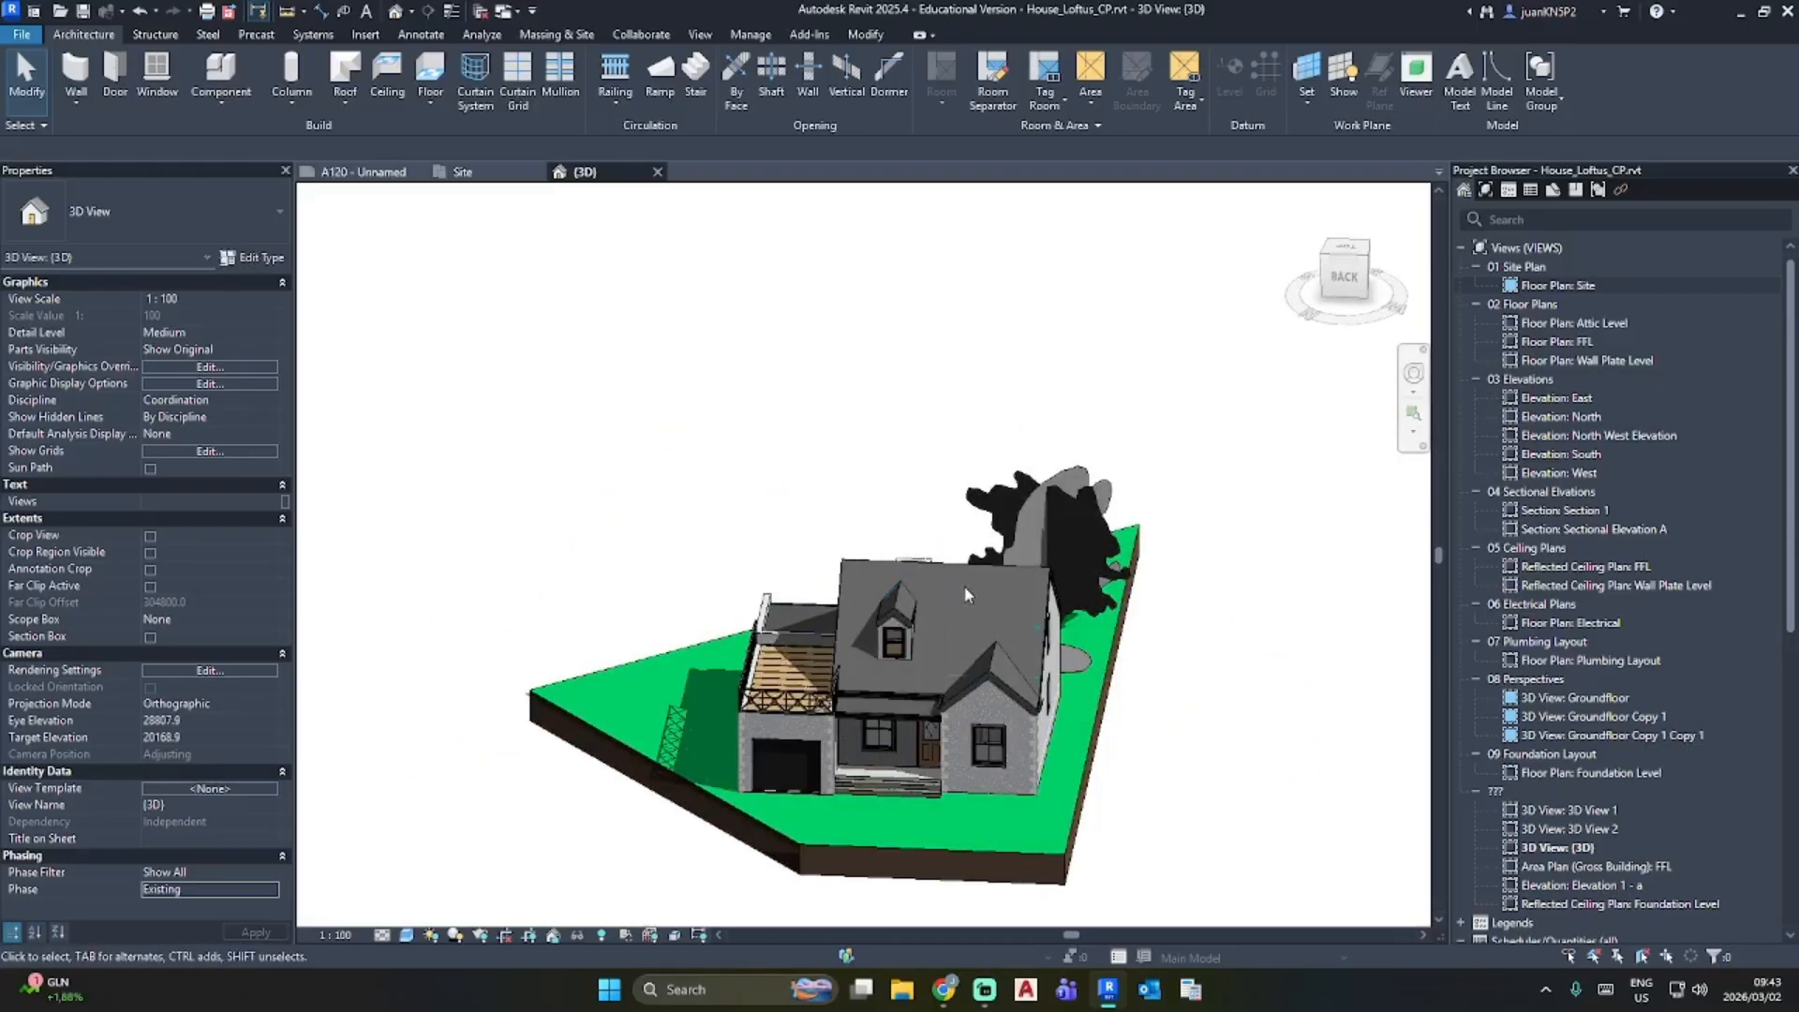
scroll(965, 593, "up", 3)
left_click(986, 547)
middle_click_drag(986, 536, 1249, 655, "shift")
left_click(1249, 655)
scroll(1249, 656, "down", 2)
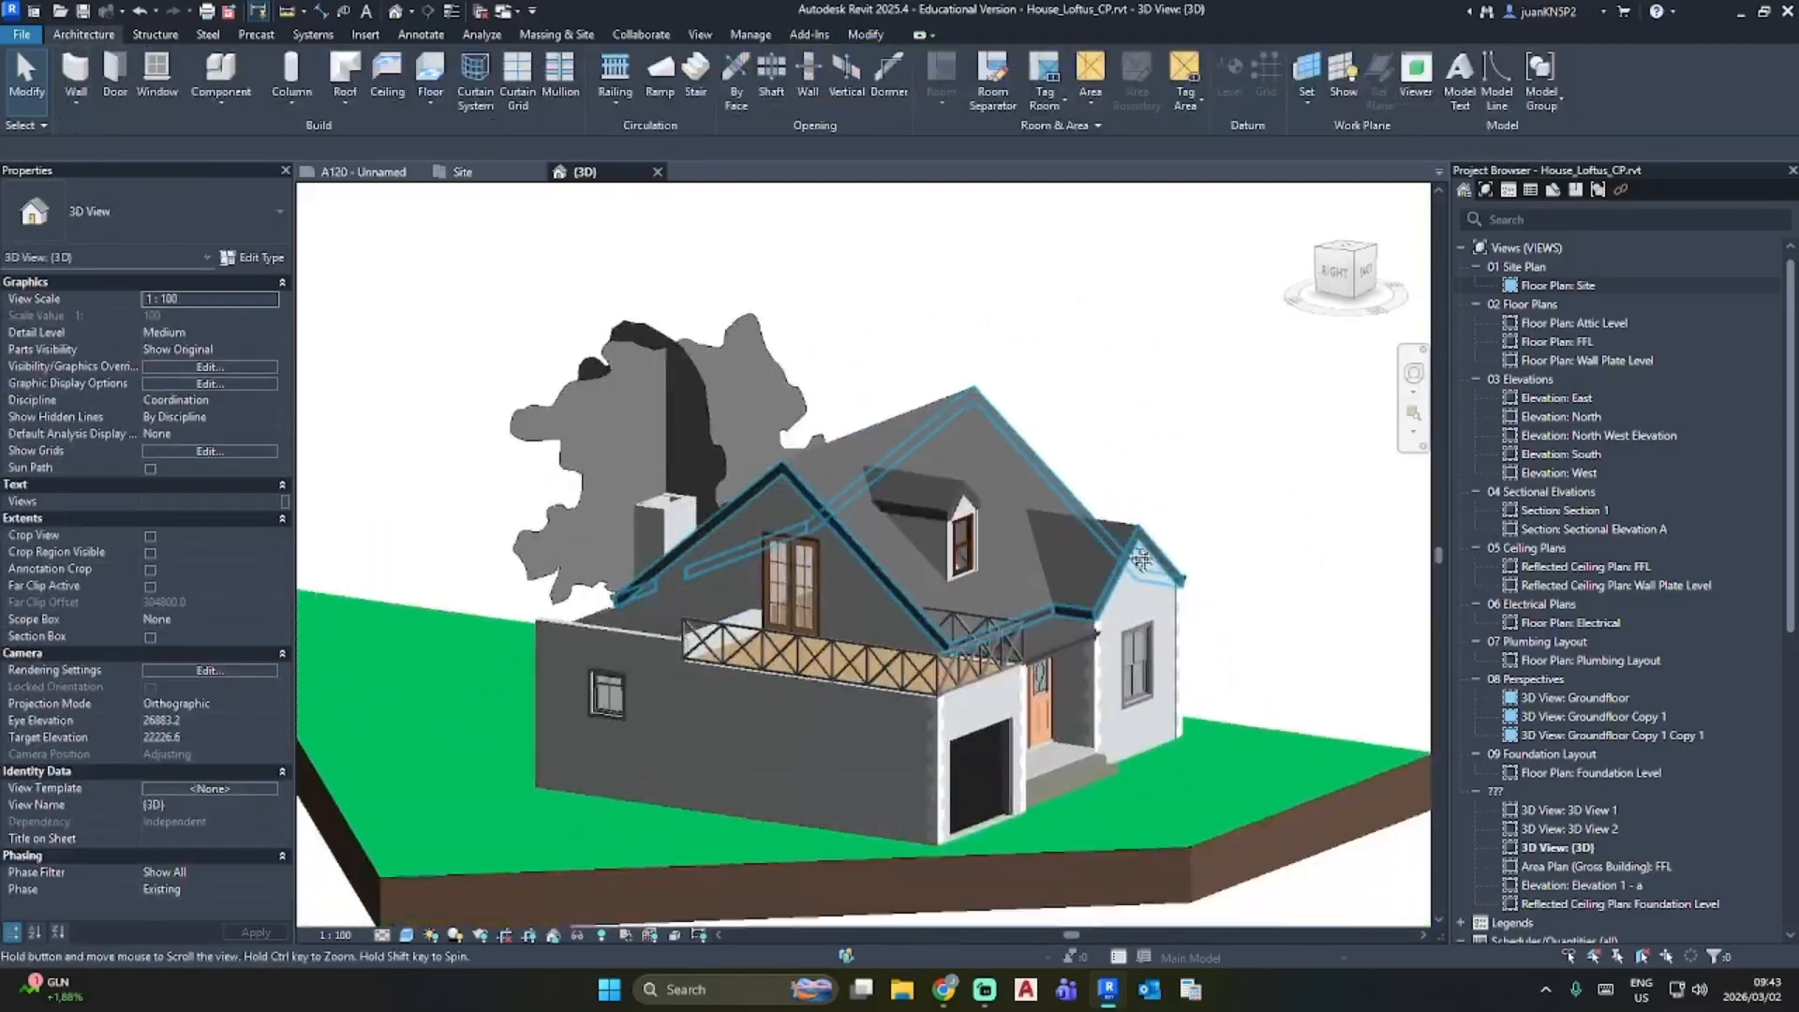
middle_click_drag(829, 689, 1330, 656, "shift")
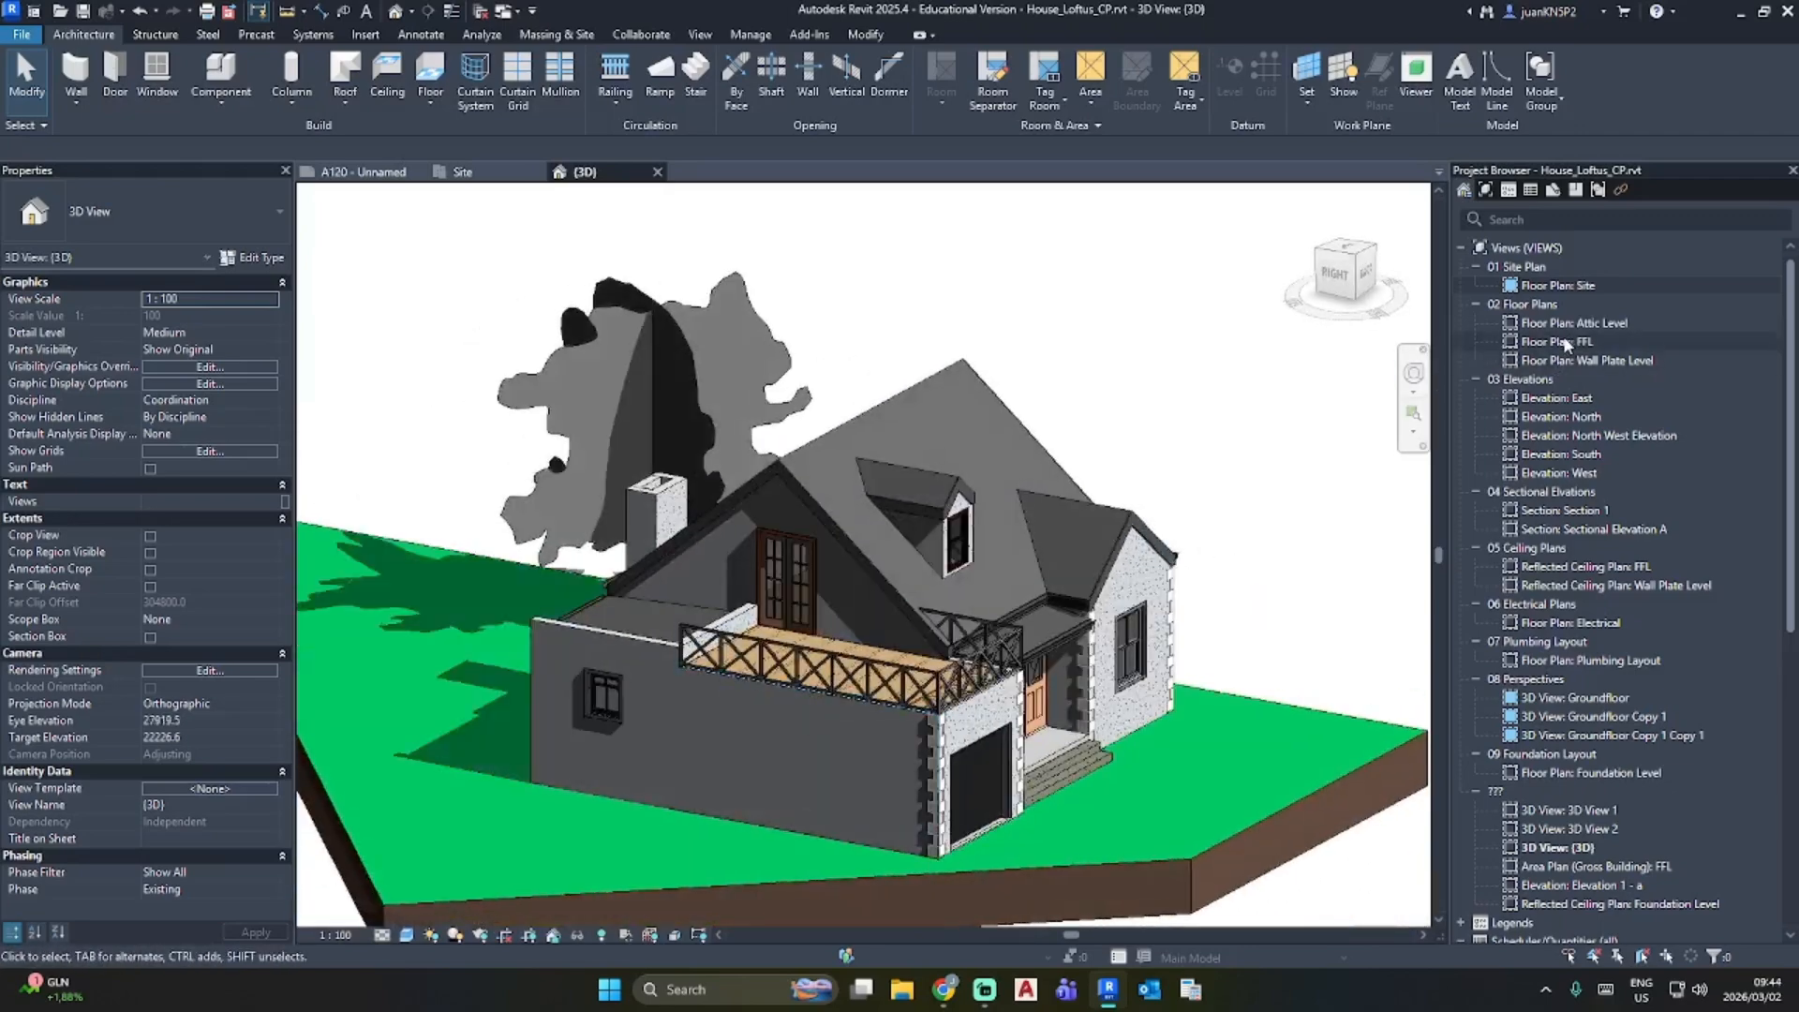
Step: In the Site plan, place a reference plane by picking the Building Line that runs parallel to the sewer line
double_click(1562, 285)
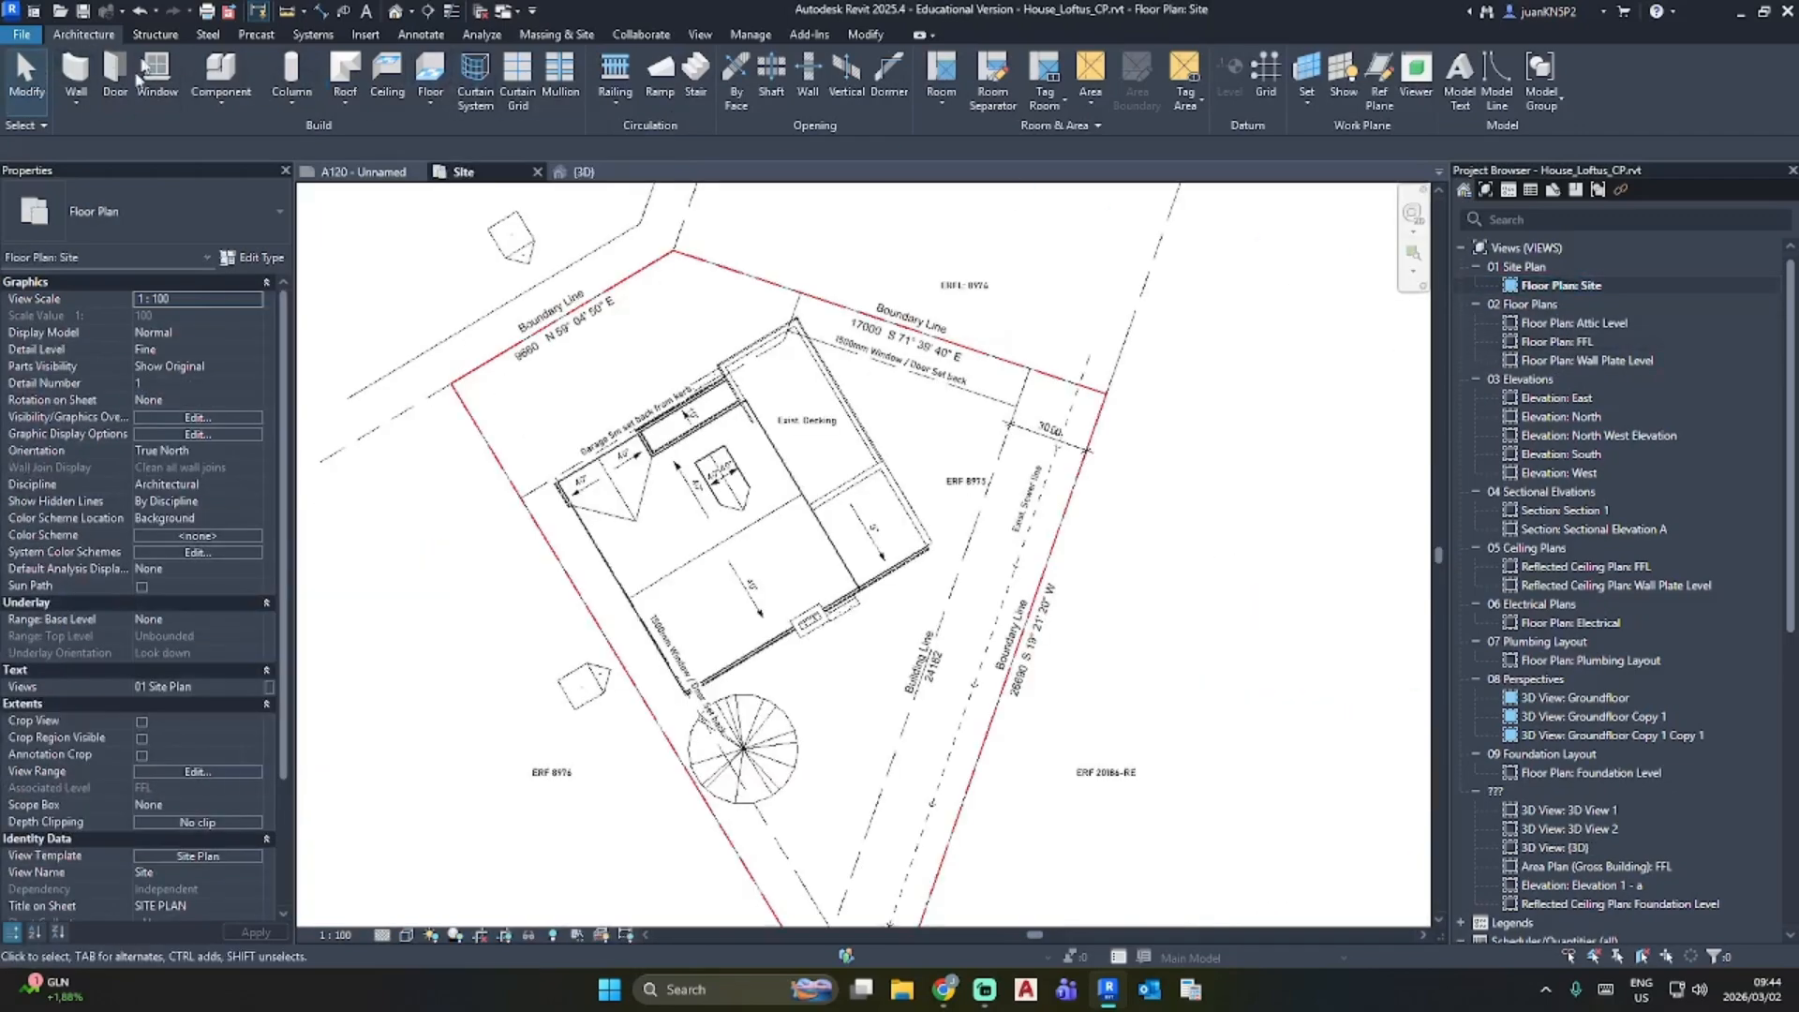
left_click(1378, 86)
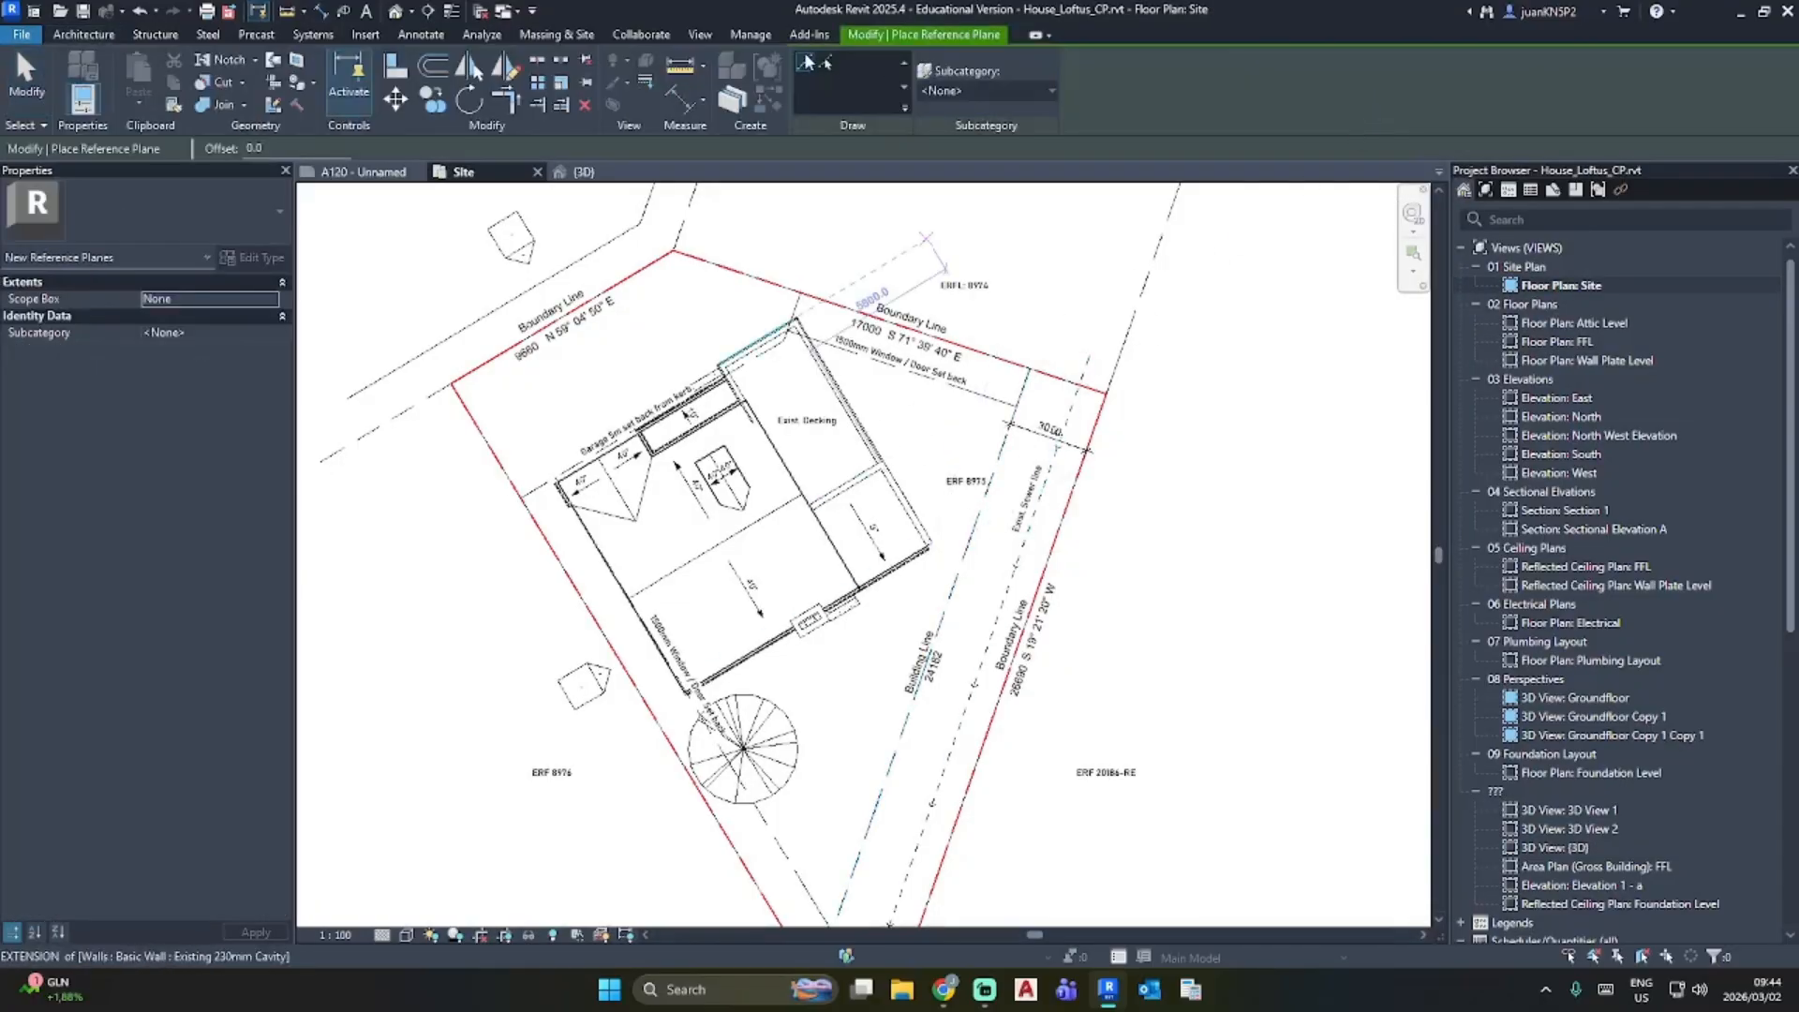
left_click(826, 65)
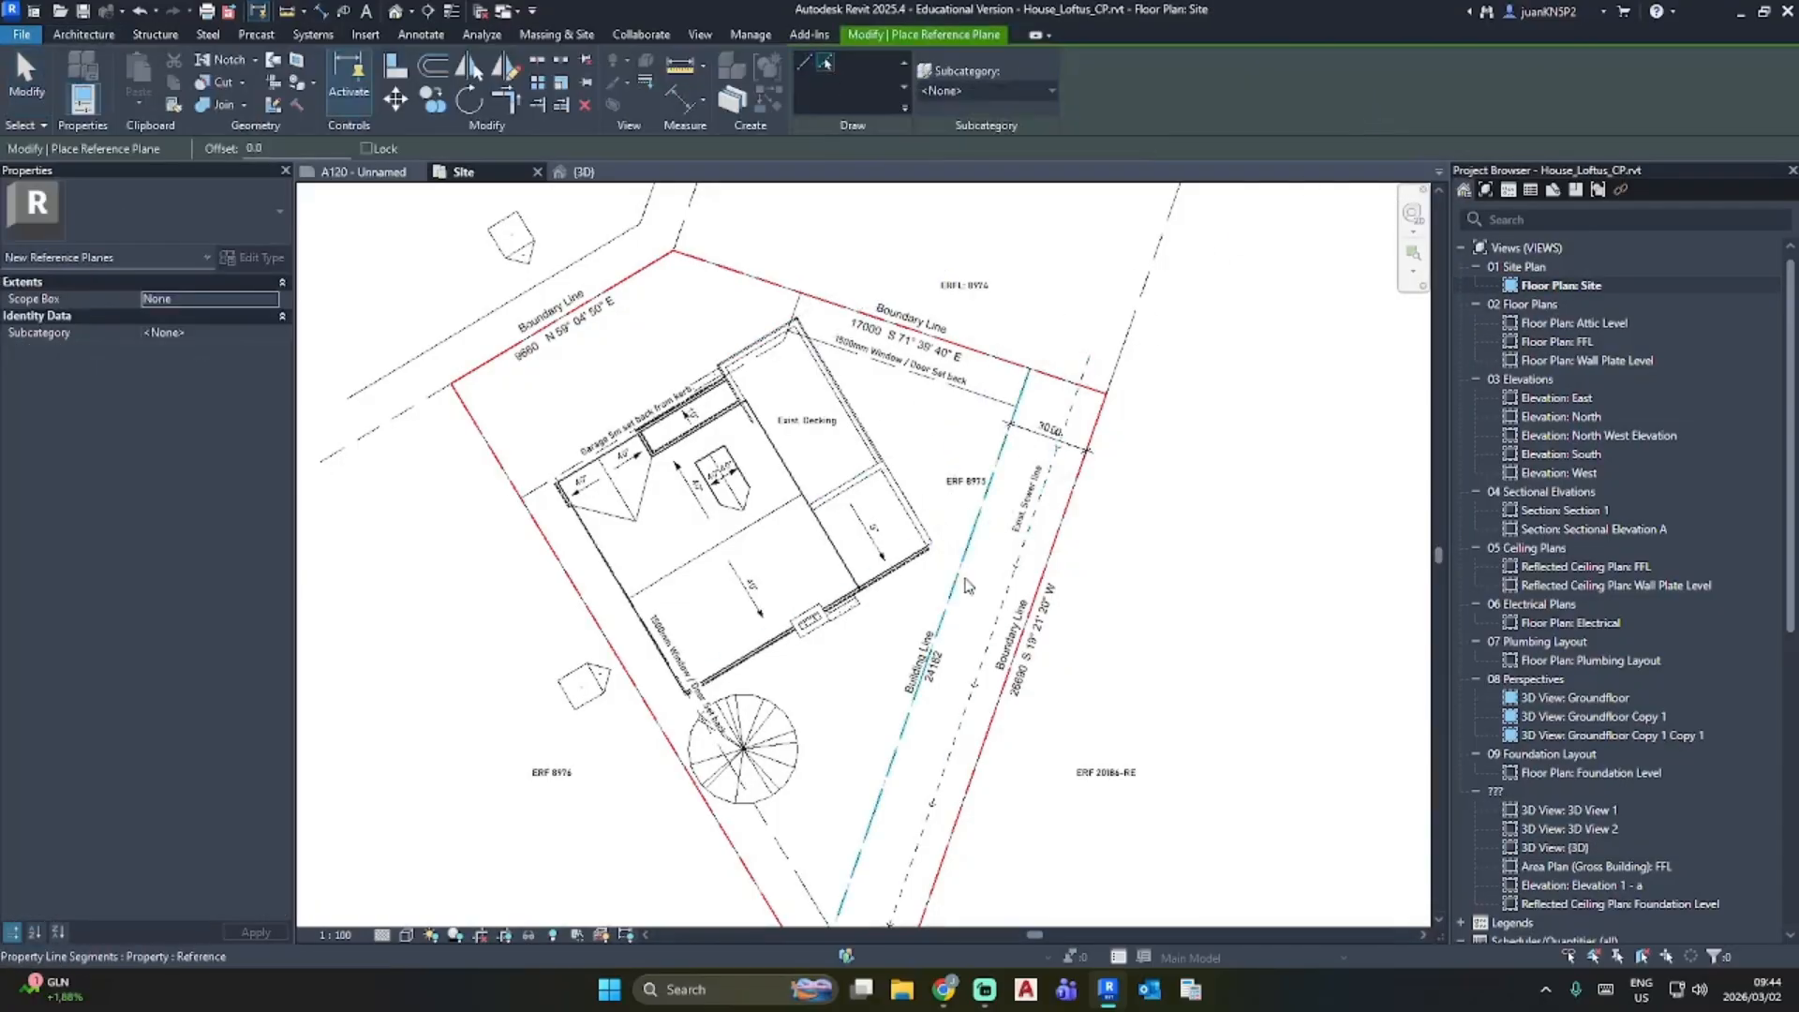
left_click(968, 585)
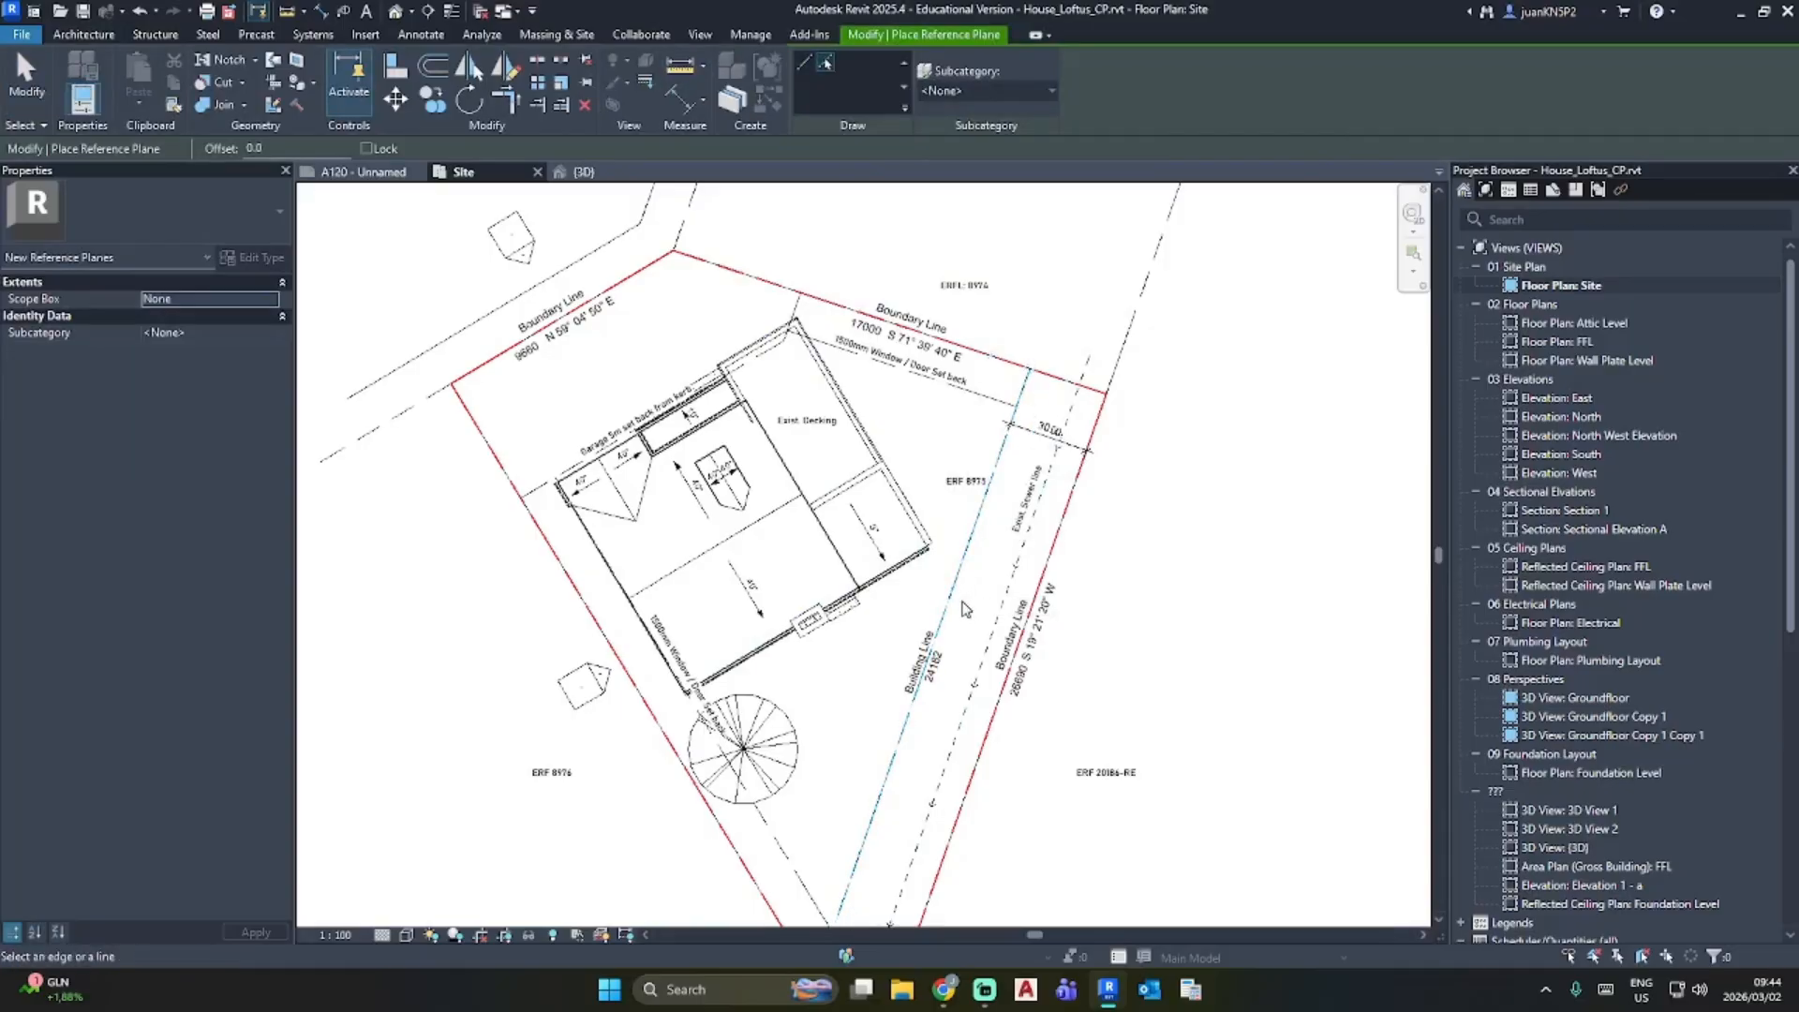
key("Escape")
key("Escape")
Step: Open the FFL floor plan and set its view phase to Existing
double_click(1559, 341)
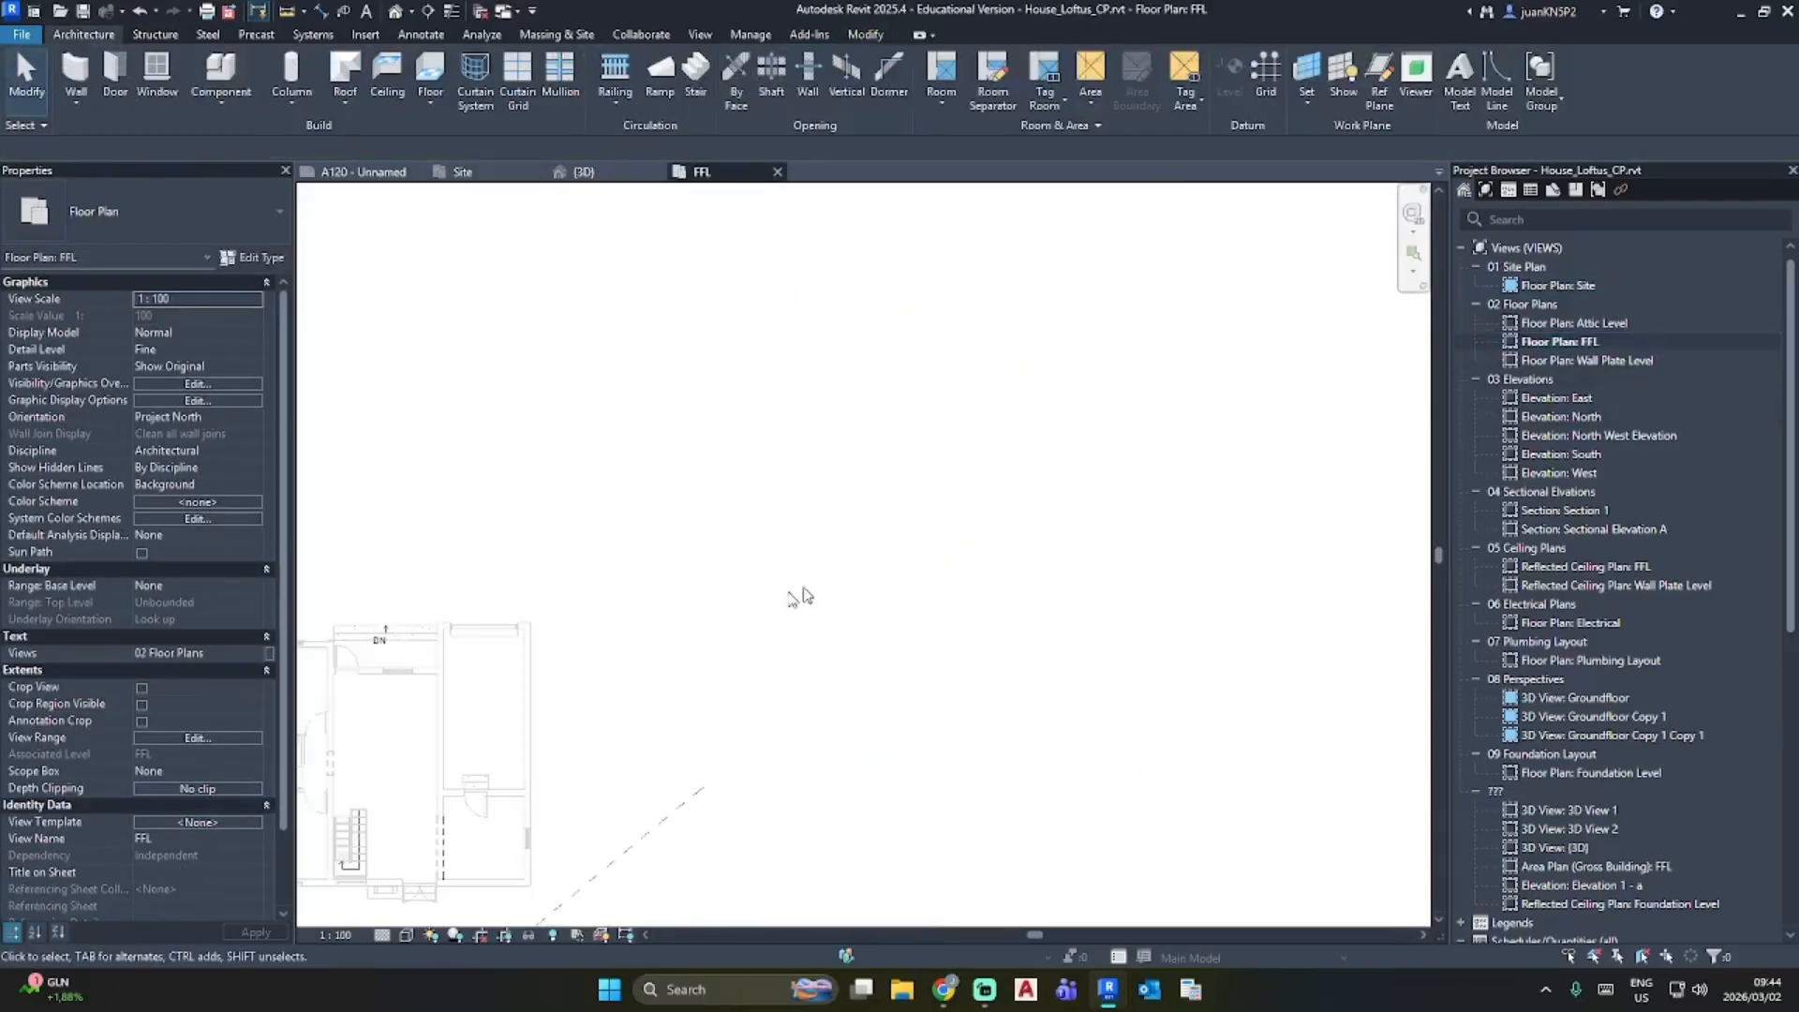
scroll(742, 622, "down", 1)
middle_click_drag(747, 625, 1105, 413)
scroll(847, 656, "up", 3)
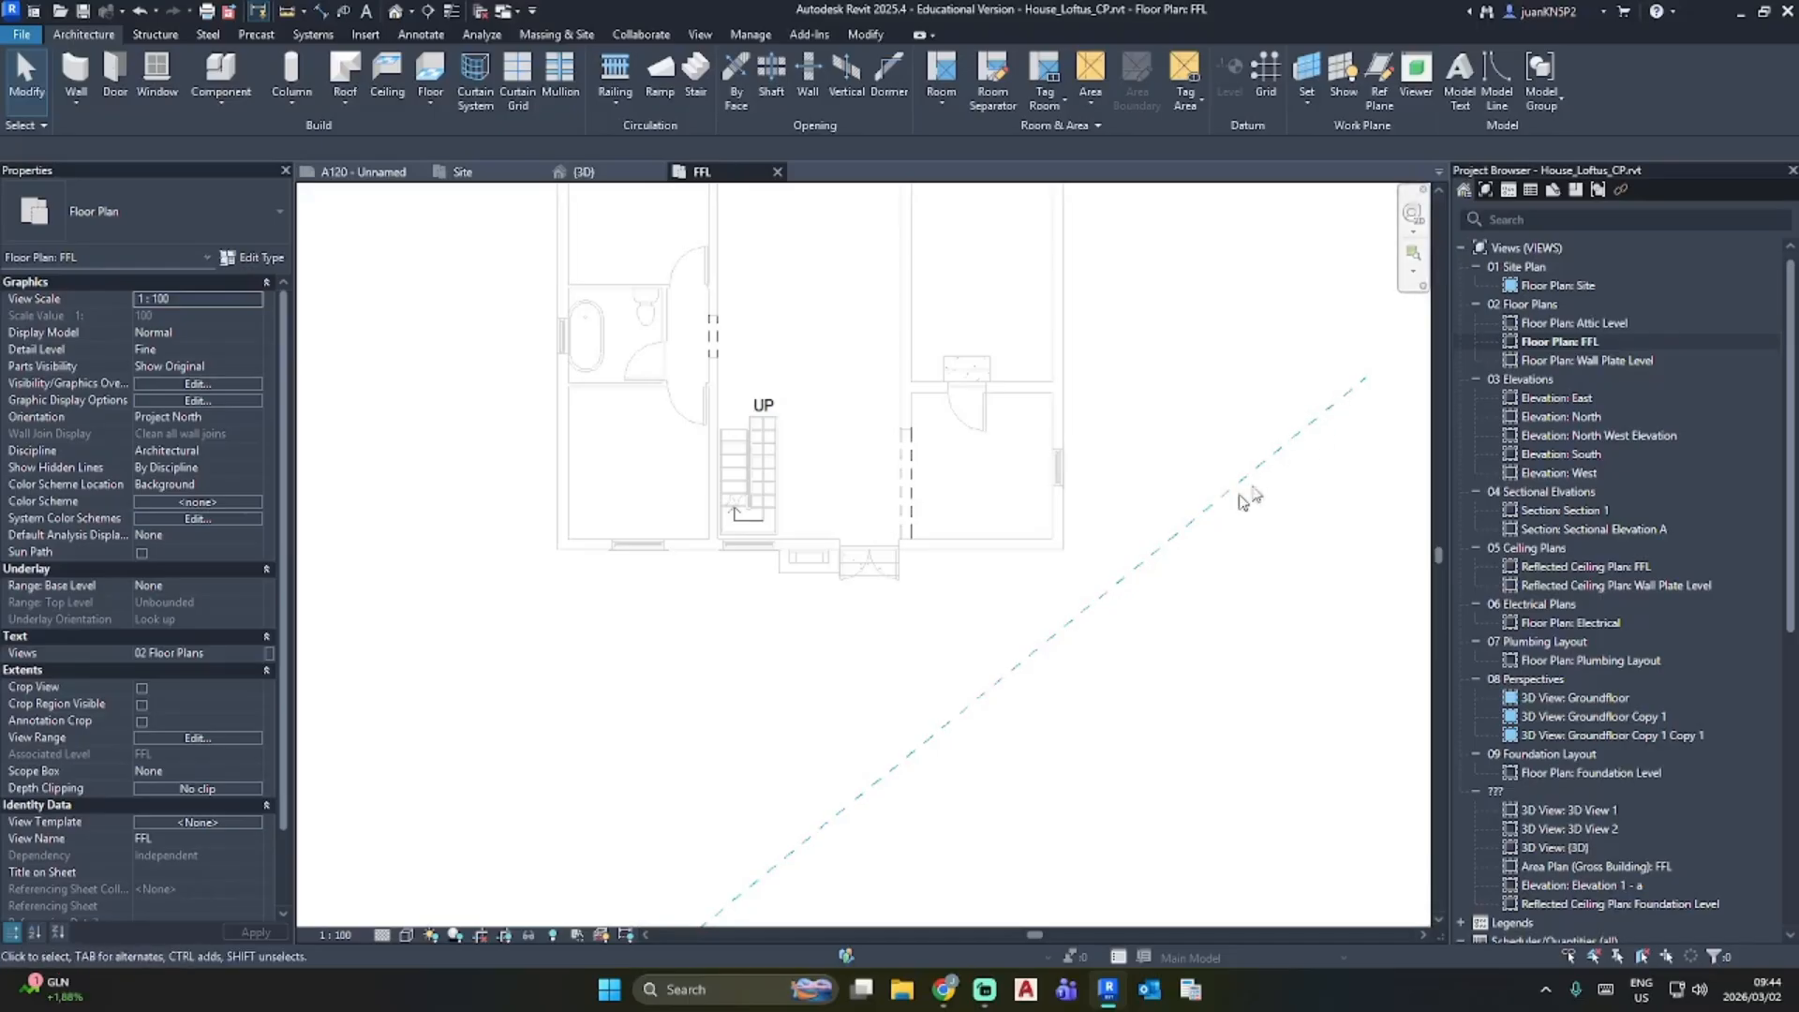
scroll(942, 709, "down", 2)
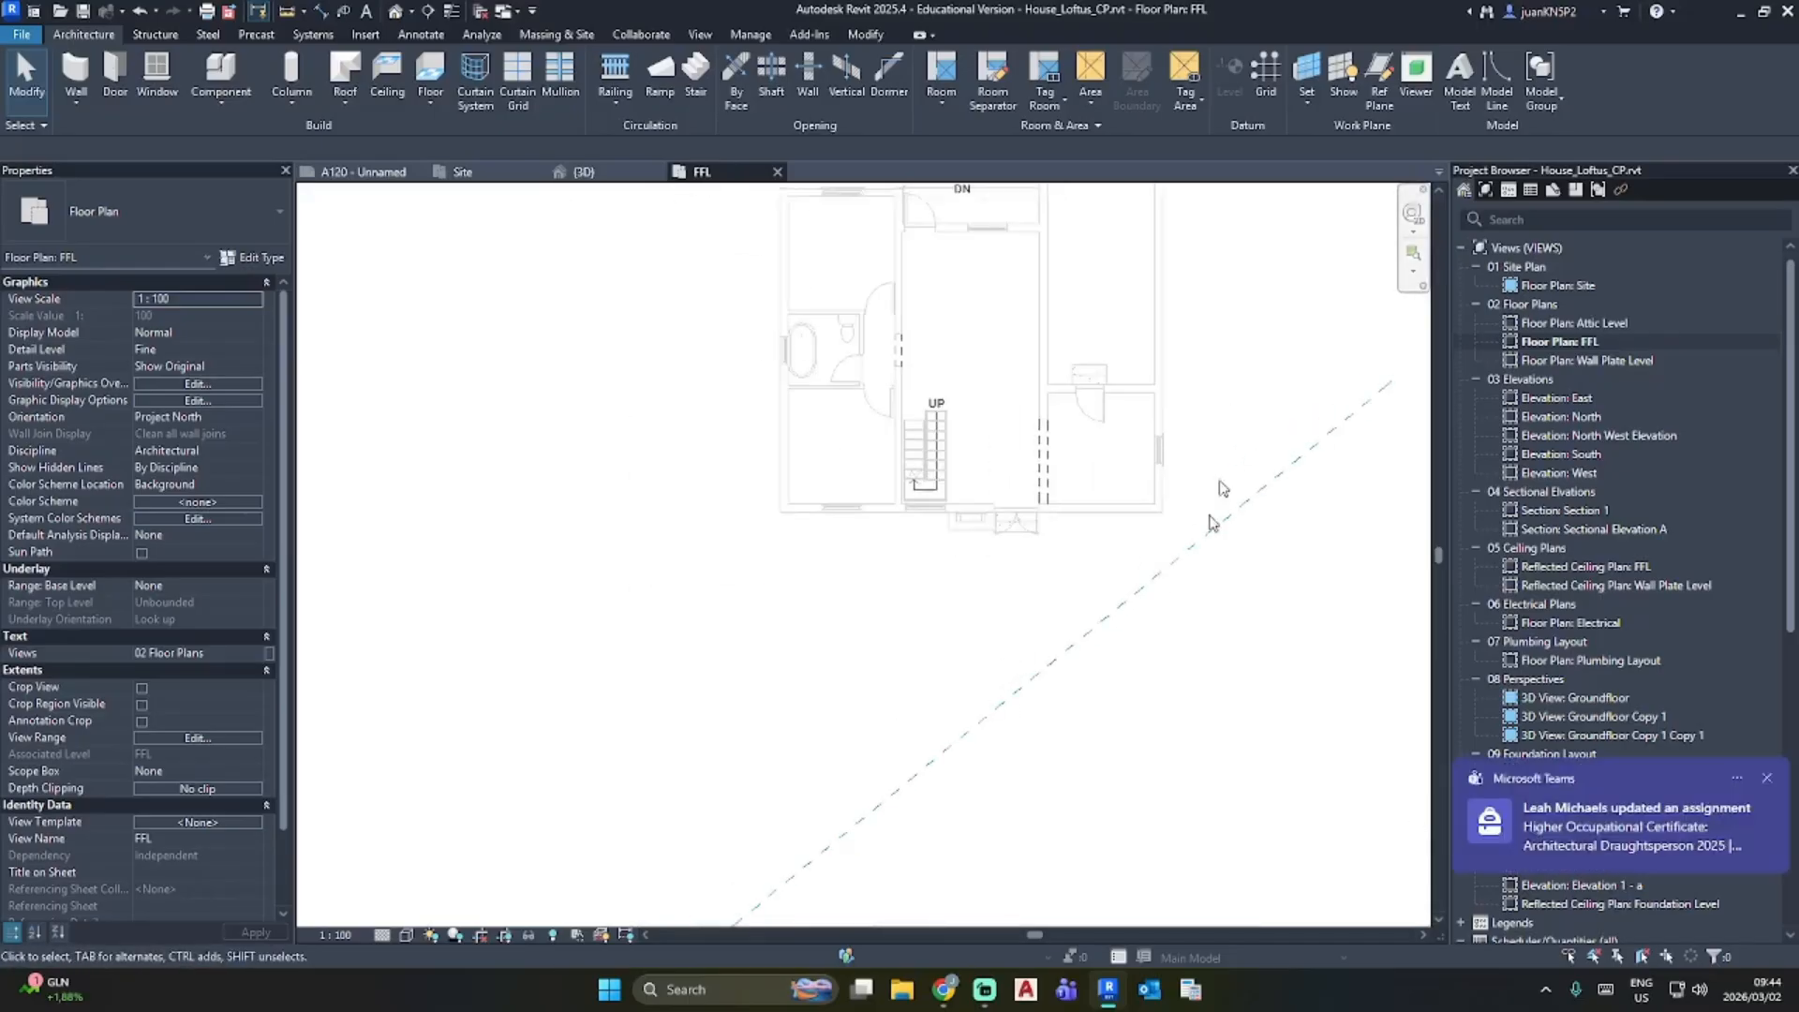
left_click(1767, 780)
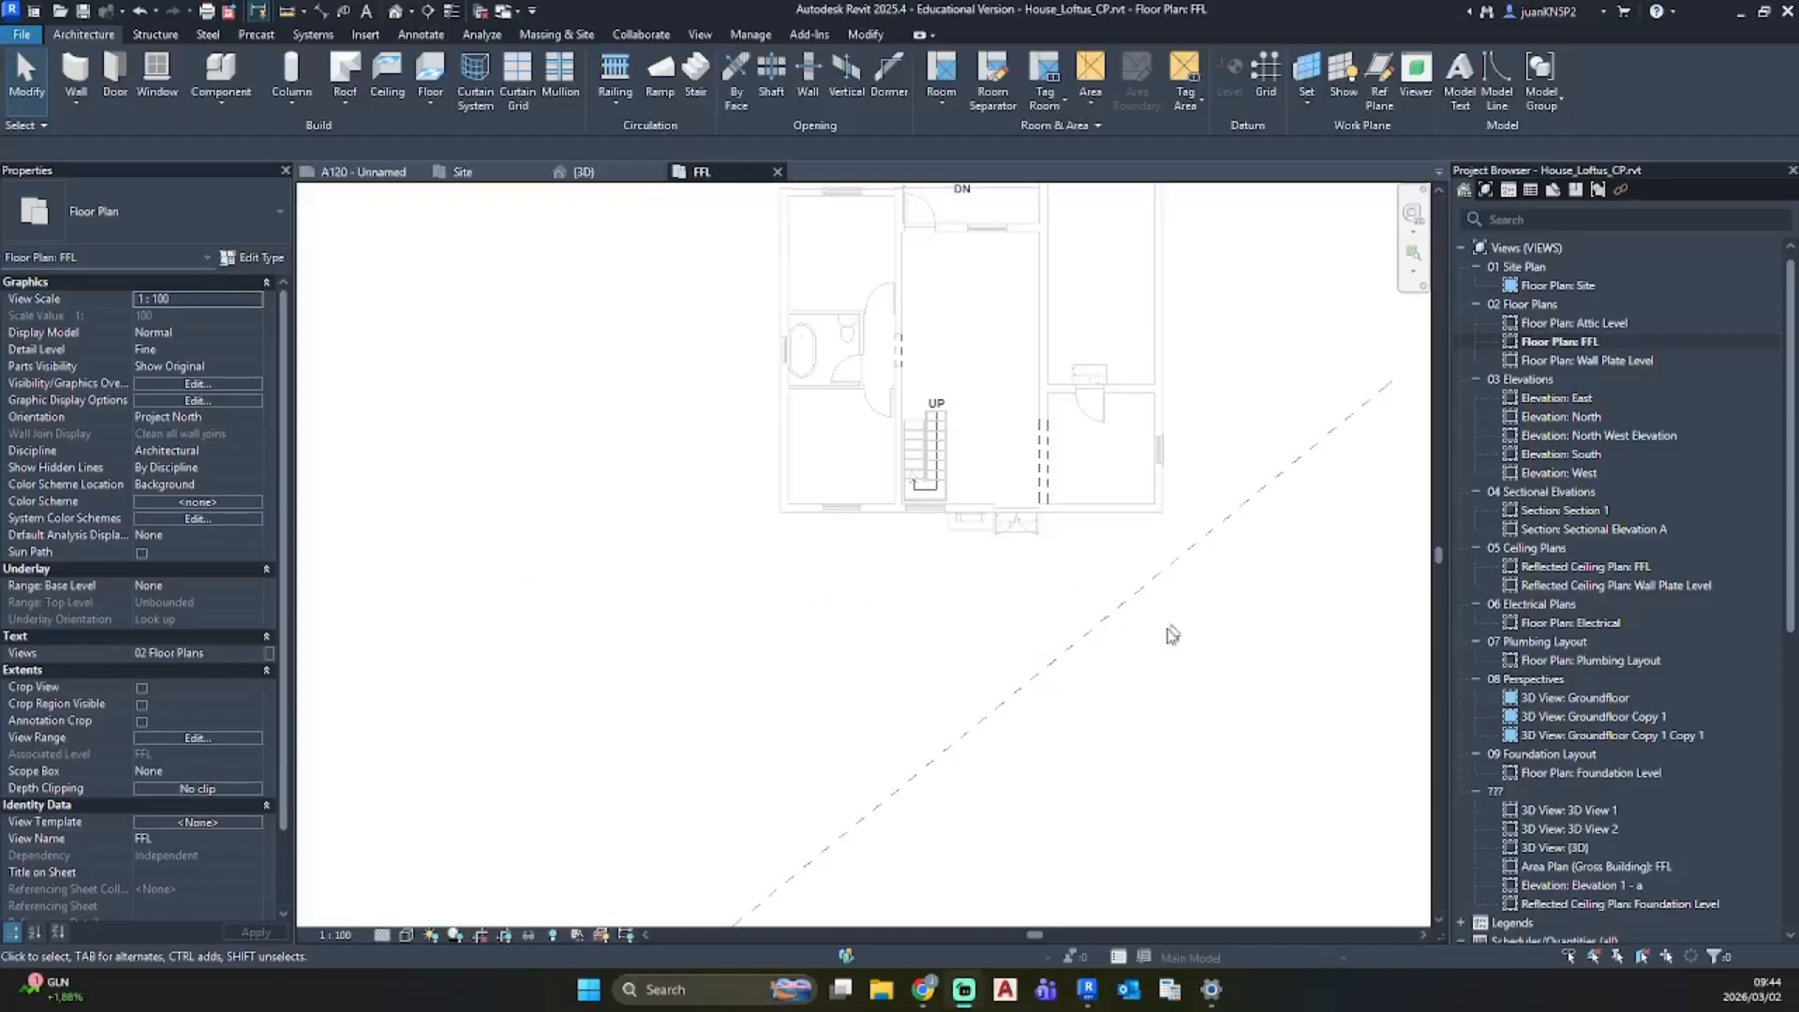
scroll(232, 724, "down", 3)
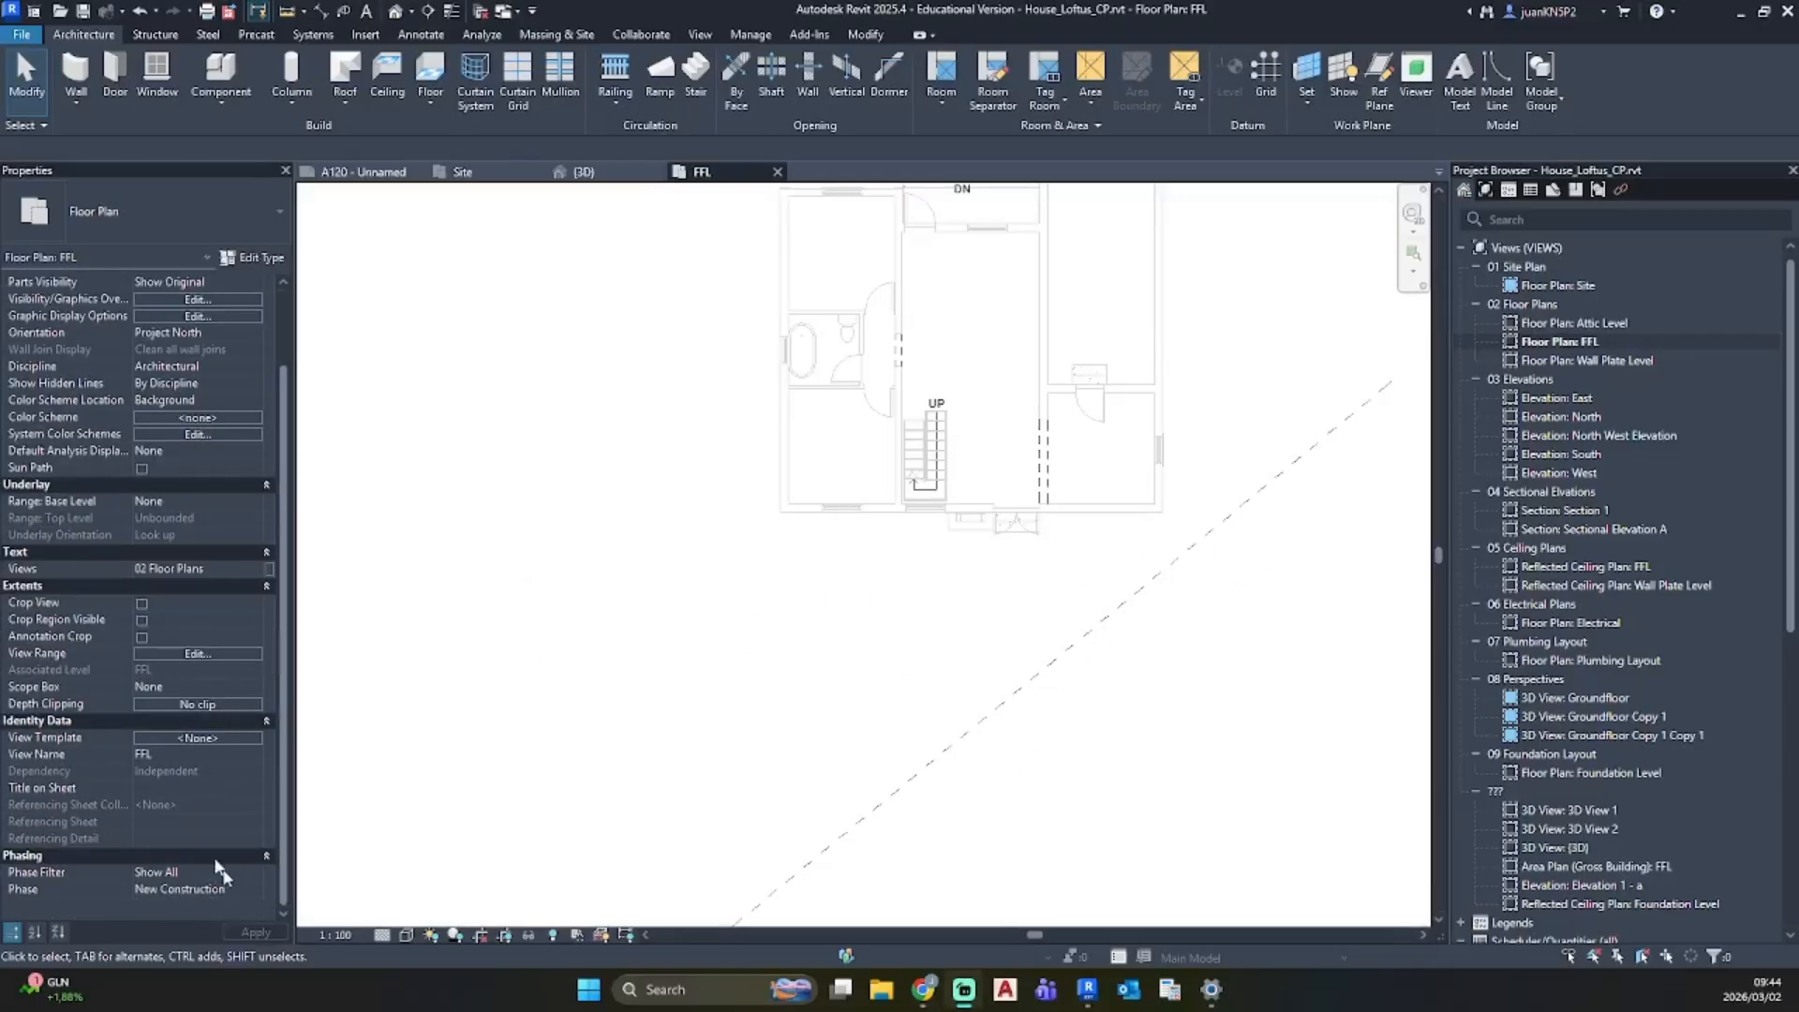
left_click(249, 890)
left_click(255, 890)
left_click(143, 902)
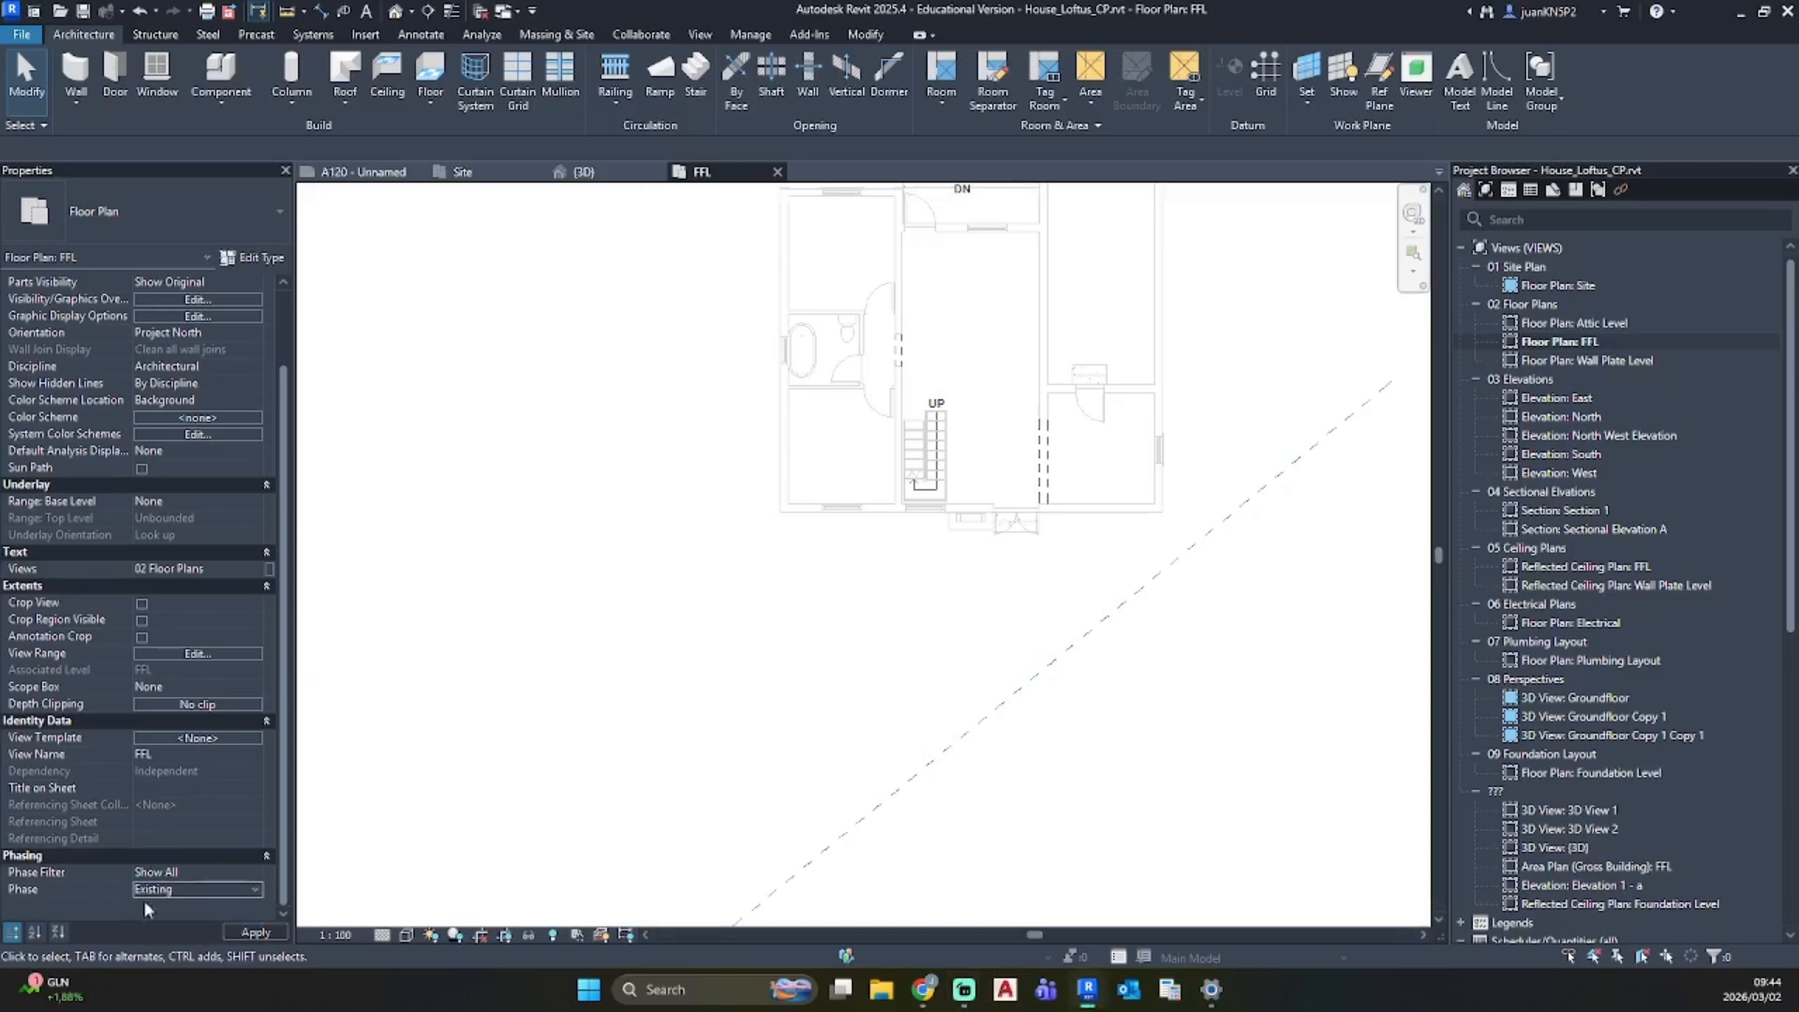
Step: Set the phase of the Sectional Elevation A section line to New Construction
middle_click_drag(1160, 408, 1047, 679)
scroll(972, 393, "up", 3)
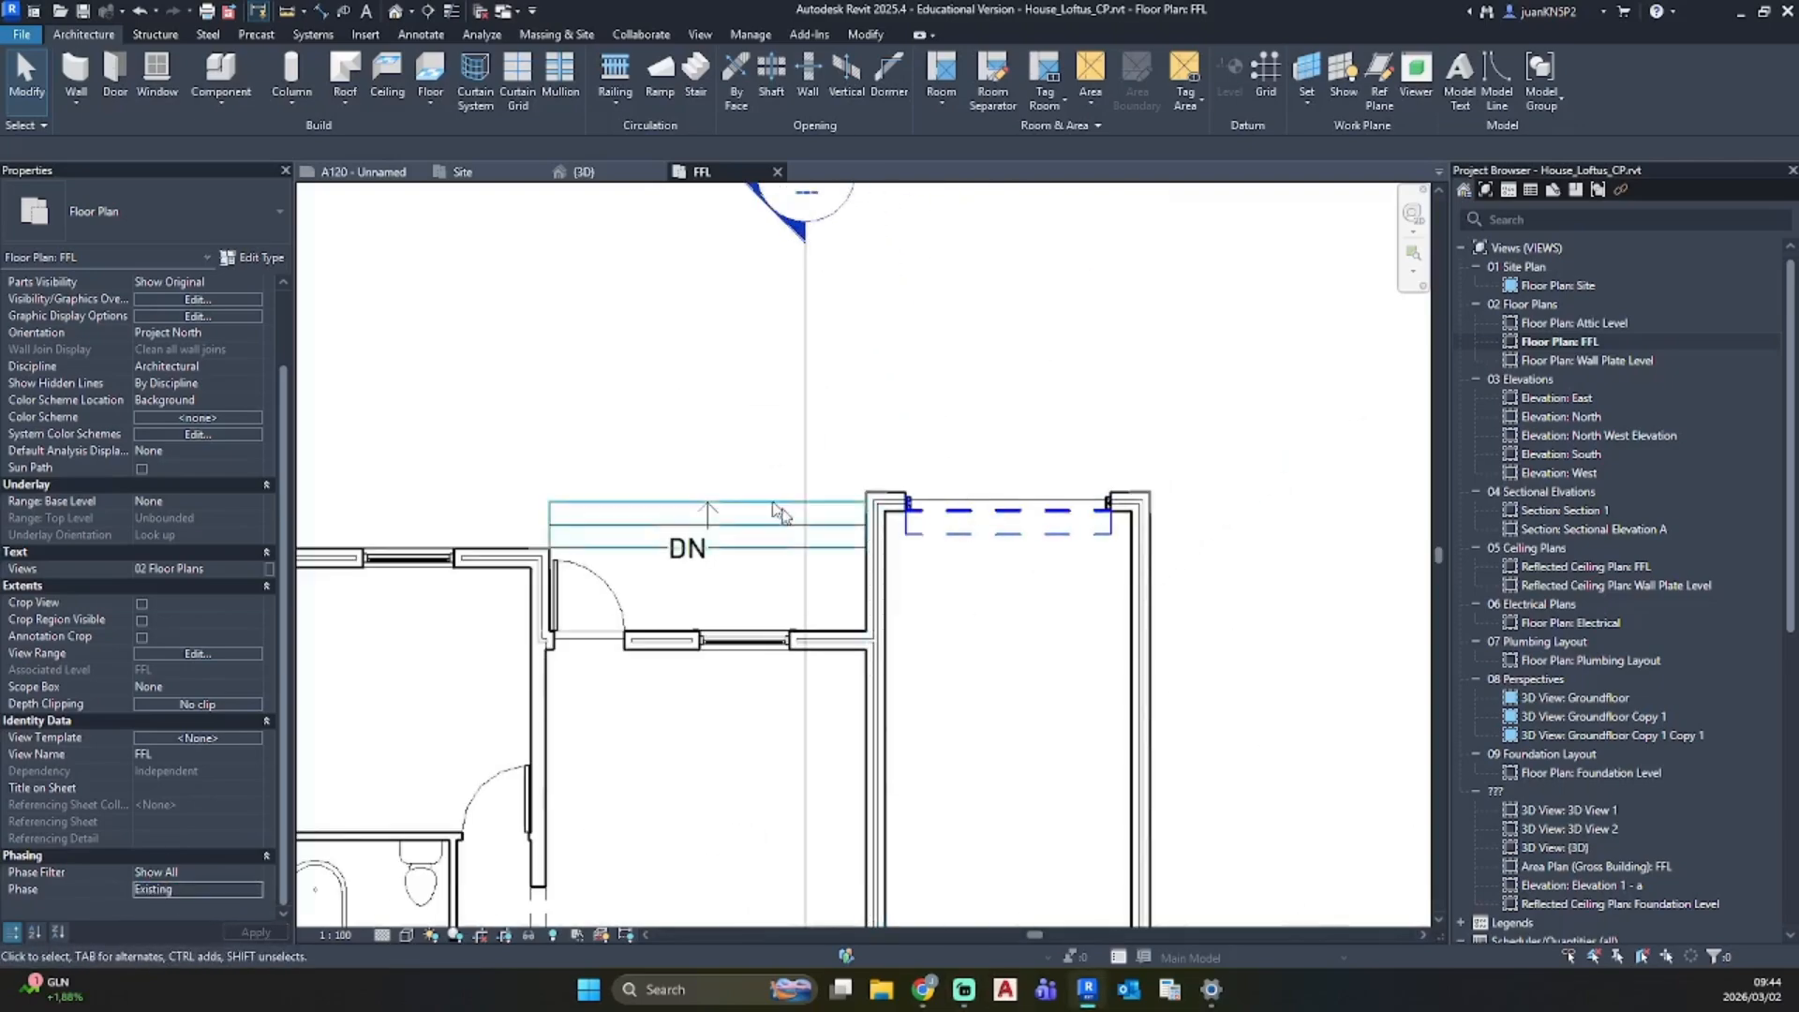
left_click(804, 422)
left_click(267, 857)
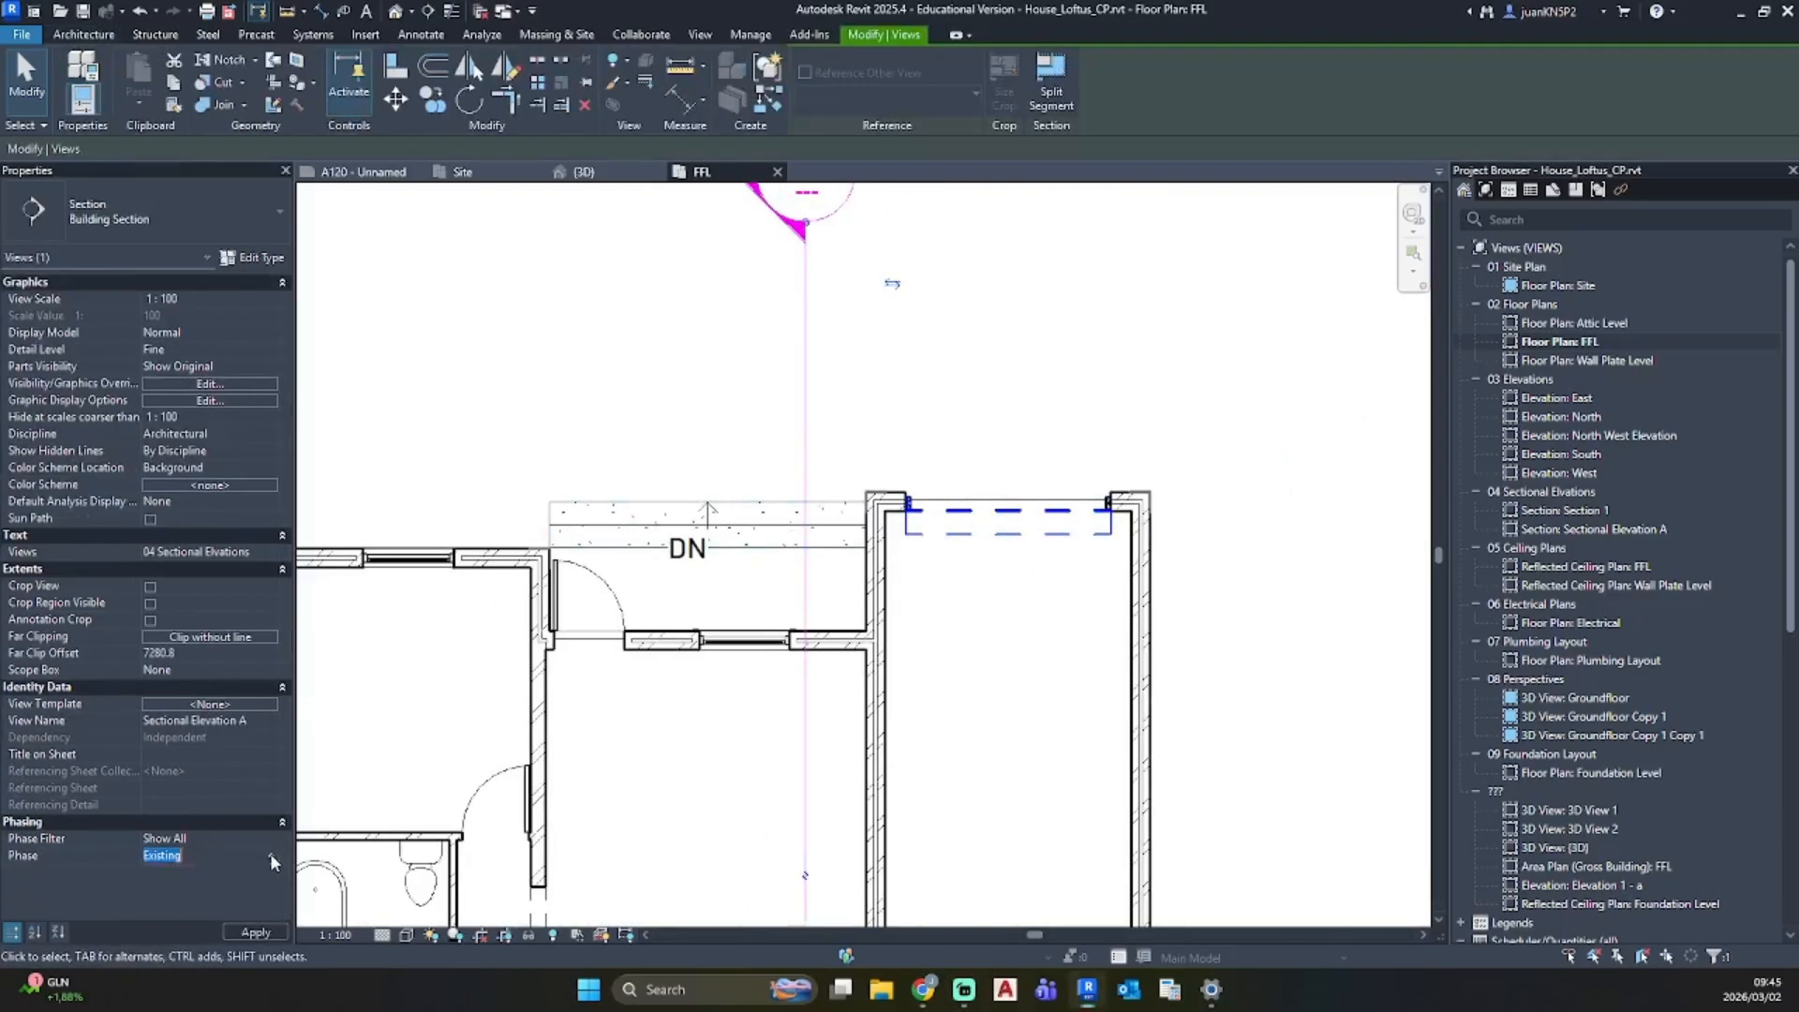
left_click(270, 855)
left_click(224, 890)
left_click(646, 459)
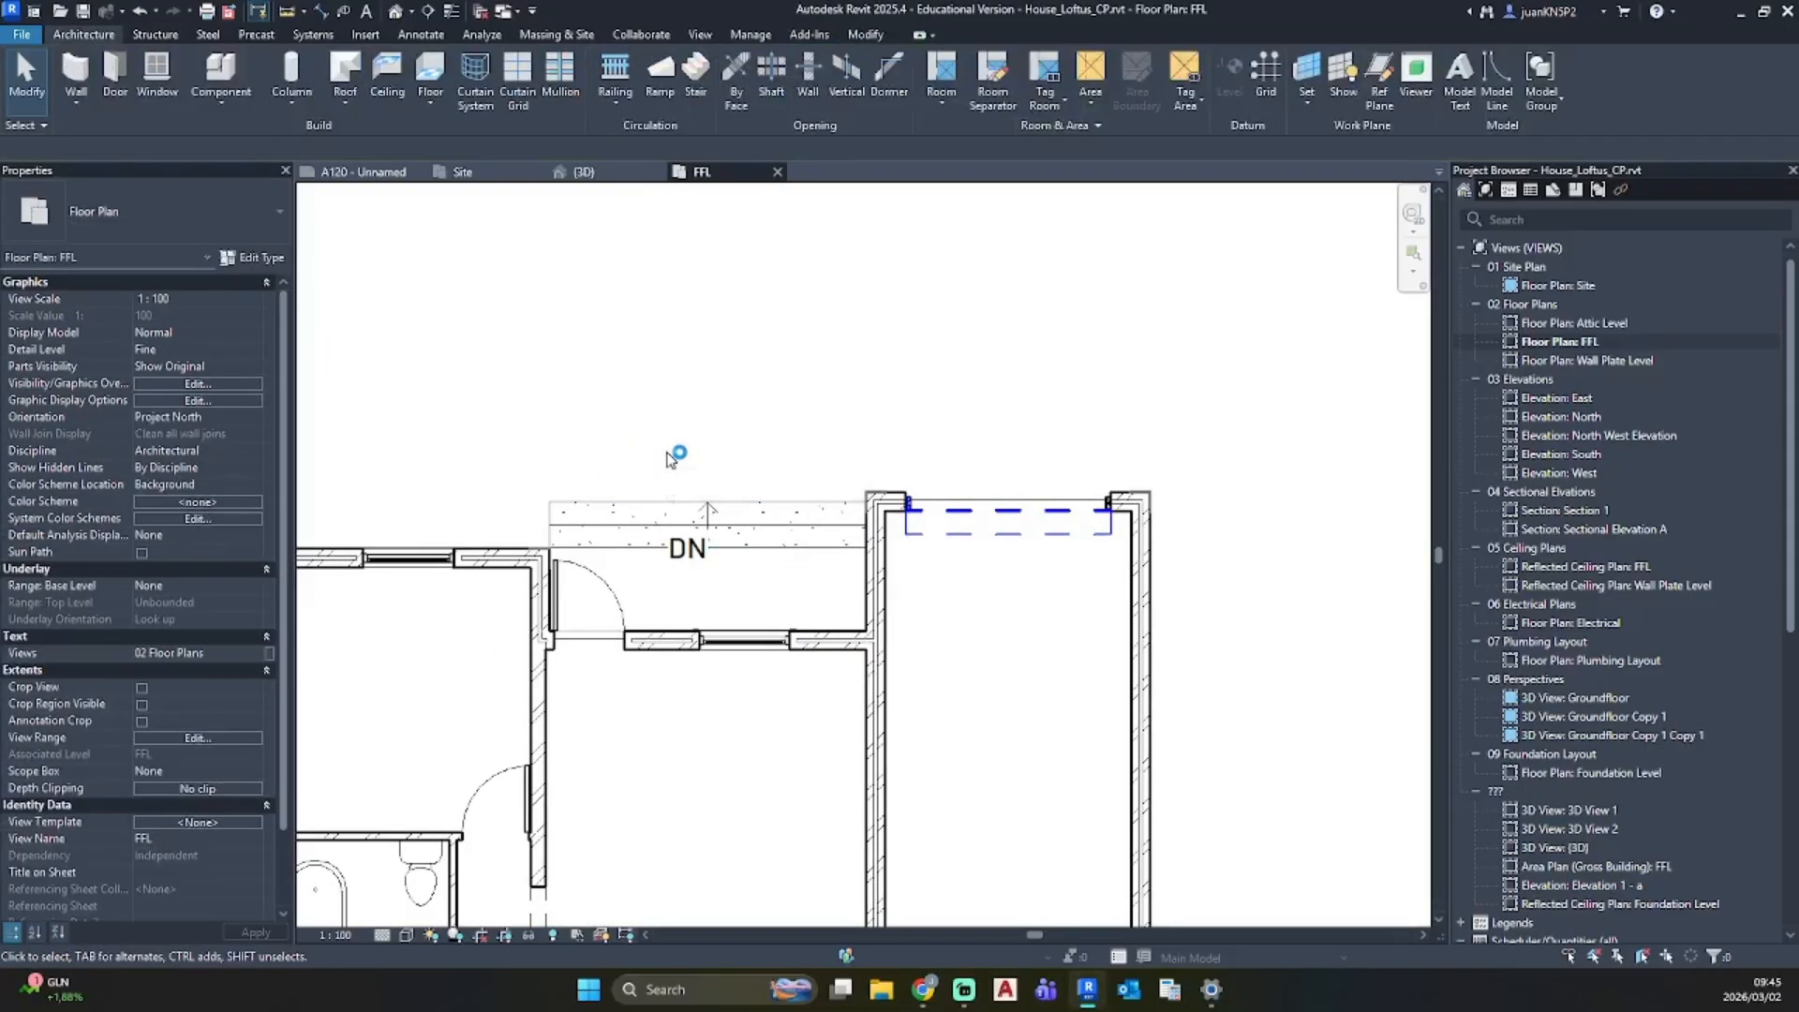
Step: Set the FFL floor plan's view phase to New Construction
scroll(679, 478, "down", 3)
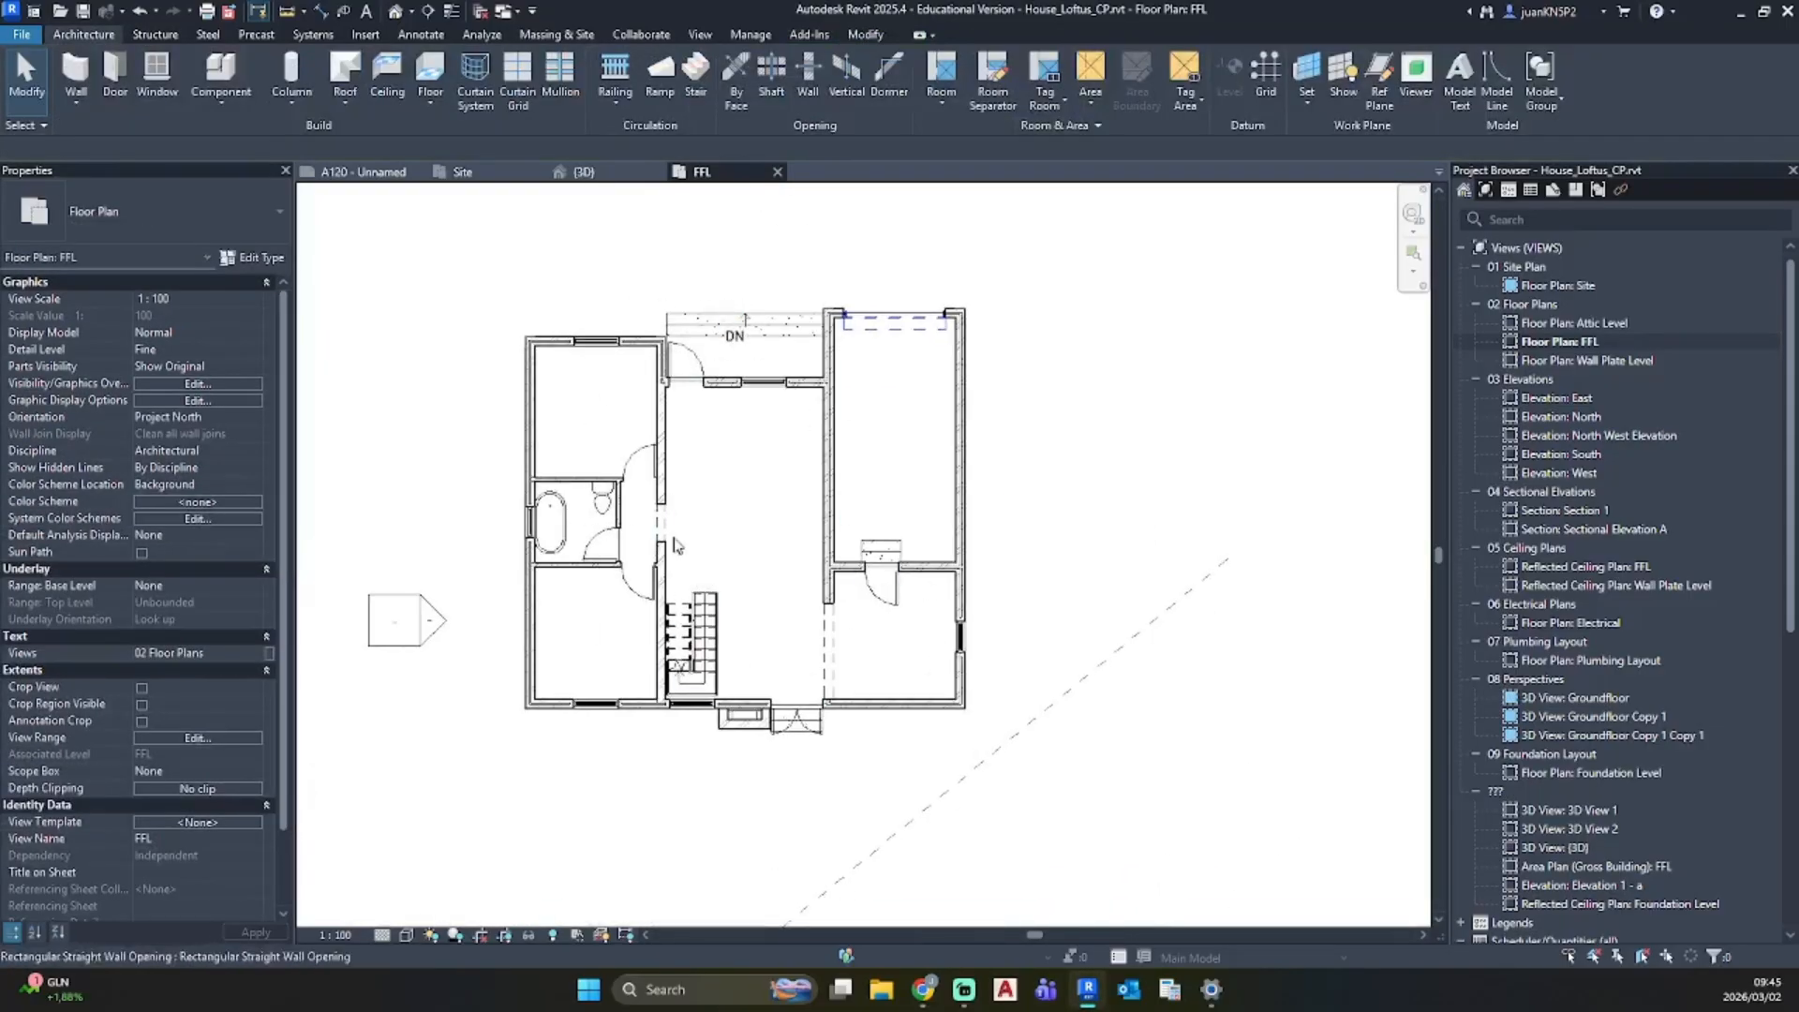
scroll(709, 666, "up", 2)
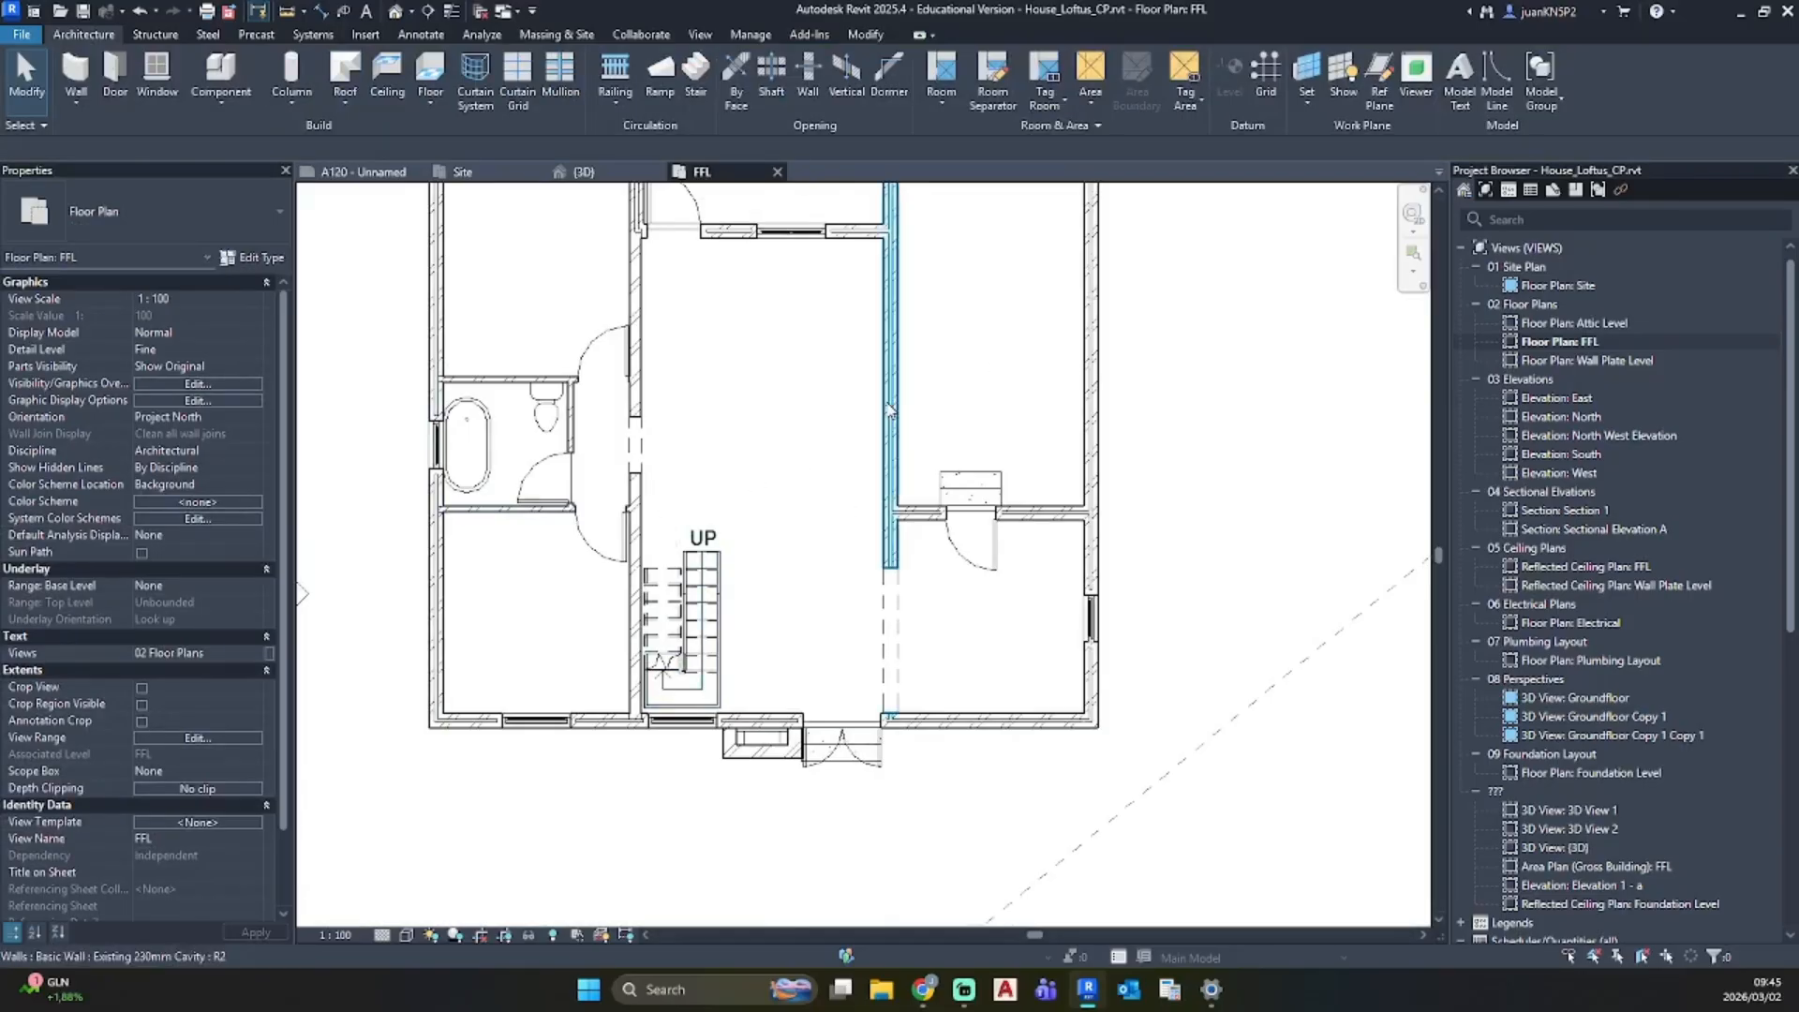
middle_click_drag(889, 382, 929, 602)
middle_click_drag(862, 722, 884, 583)
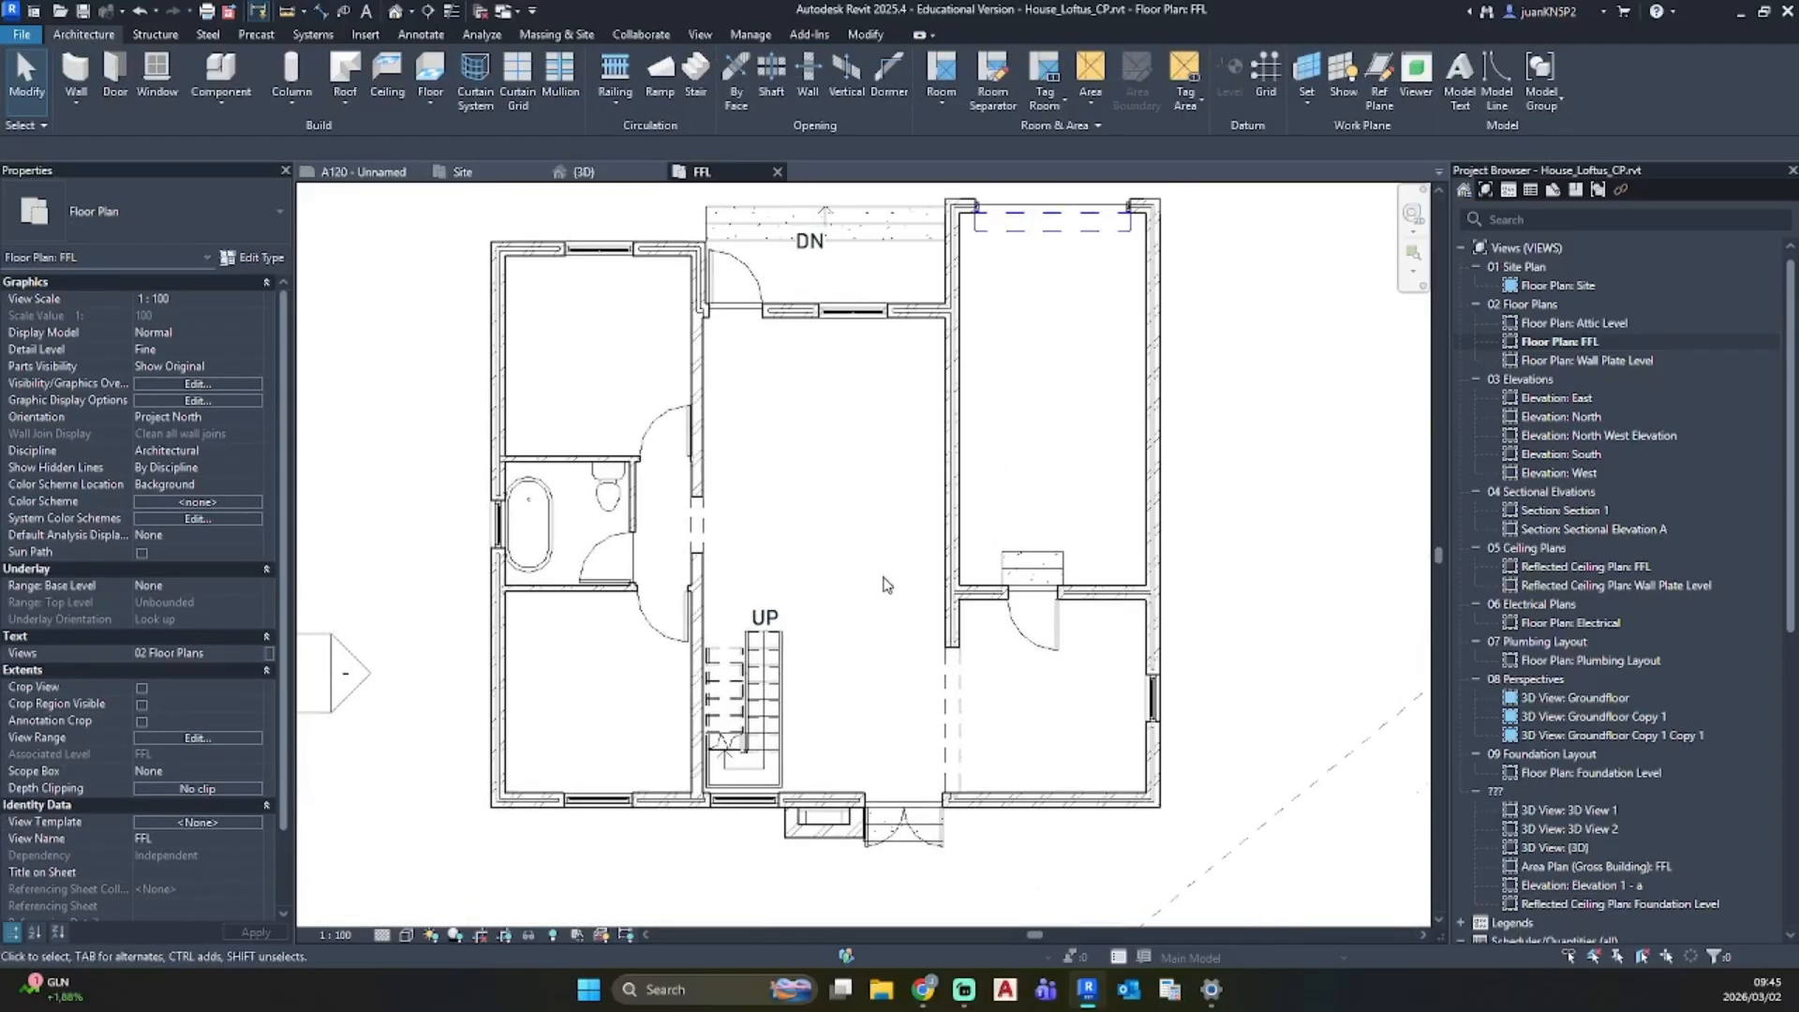
scroll(211, 764, "down", 3)
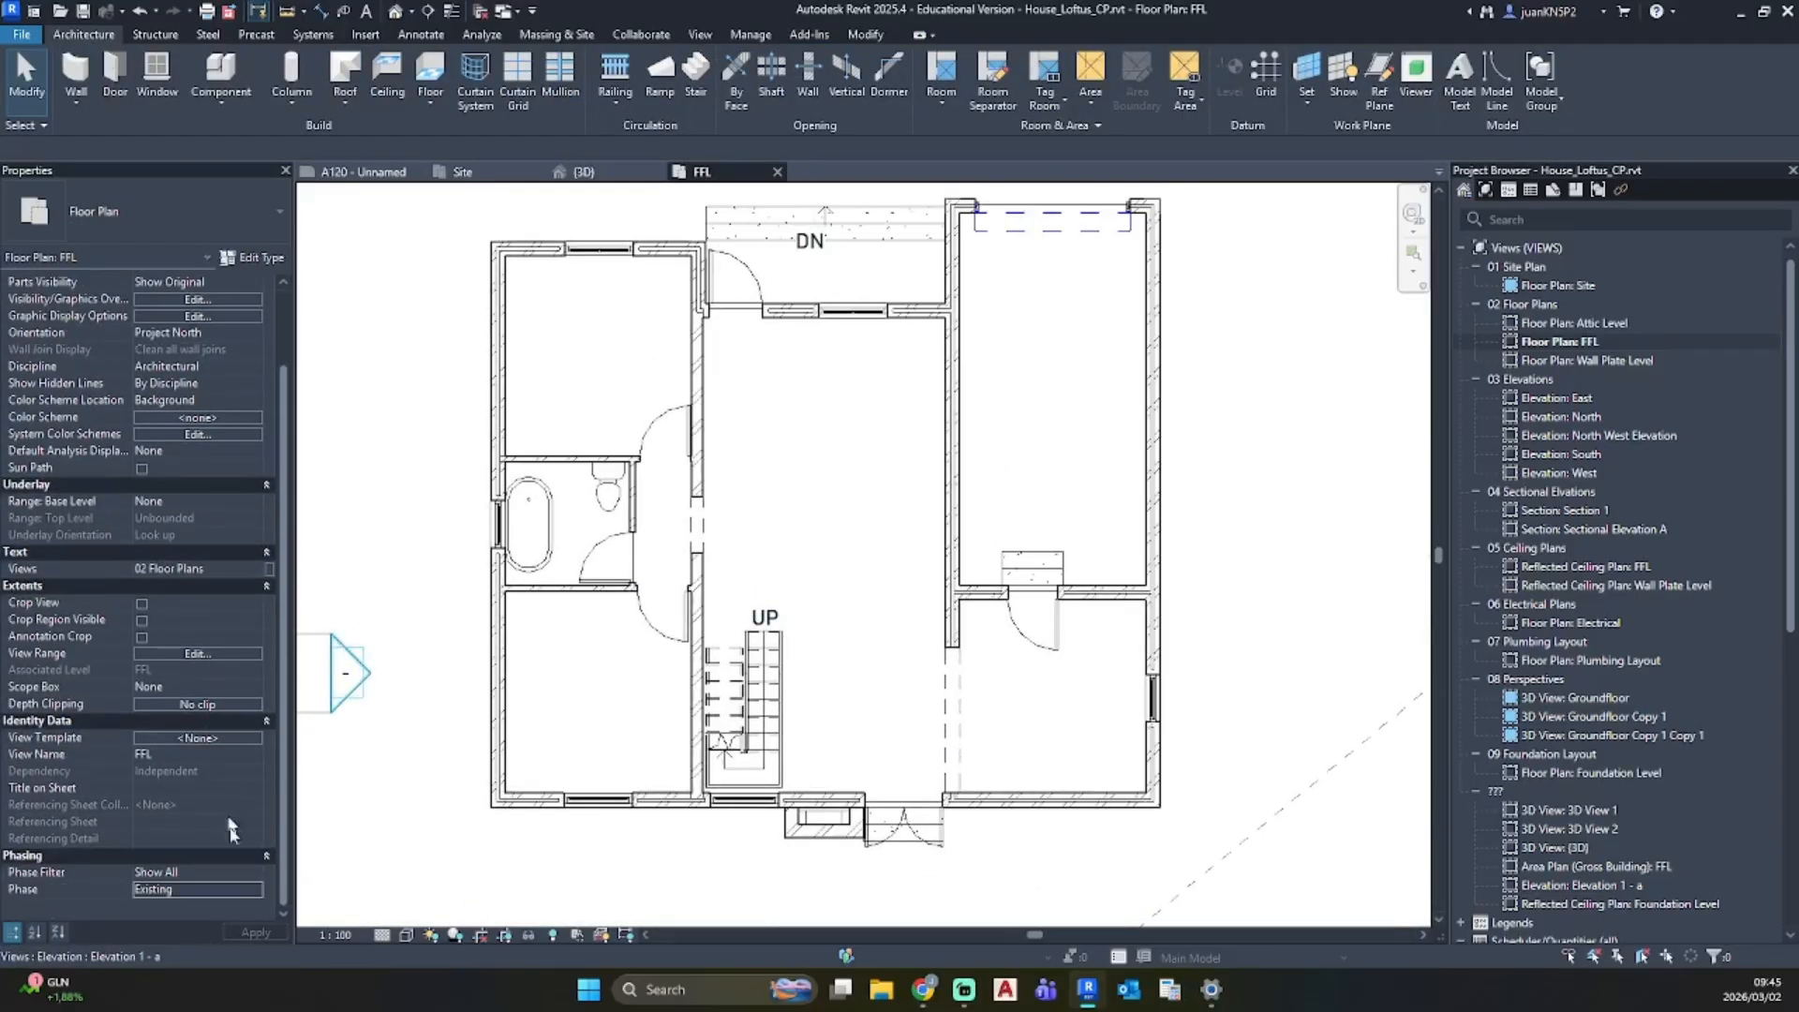
left_click(251, 891)
left_click(178, 920)
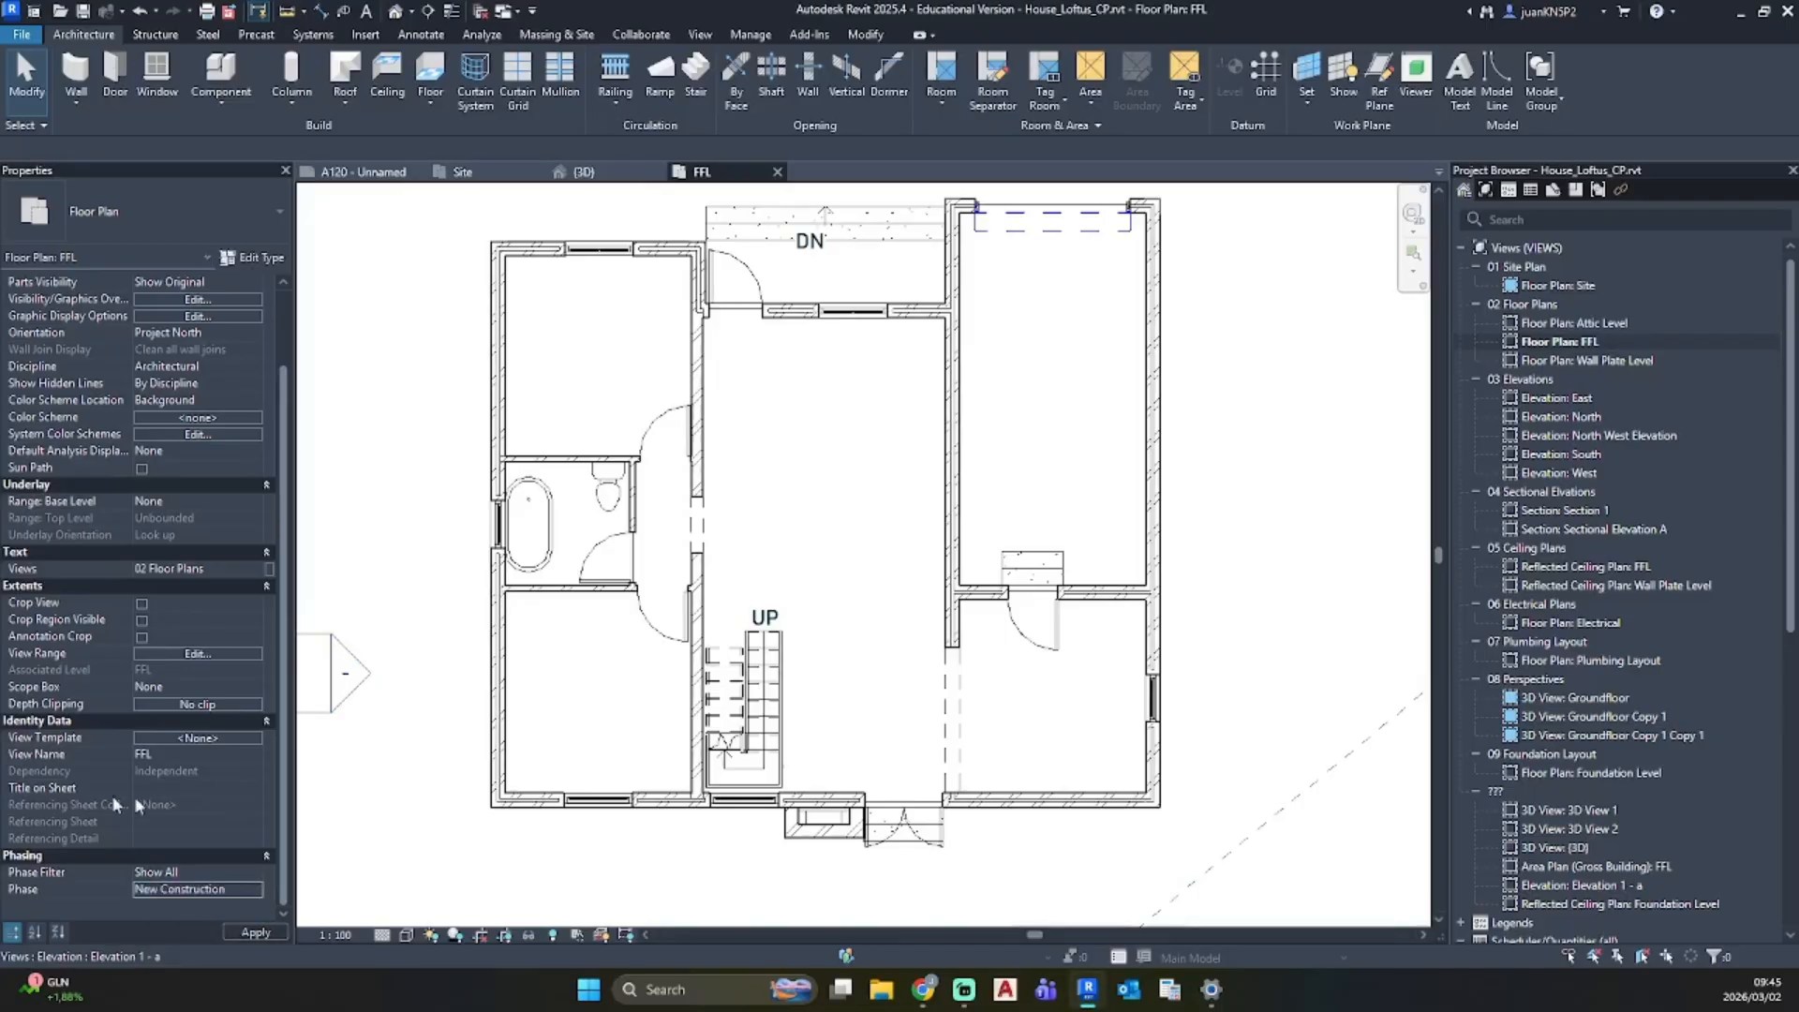
scroll(636, 705, "down", 3)
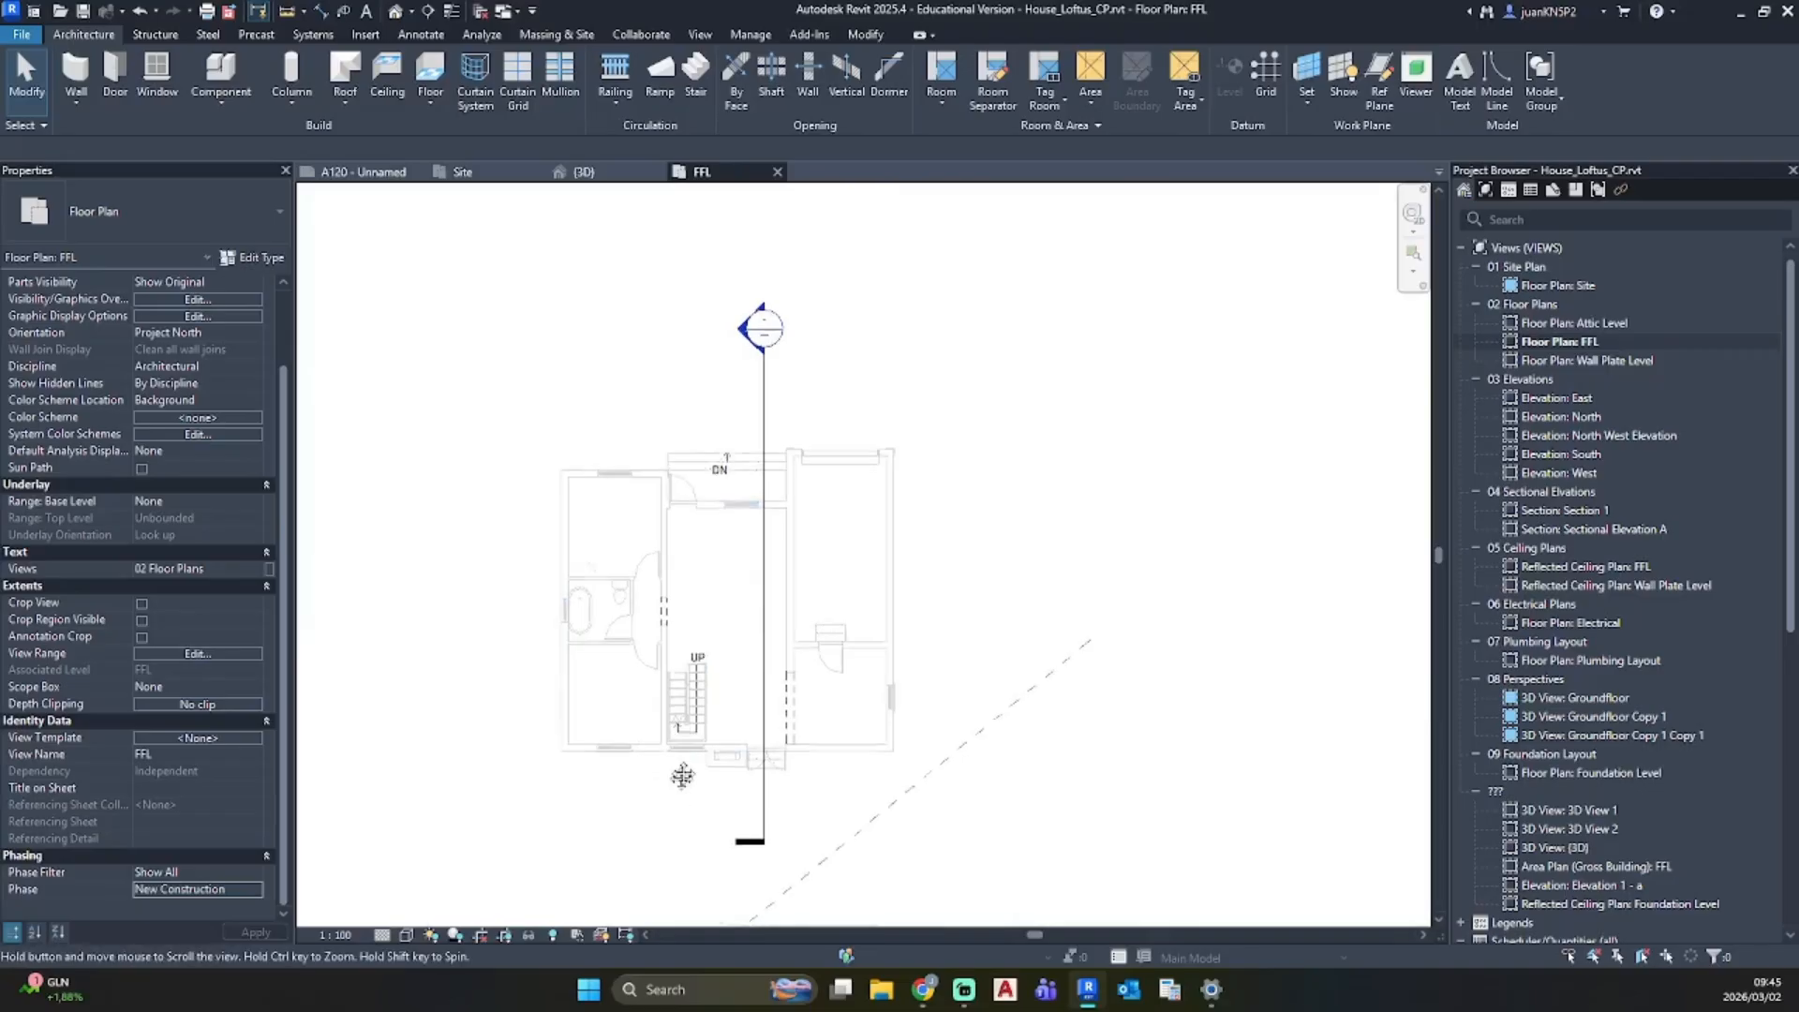
middle_click_drag(683, 776, 752, 570)
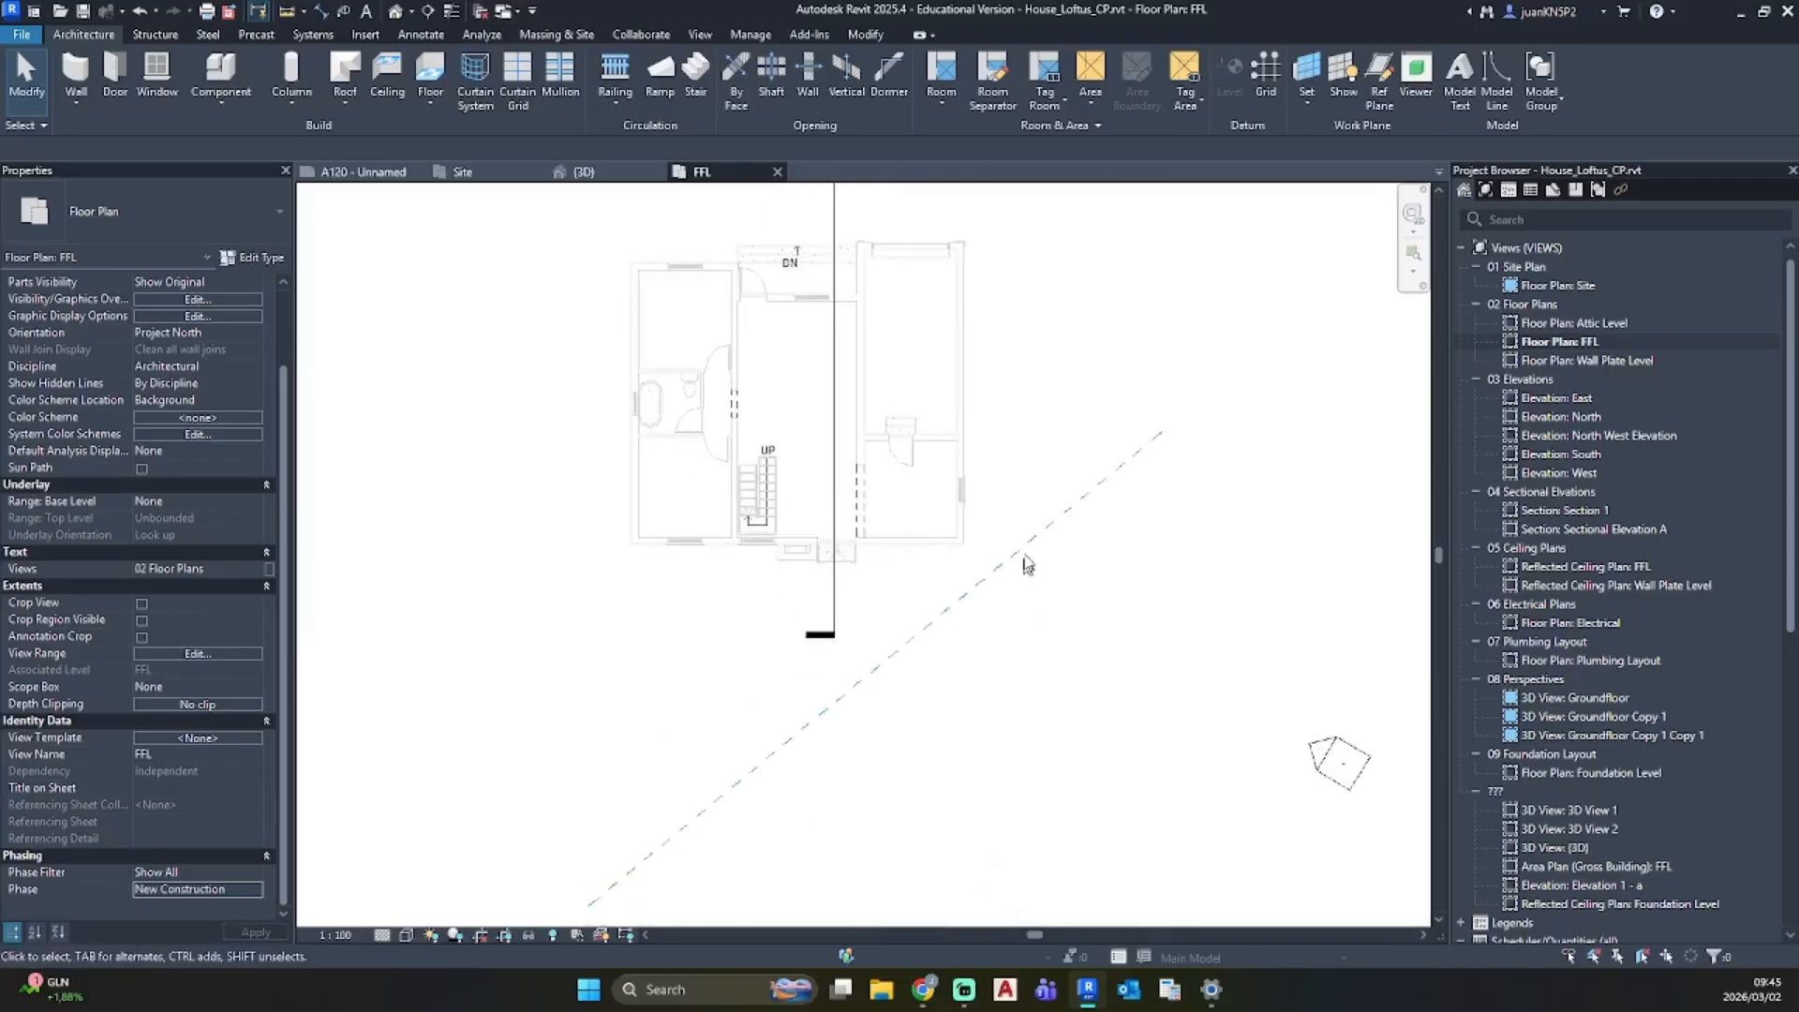
Step: Open the Site plan and check the phase properties of the tree behind the house
double_click(1560, 285)
left_click(743, 747)
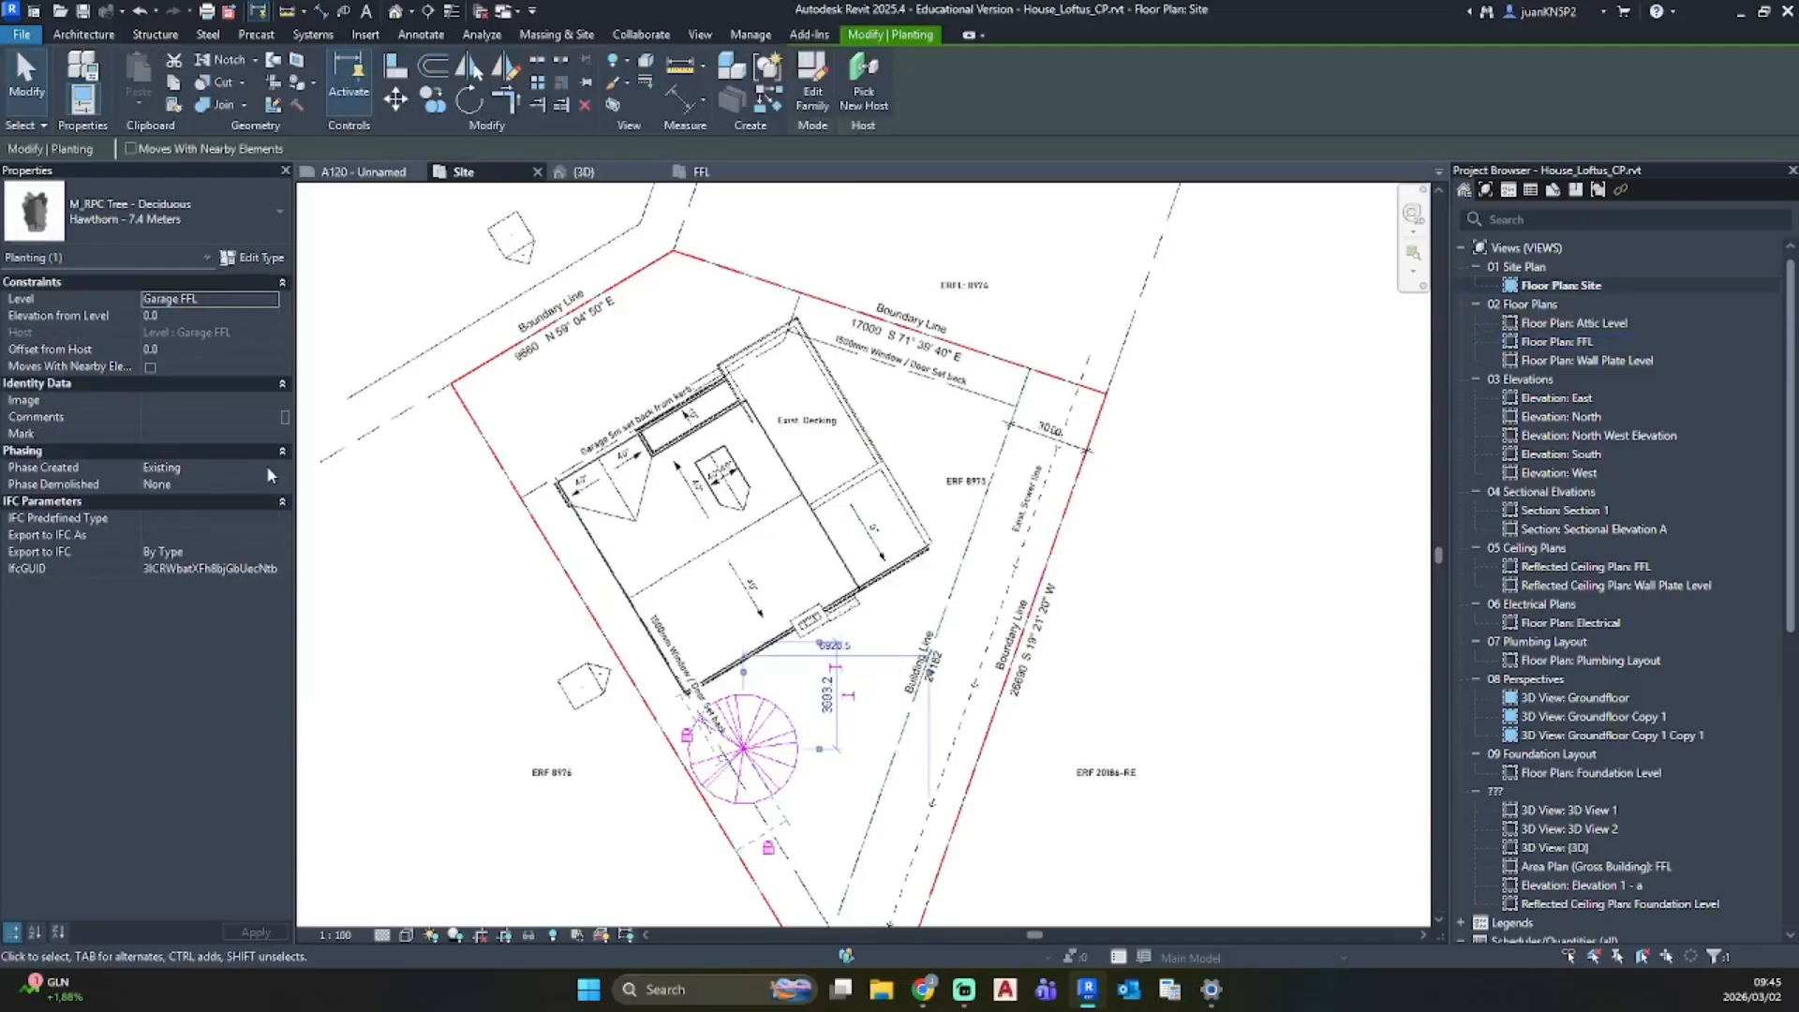
left_click(467, 734)
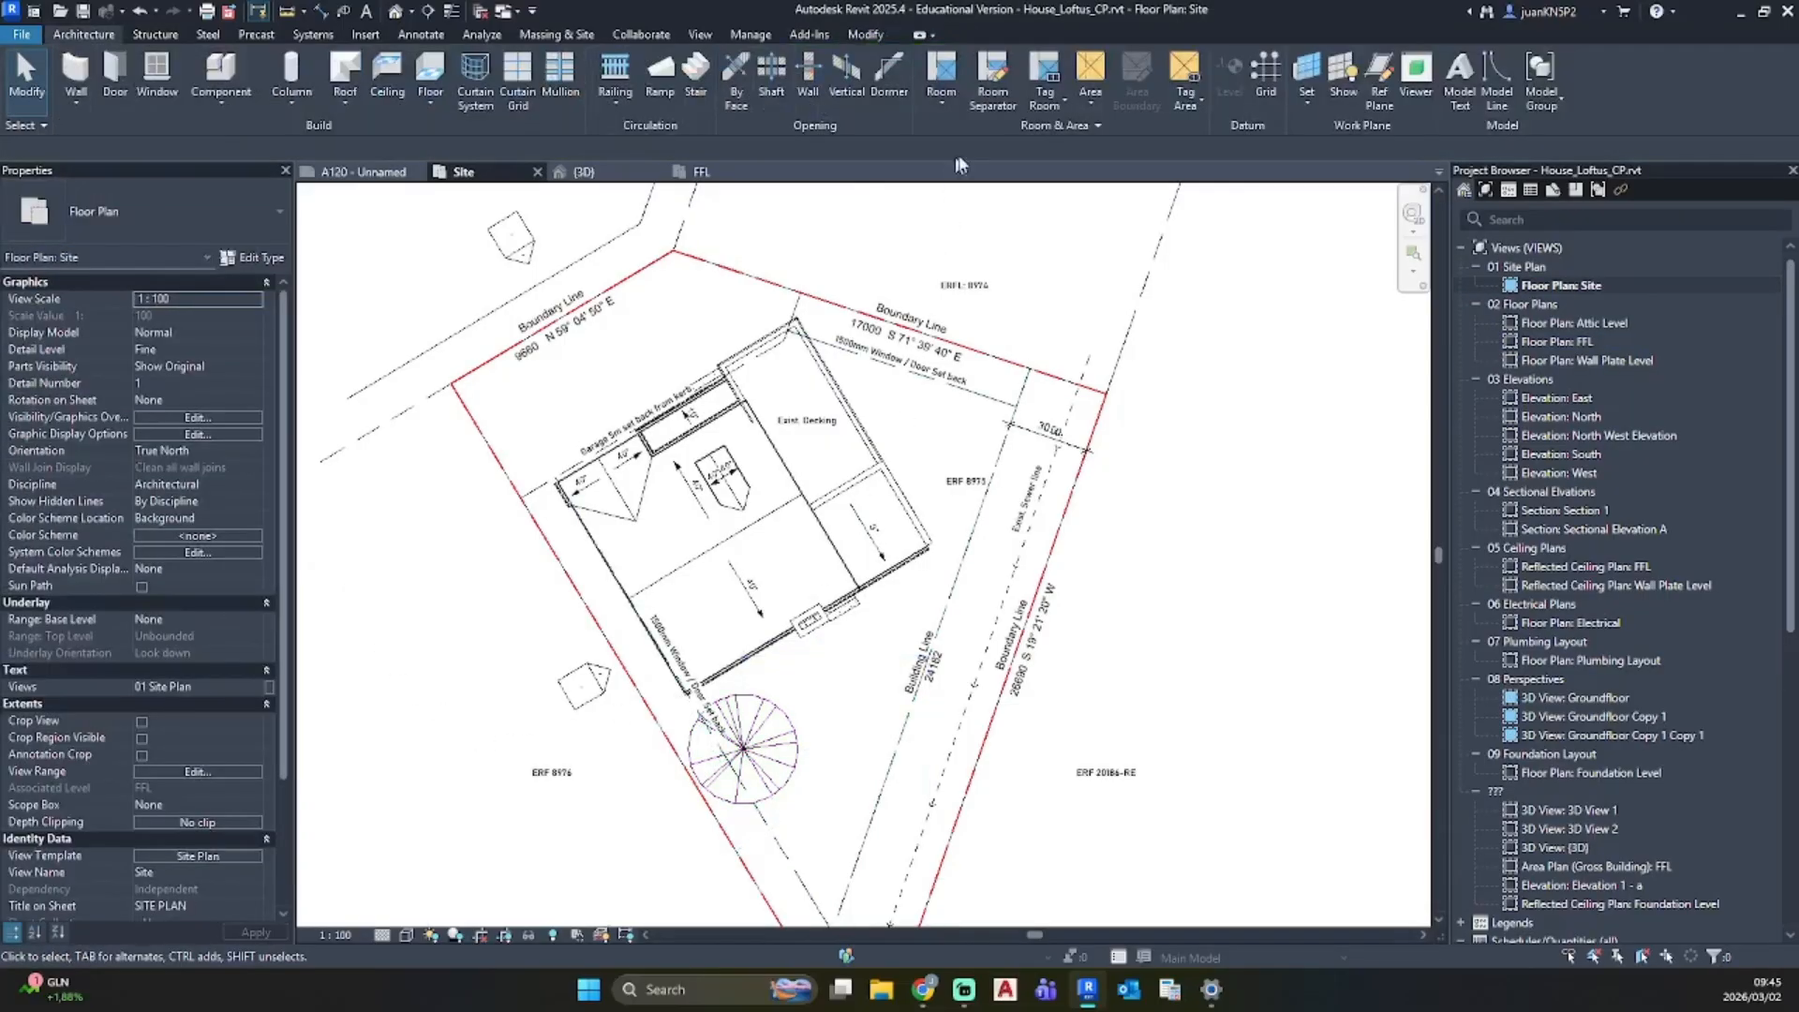
Step: Place a reference plane along the 1500mm Window / Door Set back line, and open the FFL plan to check it
left_click(1379, 76)
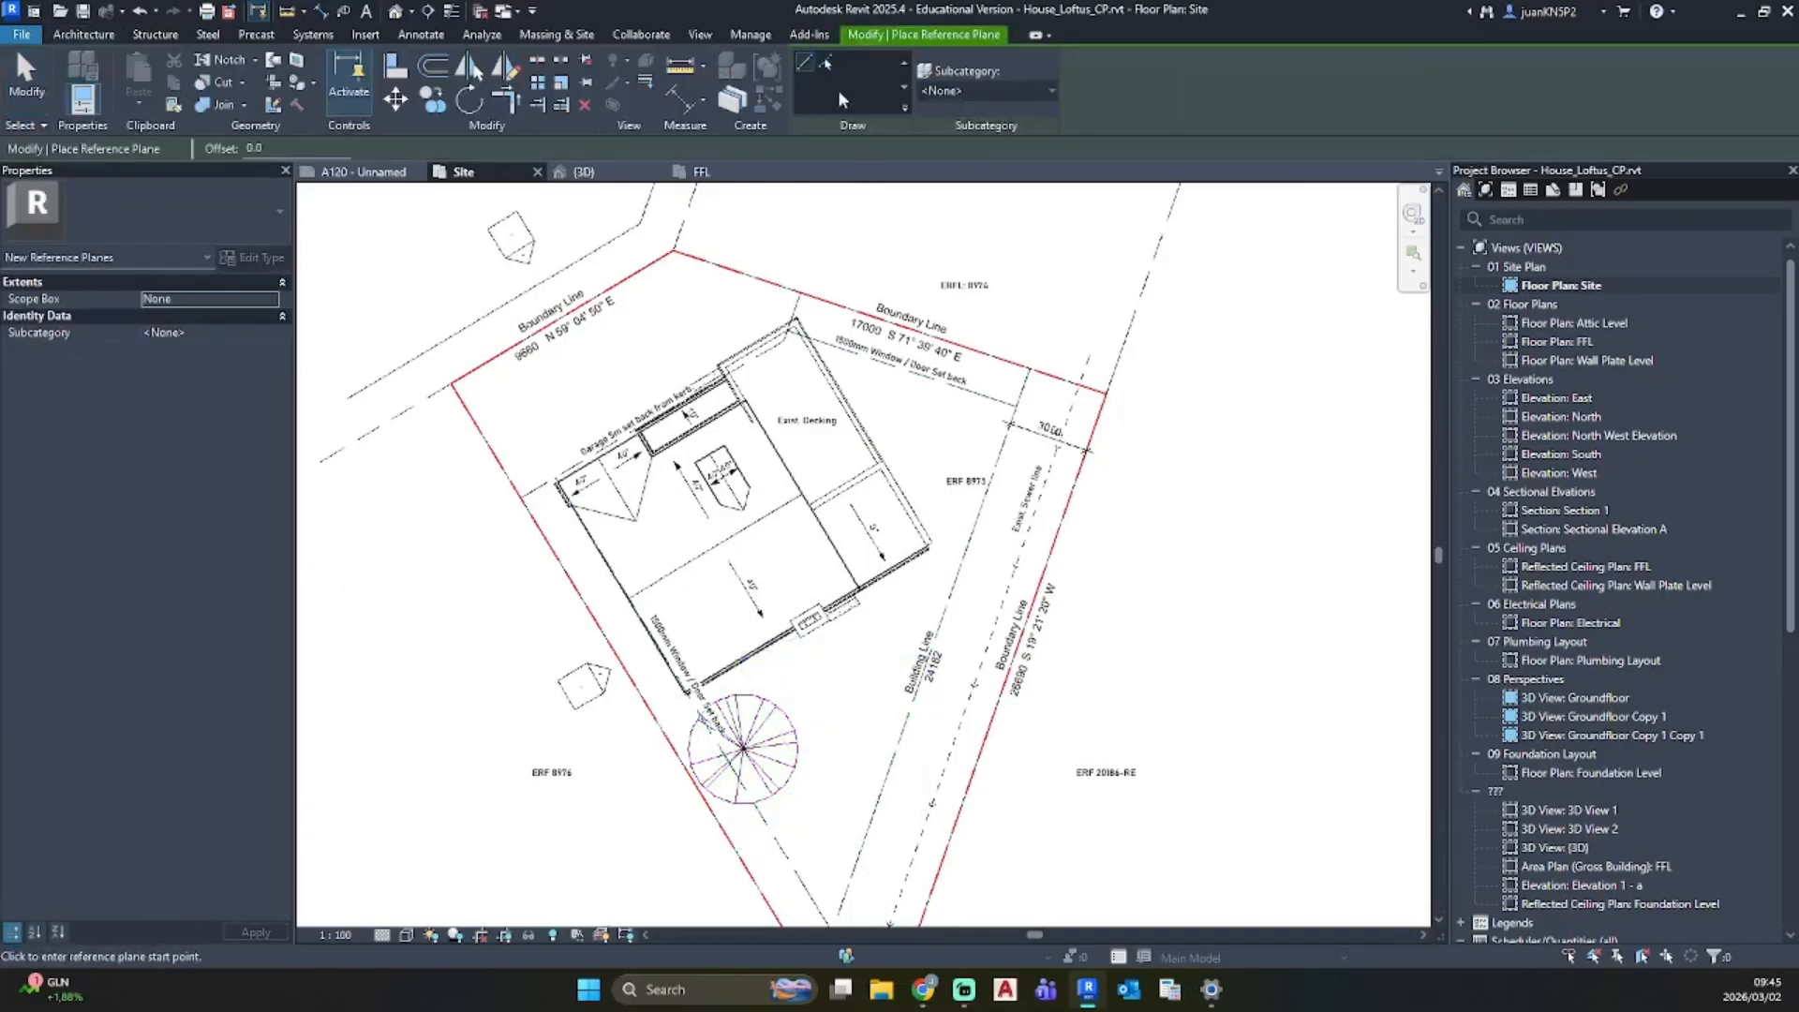
left_click(825, 62)
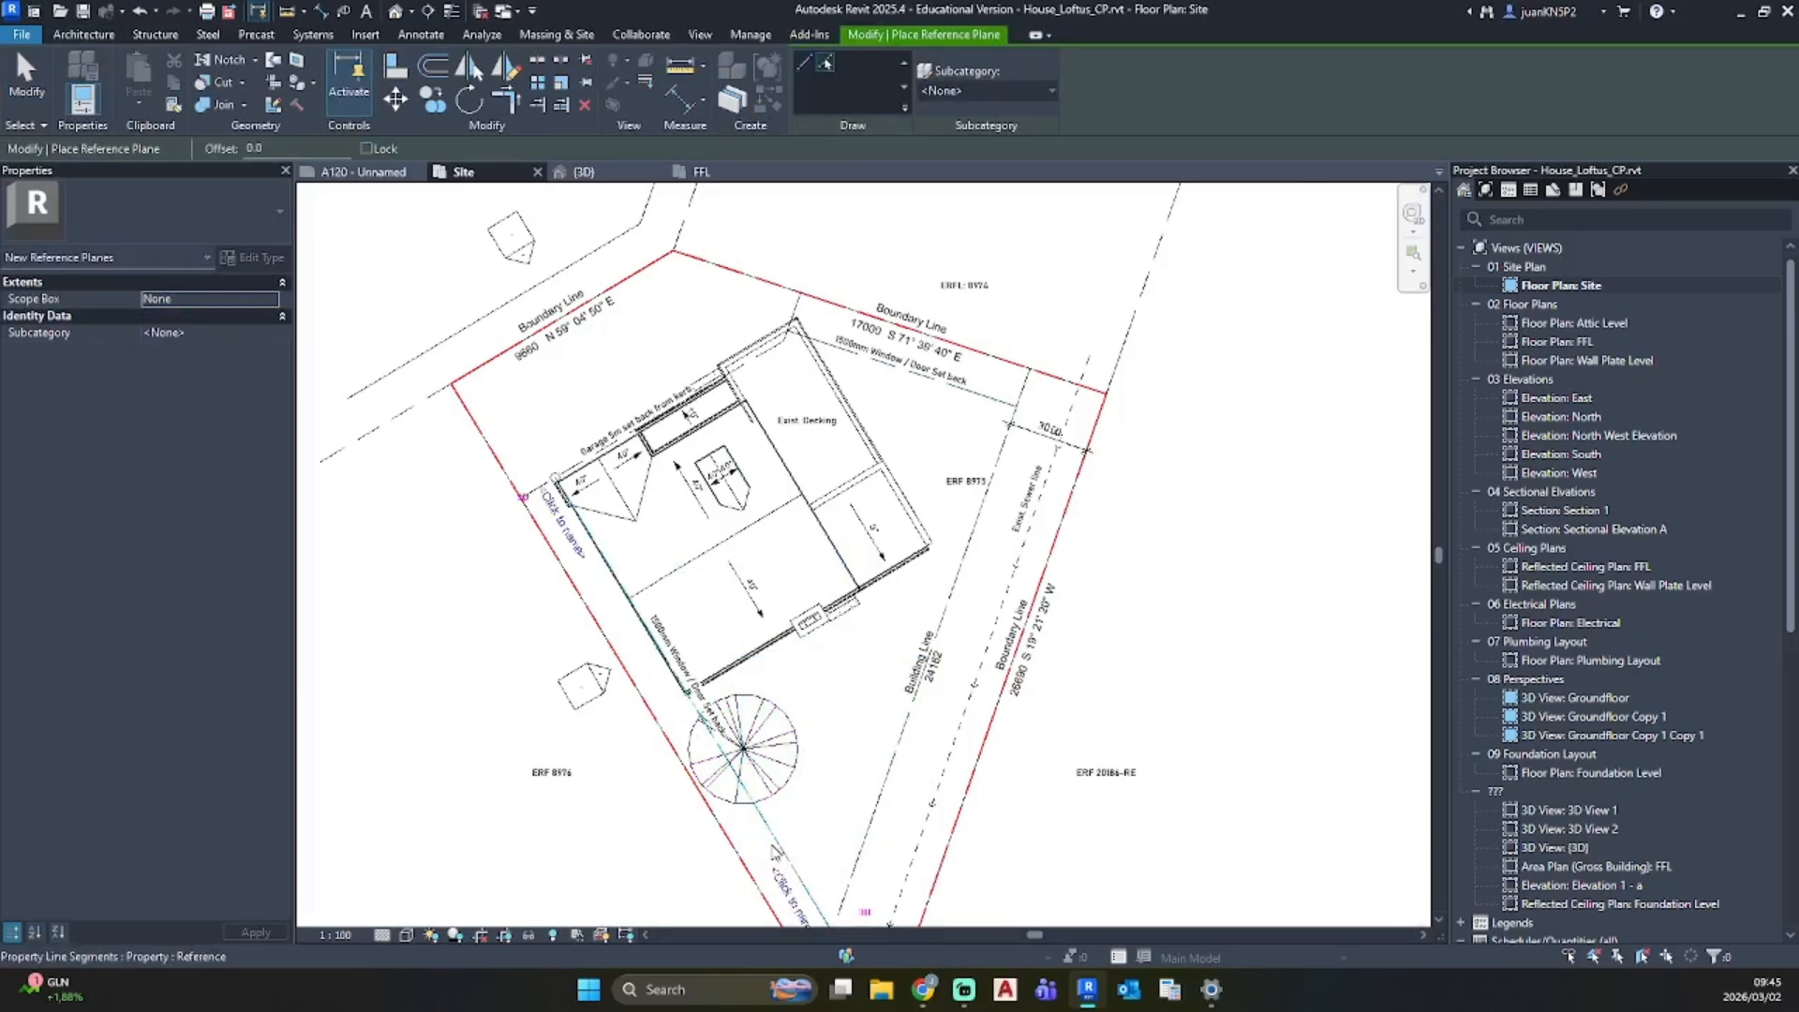
scroll(940, 740, "down", 3)
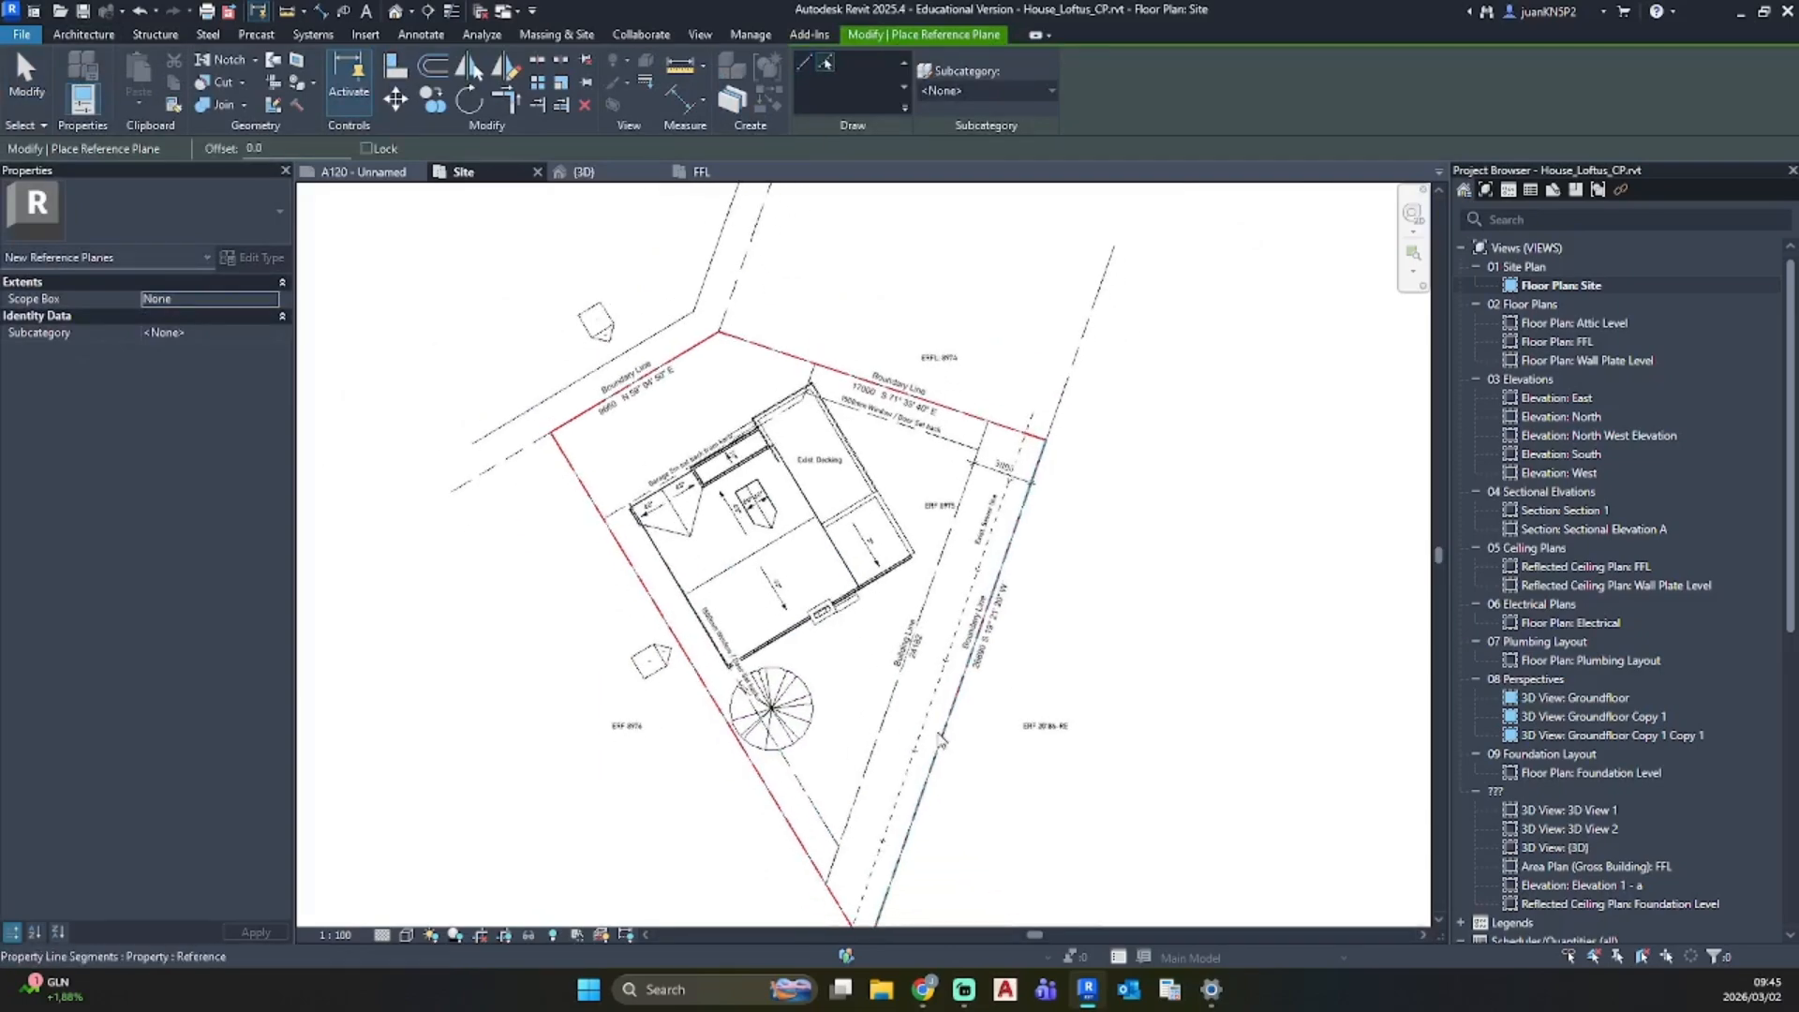
scroll(940, 741, "up", 4)
left_click(1561, 342)
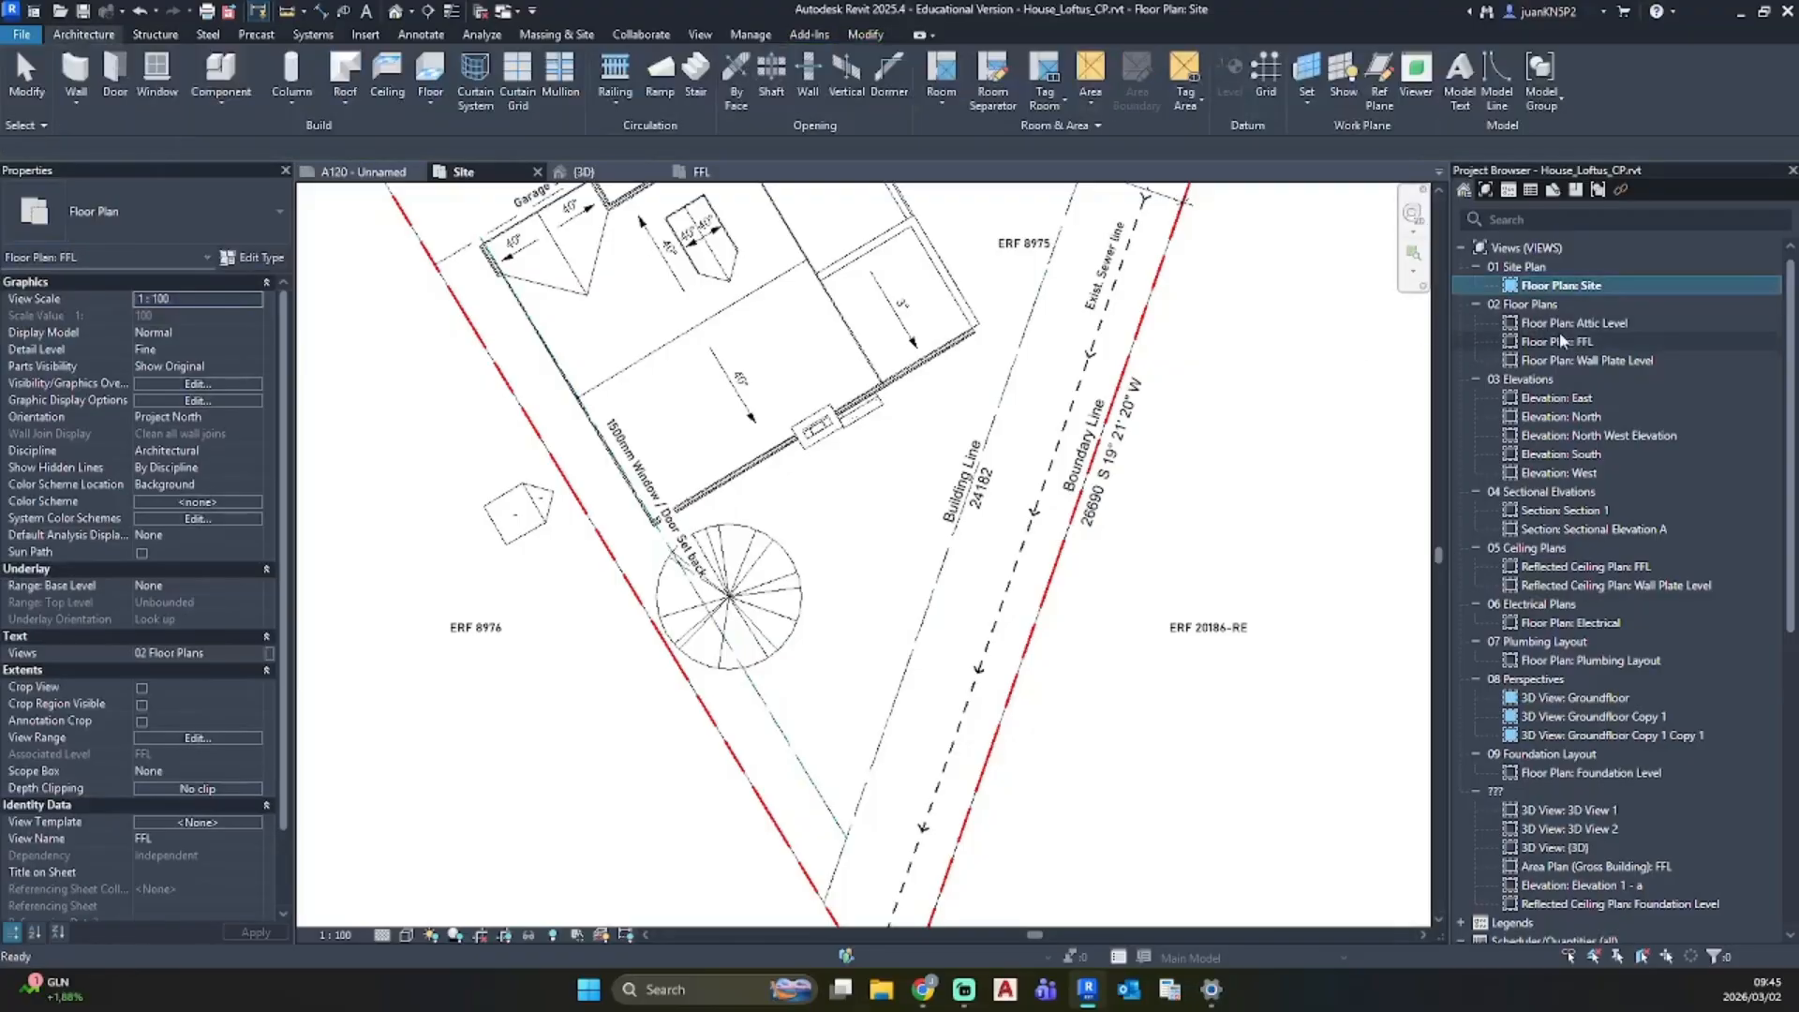
double_click(1562, 341)
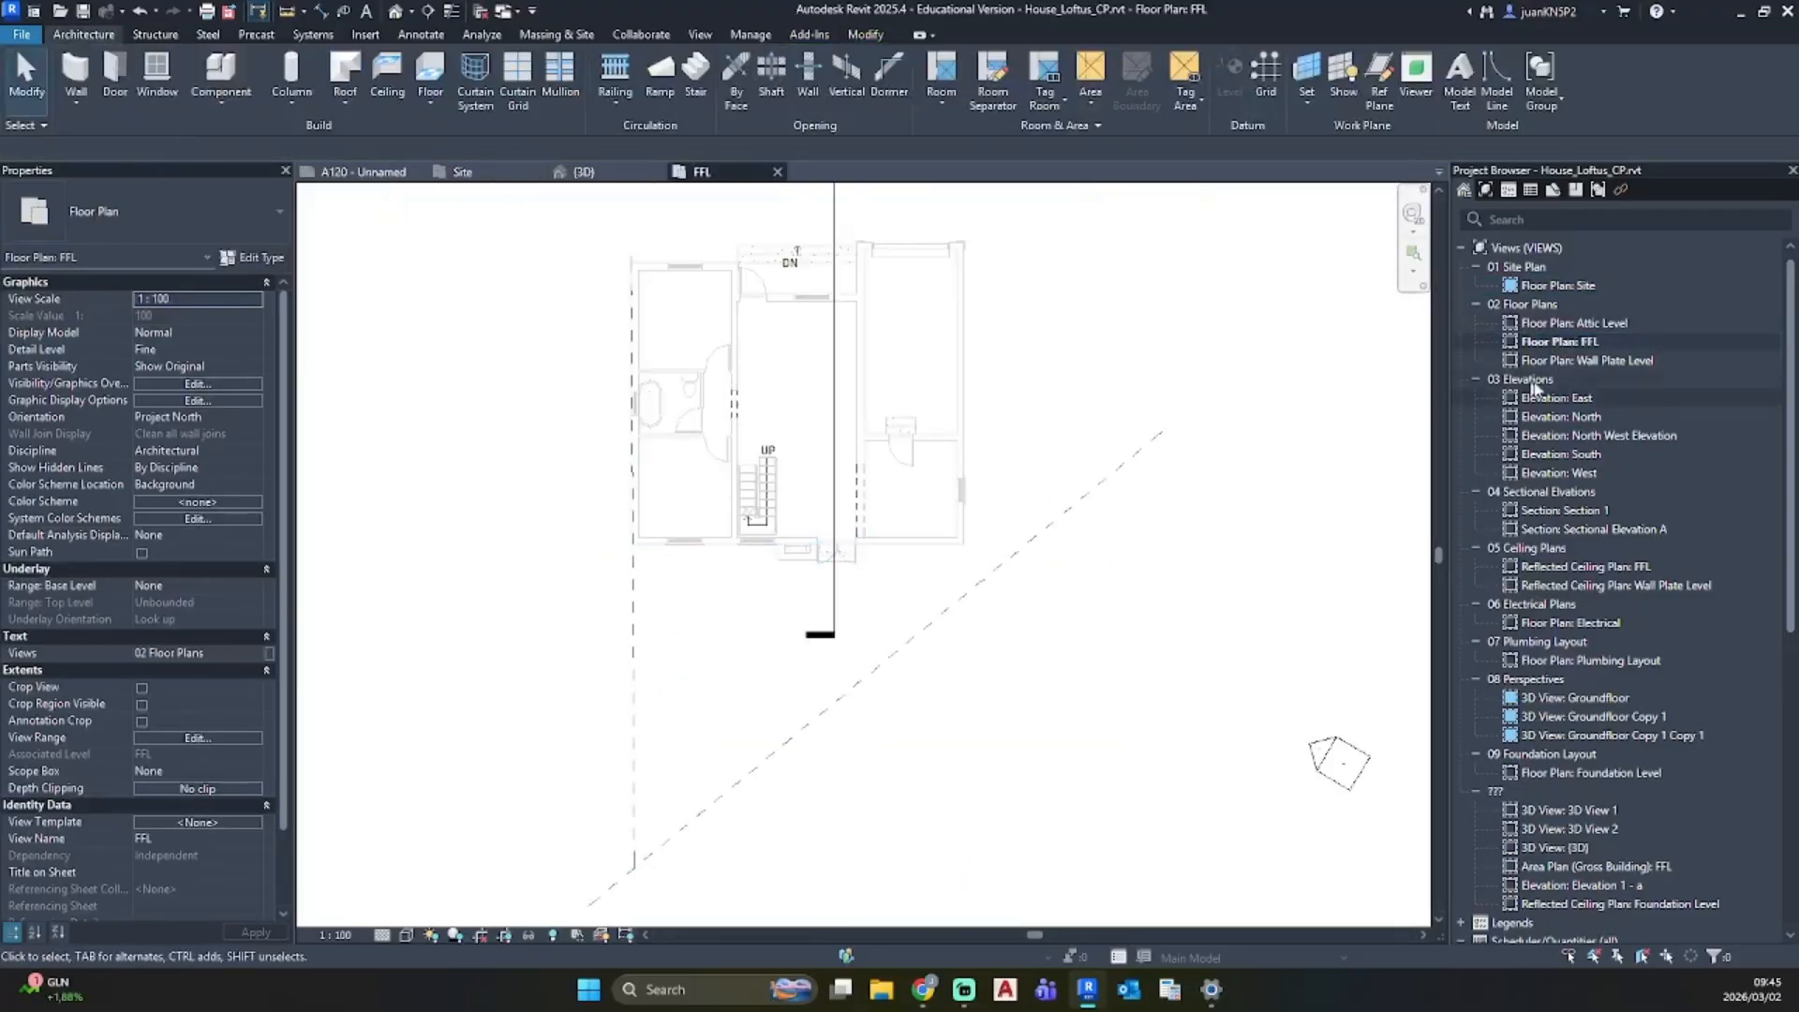
Step: Open the Site plan and check the category and phase properties of the tree behind the house
double_click(1578, 288)
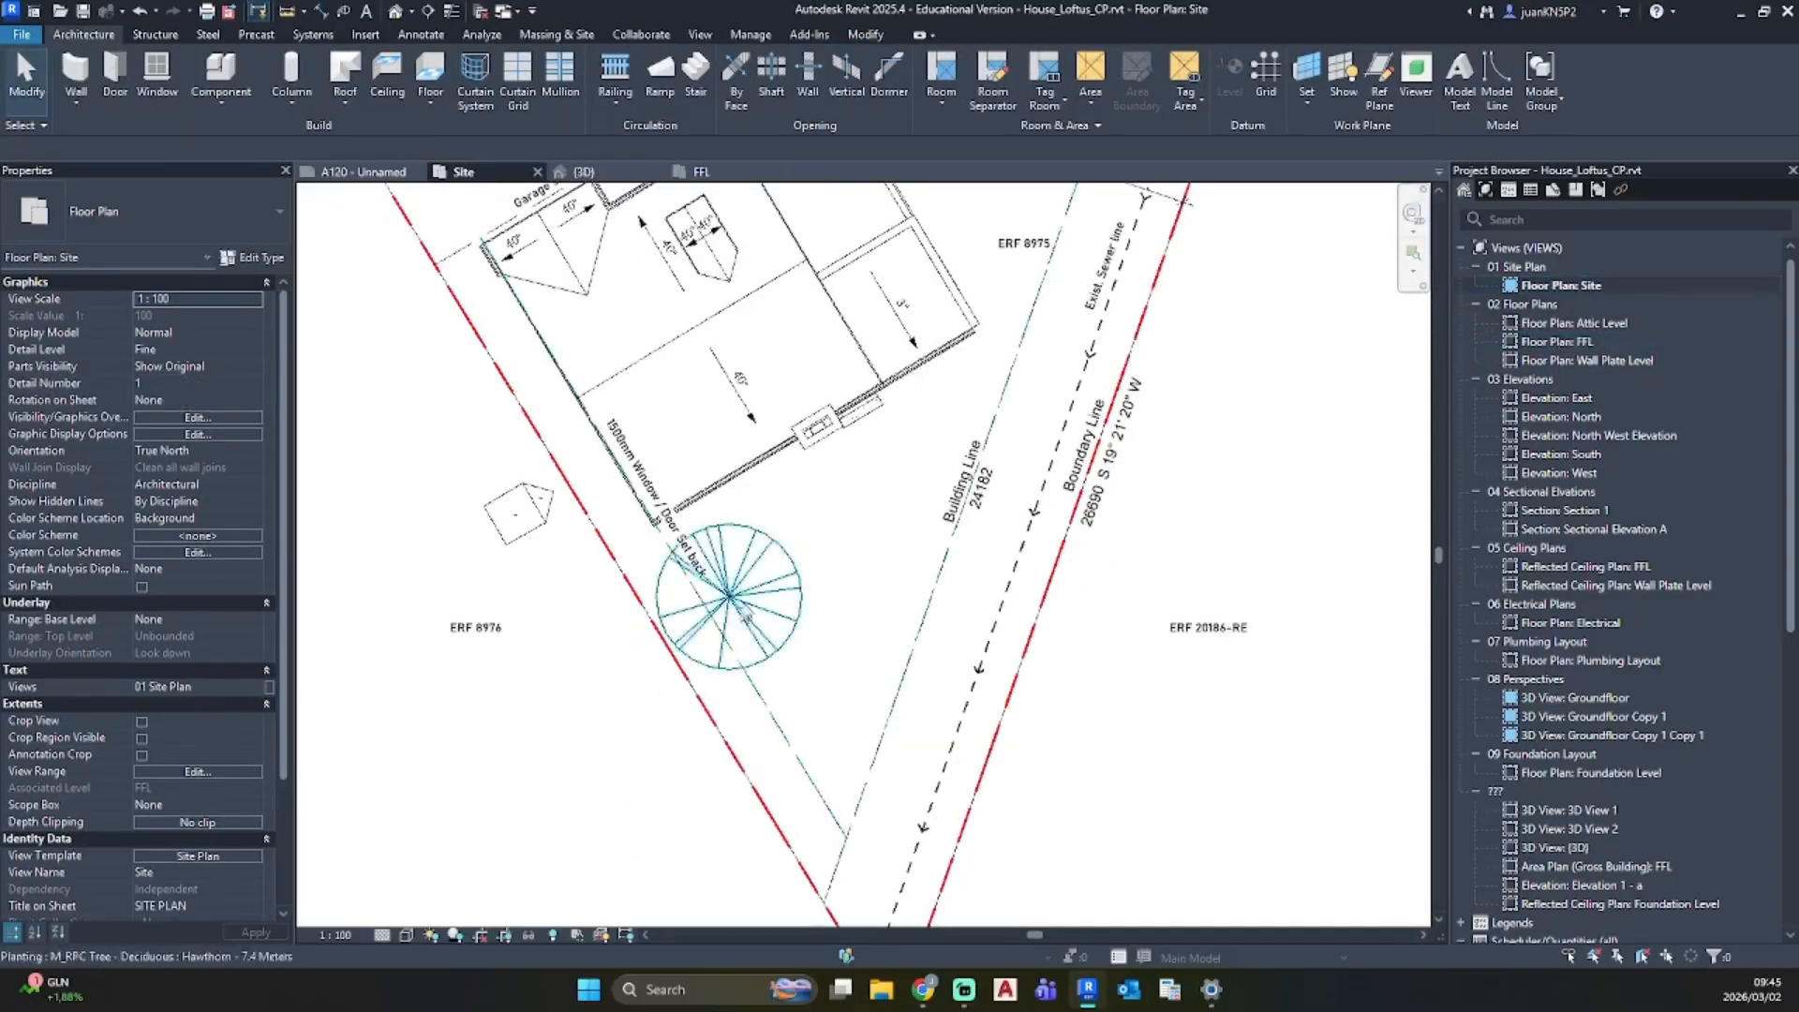
left_click(749, 592)
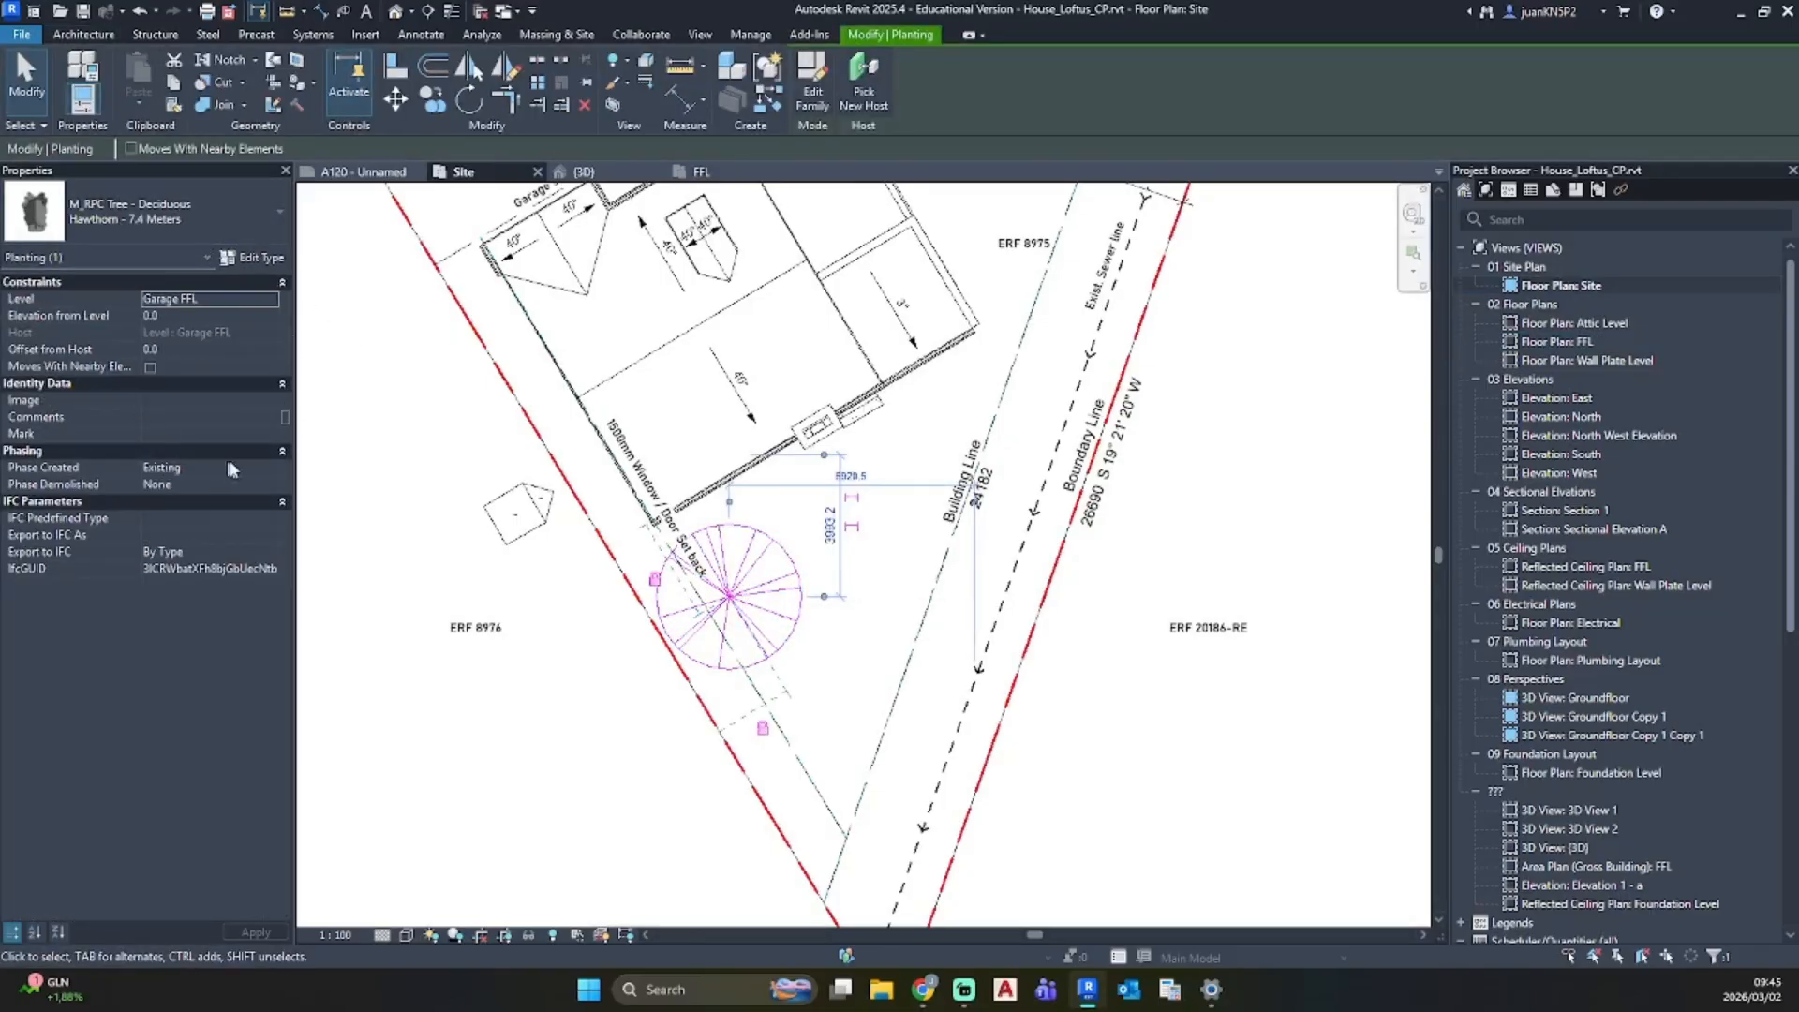
key("Escape")
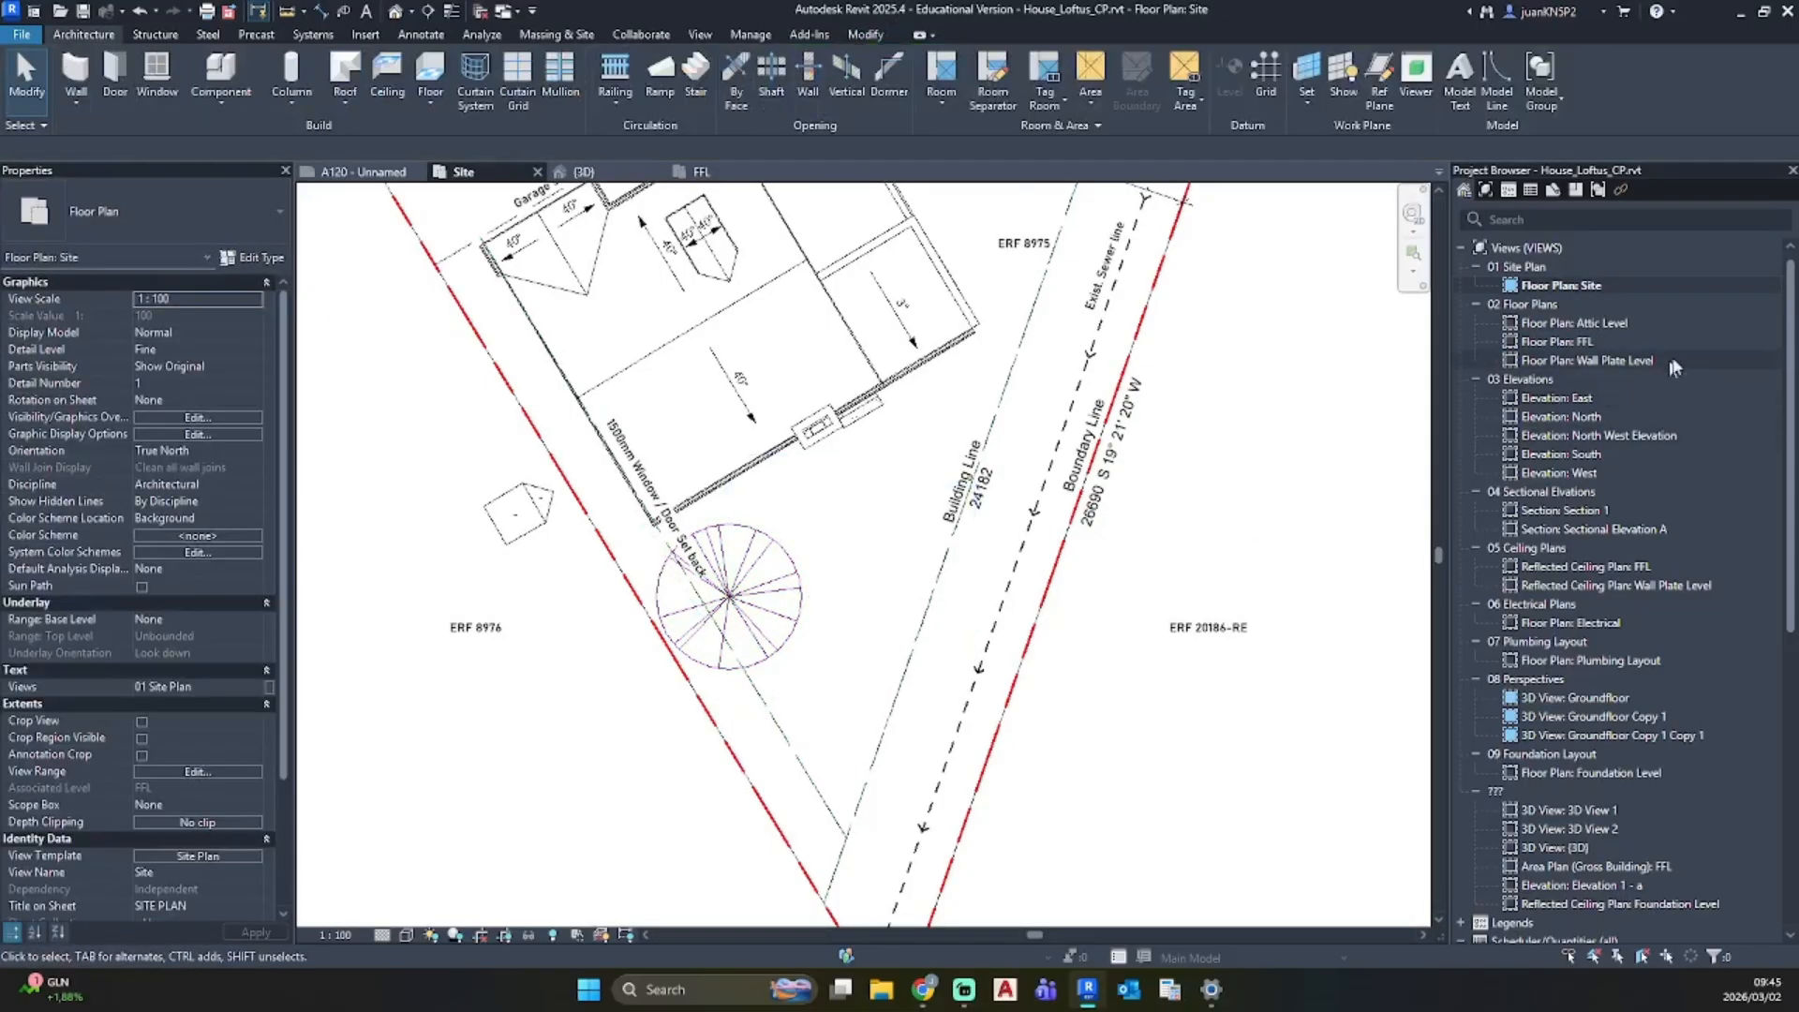
Step: Turn on the Planting category in the visibility/graphic overrides of the FFL floor plan
double_click(1569, 342)
key("v")
key("v")
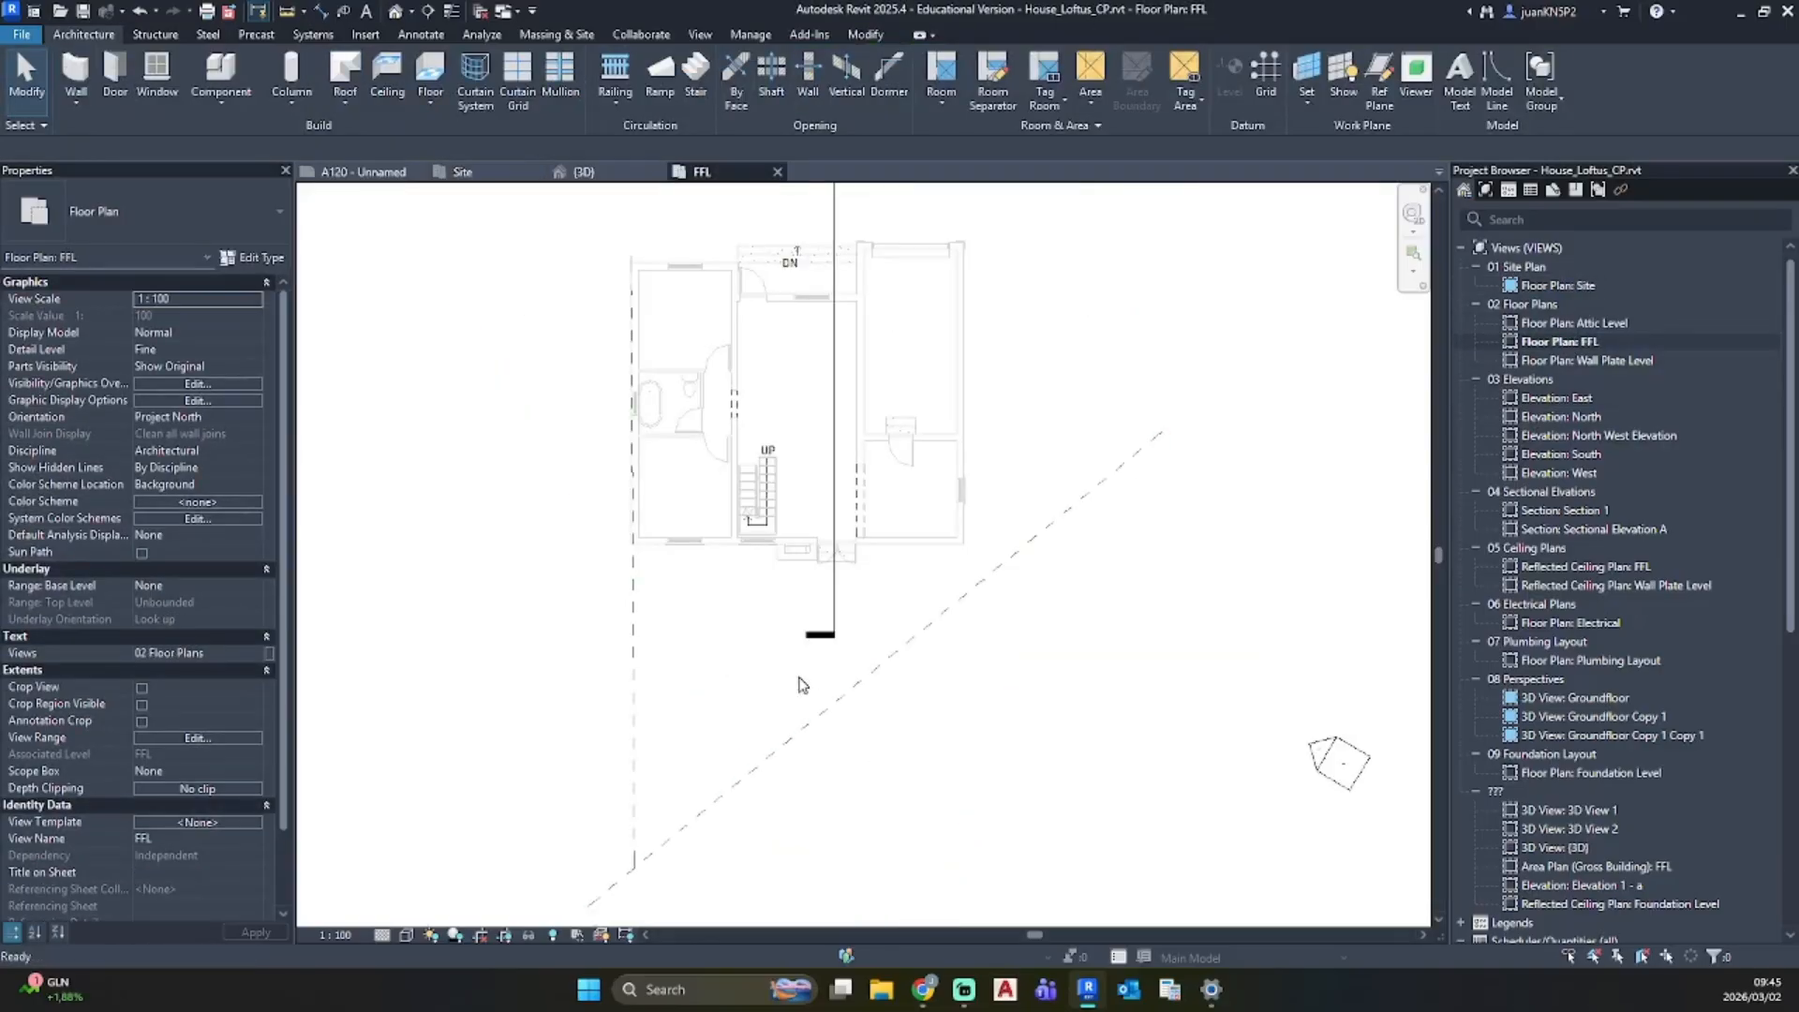
scroll(656, 523, "down", 3)
scroll(656, 525, "down", 1)
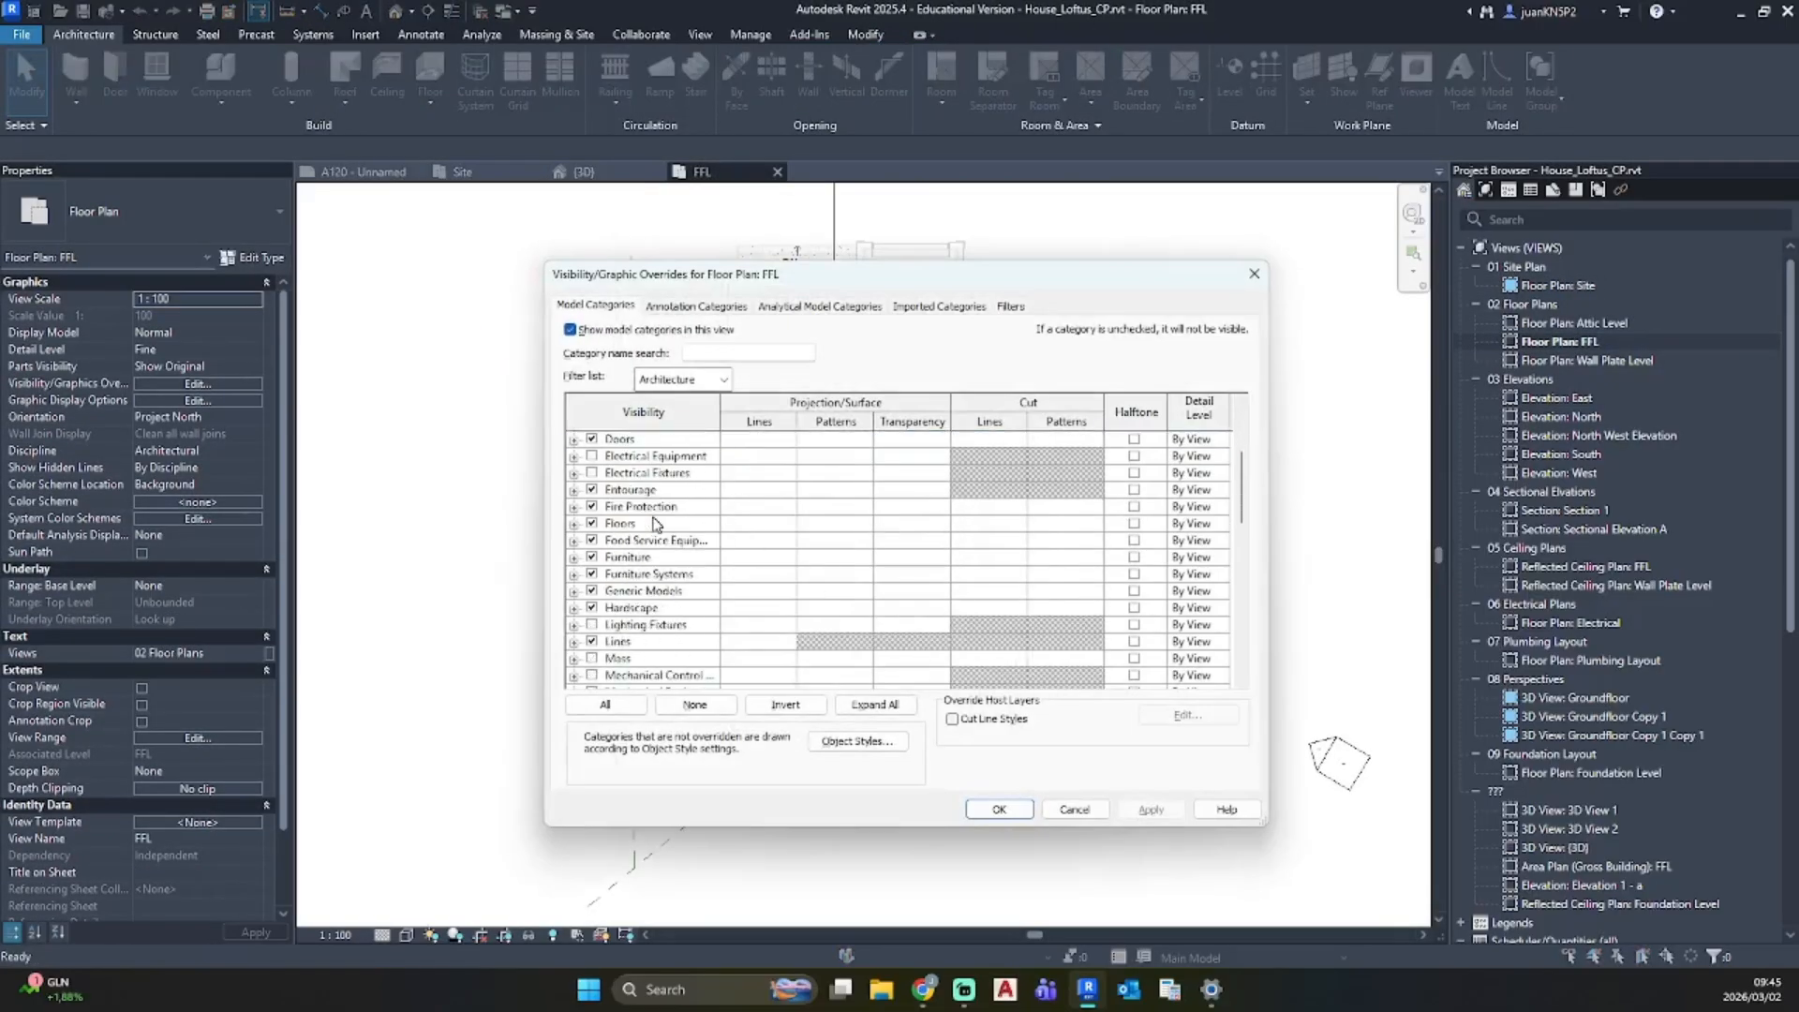
scroll(656, 525, "up", 3)
scroll(656, 525, "down", 2)
scroll(655, 524, "down", 4)
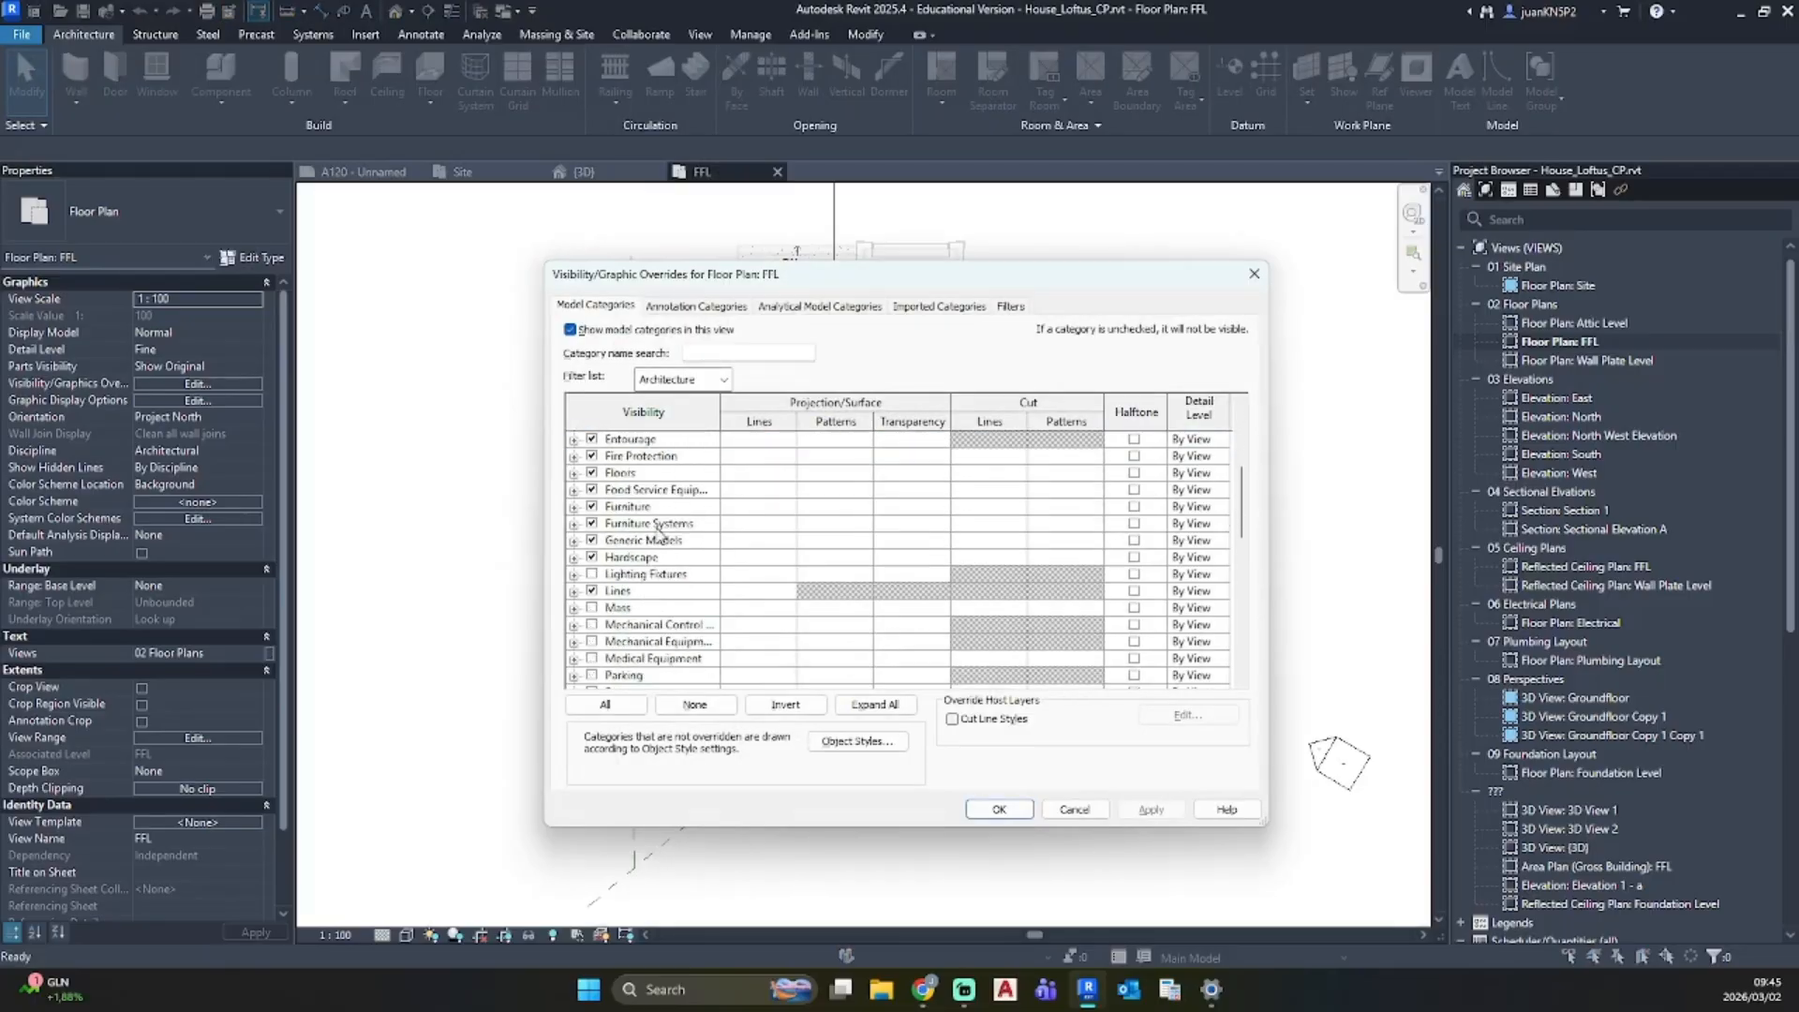
scroll(654, 552, "up", 6)
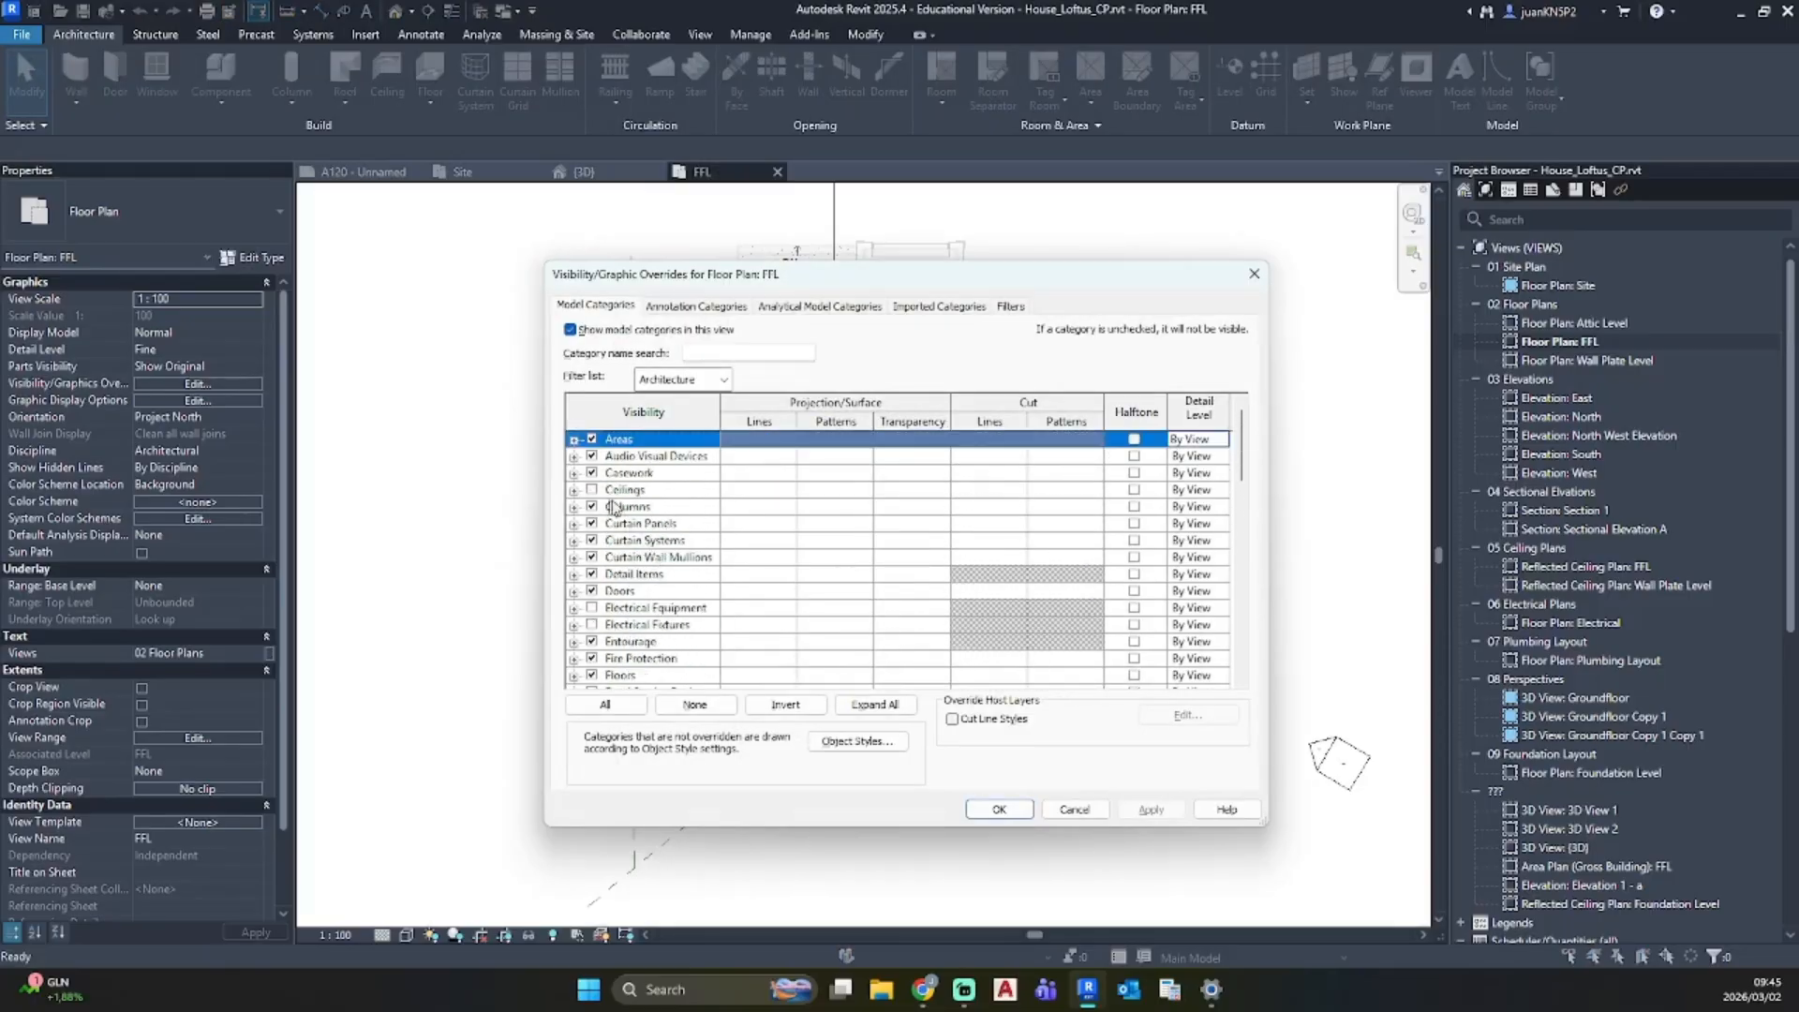
scroll(632, 626, "down", 7)
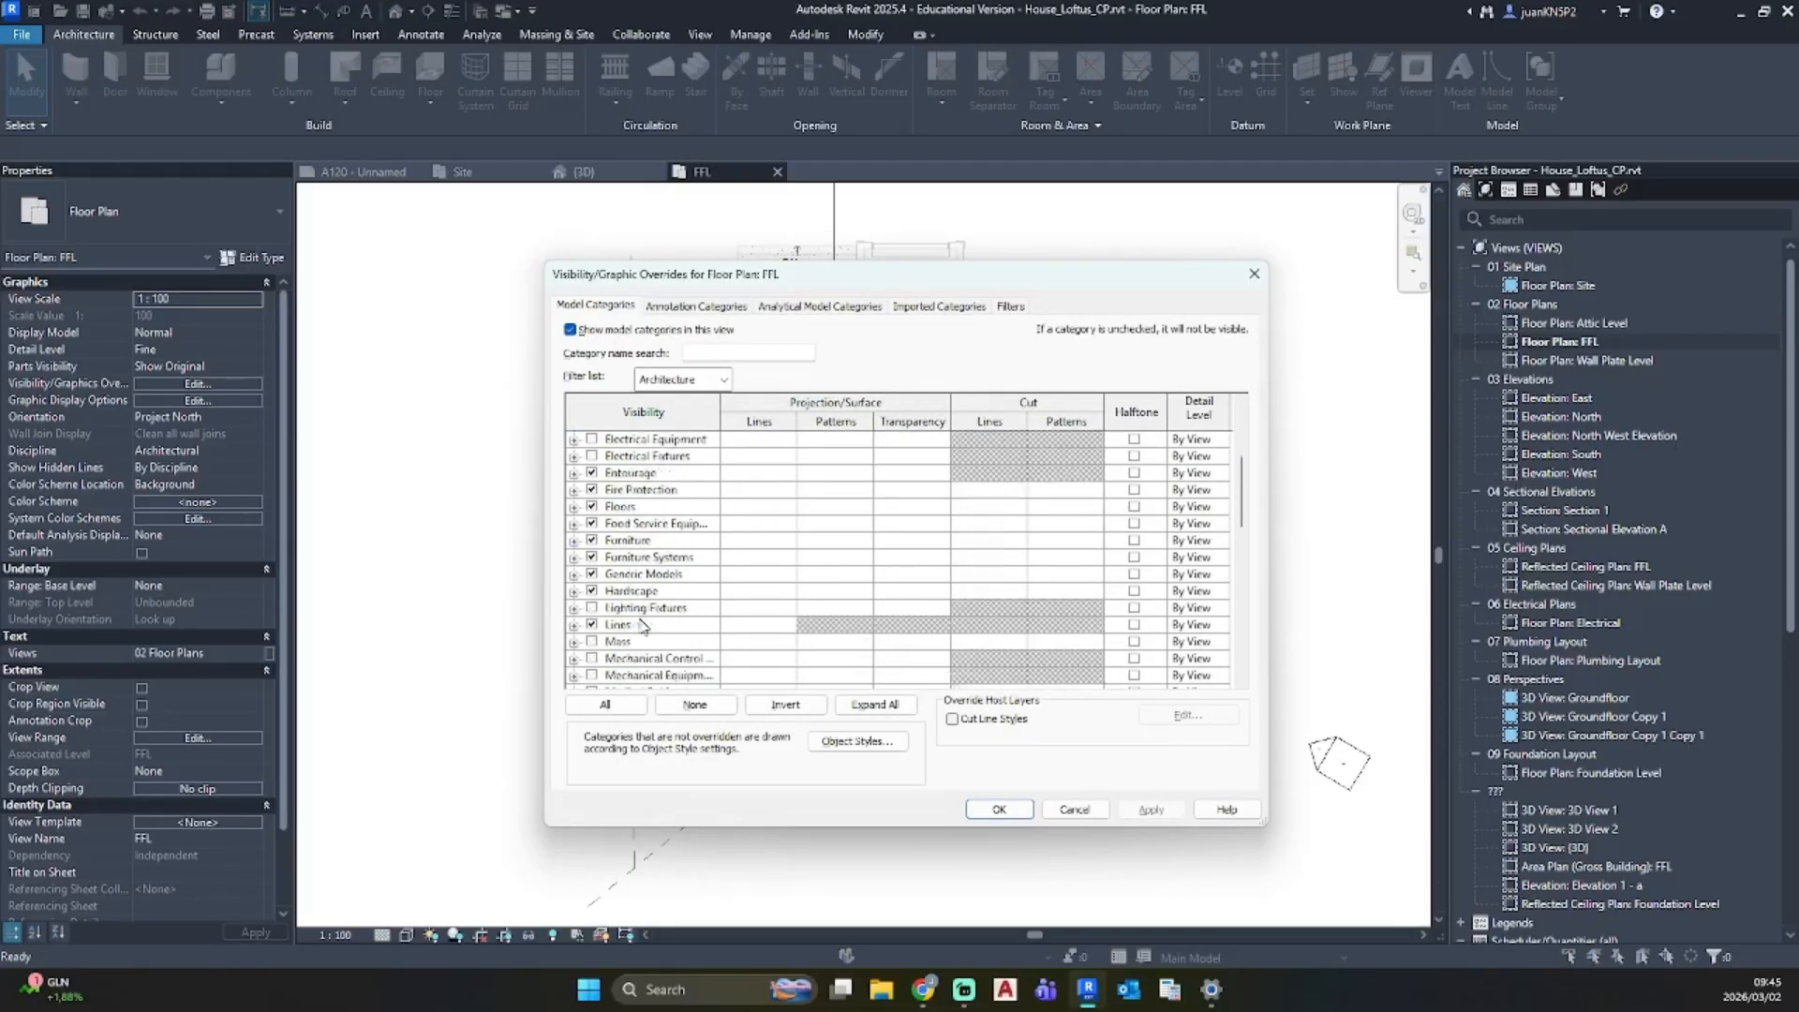
scroll(643, 623, "down", 1)
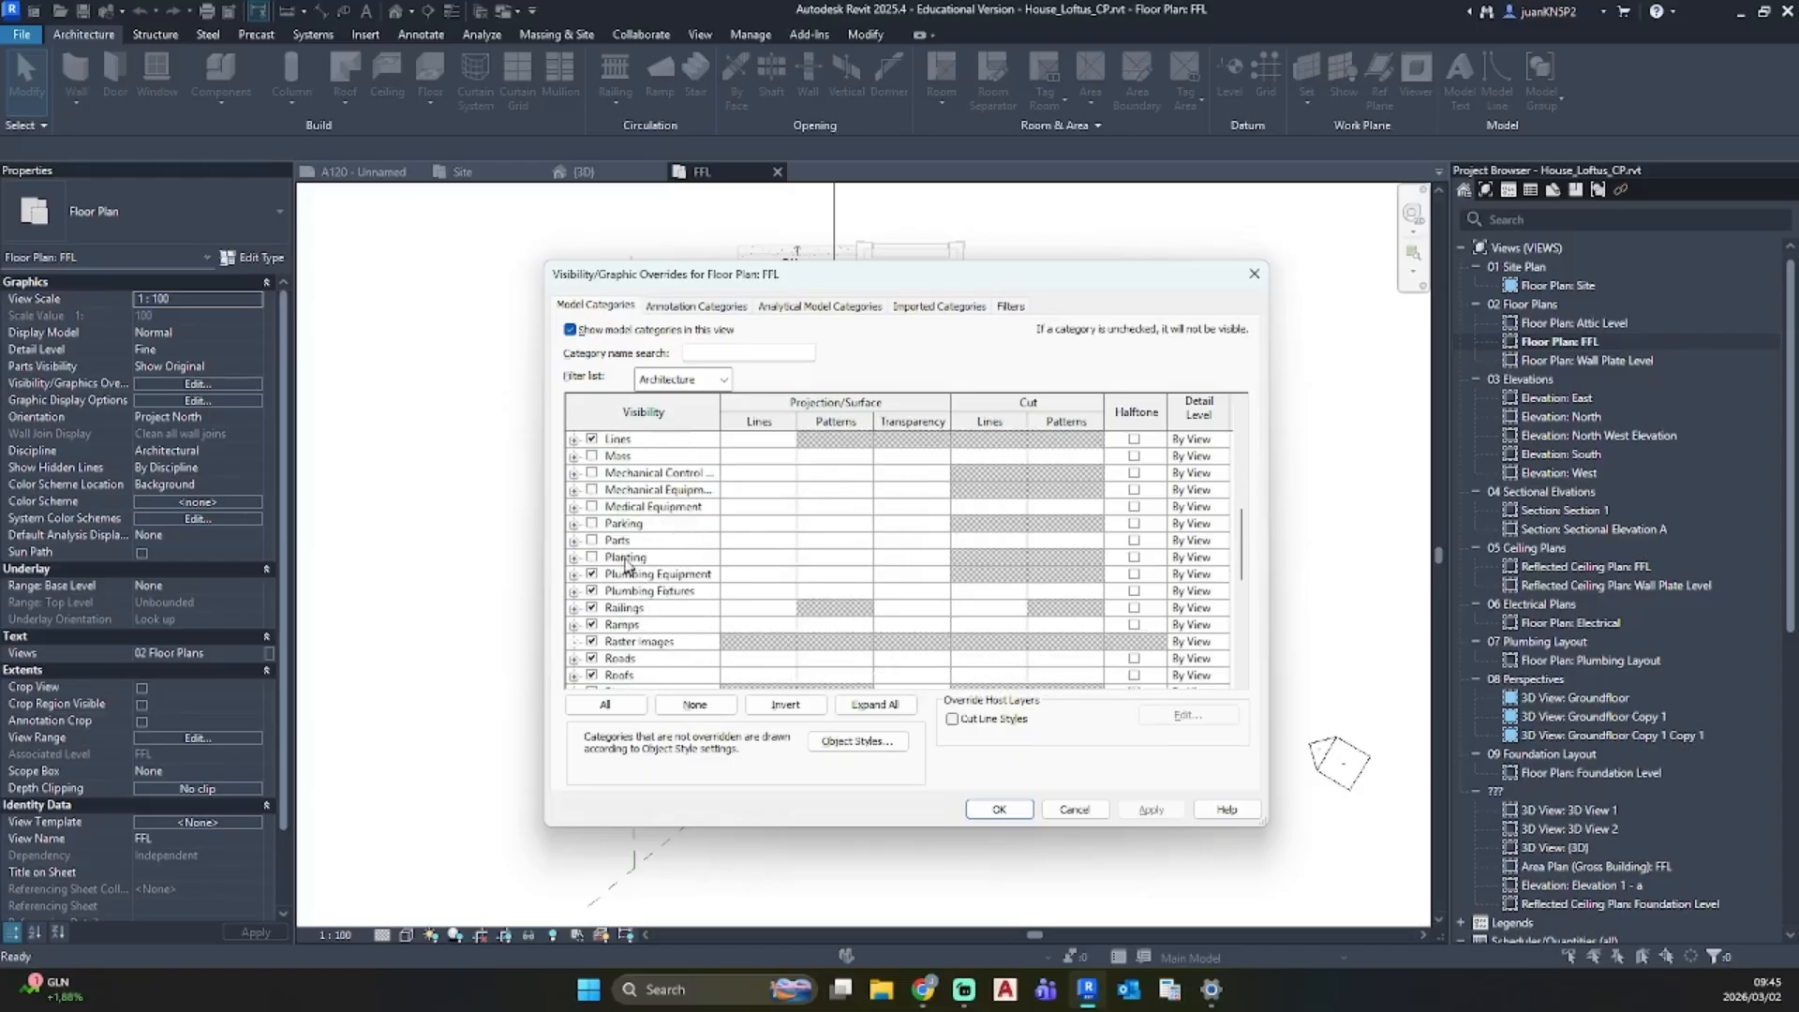
left_click(592, 559)
left_click(1150, 810)
left_click(999, 809)
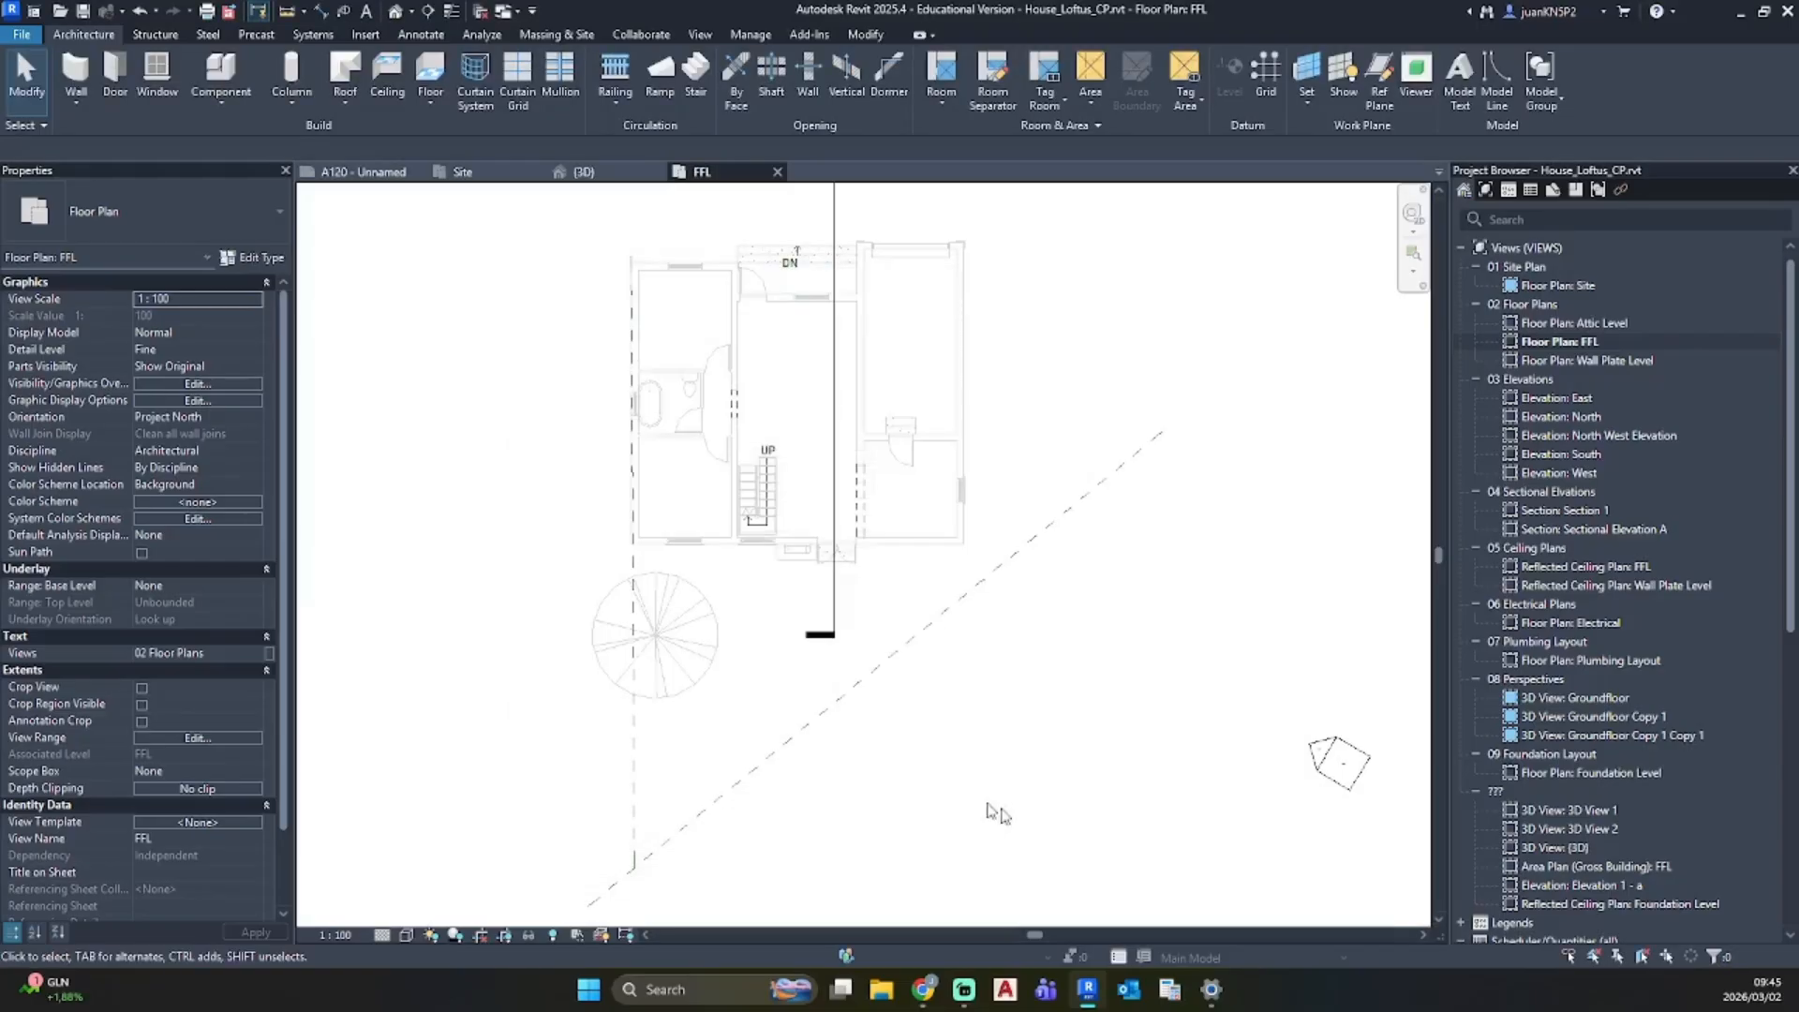
Step: Draw three Existing 230mm Cavity walls enclosing a rear extension about 6200 mm wide, extending about 2996 mm from the house to the diagonal reference plane
scroll(661, 642, "up", 3)
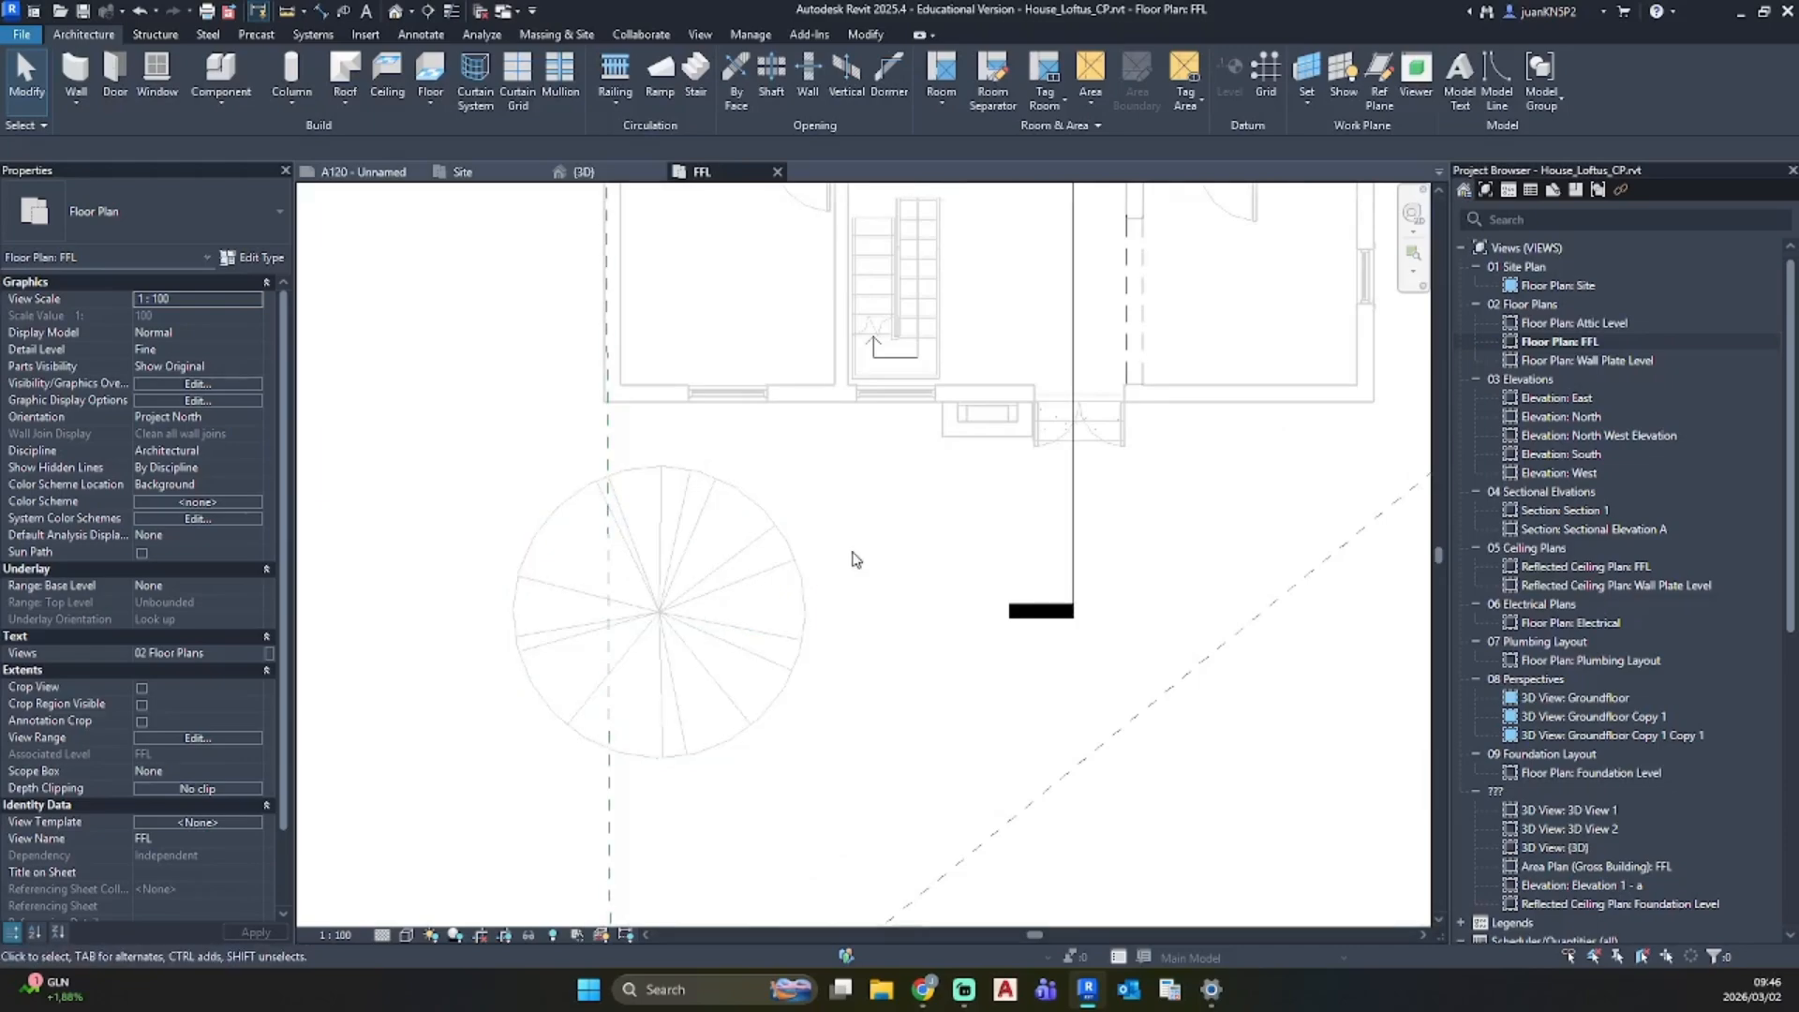
middle_click_drag(855, 557, 711, 546)
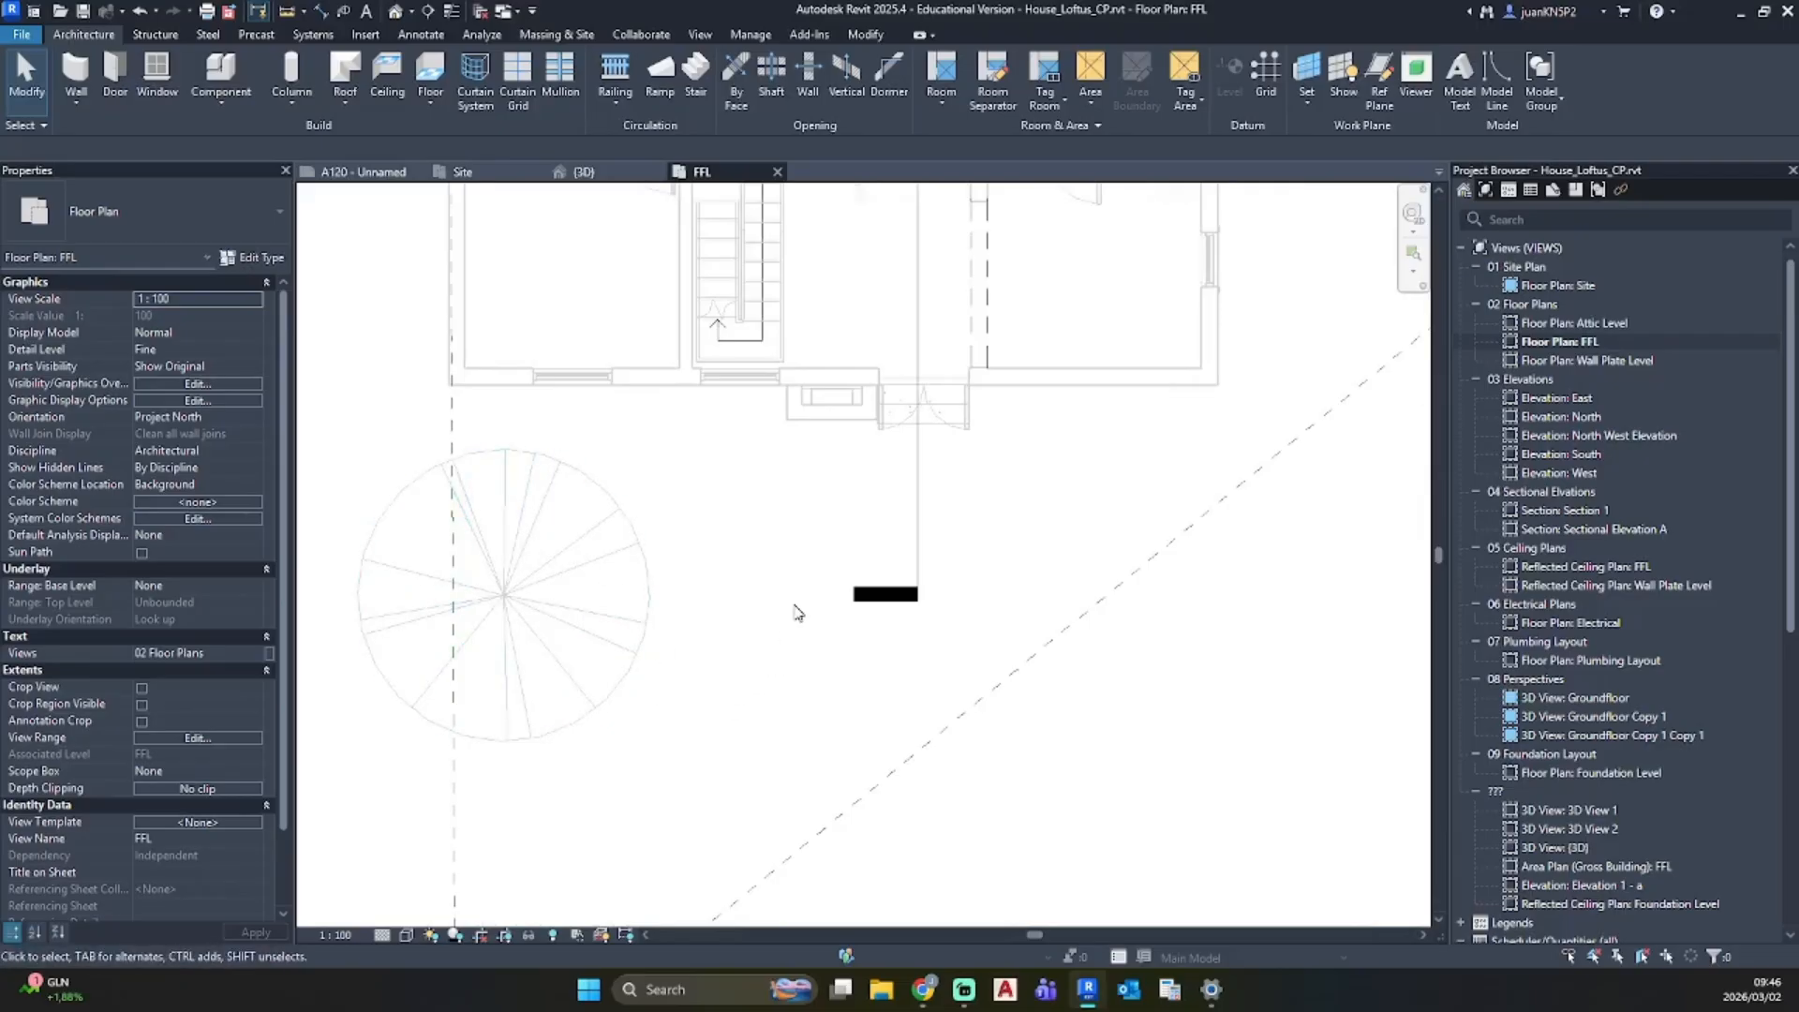
left_click(1106, 376)
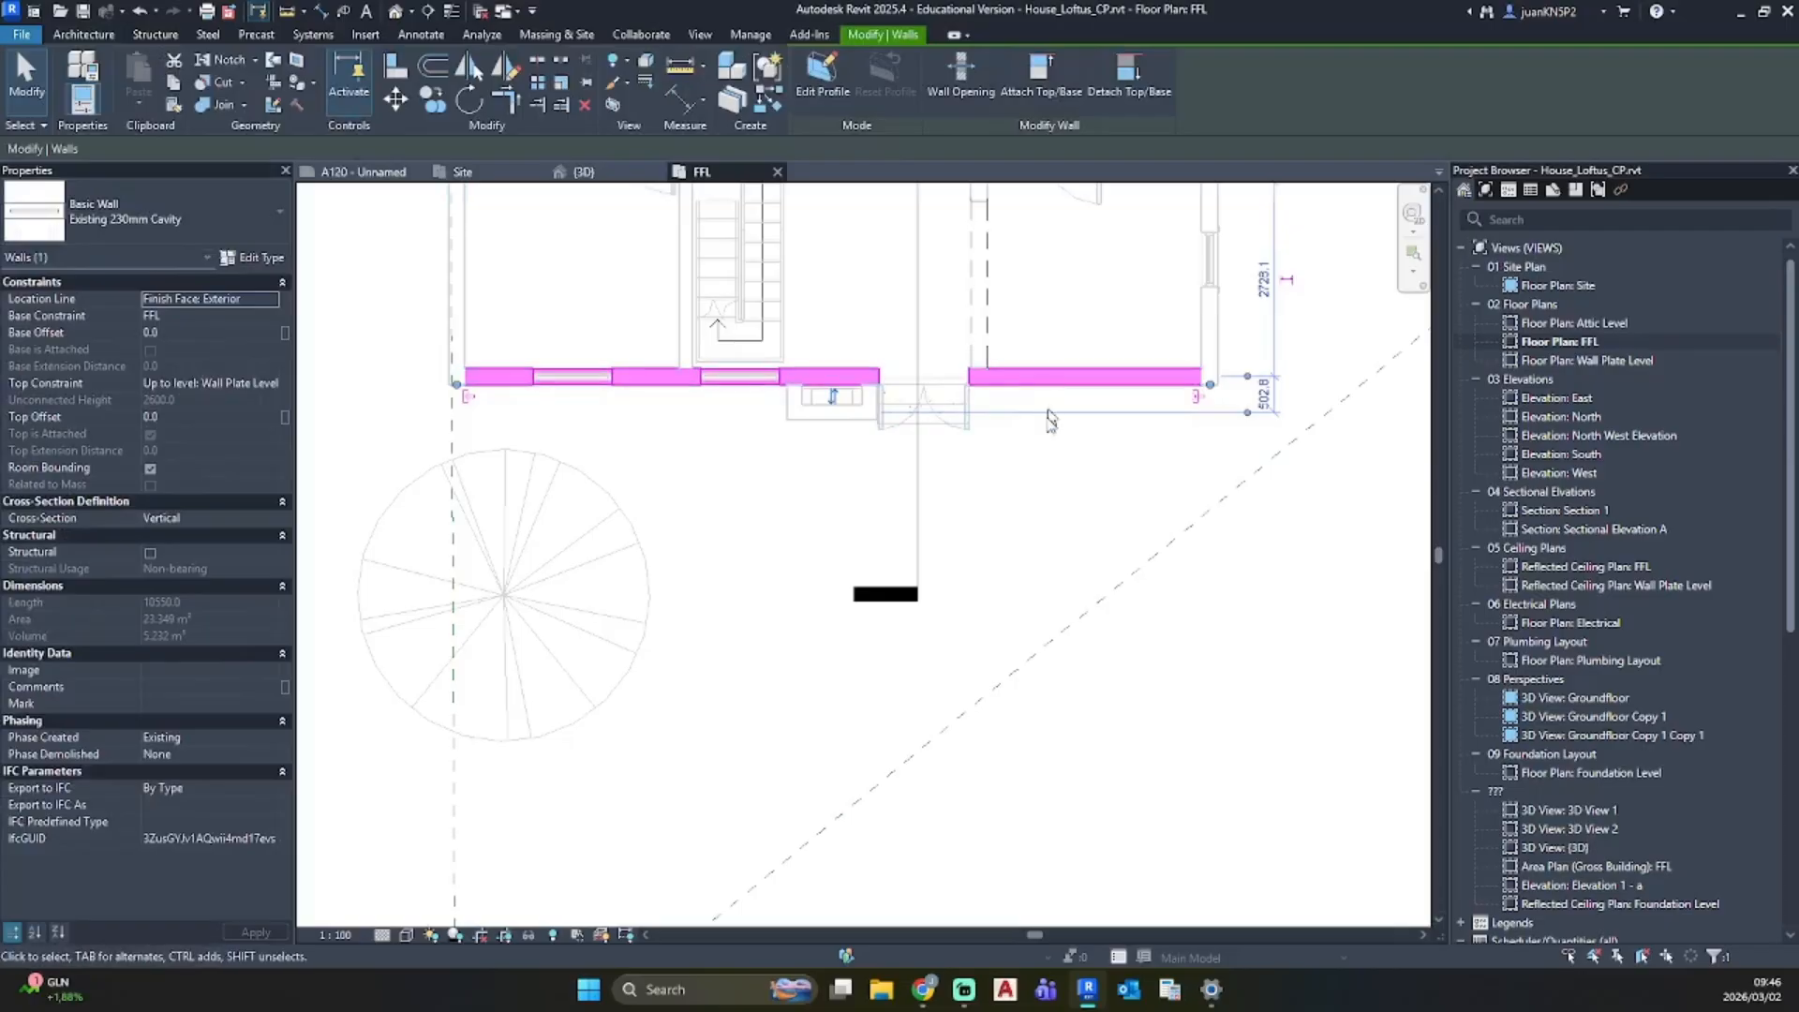
left_click(1054, 469)
left_click(1075, 384)
key("c")
key("s")
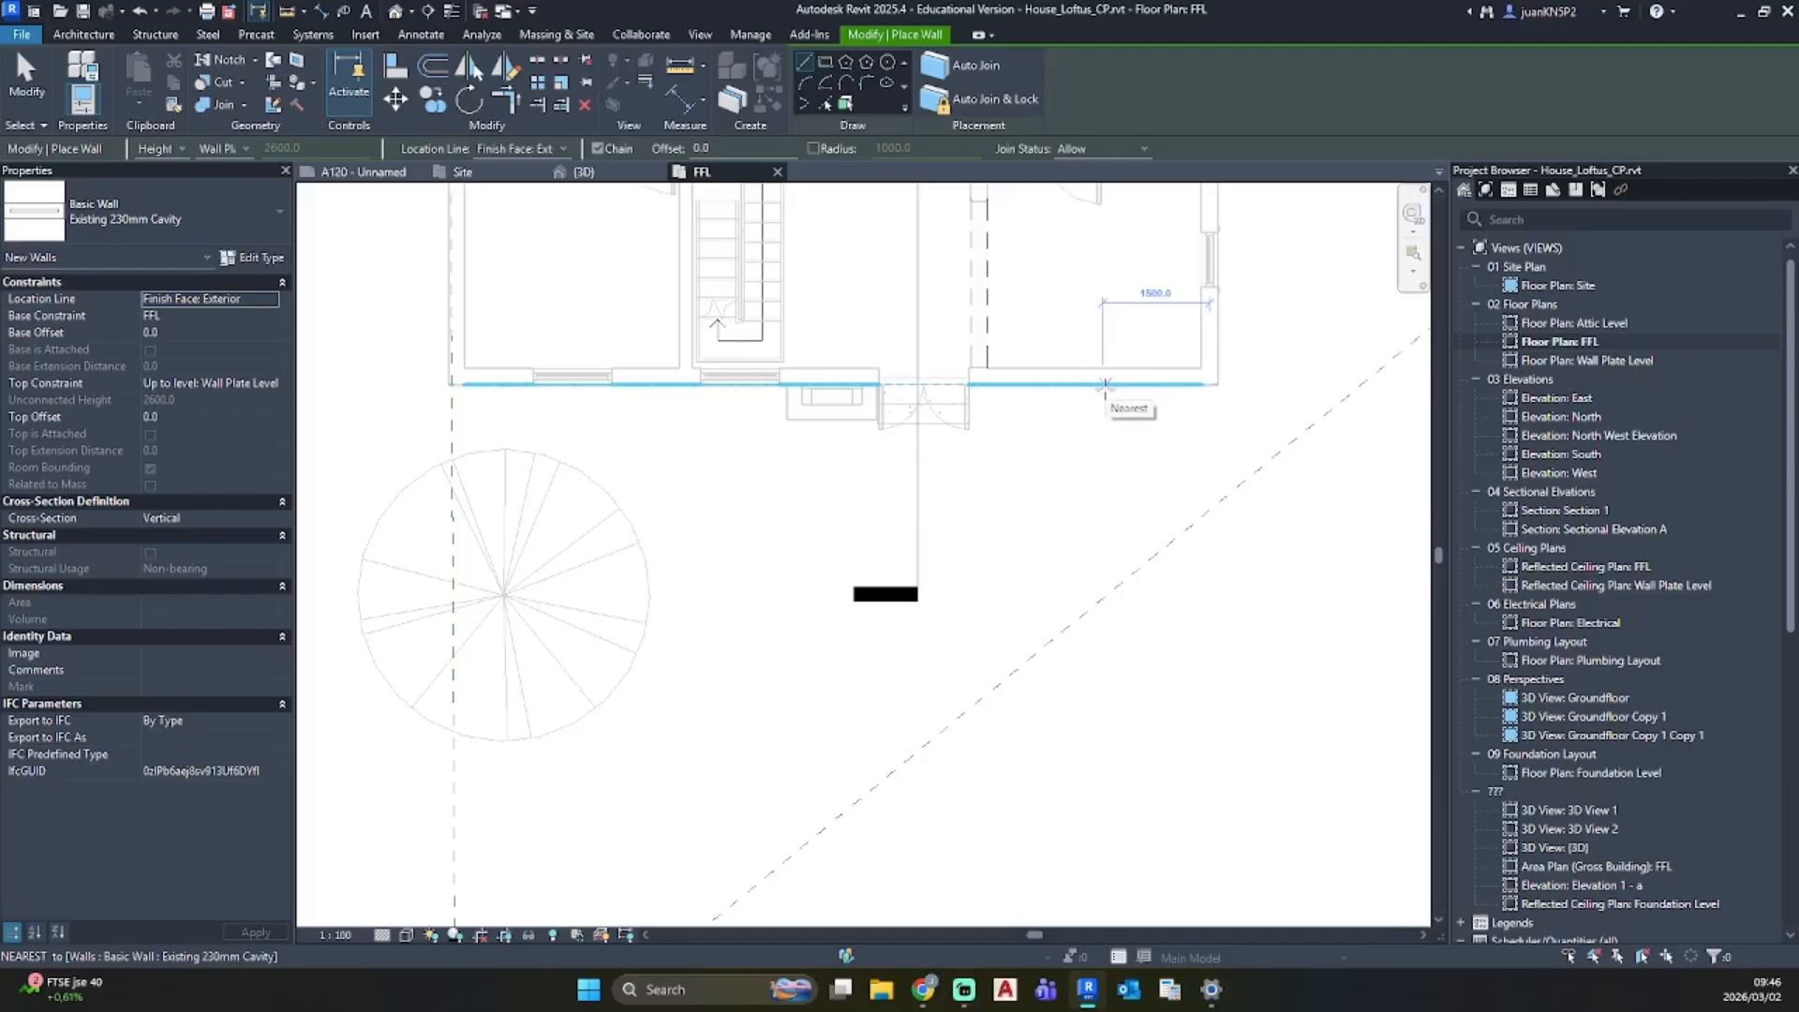
left_click(1105, 385)
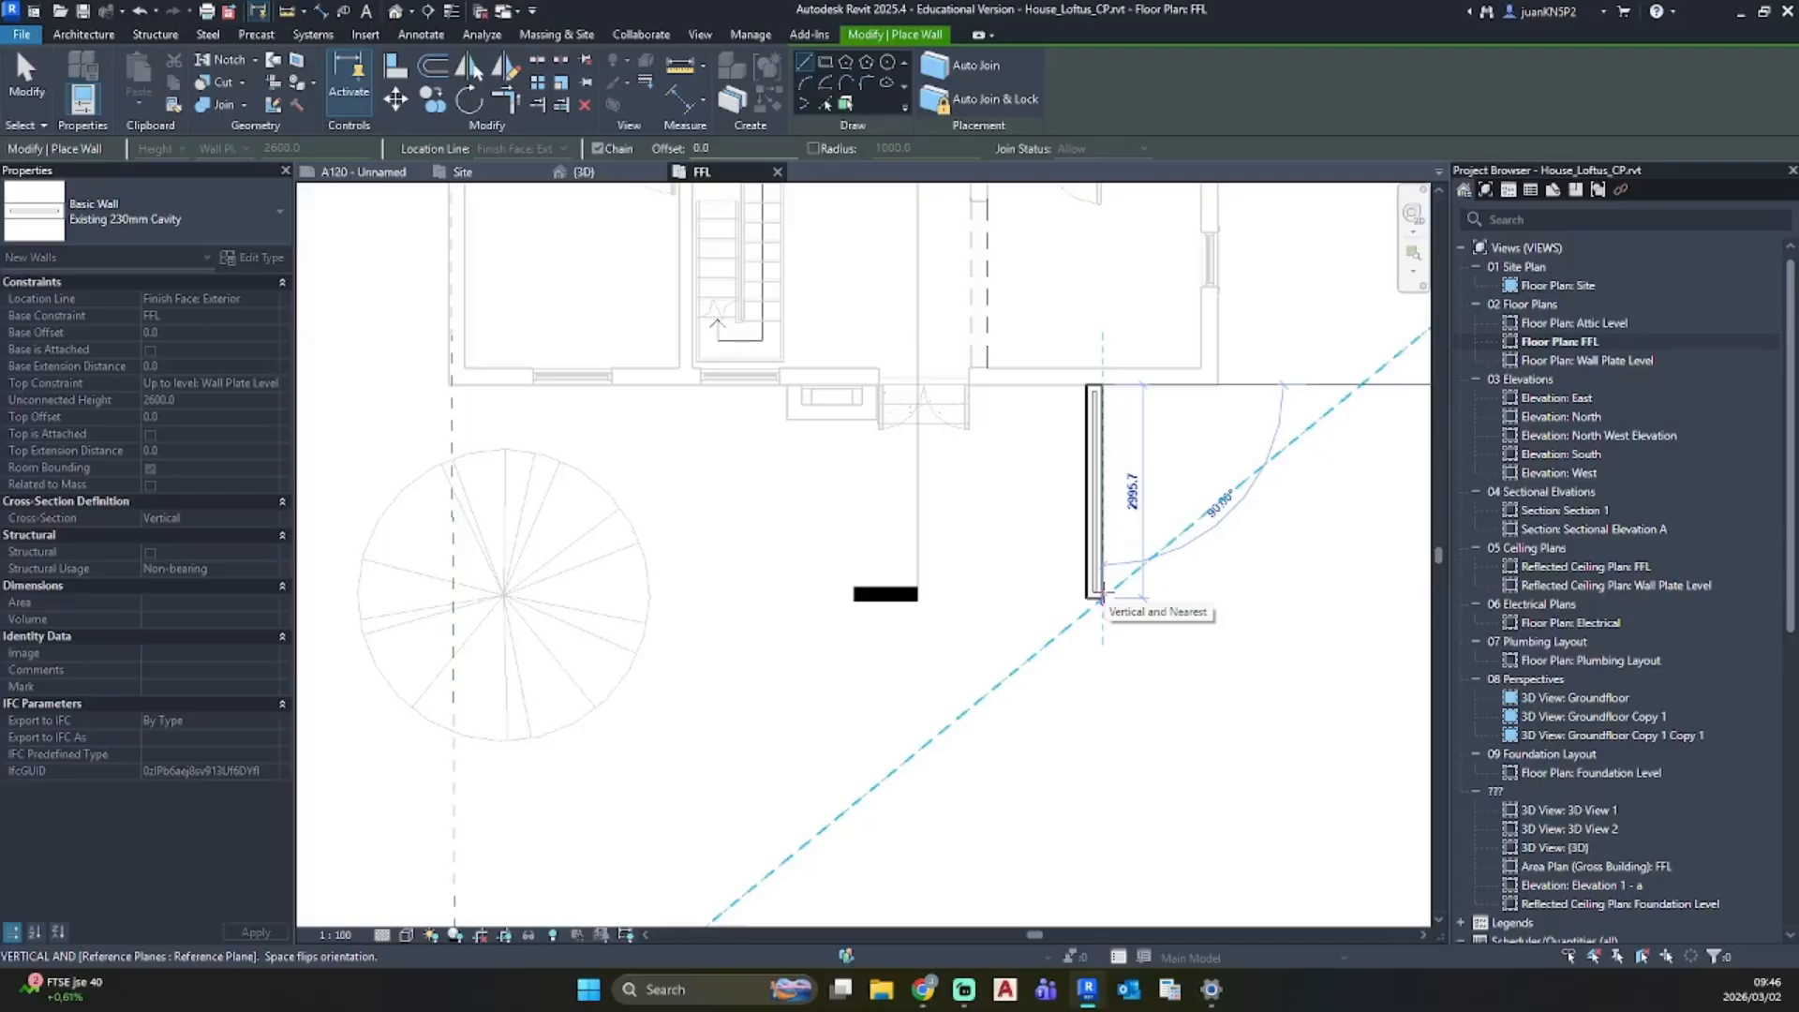
left_click(1102, 596)
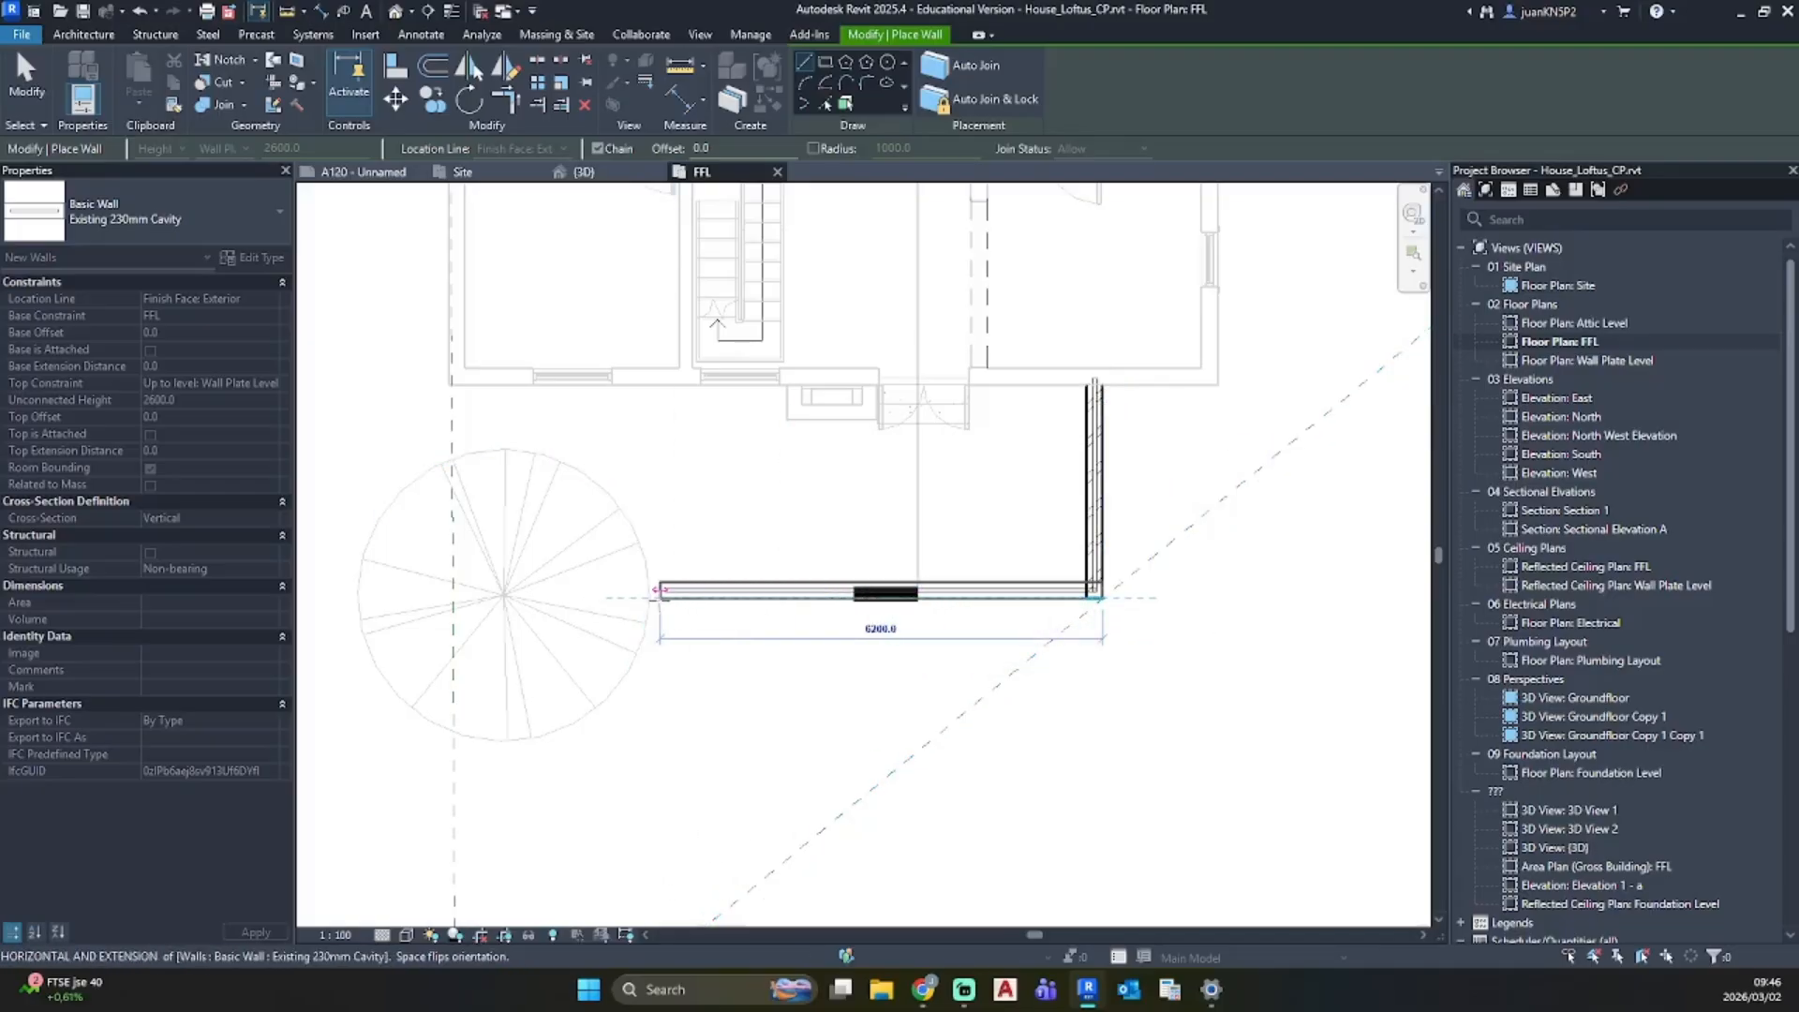
left_click(657, 592)
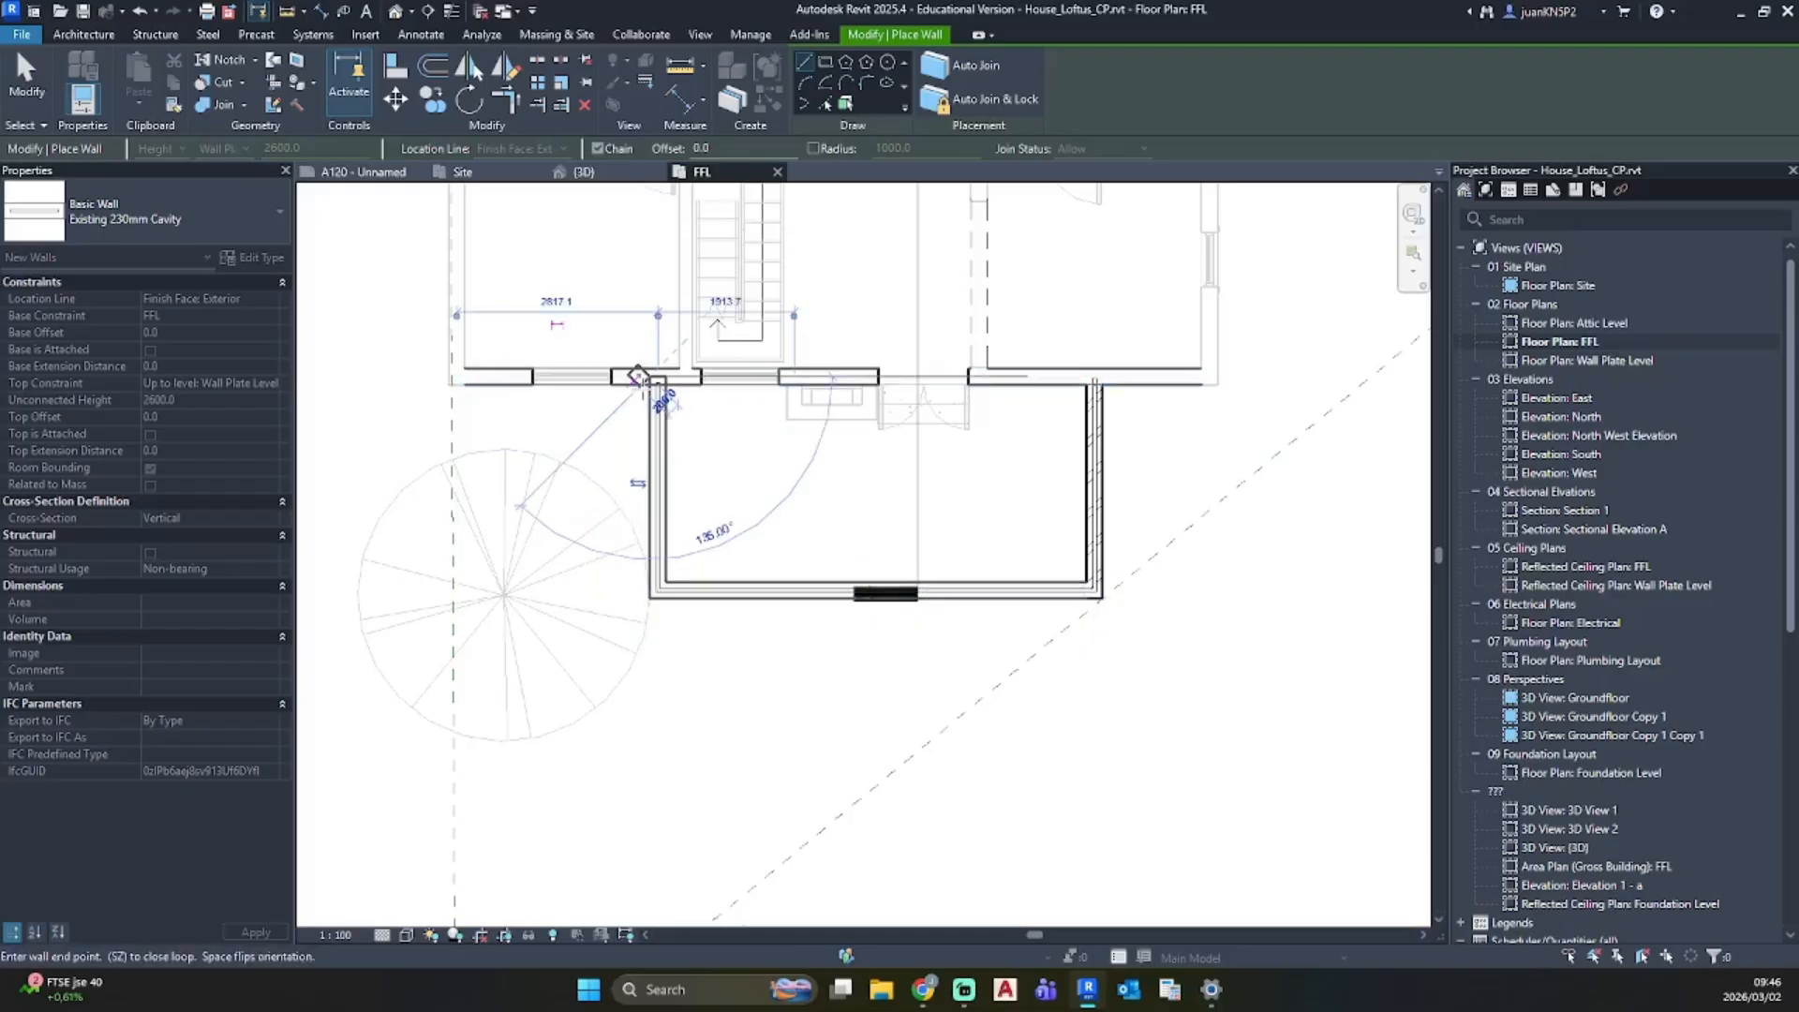
left_click(637, 375)
key("Escape")
key("Escape")
Step: Add aligned dimensions from the outer face of each extension side wall to the nearest outer side of the house
key("i")
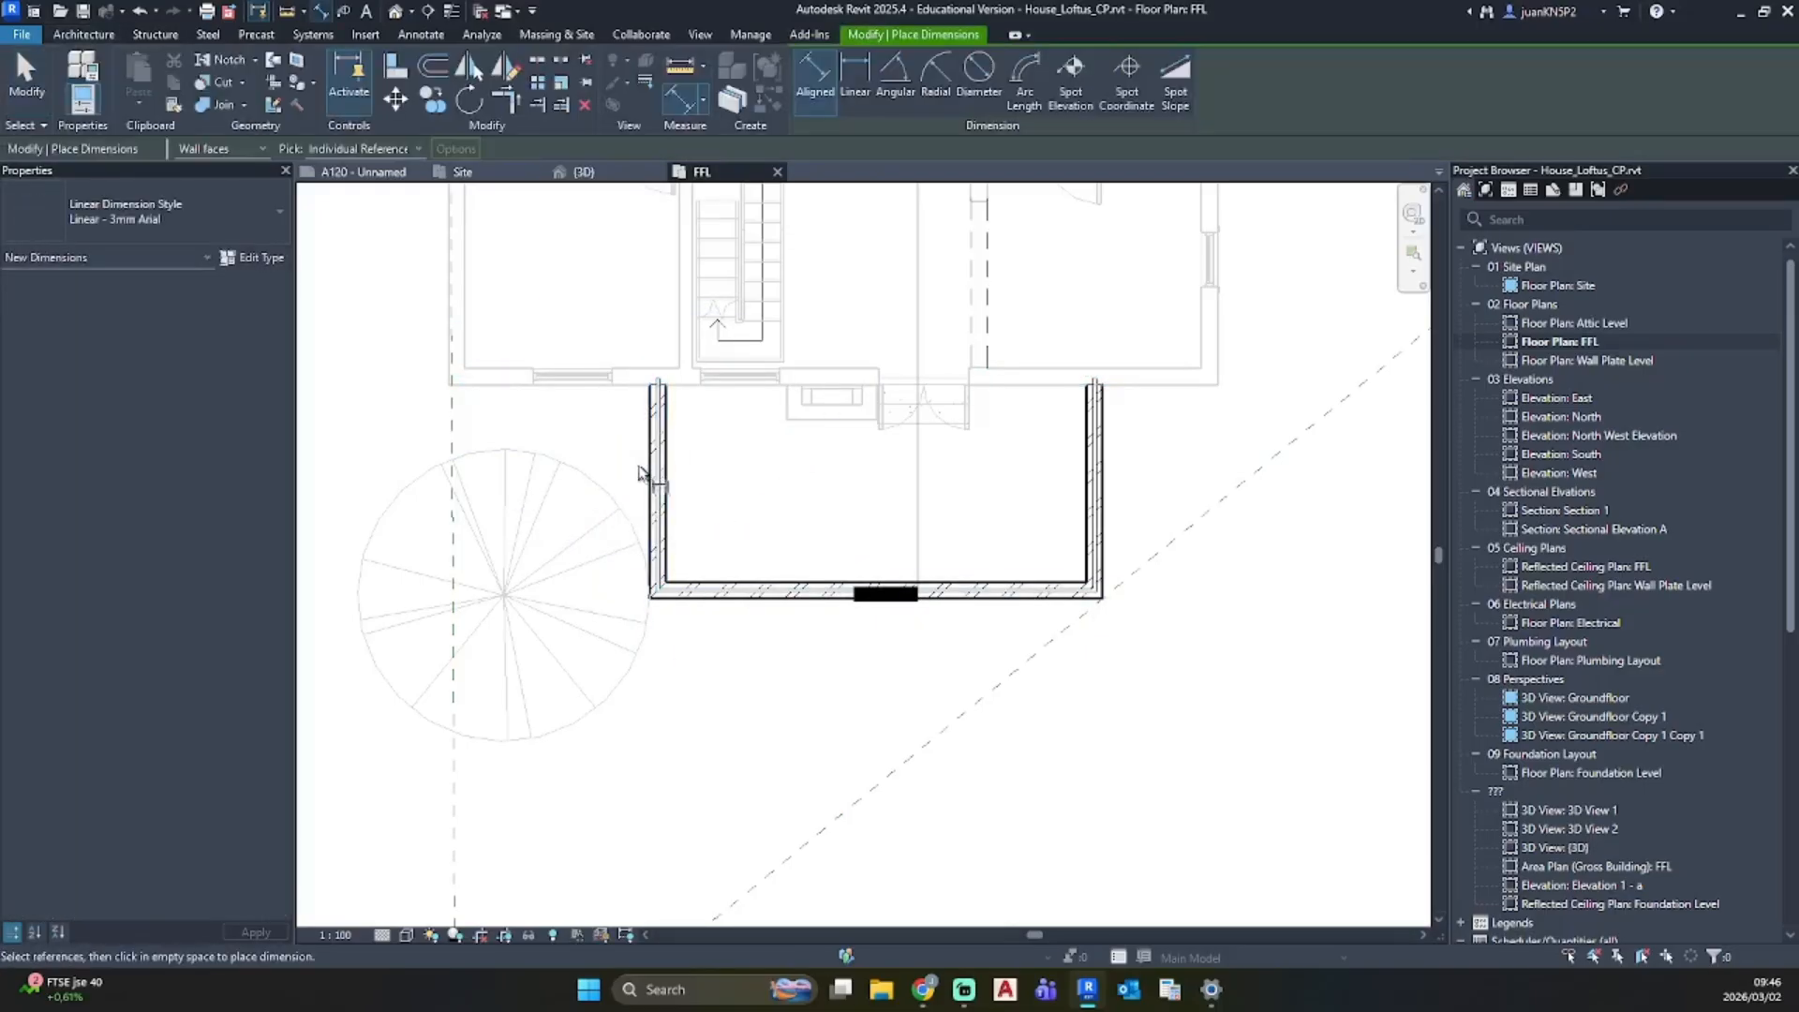
left_click(655, 390)
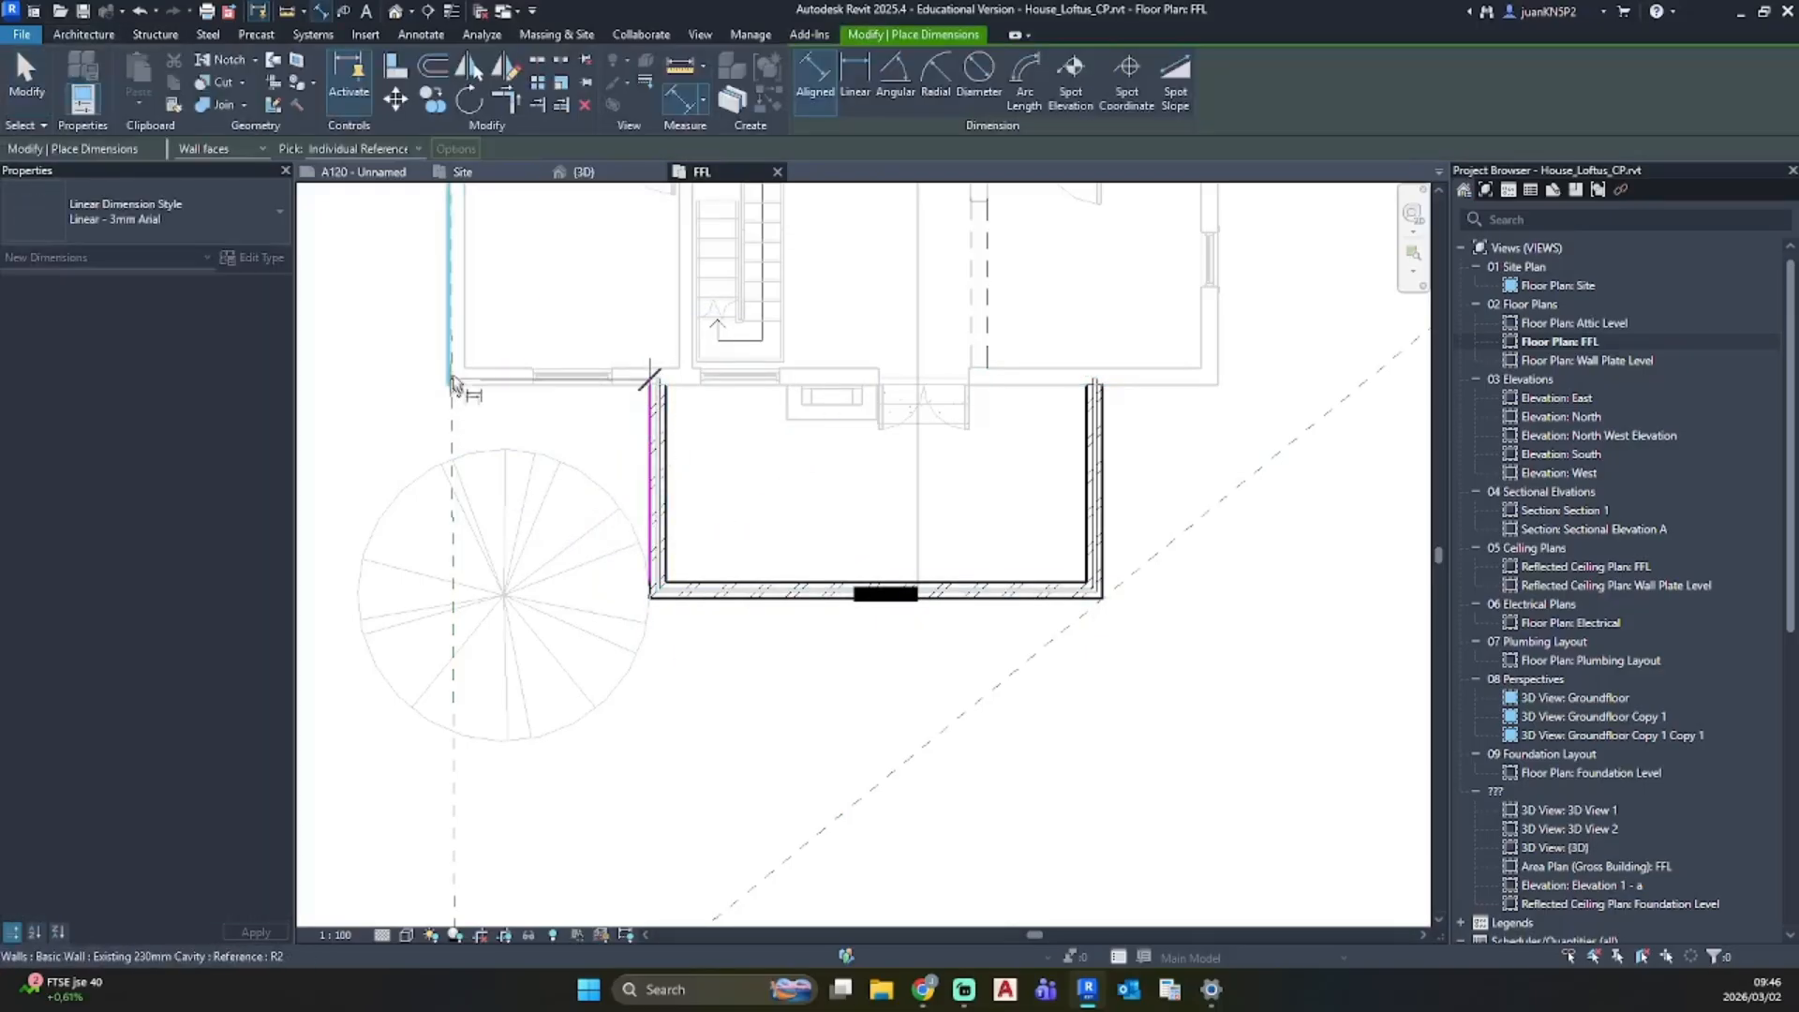
scroll(459, 375, "up", 3)
left_click(434, 393)
scroll(637, 515, "down", 4)
scroll(644, 514, "down", 2)
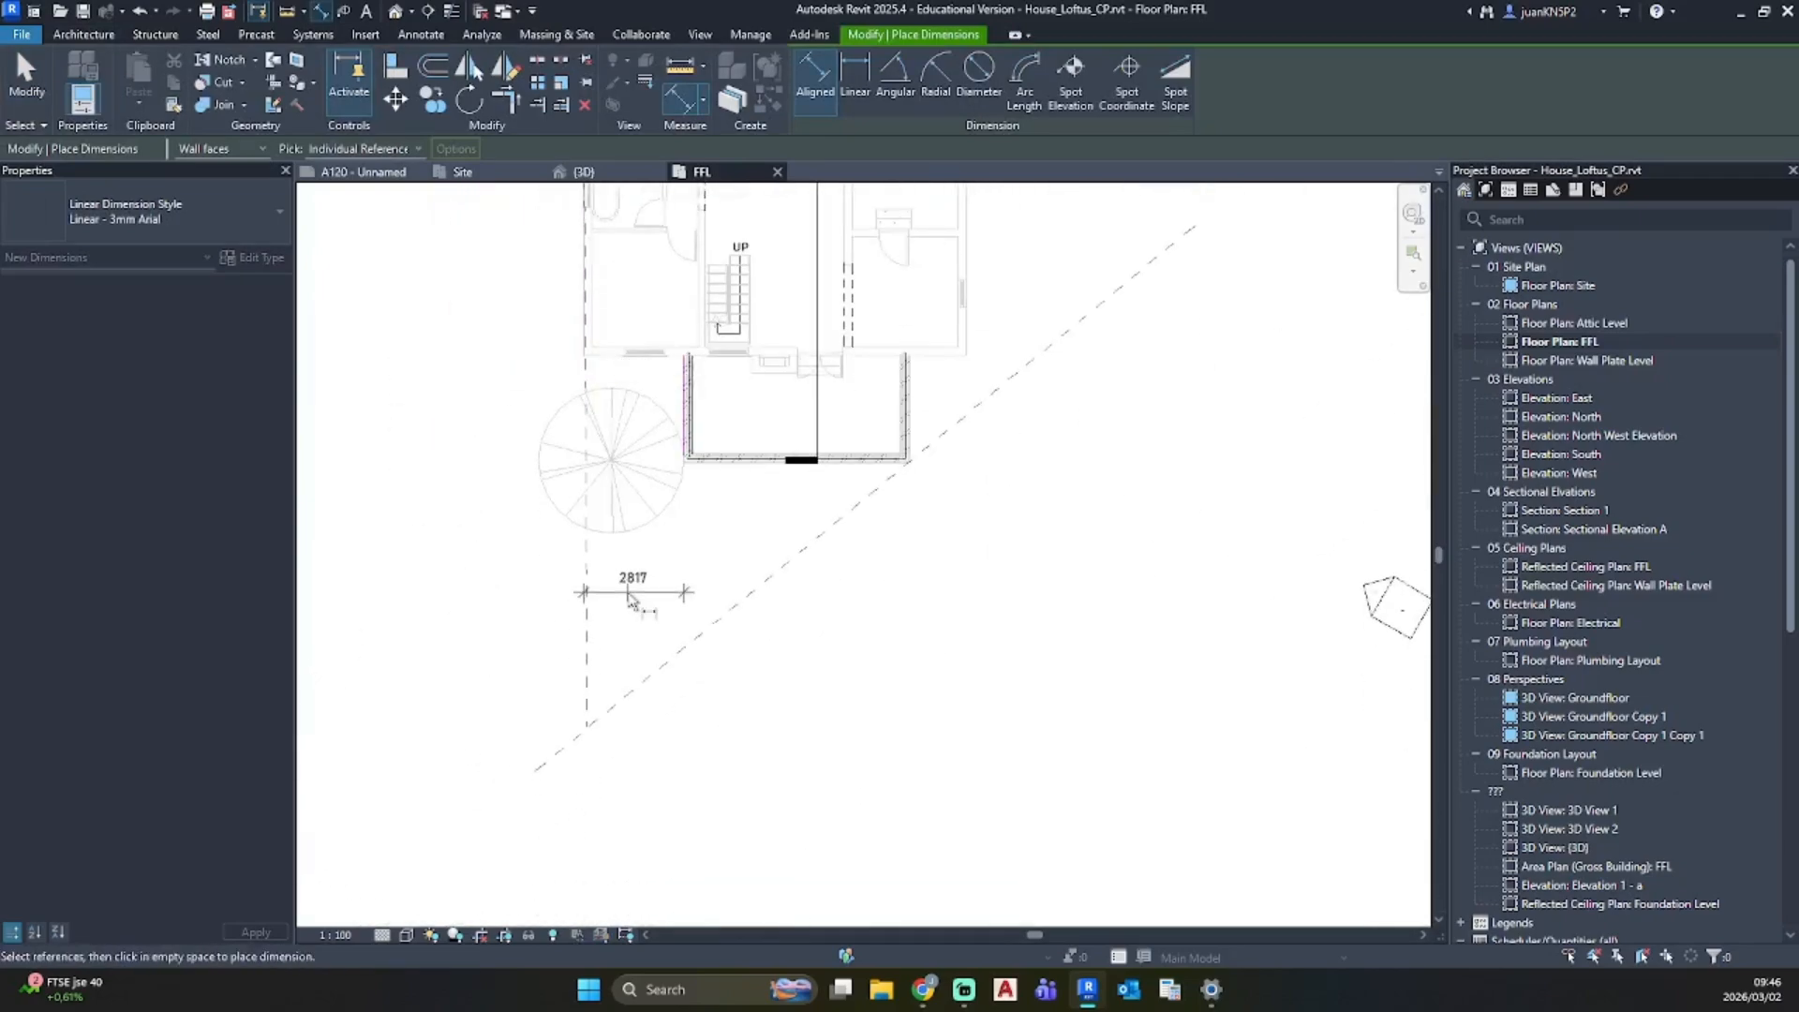
left_click(633, 572)
left_click(911, 384)
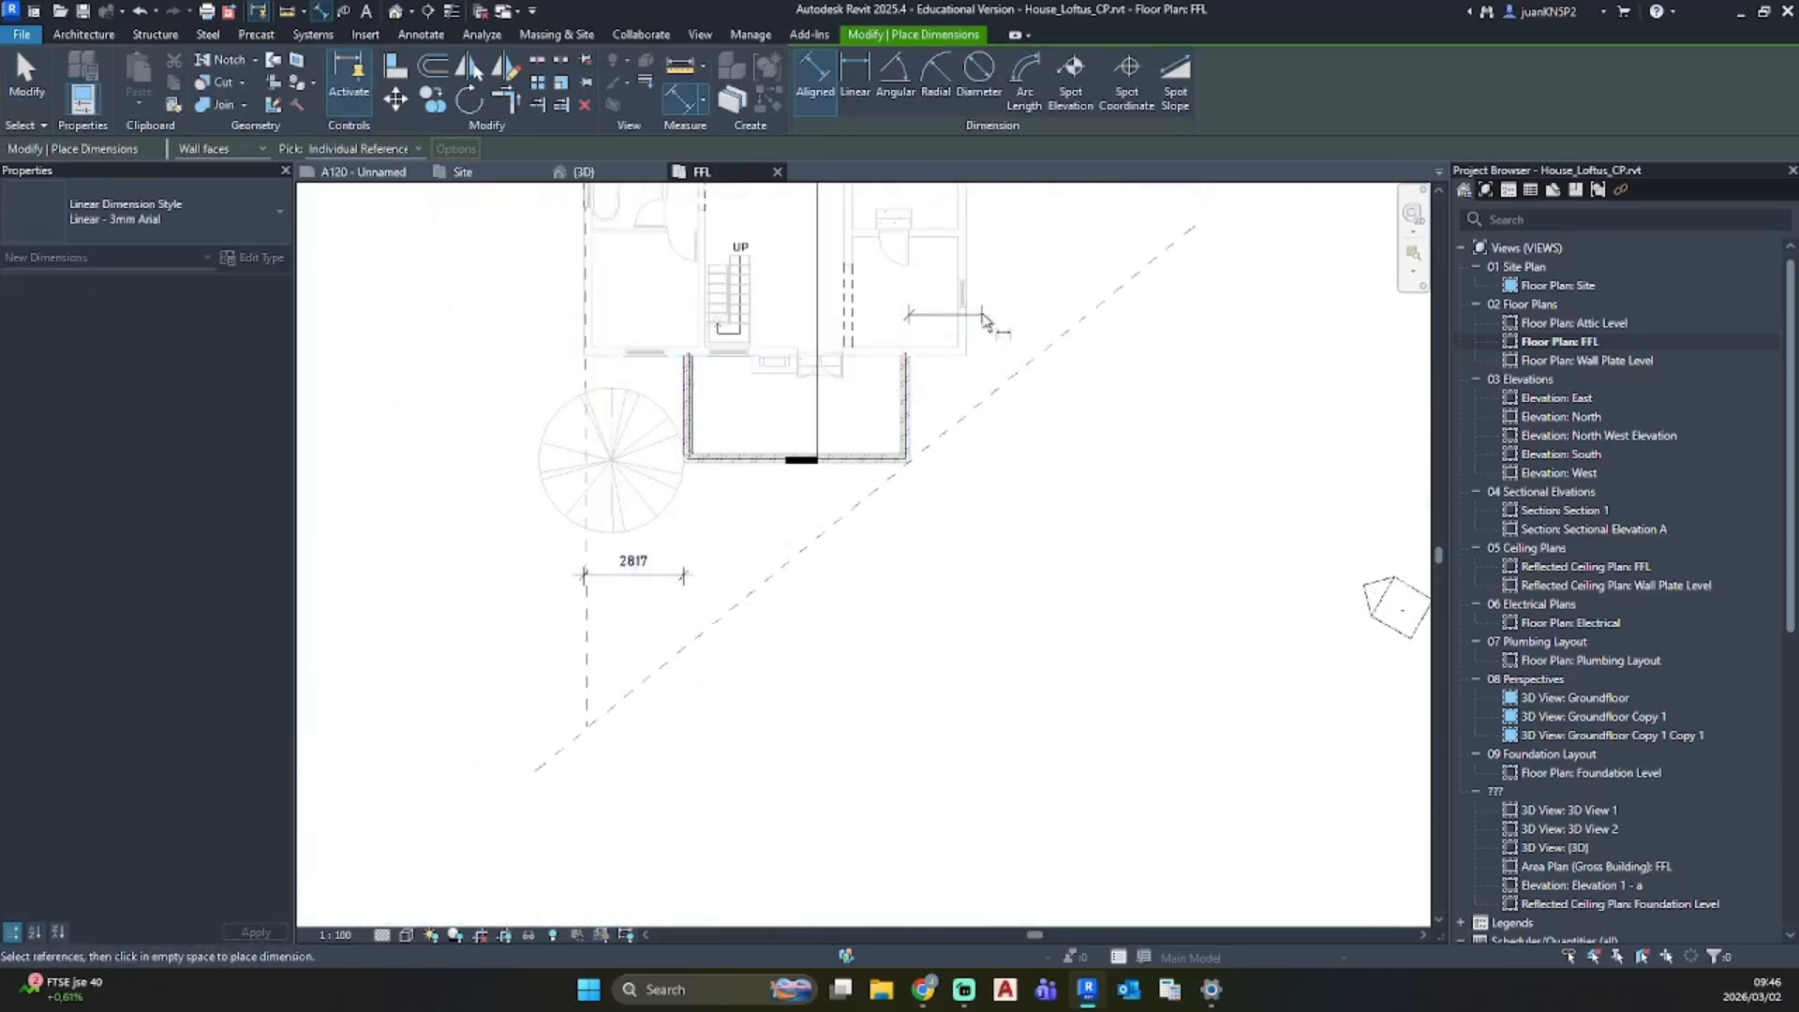
left_click(964, 337)
left_click(968, 576)
key("Escape")
key("Escape")
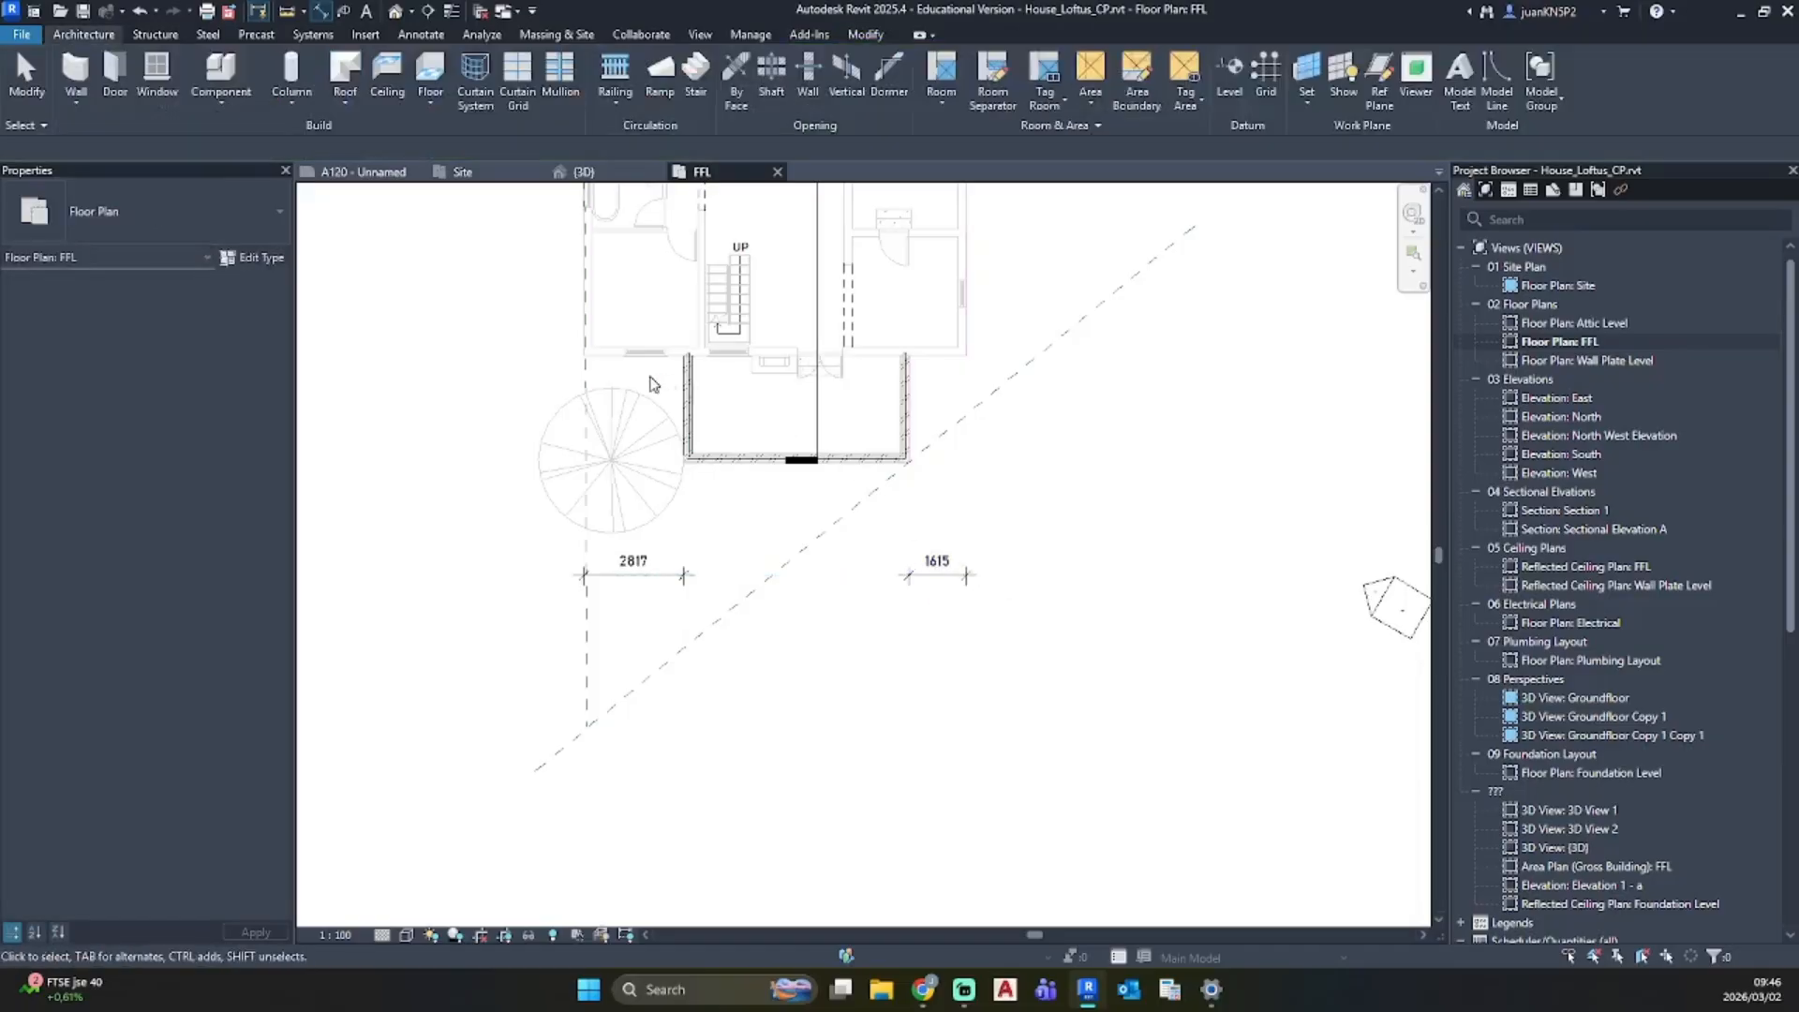
Step: Set the offset of the tree-side extension wall from the house's outer side to 1615 mm, matching the opposite side
scroll(649, 376, "up", 4)
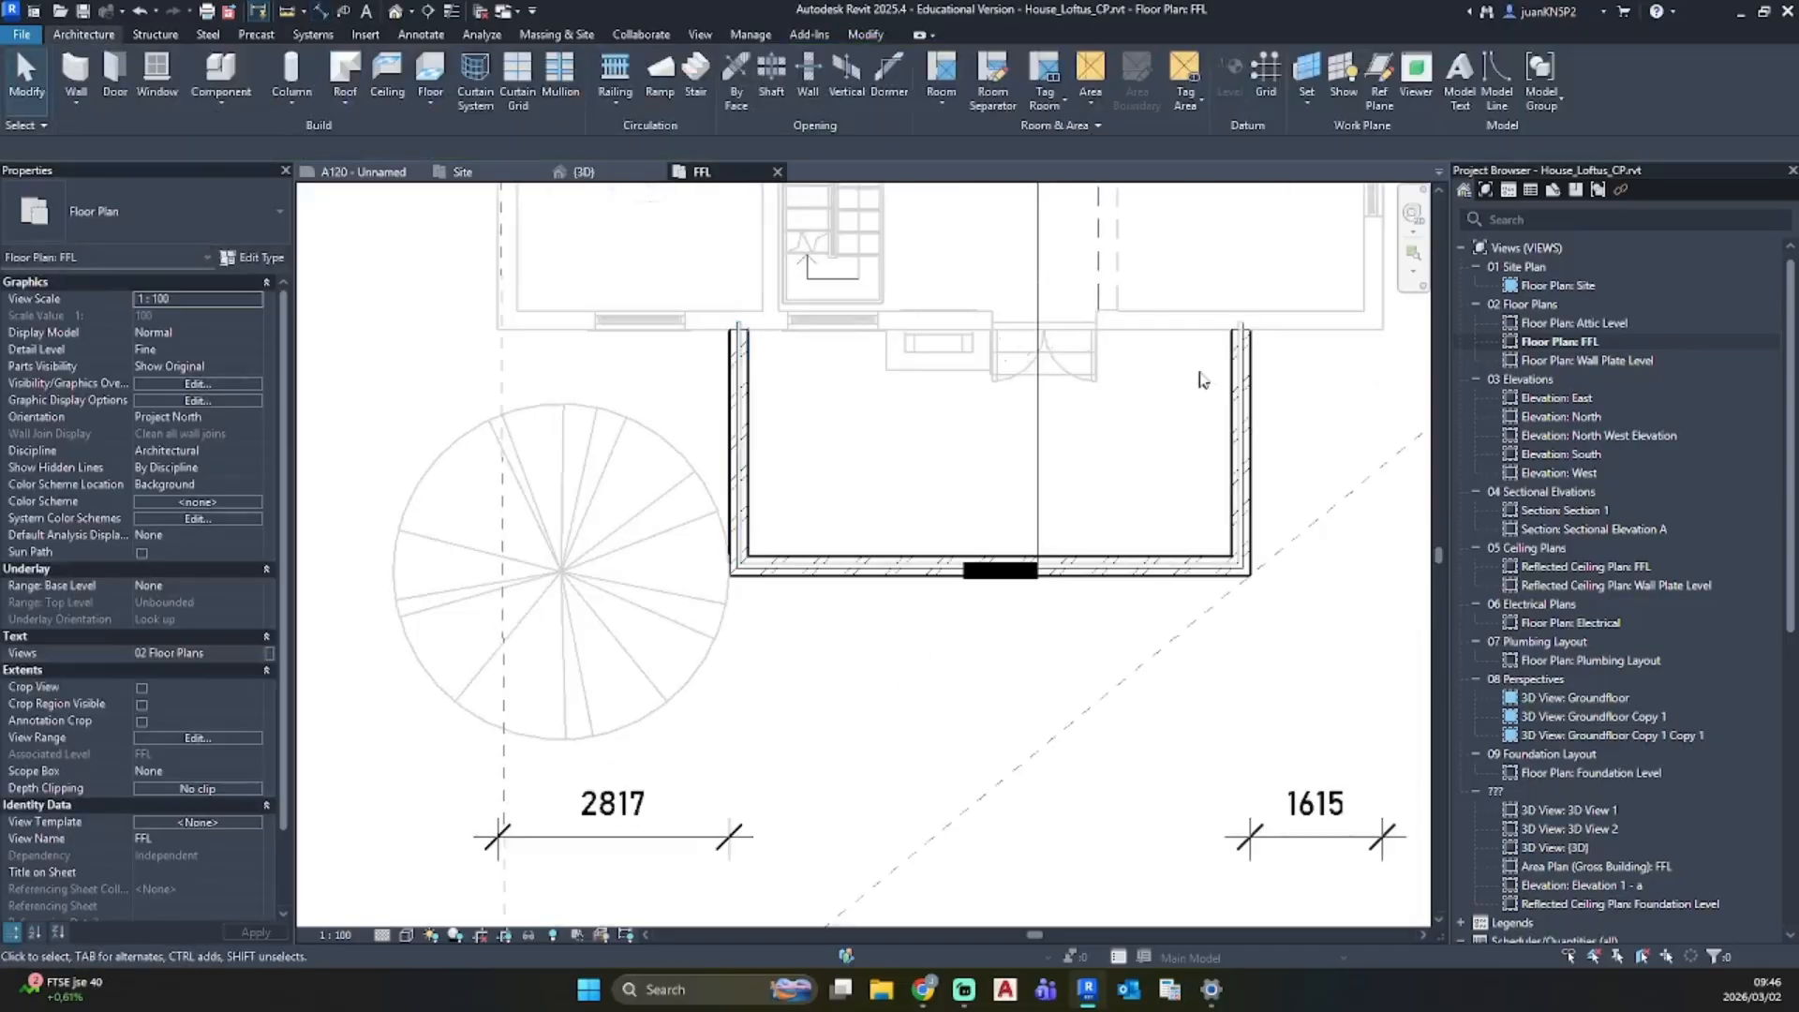
left_click(1236, 370)
middle_click_drag(1295, 498, 1124, 427)
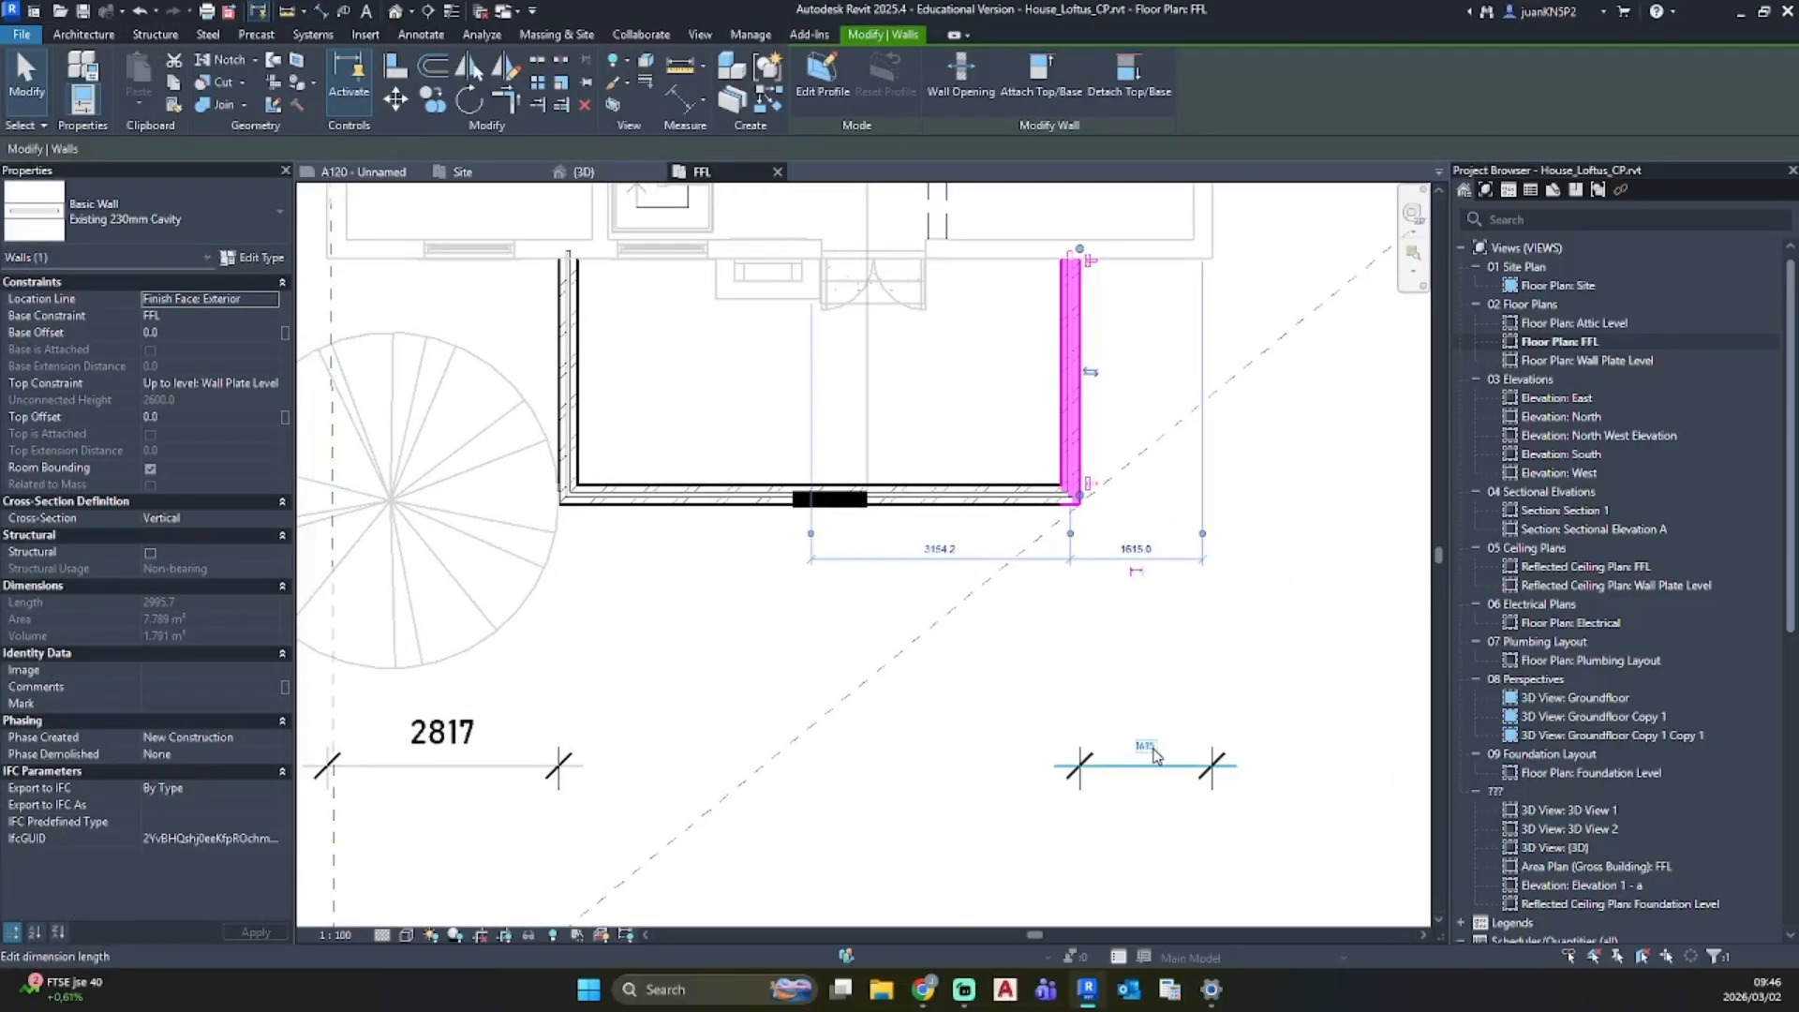
left_click(1143, 747)
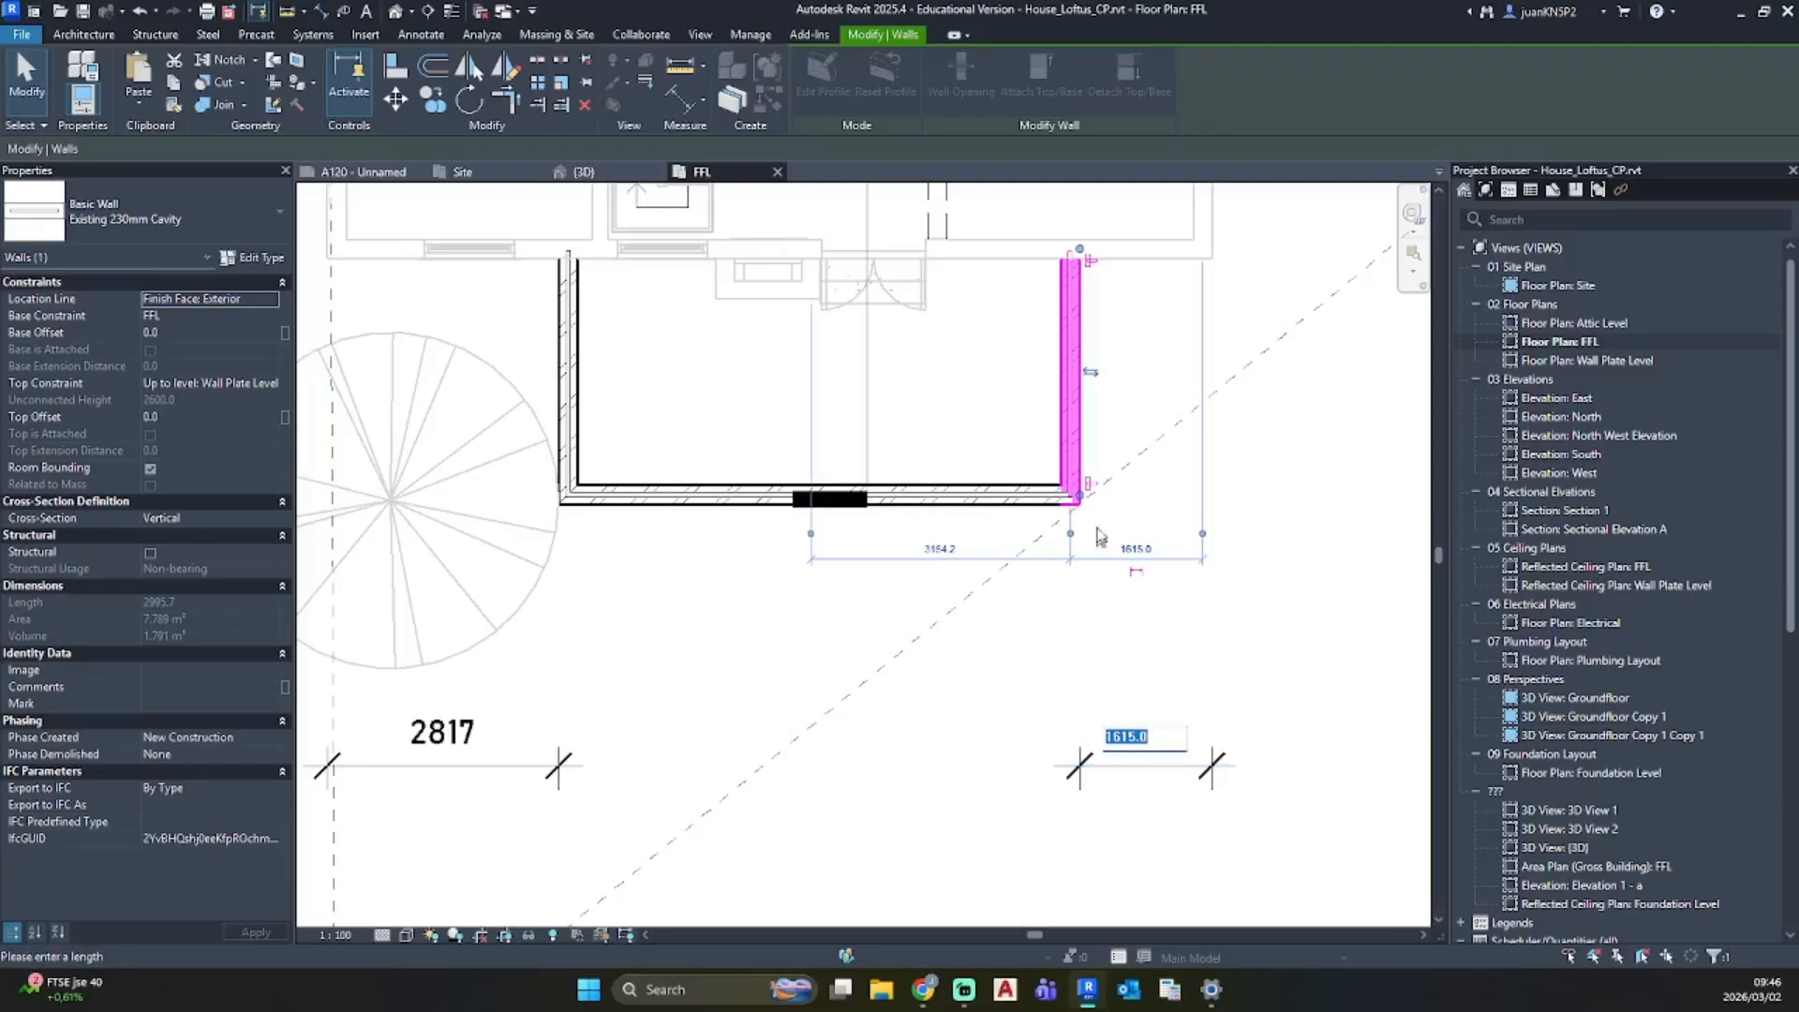
key("Return")
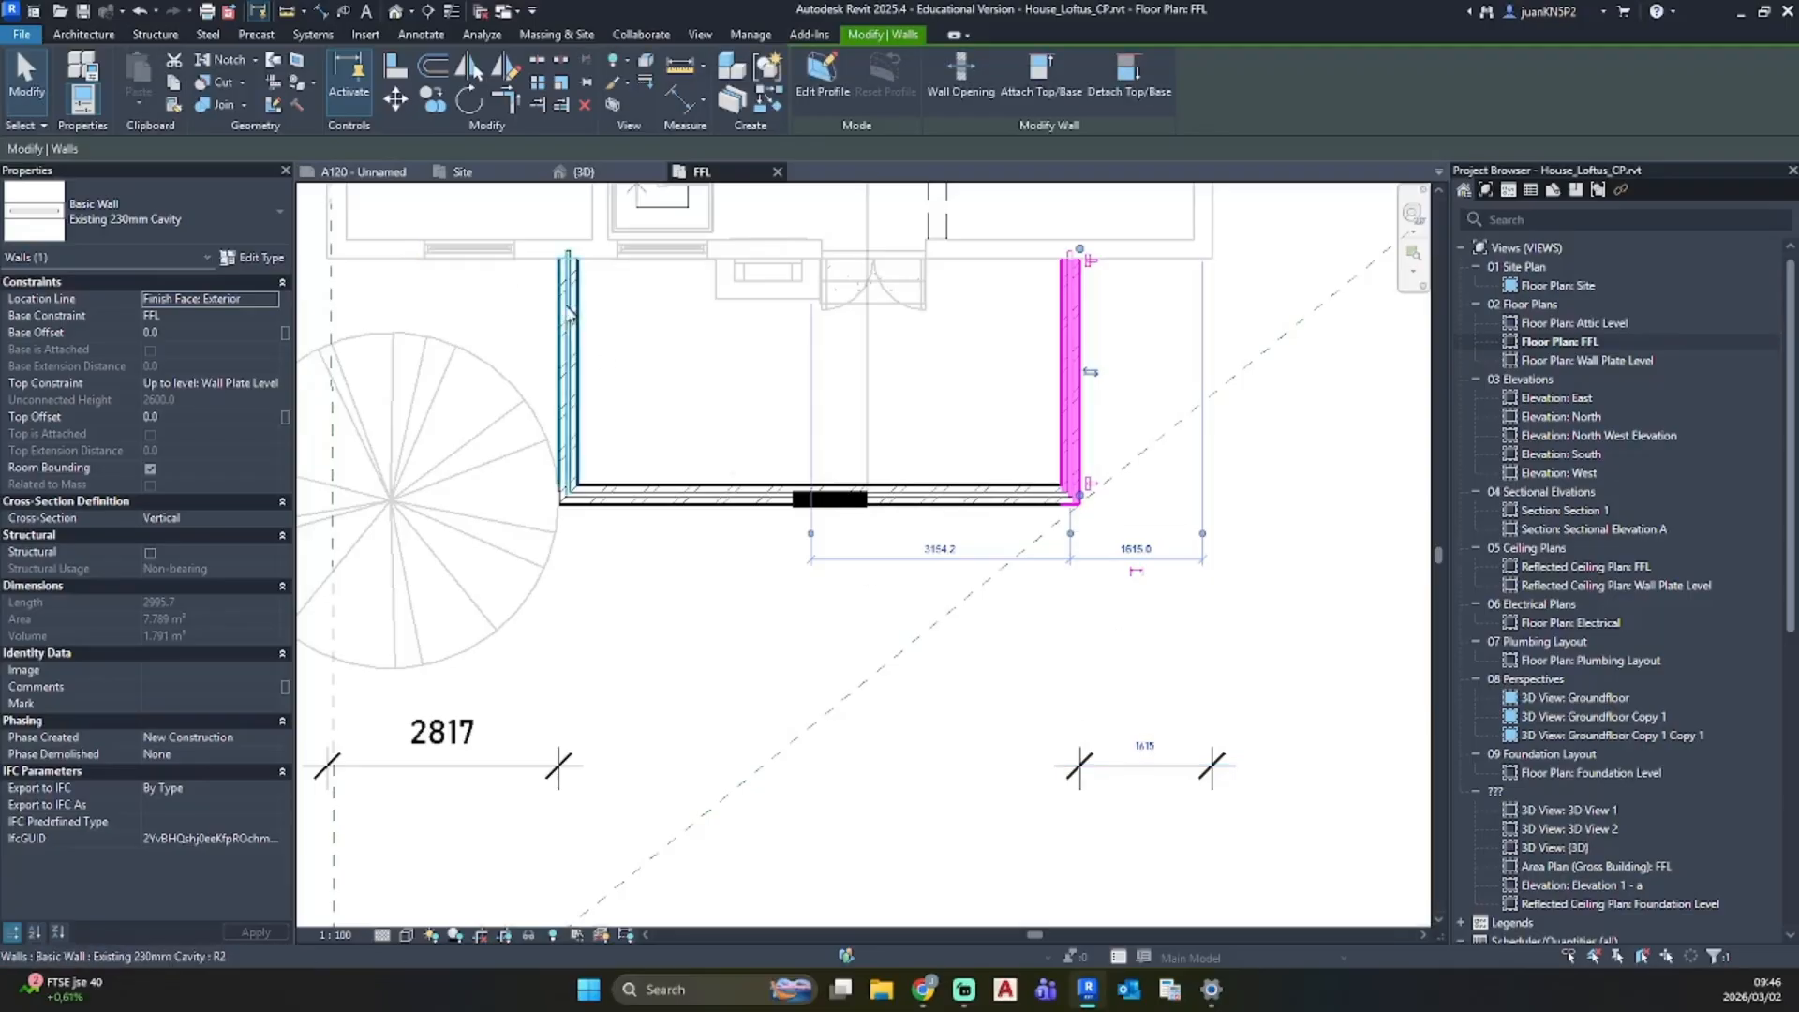
left_click(569, 393)
left_click(444, 746)
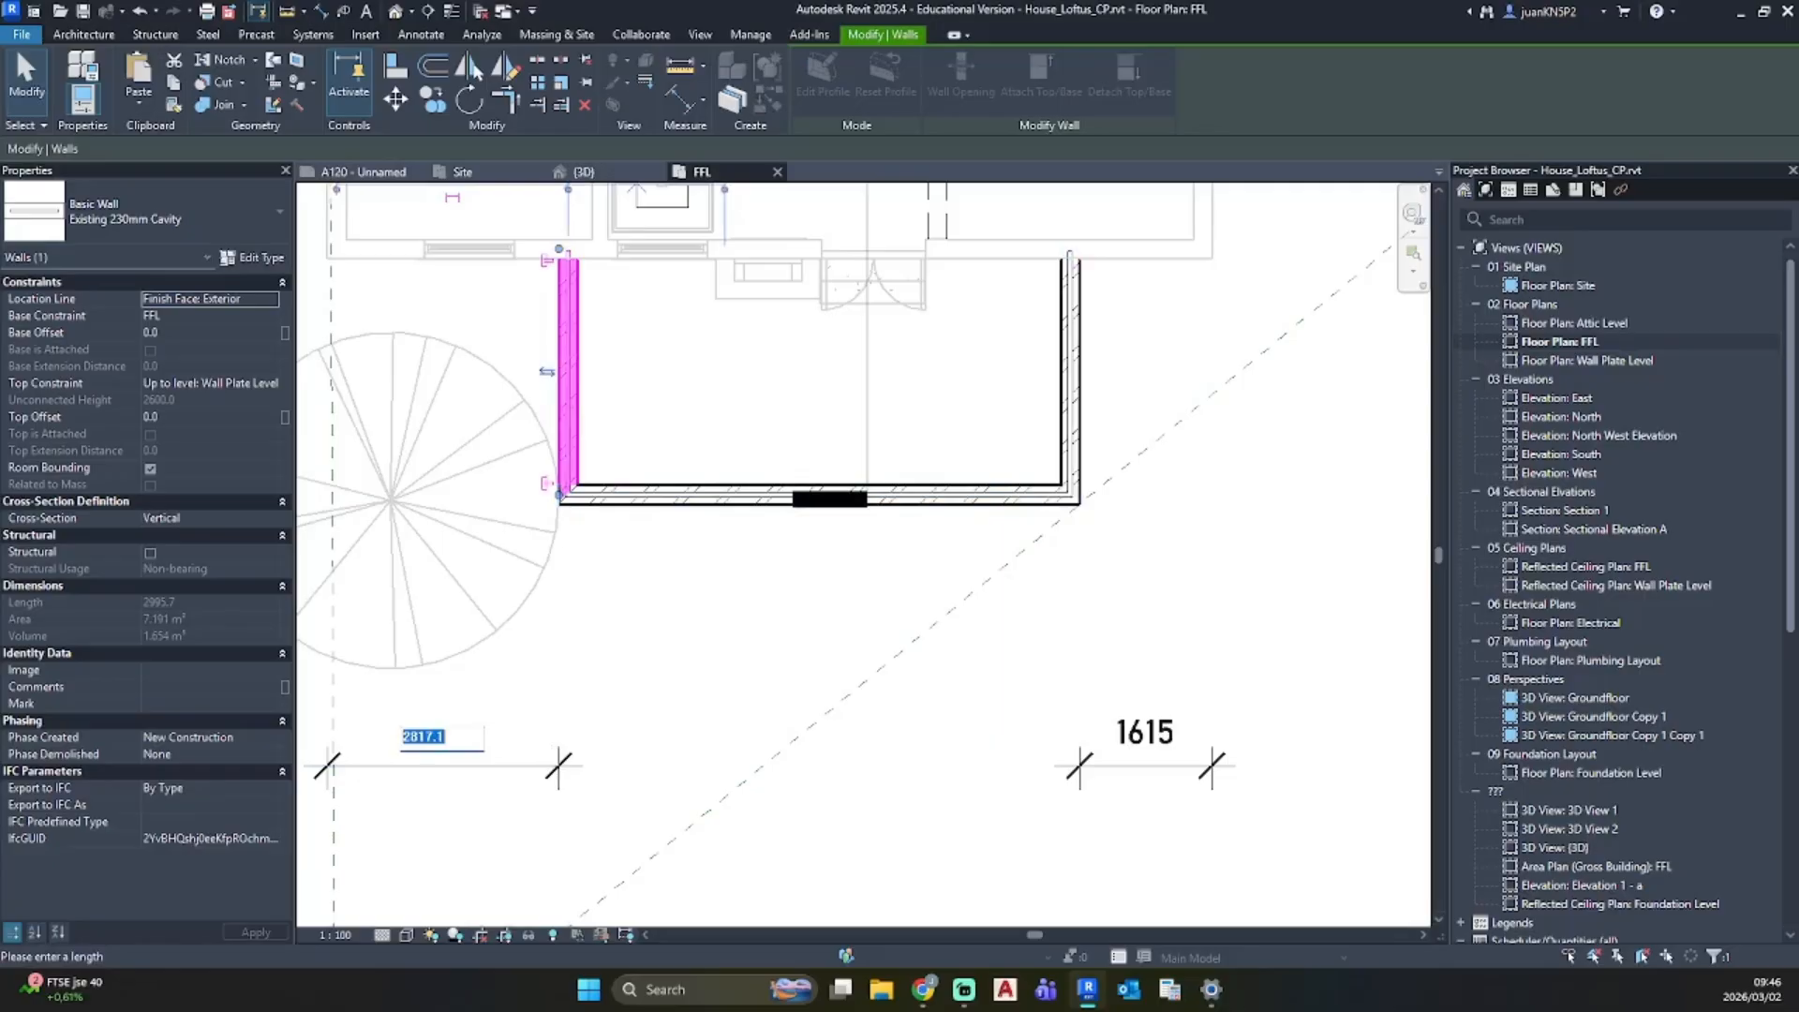
type("1615")
key("Return")
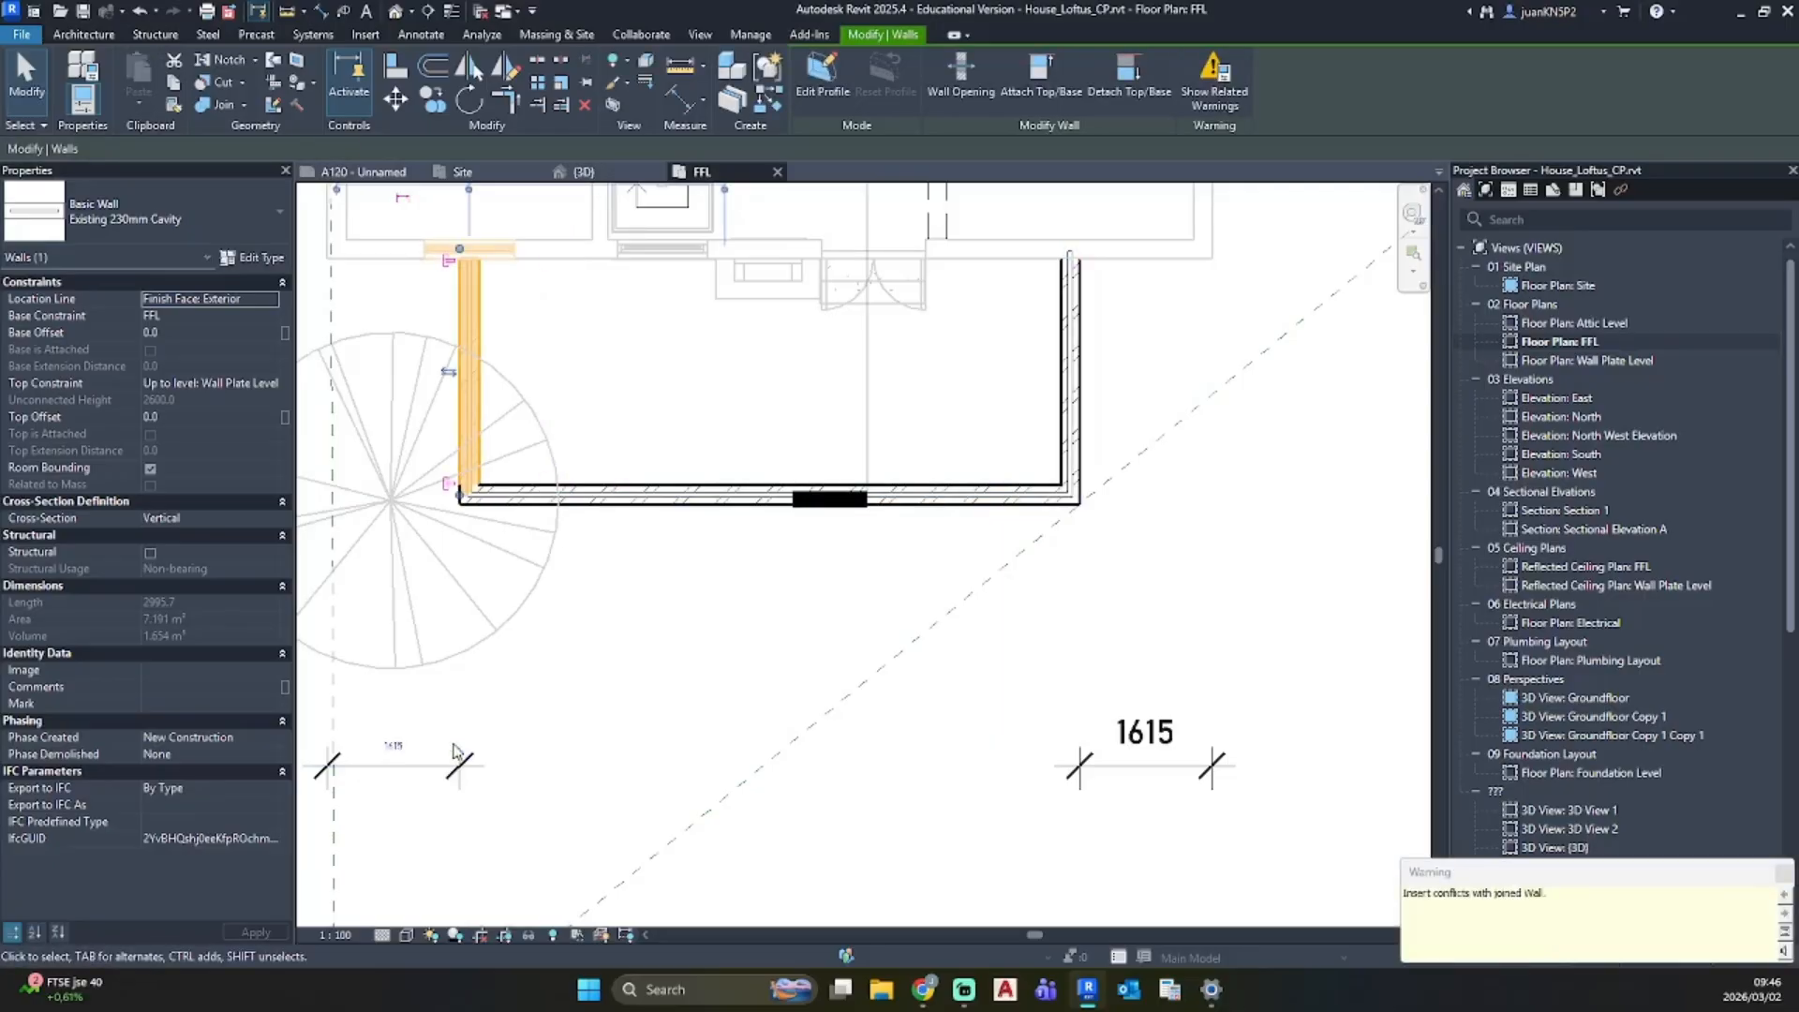
left_click(587, 377)
Step: Move the tree-side extension wall clear of the bedroom window, to 2500 mm from the house's outer side
middle_click_drag(507, 303, 701, 467)
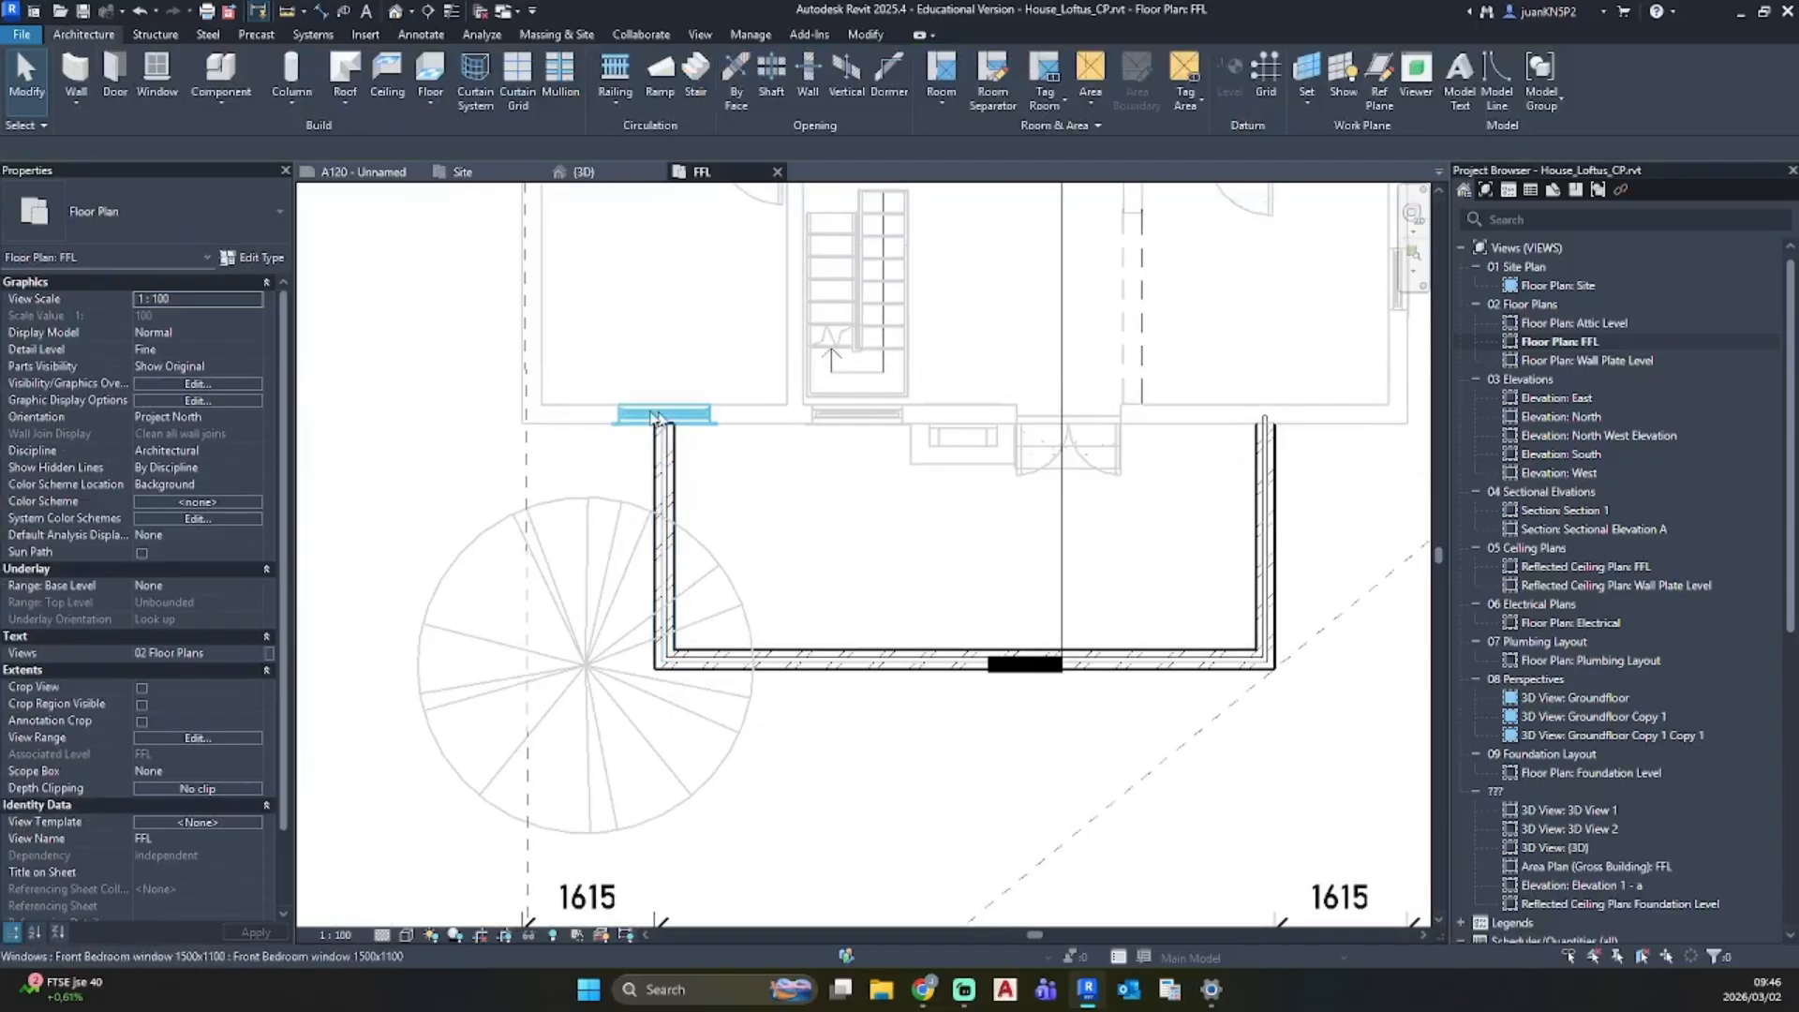
left_click(663, 459)
left_click_drag(663, 459, 731, 464)
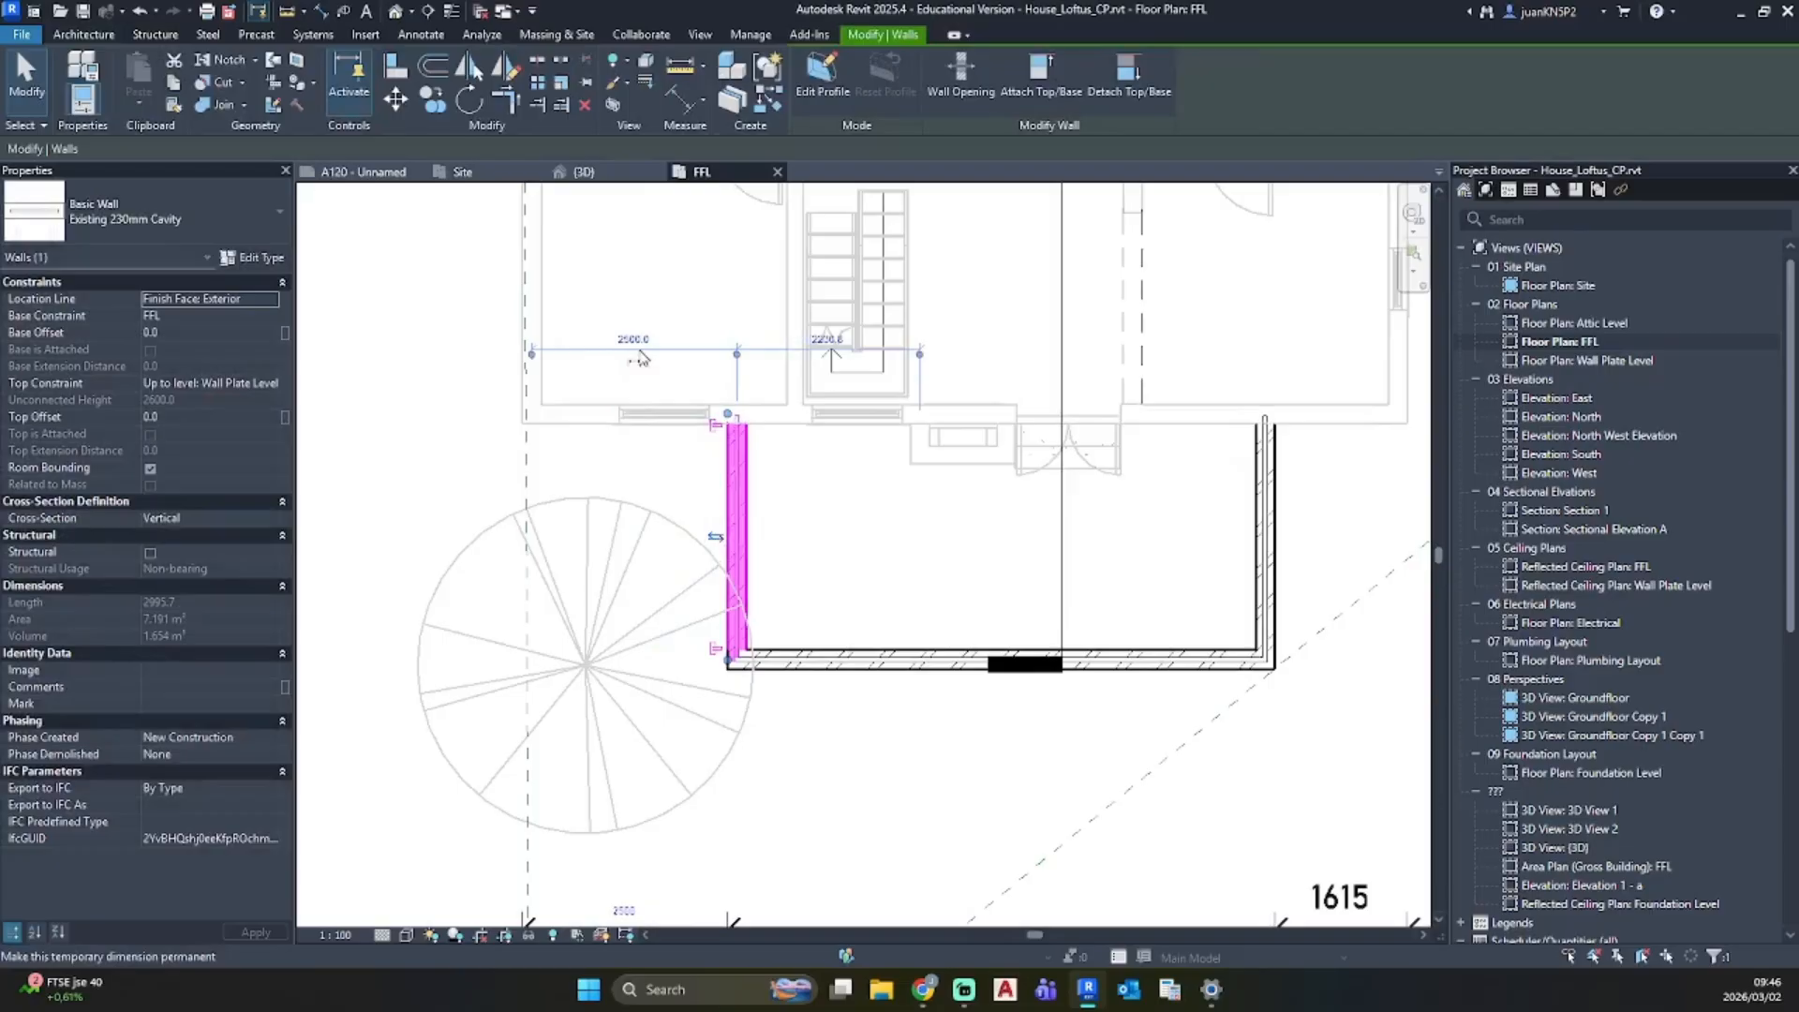
scroll(761, 656, "down", 2)
middle_click_drag(760, 658, 731, 573)
left_click(699, 709)
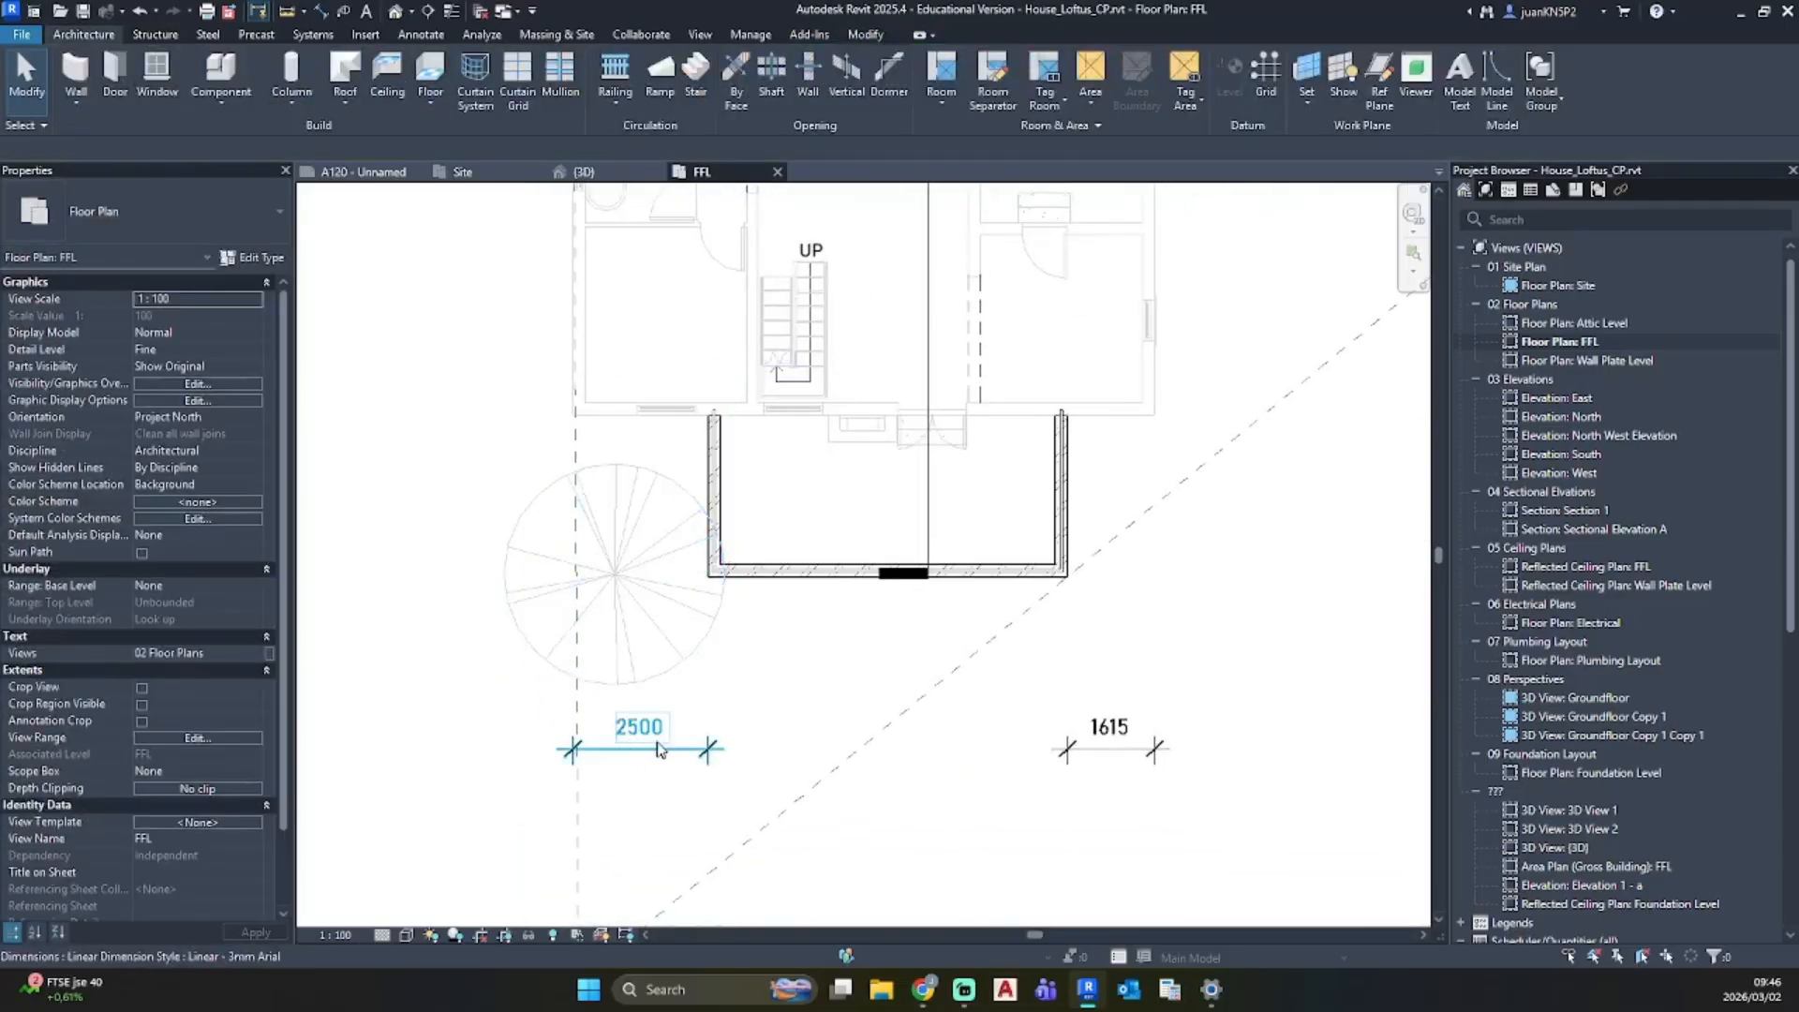
Step: Set the offset of the extension side wall nearest the diagonal reference plane to 2500 mm from the house's outer side
middle_click_drag(1025, 631, 905, 608)
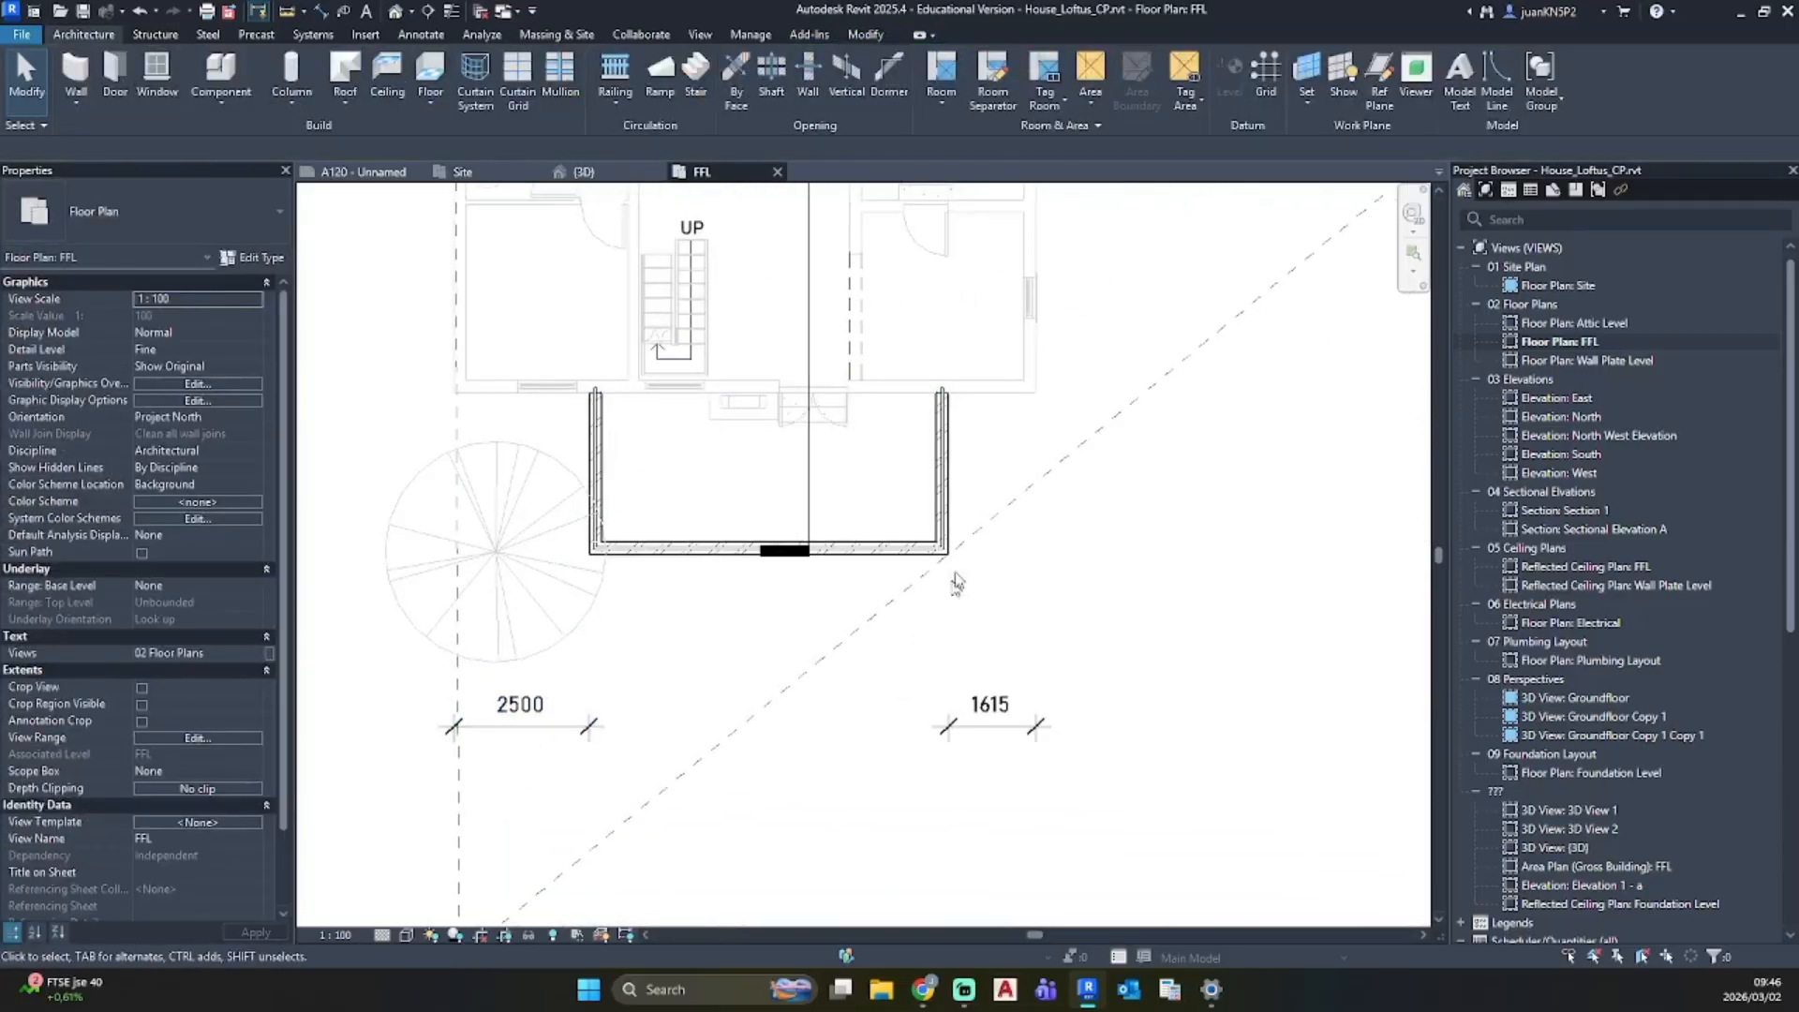
left_click(949, 463)
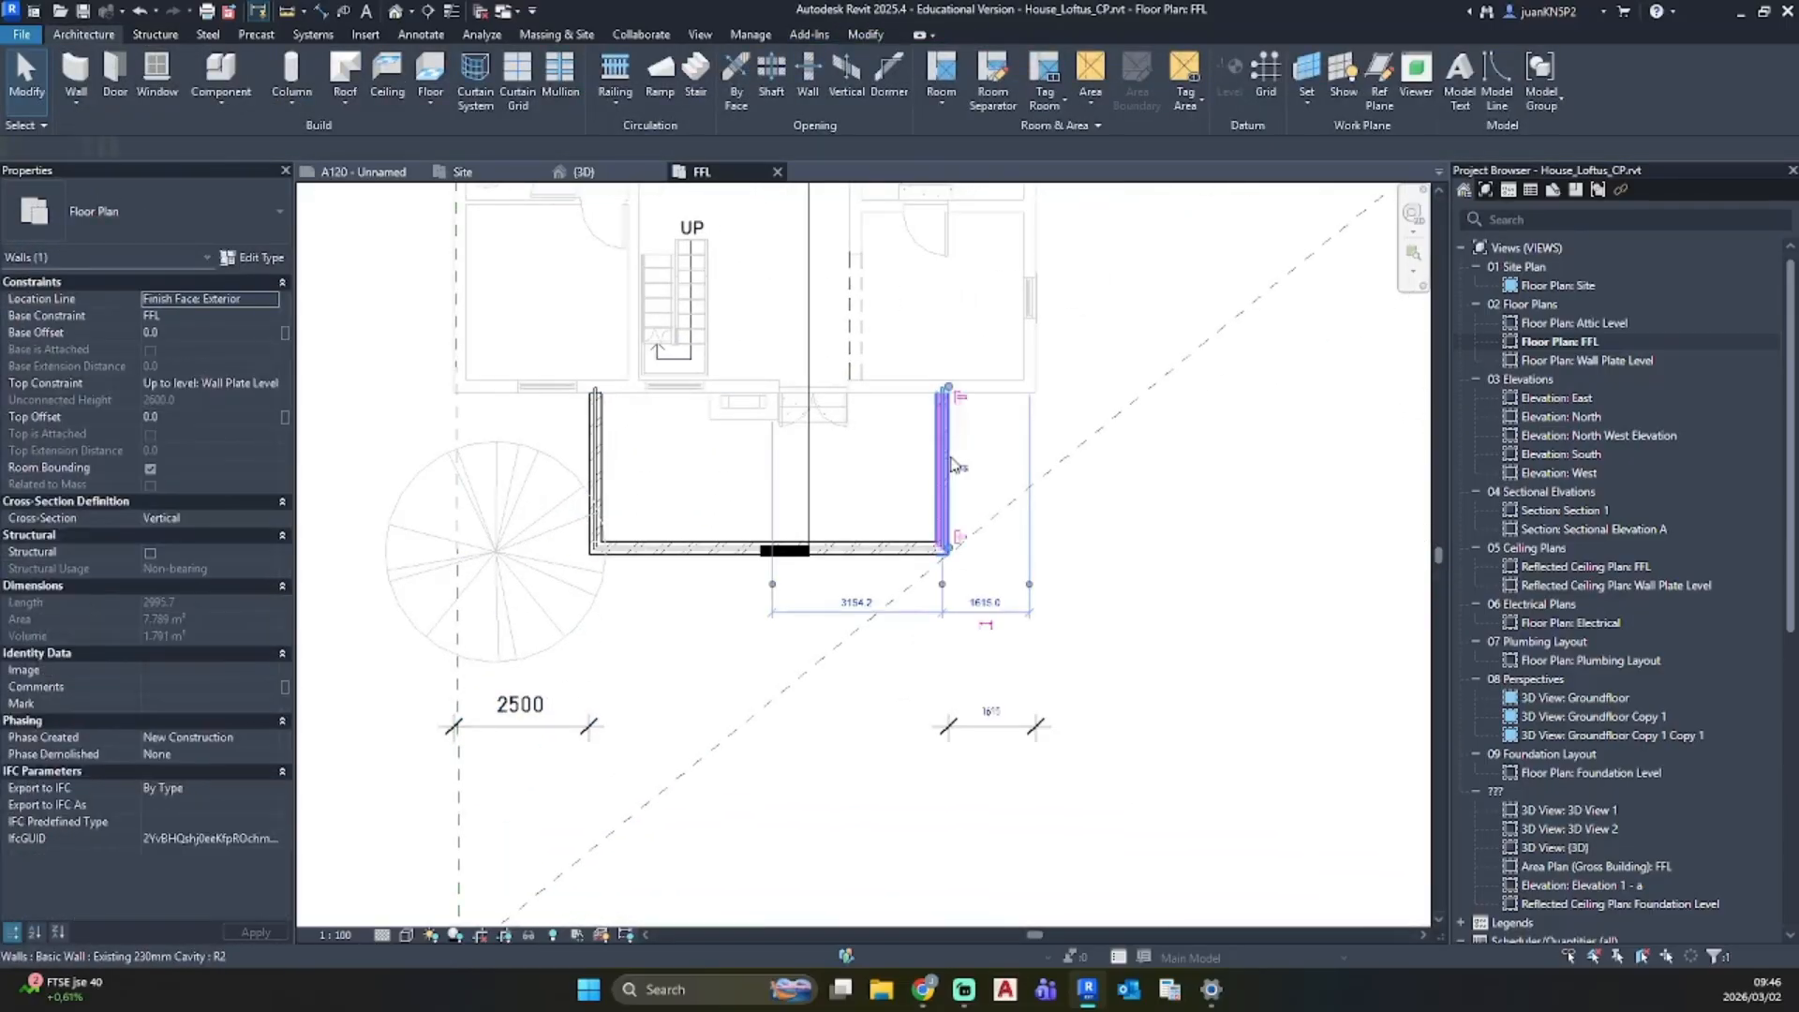
left_click(991, 711)
type("2500")
key("Return")
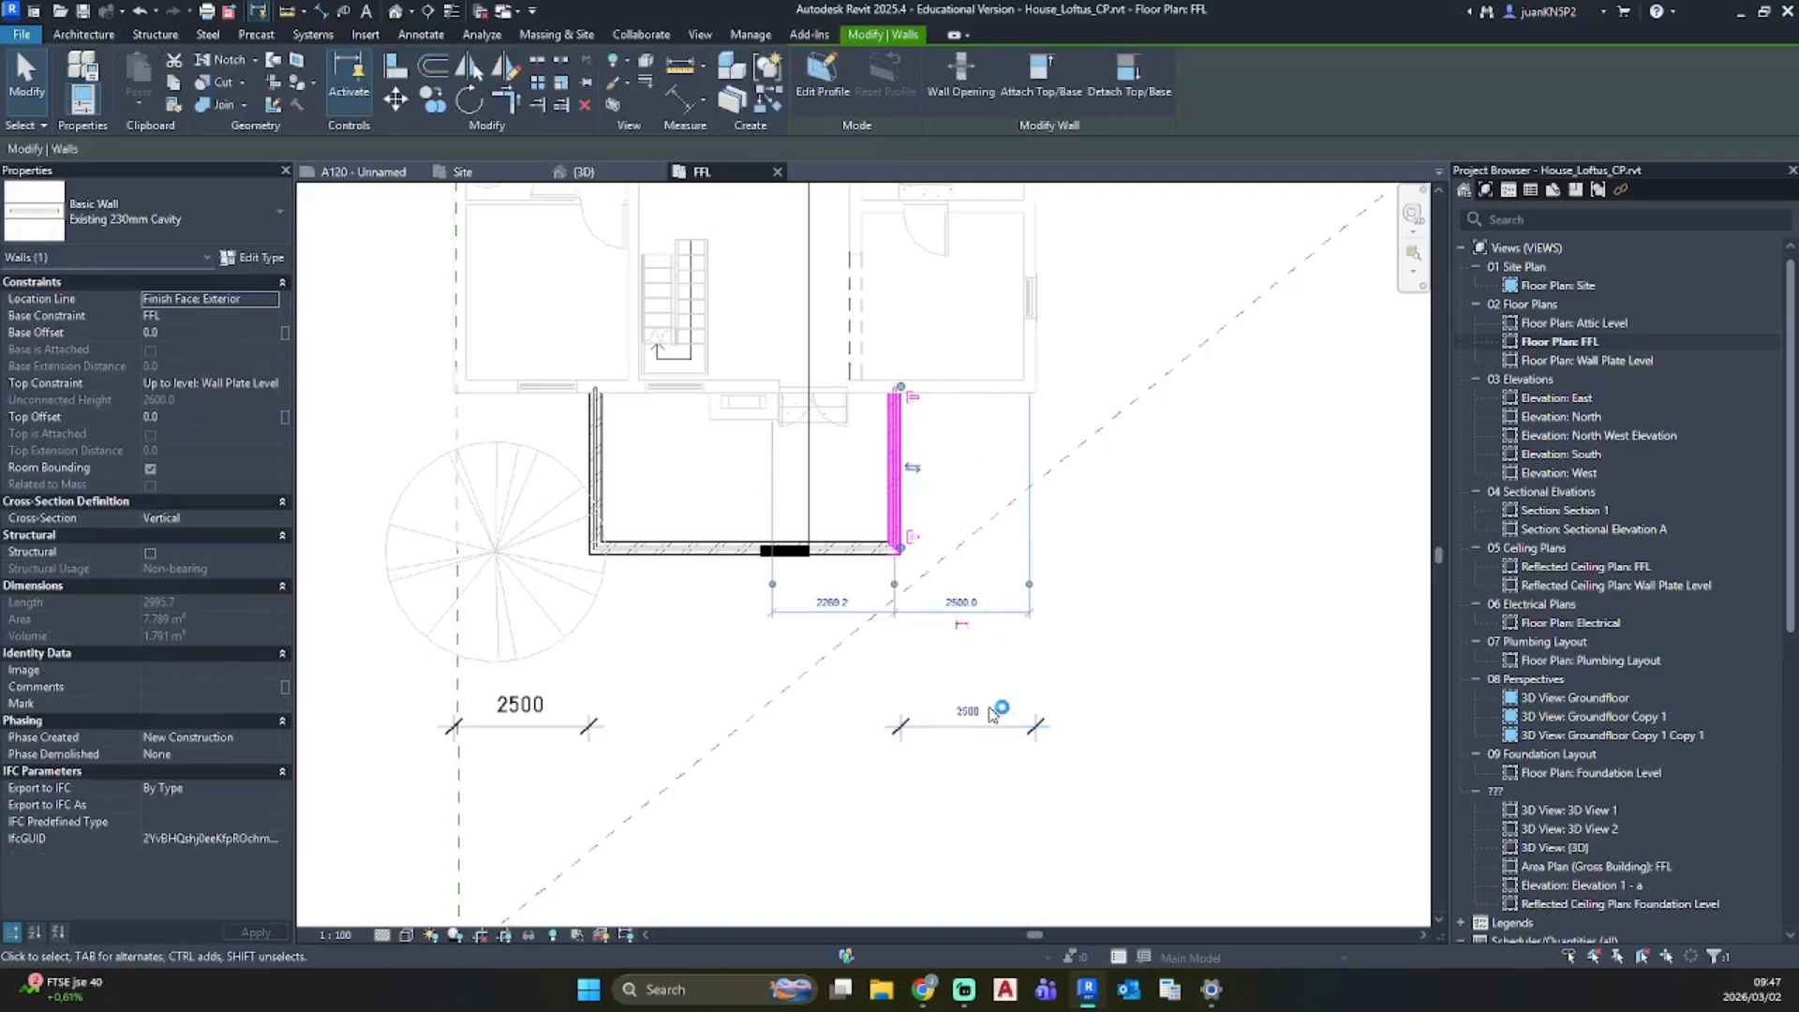
key("Escape")
scroll(723, 538, "up", 2)
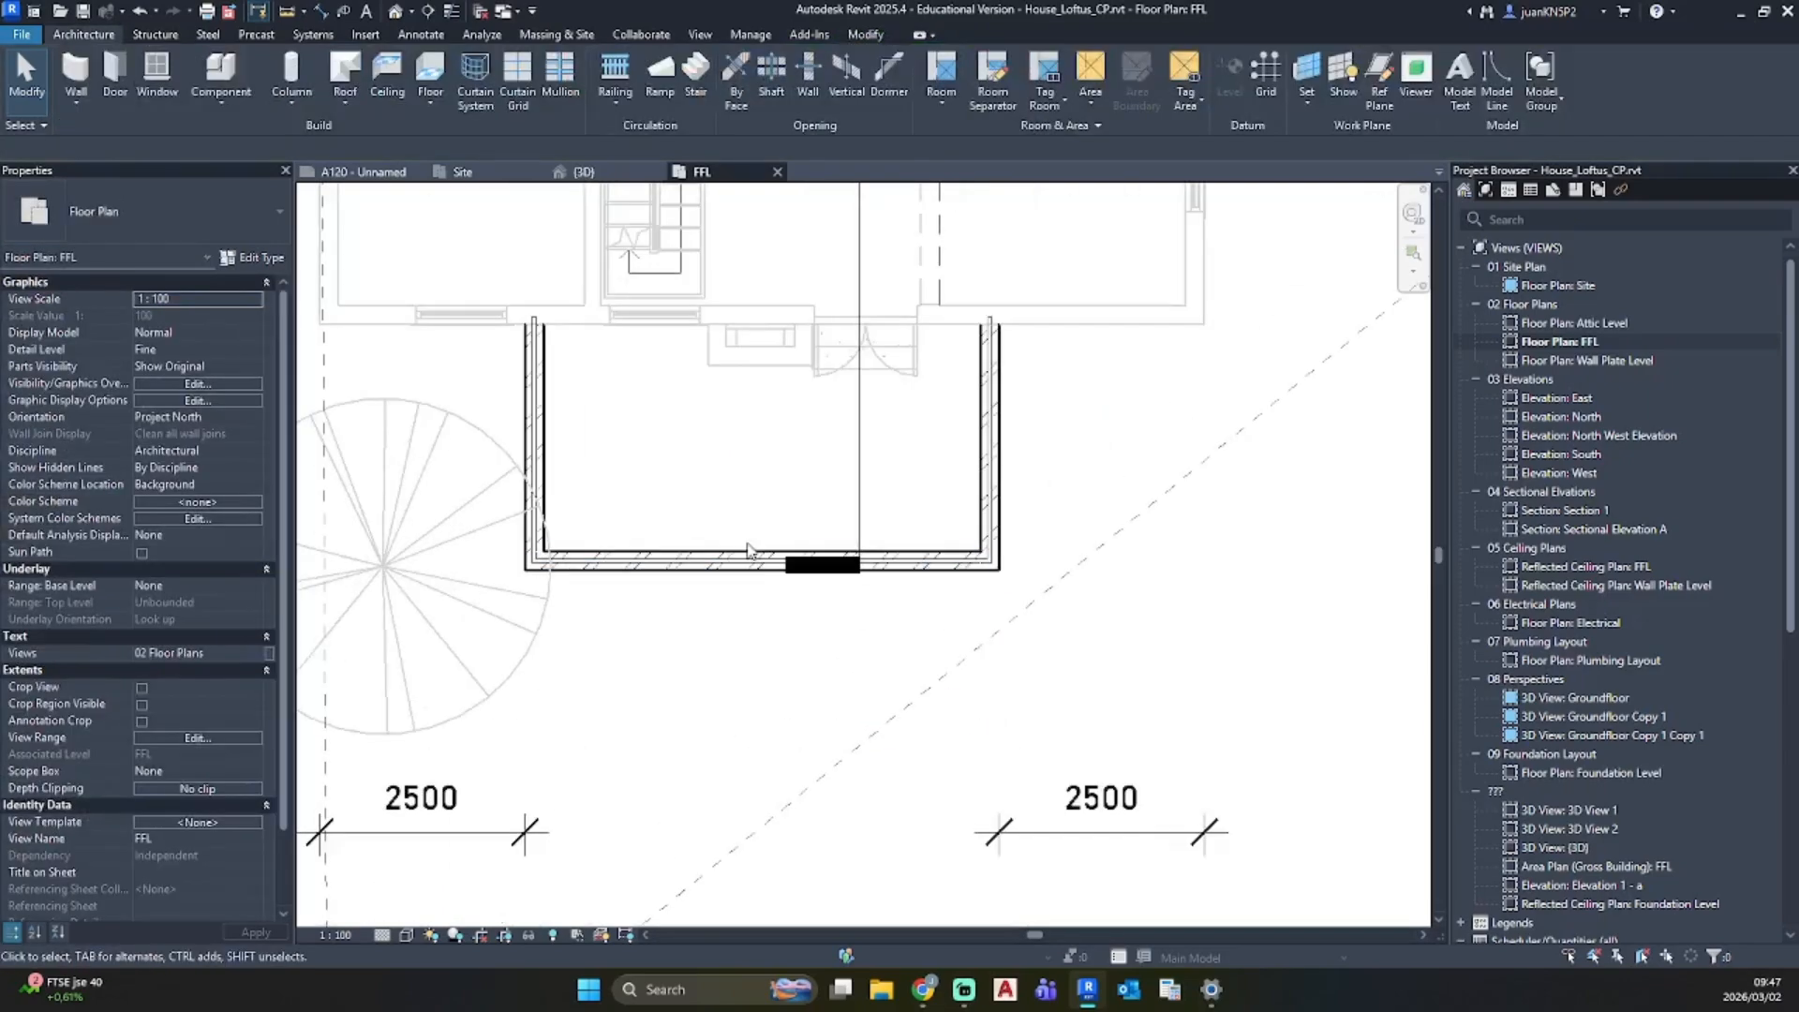
Step: Add an aligned dimension chain from the extension's rear wall faces to the rear face of the existing house
left_click(753, 563)
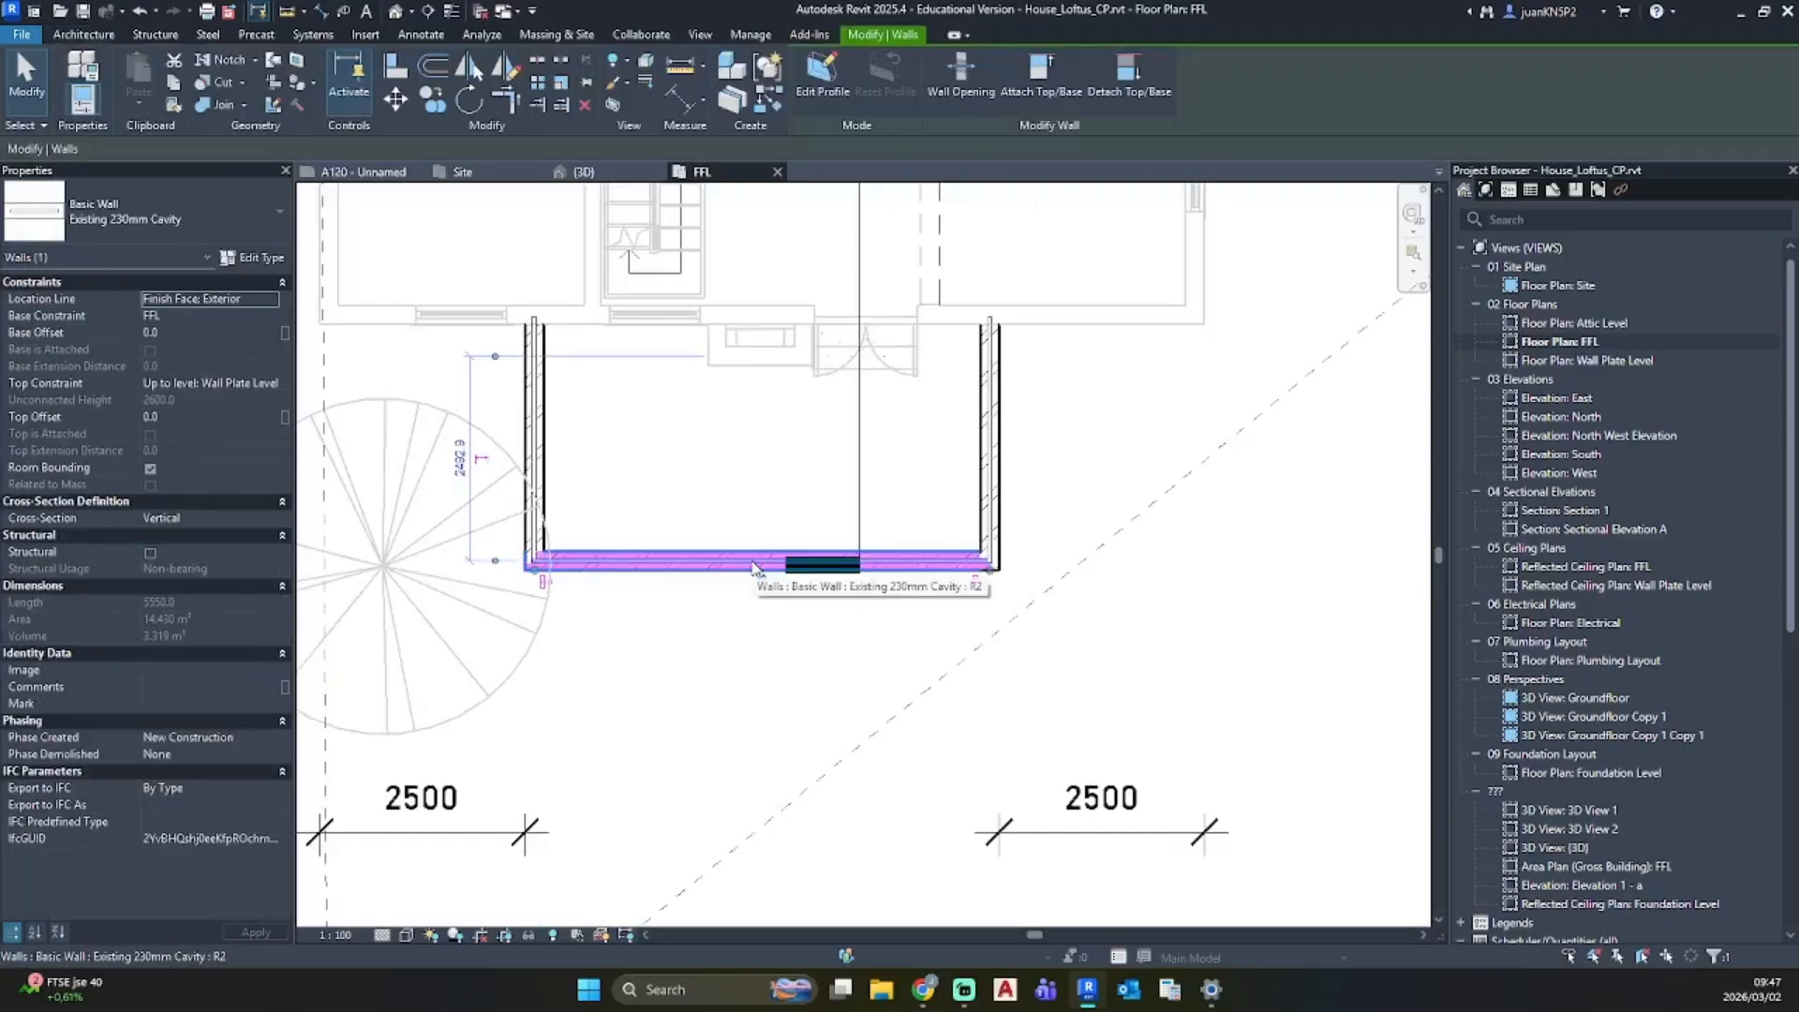
key("d")
key("i")
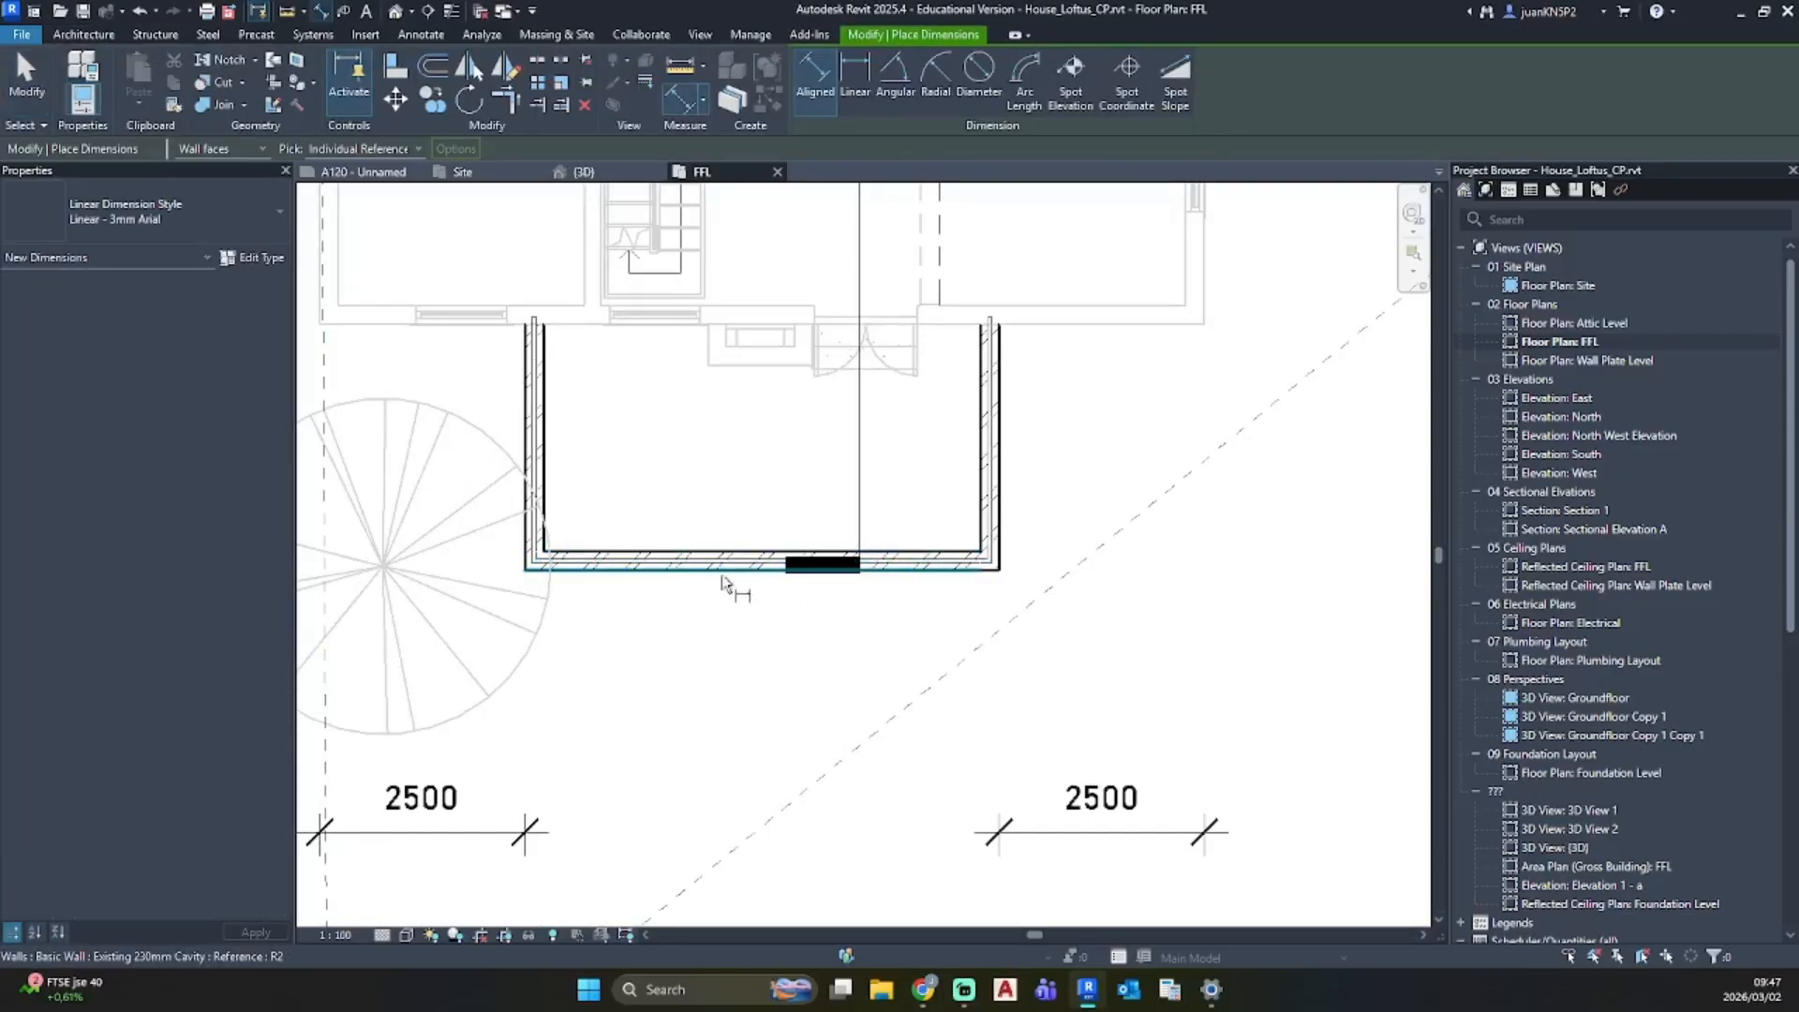
left_click(721, 566)
left_click(1108, 326)
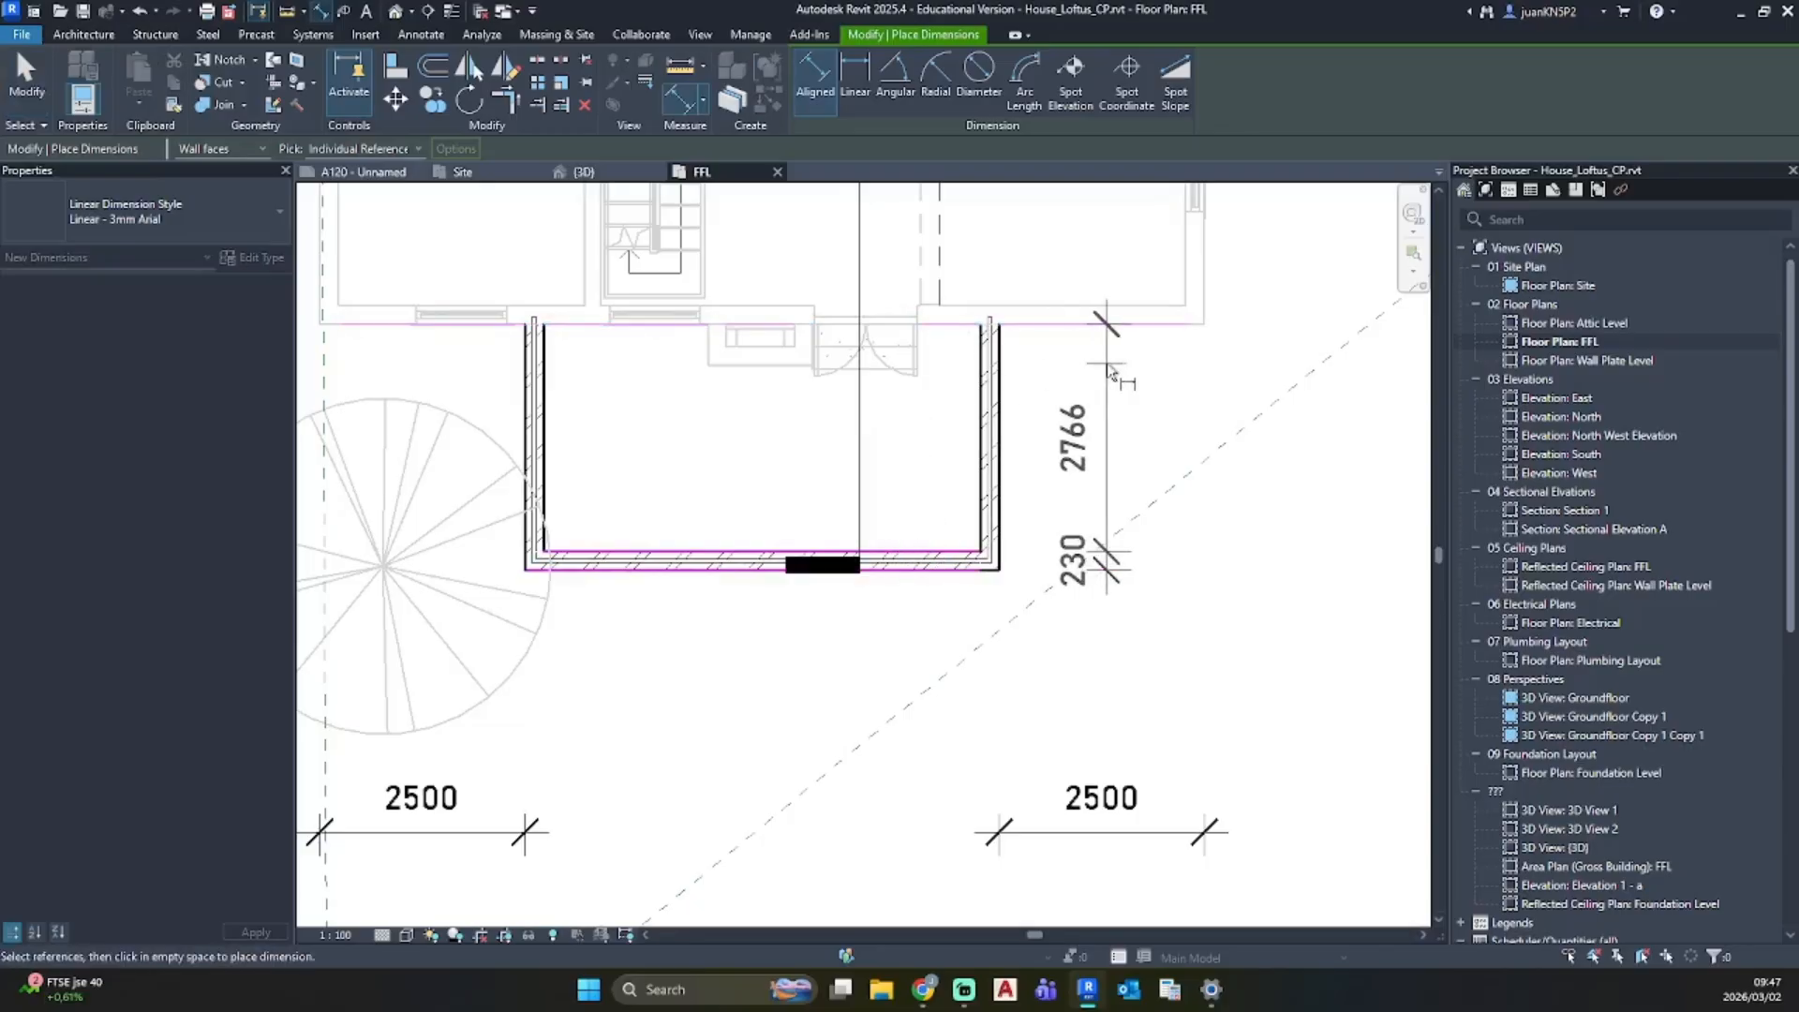
left_click(1099, 365)
key("Escape")
key("Escape")
Step: Set the distance between the extension's rear wall and the house's rear face to 2800 mm
left_click(928, 564)
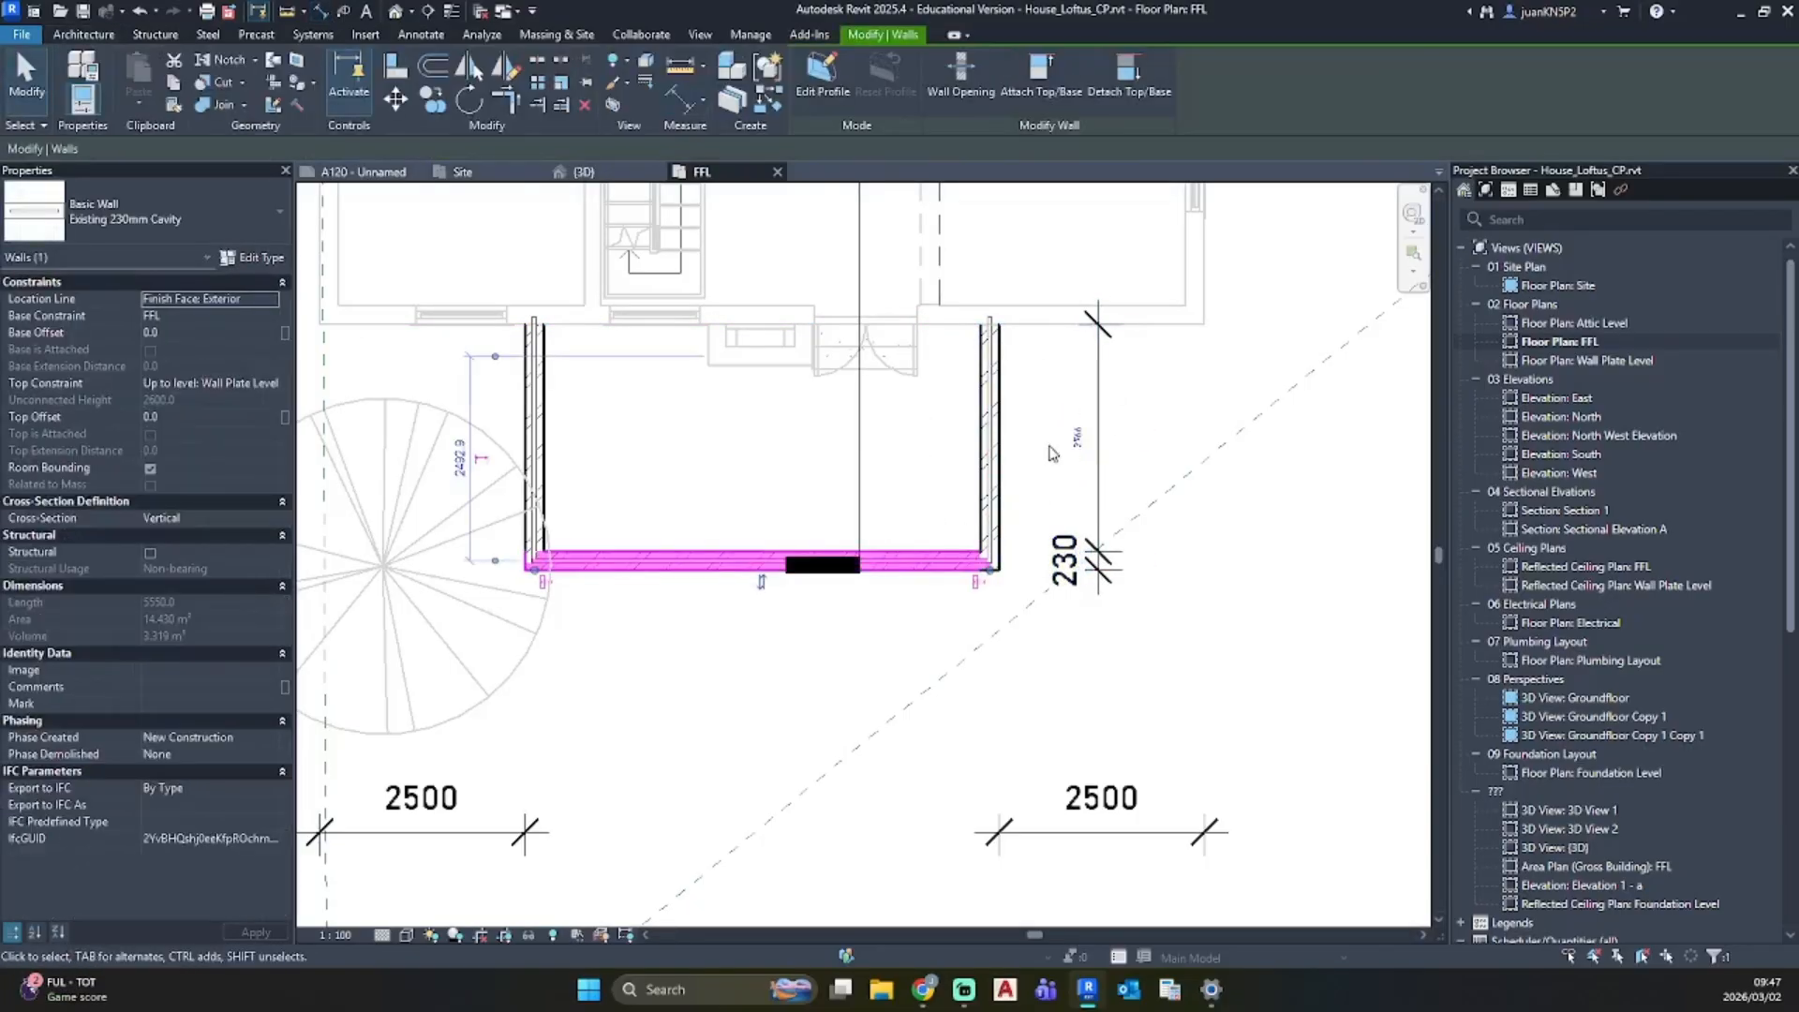
left_click(1078, 438)
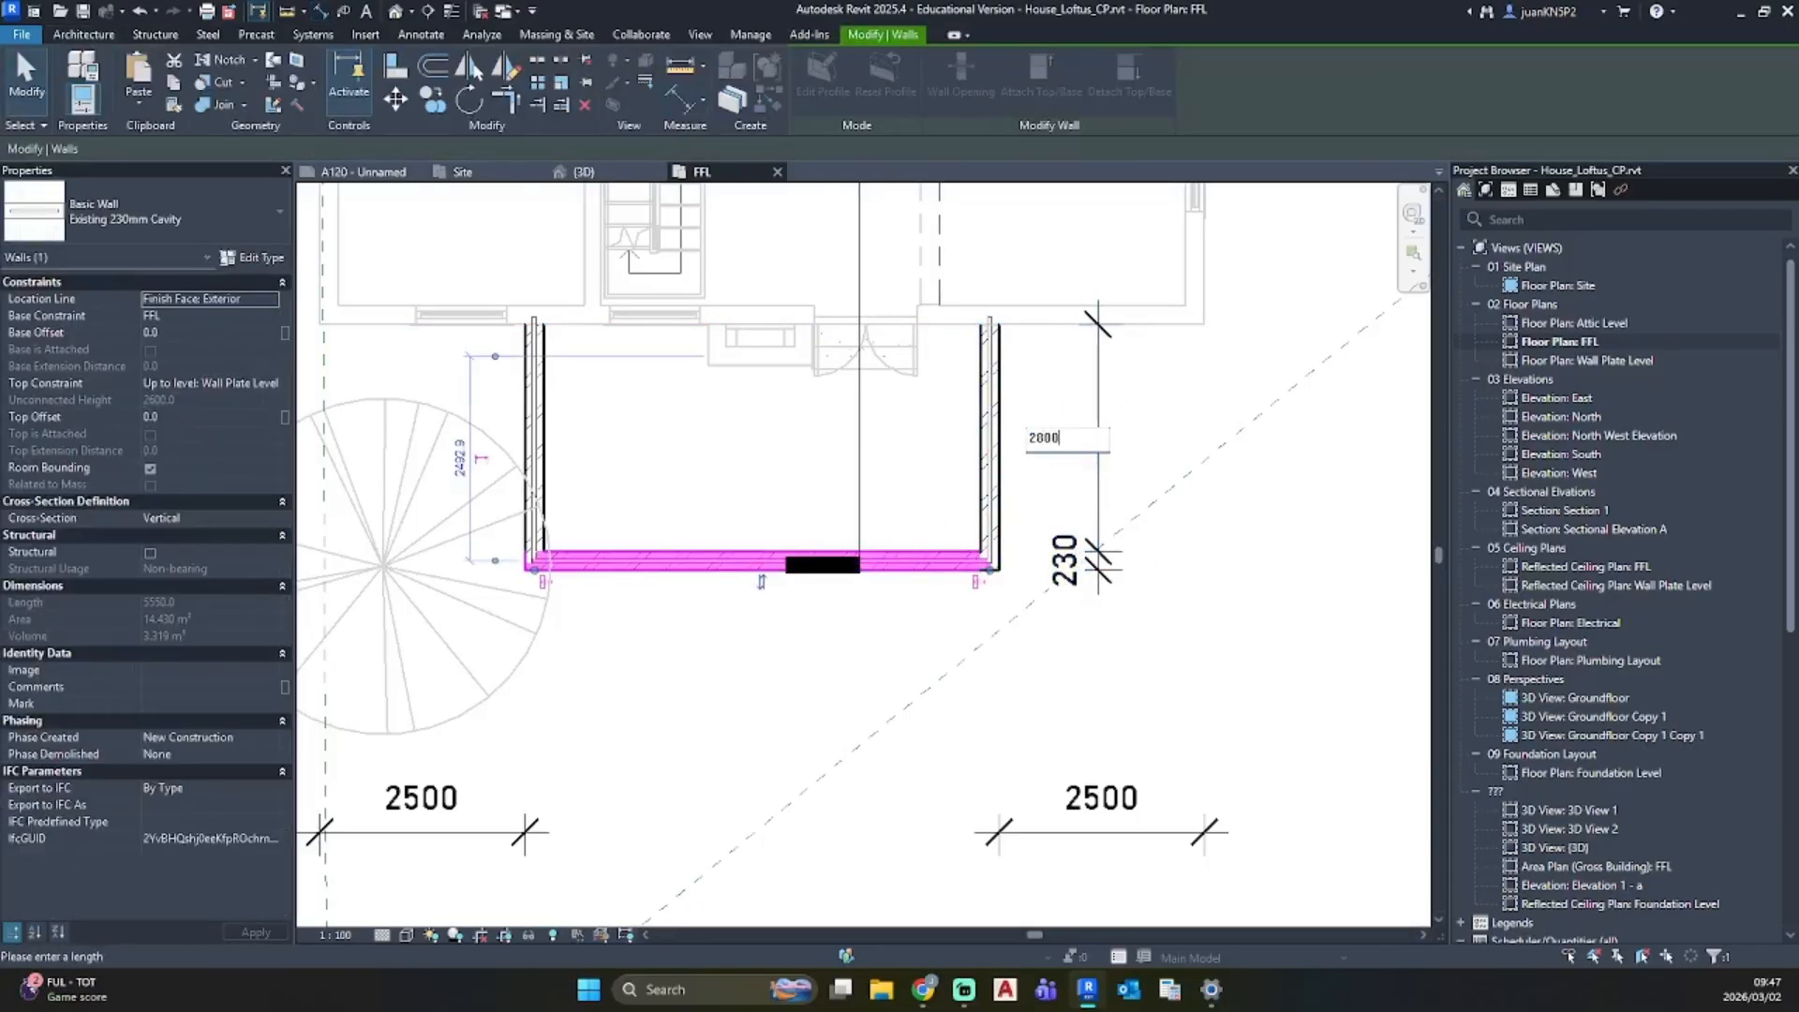
type("2000")
key("Return")
left_click(1269, 732)
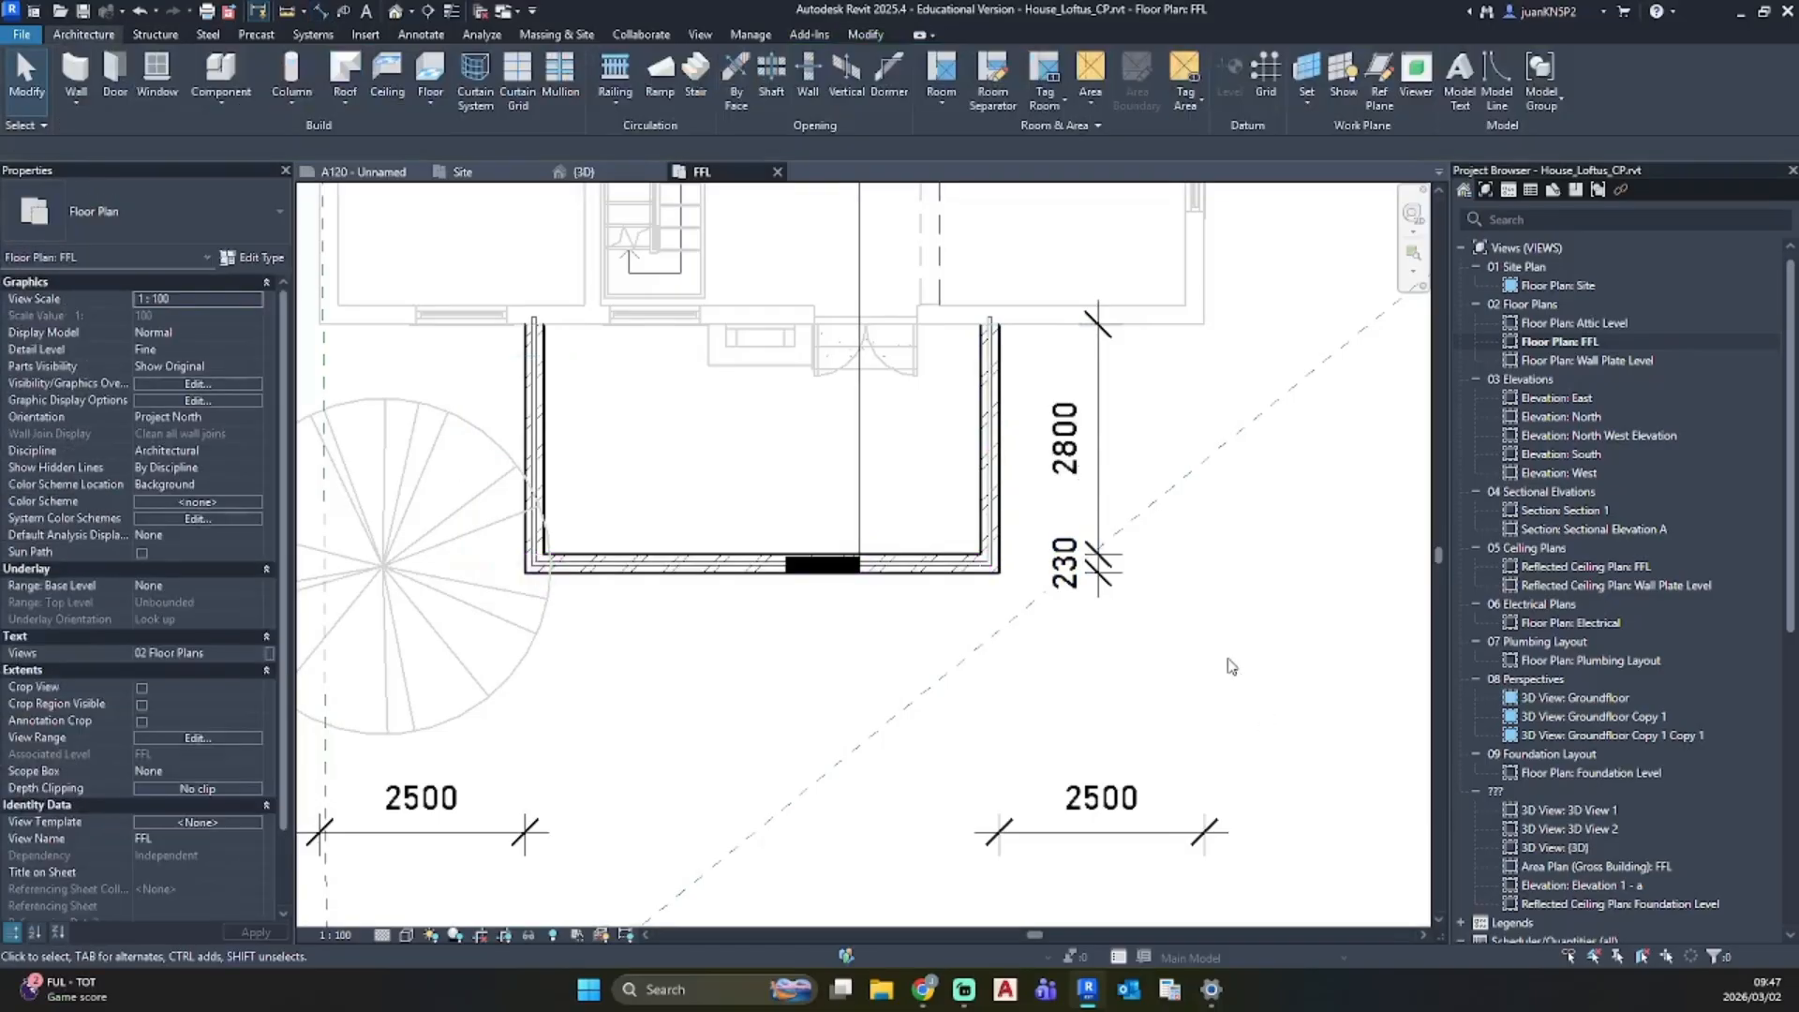
scroll(1232, 665, "down", 3)
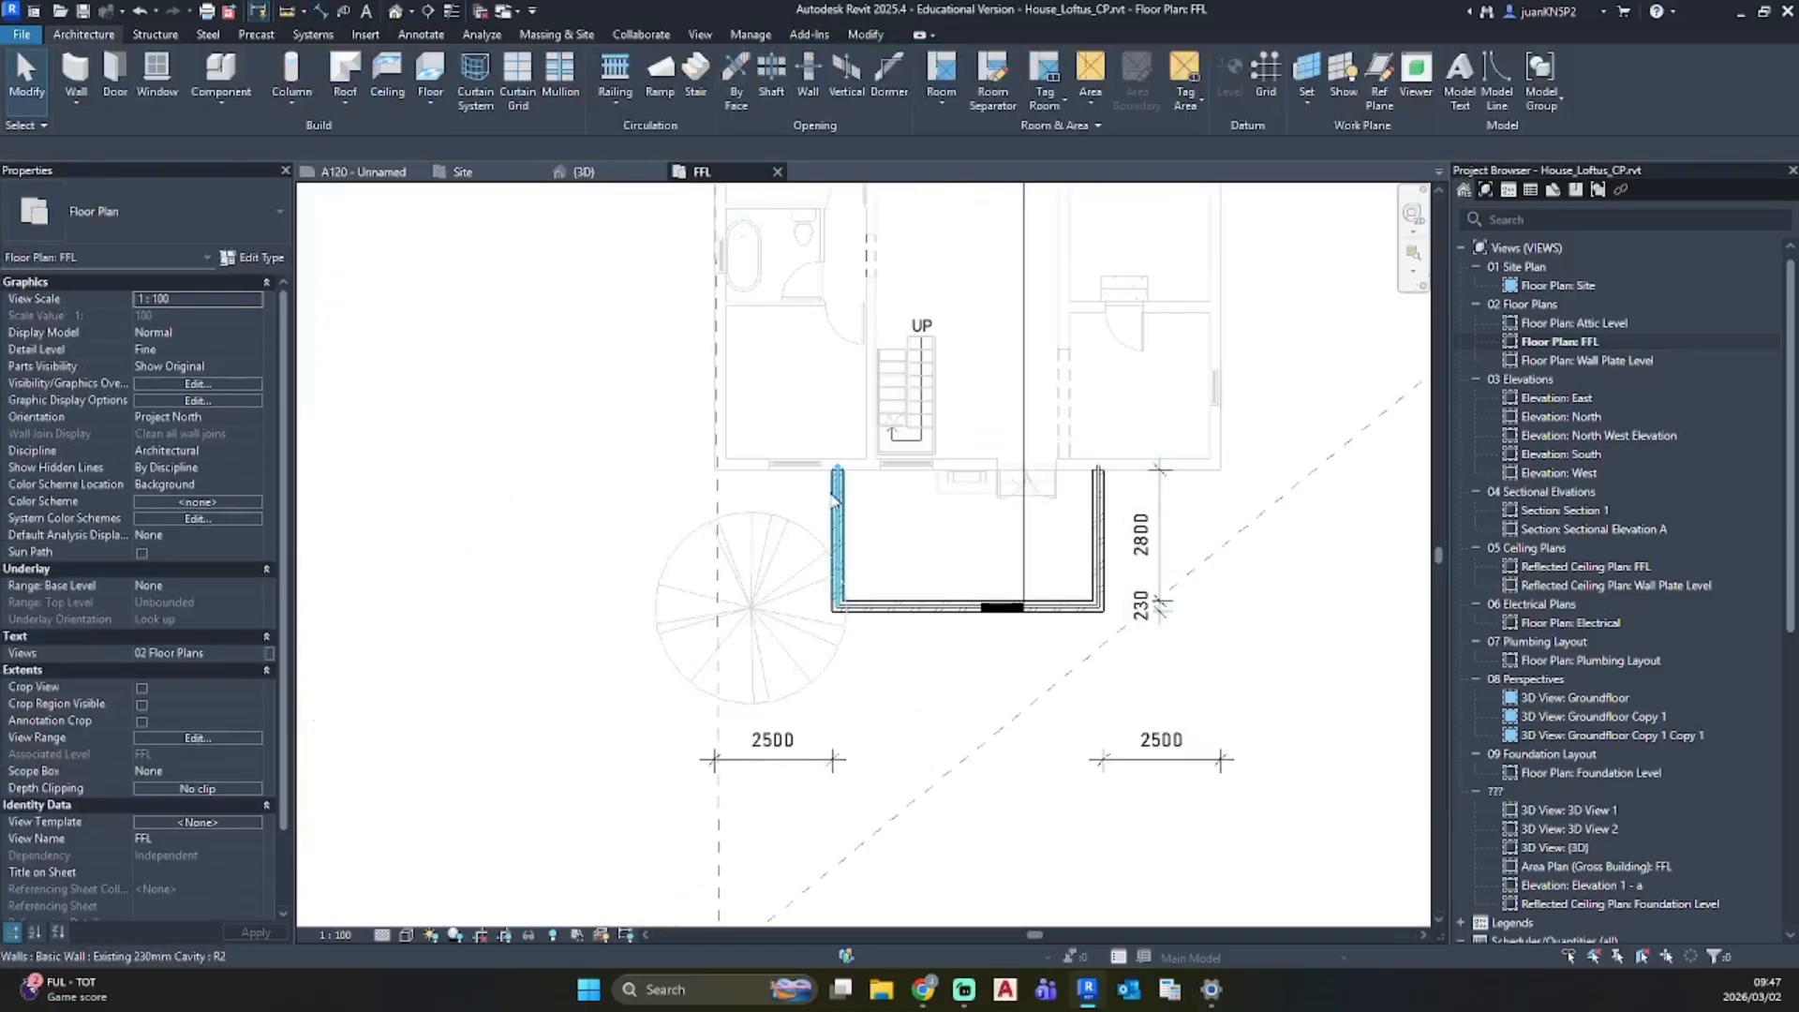
left_click(837, 510)
left_click(900, 605, "ctrl")
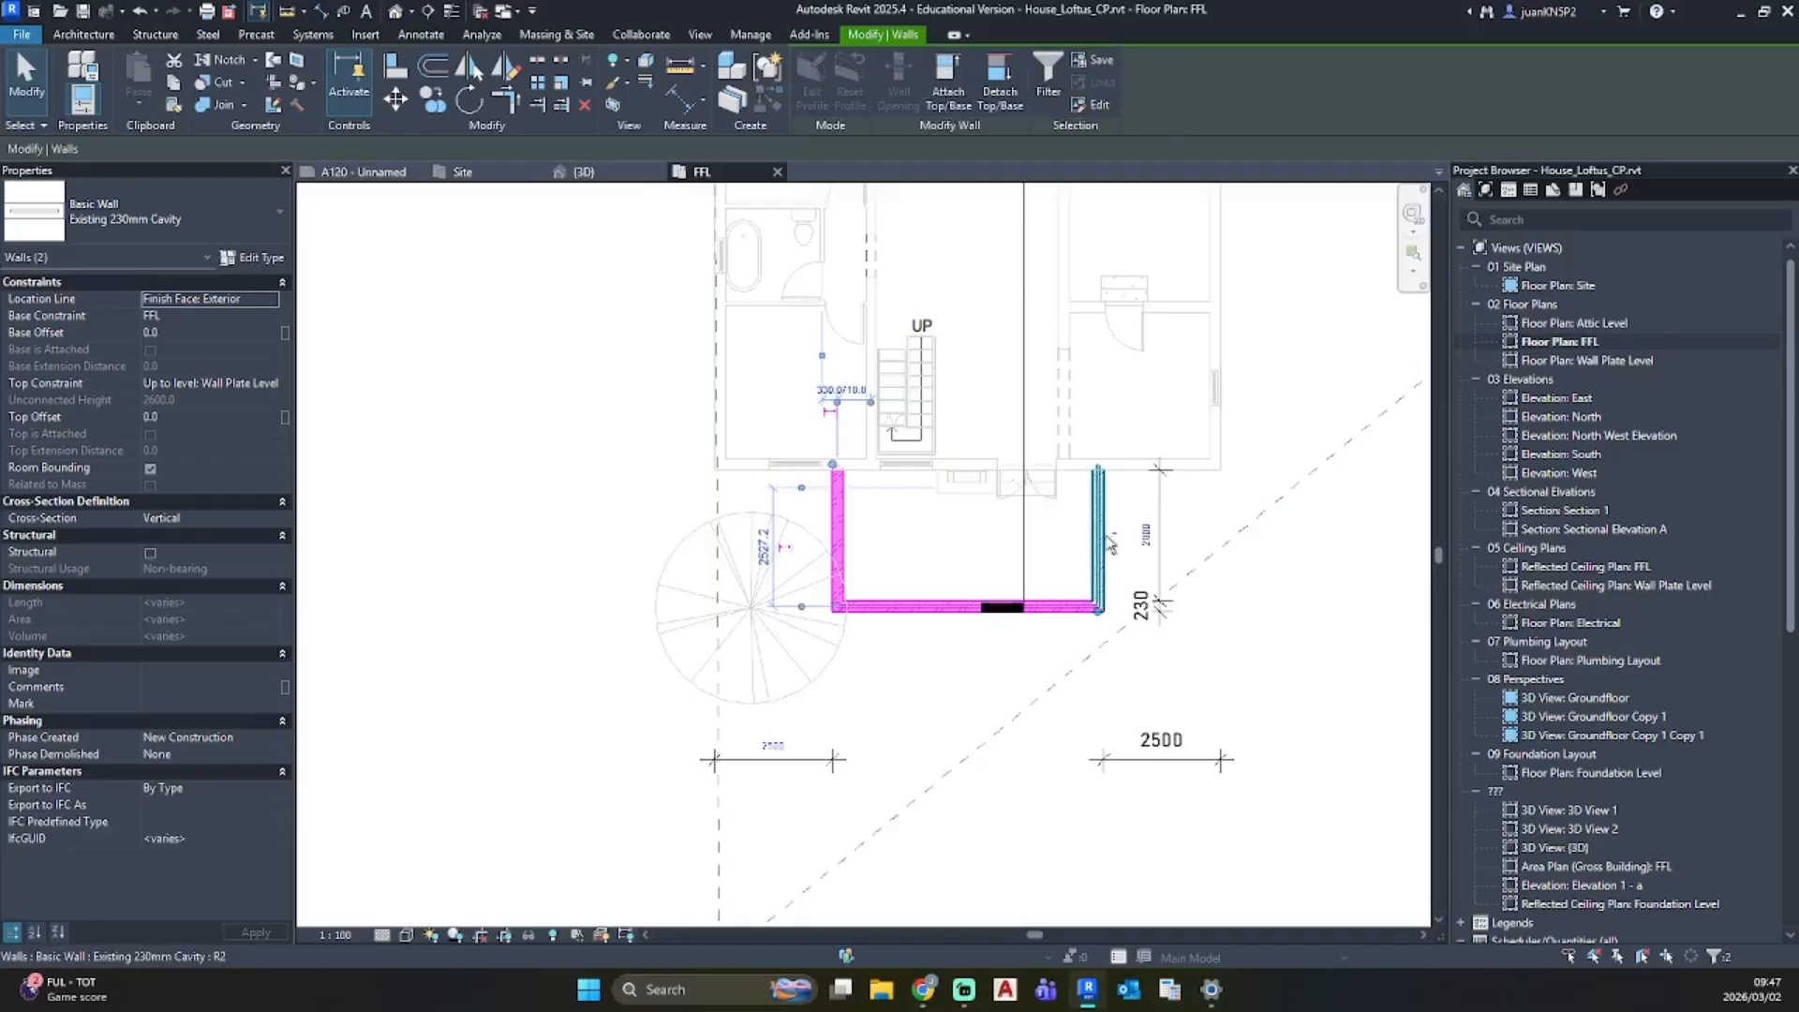
left_click(1078, 583, "ctrl")
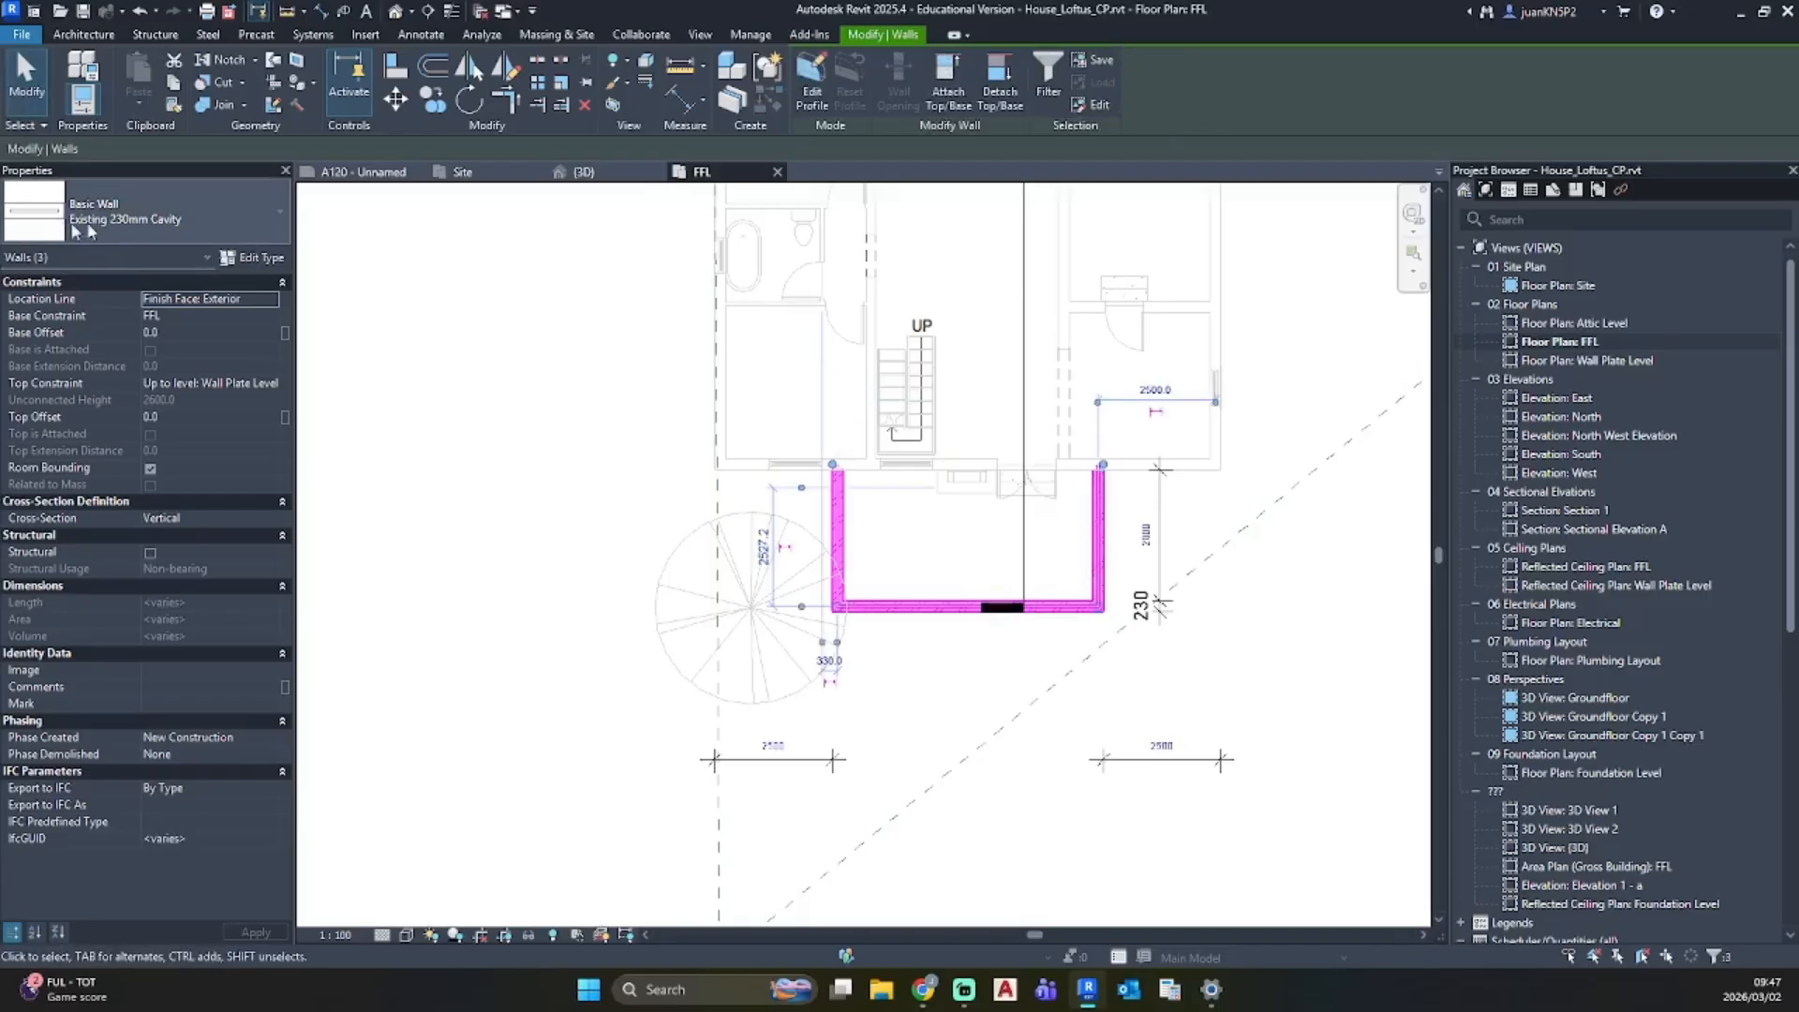
left_click(1153, 647)
Step: Extend the end of the Sectional Elevation A section line outward beyond the extension's rear wall
scroll(1152, 647, "up", 1)
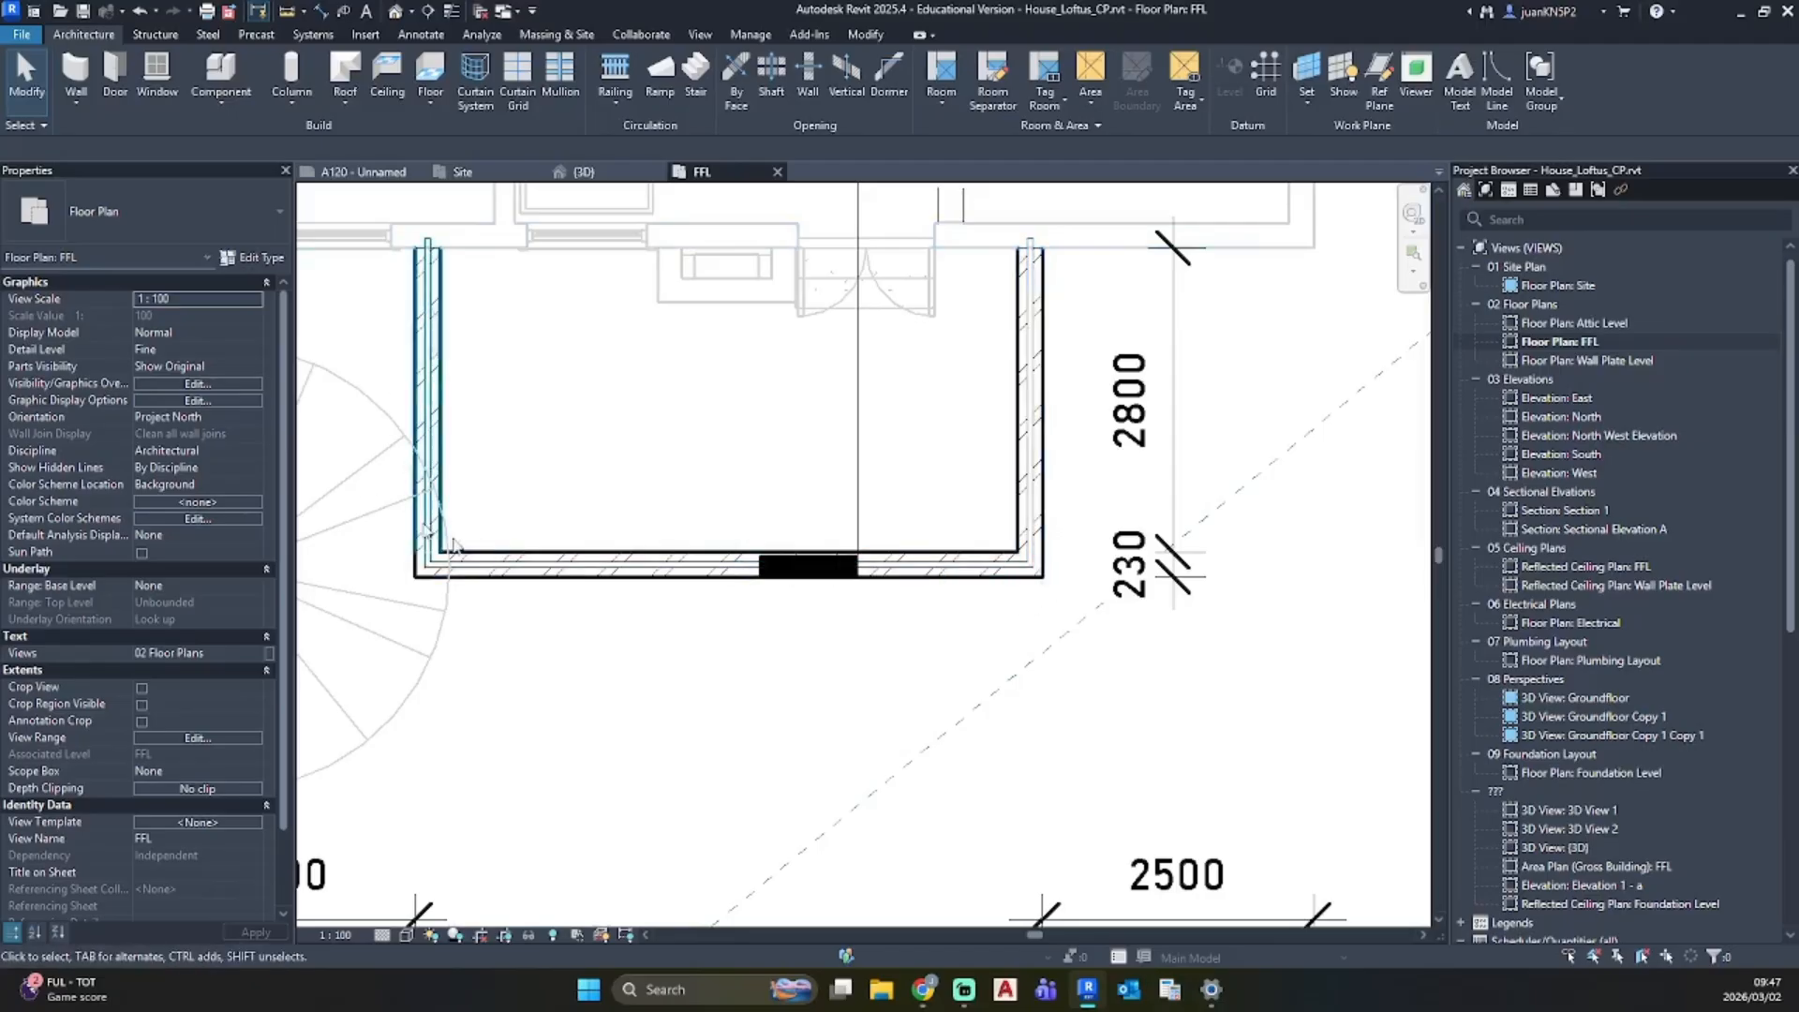
left_click(858, 476)
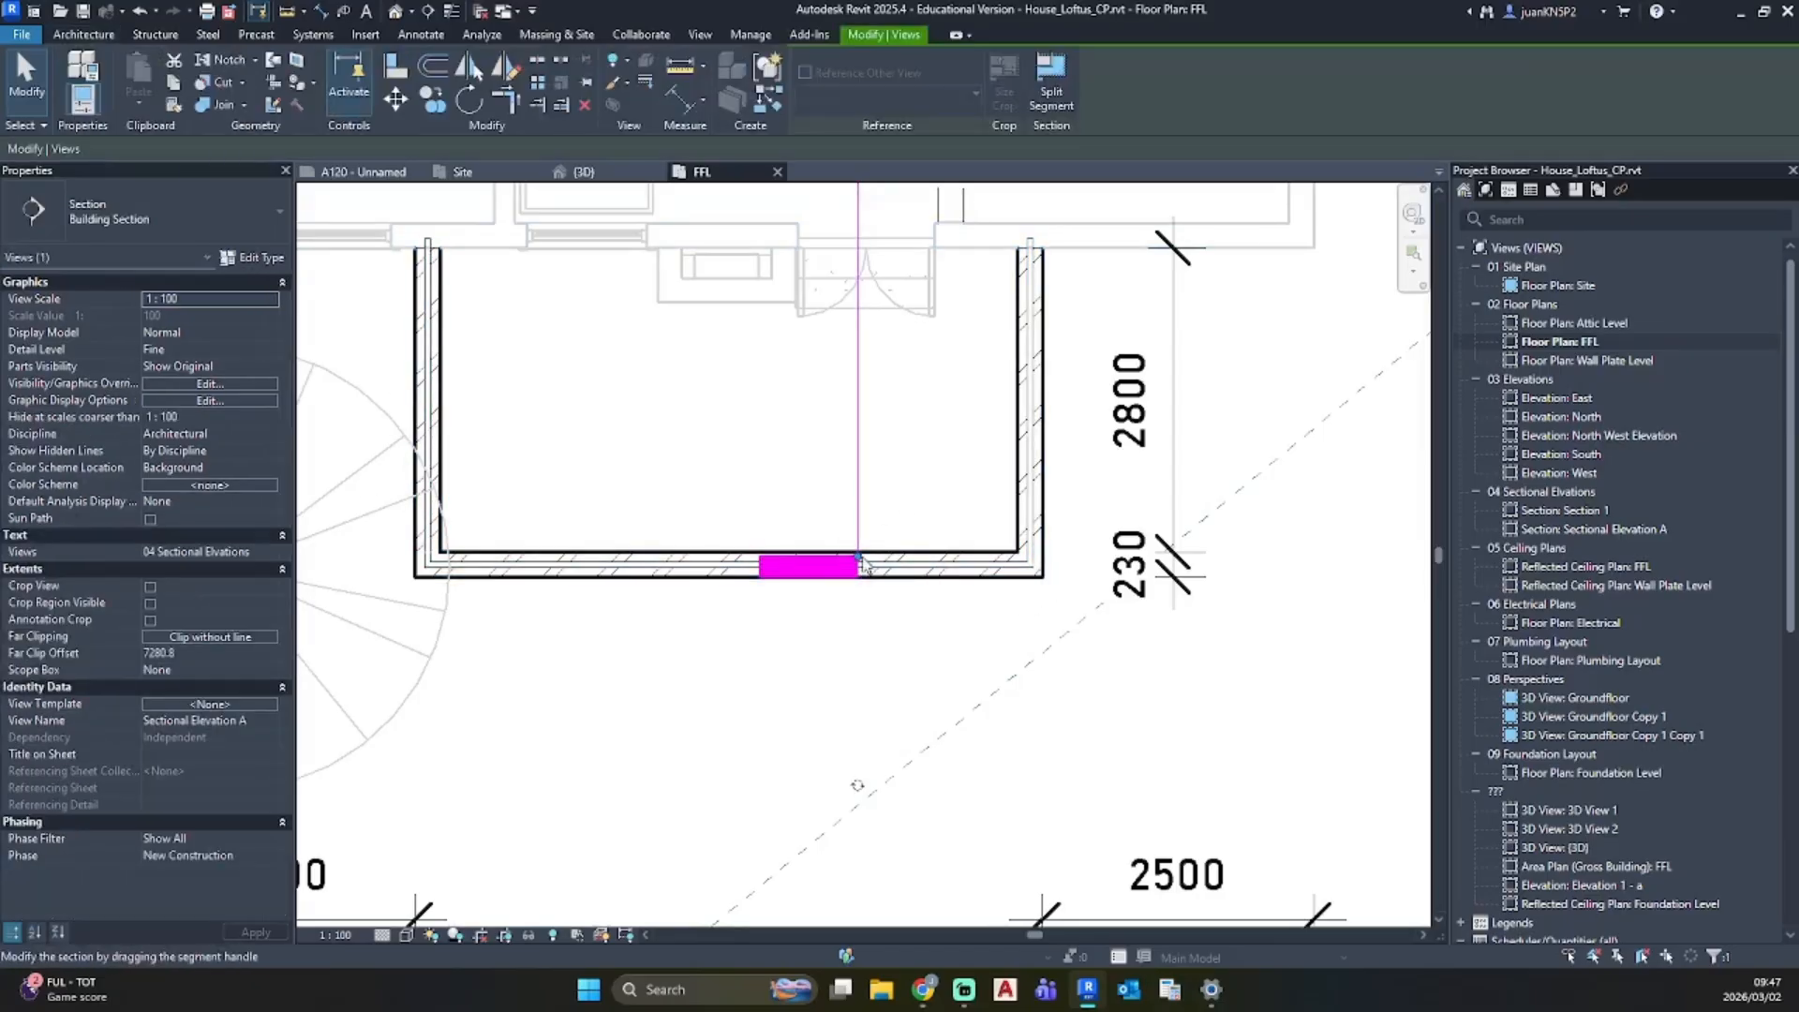
left_click_drag(858, 564, 858, 643)
key("Escape")
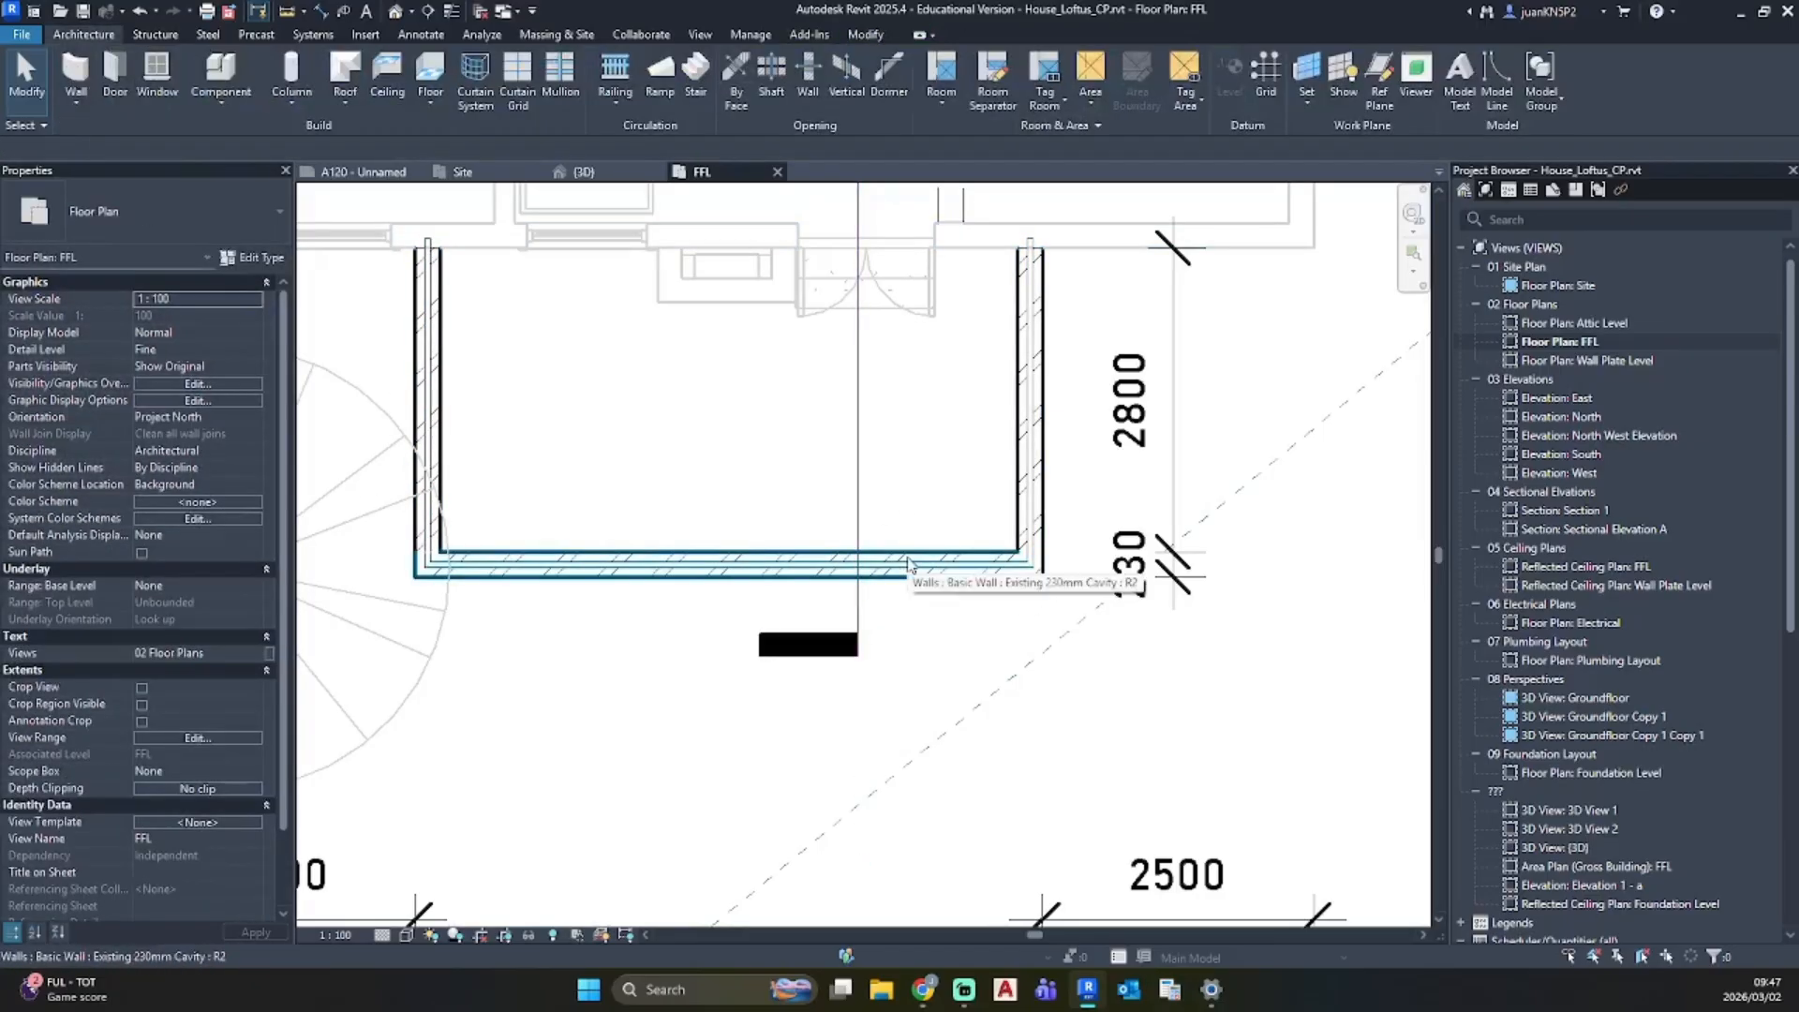
Step: Duplicate the wall type of the three extension walls under the name New 230mm Cavity
left_click(1028, 424)
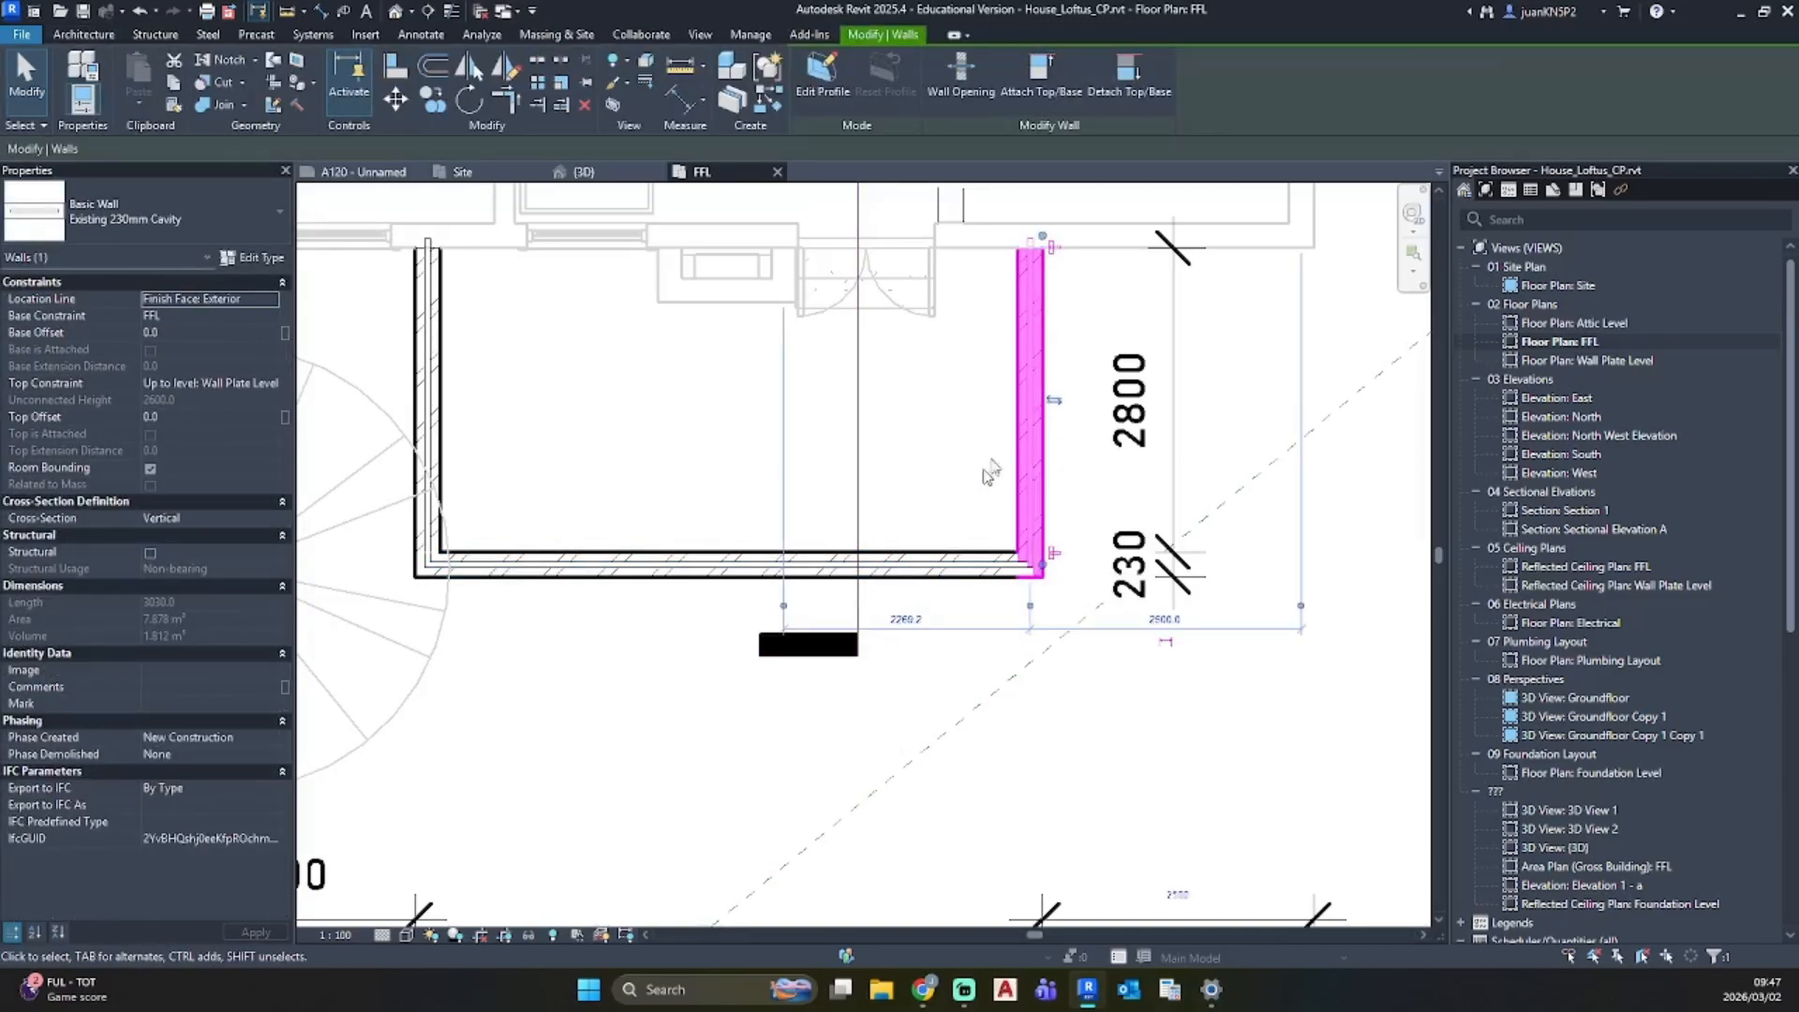
left_click(947, 579, "ctrl")
left_click(430, 422, "ctrl")
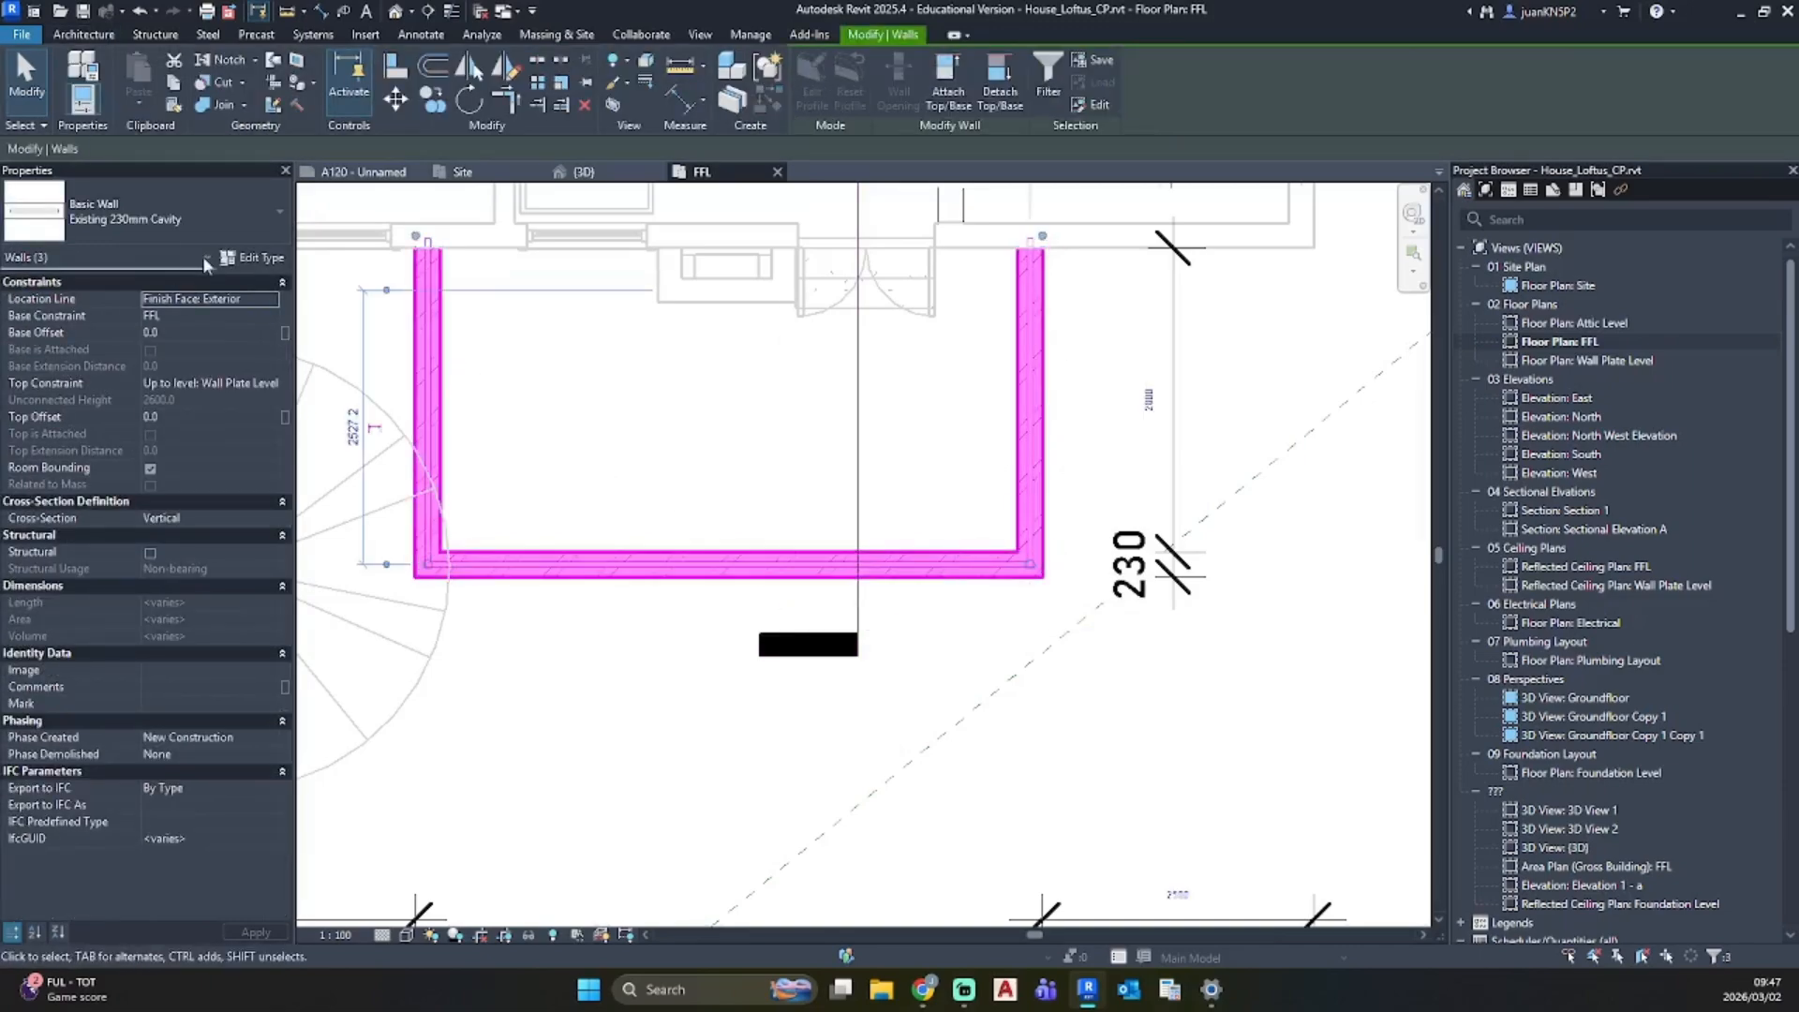
left_click(246, 257)
left_click(1663, 284)
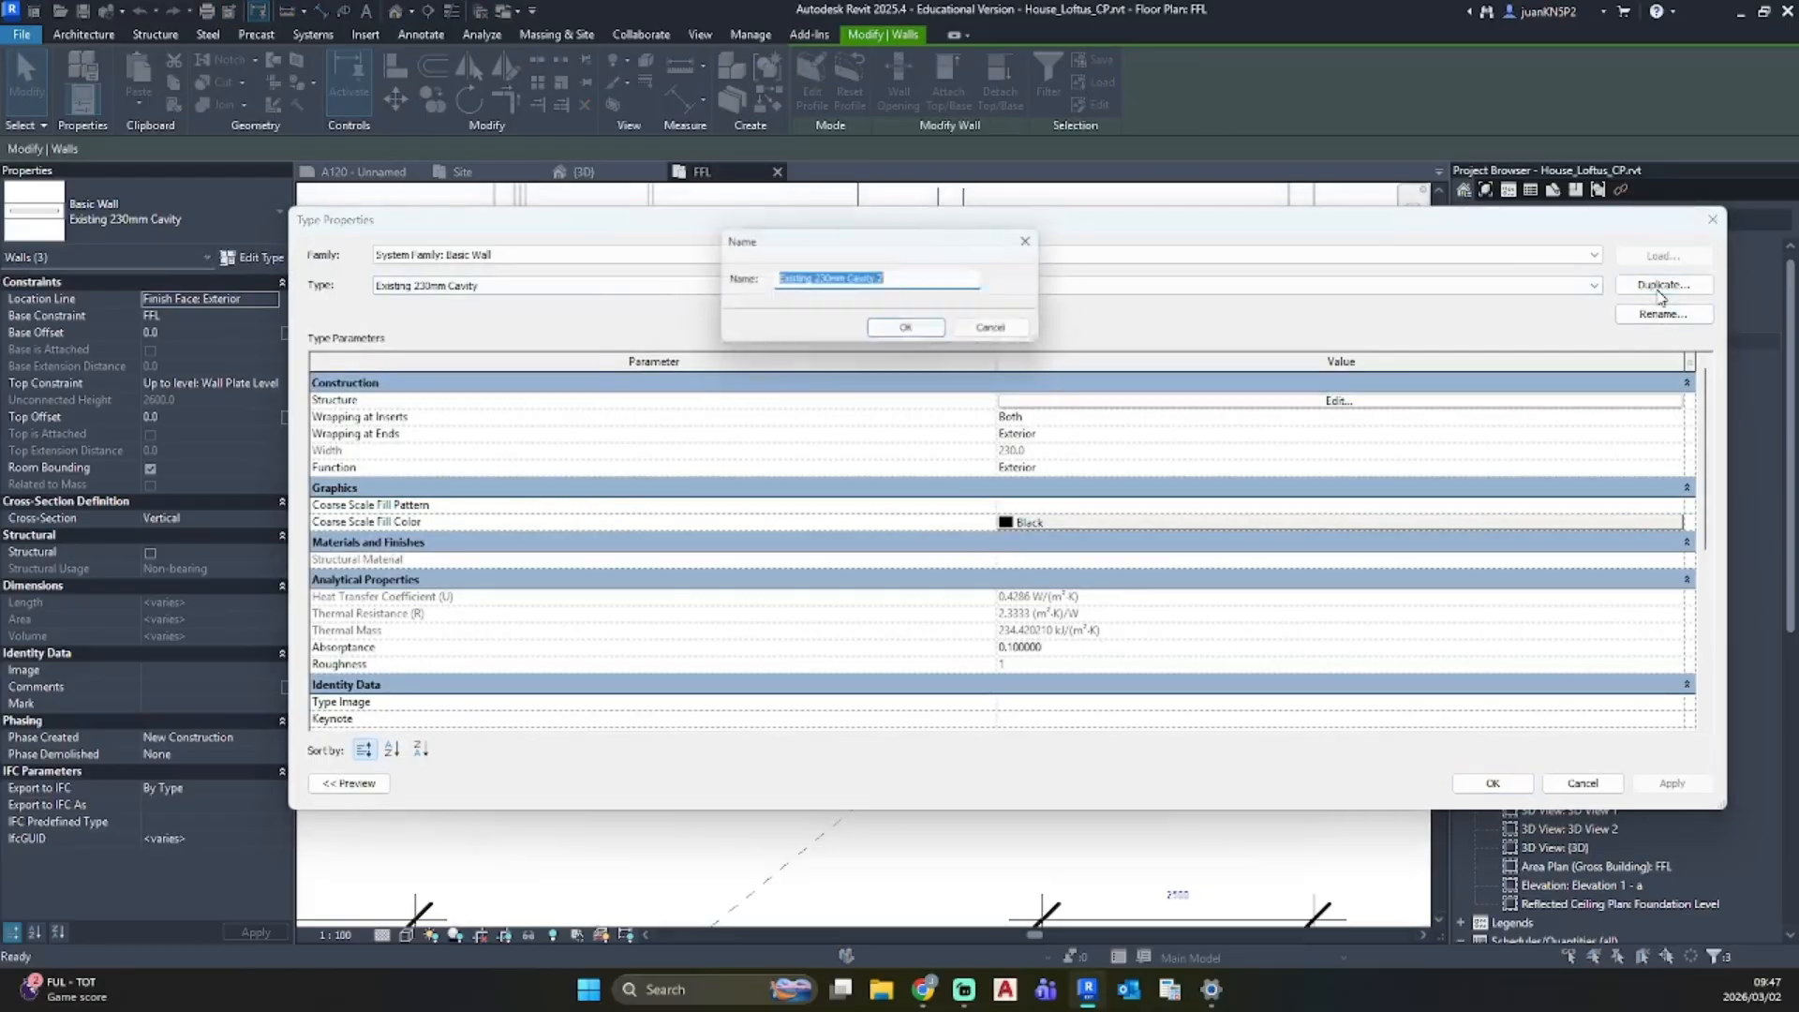
left_click(931, 278)
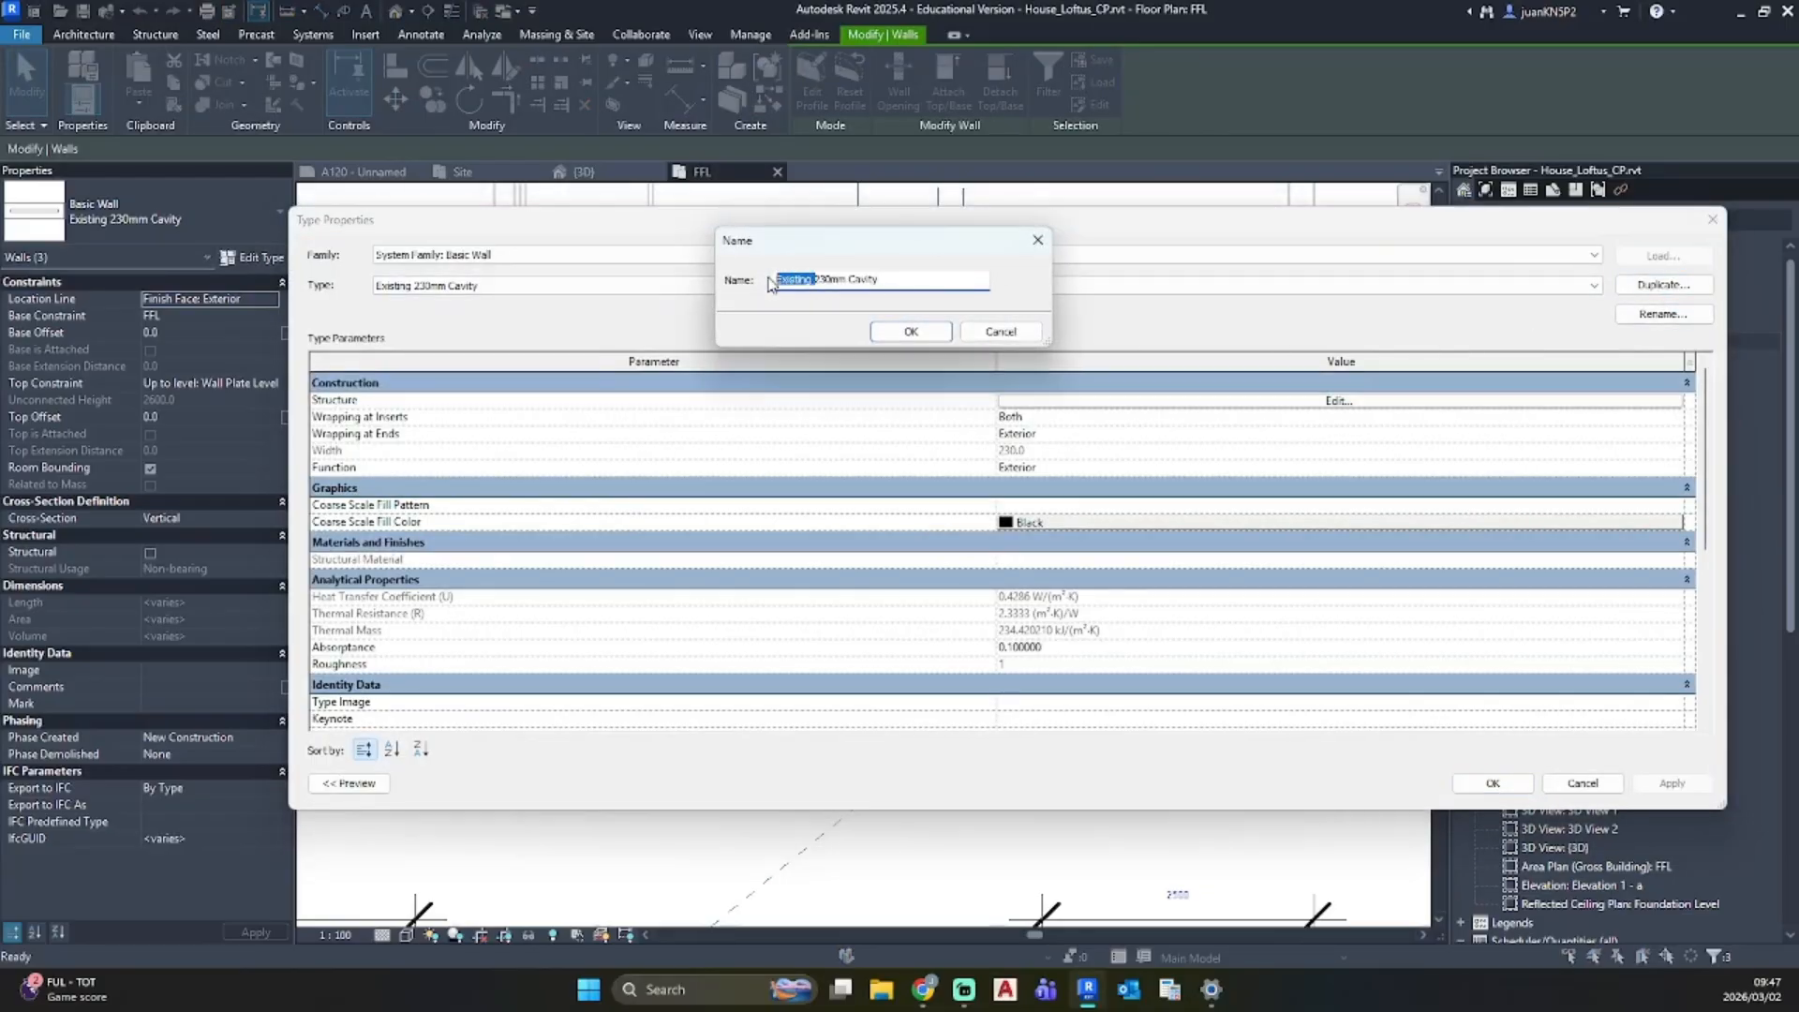
type("New")
left_click(926, 335)
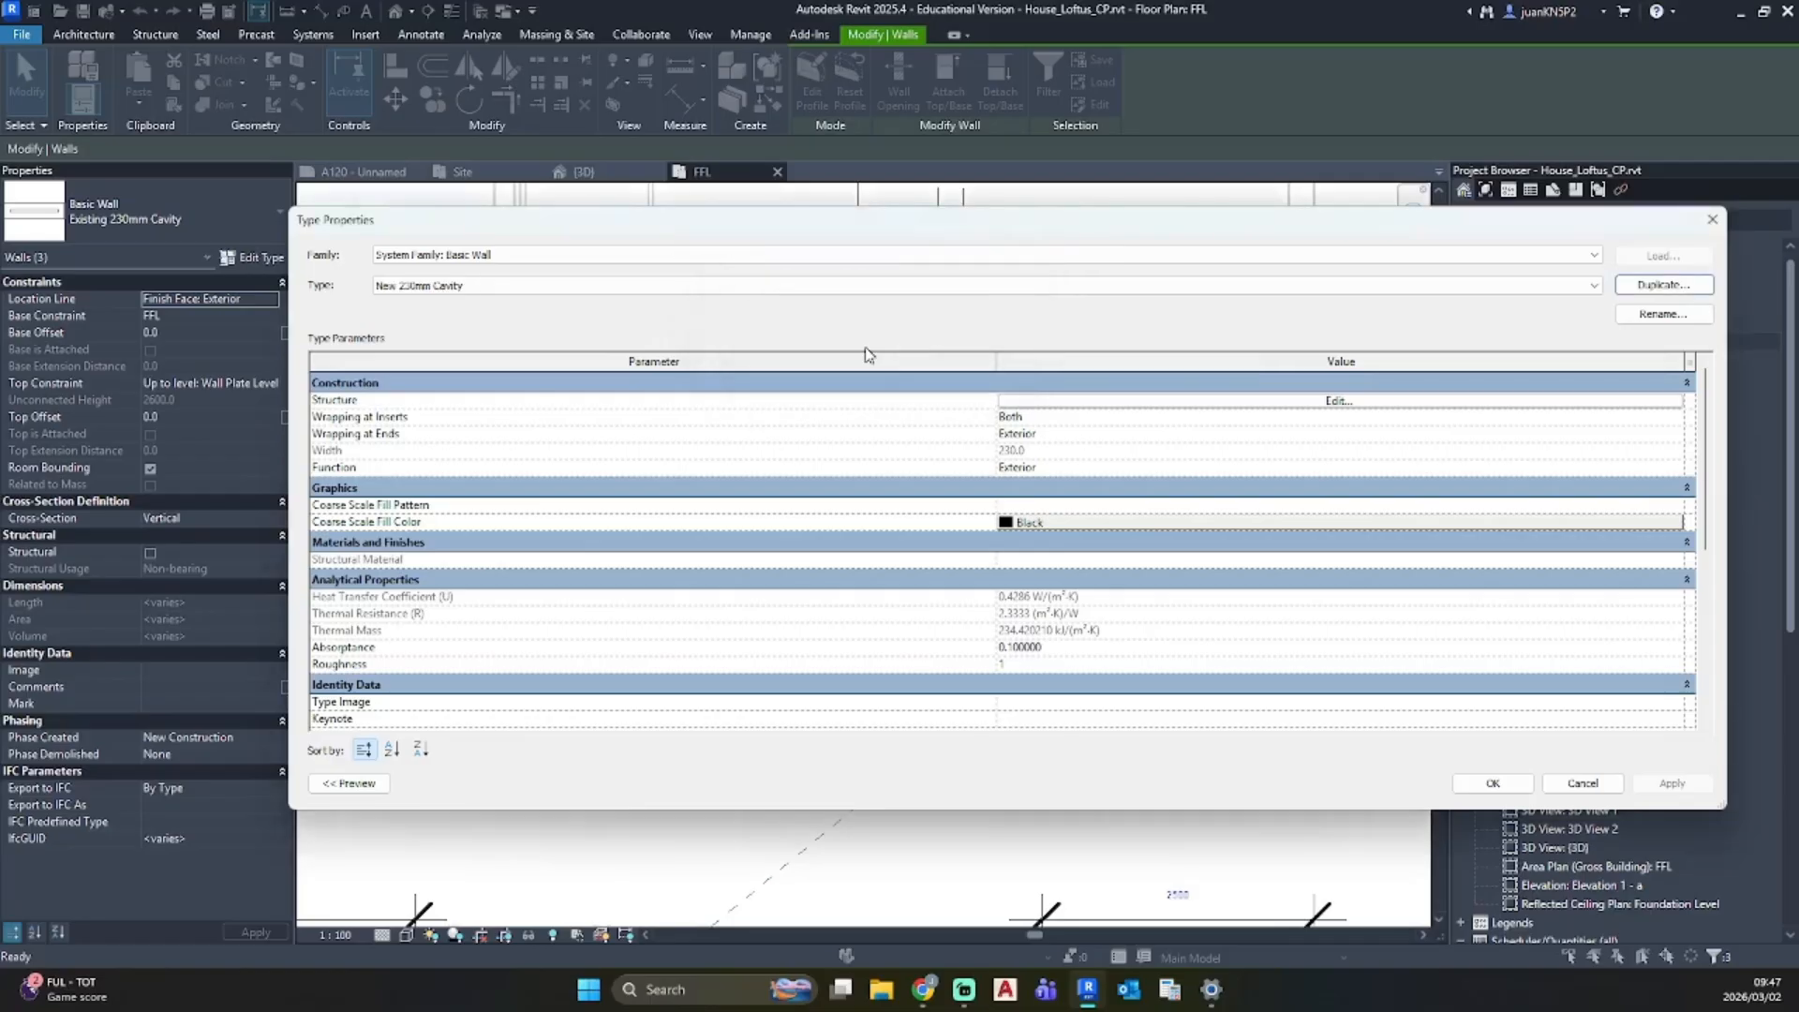
Step: Duplicate the Existing Brickwork material as New Brickwork from the exterior structure layer of the new wall type
left_click(1195, 403)
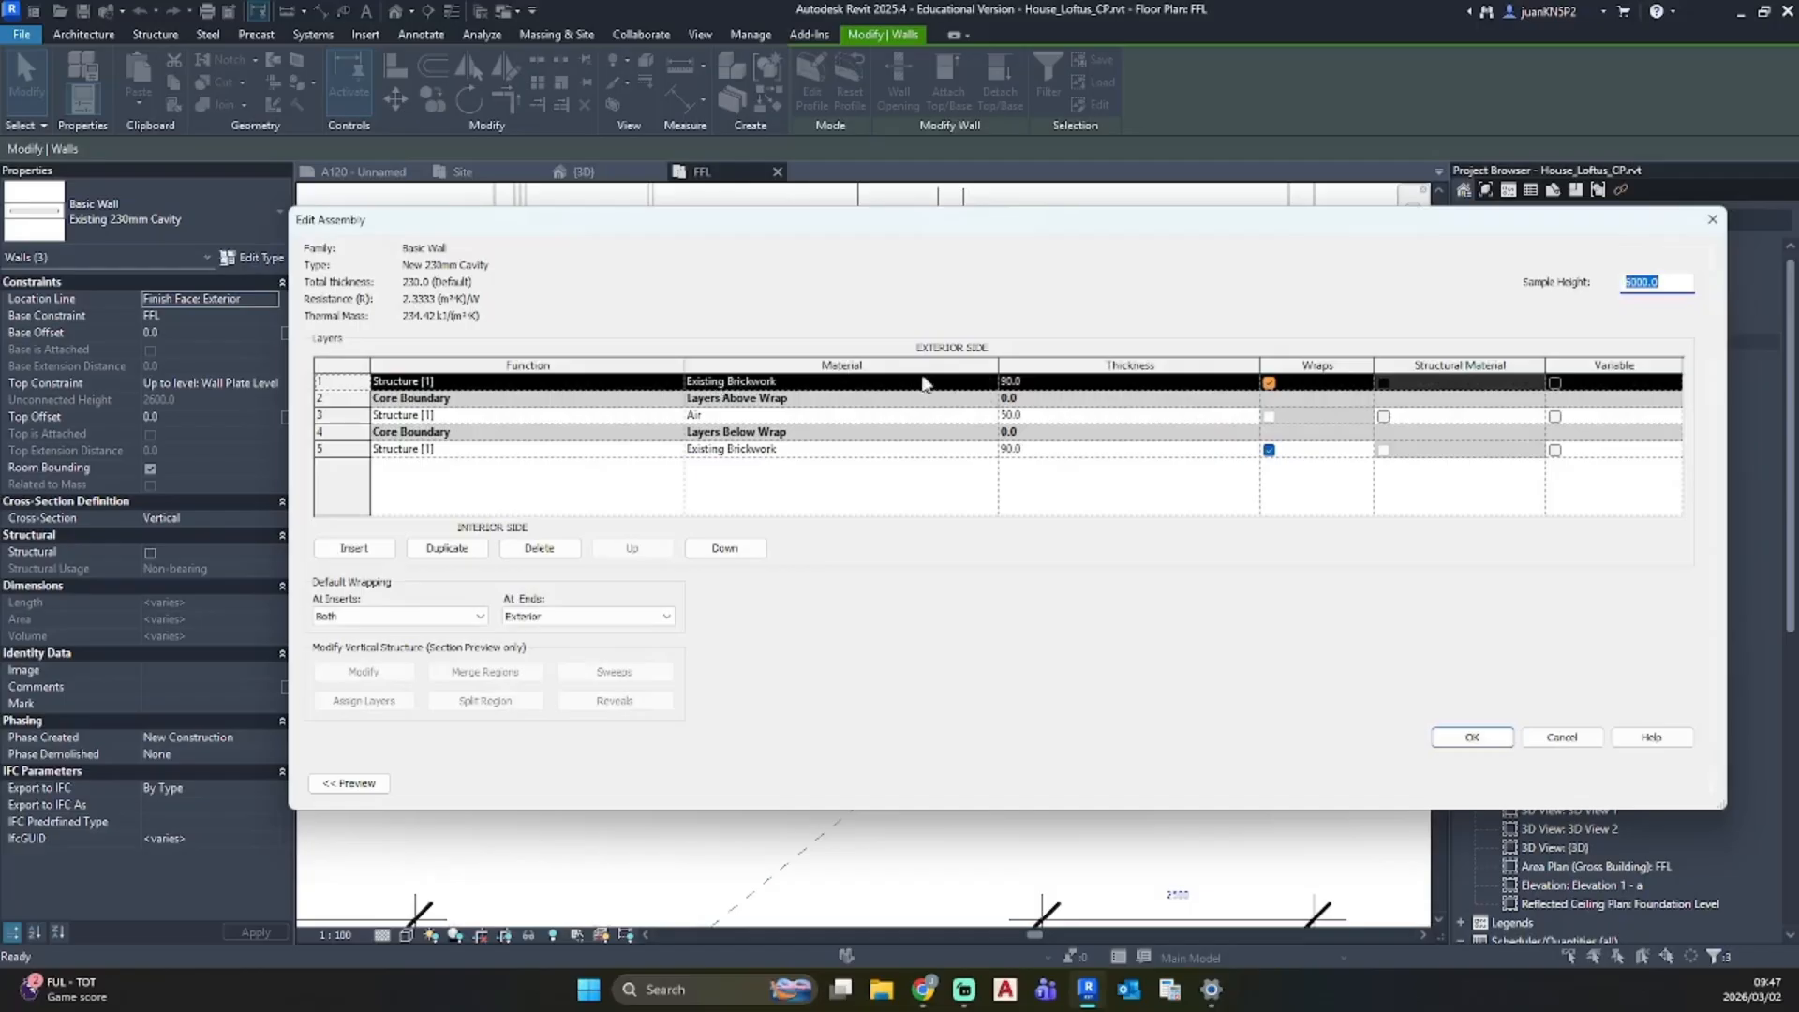
left_click(993, 382)
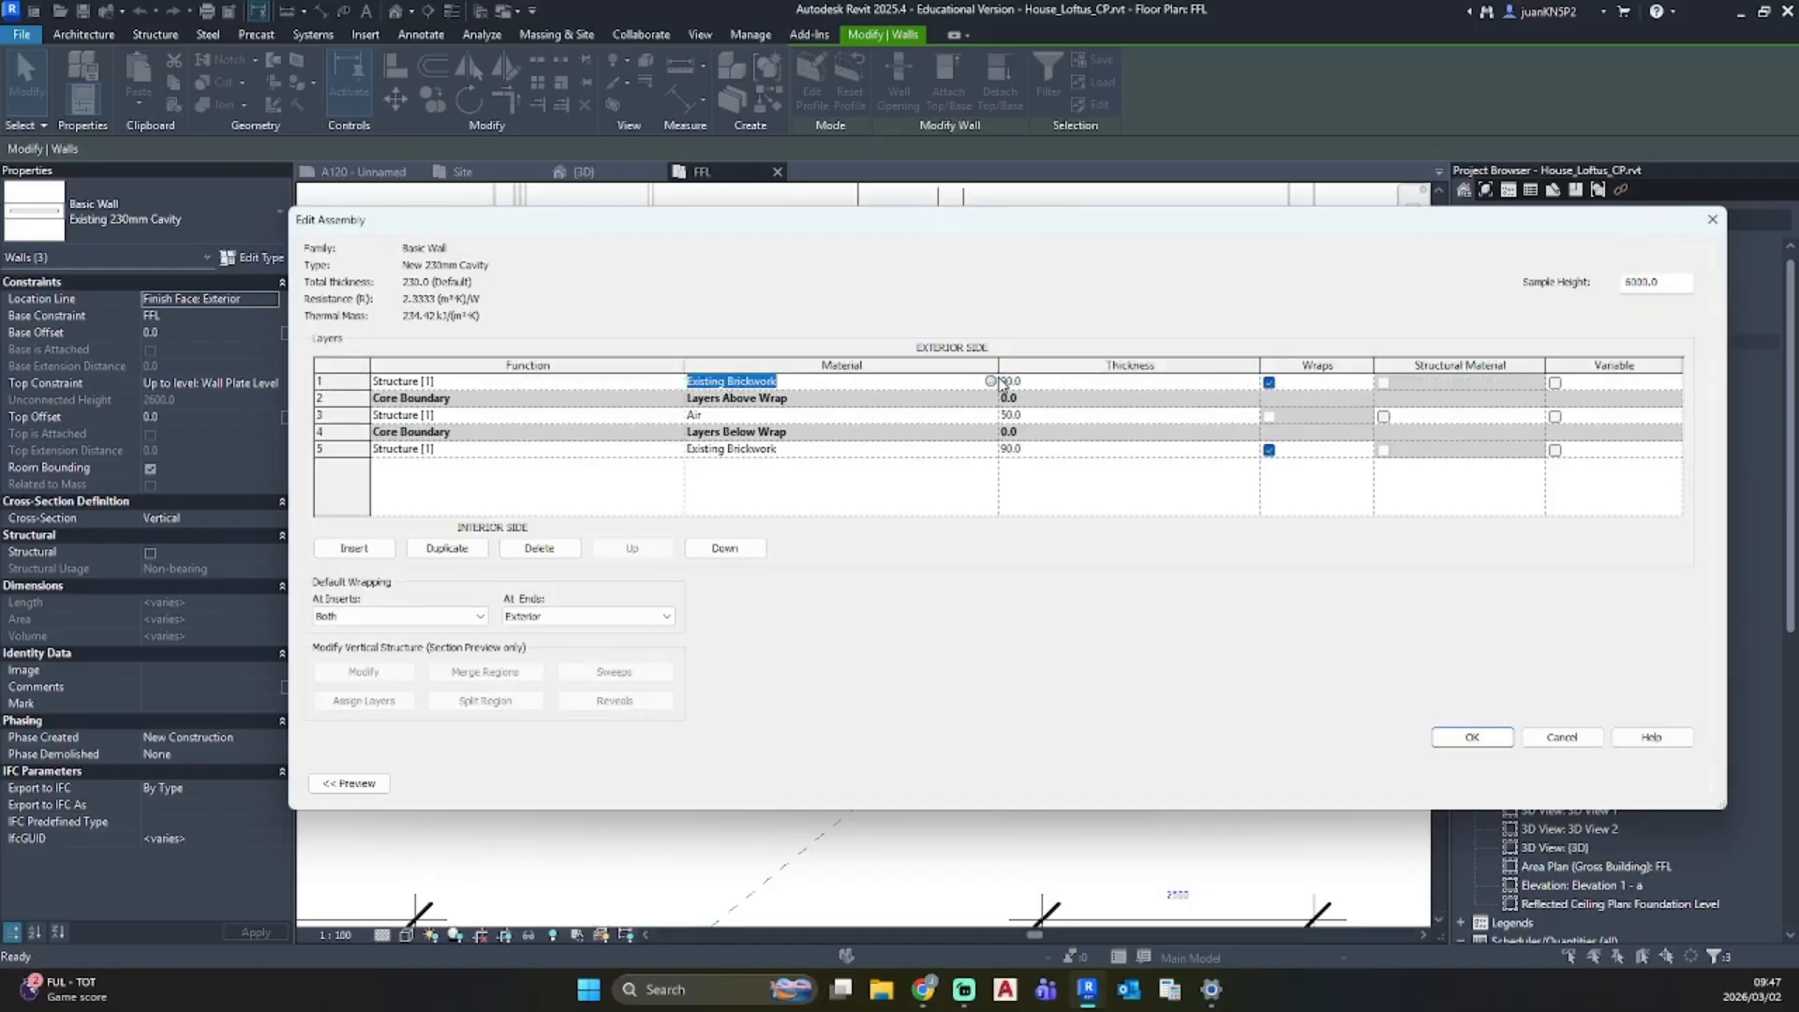
left_click(992, 381)
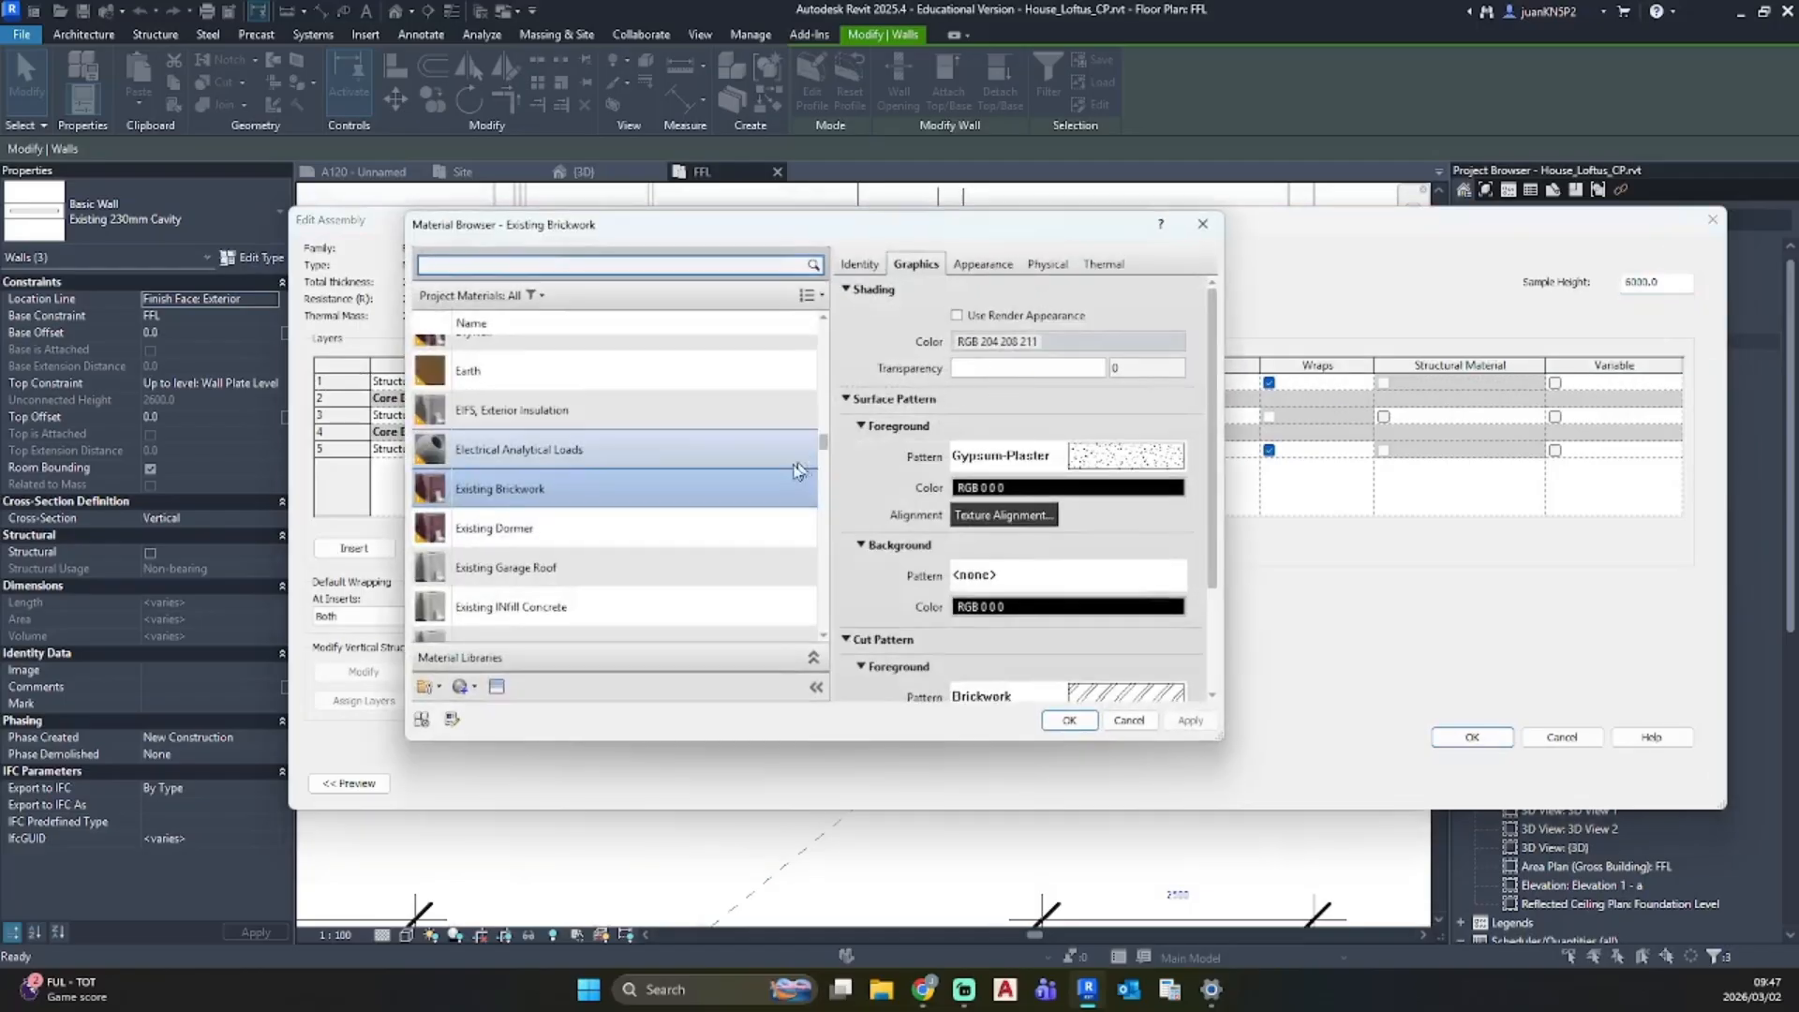
right_click(512, 491)
left_click(567, 519)
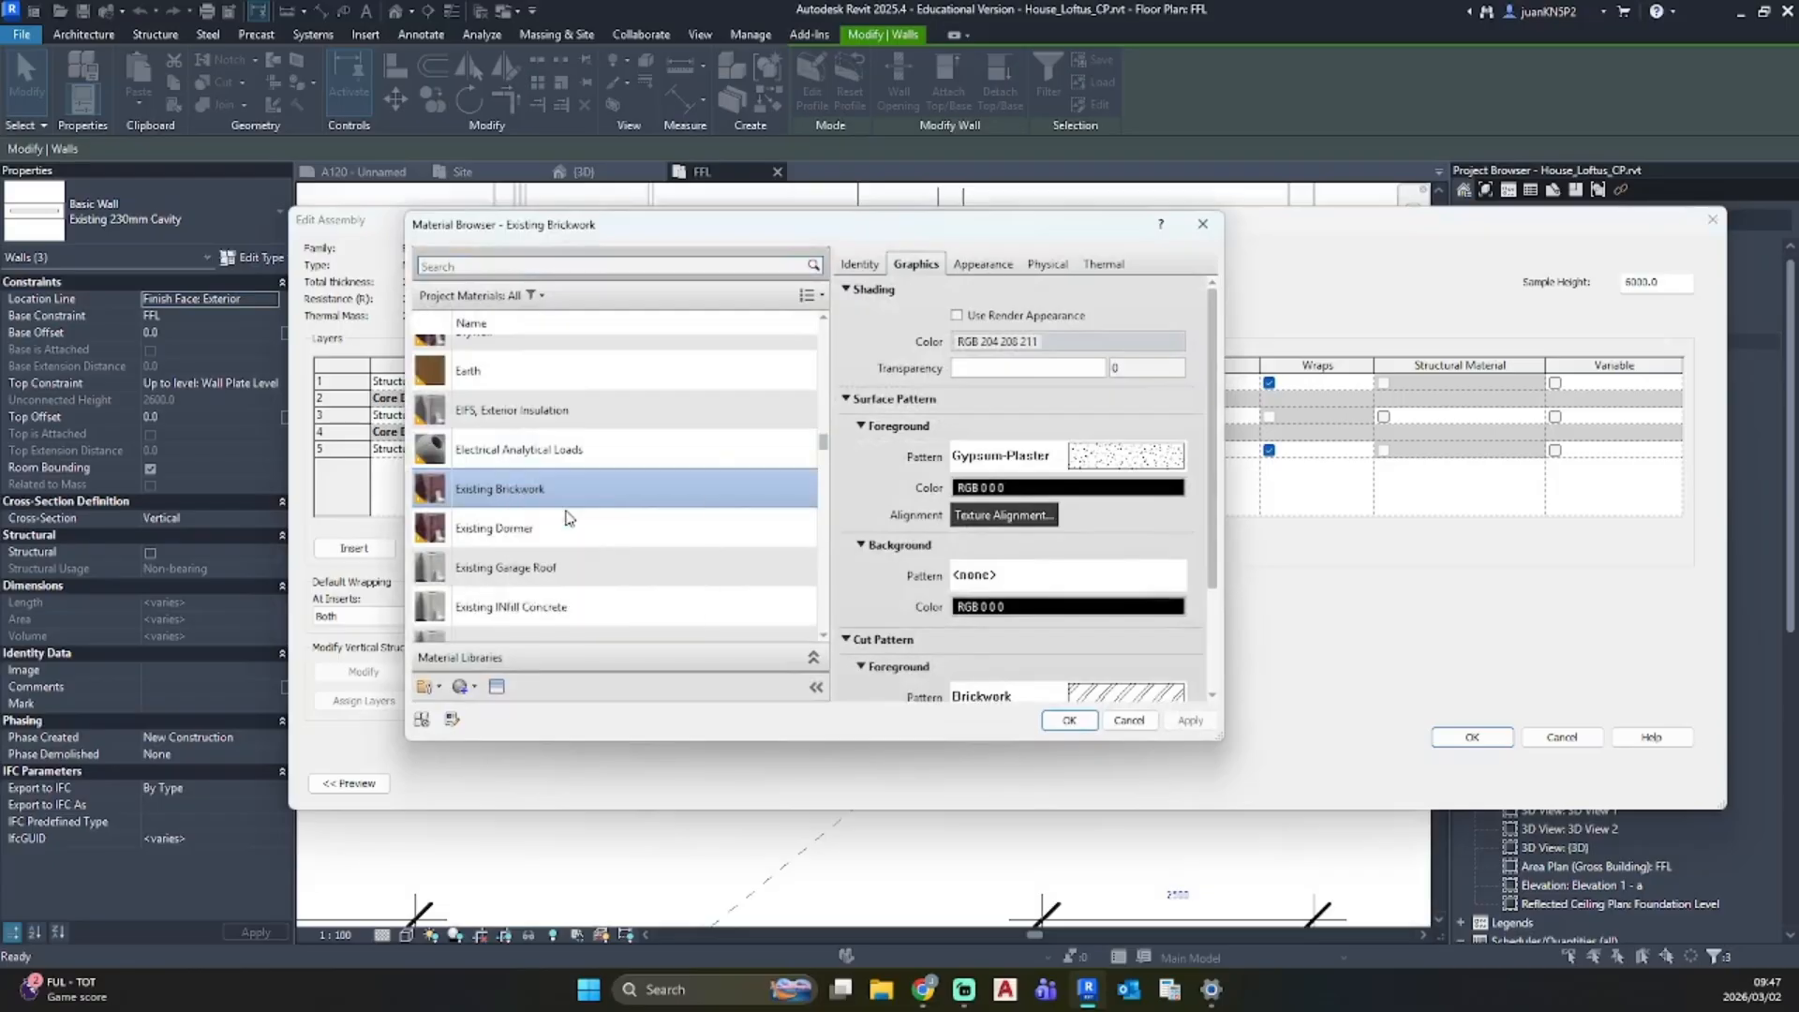
type("New Brickwor")
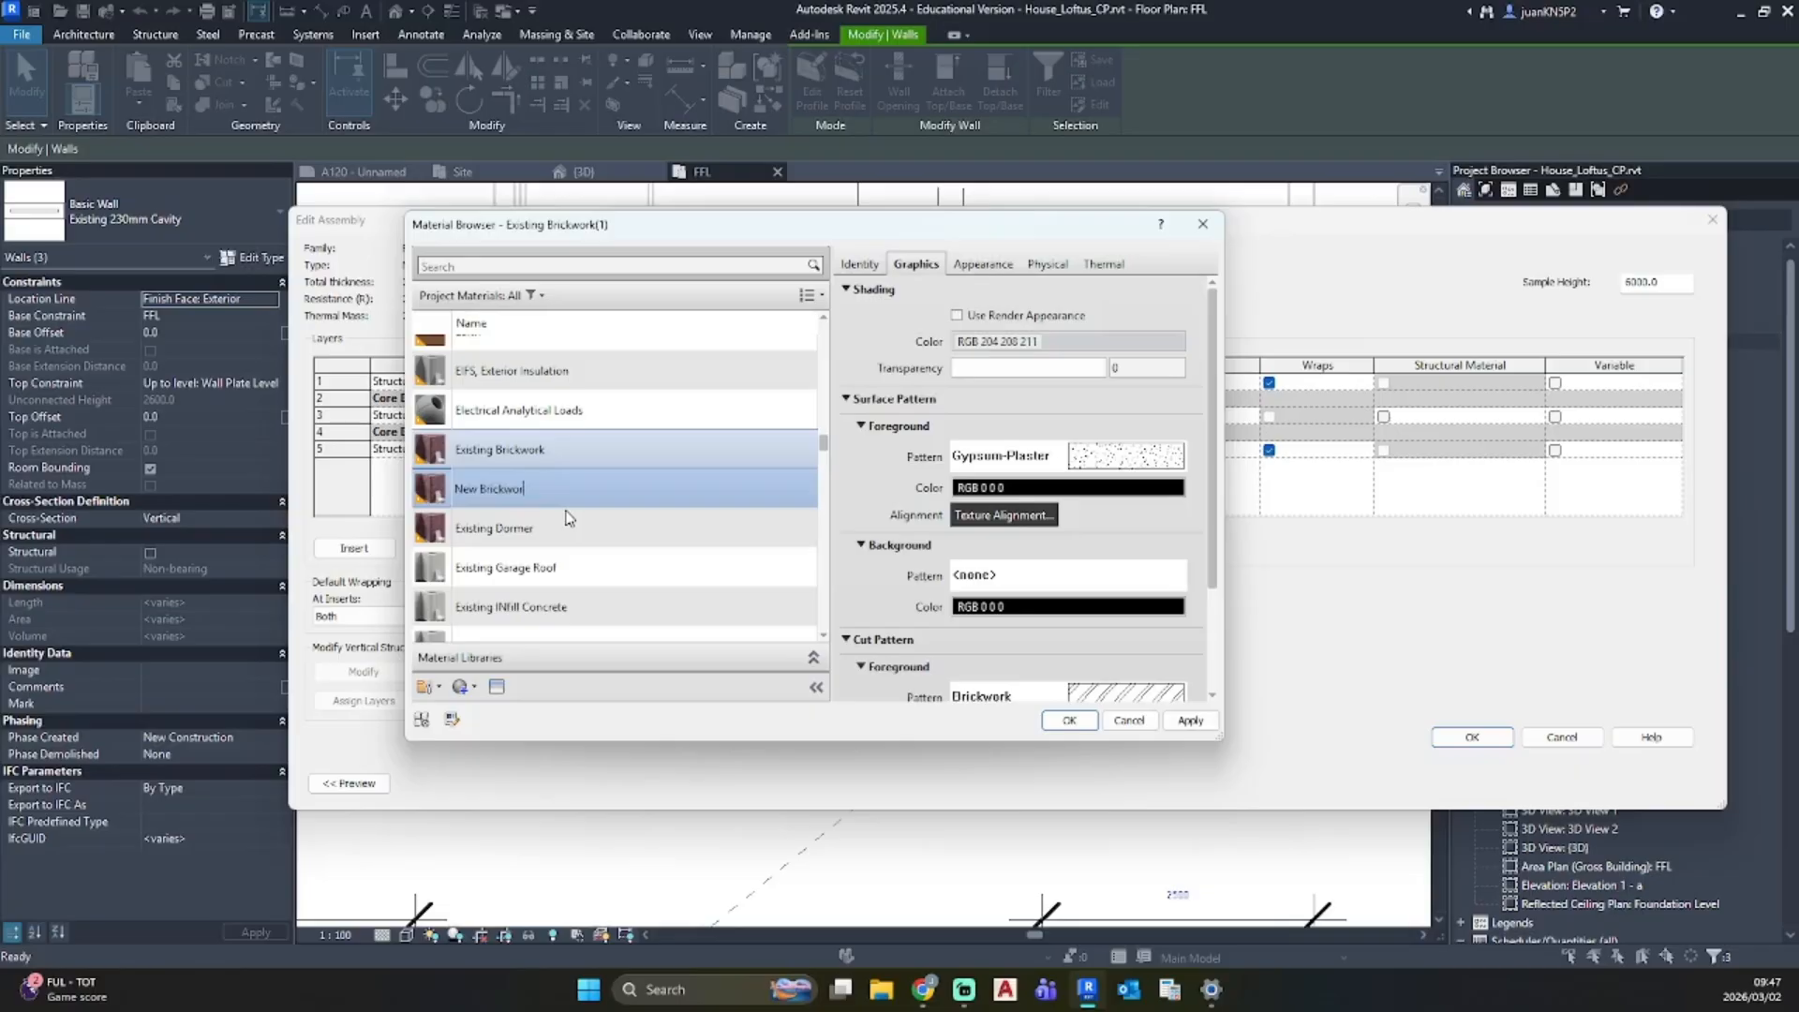
type("k")
key("Return")
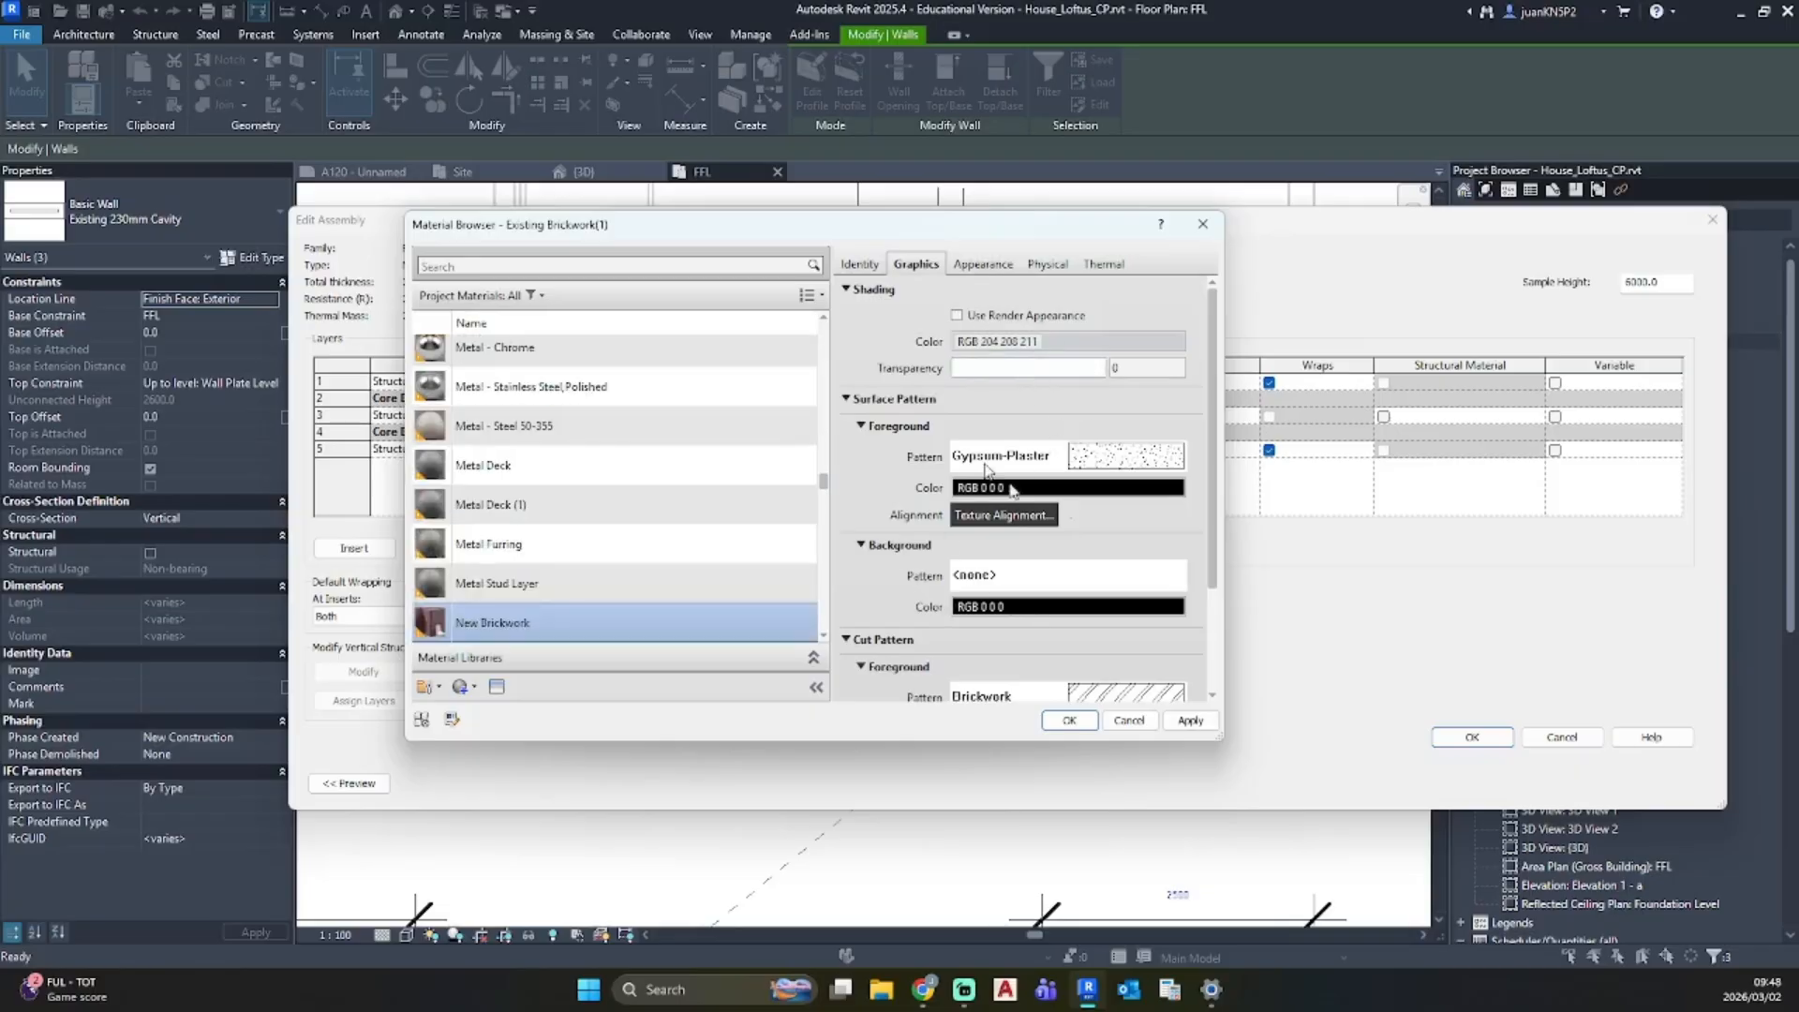
Step: Try RGB 255 128 128 as New Brickwork's surface foreground pattern colour, and set it back to black
left_click(1075, 486)
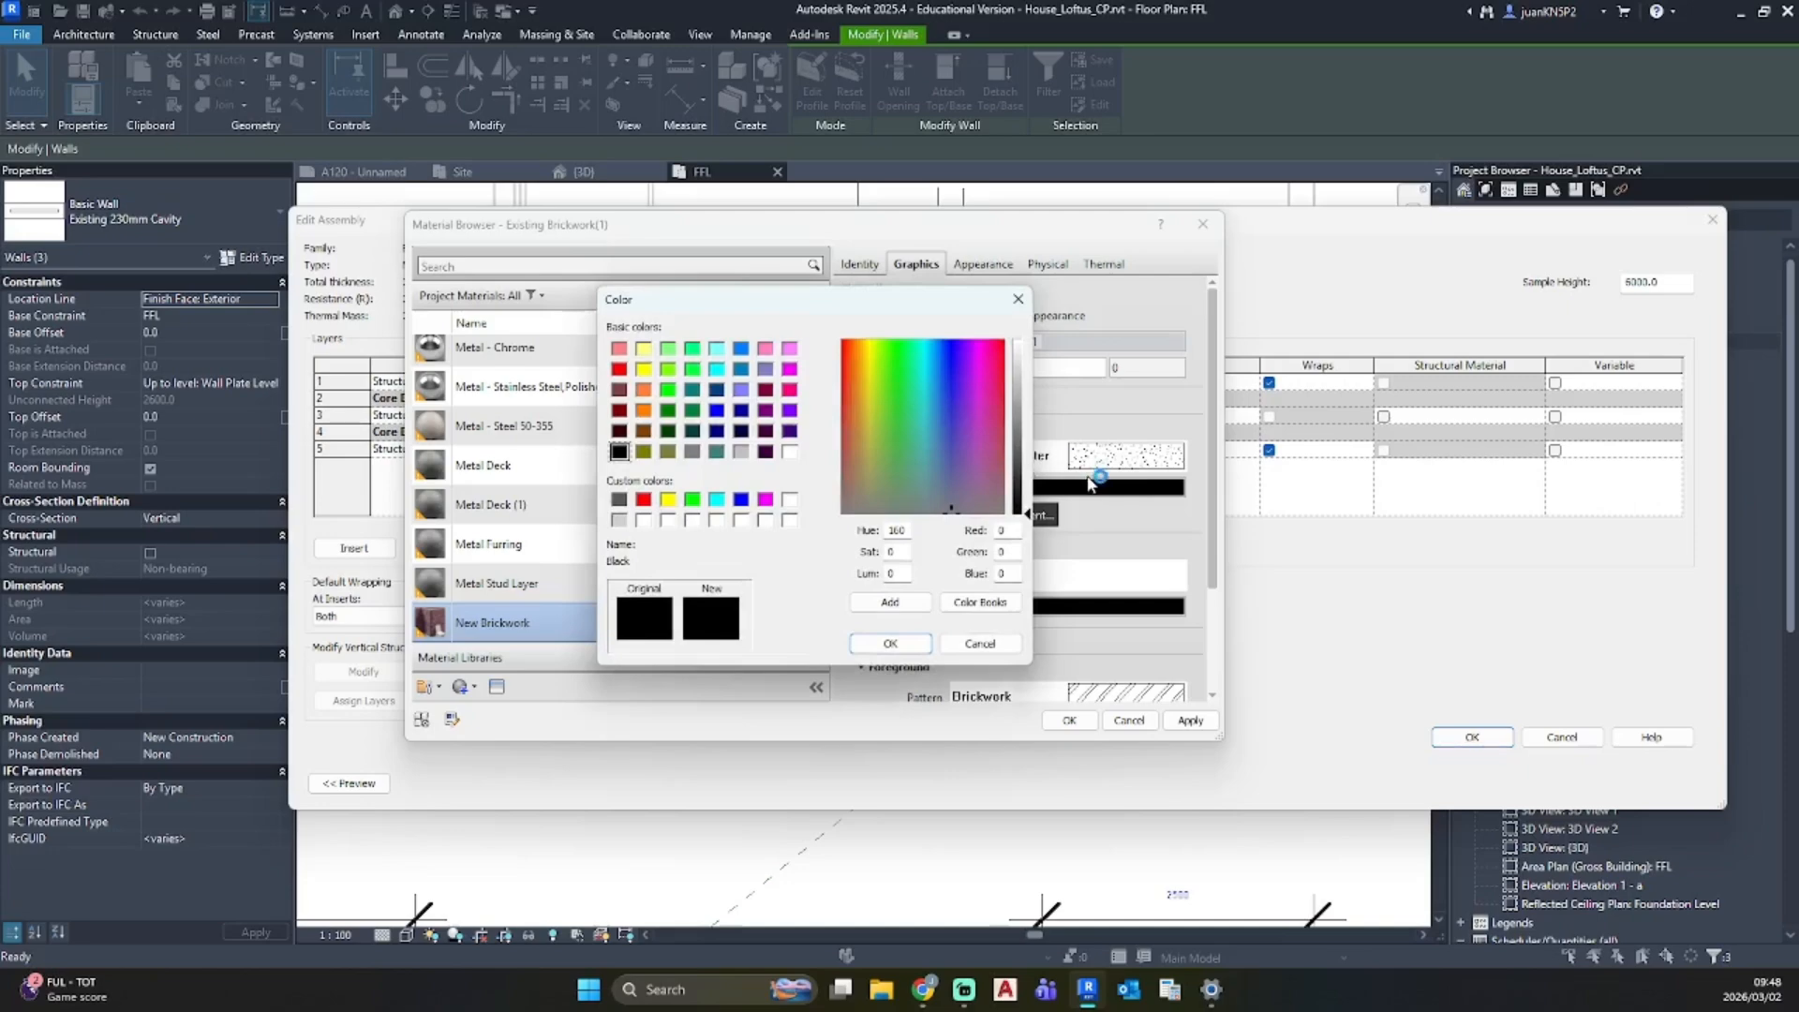
left_click(619, 350)
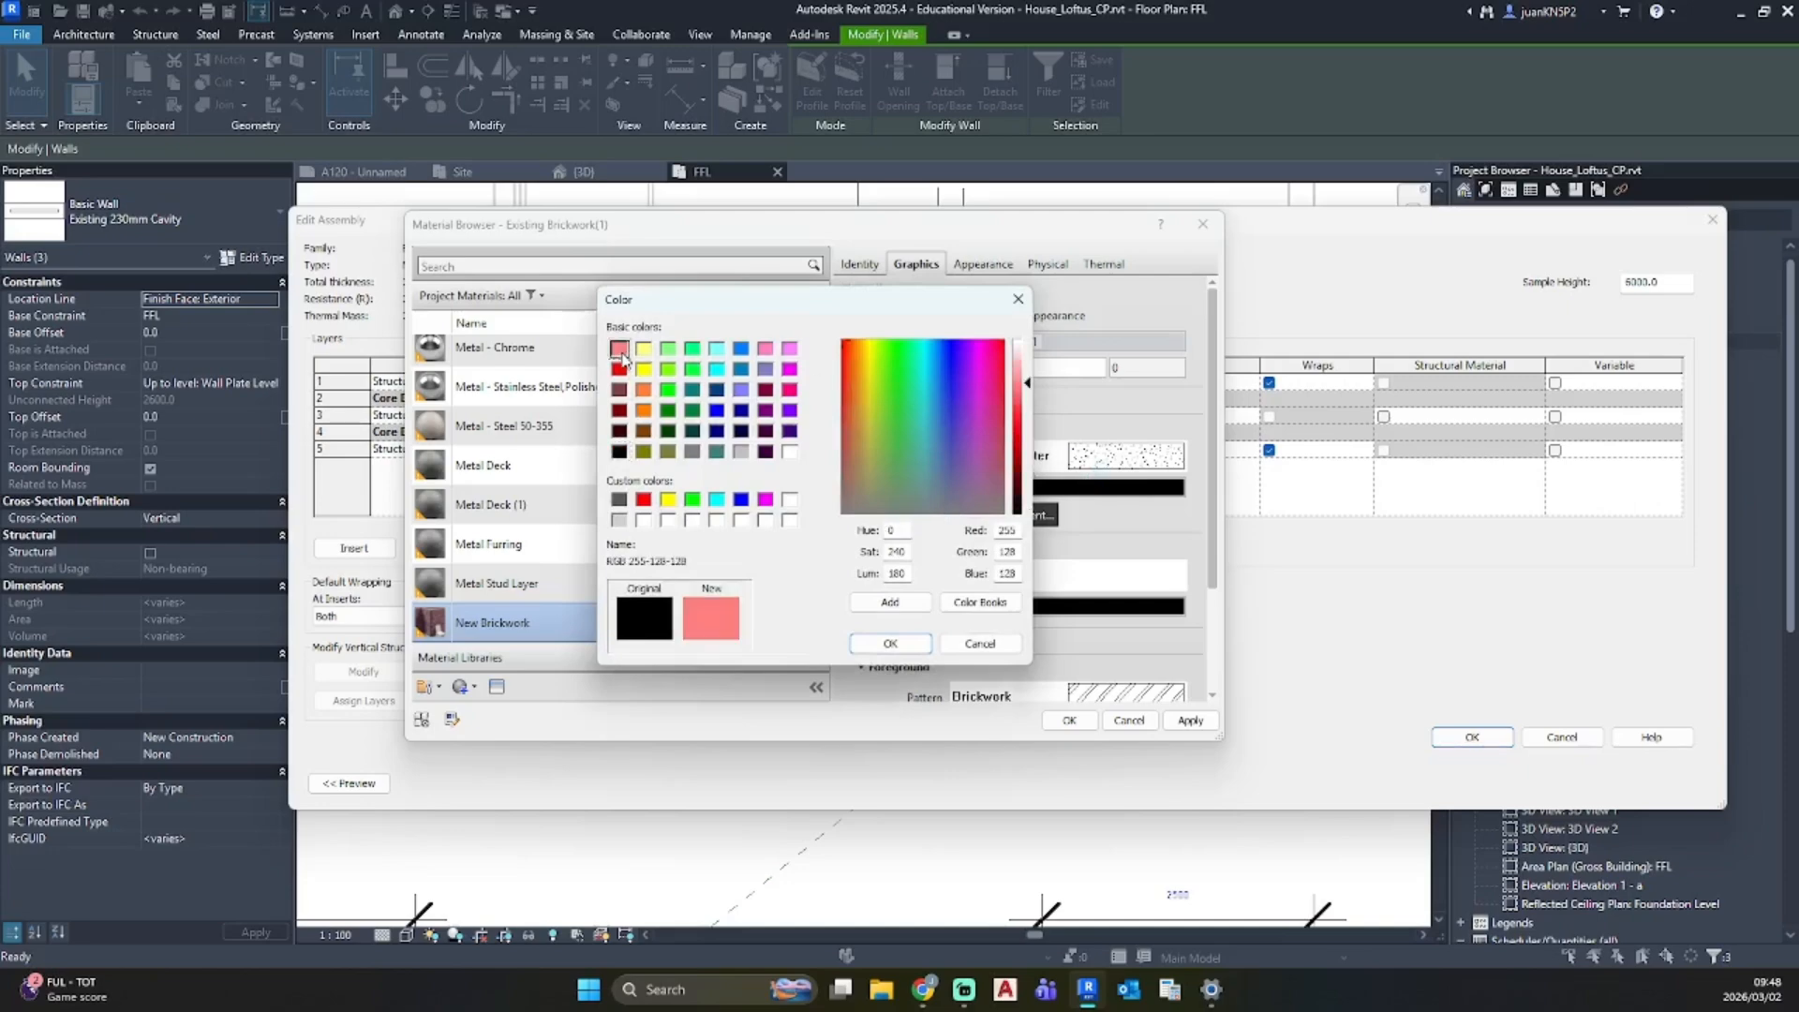
left_click(877, 643)
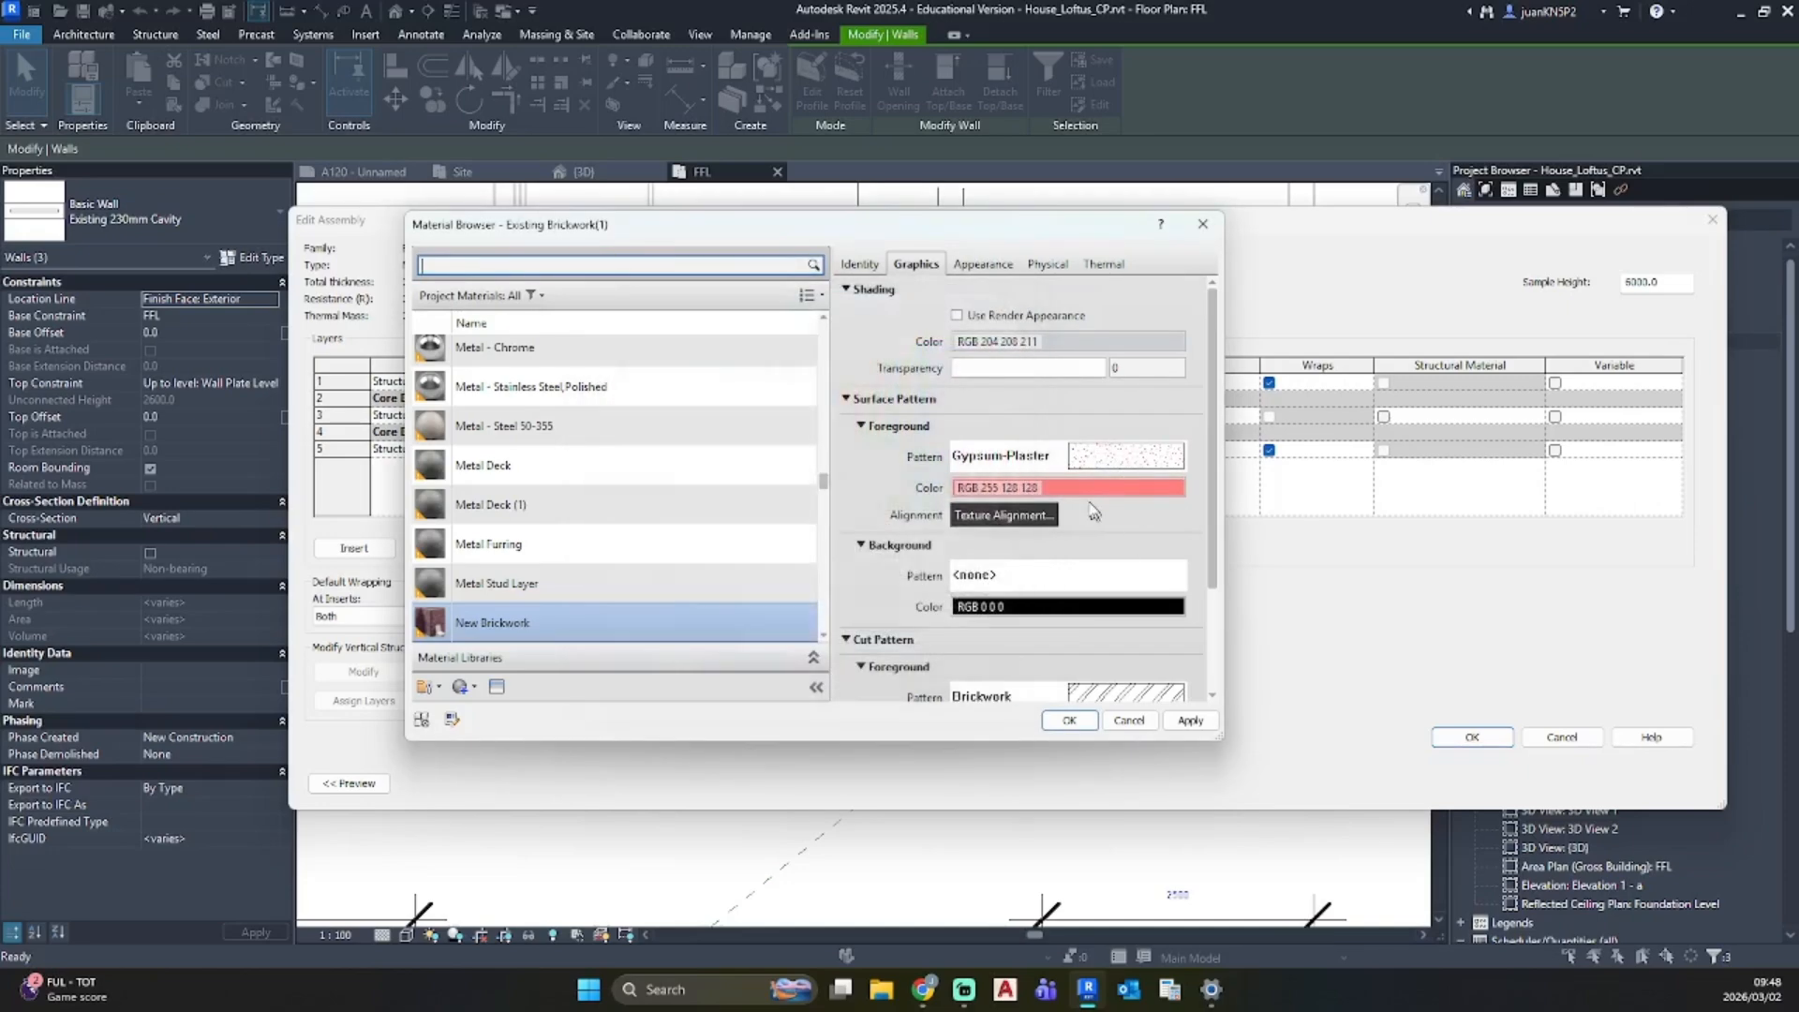
left_click(1086, 489)
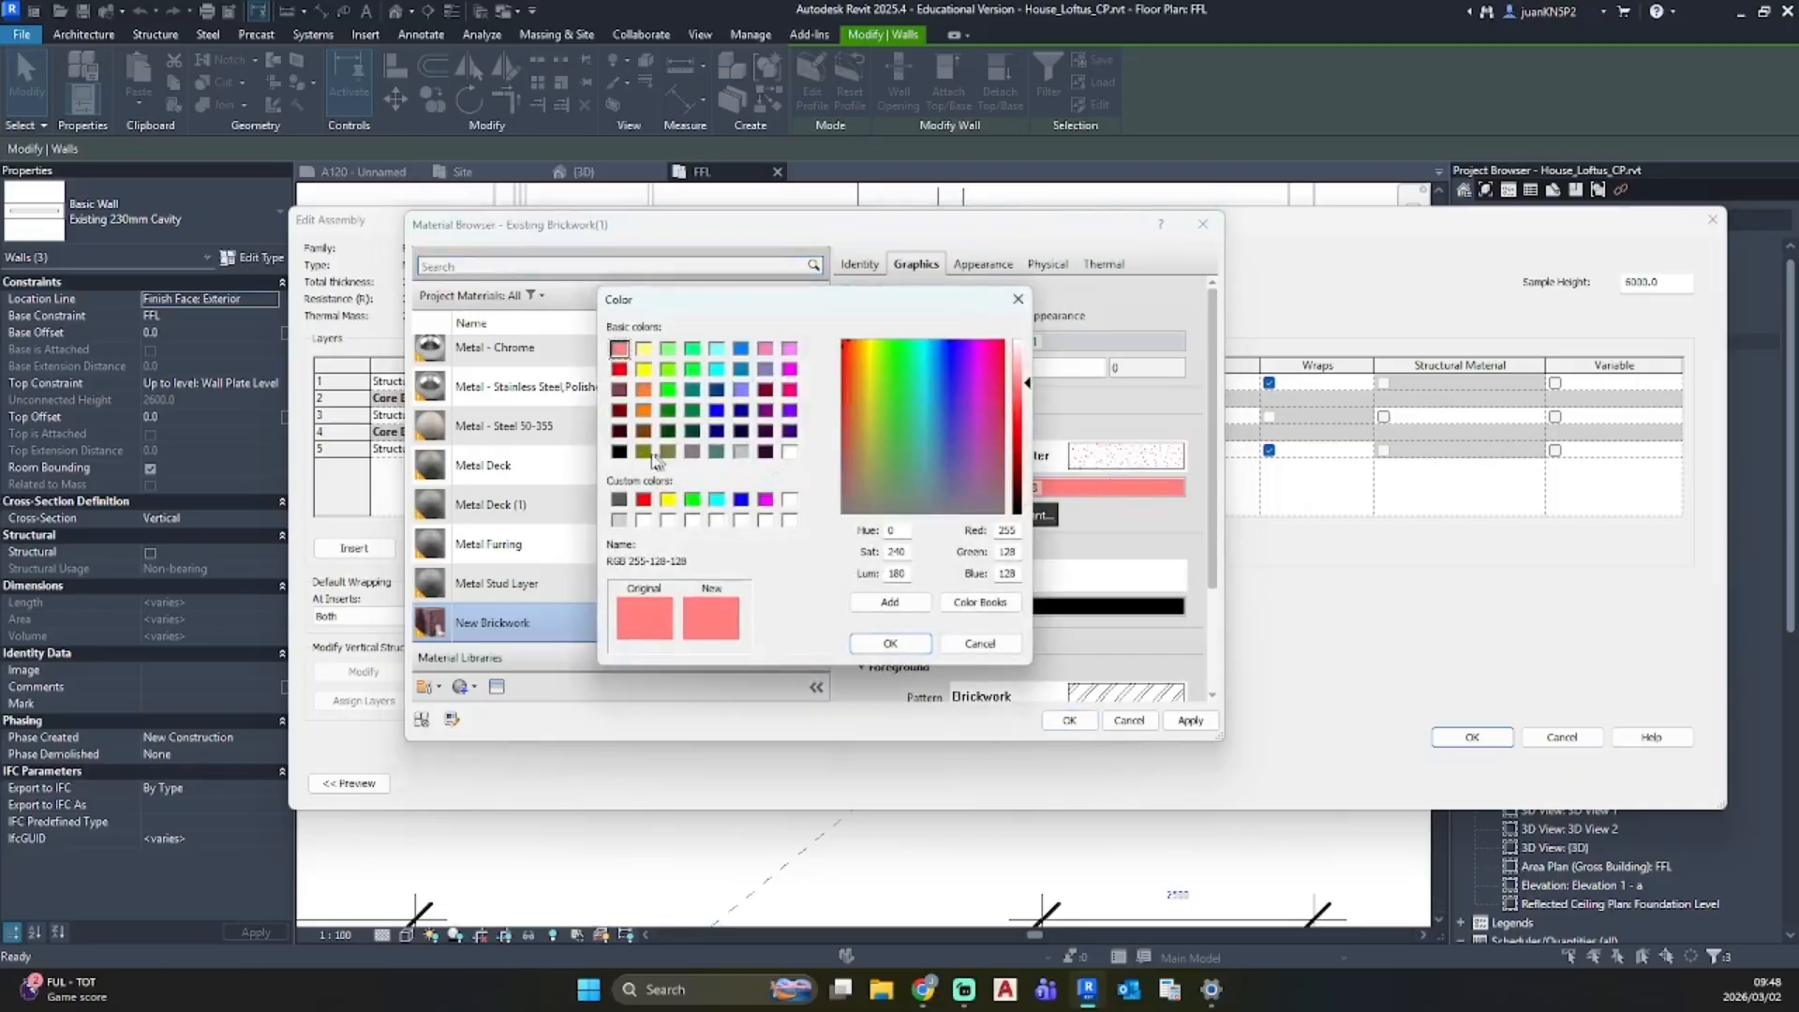
left_click(619, 451)
left_click(890, 643)
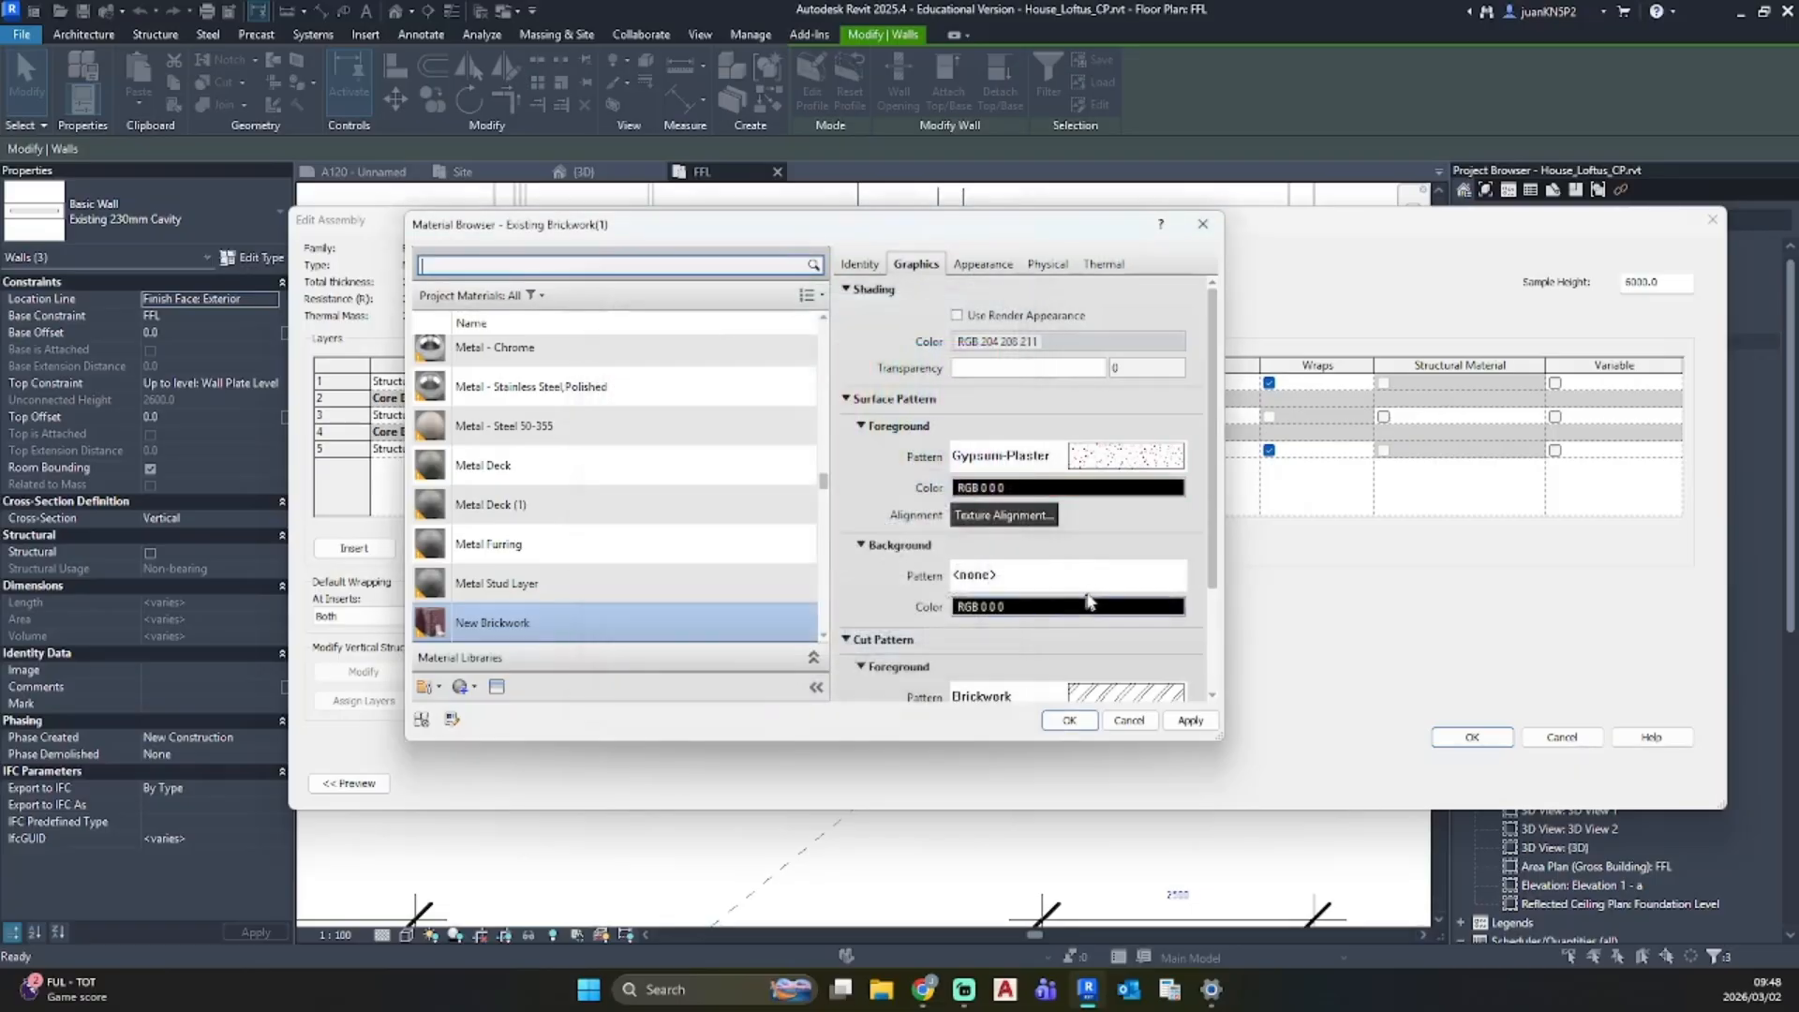
Step: Give New Brickwork a solid fill surface background pattern in RGB 255 128 128
left_click(1068, 574)
left_click(756, 469)
left_click(786, 687)
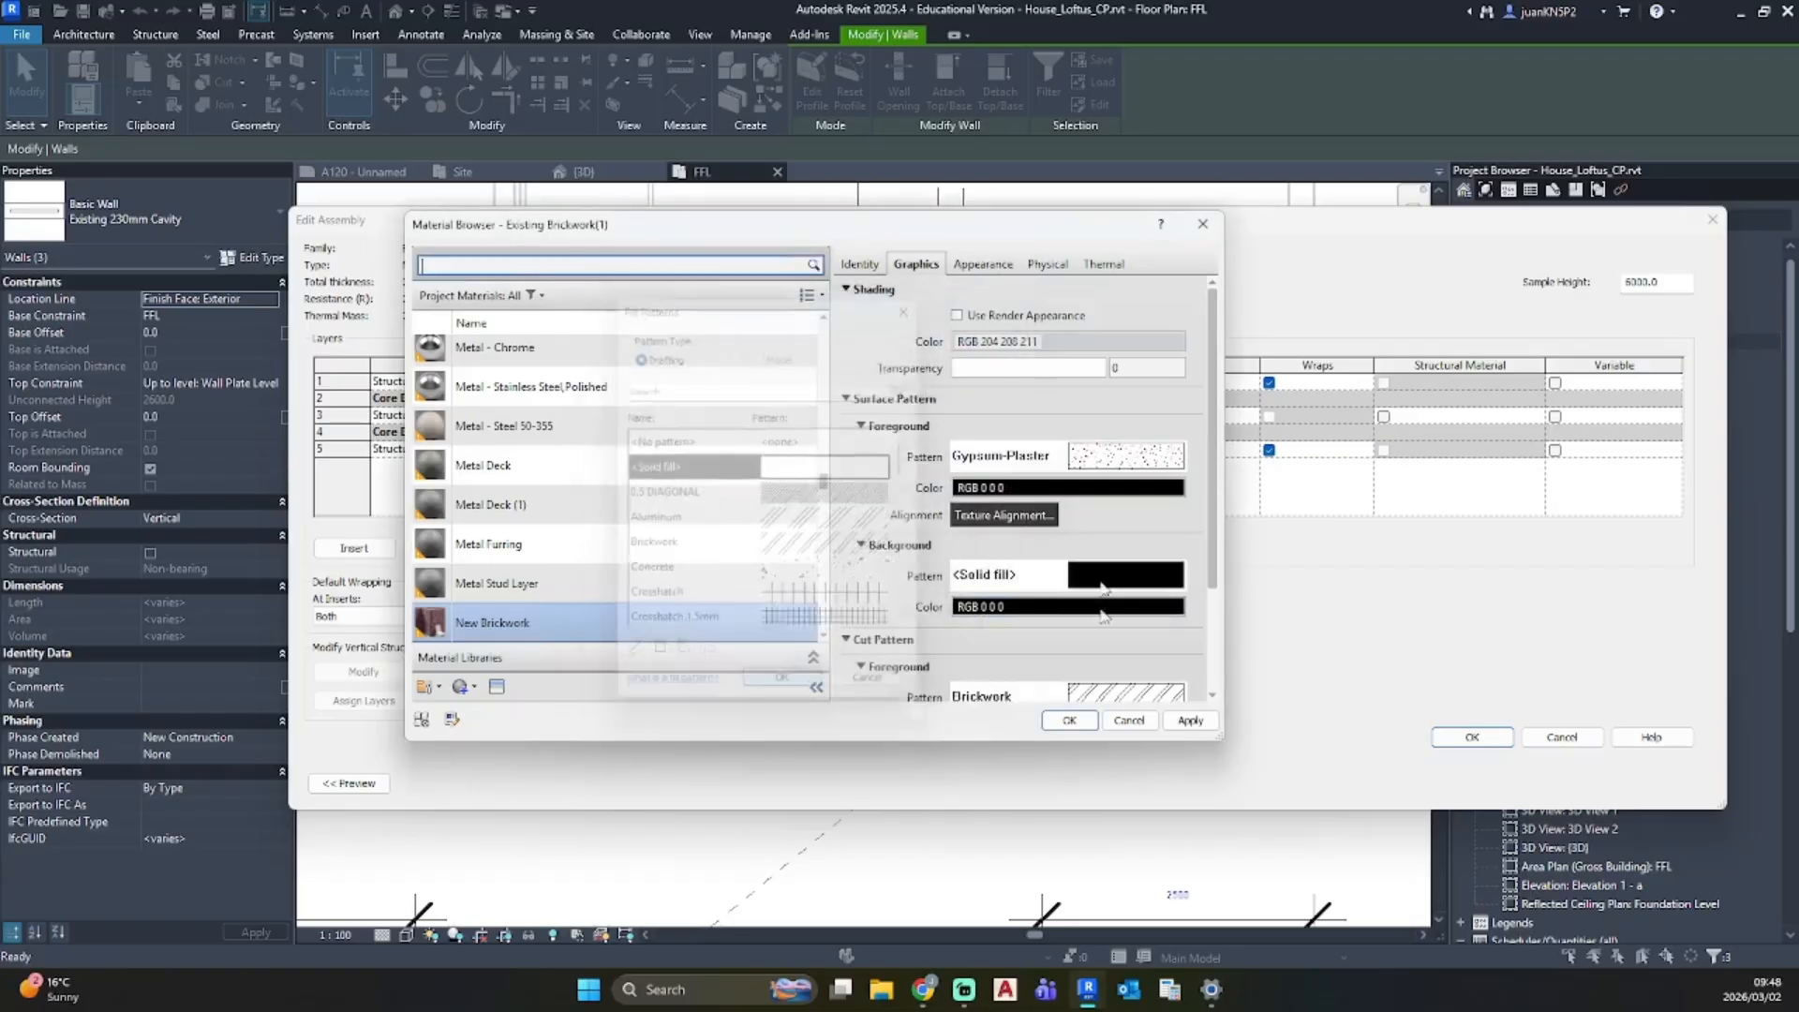
left_click(1017, 607)
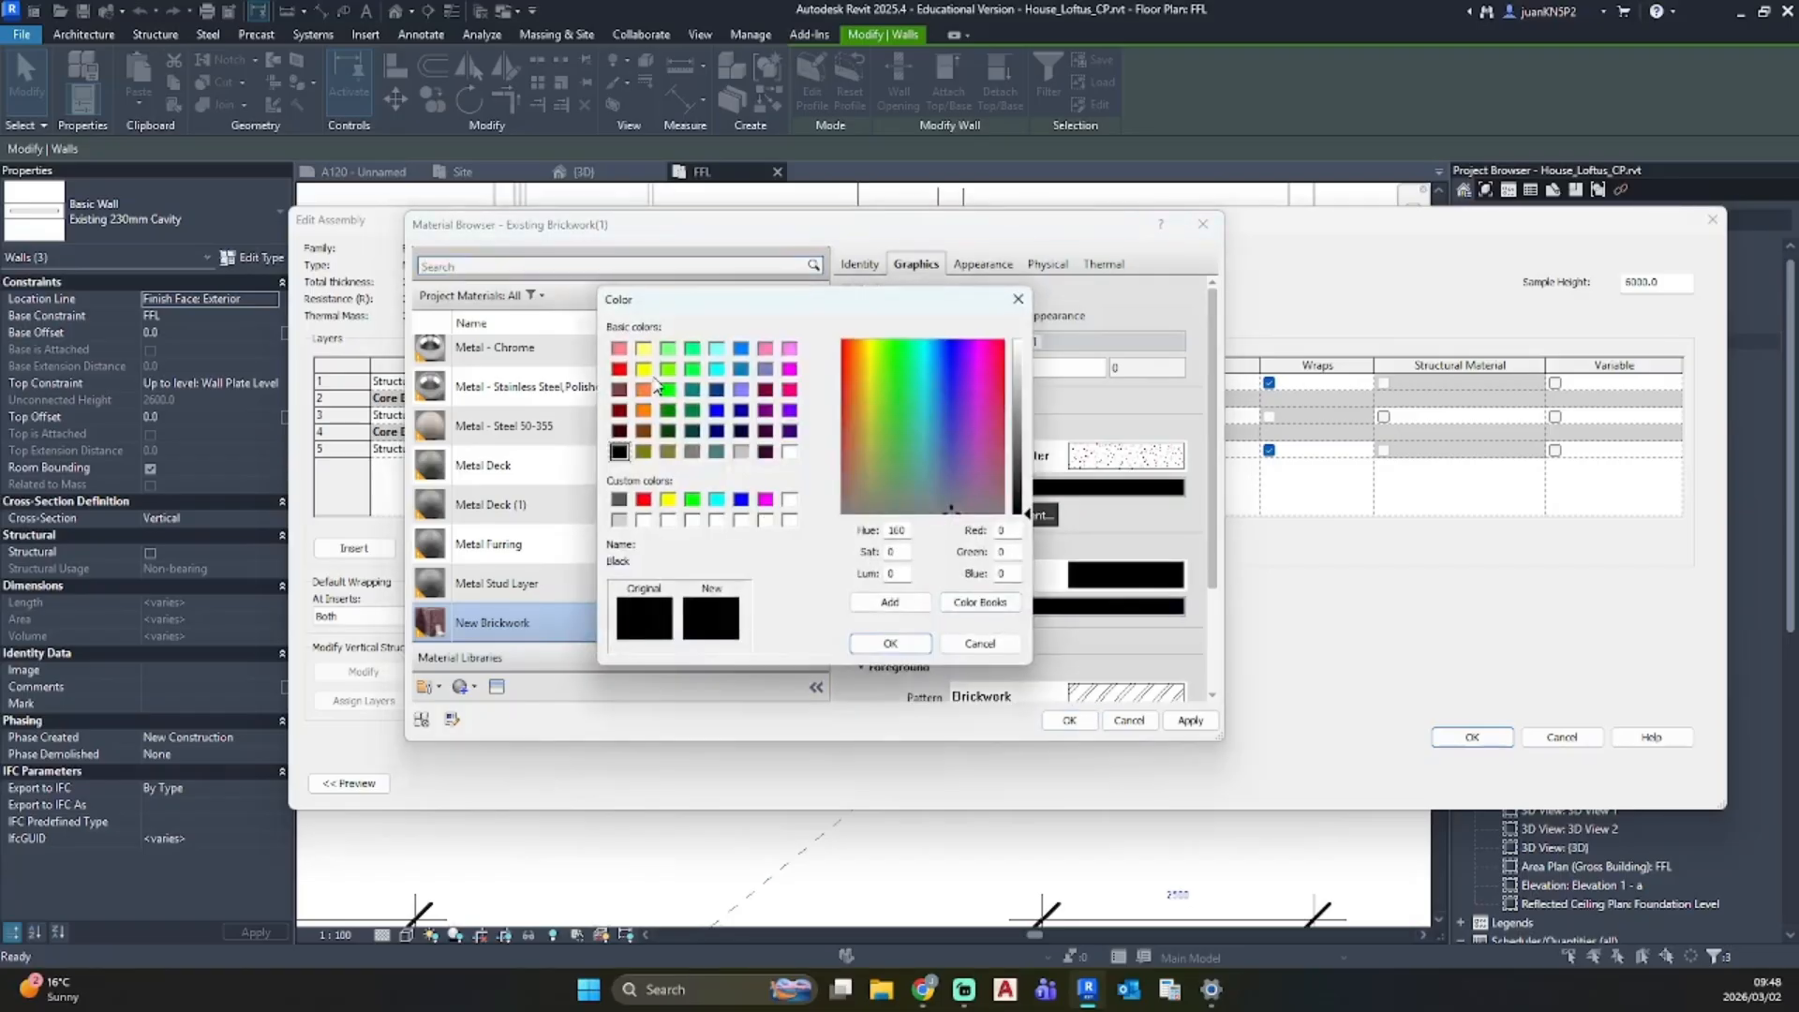
left_click(619, 349)
left_click(891, 645)
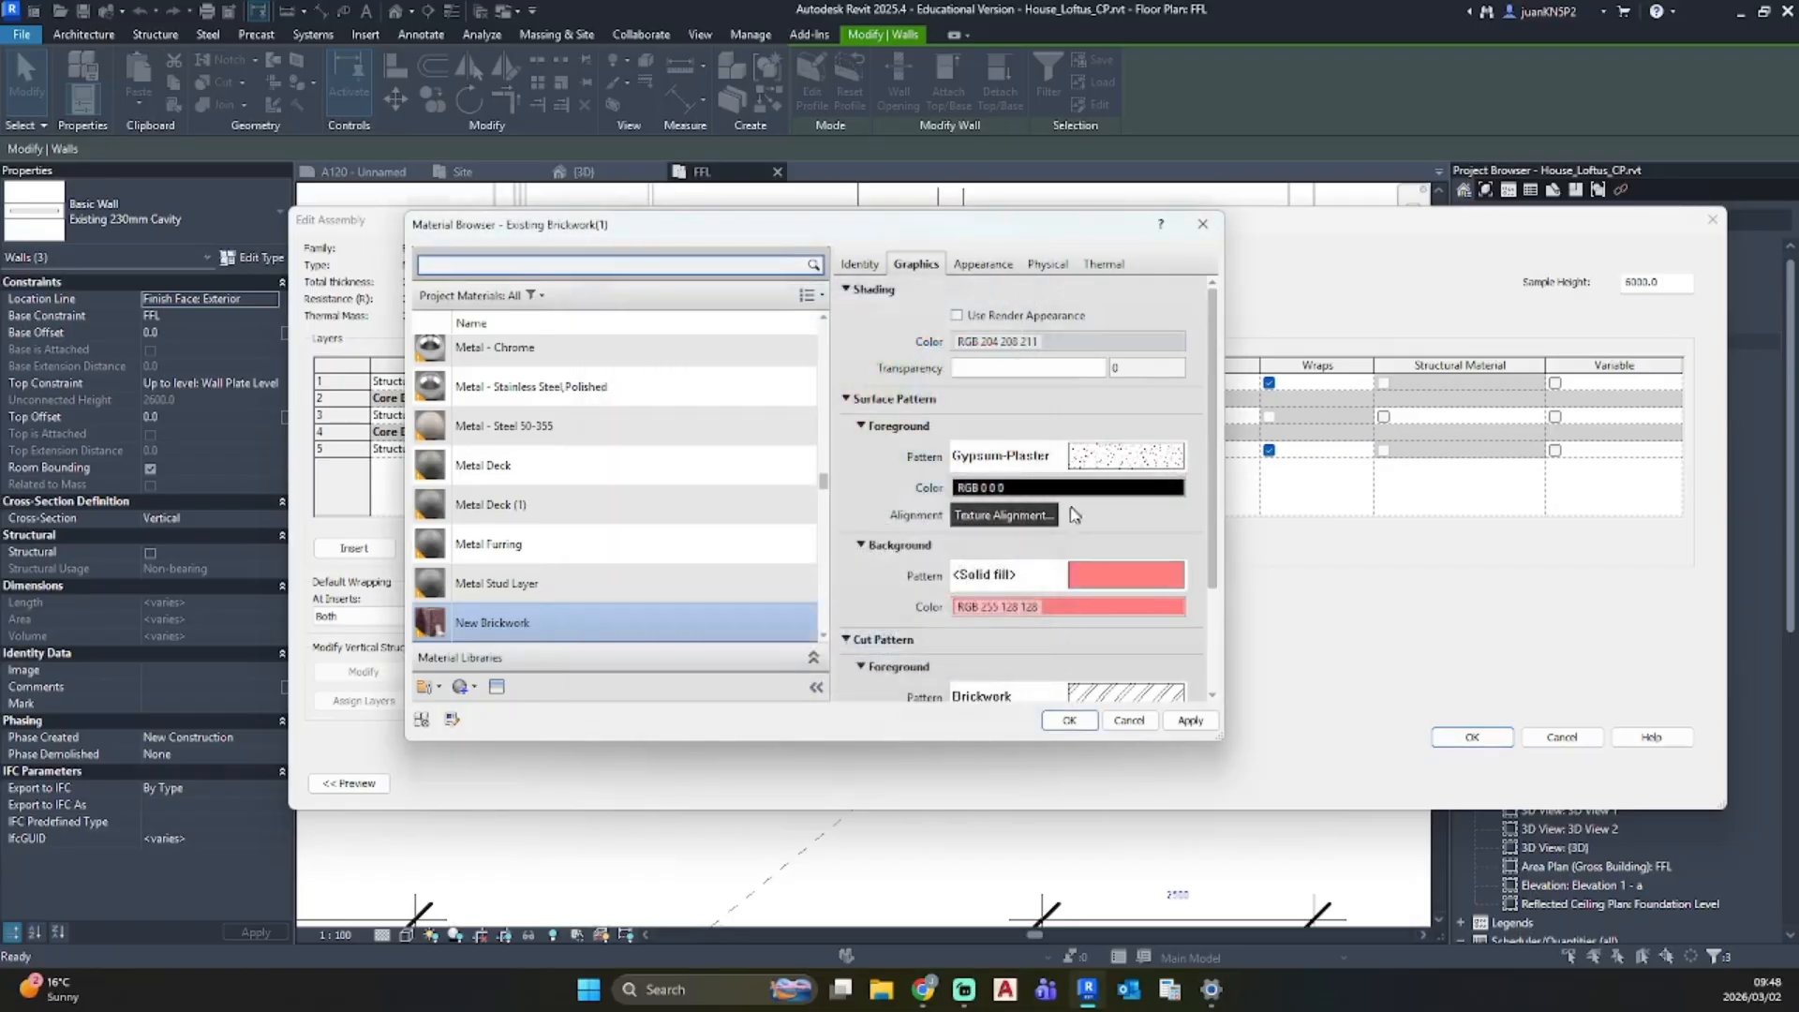
Step: Give New Brickwork a solid fill cut background pattern in red (RGB 255 0 0) and assign the material to the exterior layer
scroll(1073, 520, "down", 3)
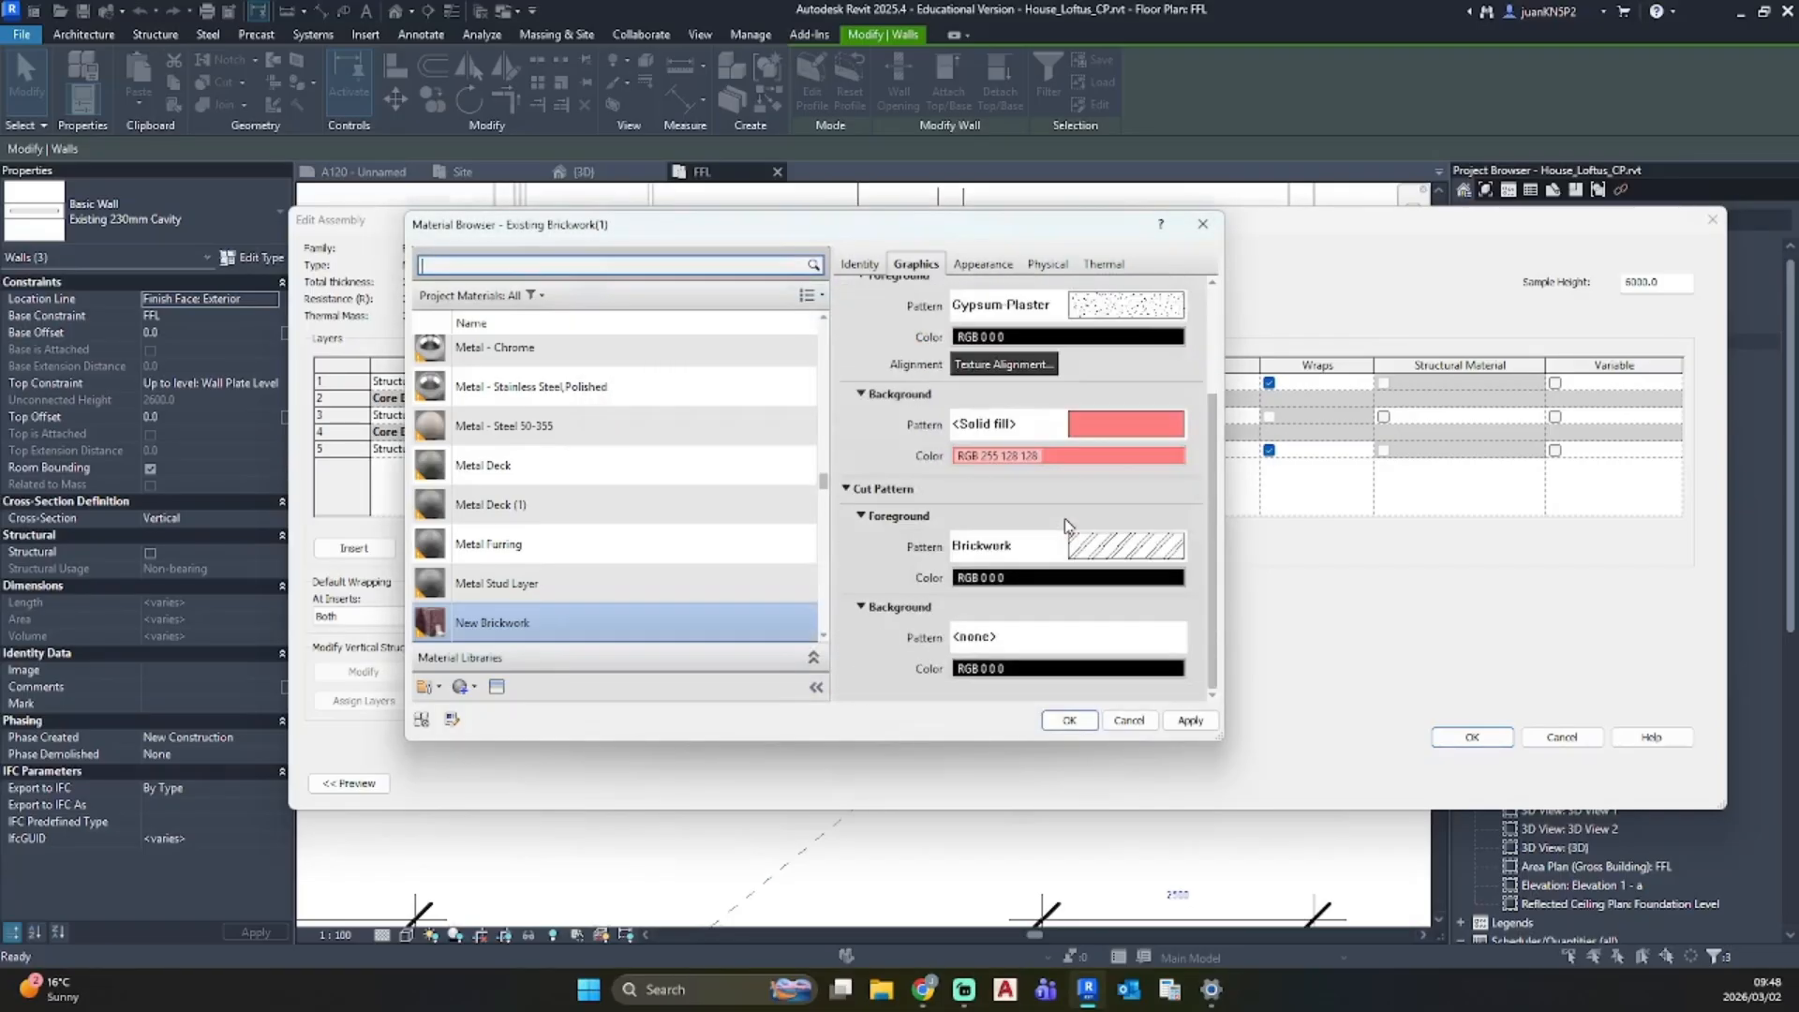
left_click(1010, 637)
left_click(803, 689)
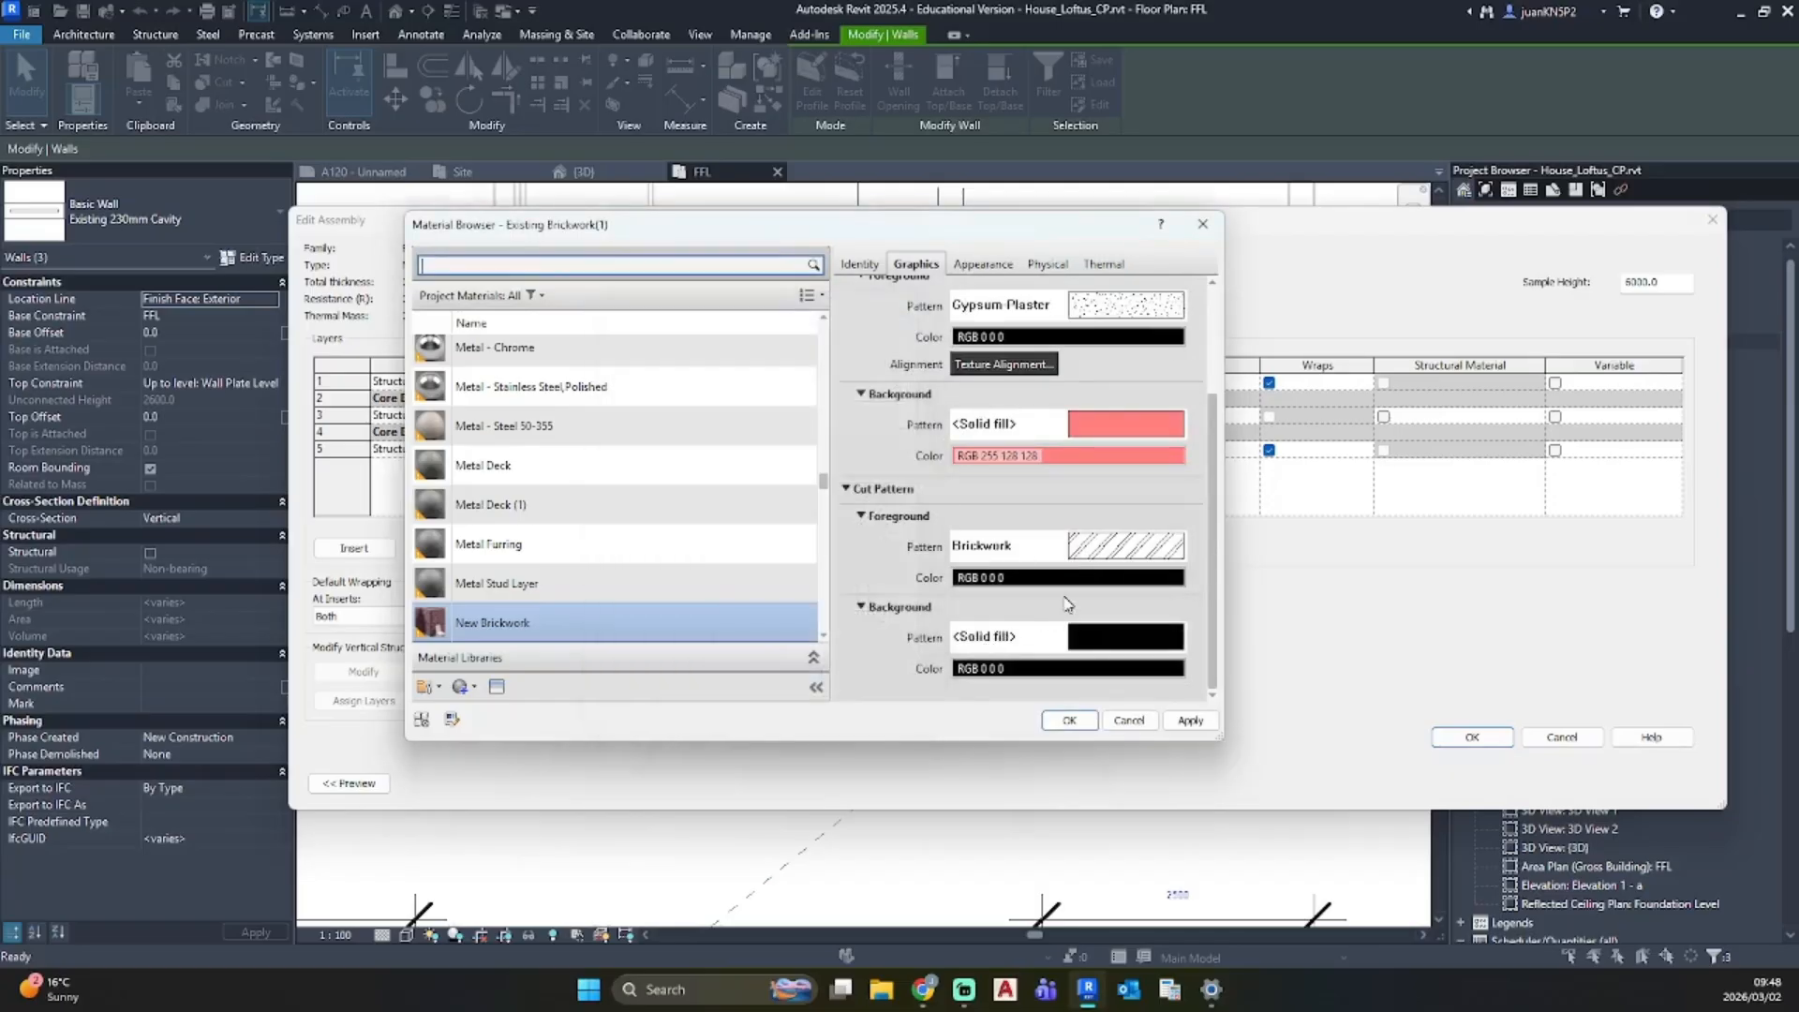
left_click(1054, 669)
left_click(619, 369)
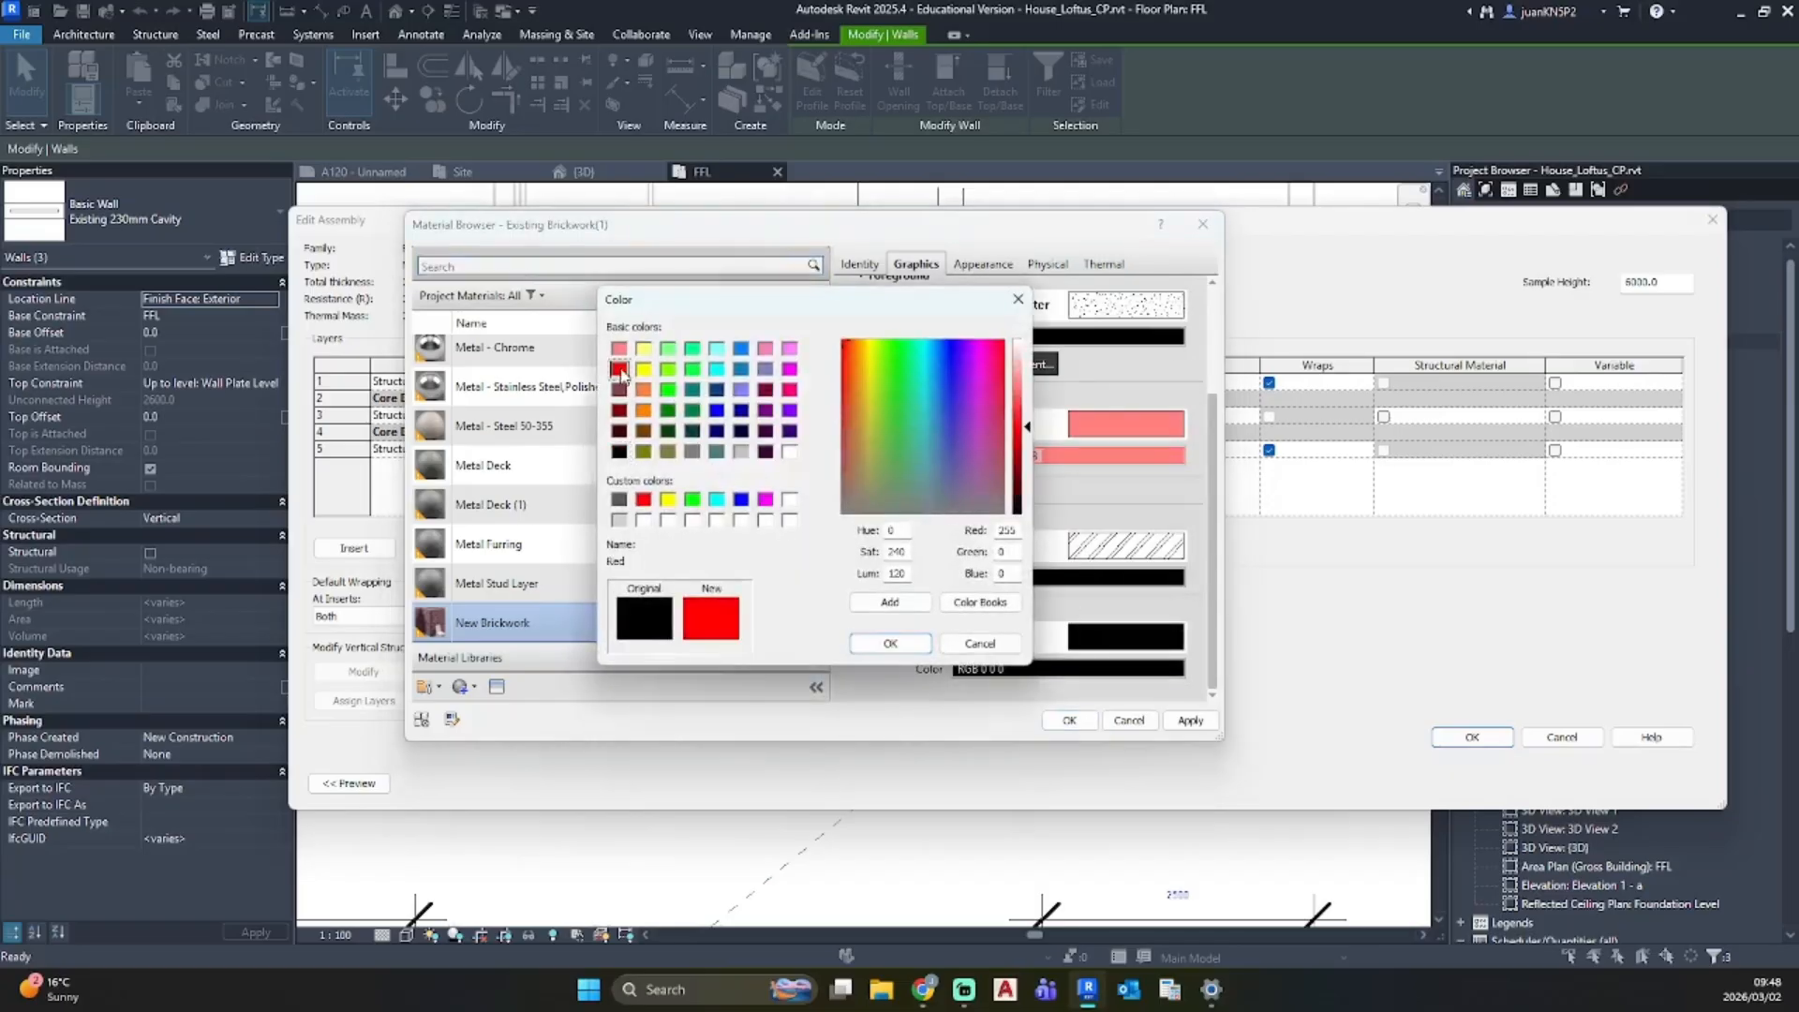
left_click(889, 645)
left_click(1189, 718)
left_click(1068, 718)
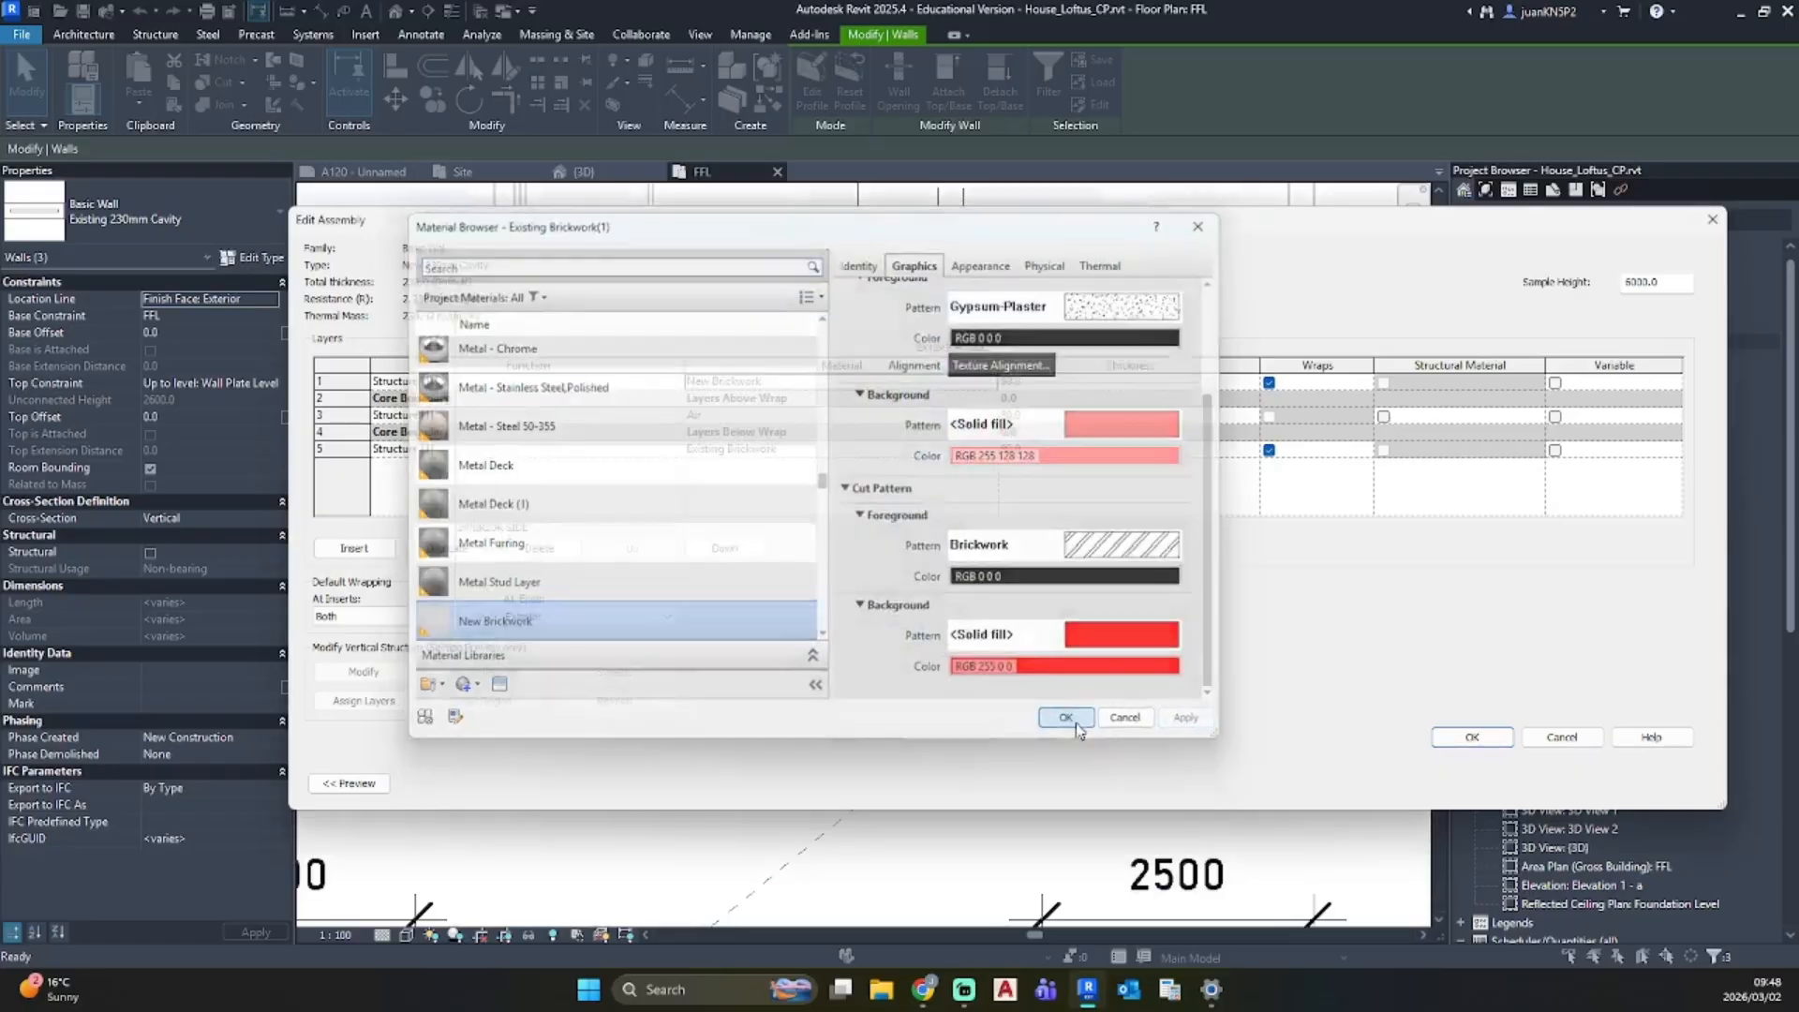
Step: Assign New Brickwork to the interior structure layer, preview the assembly, and apply the New 230mm Cavity type to the extension walls
left_click(994, 449)
left_click(994, 449)
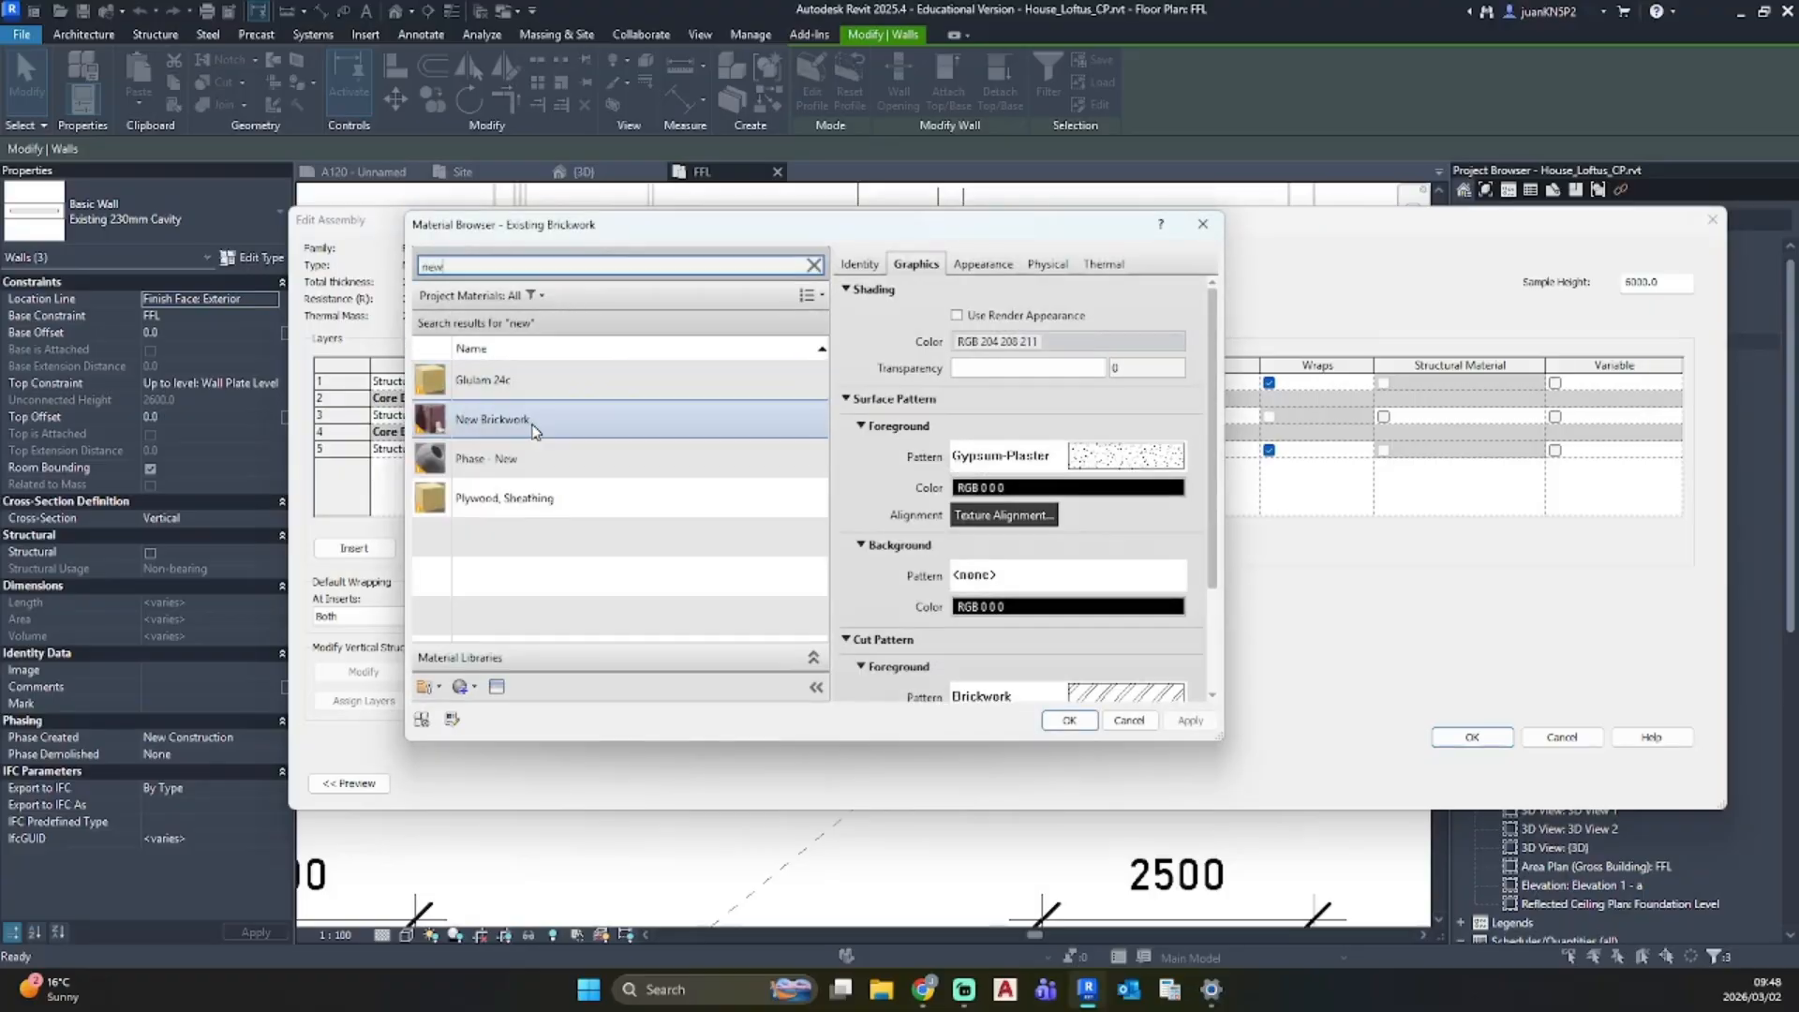
left_click(497, 419)
left_click(1070, 720)
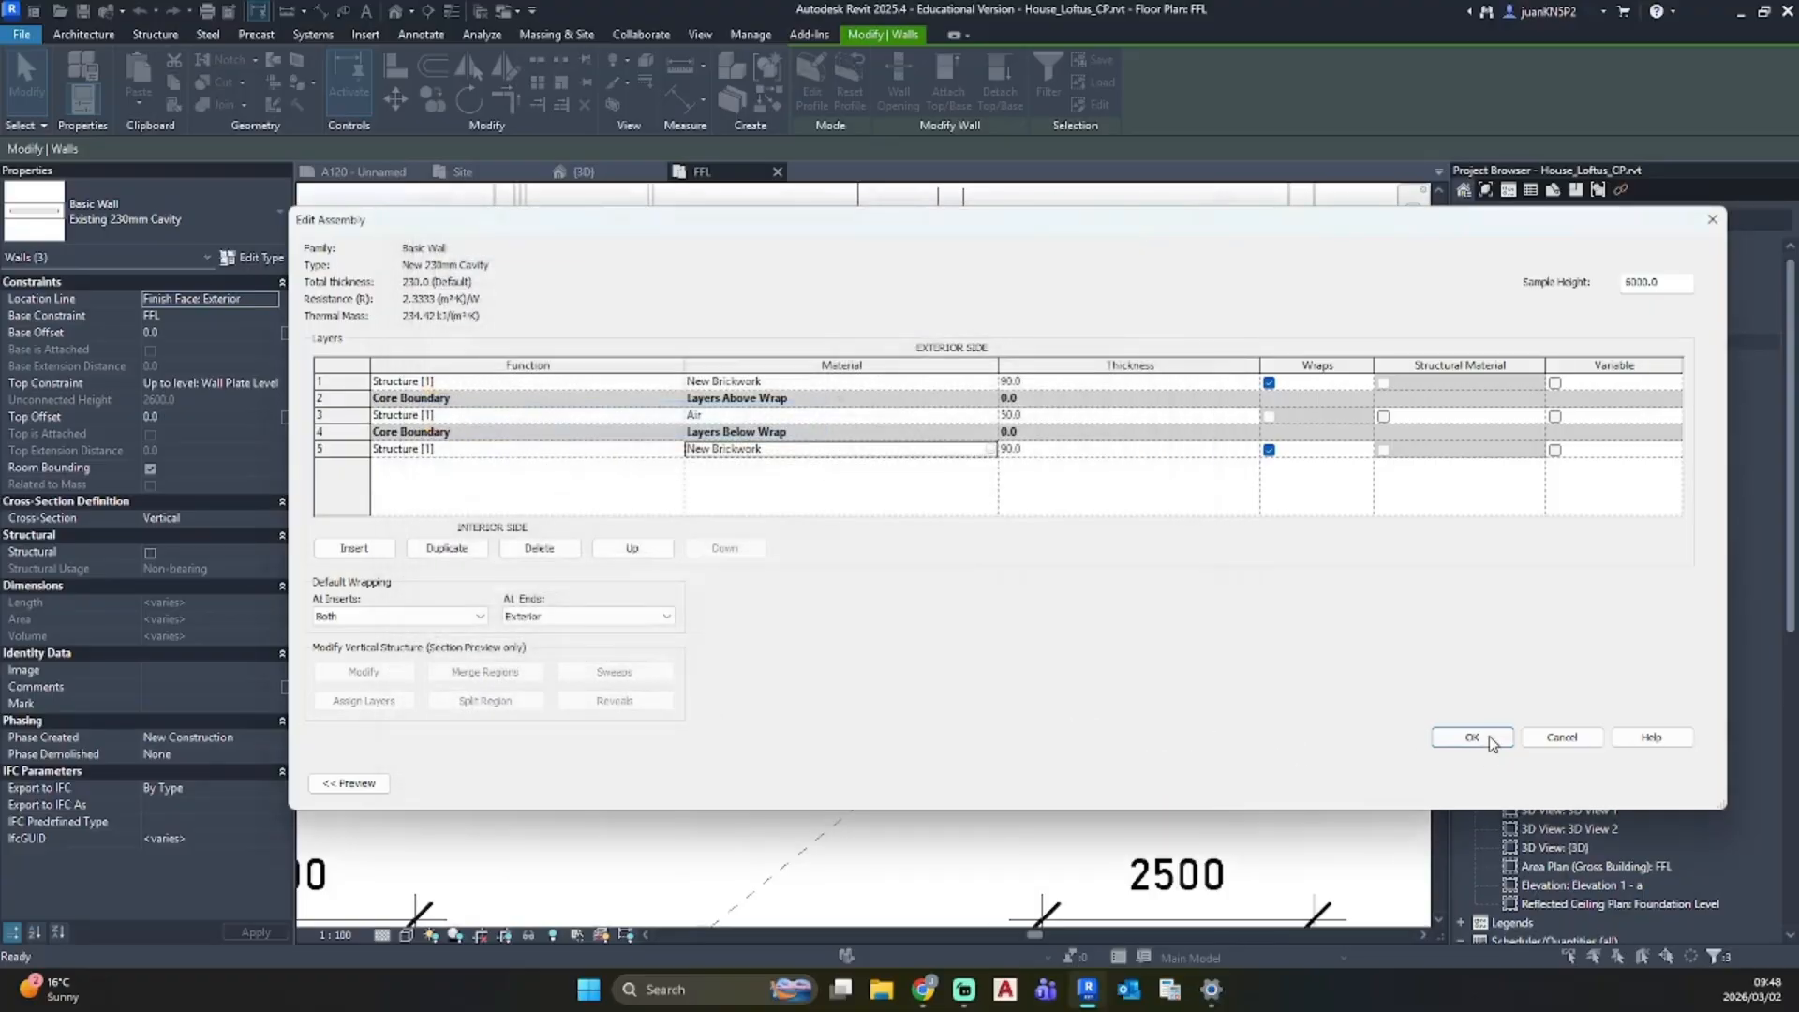
left_click(360, 784)
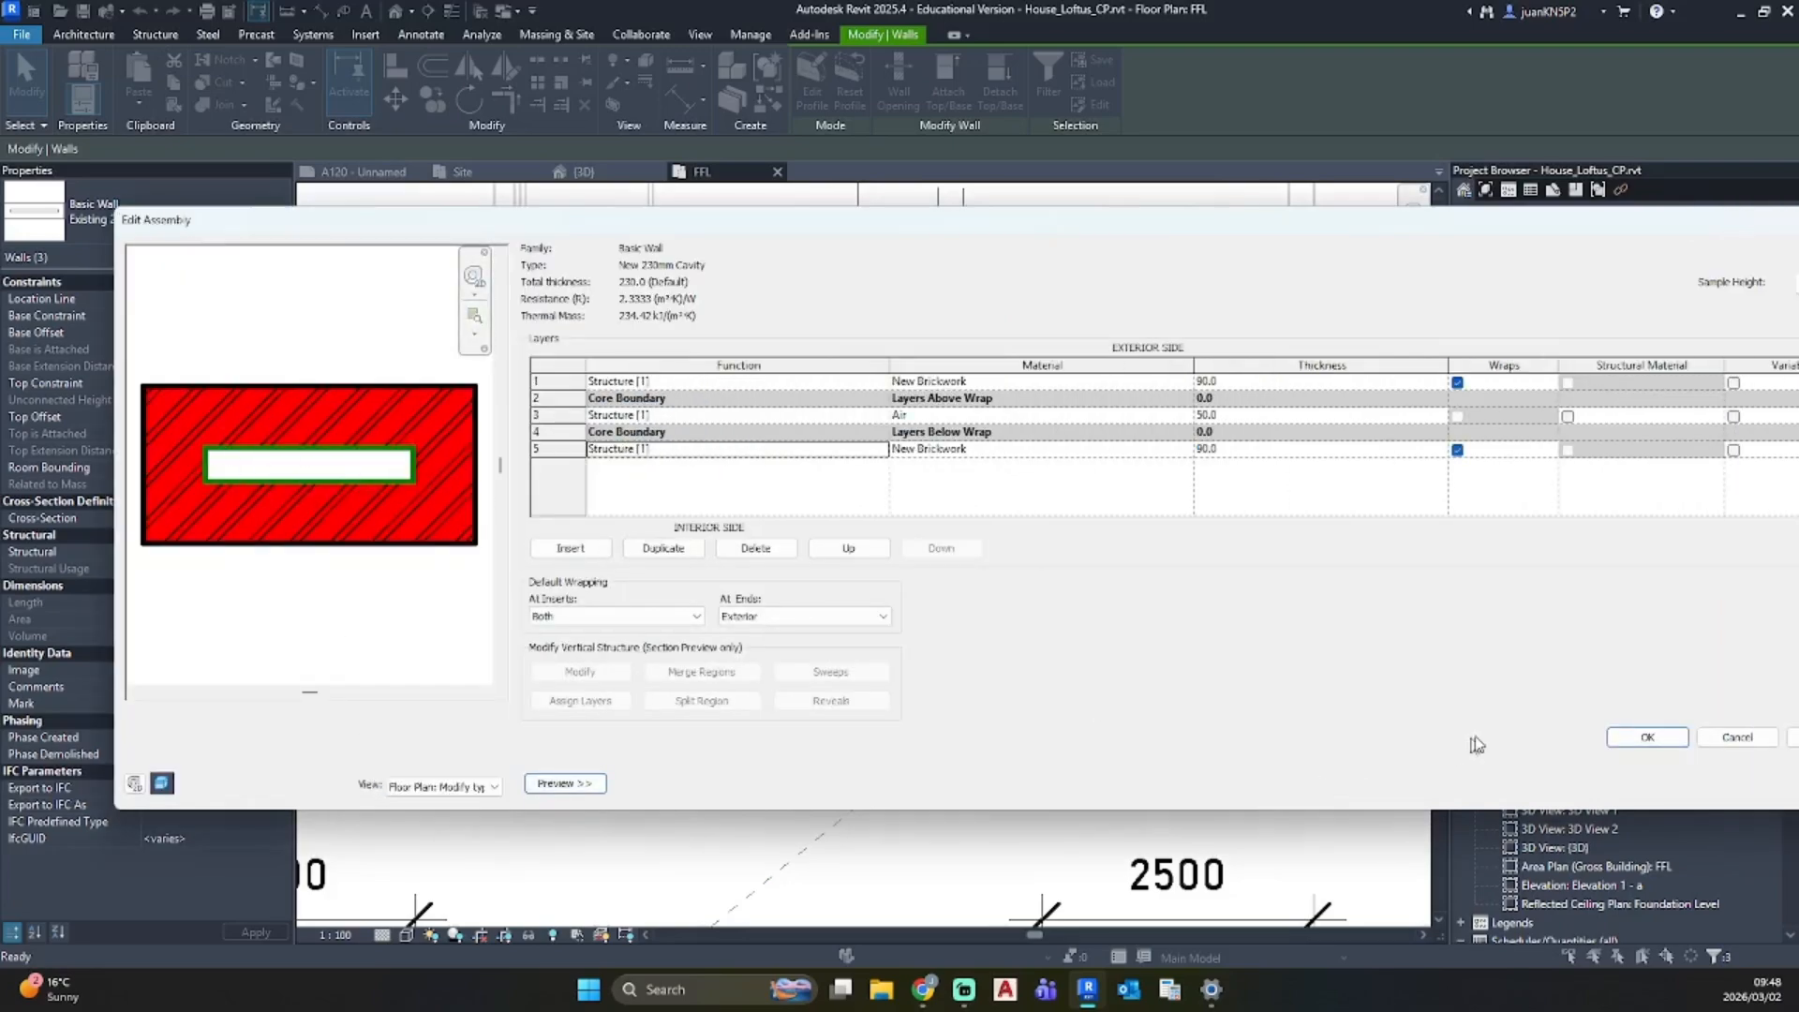
left_click(1647, 736)
left_click(1687, 785)
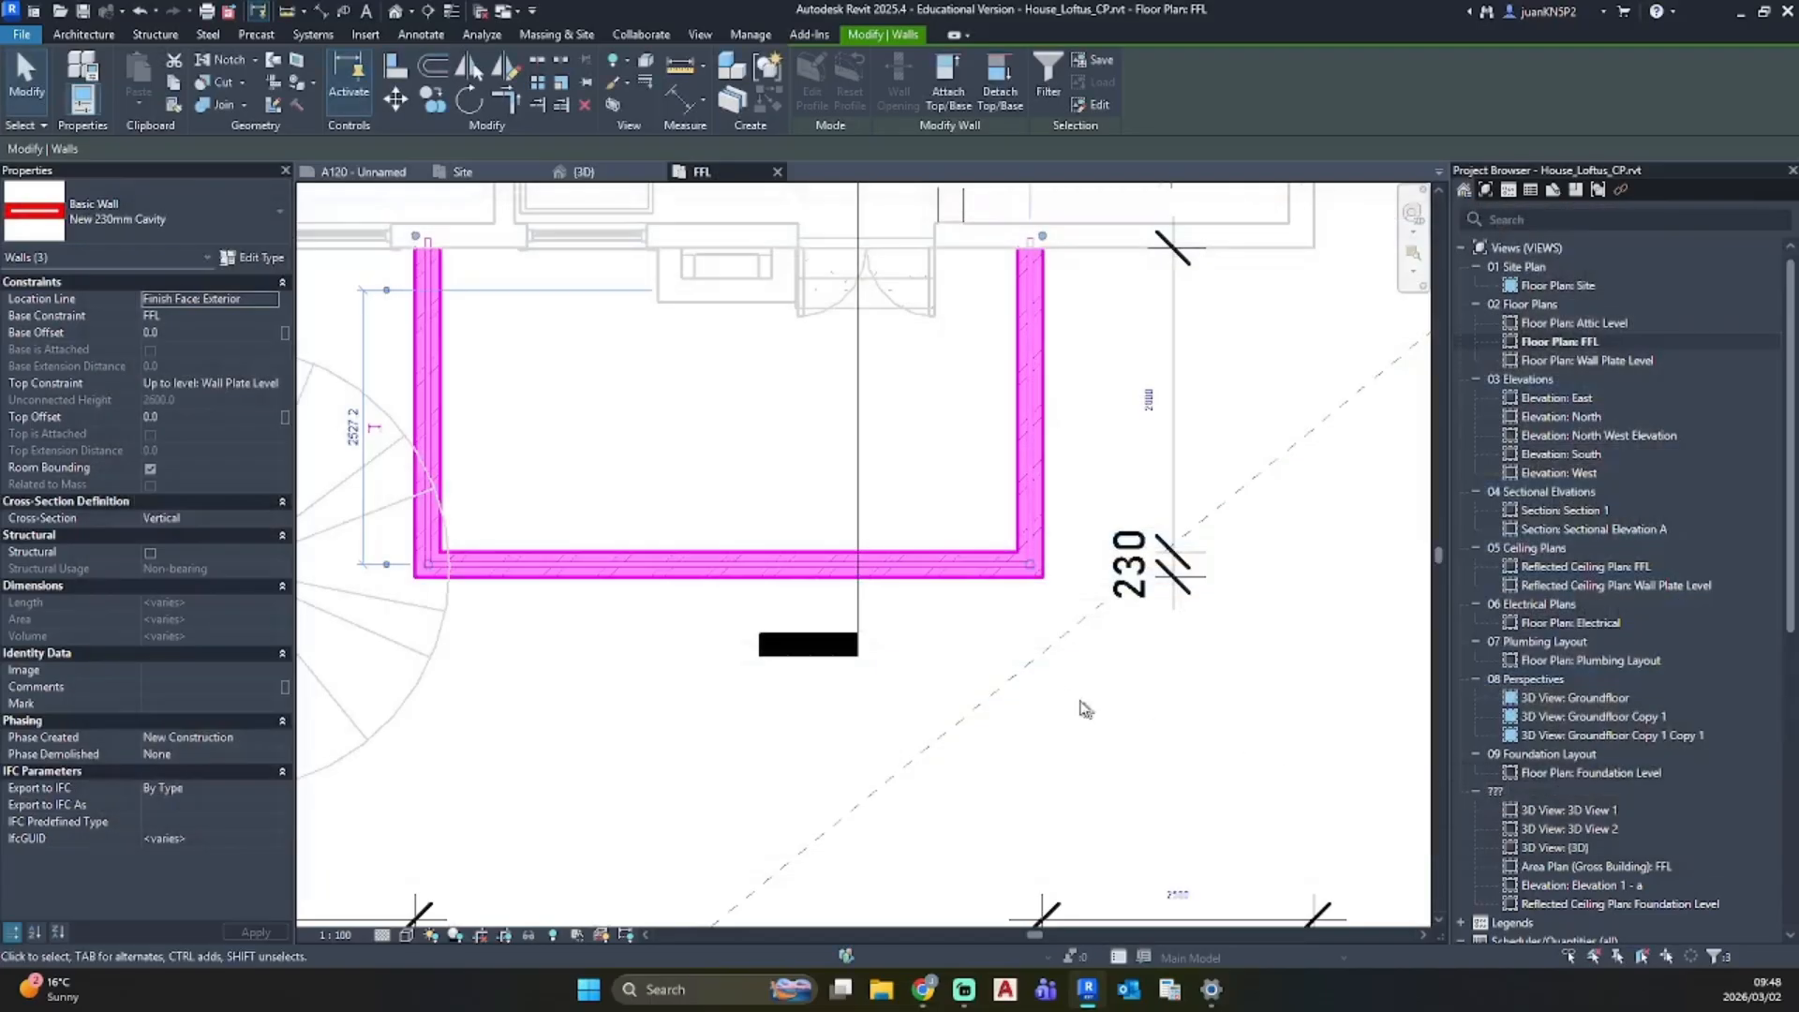
left_click(991, 646)
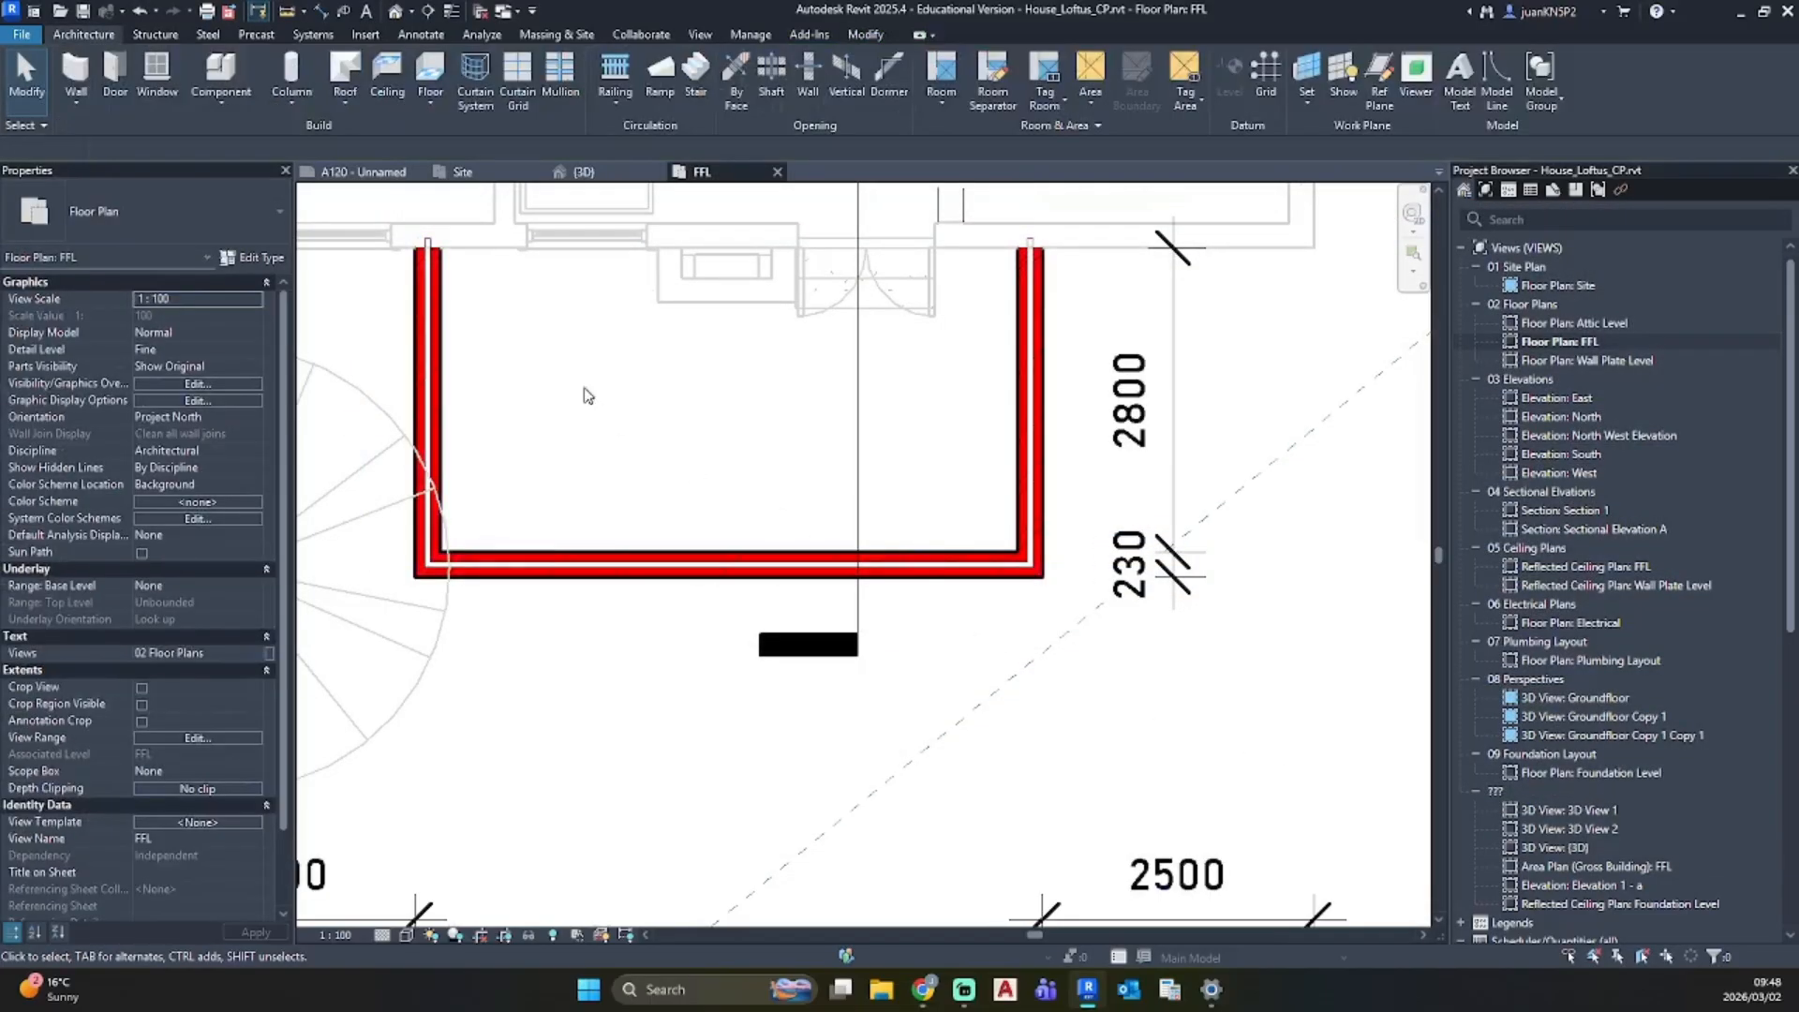
Step: Open the 3D view and set its phase to New Construction to show the extension walls at the rear
scroll(712, 402, "down", 2)
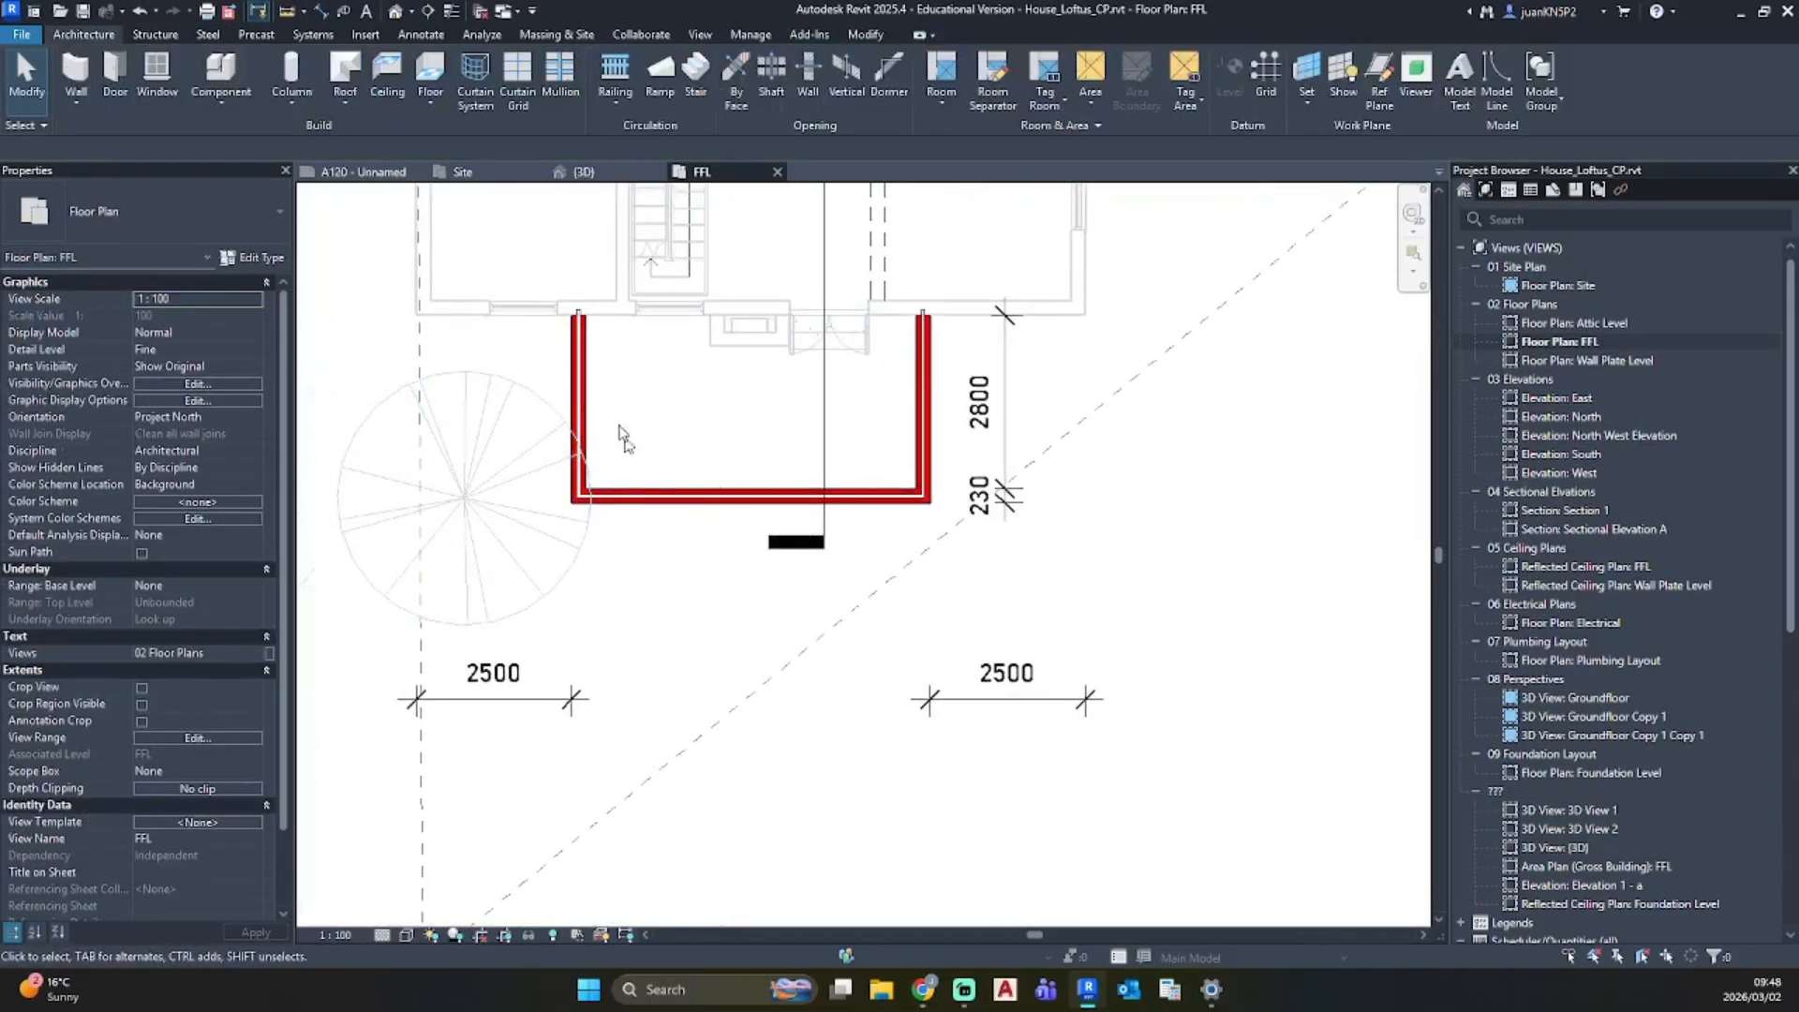
left_click(394, 11)
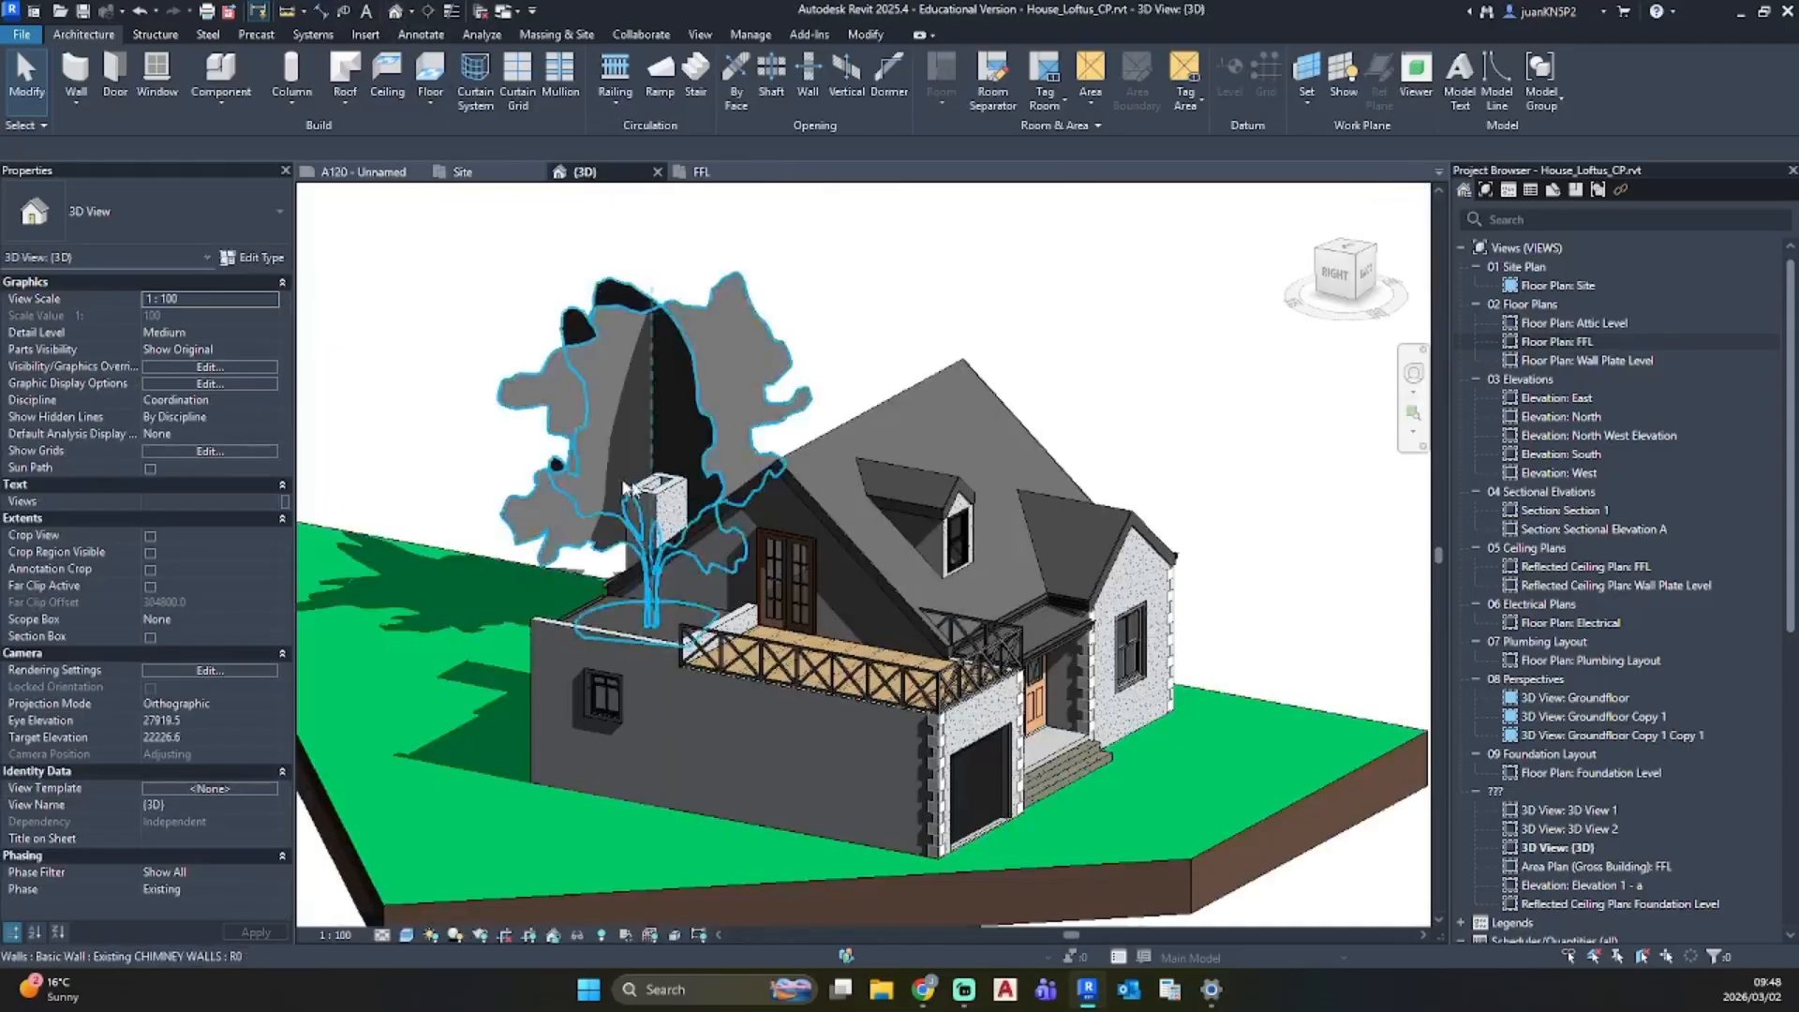
middle_click_drag(588, 440, 651, 834, "shift")
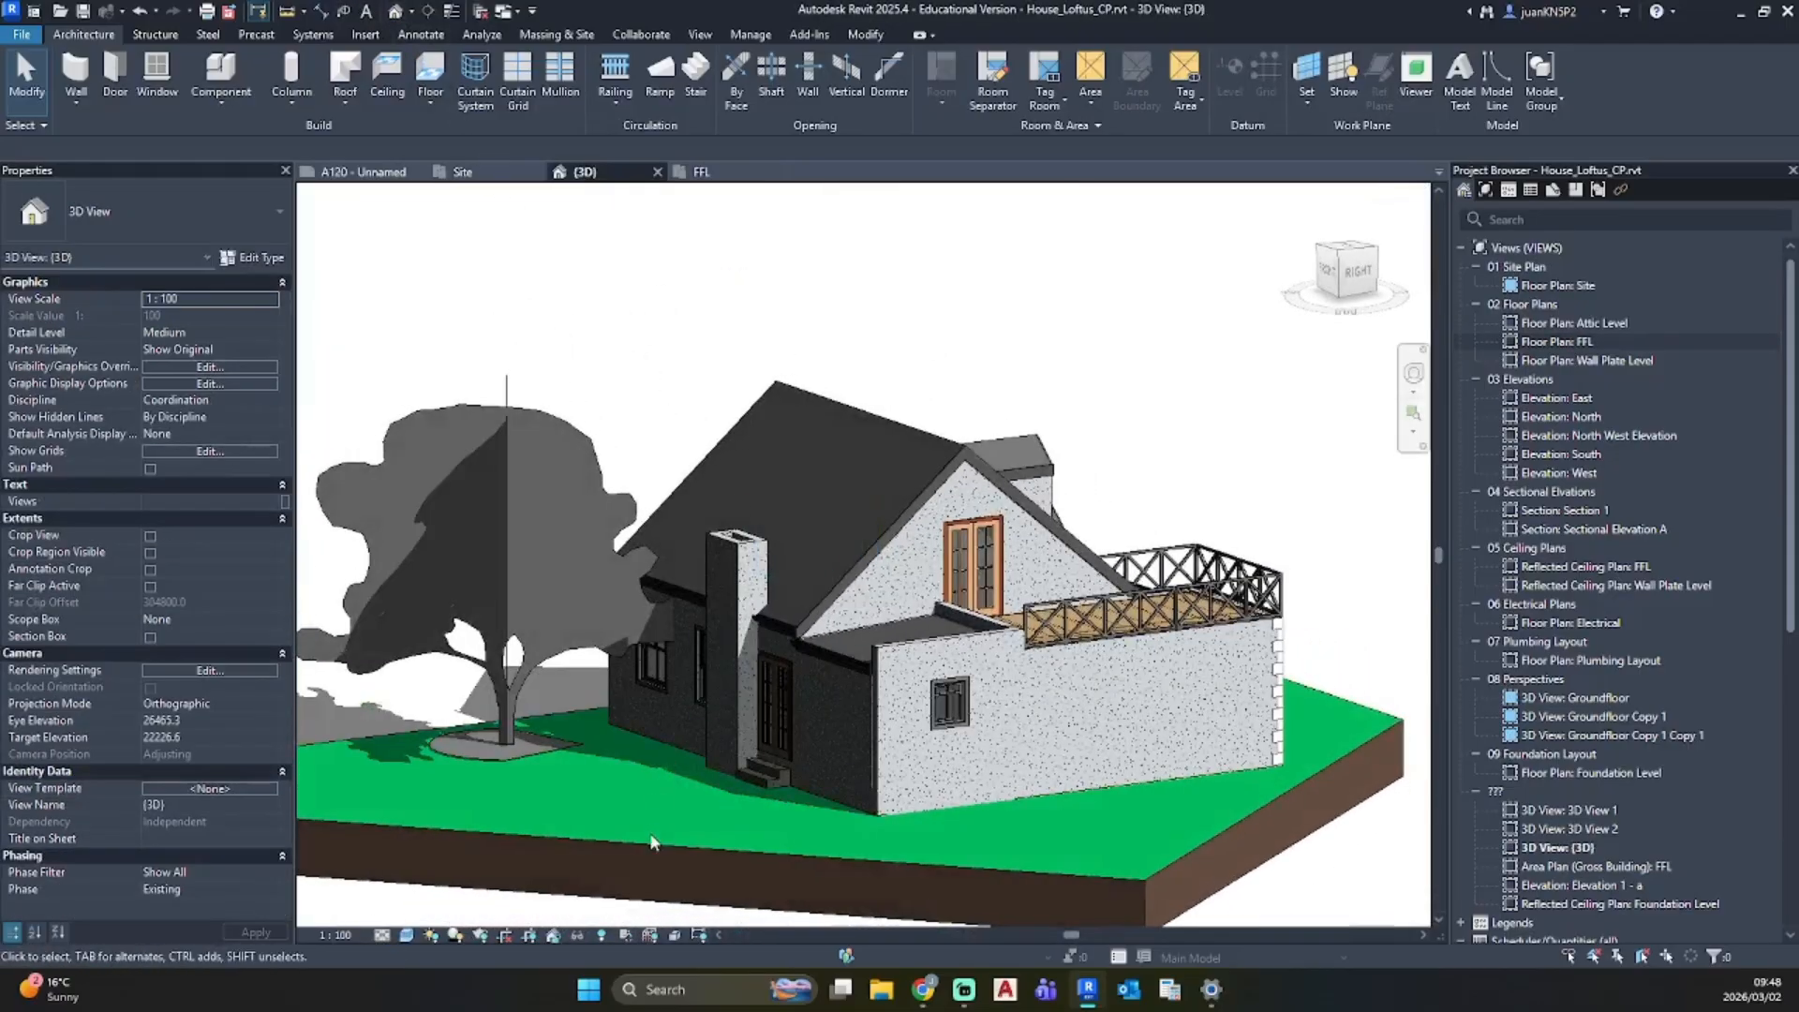
middle_click_drag(911, 604, 653, 653, "shift")
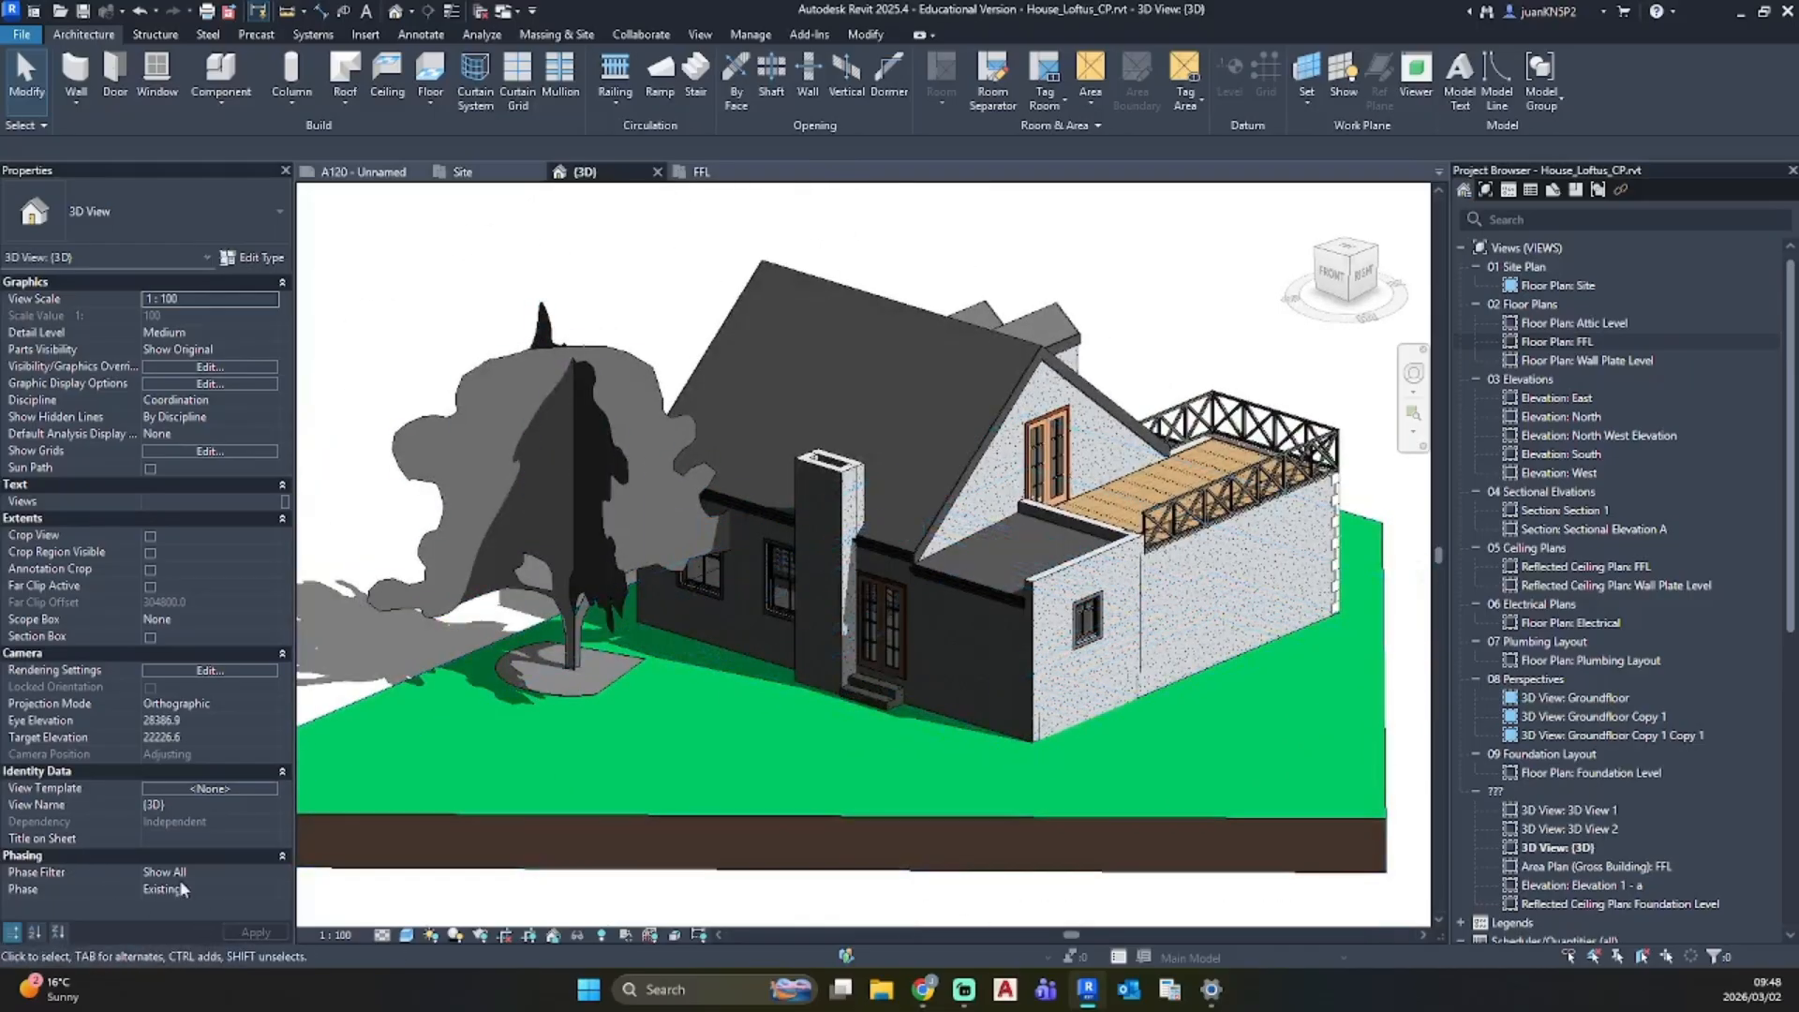
left_click(275, 889)
left_click(274, 889)
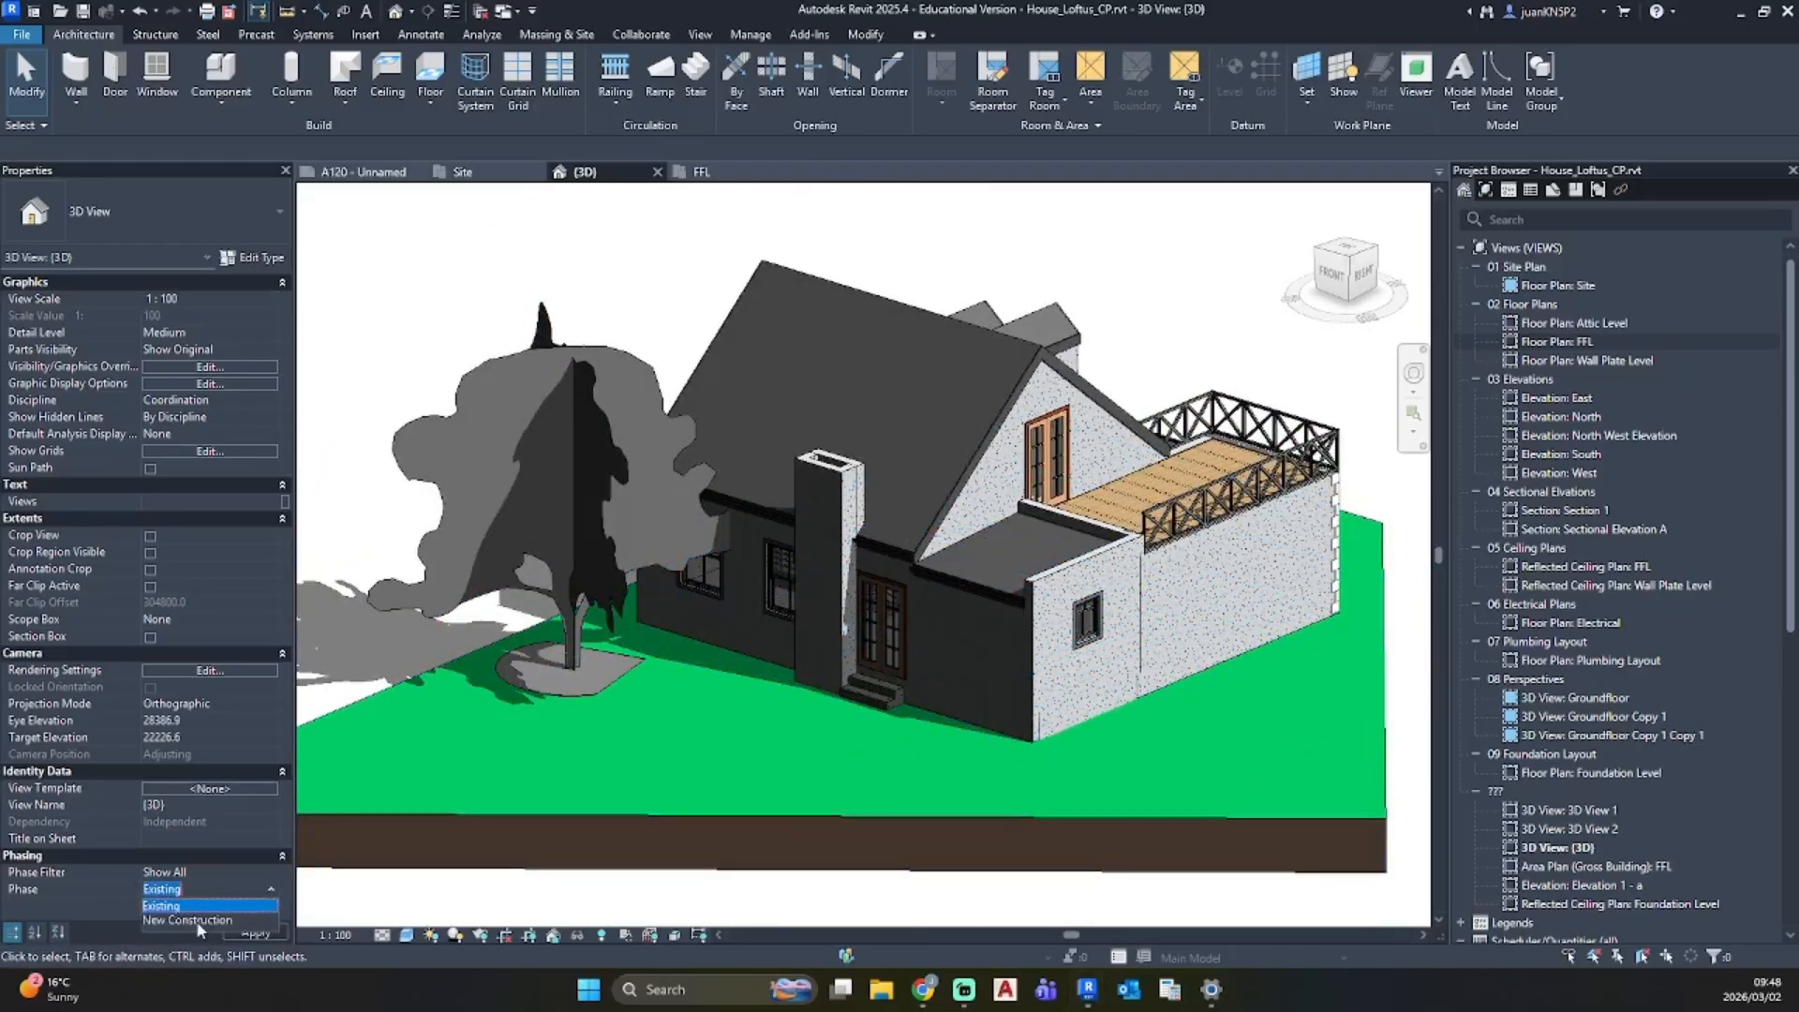
left_click(198, 924)
middle_click_drag(632, 745, 853, 512, "shift")
scroll(483, 345, "up", 5)
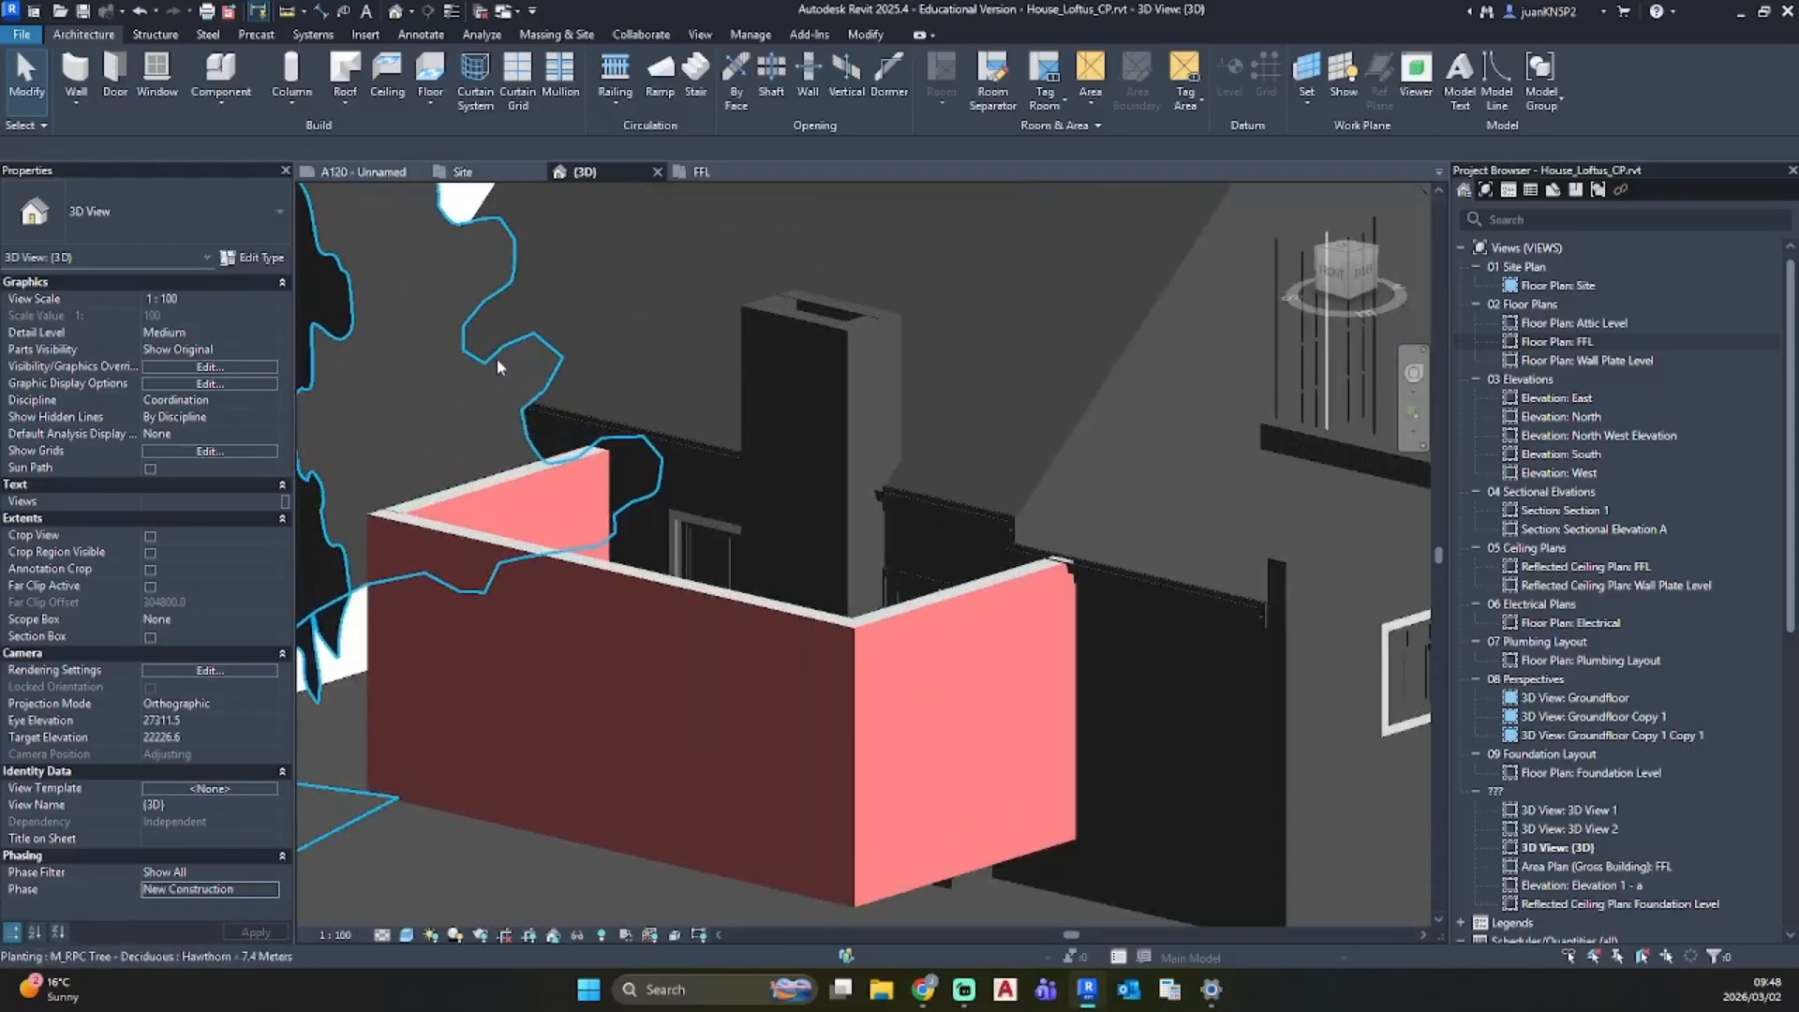
Step: Copy the three New 230mm Cavity extension walls and paste them aligned to the Foundation Level
scroll(732, 537, "up", 1)
scroll(731, 537, "down", 3)
middle_click_drag(731, 537, 617, 537, "shift")
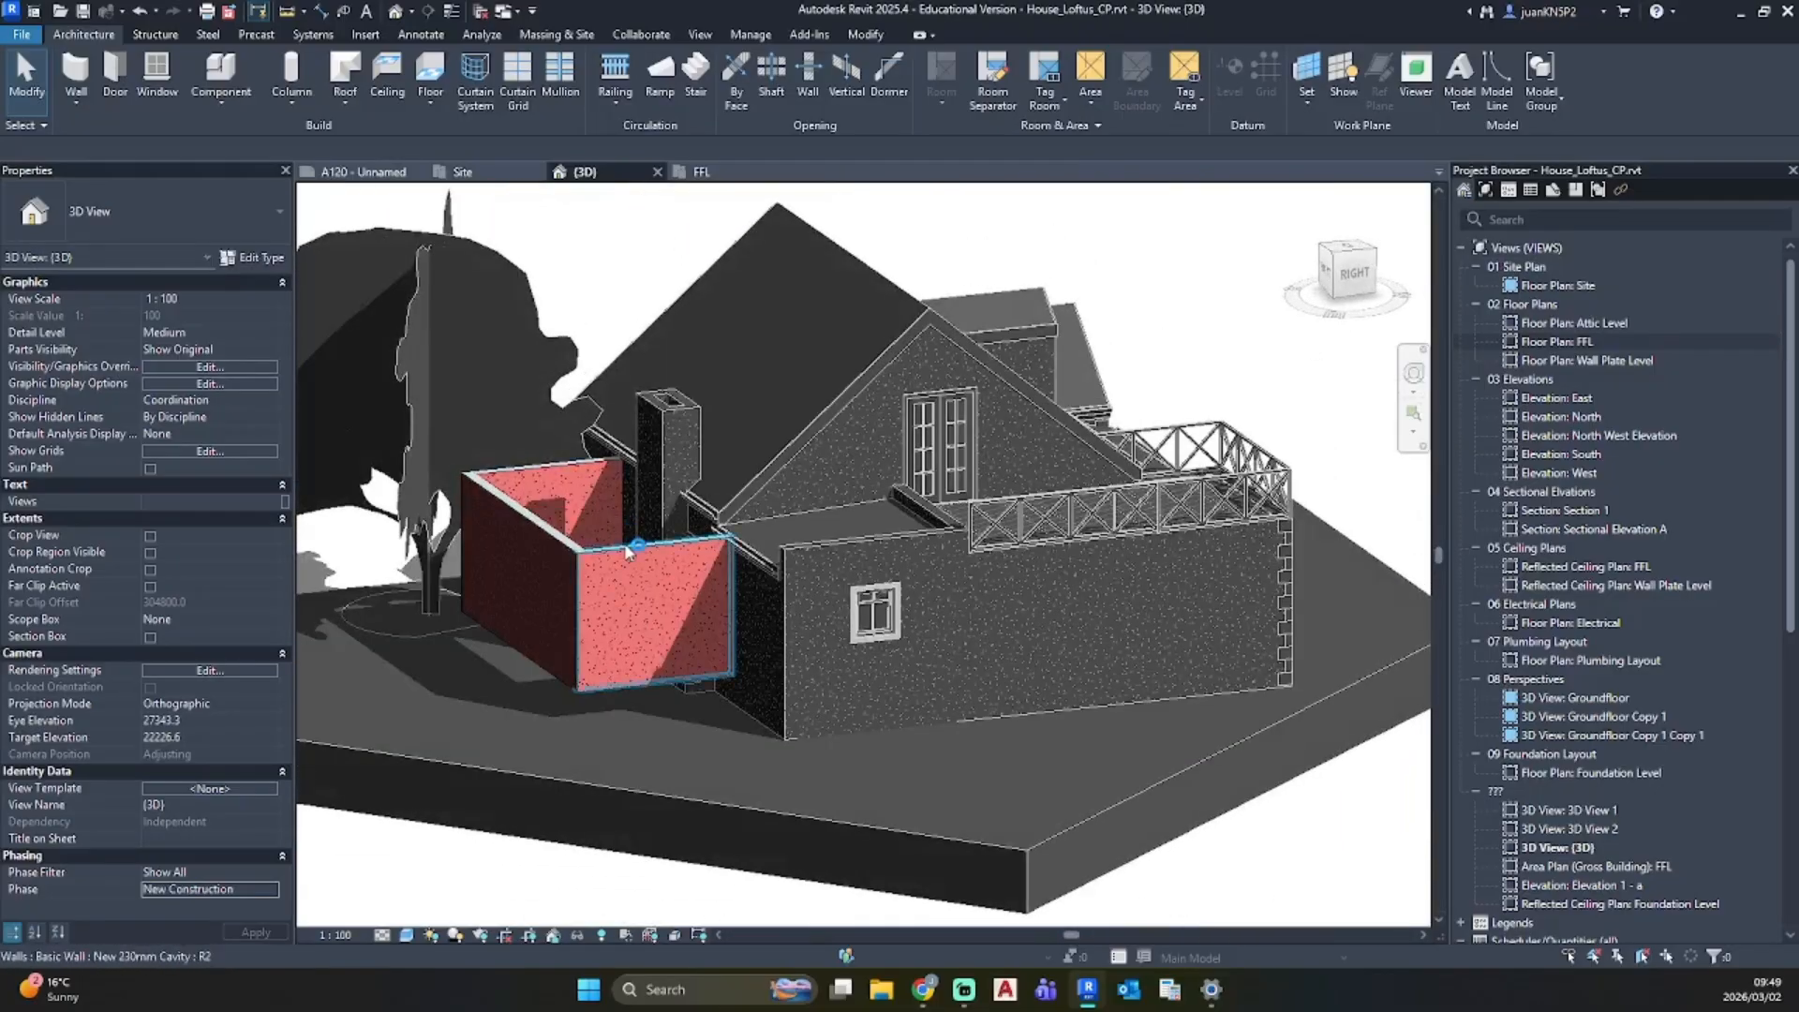
left_click(618, 543)
left_click(528, 531, "ctrl")
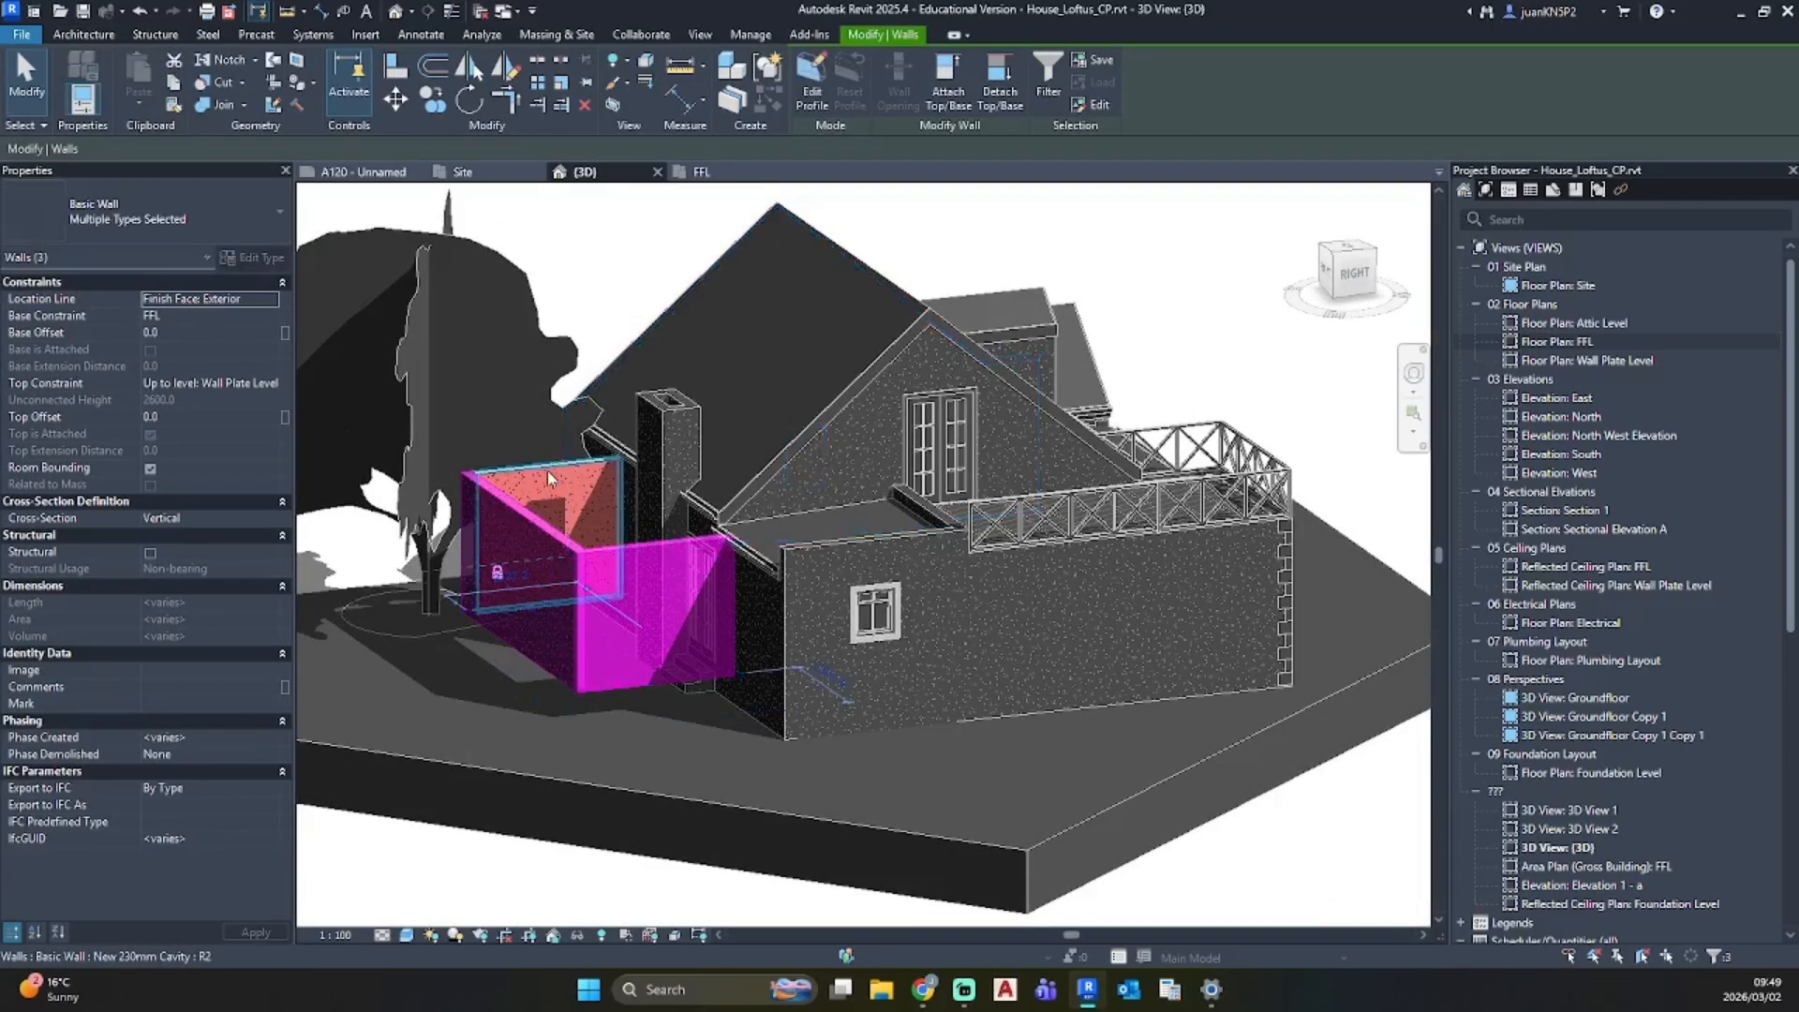
left_click(547, 471, "ctrl")
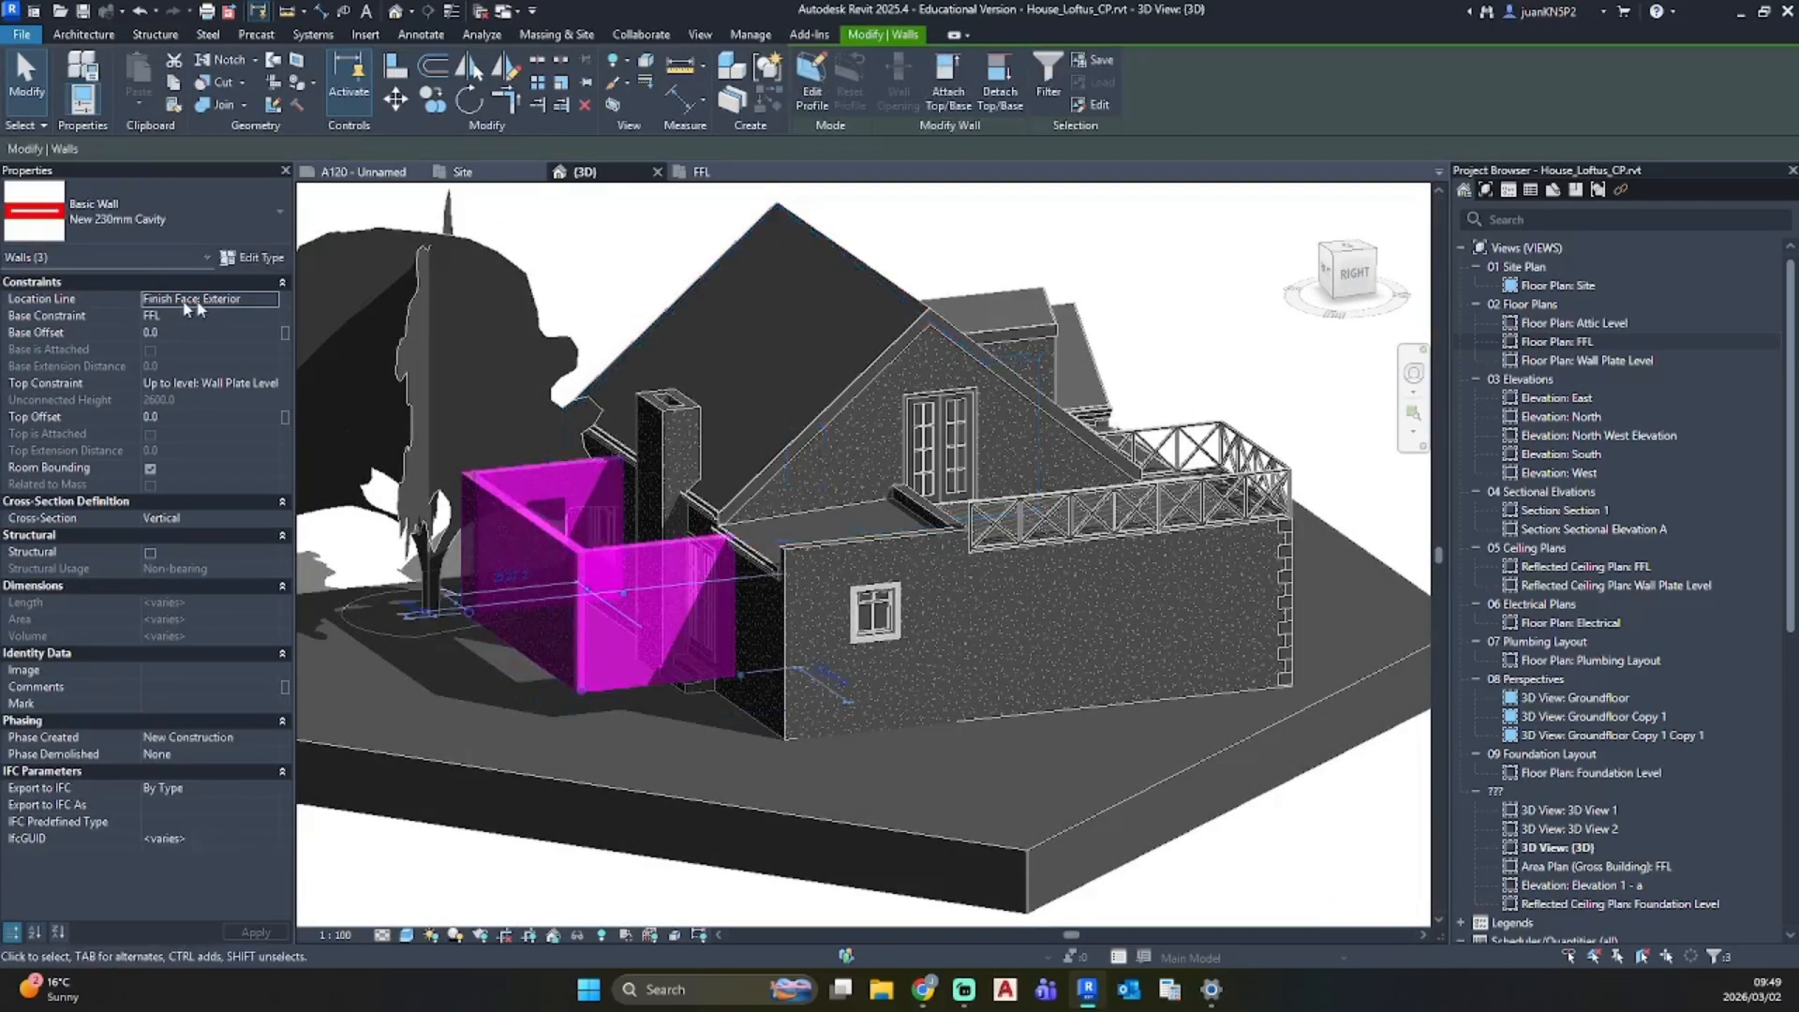
left_click(174, 85)
left_click(139, 103)
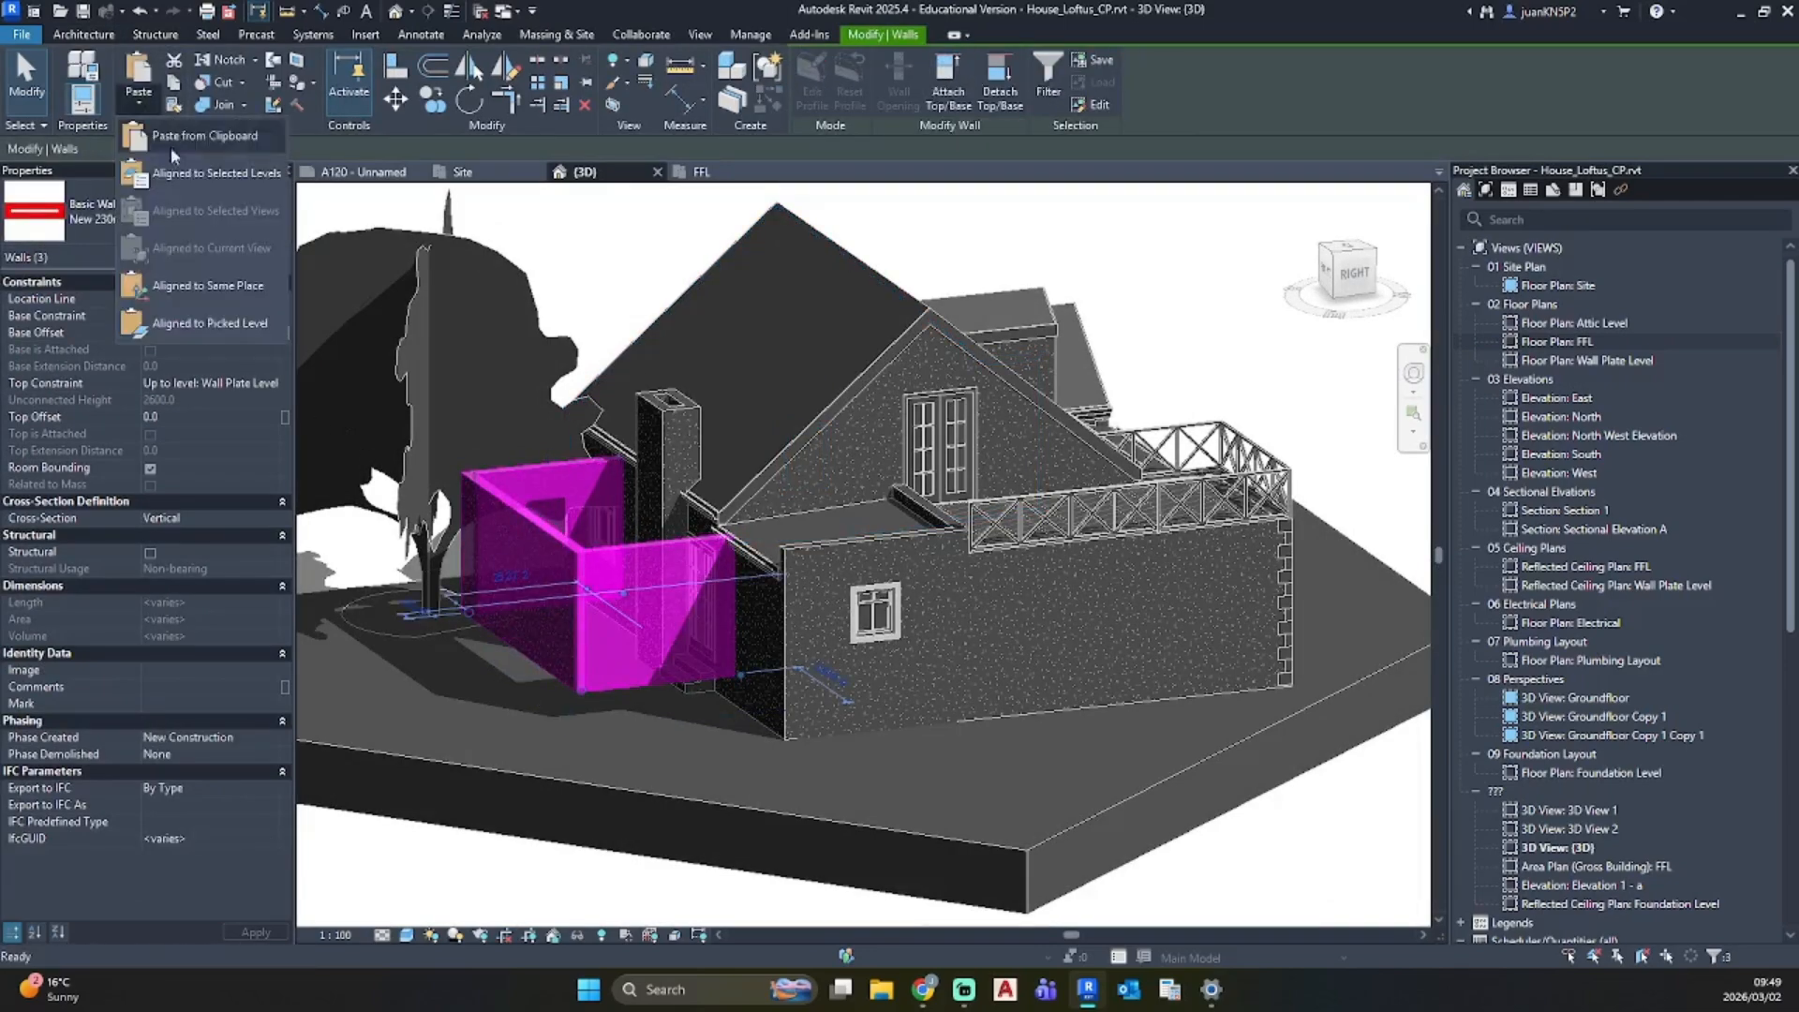
left_click(190, 170)
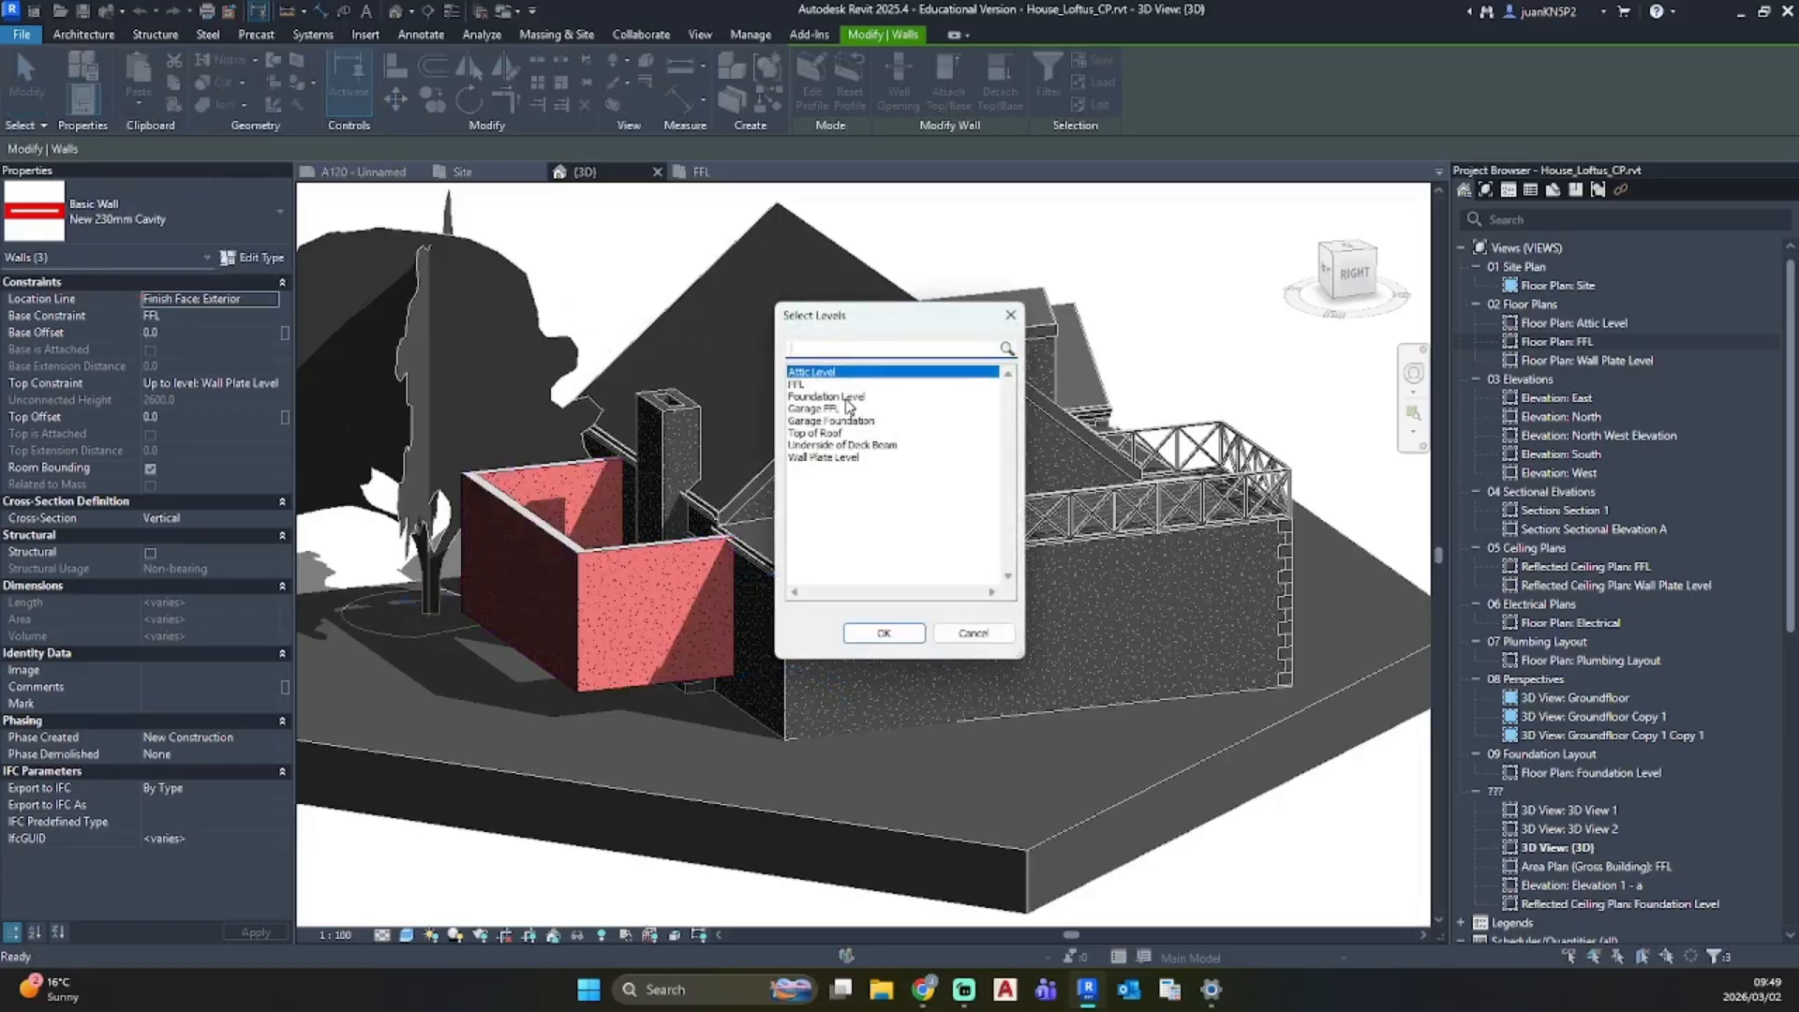
left_click(848, 398)
left_click(883, 635)
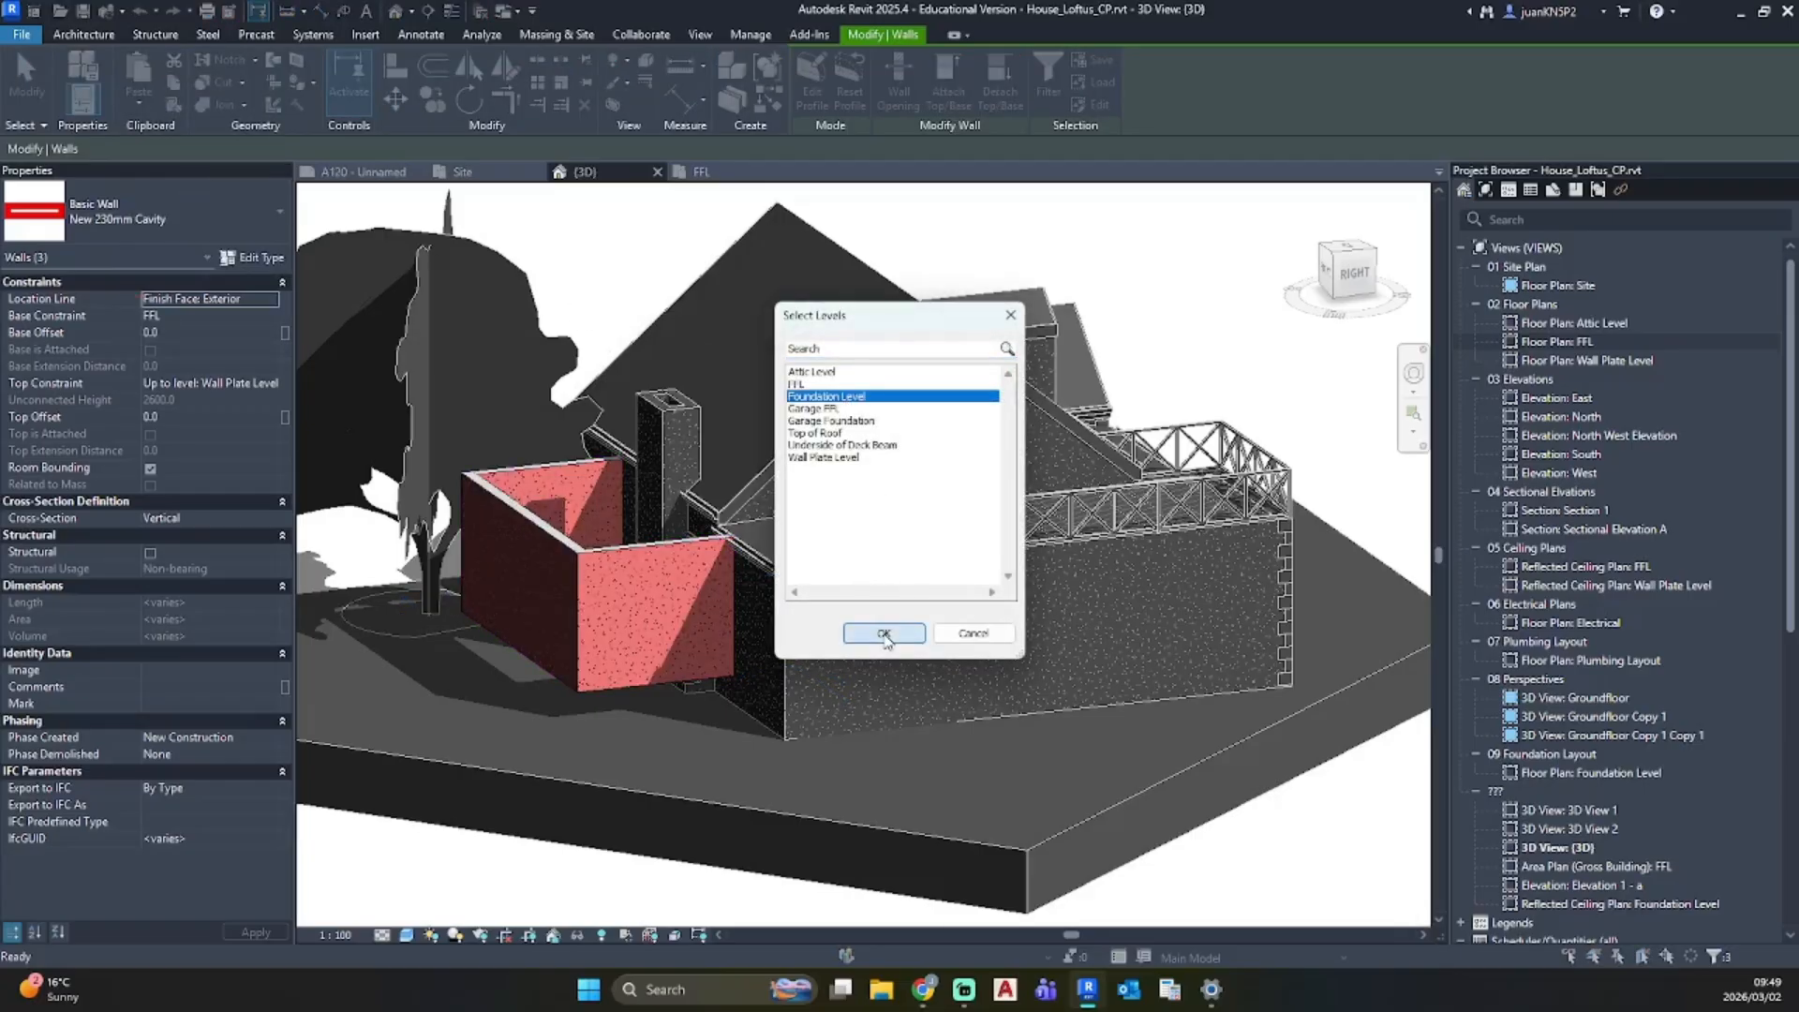
Step: Constrain the tops of the pasted foundation walls up to level FFL with a top offset of 0
left_click(266, 379)
left_click(194, 414)
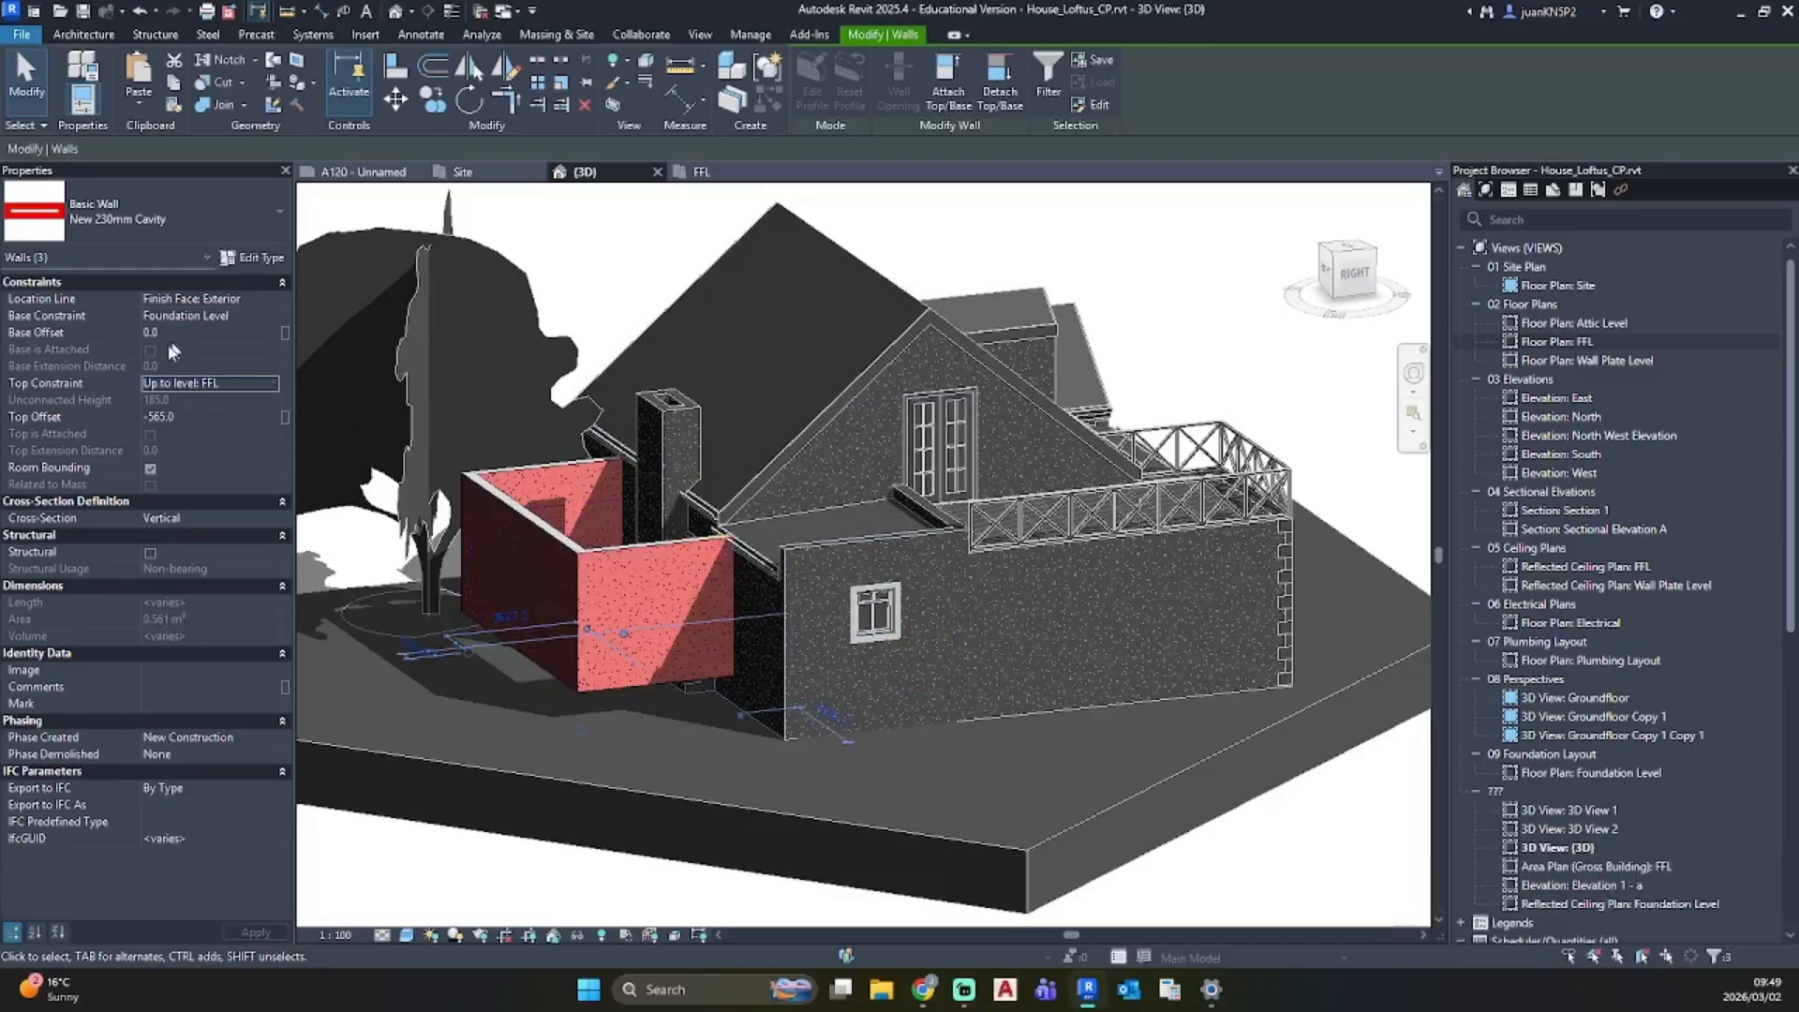
middle_click_drag(594, 729, 717, 787, "shift")
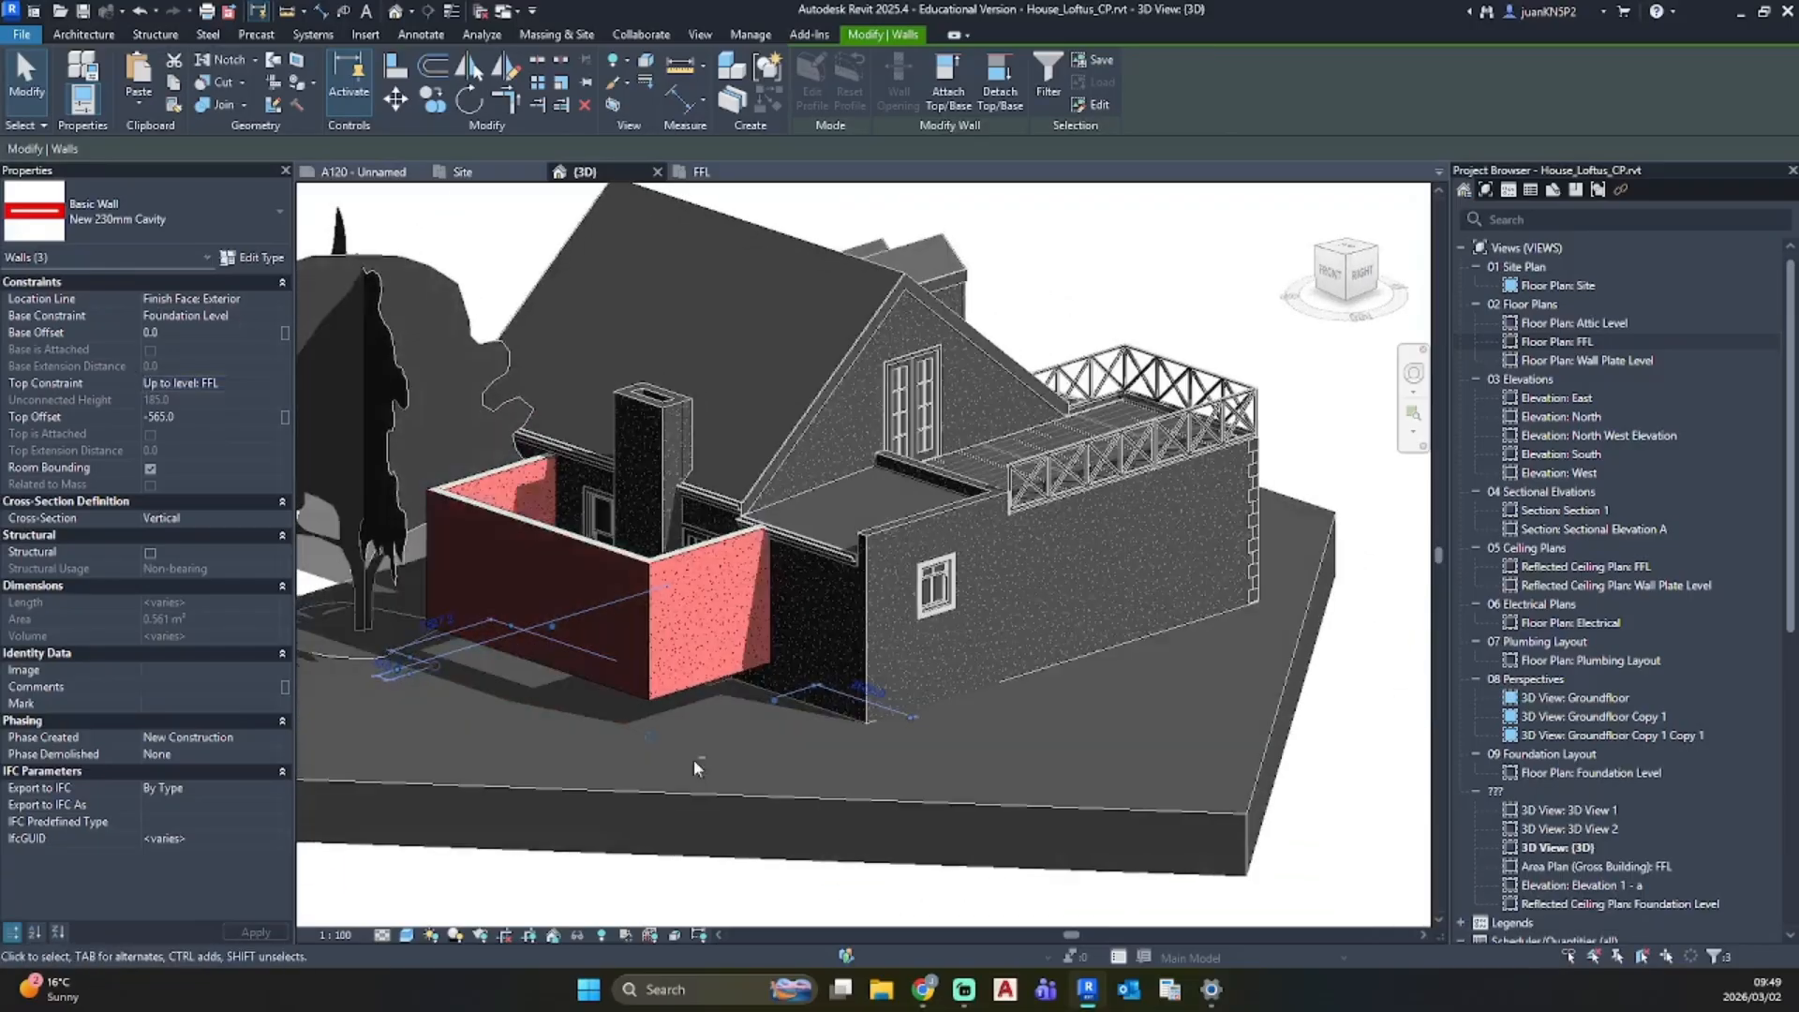
left_click(206, 419)
type("0")
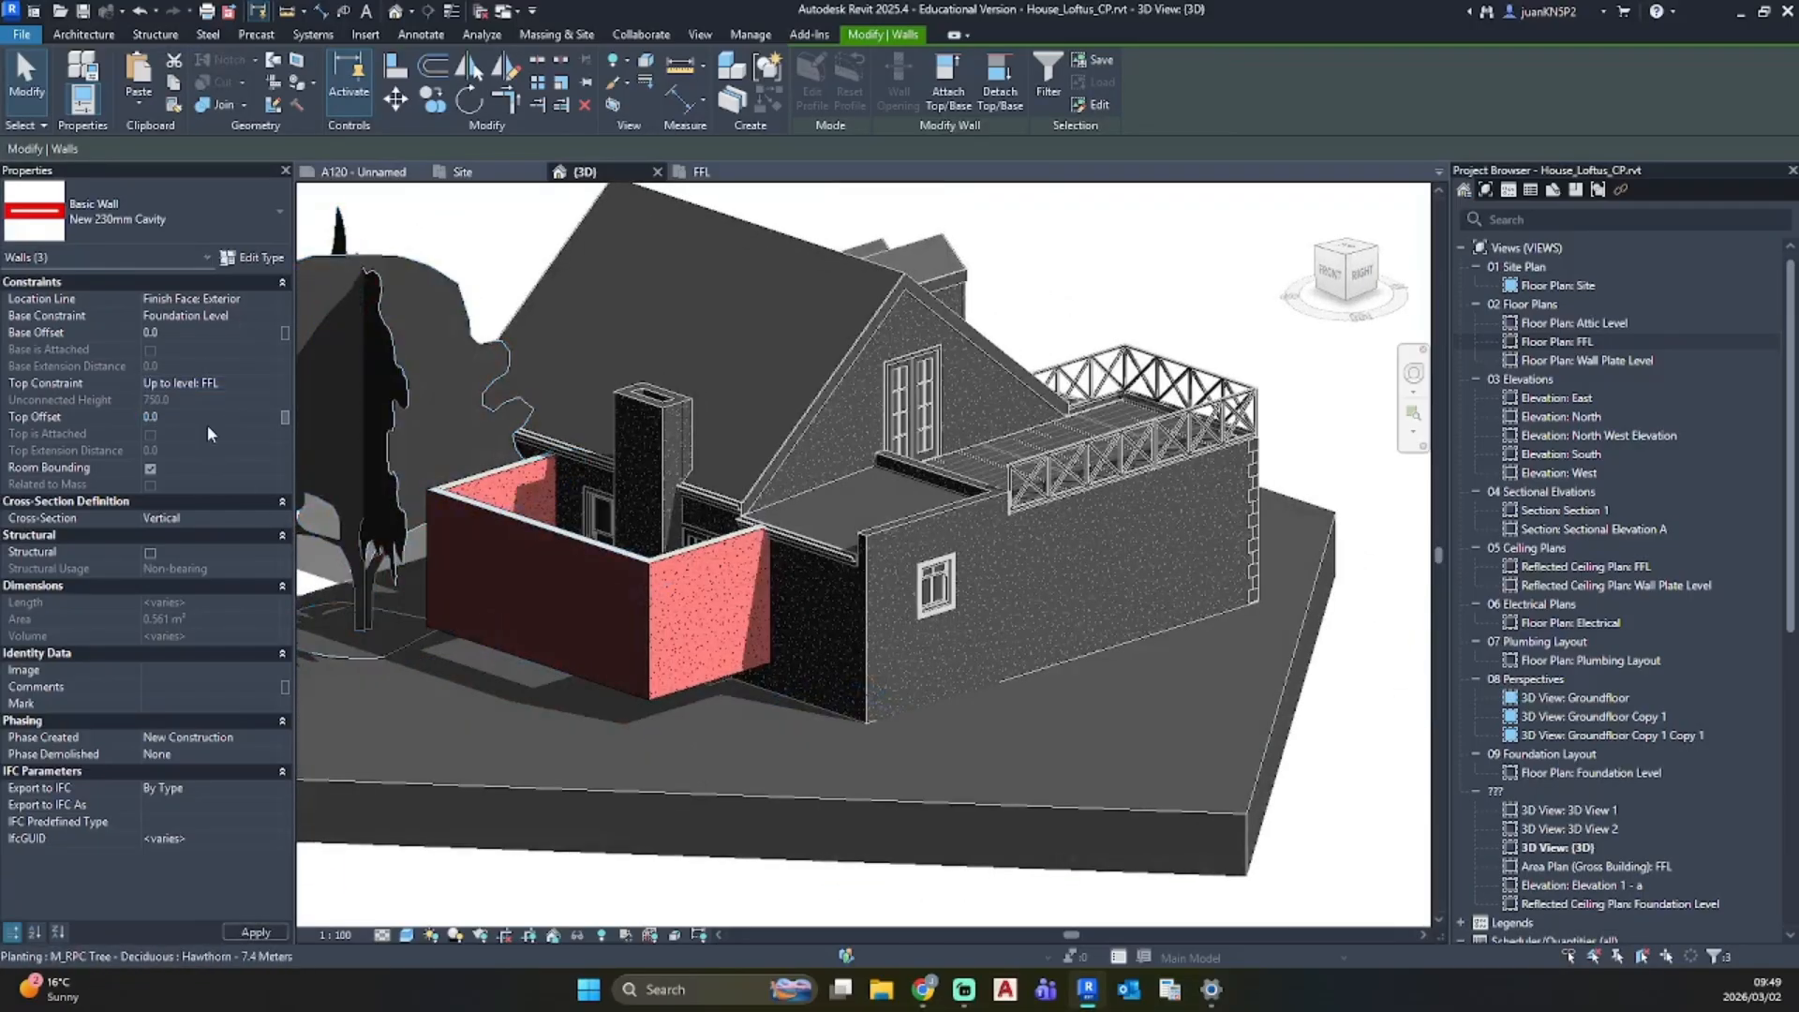
middle_click_drag(668, 693, 794, 896, "shift")
scroll(714, 534, "up", 5)
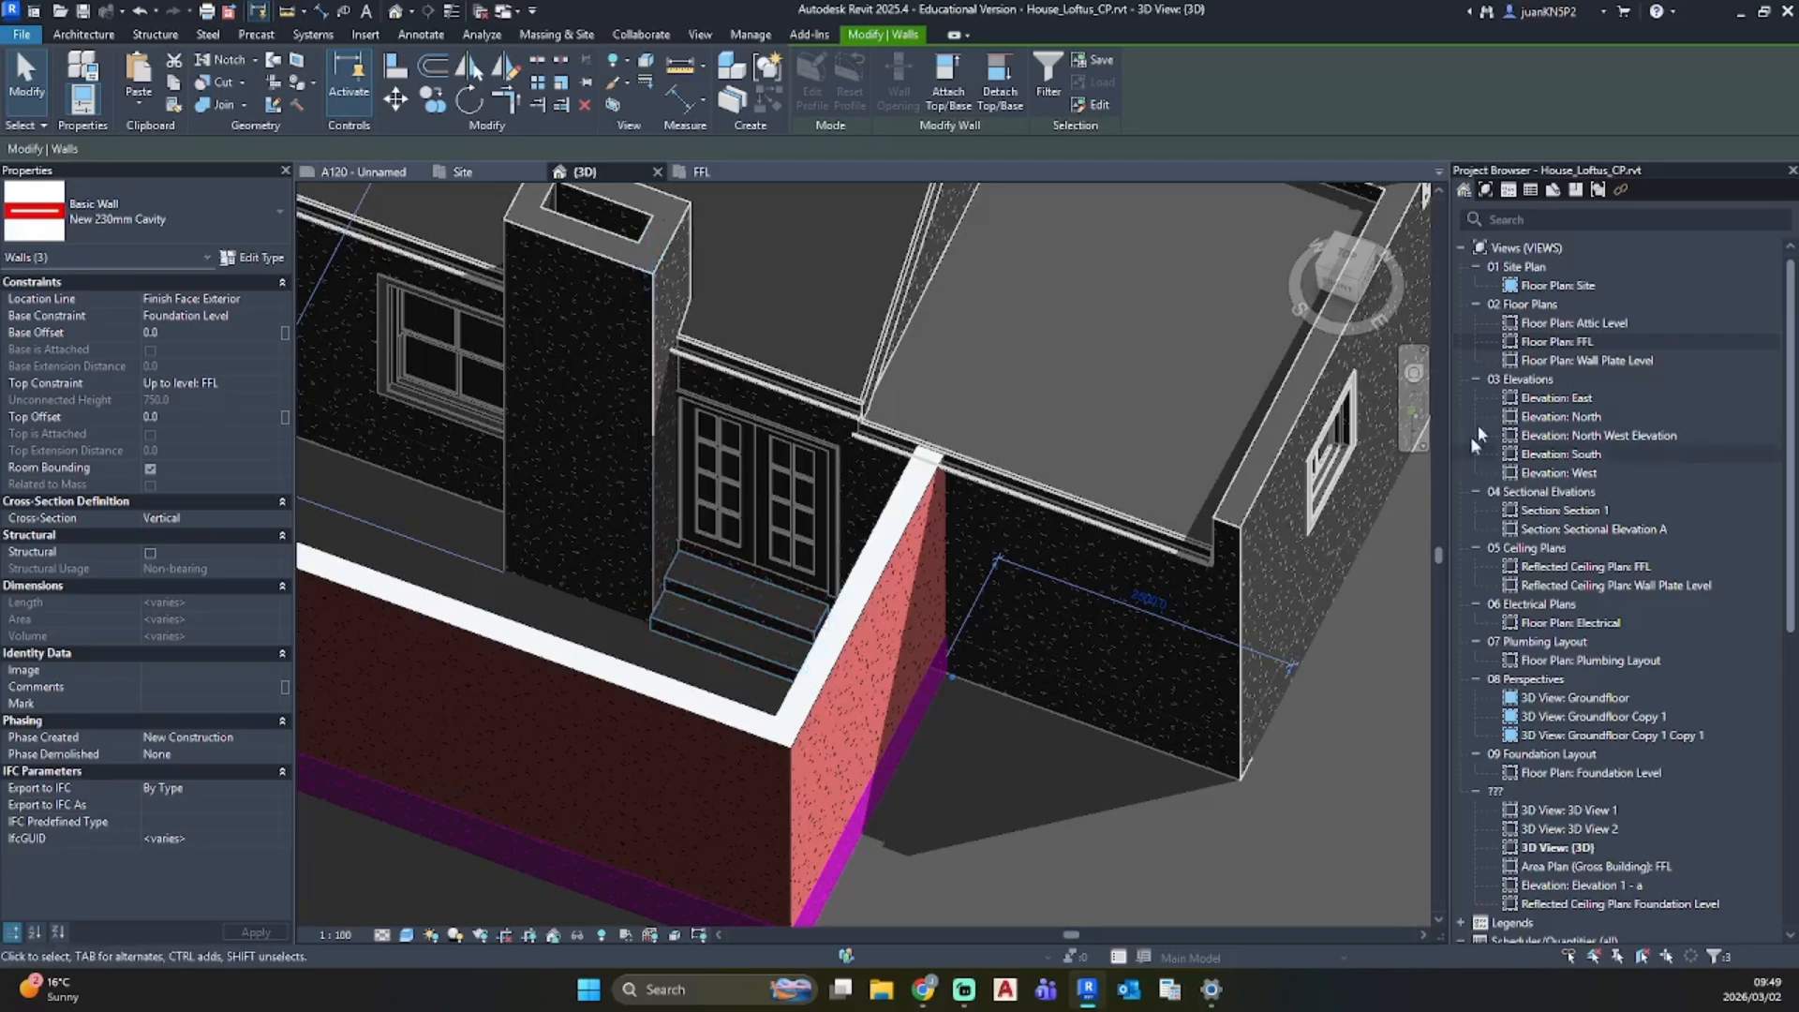
Step: In Sectional Elevation A, draw a new level about 297 mm below FFL across the extension and house, beyond the FFL head
double_click(1562, 343)
scroll(895, 410, "down", 1)
middle_click_drag(888, 406, 856, 586)
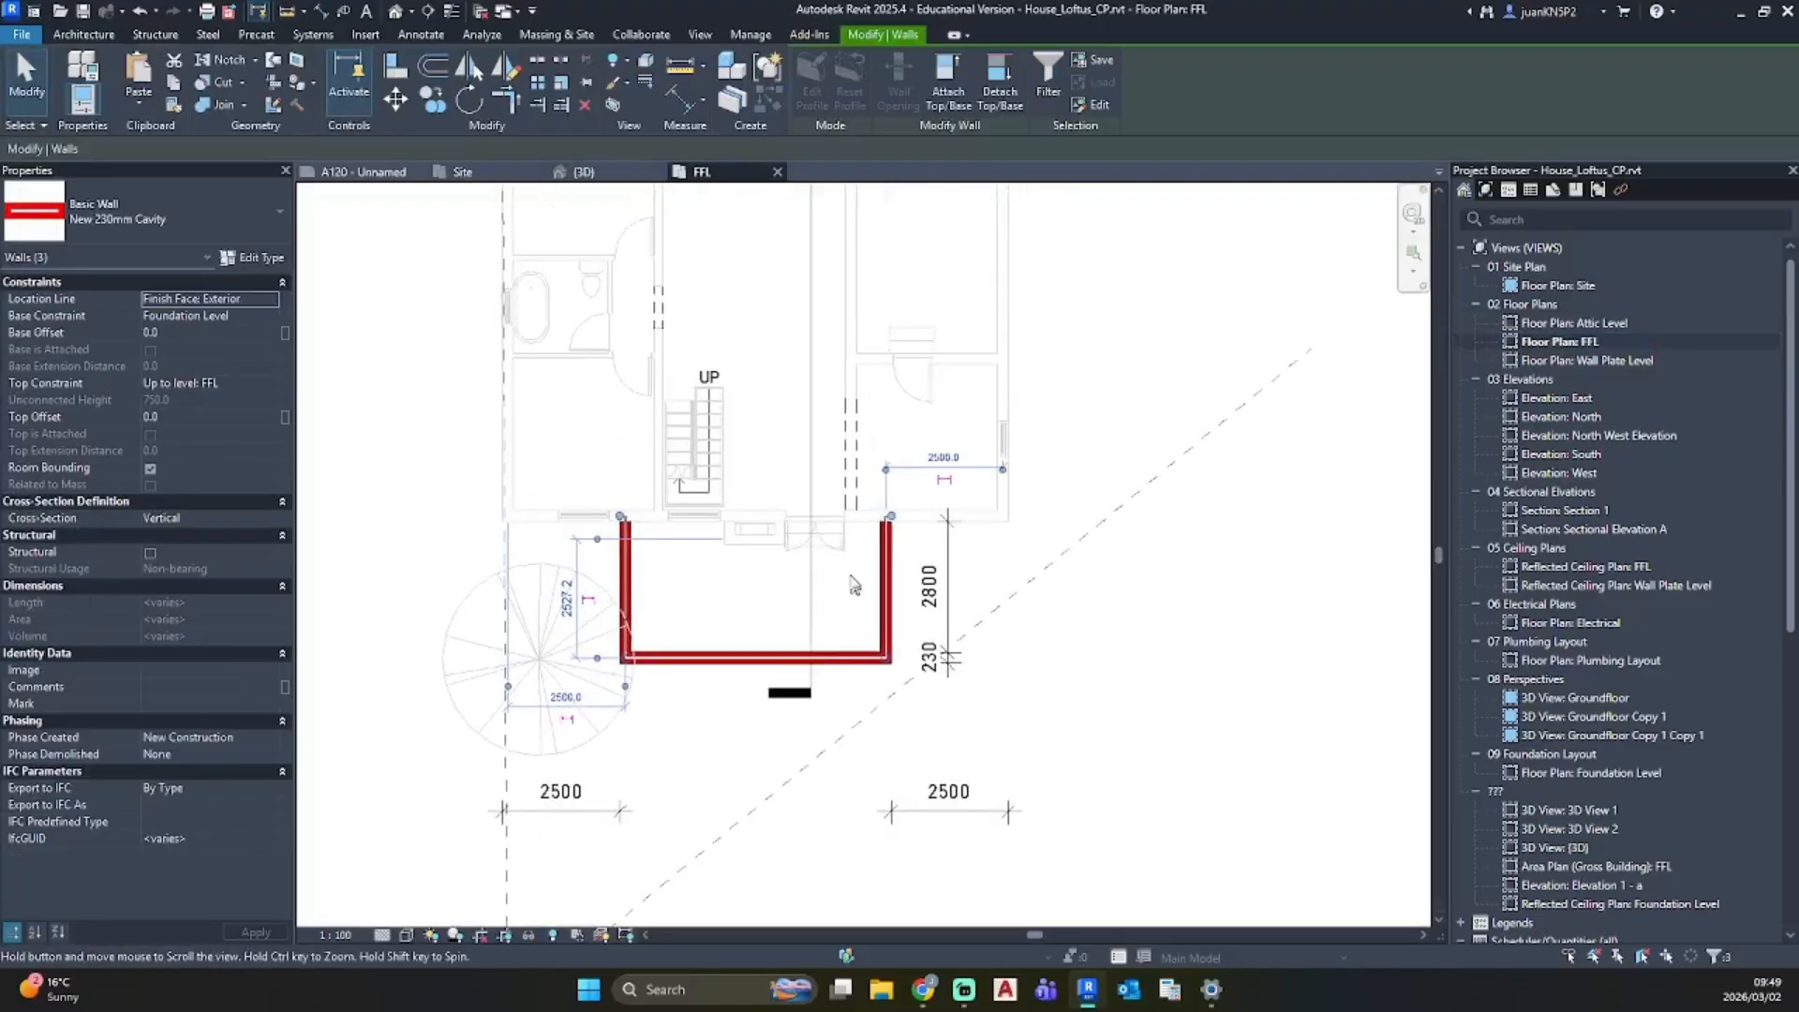
double_click(1617, 528)
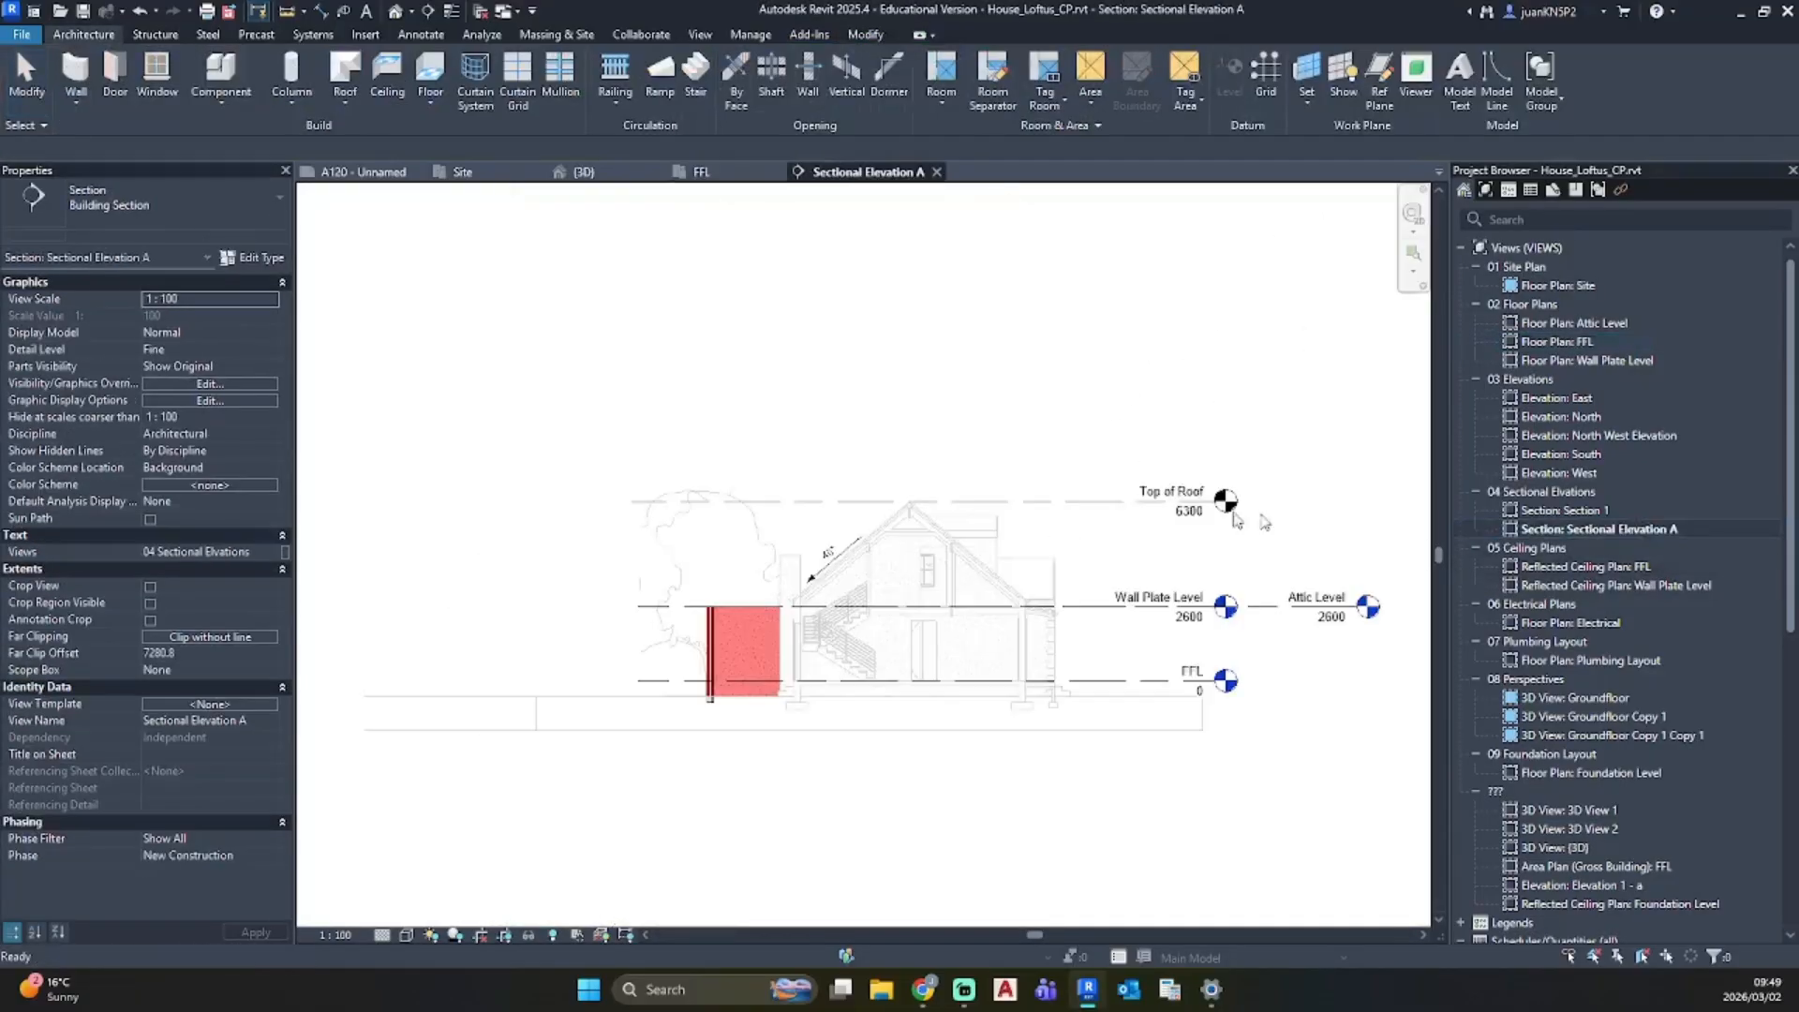
scroll(661, 685, "up", 5)
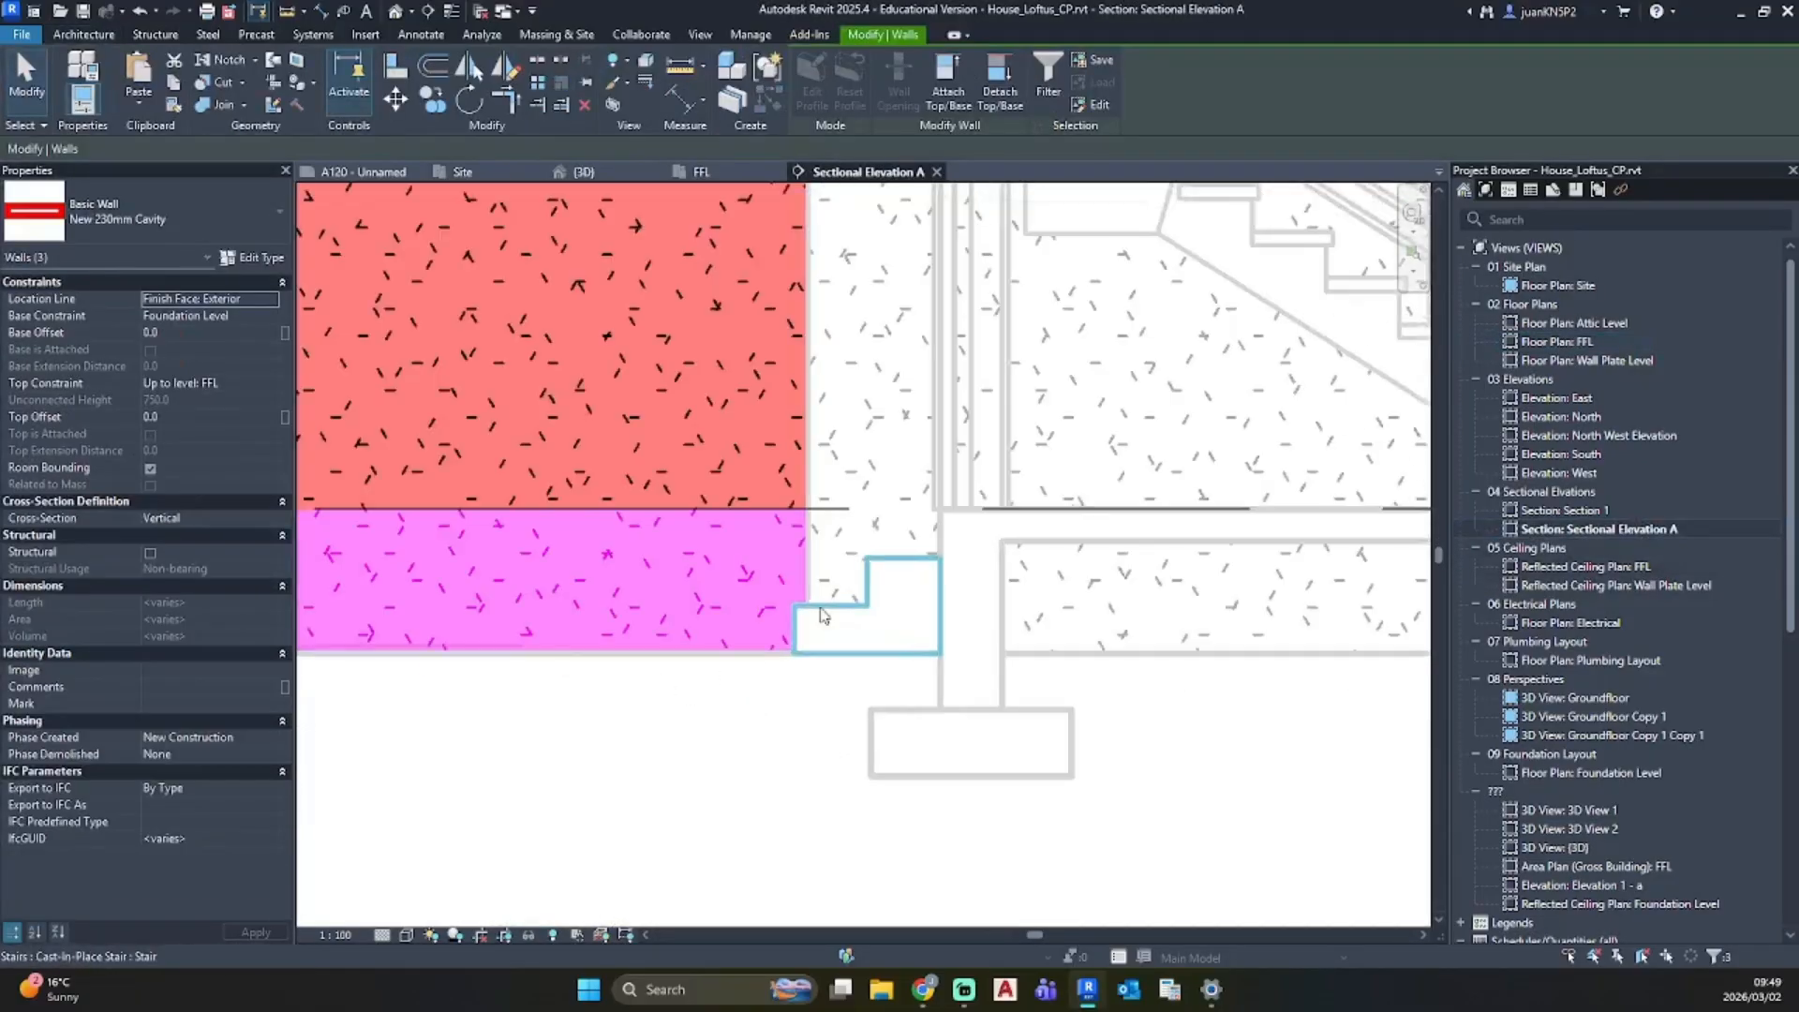
left_click(91, 40)
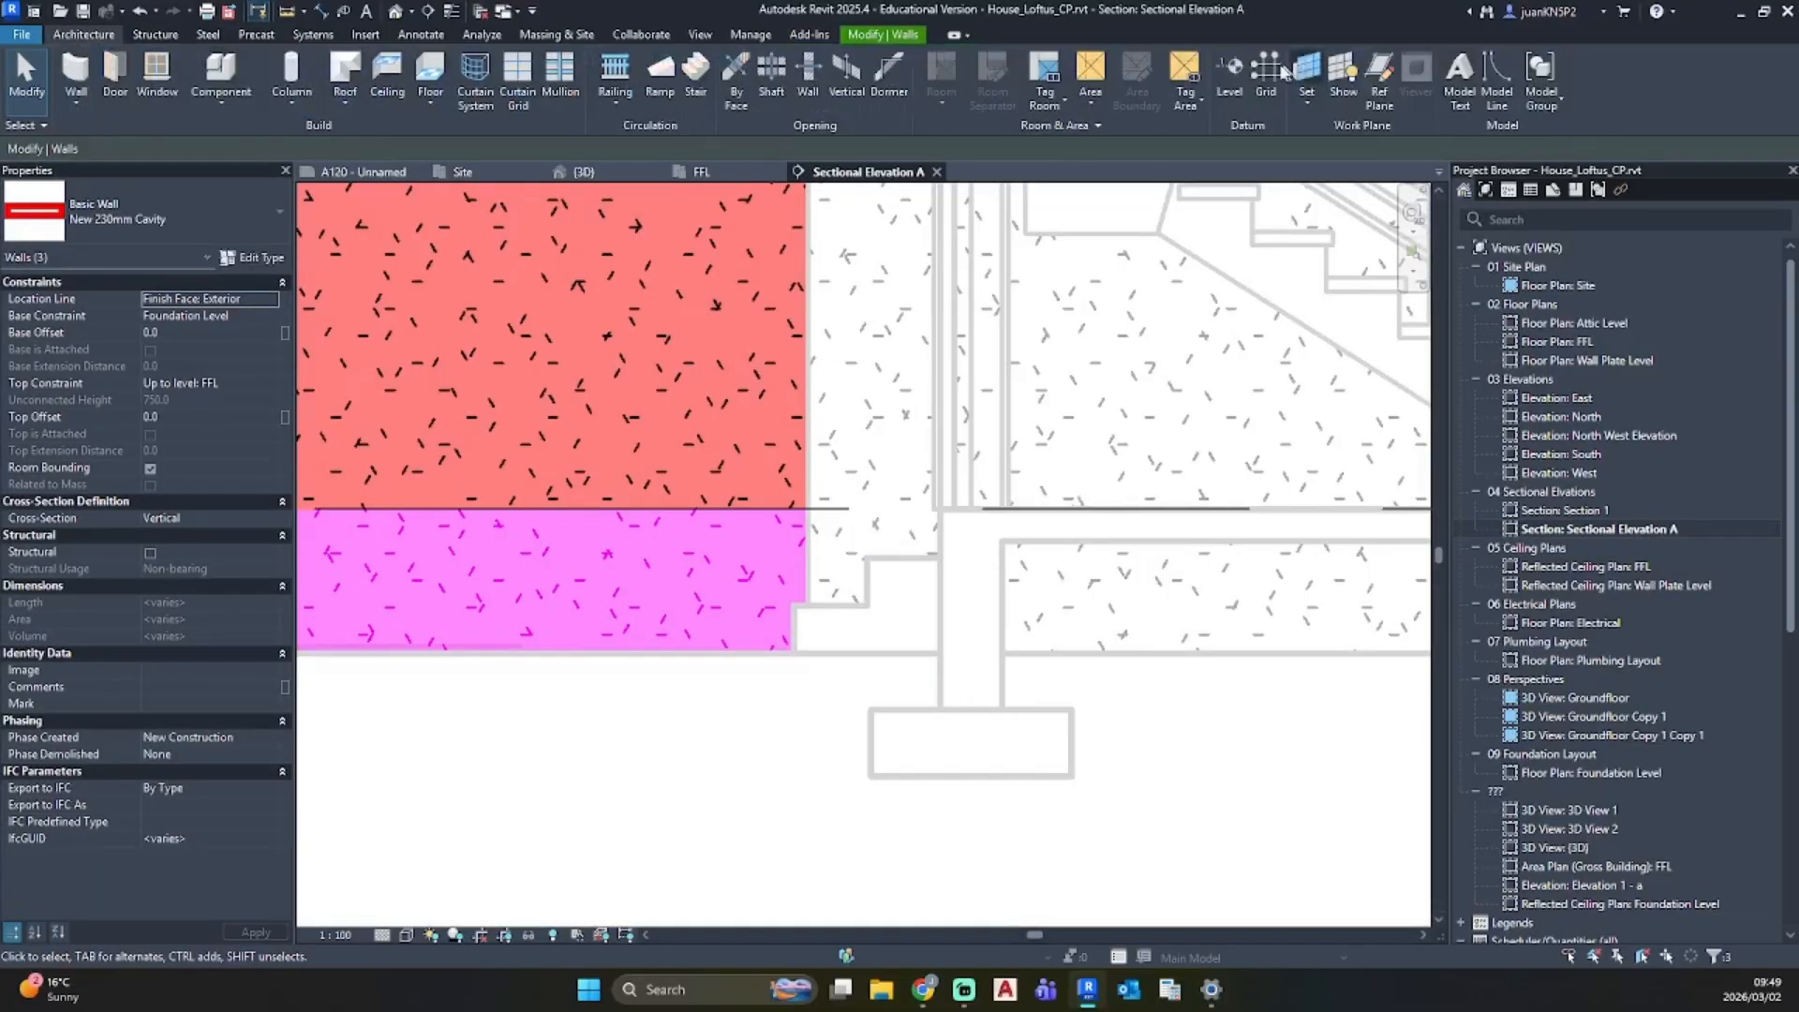
left_click(1234, 73)
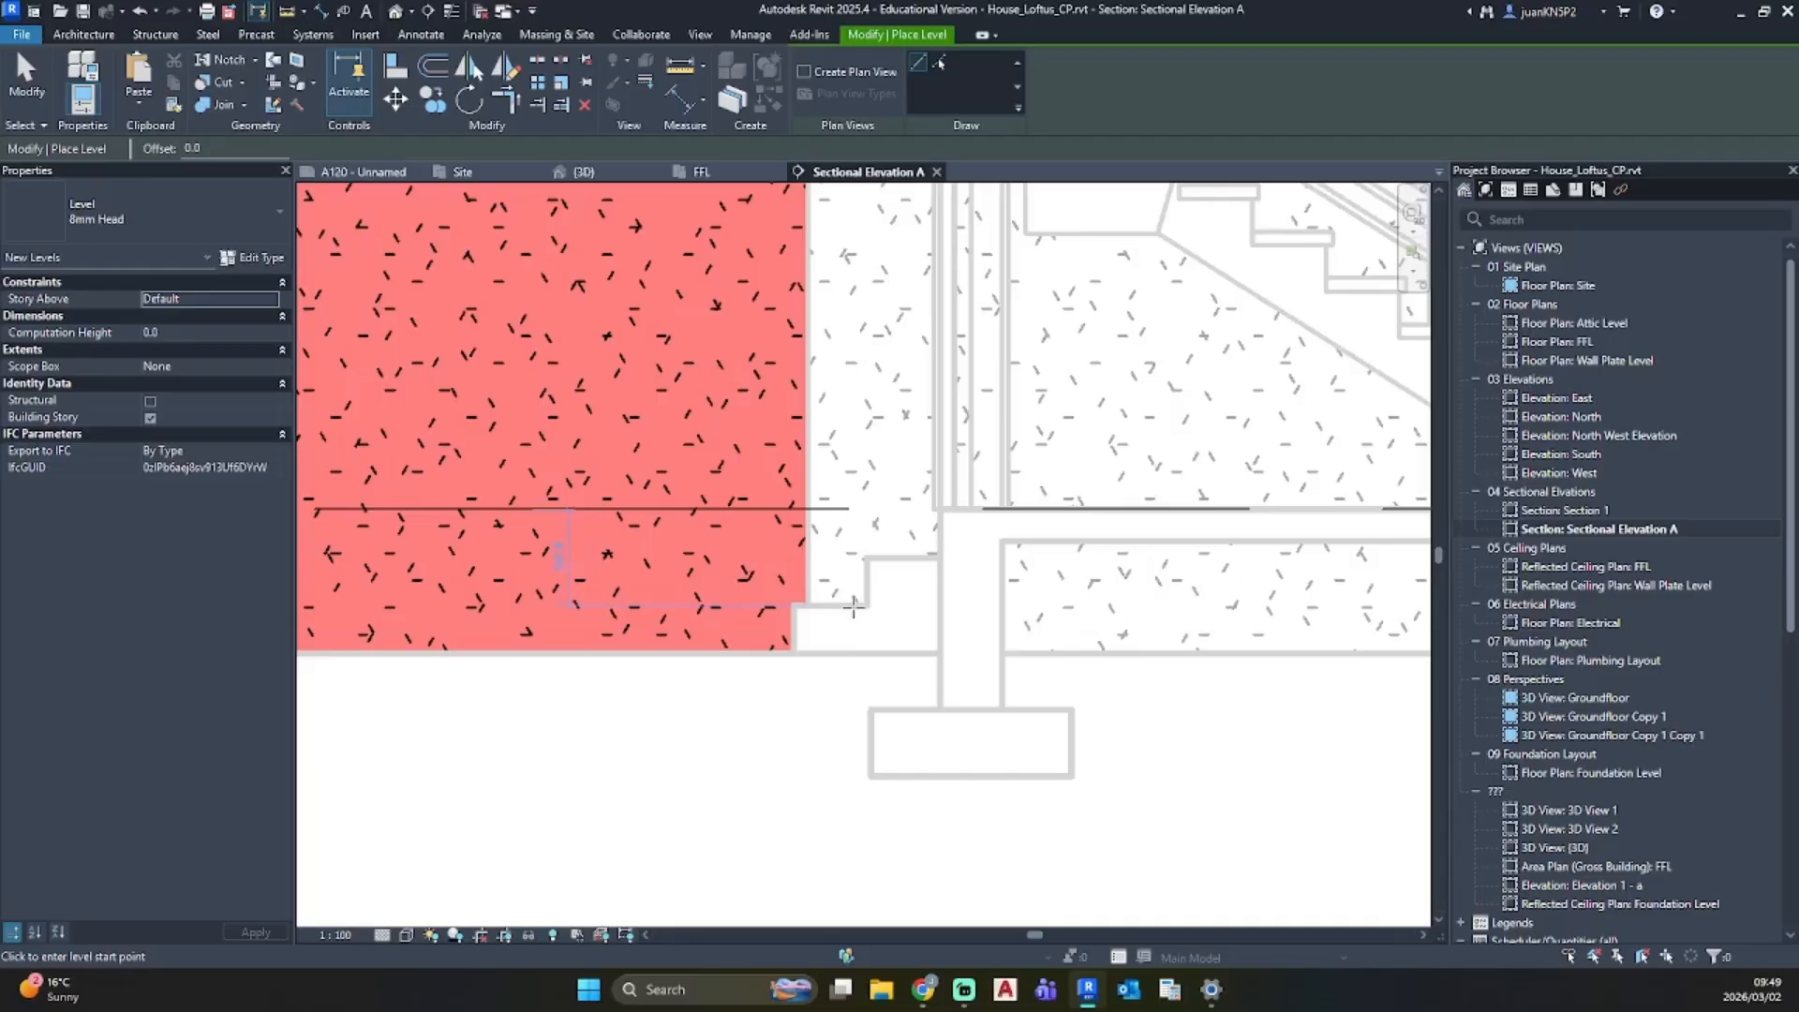
scroll(553, 575, "down", 5)
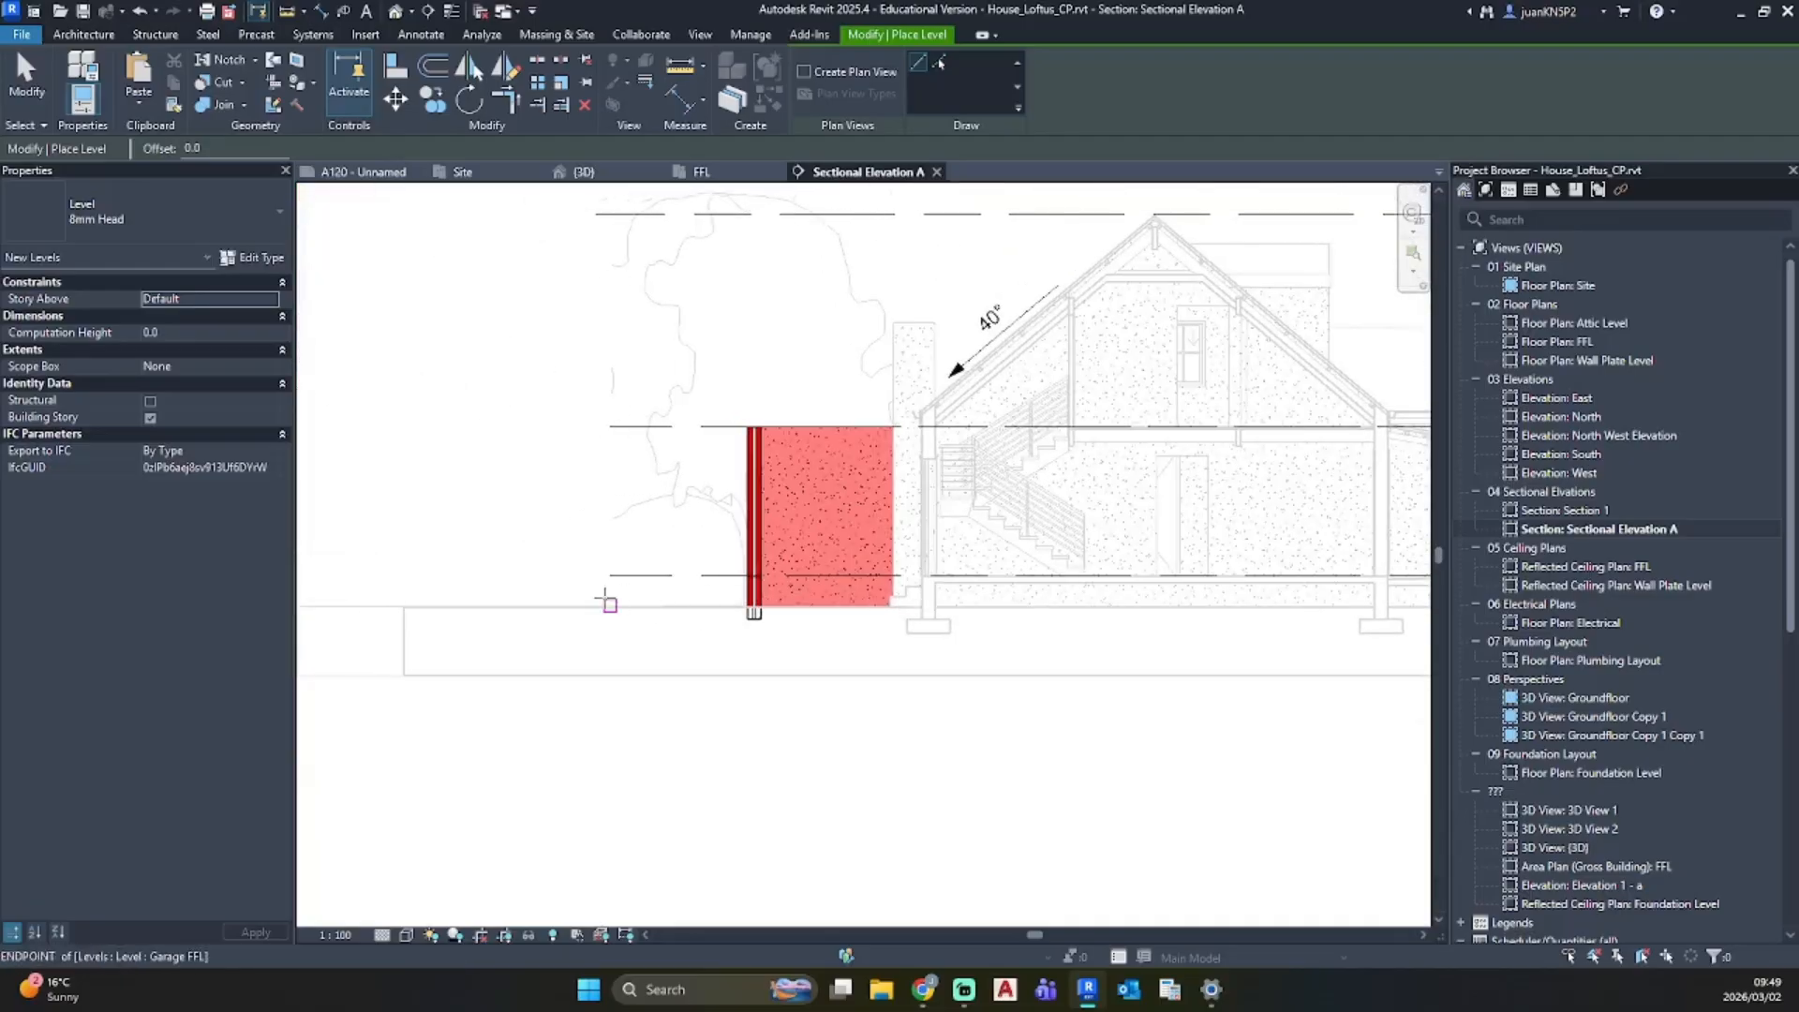
left_click(609, 592)
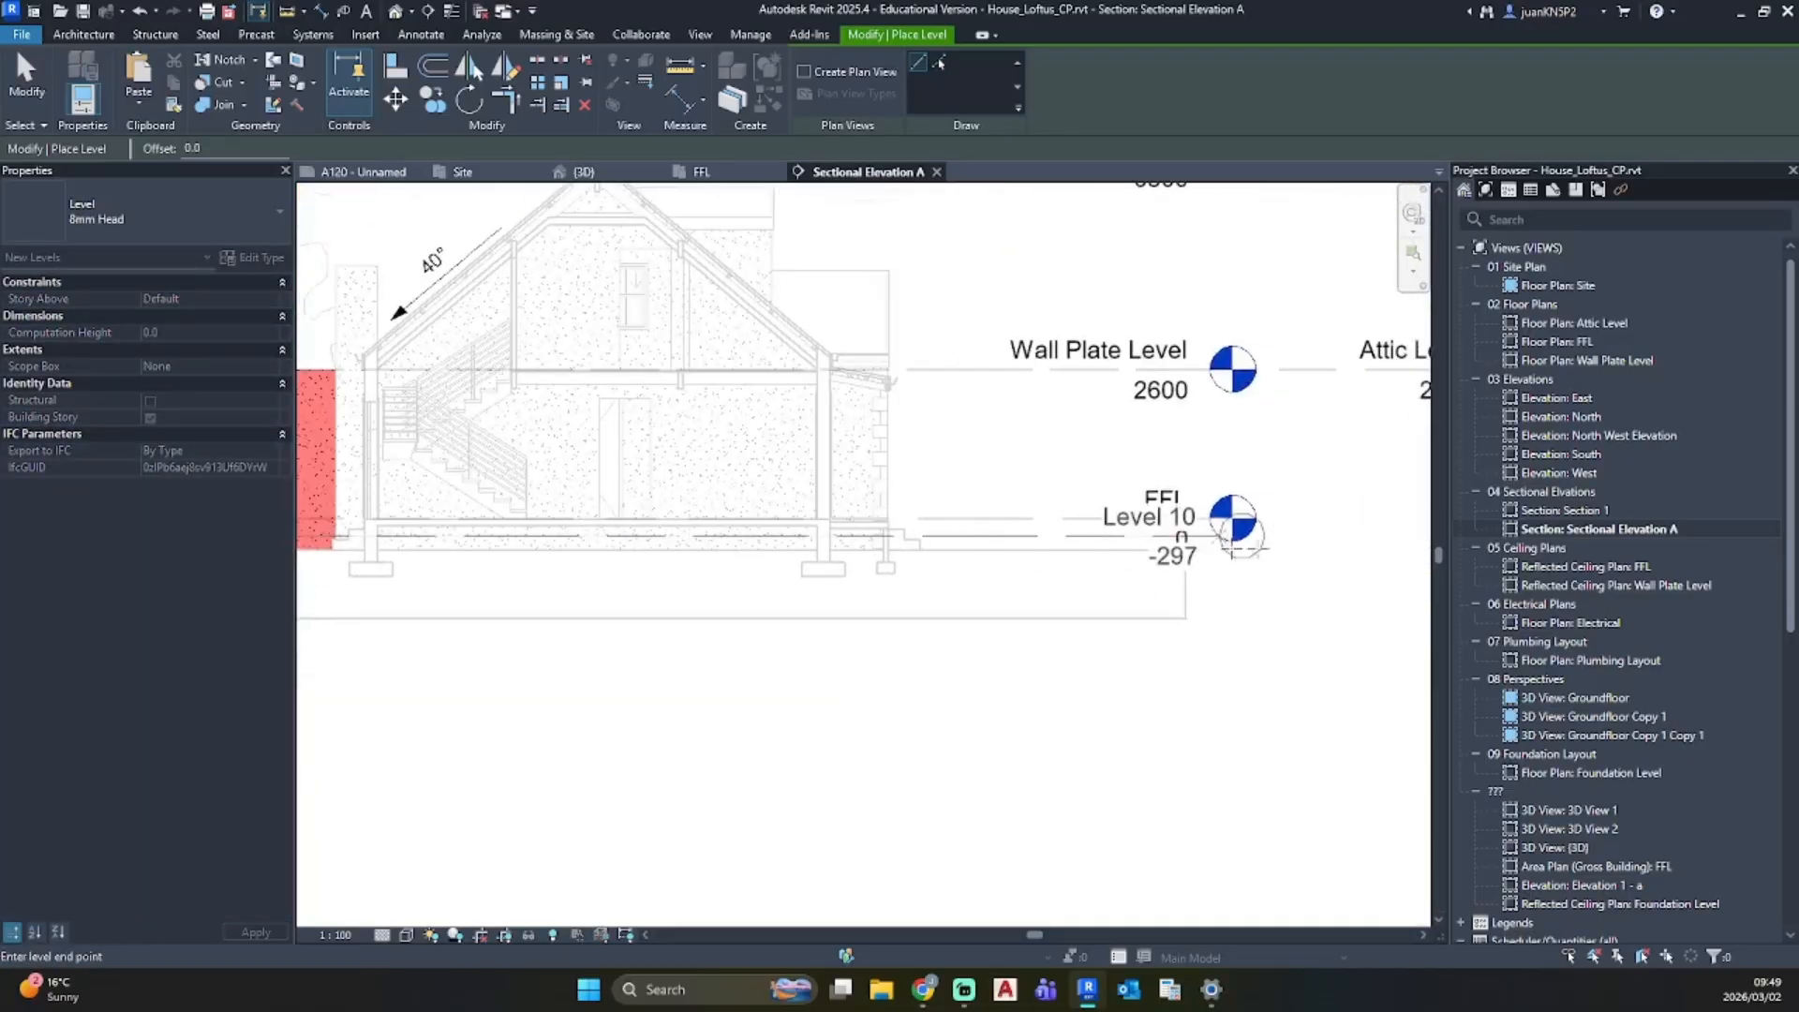
scroll(1364, 536, "down", 1)
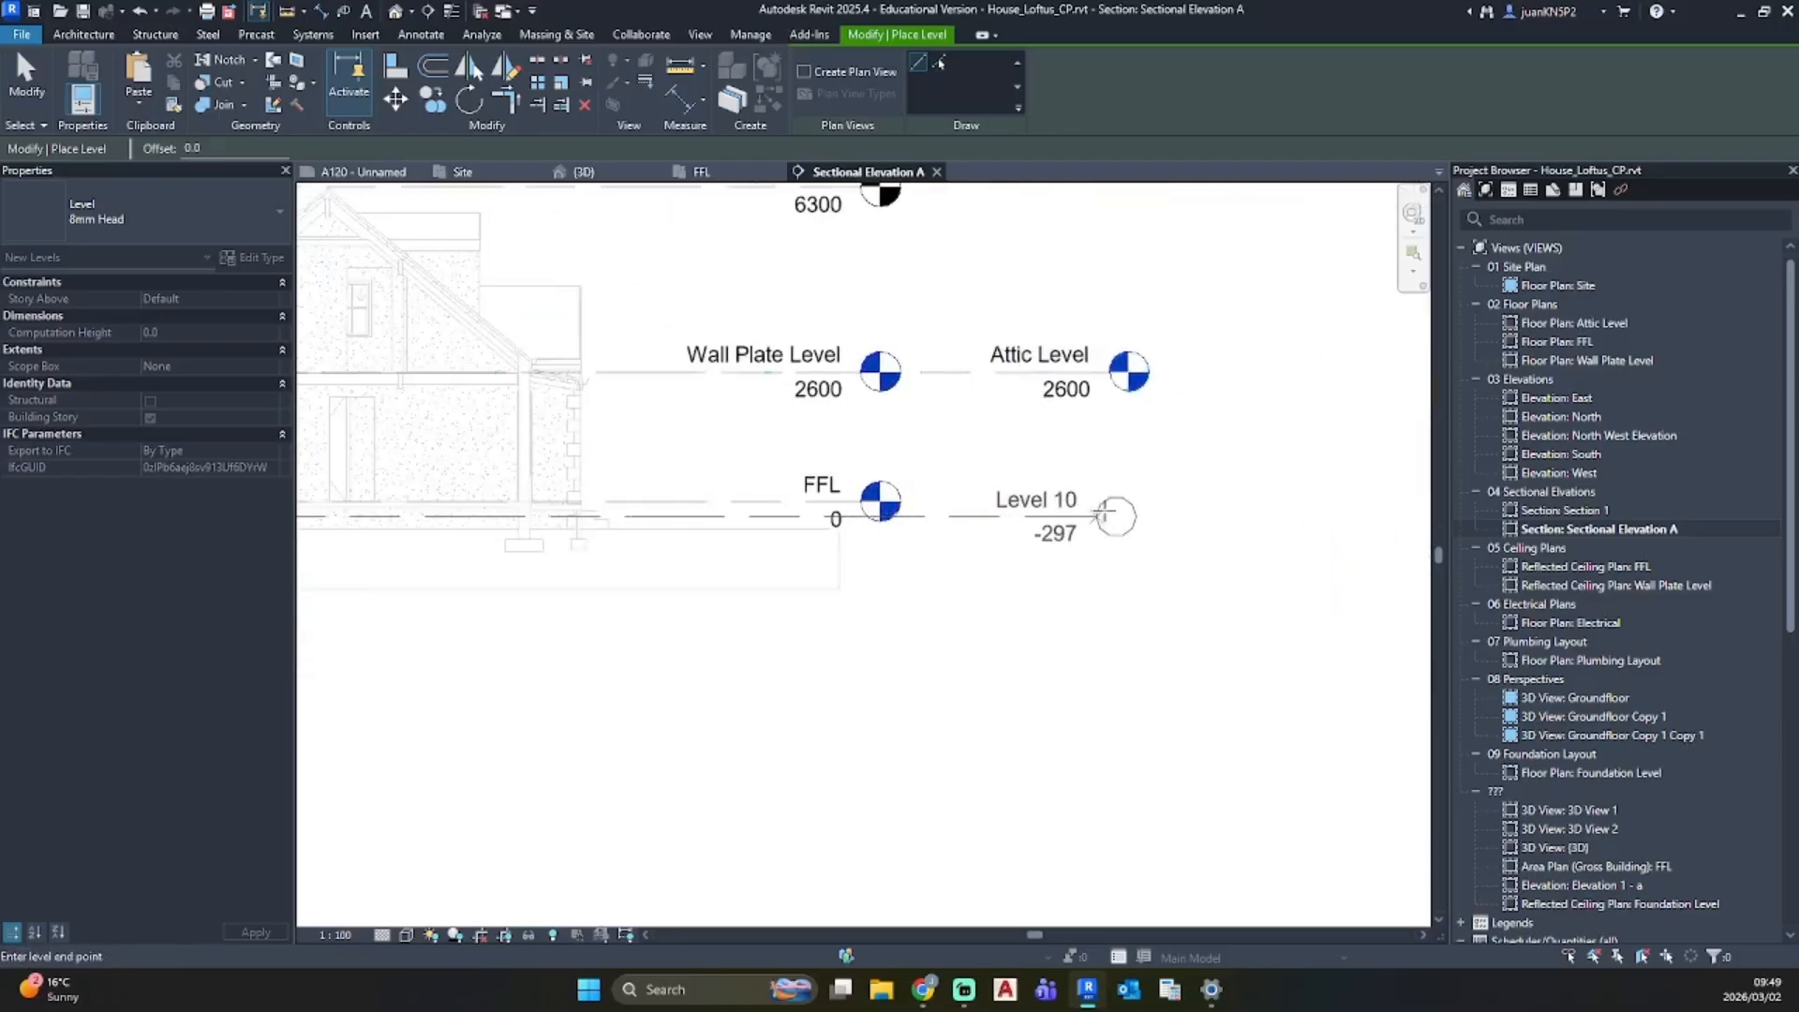
left_click(1104, 517)
key("Escape")
key("Escape")
Step: Align the new level below FFL with the top of the lower tread of the rear door steps
scroll(824, 603, "up", 5)
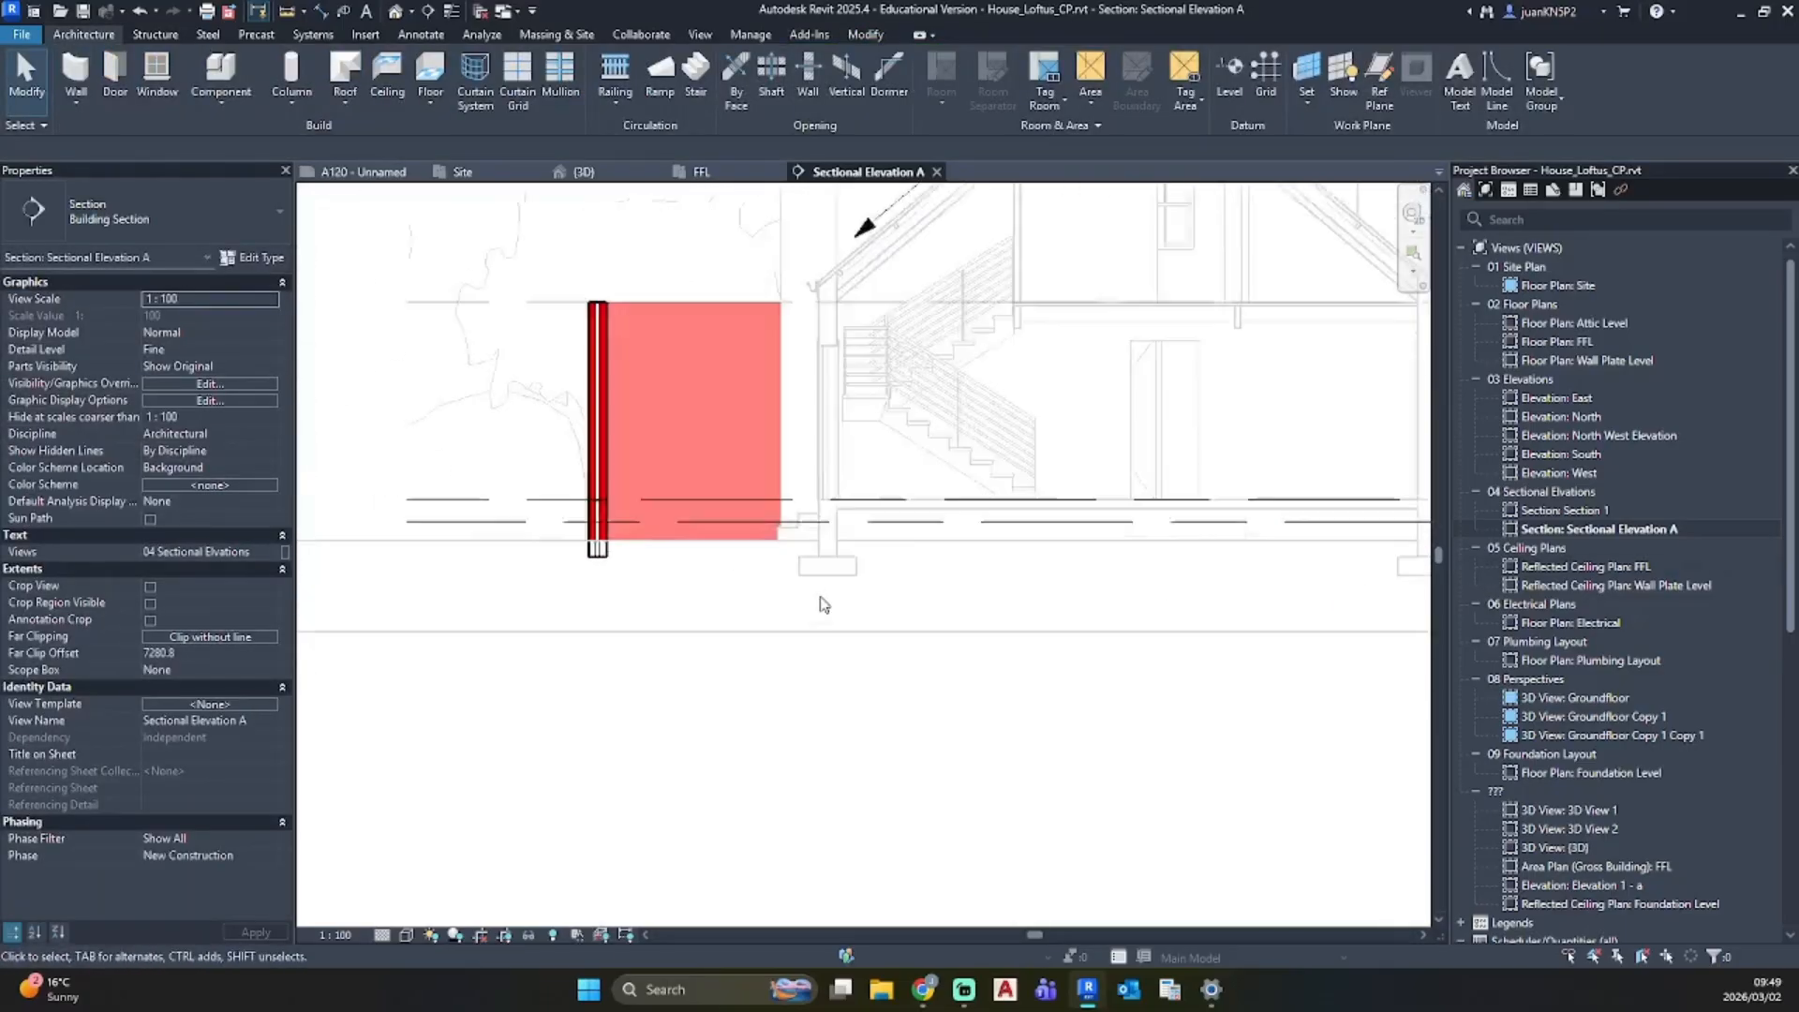
key("a")
key("l")
scroll(761, 511, "up", 3)
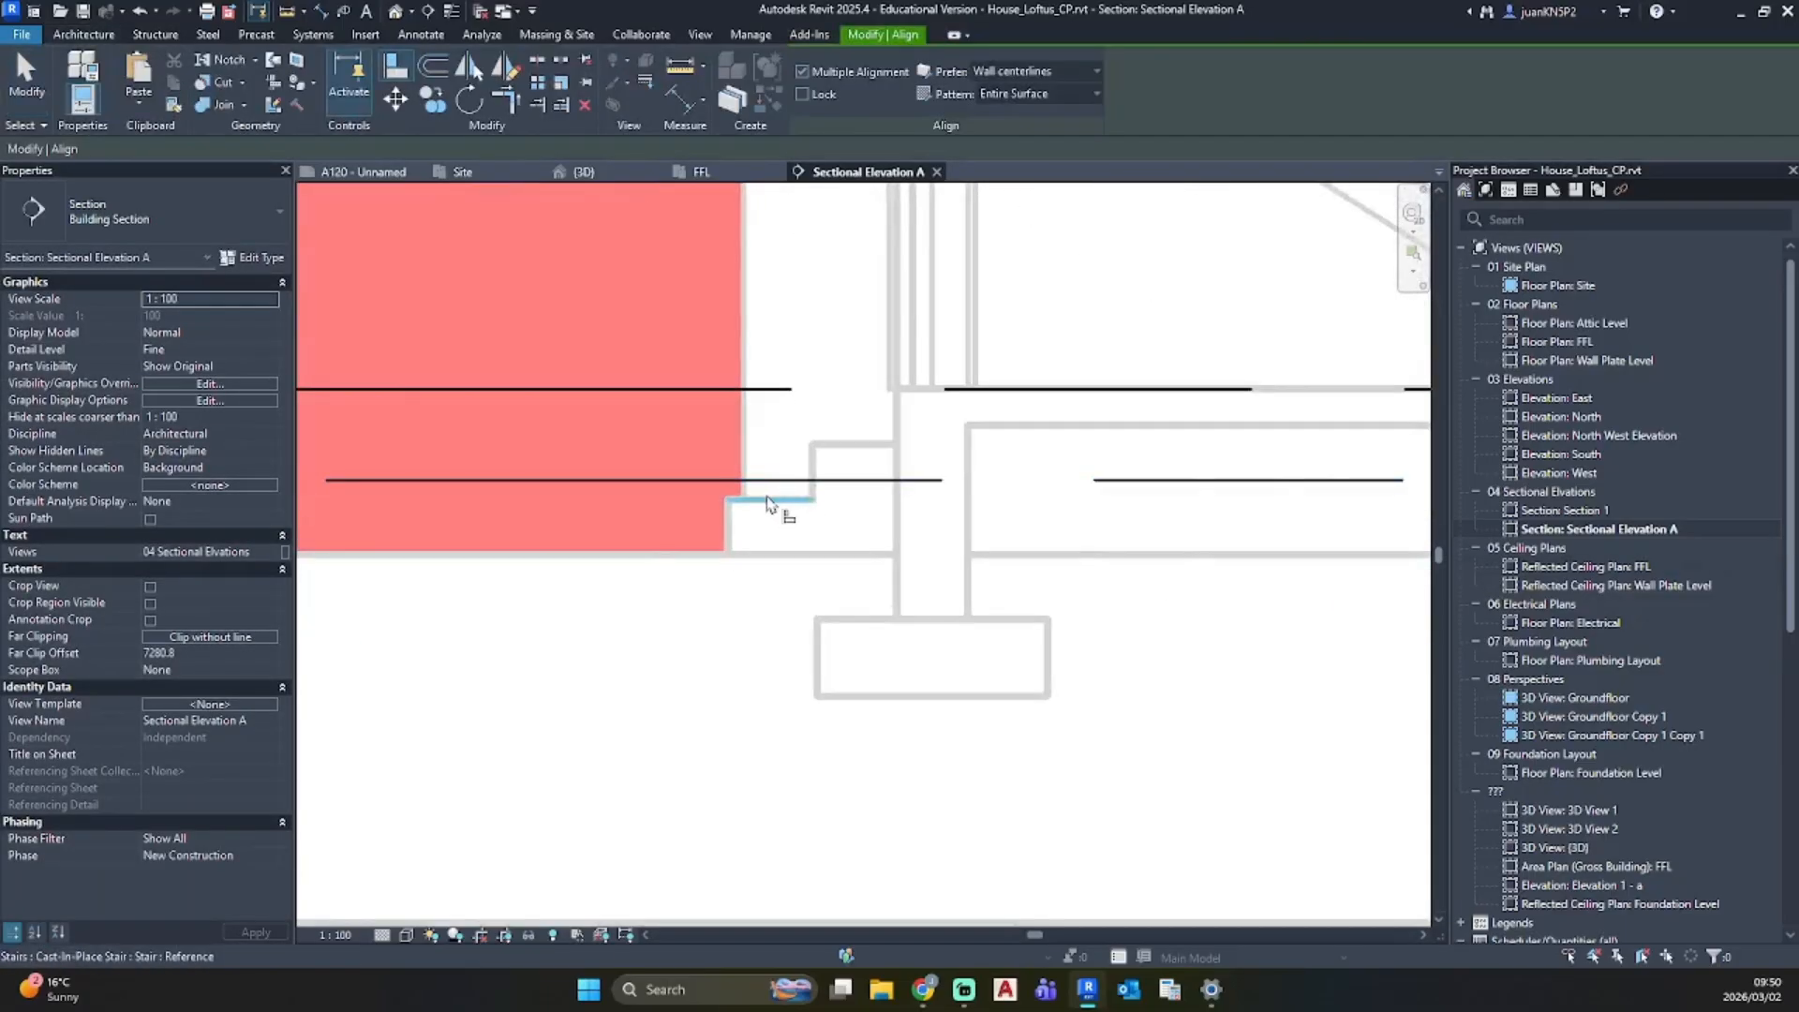
left_click(770, 484)
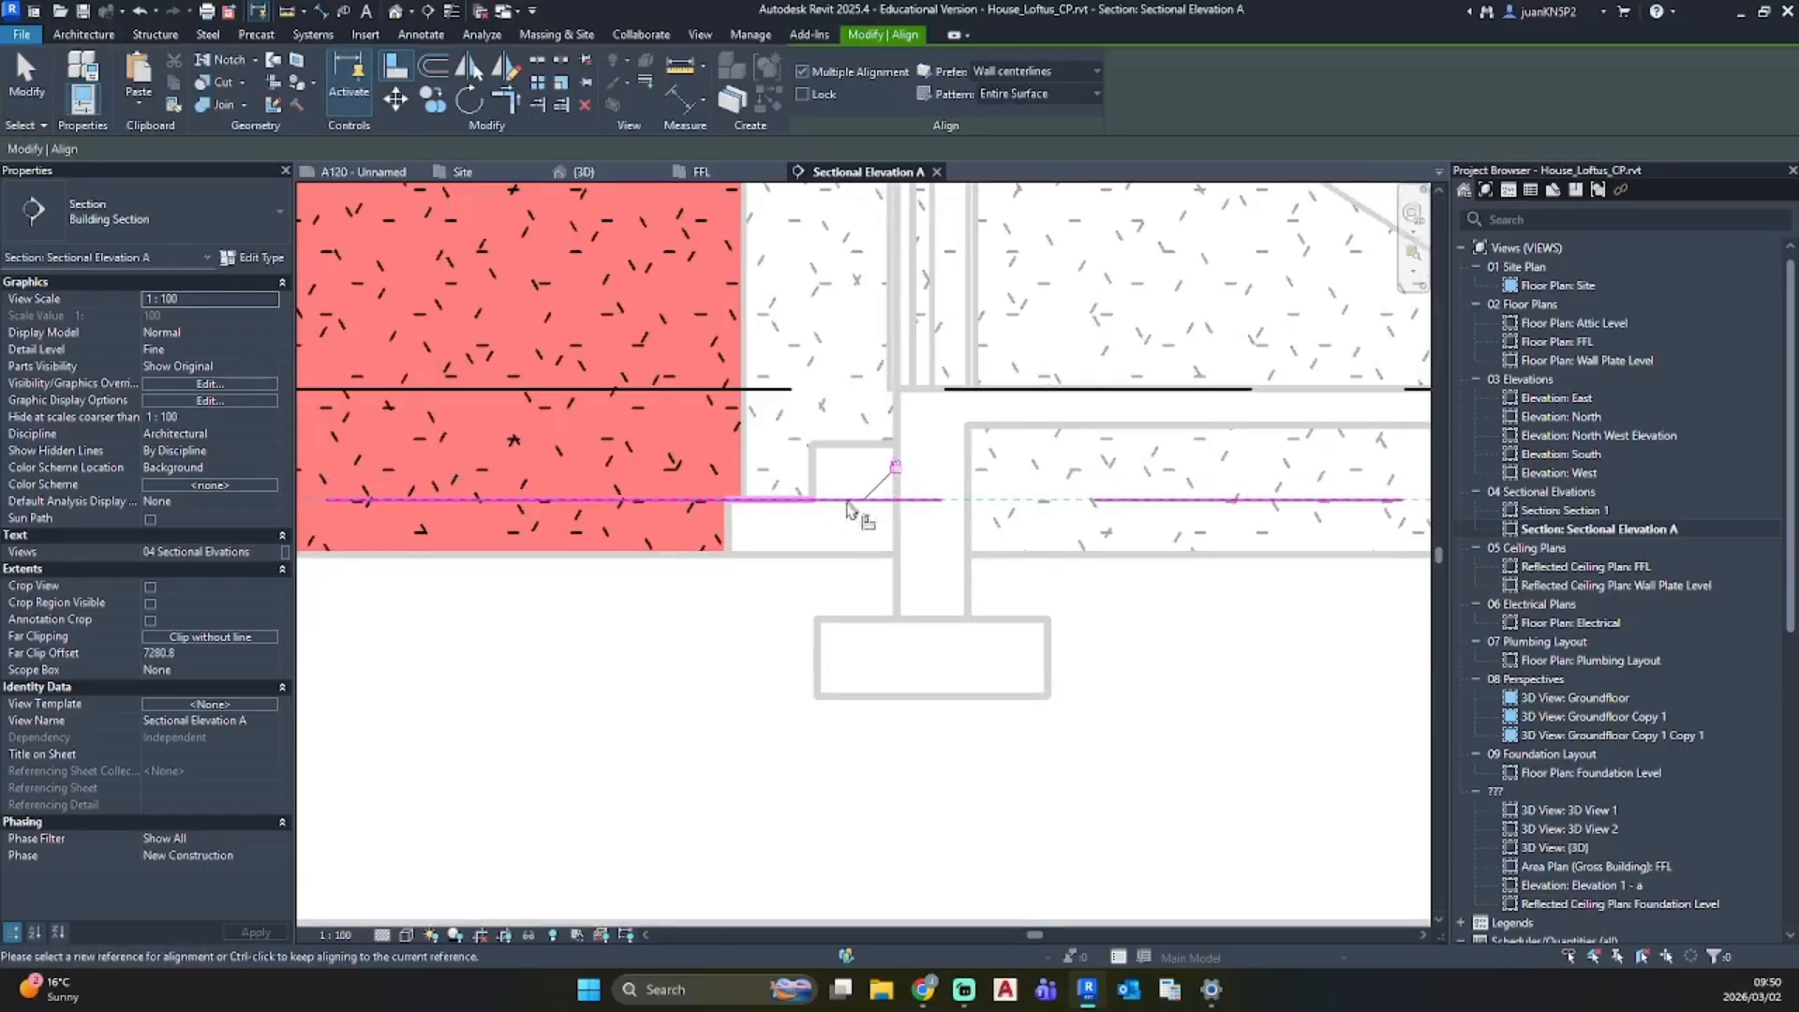
key("Escape")
Step: Rename the new level below FFL to Conservancy FFL
scroll(822, 523, "down", 6)
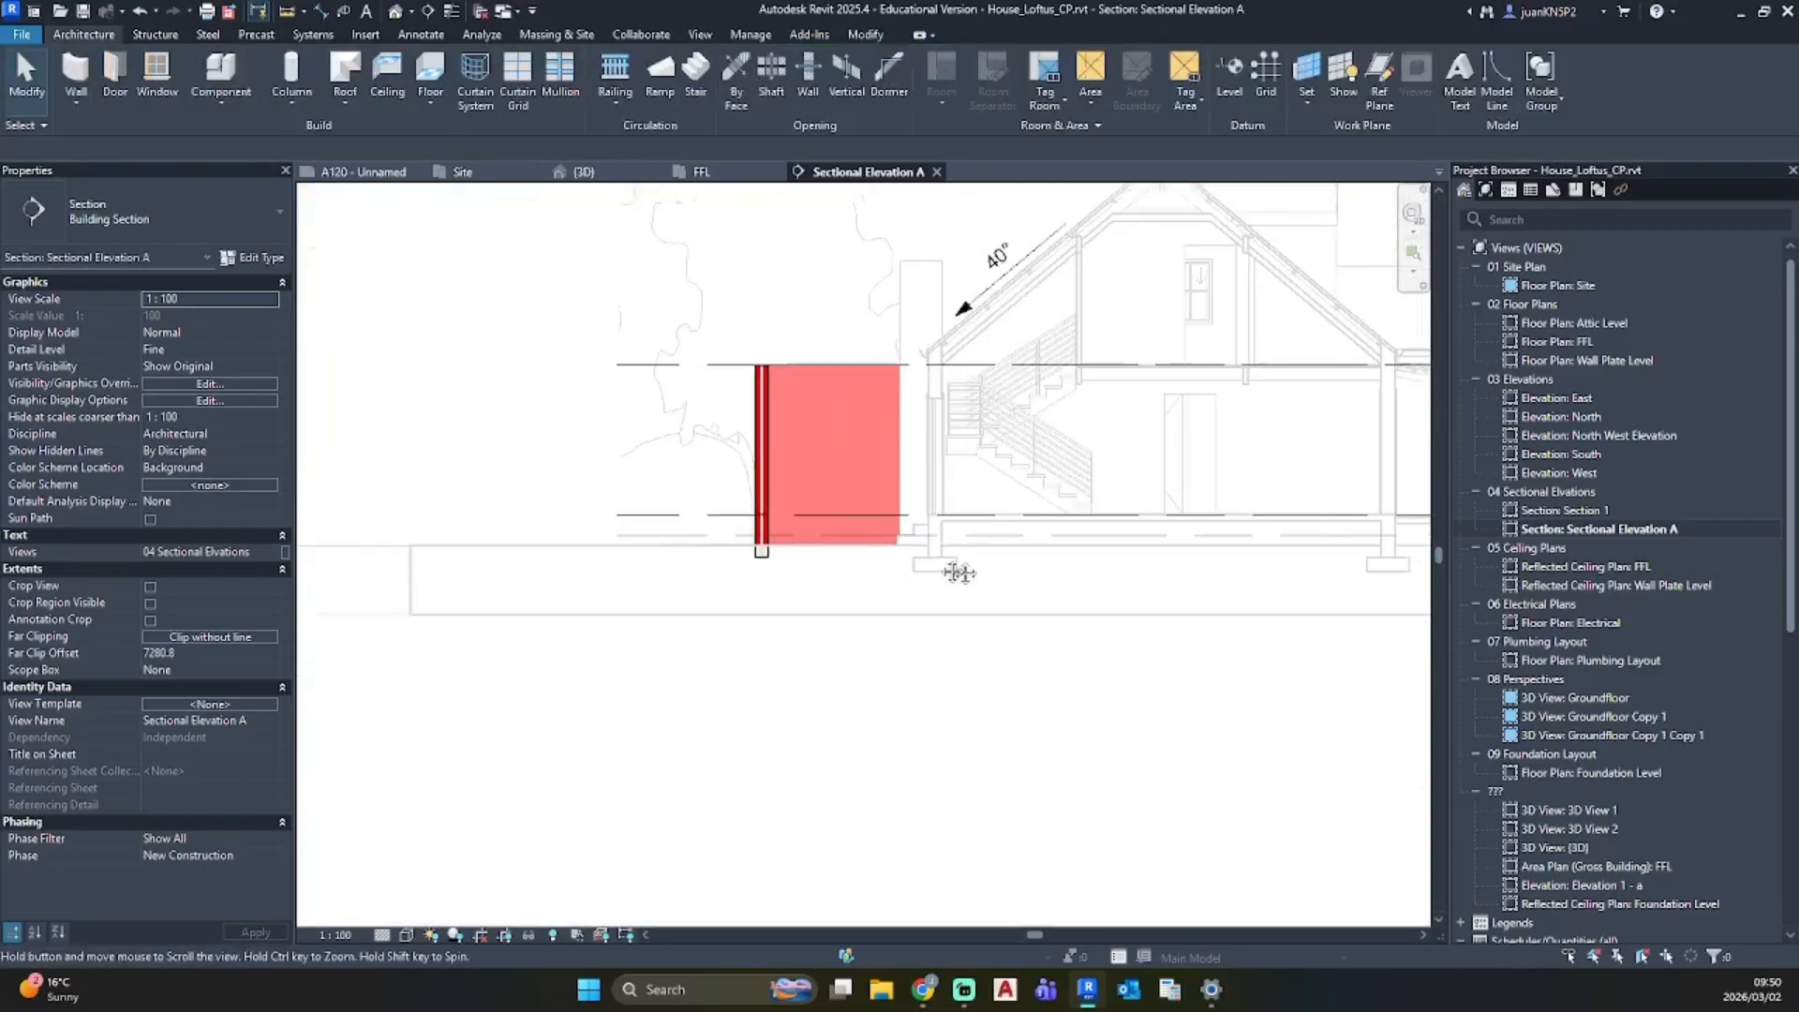
left_click(1192, 528)
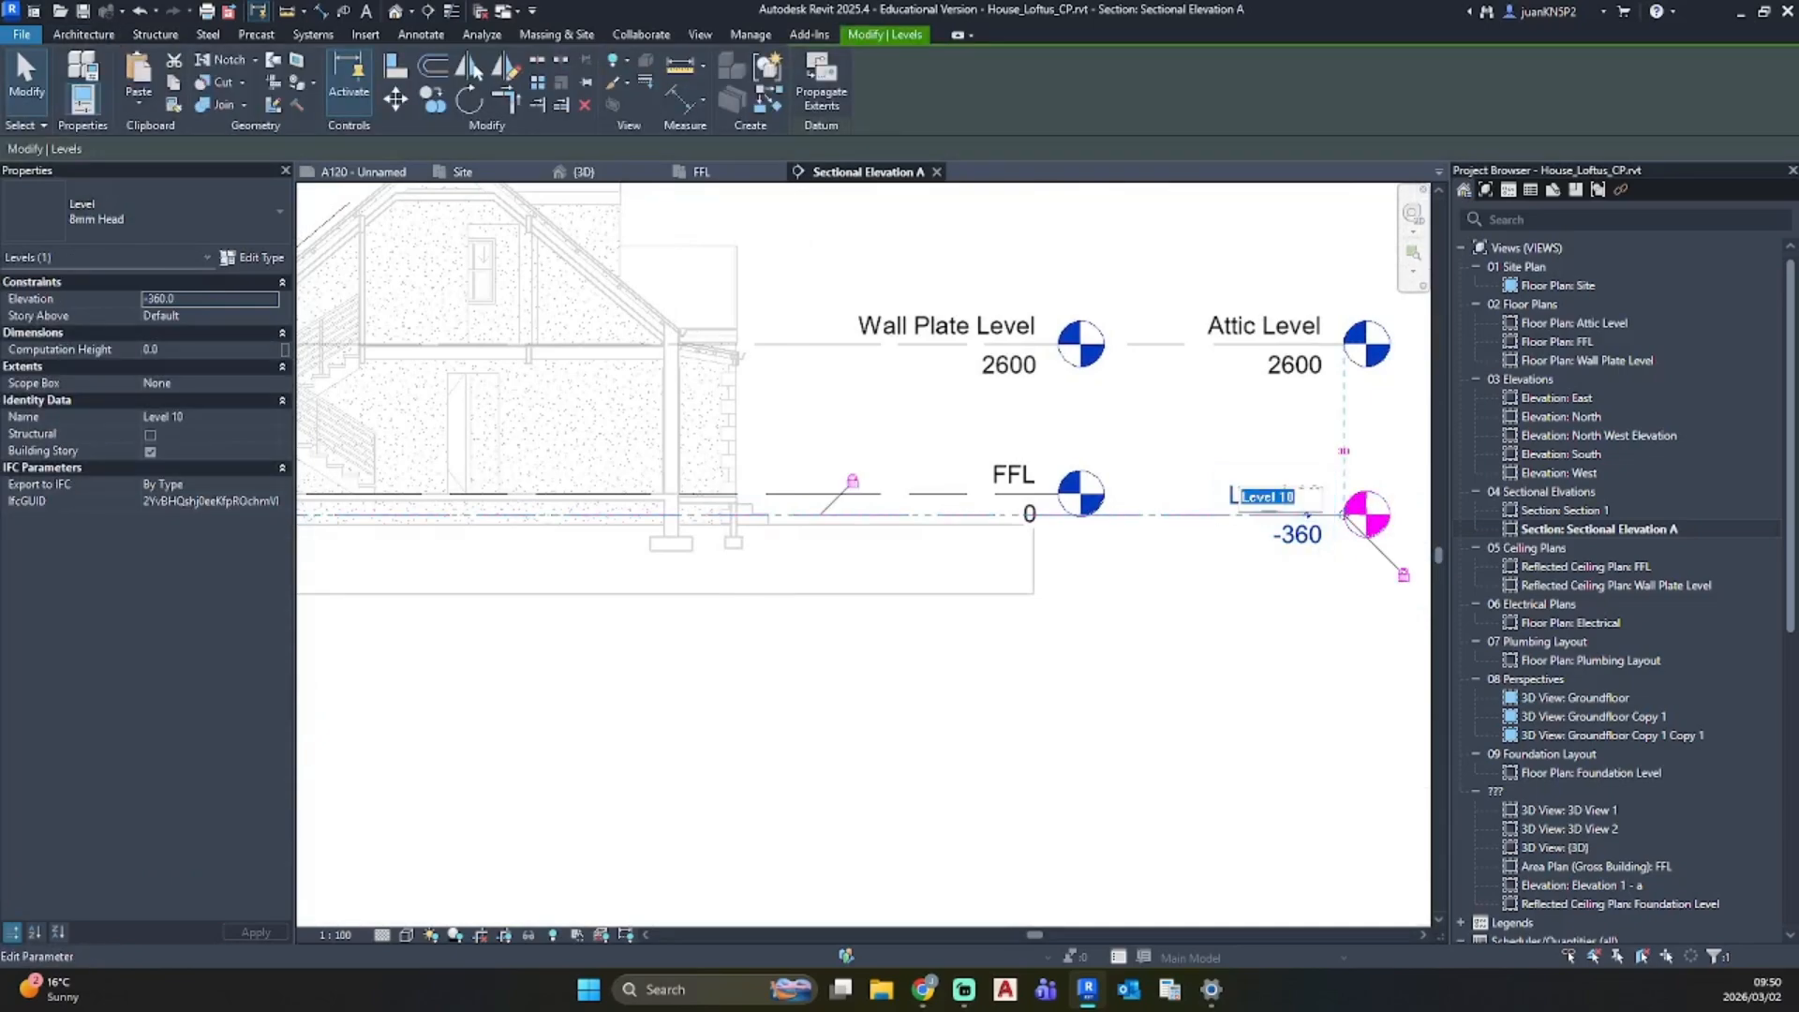
left_click(1269, 497)
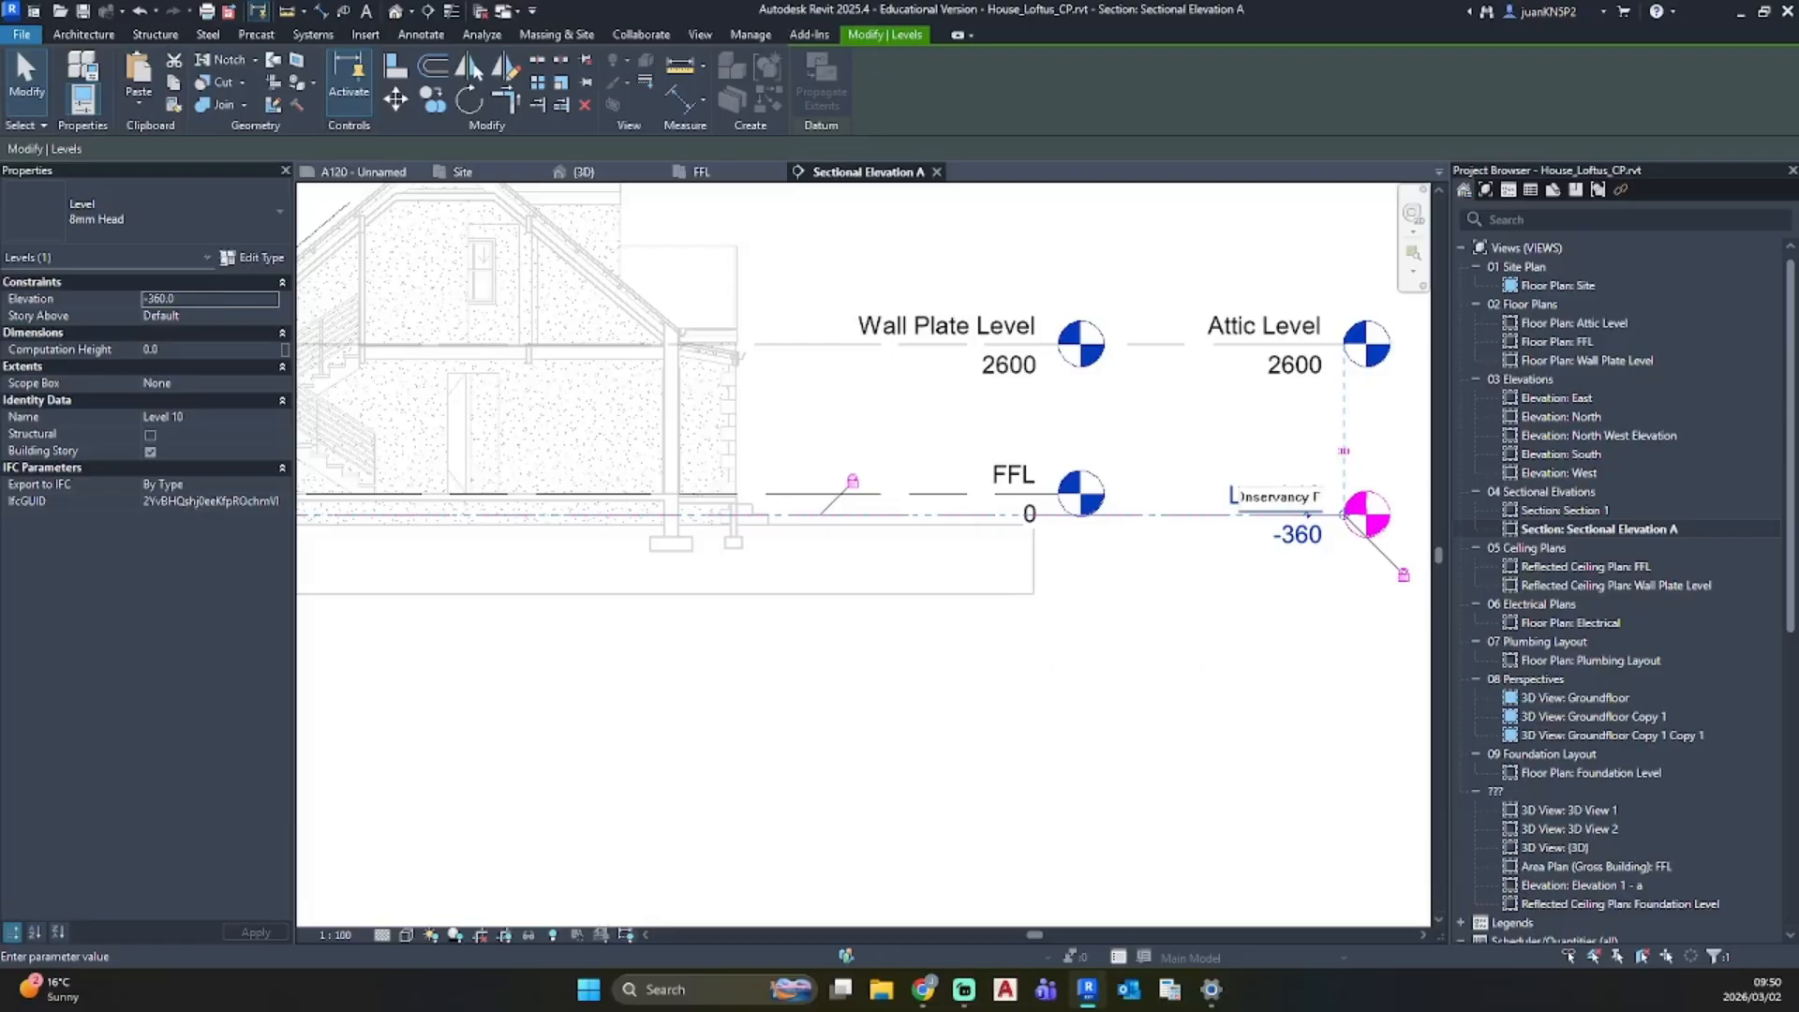
left_click(1229, 633)
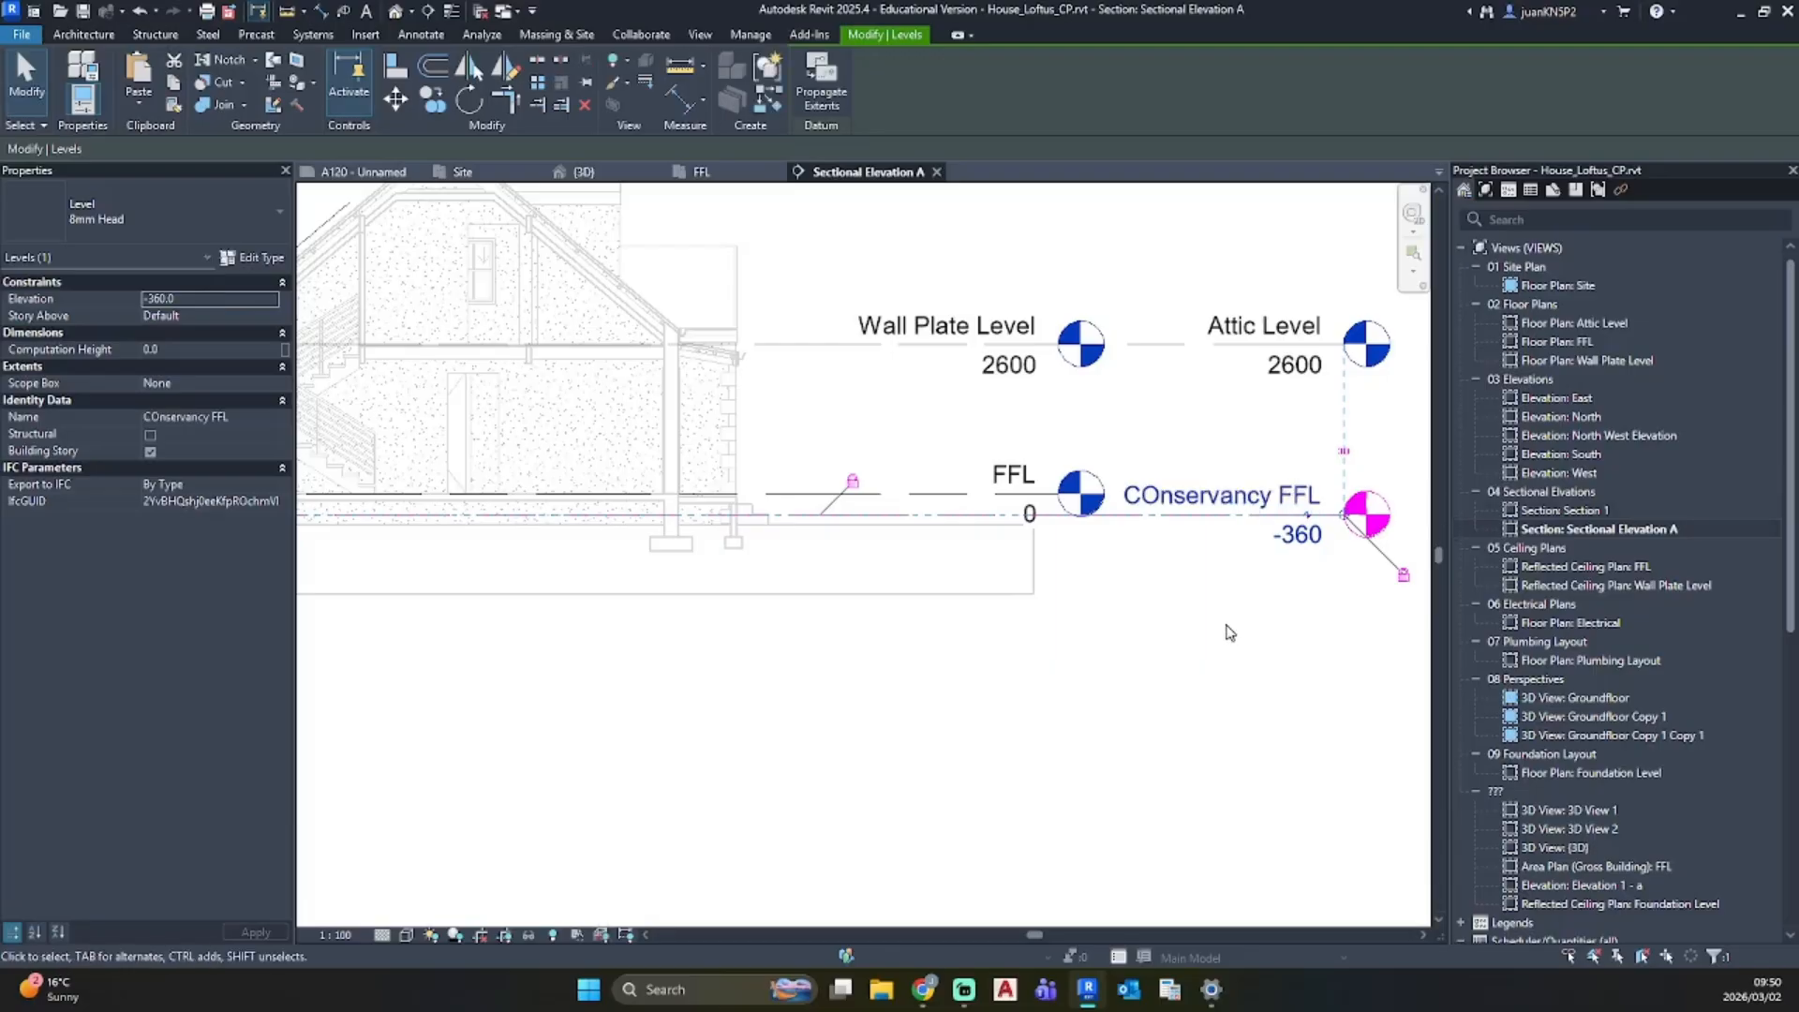
left_click(1165, 504)
left_click(1212, 502)
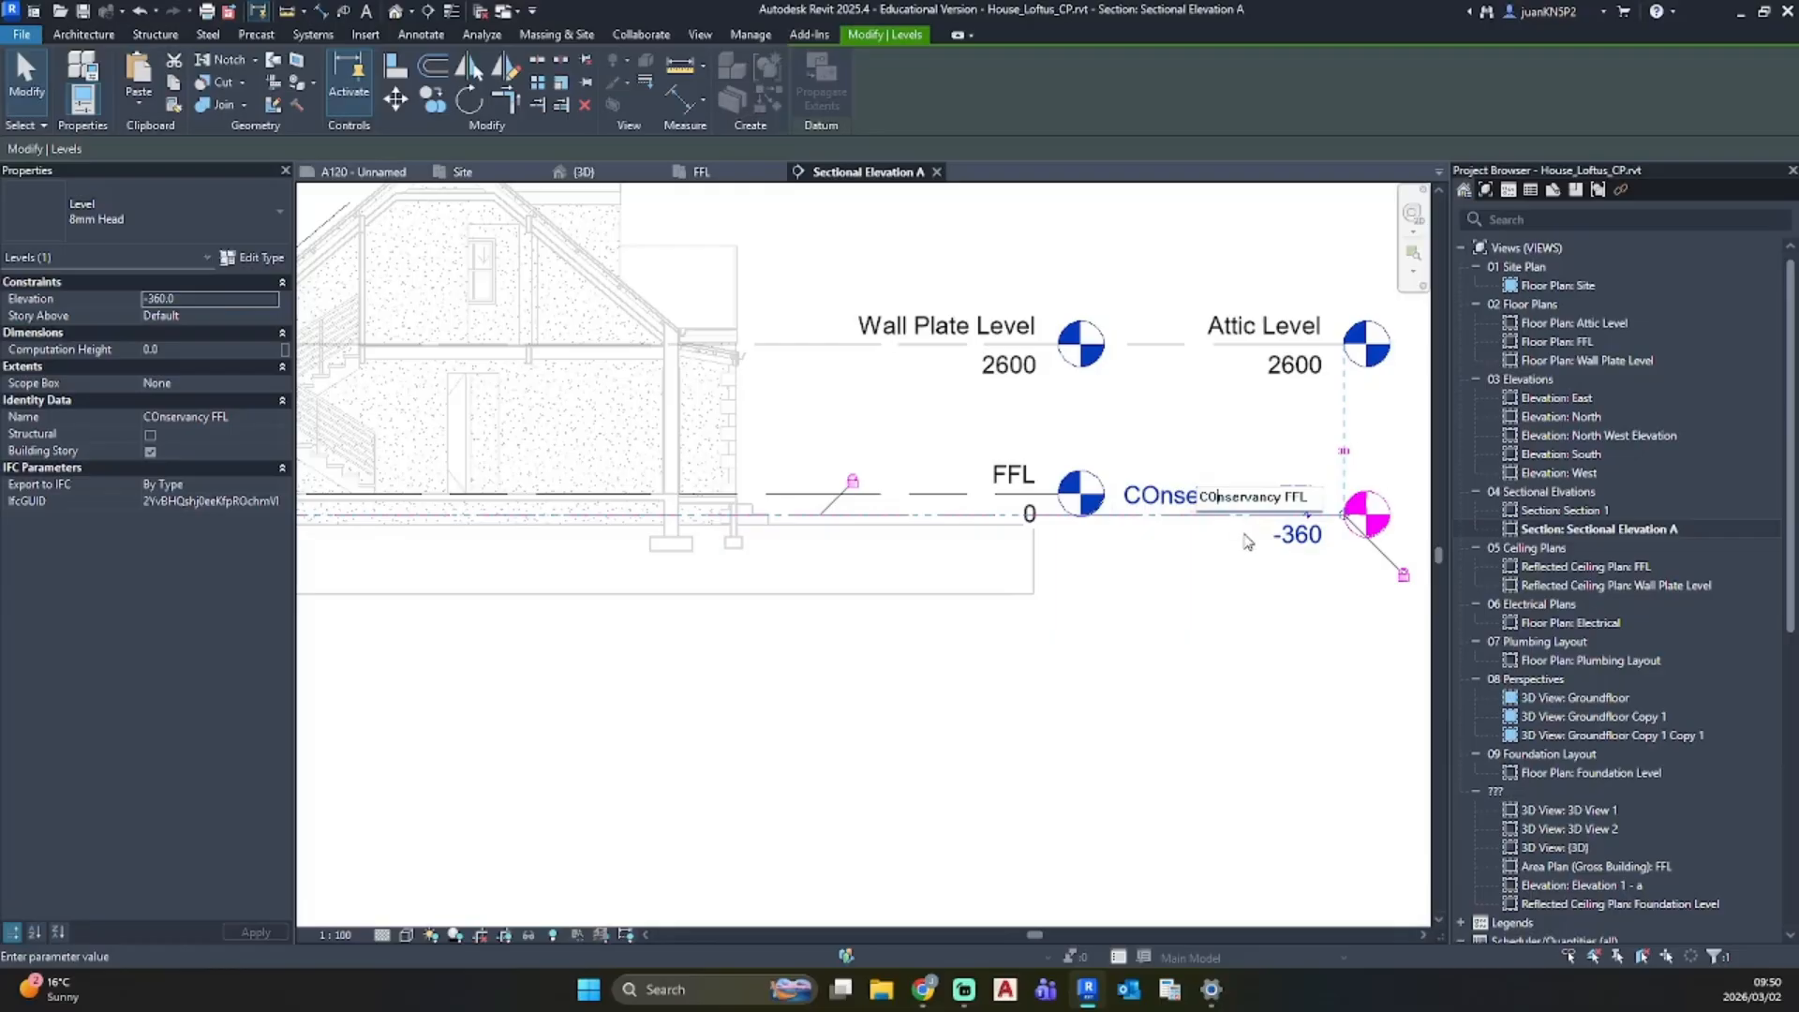
type("o")
left_click(1264, 591)
left_click(1213, 599)
Step: In the 3D view, constrain the tops of the three extension foundation walls up to level Conservancy FFL
scroll(938, 600, "down", 3)
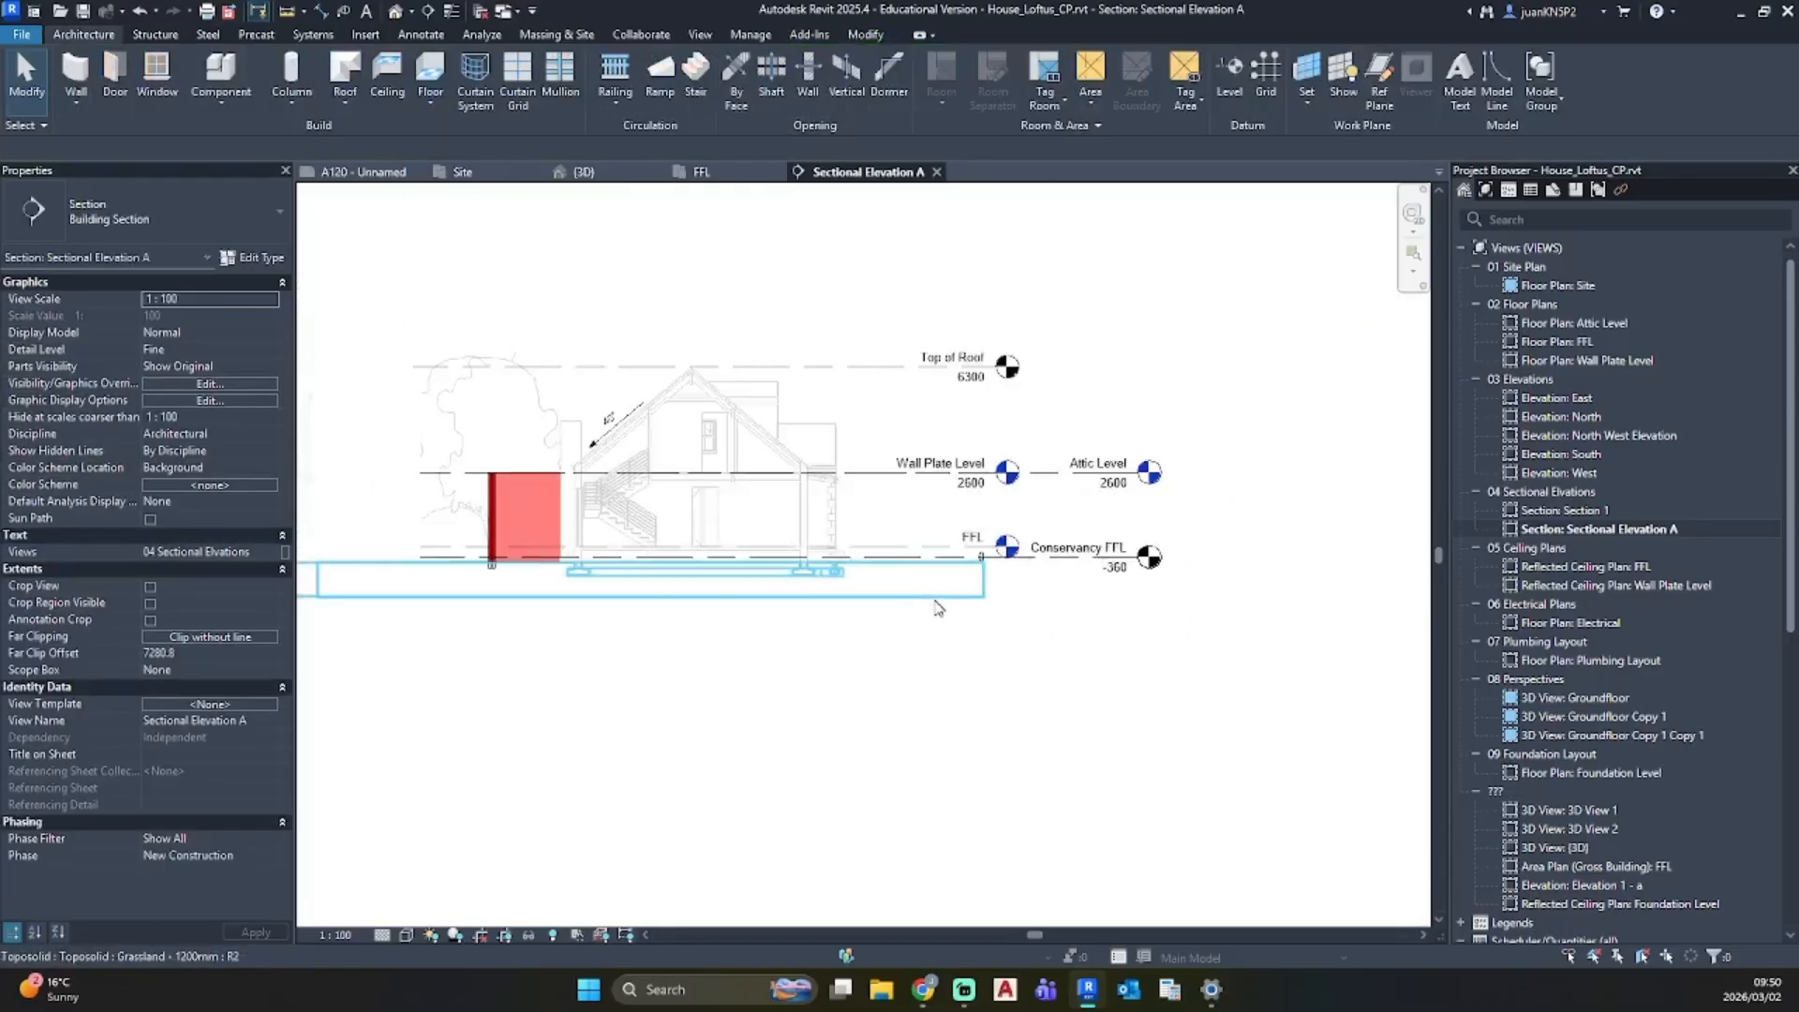
middle_click_drag(493, 541, 904, 507)
scroll(907, 513, "up", 6)
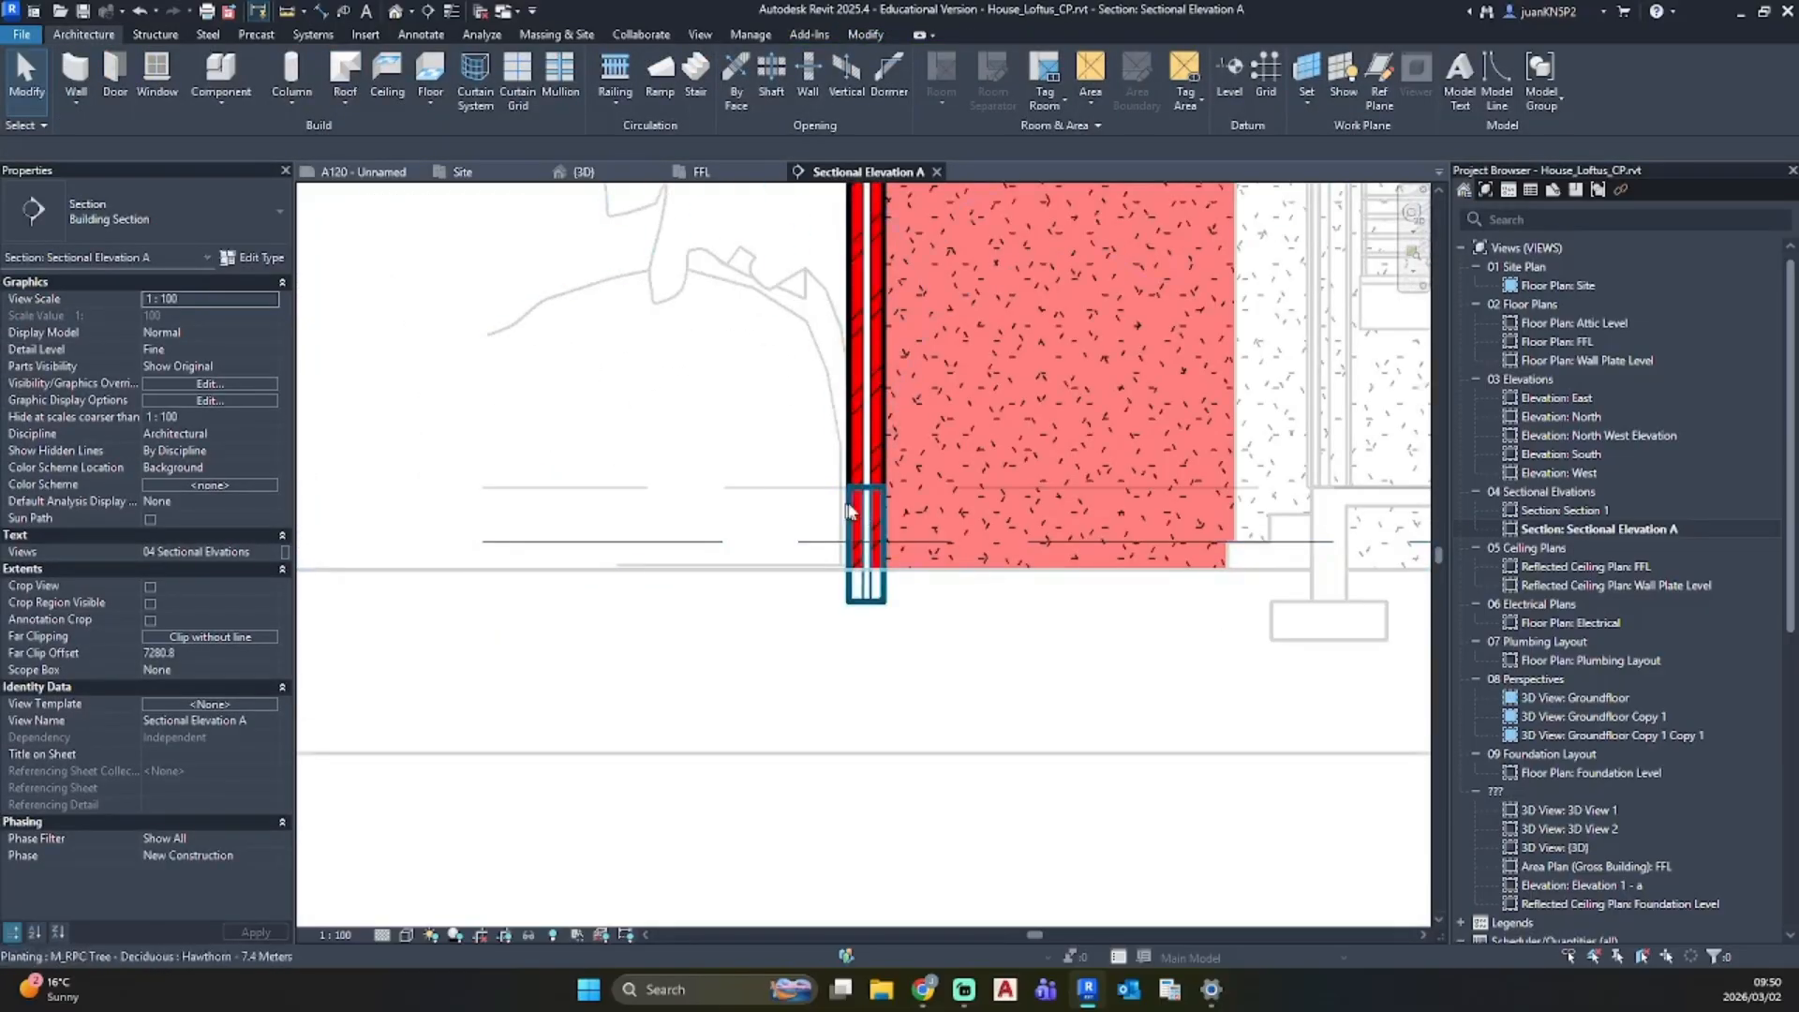
left_click(395, 11)
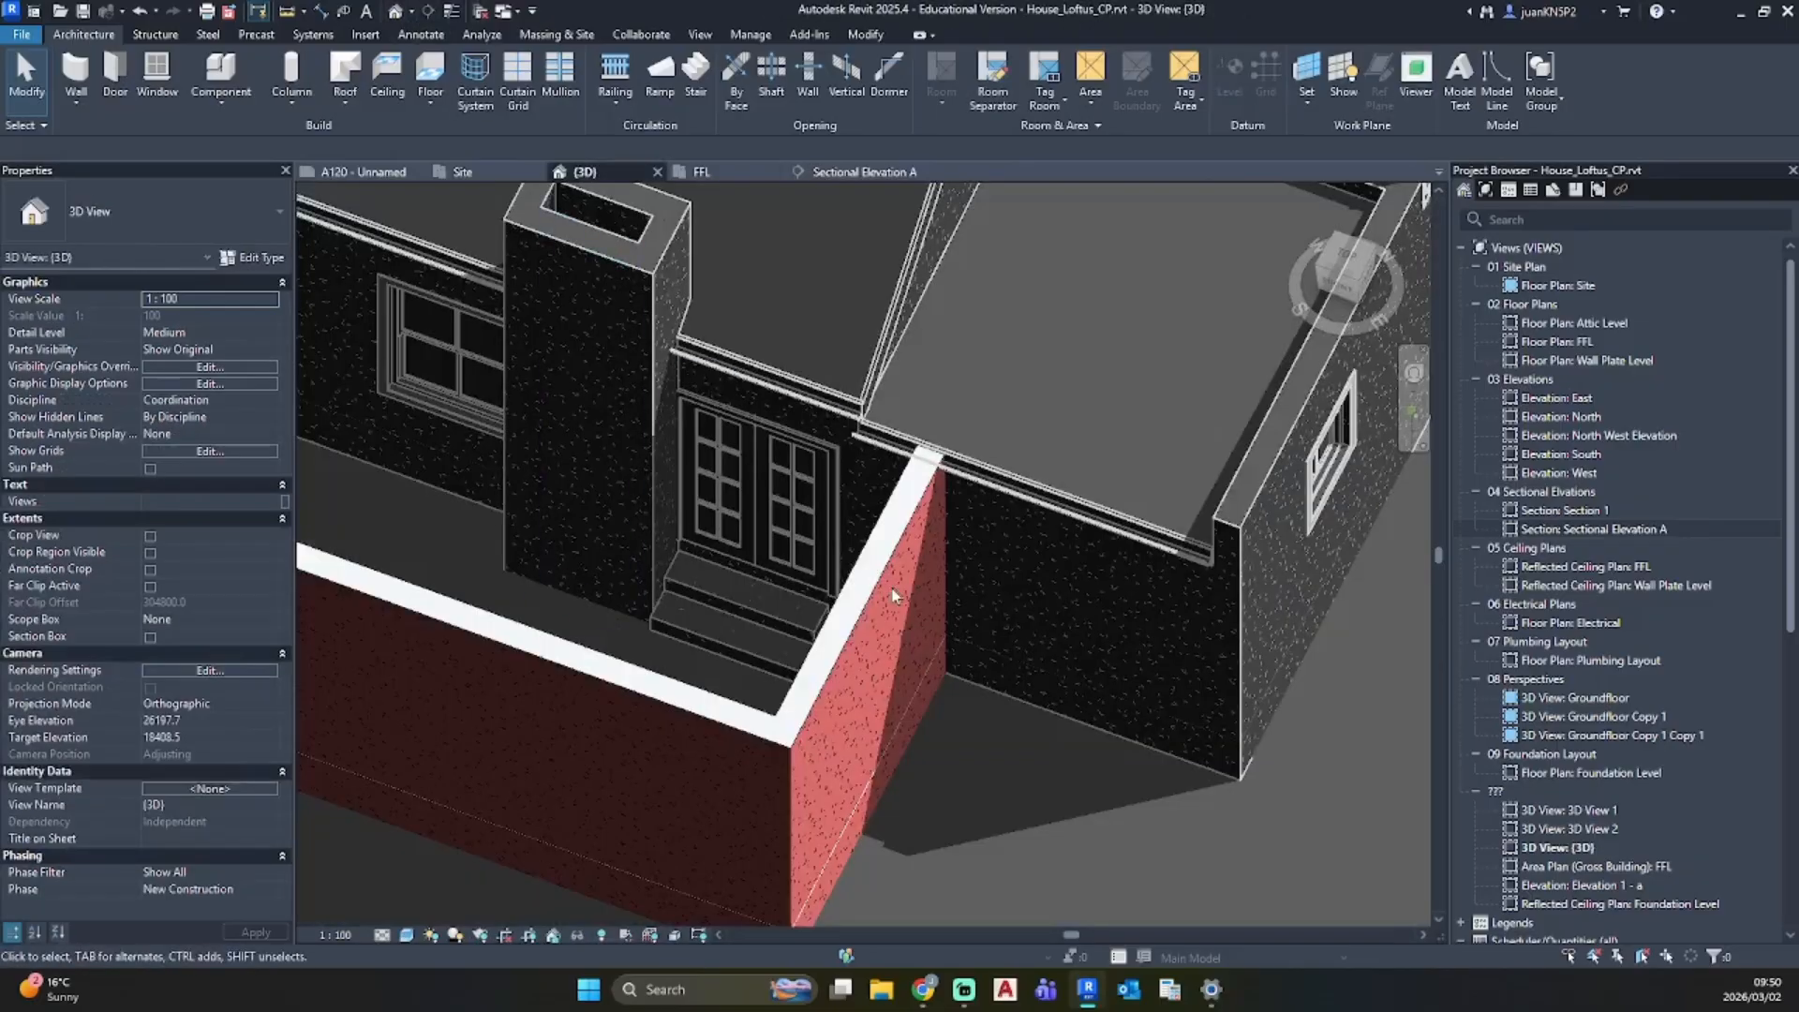
left_click(925, 680)
scroll(1027, 395, "up", 3)
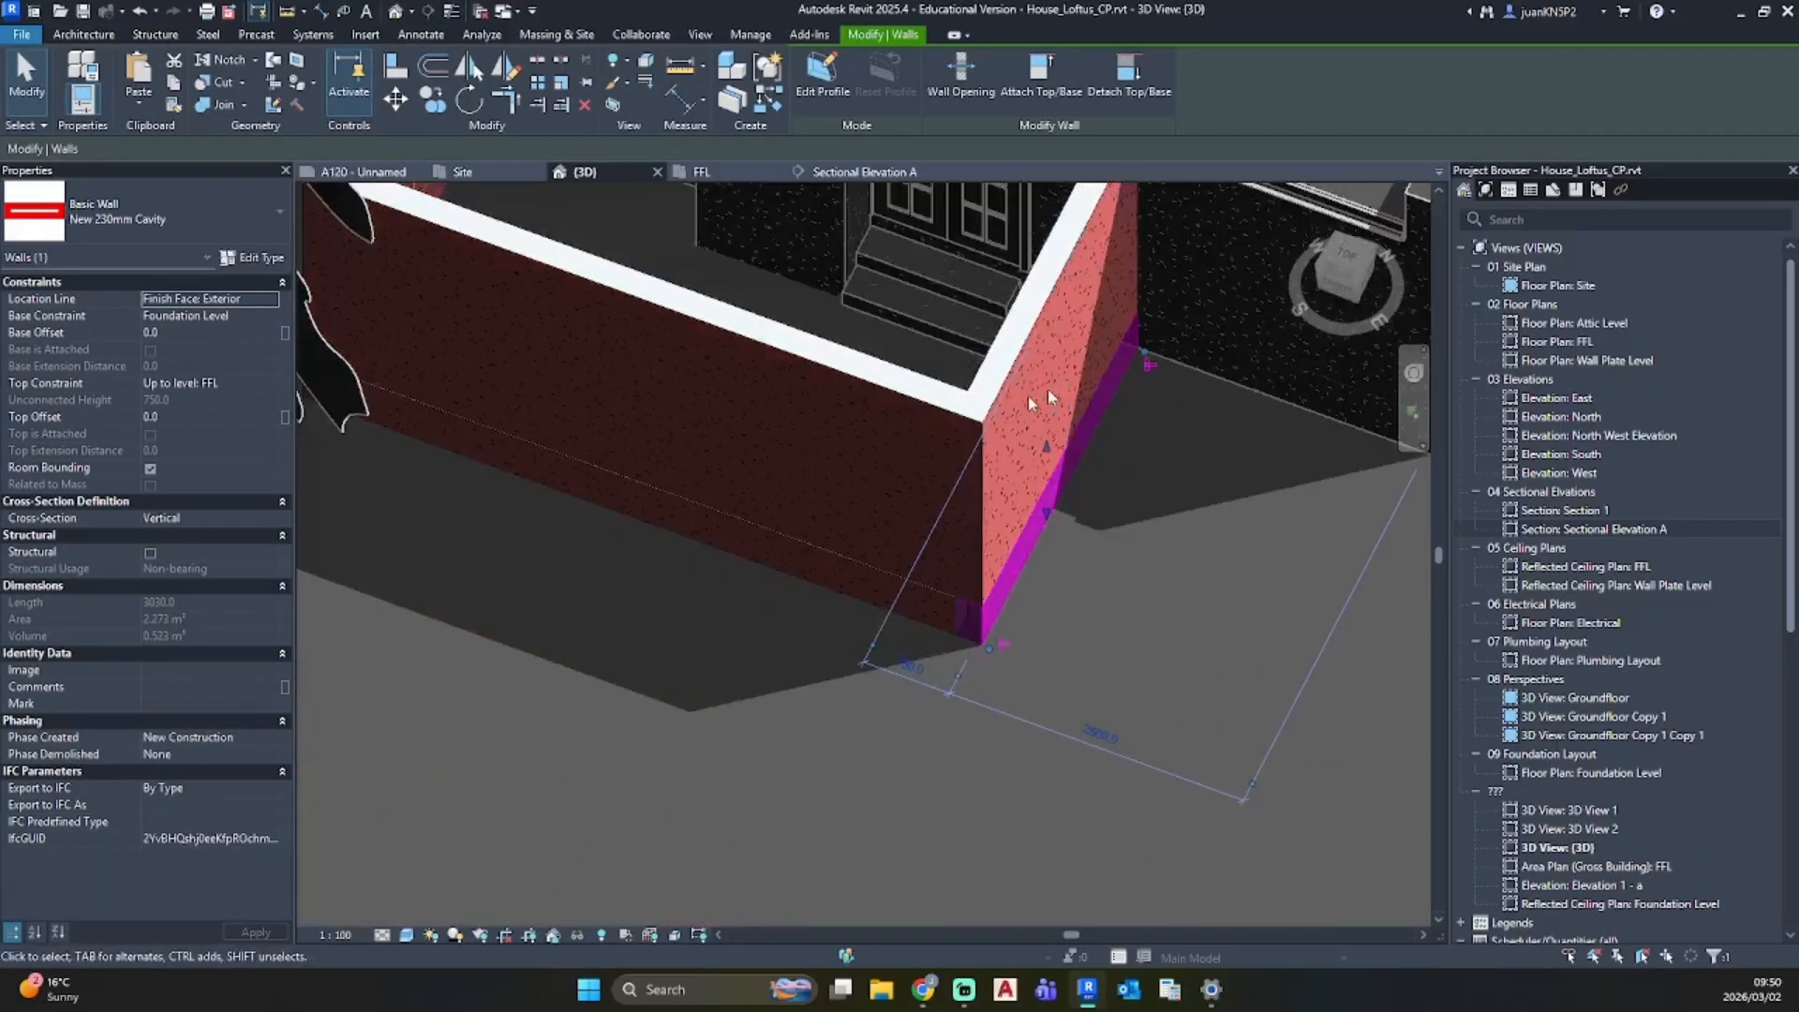
left_click(836, 564, "ctrl")
middle_click_drag(806, 555, 1102, 412, "shift")
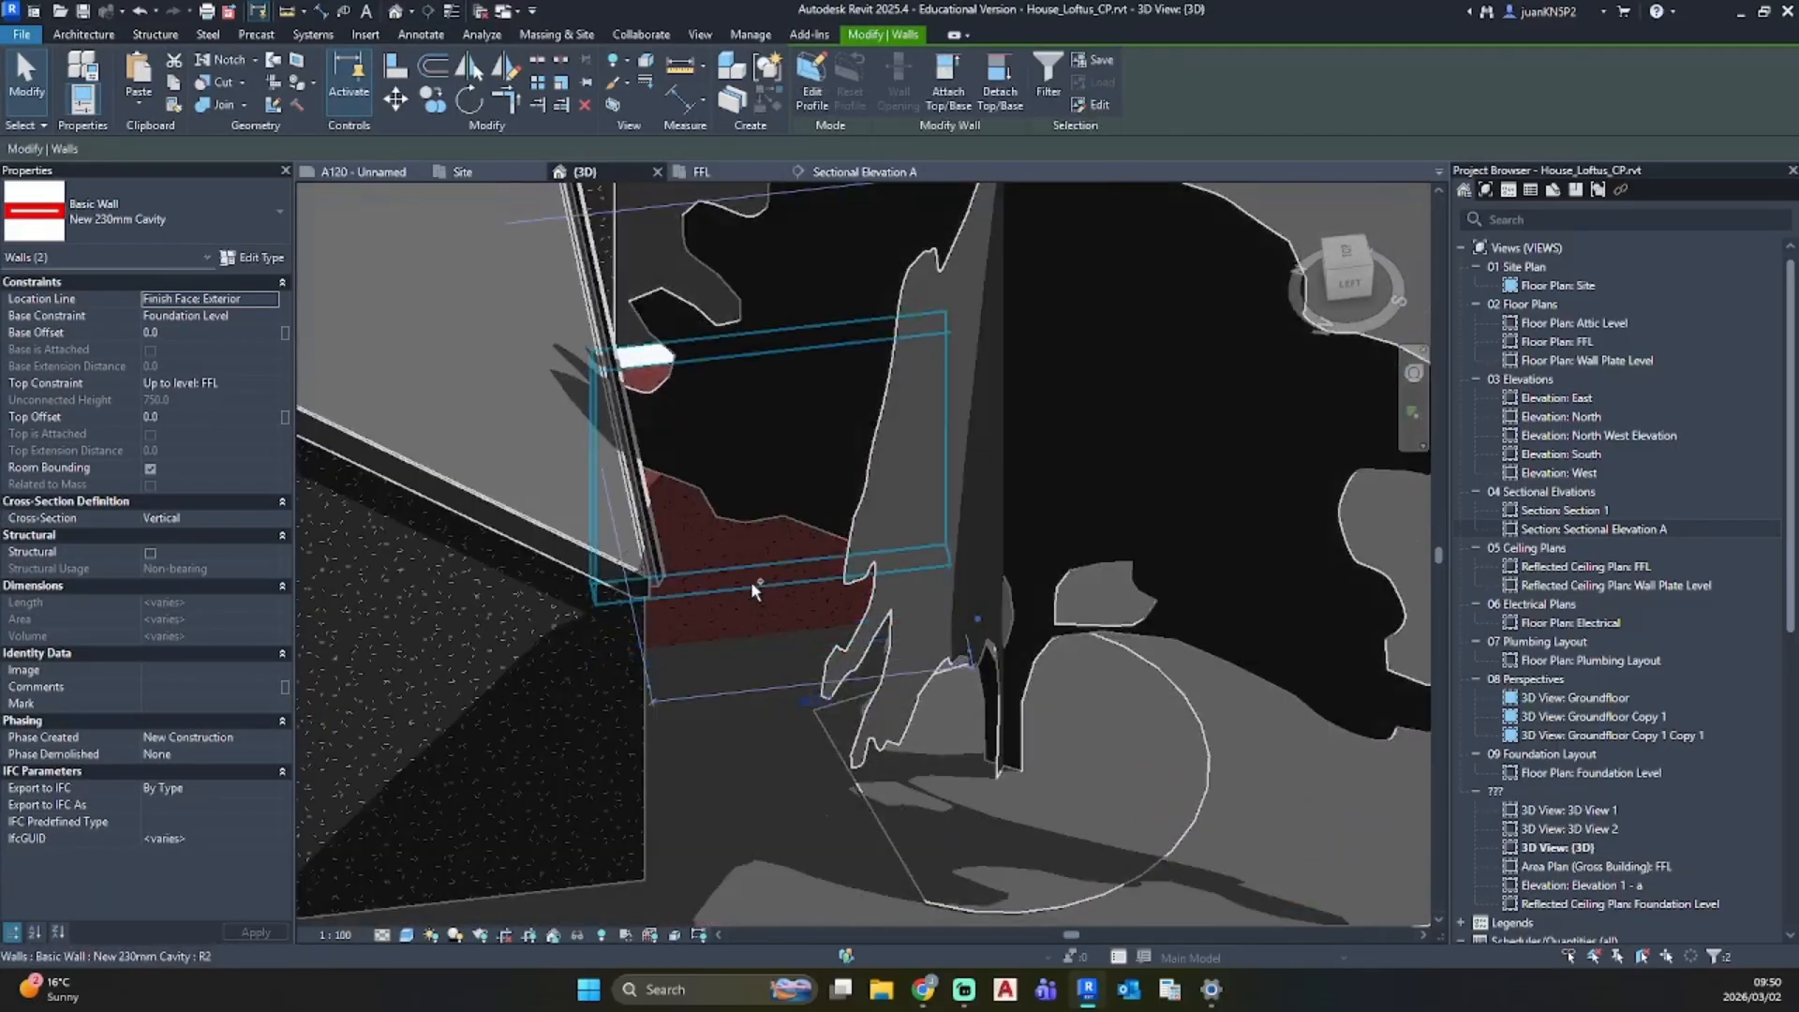
left_click(751, 588, "ctrl")
middle_click_drag(751, 589, 309, 385, "shift")
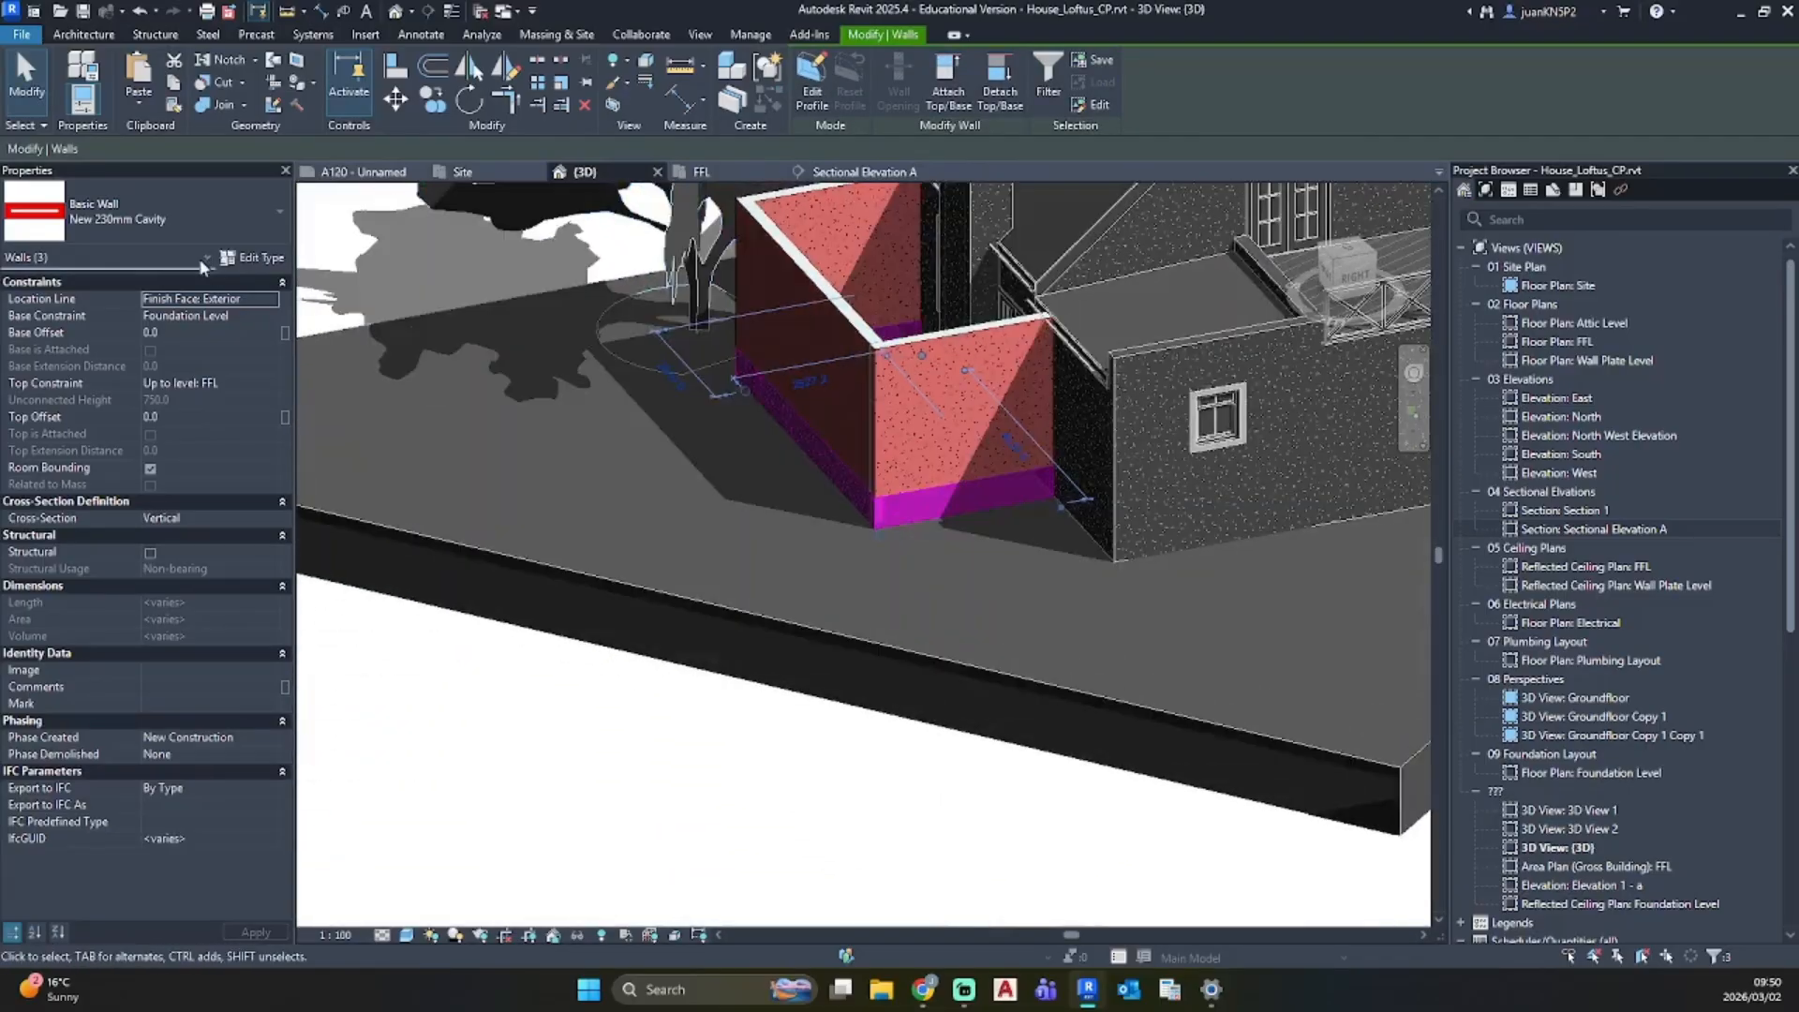
left_click(268, 379)
left_click(270, 383)
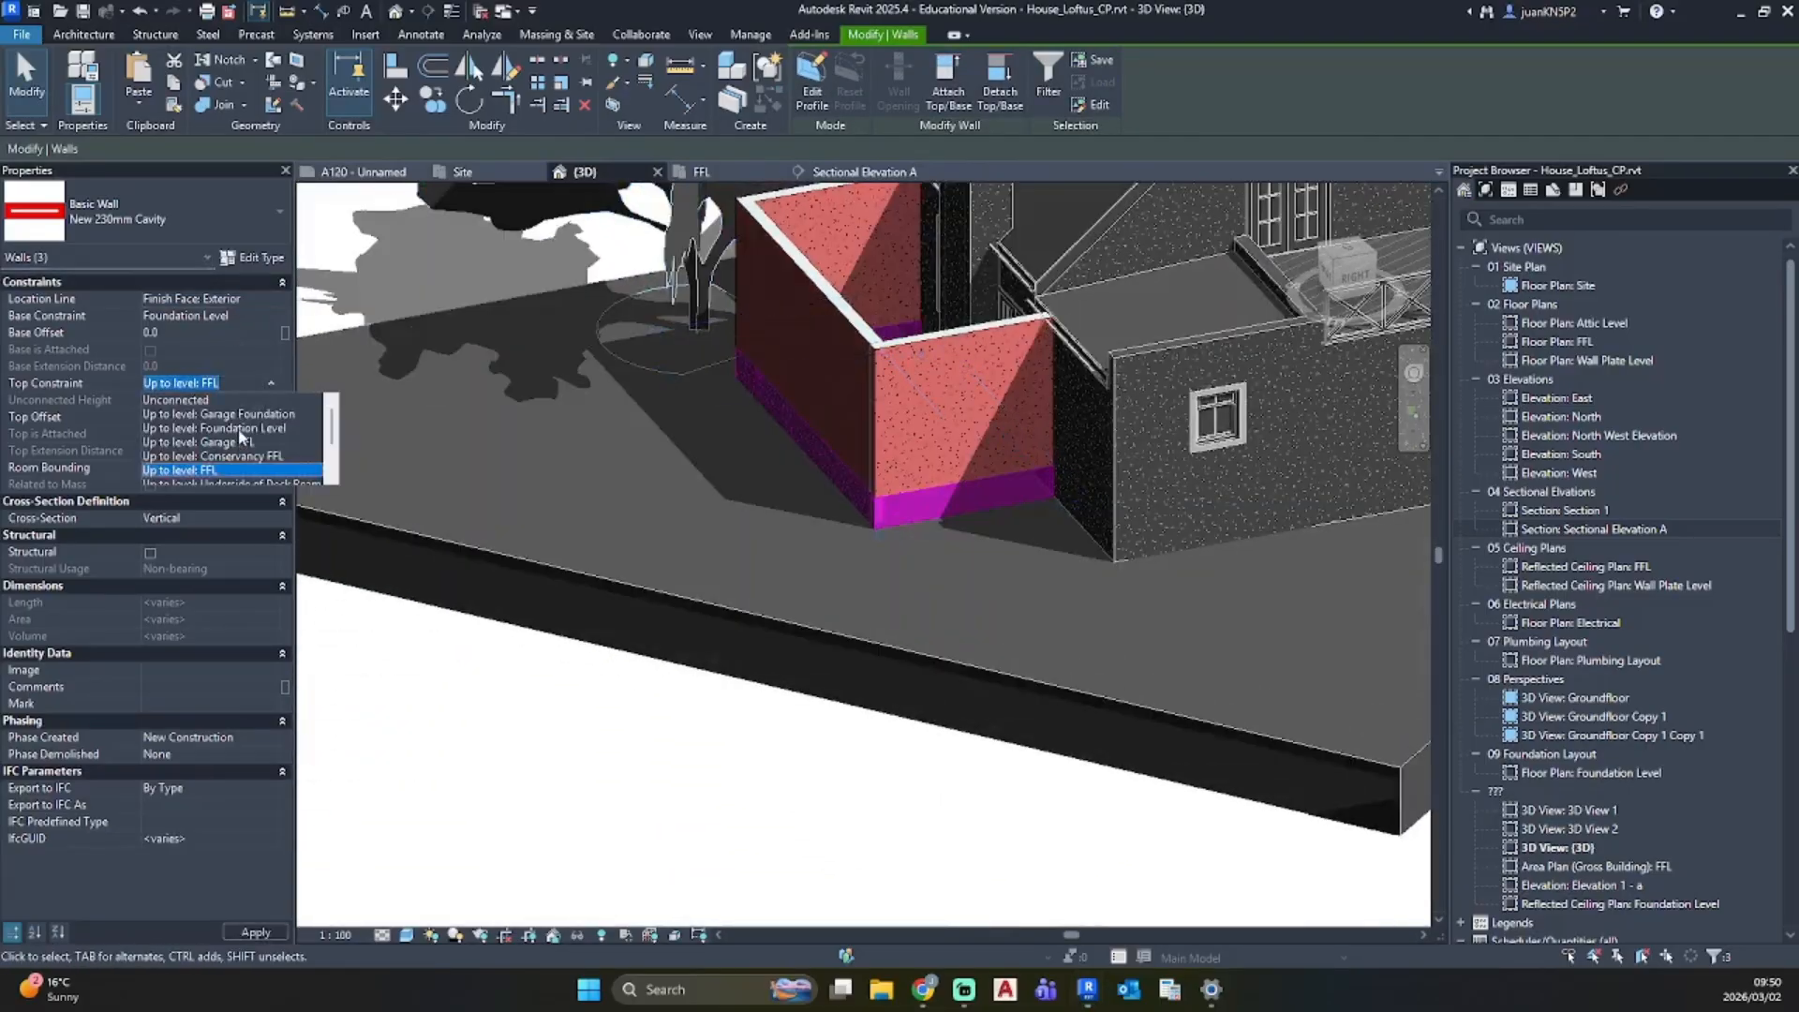
left_click(241, 457)
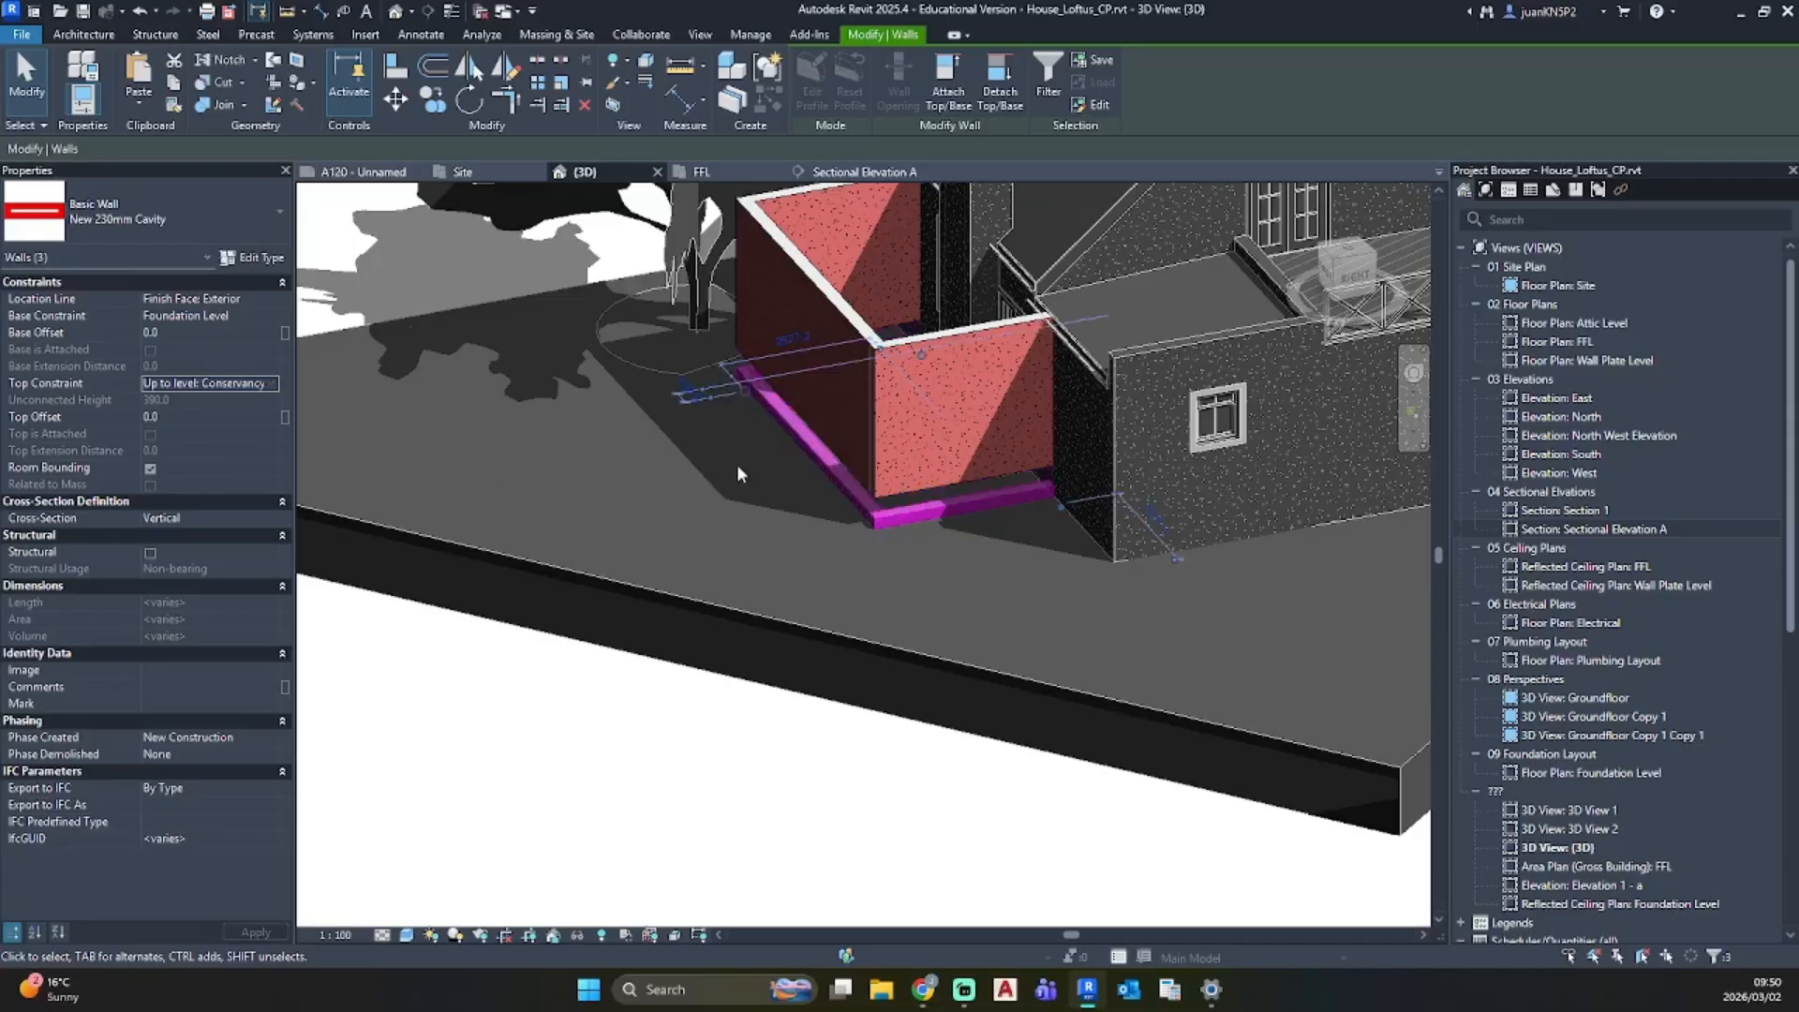
Step: Duplicate the New 230mm Cavity type of the selected foundation walls as New Foudnation Wall
middle_click_drag(787, 509, 870, 410, "shift")
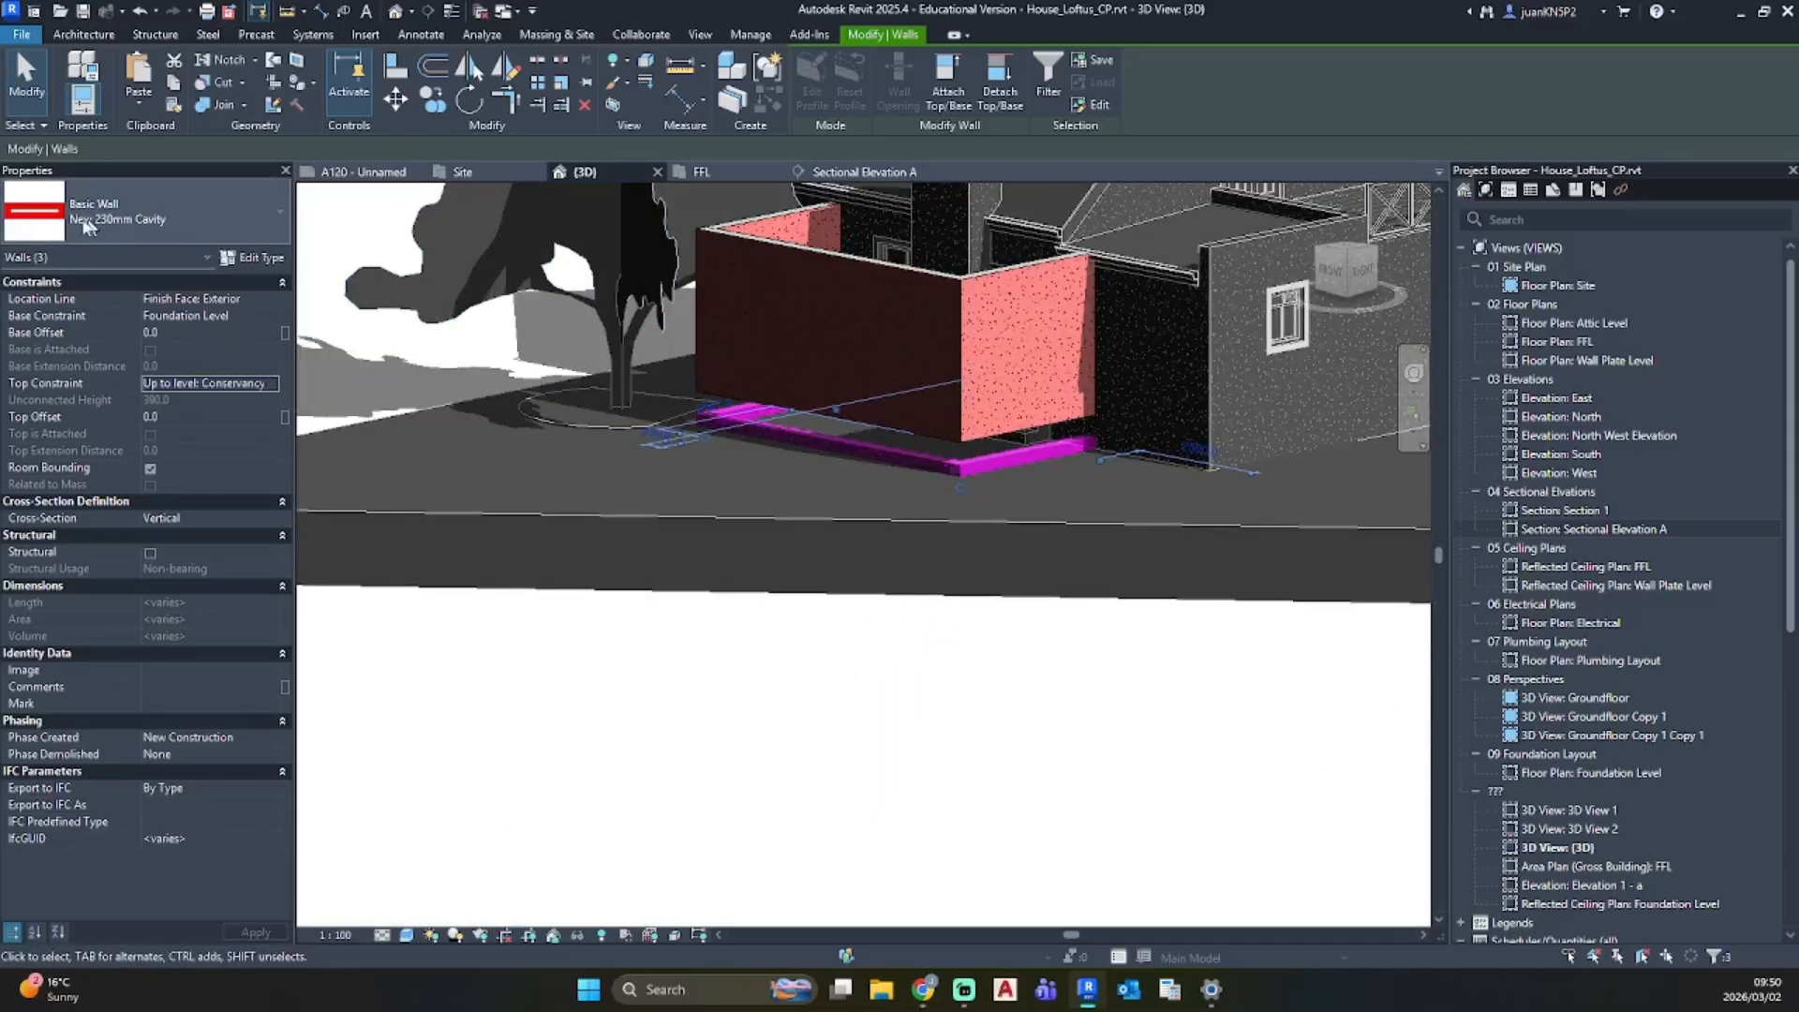
left_click(264, 256)
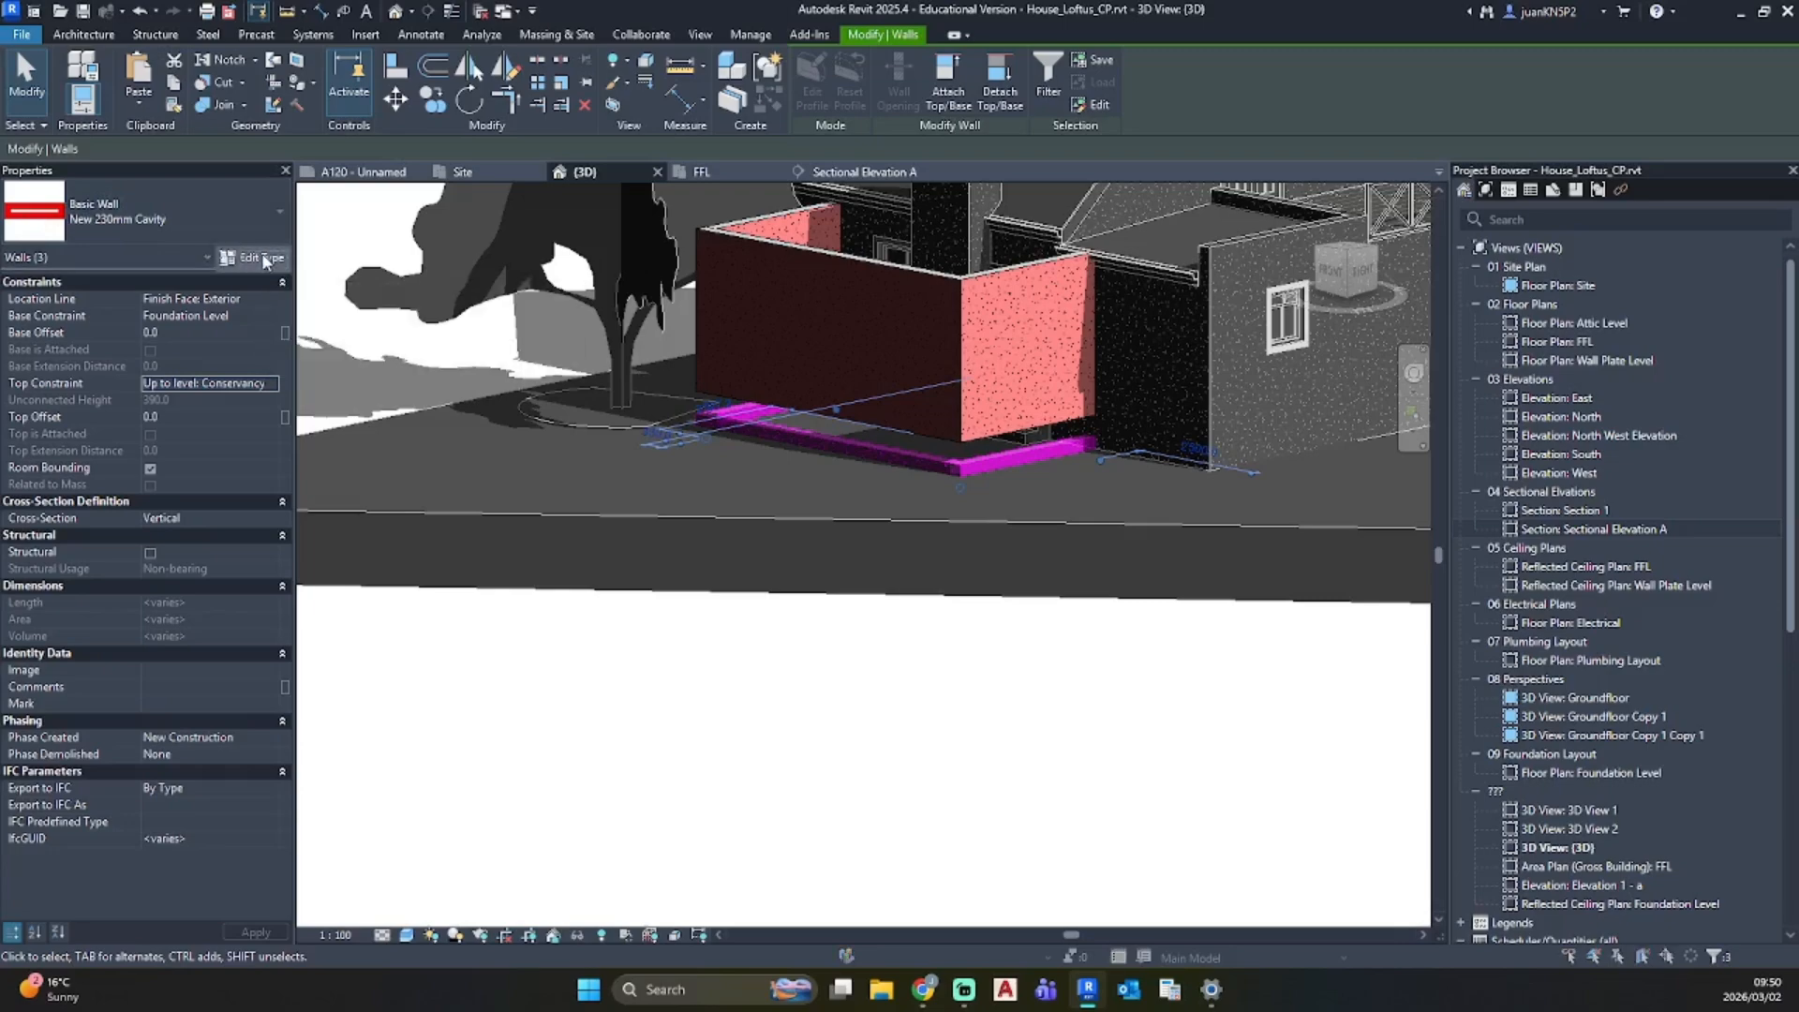
left_click(1729, 285)
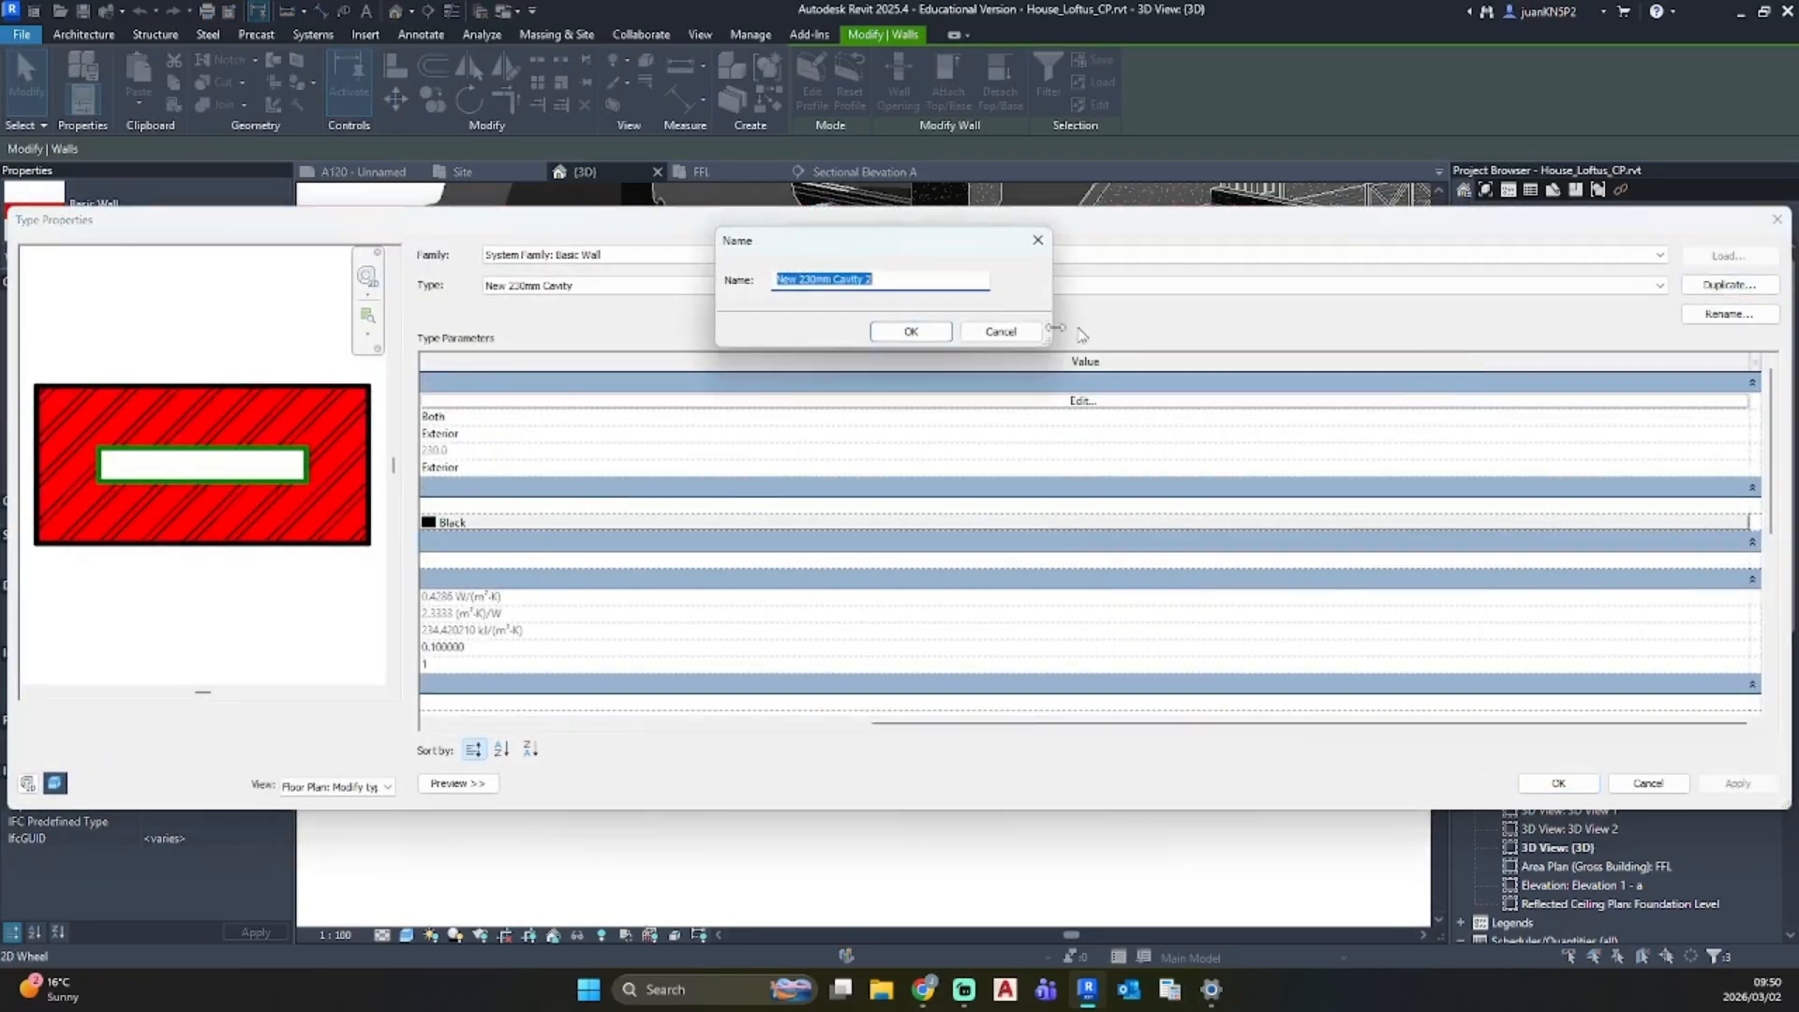
type("New Foudnation Wa")
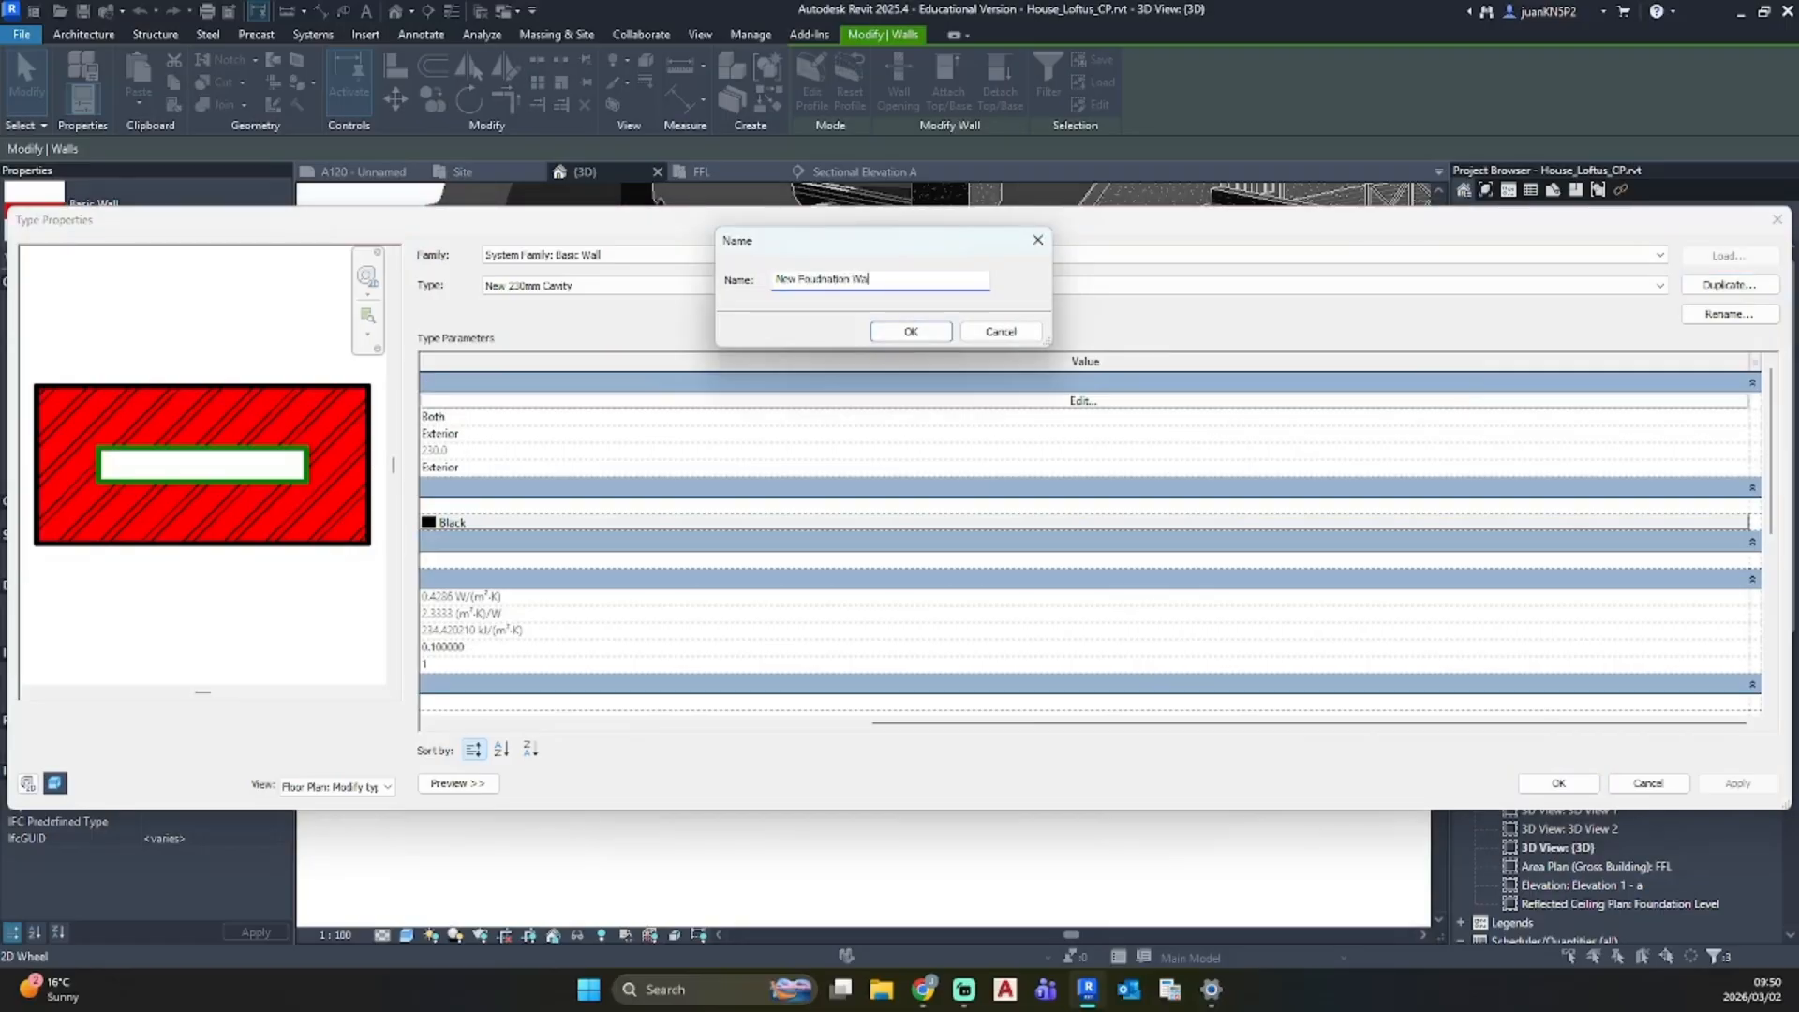
type("l")
key("Return")
Step: For the foundation wall type's Air layer, duplicate the Concrete, Lightweight material and its assets and name the copy New Concrete
left_click(1111, 402)
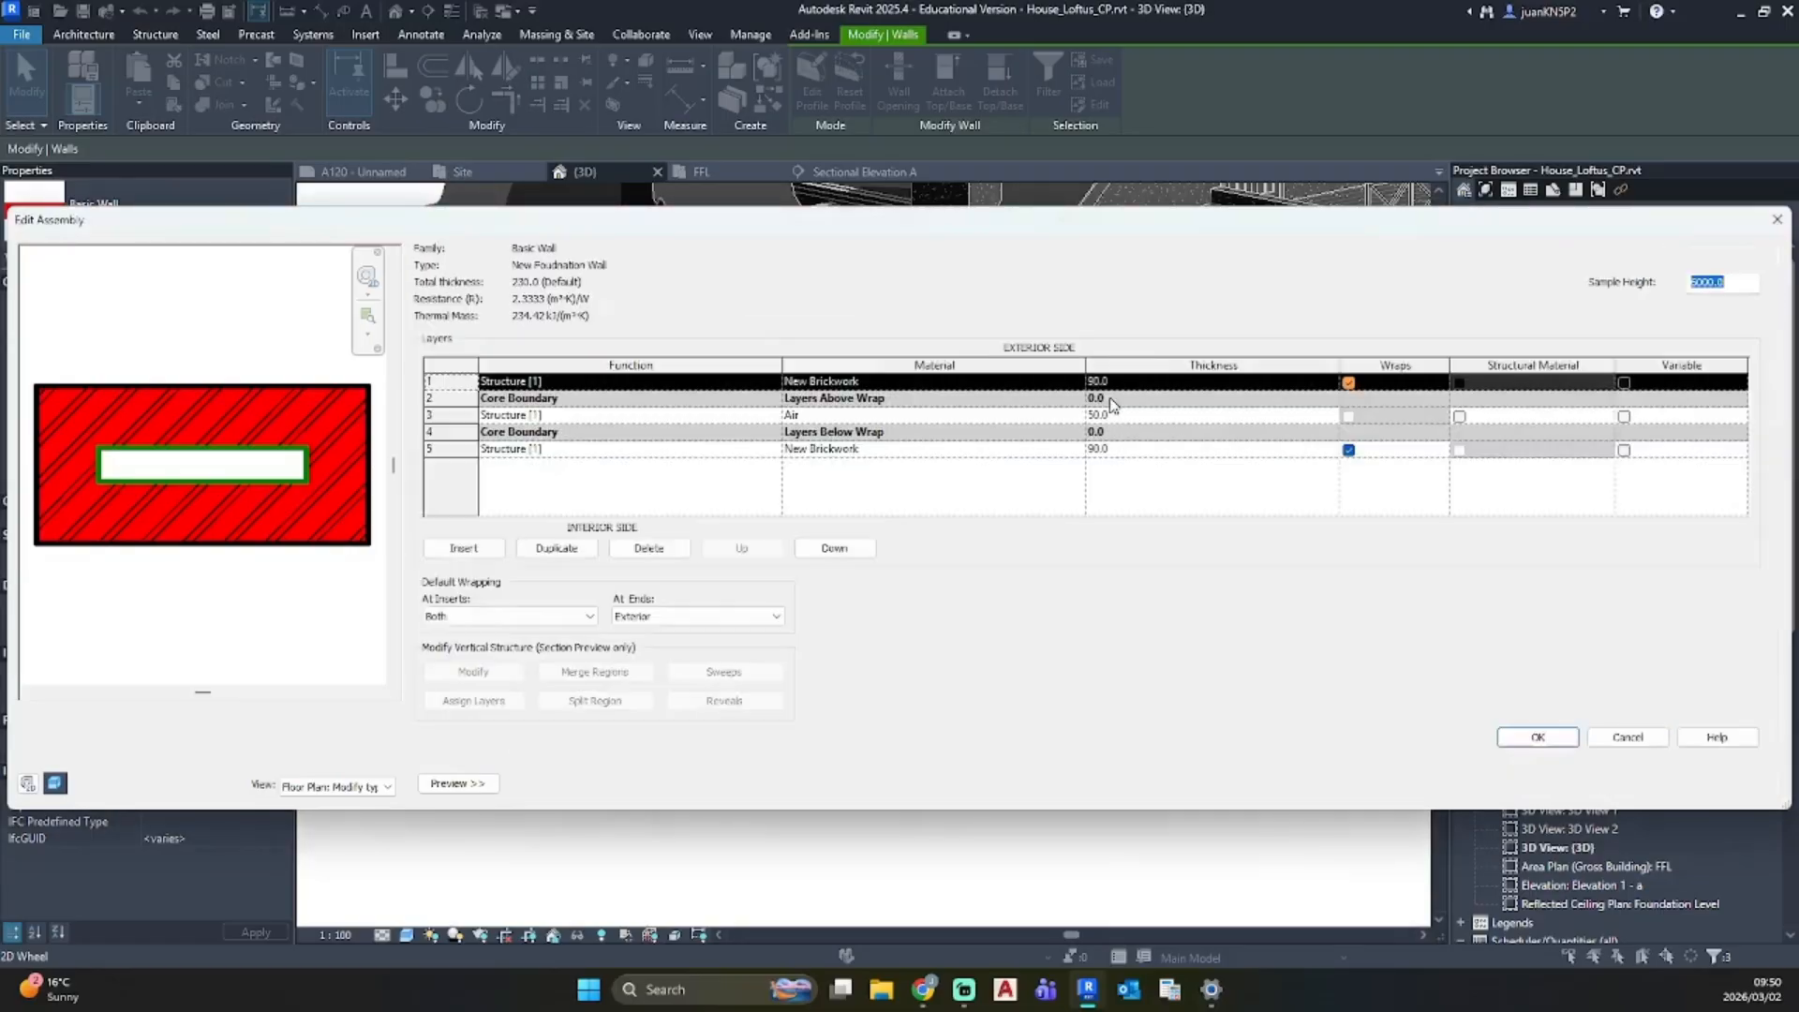
left_click(1081, 419)
left_click(1077, 415)
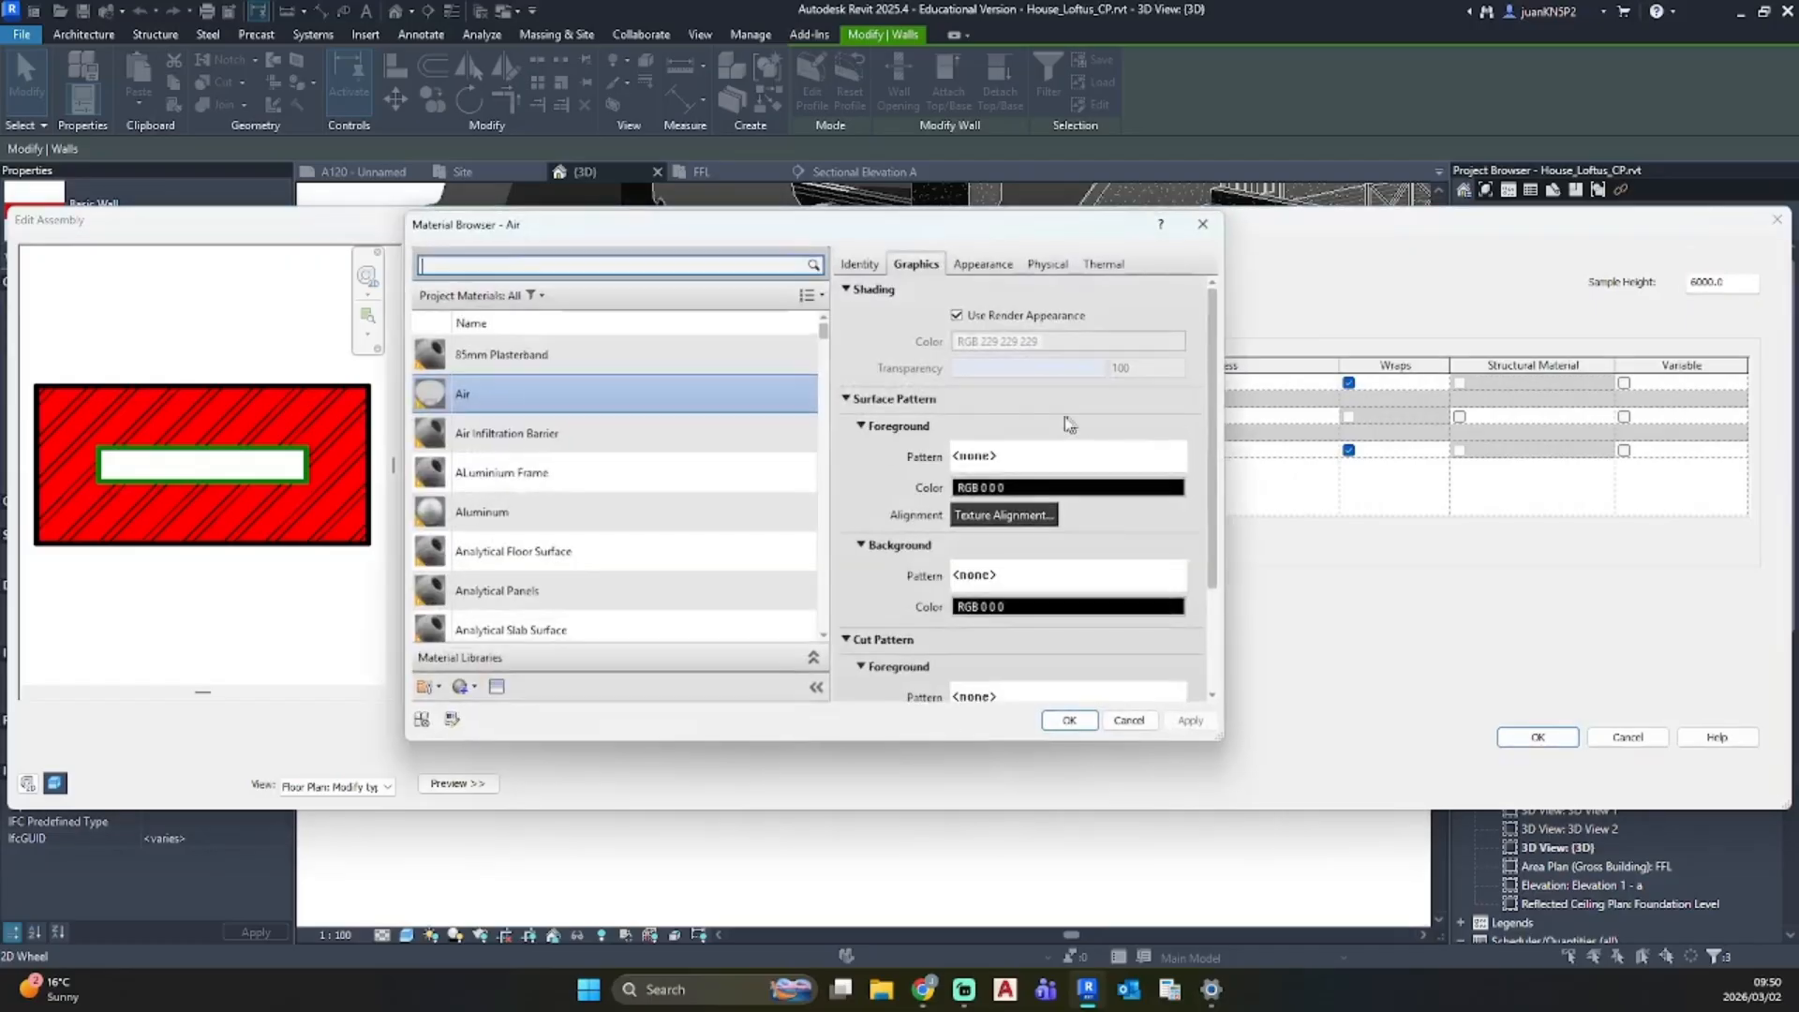
scroll(589, 435, "down", 5)
scroll(588, 436, "up", 1)
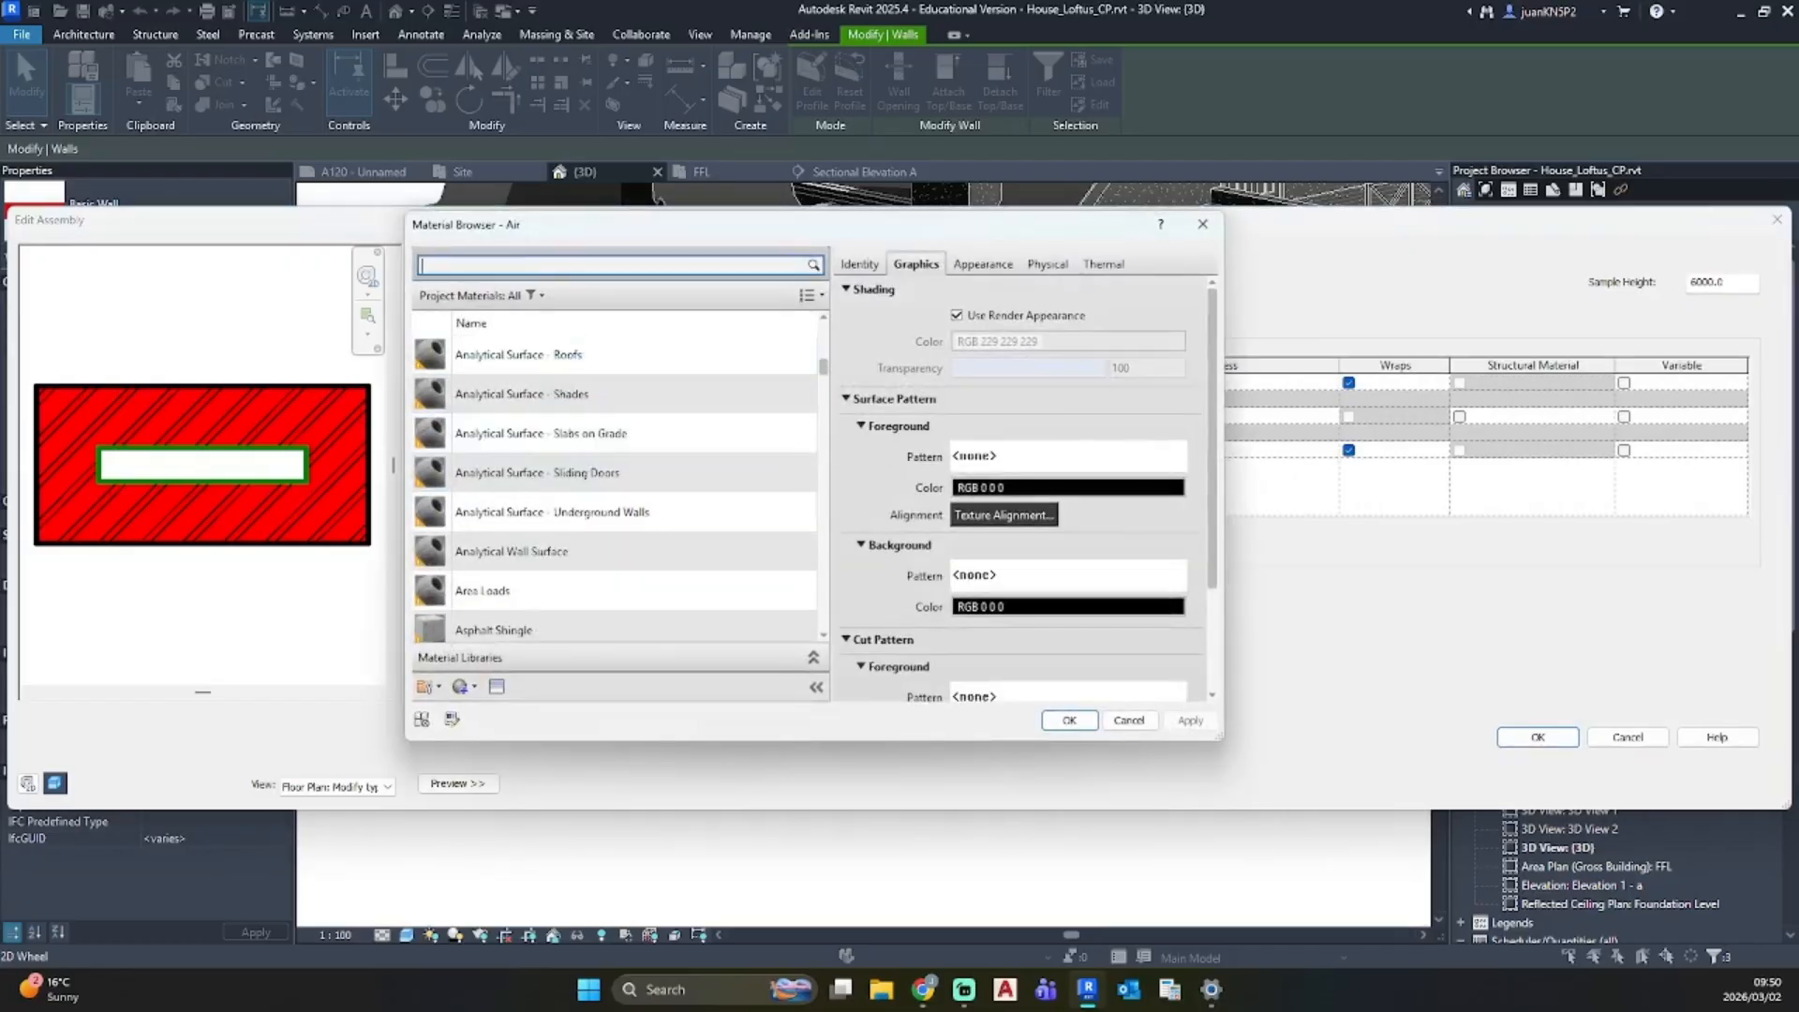
key("BackSpace")
key("BackSpace")
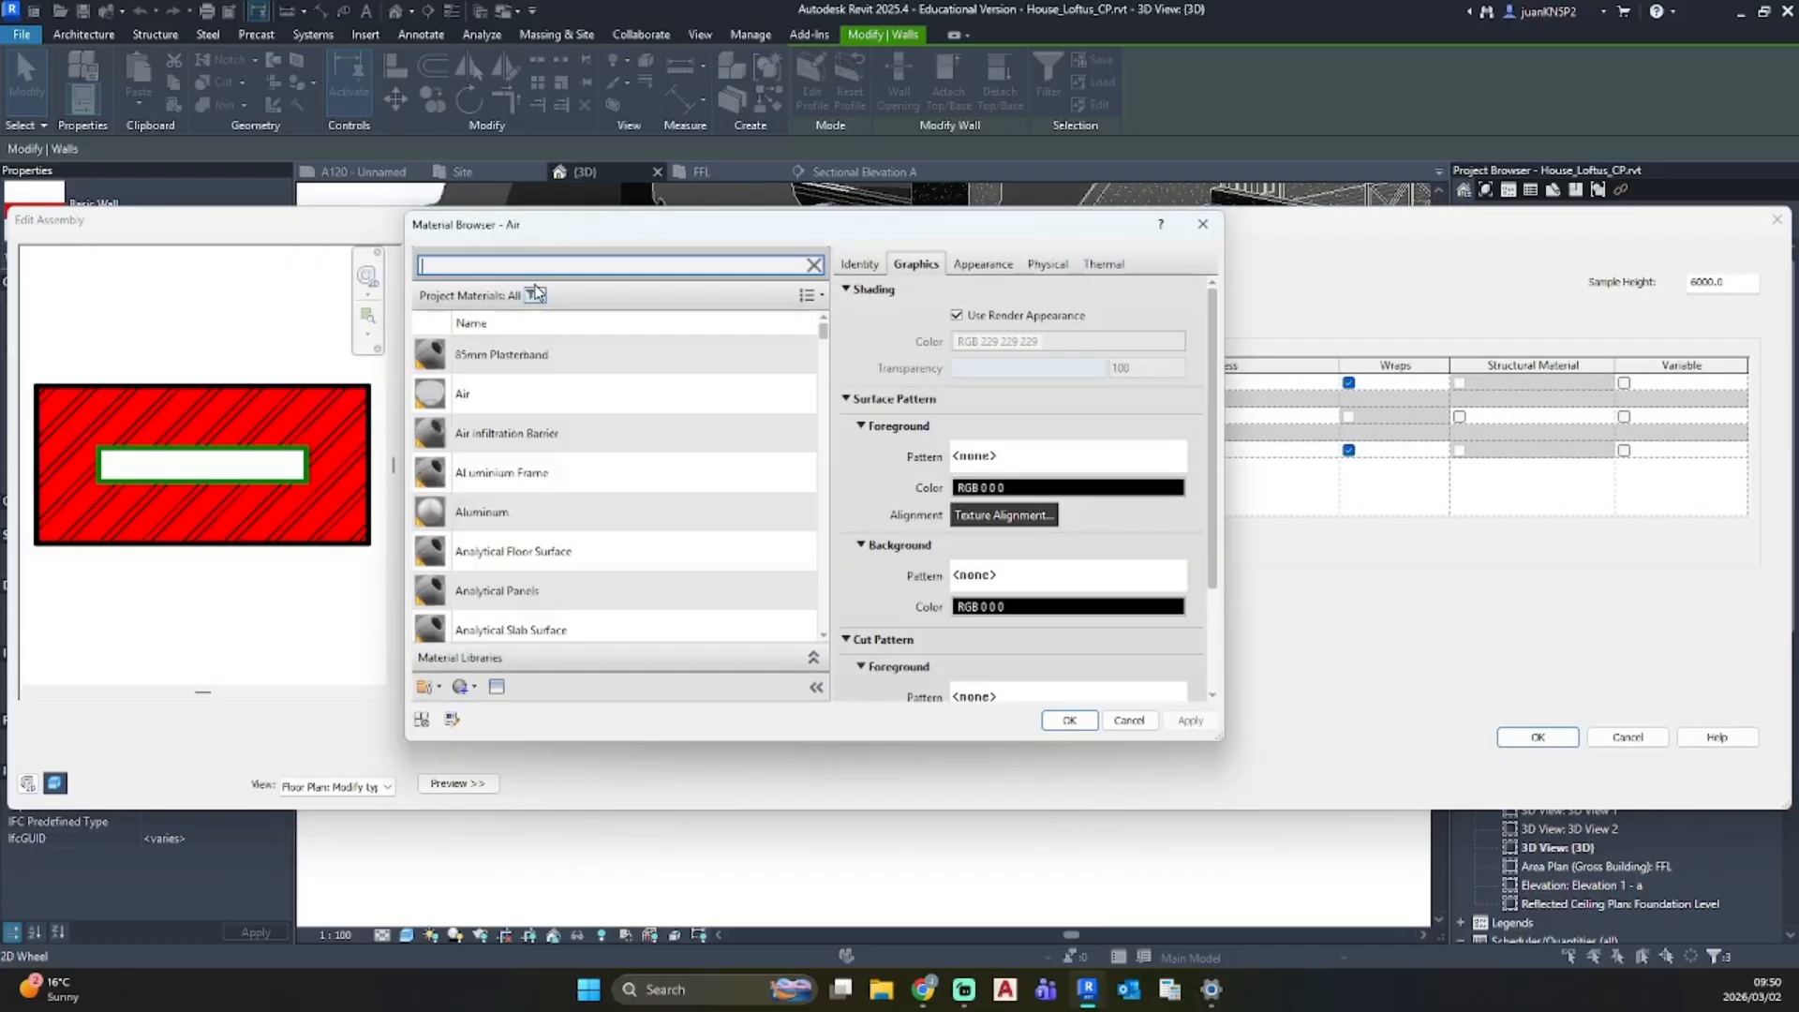
scroll(555, 474, "down", 10)
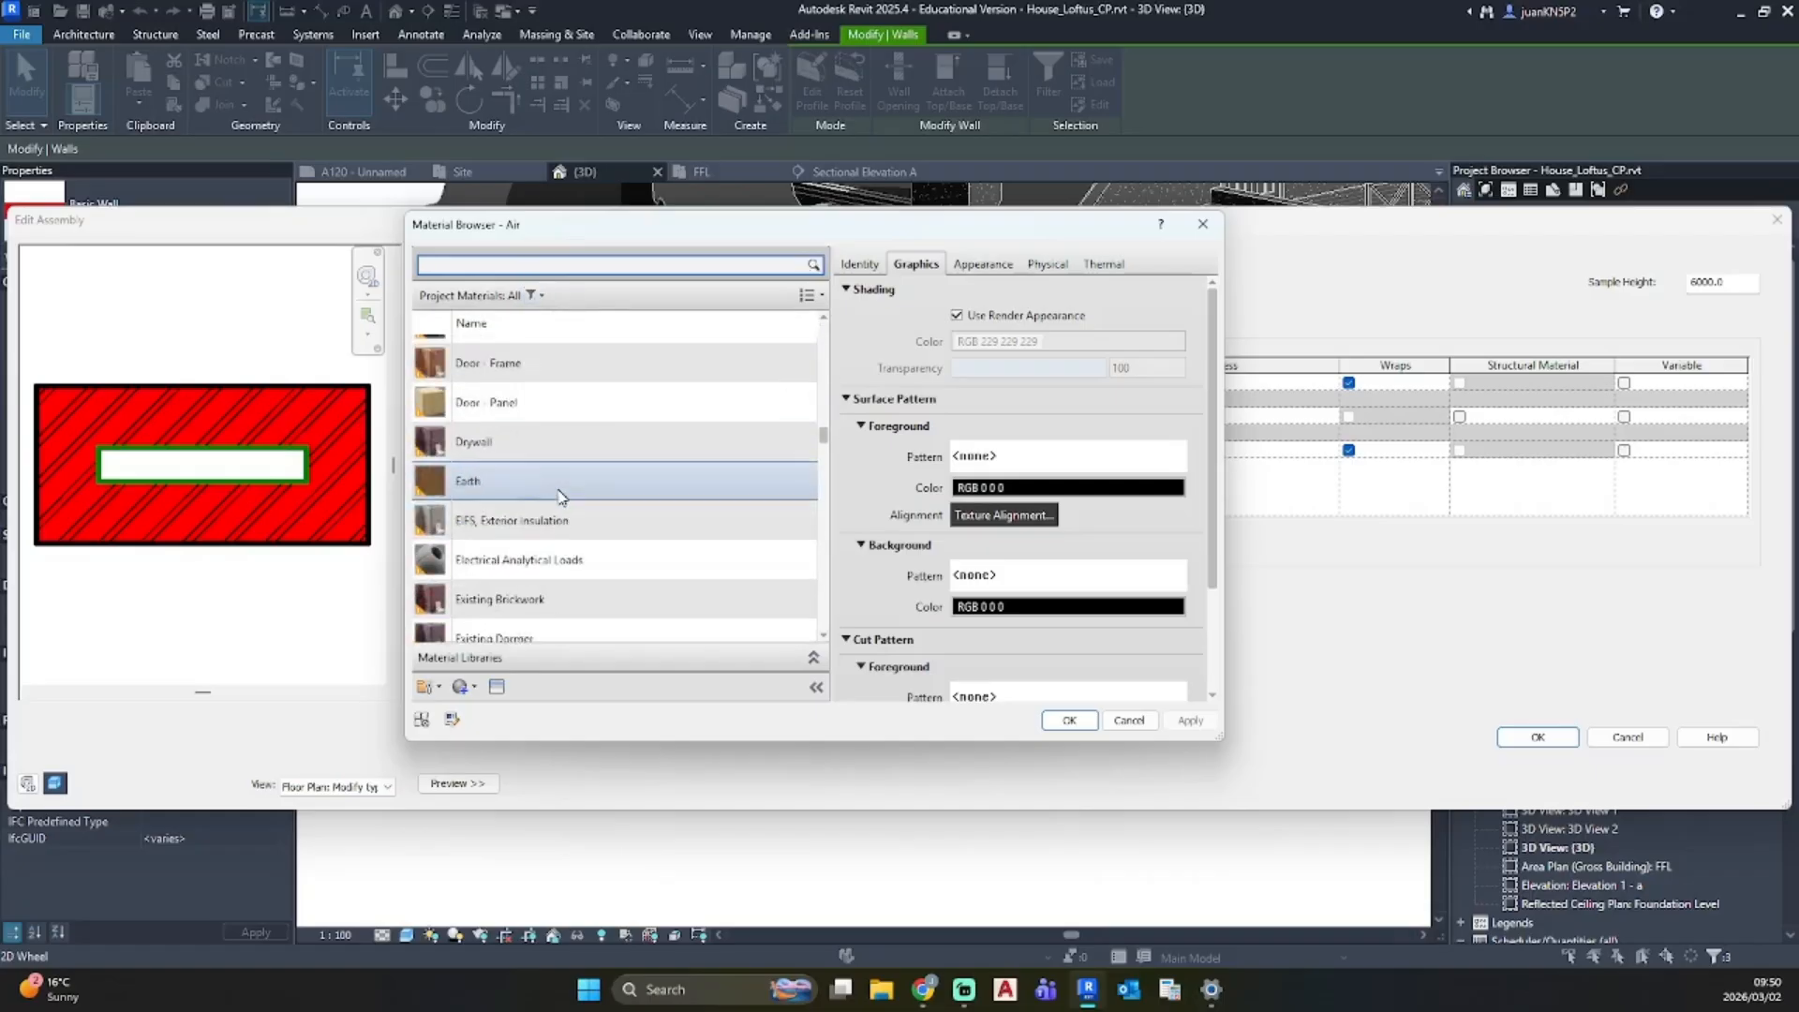
scroll(559, 496, "up", 8)
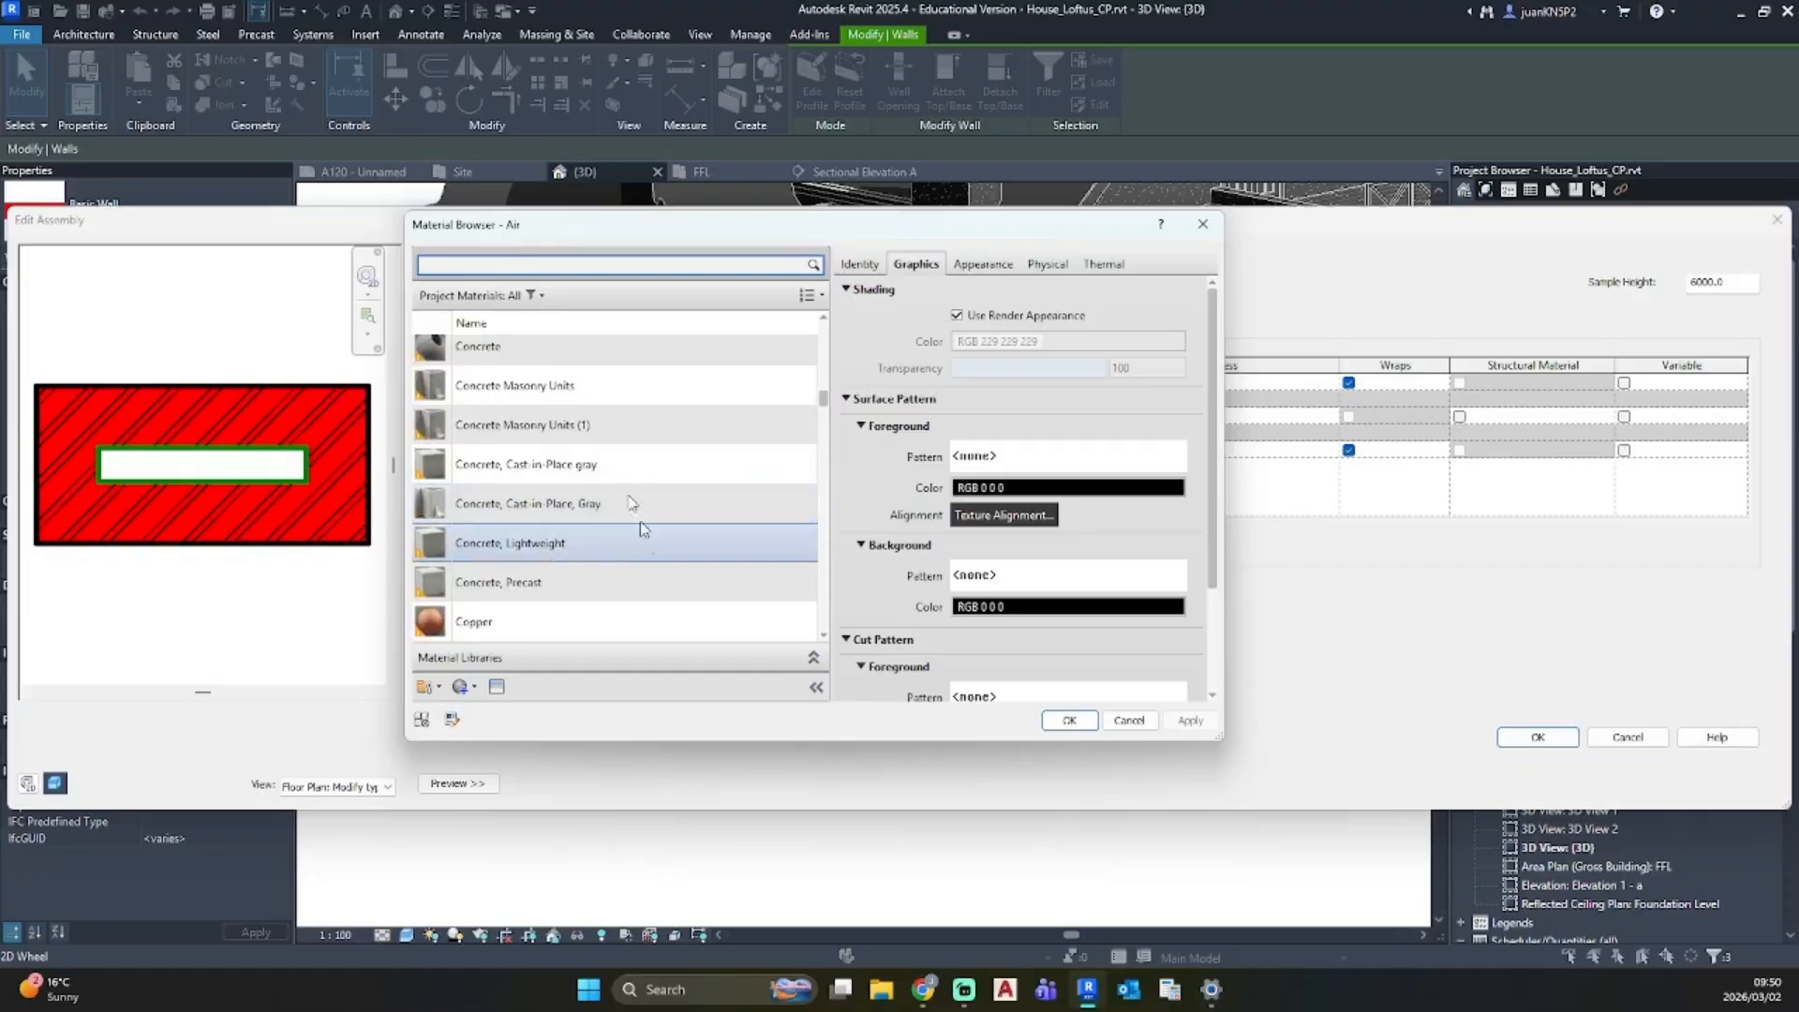
right_click(509, 544)
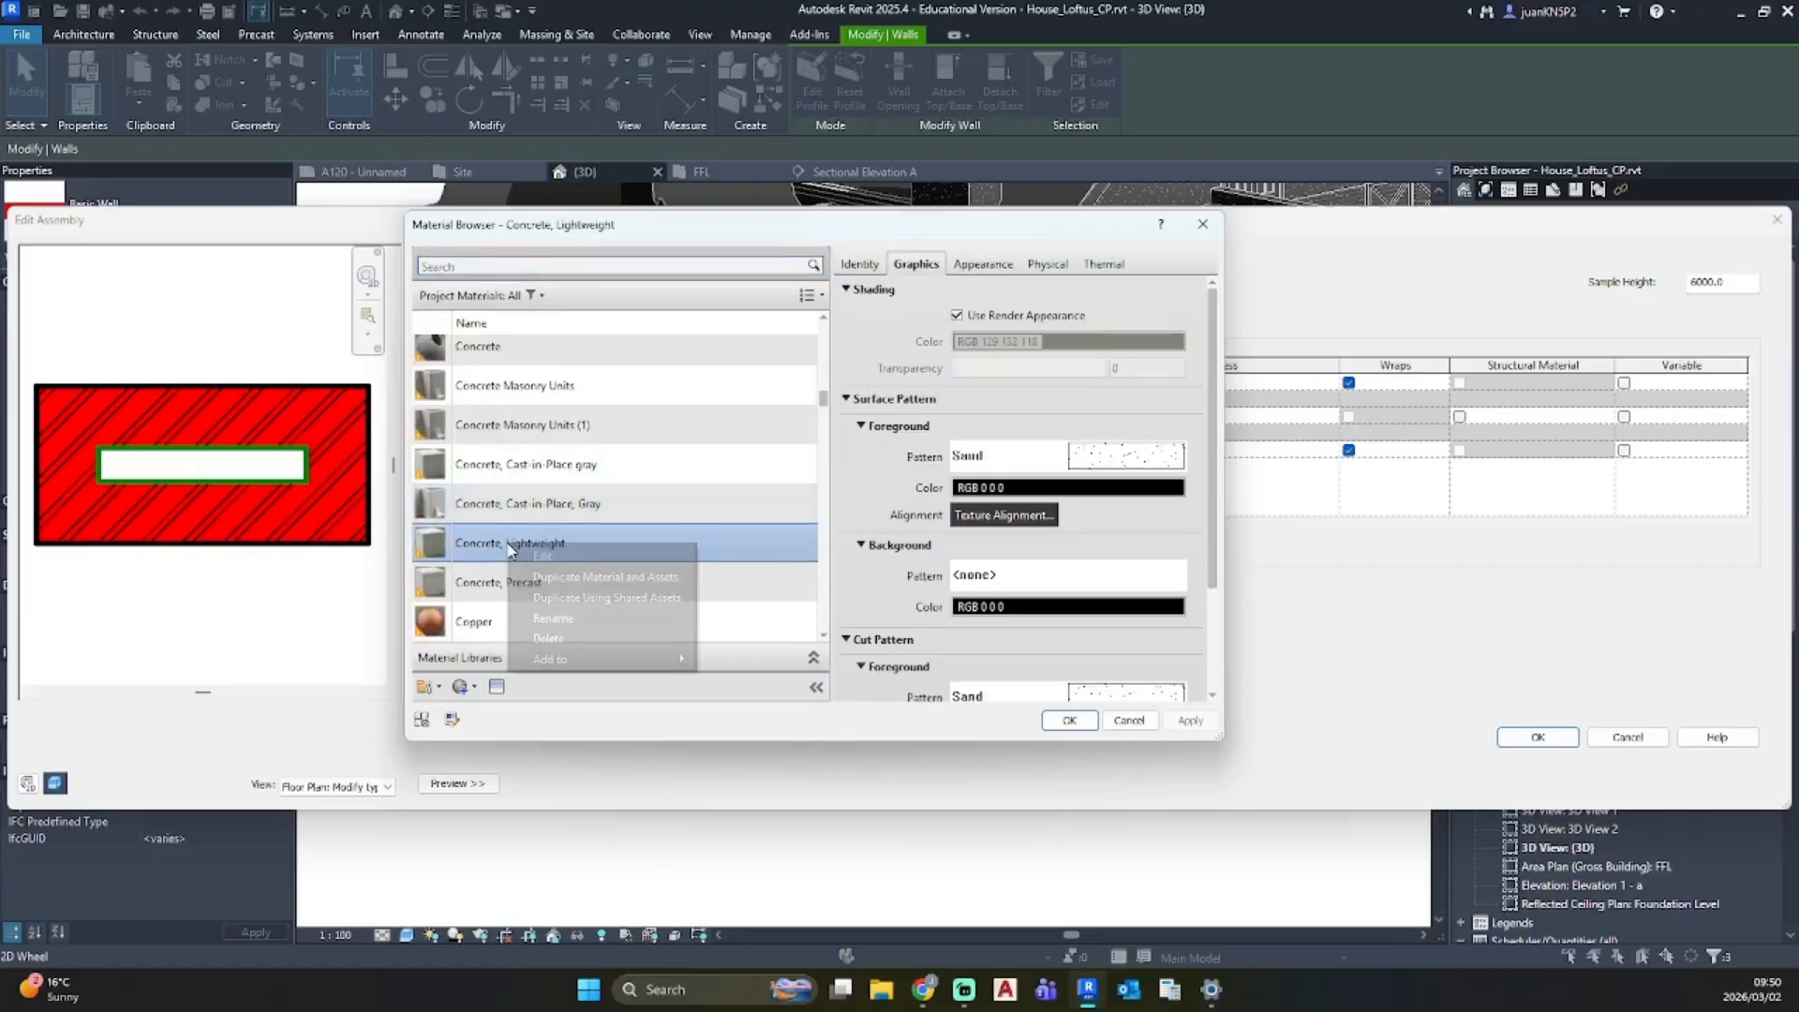
left_click(567, 577)
type("New Concrete")
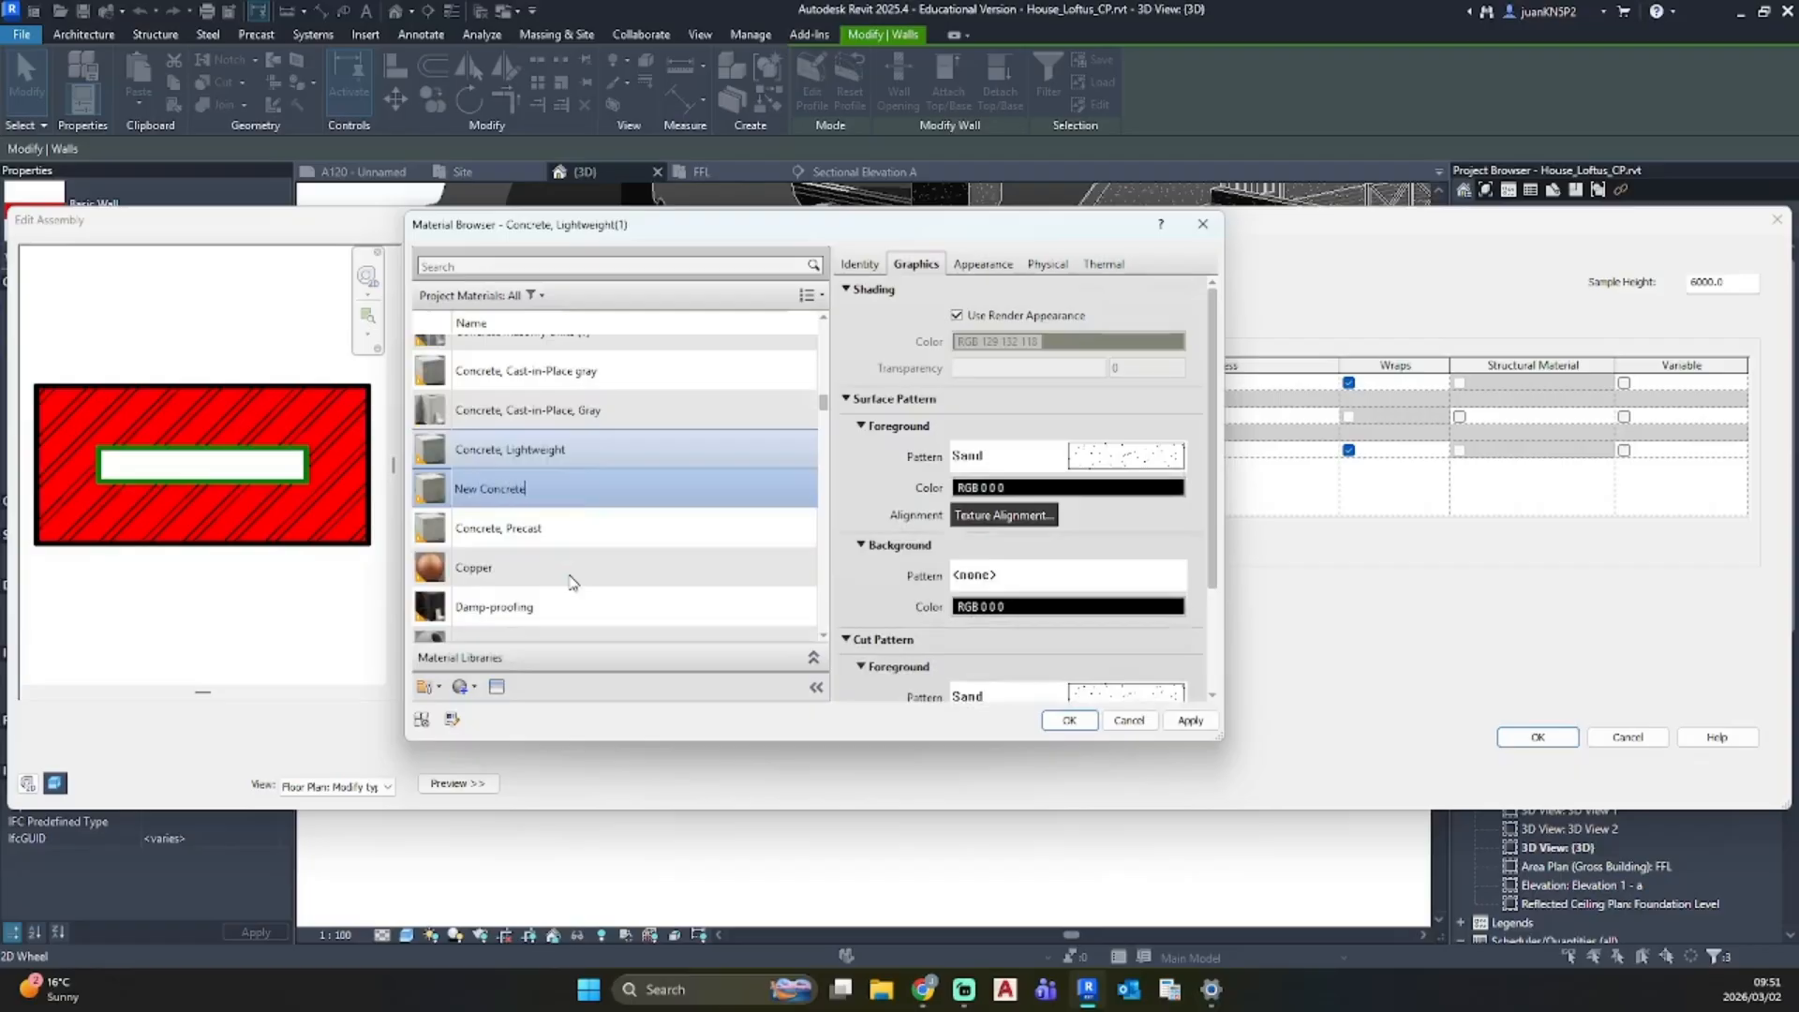
Step: Set the surface foreground pattern of the New Concrete material to No pattern
left_click(1066, 458)
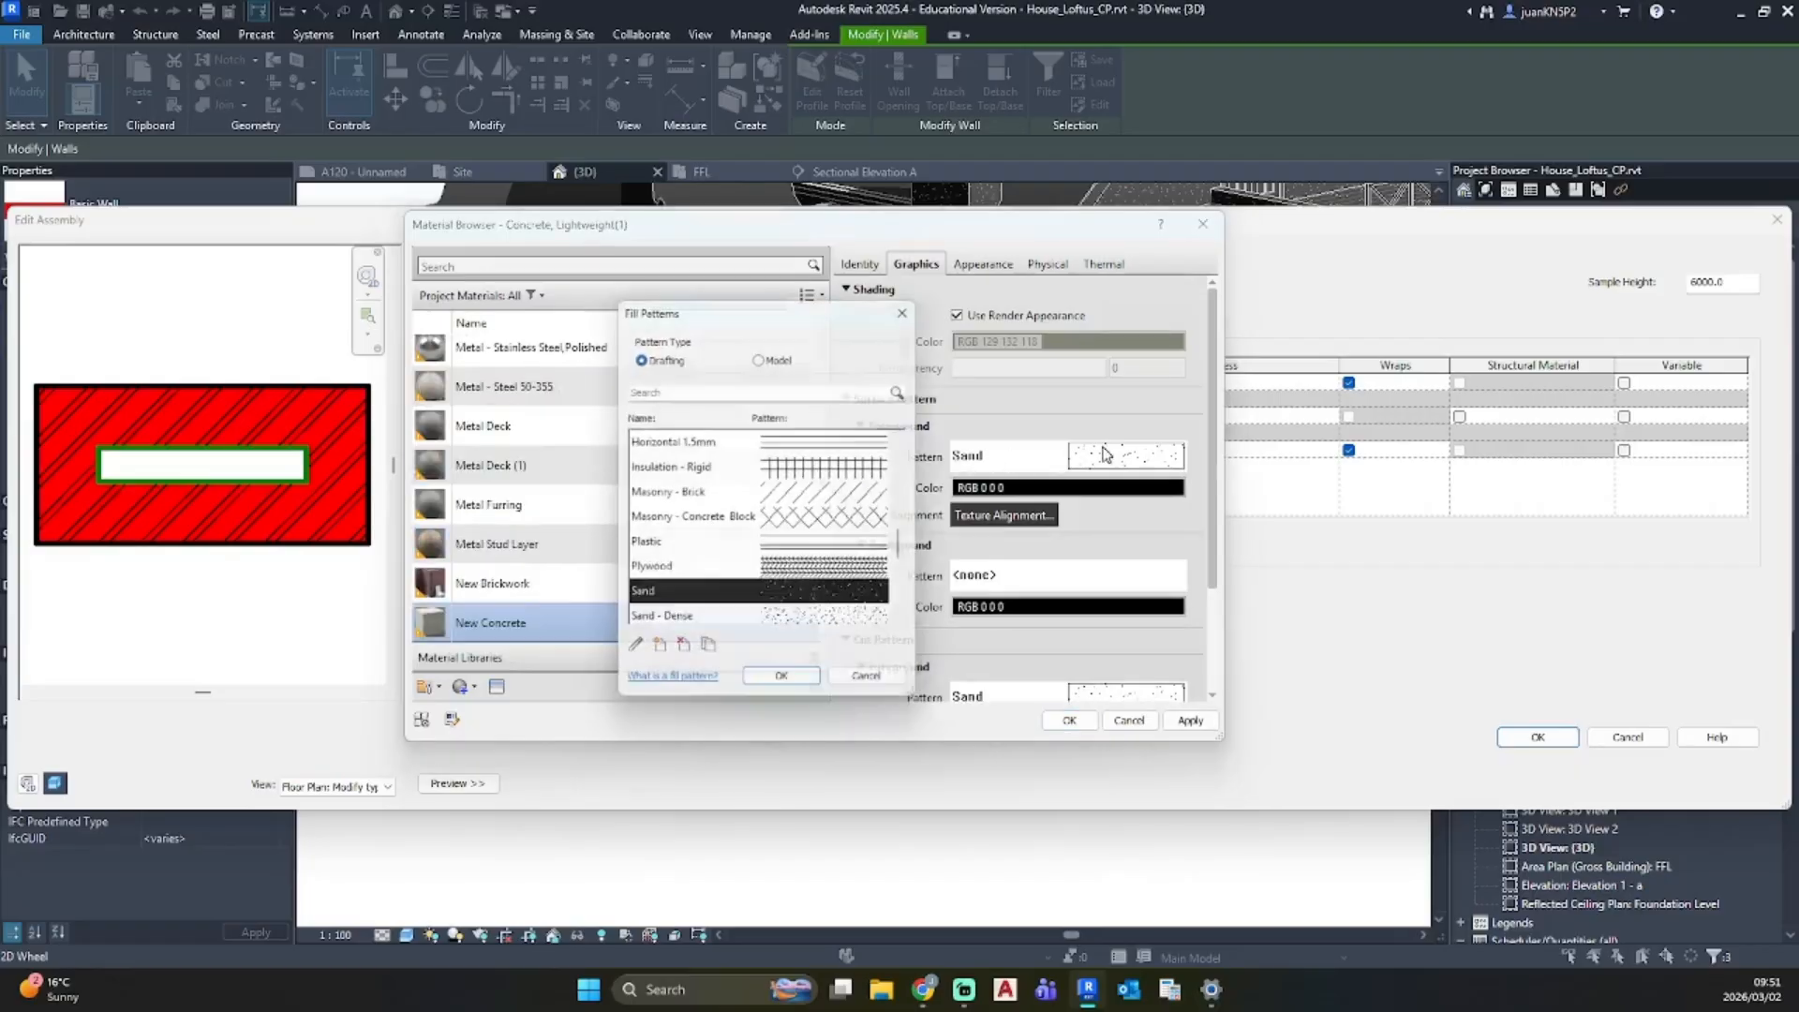
scroll(747, 466, "up", 10)
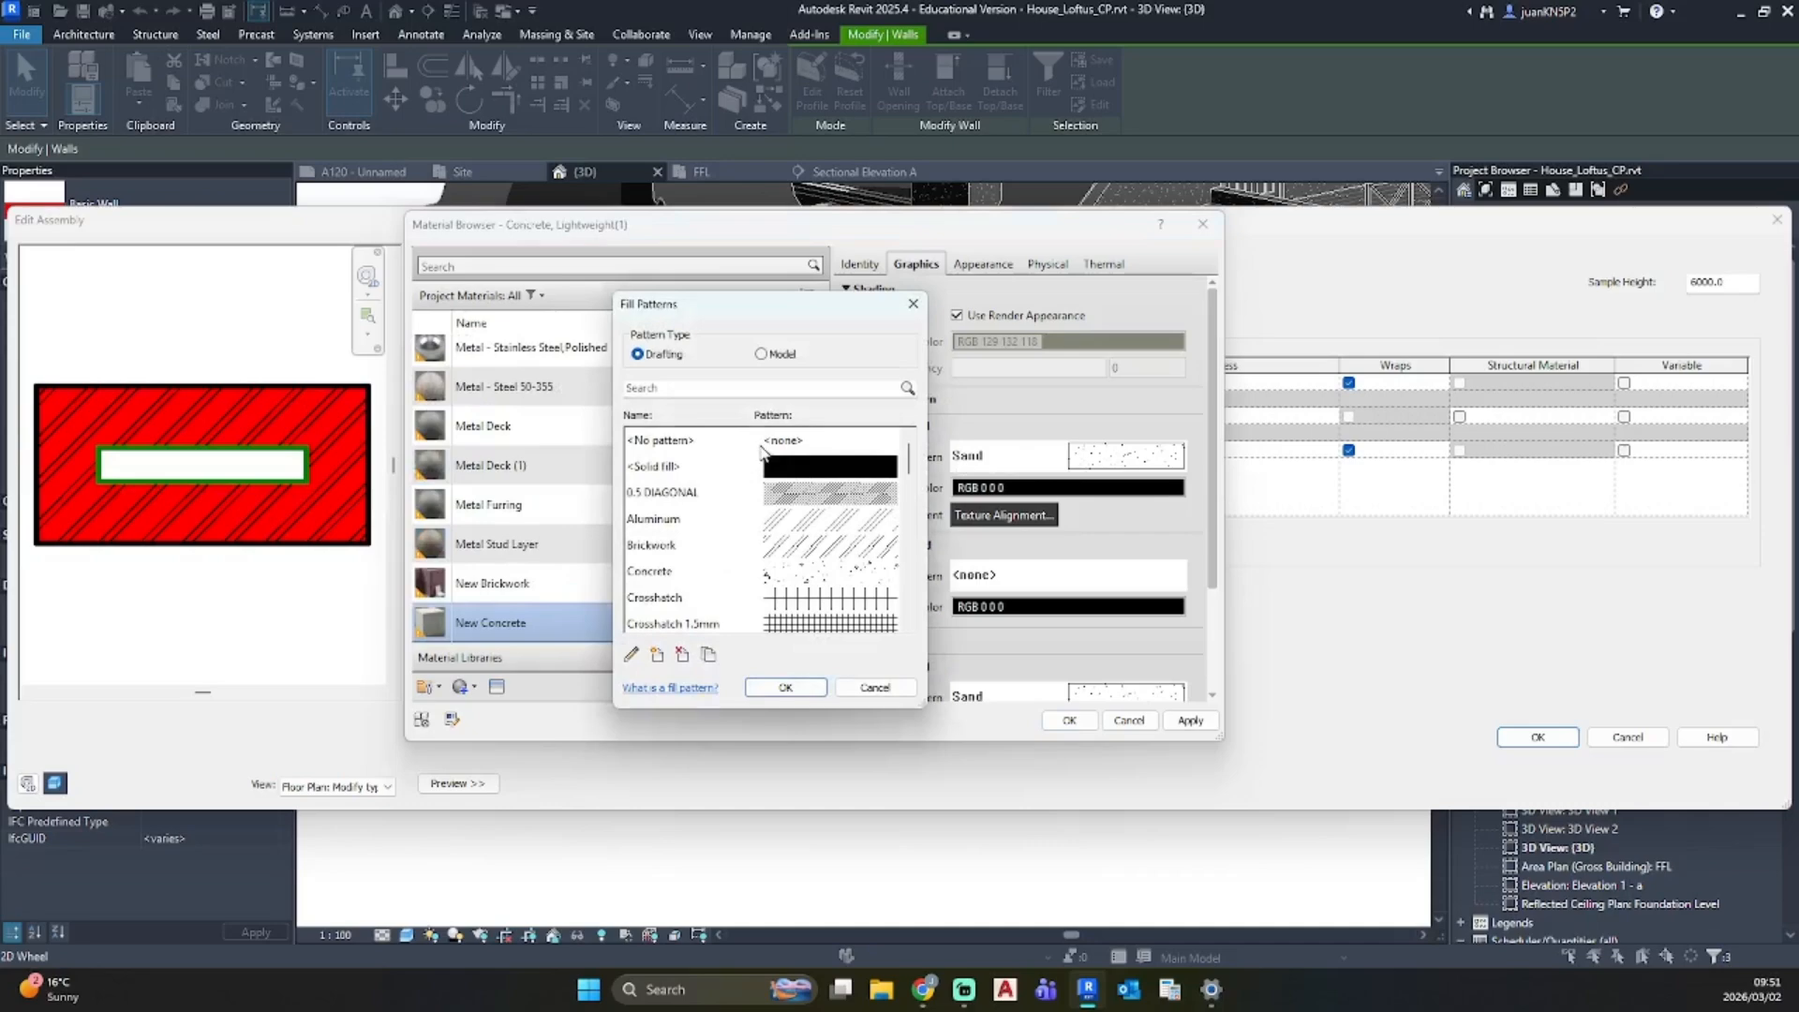
left_click(761, 448)
left_click(785, 687)
Step: Set the cut foreground pattern of the New Concrete material to the Concrete drafting pattern
scroll(1077, 525, "down", 3)
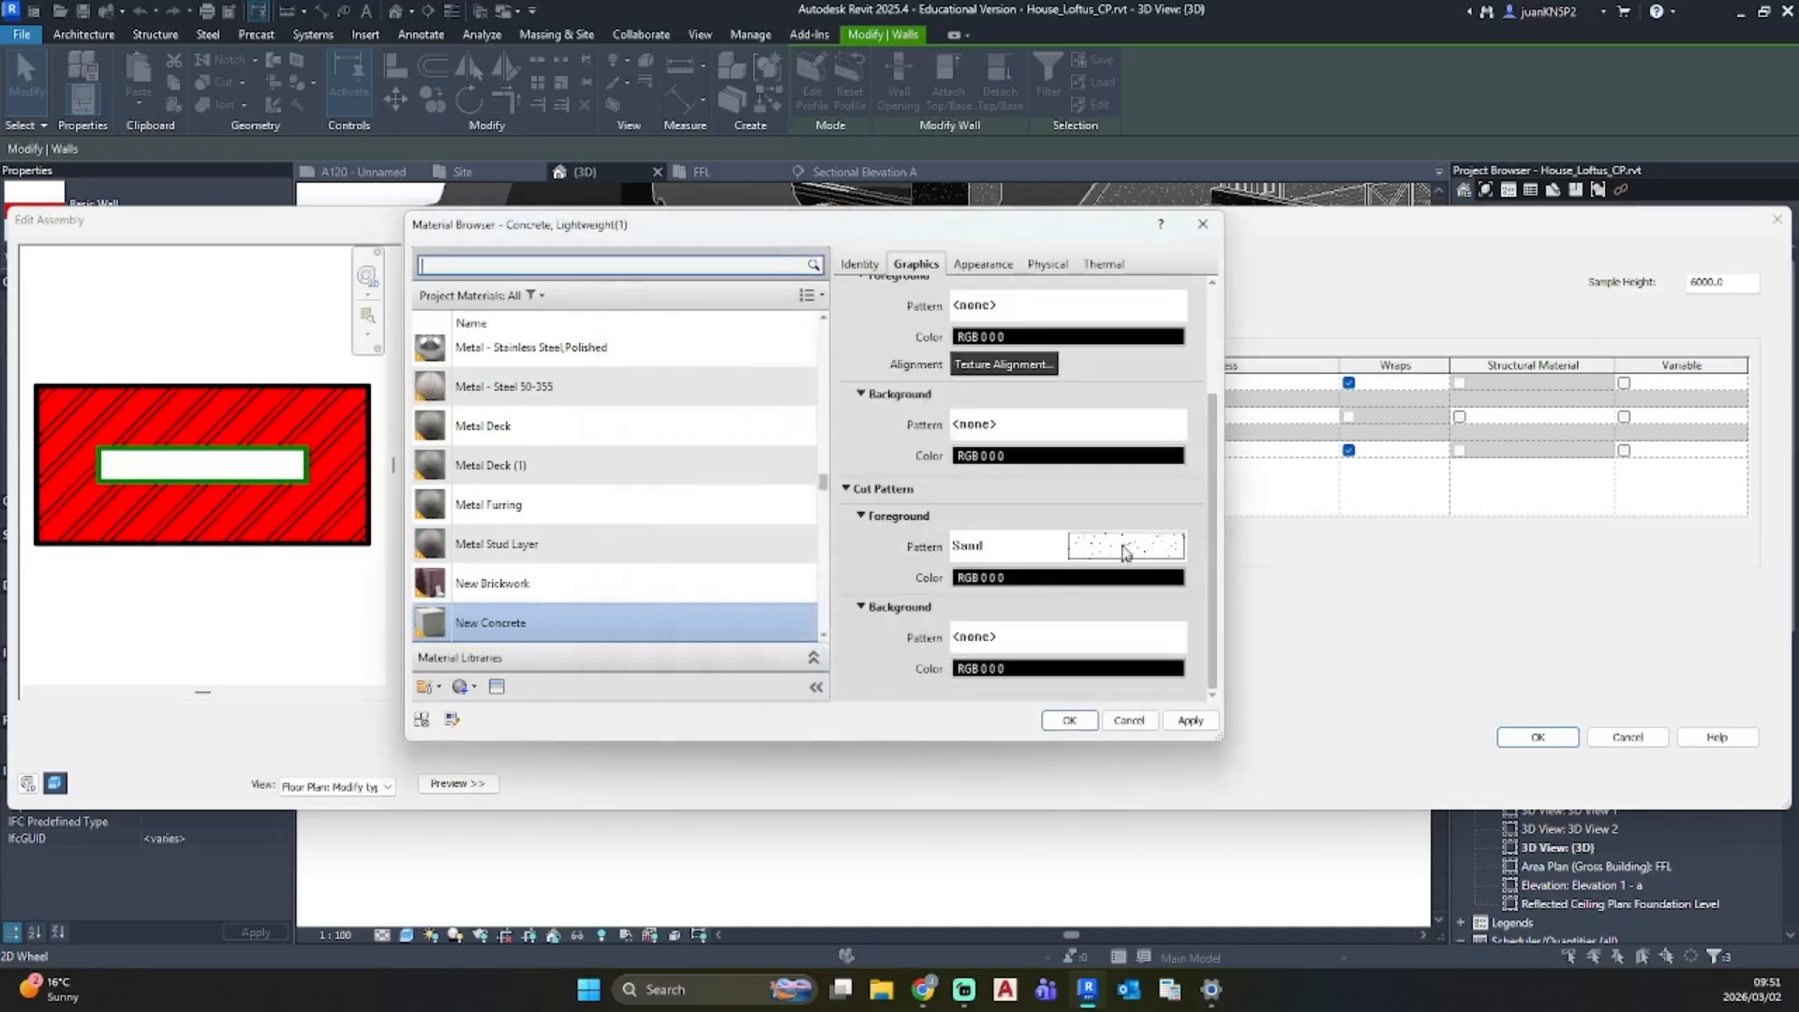
left_click(1125, 552)
scroll(723, 551, "up", 5)
scroll(726, 548, "down", 2)
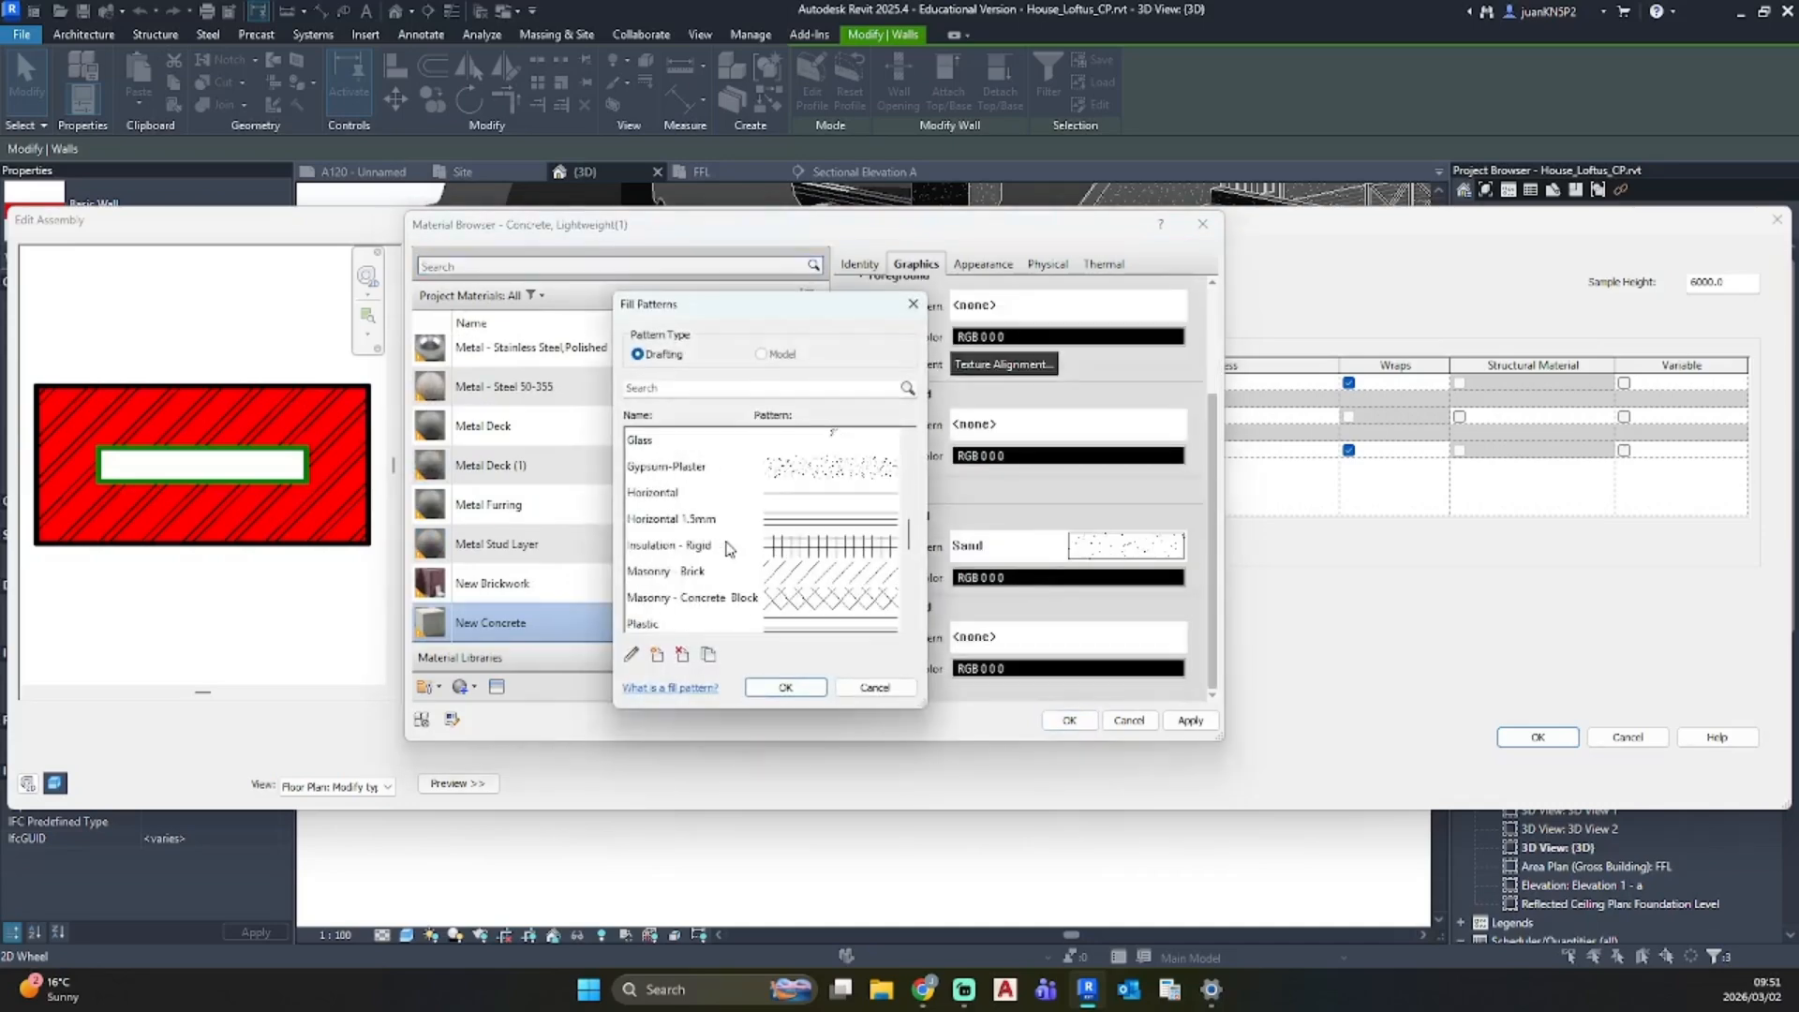
scroll(727, 548, "up", 6)
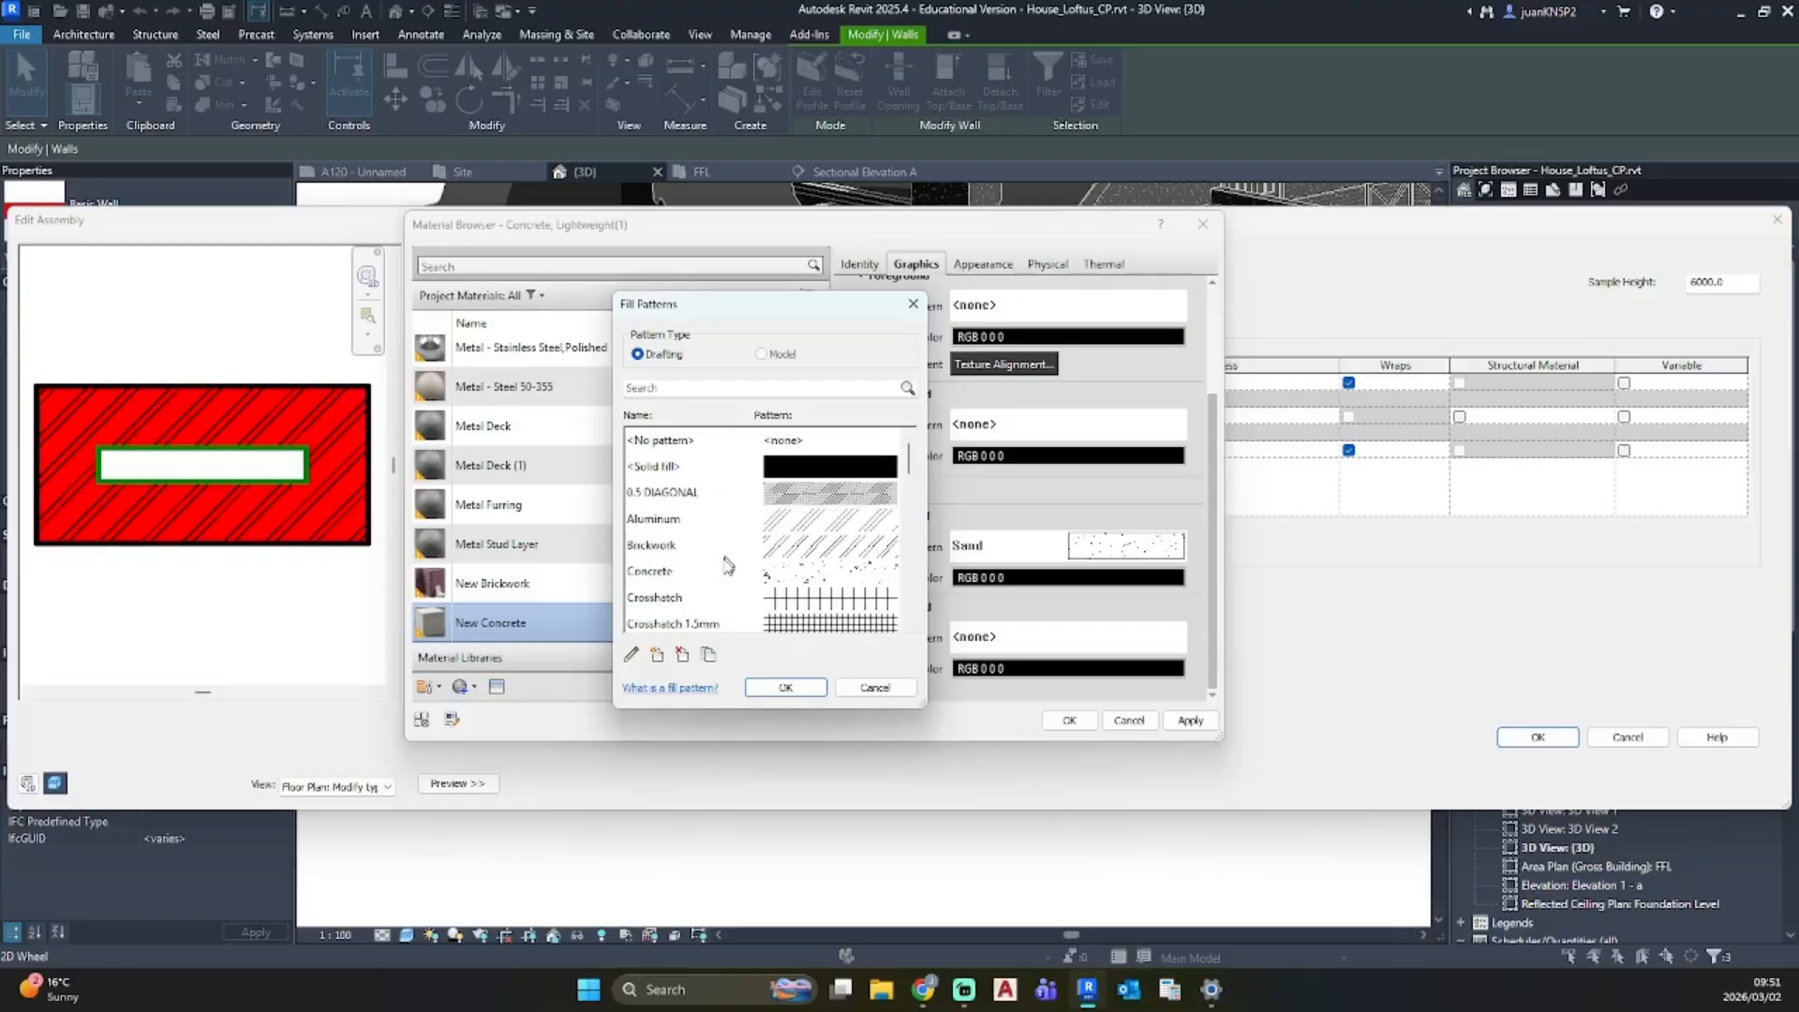
left_click(727, 572)
left_click(784, 689)
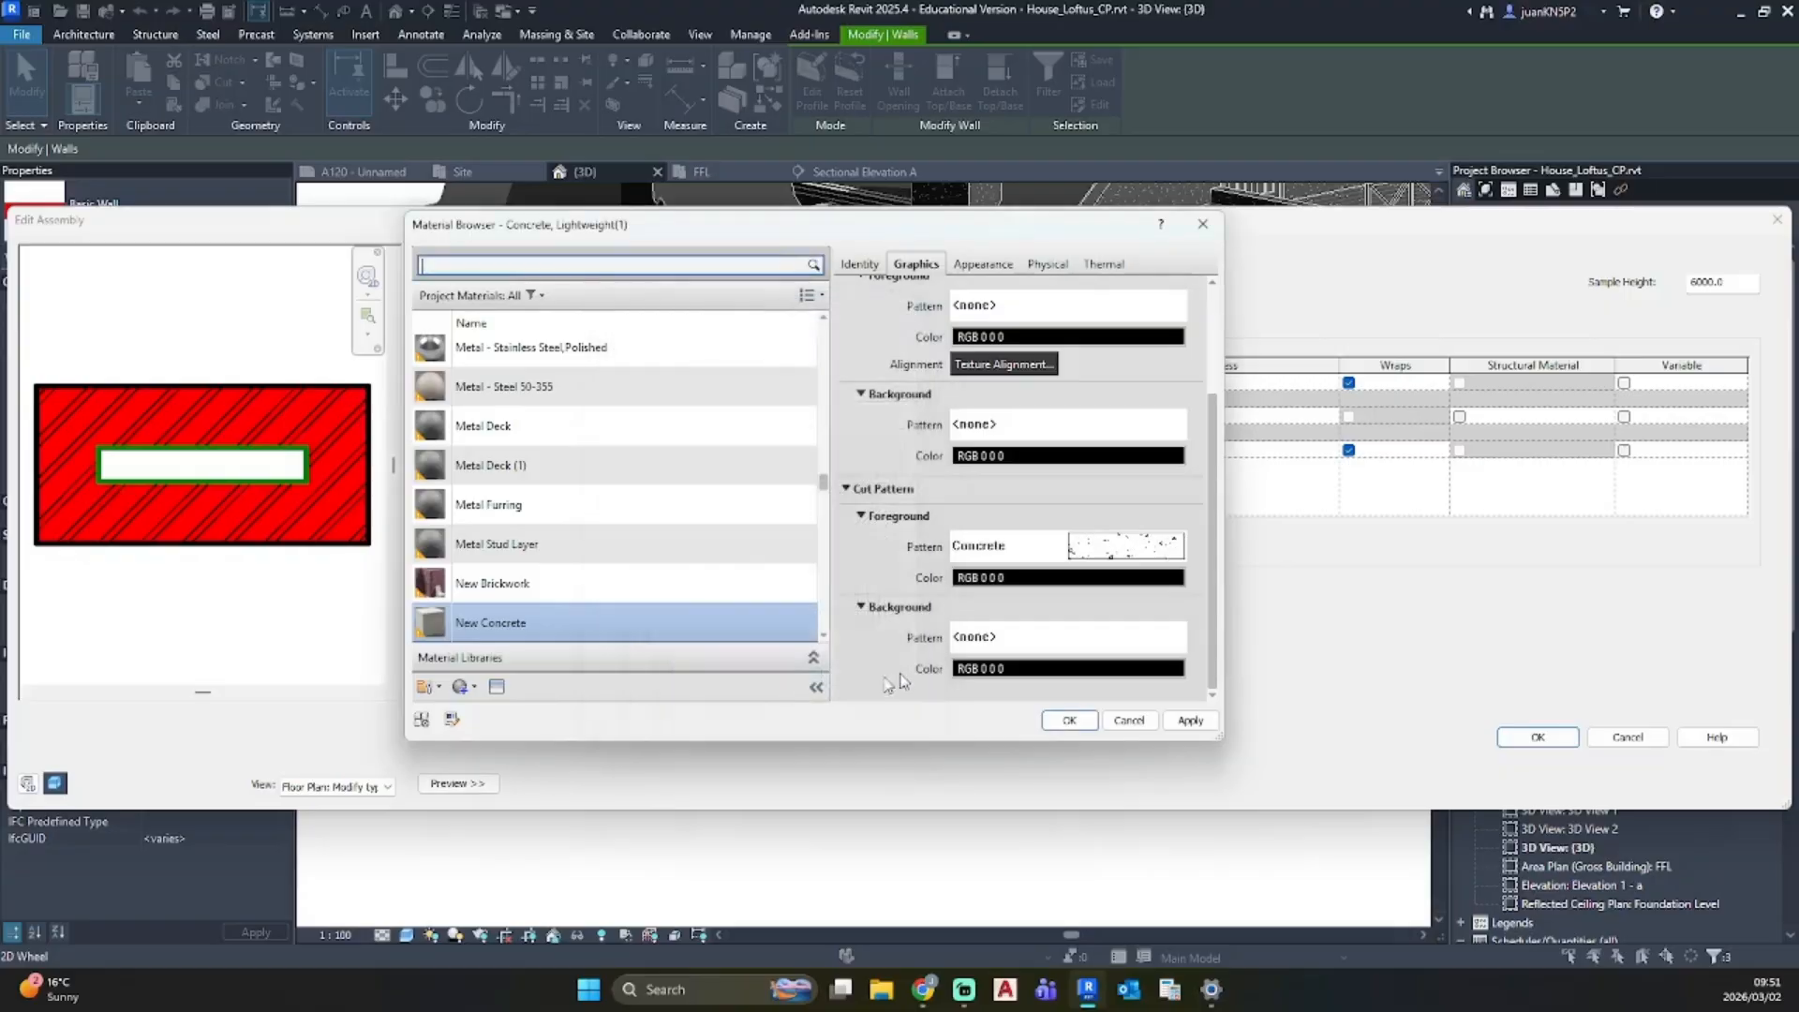
Step: Give New Concrete a solid-fill cut background coloured RGB 0 255 128 and assign the material to the wall's 50 mm core layer
left_click(1048, 637)
left_click(683, 459)
left_click(792, 692)
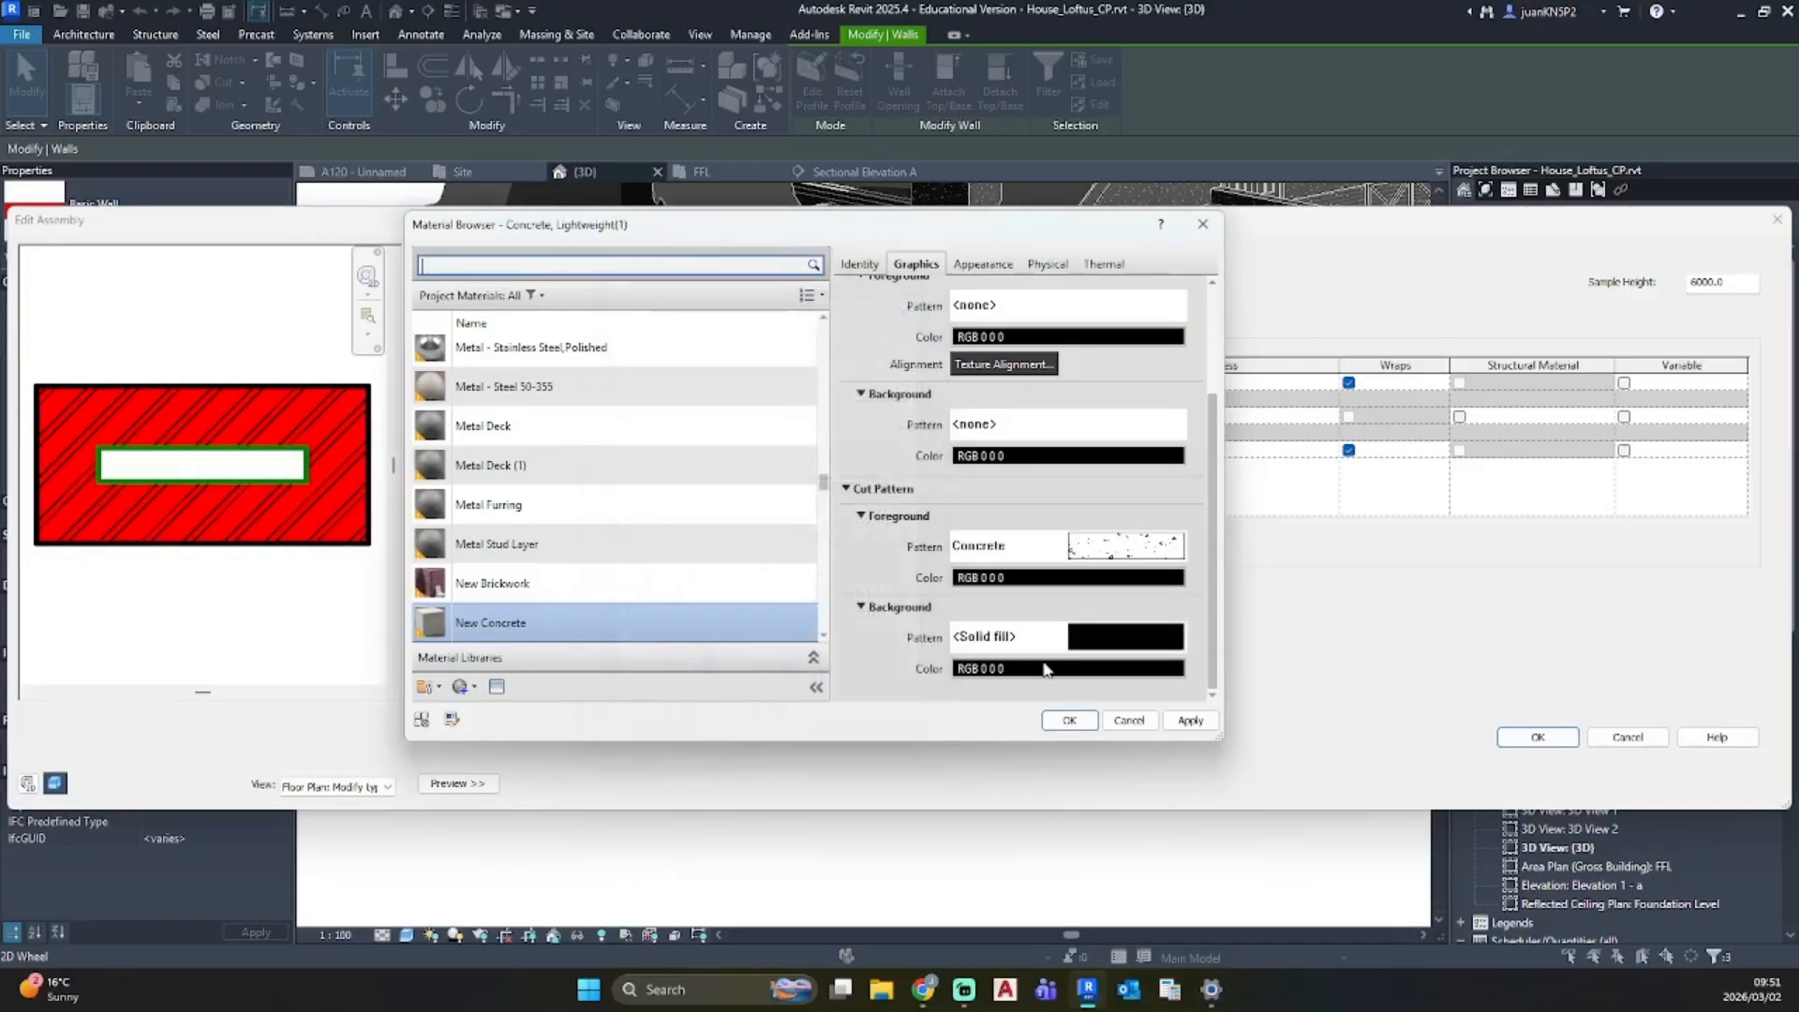
left_click(1047, 669)
left_click(692, 349)
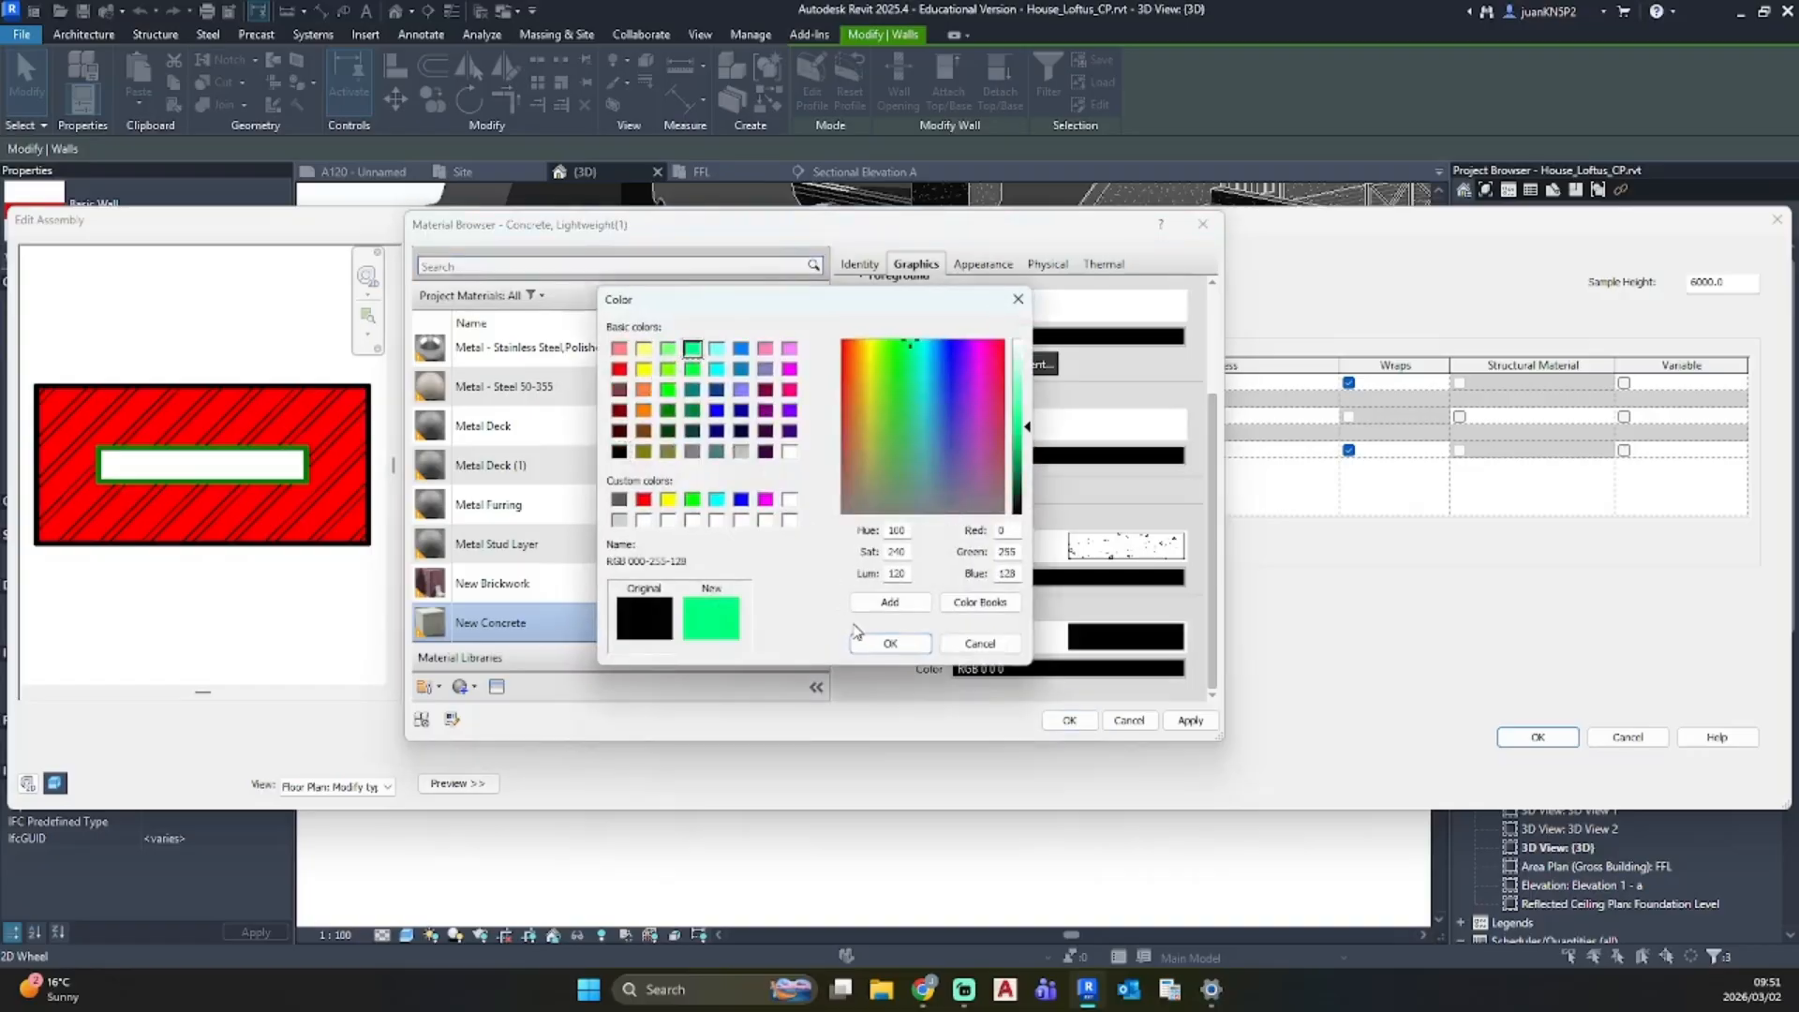
left_click(877, 644)
left_click(1191, 722)
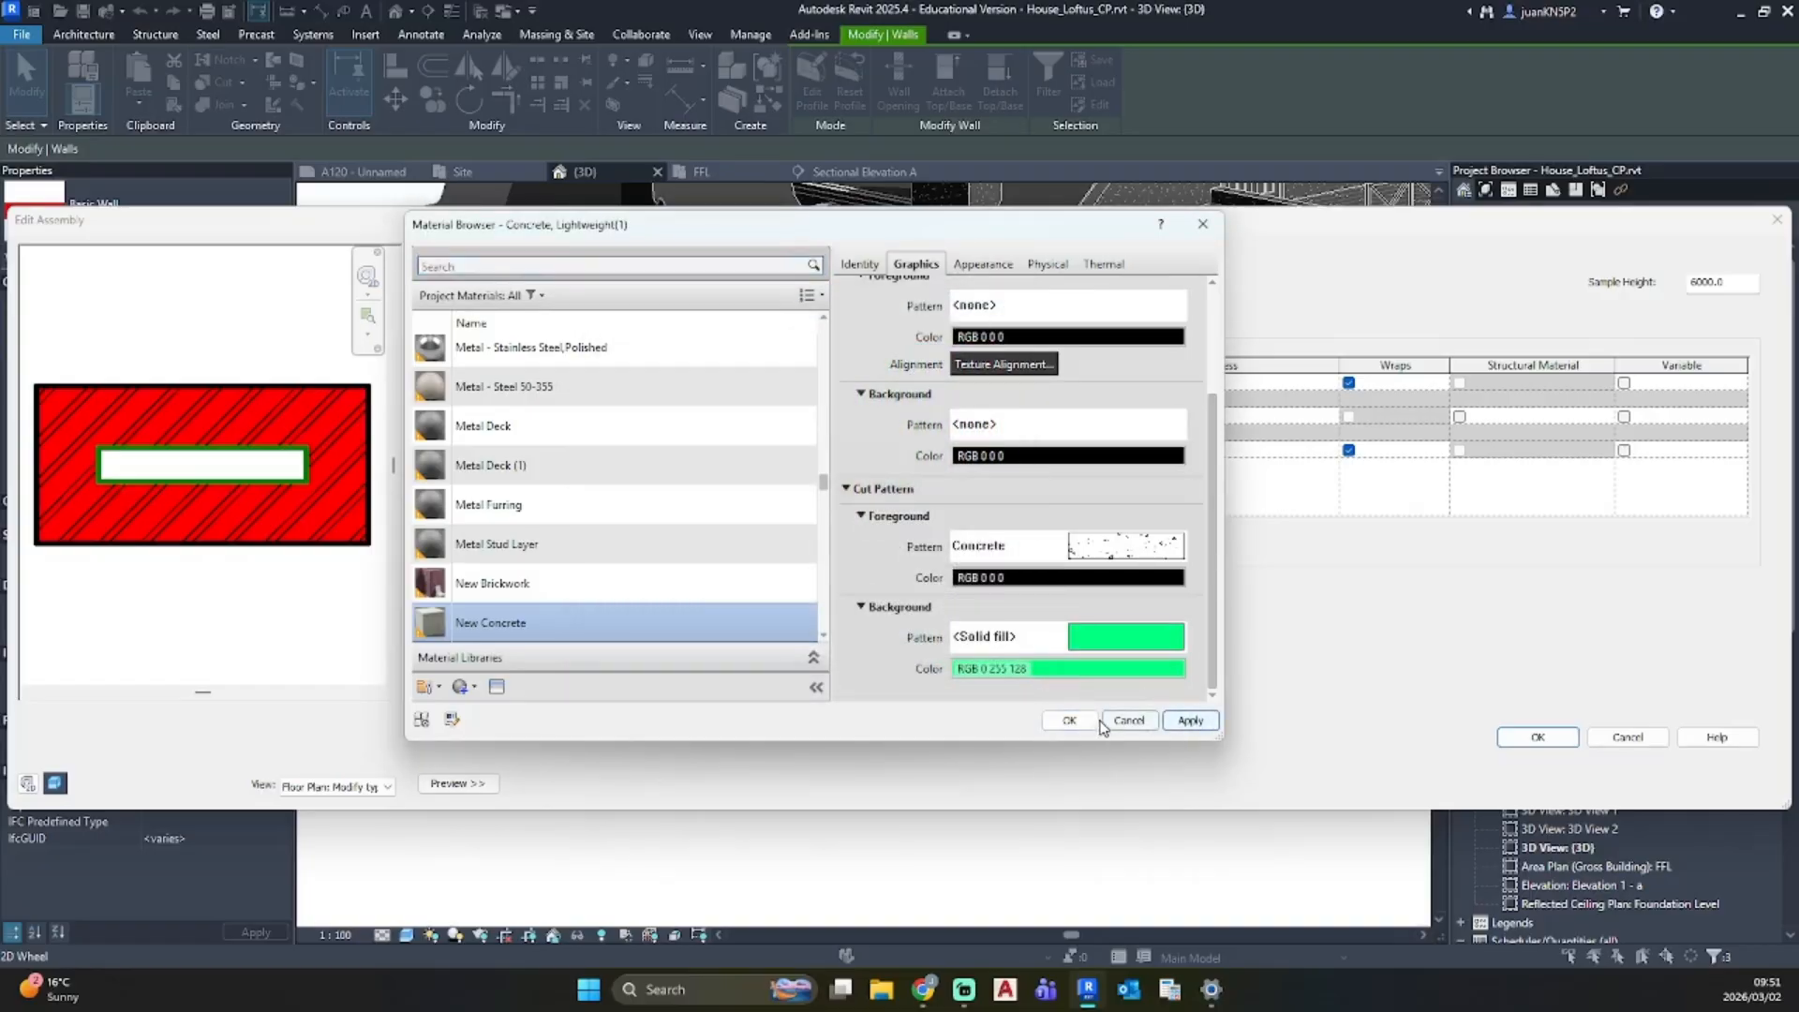
left_click(1090, 723)
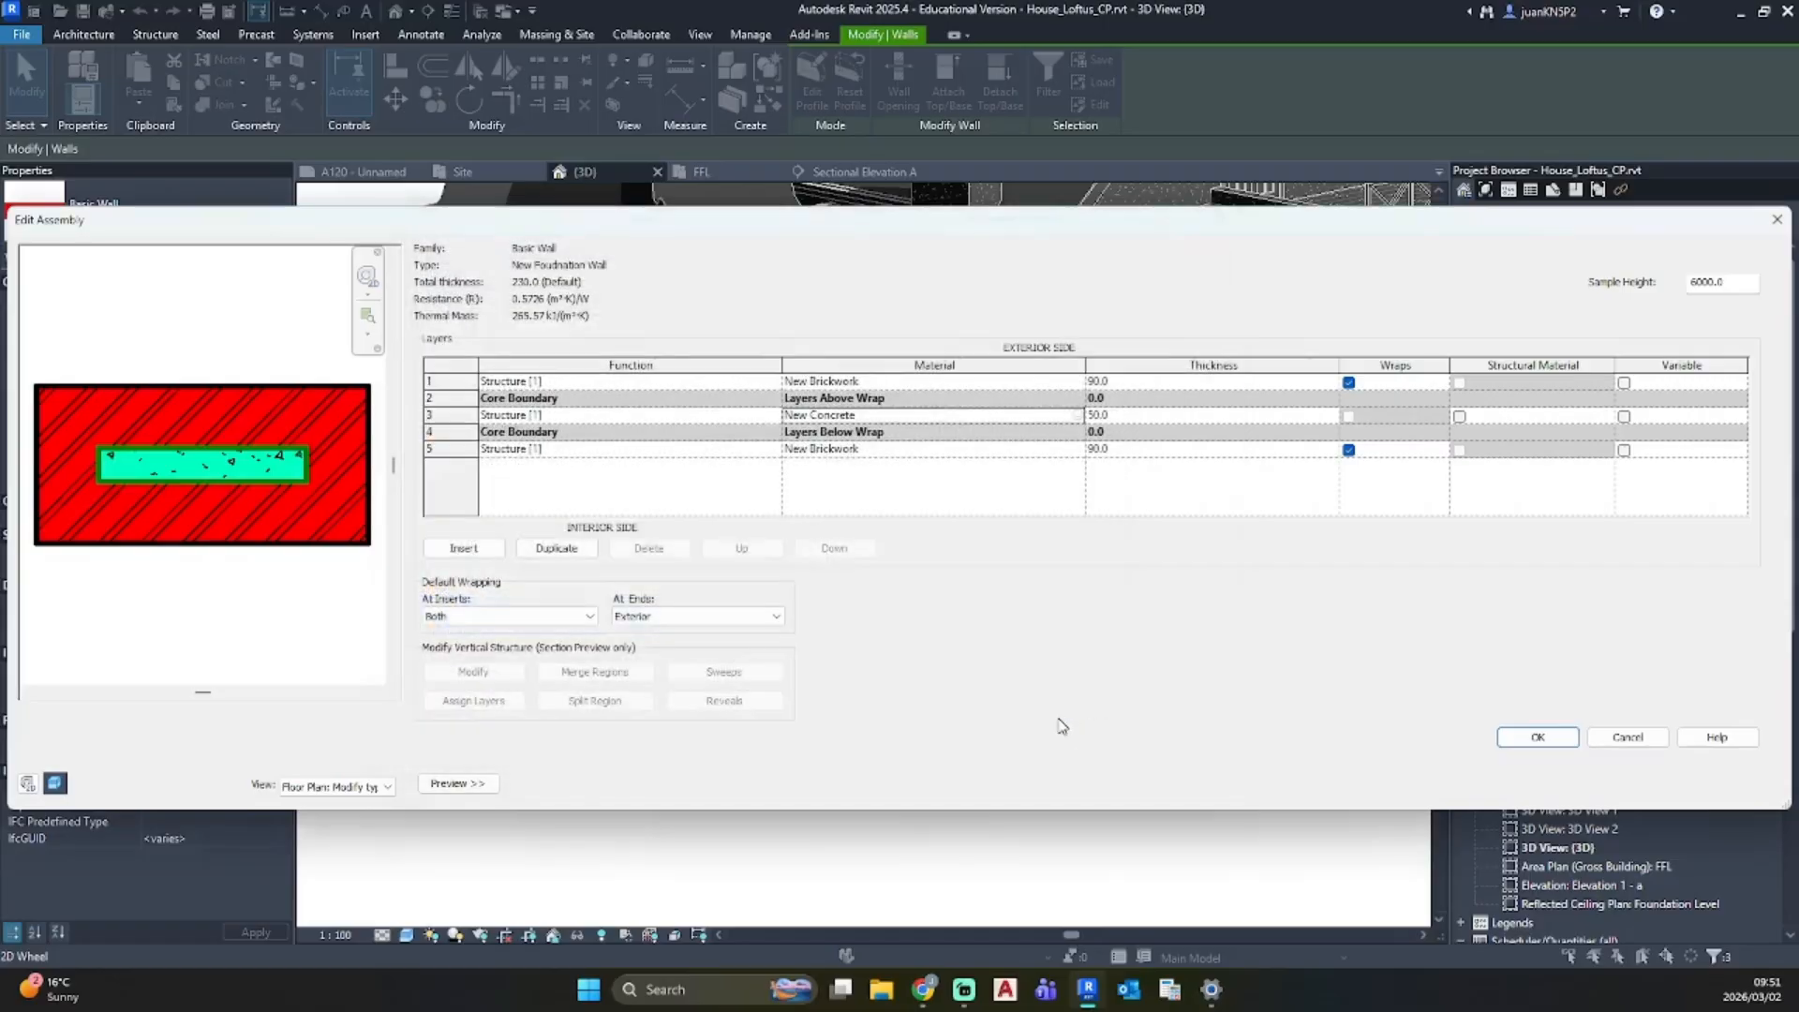
Step: Confirm the layer assembly of the New Foudnation Wall type and apply the type properties to the selected walls
left_click(1537, 738)
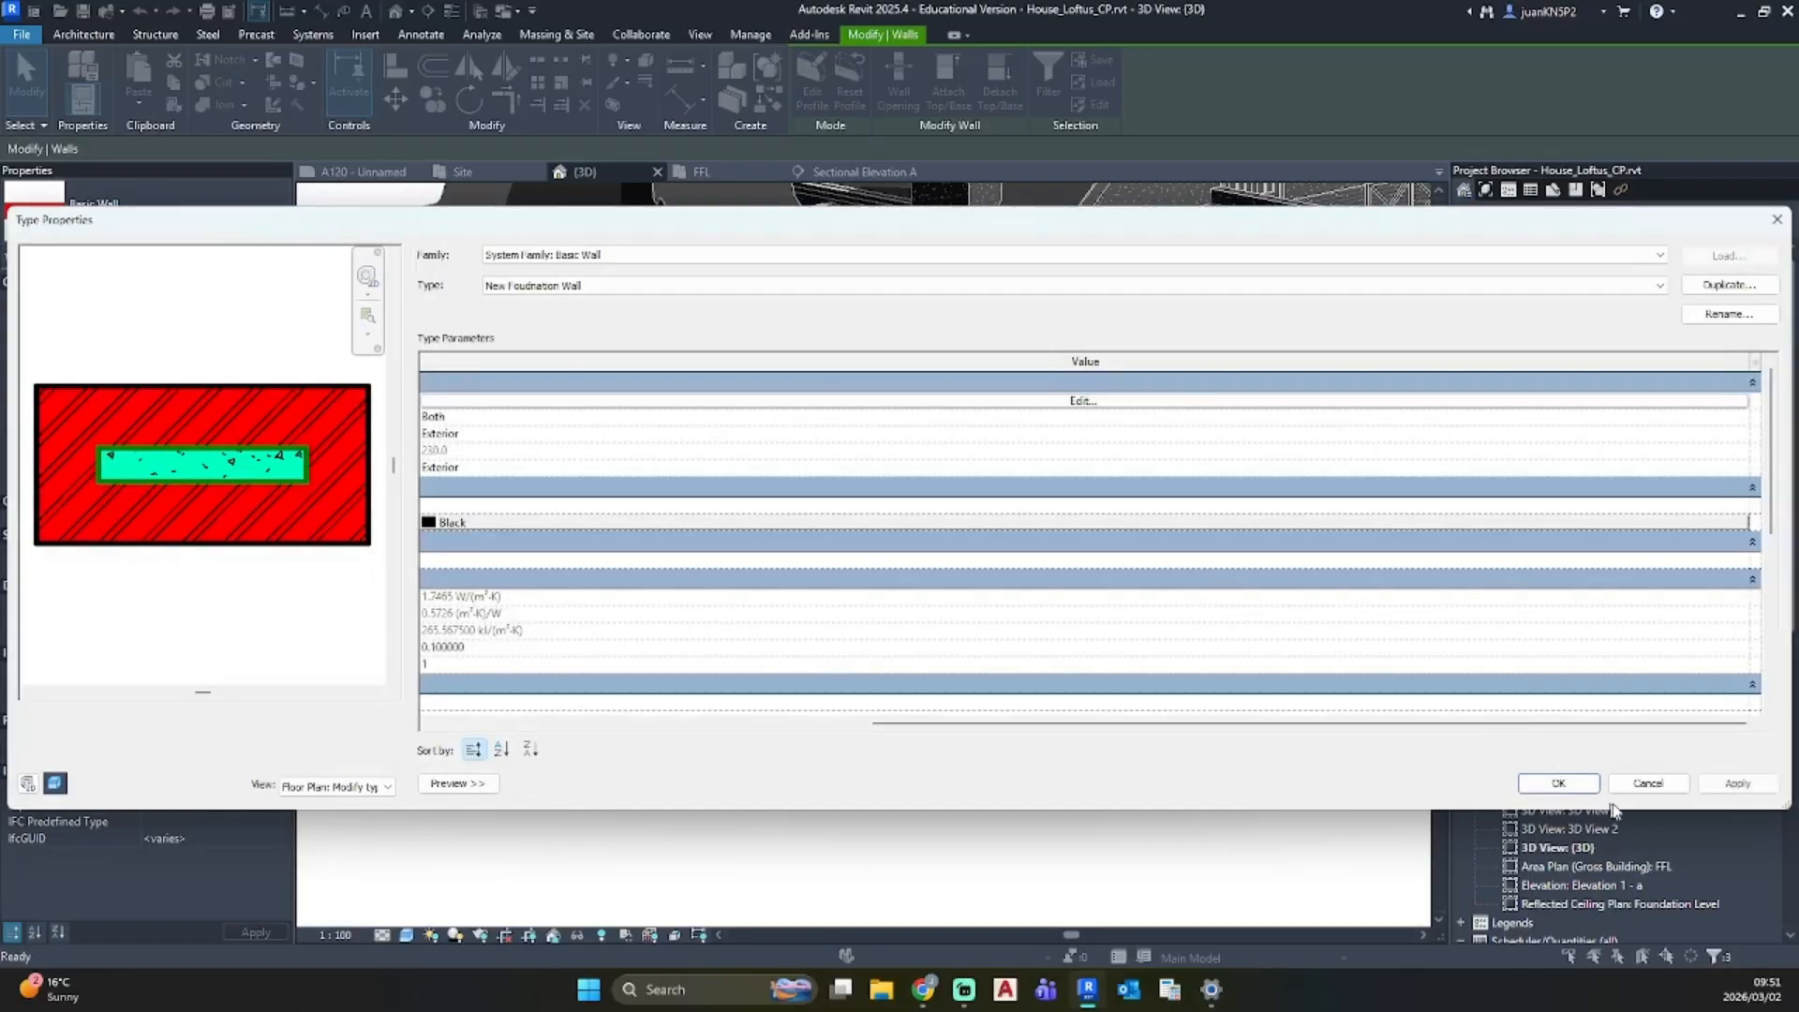
left_click(1736, 783)
left_click(1560, 783)
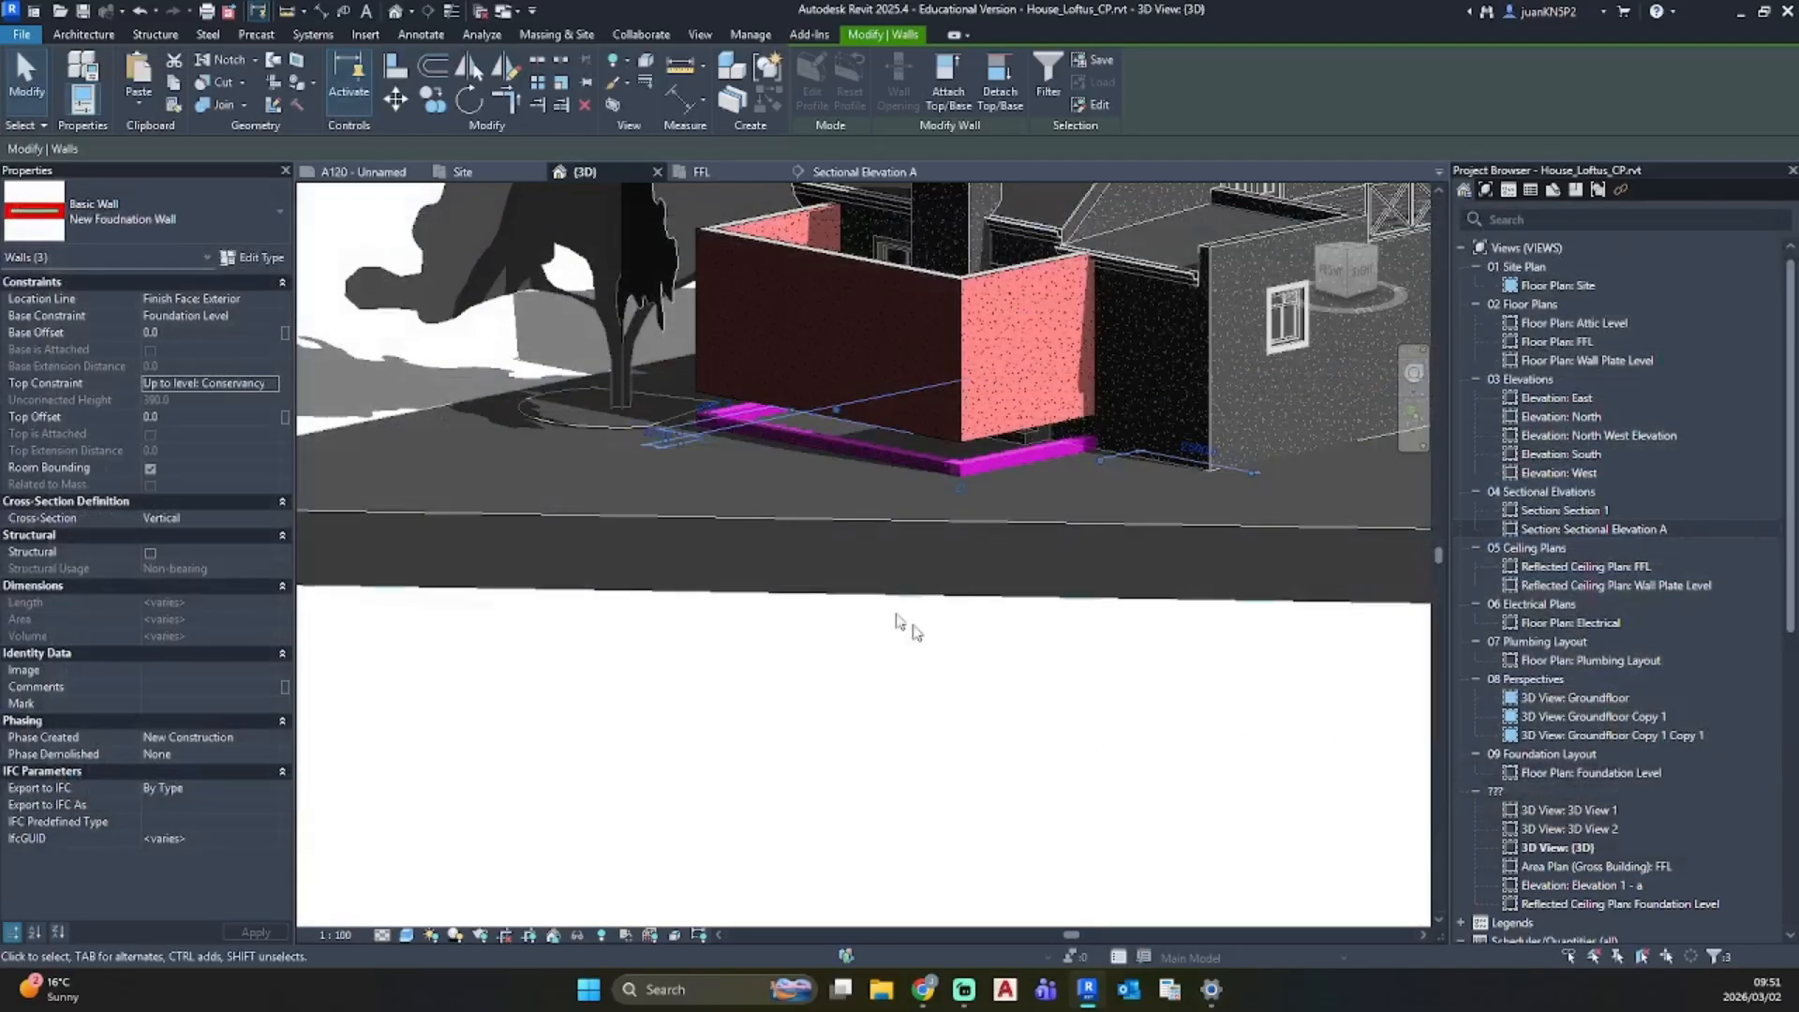
scroll(900, 481, "up", 5)
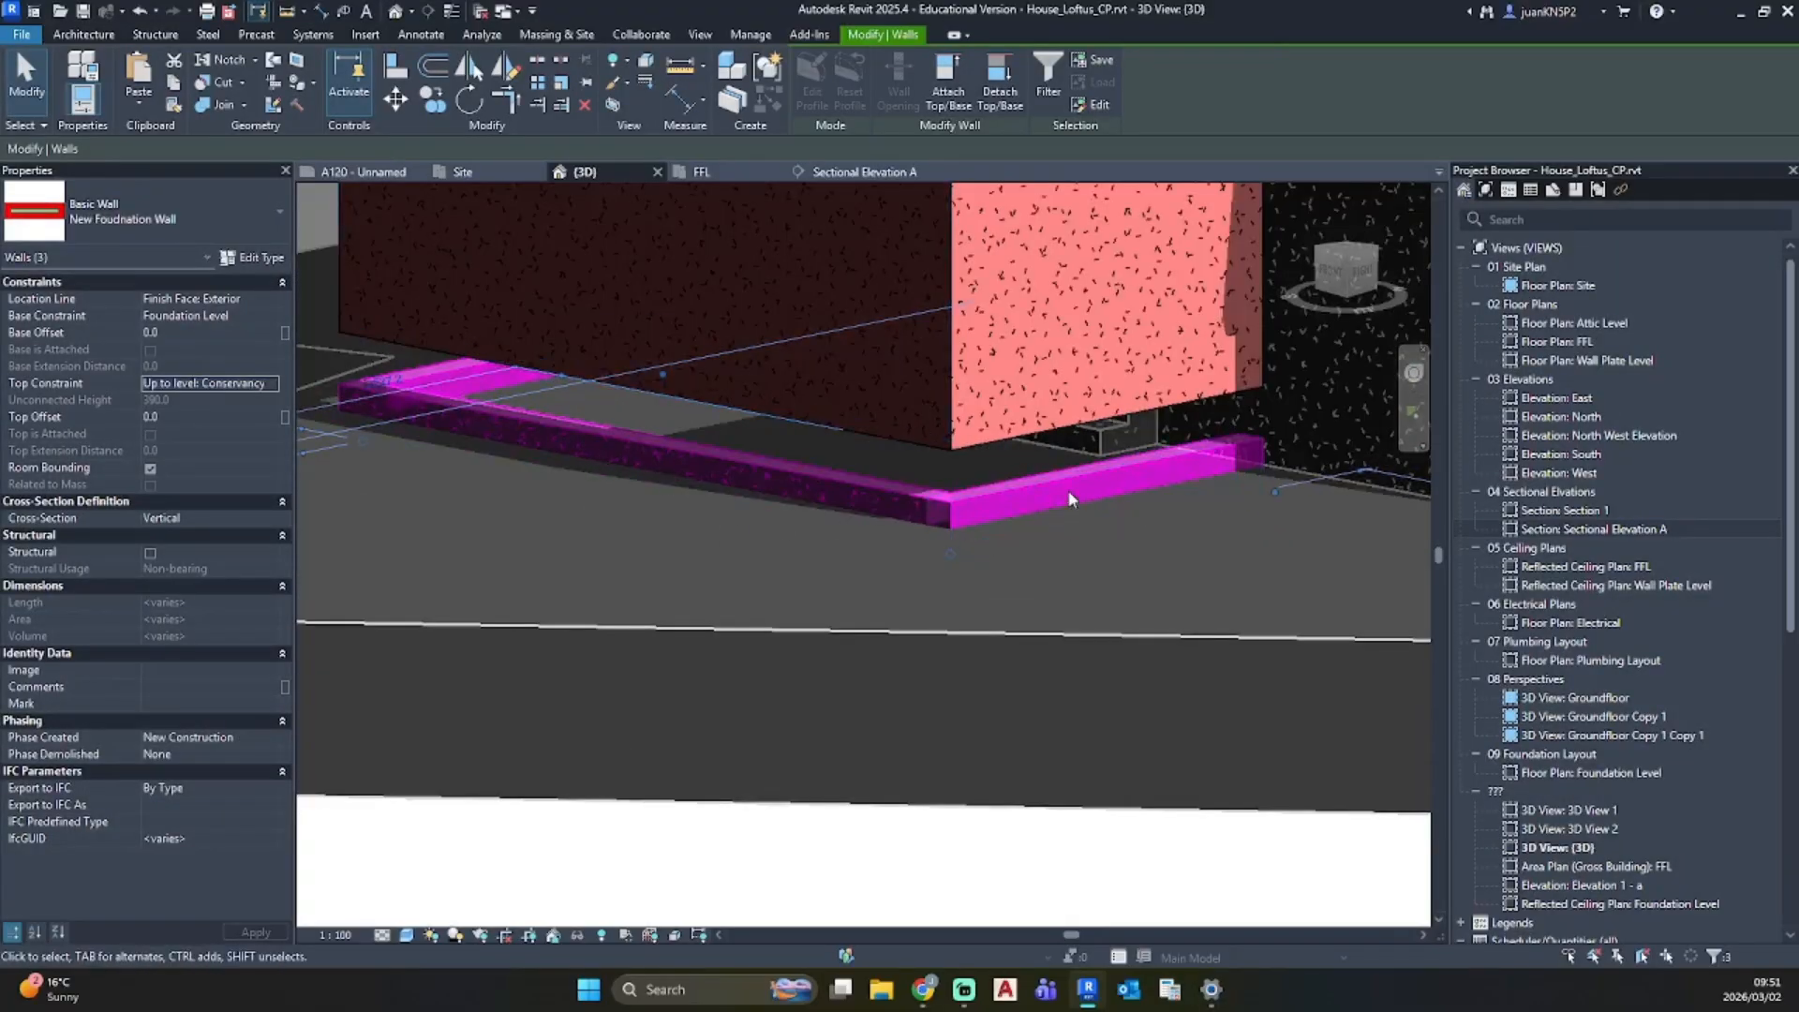
key("Escape")
Step: Select the extension's three New 230mm Cavity walls together in the 3D view
scroll(1071, 497, "down", 3)
scroll(1079, 507, "down", 3)
left_click(998, 549)
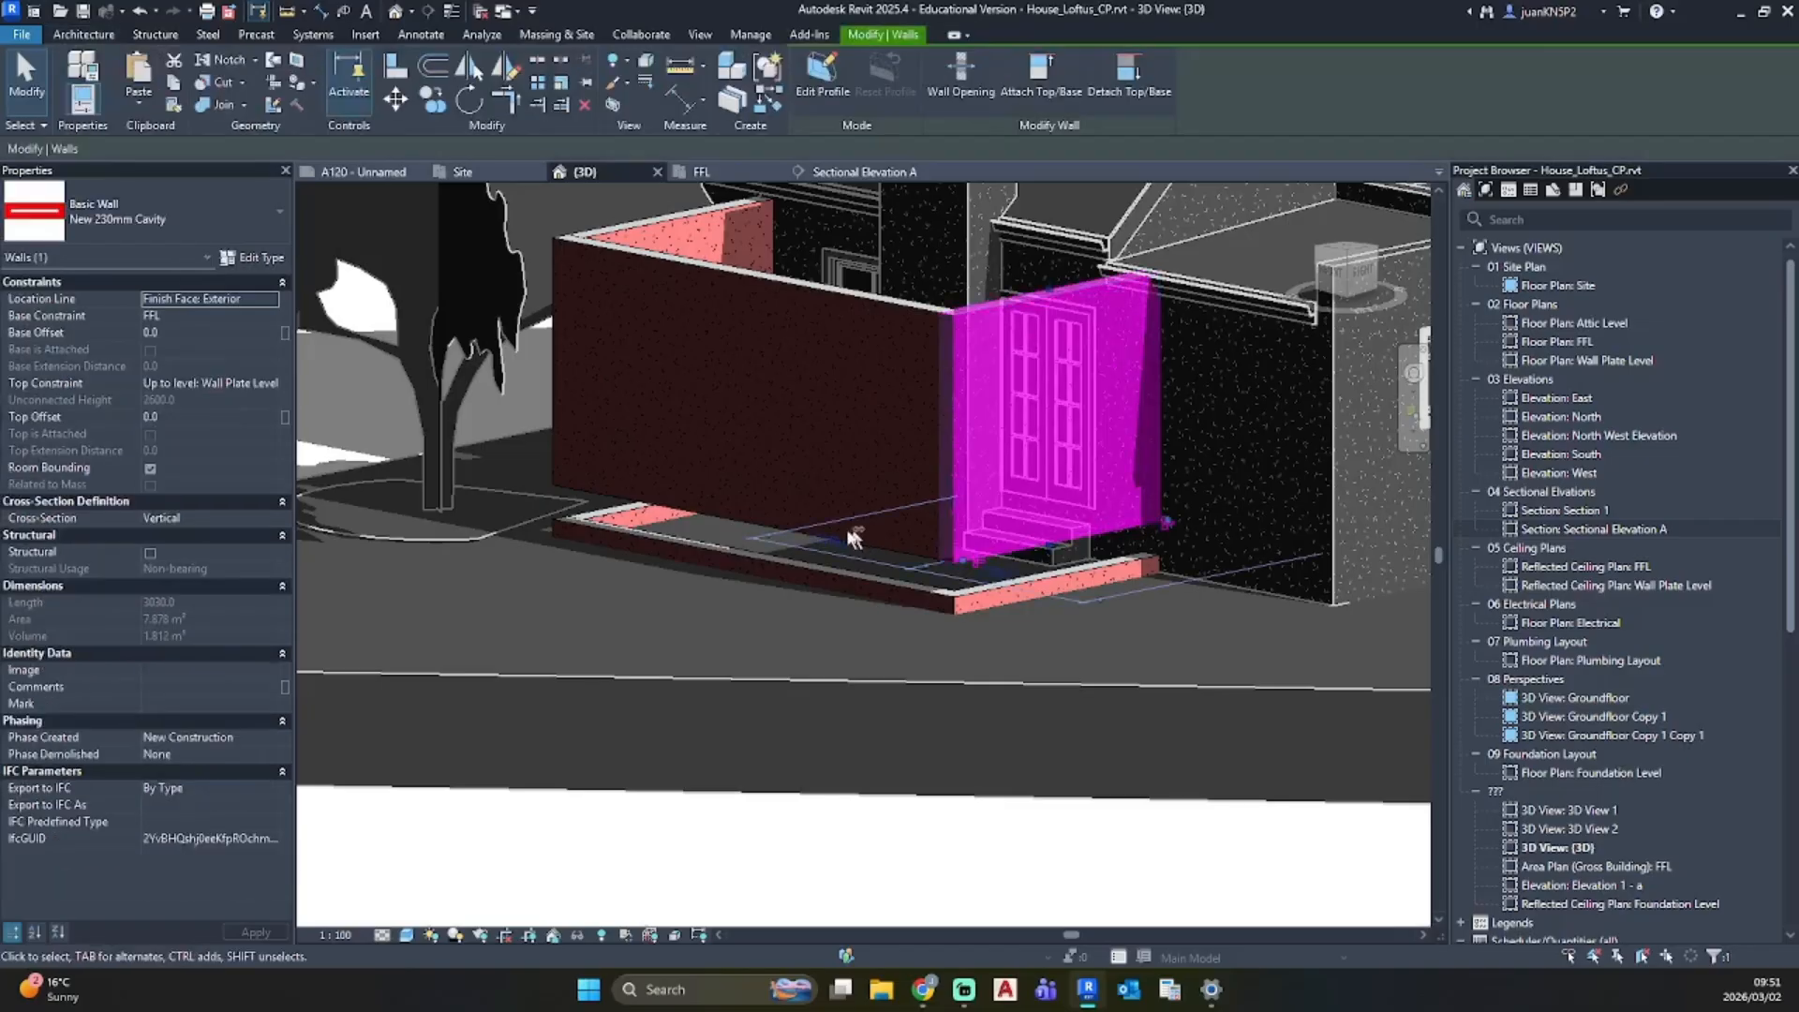
left_click(731, 522, "ctrl")
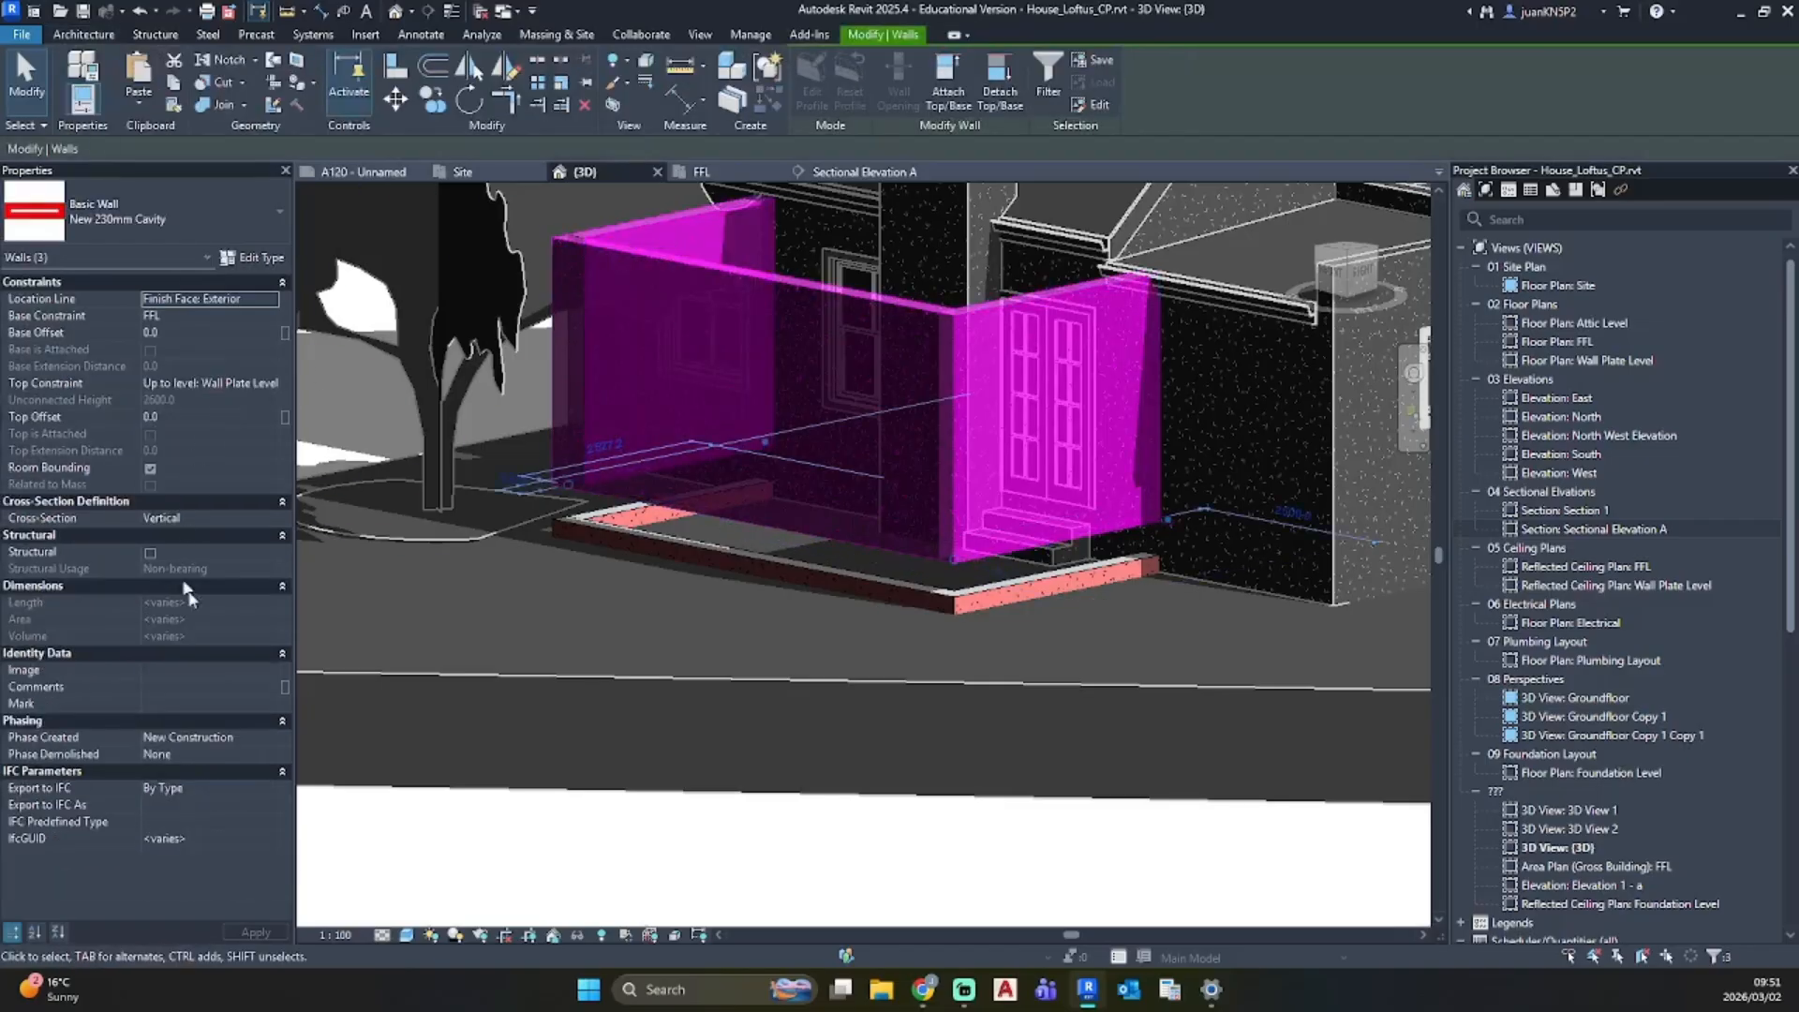
left_click(261, 384)
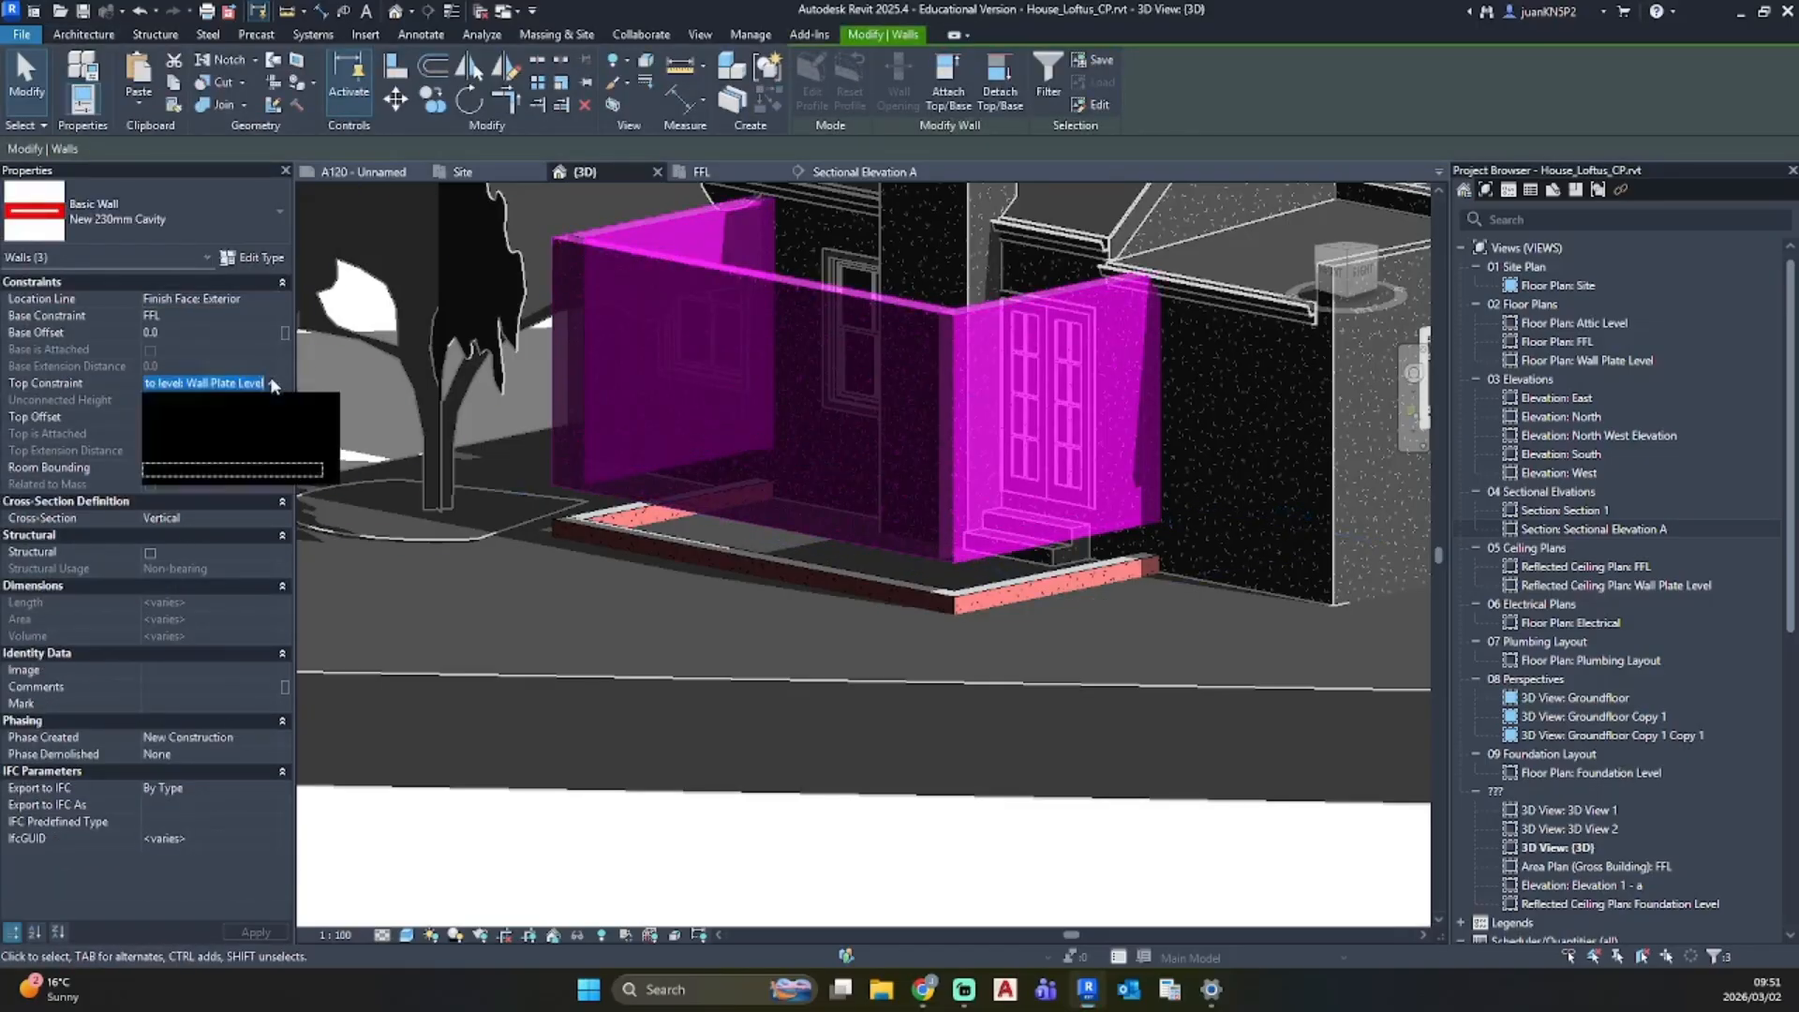
left_click(239, 414)
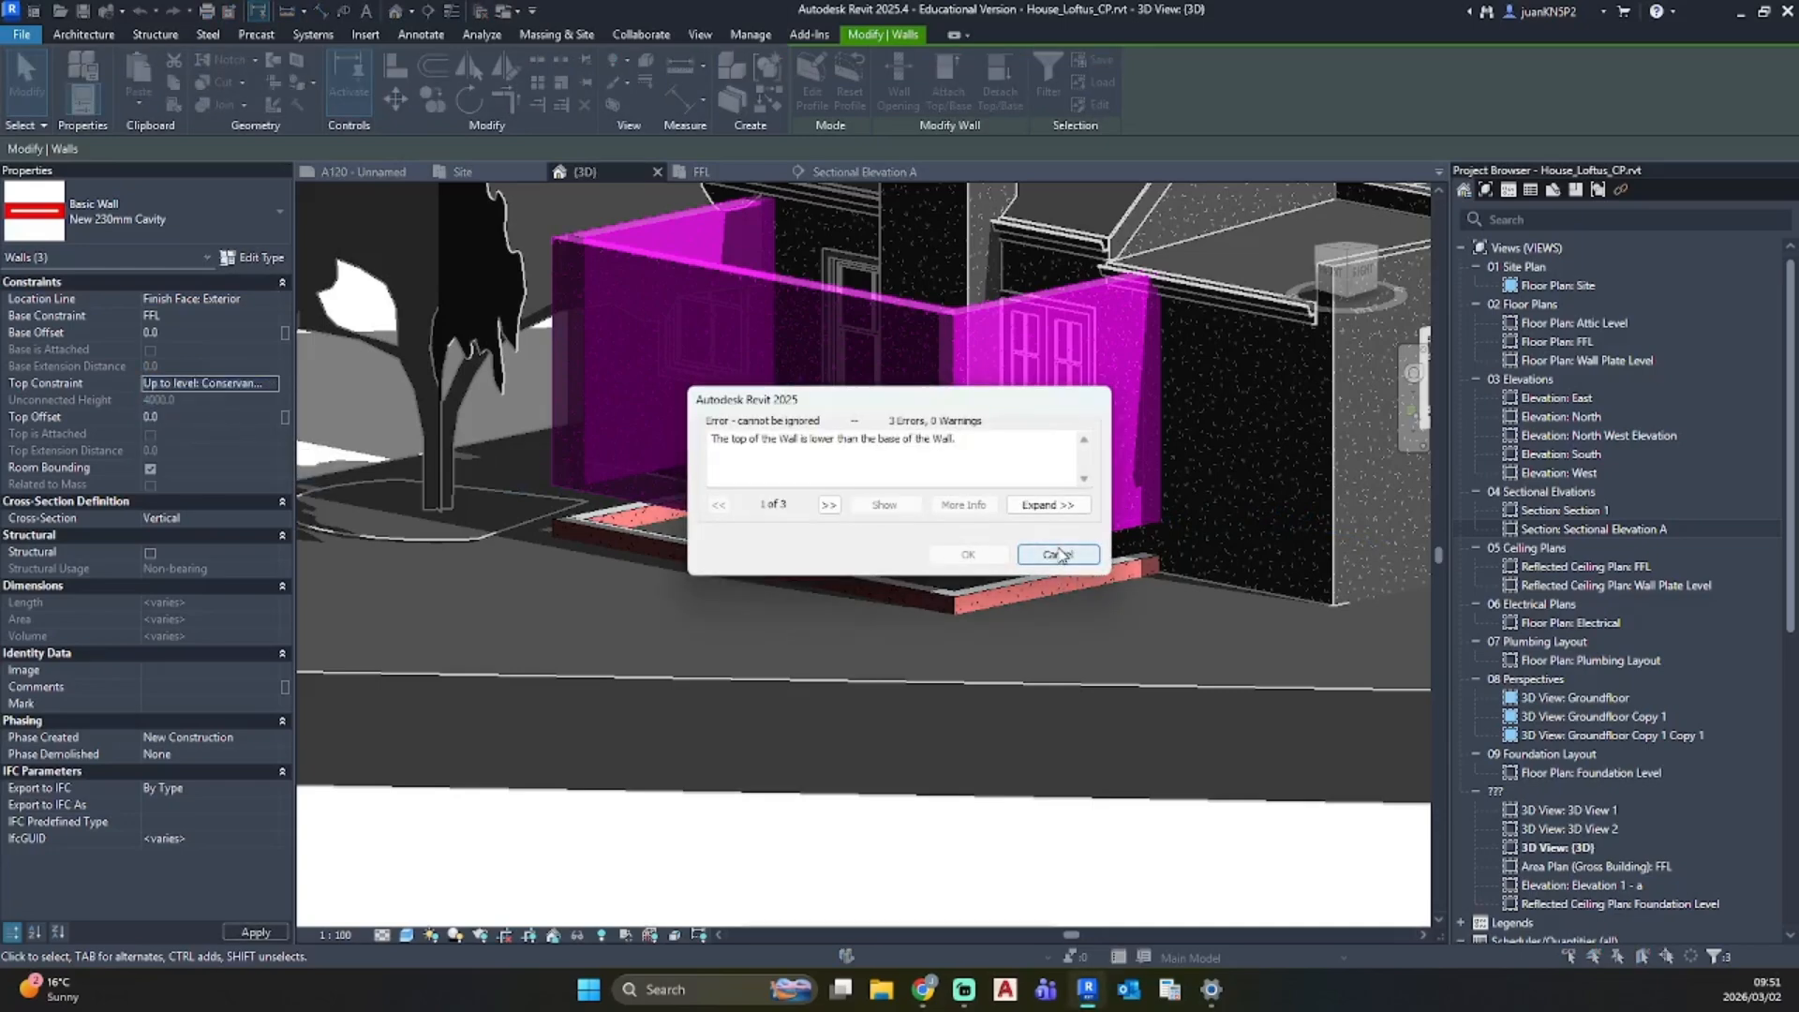
left_click(1059, 554)
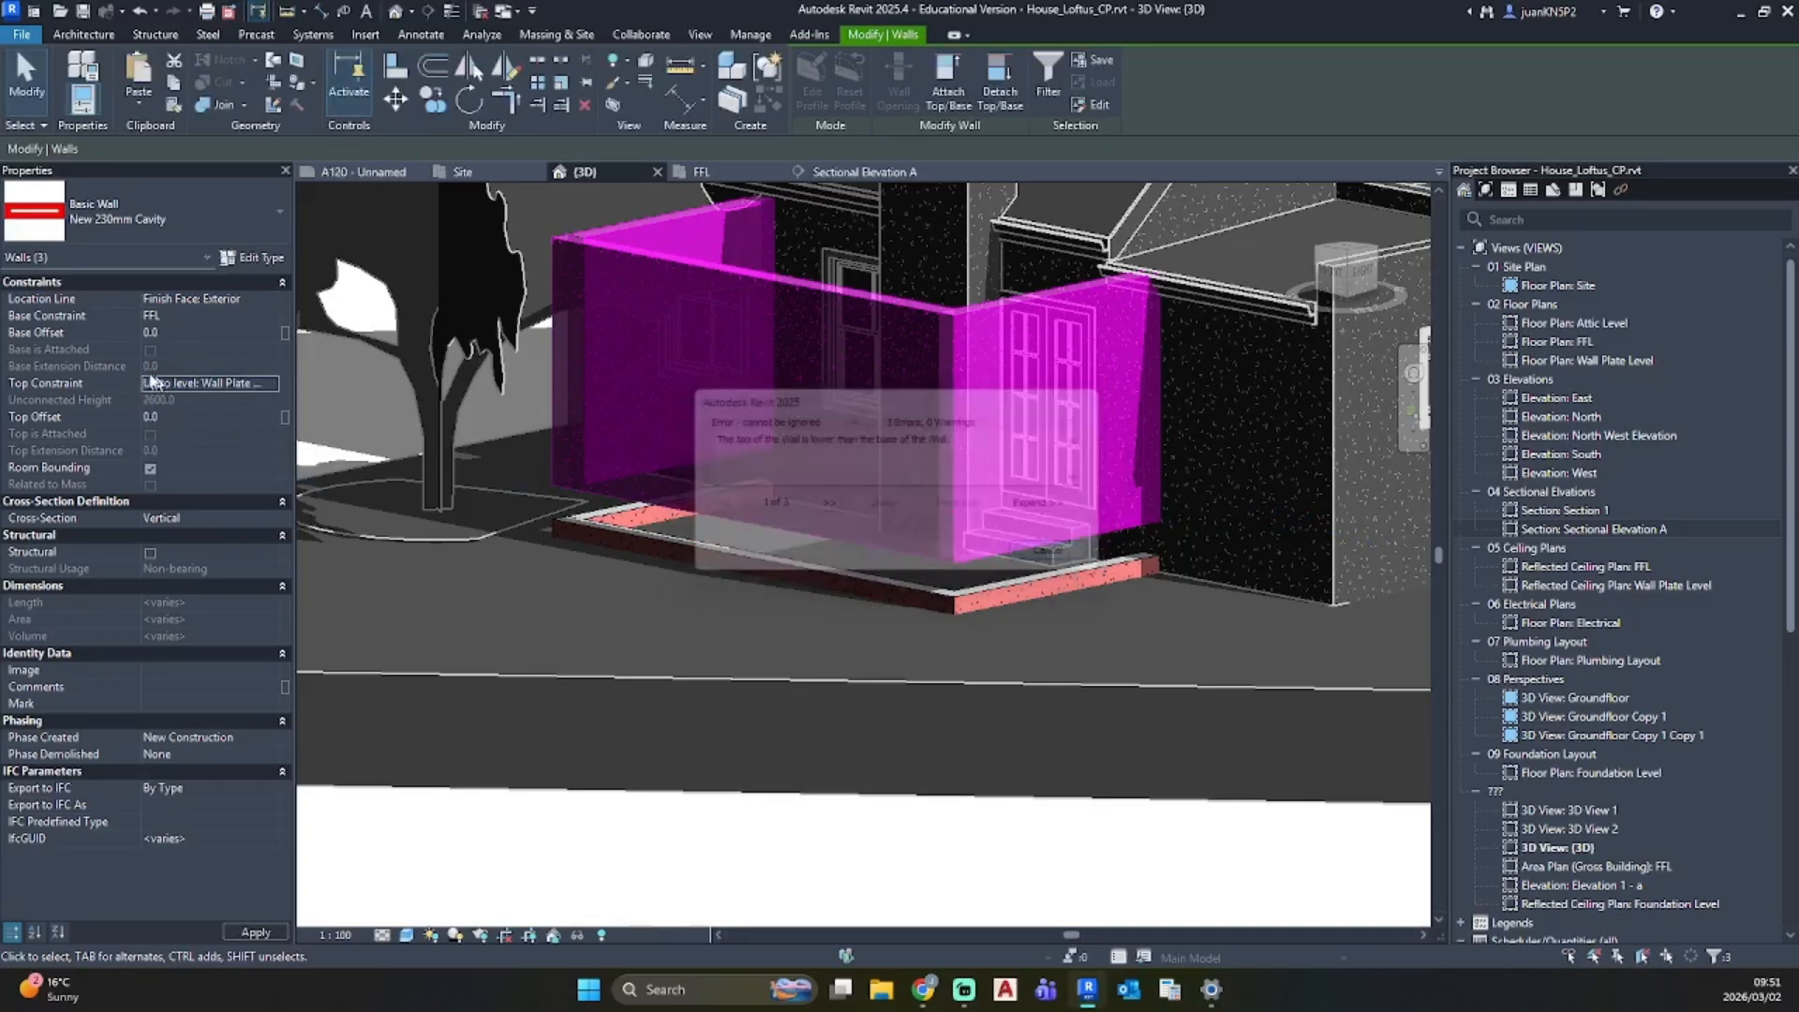
Step: Set the base constraint of the three selected cavity walls to Conservancy FFL and deselect them
left_click(253, 315)
left_click(193, 375)
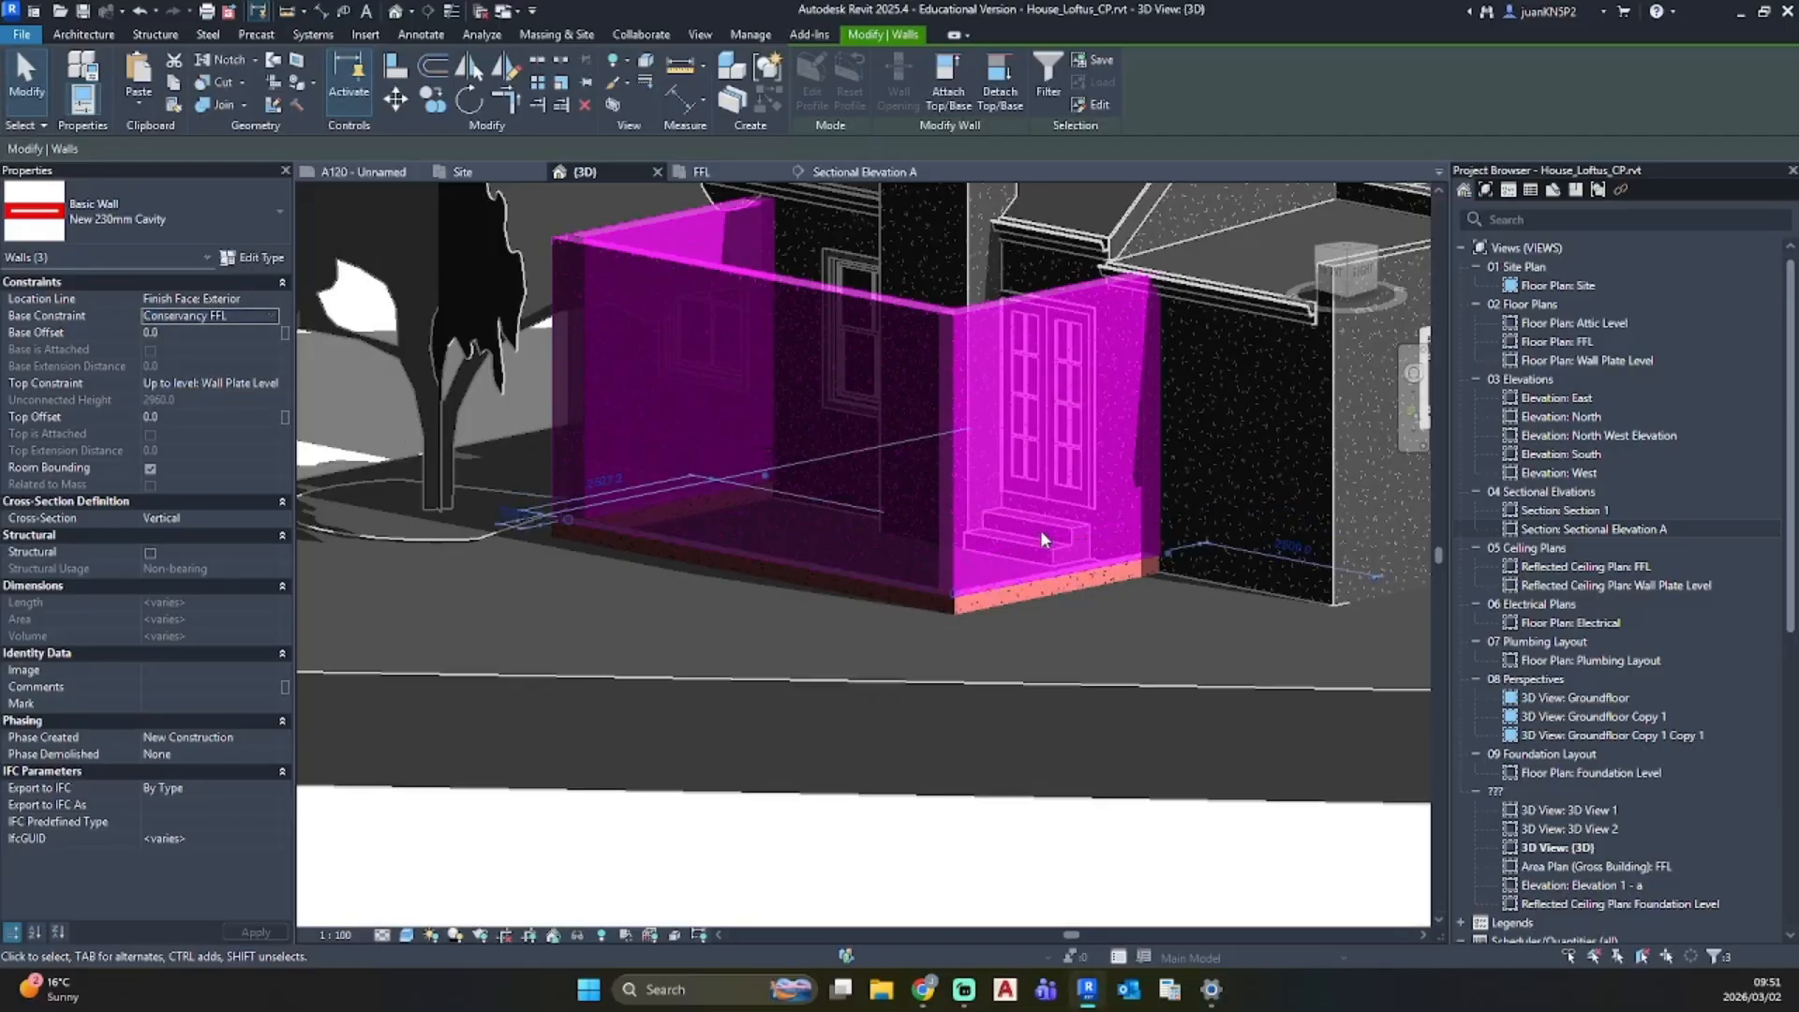
middle_click_drag(1043, 537, 993, 506, "shift")
middle_click_drag(790, 297, 680, 335, "shift")
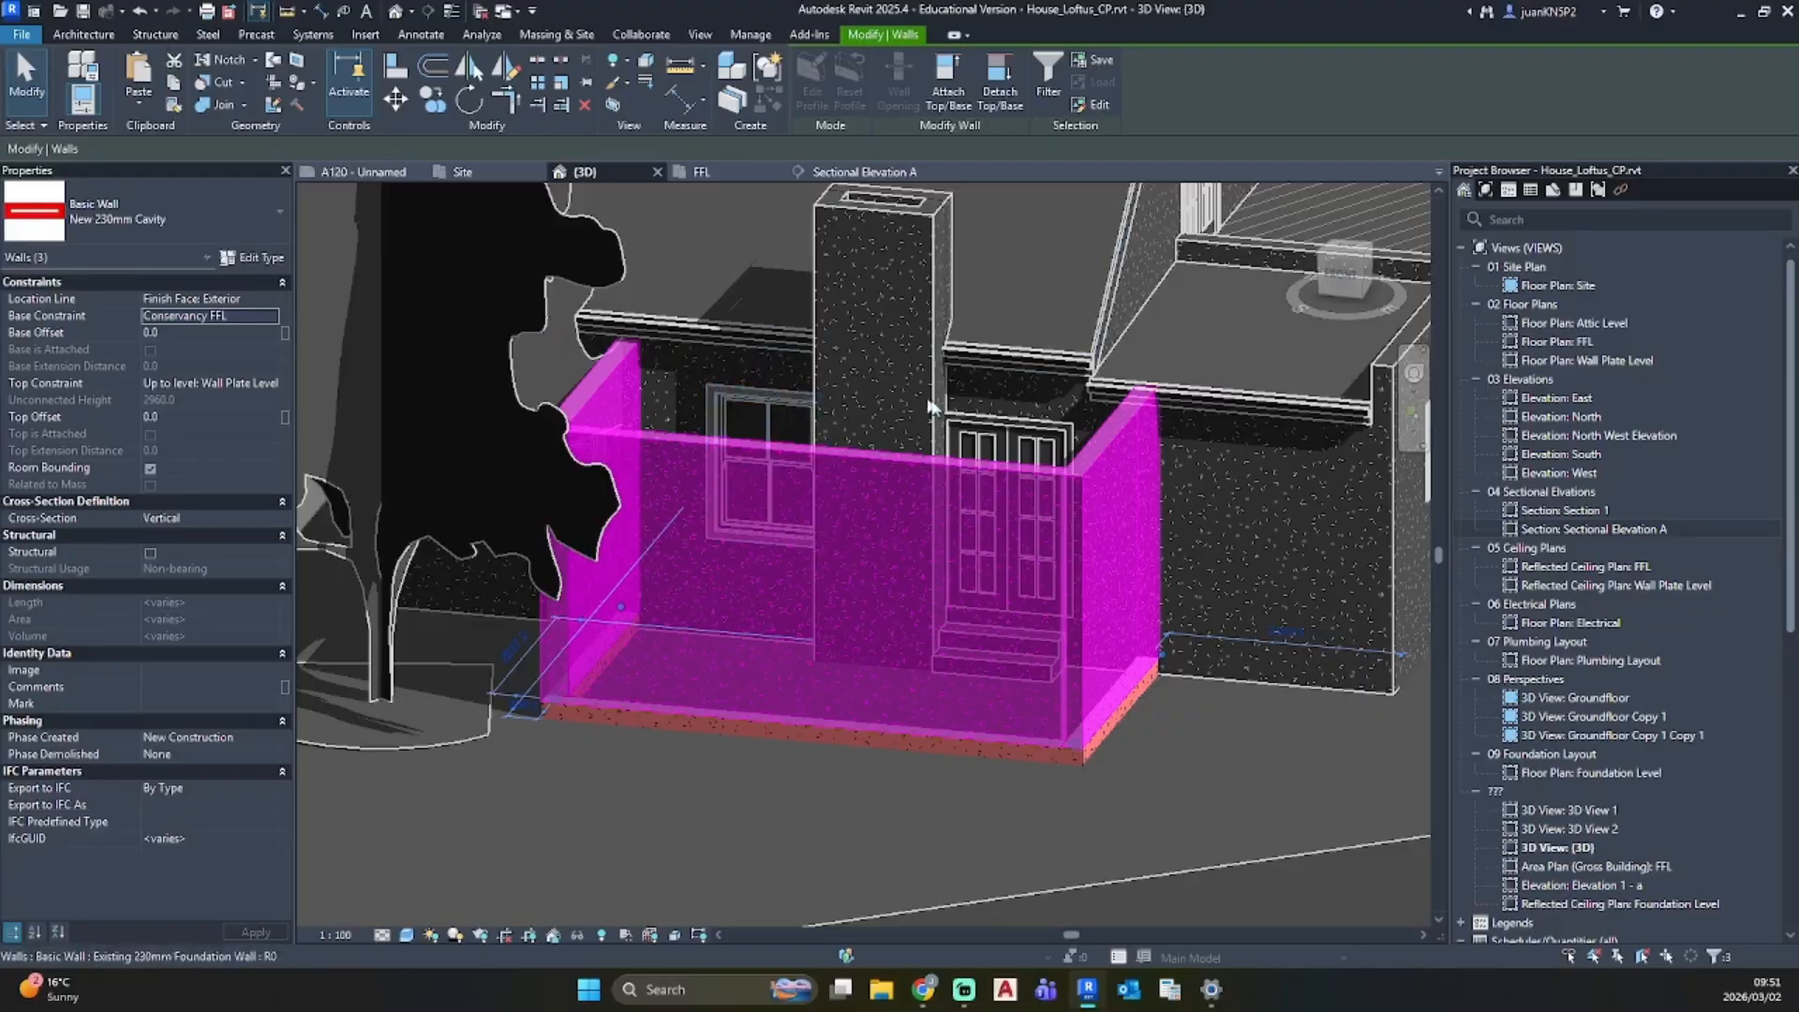
scroll(1087, 431, "up", 5)
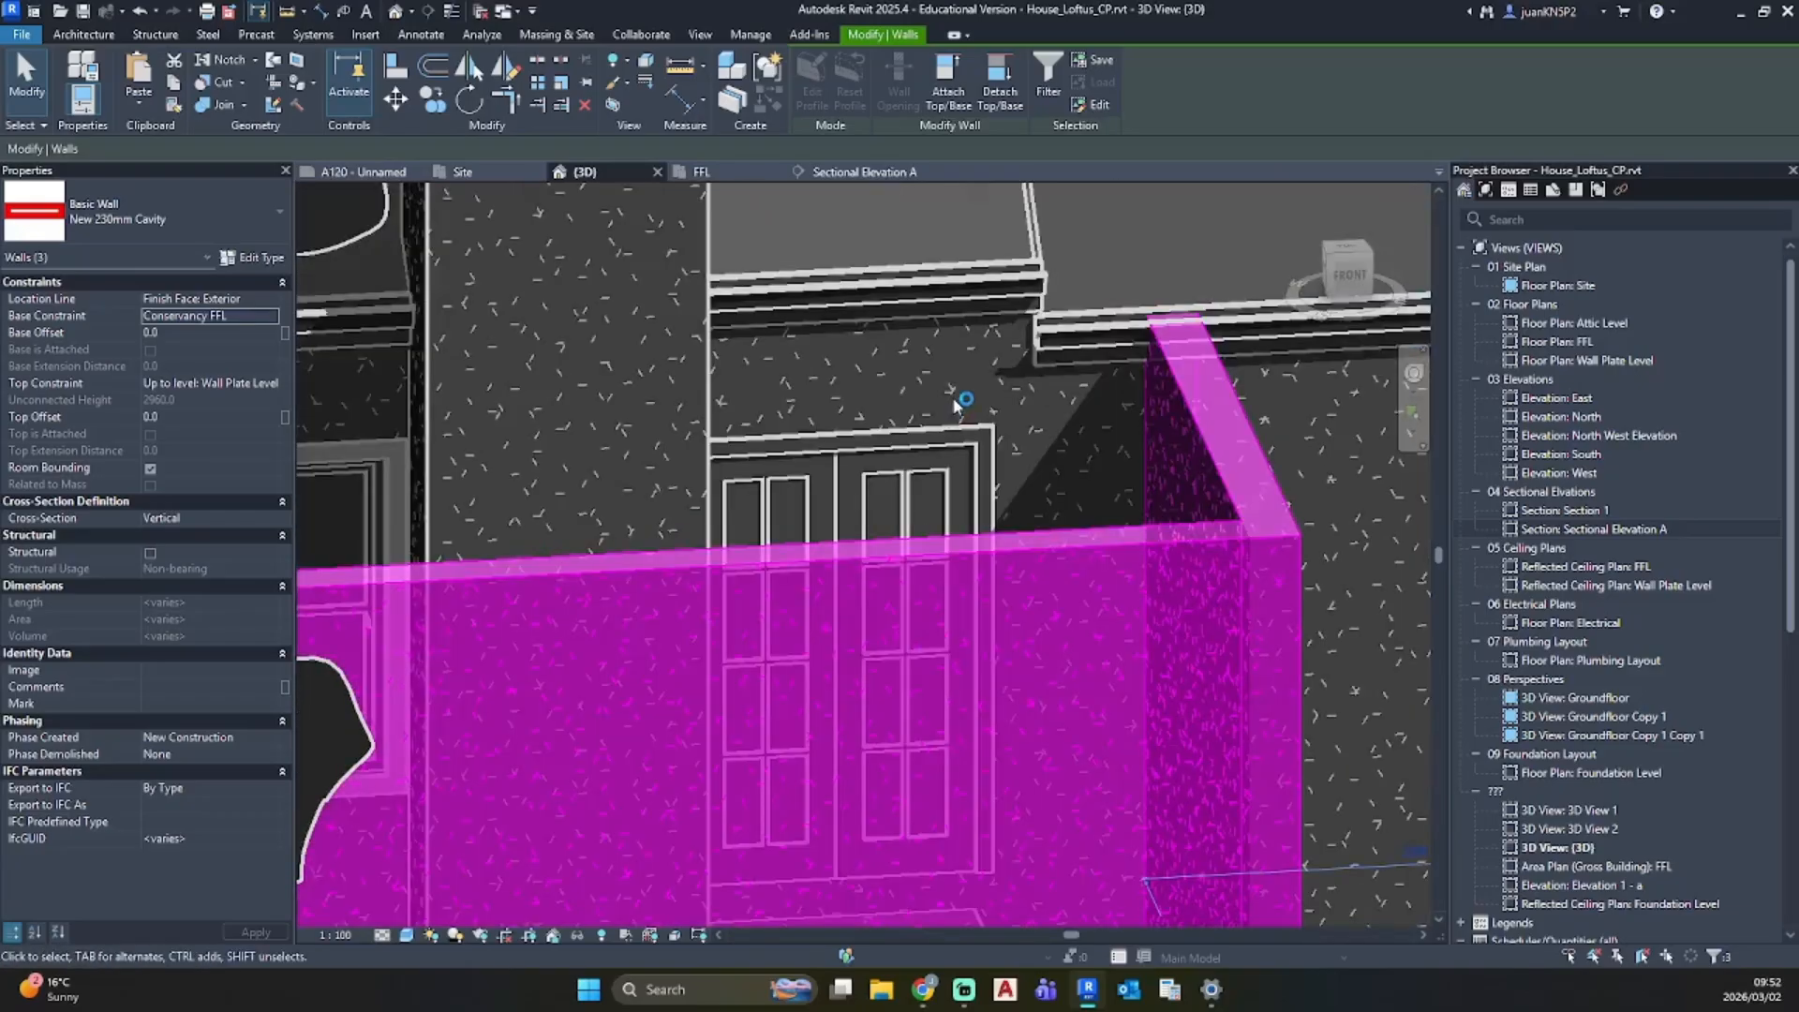
scroll(942, 360, "down", 5)
middle_click_drag(942, 360, 766, 386, "shift")
key("Escape")
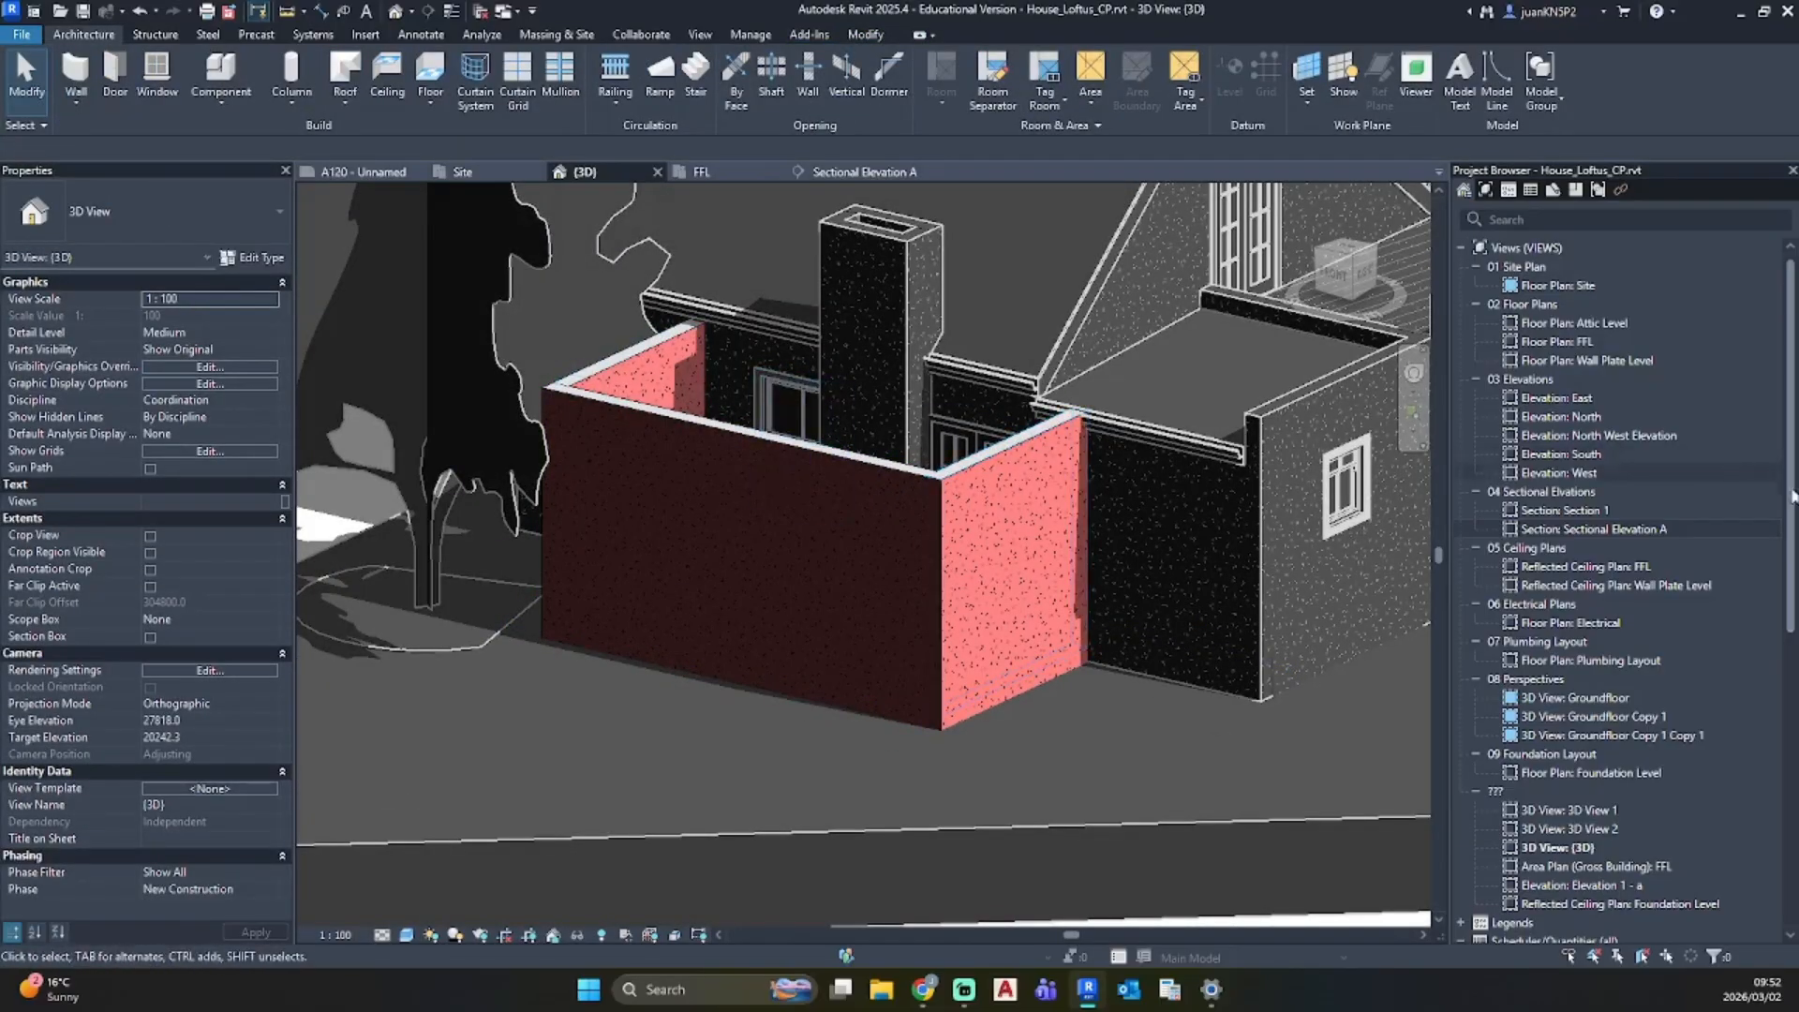
Step: Open the Sectional Elevation A view and examine how deep the new foundation wall sits relative to the existing footing
left_click(1605, 532)
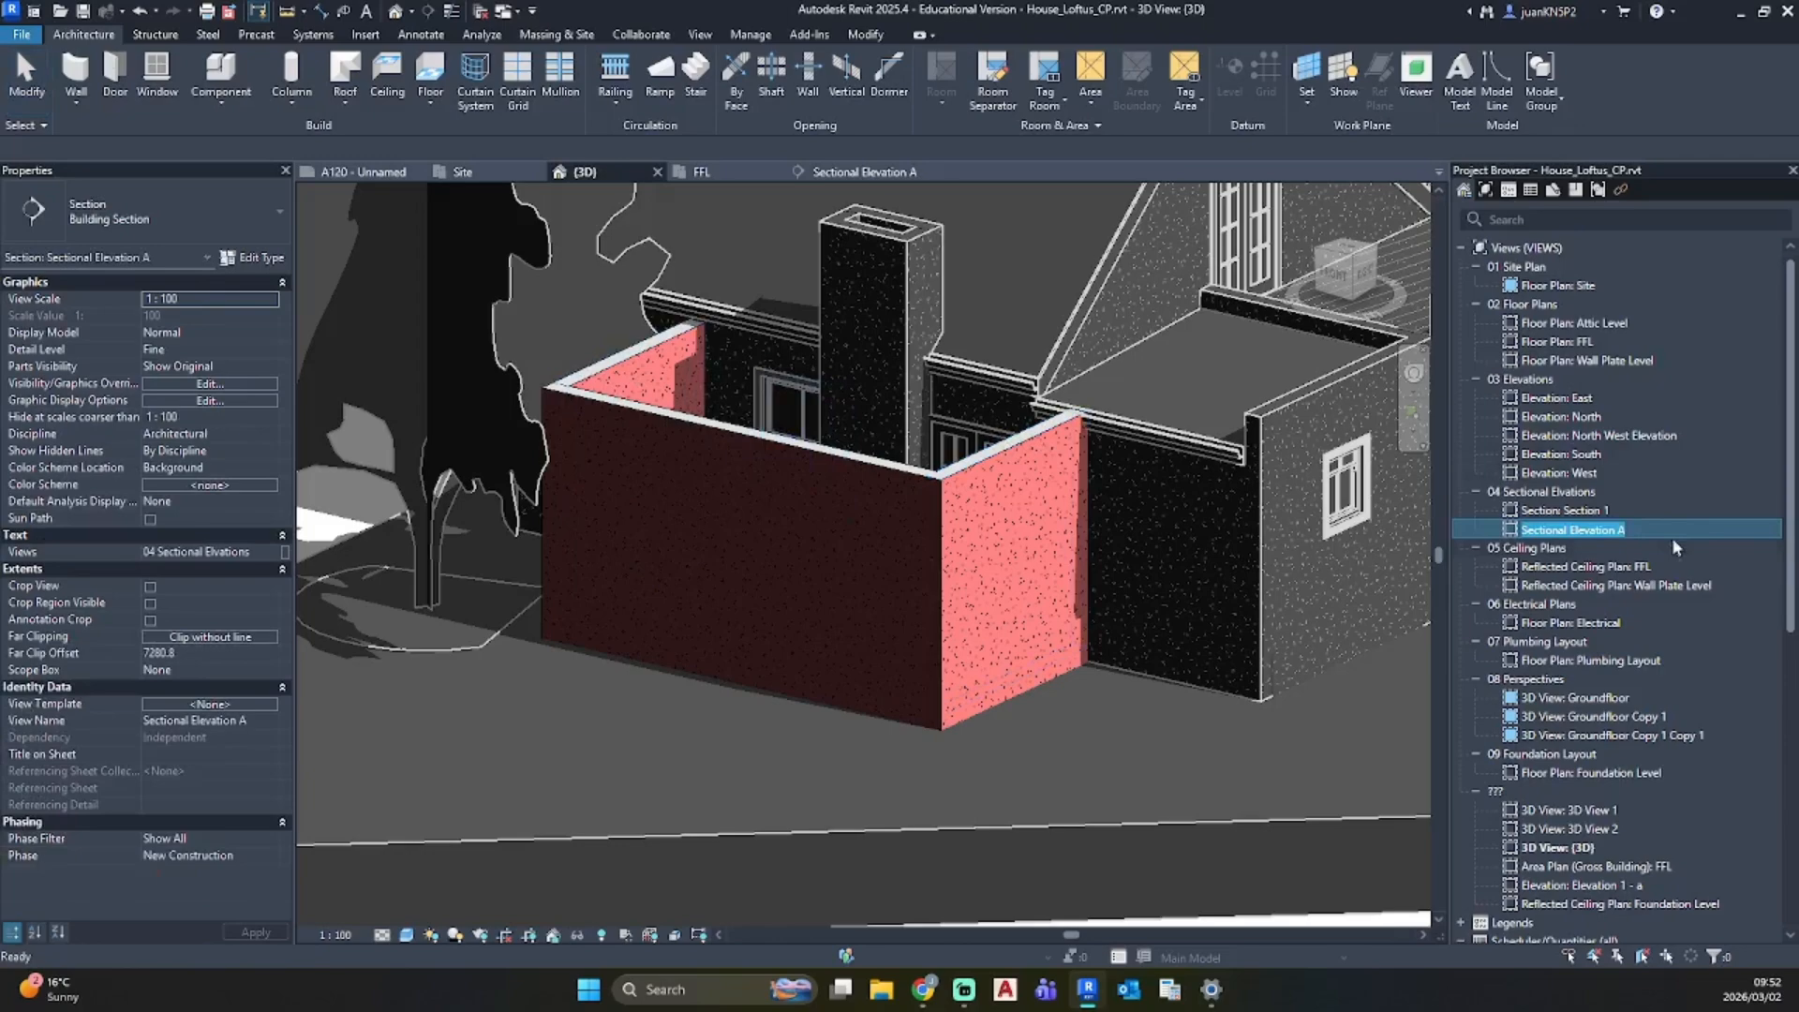
double_click(1629, 531)
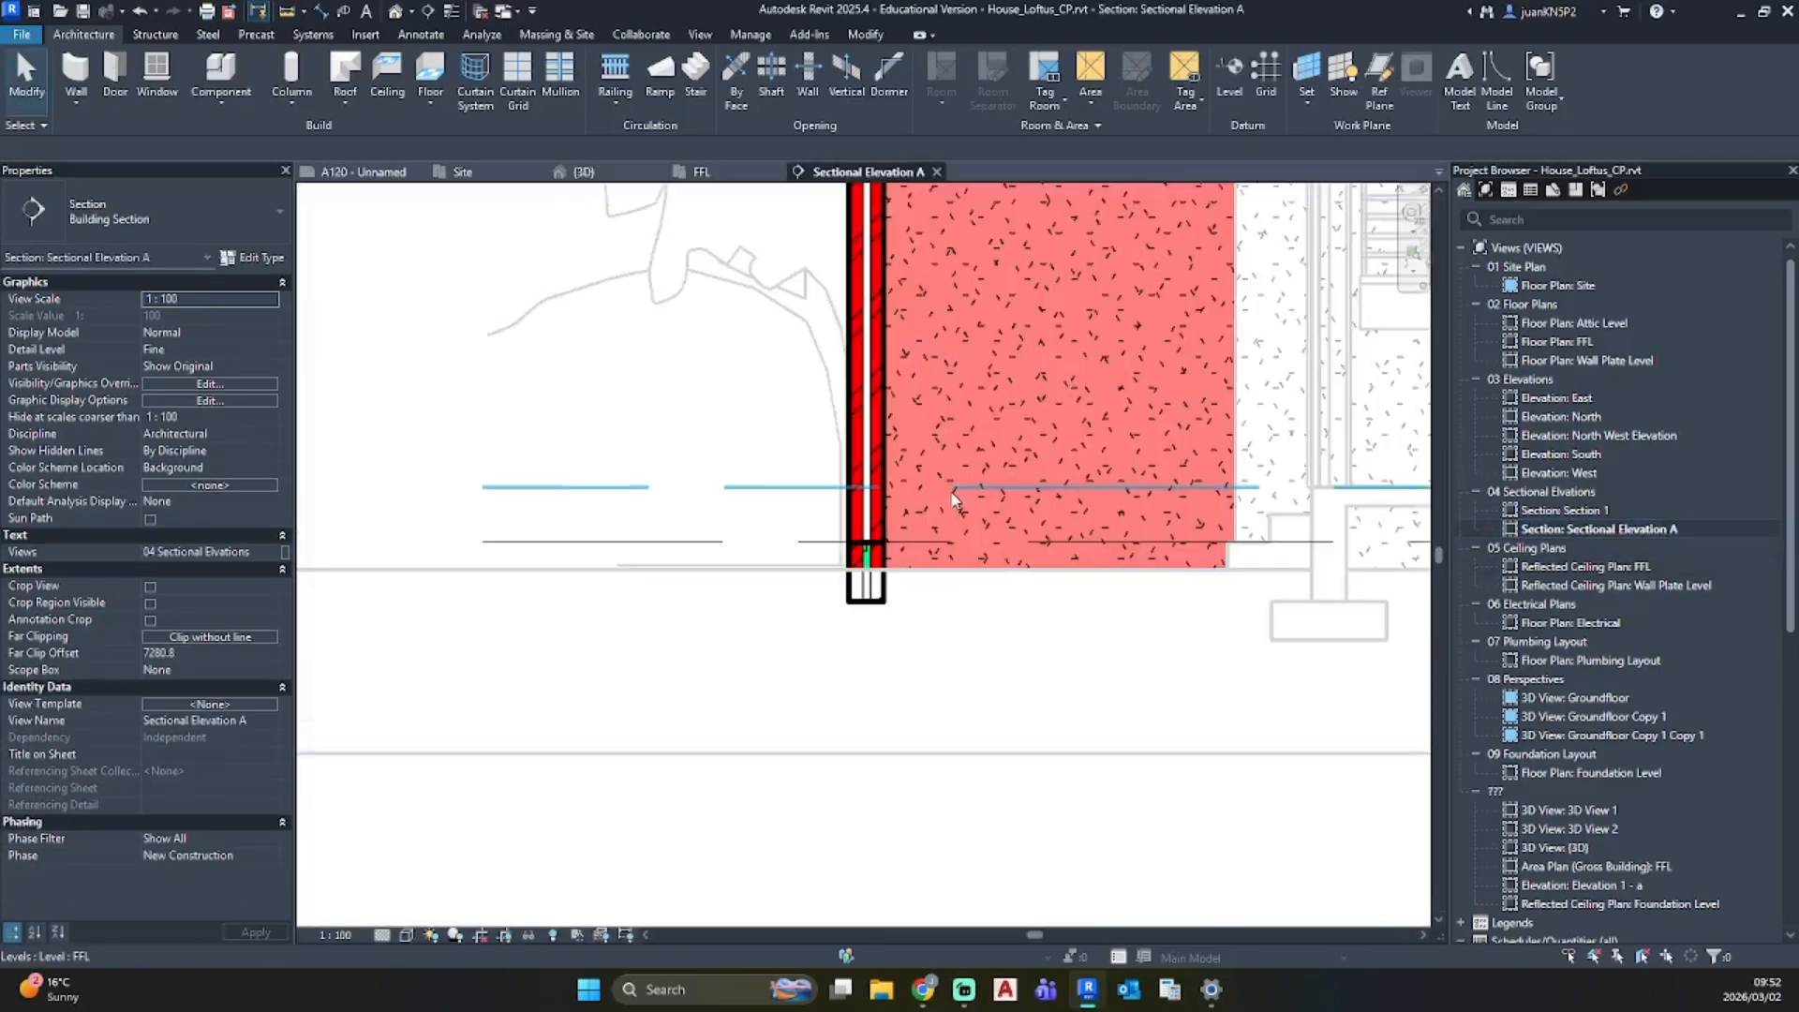
scroll(958, 497, "down", 3)
middle_click_drag(958, 497, 837, 492)
scroll(786, 535, "up", 3)
left_click(766, 537)
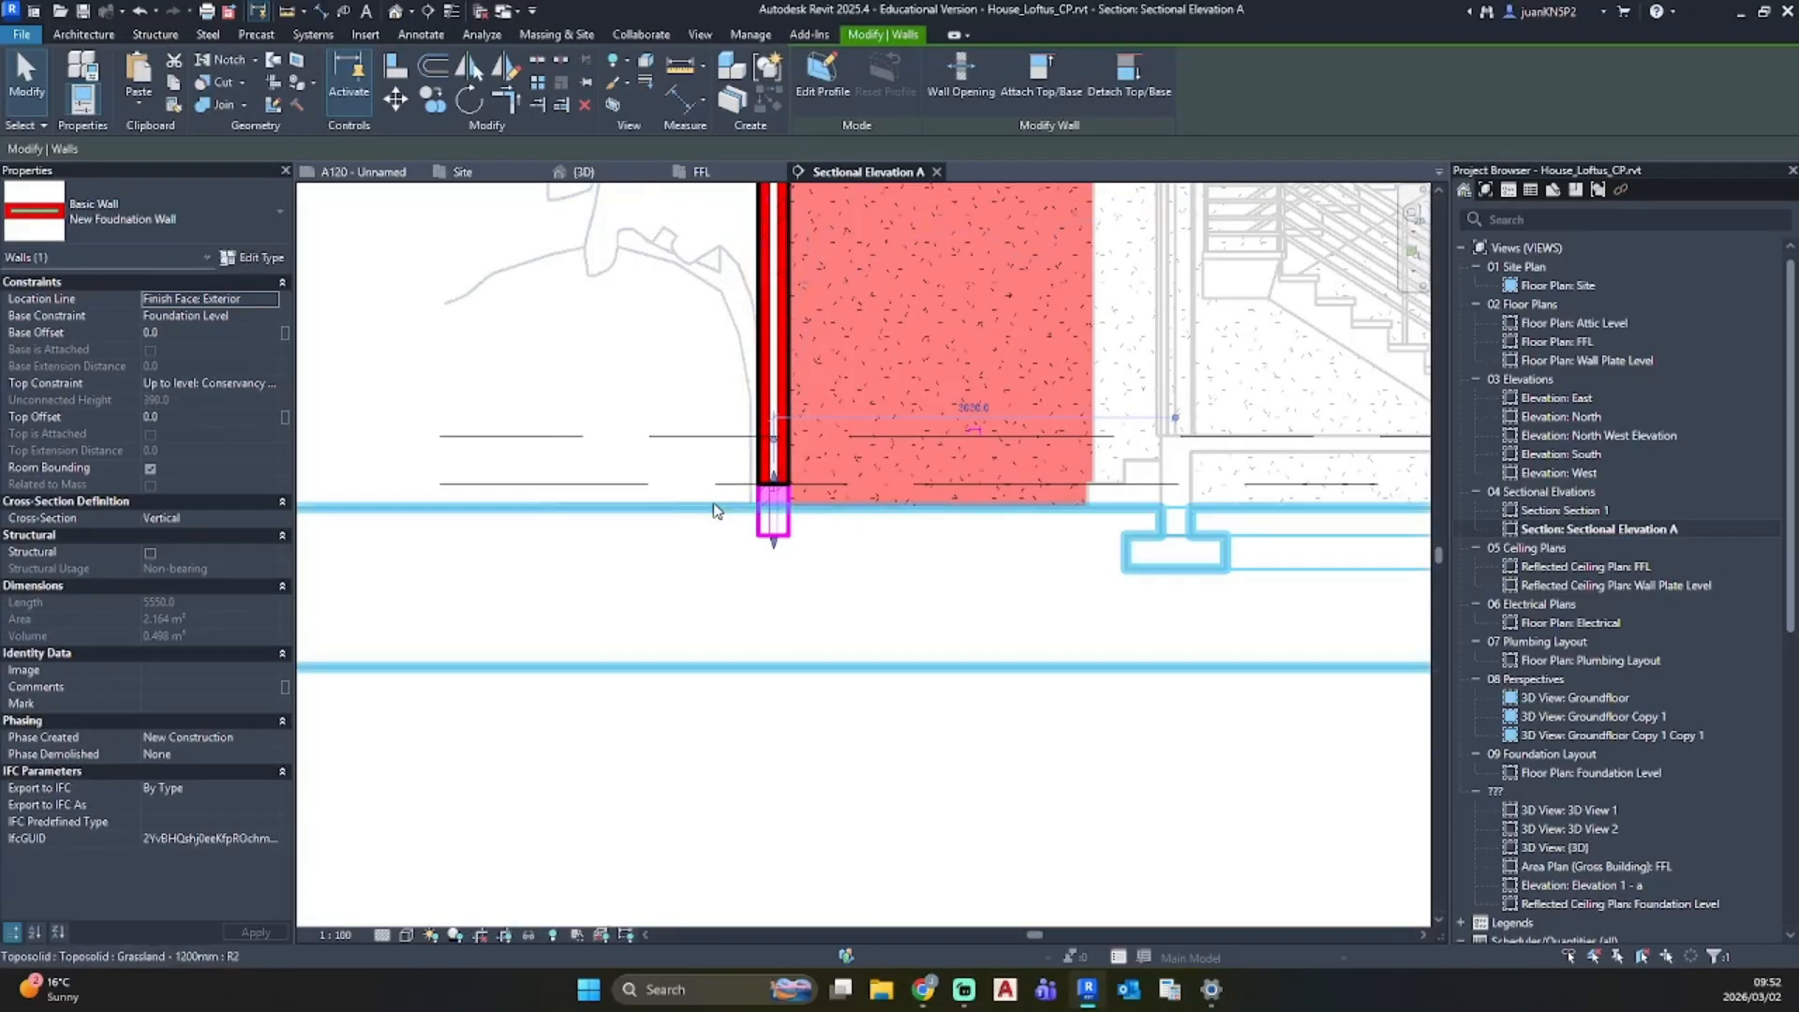
Step: Return to the 3D view and select the three New Foudnation Wall walls beneath the extension
left_click(397, 12)
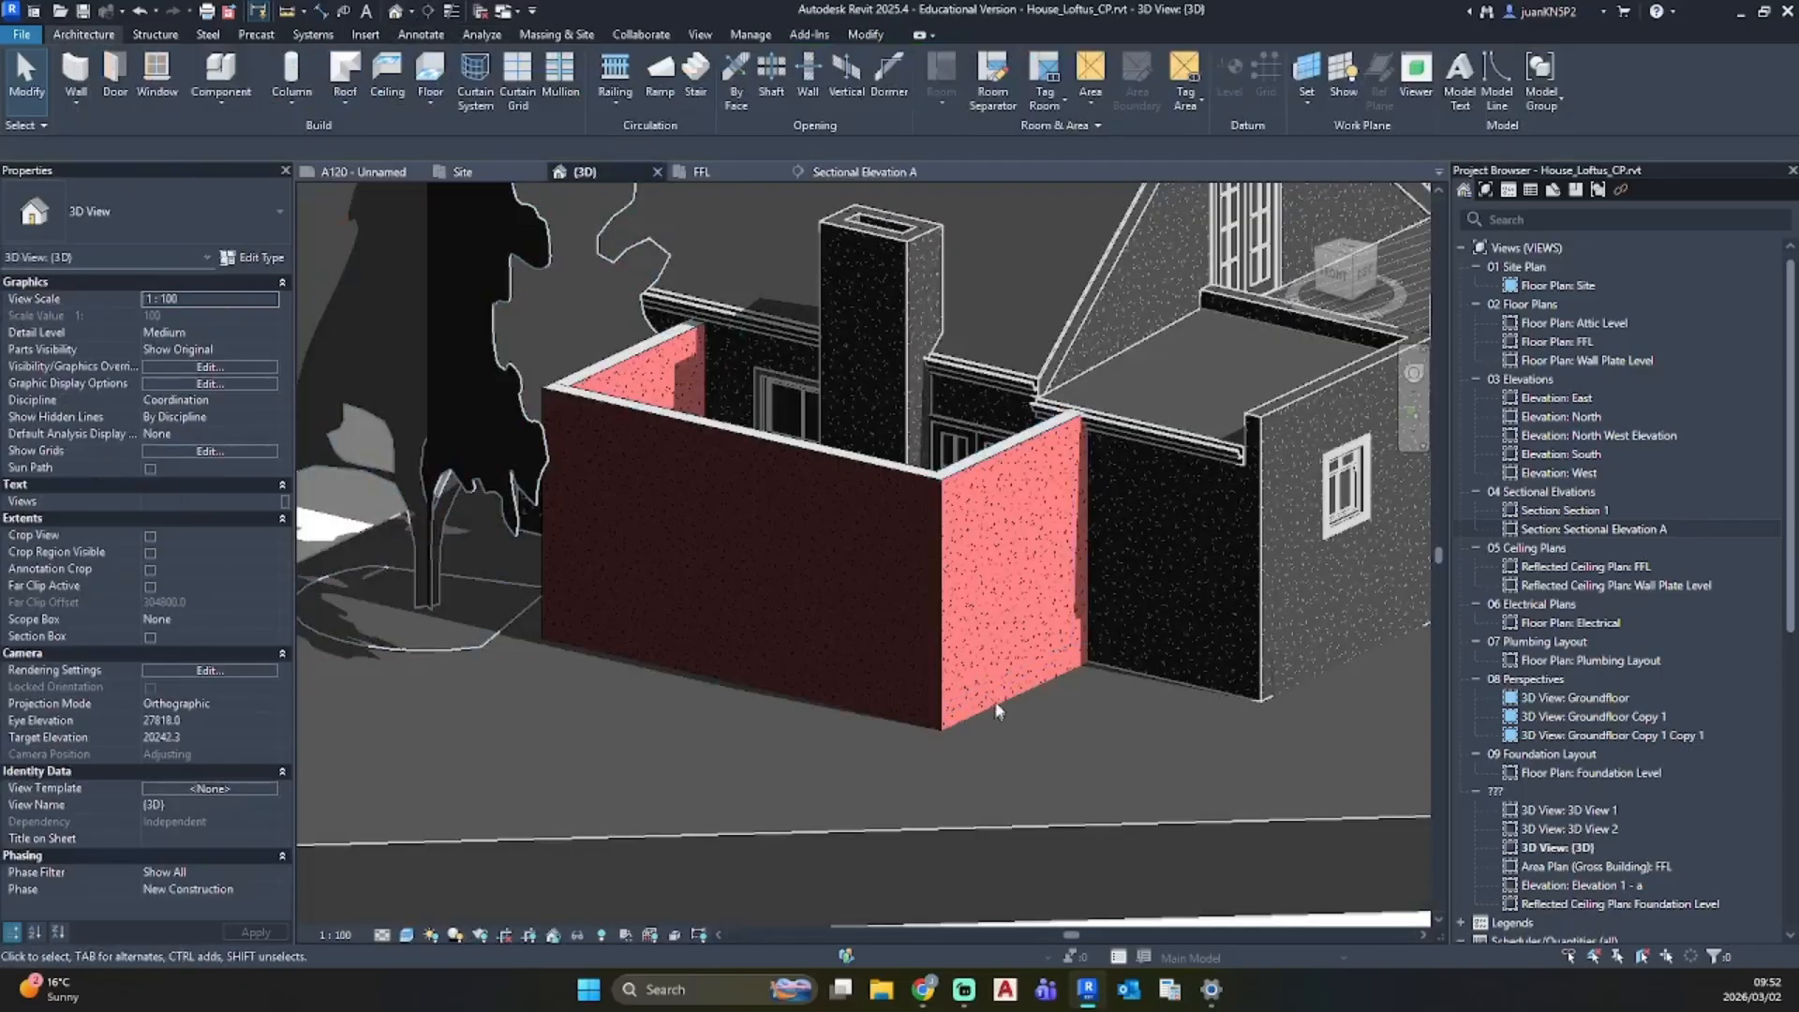
left_click(868, 697, "ctrl")
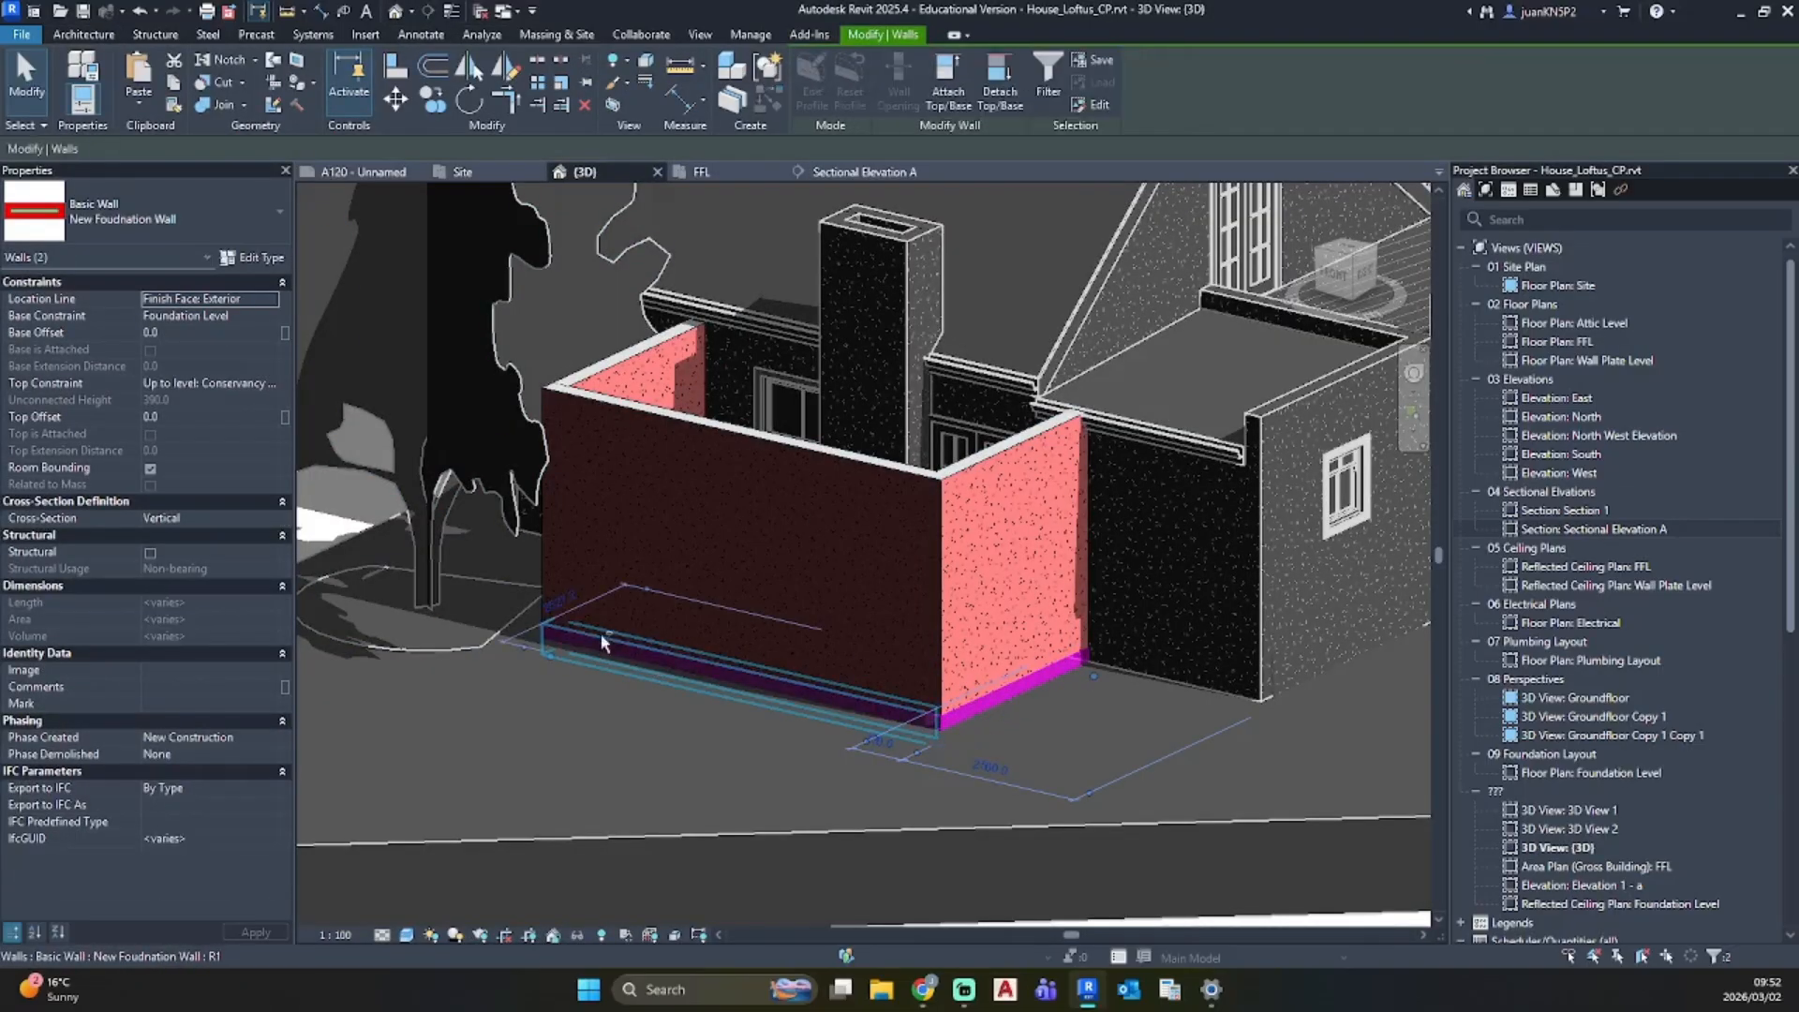
middle_click_drag(869, 697, 597, 675, "shift")
left_click(597, 674, "ctrl")
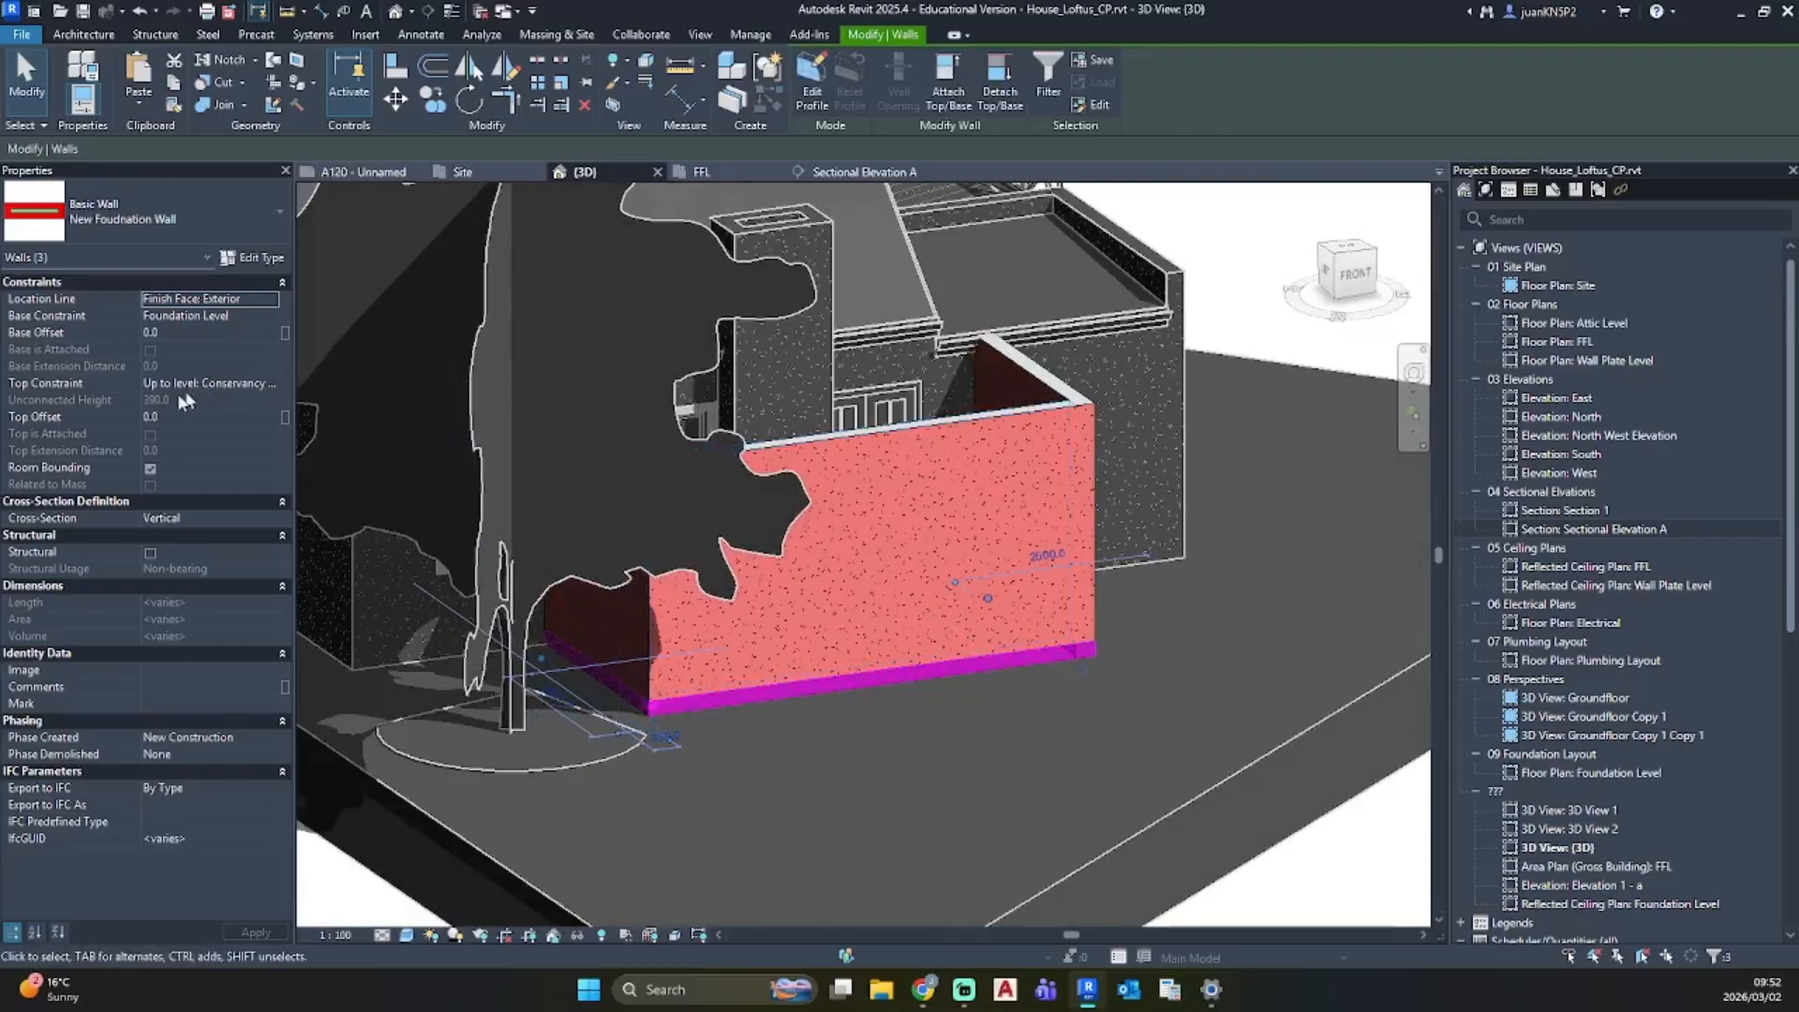
left_click(272, 381)
left_click(271, 381)
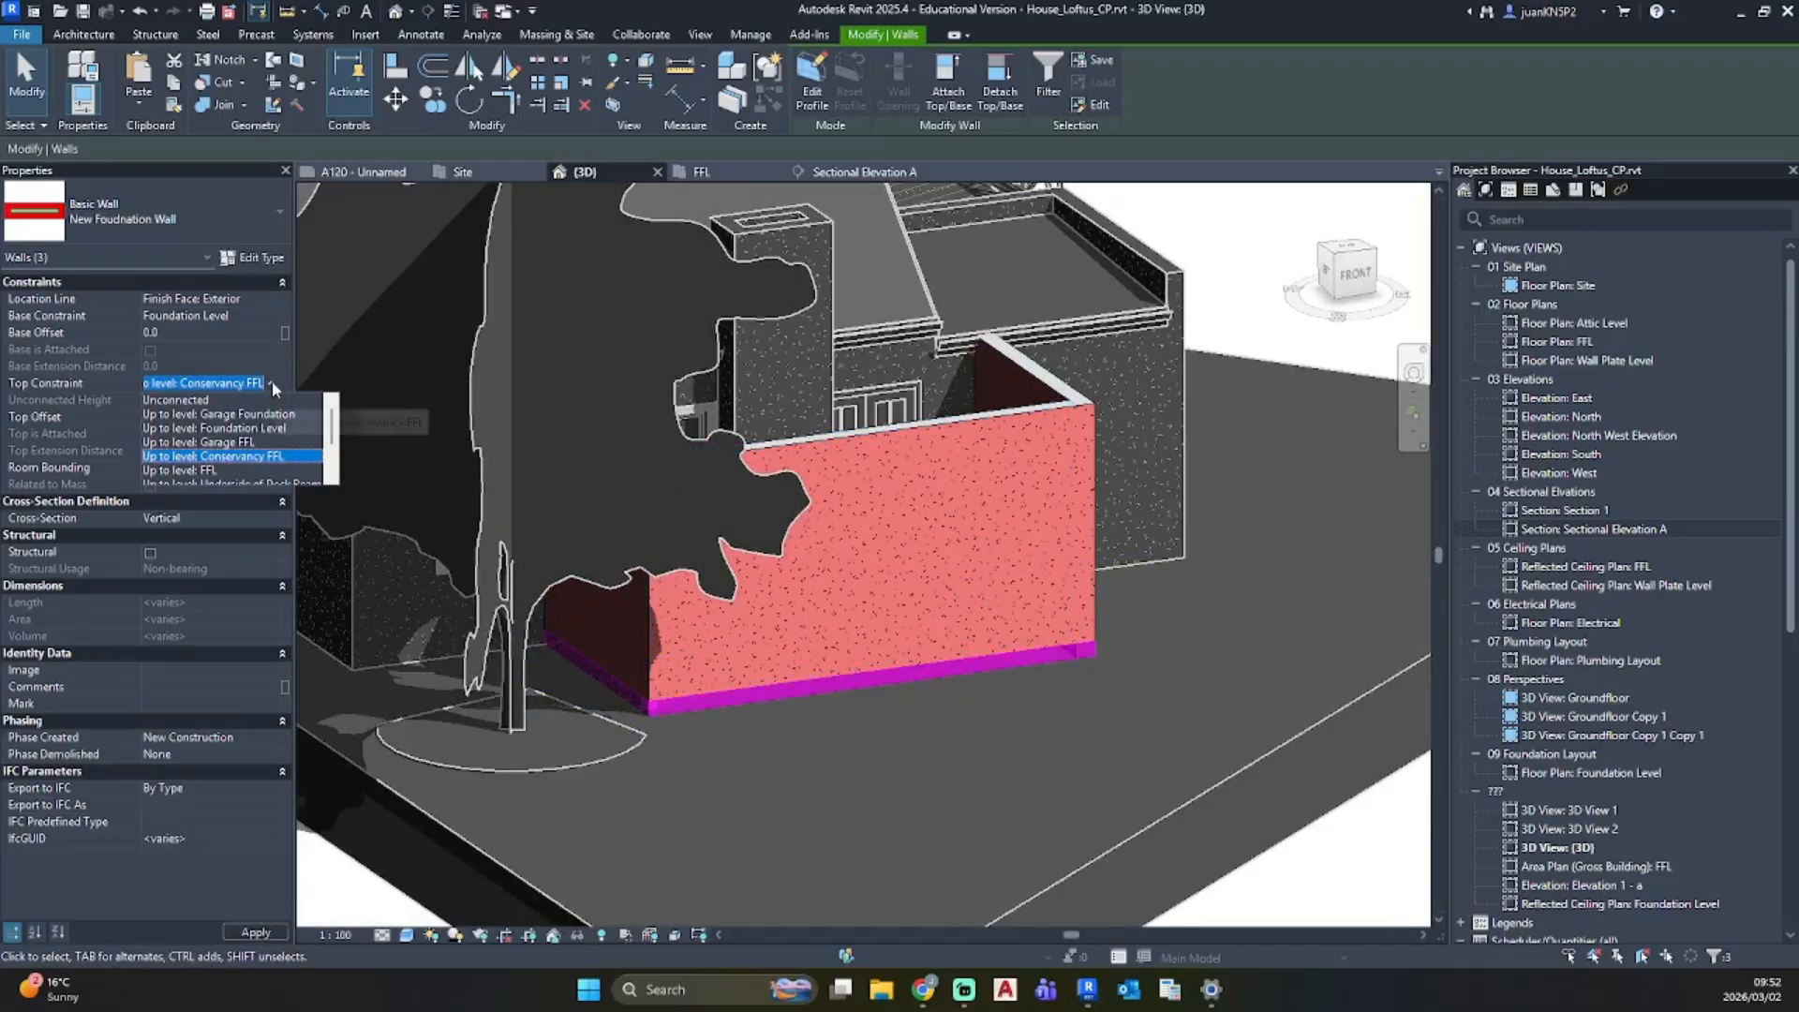
left_click(201, 413)
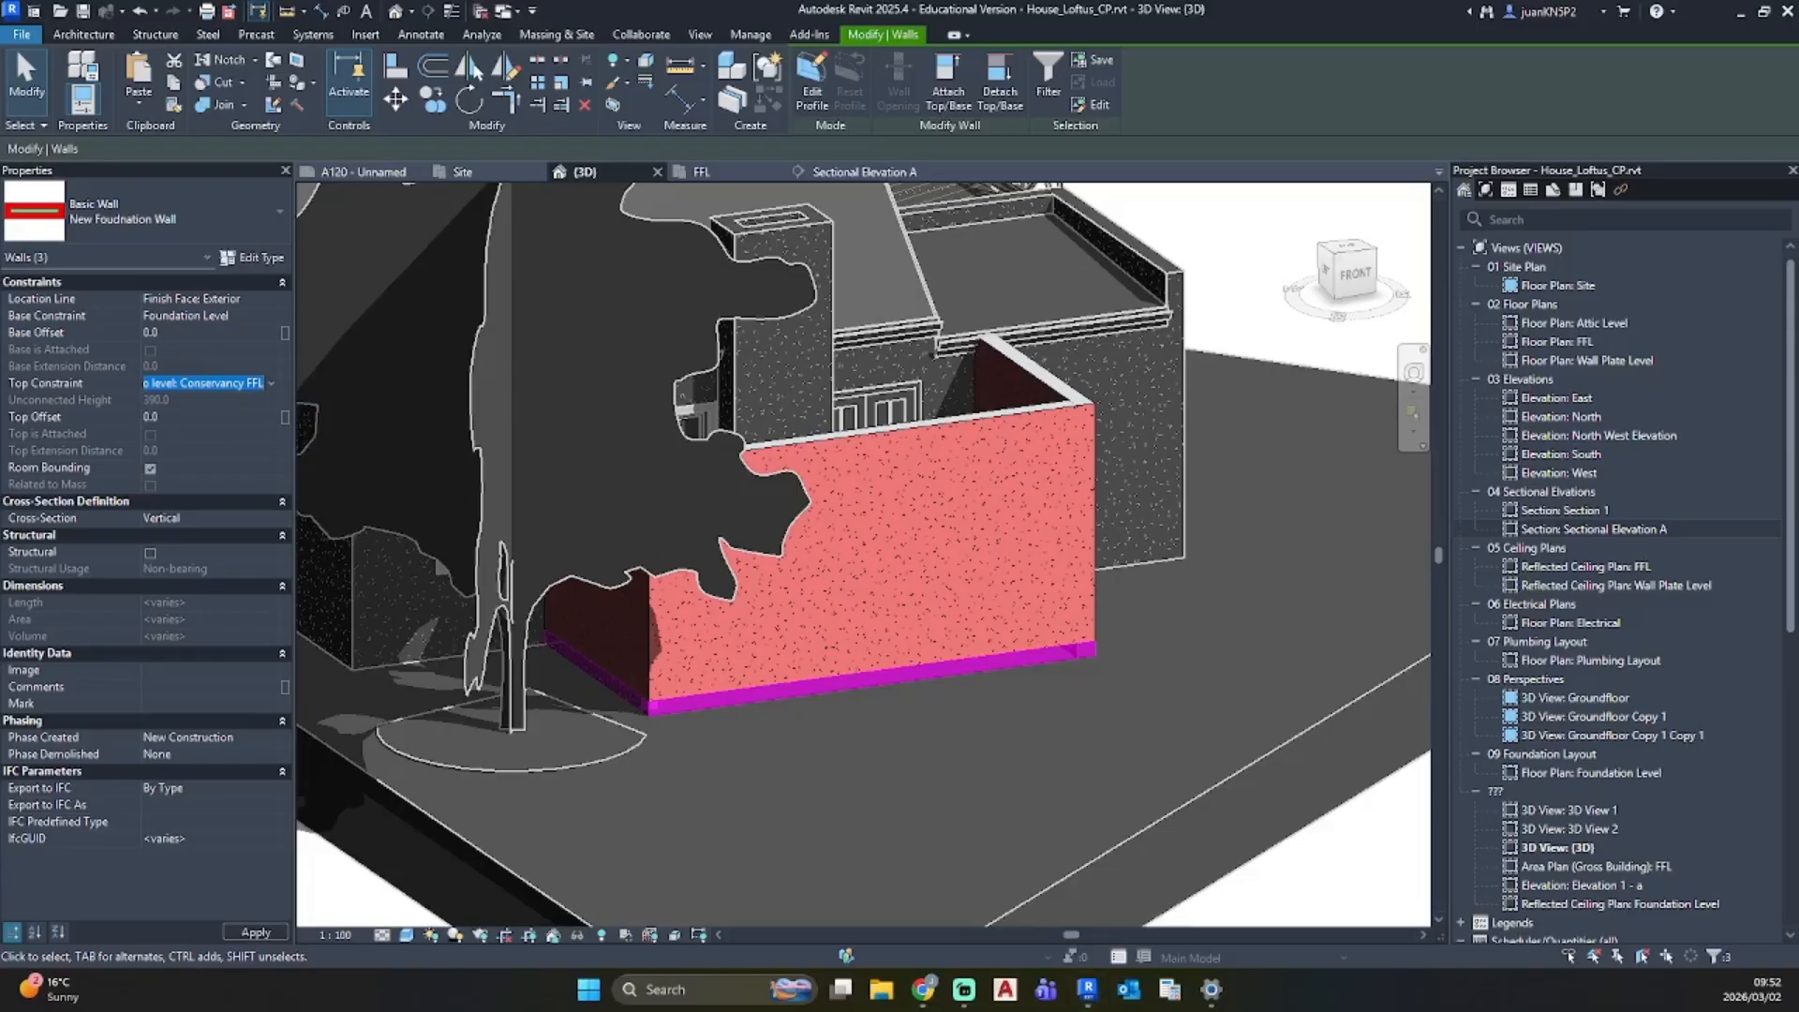
Step: Work out the required base offset in Calculator by subtracting 750 from 390
key("XF86Calculator")
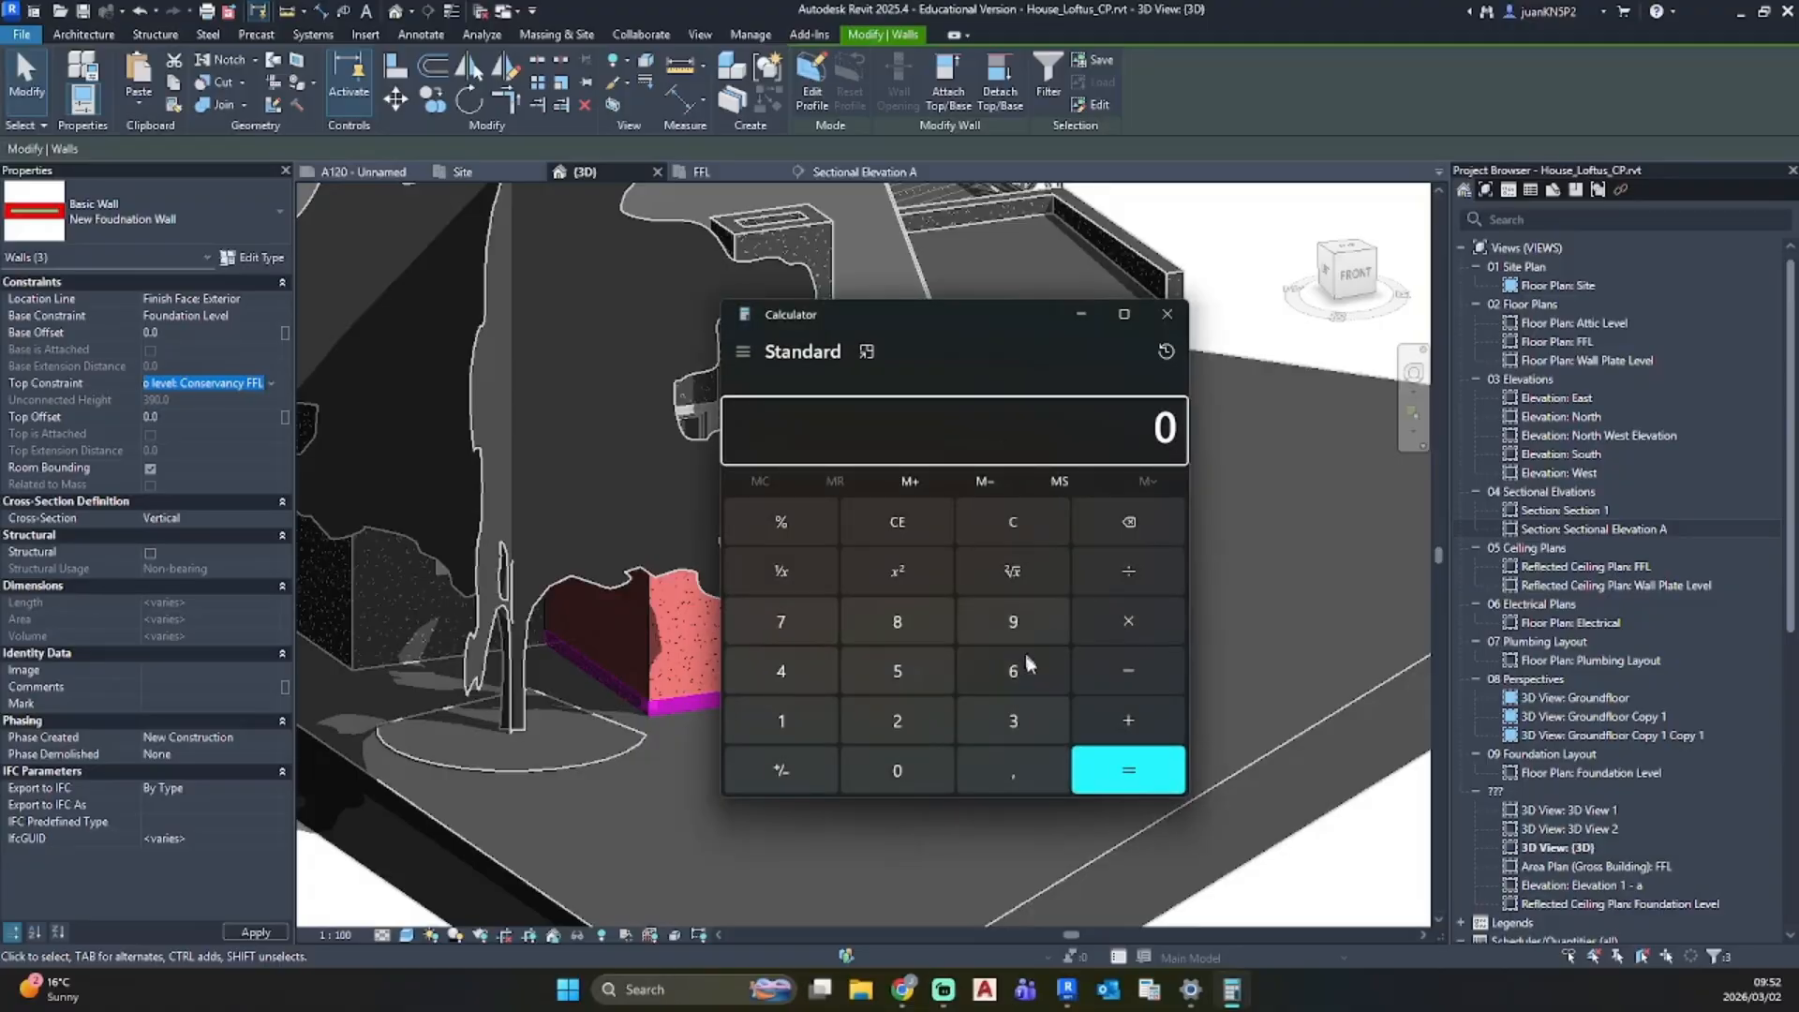
left_click(1021, 717)
left_click(1031, 623)
left_click(881, 763)
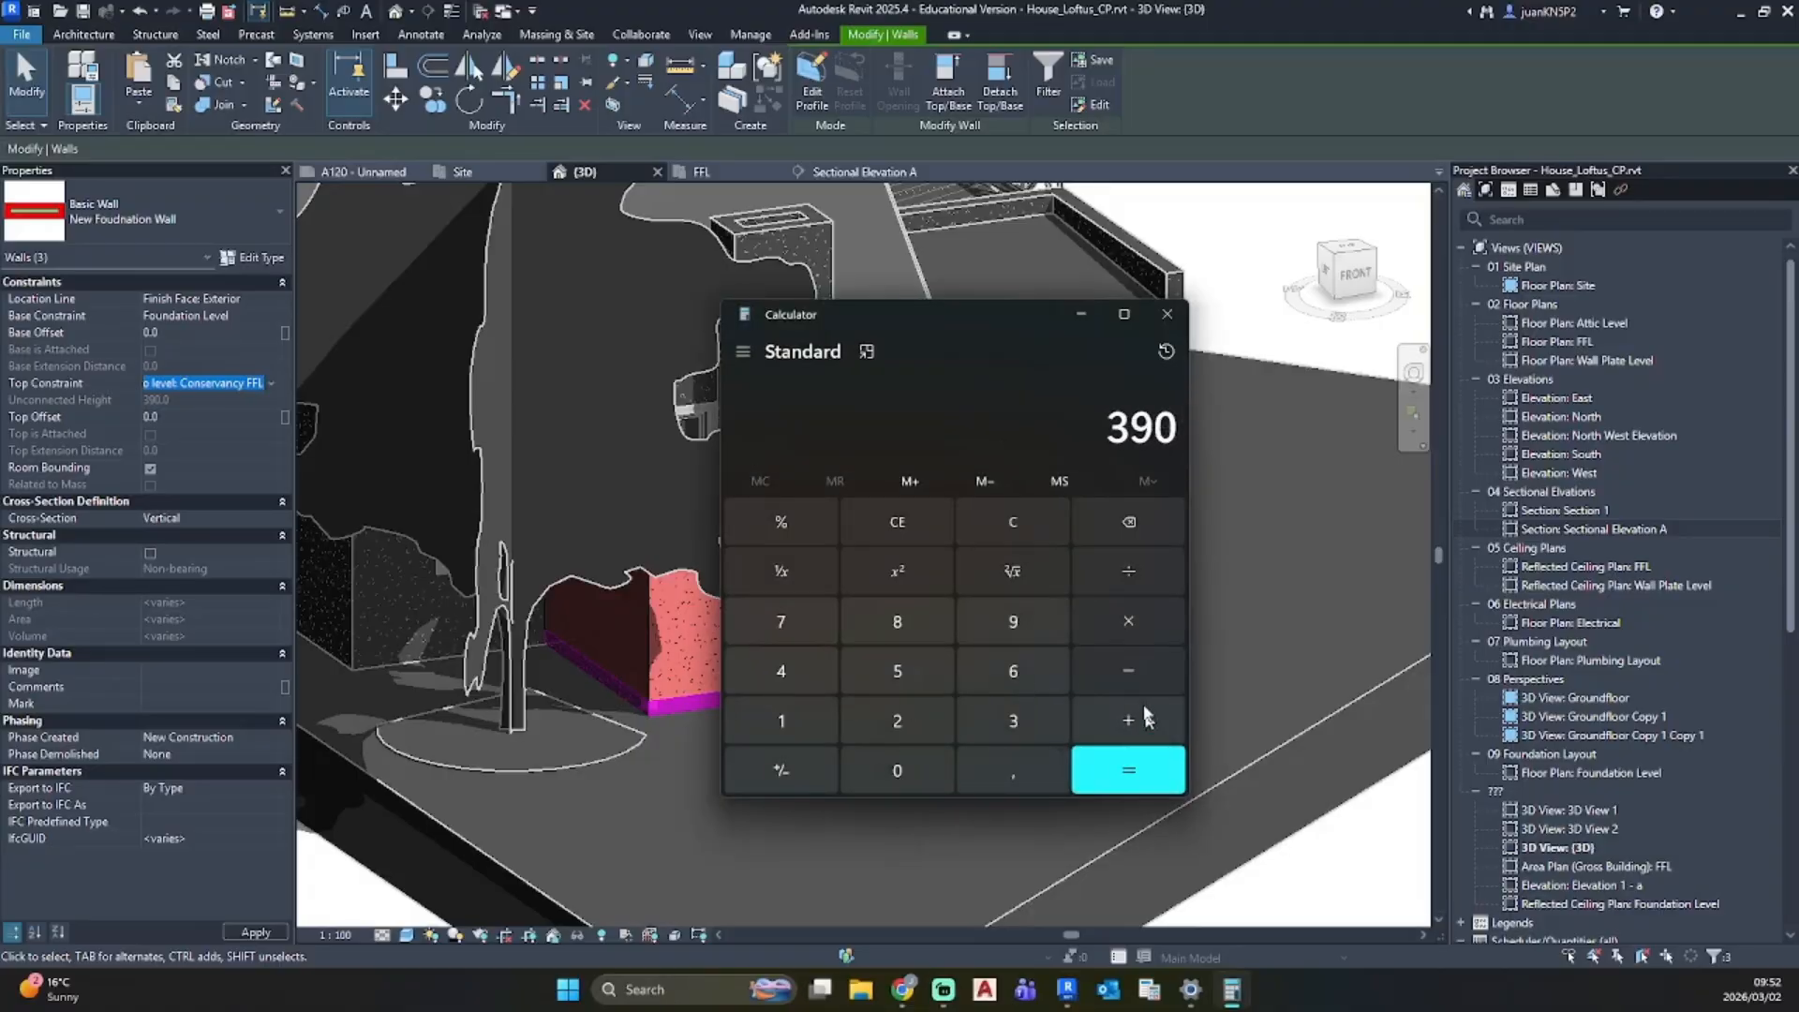
left_click(1136, 671)
left_click(799, 620)
left_click(914, 671)
left_click(877, 770)
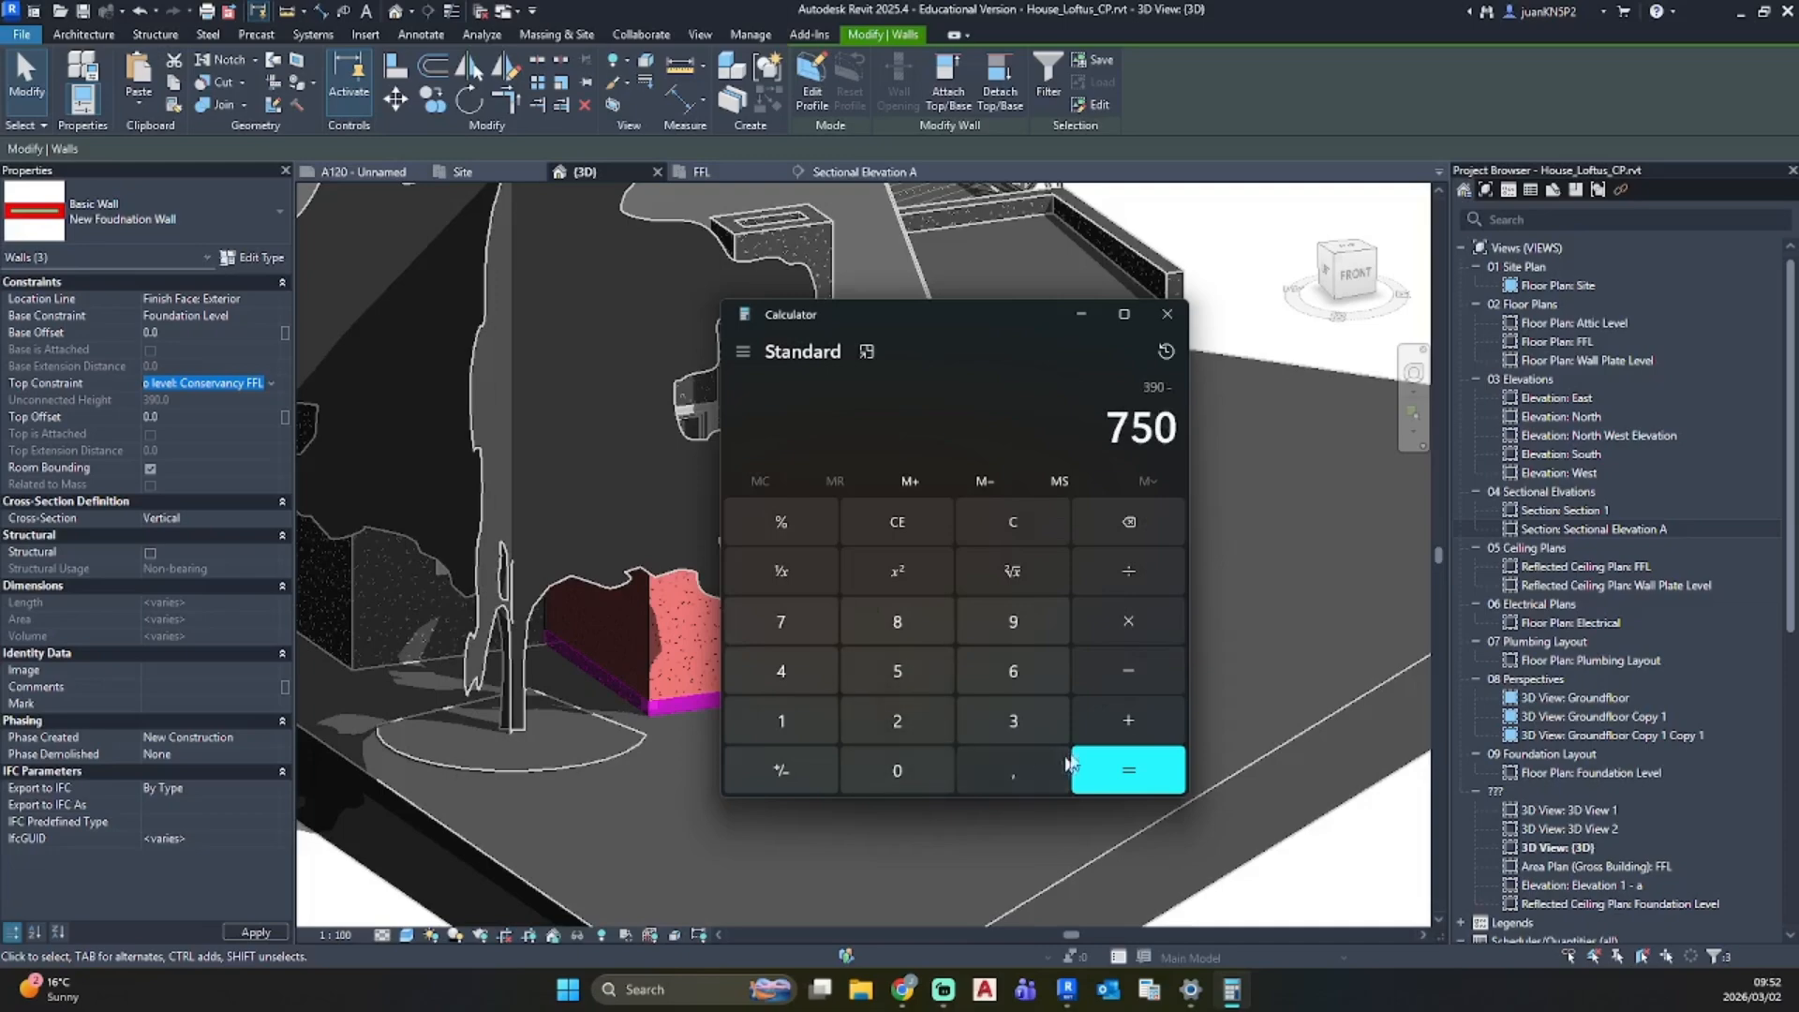
left_click(1074, 763)
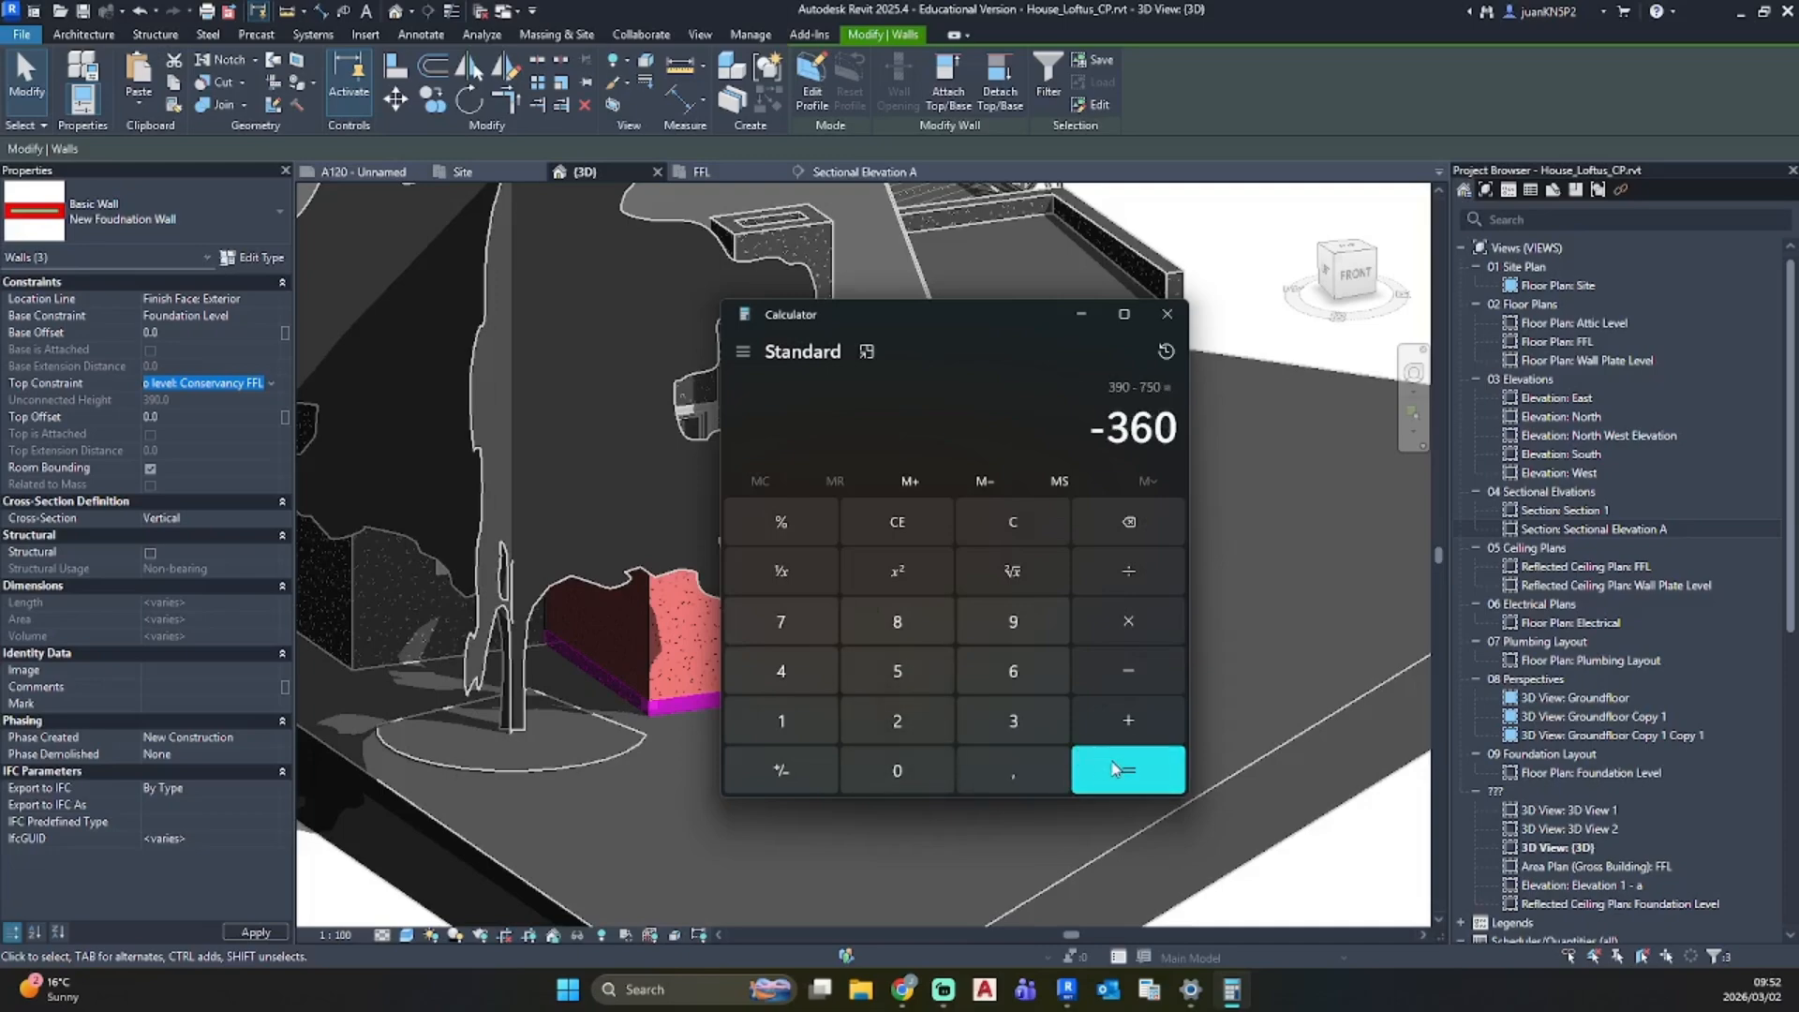
left_click(1181, 317)
Step: Set the base offset of the three foundation walls to -360 and check their depth in Sectional Elevation A
left_click(179, 330)
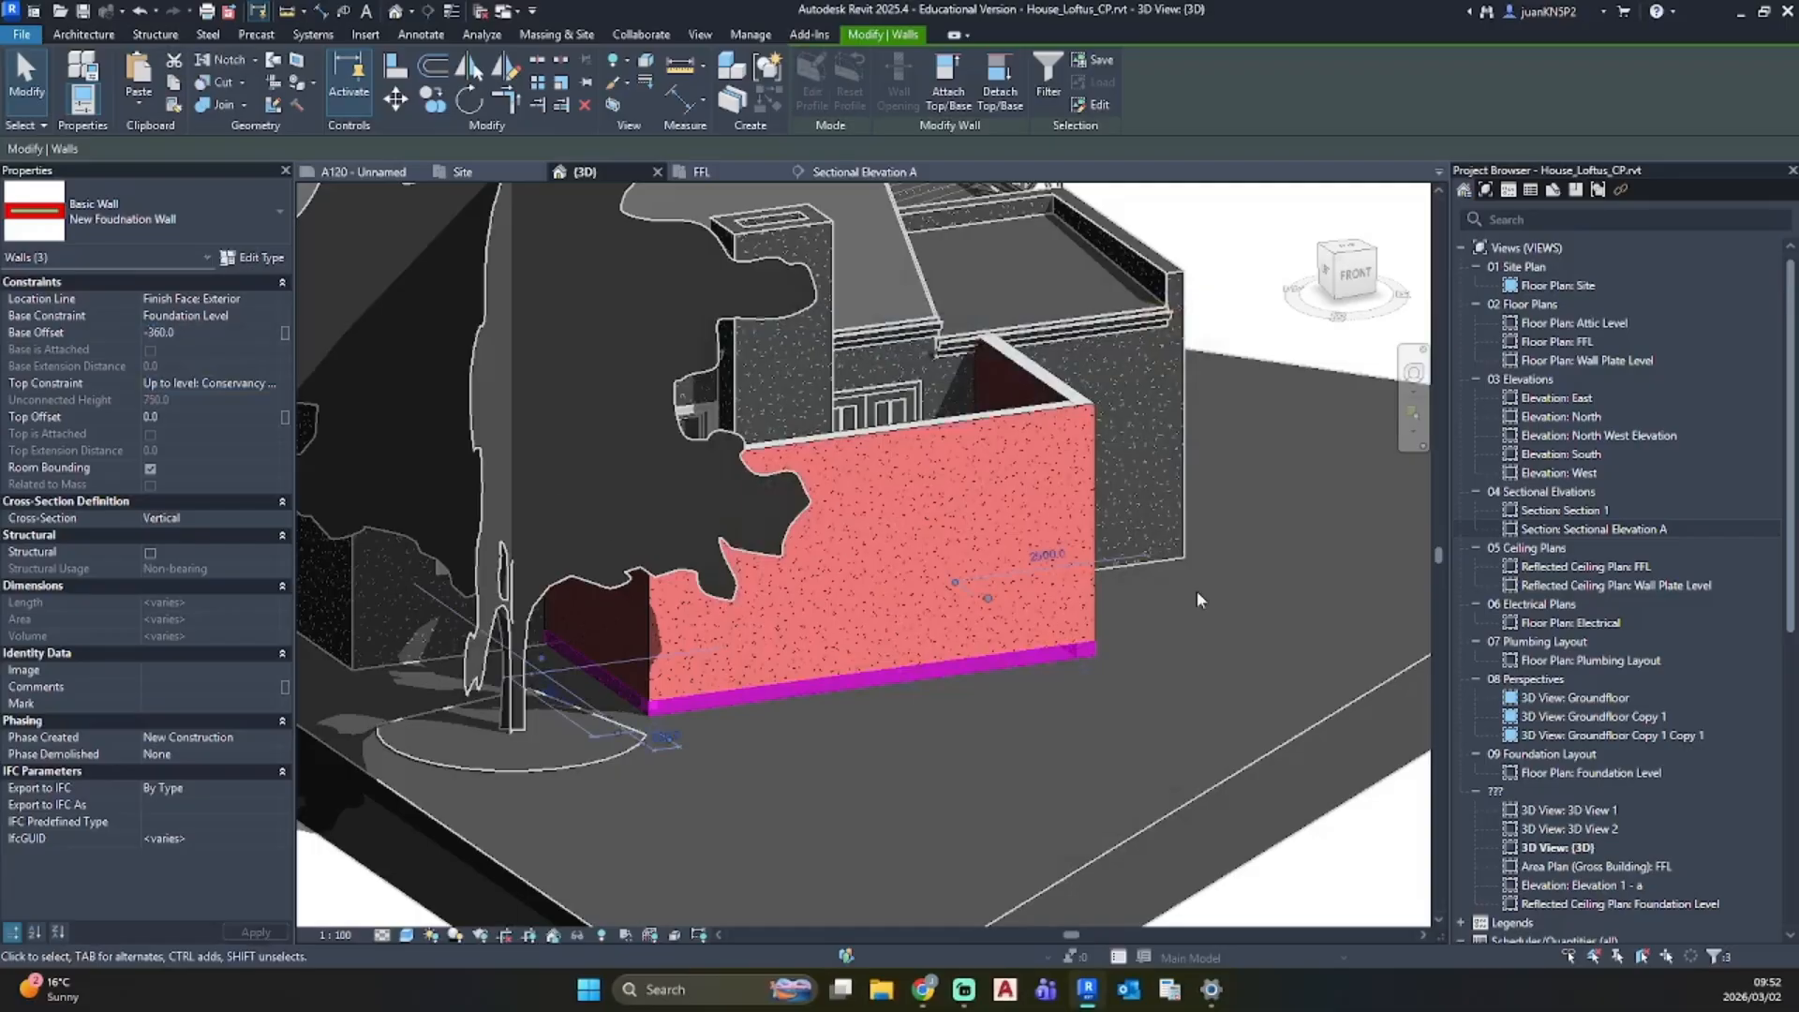
double_click(1621, 530)
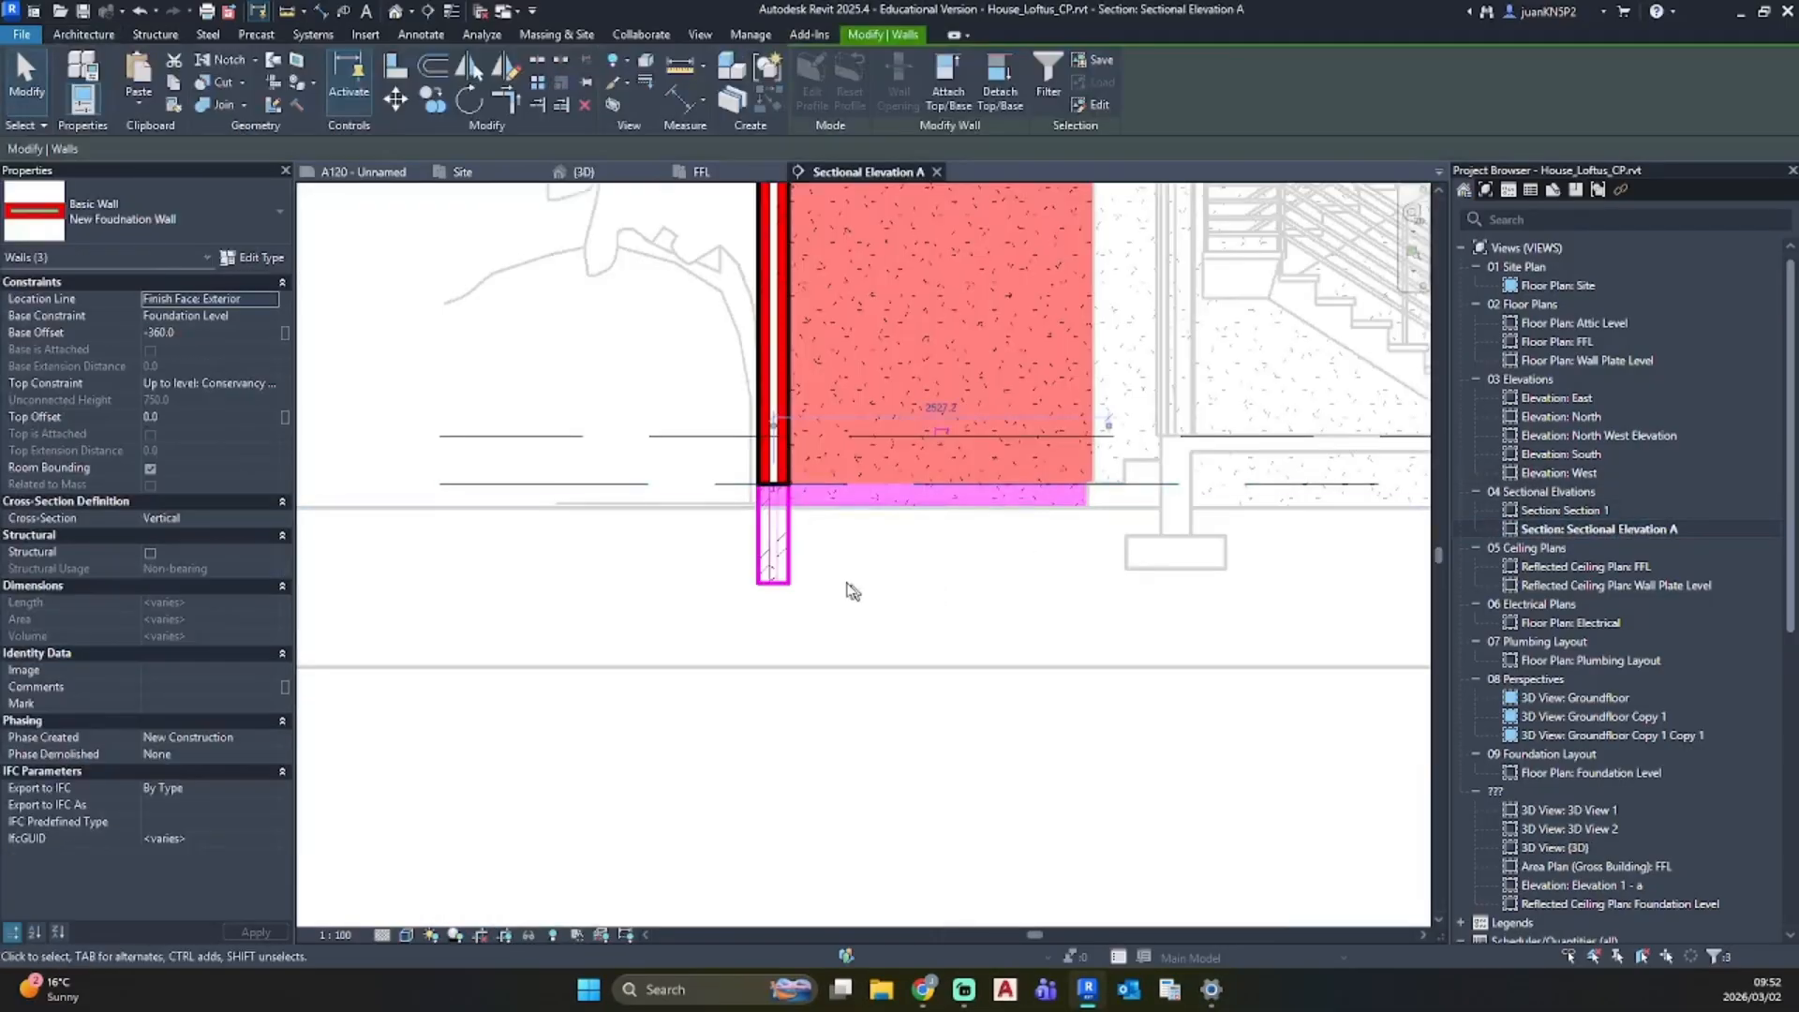
scroll(788, 504, "up", 3)
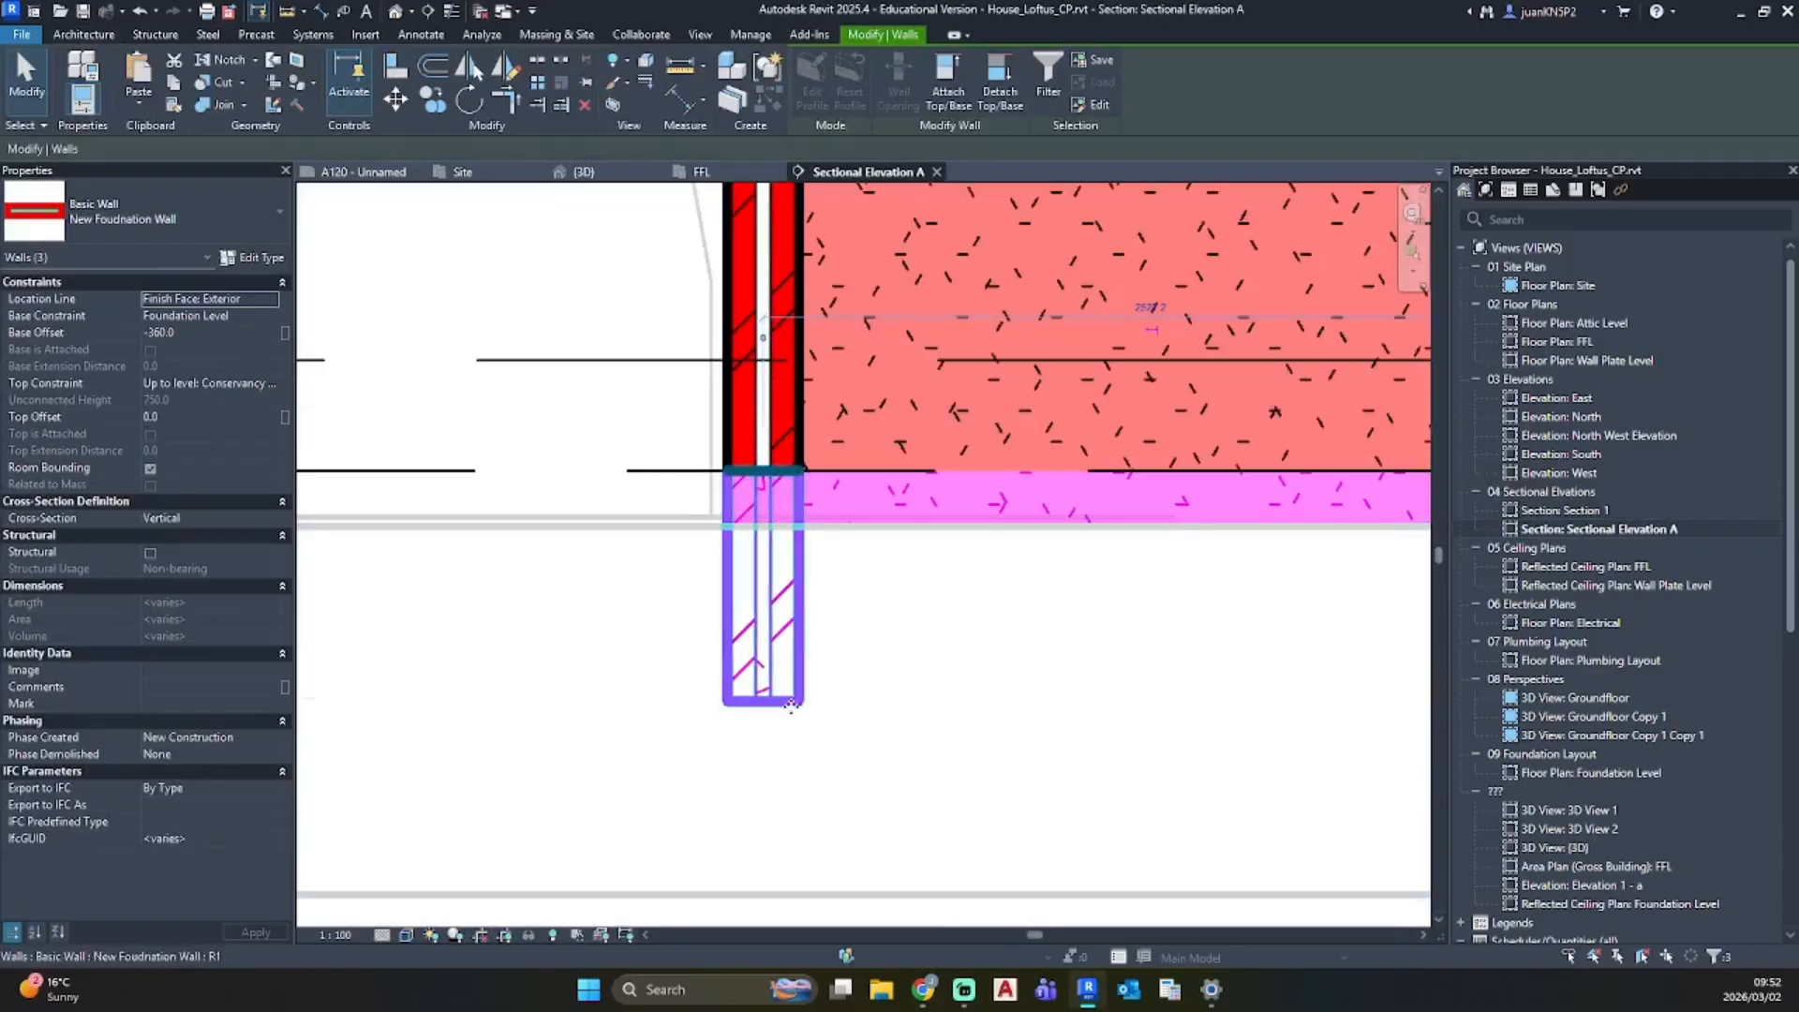
scroll(886, 646, "down", 4)
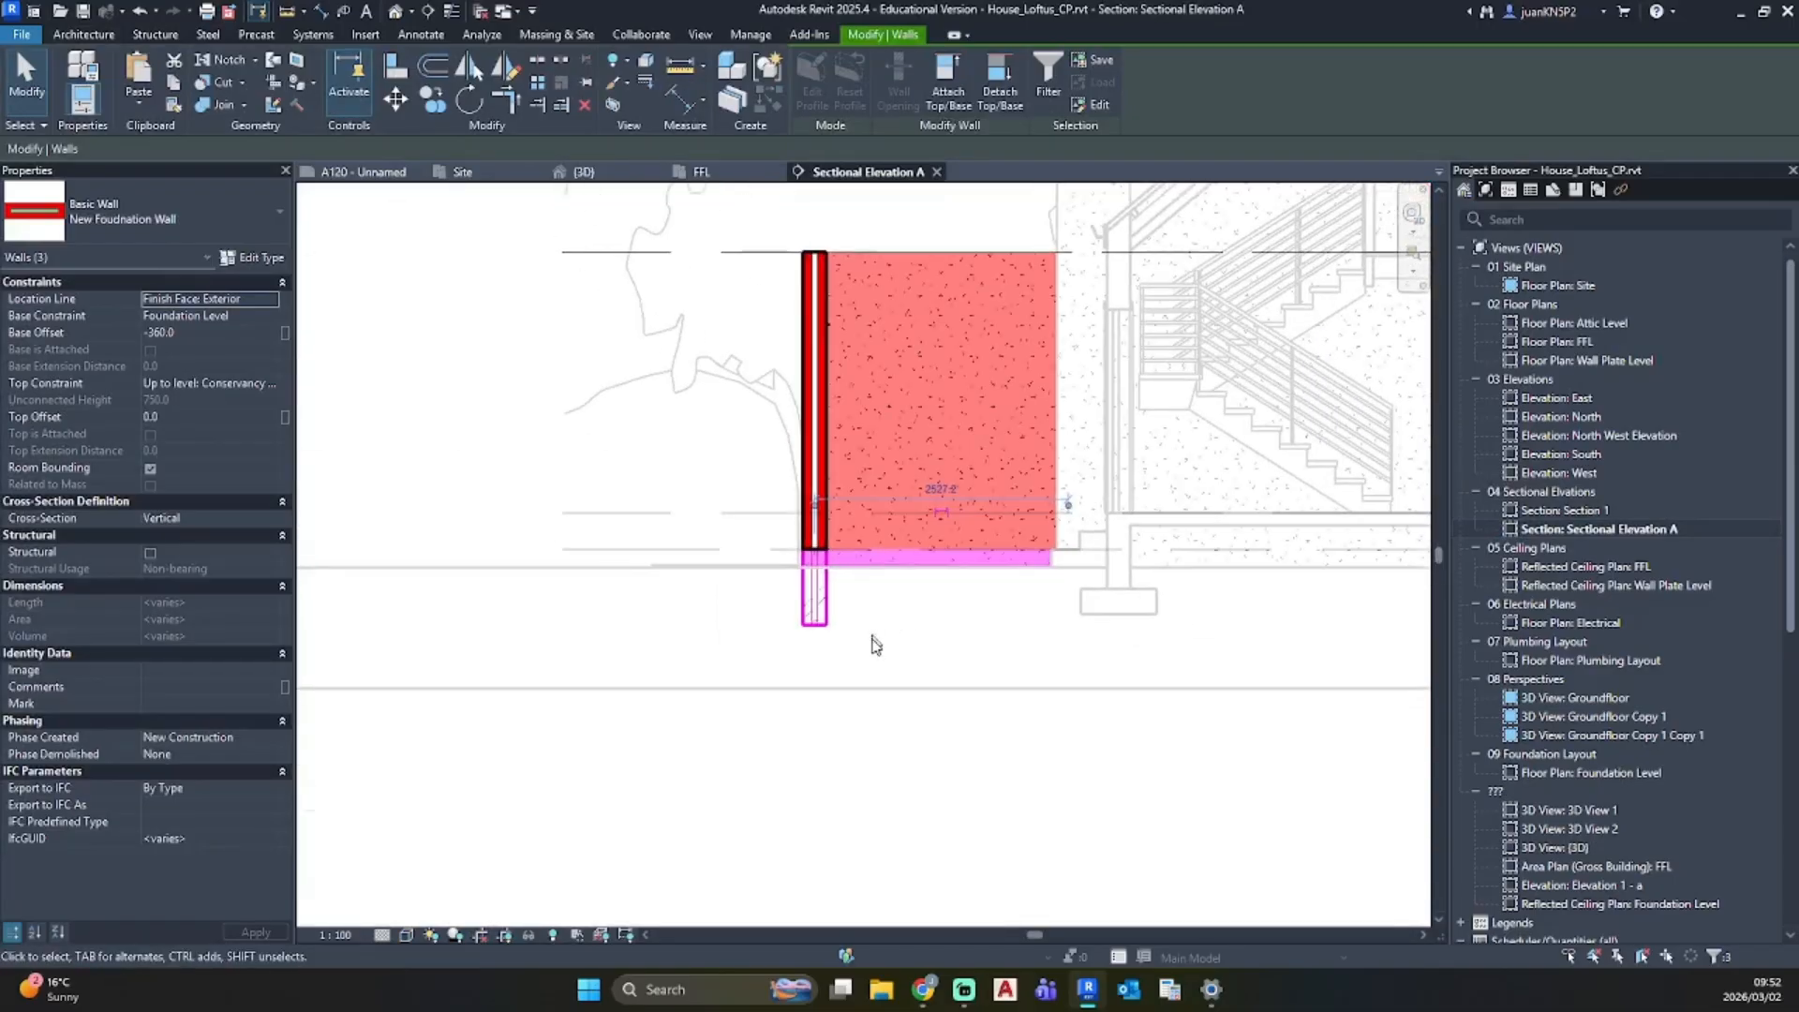
left_click(886, 635)
Step: Hide the Grassland toposolid in the 3D view to expose the foundations
left_click(395, 13)
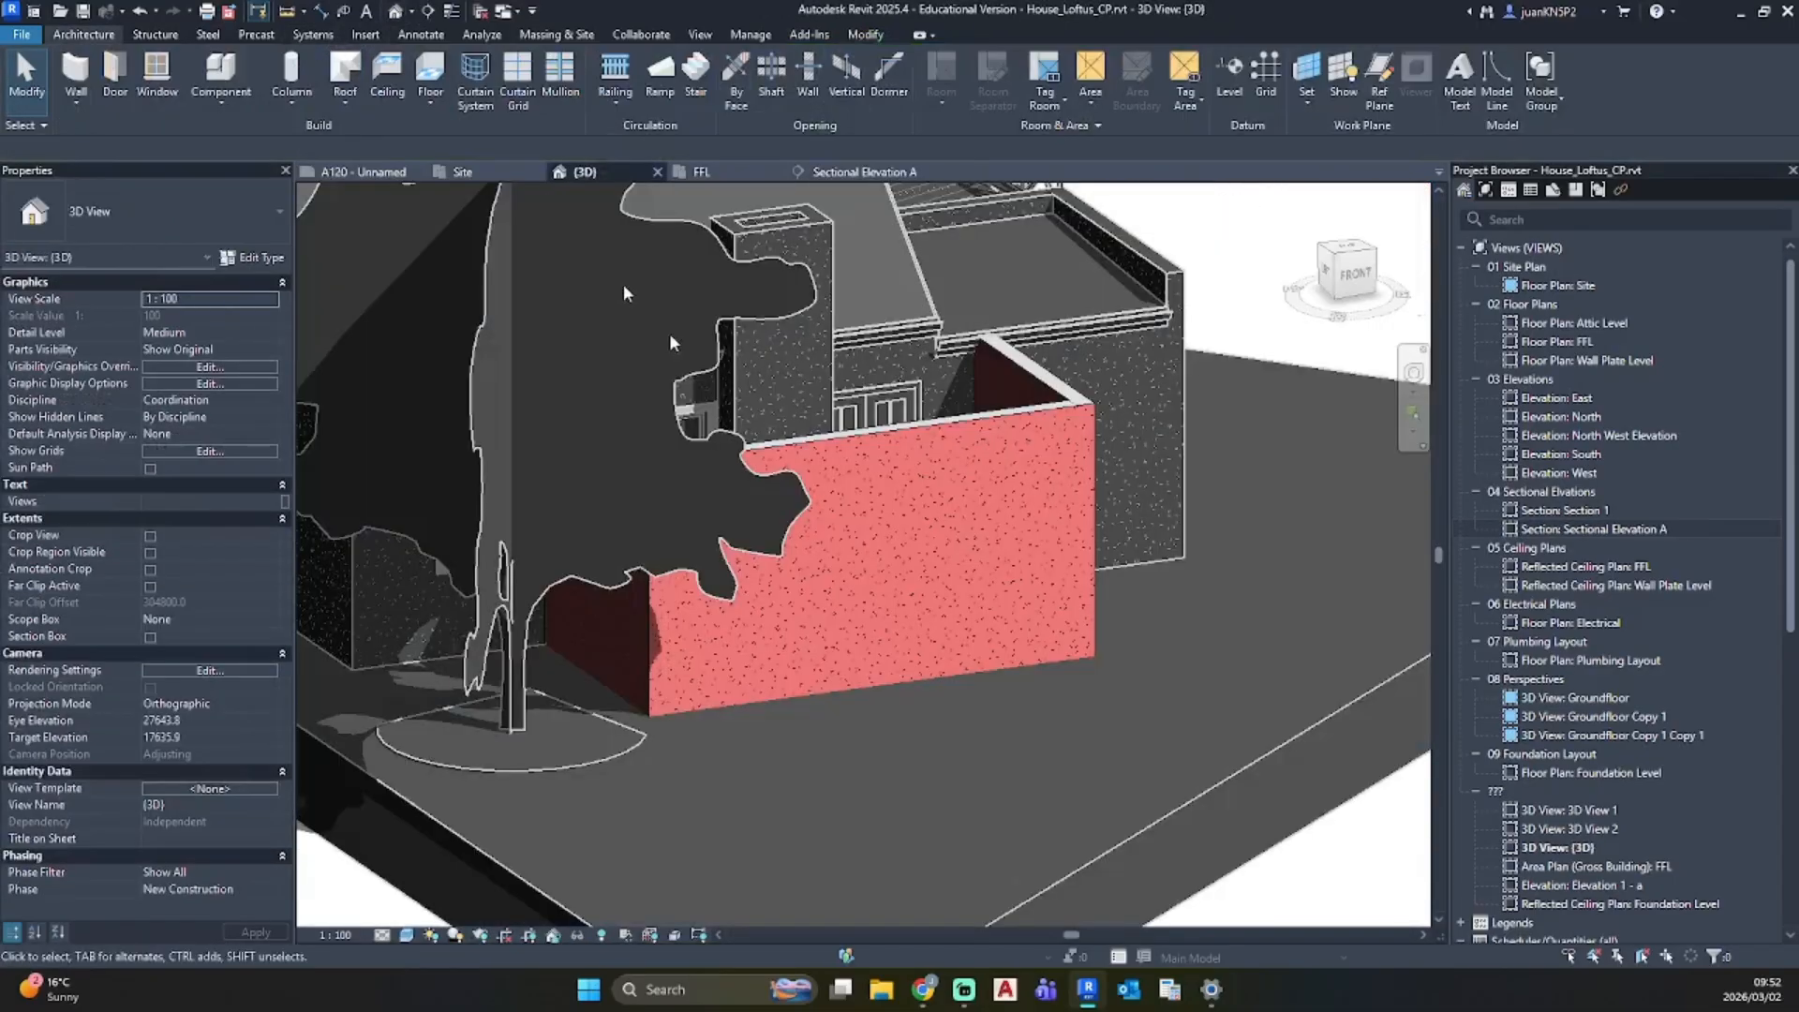
scroll(963, 761, "down", 3)
middle_click_drag(514, 667, 669, 664, "shift")
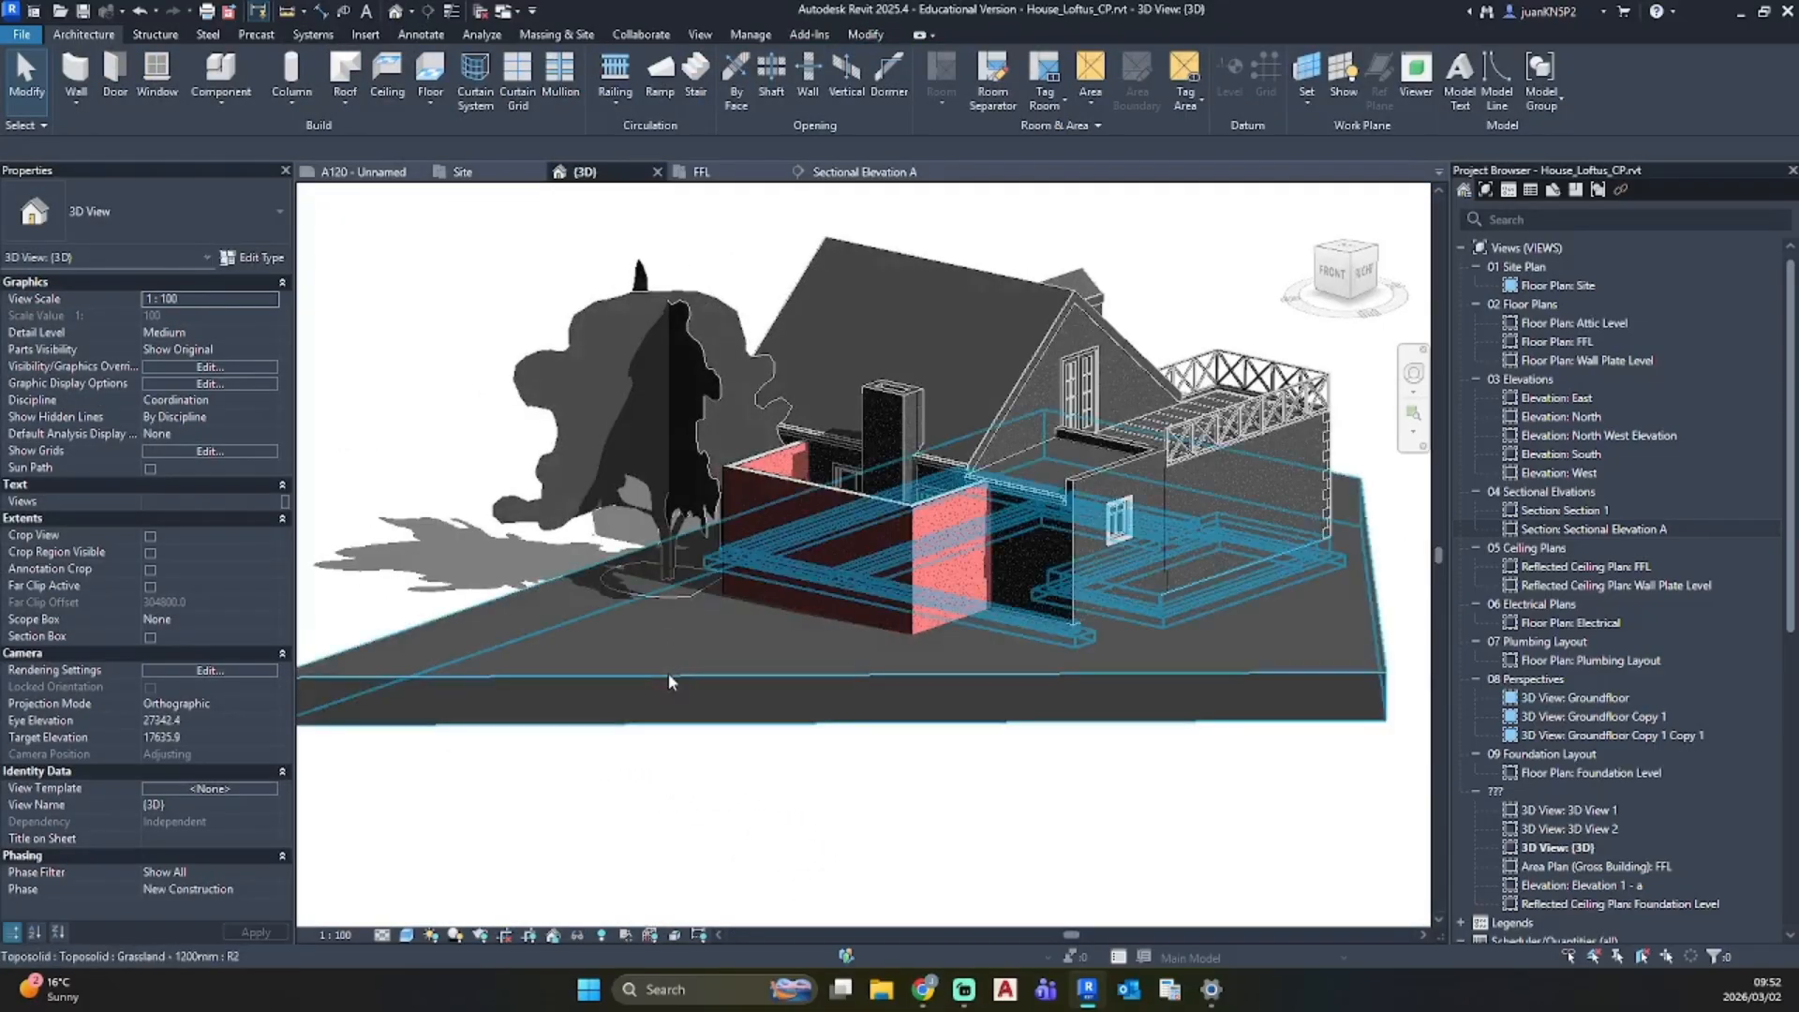
right_click(667, 673)
left_click(1015, 232)
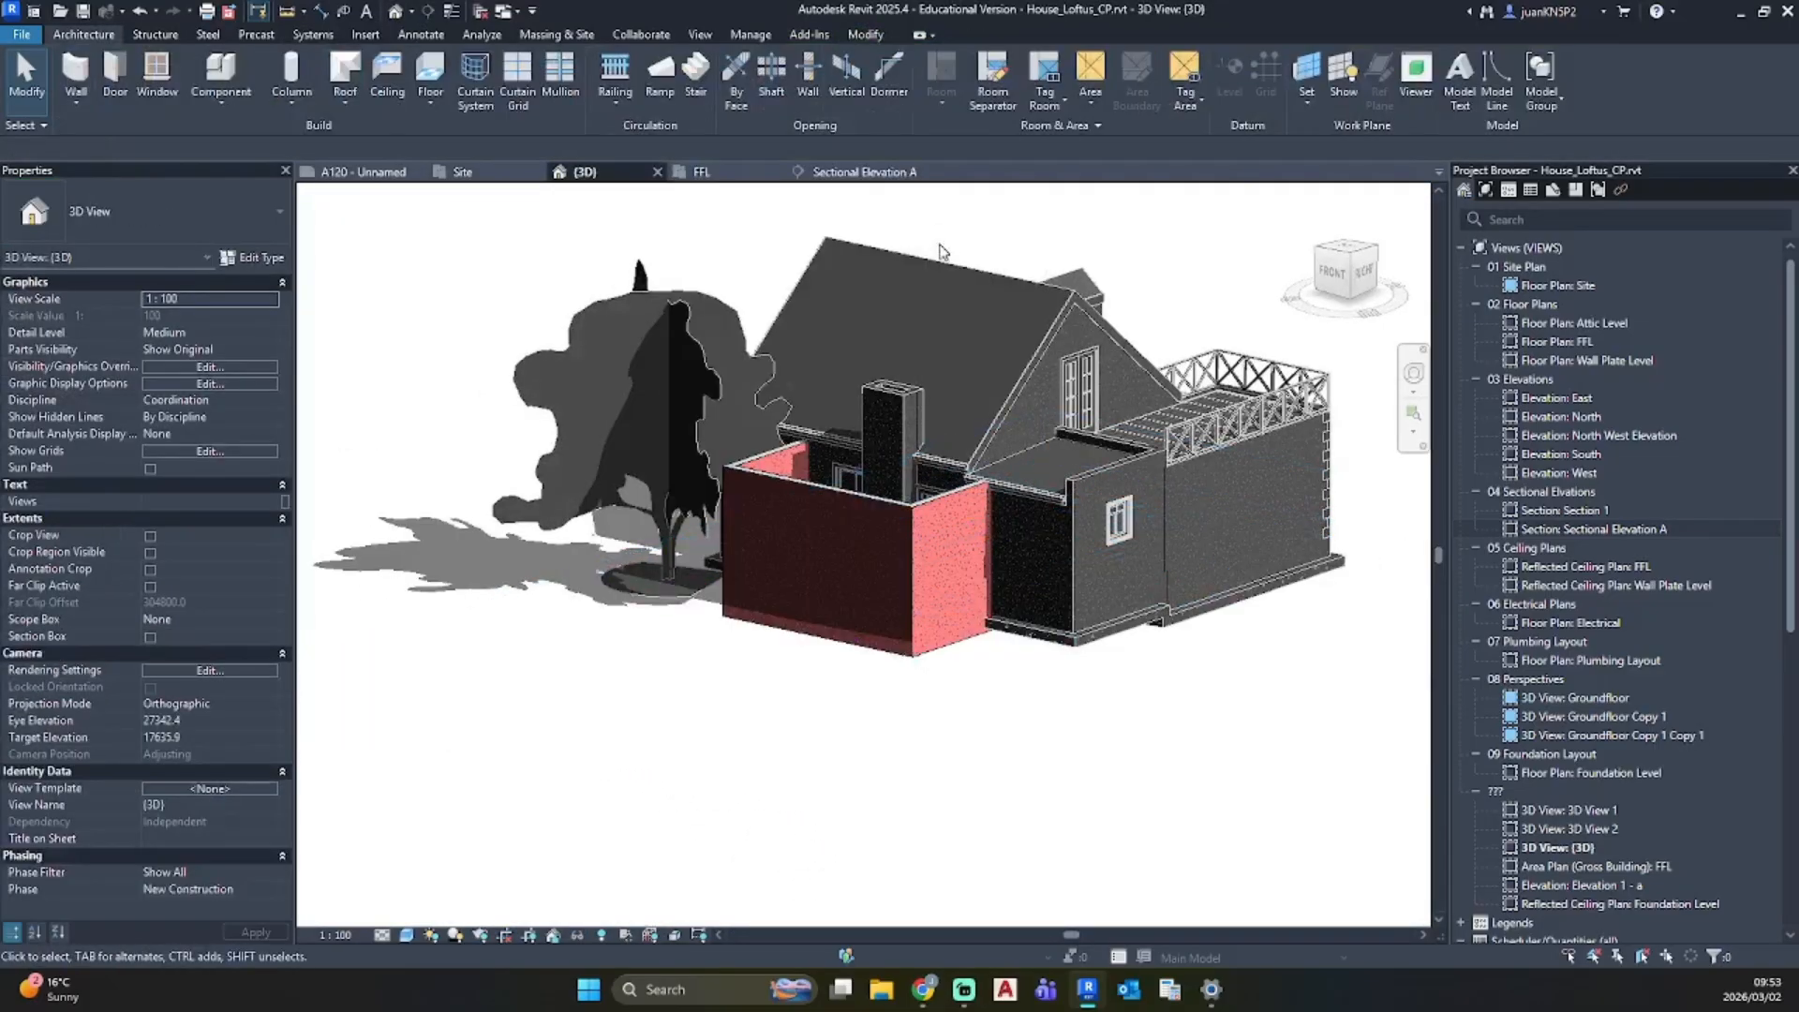
Step: Place 650 x 250mm Foundation wall footings beneath the three New Foudnation Wall walls, matching the existing house footing
middle_click_drag(876, 417, 765, 500, "shift")
scroll(764, 499, "up", 5)
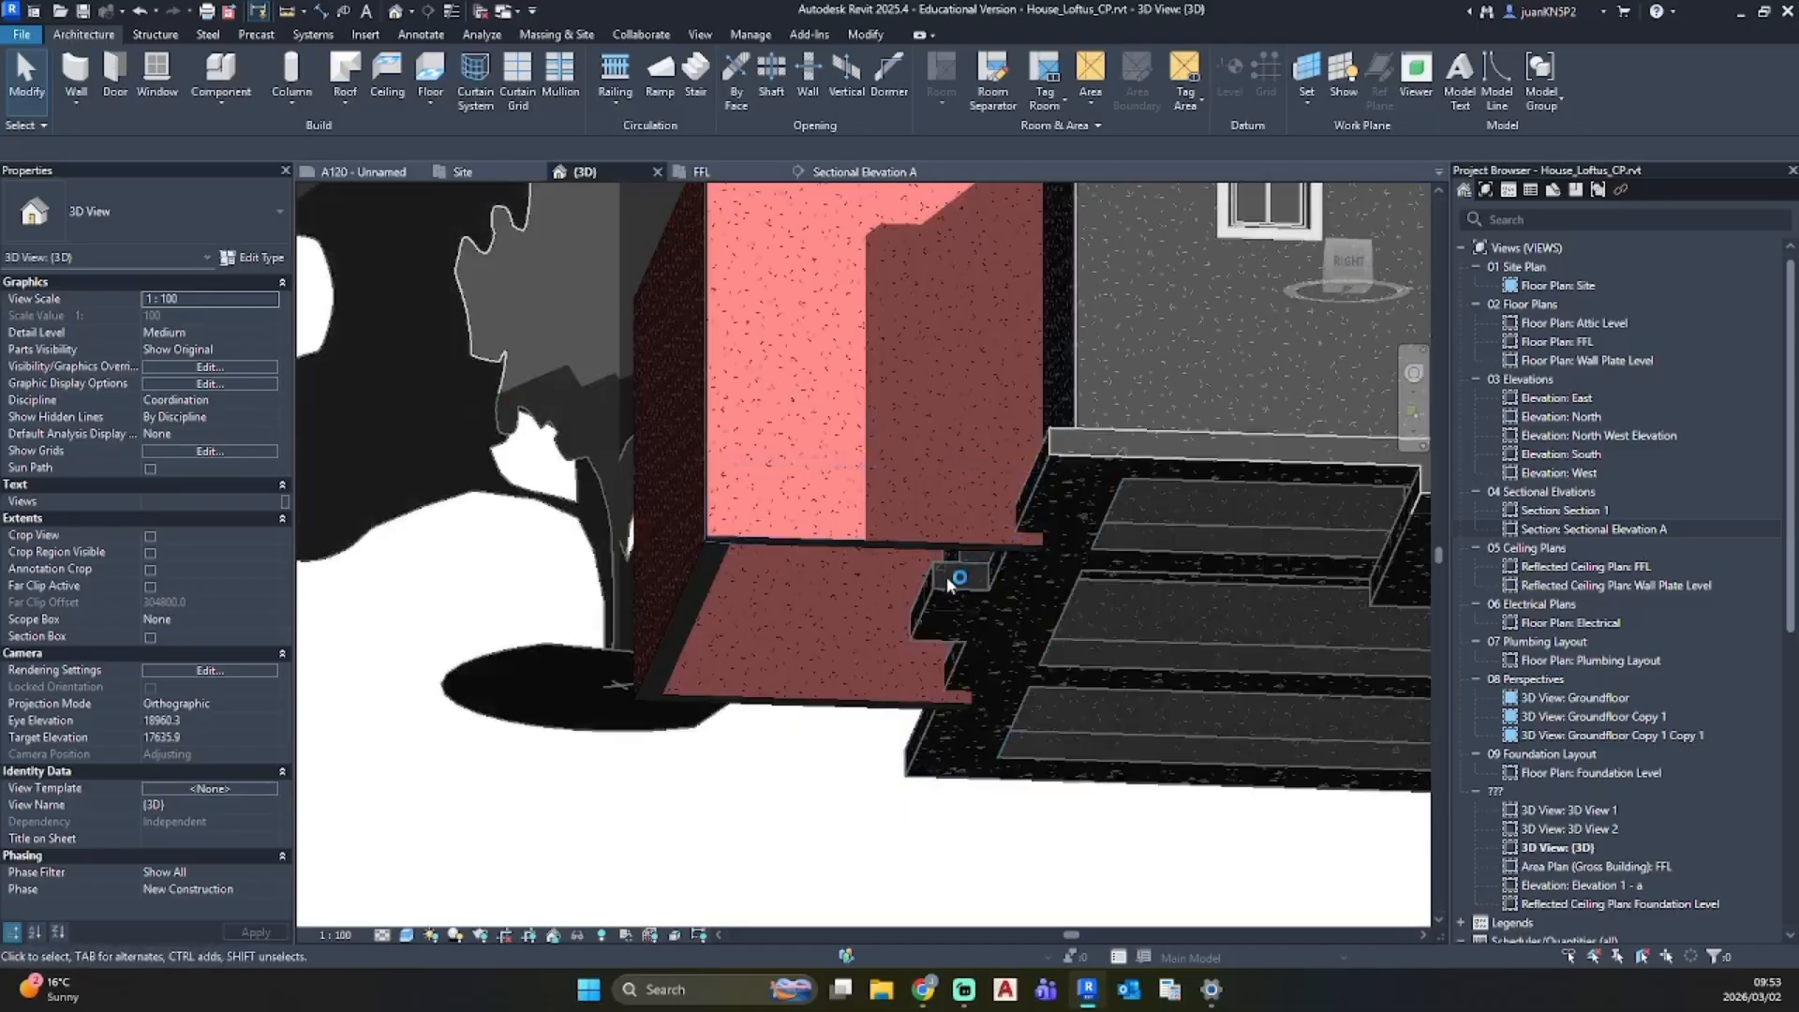
left_click(1046, 476)
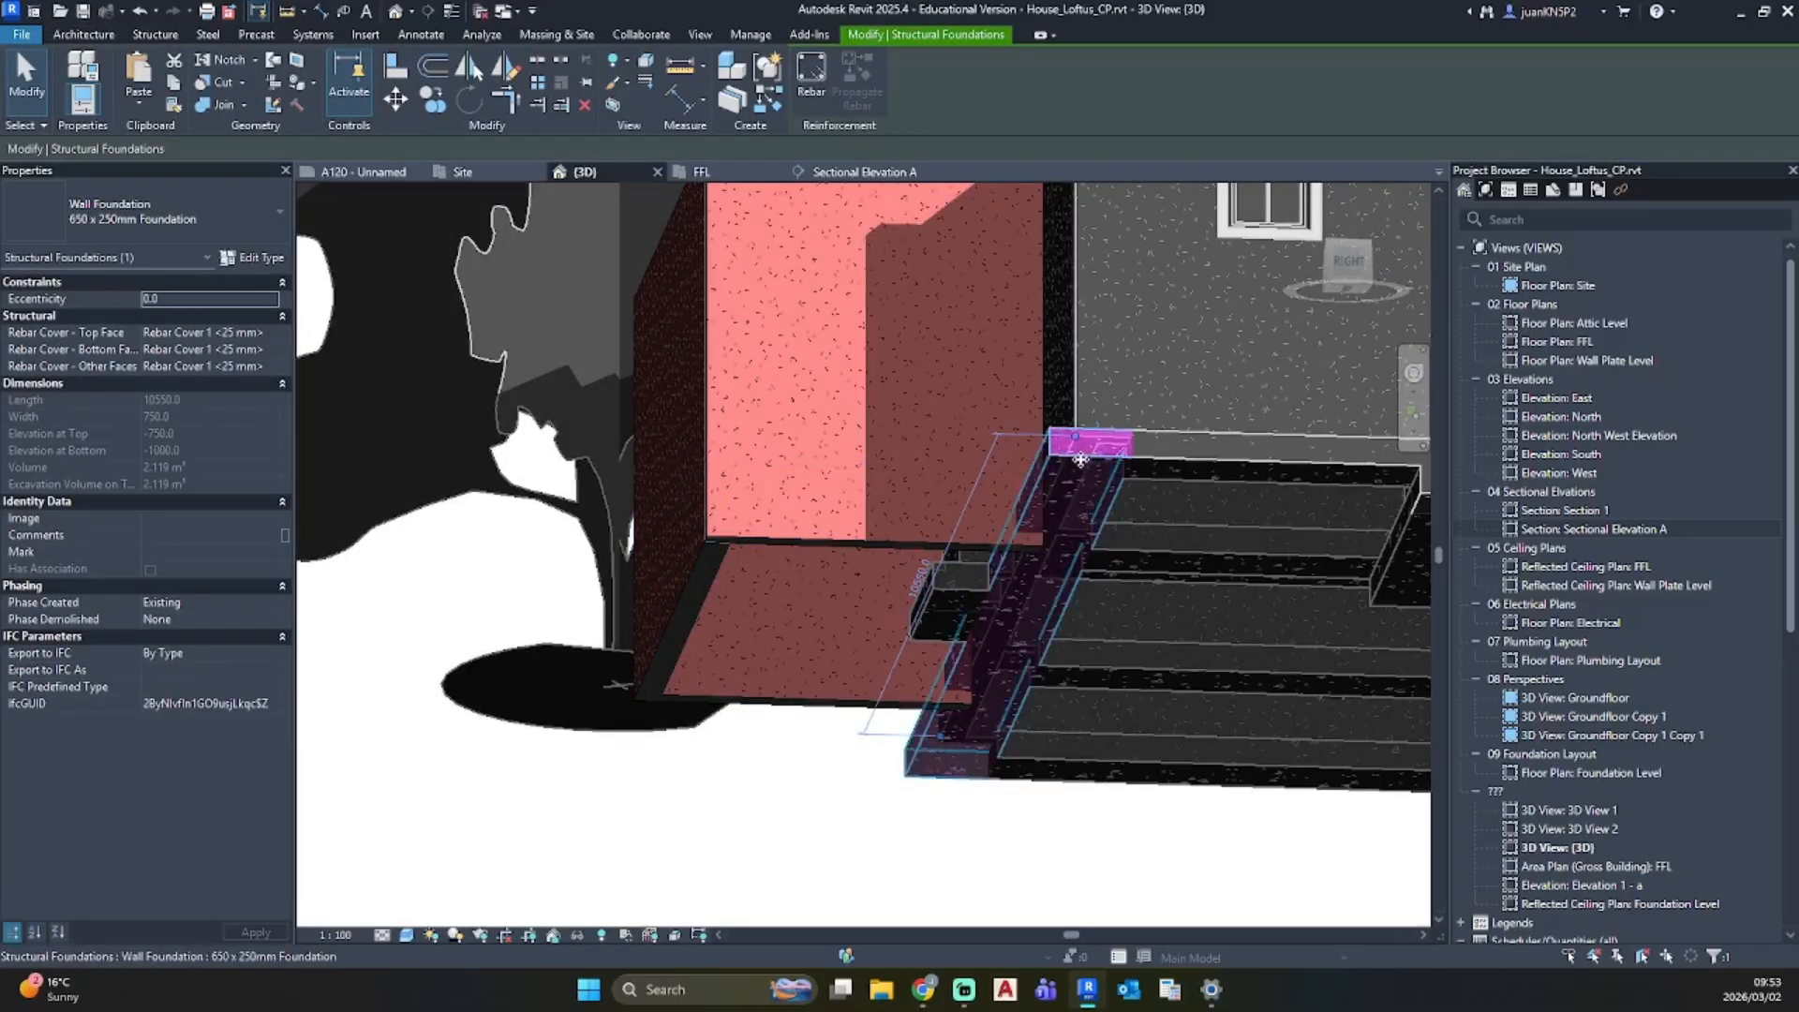
key("c")
key("s")
left_click(846, 531)
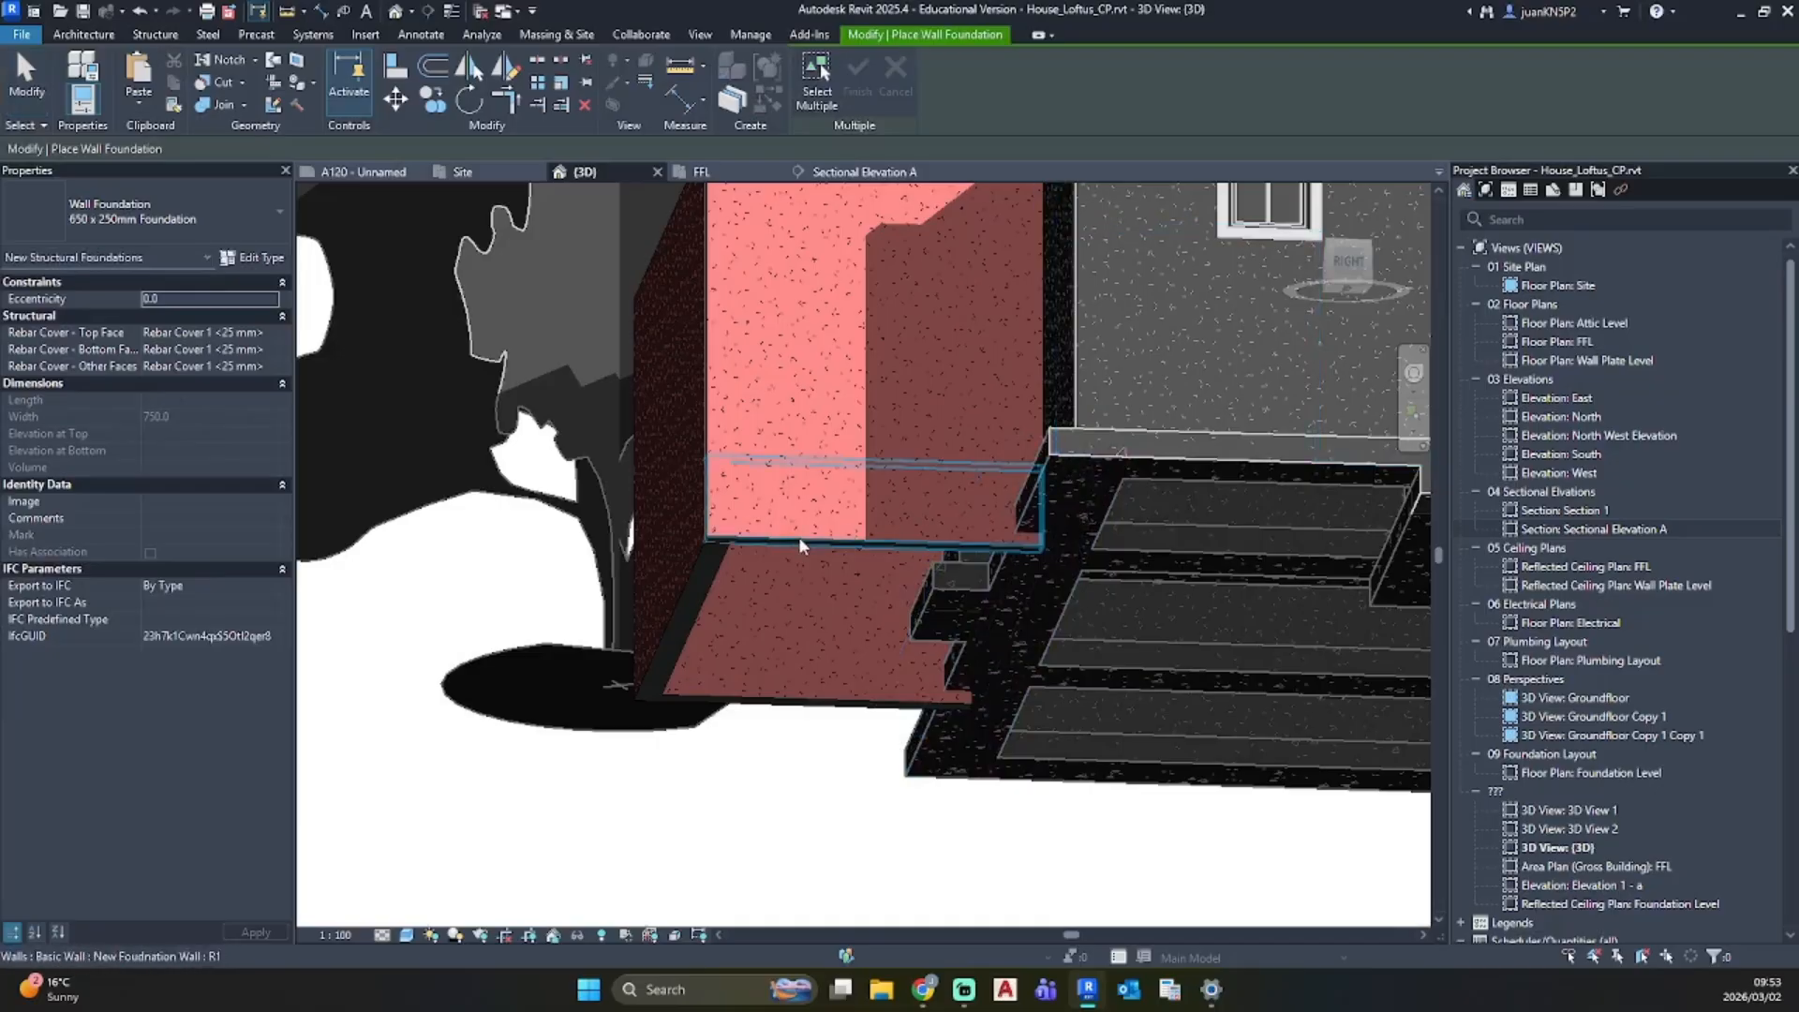
left_click(698, 596)
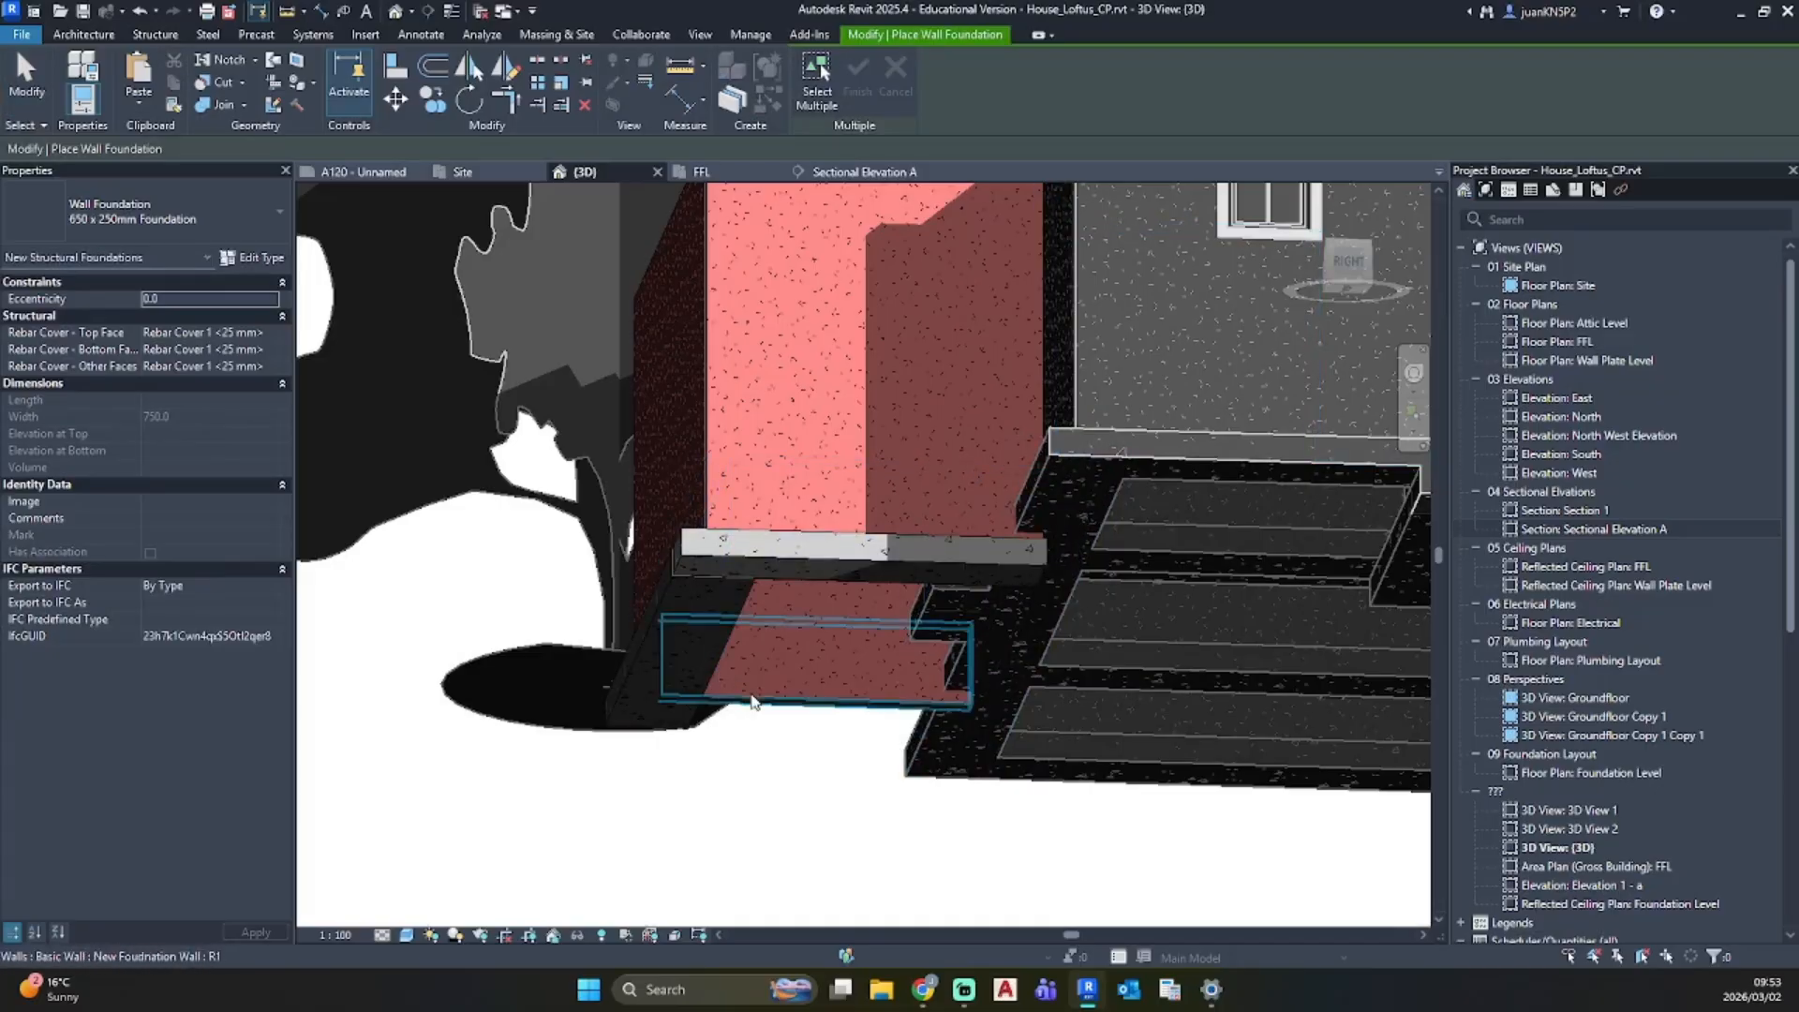
left_click(754, 701)
key("Escape")
key("Escape")
Step: Select the three footings beneath the extension and duplicate their type as New Foundation
scroll(661, 619, "down", 1)
middle_click_drag(663, 622, 956, 738, "shift")
scroll(963, 736, "up", 2)
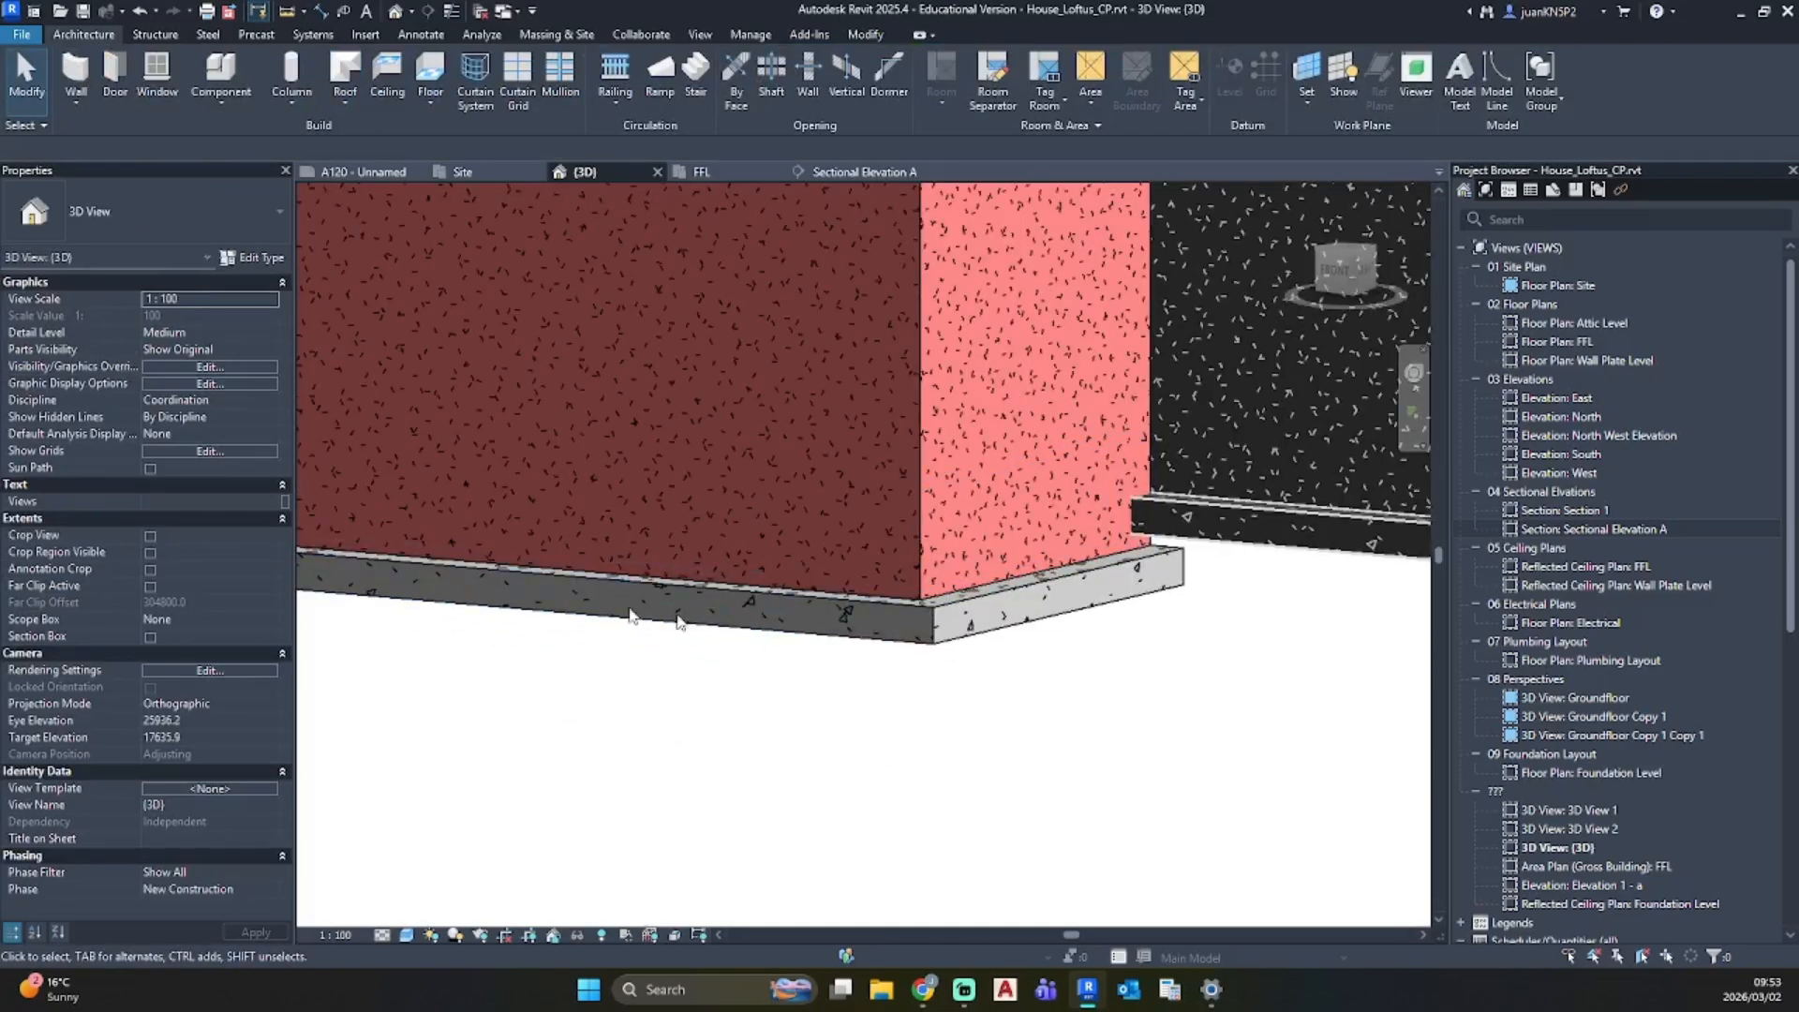
scroll(577, 613, "down", 2)
middle_click_drag(576, 613, 973, 653)
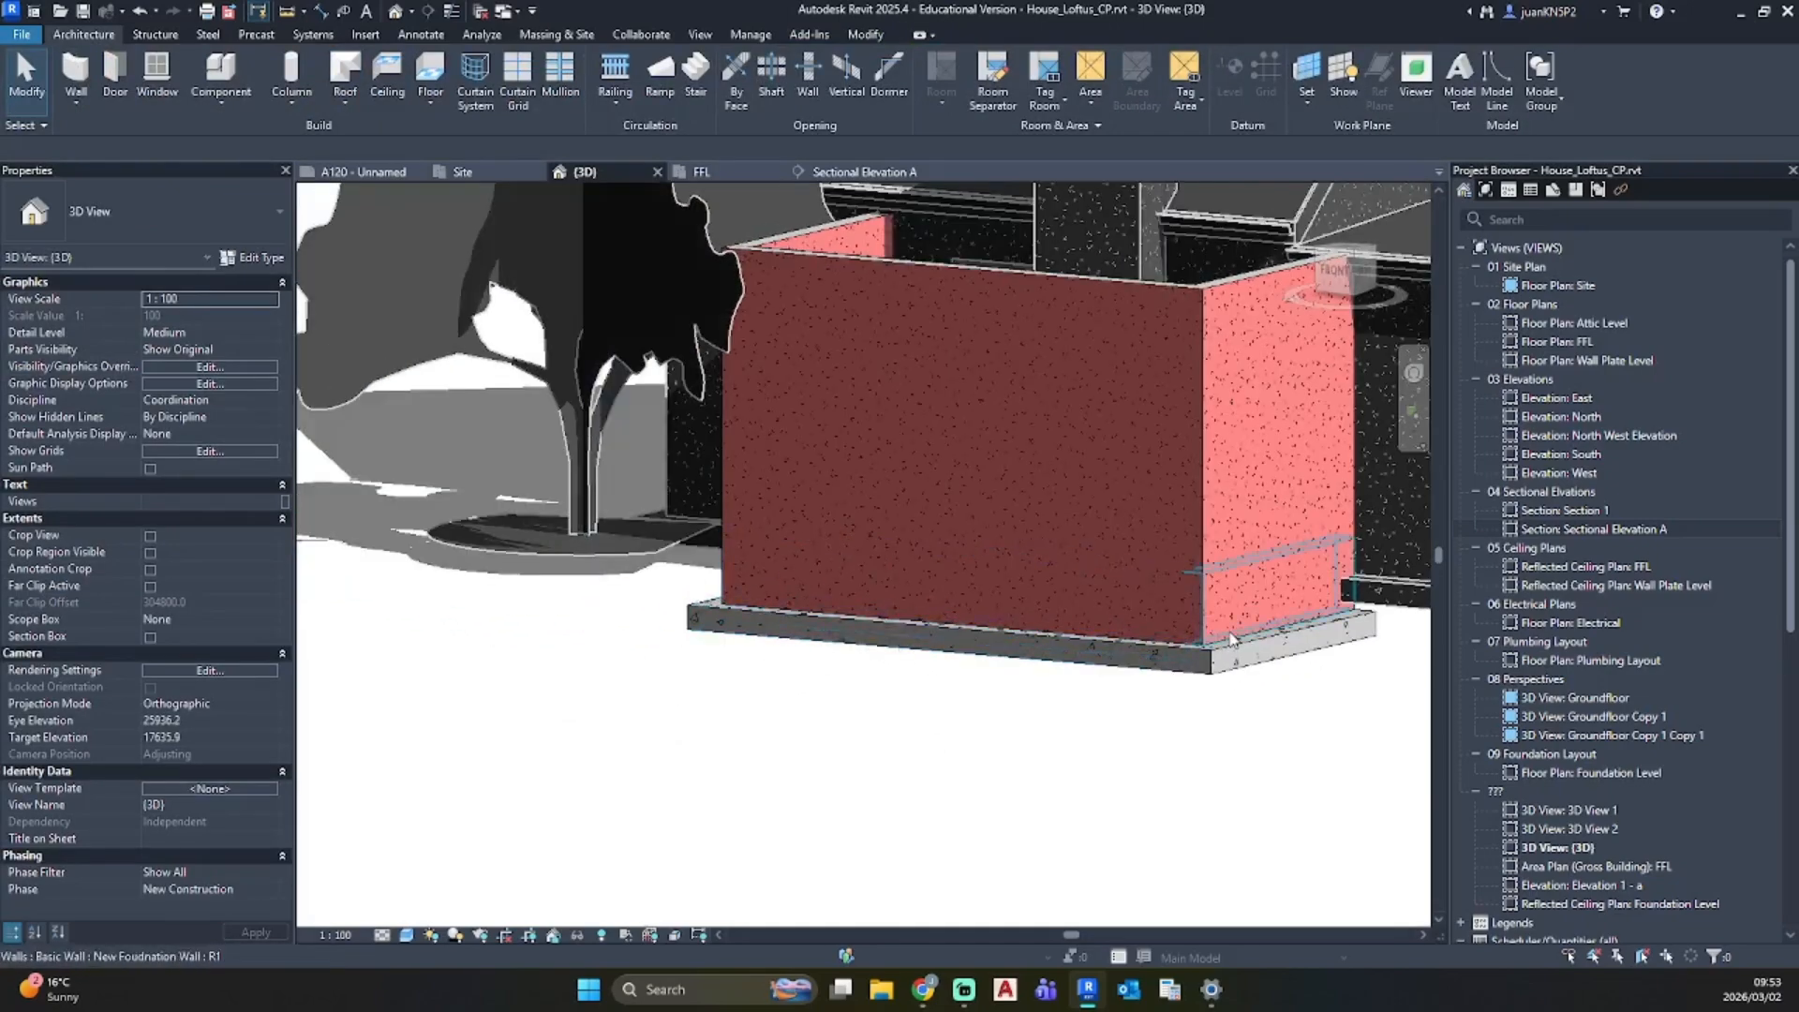
middle_click_drag(1230, 640, 729, 602, "shift")
left_click(728, 602)
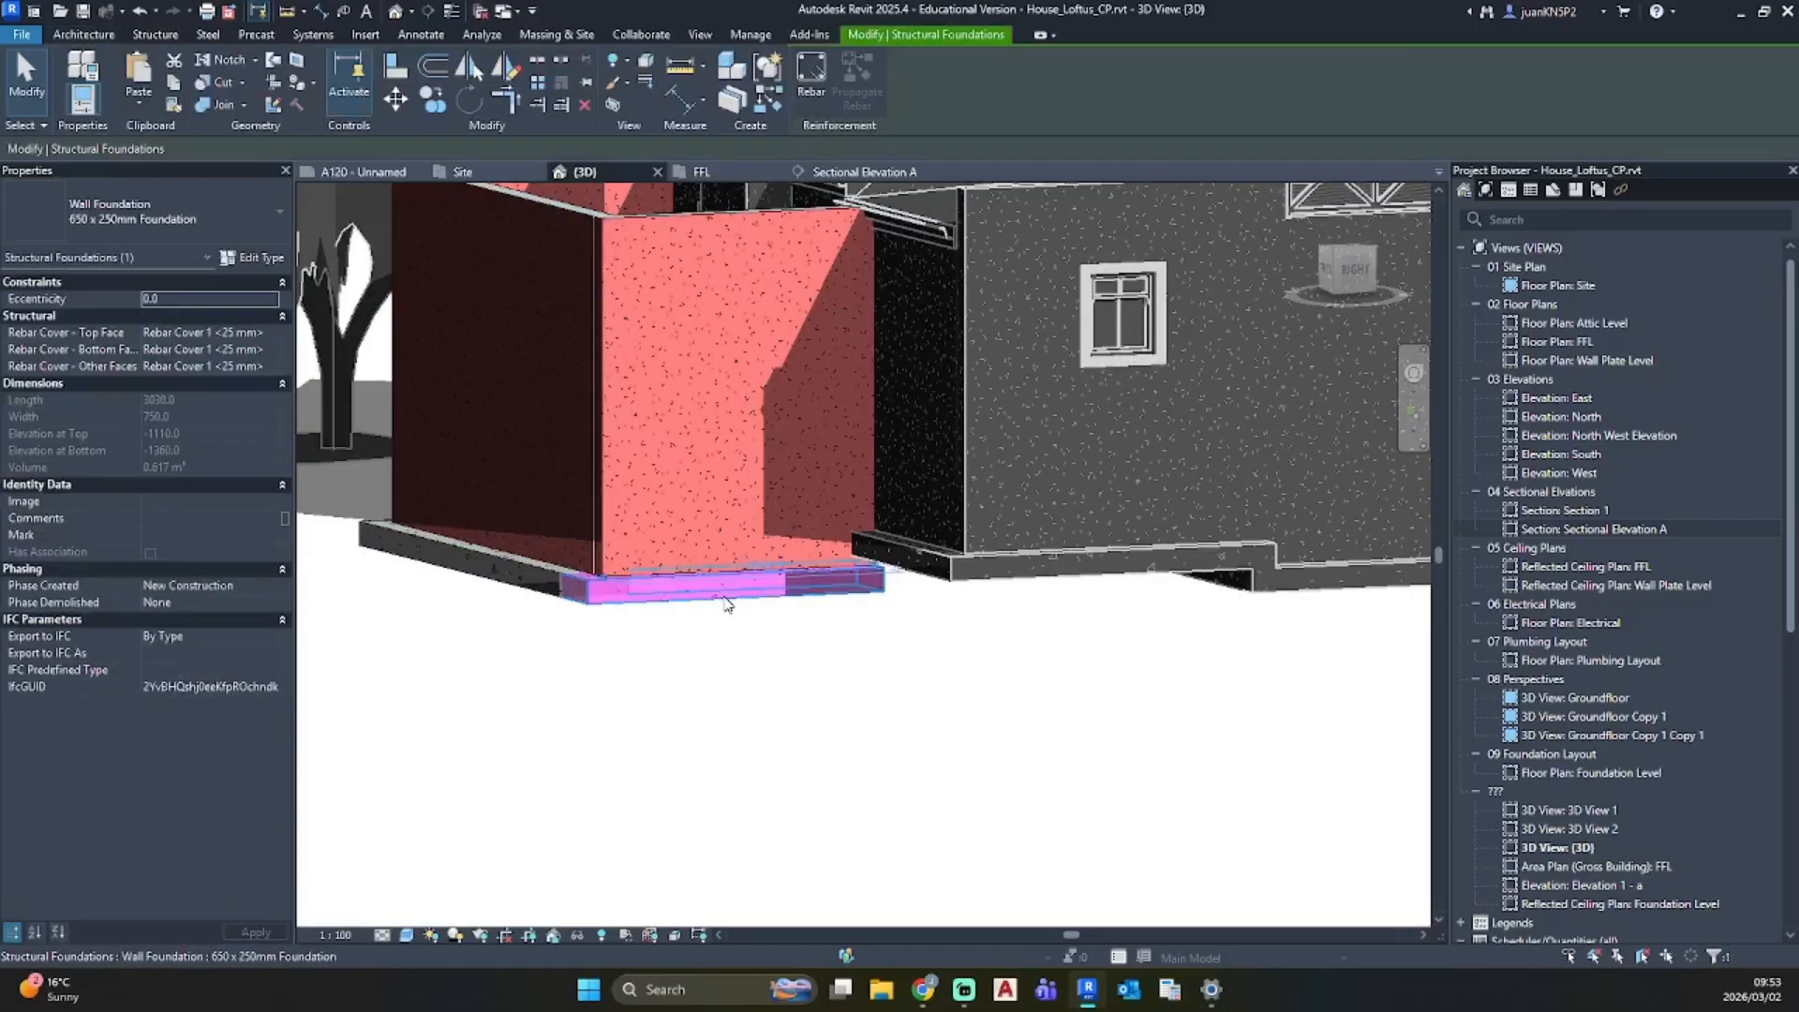
left_click(531, 591, "ctrl")
middle_click_drag(619, 665, 581, 555, "shift")
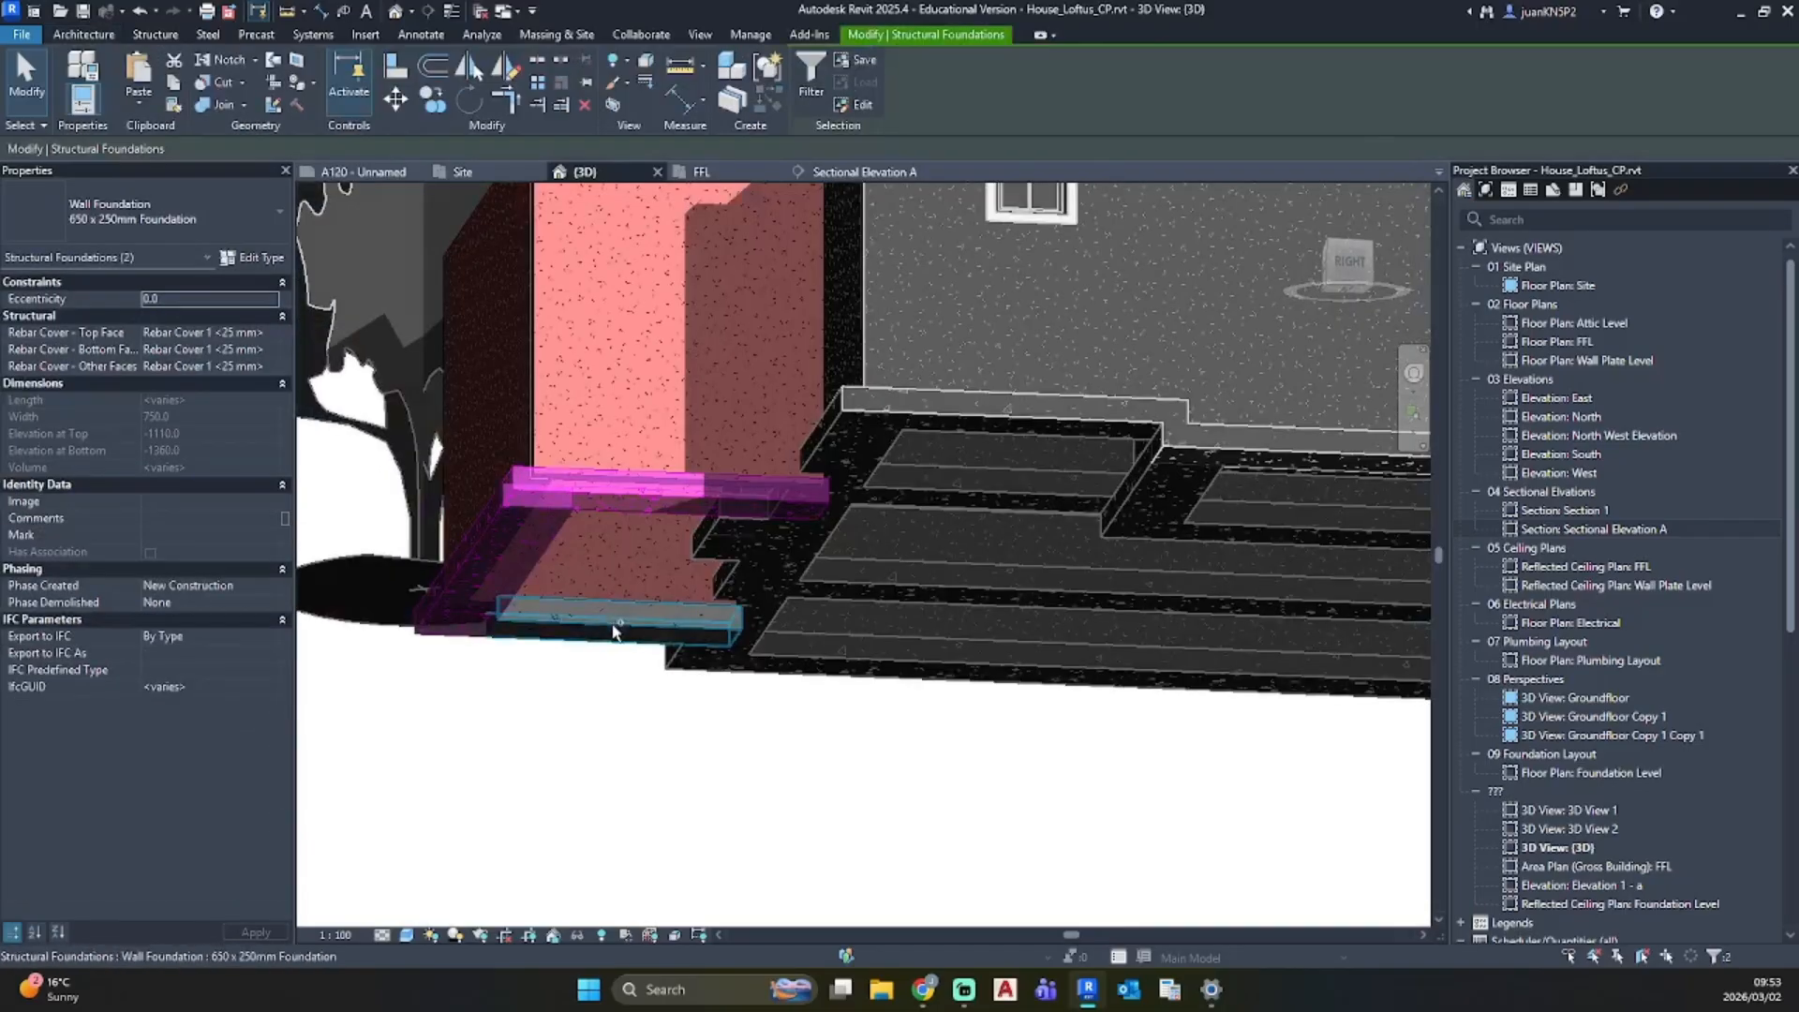
left_click(615, 630, "ctrl")
left_click(251, 259)
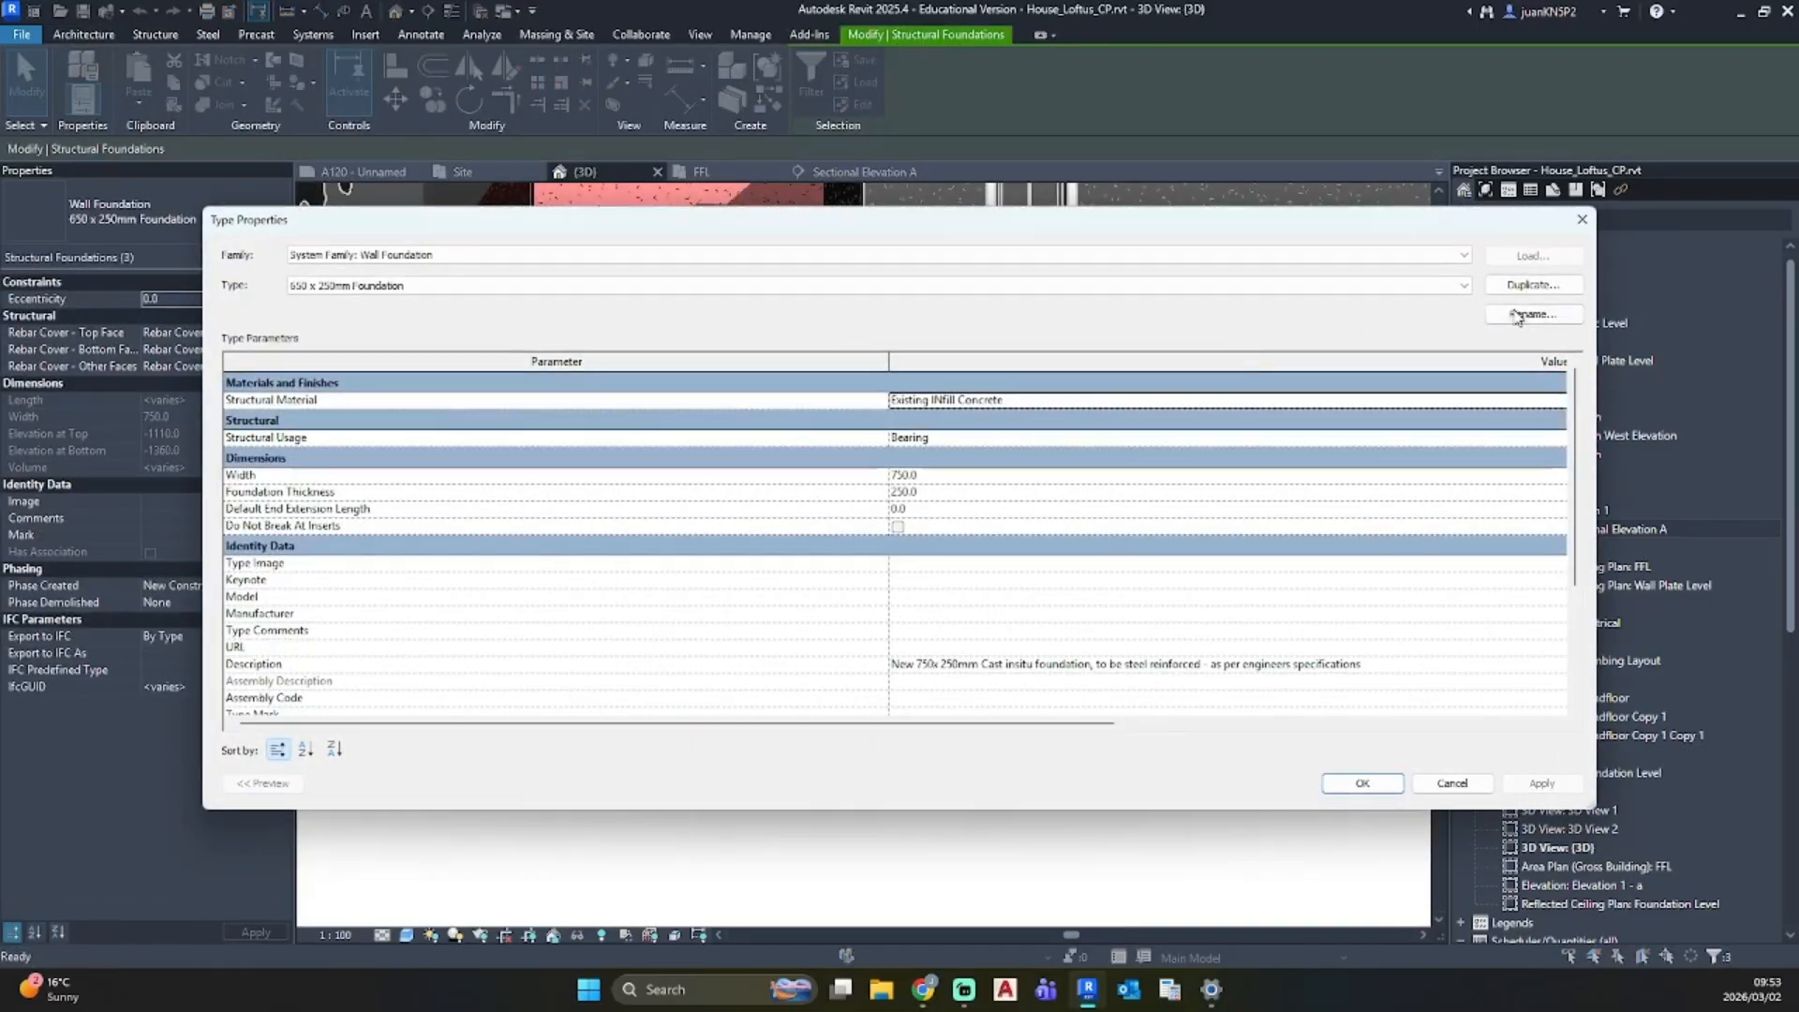
left_click(1532, 285)
type("New Foundation")
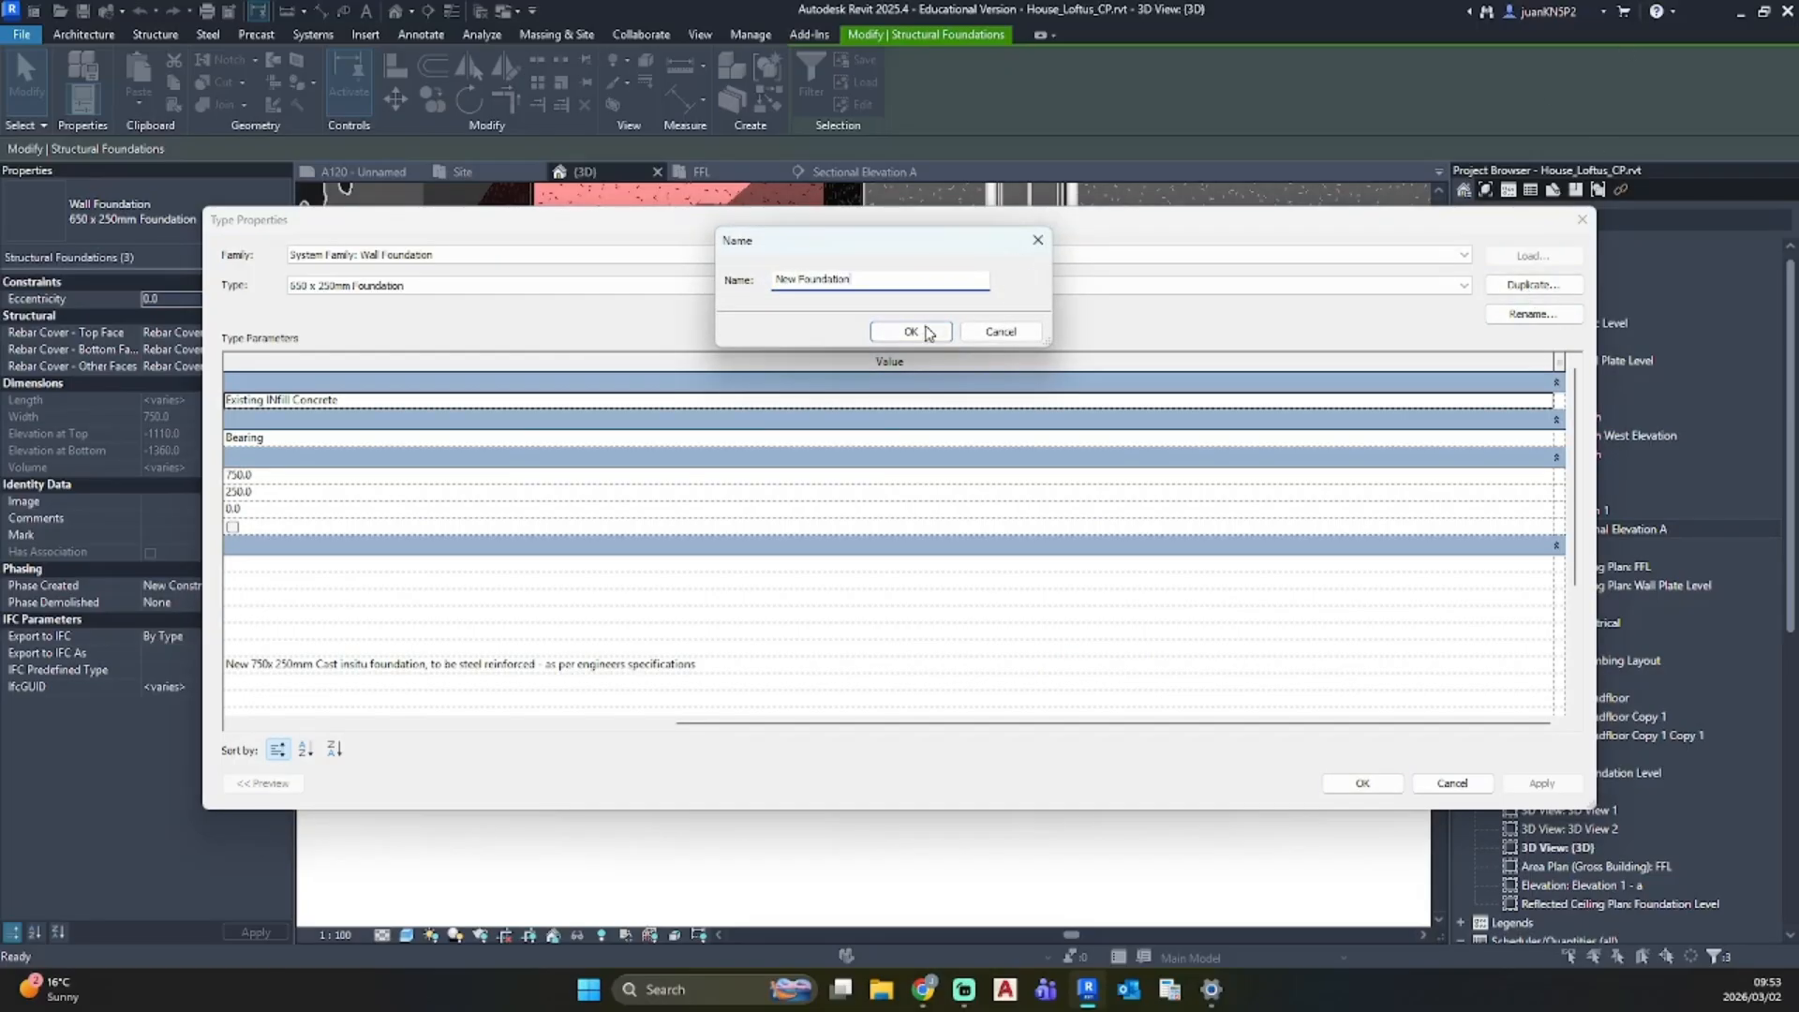
left_click(910, 332)
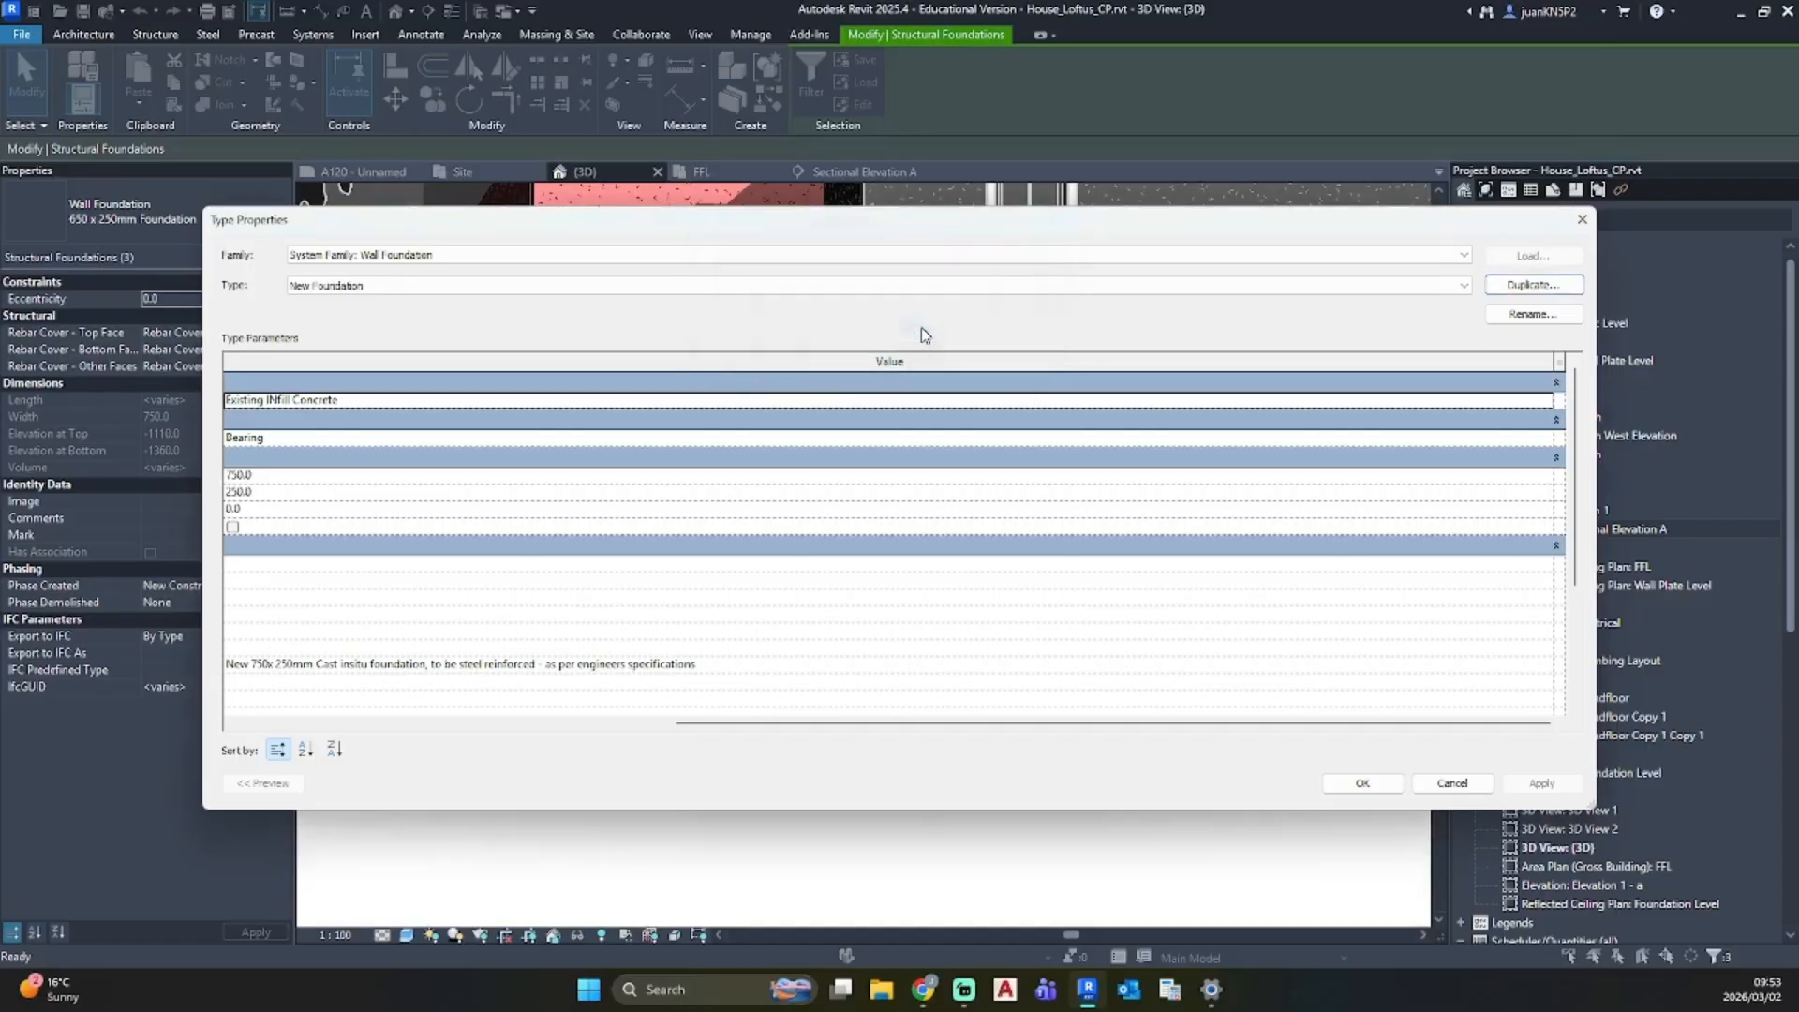
Step: Set the New Foundation type's structural material to New Concrete and apply it to the three footings
left_click(1544, 405)
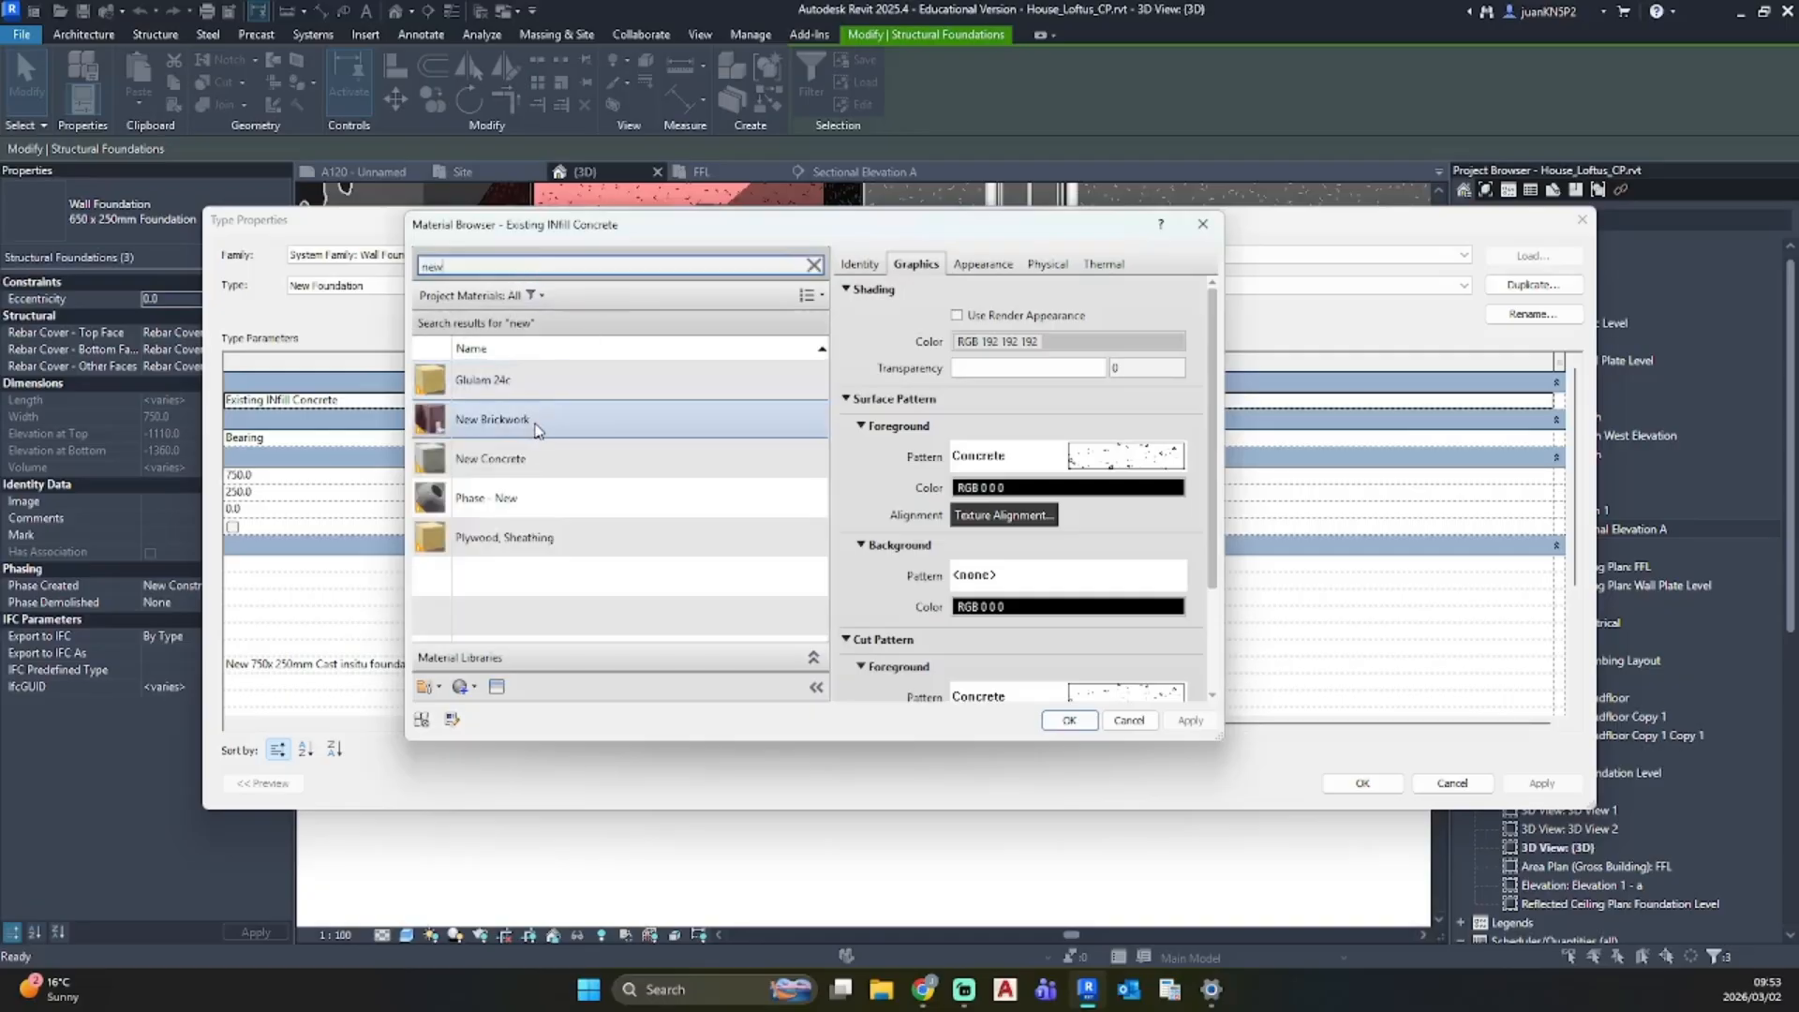
left_click(528, 459)
scroll(1043, 545, "down", 3)
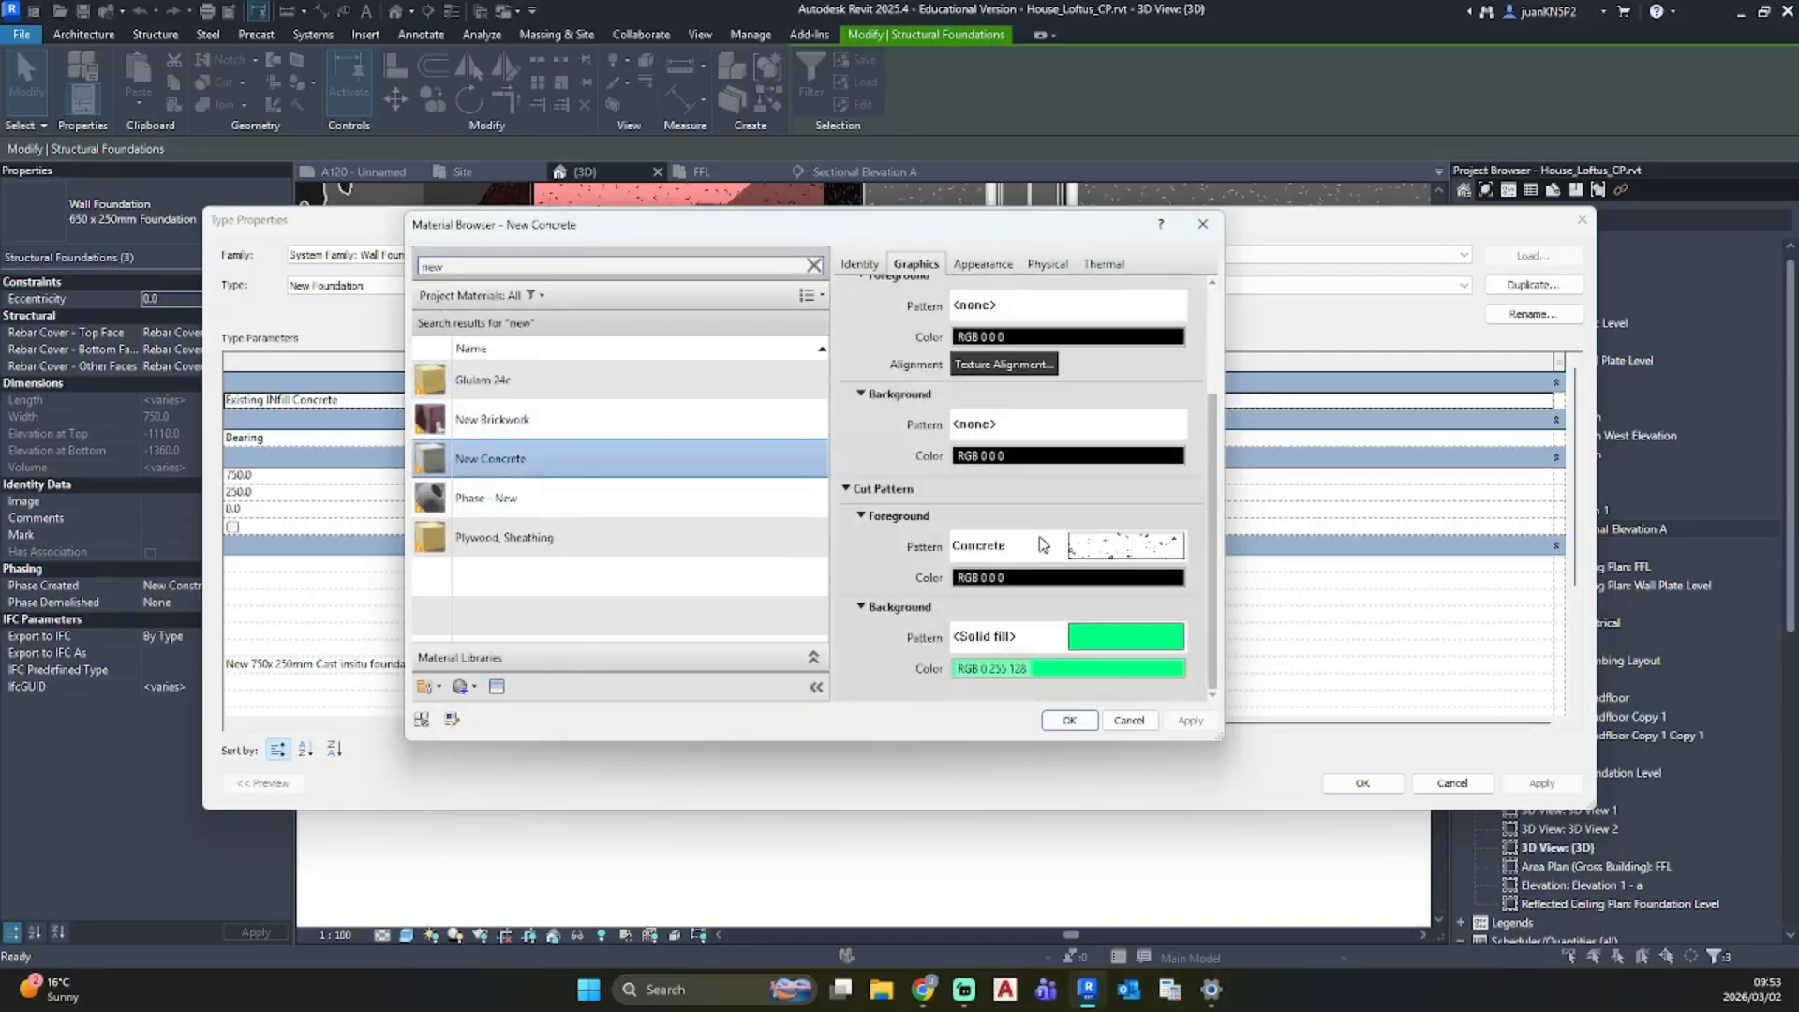
left_click(1067, 722)
left_click(1370, 783)
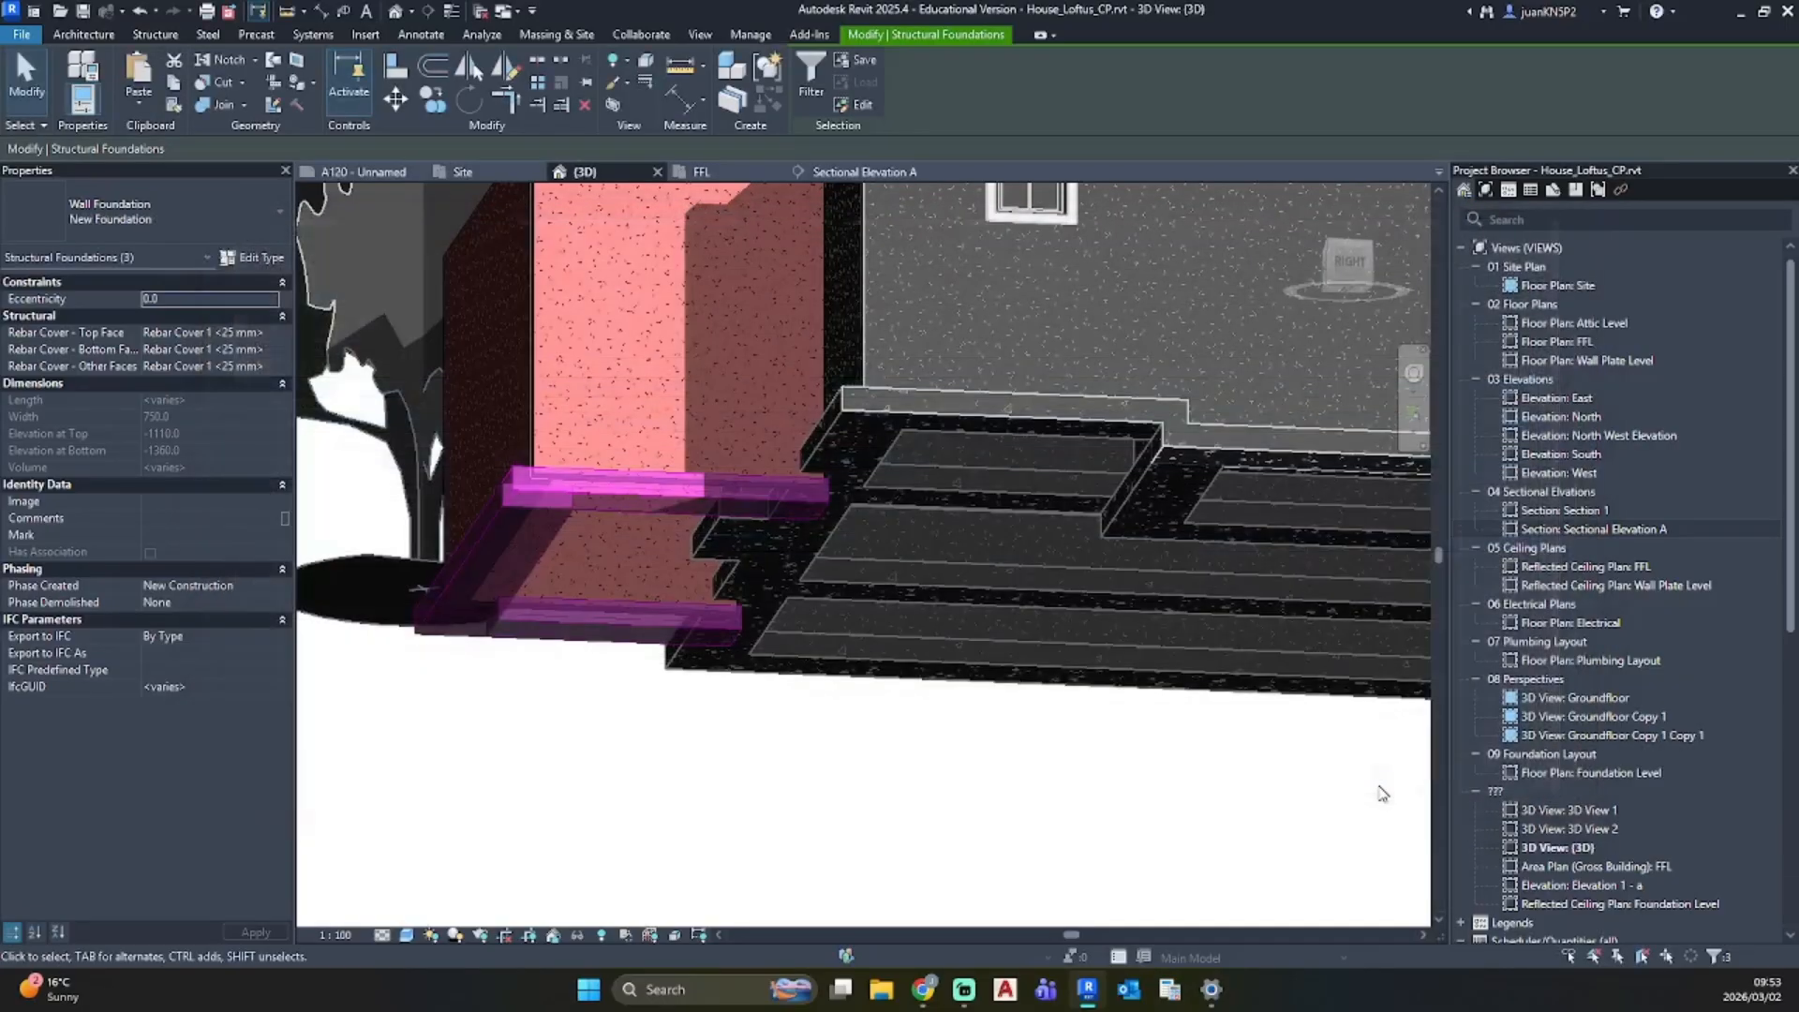
left_click(919, 774)
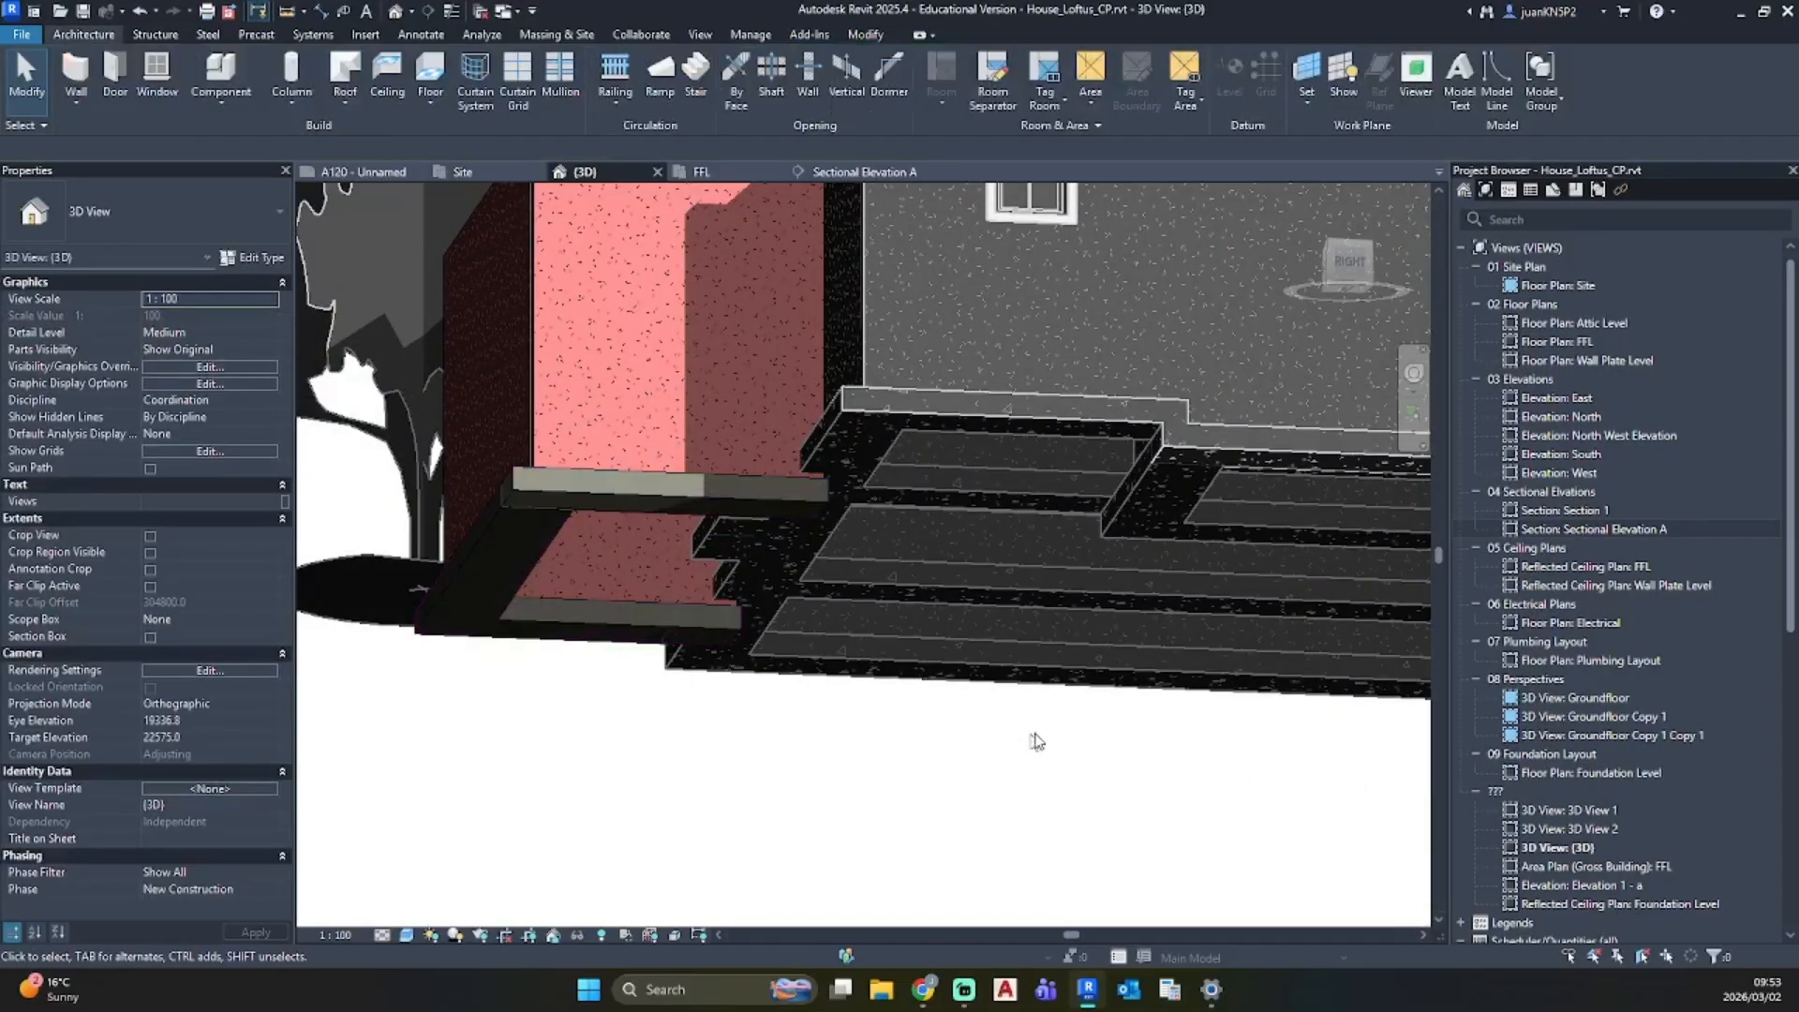
Step: Compare the extension's foundation wall and footing with the existing house foundation in Sectional Elevation A
double_click(1627, 528)
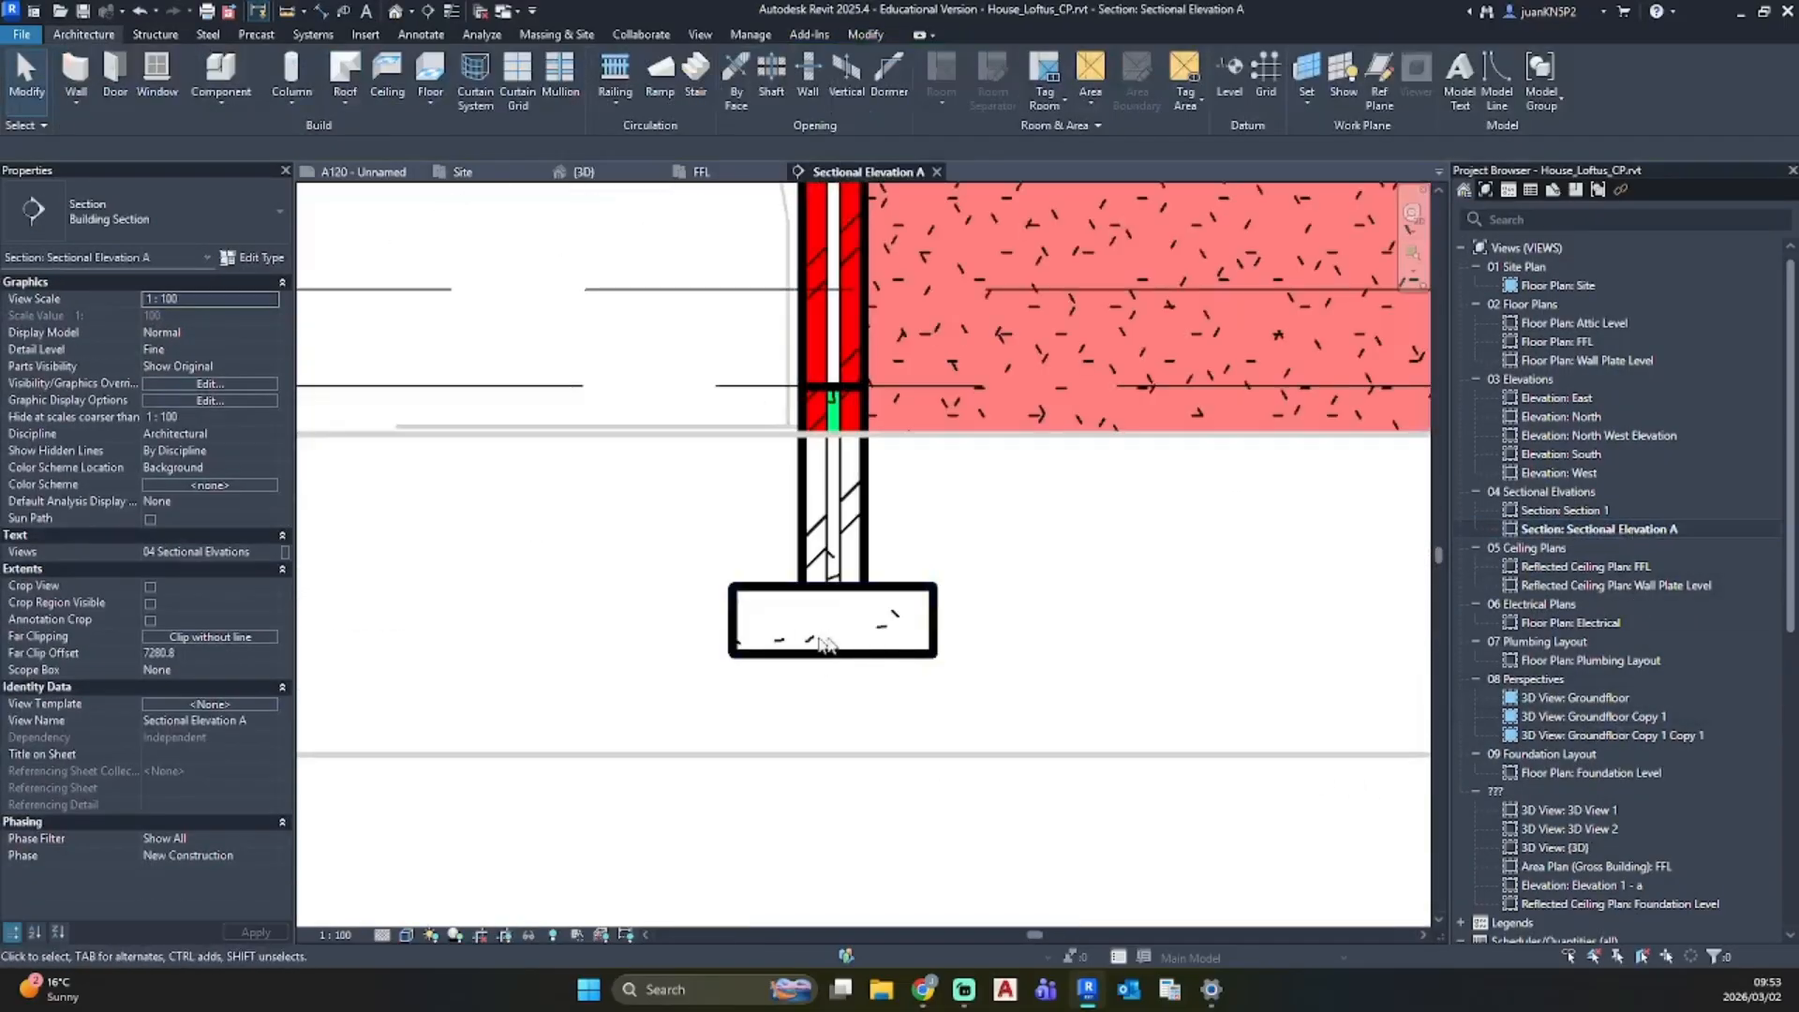
scroll(905, 621, "down", 3)
middle_click_drag(1005, 623, 685, 601)
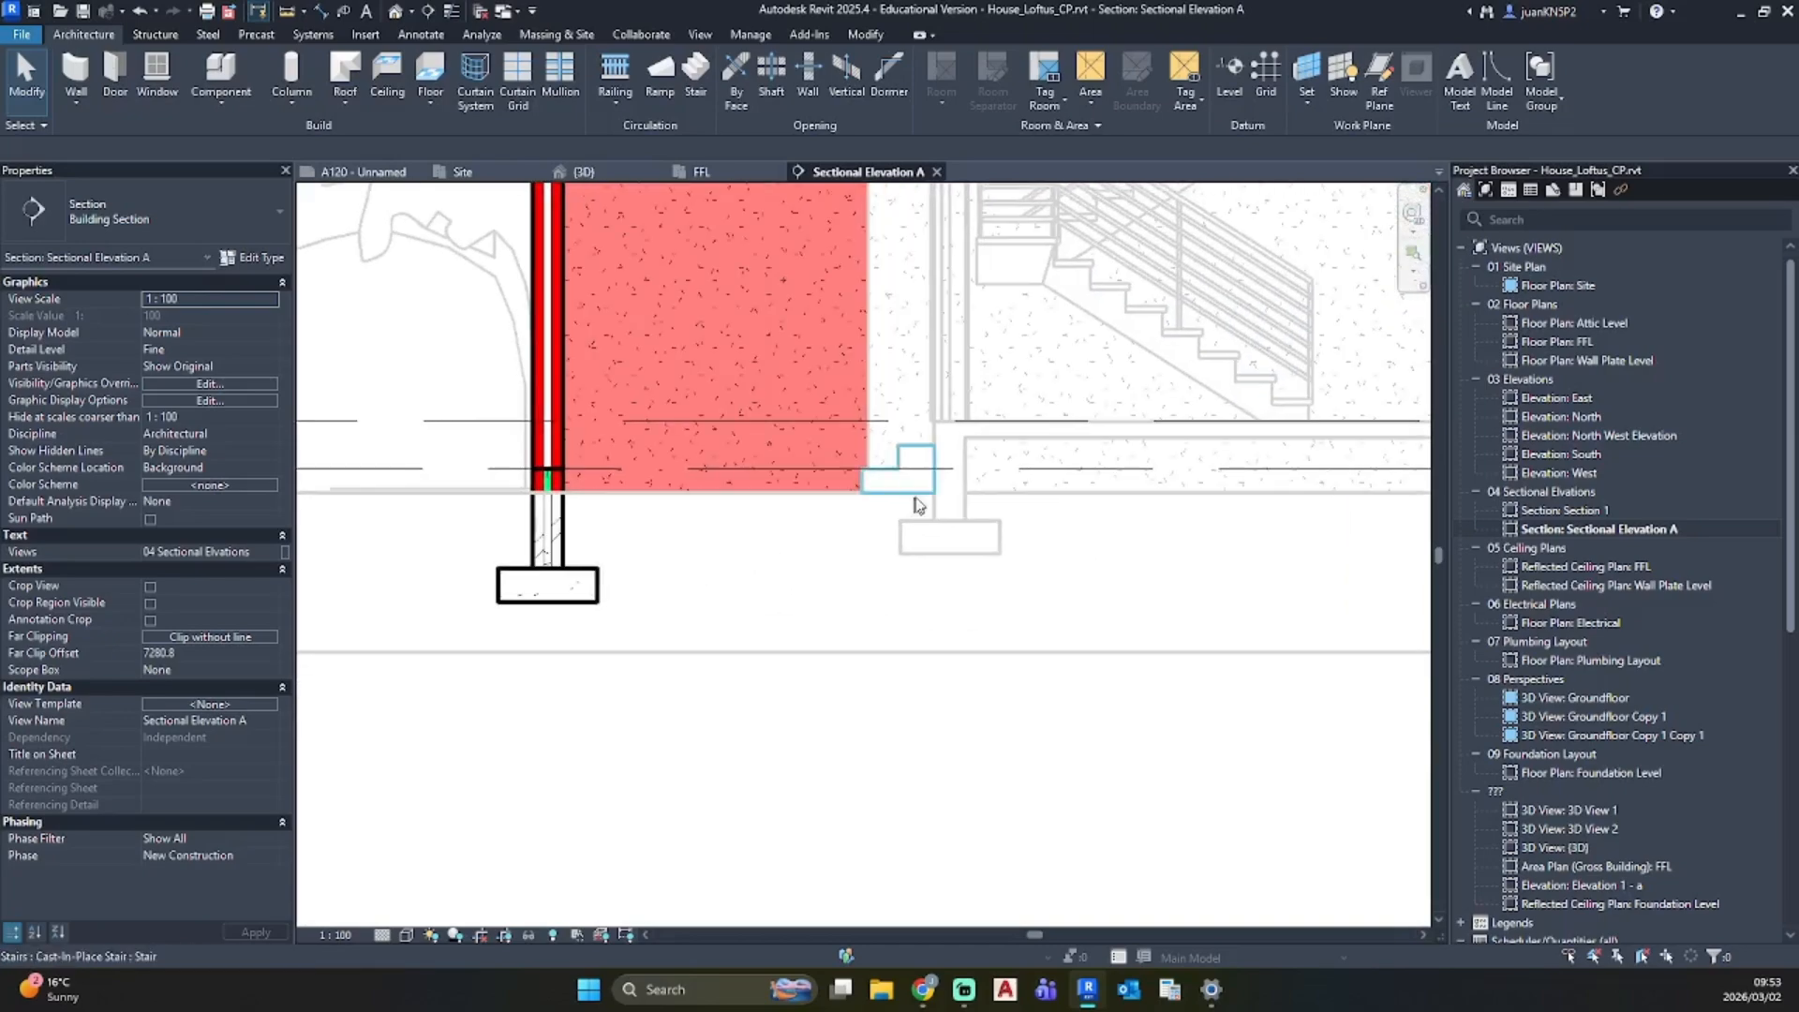
left_click(961, 480)
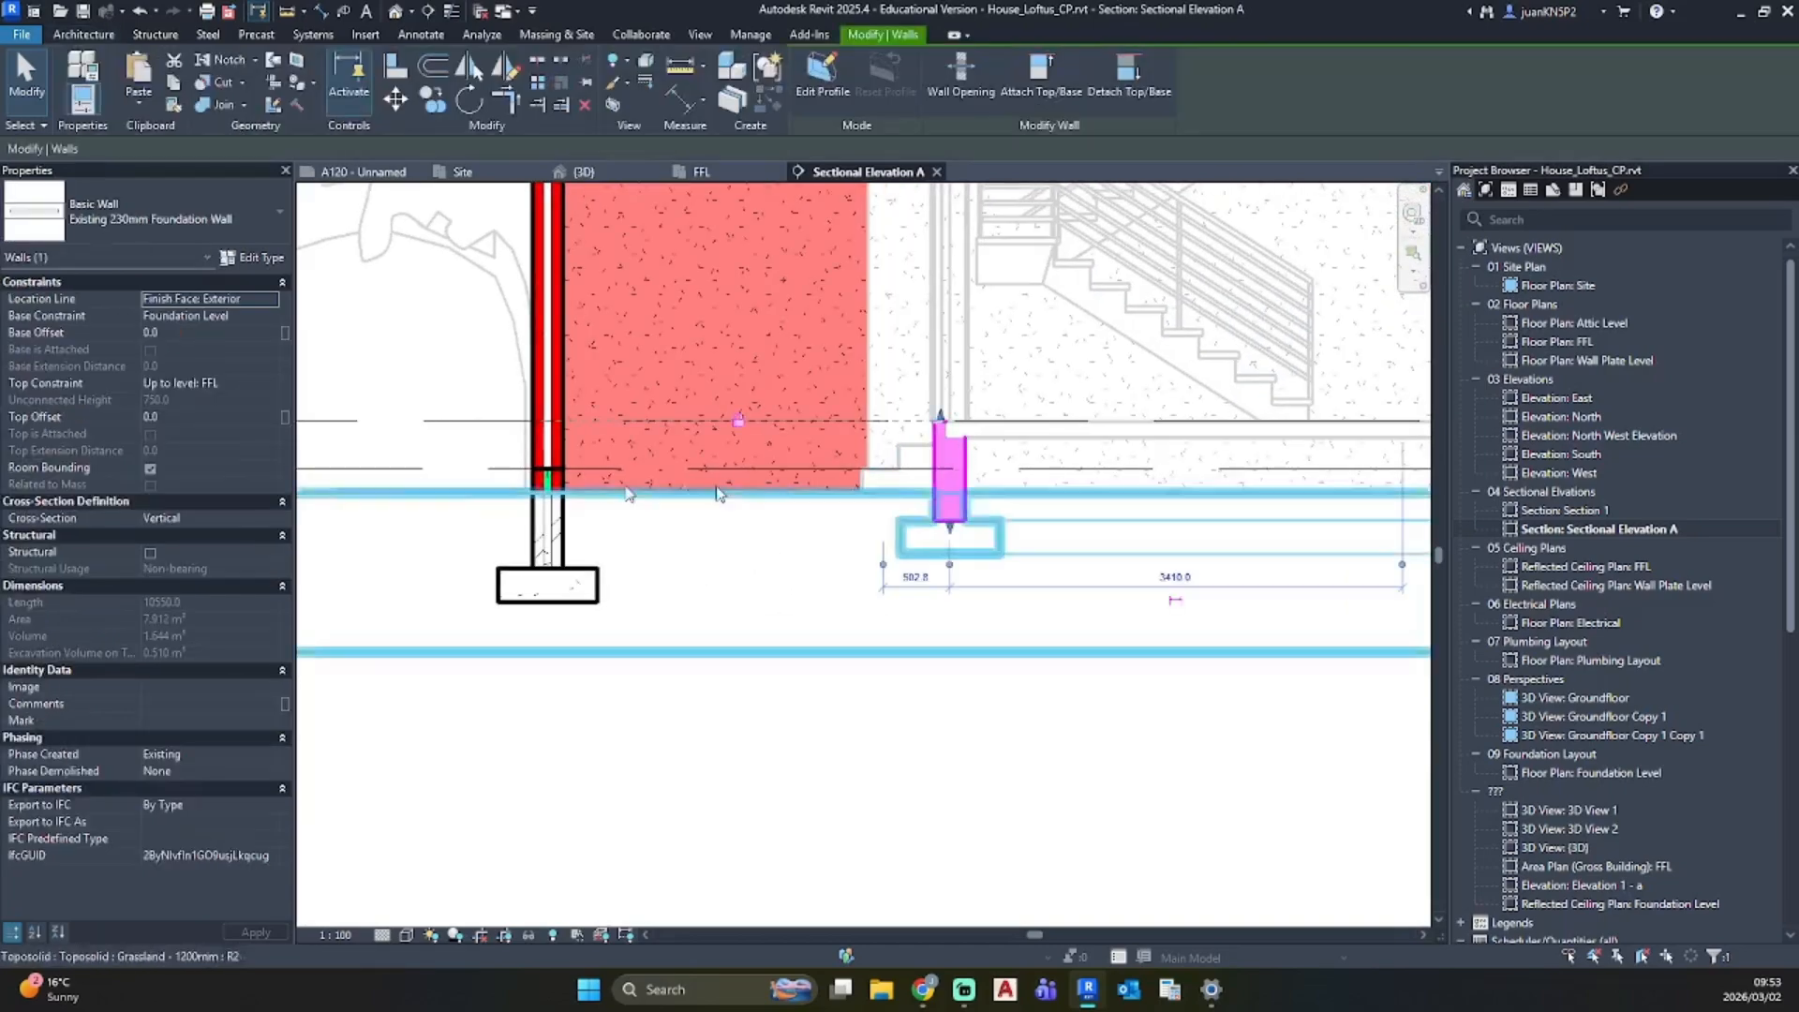
left_click(482, 522)
scroll(899, 663, "down", 3)
mouse_move(899, 662)
middle_mouse_down()
mouse_move(514, 602)
mouse_move(862, 615)
middle_mouse_up()
scroll(611, 549, "up", 4)
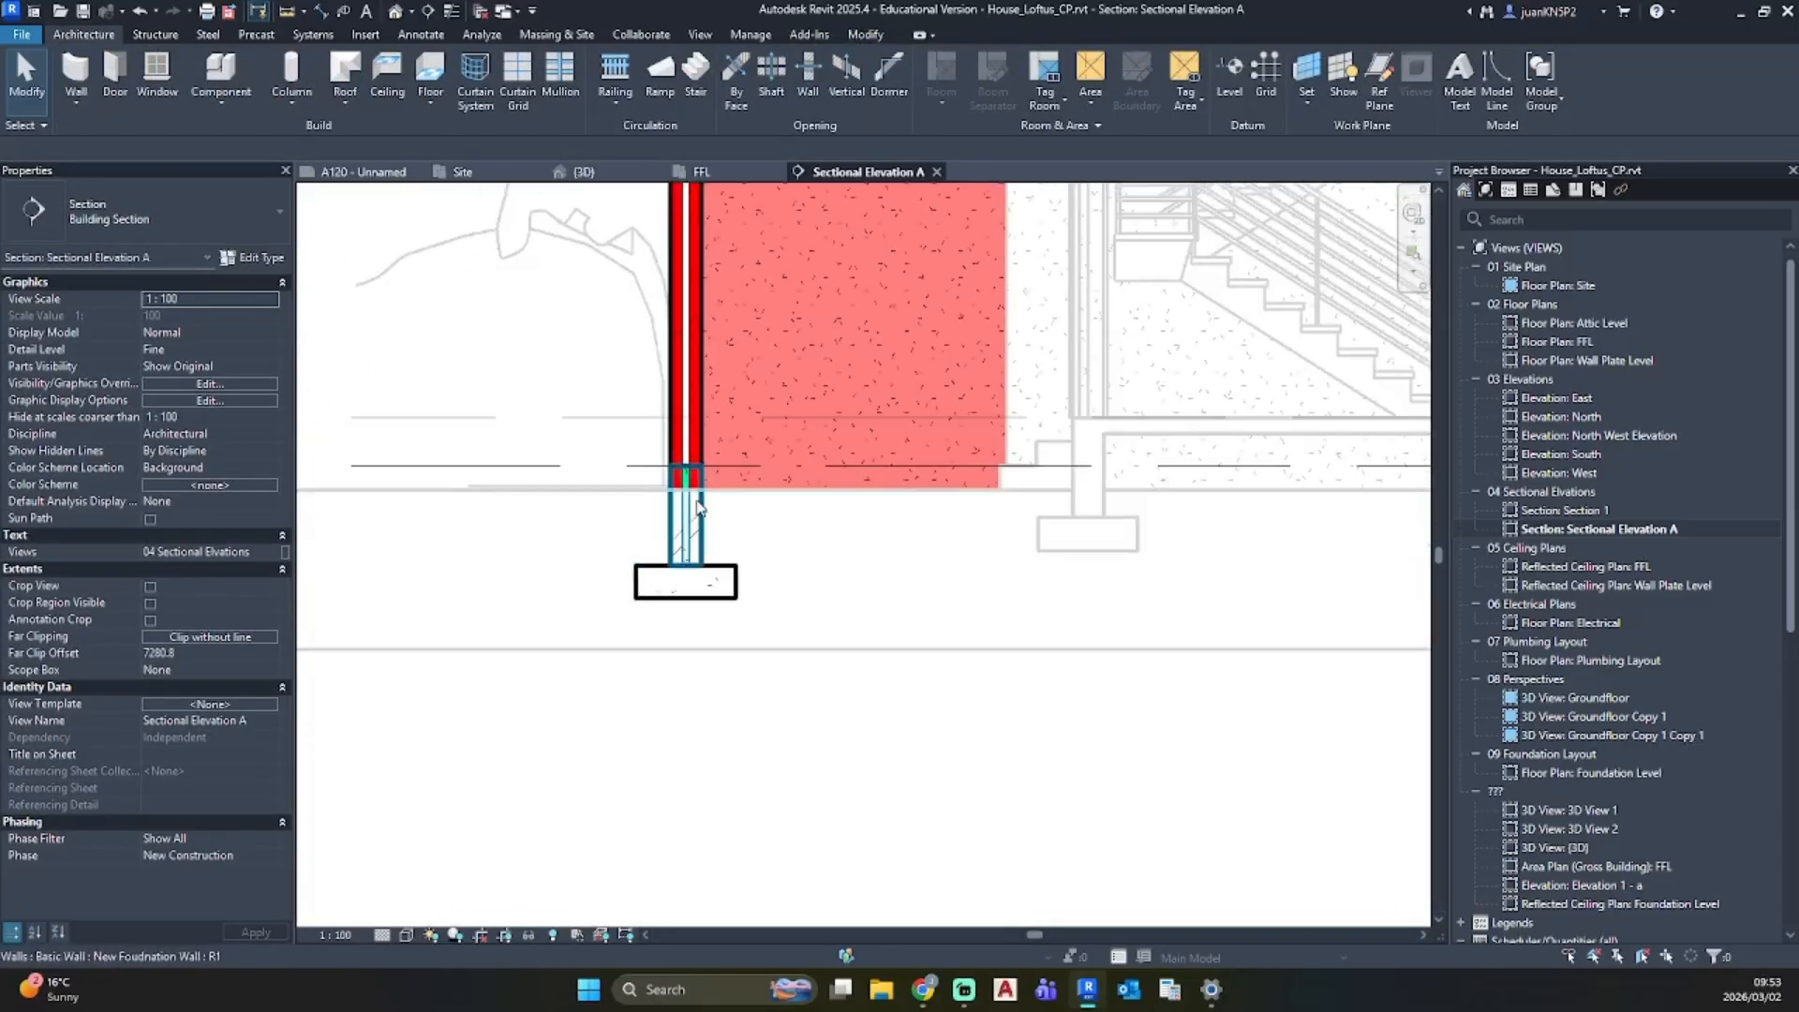
Step: Cut the Grassland toposolid with the new foundation wall and its footing using Cut Geometry
left_click(862, 35)
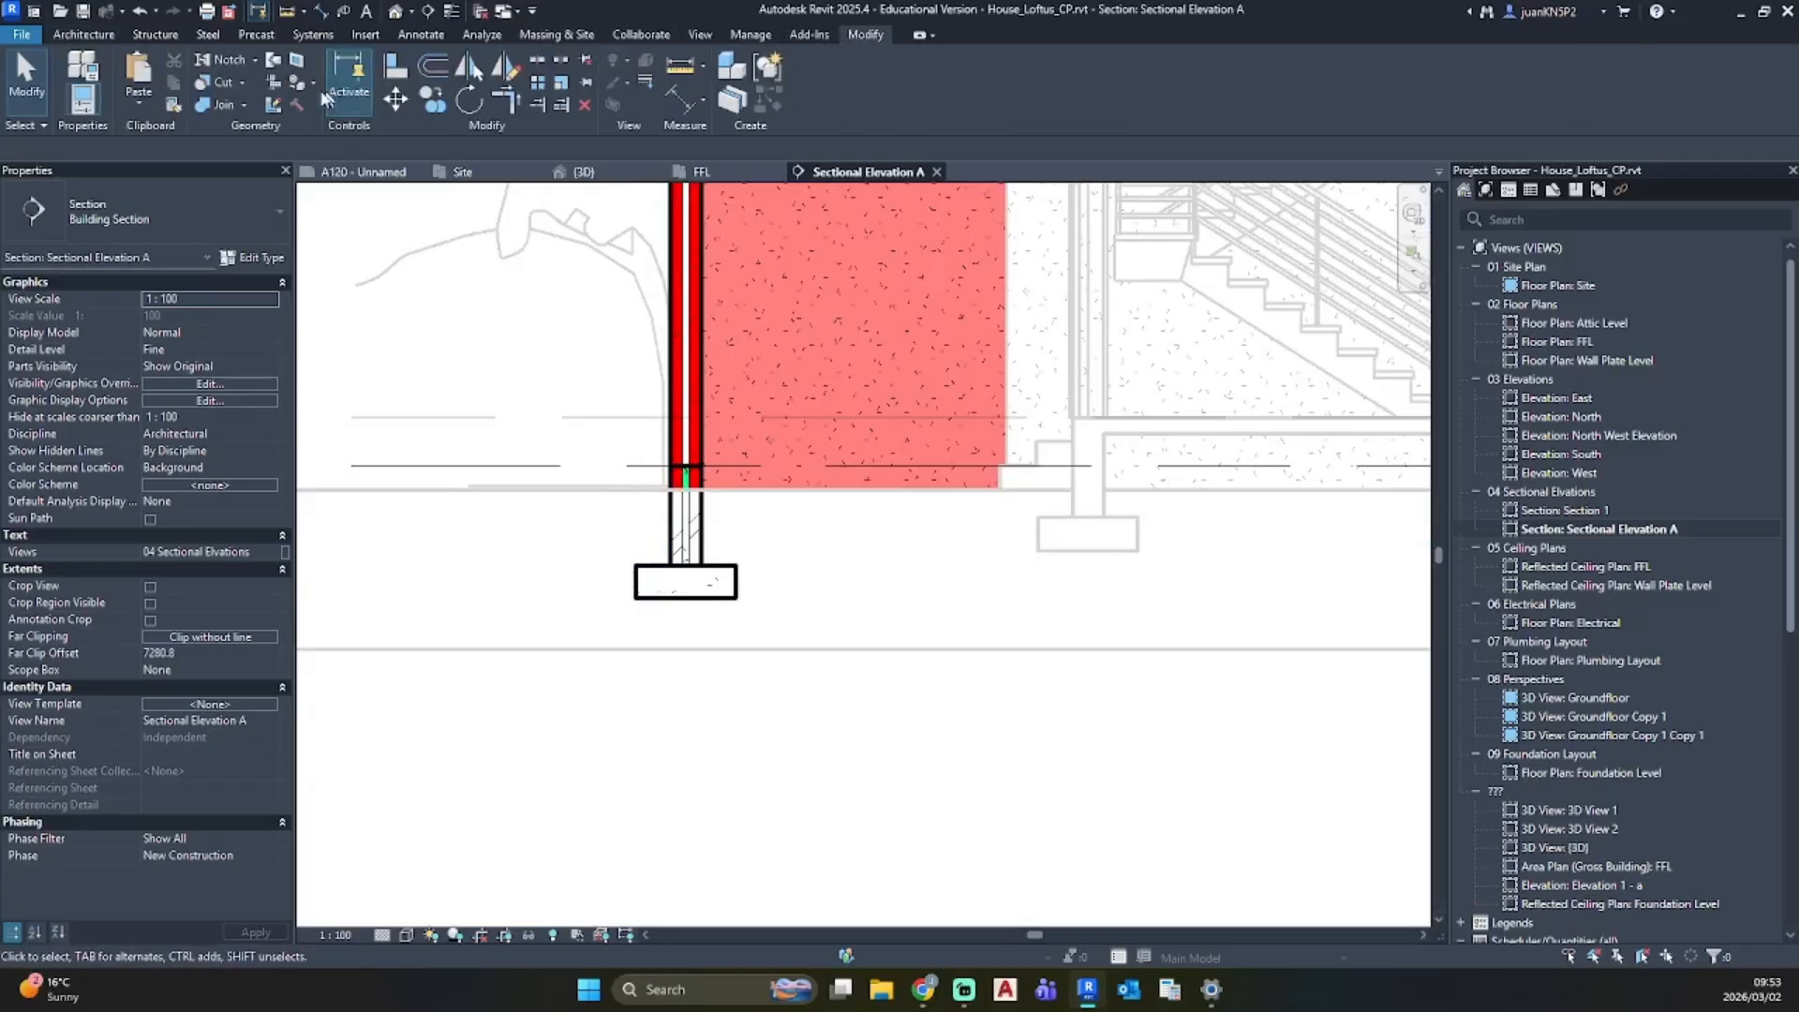
left_click(221, 83)
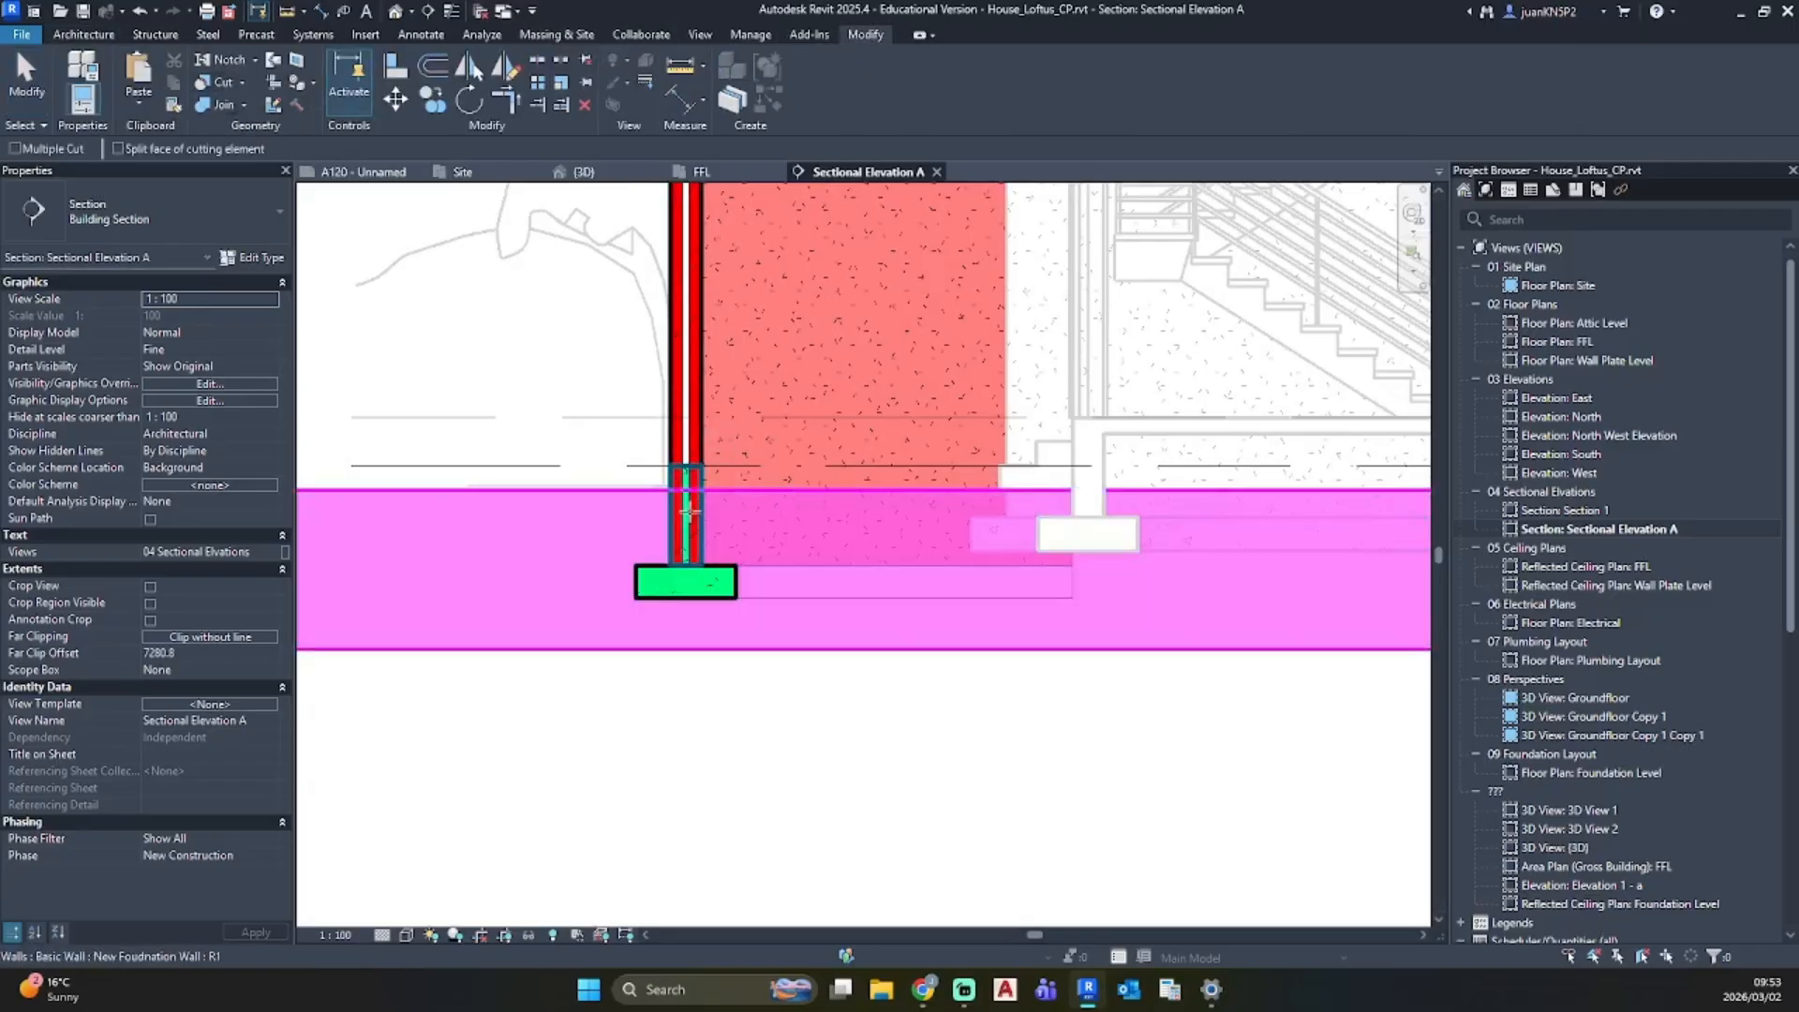
left_click(747, 646)
left_click(728, 597)
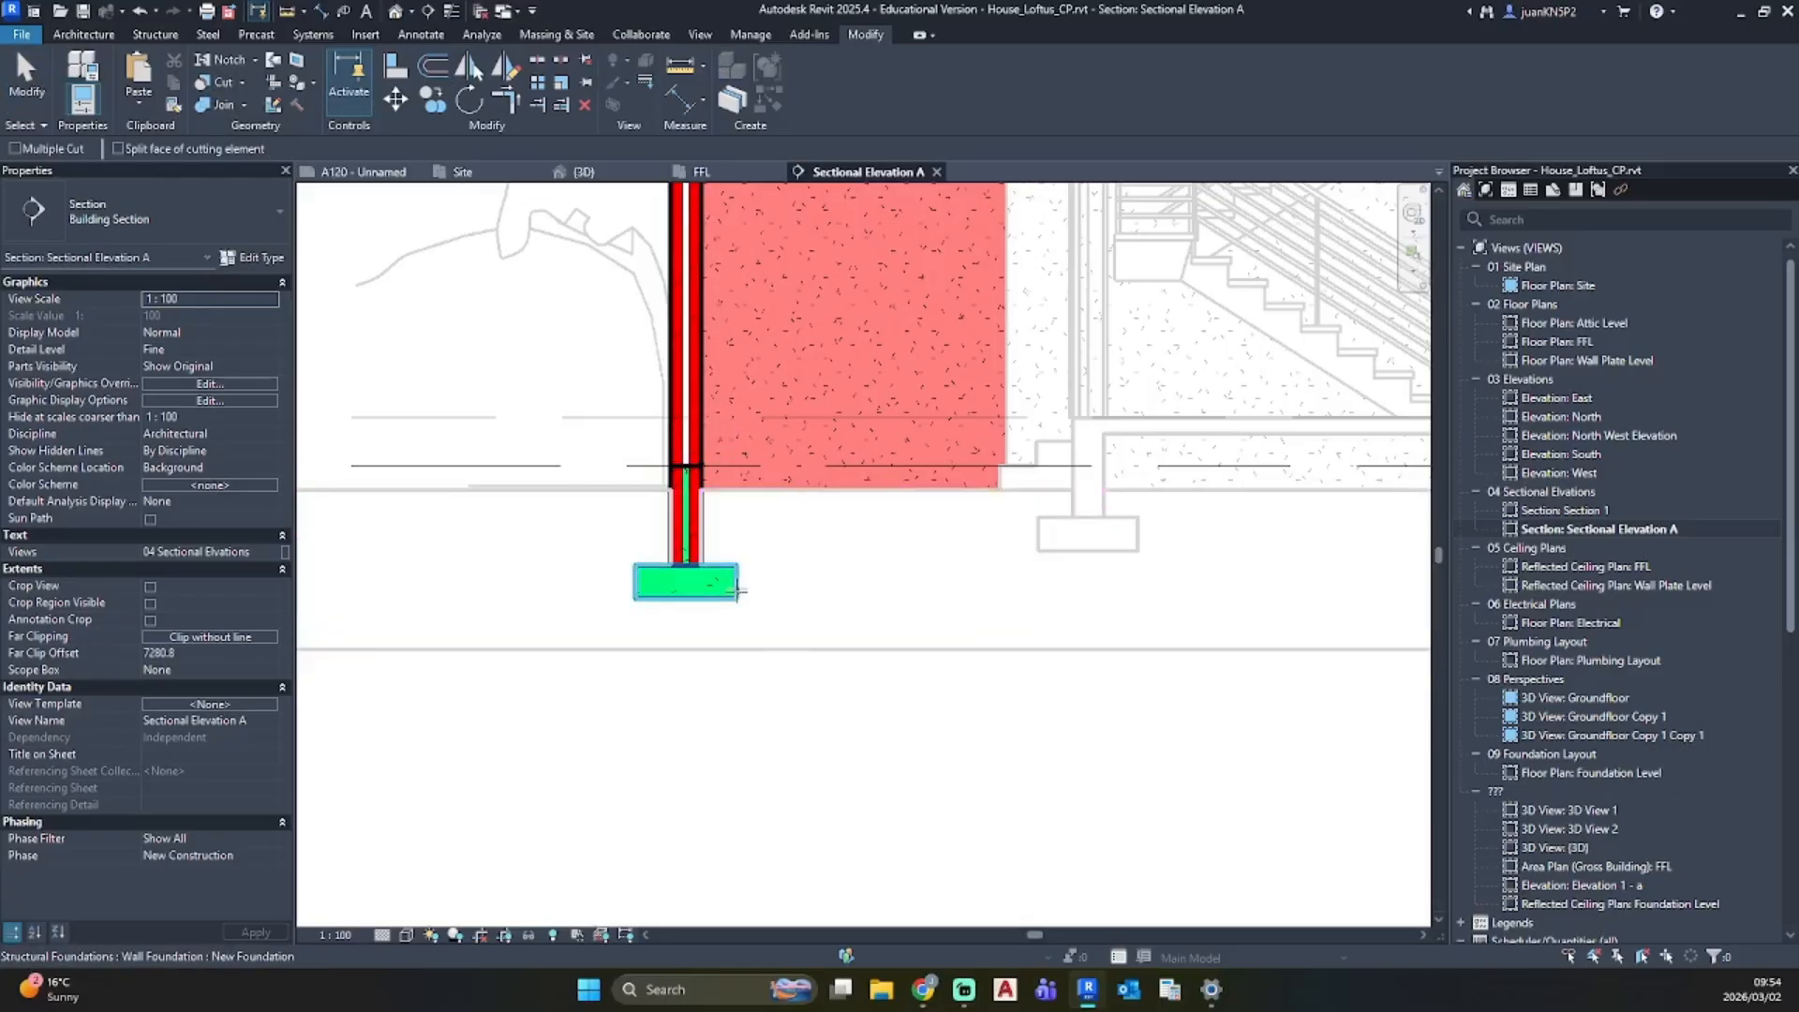
key("Escape")
key("Escape")
scroll(743, 683, "up", 5)
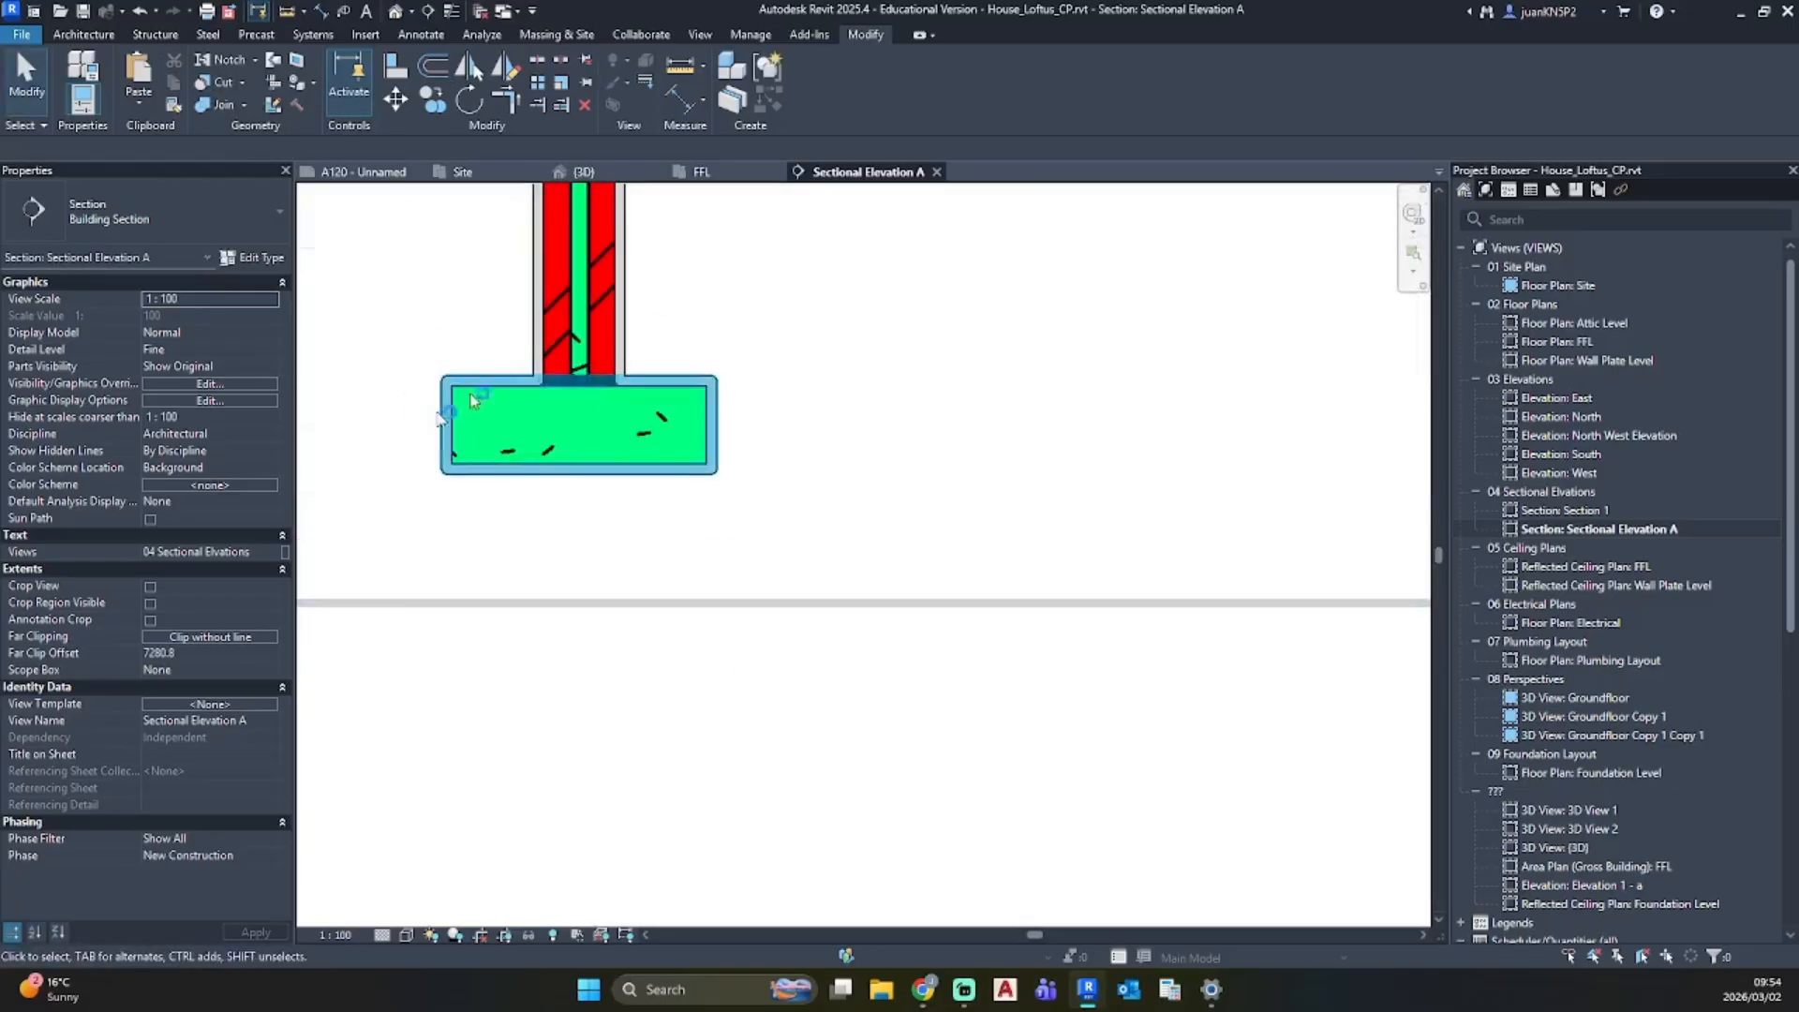
Step: Try New Construction as the Grassland toposolid's Phase Created and return it to Existing
scroll(700, 526, "down", 4)
scroll(700, 527, "down", 2)
scroll(703, 643, "down", 3)
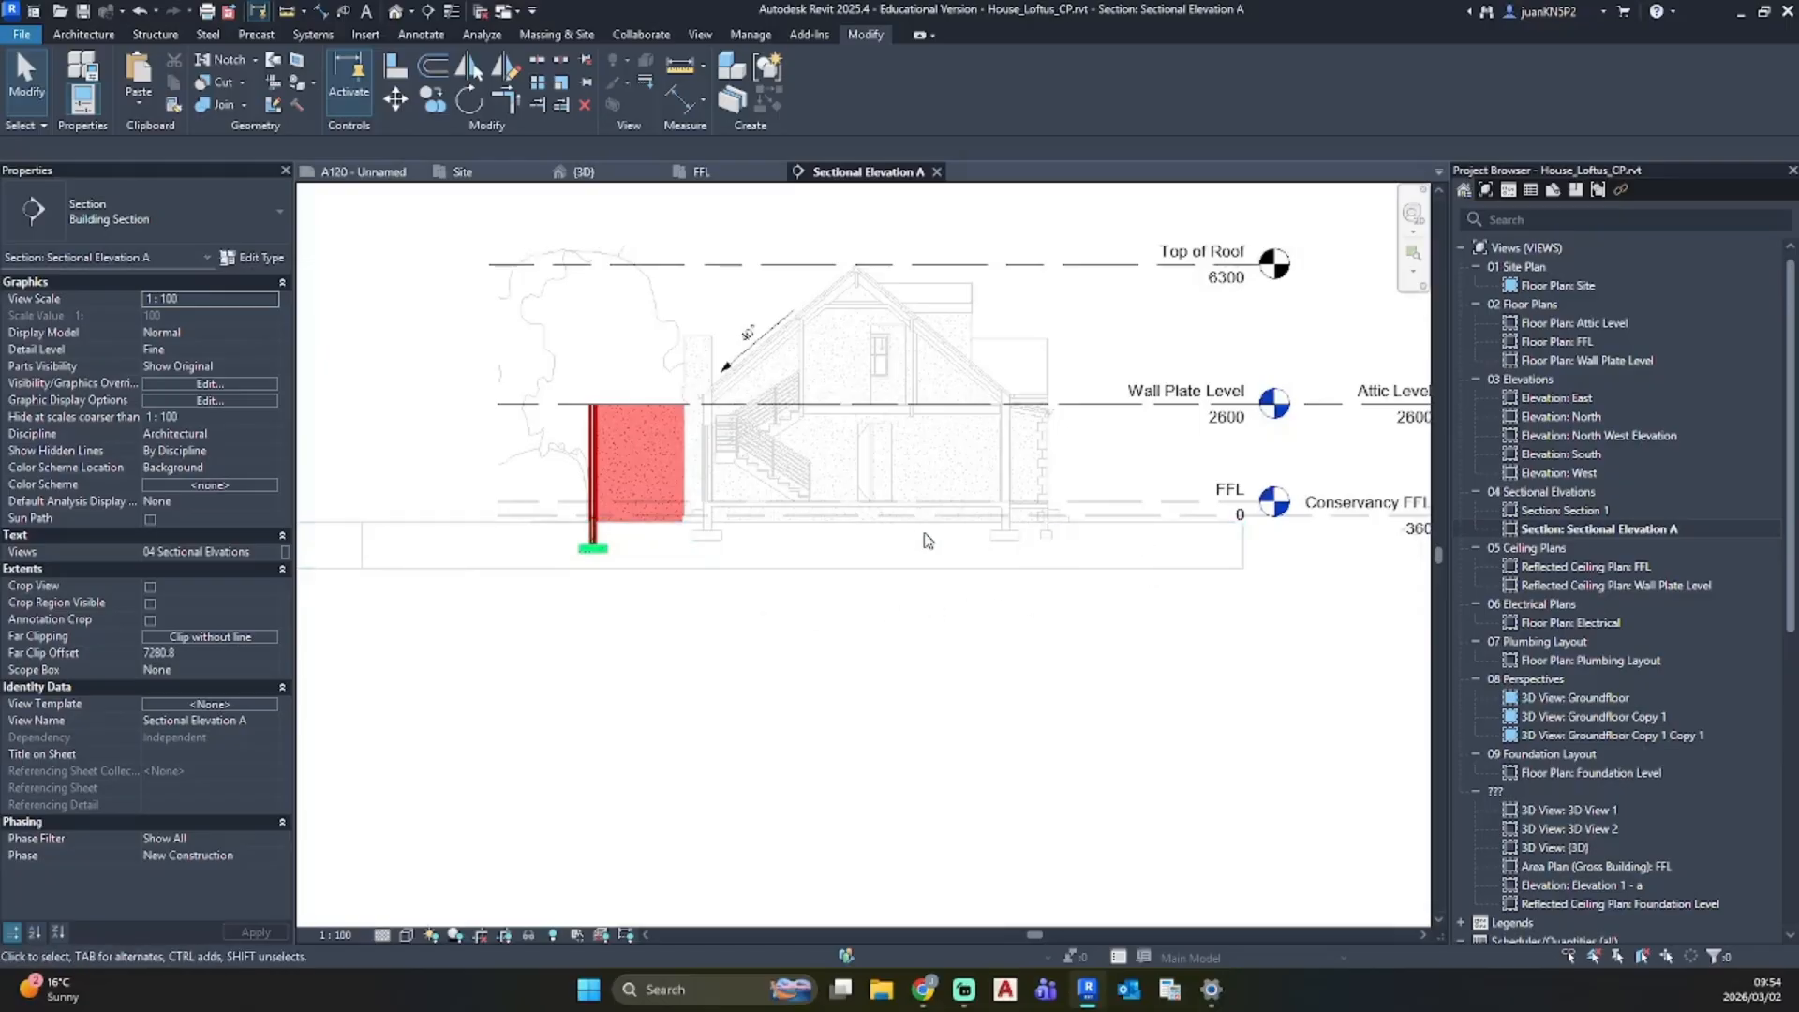
left_click(499, 537)
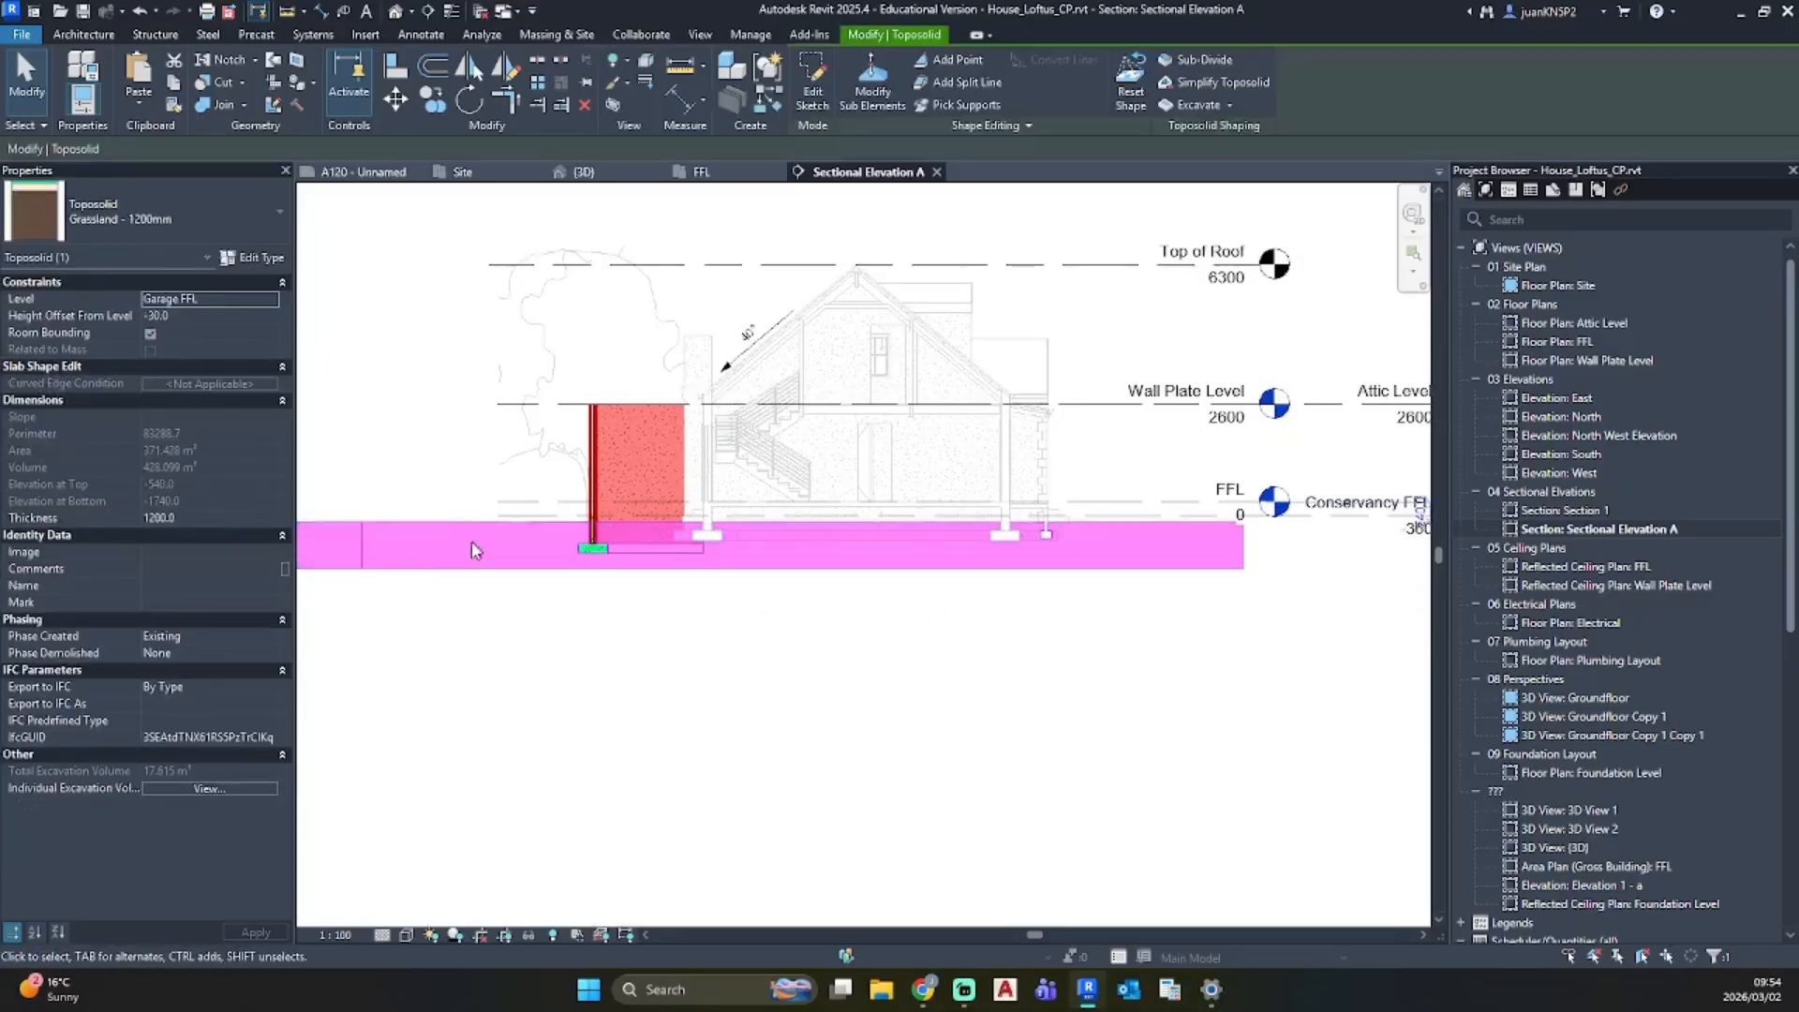
left_click(271, 638)
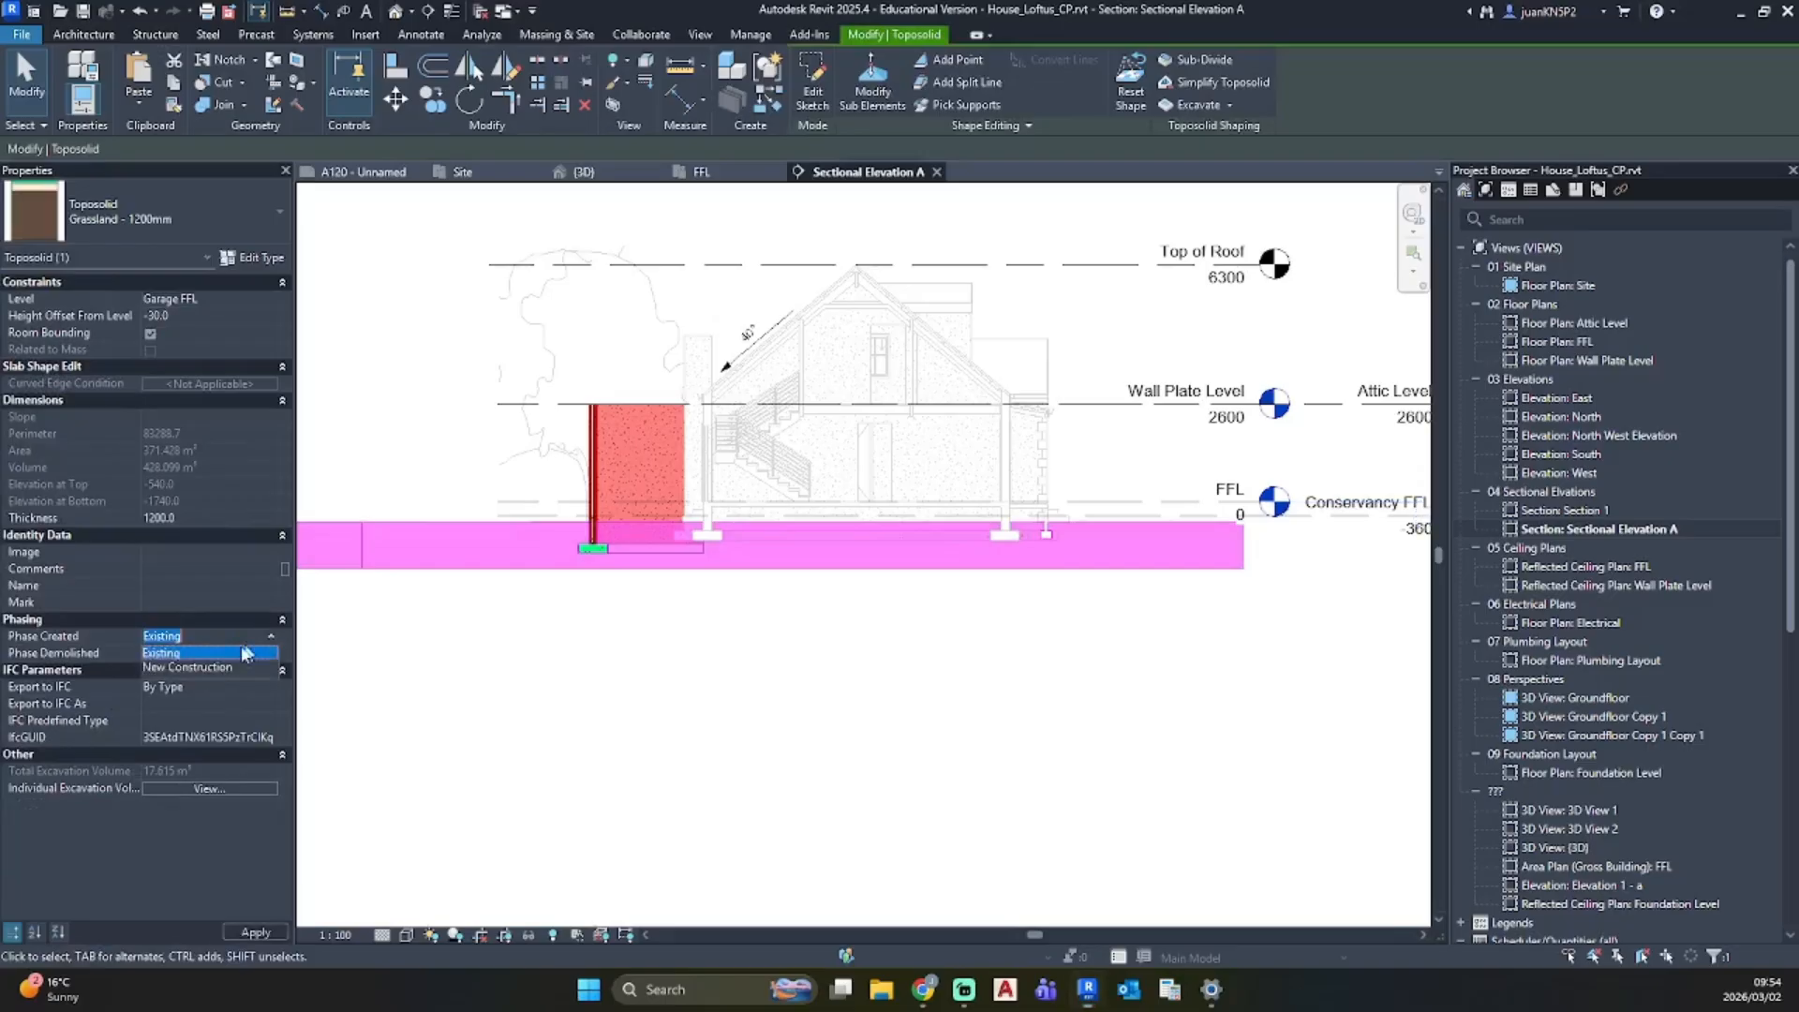
left_click(203, 669)
left_click(434, 671)
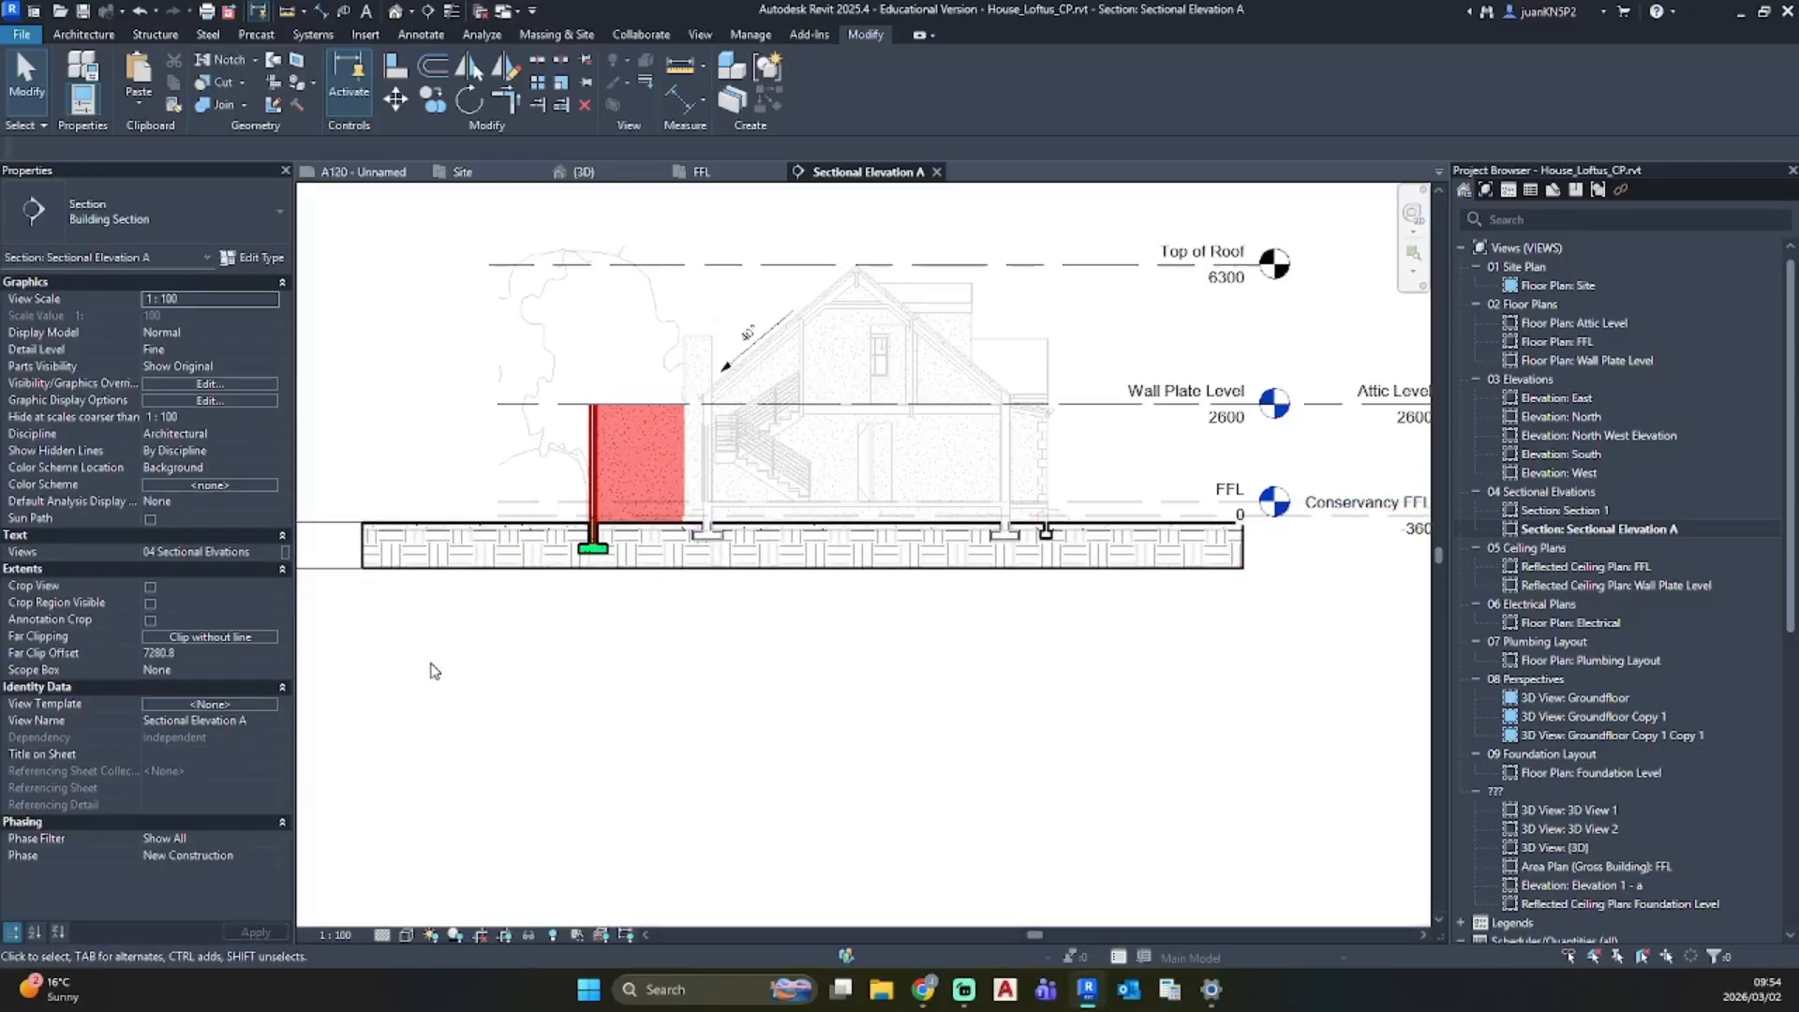
scroll(525, 548, "up", 4)
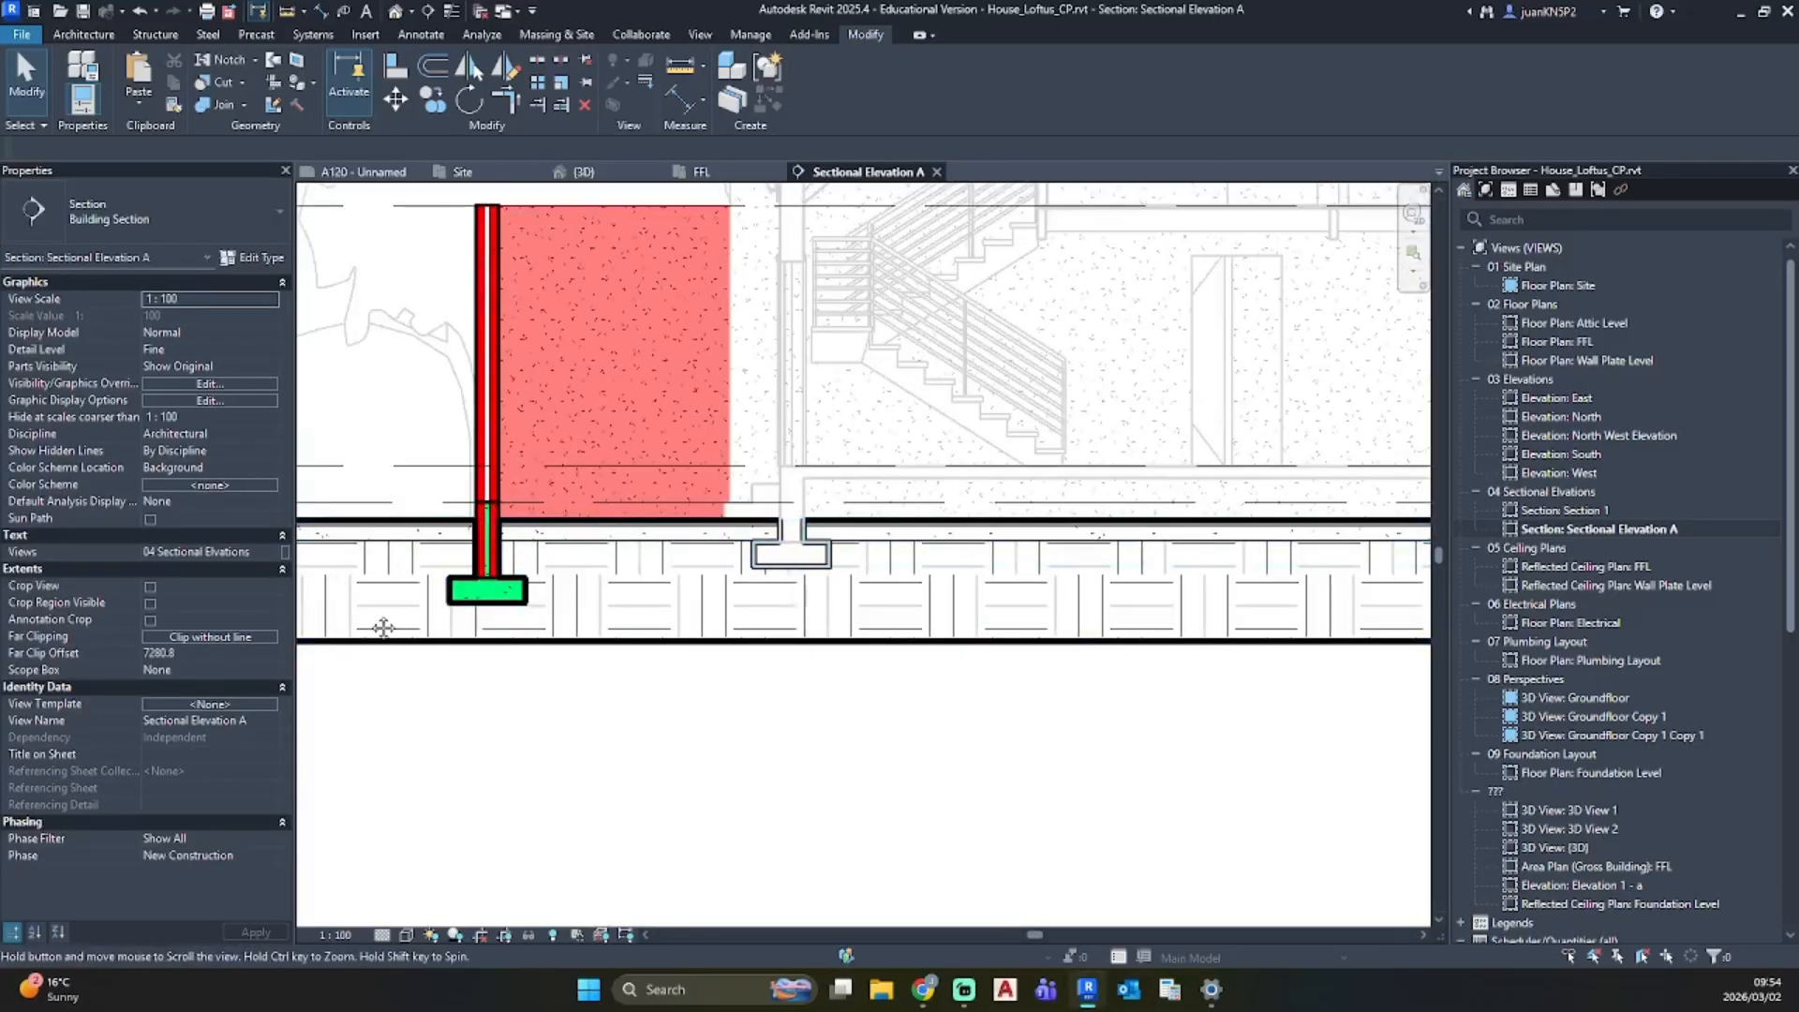
middle_click_drag(368, 619, 517, 564)
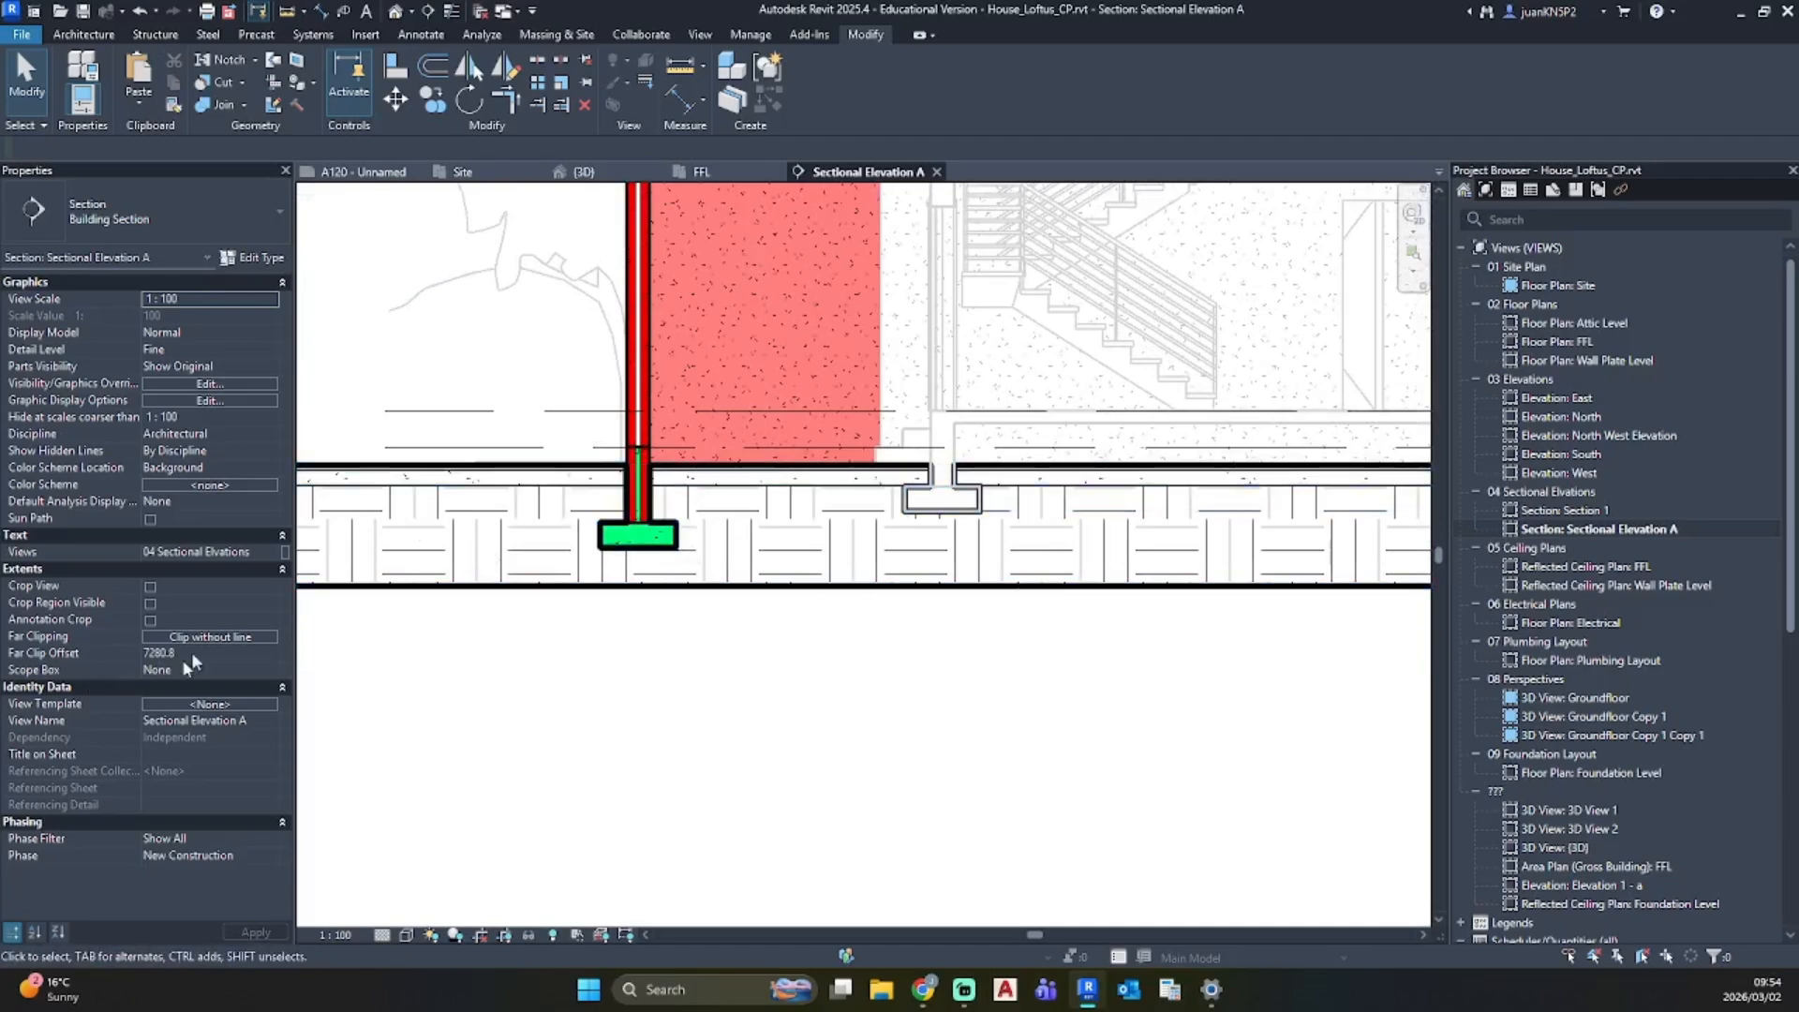
left_click(374, 588)
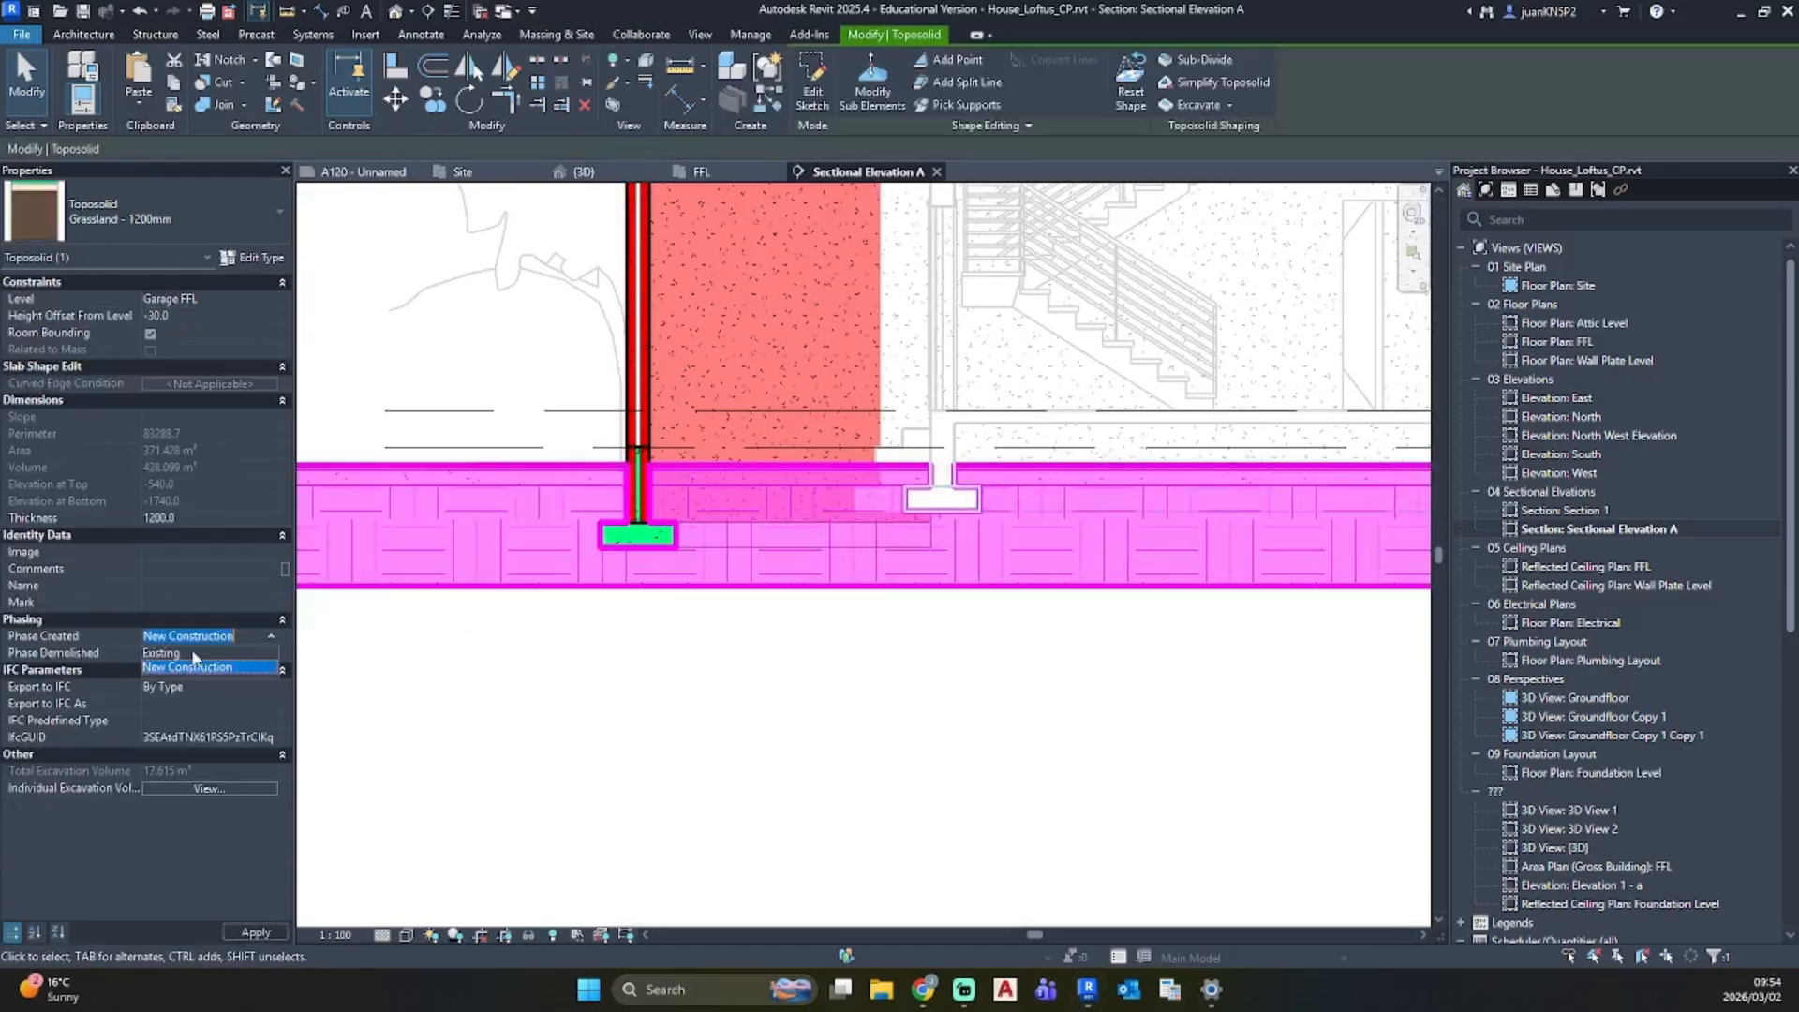
left_click(596, 677)
Step: Review the new footing against the existing foundations in the section and return to the 3D view
scroll(346, 596, "down", 2)
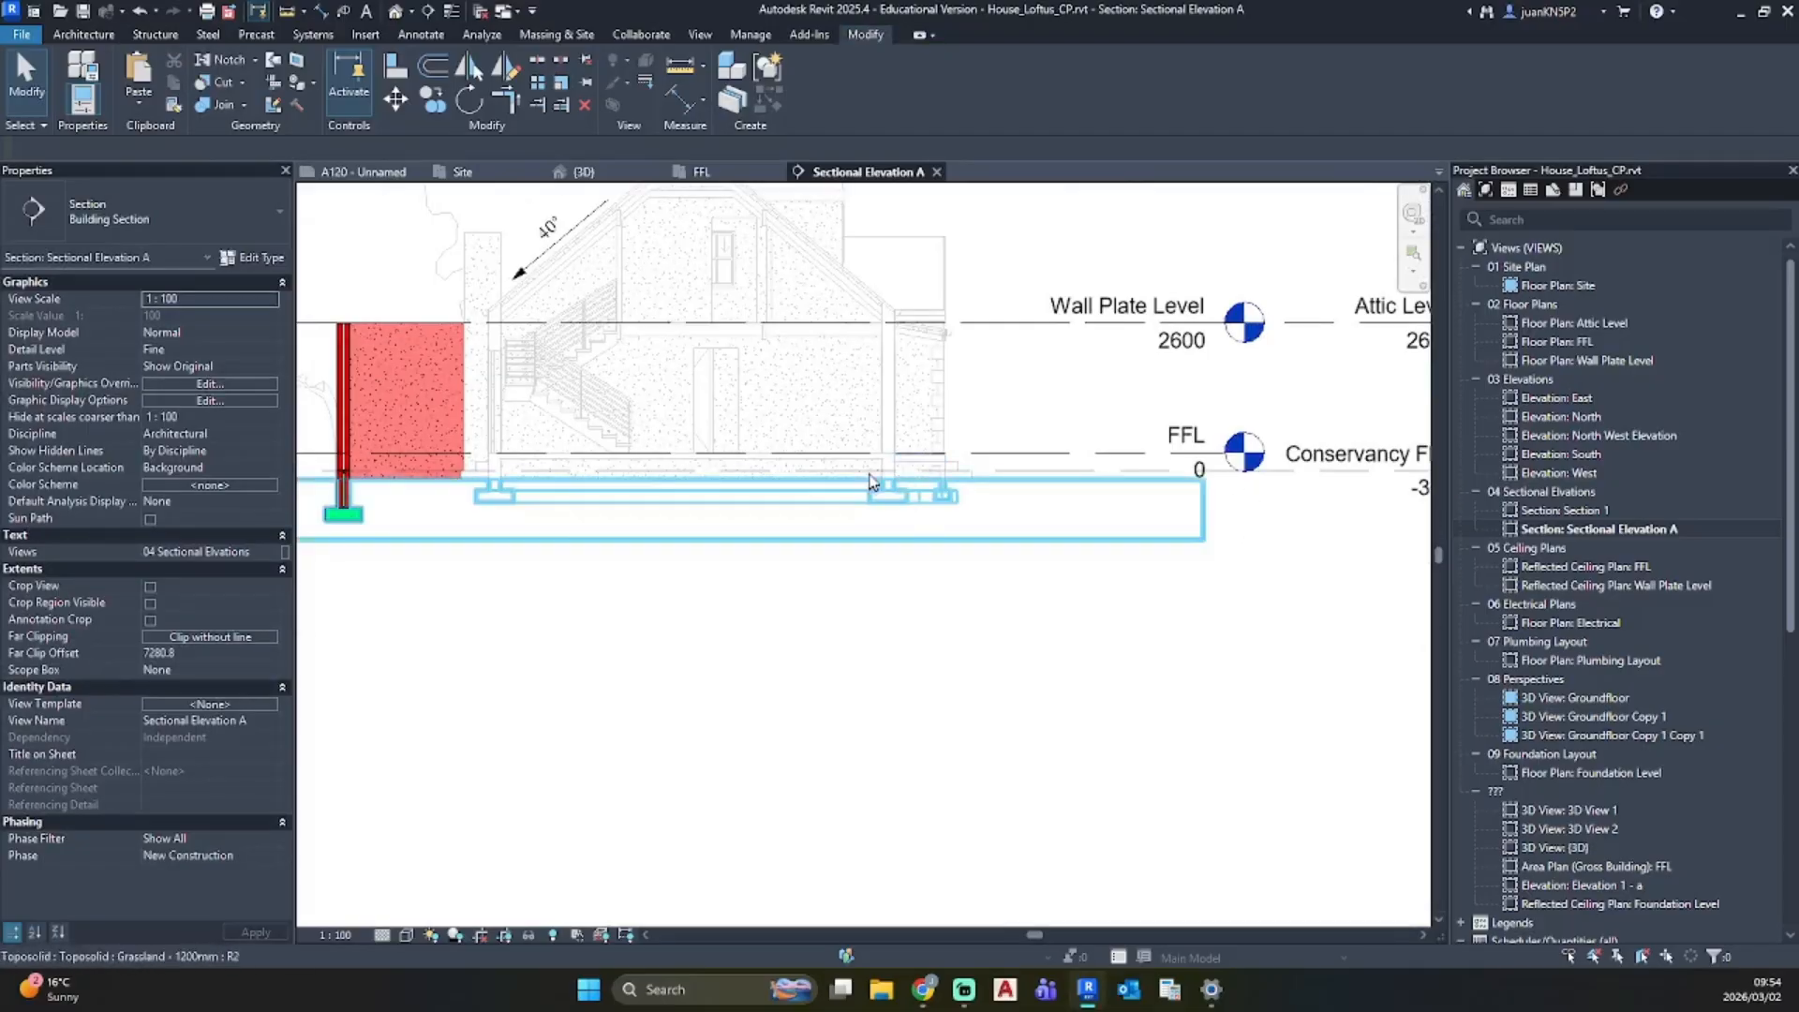
middle_click_drag(347, 511, 739, 521)
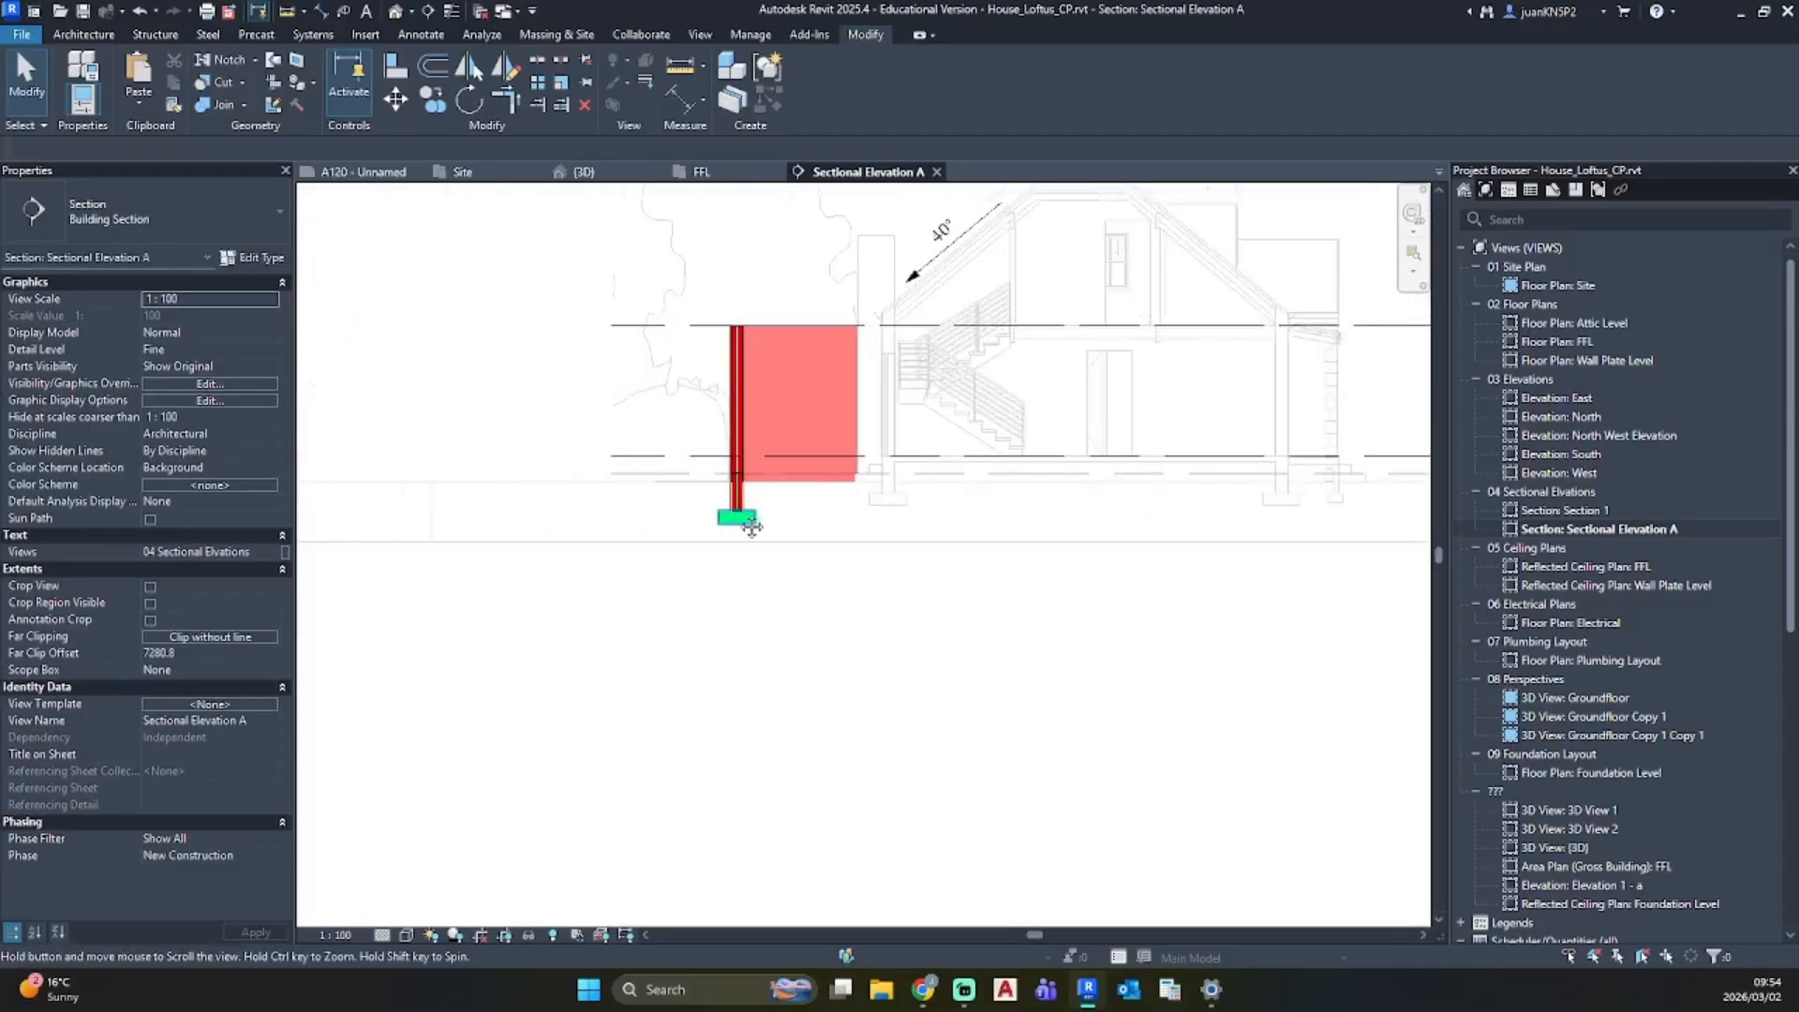
middle_click_drag(574, 524, 532, 540)
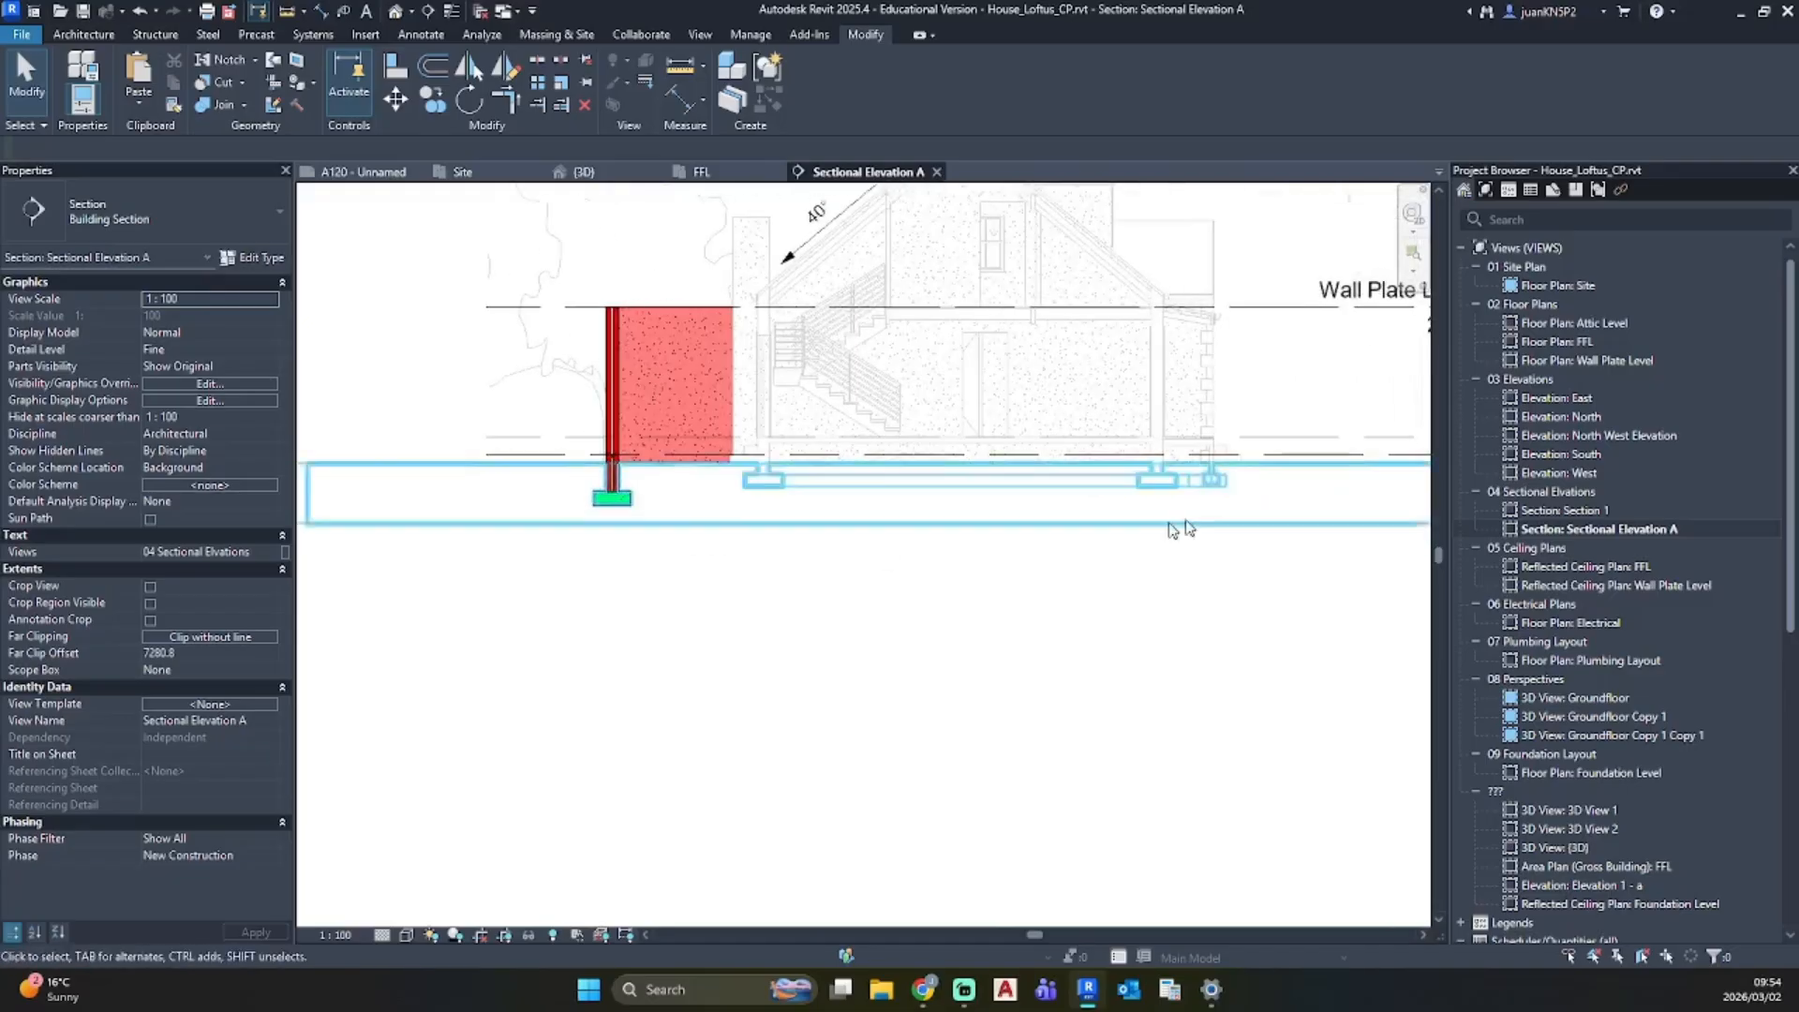
middle_click_drag(1092, 525, 852, 521)
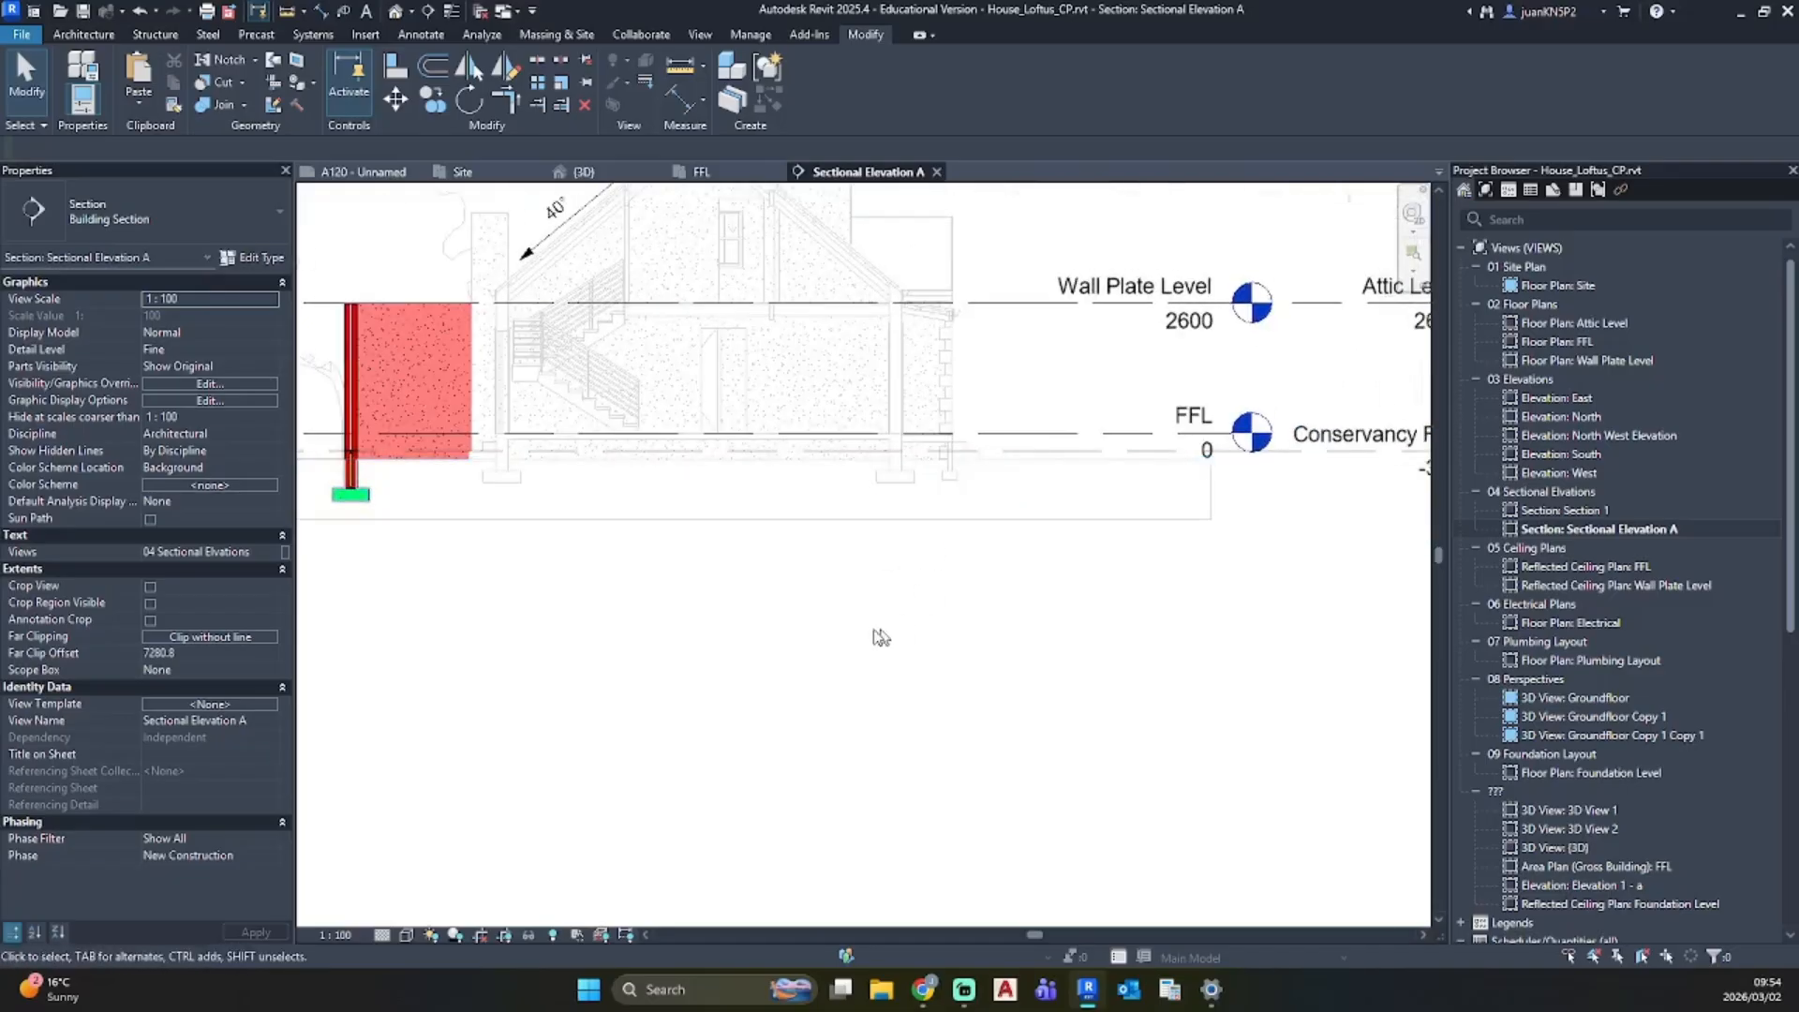
left_click(394, 10)
scroll(926, 503, "down", 5)
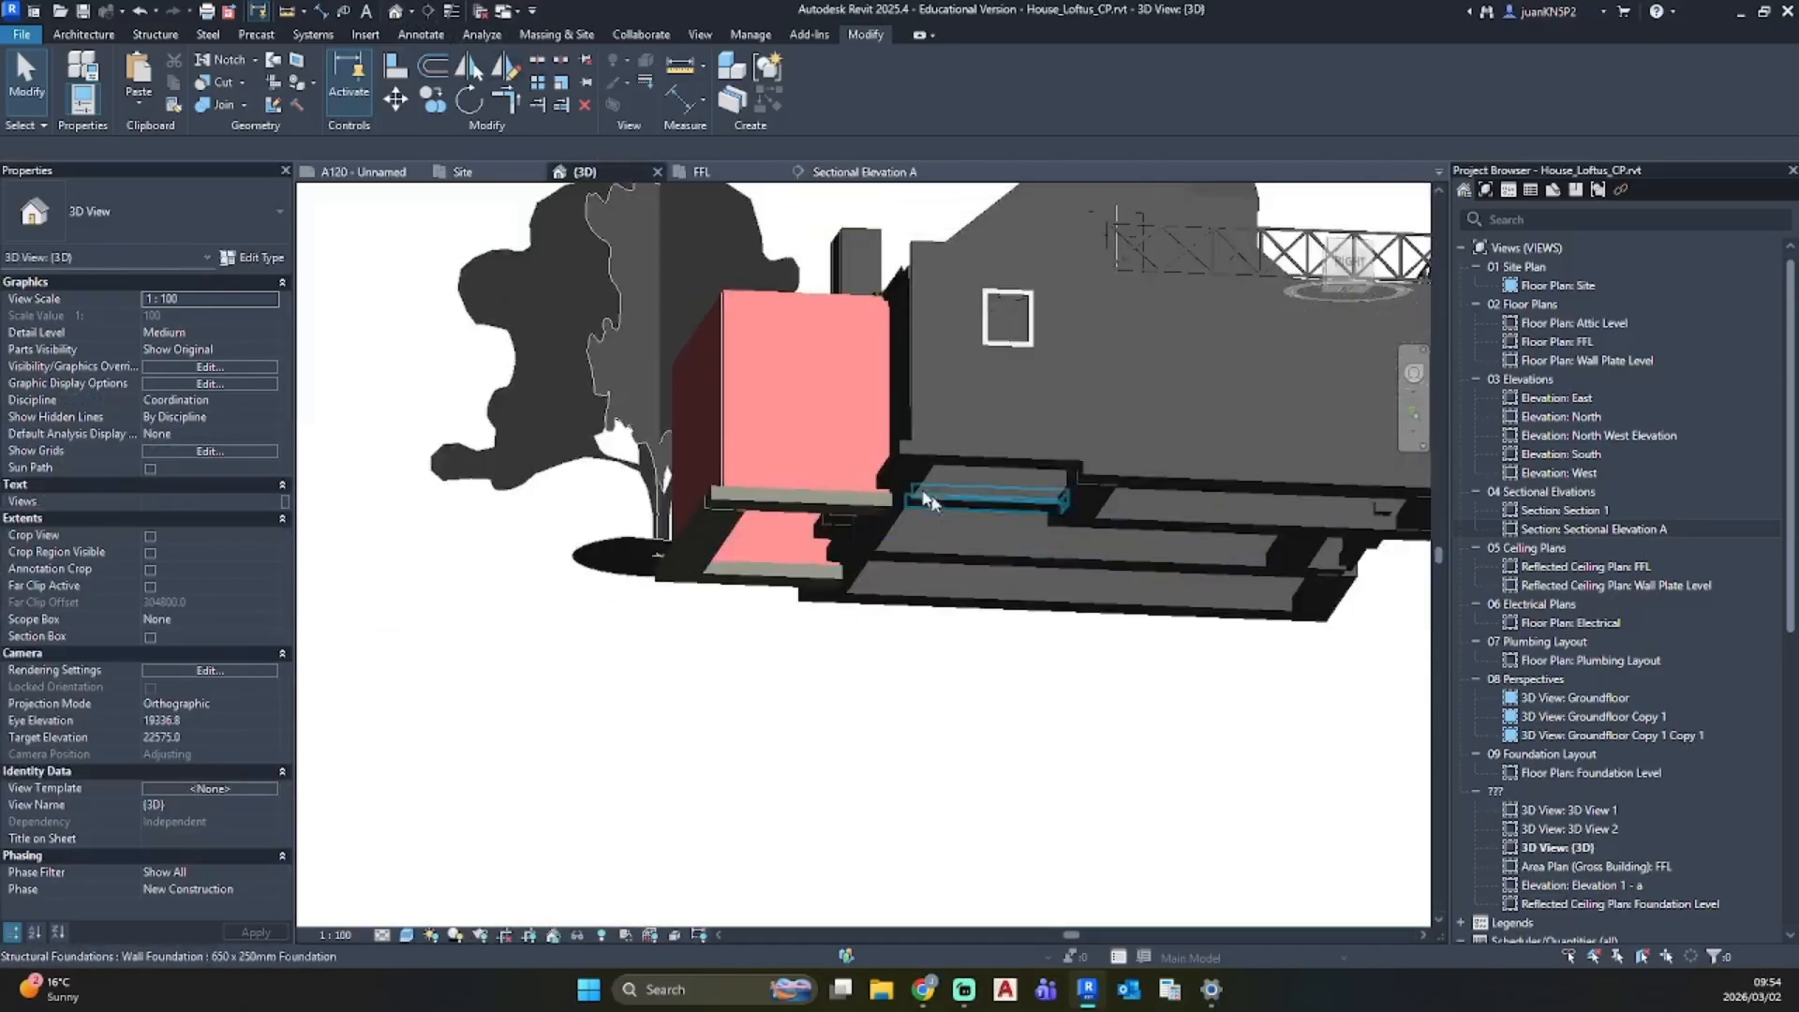
Step: Unhide the hidden Grassland toposolid in the 3D view
middle_click_drag(924, 523, 923, 663, "shift")
left_click(600, 934)
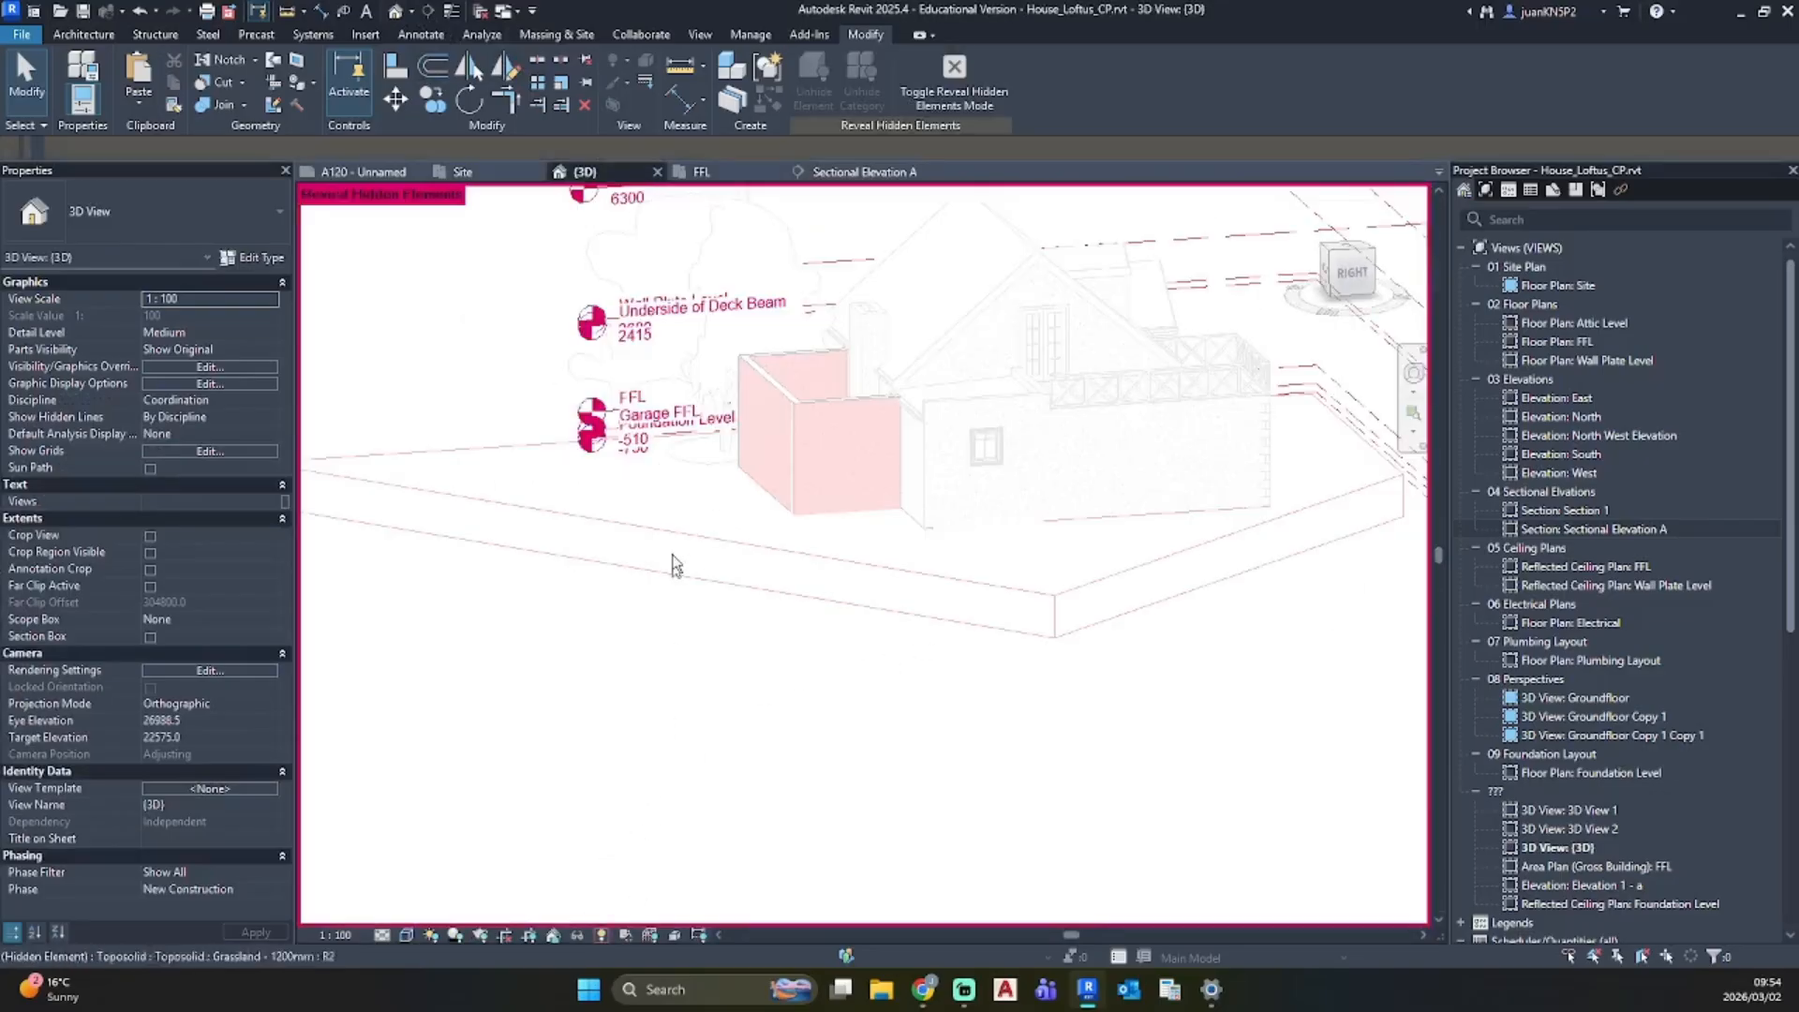
left_click(656, 550)
right_click(661, 548)
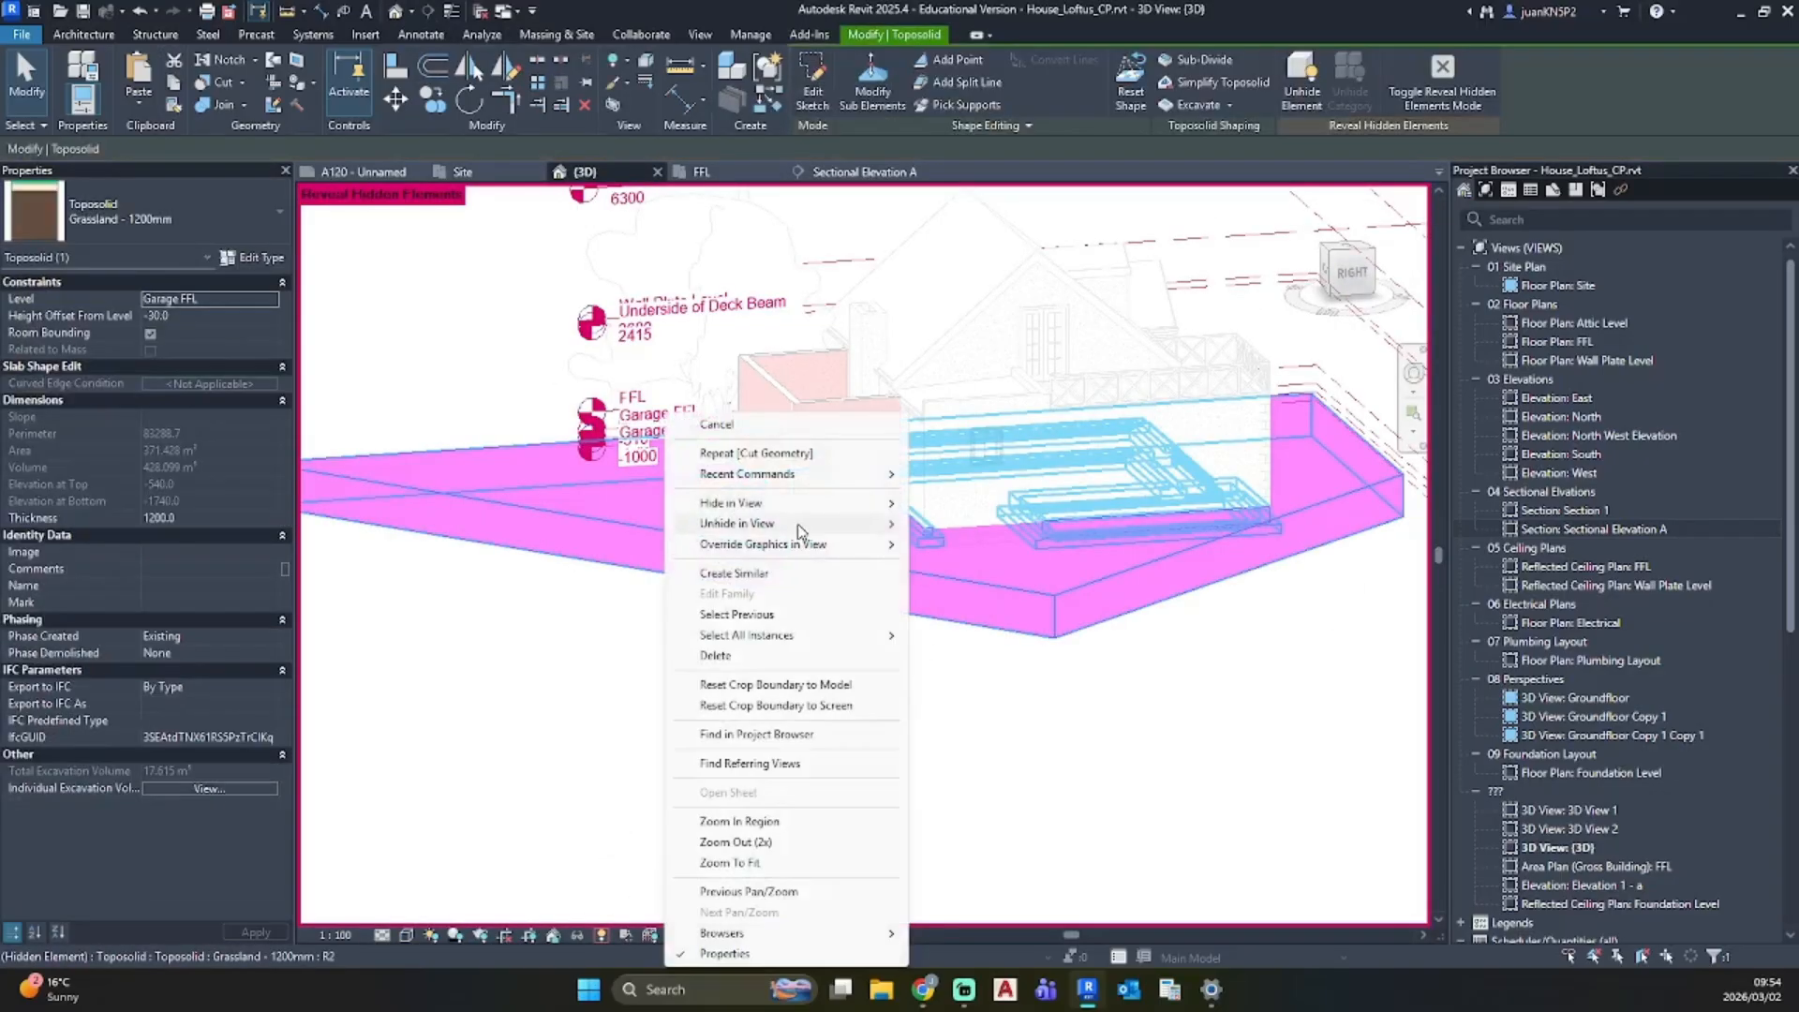
mouse_move(796, 525)
left_click(954, 523)
left_click(602, 935)
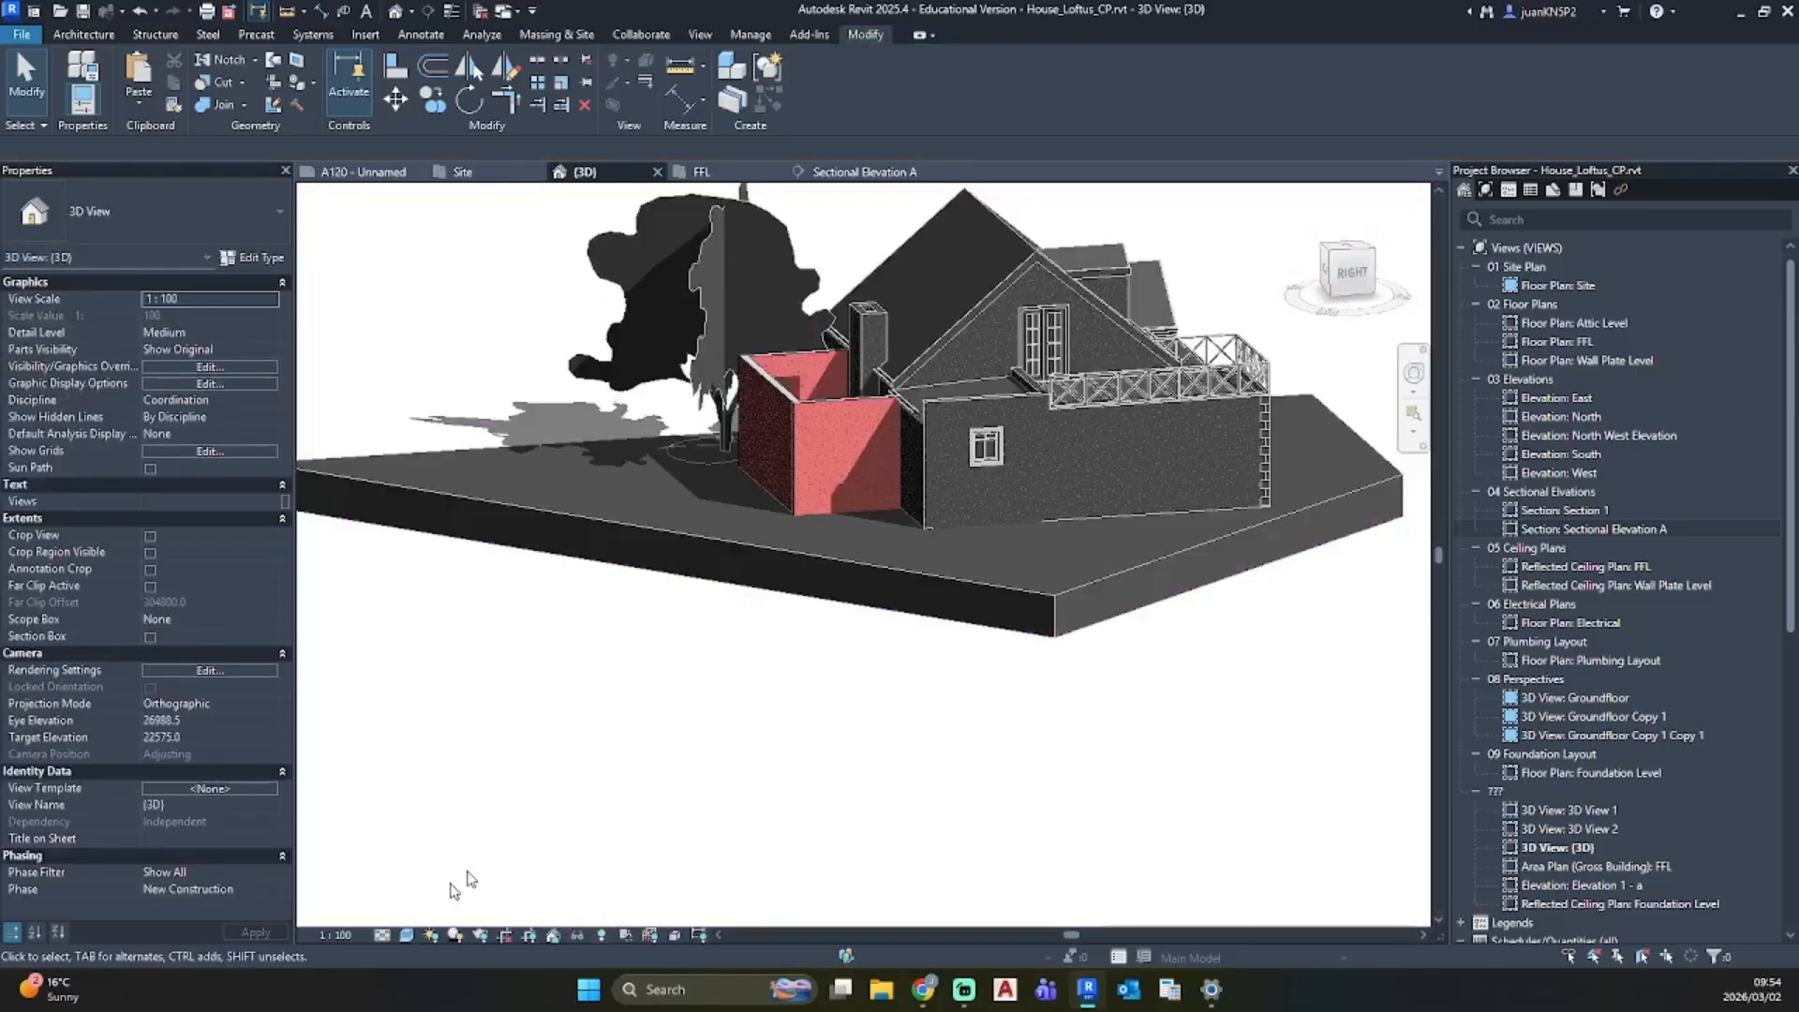
Step: Switch the 3D view's visual style to Hidden Line and review the extension from its outer corner
left_click(405, 934)
left_click(468, 851)
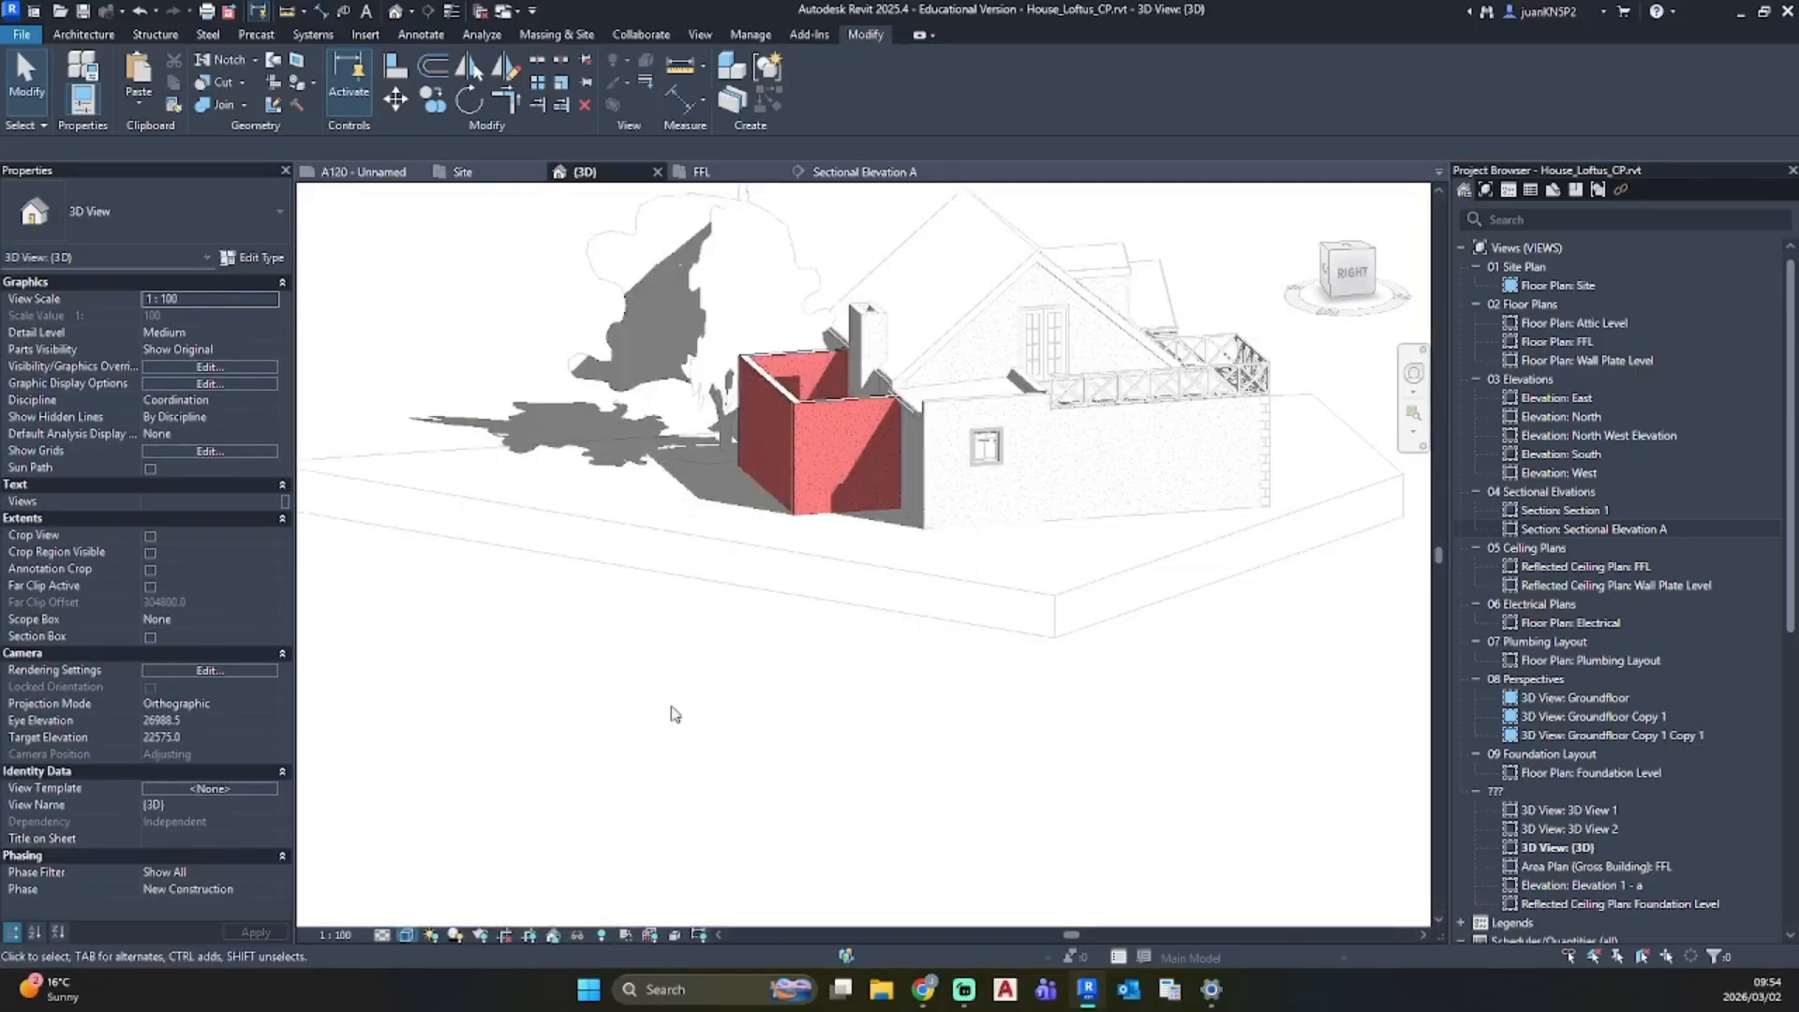
mouse_move(791, 706)
middle_mouse_down("shift")
mouse_move(305, 680)
mouse_move(856, 828)
mouse_move(886, 745)
middle_mouse_up("shift")
mouse_move(652, 625)
middle_mouse_down("shift")
mouse_move(1161, 578)
mouse_move(662, 590)
mouse_move(948, 643)
middle_mouse_up("shift")
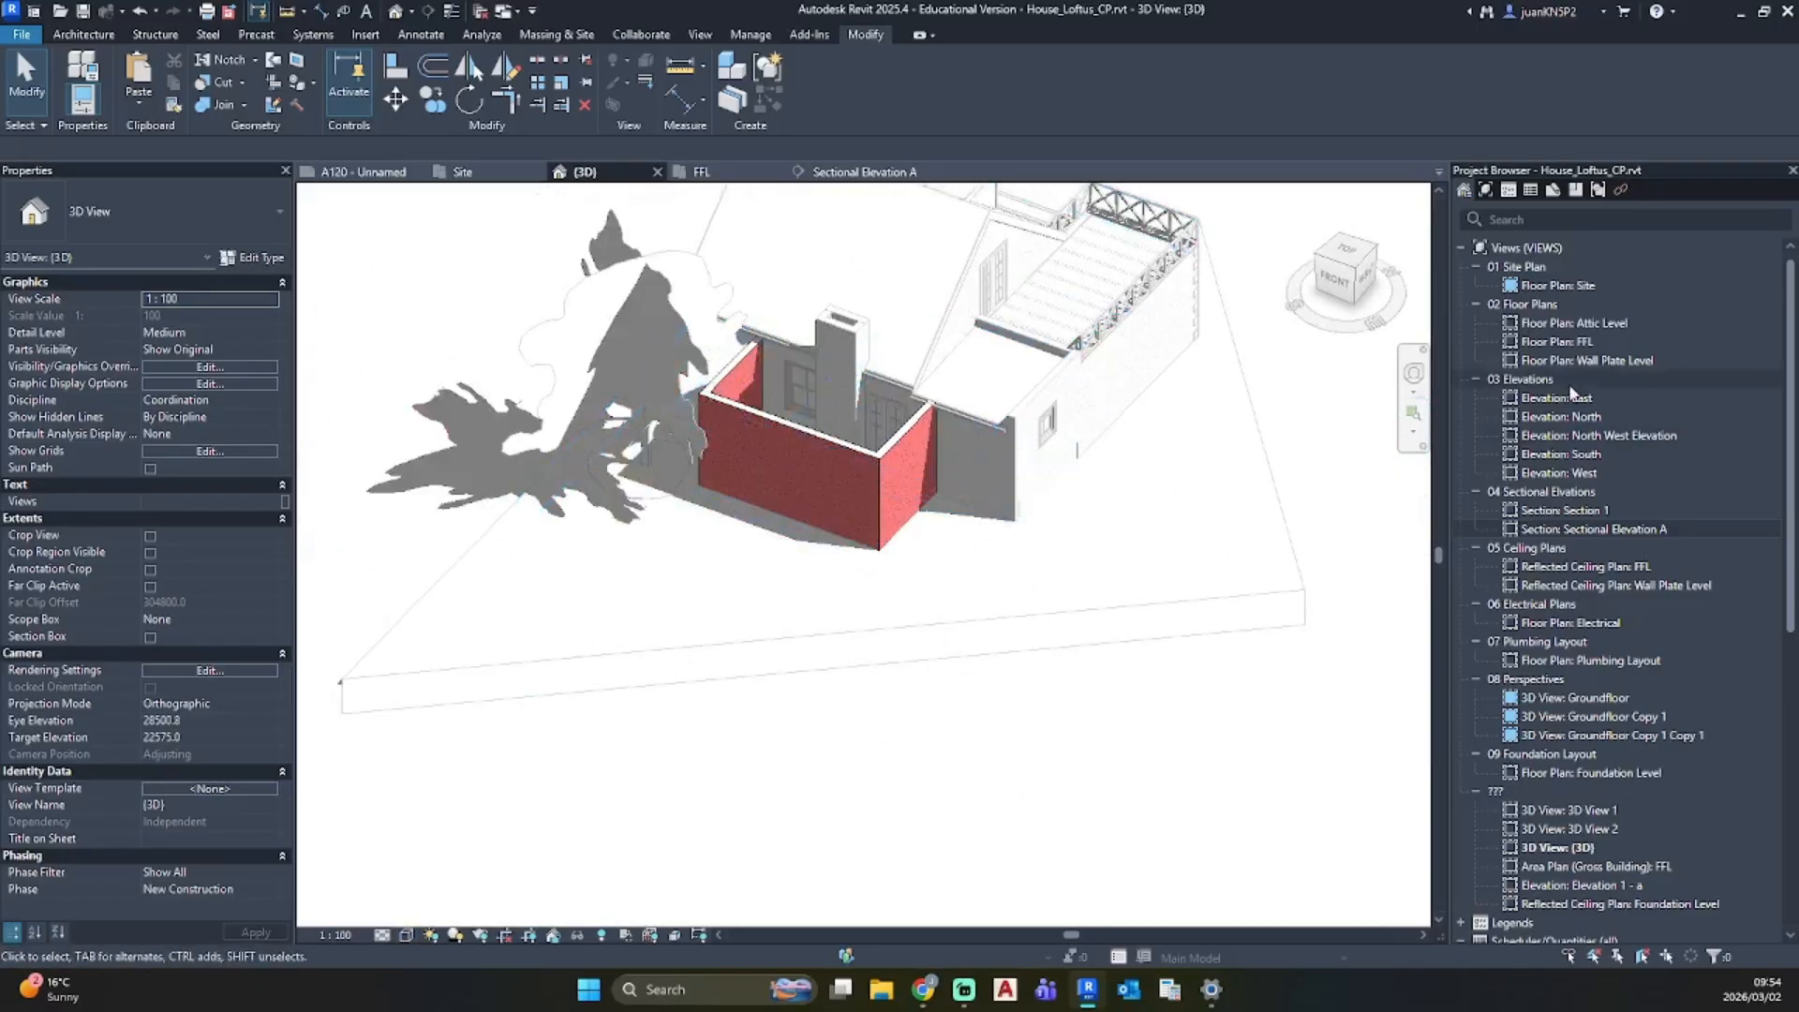
Step: Open the FFL floor plan and start the Beam tool for the extension's rafters
double_click(1574, 341)
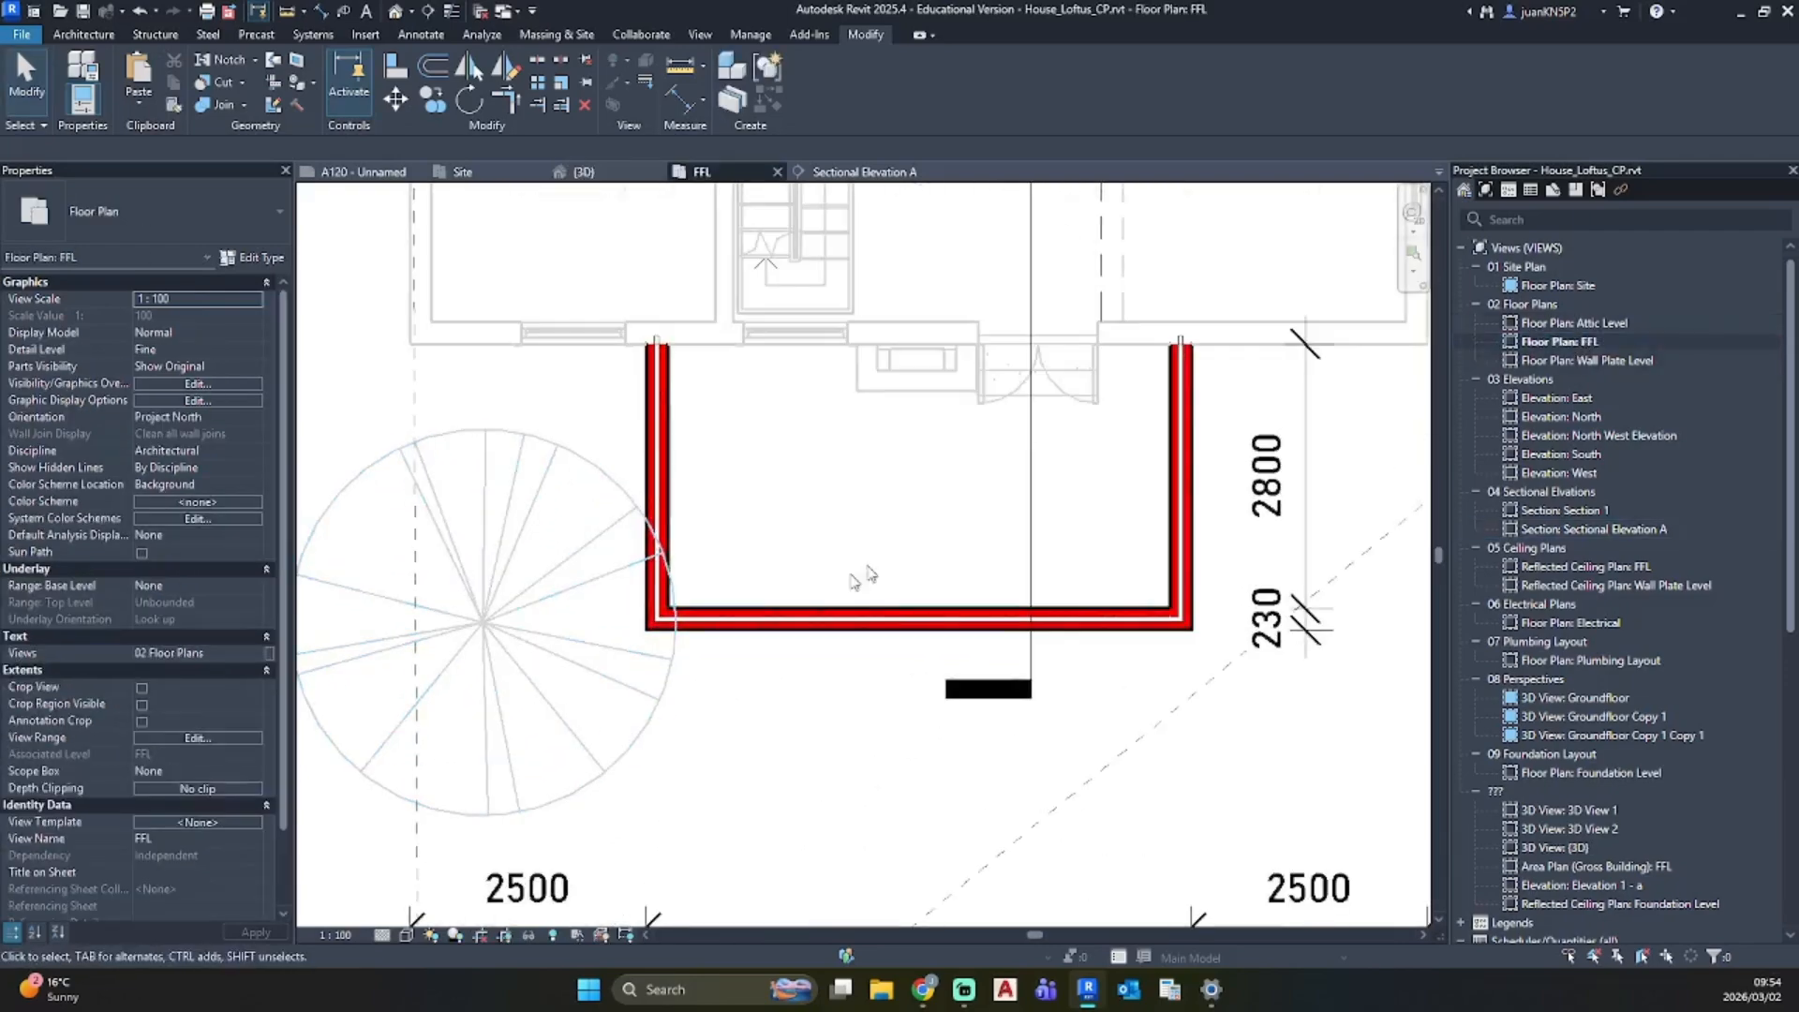
scroll(788, 538, "down", 1)
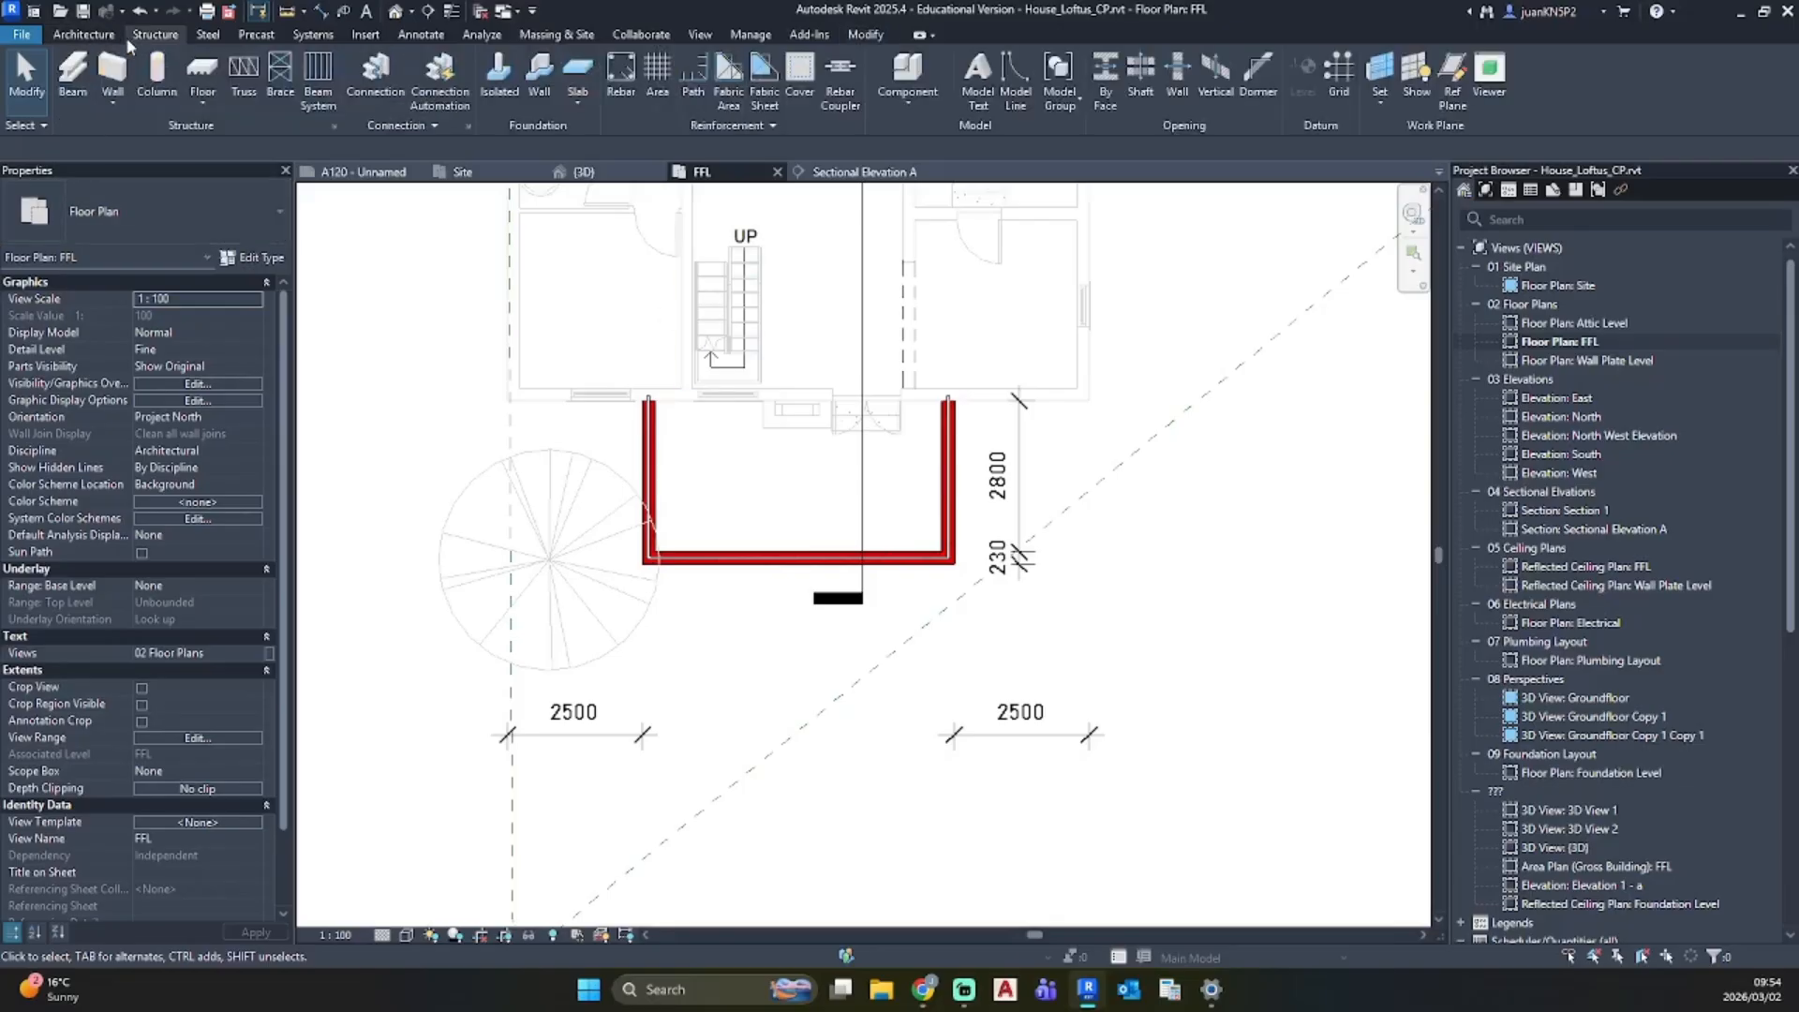
key("b")
key("m")
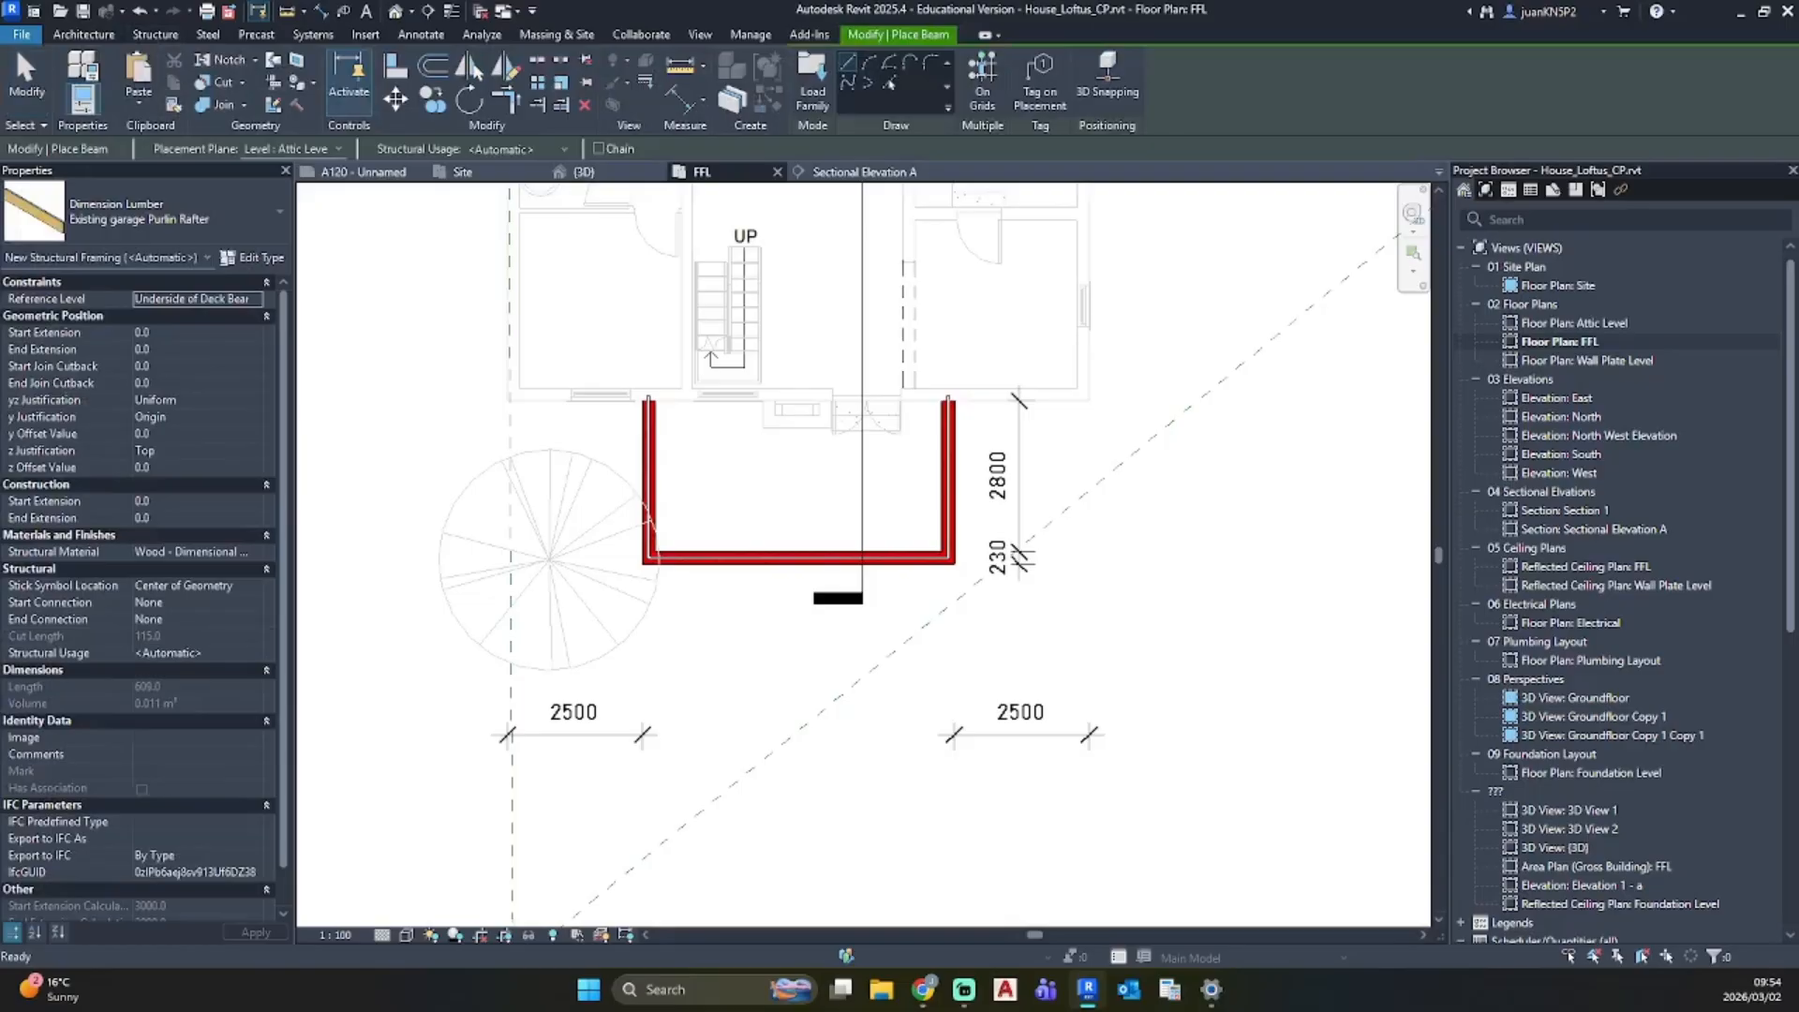
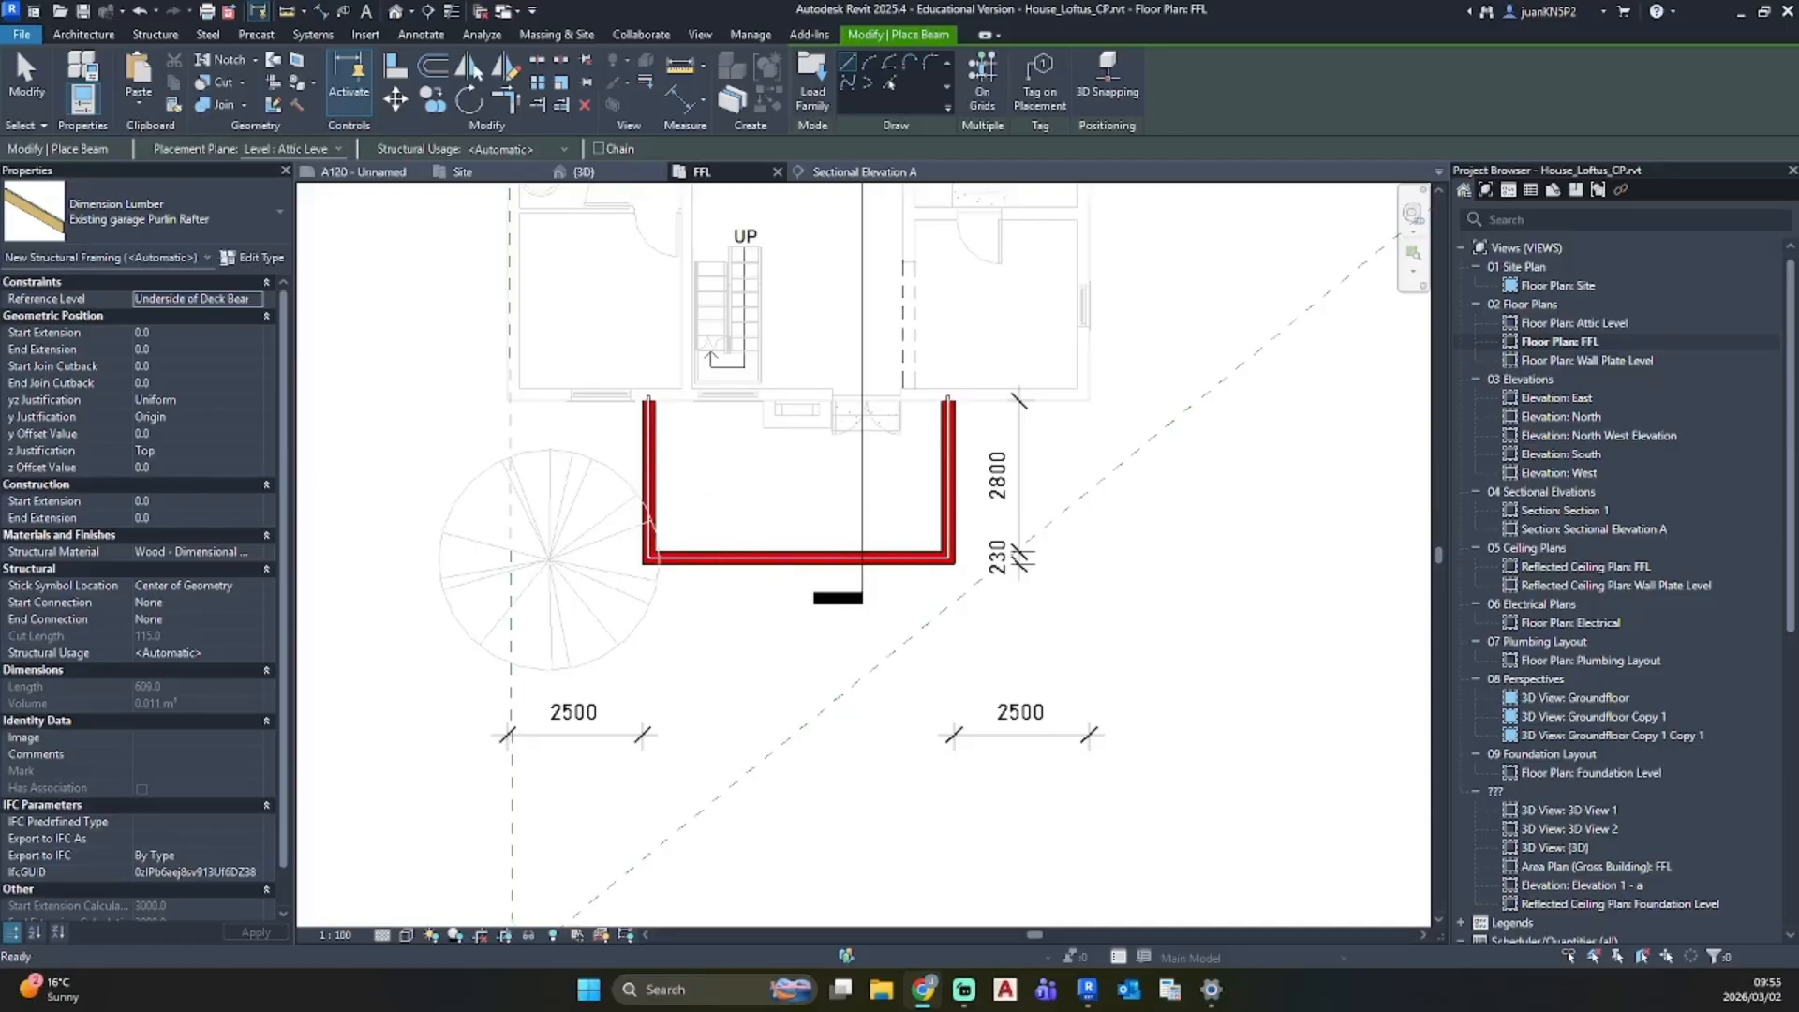
Step: Check the laminated rafter spans in SANS 10400-L Table 13 in Chrome, return to Revit and leave the Beam command
scroll(1009, 495, "up", 4)
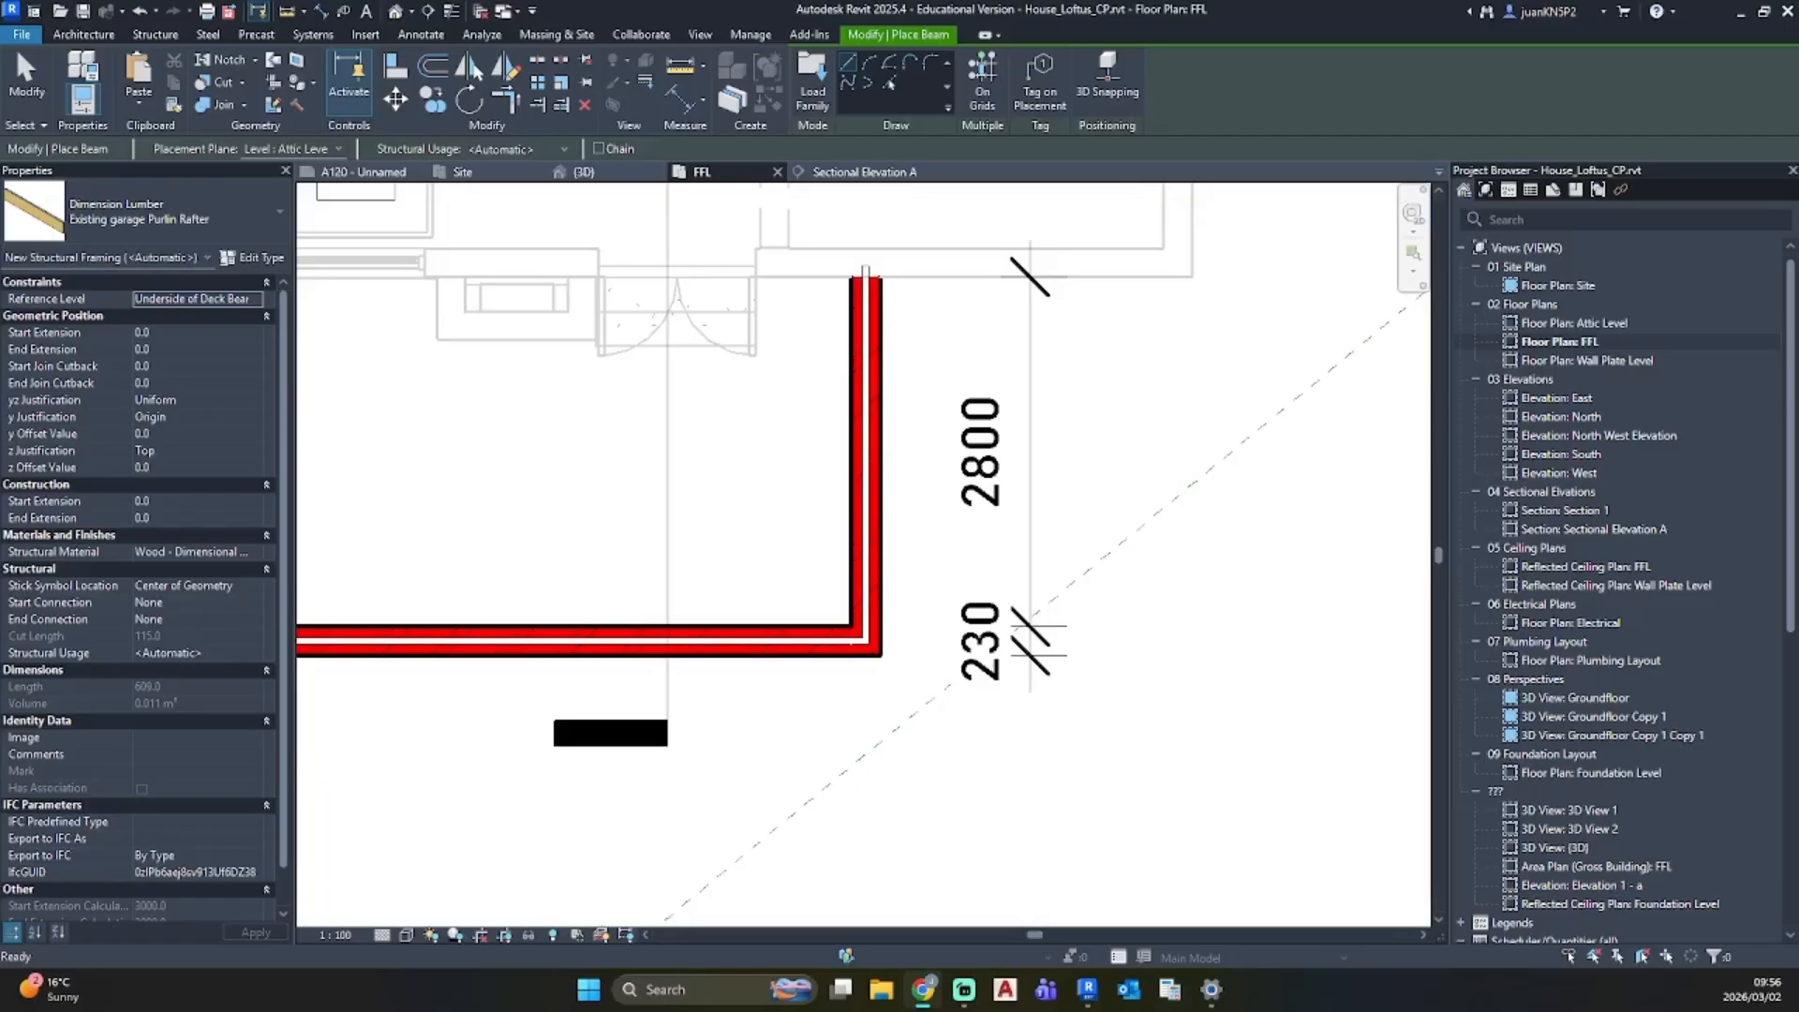
key("alt+Tab")
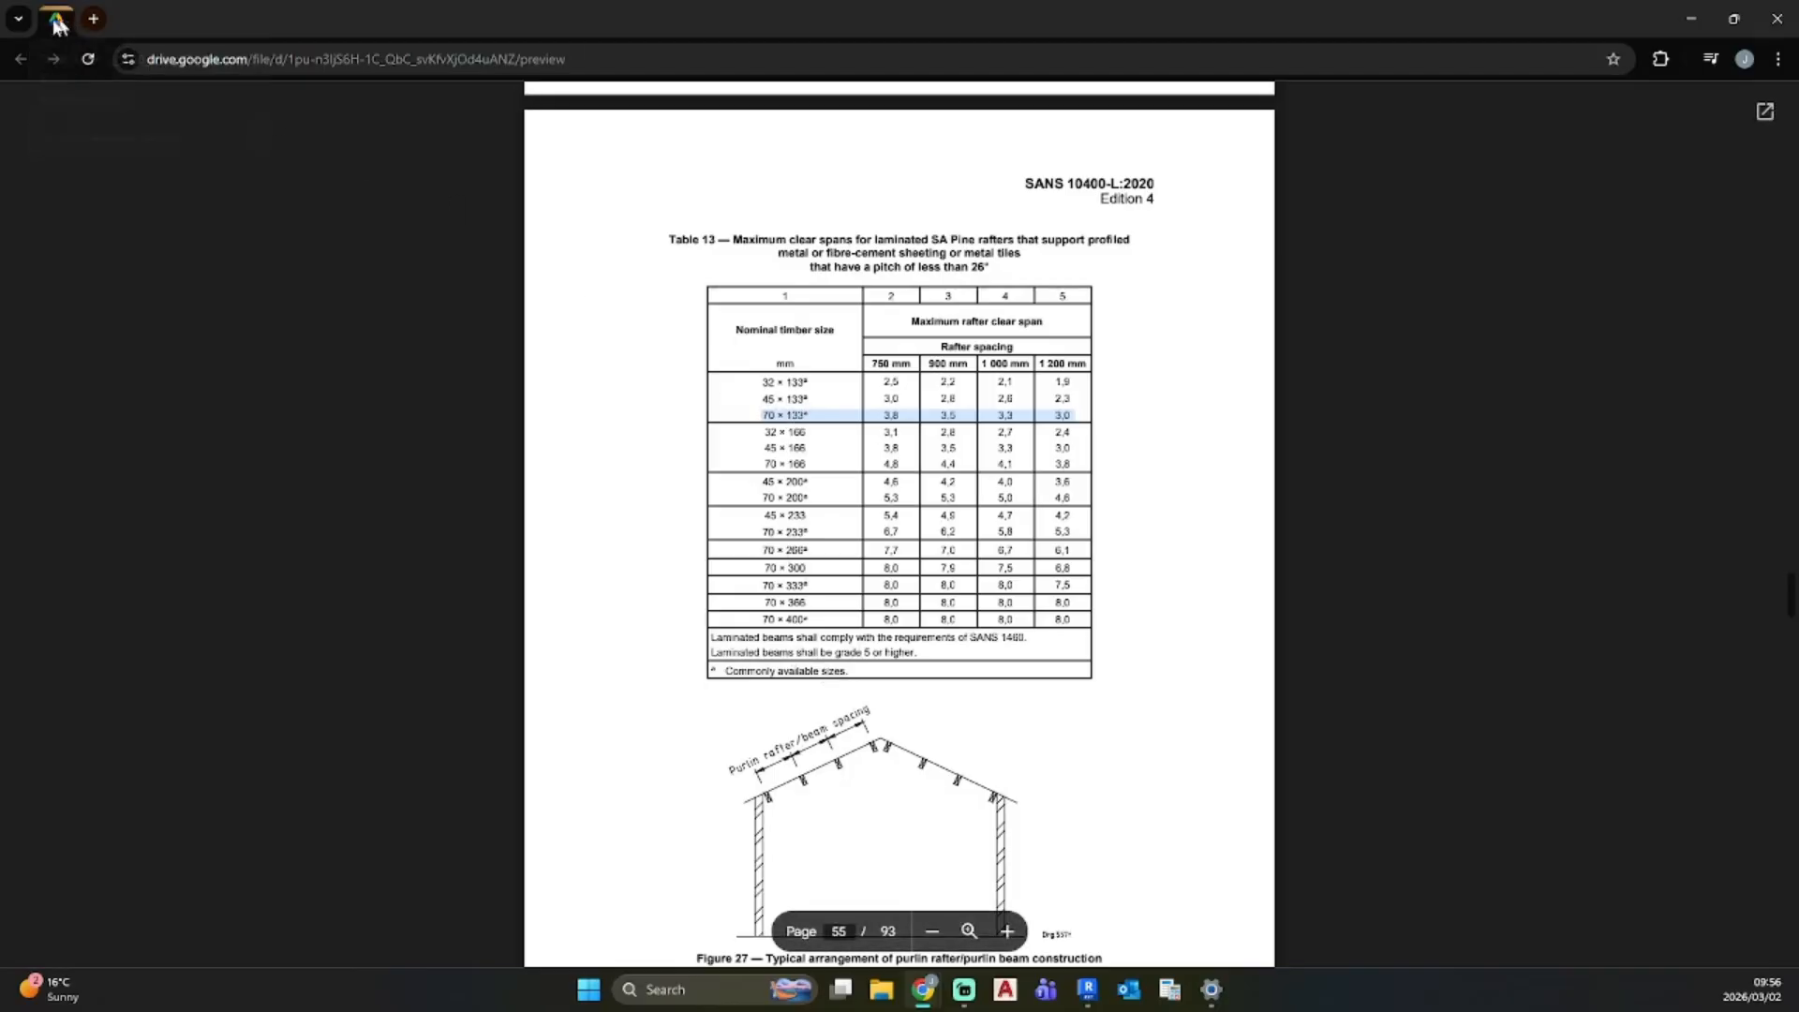
key("alt+Tab")
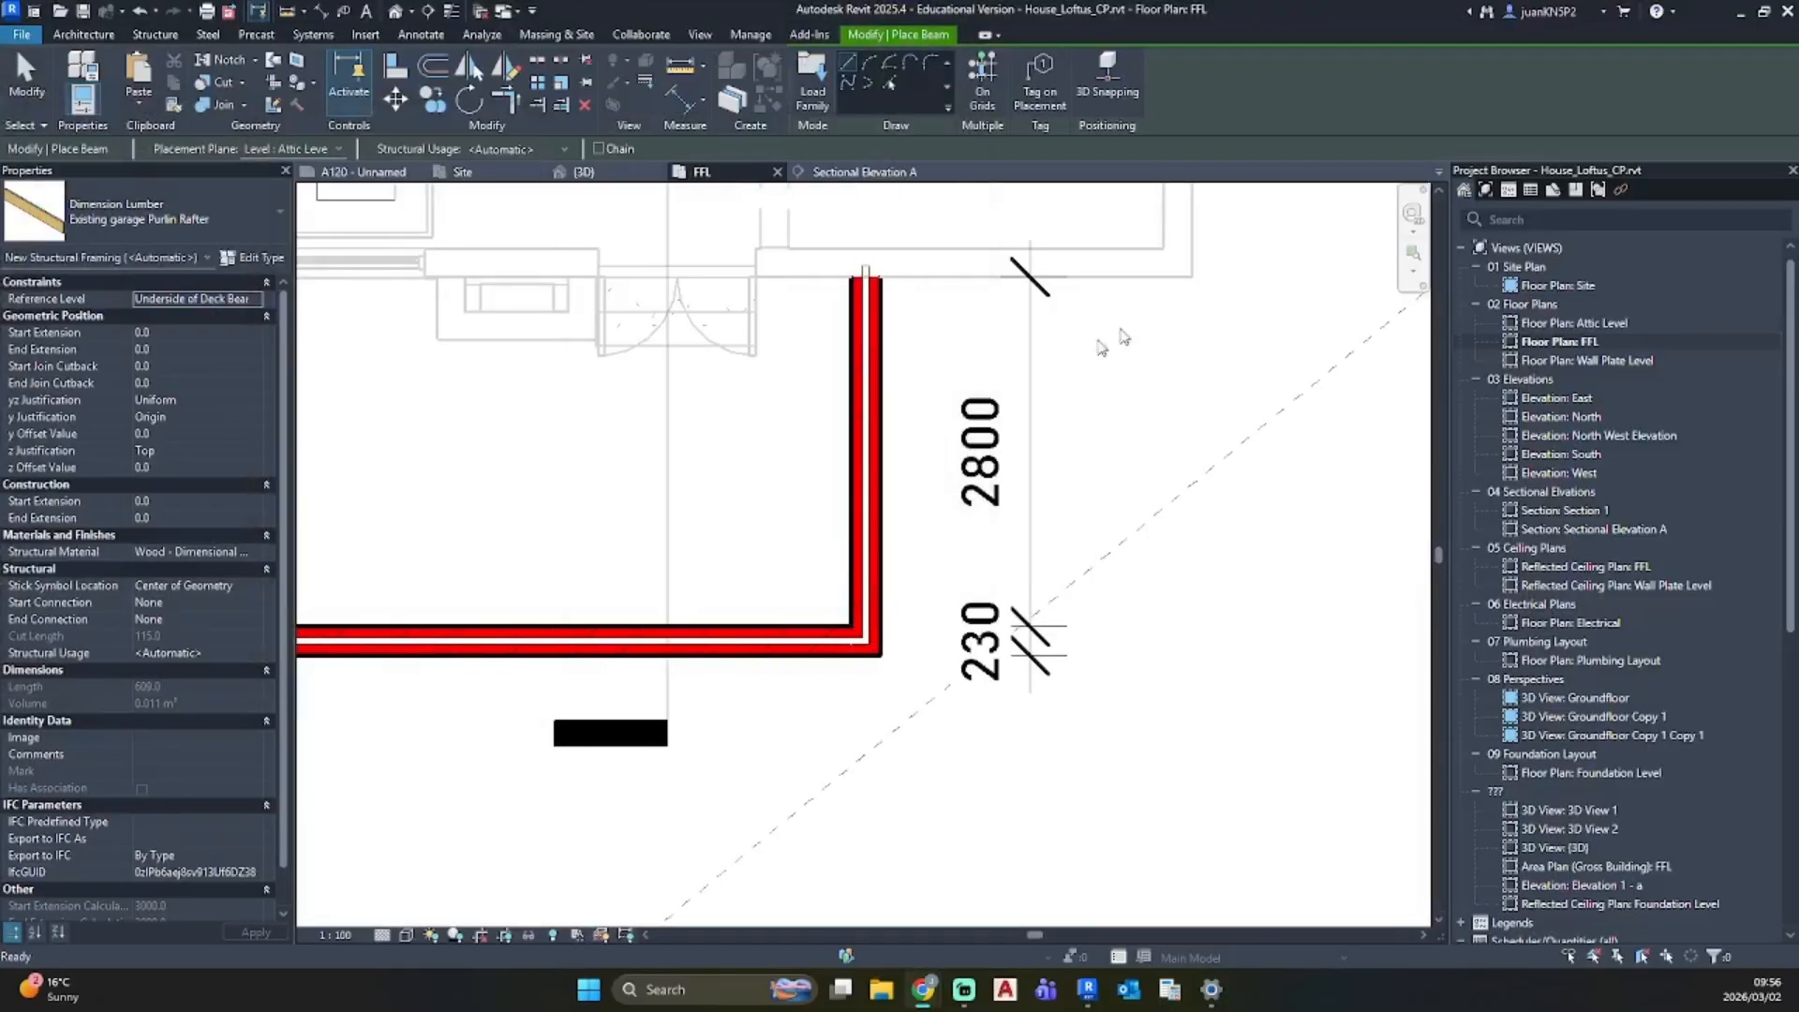
scroll(482, 456, "down", 2)
middle_click_drag(501, 473, 854, 476)
key("Escape")
key("Escape")
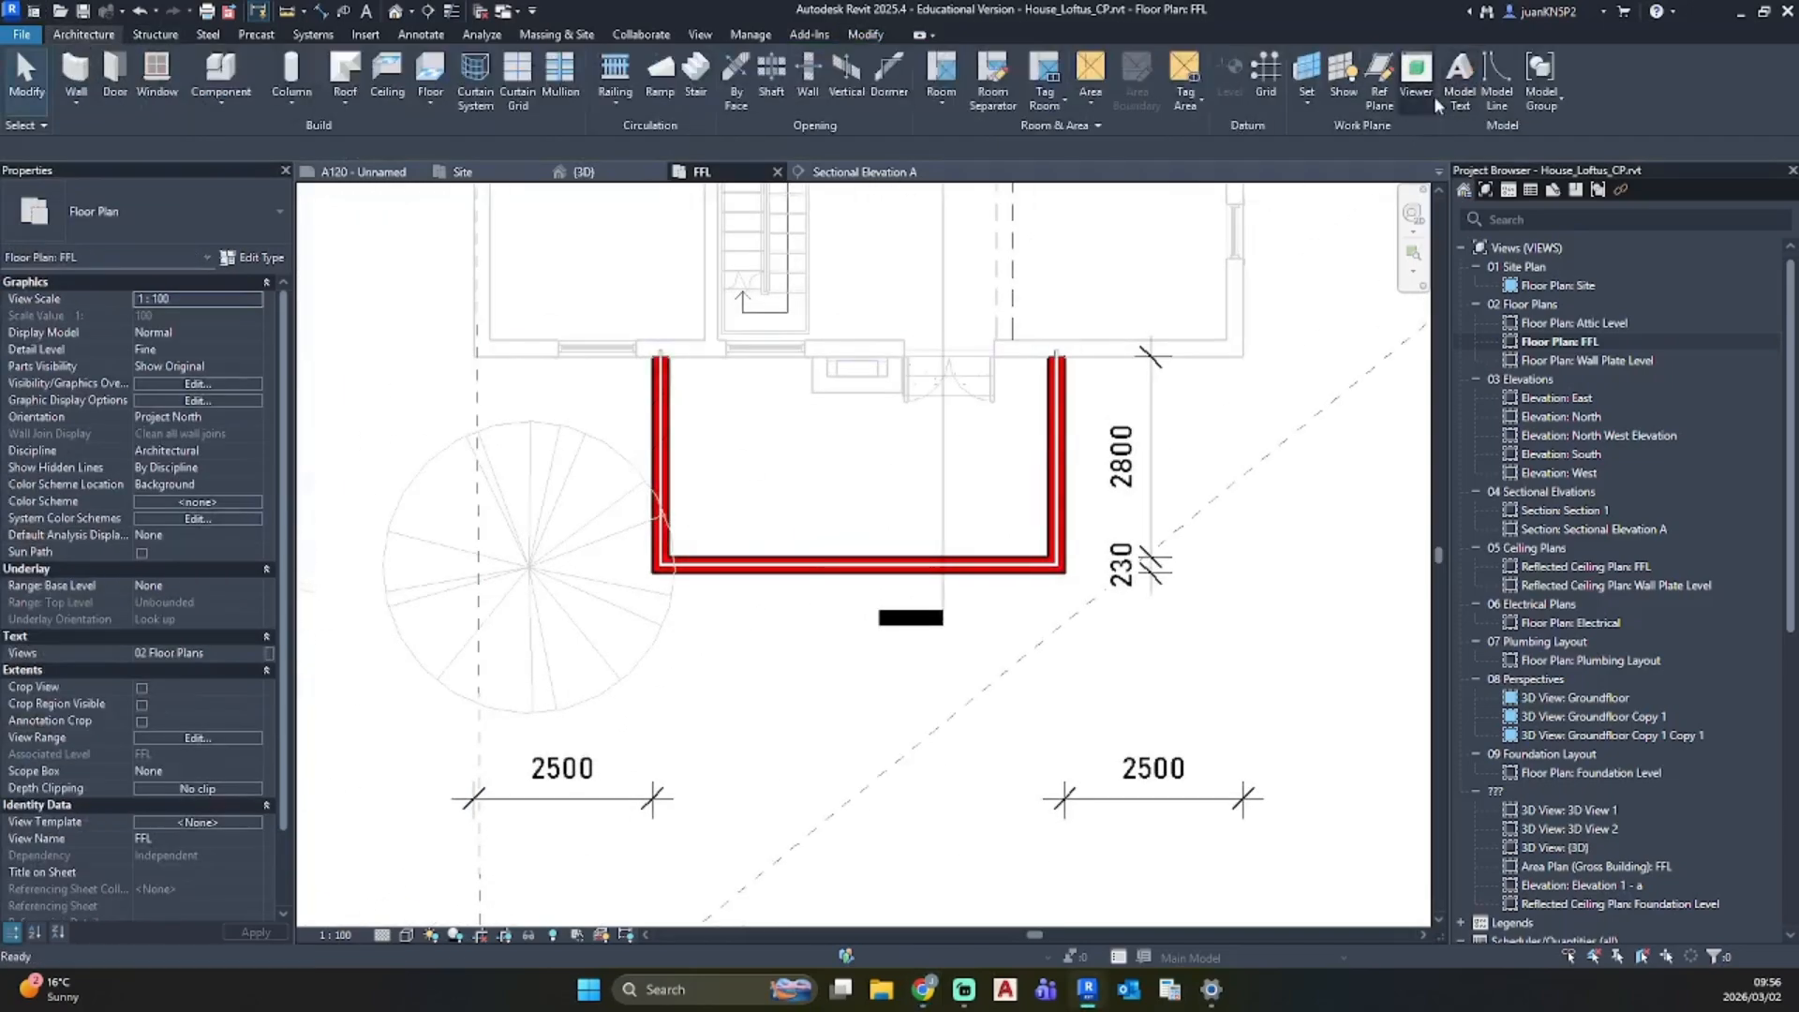
Step: Draw a reference plane along the inner face of the extension's right-hand side wall, extending past the rear wall
left_click(1379, 80)
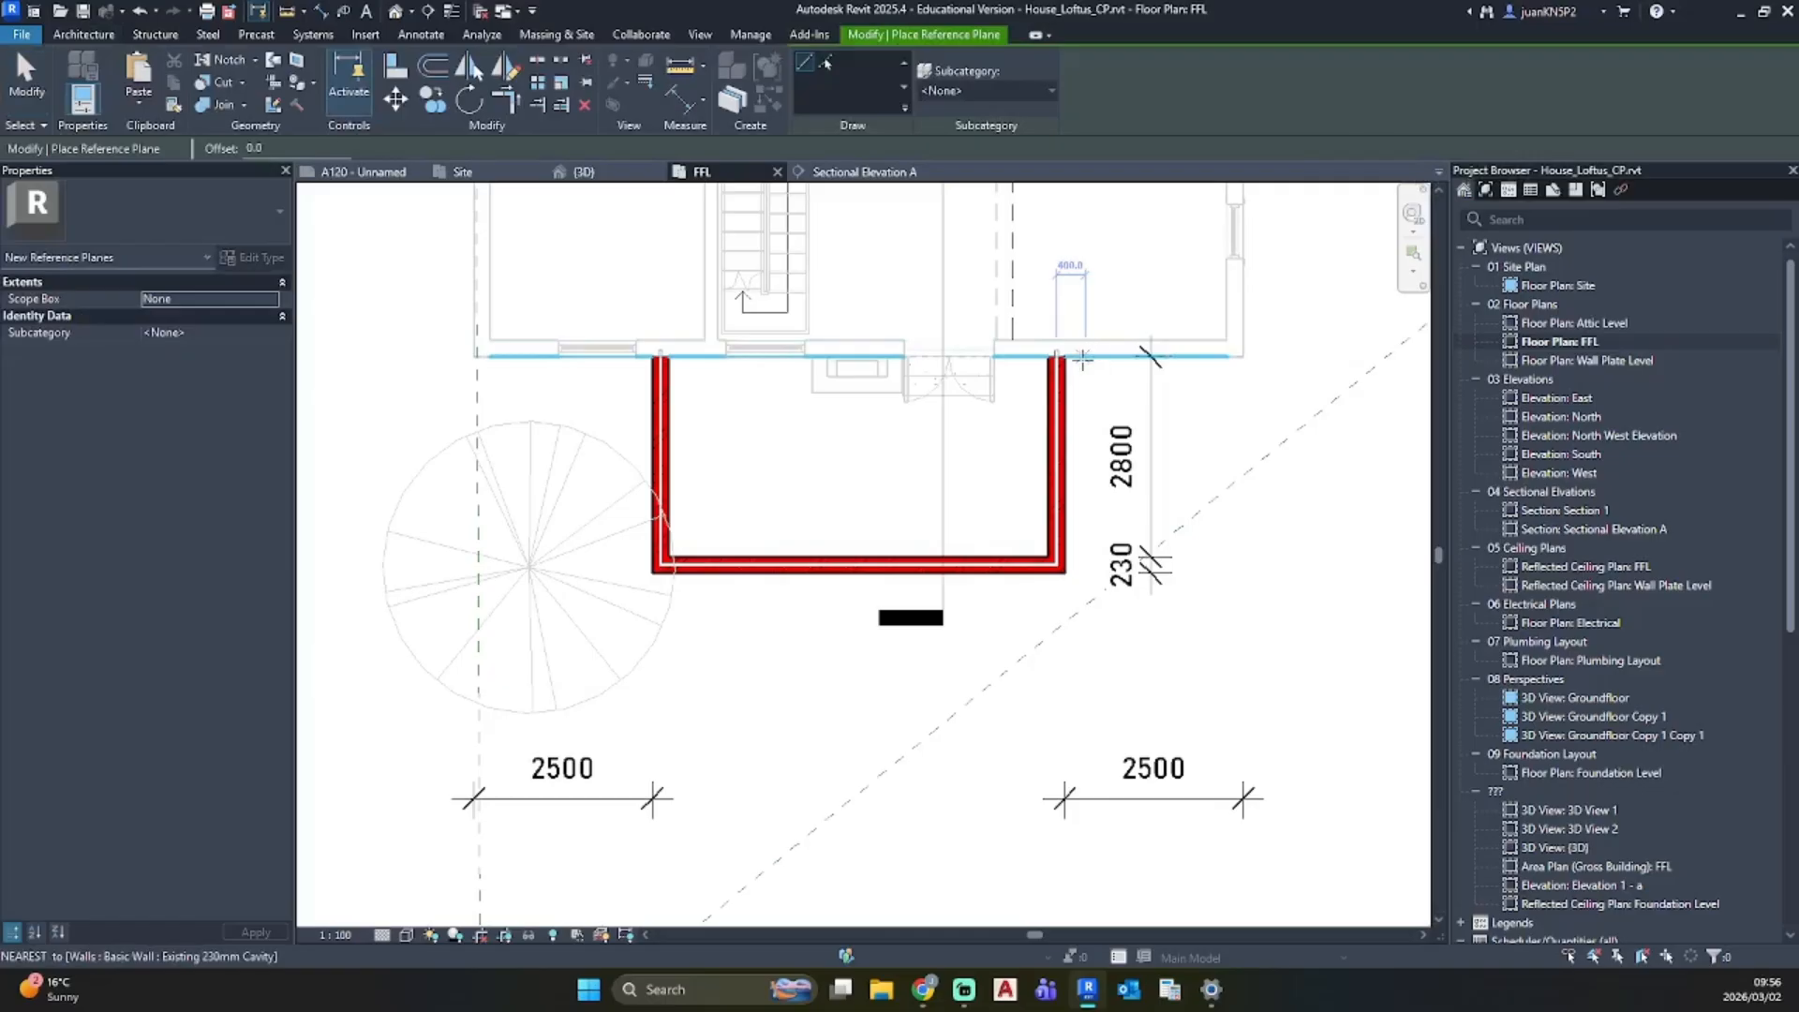
scroll(1077, 365, "up", 4)
left_click(1053, 320)
scroll(1047, 717, "down", 2)
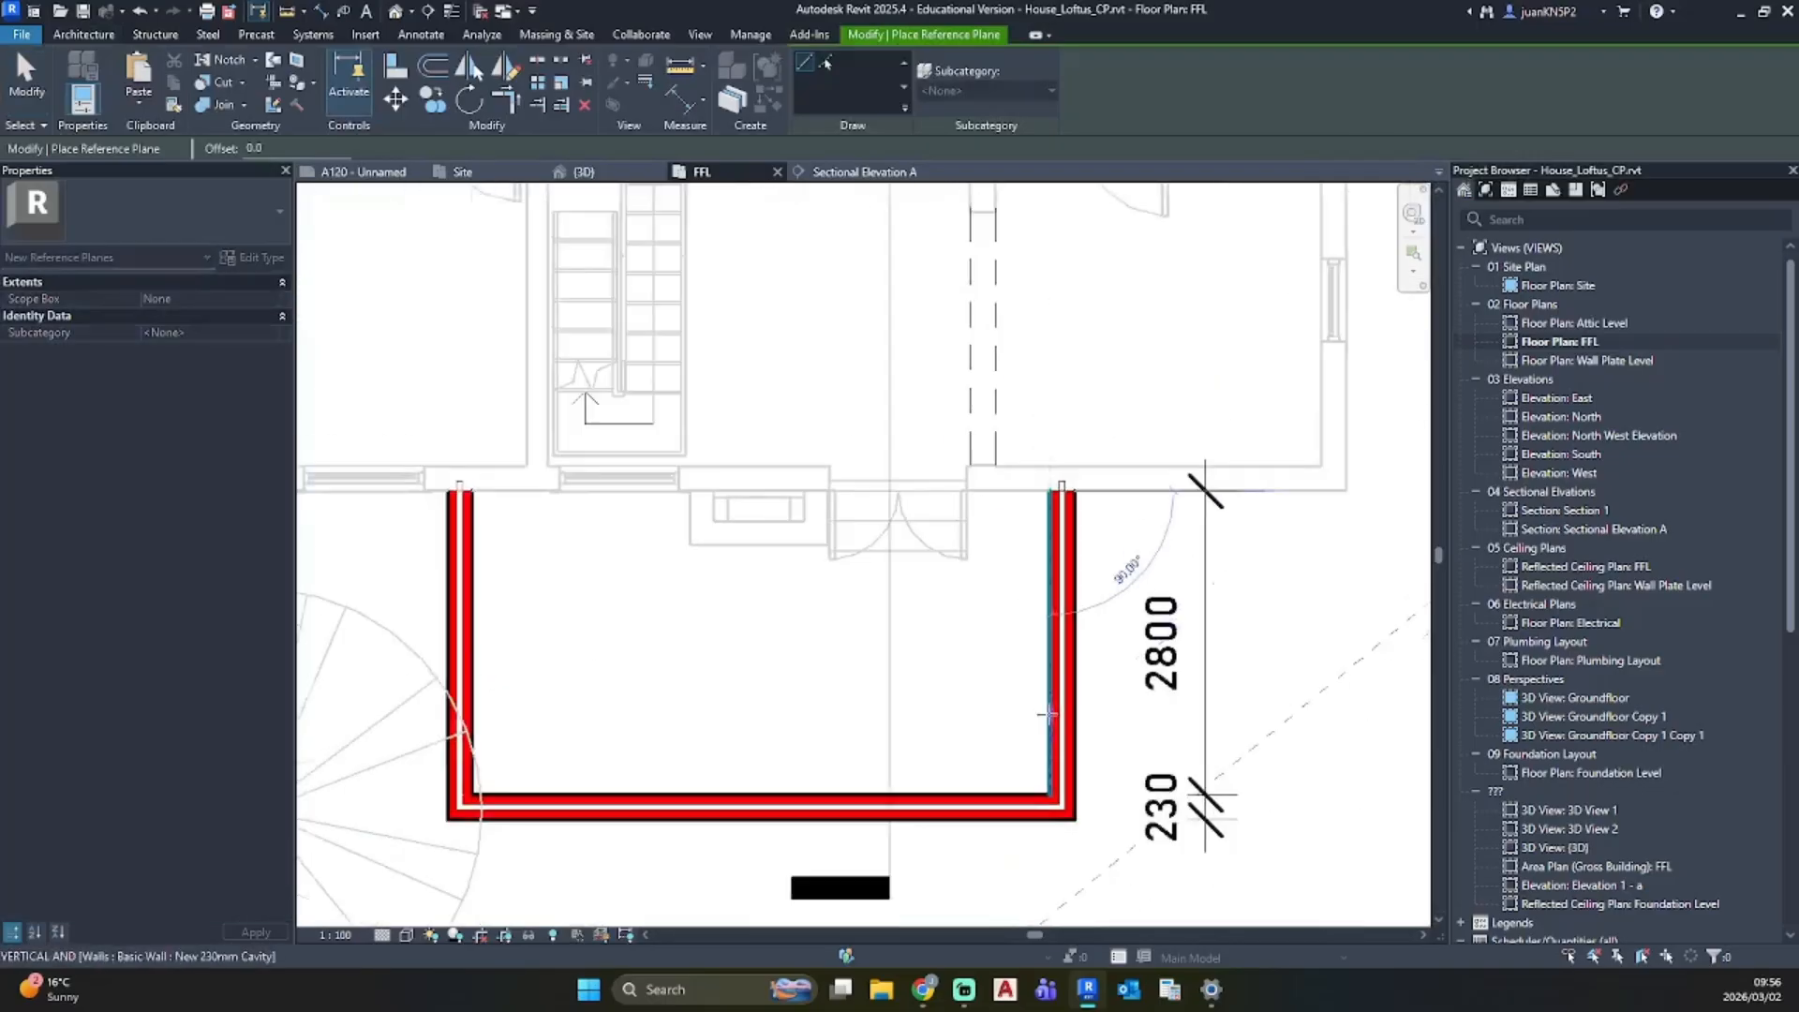
middle_click_drag(1022, 866, 1016, 594)
left_click(1025, 633)
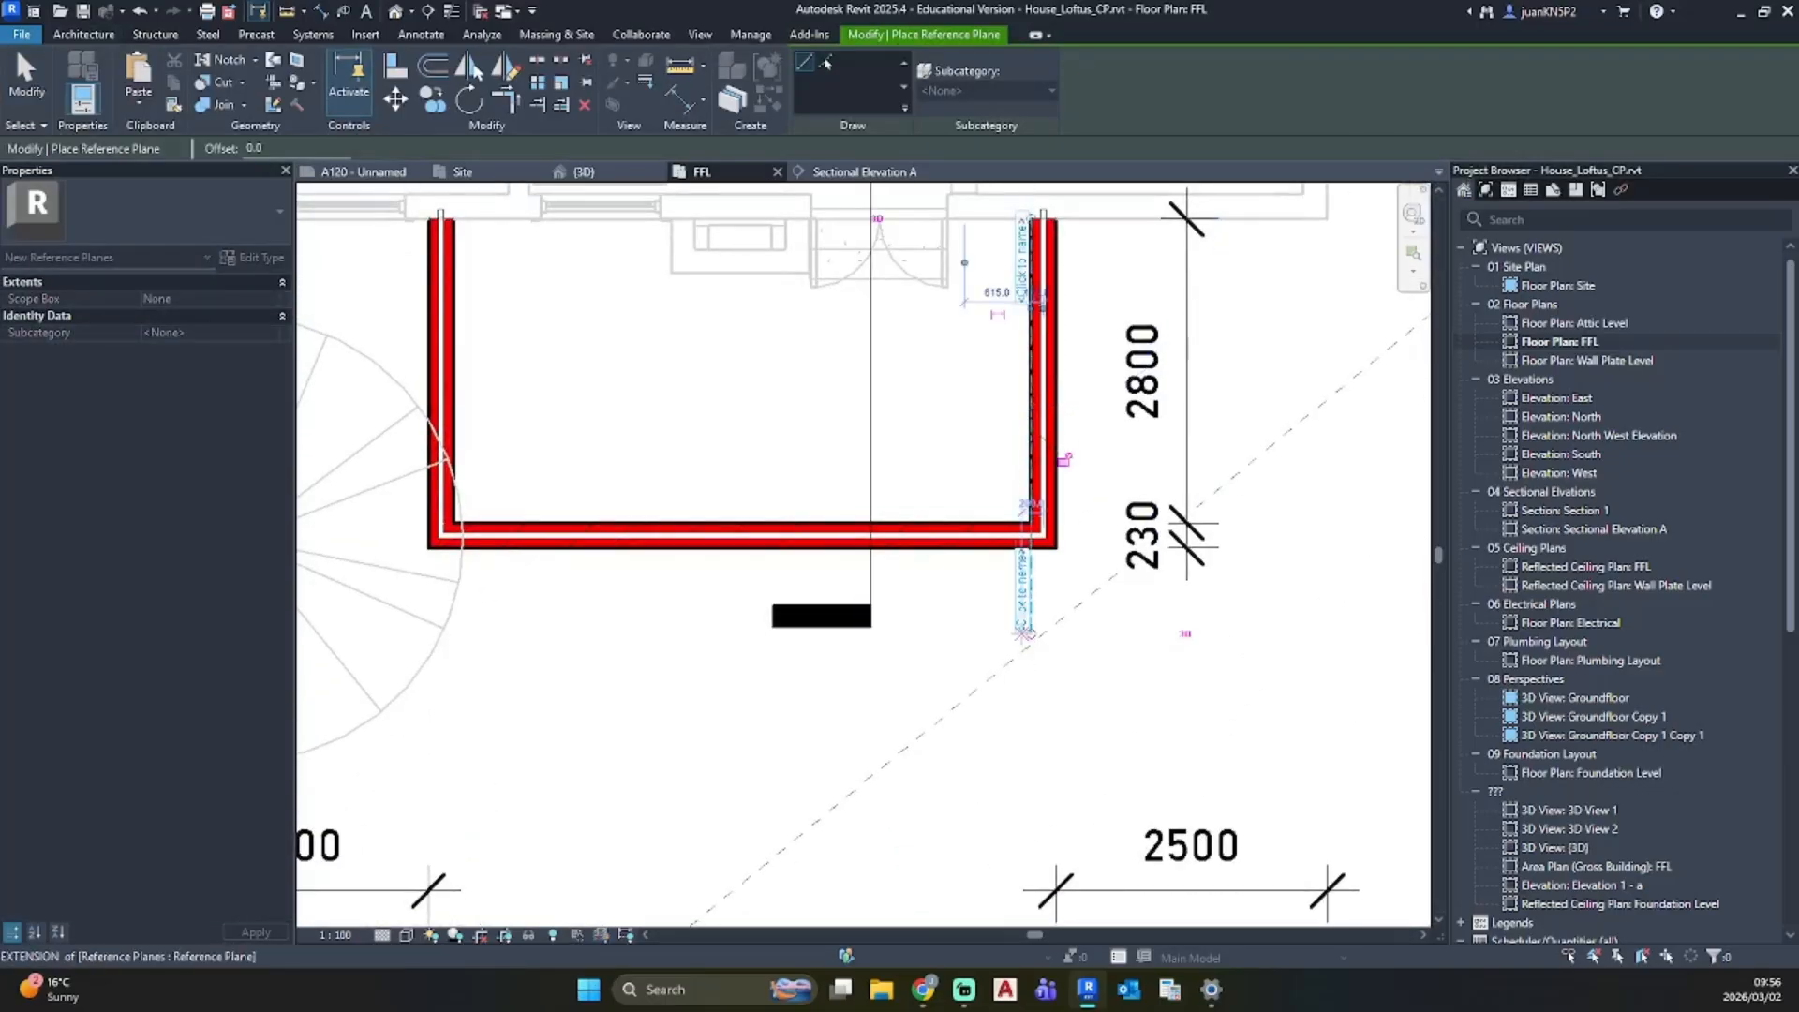
key("Escape")
key("Escape")
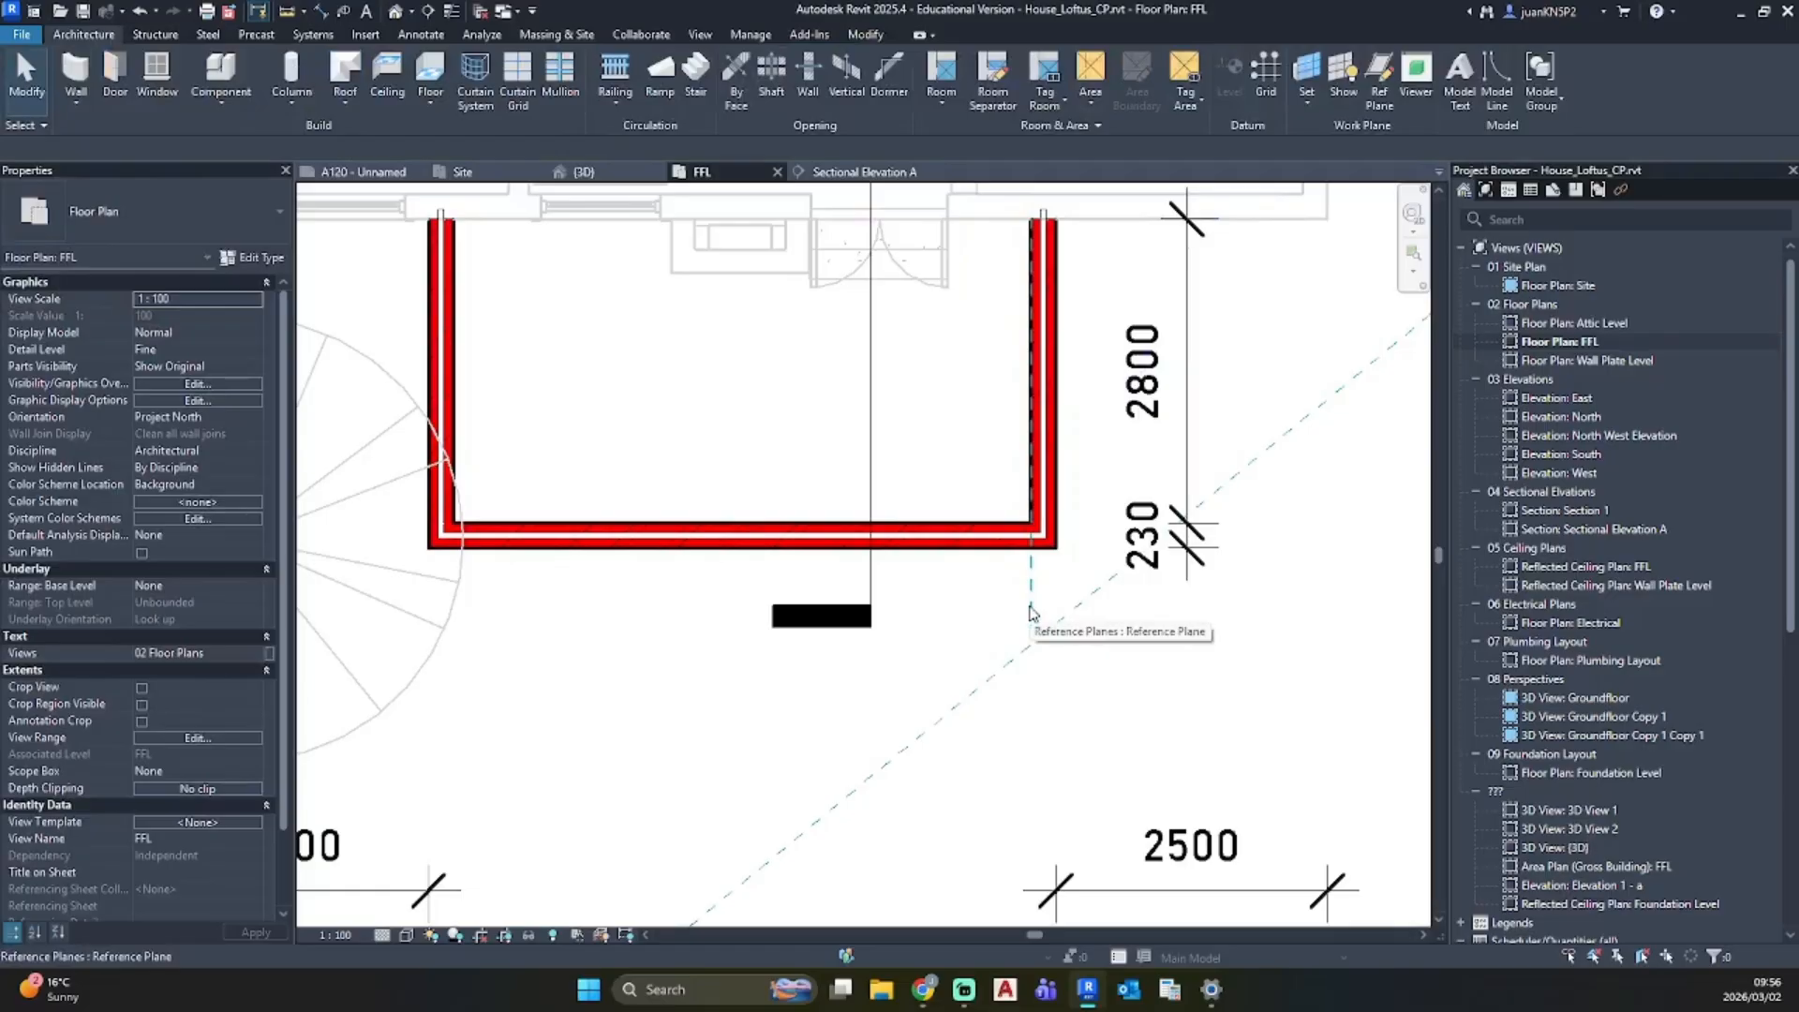
Step: Move the reference plane 35 mm inward from the right-hand wall's inner face
left_click(1030, 613)
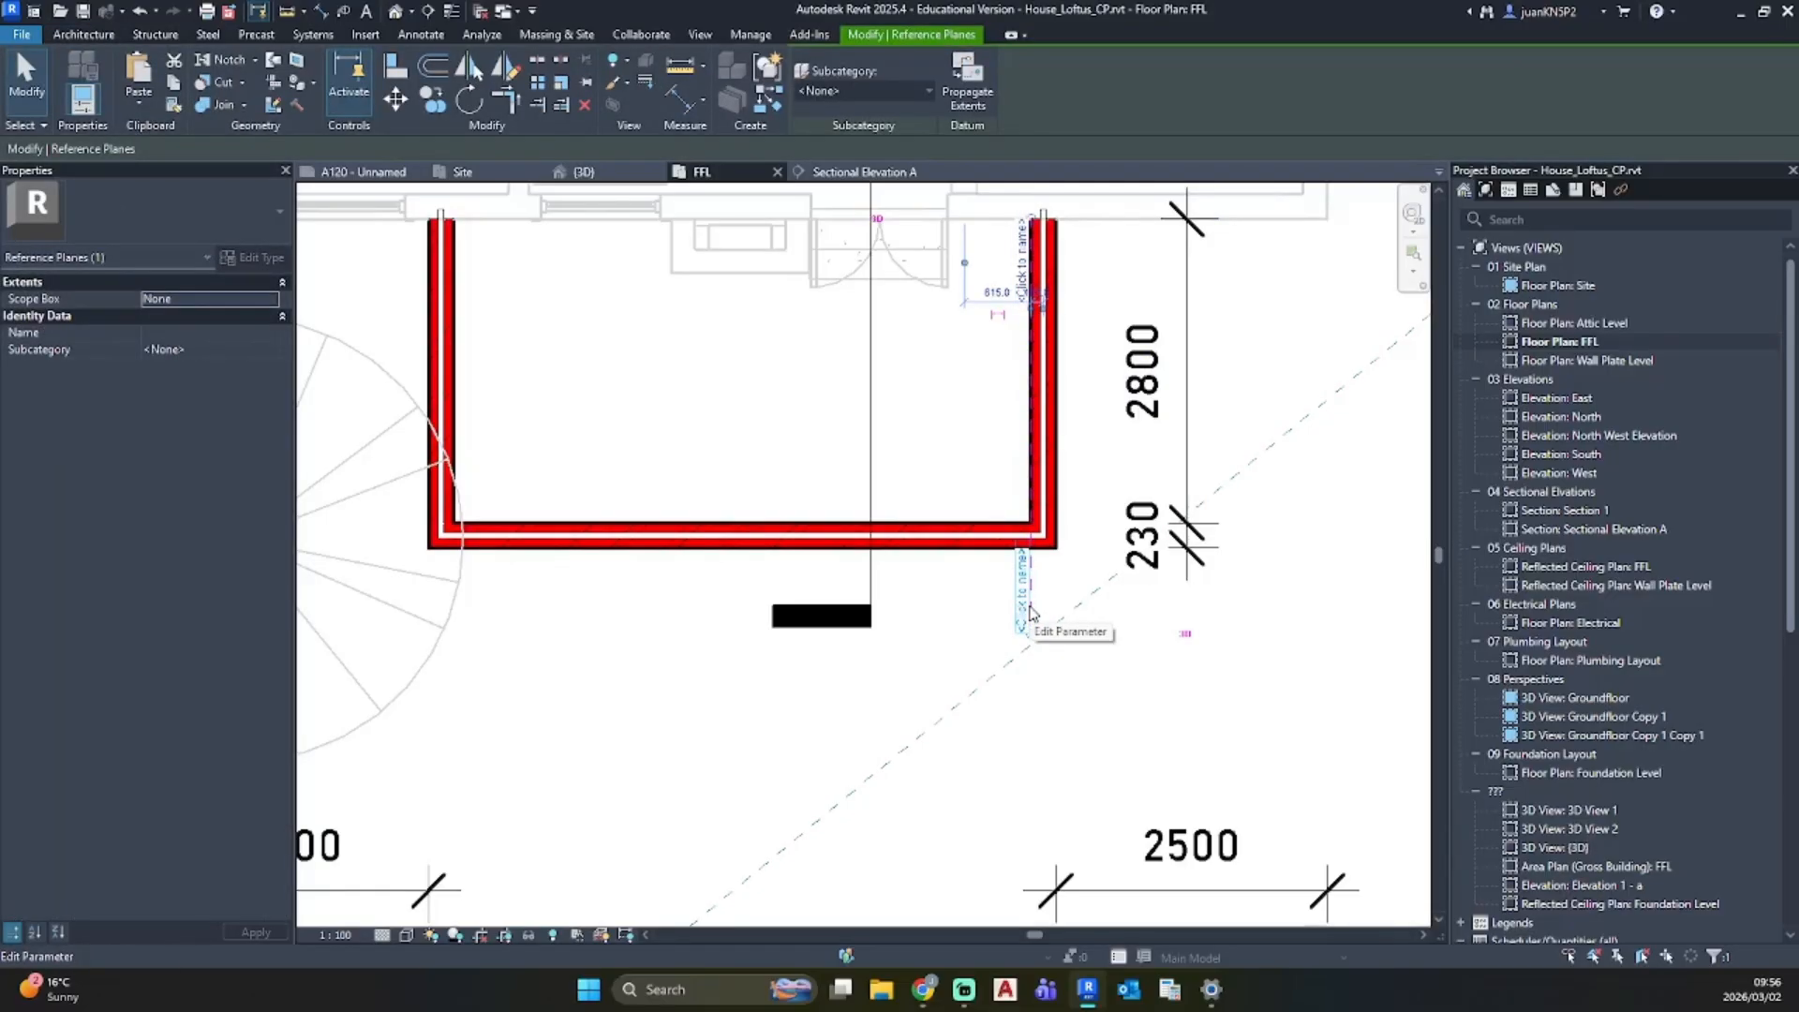
key("m")
key("v")
scroll(1030, 613, "up", 2)
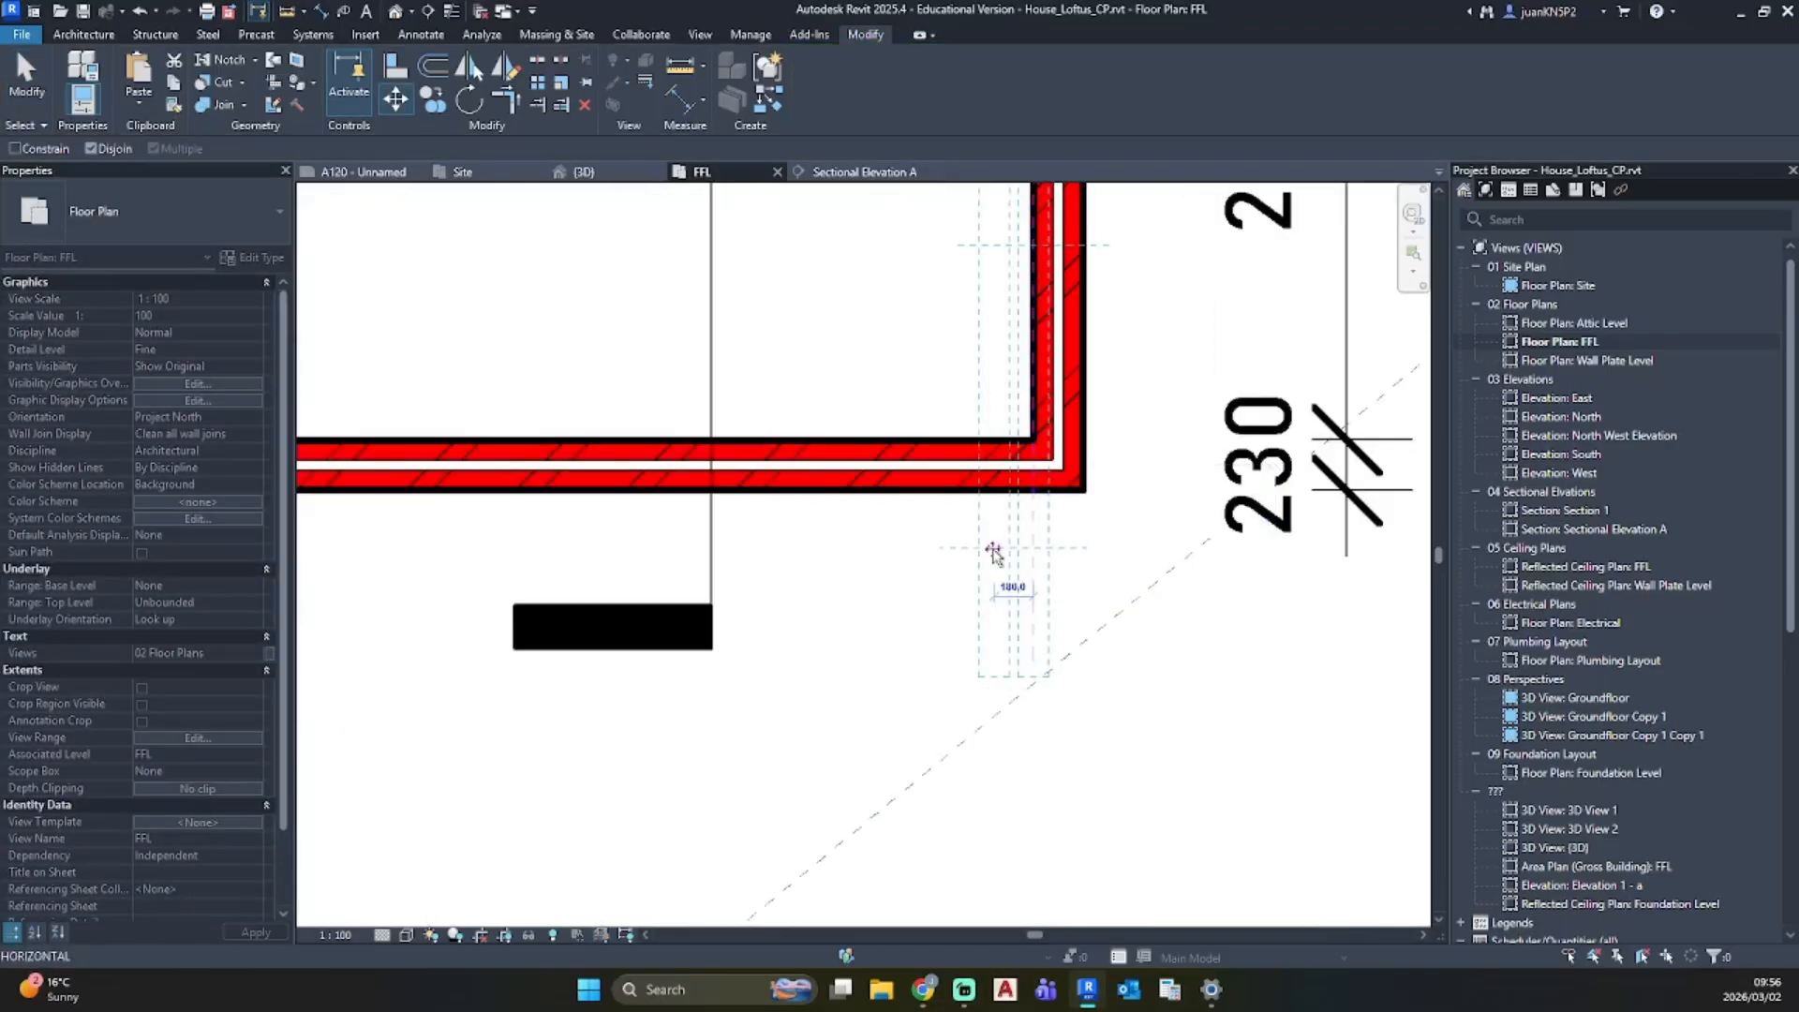
type("35")
key("Return")
key("Escape")
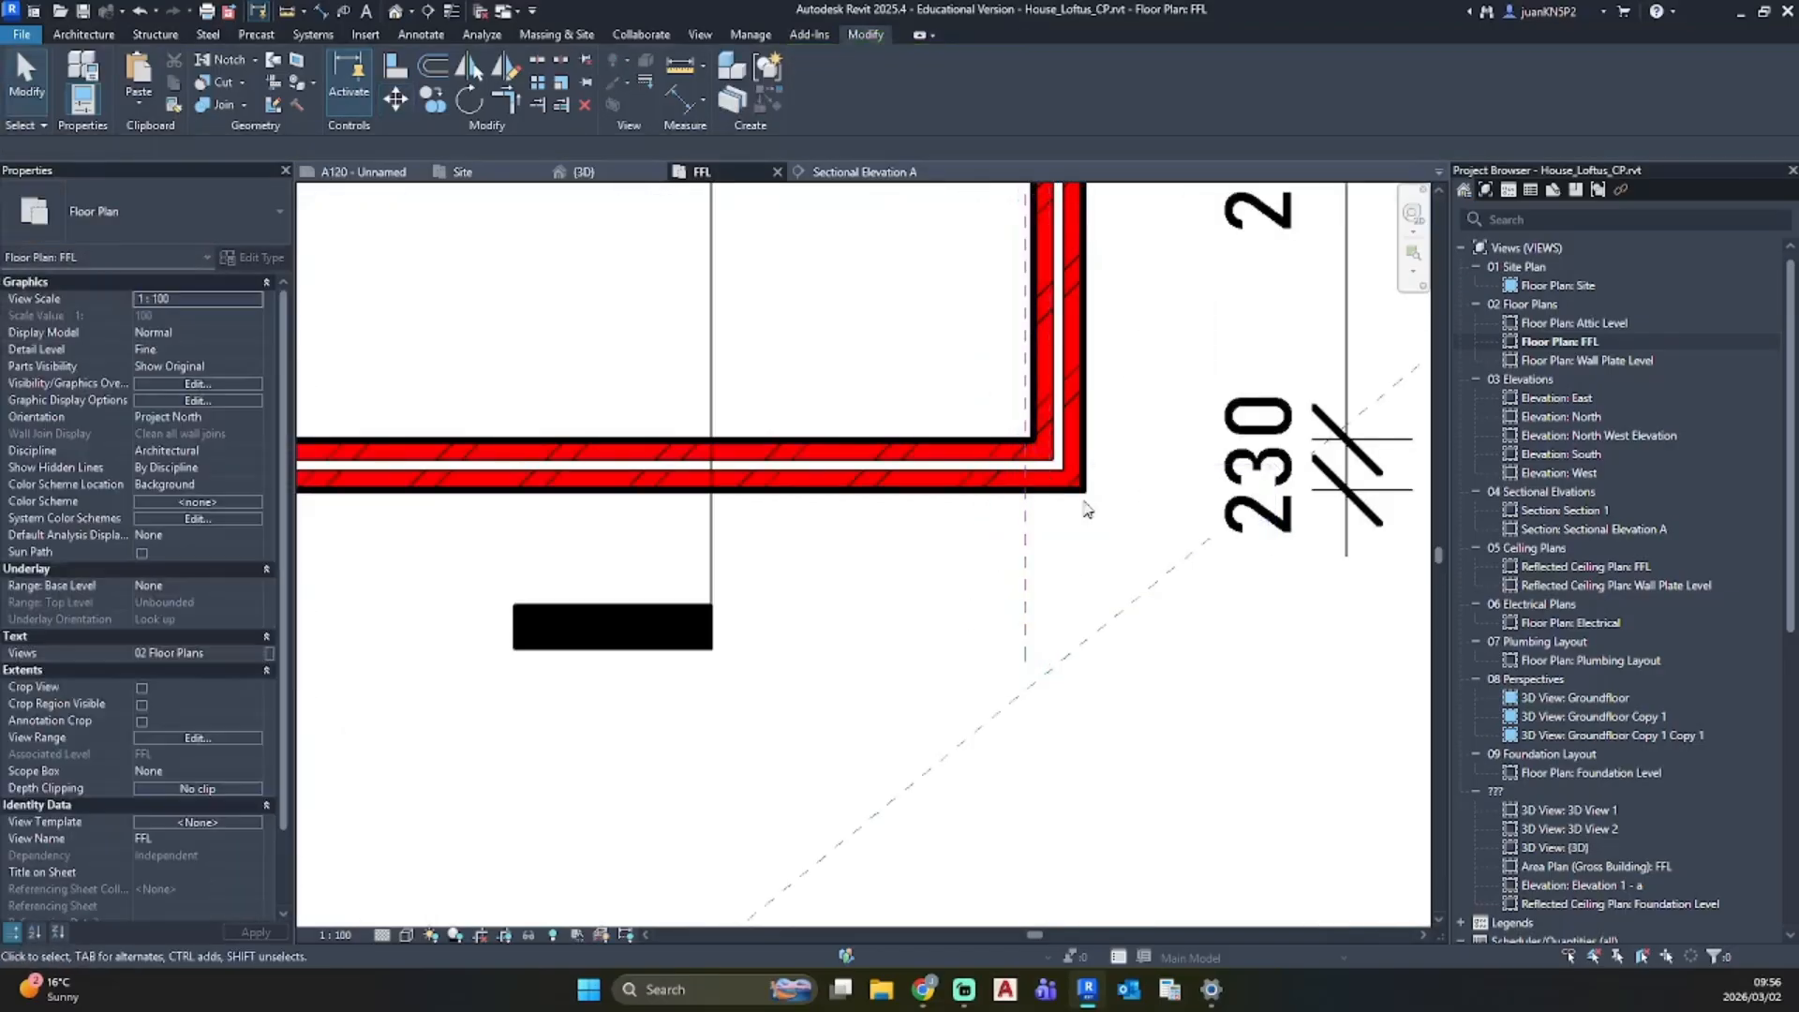
Step: Copy the reference plane across the room to just inside the extension's left-hand side wall
scroll(1012, 358, "up", 2)
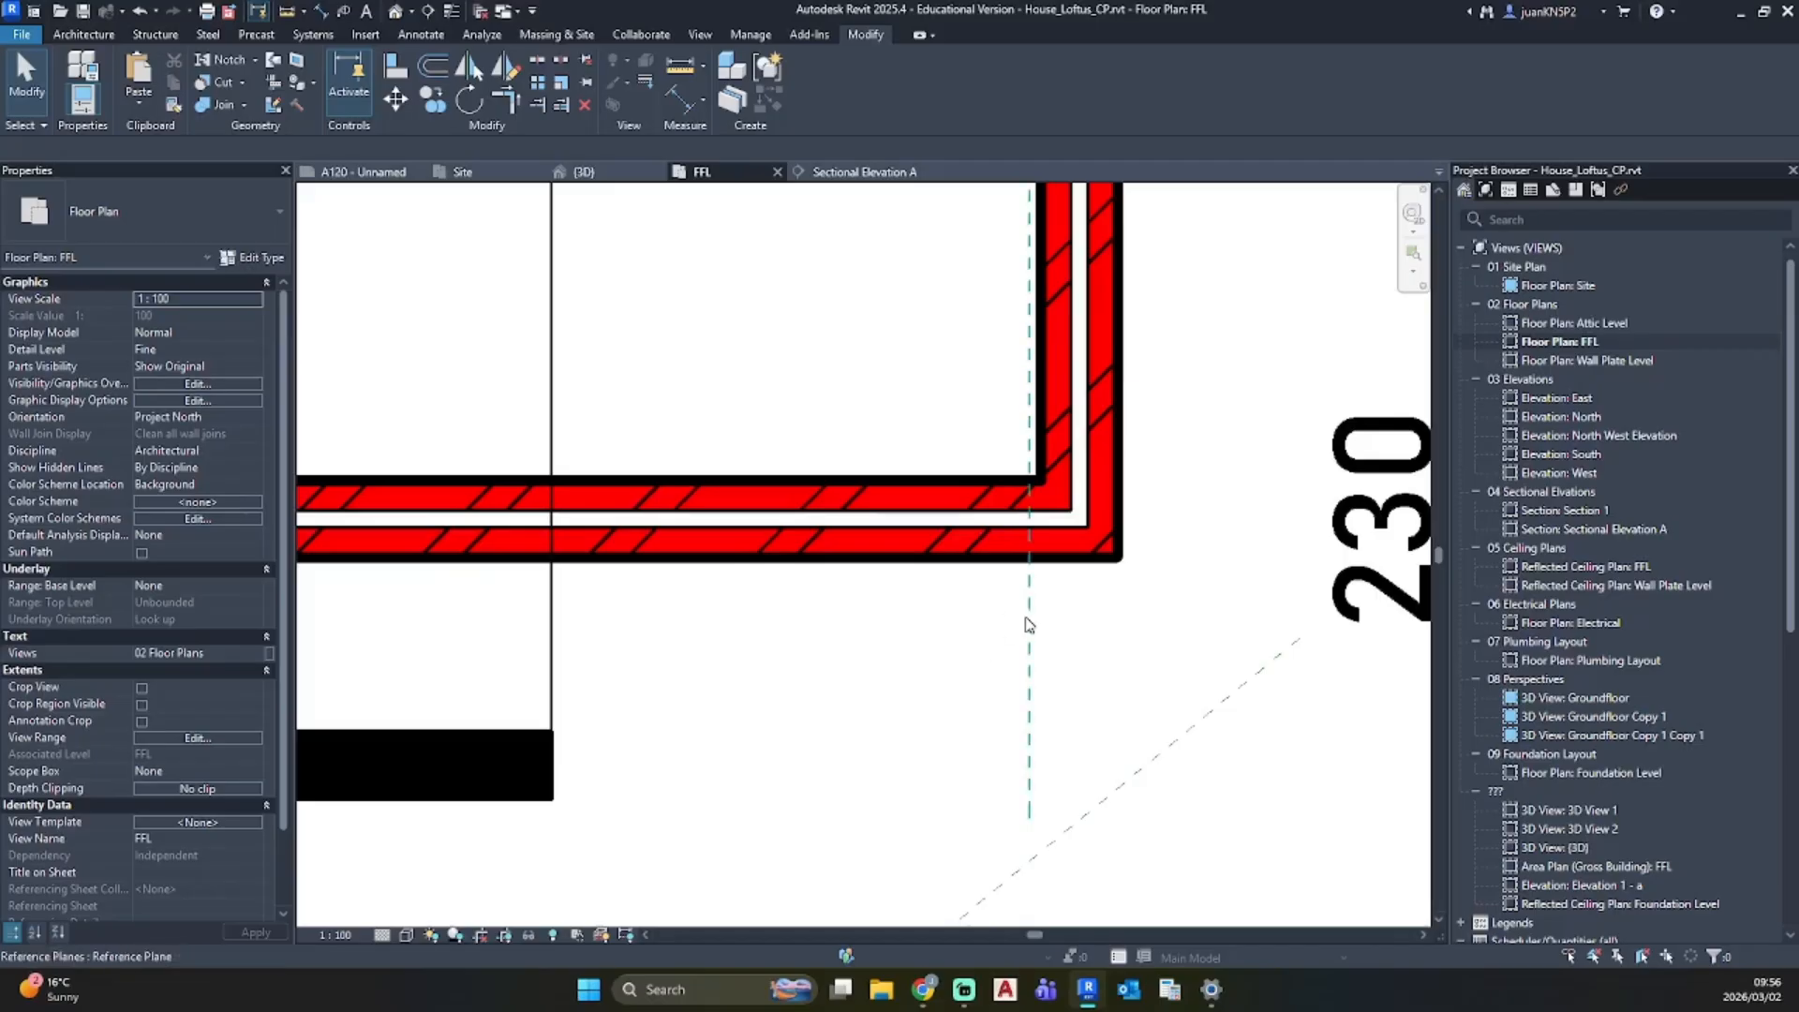
left_click(1029, 625)
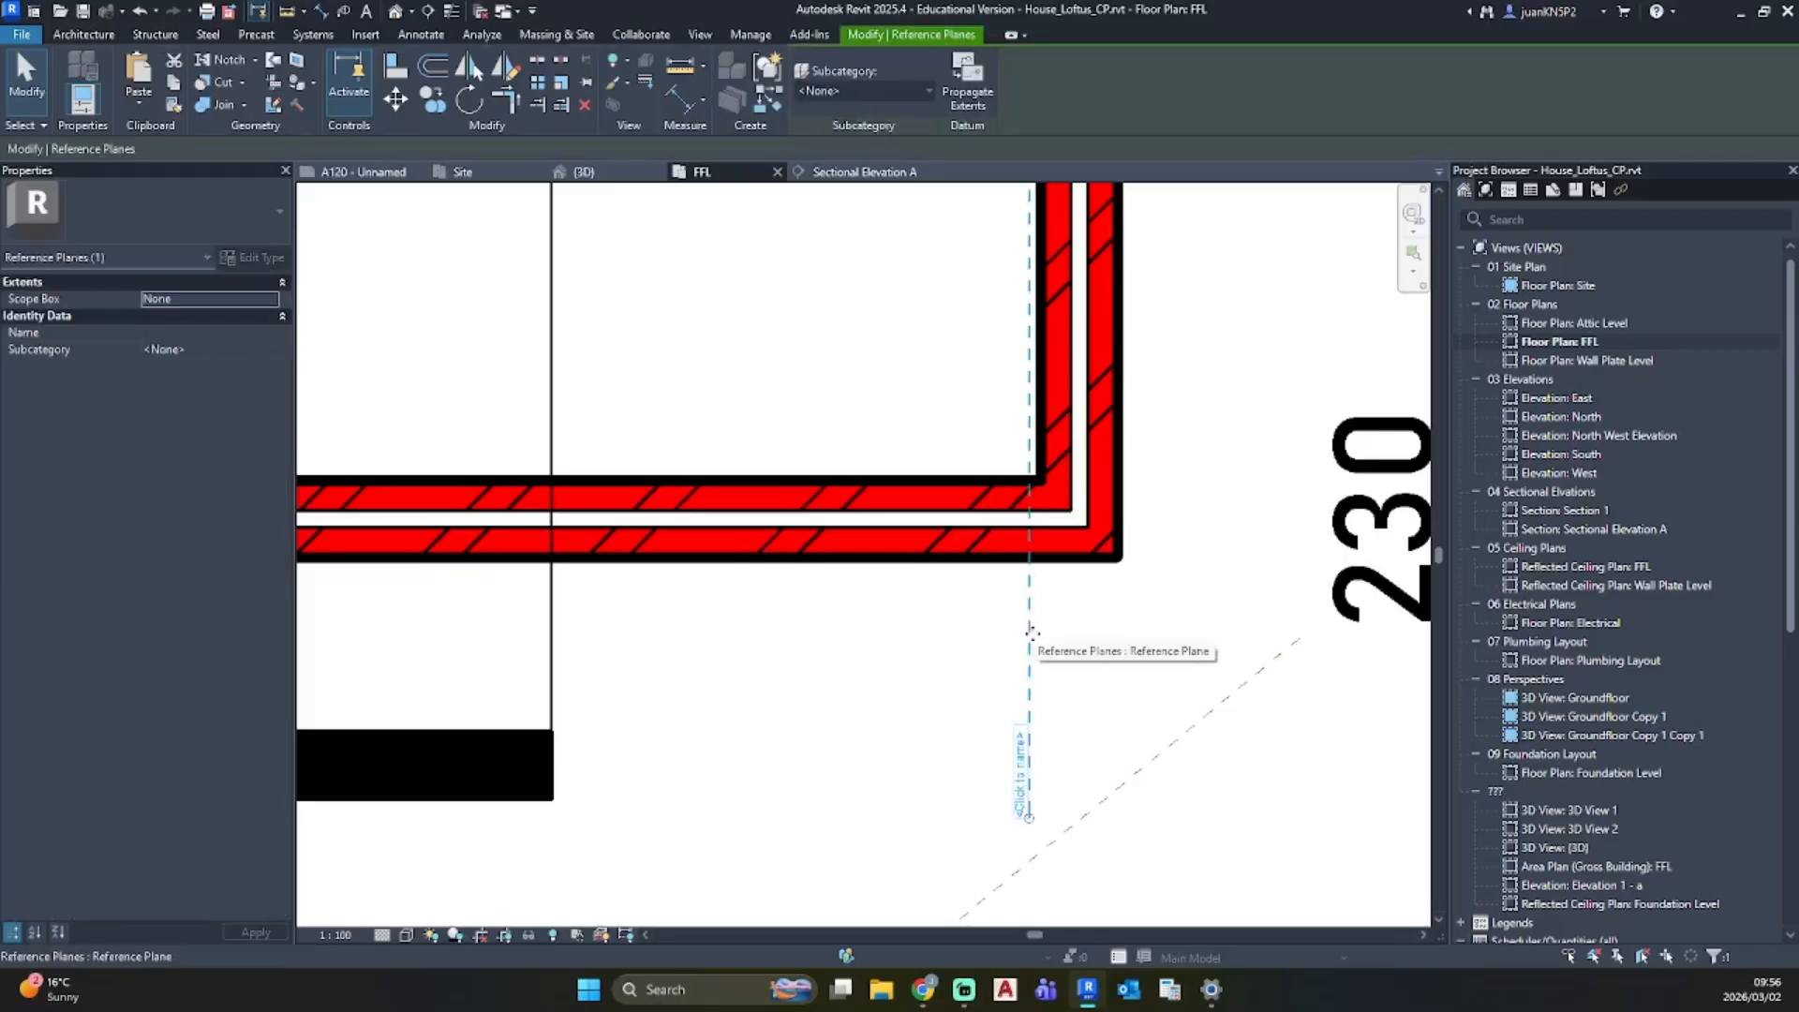
key("r")
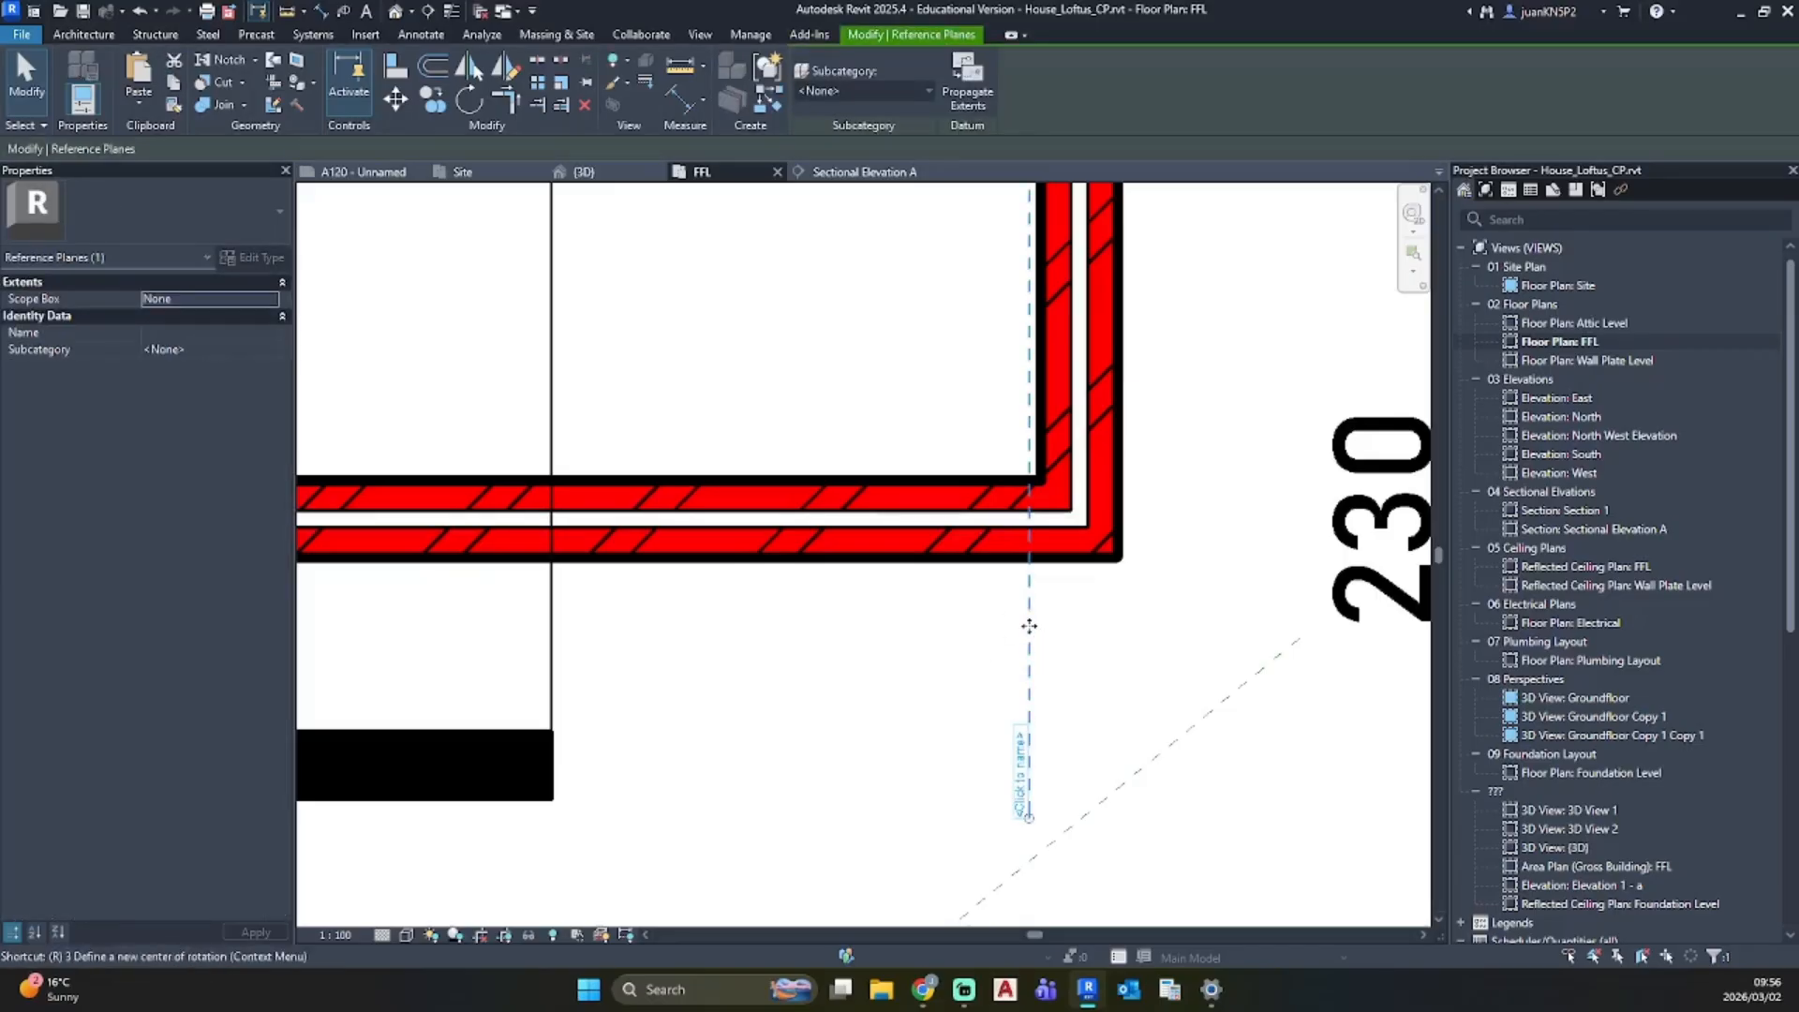
key("Escape")
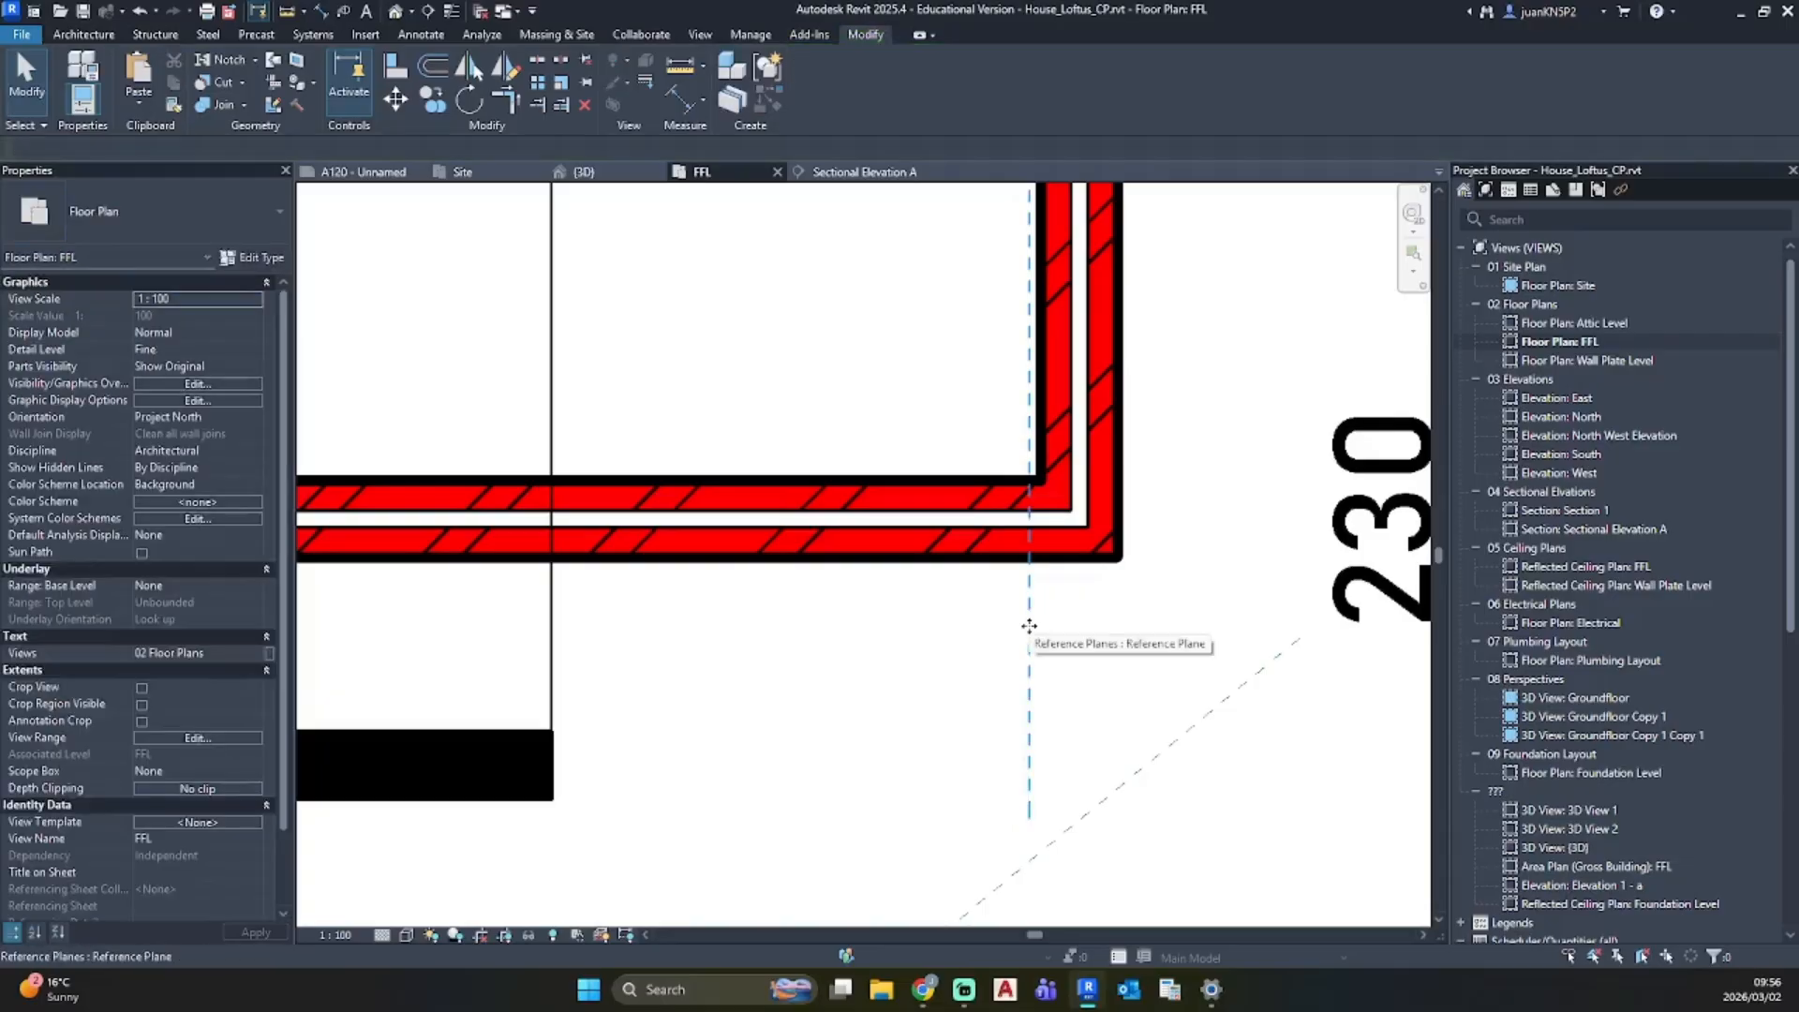
key("c")
scroll(828, 622, "down", 1)
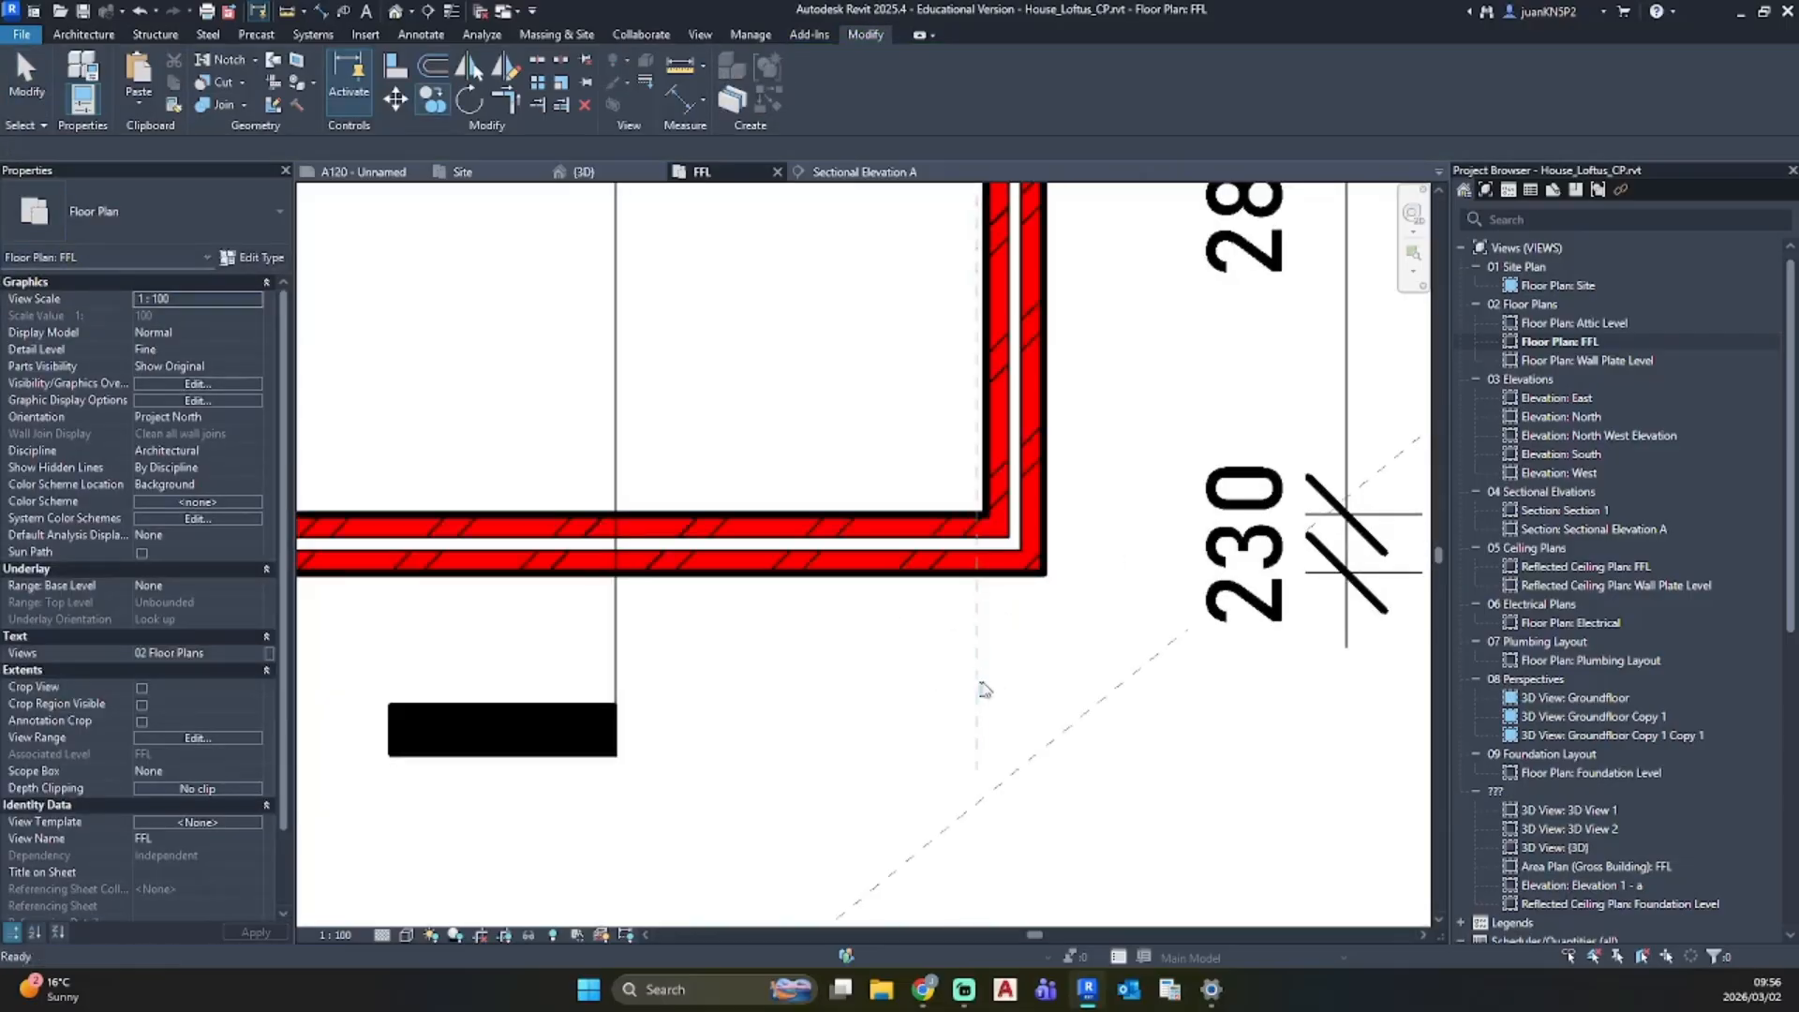
left_click(978, 652)
key("c")
key("o")
left_click(979, 651)
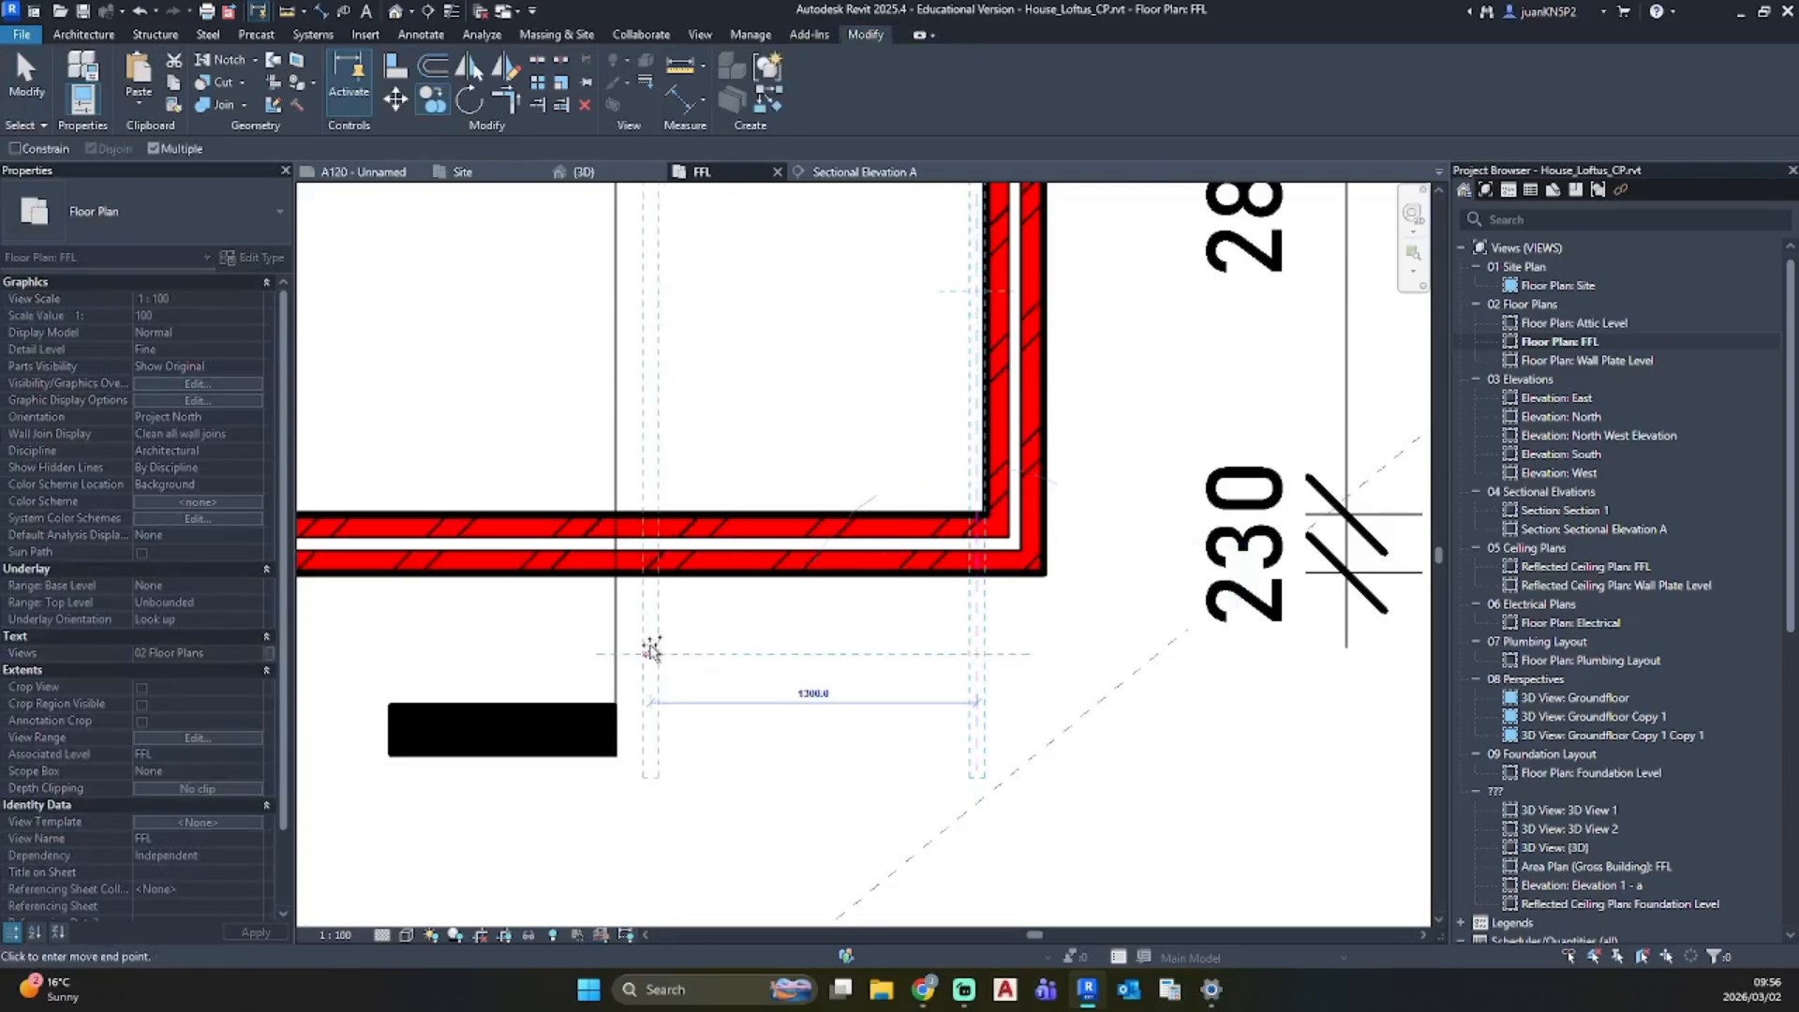
scroll(652, 648, "down", 2)
middle_click_drag(654, 653, 1063, 608)
left_click(583, 609)
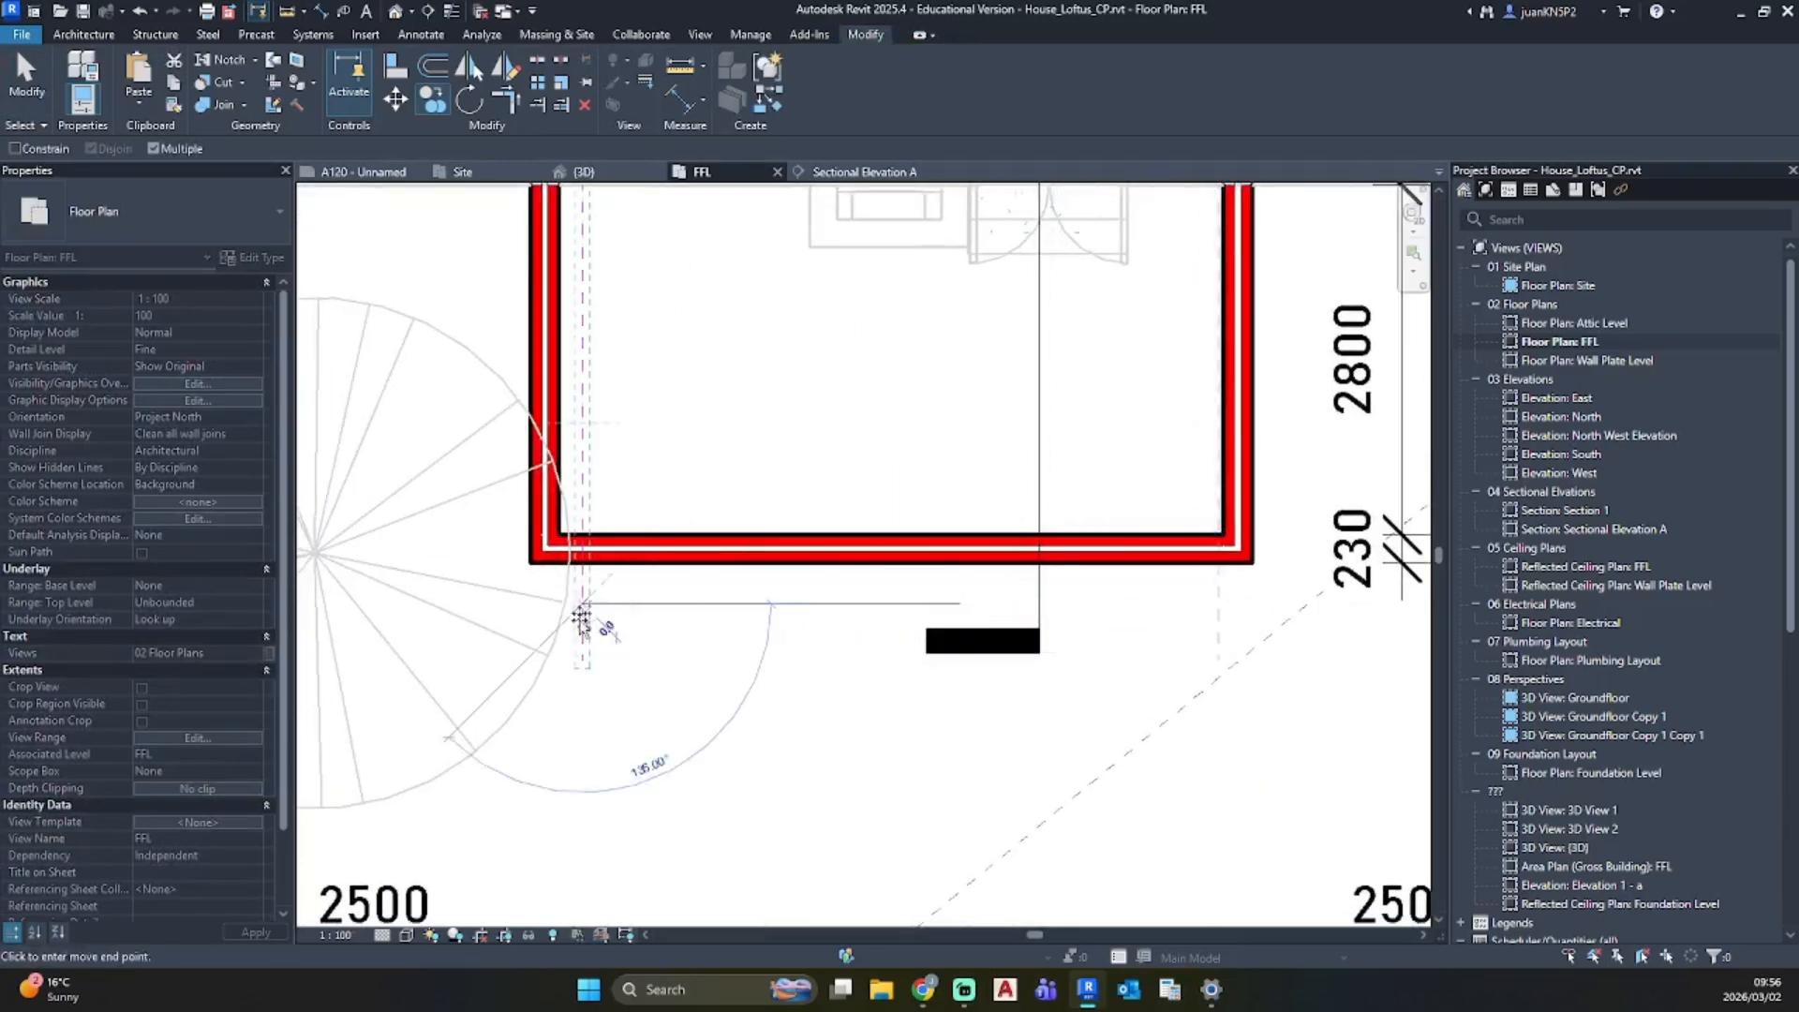
Step: Align the copied reference plane with the inner face of the left-hand side wall
scroll(582, 559, "up", 2)
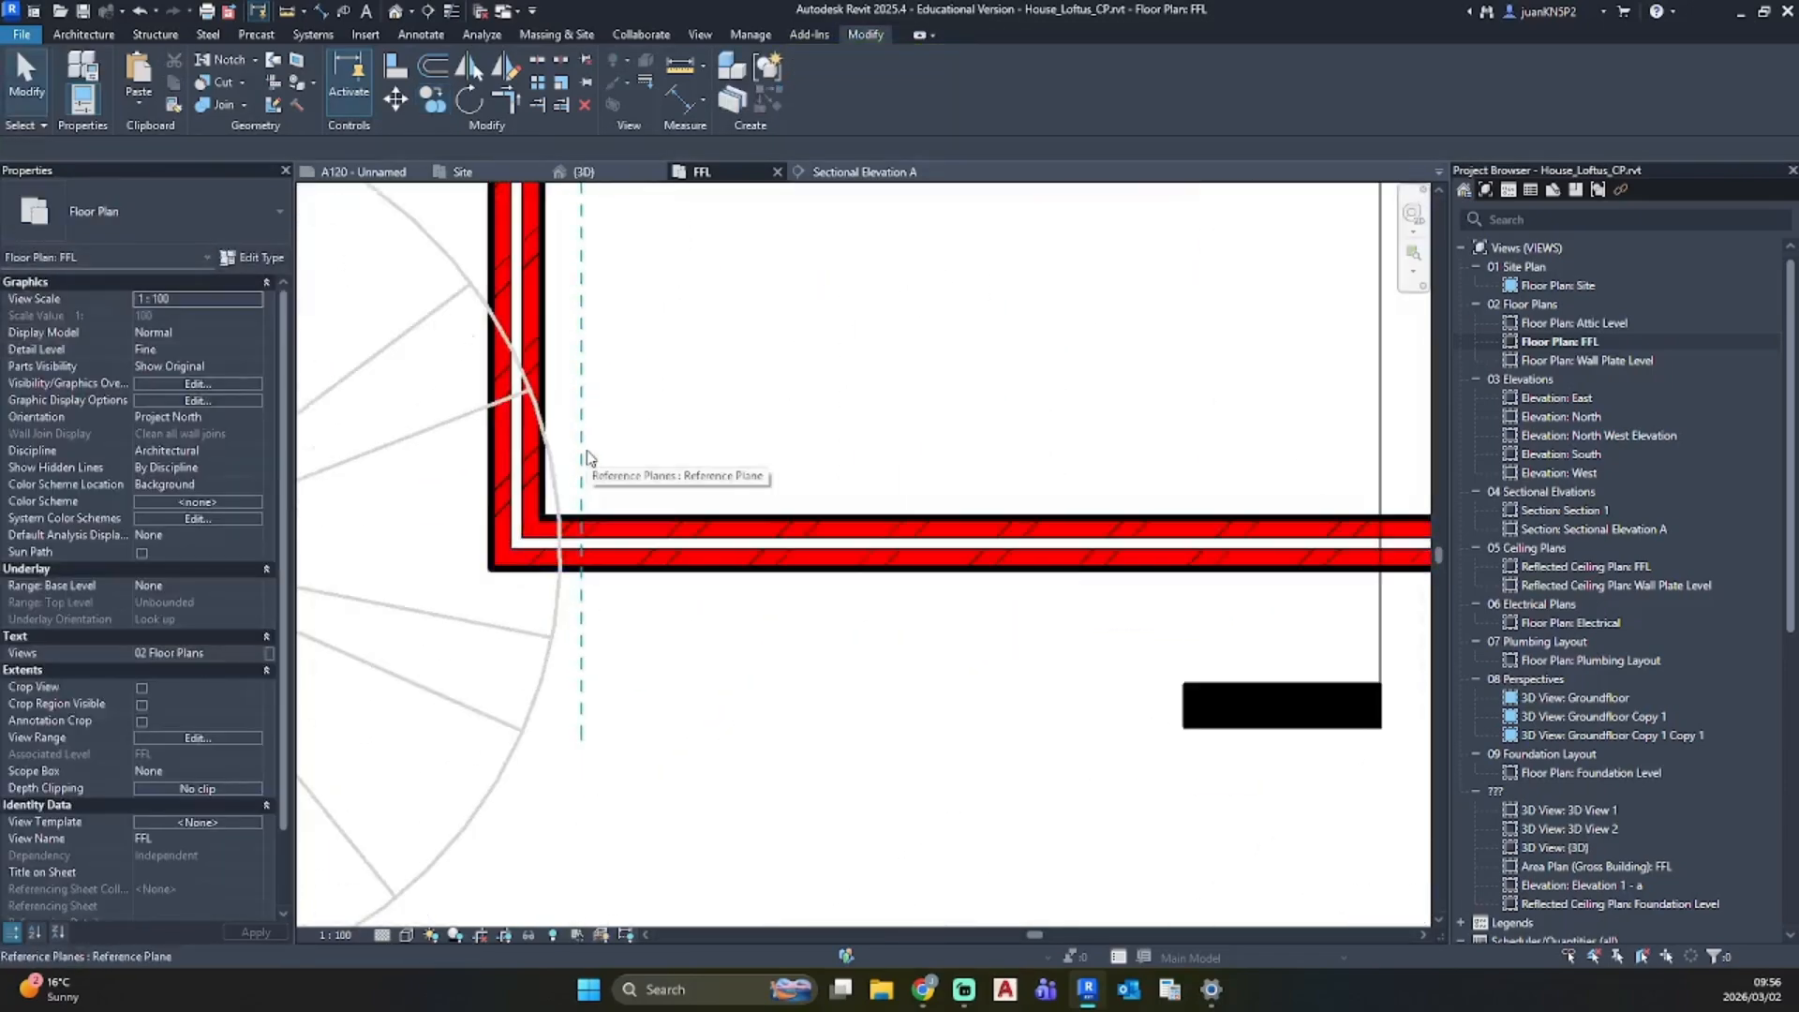
key("a")
key("l")
scroll(562, 337, "up", 2)
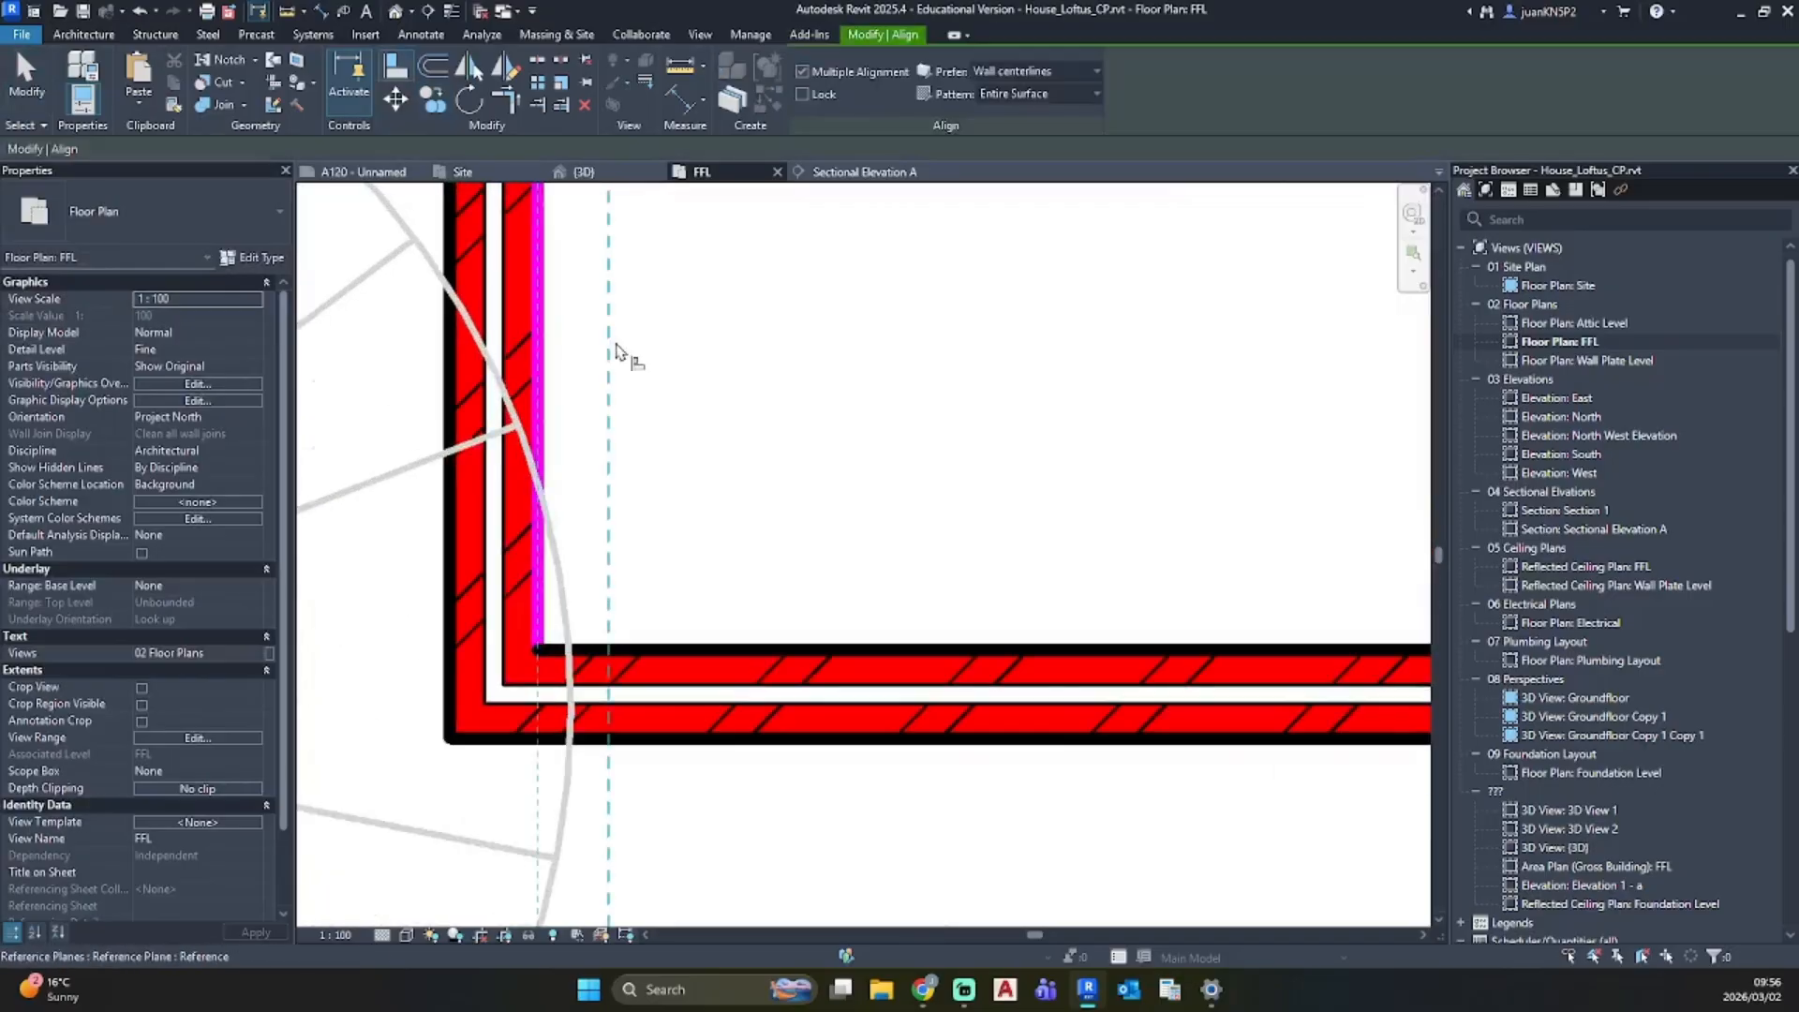
key("Escape")
Step: Move the left-hand reference plane 35 mm inward from the wall's inner face
left_click(538, 787)
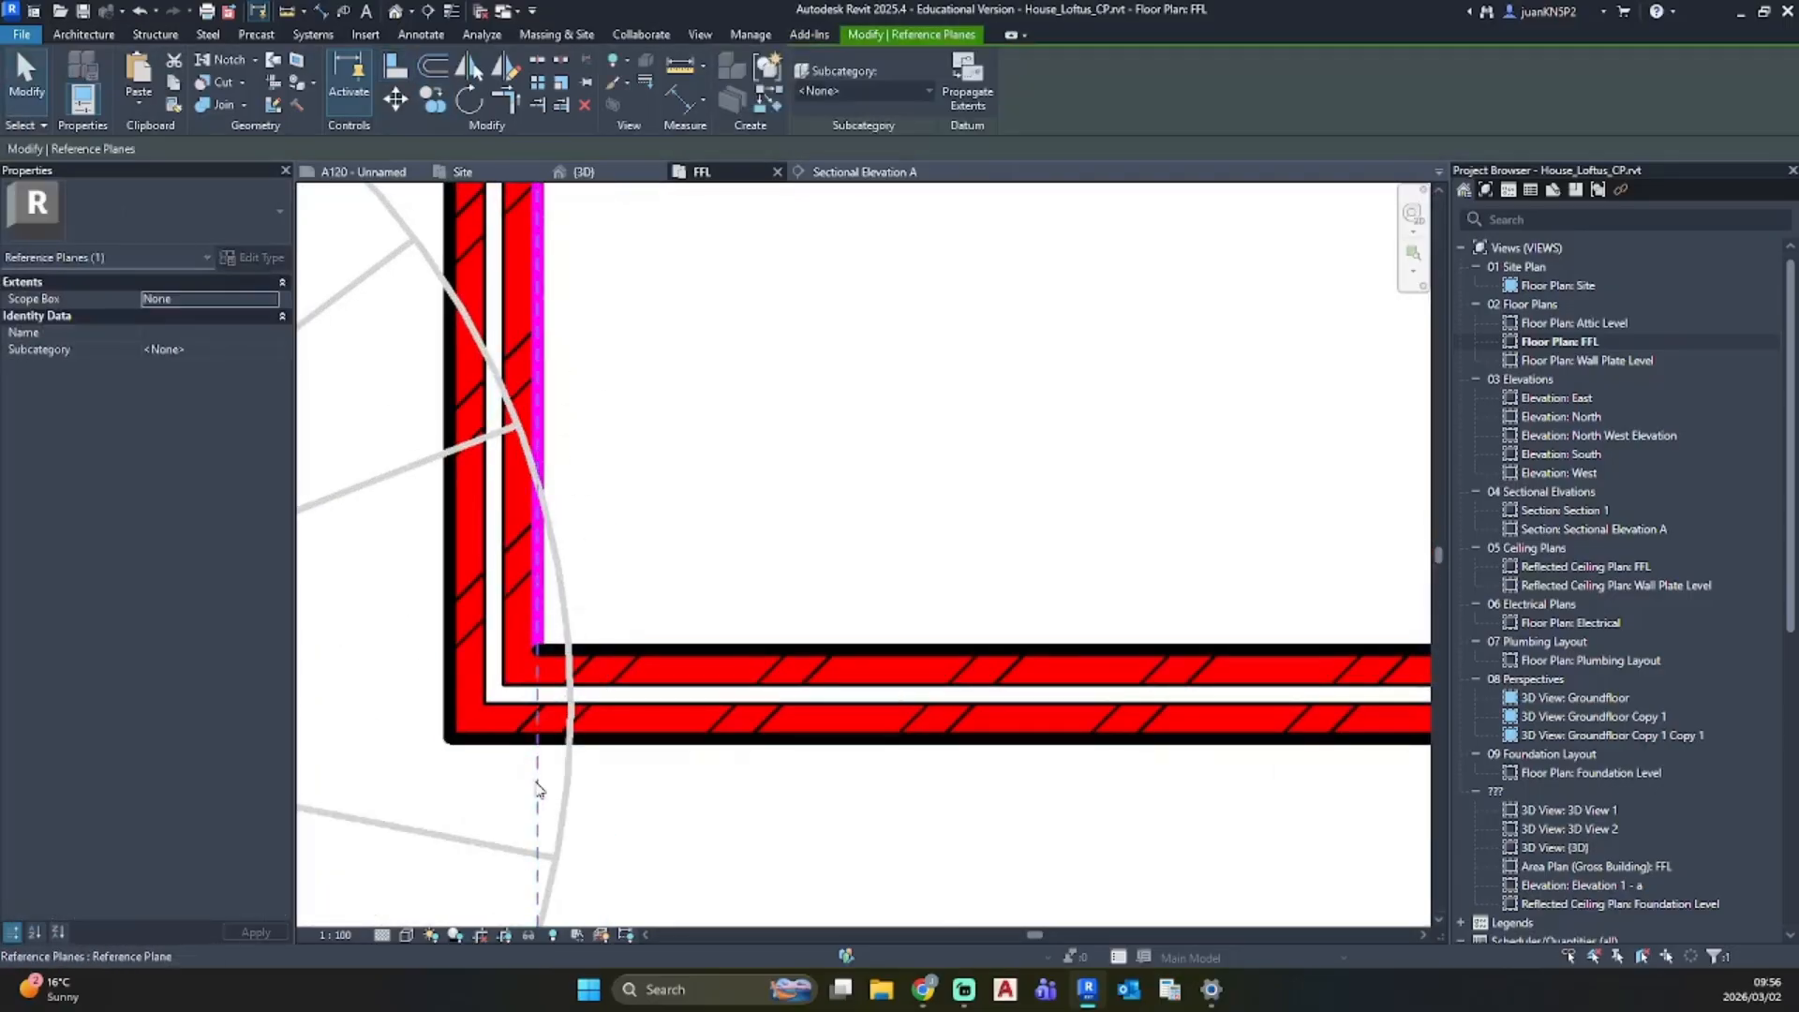
key("v")
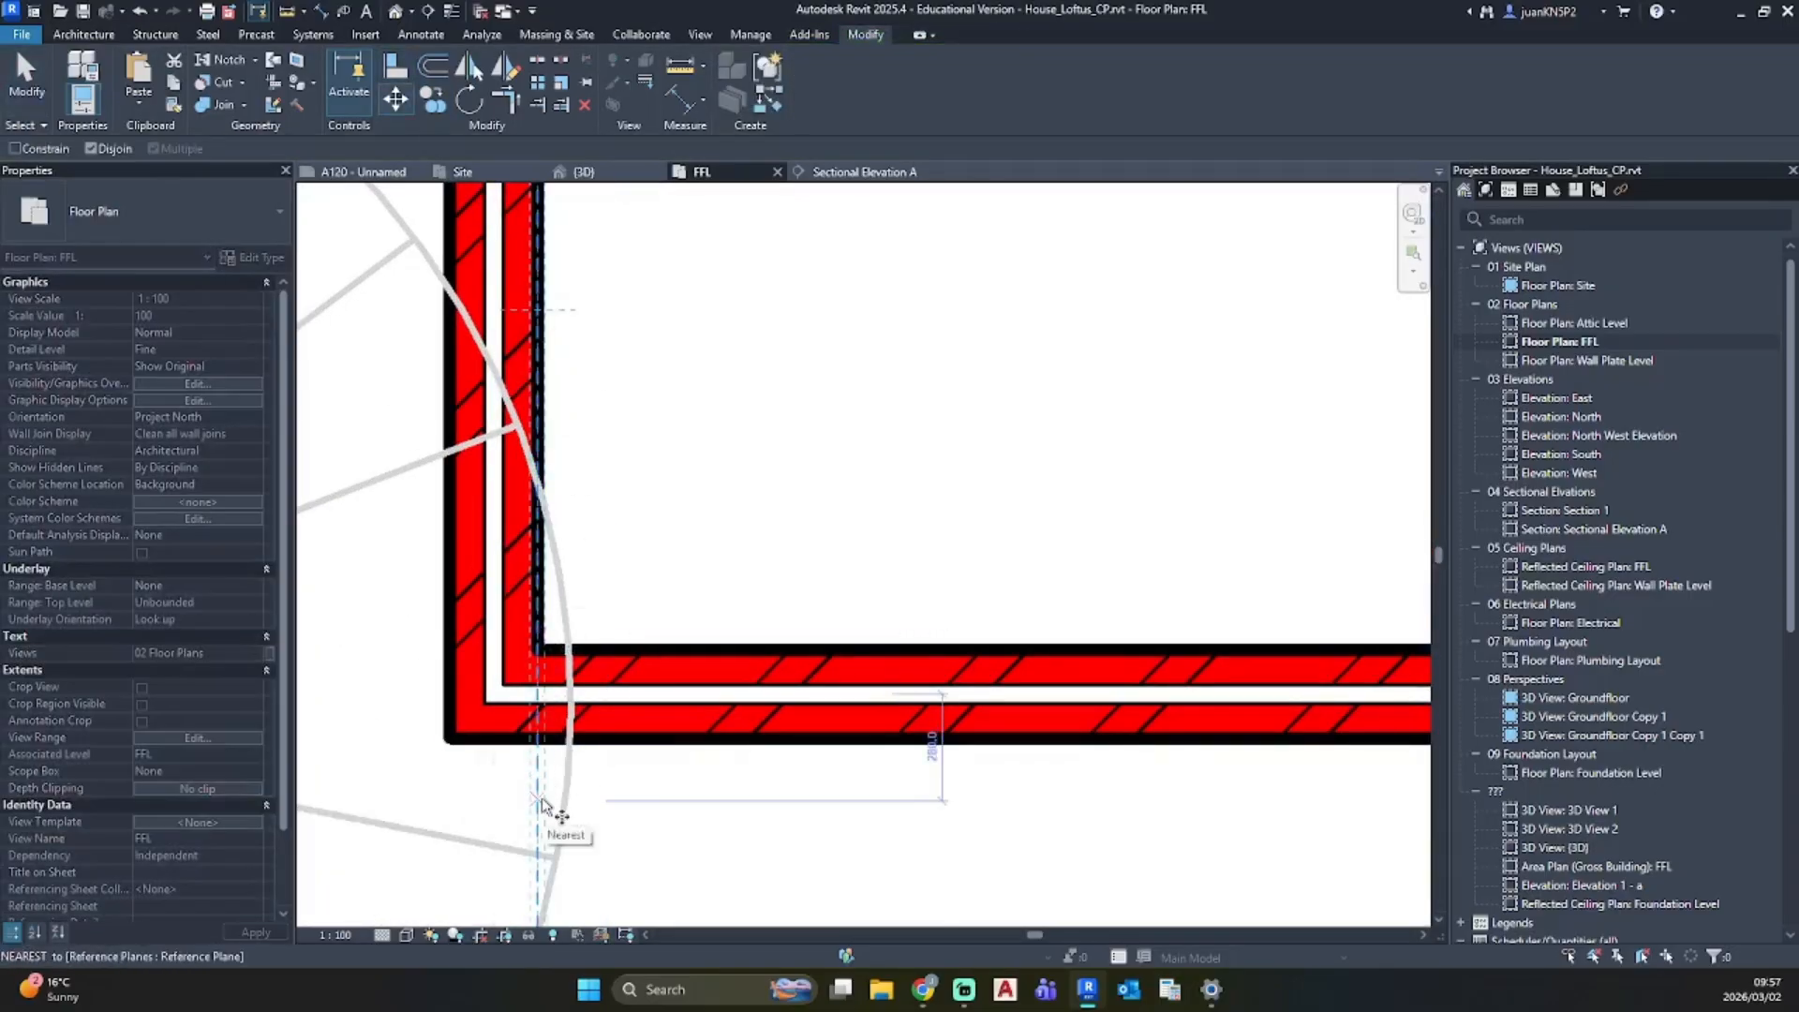
left_click(539, 800)
type("35")
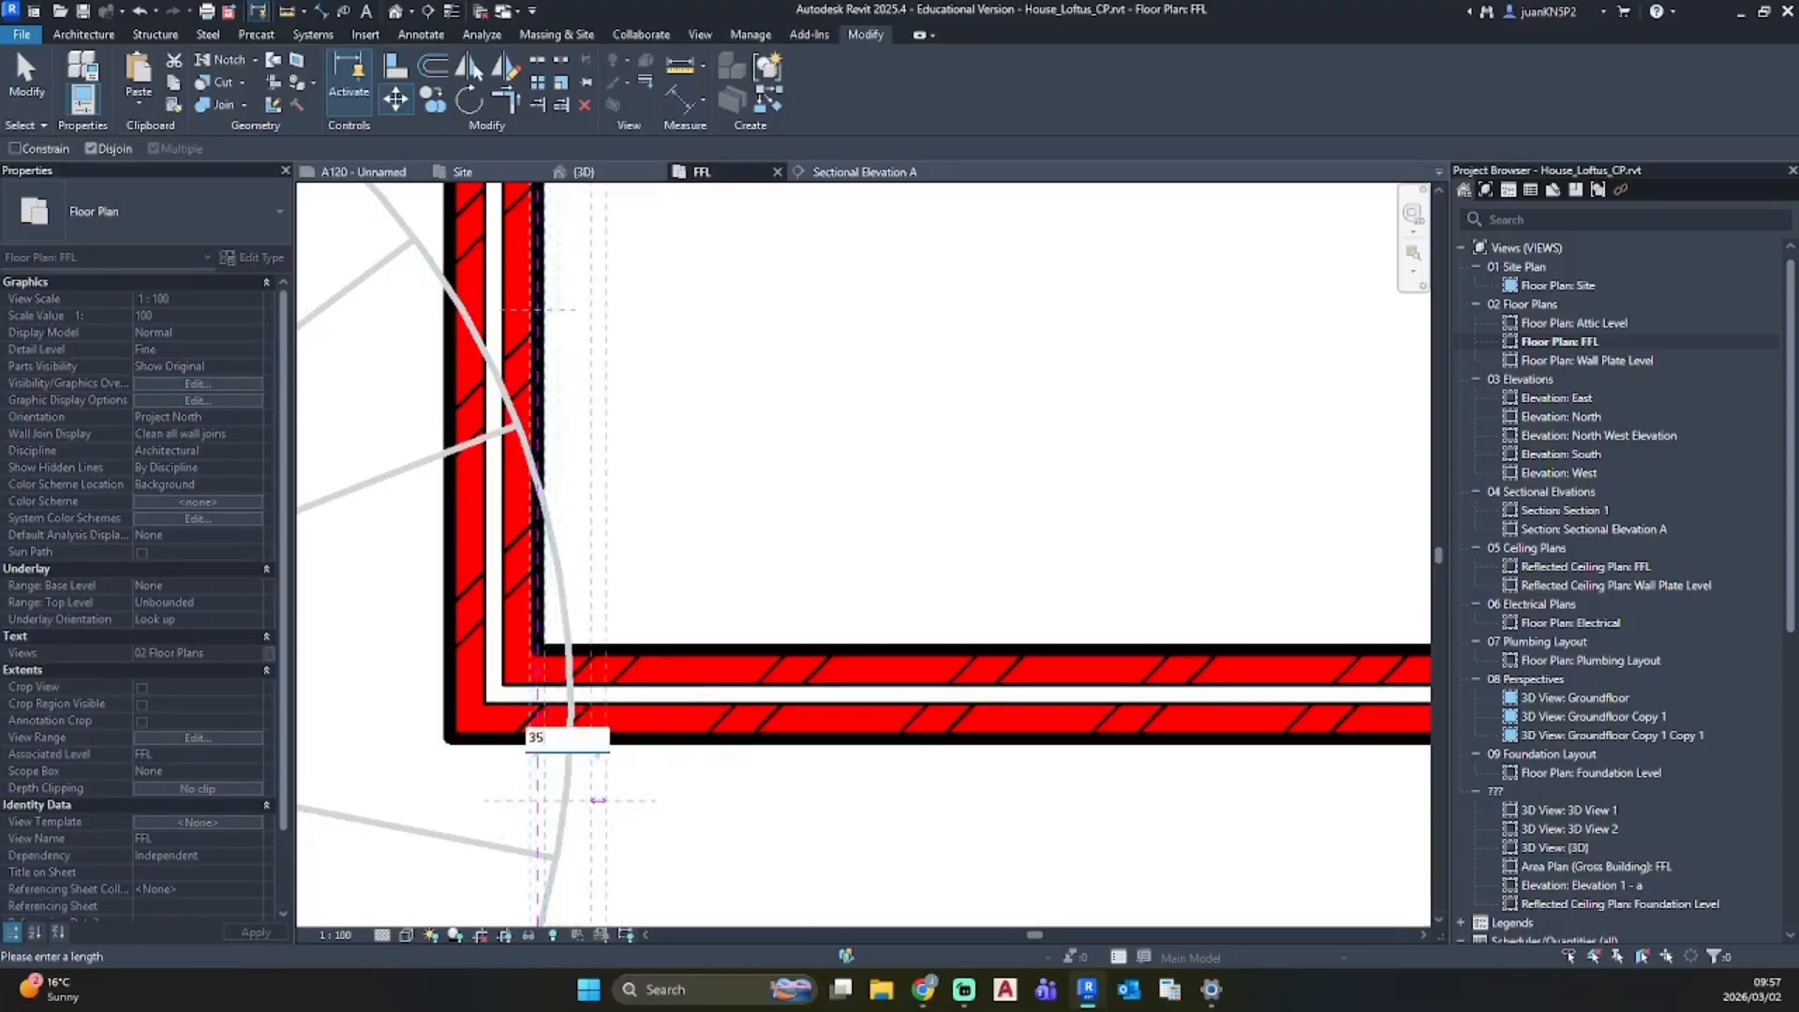
key("Return")
key("Escape")
scroll(608, 807, "down", 1)
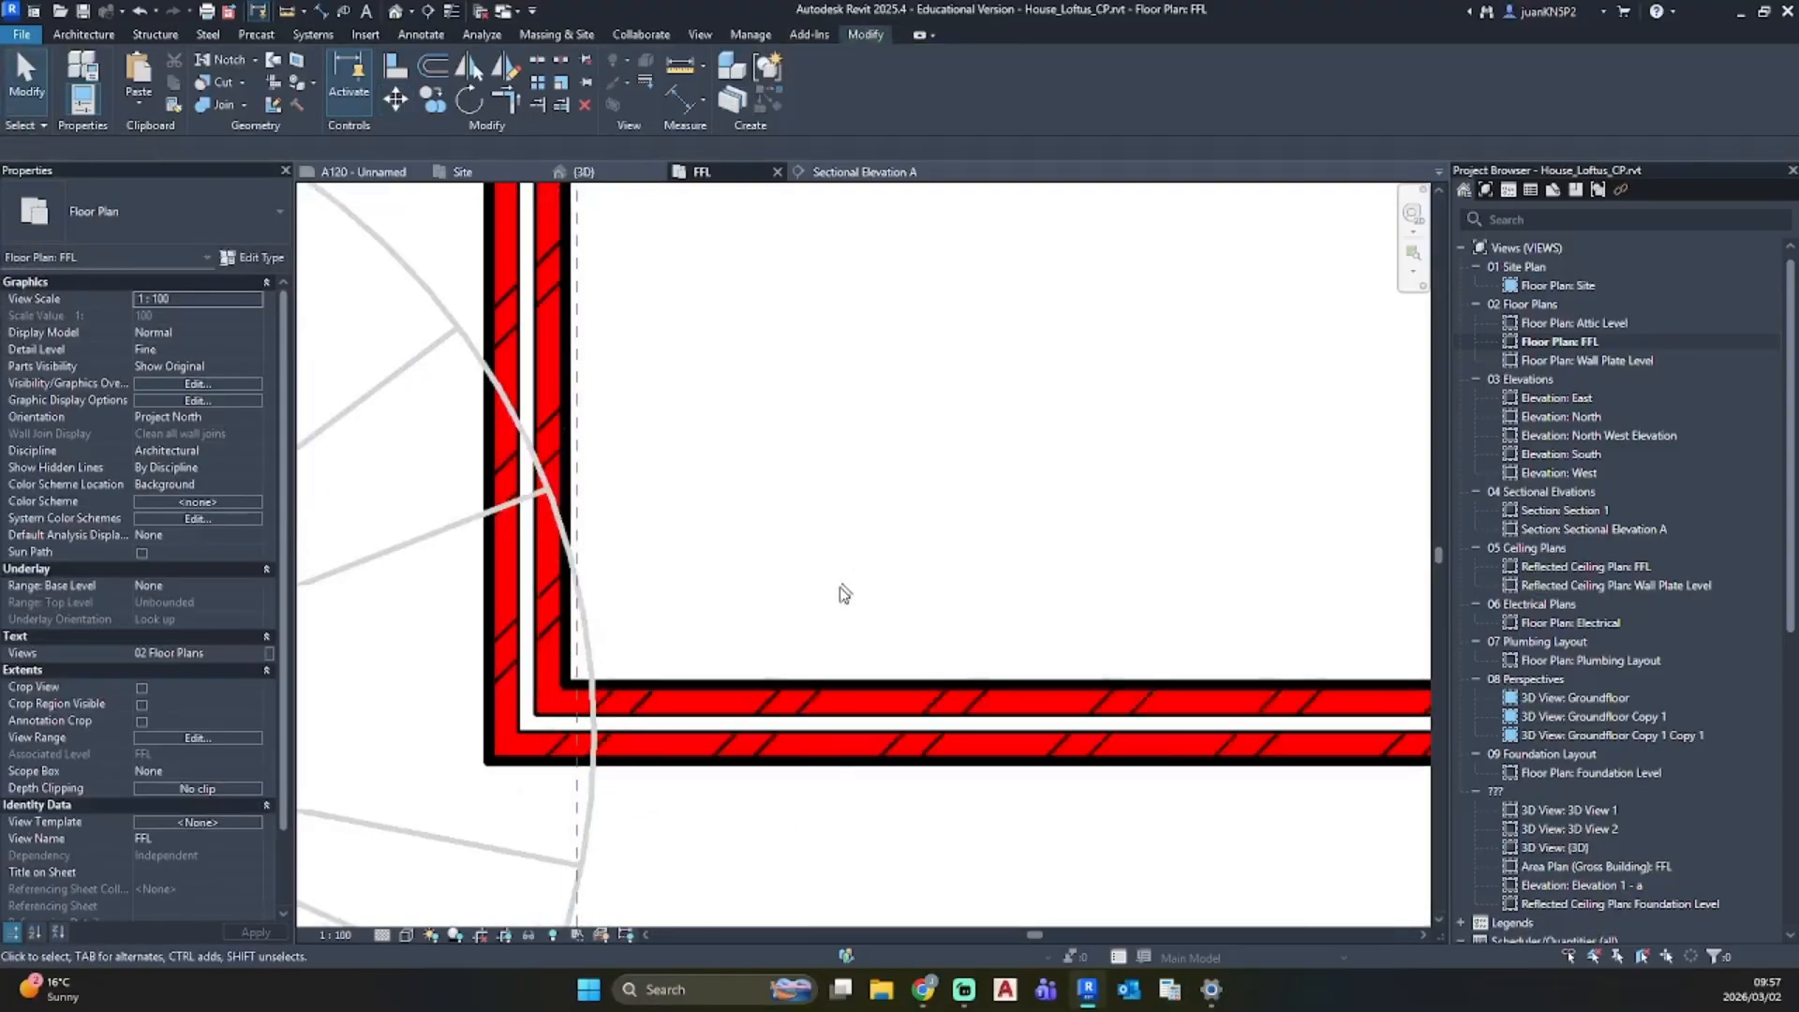
Step: Dimension the distance between the two side reference planes, placing the dimension in line with the 2500 mm dimensions below the extension
scroll(844, 592, "down", 2)
middle_click_drag(843, 596, 665, 613)
scroll(456, 615, "up", 1)
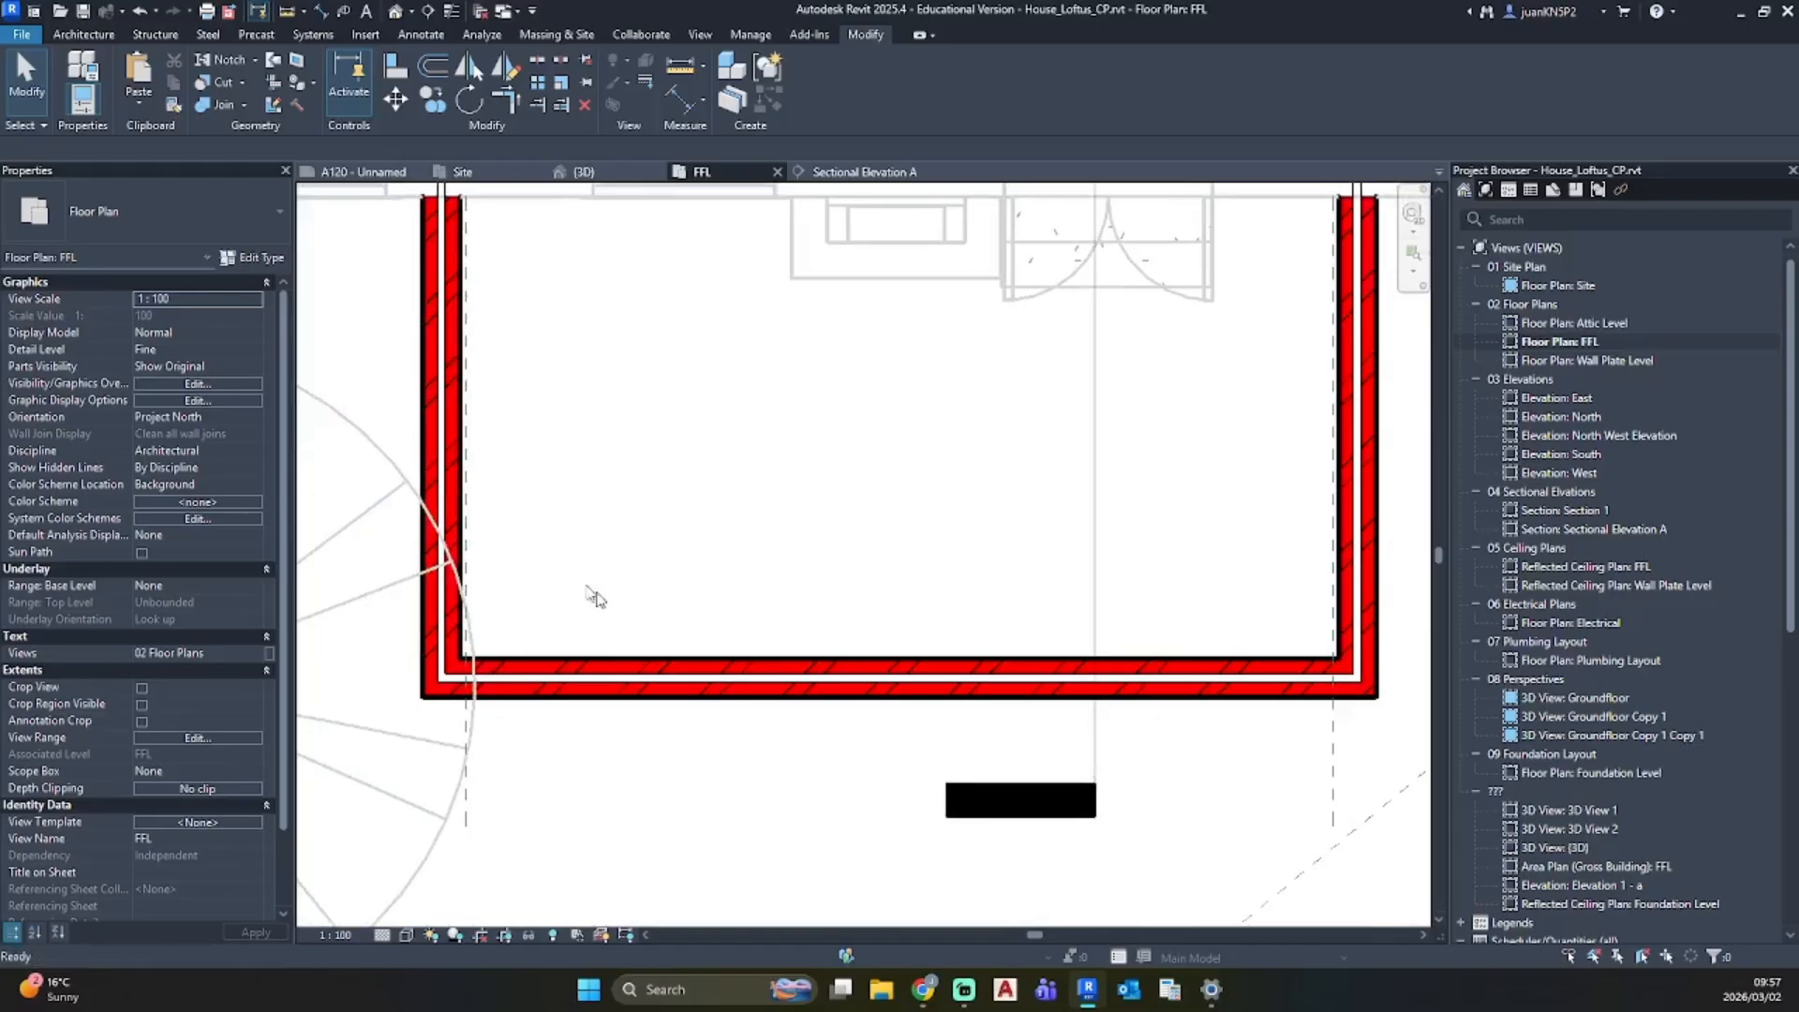
key("d")
key("i")
left_click(464, 521)
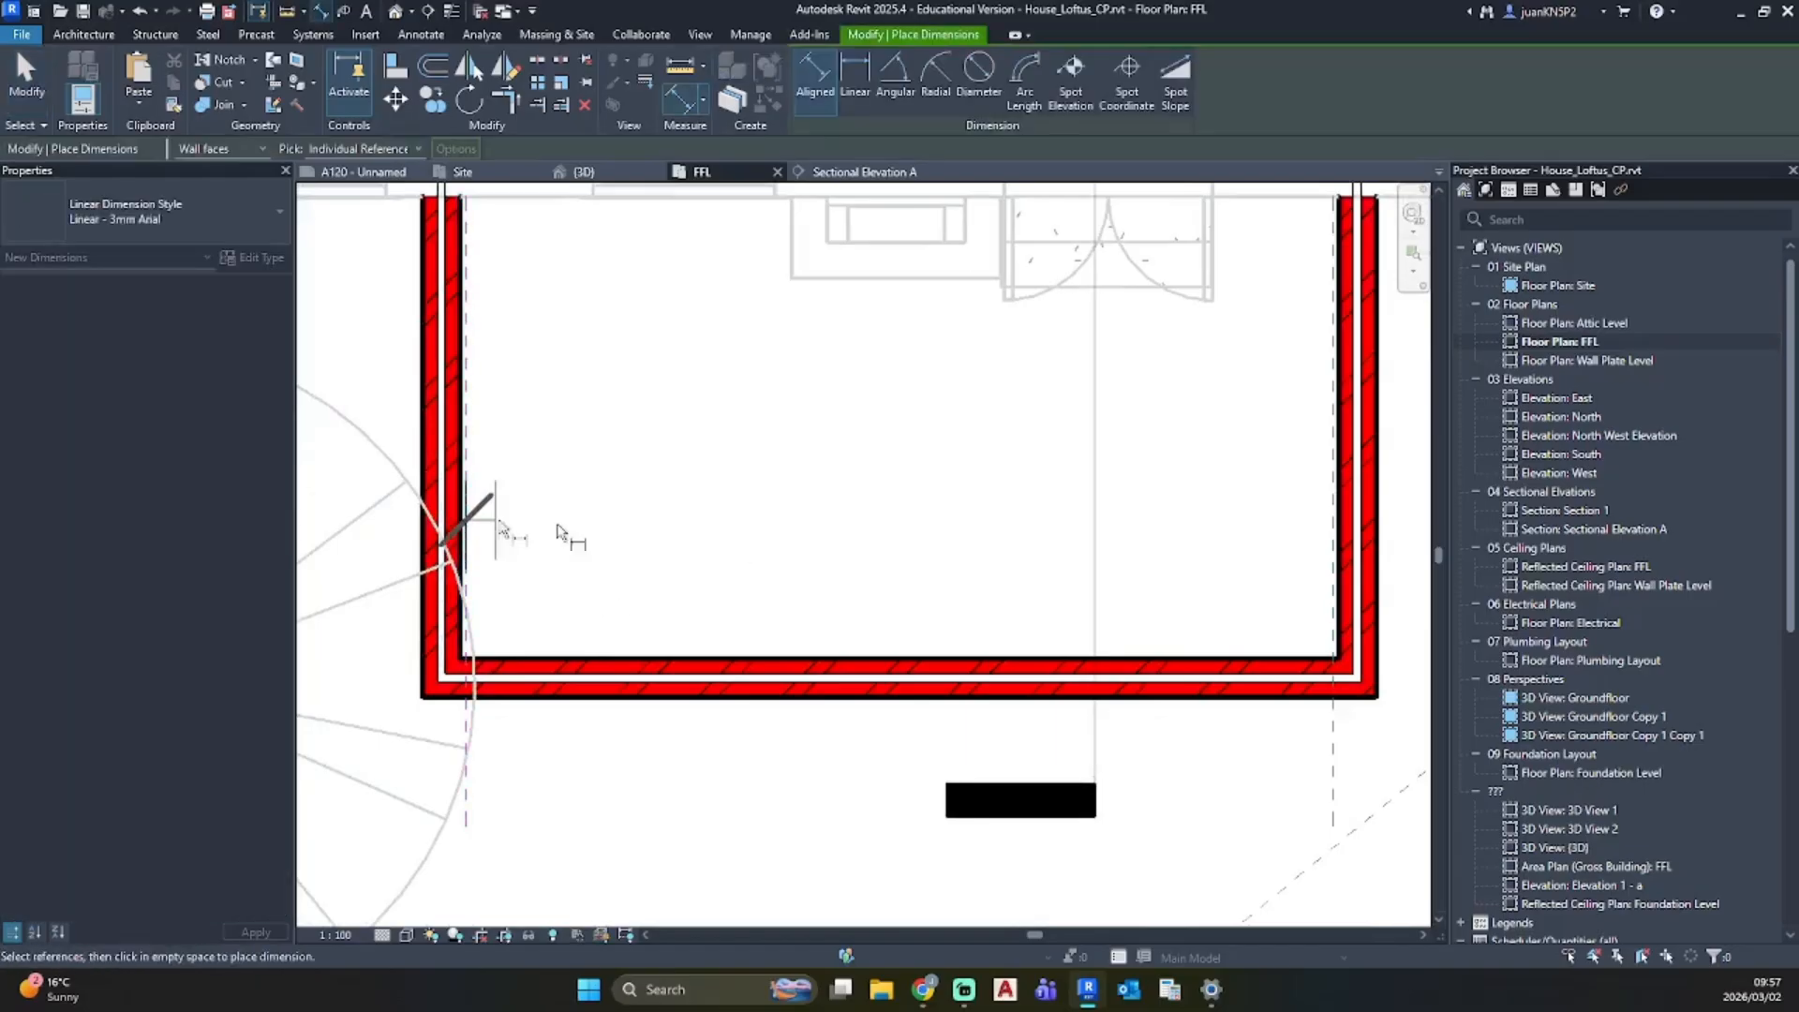
left_click(1339, 527)
scroll(874, 747, "down", 2)
middle_click_drag(874, 747, 818, 506)
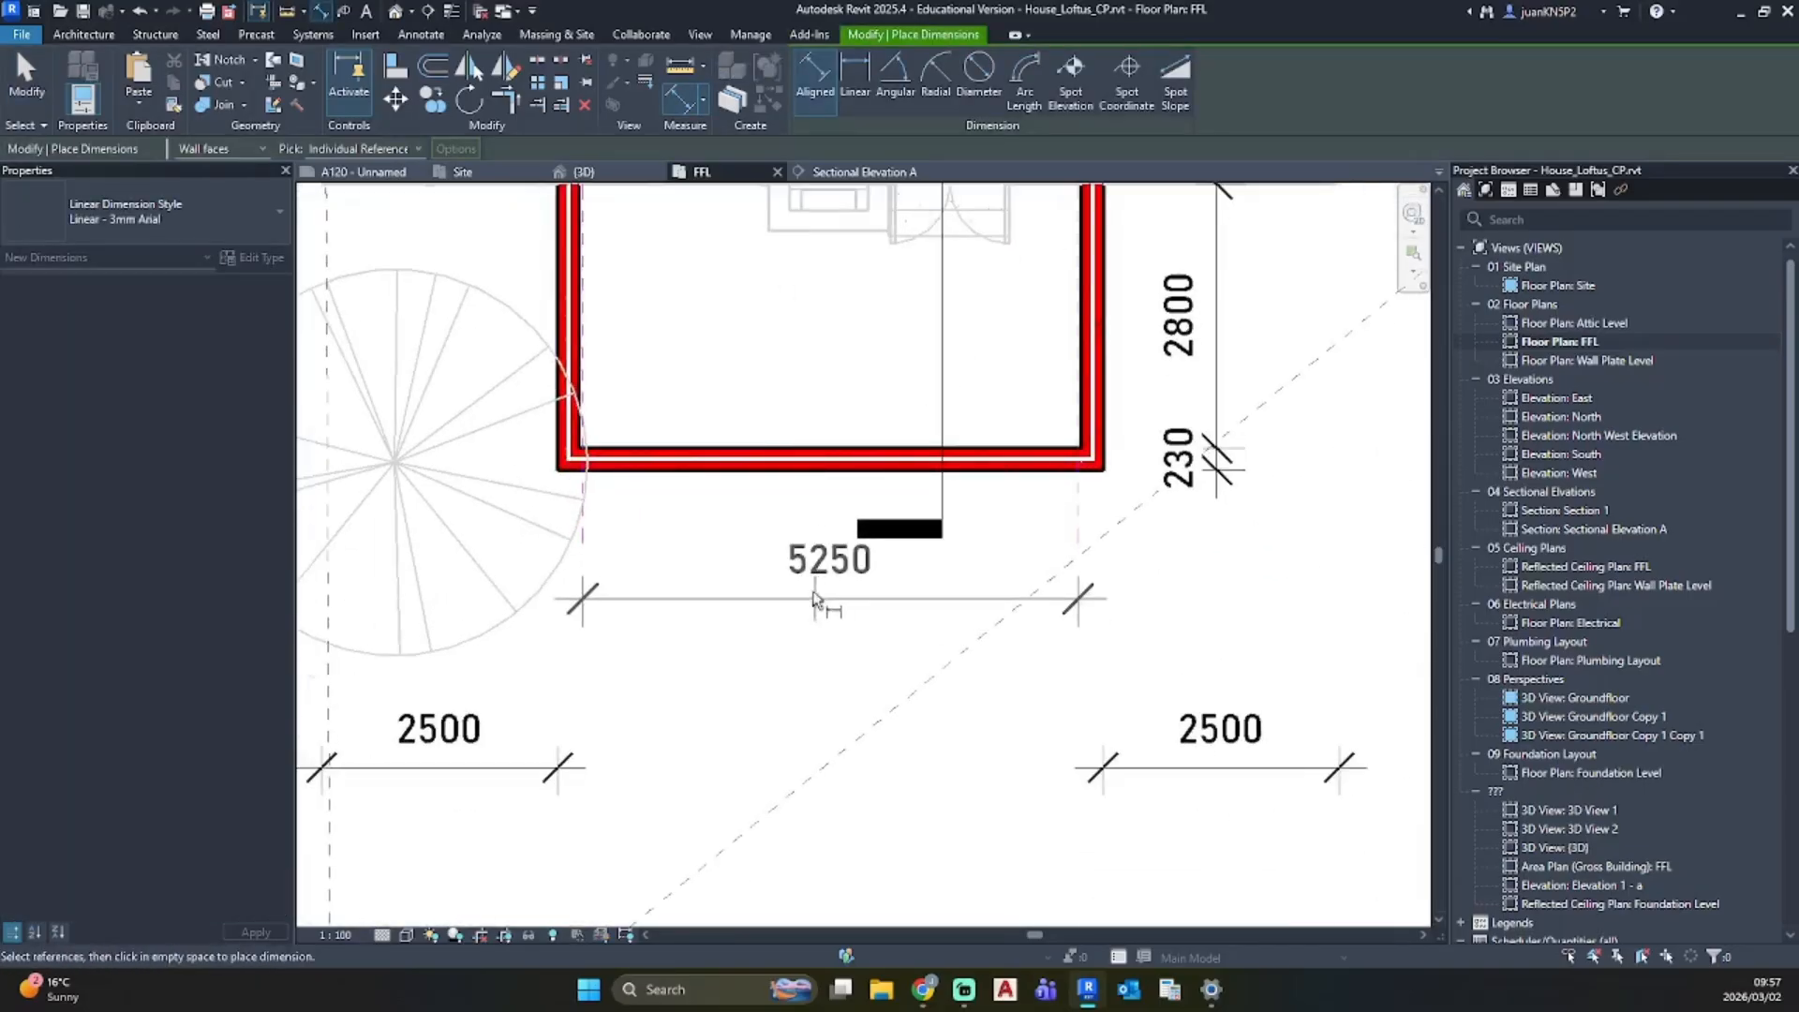
left_click(828, 770)
key("Escape")
key("Escape")
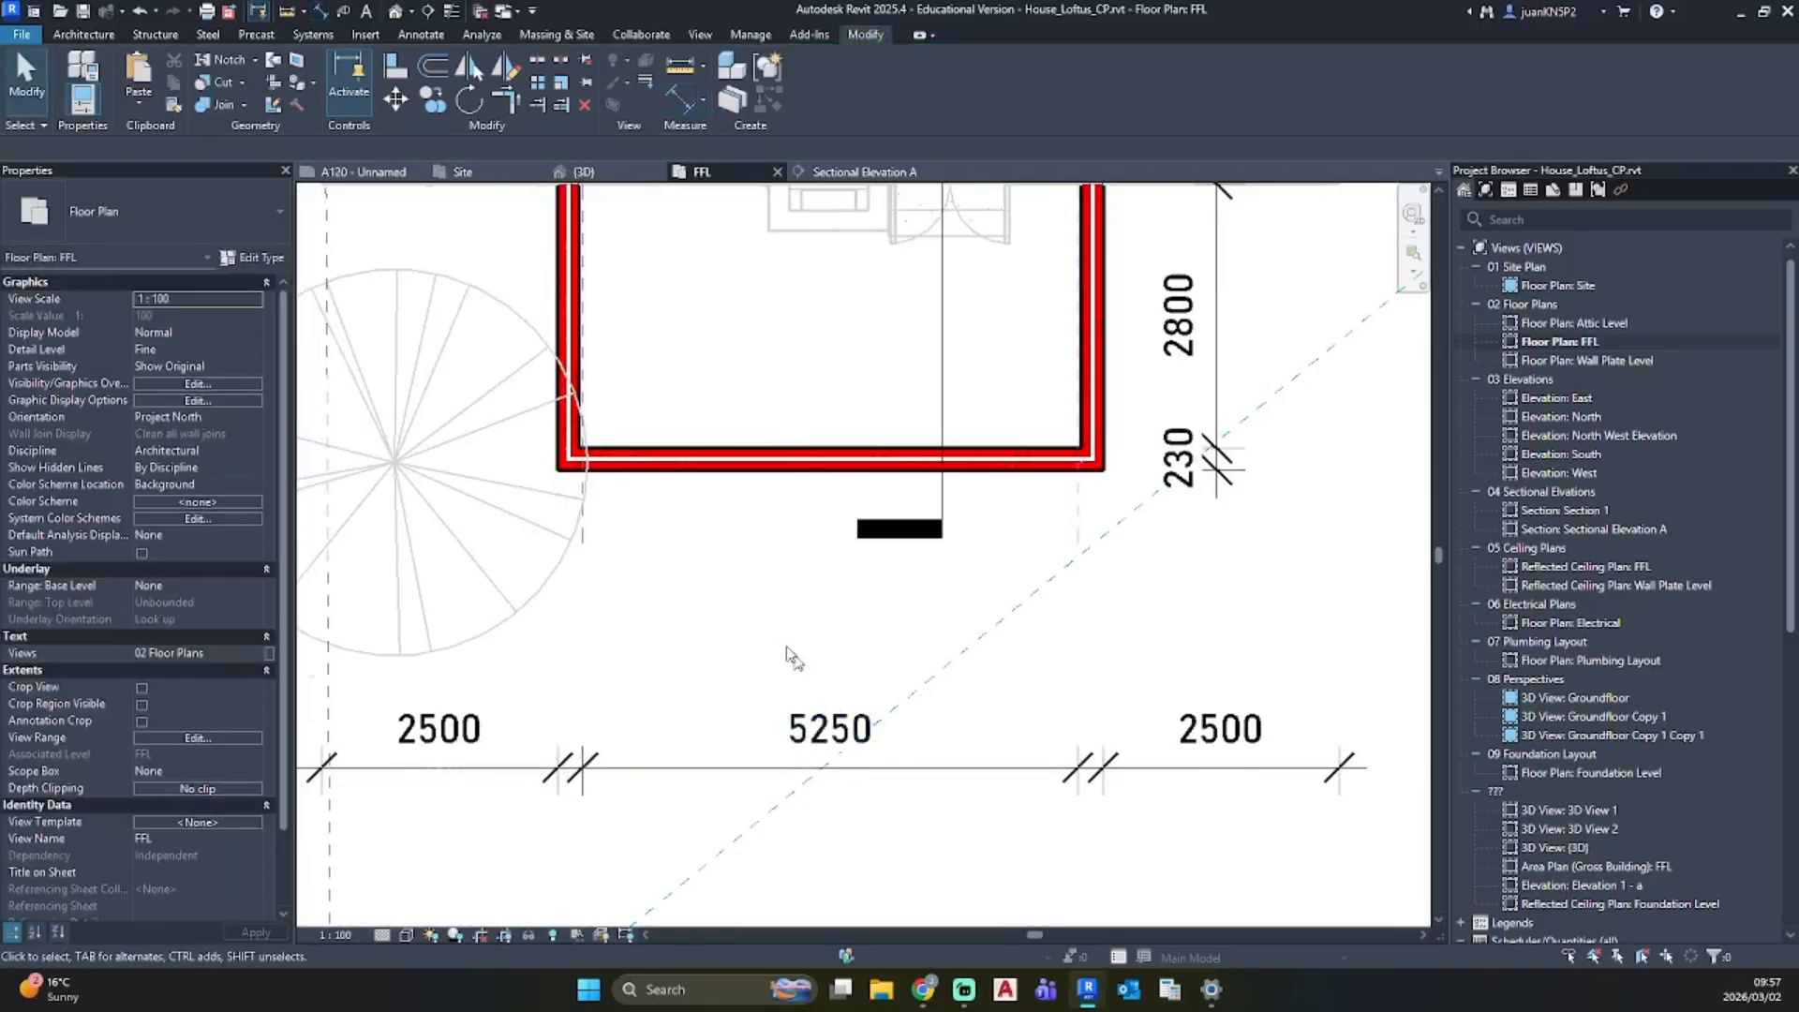
scroll(691, 399, "down", 1)
middle_click_drag(692, 398, 646, 527)
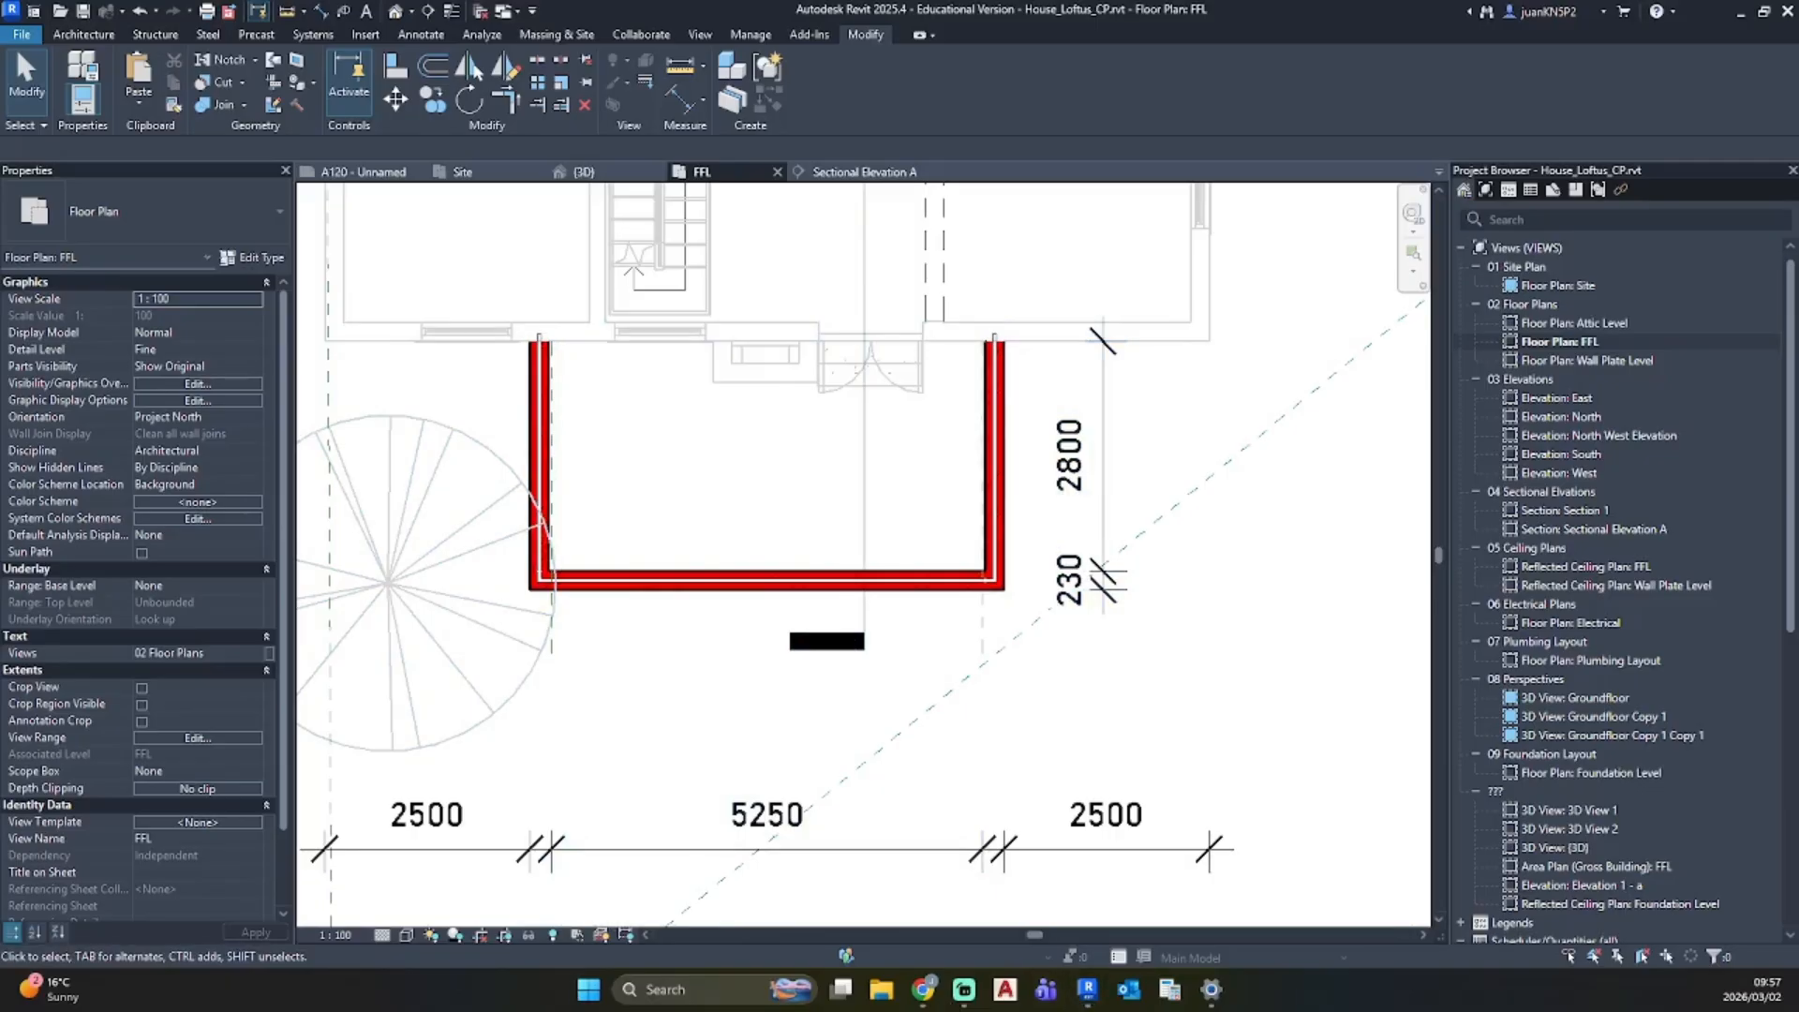
Step: Switch to Calculator and divide the 5250 mm span by 1200
key("XF86Calculator")
left_click_drag(834, 319, 1231, 283)
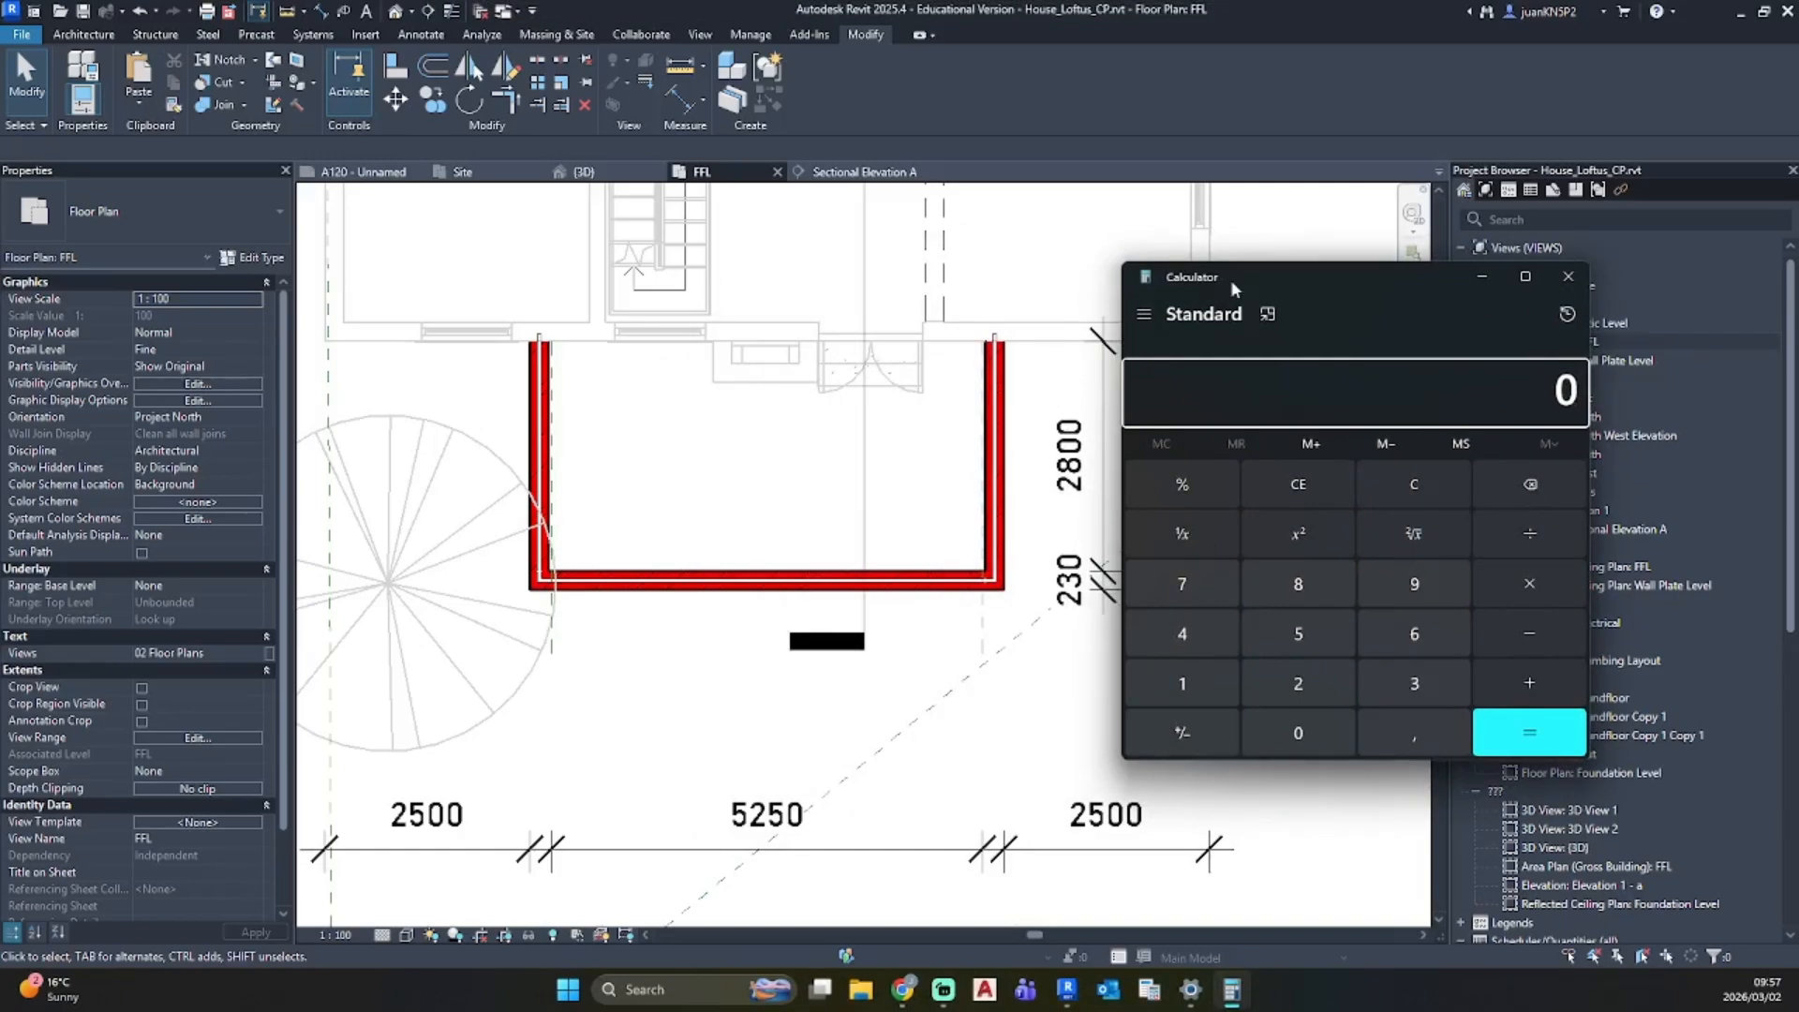
type("5250 ÷ 1200")
key("Return")
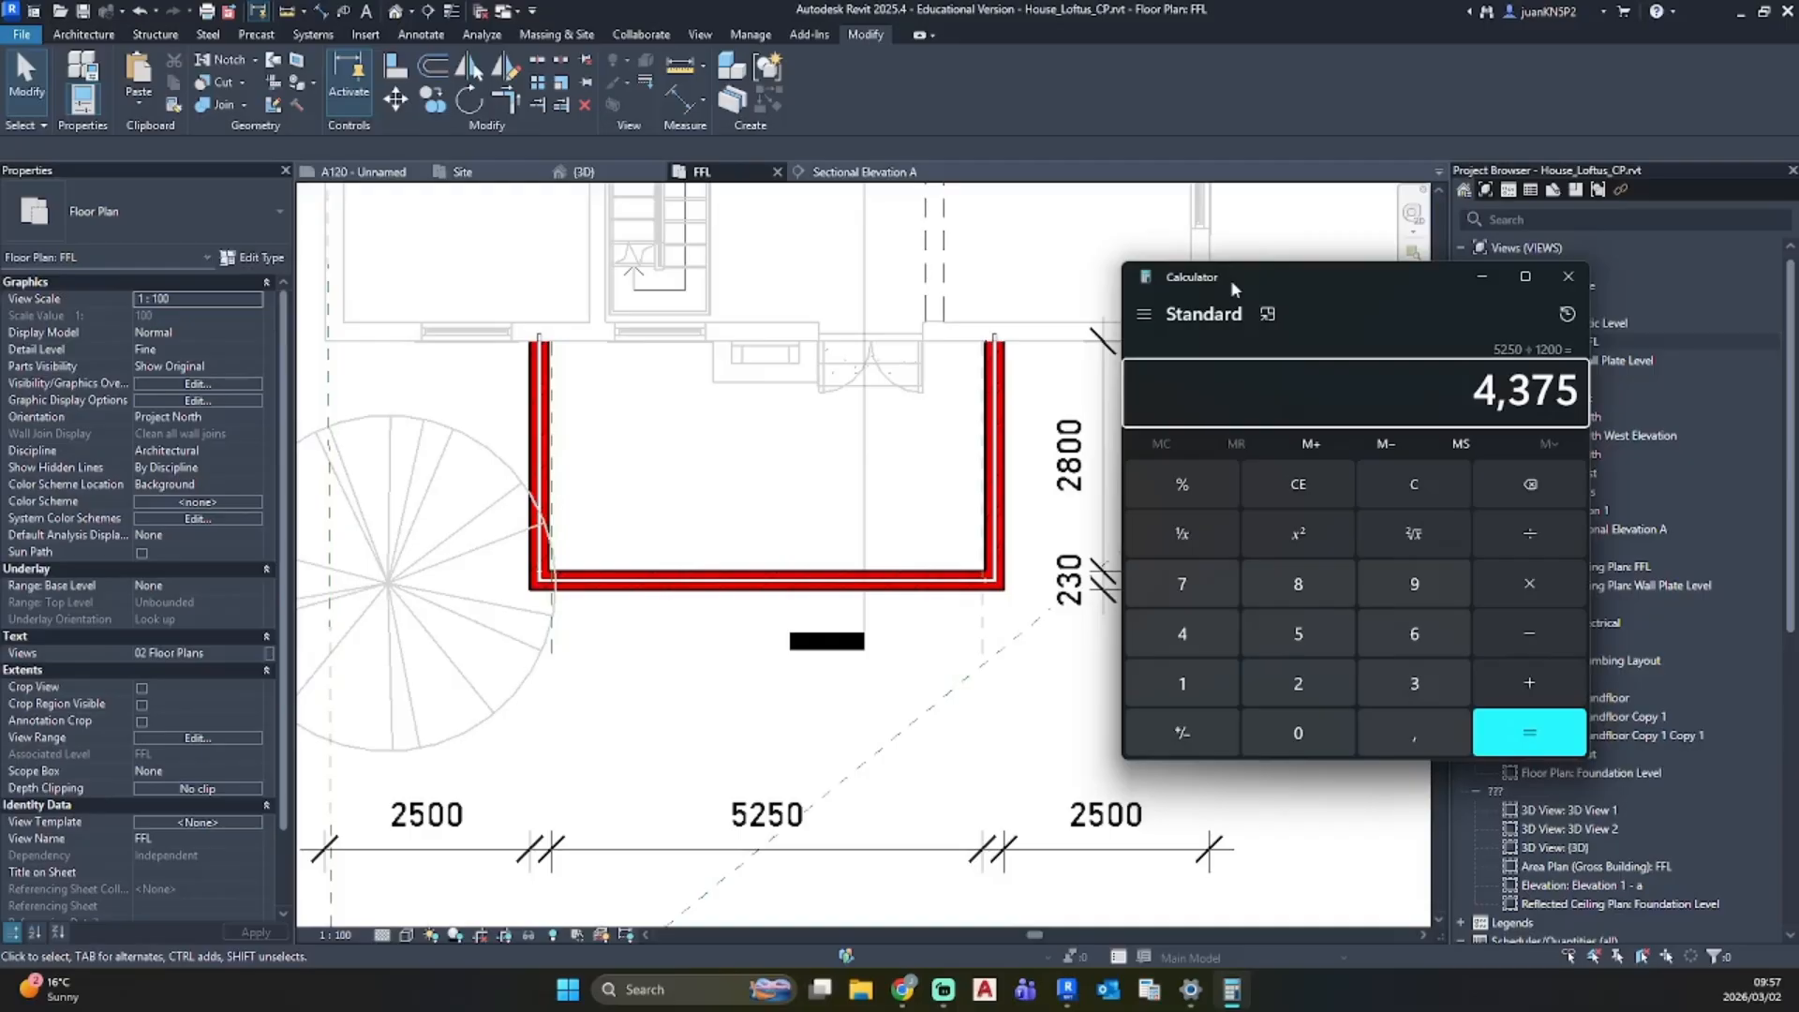
Step: Divide the 5250 mm span into 5 equal spacings, then close Calculator
key("Escape")
type("5 250")
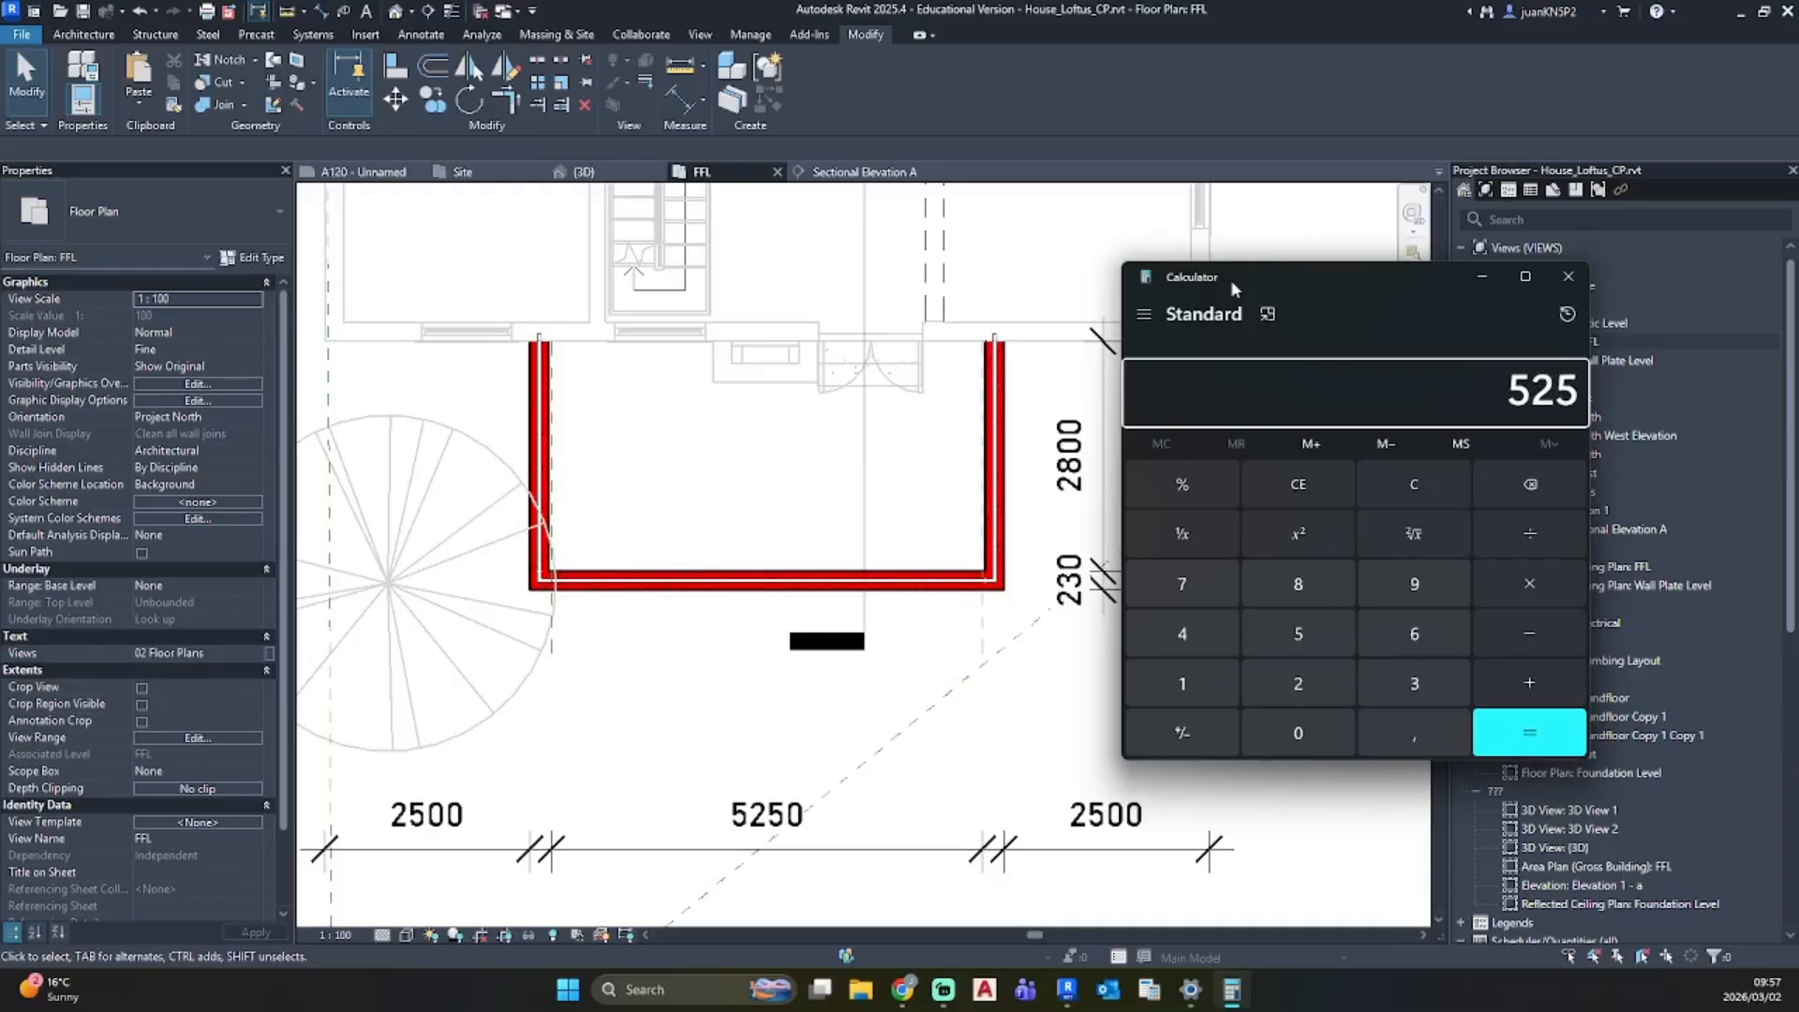
key("slash")
type("5")
key("Return")
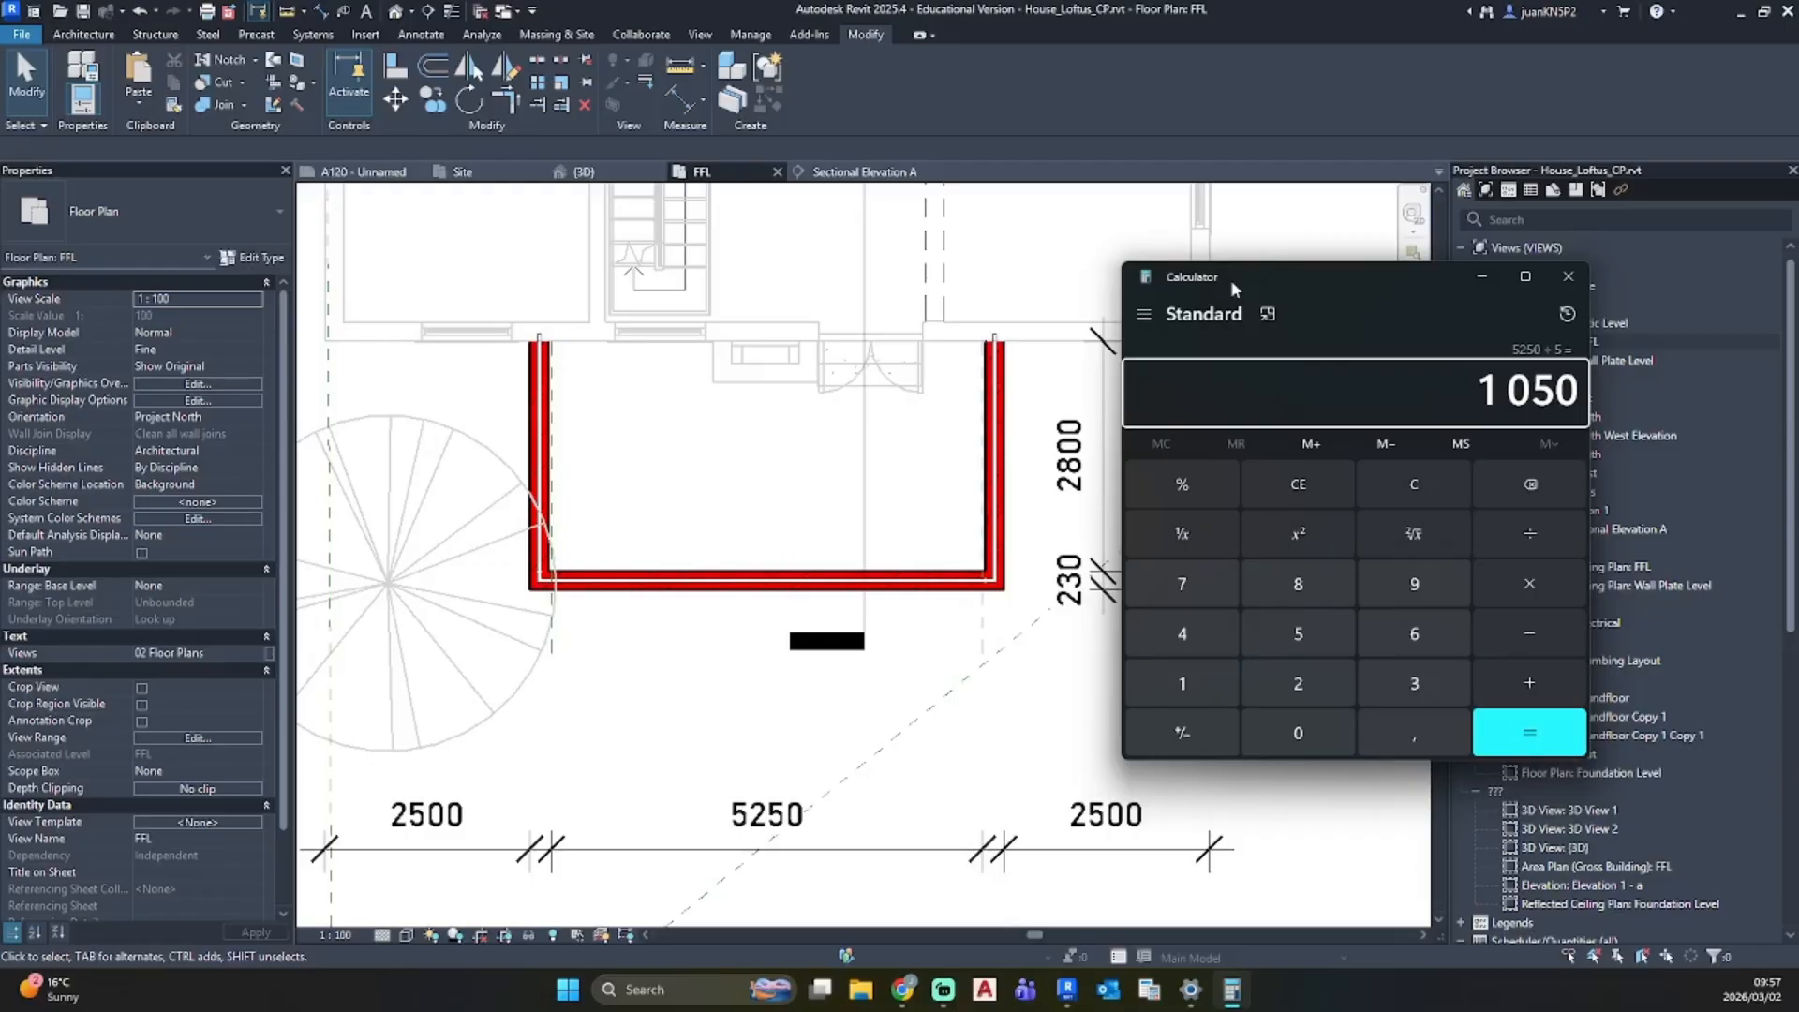
left_click(1568, 277)
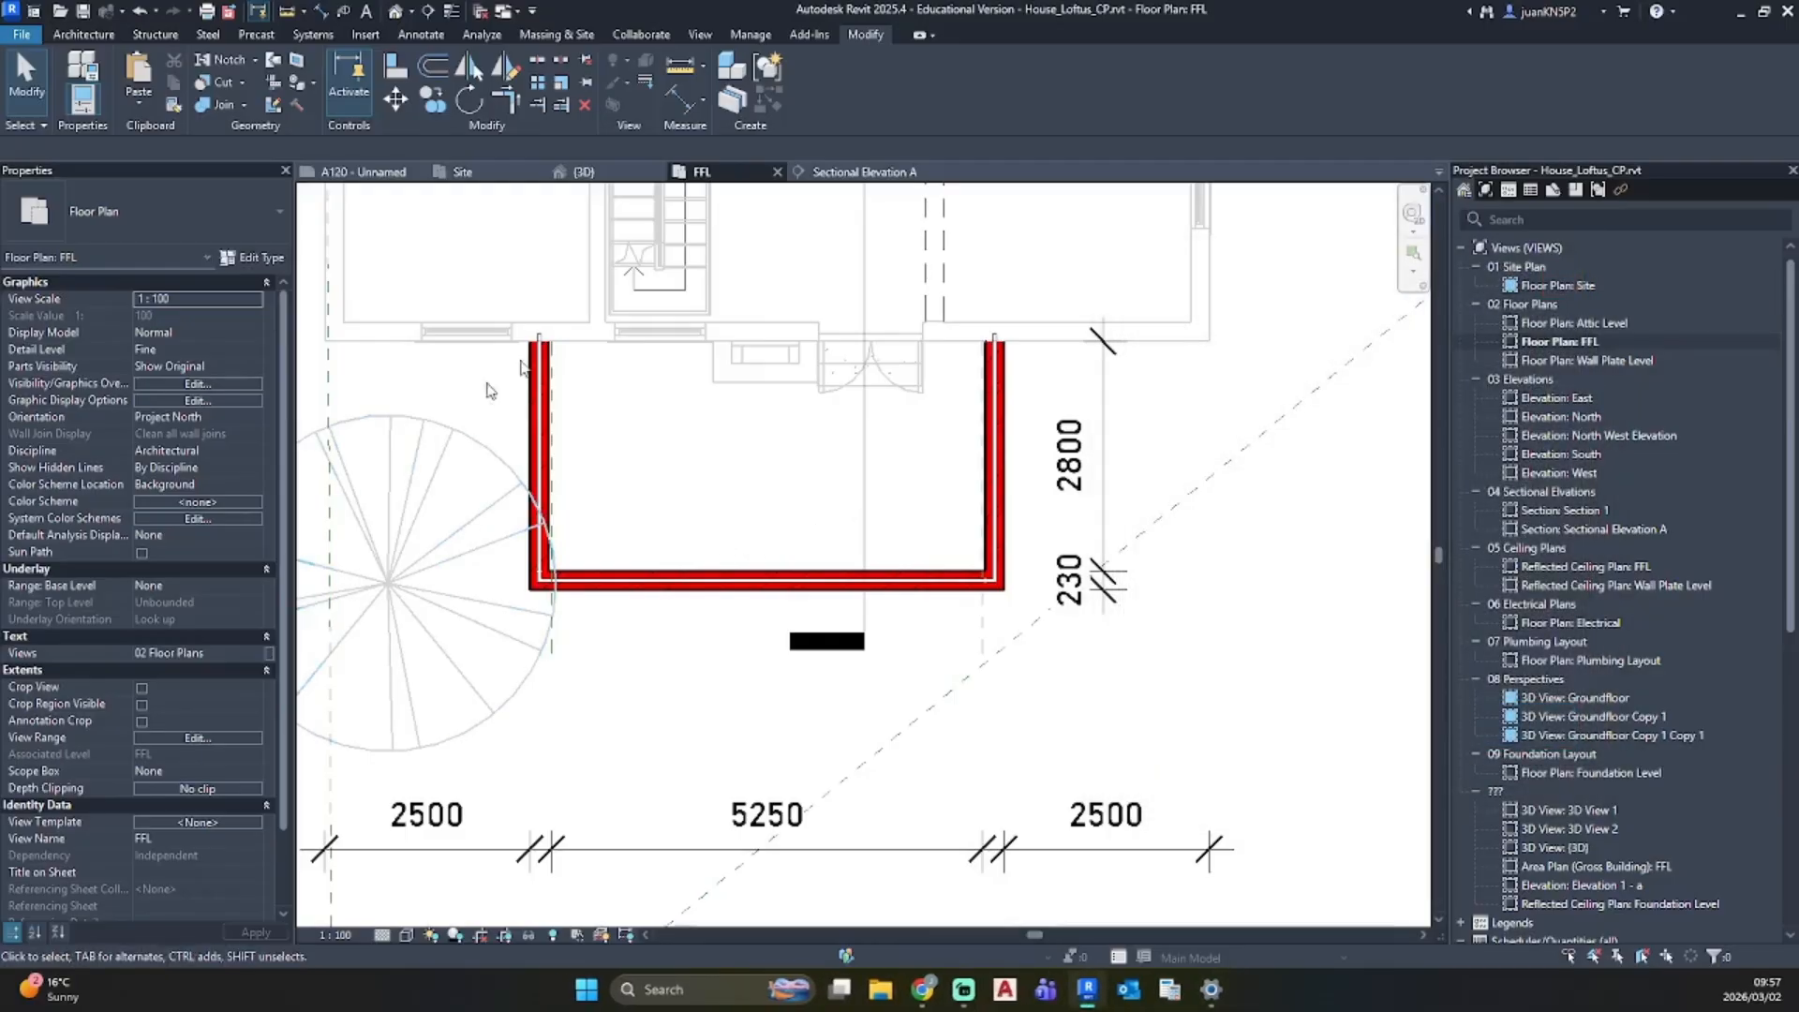
Step: Start a structural beam and duplicate the existing garage purlin rafter type as "New 70x133 Adddtion rafter"
left_click(156, 35)
left_click(73, 75)
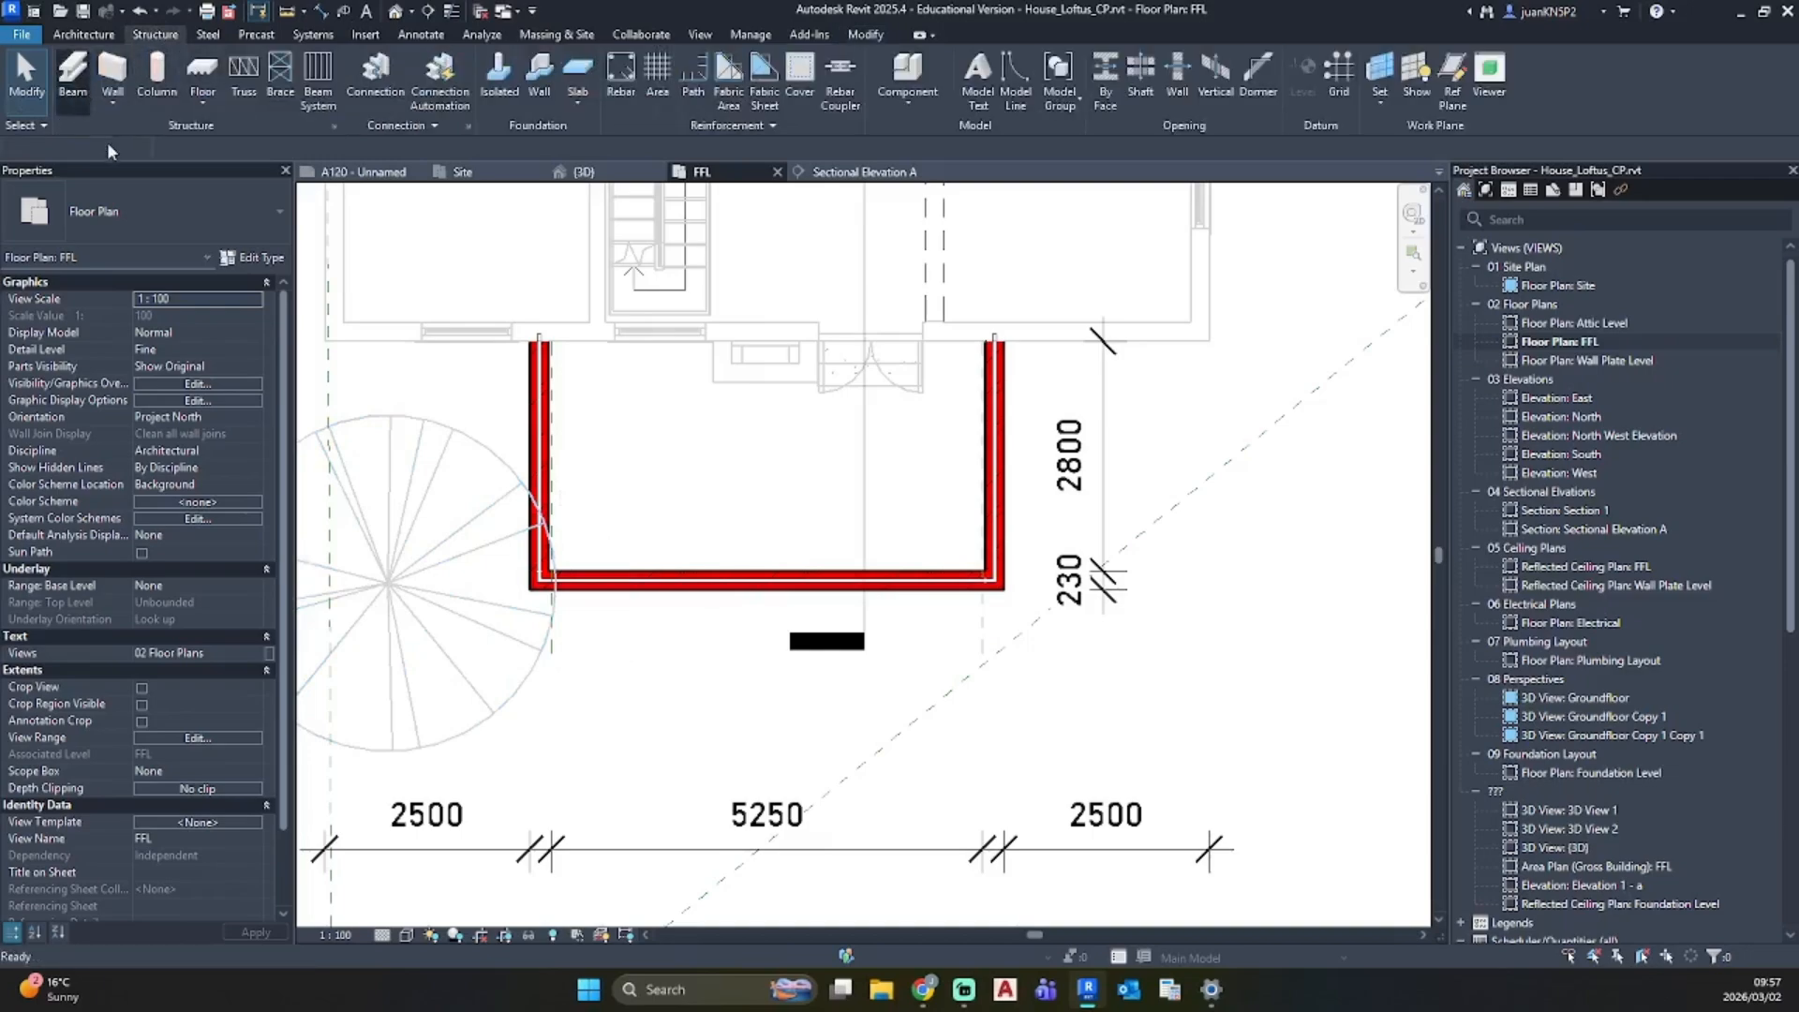
left_click(255, 256)
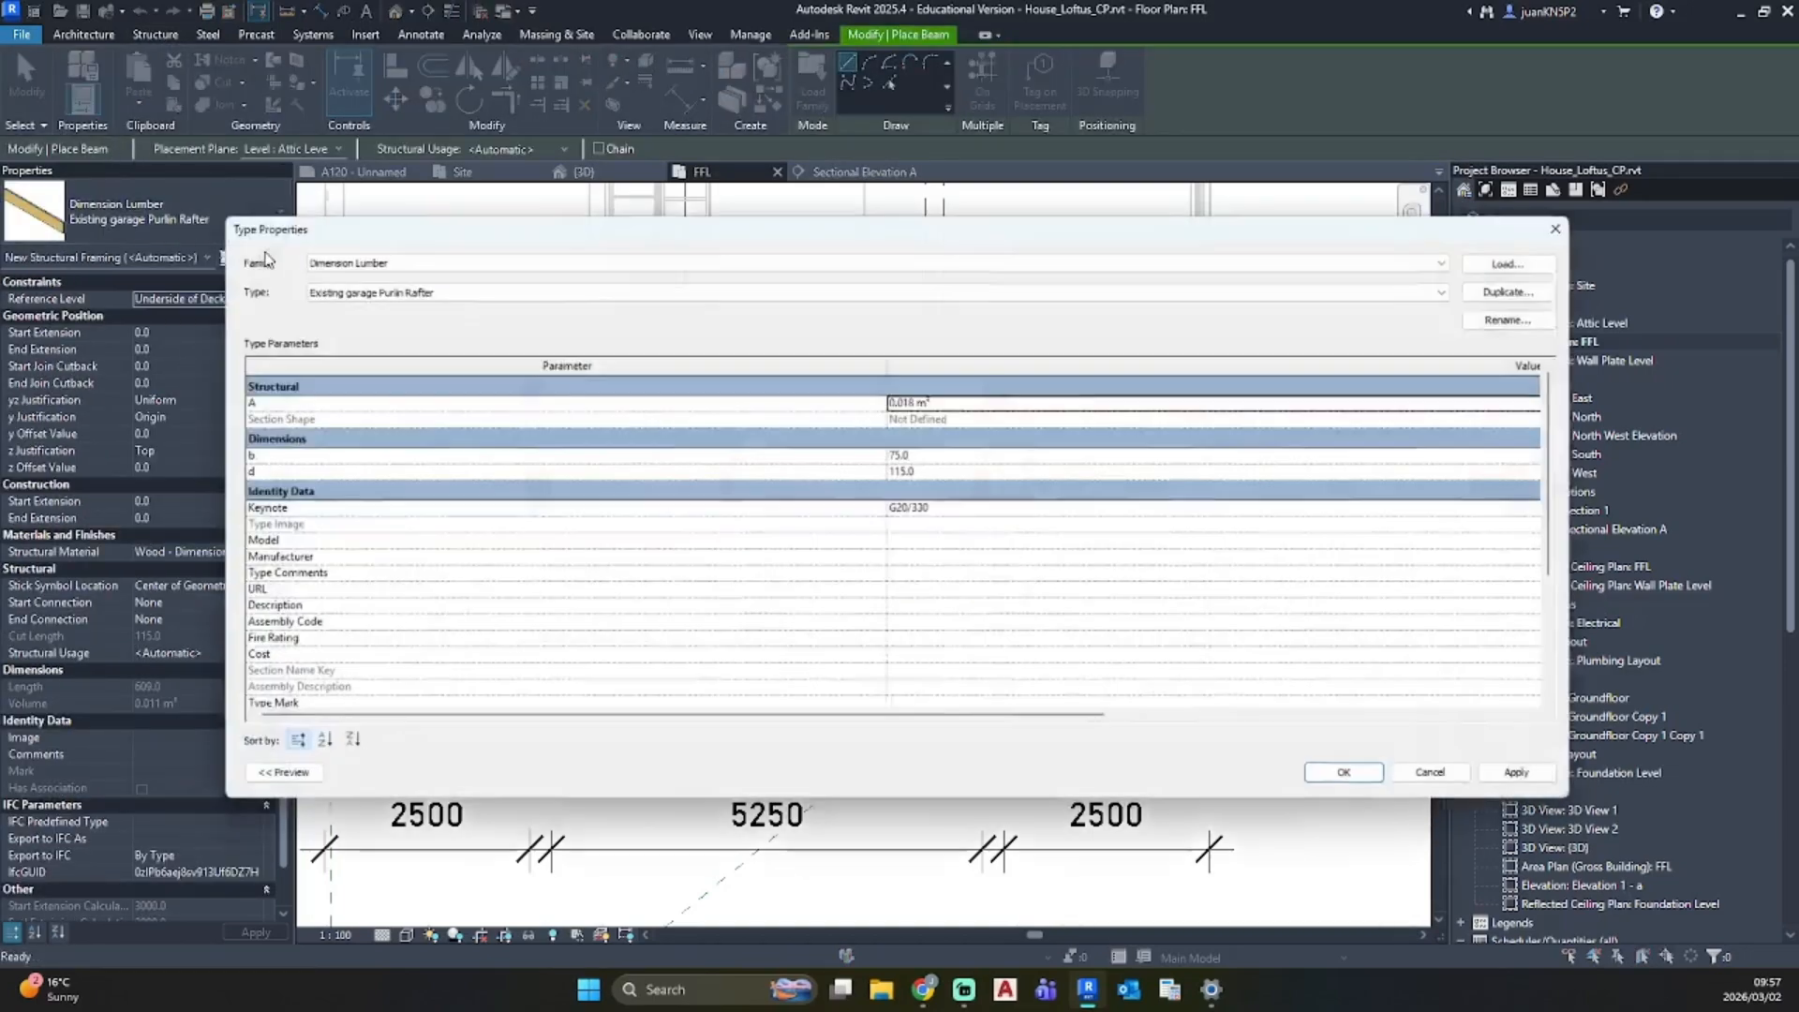
left_click(1537, 285)
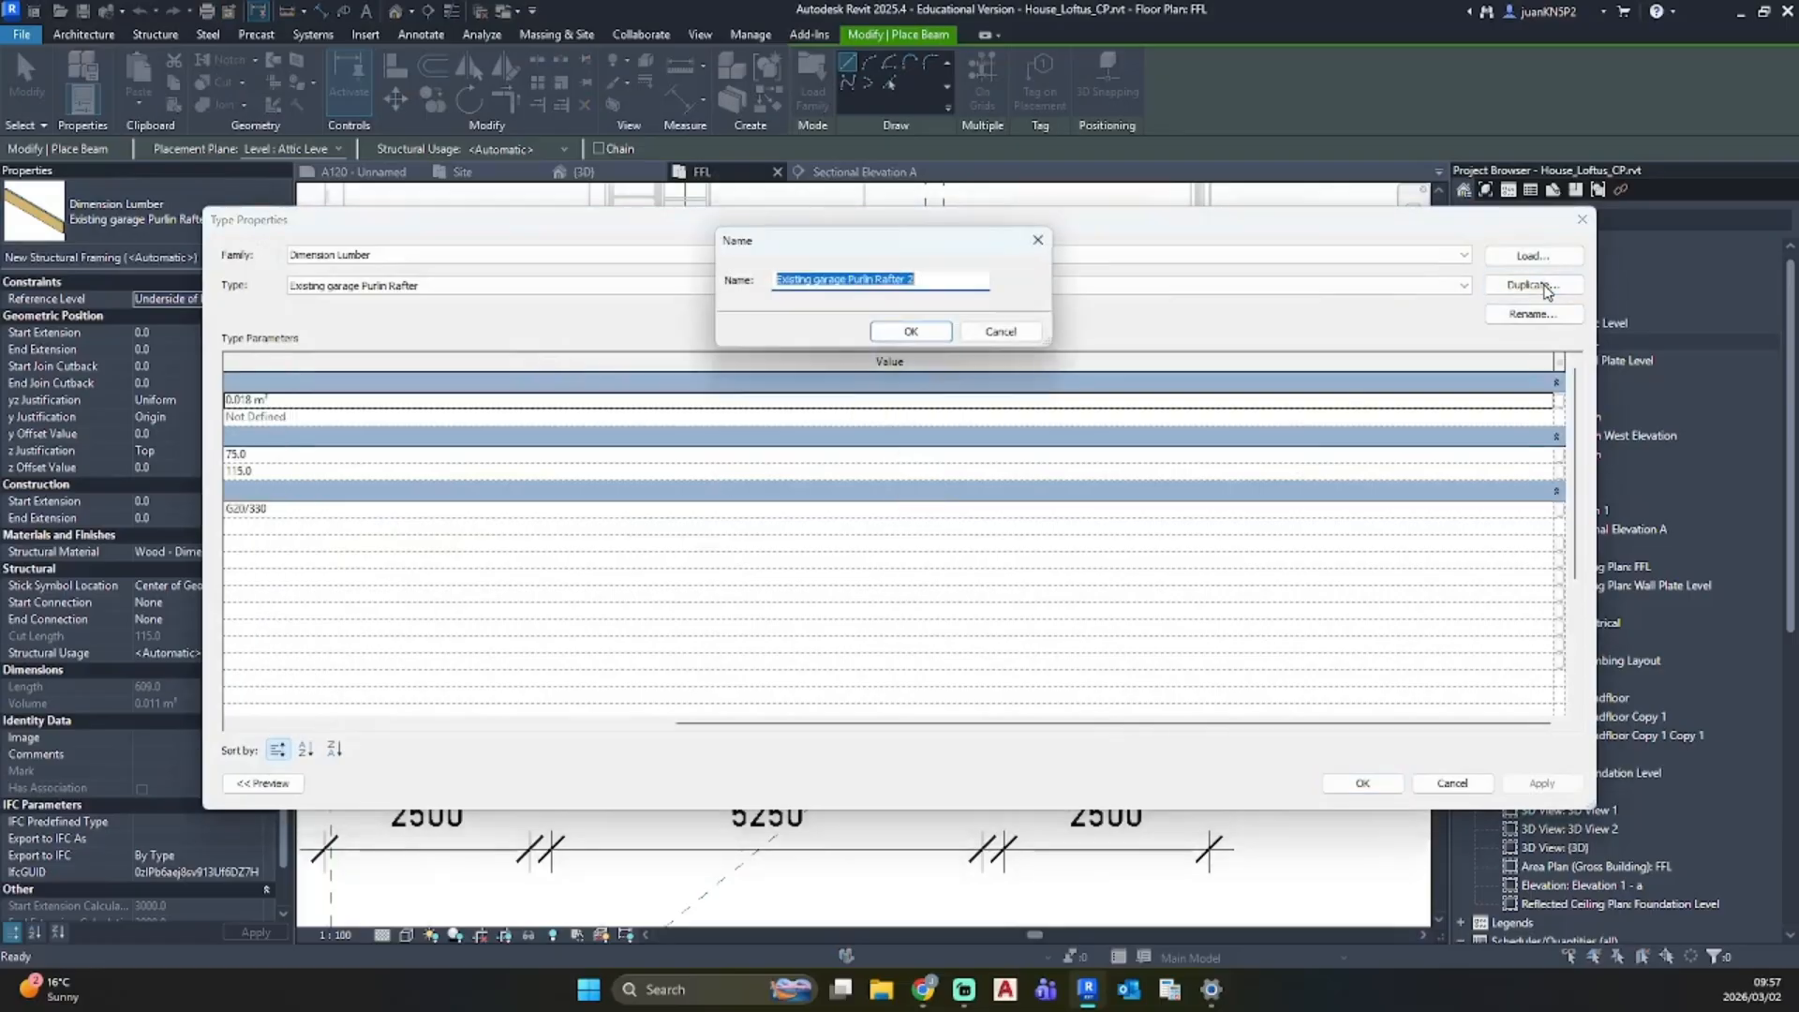
type("New 70x133 Adddtion rafter")
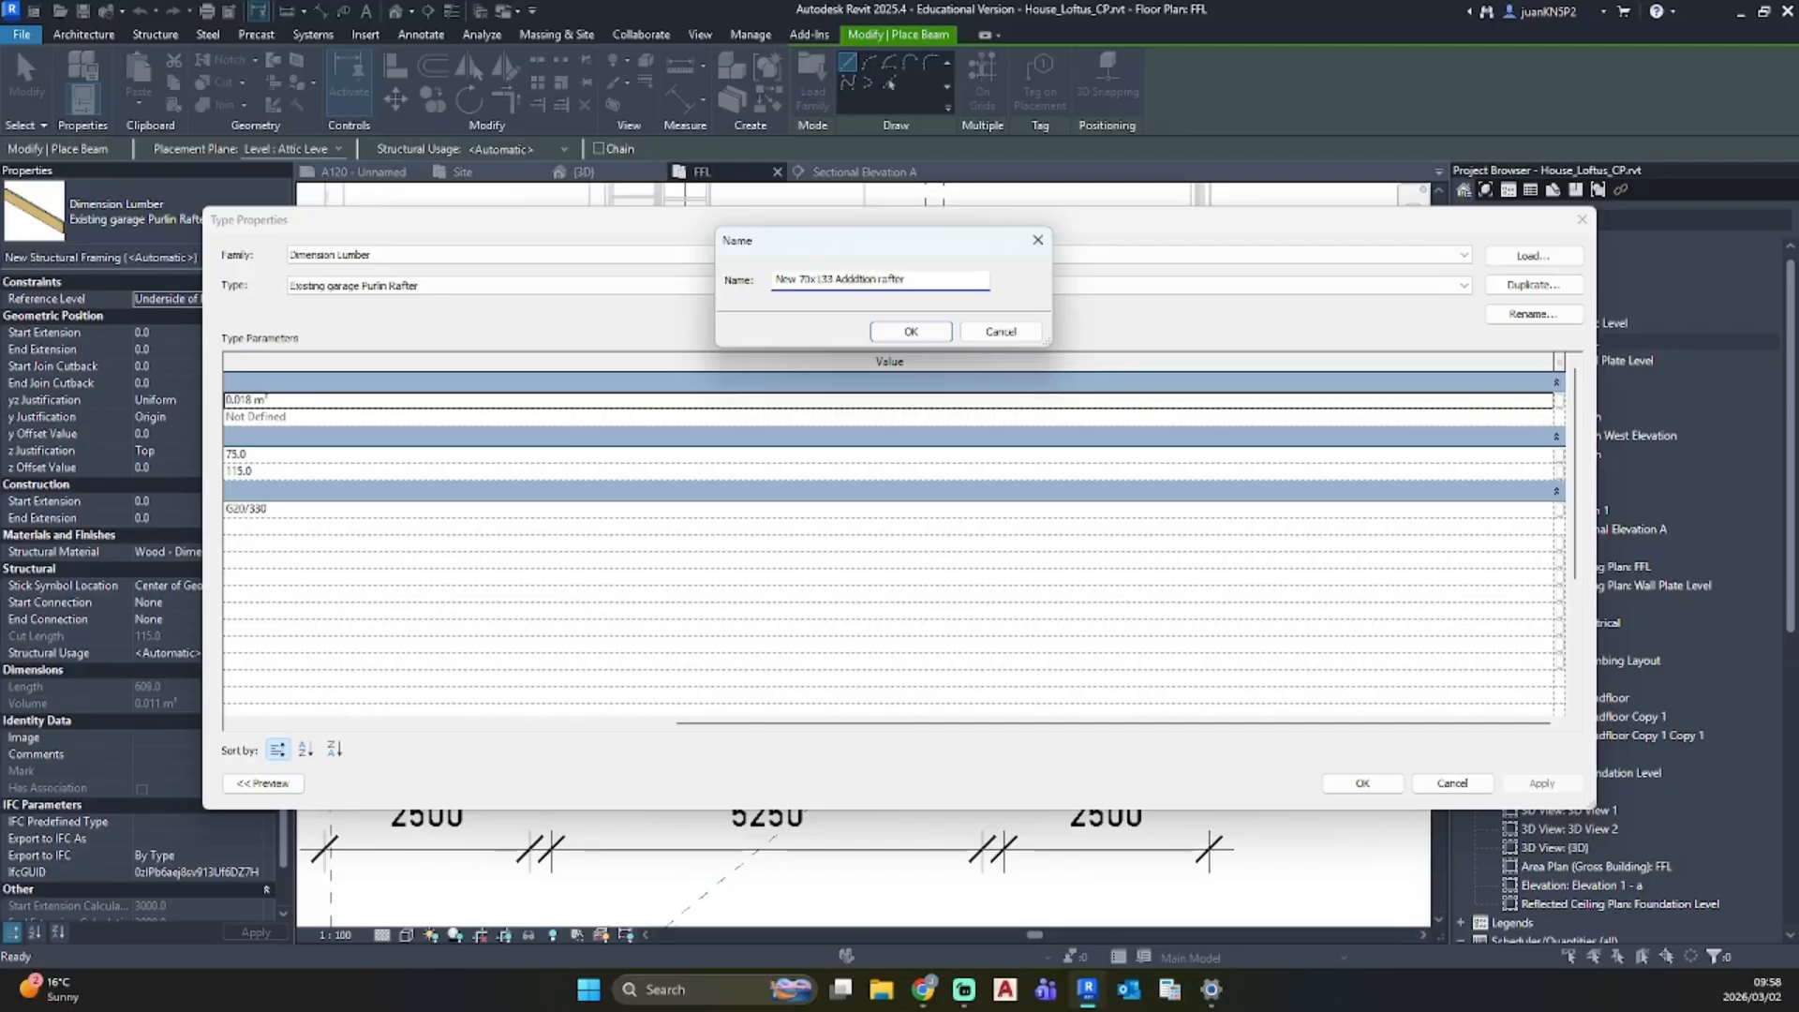
left_click(911, 332)
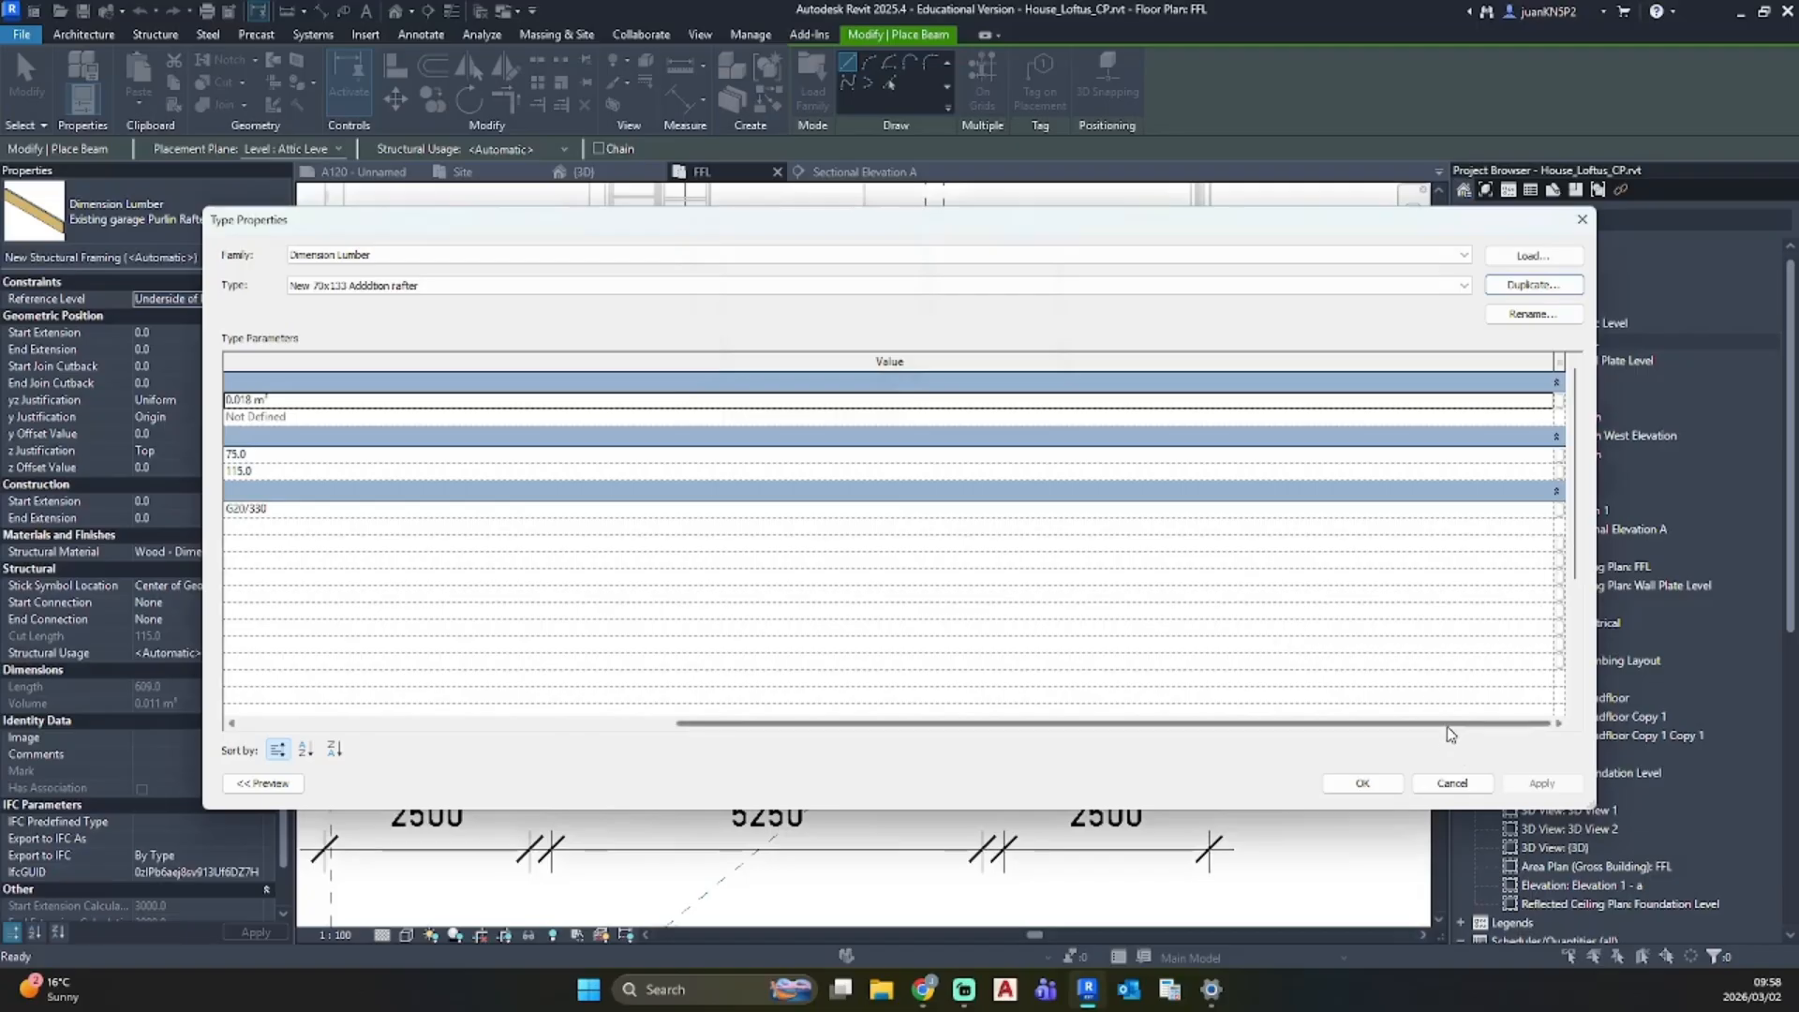
Step: Set the new rafter type's section to b 70 mm and d 133 mm
left_click_drag(1447, 727, 1010, 727)
left_click_drag(1595, 460, 1088, 460)
left_click(942, 456)
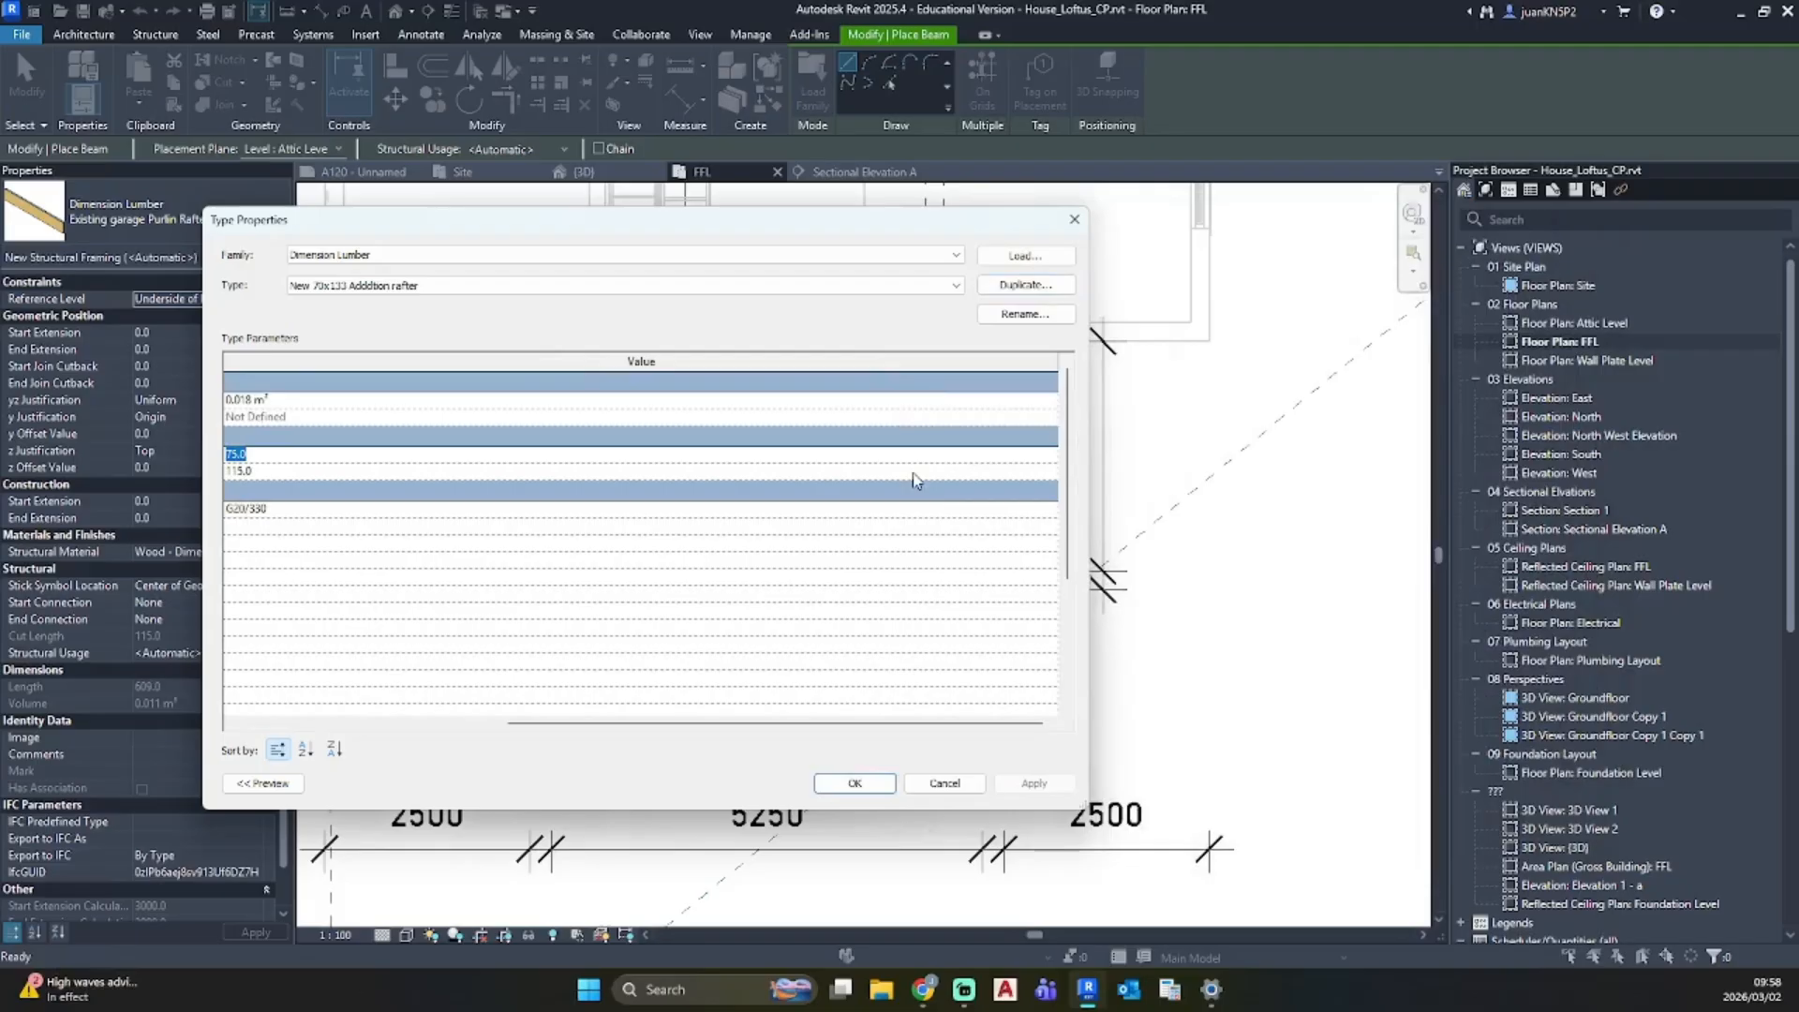
type("70")
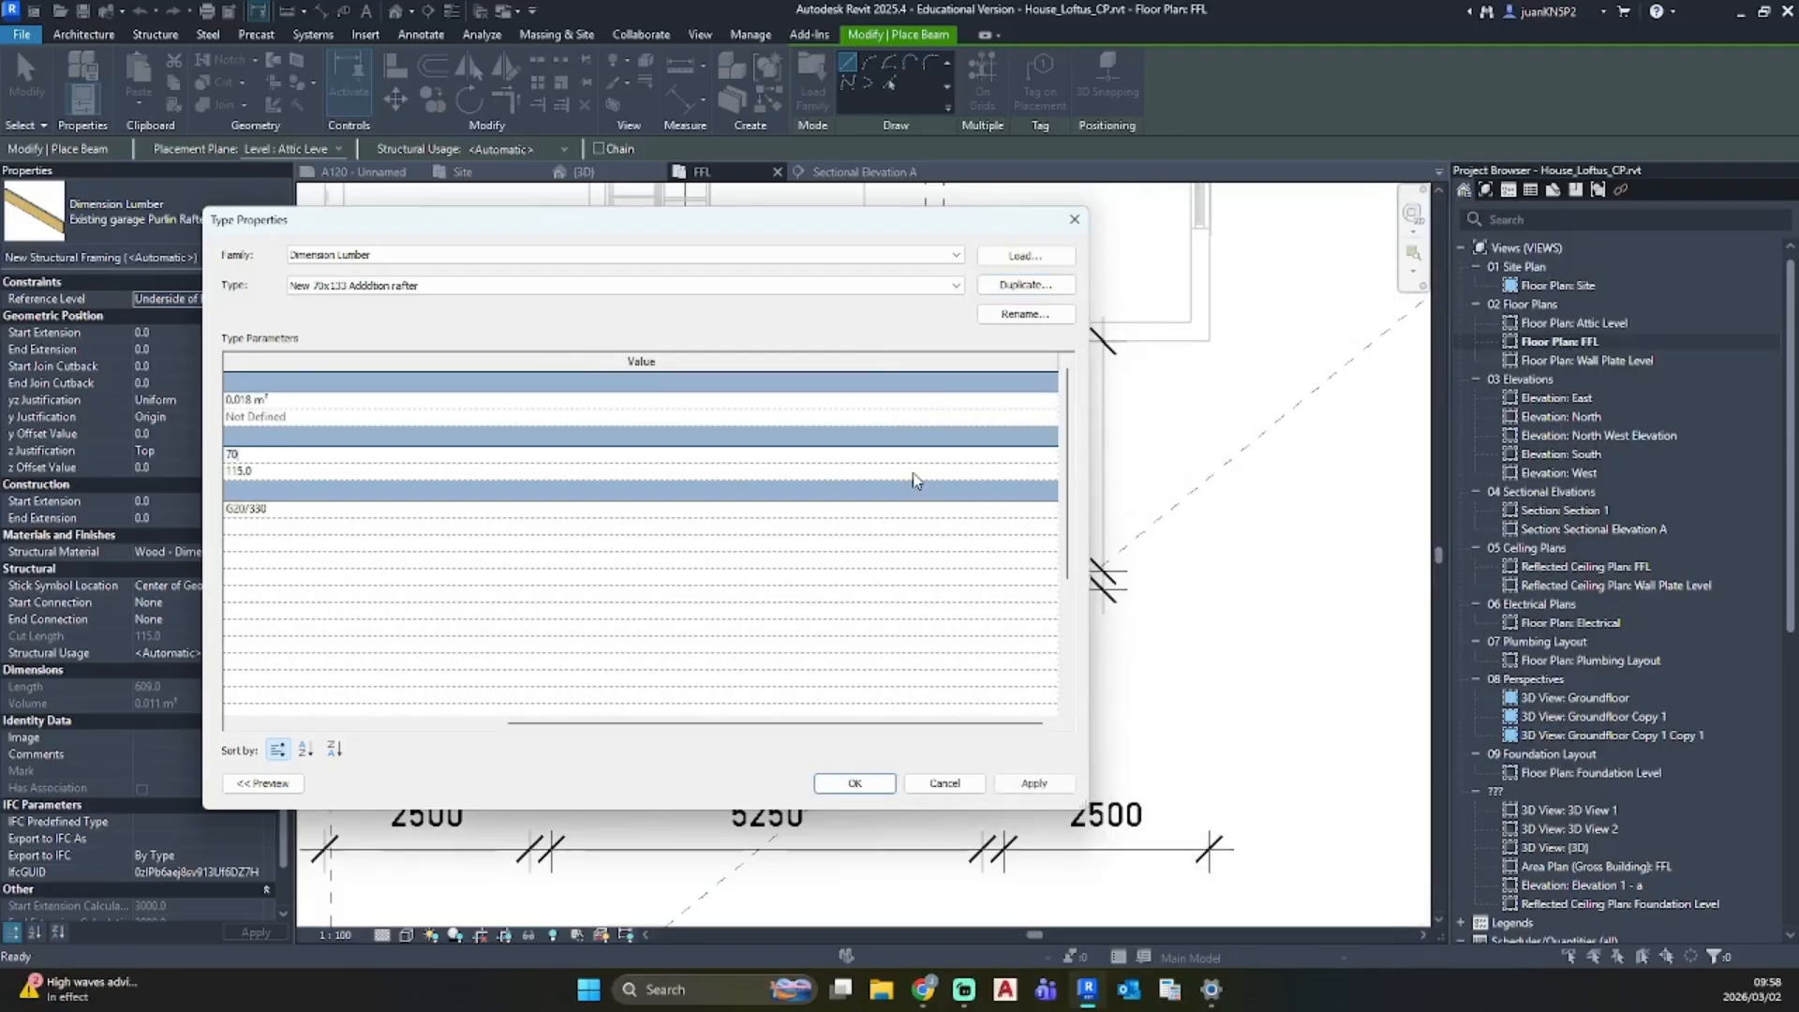
left_click(915, 472)
type("133")
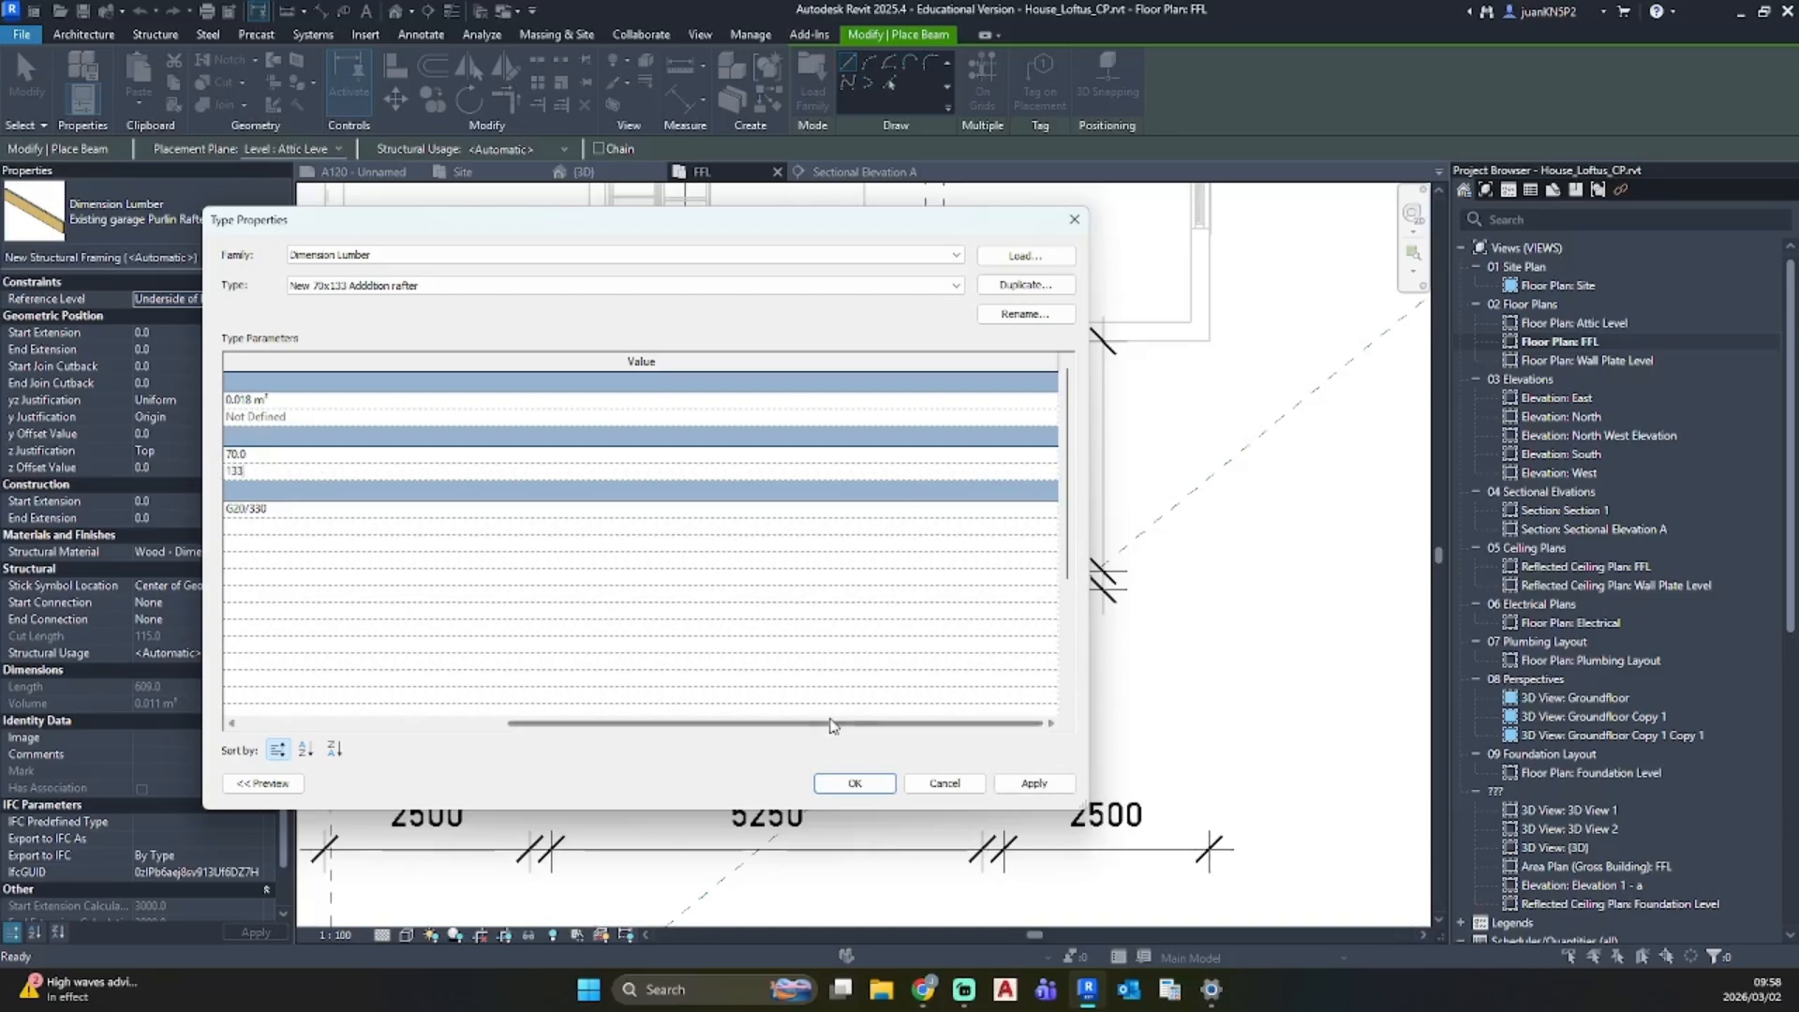
left_click(854, 783)
Step: Draw a rafter about 2800 mm long on the left-hand reference plane, from the house wall to the front wall's inner face
scroll(562, 410, "up", 3)
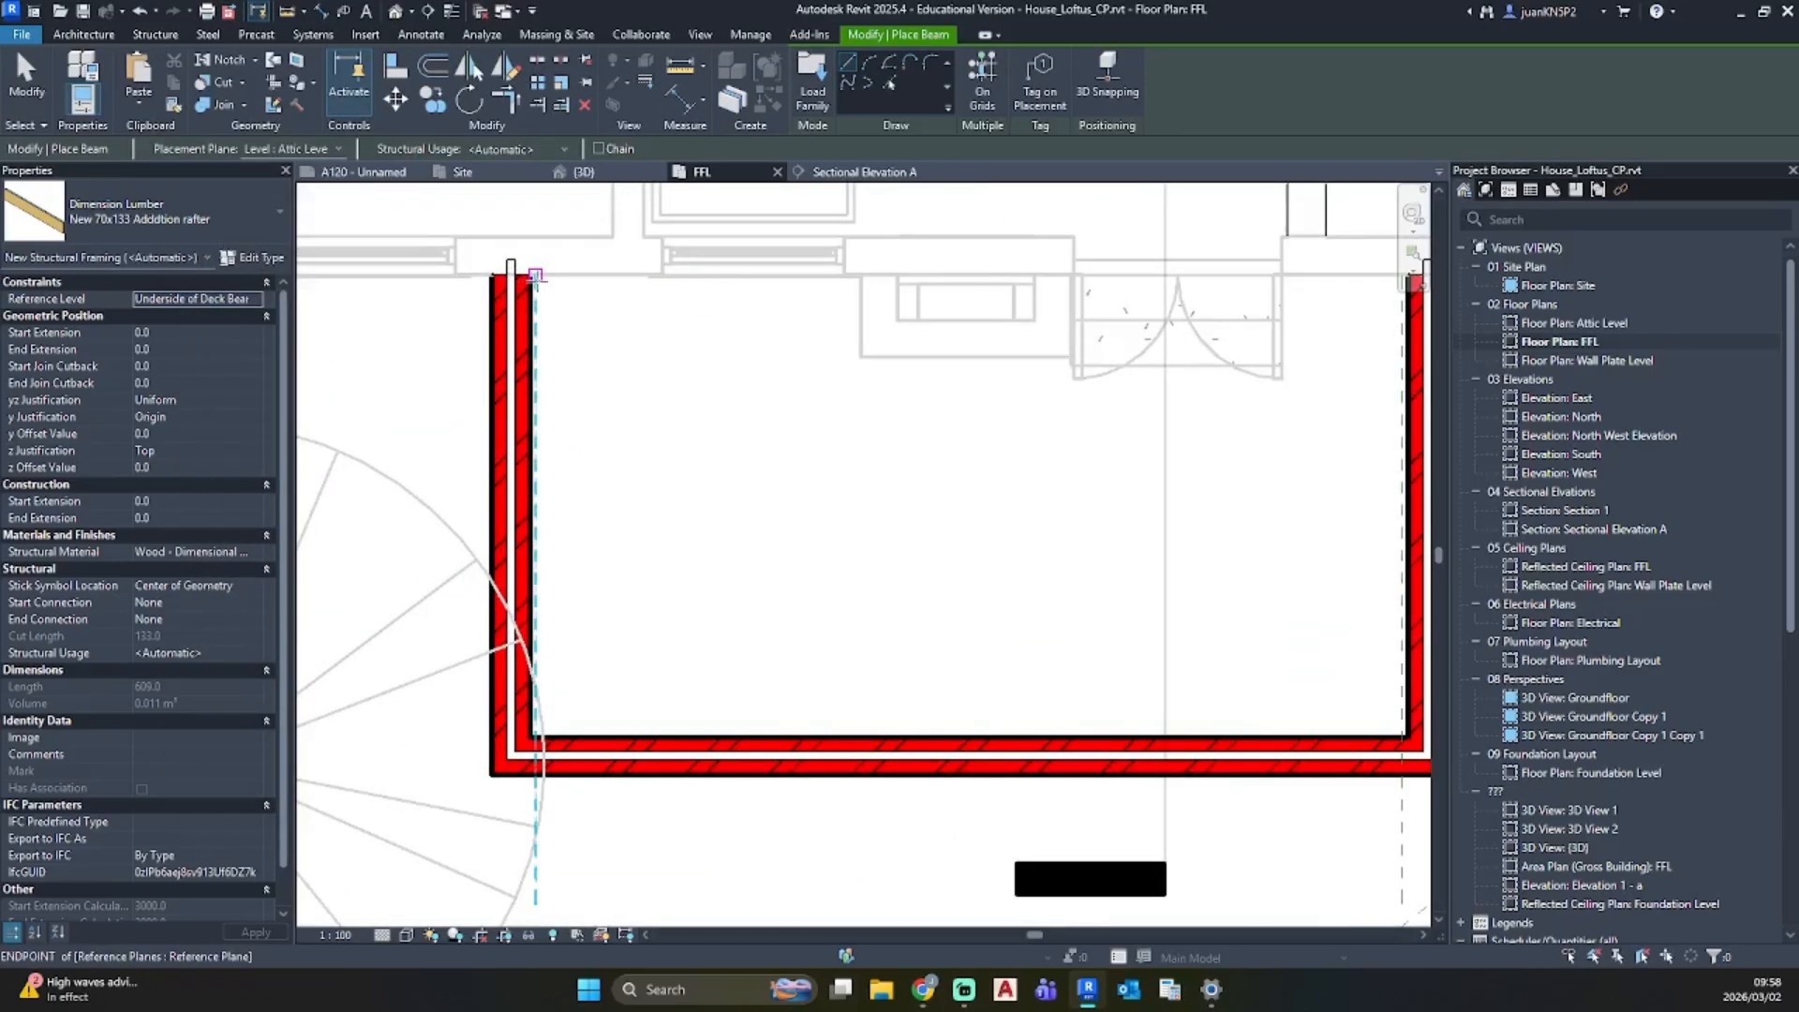
left_click(583, 275)
scroll(530, 735, "up", 3)
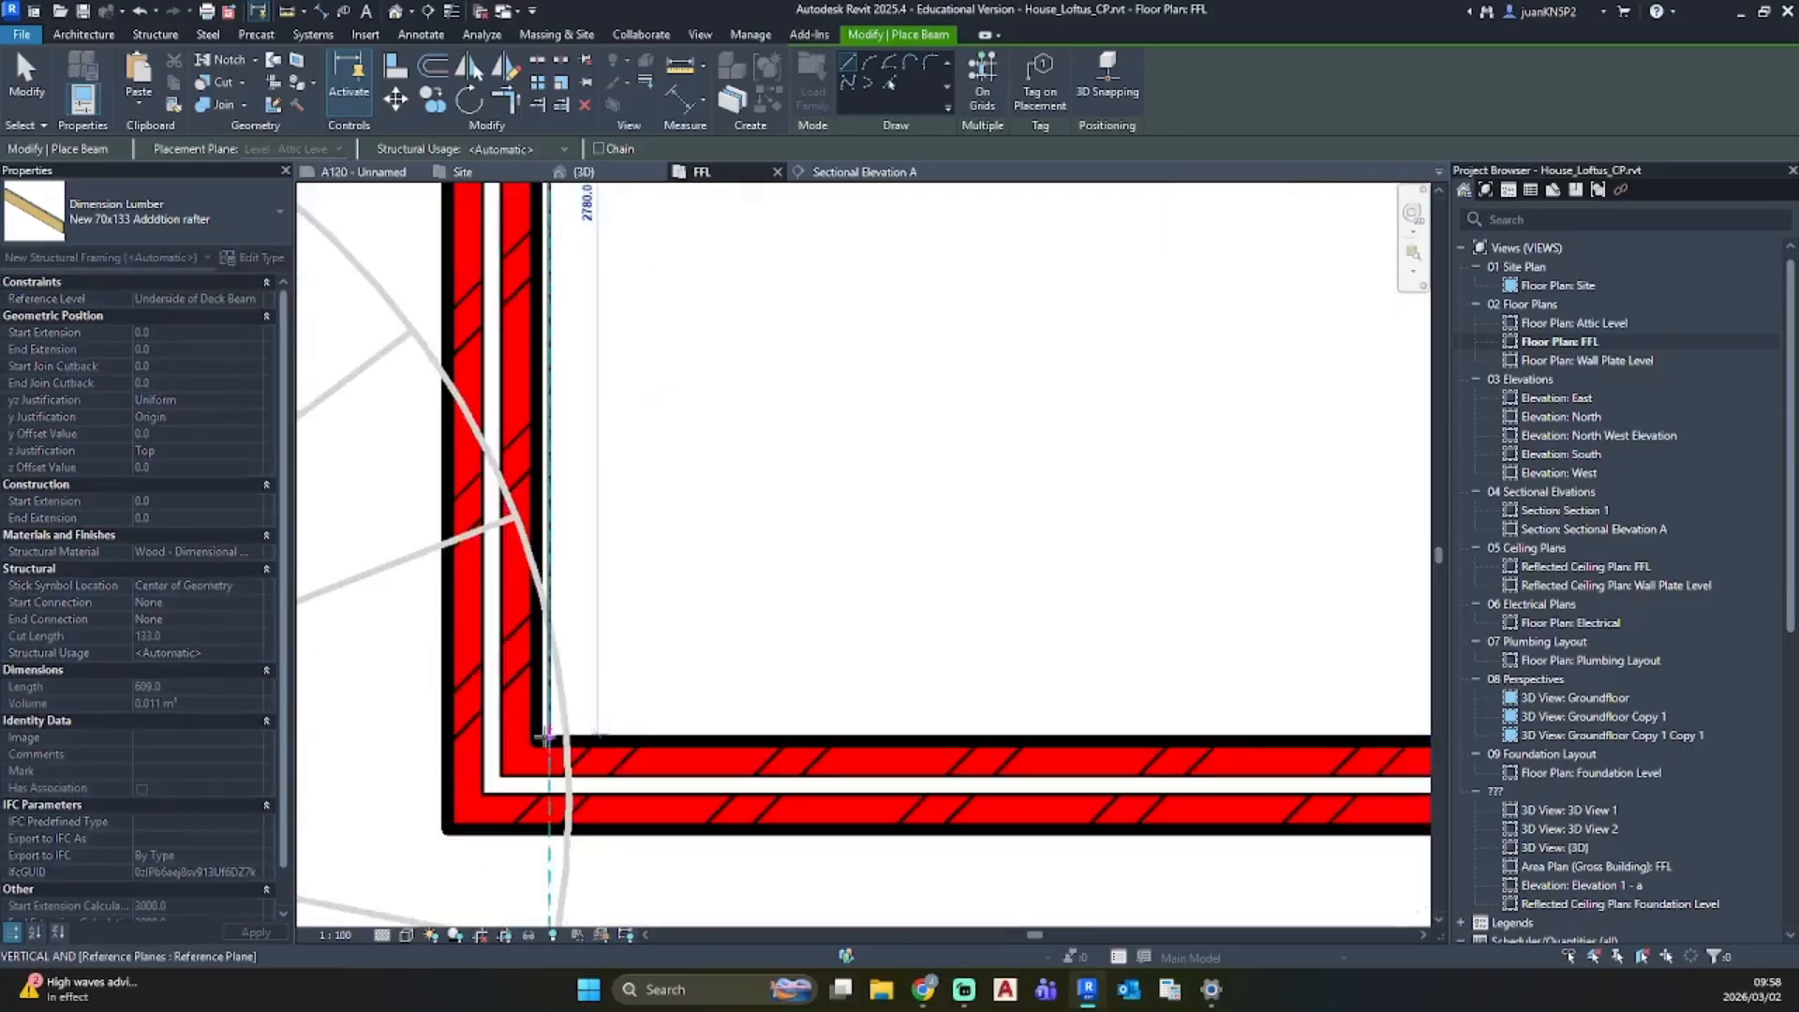
left_click(546, 738)
key("Escape")
key("Escape")
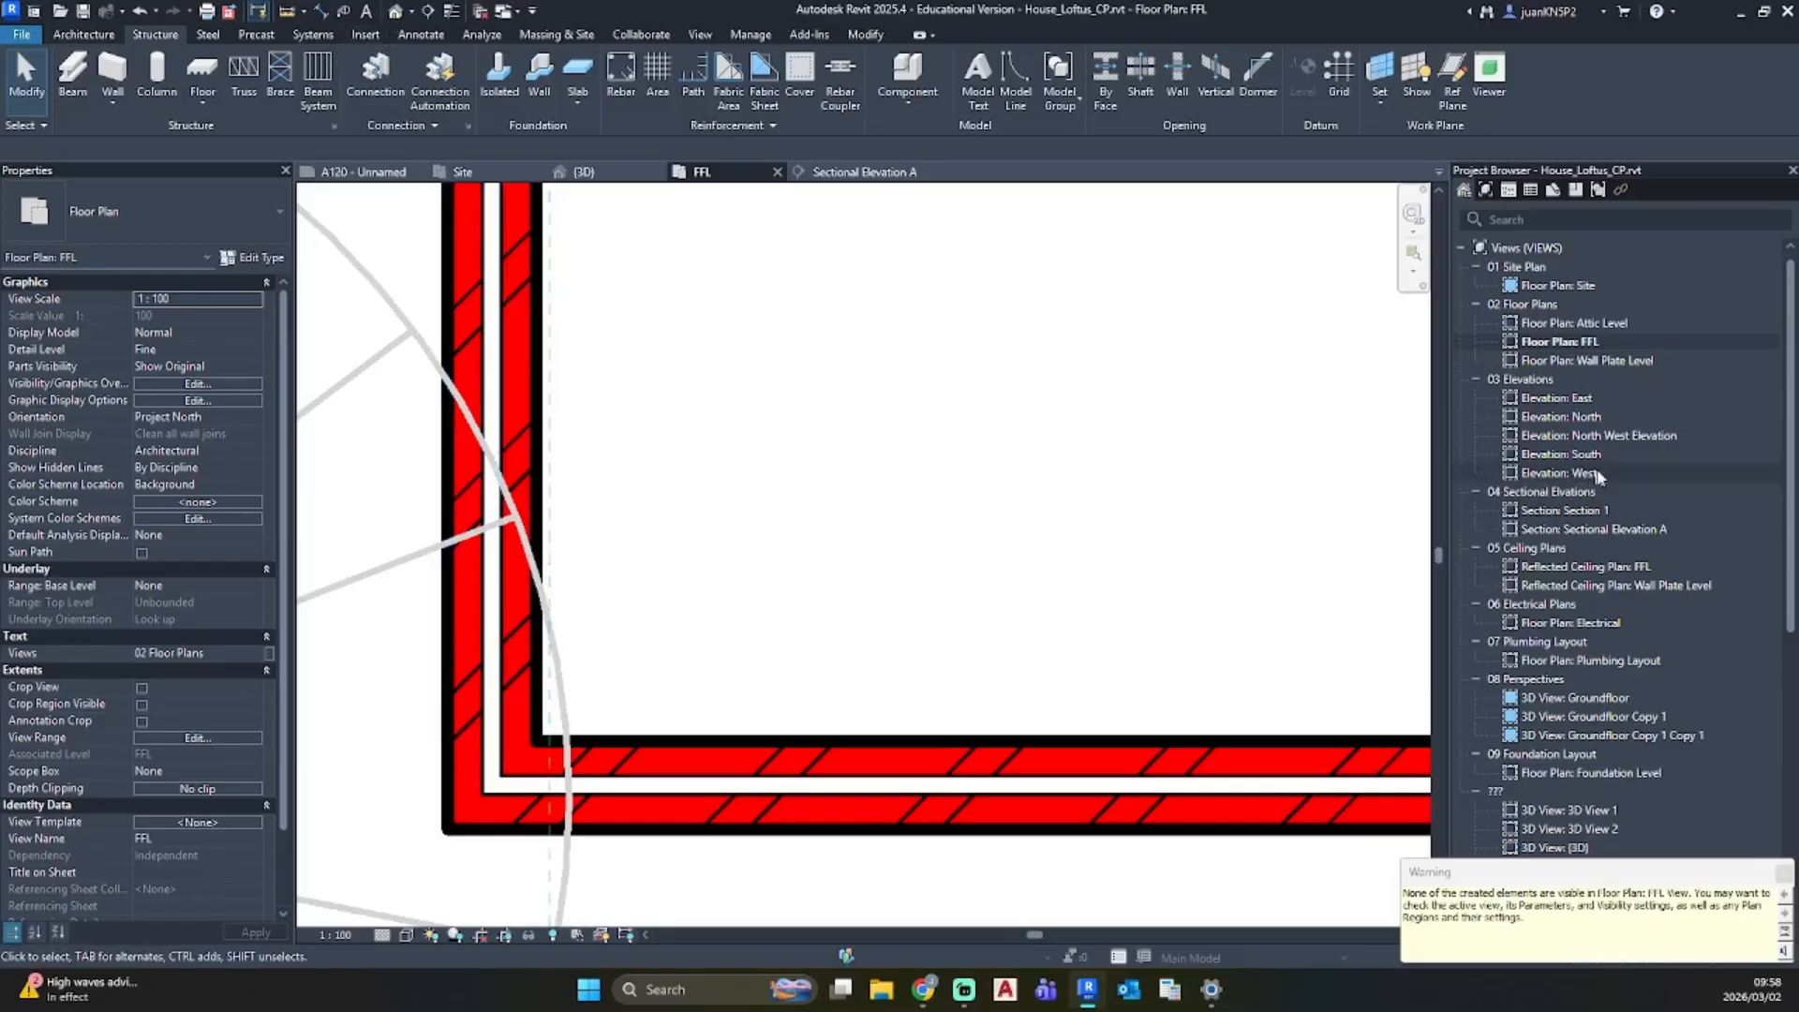
Step: Open Sectional Elevation A and inspect the new rafter's position at the top of the extension wall
double_click(1612, 529)
scroll(617, 446, "up", 4)
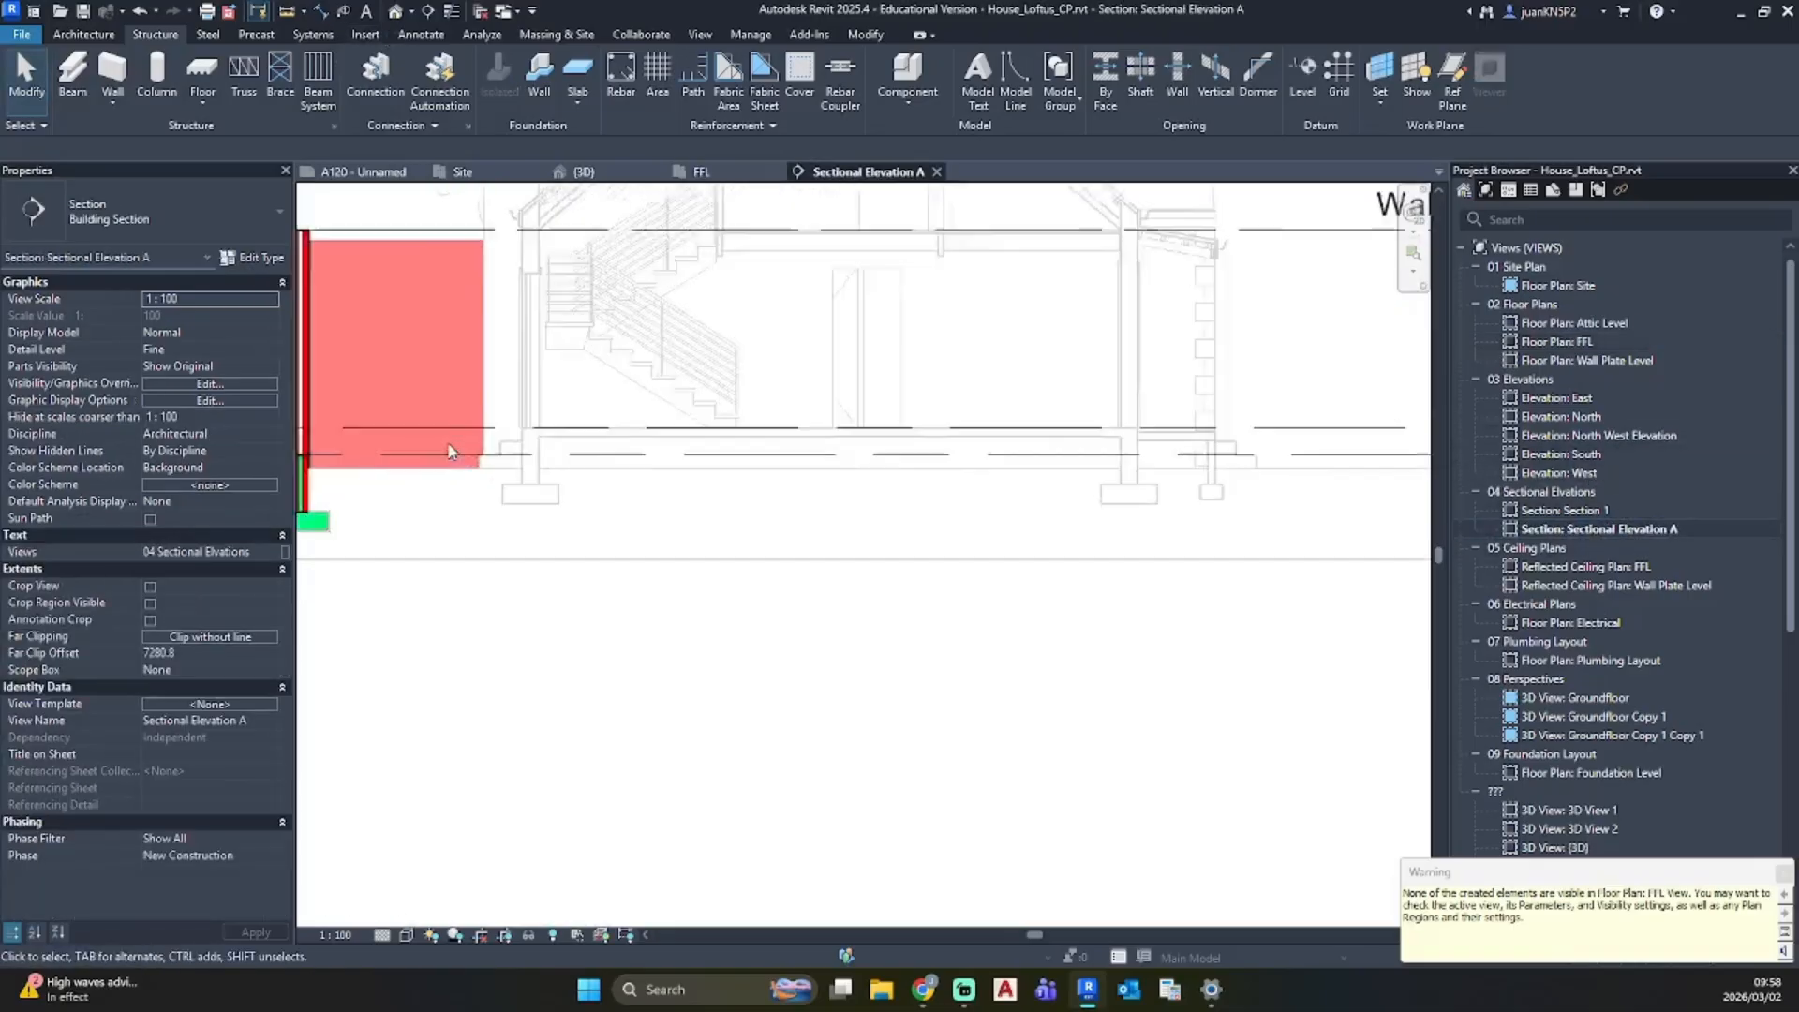
scroll(559, 549, "up", 2)
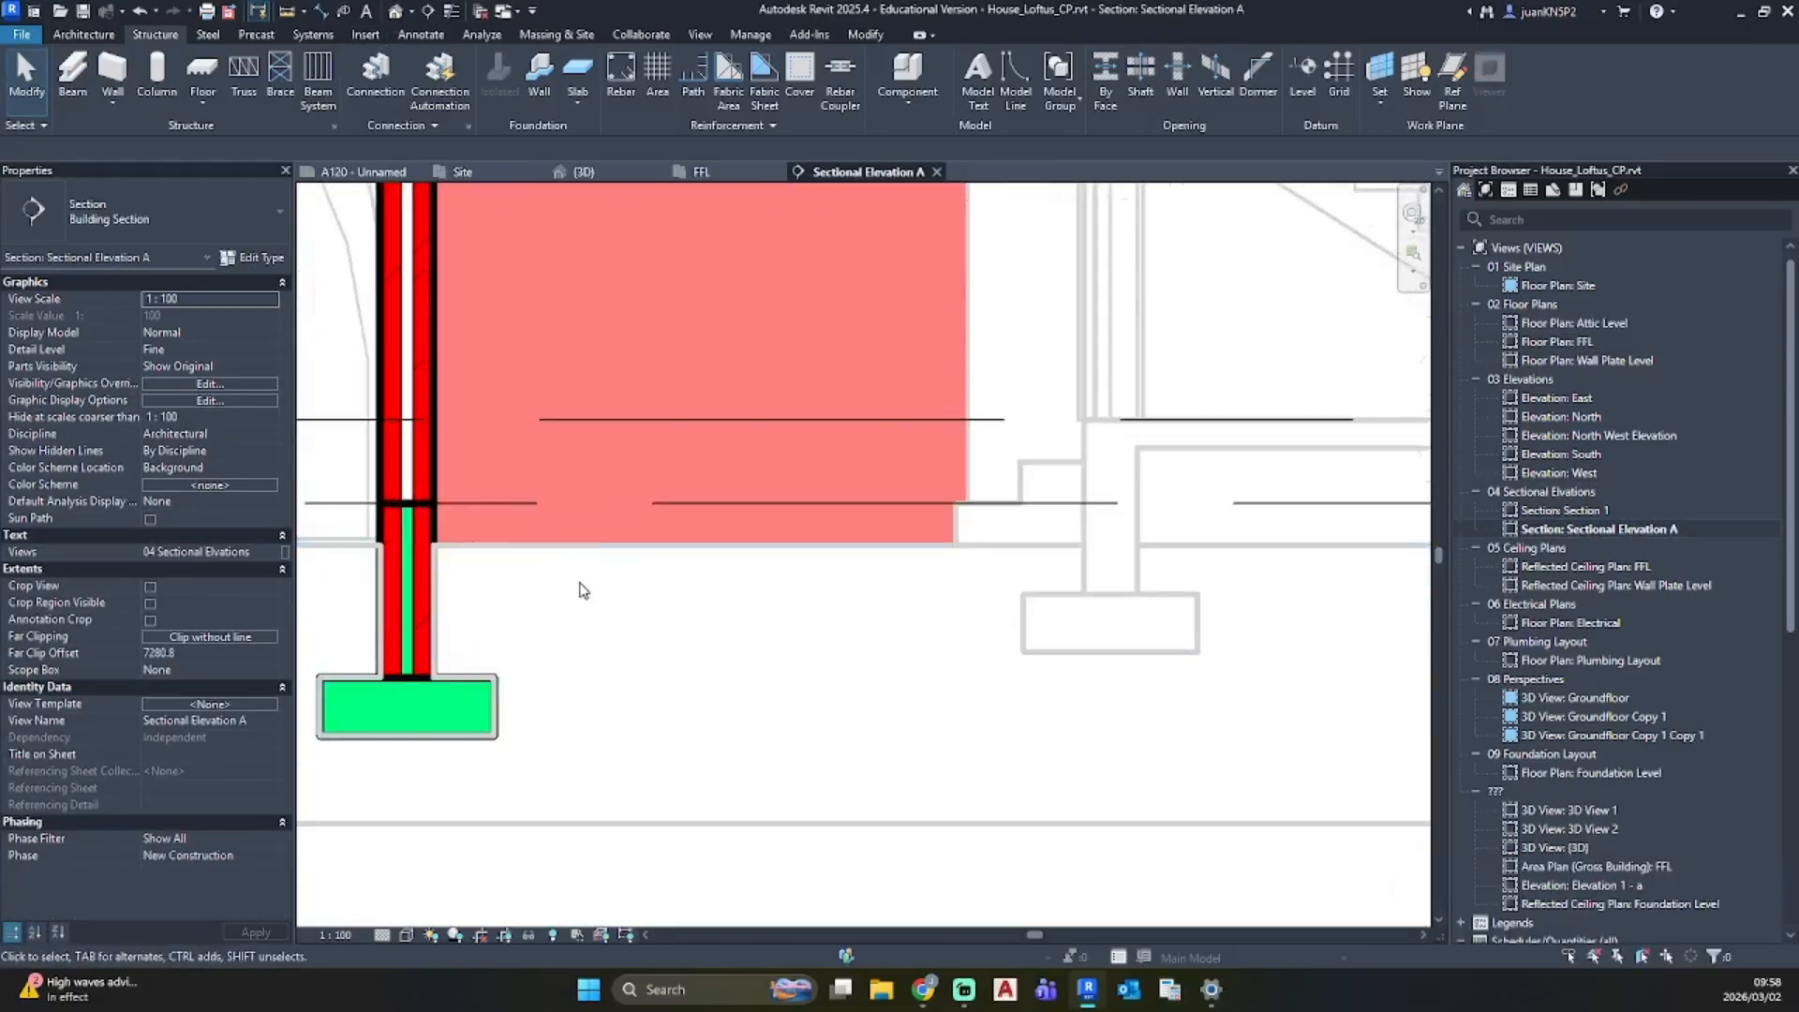
left_click(603, 553)
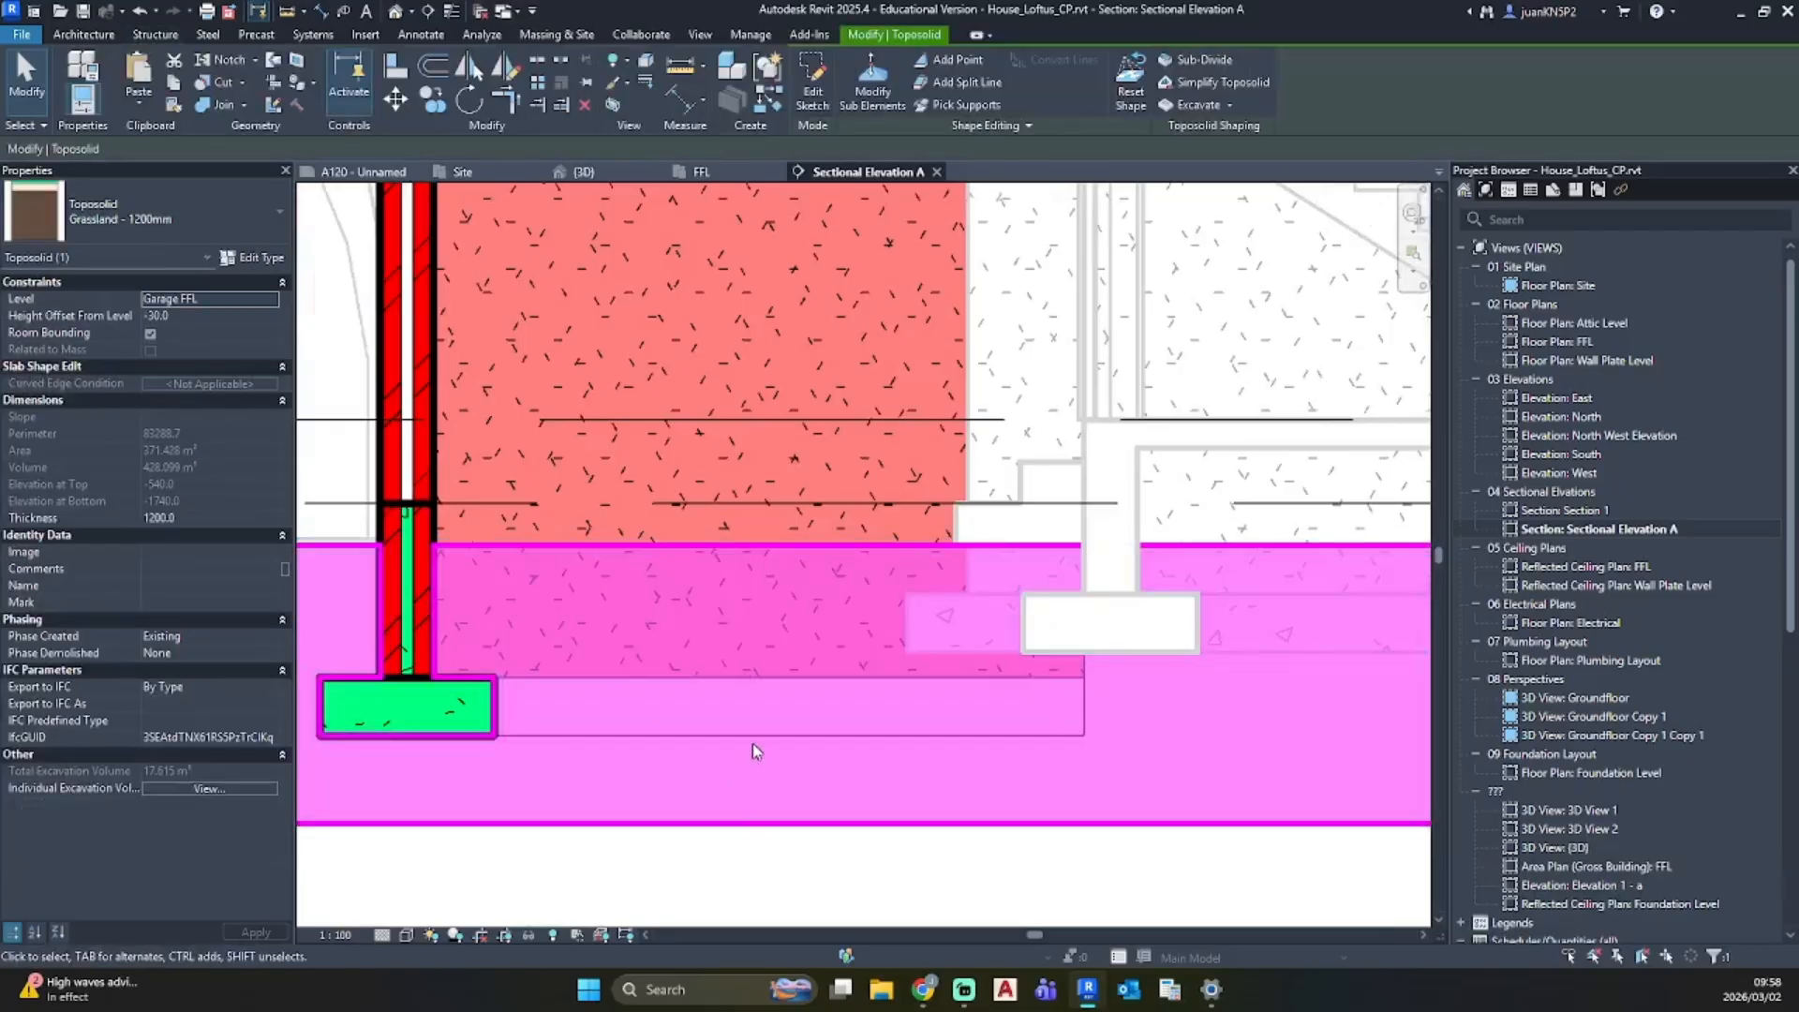
scroll(752, 744, "down", 3)
scroll(761, 403, "up", 2)
left_click(757, 403)
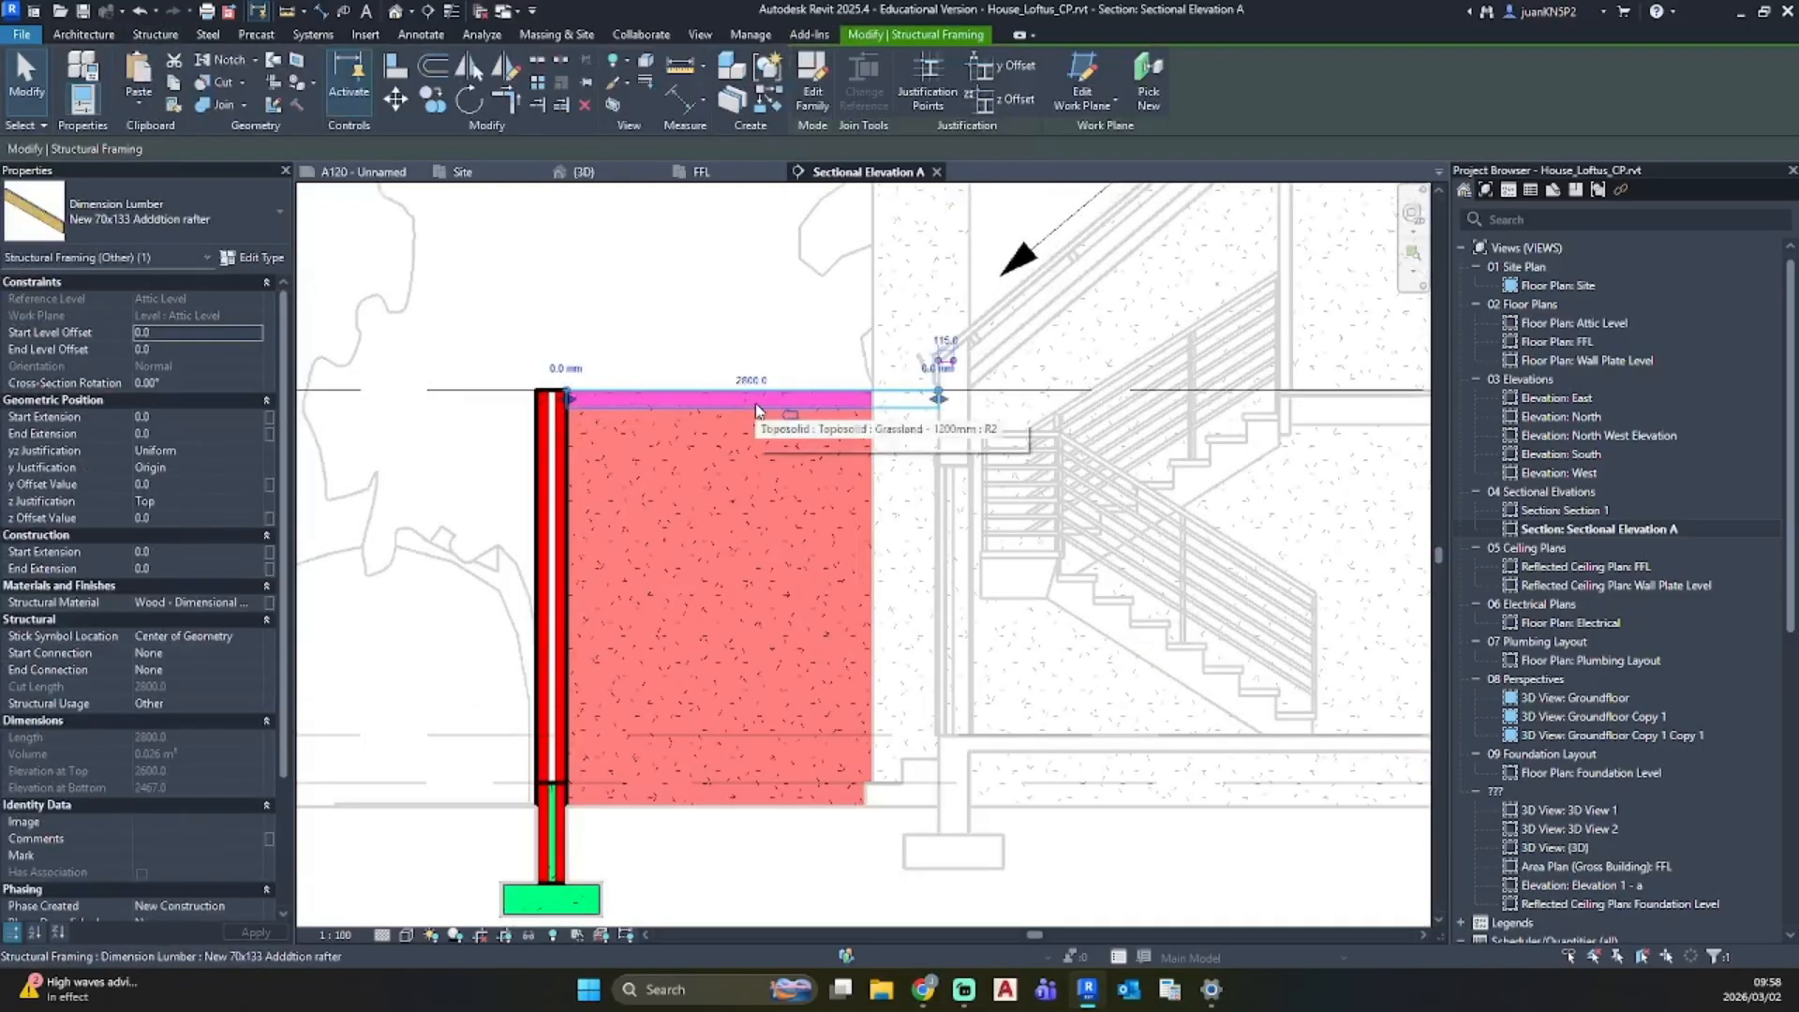
scroll(757, 411, "up", 2)
scroll(970, 366, "up", 2)
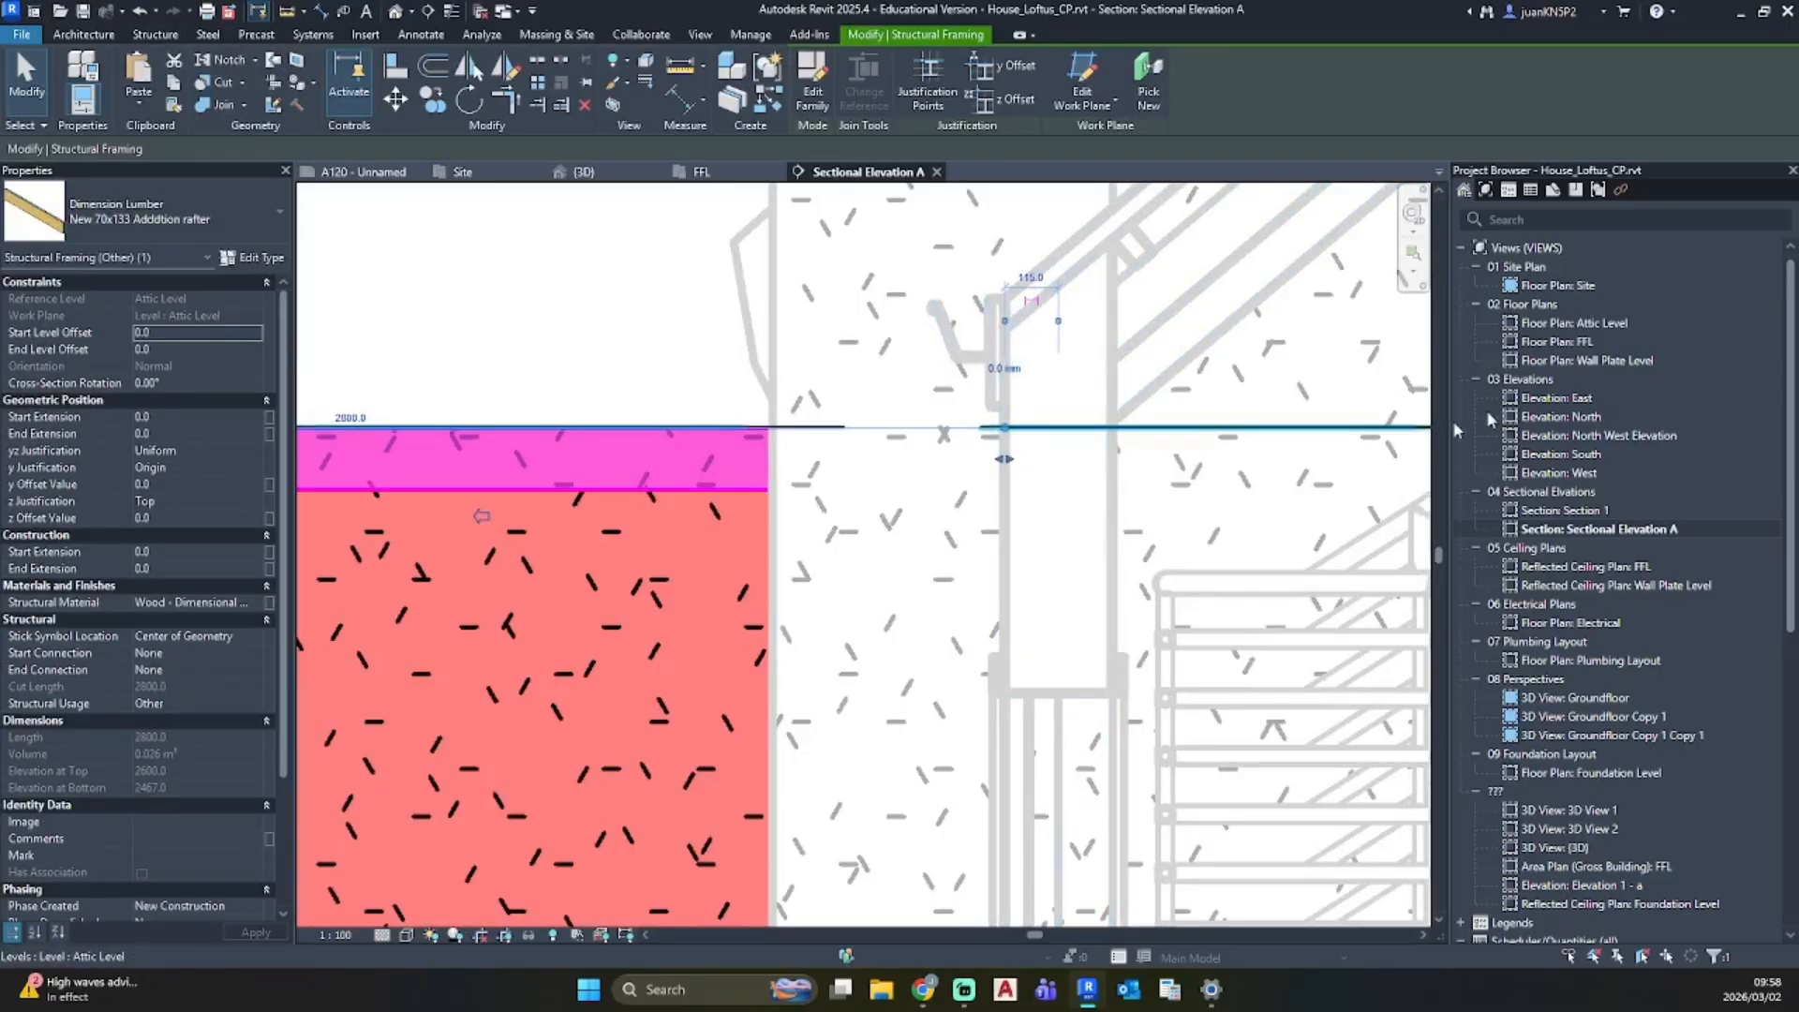
Step: In the FFL floor plan, create a section running from below the extension into the house, just inside the right-hand side wall
double_click(1560, 341)
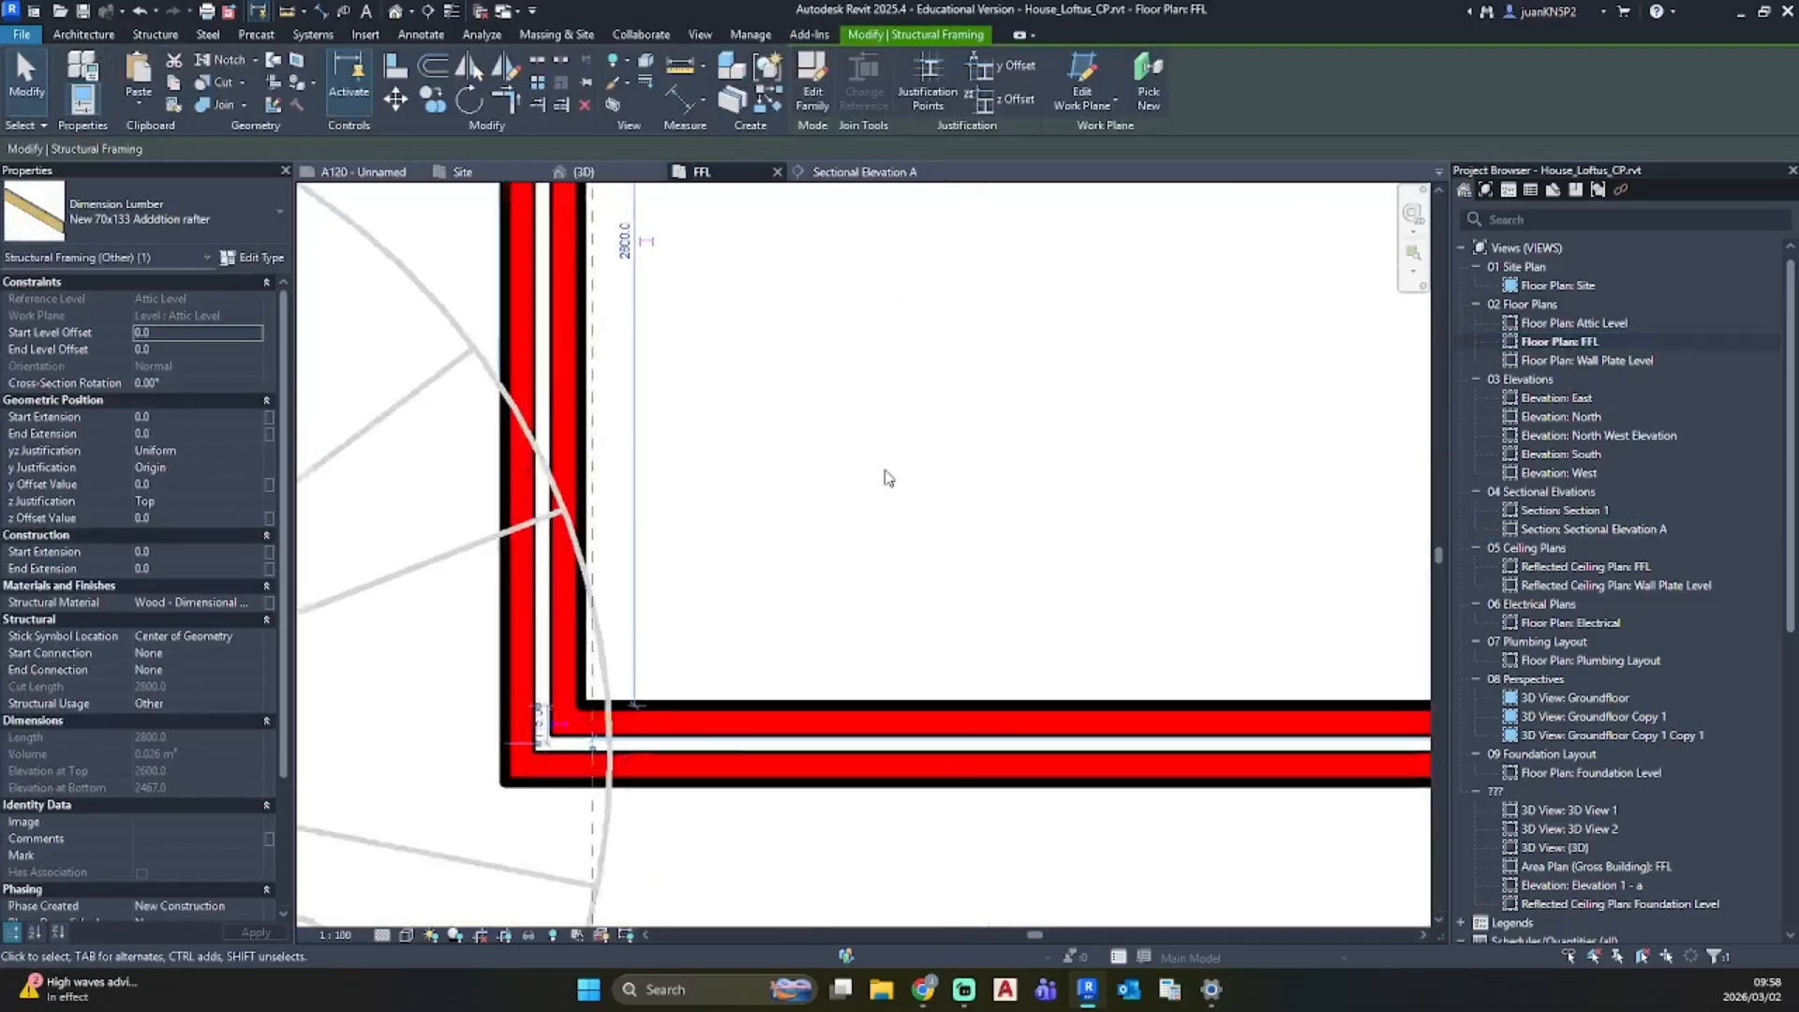
scroll(889, 478, "down", 6)
left_click(782, 550)
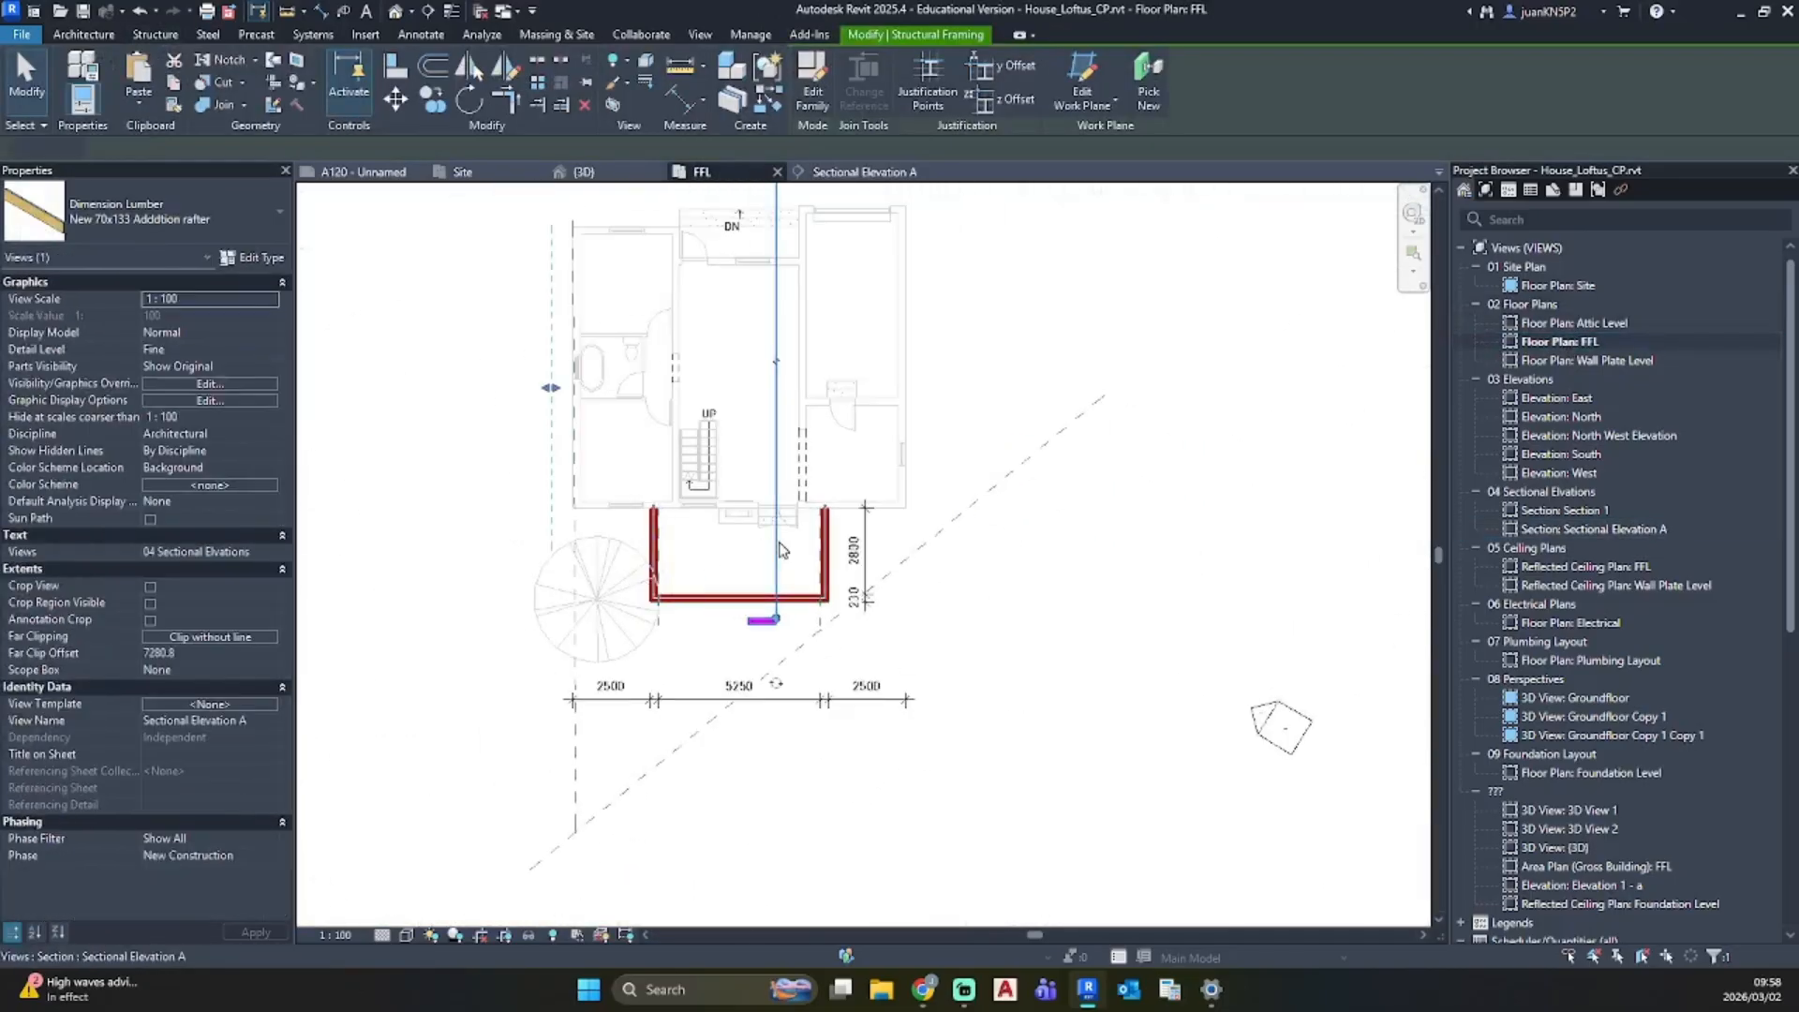
key("c")
key("s")
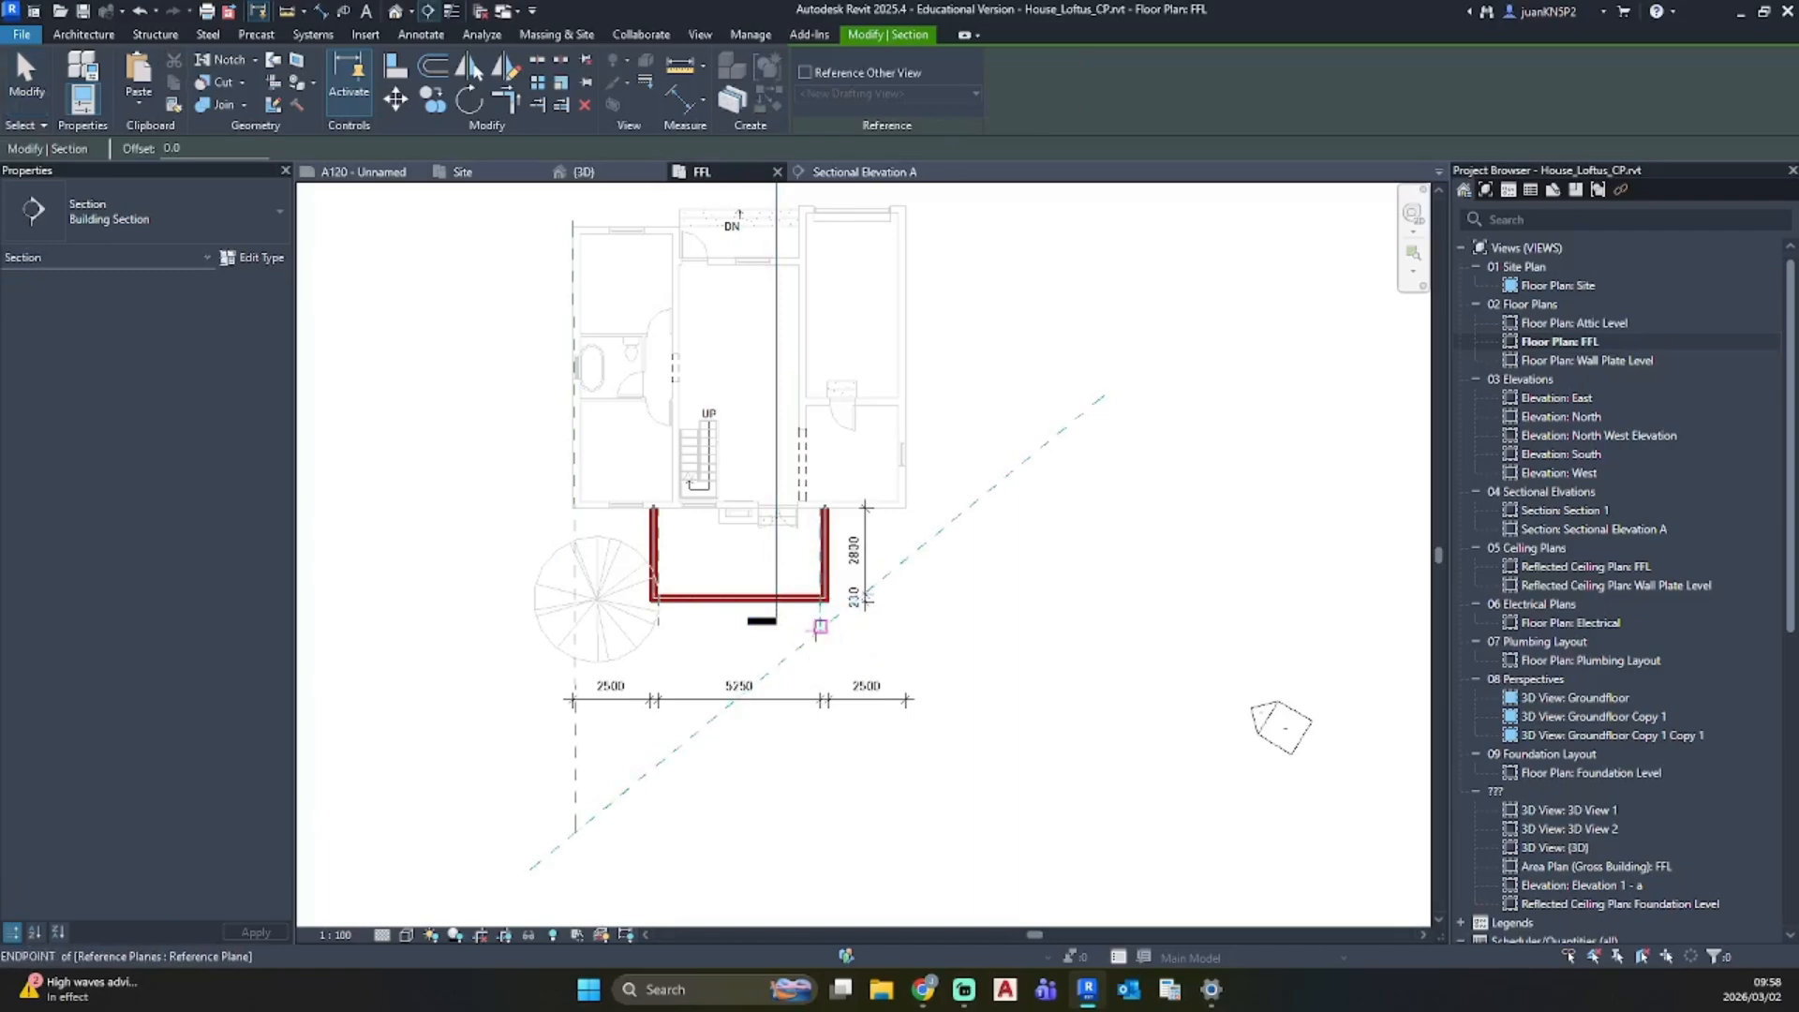
scroll(812, 668, "up", 3)
left_click(819, 682)
scroll(828, 202, "down", 2)
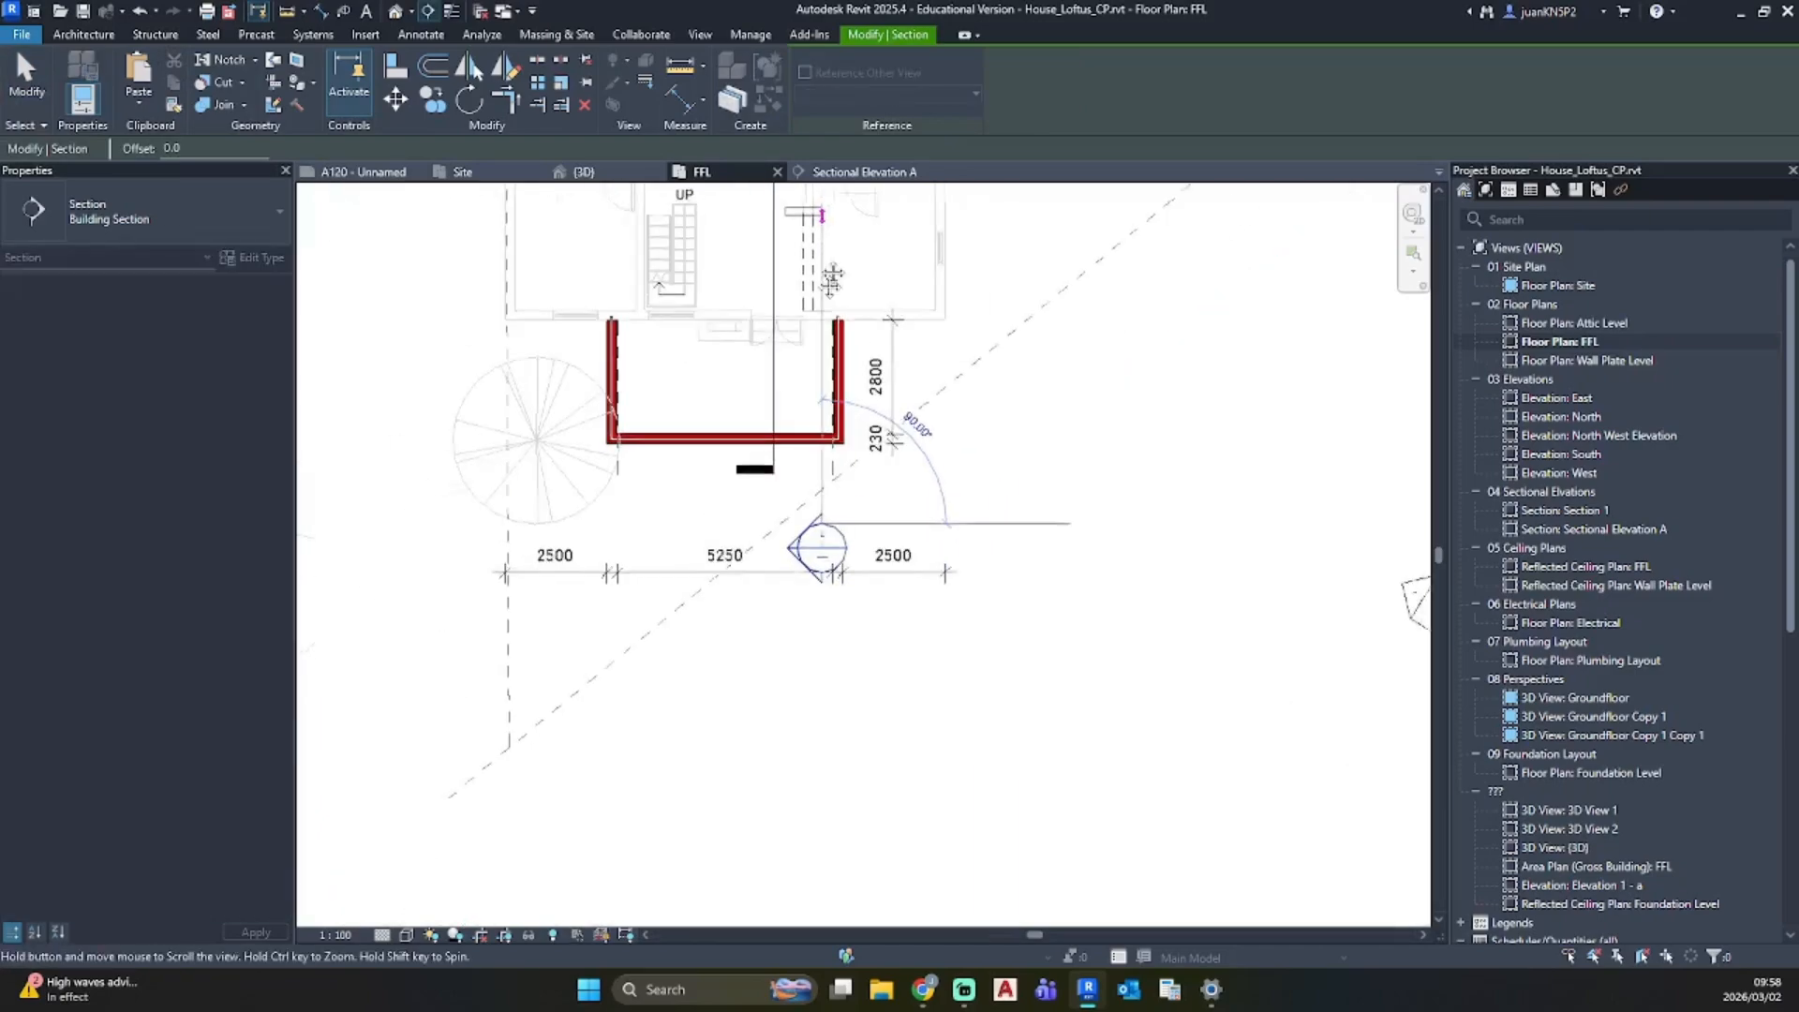
middle_click_drag(827, 205, 805, 312)
left_click(799, 364)
left_click(1064, 461)
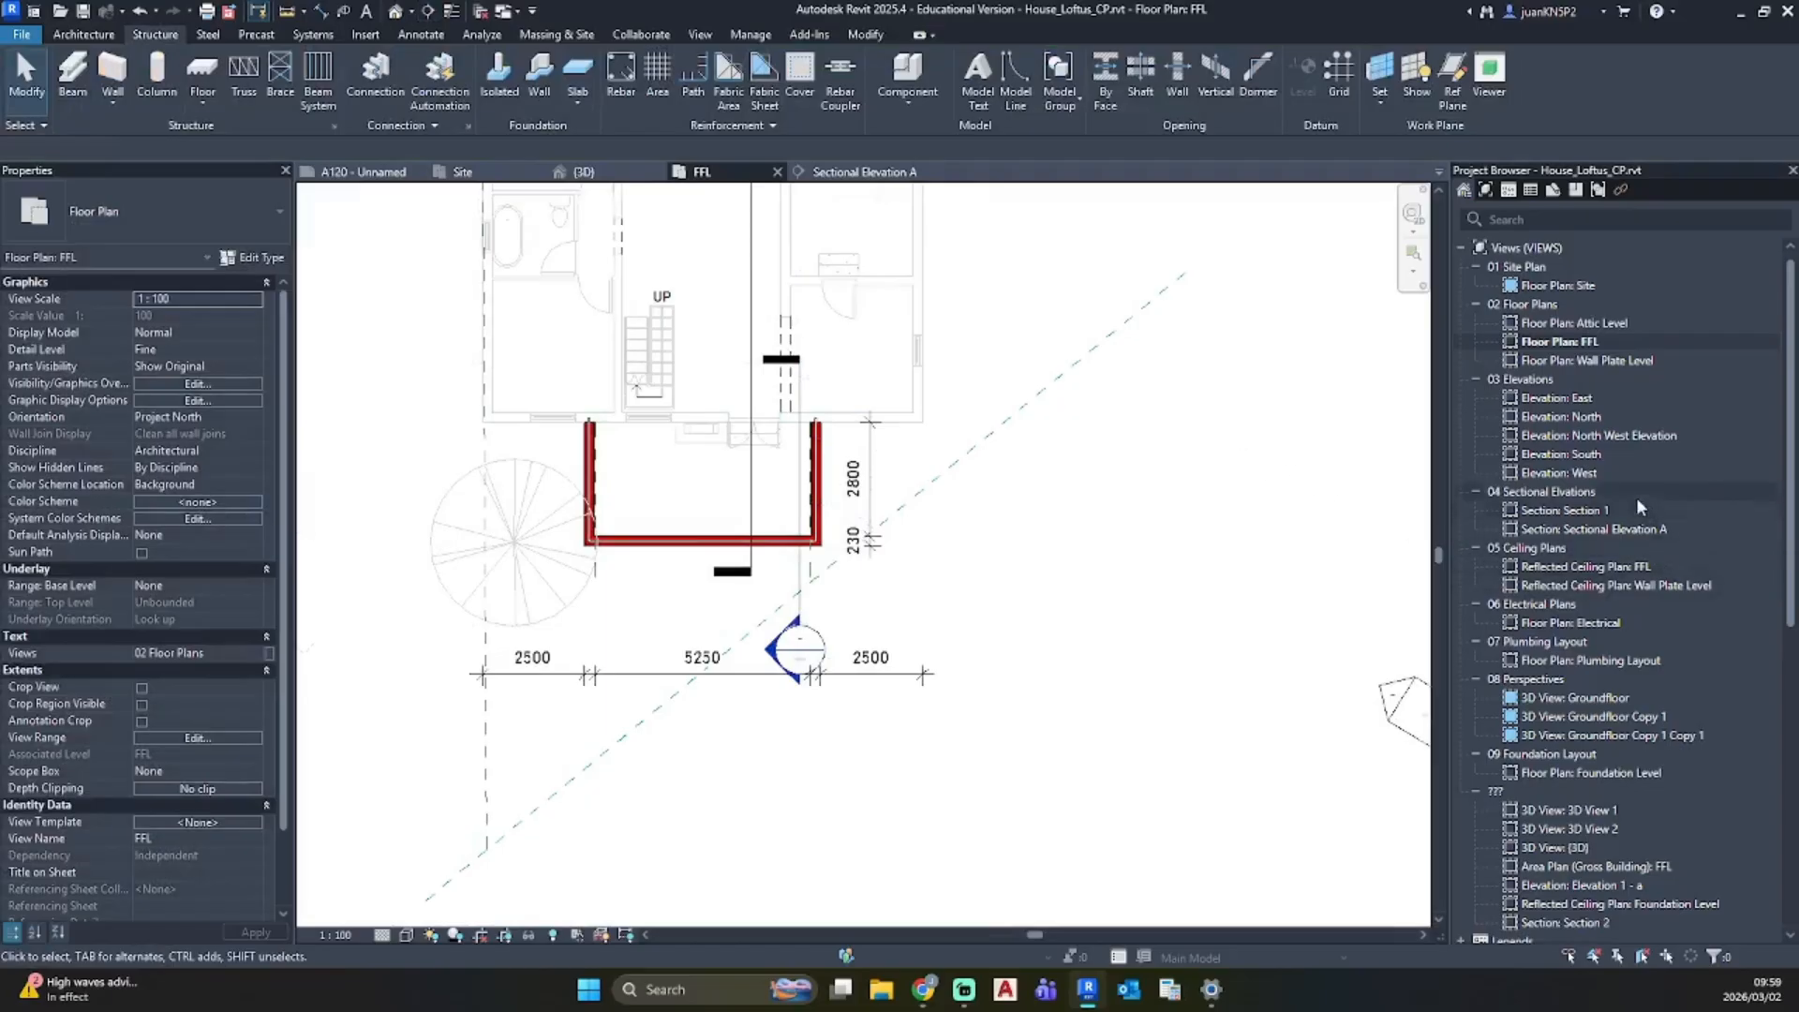
Step: Open the newly created section view and bring its level heads into view
scroll(1586, 825, "down", 5)
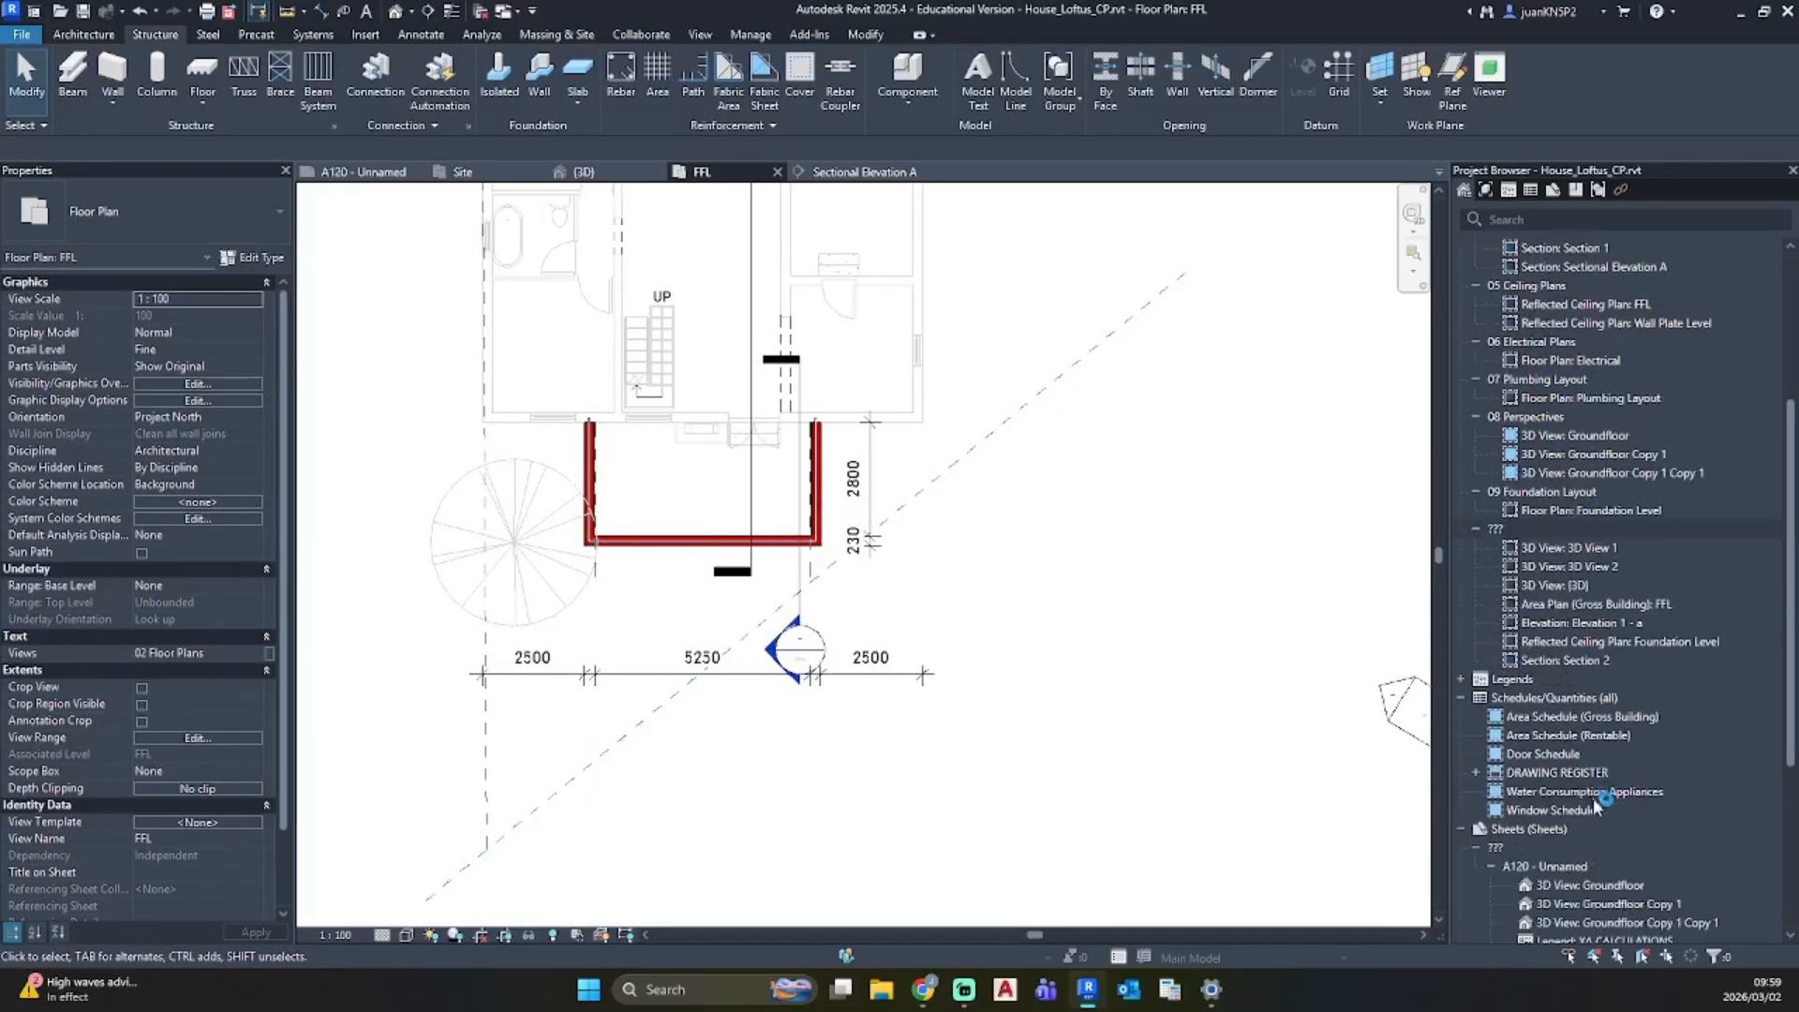
left_click(1582, 661)
double_click(1581, 660)
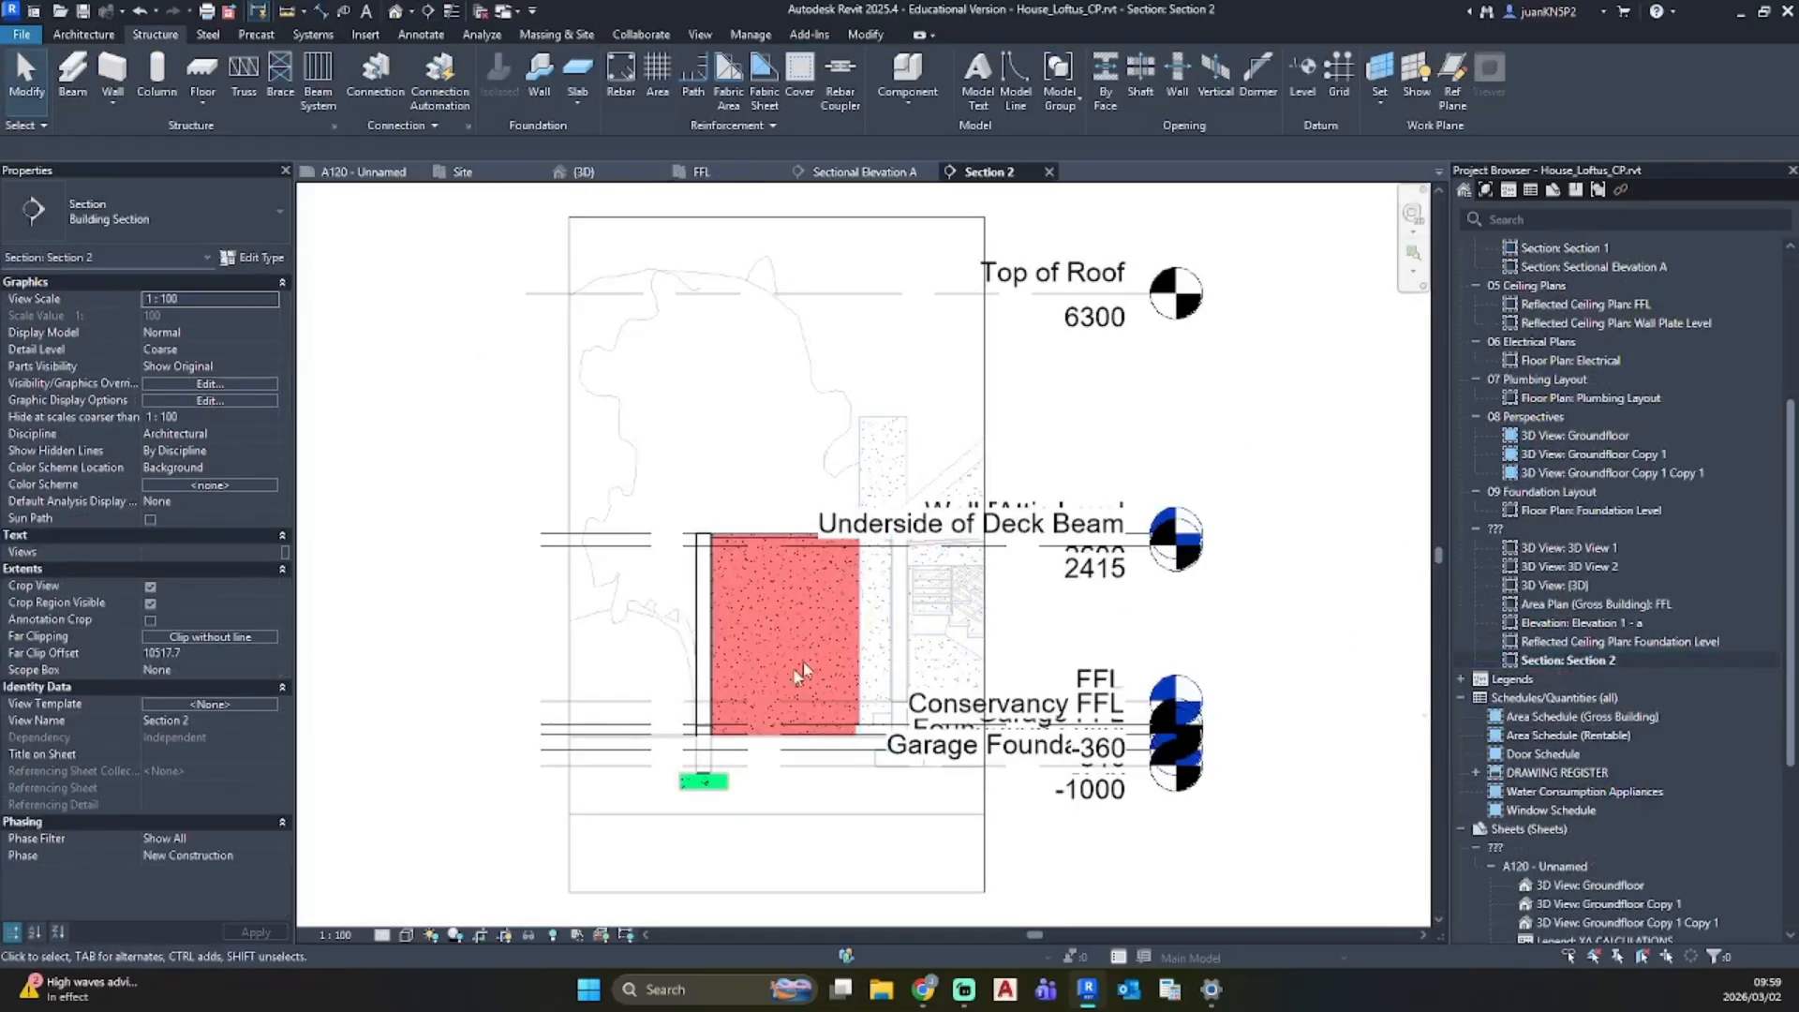
scroll(937, 600, "up", 2)
scroll(1095, 484, "down", 3)
scroll(1094, 485, "up", 1)
Step: Hide the entire Levels category in the Section 2 view
left_click(1202, 241)
right_click(1202, 241)
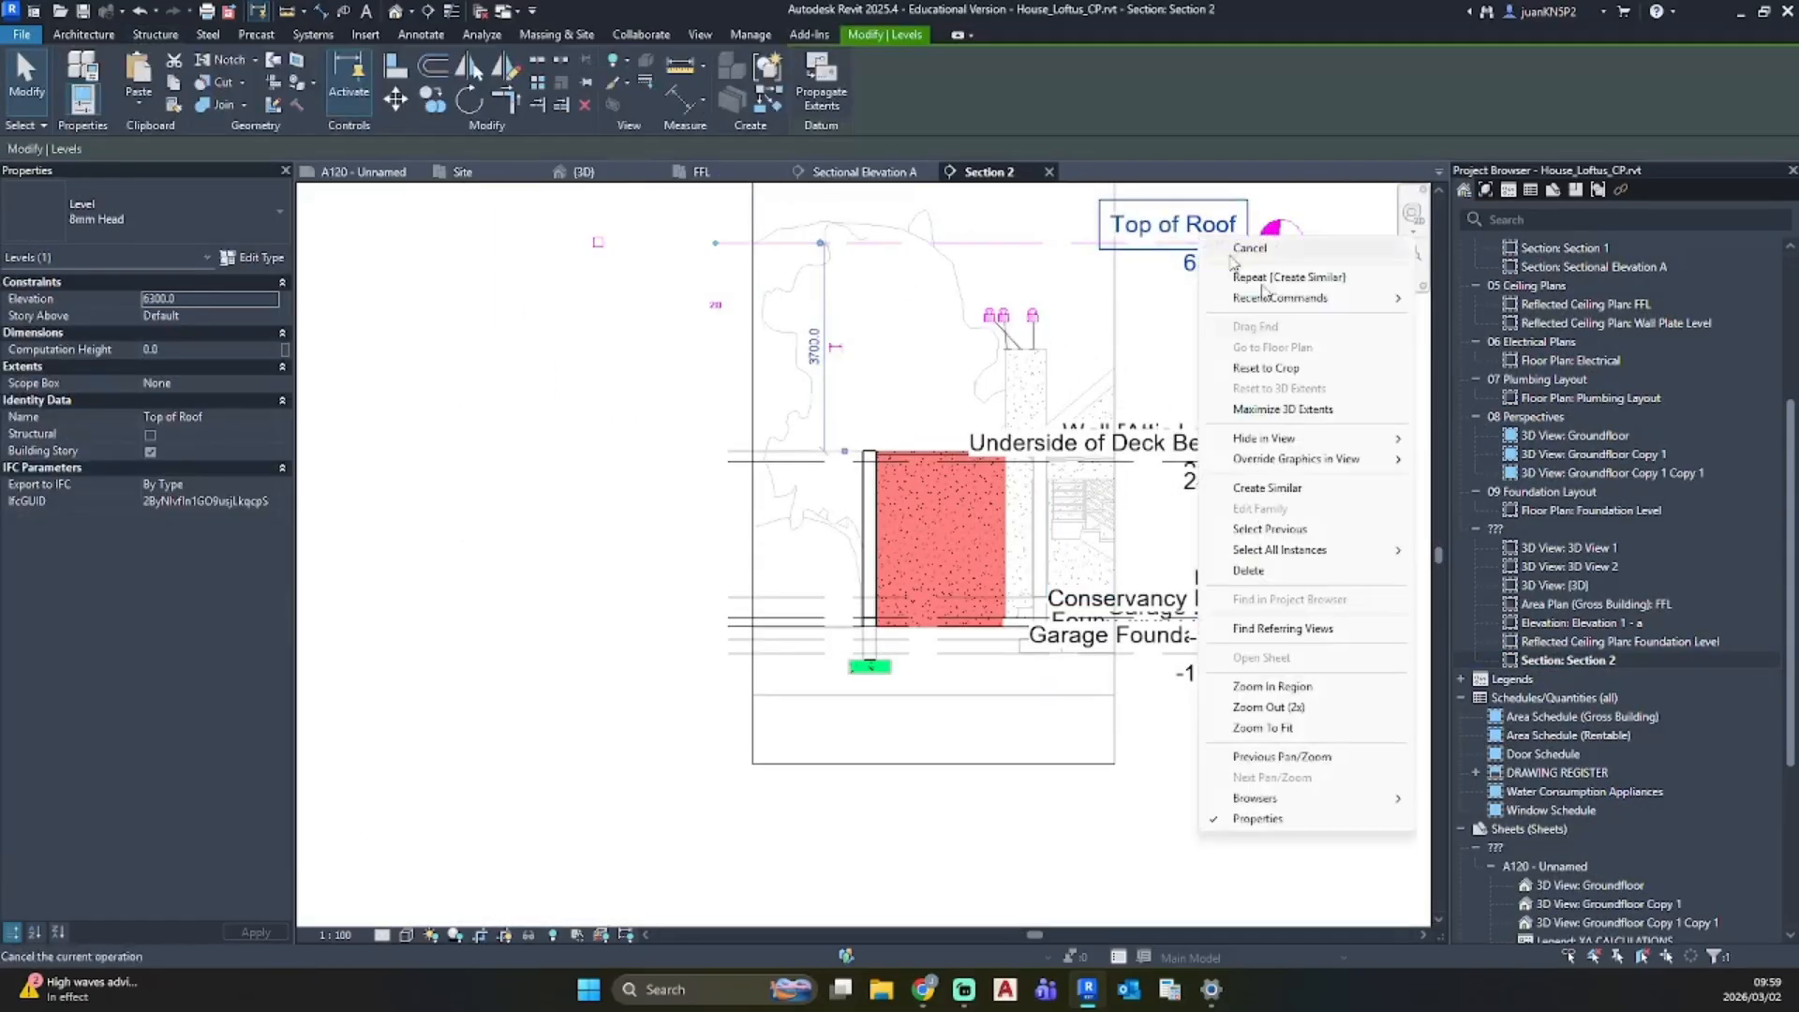
mouse_move(1340, 550)
left_click(1452, 551)
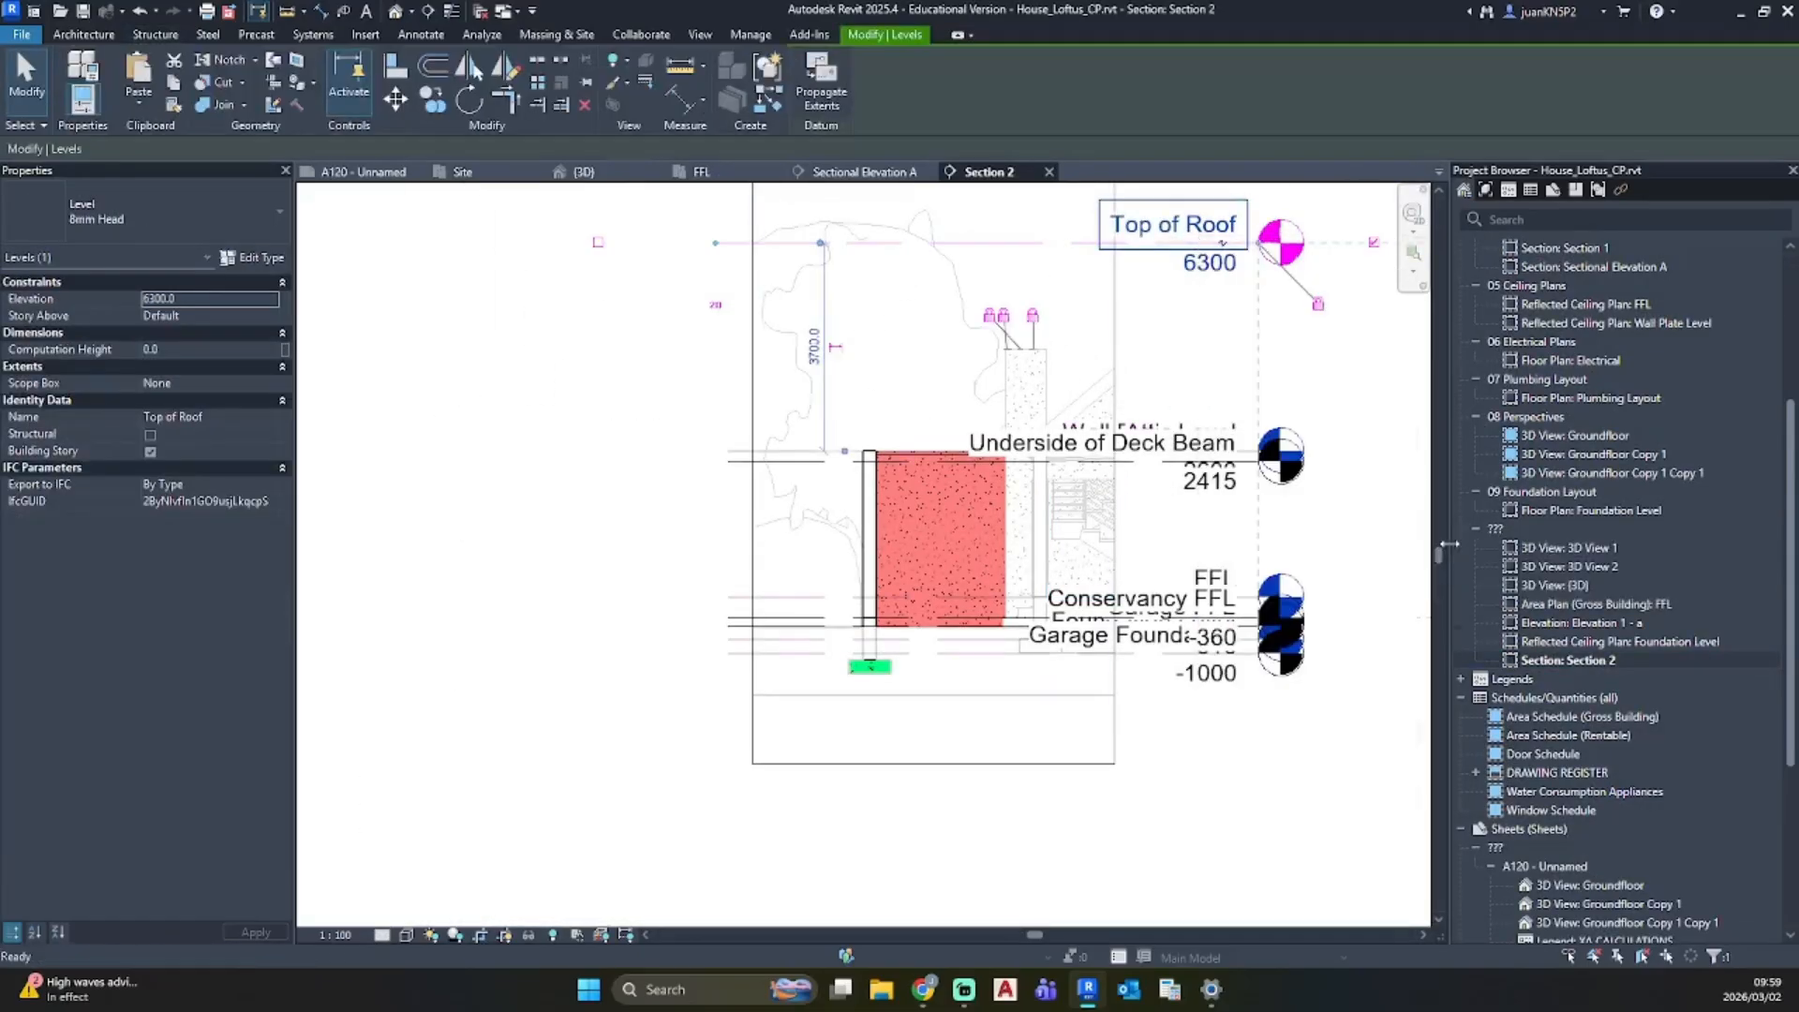
right_click(1346, 528)
mouse_move(1422, 132)
left_click(1608, 128)
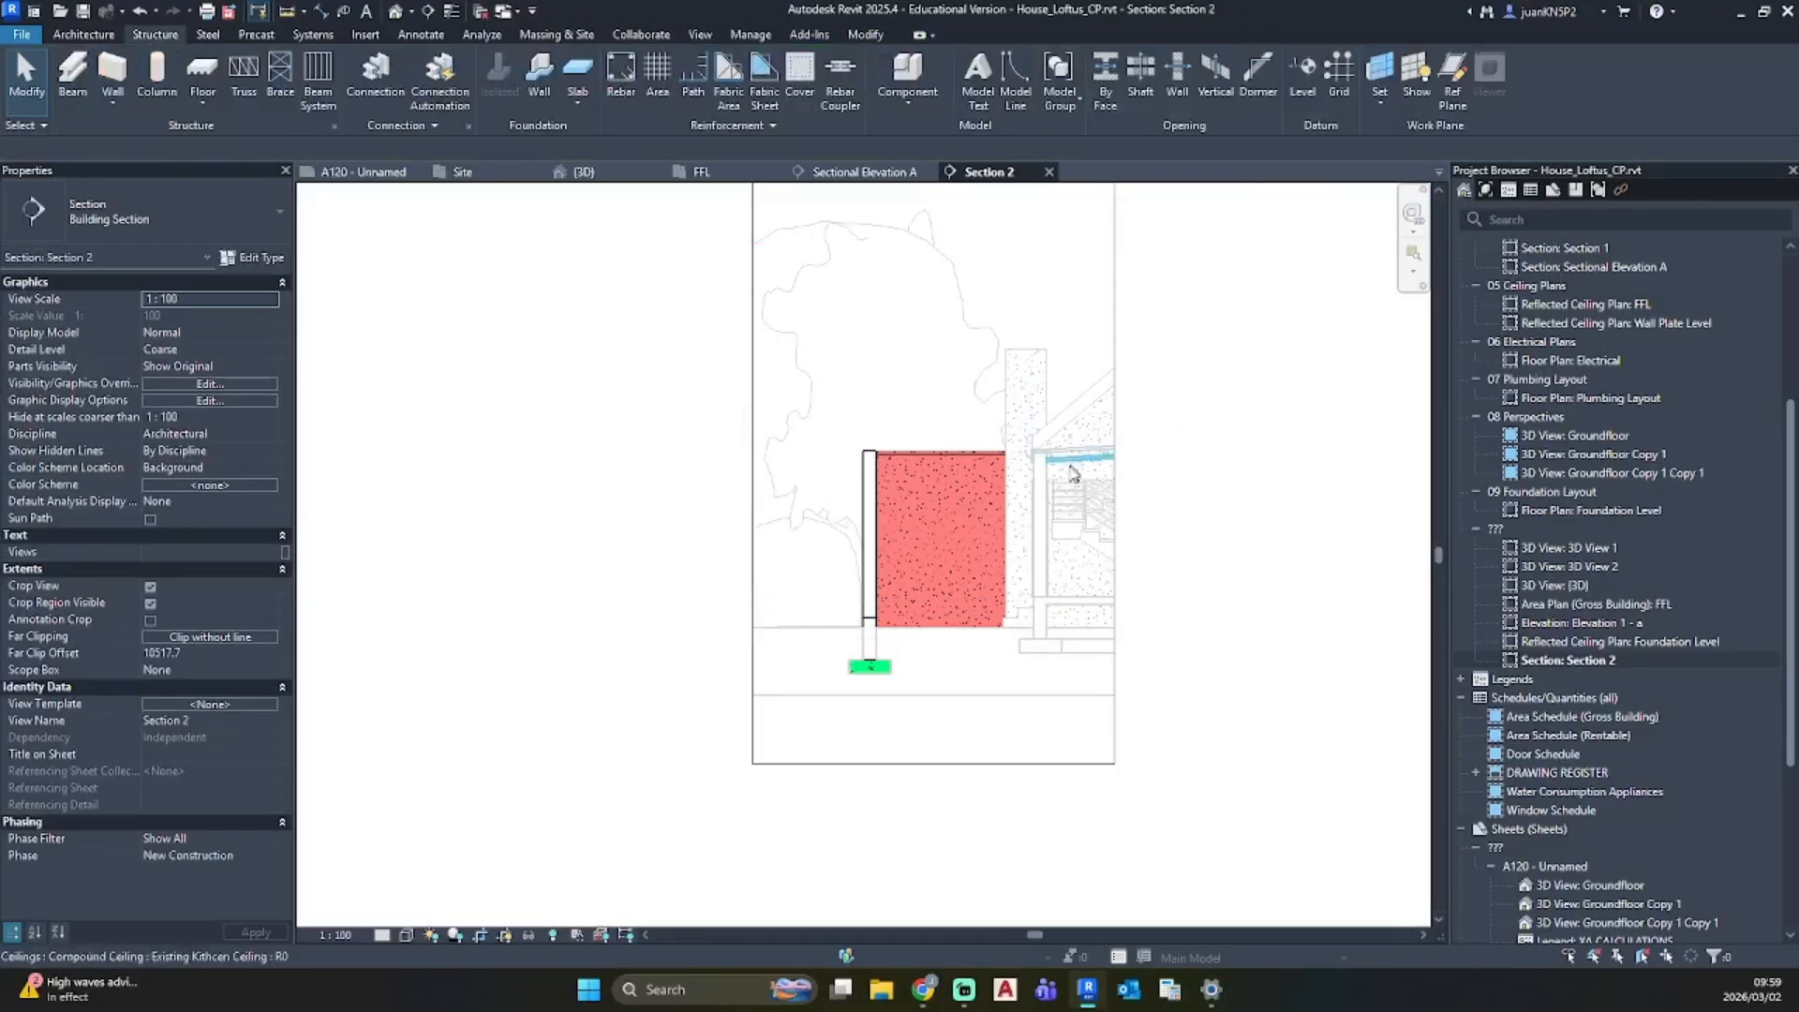
Step: Draw a horizontal reference plane from the underside of the house's fascia out past the extension's front wall
scroll(965, 431, "up", 5)
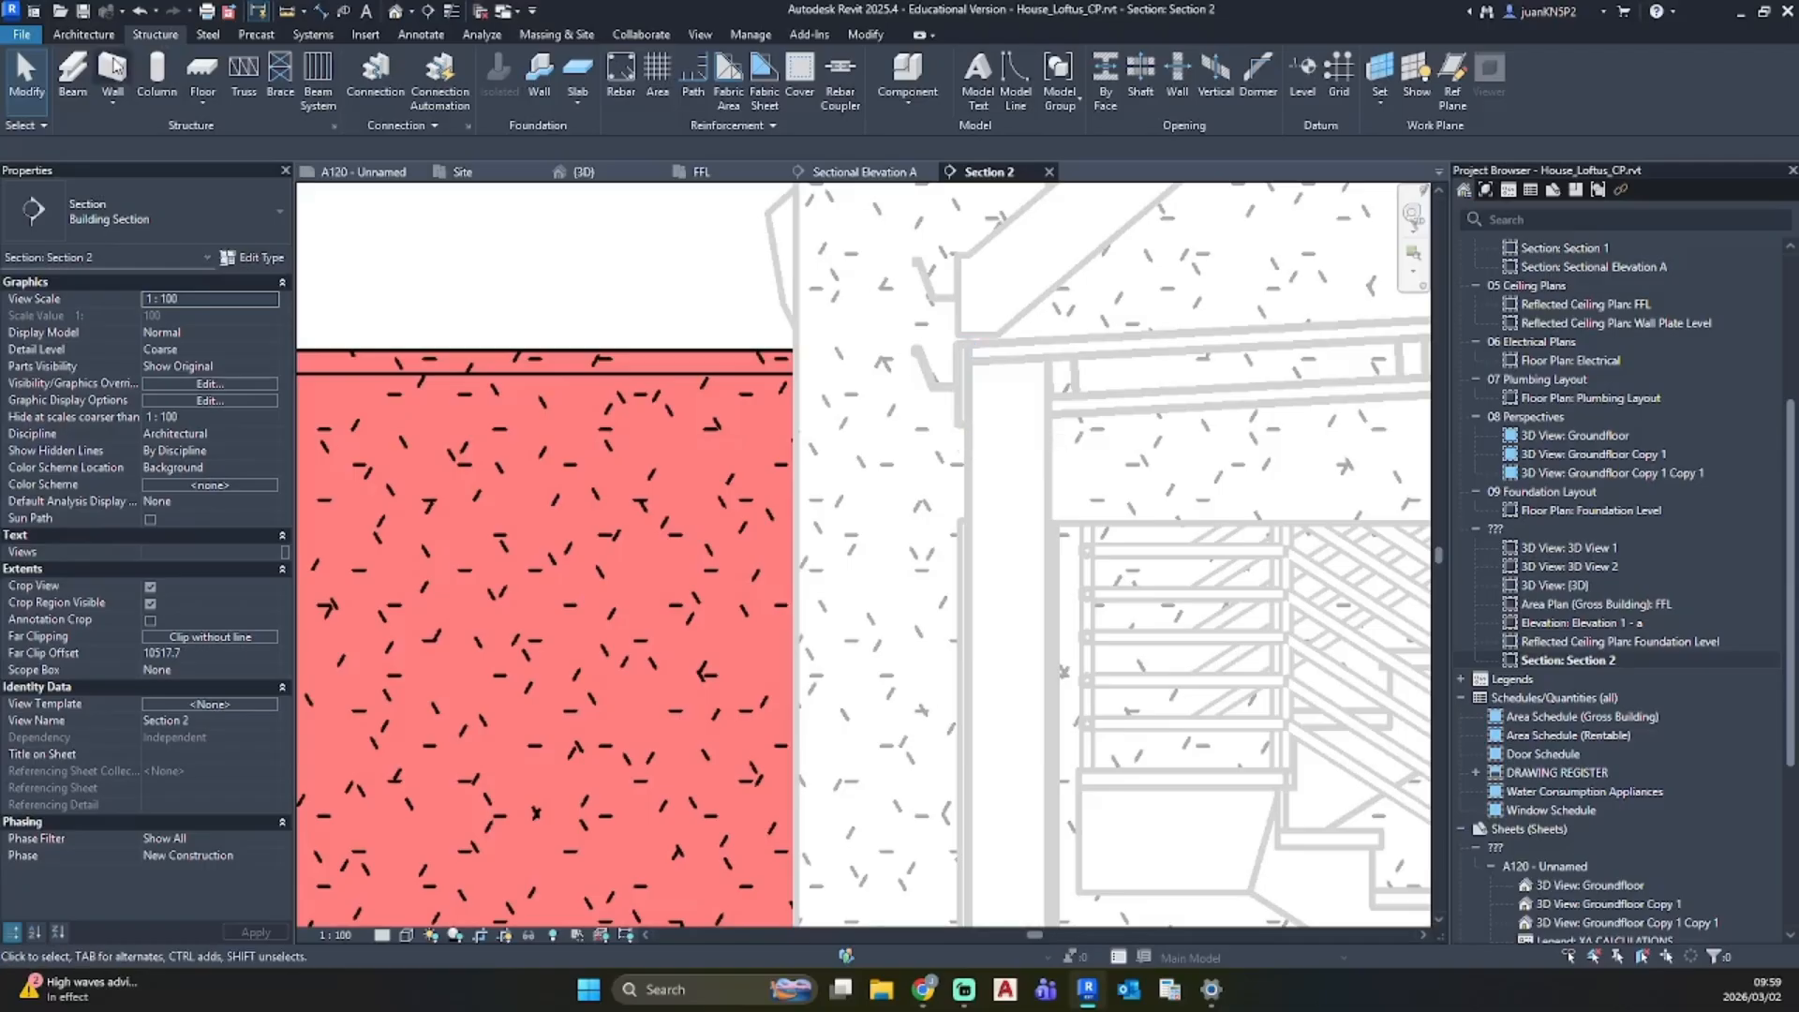
left_click(83, 34)
left_click(1391, 97)
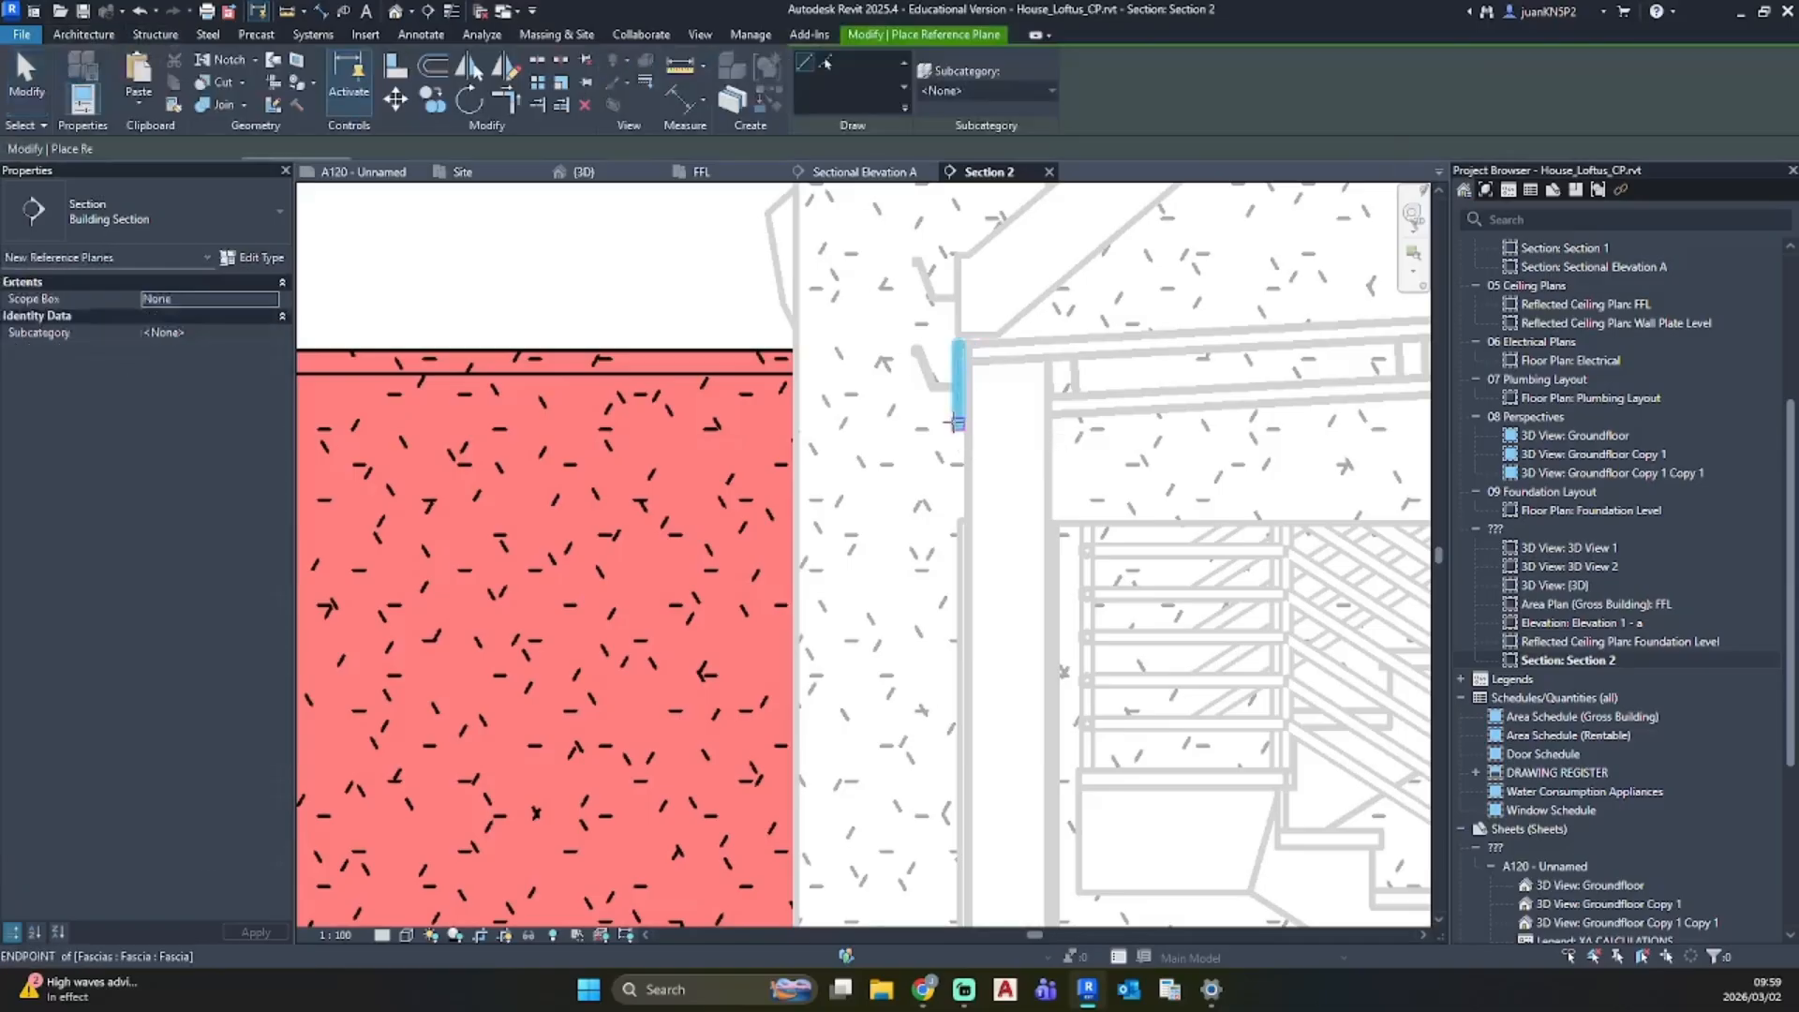
scroll(961, 427, "up", 2)
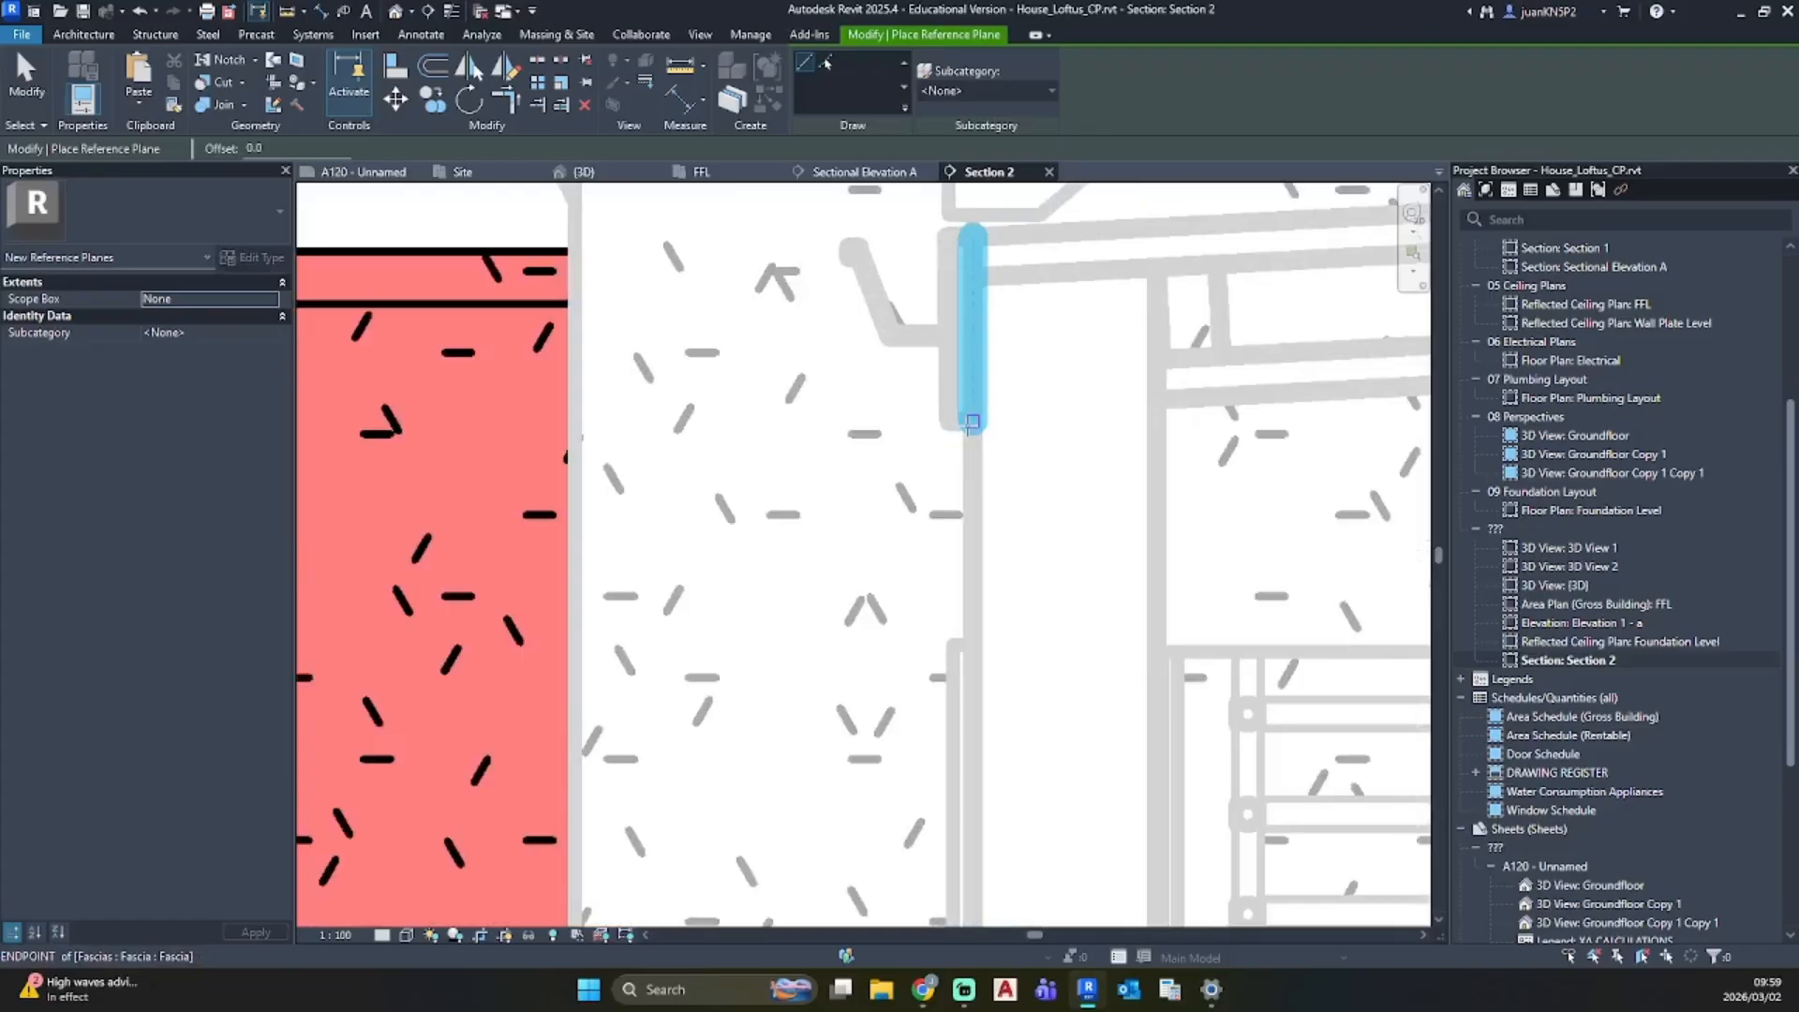
left_click(969, 422)
scroll(659, 427, "down", 2)
scroll(656, 427, "down", 2)
middle_click_drag(656, 427, 1379, 431)
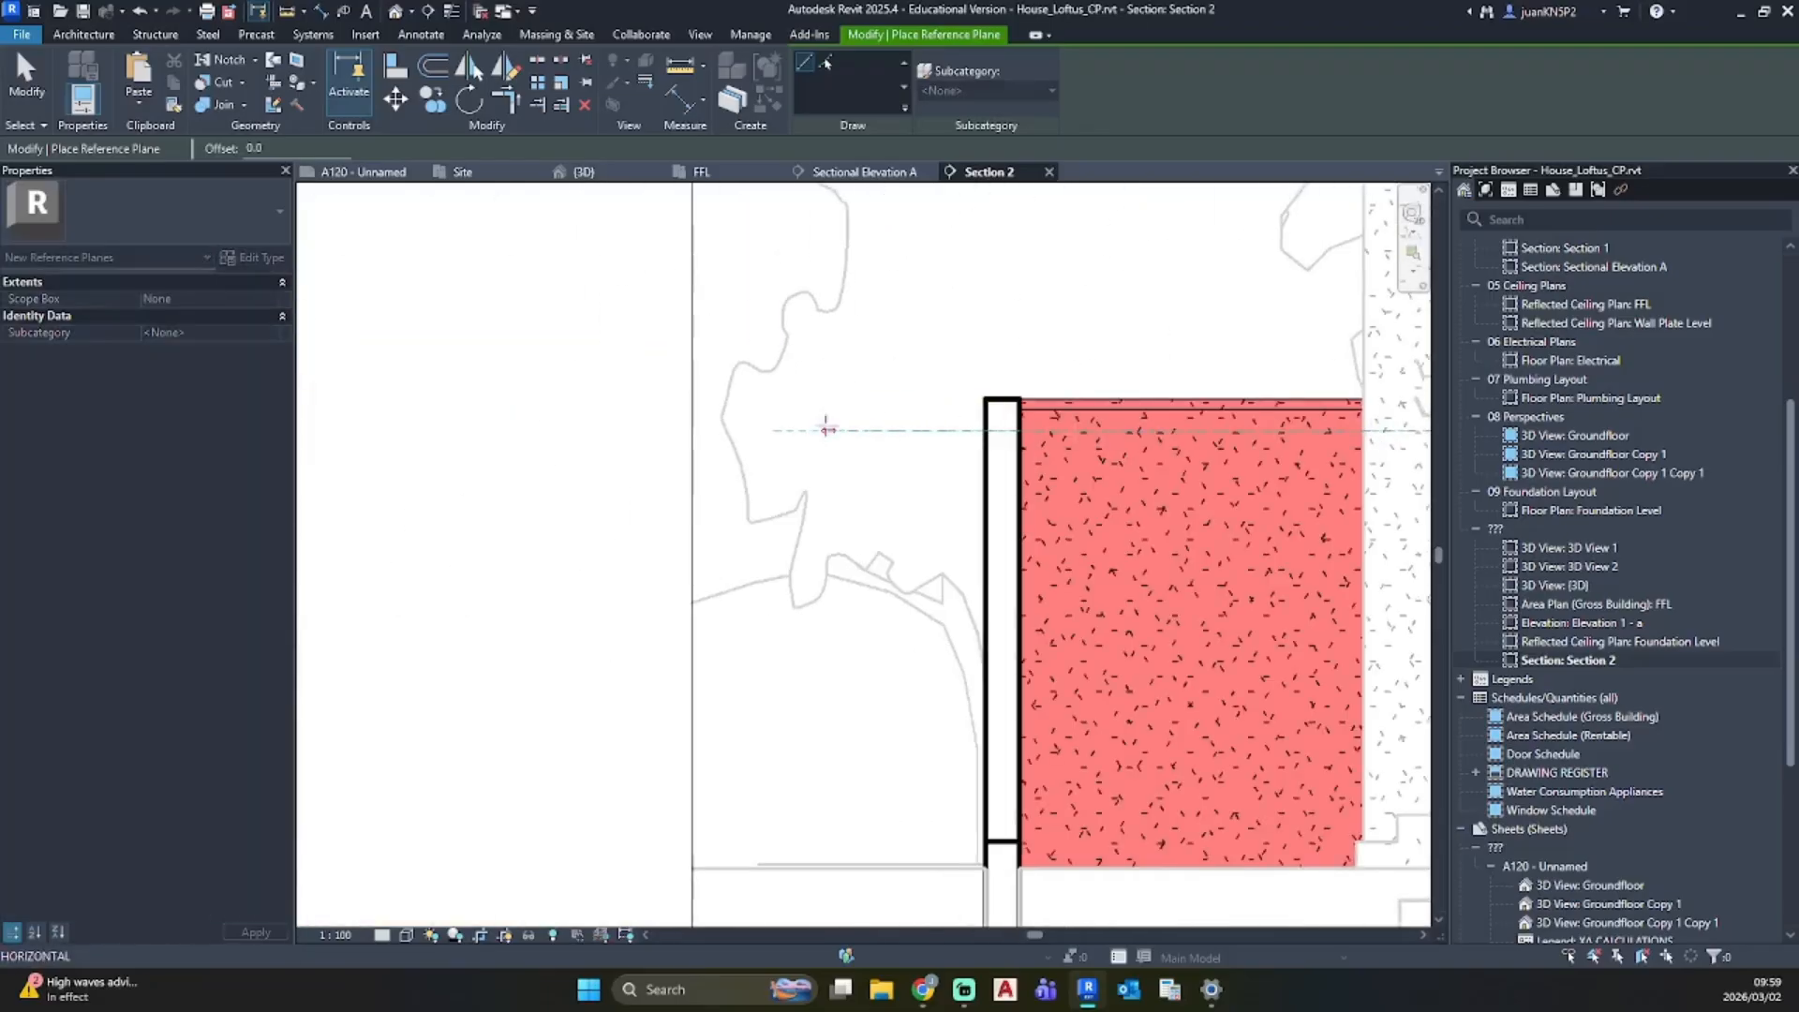
left_click(810, 431)
key("Escape")
key("Escape")
scroll(1068, 531, "down", 2)
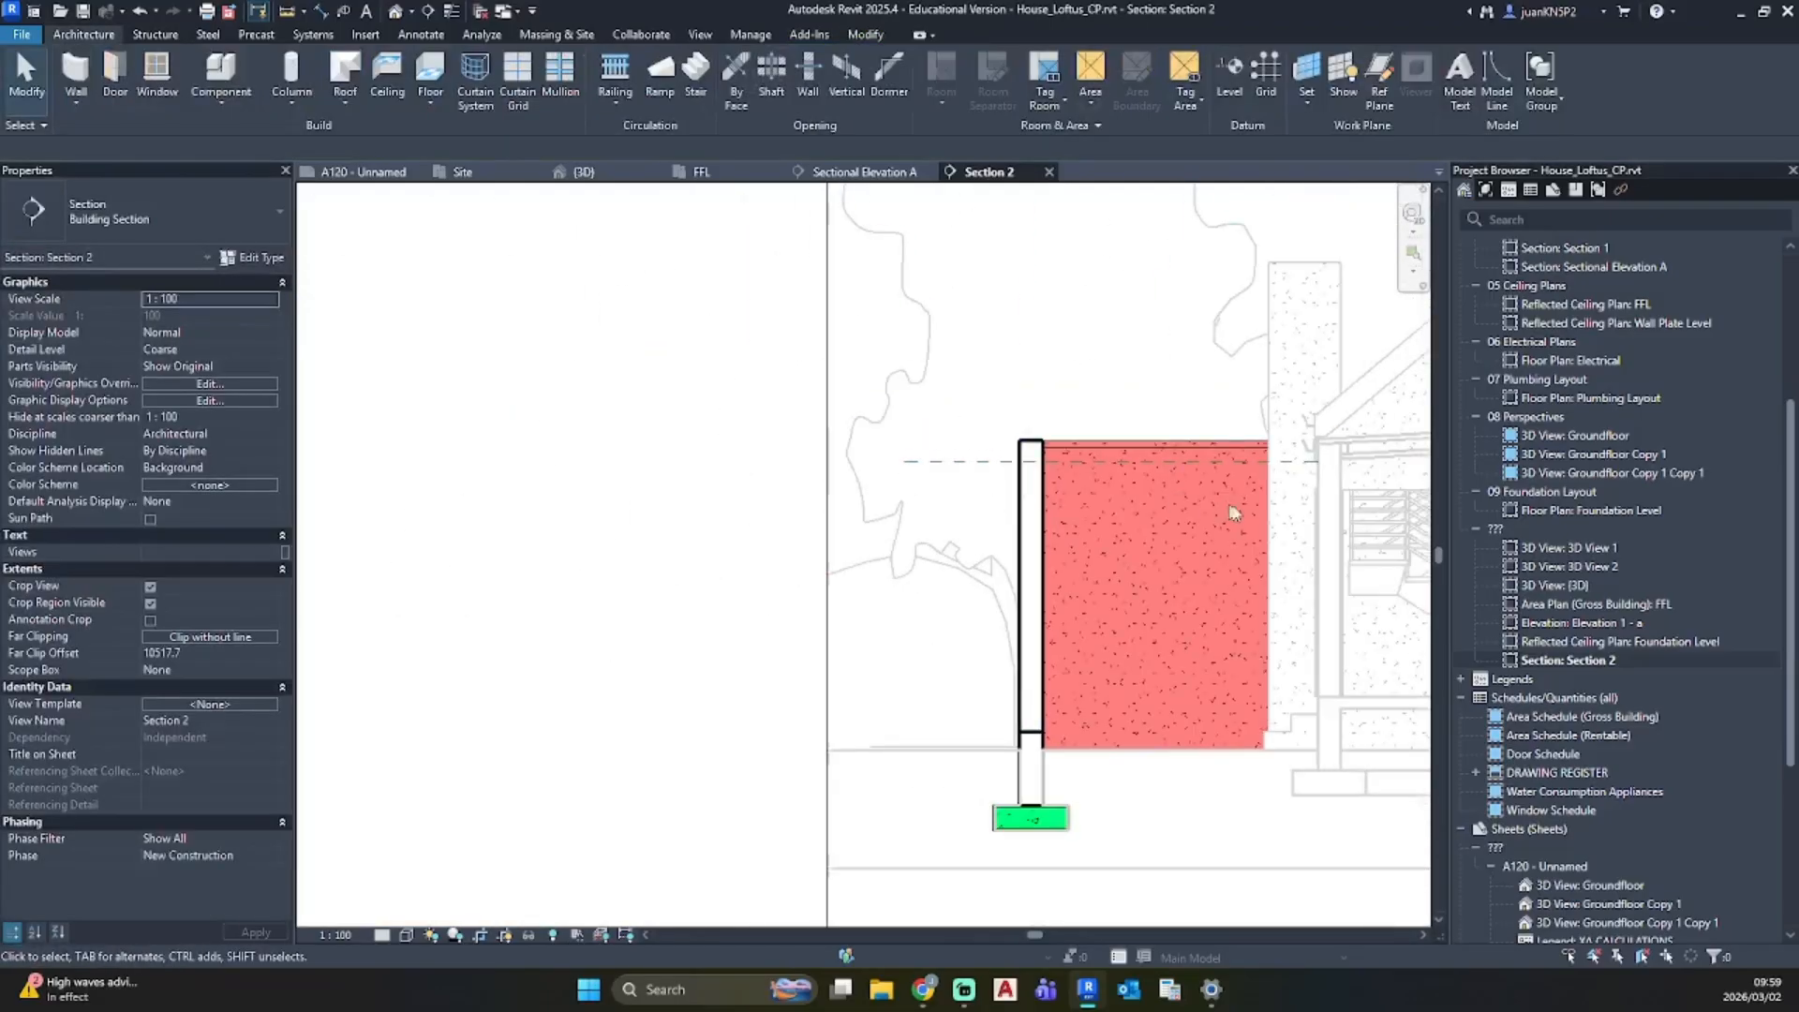
middle_click_drag(1236, 512, 943, 408)
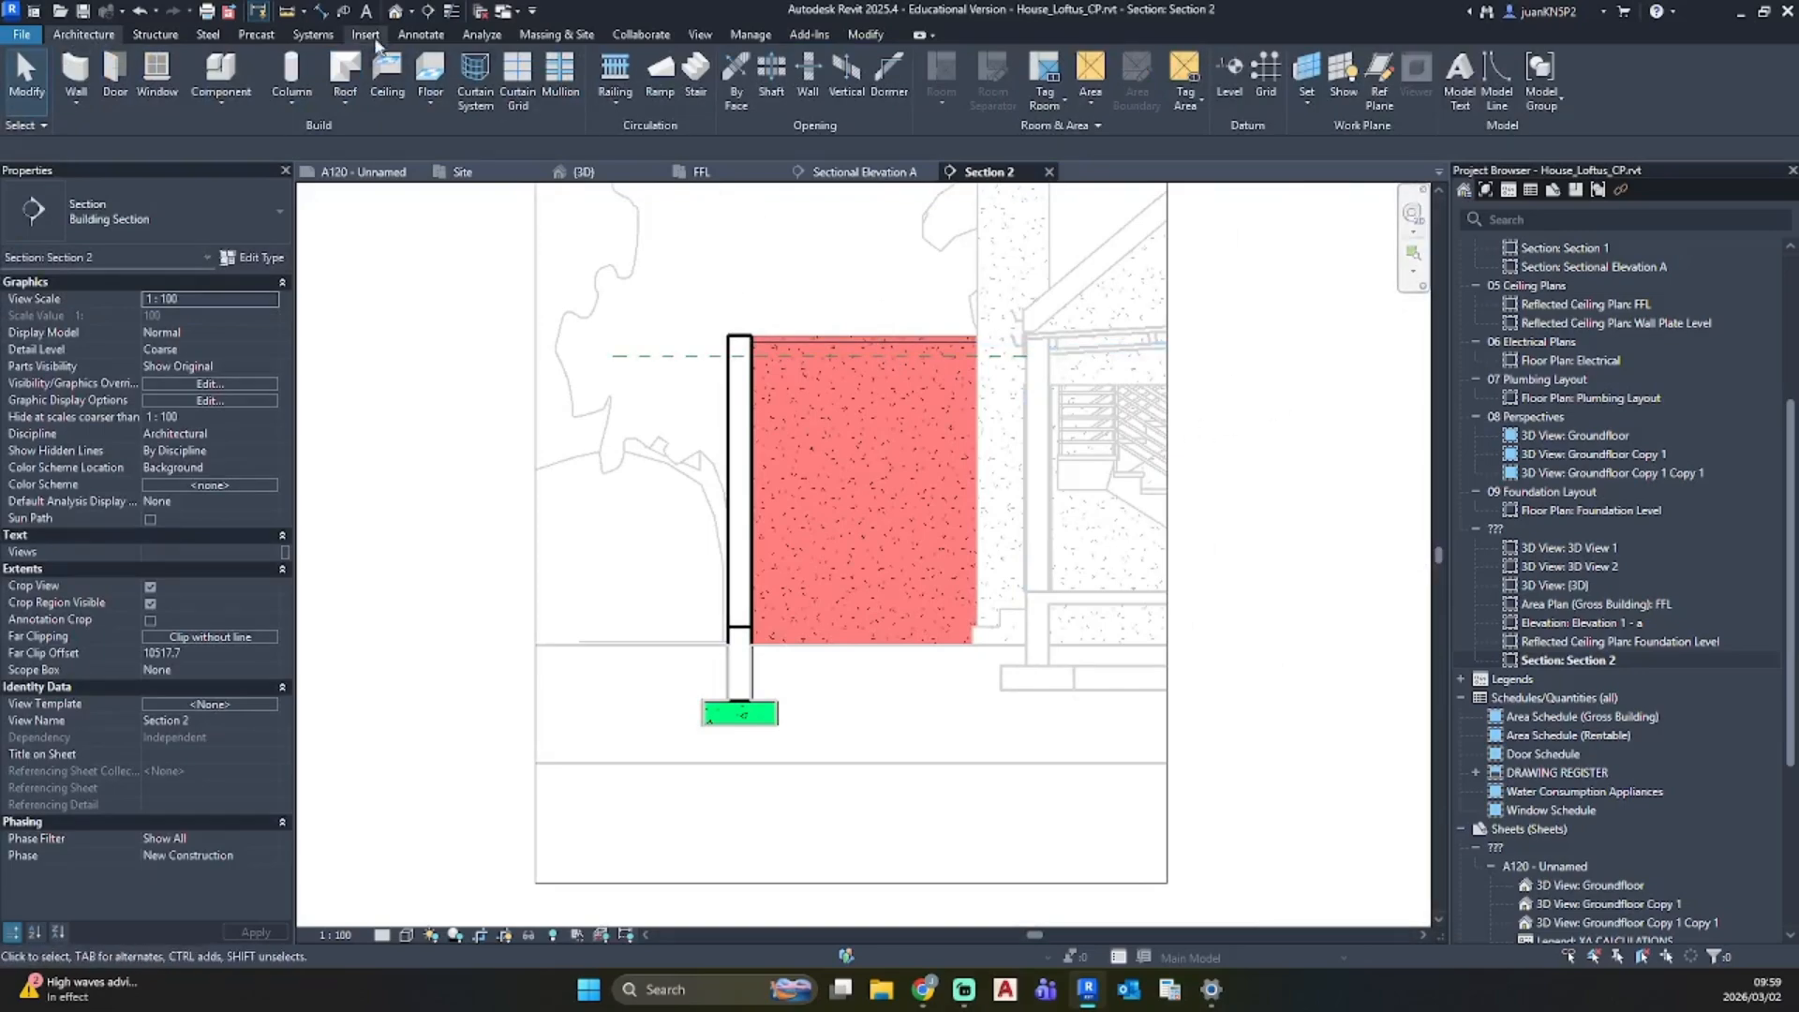
Step: Check the extension in the 3D view and open Sectional Elevation A at the rafter
left_click(396, 10)
scroll(960, 401, "up", 3)
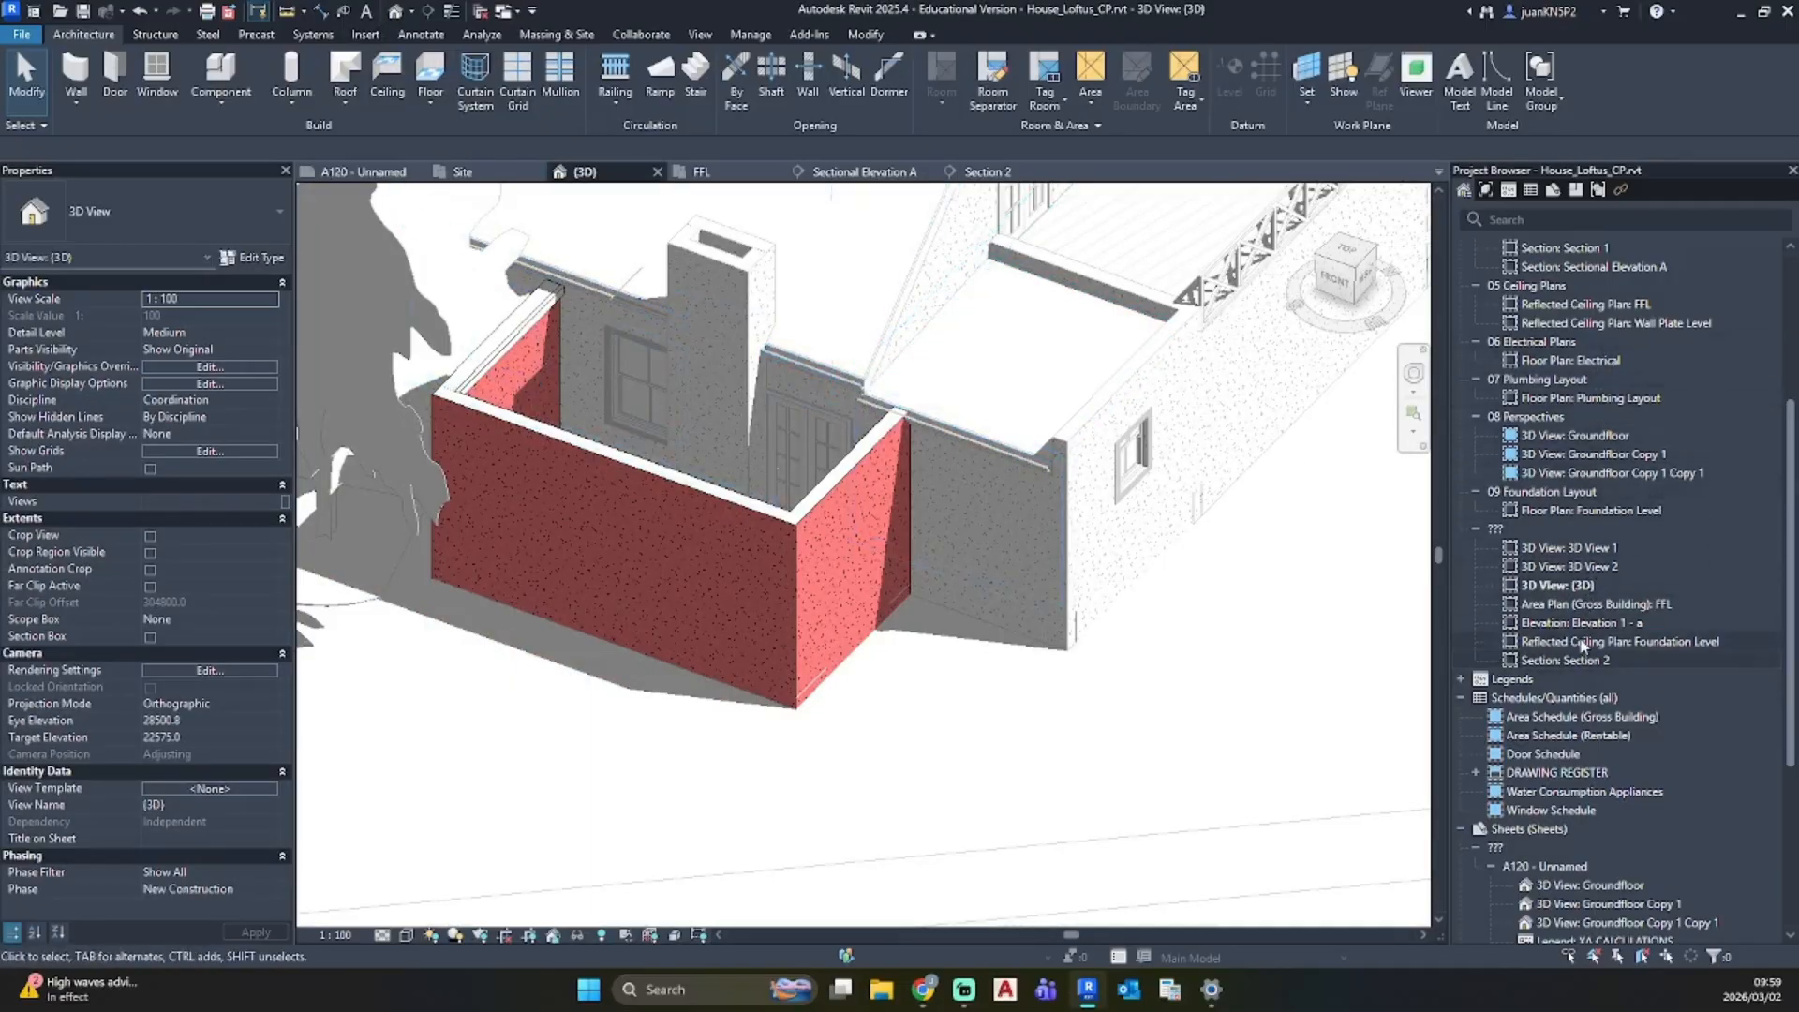
scroll(1606, 473, "up", 2)
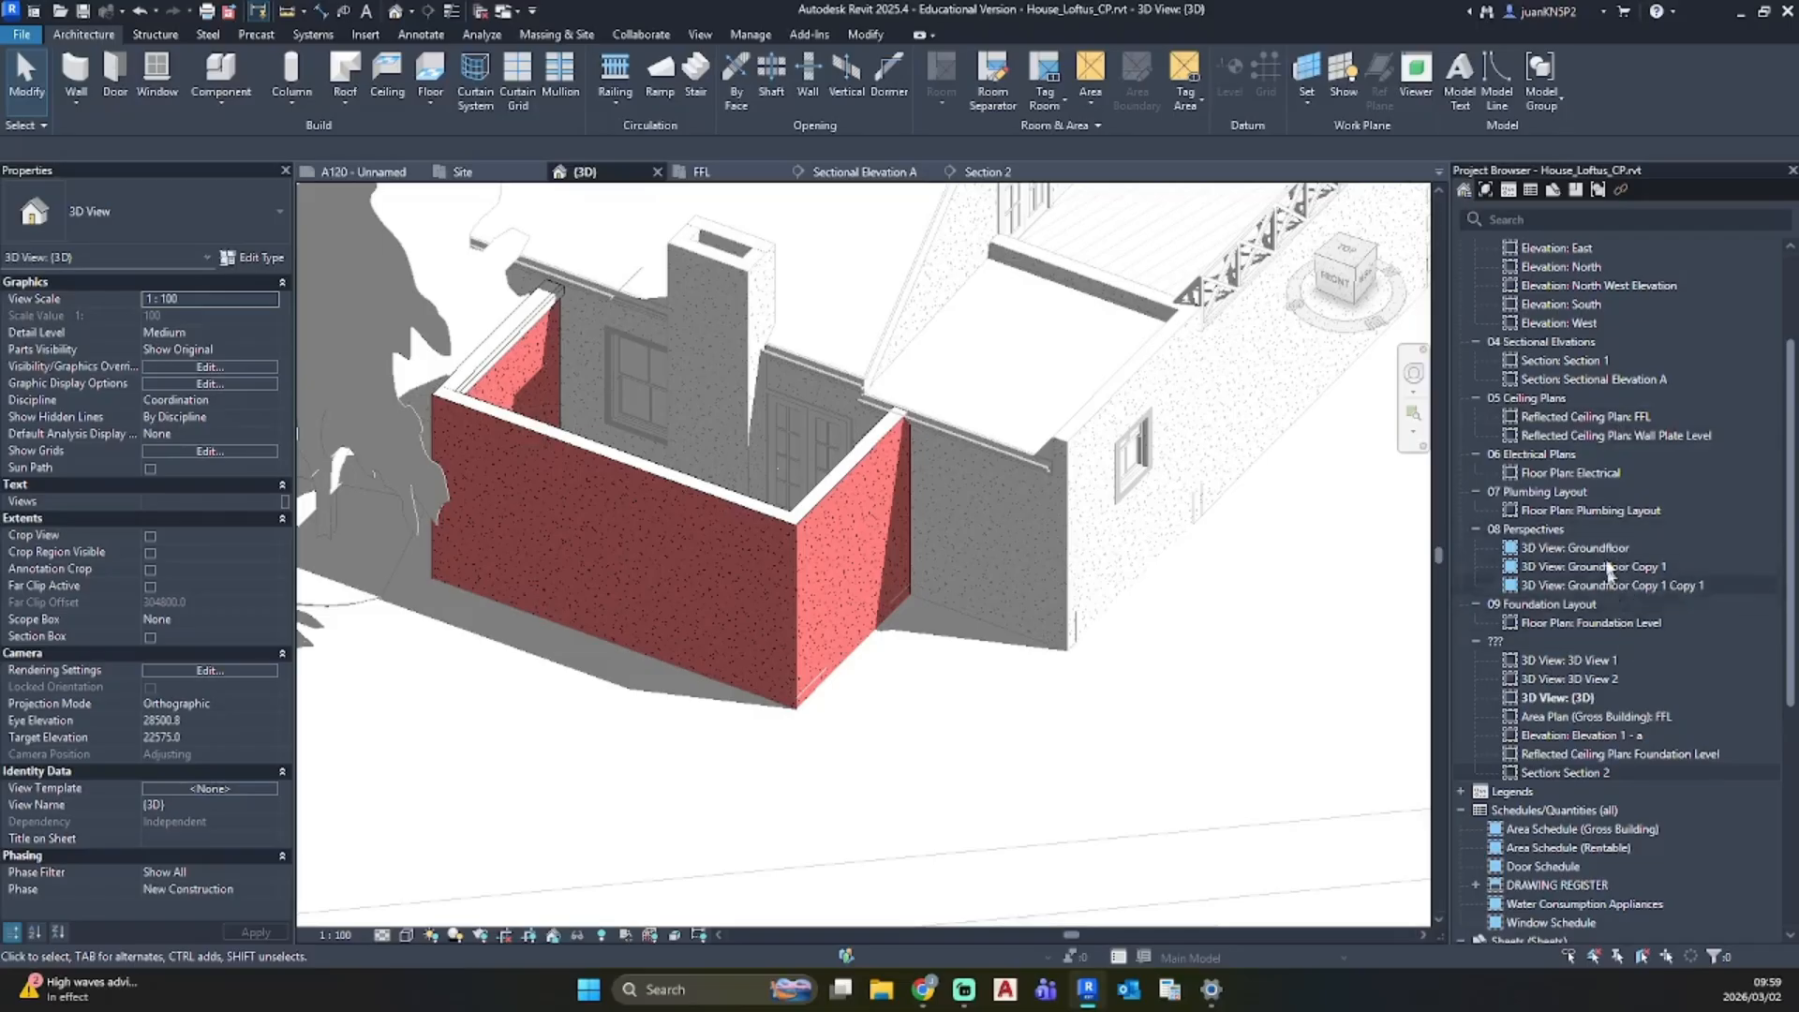
scroll(1573, 330, "up", 3)
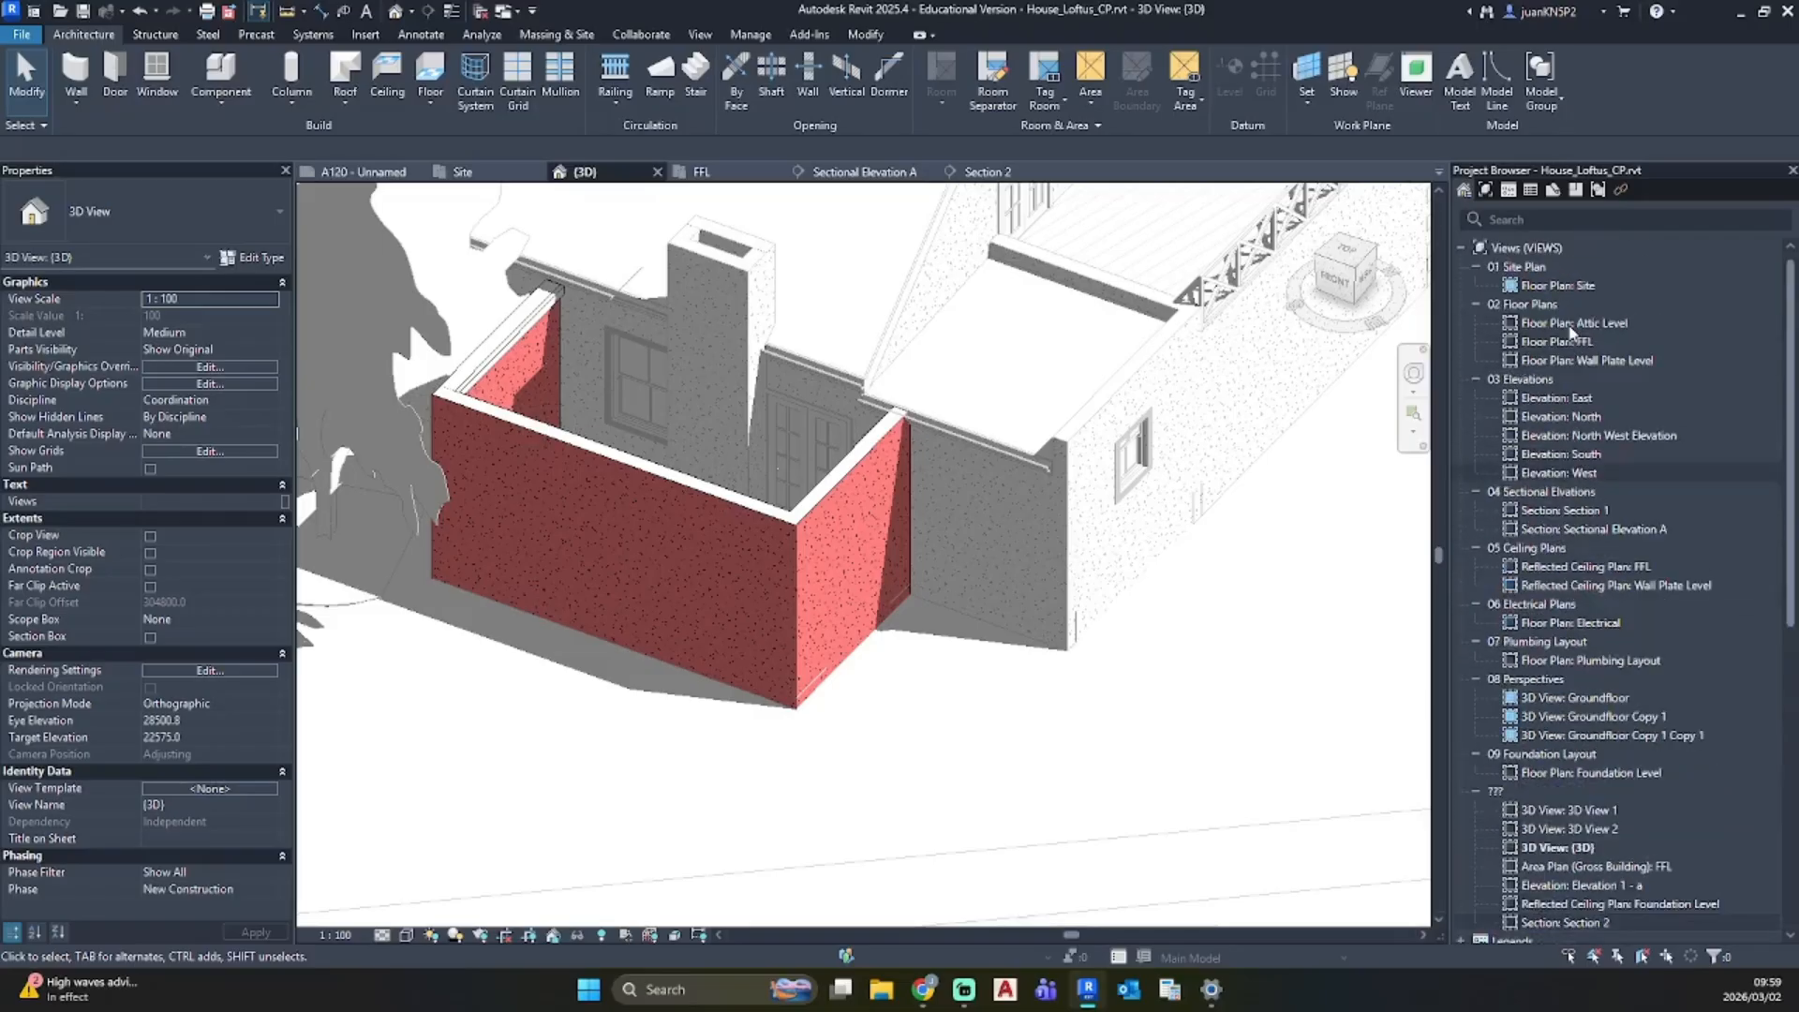
double_click(1593, 528)
scroll(993, 527, "down", 4)
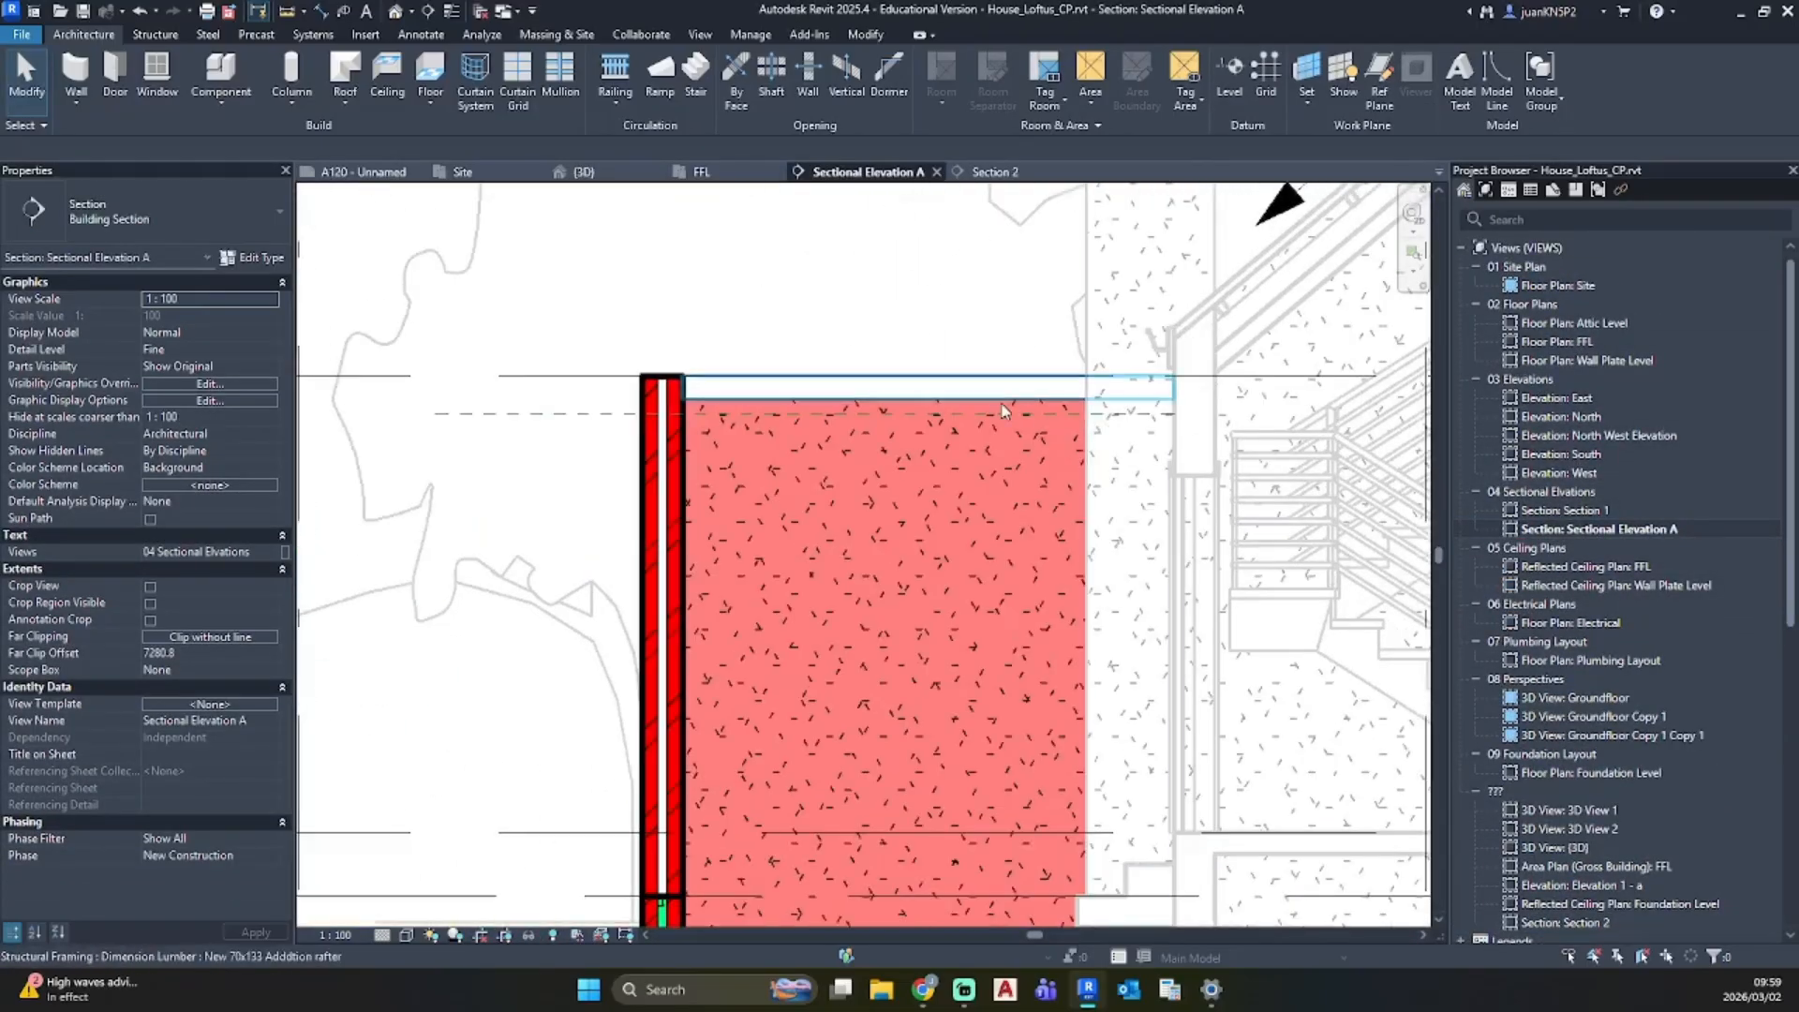
Step: Set the rafter's start and end level offsets to -150 and move it down below the reference plane, to about -330
left_click(970, 410)
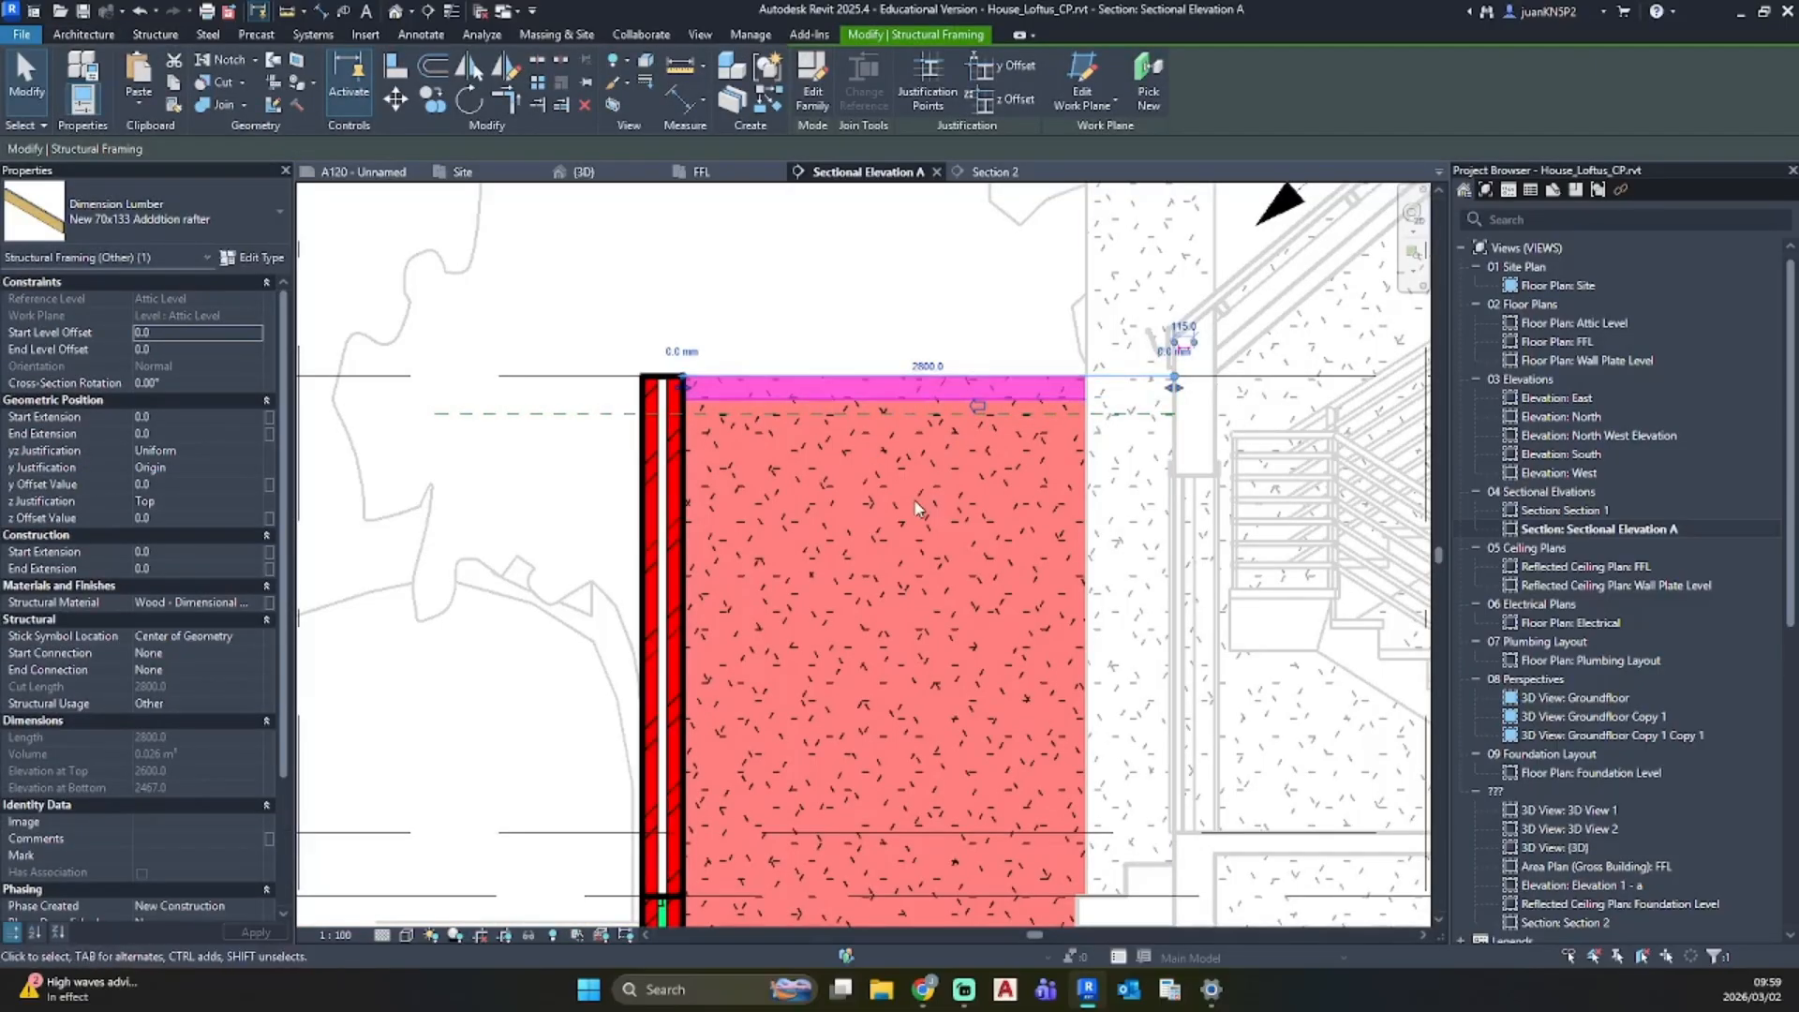
left_click(172, 334)
type("-")
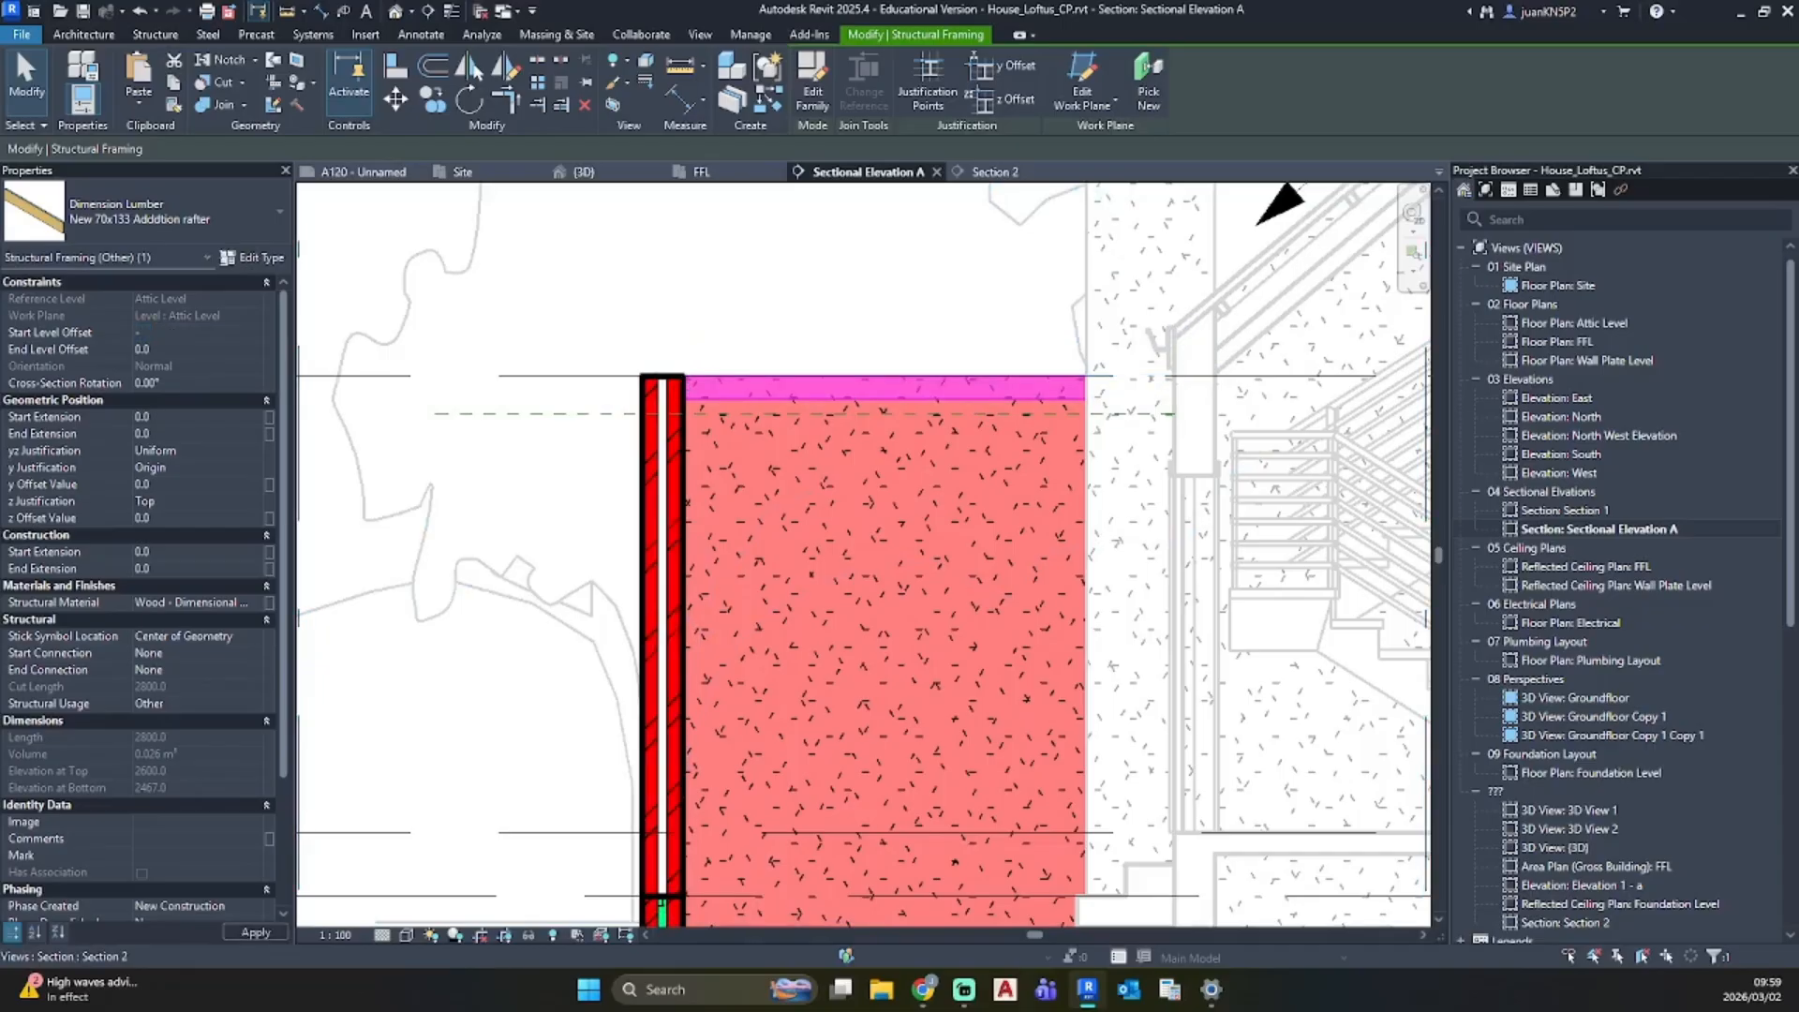
type("150")
key("Tab")
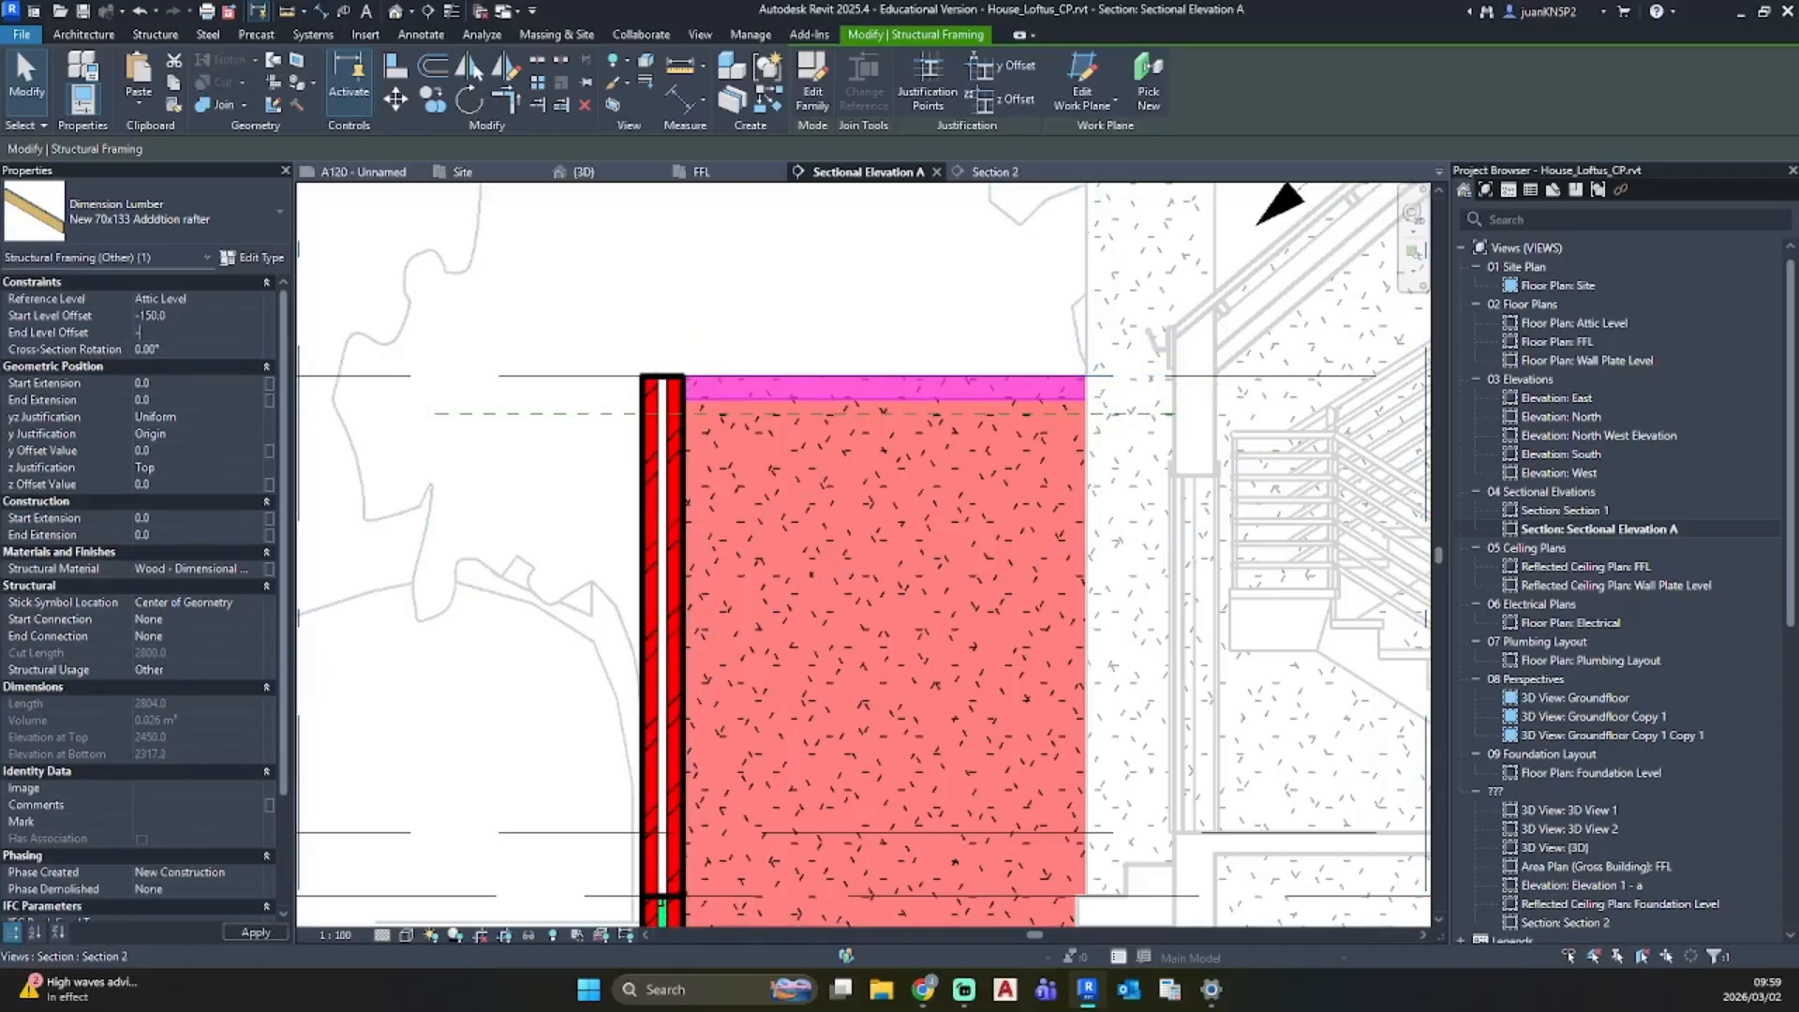
type("-150")
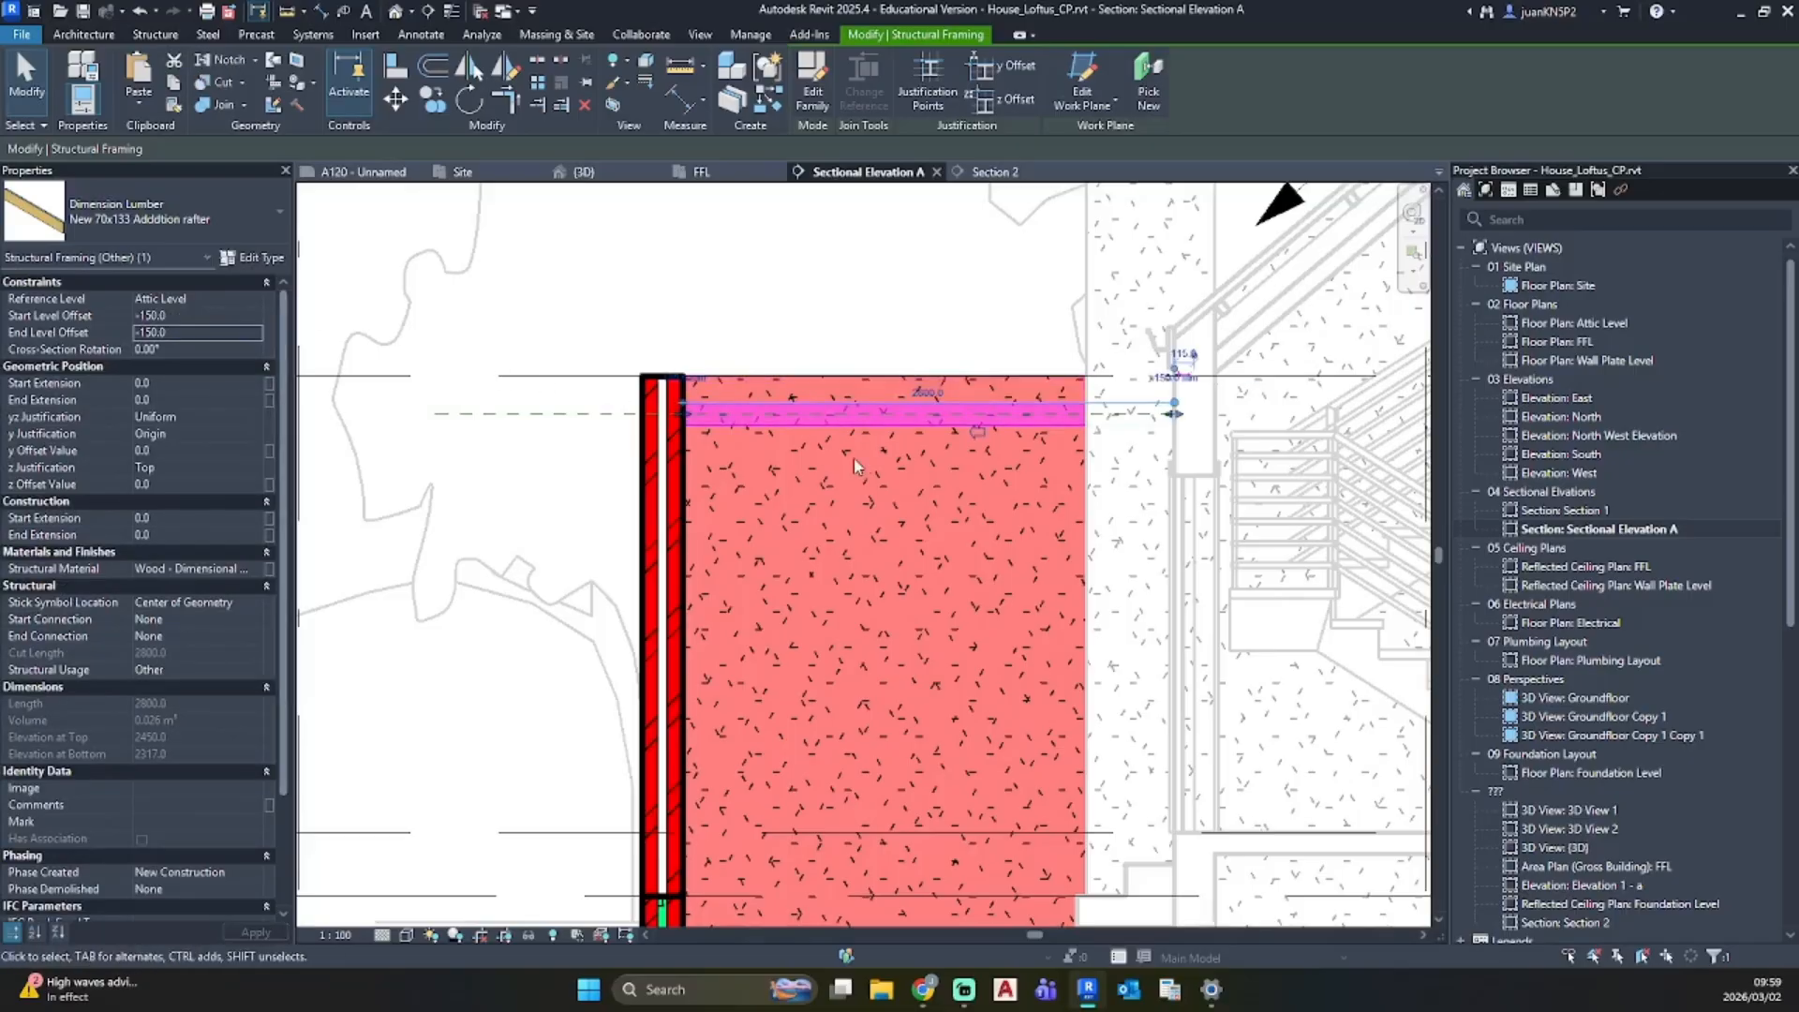
left_click_drag(925, 421, 955, 441)
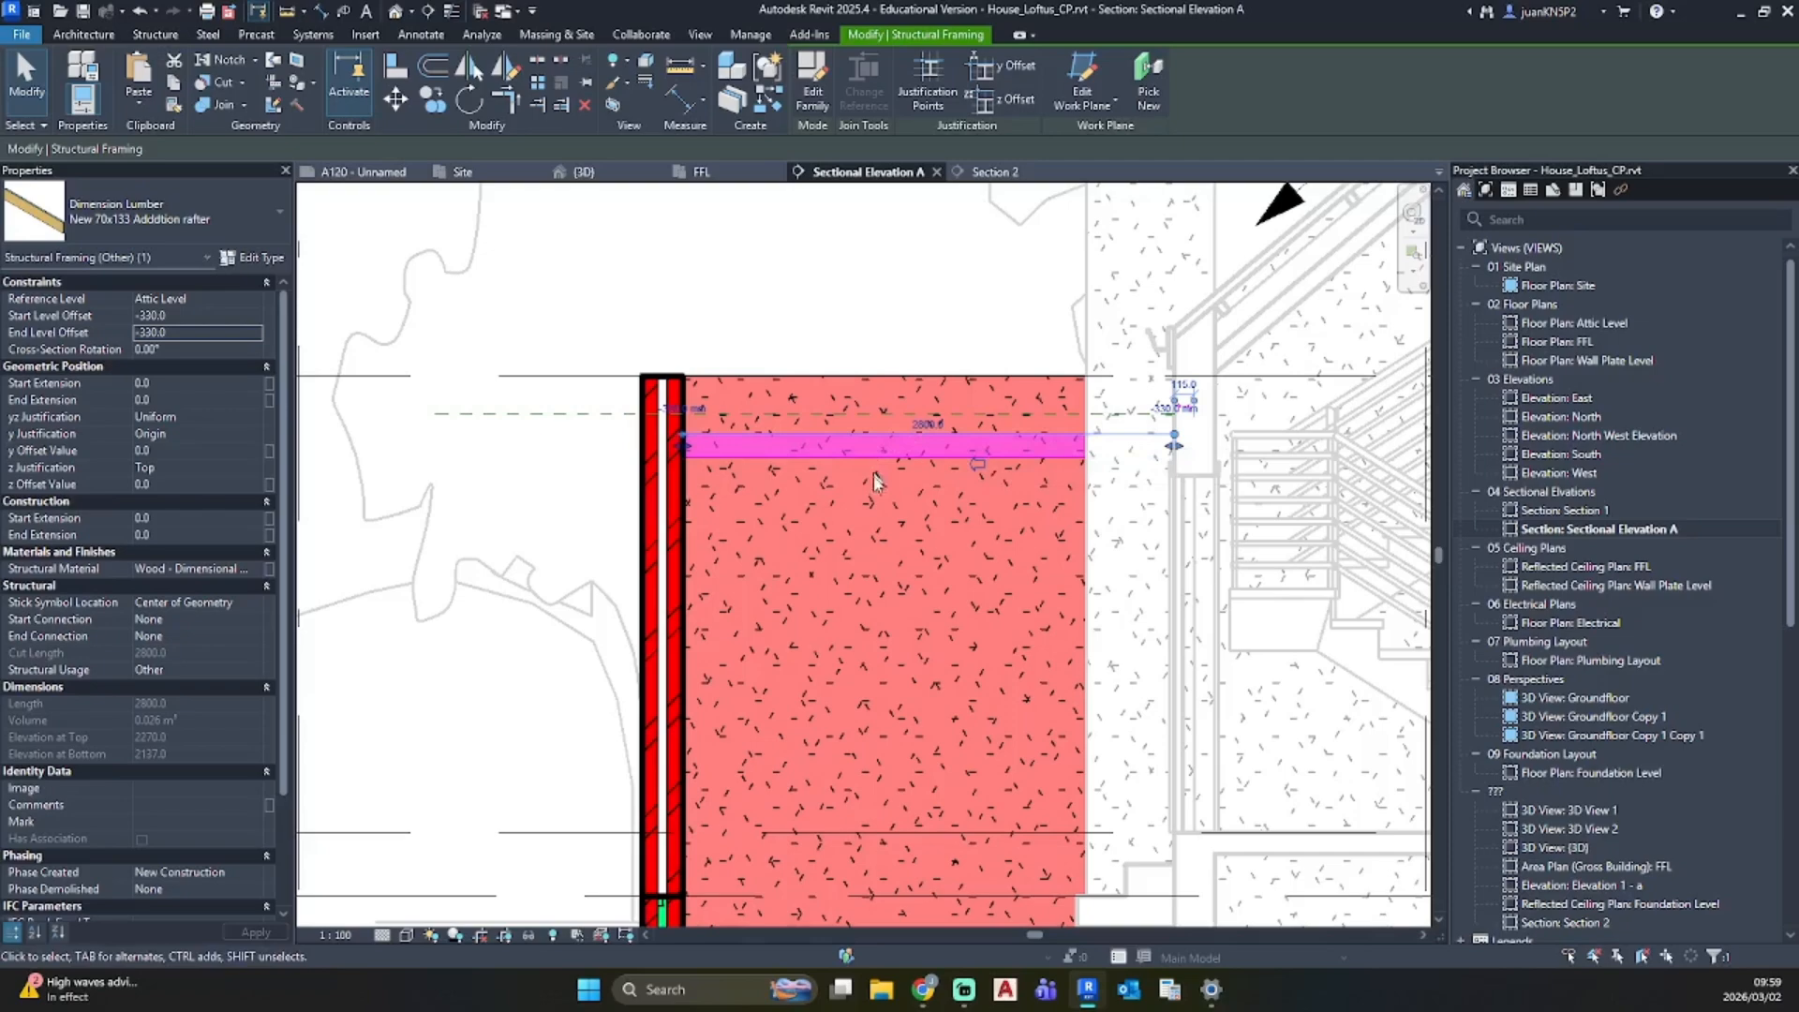
key("a")
key("l")
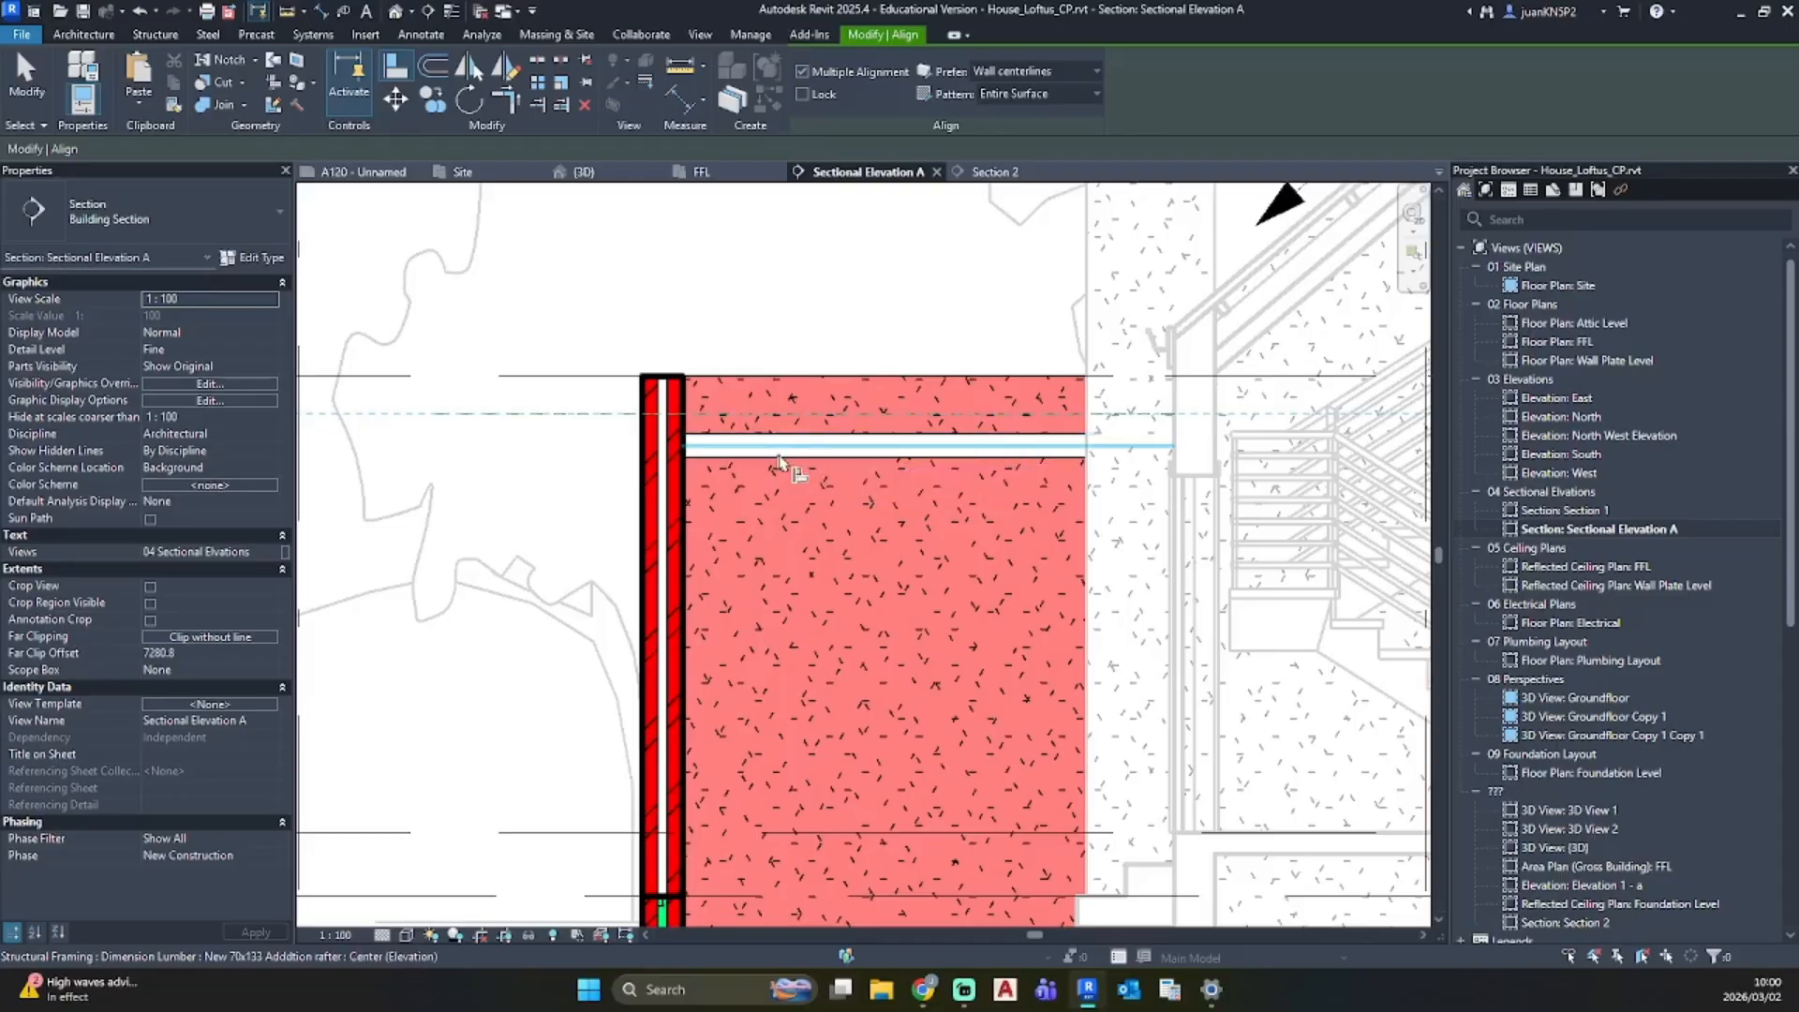
key("Escape")
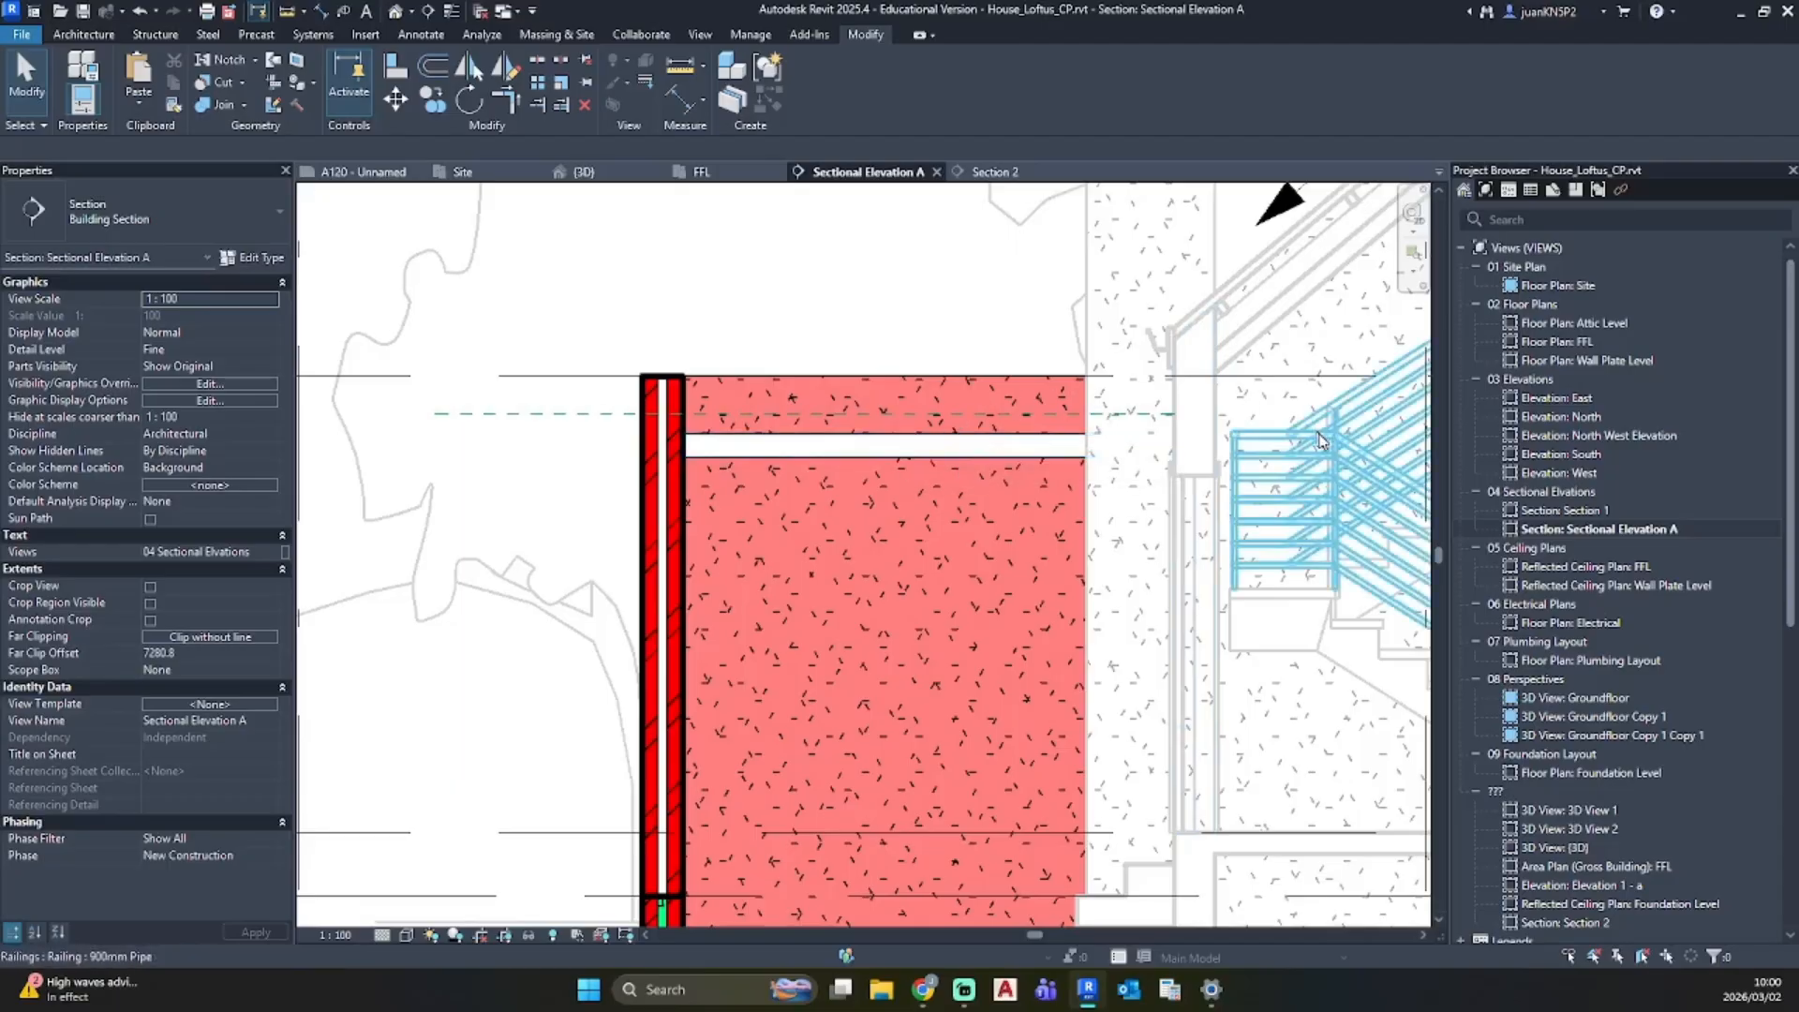
Step: In the FFL floor plan, start a roof by footprint with the Existing Roof Sheeting basic roof type
double_click(1575, 341)
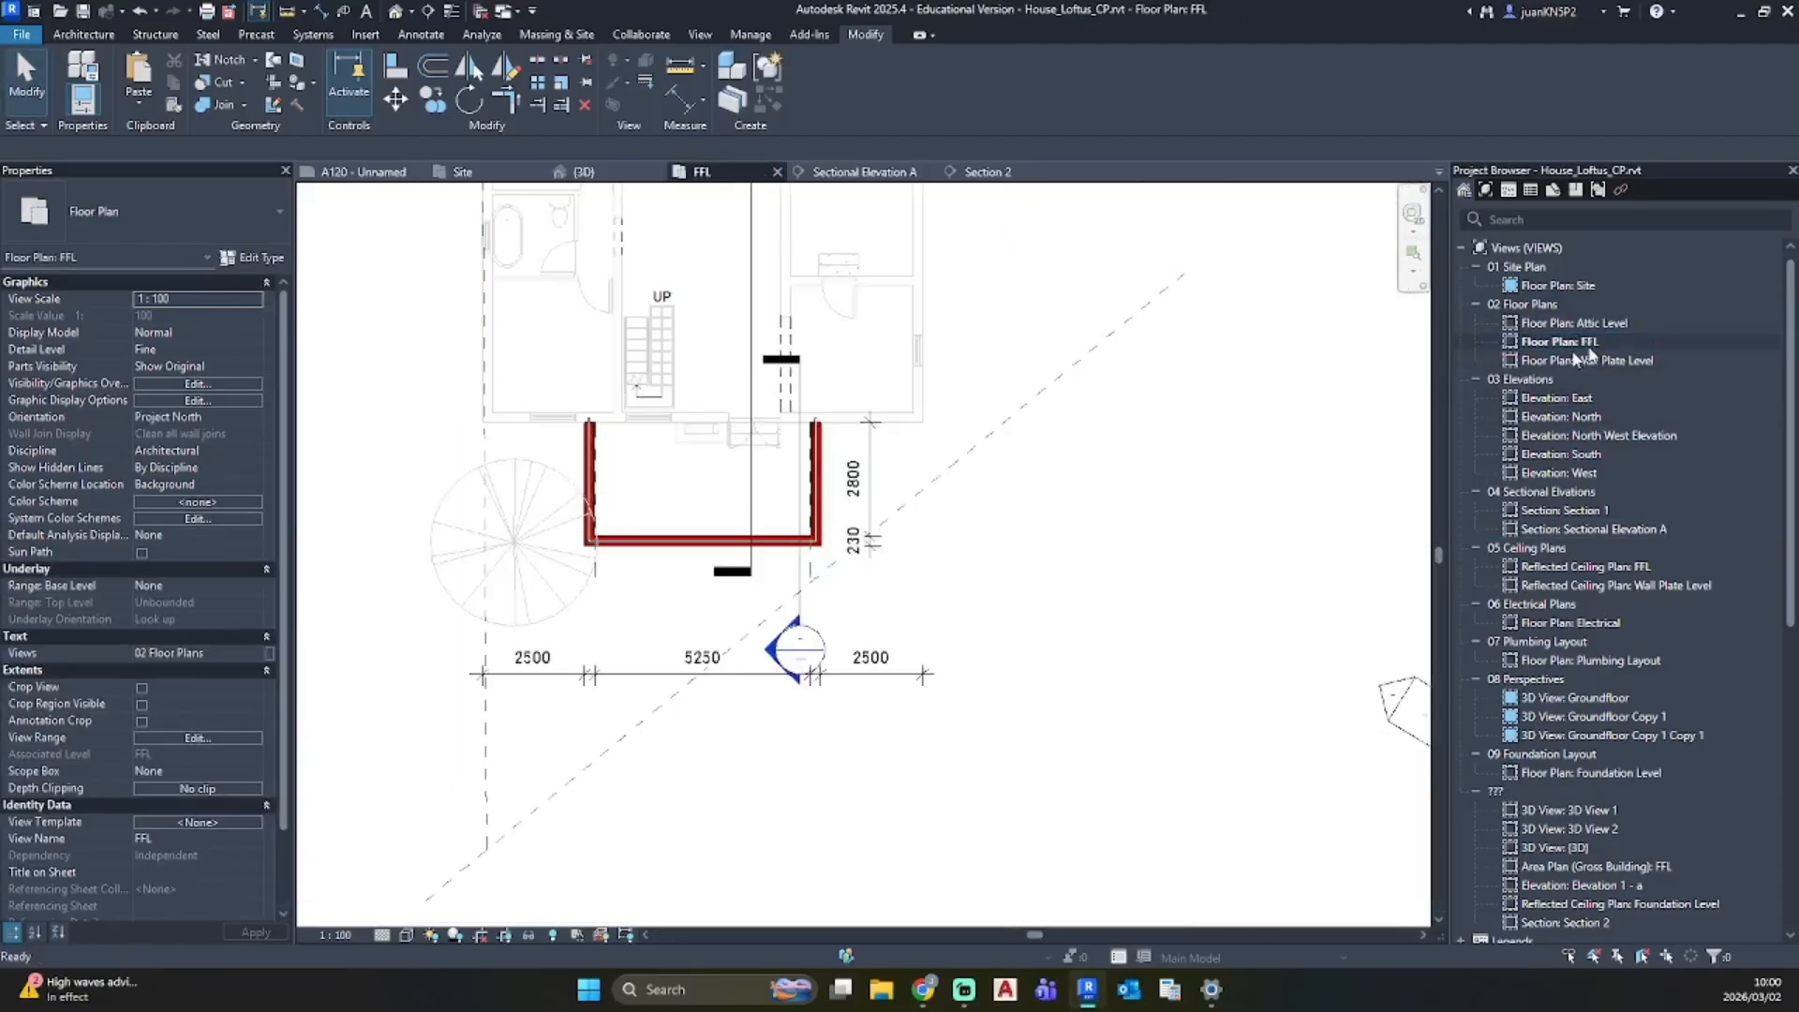
left_click(89, 35)
left_click(343, 98)
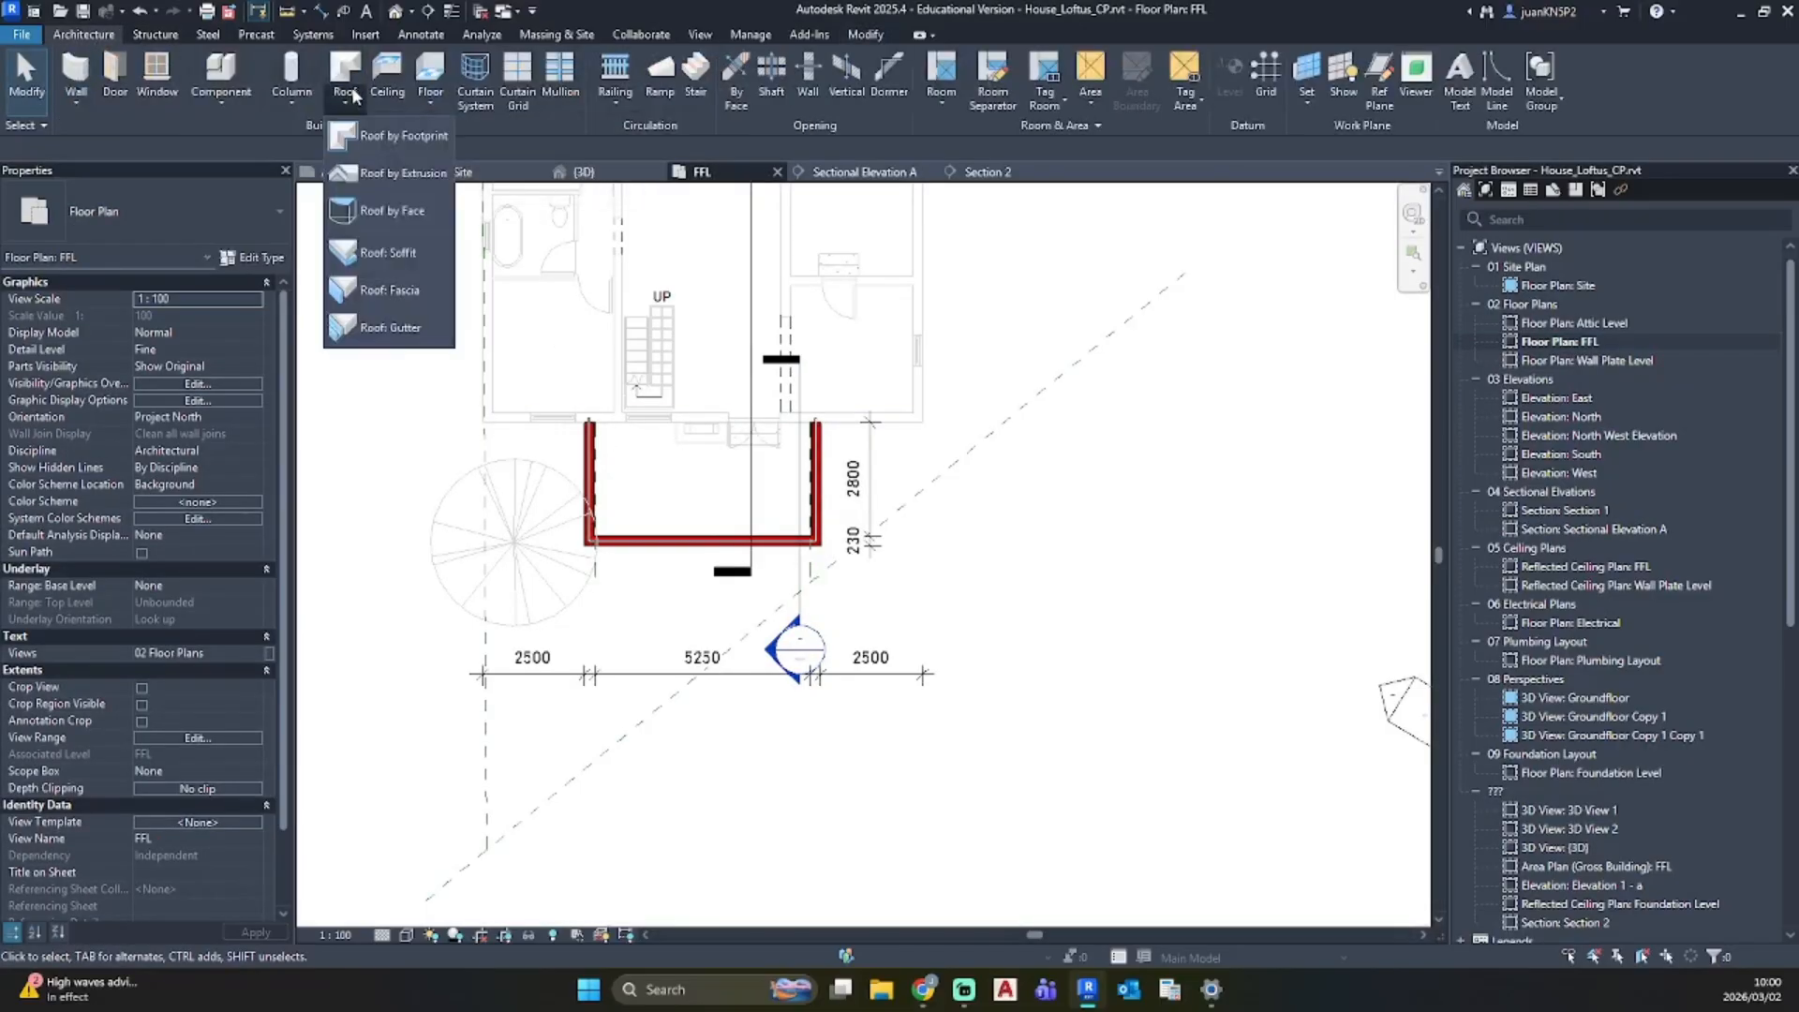
left_click(375, 122)
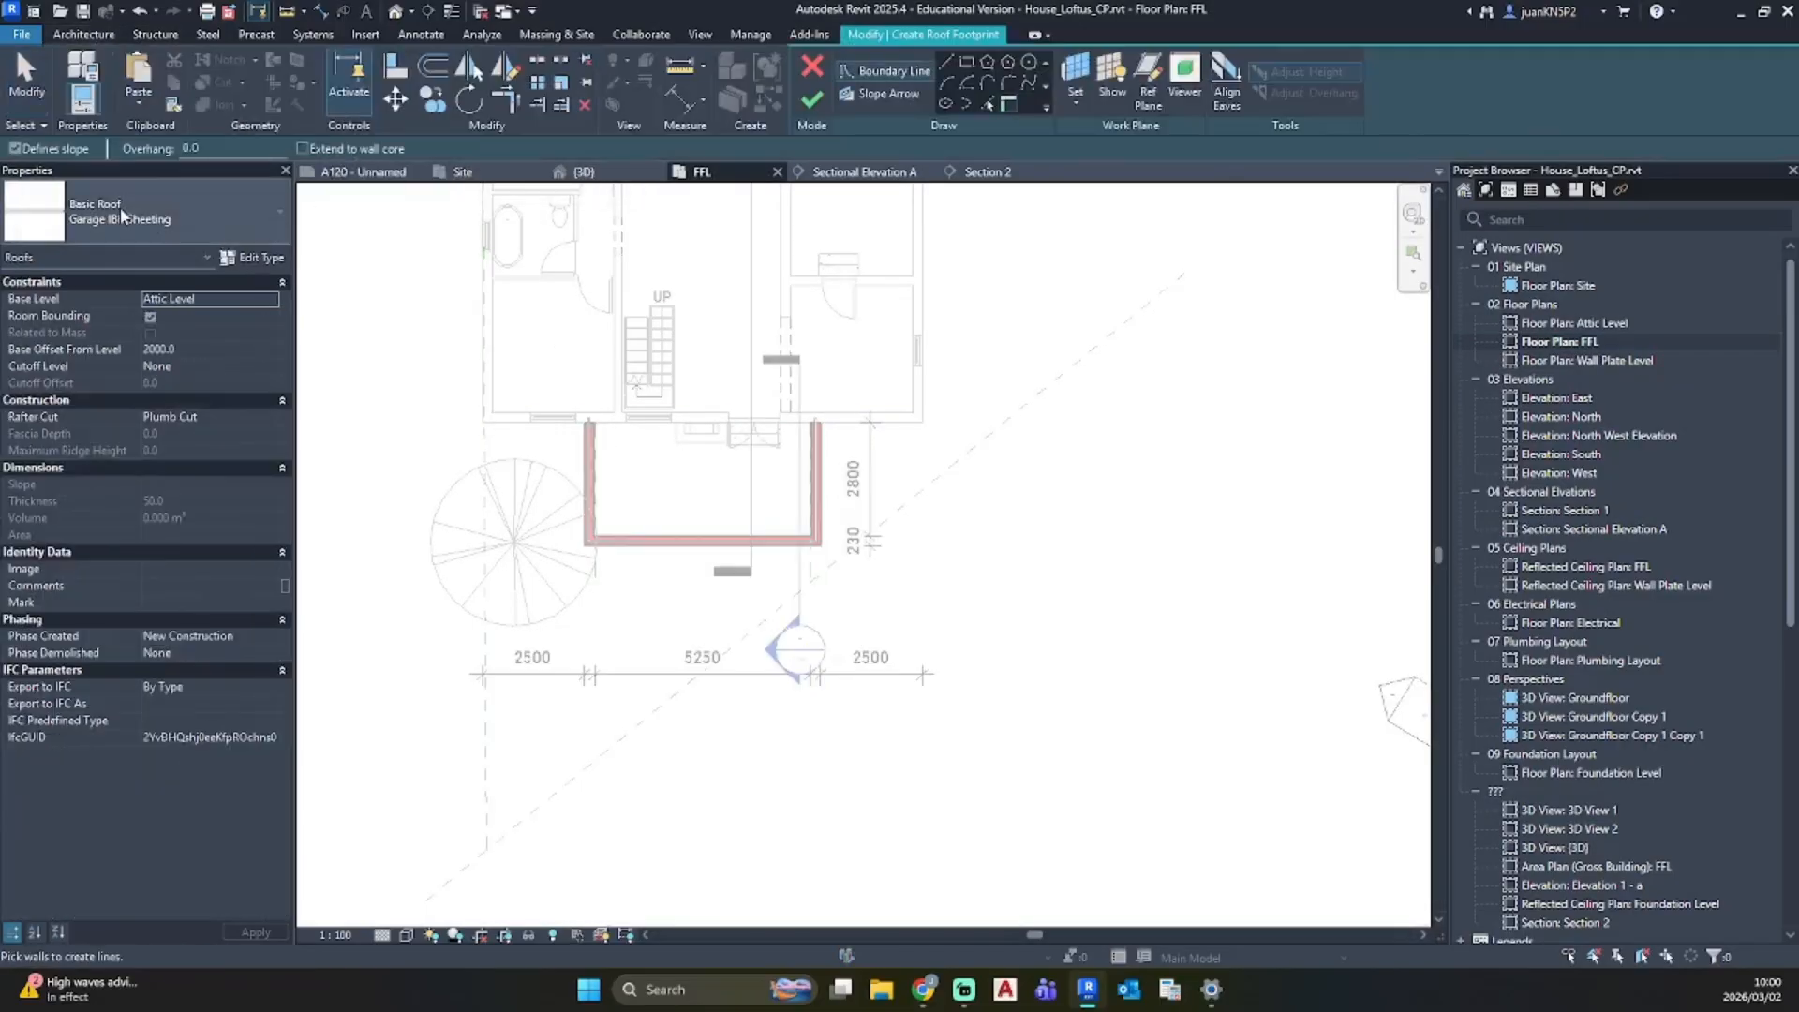
left_click(177, 205)
left_click(172, 319)
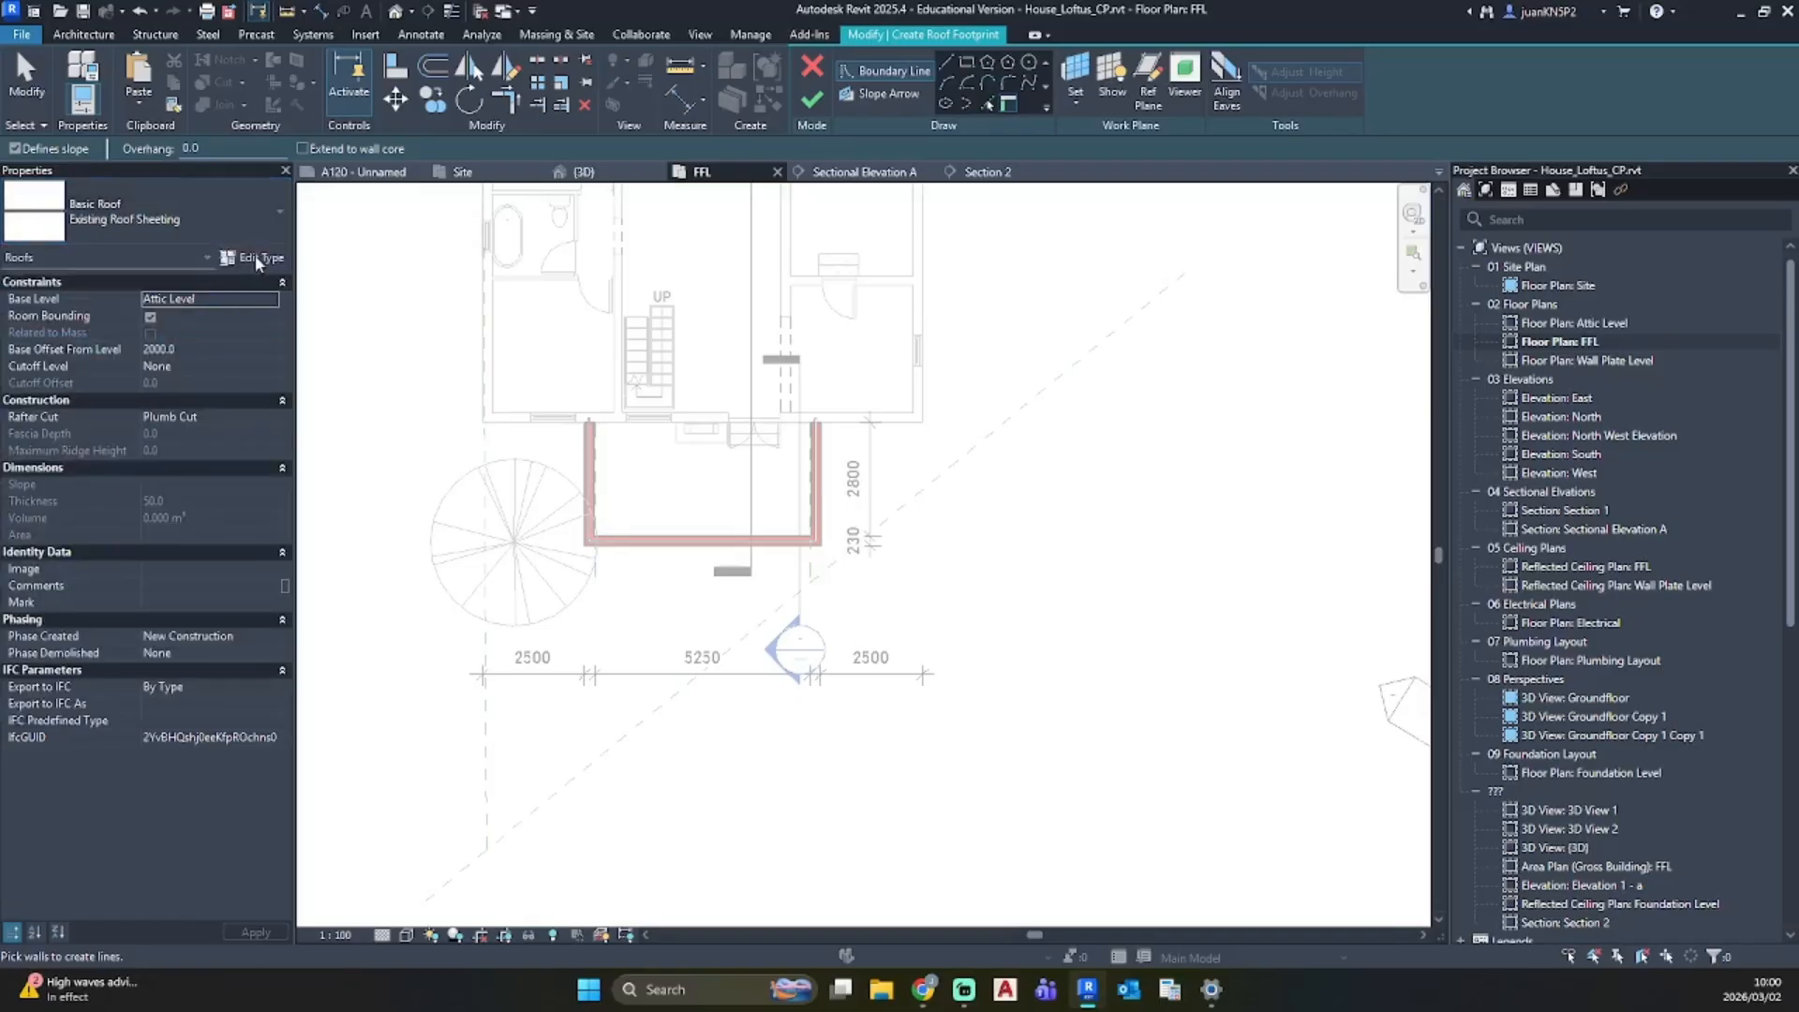
Step: Duplicate the Existing Roof Sheeting roof type under the name New Roof Sheeting
left_click(255, 256)
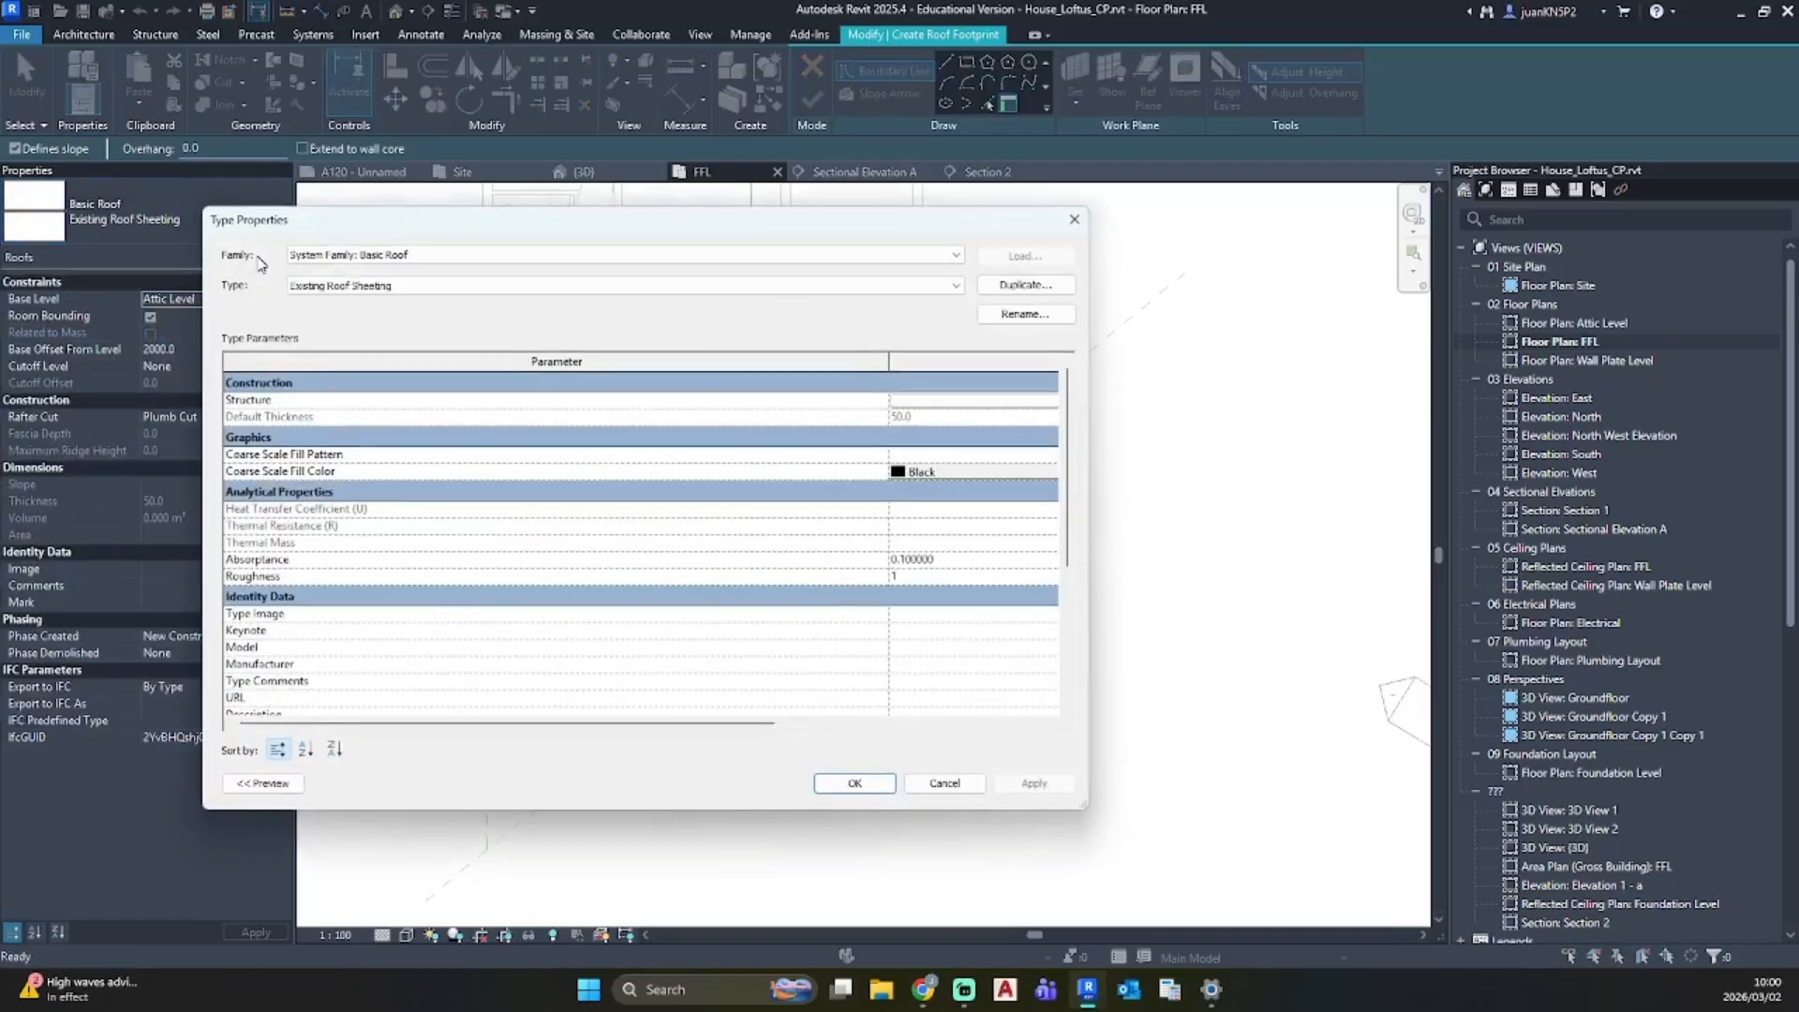
left_click(1003, 285)
type("New Roof Sheeting")
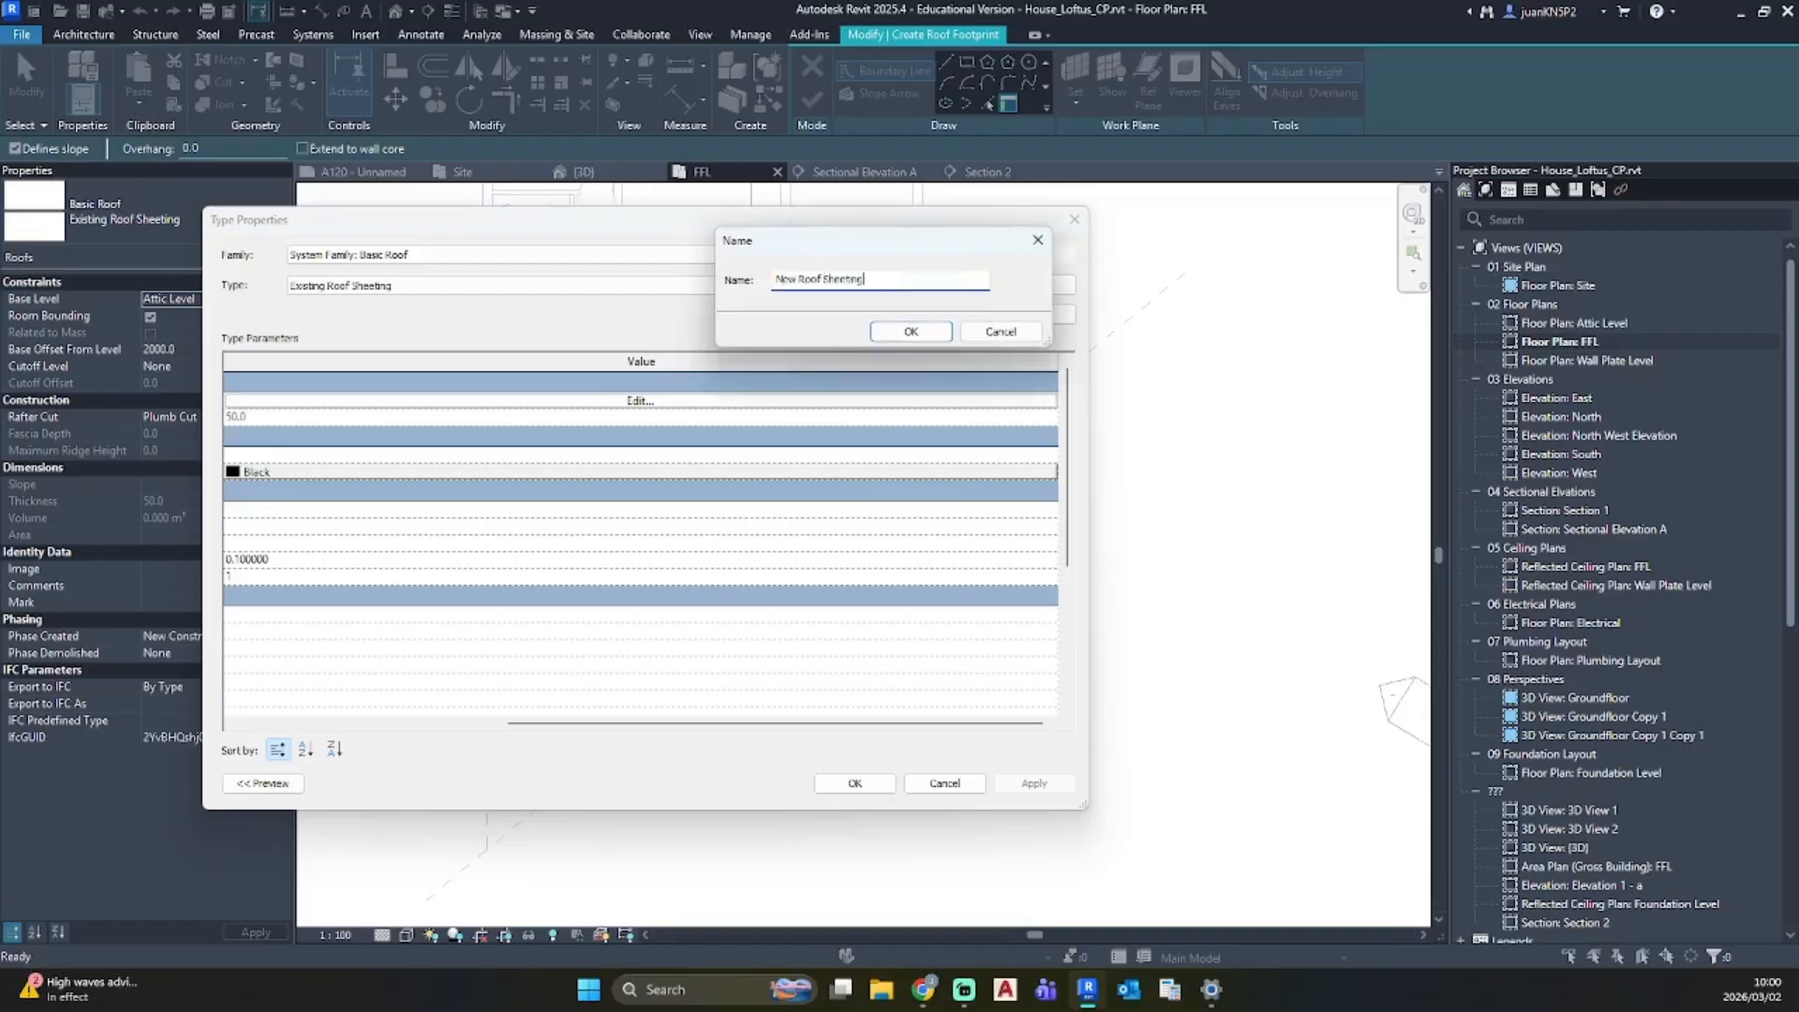
key("Return")
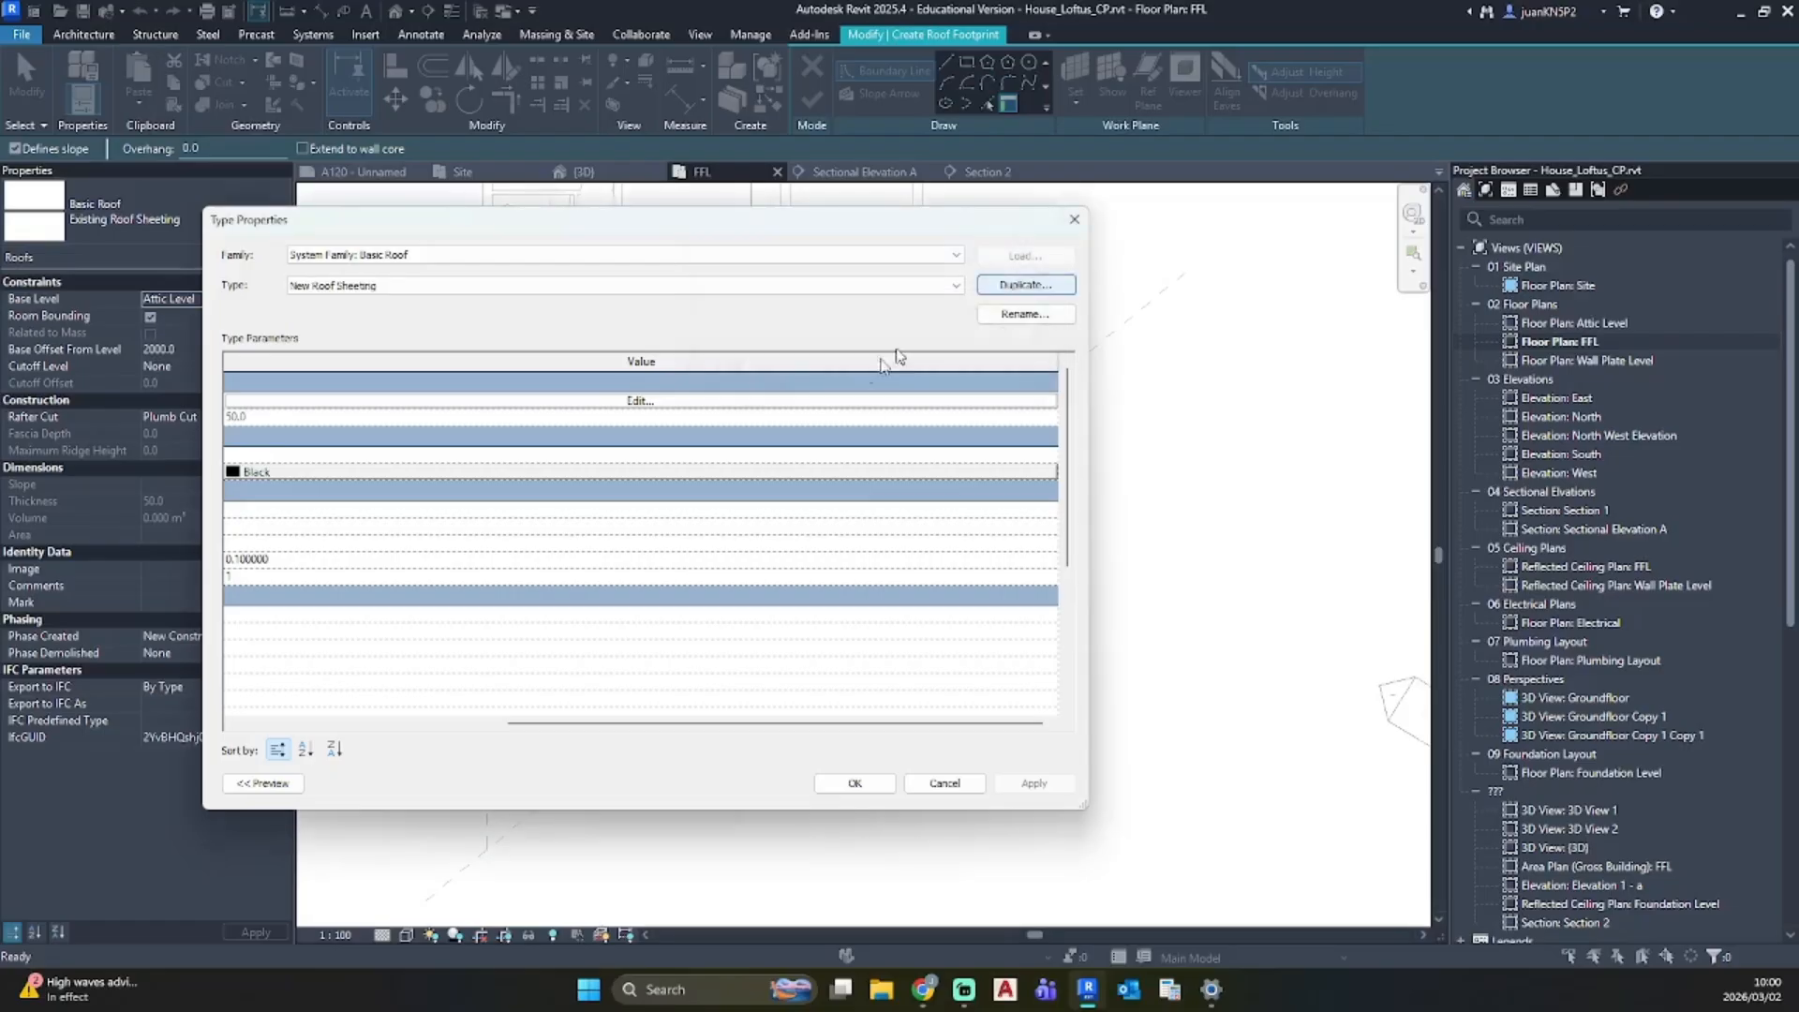
Step: In the new roof type's assembly, create a new material for the structure layer and name it New Roof SHeeting
left_click(264, 403)
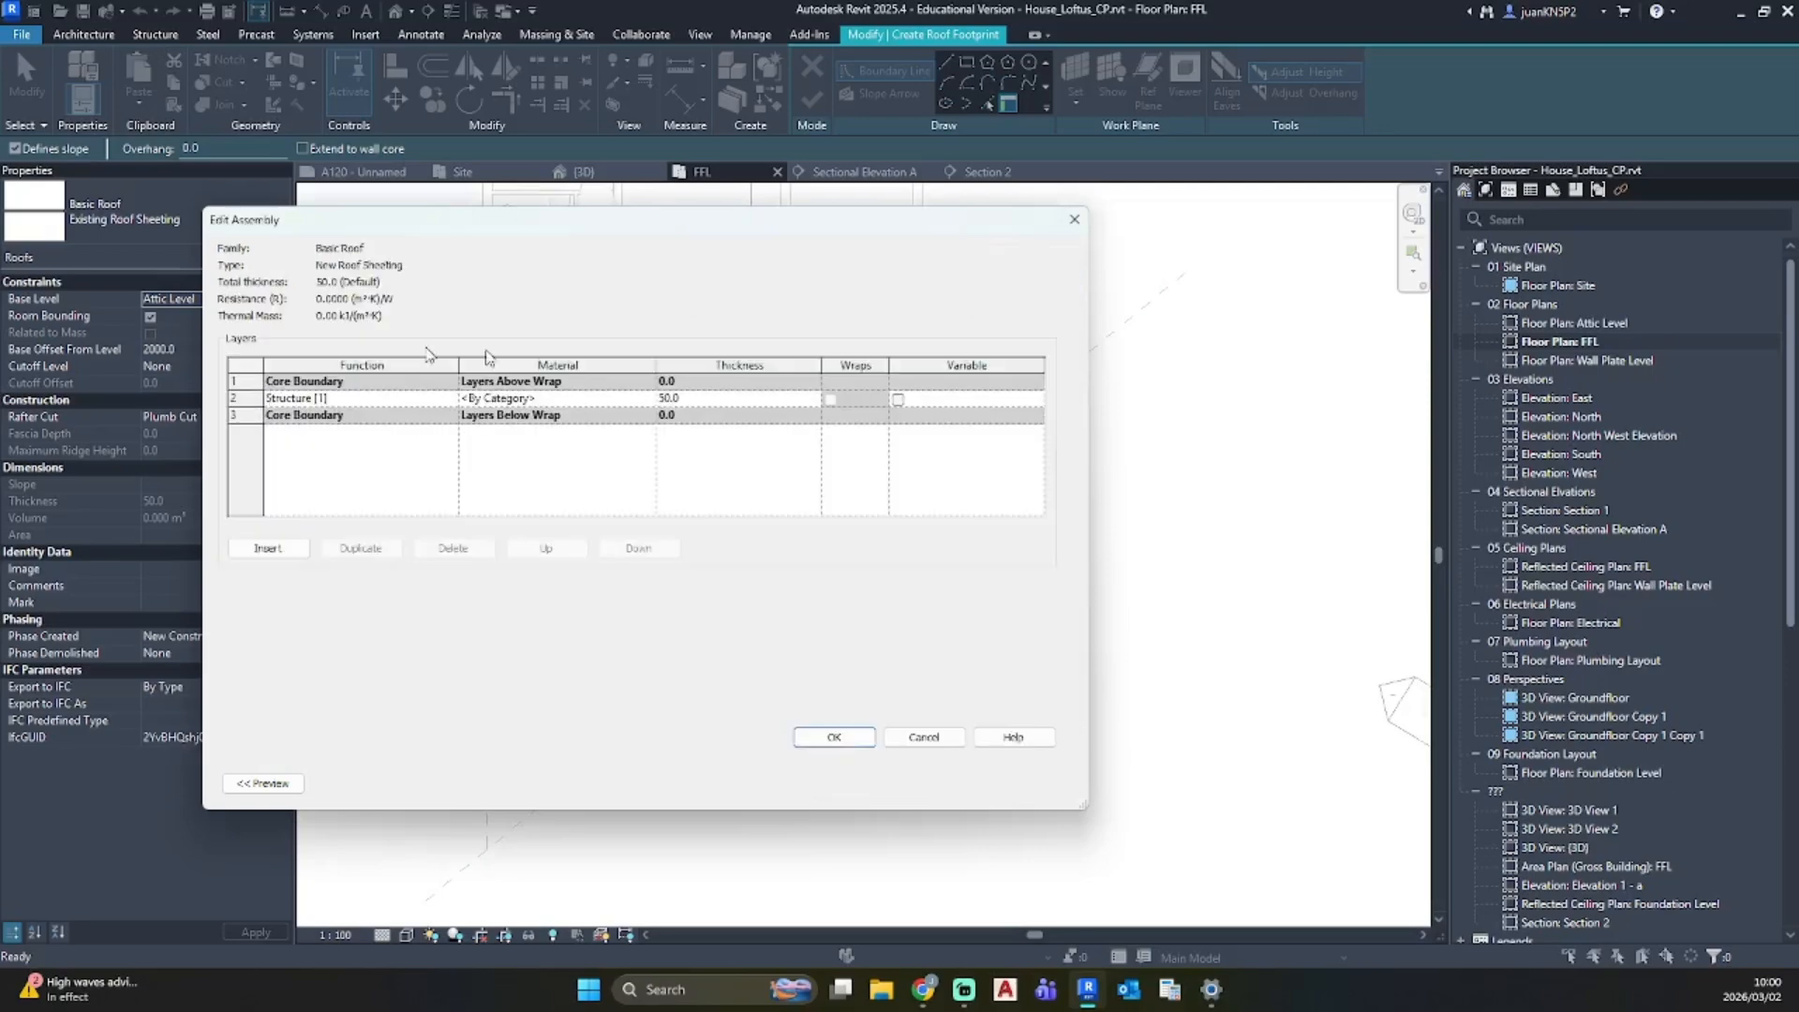
left_click(649, 400)
left_click(650, 399)
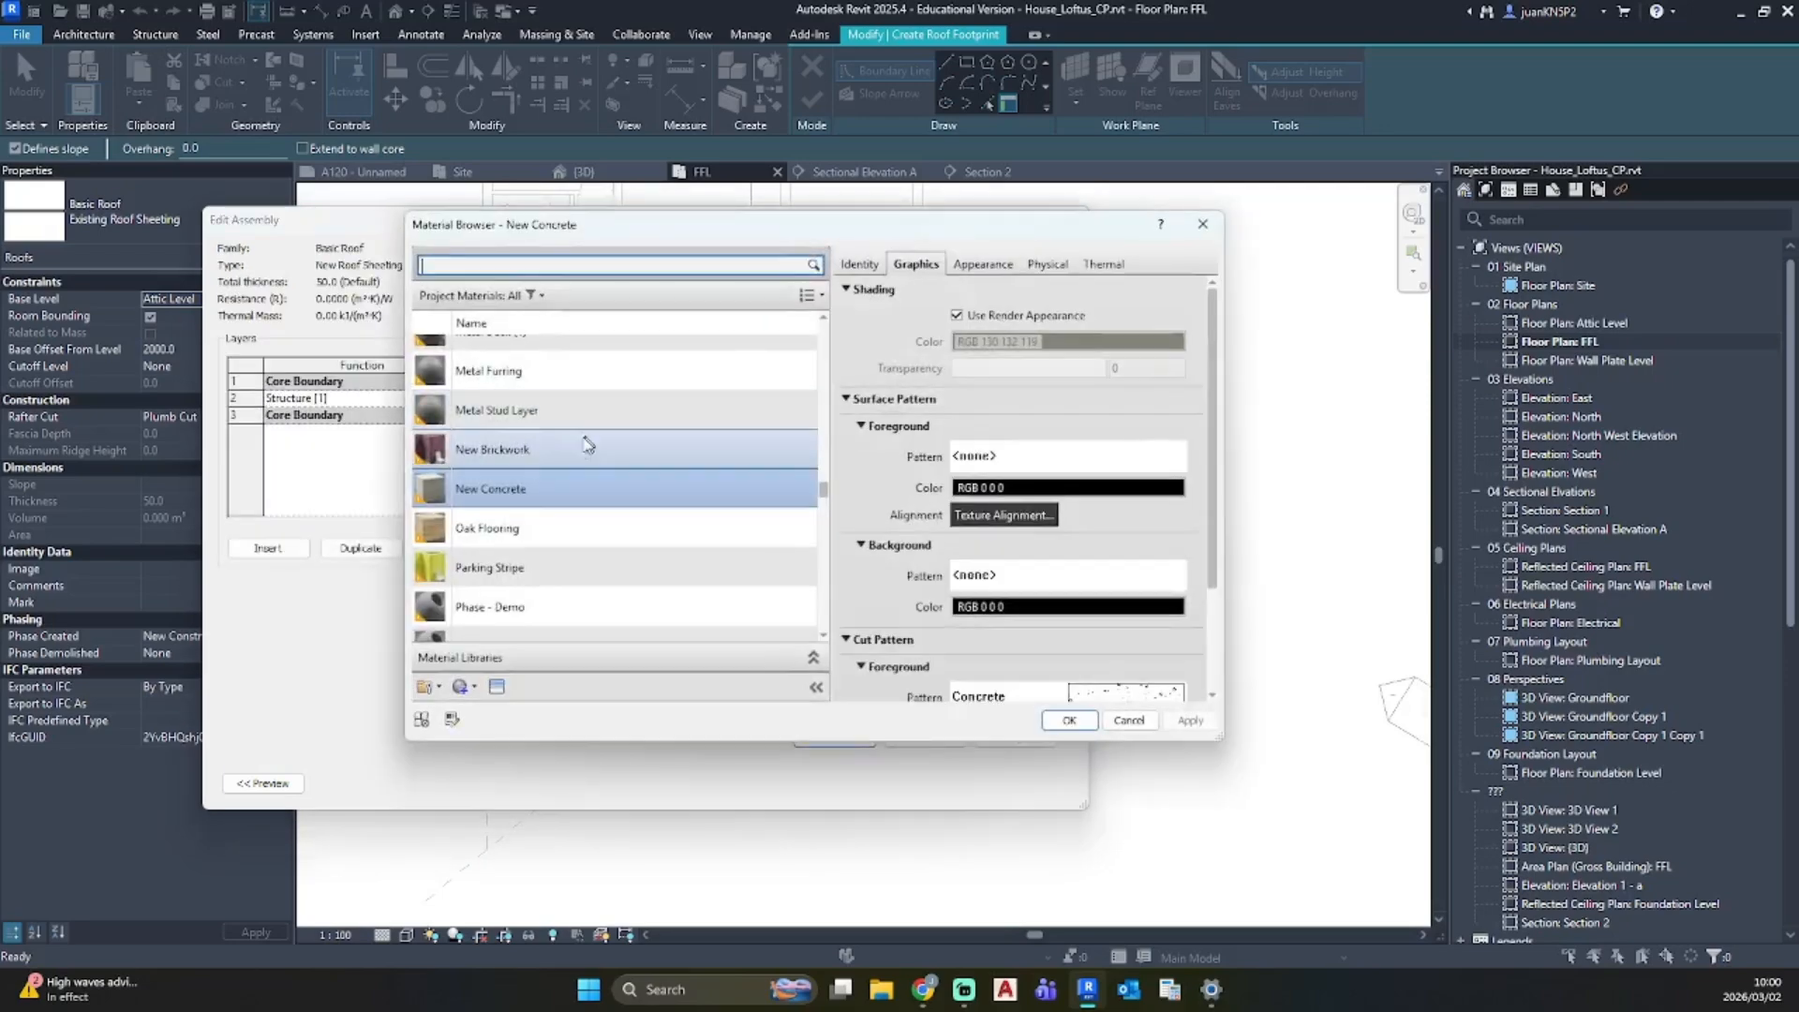
scroll(530, 491, "down", 5)
scroll(531, 491, "down", 5)
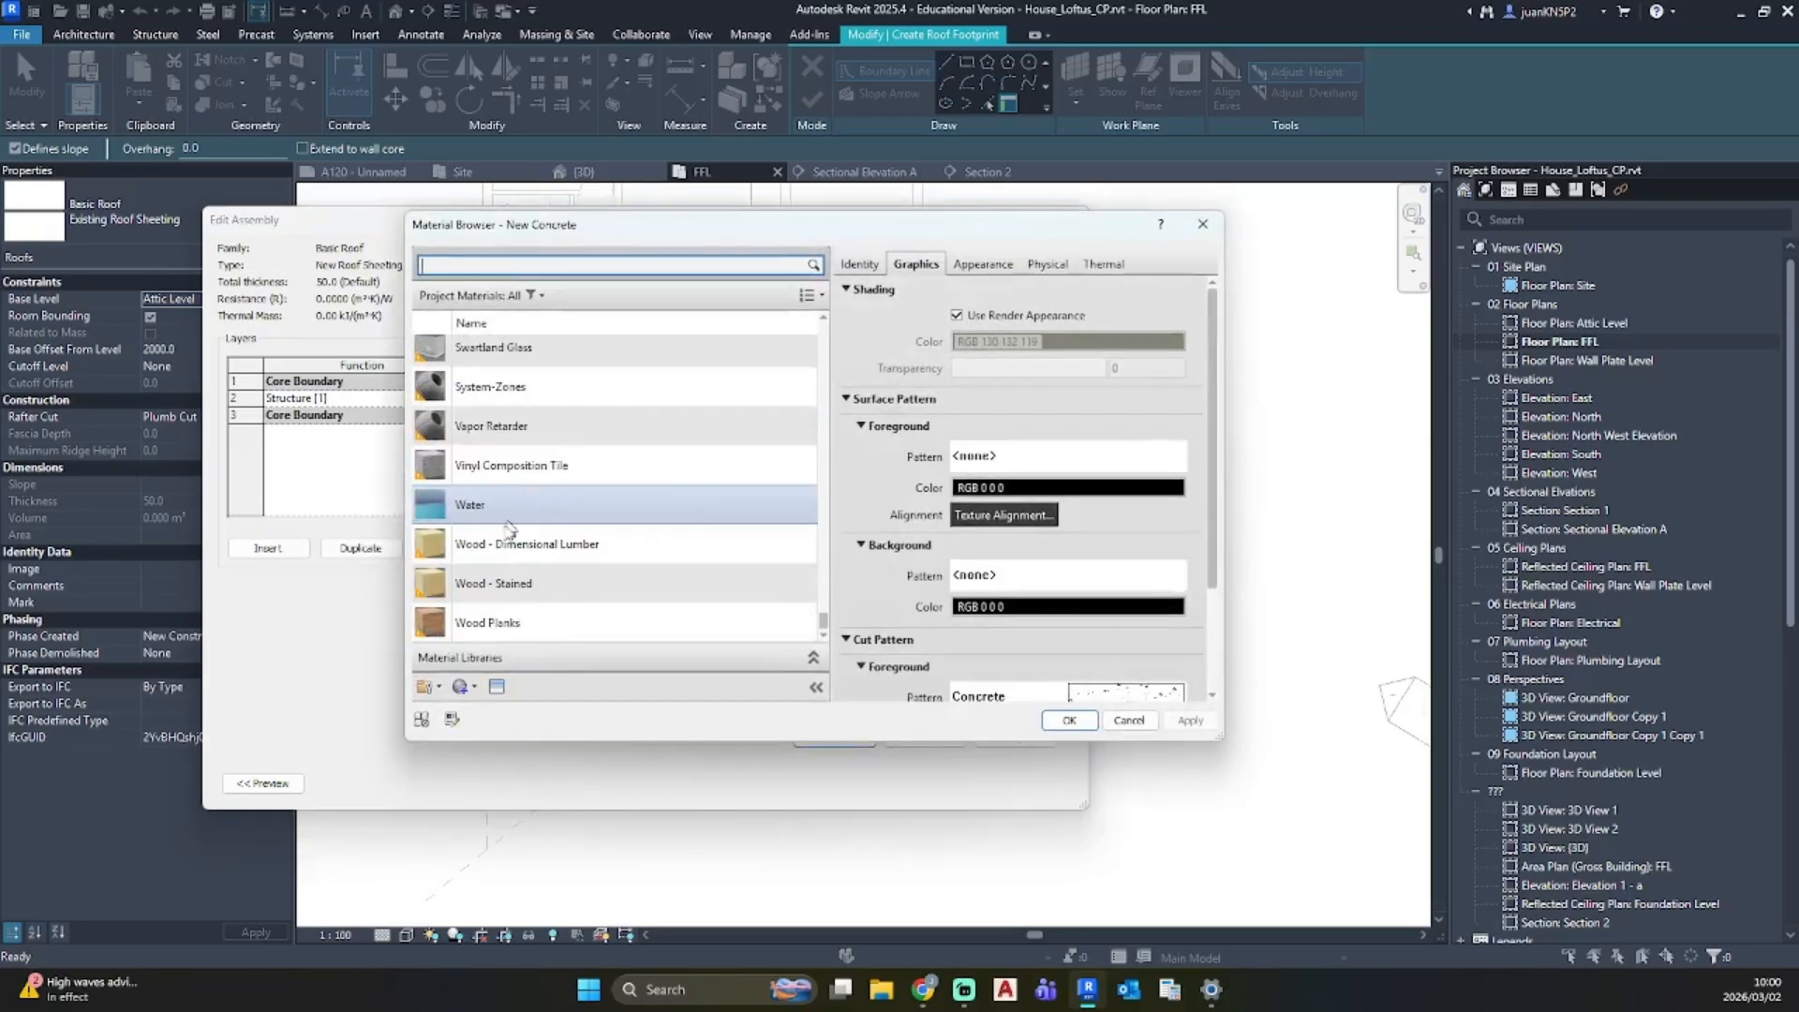
left_click(464, 694)
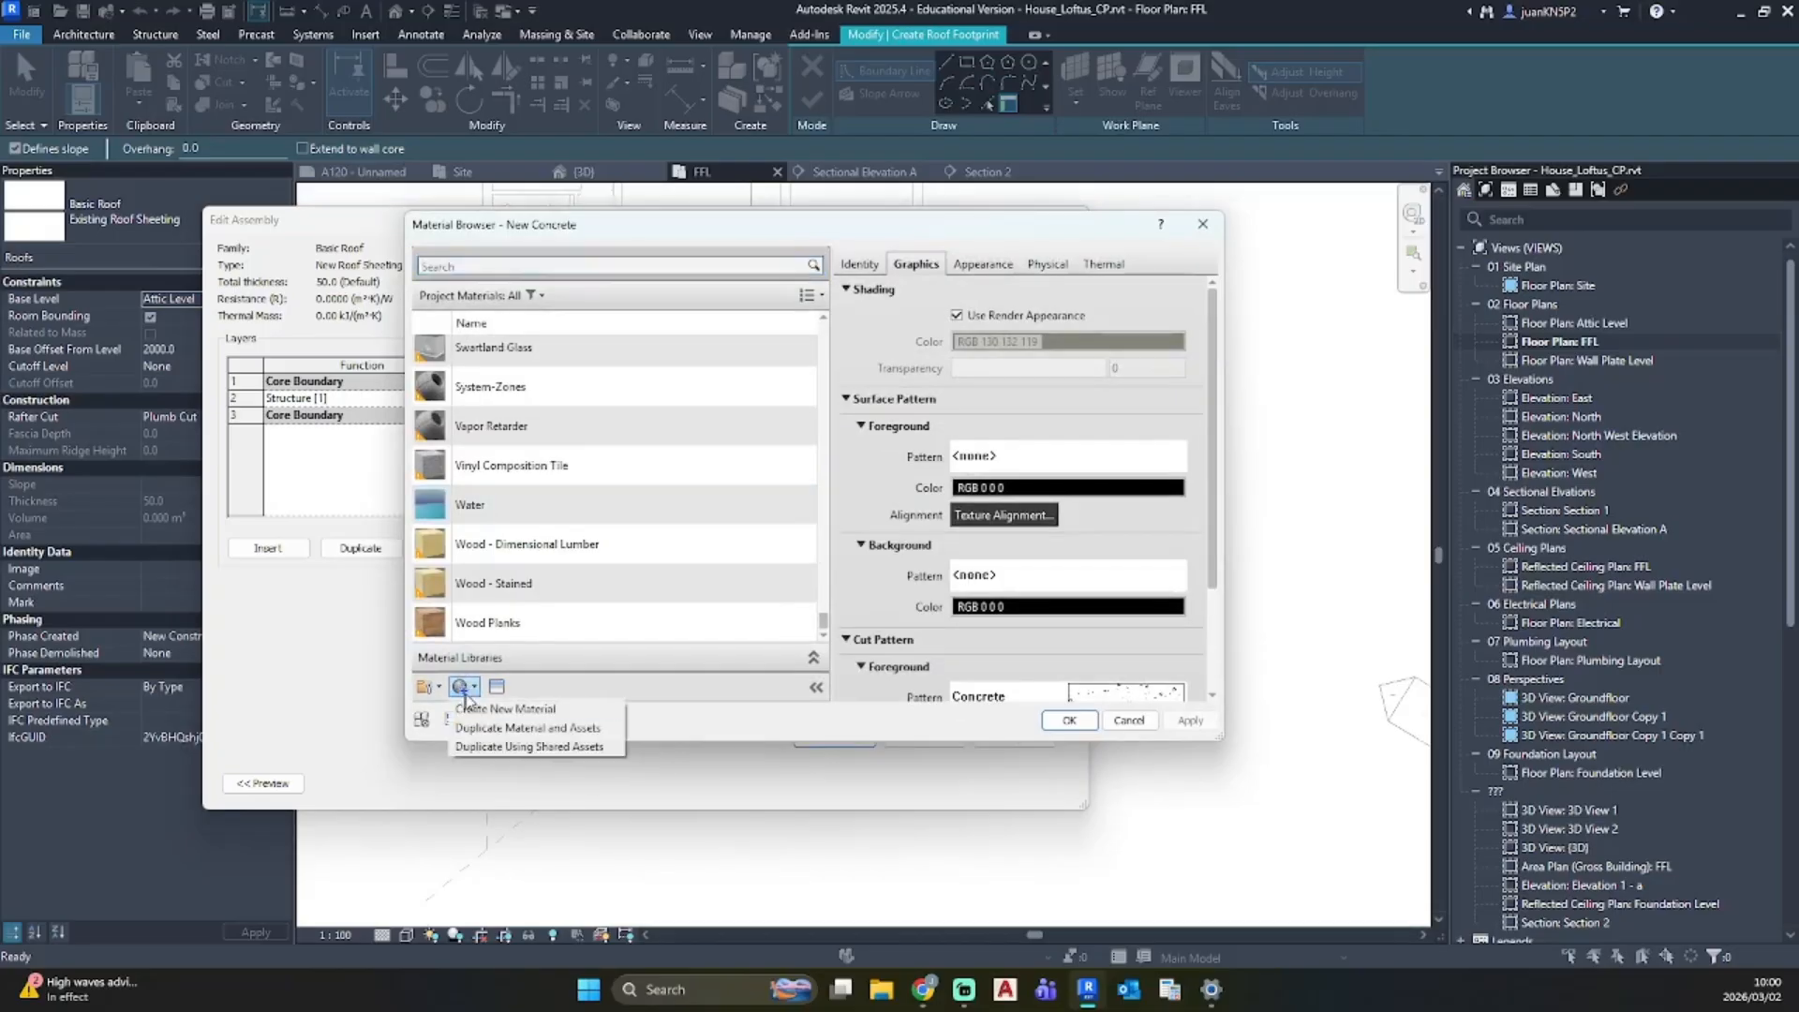
left_click(506, 709)
right_click(498, 475)
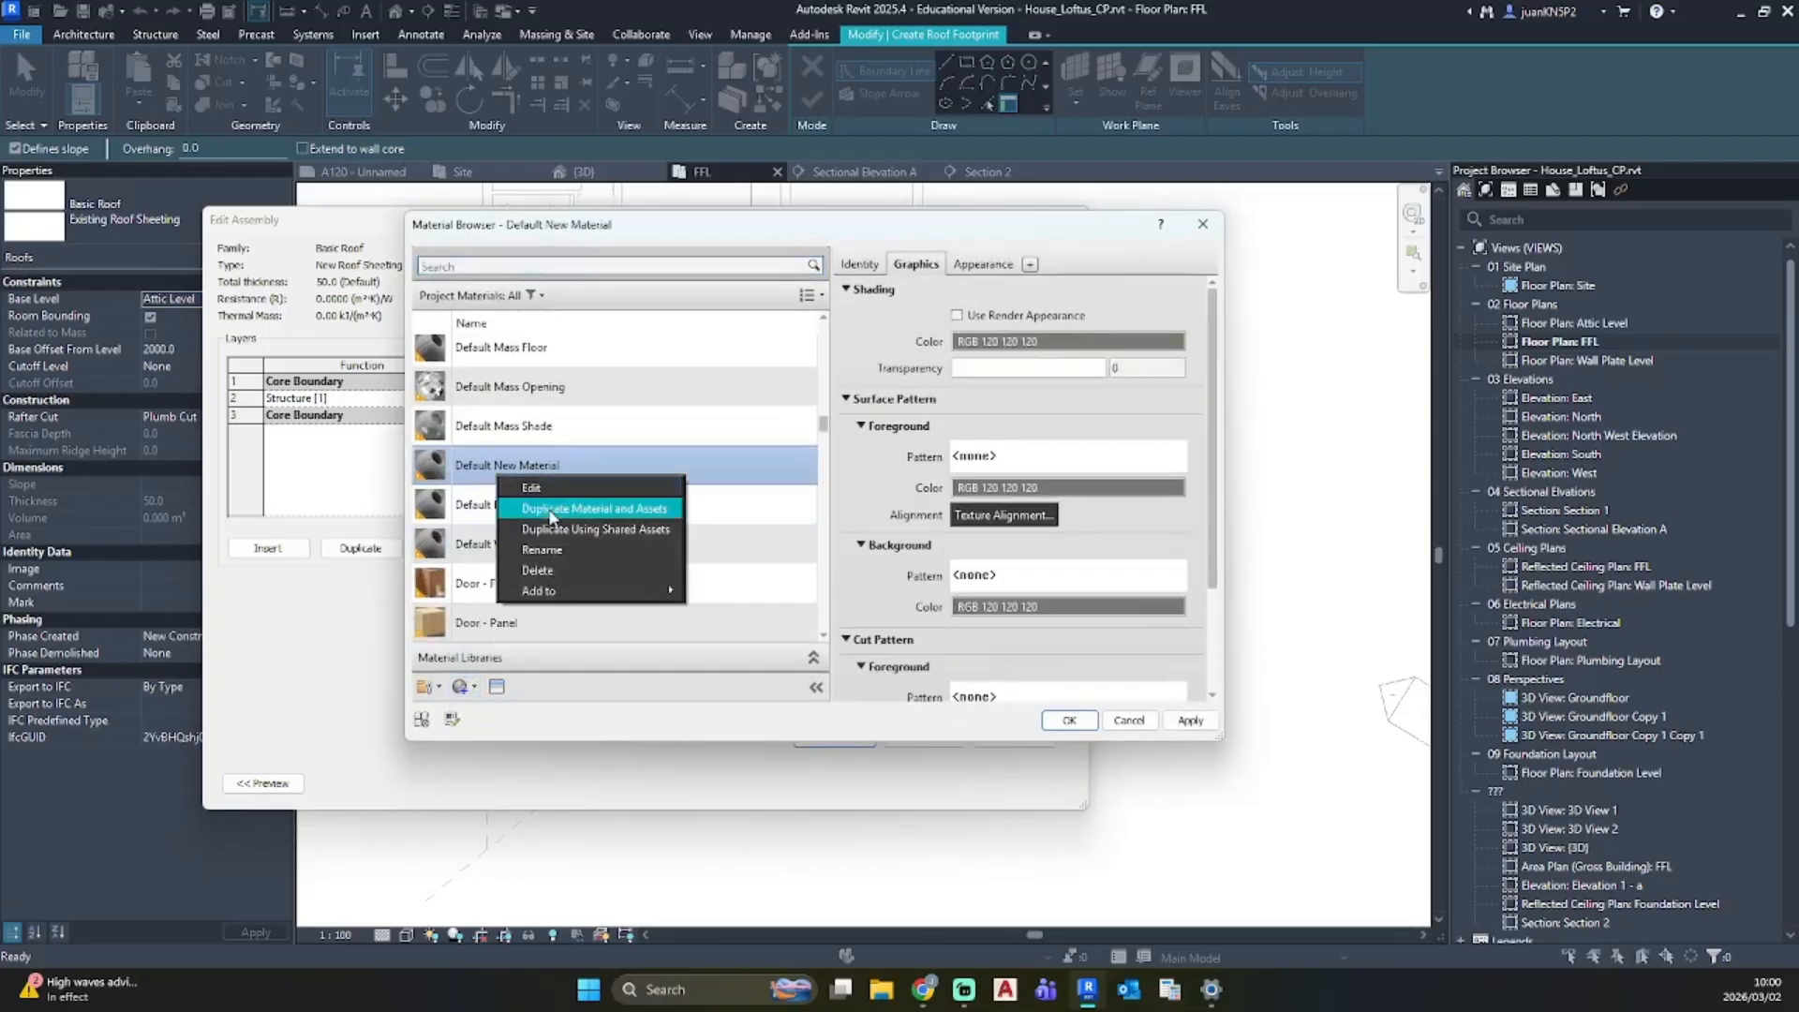
left_click(550, 549)
type("New Roof Sheeting")
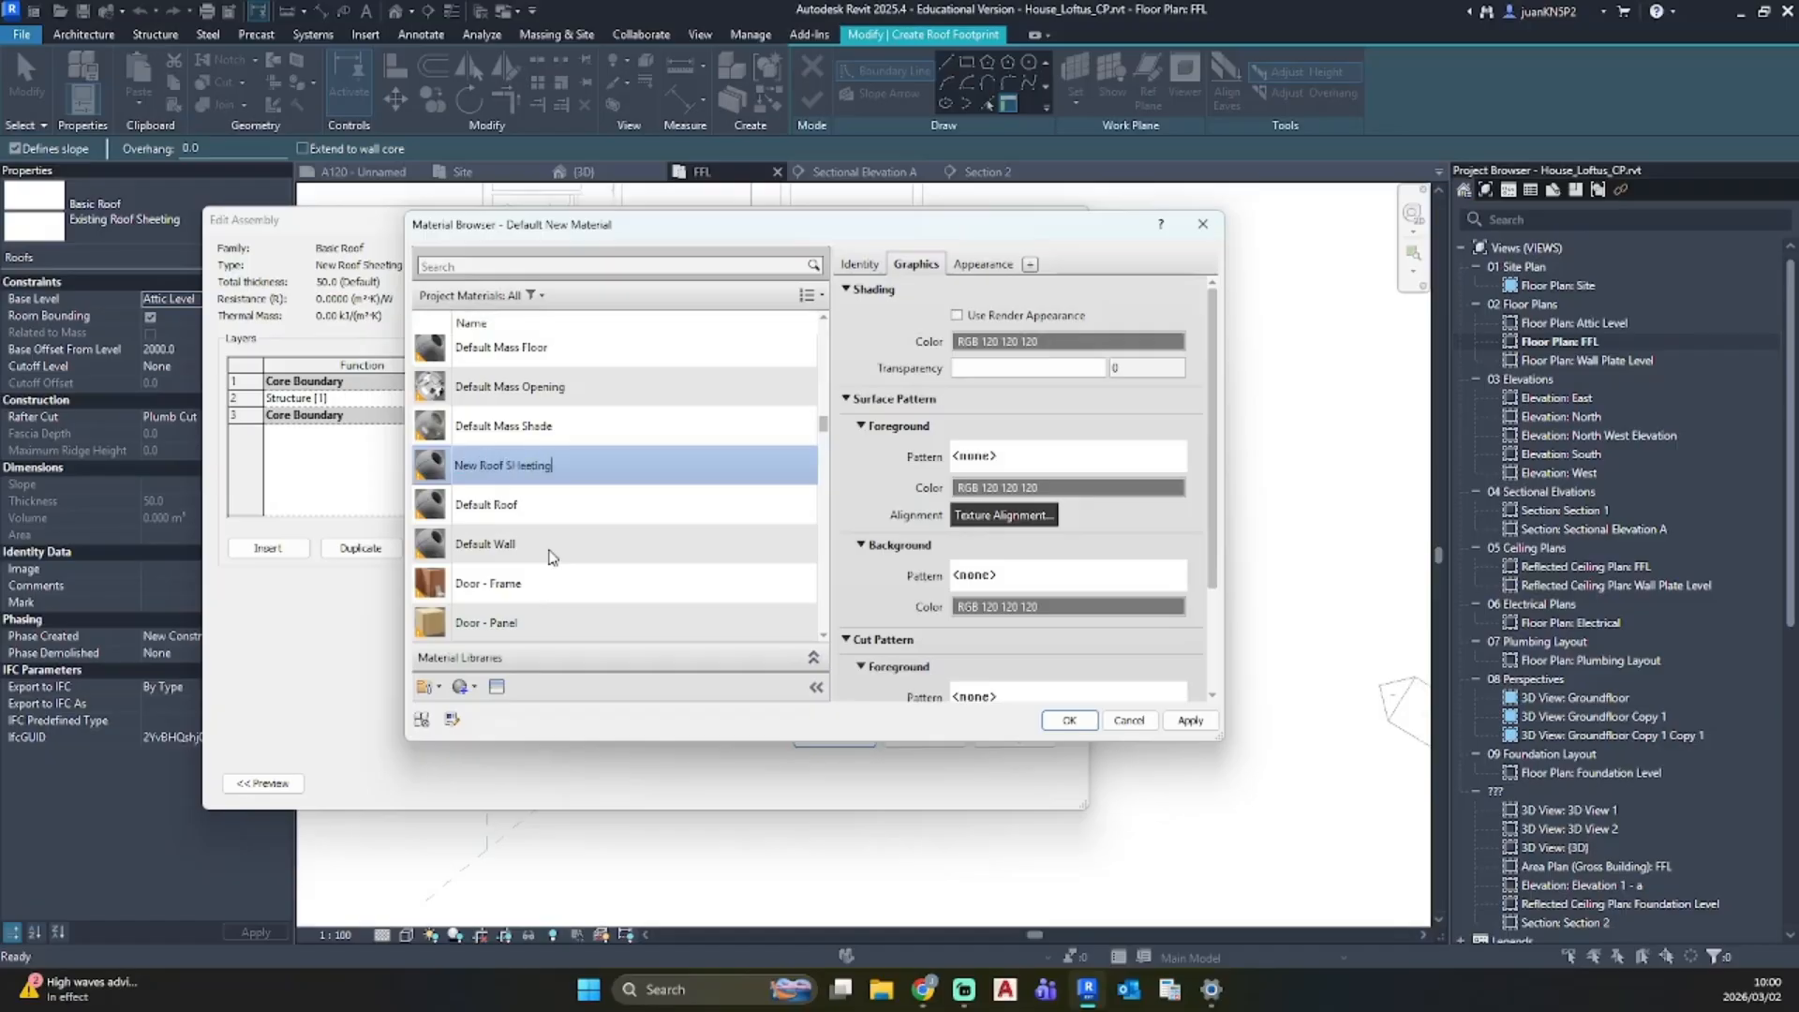
key("Return")
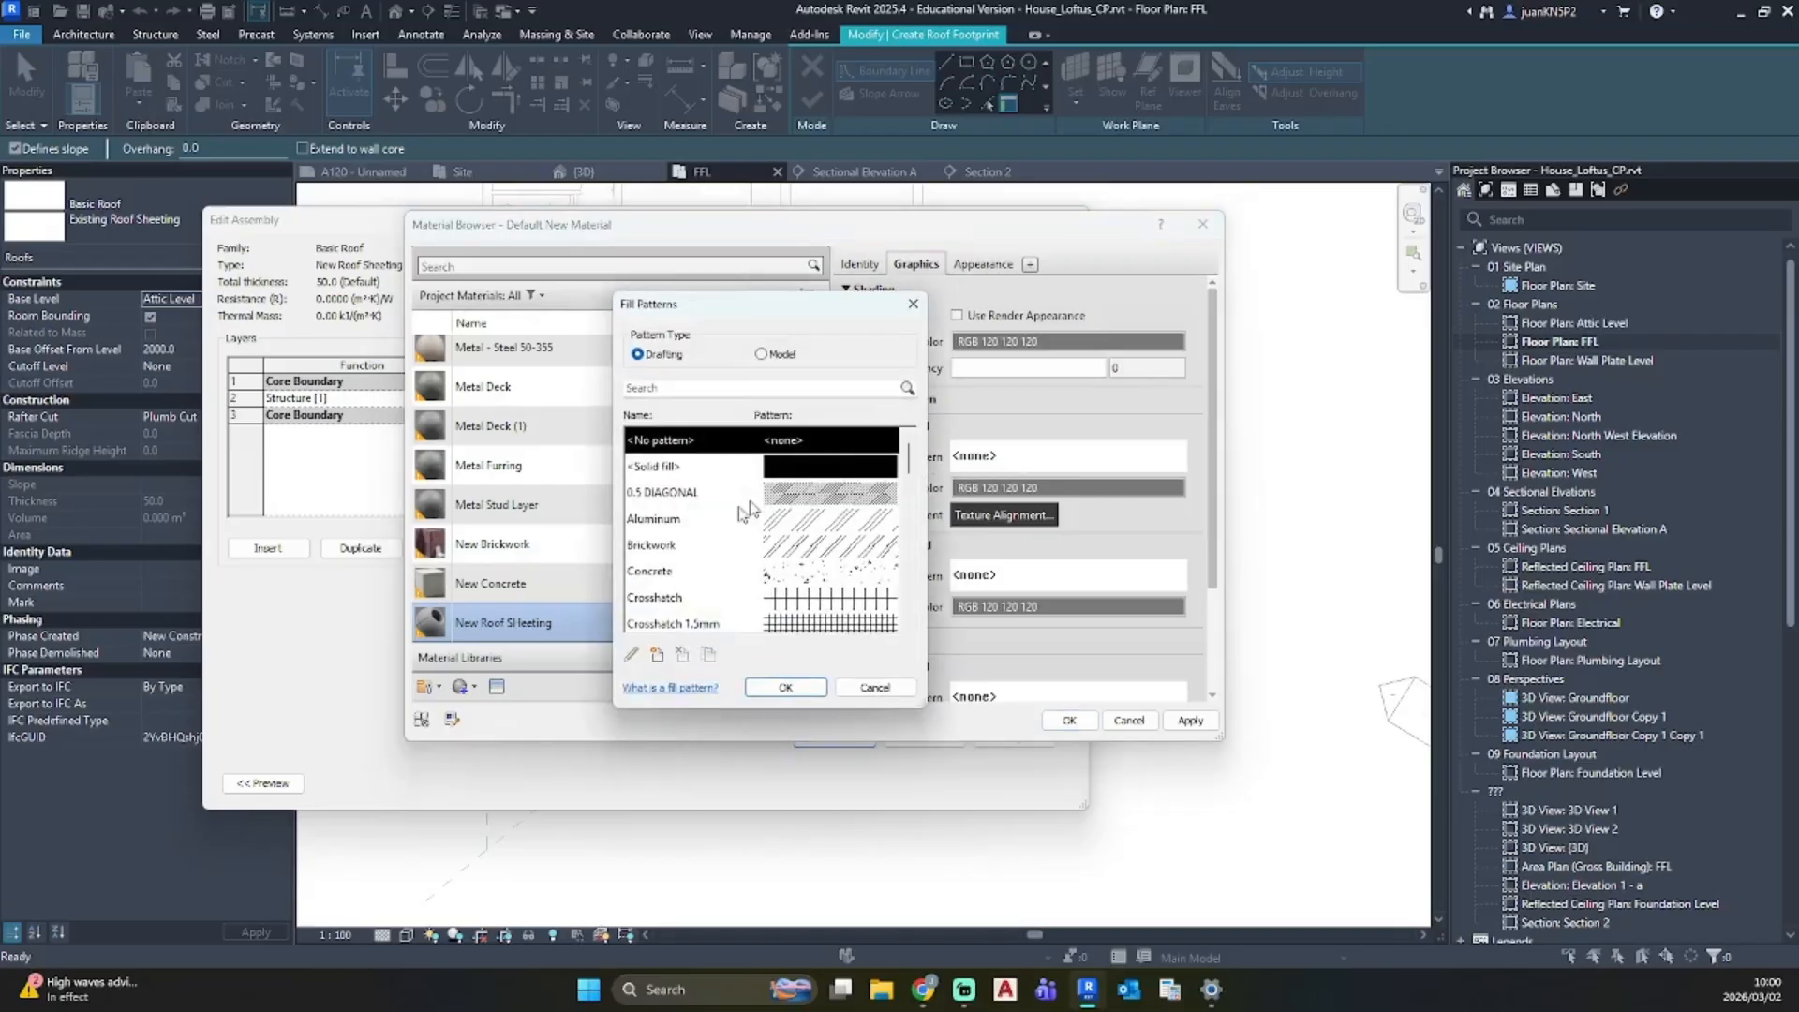
Step: Give the New Roof SHeeting material a Diagonal up drafting surface foreground pattern in blue, RGB 0-128-255
scroll(701, 541, "down", 4)
scroll(701, 541, "down", 2)
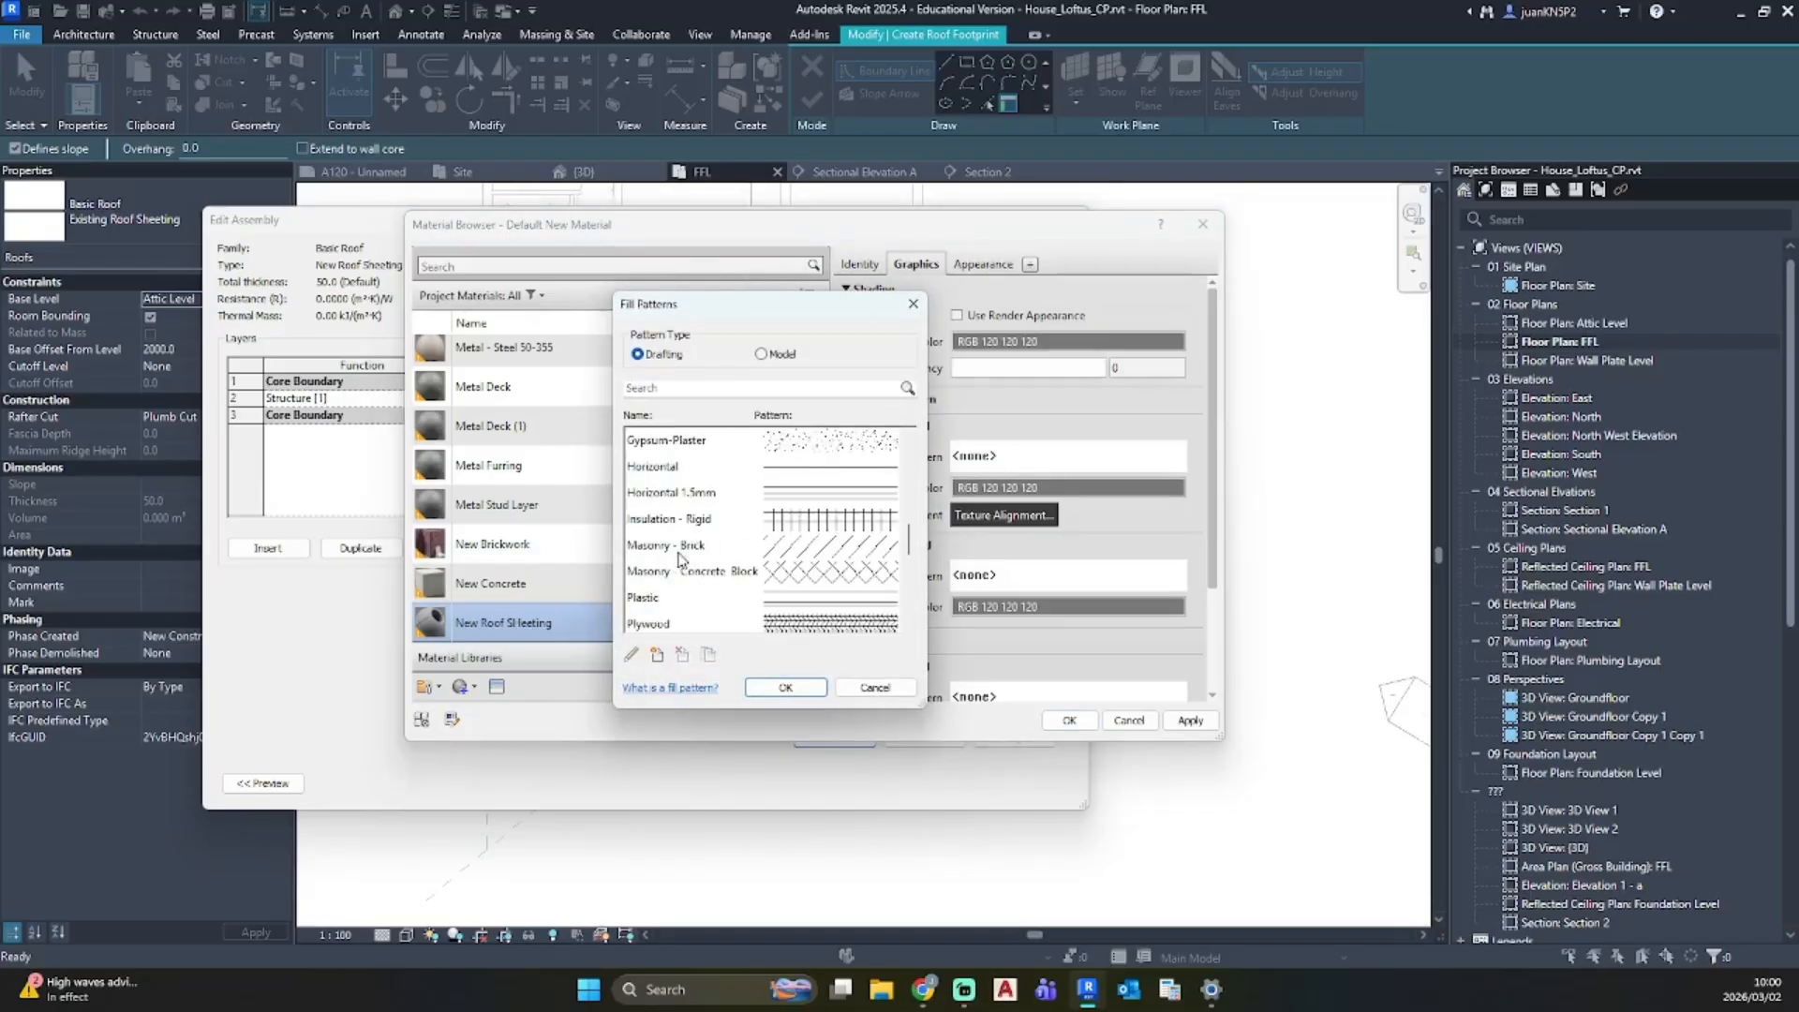
scroll(684, 554, "up", 3)
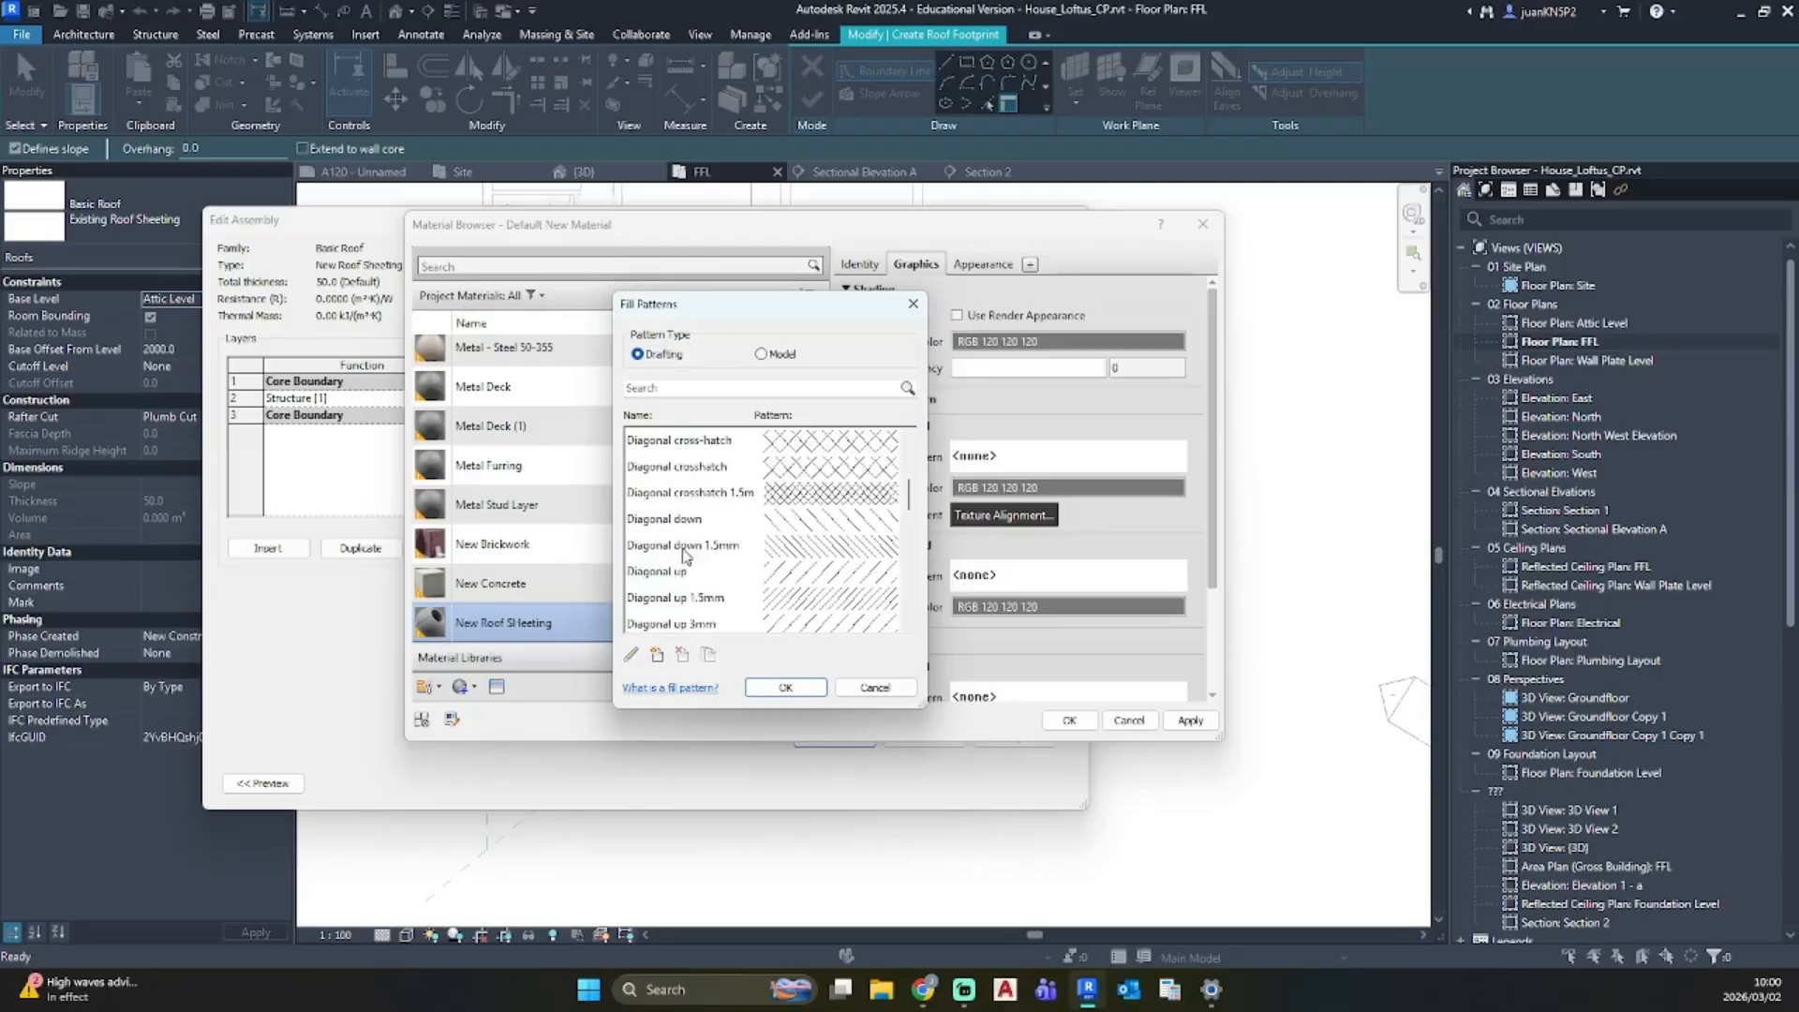
left_click(760, 355)
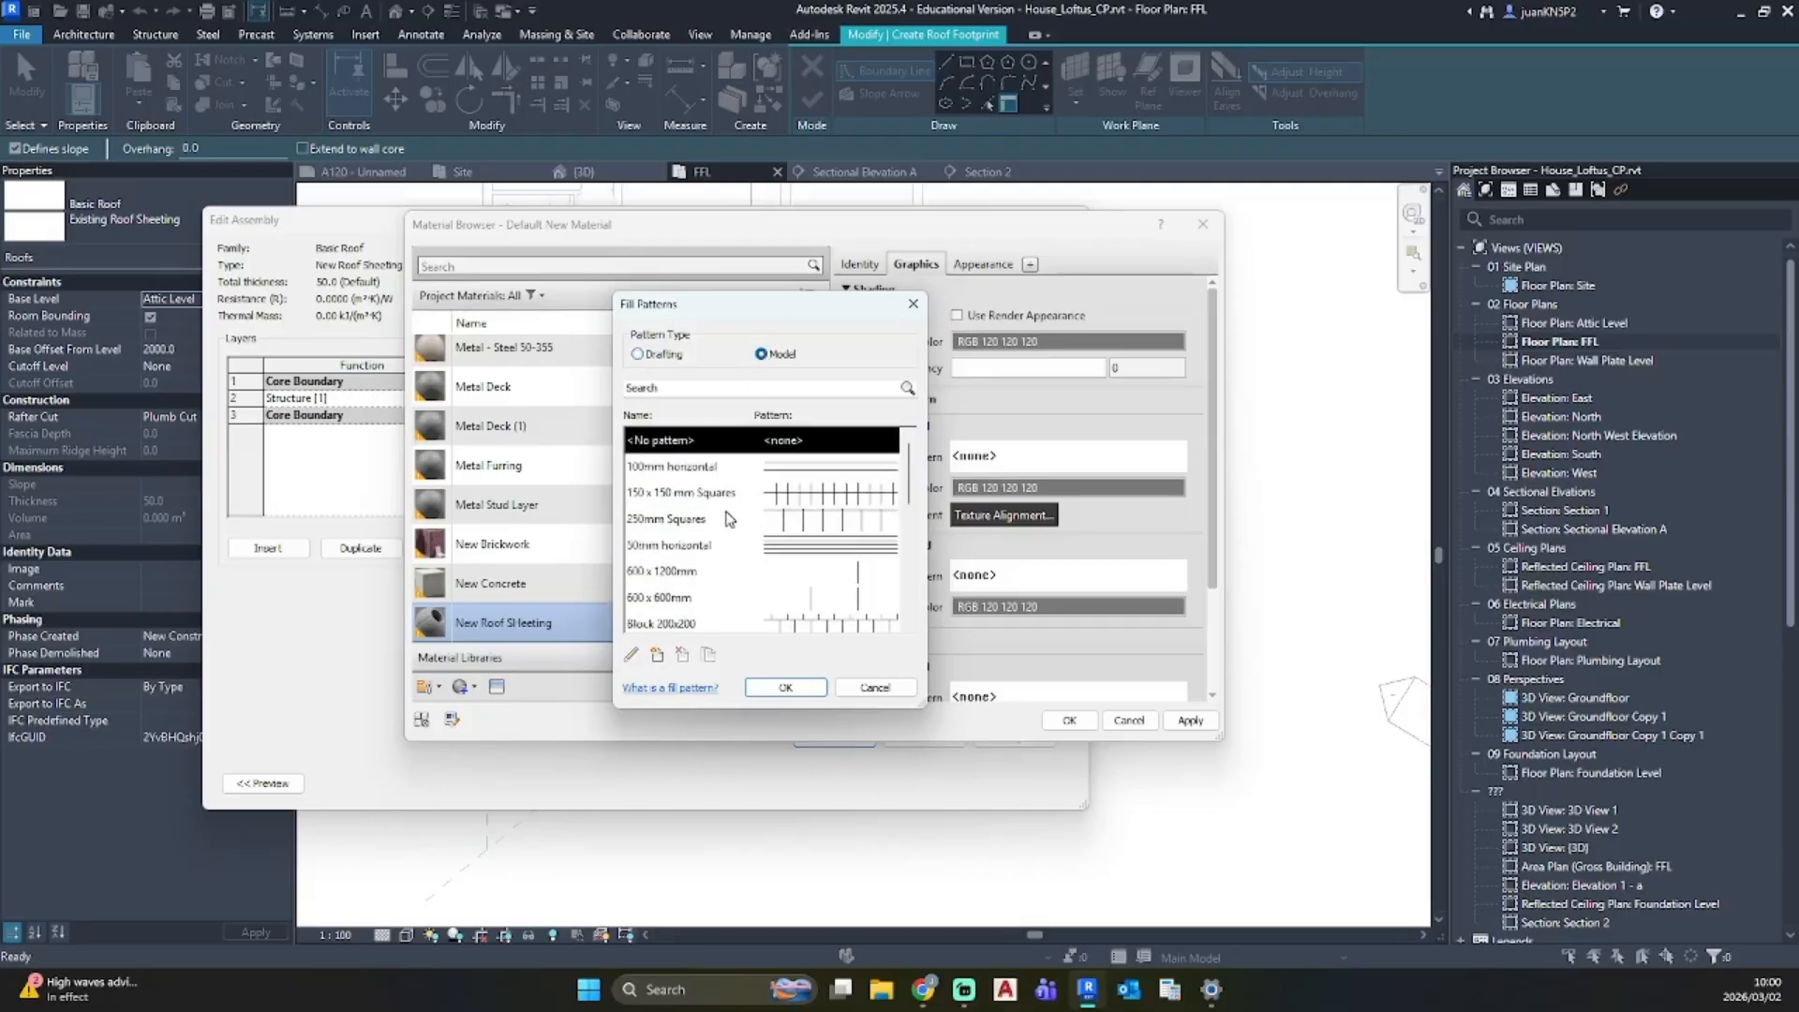
left_click(661, 357)
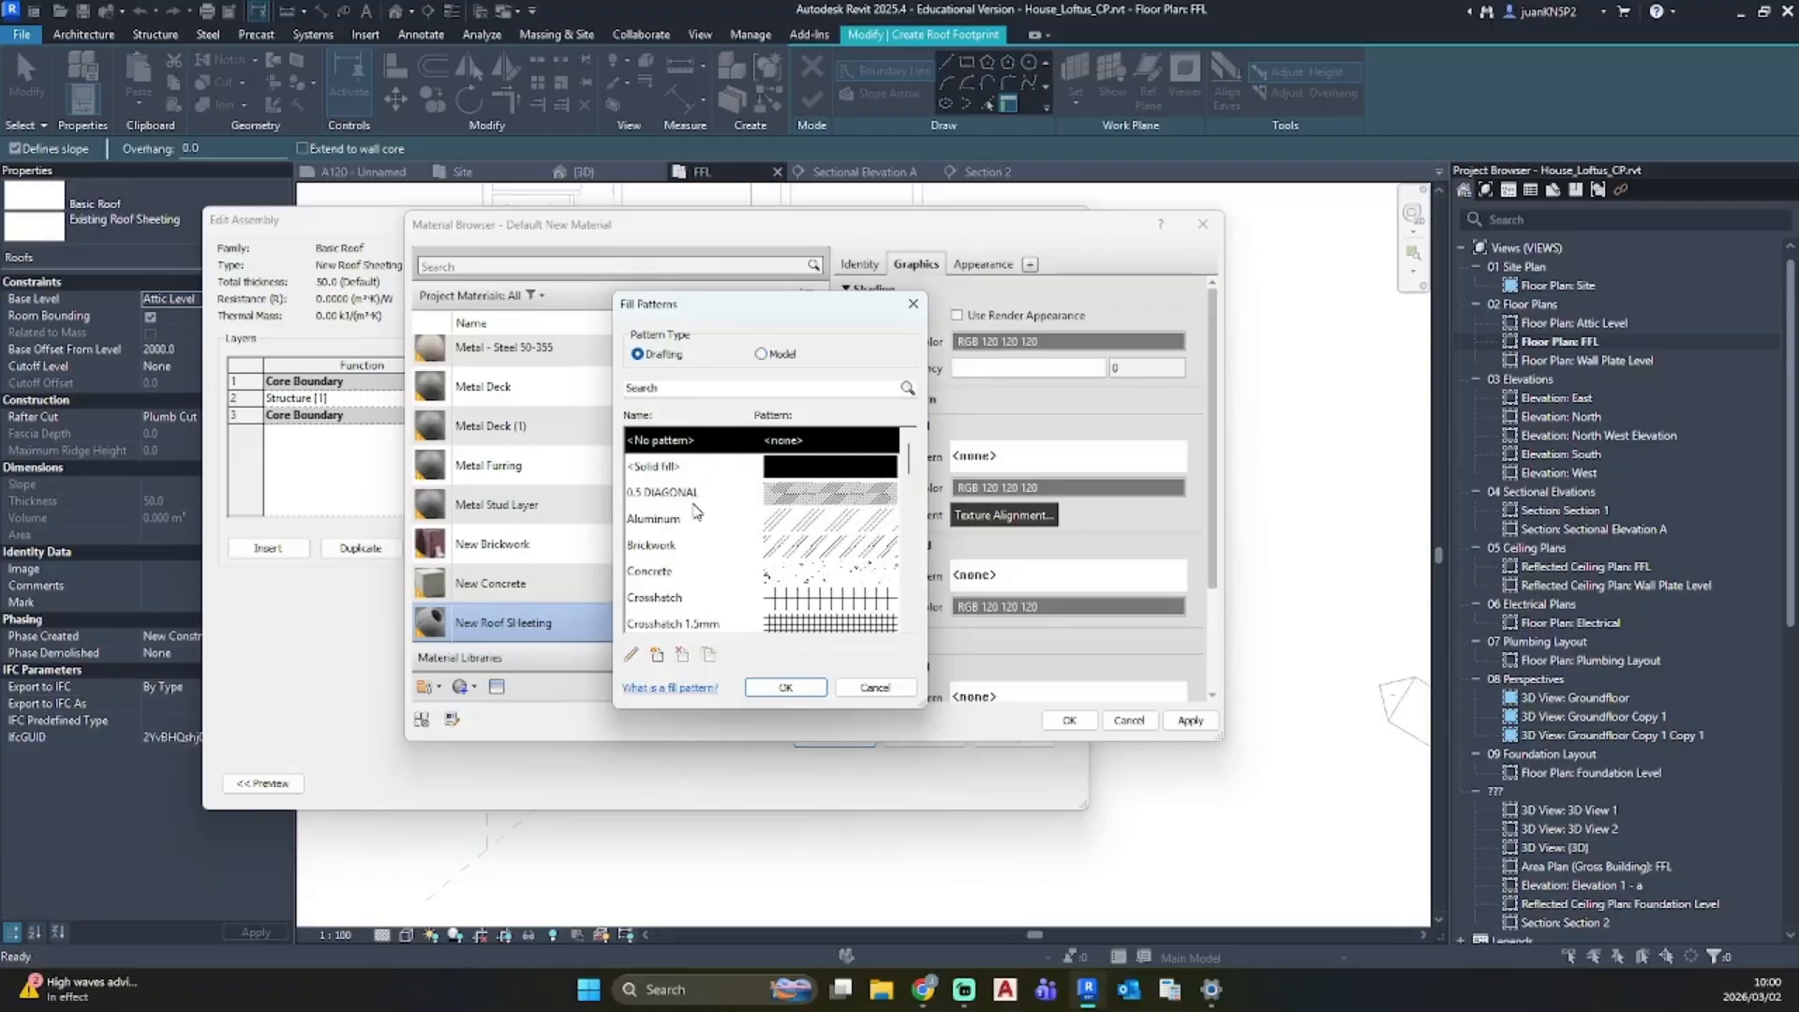
scroll(694, 510, "down", 3)
left_click(690, 546)
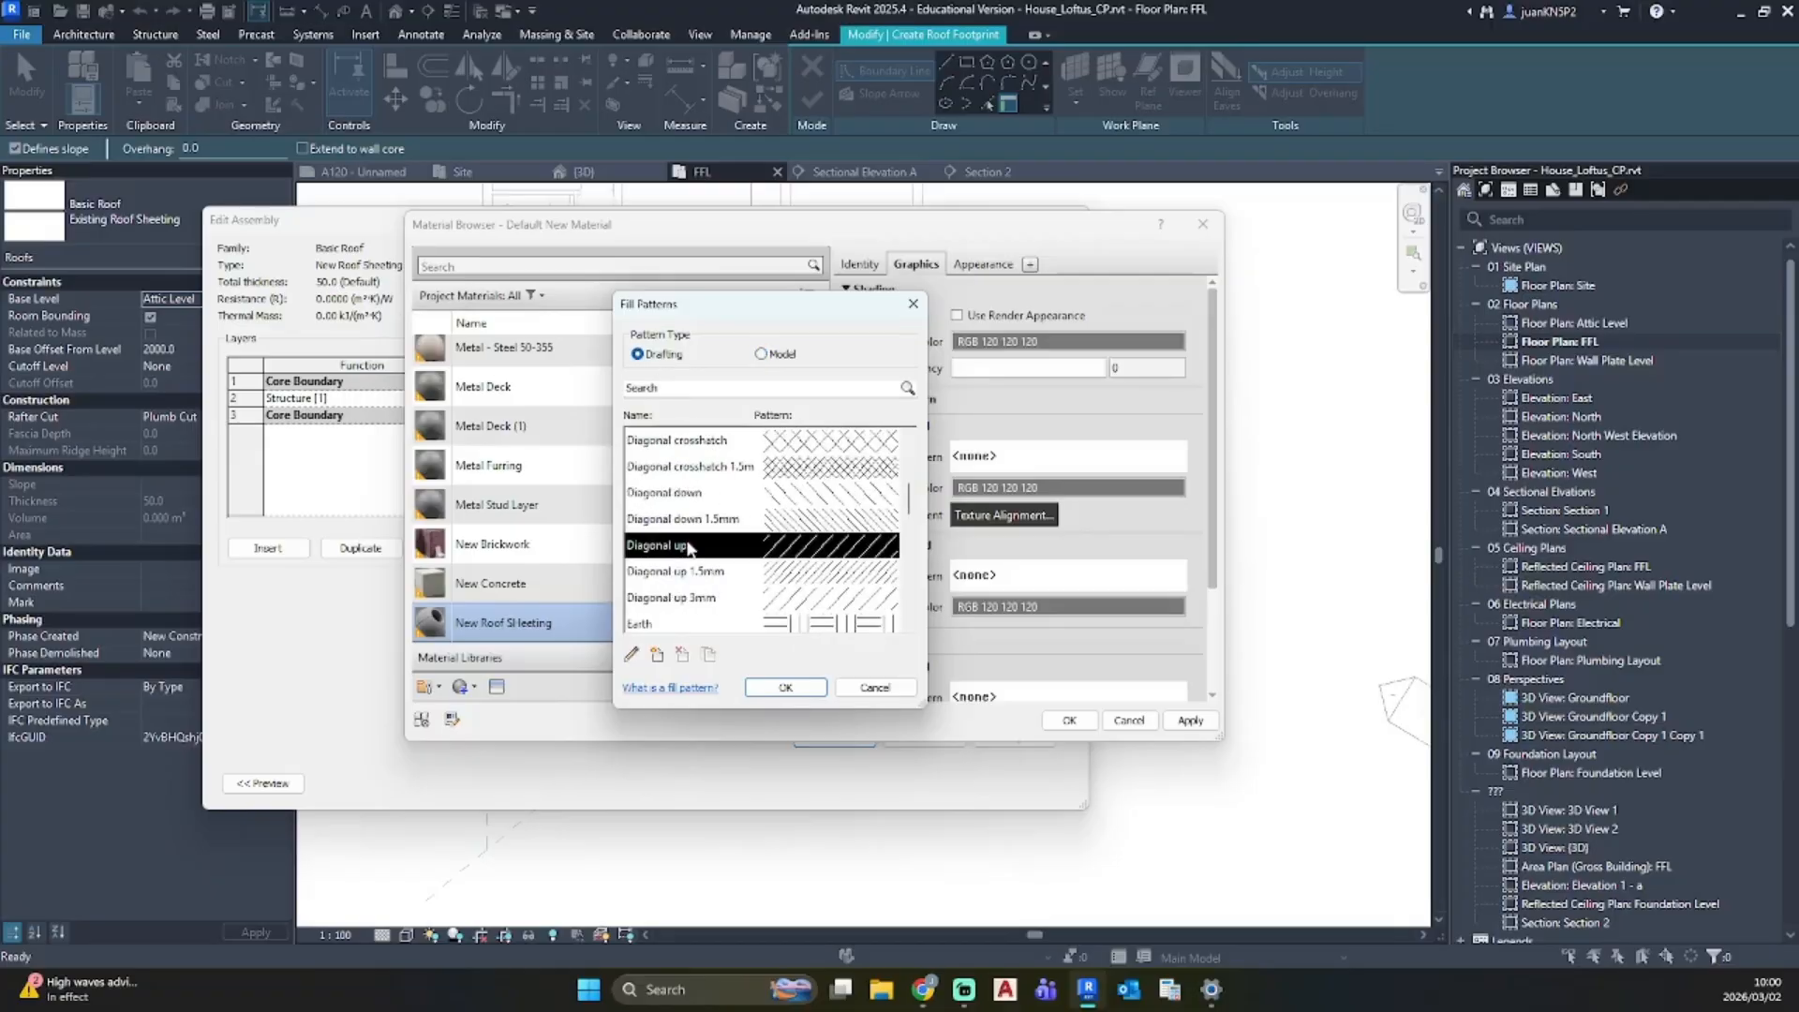
left_click(778, 692)
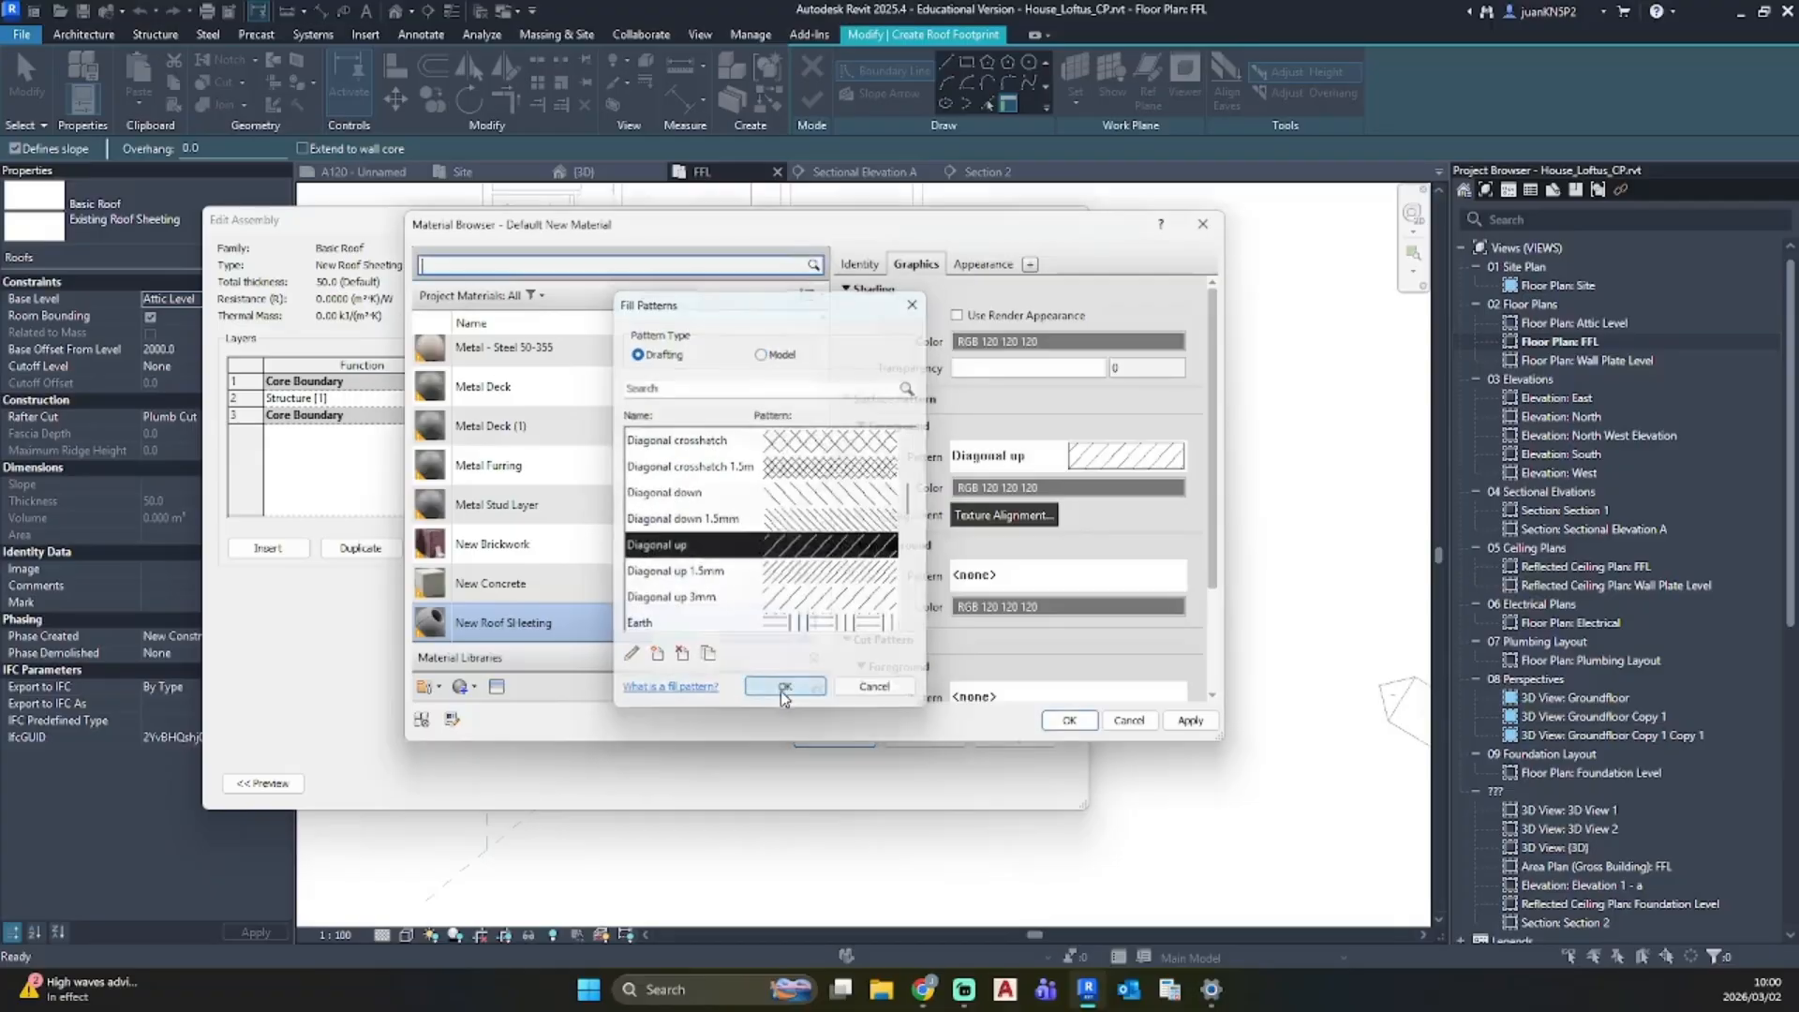
left_click(1043, 485)
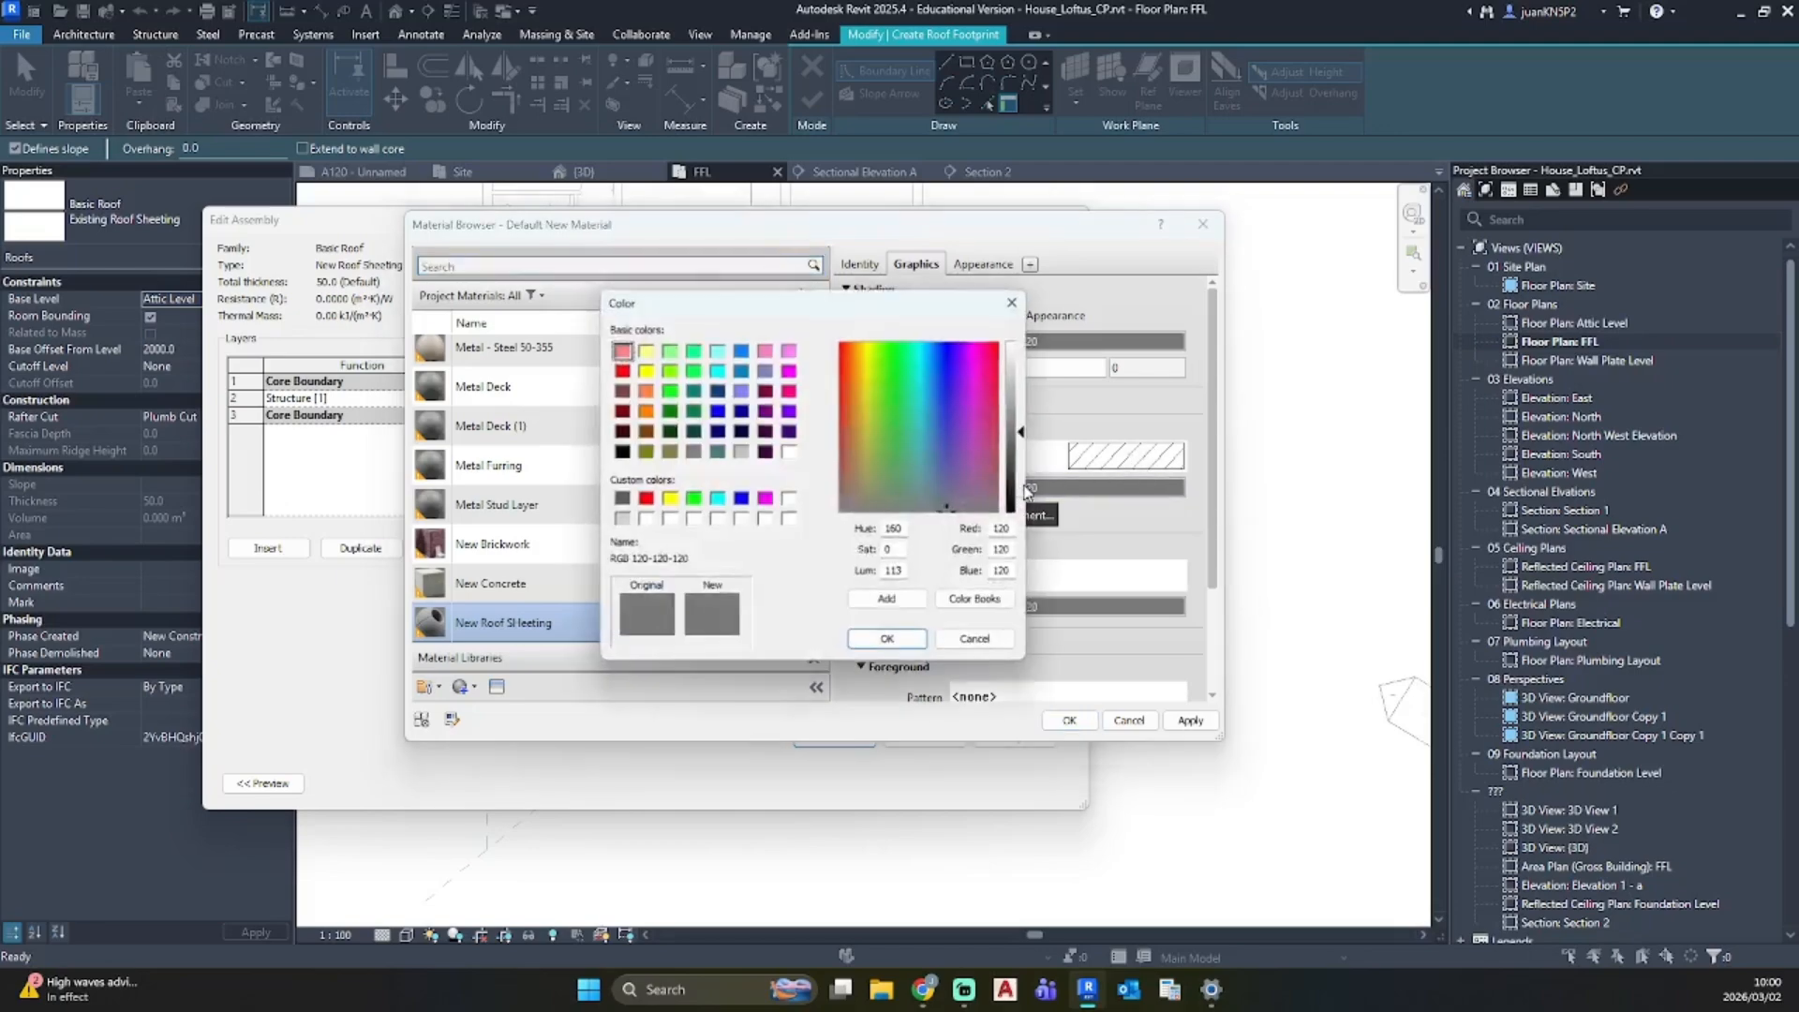
left_click(740, 349)
left_click(890, 643)
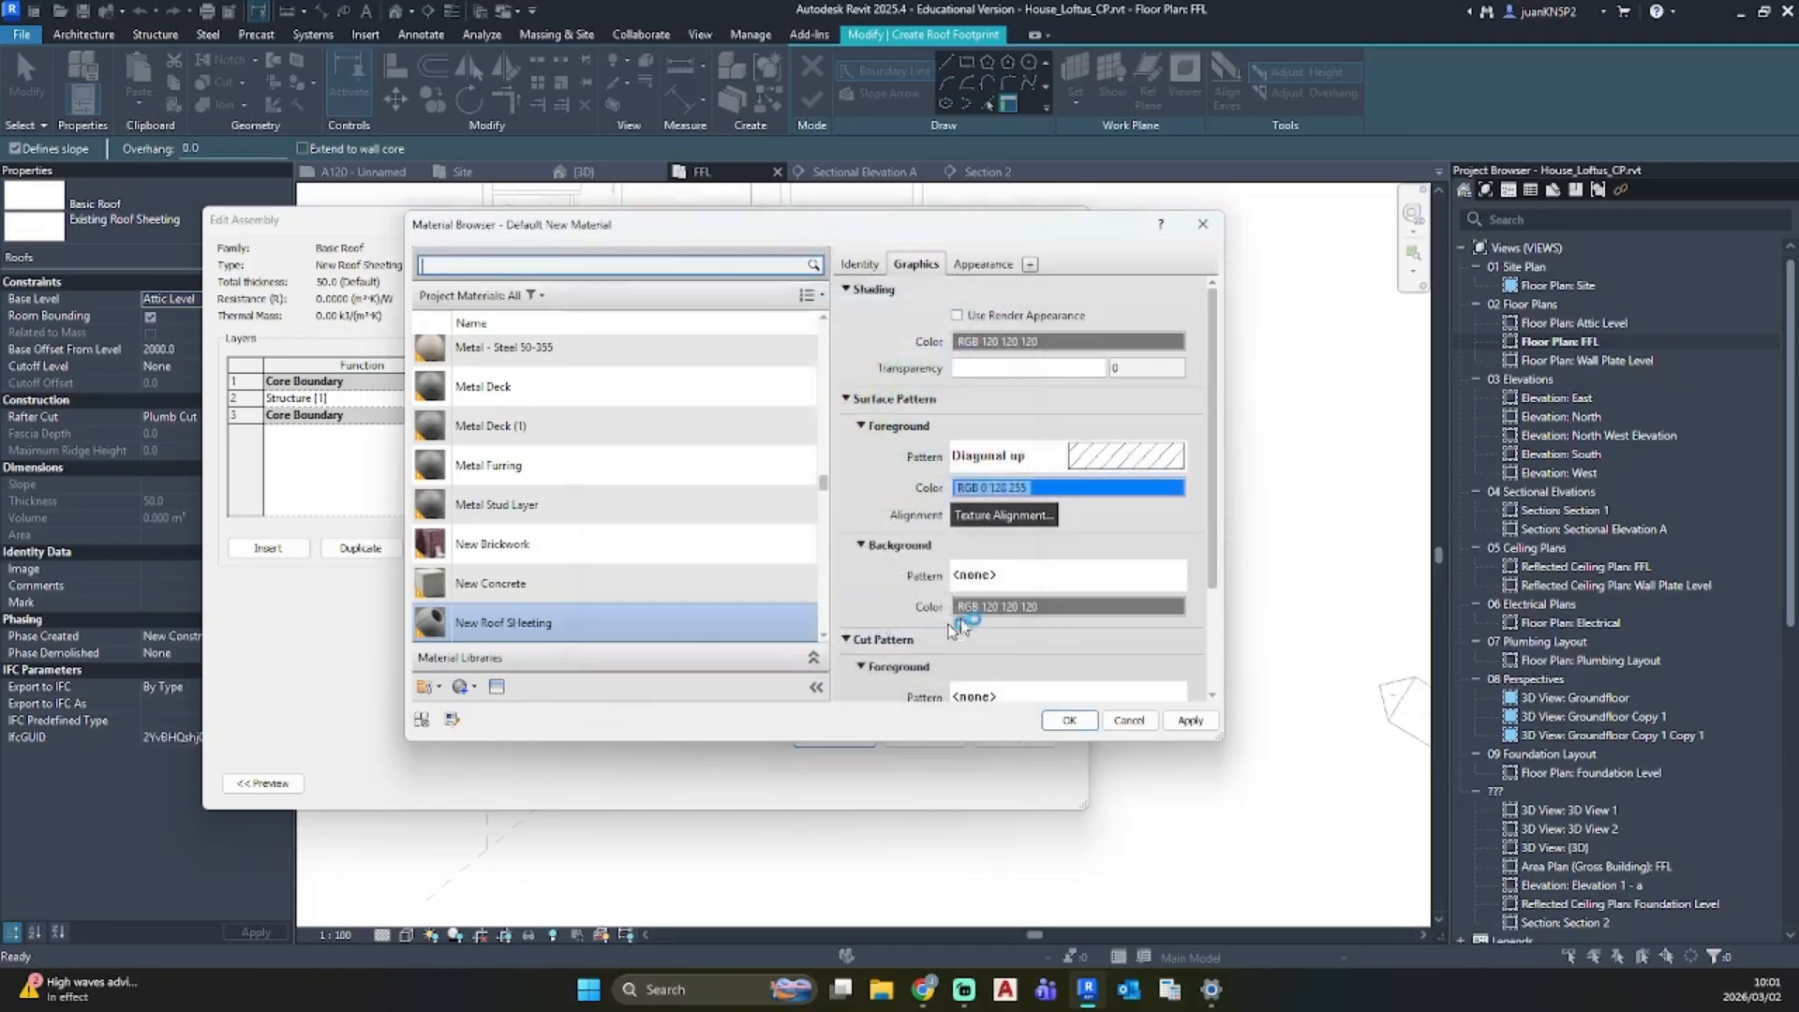
Step: Set the material's cut foreground pattern to Solid fill in RGB 0-128-255 and accept the material, assembly and roof type settings
scroll(929, 554, "down", 4)
left_click(1002, 550)
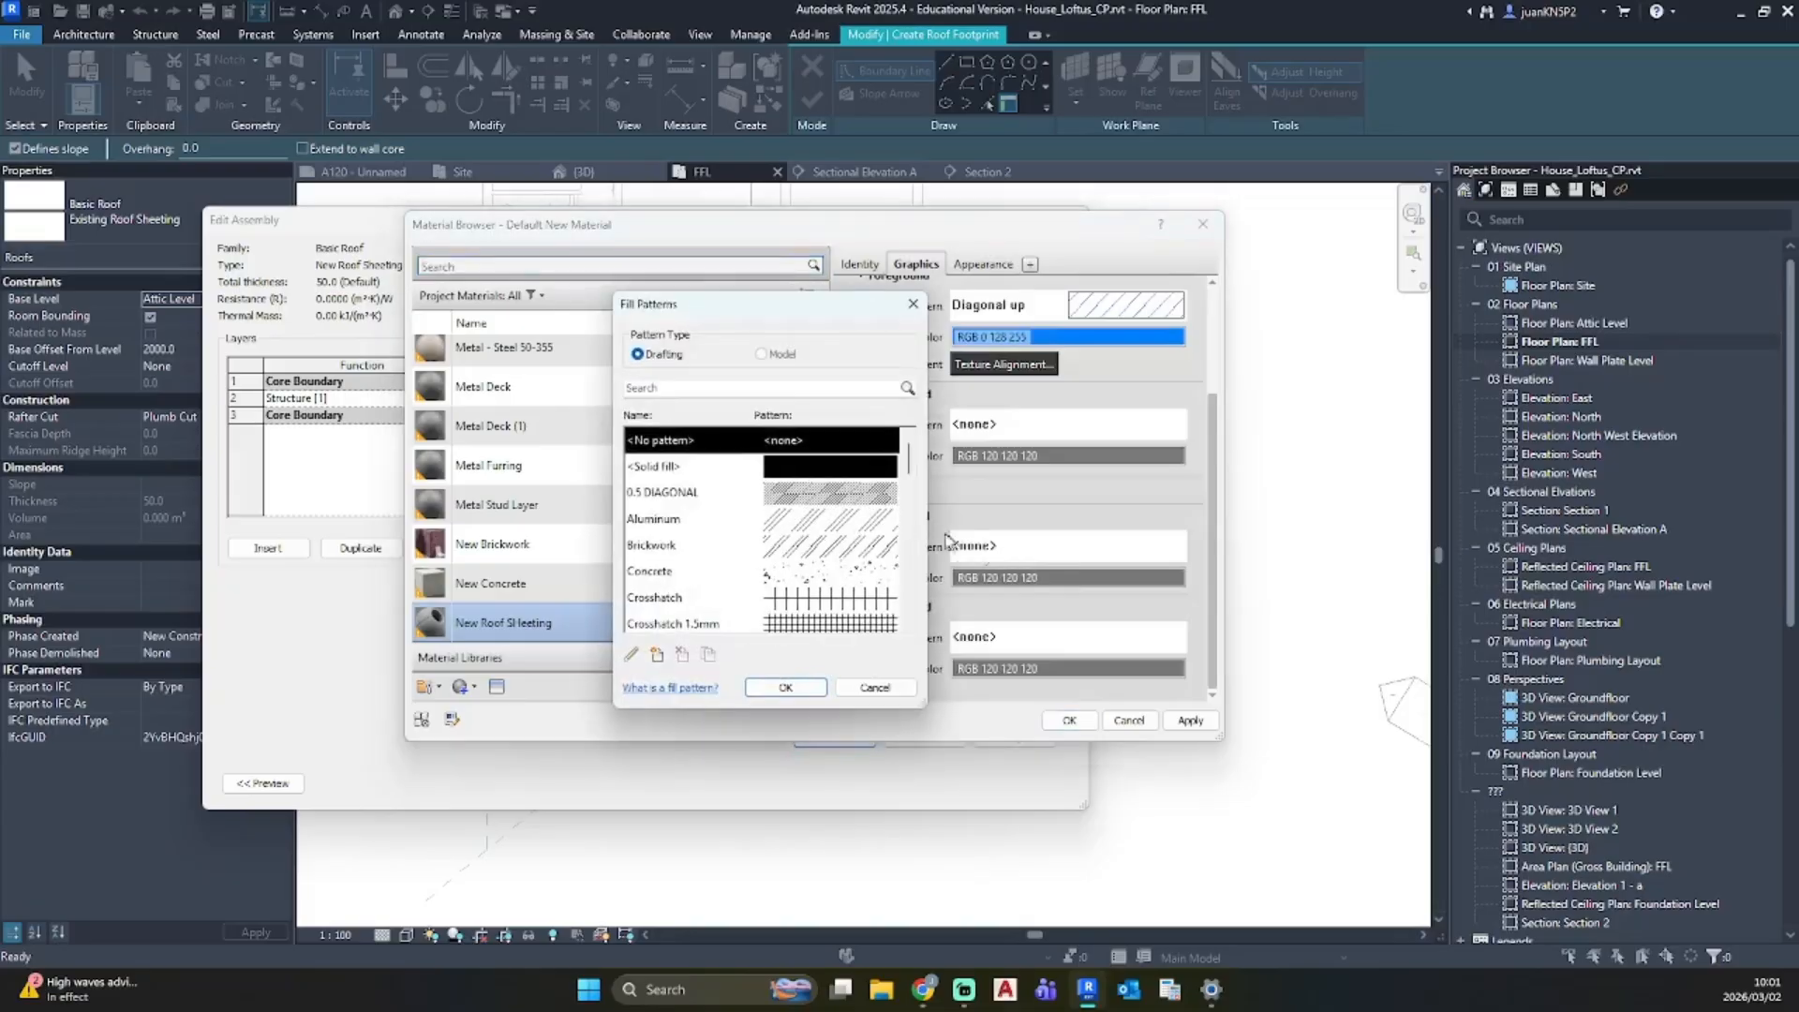
left_click(747, 466)
left_click(785, 687)
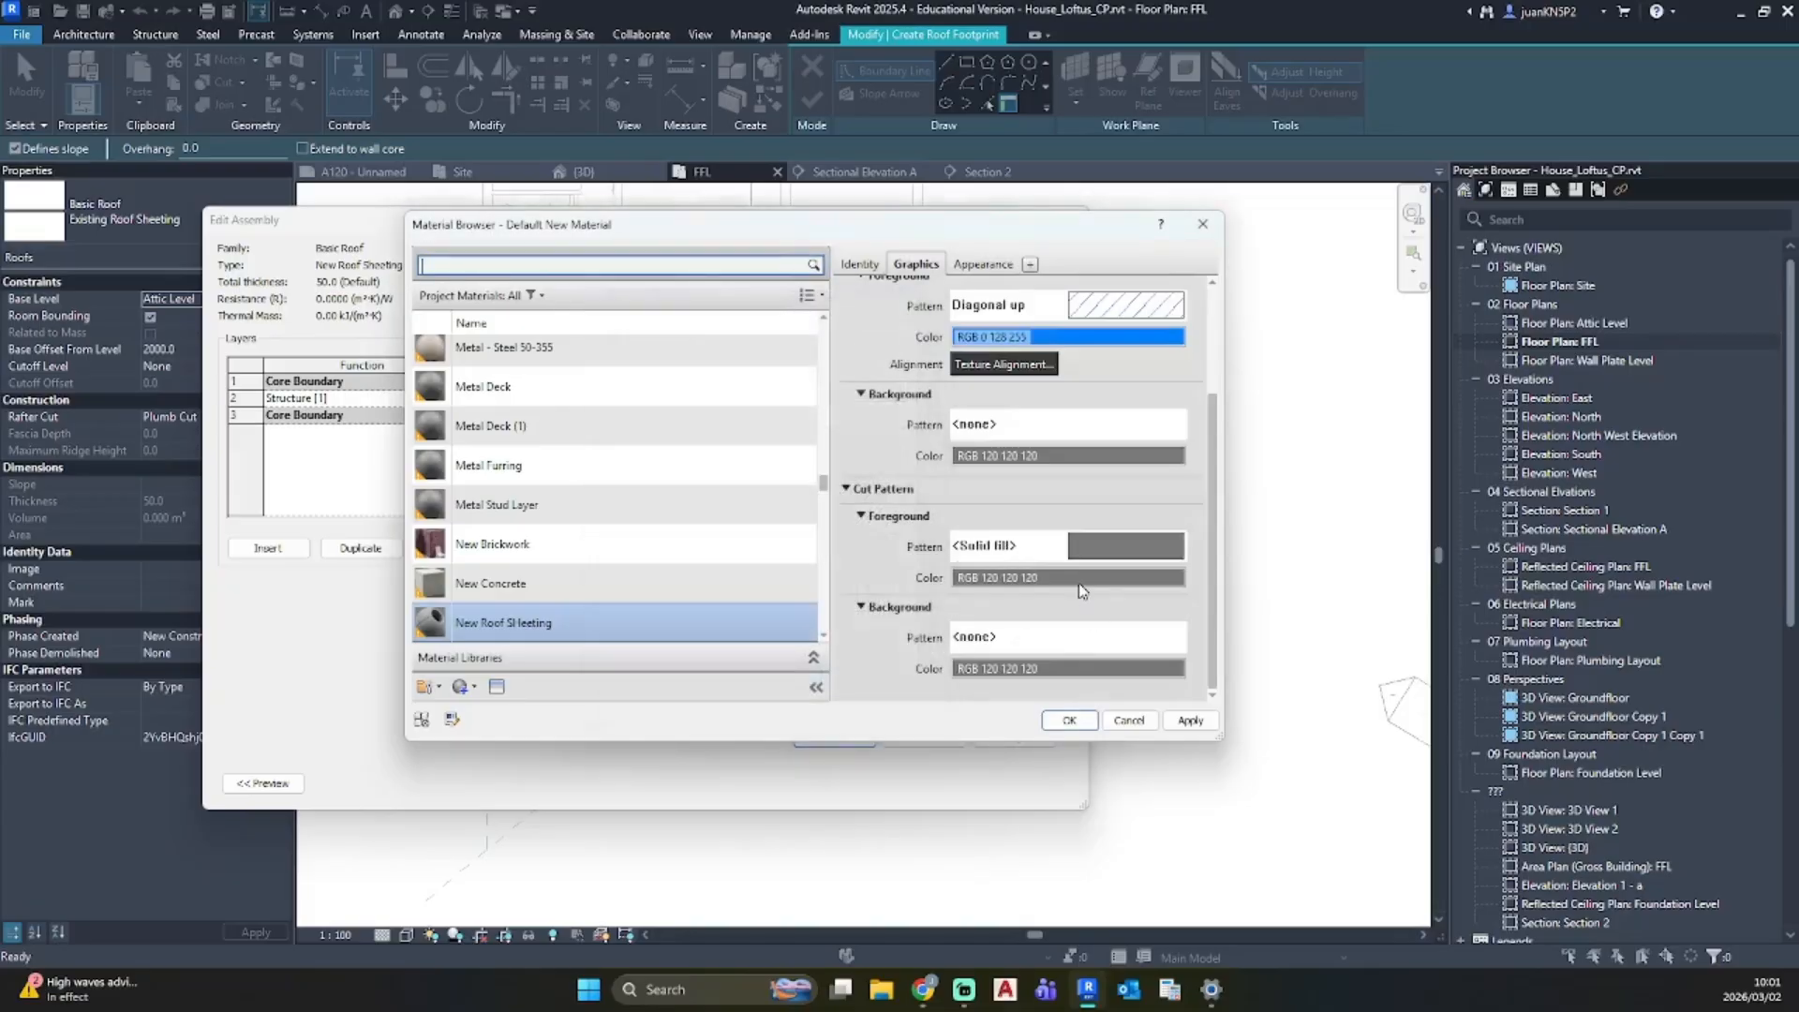
left_click(1077, 578)
left_click(740, 349)
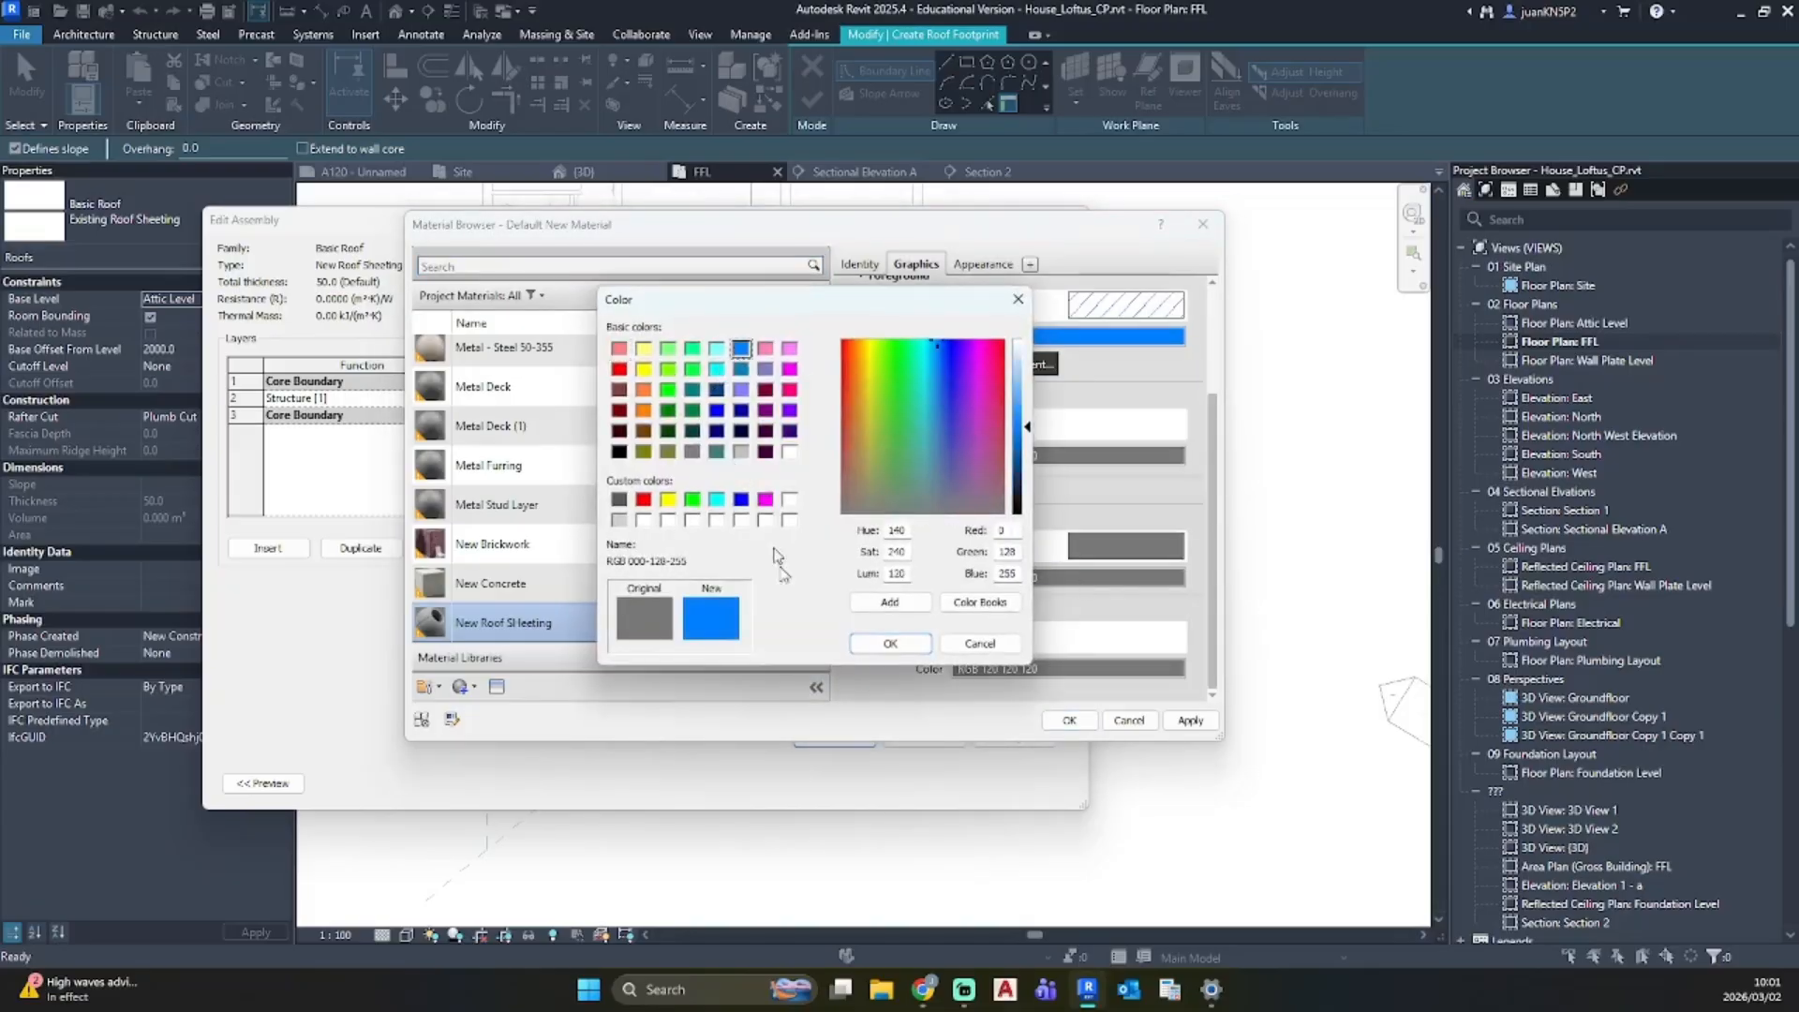
left_click(885, 644)
left_click(1082, 721)
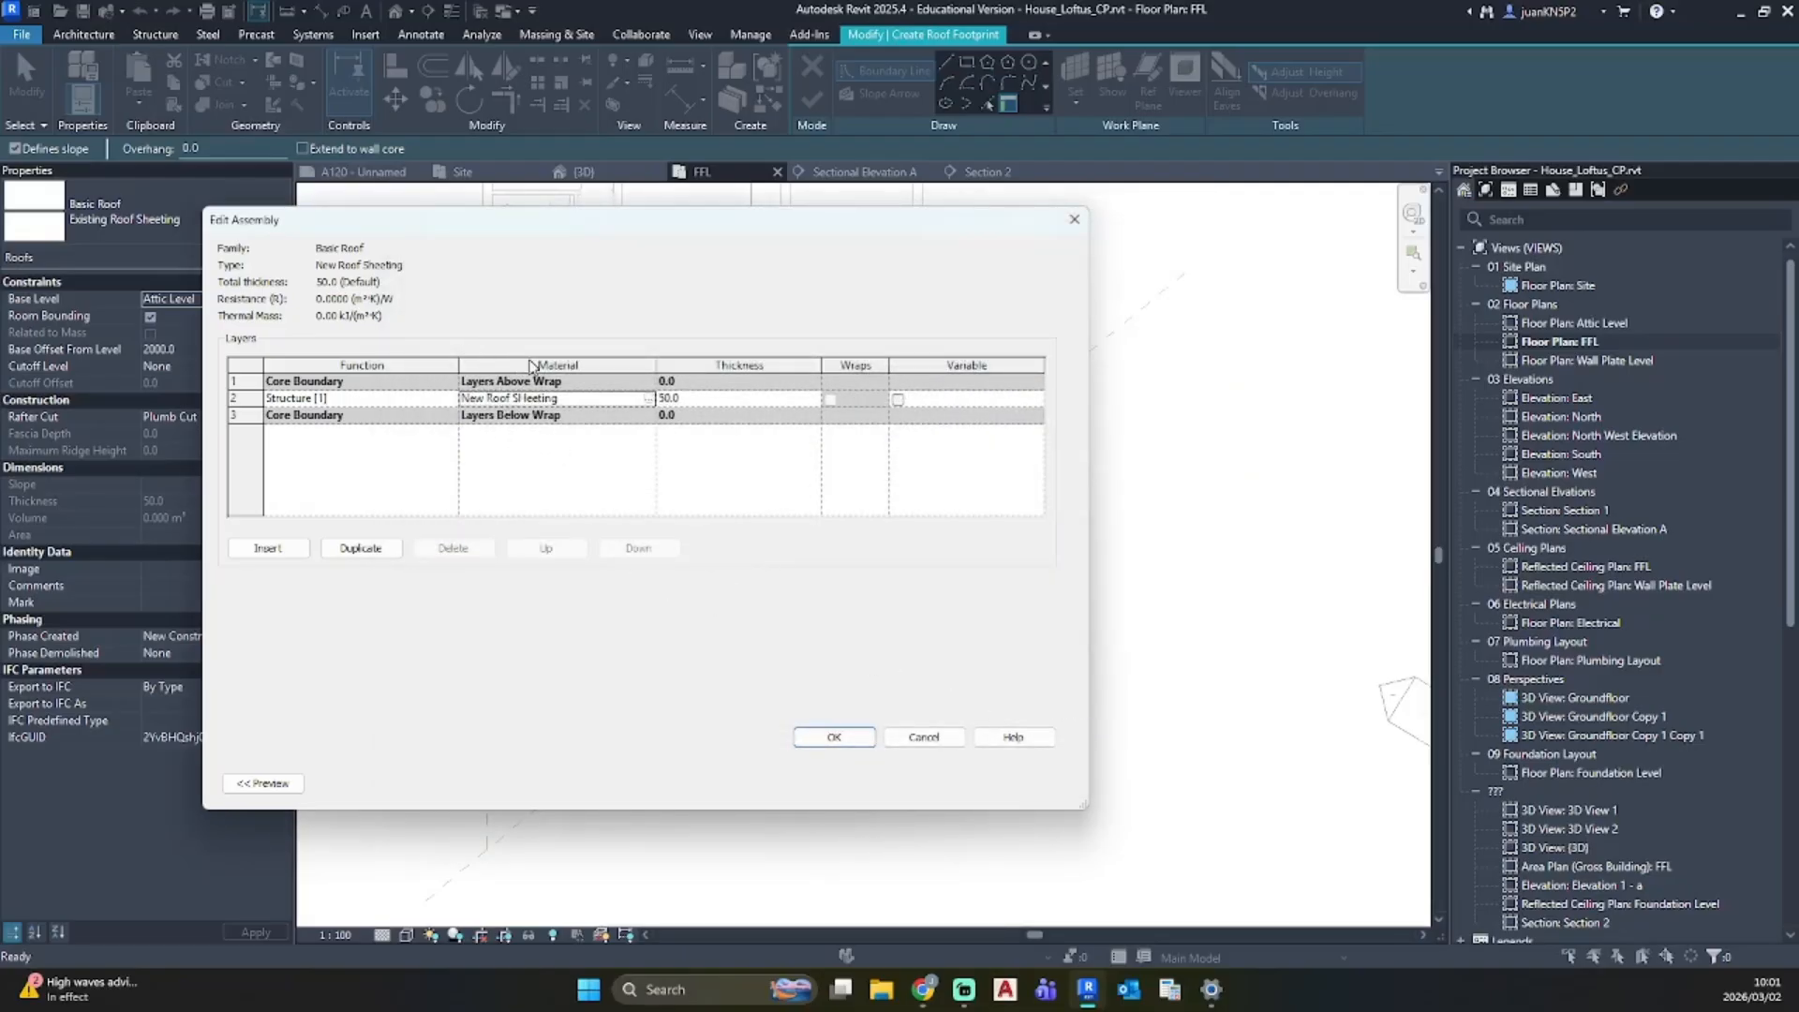
left_click(832, 738)
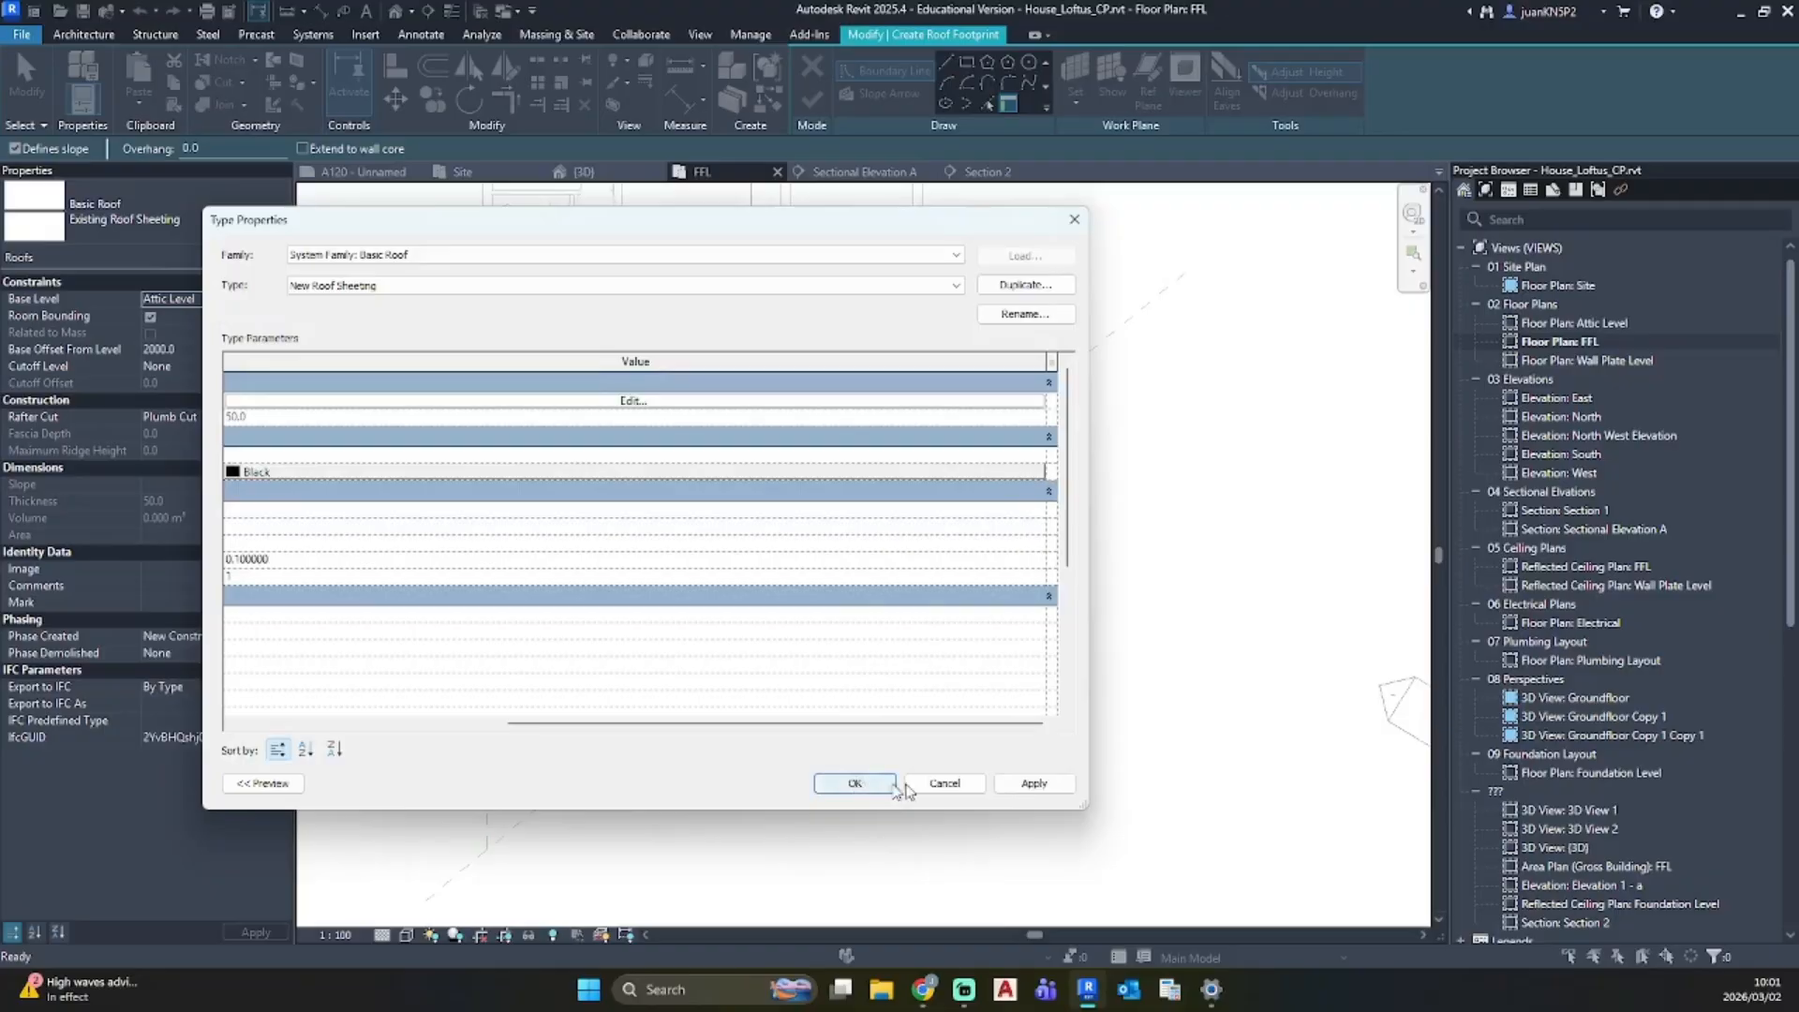
left_click(858, 784)
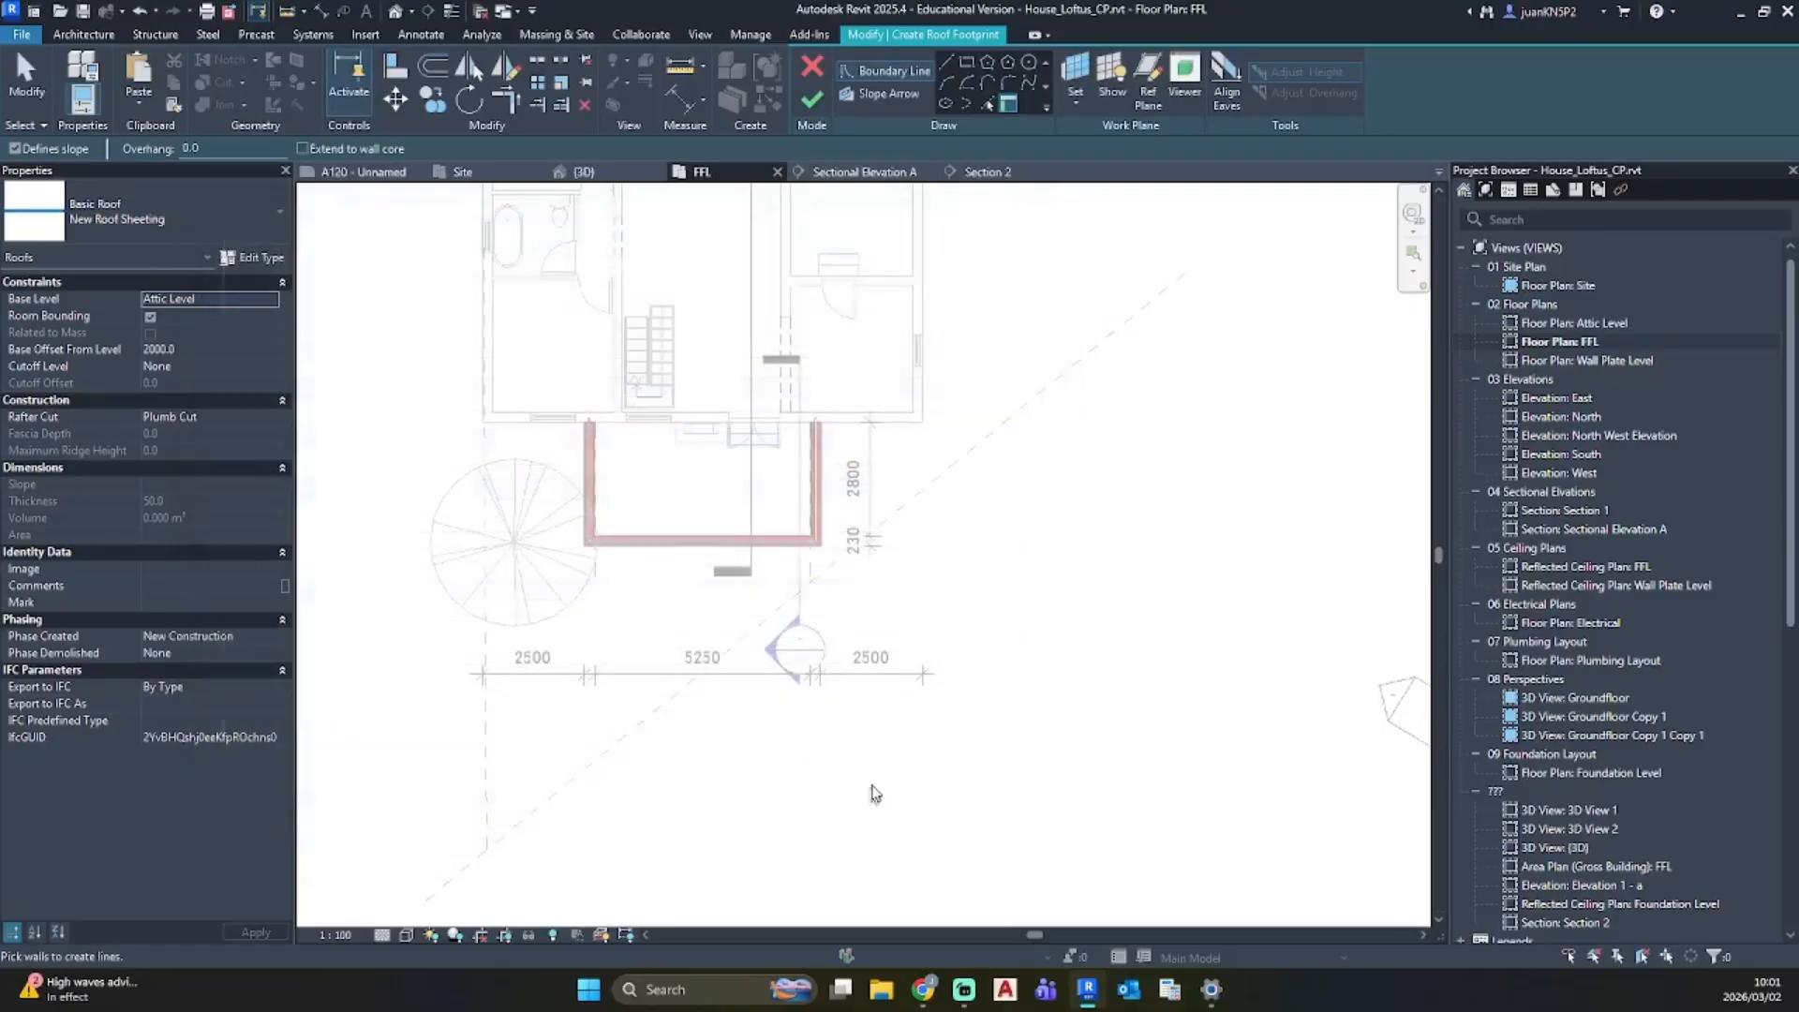
Step: Sketch a rectangular roof boundary from the house wall to the outer faces of the extension's new cavity walls
left_click(965, 68)
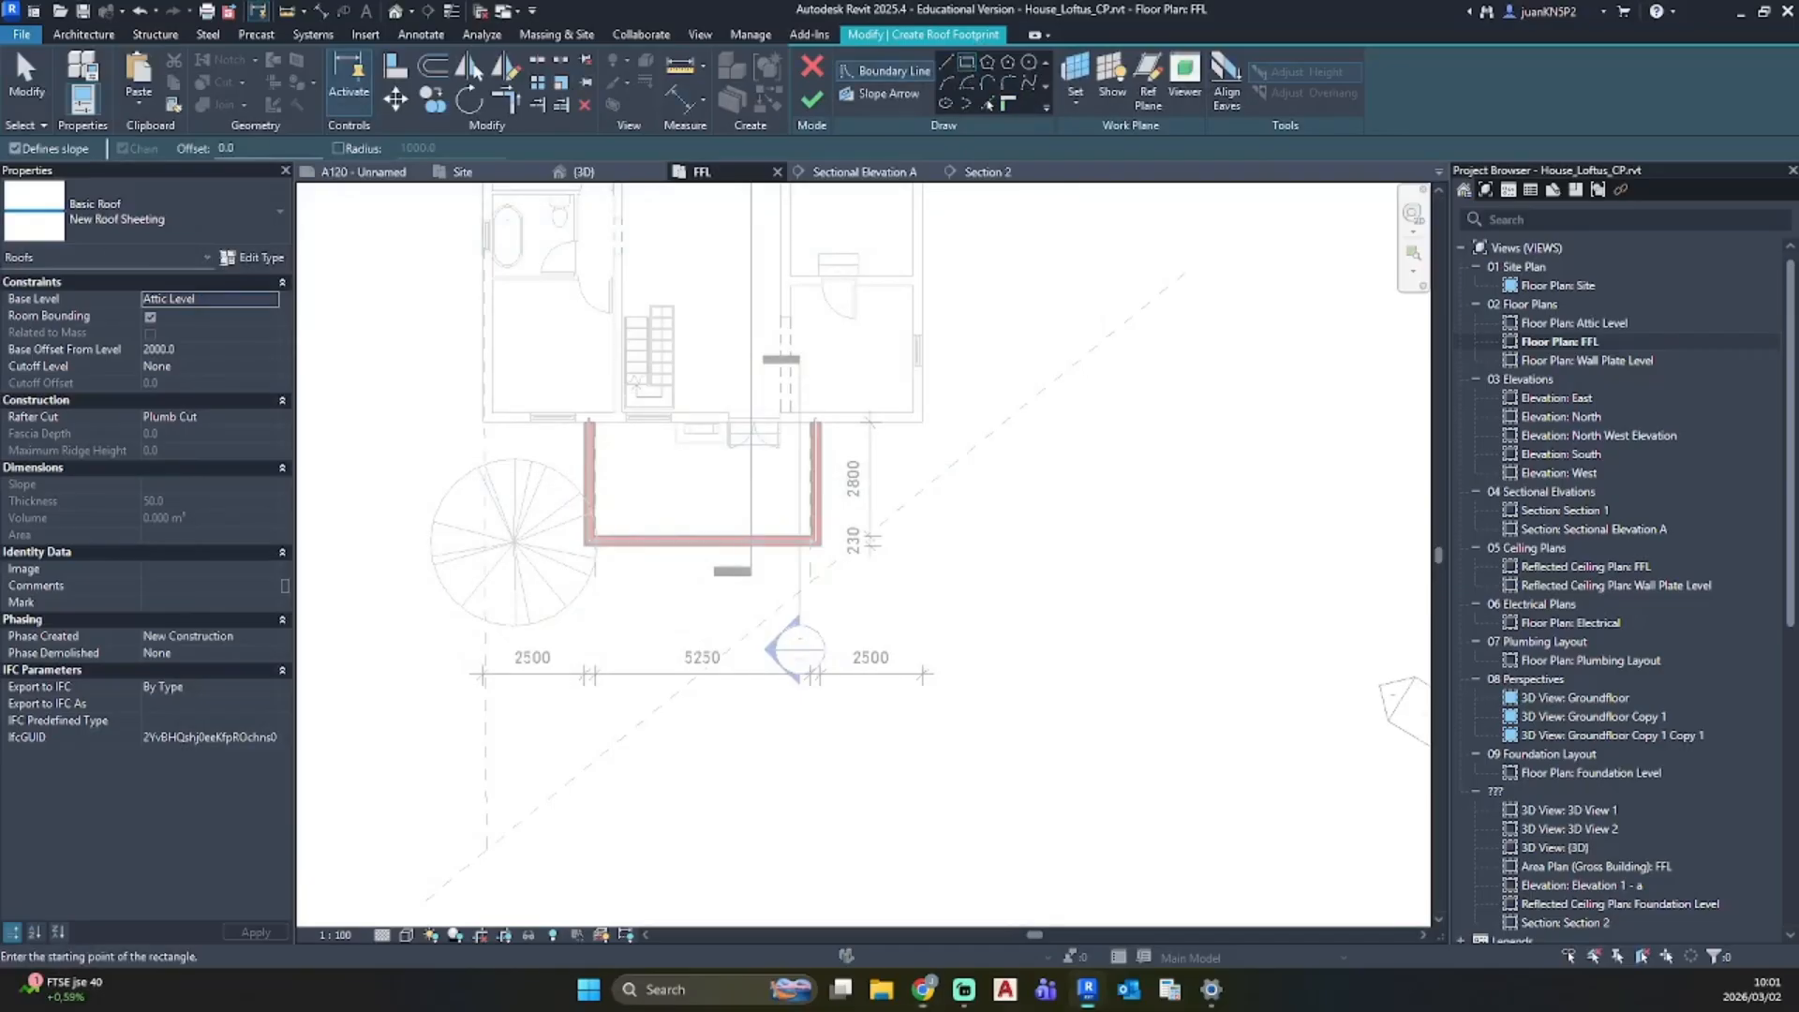
scroll(823, 431, "up", 6)
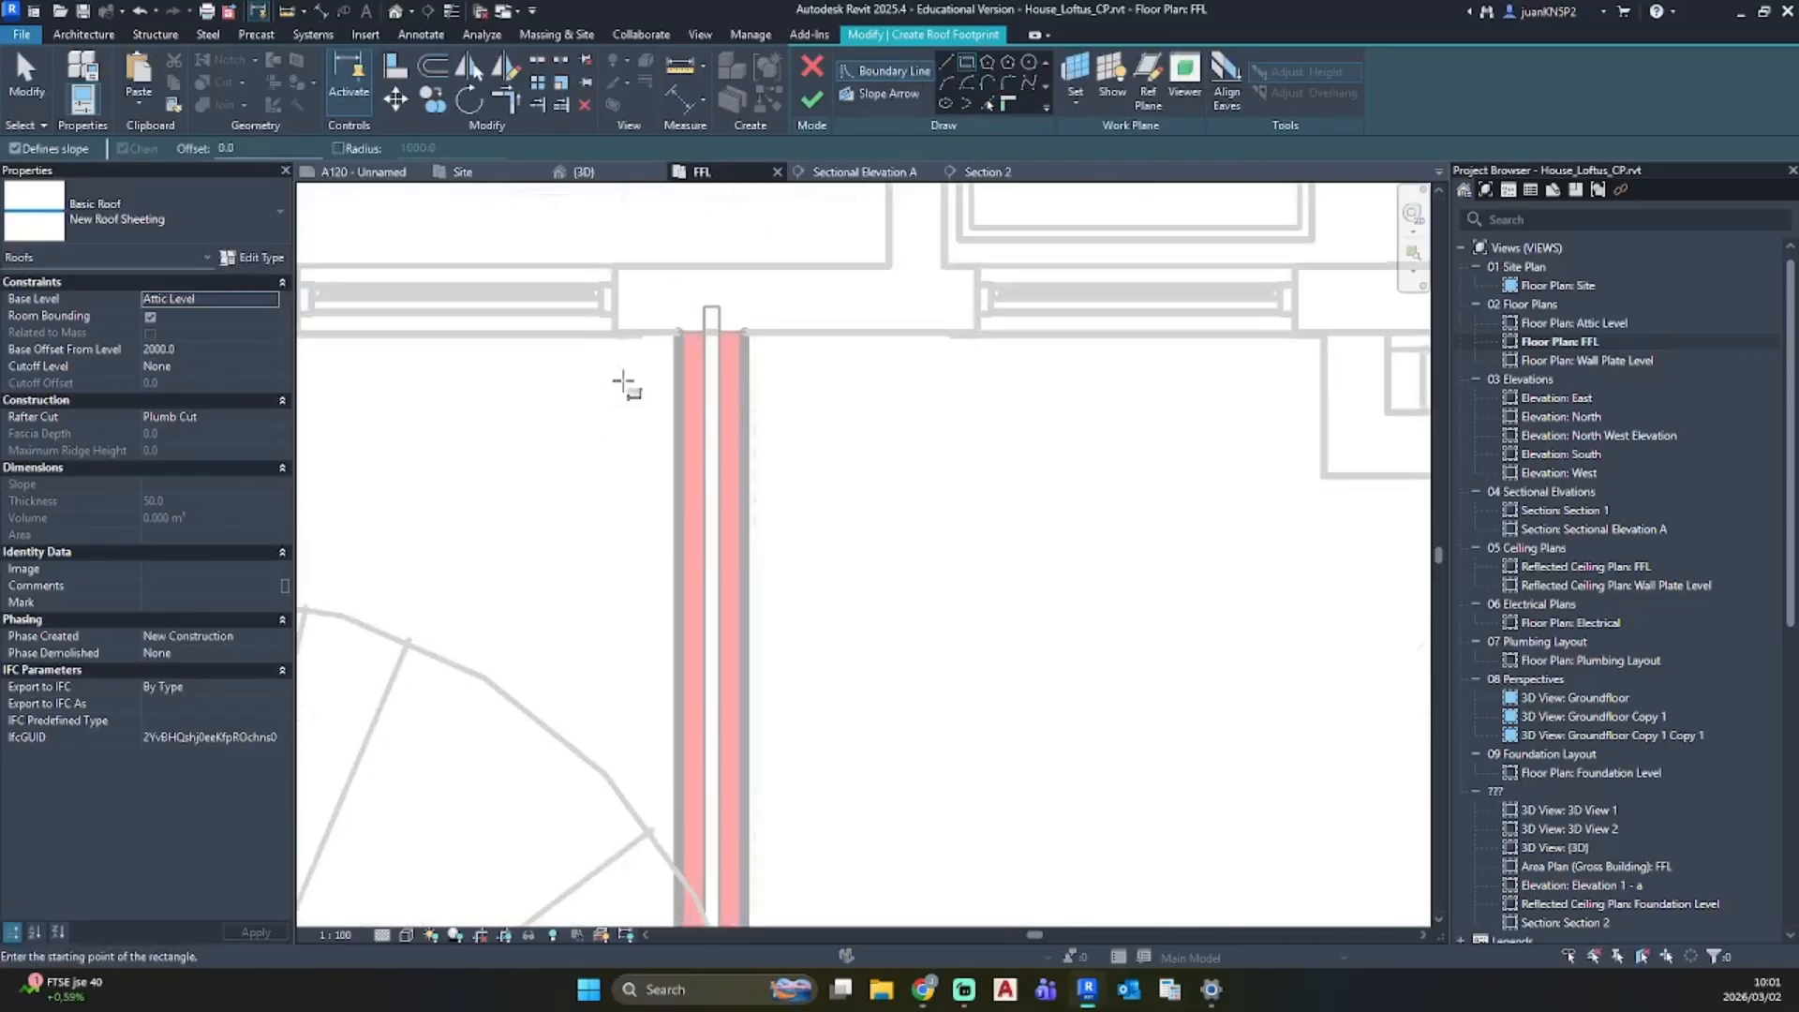
left_click(680, 335)
scroll(1053, 635, "down", 4)
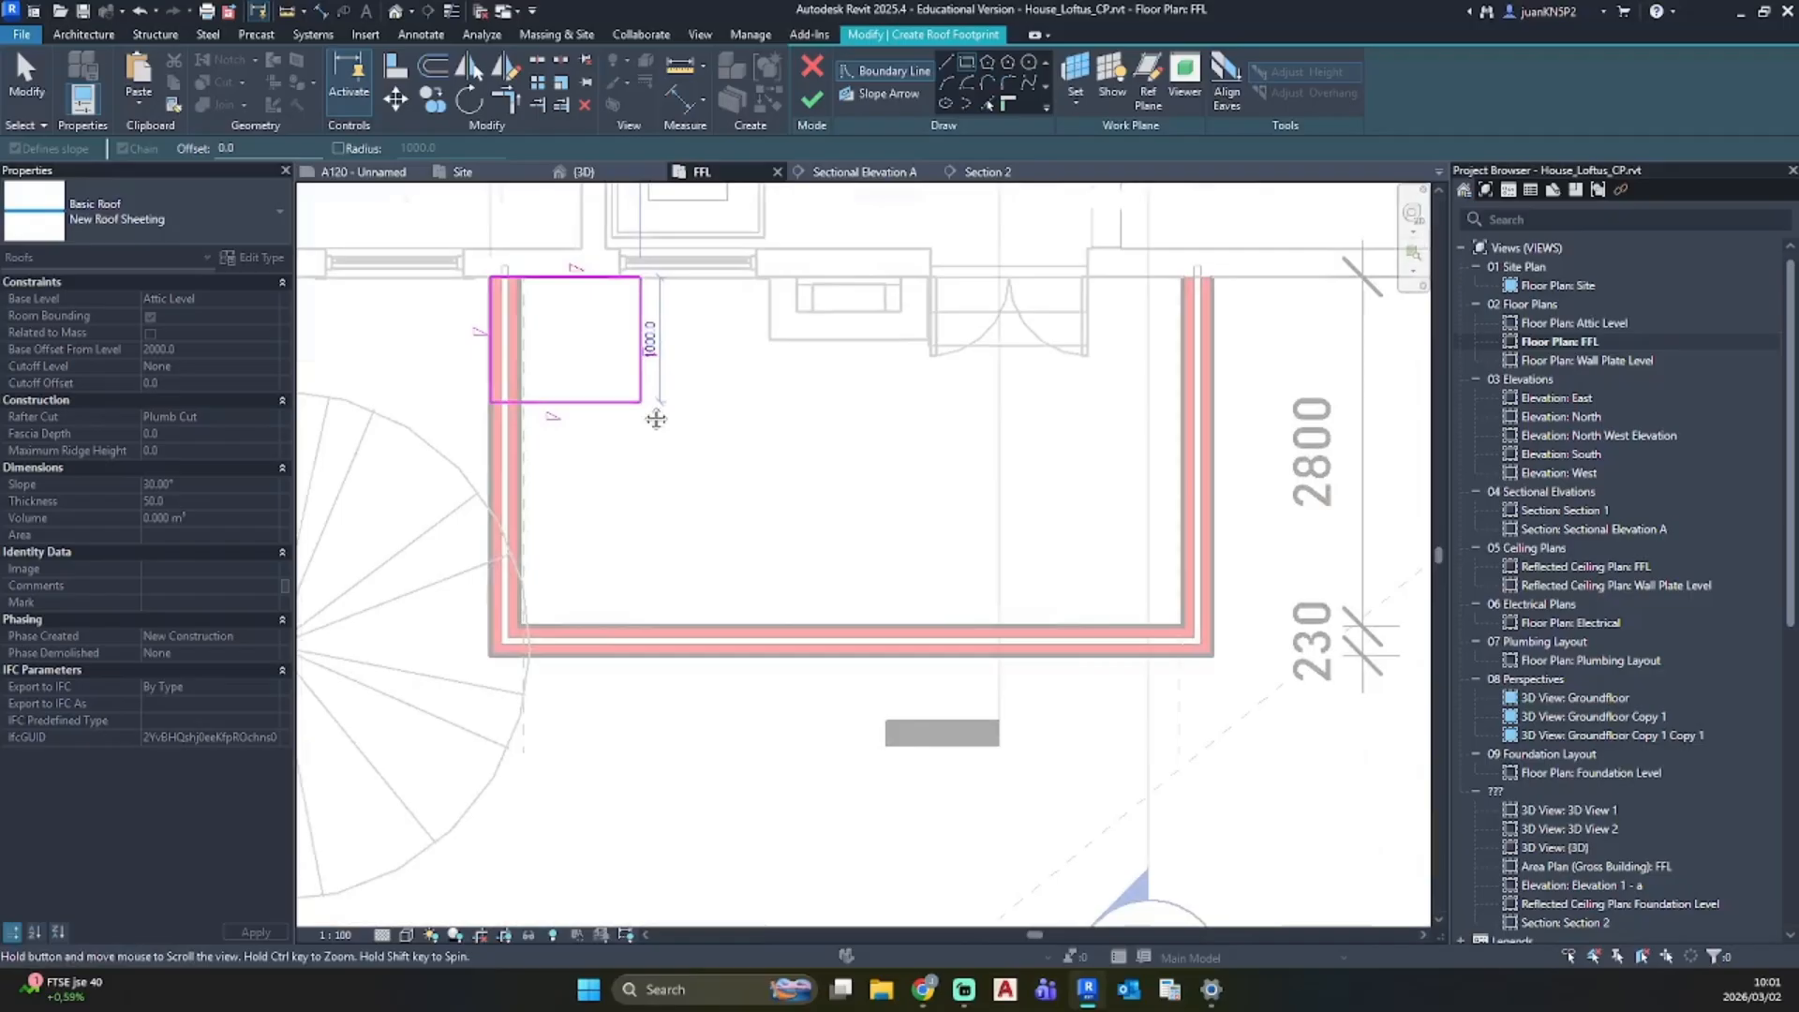
scroll(655, 418, "up", 5)
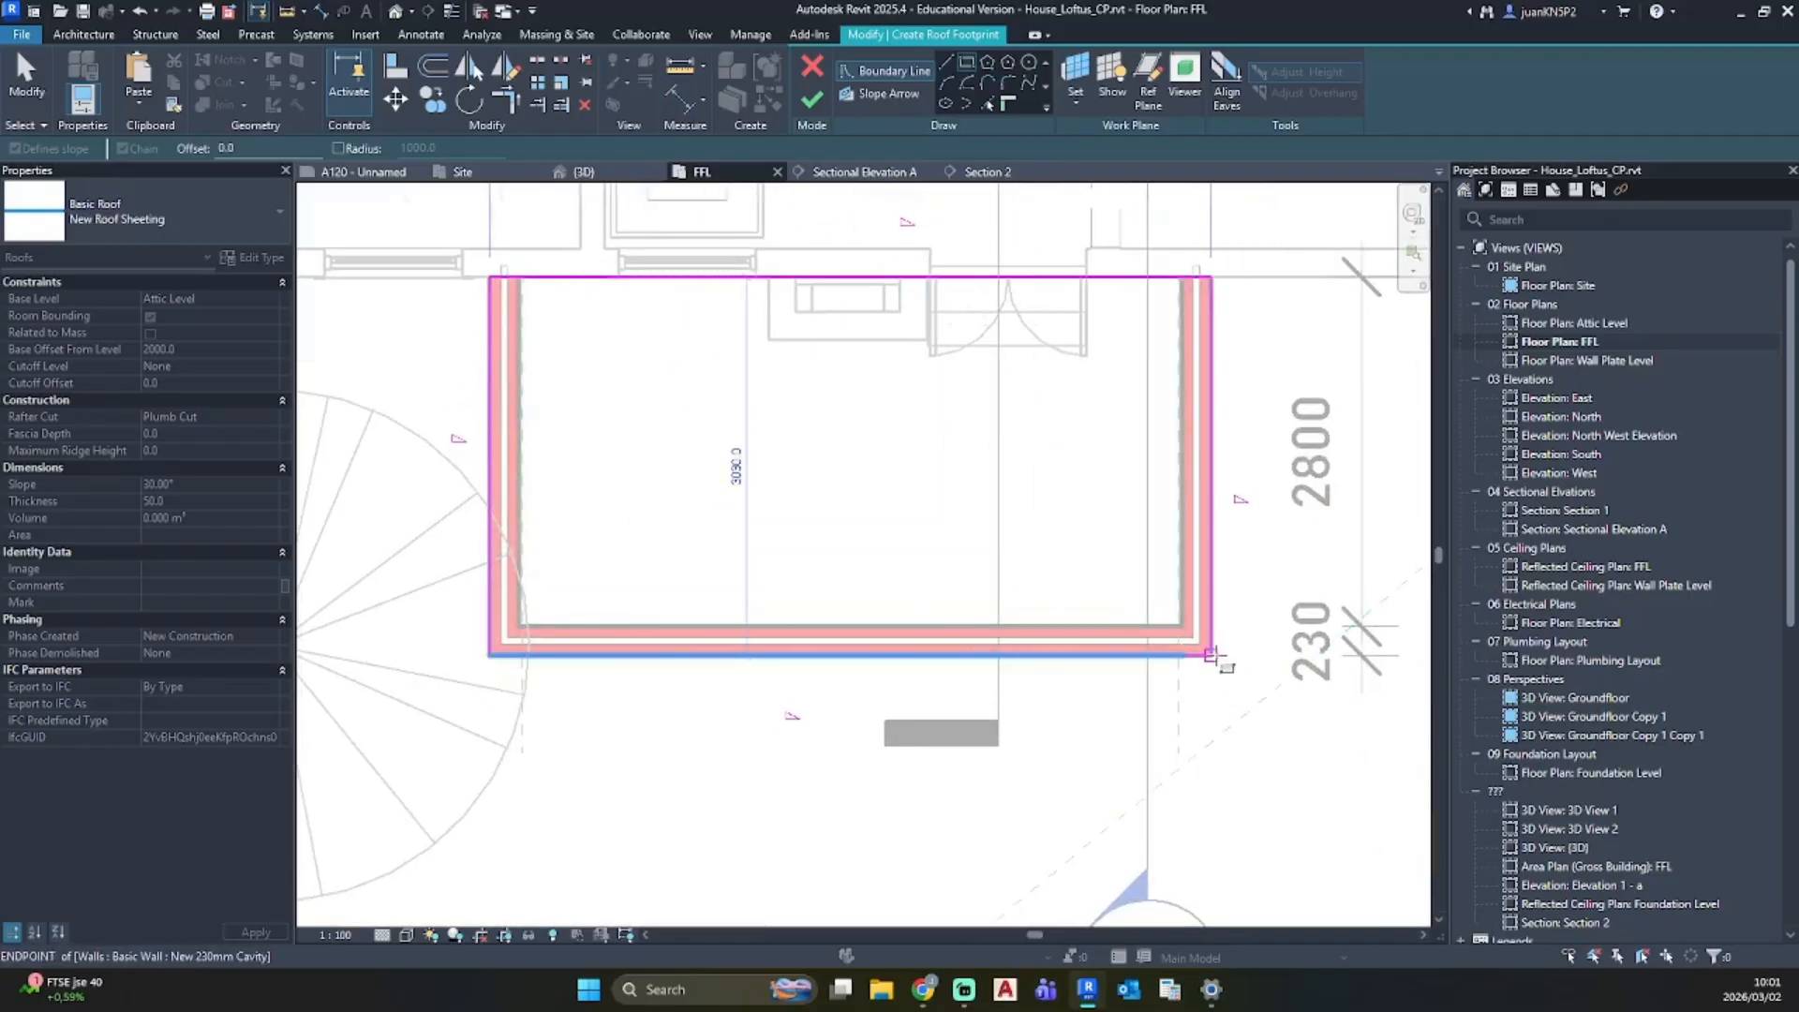
left_click(1211, 655)
key("Escape")
left_click_drag(1242, 269, 375, 463)
left_click(834, 268)
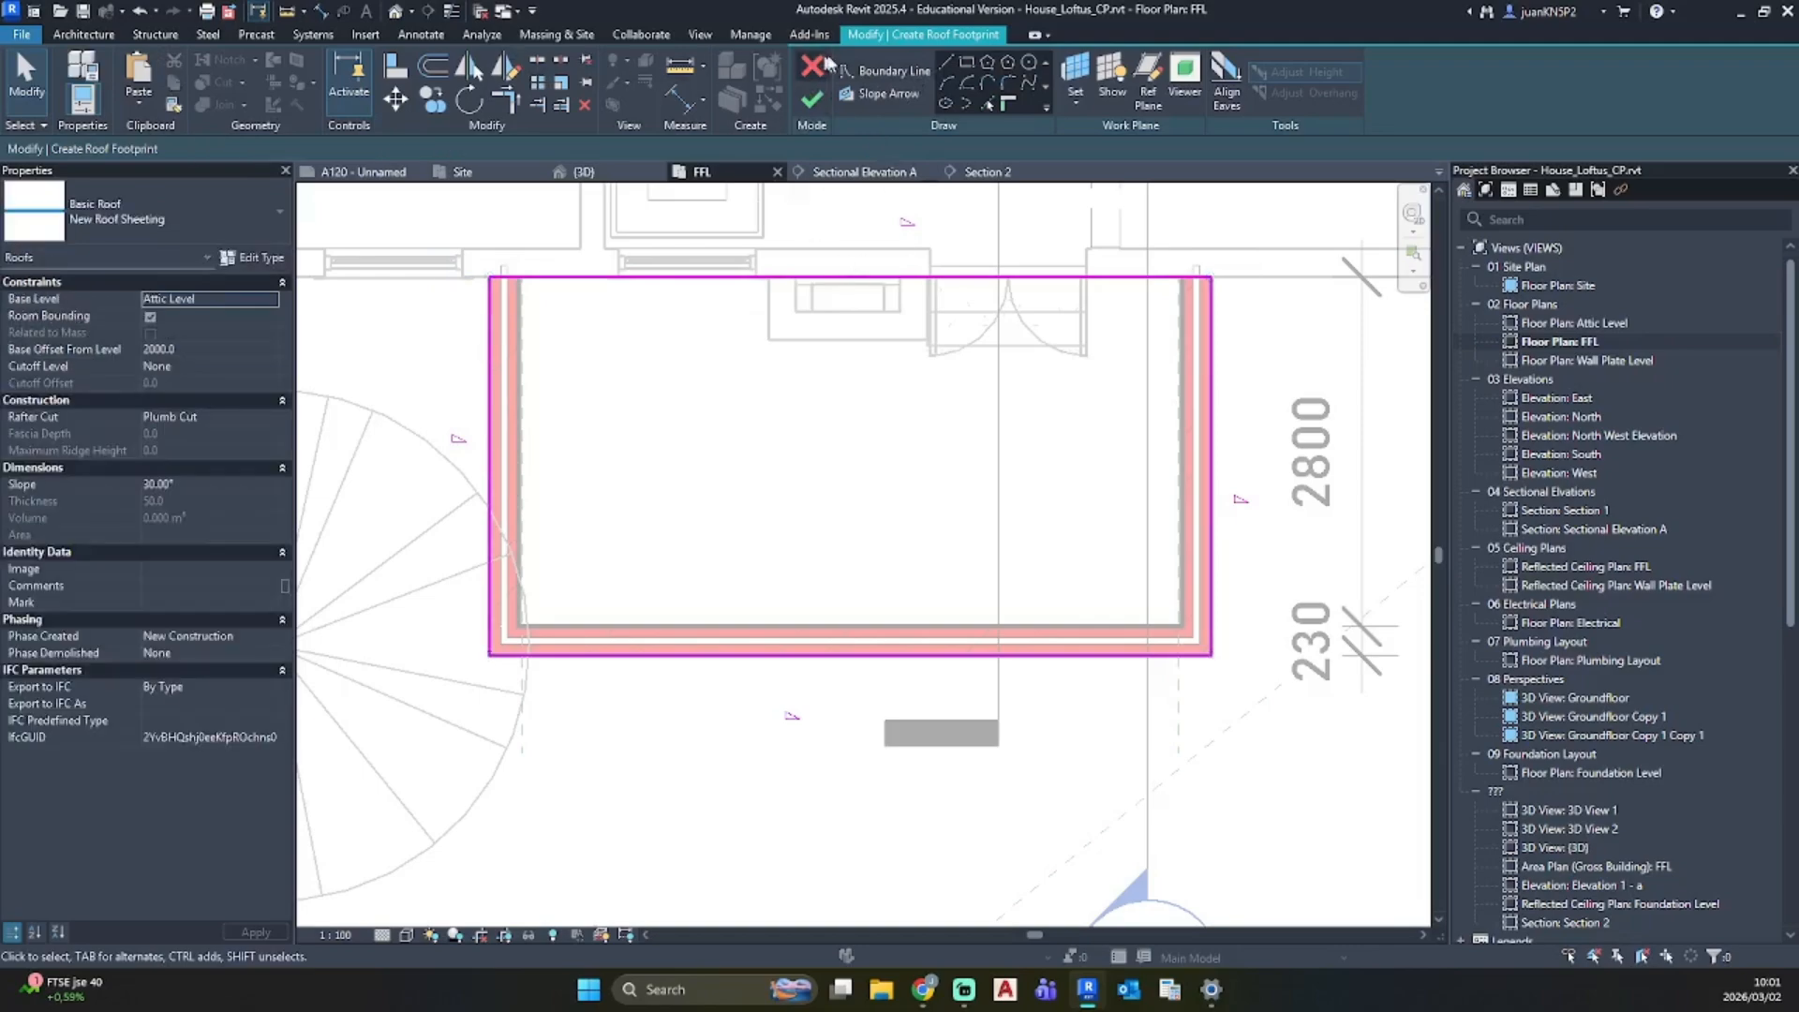
Step: Draw three boundary lines around the chimney against the house wall to form a rectangular notch
left_click(948, 63)
left_click(767, 277)
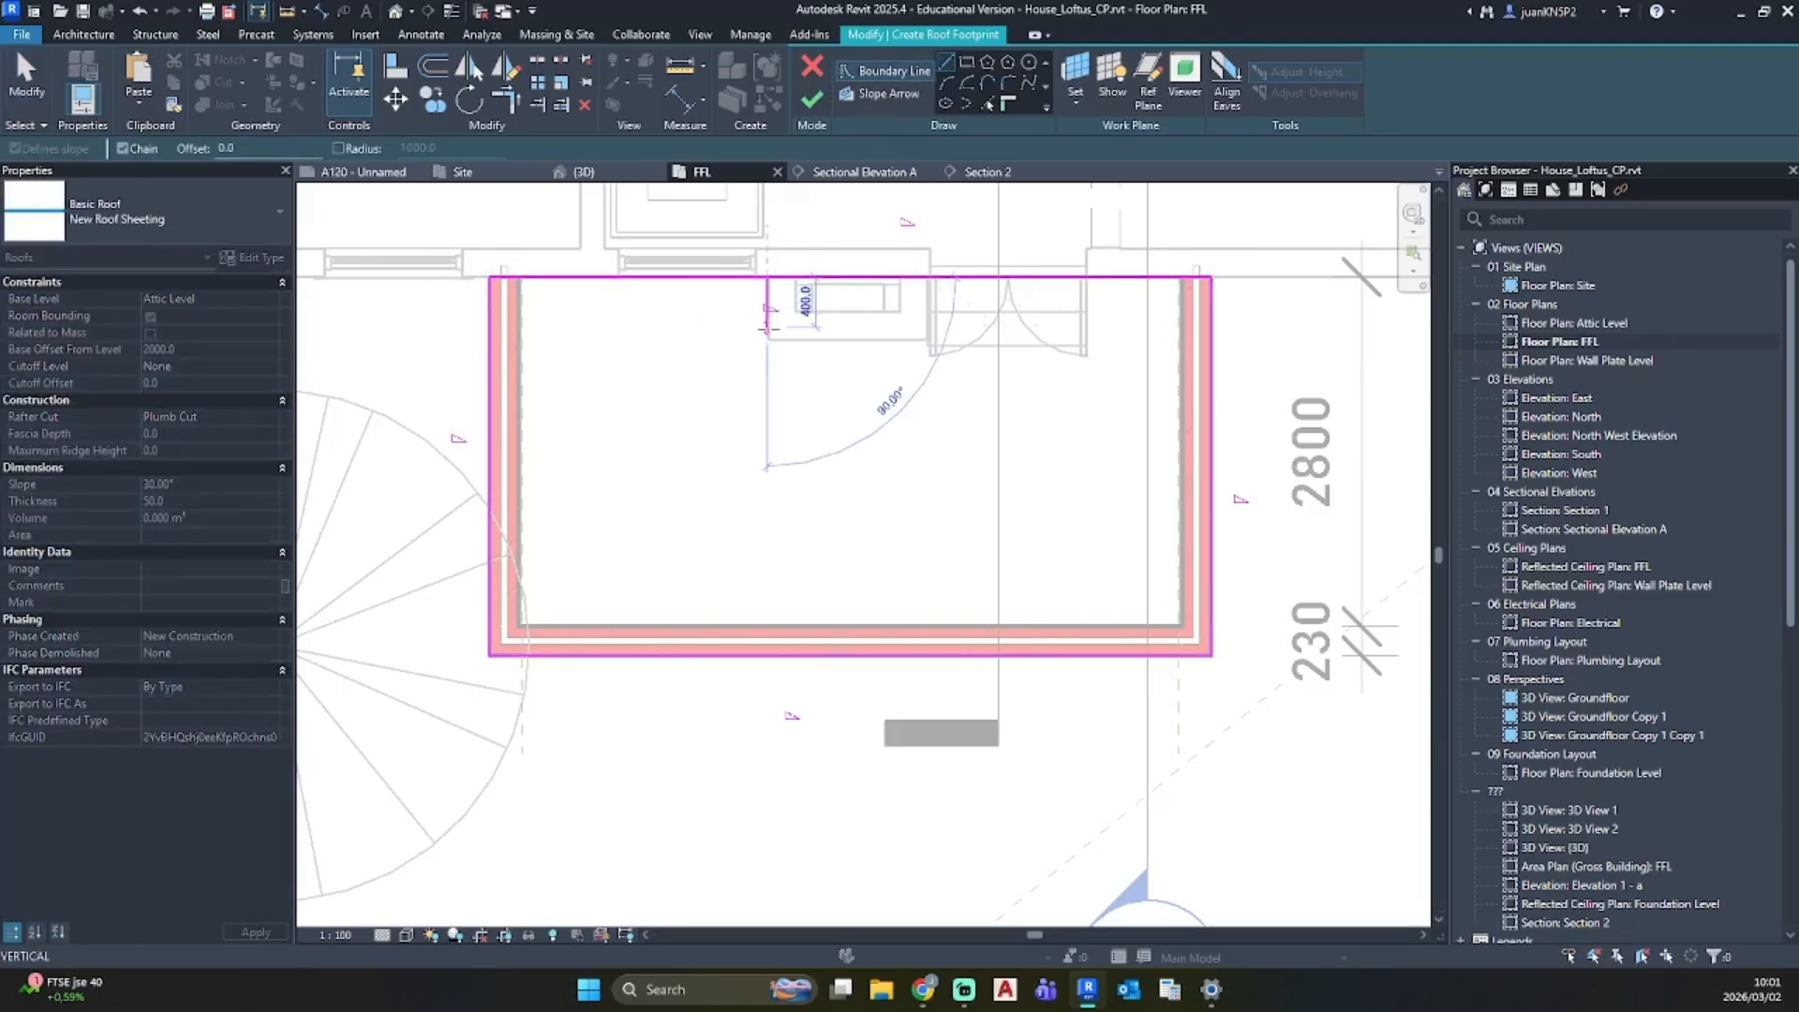
left_click(767, 339)
left_click(927, 339)
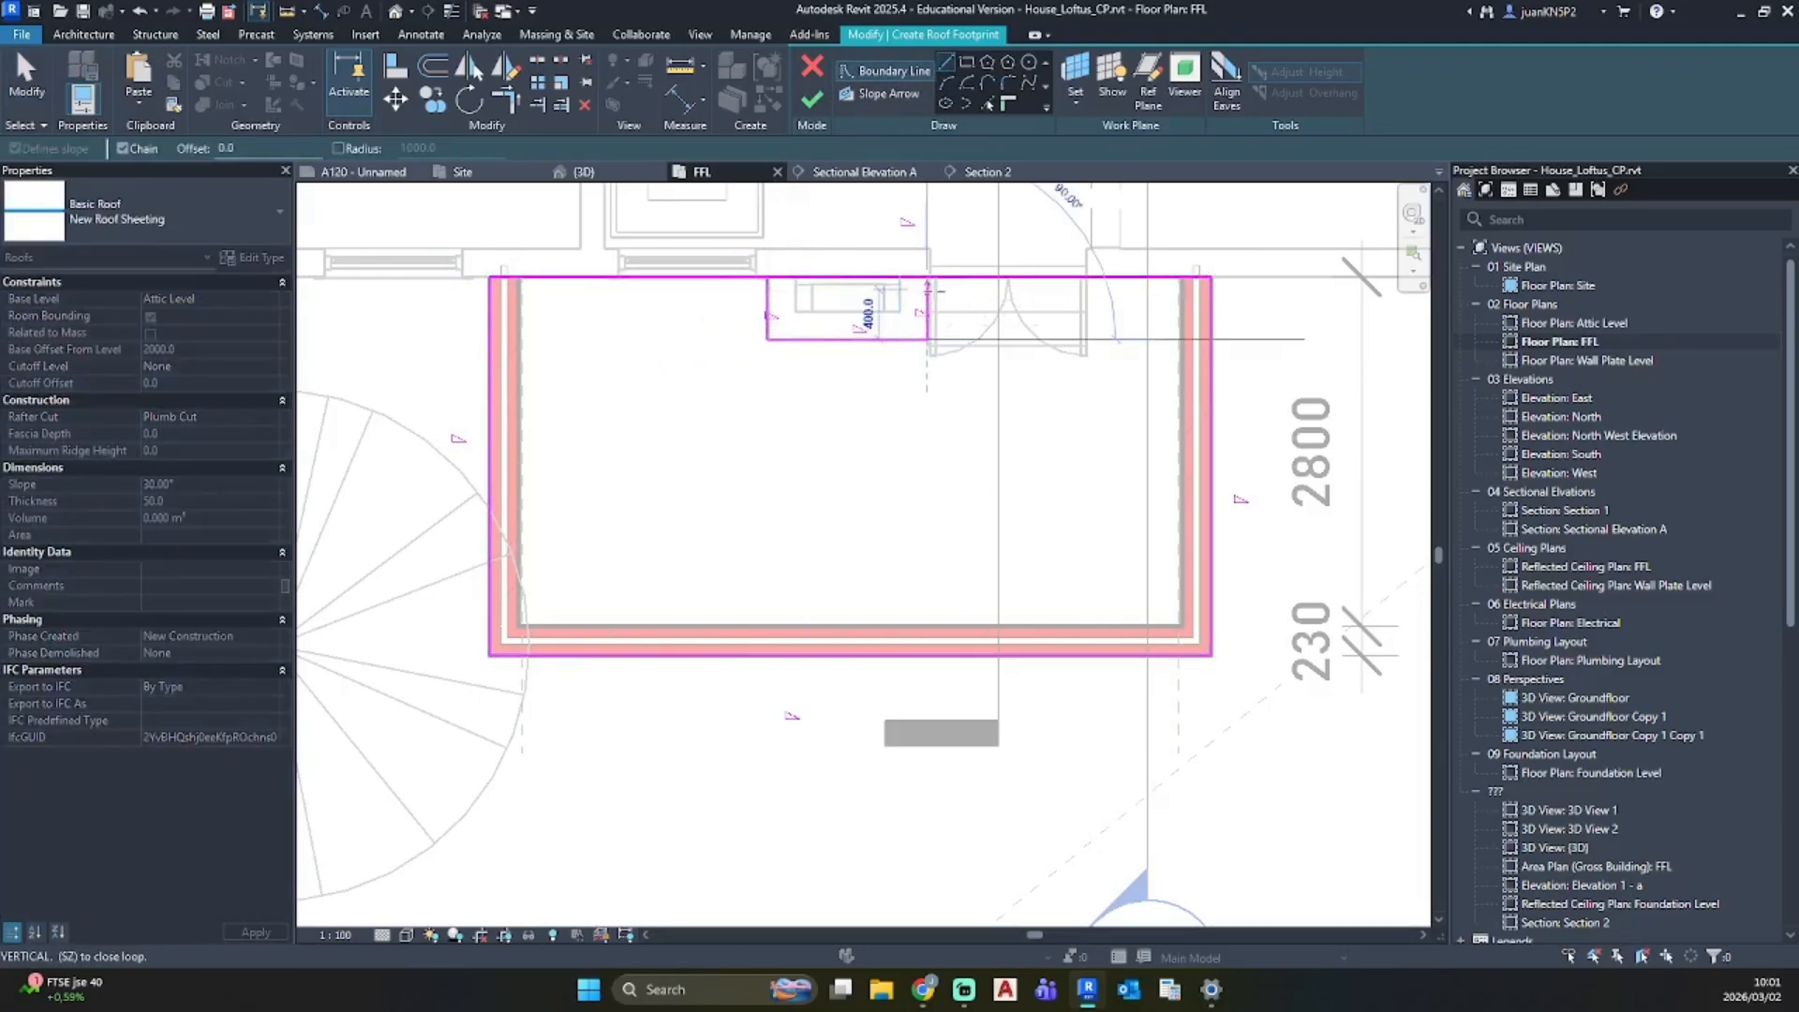
left_click(927, 278)
Step: Split the boundary line along the house wall and trim both parts to the sides of the chimney notch
key("s")
key("l")
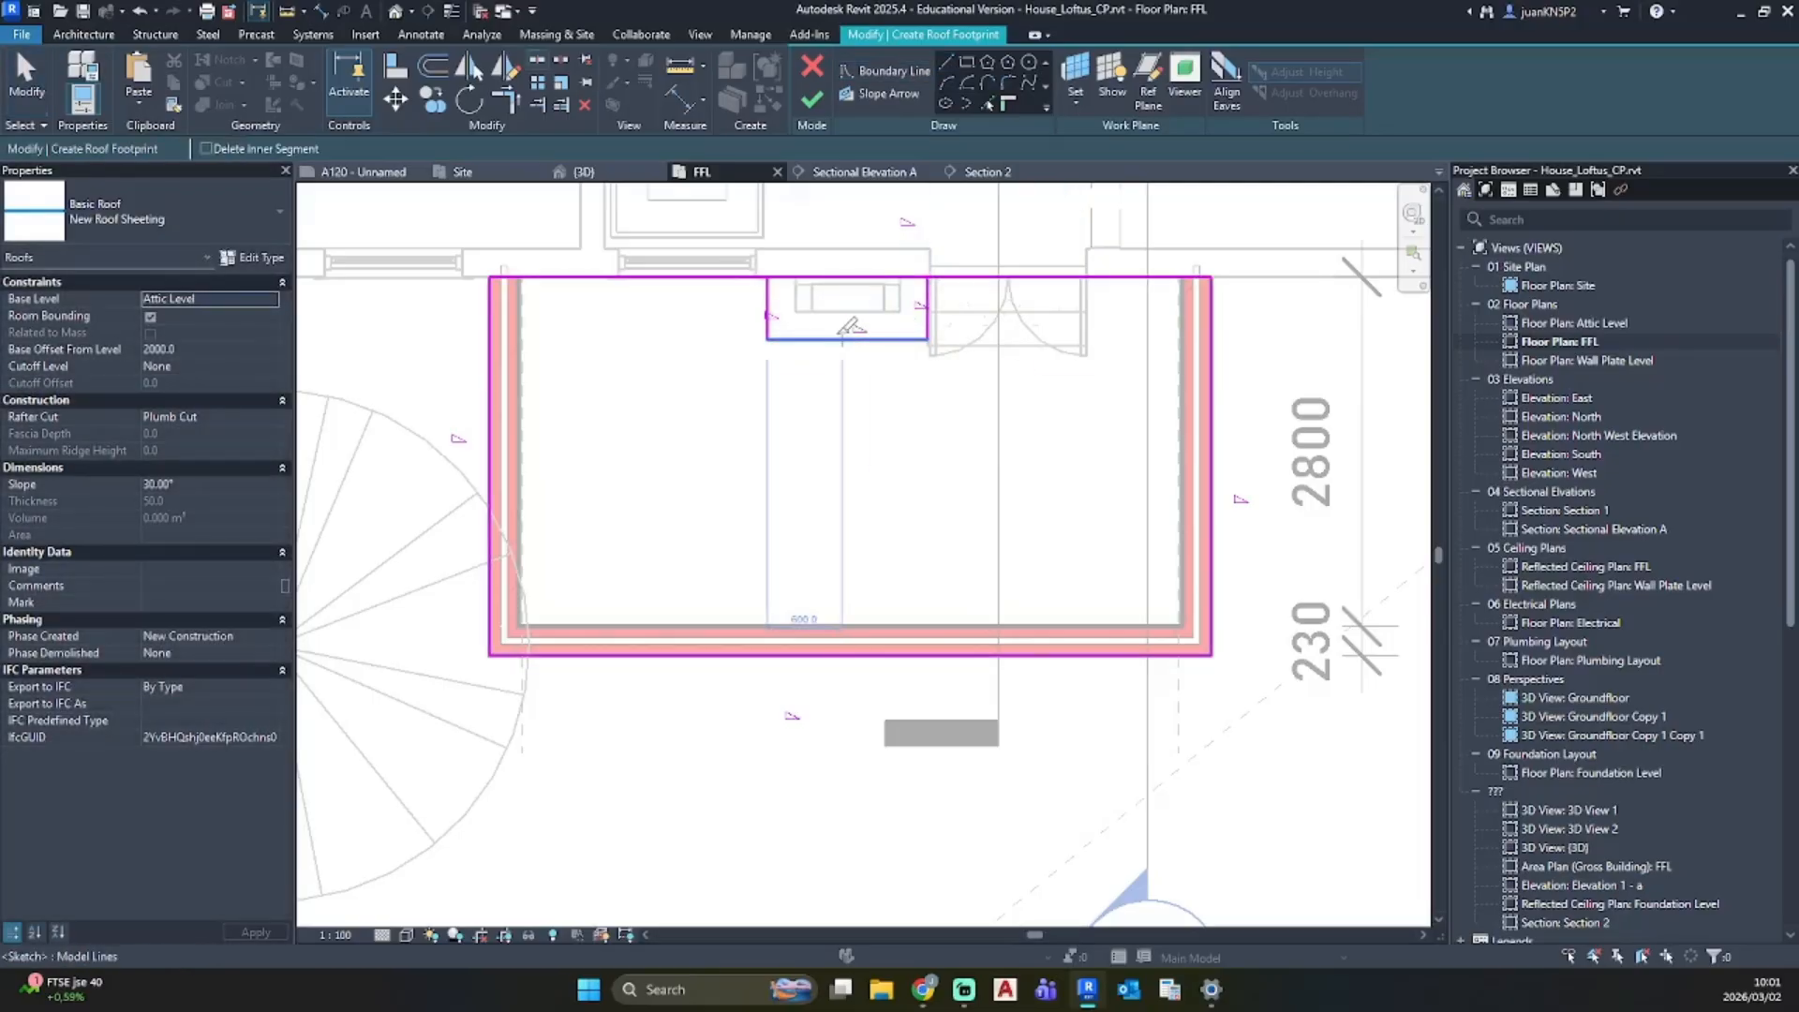
left_click(851, 278)
key("Escape")
key("t")
key("r")
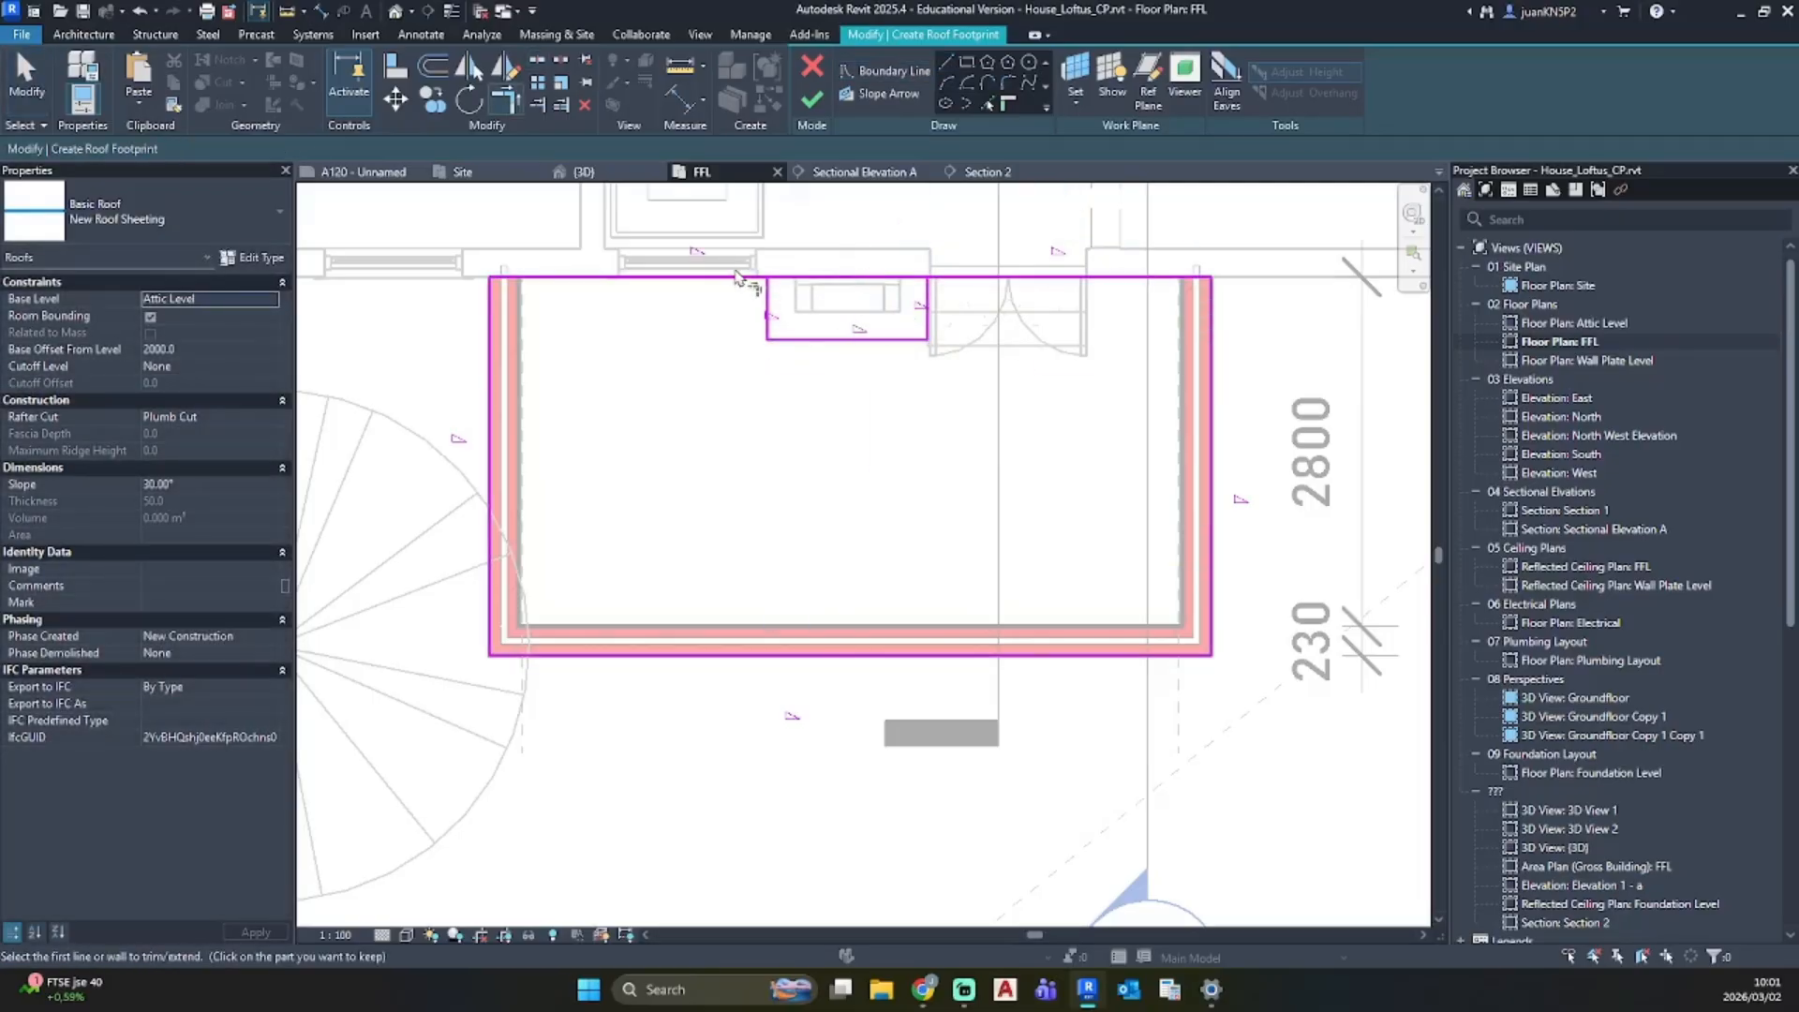
left_click(740, 277)
left_click(767, 309)
left_click(975, 277)
left_click(927, 309)
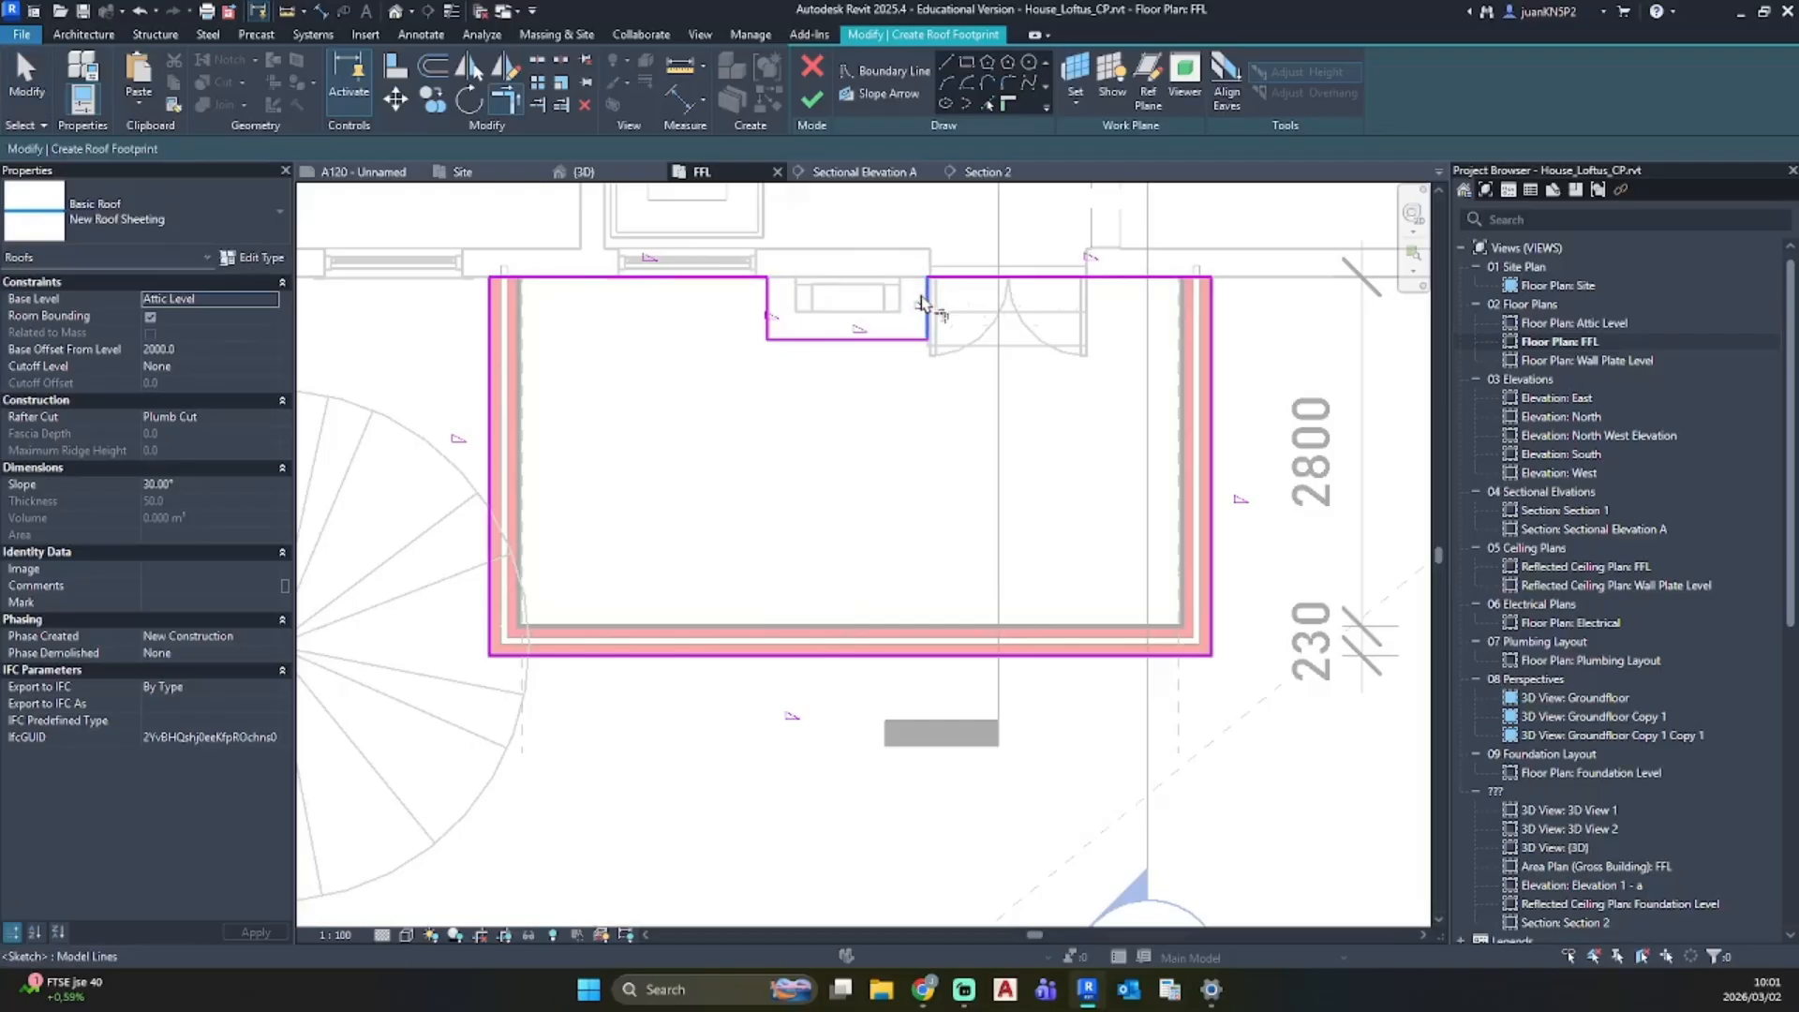
Step: Remove the slope definition from every boundary line except the one along the extension's outer wall, and finish the roof
key("Escape")
left_click_drag(1317, 248, 333, 476)
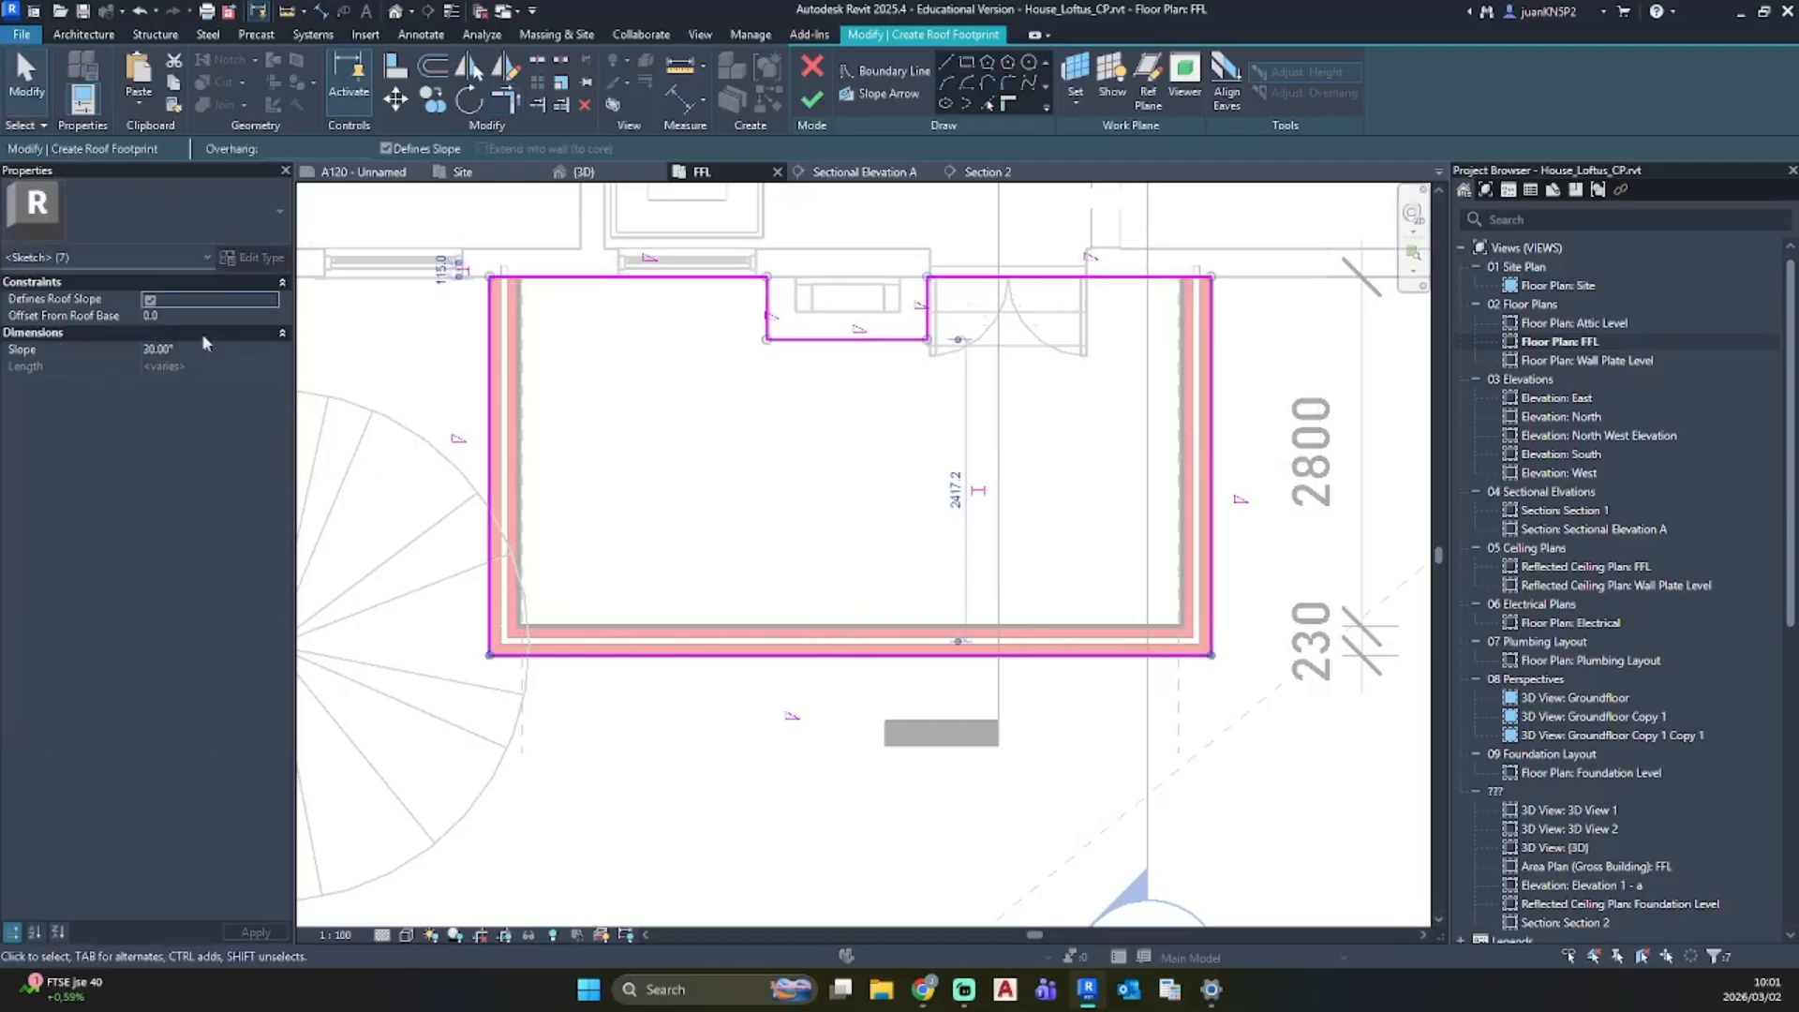
left_click(687, 433)
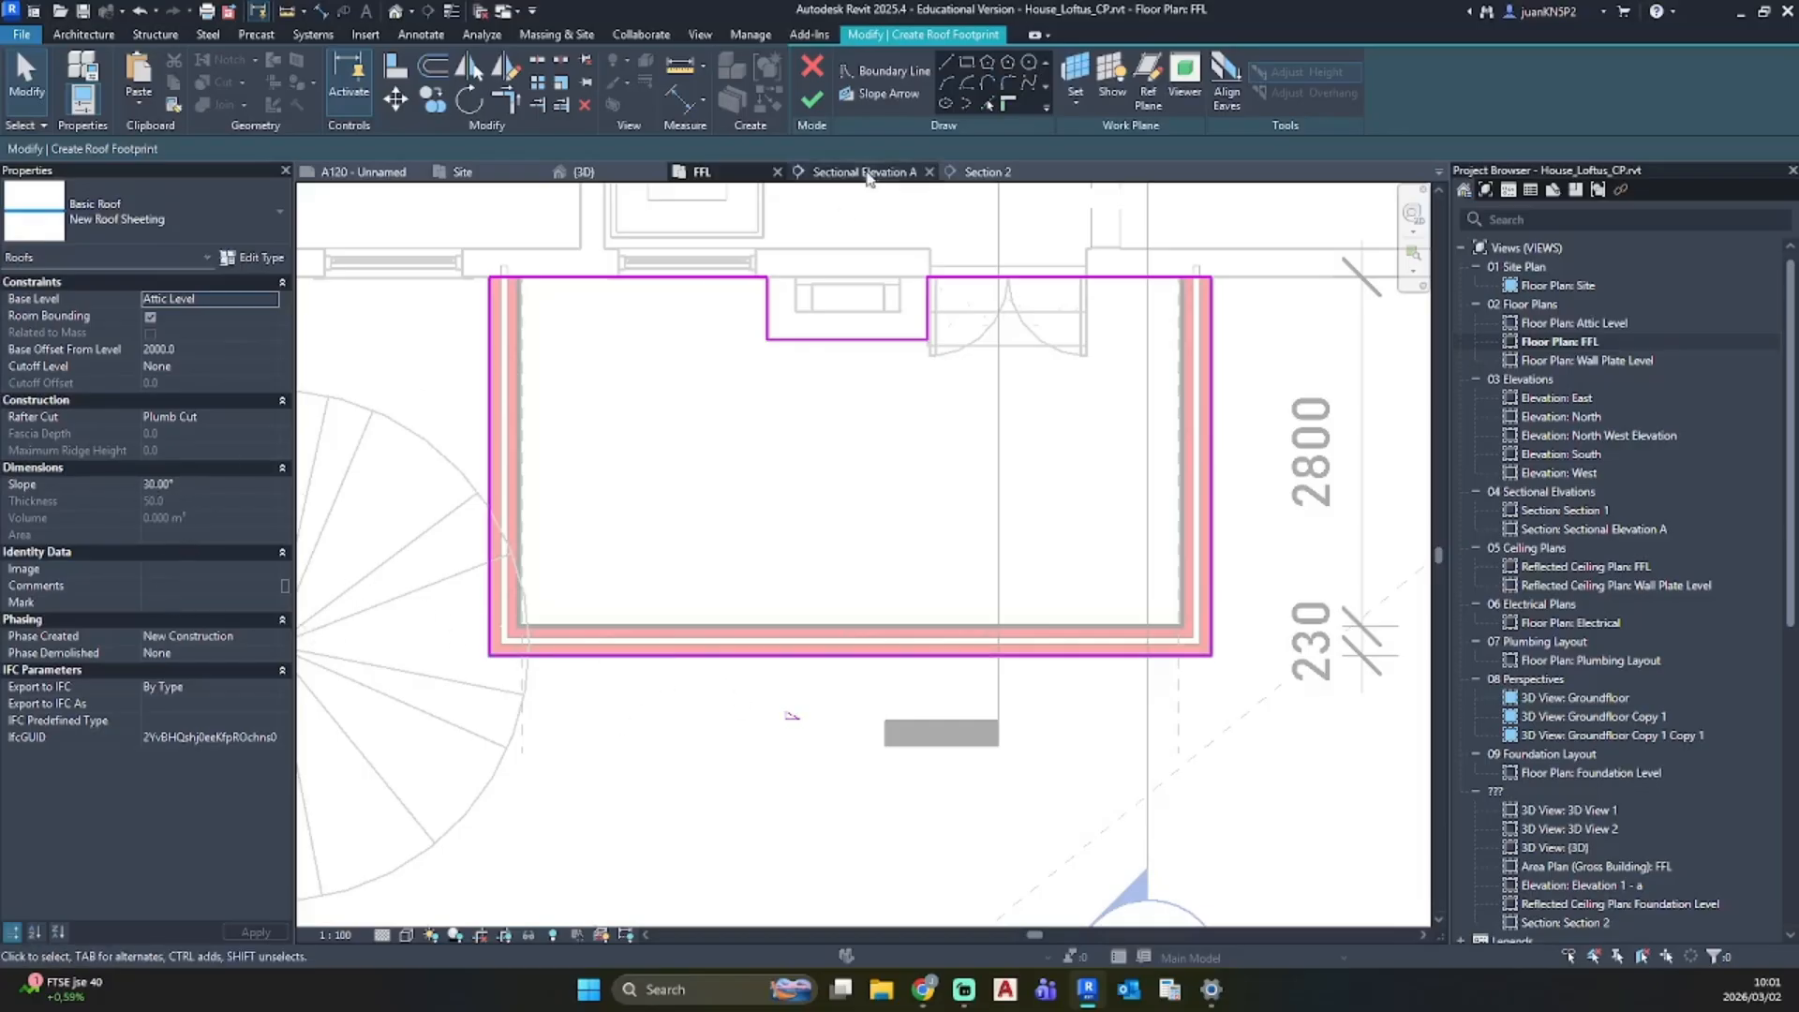
left_click(811, 98)
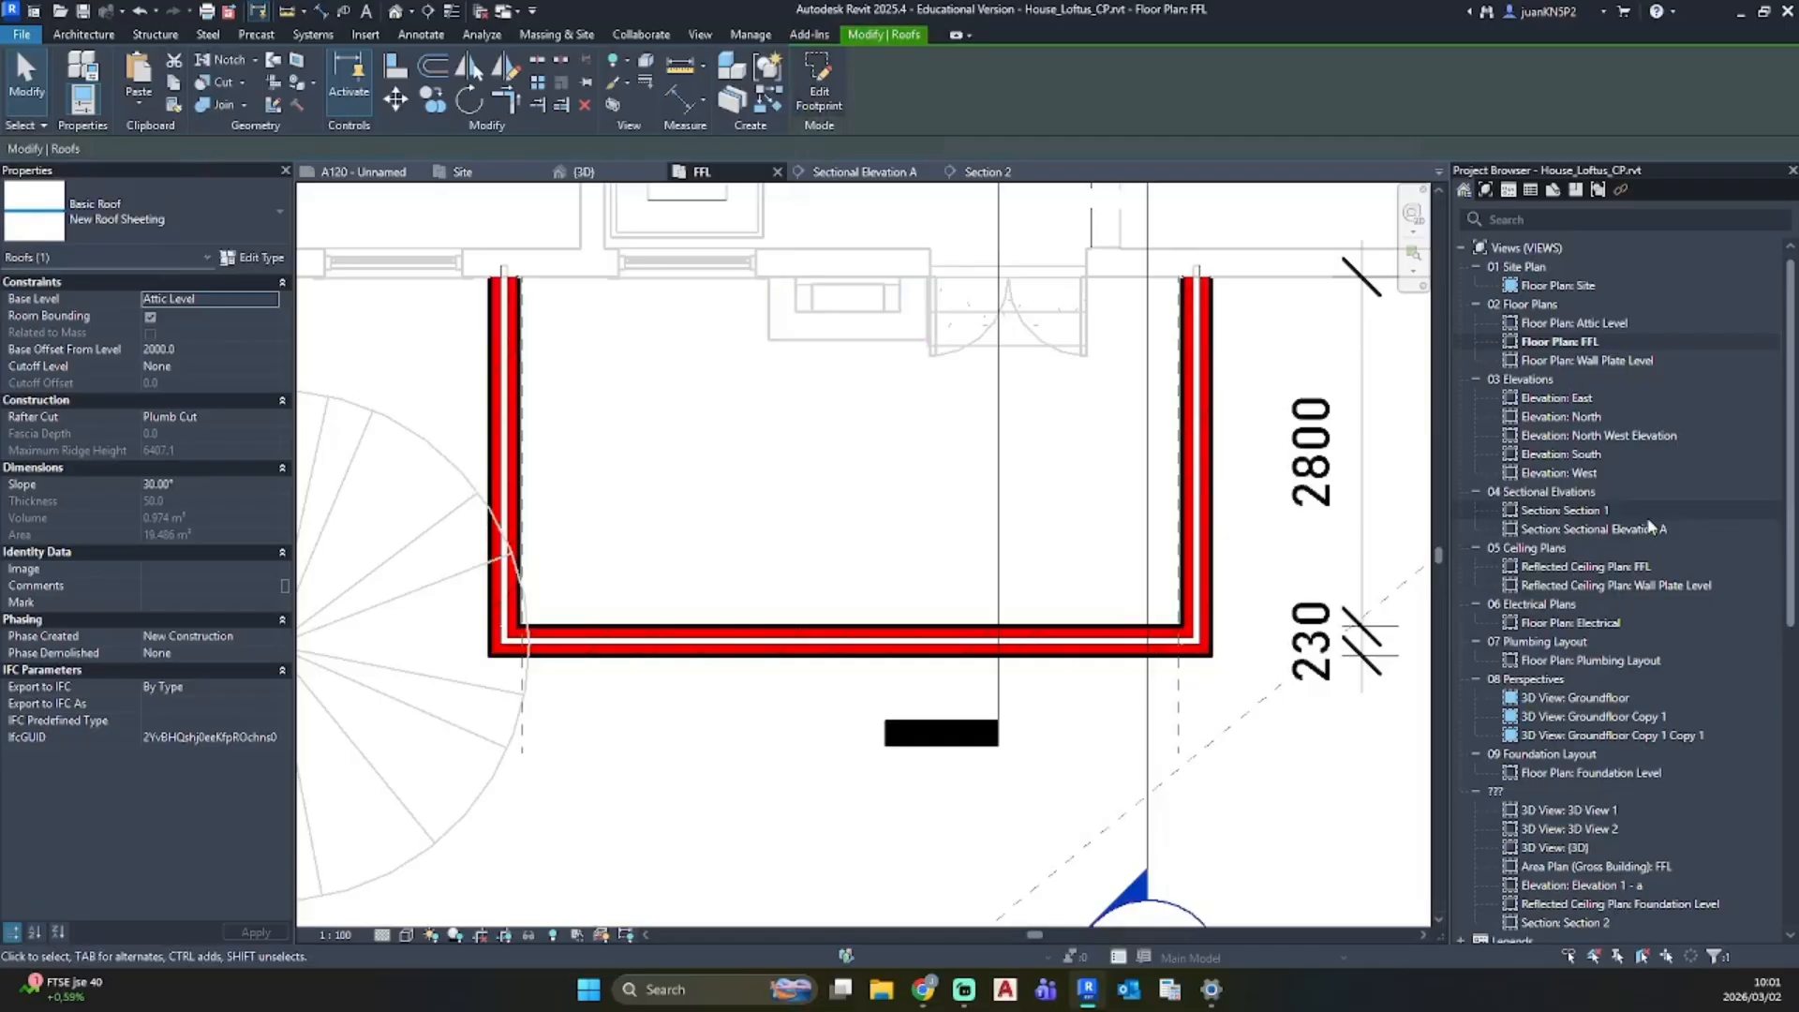
Step: In Sectional Elevation A, move the new roof down so its low end meets the outer cavity wall just below its top
double_click(1593, 528)
scroll(848, 534, "down", 1)
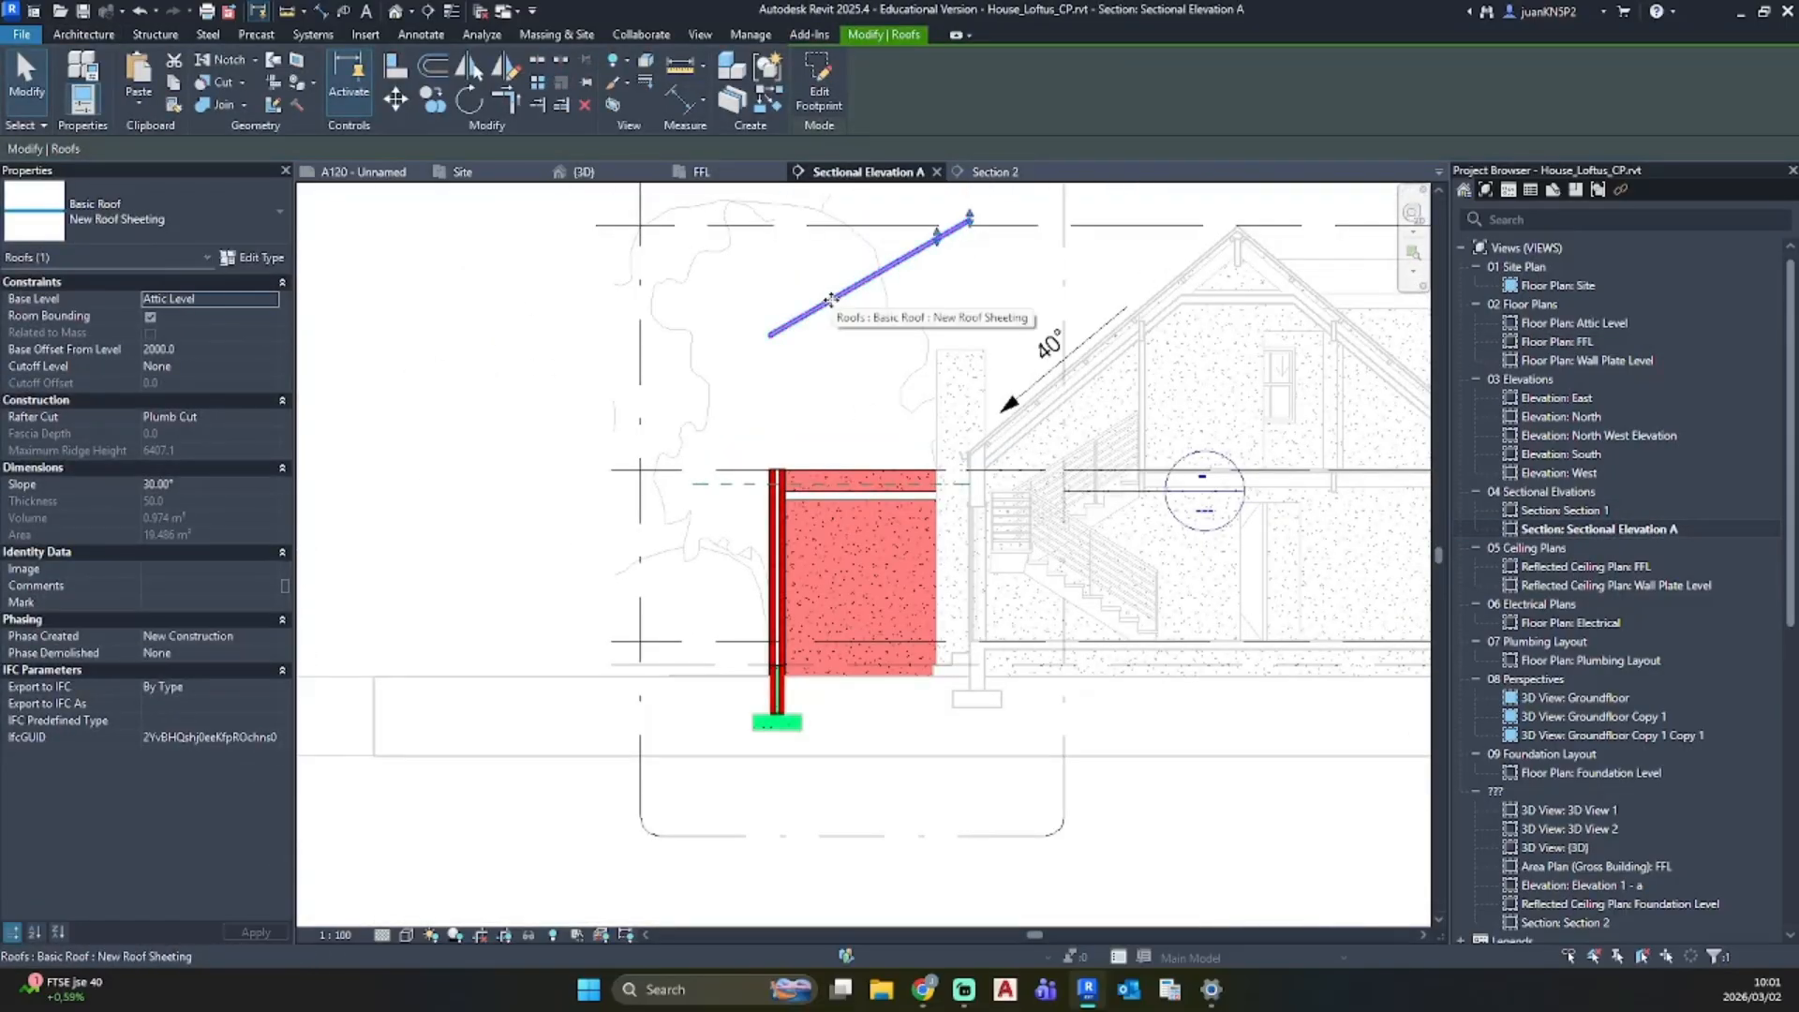
key("m")
key("v")
scroll(825, 302, "up", 3)
left_click(714, 386)
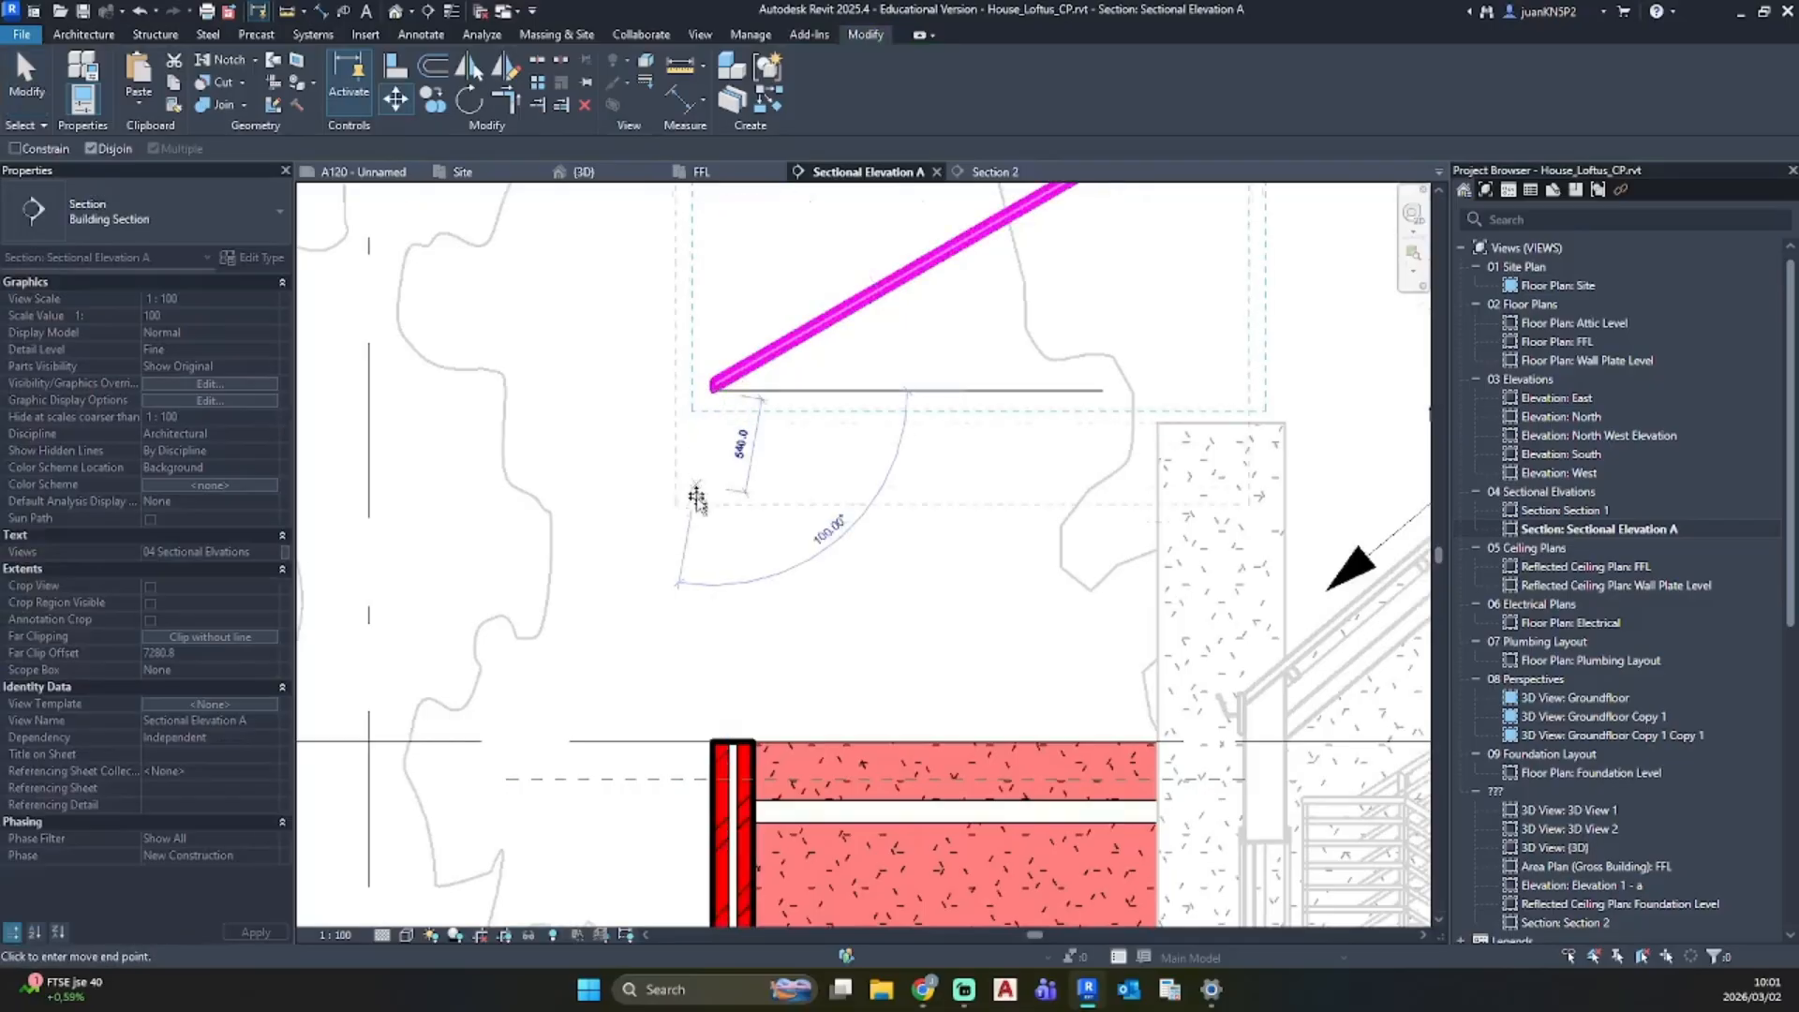
left_click(712, 805)
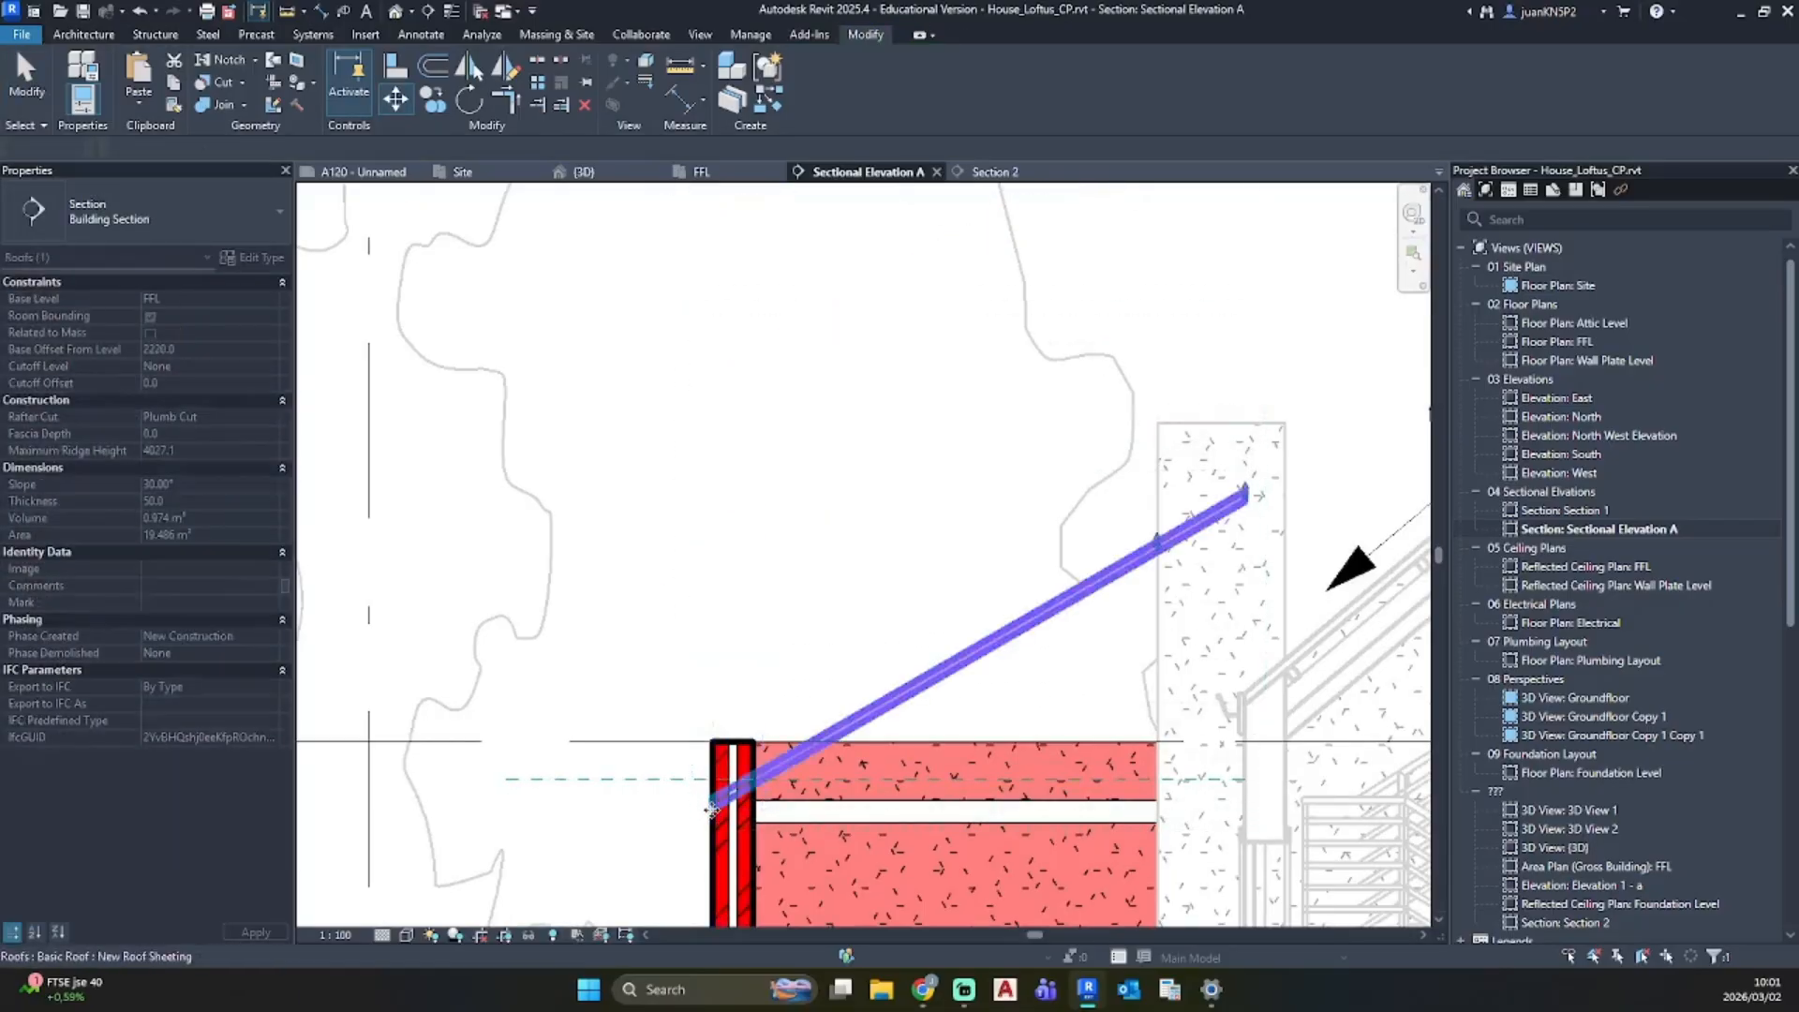
Step: Set the new roof's slope to 5°
scroll(937, 527, "up", 4)
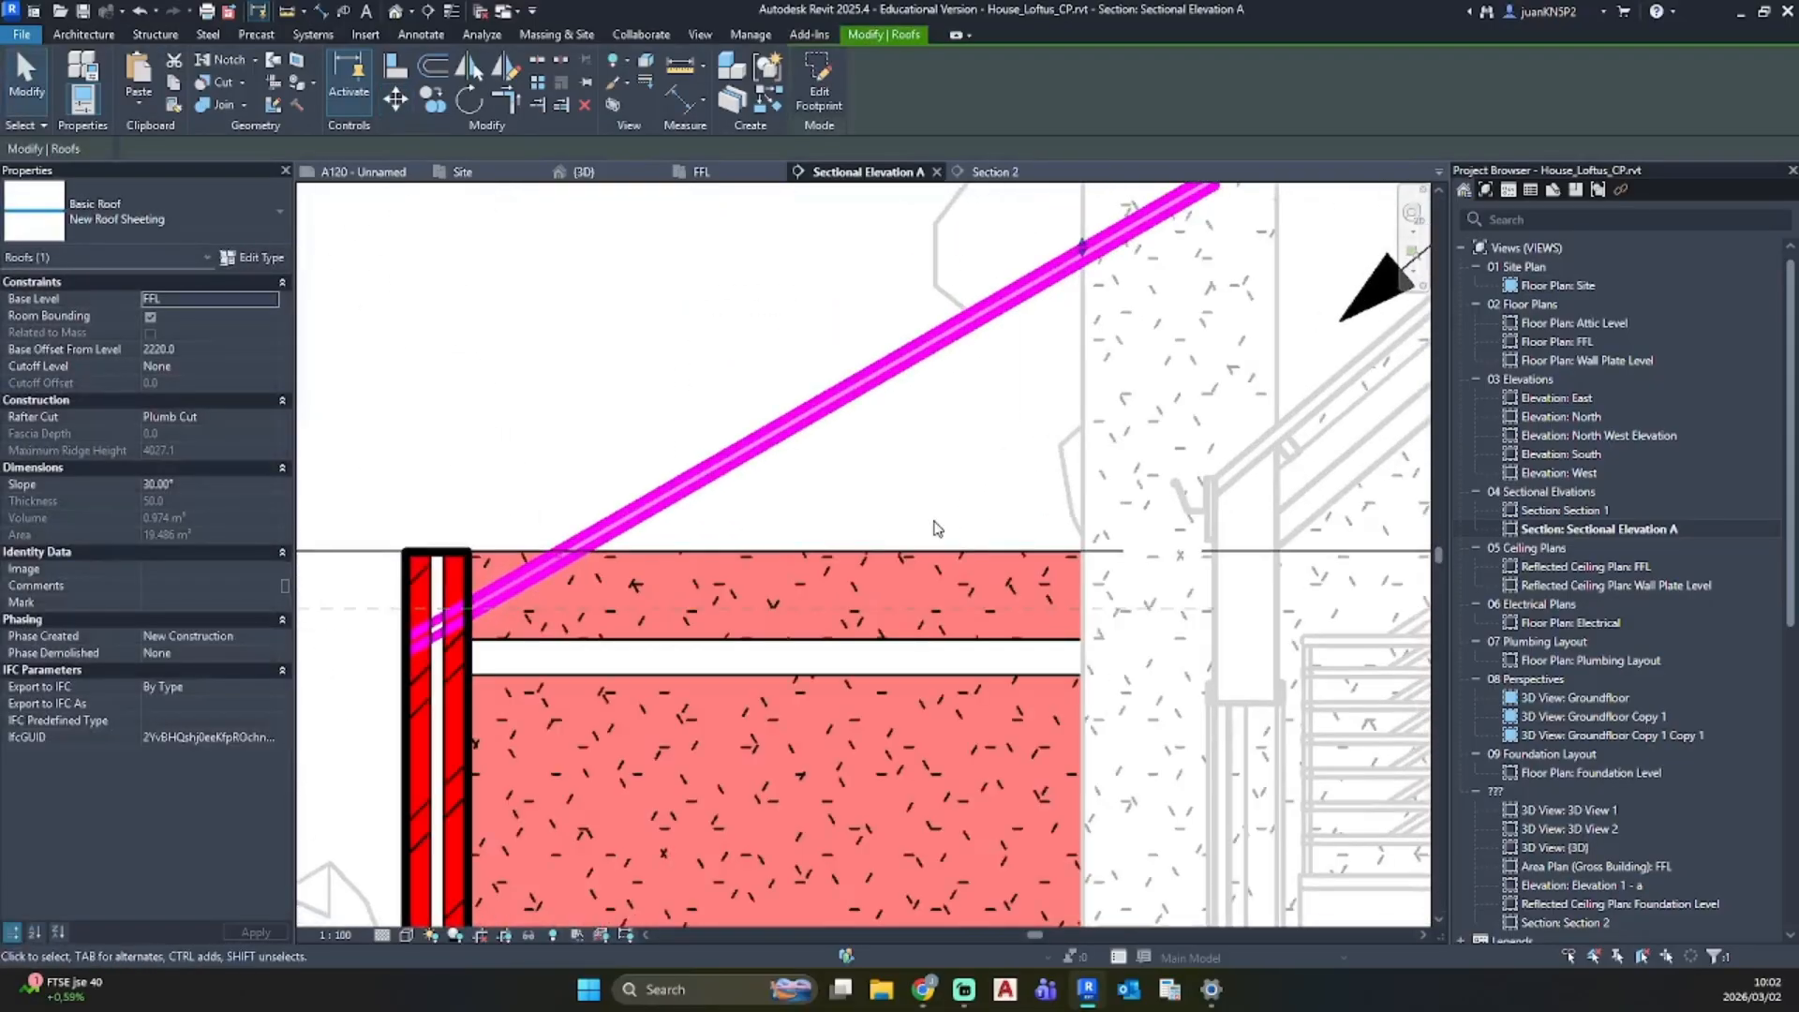
left_click(159, 483)
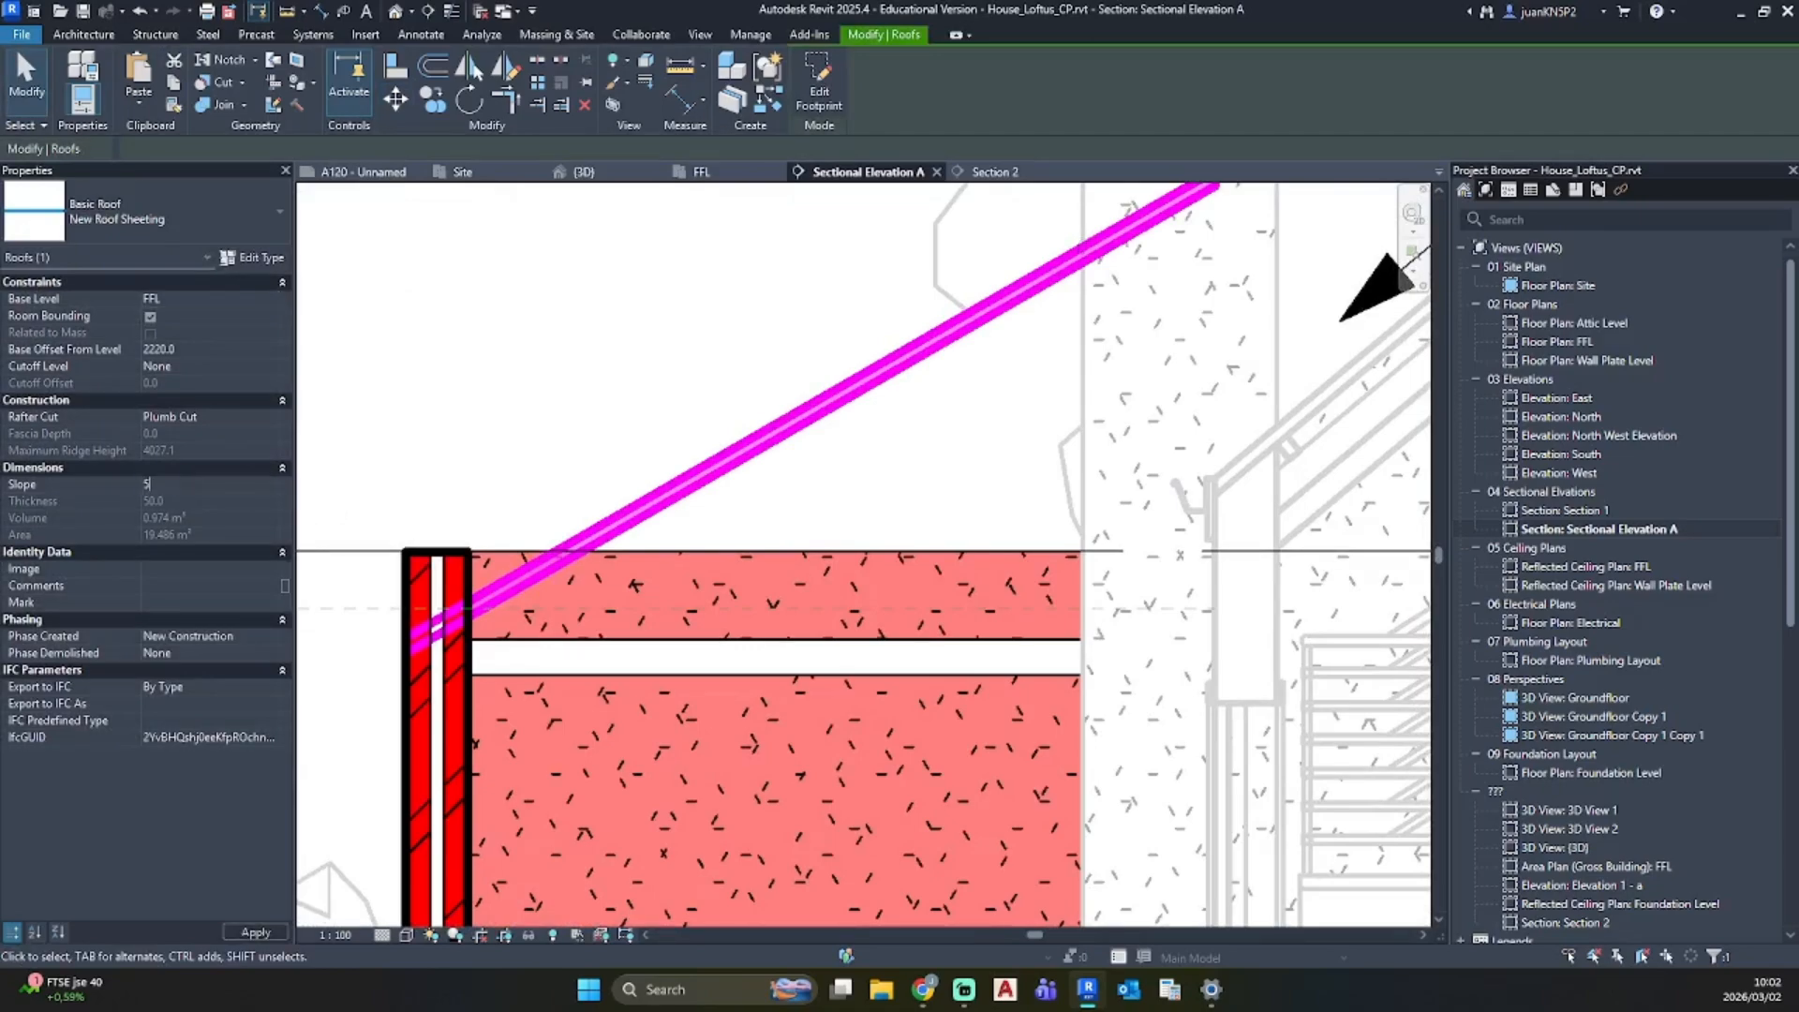
type("5")
key("Return")
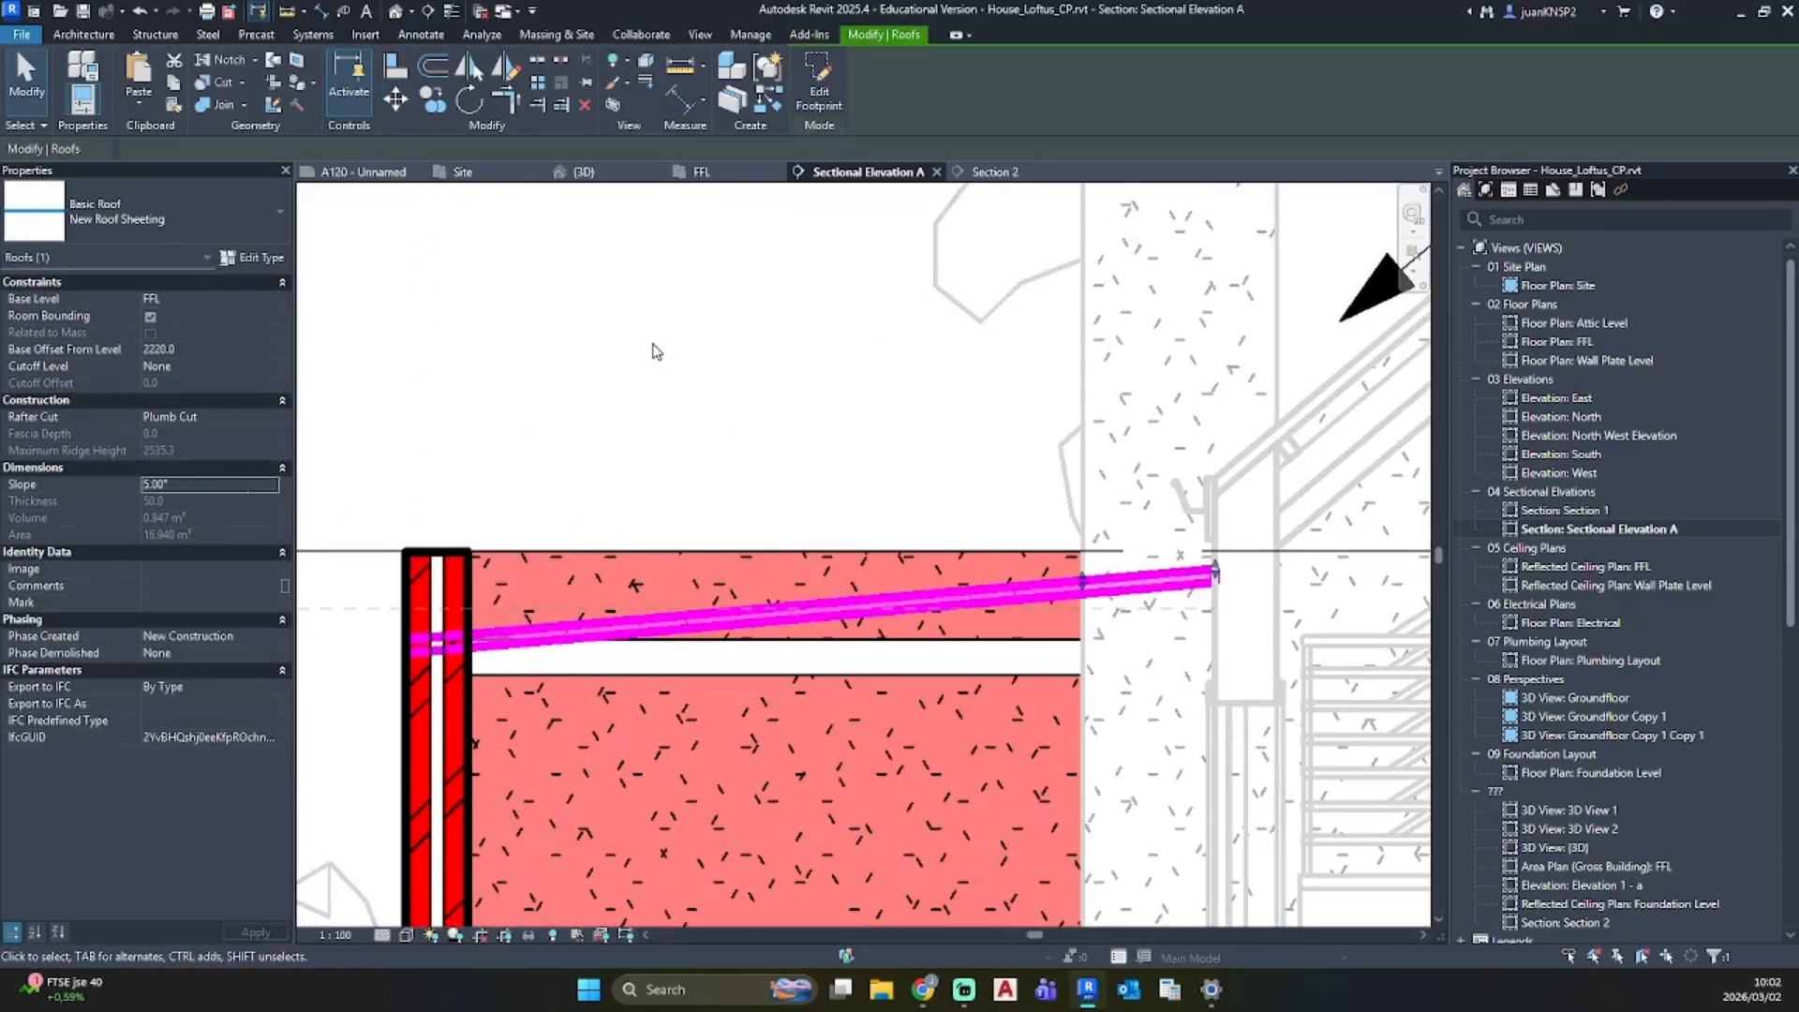
Step: Nudge the new roof down to a base offset of 2040 from FFL
key("Down")
key("Down")
key("Down")
key("Down")
key("Down")
key("Down")
key("Down")
key("Down")
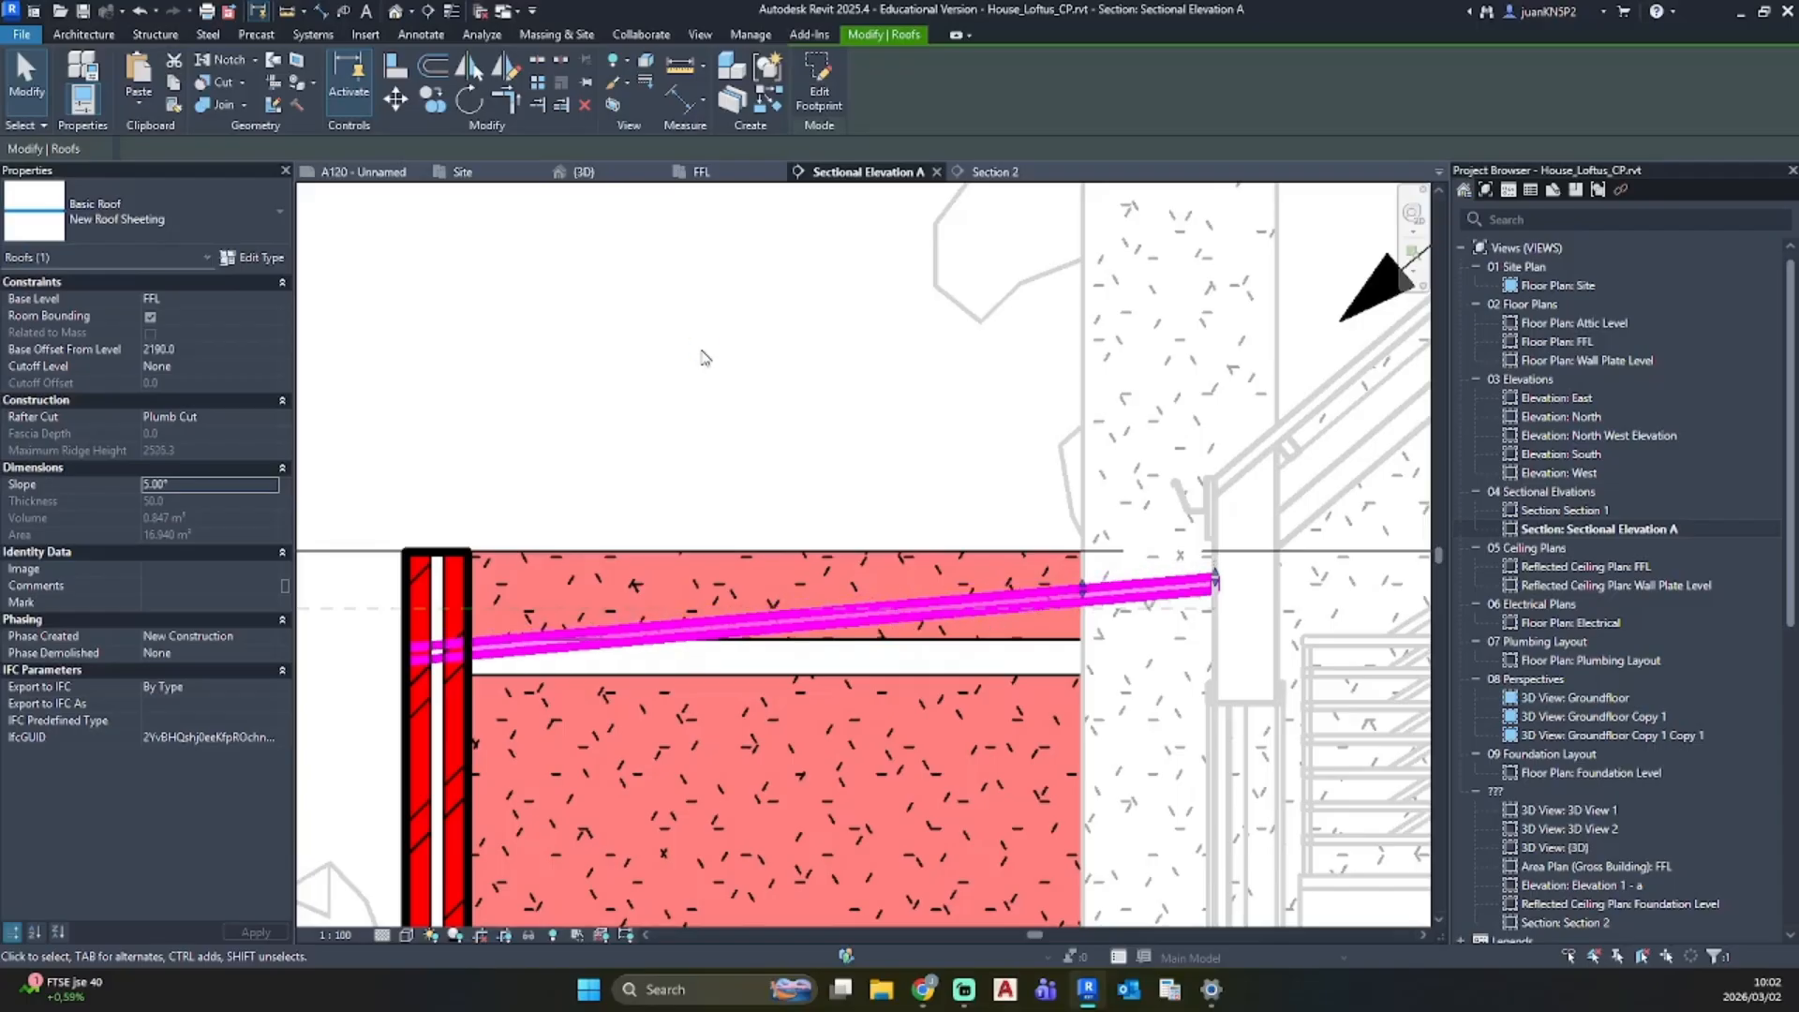
key("Down")
key("Down")
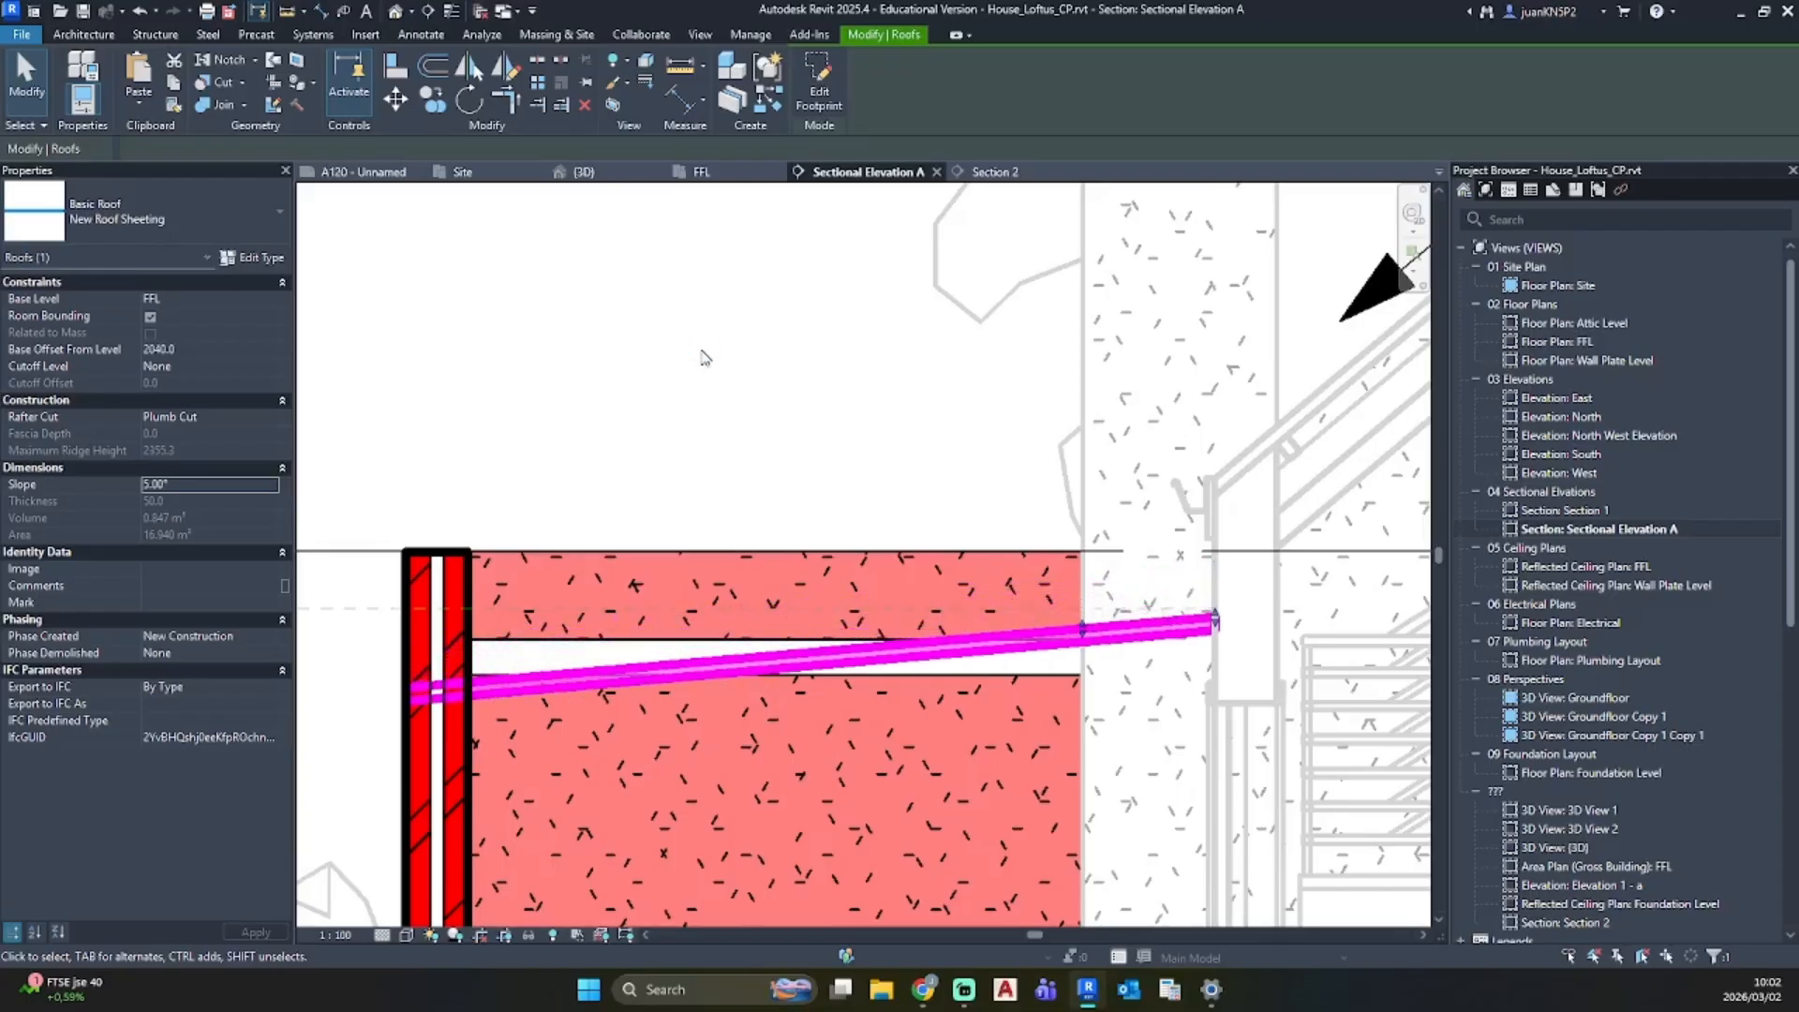
Step: Move the new roof up slightly in the section so the top of its high end reaches the dashed line
key("m")
key("v")
scroll(1177, 575, "up", 5)
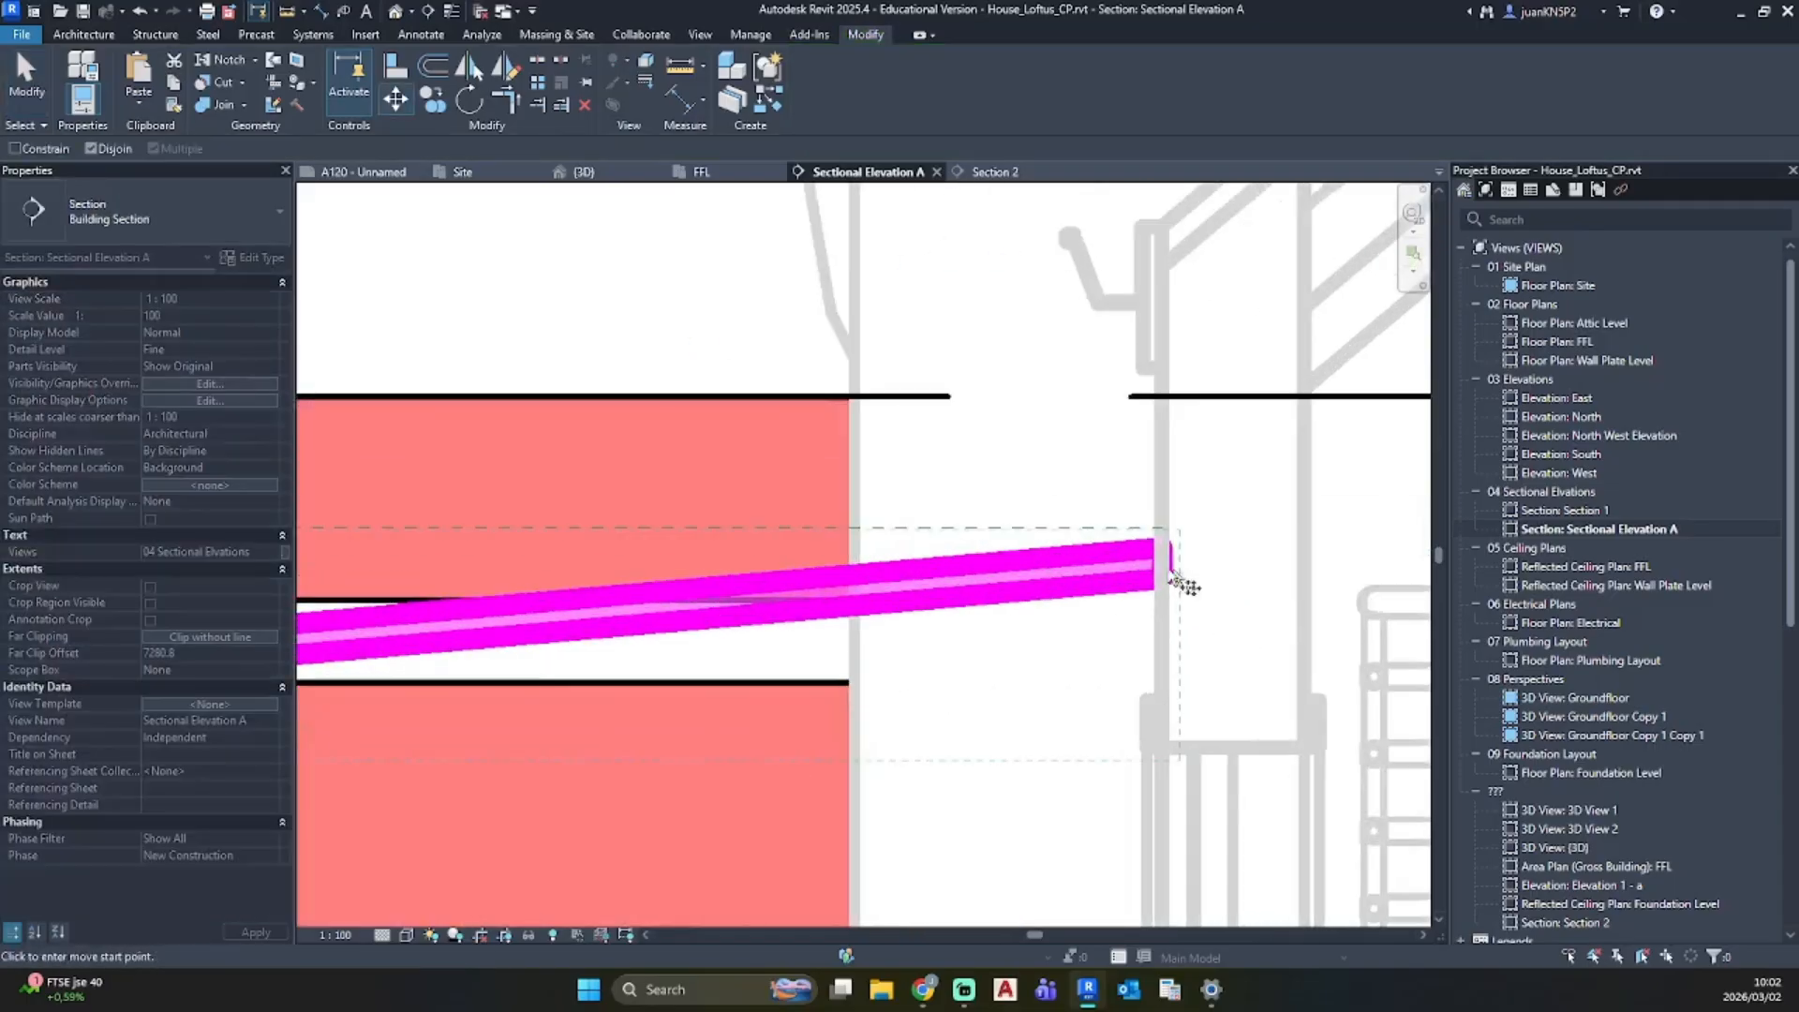
left_click(1167, 531)
left_click(1168, 499)
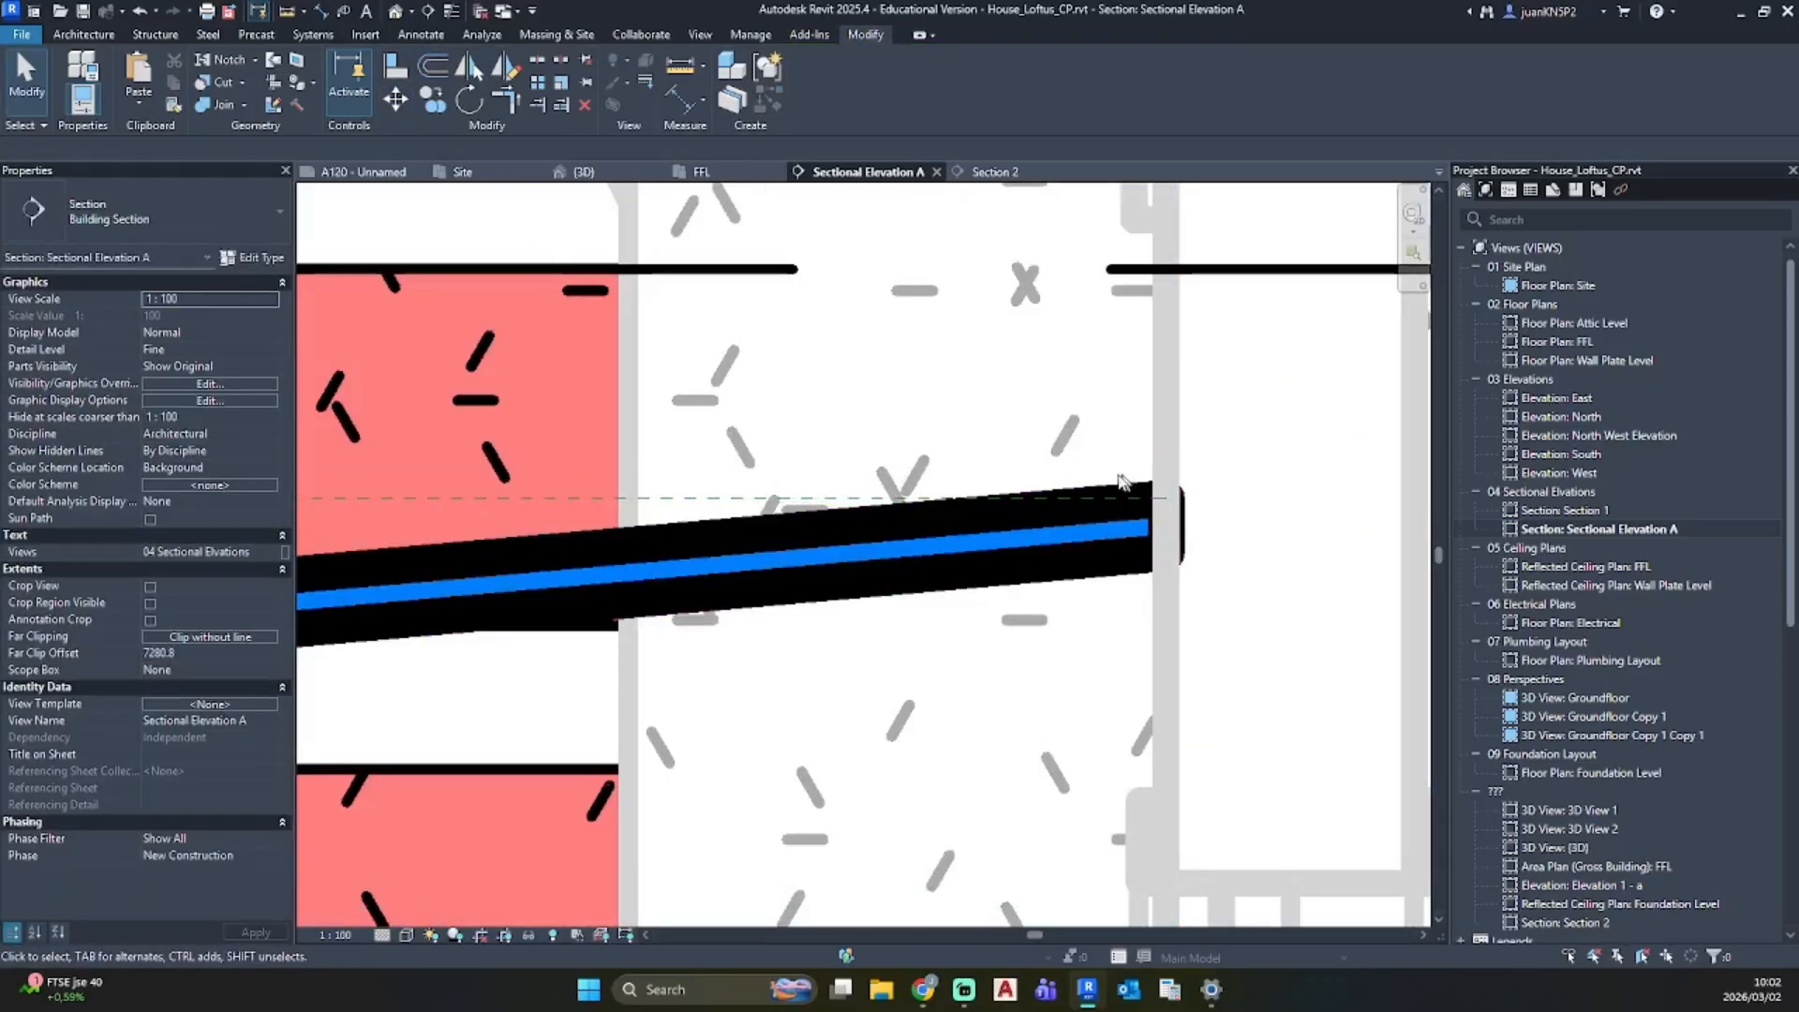
scroll(1162, 510, "down", 3)
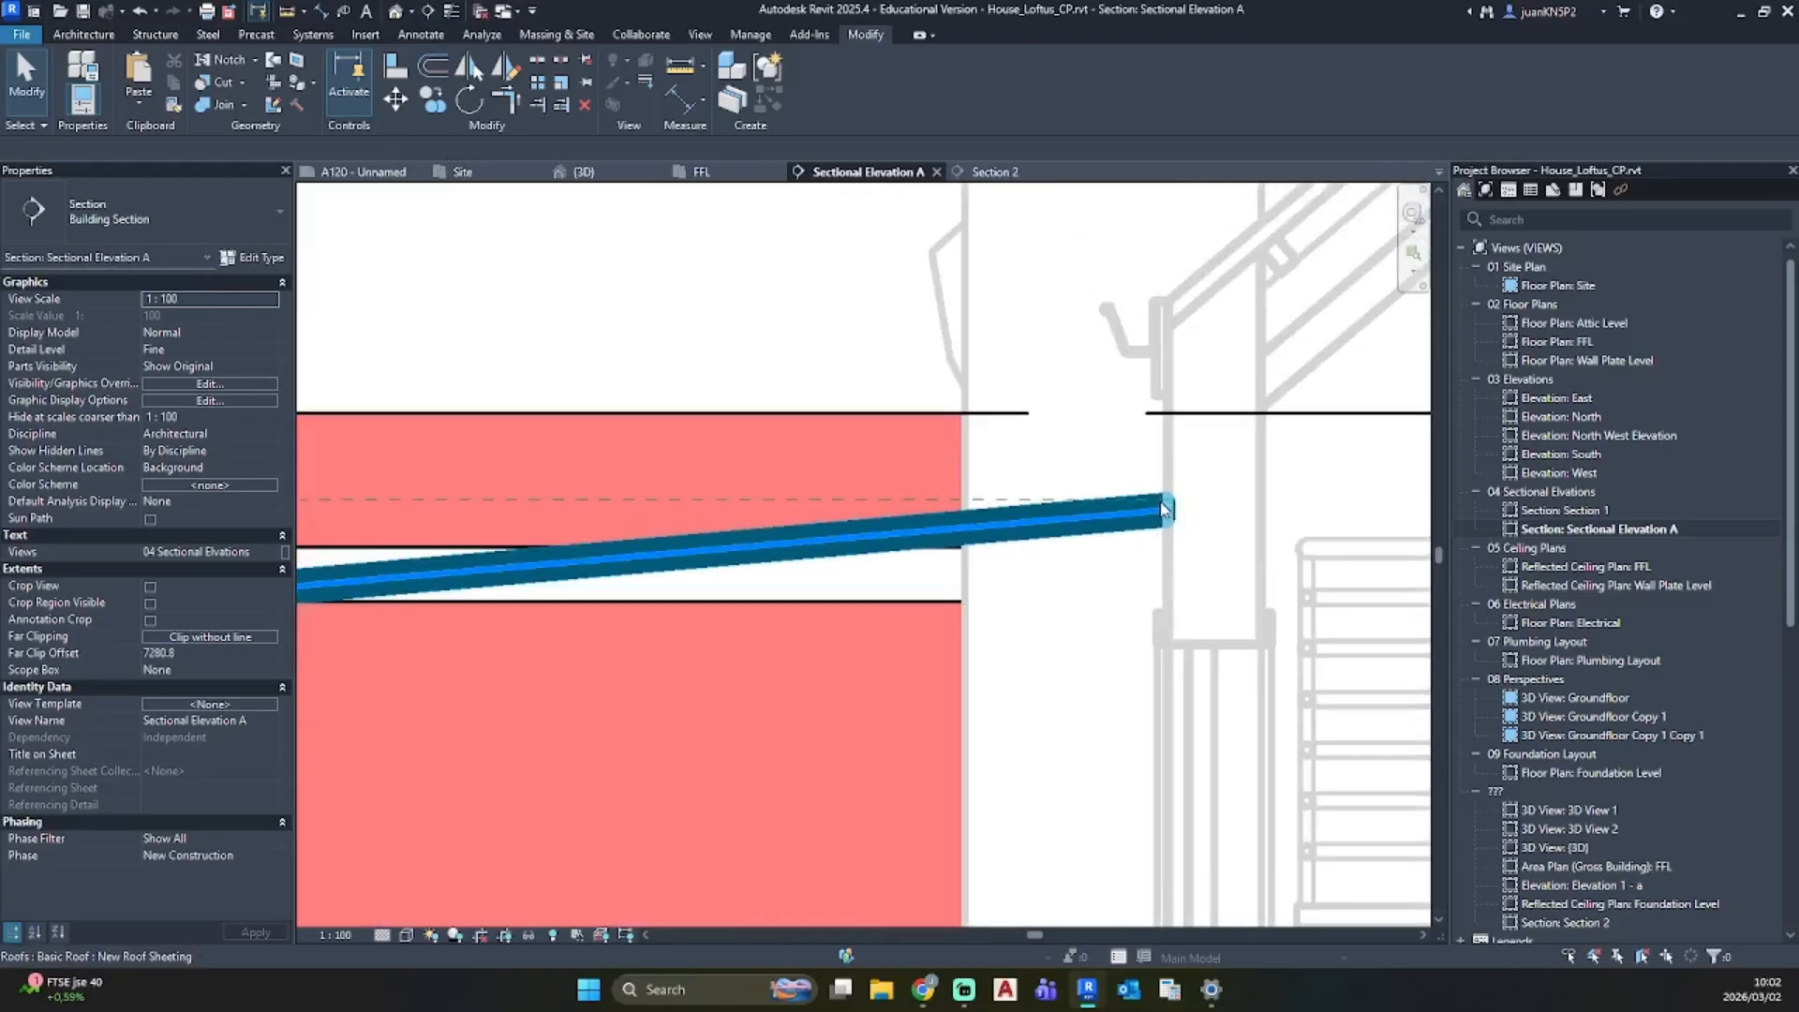
Step: In the 3D view, attach the tops of the extension's three New 230mm Cavity walls to the new roof
left_click(398, 12)
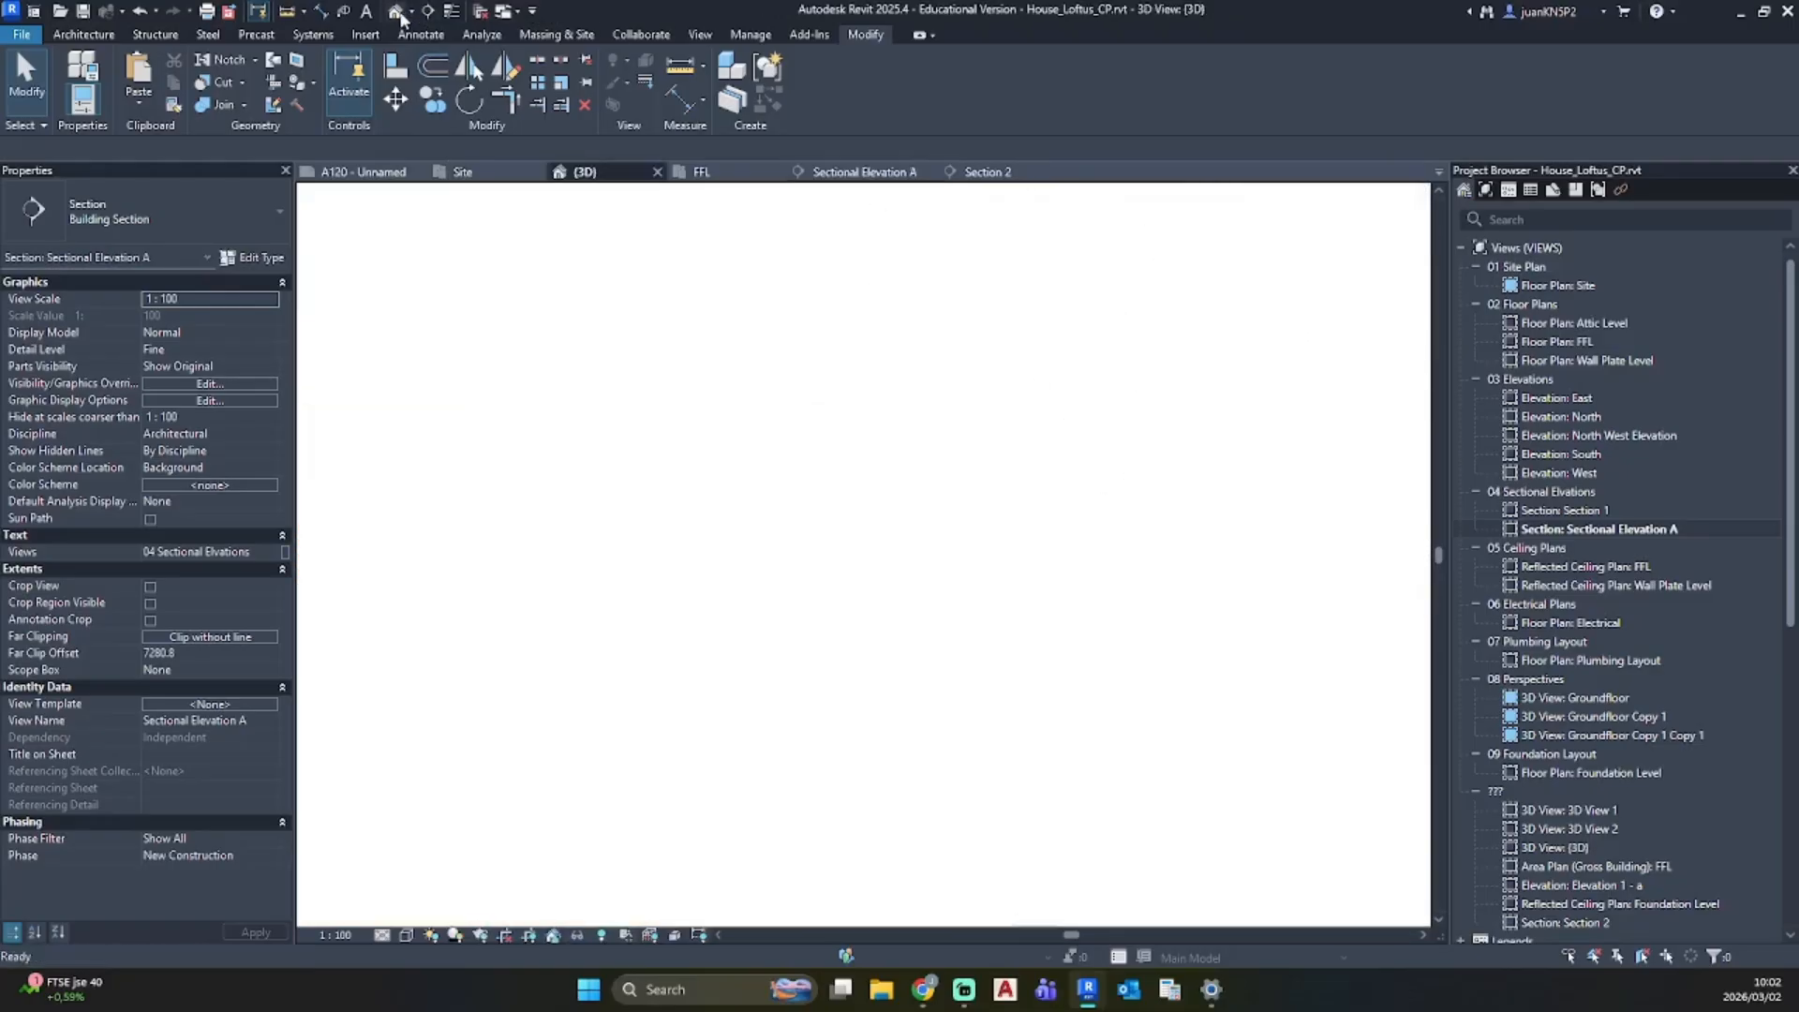
scroll(893, 424, "up", 6)
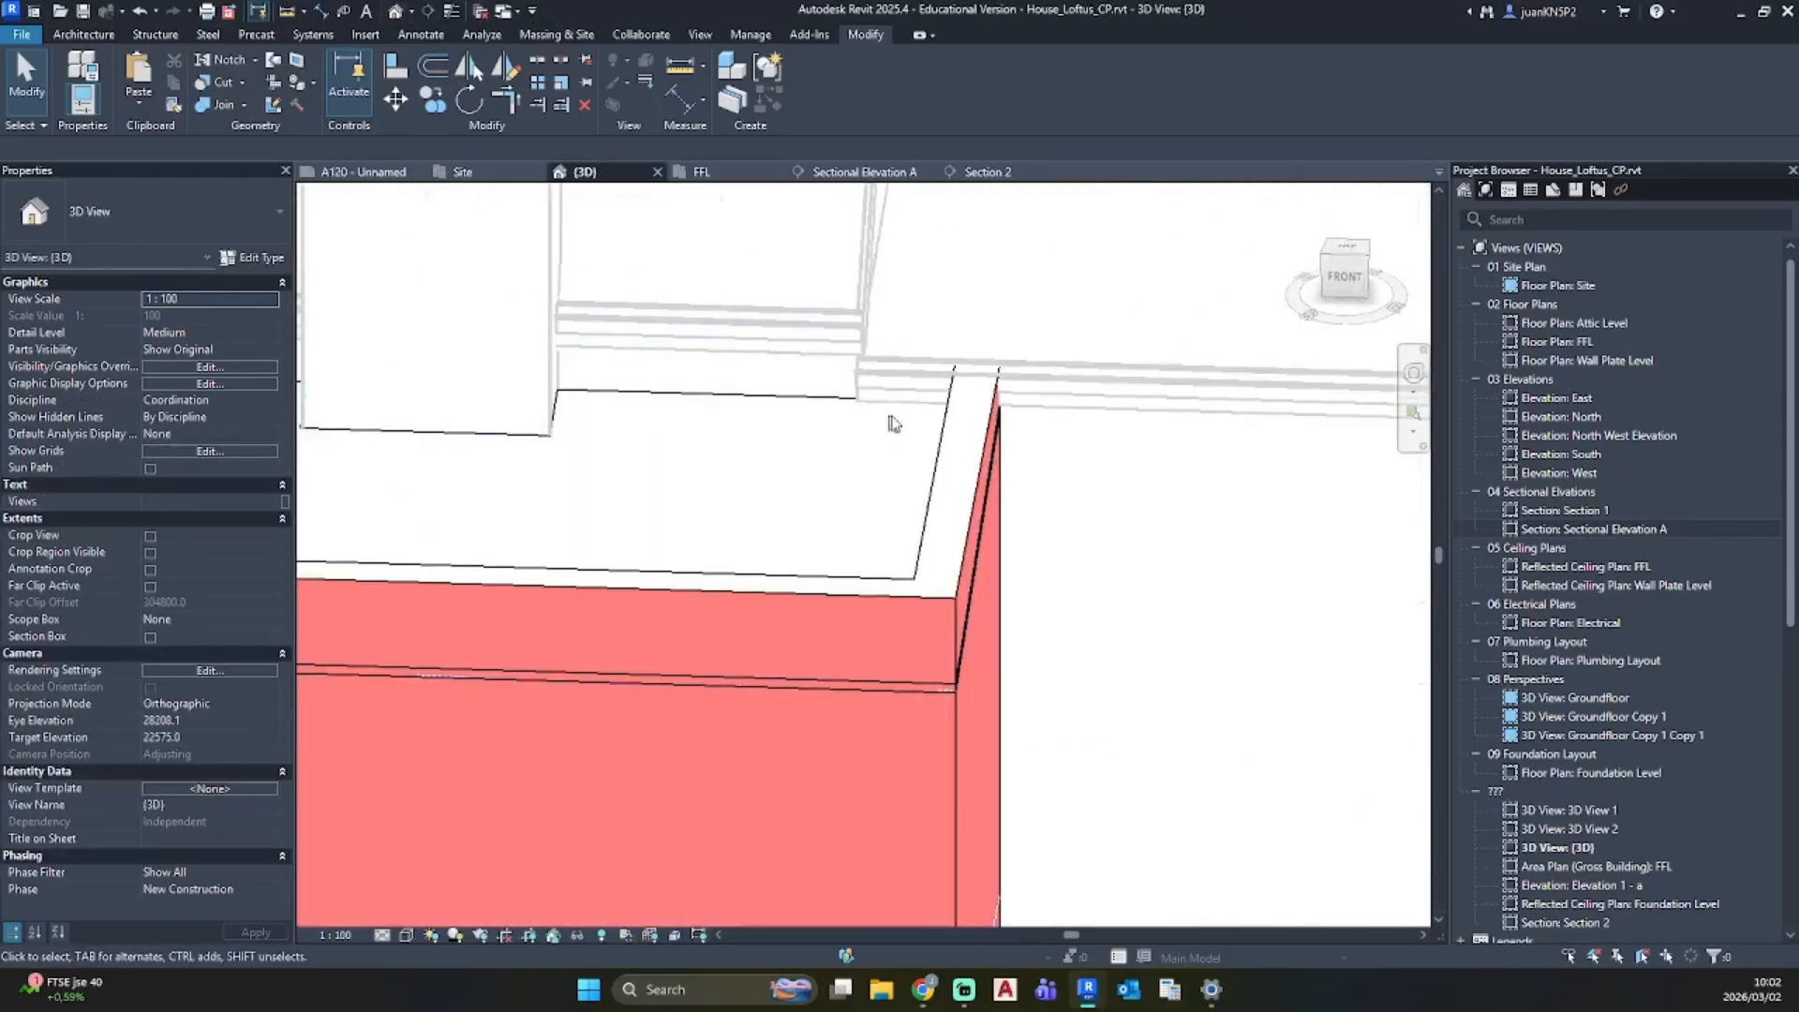
scroll(893, 424, "up", 4)
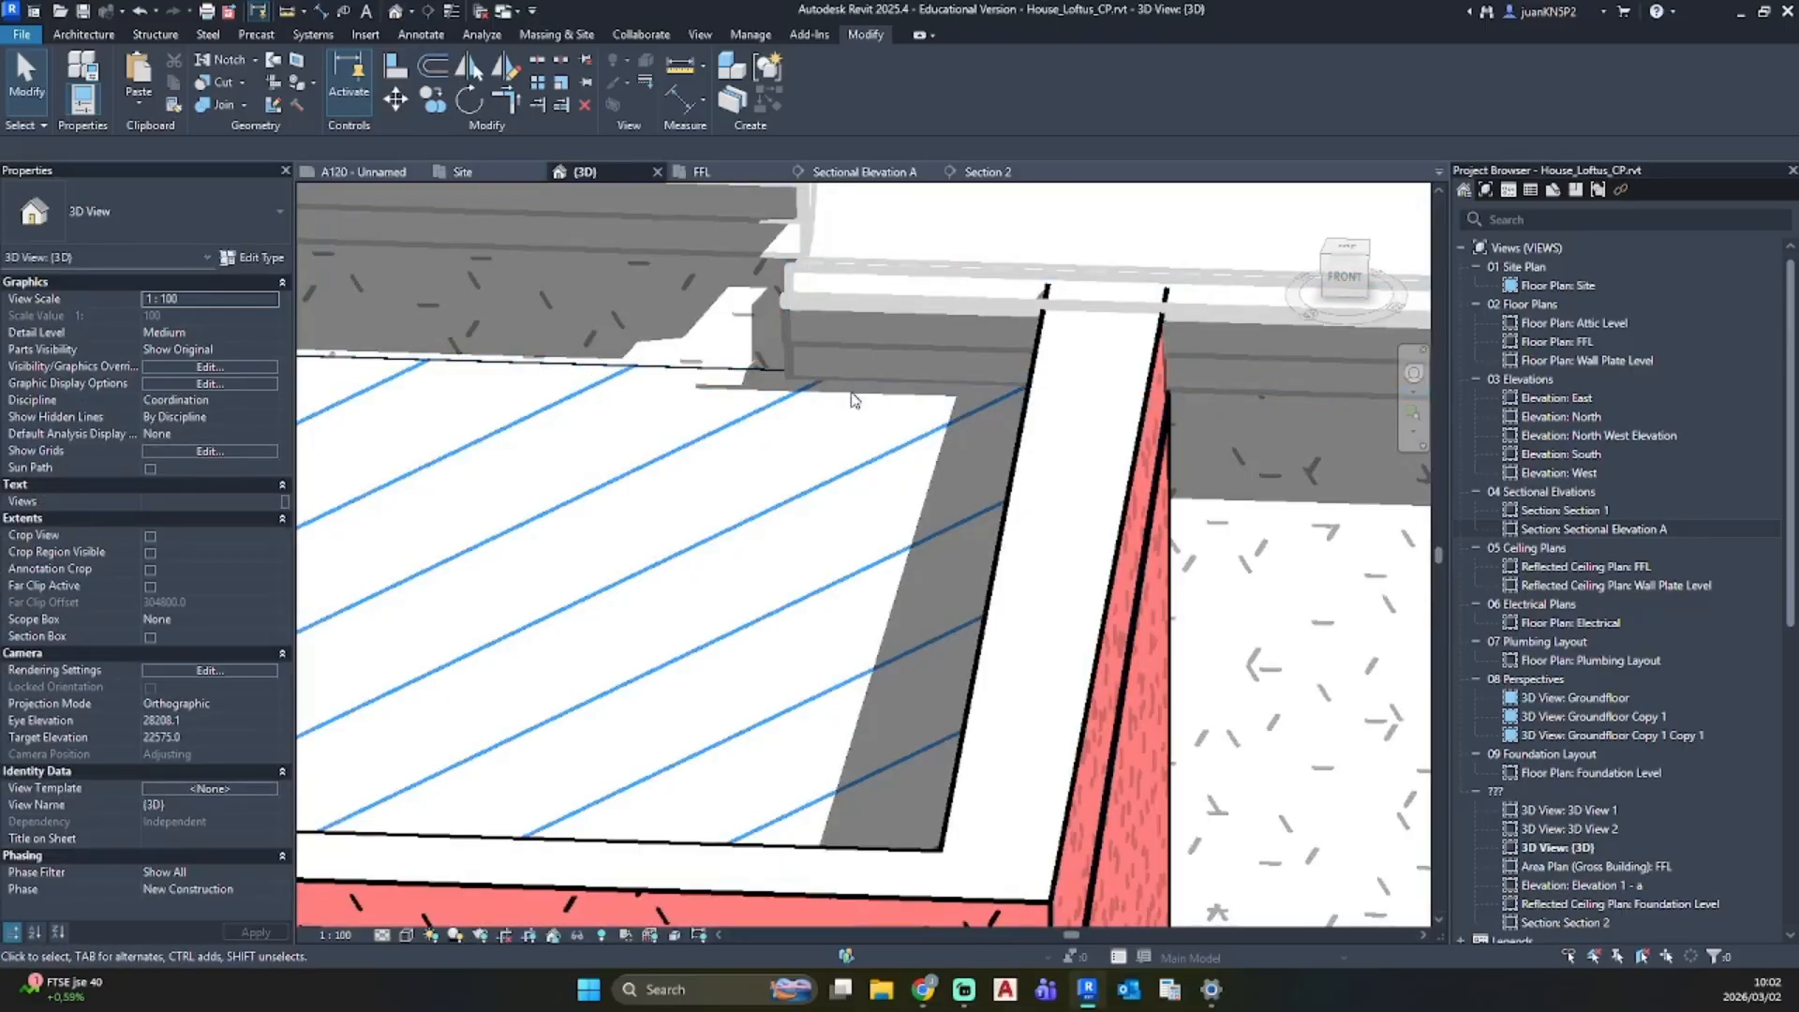
middle_click_drag(853, 400, 928, 424, "shift")
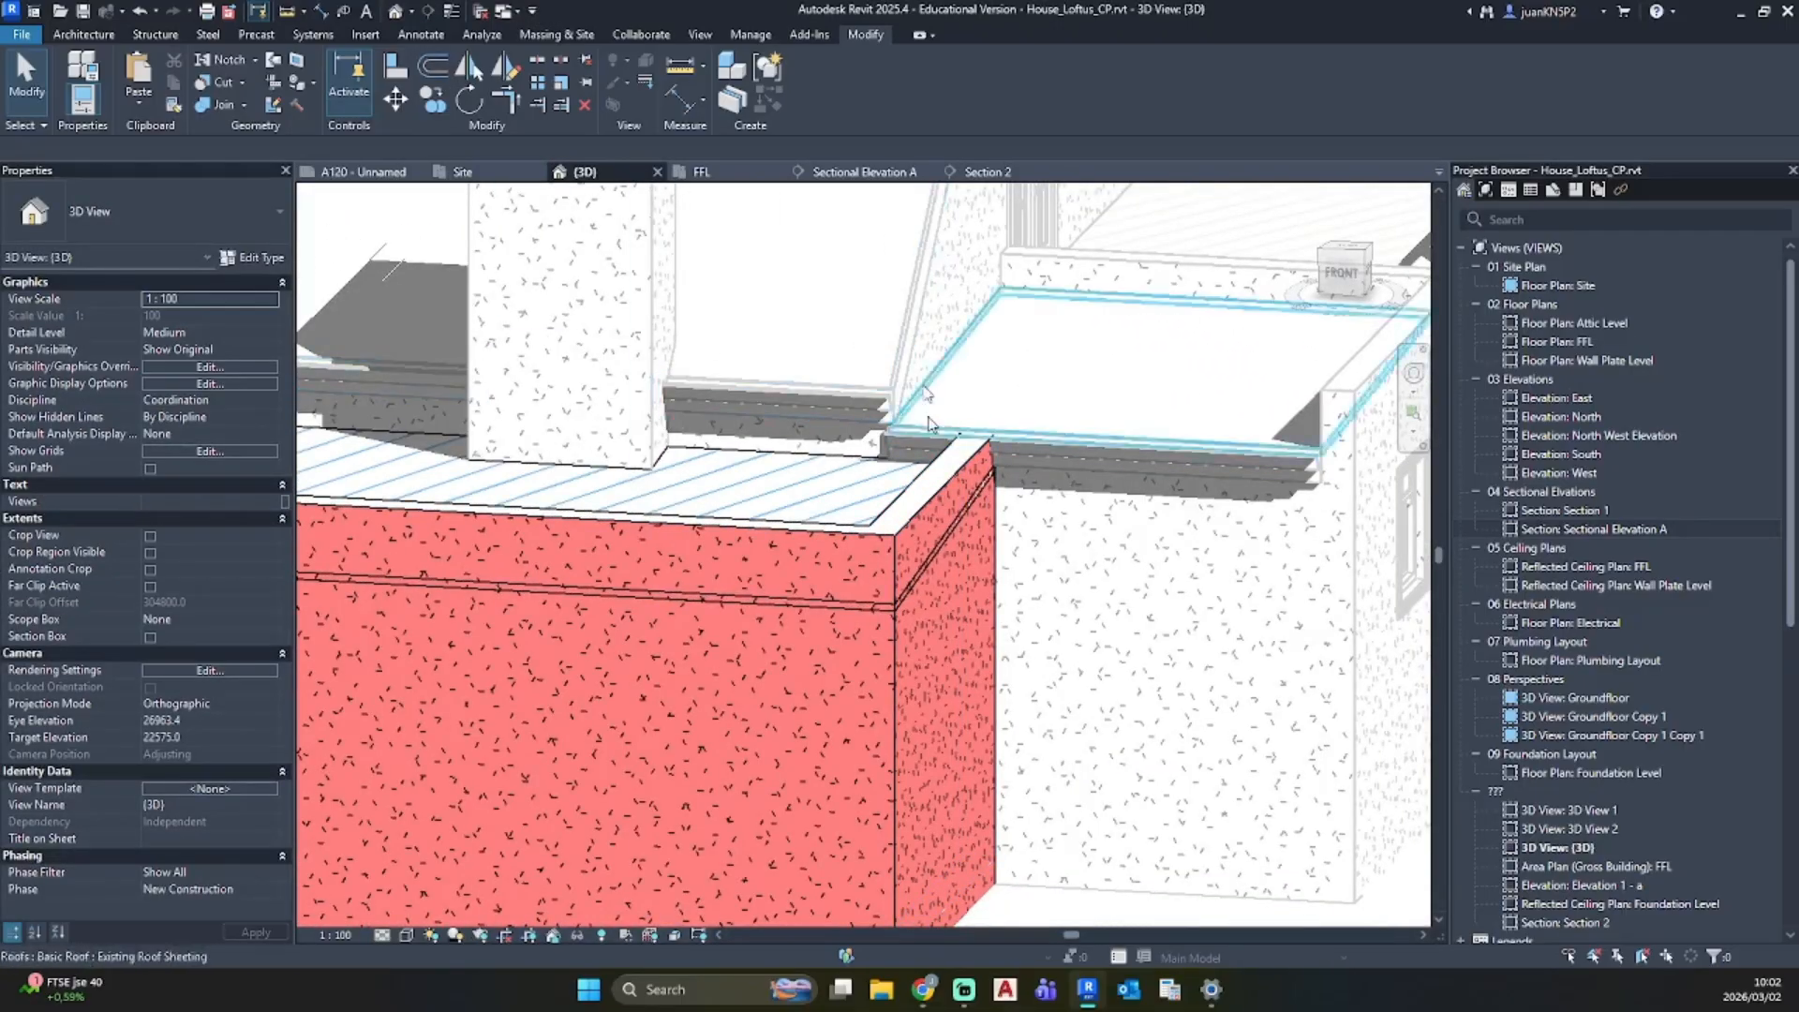
scroll(930, 426, "down", 4)
middle_click_drag(1000, 478, 1117, 549)
middle_click_drag(1117, 549, 996, 624, "shift")
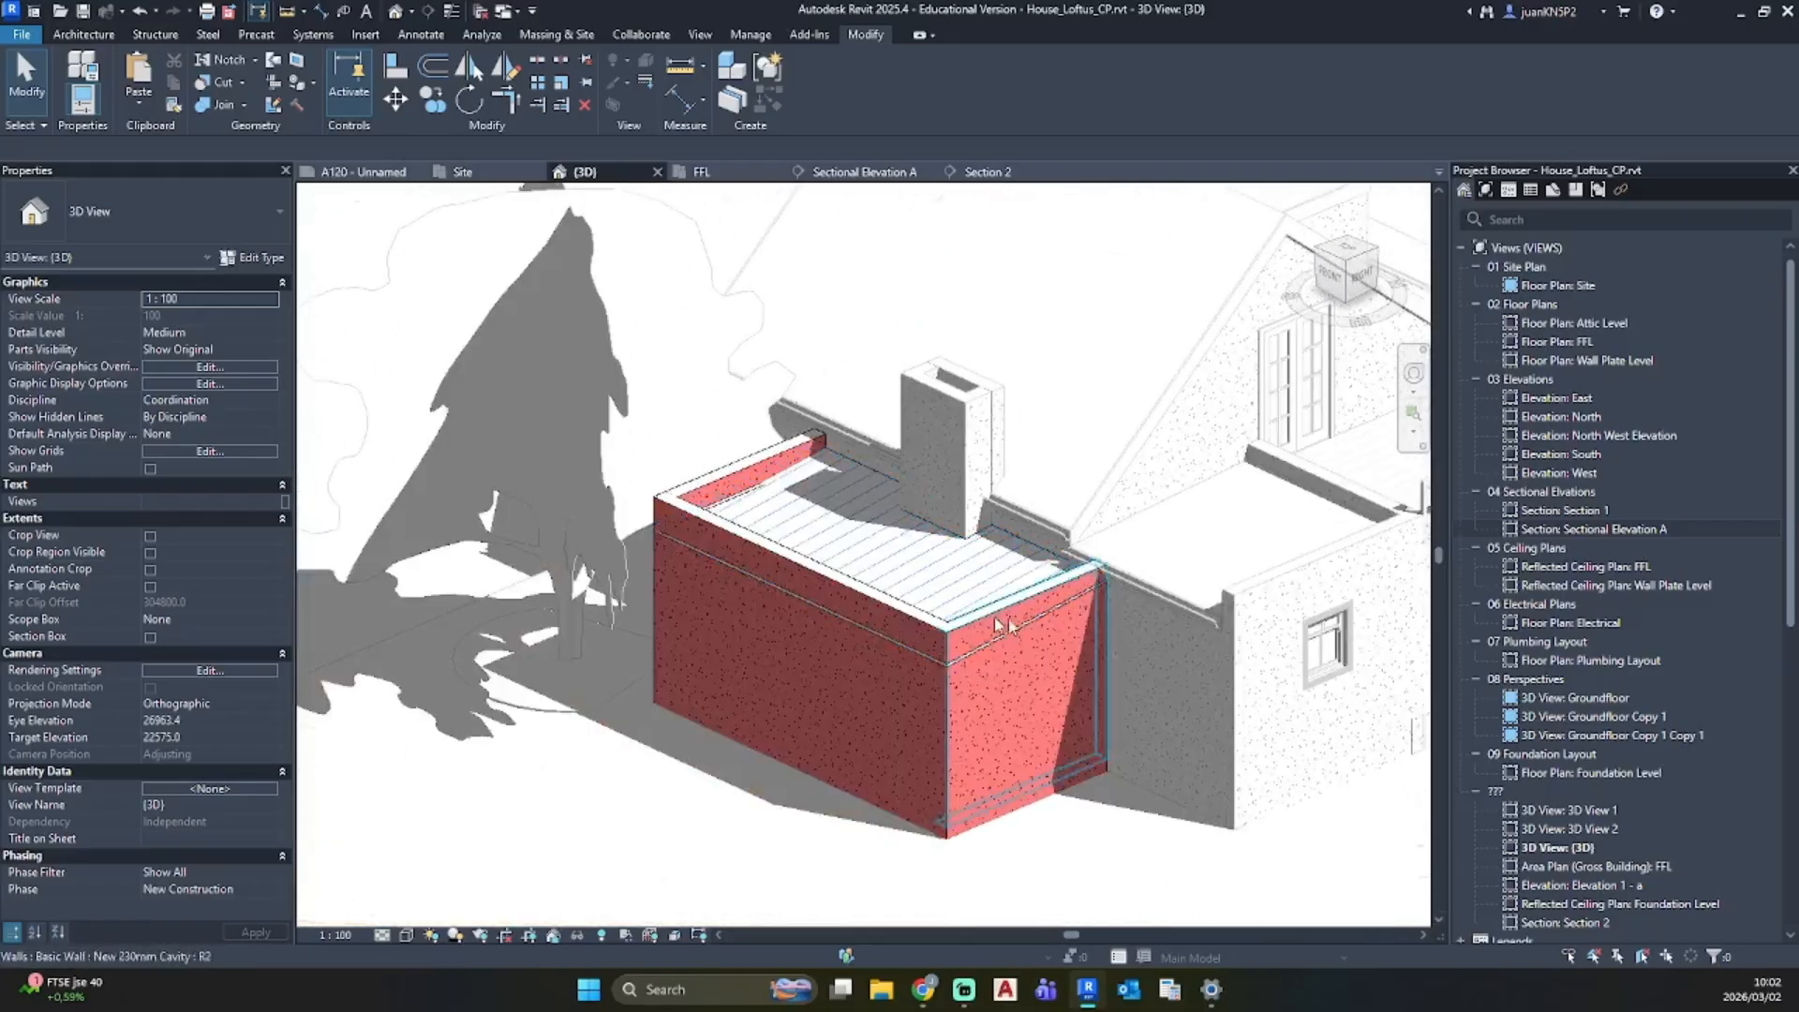
left_click(989, 614)
left_click(888, 602, "ctrl")
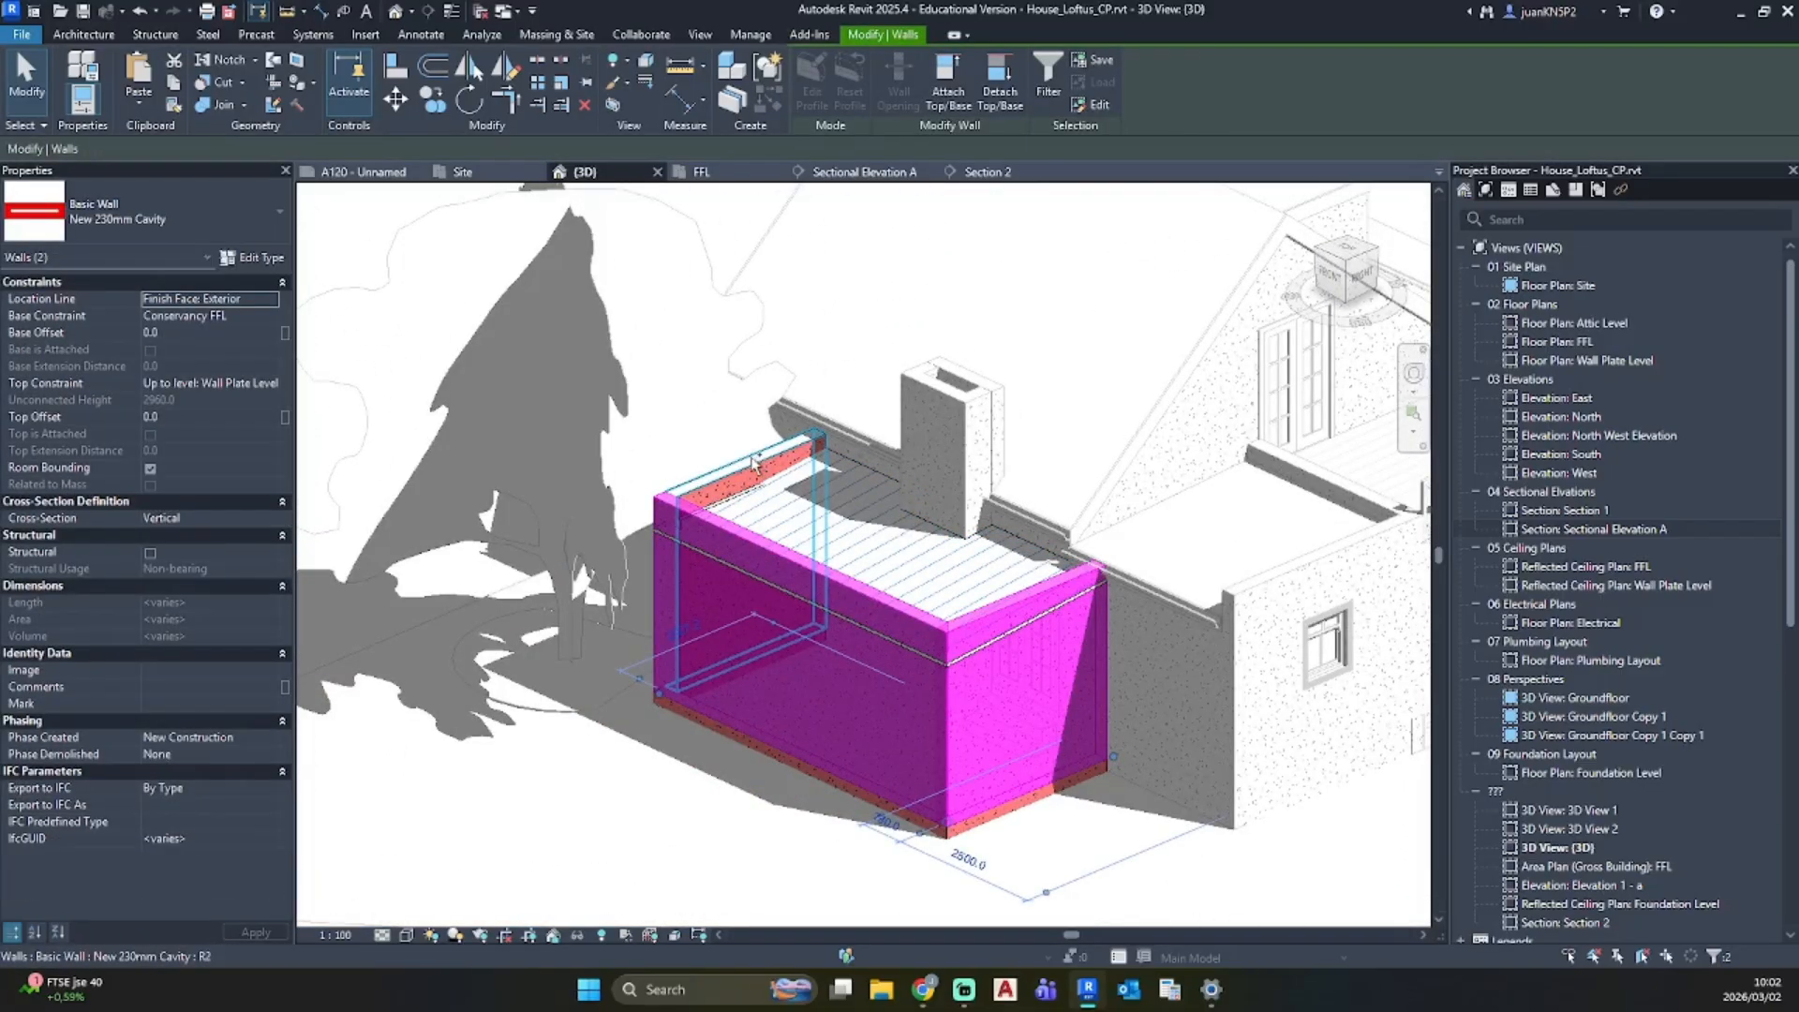
left_click(948, 84)
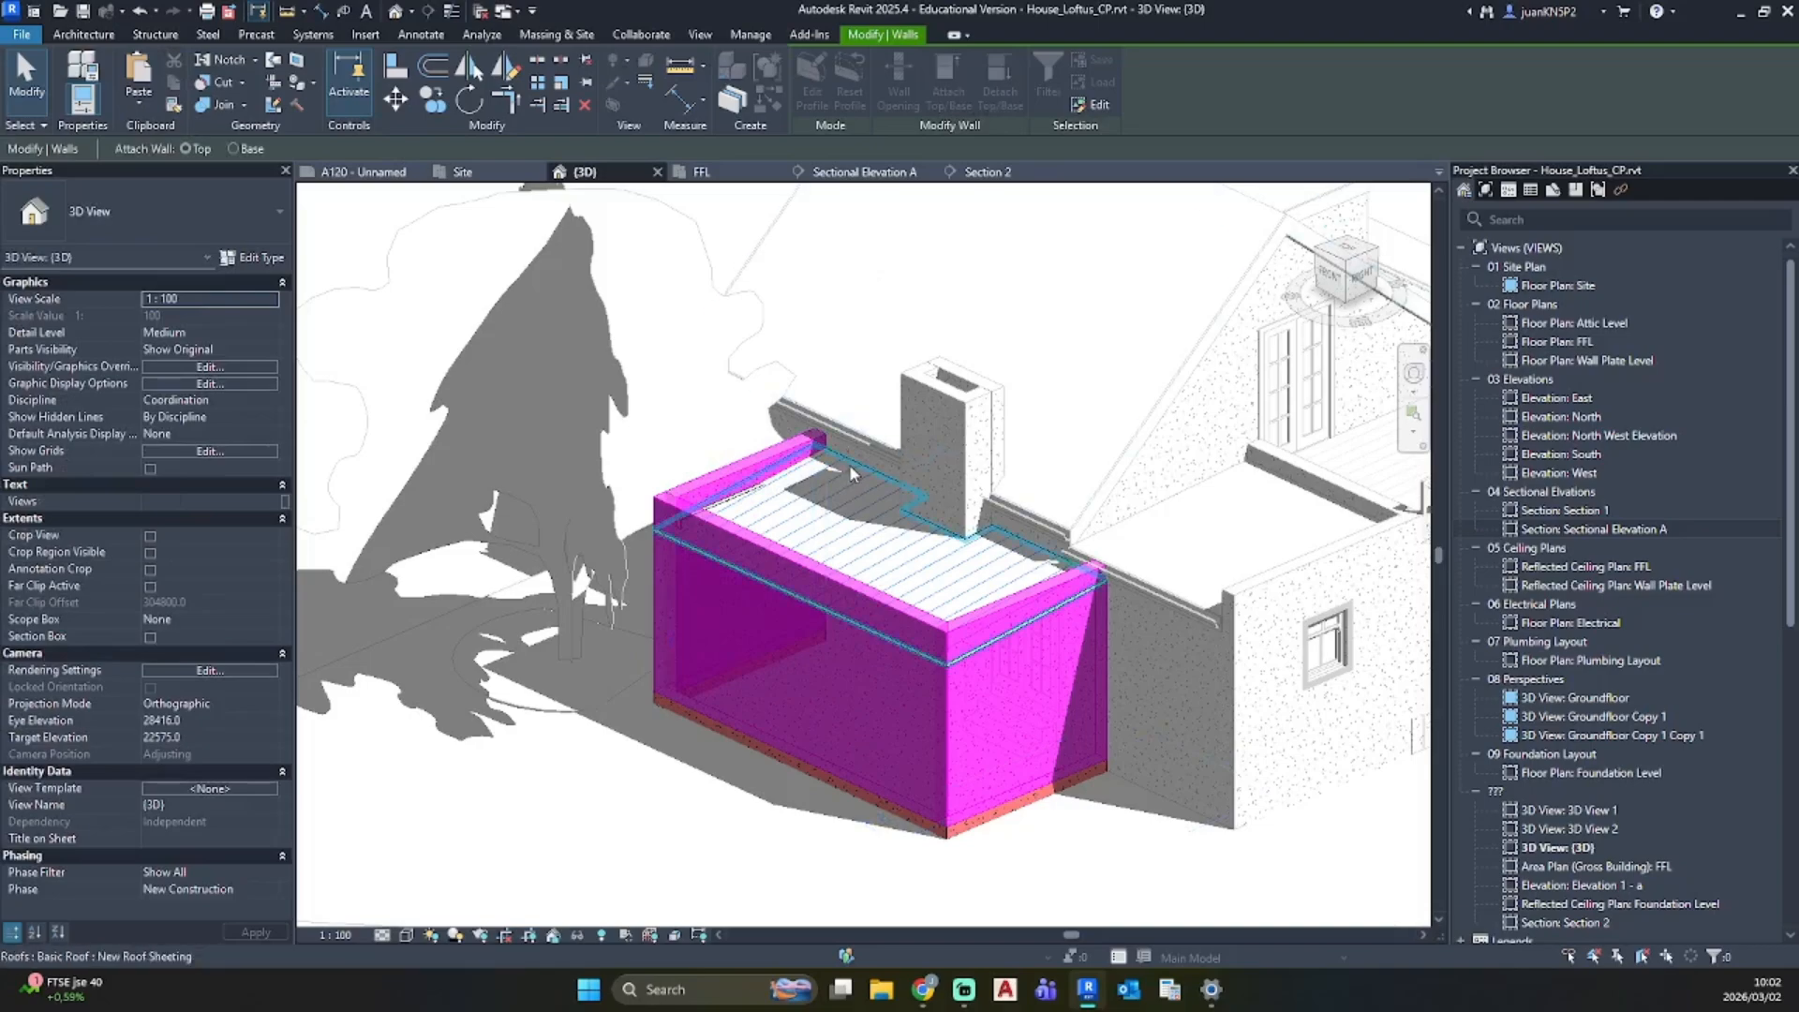
left_click(849, 464)
key("Escape")
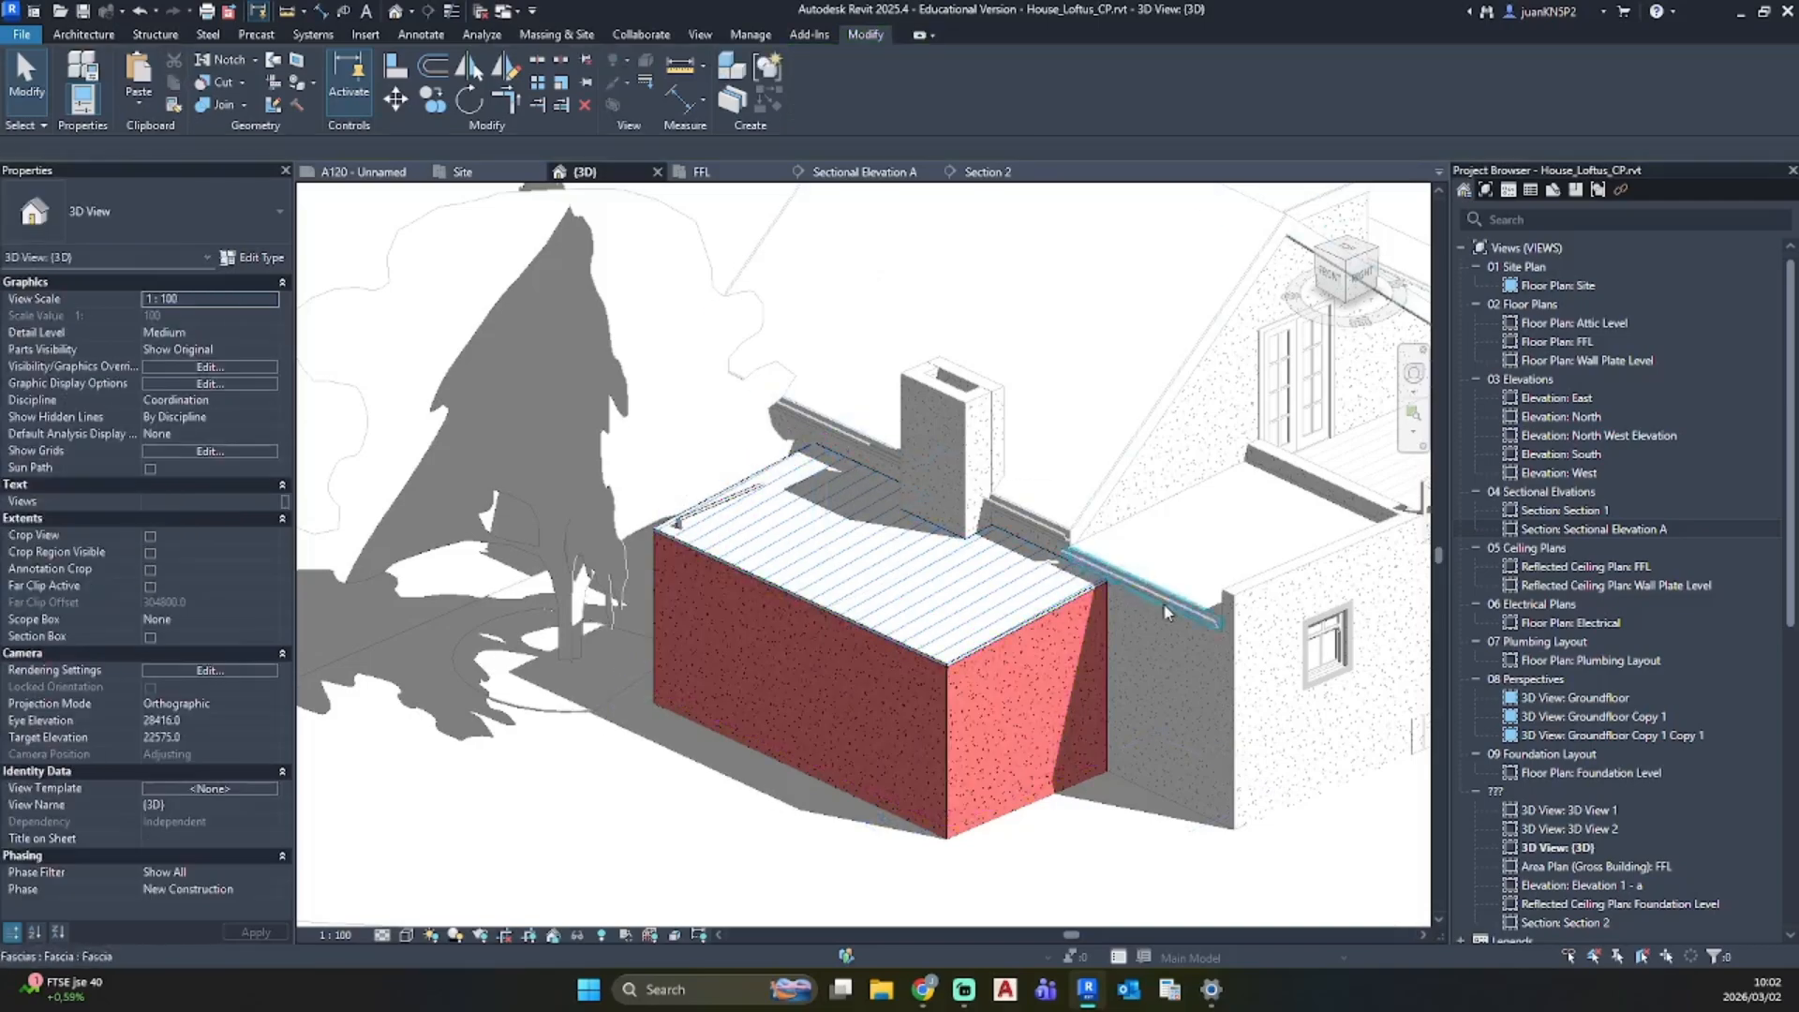
Step: Start a fascia similar to the existing house's fascia and duplicate its type as New Facia
scroll(1165, 611, "up", 3)
left_click(877, 427)
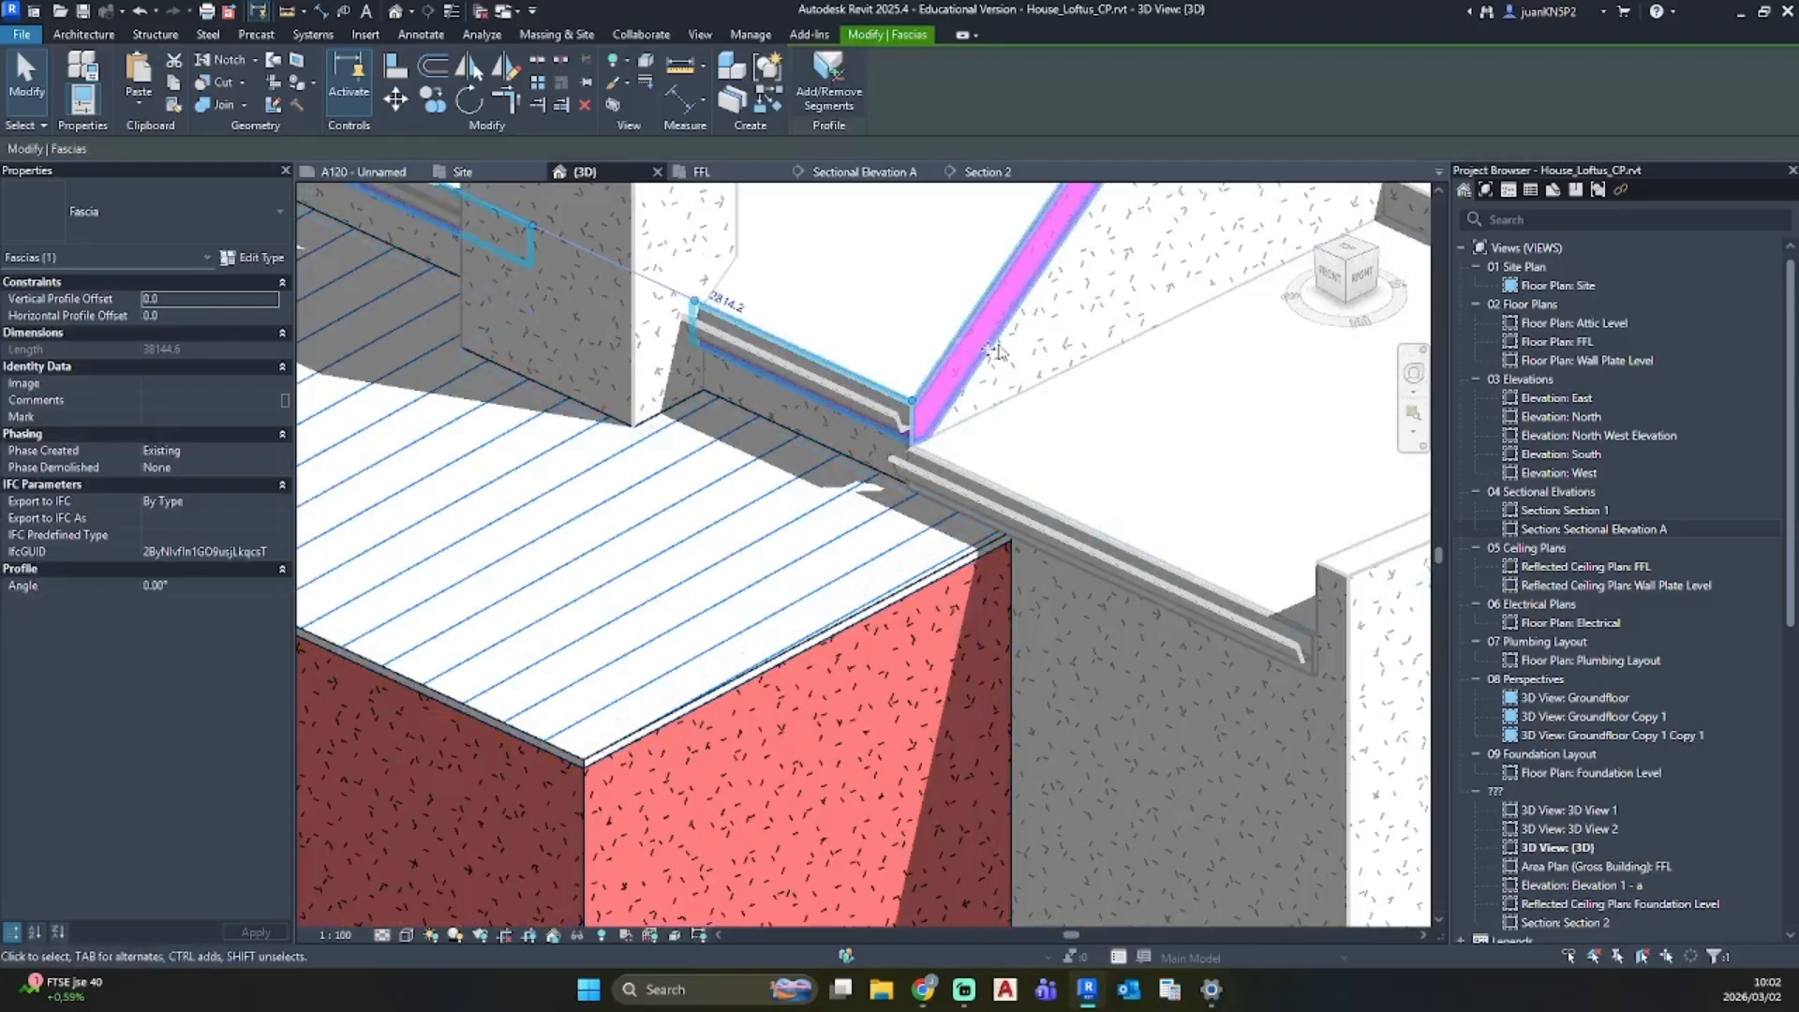
scroll(996, 351, "down", 3)
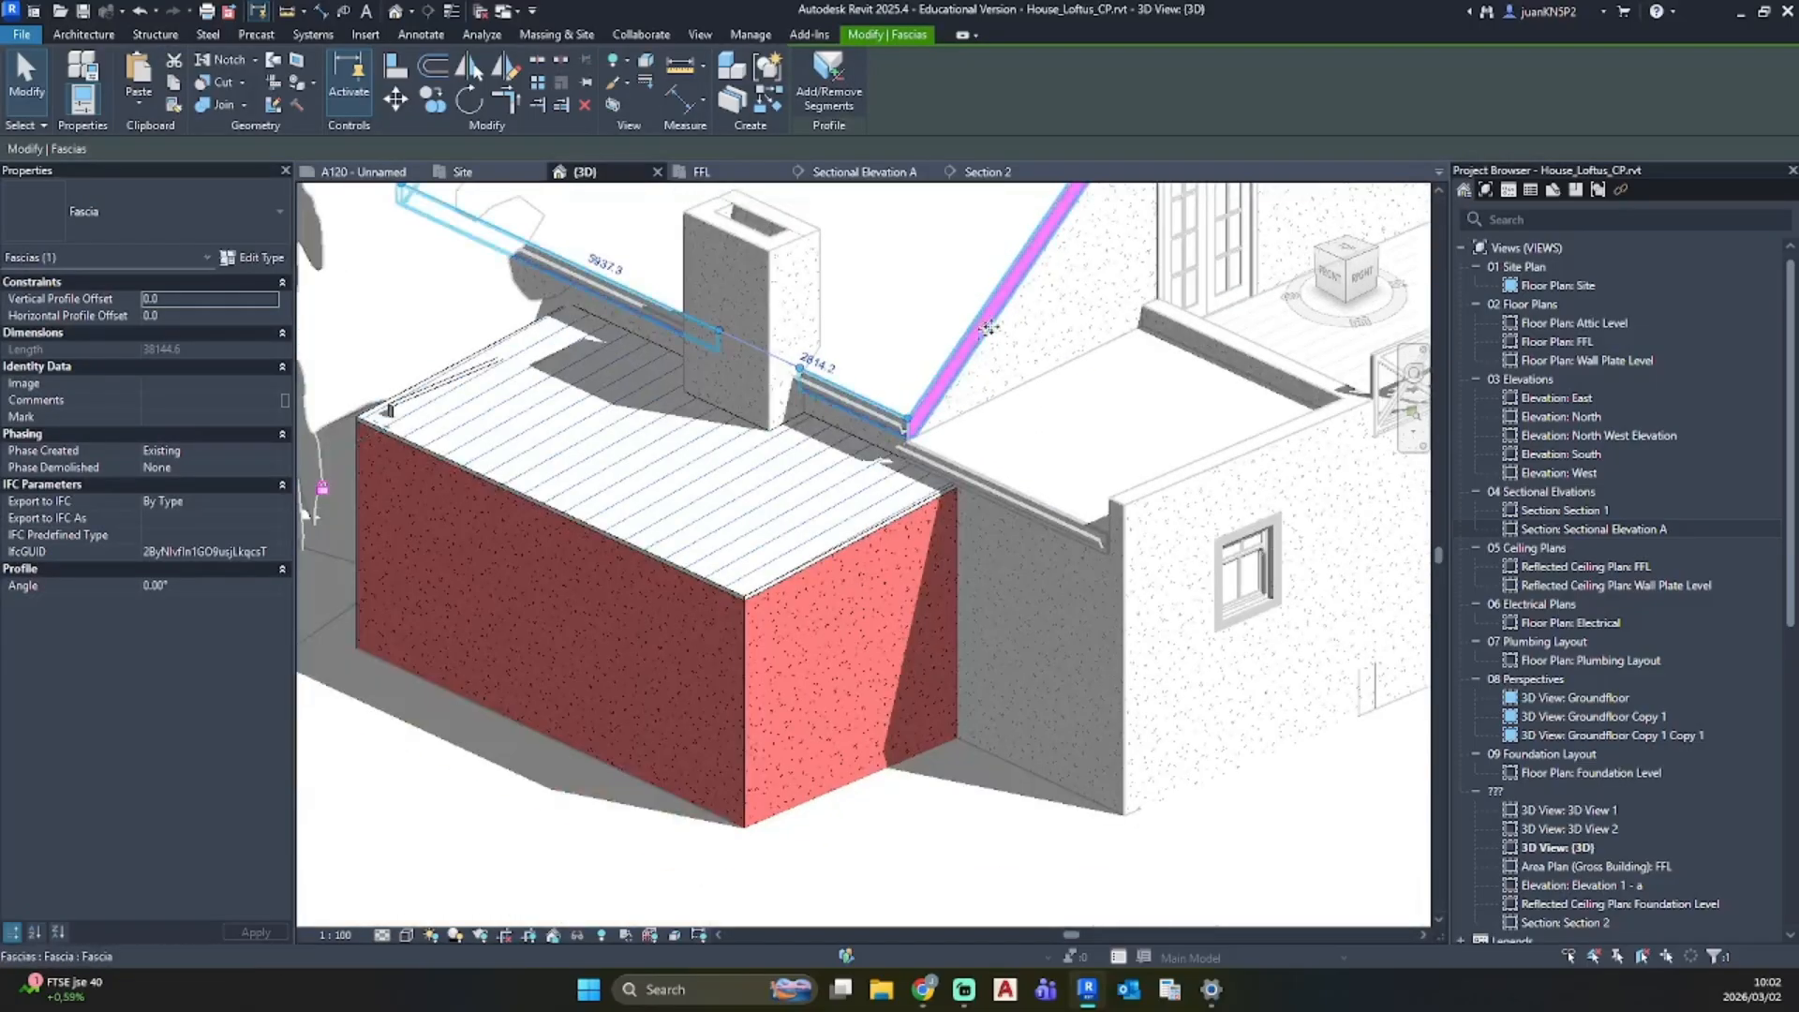
key("c")
key("s")
scroll(889, 526, "up", 3)
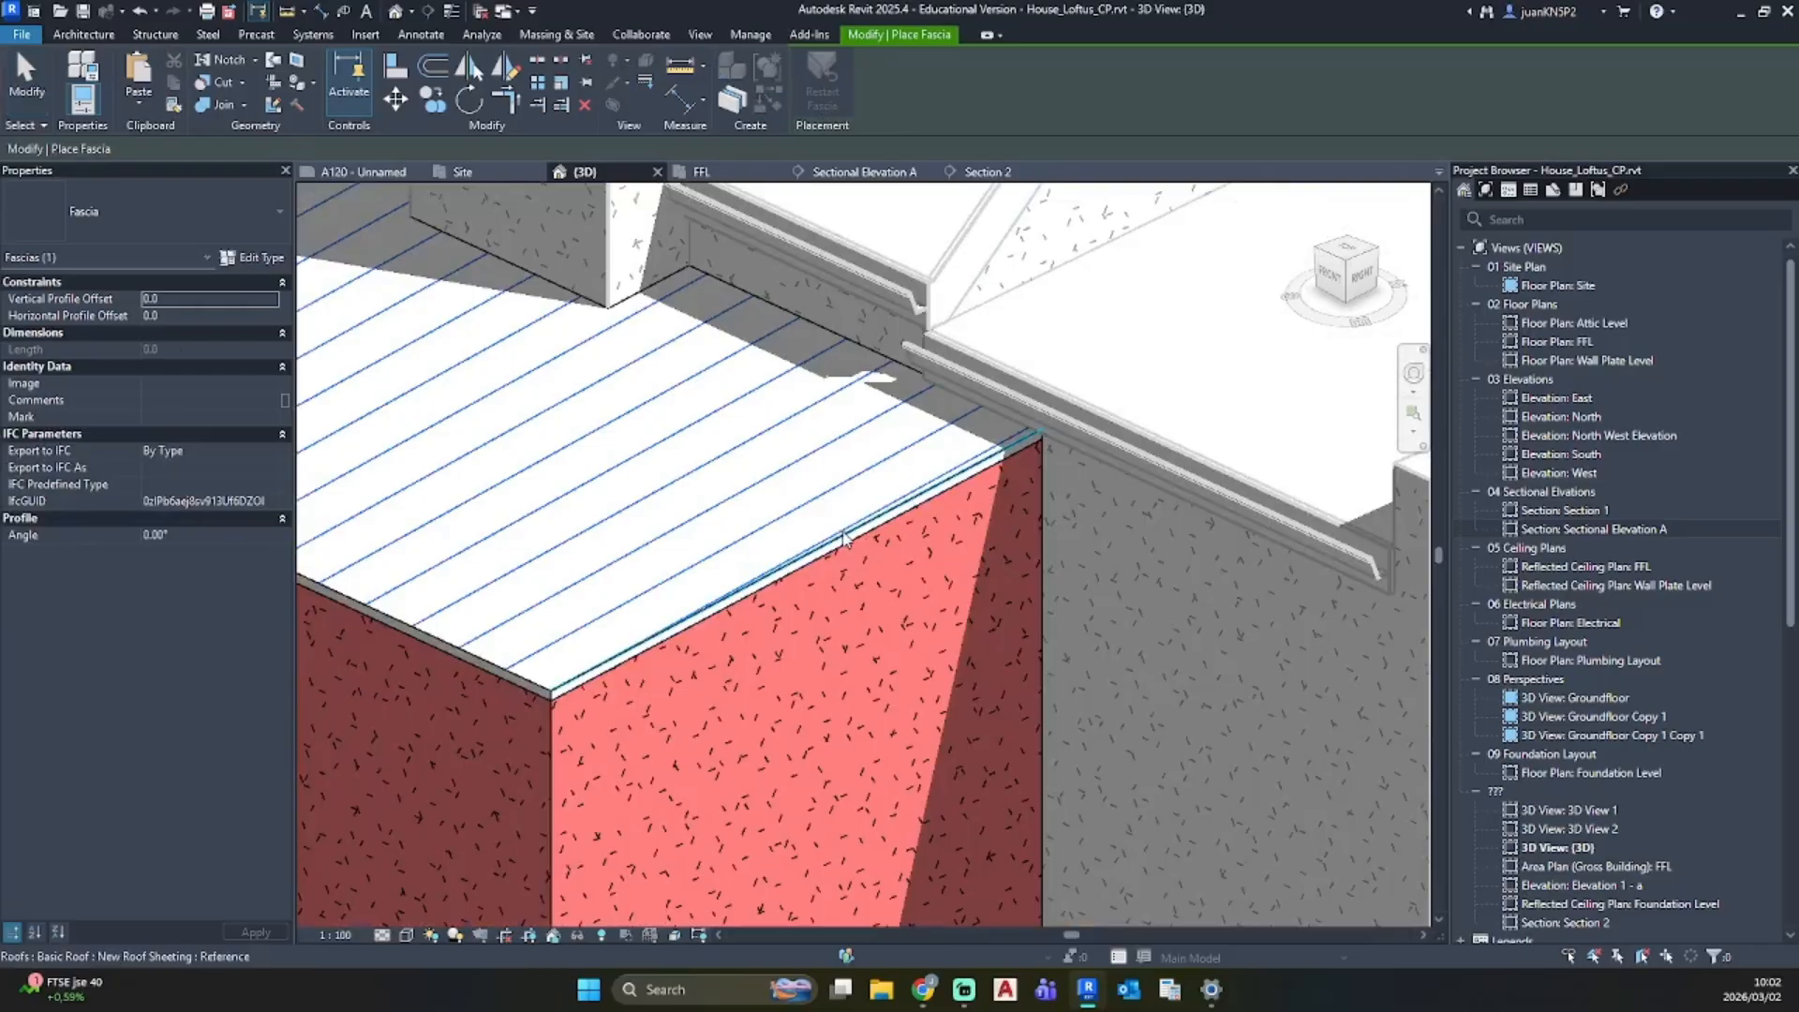
left_click(247, 256)
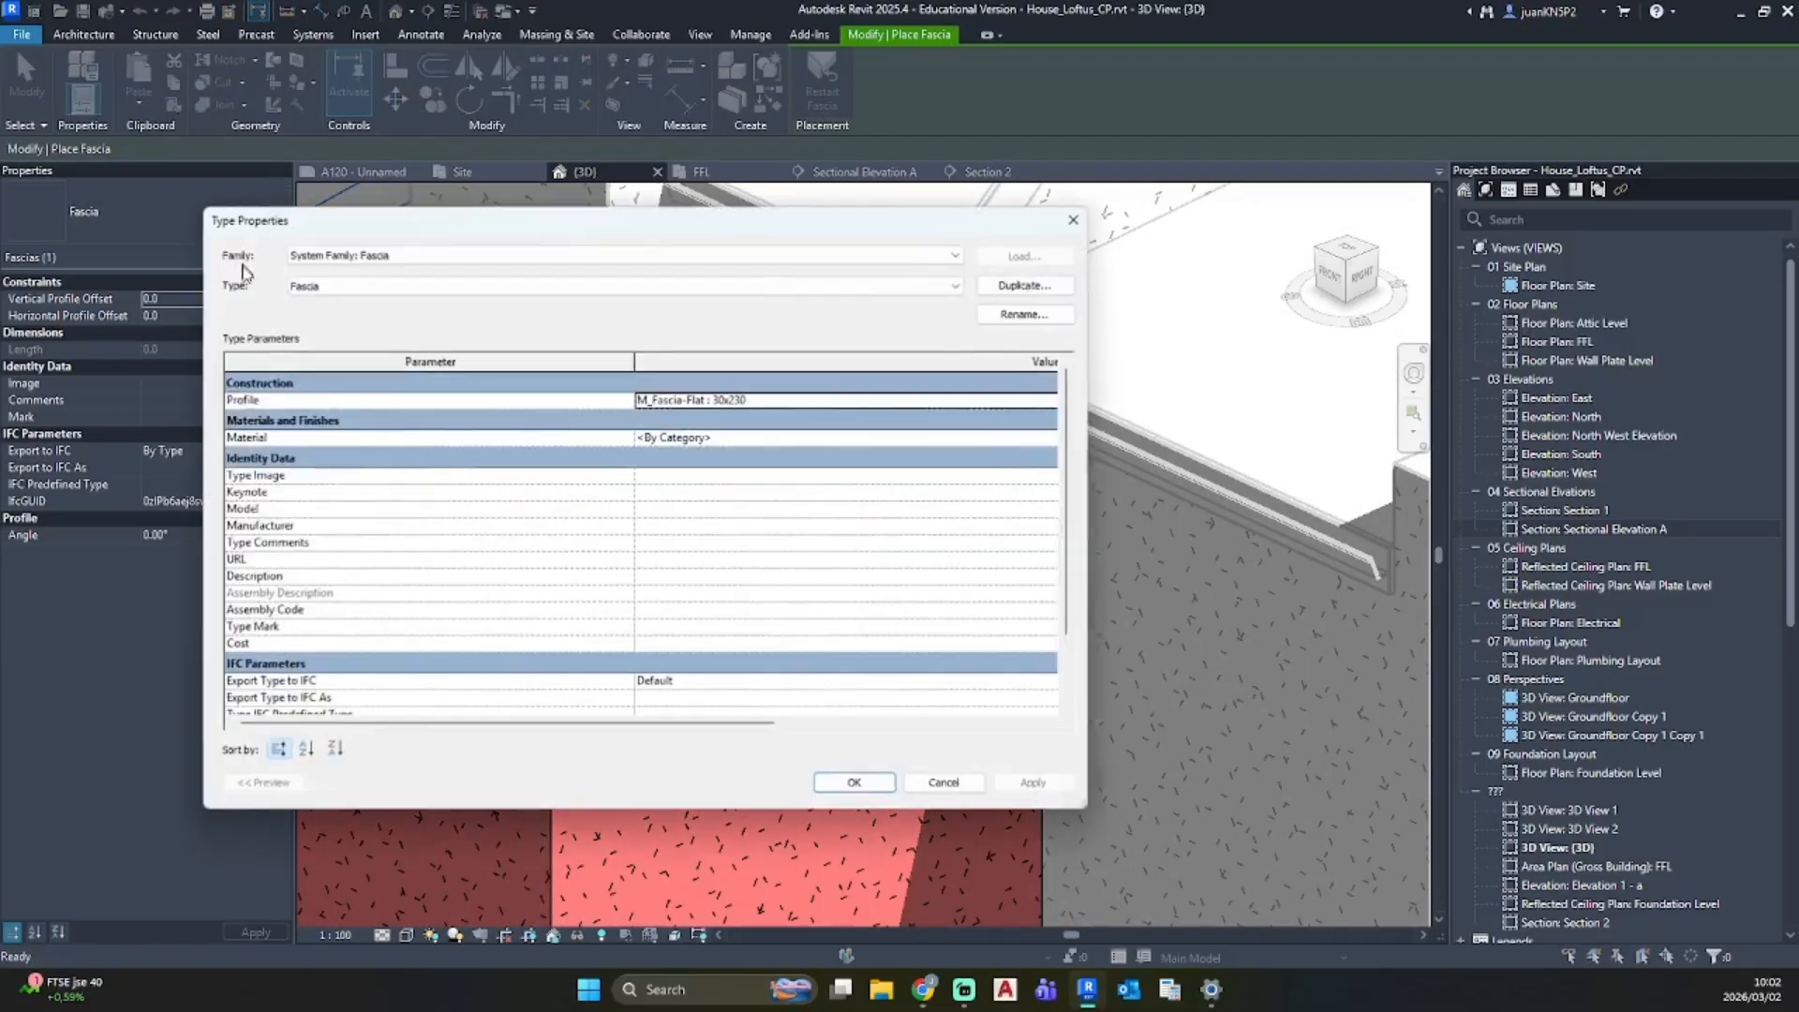
left_click(1021, 284)
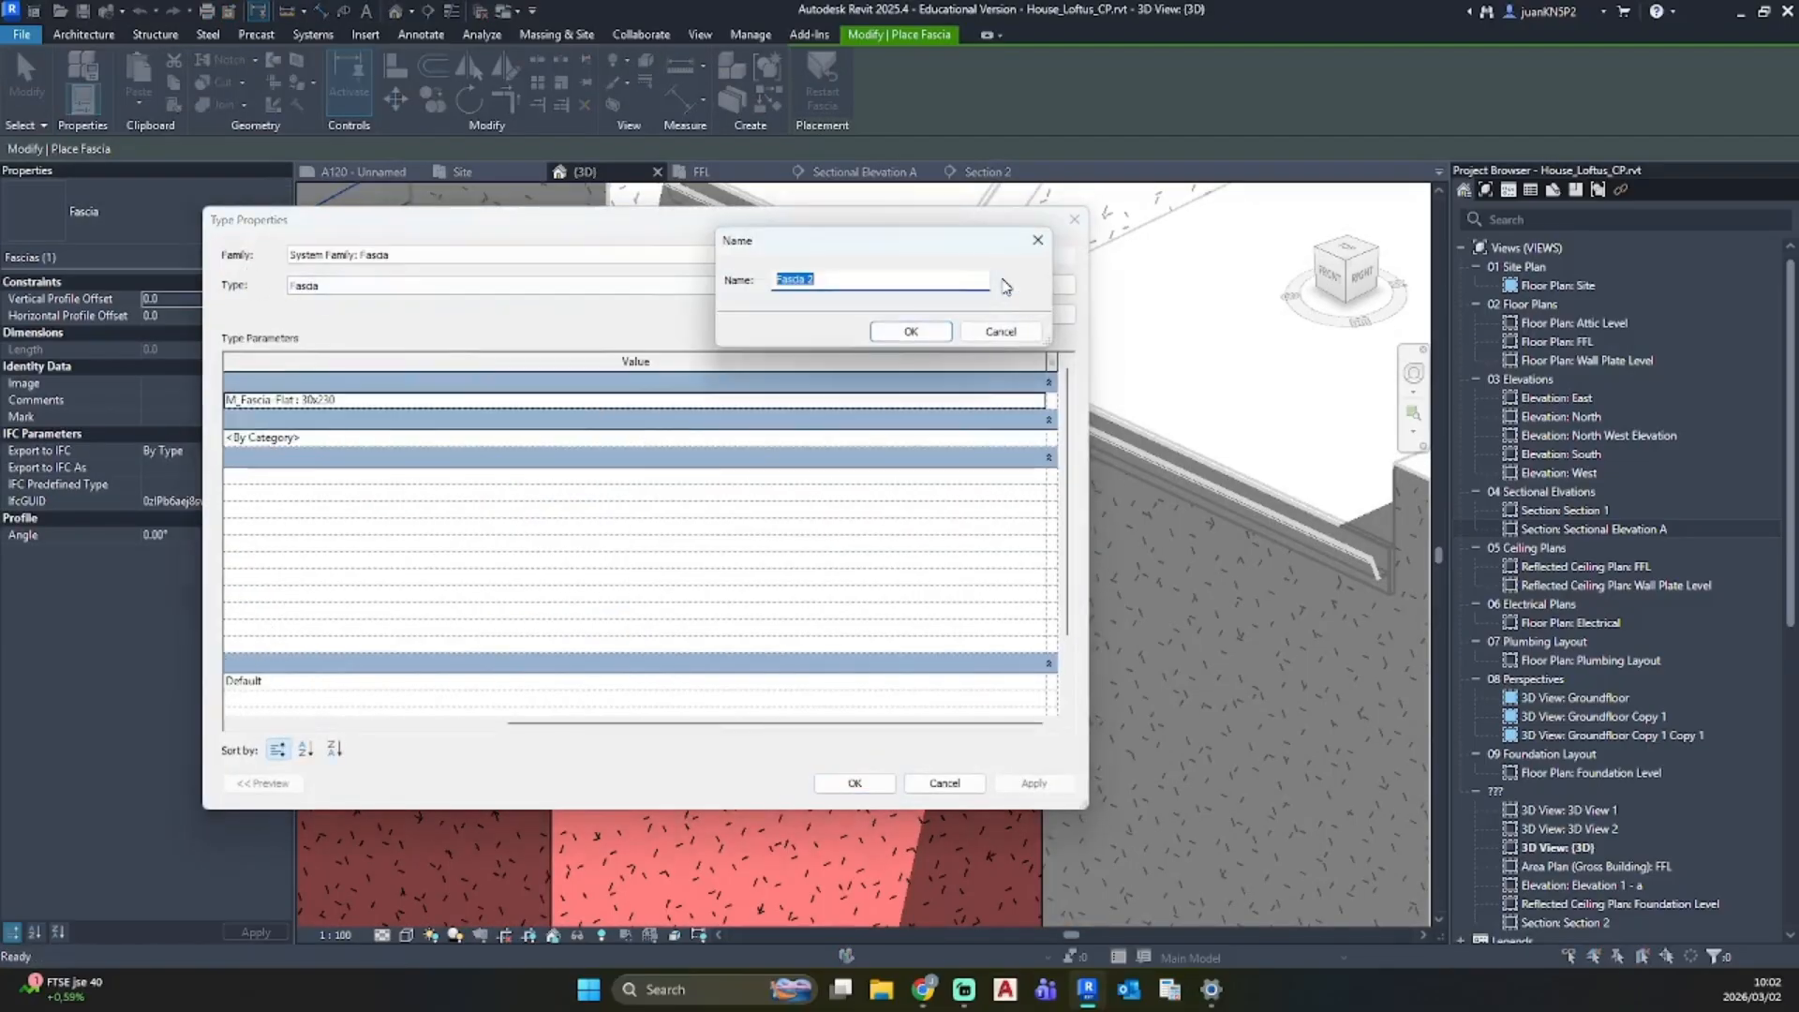
type("New")
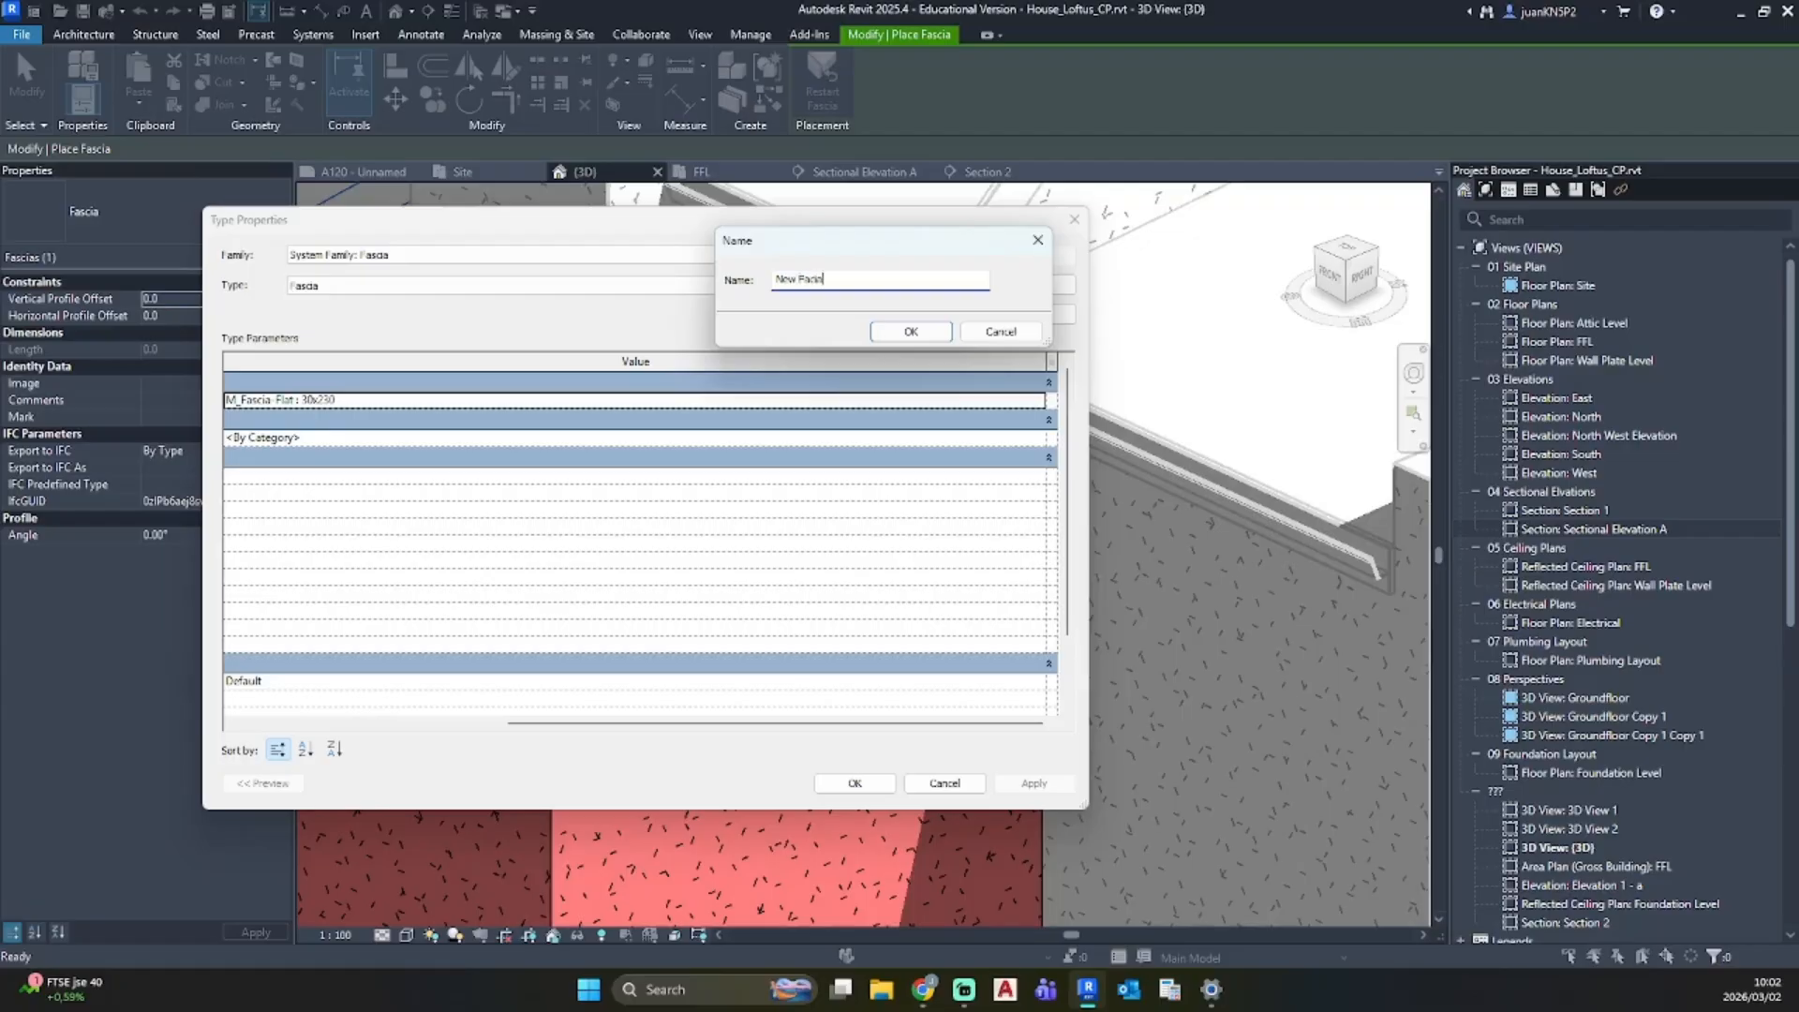
key("Return")
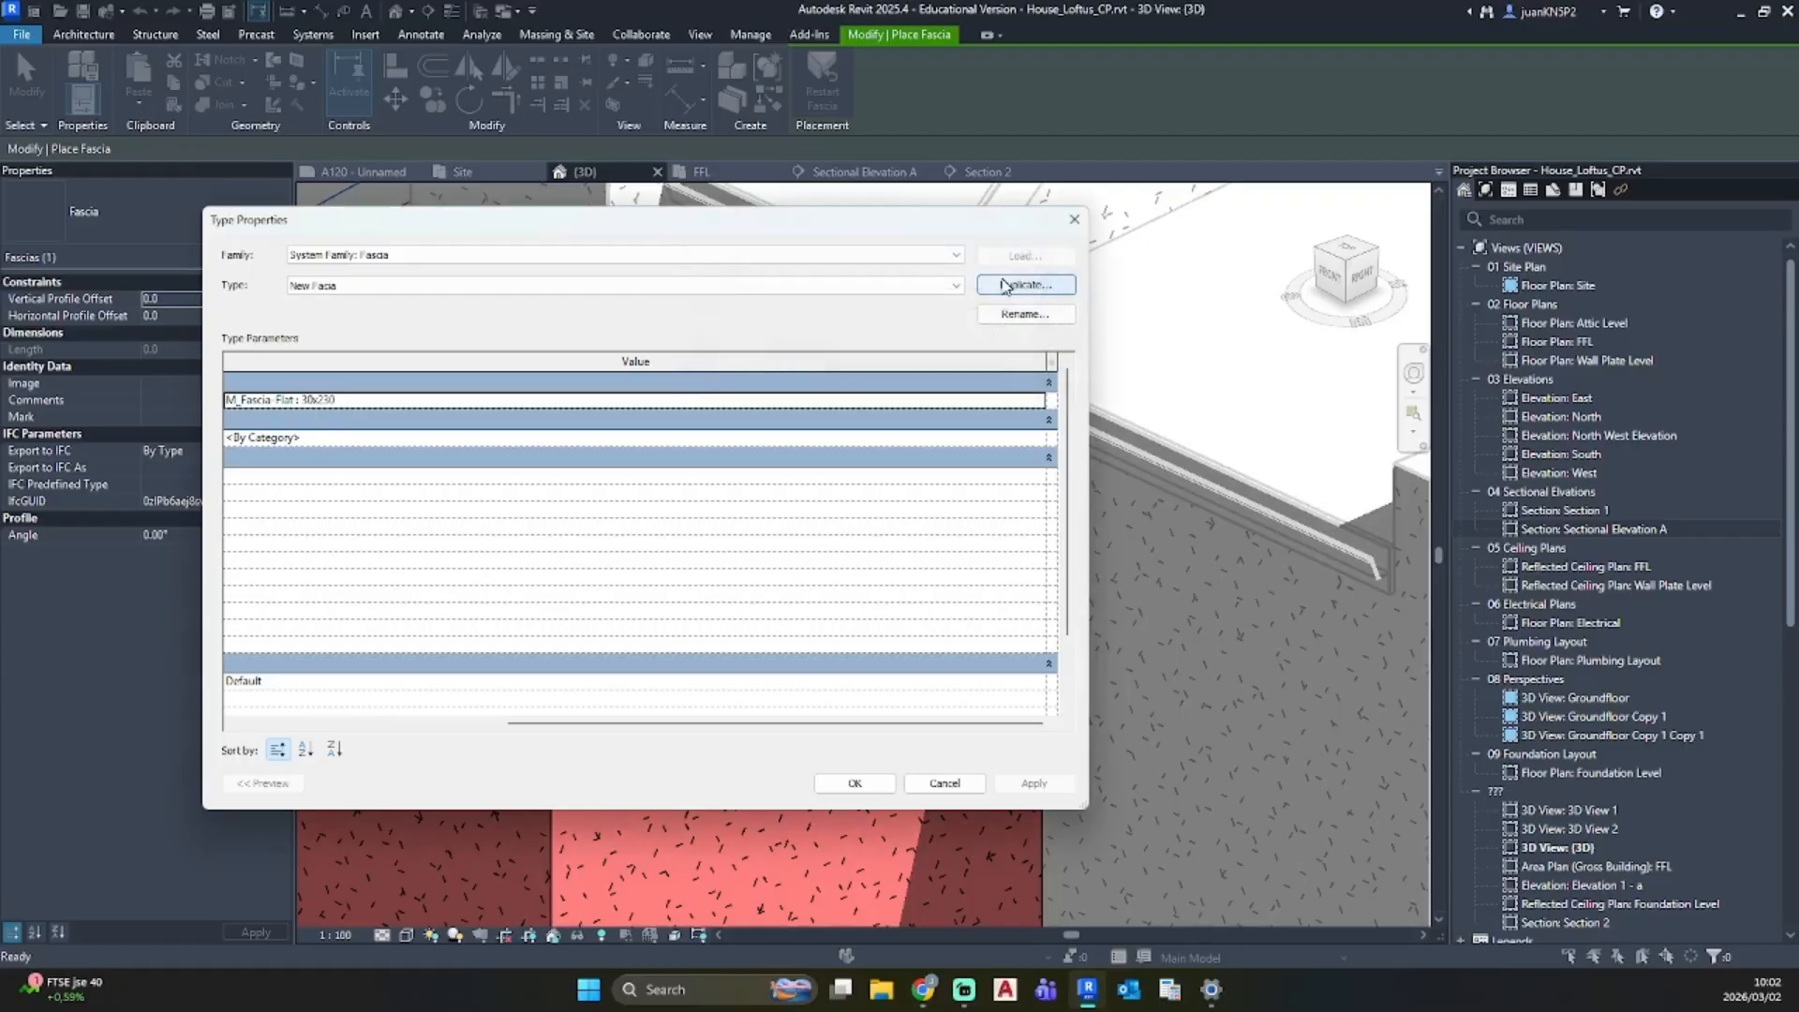
Step: Create a new material for the fascia type and name it New Facia
left_click(1040, 444)
left_click(1043, 445)
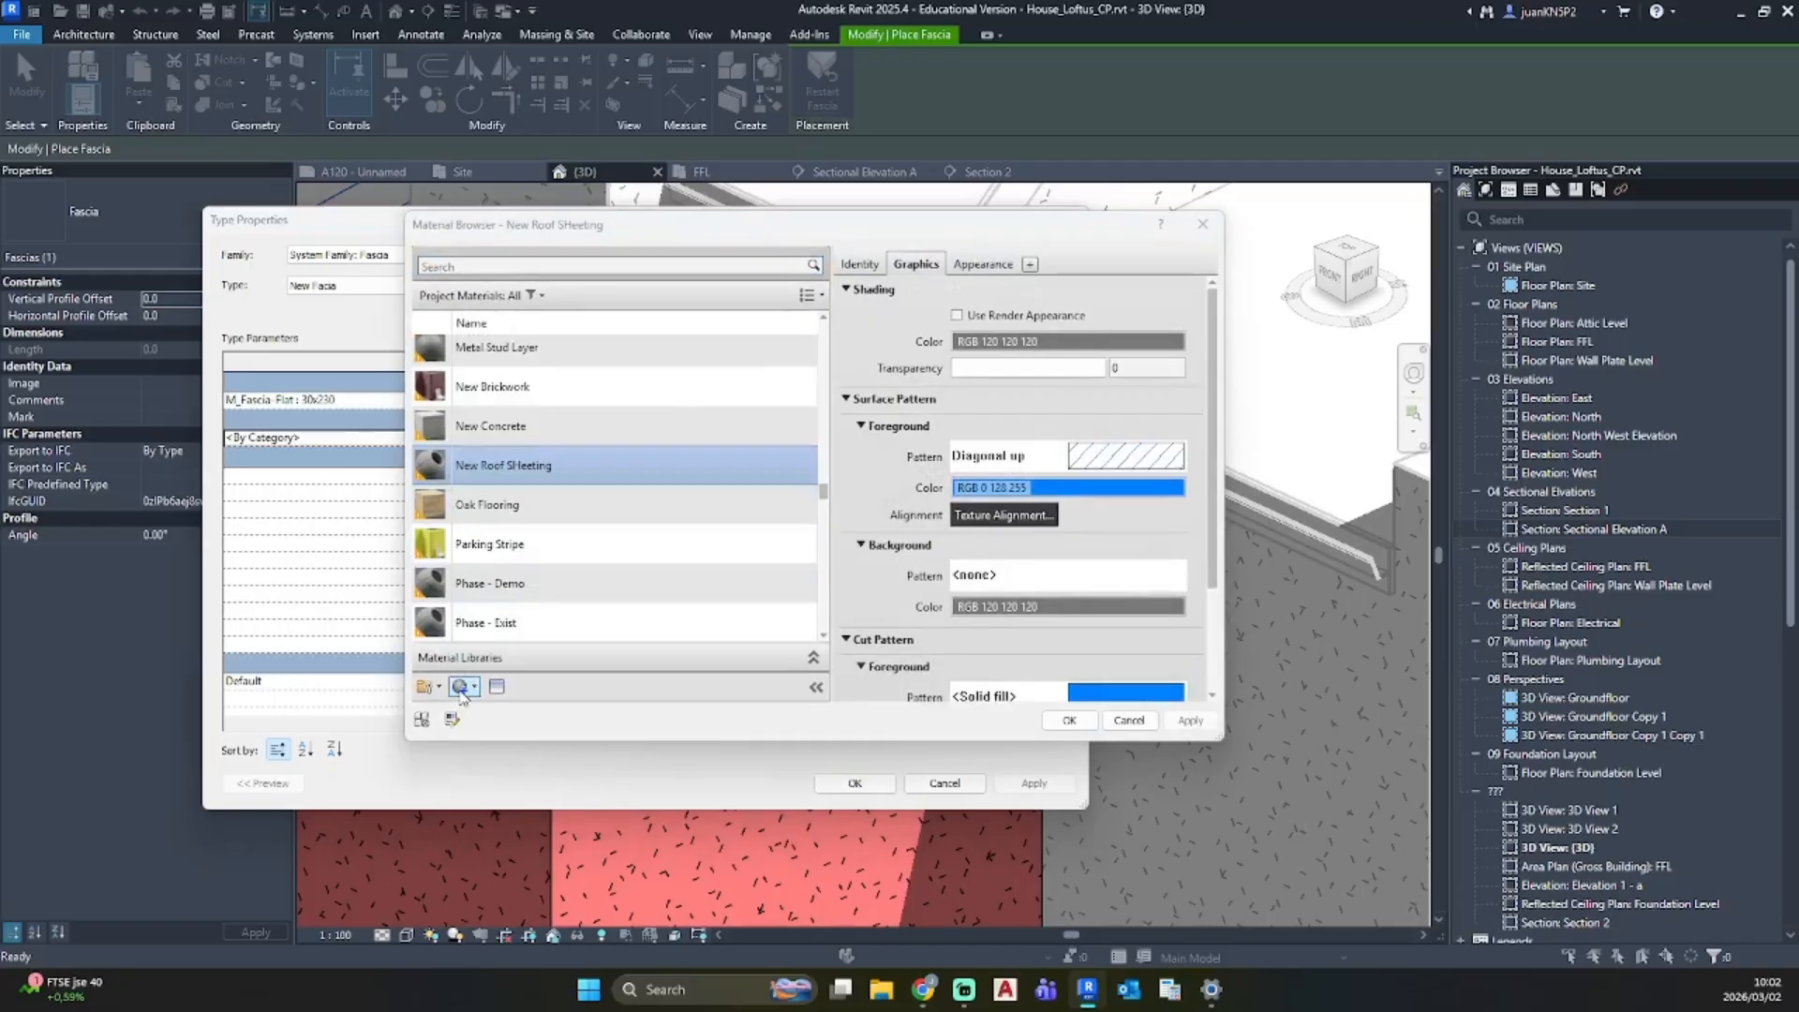
left_click(460, 696)
left_click(489, 710)
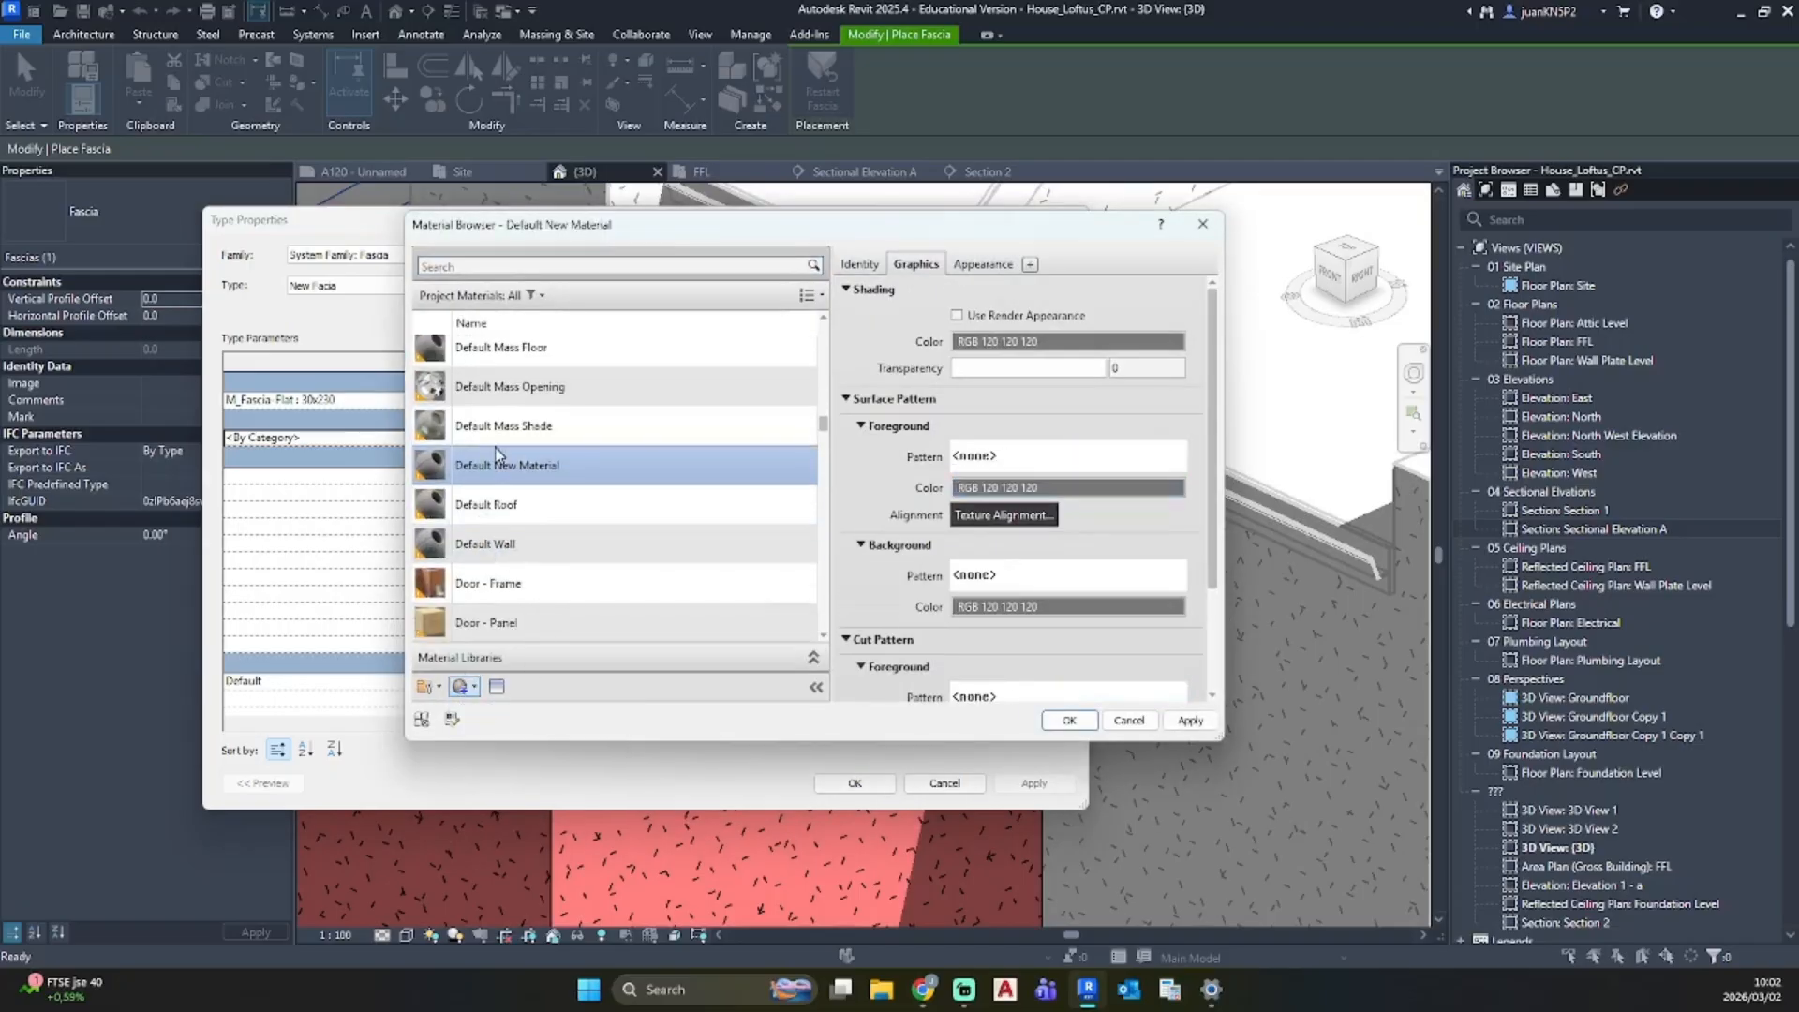
right_click(496, 453)
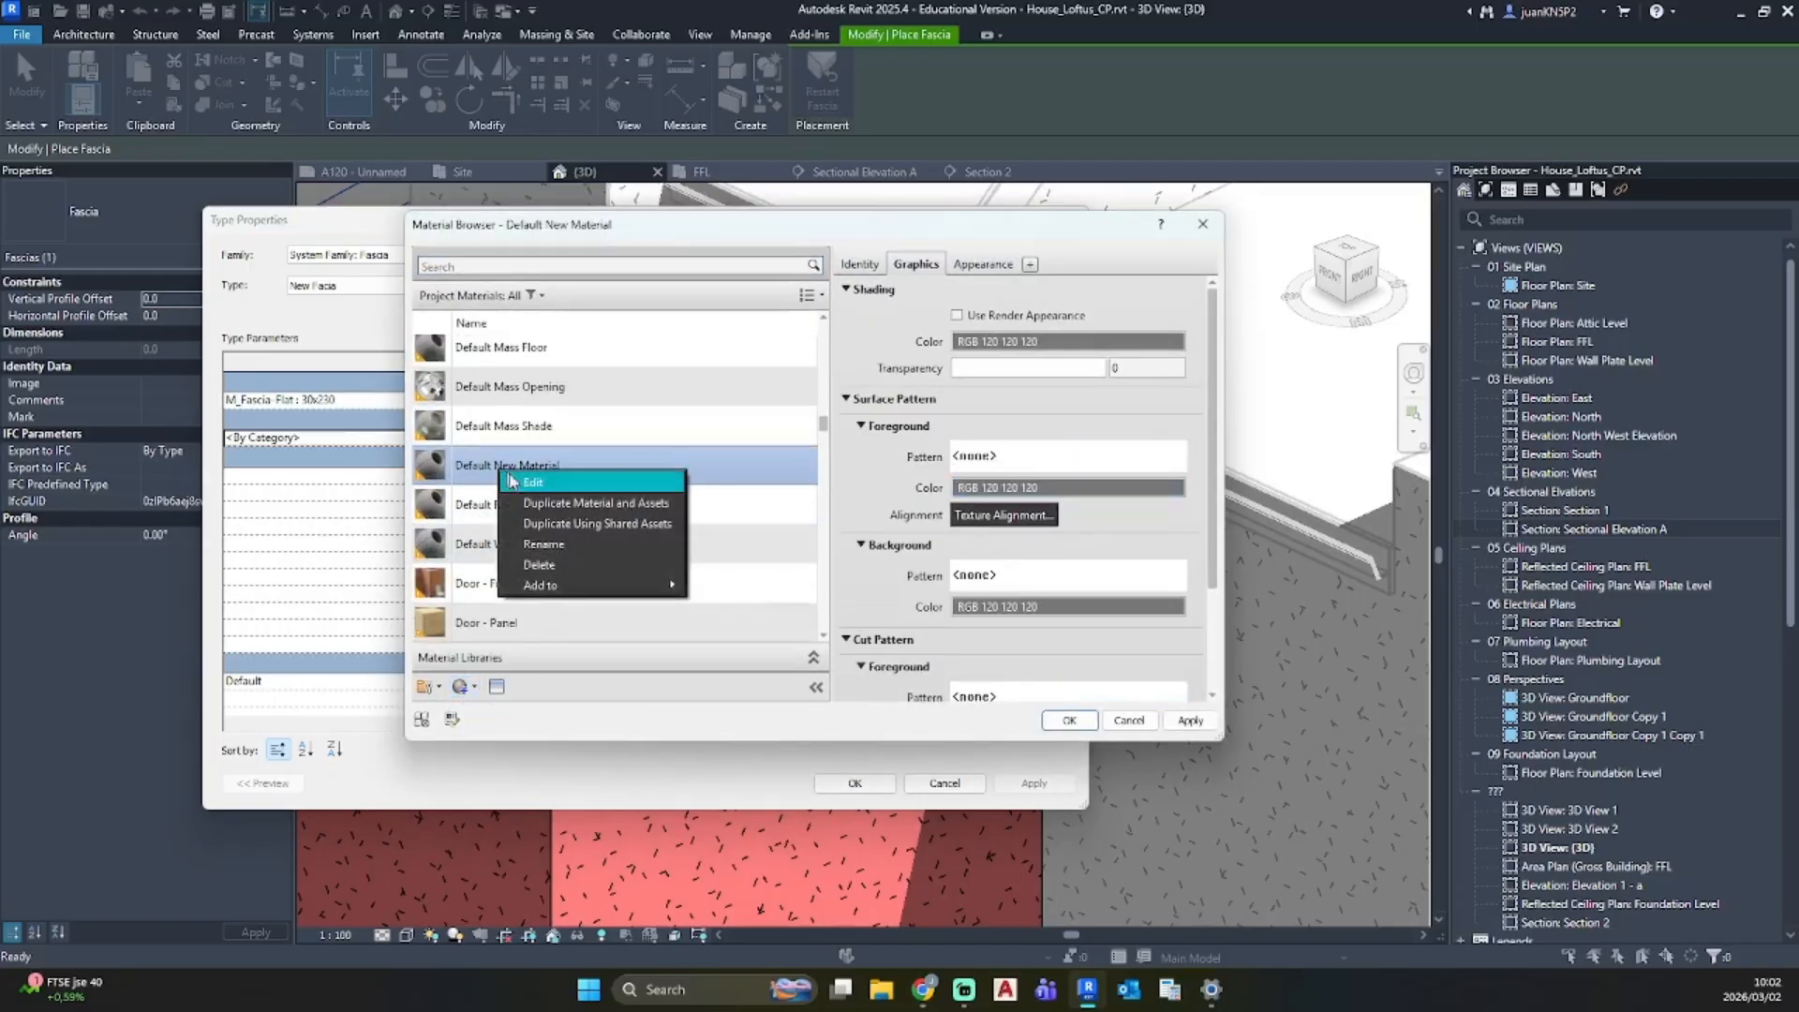
left_click(533, 545)
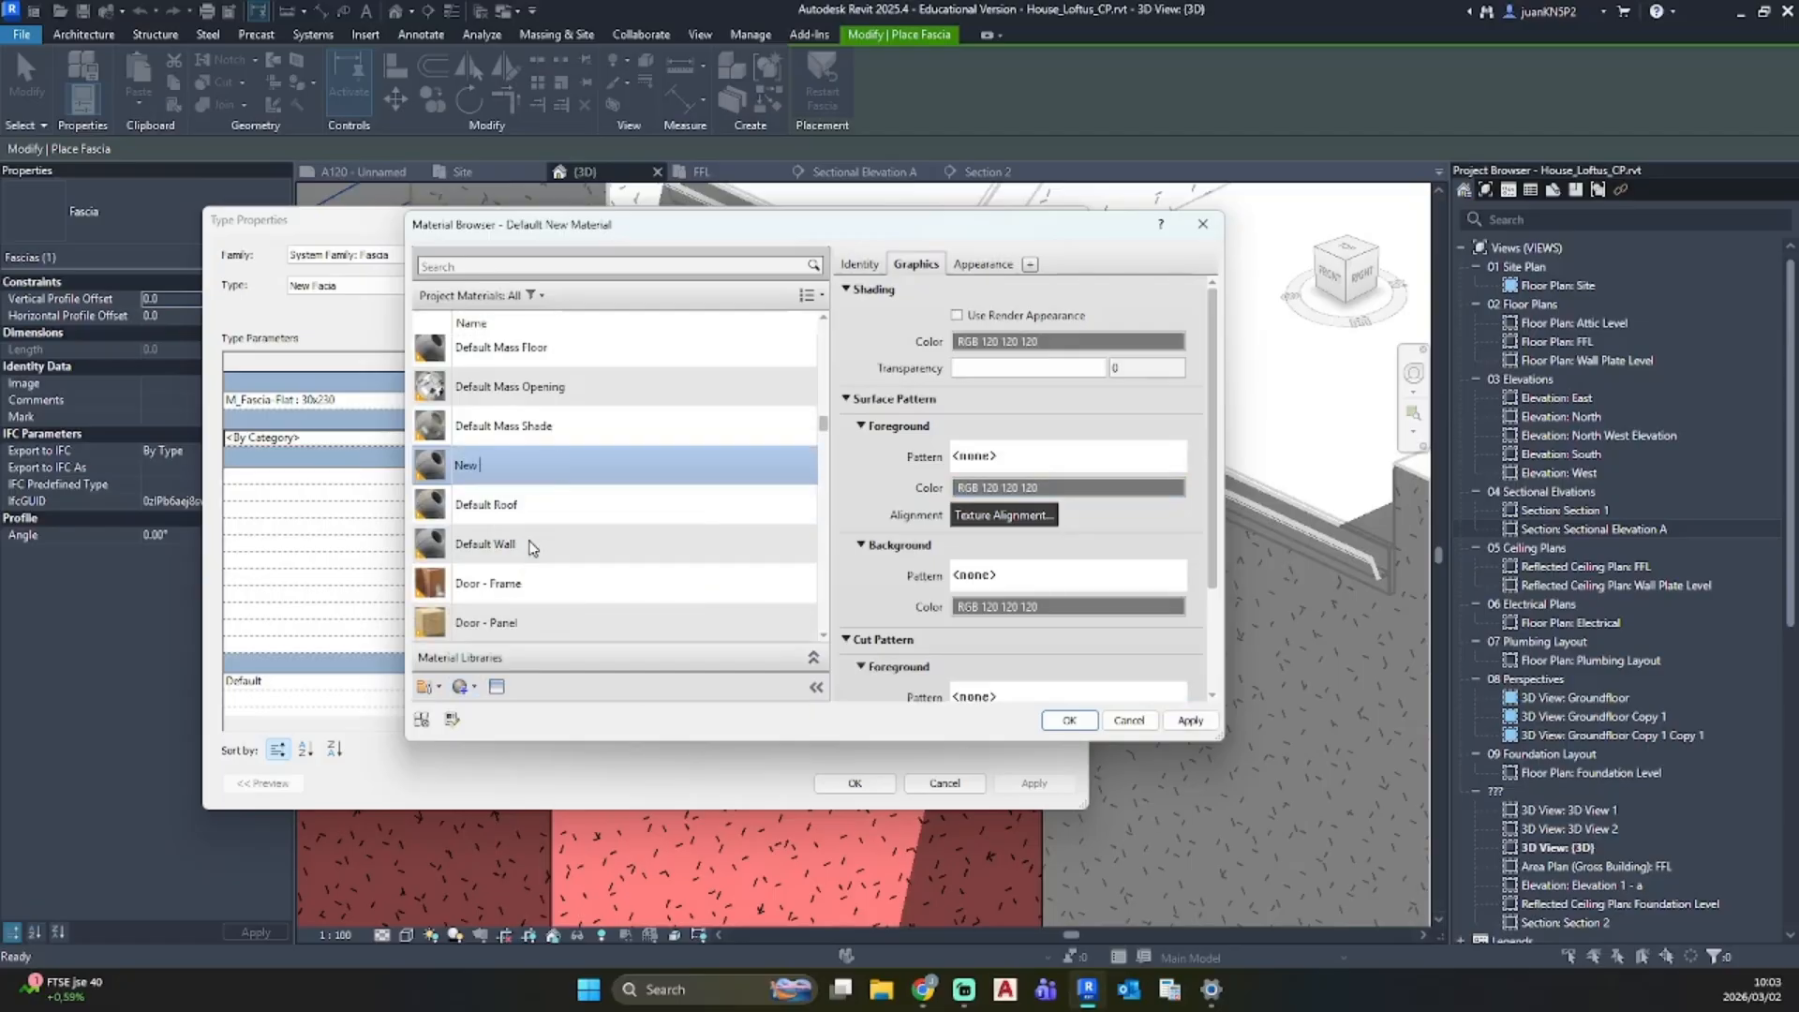
key("Return")
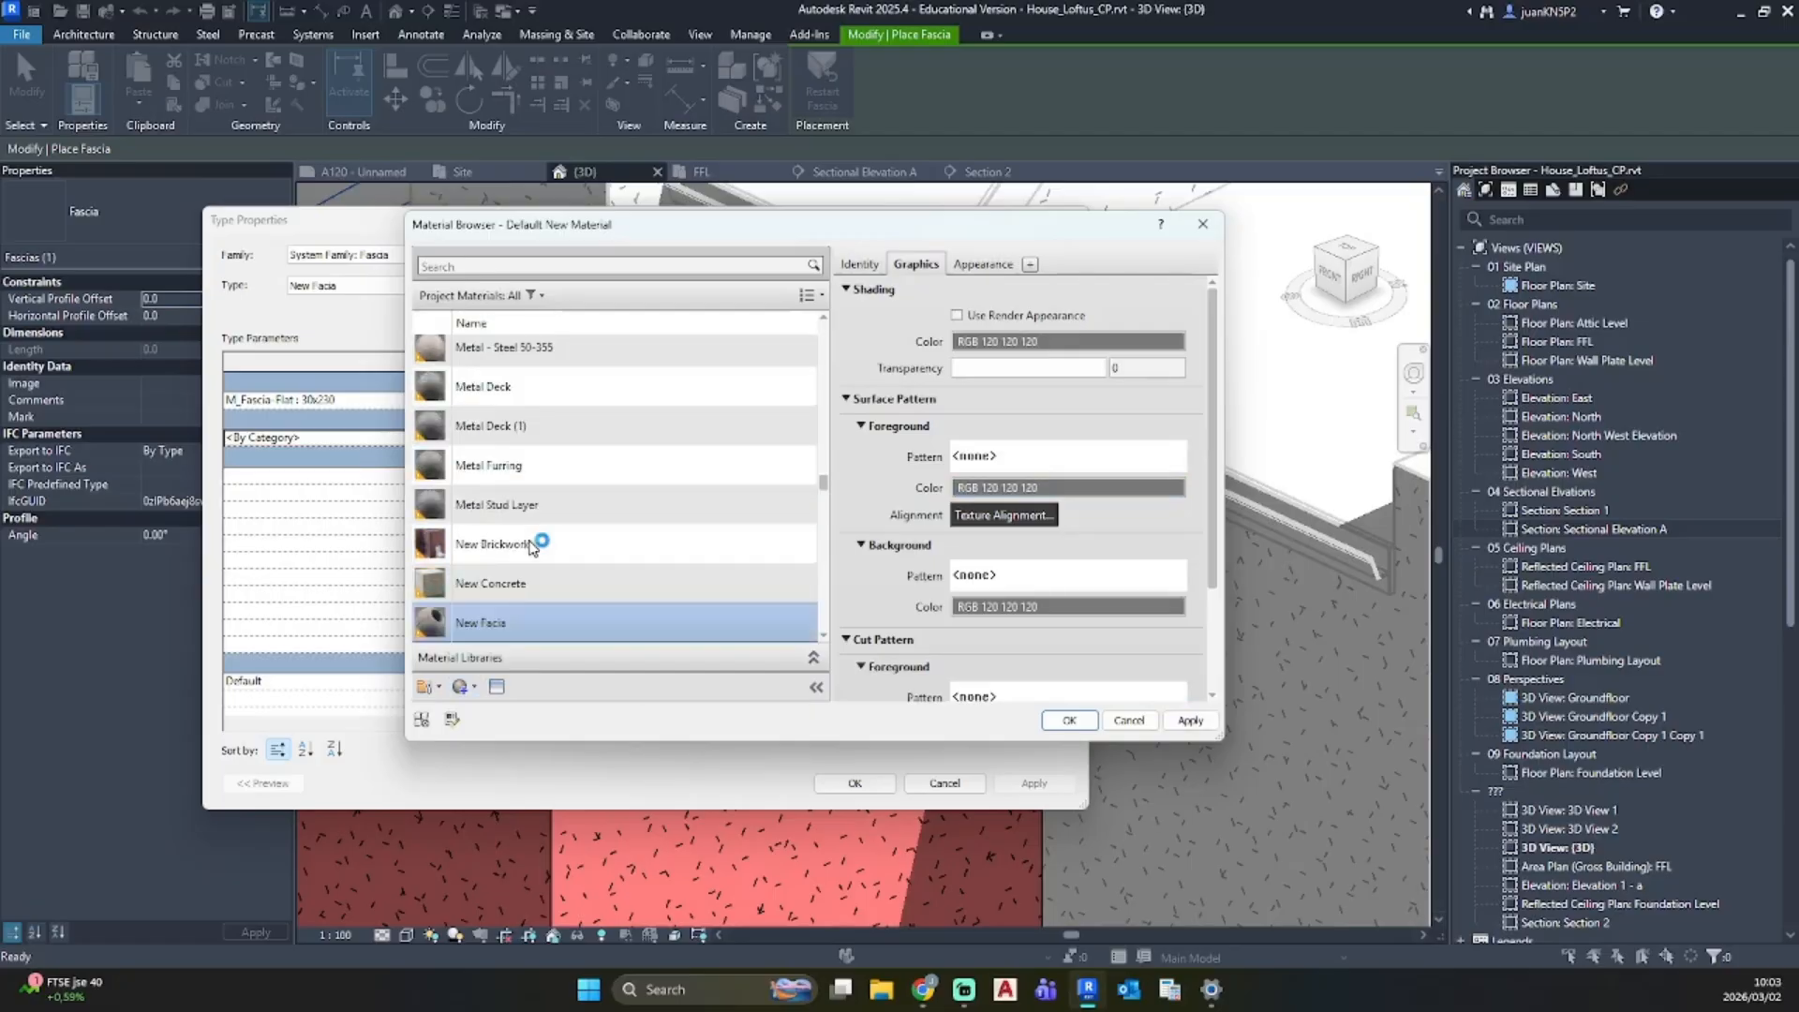
Step: Set the New Facia material's surface foreground pattern to solid fill and open that pattern's colour for editing
left_click(994, 460)
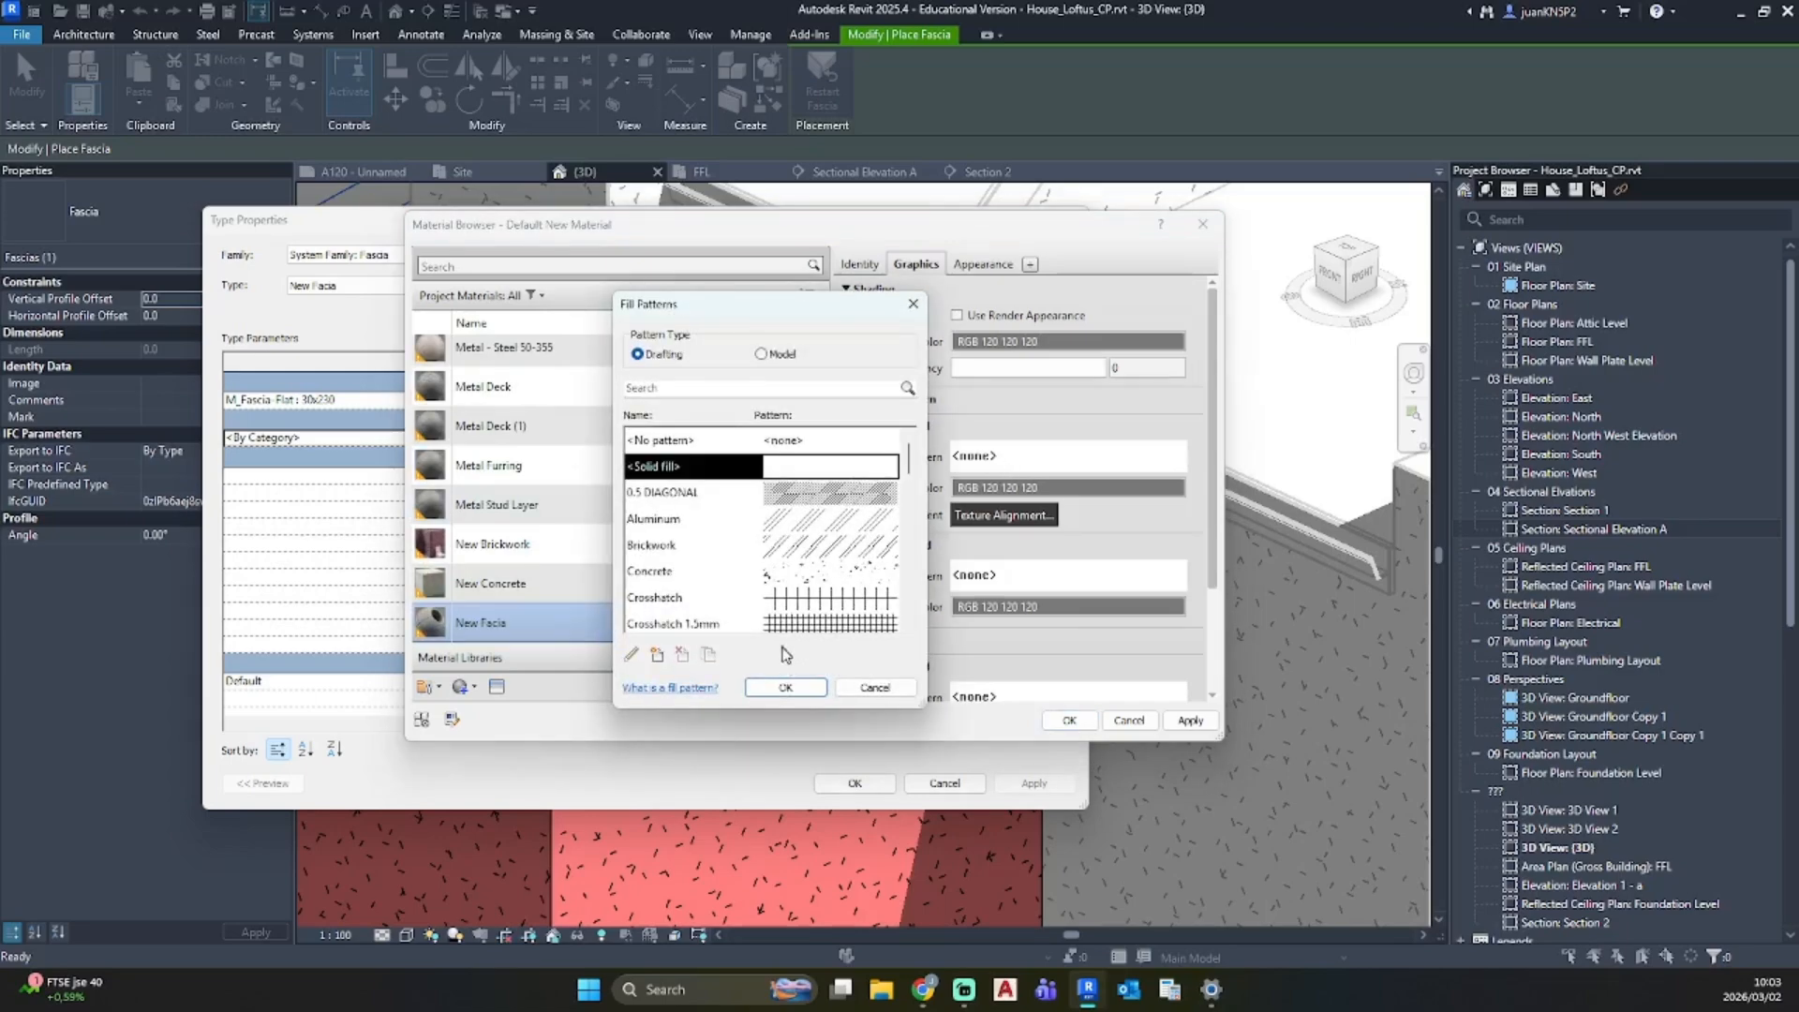
left_click(785, 688)
left_click(1069, 487)
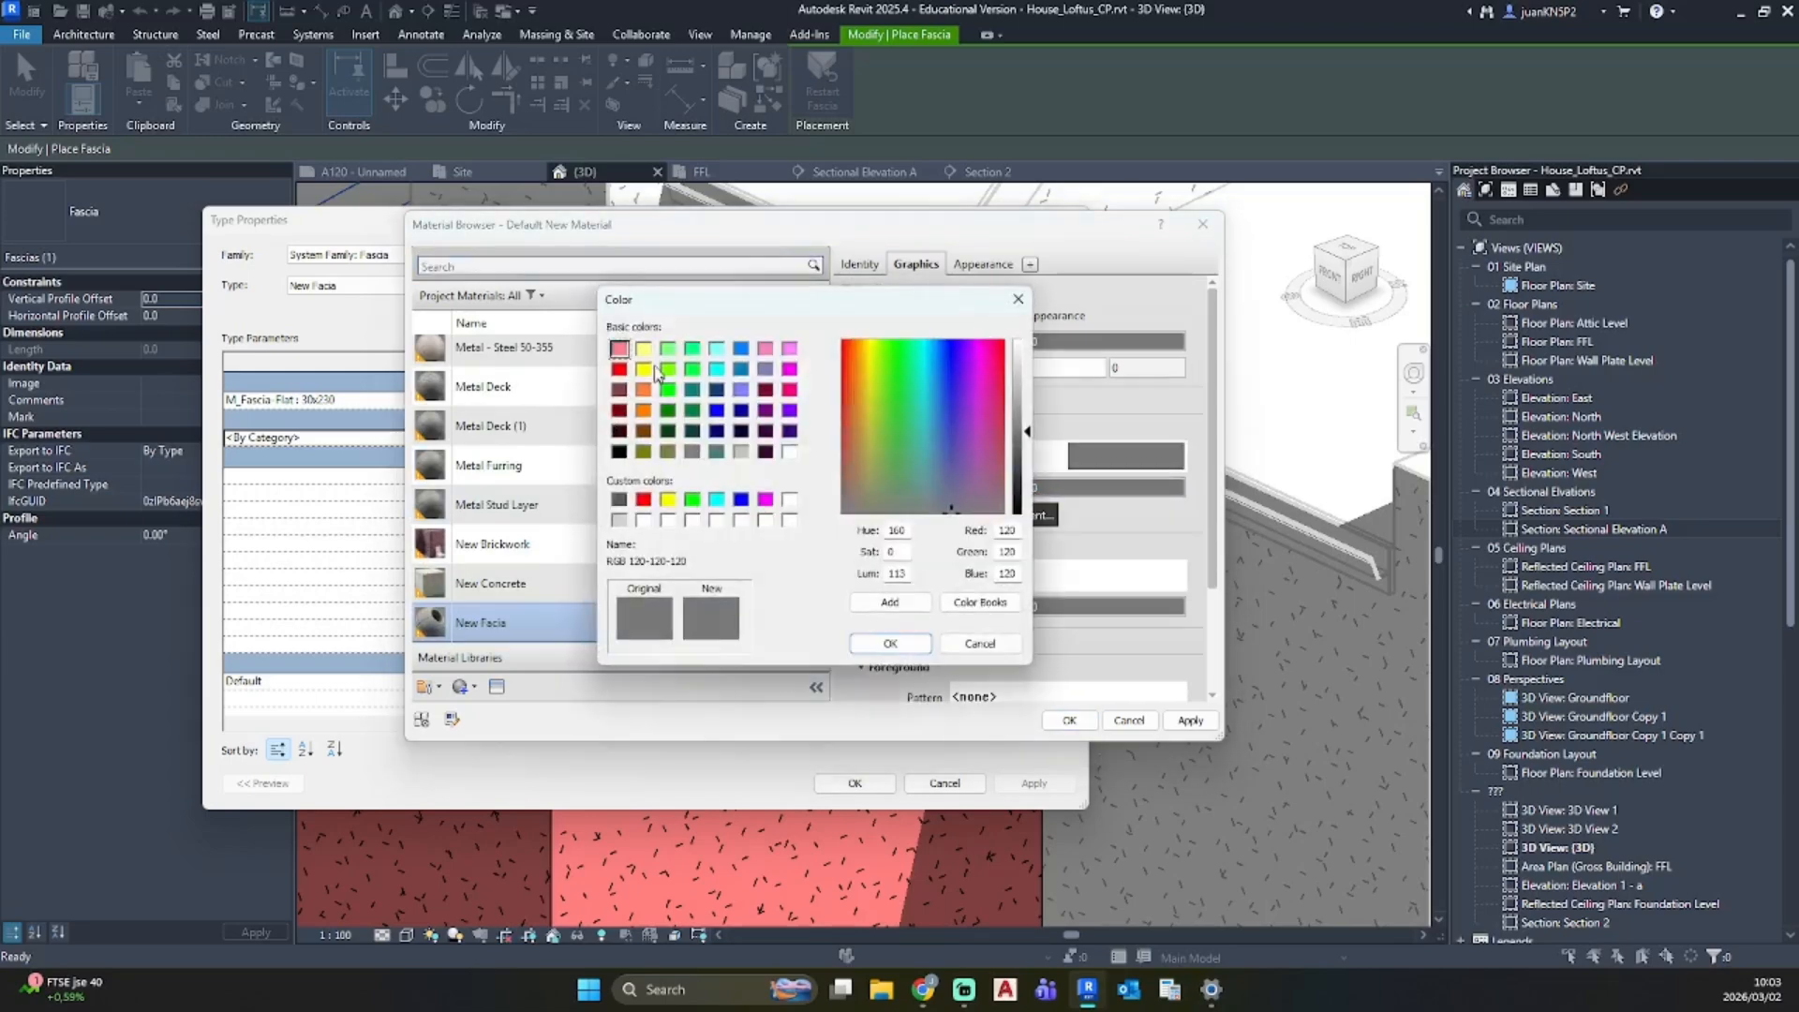
Step: Set the New Facia material's surface foreground colour to RGB 255-255-128 and assign the material to the New Facia fascia type
left_click(644, 349)
left_click(890, 642)
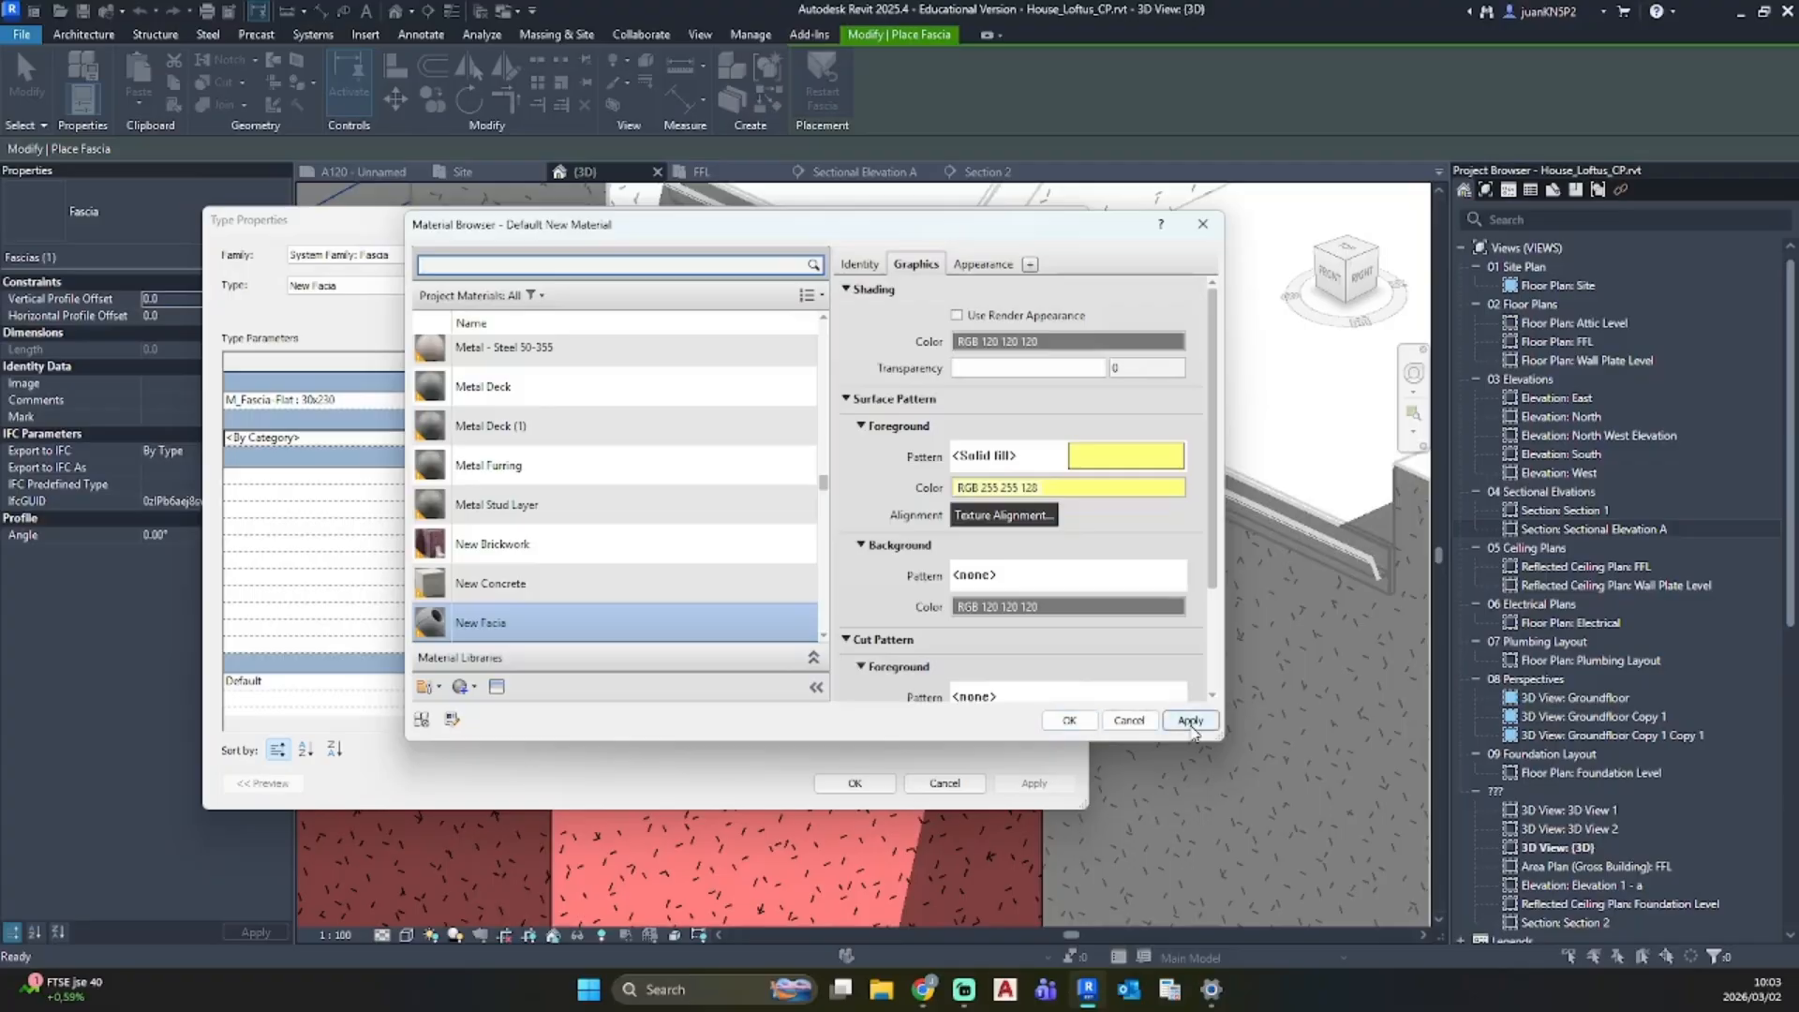
left_click(1069, 720)
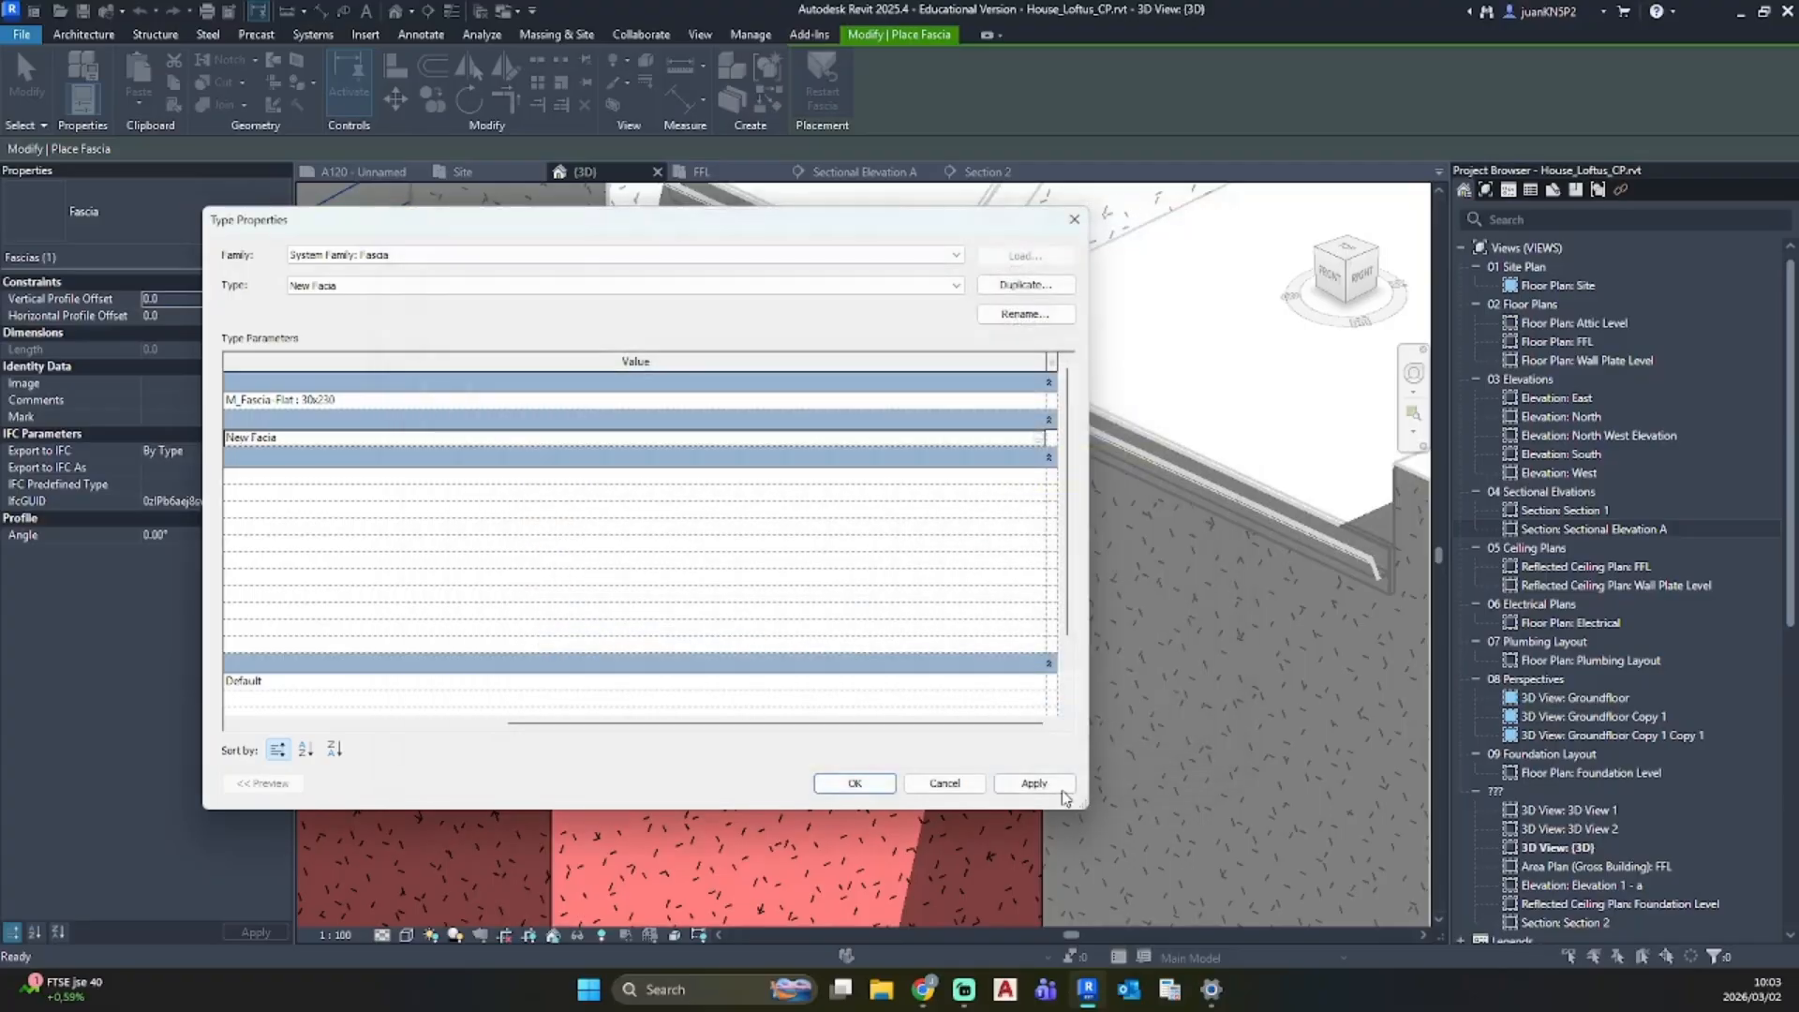
left_click(857, 783)
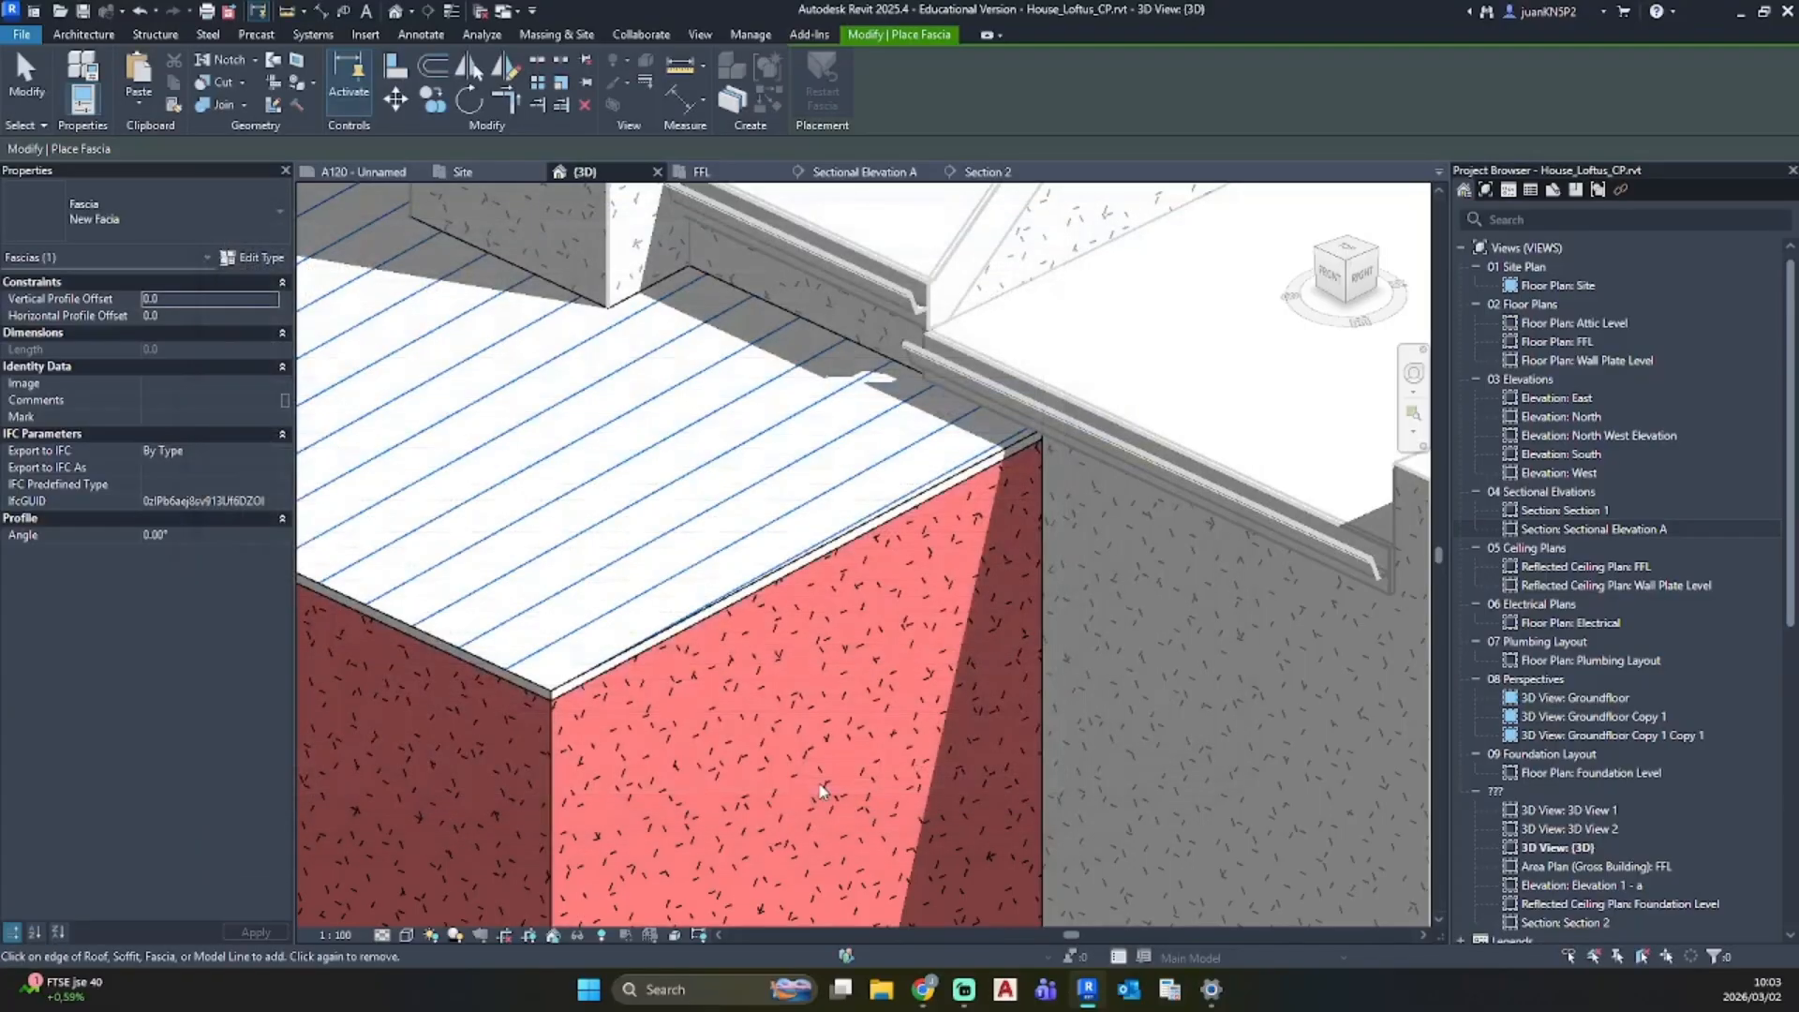
Step: Place the New Facia fascia along the three free edges of the addition's roof
left_click(716, 615)
left_click(475, 670)
scroll(475, 670, "down", 4)
middle_click_drag(475, 670, 1172, 717)
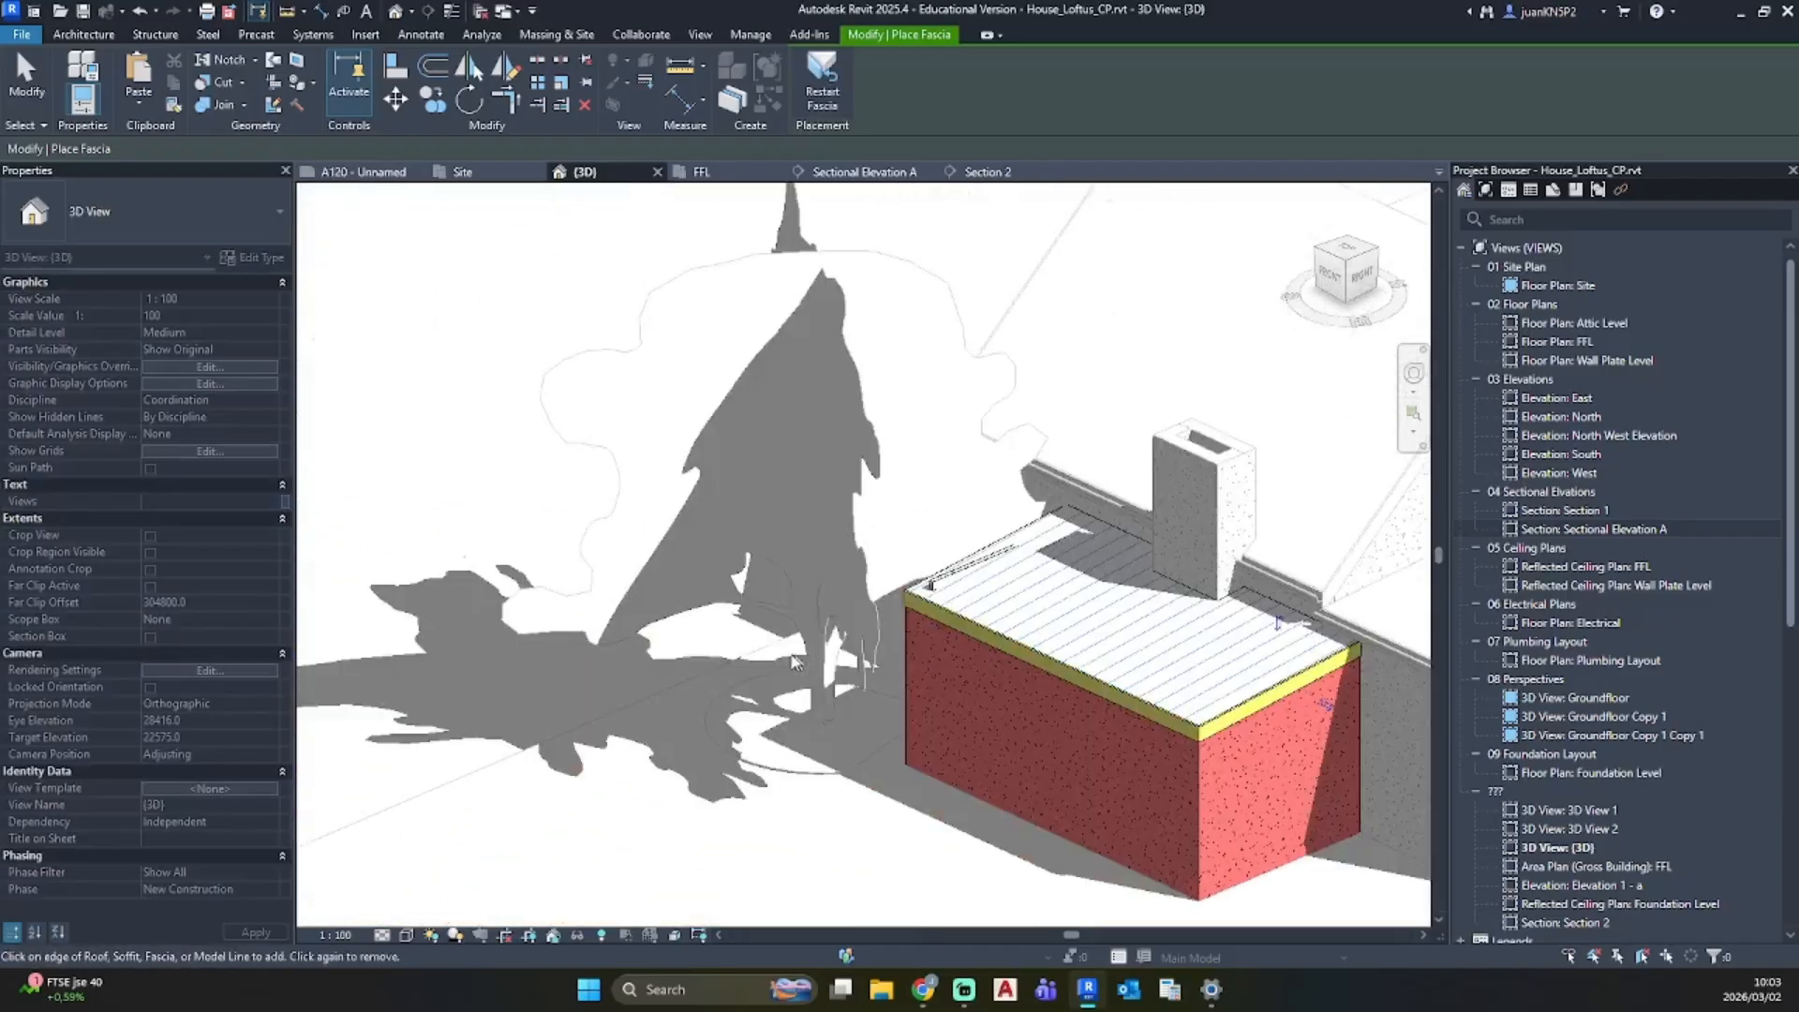
middle_click_drag(796, 665, 1229, 537)
scroll(928, 631, "up", 4)
scroll(928, 631, "up", 3)
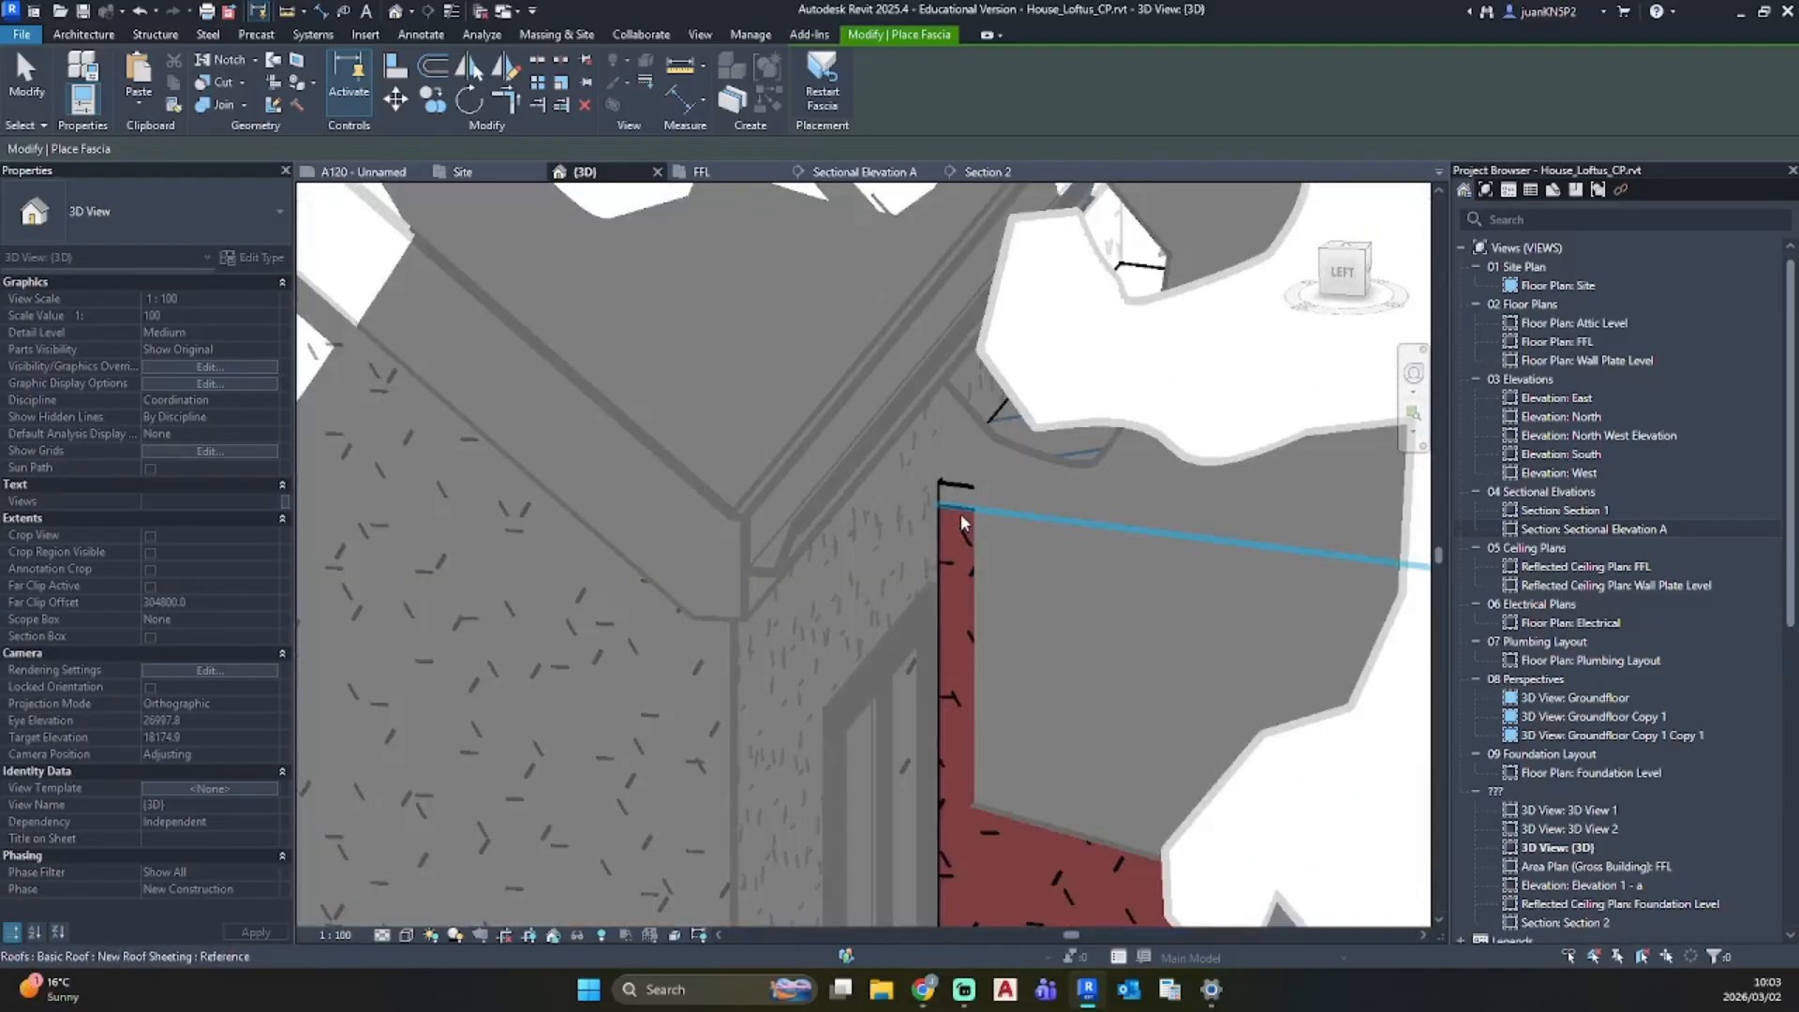
middle_click_drag(976, 527, 1060, 385, "shift")
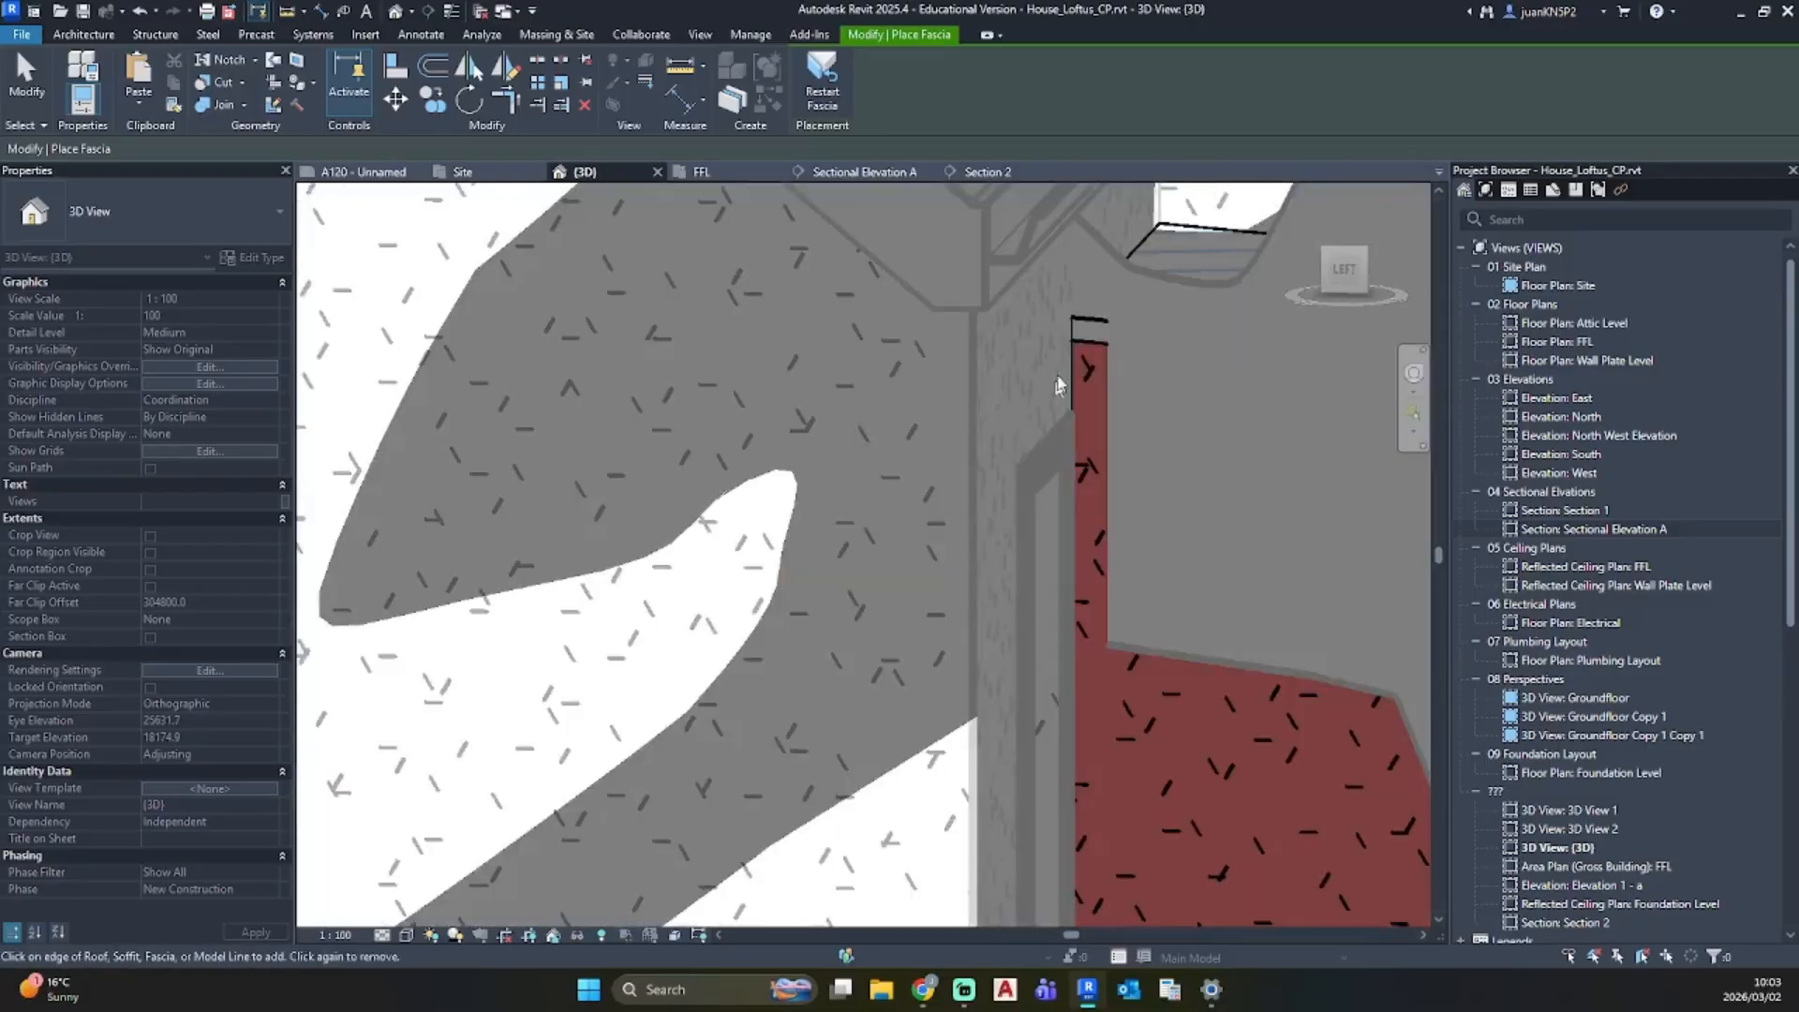
left_click(1082, 324)
scroll(1132, 603, "down", 5)
middle_click_drag(1136, 607, 566, 532, "shift")
key("Escape")
key("Escape")
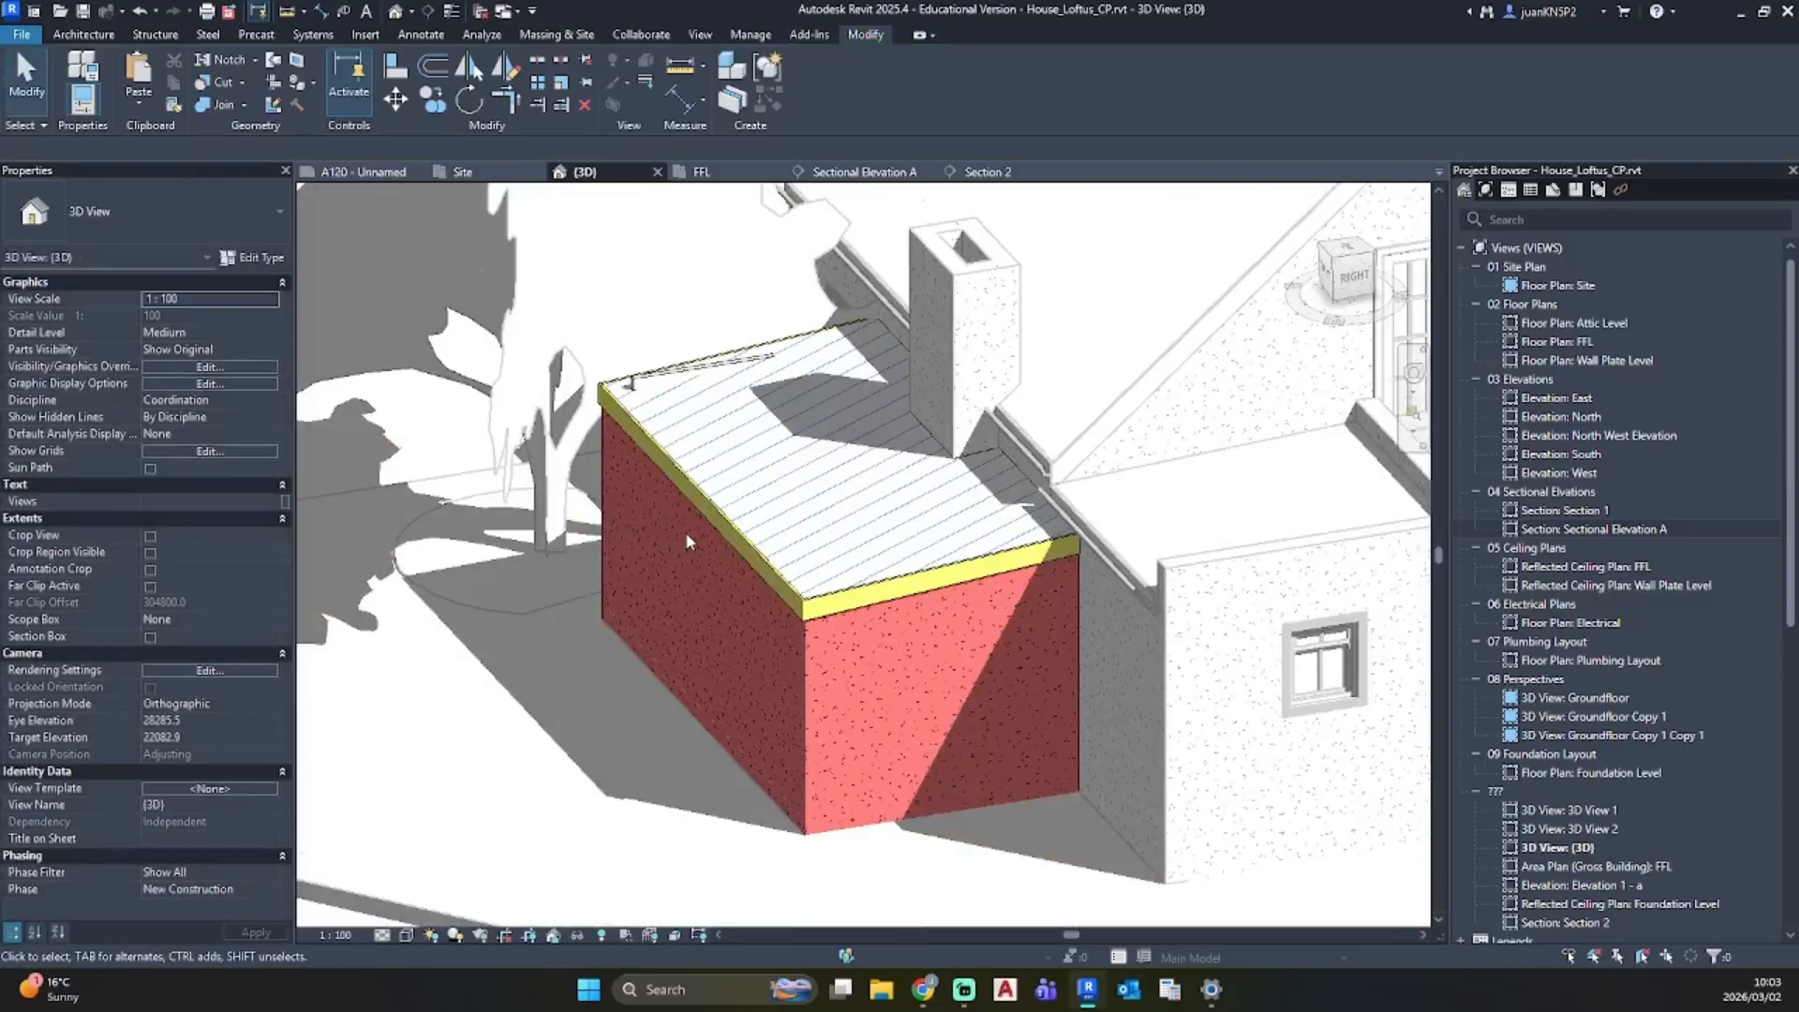
Step: Start a roof gutter and duplicate its type as New Gutter
mouse_move(679, 555)
middle_mouse_down("shift")
mouse_move(698, 550)
mouse_move(594, 450)
mouse_move(1022, 467)
mouse_move(709, 494)
mouse_move(702, 531)
middle_mouse_up("shift")
scroll(703, 533, "up", 3)
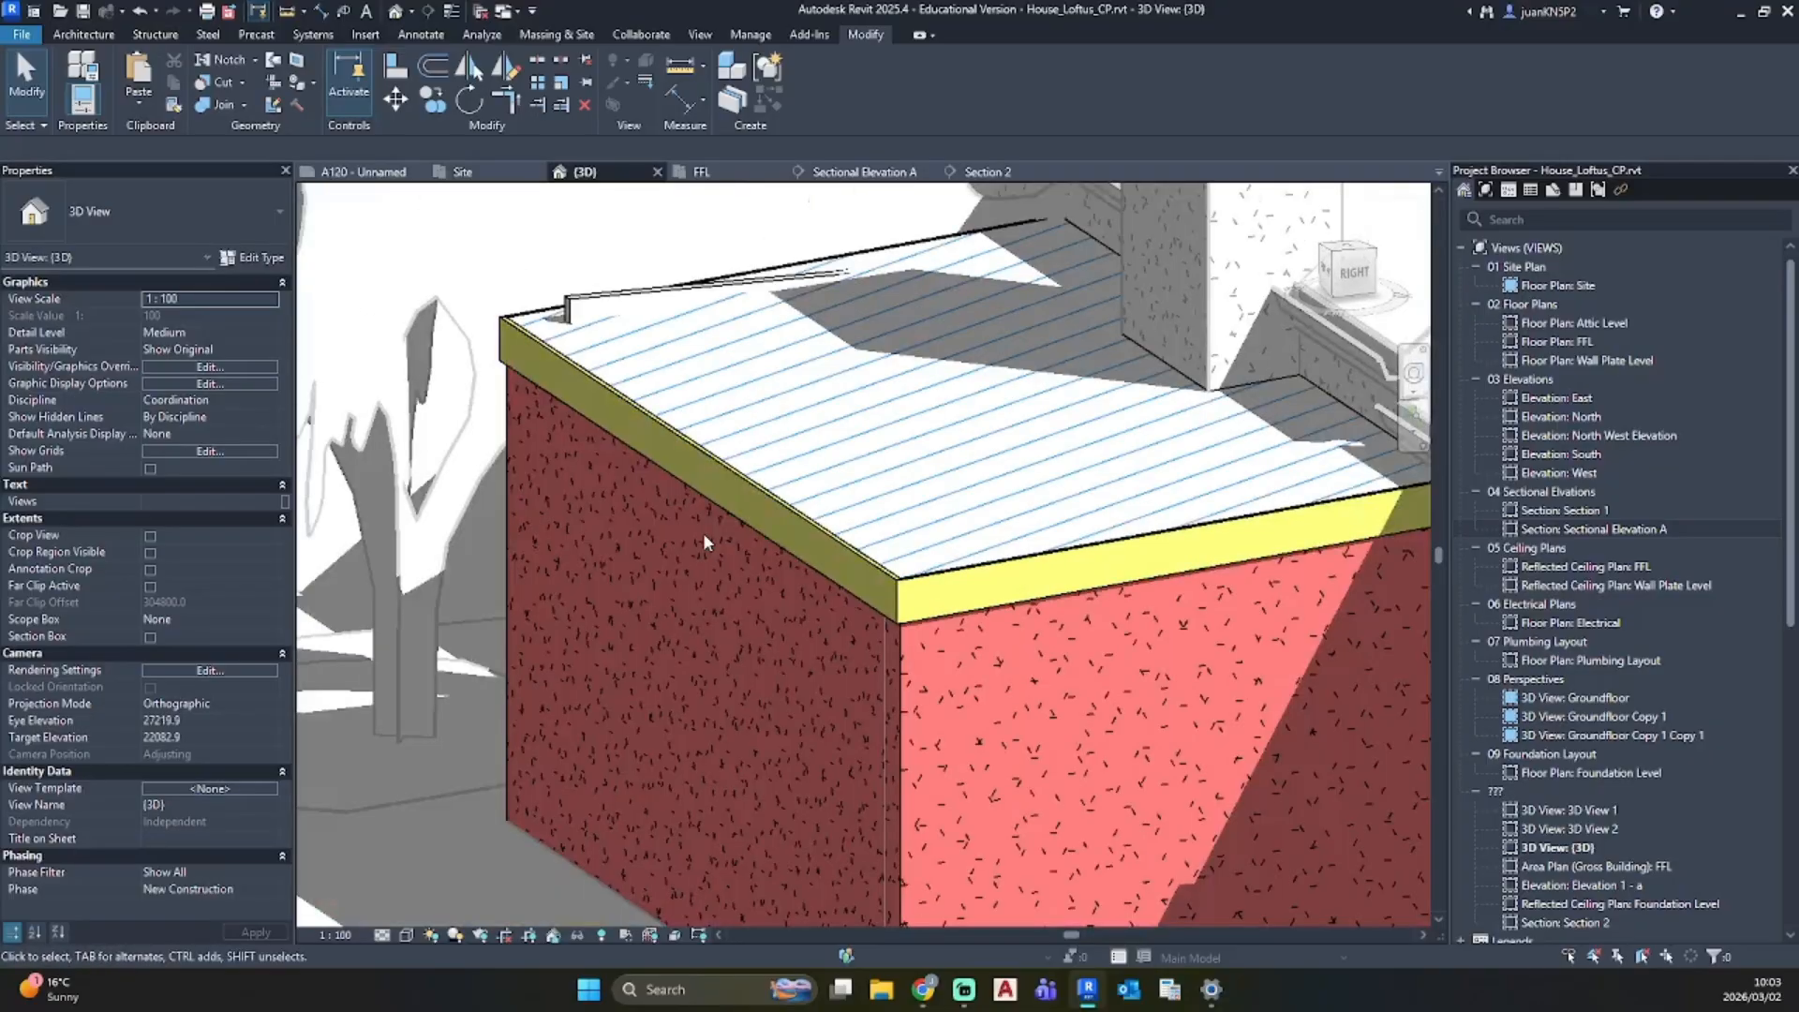
left_click(93, 34)
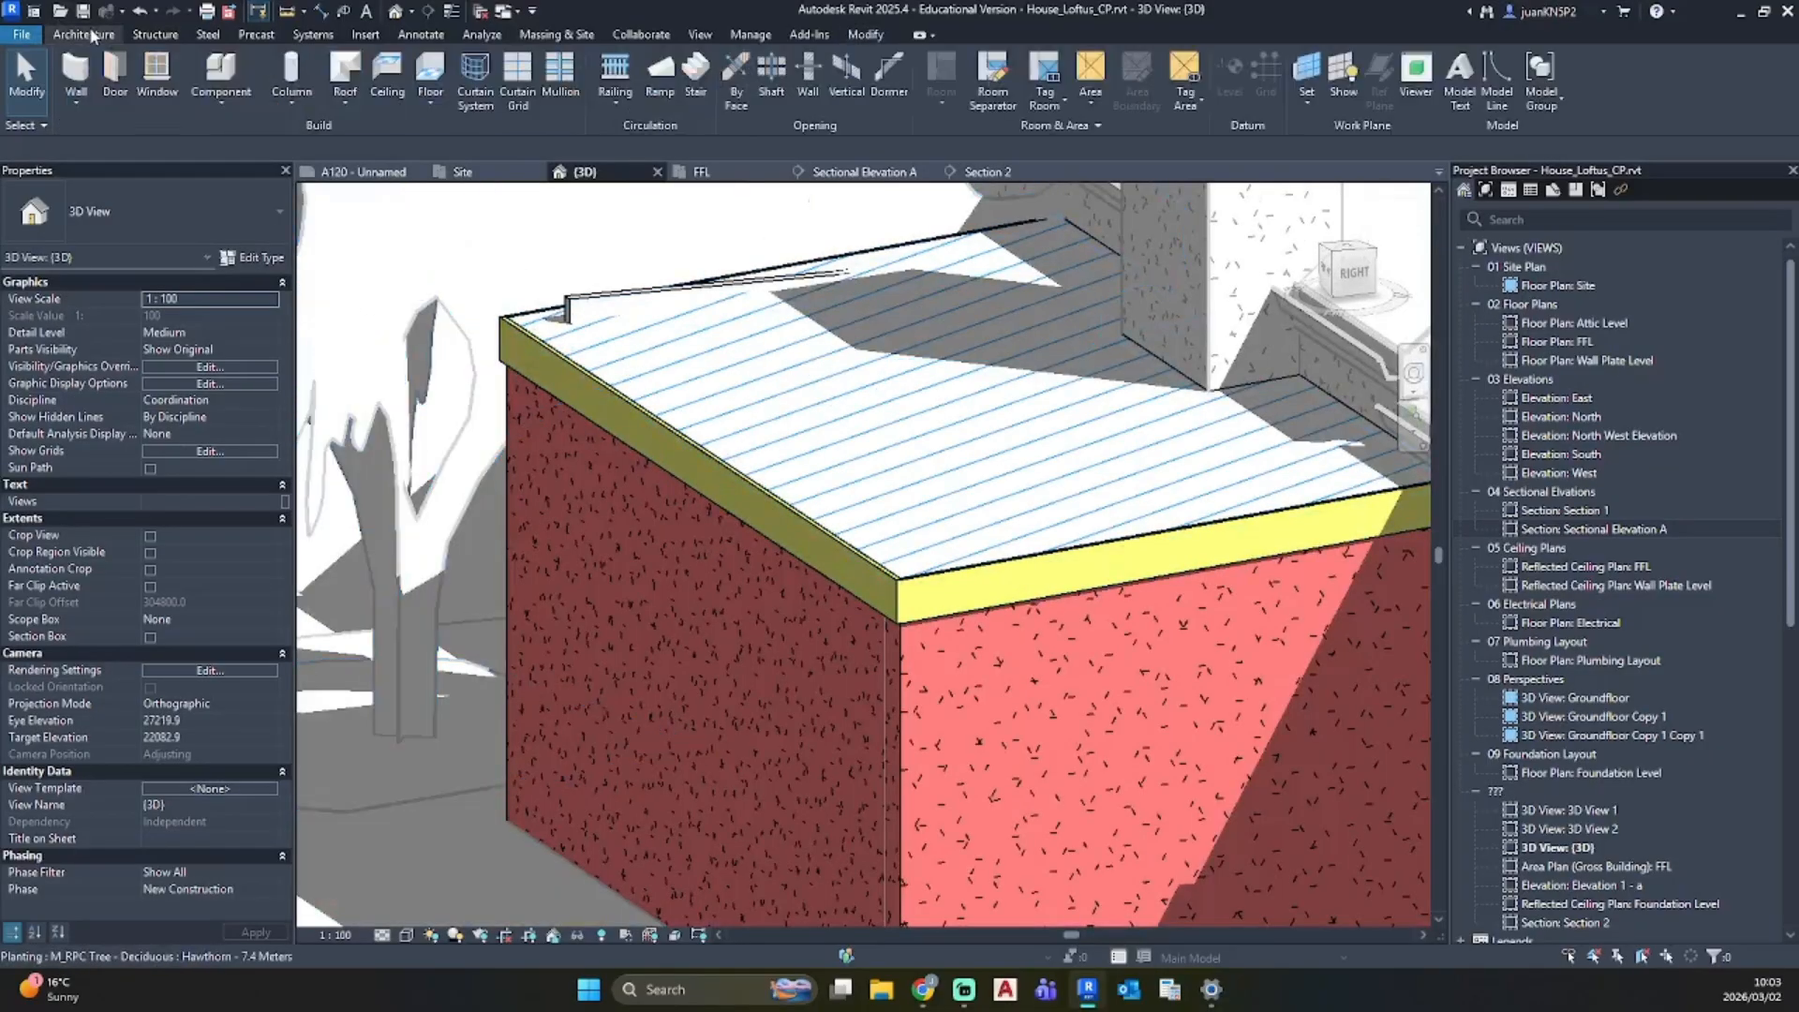
left_click(348, 107)
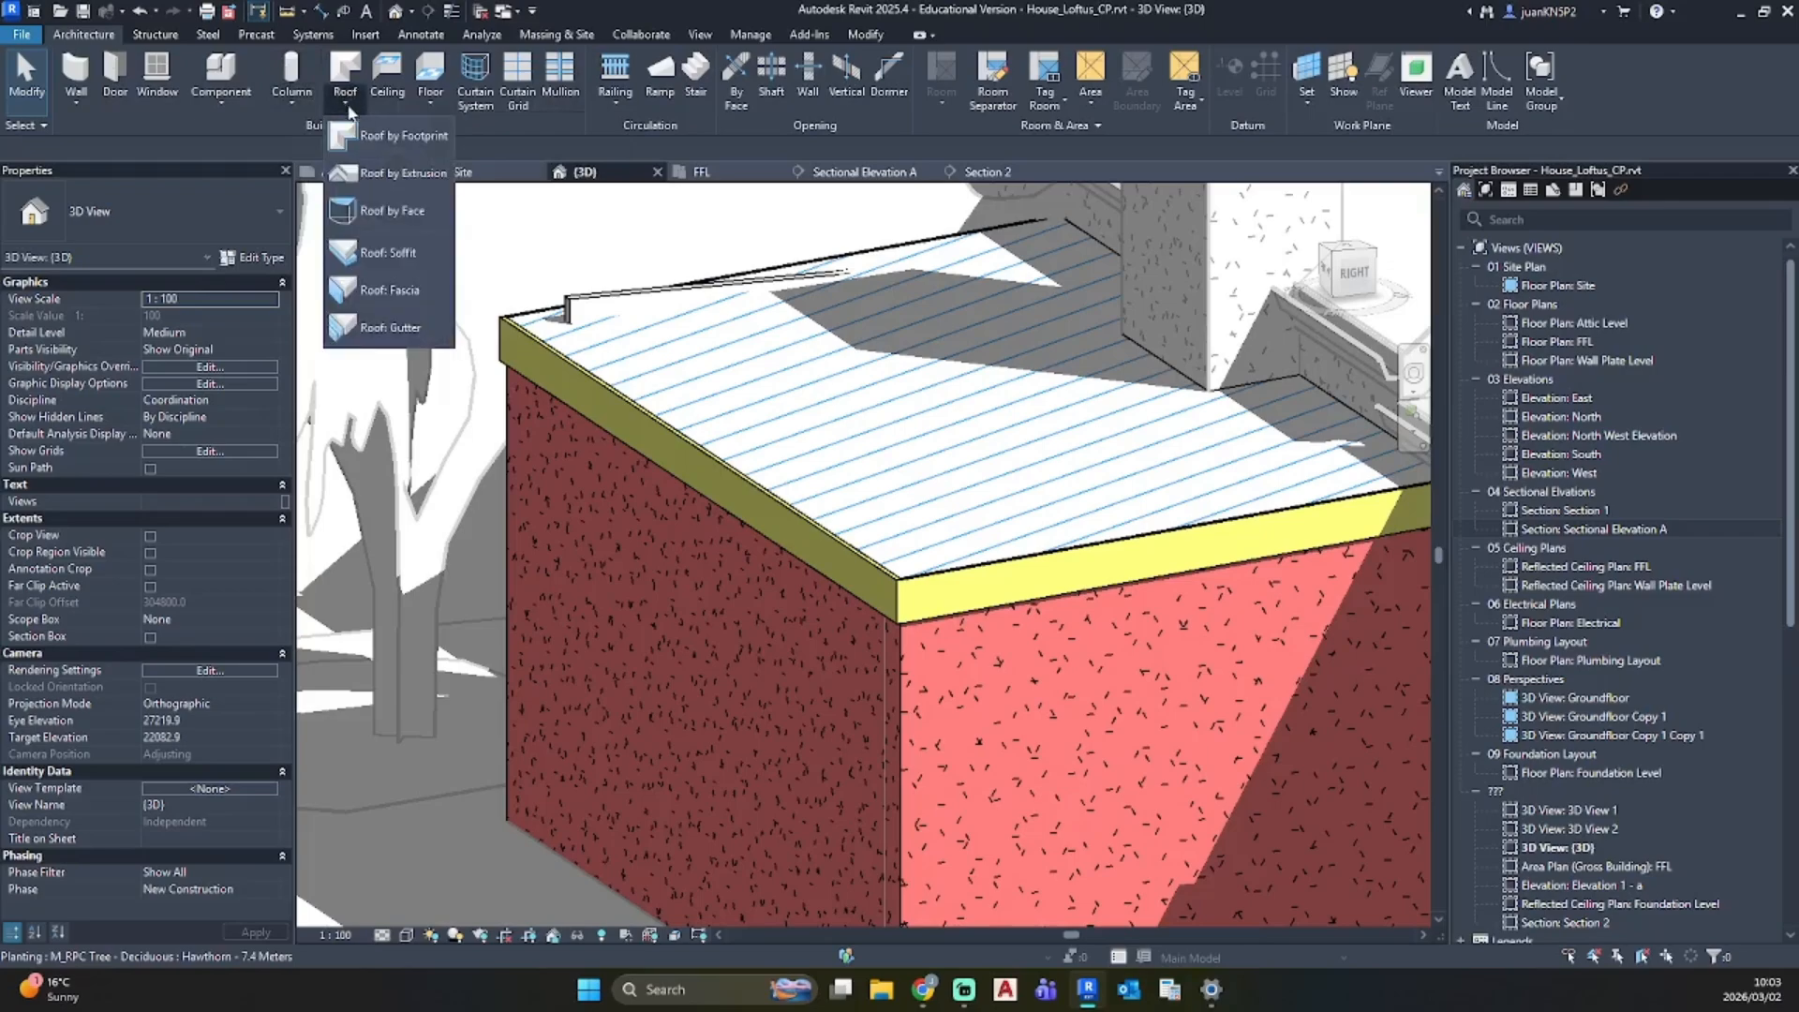
left_click(392, 327)
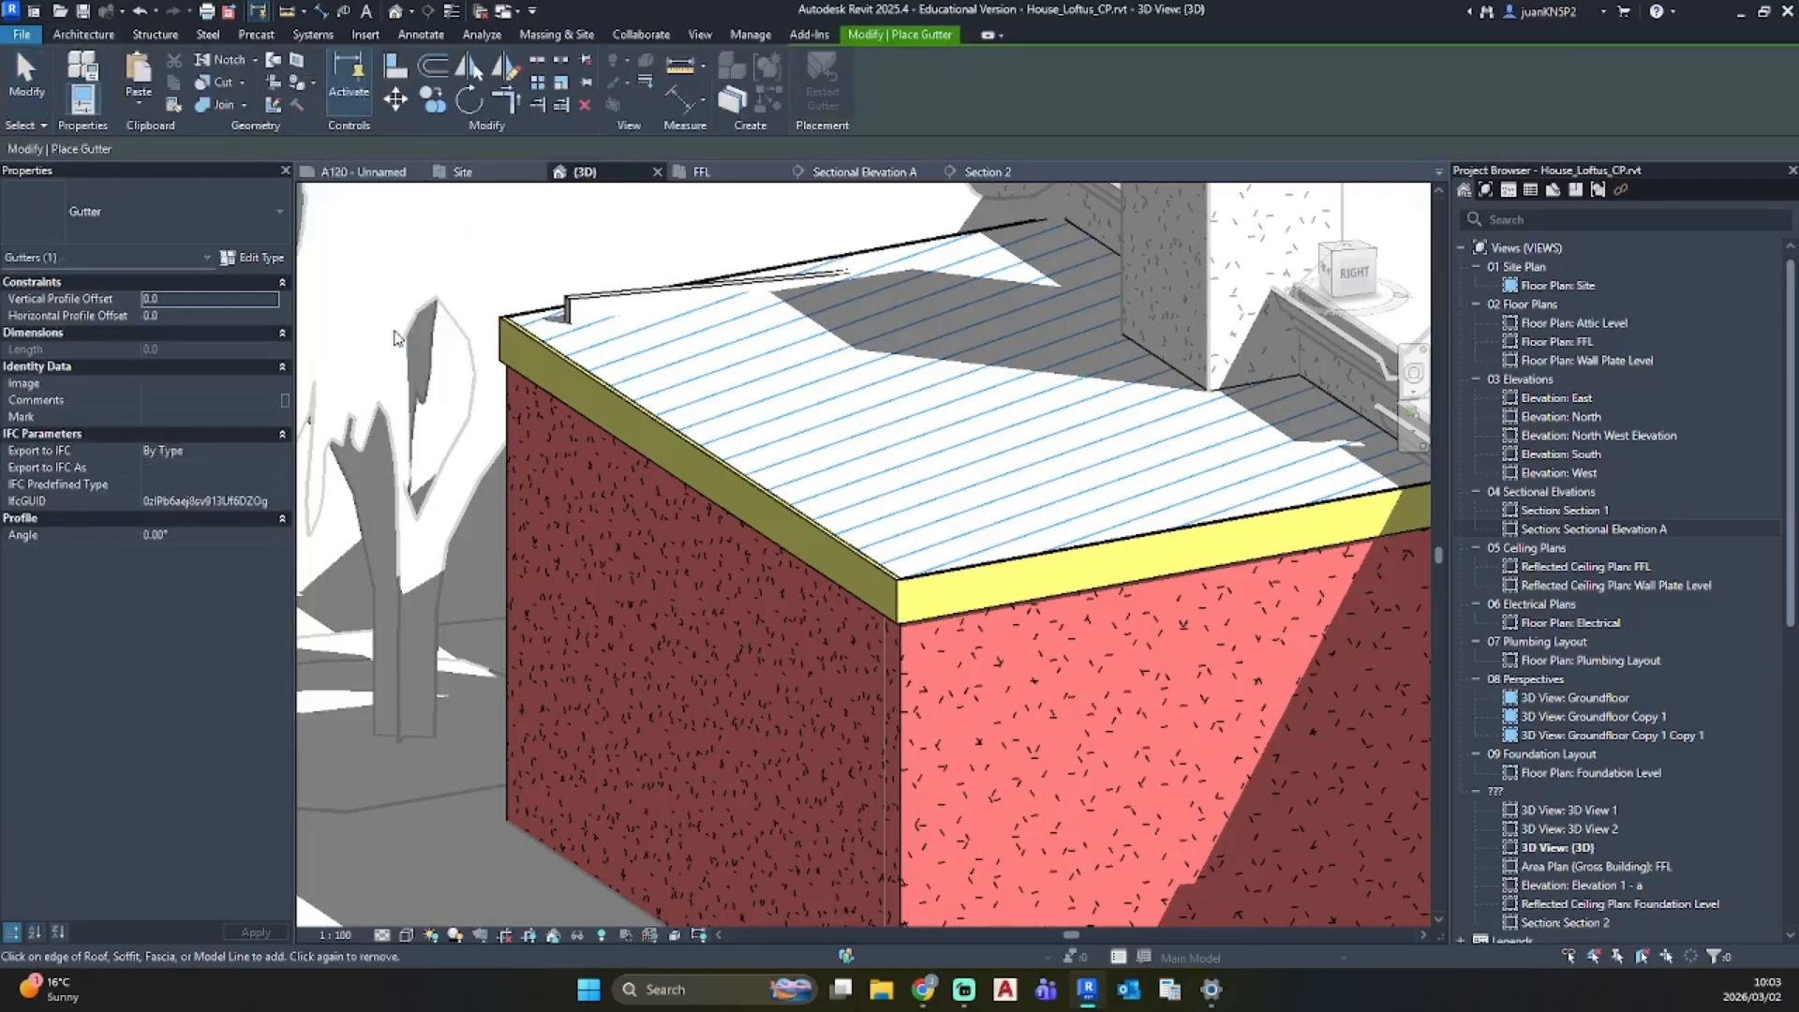
left_click(255, 258)
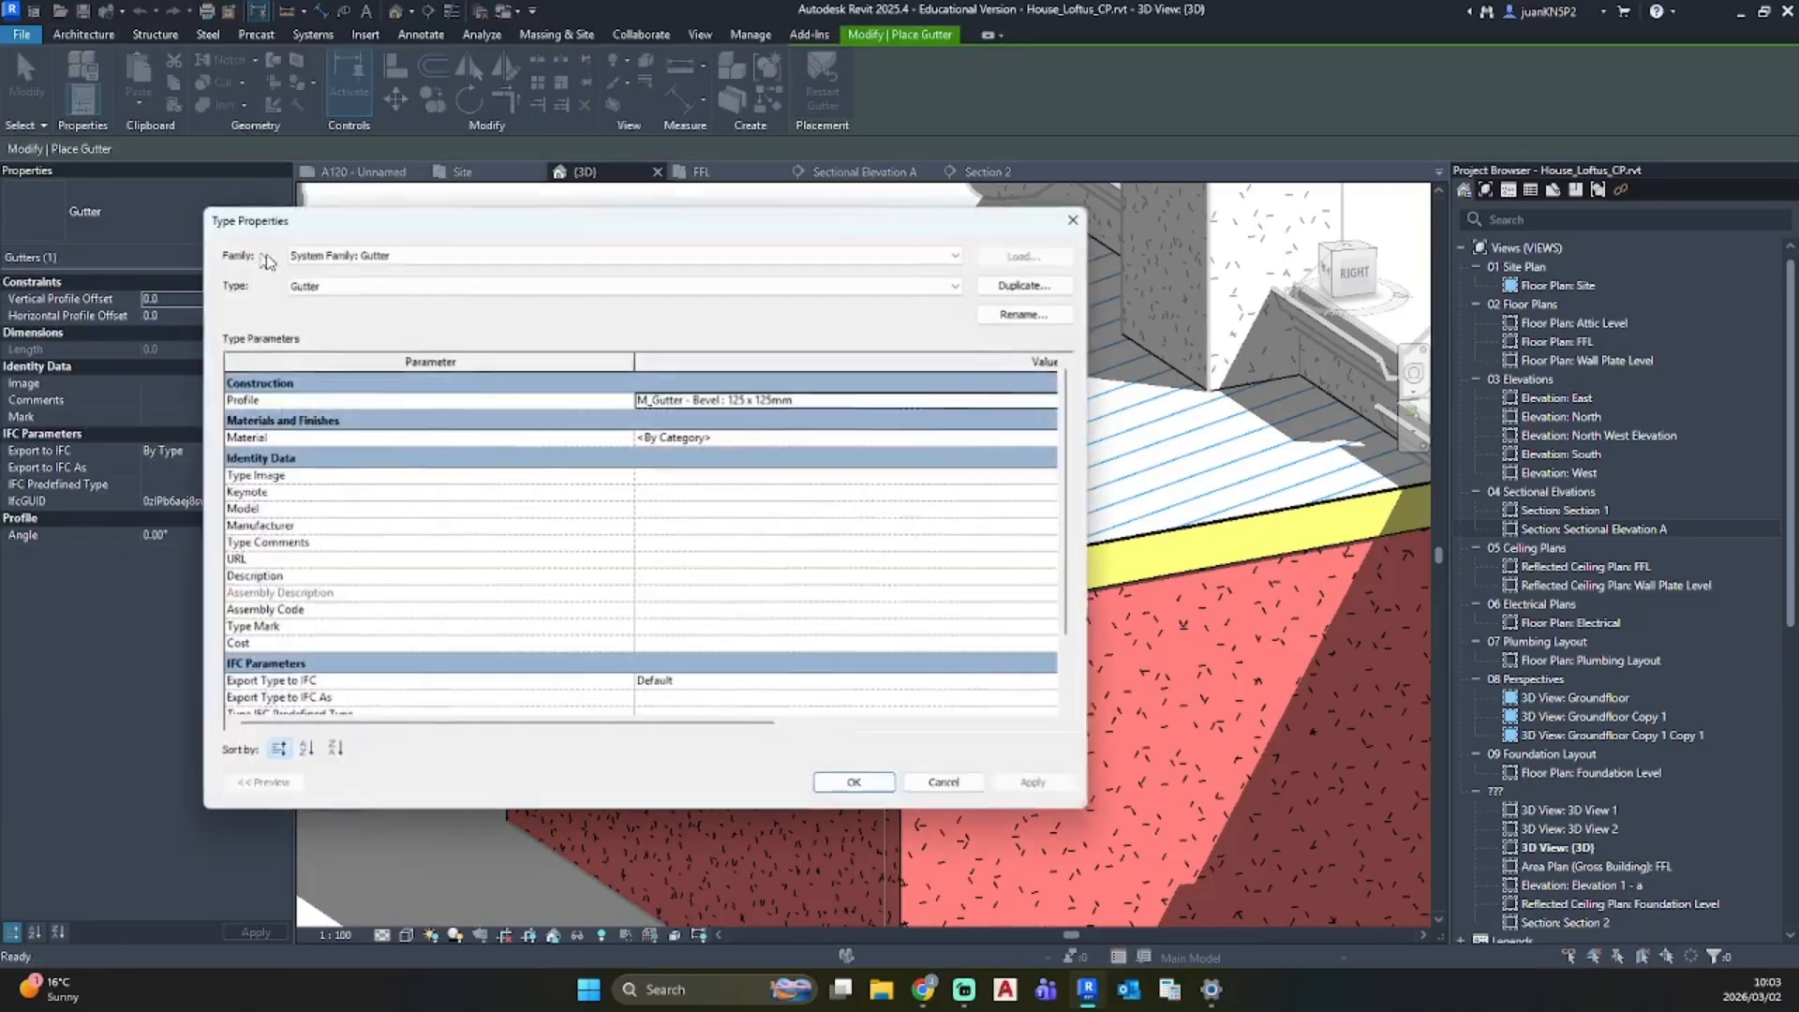
left_click(1024, 286)
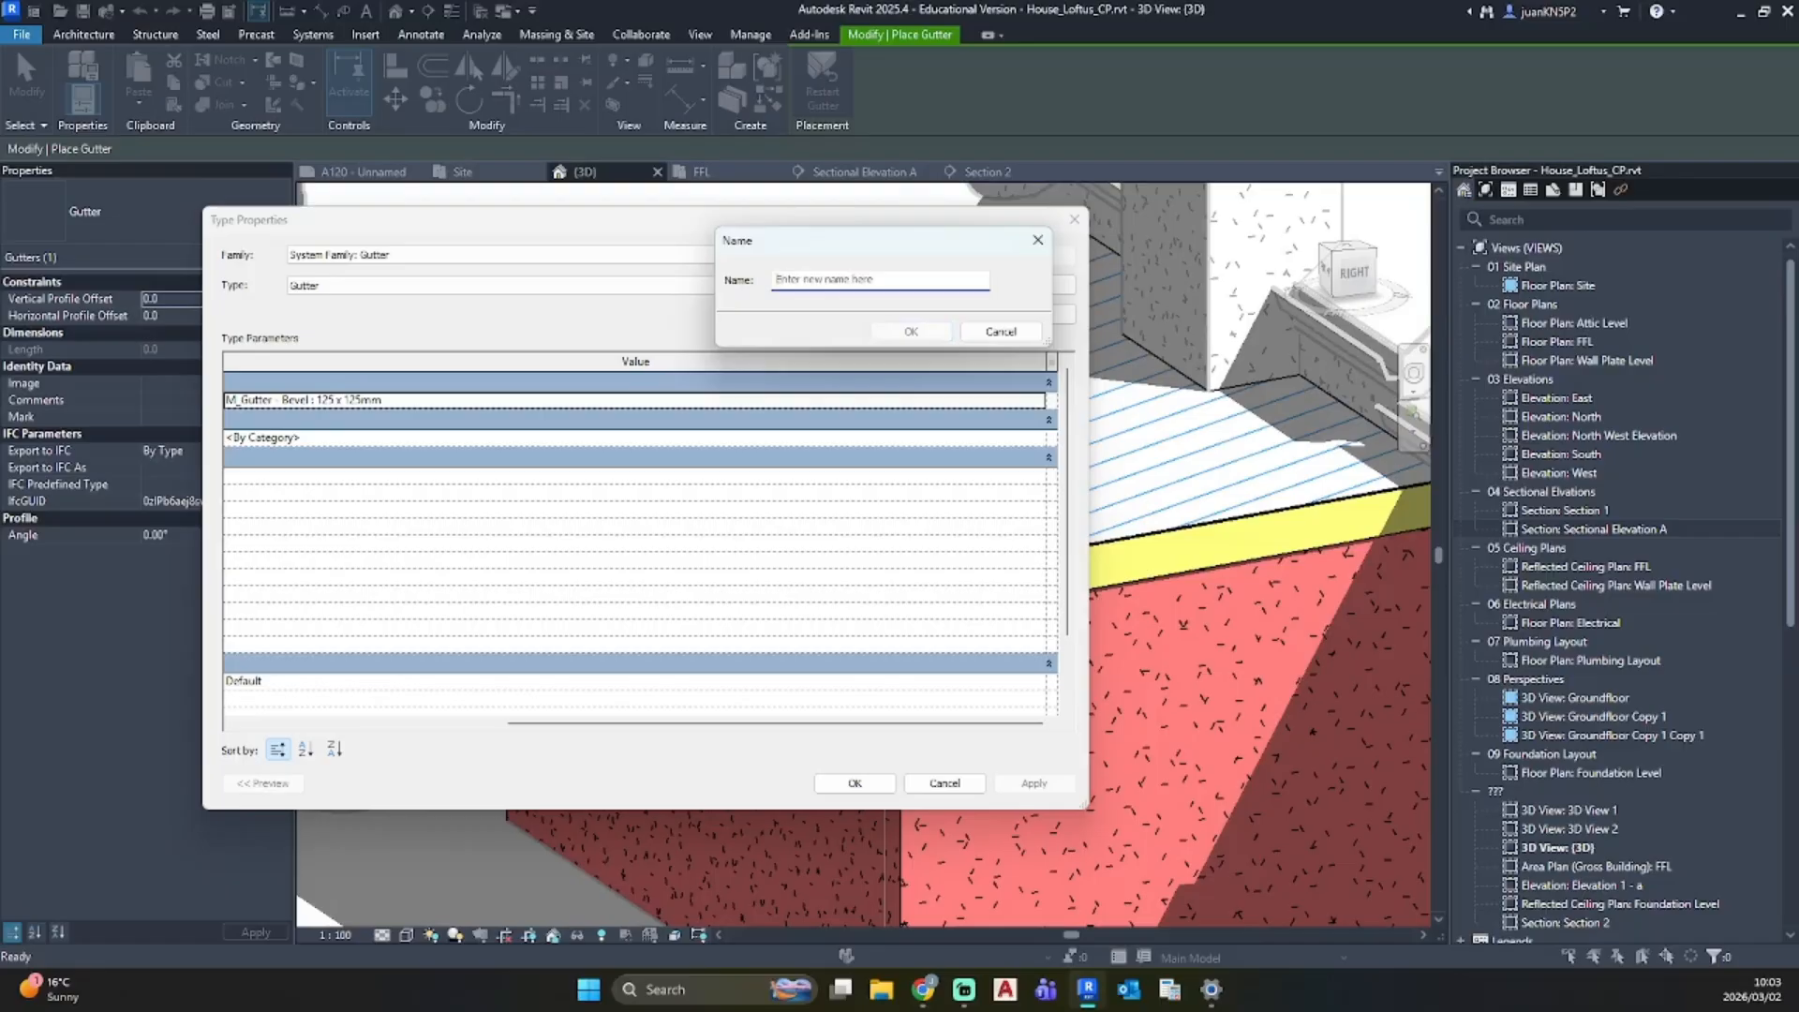
type("New Gutter")
key("Return")
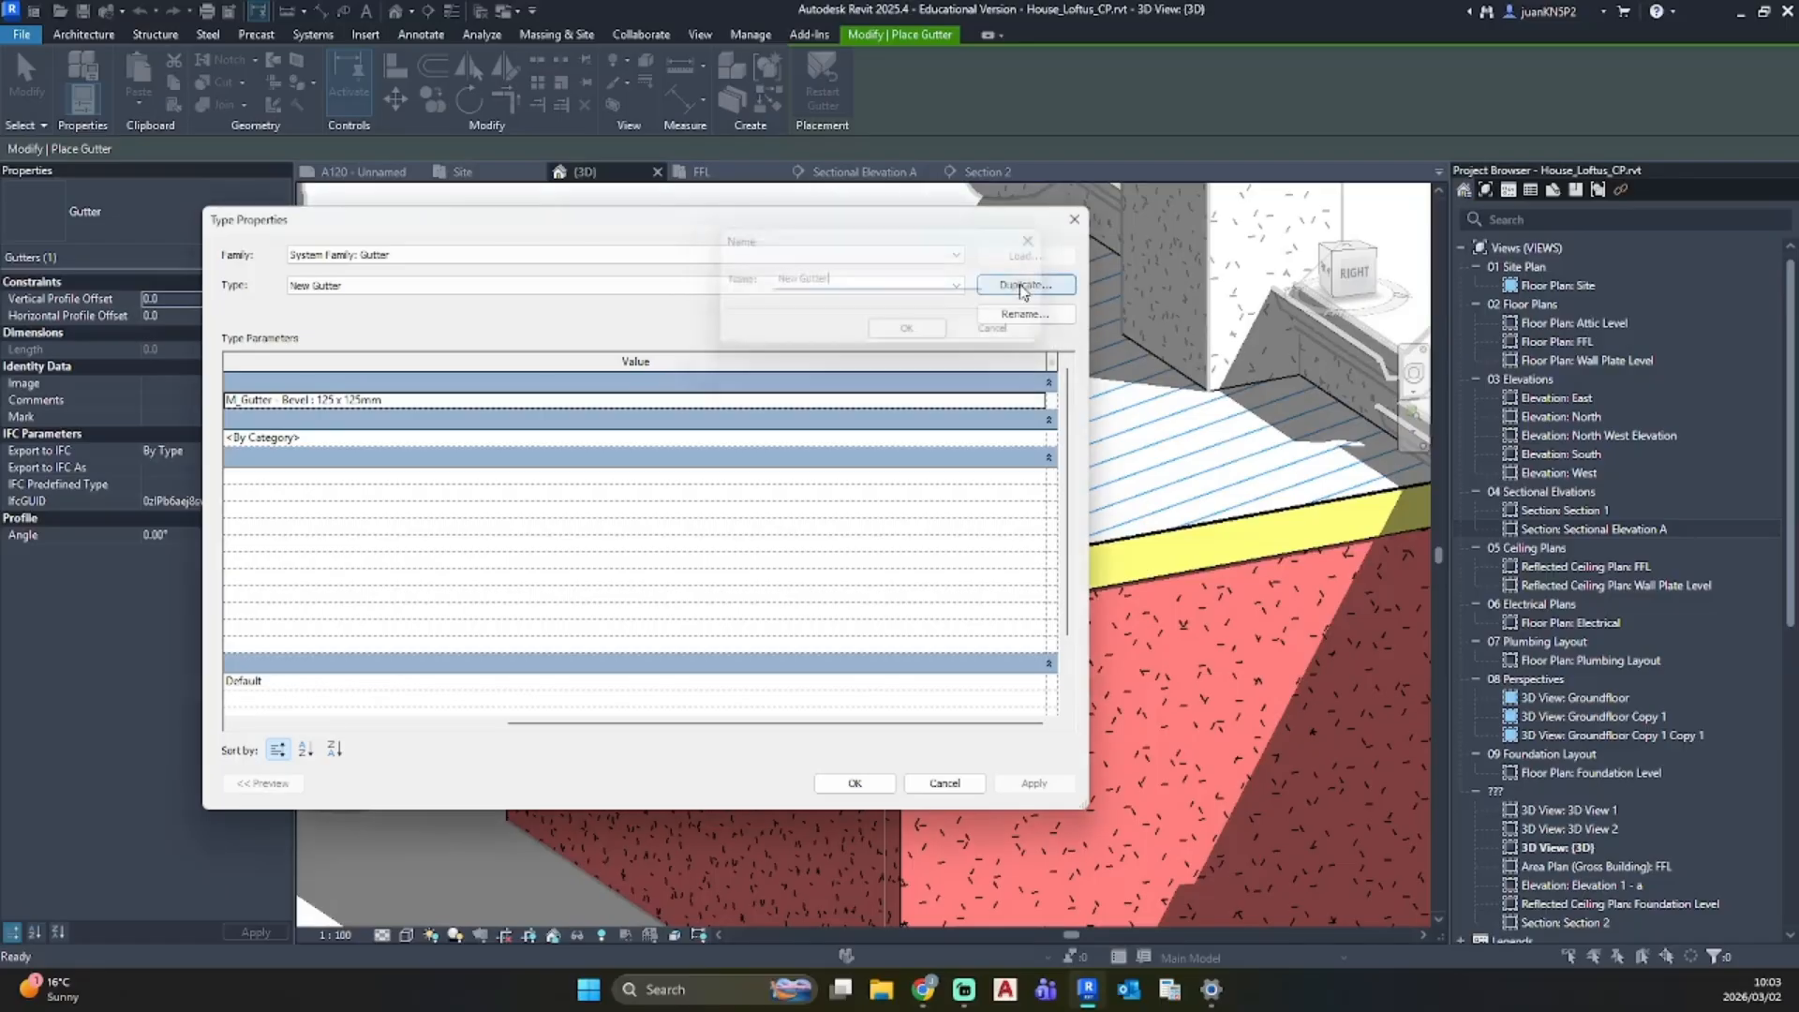
Step: Create a new material for the gutter type and name it New GUtter
left_click(1050, 439)
left_click(1049, 438)
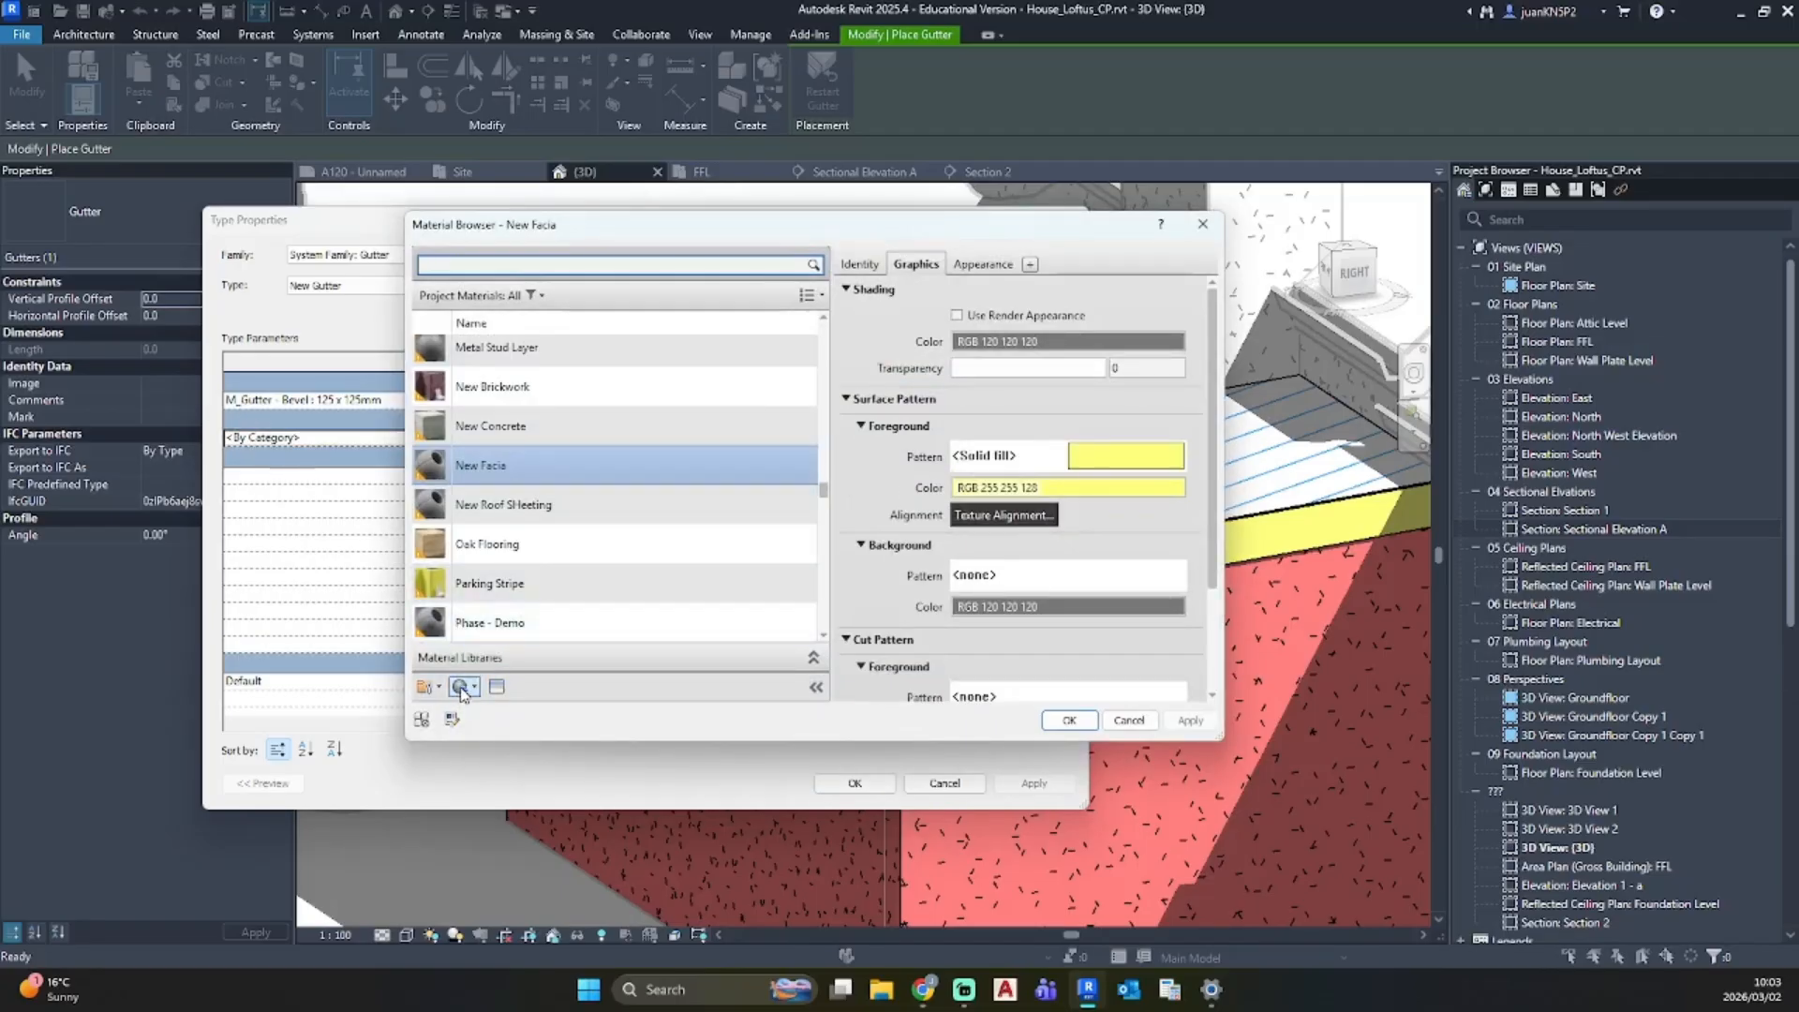
left_click(465, 688)
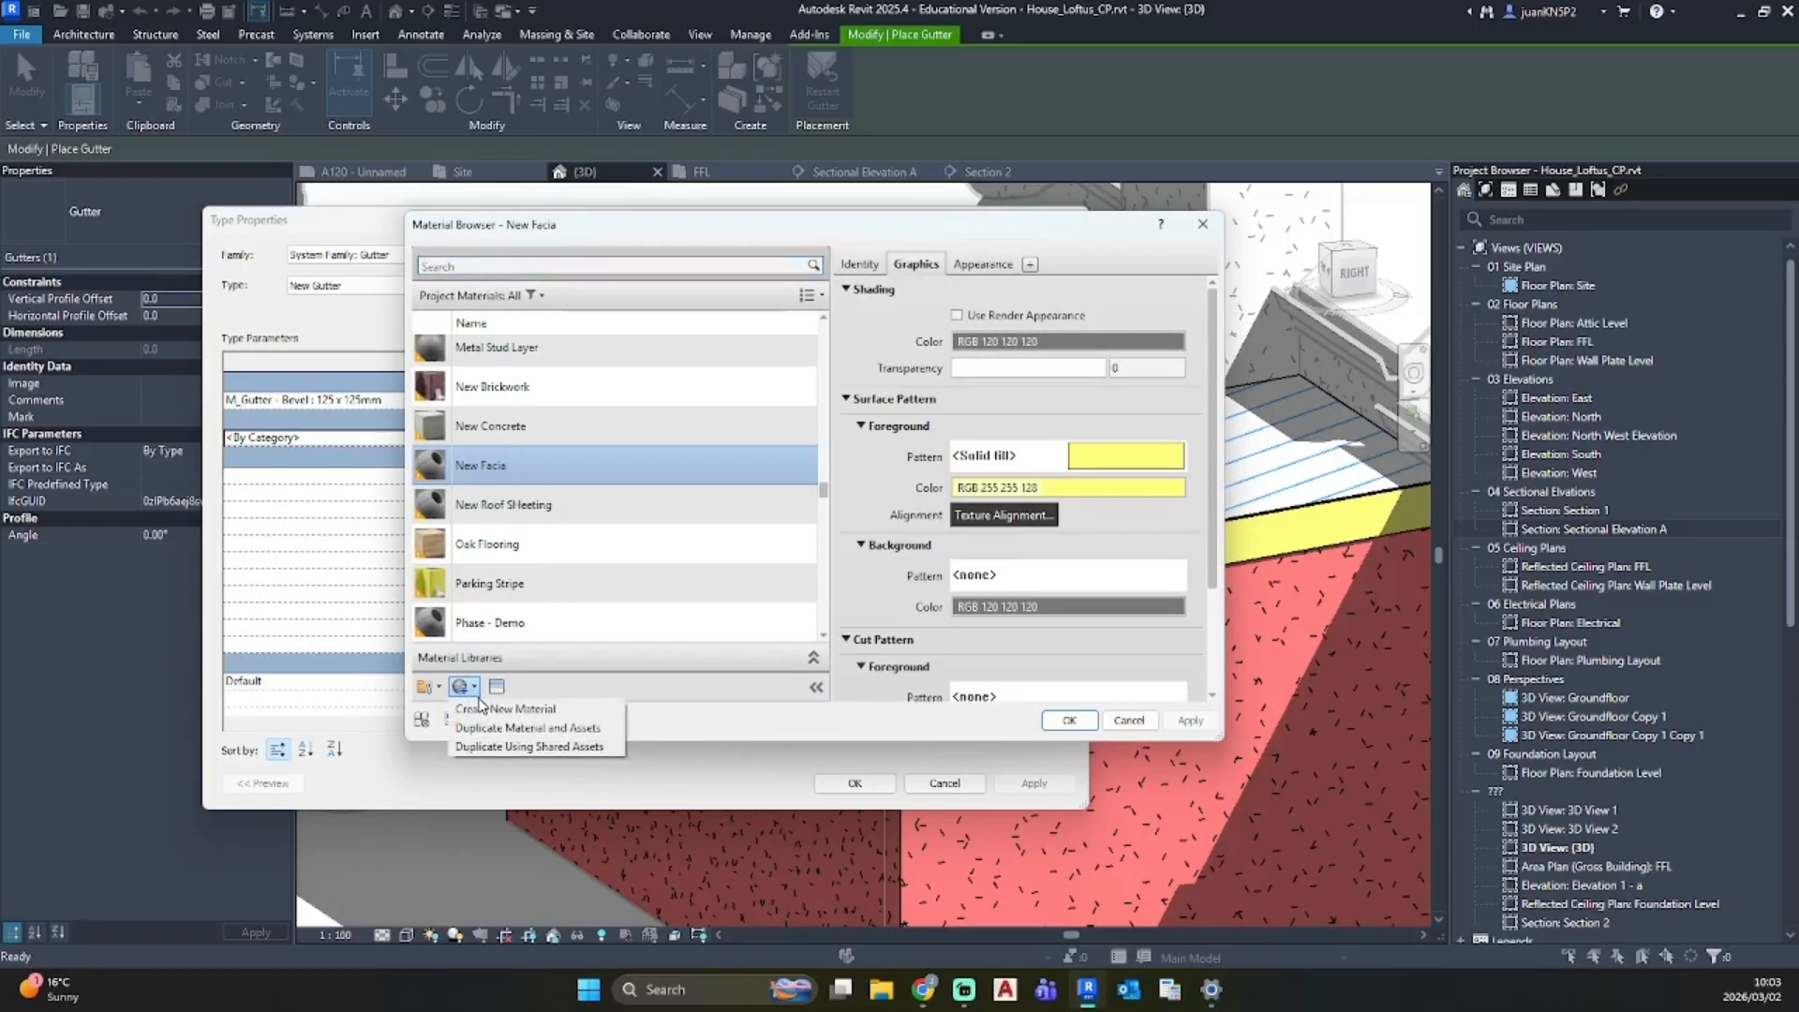
left_click(506, 711)
right_click(514, 471)
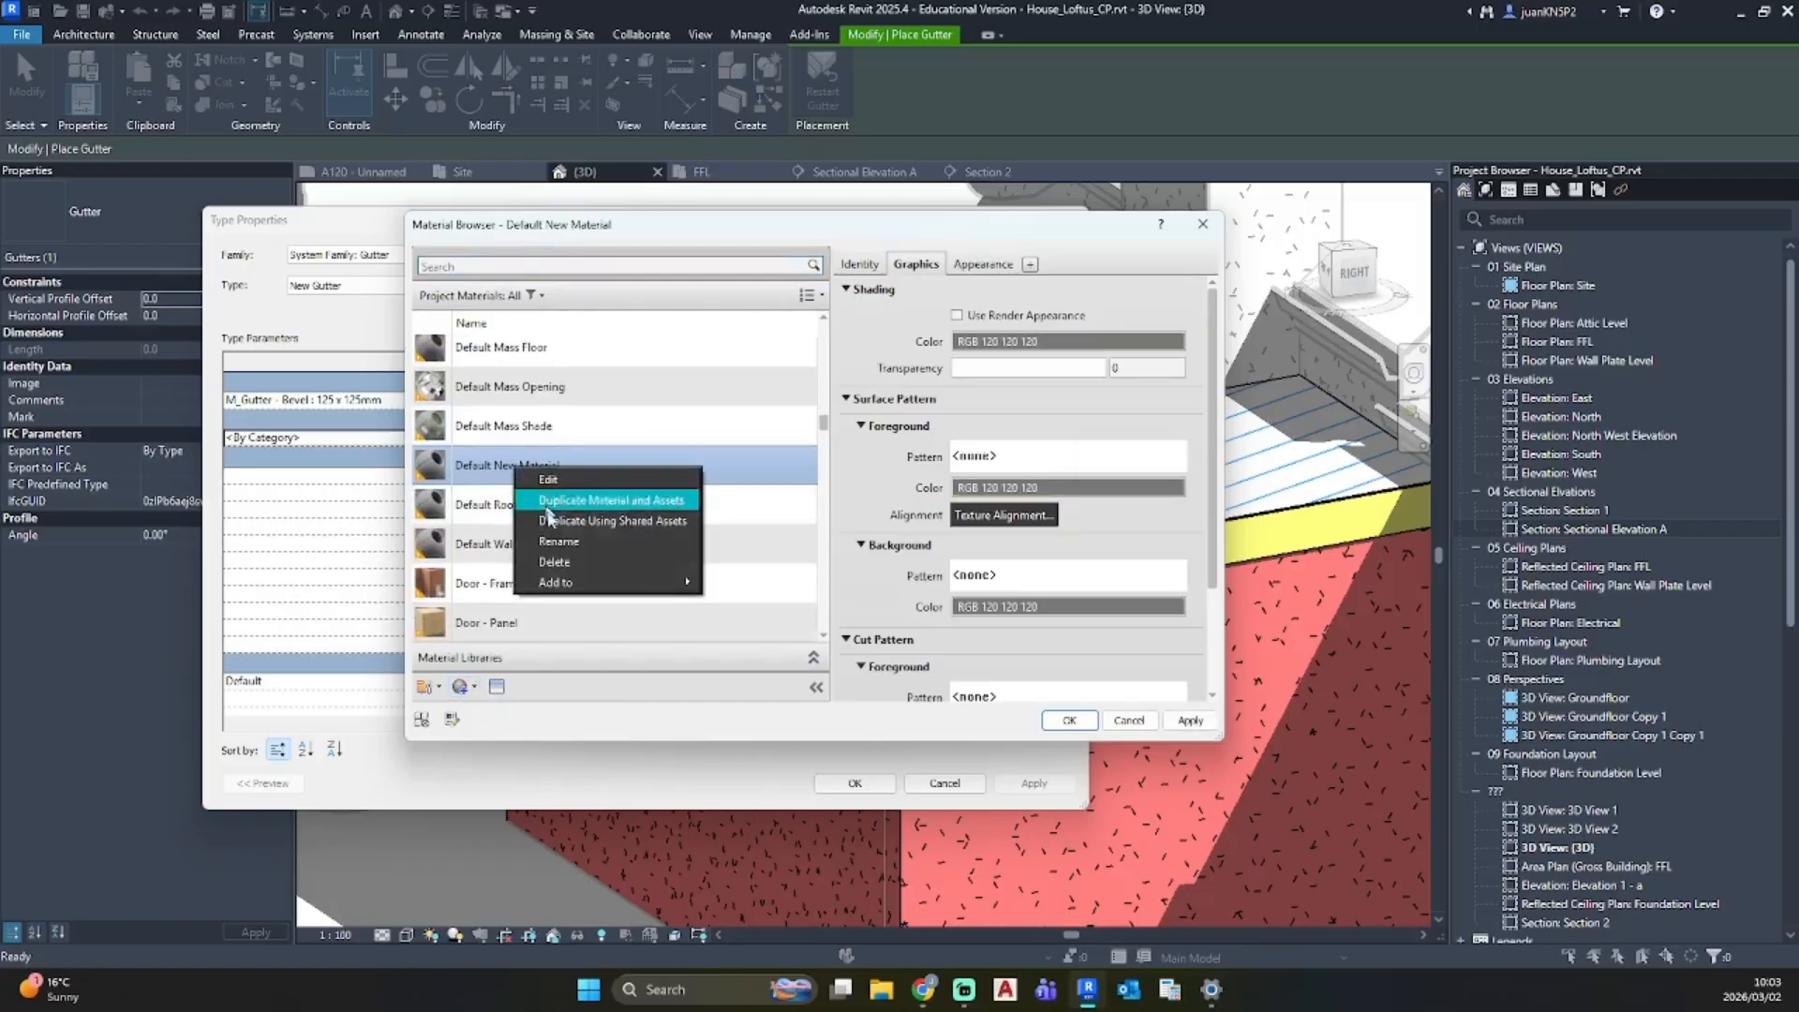
left_click(566, 548)
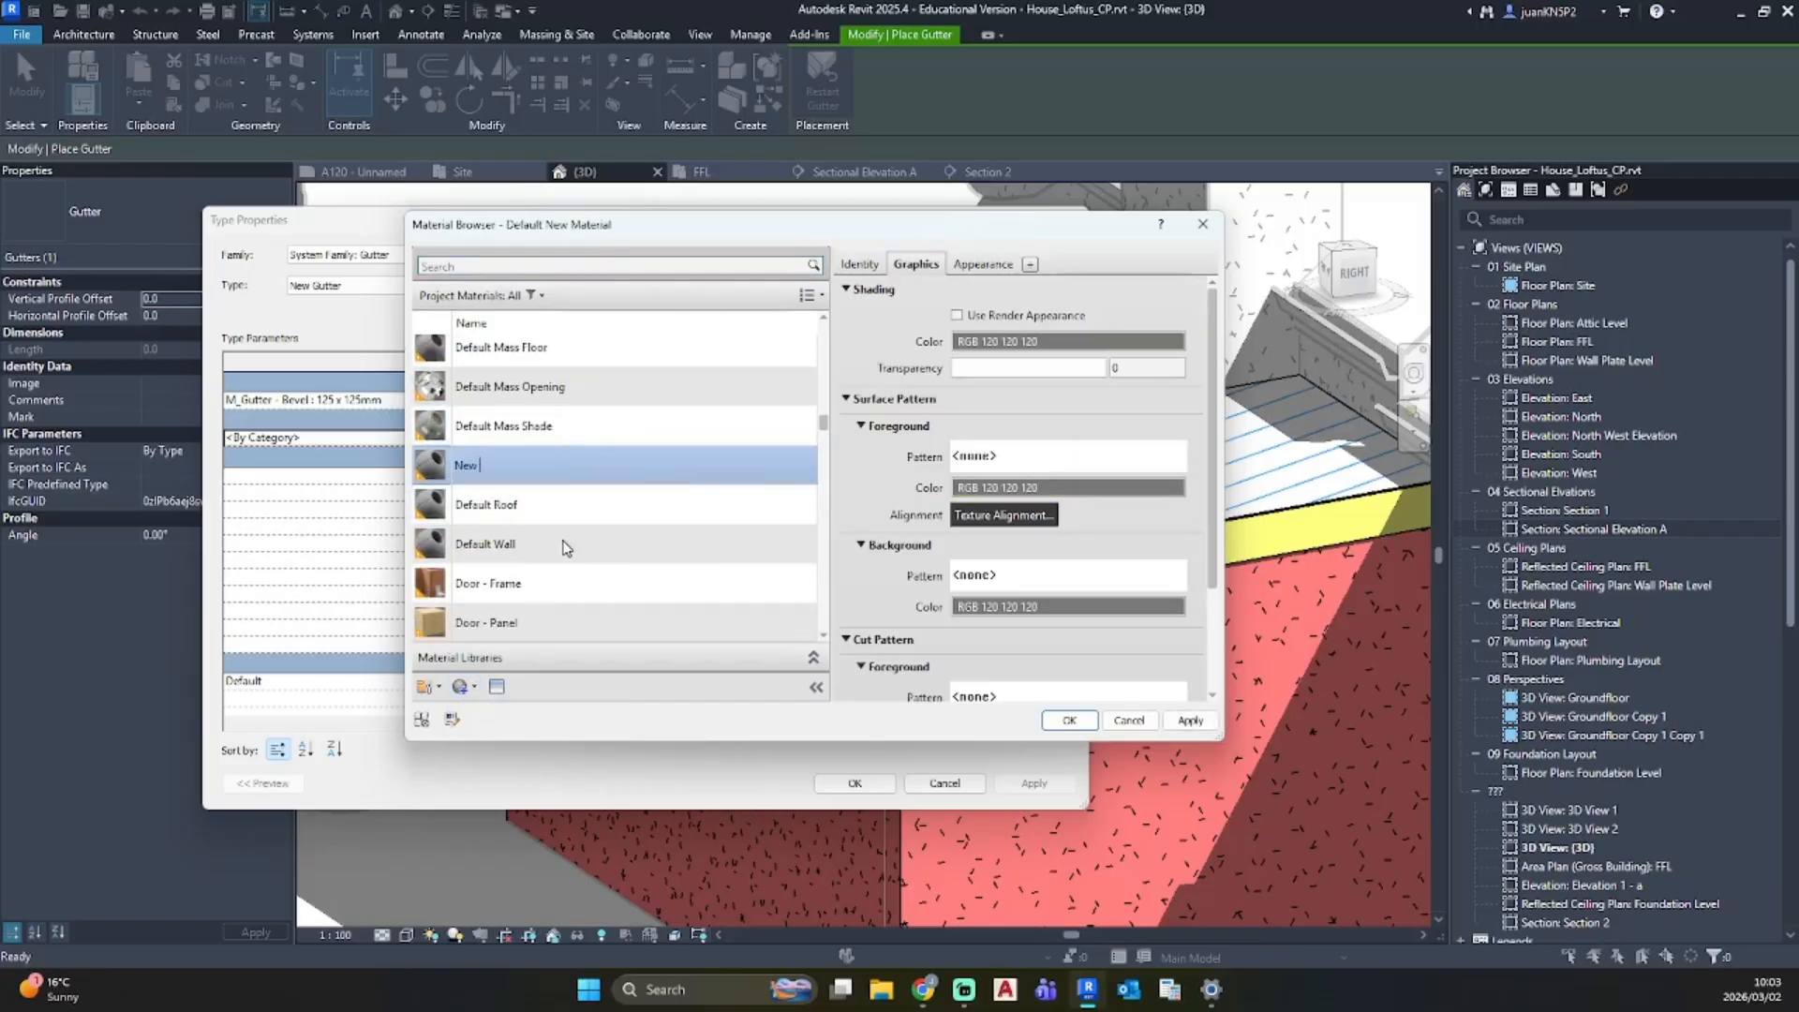
key("Return")
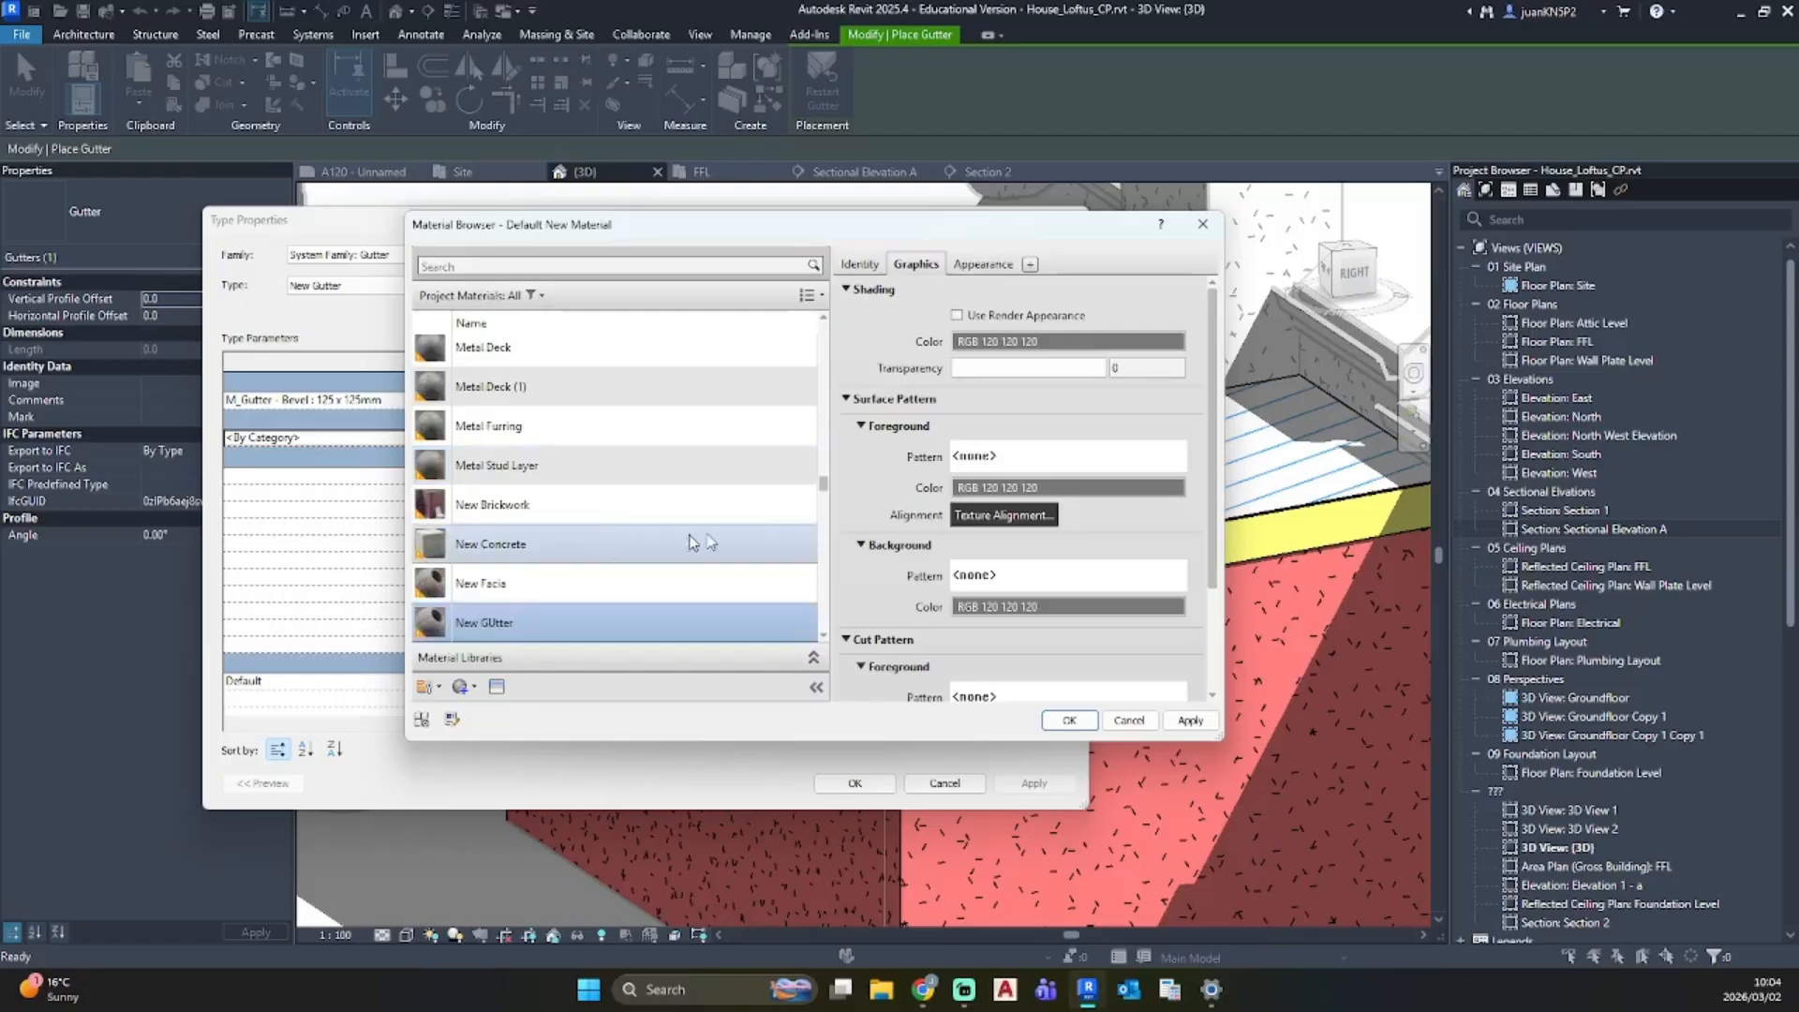
Step: Give the gutter material a solid fill surface foreground in blue RGB 000-128-255 and assign it to the New Gutter type
scroll(987, 577, "down", 3)
scroll(955, 553, "up", 3)
left_click(1003, 459)
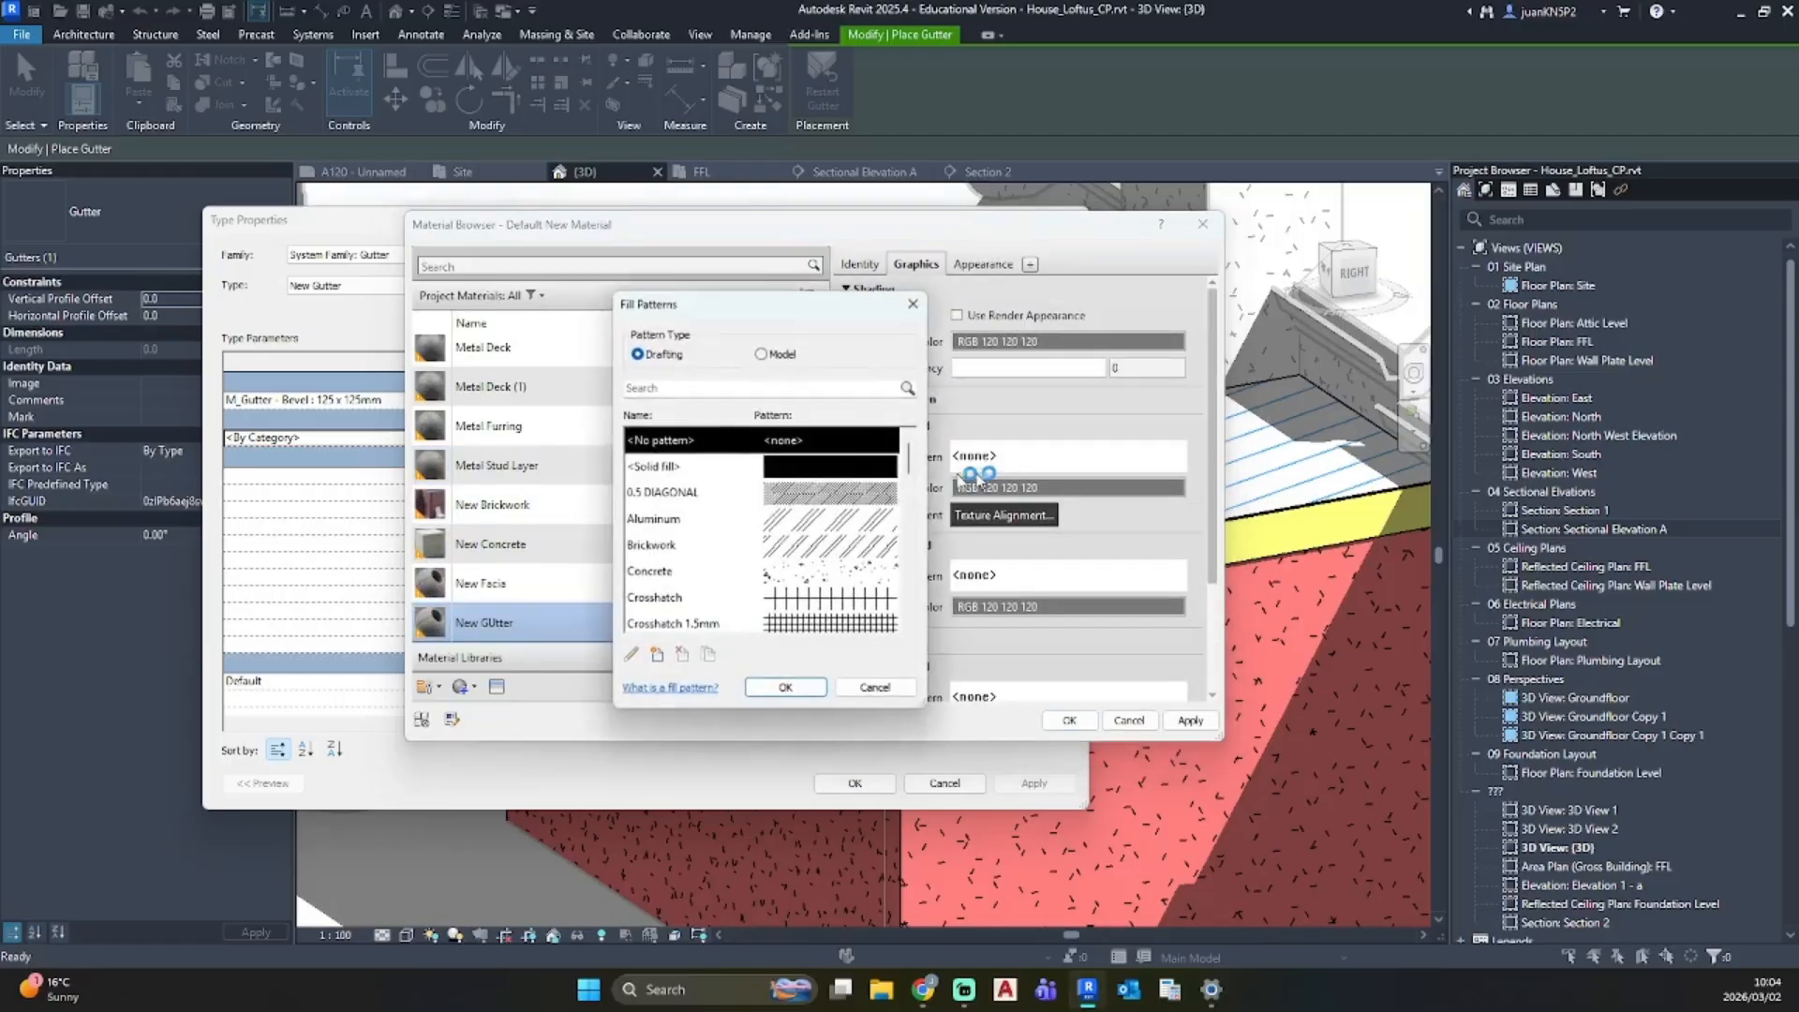
left_click(746, 469)
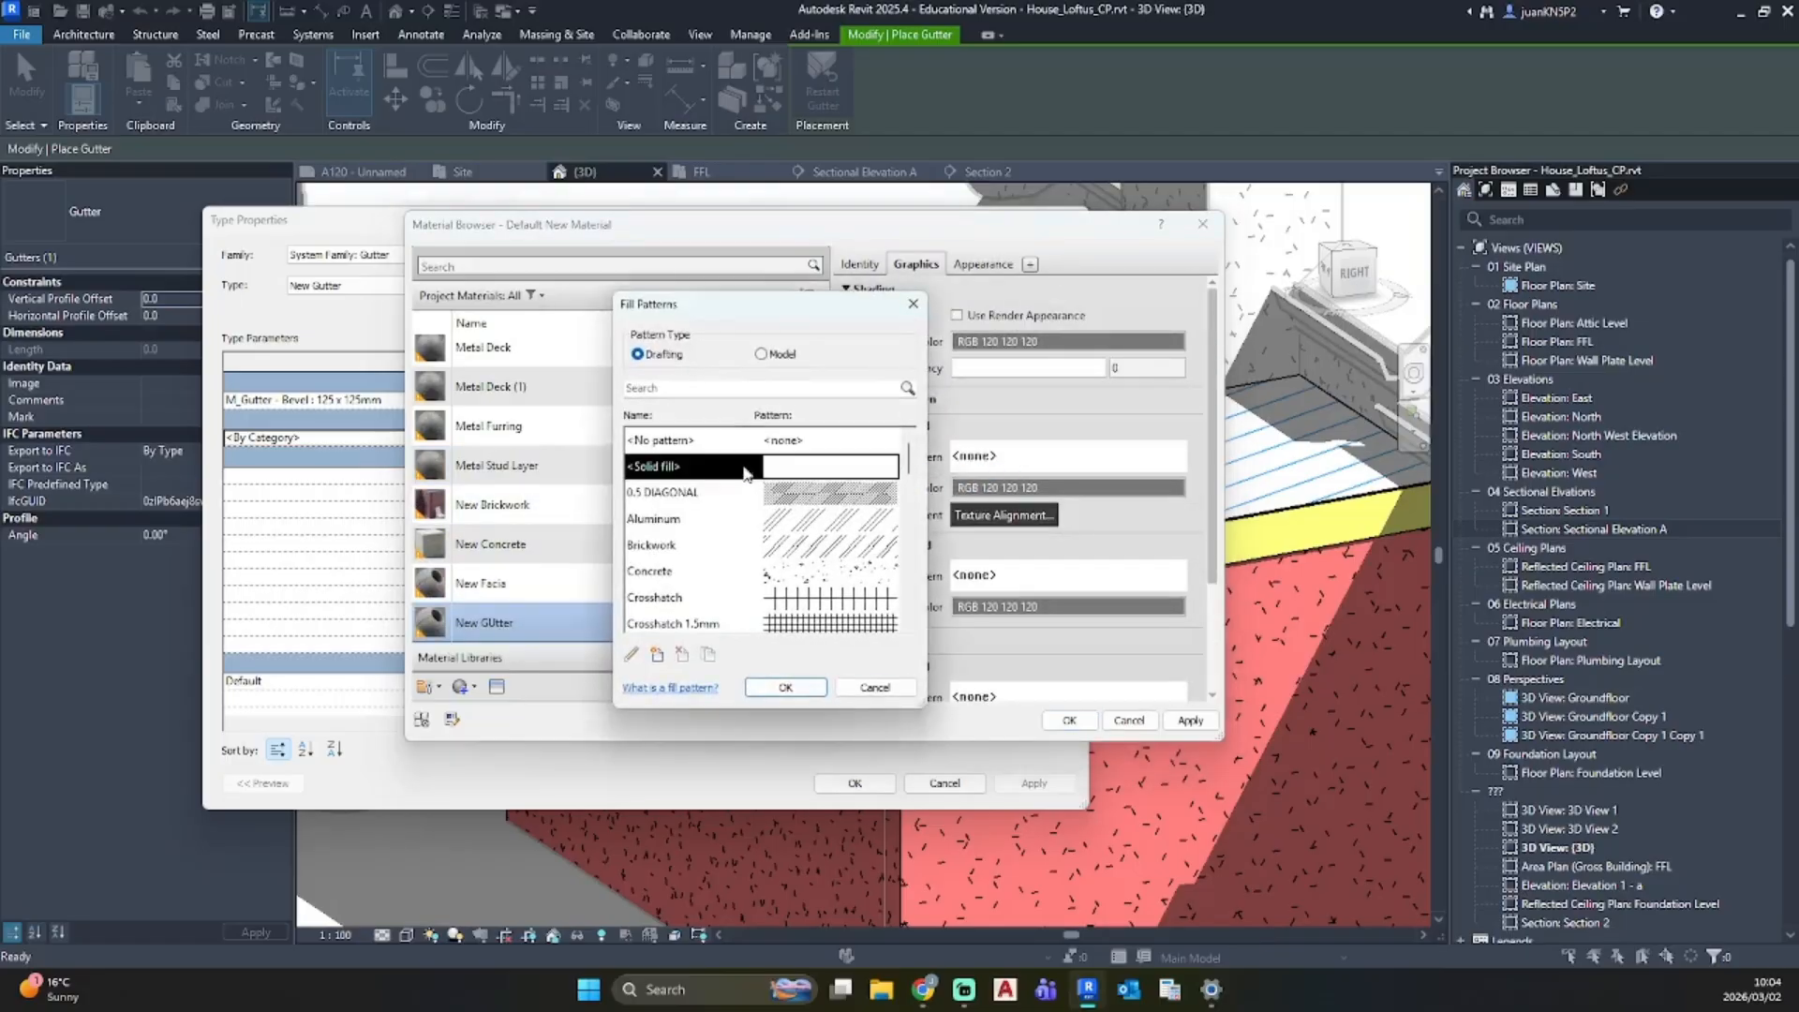
left_click(1070, 486)
left_click(739, 349)
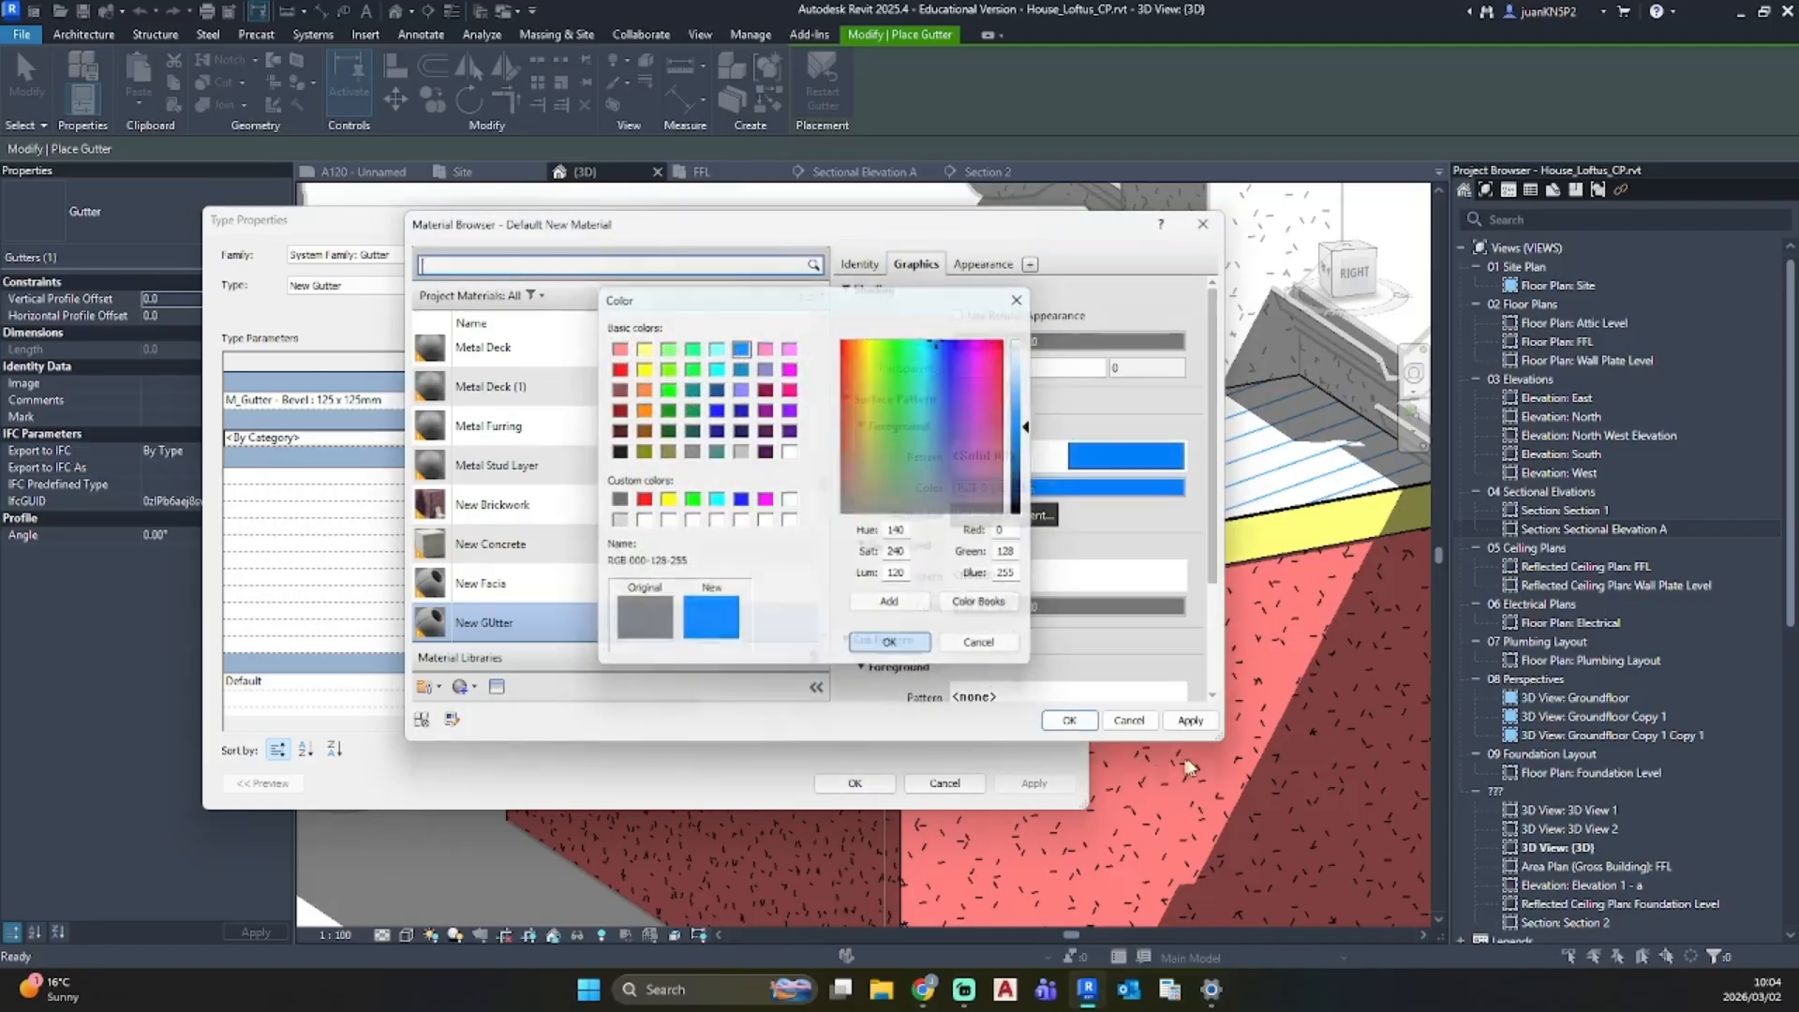
left_click(890, 642)
left_click(1069, 720)
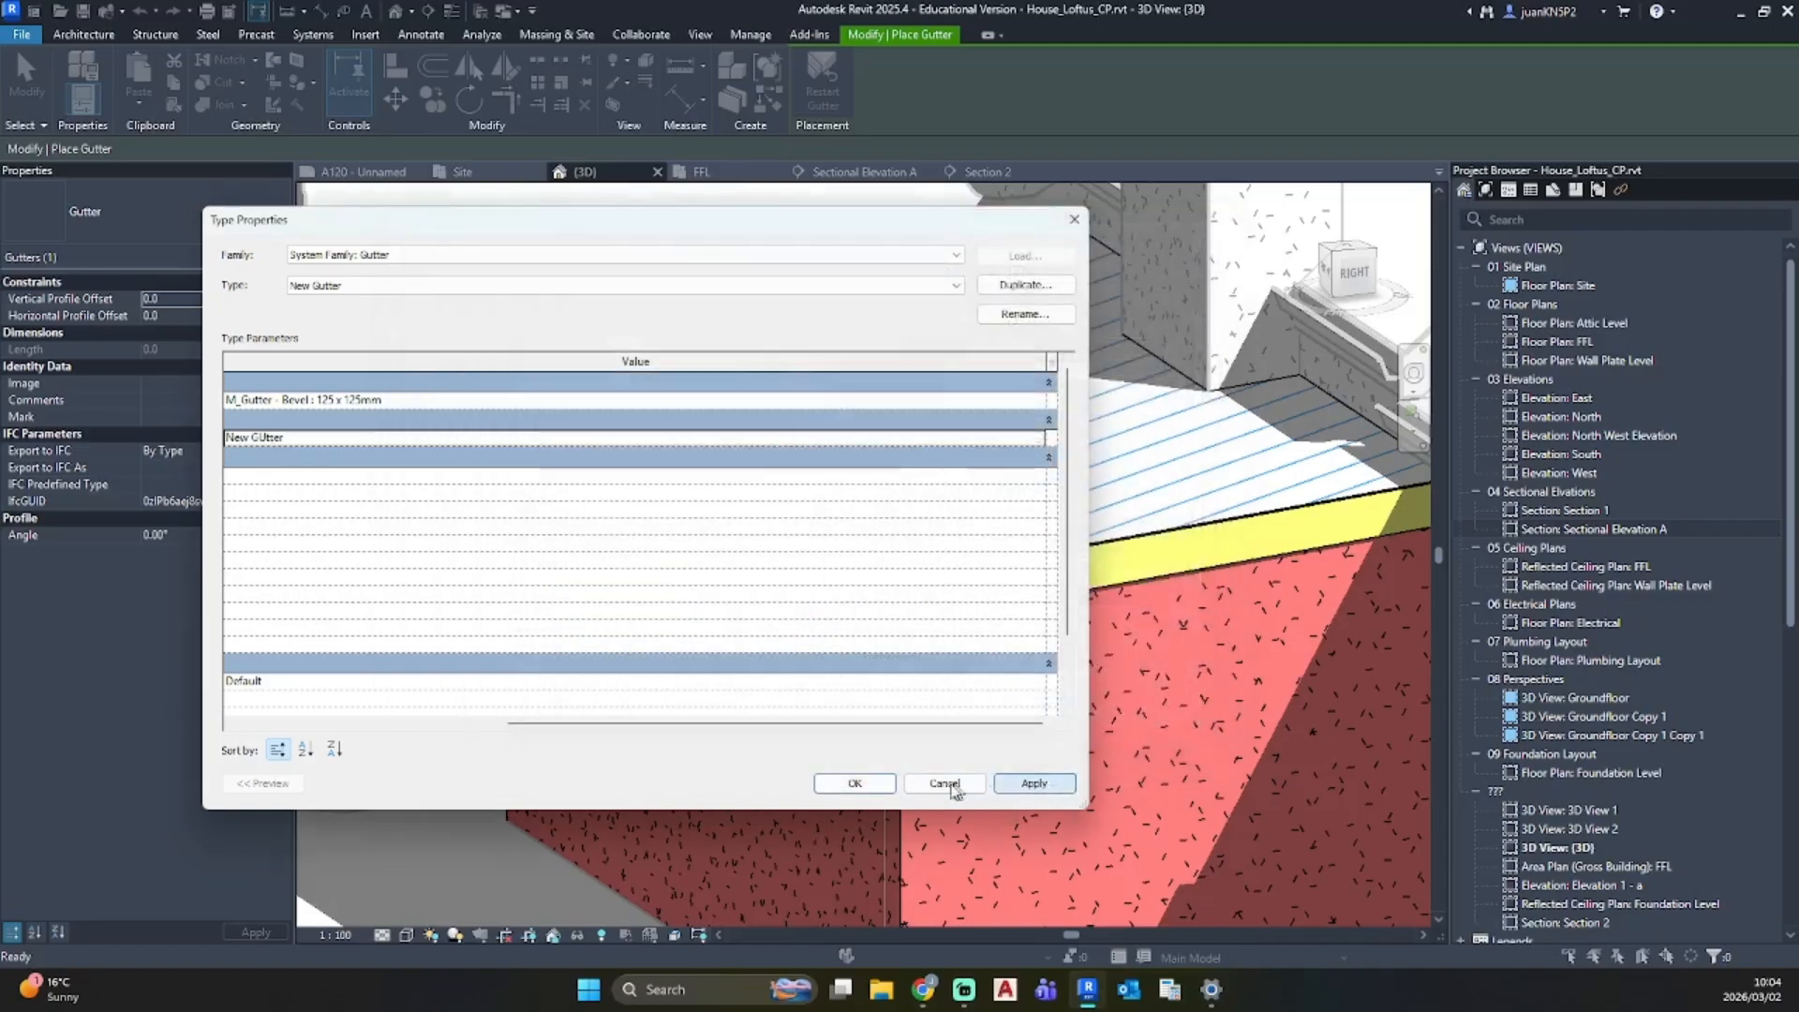
left_click(854, 784)
Step: Place the New Gutter along the fascia on the long low edge of the addition's roof
scroll(840, 537, "up", 5)
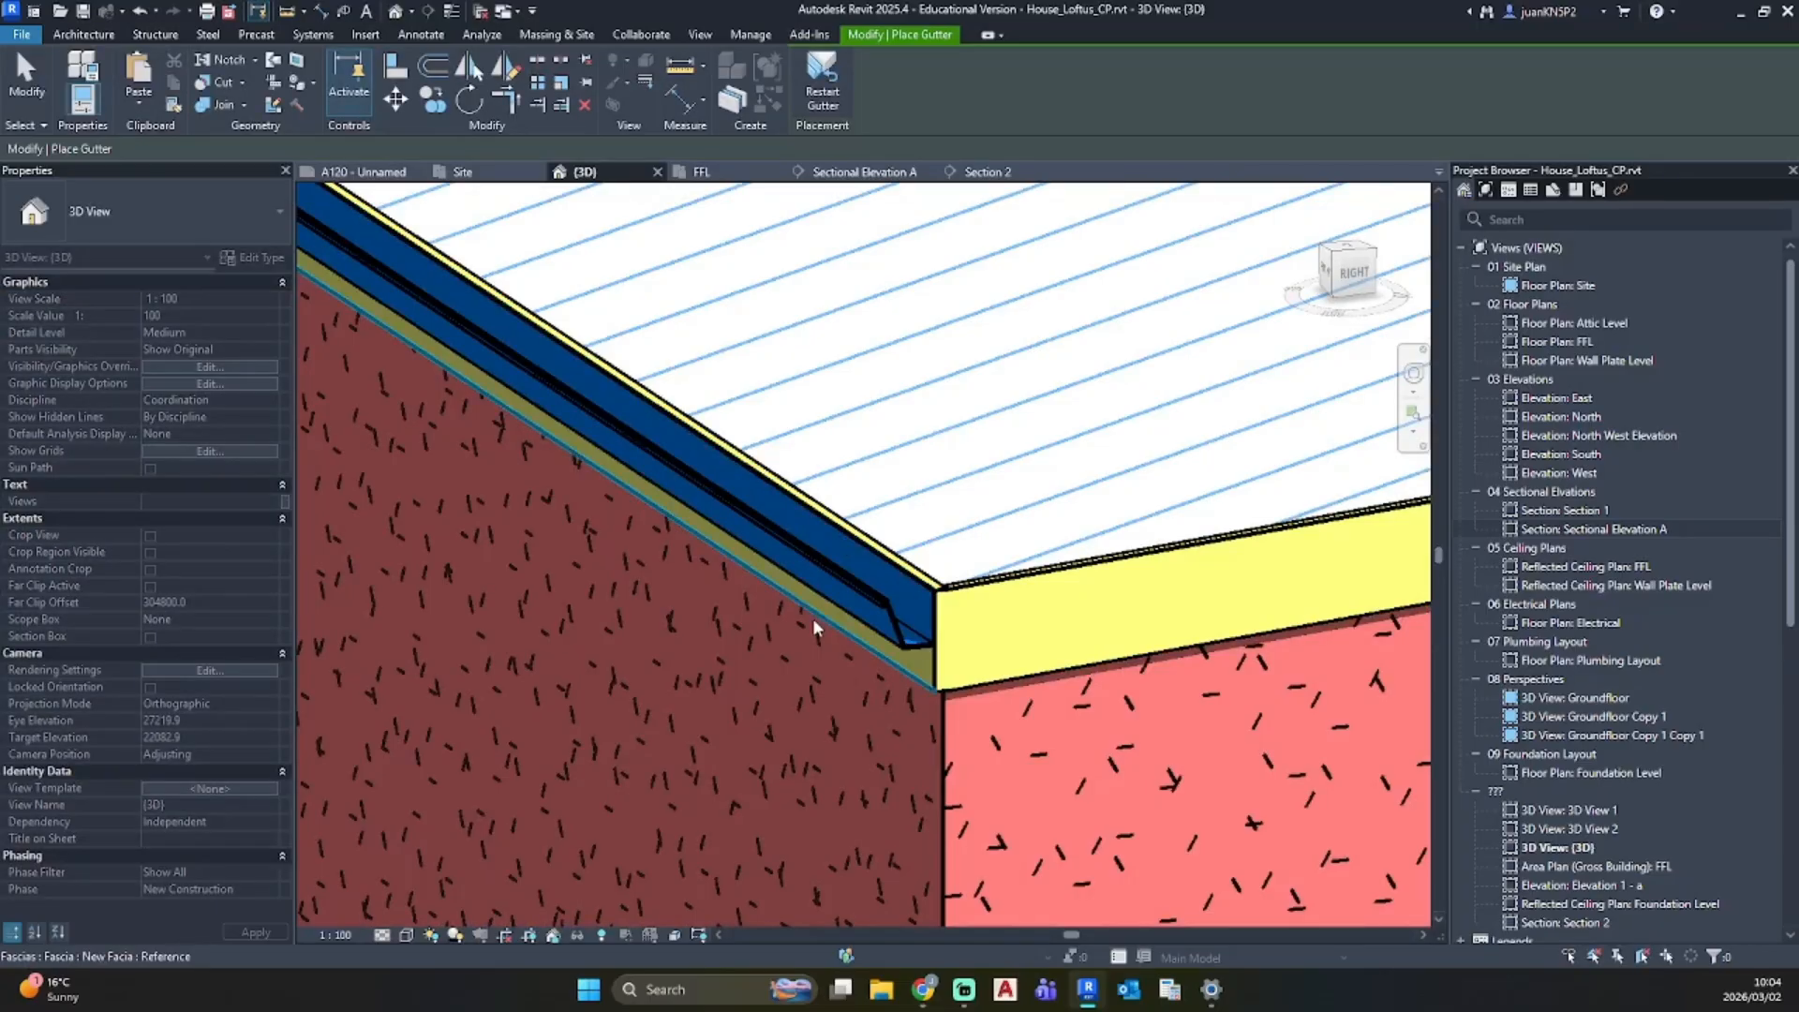
key("Escape")
scroll(813, 616, "down", 5)
mouse_move(863, 648)
middle_mouse_down("shift")
mouse_move(770, 557)
mouse_move(975, 562)
middle_mouse_up("shift")
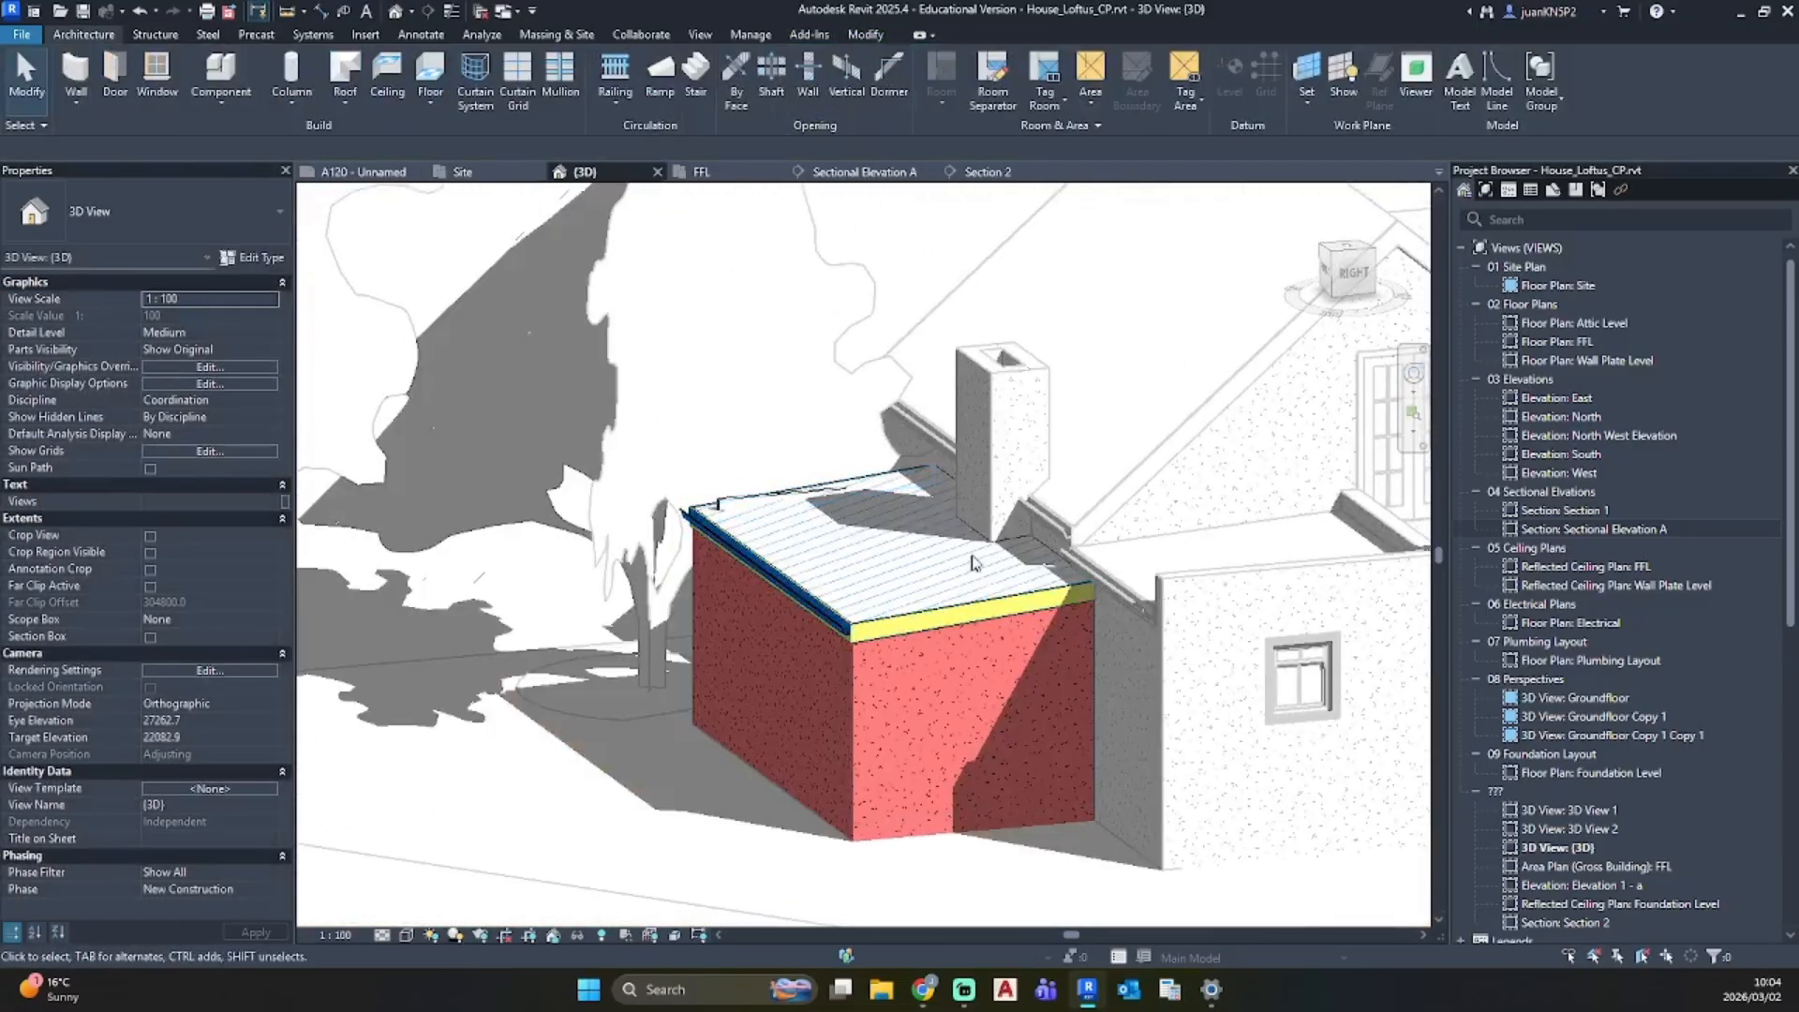
Step: Open the Sectional Elevation A view and select the addition's rafter below the new roof sheeting
left_click(749, 506)
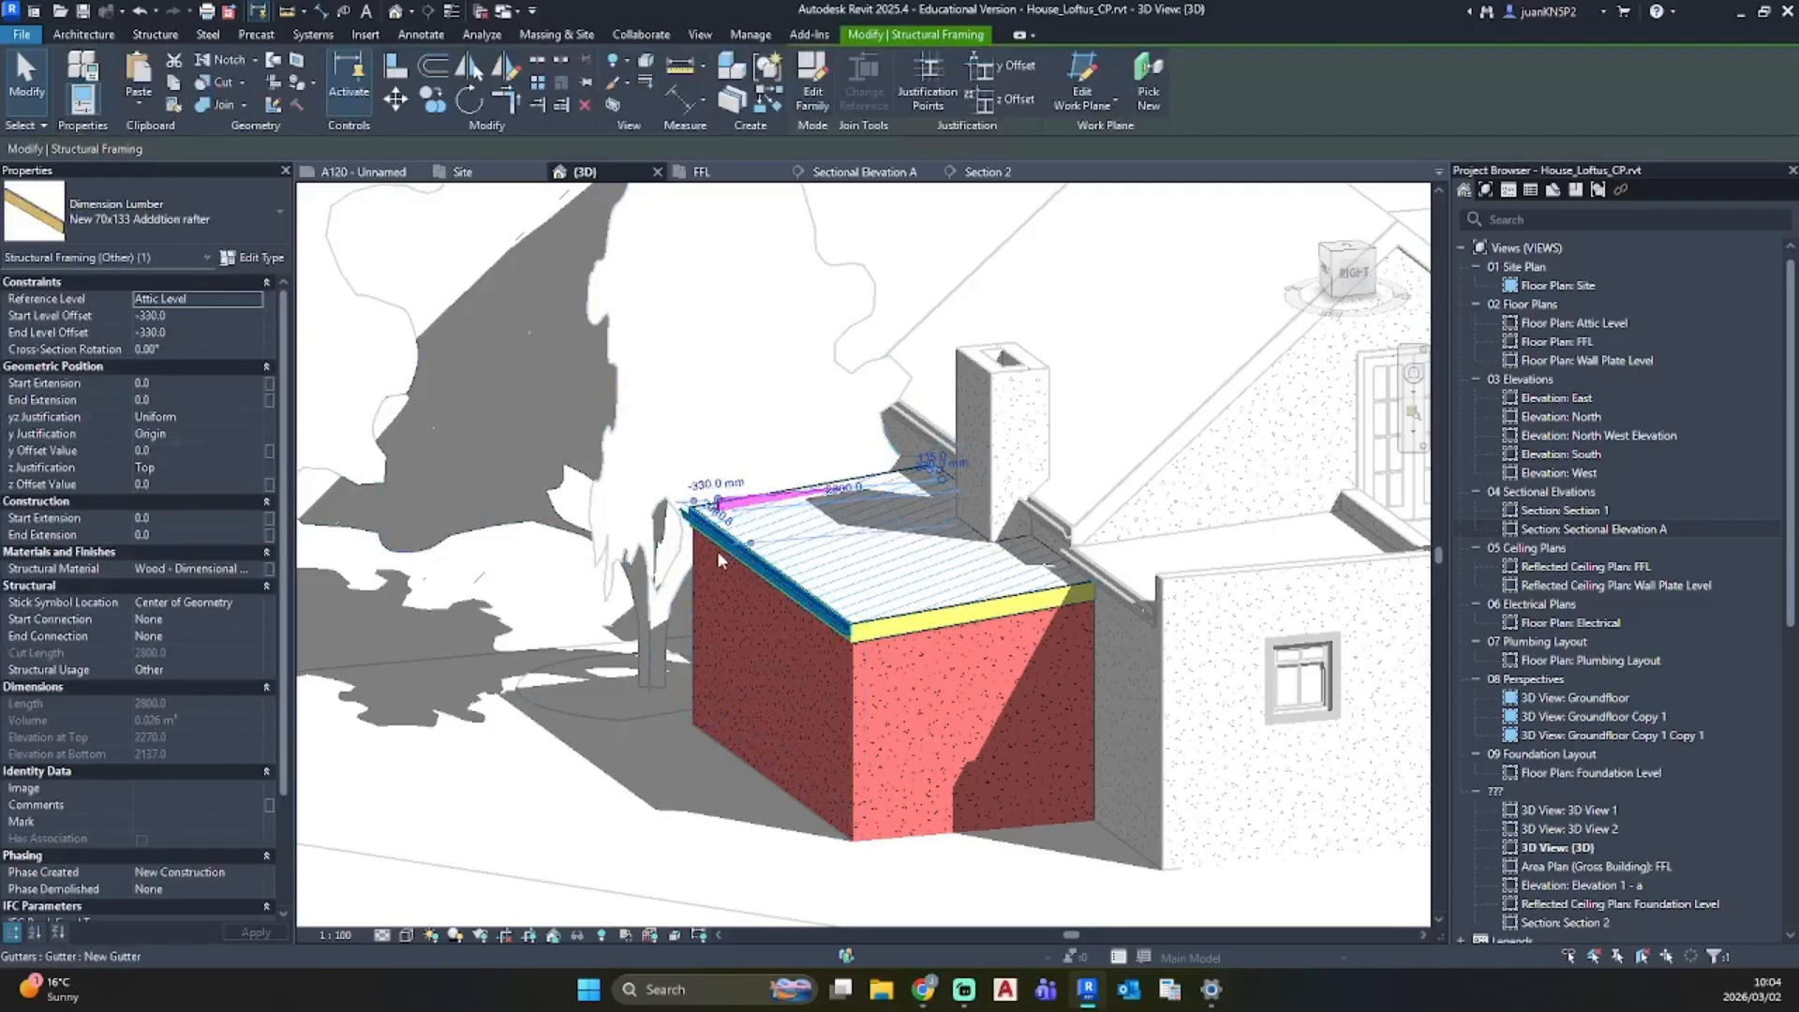
key("Escape")
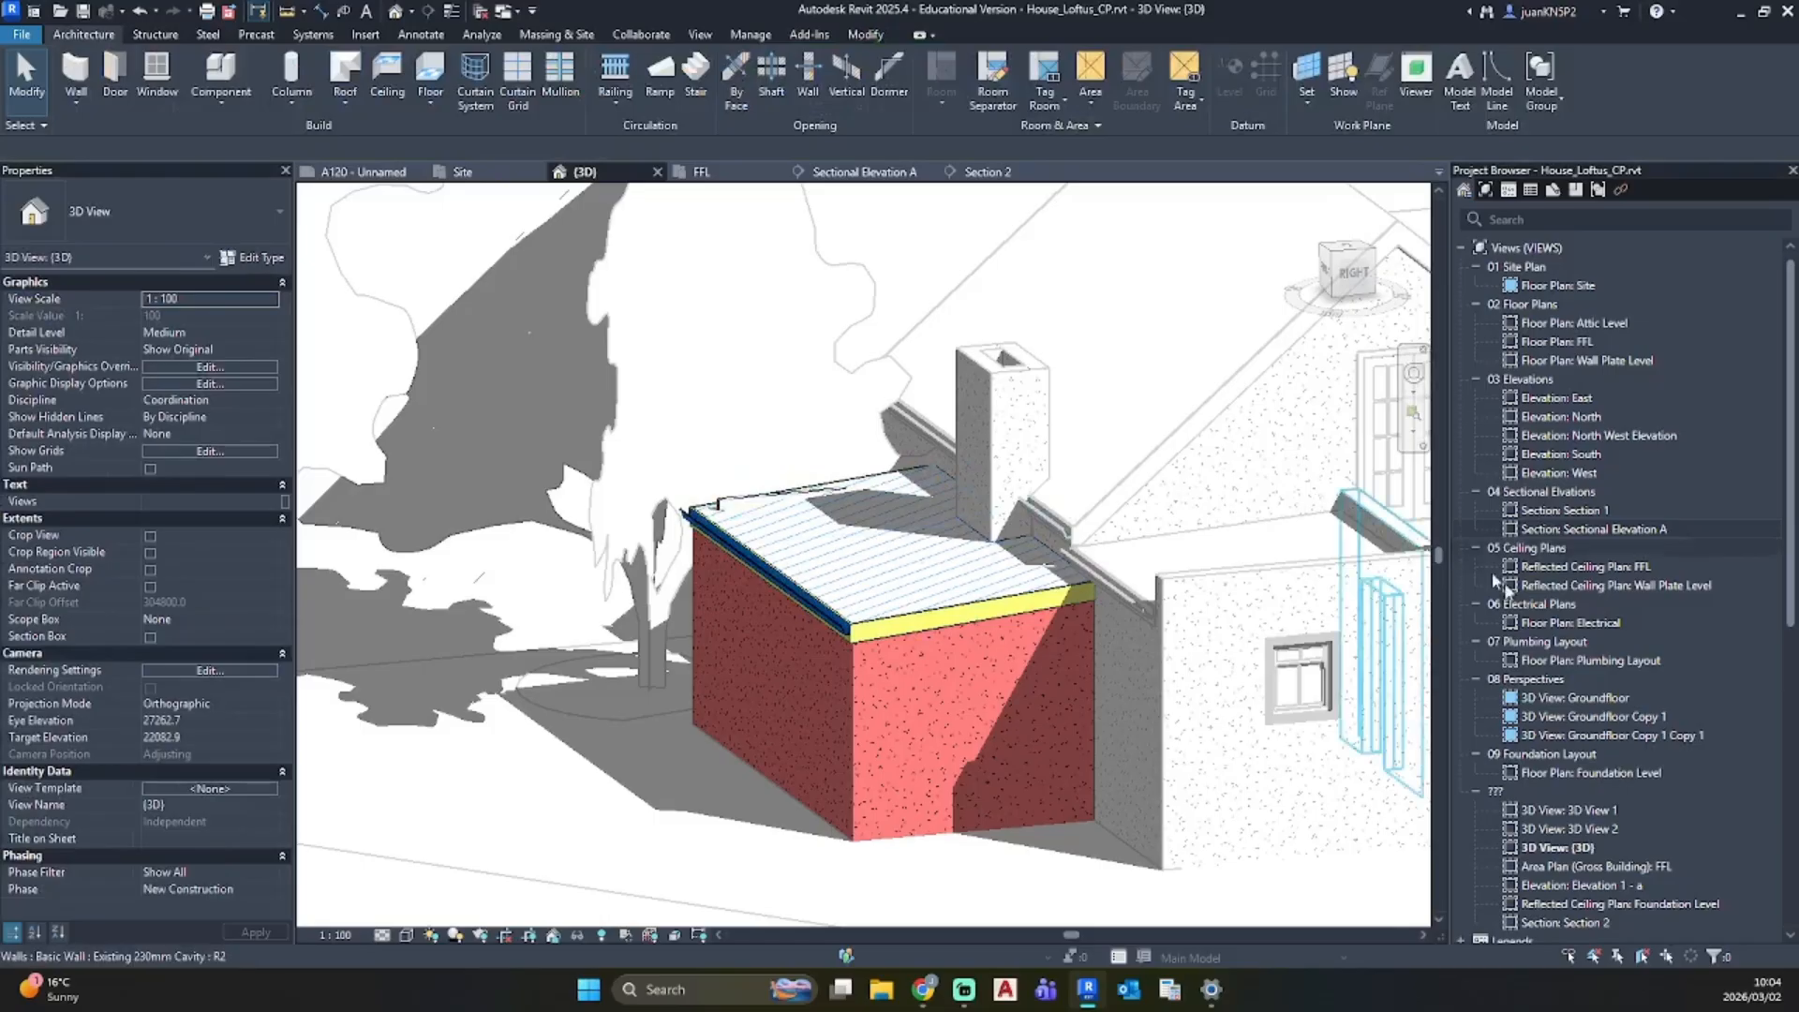
double_click(1593, 529)
scroll(942, 468, "down", 3)
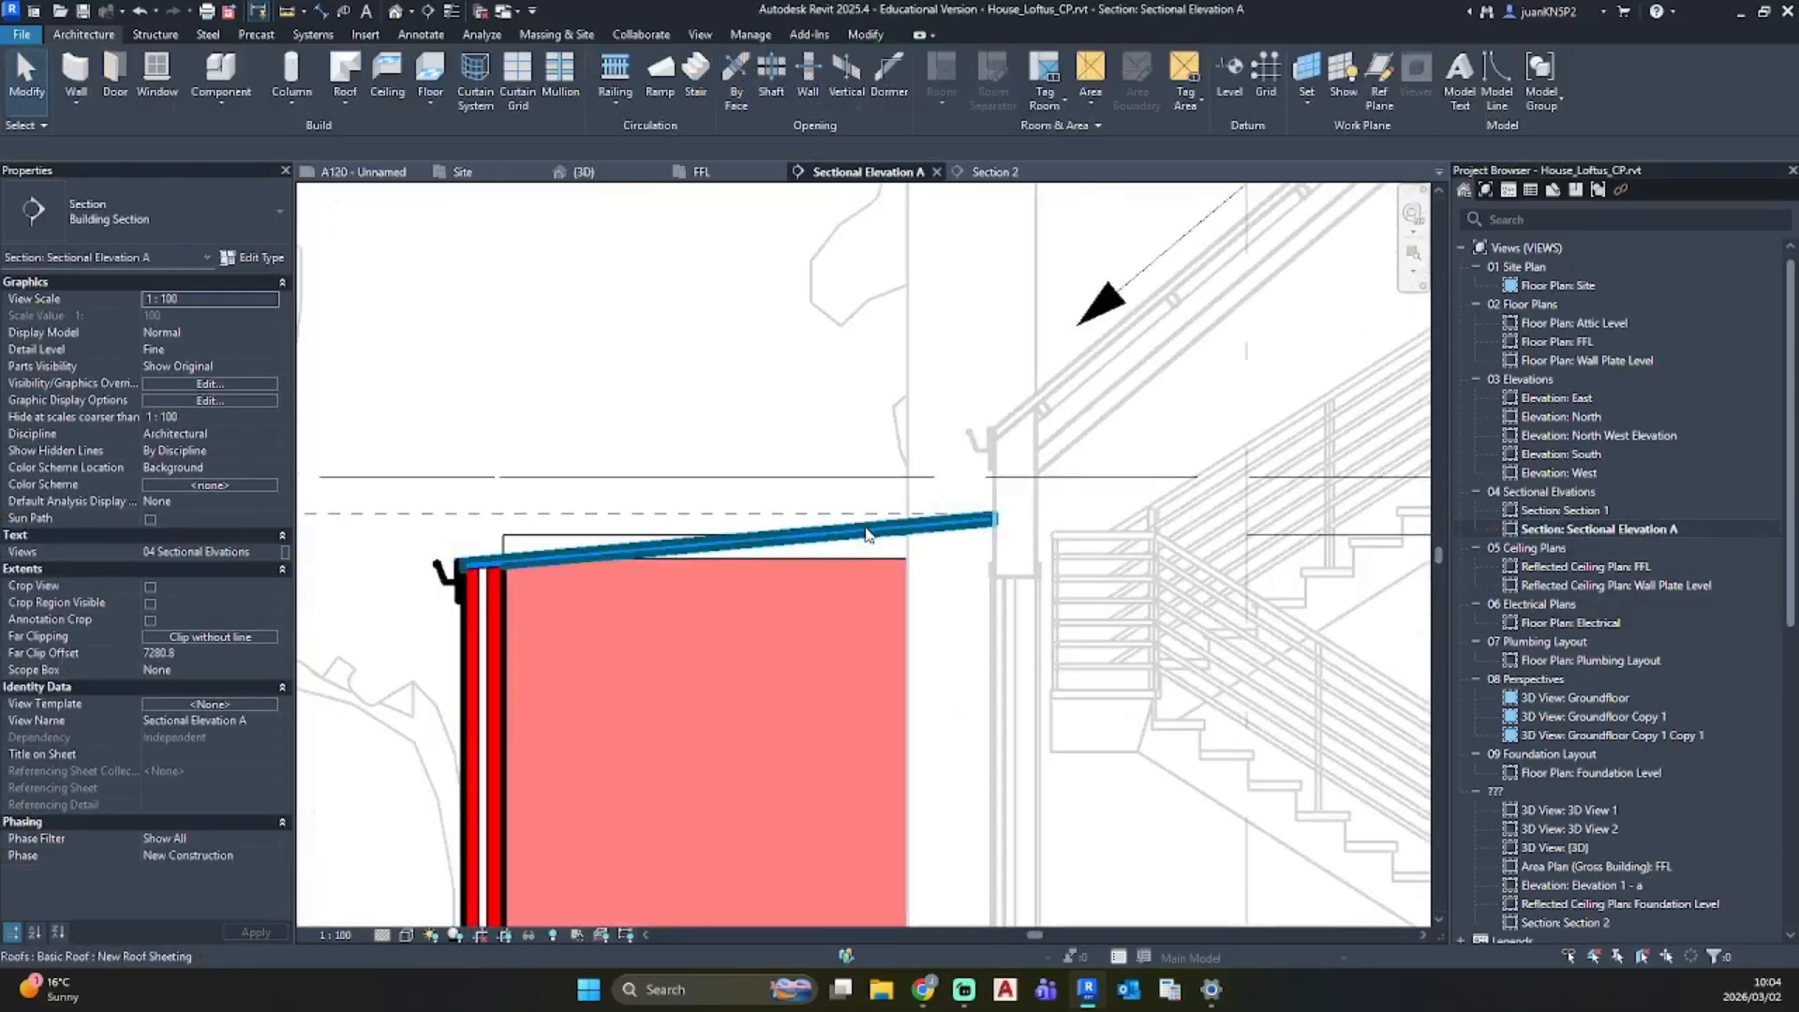
scroll(941, 469, "up", 2)
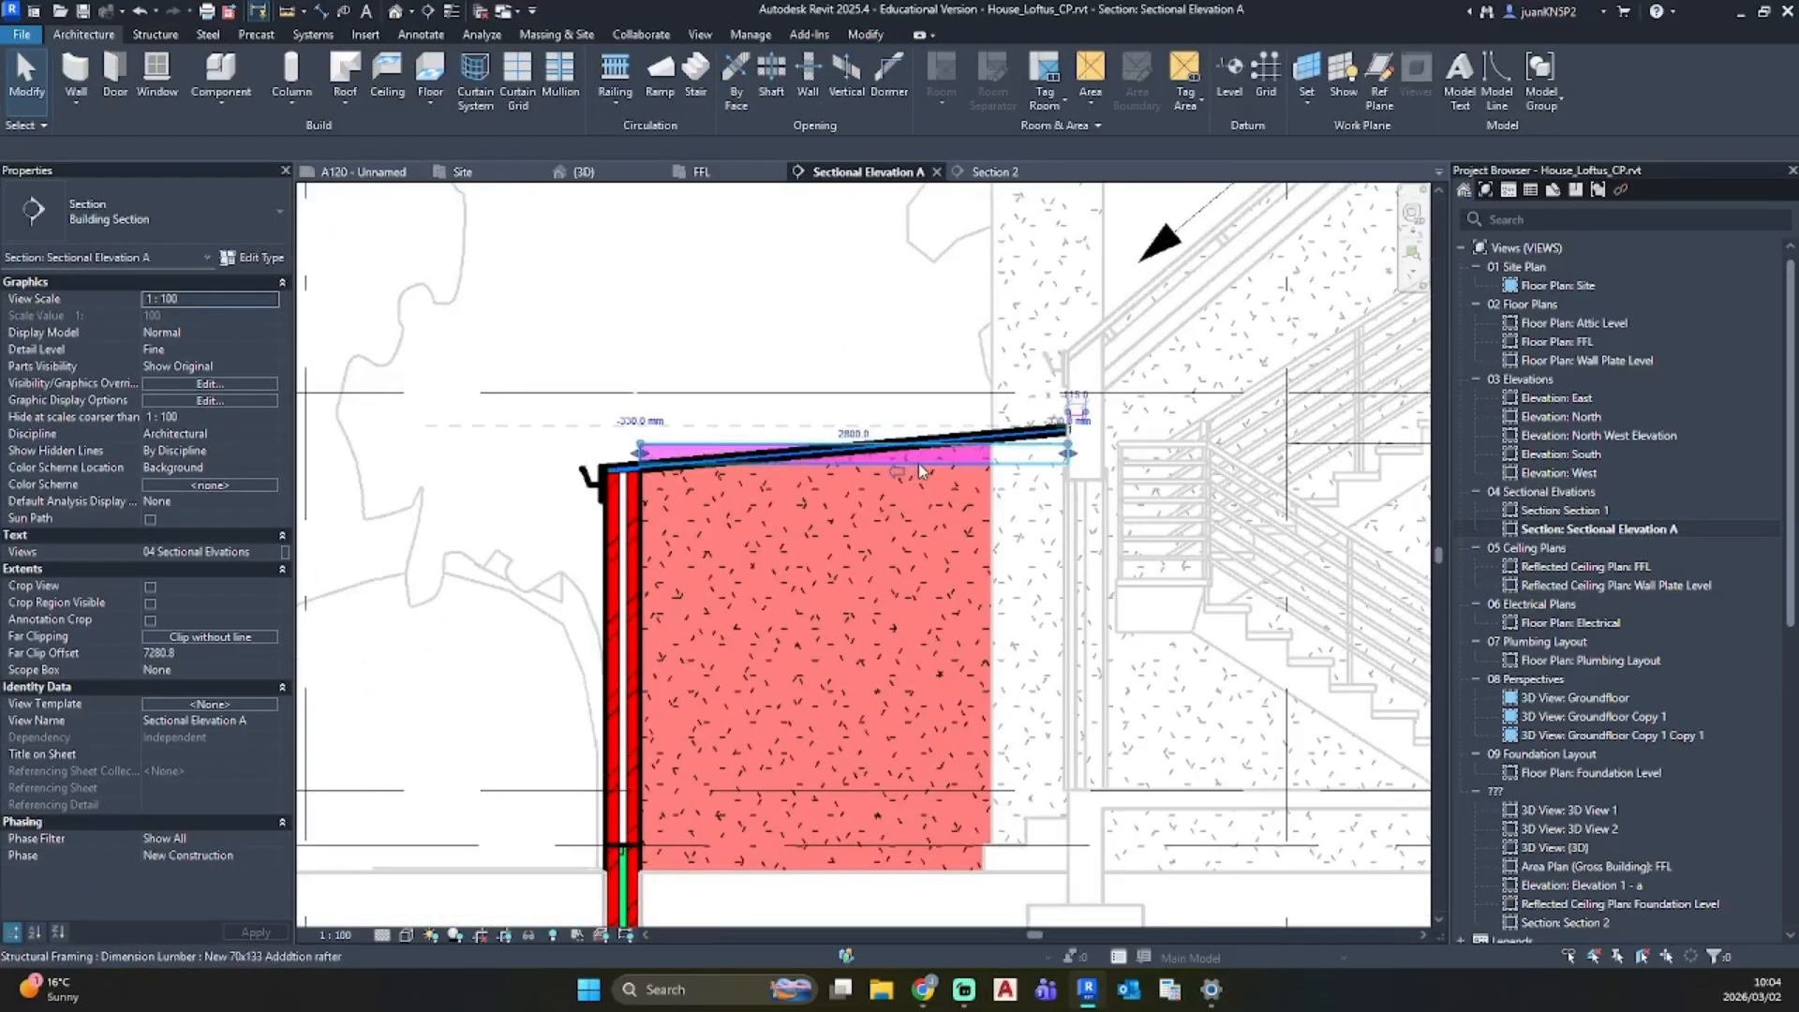
left_click(900, 457)
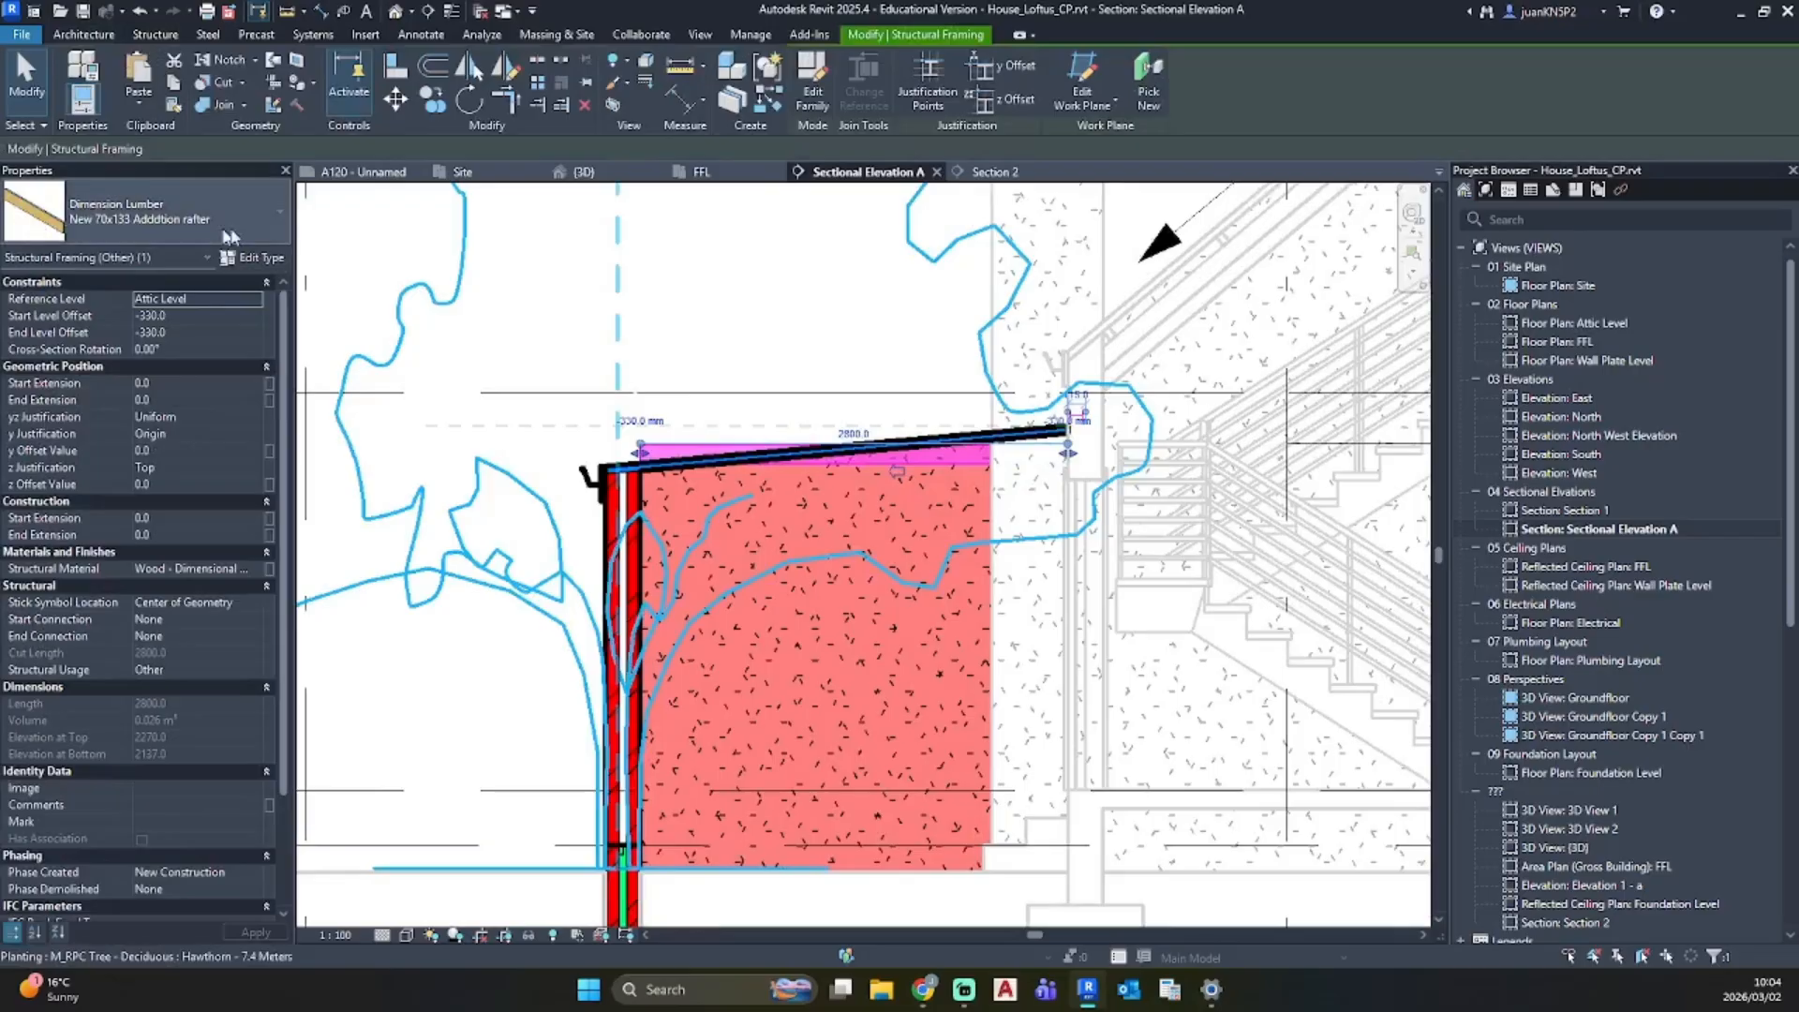
left_click(245, 258)
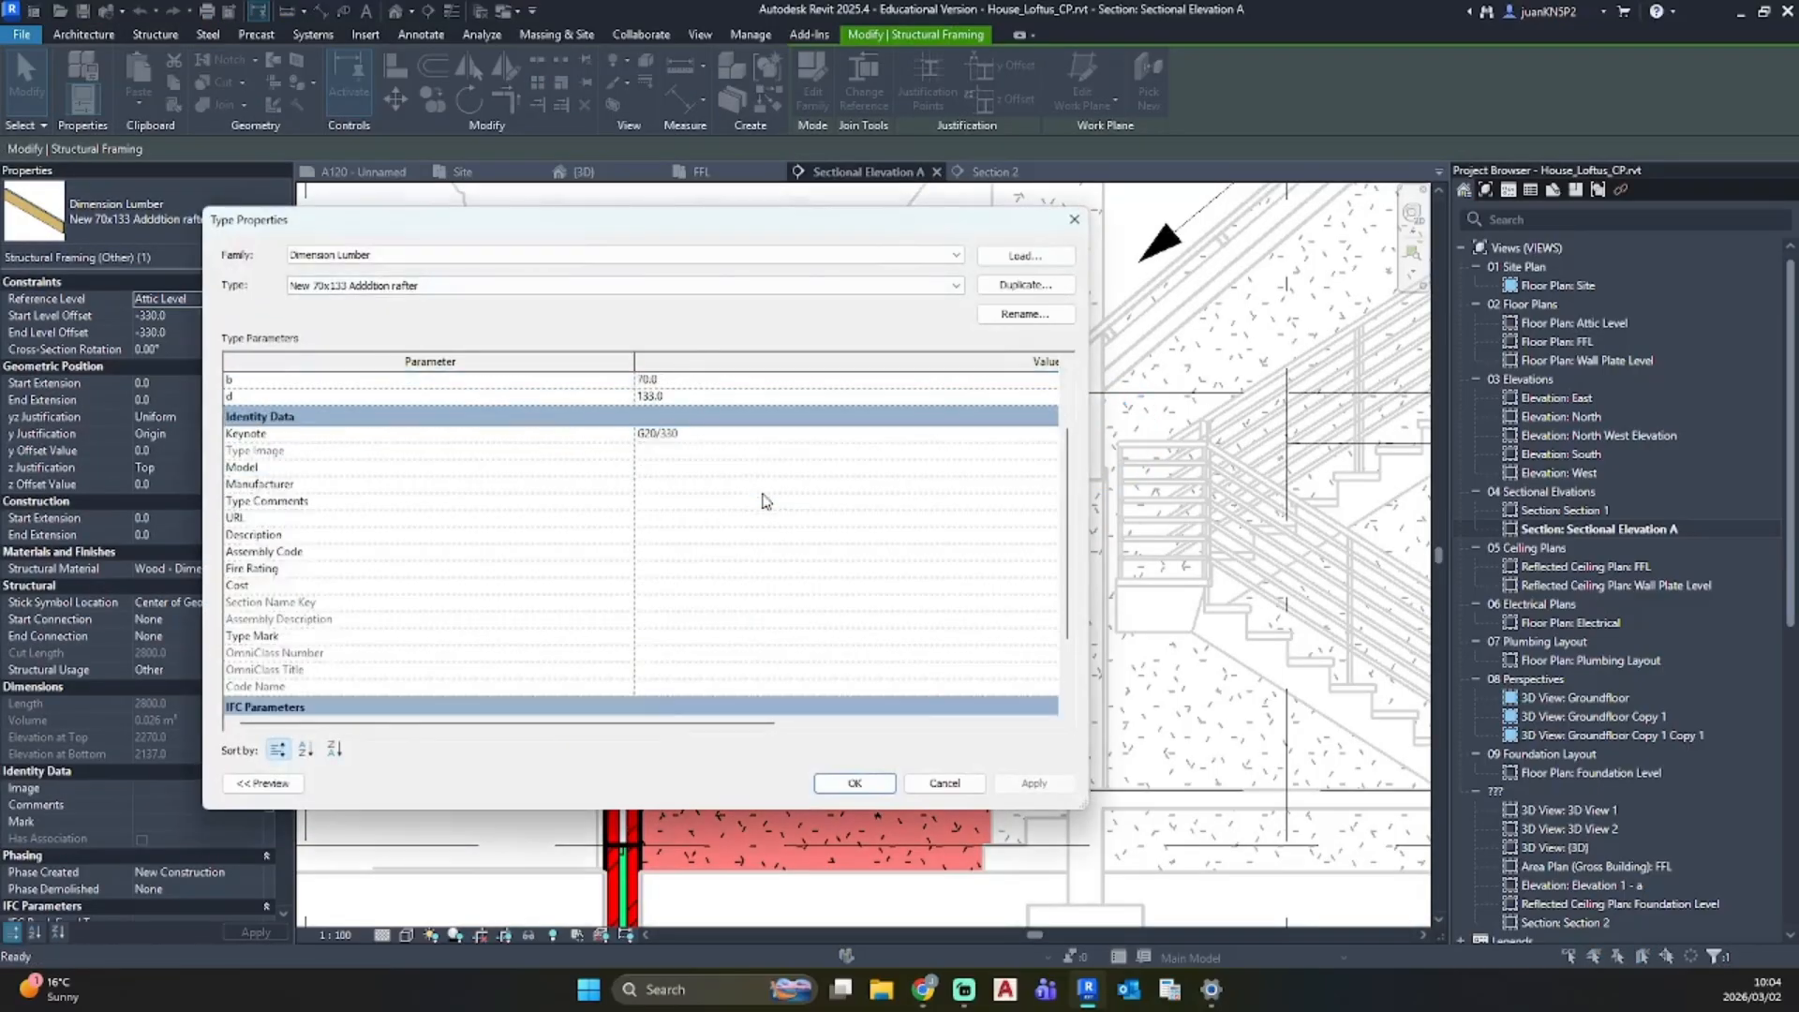
scroll(763, 500, "down", 2)
key("Escape")
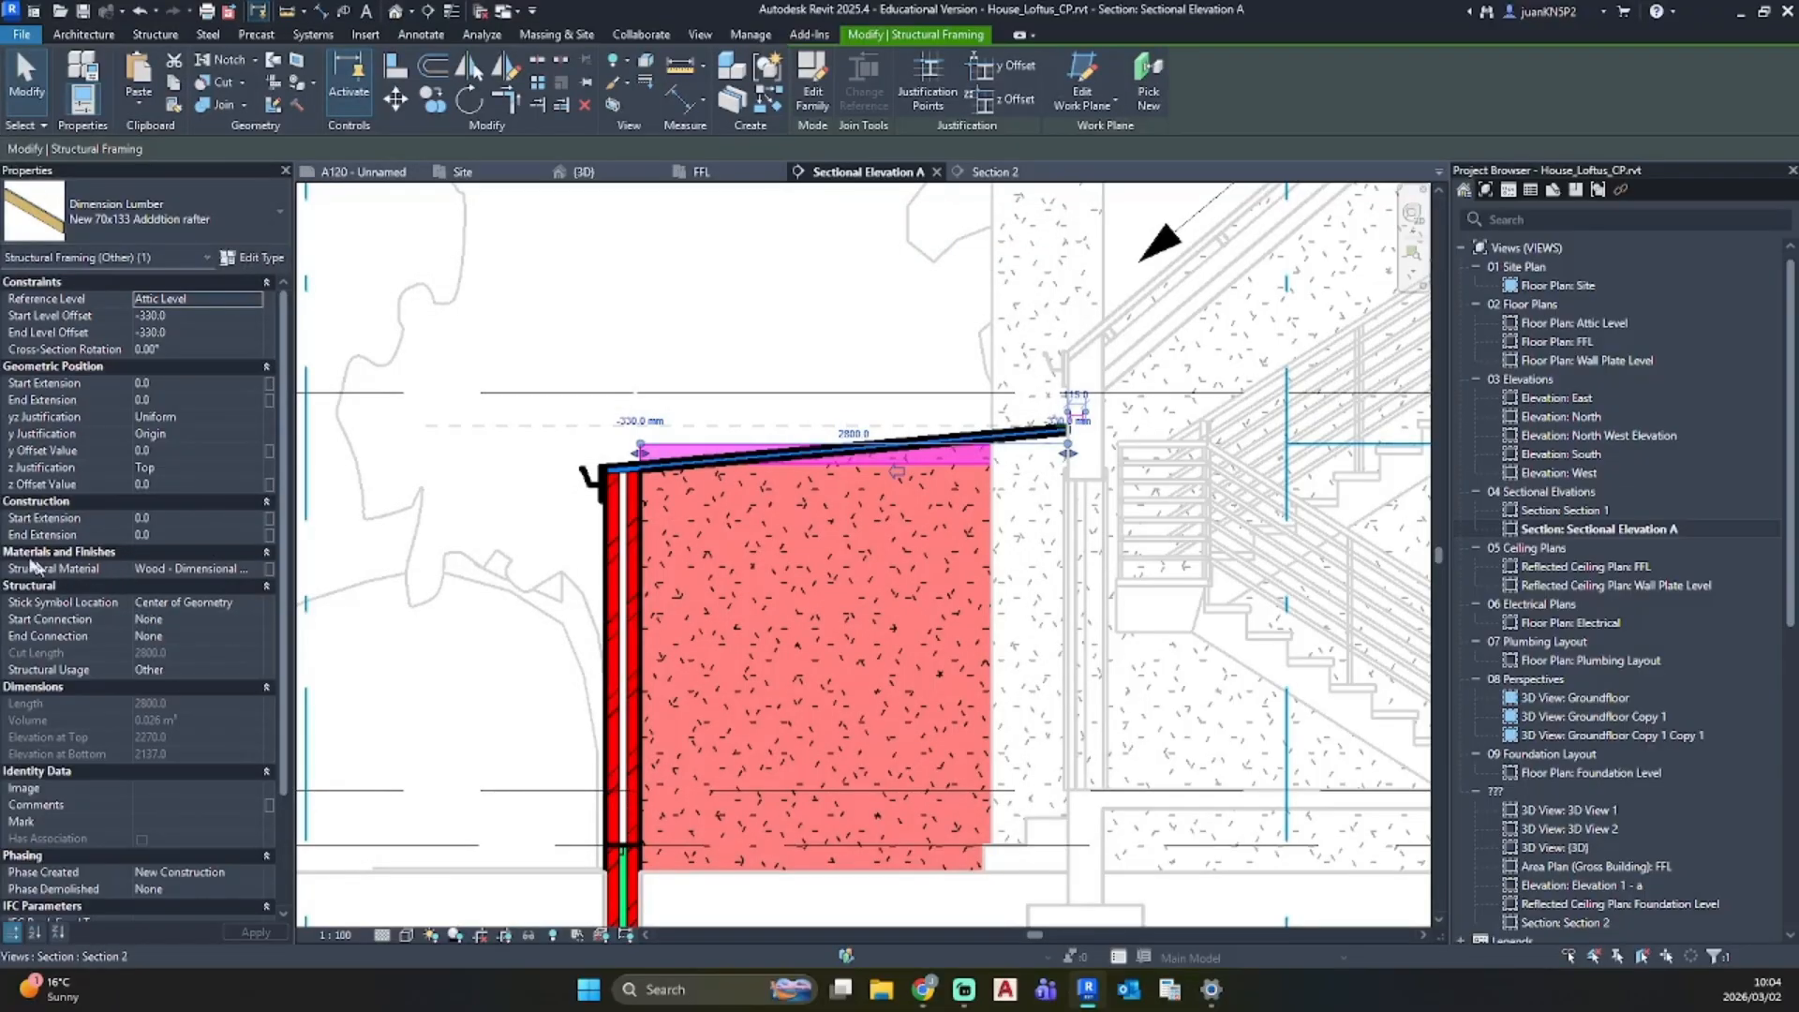
Step: Duplicate the rafter's Wood - Dimensional Lumber material with its assets and name the copy New Rafter
left_click(250, 565)
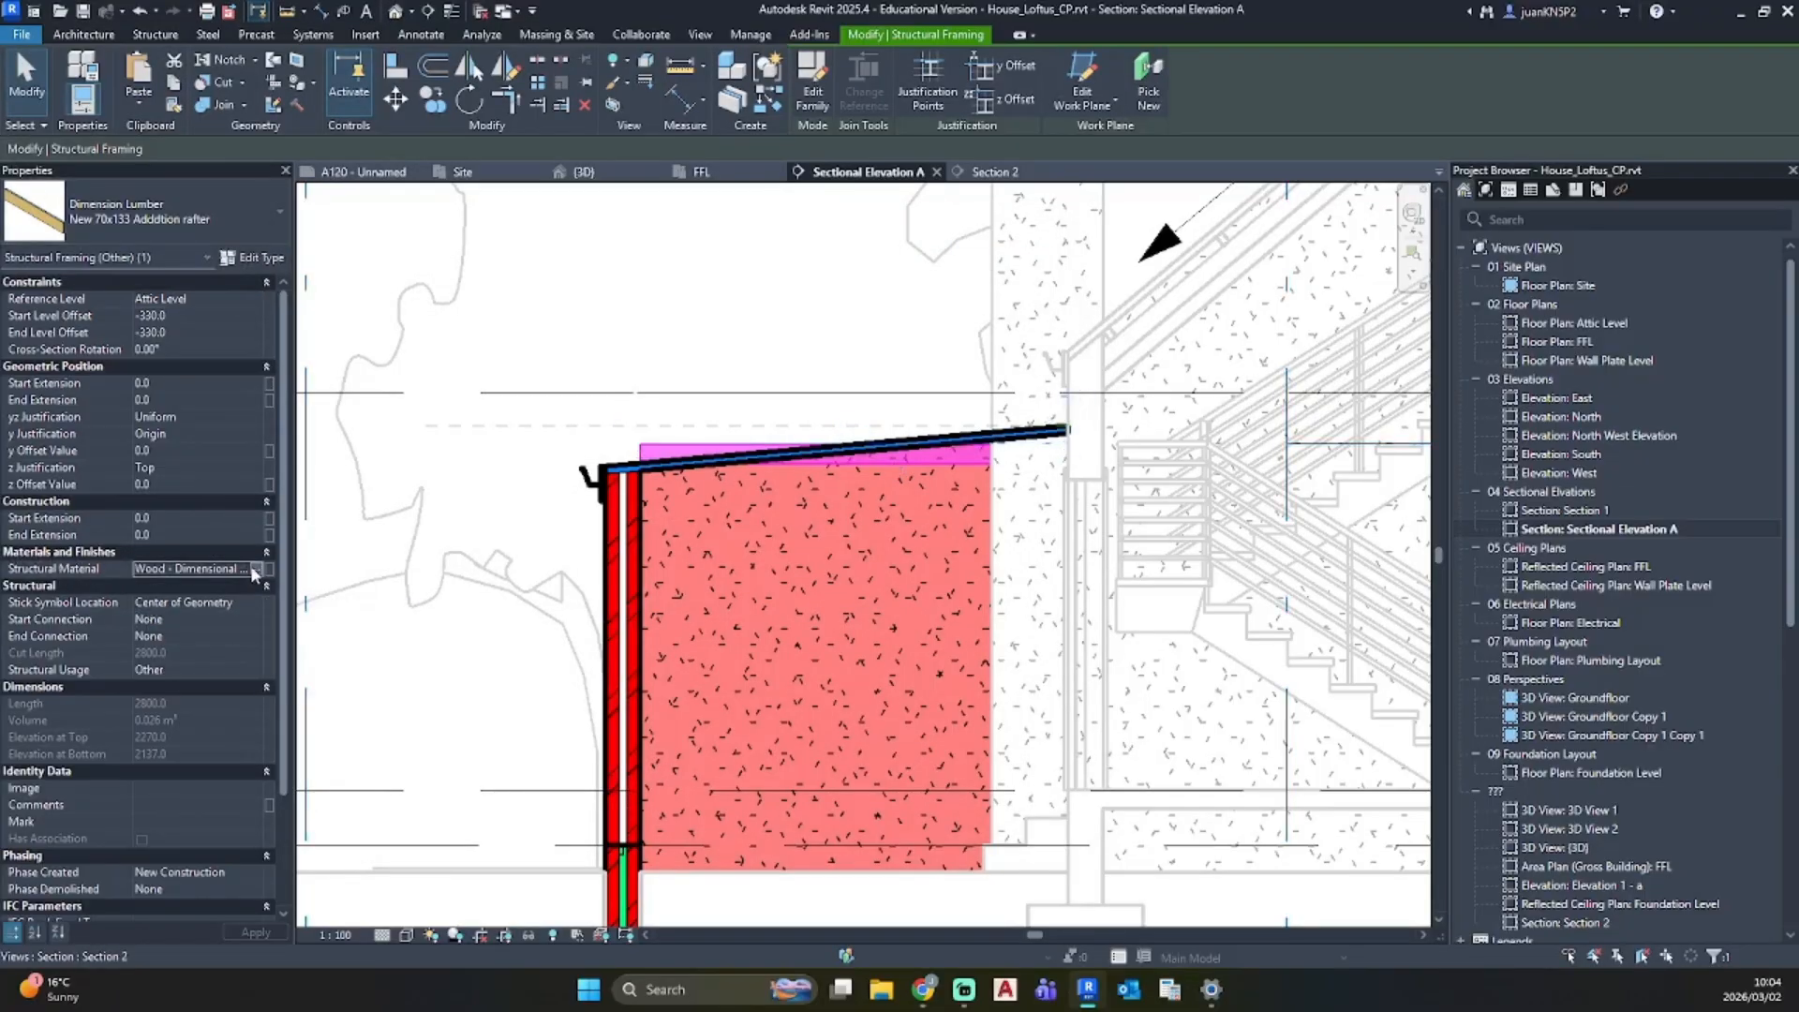
left_click(268, 569)
right_click(513, 547)
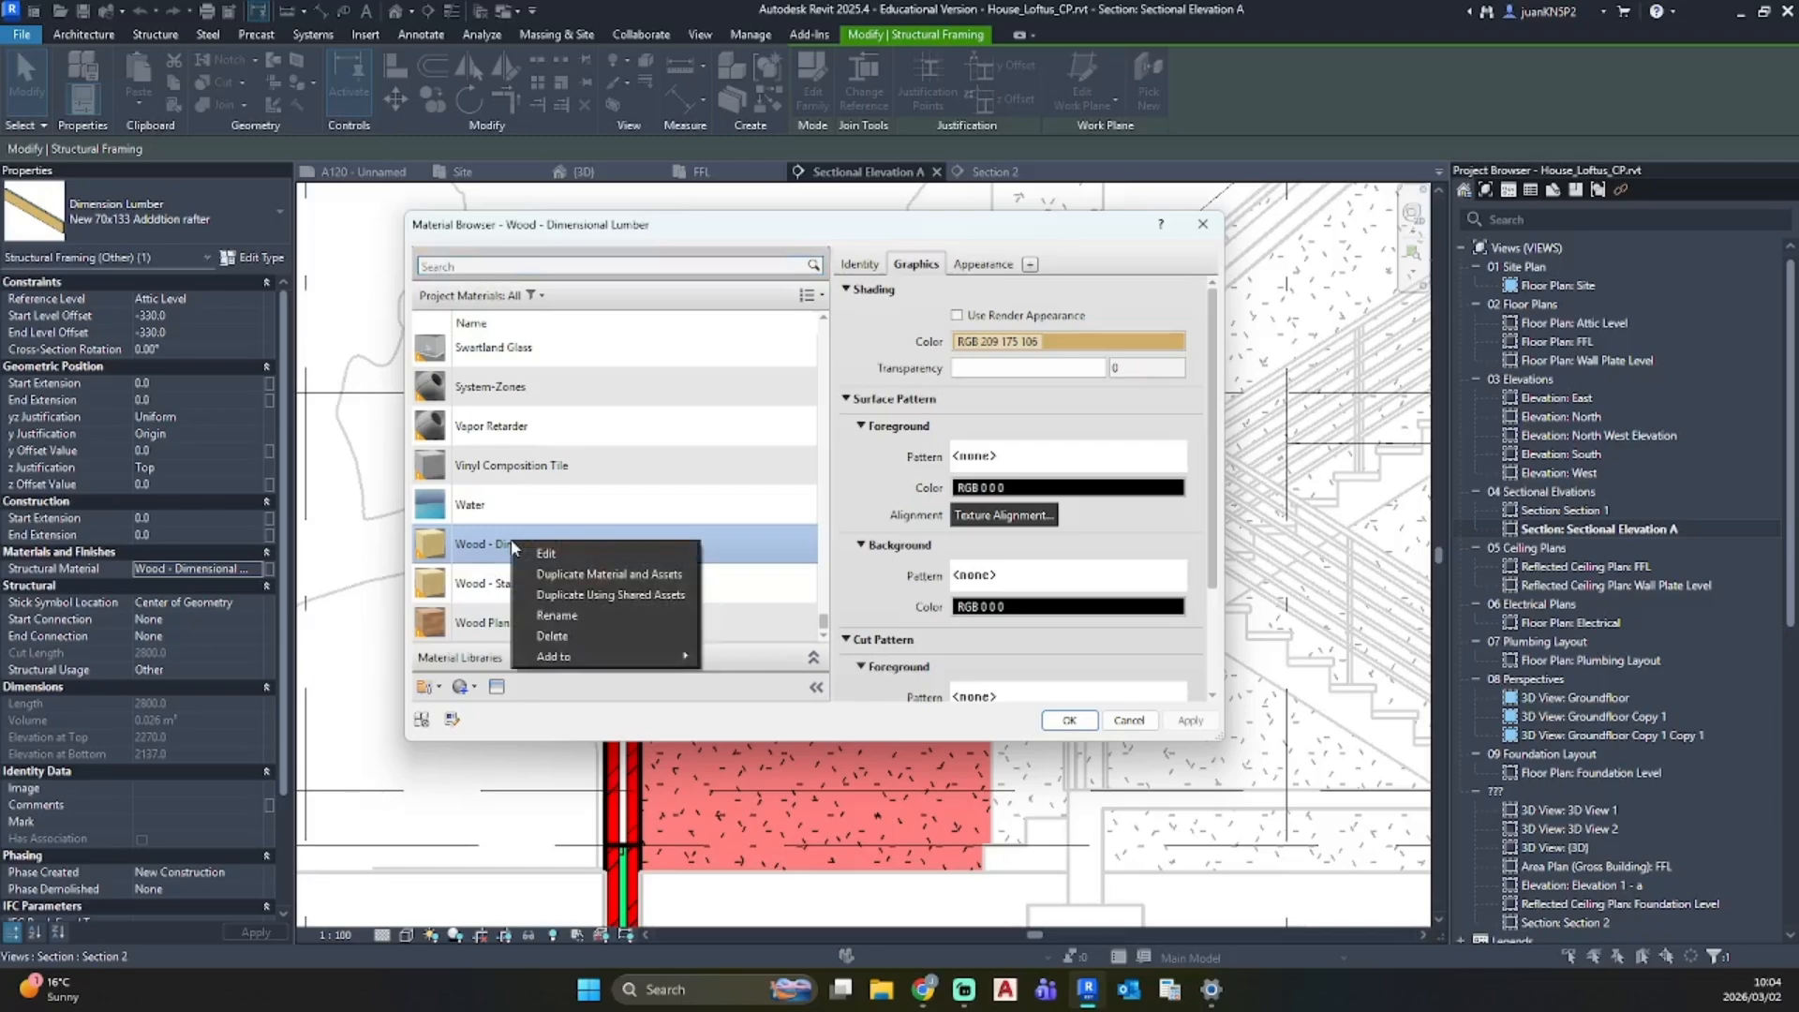
left_click(560, 574)
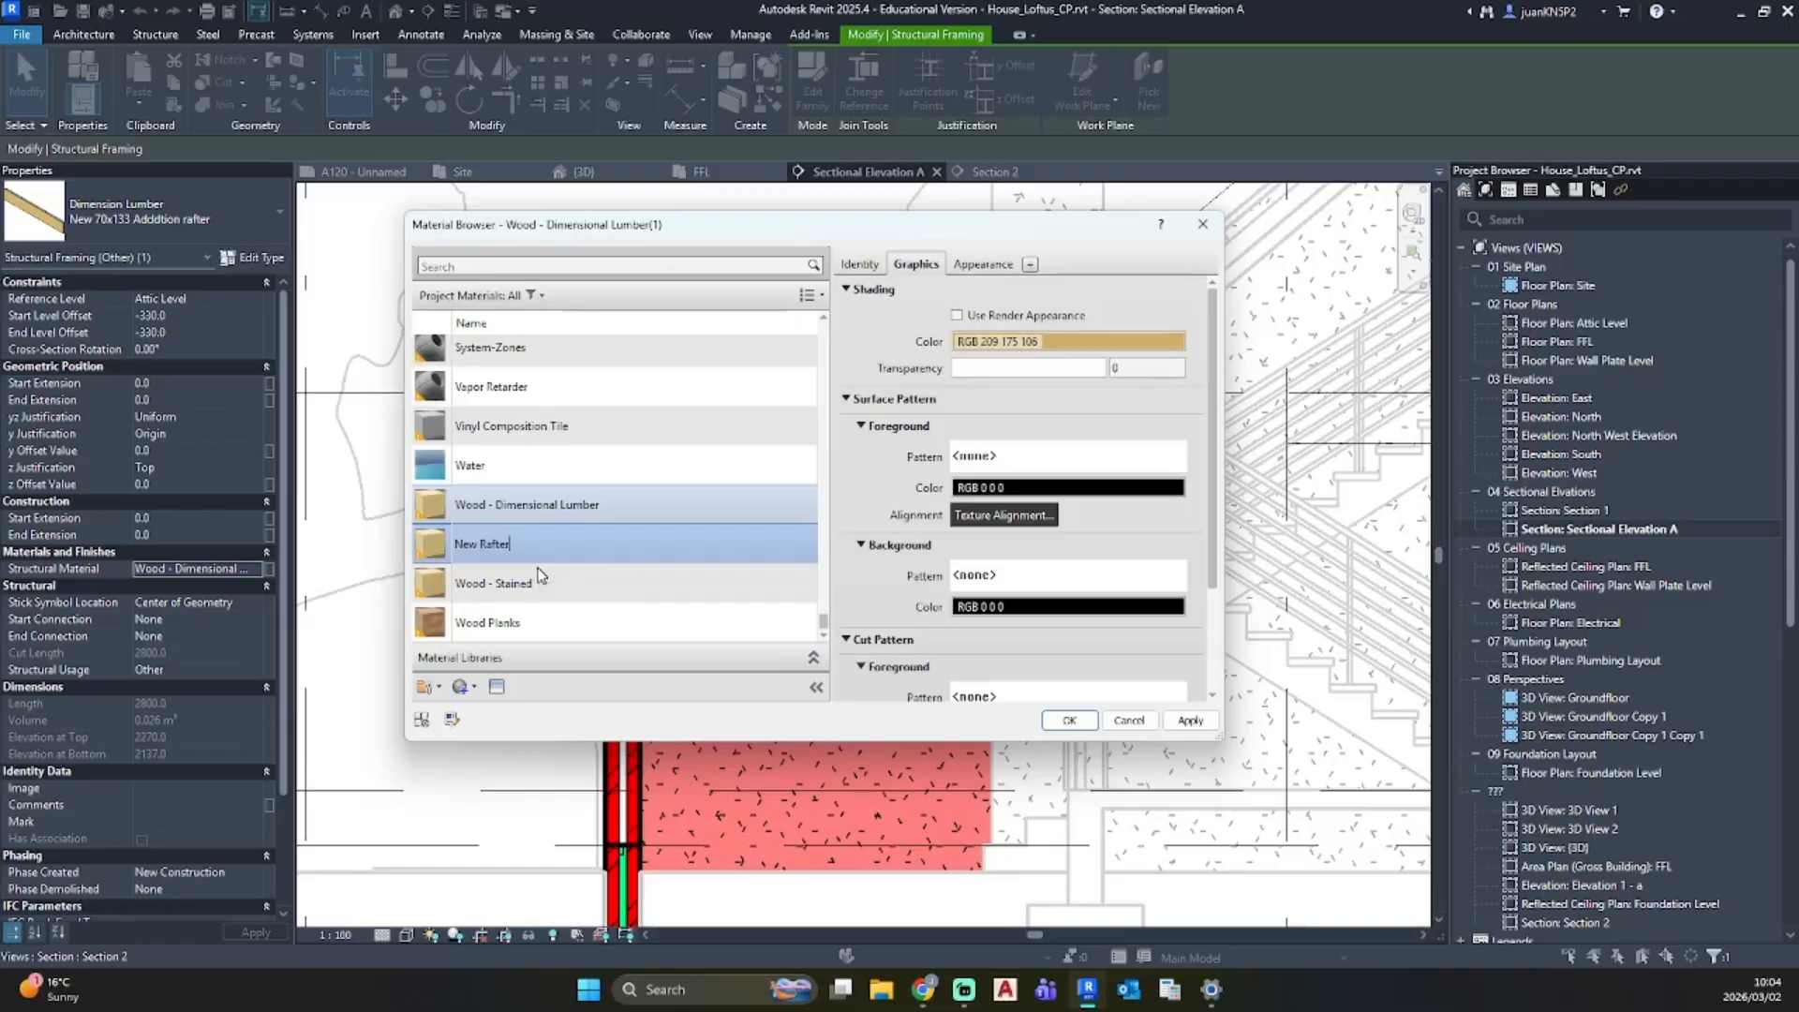
key("Return")
Step: Give the New Rafter material a solid fill surface foreground in pale yellow RGB 255 255 128 and assign it to the rafter
left_click(1106, 459)
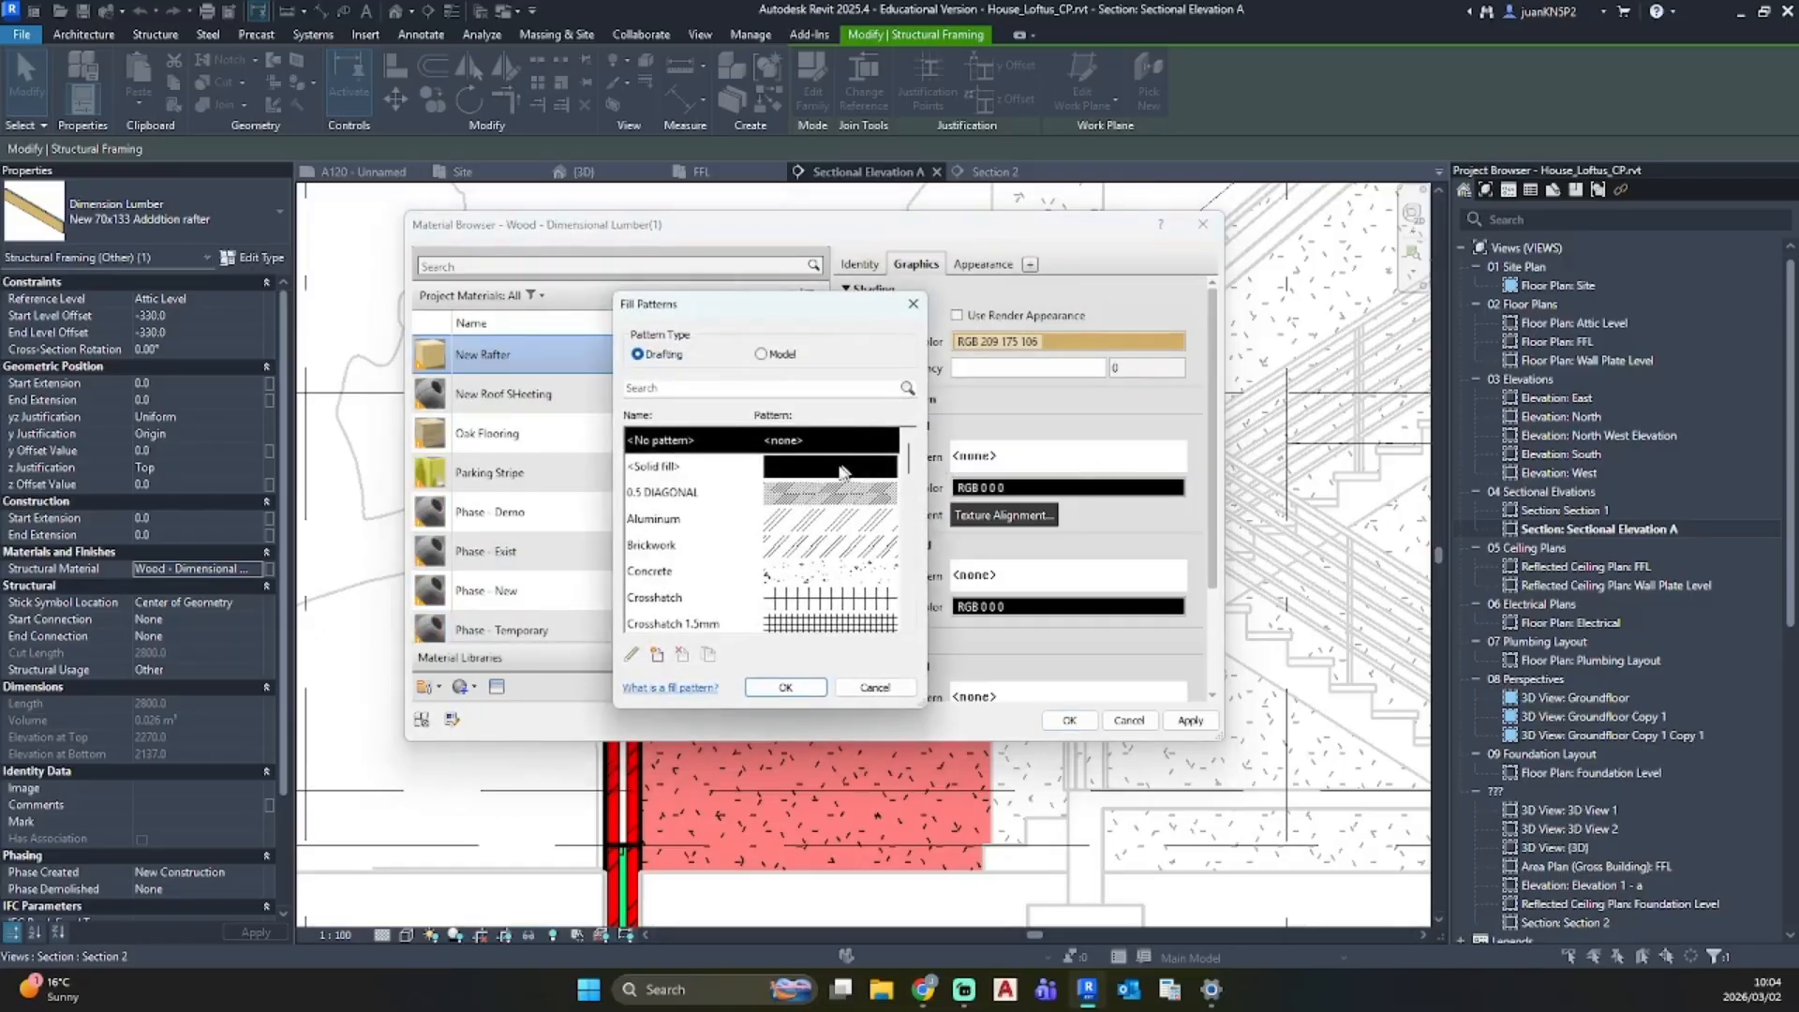
left_click(841, 470)
left_click(786, 687)
left_click(1068, 488)
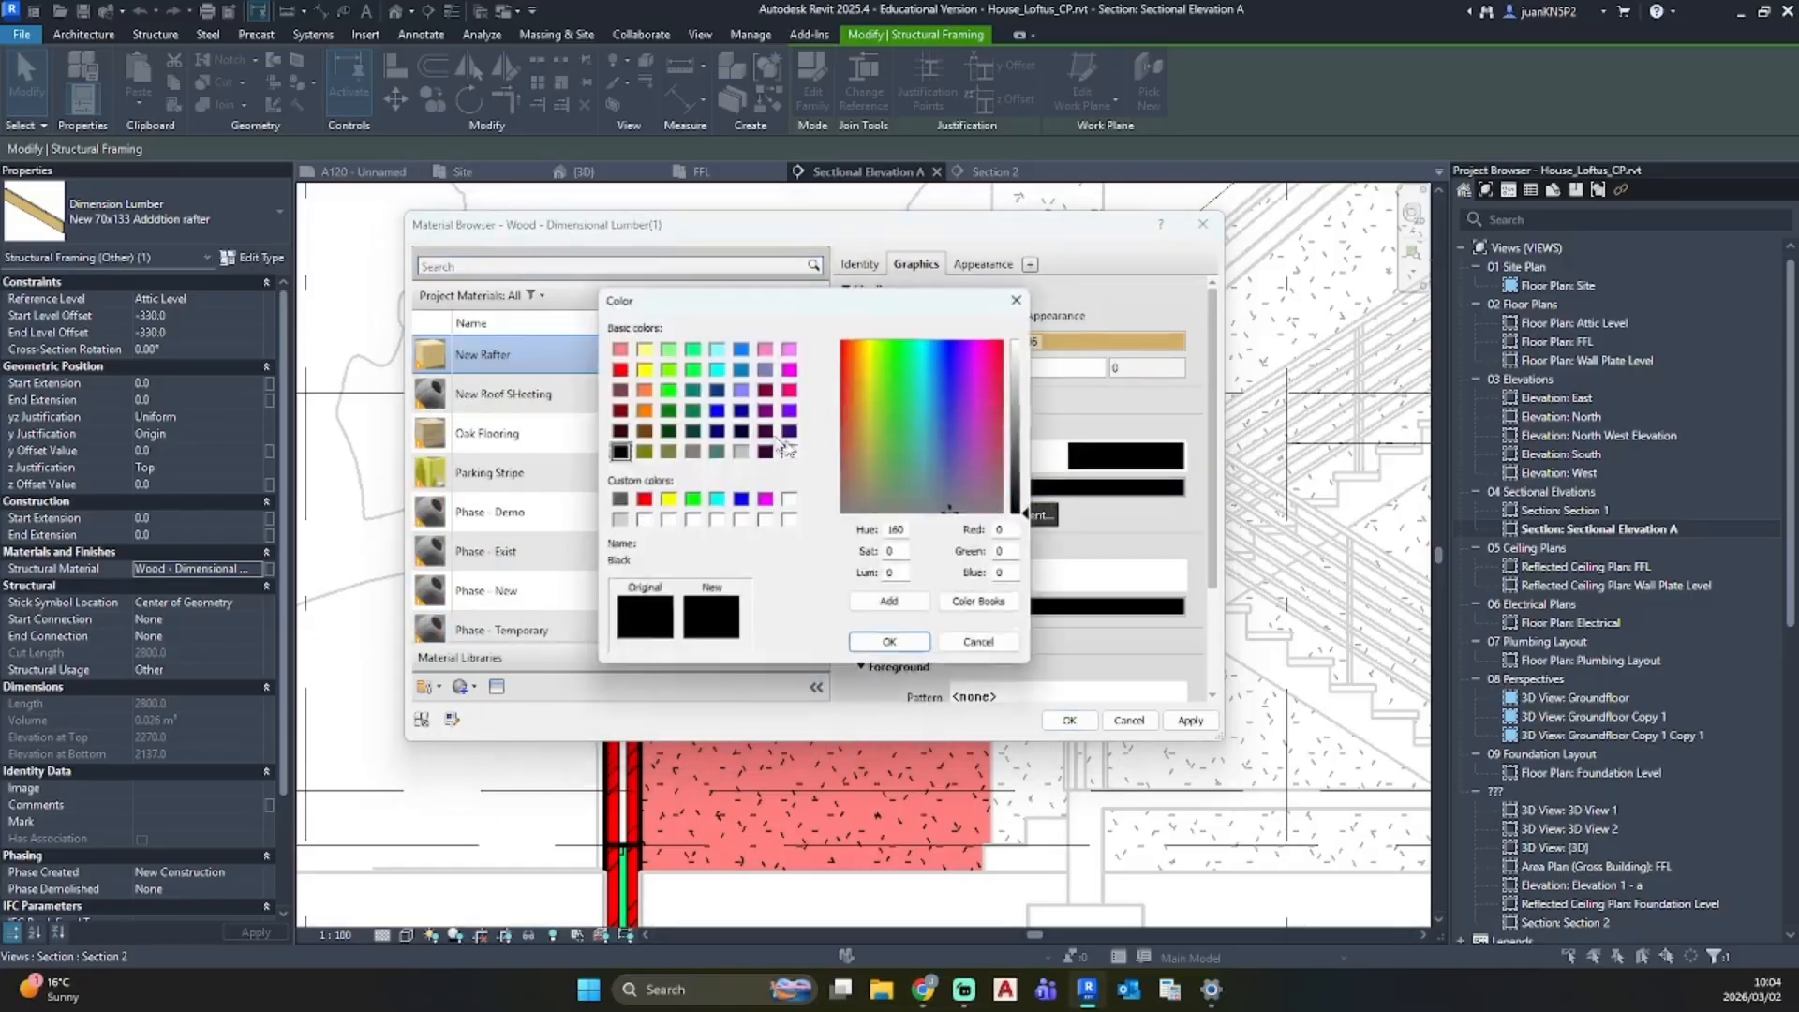
left_click(643, 348)
left_click(891, 645)
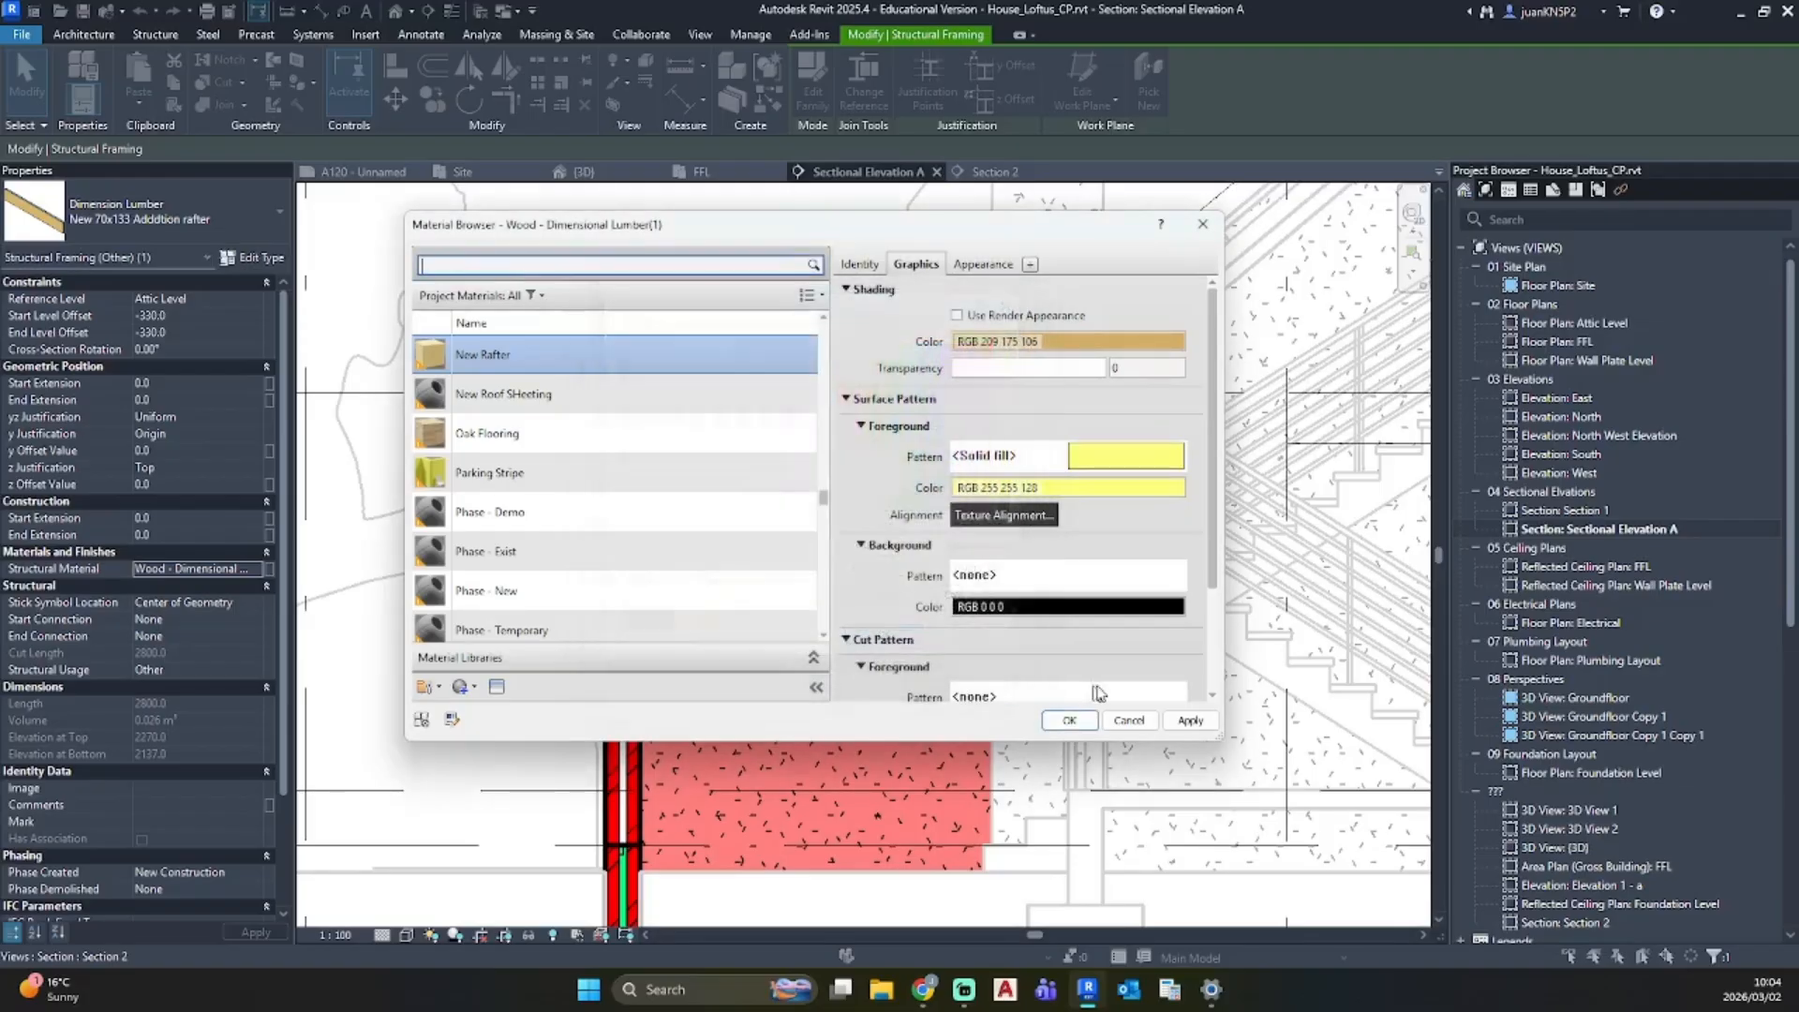
left_click(1068, 719)
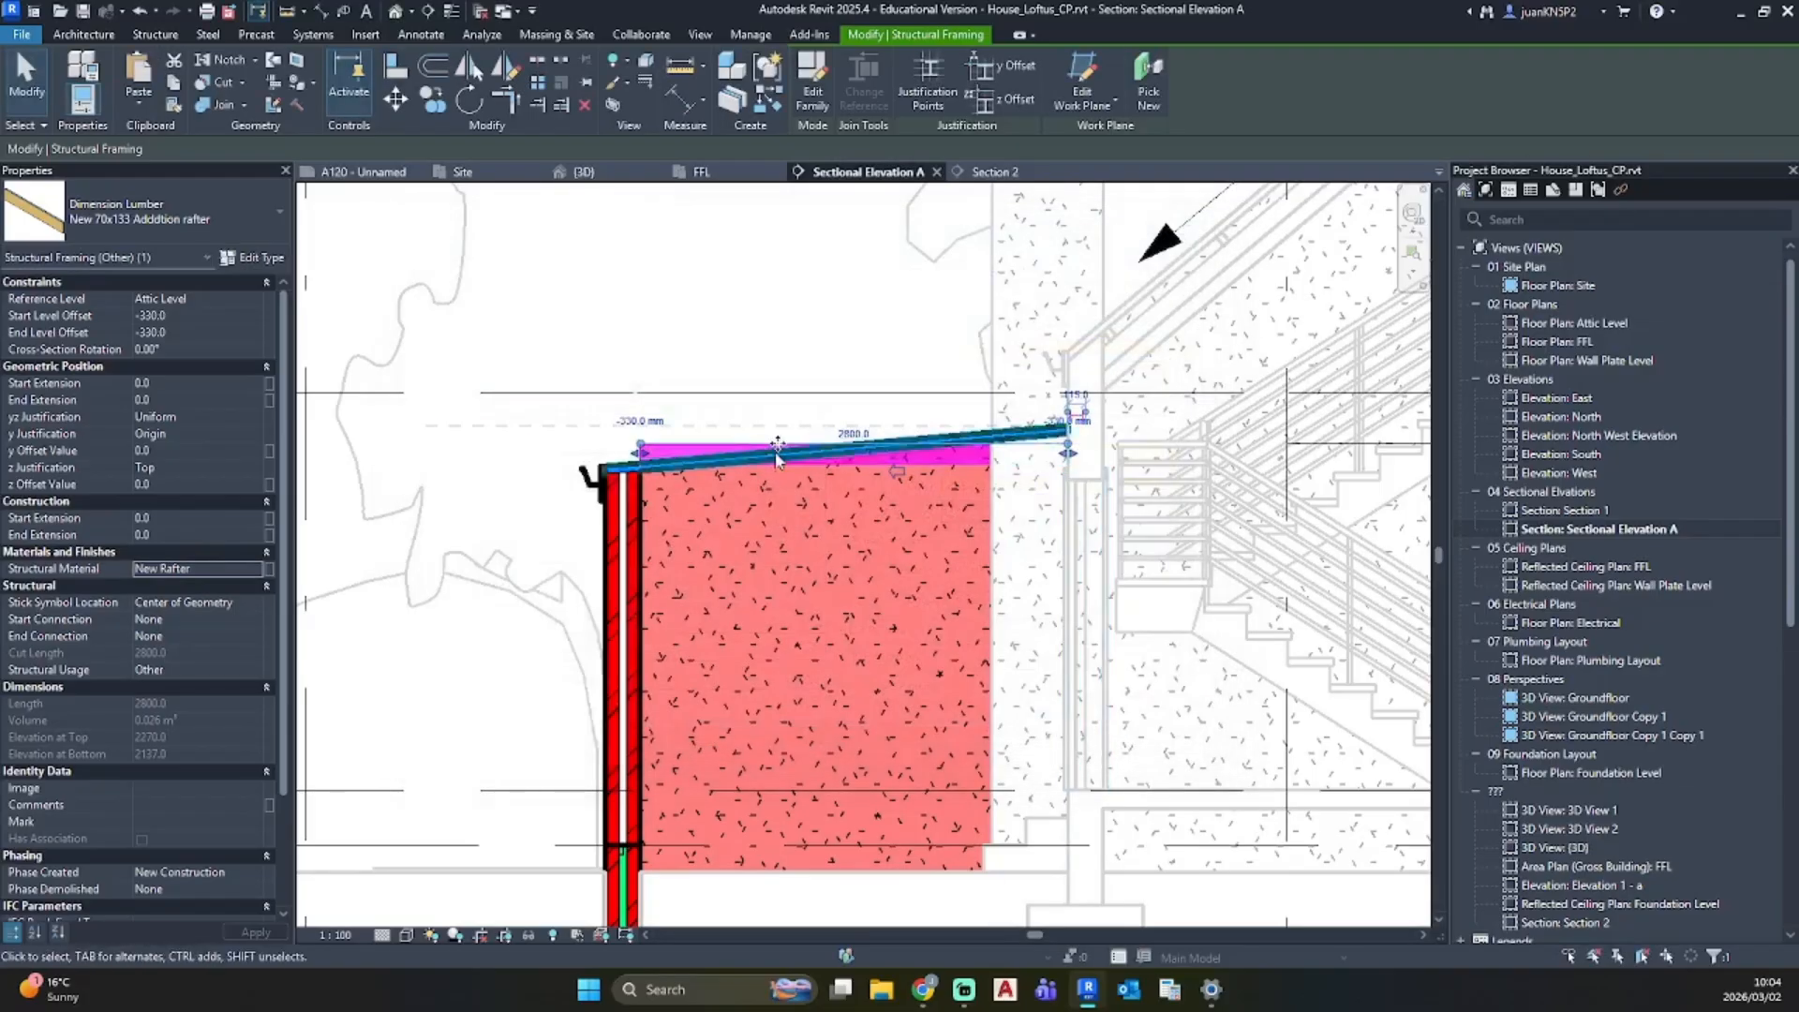
Step: Move the addition's rafter down clear of the roof sheeting, to start and end level offsets of about -795 mm
key("Escape")
scroll(852, 468, "up", 3)
left_click(906, 489)
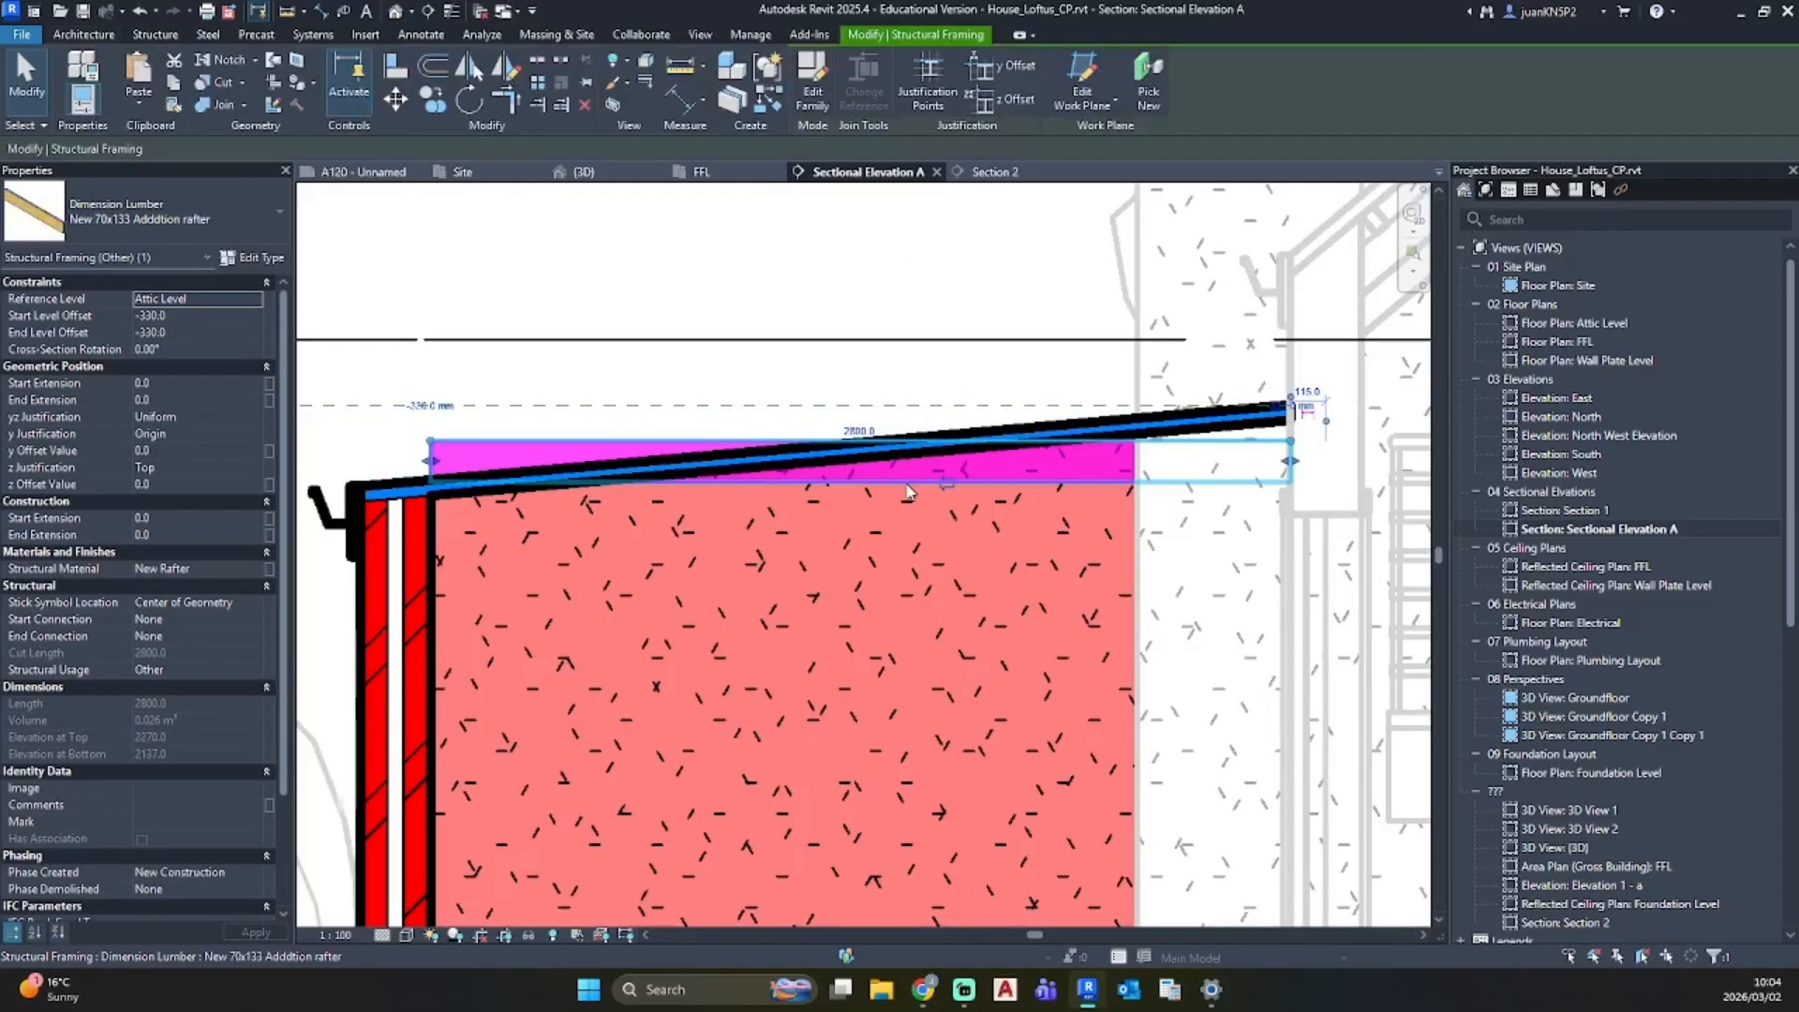
key("Down")
key("Down")
key("Down")
key("Down")
key("Down")
key("Down")
key("Down")
key("Down")
key("Down")
key("Down")
key("Down")
key("Down")
key("Down")
key("Down")
key("Down")
key("Down")
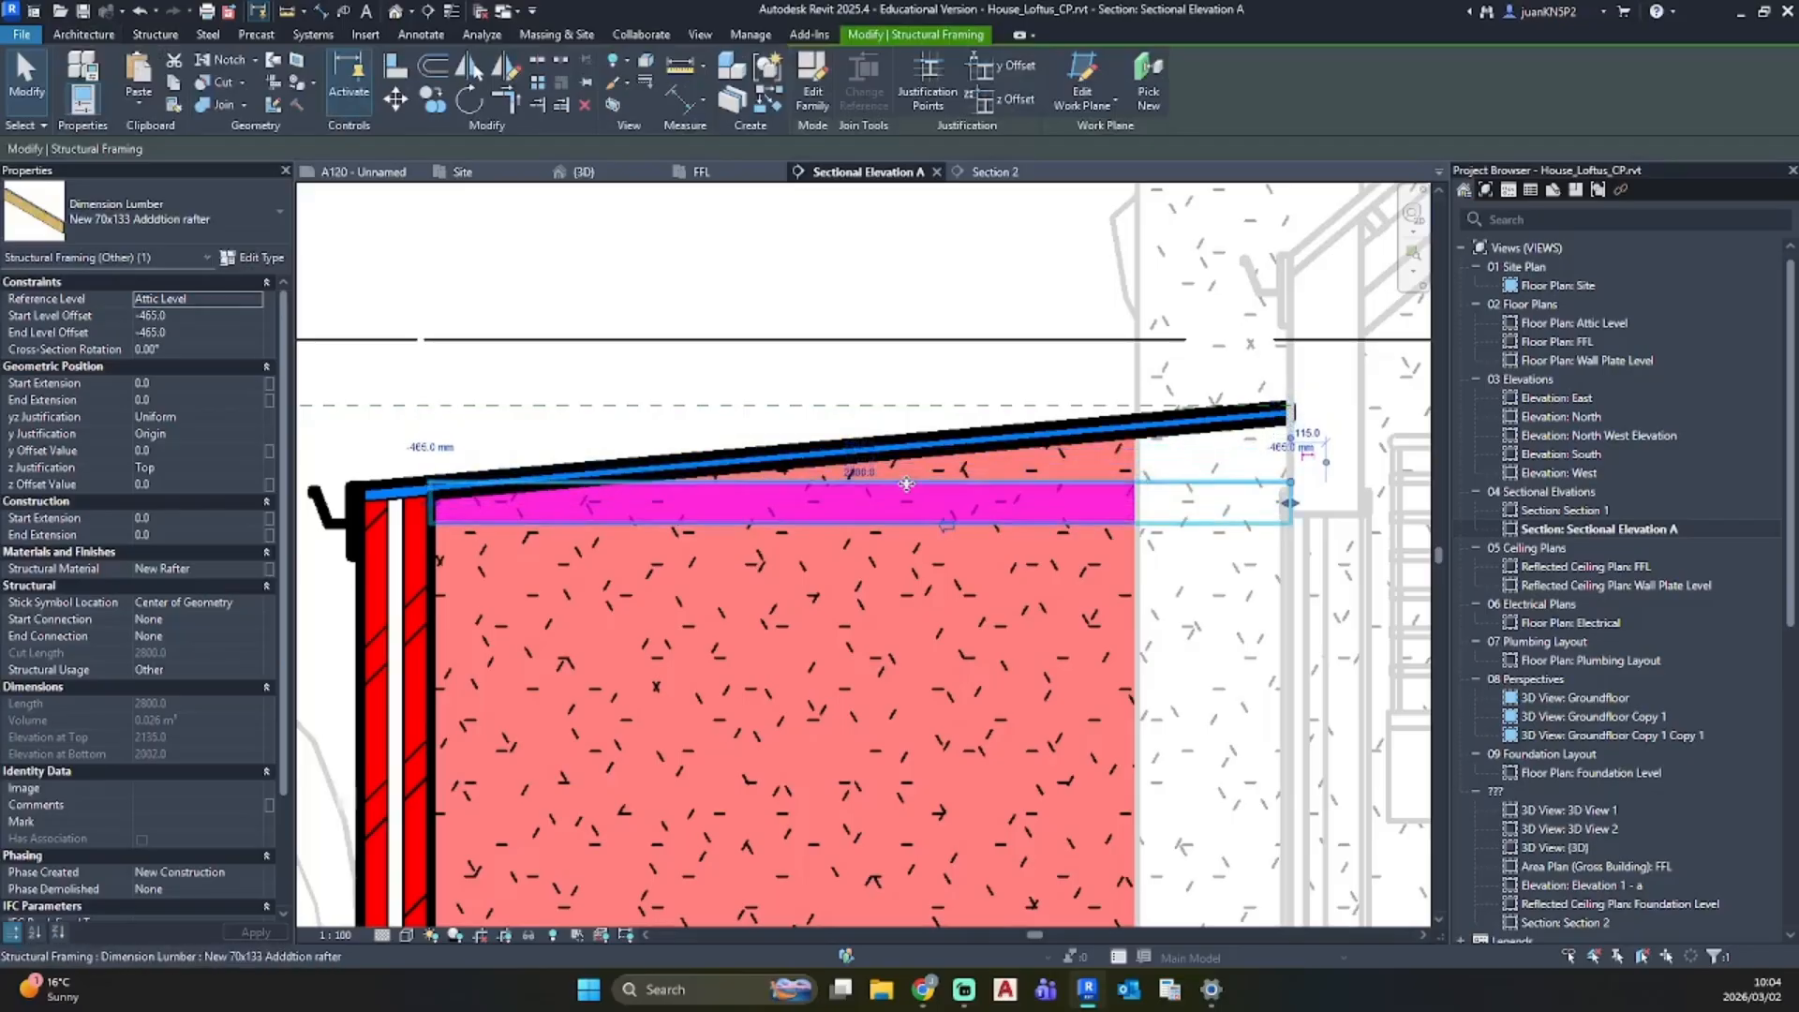
key("Down")
key("Down")
key("Down")
key("Down")
key("Down")
key("Down")
key("Down")
key("Down")
key("Down")
key("Down")
key("Down")
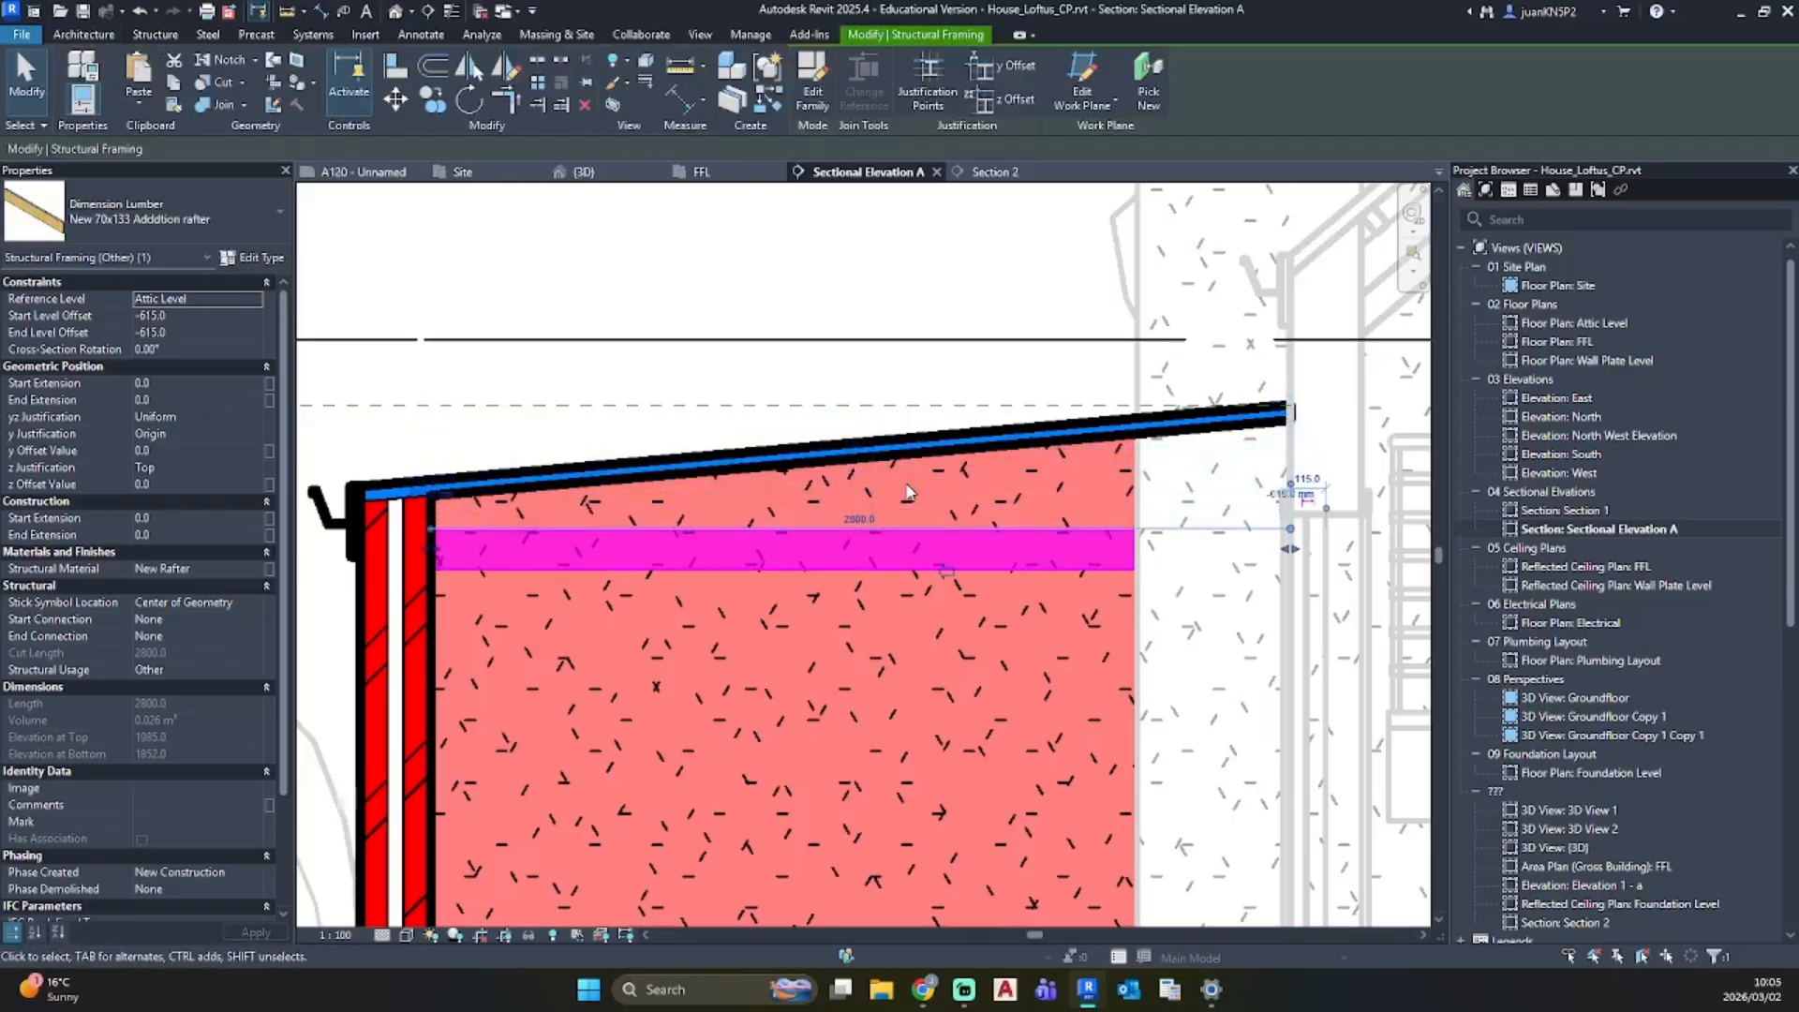
key("Down")
key("Down")
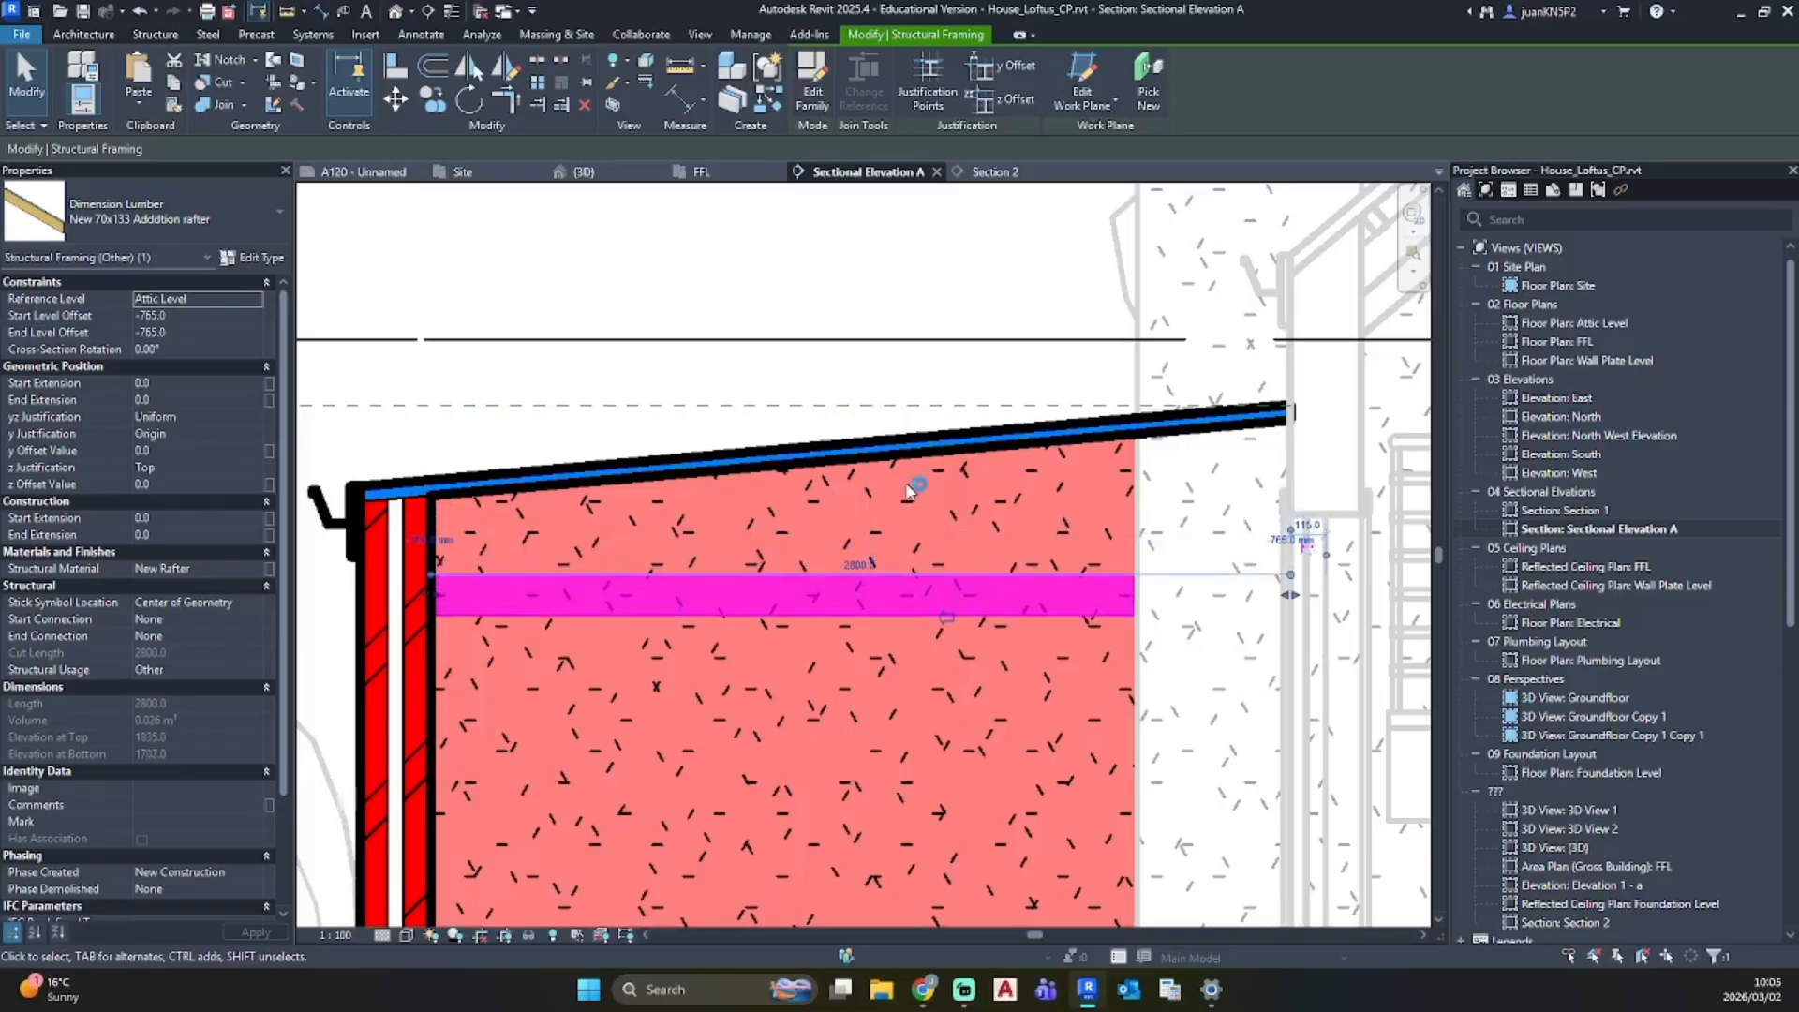
key("Down")
key("Down")
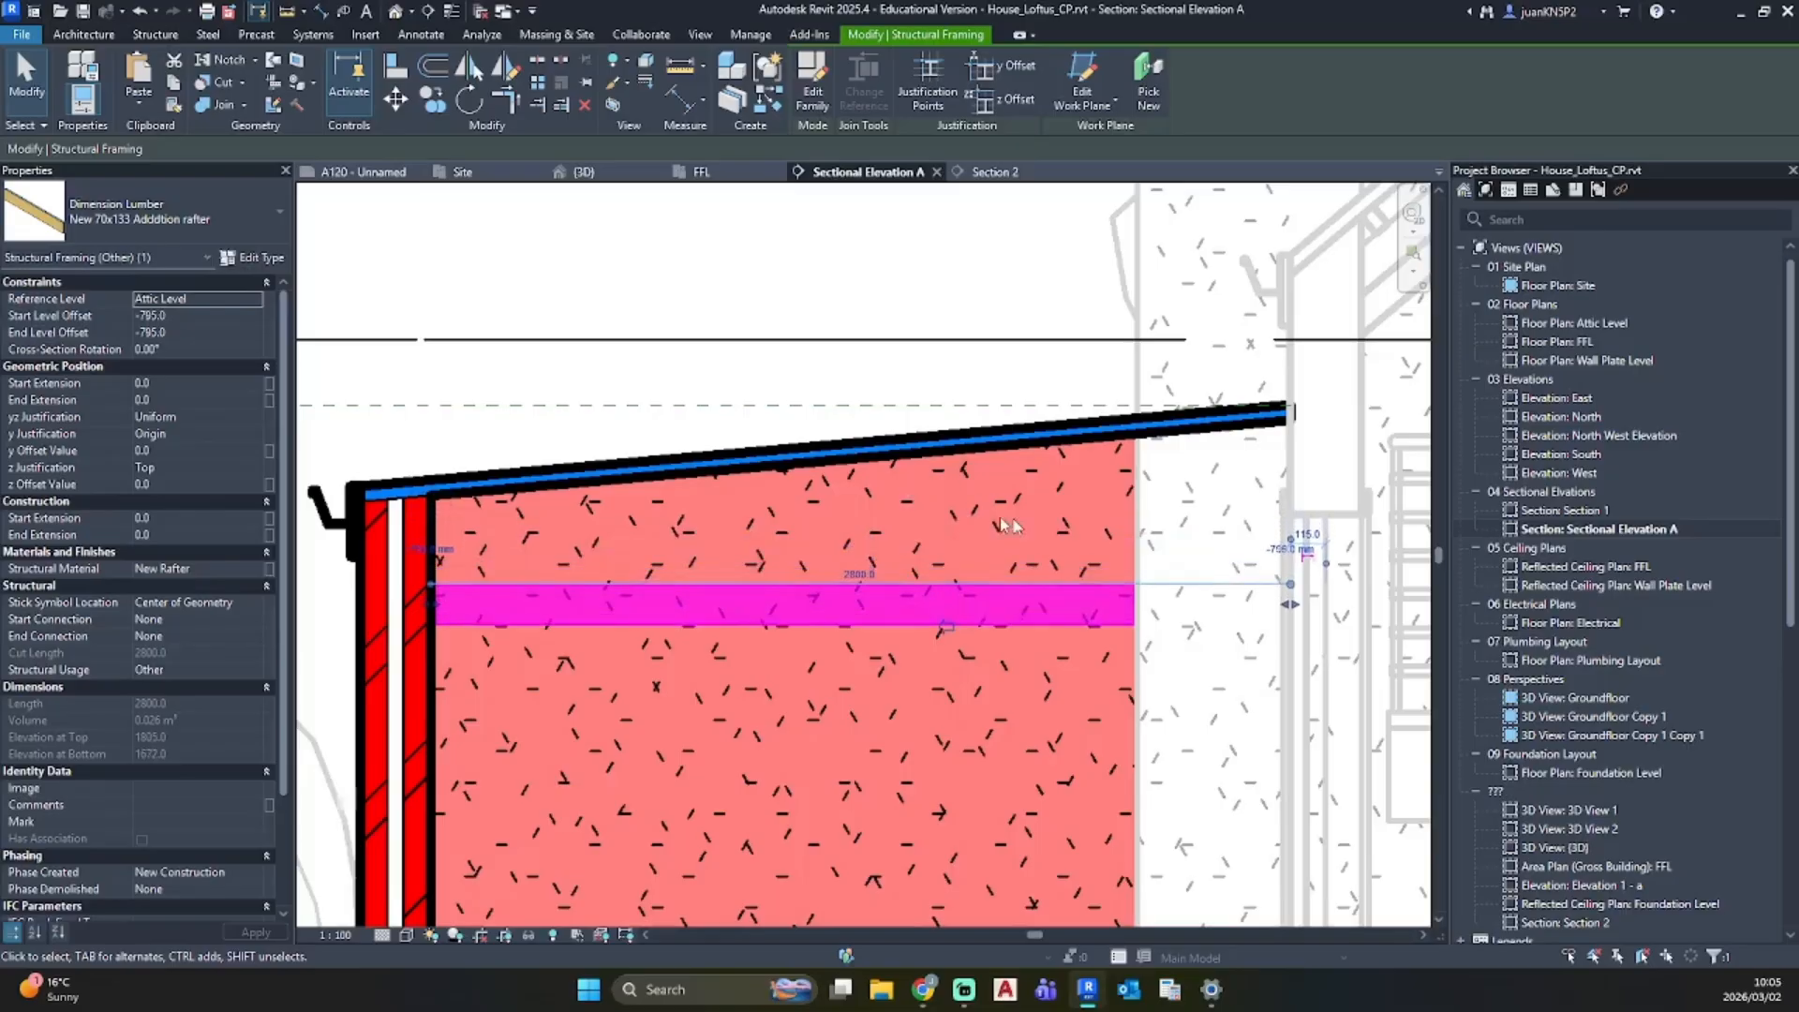
Step: In the FFL floor plan, start a beam and duplicate the 76x50 Main Roof Purlins type as New 76x50 Purlins
double_click(1568, 343)
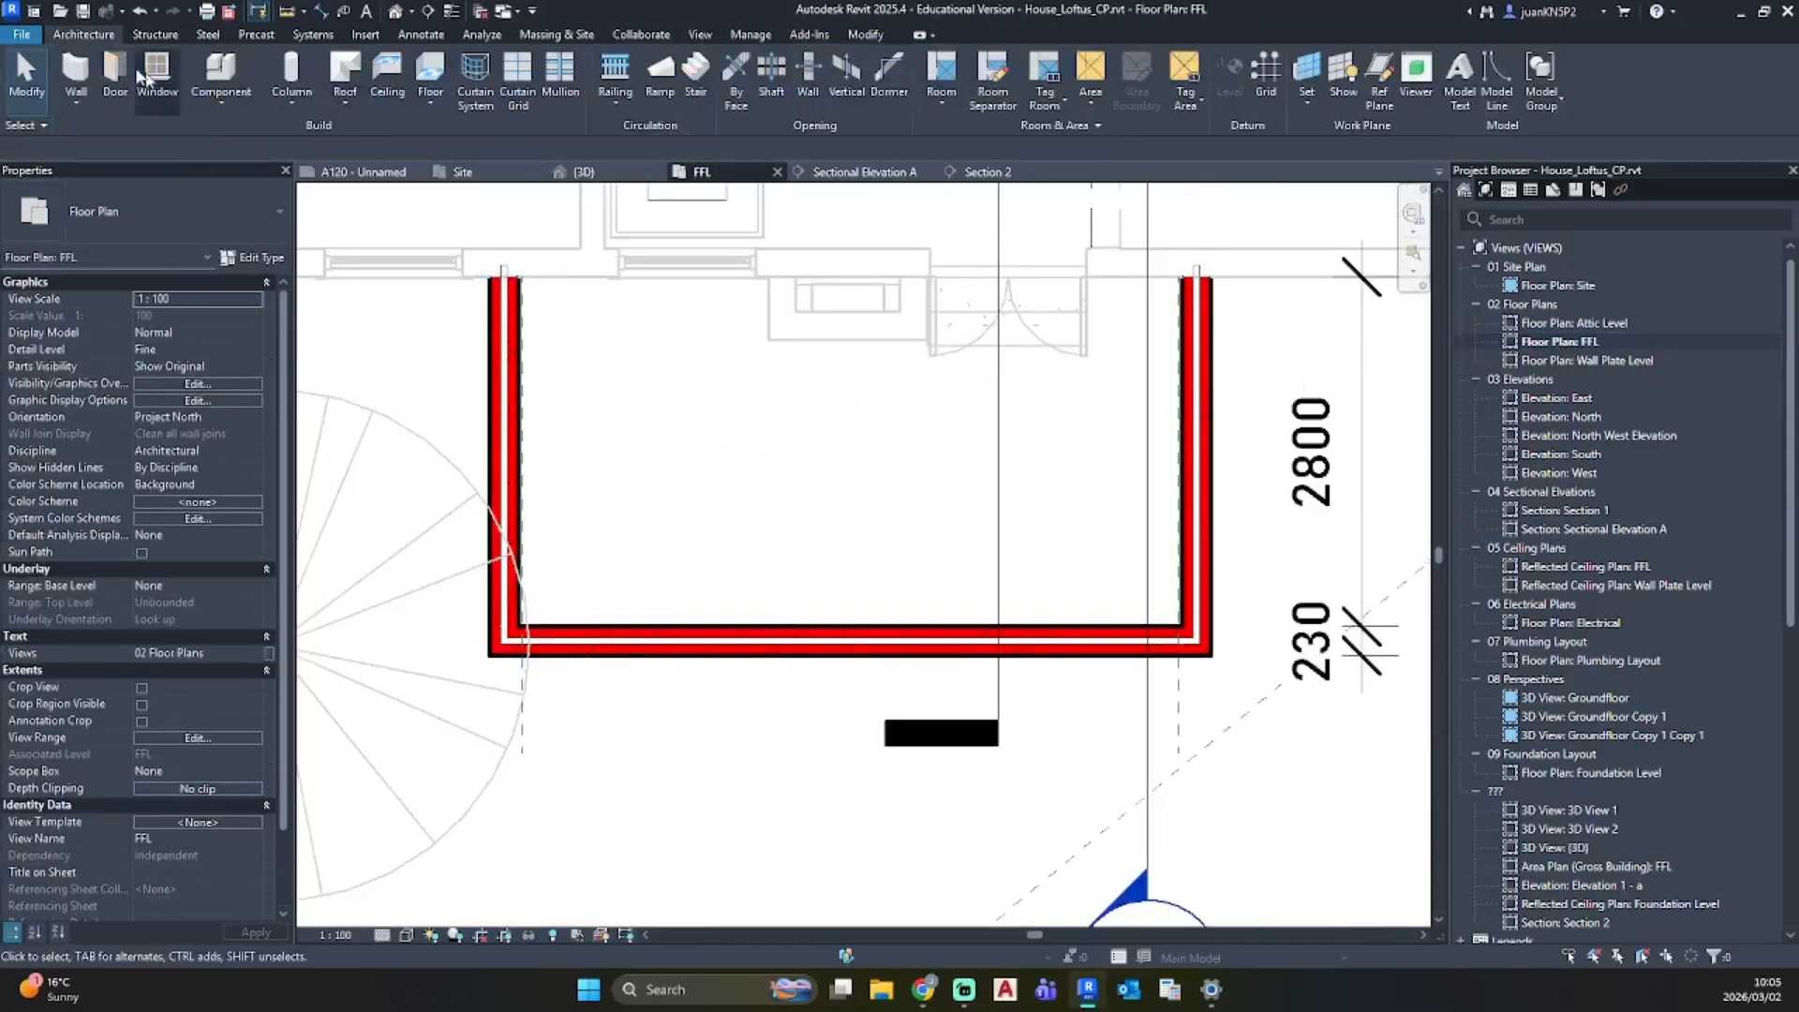
left_click(154, 34)
left_click(83, 71)
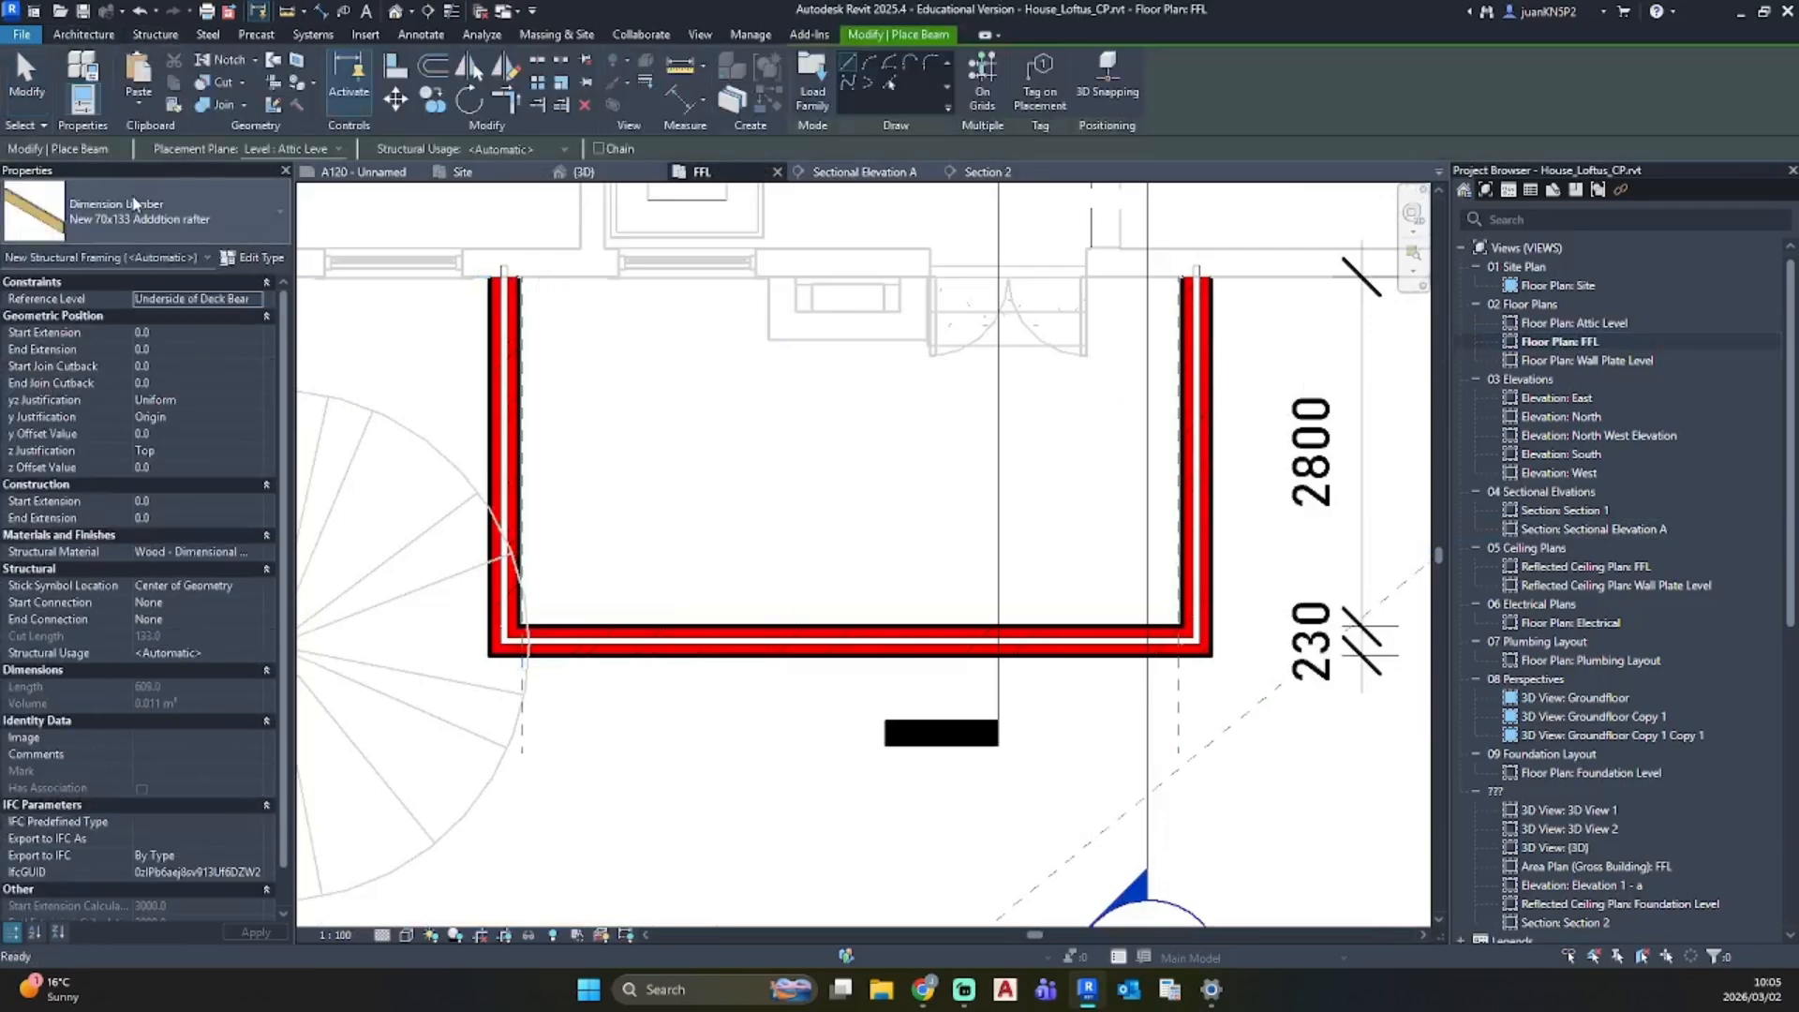
left_click(141, 218)
left_click(136, 326)
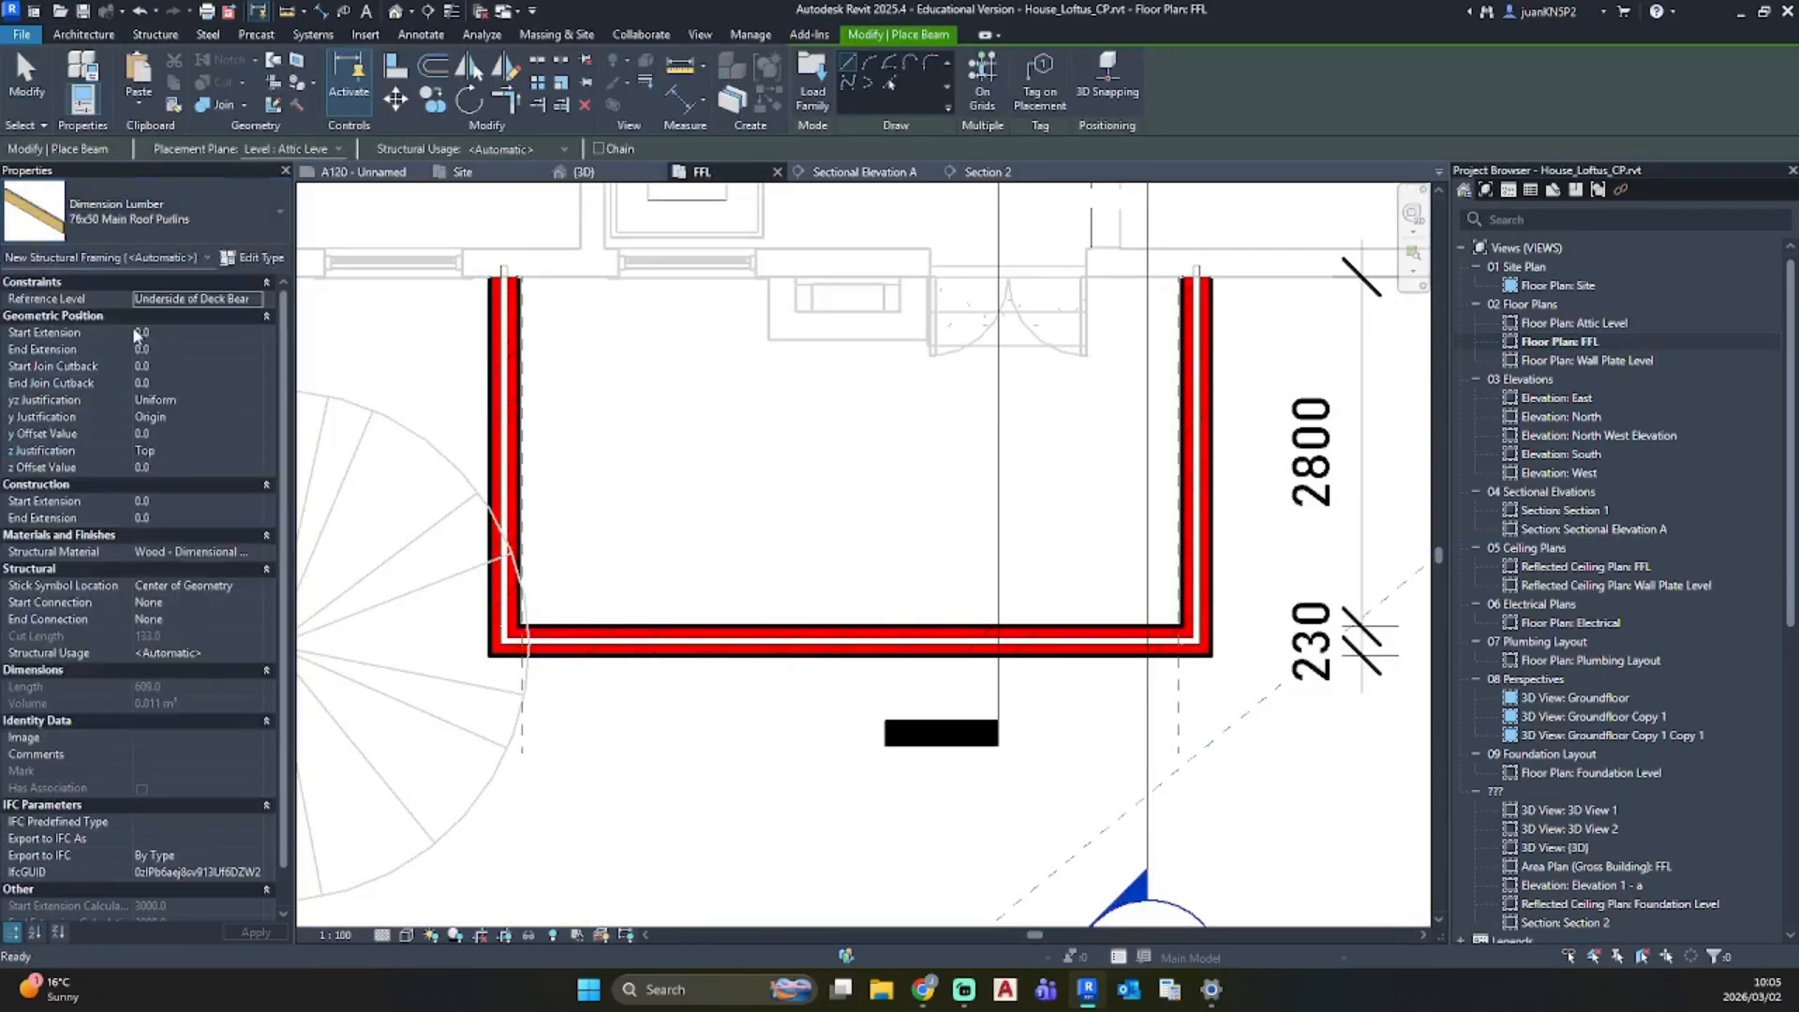
left_click(249, 261)
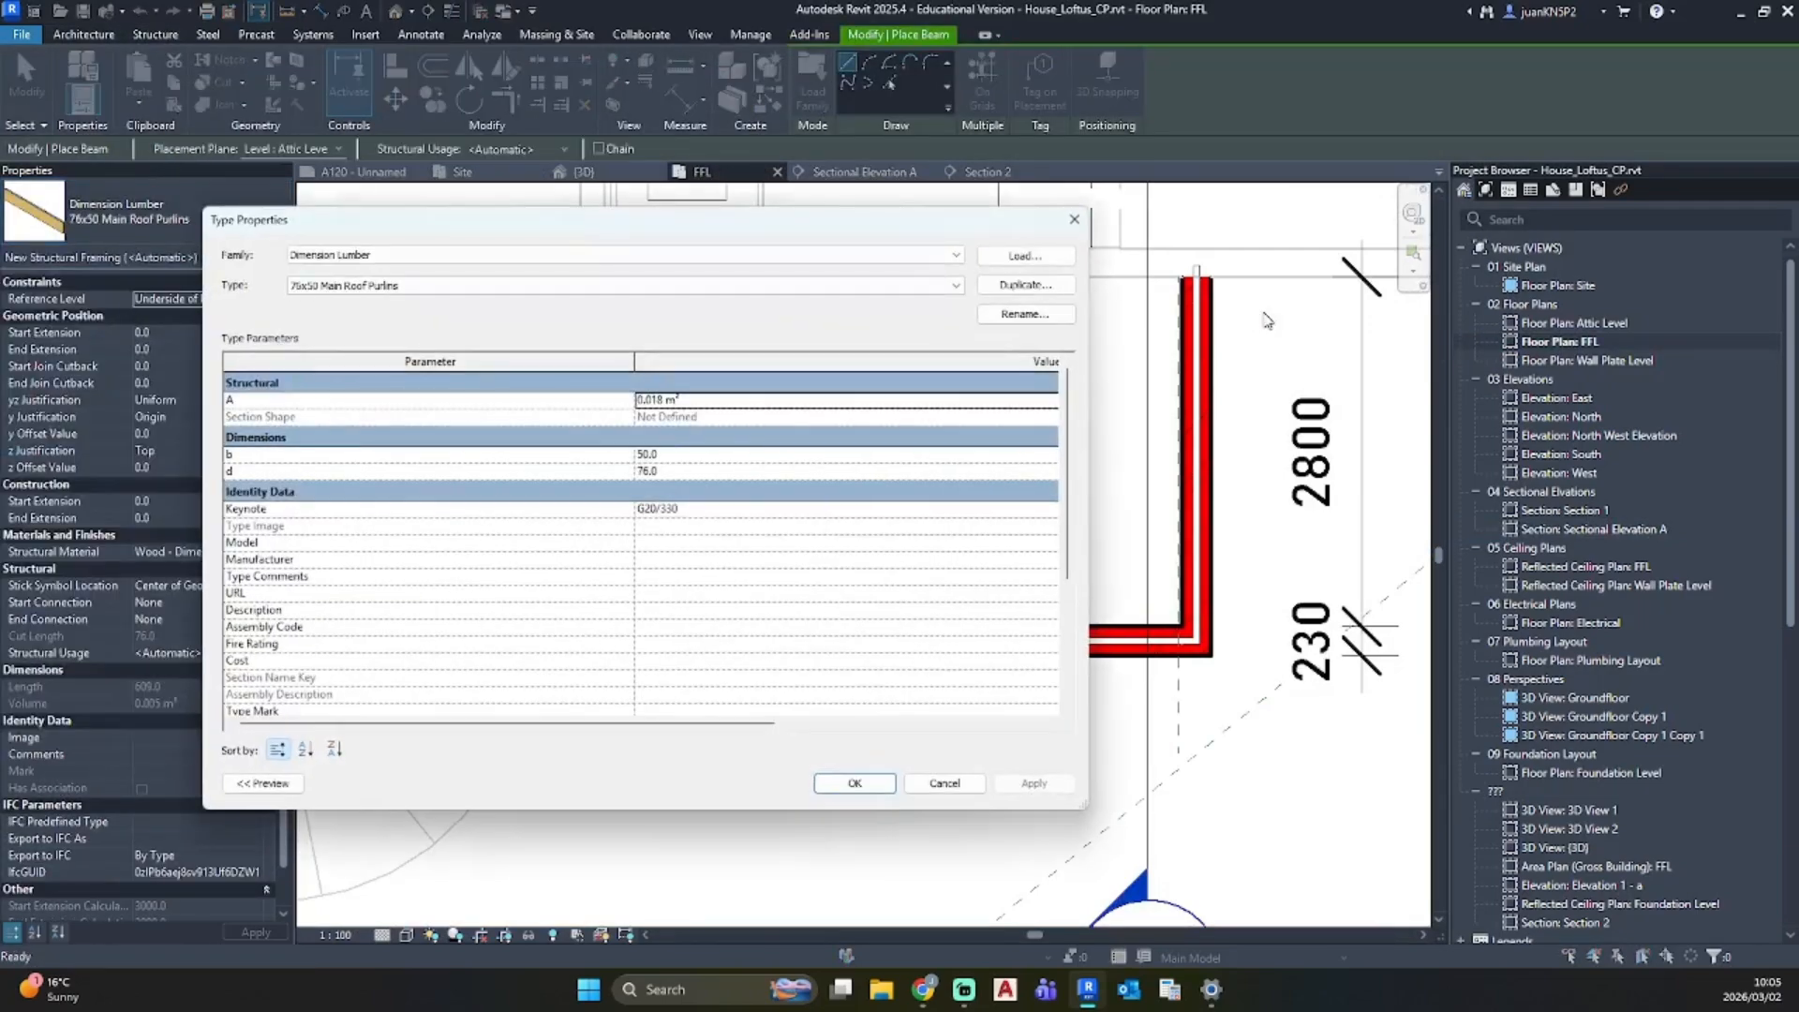
left_click(1048, 293)
left_click(923, 283)
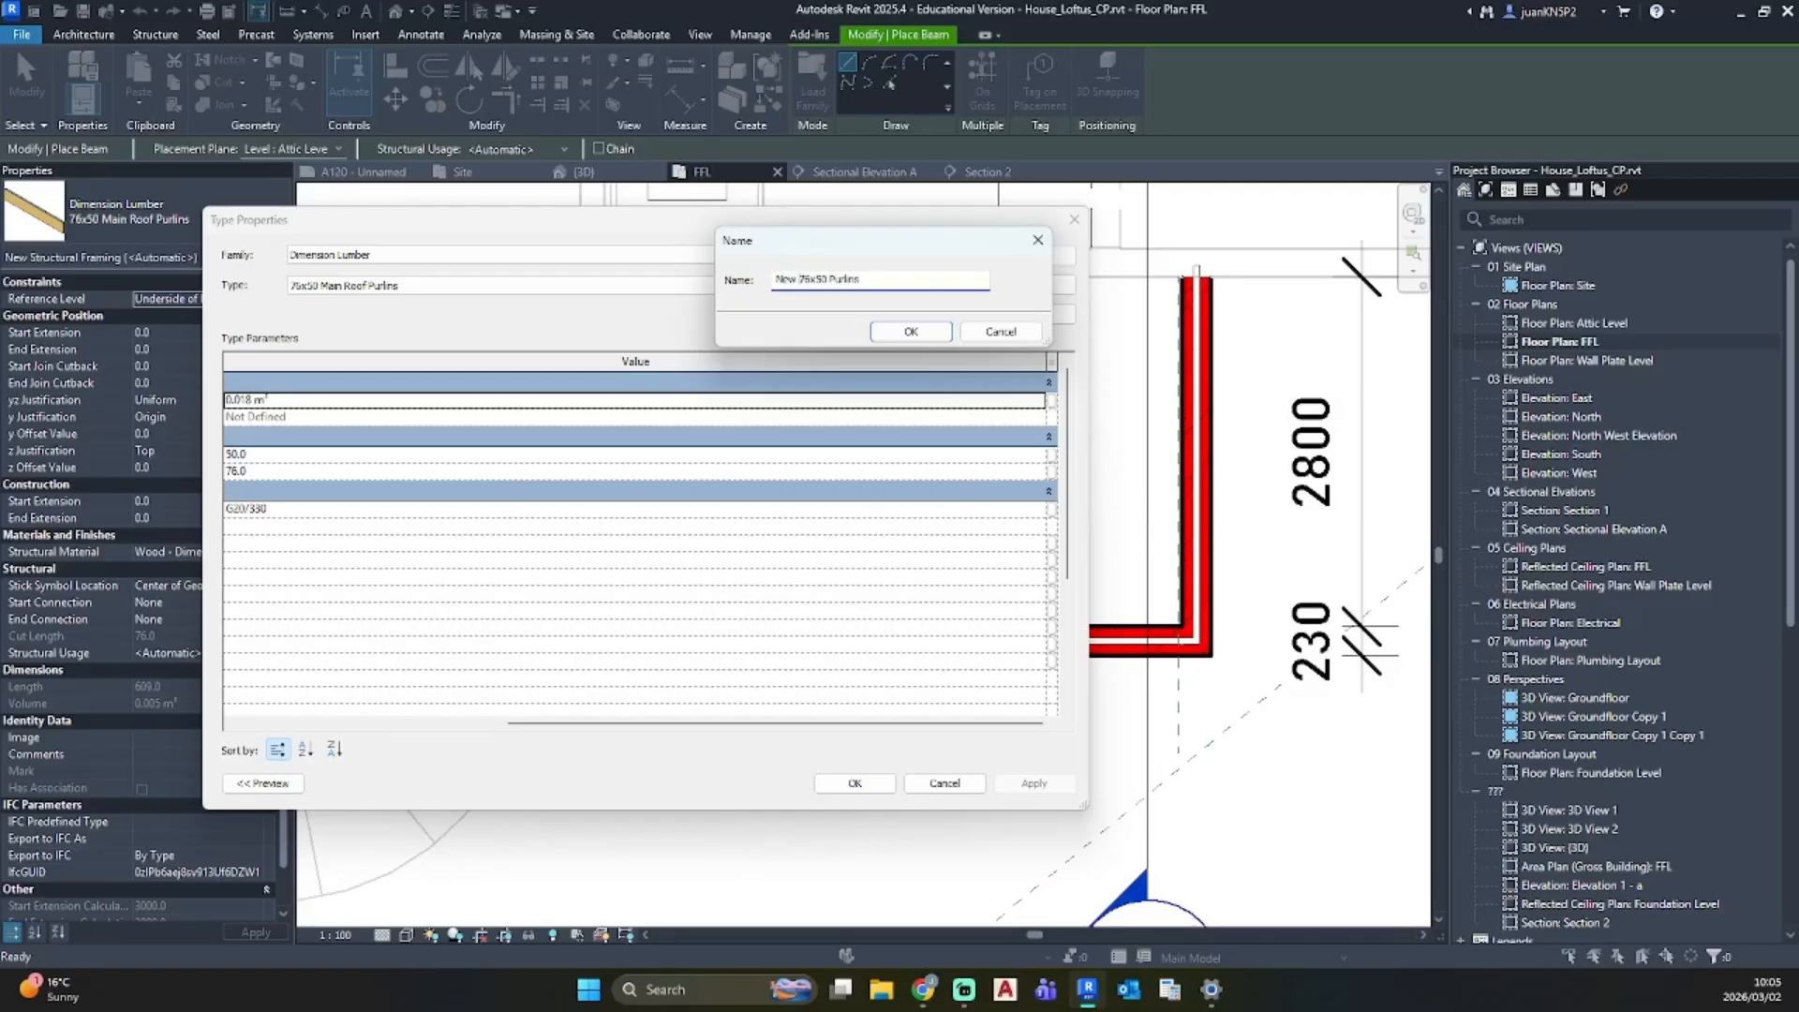
left_click(930, 333)
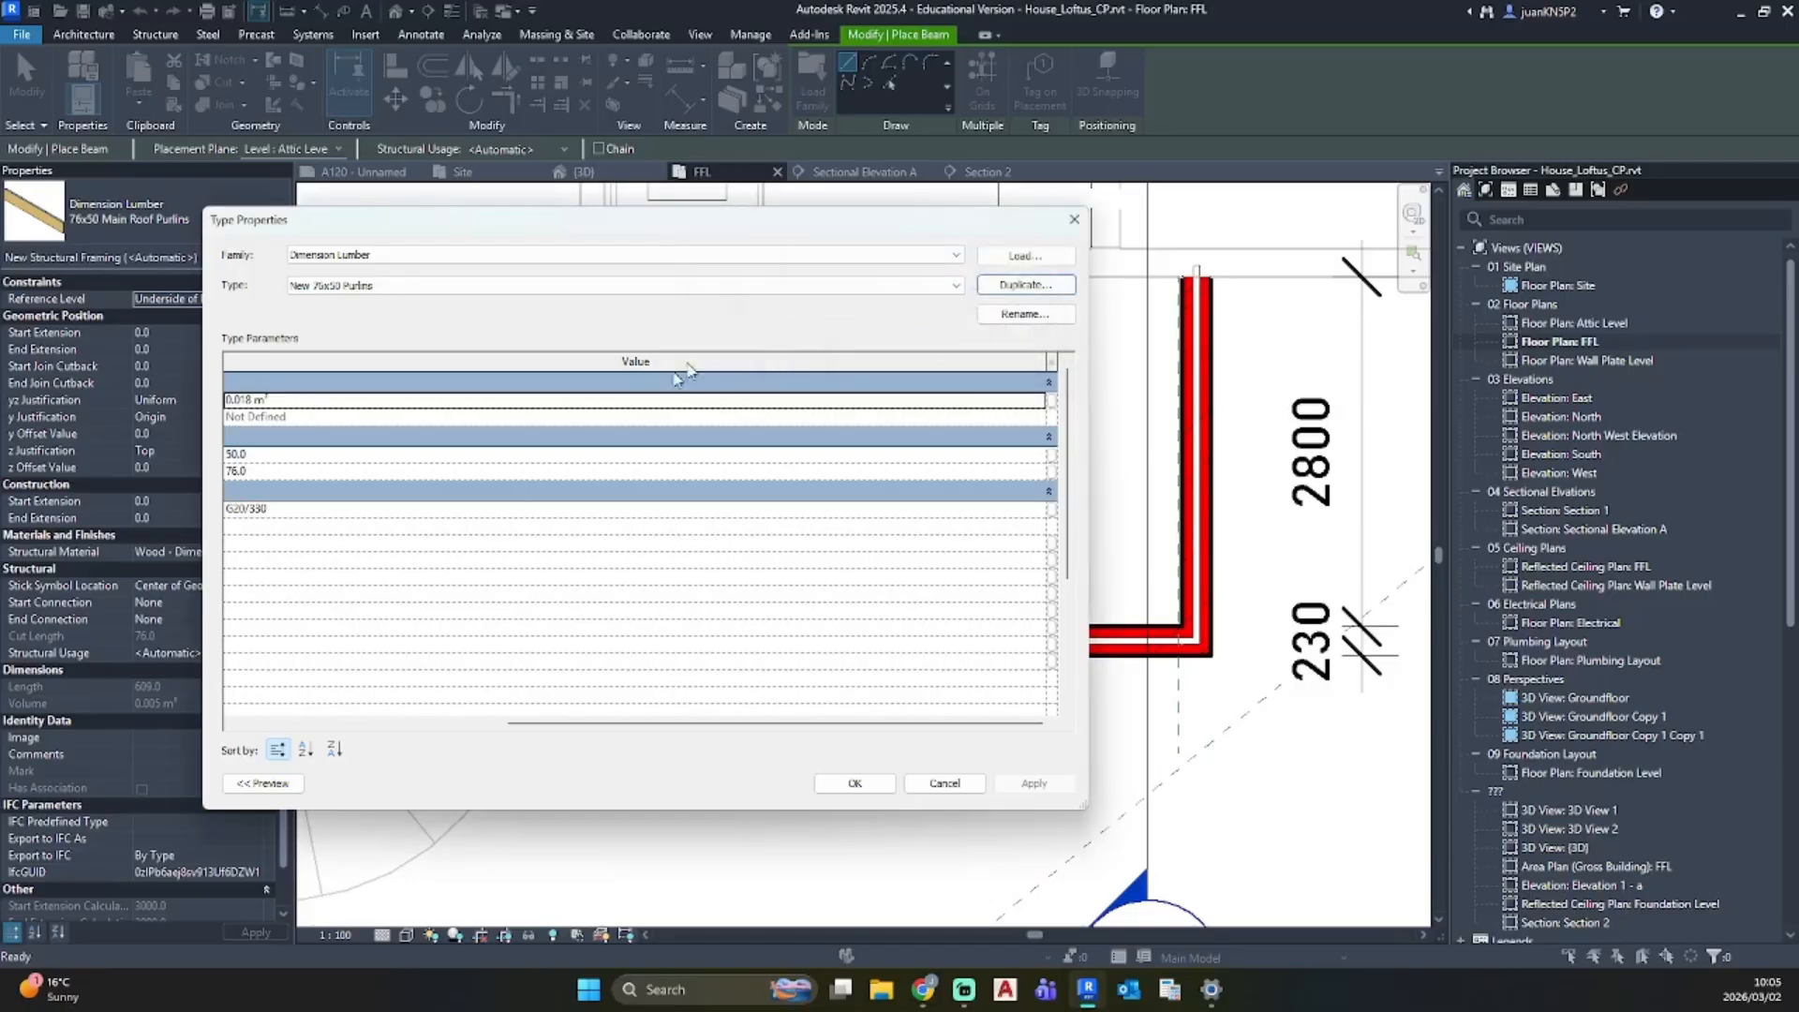
left_click(860, 786)
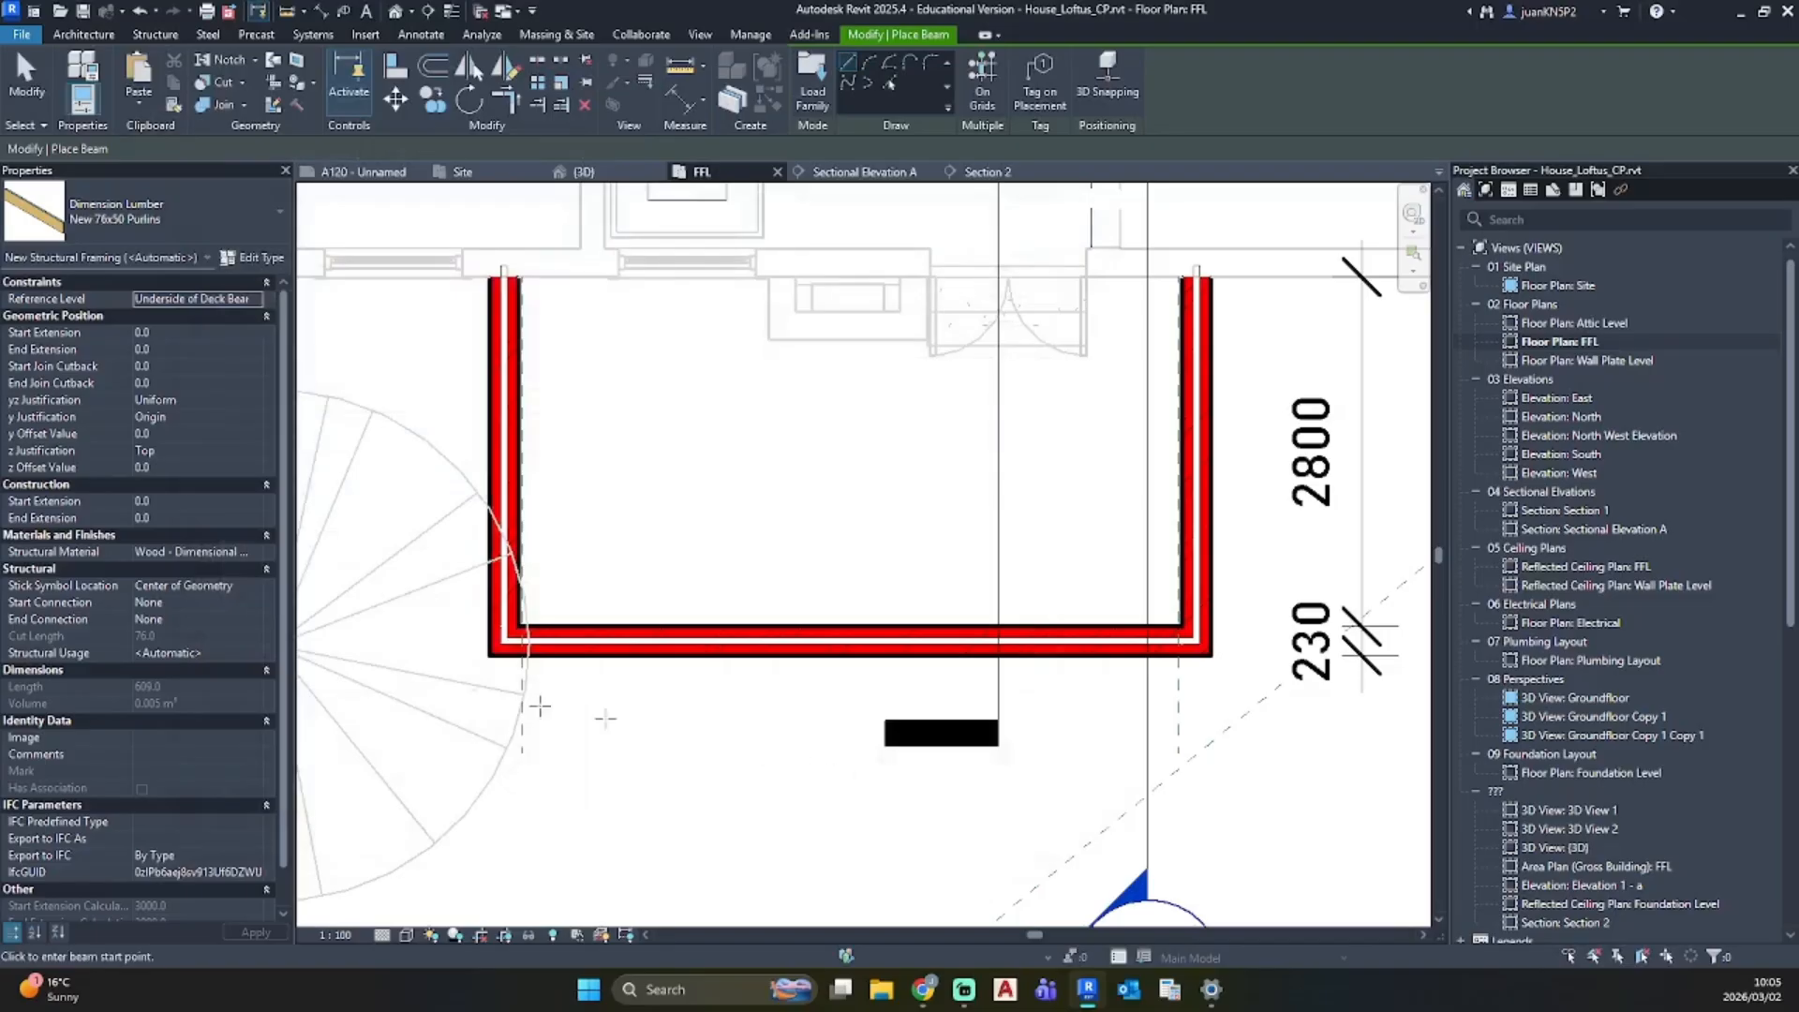
Step: Find the new materials in the material list and assign New Rafter as the purlin's structural material
left_click(249, 559)
left_click(251, 557)
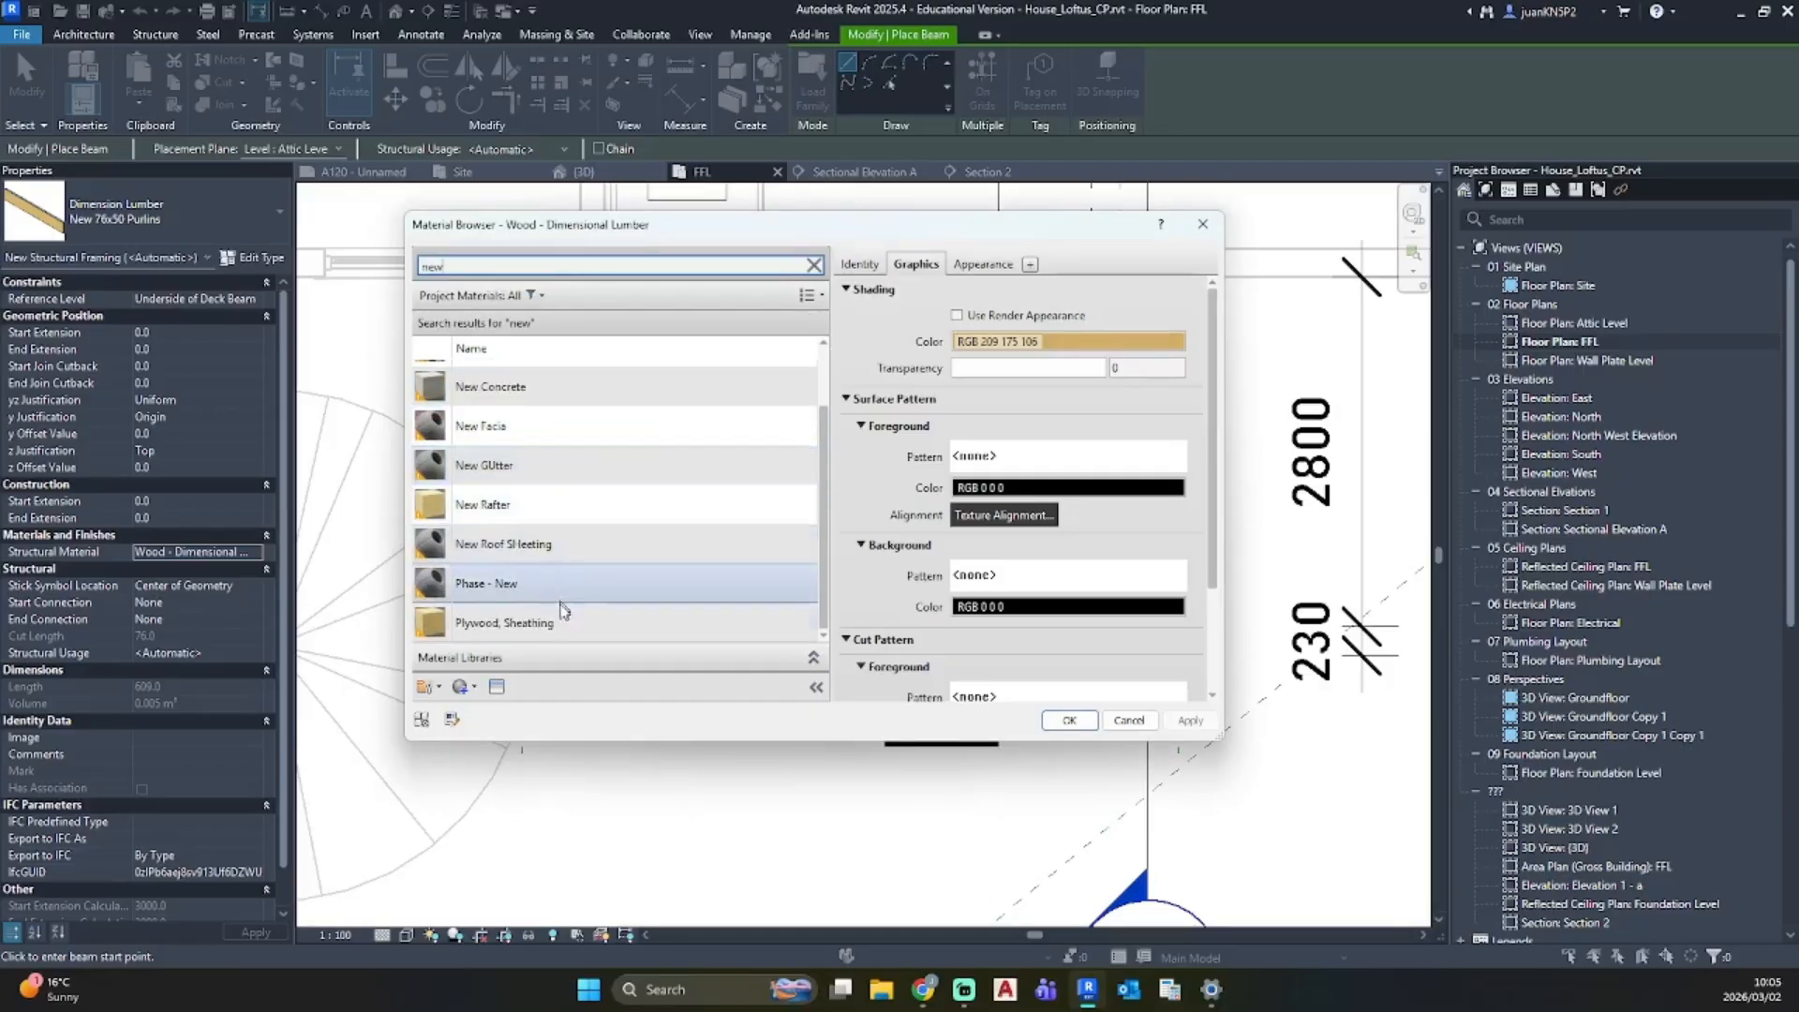
left_click(535, 506)
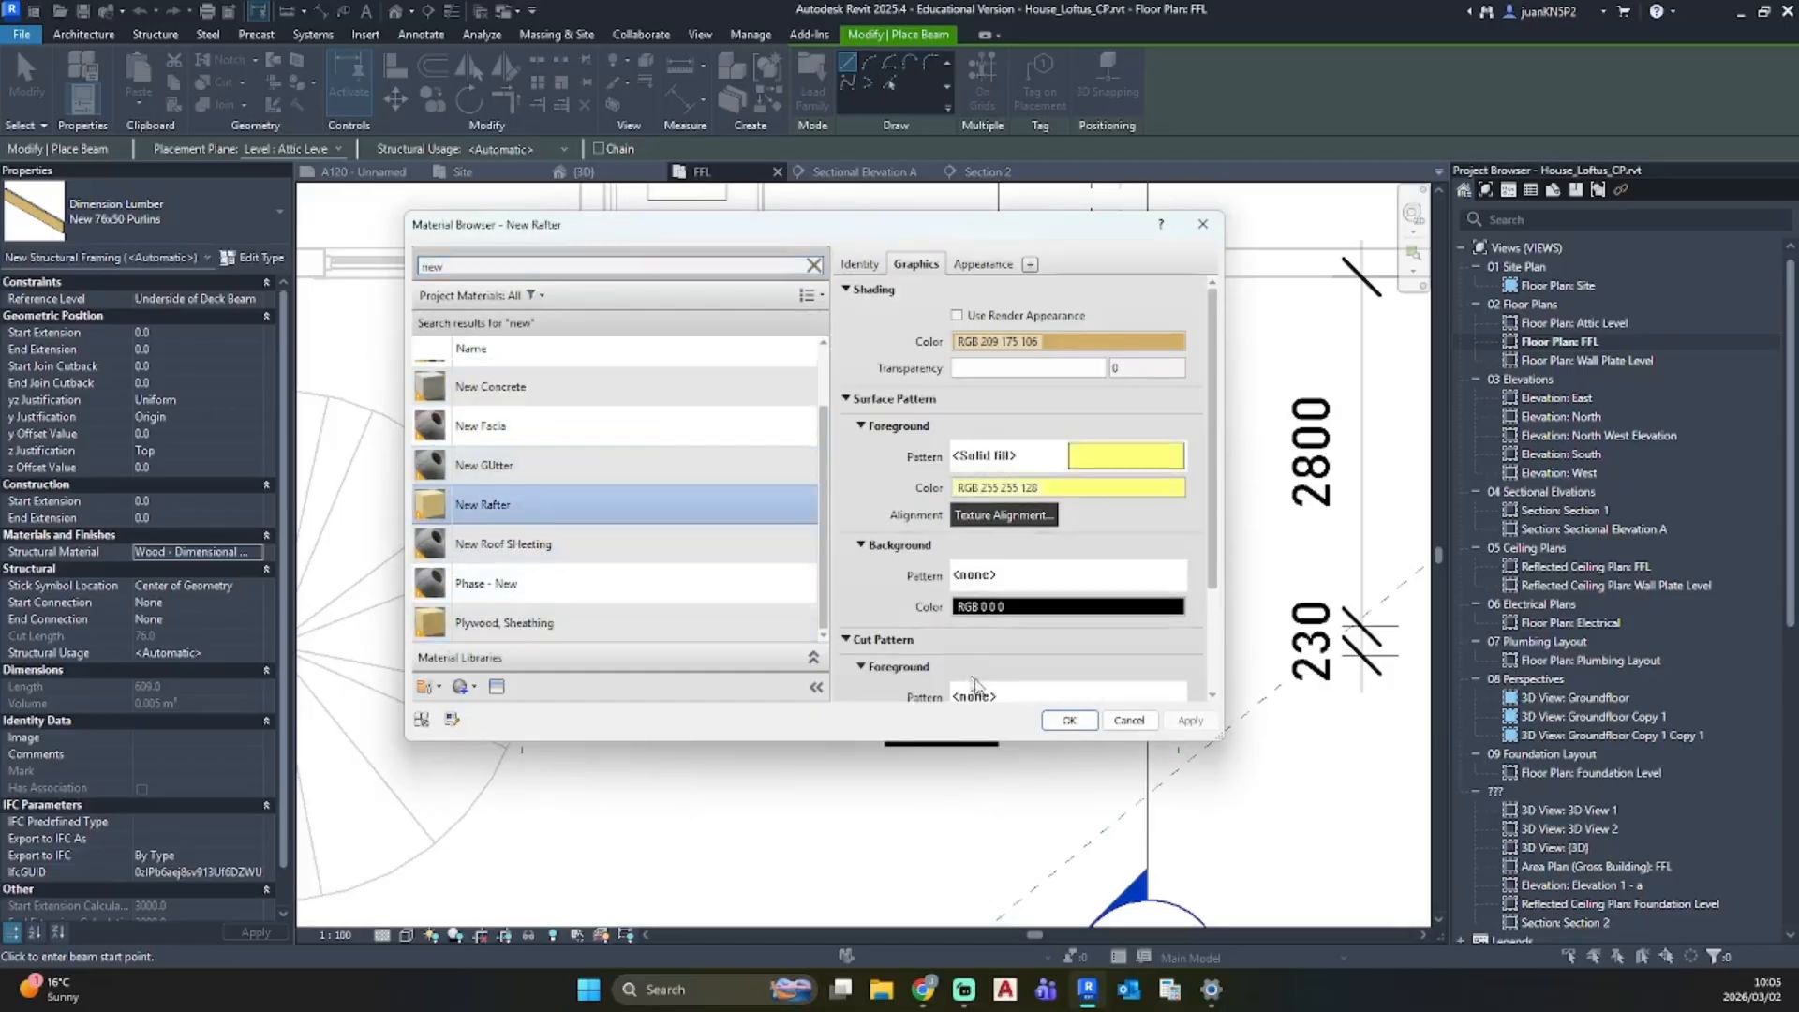
left_click(1064, 720)
Step: Place one horizontal purlin about 5320 mm long across the addition, from one side wall to the opposite side wall
scroll(508, 378, "up", 5)
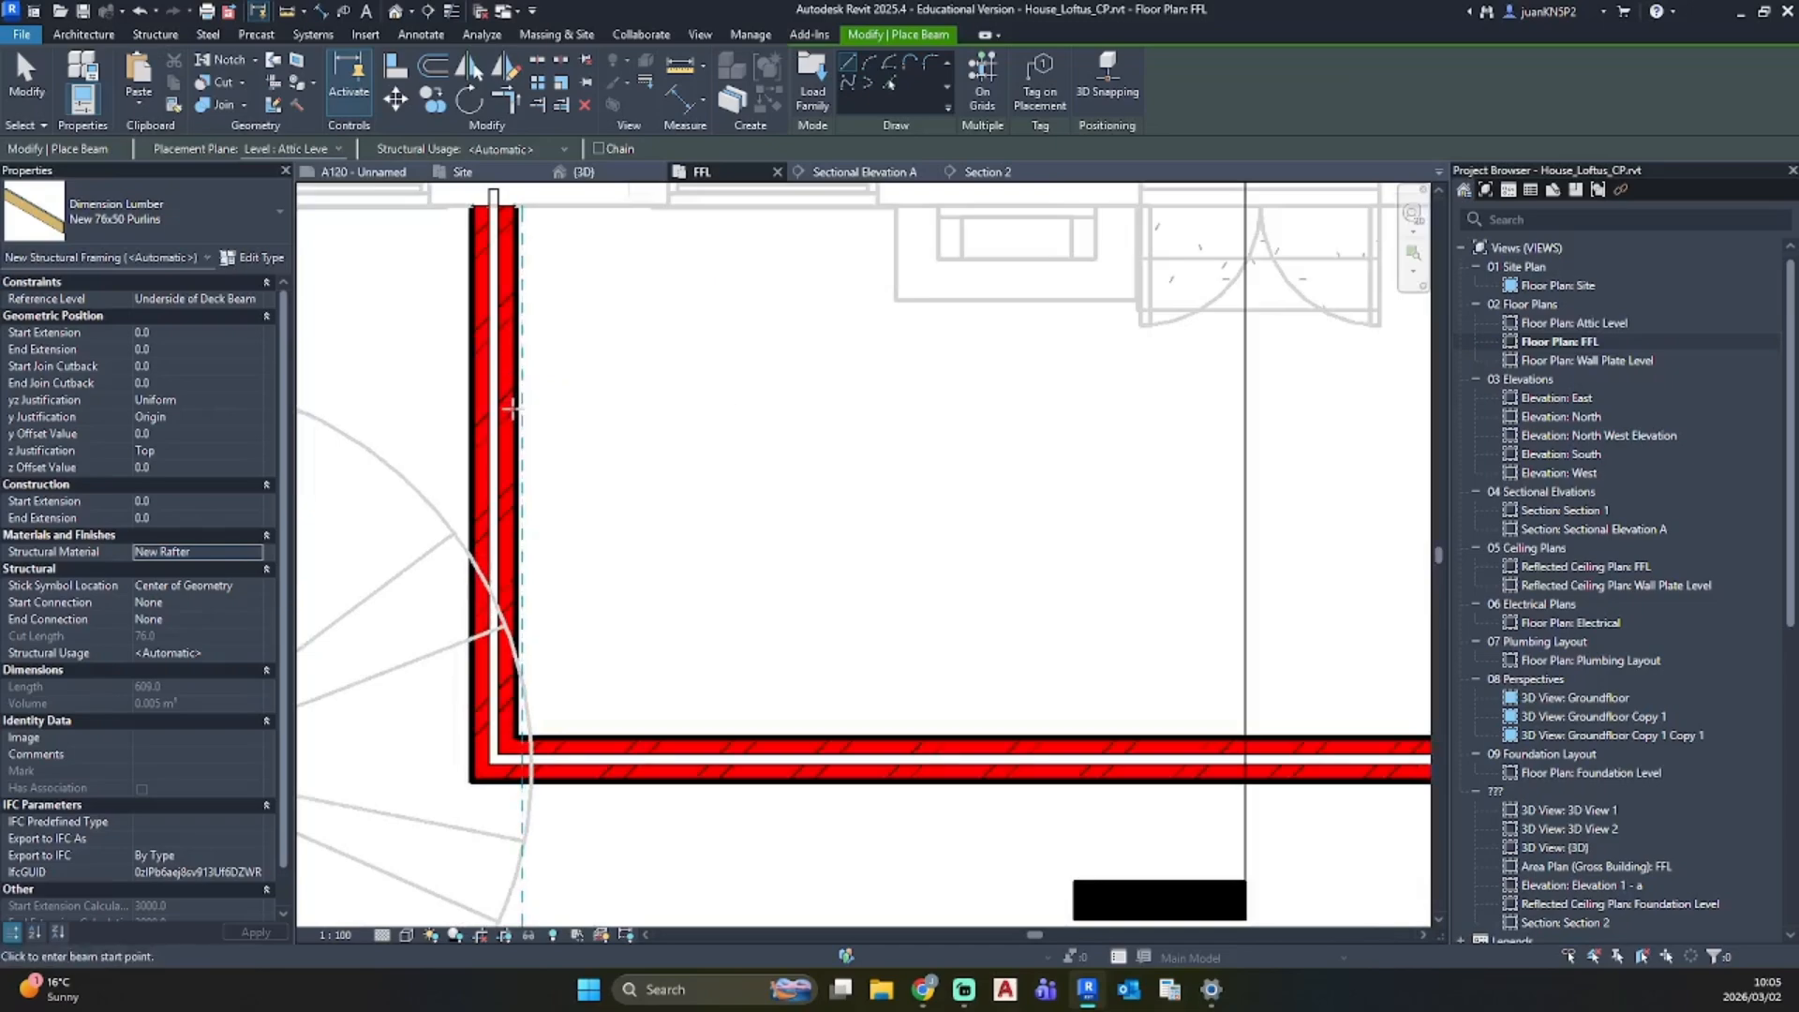
scroll(511, 408, "up", 3)
left_click(518, 400)
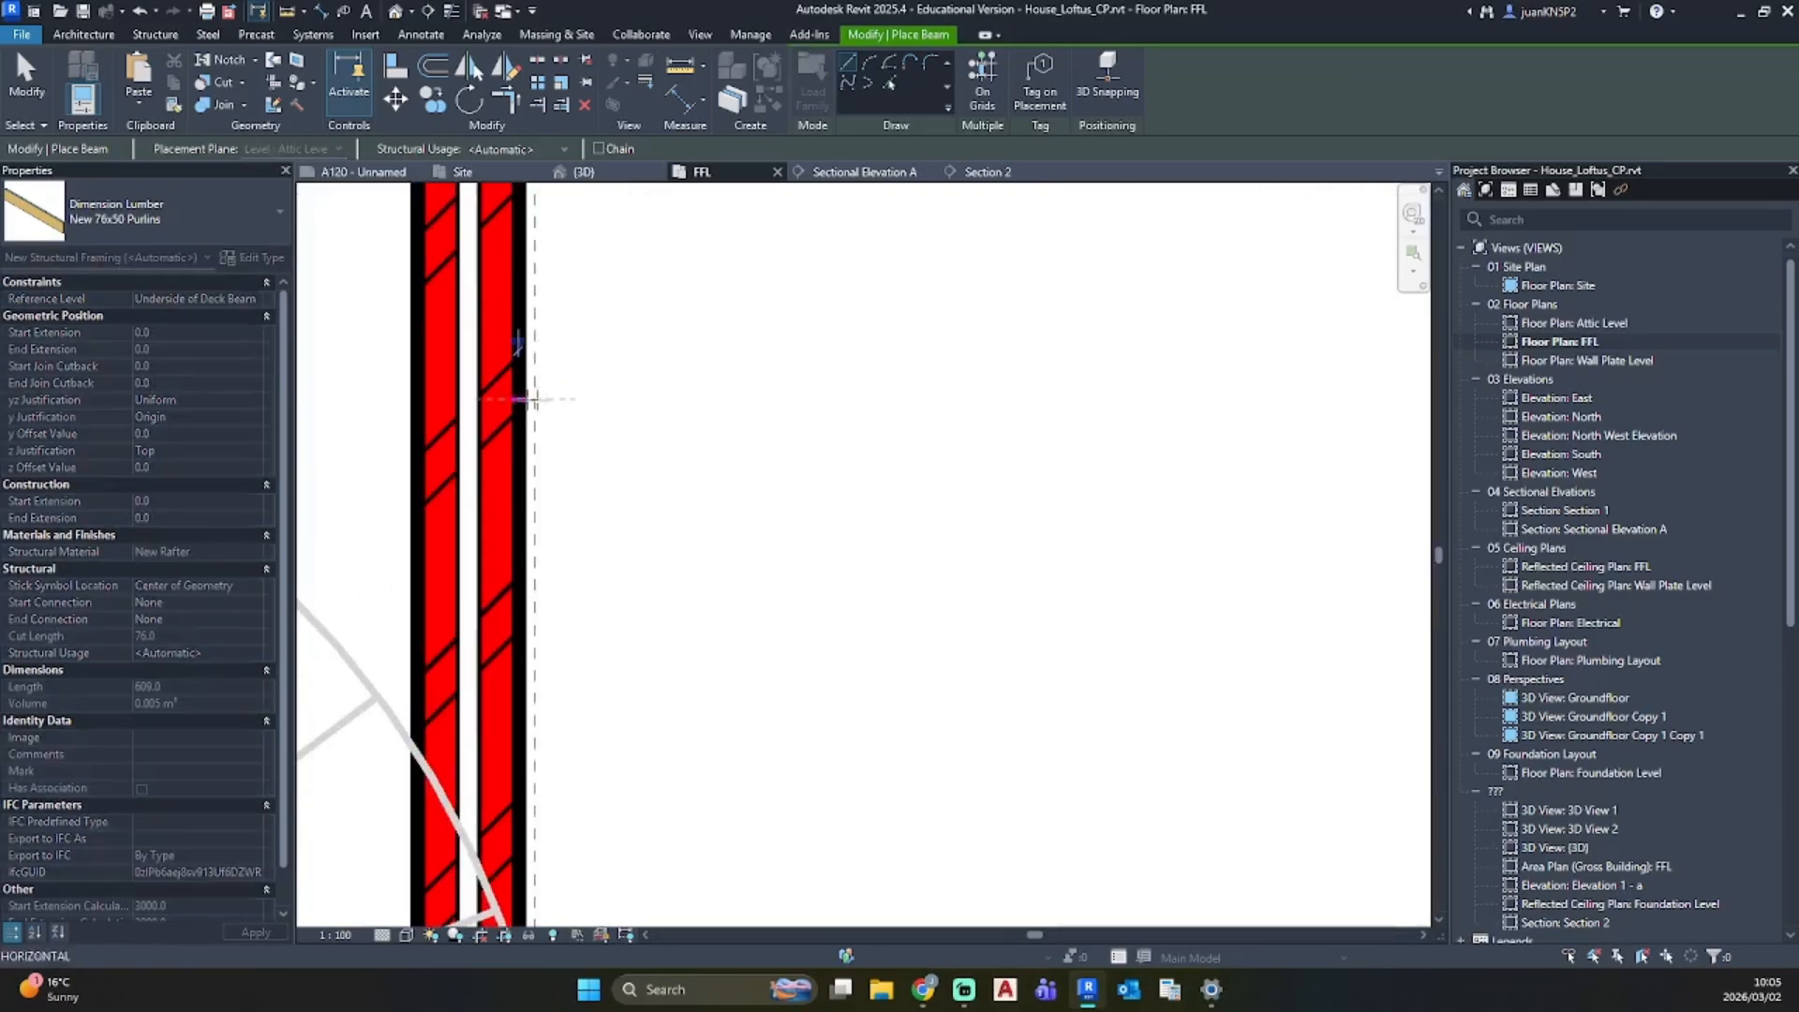
scroll(1026, 427, "down", 6)
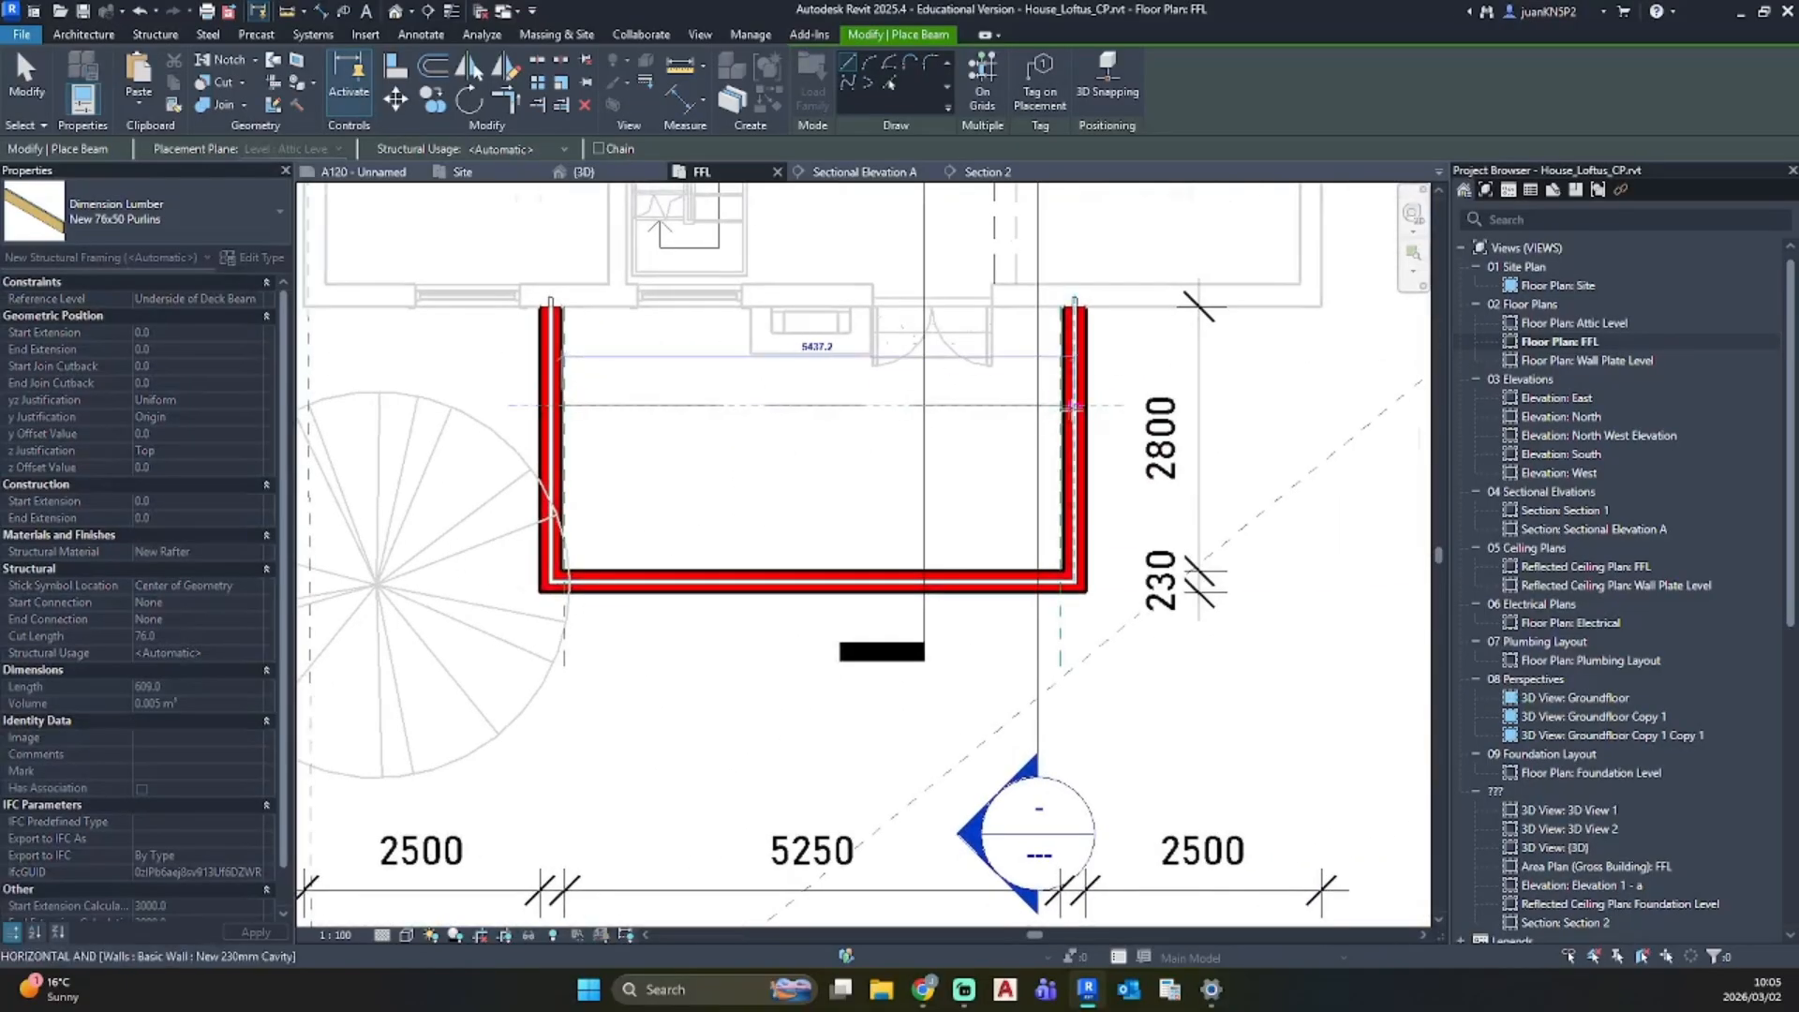
scroll(1073, 405, "up", 3)
left_click(1076, 408)
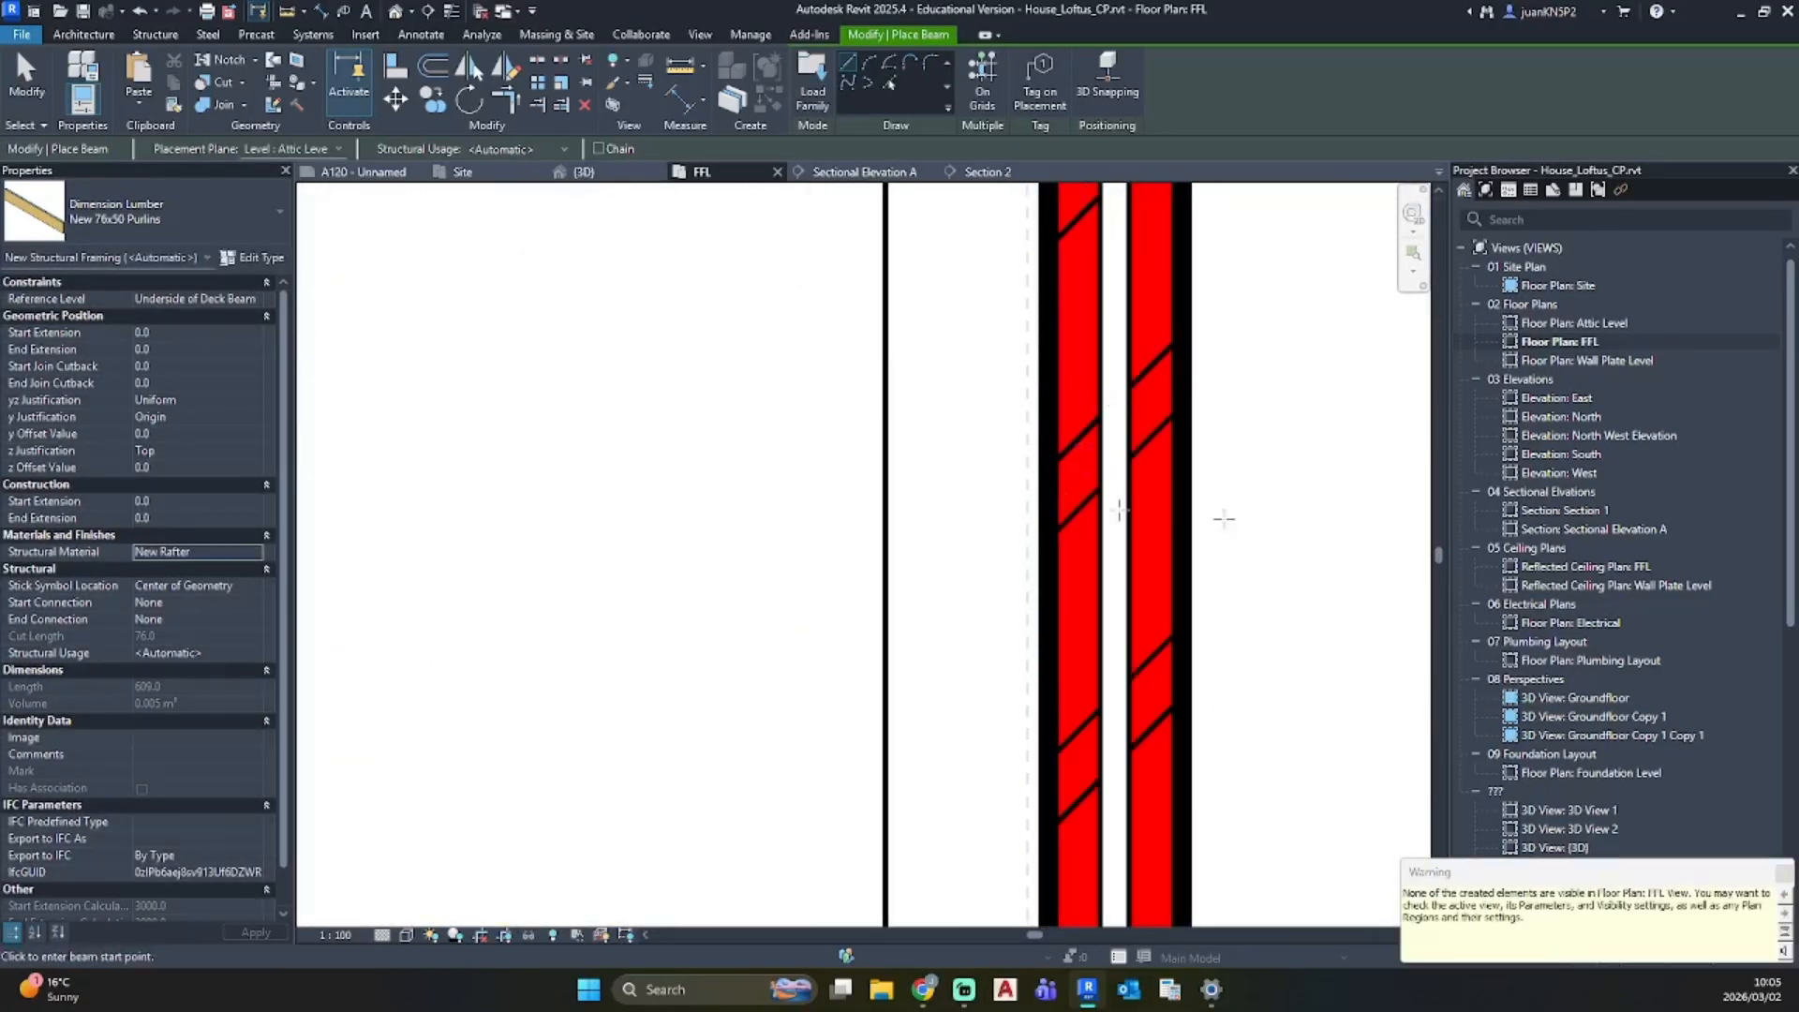
key("Escape")
Step: In the Sectional Elevation A view, enter a -200 mm level offset for the purlin and lower it below the roof sheeting to about -410 mm
double_click(1595, 530)
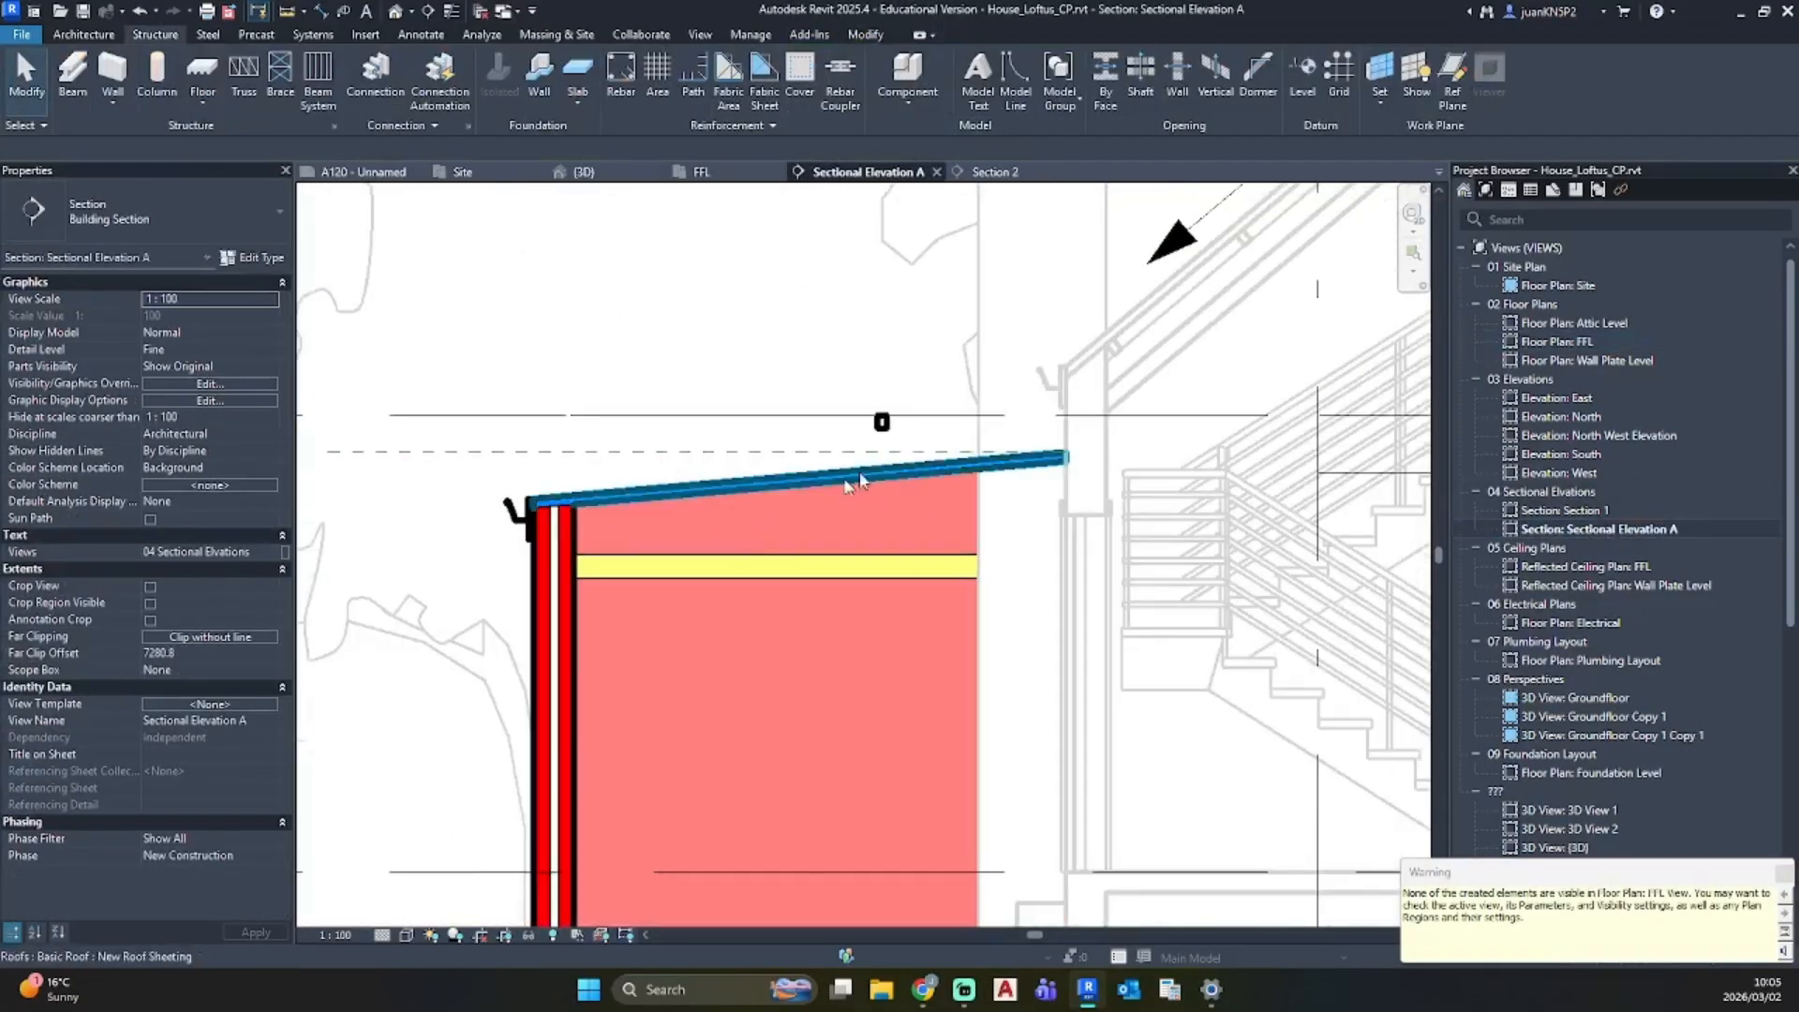
left_click(863, 428)
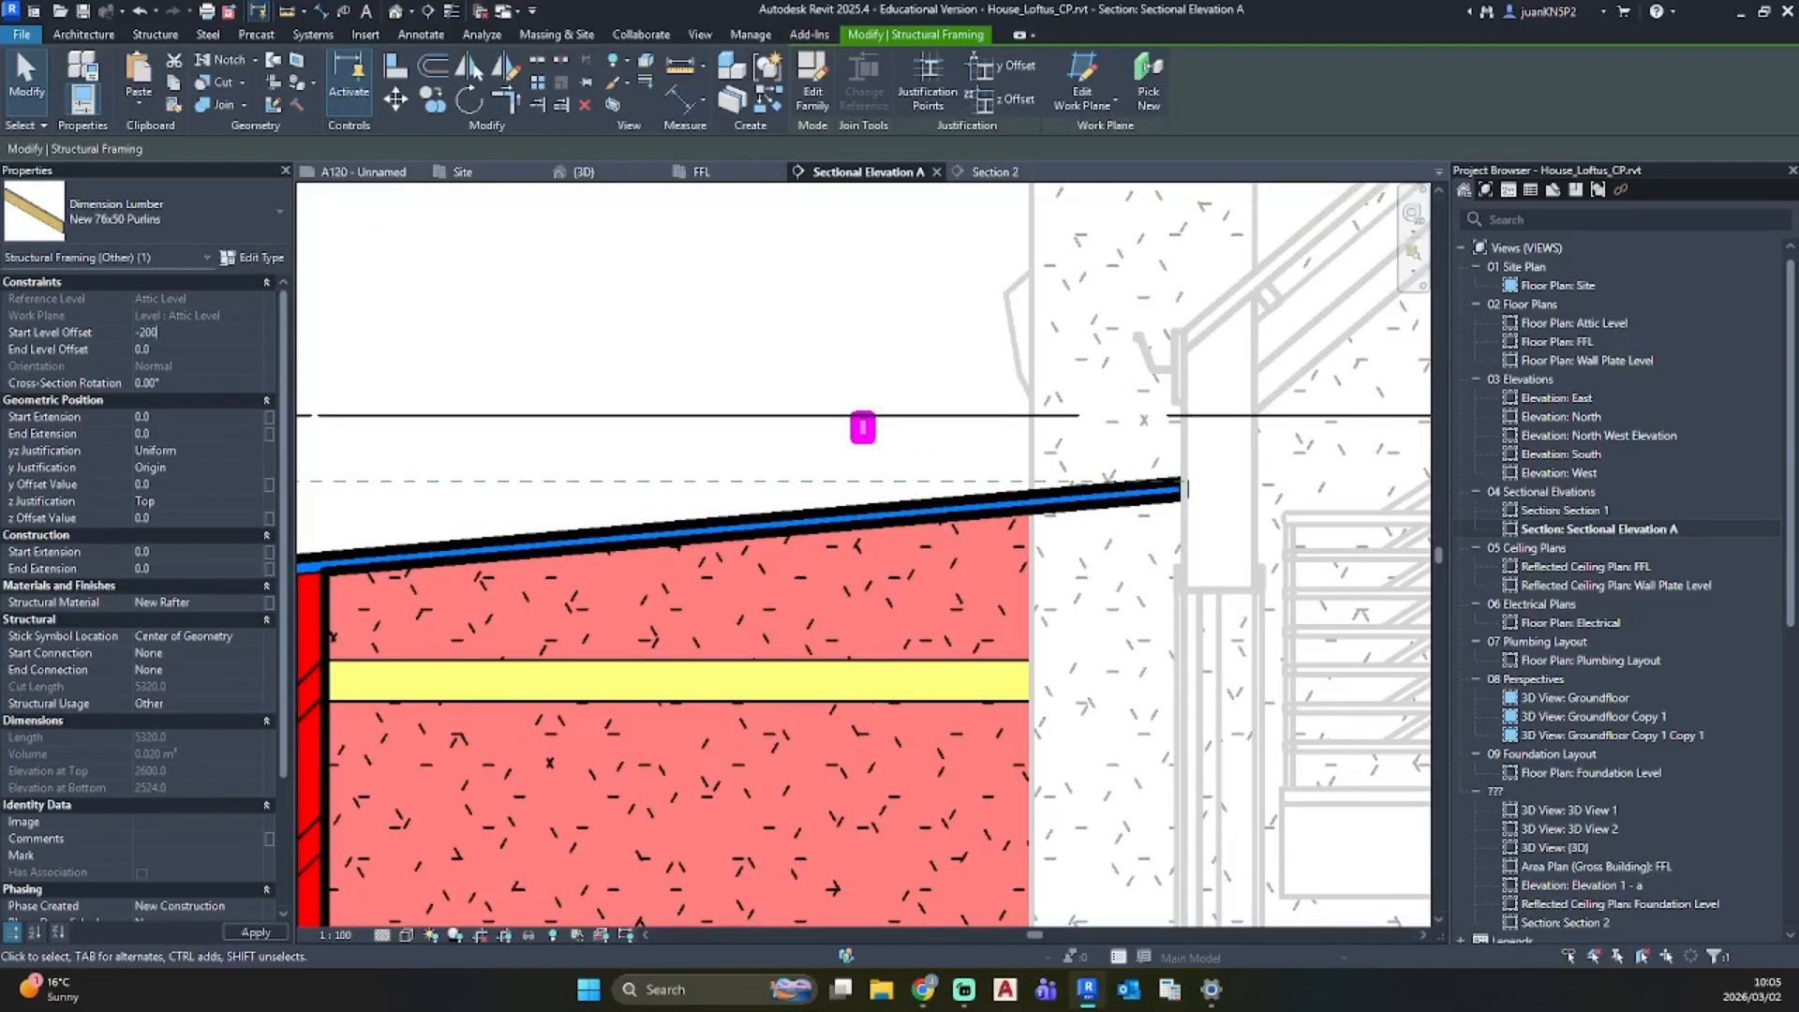
left_click(208, 343)
left_click(208, 339)
type("-200")
key("Return")
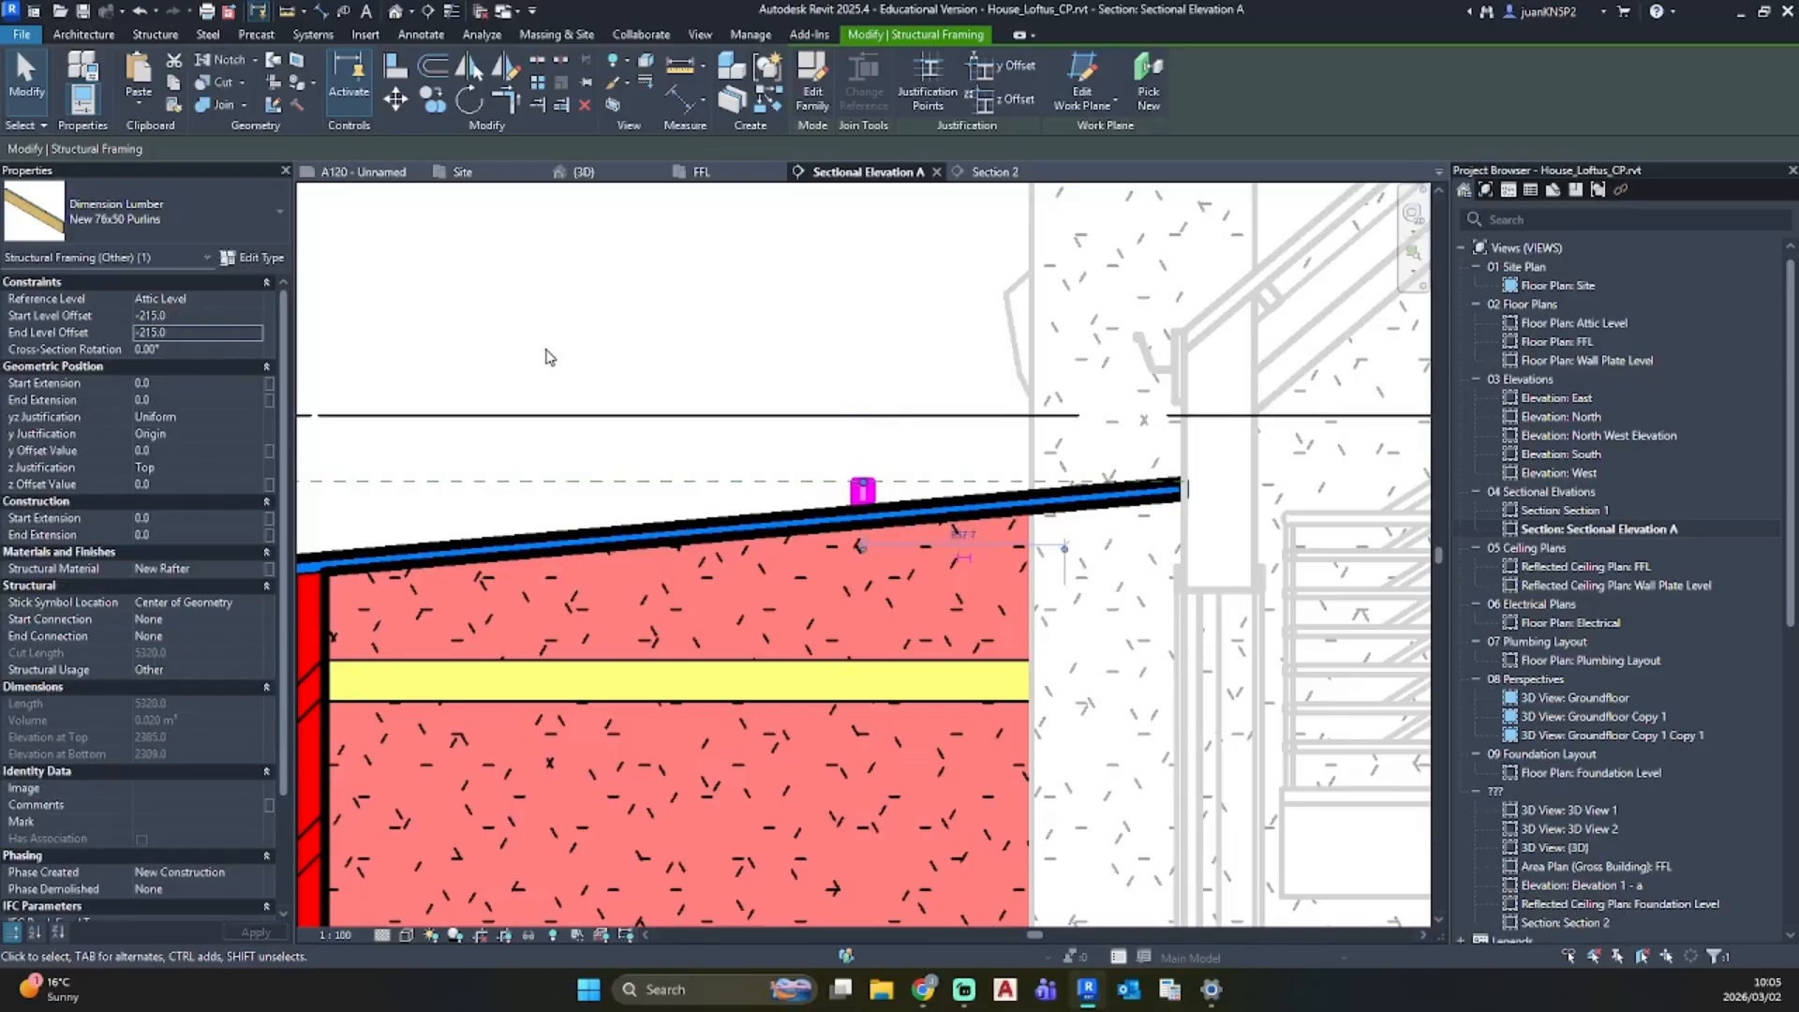
left_click(795, 363)
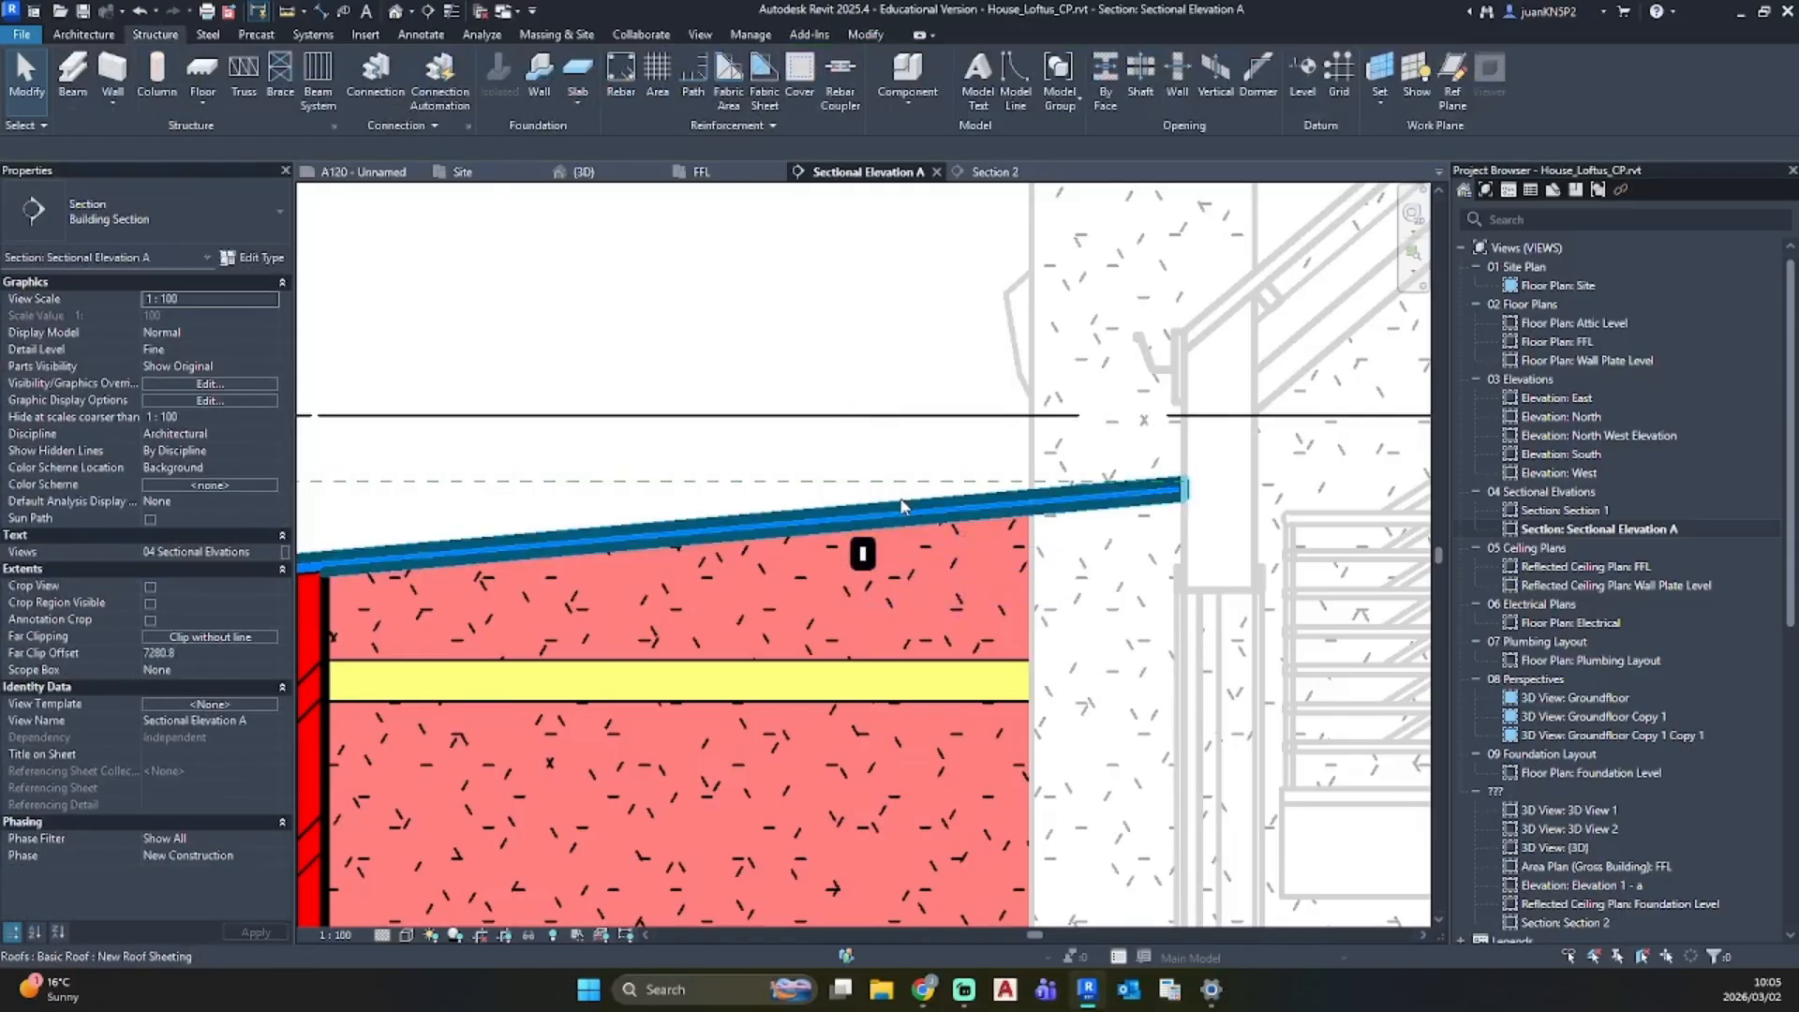
Step: Turn on thin line display around the purlin below the roof sheeting
scroll(863, 548, "up", 4)
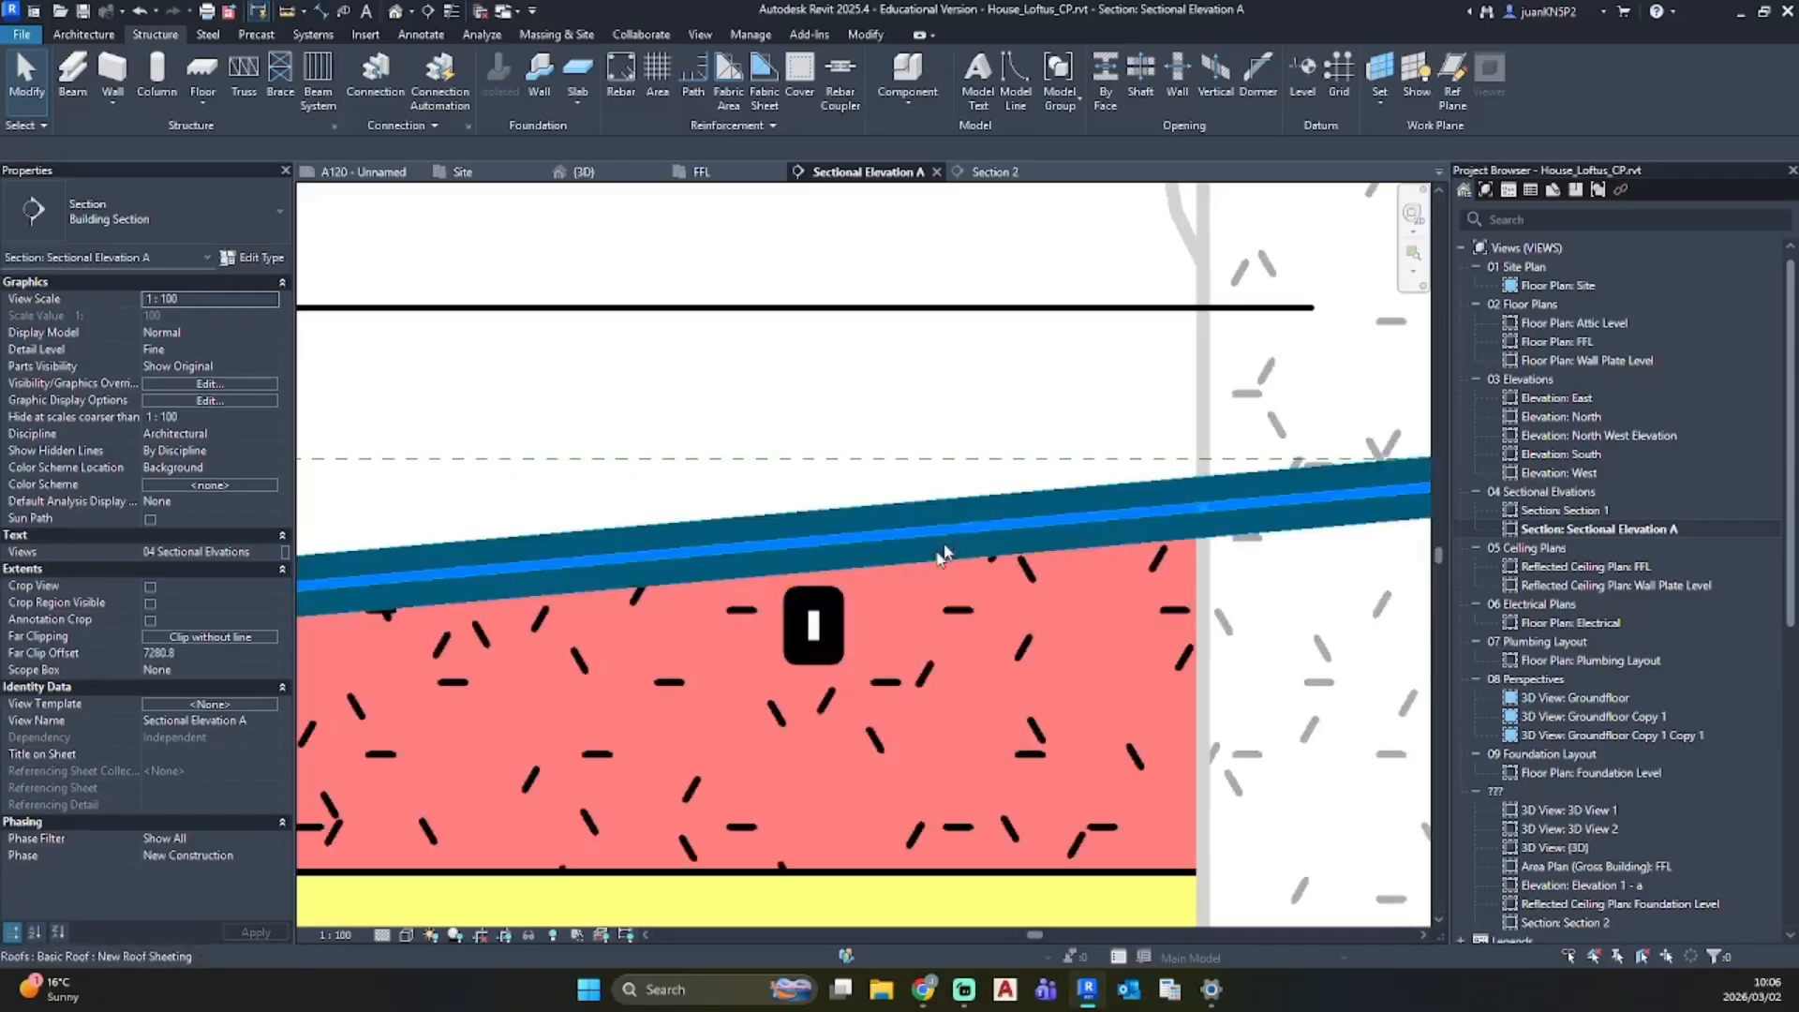
key("t")
key("l")
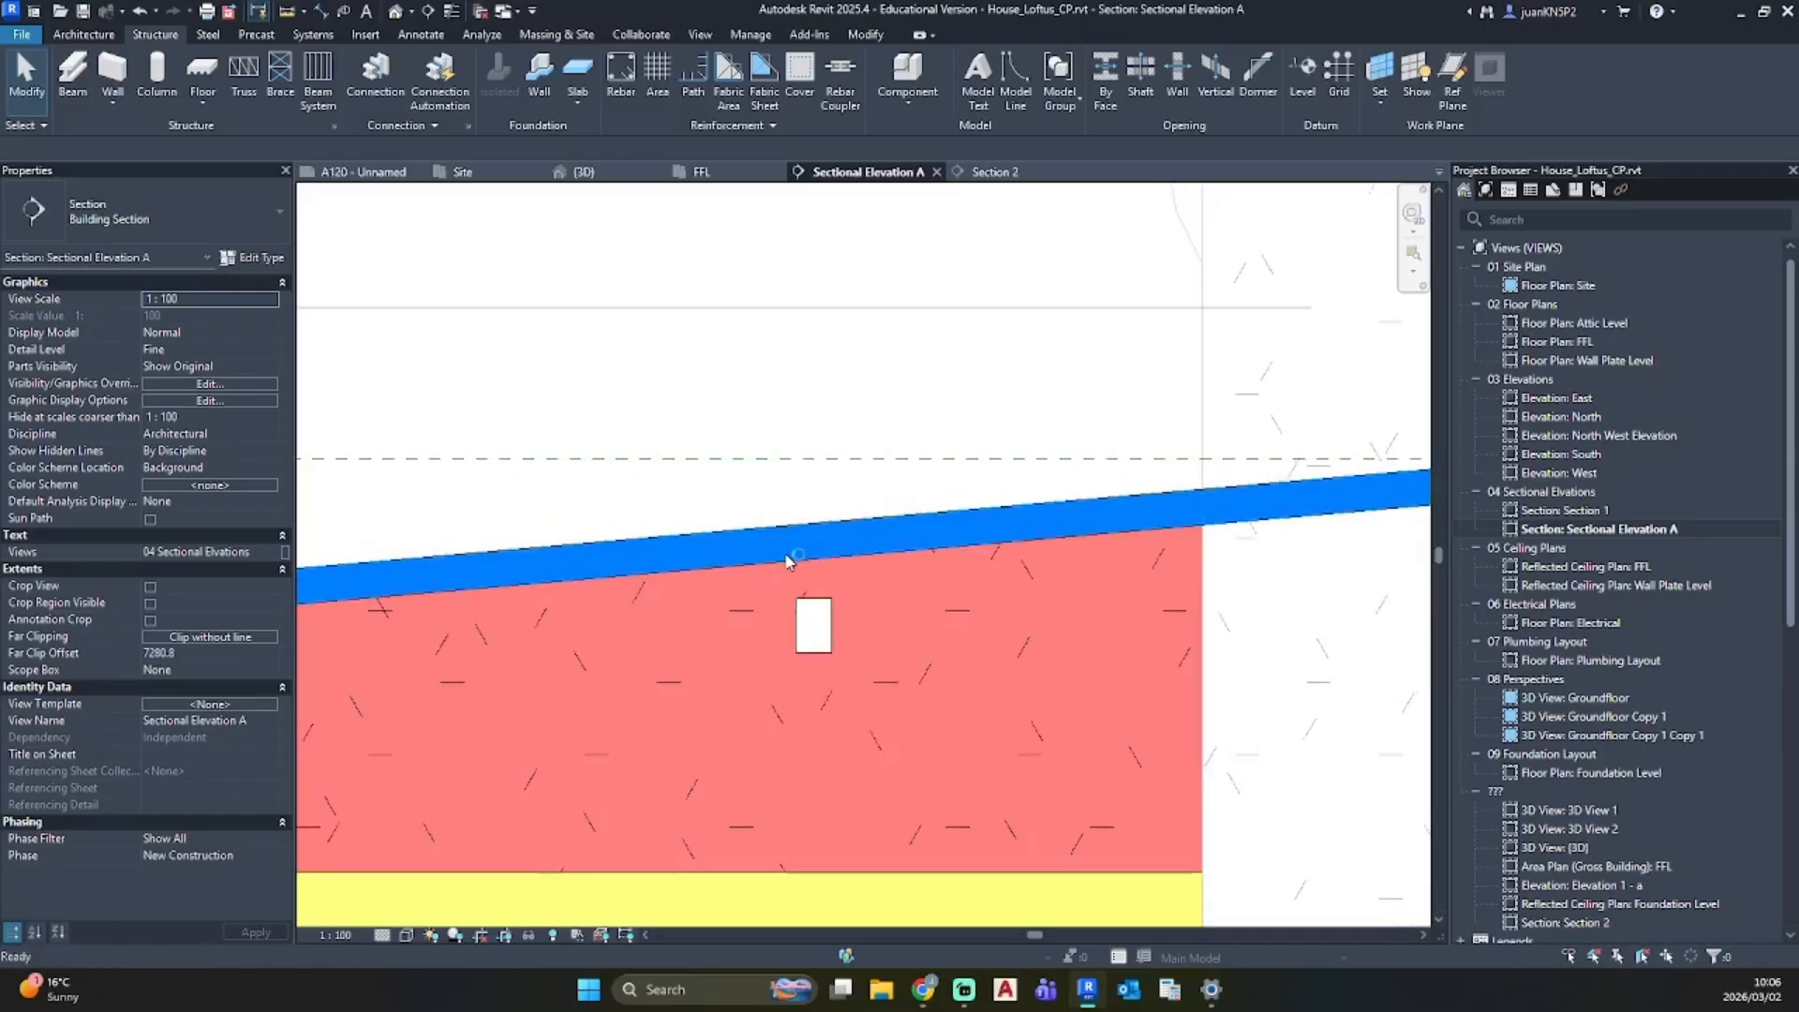
scroll(998, 598, "up", 1)
middle_click_drag(1024, 605, 844, 503)
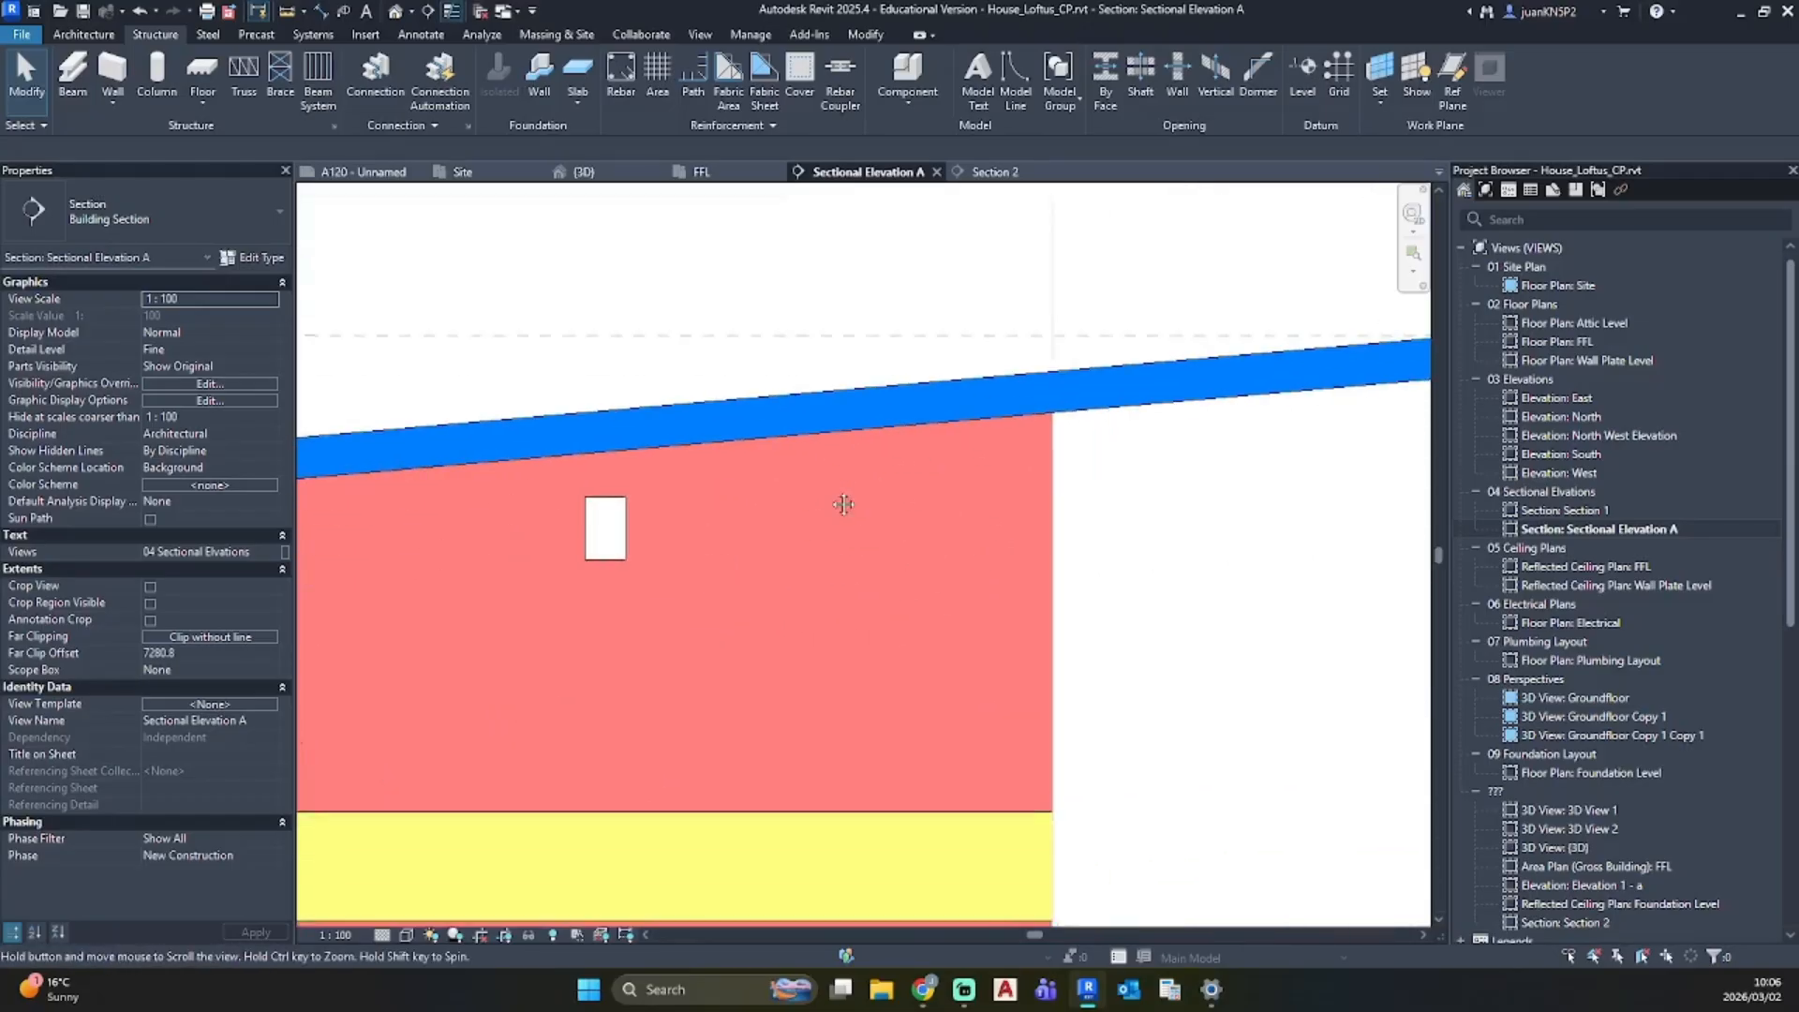
Step: Give the purlin's New Rafter material a solid fill foreground cut pattern coloured RGB 255-255-128
left_click(628, 530)
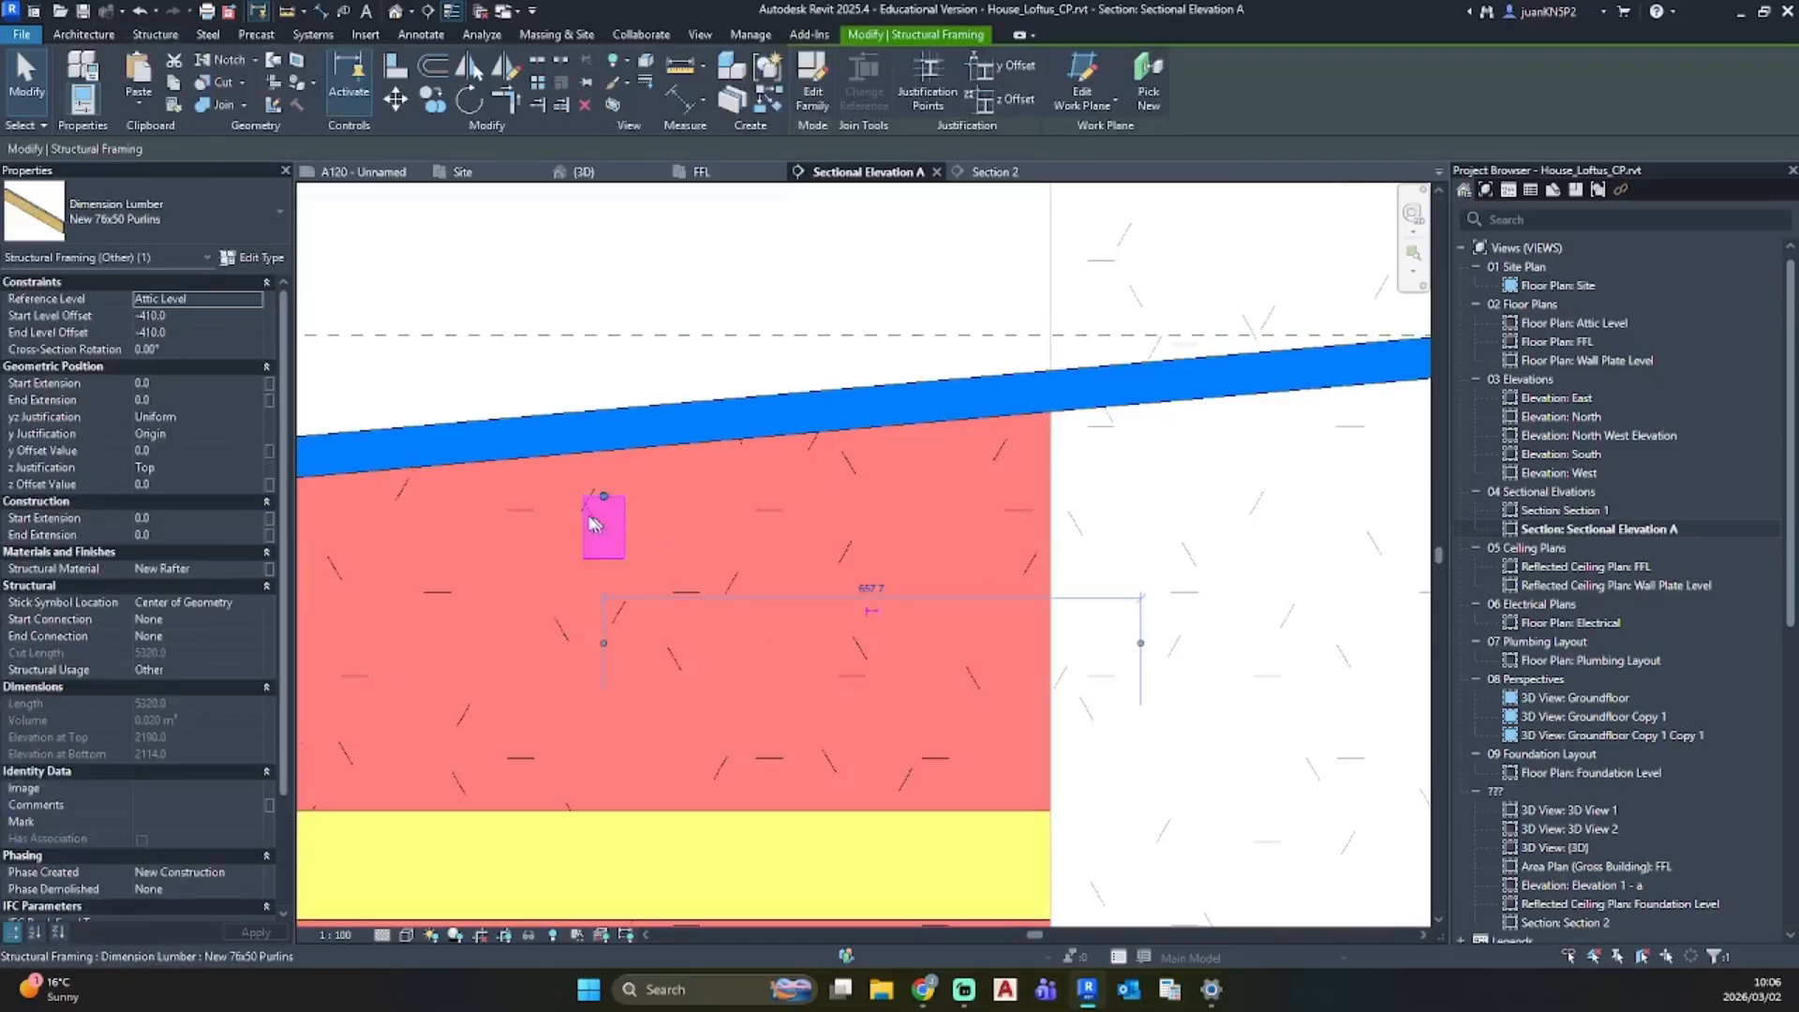
left_click(240, 257)
key("Escape")
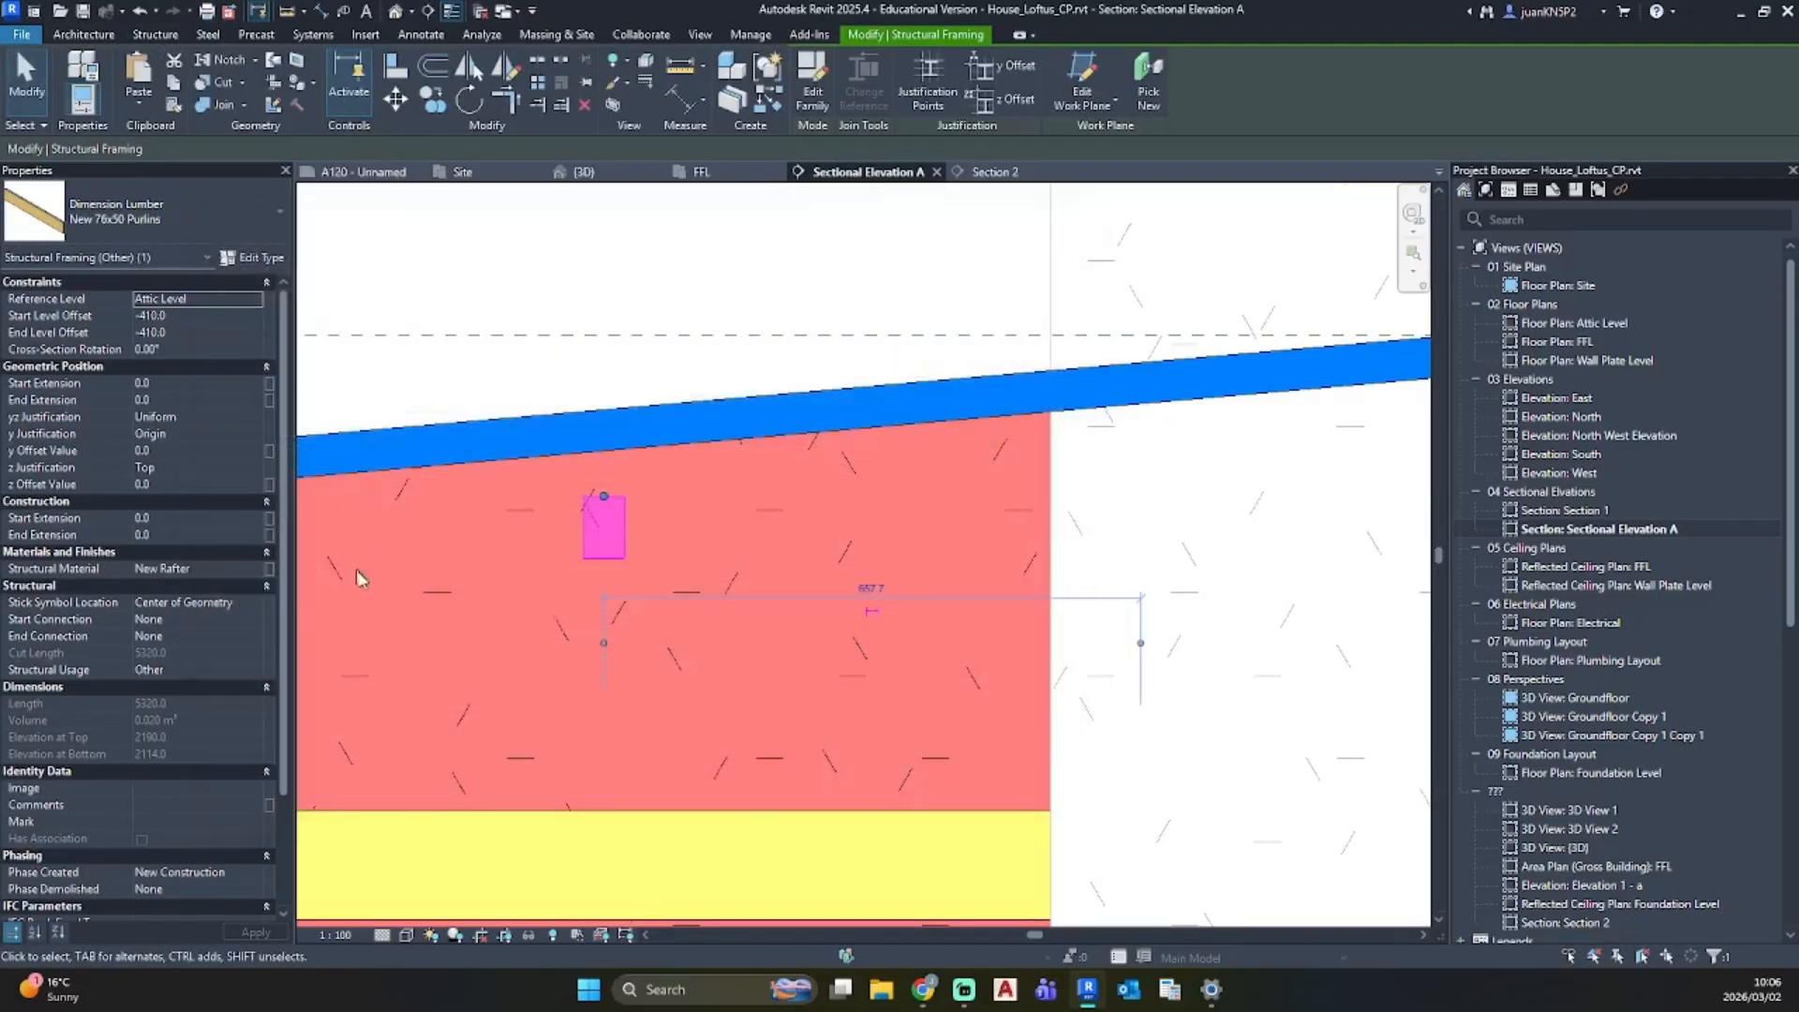
left_click(242, 568)
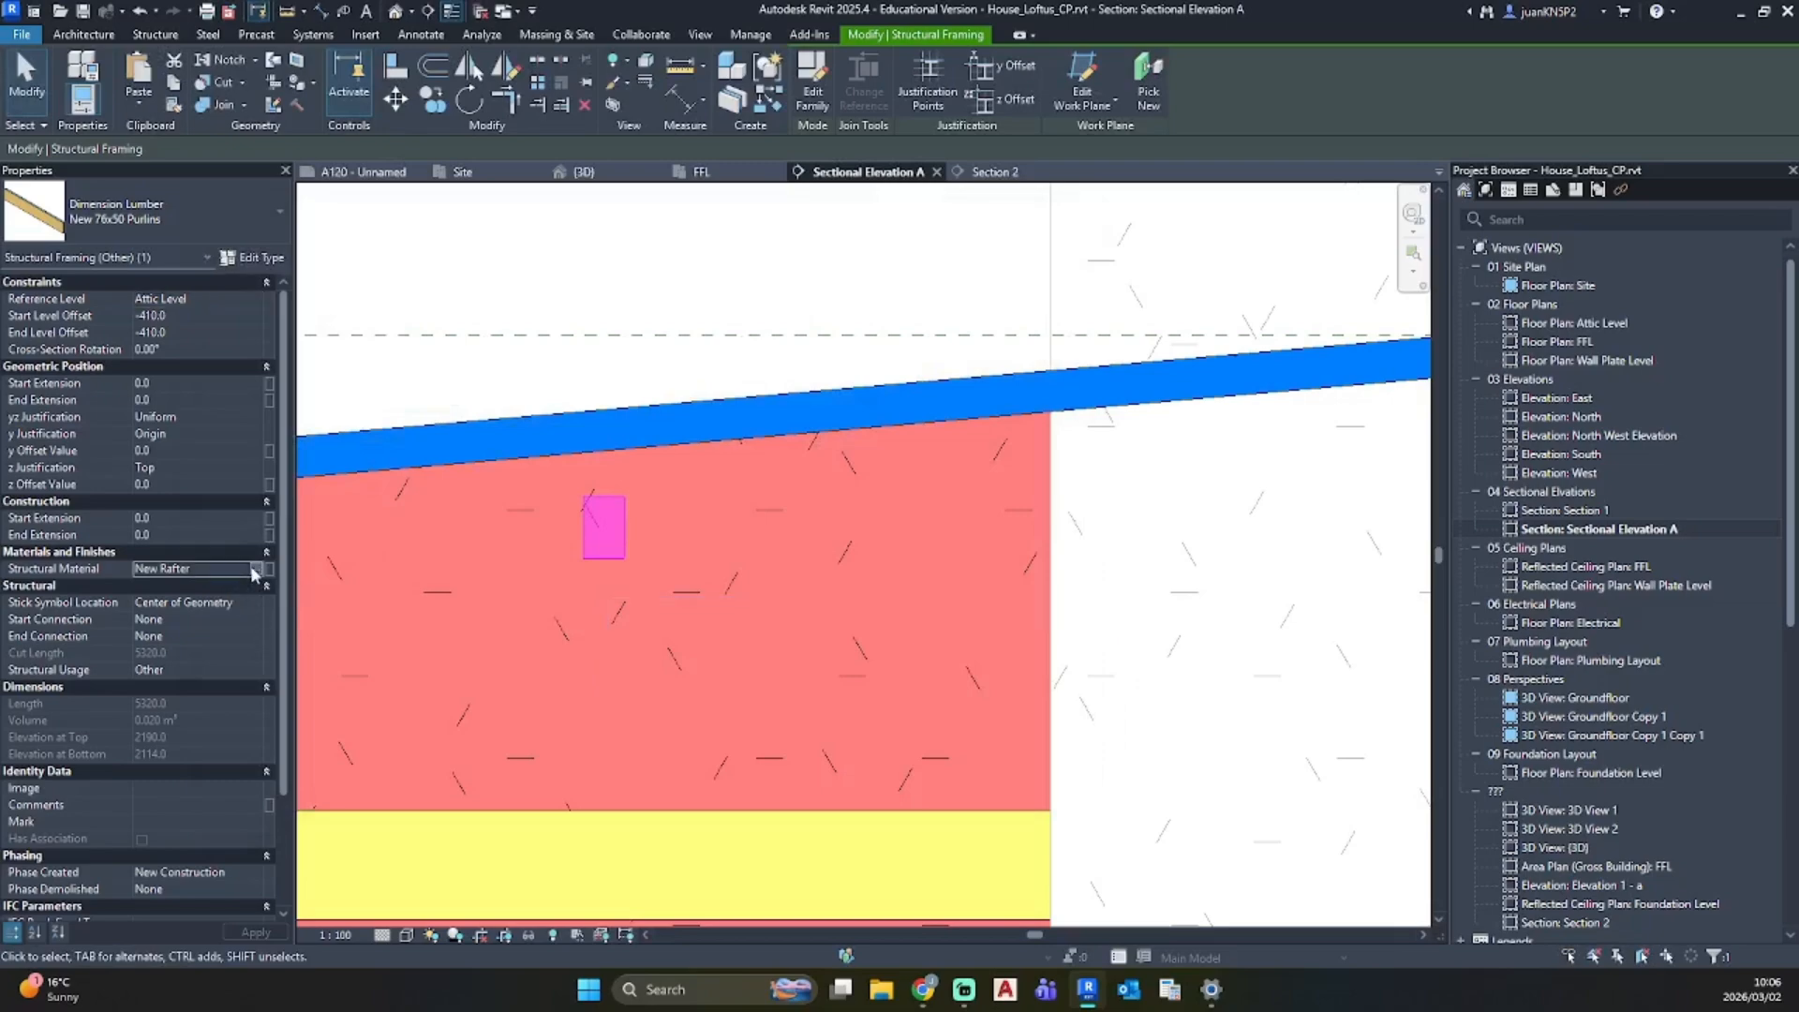
left_click(269, 569)
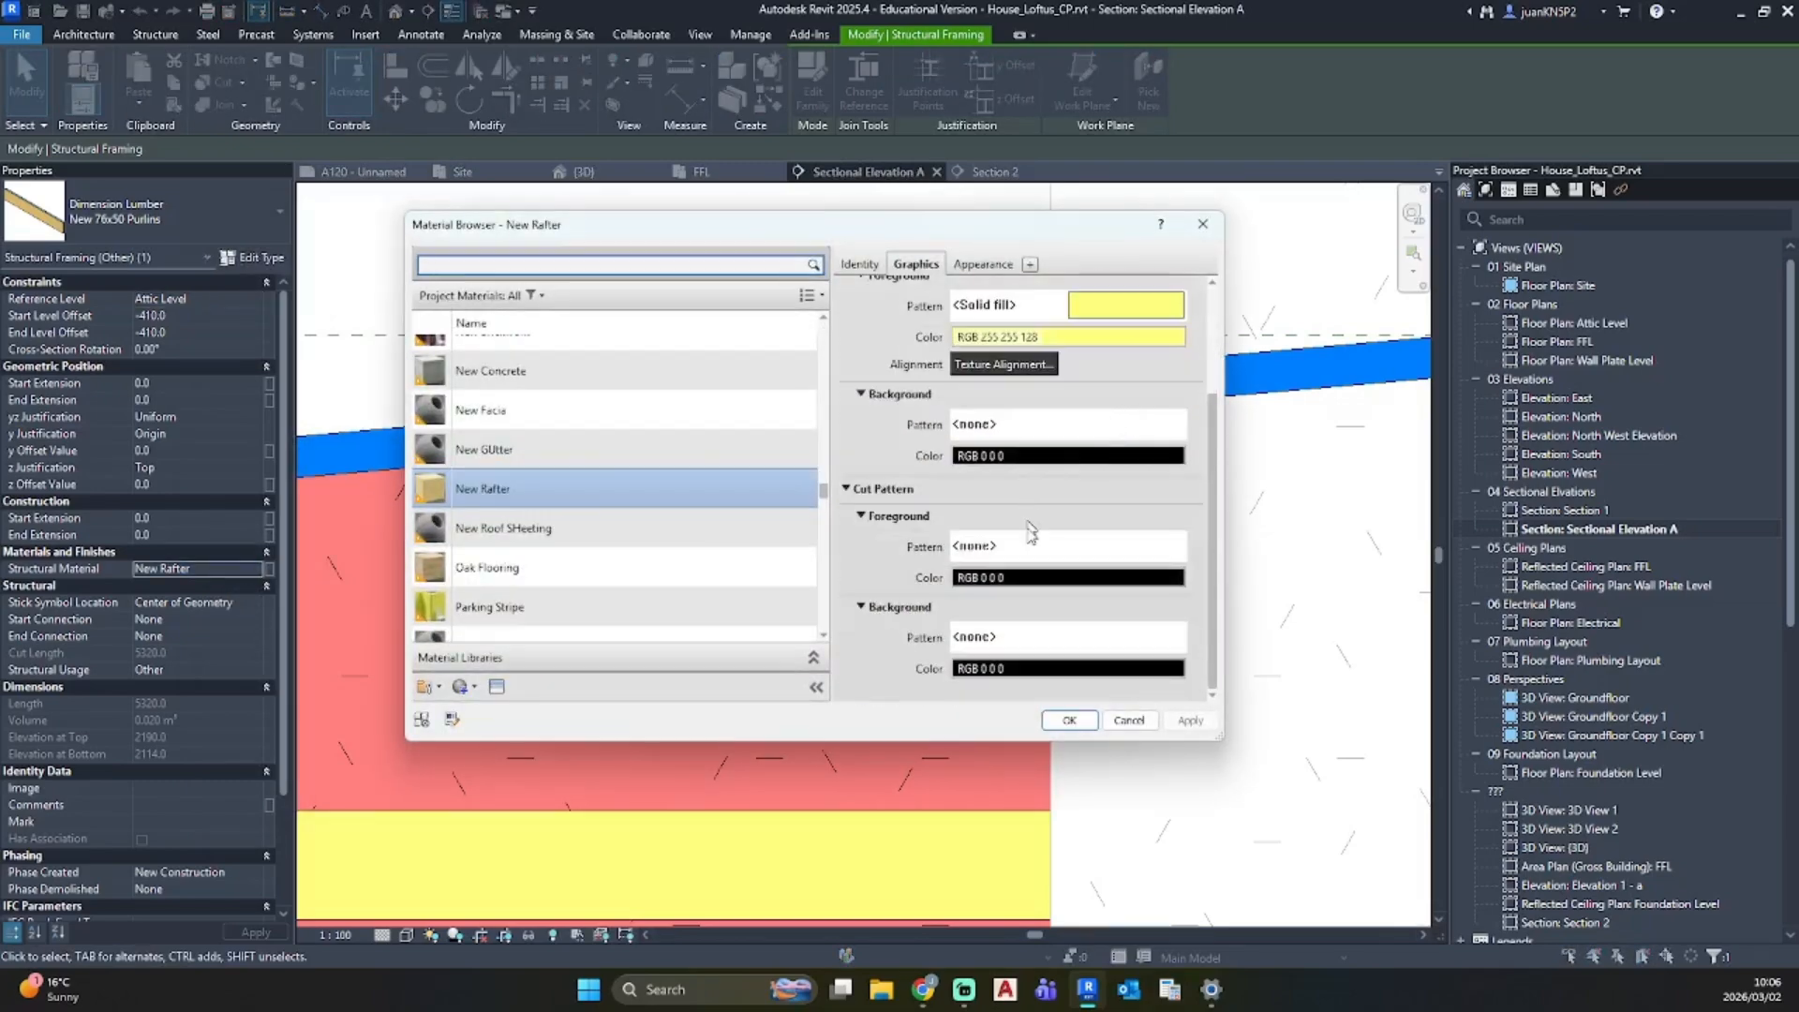
left_click(1031, 545)
left_click(698, 465)
left_click(763, 680)
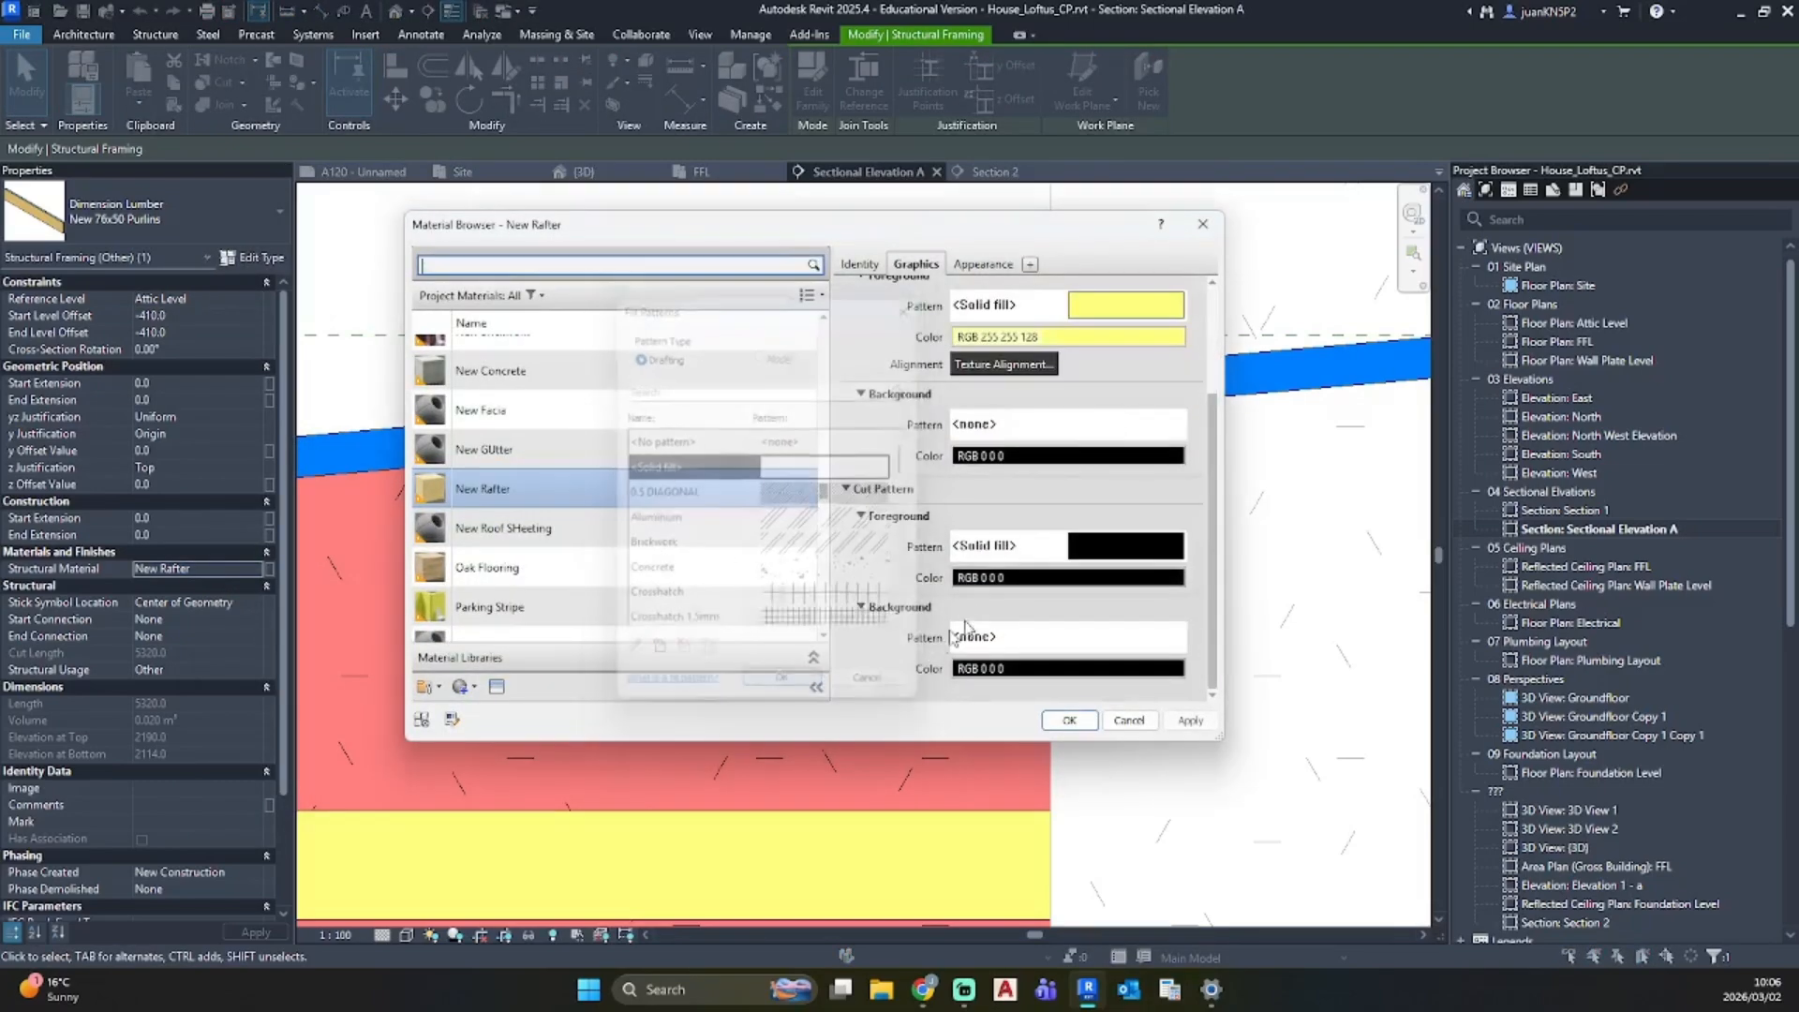
left_click(1031, 577)
left_click(644, 349)
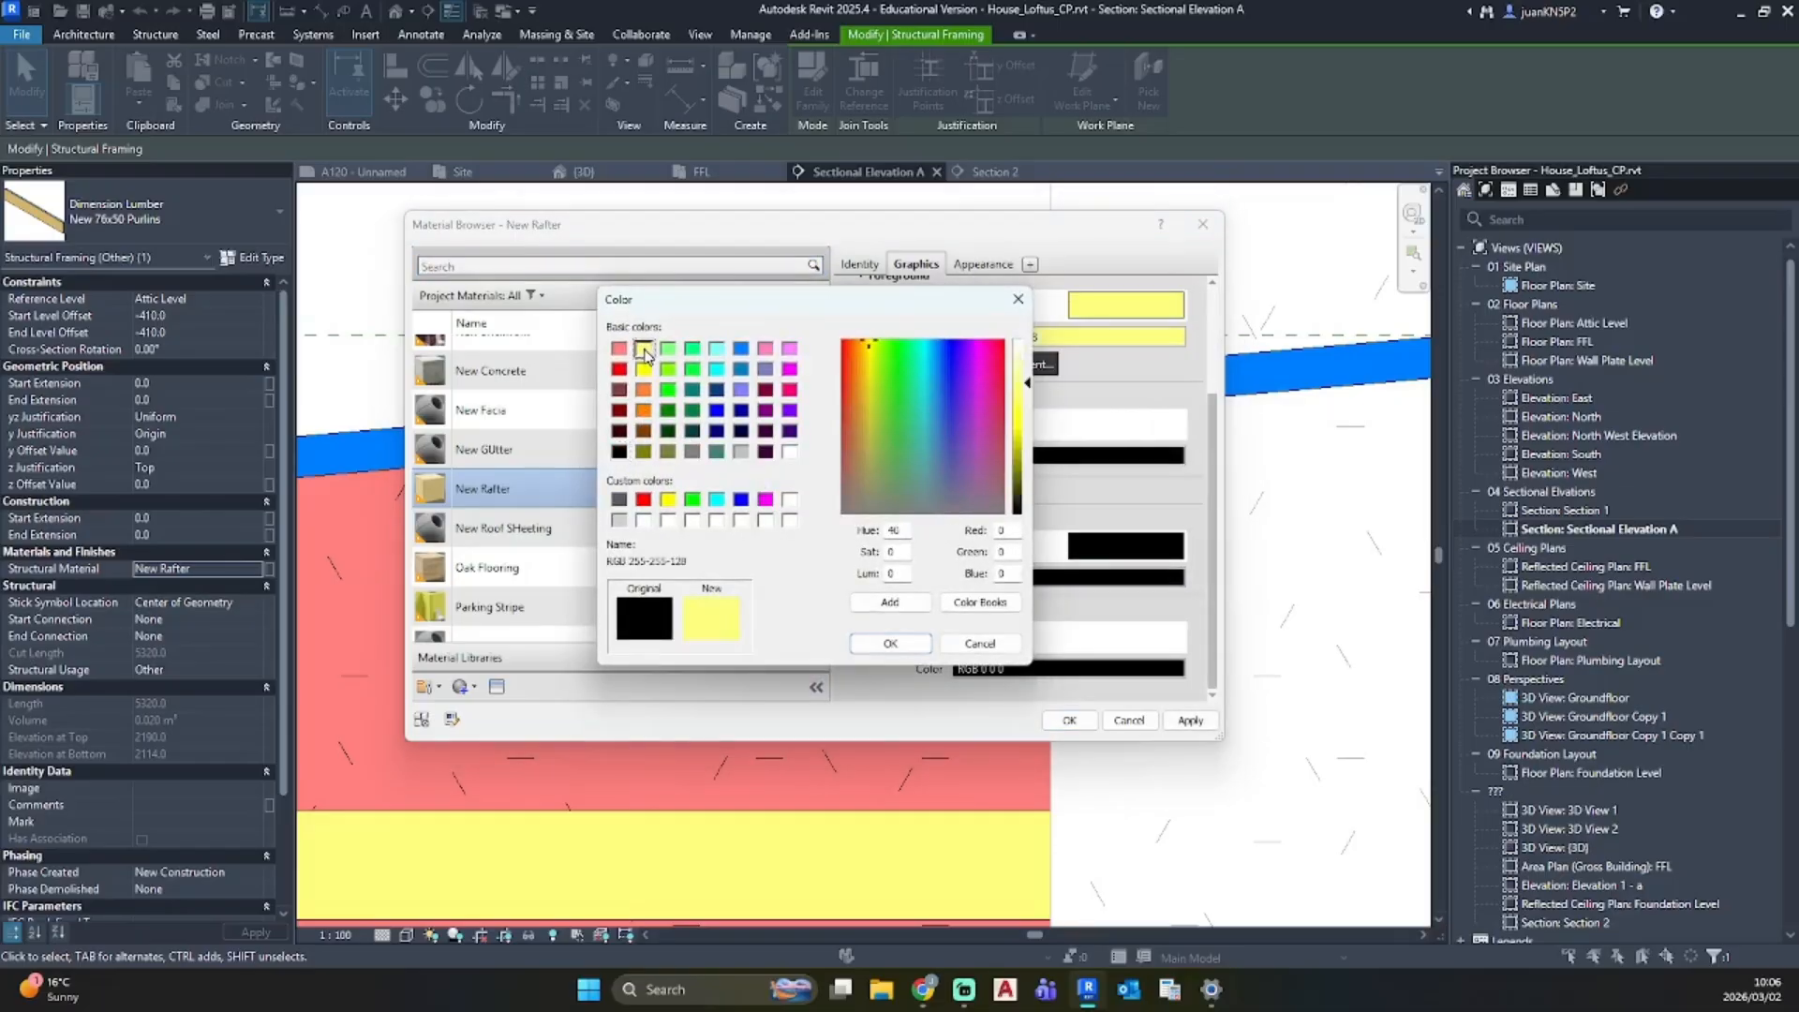
left_click(869, 643)
left_click(1069, 720)
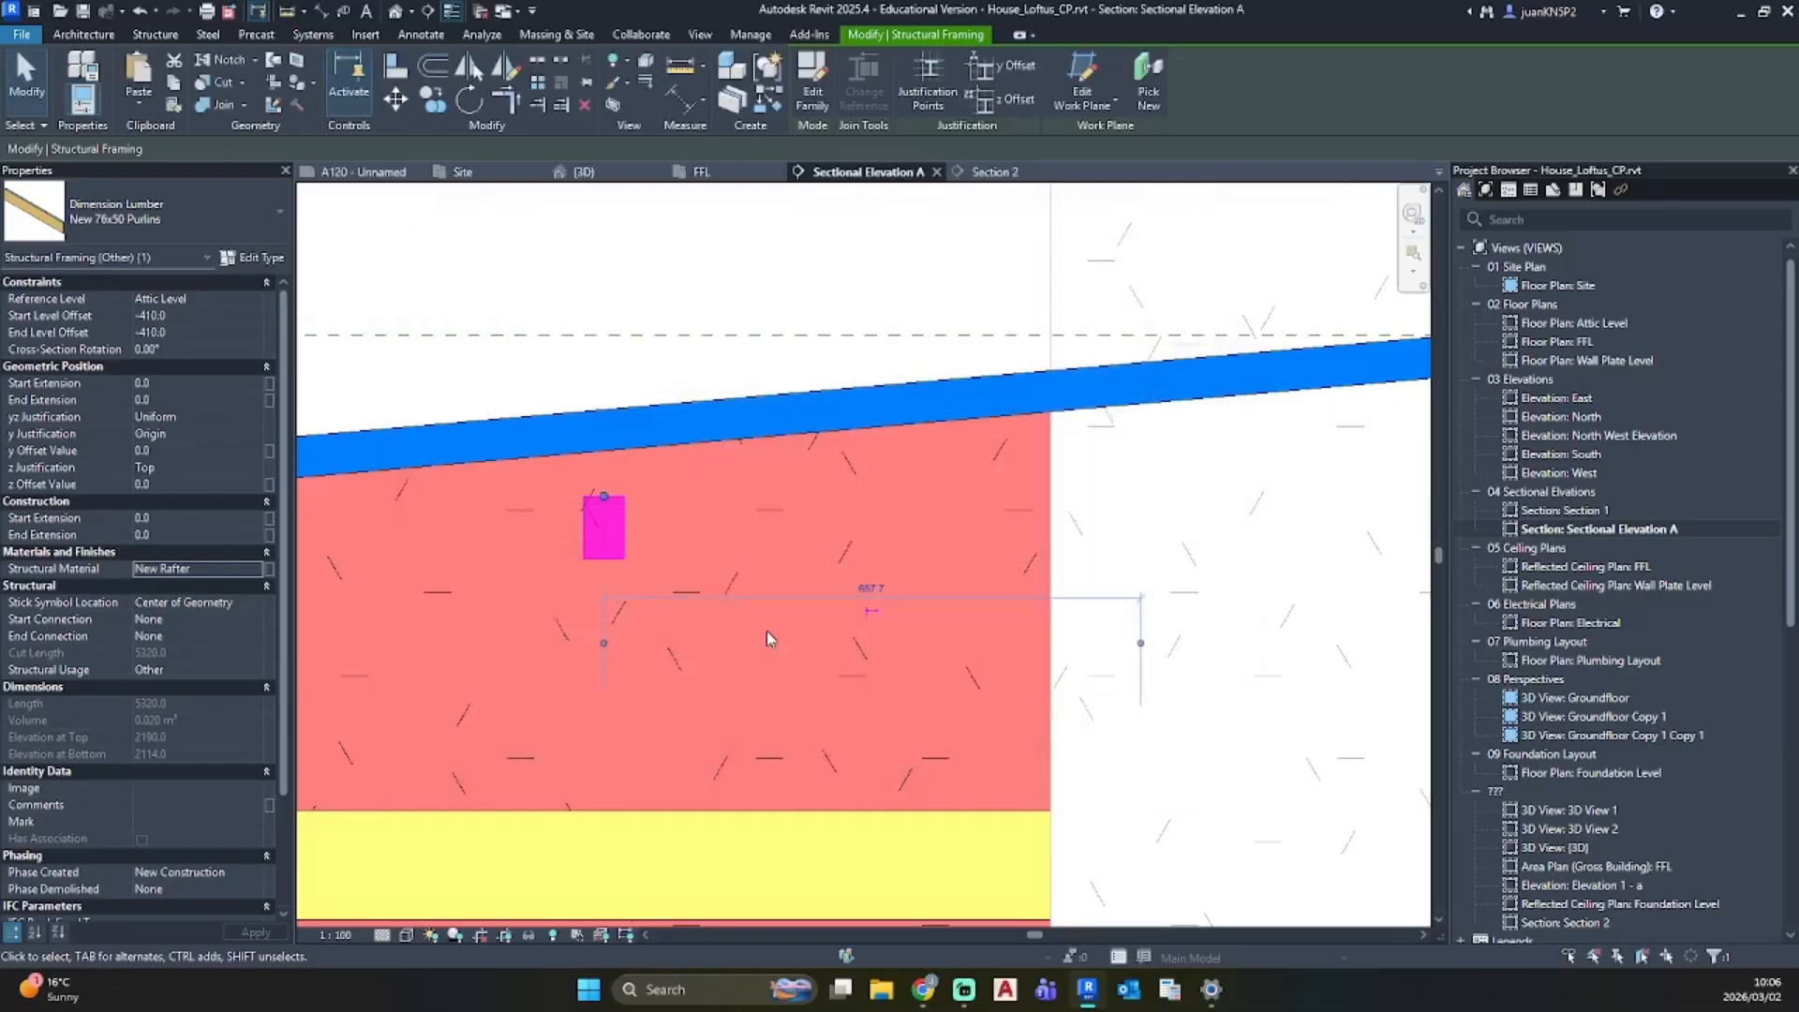
key("Escape")
Step: Set the purlin's cross-section rotation to -5.00° to match the roof slope
scroll(797, 534, "down", 2)
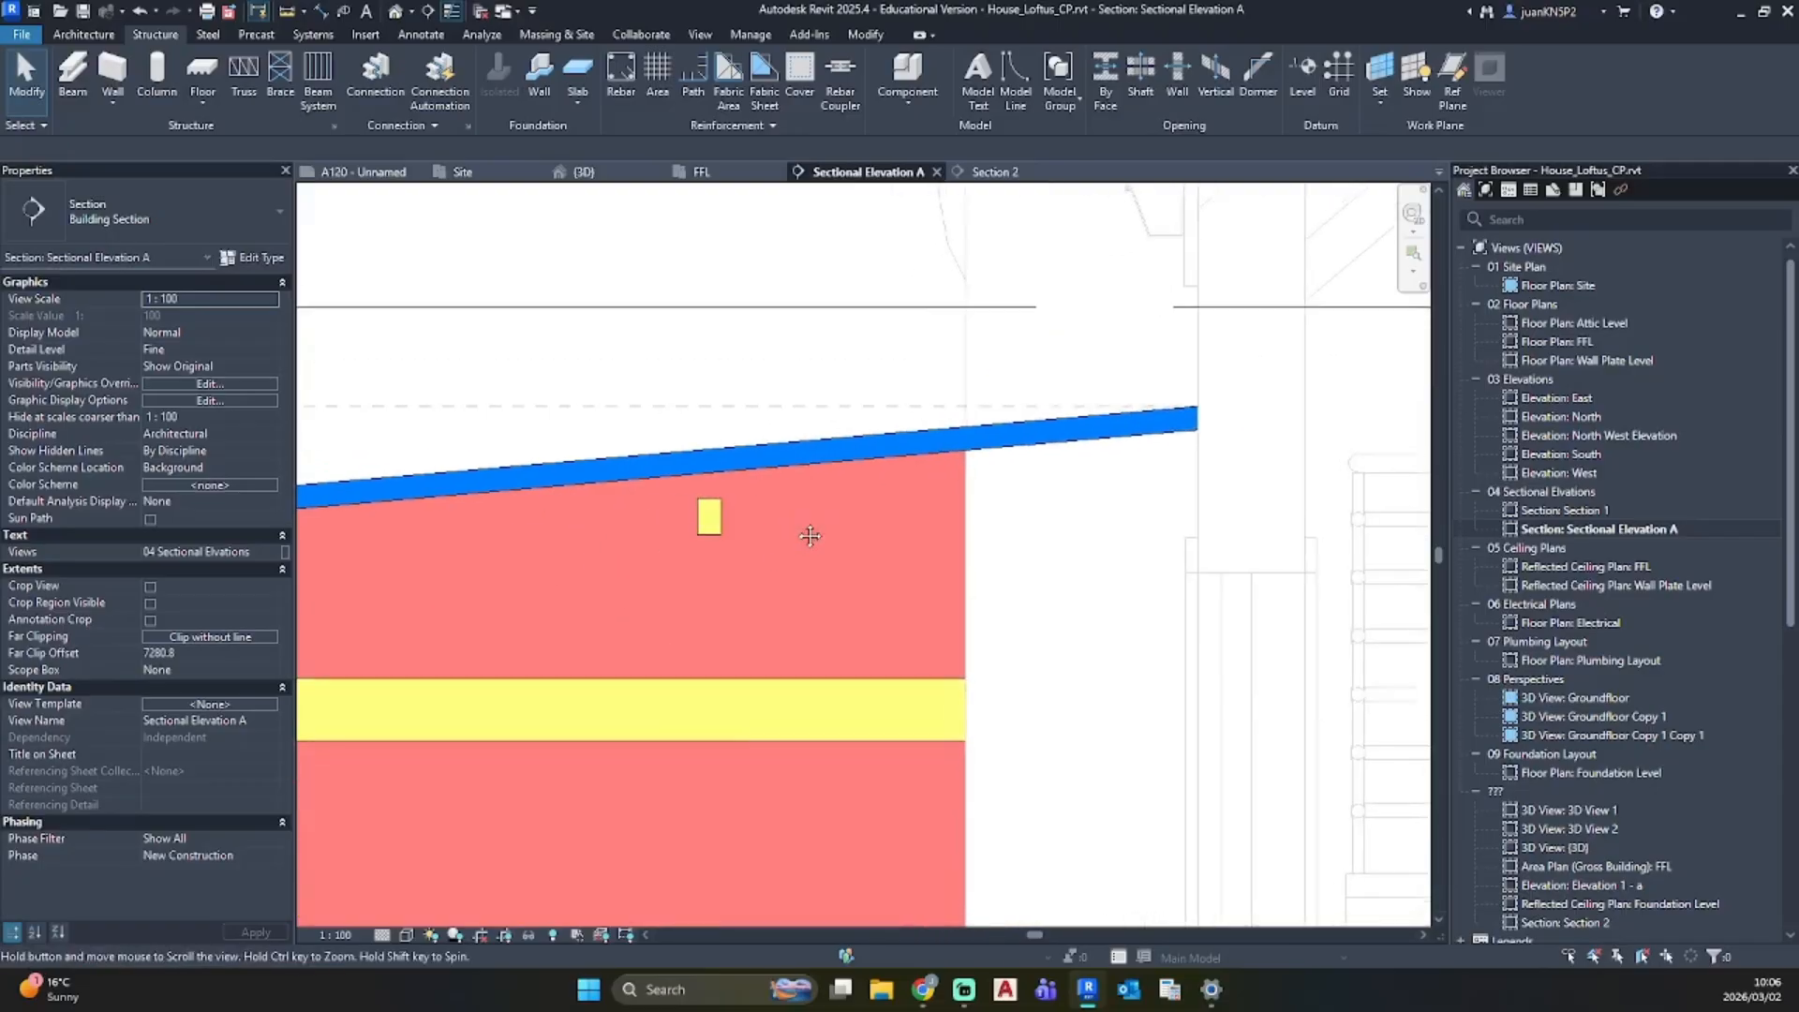
left_click(709, 516)
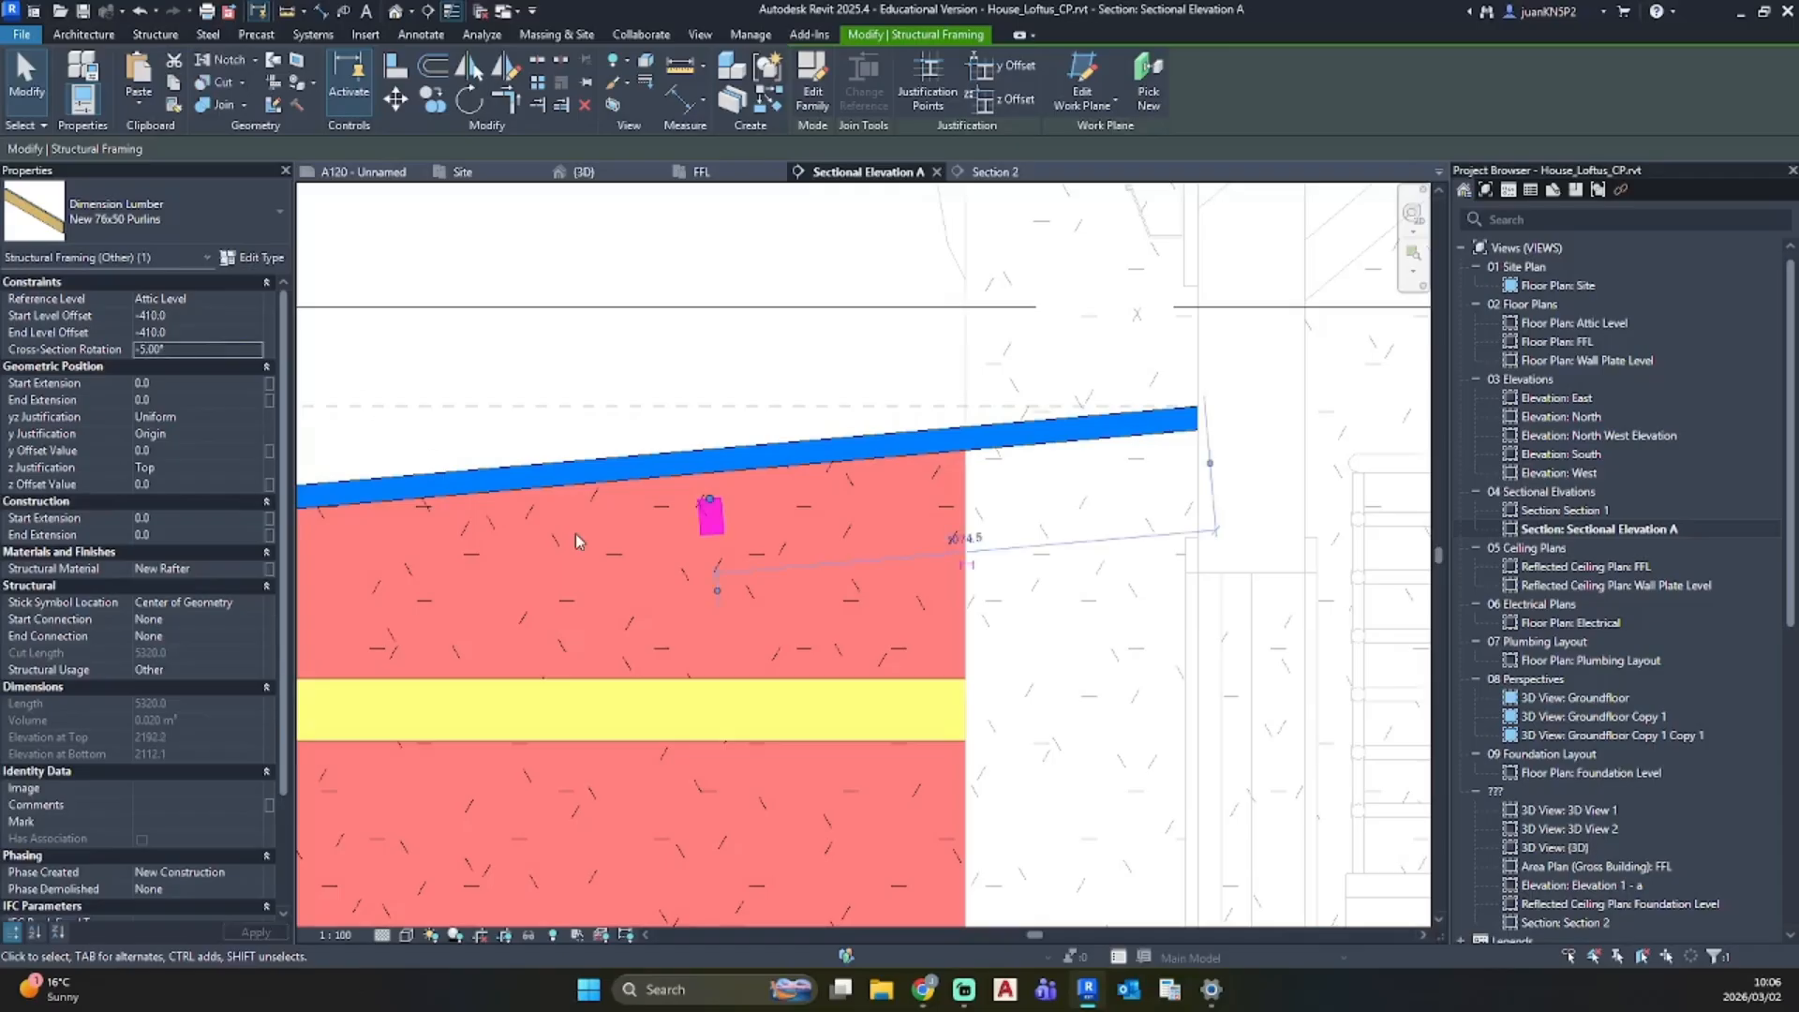
left_click(792, 523)
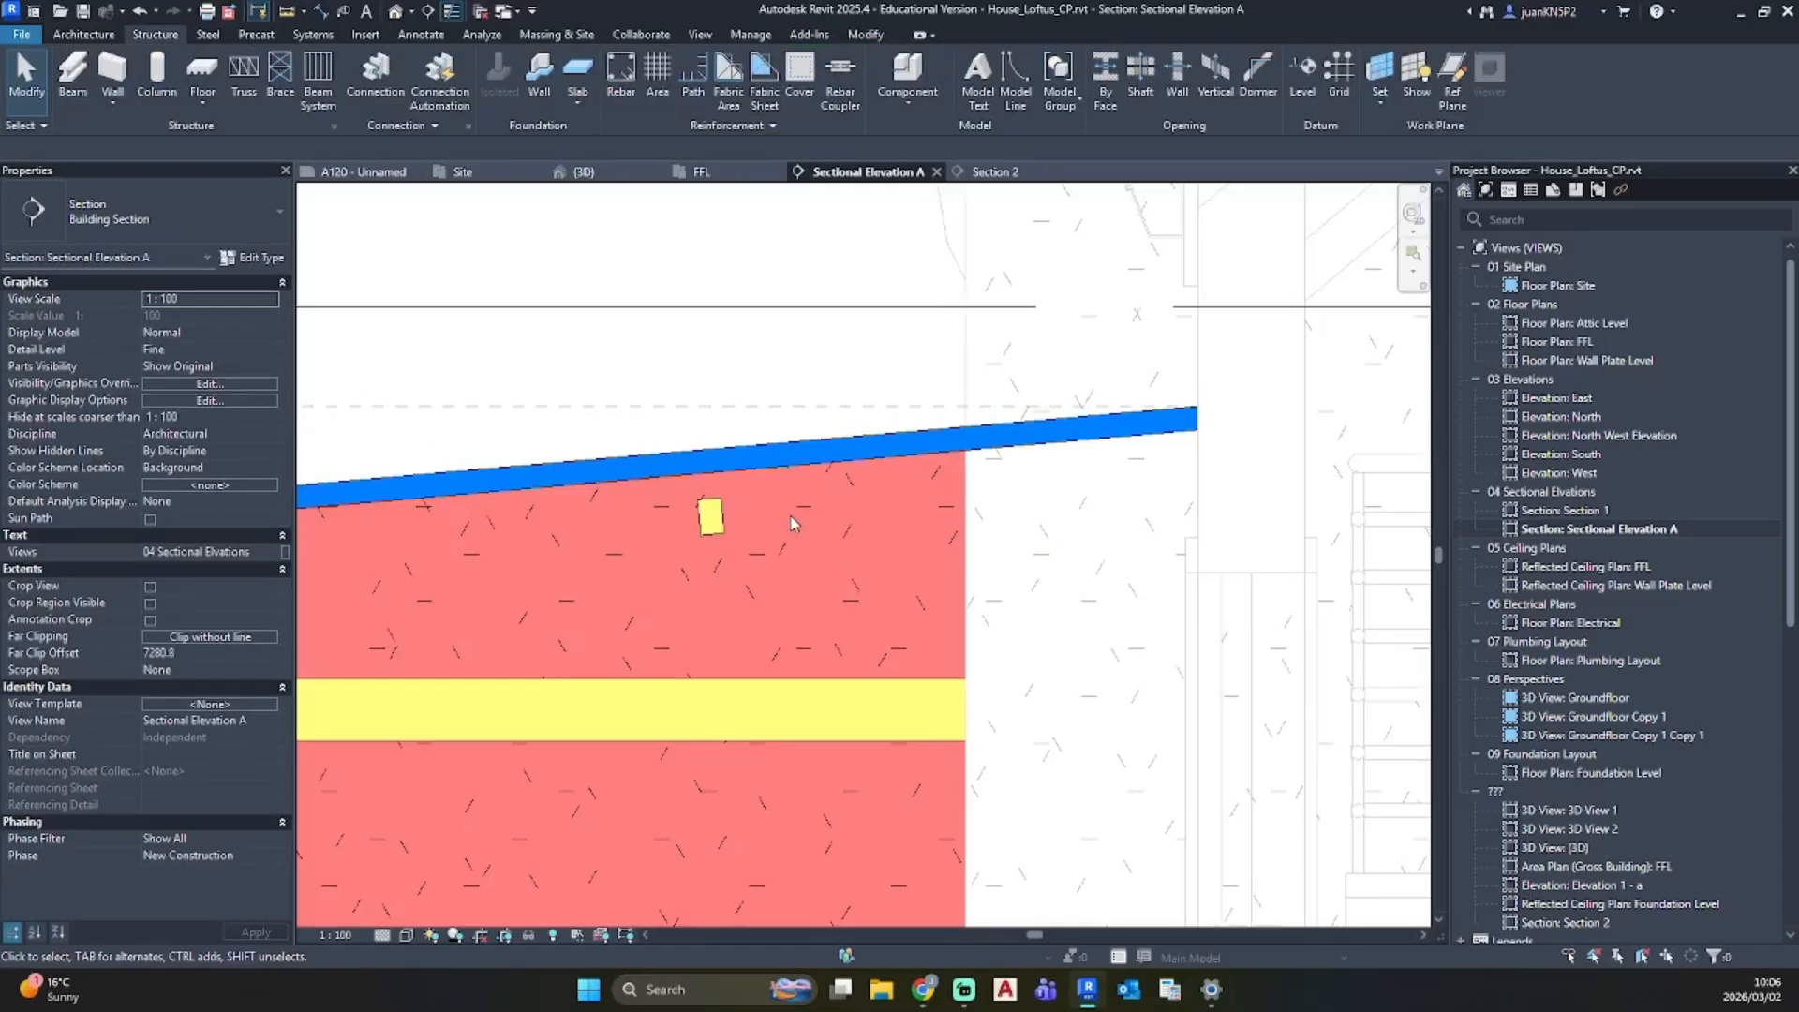
Step: Move the purlin by its upper corner to where the low-side wall's inner face meets the underside of the roof sheeting
left_click(717, 520)
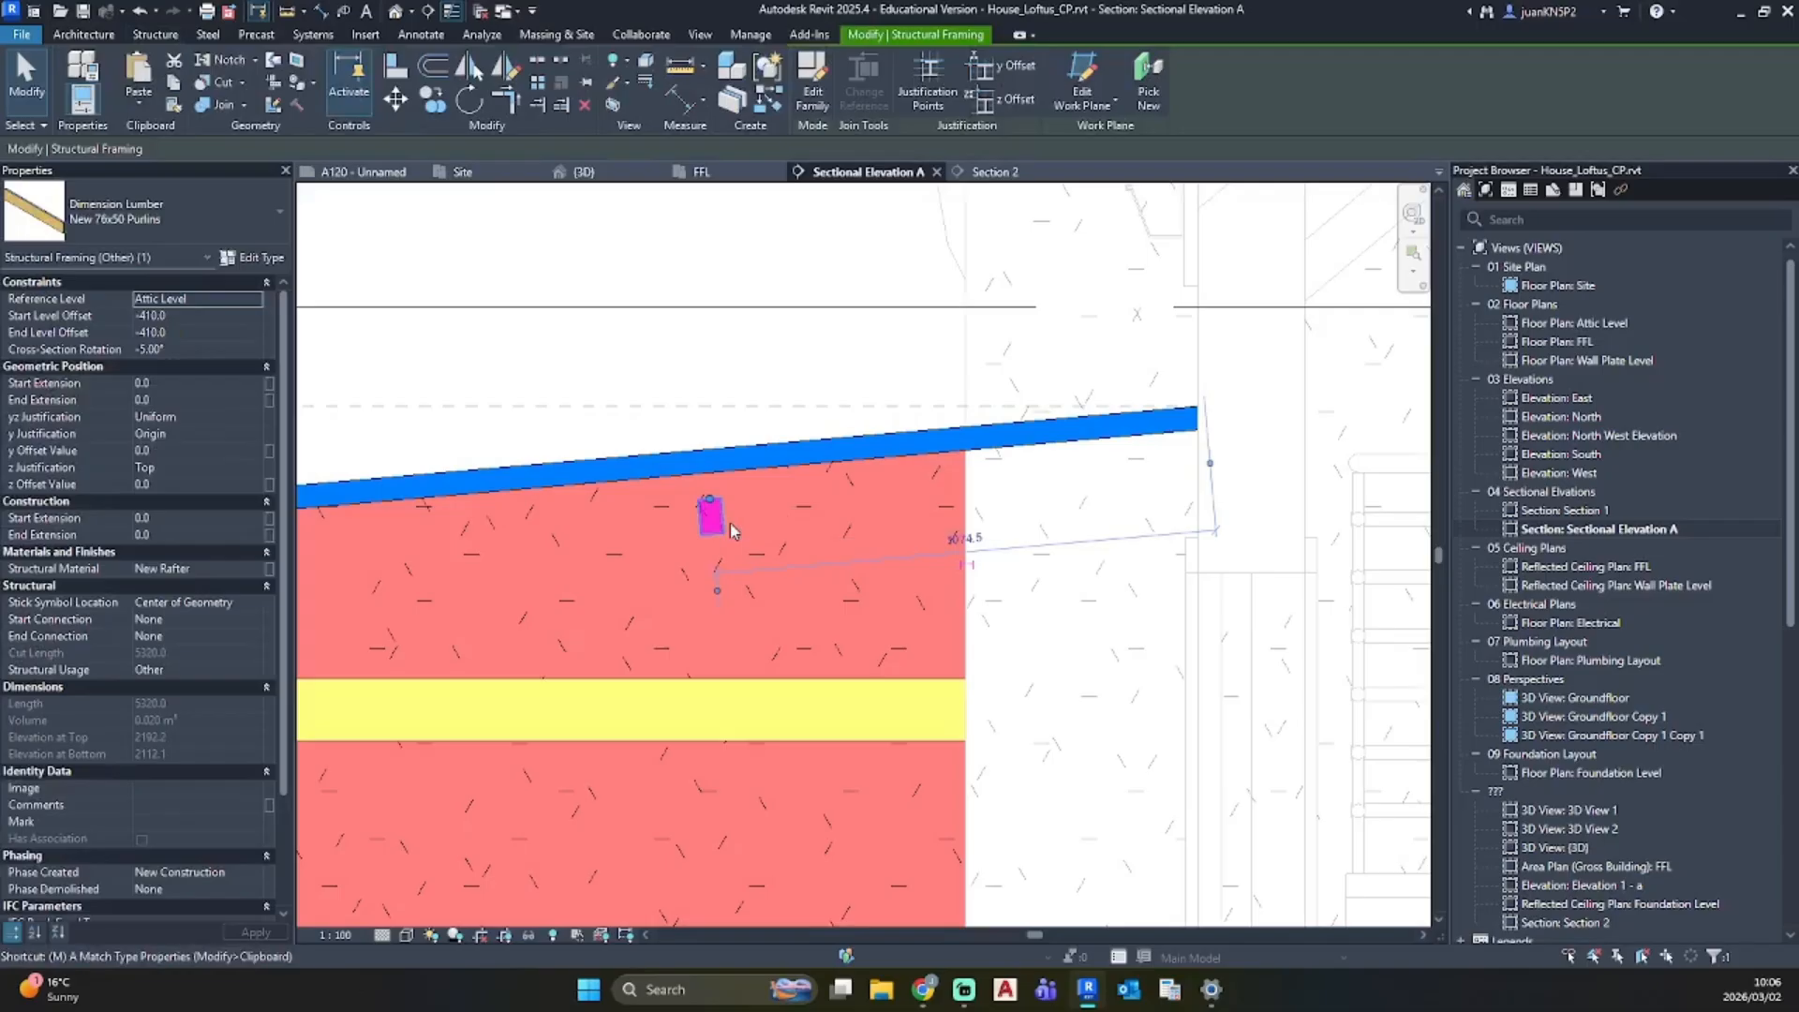
key("v")
scroll(705, 542, "up", 1)
left_click(701, 536)
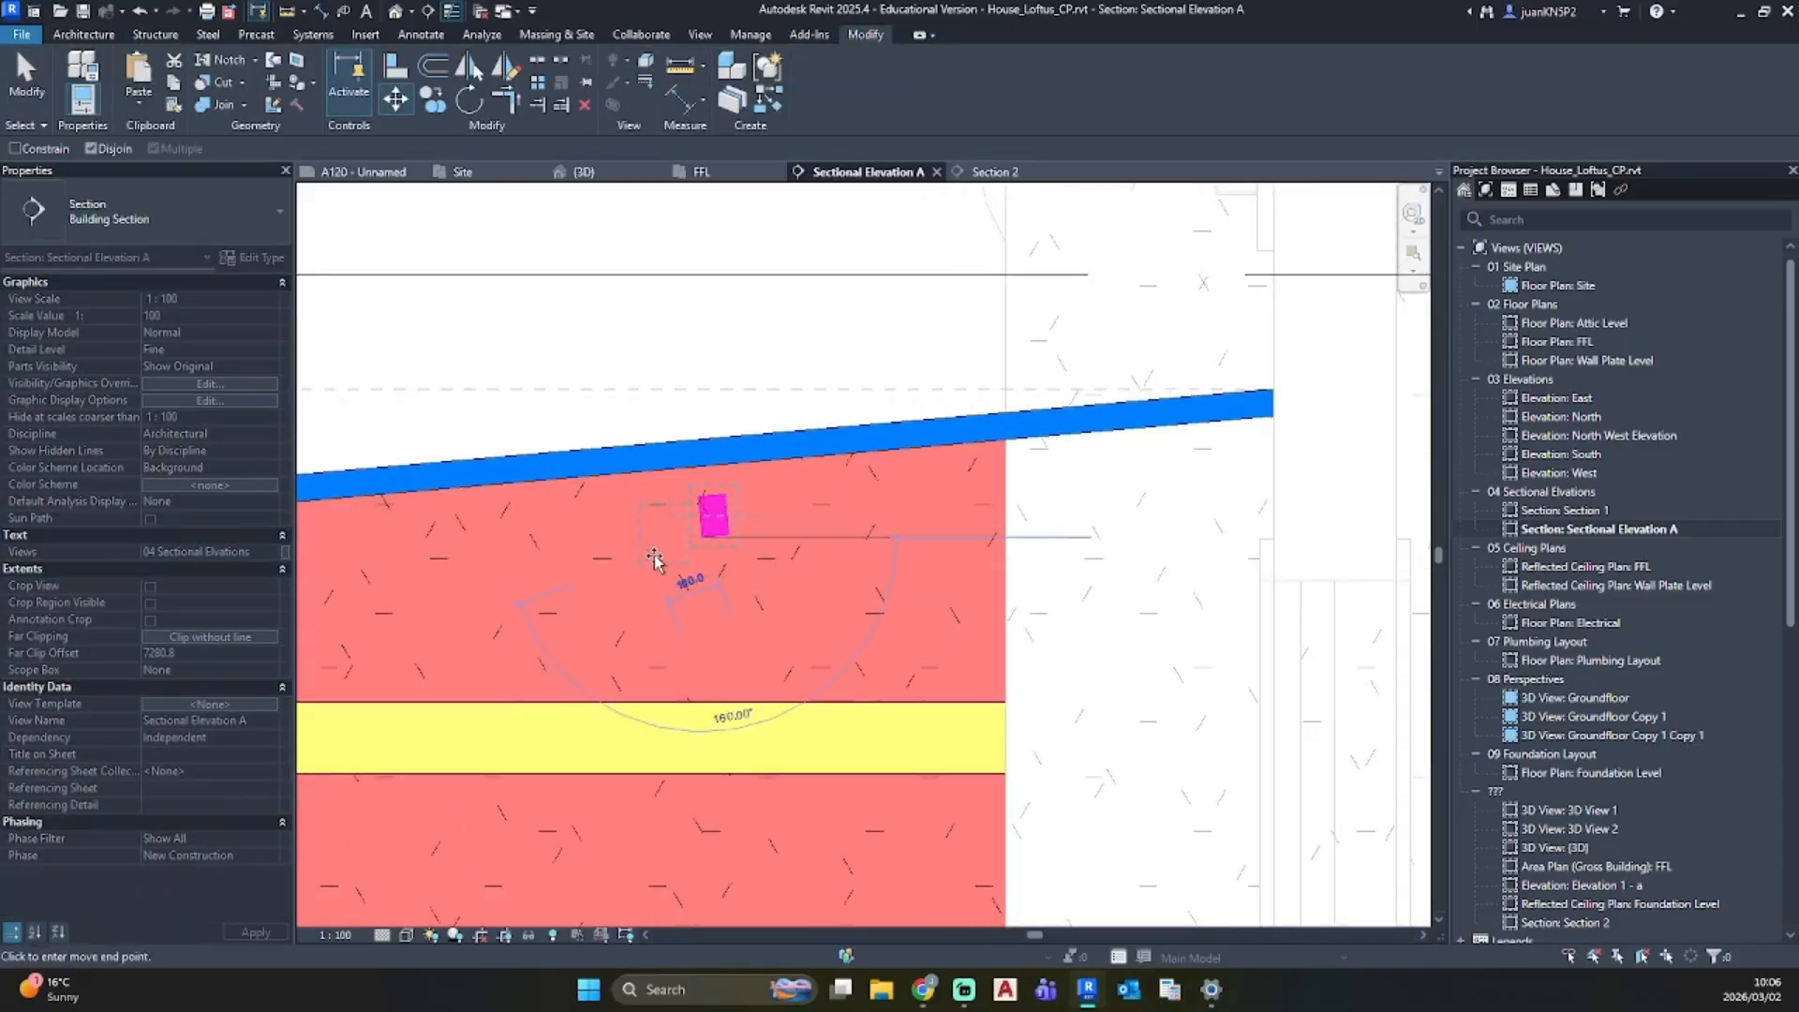
middle_click_drag(699, 539, 724, 545)
left_click(731, 544)
key("v")
scroll(710, 533, "up", 4)
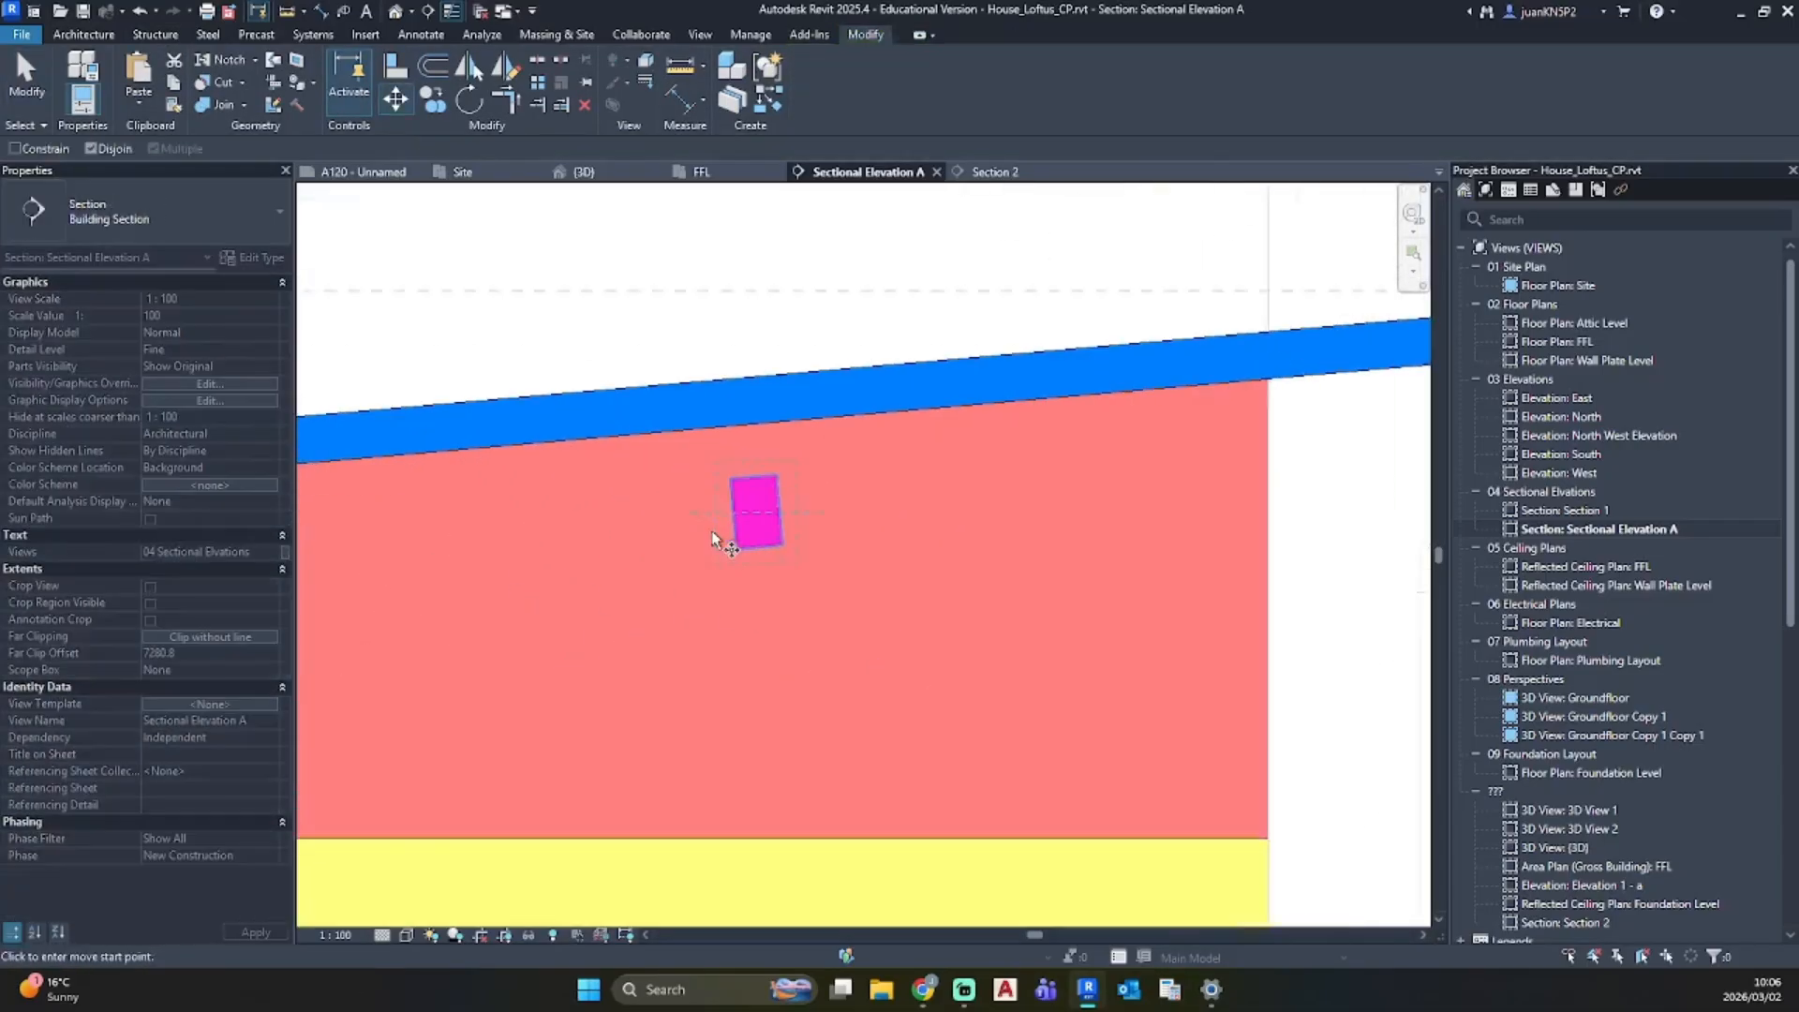
left_click(737, 471)
scroll(592, 527, "down", 5)
middle_click_drag(581, 531, 1280, 532)
scroll(609, 496, "up", 5)
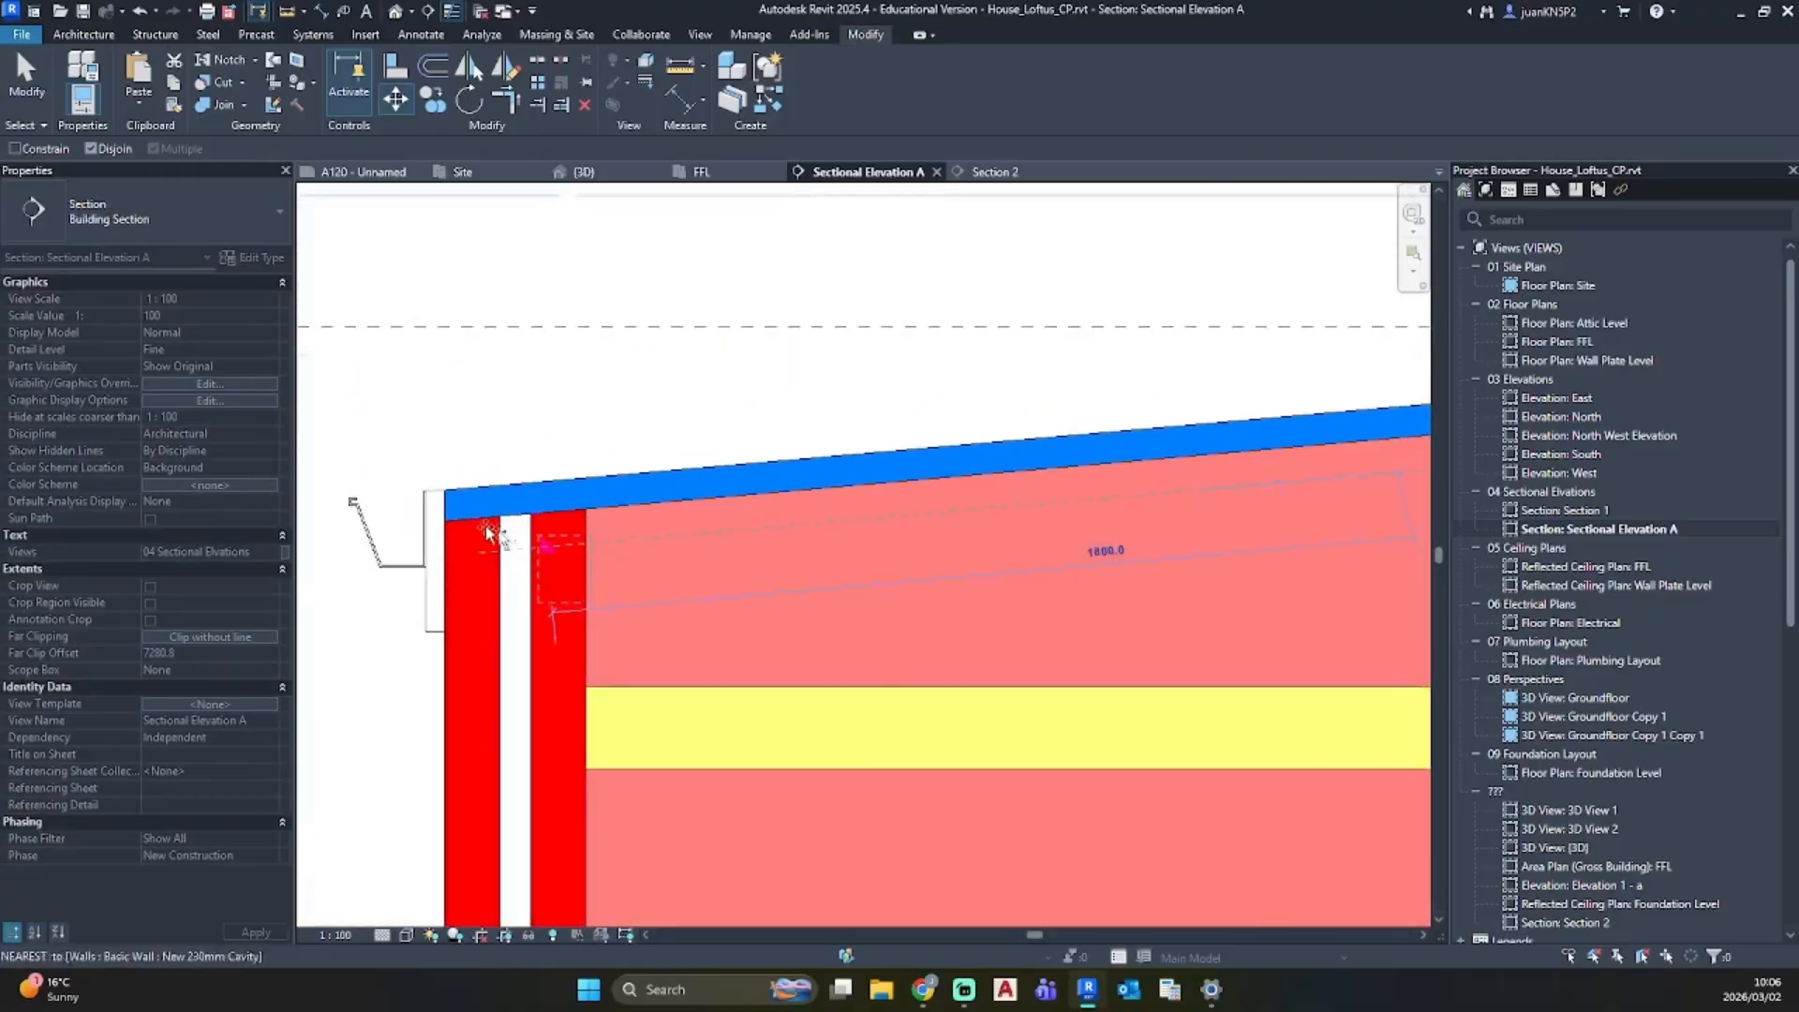
left_click(664, 474)
key("Escape")
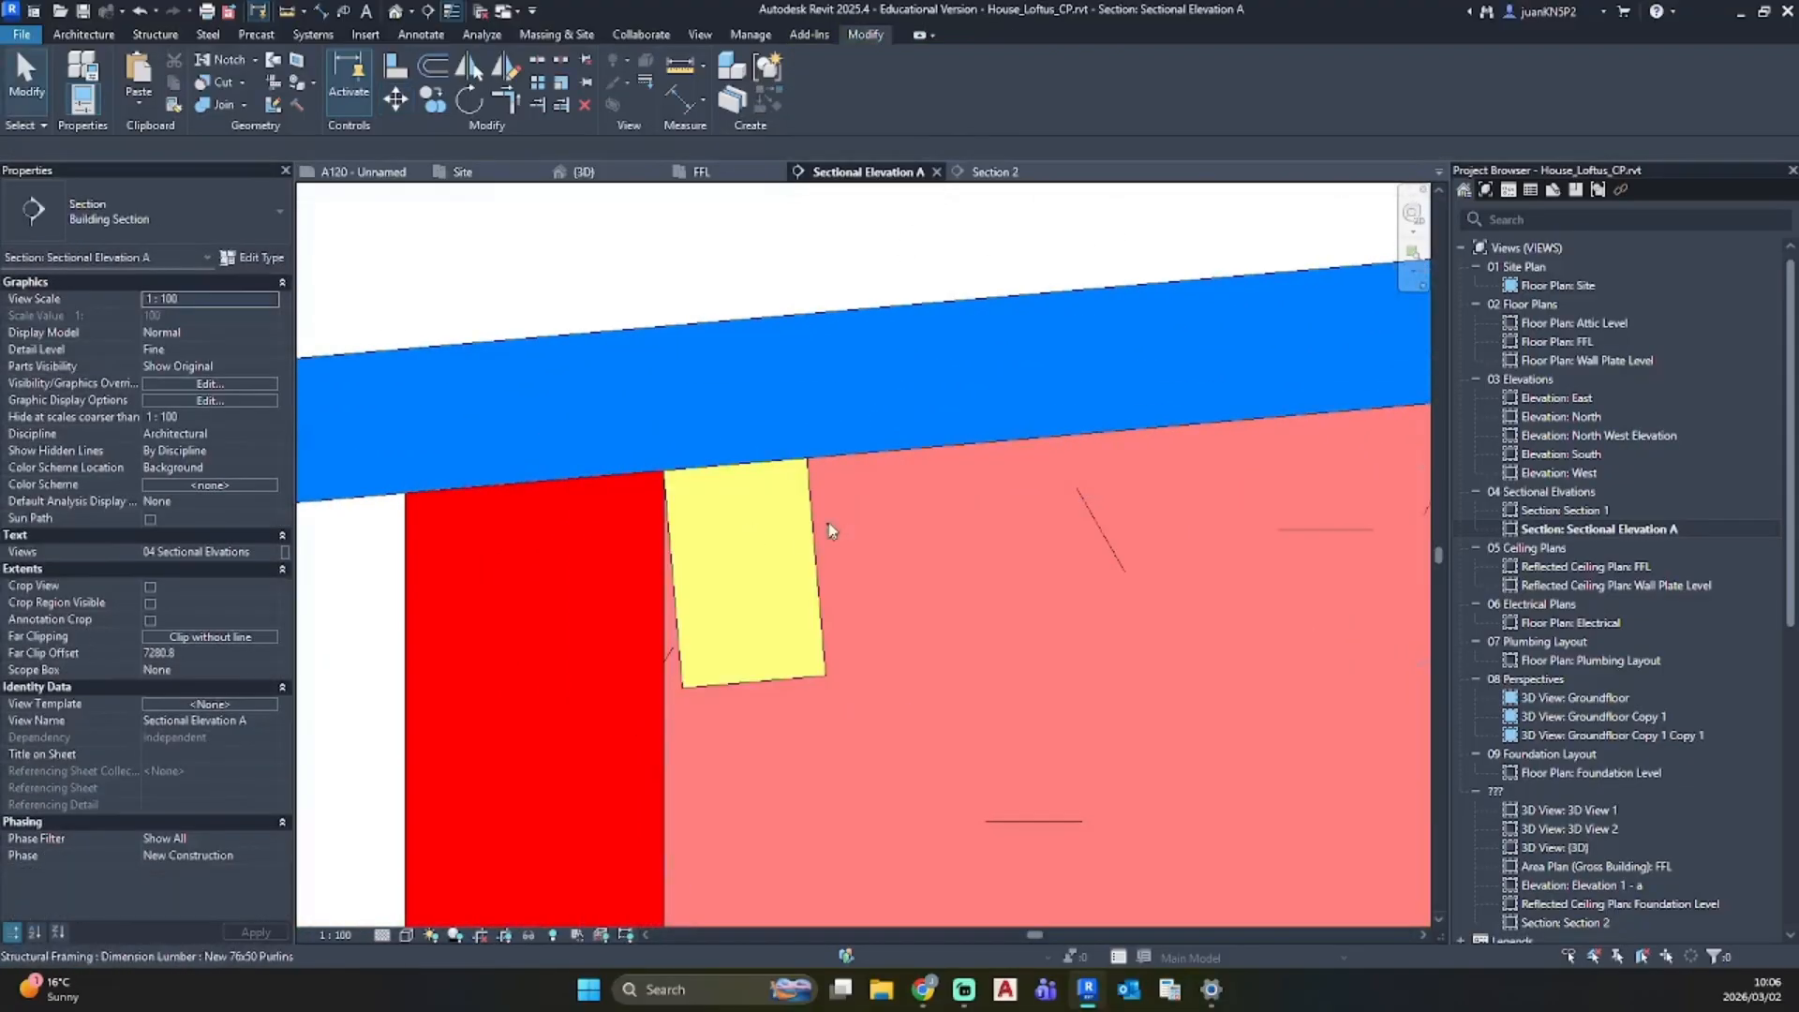
scroll(815, 525, "down", 4)
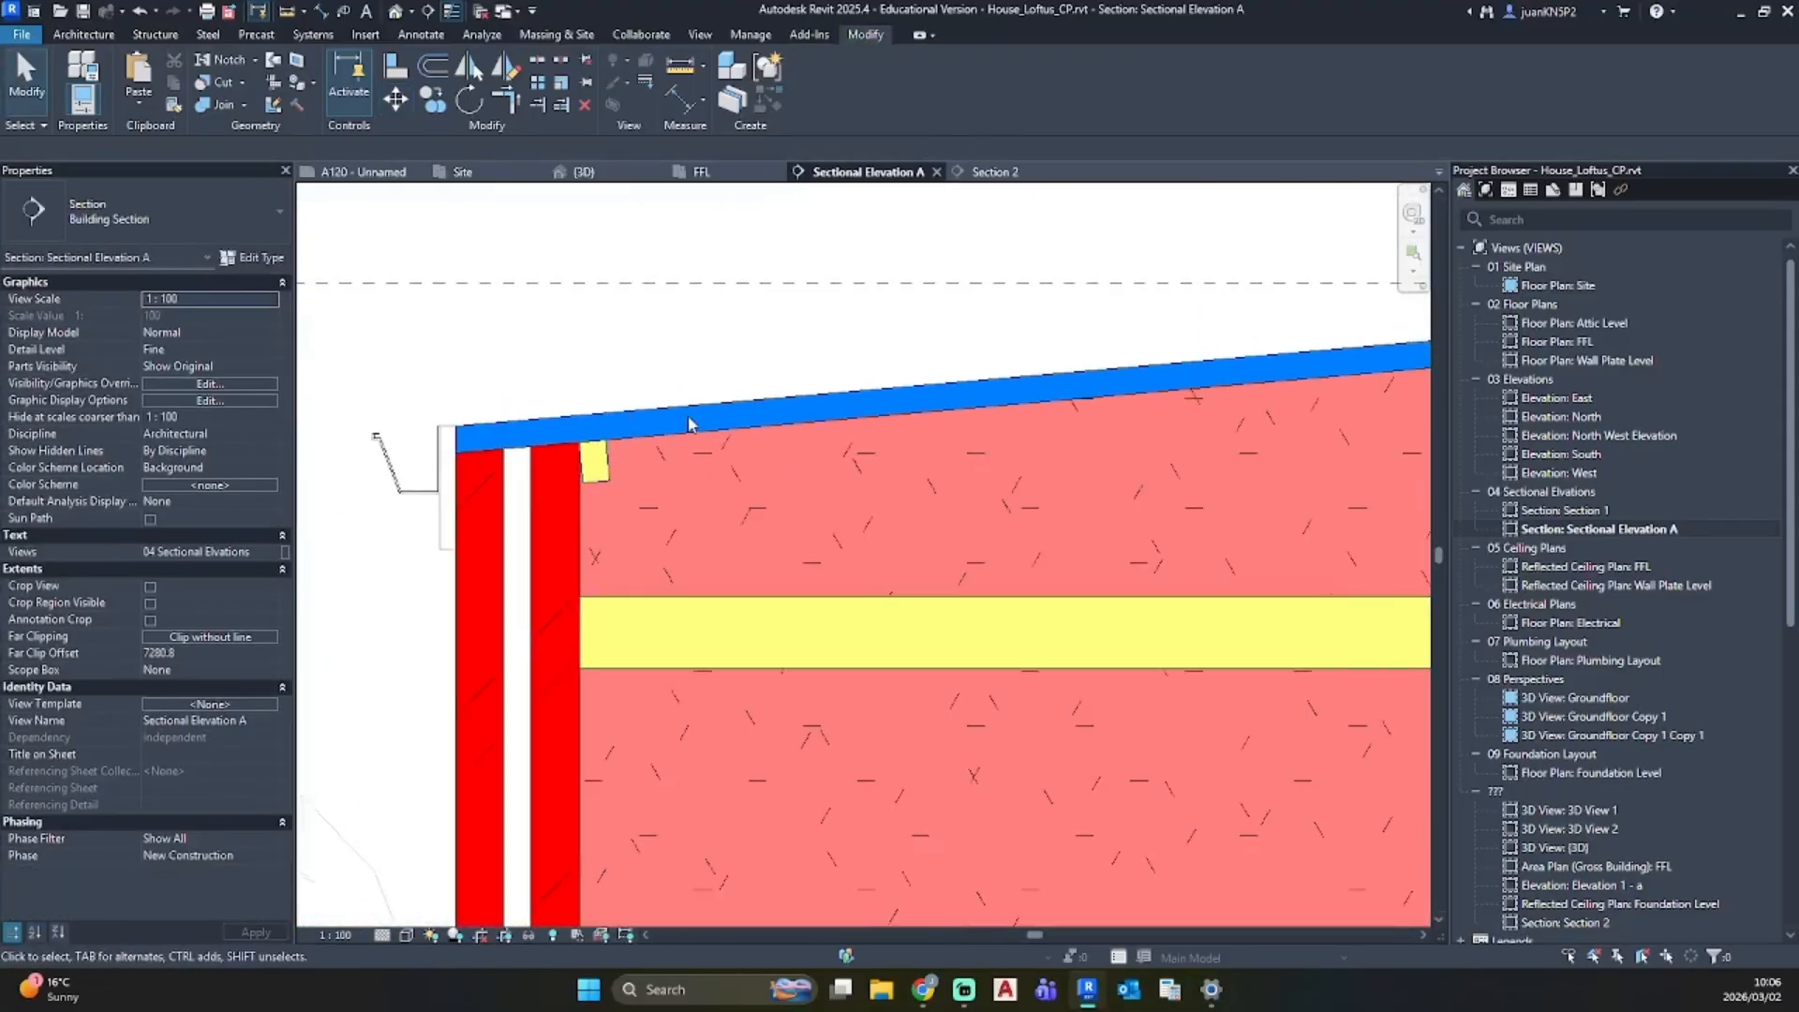
Step: In the 3D view, hide the addition's roof sheeting element and inspect the purlin beneath it
left_click(403, 17)
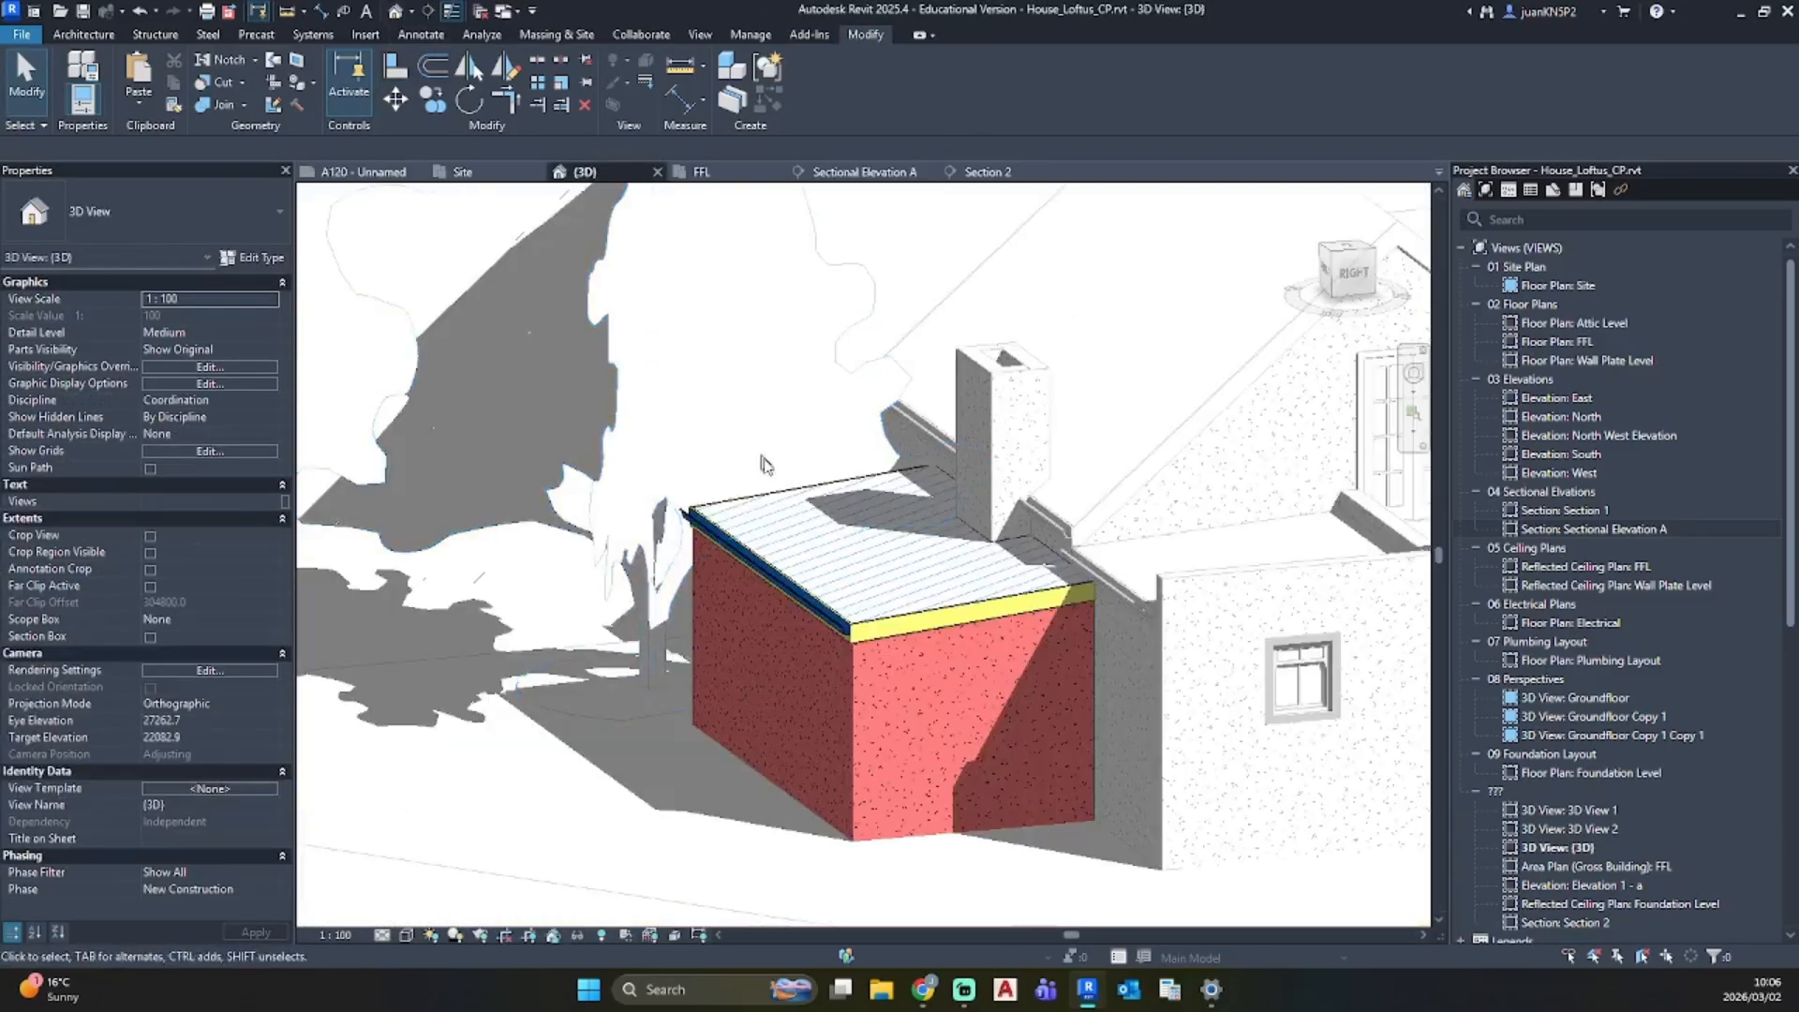
left_click(1047, 551)
right_click(1048, 549)
mouse_move(1218, 103)
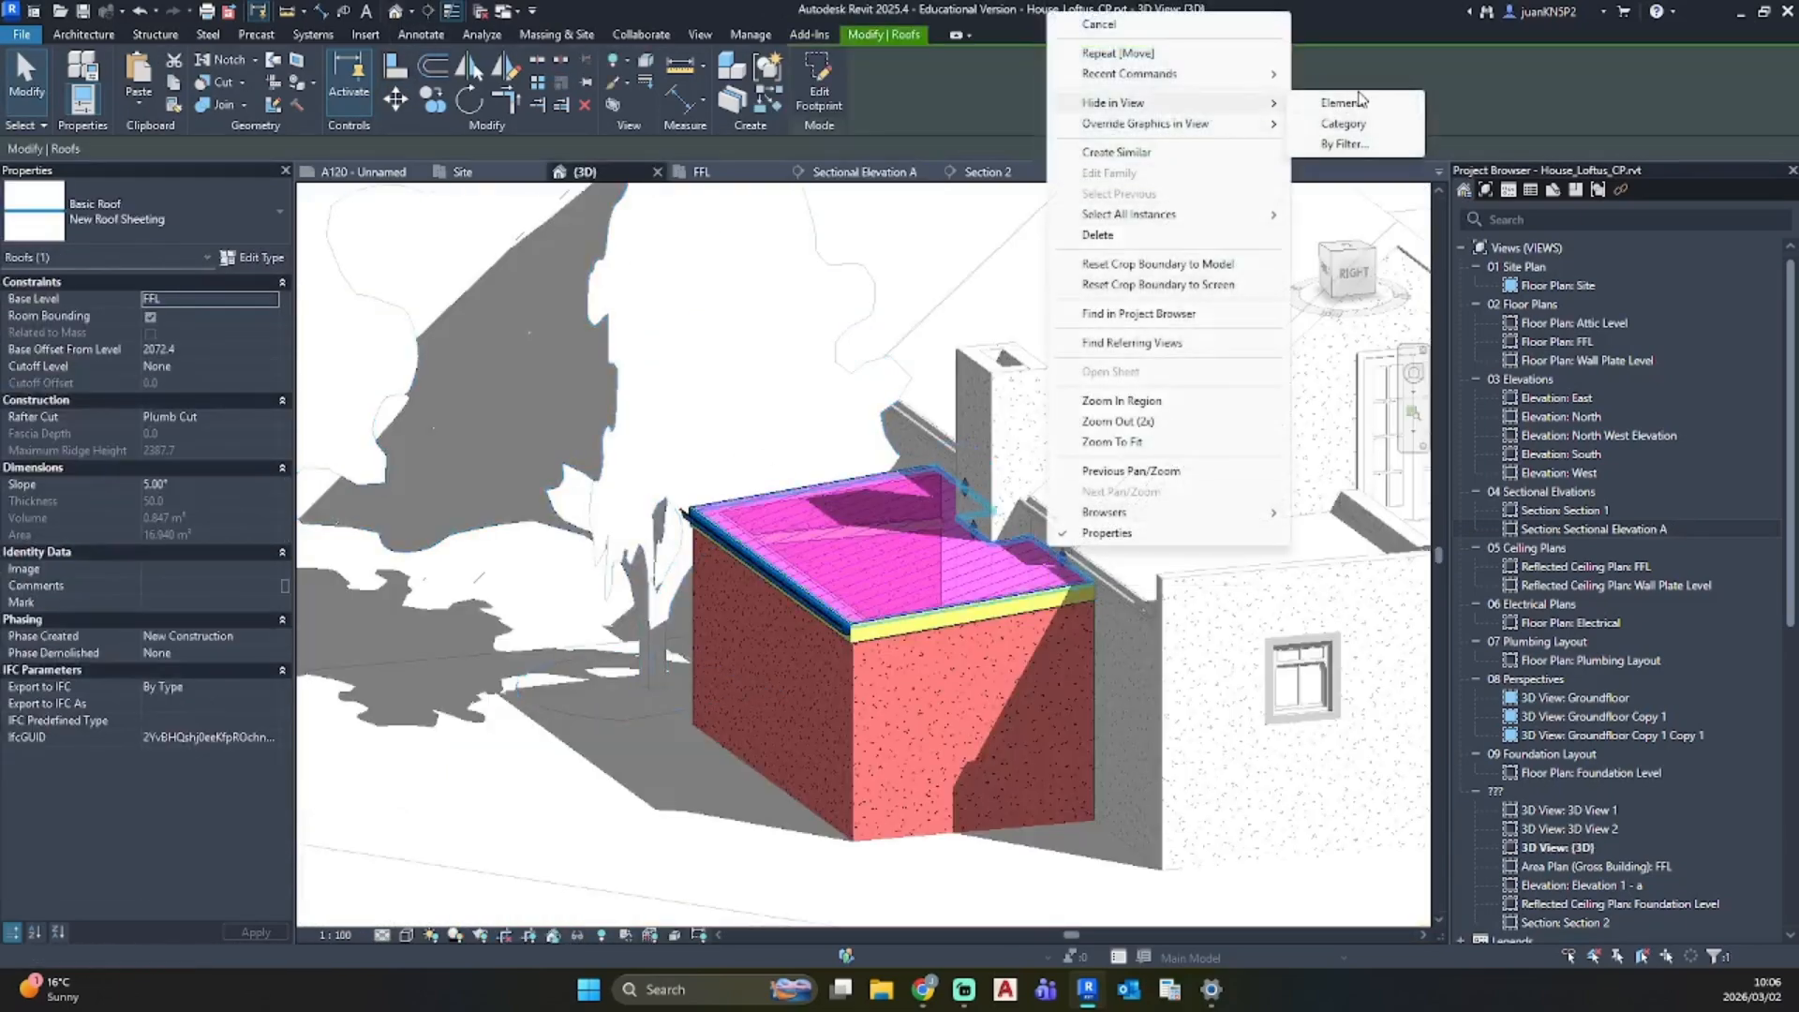
left_click(1340, 105)
middle_click_drag(973, 385, 757, 525, "shift")
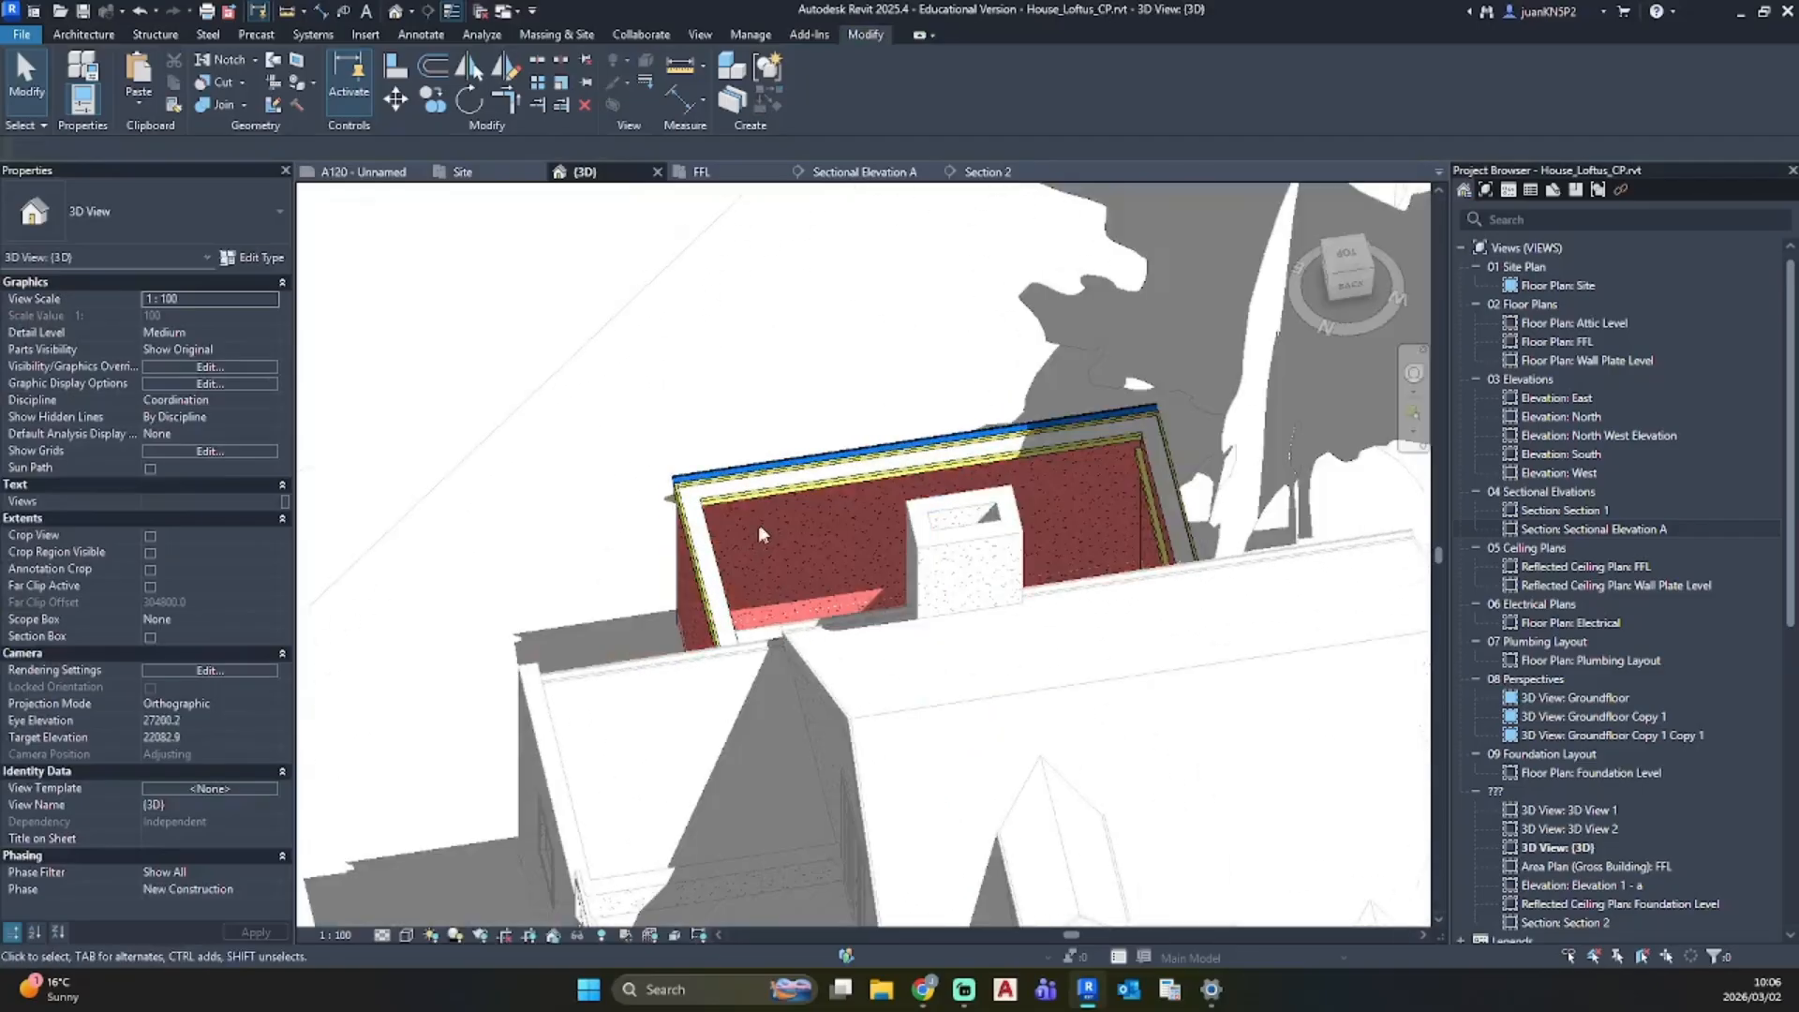
scroll(757, 527, "up", 3)
left_click(731, 466)
middle_click_drag(604, 504, 971, 441, "shift")
Step: In Sectional Elevation A, array the purlin up the roof slope to the high-end fascia, with 6 members and the Last spacing option
double_click(1605, 528)
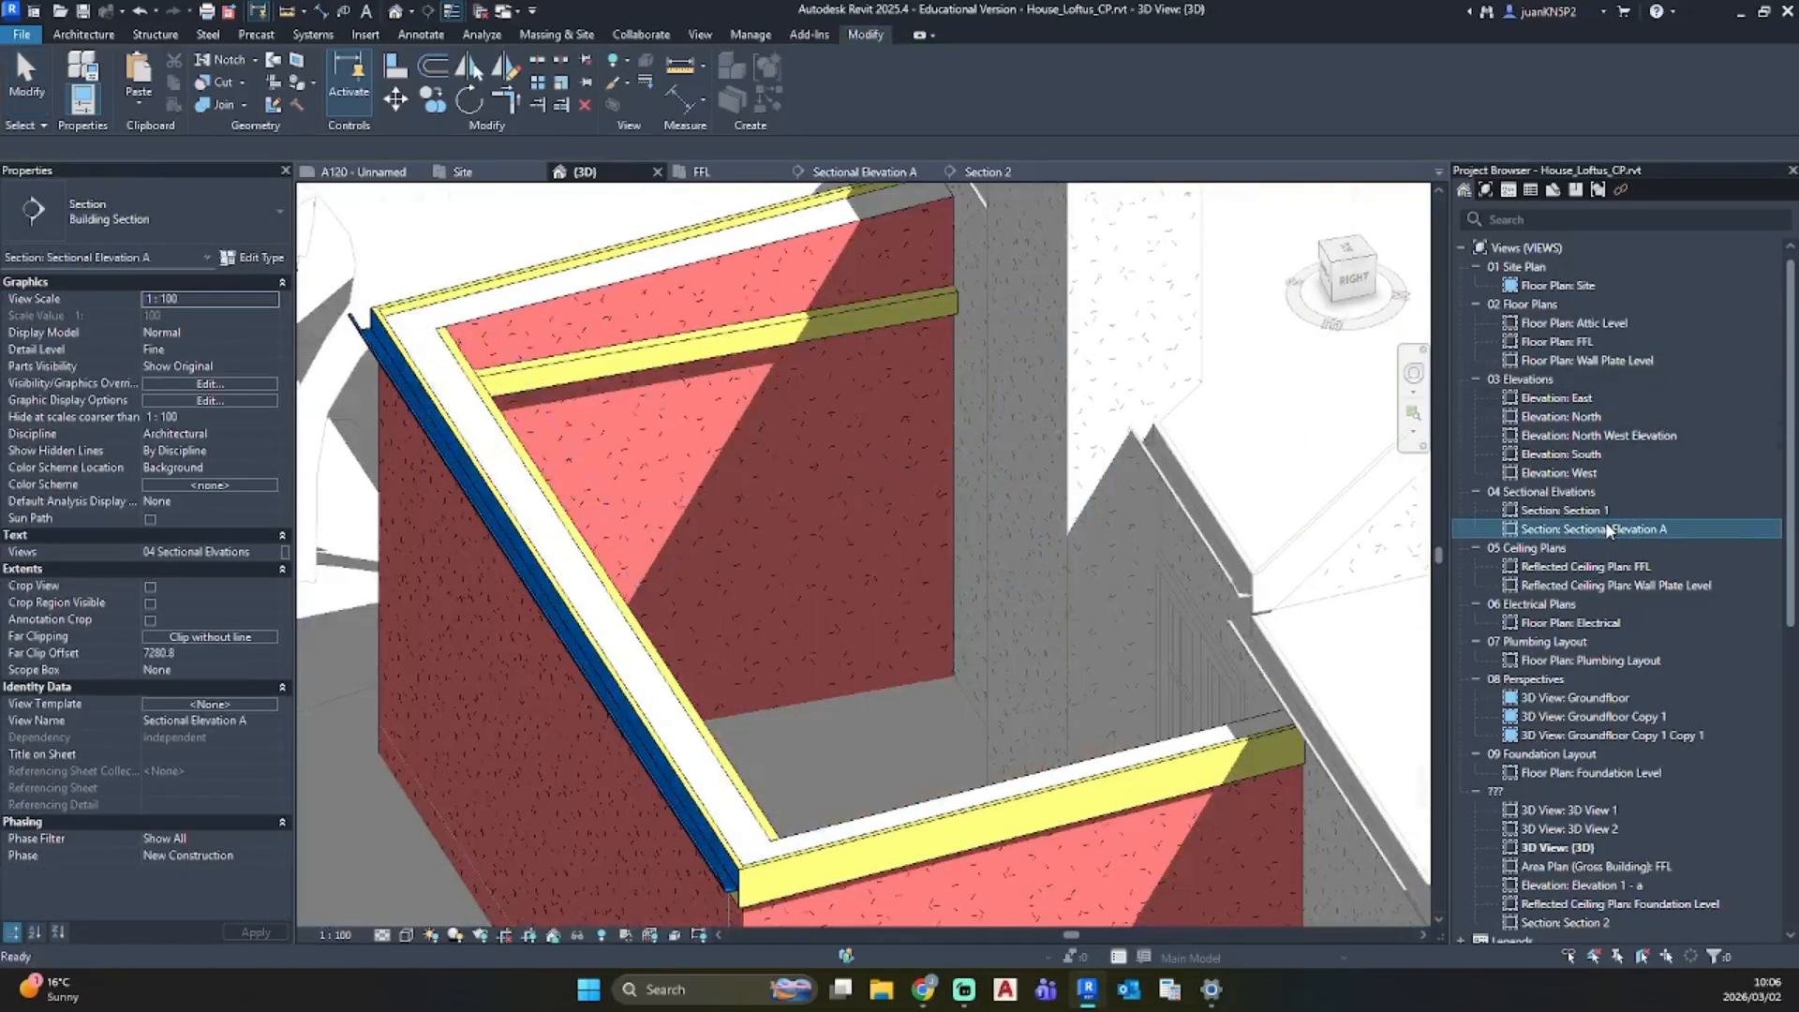
key("a")
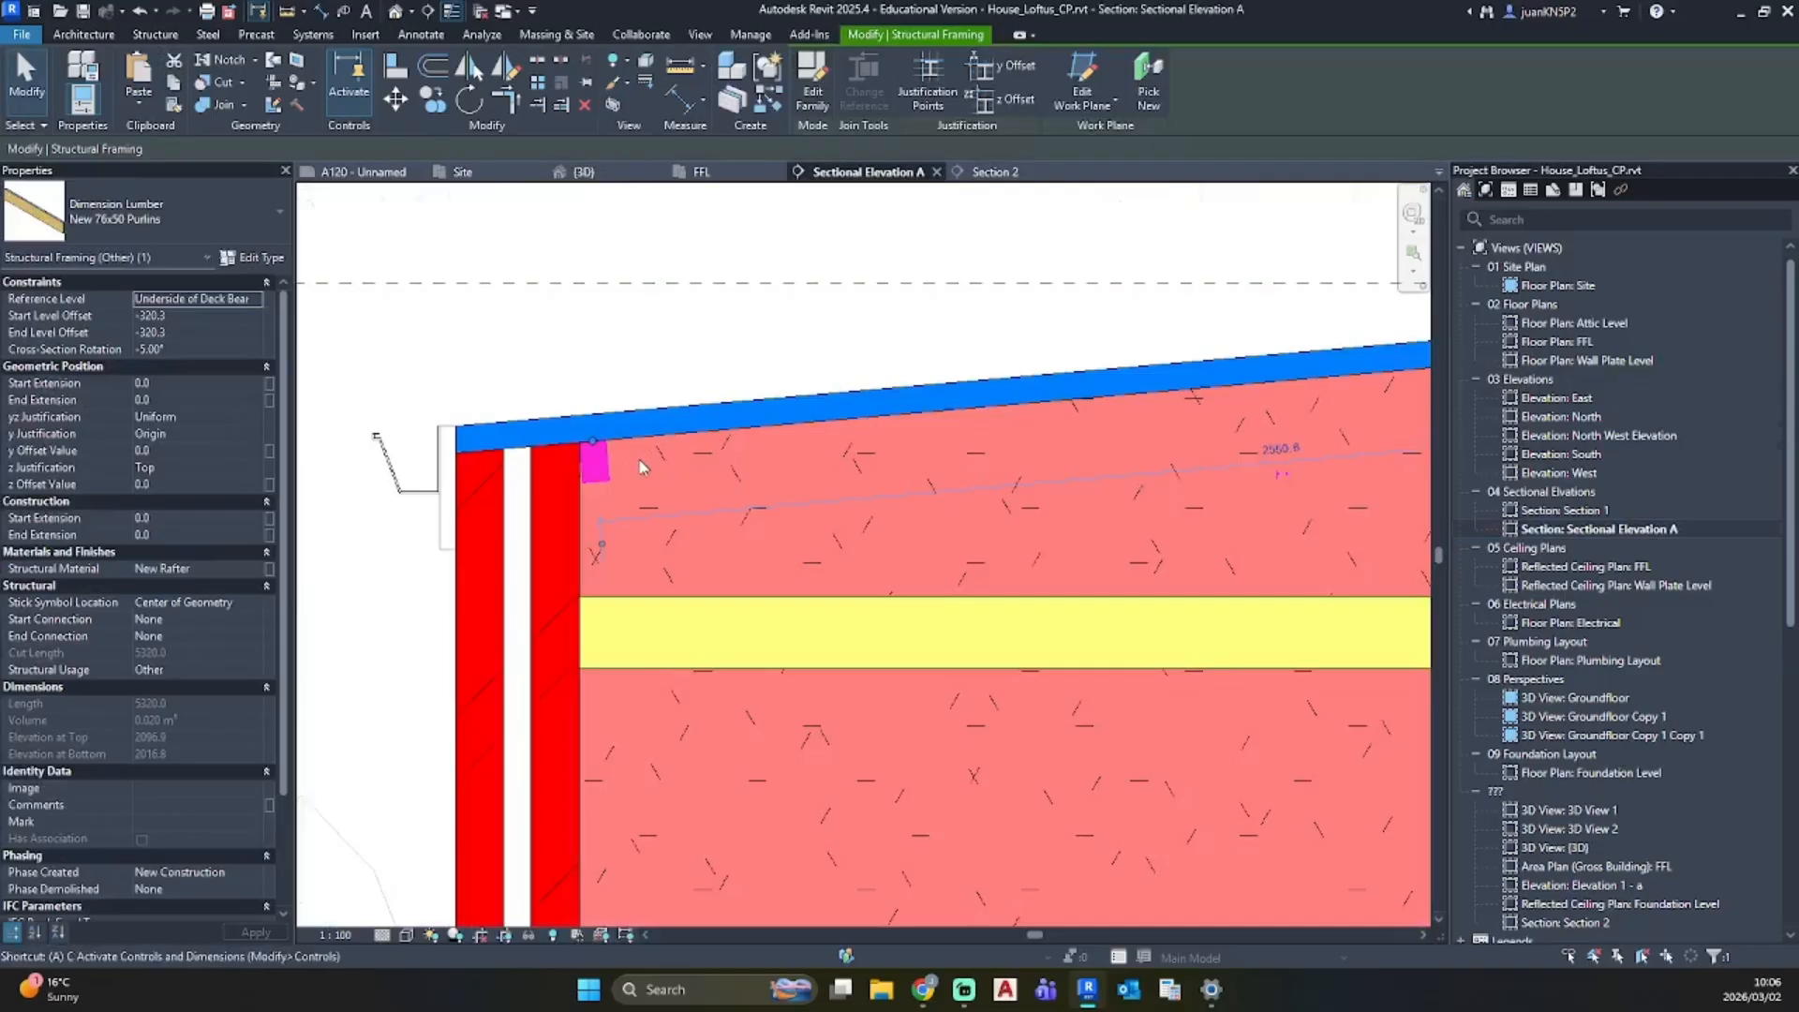
key("r")
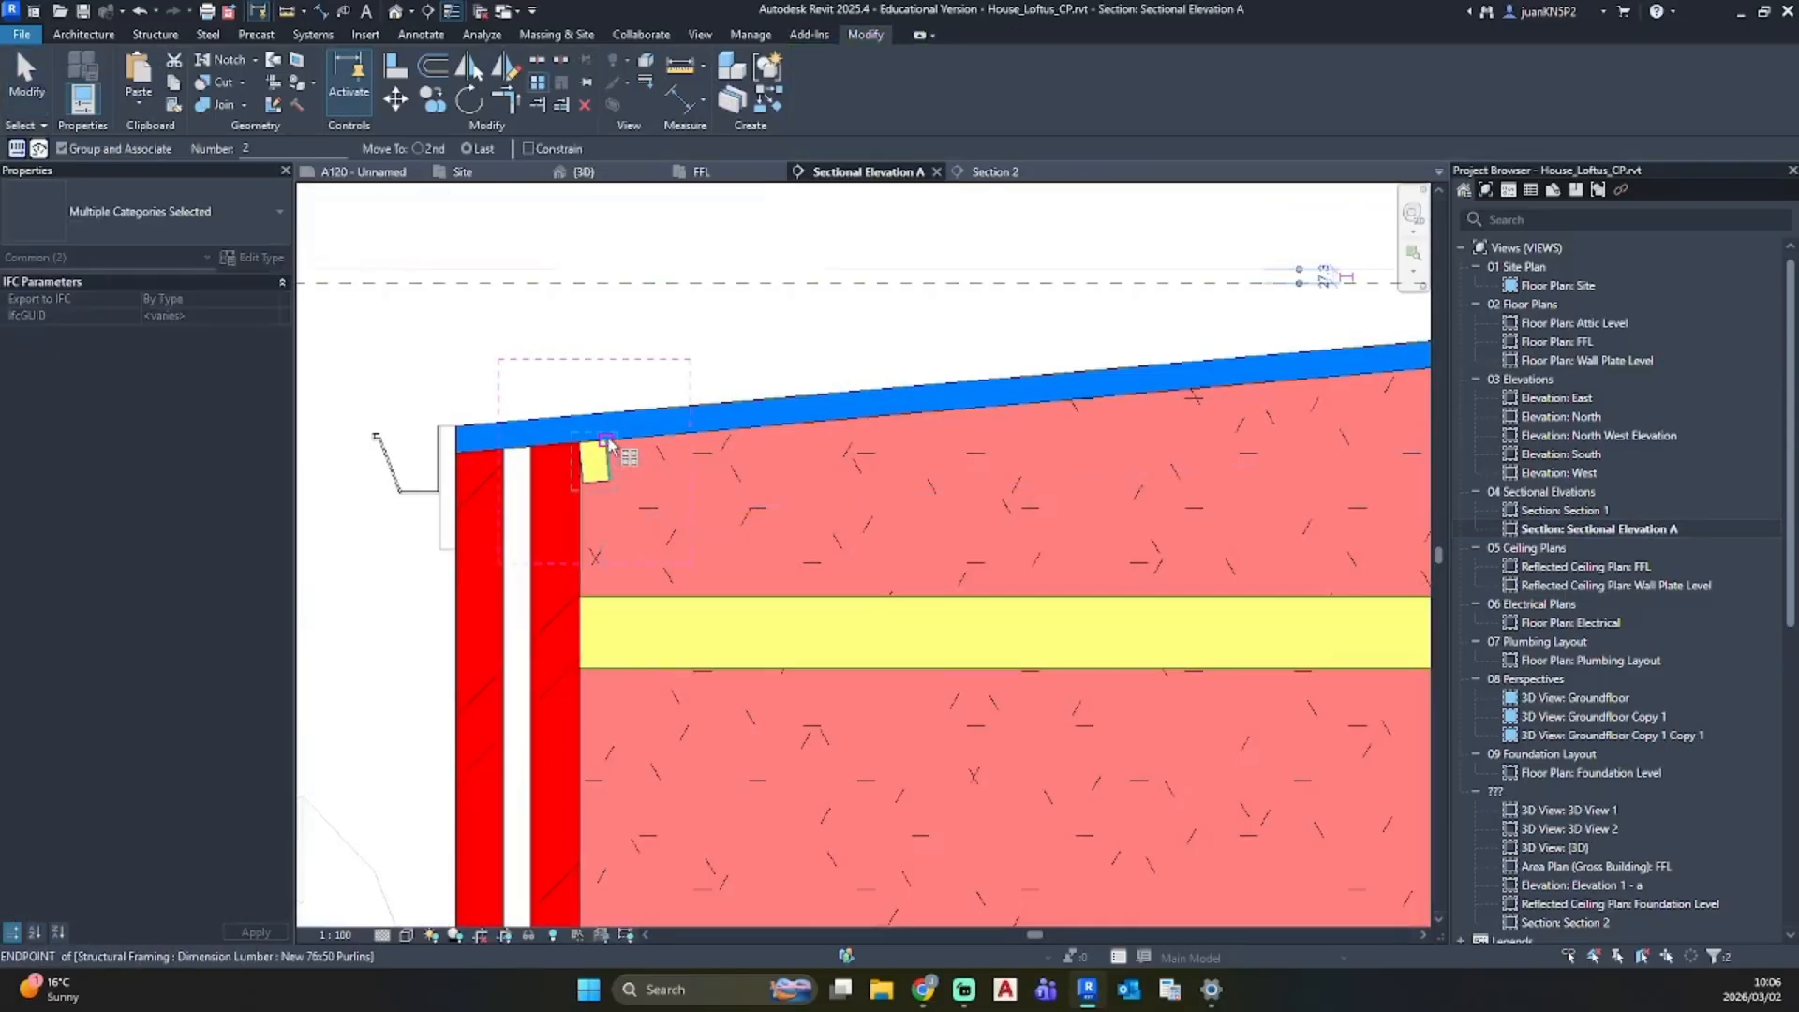
scroll(611, 473, "up", 3)
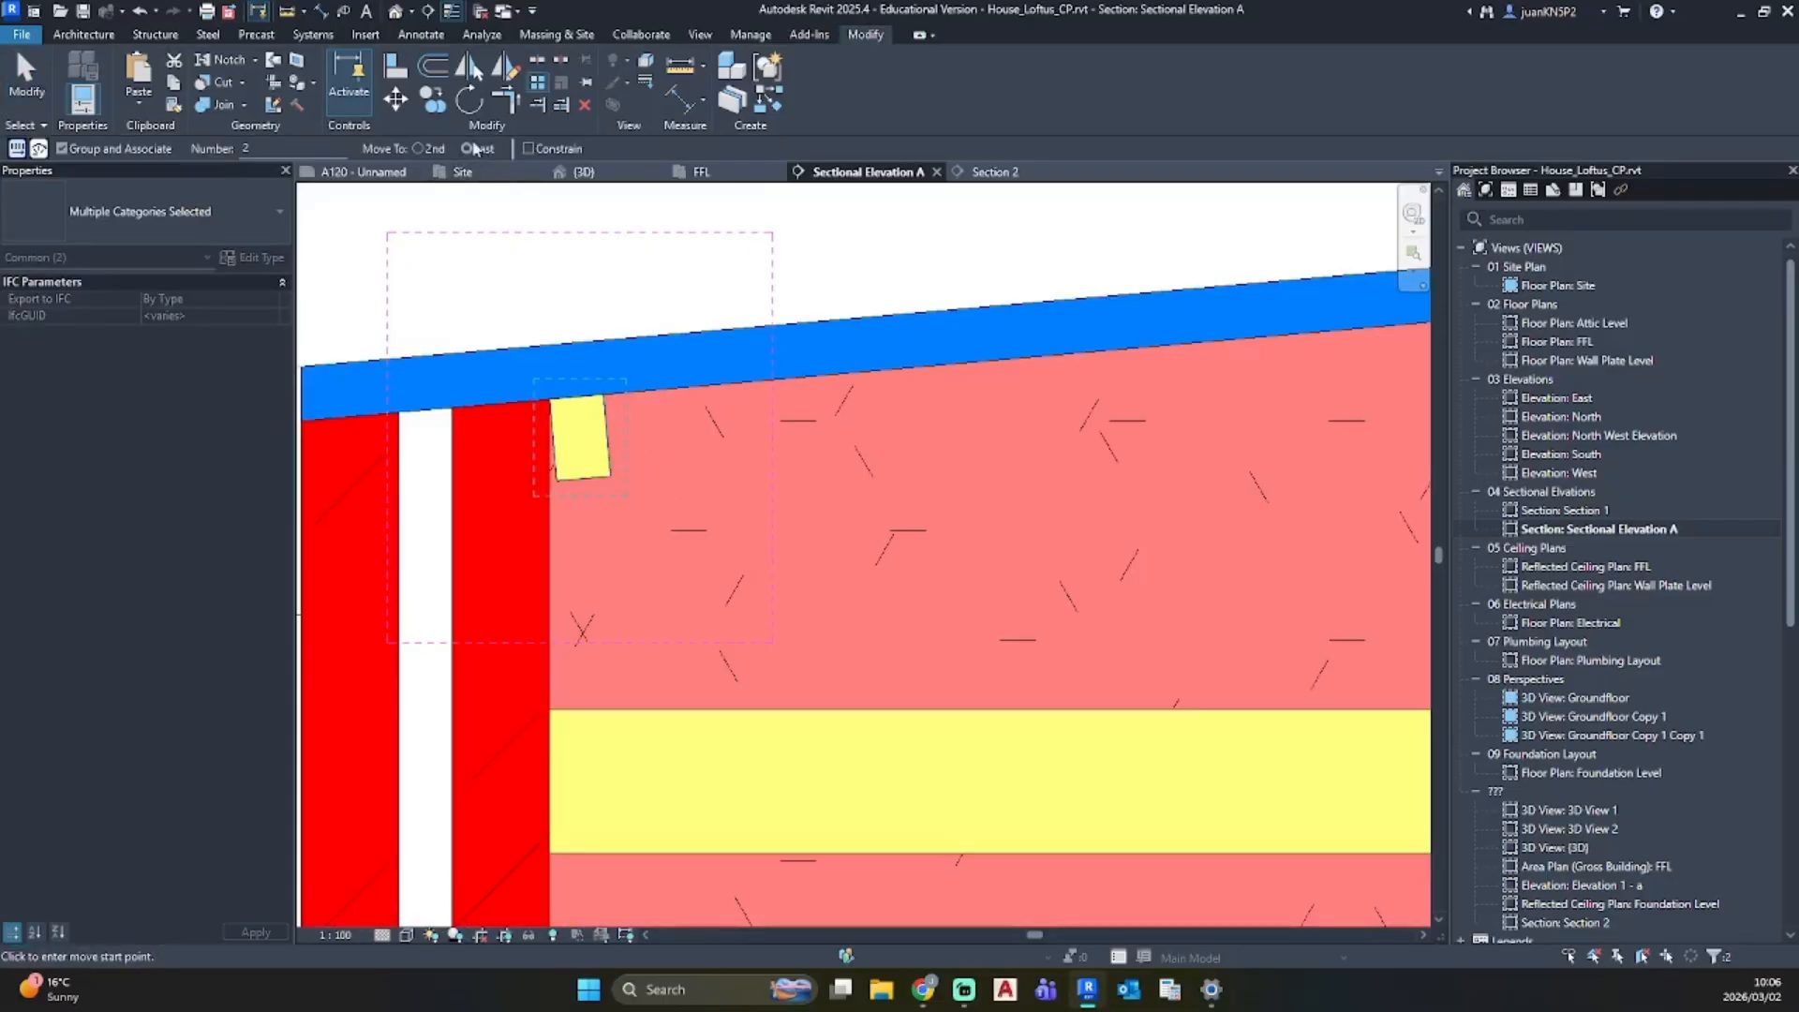
left_click(611, 474)
scroll(815, 470, "down", 3)
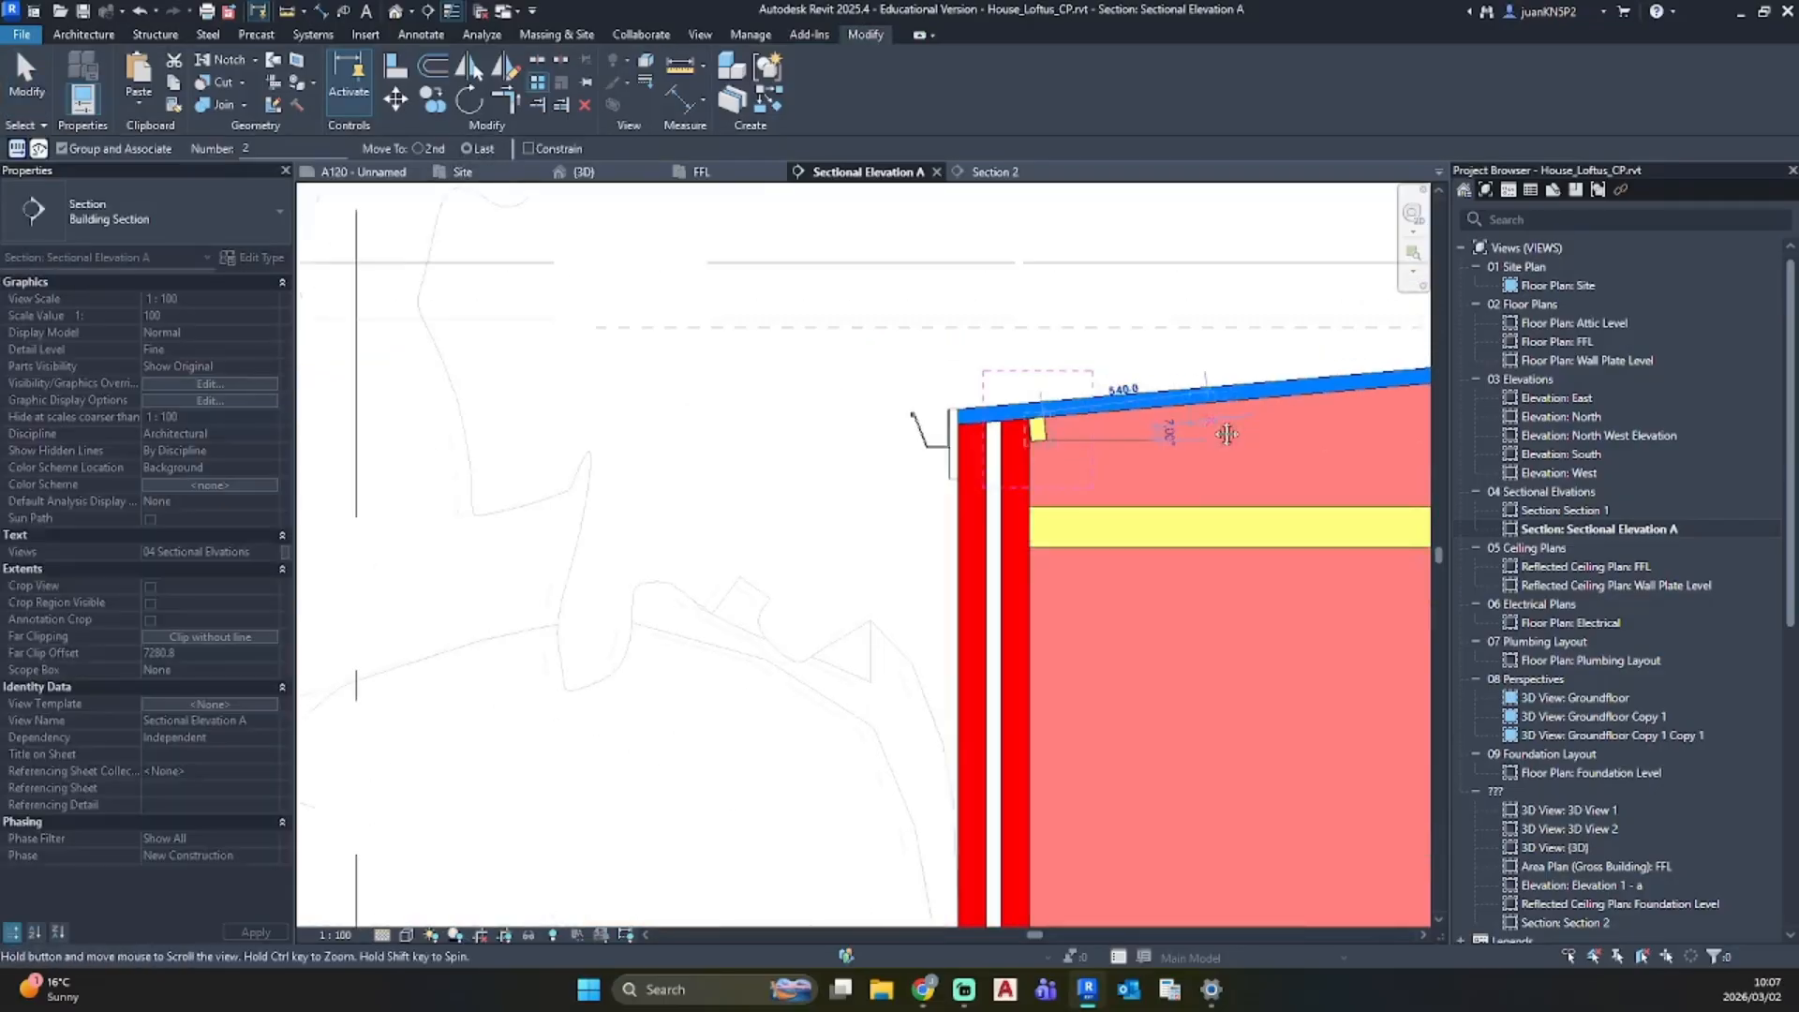
scroll(1150, 390, "up", 2)
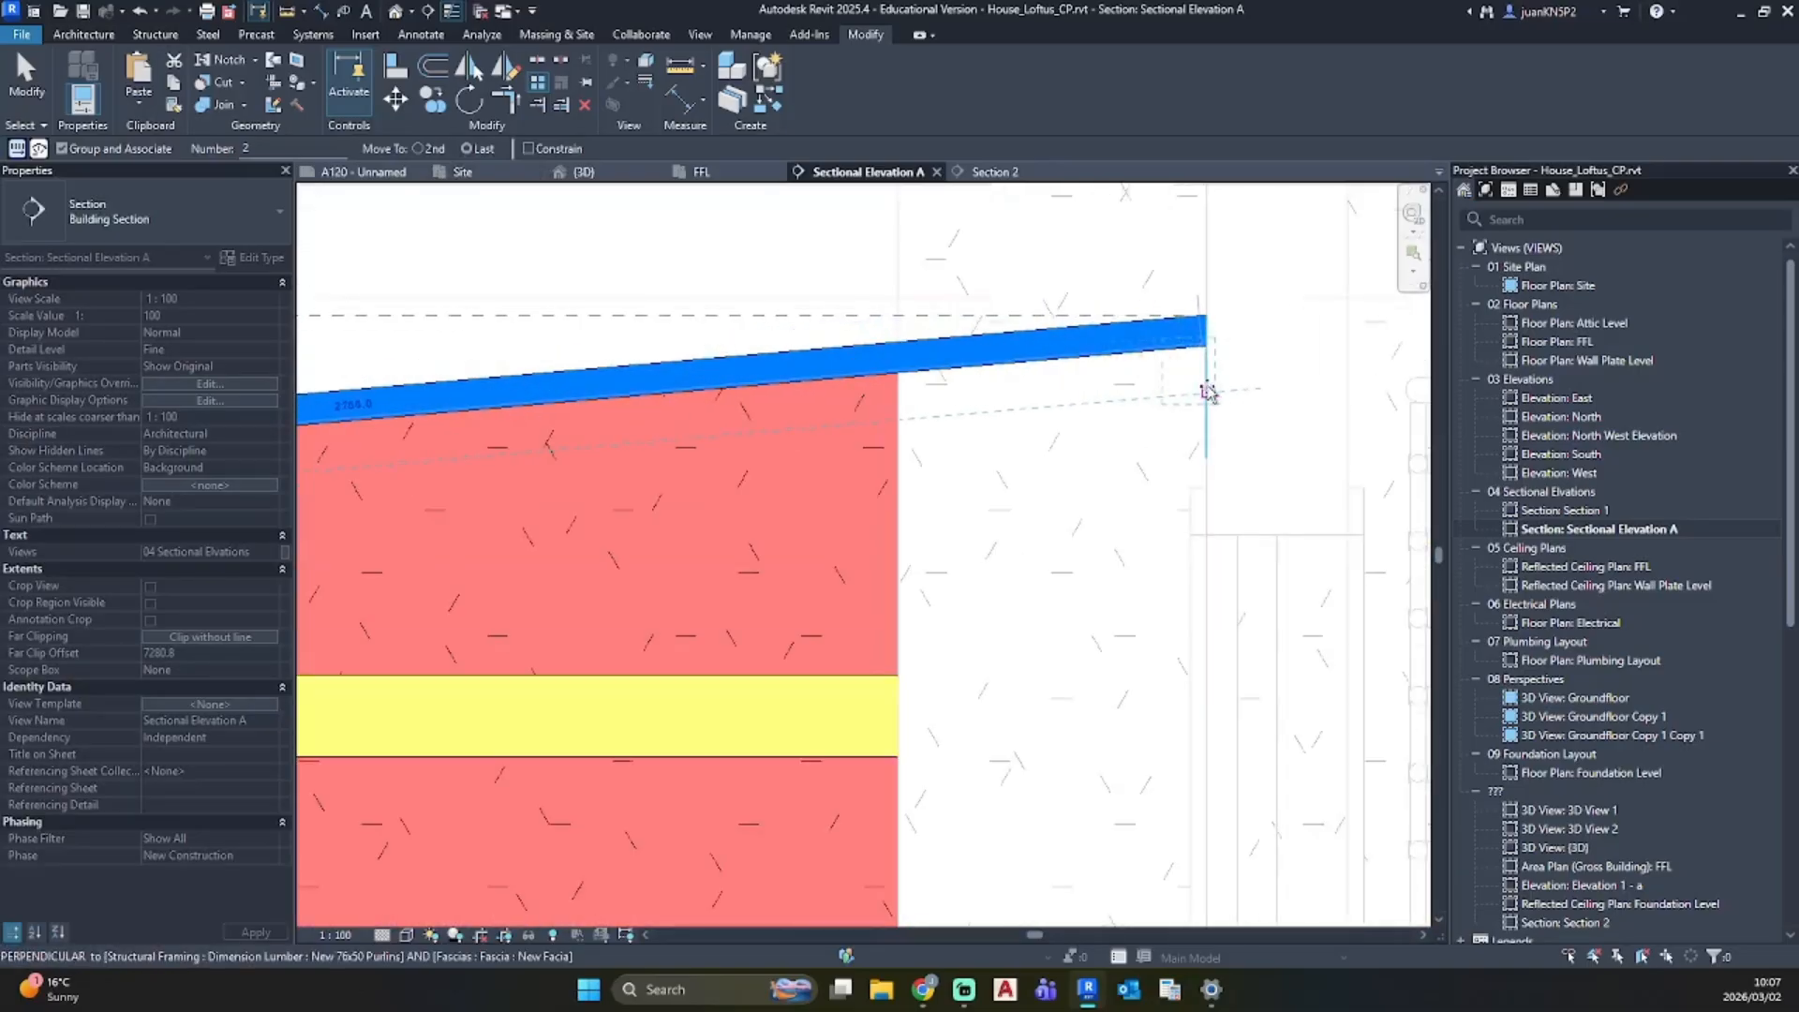
left_click(1209, 392)
scroll(1104, 445, "down", 2)
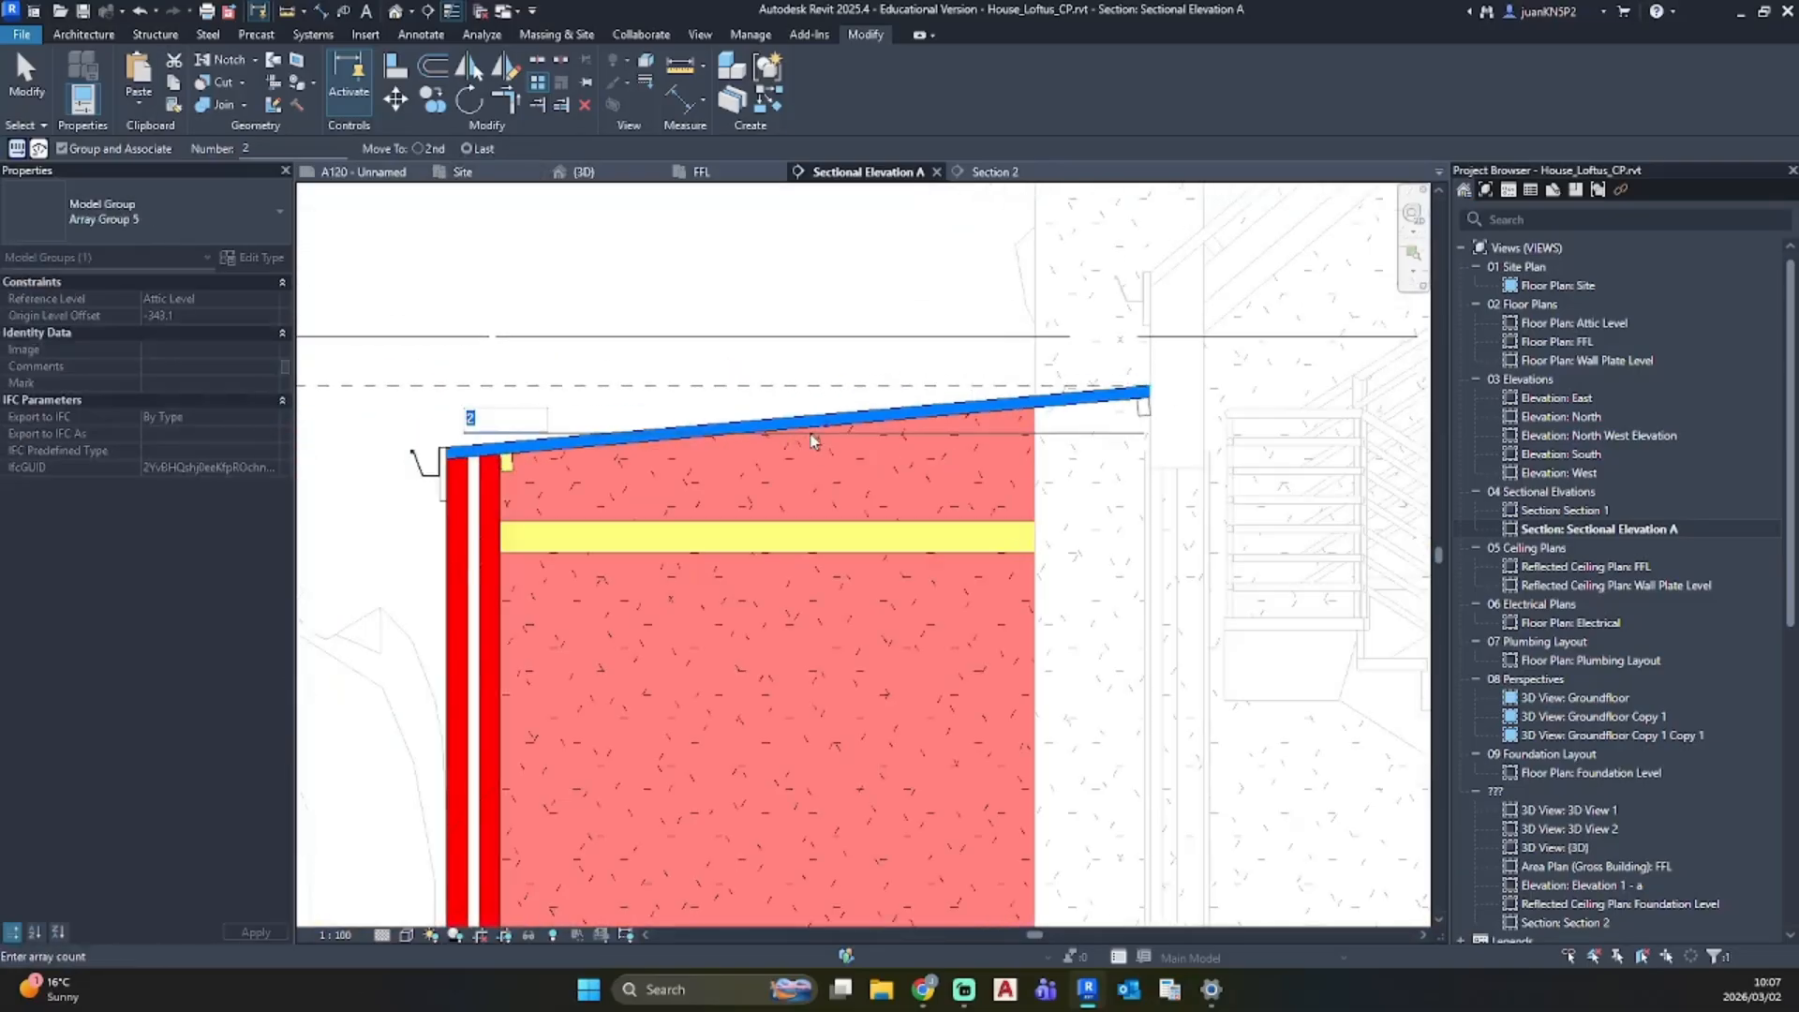
key("Return")
key("Escape")
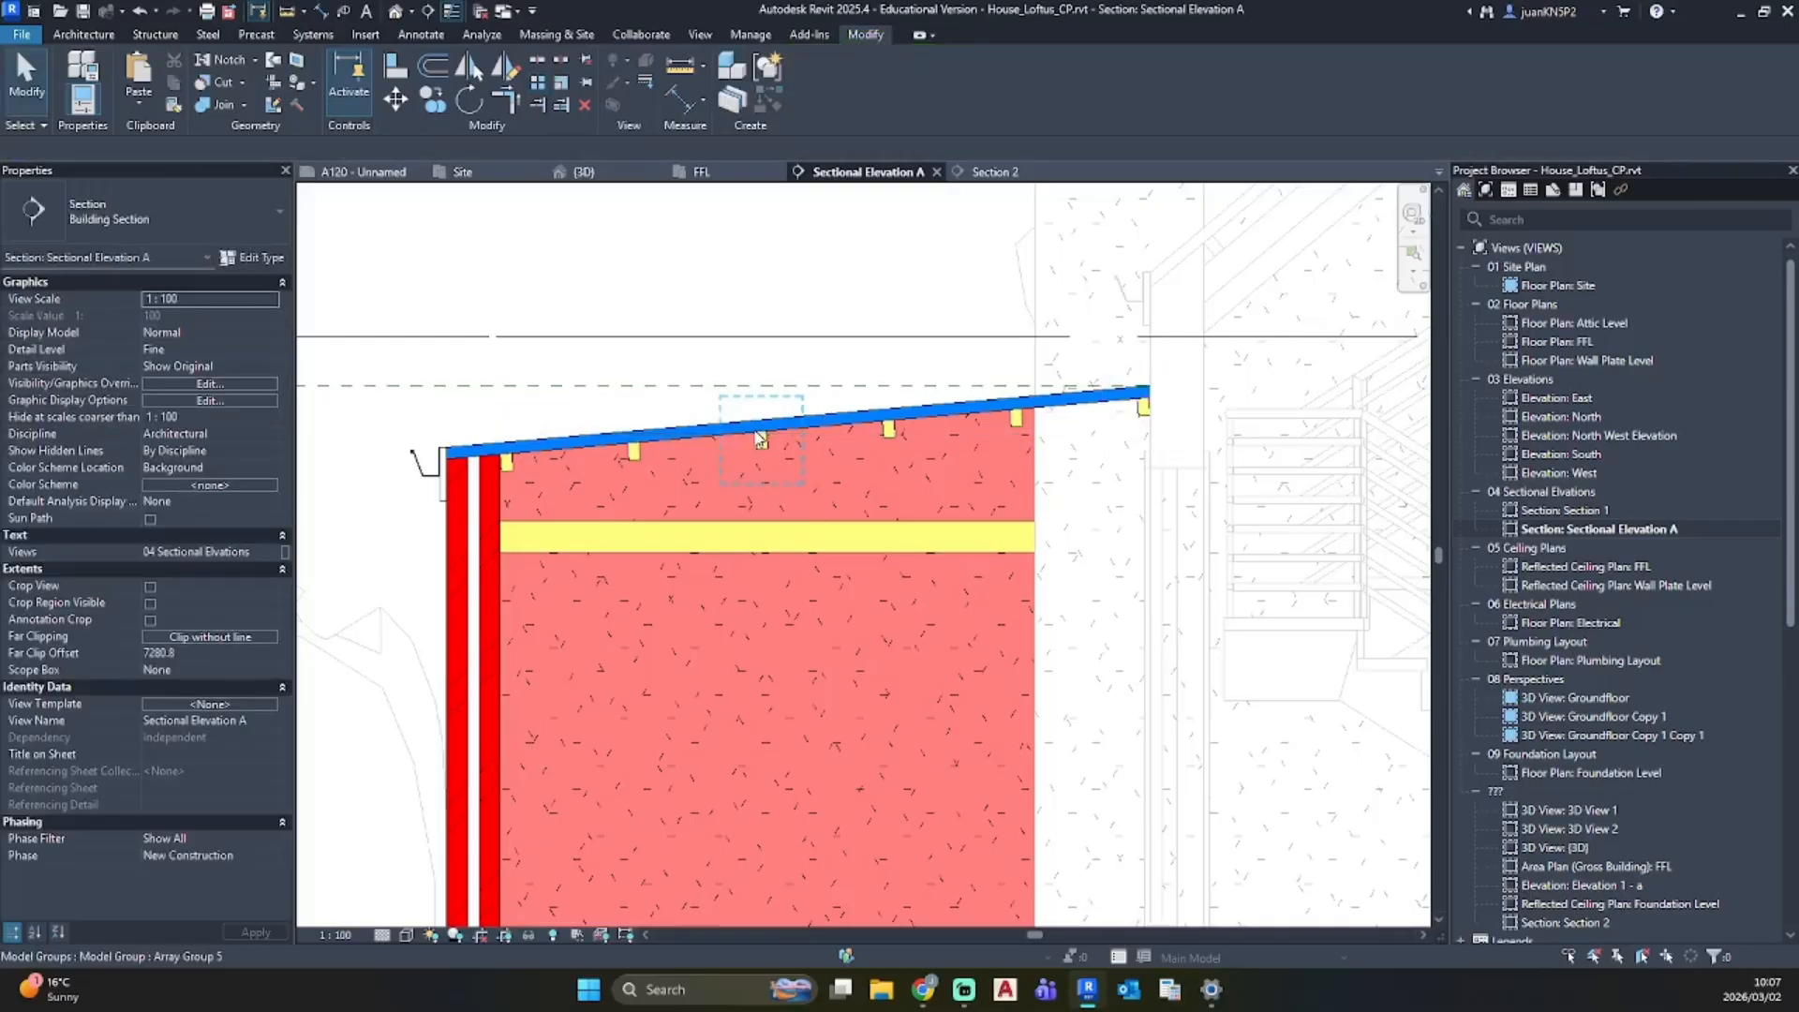
Step: Measure the centre-to-centre spacing between two neighbouring purlins with a temporary aligned dimension
key("d")
key("i")
scroll(816, 478, "up", 3)
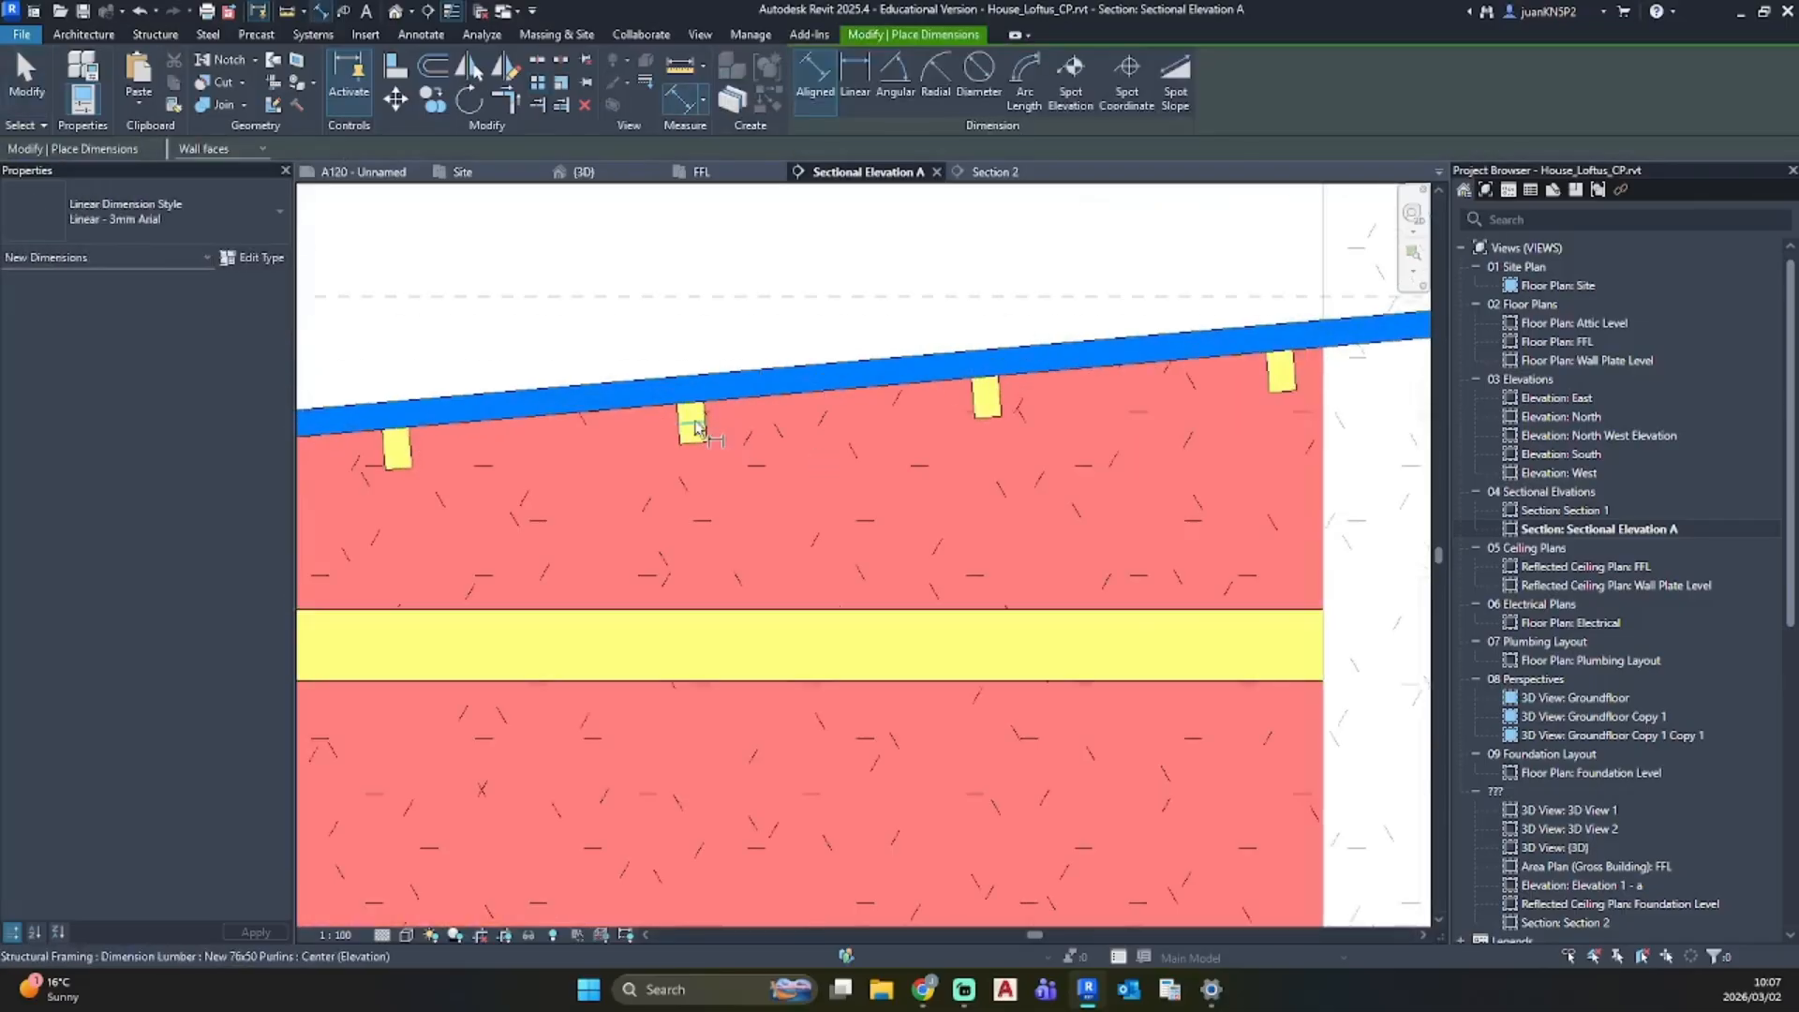
left_click(691, 419)
left_click(987, 395)
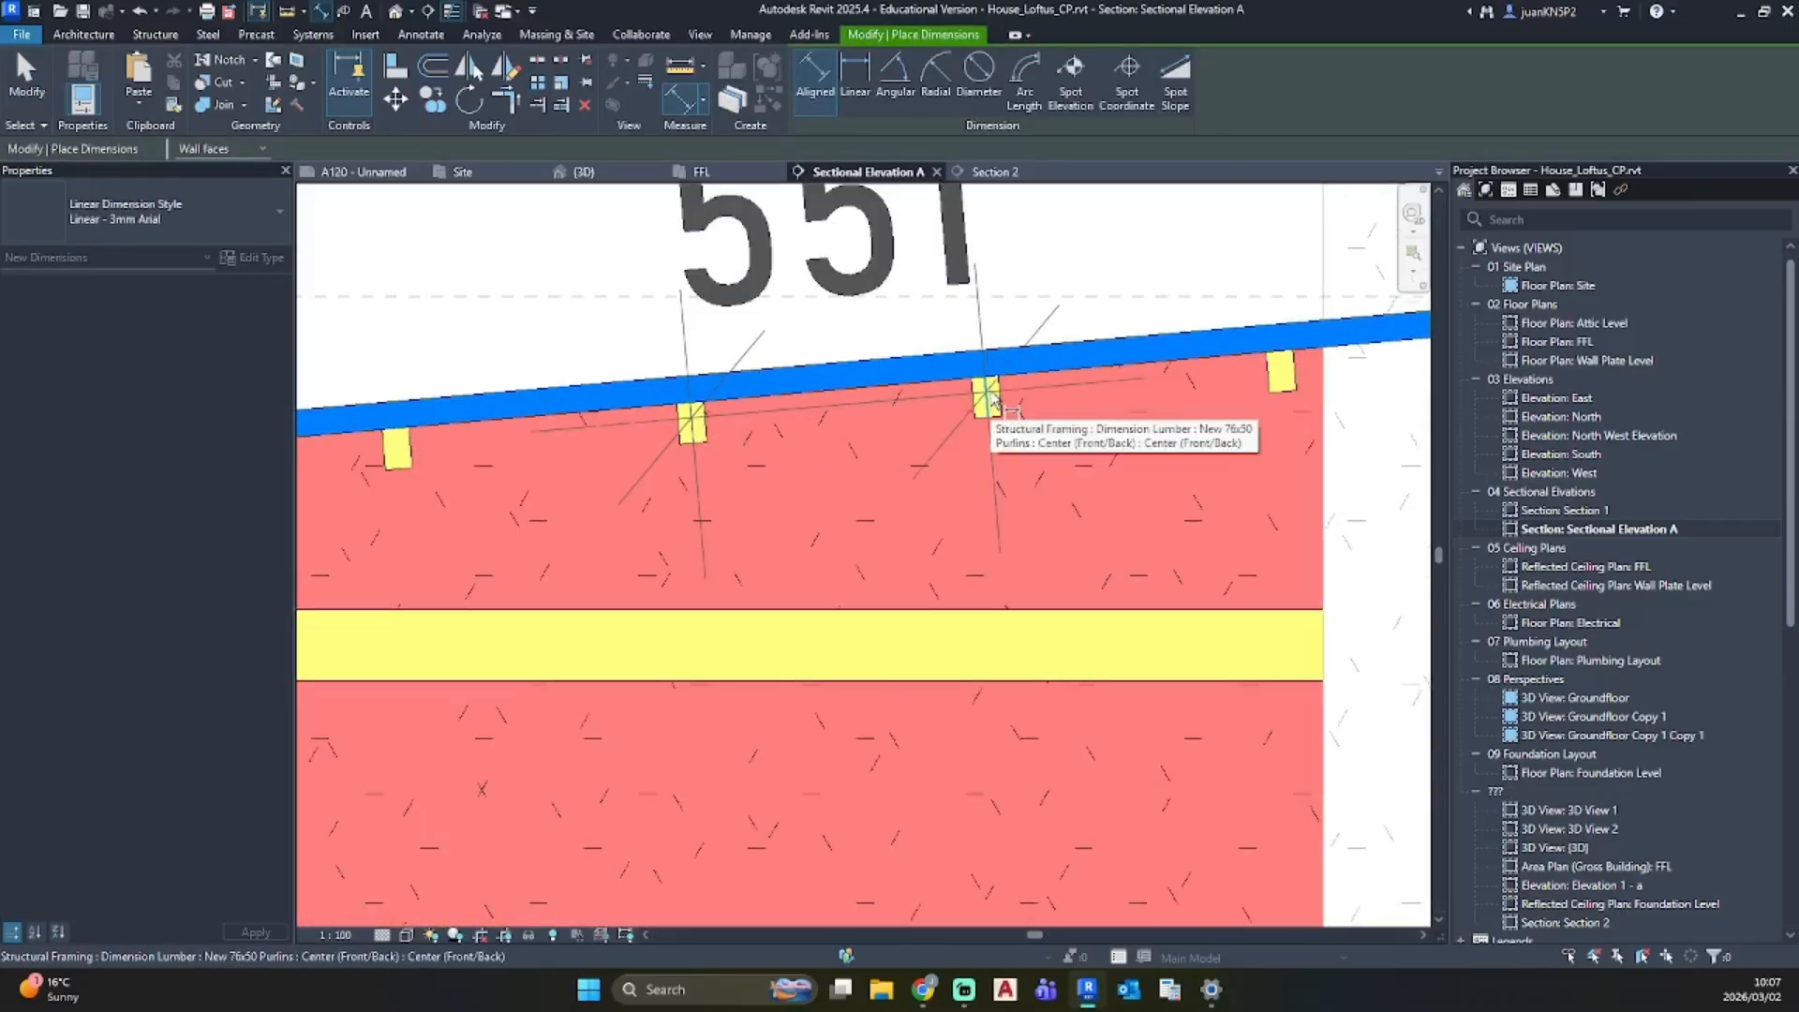
scroll(989, 395, "down", 2)
scroll(990, 397, "down", 1)
key("Escape")
key("Escape")
scroll(990, 397, "up", 3)
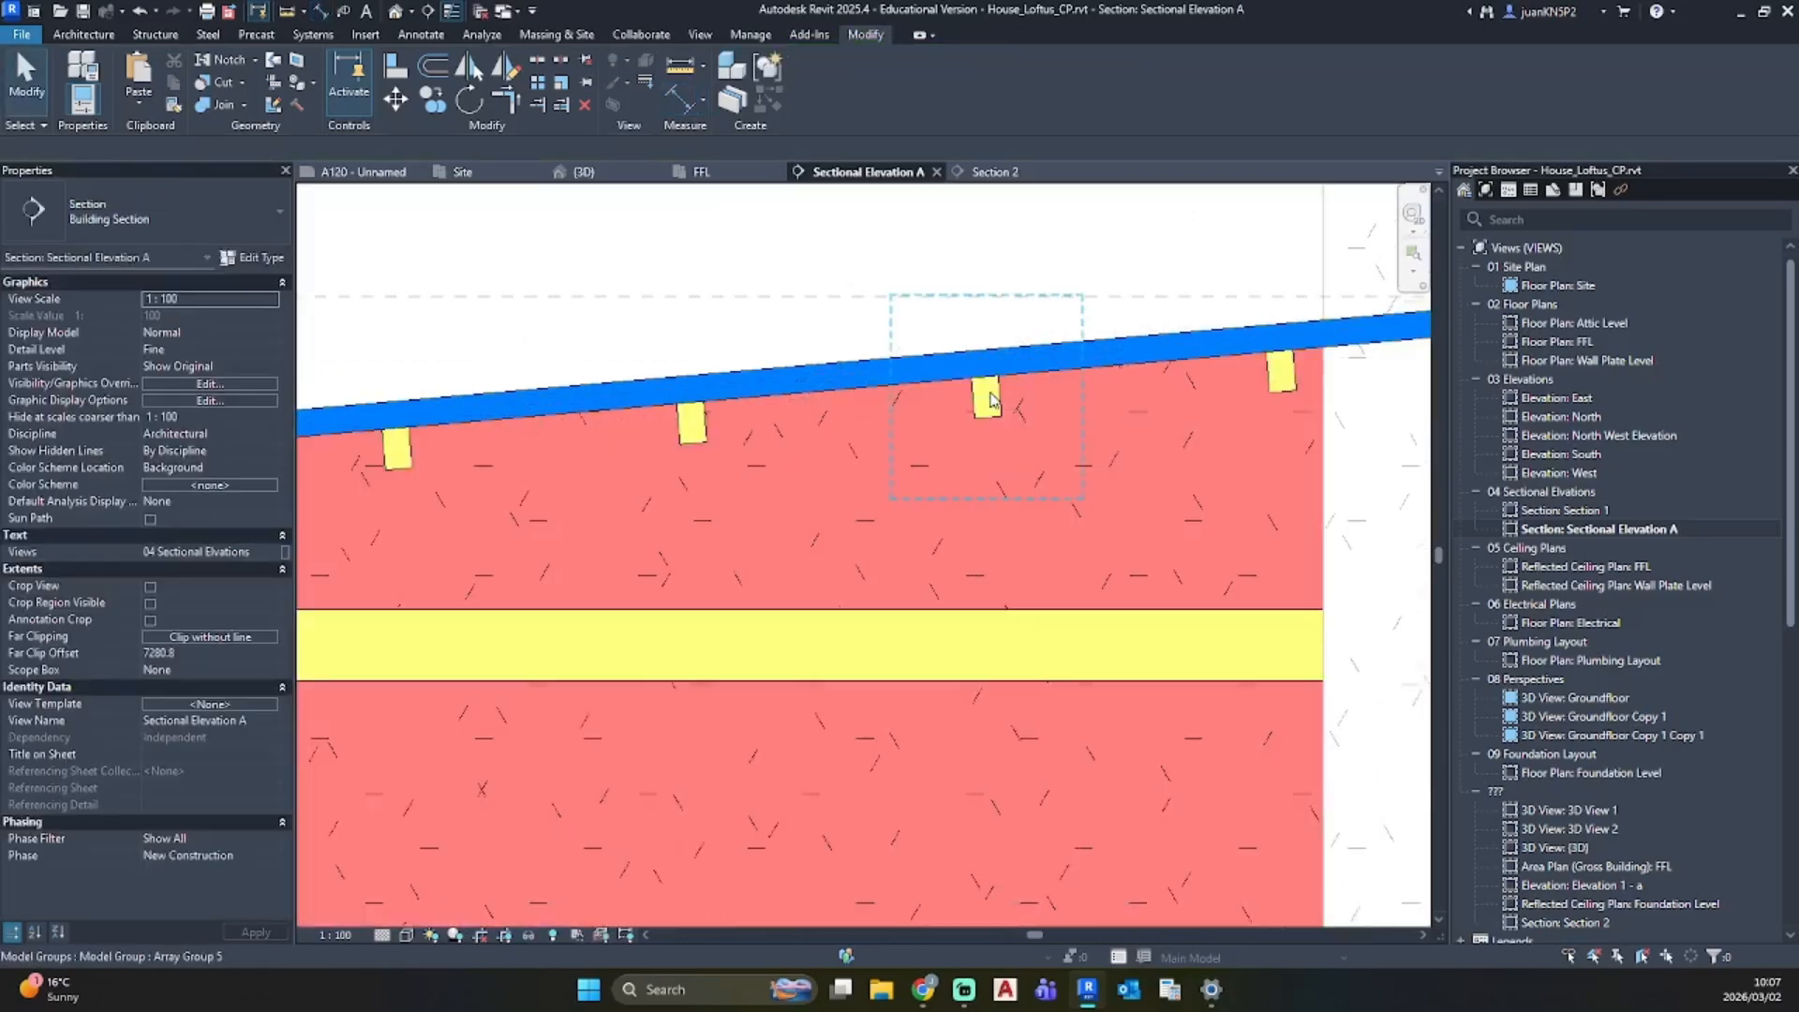
Step: Change the purlin array's member count to 8
left_click(991, 398)
left_click(839, 394)
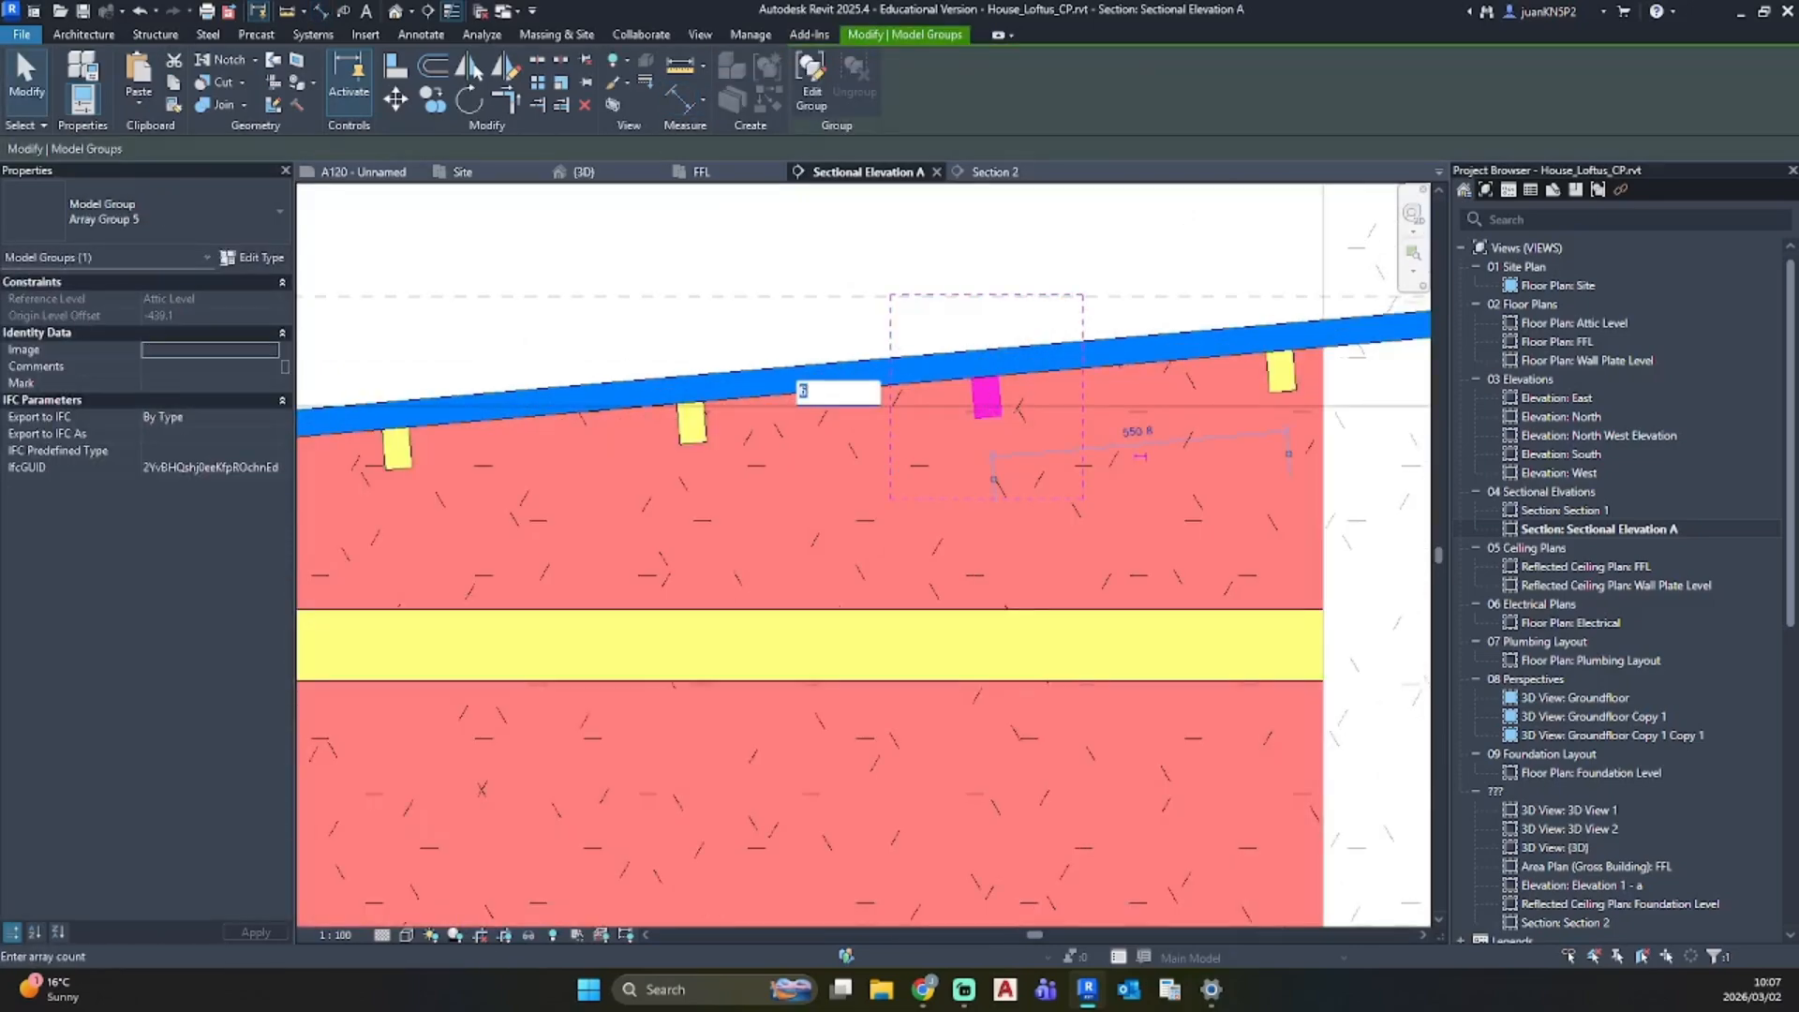
type("8")
key("Return")
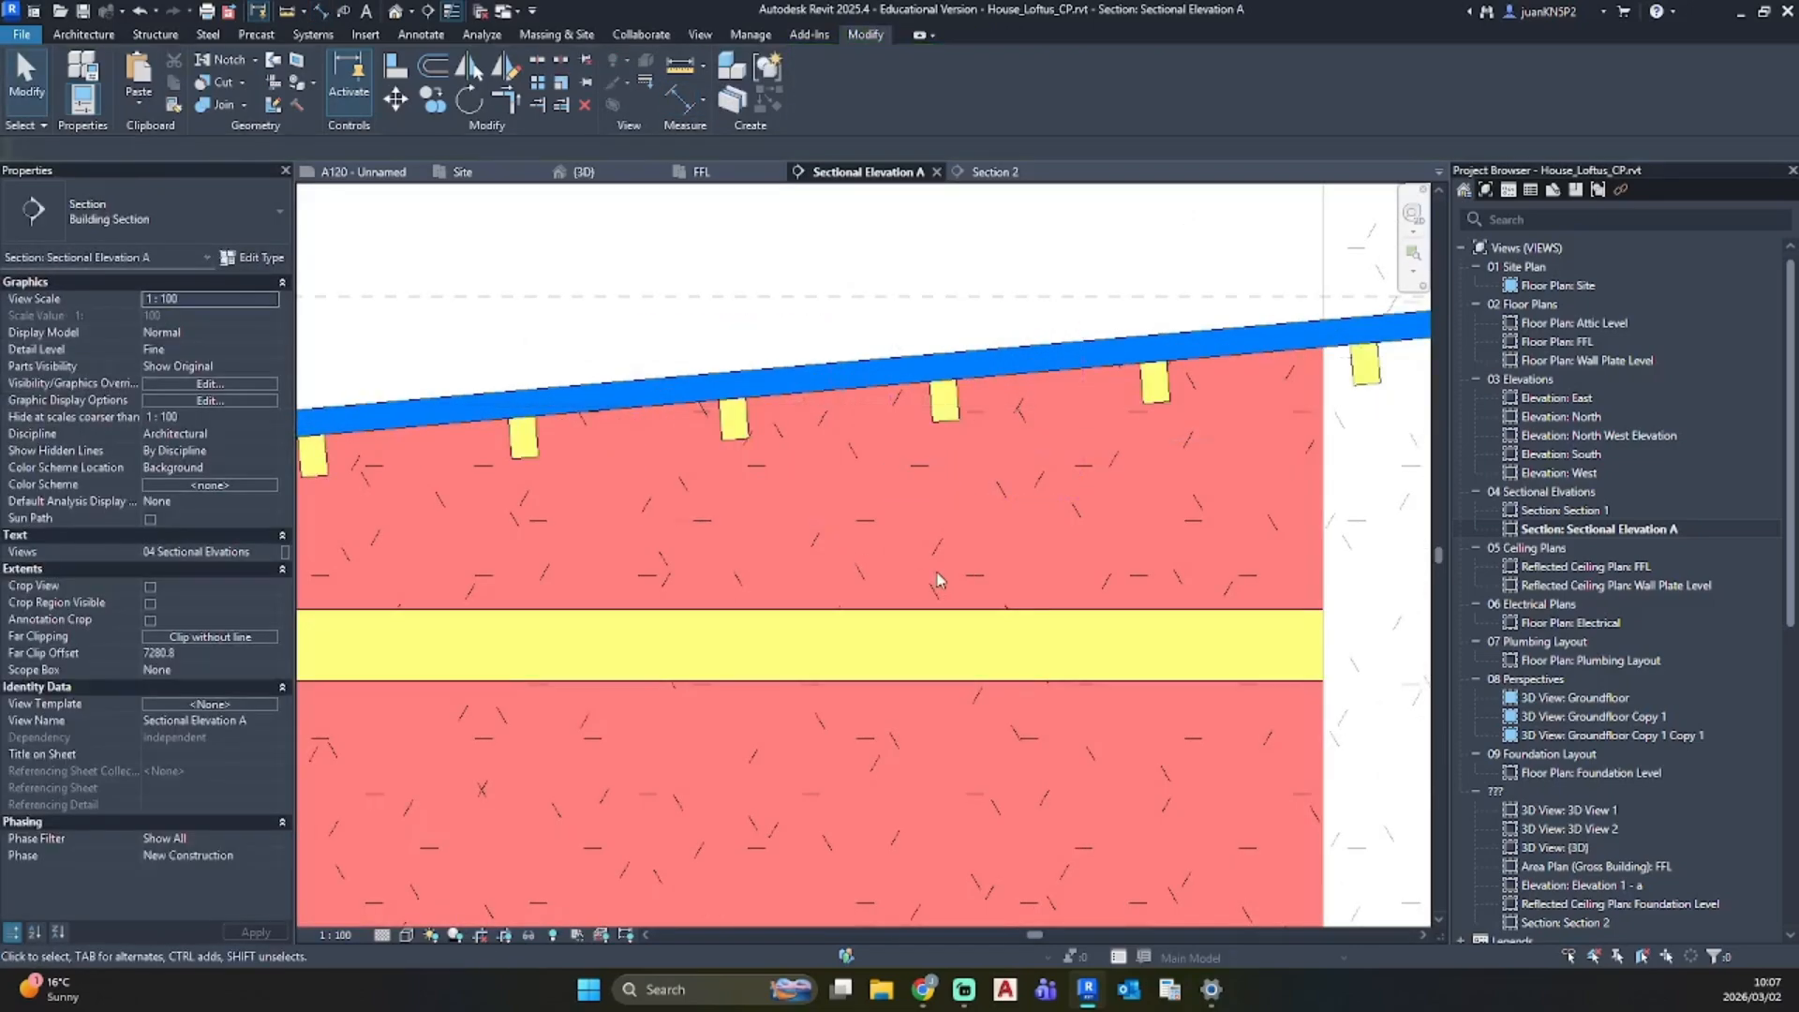
Step: Check the centre spacing of two adjacent purlins in the eight-member array with an aligned dimension
key("d")
key("i")
scroll(723, 377, "up", 3)
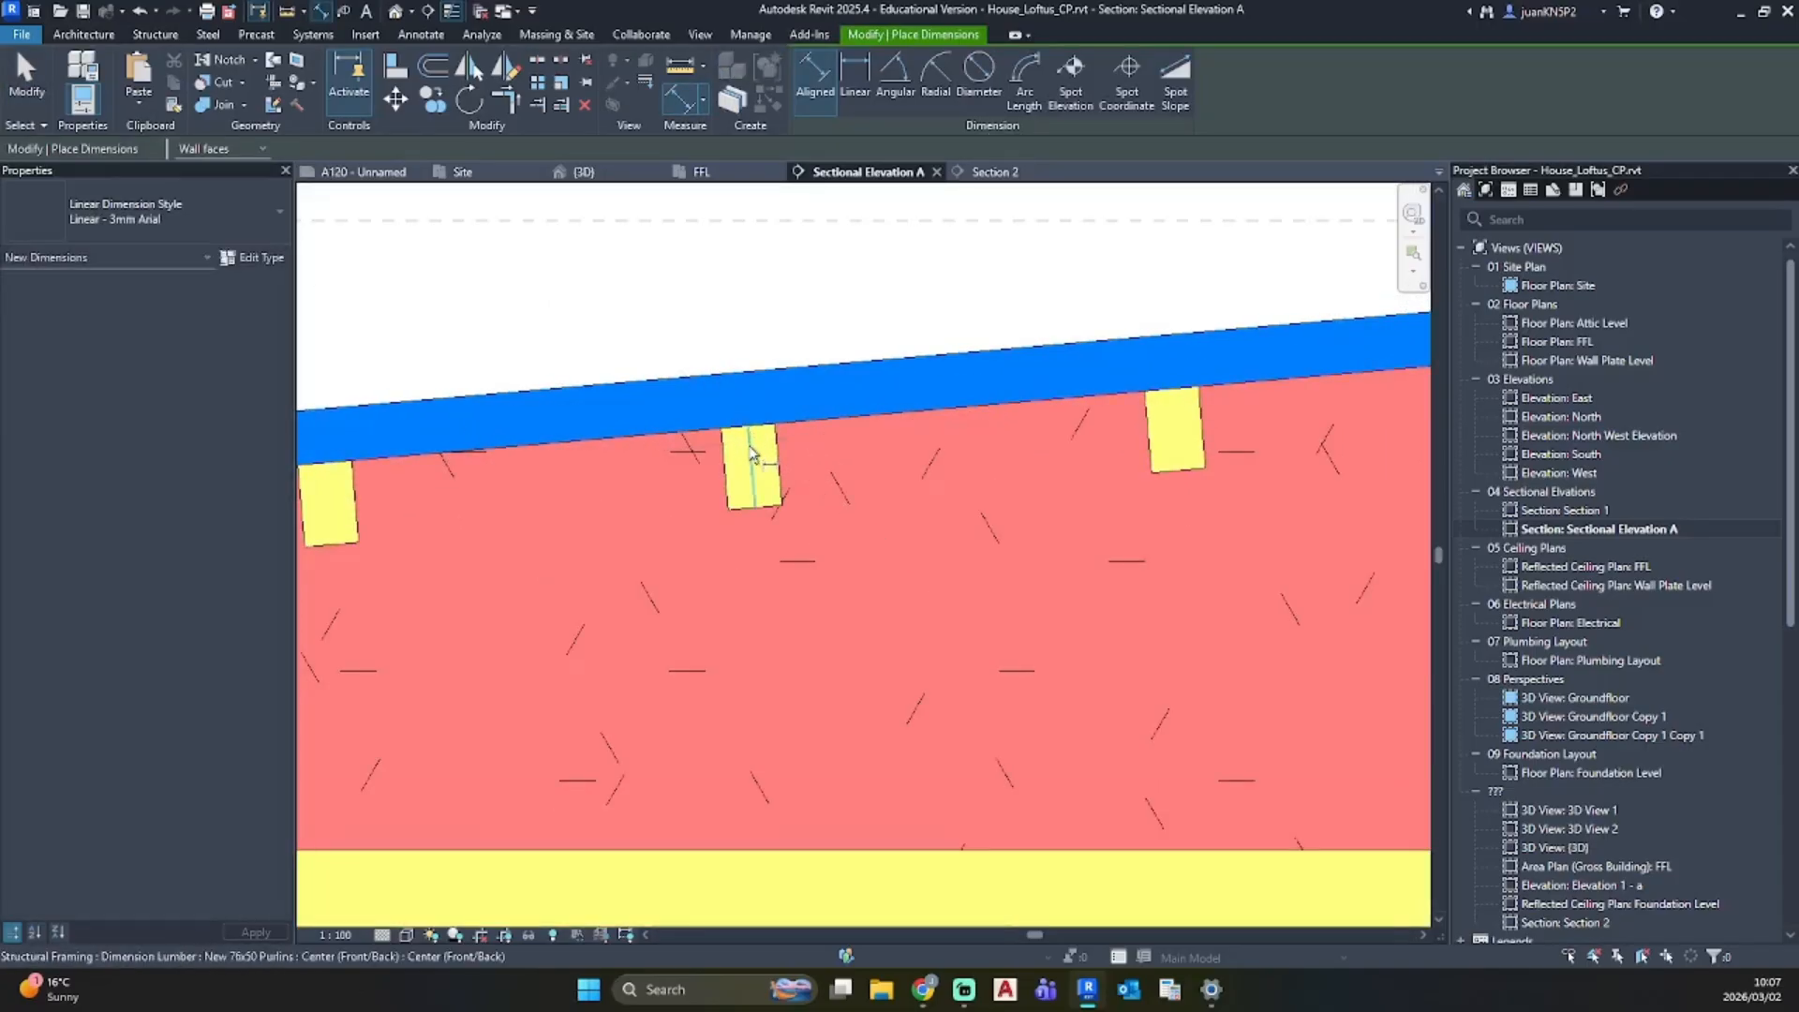
left_click(750, 449)
left_click(1178, 416)
scroll(1151, 485, "down", 3)
key("Escape")
key("Escape")
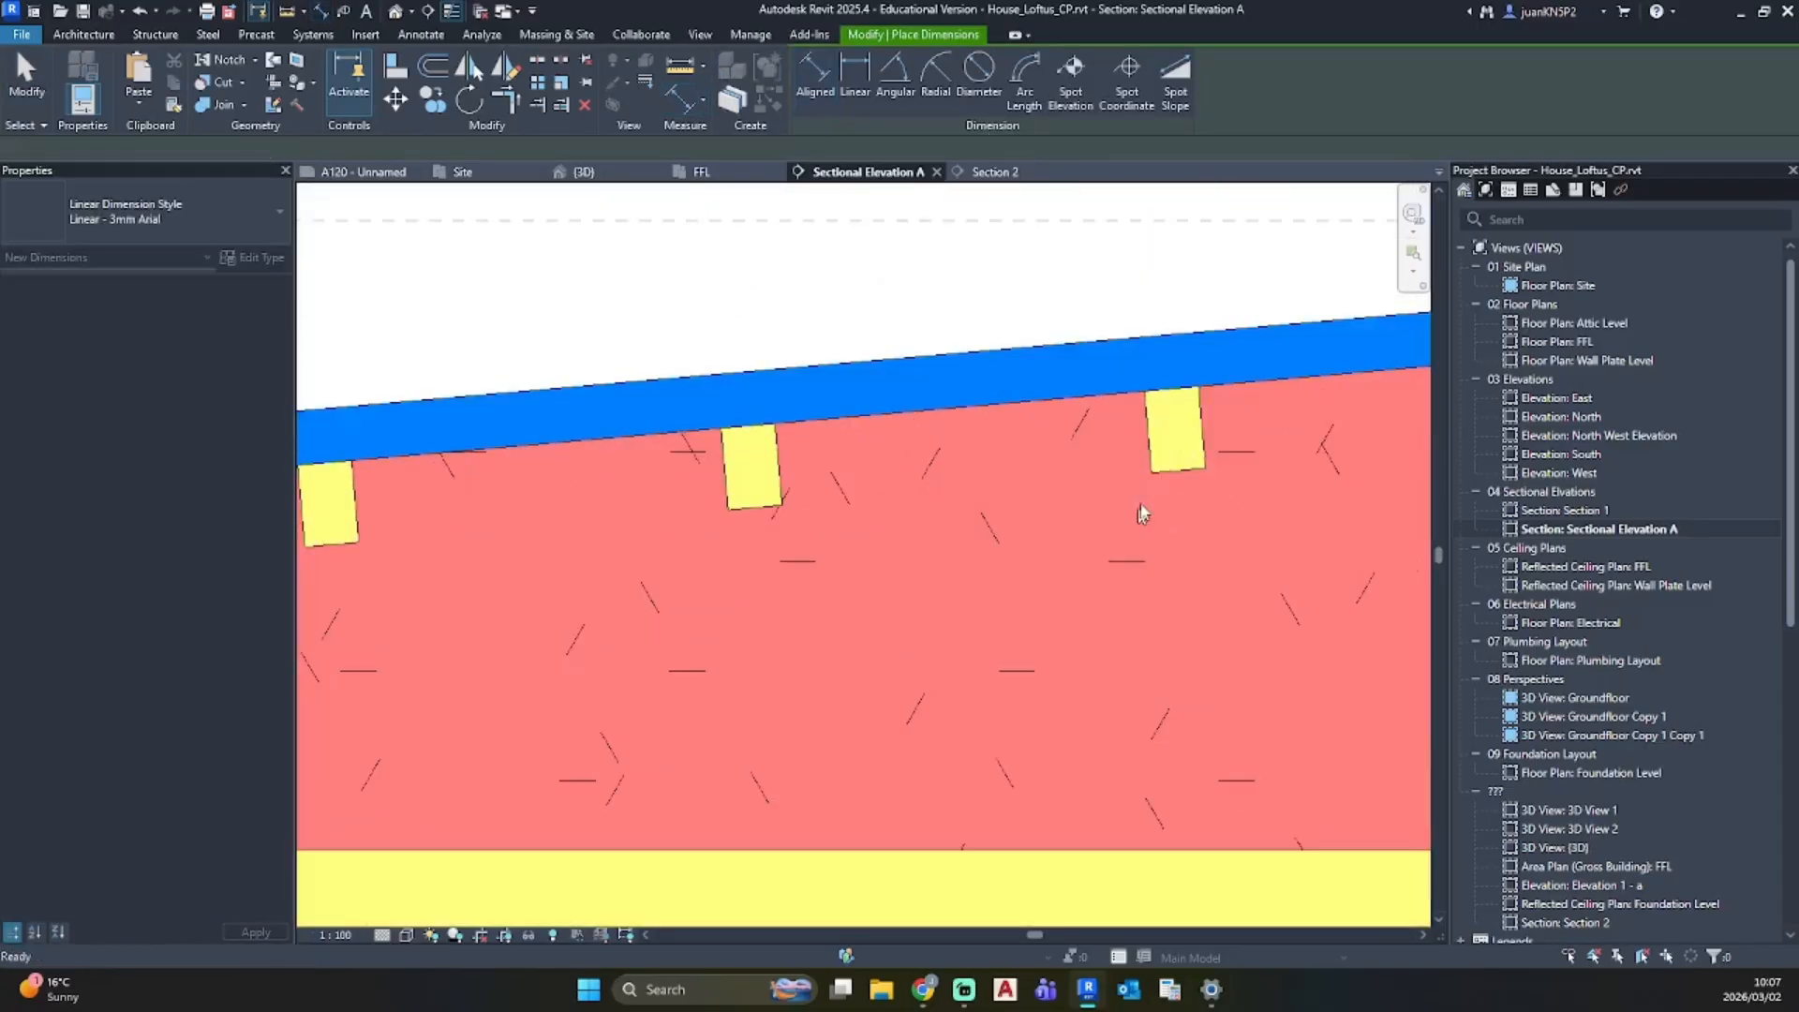
Step: Change the purlin array's member count to 7
left_click(1176, 431)
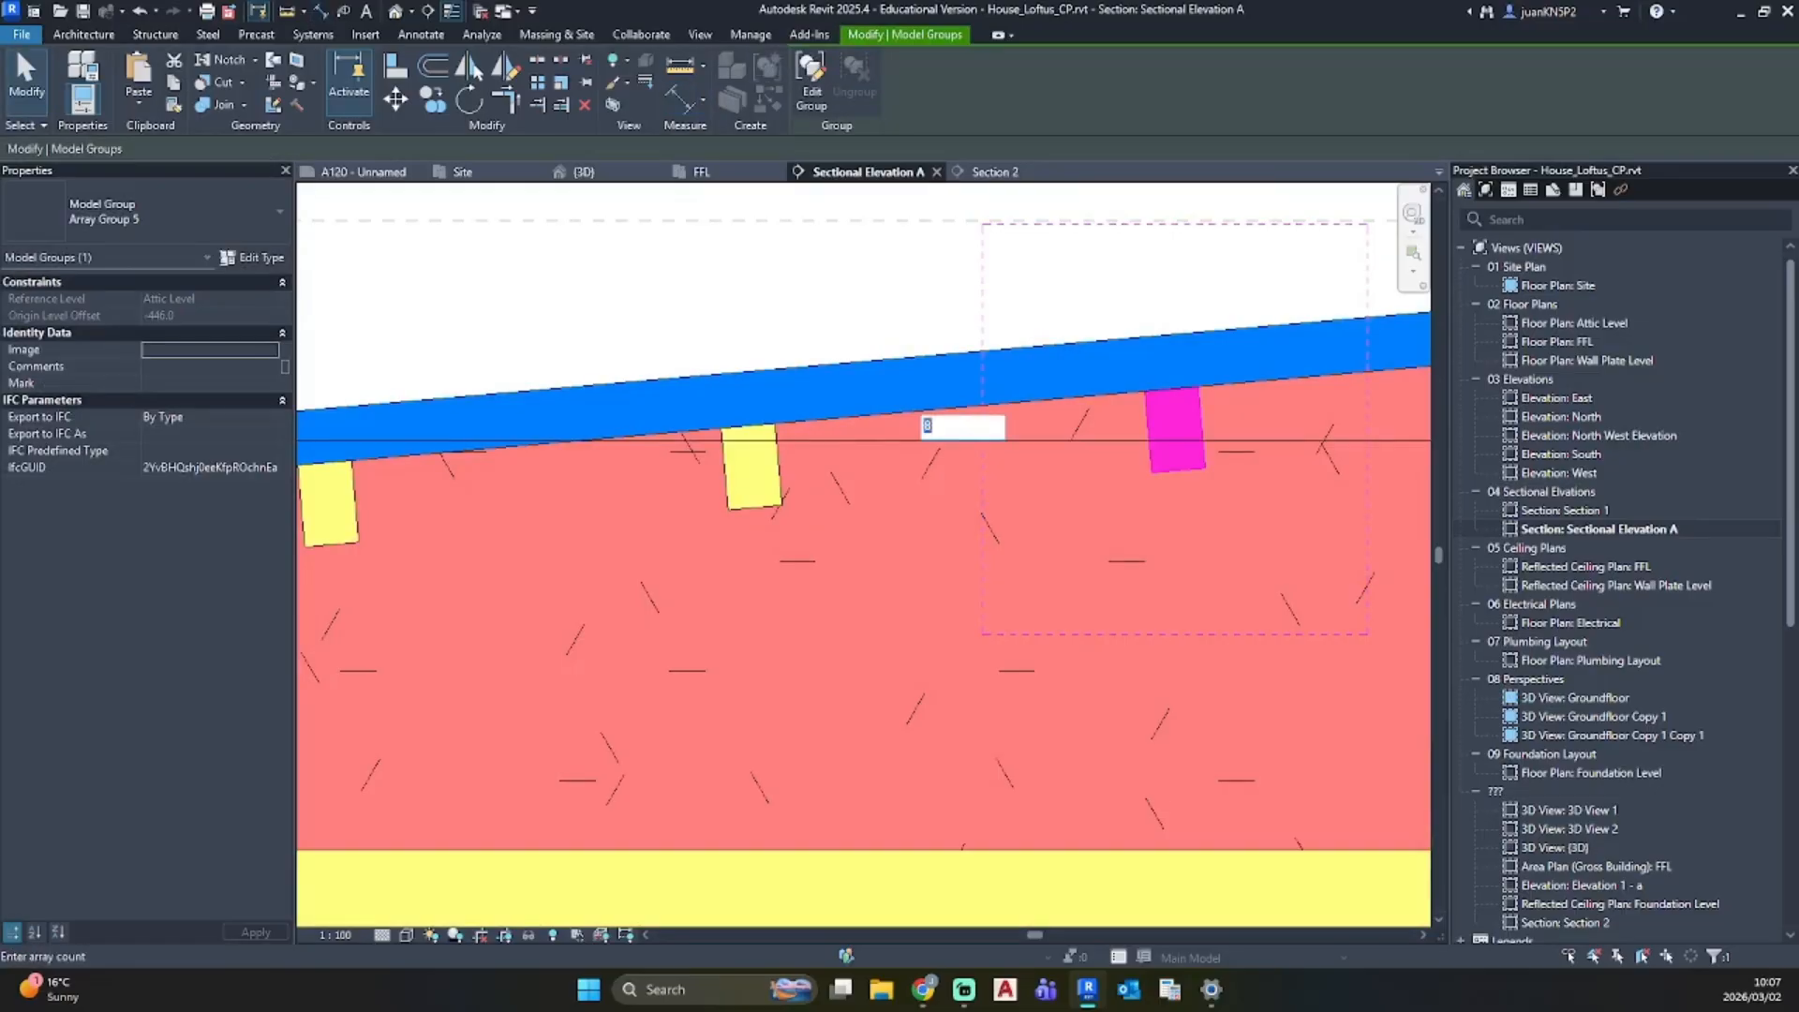
type("7")
key("Return")
Step: Measure the centre spacing of two adjacent purlins in the seven-member array with a temporary aligned dimension
key("i")
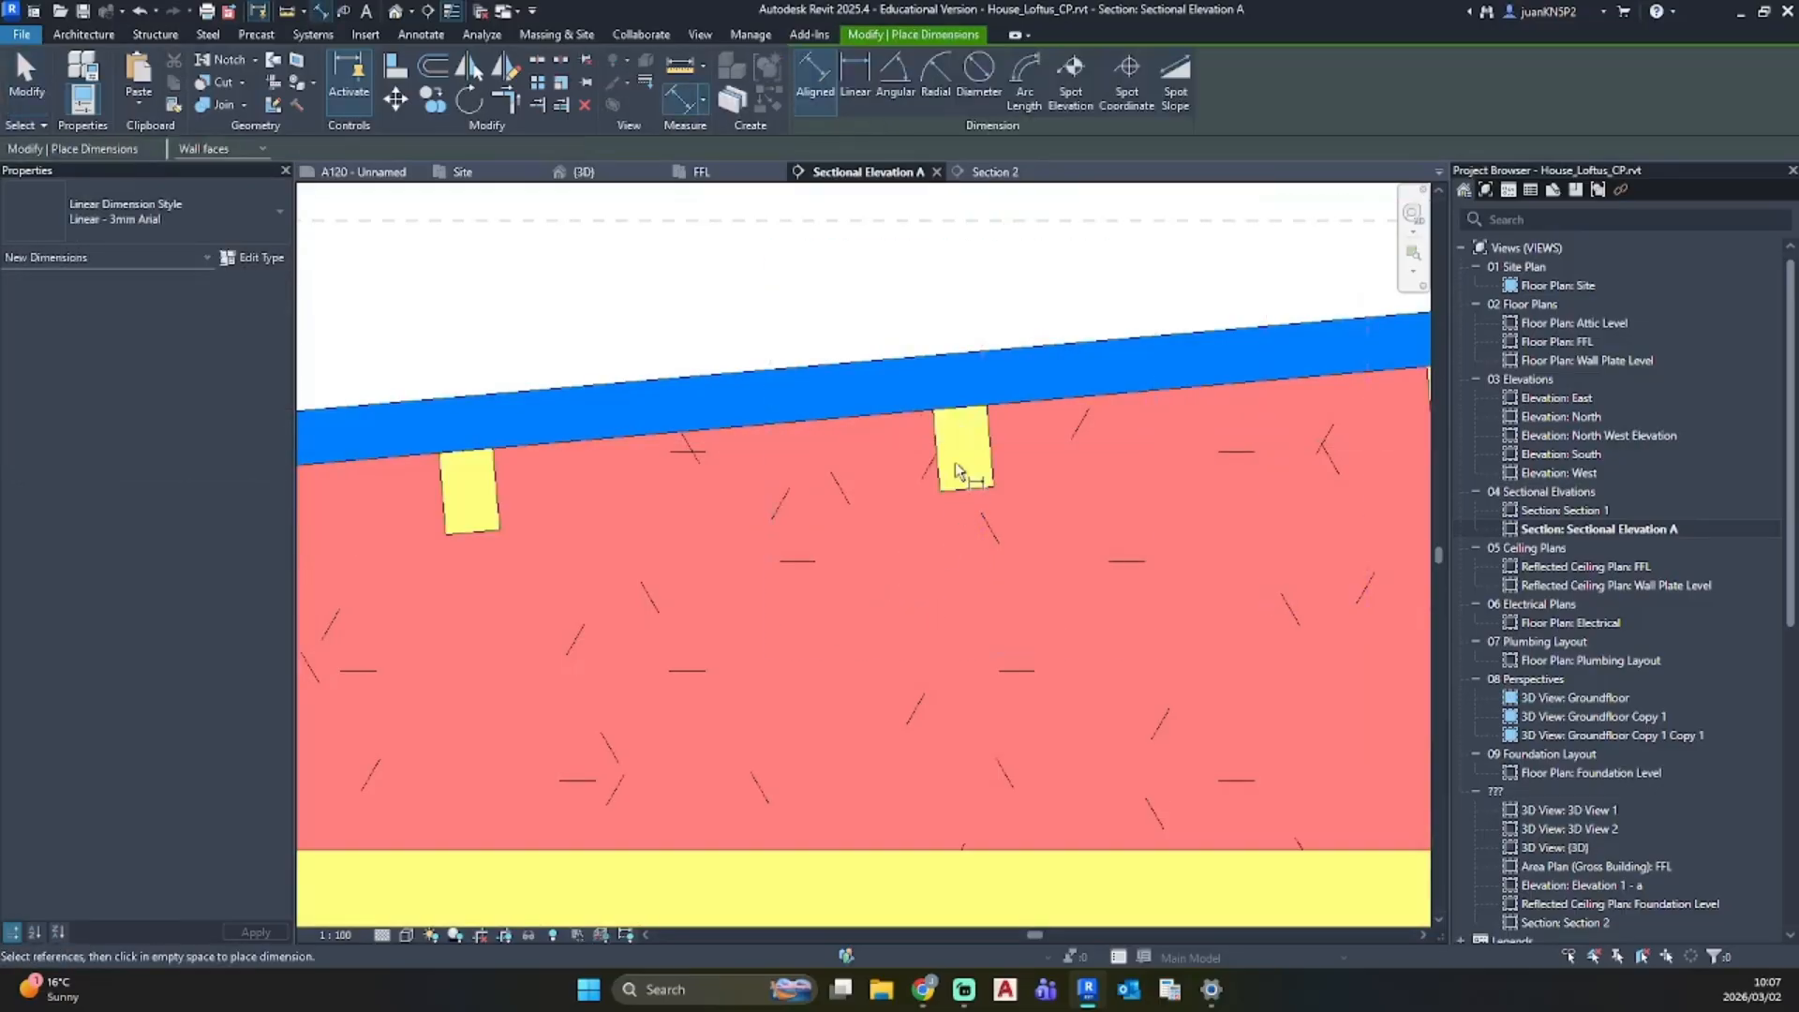
left_click(966, 448)
left_click(473, 484)
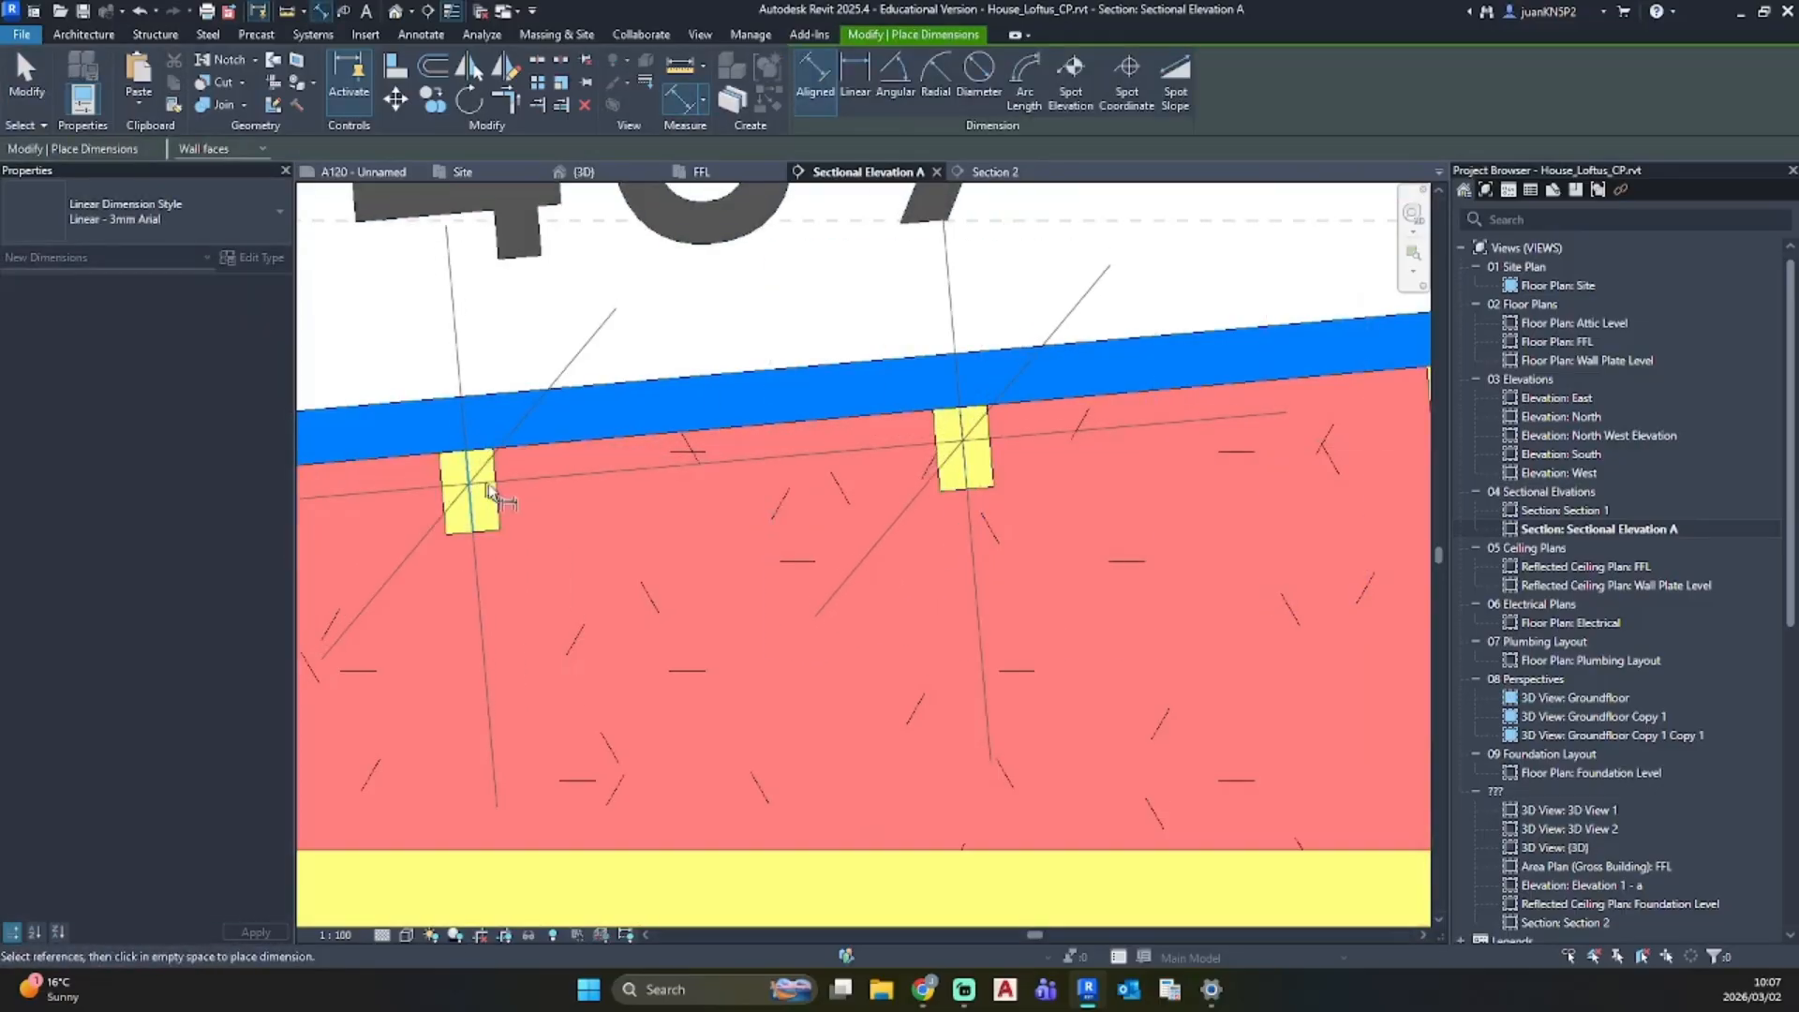
scroll(553, 557, "down", 3)
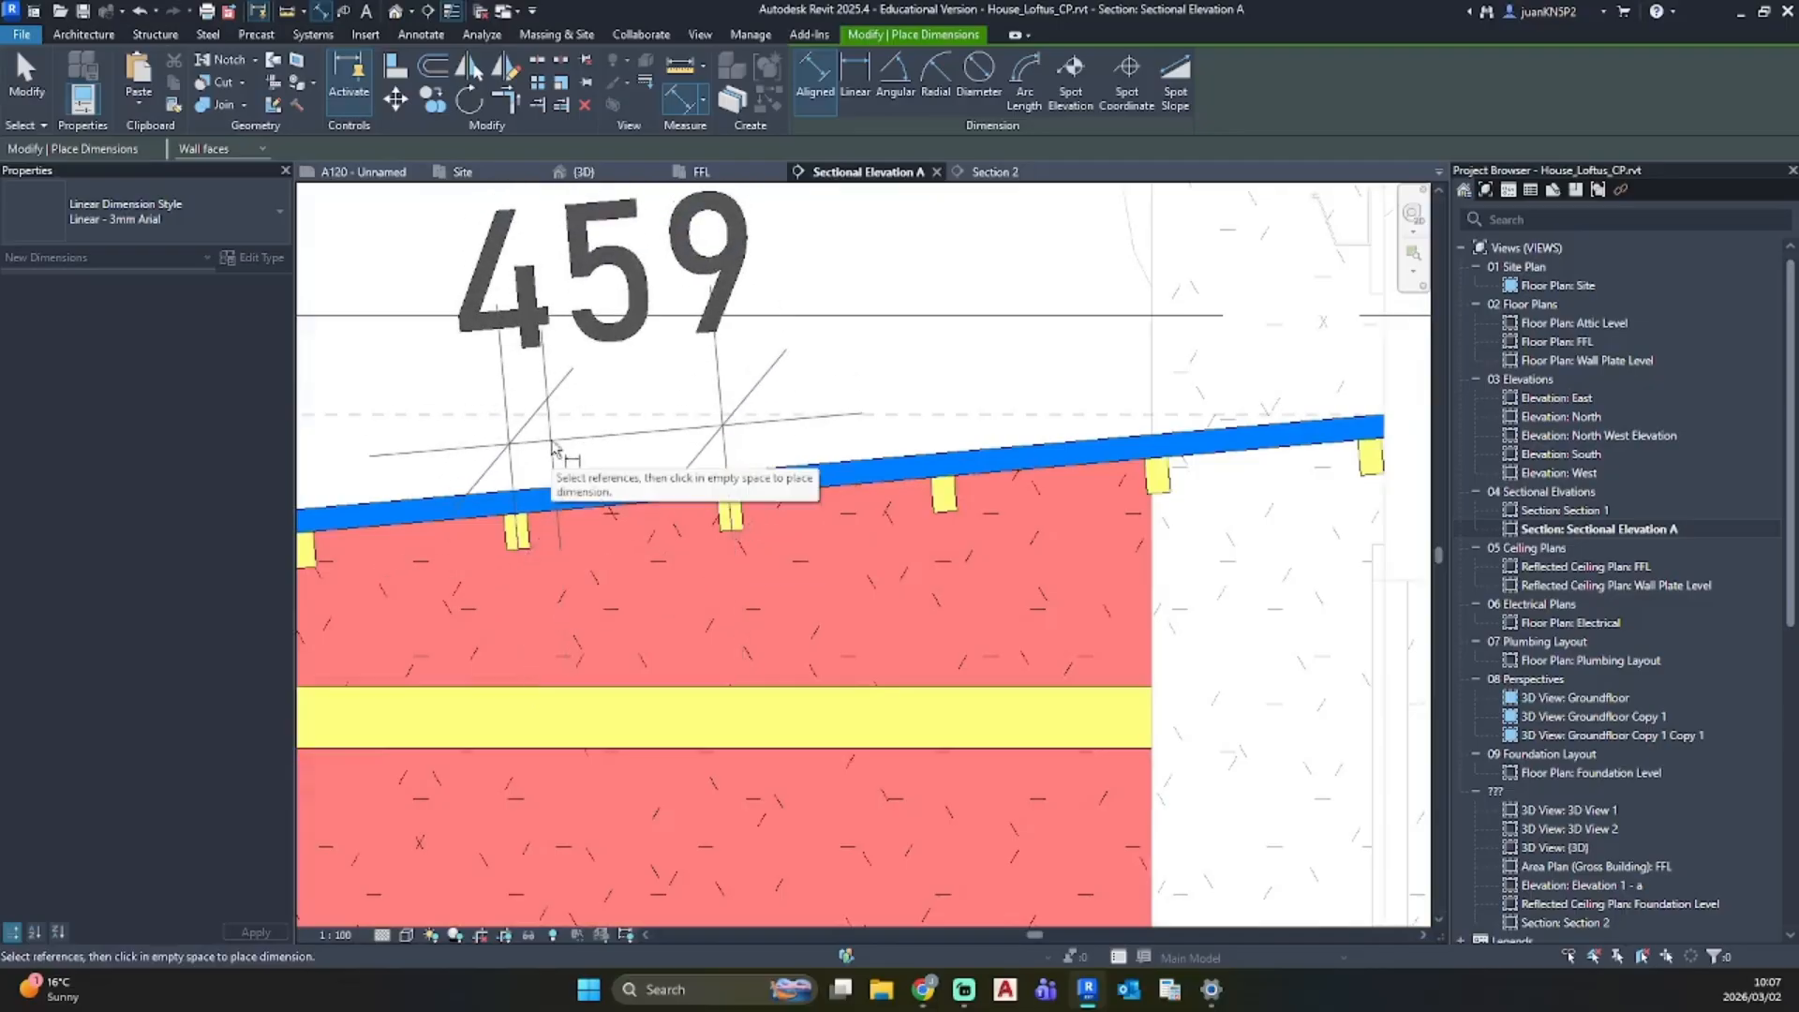
key("Escape")
key("Escape")
Step: Align the top edge of the 70x133 addition rafter to the sloping underside of the purlins
scroll(800, 555, "down", 5)
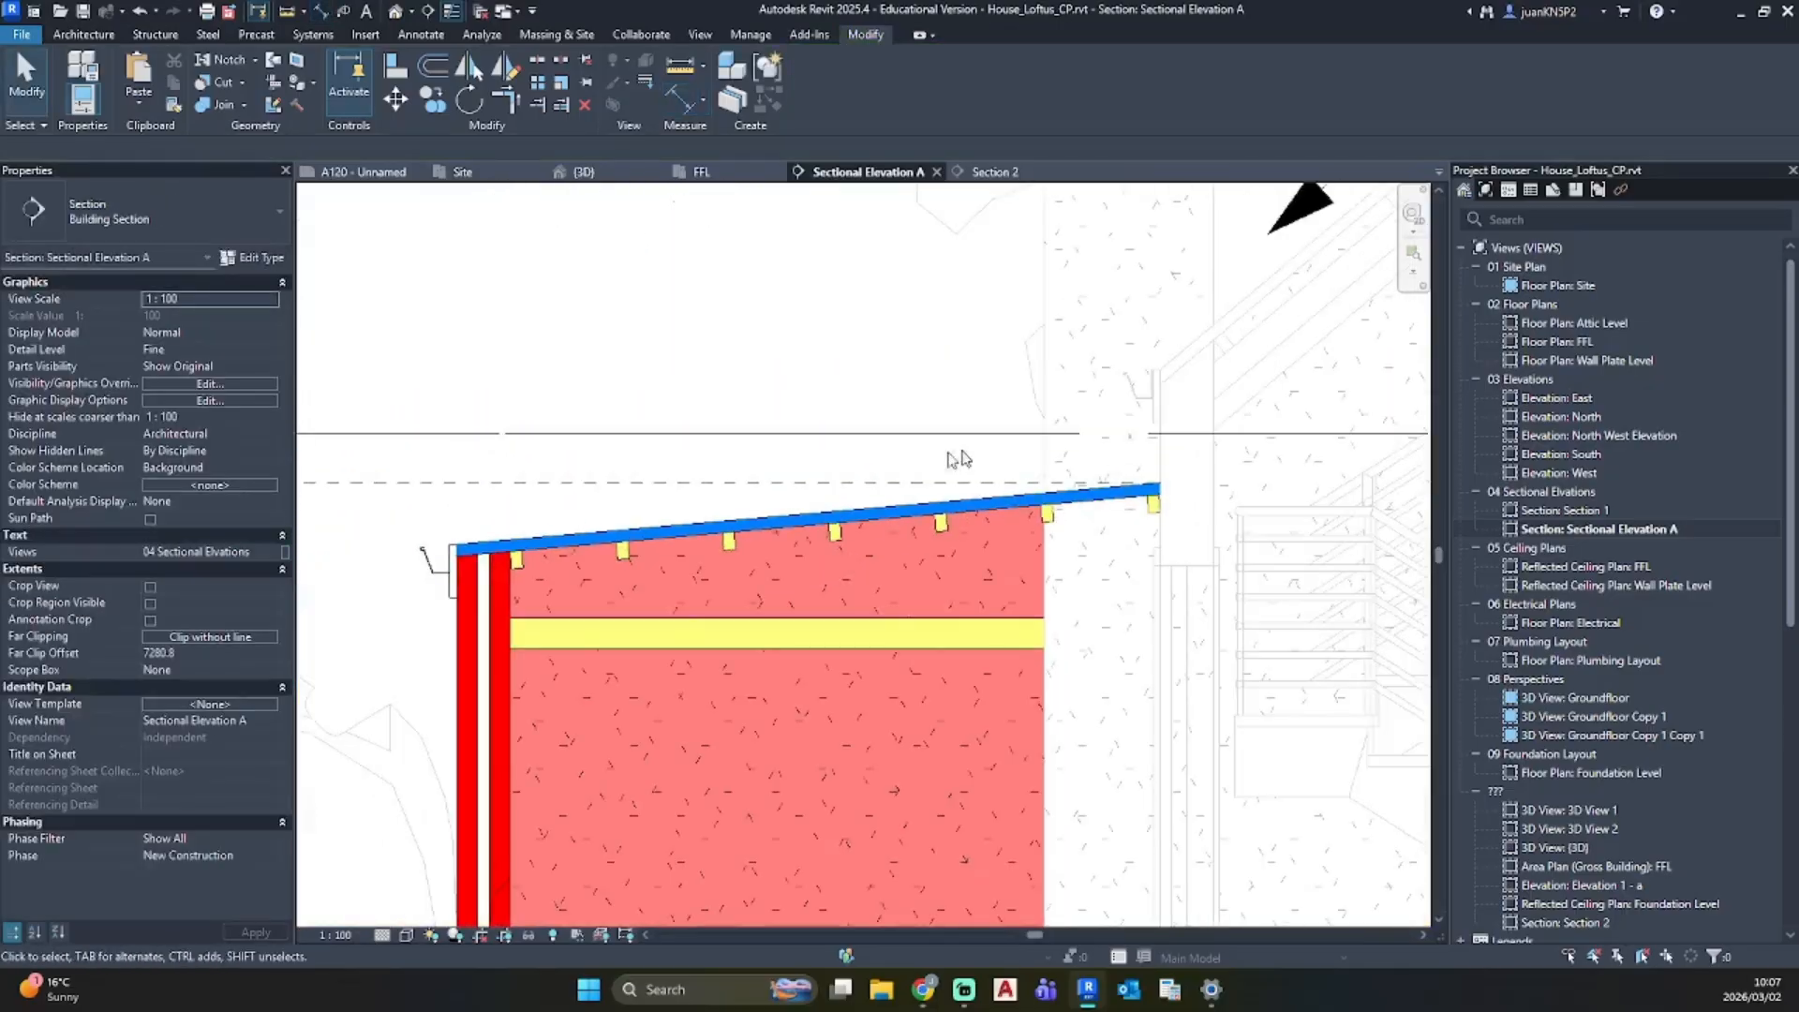
left_click(837, 633)
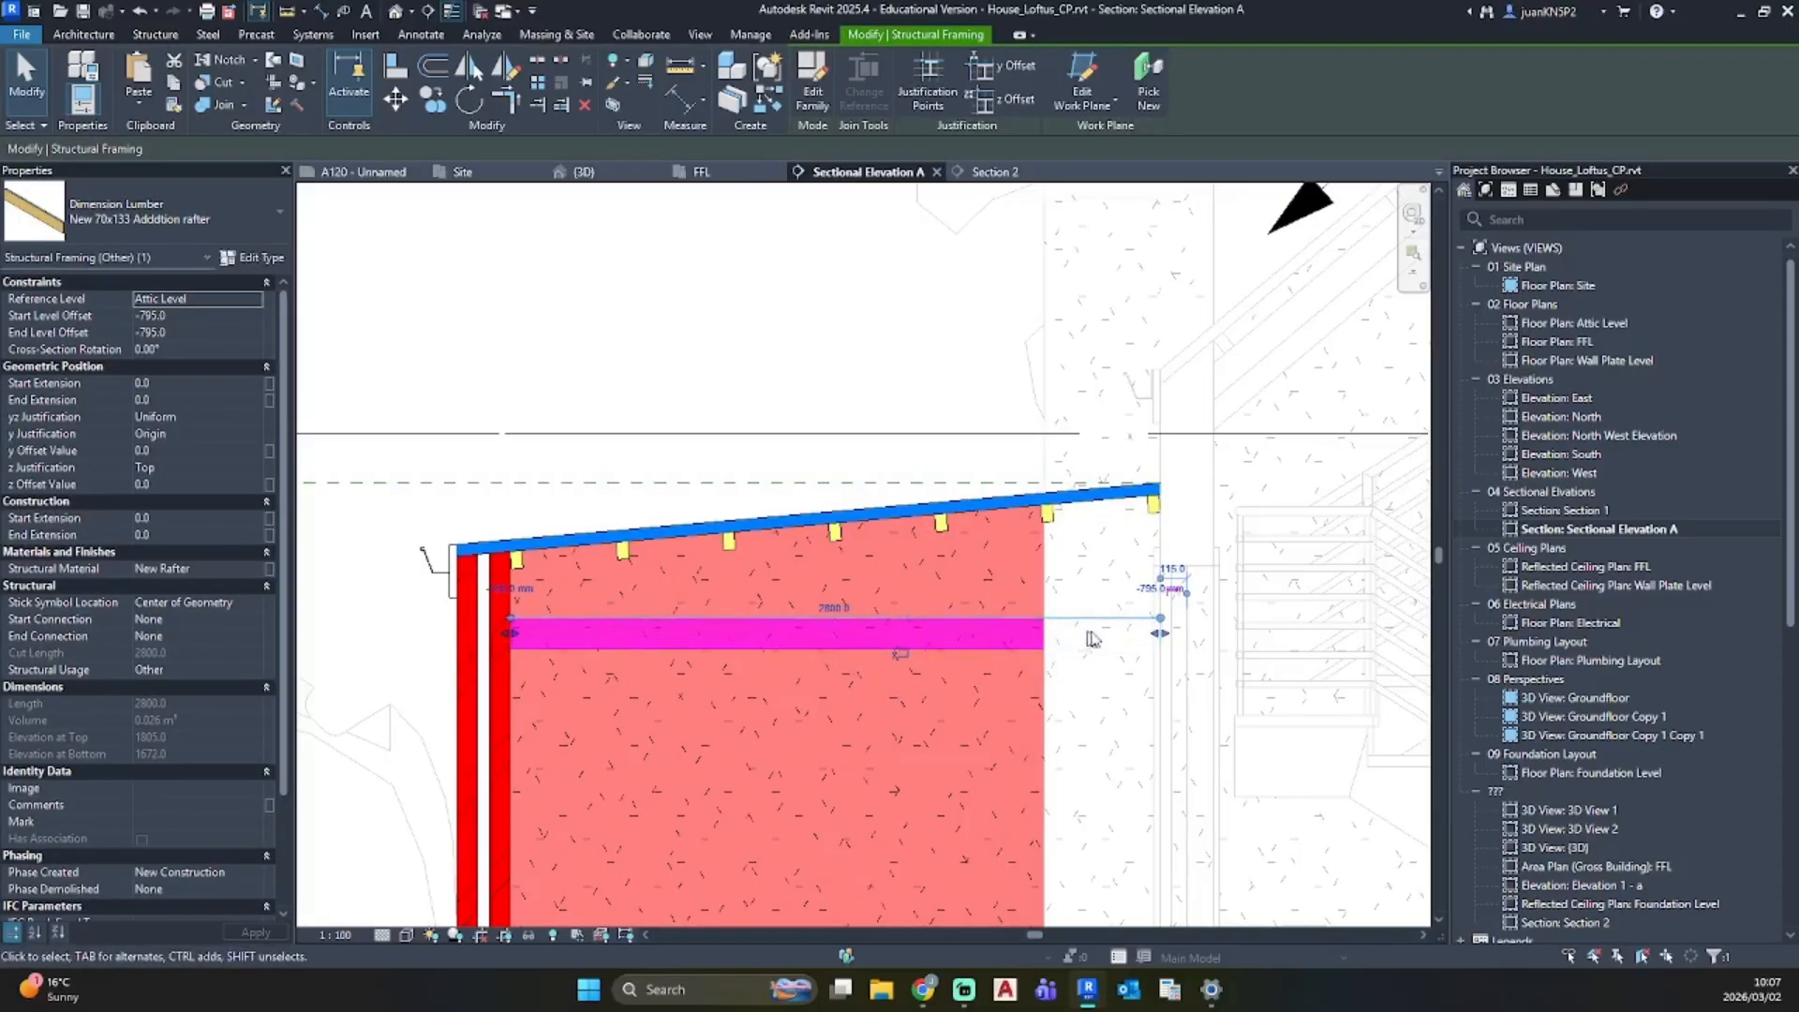
key("a")
key("l")
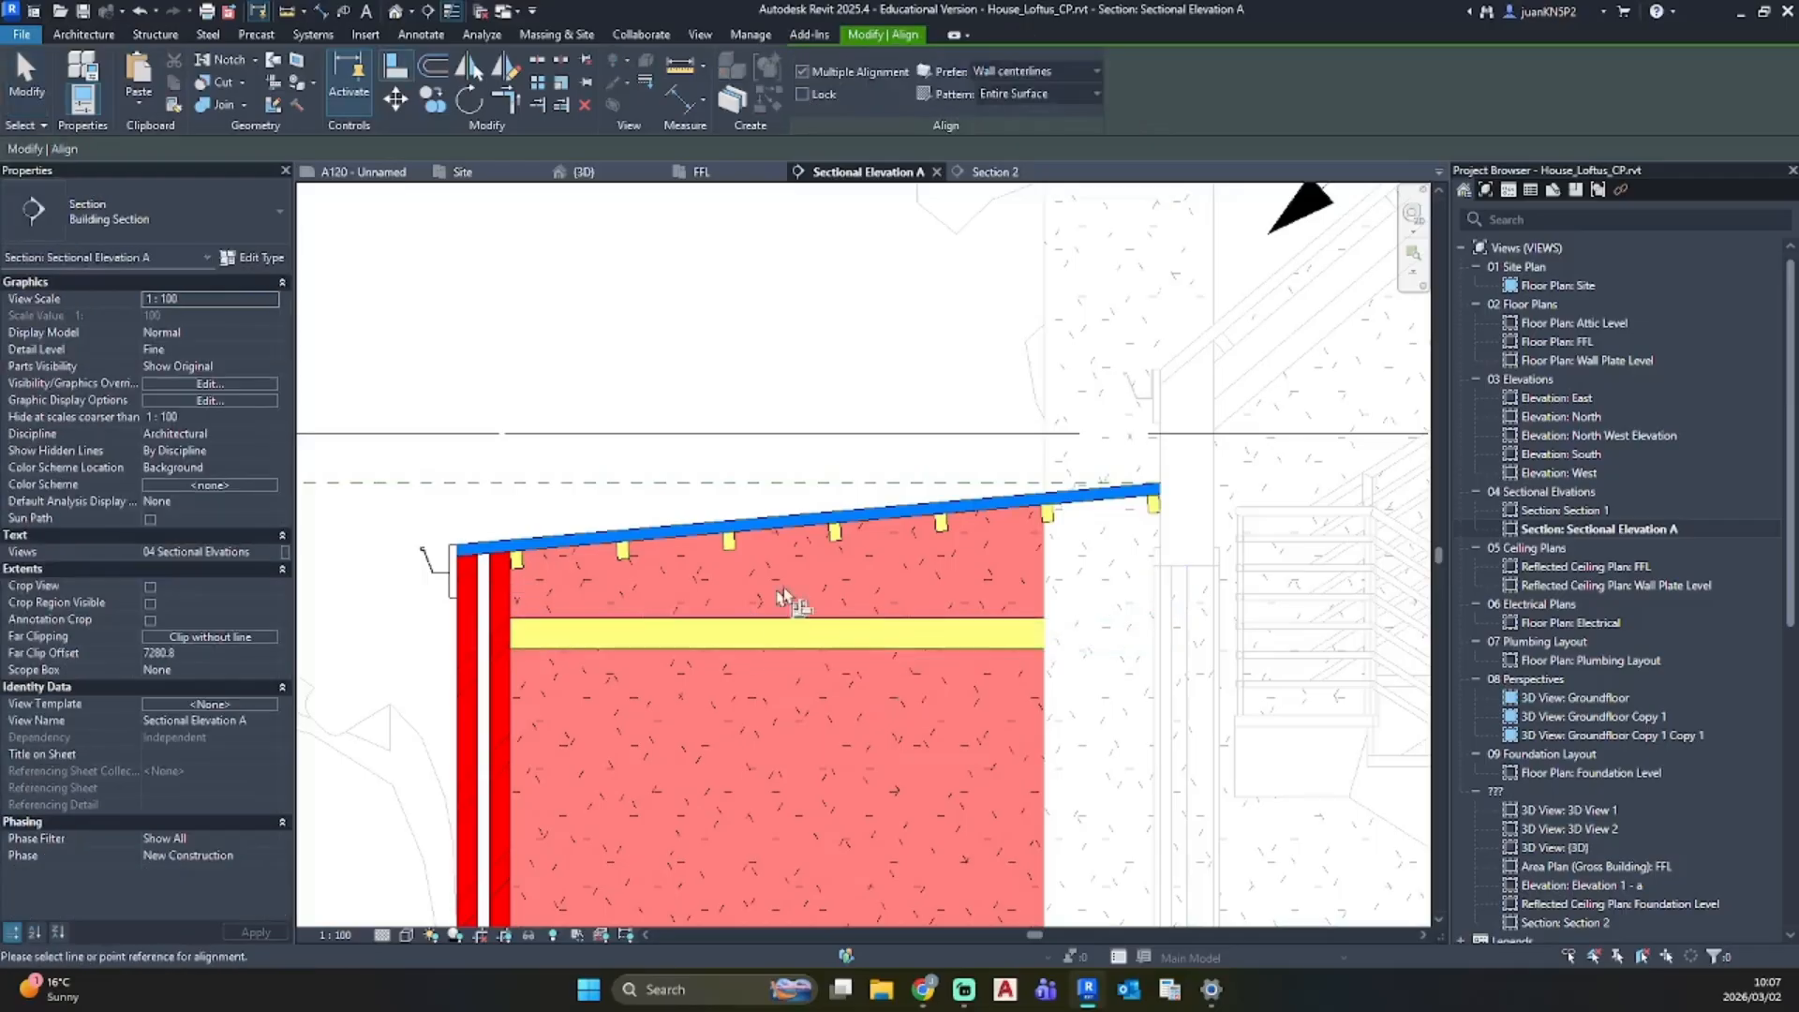
scroll(820, 539, "up", 4)
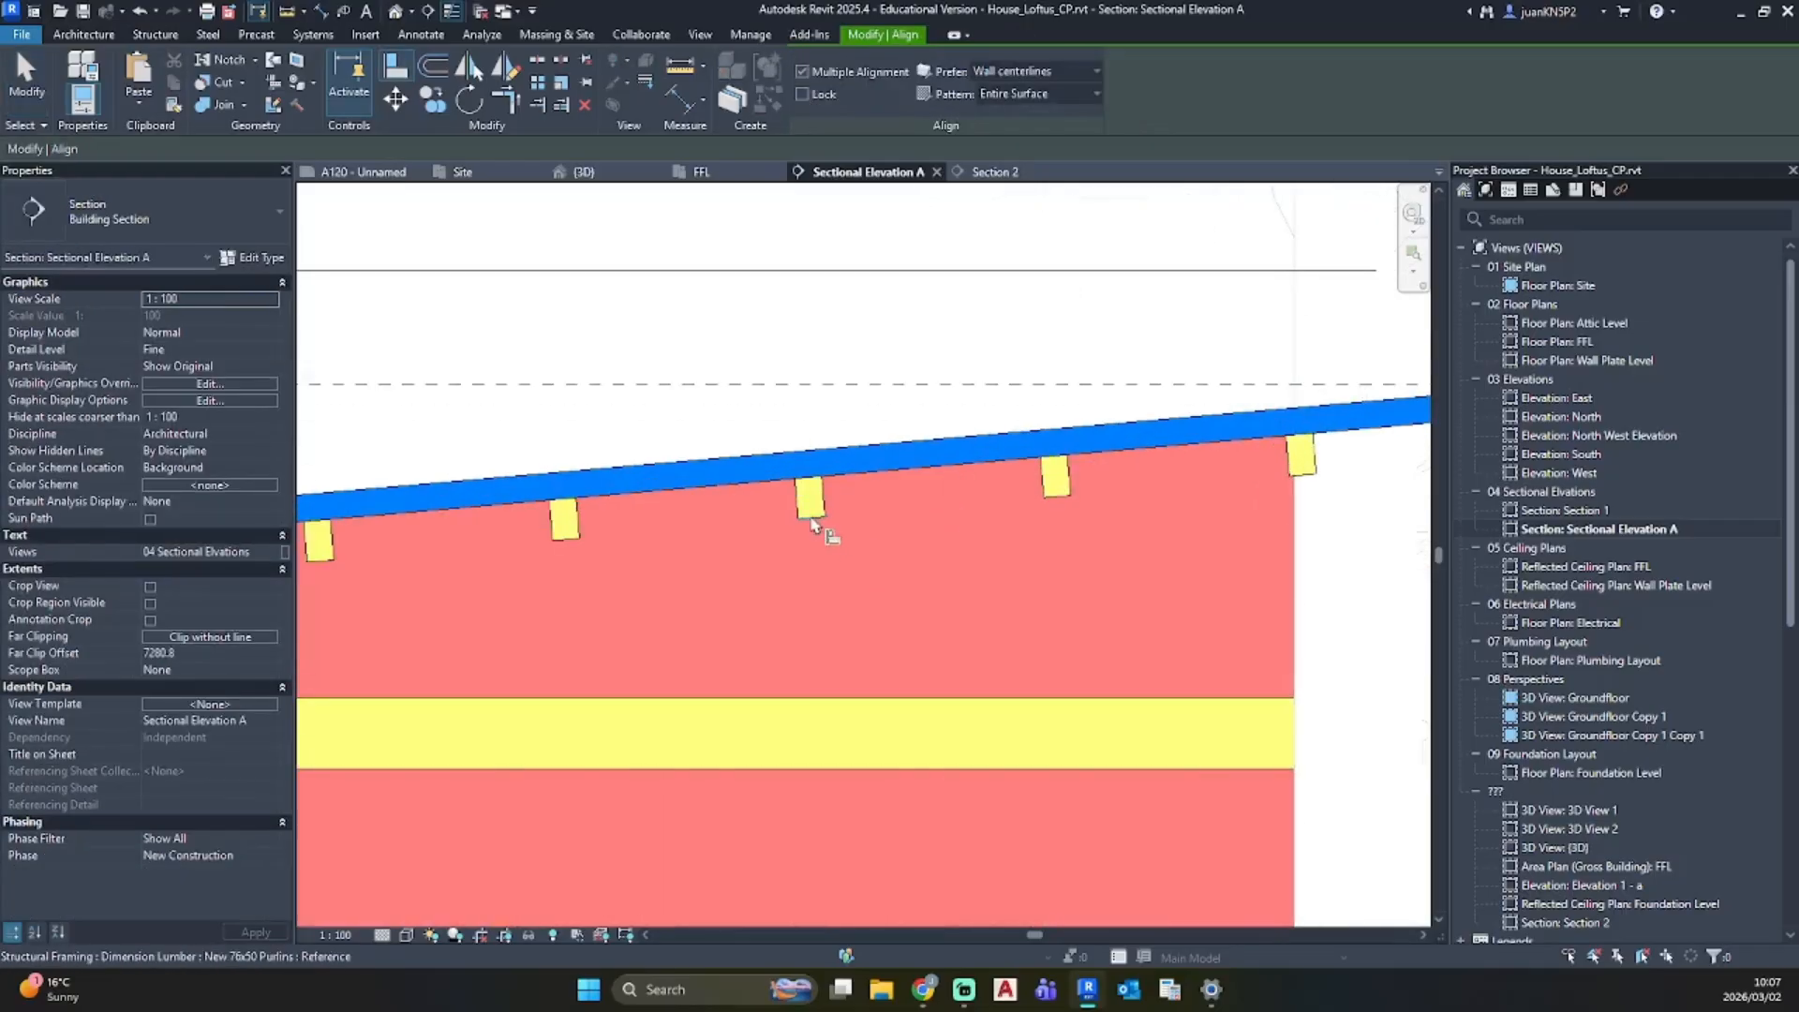
left_click(872, 699)
scroll(871, 705, "down", 3)
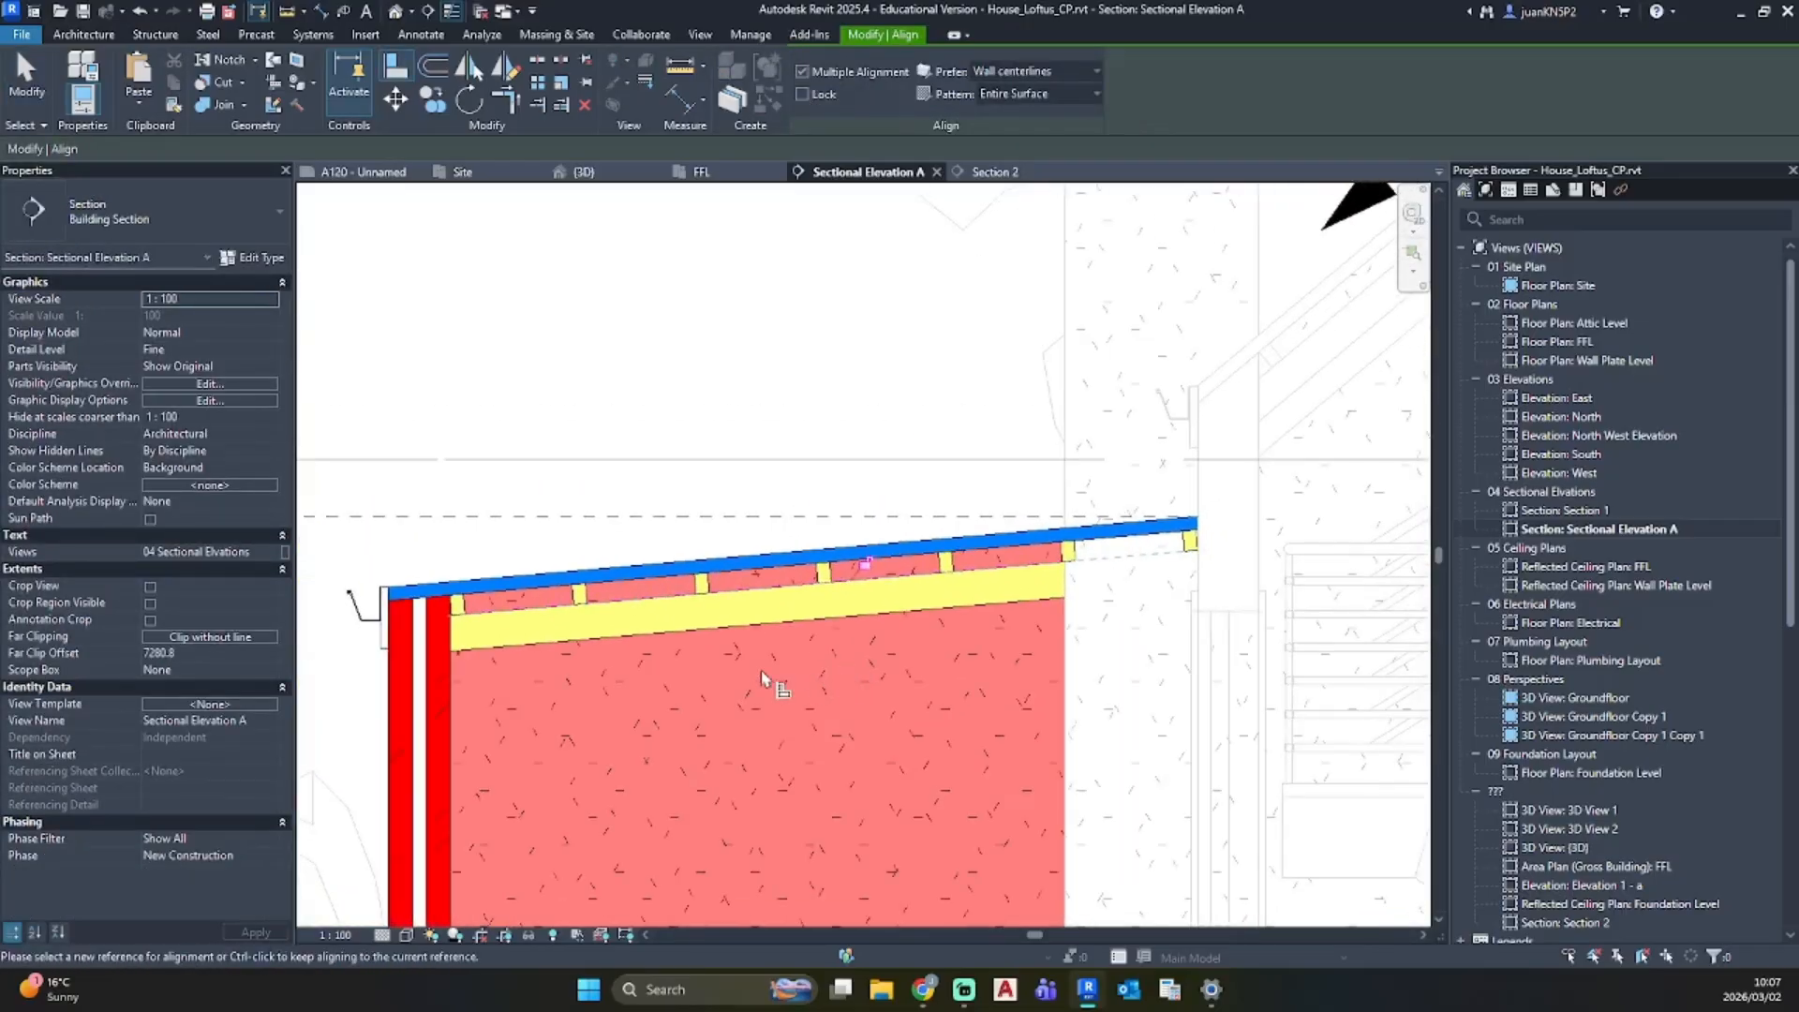
key("Escape")
key("Escape")
scroll(761, 669, "down", 2)
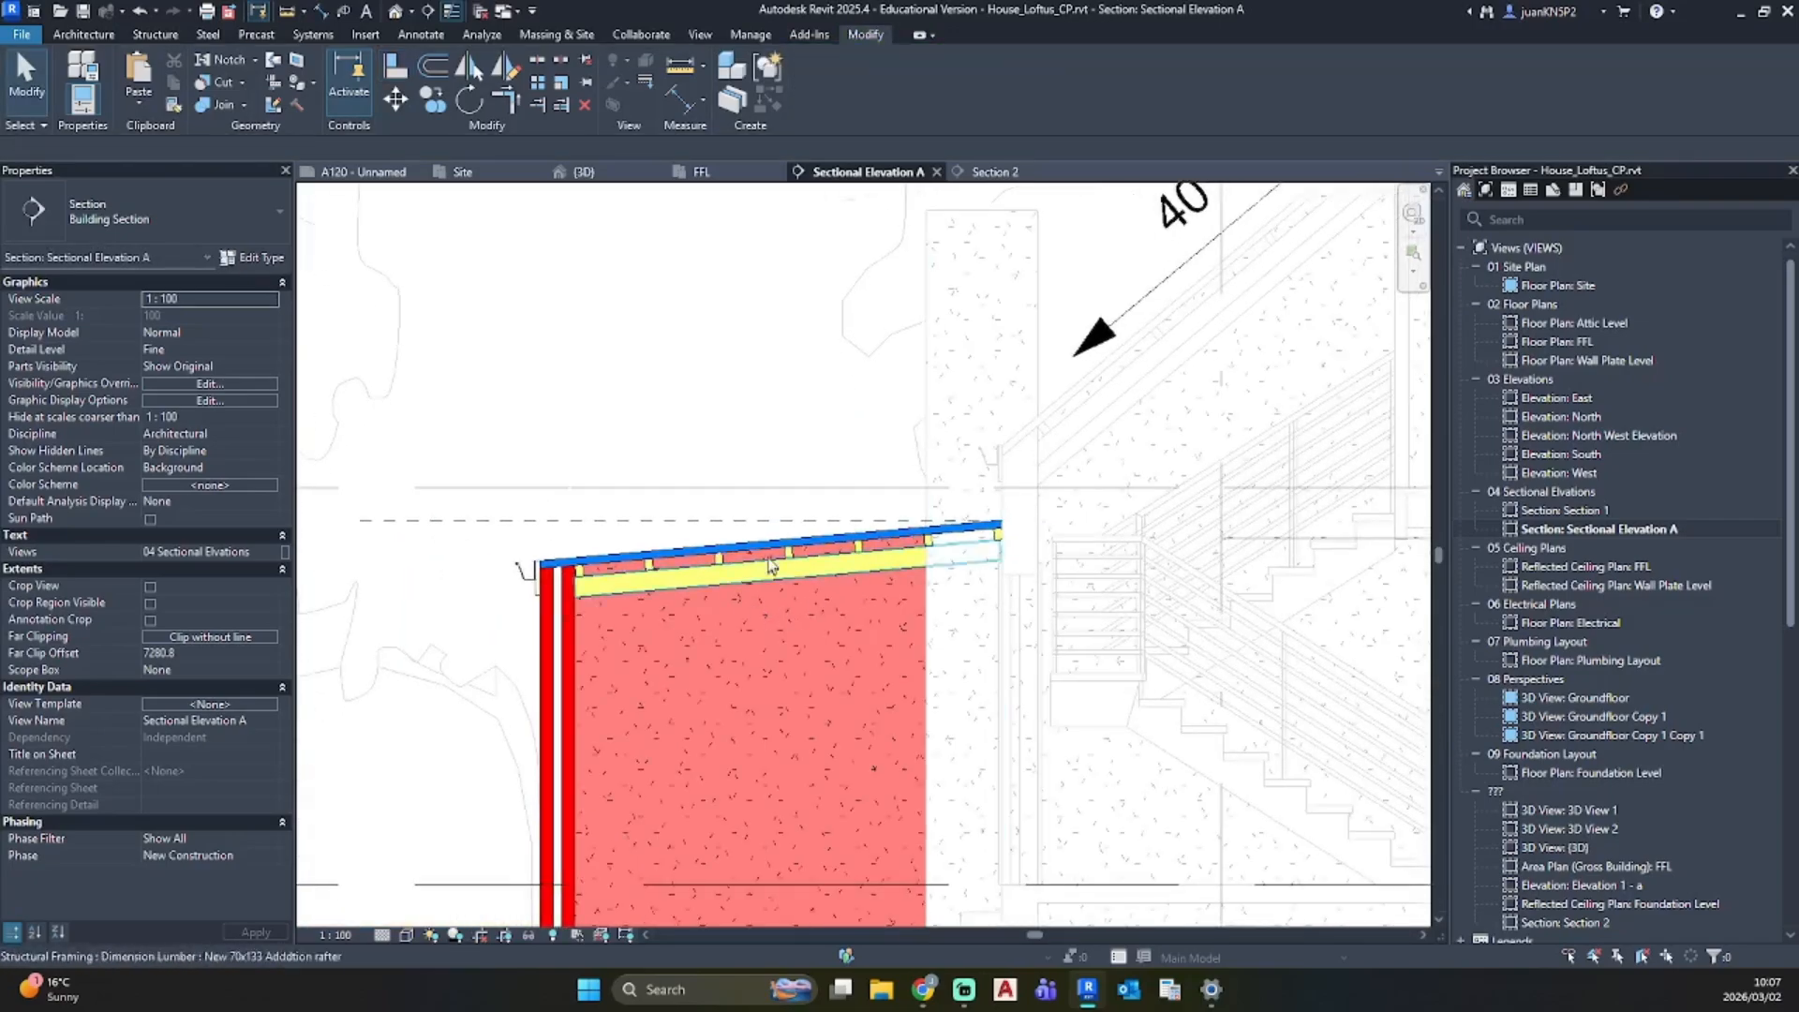
Step: In the 3D view, ungroup the purlin at the roof's high end and shorten it to stop at the chimney's side face
left_click(396, 14)
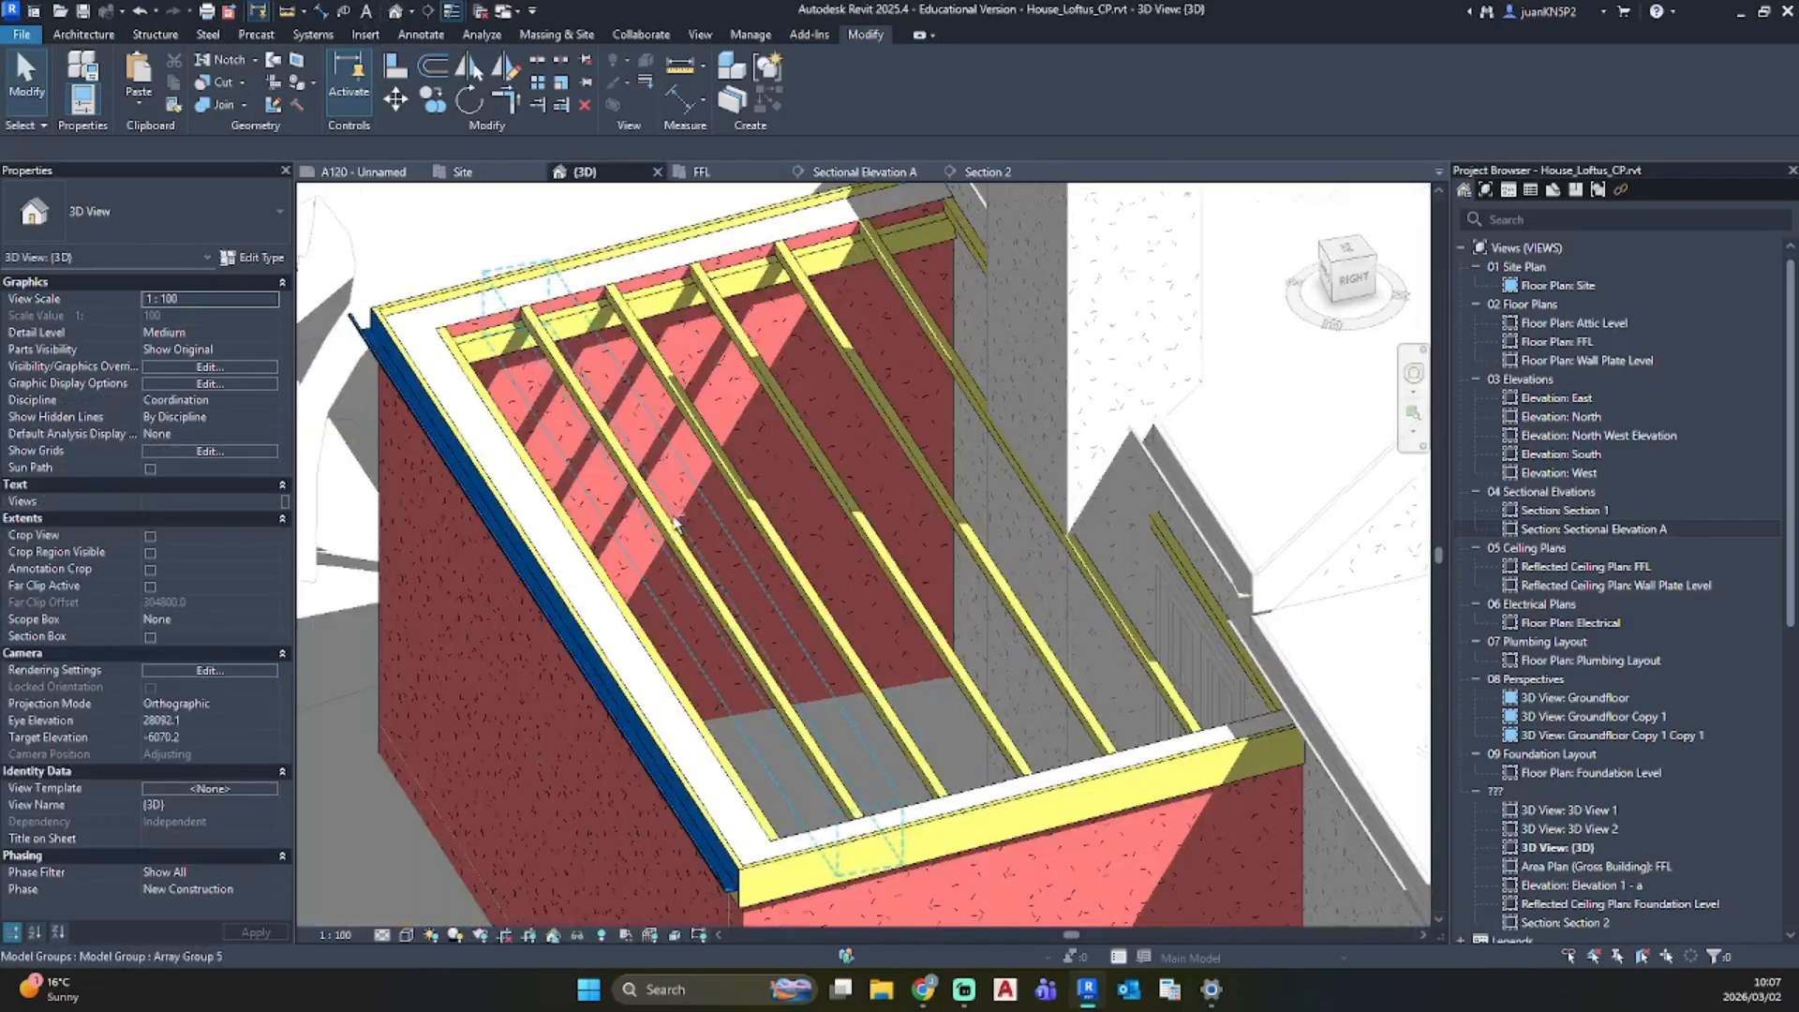
middle_click_drag(750, 562, 660, 491, "shift")
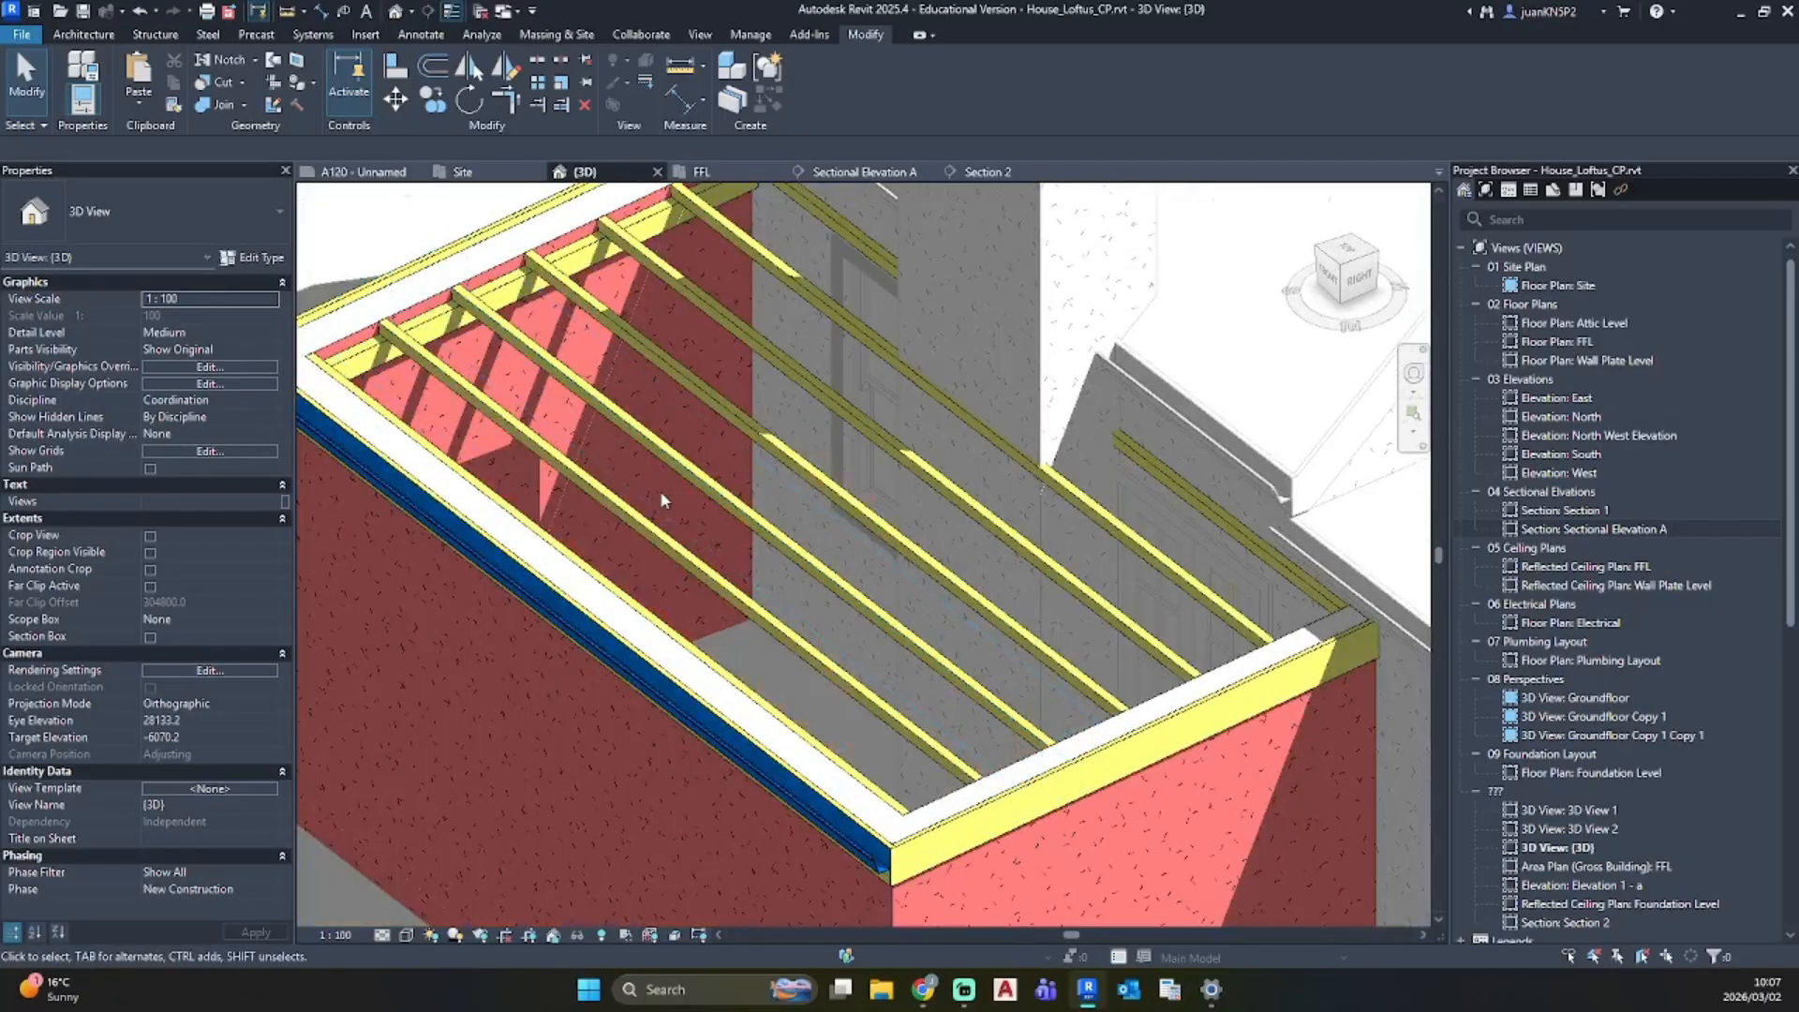
left_click(1143, 456)
middle_click_drag(1142, 456, 883, 122, "shift")
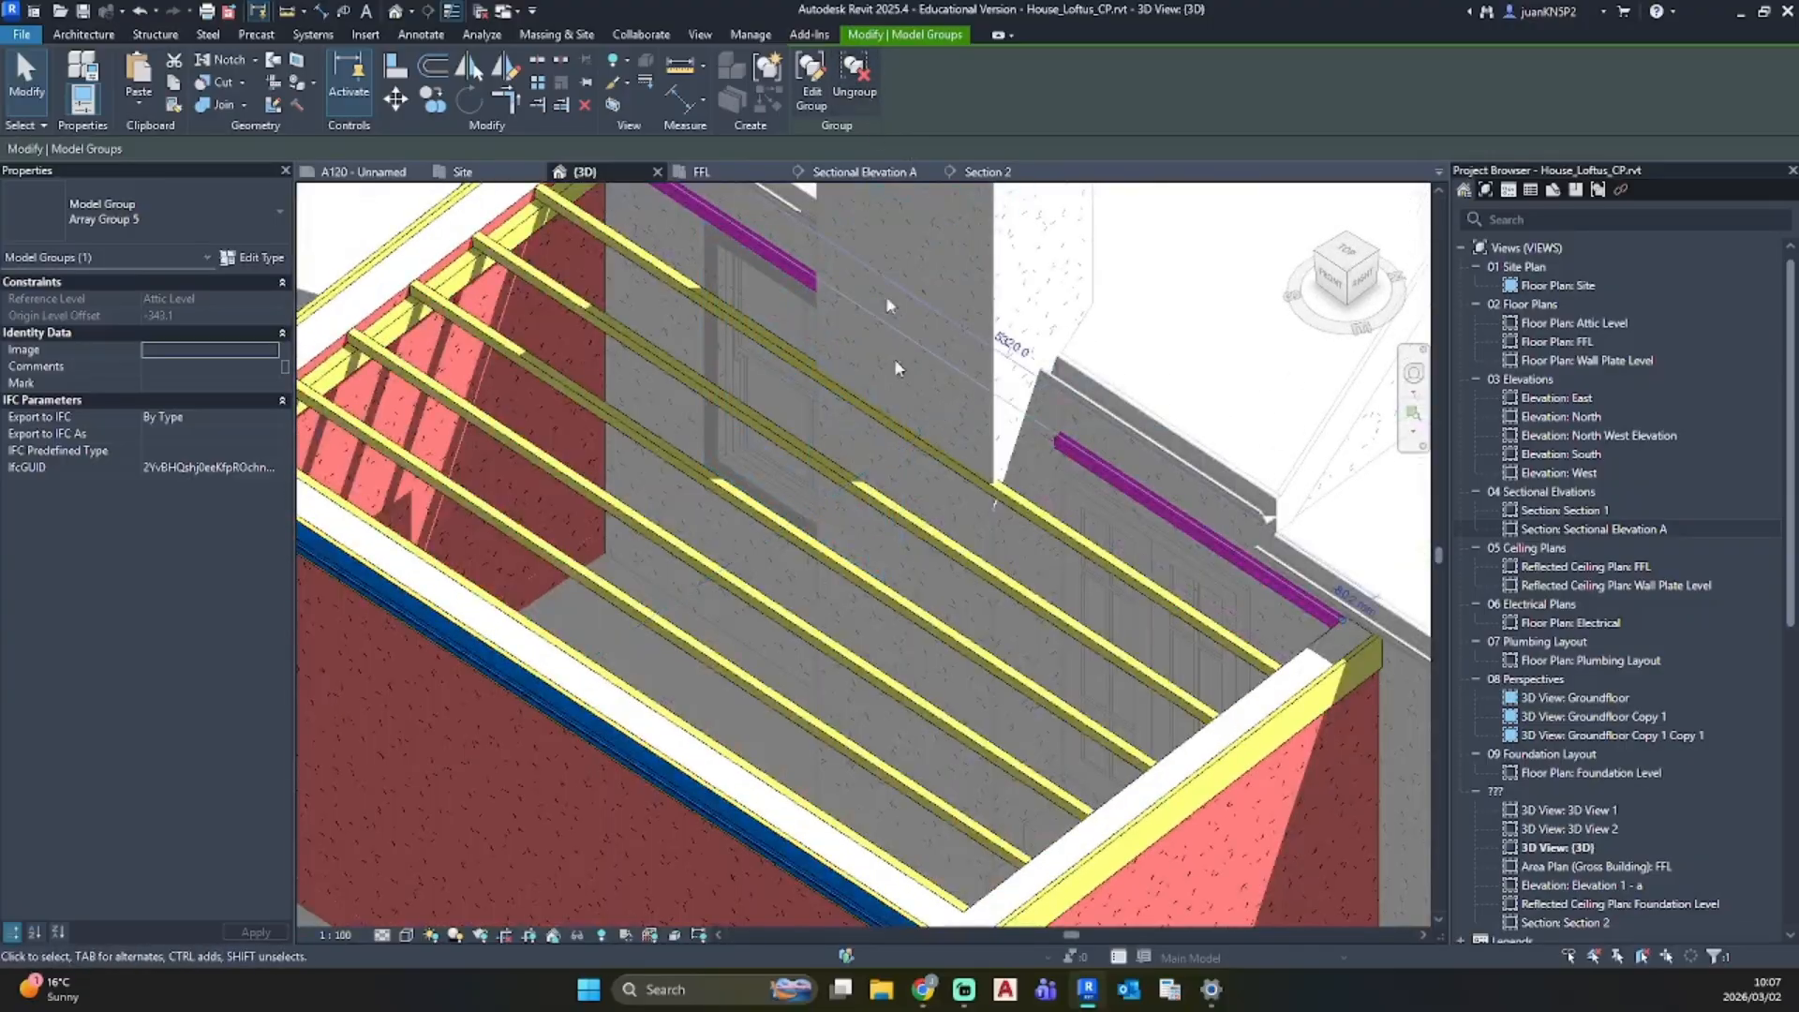
scroll(962, 607, "down", 3)
middle_click_drag(968, 611, 1185, 701, "shift")
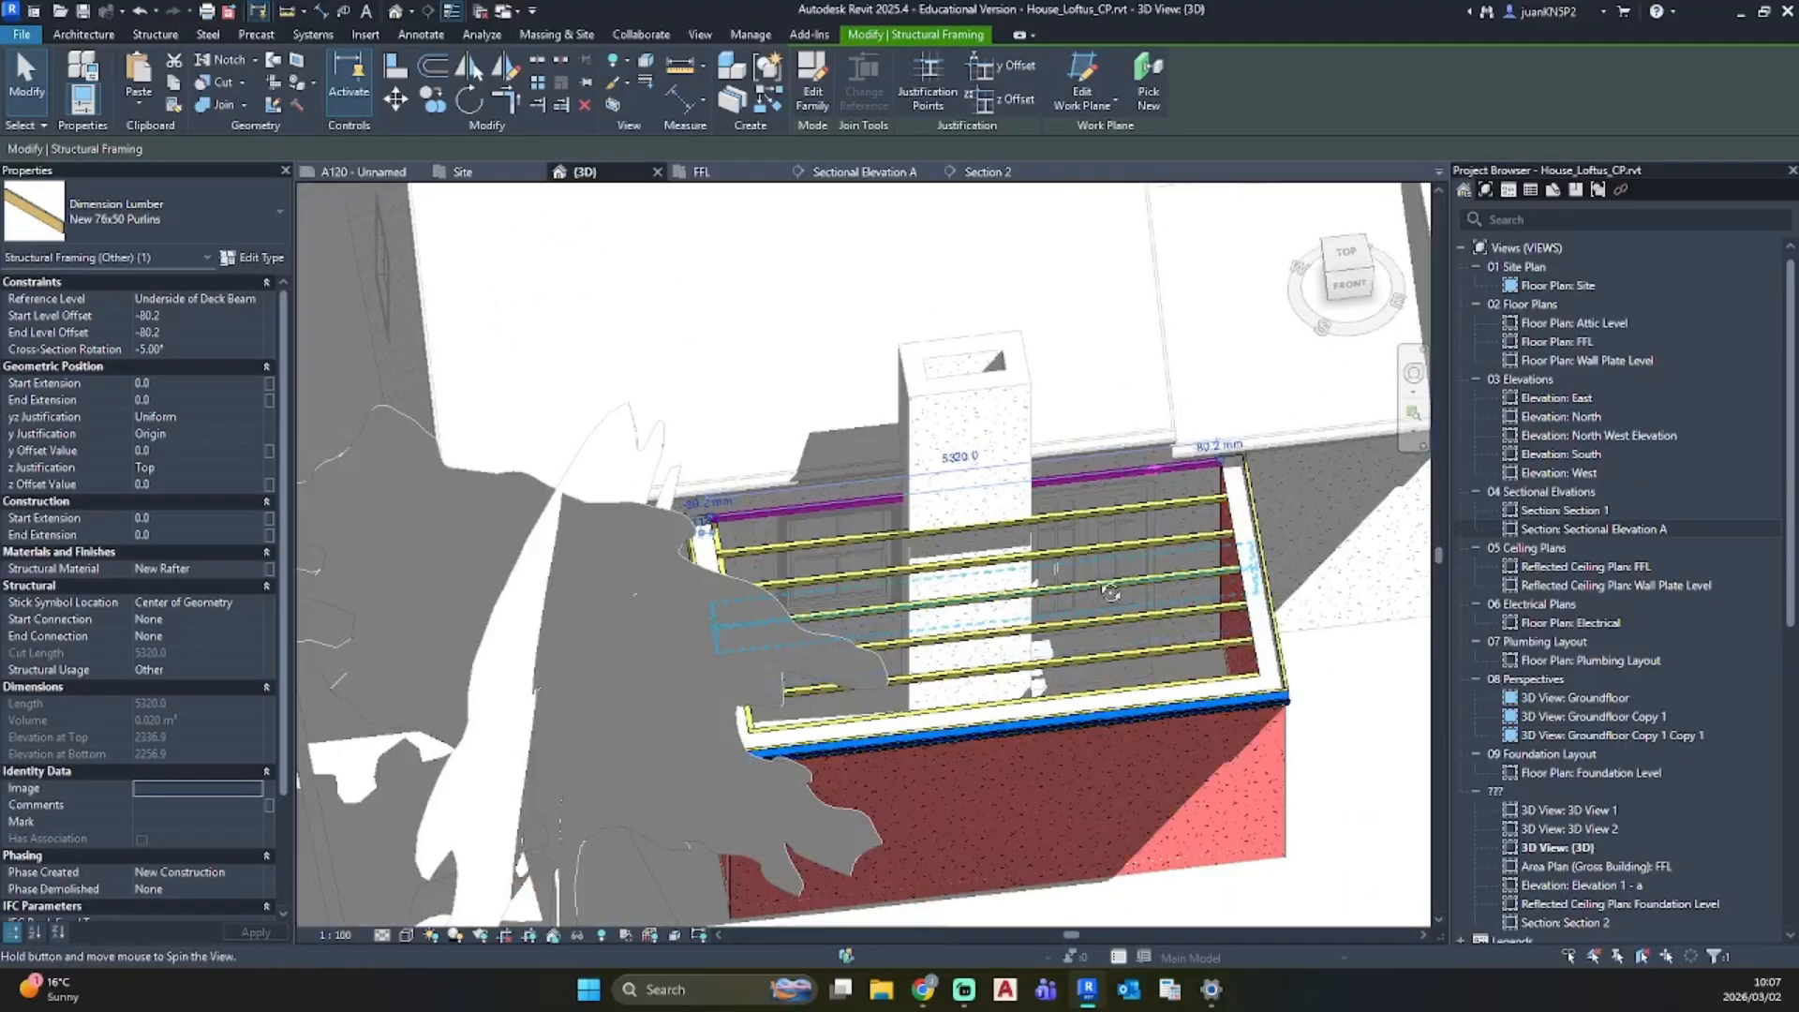
middle_click_drag(1110, 593, 1088, 551, "shift")
scroll(1239, 506, "up", 3)
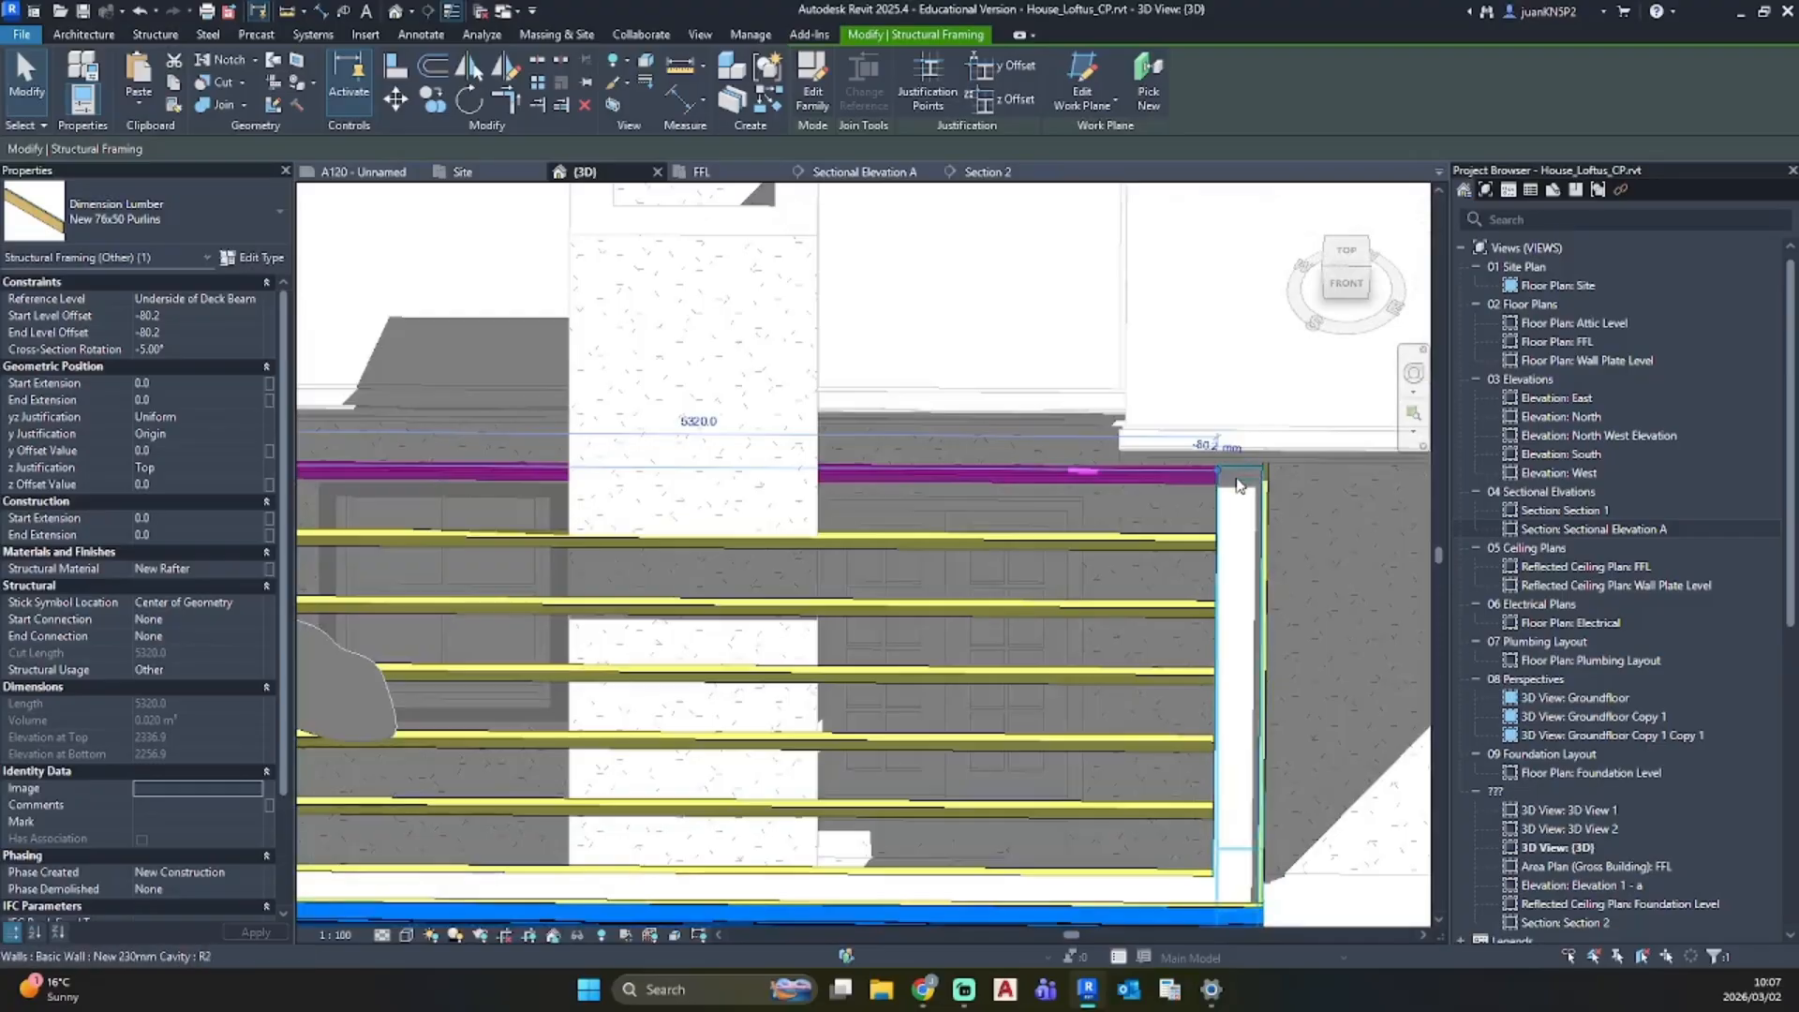
left_click_drag(1219, 476, 624, 466)
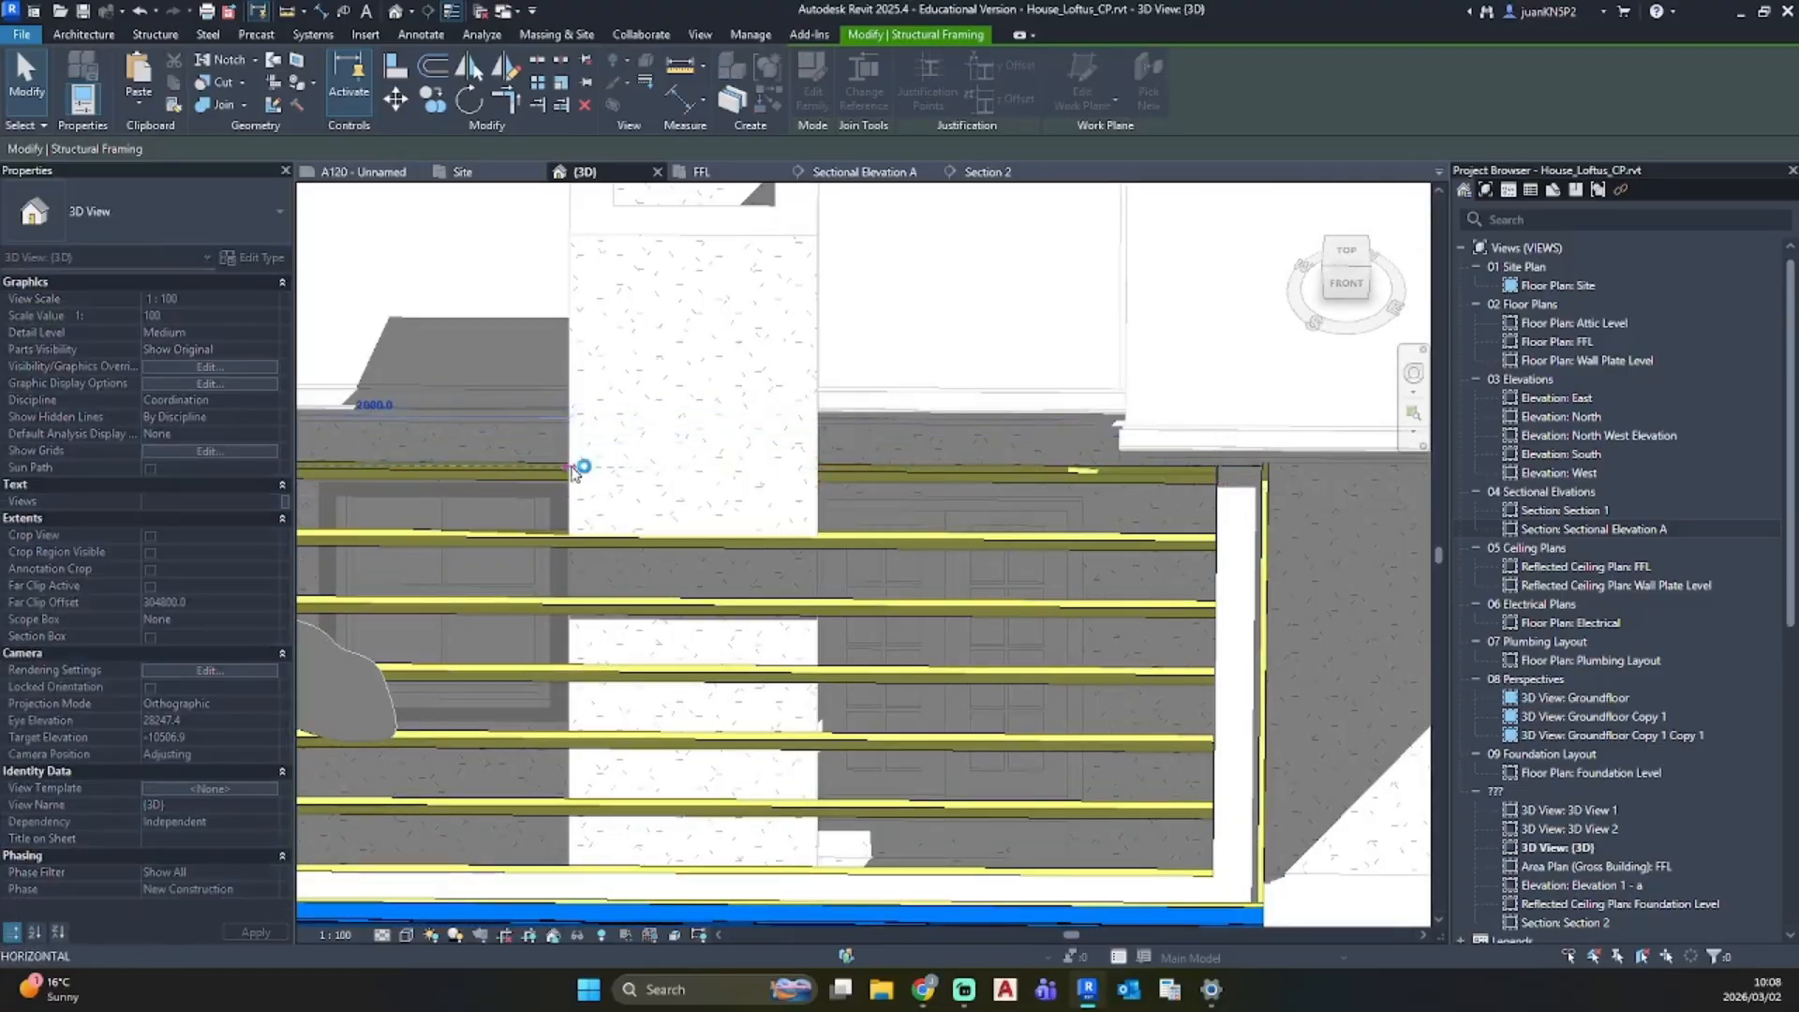
middle_click_drag(575, 471, 715, 506, "shift")
scroll(539, 415, "up", 2)
Step: Inspect the addition's purlins, rafter and chimney junction in 3D, including from directly above
left_click(631, 437)
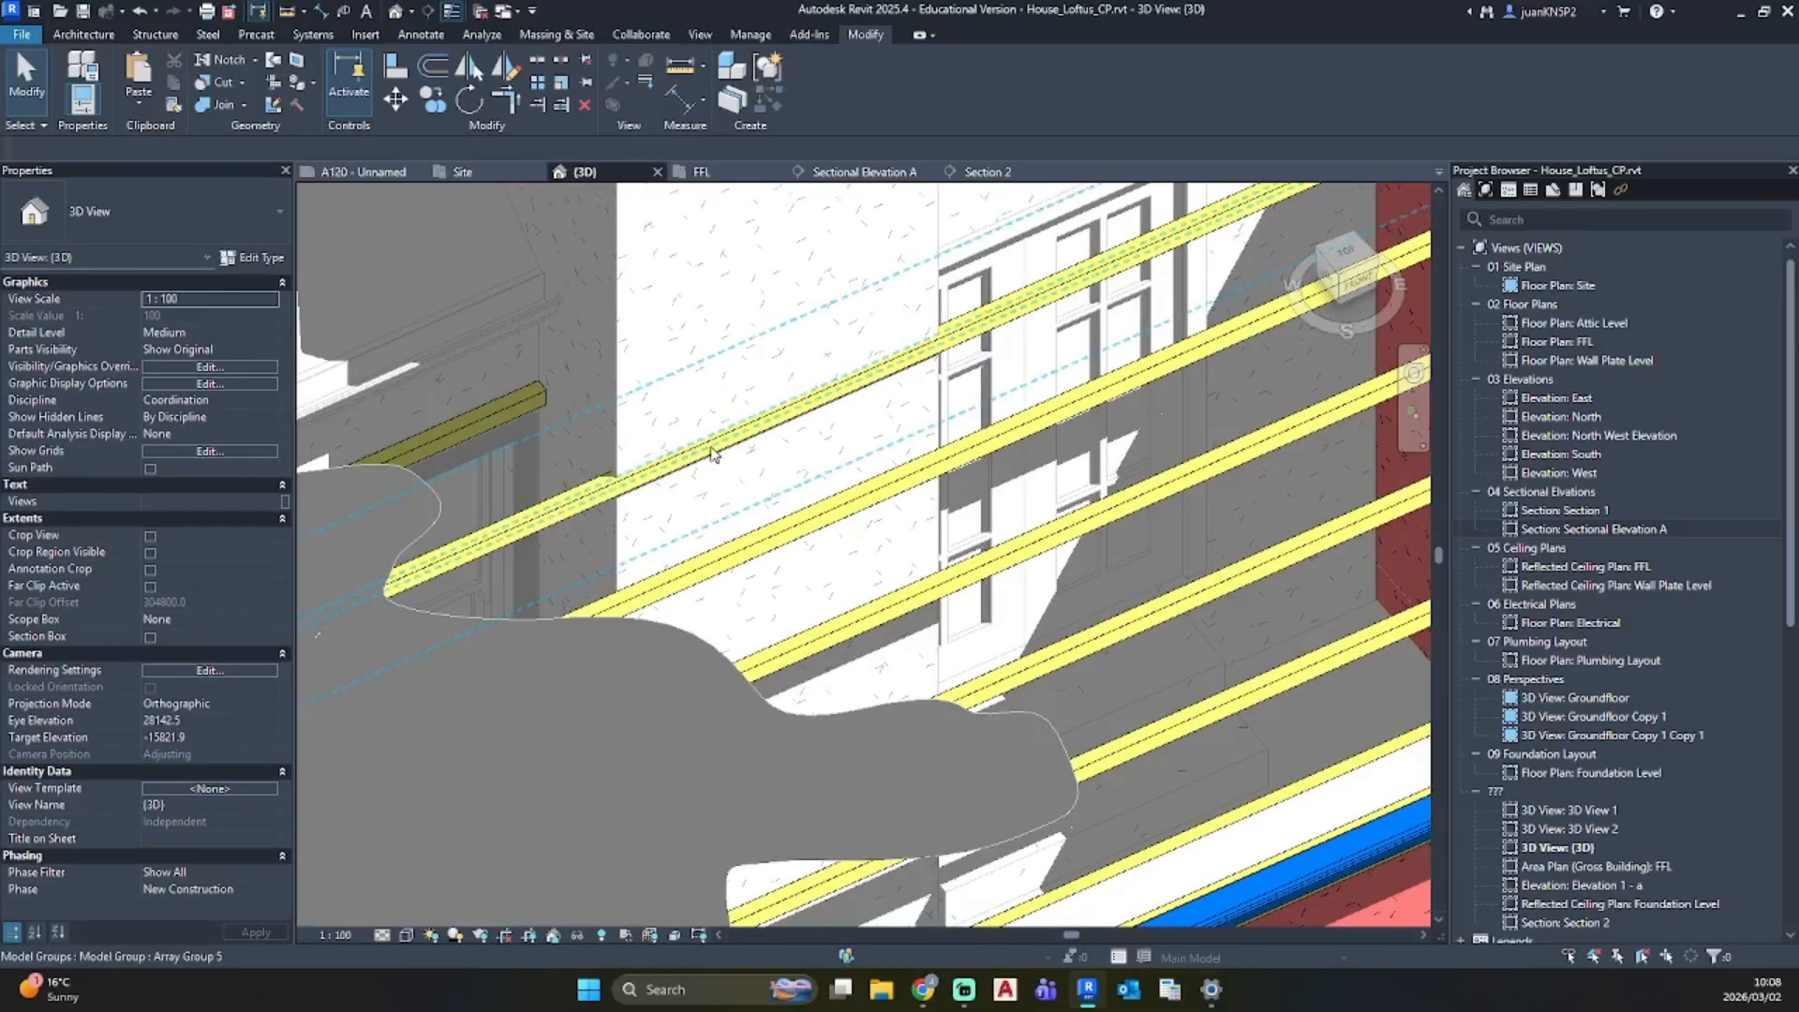
scroll(843, 458, "down", 4)
mouse_move(1055, 487)
middle_mouse_down("shift")
mouse_move(887, 462)
mouse_move(600, 376)
middle_mouse_up("shift")
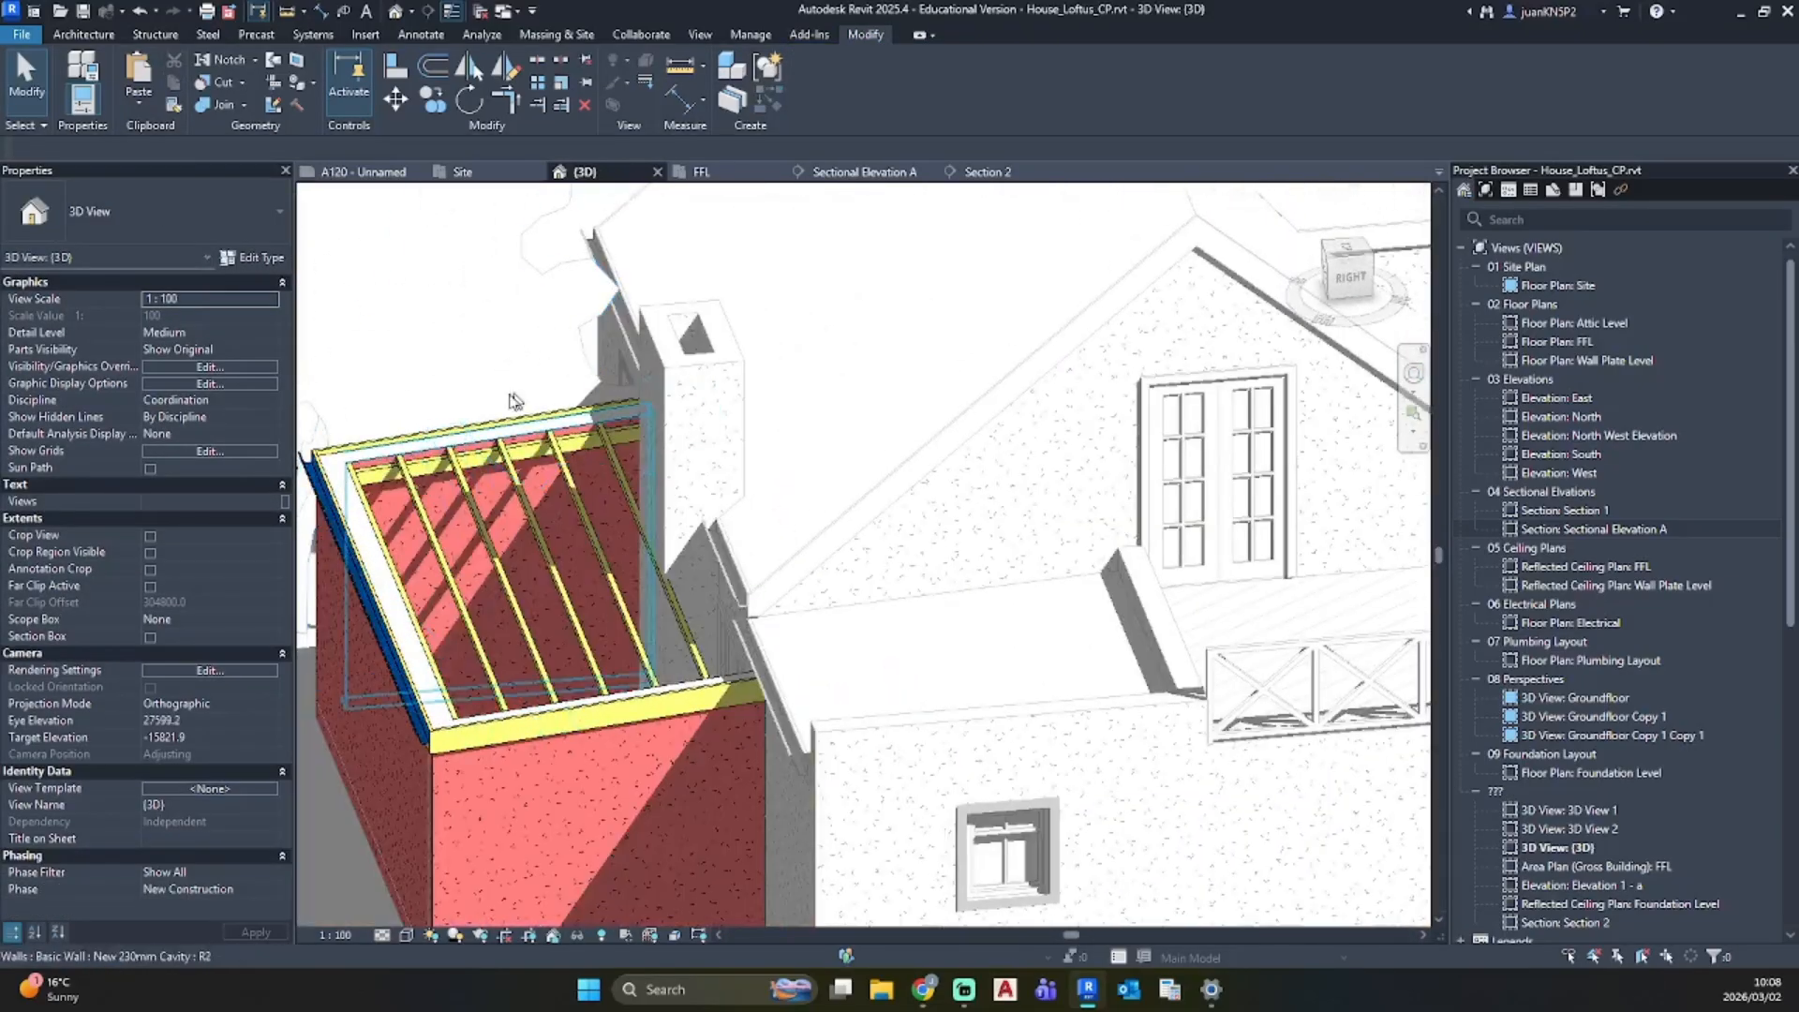
left_click(1342, 254)
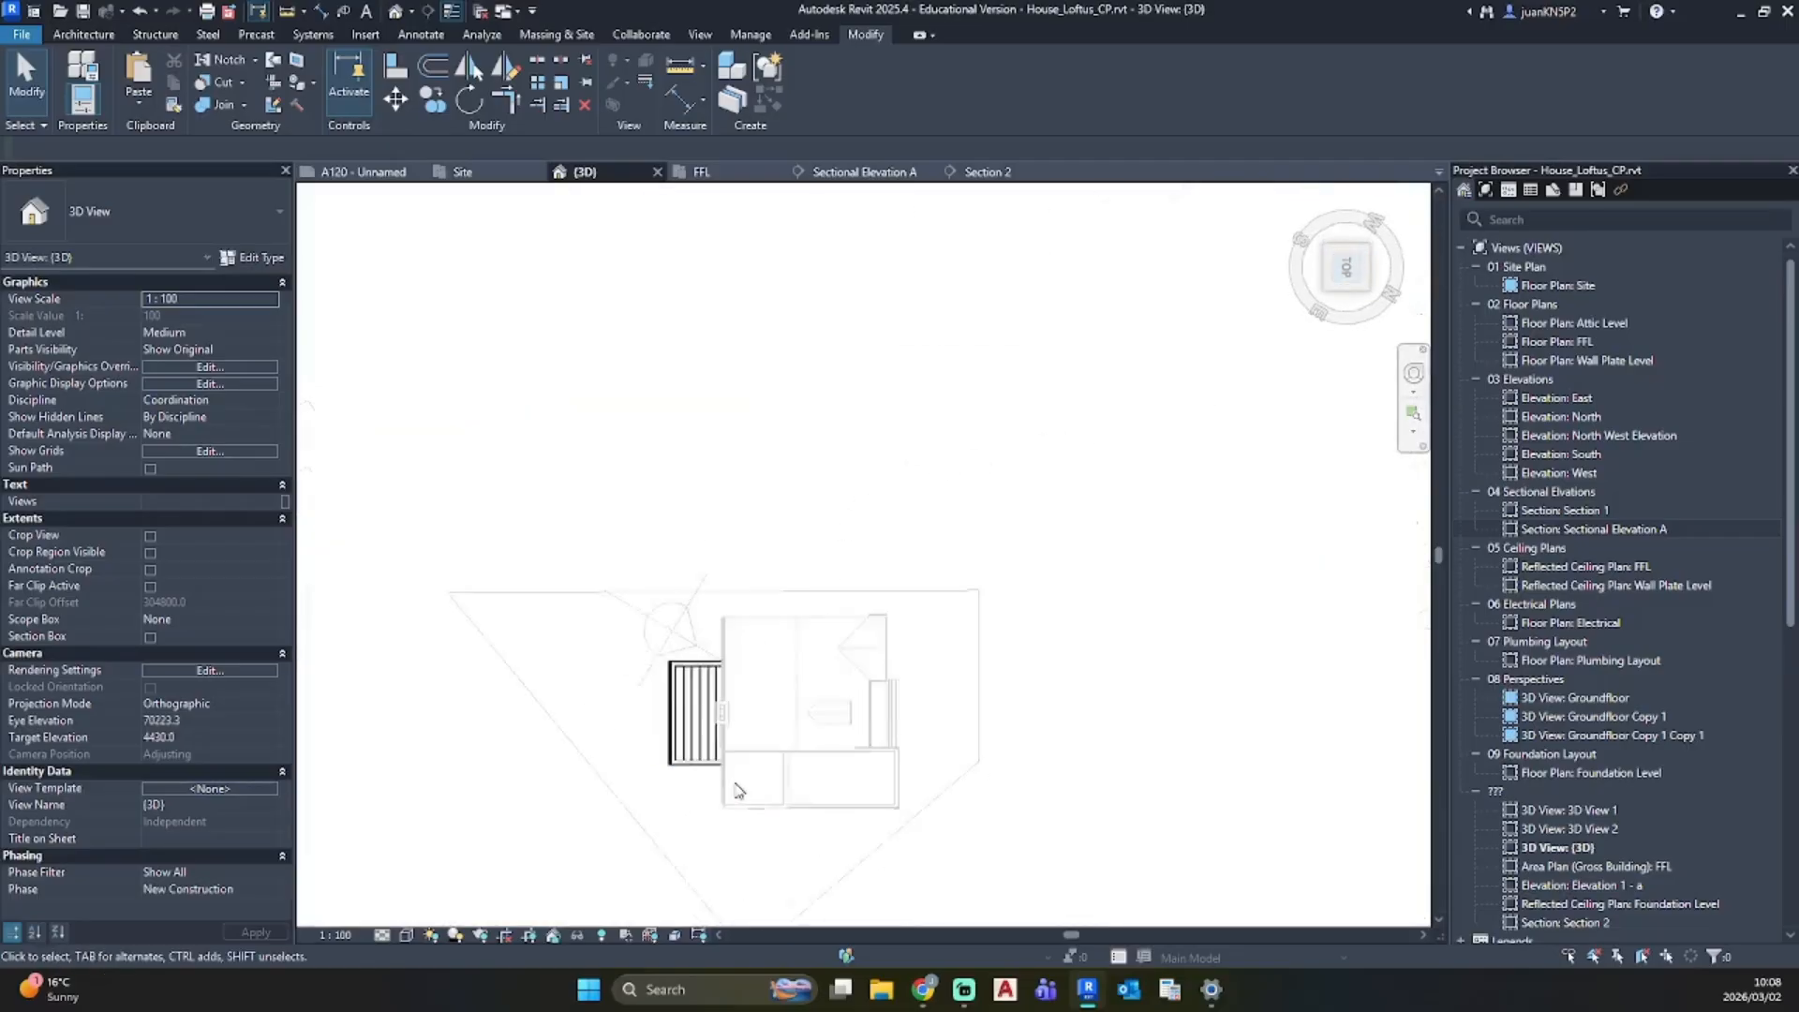
scroll(738, 790, "up", 10)
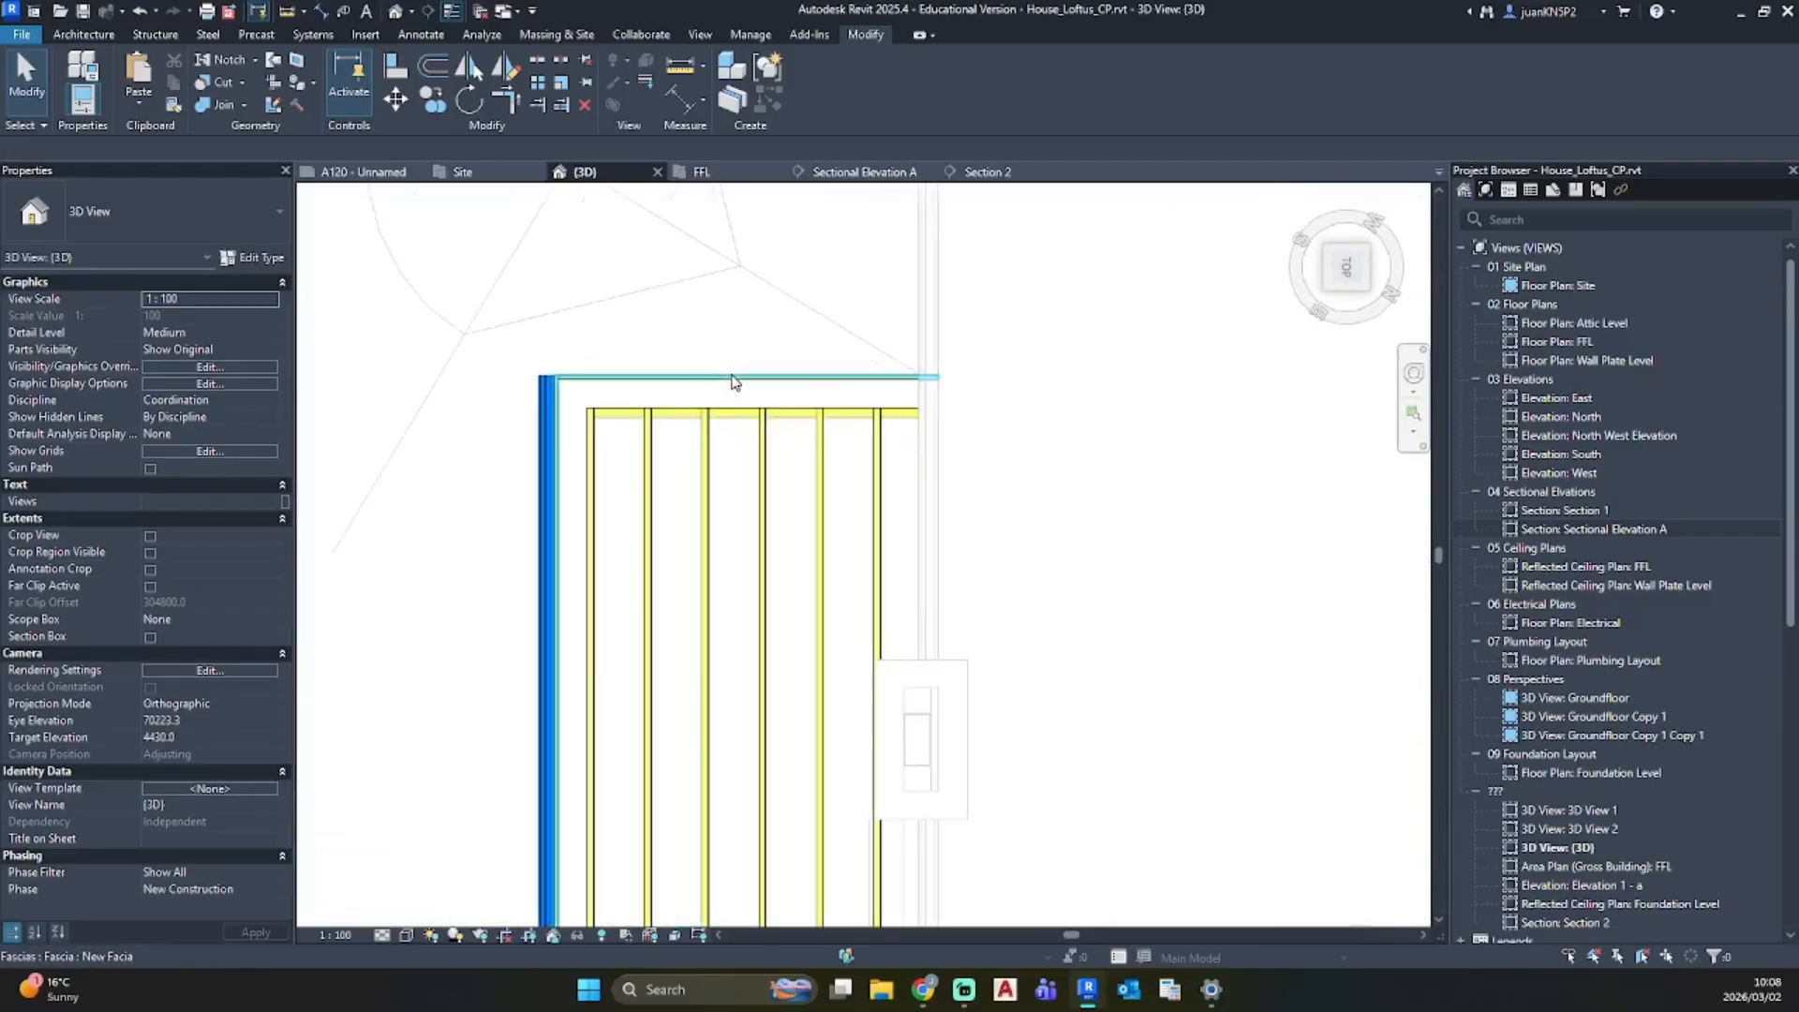
left_click(737, 418)
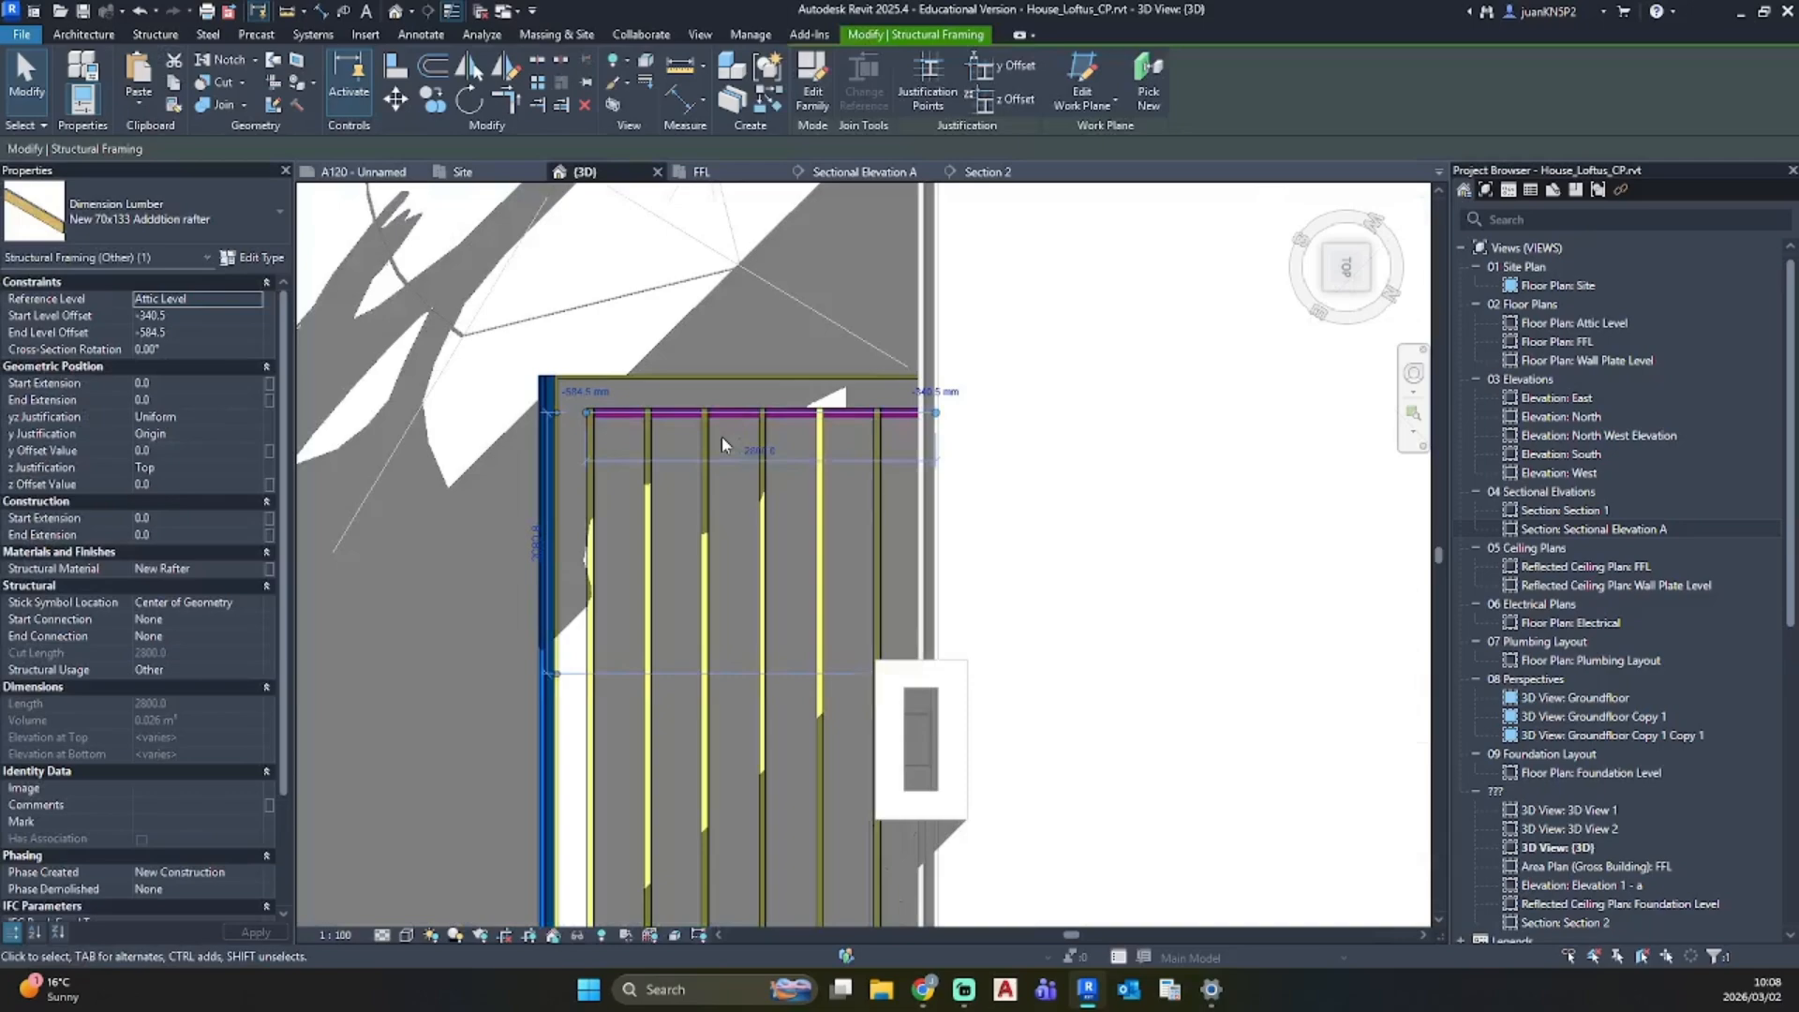
key("Escape")
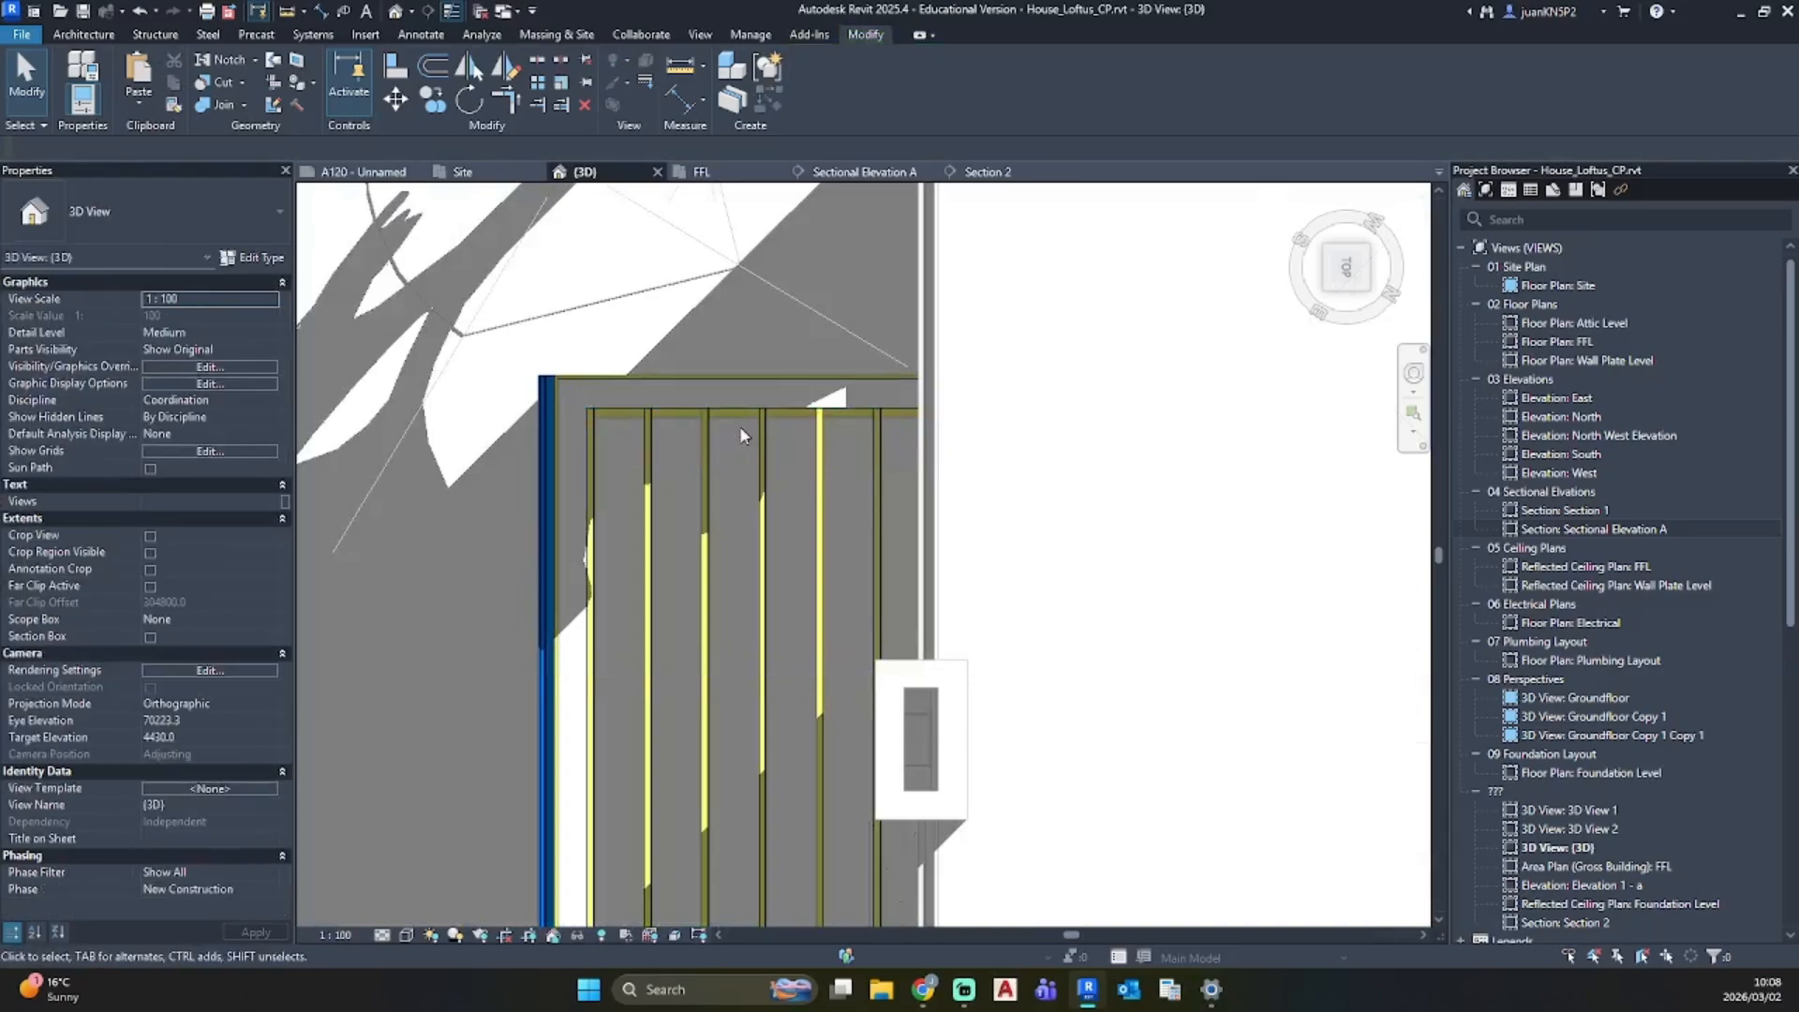
middle_click_drag(757, 436, 706, 189)
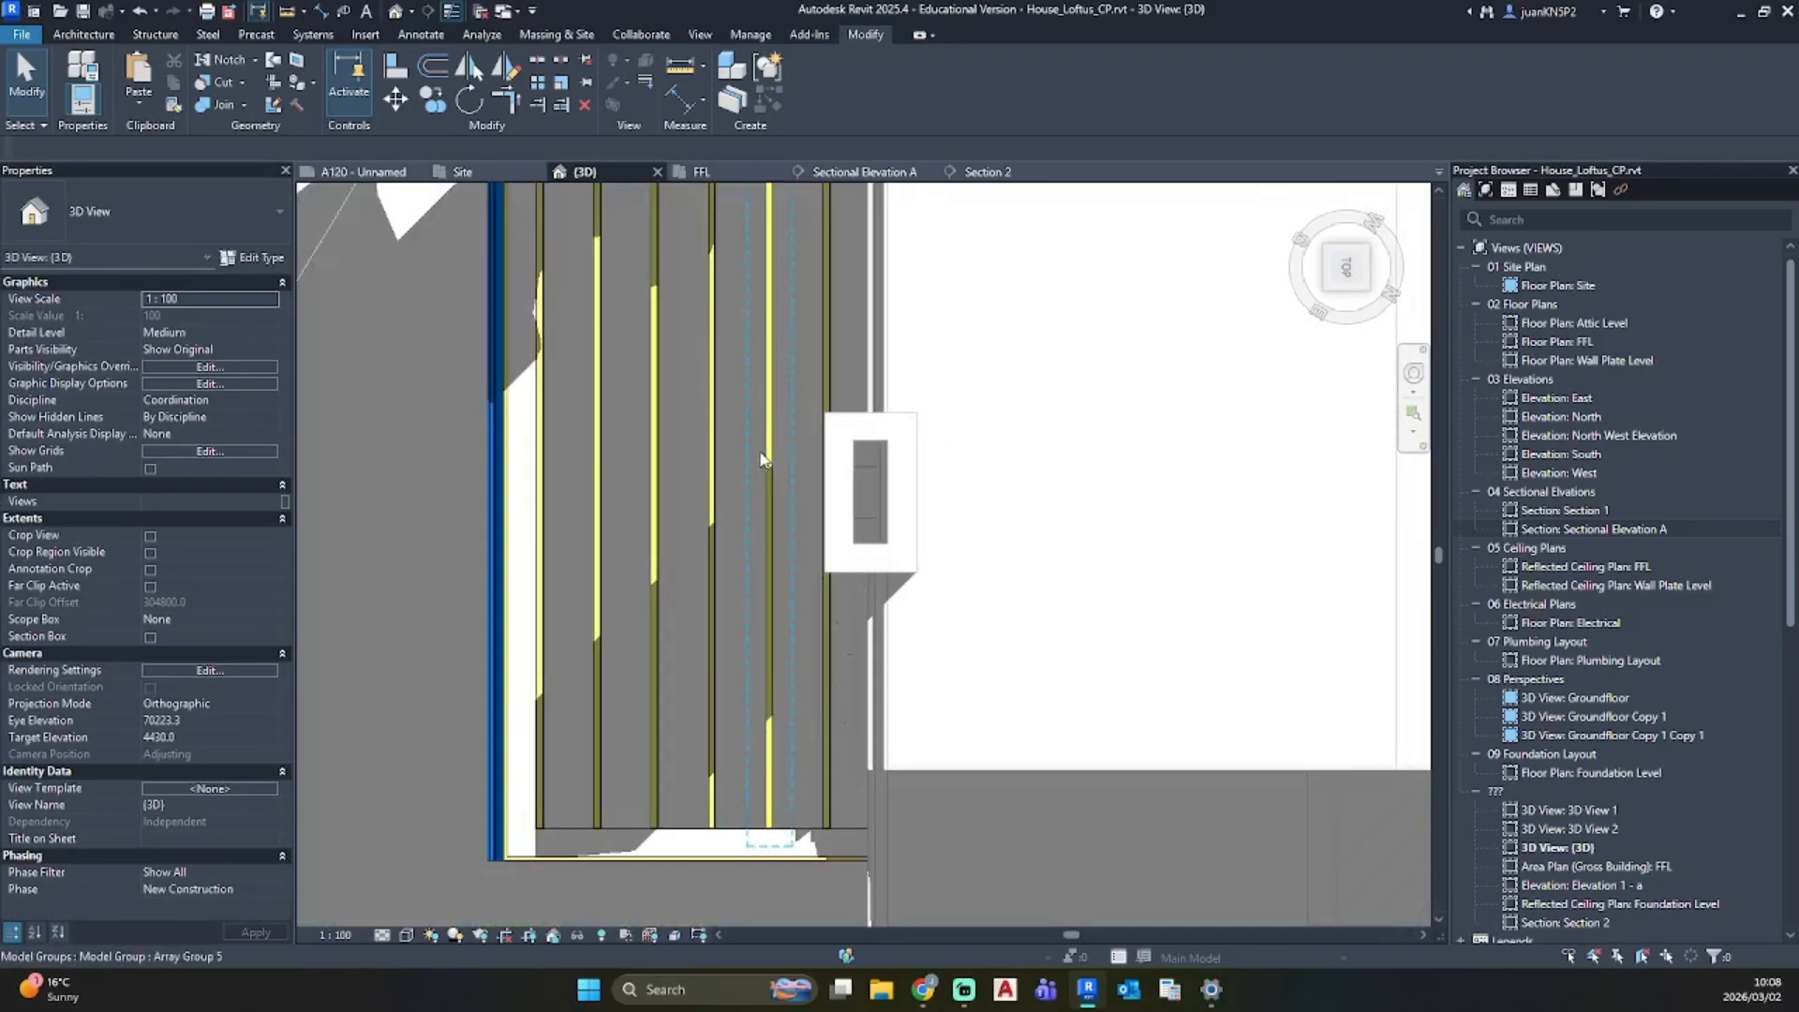
middle_click_drag(760, 460, 745, 667)
scroll(722, 351, "up", 3)
Step: Open the FFL floor plan and bring the addition's walls into view
left_click(1579, 346)
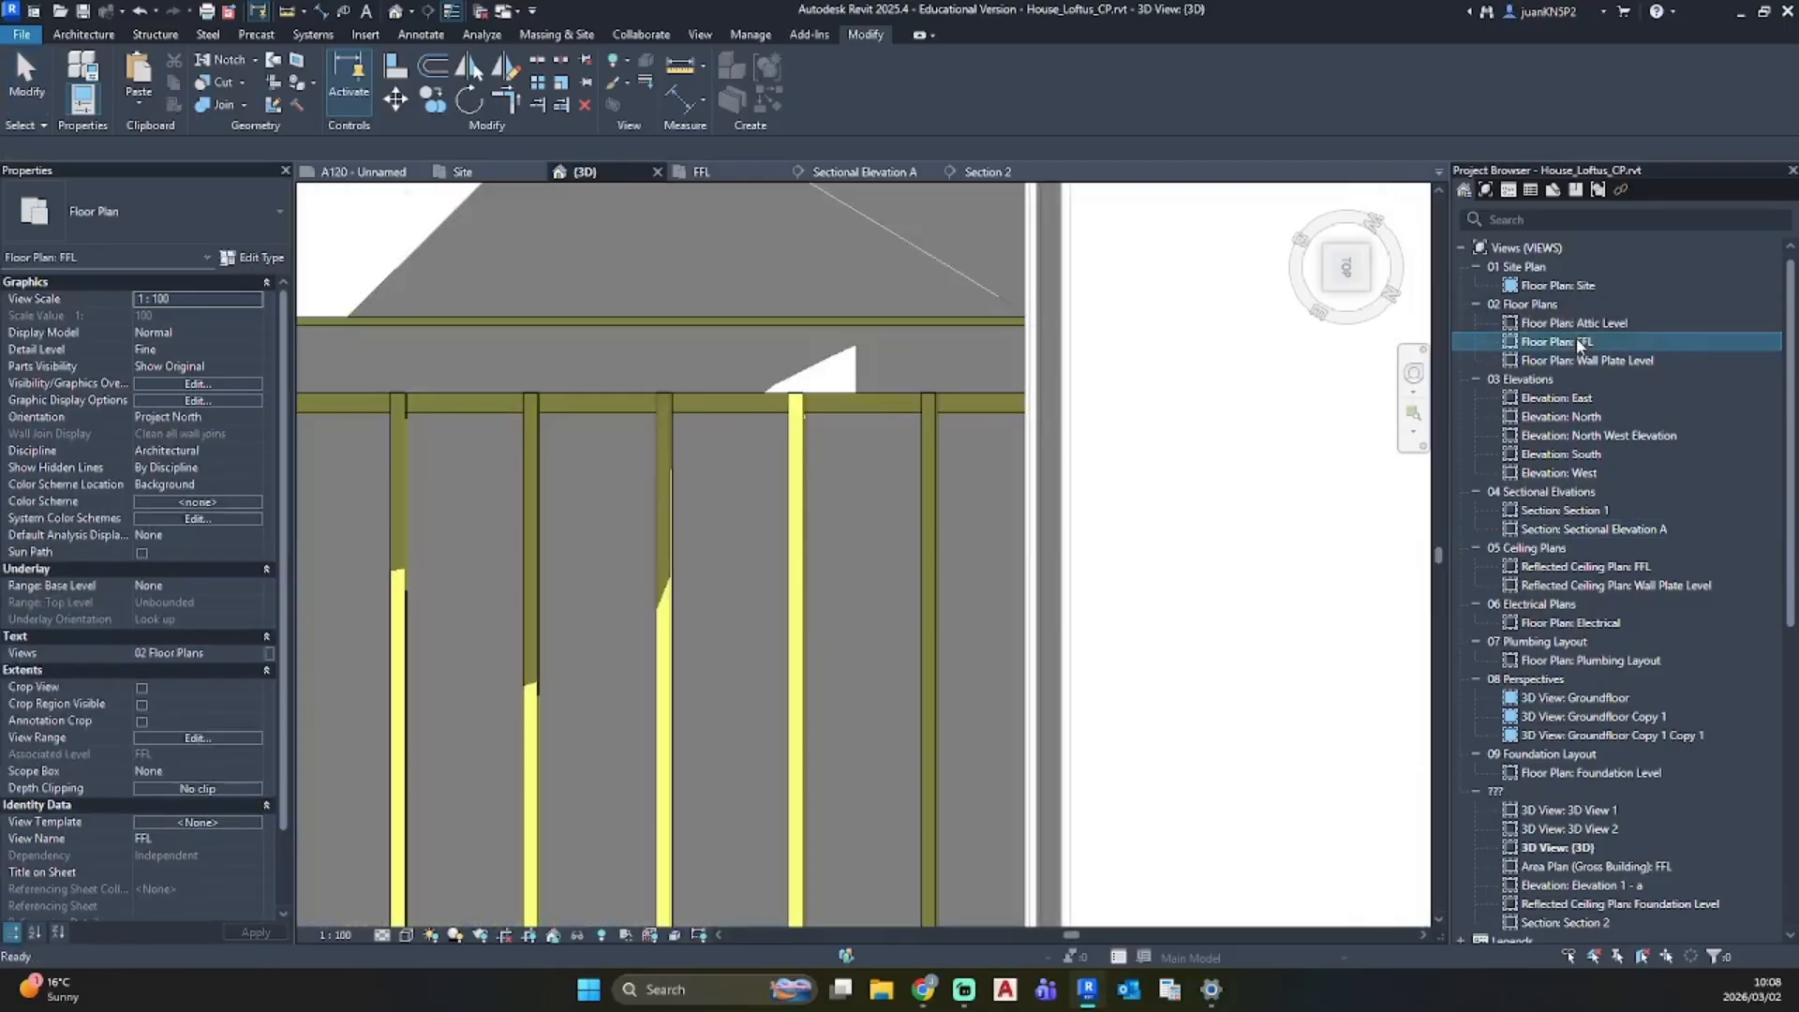
double_click(1579, 345)
scroll(815, 534, "down", 6)
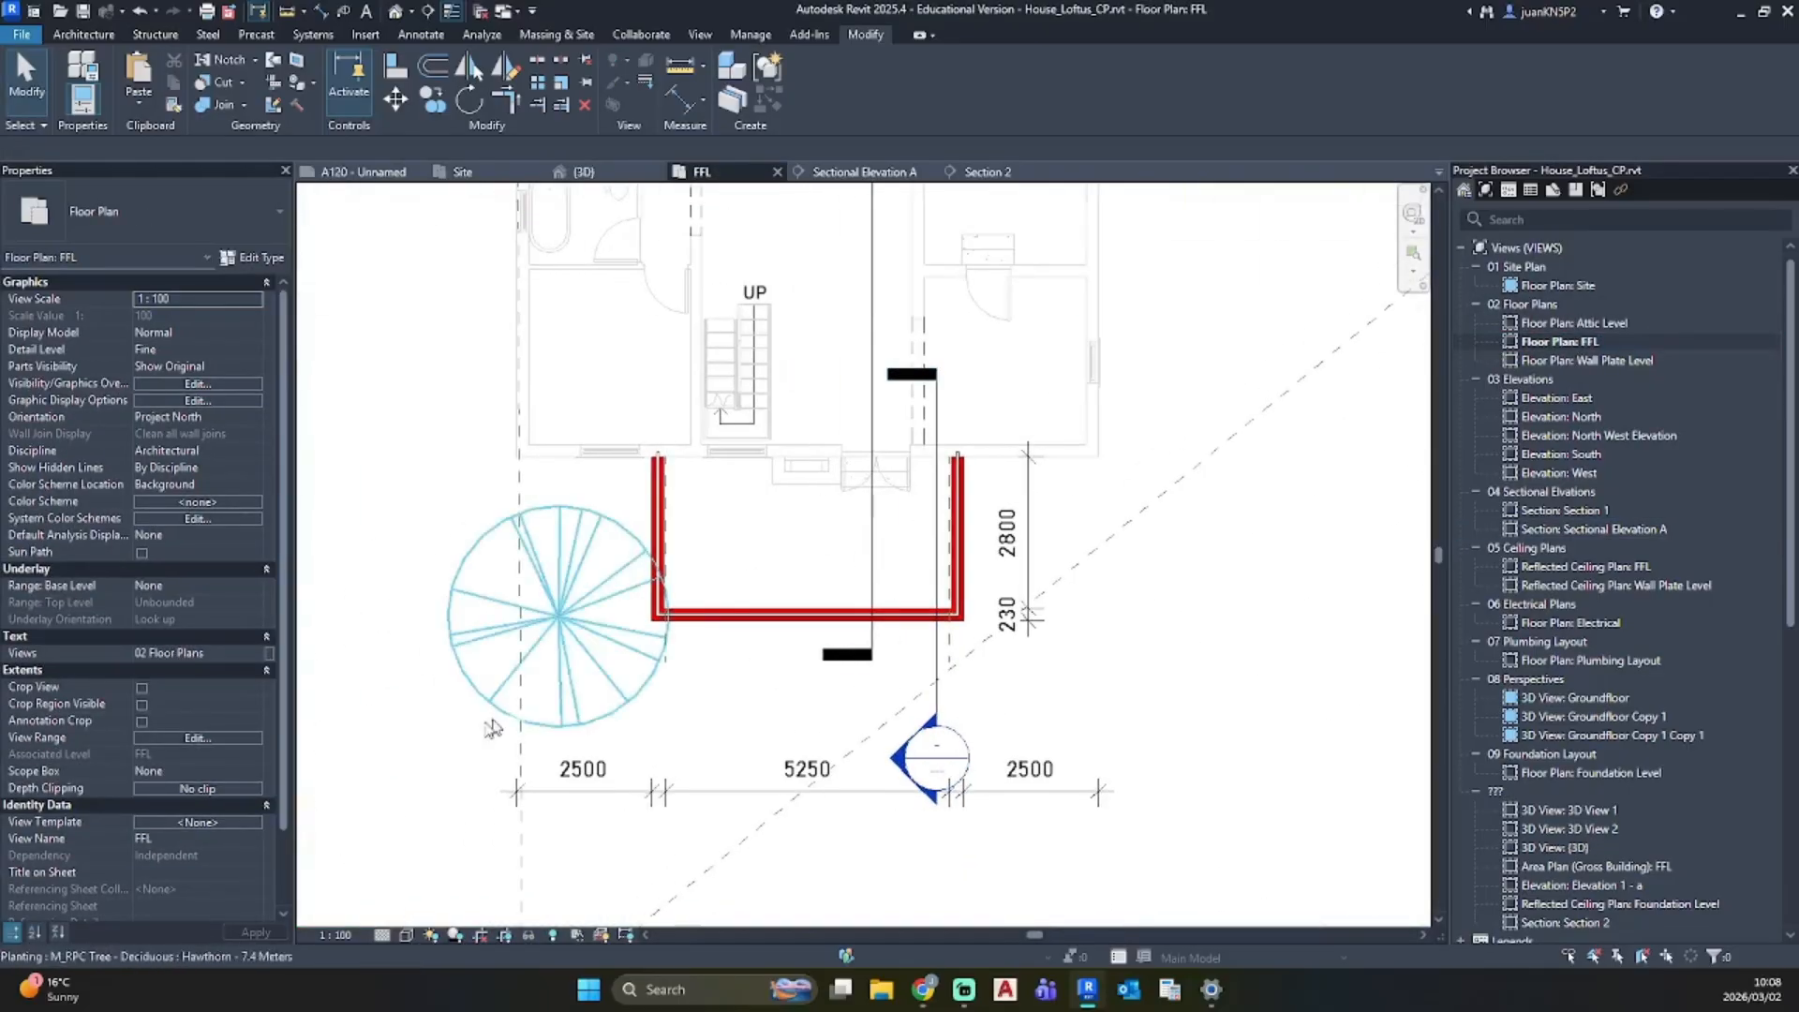
Step: Try an underlay in the FFL plan with Attic Level as base level and Look down orientation
left_click(252, 589)
left_click(161, 656)
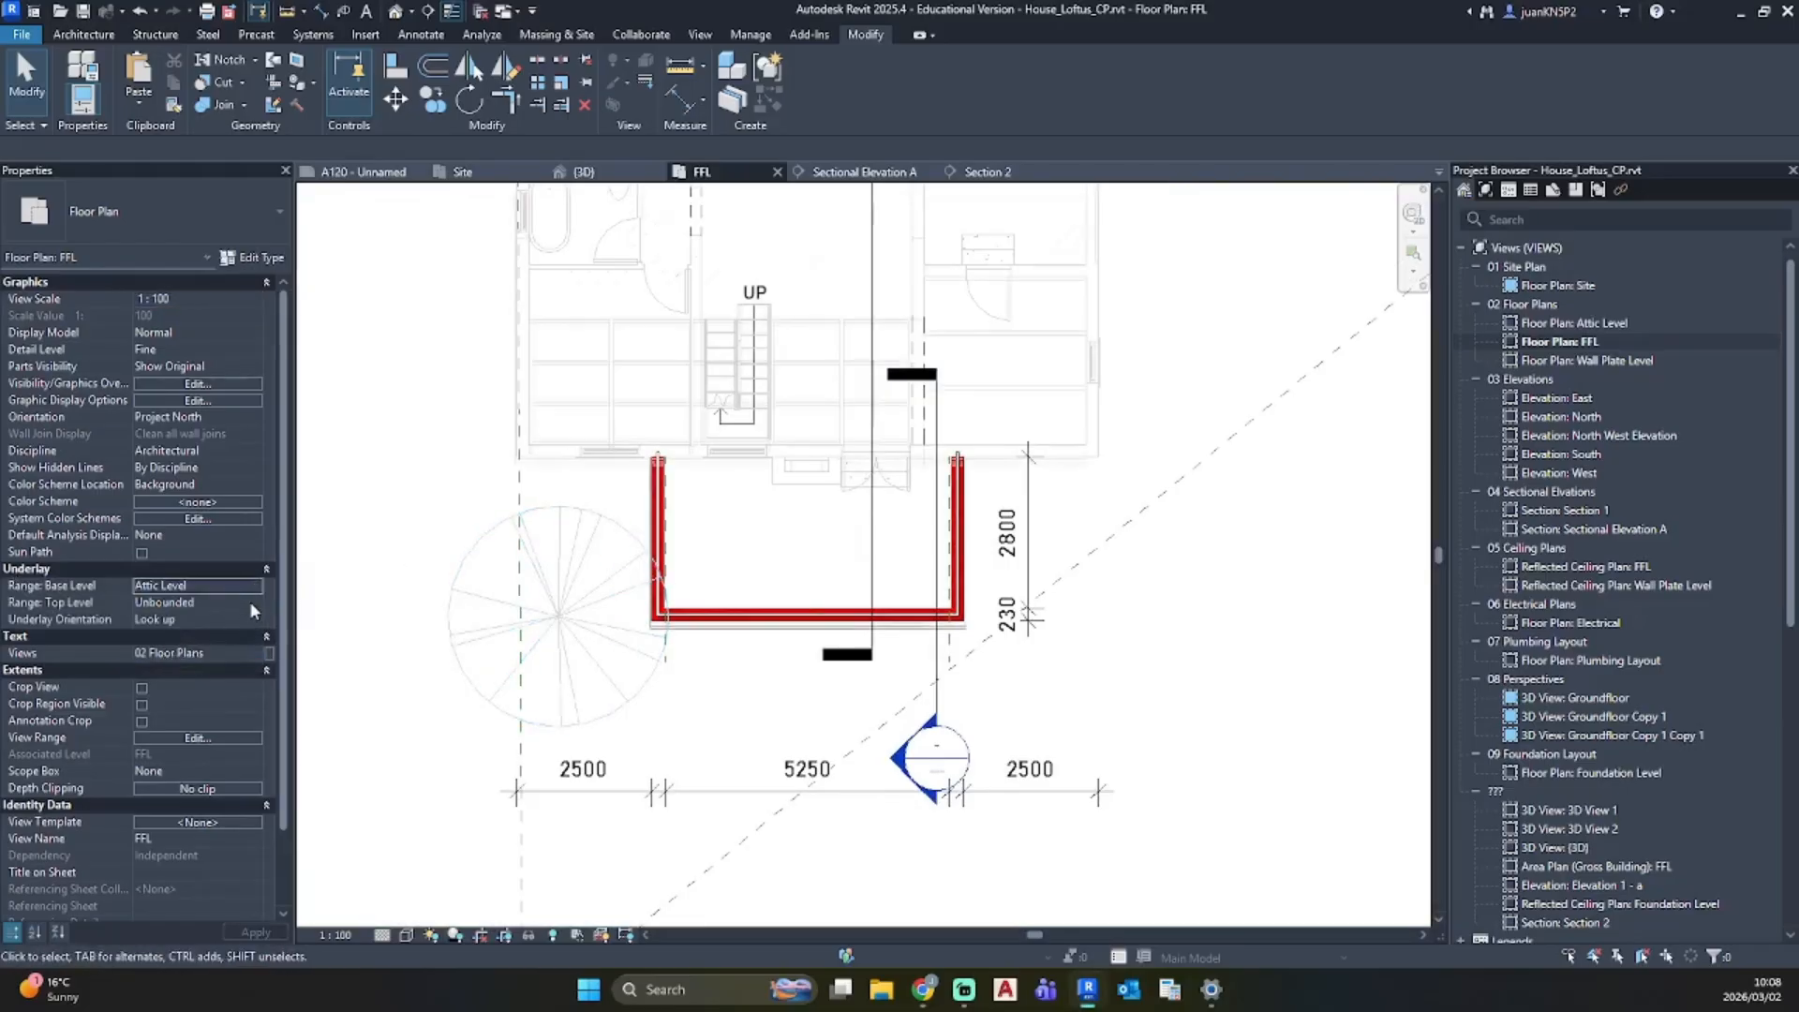
left_click(251, 619)
left_click(228, 632)
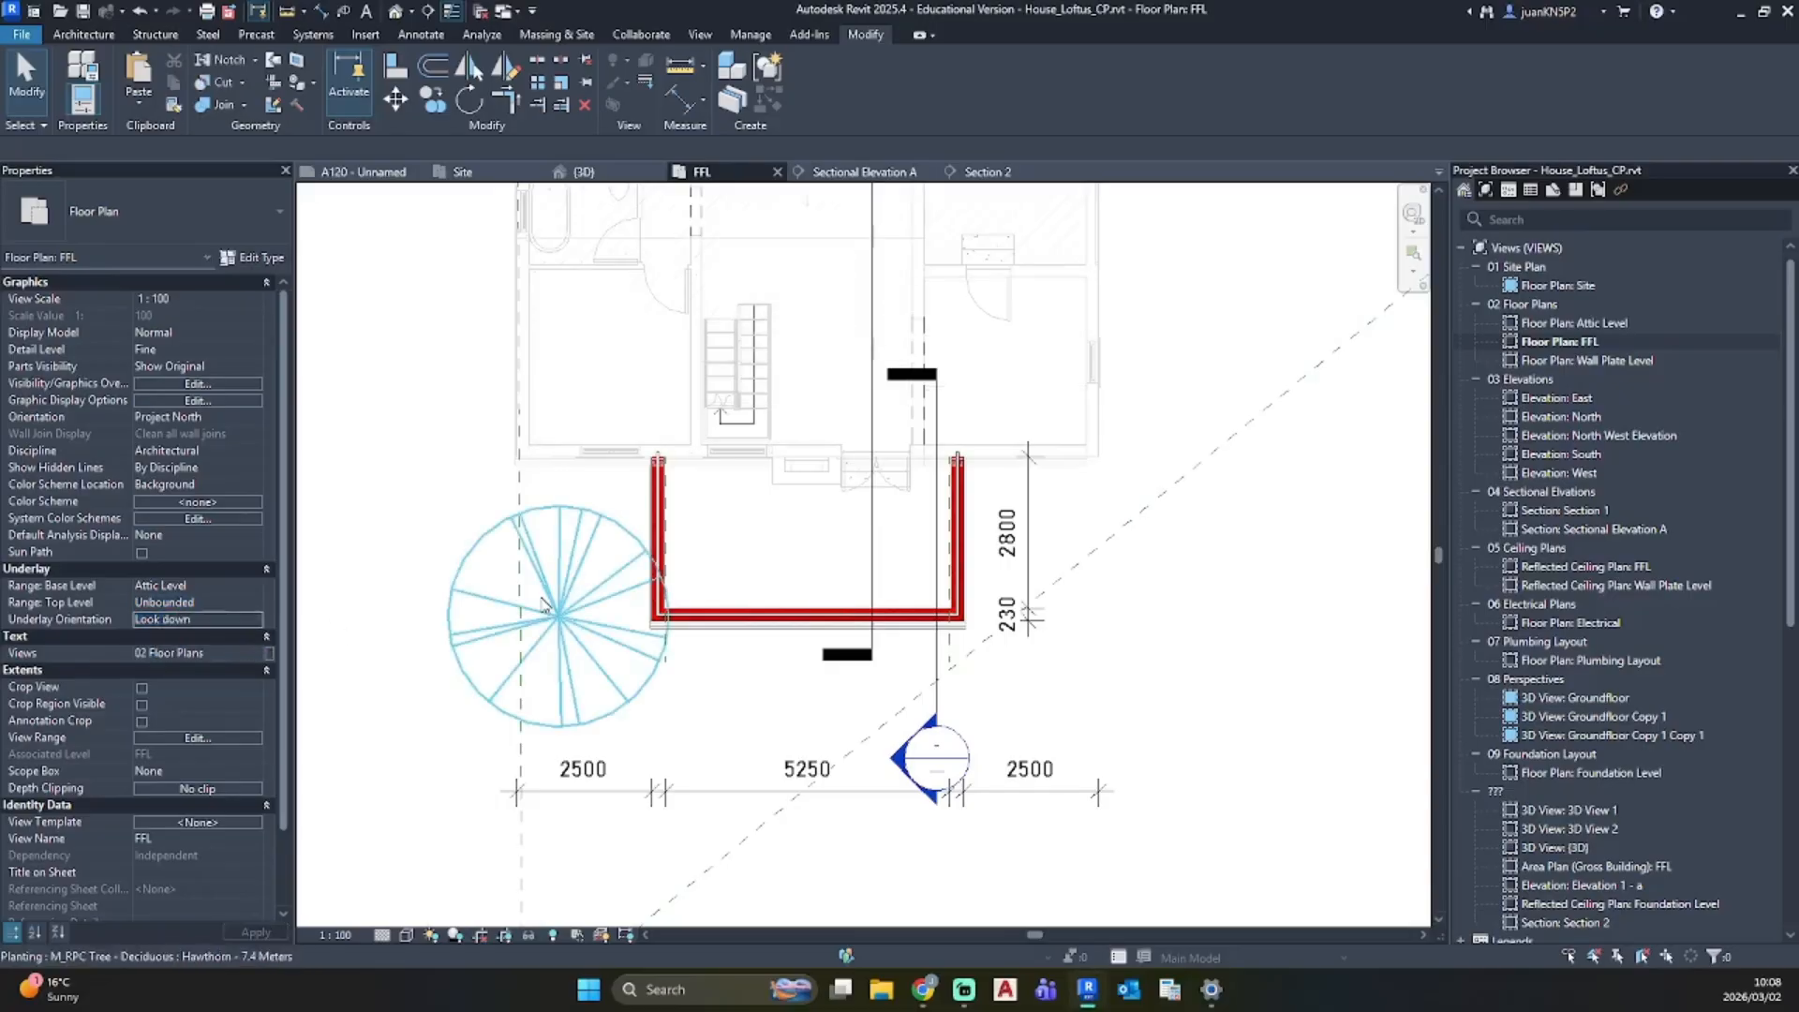
Step: Set the underlay orientation to Look up and its base level to FFL
left_click(252, 621)
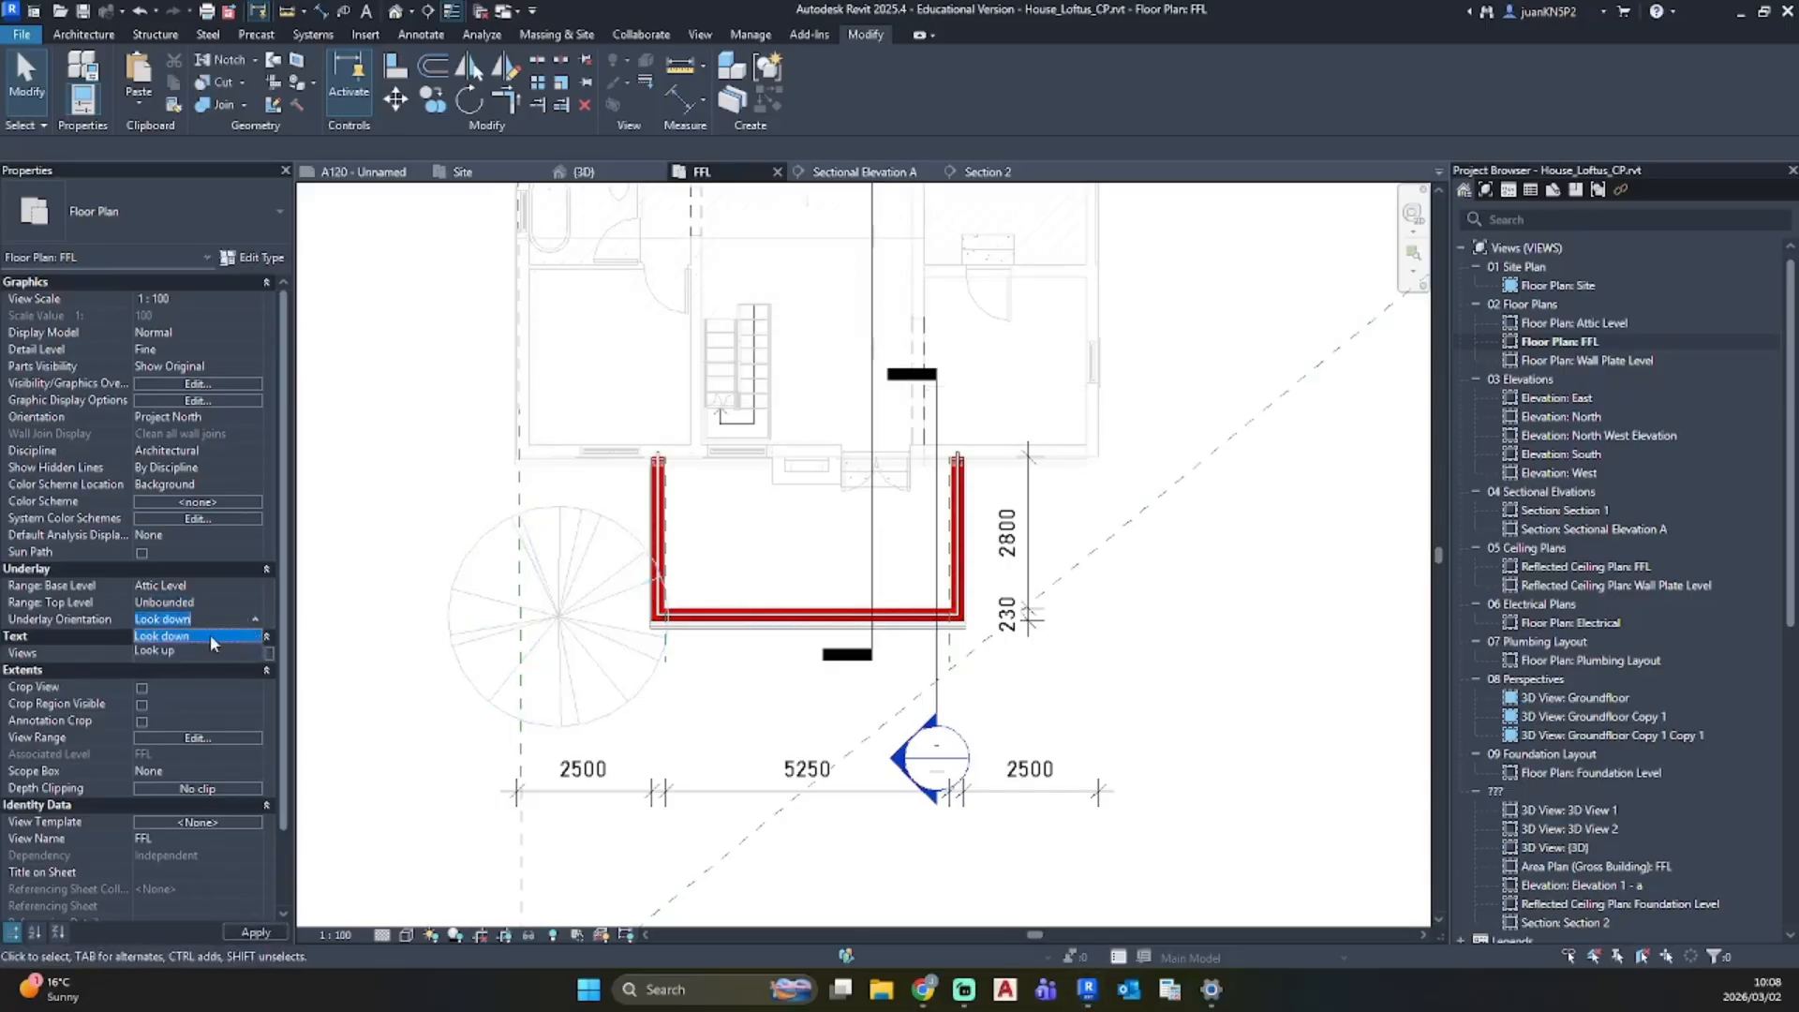
left_click(257, 584)
left_click(245, 630)
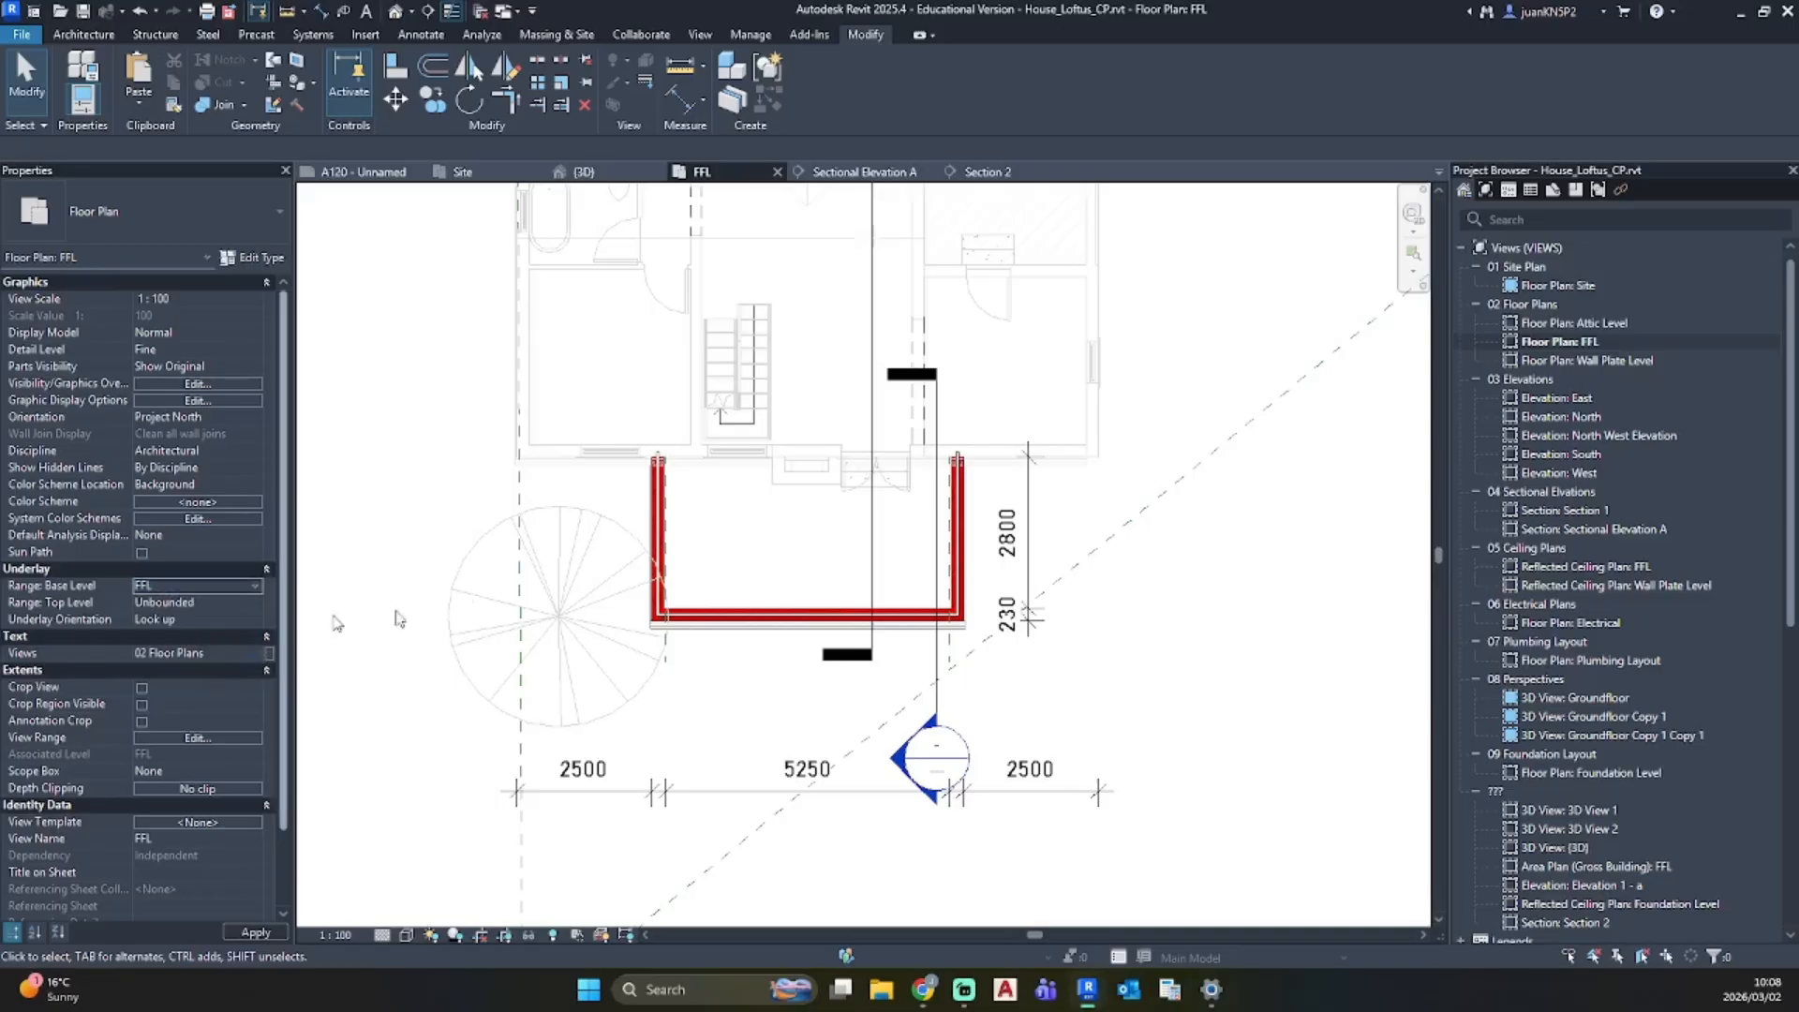
Step: Use Linework with the <Overhead> line style on the rafter's long edge beside the addition's left wall in the plan
scroll(796, 548, "up", 3)
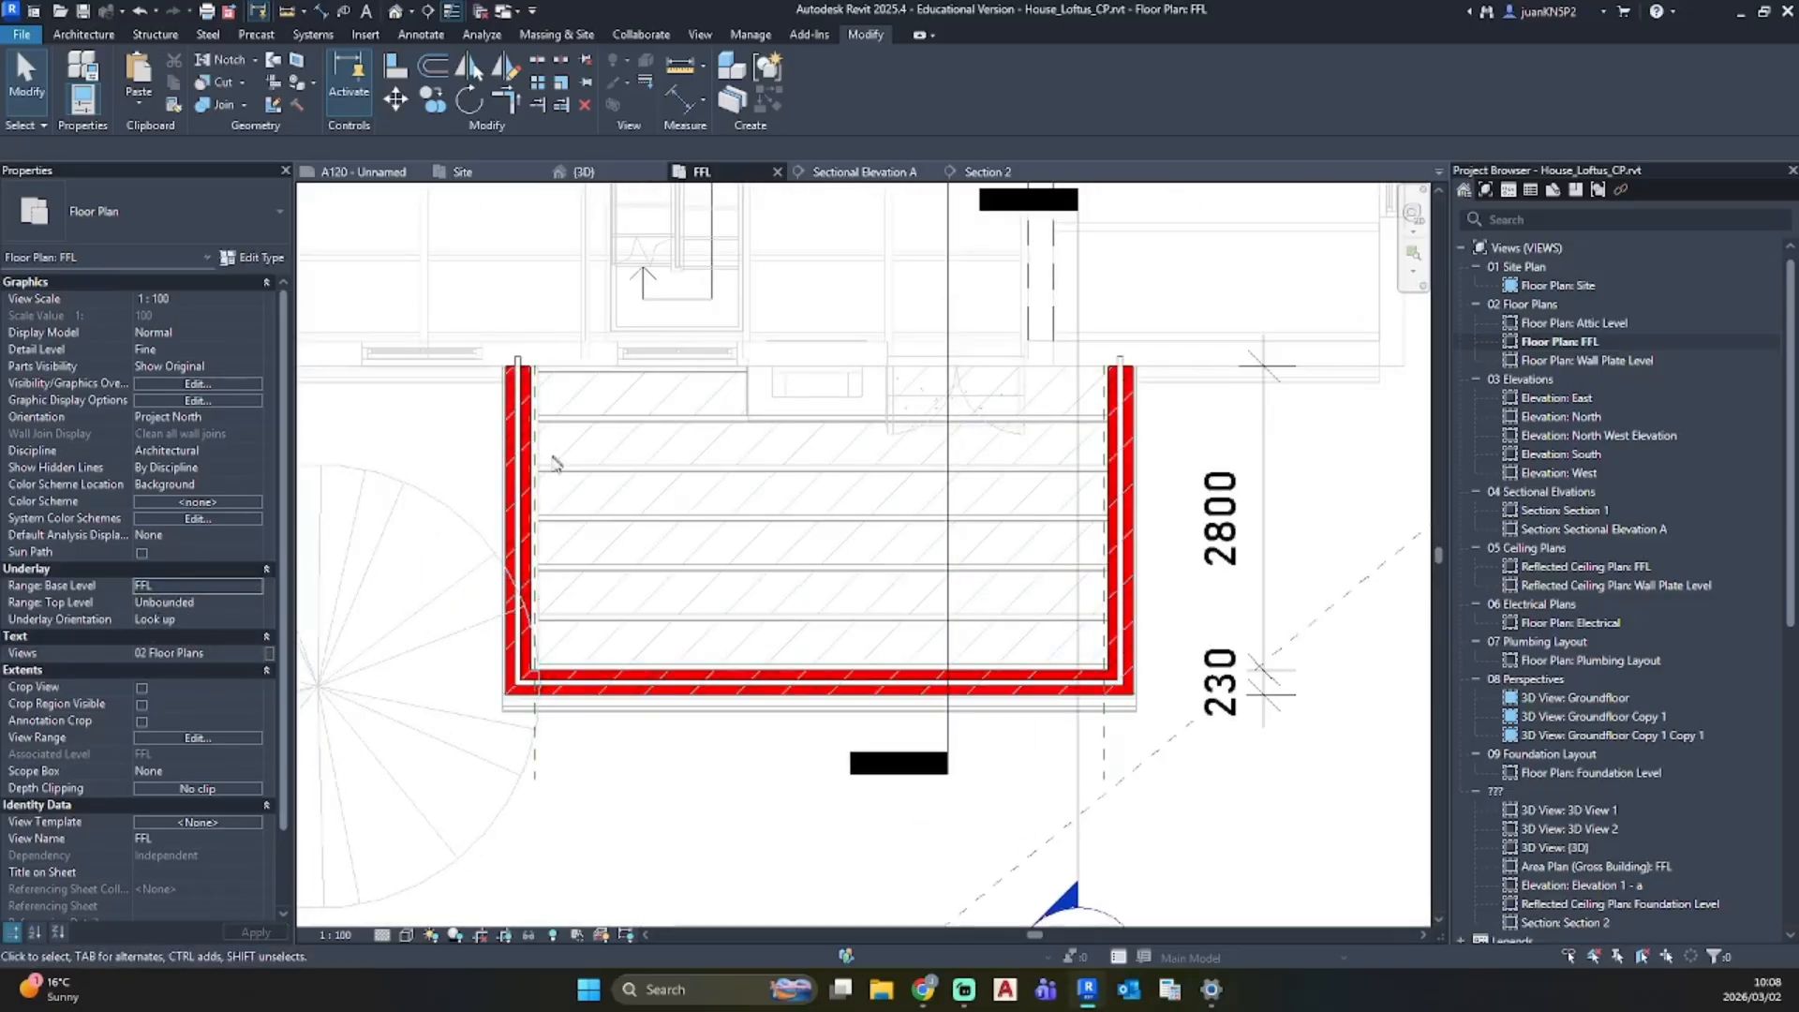
left_click(540, 495)
scroll(542, 495, "up", 5)
key("Escape")
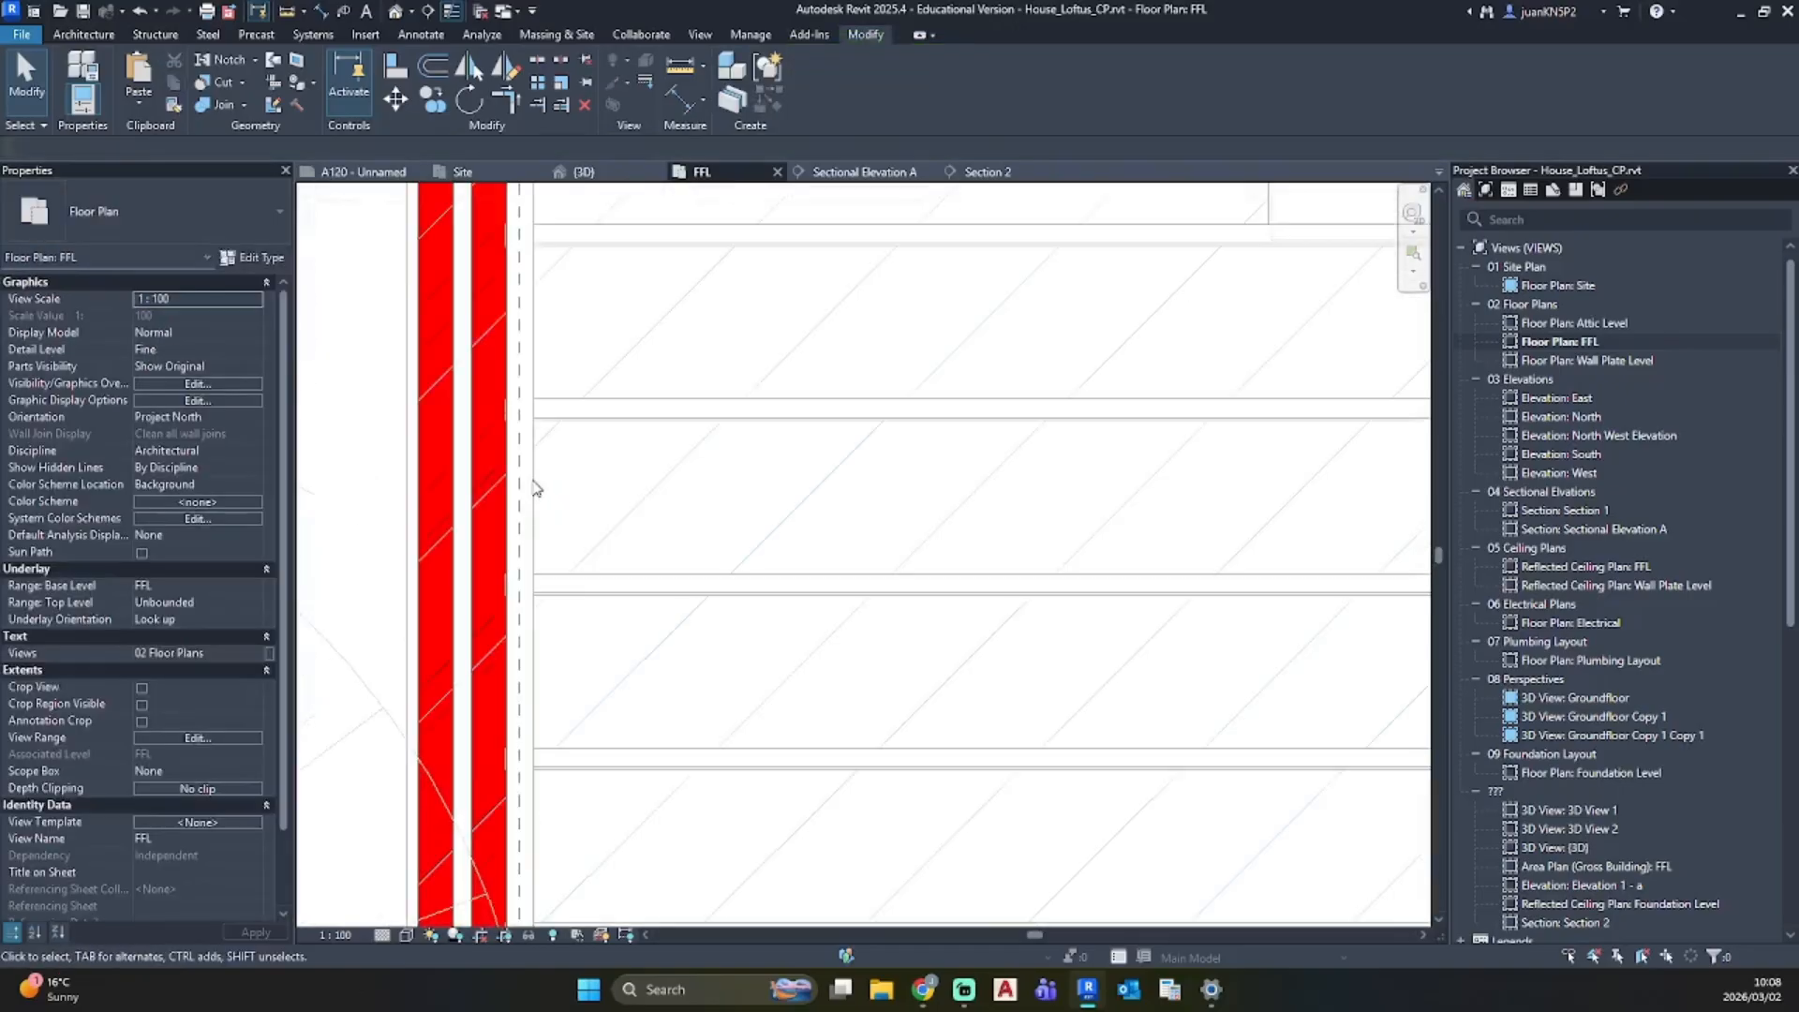
key("w")
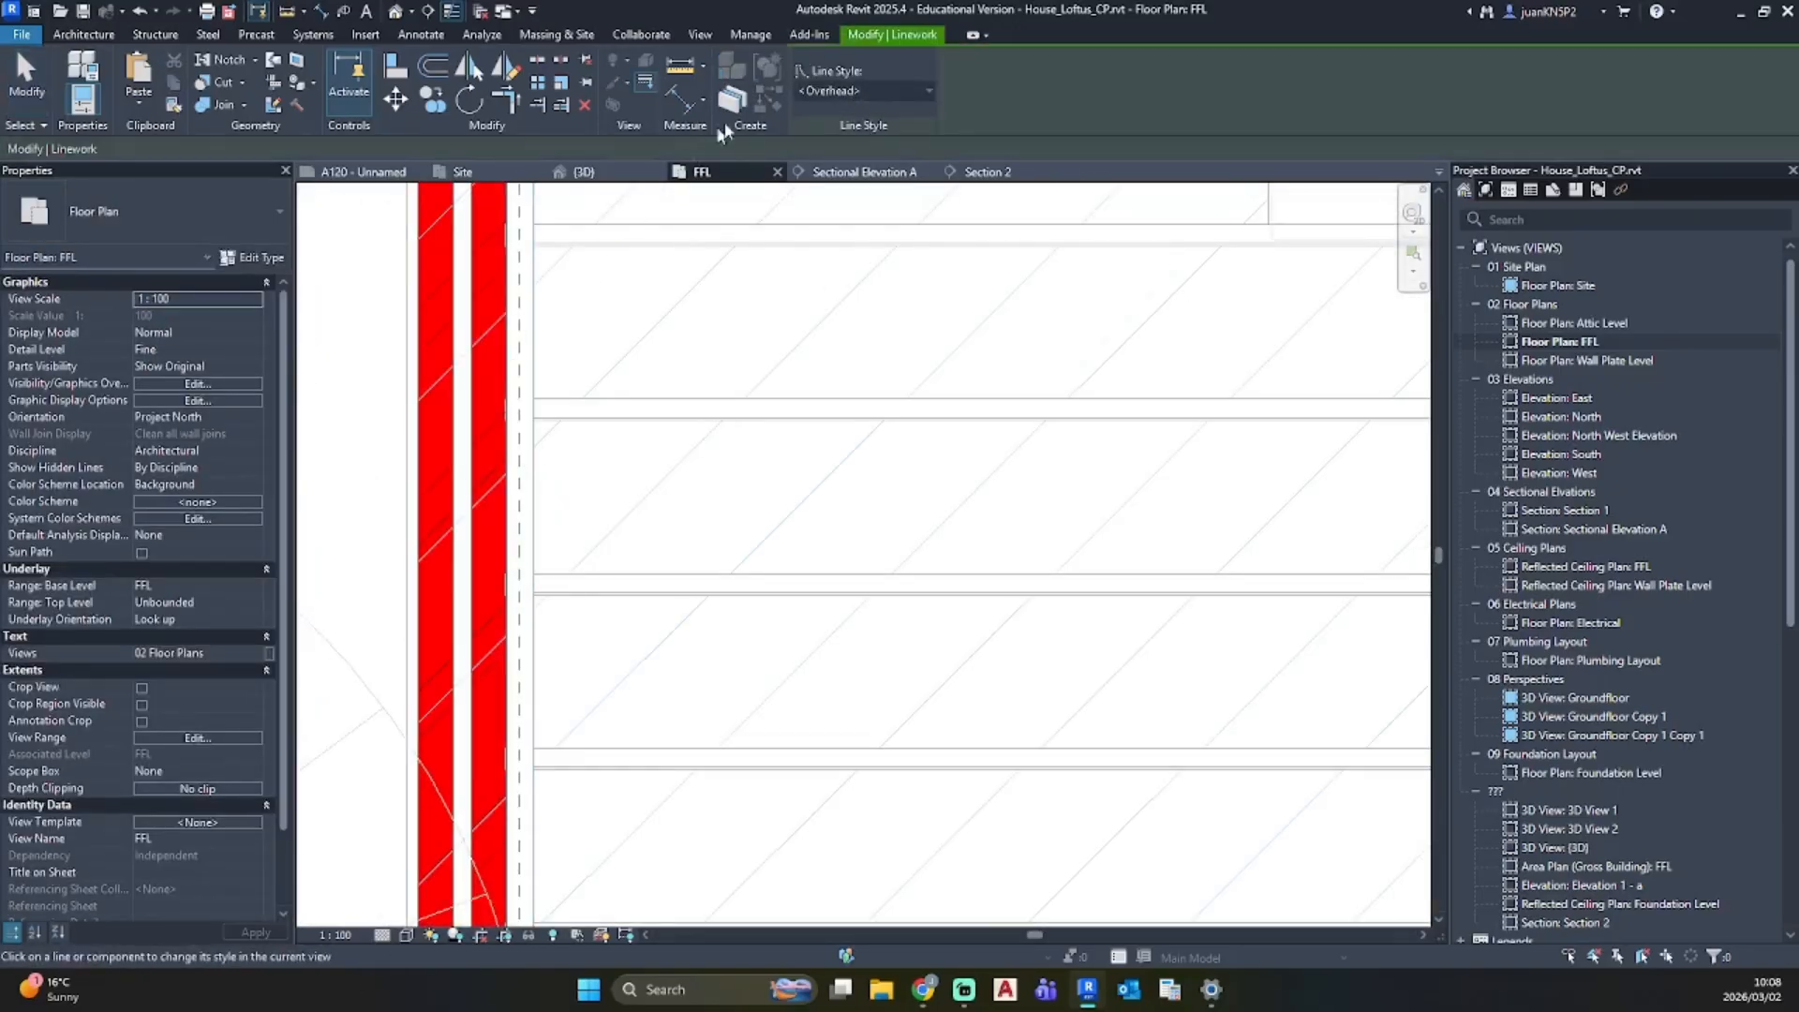
left_click(536, 335)
key("Escape")
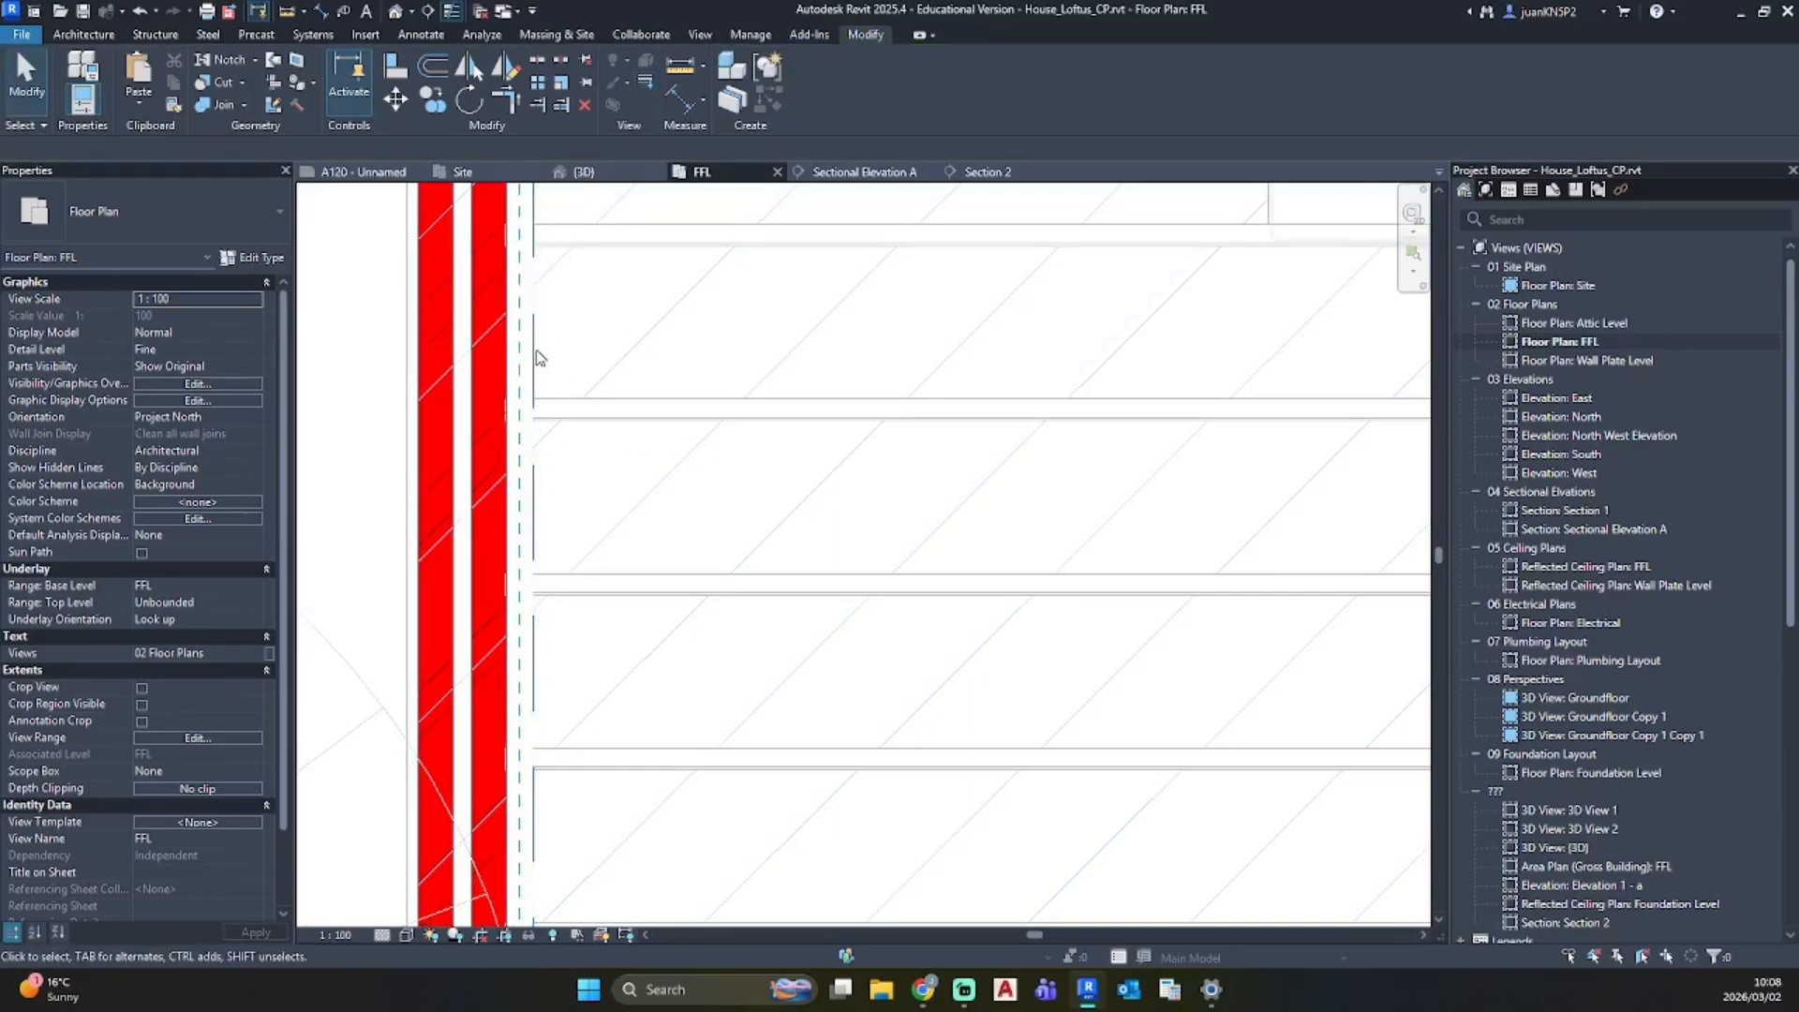
scroll(539, 359, "down", 3)
scroll(530, 717, "up", 3)
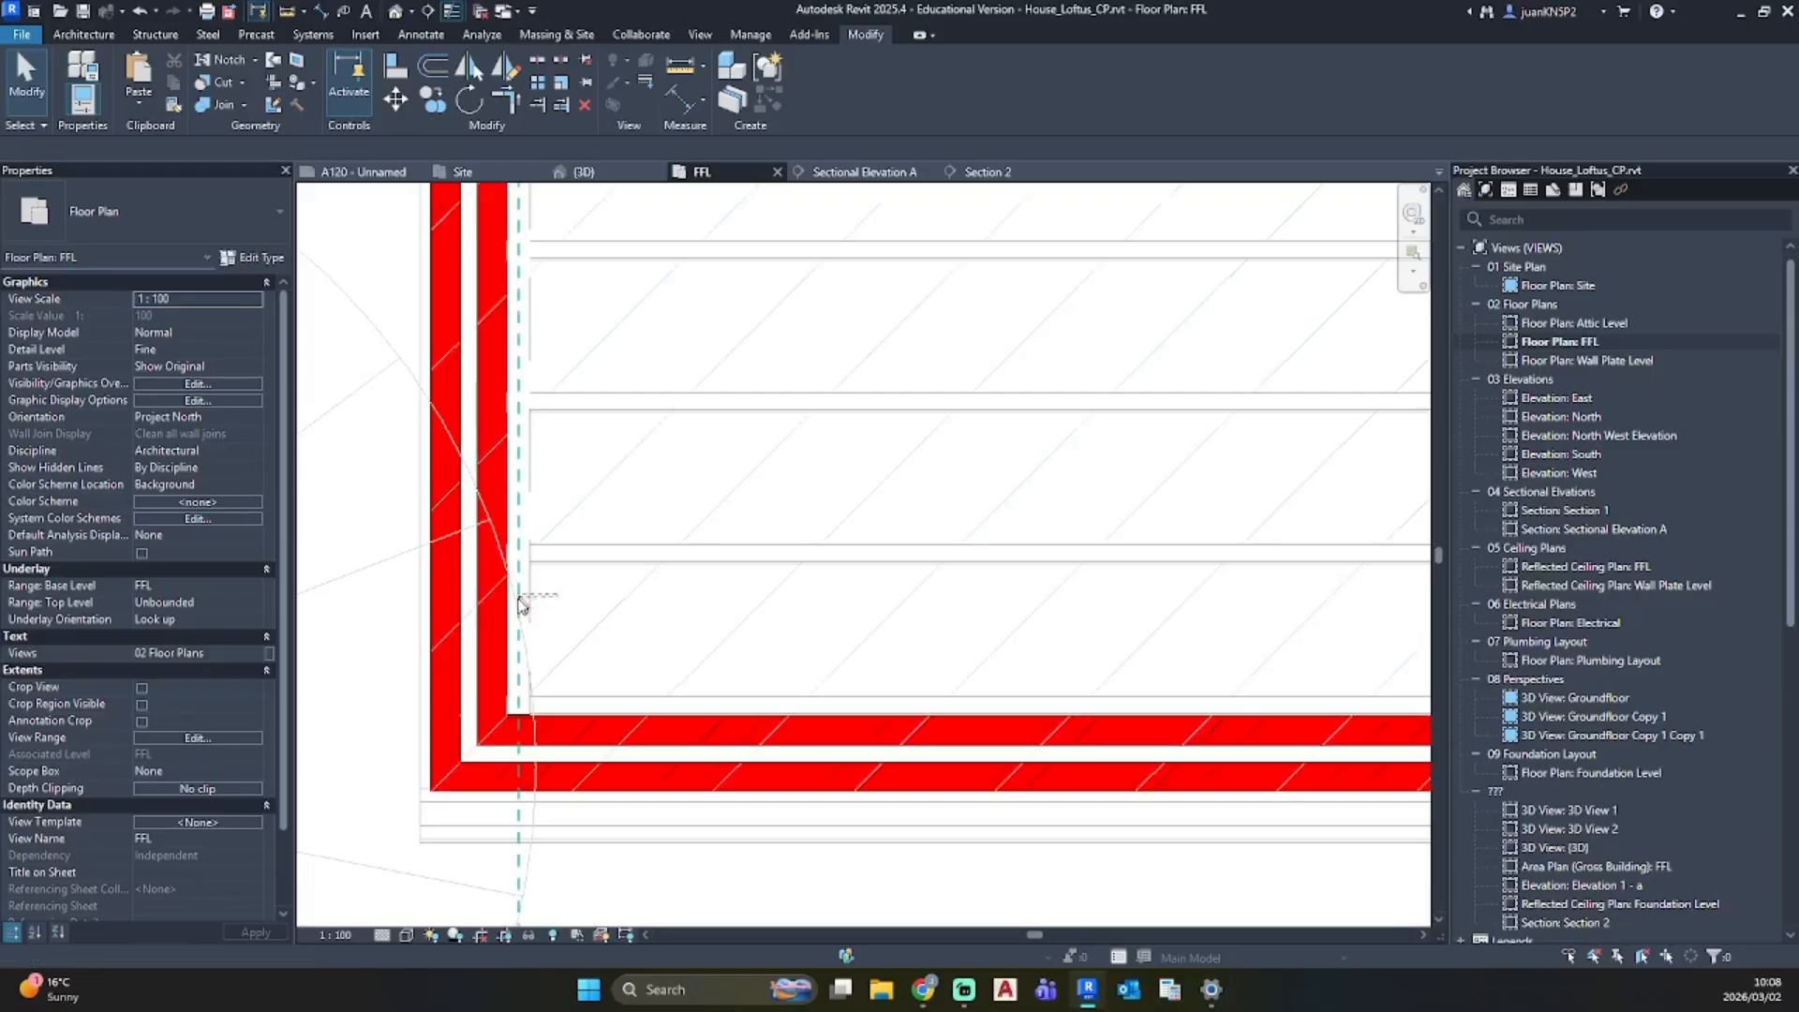
left_click(518, 600)
key("Escape")
scroll(715, 579, "down", 5)
middle_click_drag(717, 582, 510, 626)
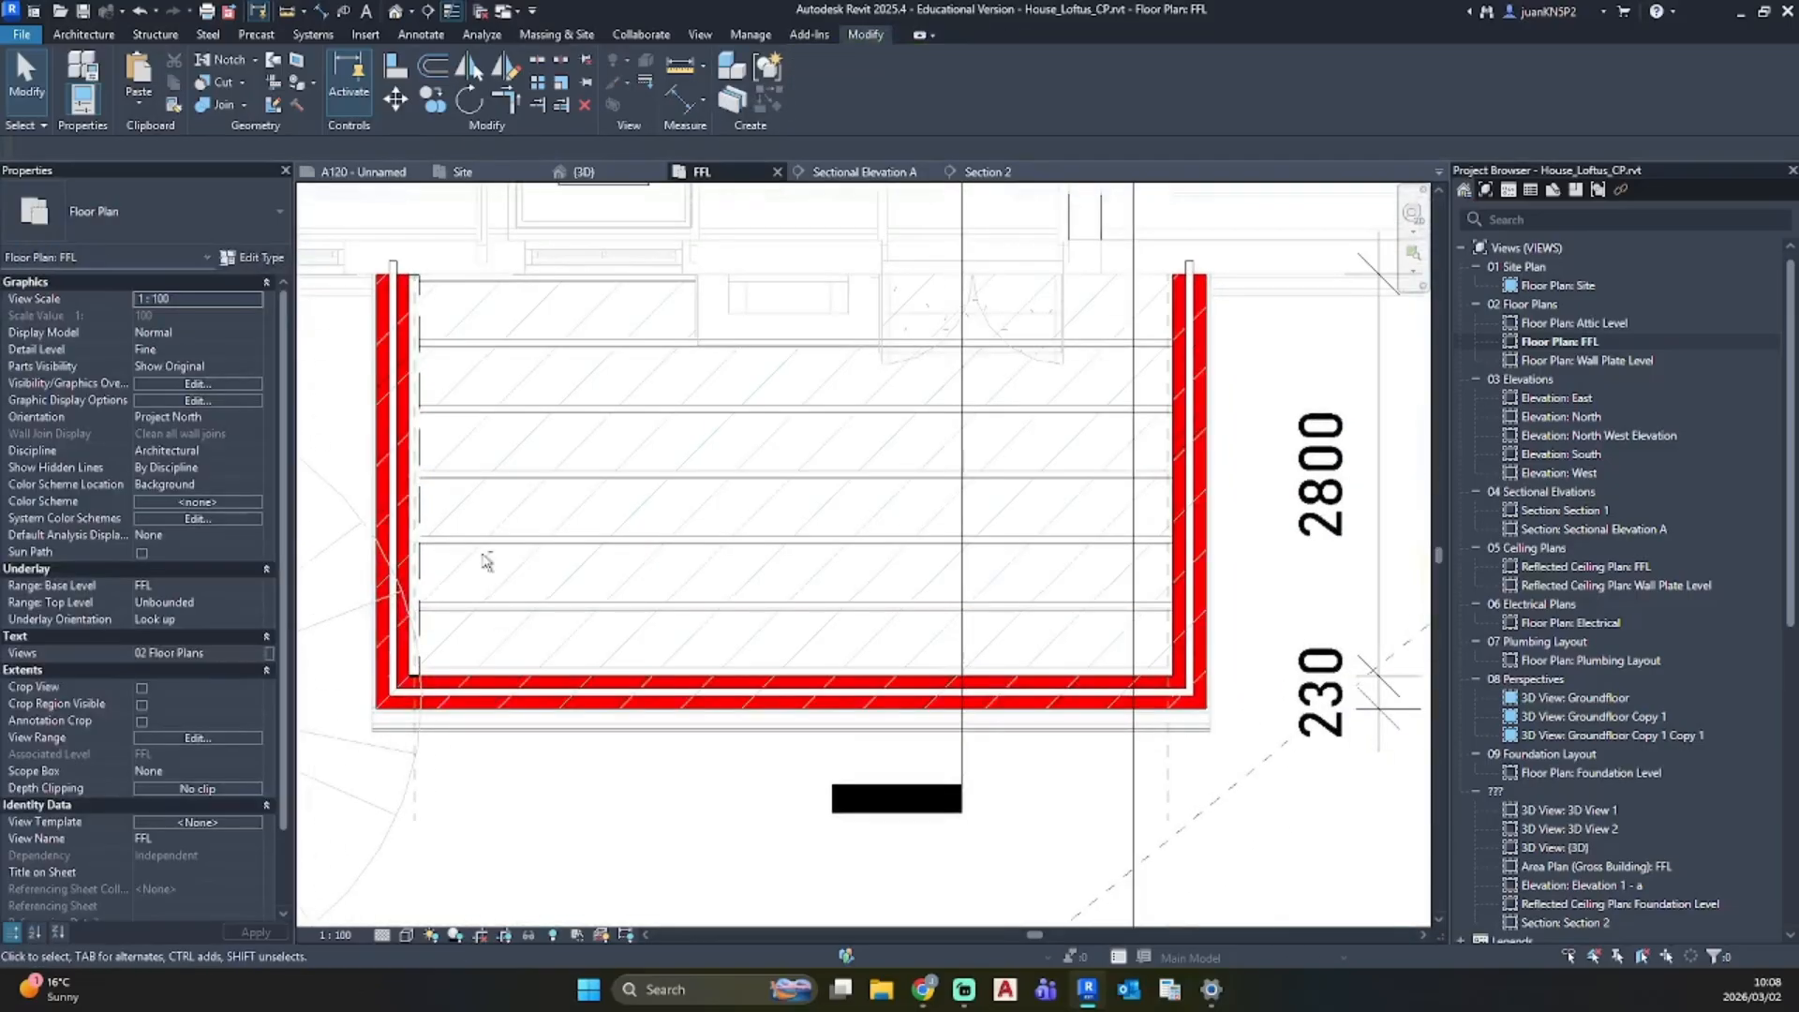
Step: Examine the addition's roof framing in the FFL plan, the 3D view and Sectional Elevation A
scroll(486, 561, "up", 3)
scroll(655, 497, "down", 3)
middle_click_drag(655, 497, 722, 511)
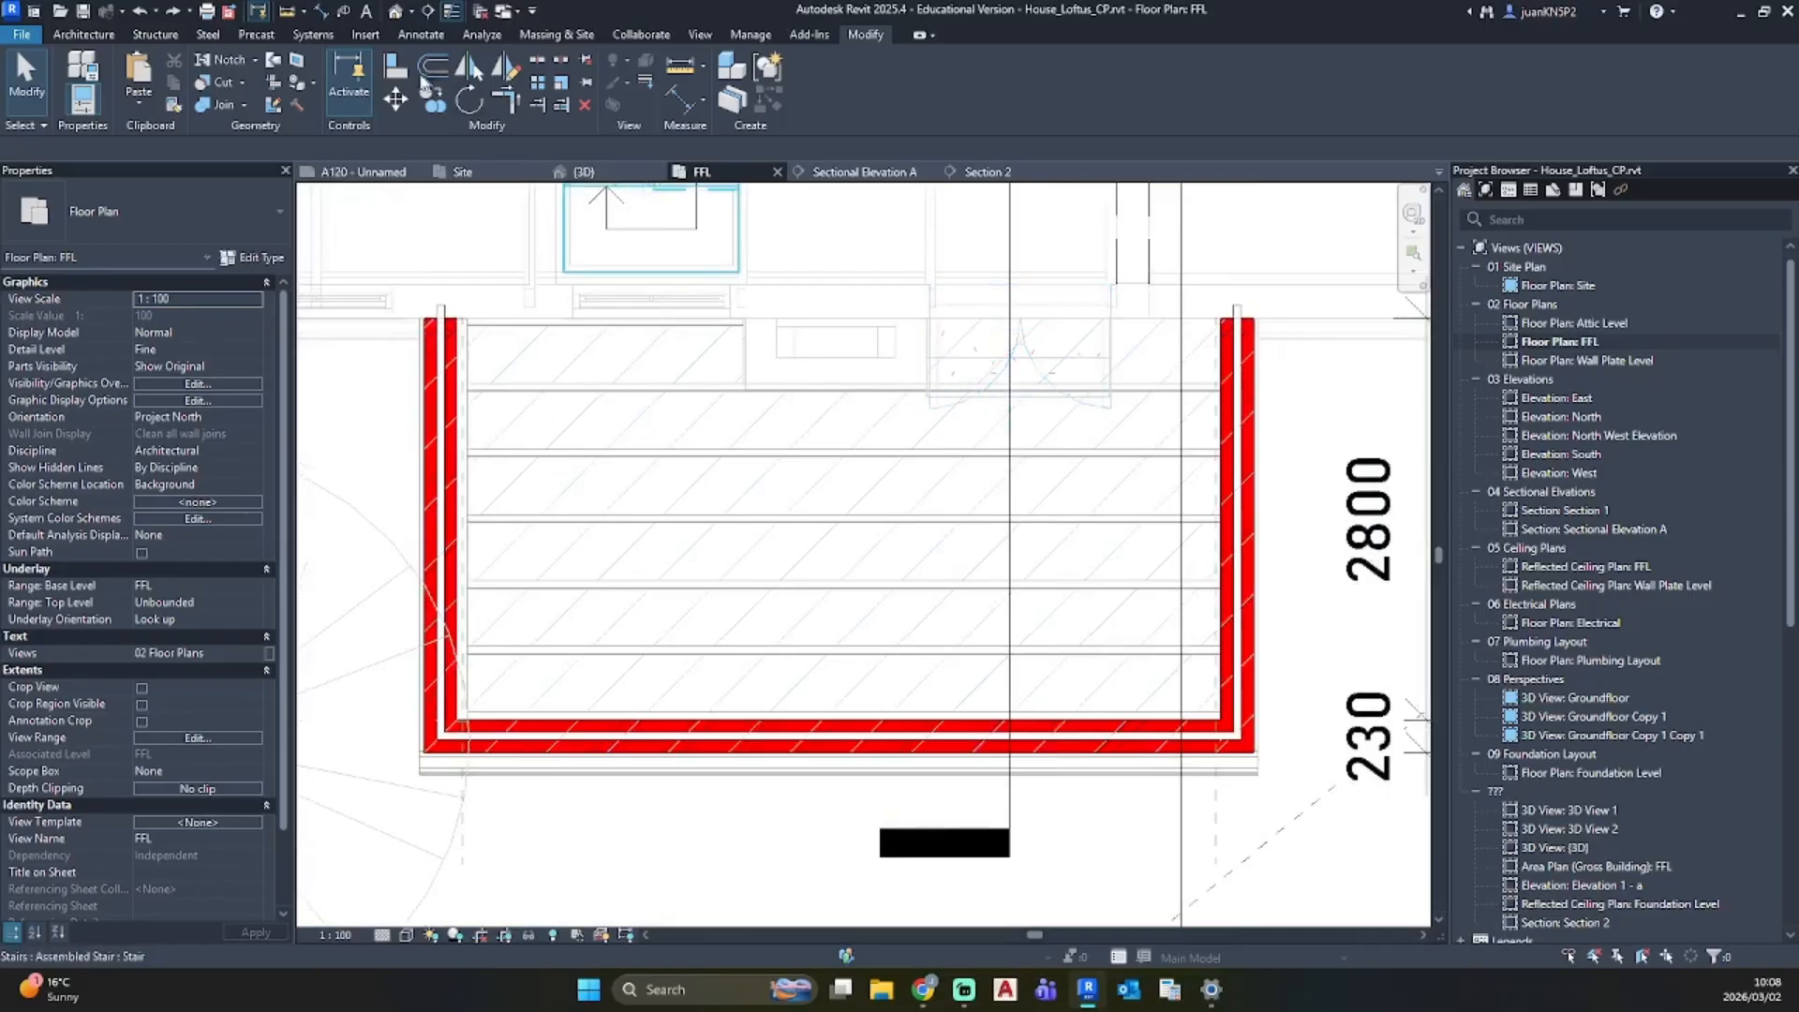
left_click(393, 12)
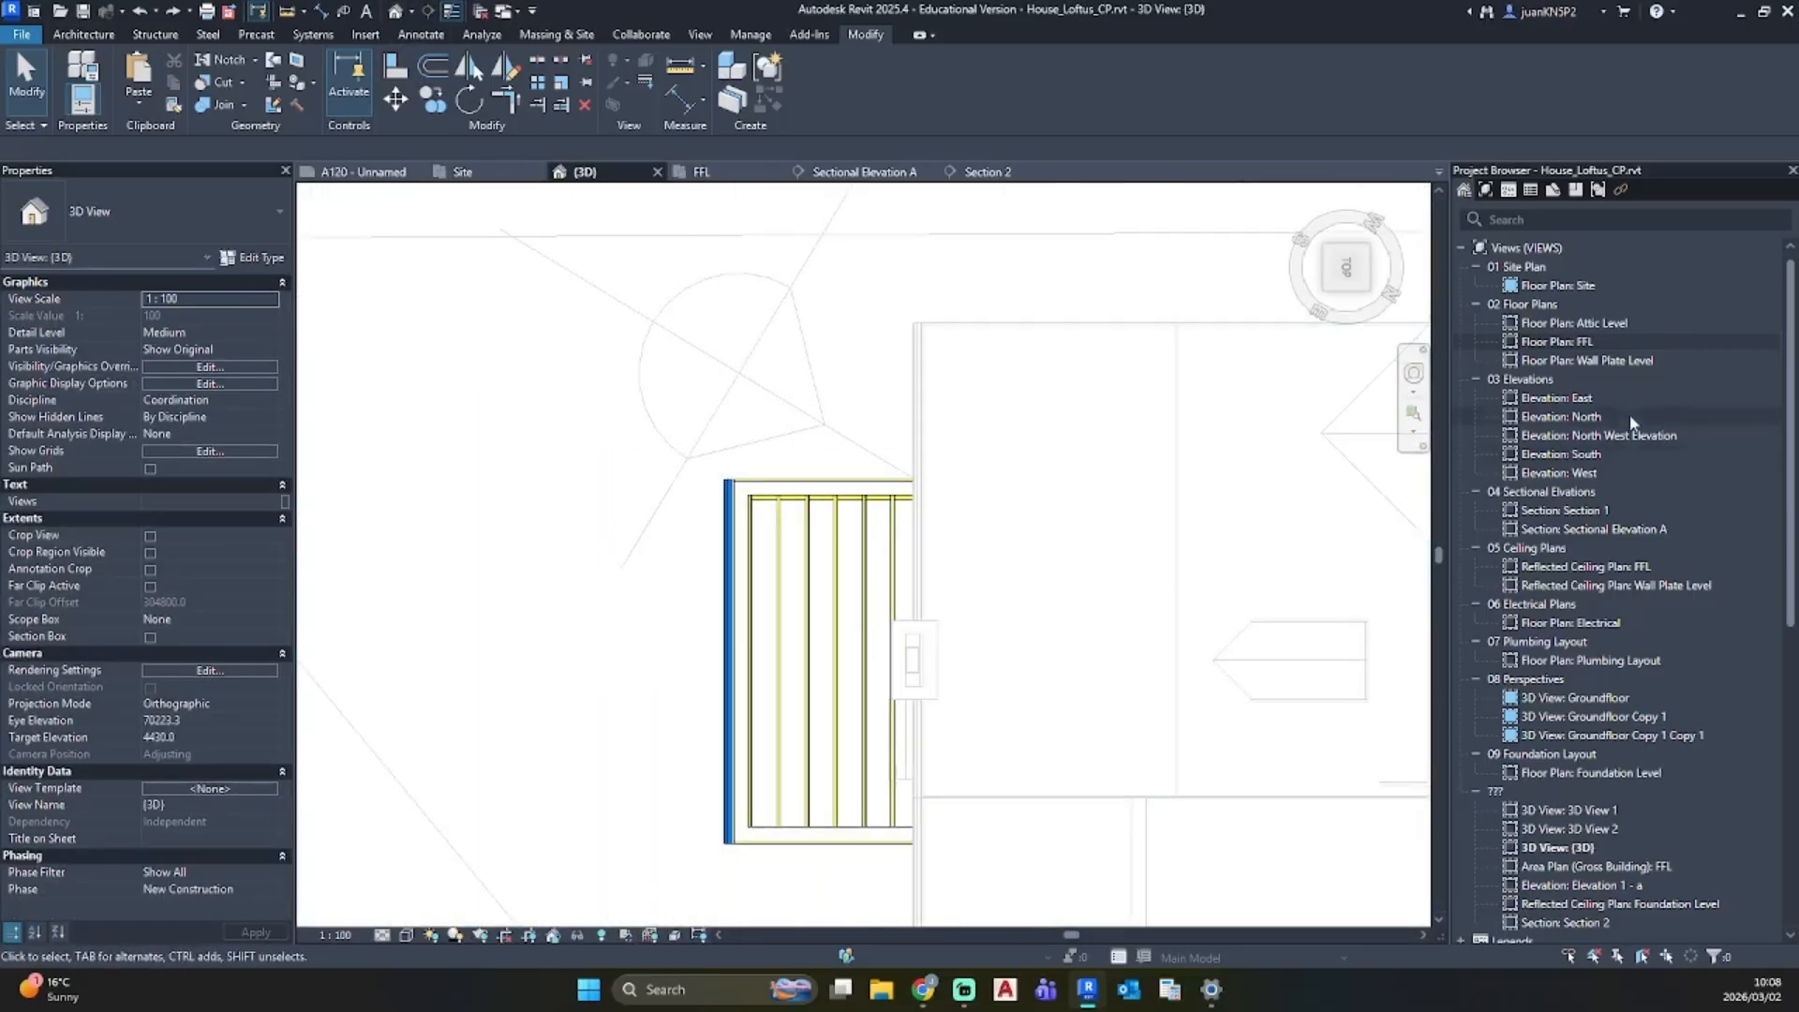
double_click(1618, 530)
scroll(941, 482, "up", 4)
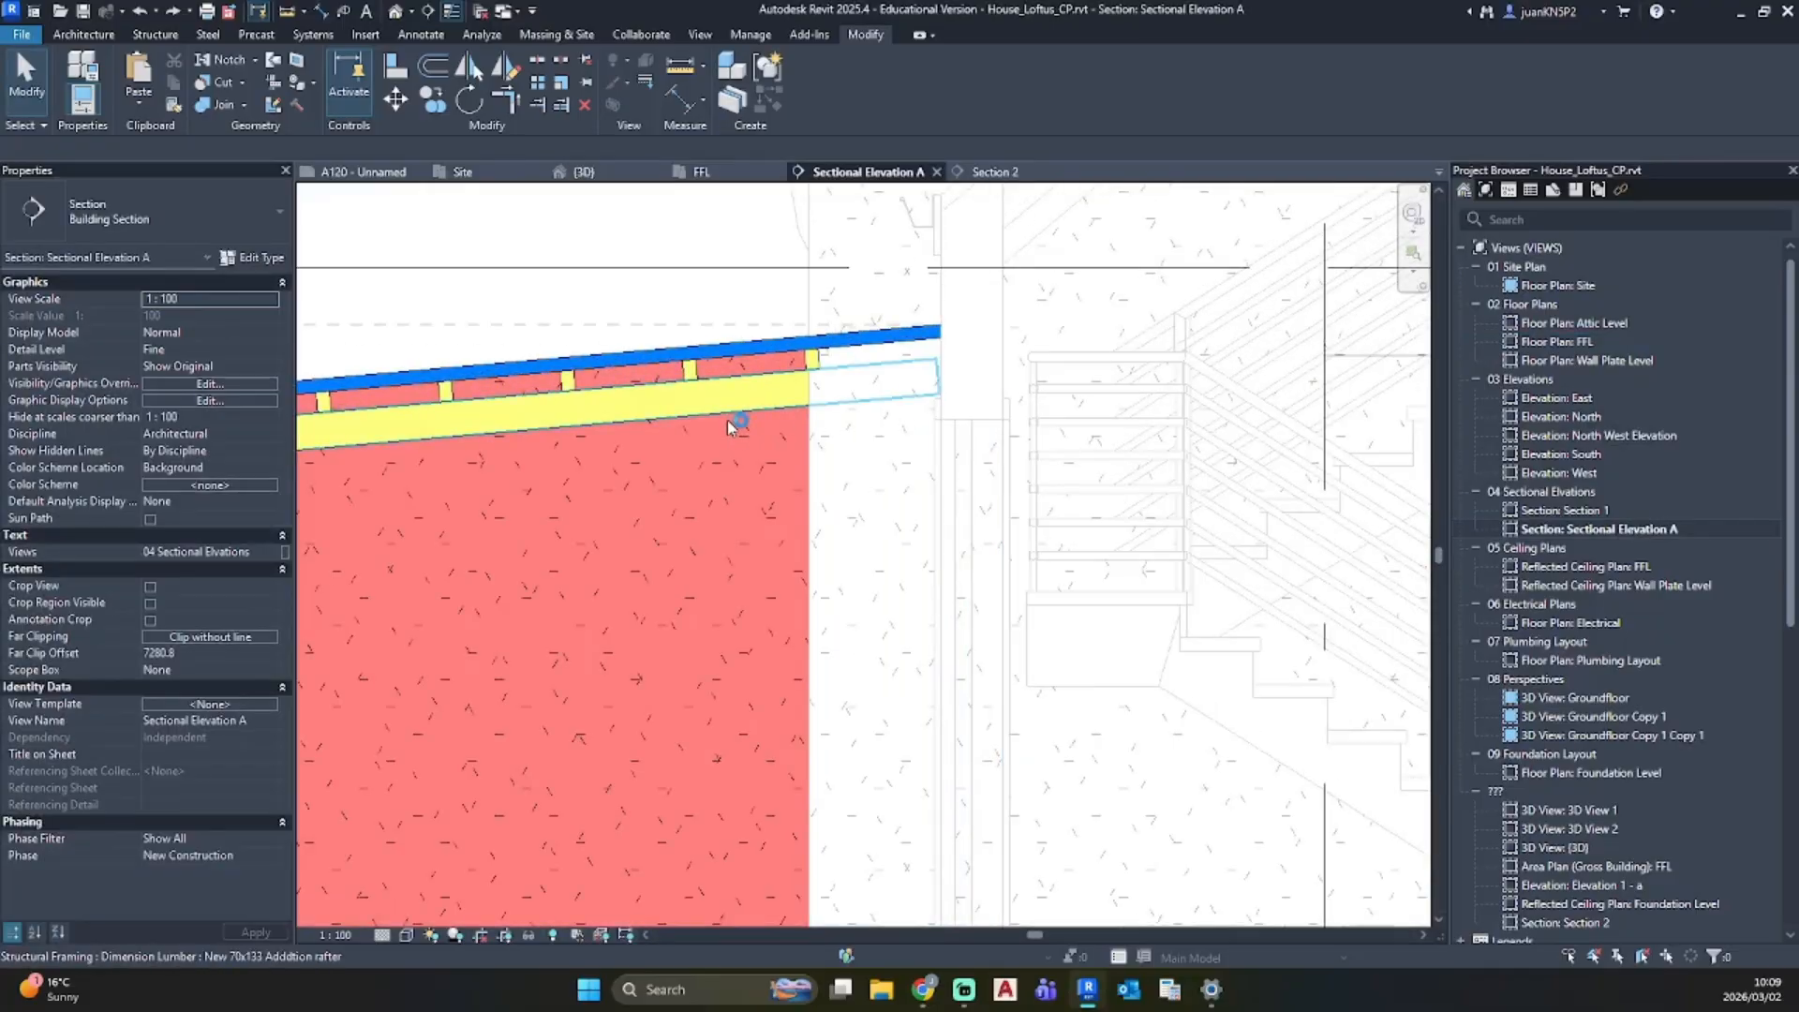
scroll(733, 409, "down", 5)
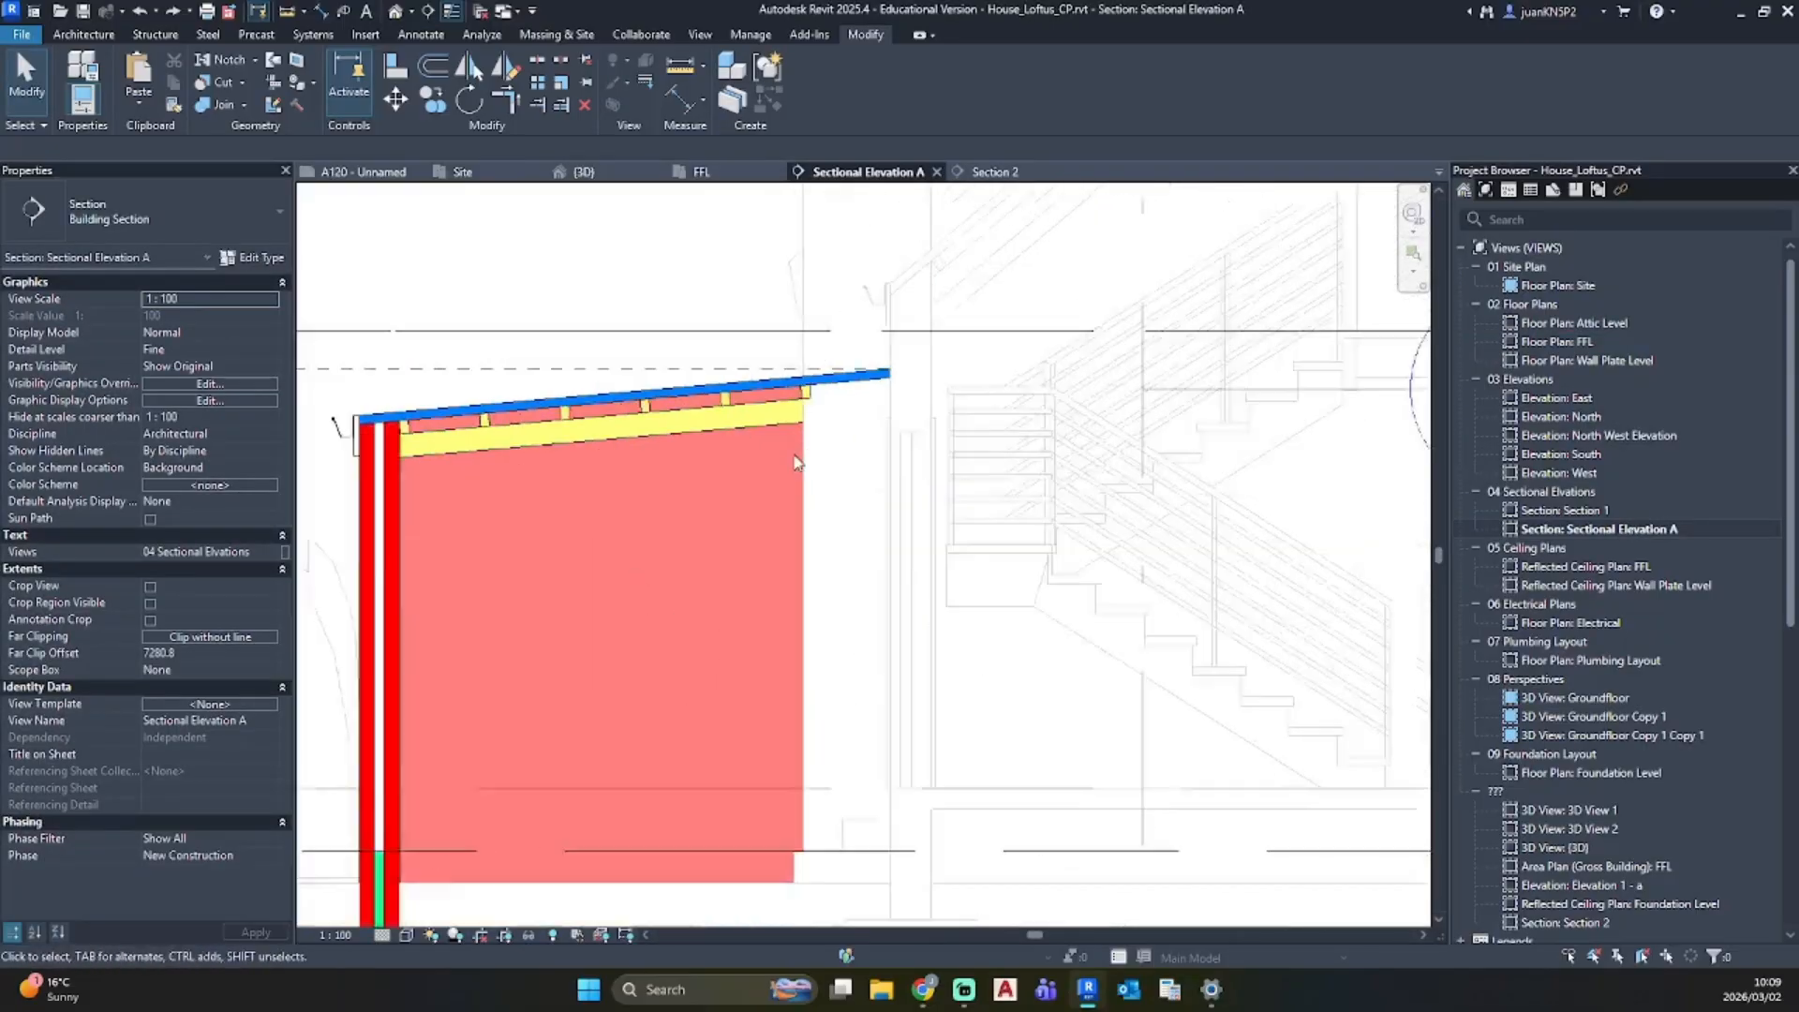
middle_click_drag(733, 409, 827, 457)
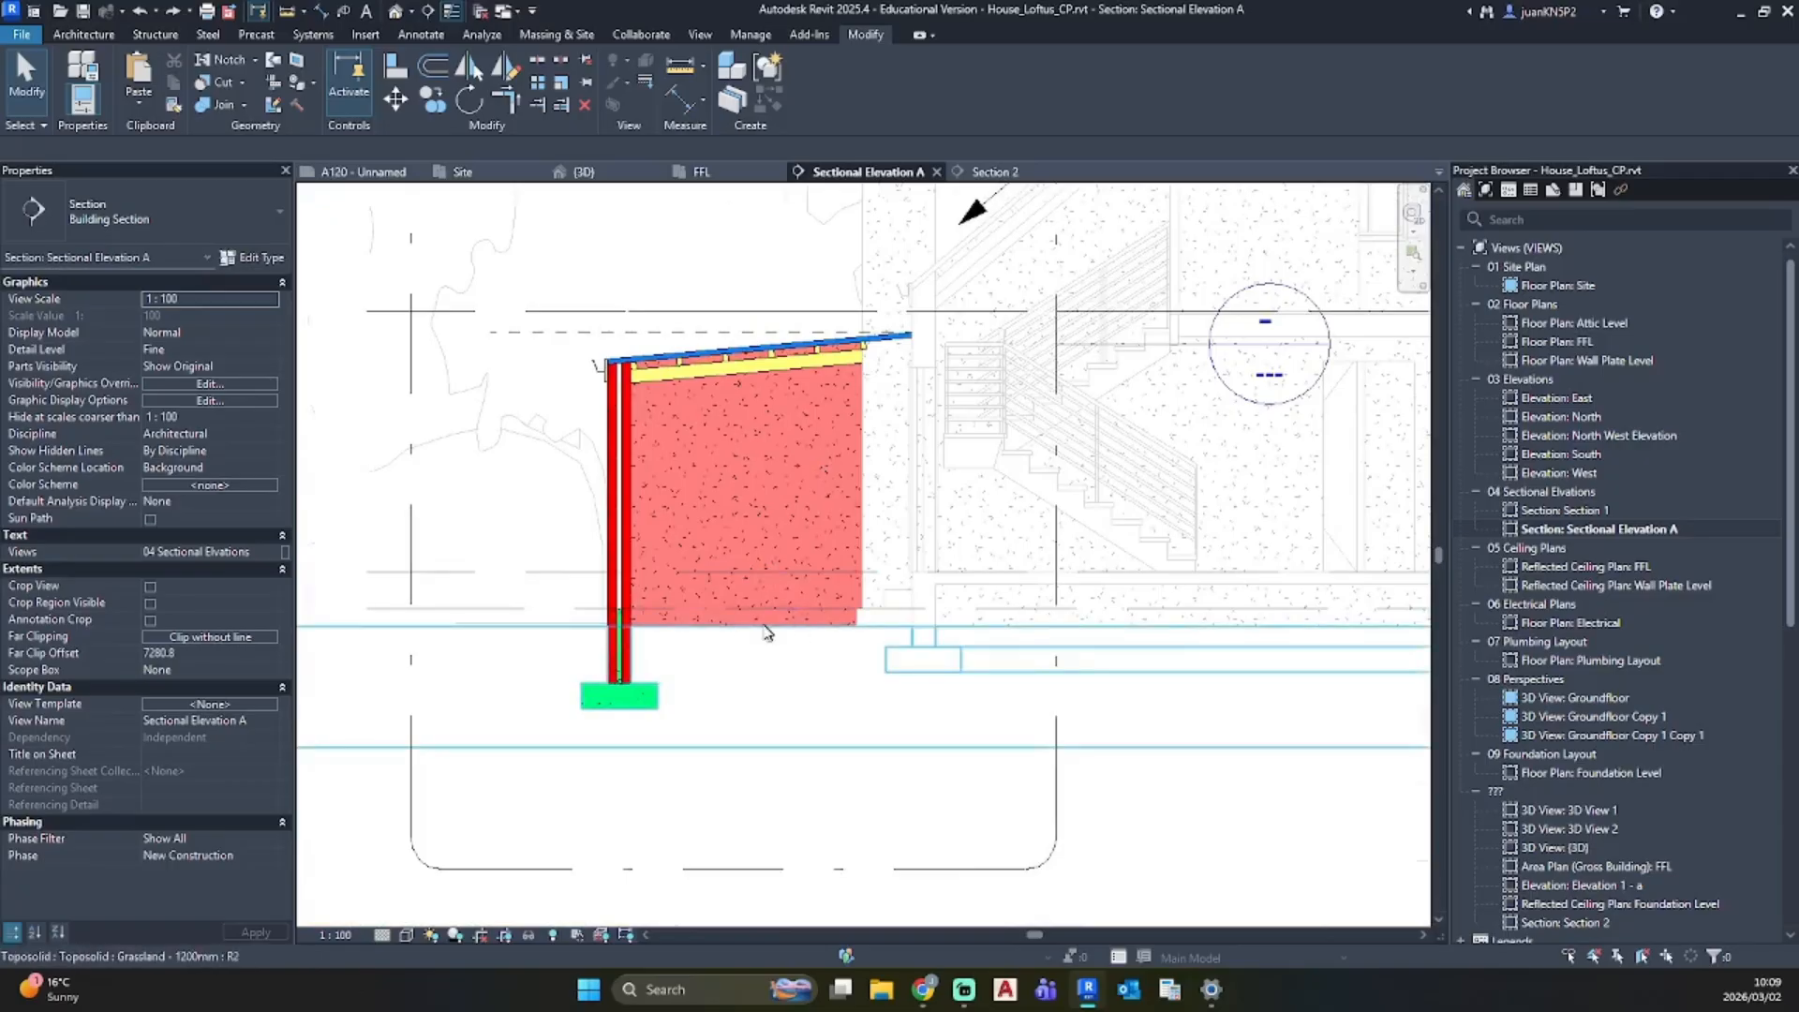
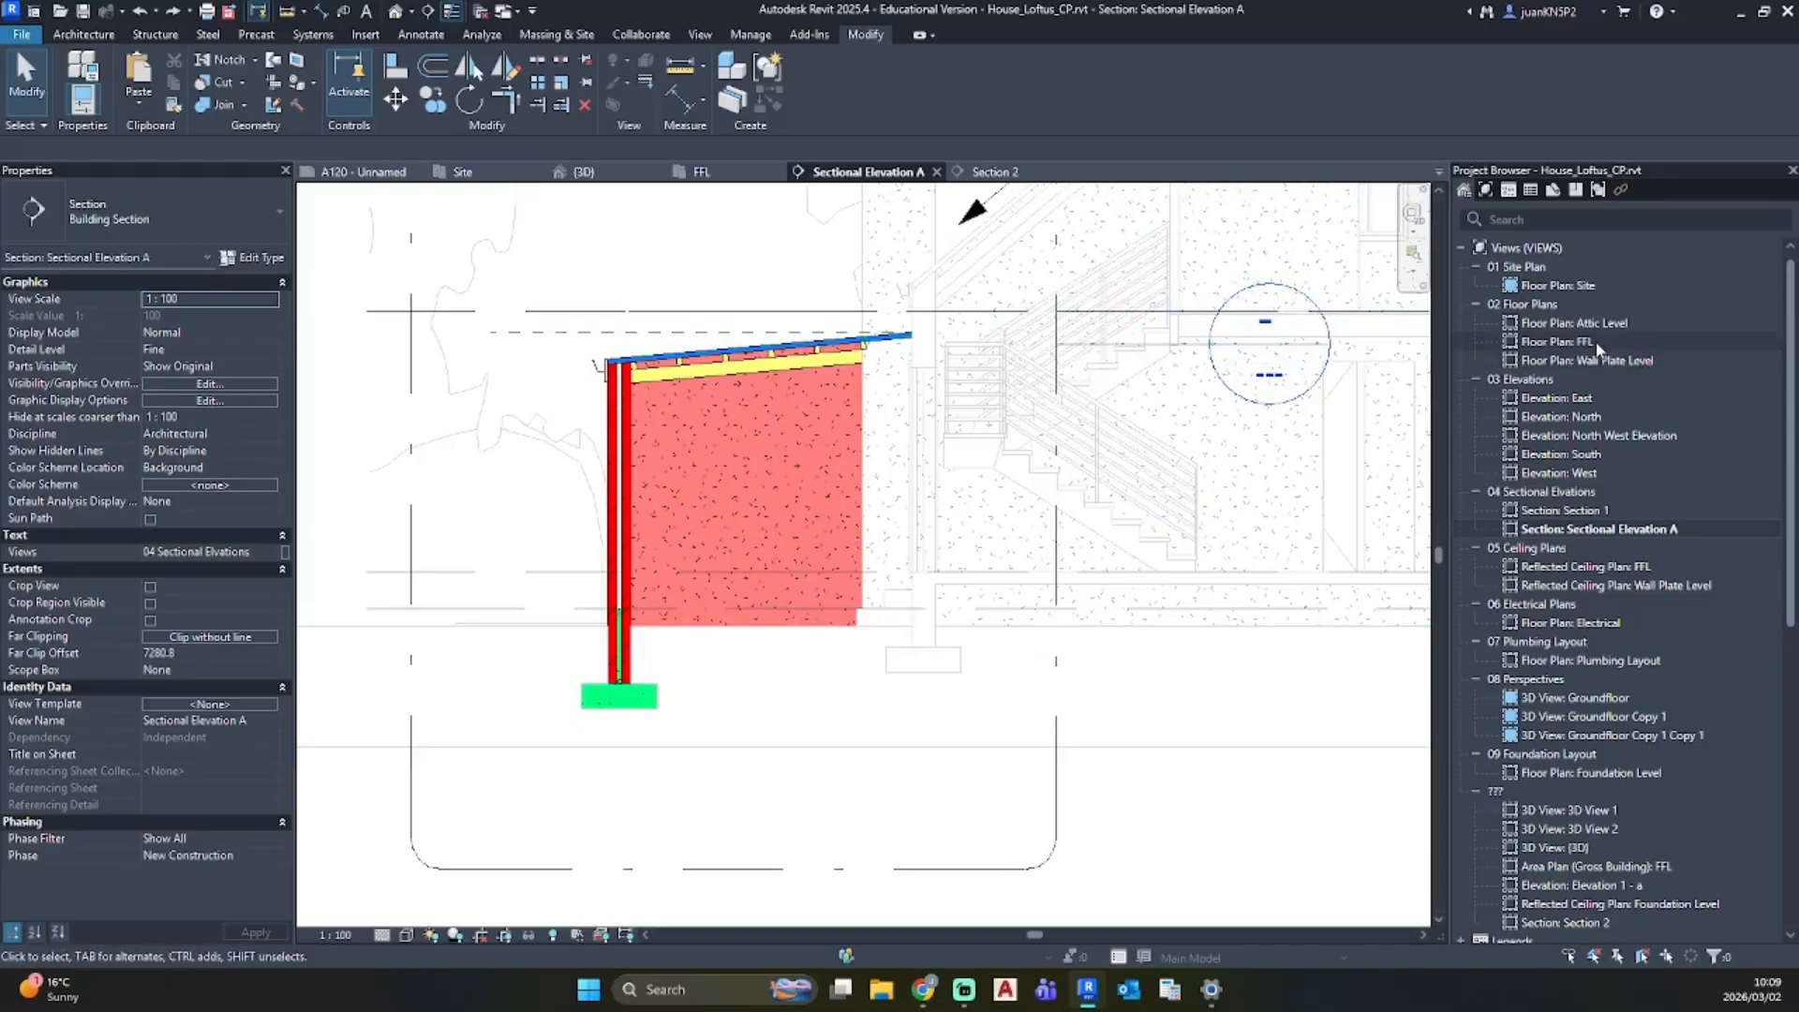
Step: Reopen the FFL floor plan and set its underlay base level to None
double_click(1584, 342)
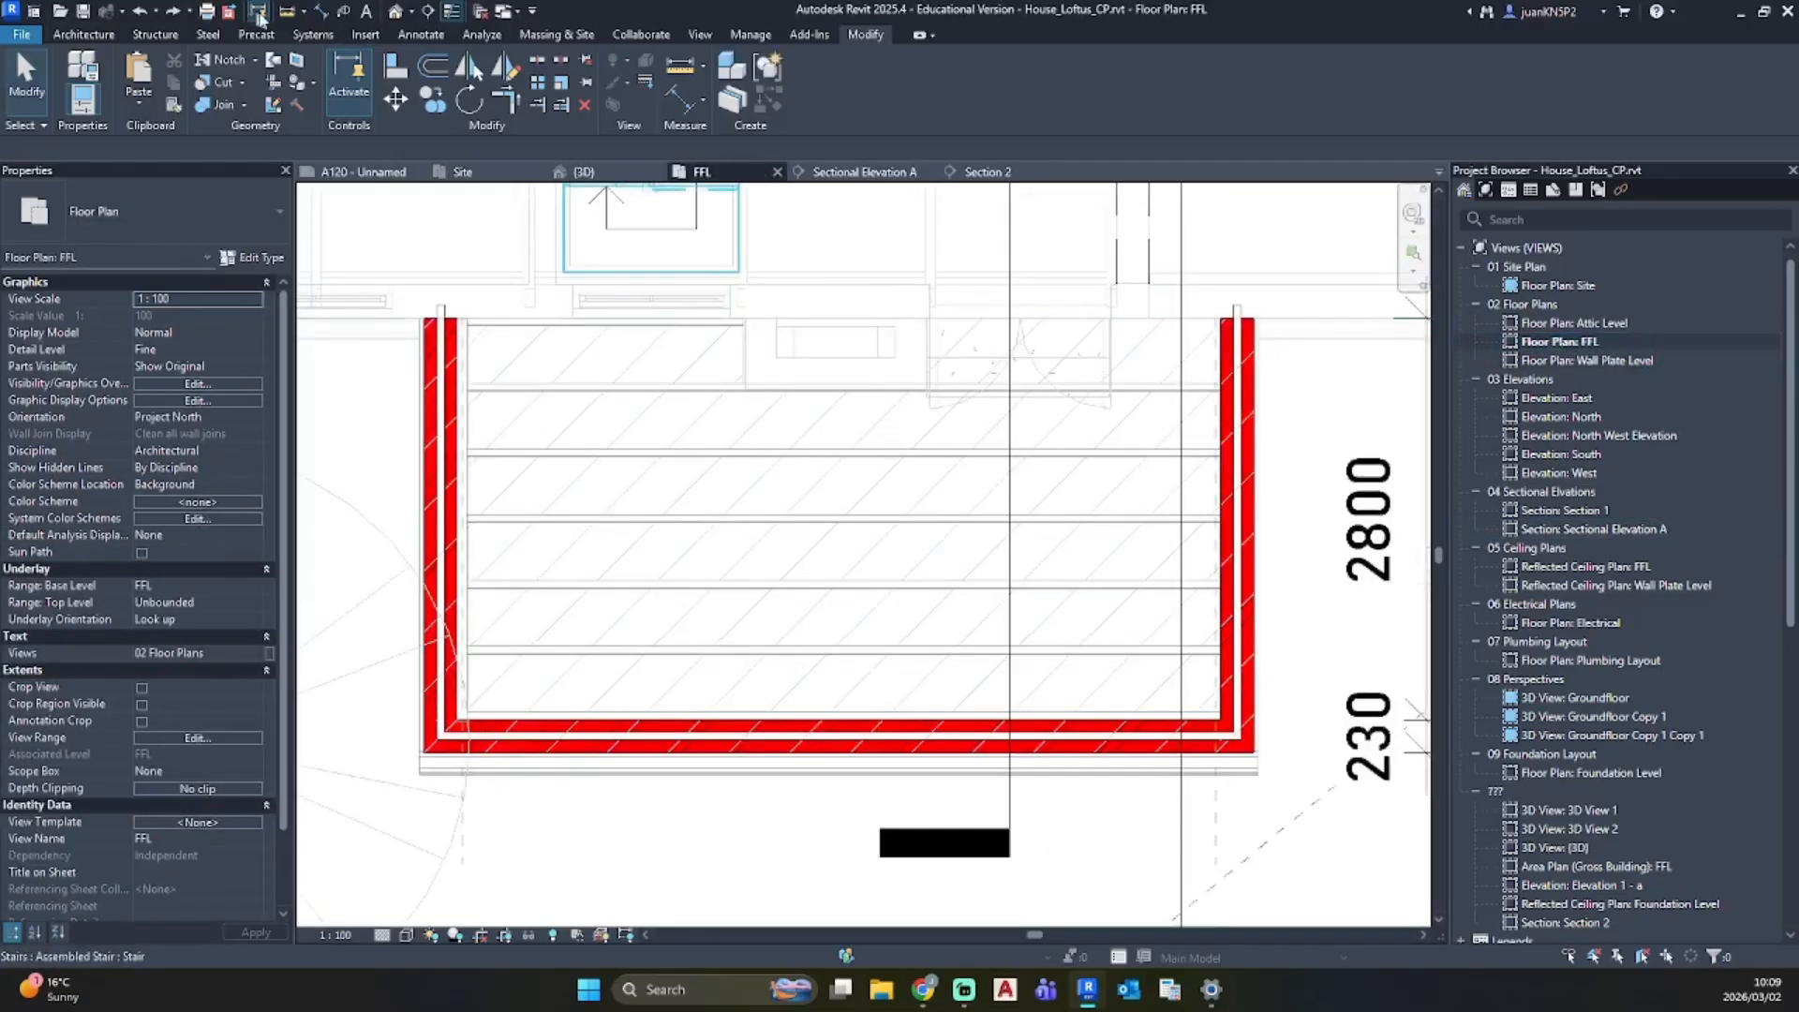
left_click(259, 586)
left_click(159, 603)
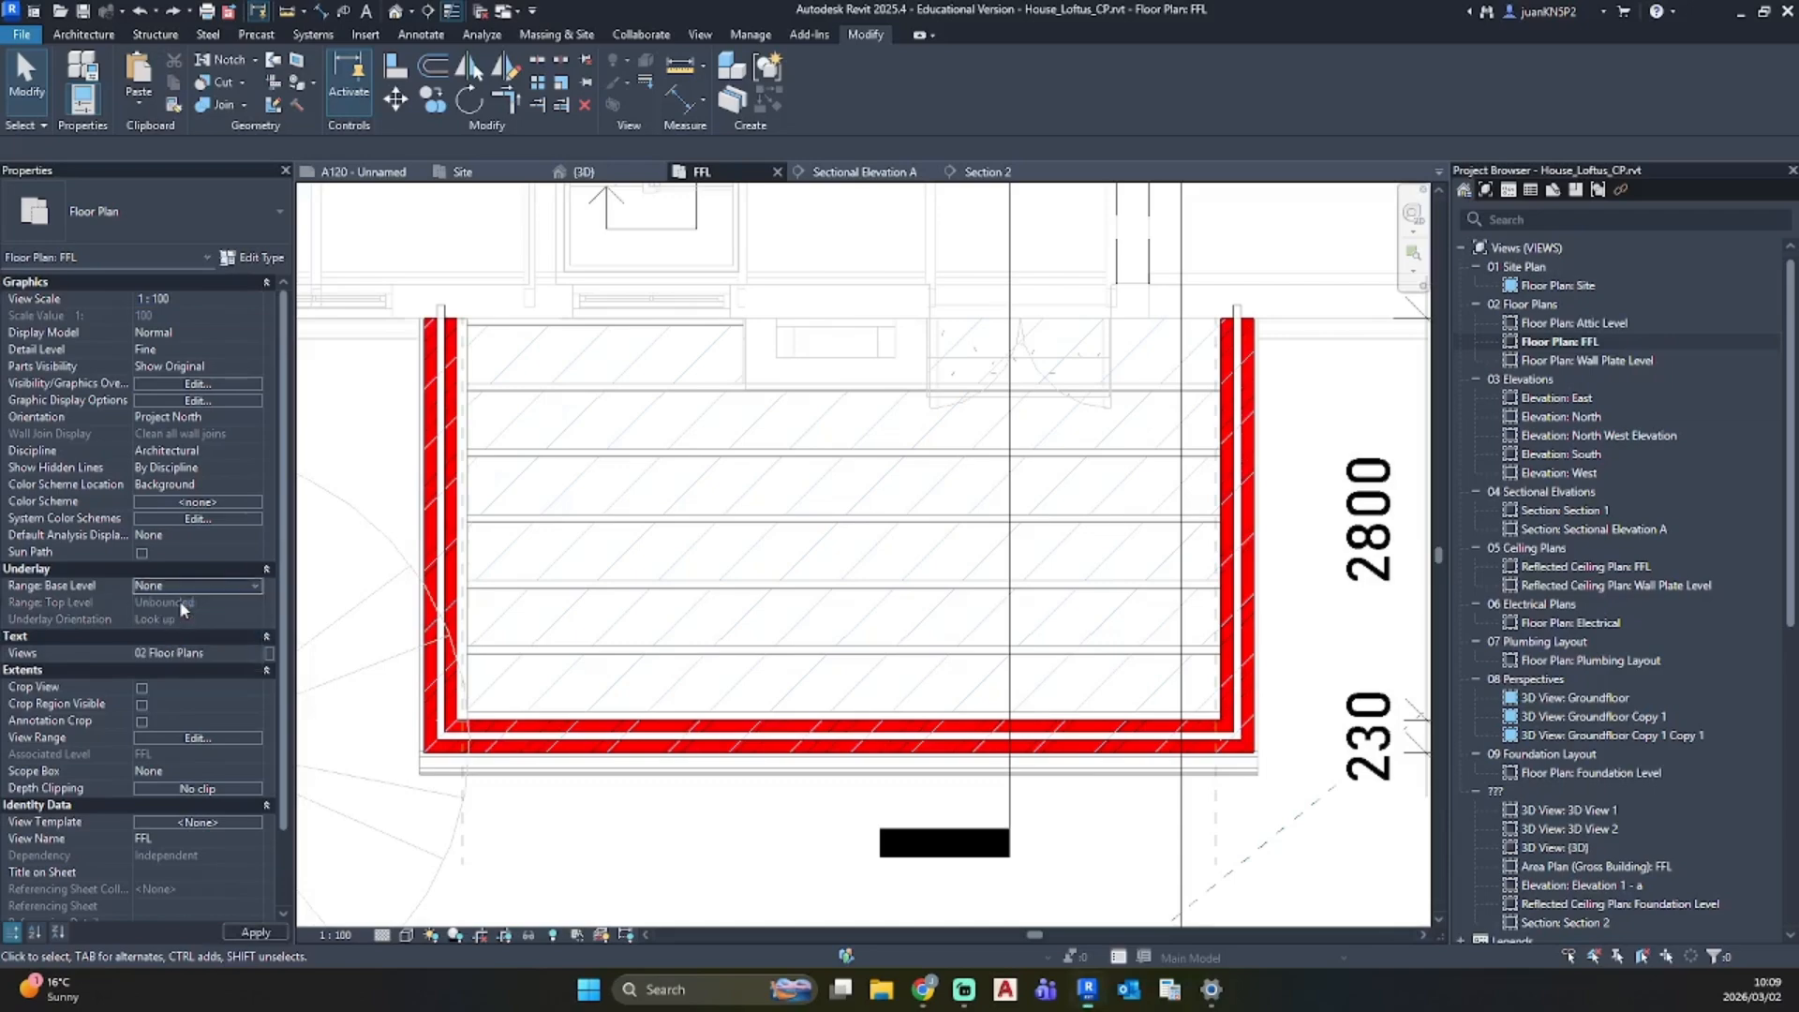
Step: Draw a horizontal section across the addition, past both side walls in the FFL plan, and open the new section view
left_click(112, 38)
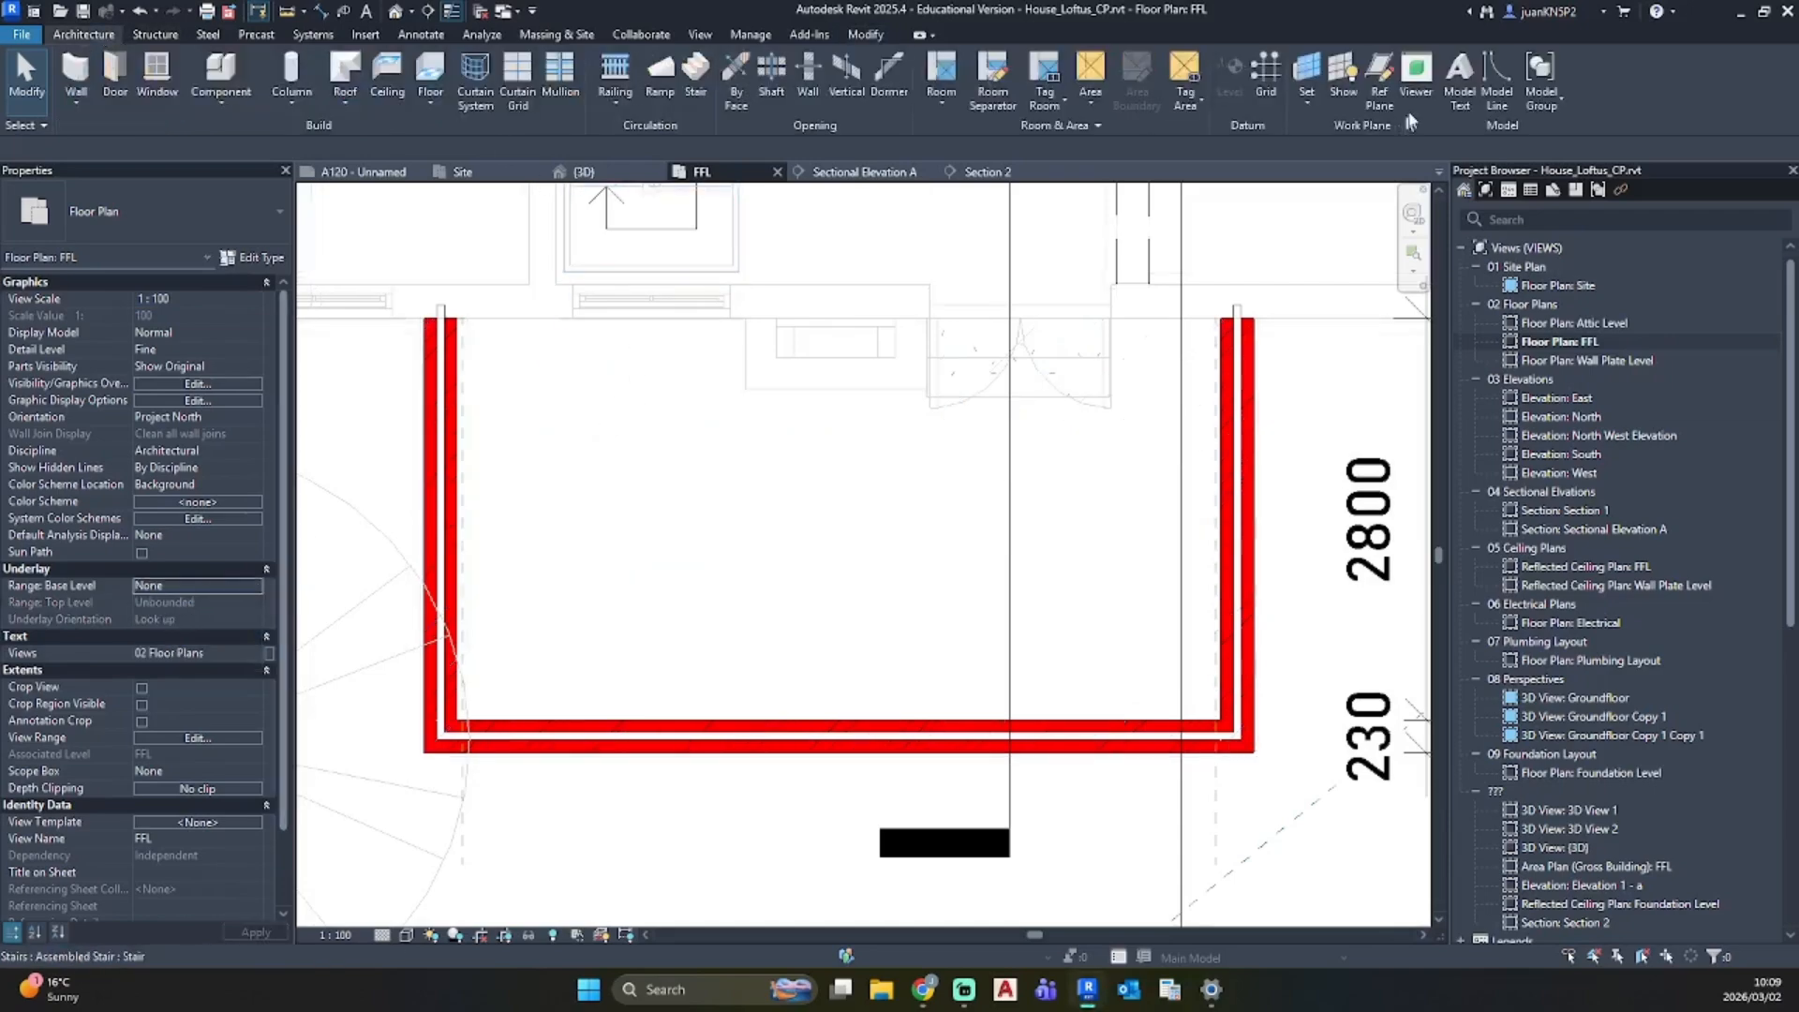
left_click(426, 11)
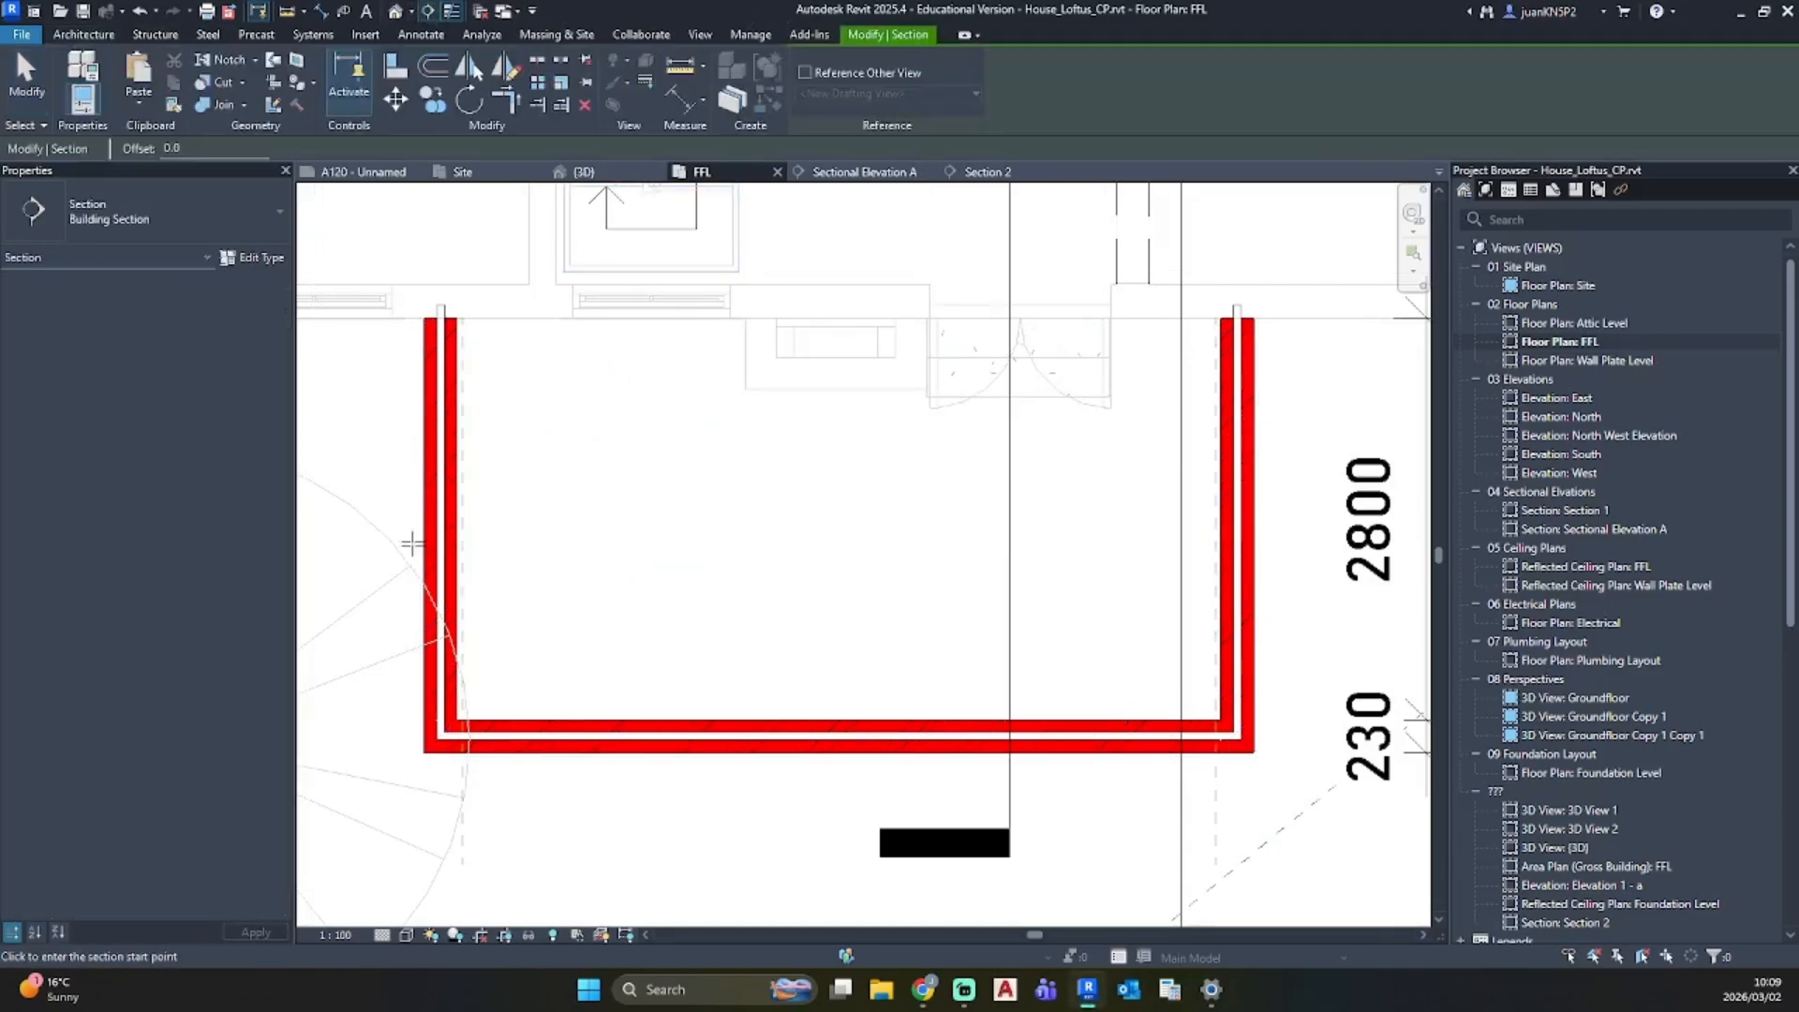
left_click(386, 607)
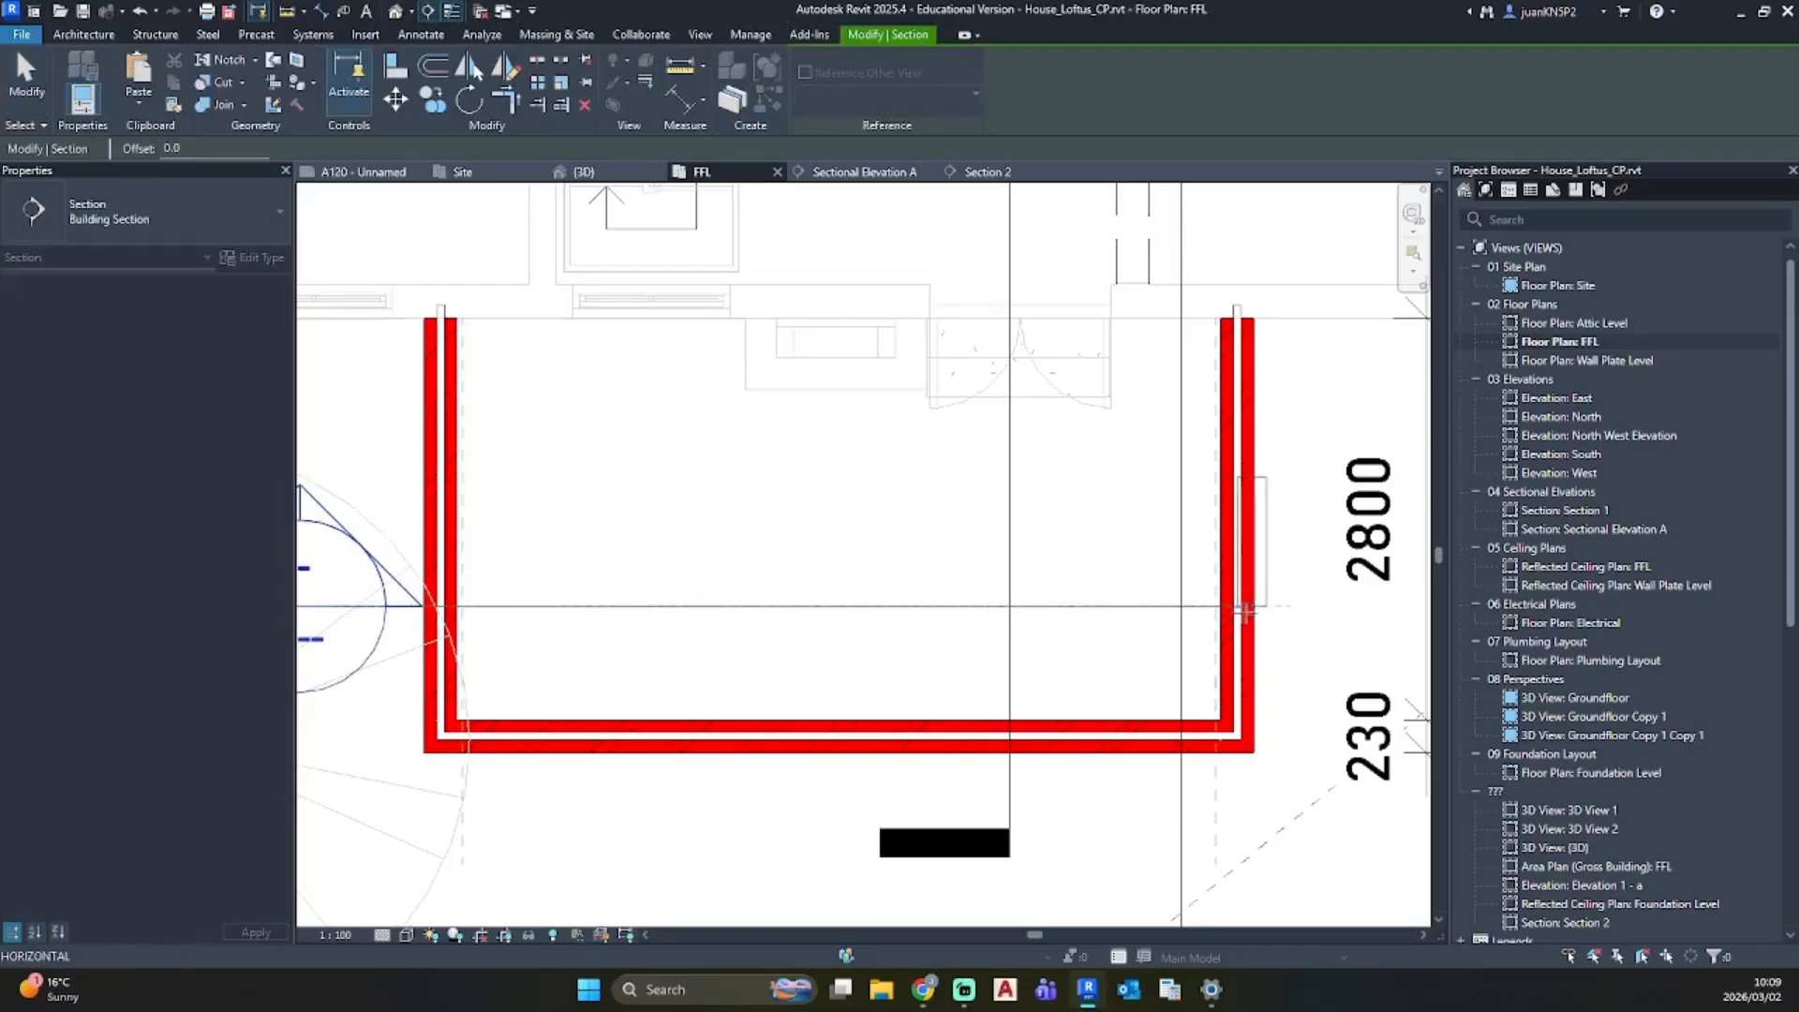
left_click(1297, 607)
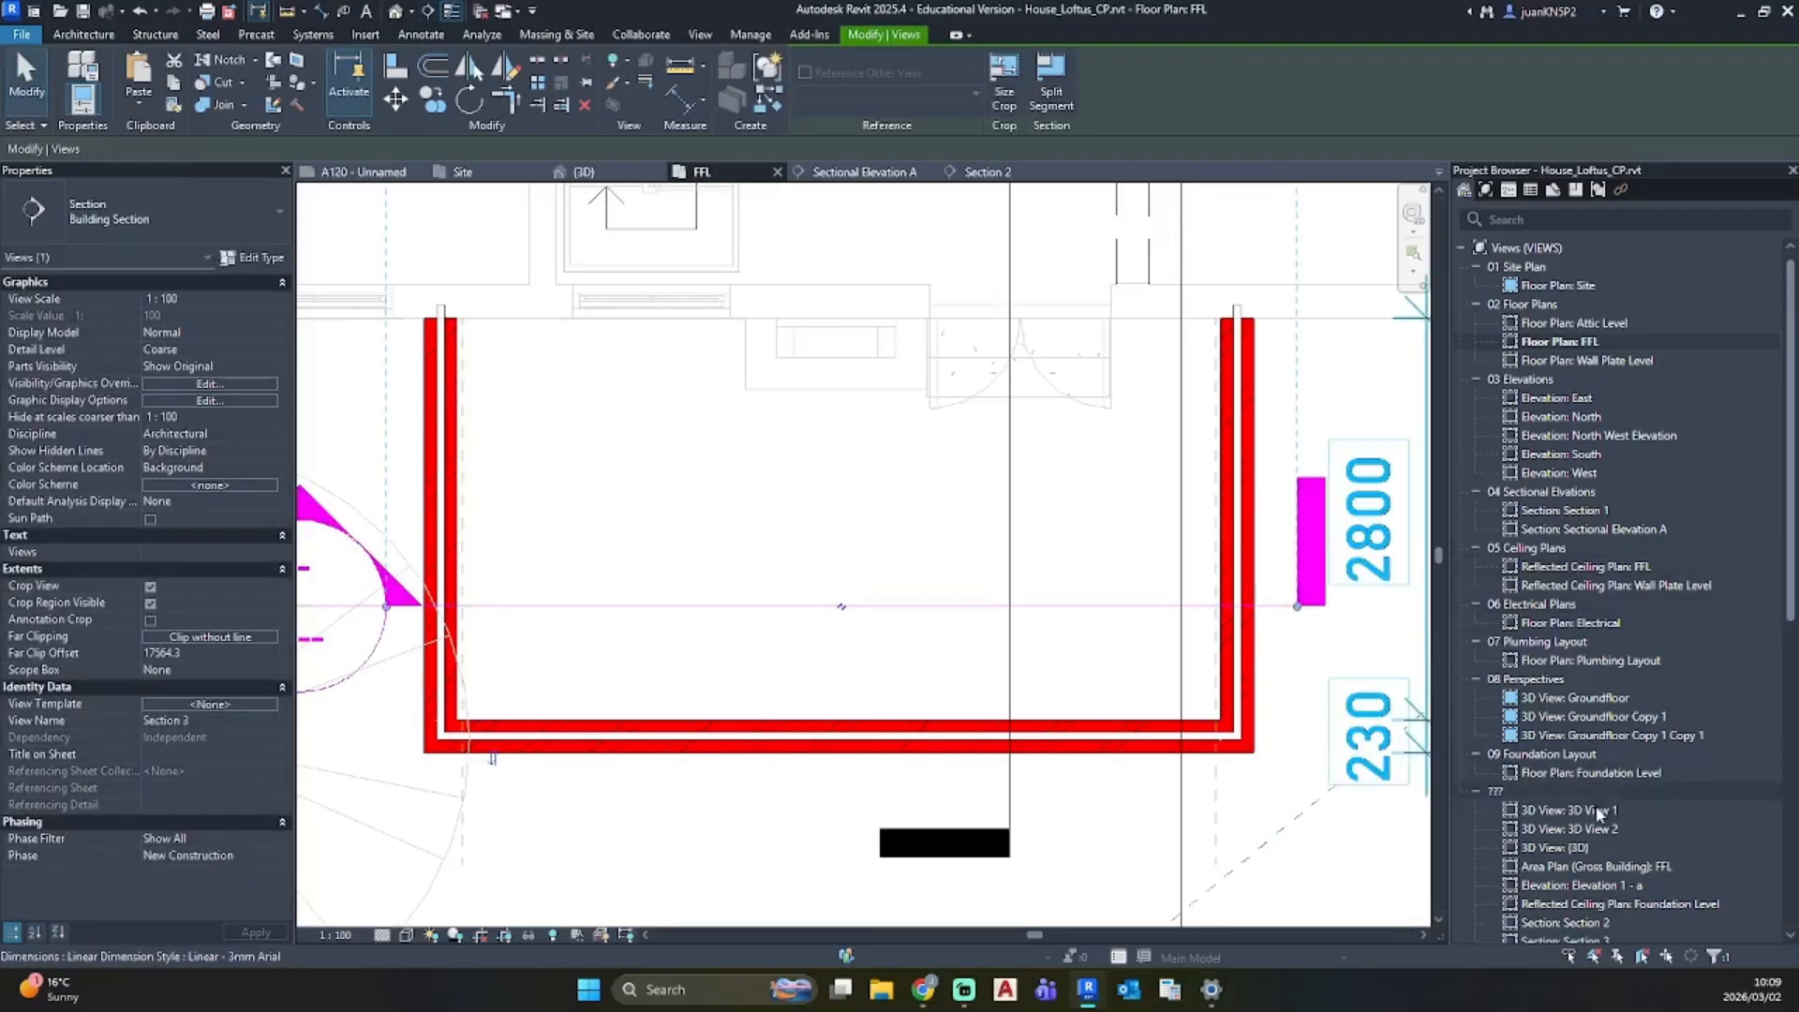
scroll(1599, 751, "down", 1)
double_click(1585, 924)
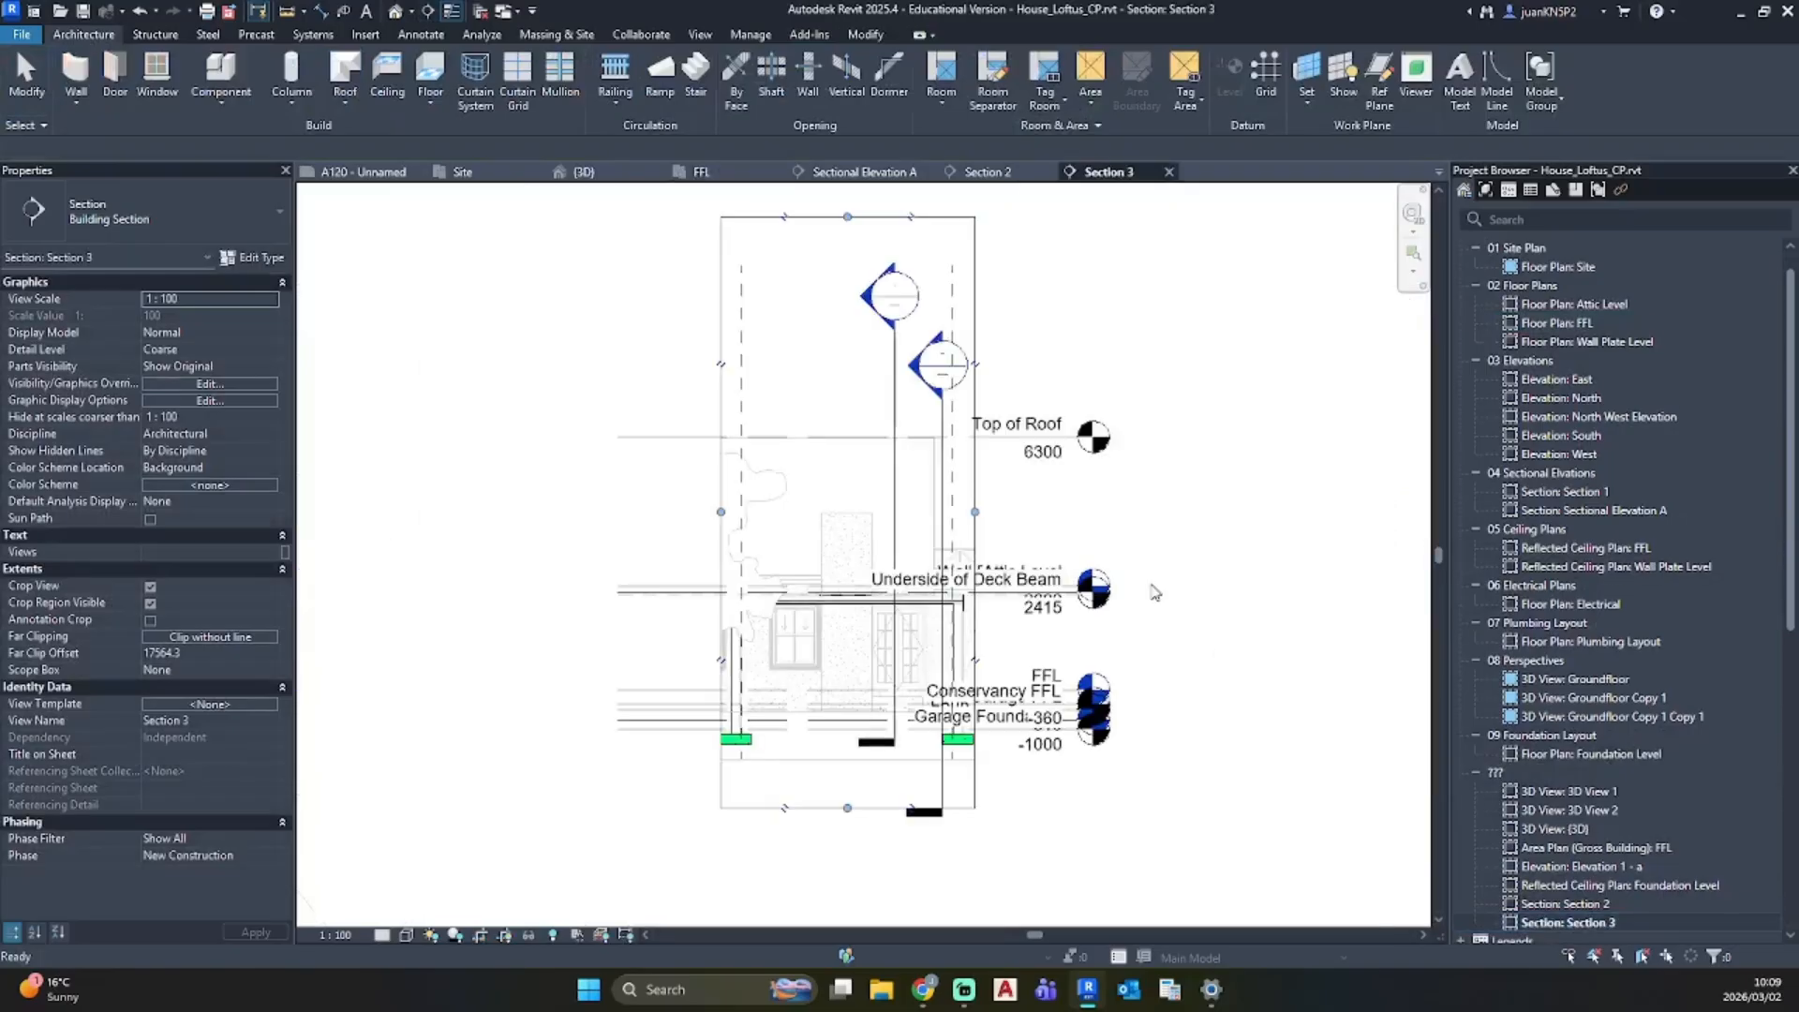
scroll(867, 600, "up", 4)
key("Escape")
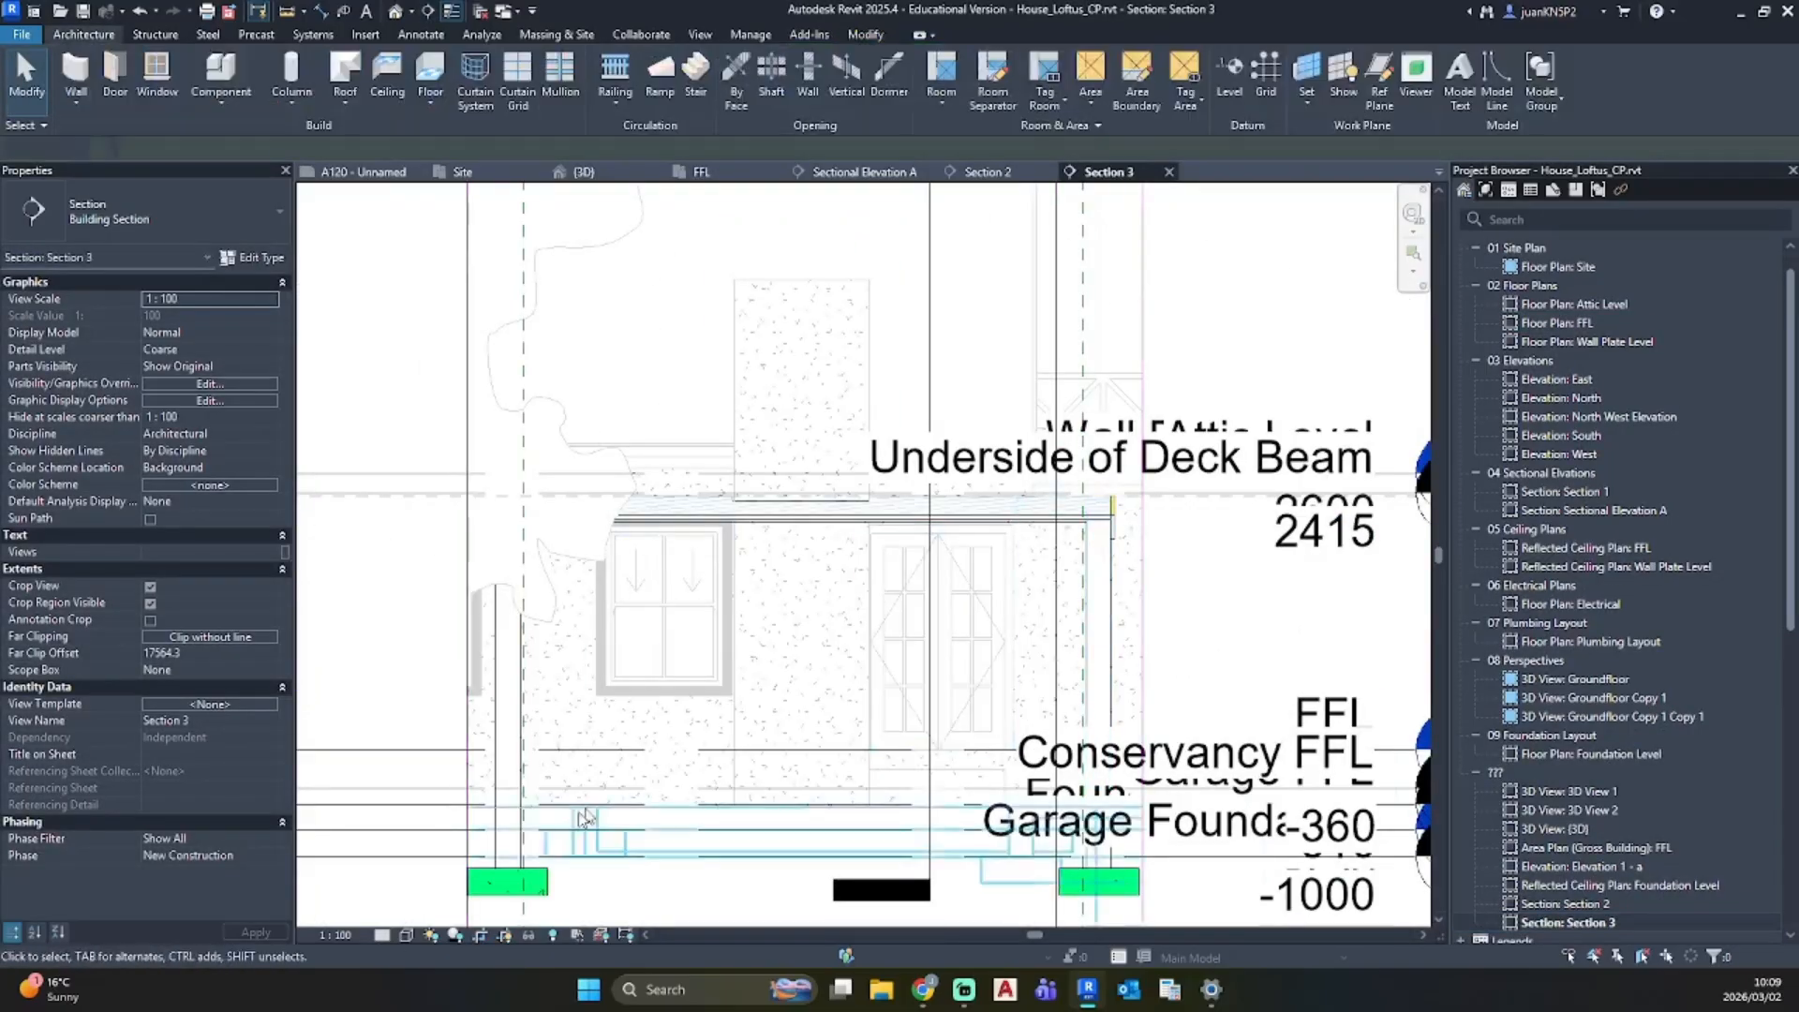
Step: Set the section view's detail level to Fine and hide the tree covering the addition's left wall
left_click(382, 935)
left_click(404, 915)
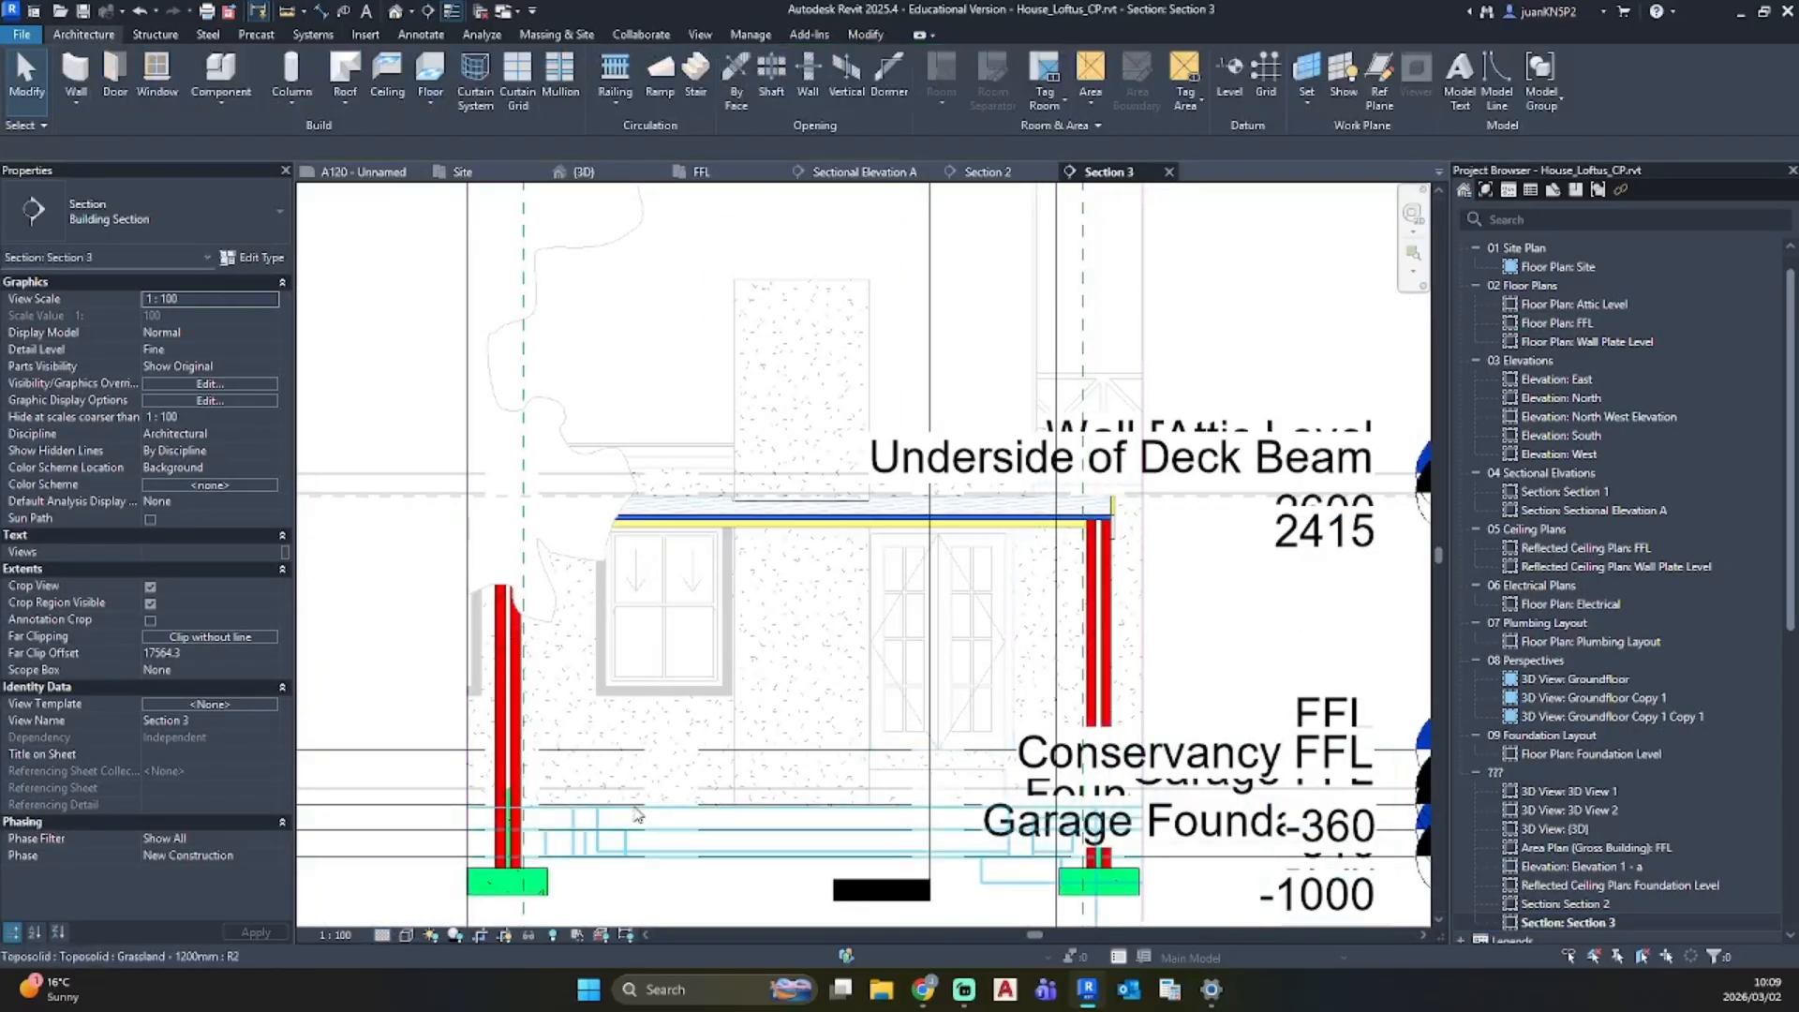
right_click(514, 392)
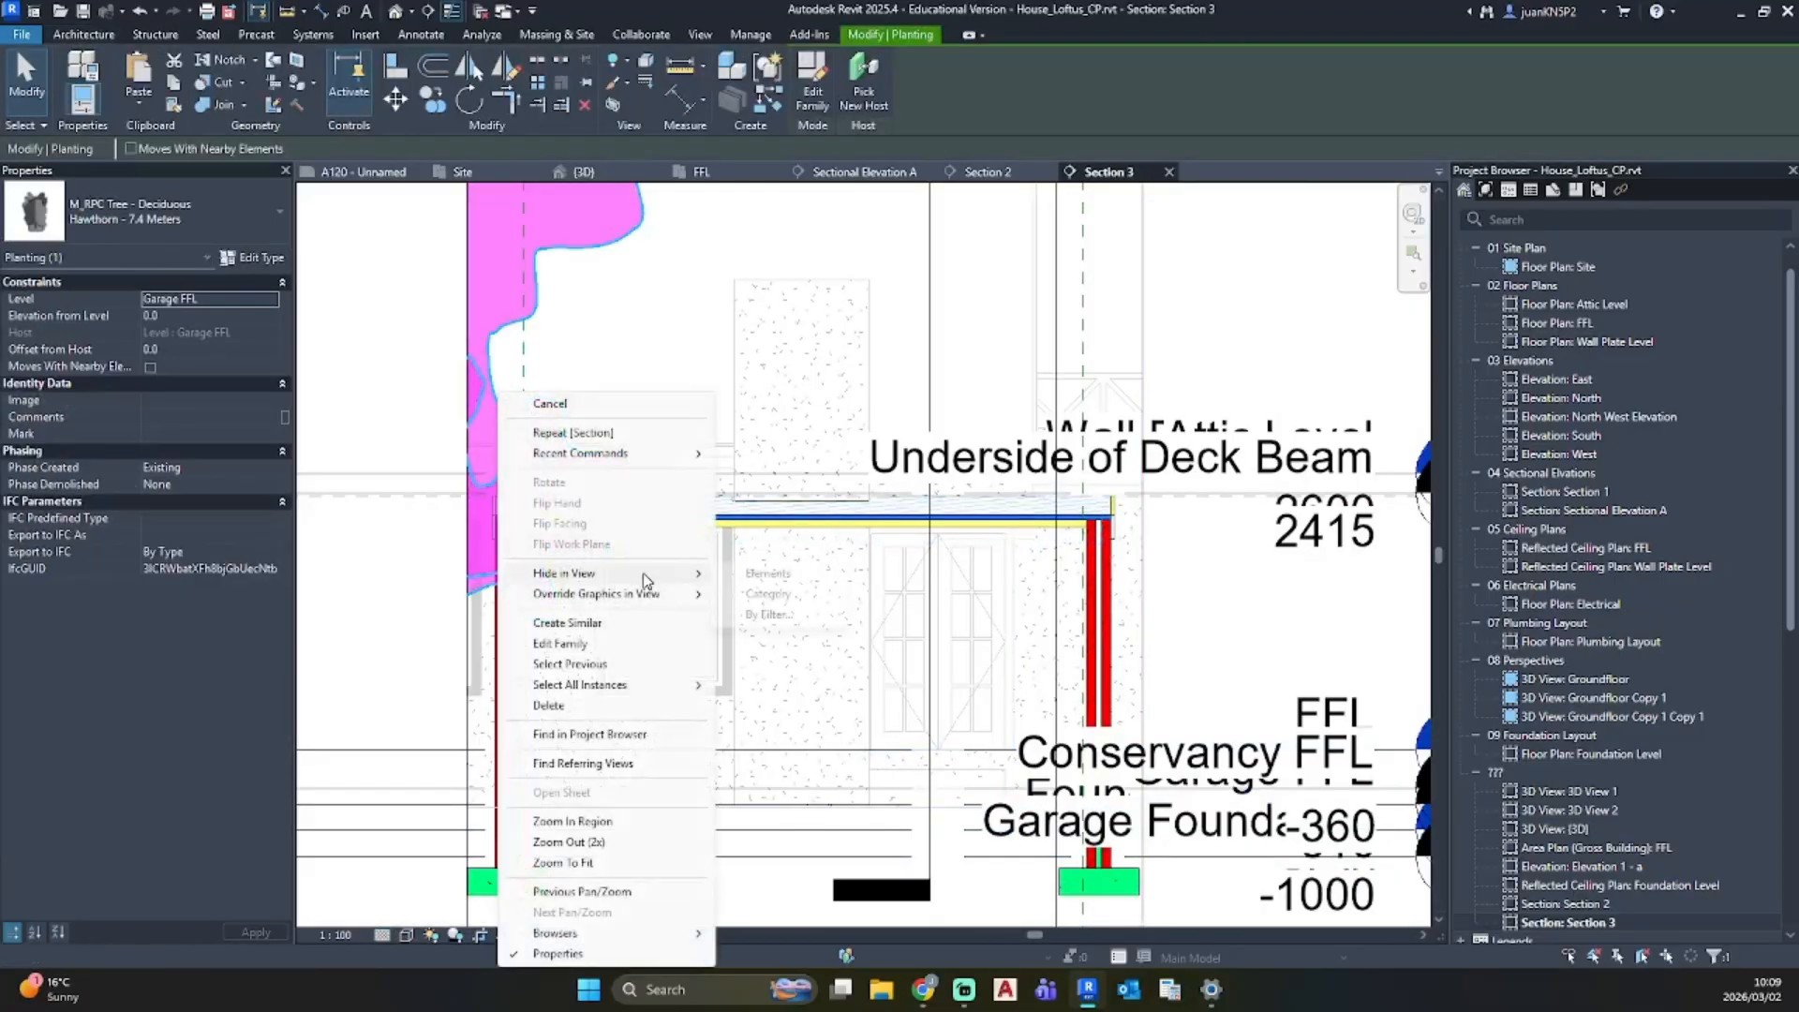
left_click(754, 572)
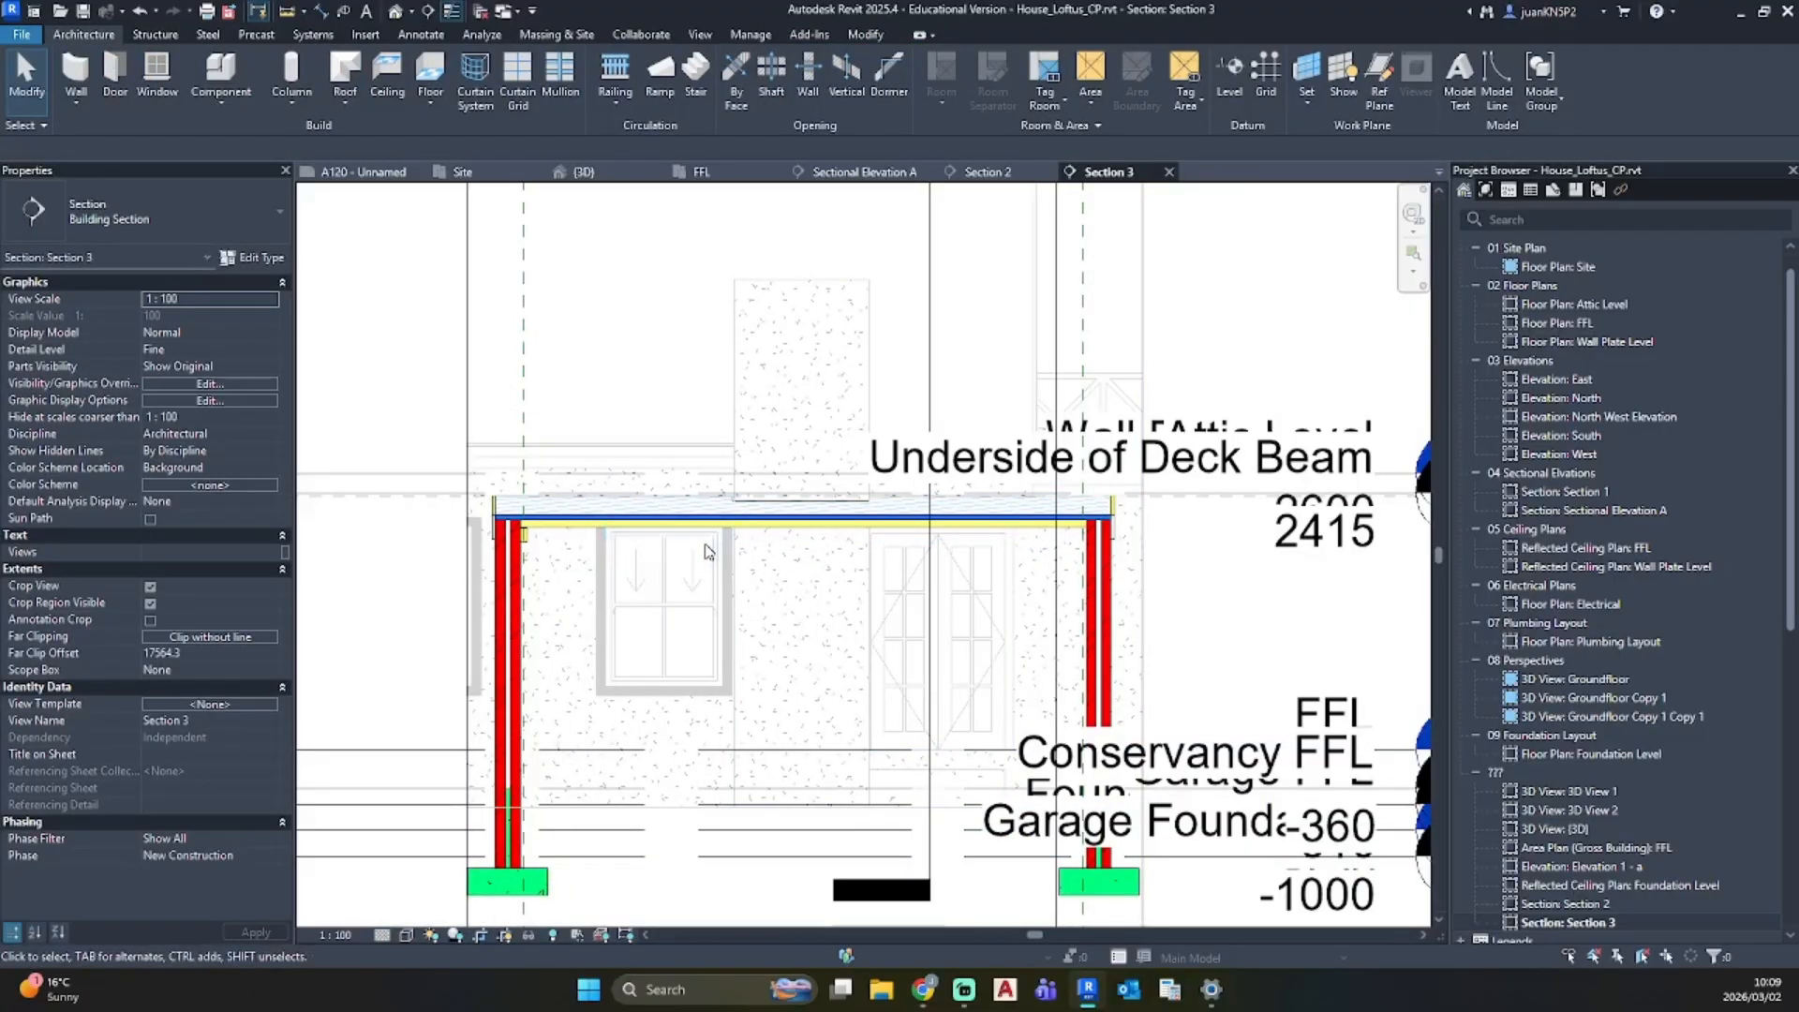
Step: Array the rafter beside the left wall across to the right wall's inner face, with 2 items spaced to the last one
scroll(450, 492, "up", 8)
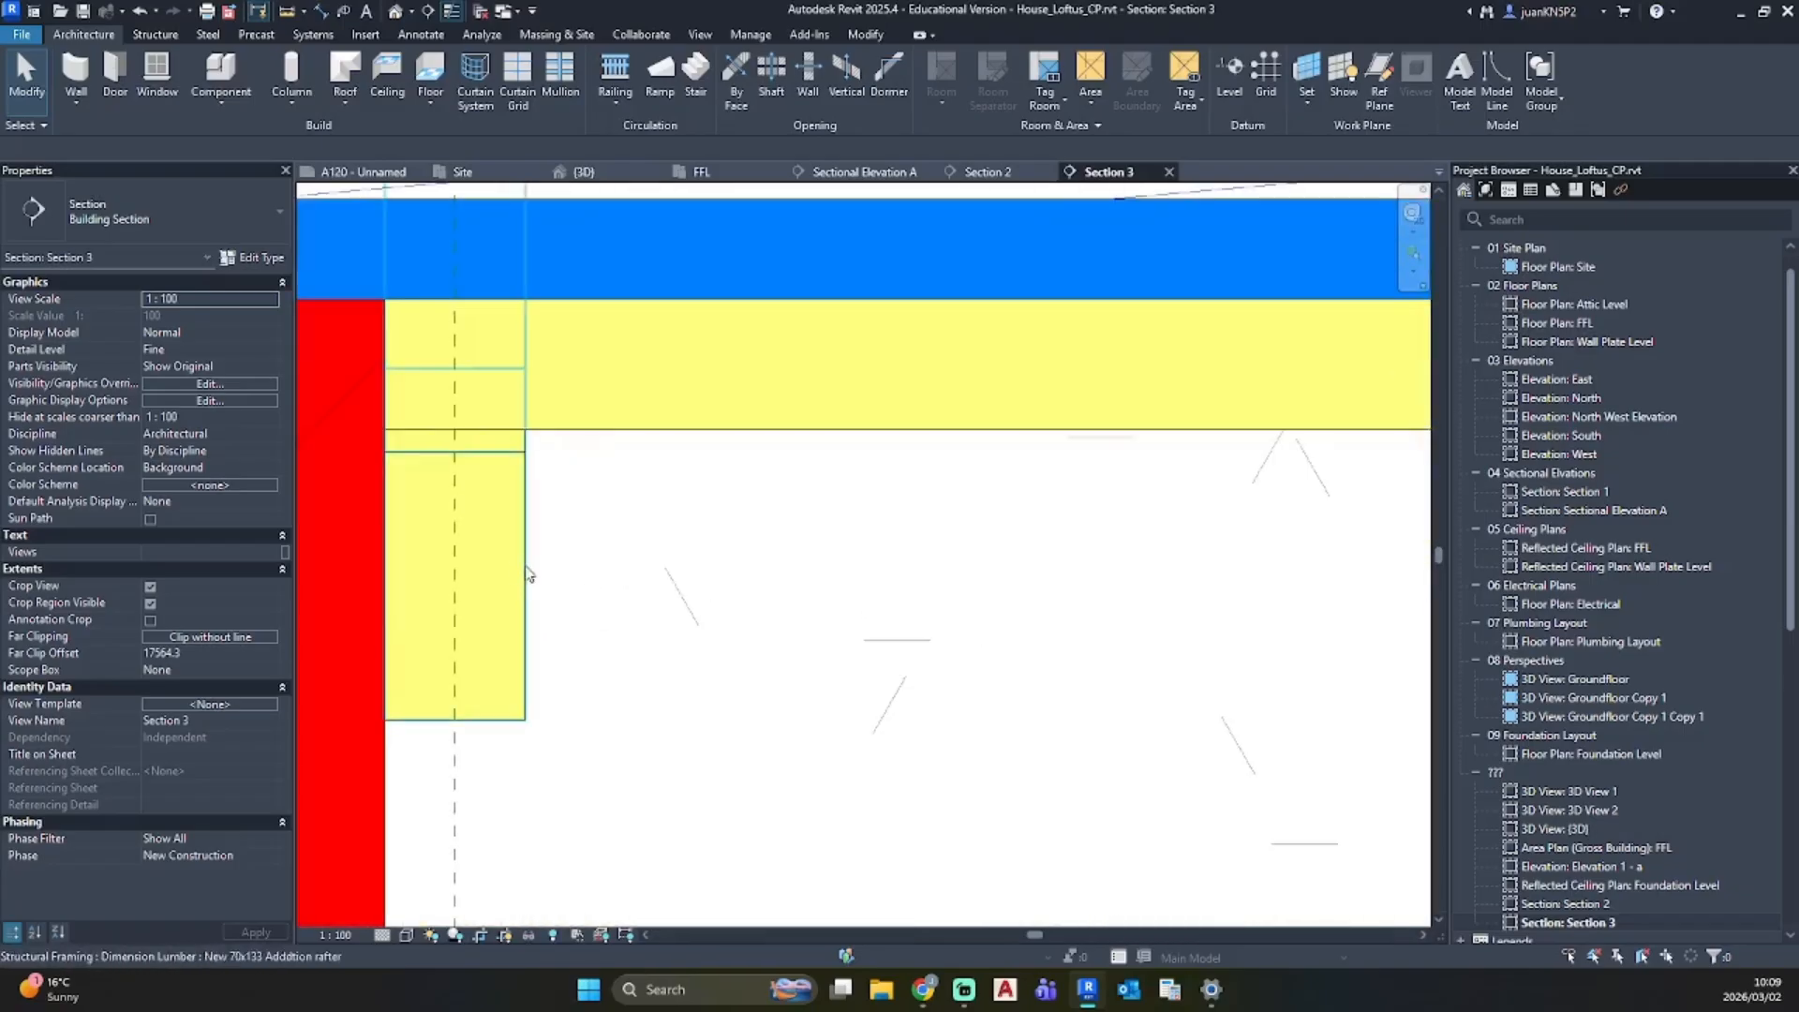
left_click(528, 575)
key("a")
key("r")
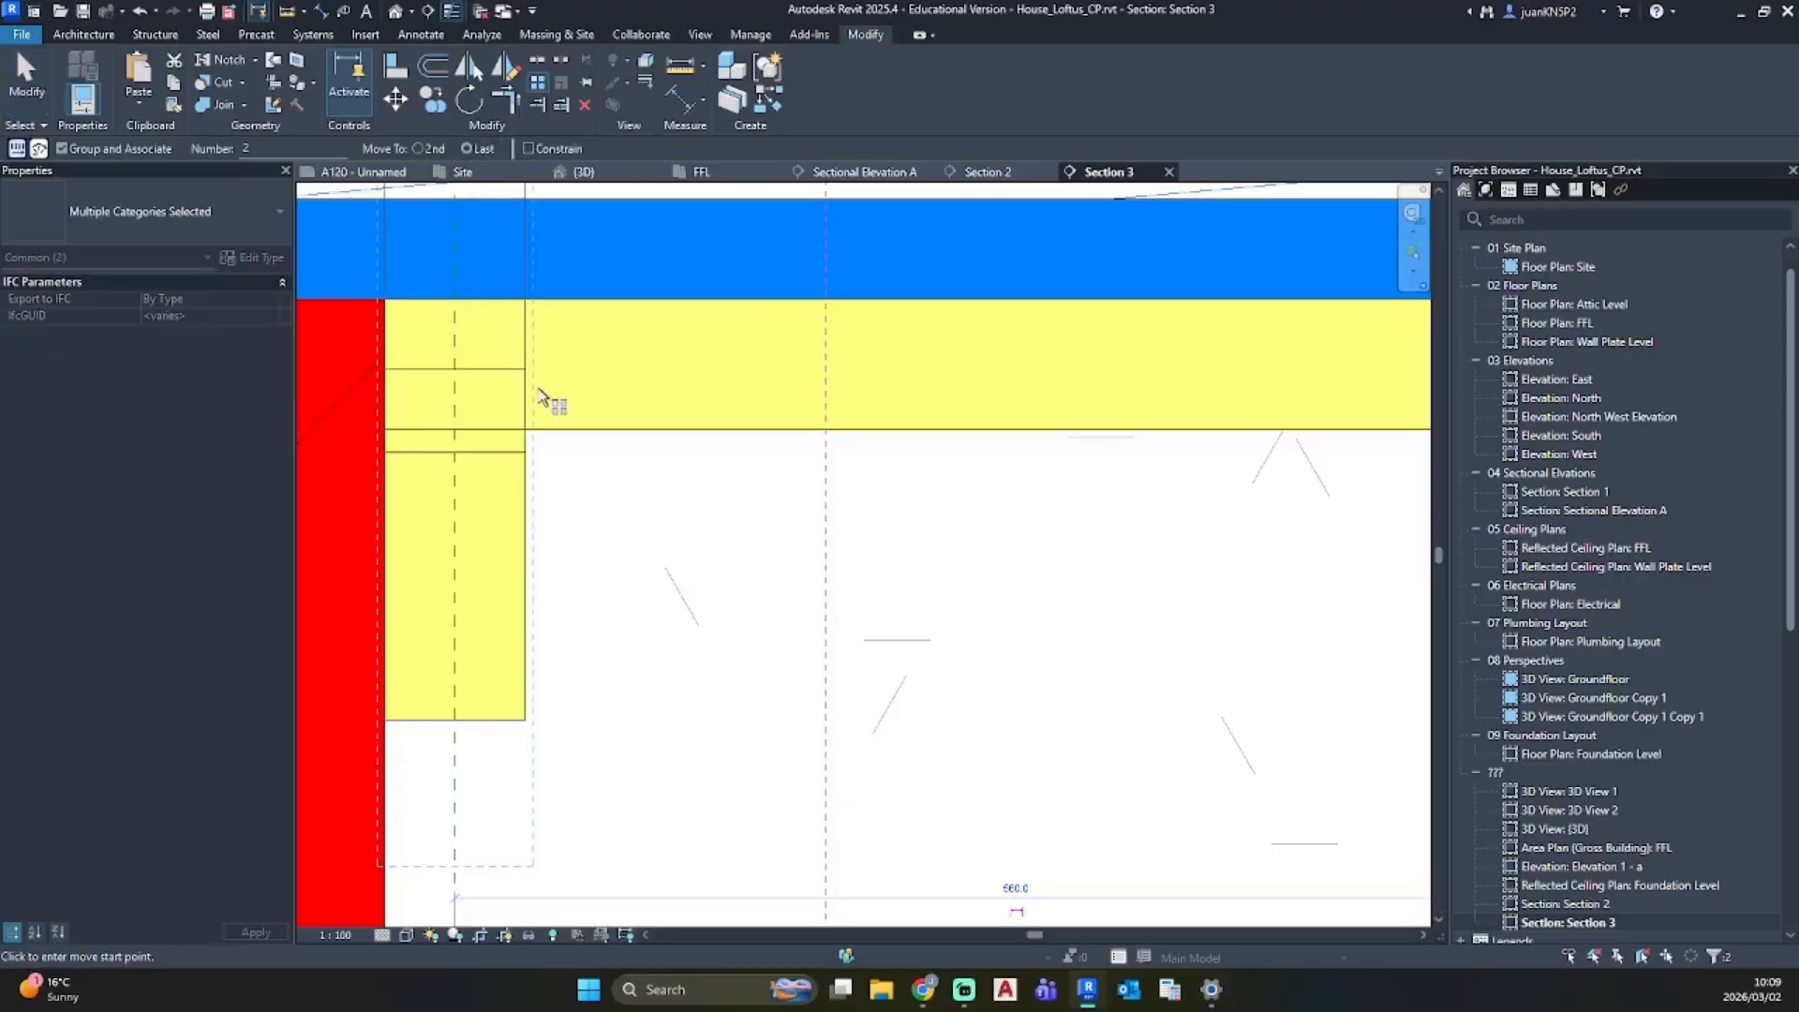
left_click(527, 518)
scroll(1025, 511, "down", 3)
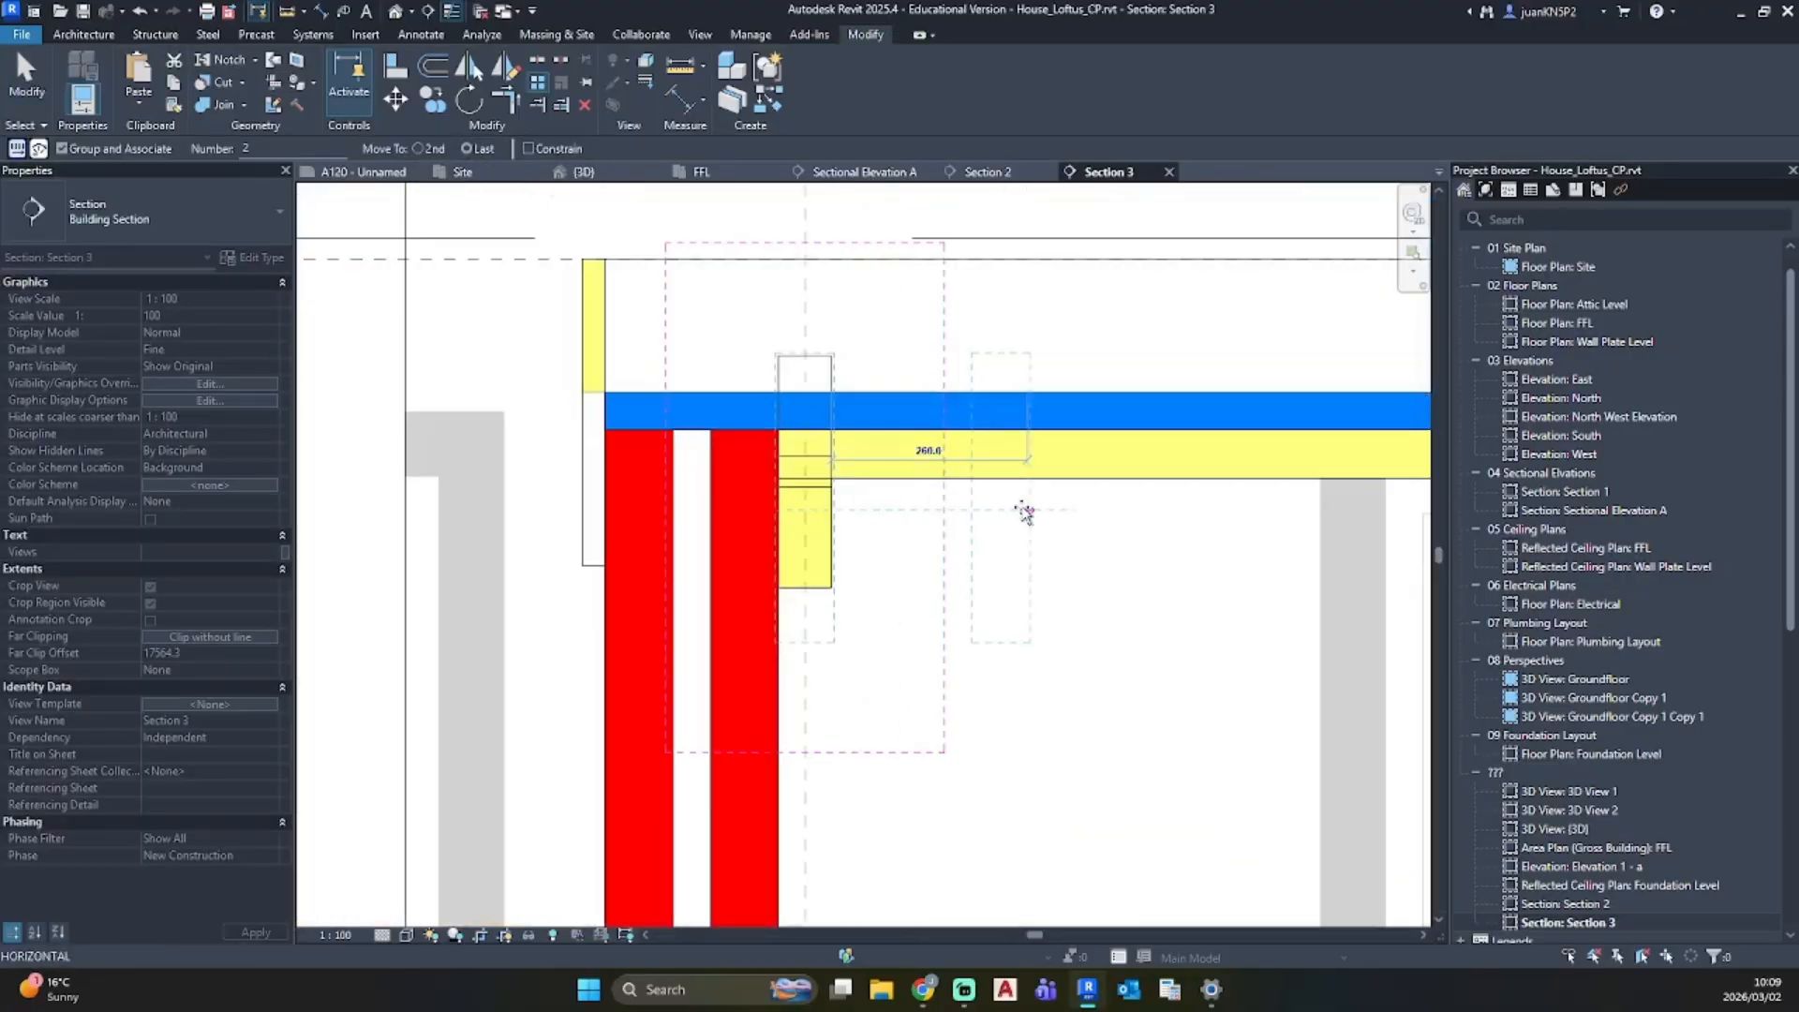
scroll(1024, 510, "down", 3)
middle_click_drag(961, 521, 167, 441)
middle_click_drag(968, 438, 269, 393)
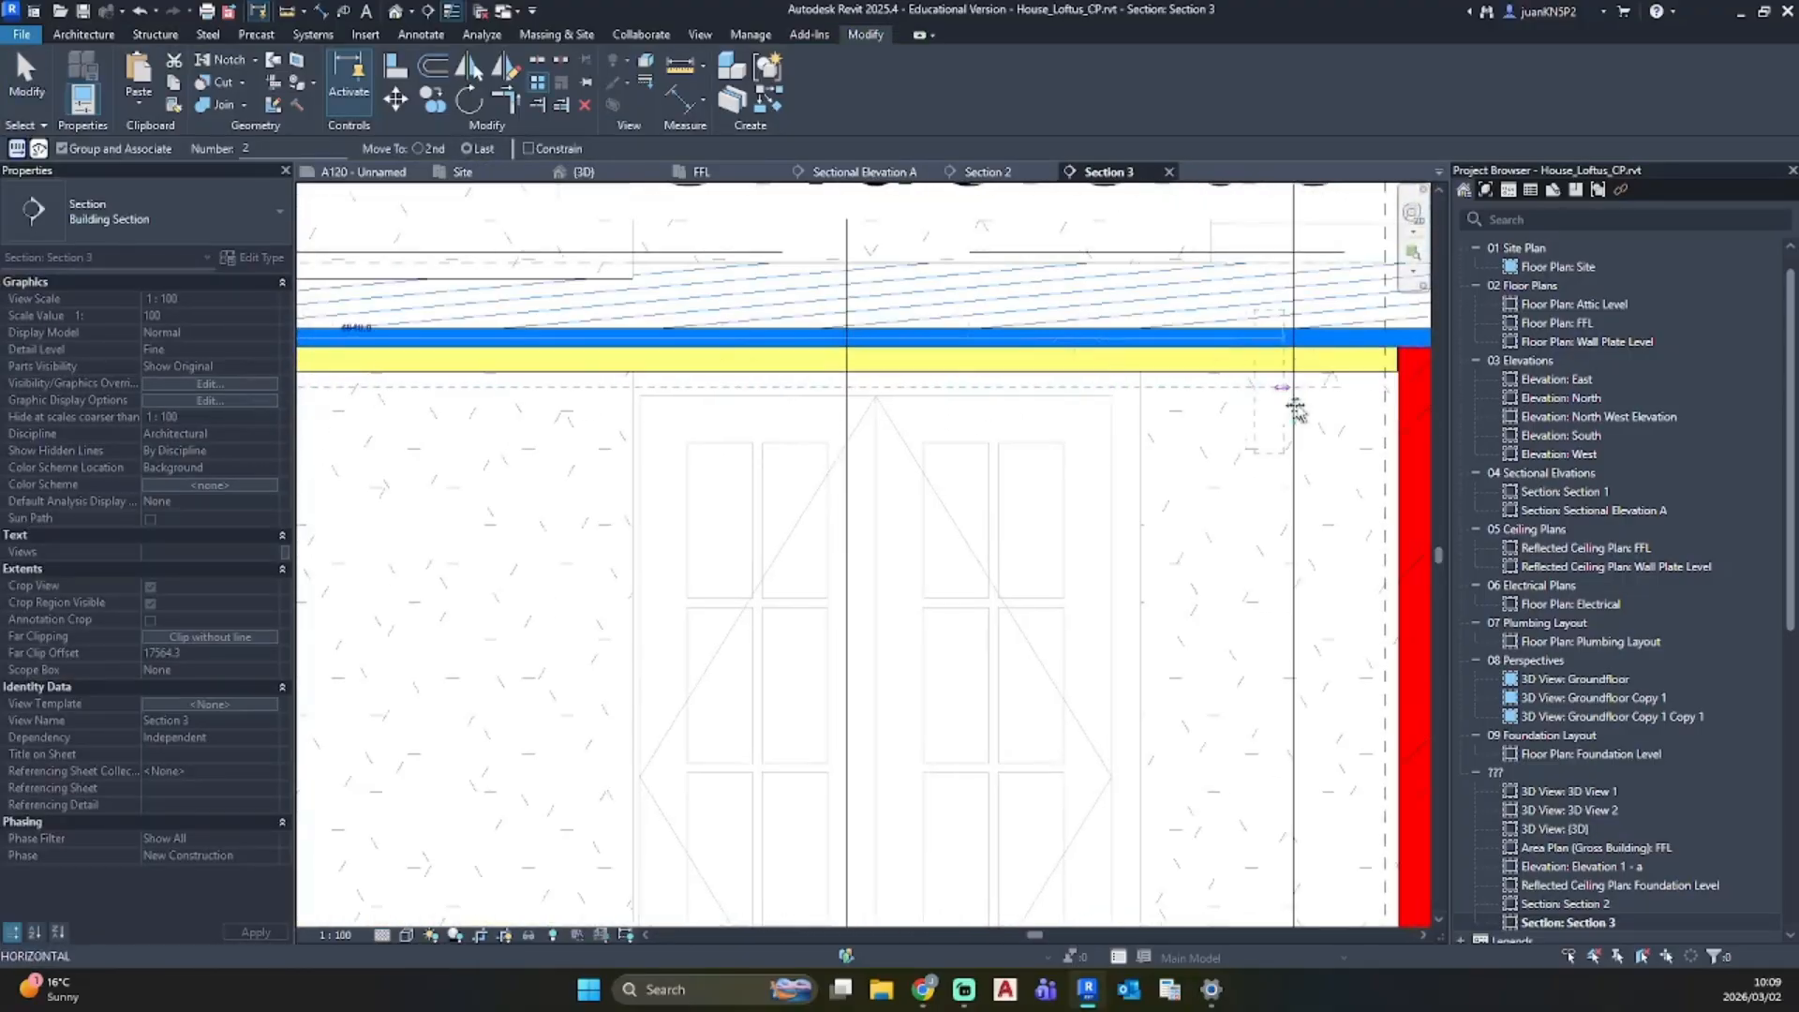
left_click(1400, 397)
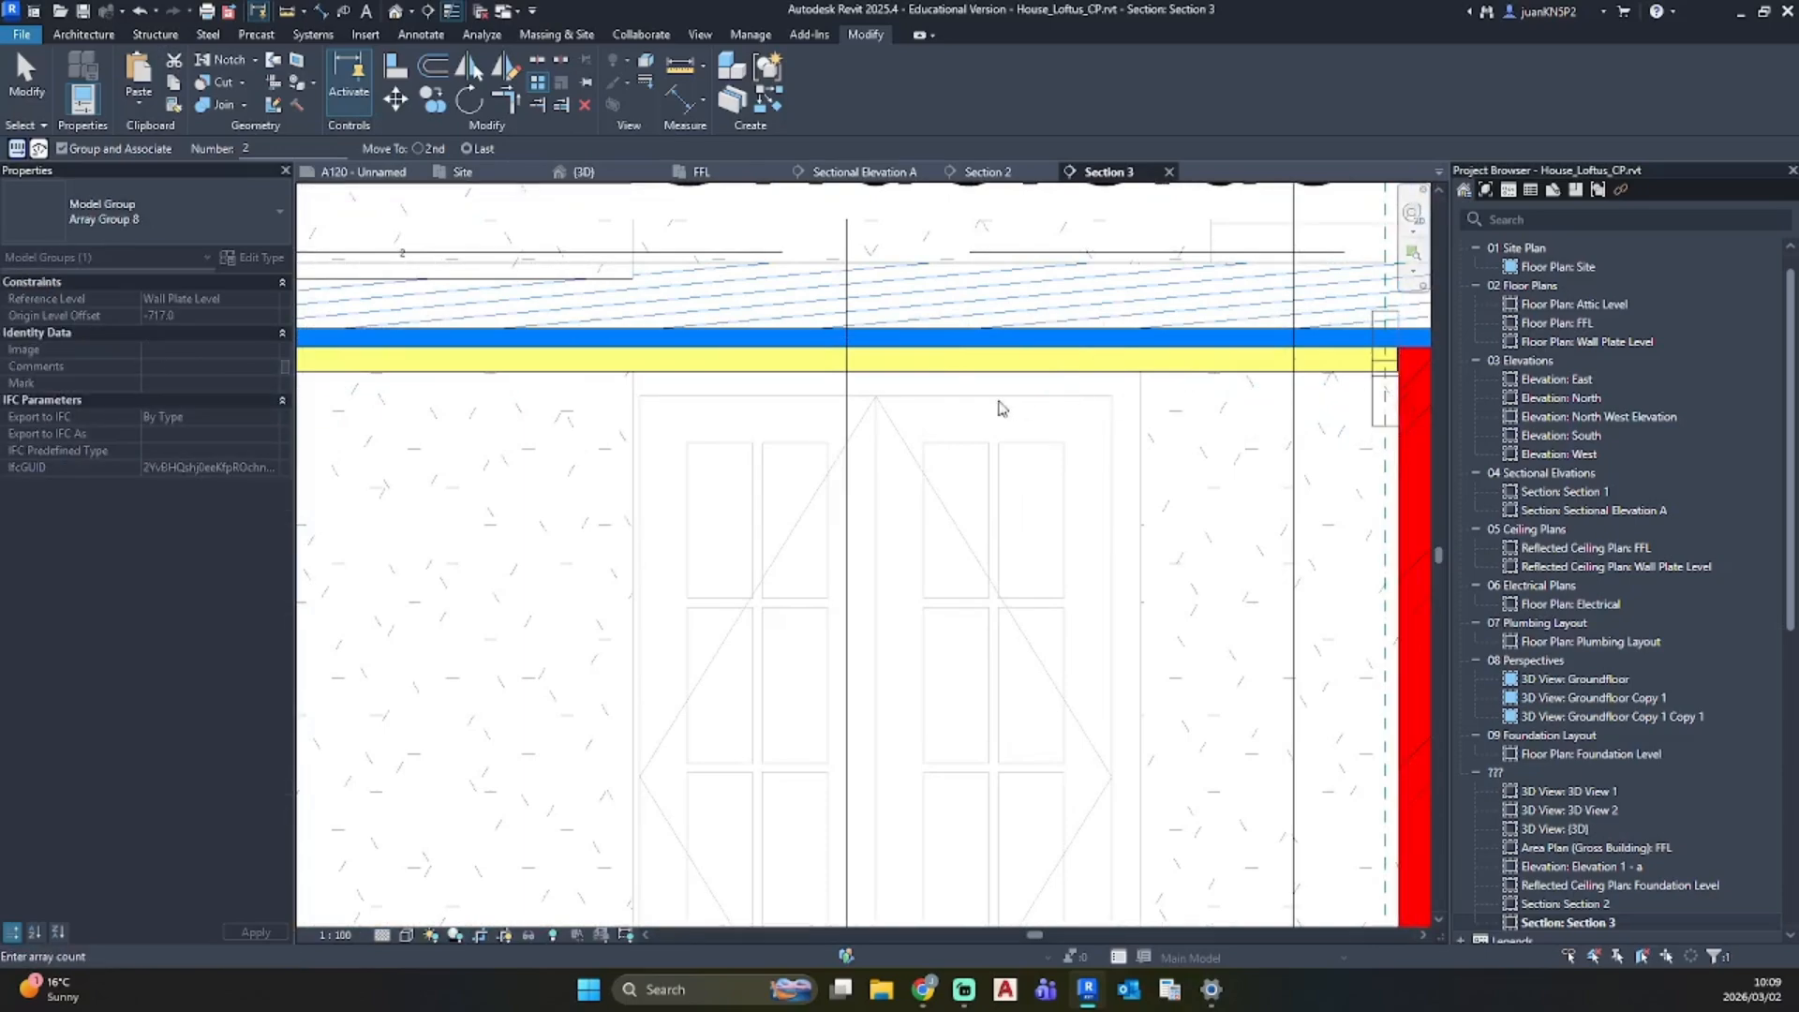
Step: Set the rafter array's count to 5
scroll(1001, 409, "down", 3)
left_click(722, 340)
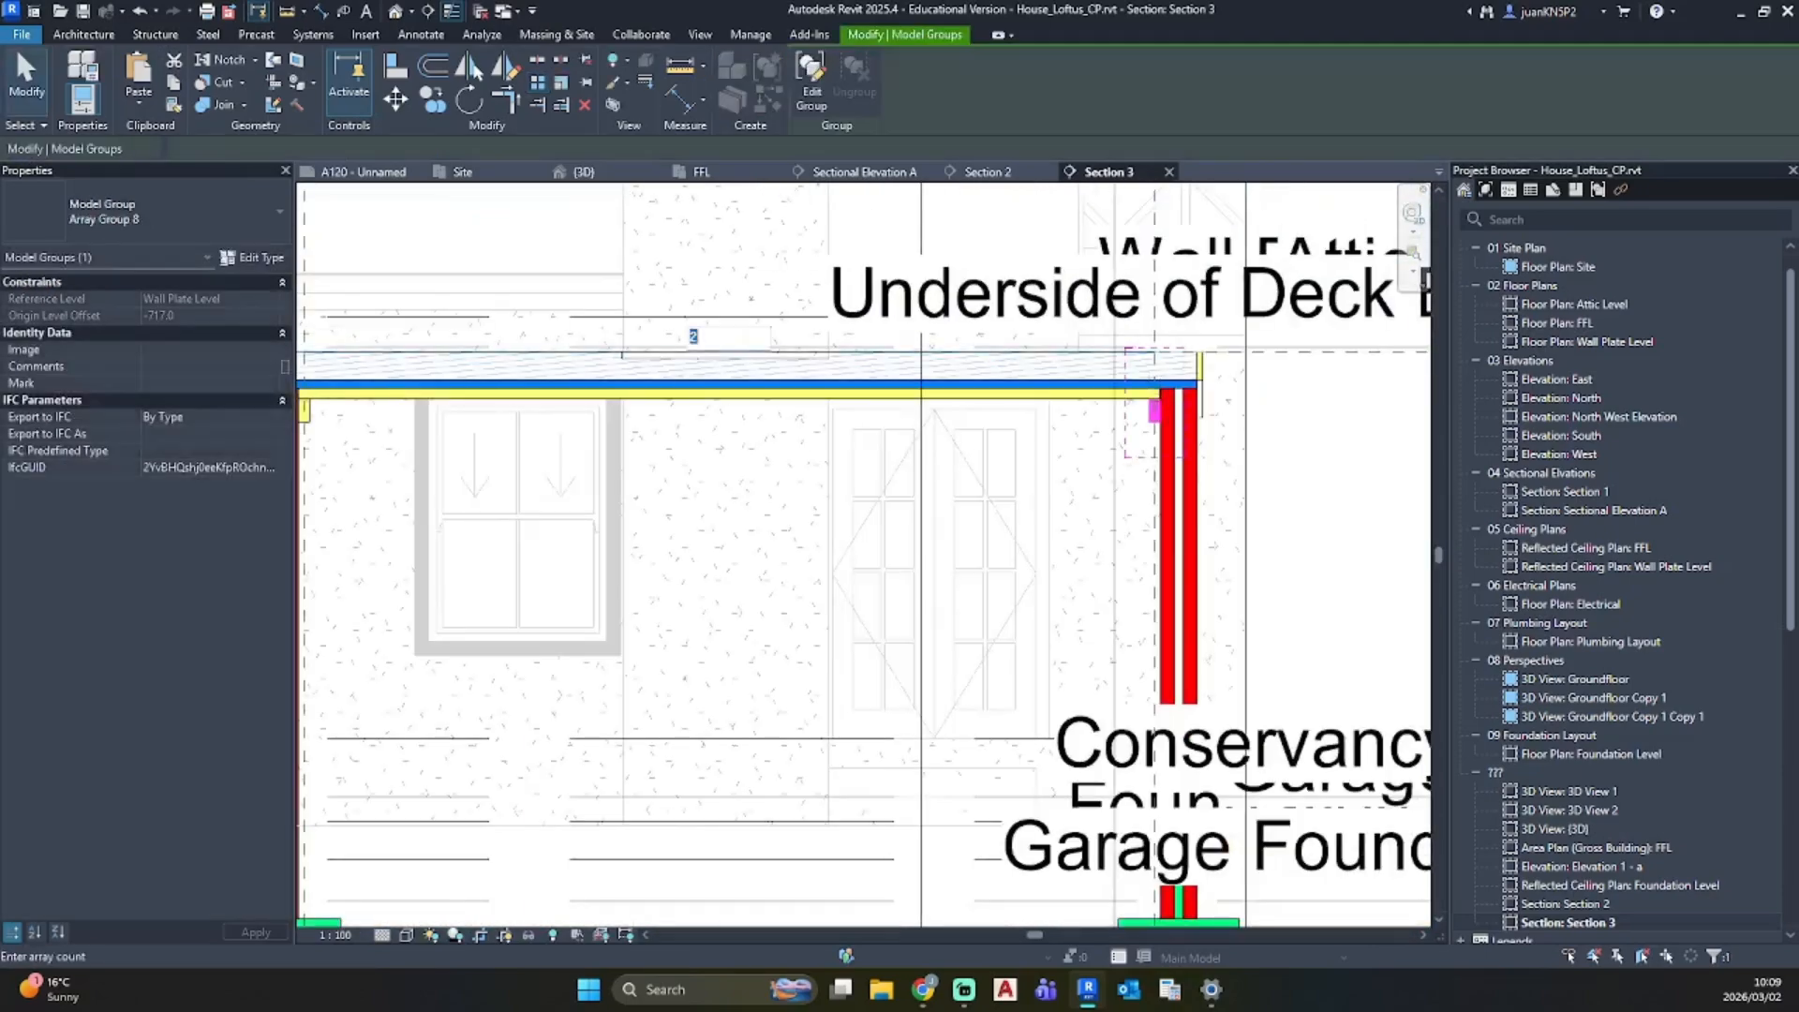
type("5")
key("Return")
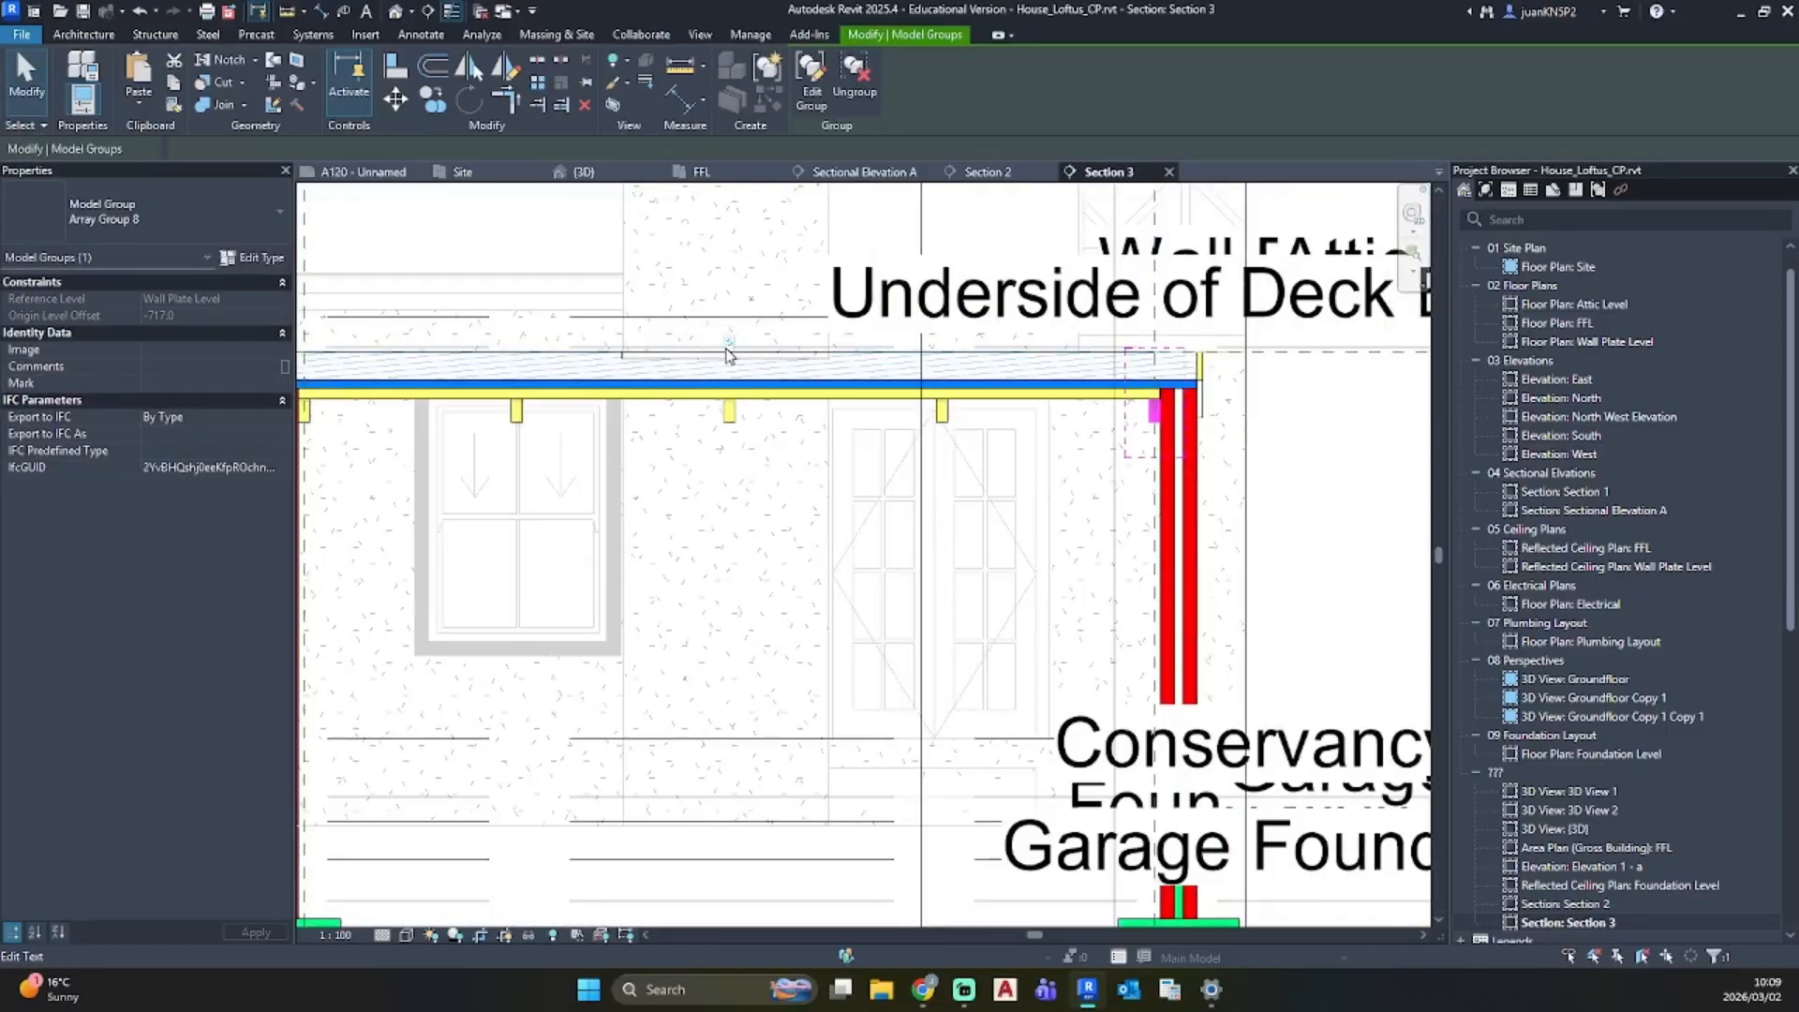
Step: Measure the centre-to-centre spacing between the middle rafter and the adjacent rafter at the double door with a trial aligned dimension
left_click(727, 513)
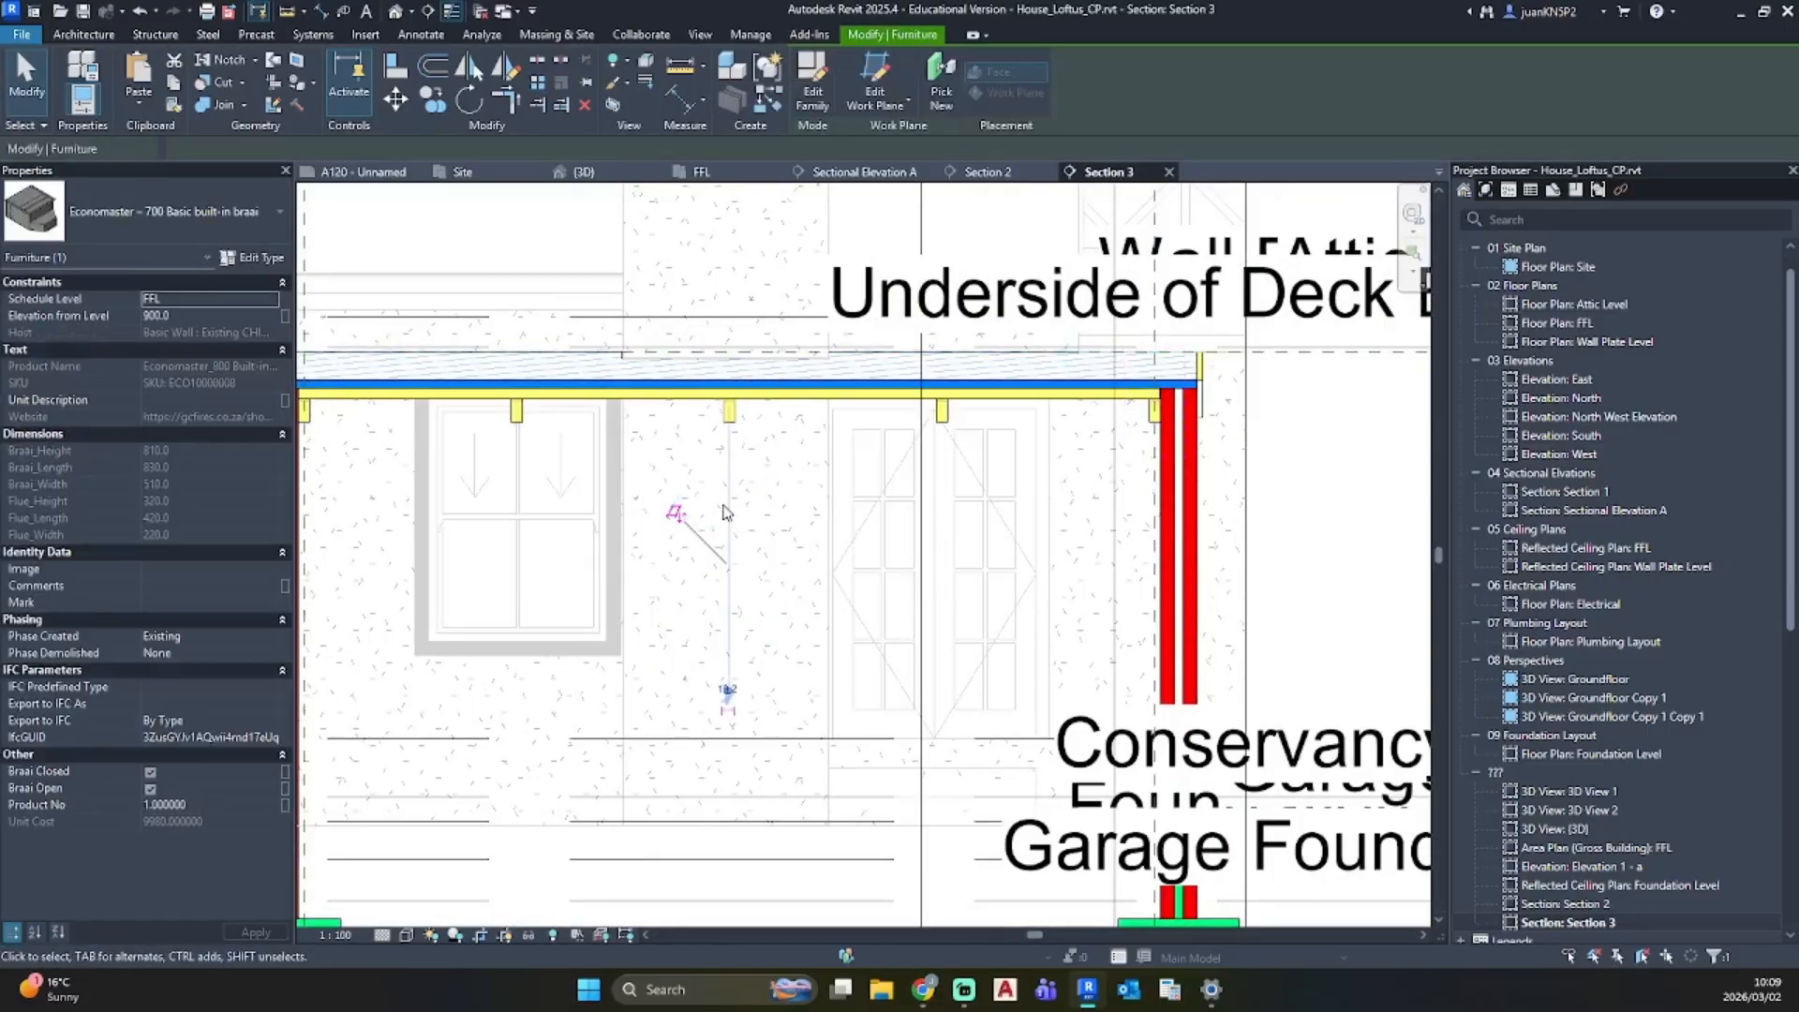
key("Escape")
key("d")
key("i")
scroll(731, 513, "up", 4)
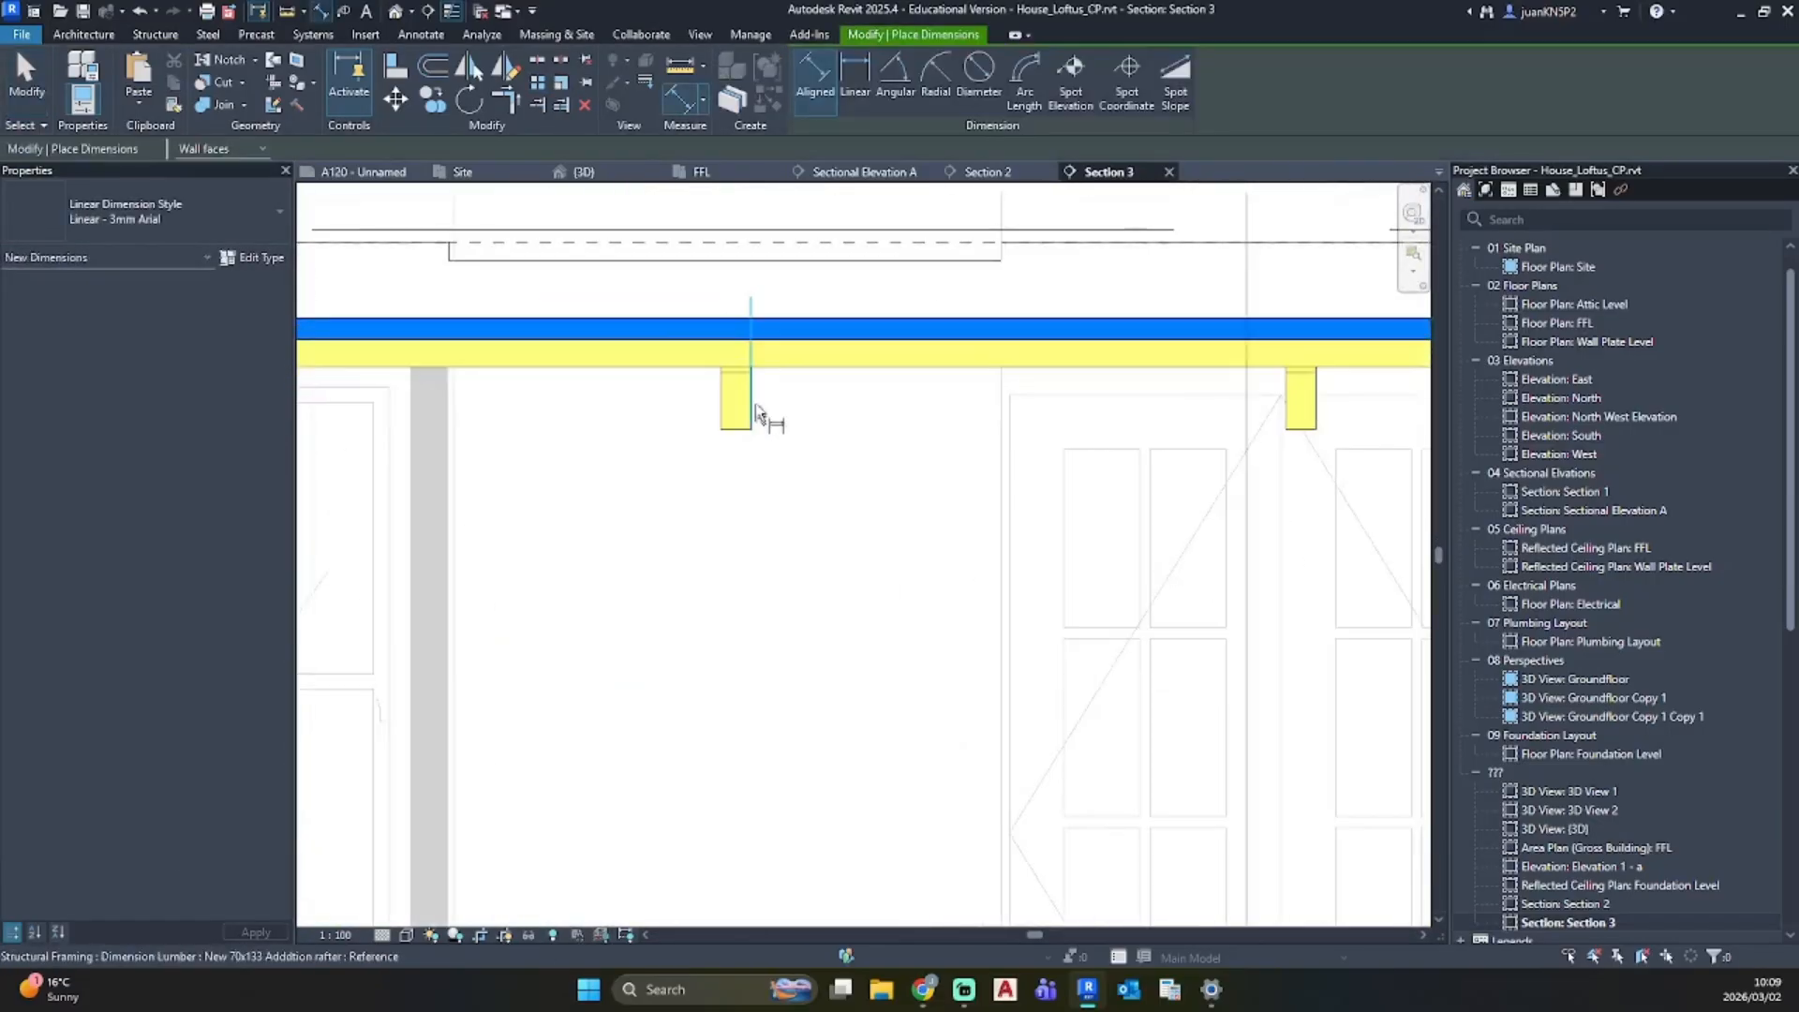
left_click(736, 414)
left_click(1275, 440)
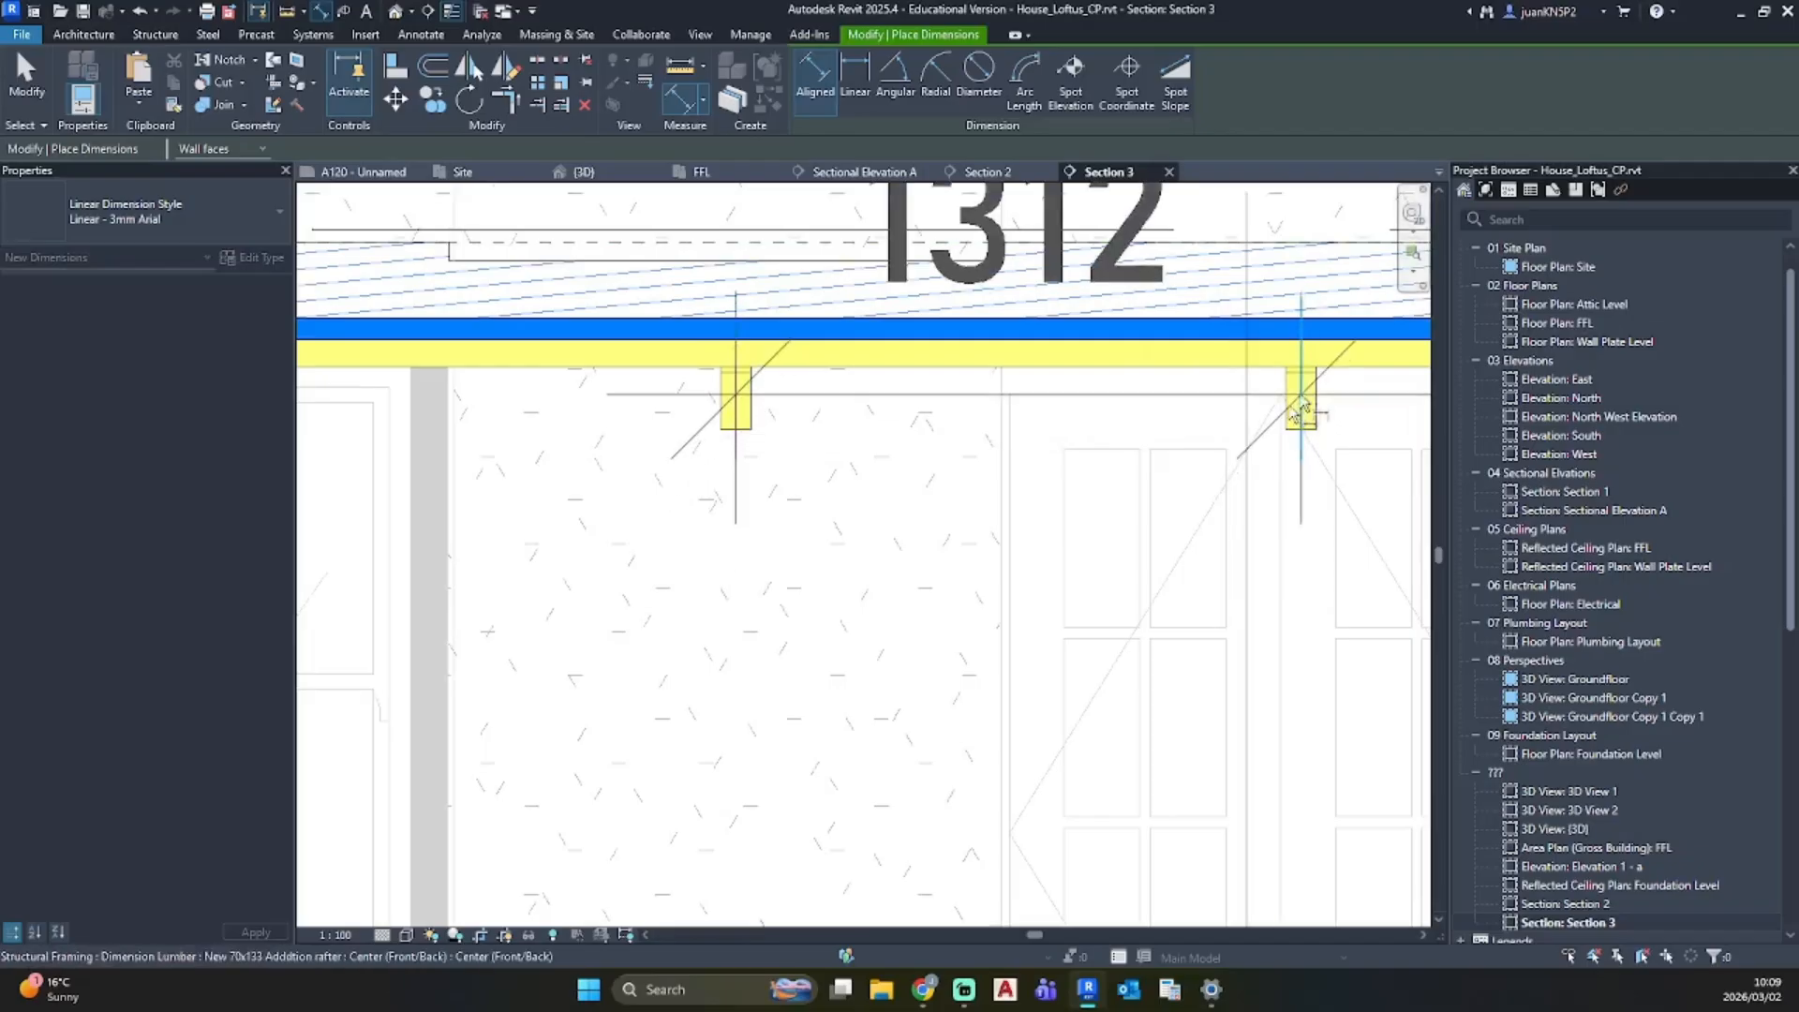
scroll(1153, 641, "down", 3)
scroll(1148, 638, "down", 5)
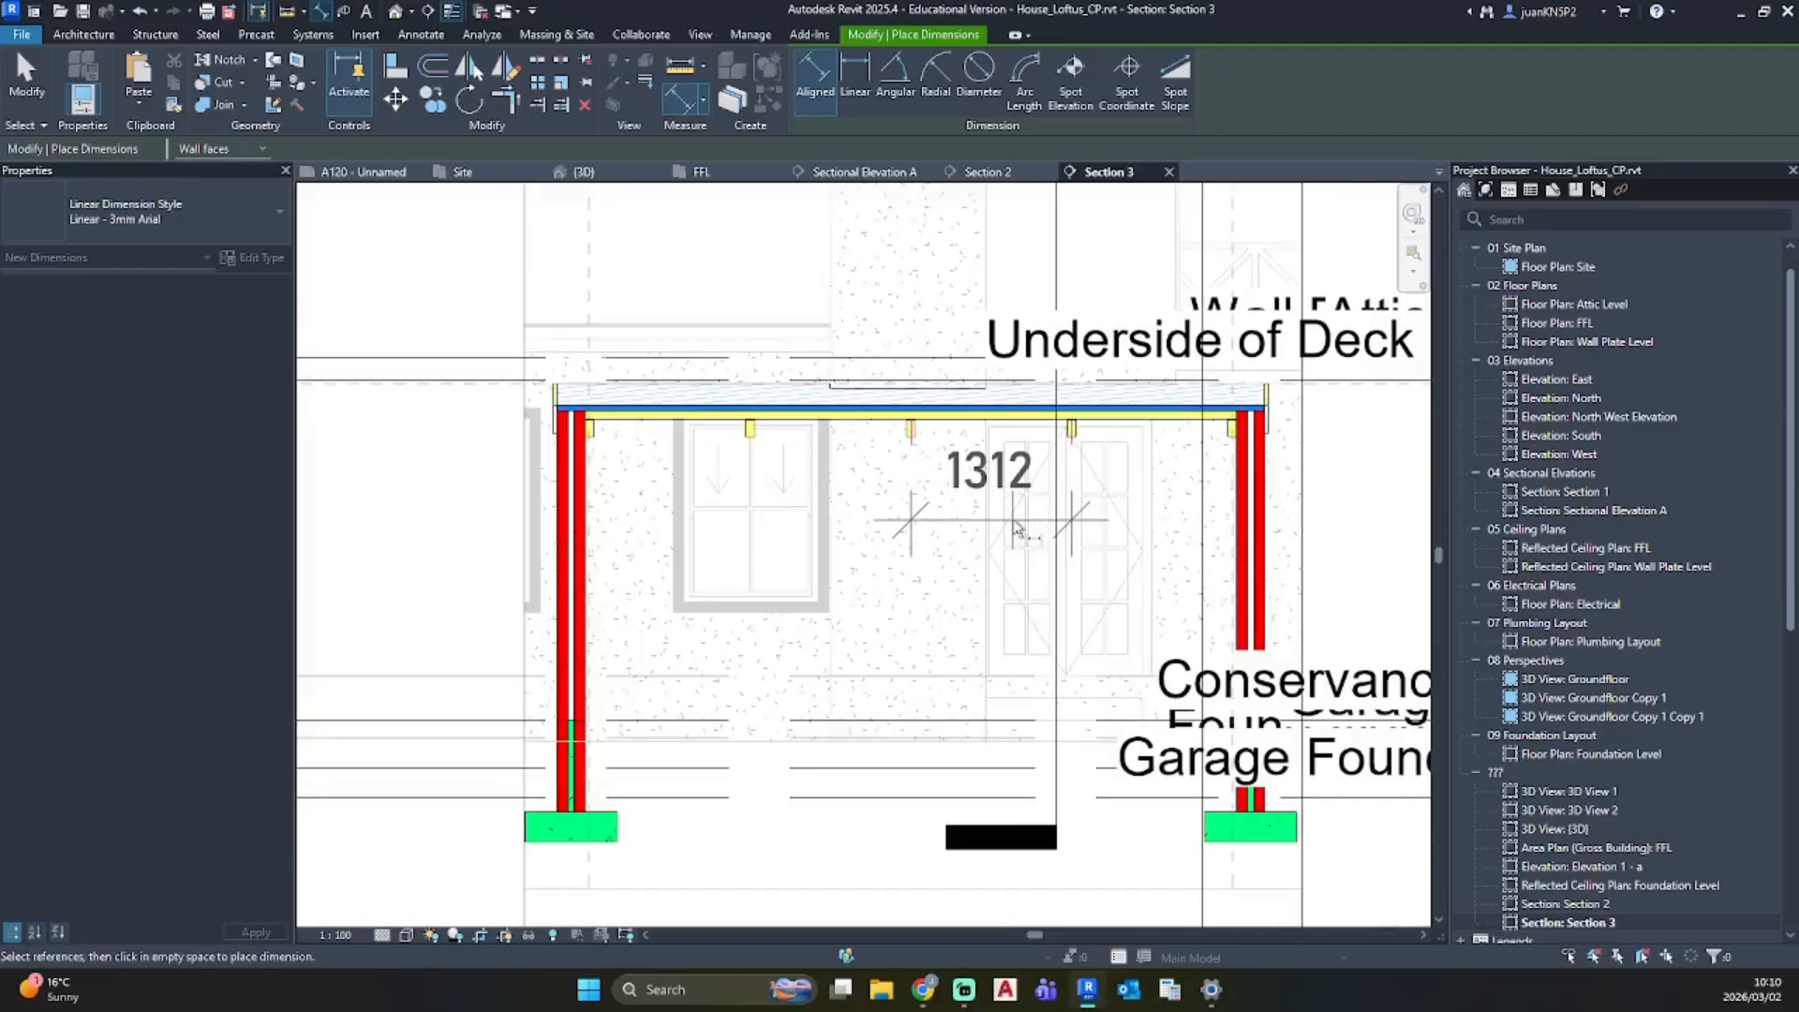
scroll(1019, 528, "up", 5)
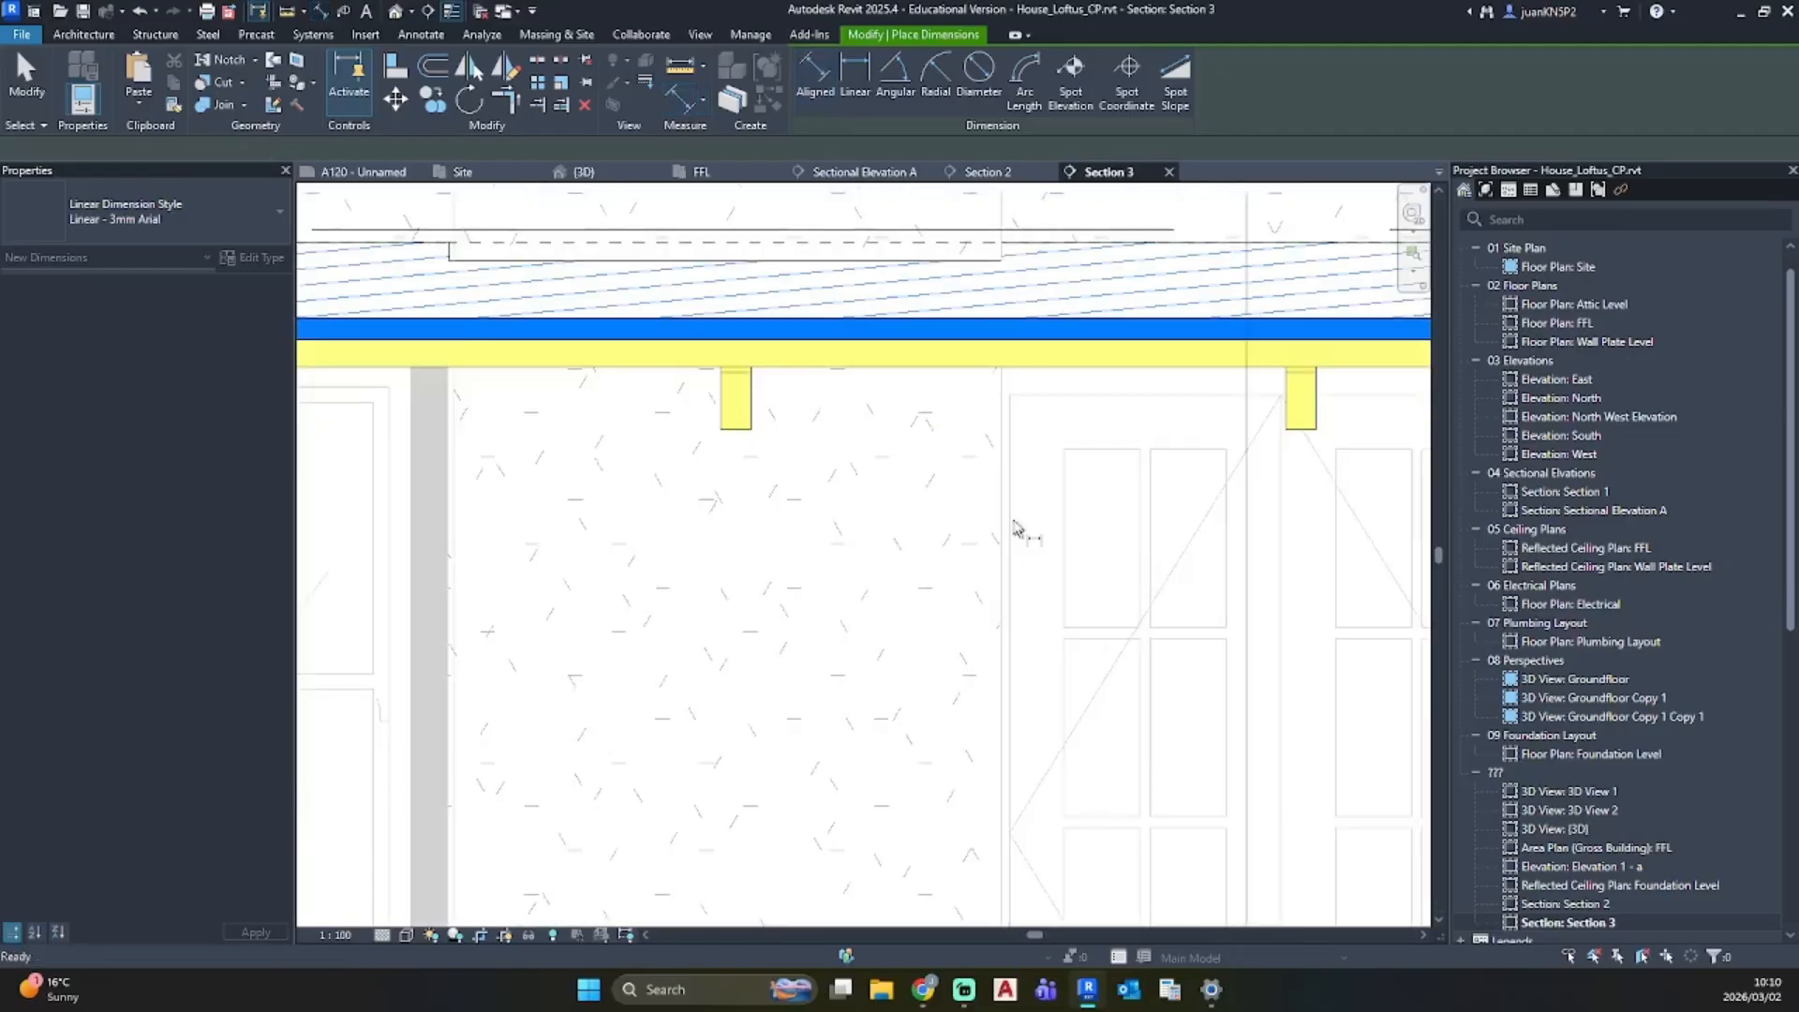
key("Escape")
key("Escape")
Step: Set the rafter array's count to 6
left_click(732, 422)
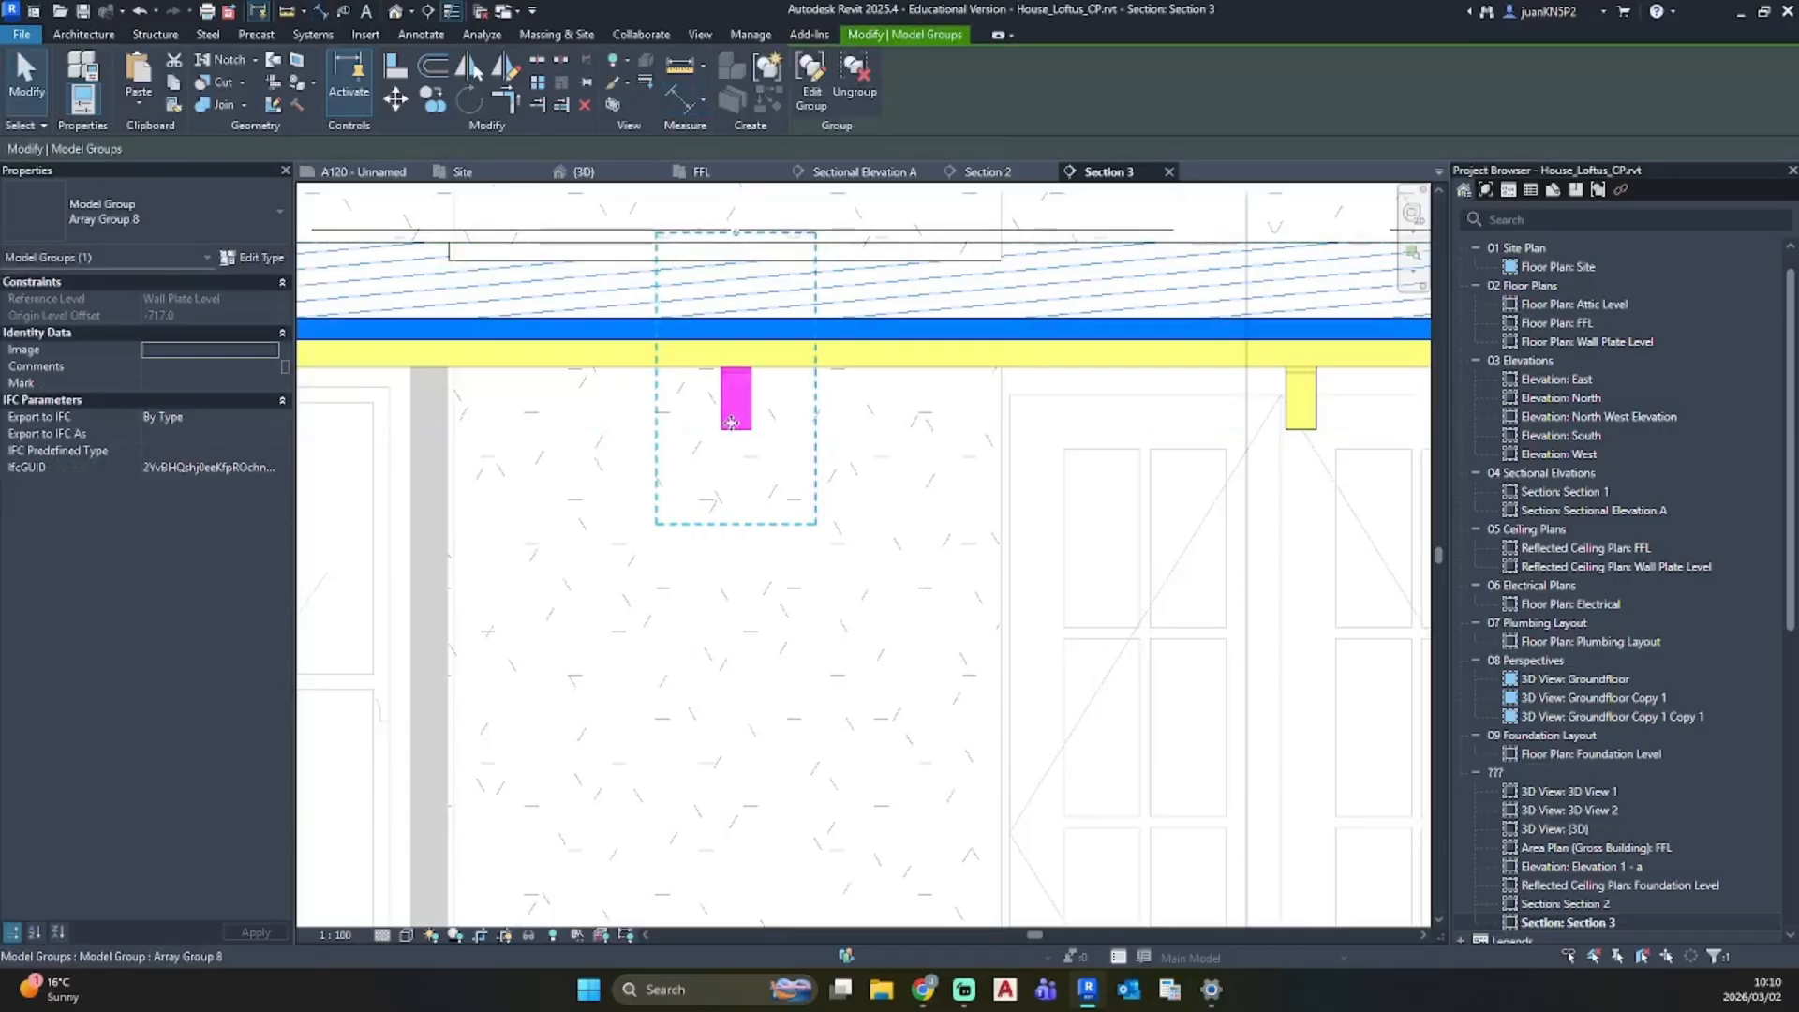
scroll(732, 421, "down", 4)
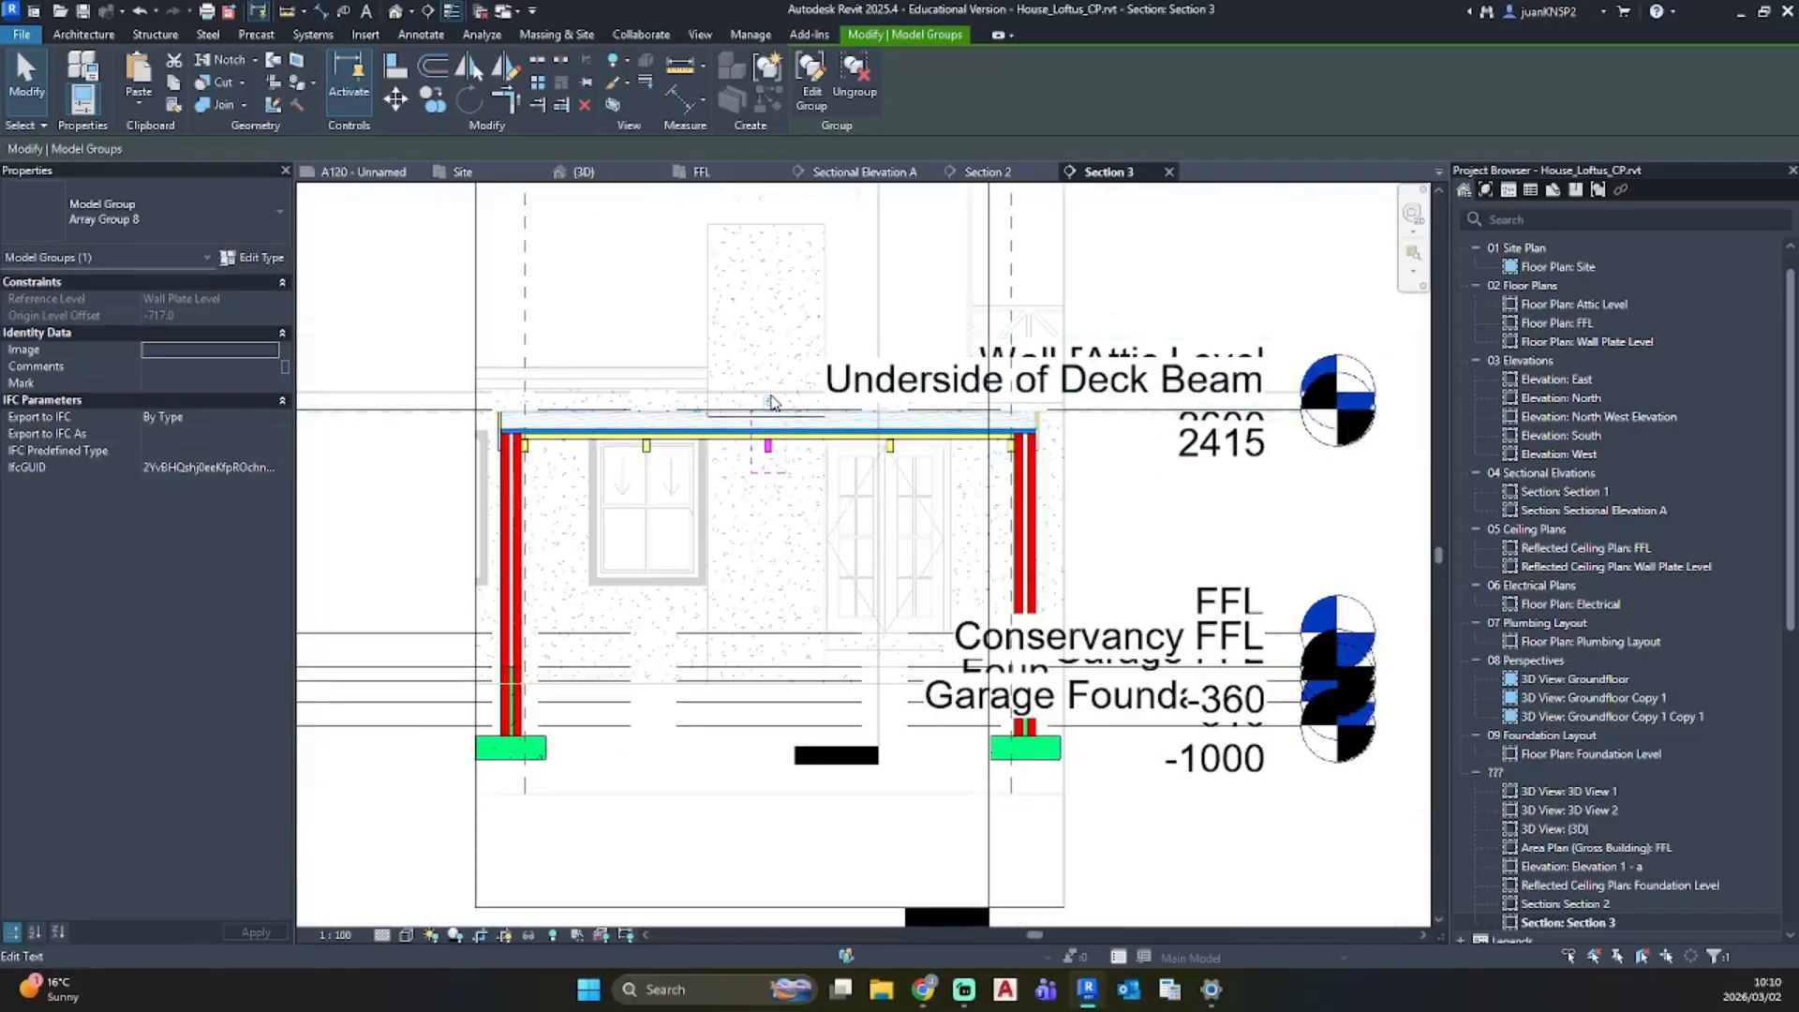
left_click(771, 403)
type("6")
key("Return")
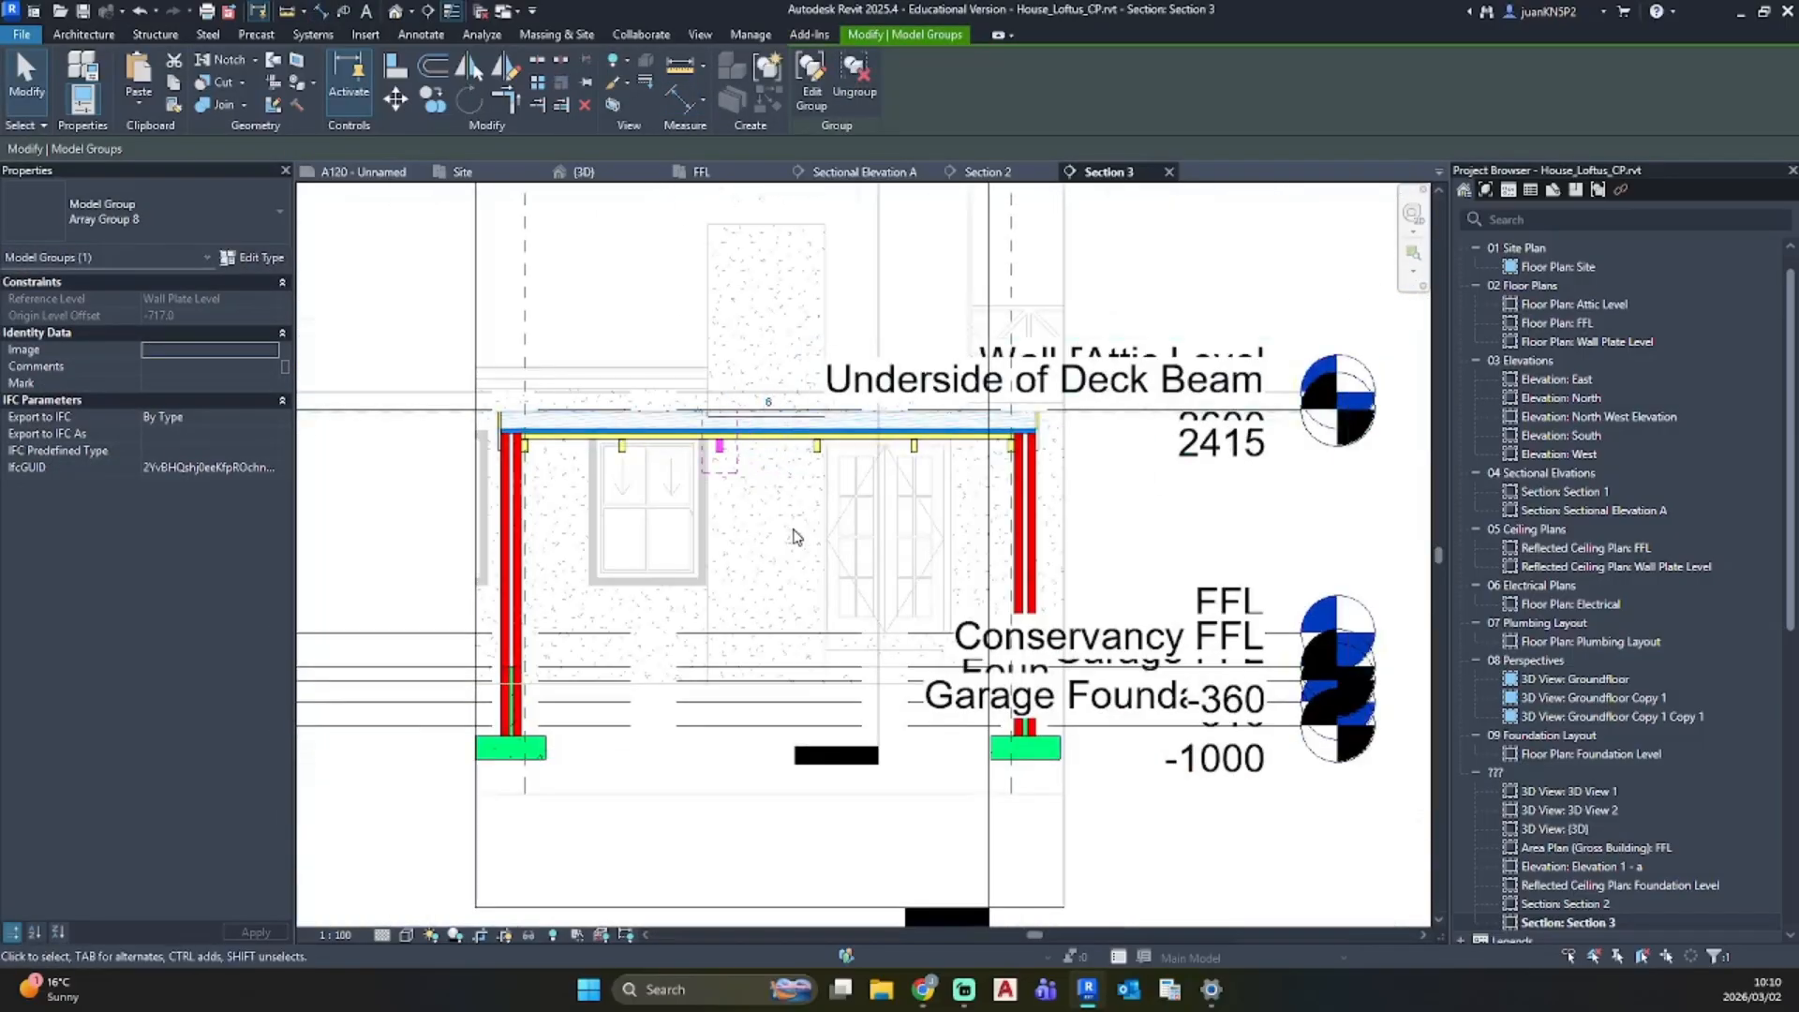
Step: Measure the centre-to-centre spacing of the two rafters between the window and the double door with a trial aligned dimension
key("i")
scroll(743, 510, "up", 2)
scroll(683, 390, "up", 3)
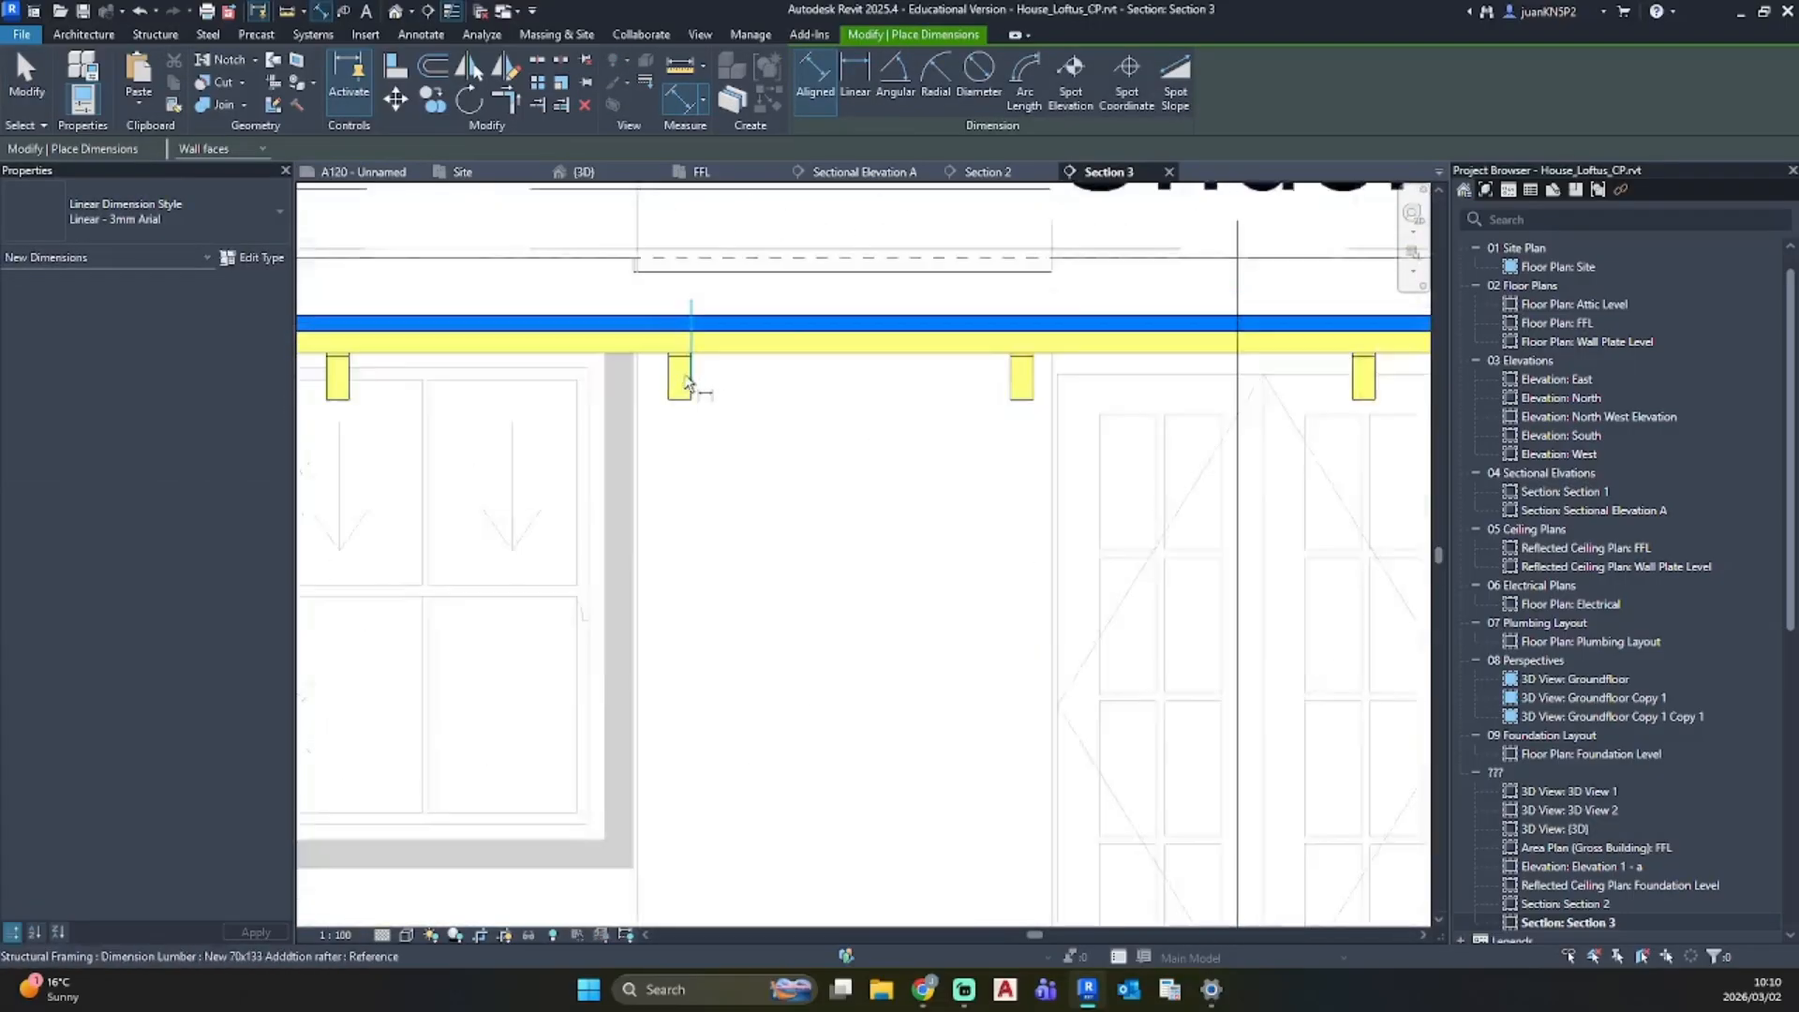
left_click(684, 379)
left_click(1075, 377)
left_click(1014, 656)
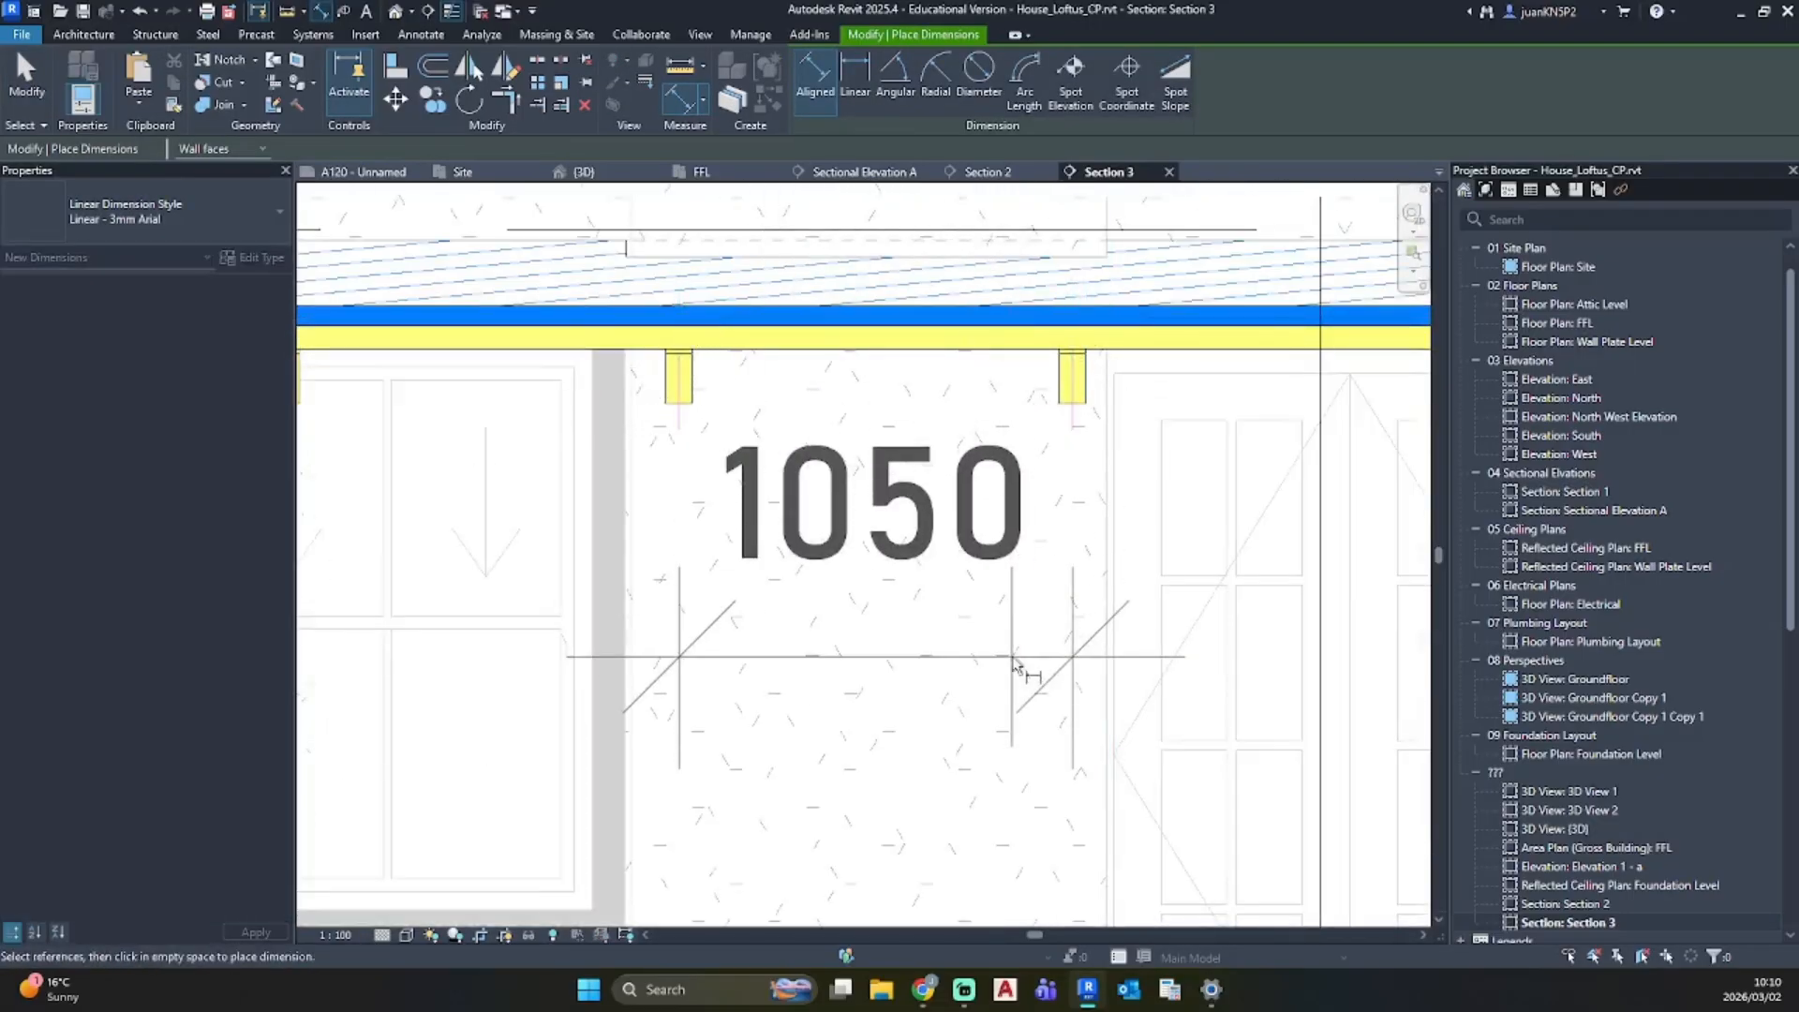
scroll(1017, 668, "down", 2)
scroll(1017, 668, "up", 3)
key("Escape")
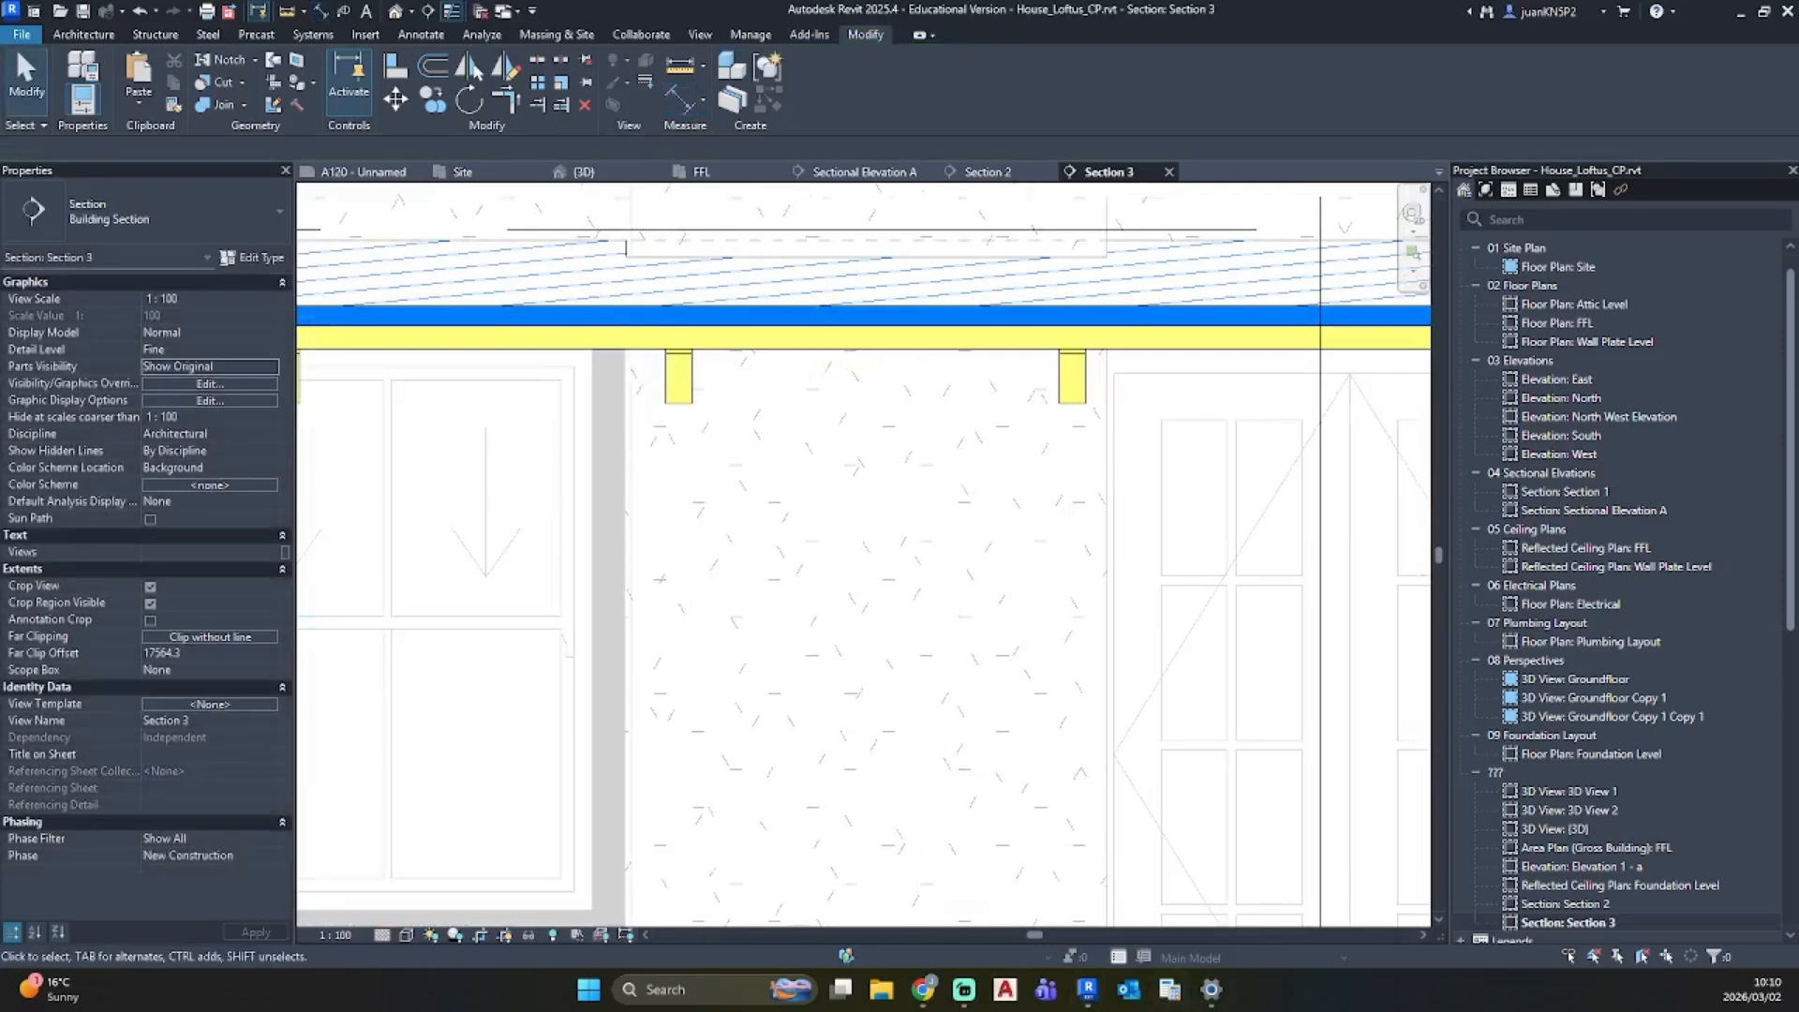
Step: Read the addition's width on the FFL floor plan and divide 5250 by 5 in Calculator, closing it when done
key("XF86Calculator")
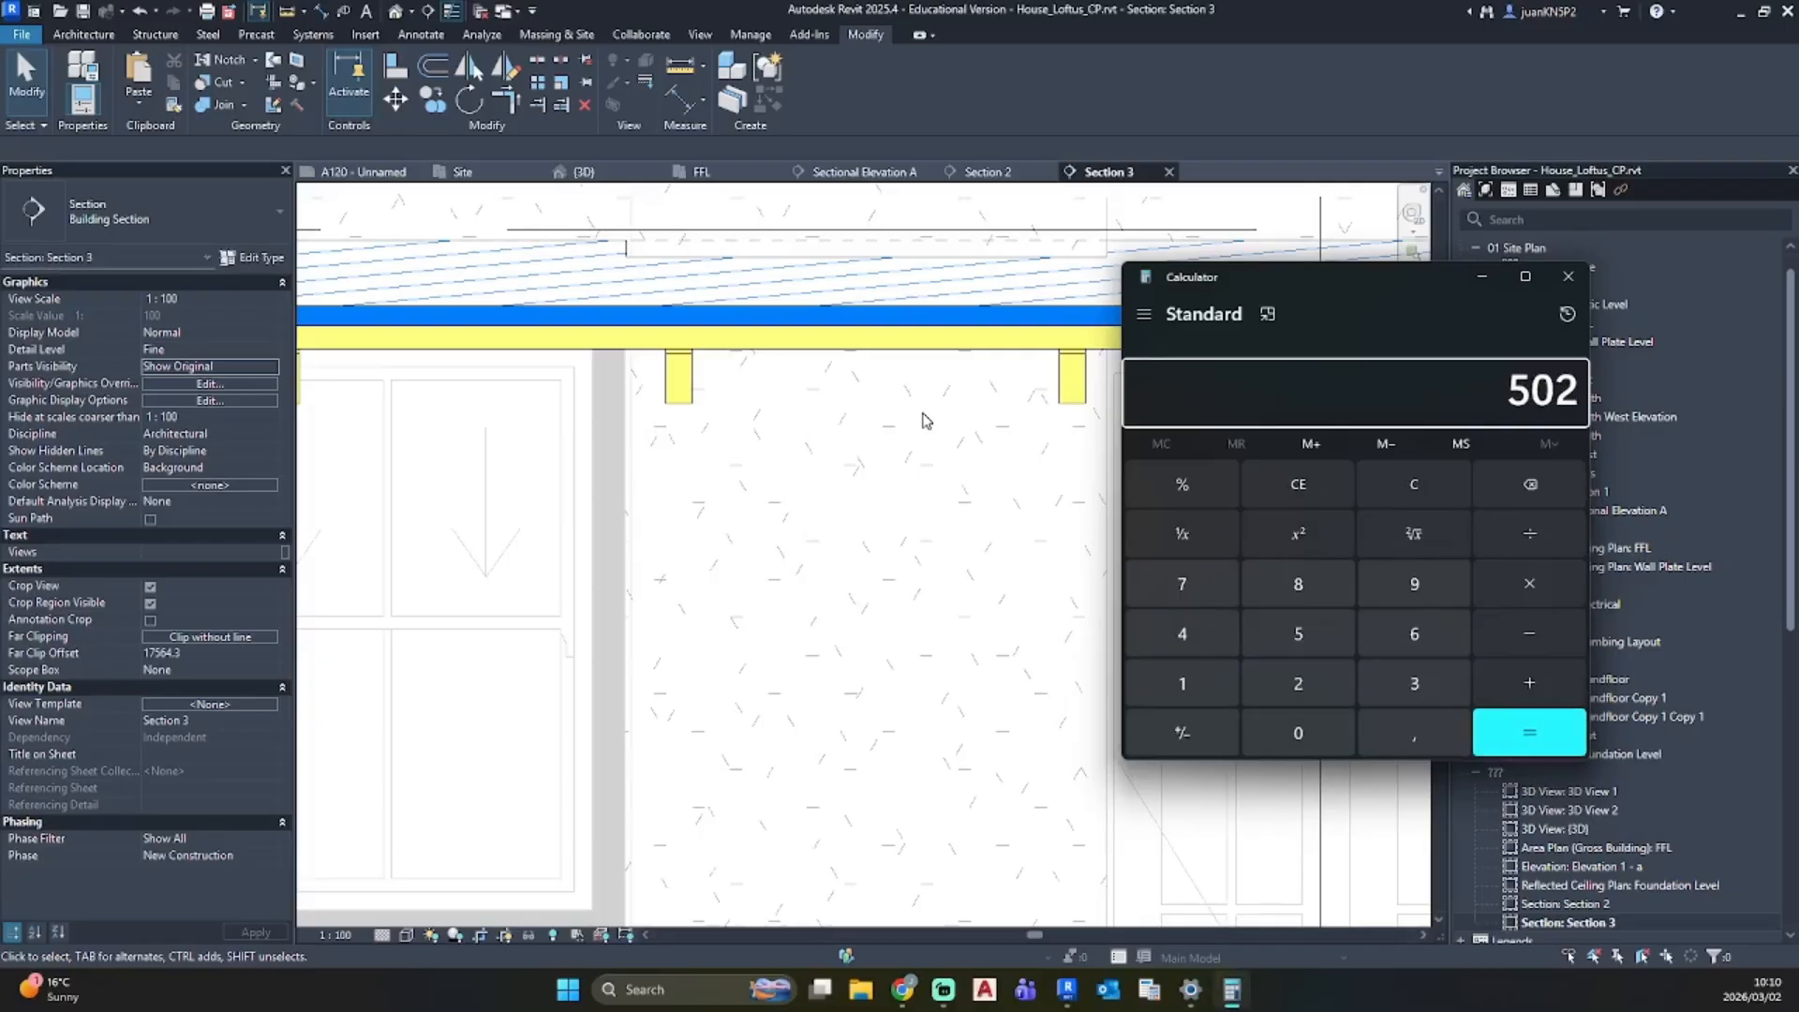
left_click(1482, 276)
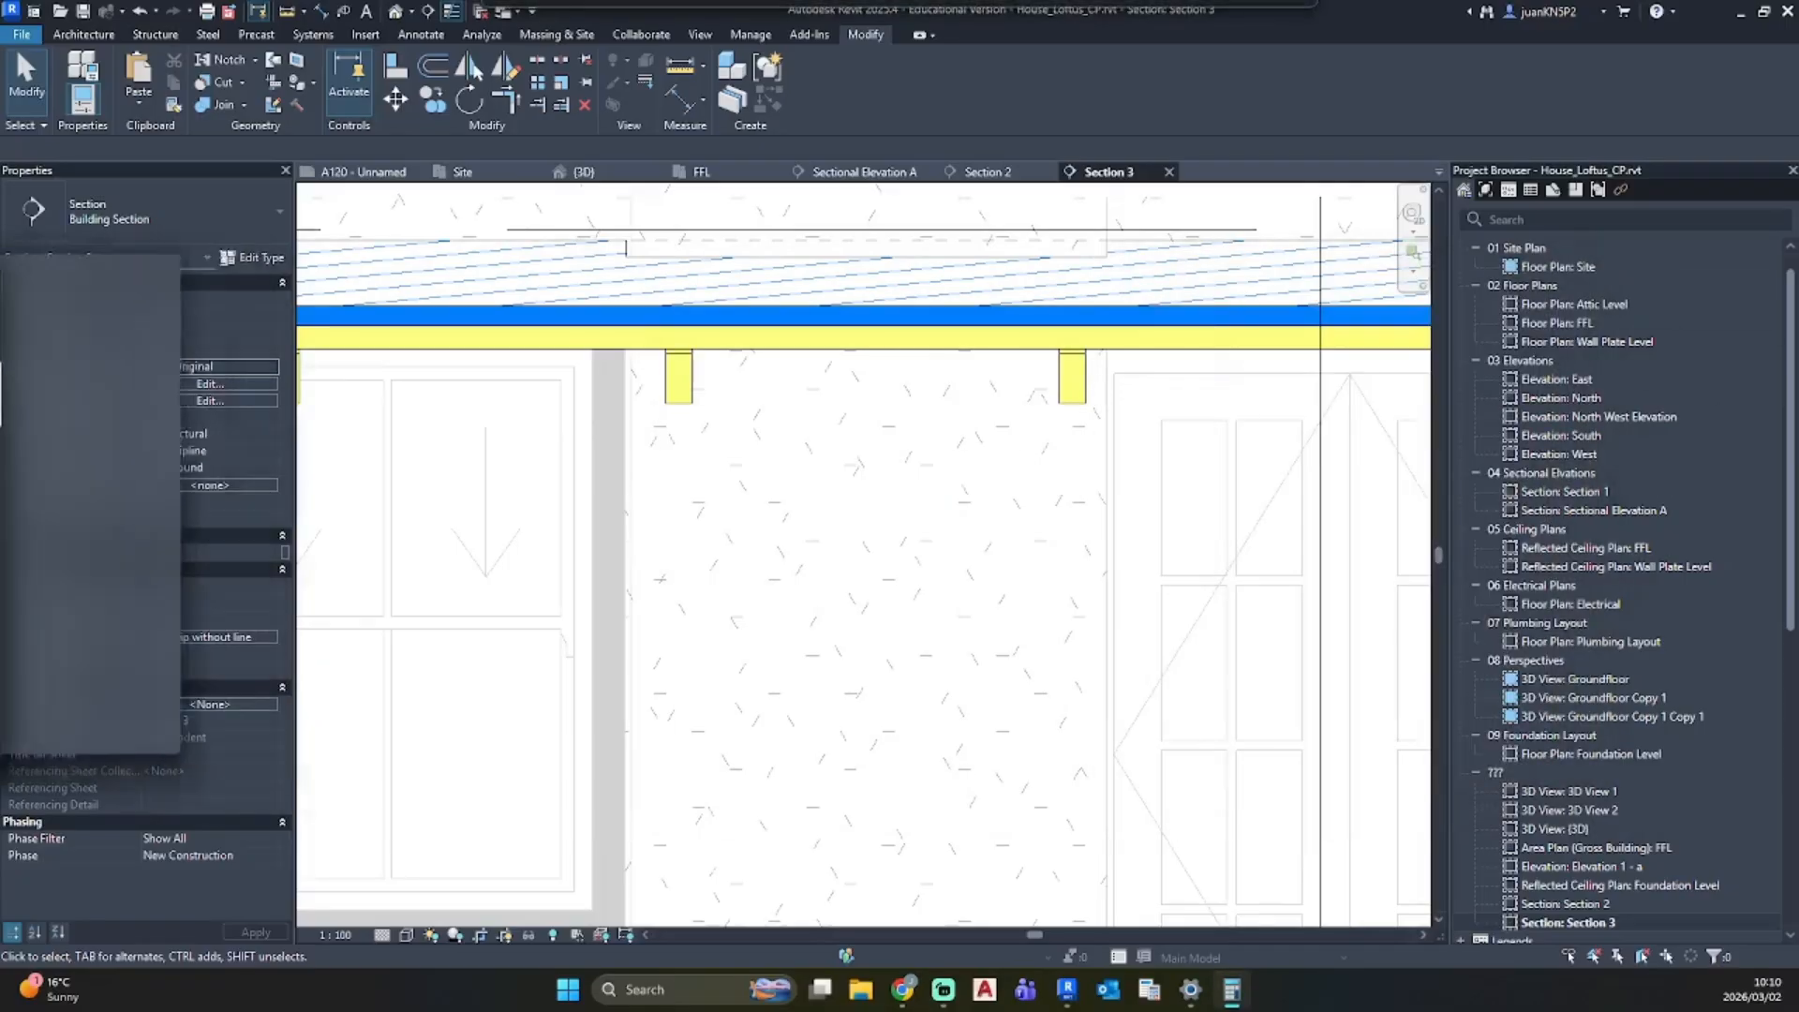
double_click(1596, 324)
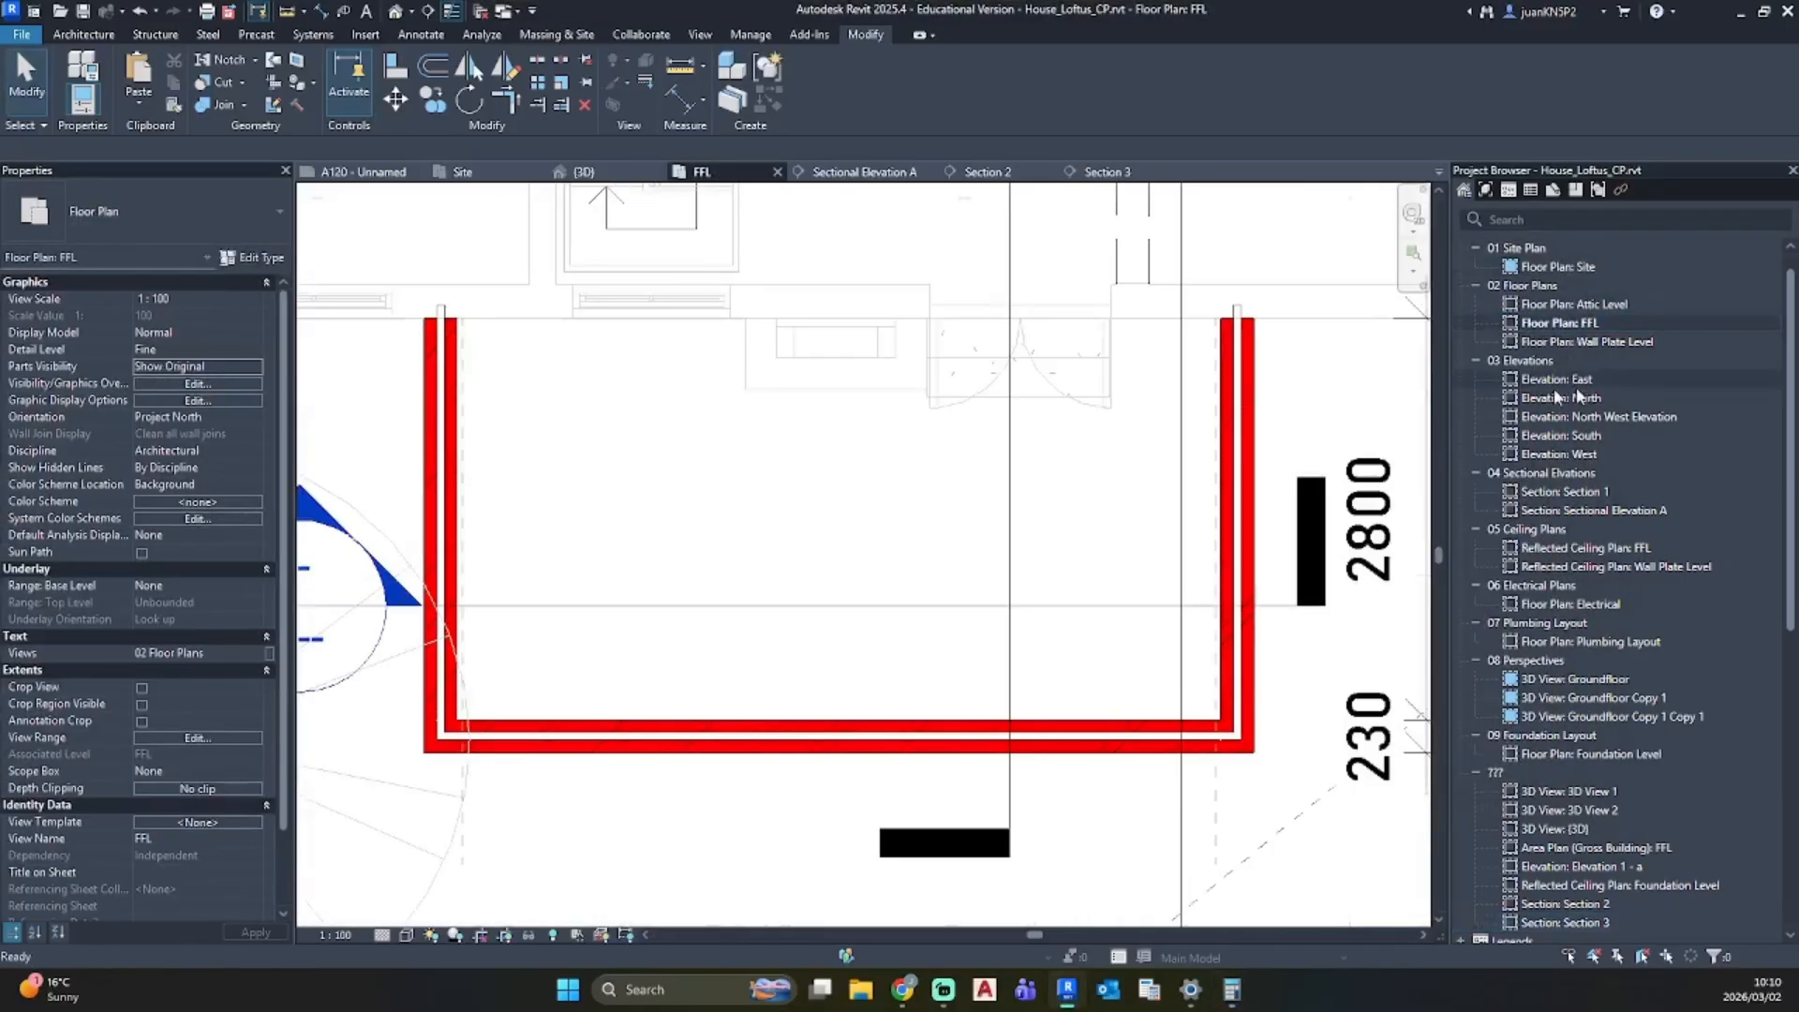
key("alt+Tab")
left_click_drag(251, 268, 349, 247)
left_click(290, 611)
left_click(288, 658)
left_click(295, 618)
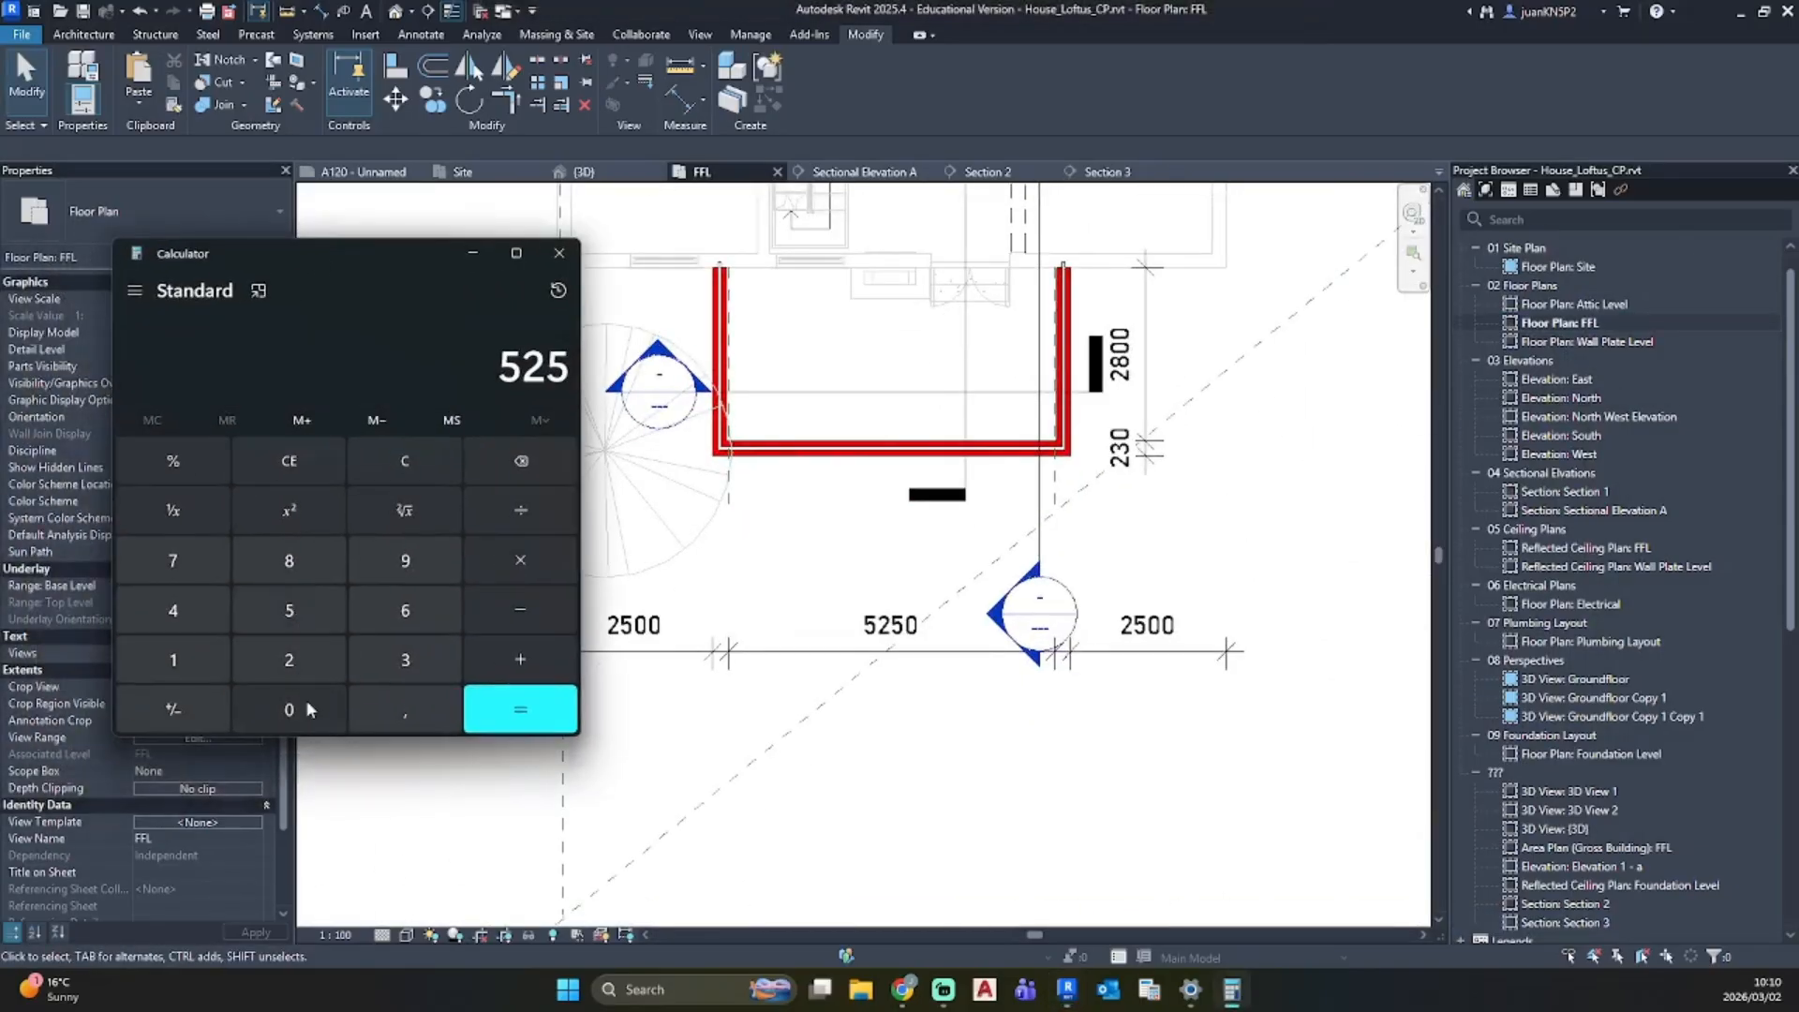
left_click(301, 703)
left_click(302, 609)
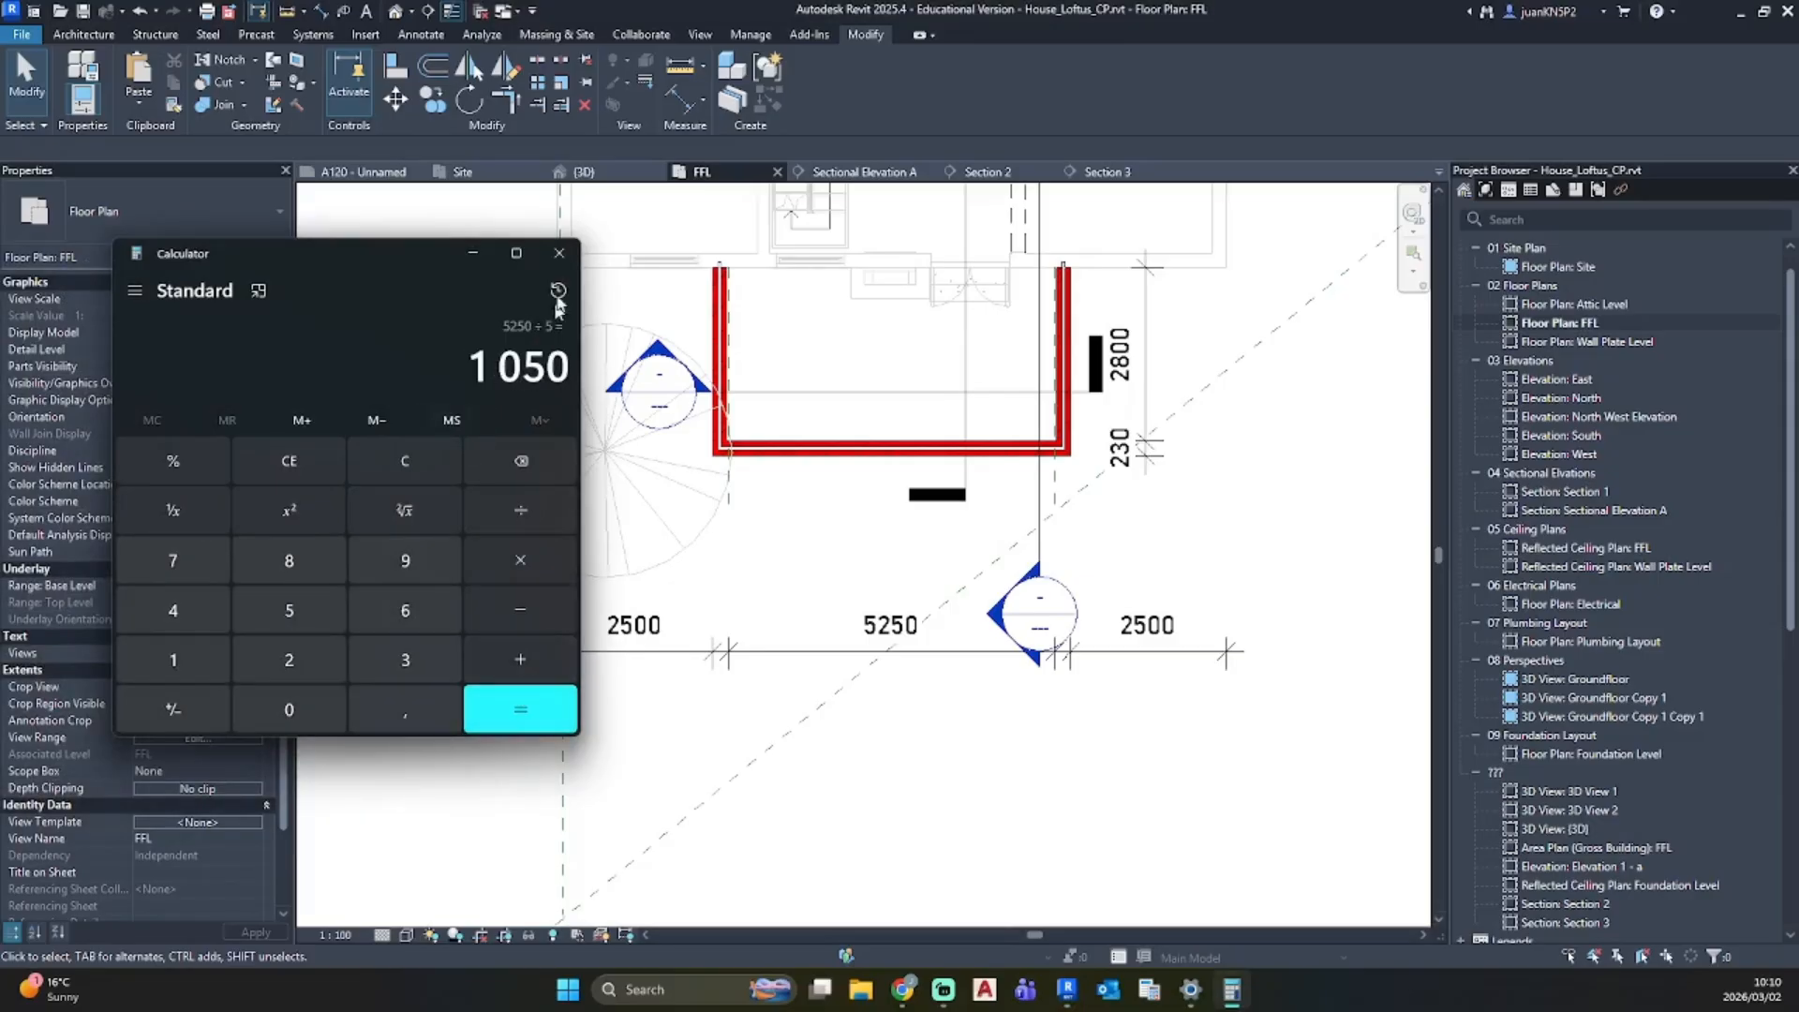
left_click(559, 253)
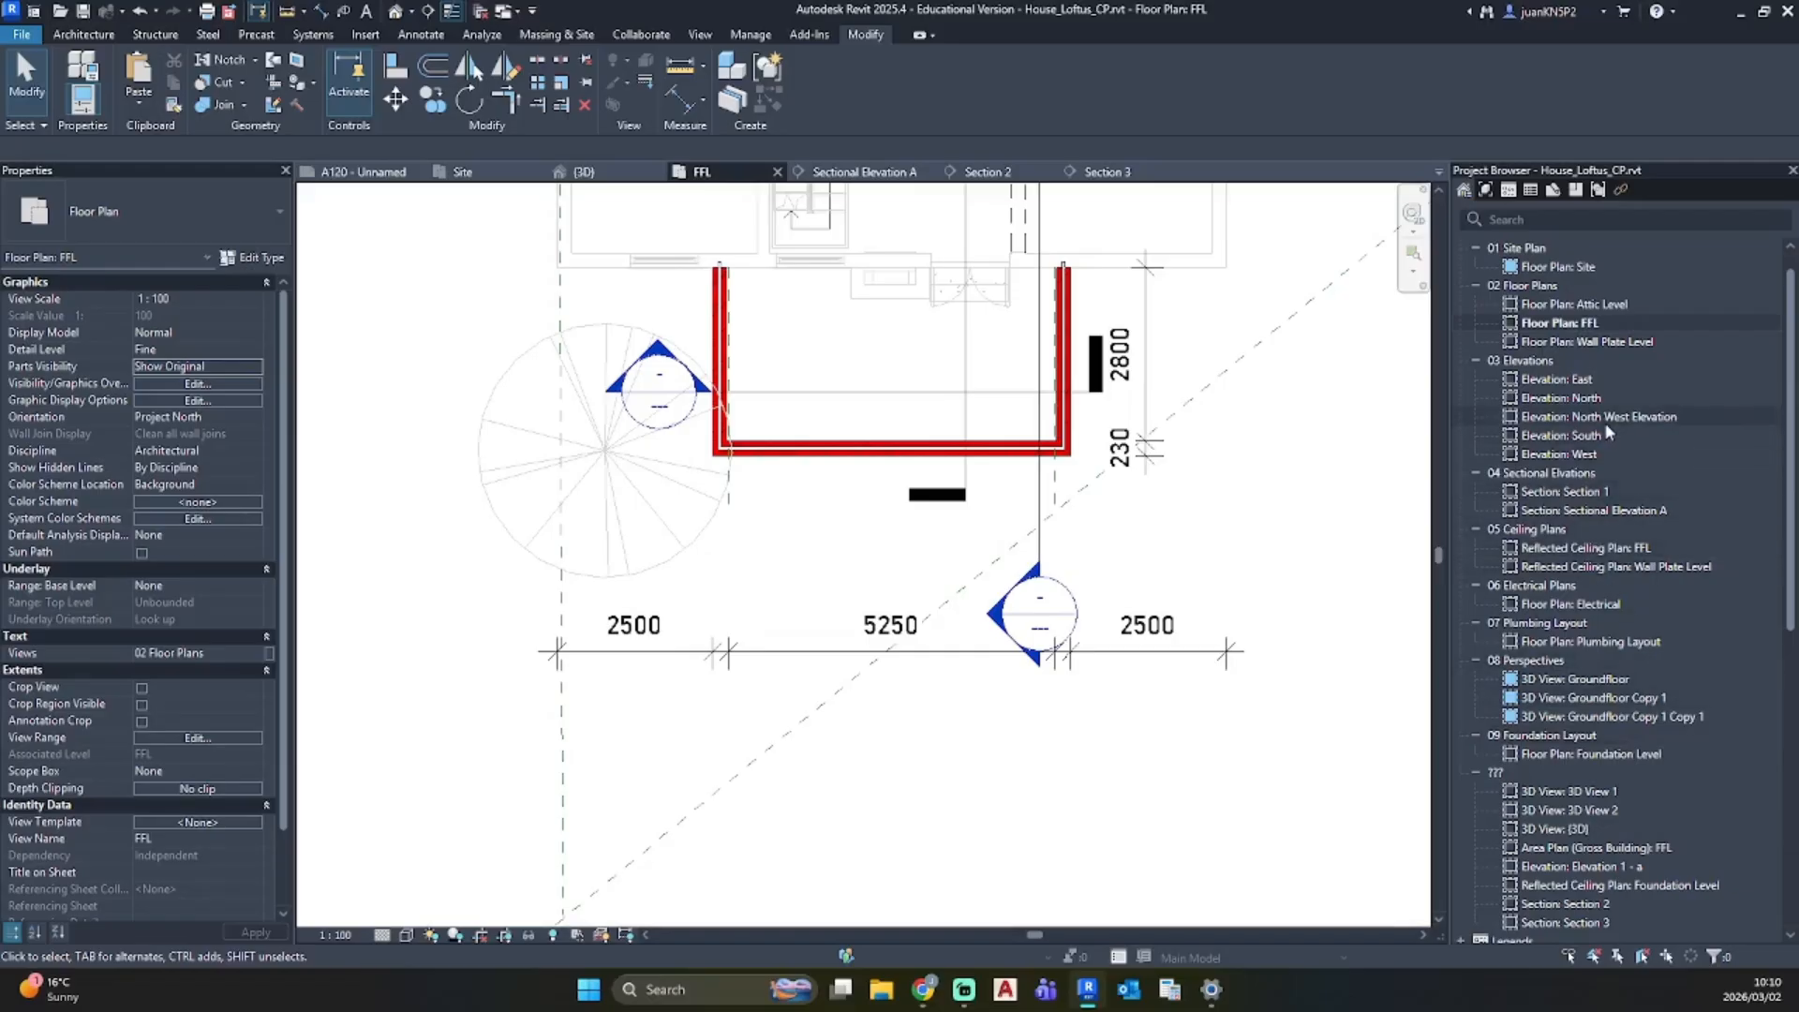
Step: Examine the addition's rafter and purlin layout in the default 3D view
scroll(1617, 710, "down", 5)
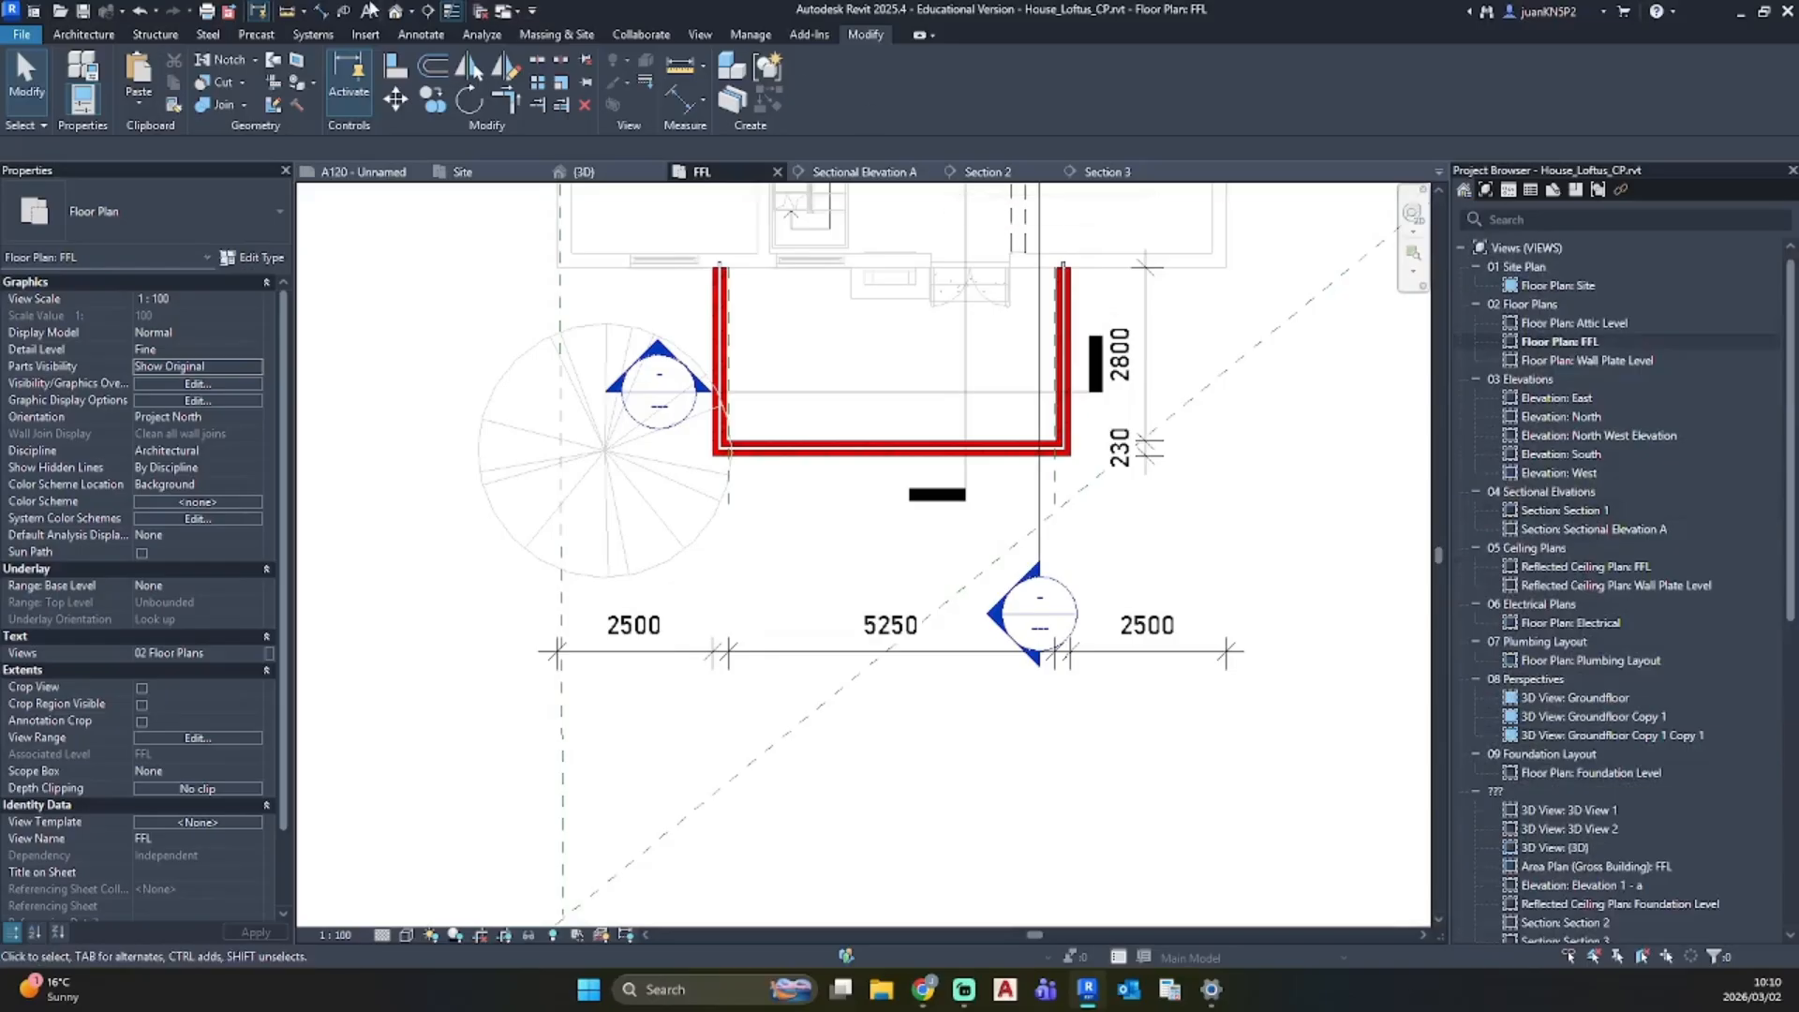
left_click(393, 15)
middle_click_drag(862, 558, 923, 441, "shift")
middle_click_drag(923, 441, 502, 390)
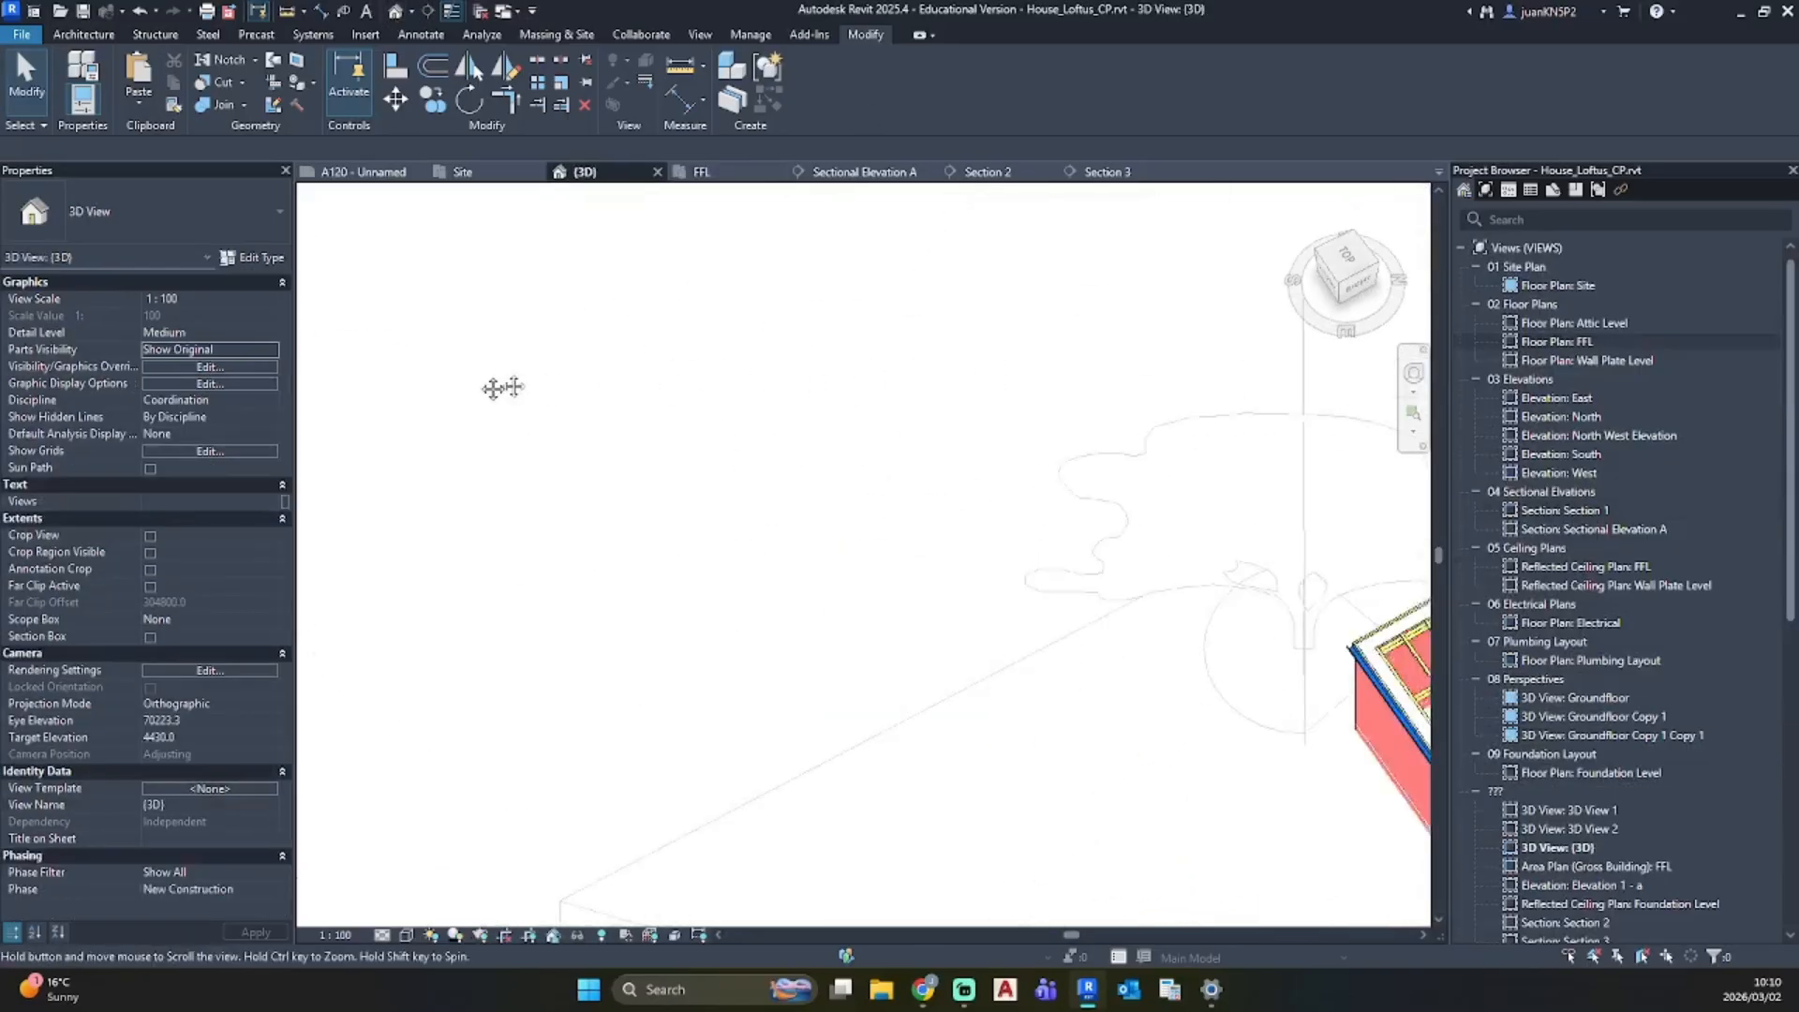
scroll(502, 392, "down", 2)
scroll(1145, 663, "up", 5)
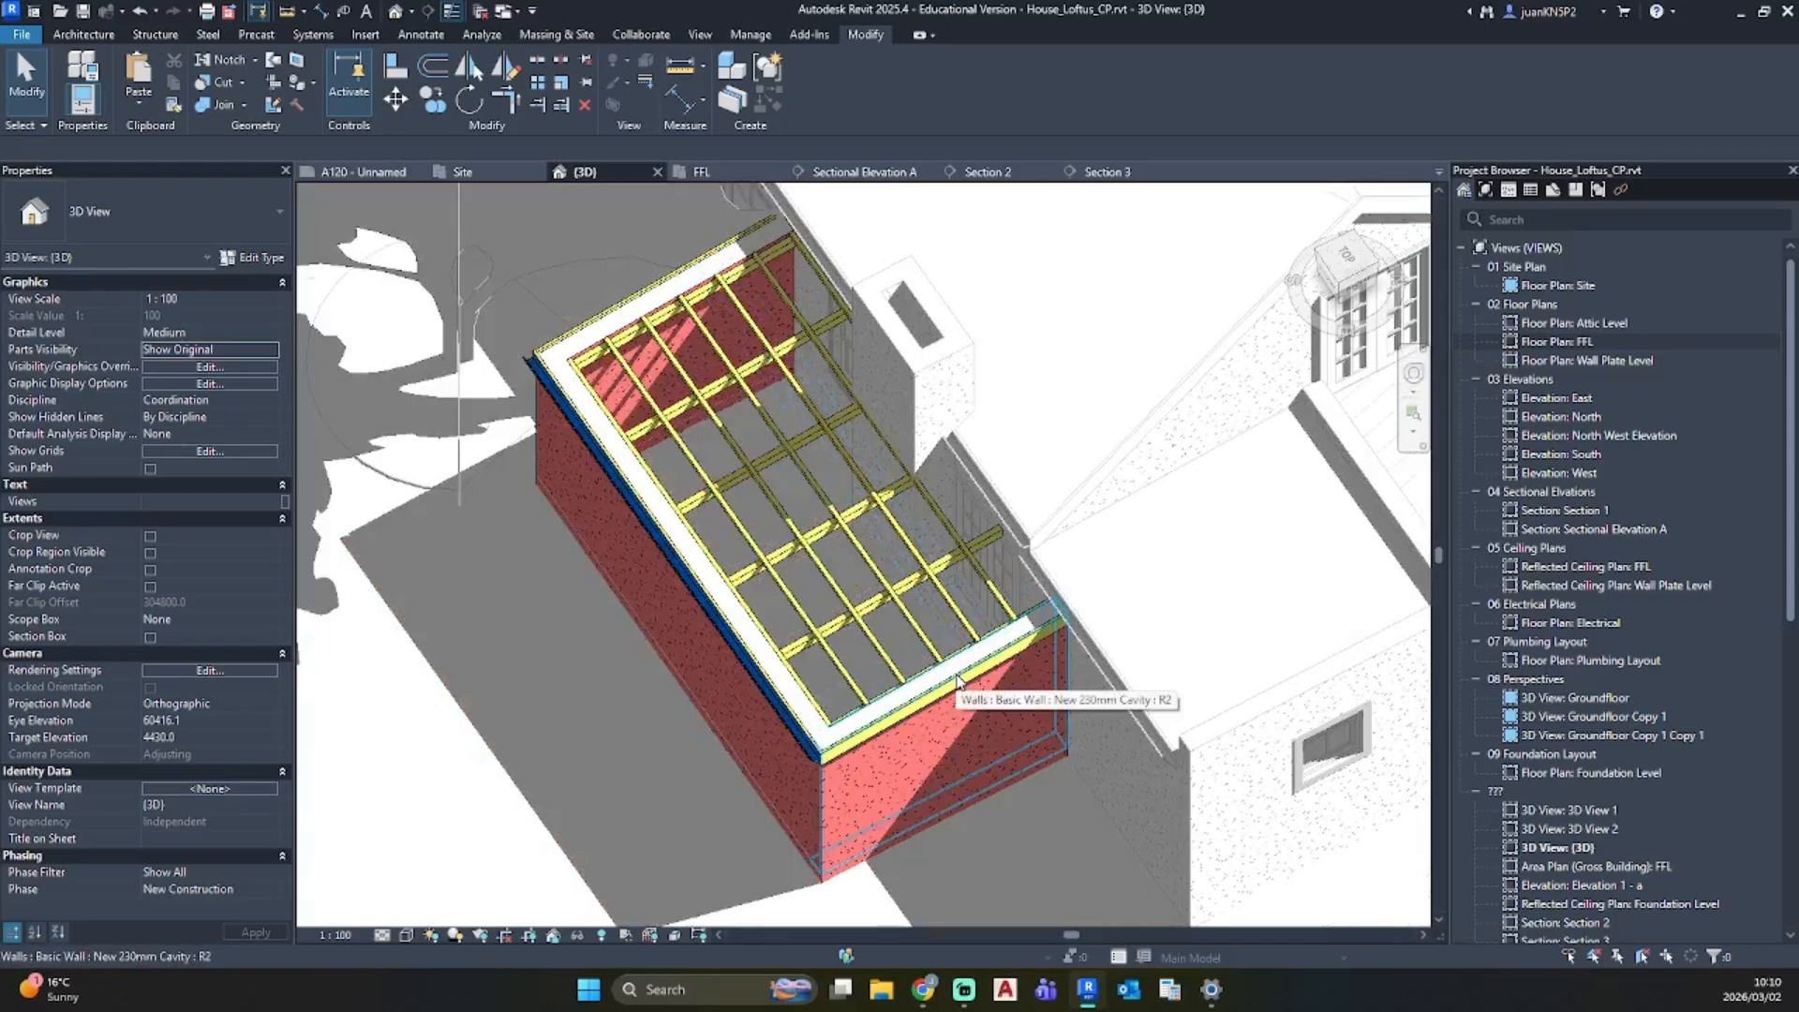
scroll(957, 682, "down", 1)
middle_click_drag(957, 682, 981, 599, "shift")
left_click(1228, 212)
middle_click_drag(1106, 393, 318, 745)
middle_click_drag(318, 745, 504, 653, "shift")
scroll(769, 576, "down", 1)
Step: Ungroup the two middle rafter array groups, the one at the chimney and the one next to it
scroll(506, 654, "up", 4)
key("Escape")
scroll(898, 485, "up", 3)
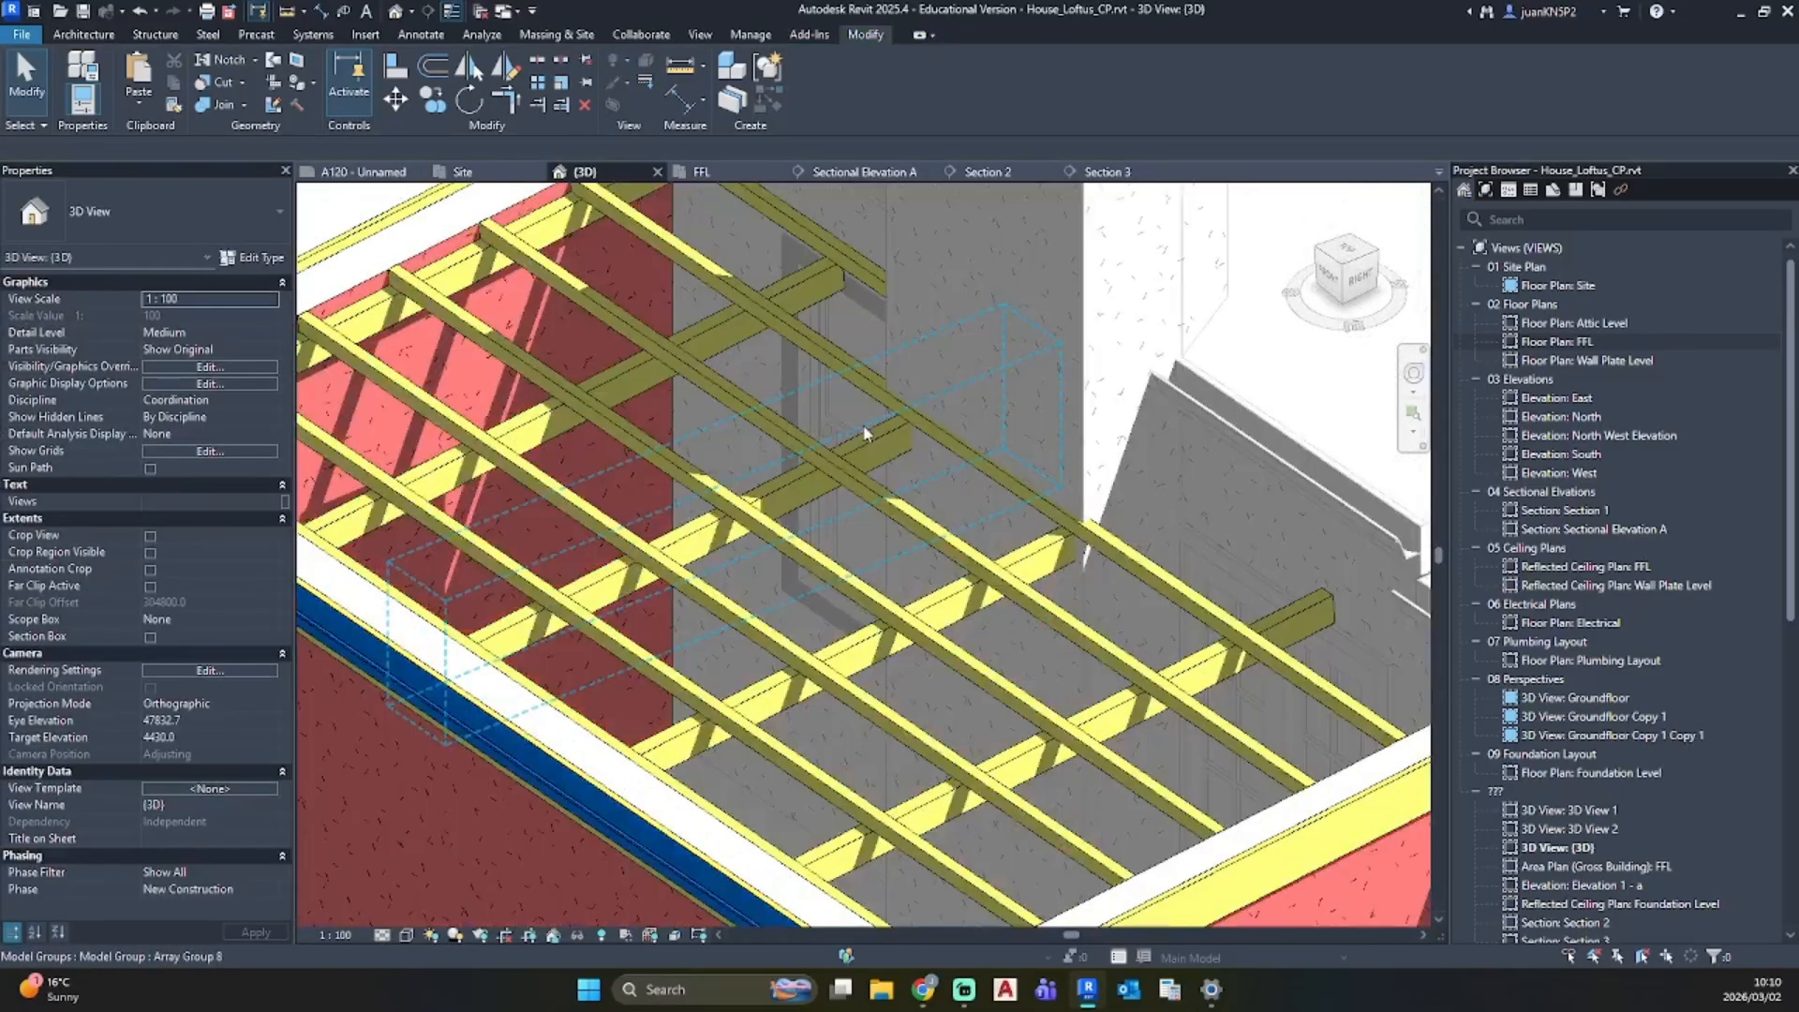
left_click(886, 462)
left_click(1031, 567, "ctrl")
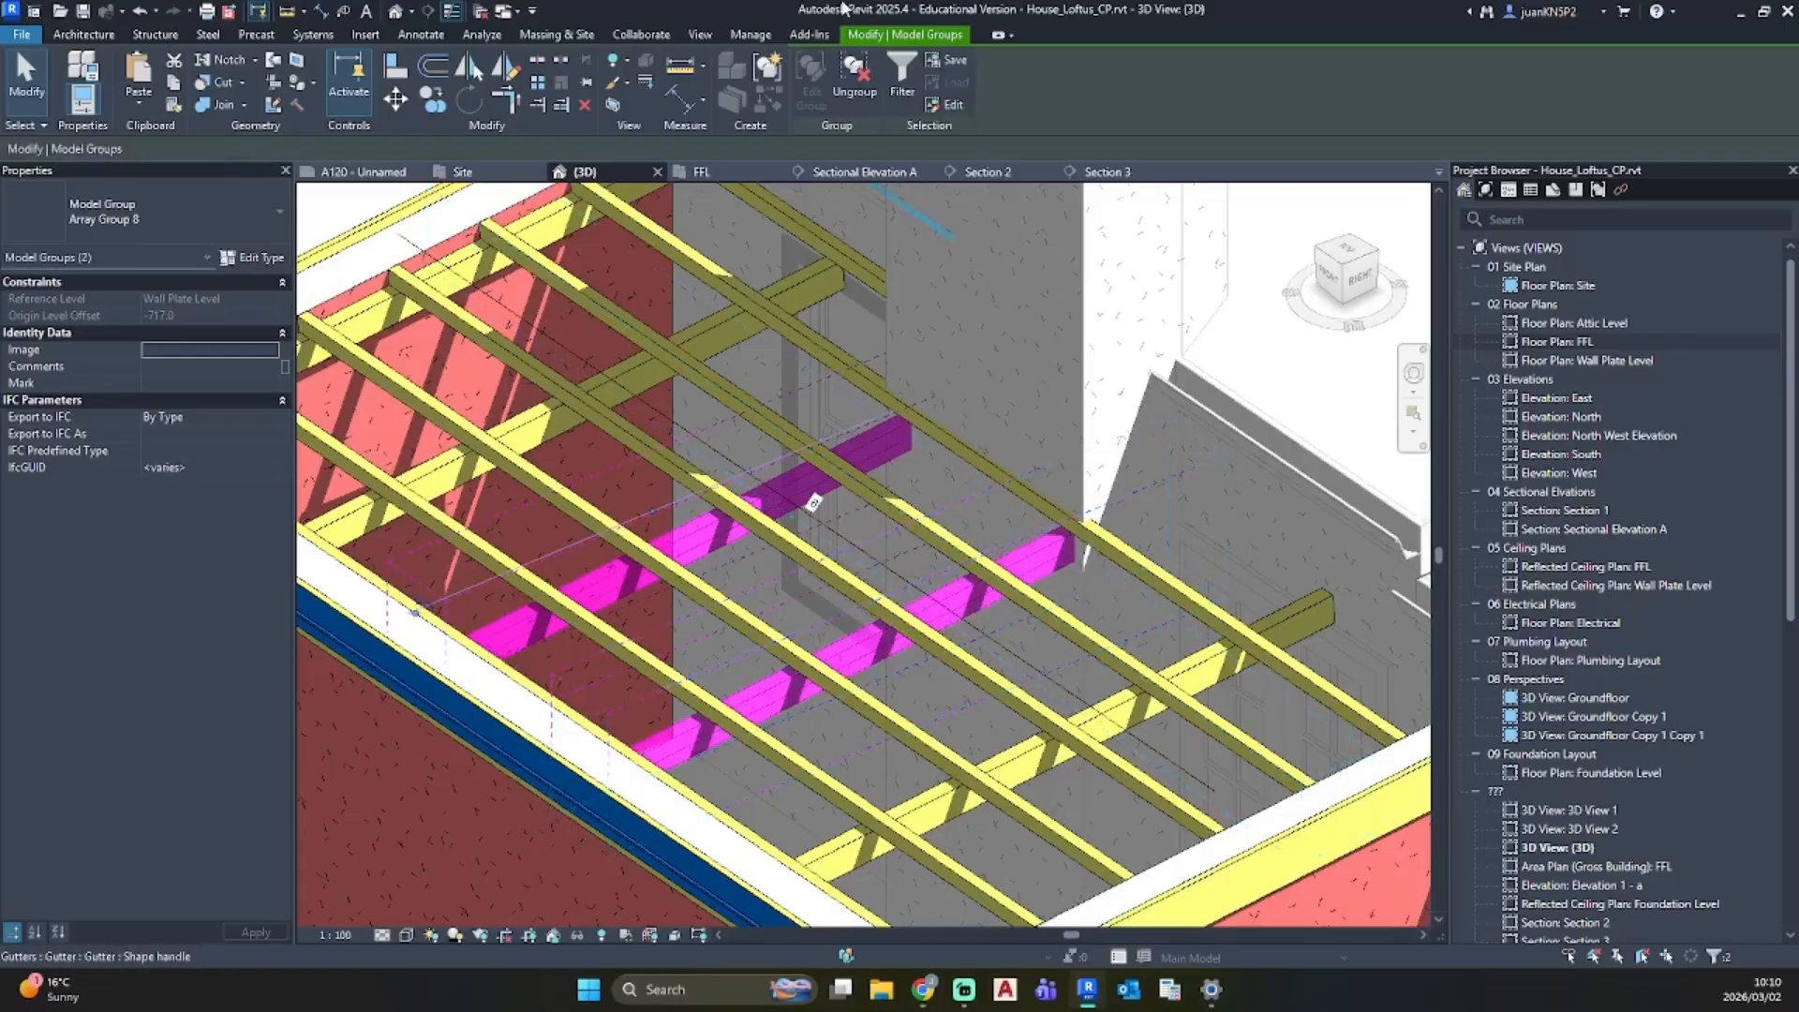
left_click(867, 107)
key("Escape")
Step: Shorten the ungrouped rafter at the chimney from its house-side end to a length of 2200 mm
left_click(892, 429)
scroll(1008, 371, "up", 3)
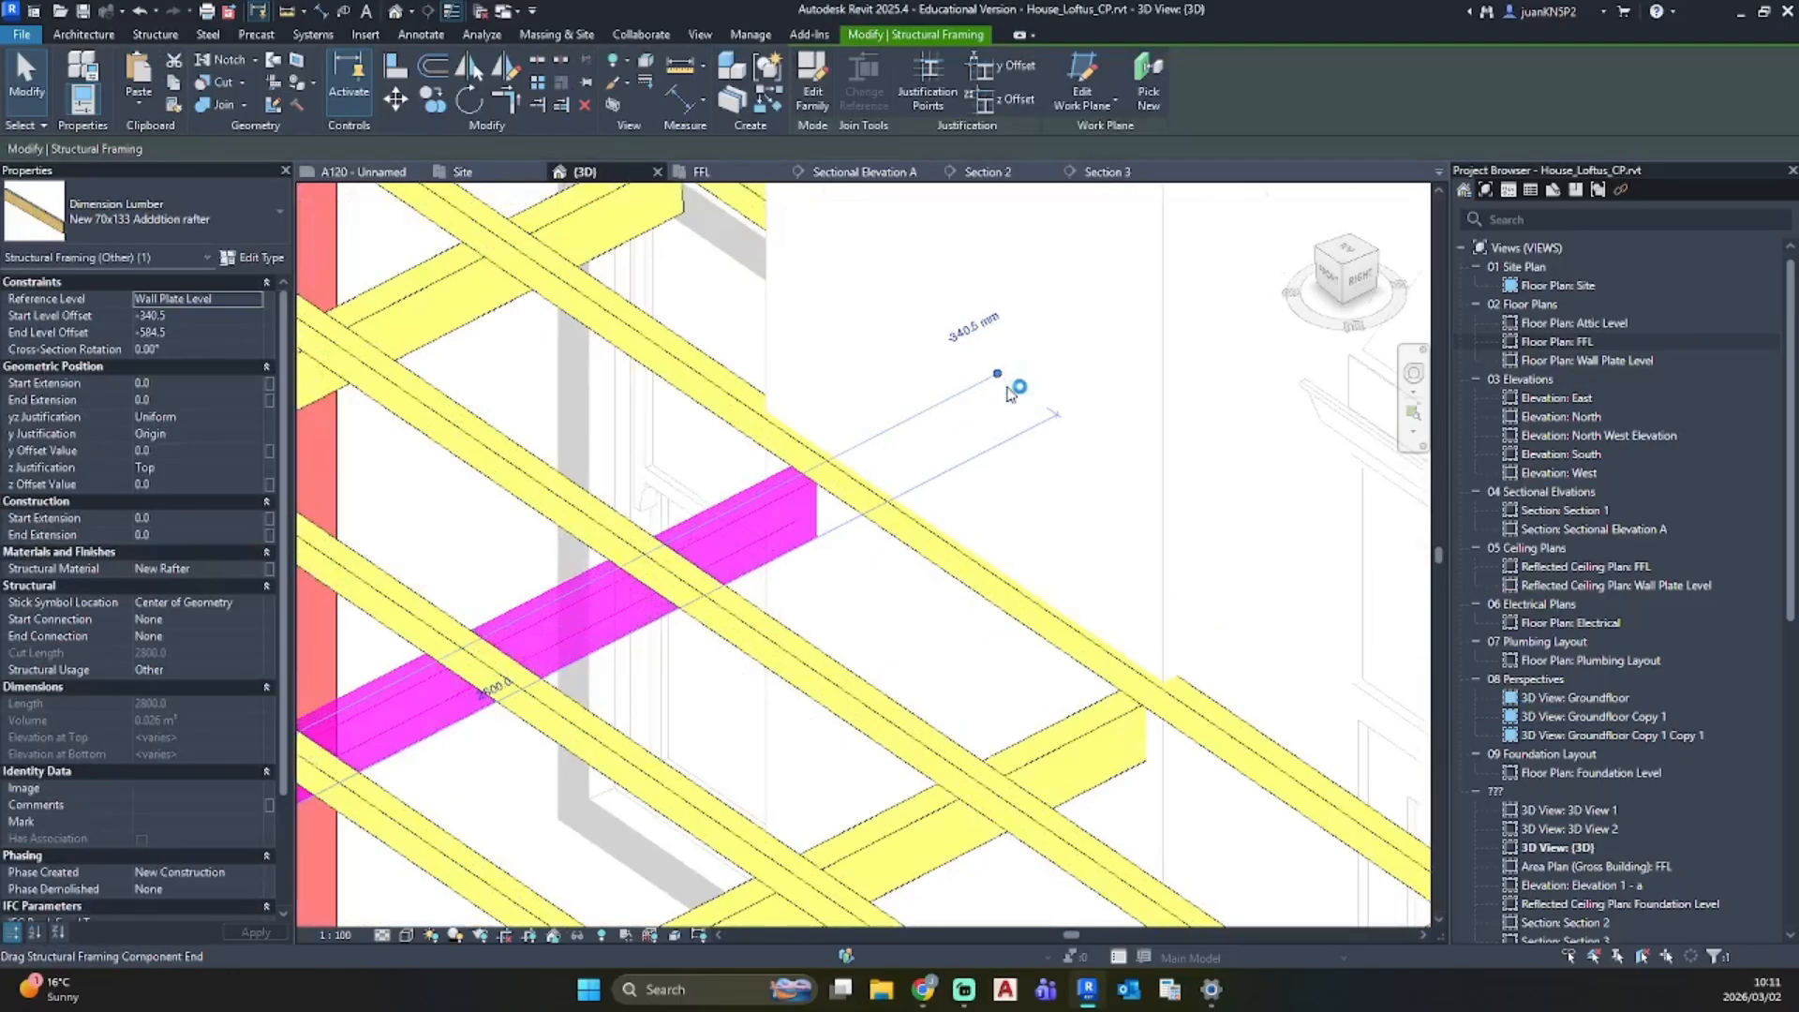
left_click_drag(998, 374, 793, 496)
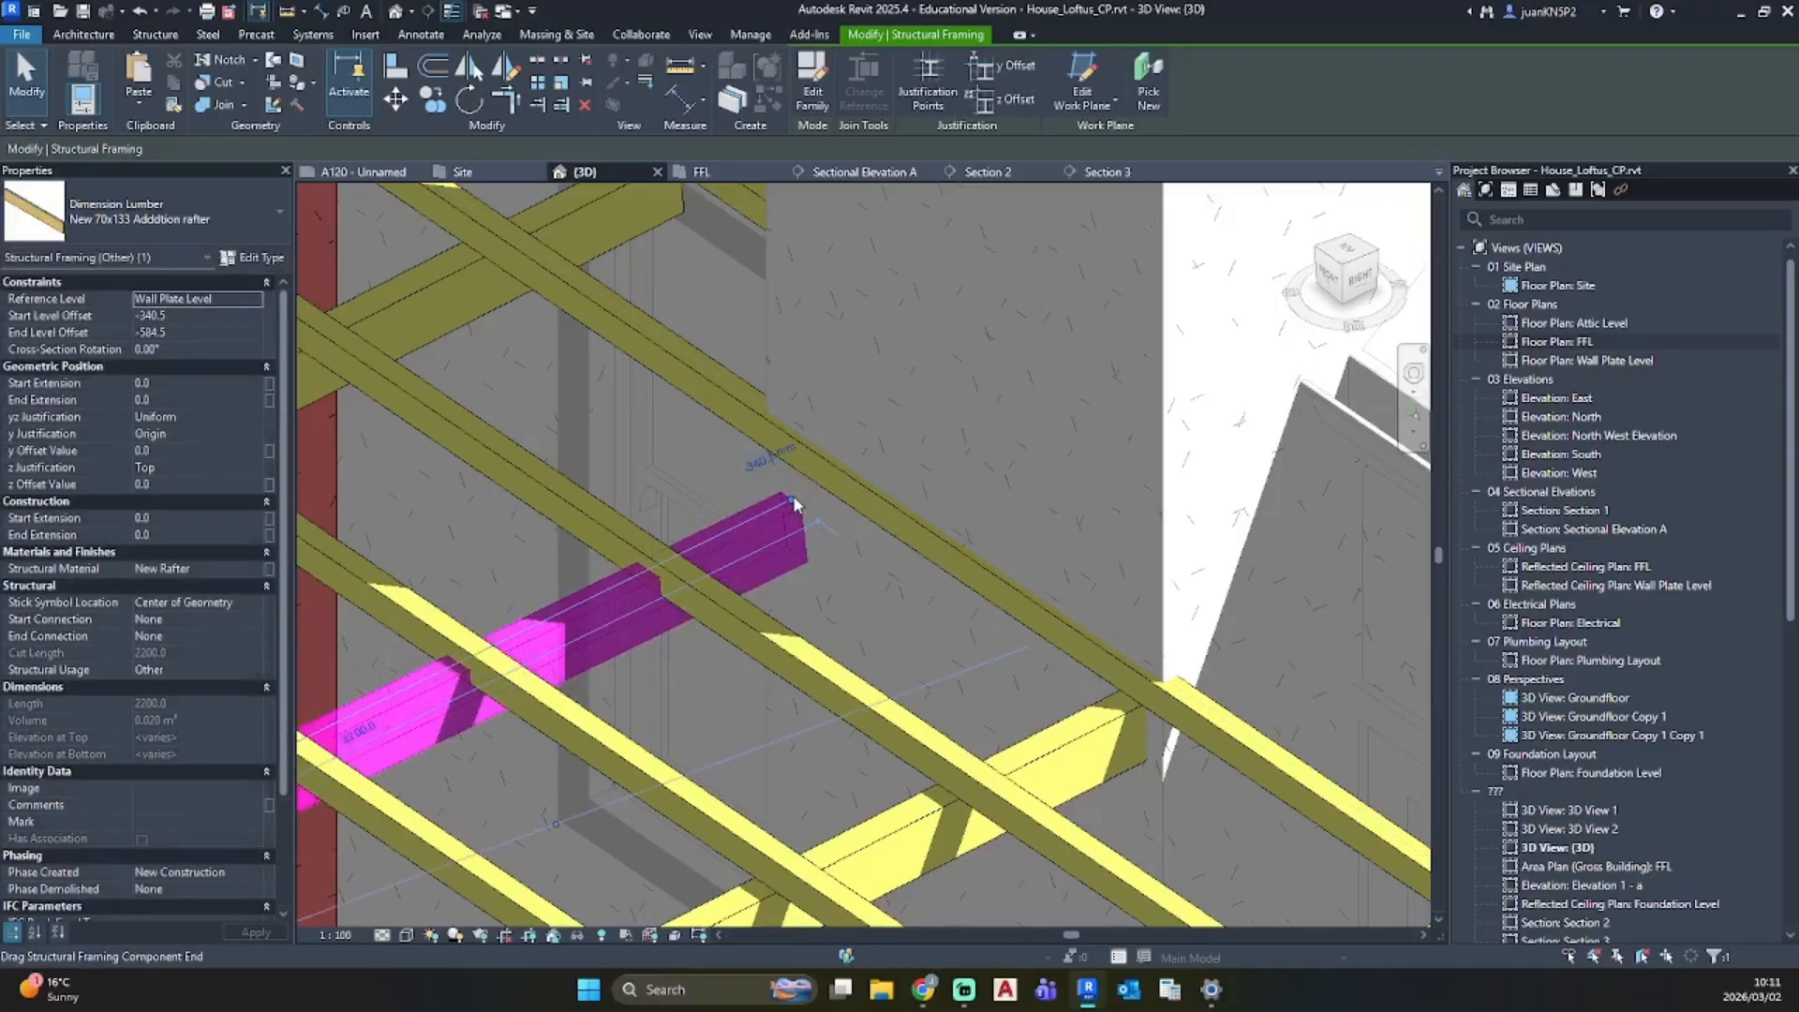
left_click(1076, 509)
Step: Arrange the FFL floor plan side by side with the Sectional Elevation A view
scroll(1078, 440, "down", 5)
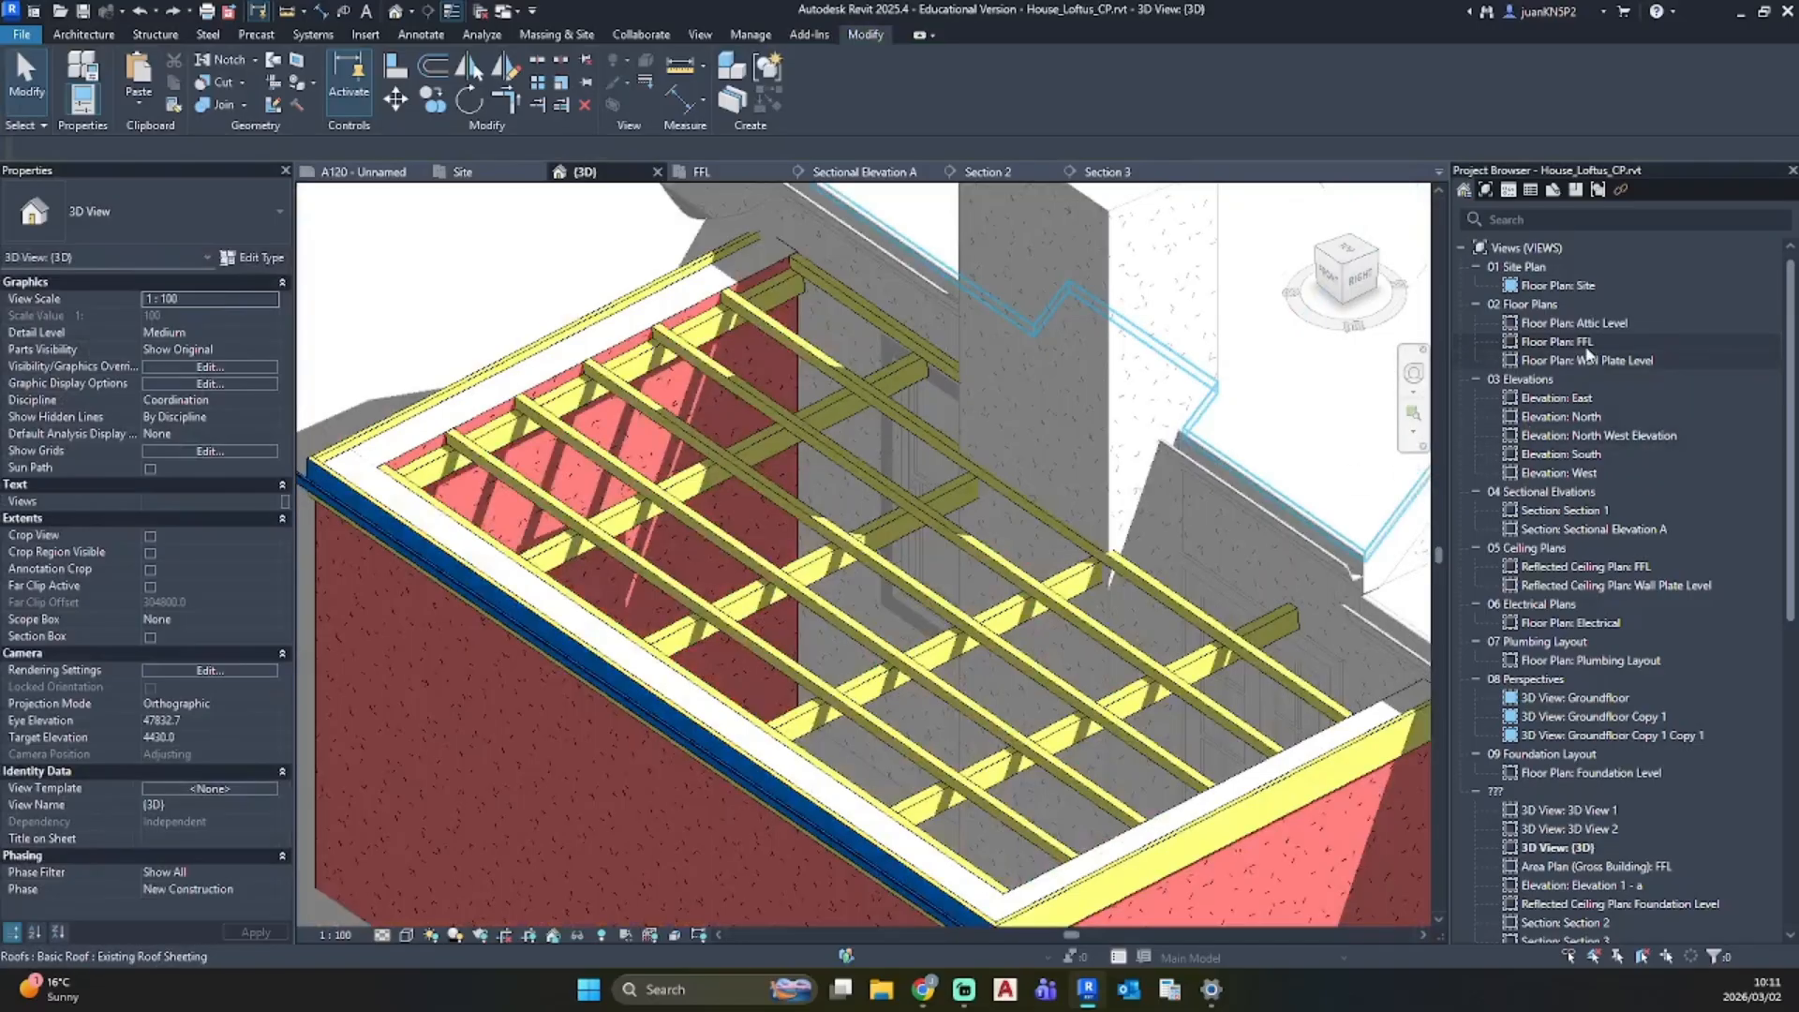
double_click(1593, 531)
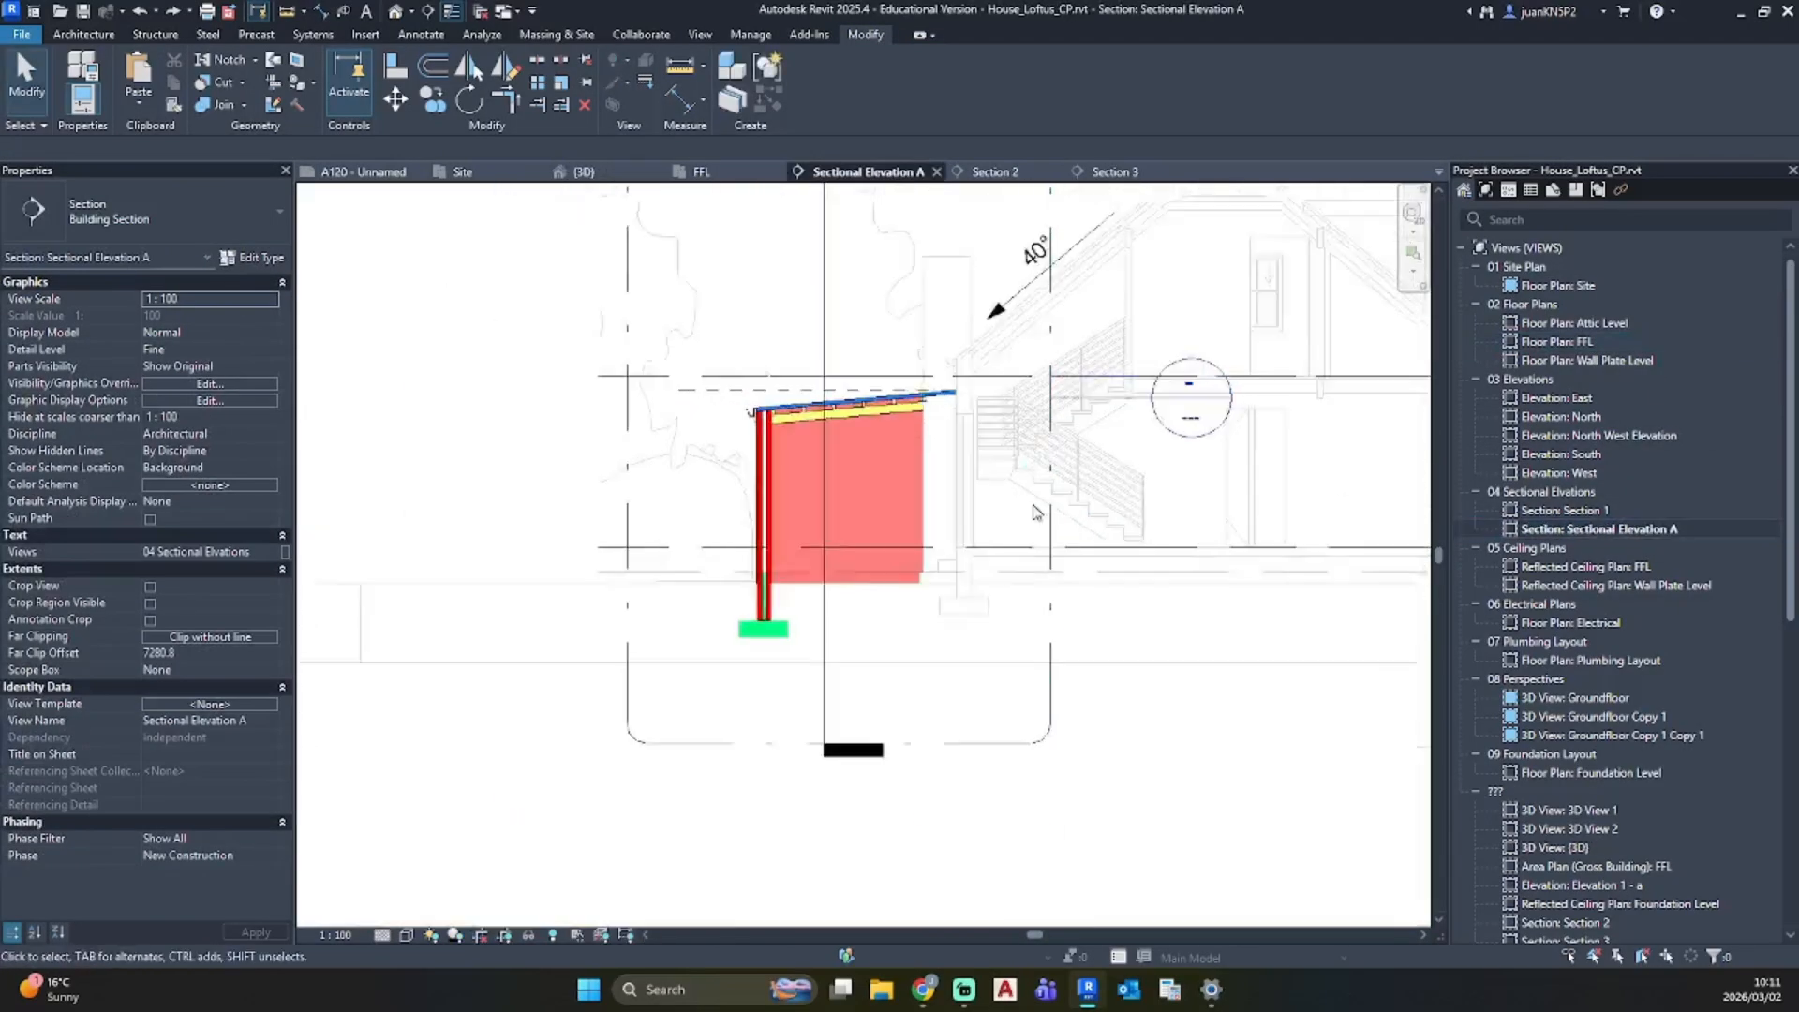
double_click(1584, 342)
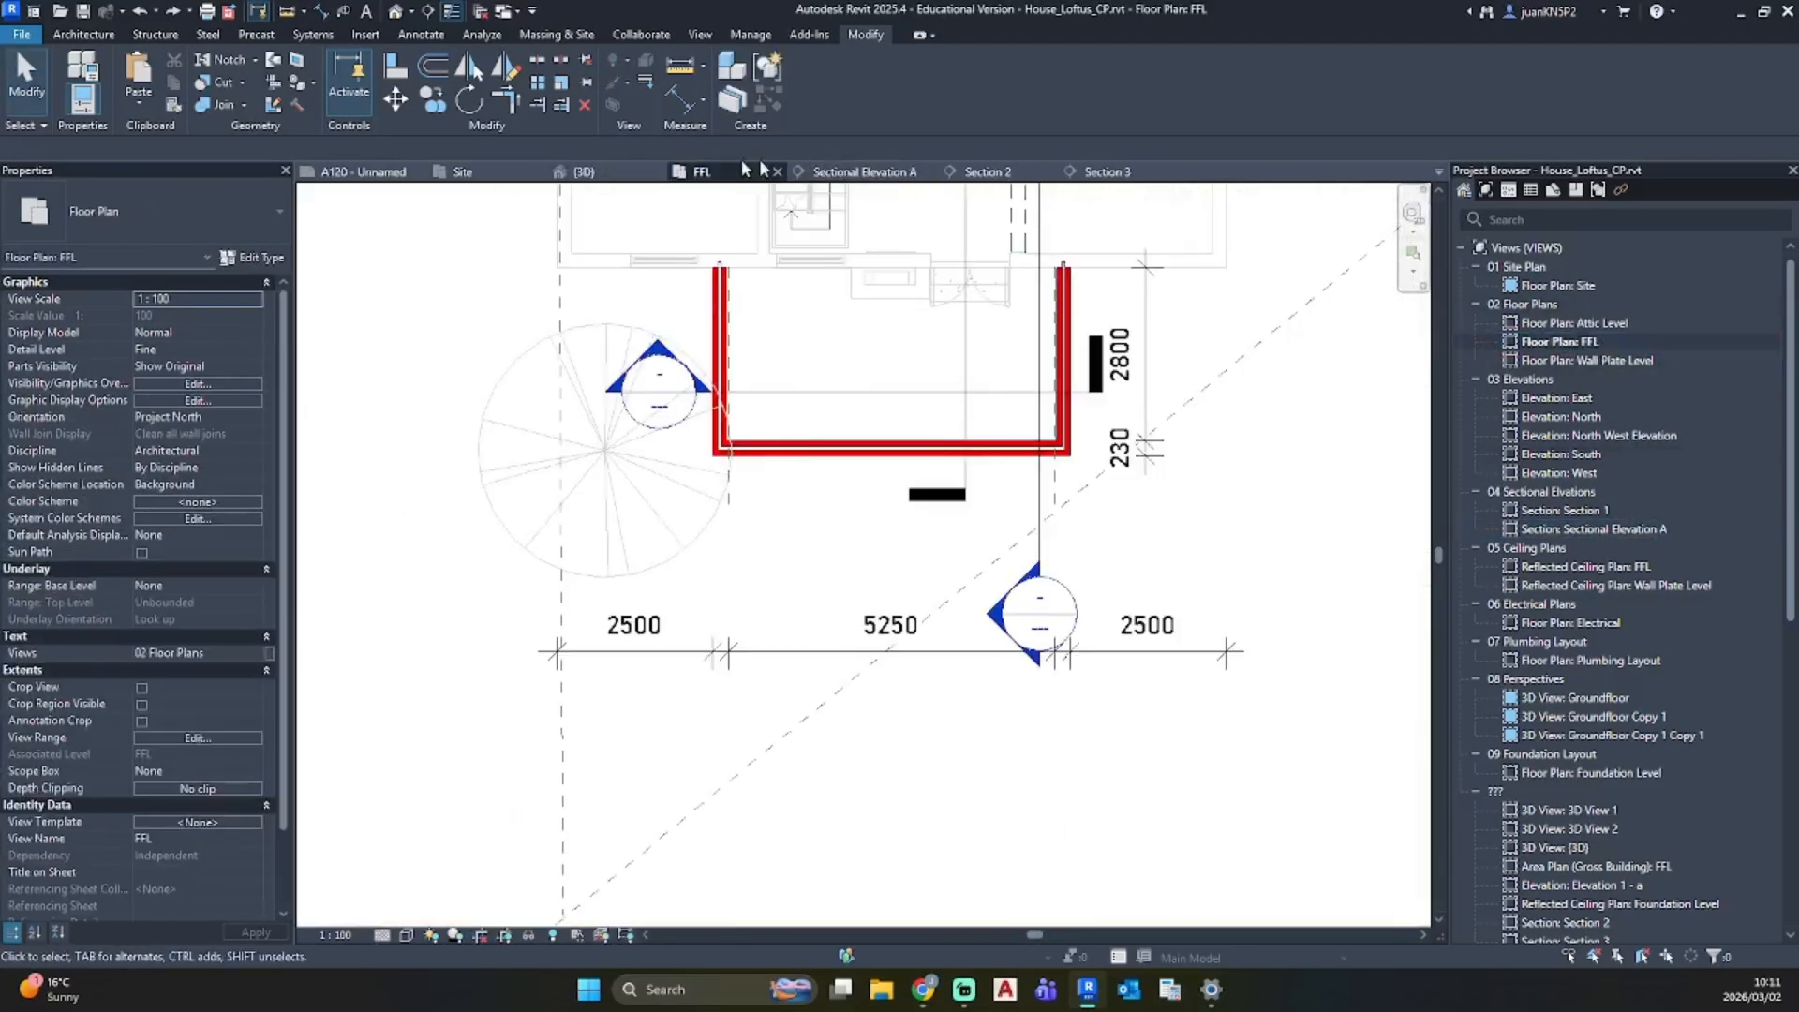
left_click_drag(714, 178, 302, 366)
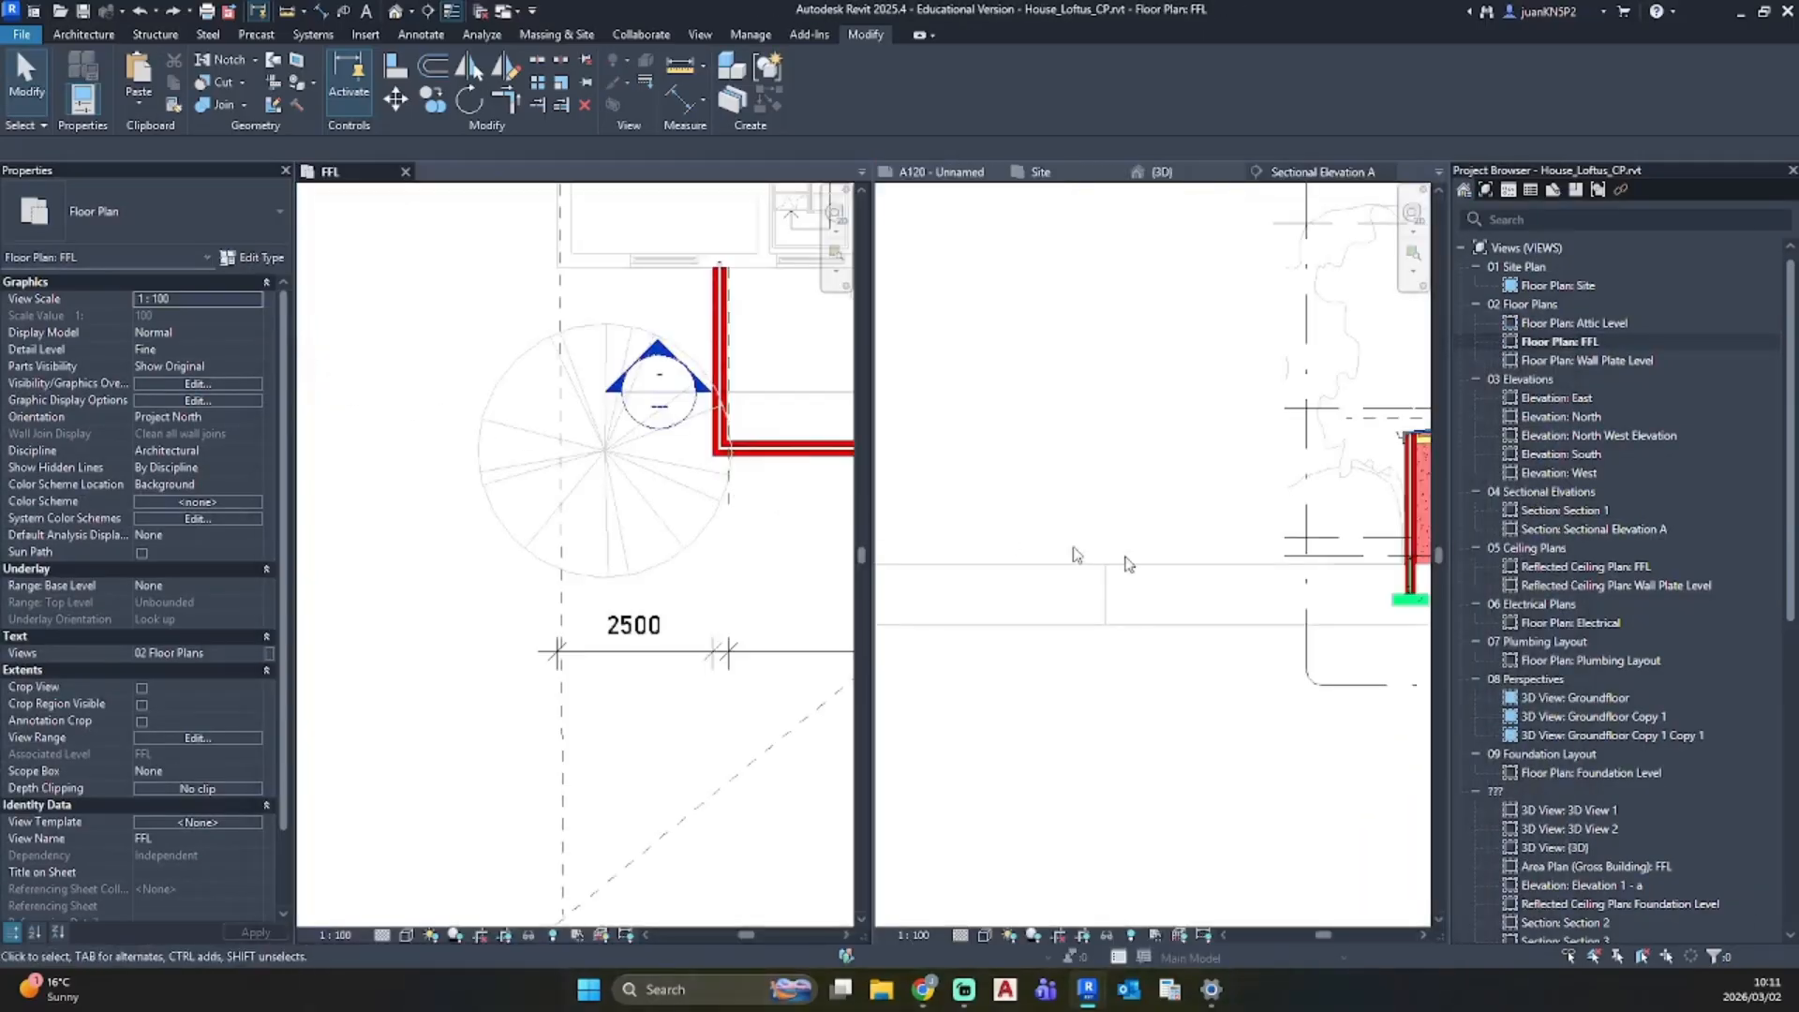
left_click(1176, 594)
scroll(761, 504, "down", 1)
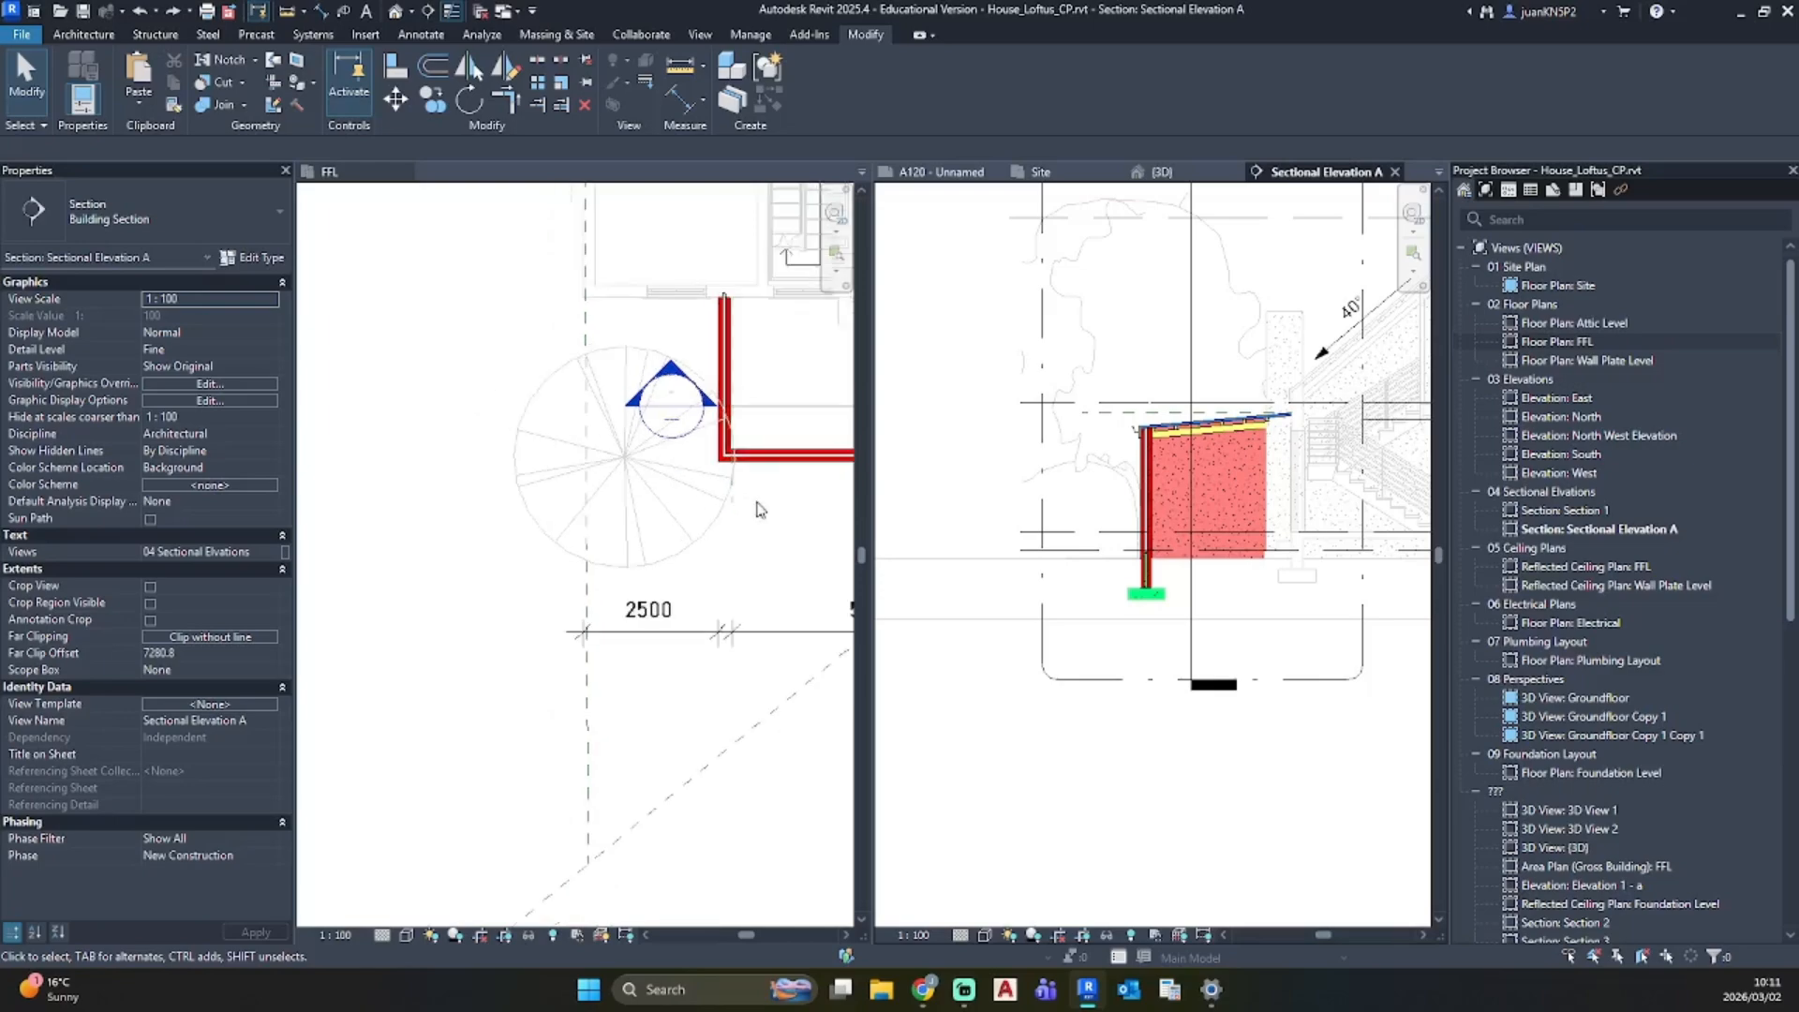
Step: Delete the Section 3 line crossing the addition in the FFL plan
middle_click_drag(689, 539, 461, 617)
left_click(568, 490)
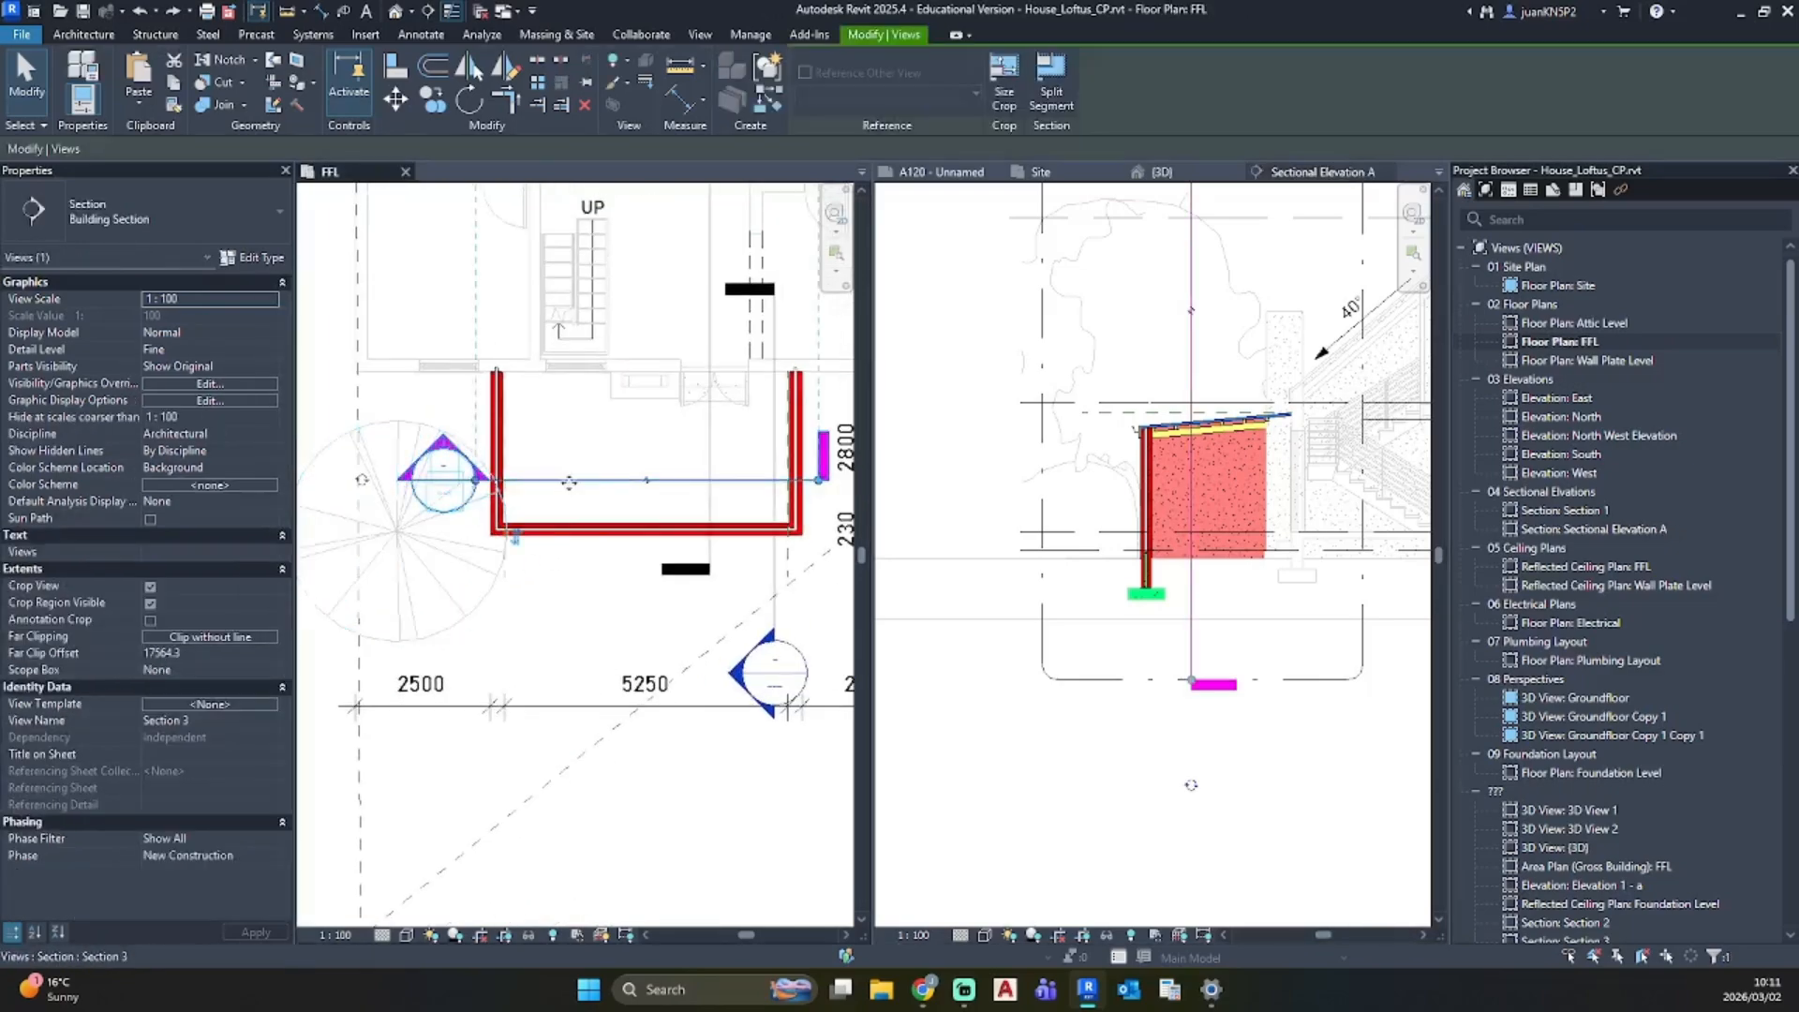
key("Delete")
left_click(968, 555)
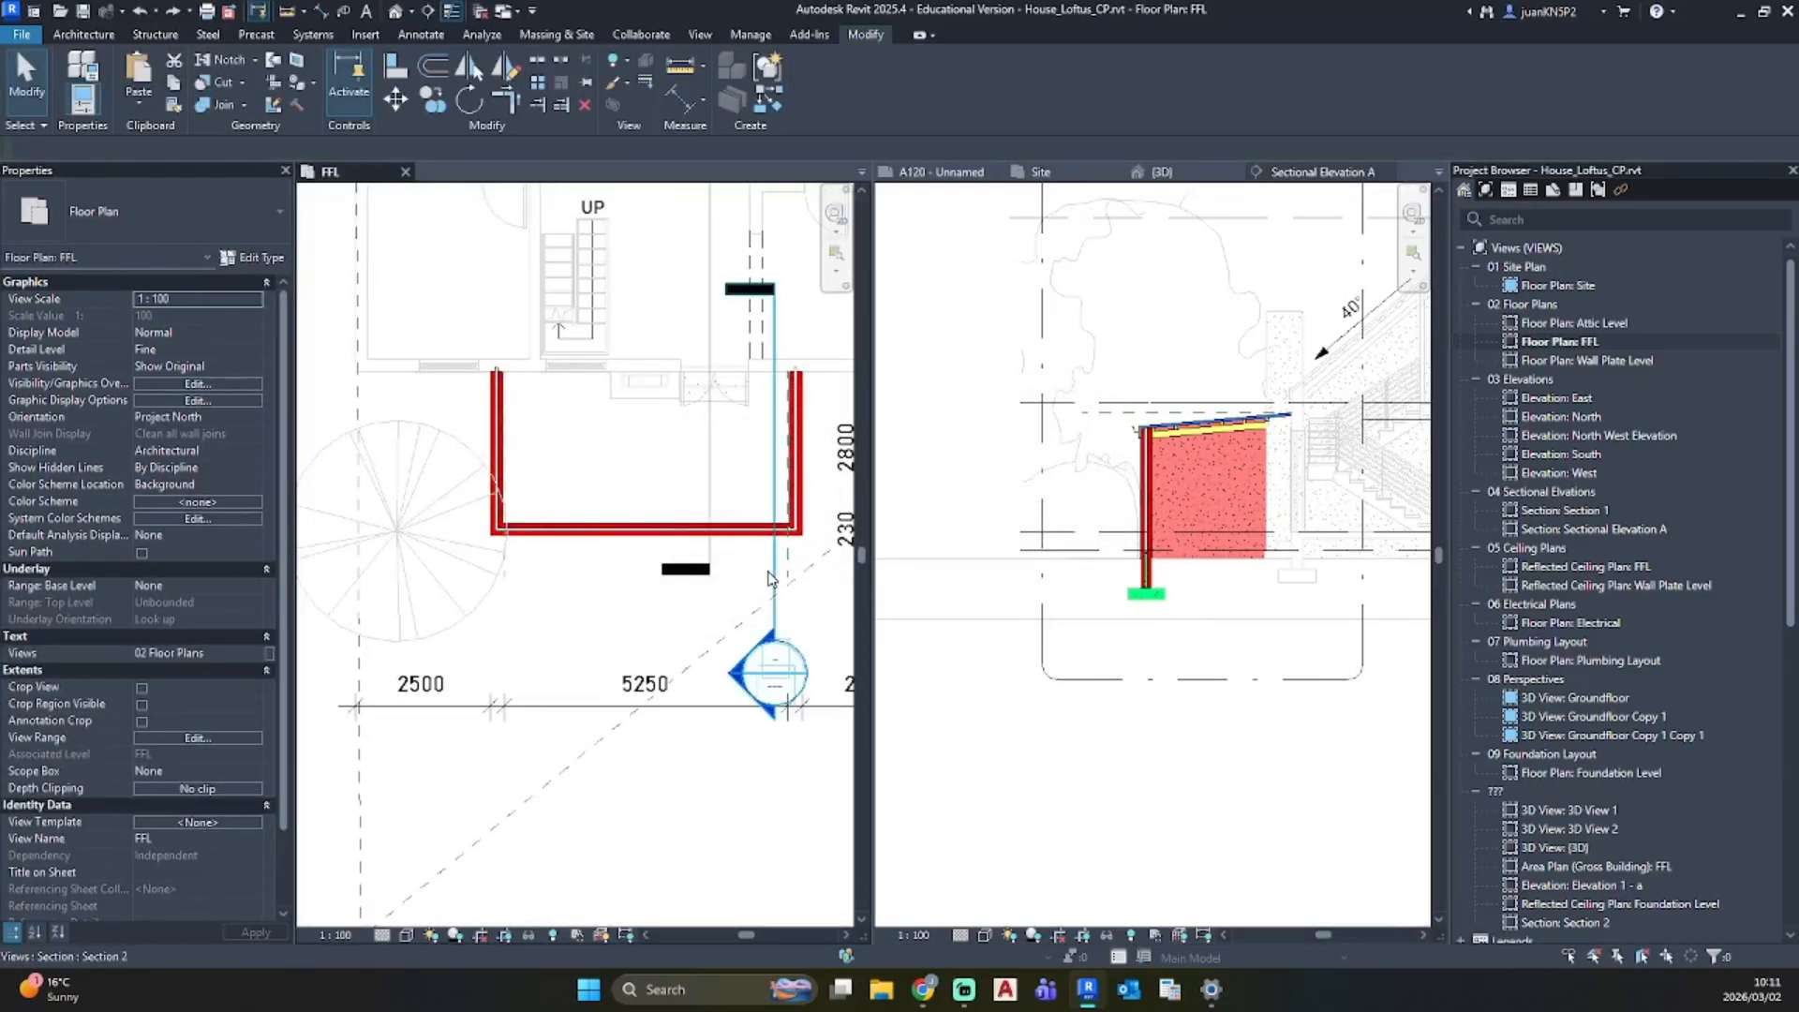
Step: Open Section 2 beside the FFL plan and set its detail level to Fine
middle_click_drag(775, 502, 637, 512)
left_click(636, 513)
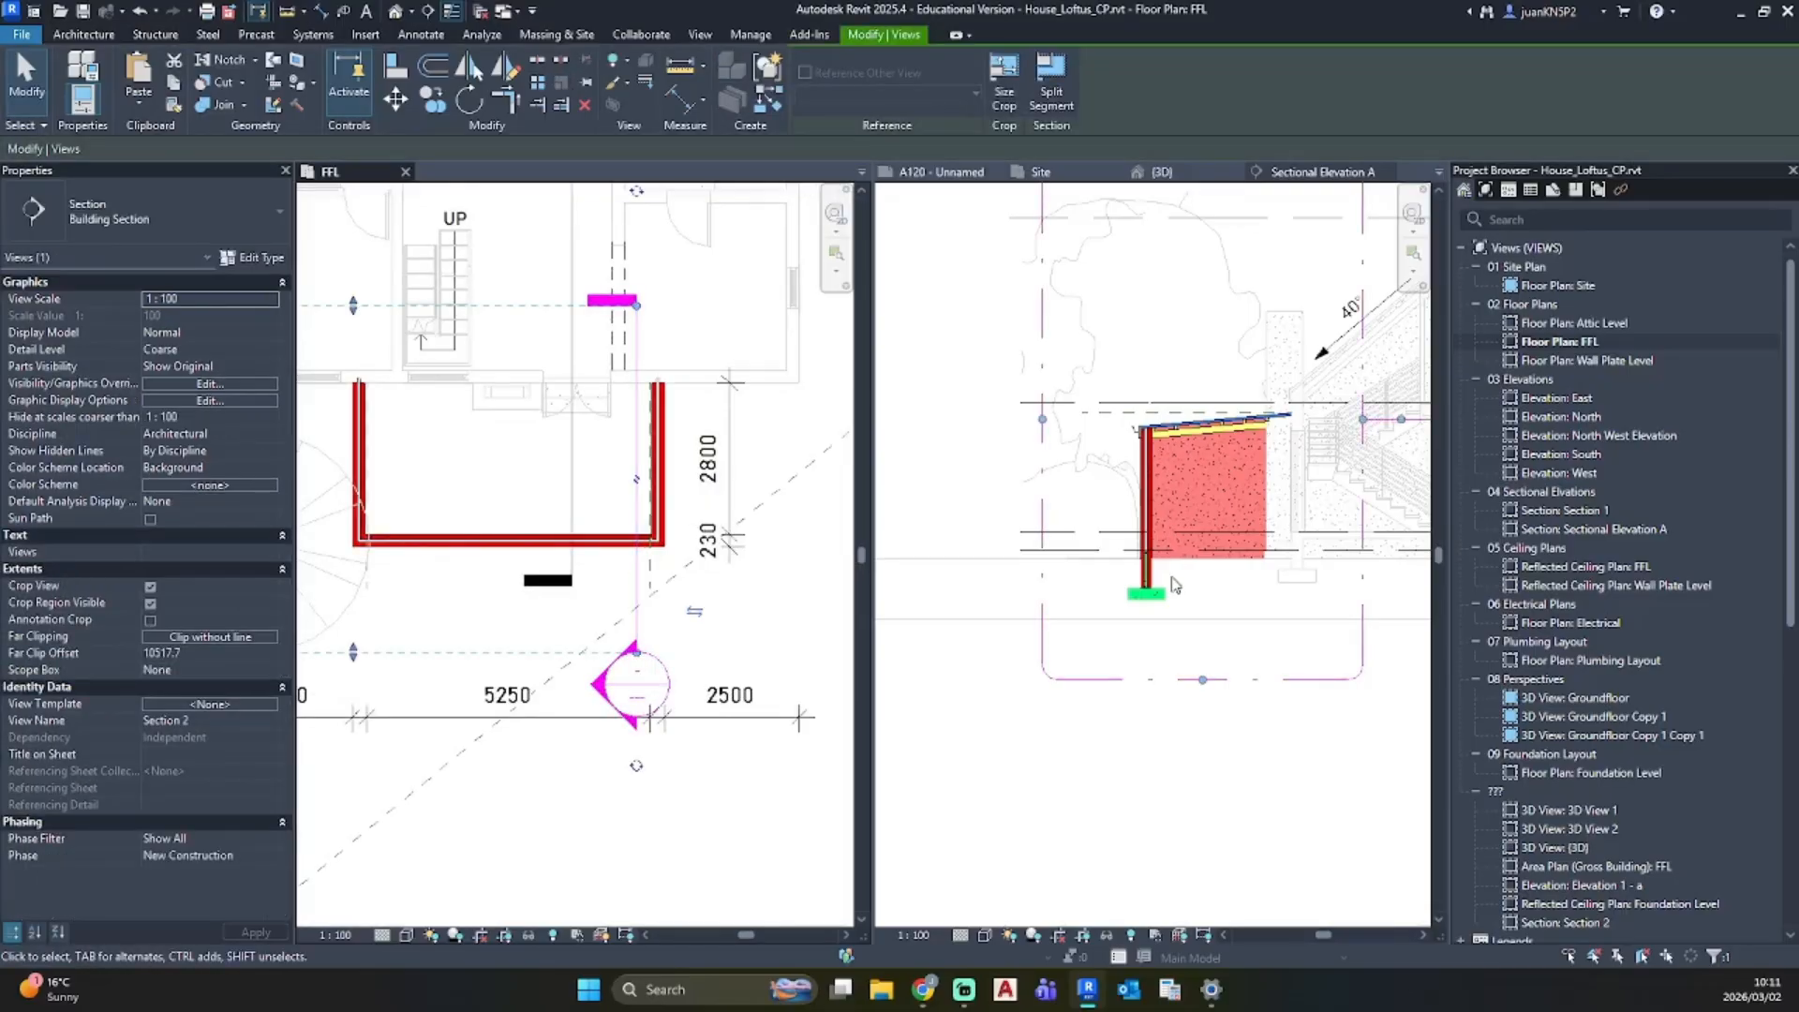
key("Escape")
scroll(1614, 721, "down", 8)
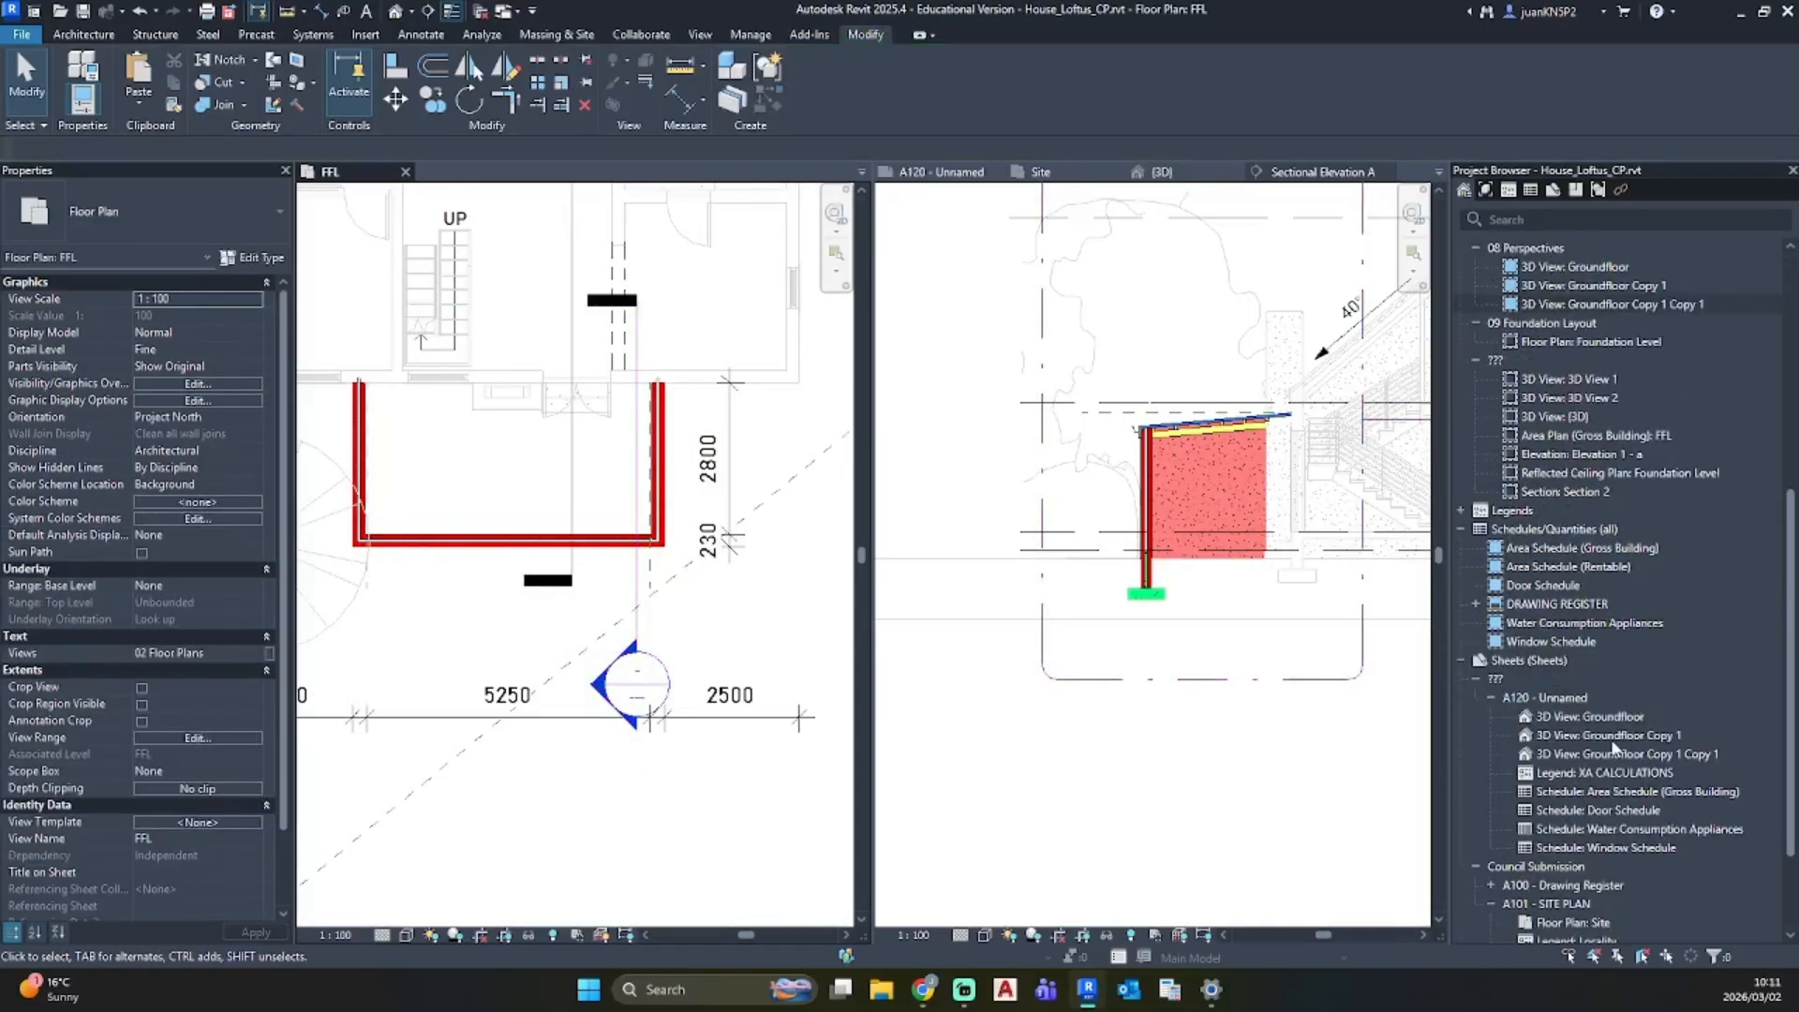
scroll(1588, 788, "up", 5)
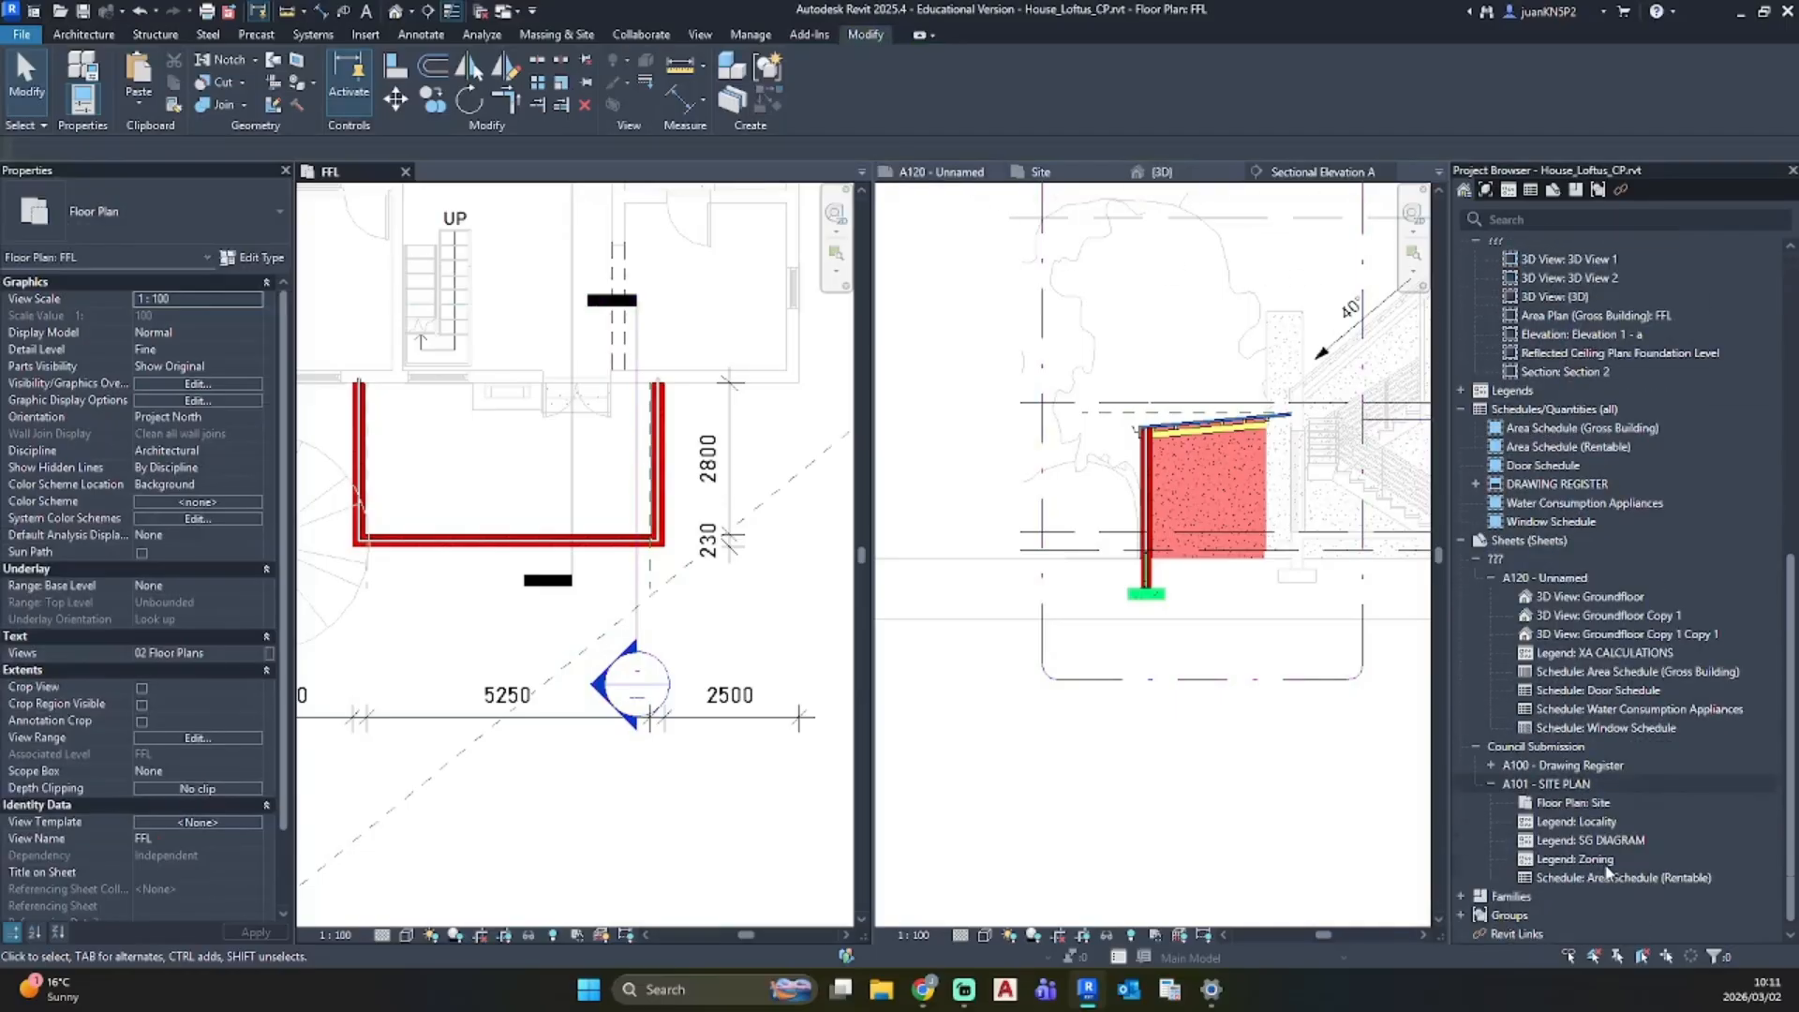
double_click(1588, 794)
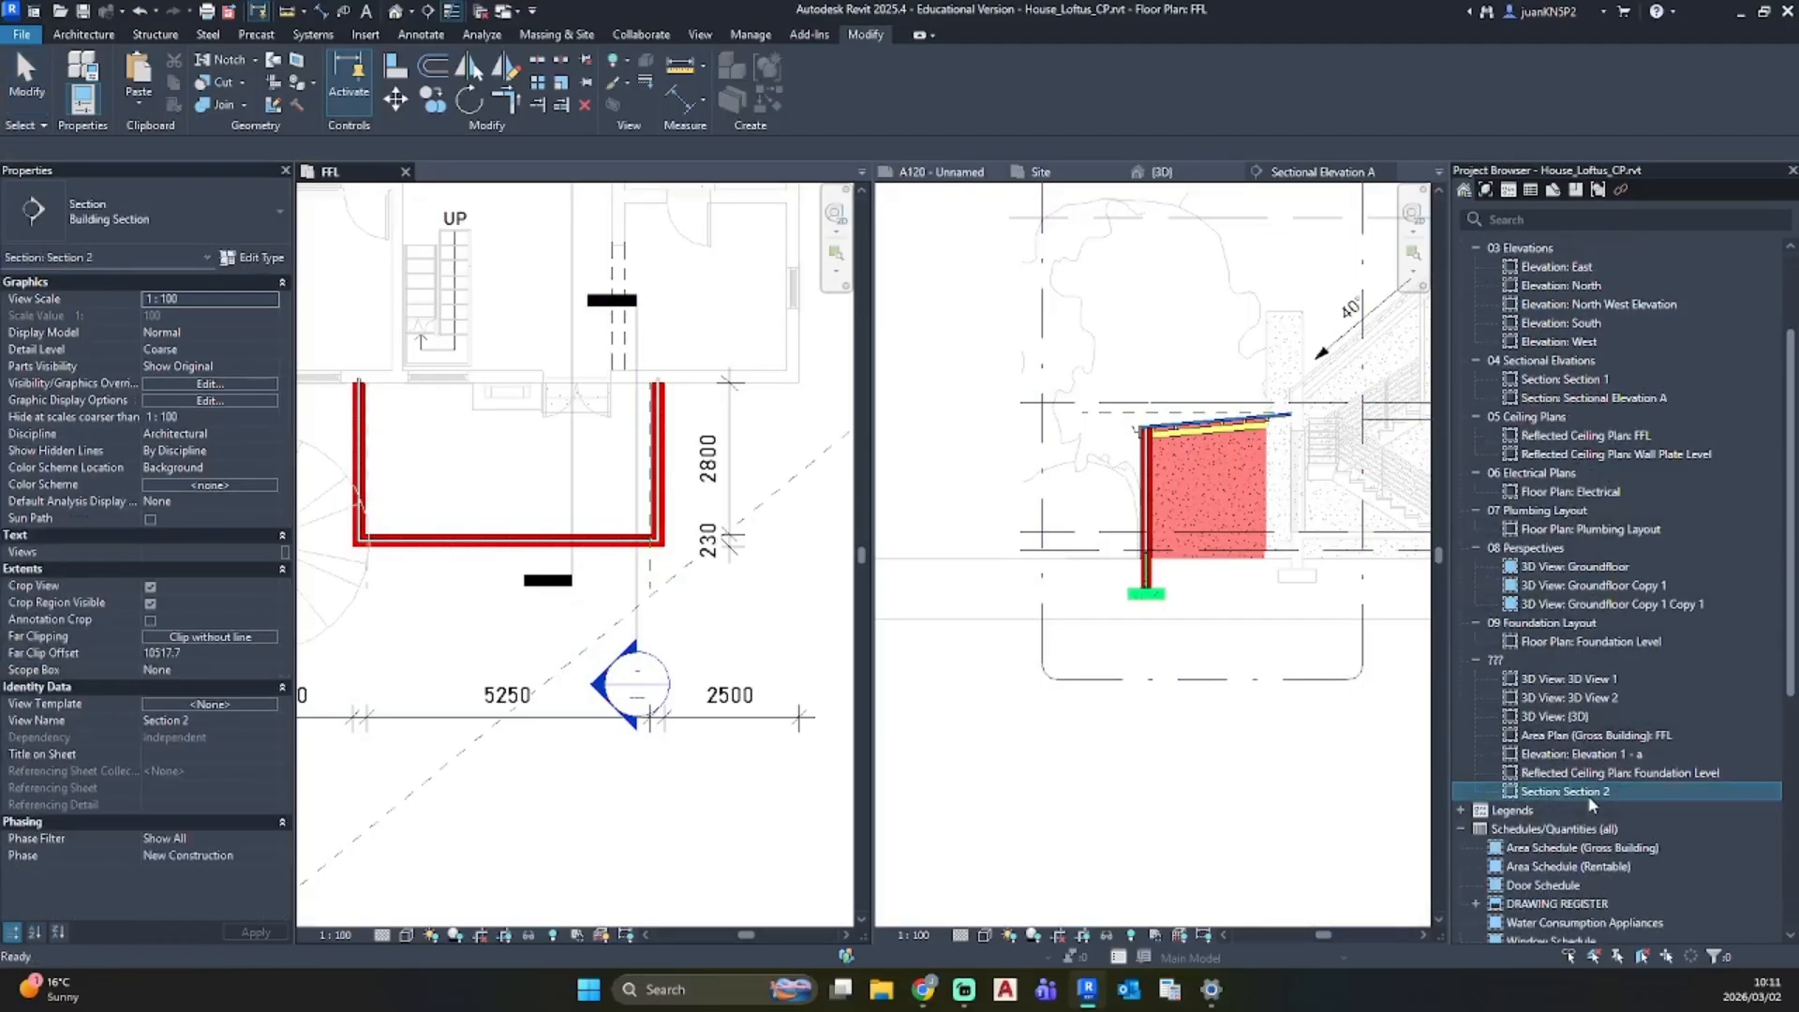
left_click(960, 934)
left_click(969, 906)
scroll(1247, 372, "up", 5)
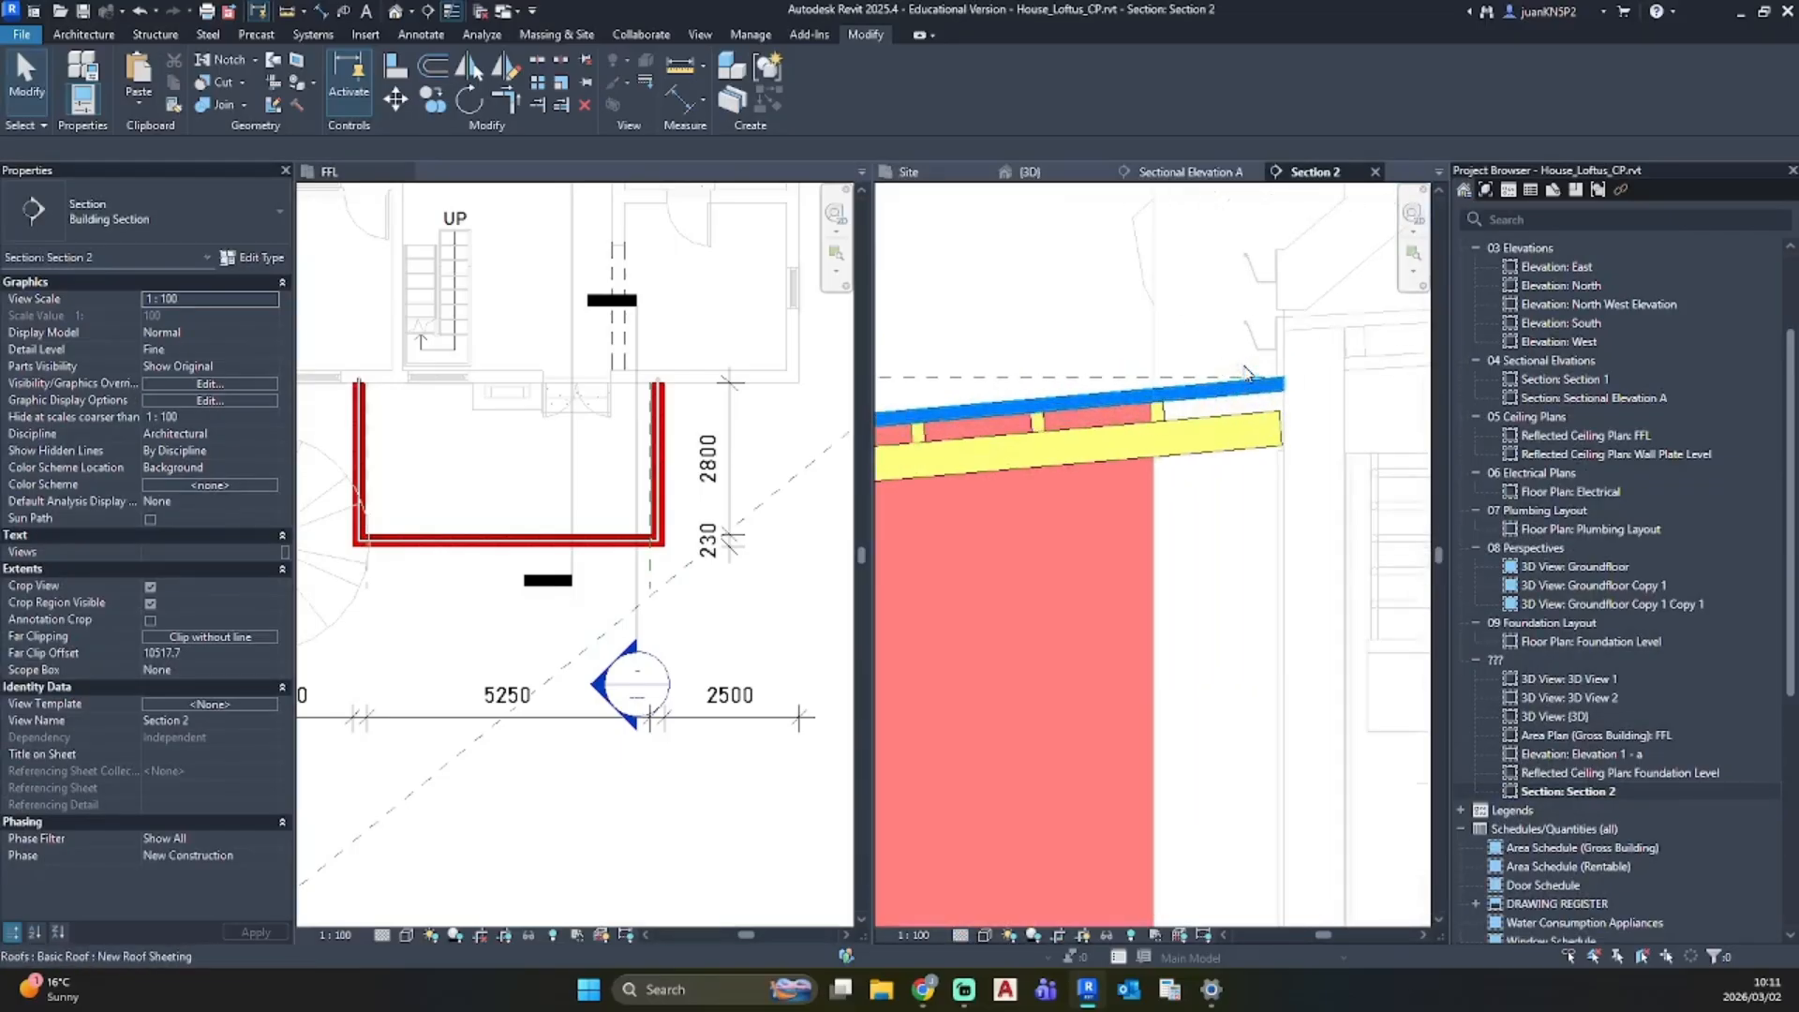
Step: Ungroup the array group of the rafter visible in front in Section 2
left_click(1273, 419)
left_click(855, 83)
scroll(1226, 408, "up", 3)
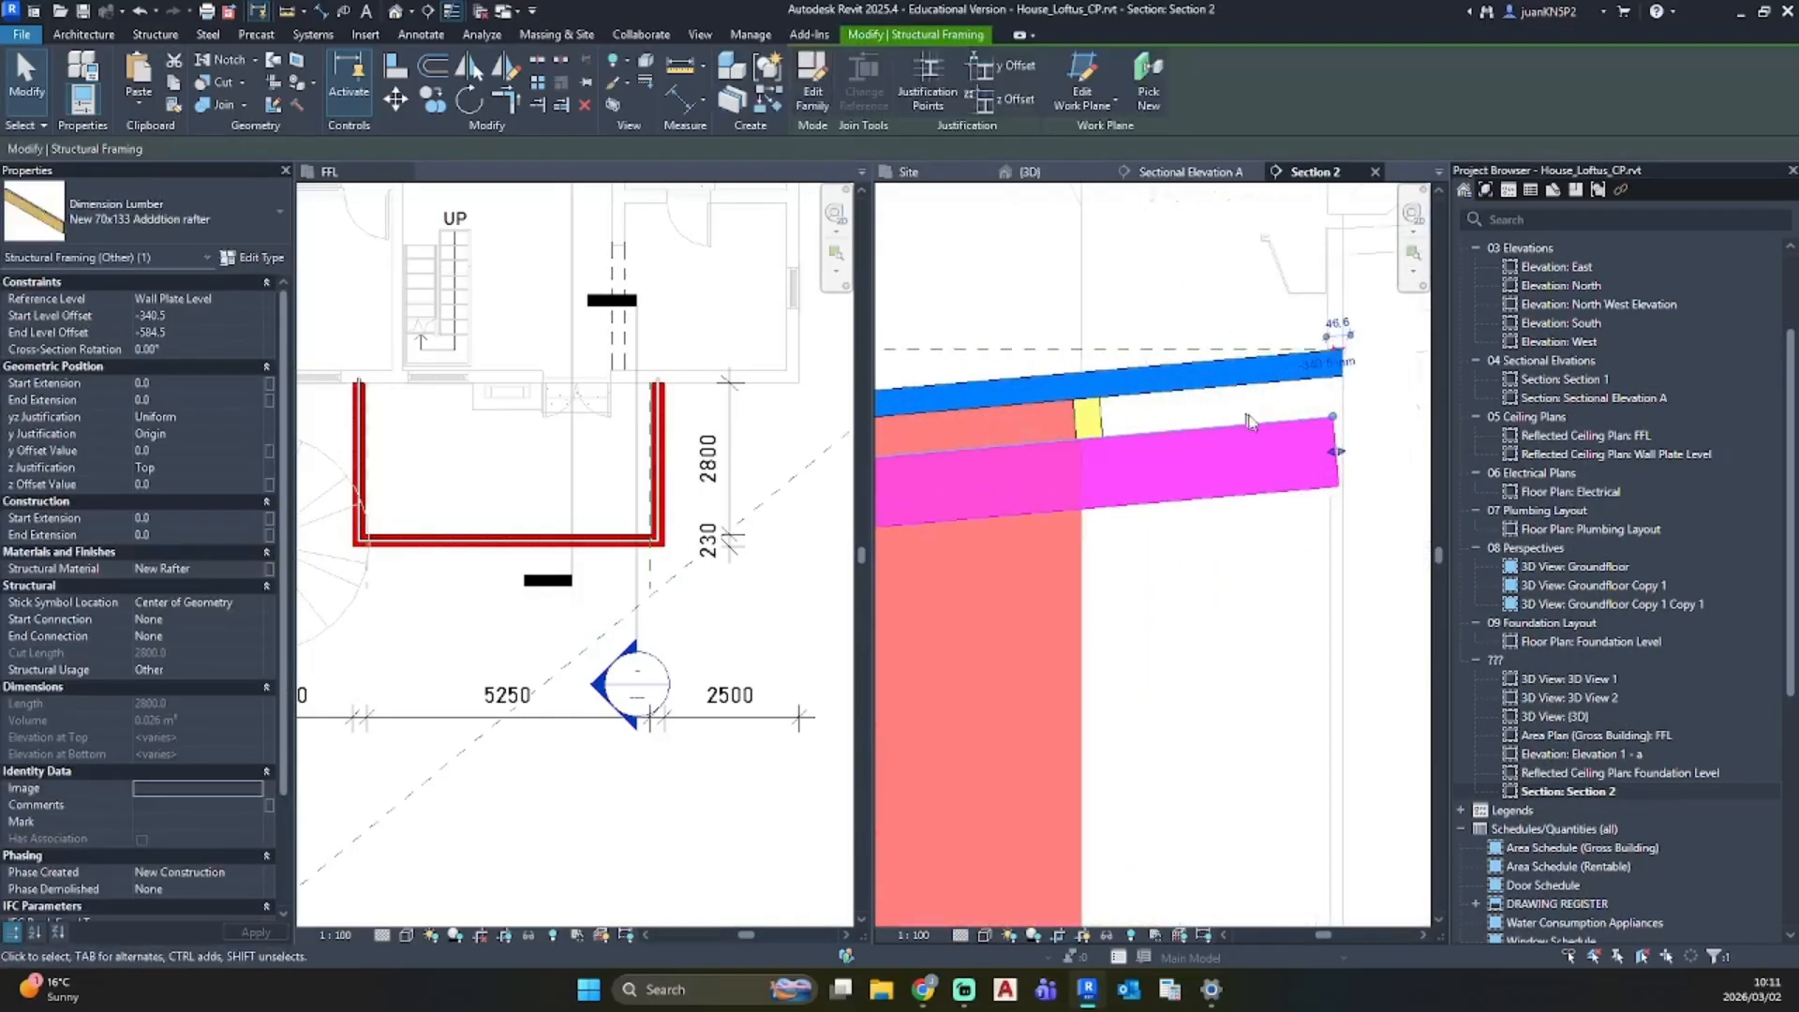
Step: Try to extend the ungrouped rafter by moving its house-side end point towards the existing wall in Section 2
scroll(1336, 420, "up", 3)
left_click_drag(1340, 428, 1398, 420)
scroll(1354, 427, "down", 3)
middle_click_drag(1353, 427, 1284, 403)
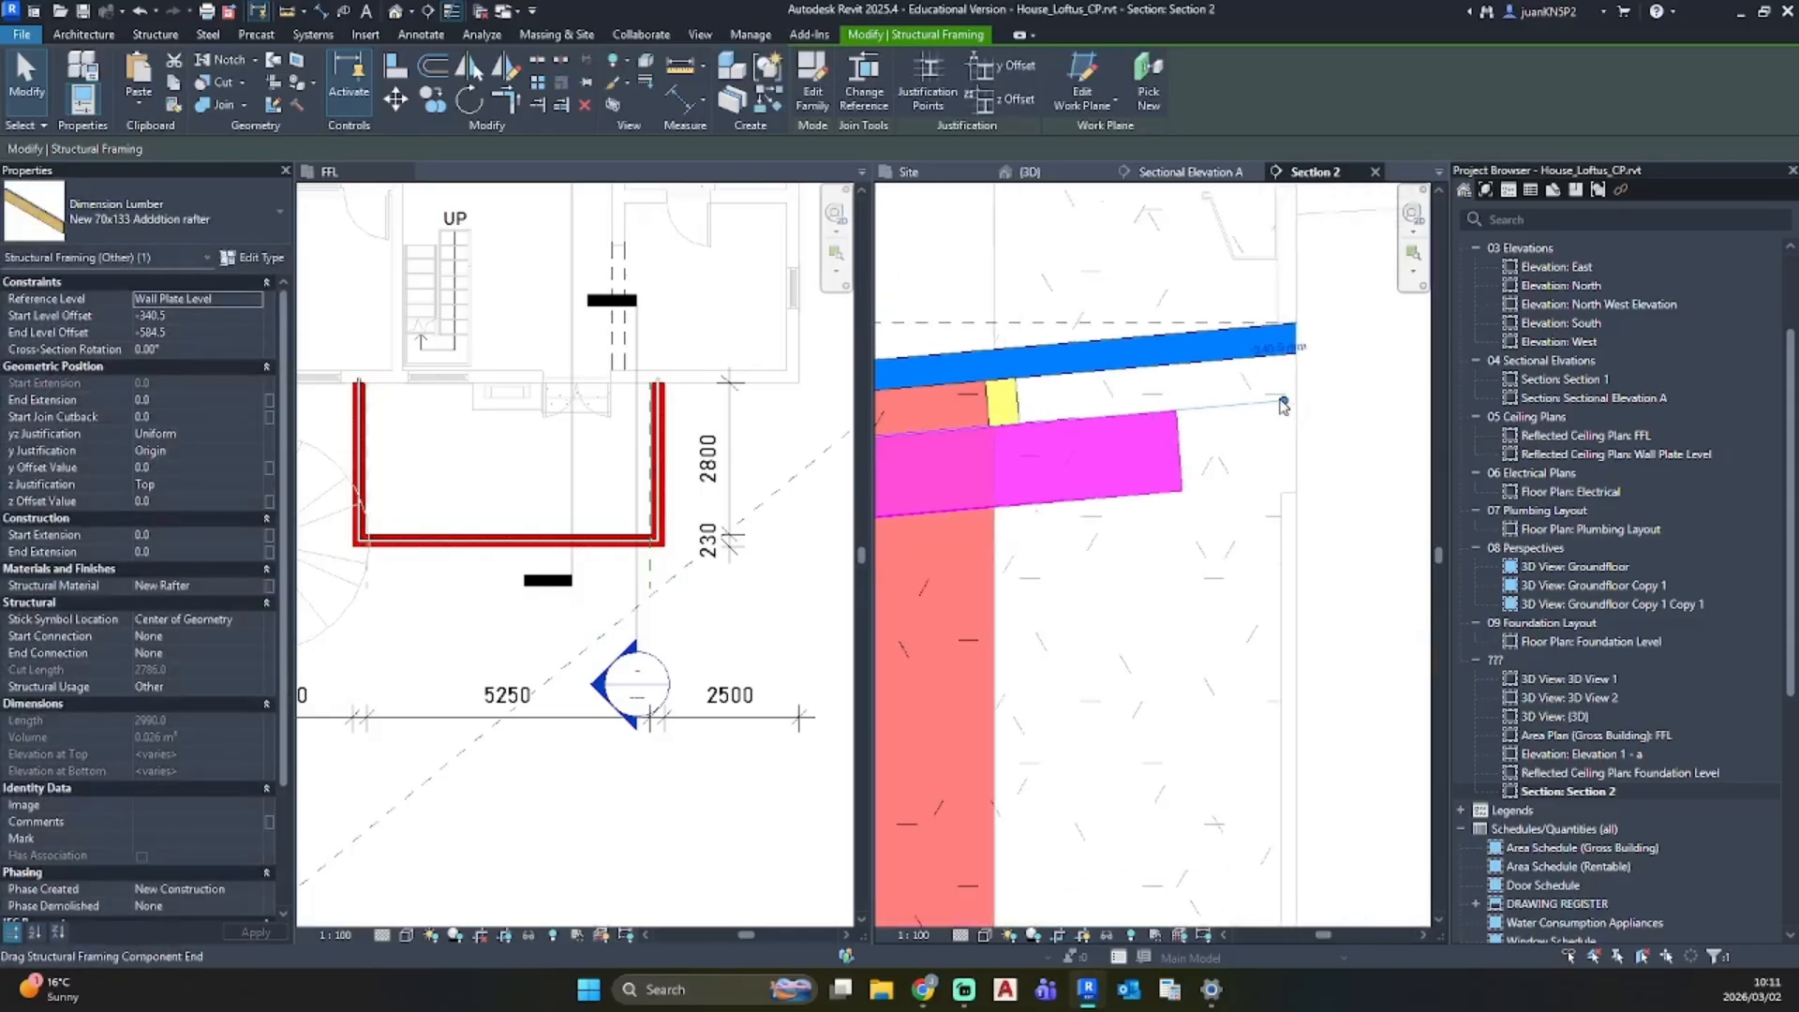
key("Escape")
scroll(1284, 405, "up", 2)
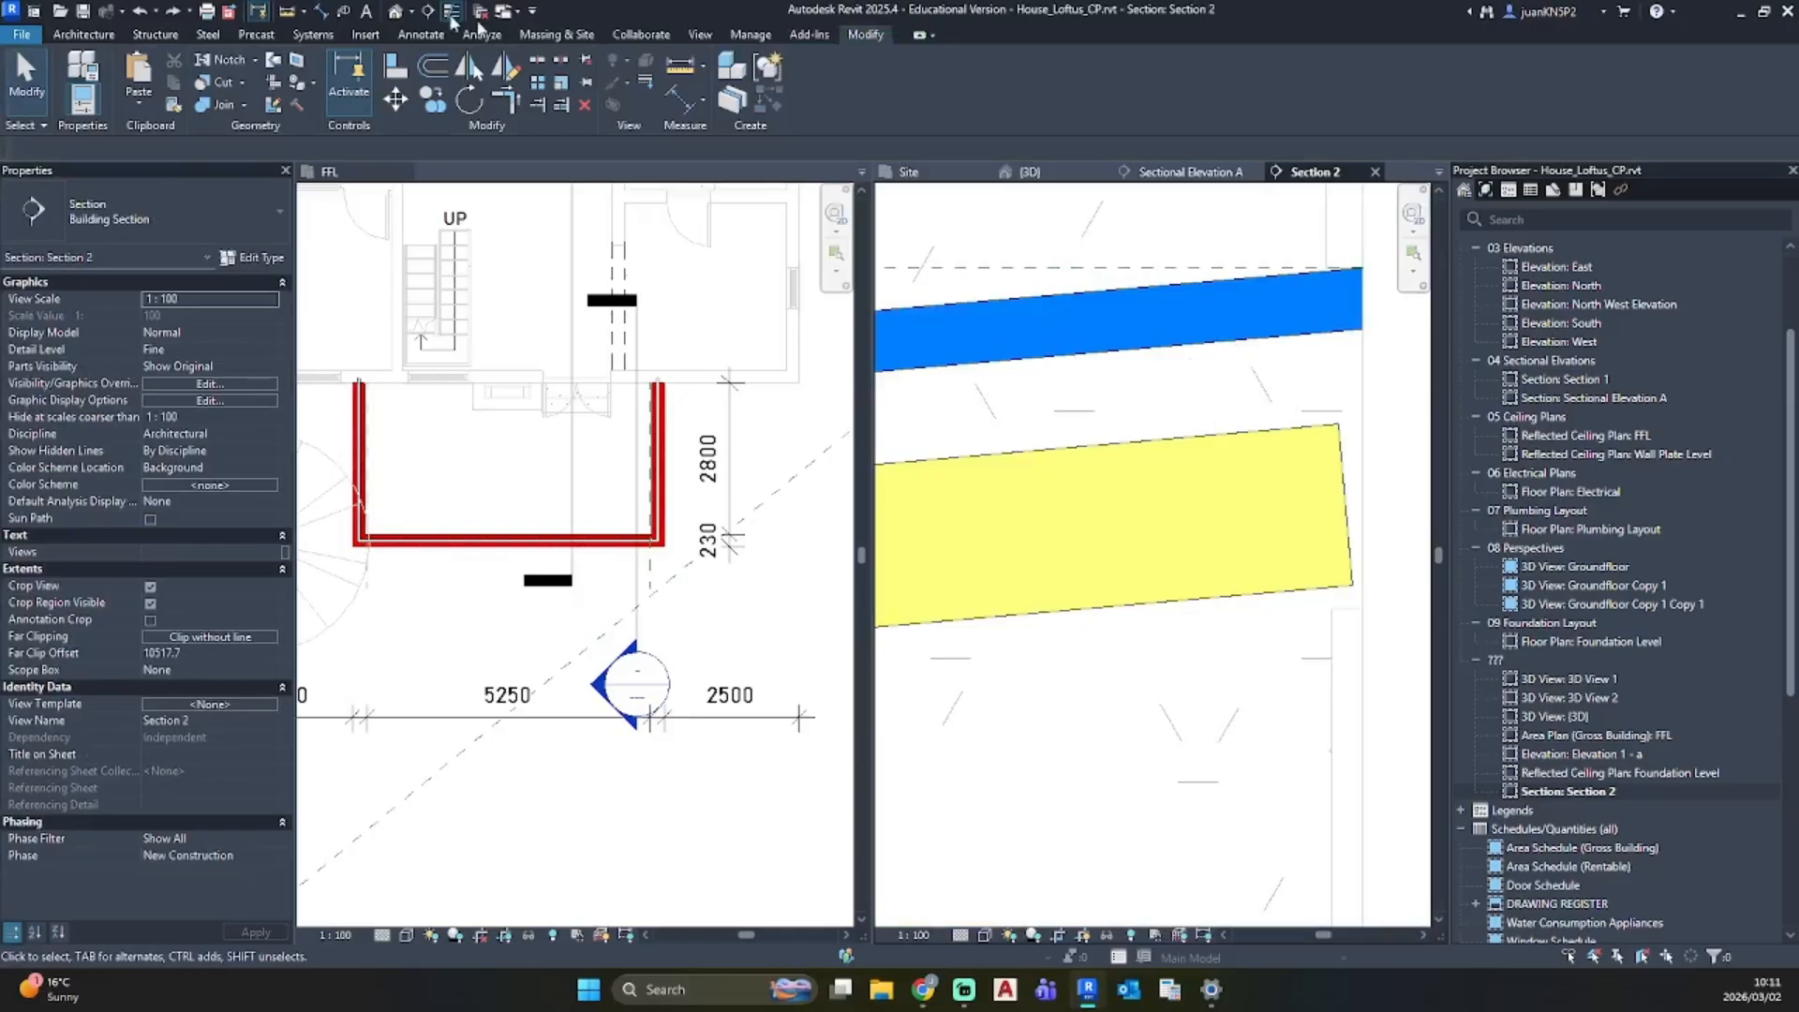
Step: Place the 3D view side by side with Section 2, with the addition's roof framing in view
left_click(1057, 174)
left_click_drag(1021, 178, 562, 281)
middle_click_drag(703, 416, 488, 377)
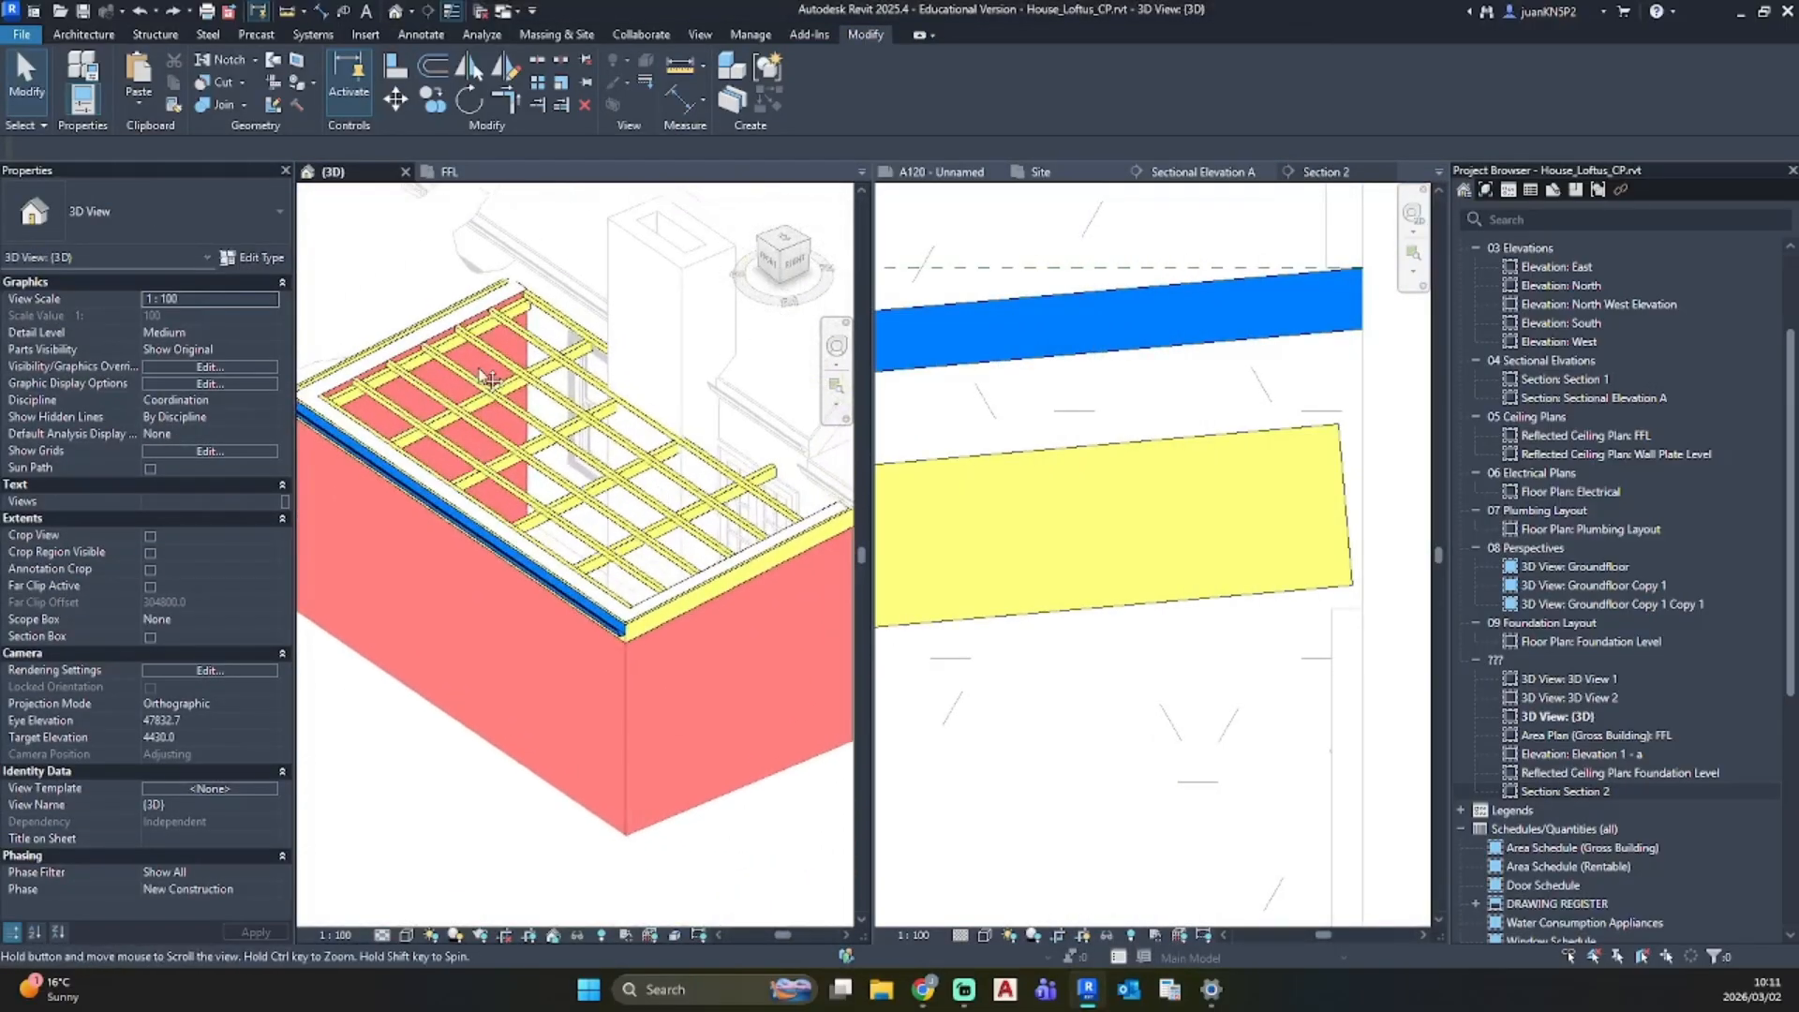
Step: Ungroup the array group of the second rafter from the addition's far end wall
left_click(1261, 444)
left_click(1264, 442)
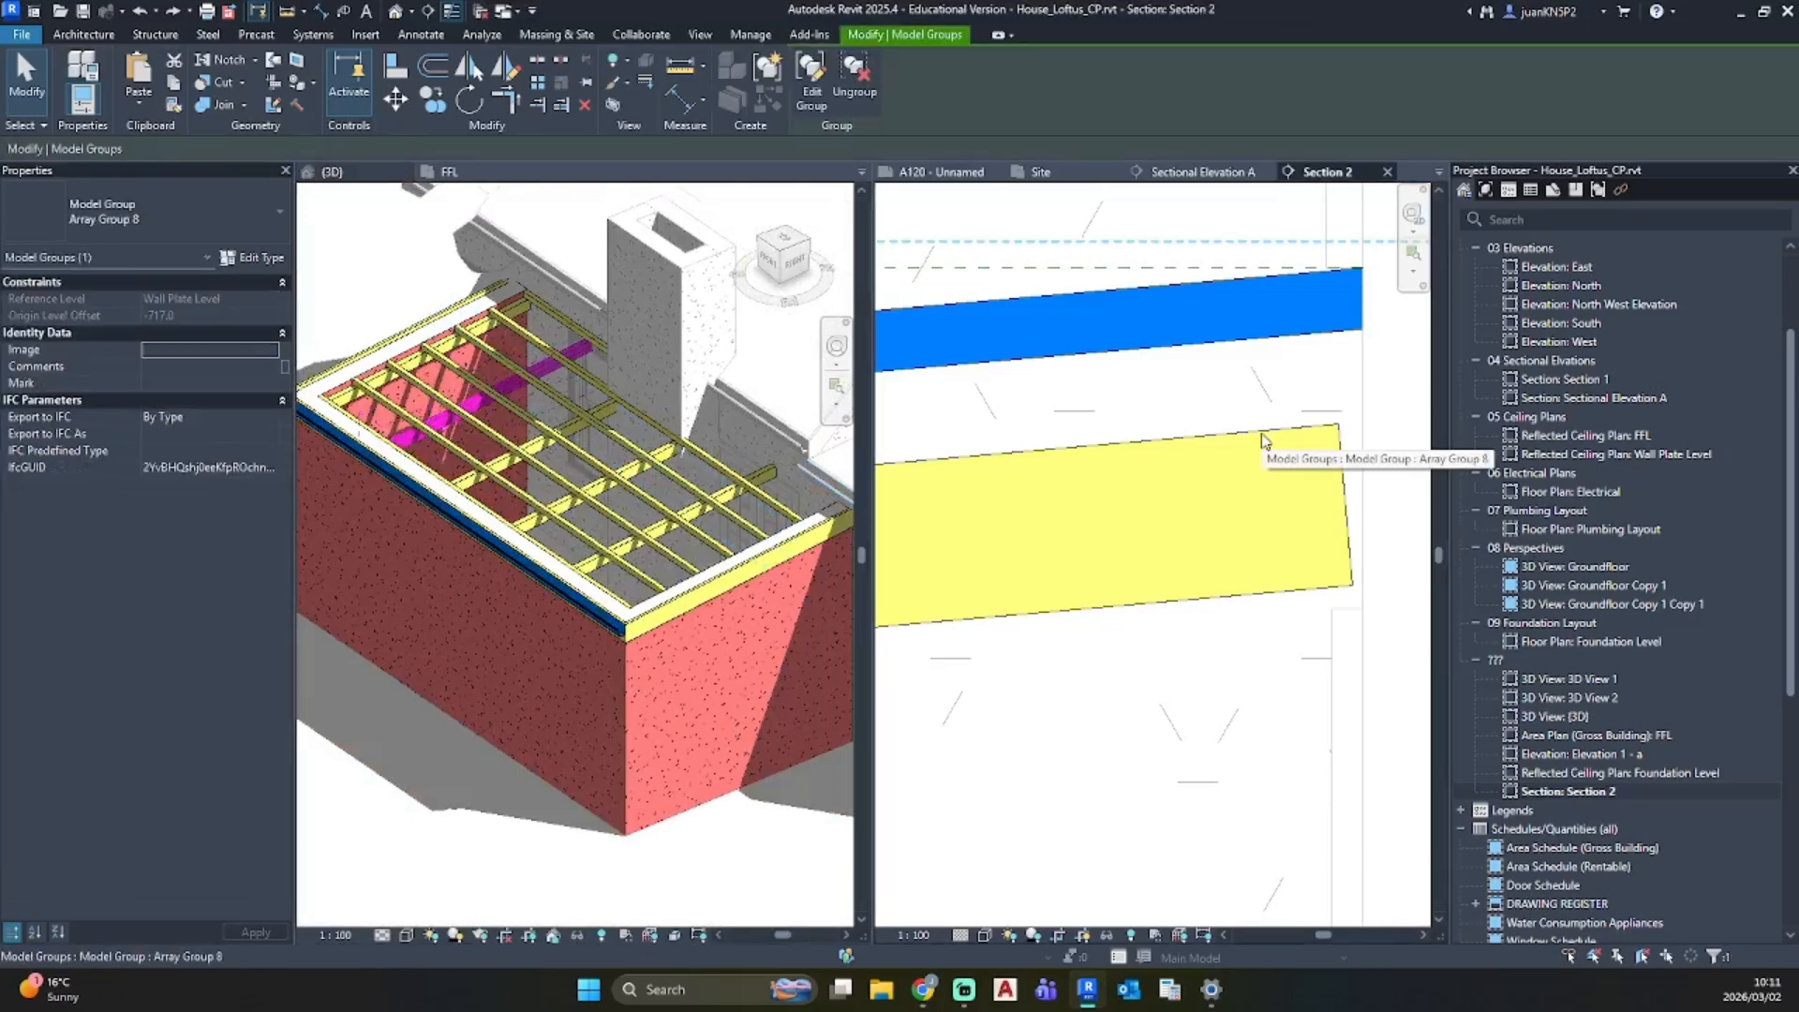
left_click(855, 94)
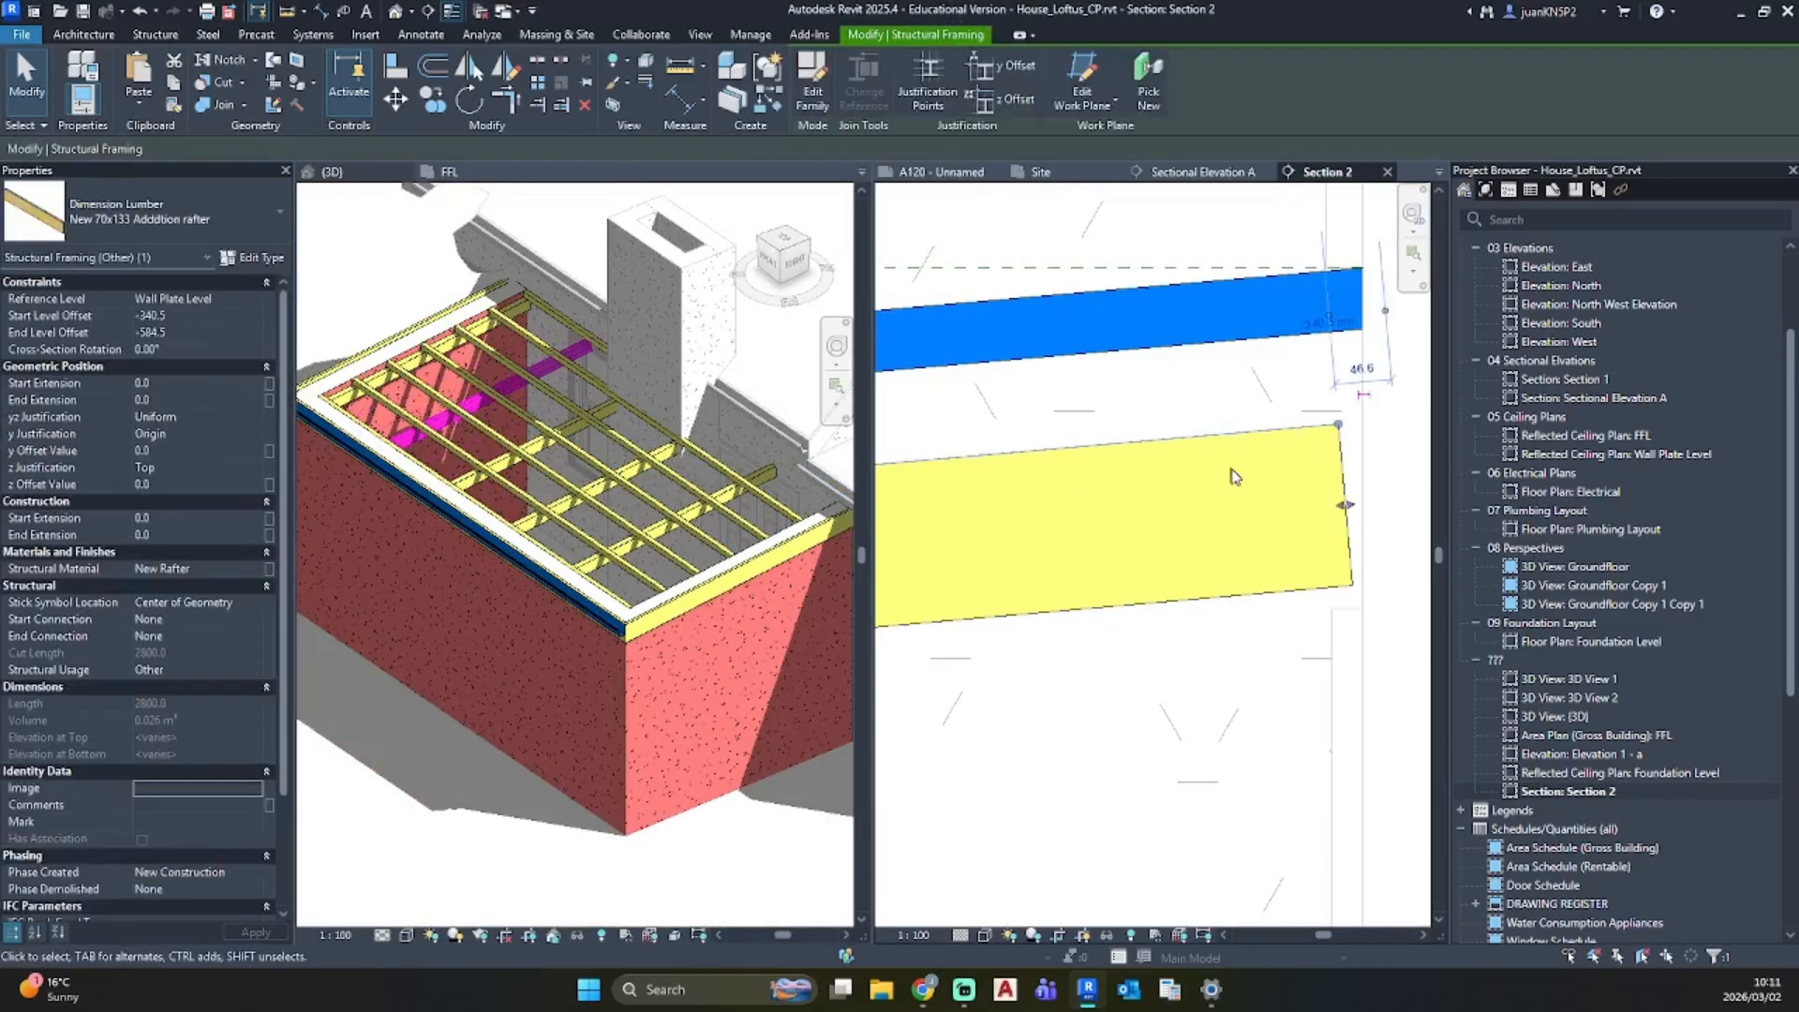
key("Escape")
Step: Extend the house-side end of the rafter nearest the Section 2 cut to the existing wall, with a 33.6 mm start extension
left_click(1350, 517)
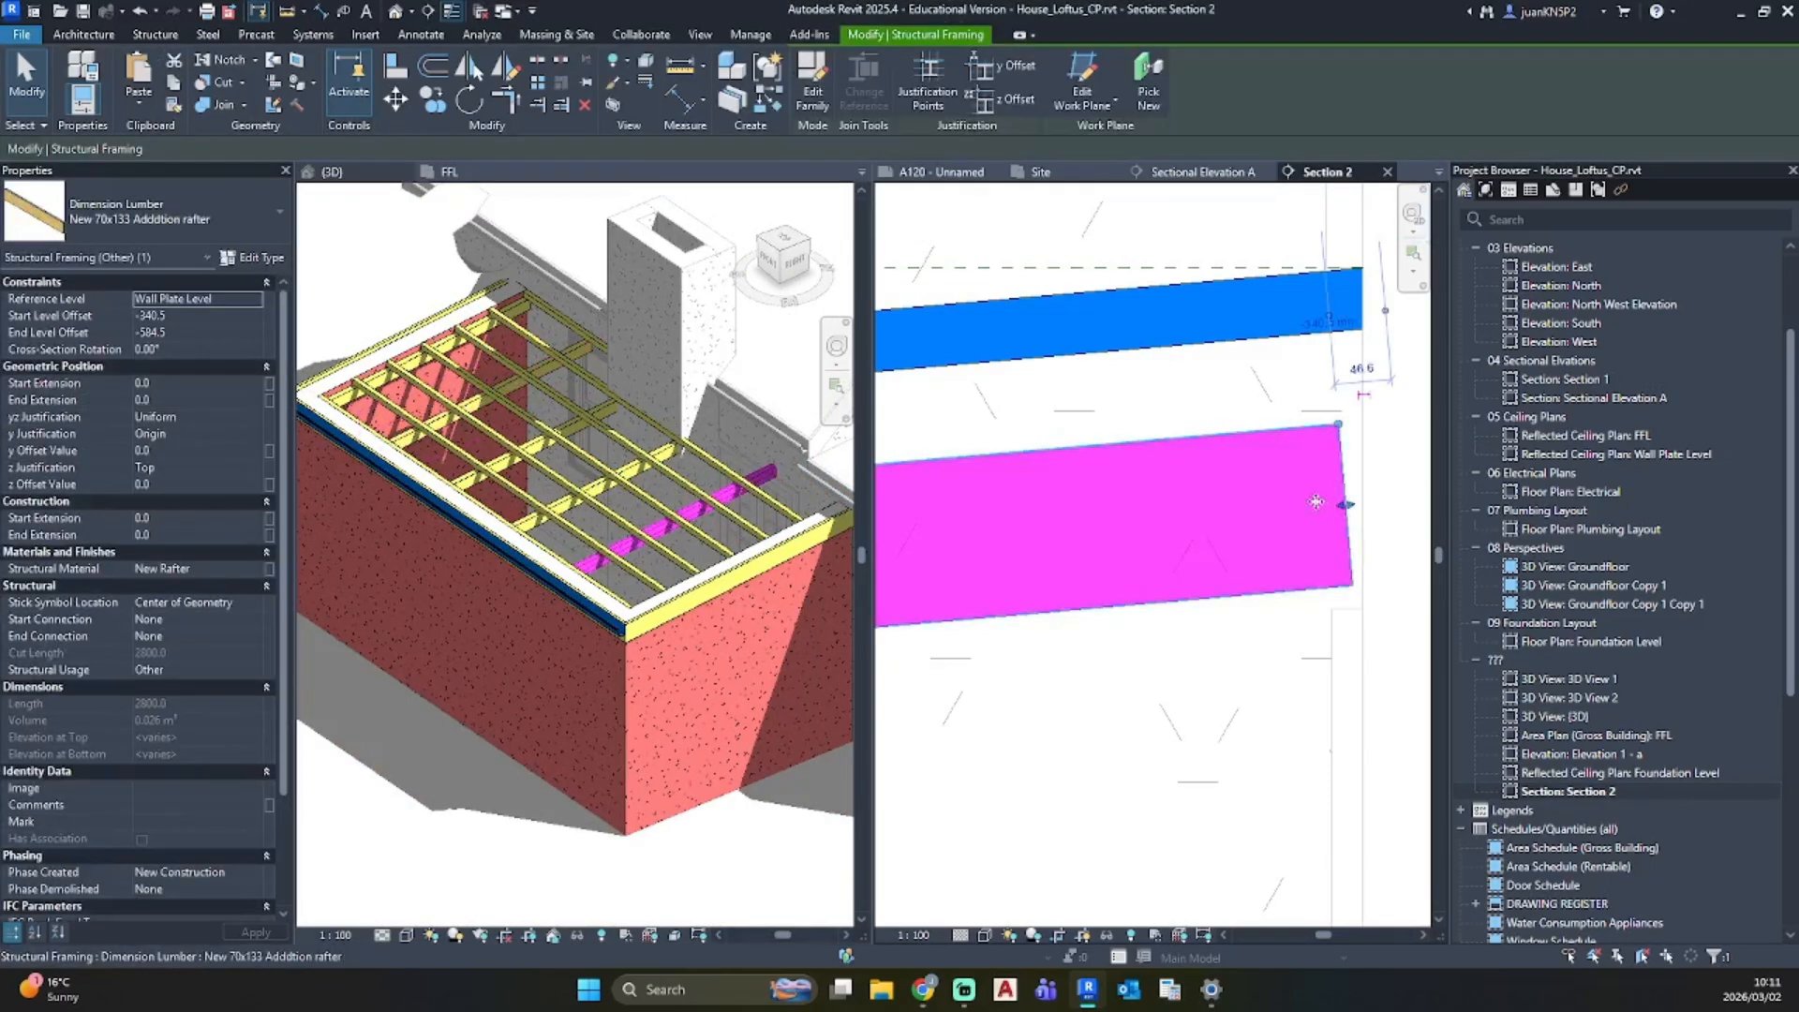
scroll(1316, 502, "down", 1)
middle_click_drag(1317, 501, 1137, 438)
scroll(1199, 436, "up", 3)
left_click_drag(1115, 455, 1176, 456)
scroll(1112, 560, "down", 2)
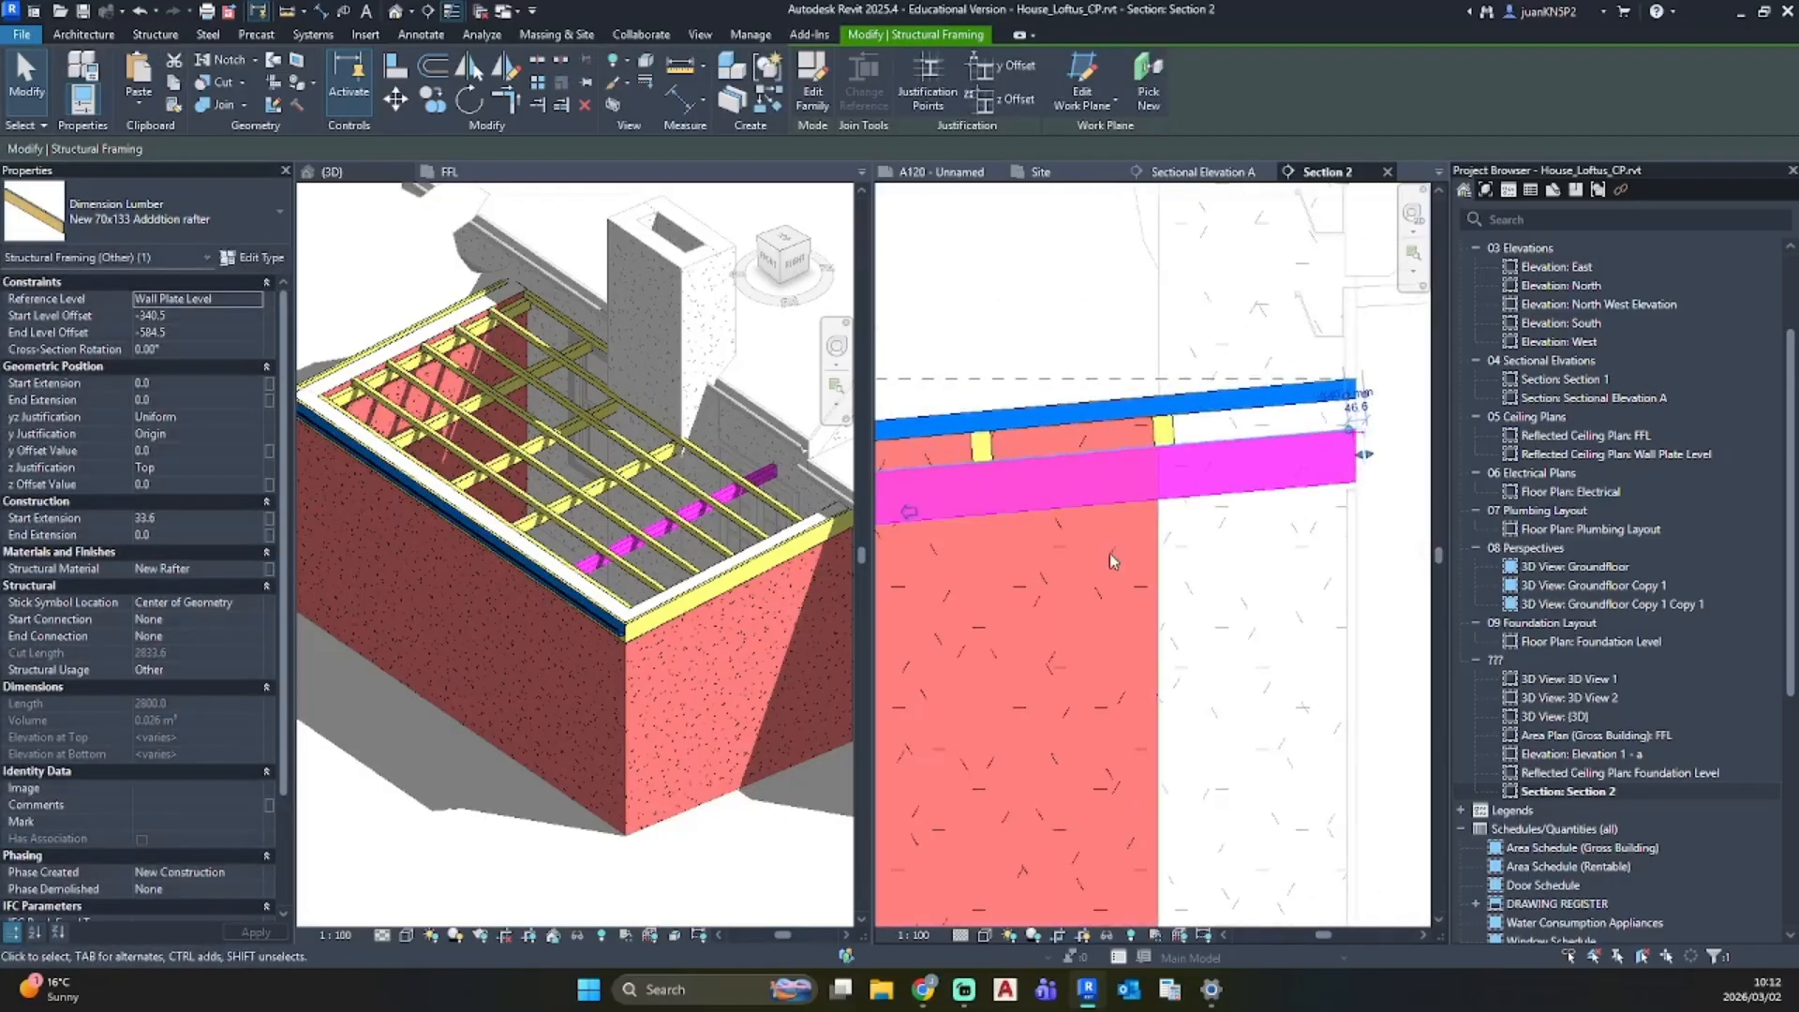
key("Escape")
Step: Shorten the first rafter that runs into the chimney at its house-side end to the chimney face, with a -463.2 mm start extension
left_click(630, 474)
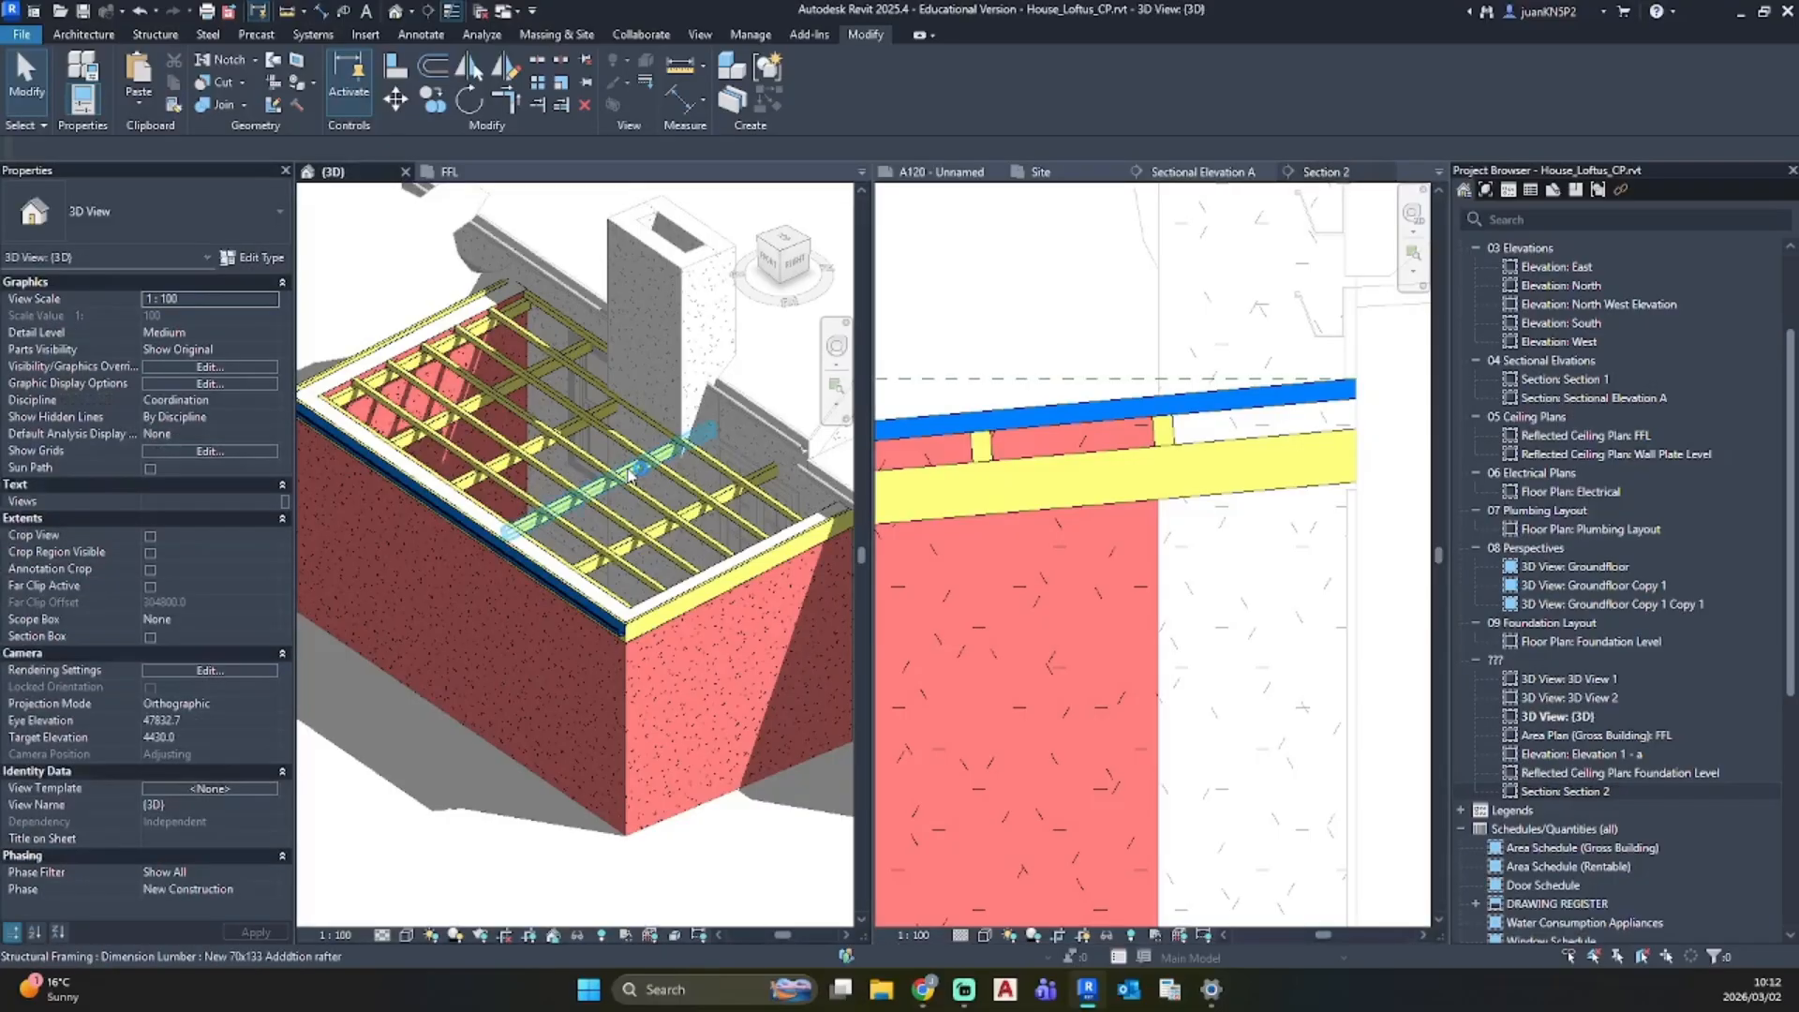
left_click(629, 474)
scroll(1312, 423, "down", 4)
left_click(1288, 446)
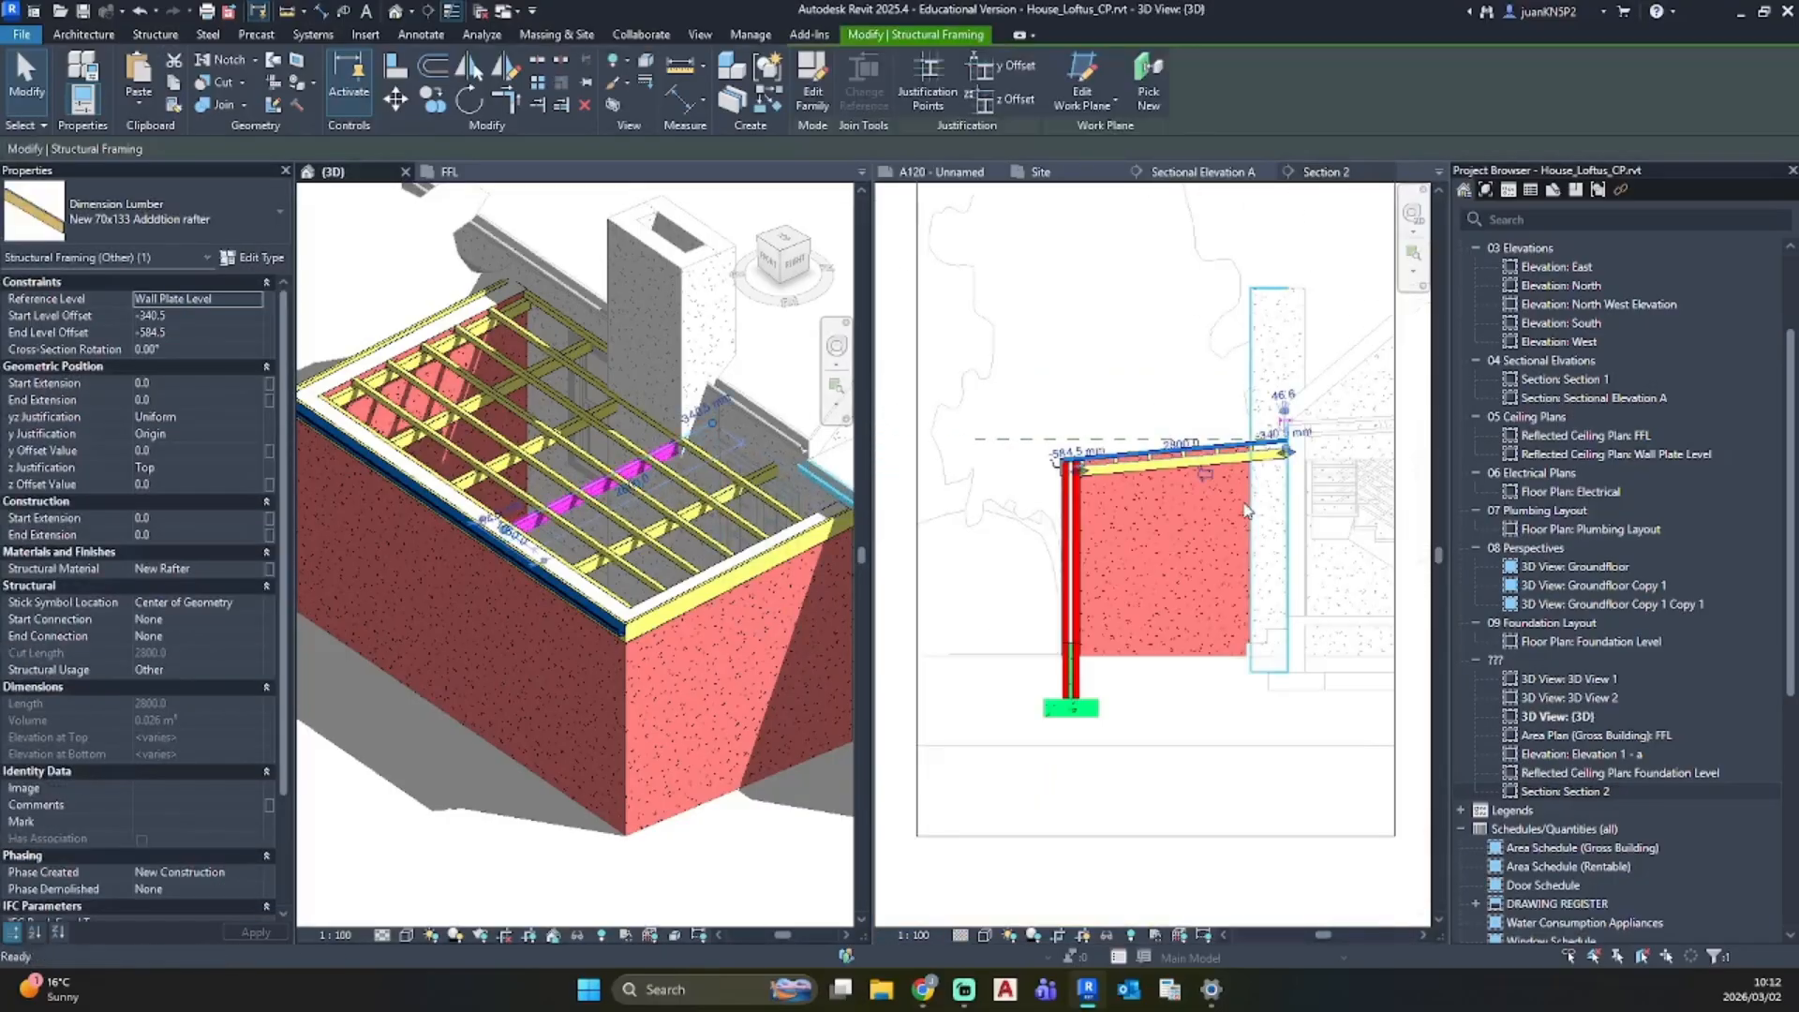
scroll(1292, 453, "up", 5)
scroll(1309, 476, "up", 2)
scroll(1309, 484, "down", 2)
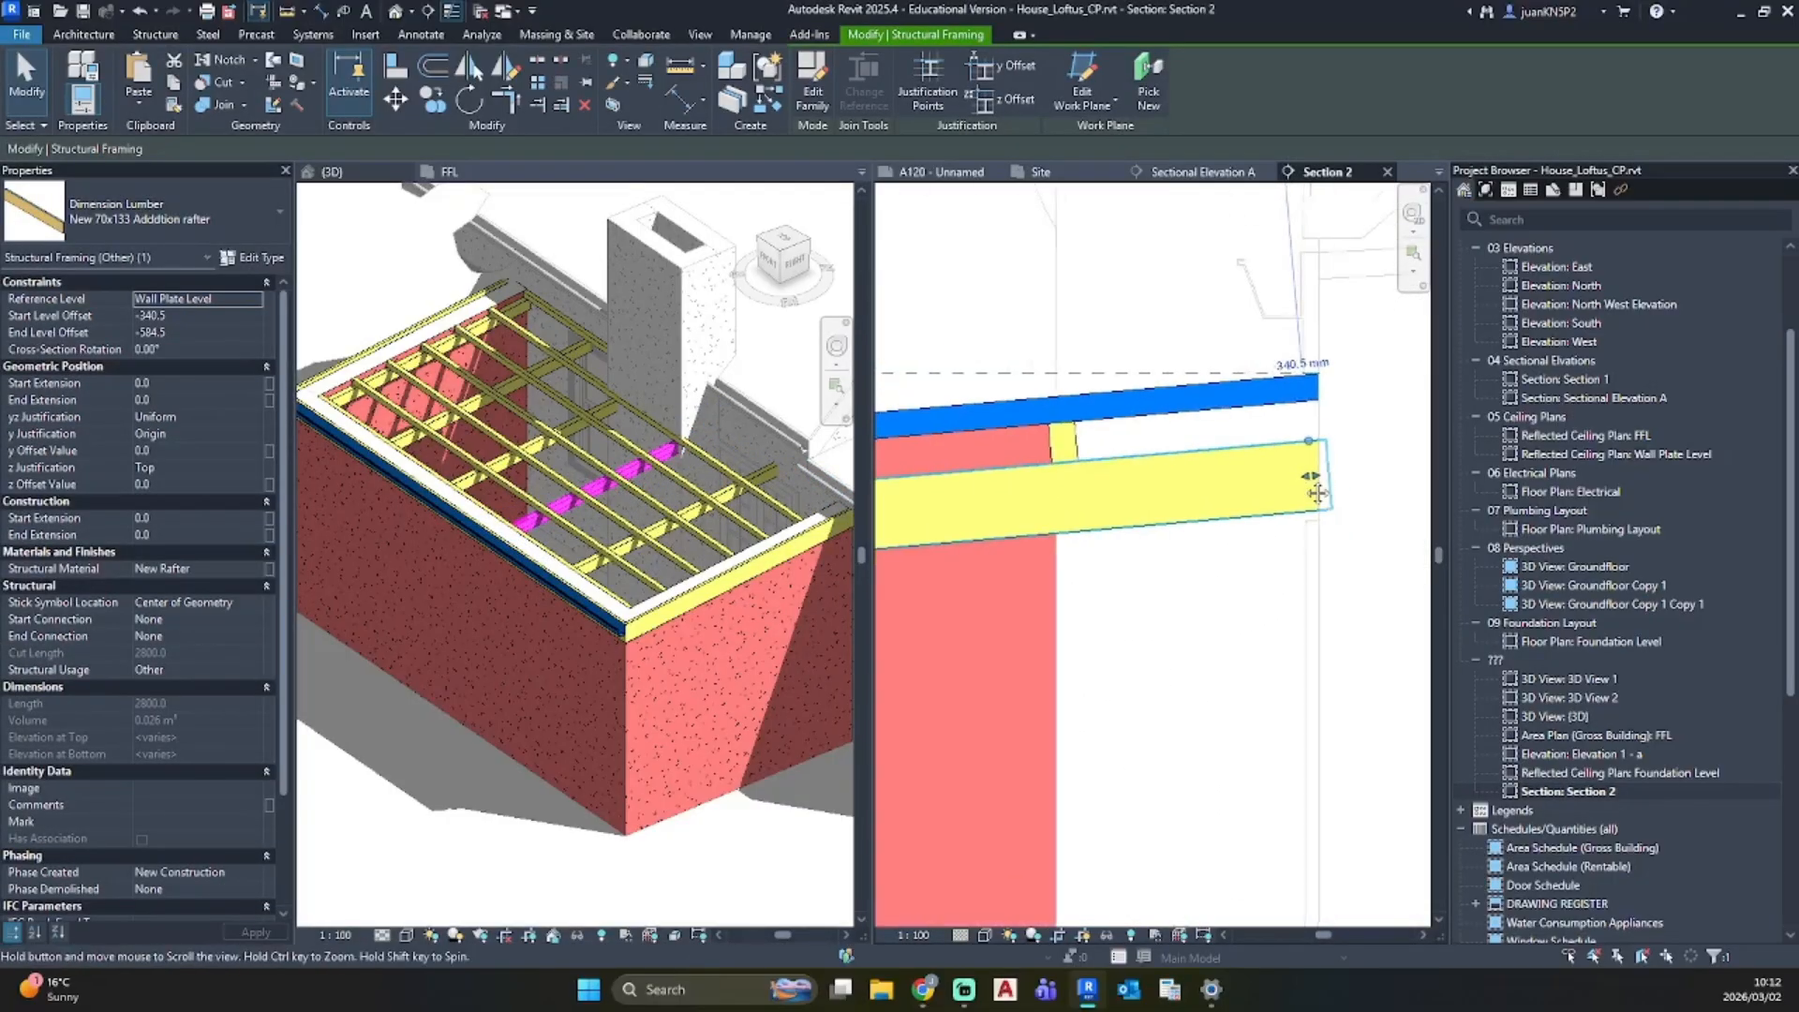
middle_click_drag(1310, 485, 1403, 448)
left_click_drag(1396, 438, 1162, 462)
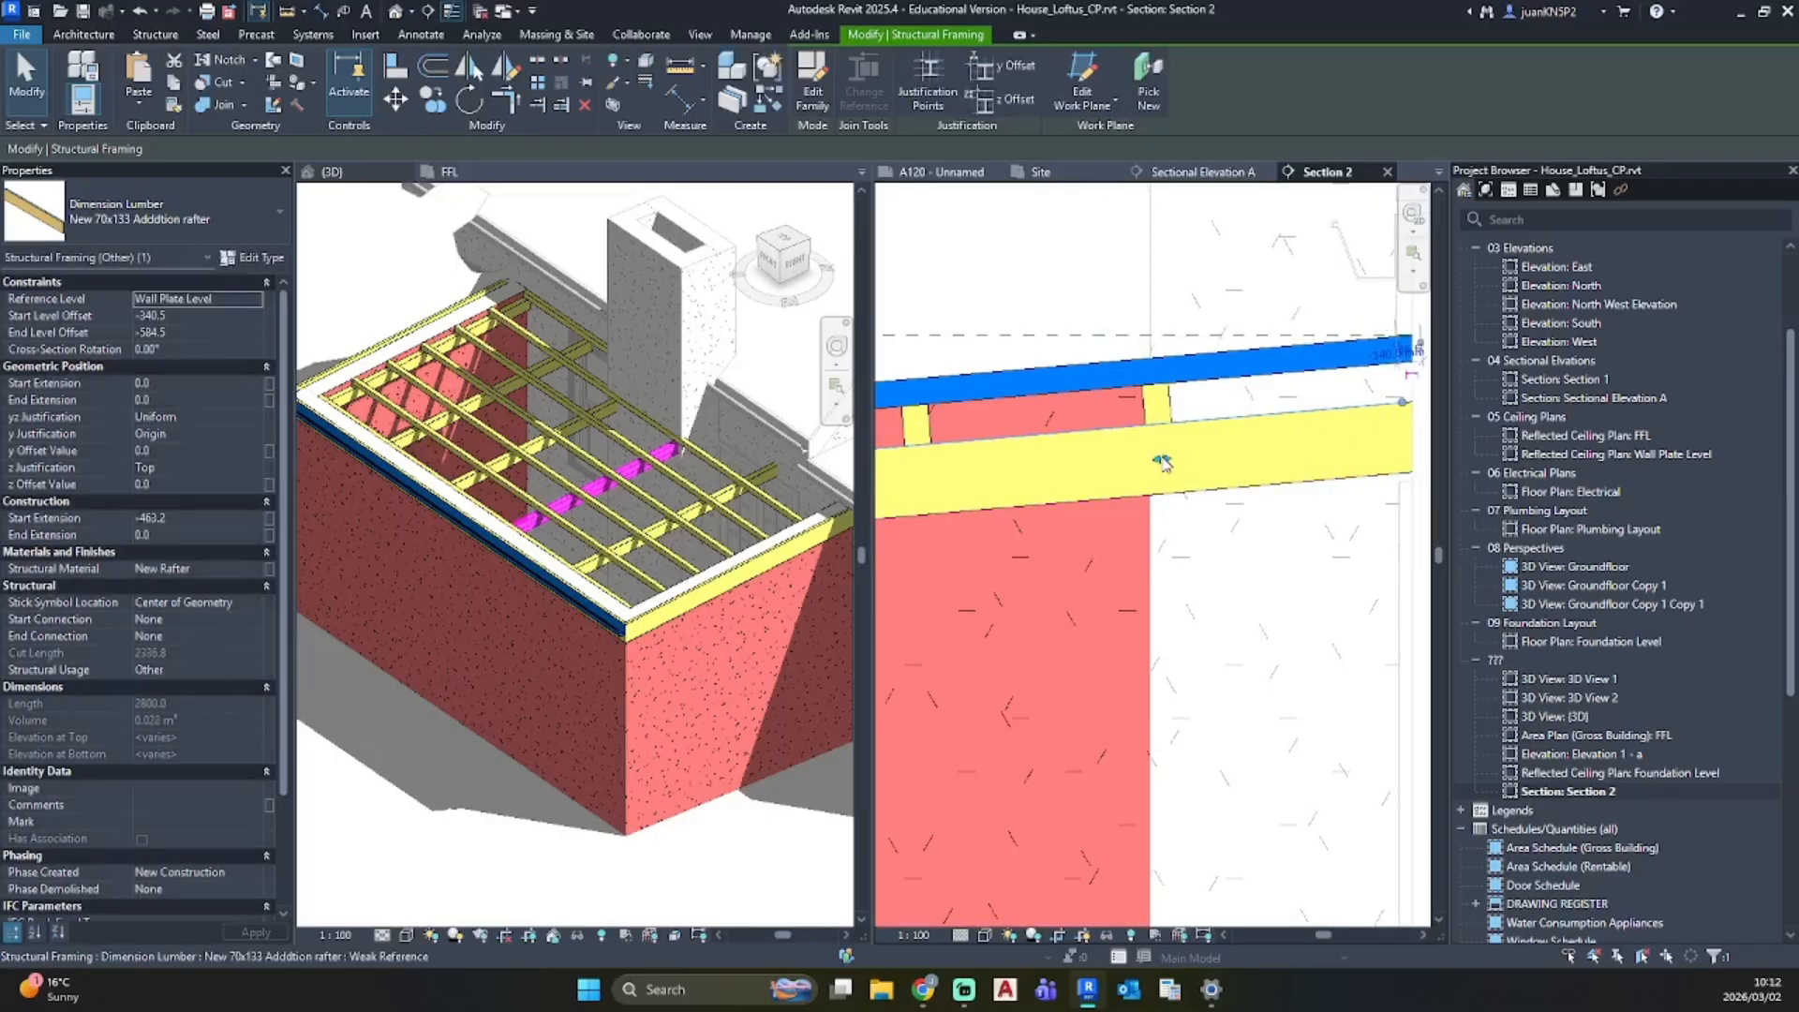
key("Escape")
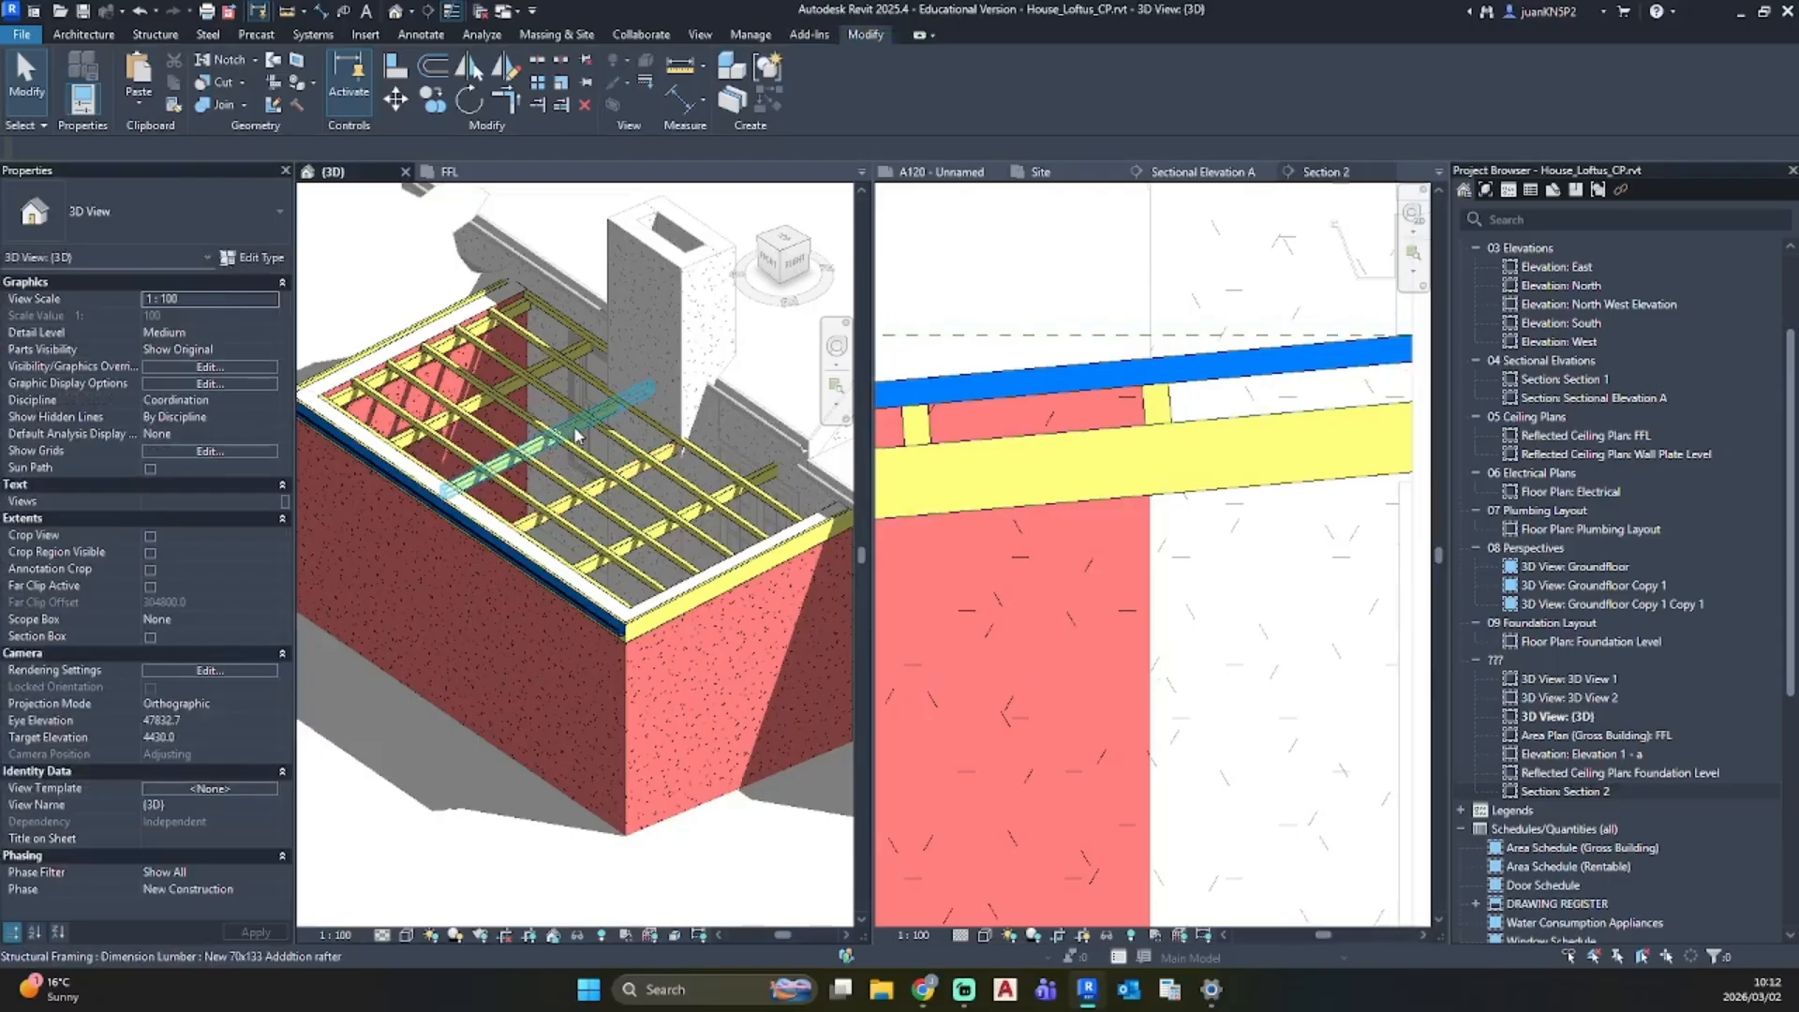
Step: Trim the next rafter's house-side end back to the chimney face in Section 2, with a -474.3 mm start extension
left_click(575, 433)
scroll(1269, 534, "down", 4)
scroll(1342, 481, "up", 5)
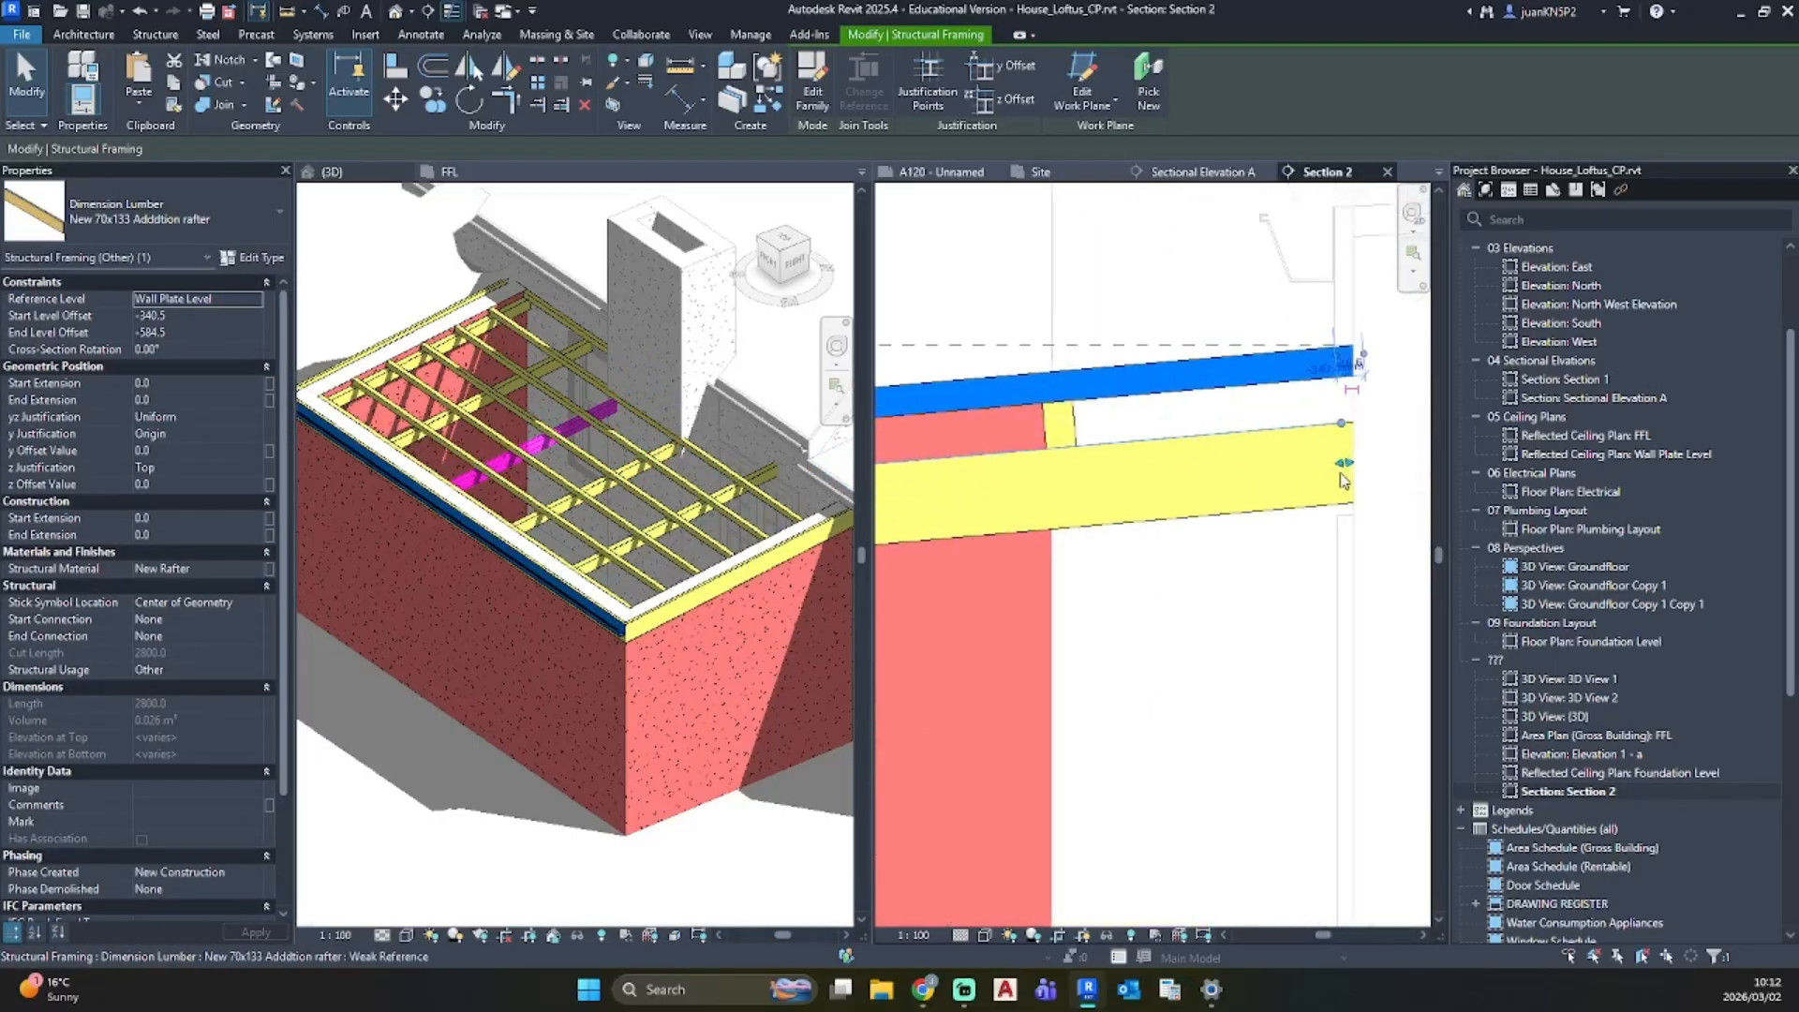
left_click_drag(1342, 466, 1125, 478)
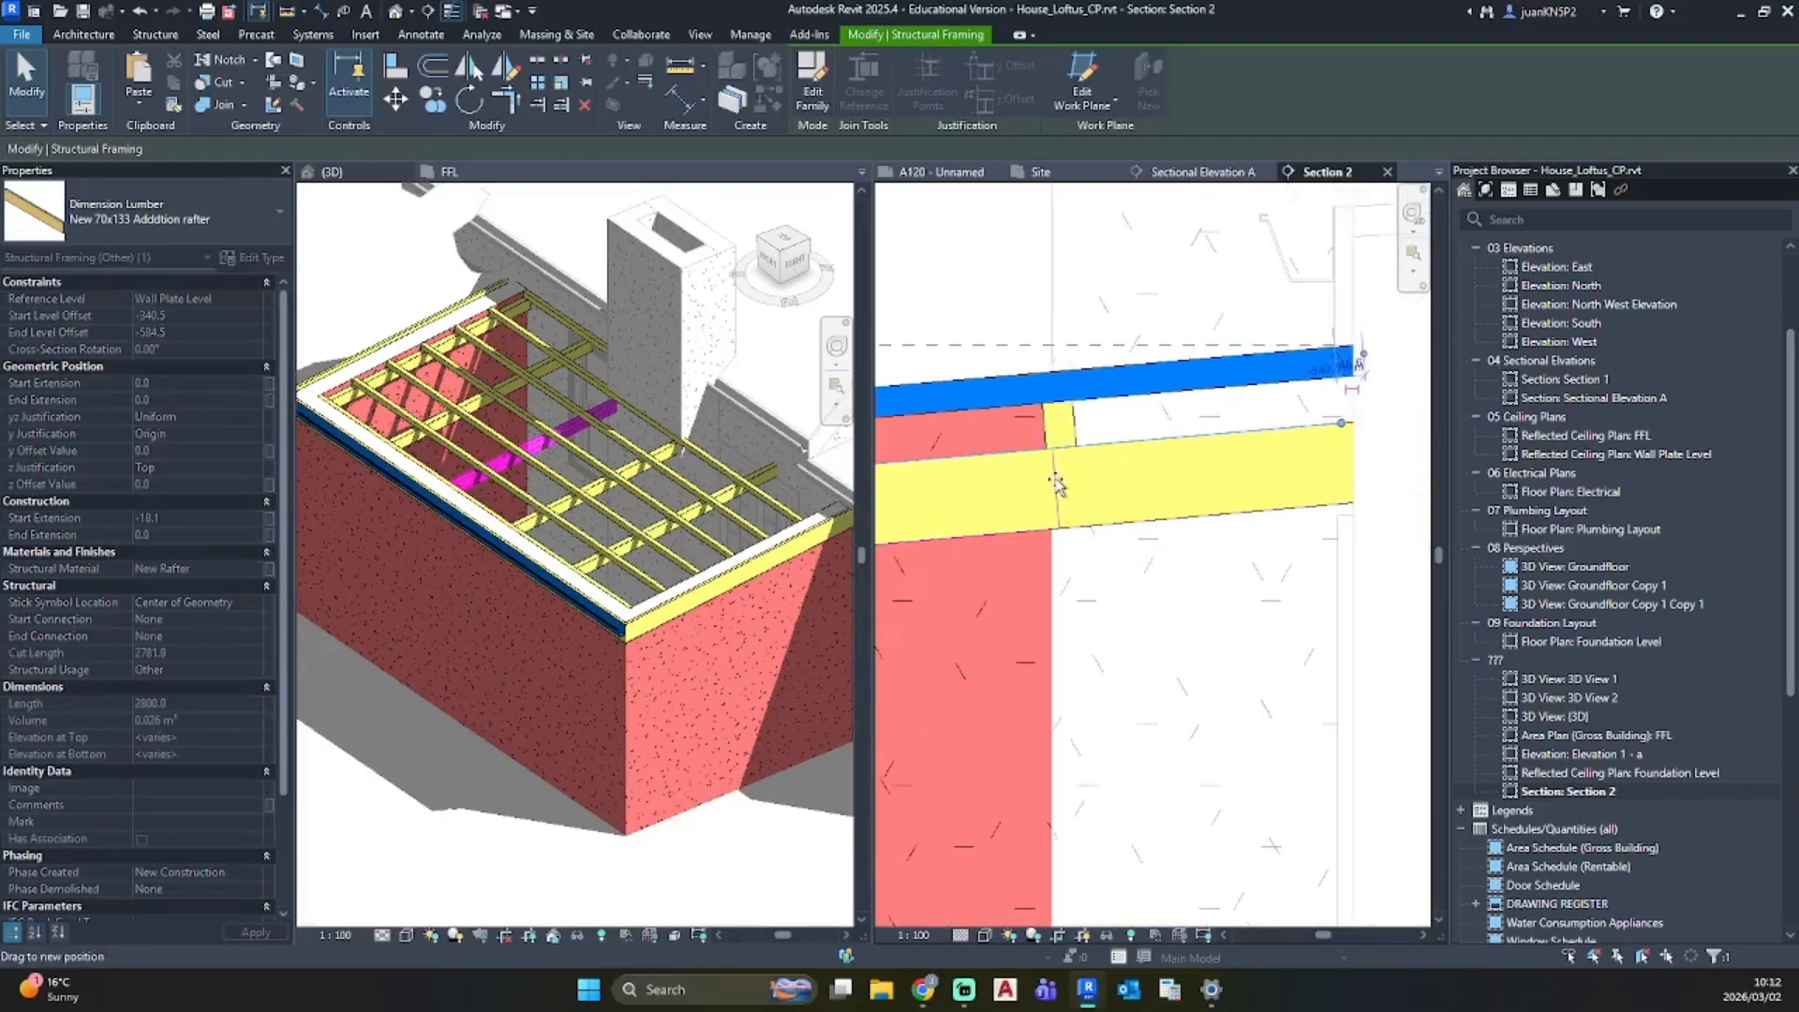
left_click_drag(1062, 486, 1059, 487)
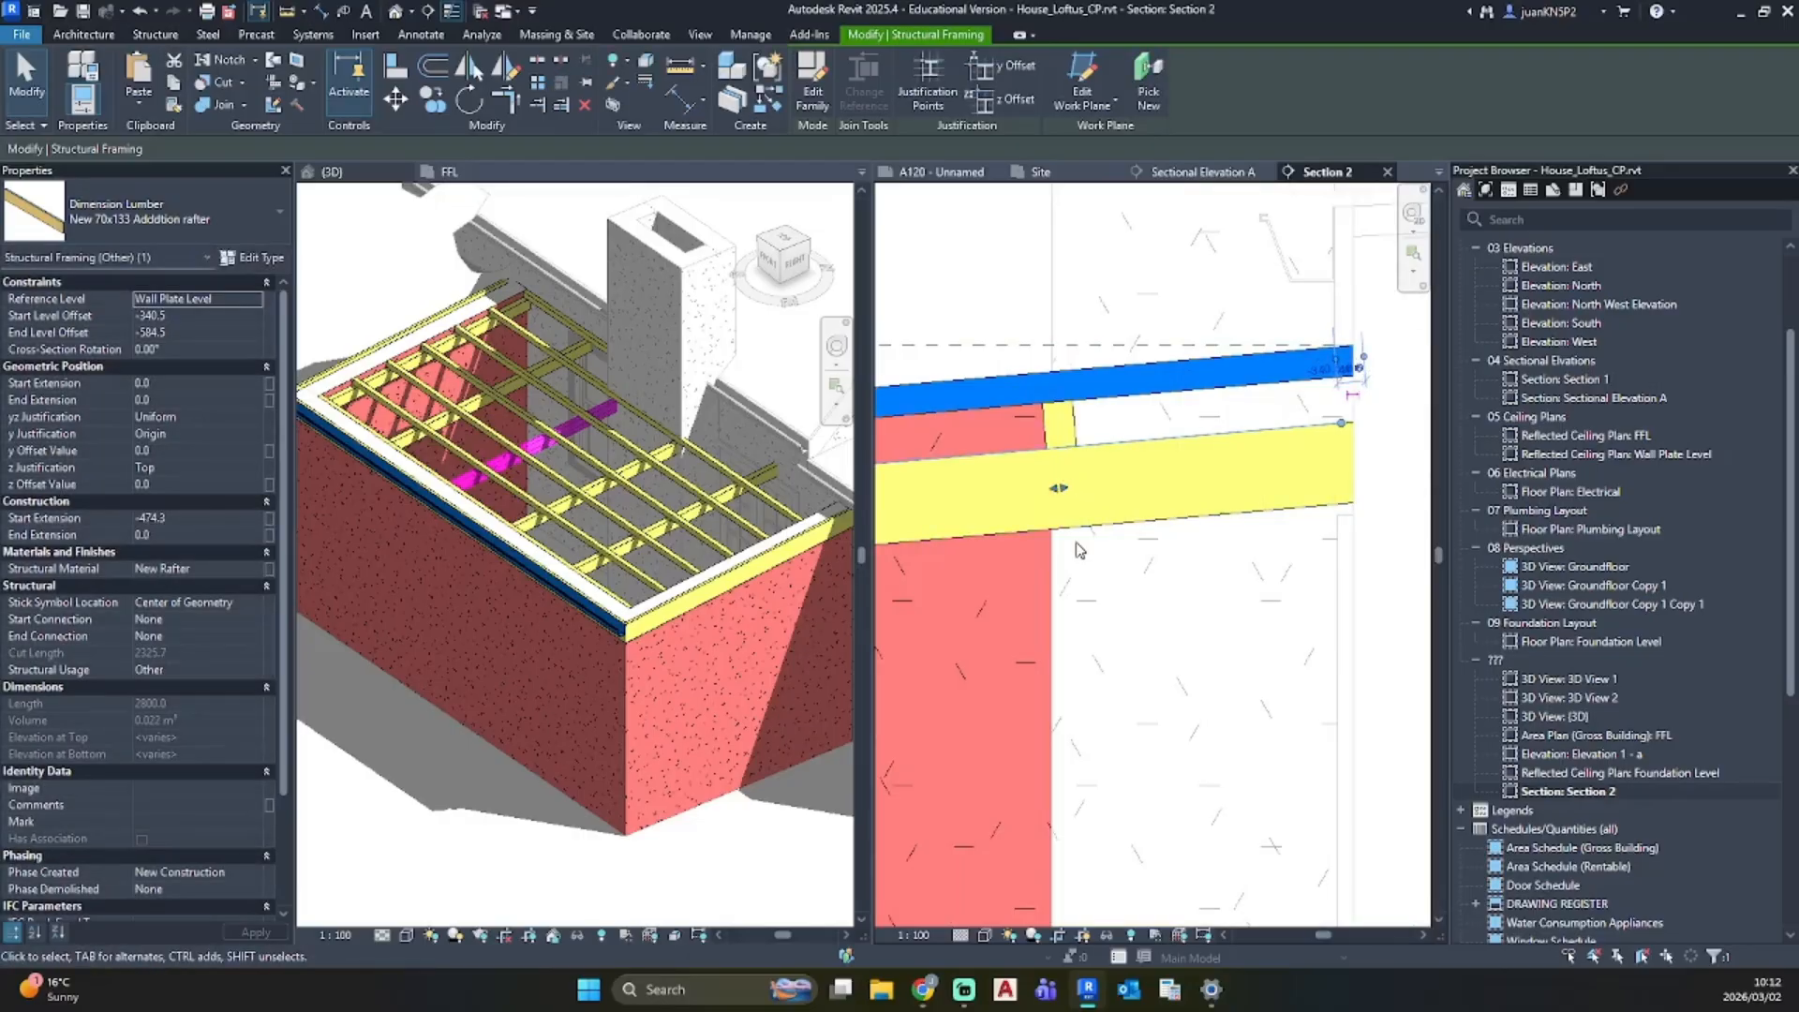
Step: Examine how the rafter ends meet the chimney and existing wall in the 3D view and Section 2
left_click(1087, 546)
mouse_move(536, 548)
middle_mouse_down("shift")
mouse_move(532, 413)
mouse_move(622, 394)
mouse_move(562, 518)
mouse_move(745, 364)
mouse_move(605, 464)
mouse_move(587, 492)
mouse_move(614, 546)
middle_mouse_up("shift")
scroll(532, 412, "up", 5)
scroll(609, 466, "down", 4)
scroll(698, 558, "up", 4)
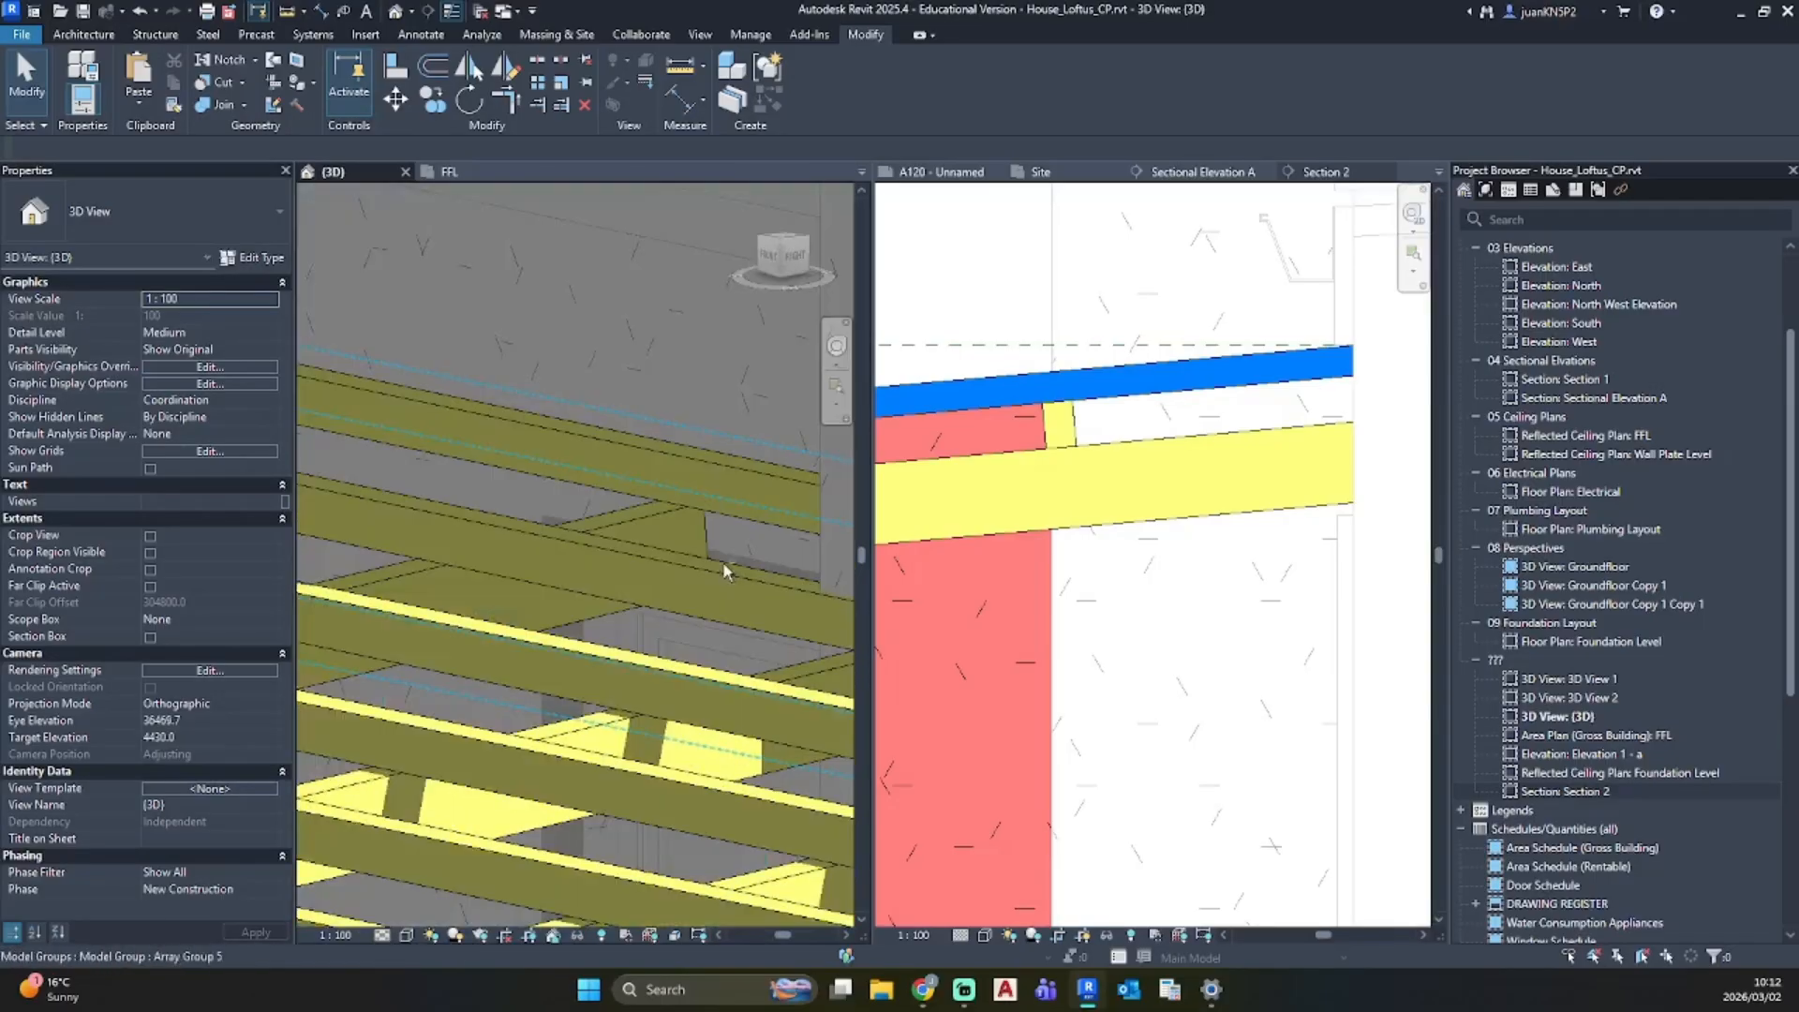
mouse_move(725, 568)
middle_mouse_down("shift")
mouse_move(728, 627)
mouse_move(582, 683)
mouse_move(626, 351)
middle_mouse_up("shift")
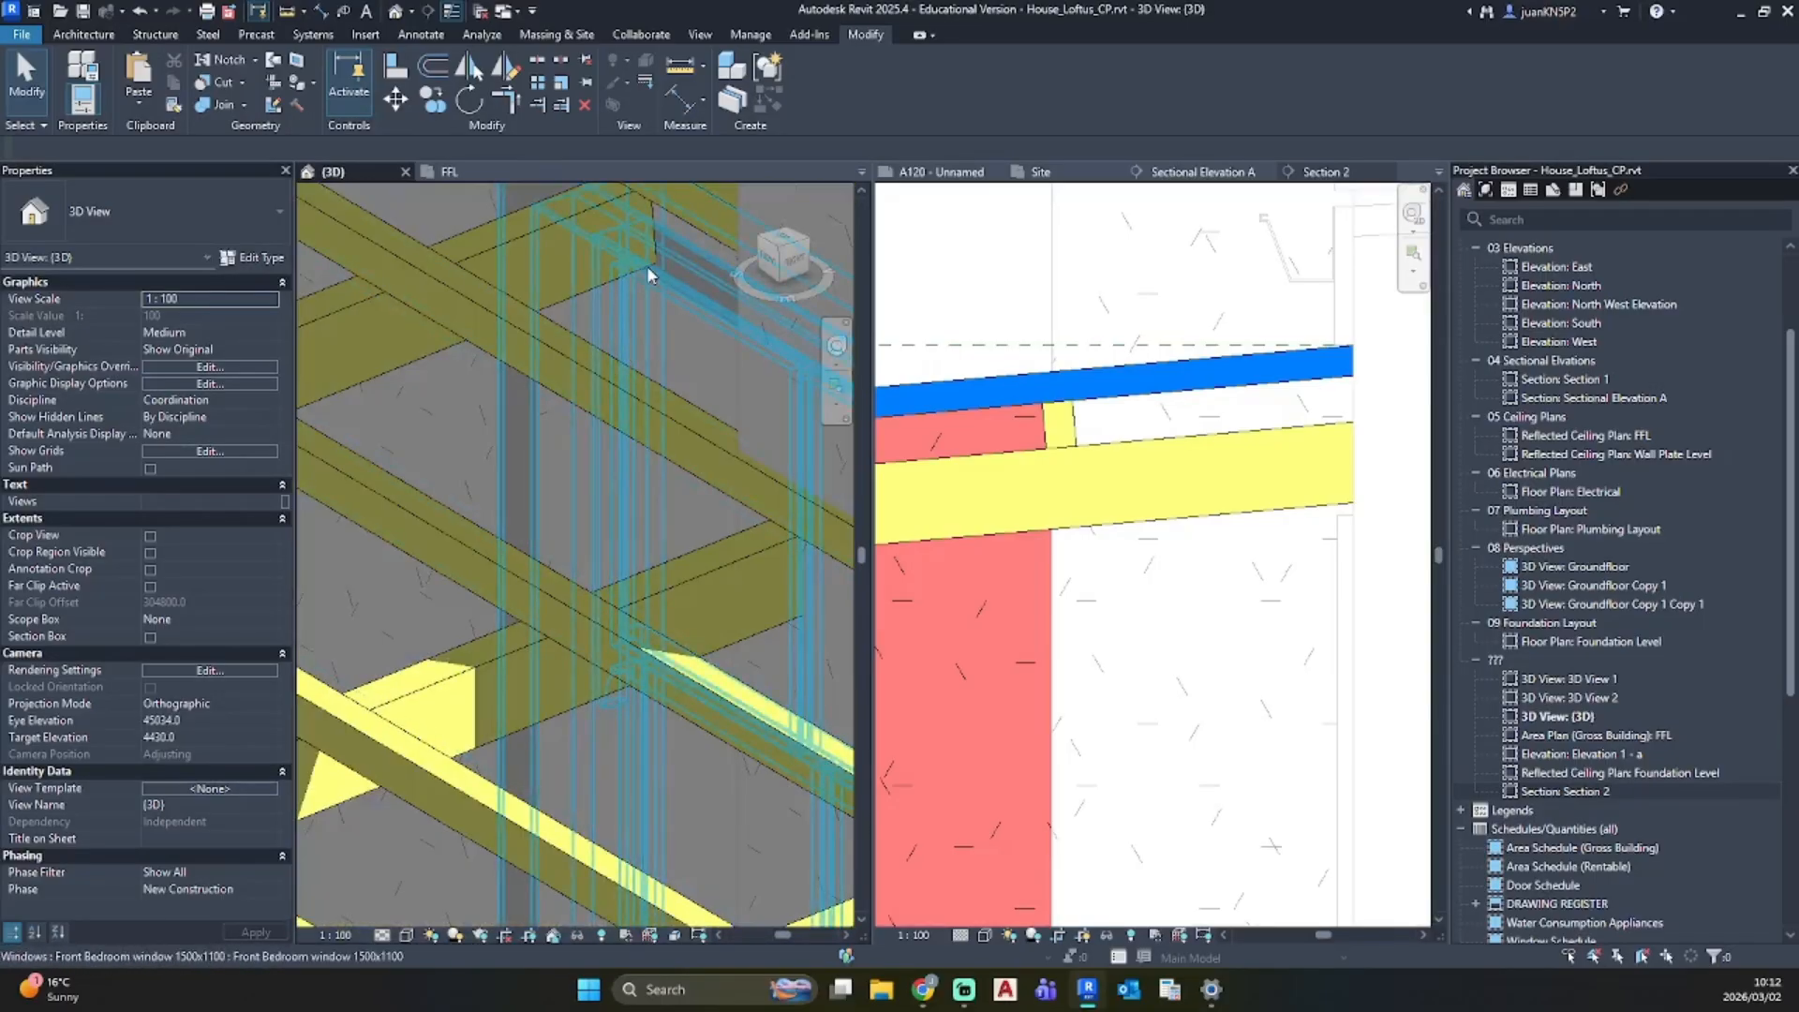
double_click(1583, 792)
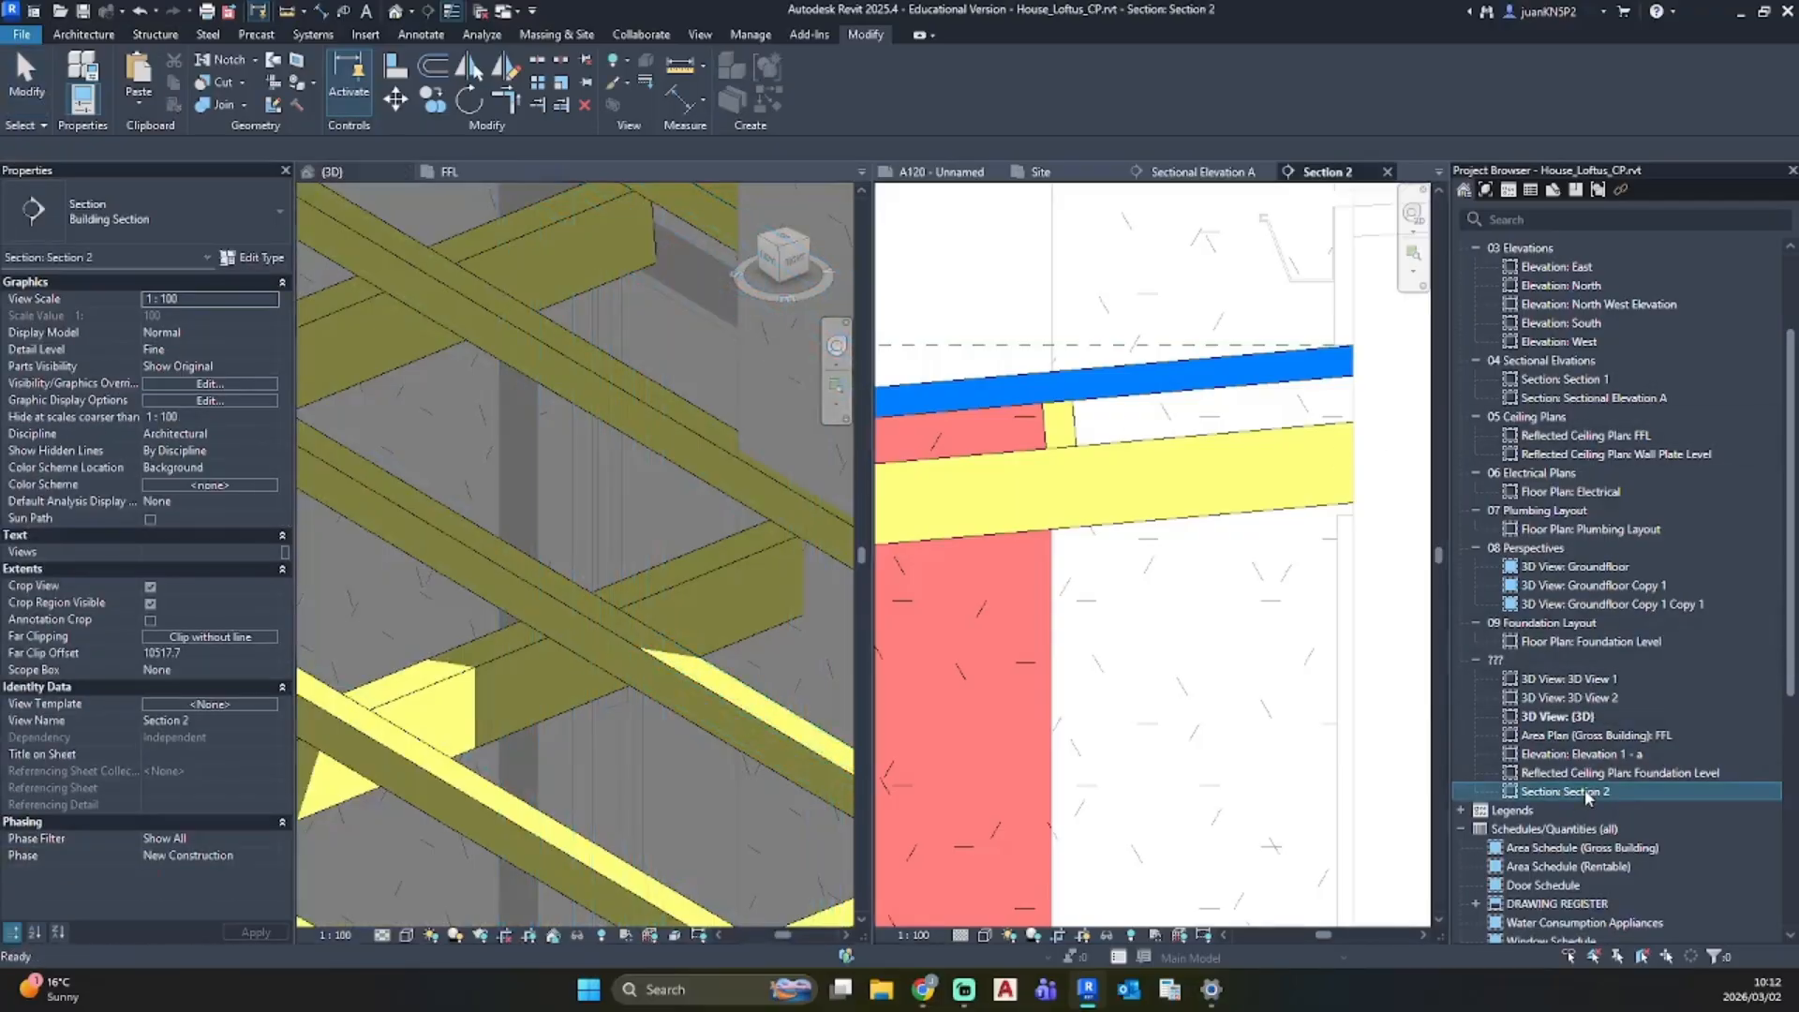
scroll(1214, 628, "down", 5)
middle_click_drag(1214, 628, 1296, 565)
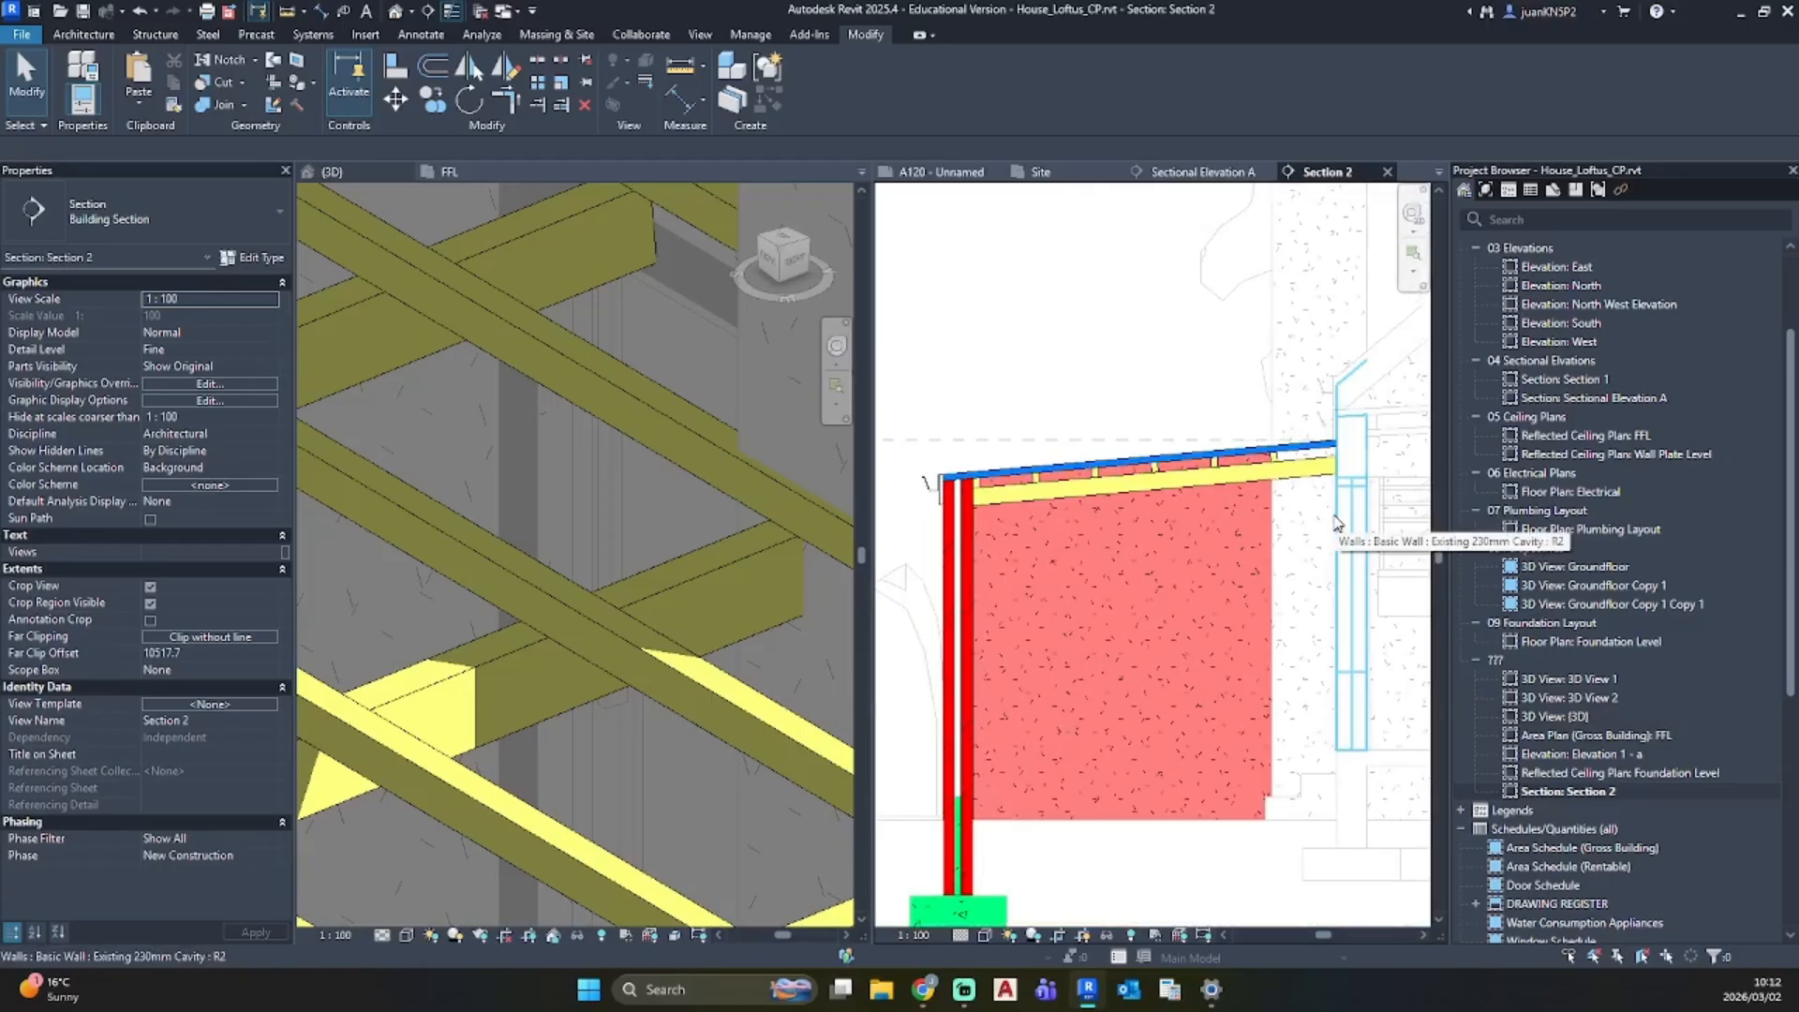
scroll(1317, 462, "up", 3)
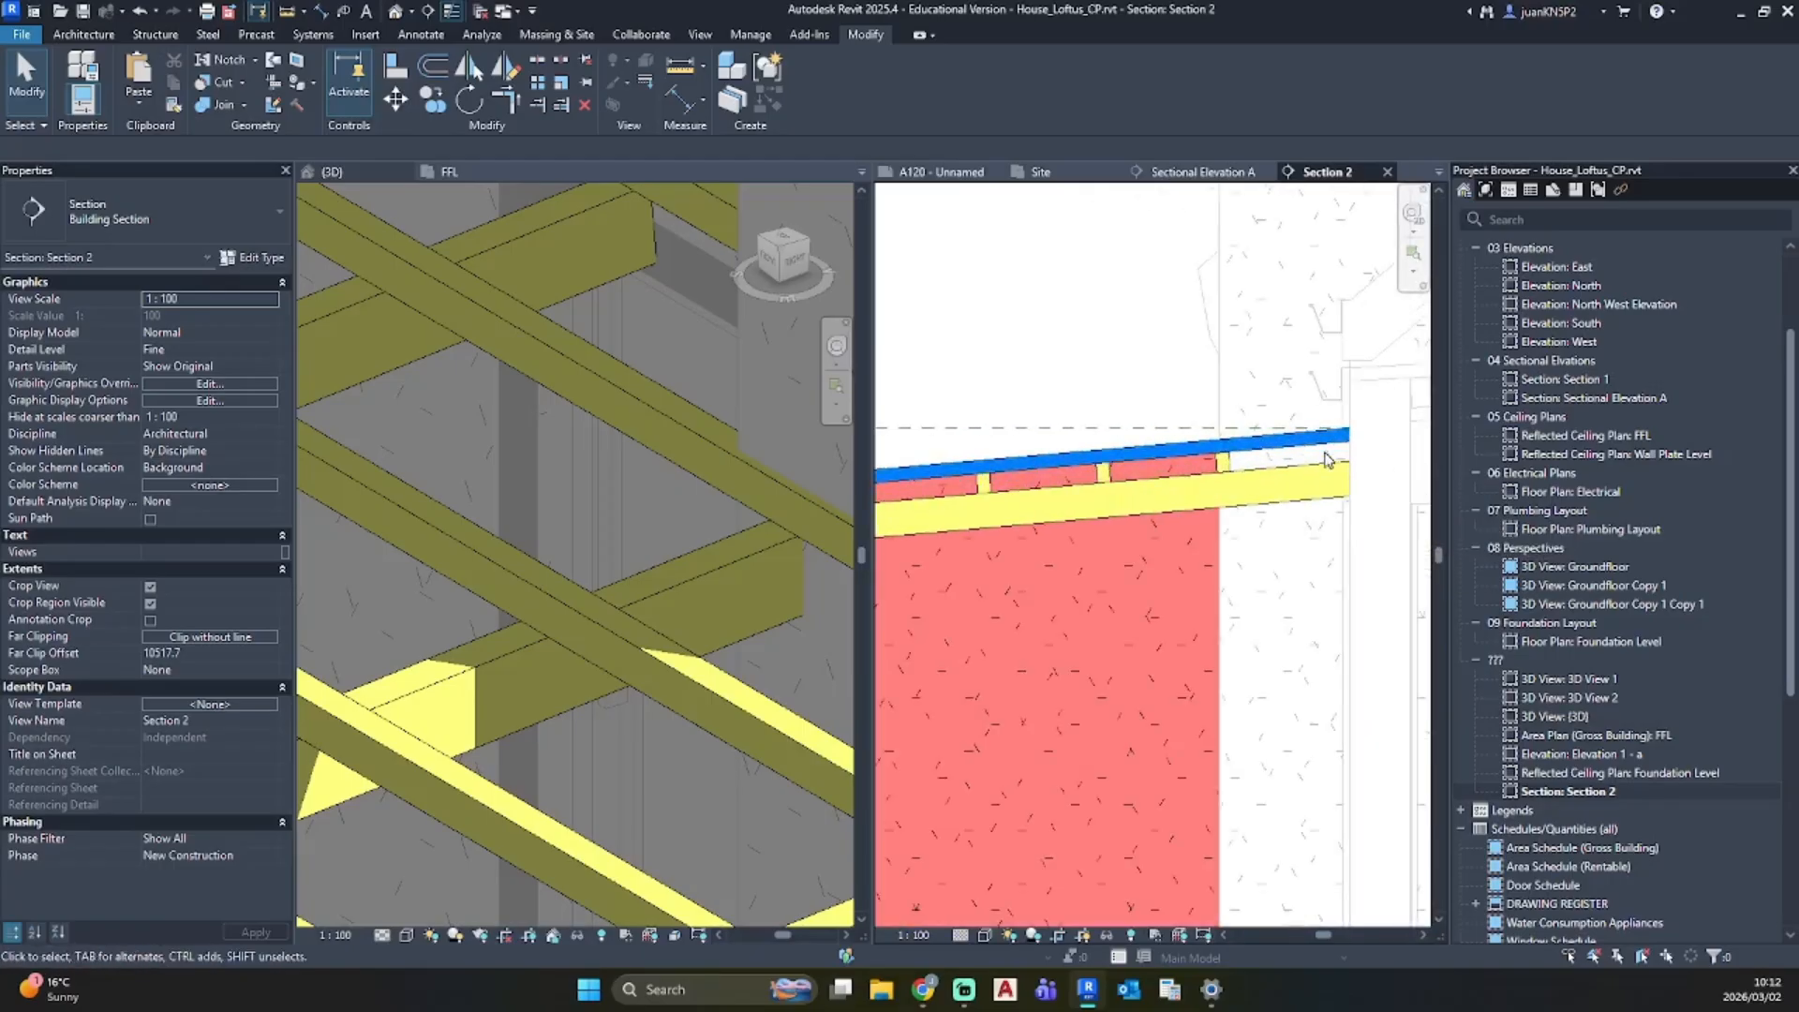
scroll(1203, 501, "down", 5)
scroll(703, 591, "down", 6)
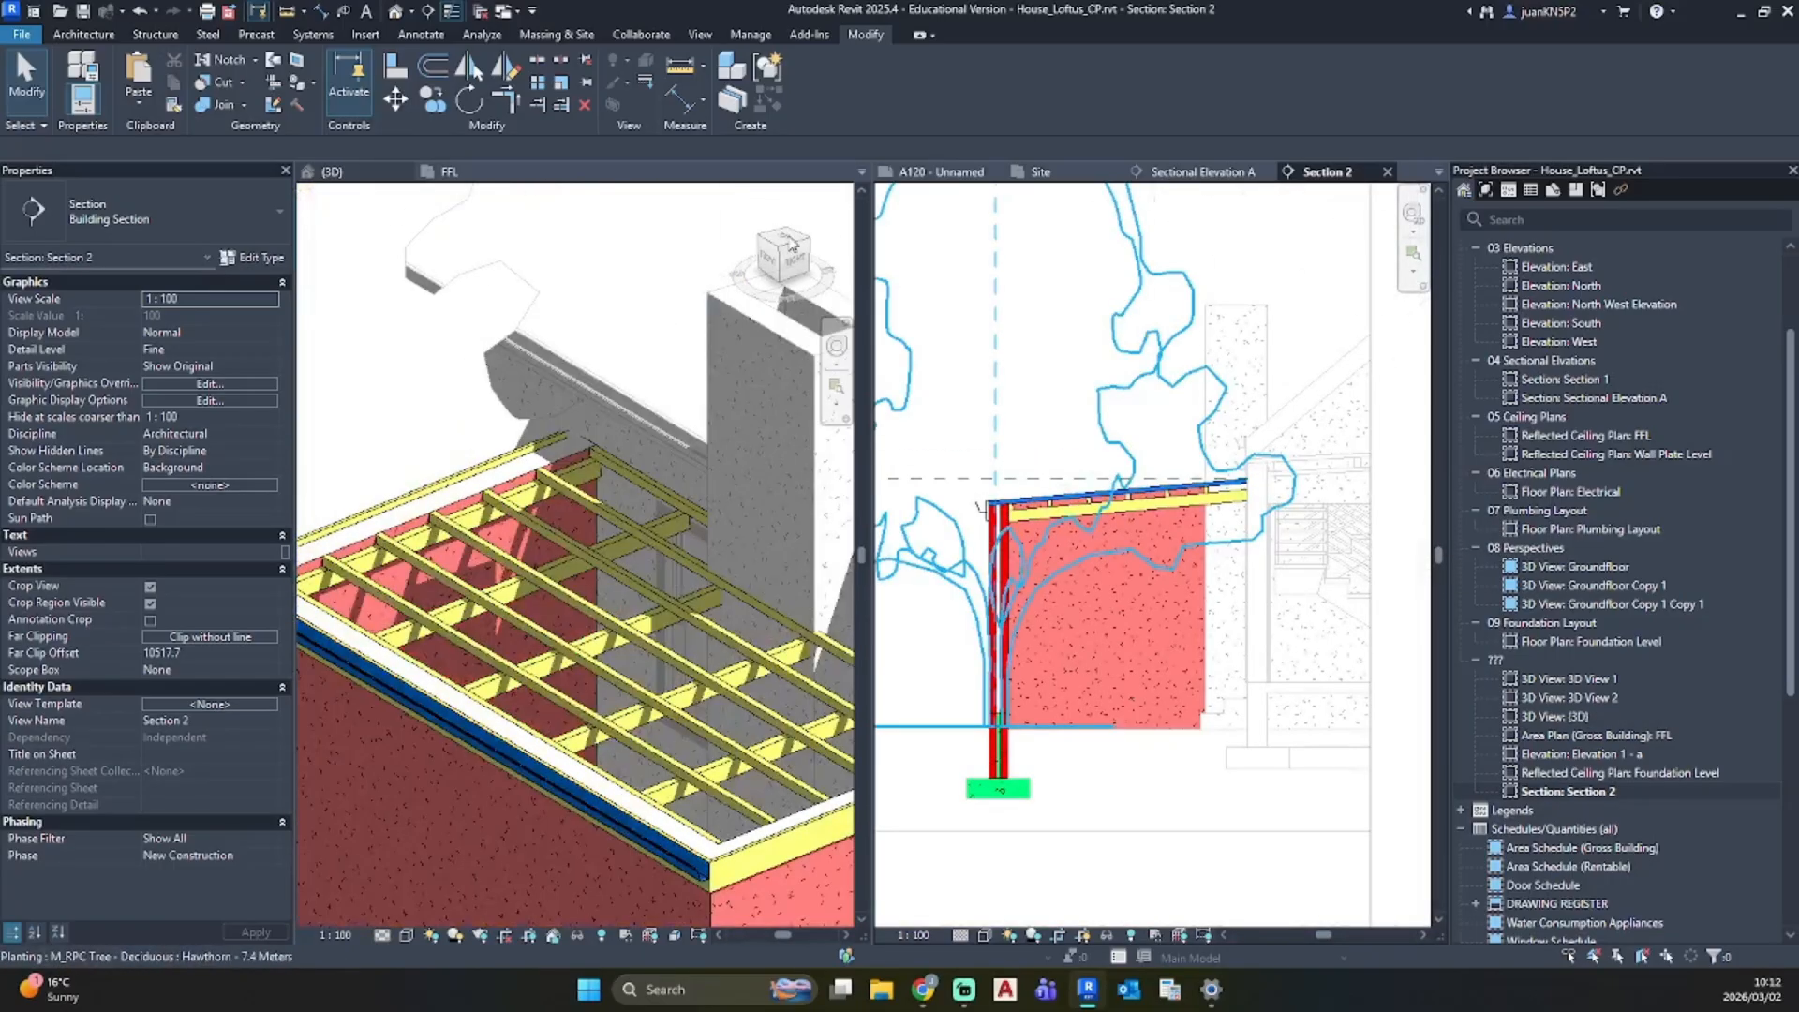
Step: View the addition's roof from above and hide the existing gutter along the house wall in the 3D view
left_click(791, 245)
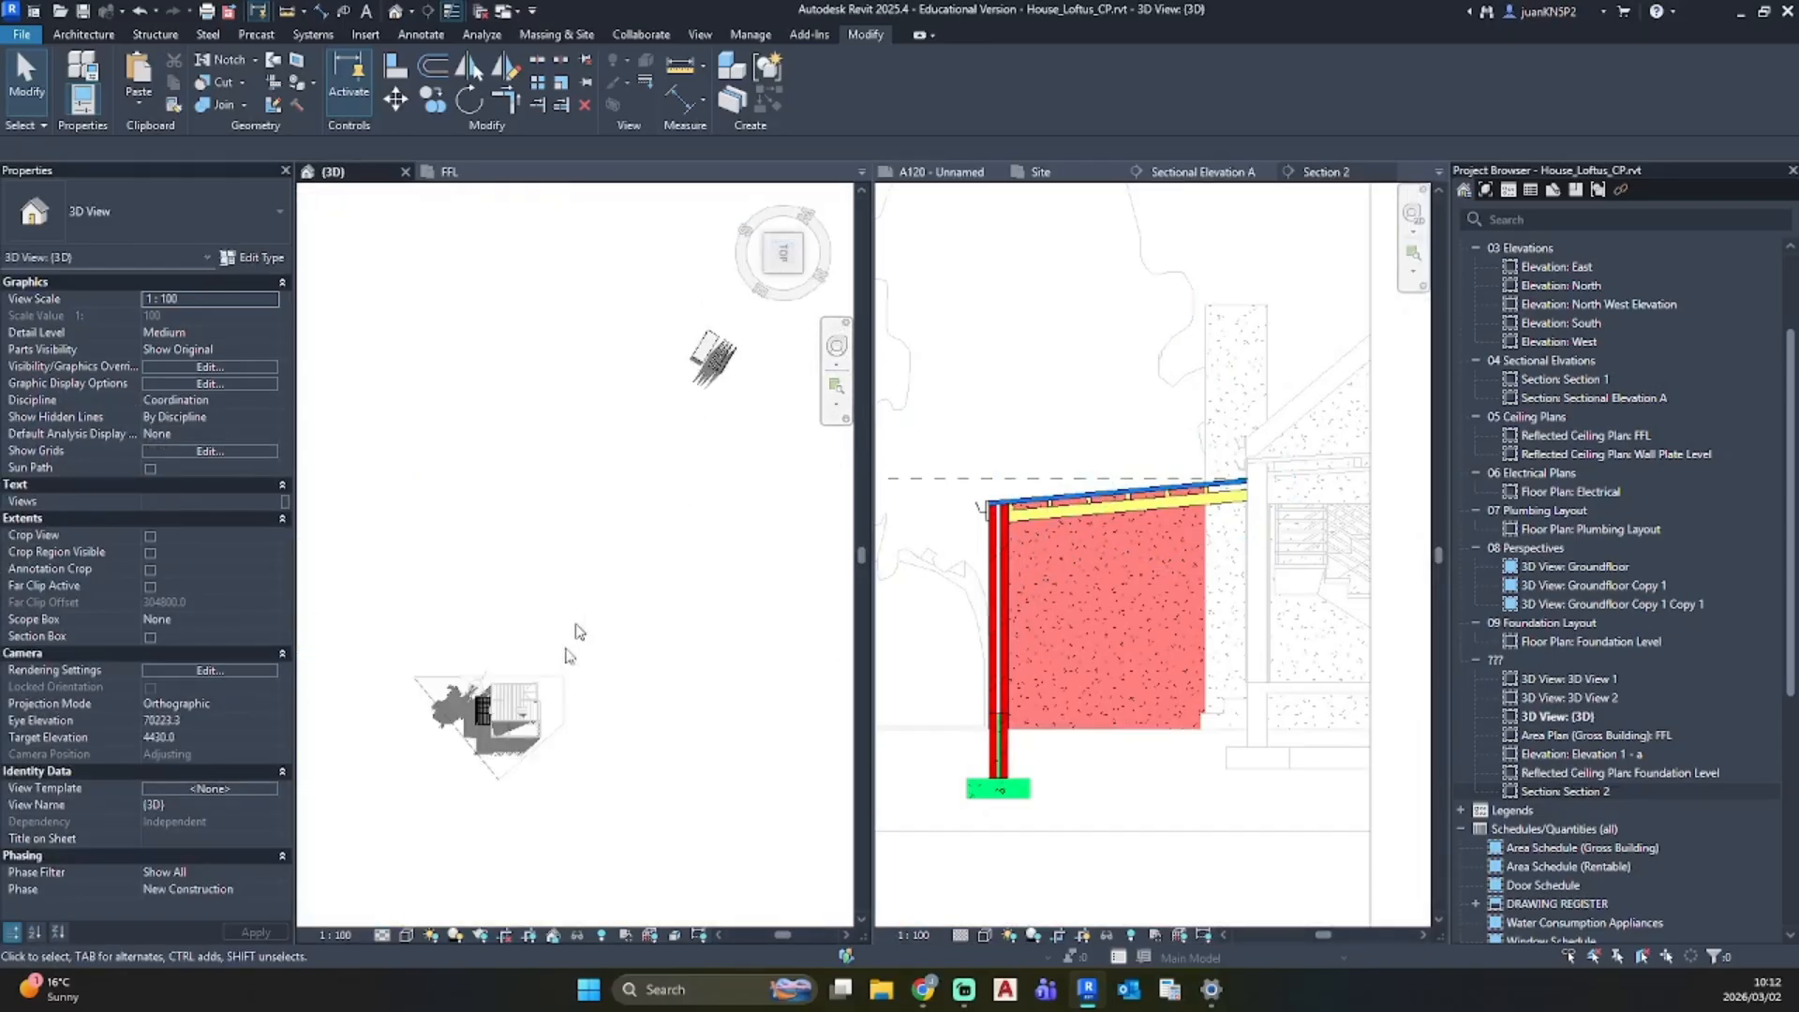
scroll(653, 608, "up", 6)
scroll(653, 608, "up", 3)
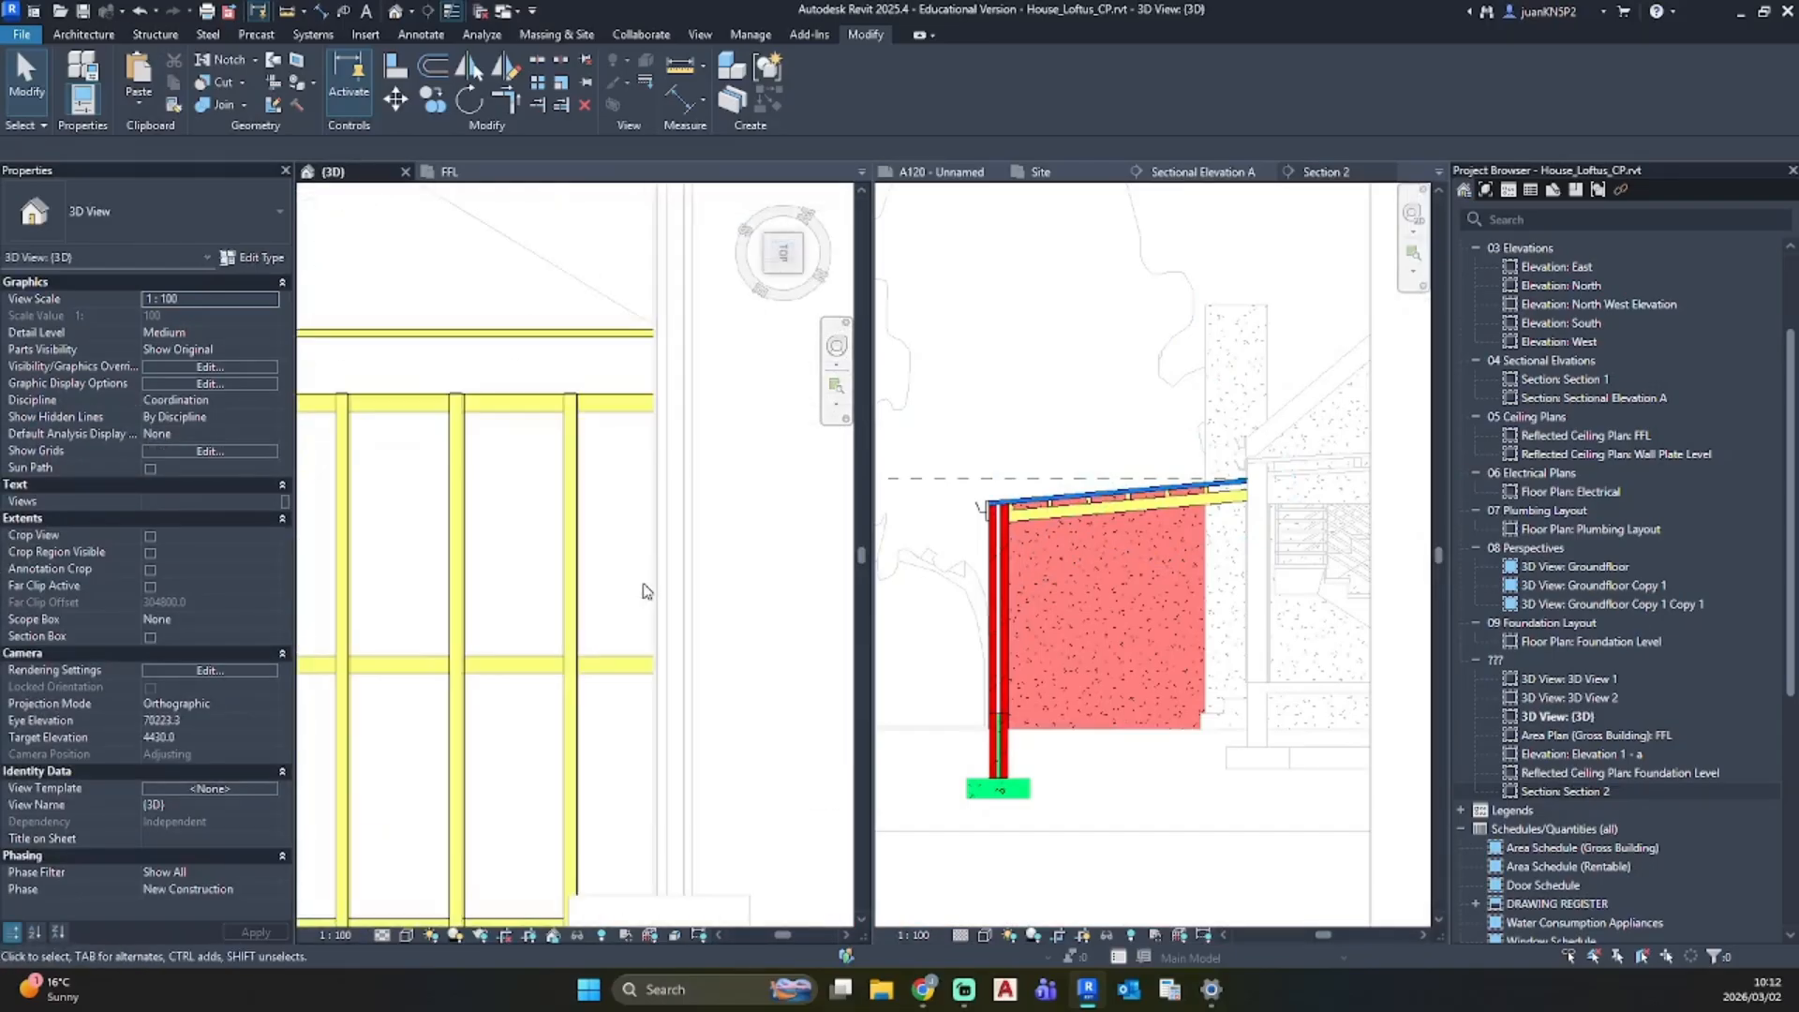
left_click(652, 562)
right_click(656, 385)
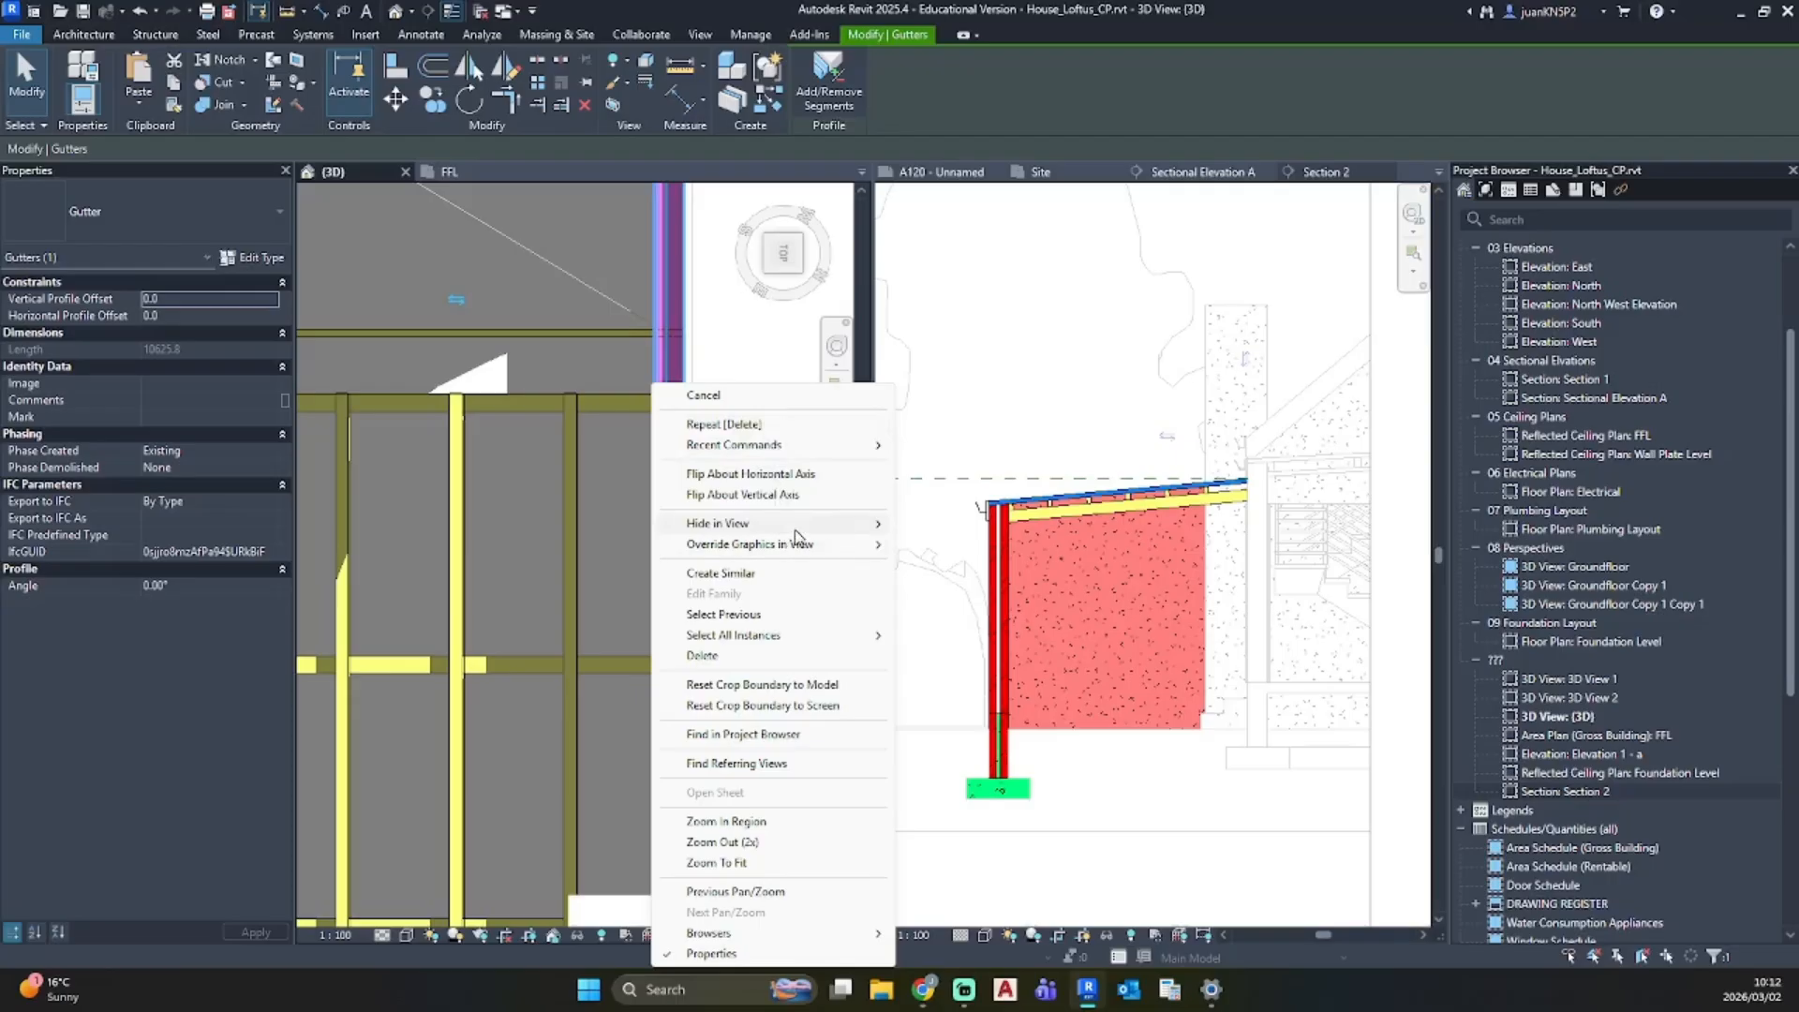
left_click(947, 523)
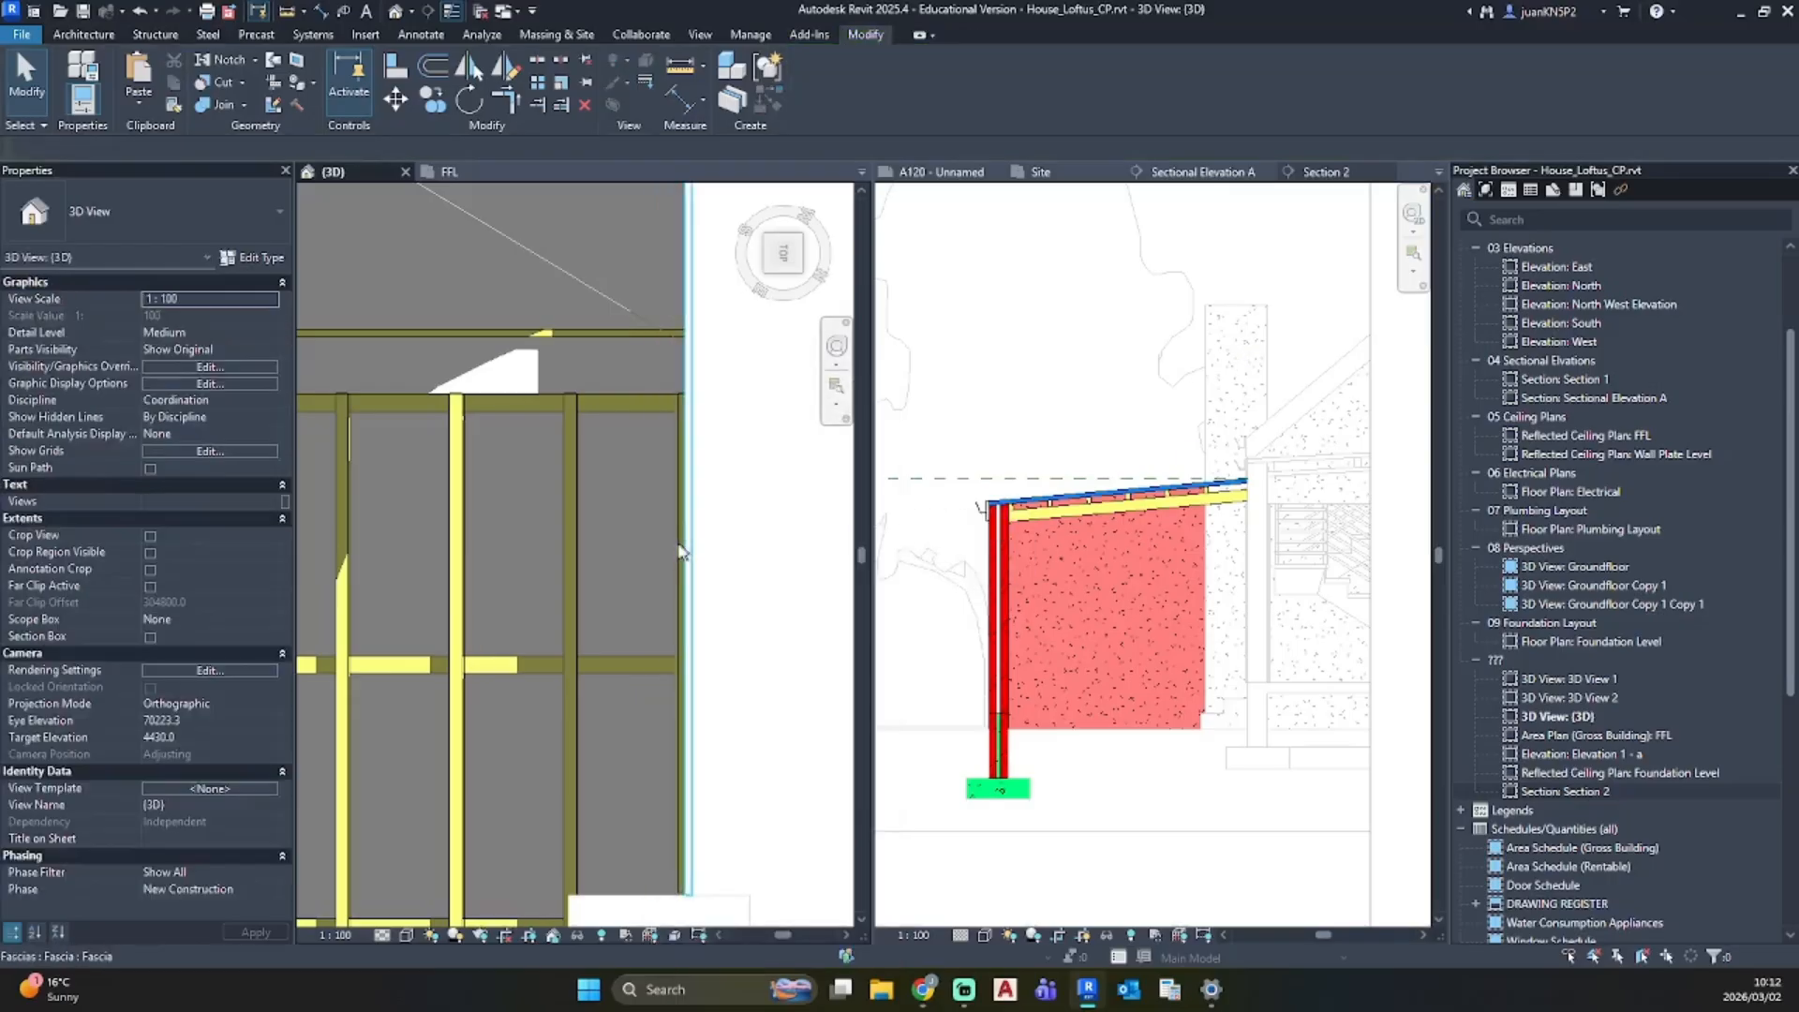
Step: Copy the purlin along the house wall to the other side of the chimney, about 3160 mm away
left_click(681, 553)
key("c")
key("o")
left_click(677, 548)
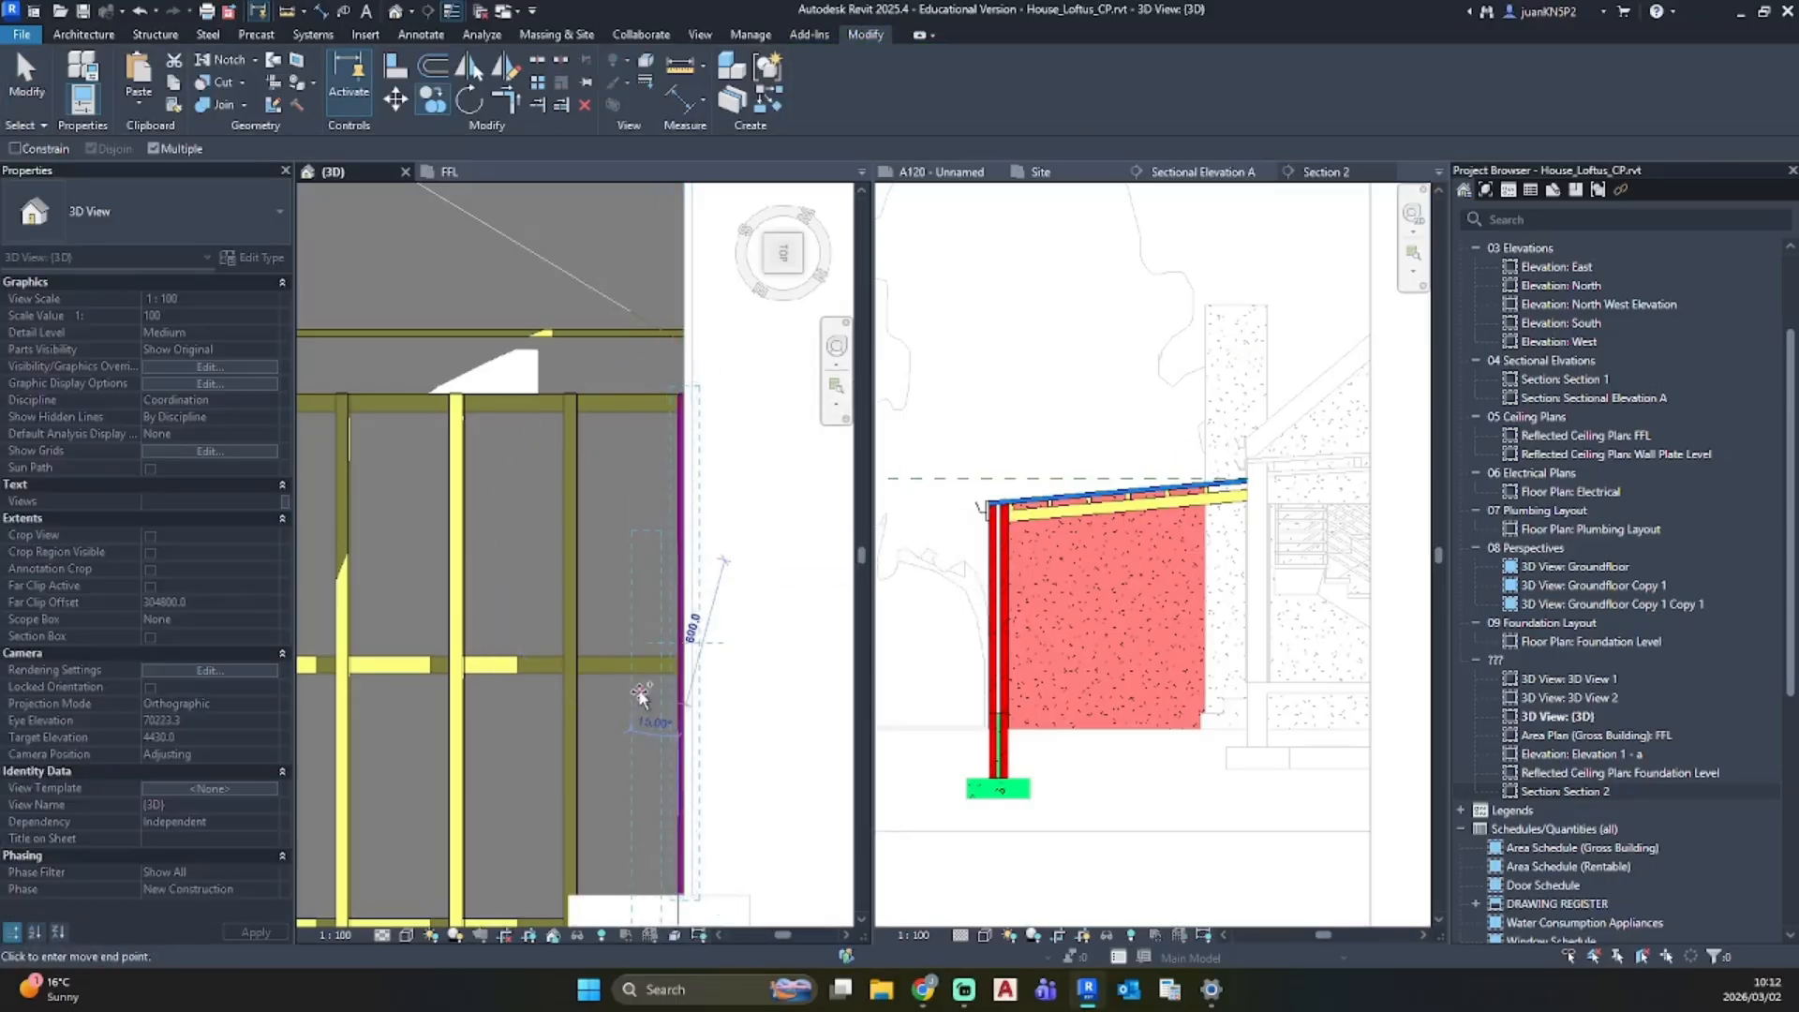
scroll(682, 689, "down", 2)
middle_click_drag(682, 676, 706, 295)
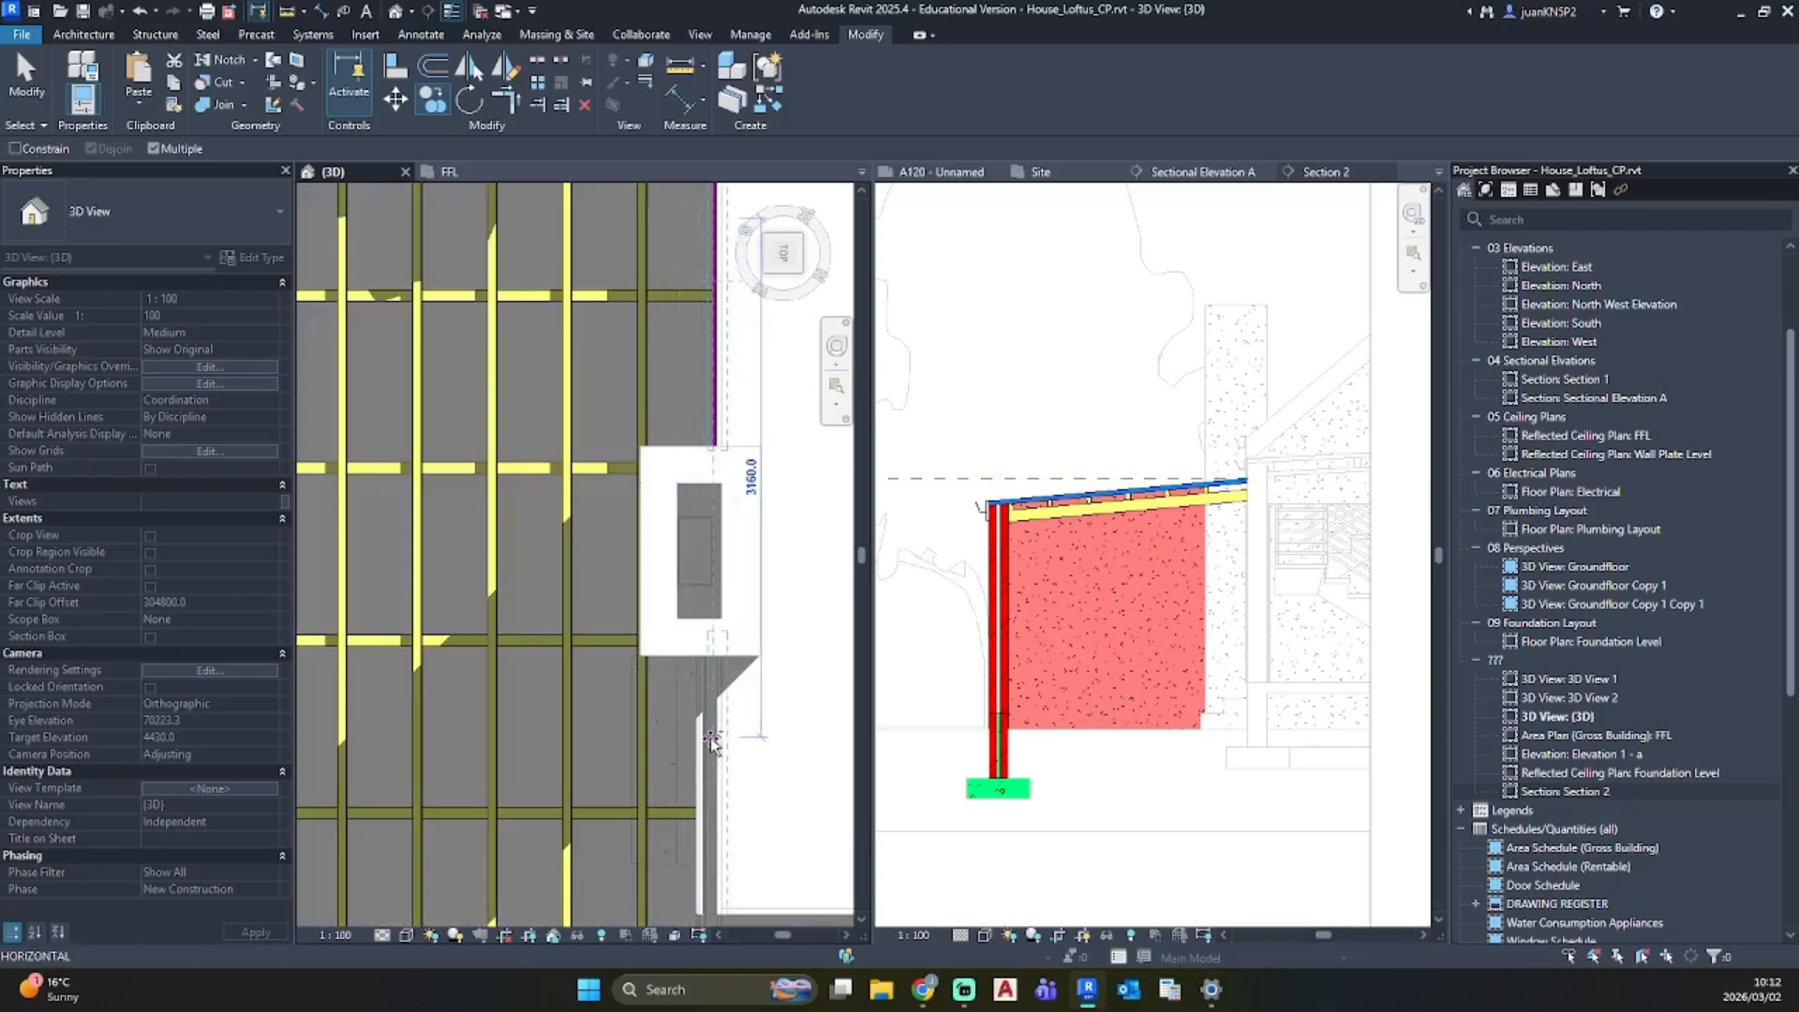
key("Escape")
key("Escape")
scroll(709, 745, "down", 5)
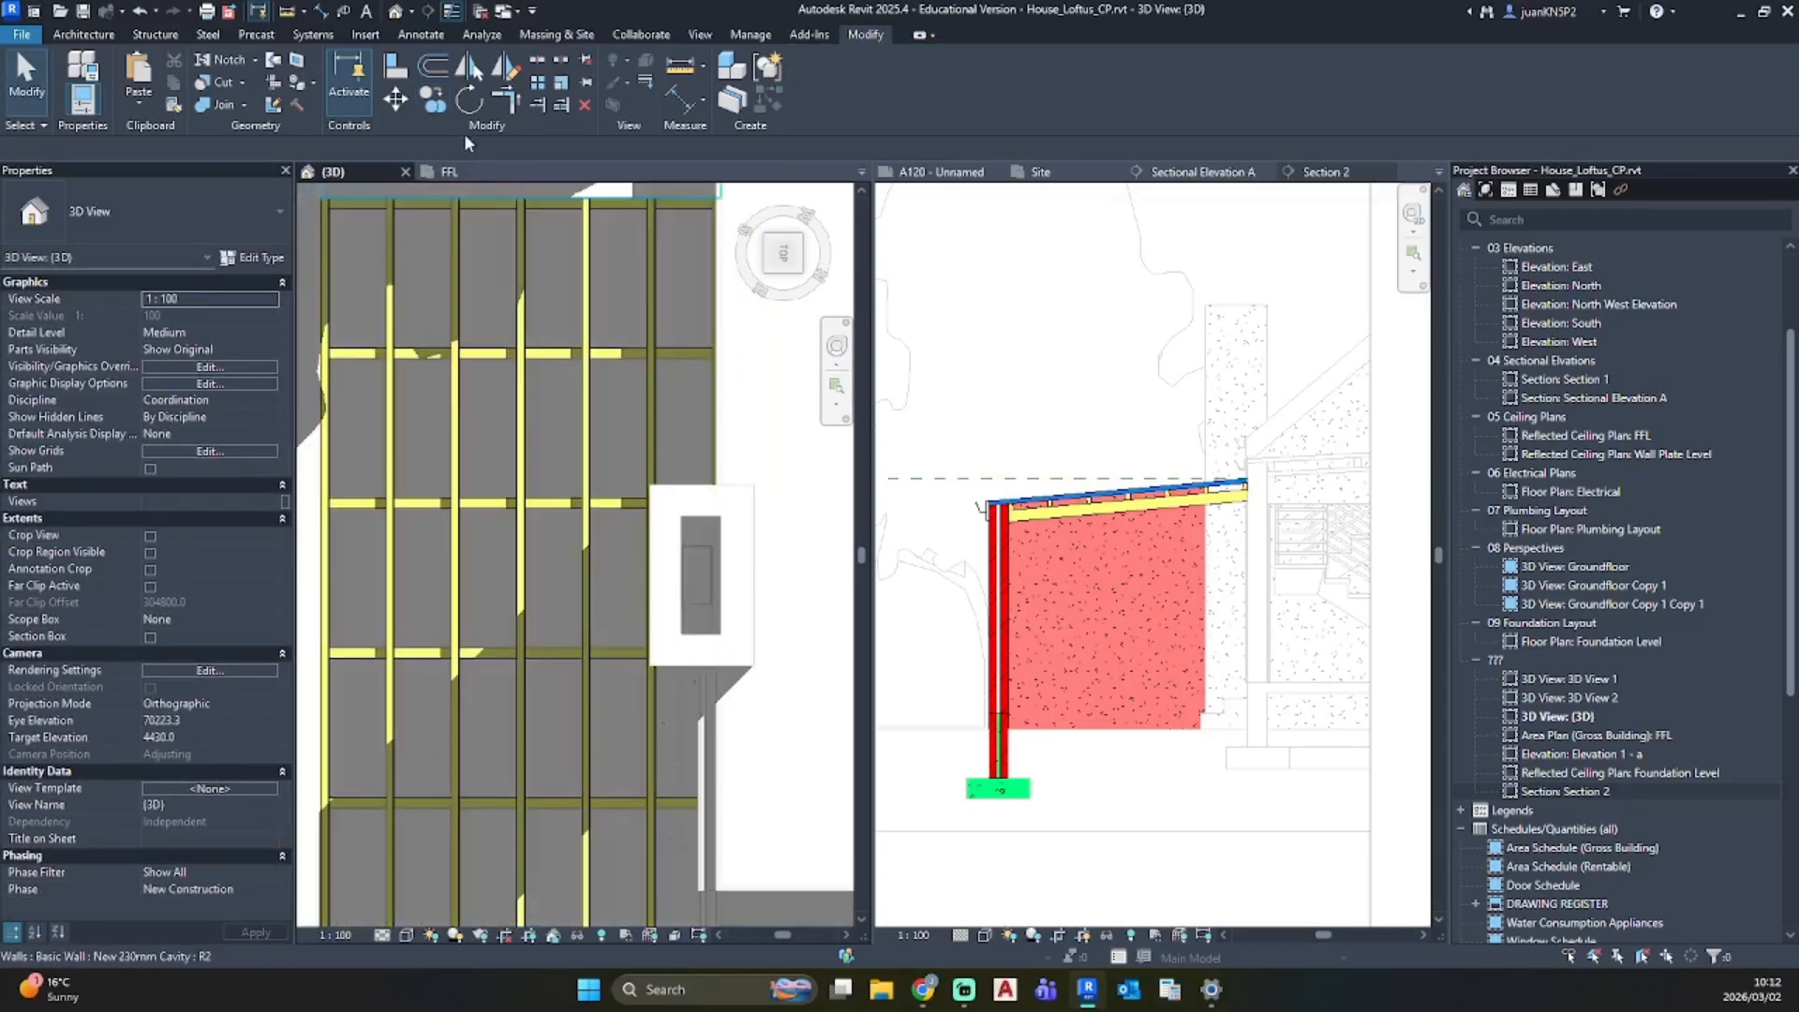
Step: Shorten the copied purlin at its chimney-side end to the chimney face, for a length of 1880 mm
middle_click_drag(600, 590, 740, 511, "shift")
scroll(1242, 494, "up", 4)
scroll(1239, 495, "up", 2)
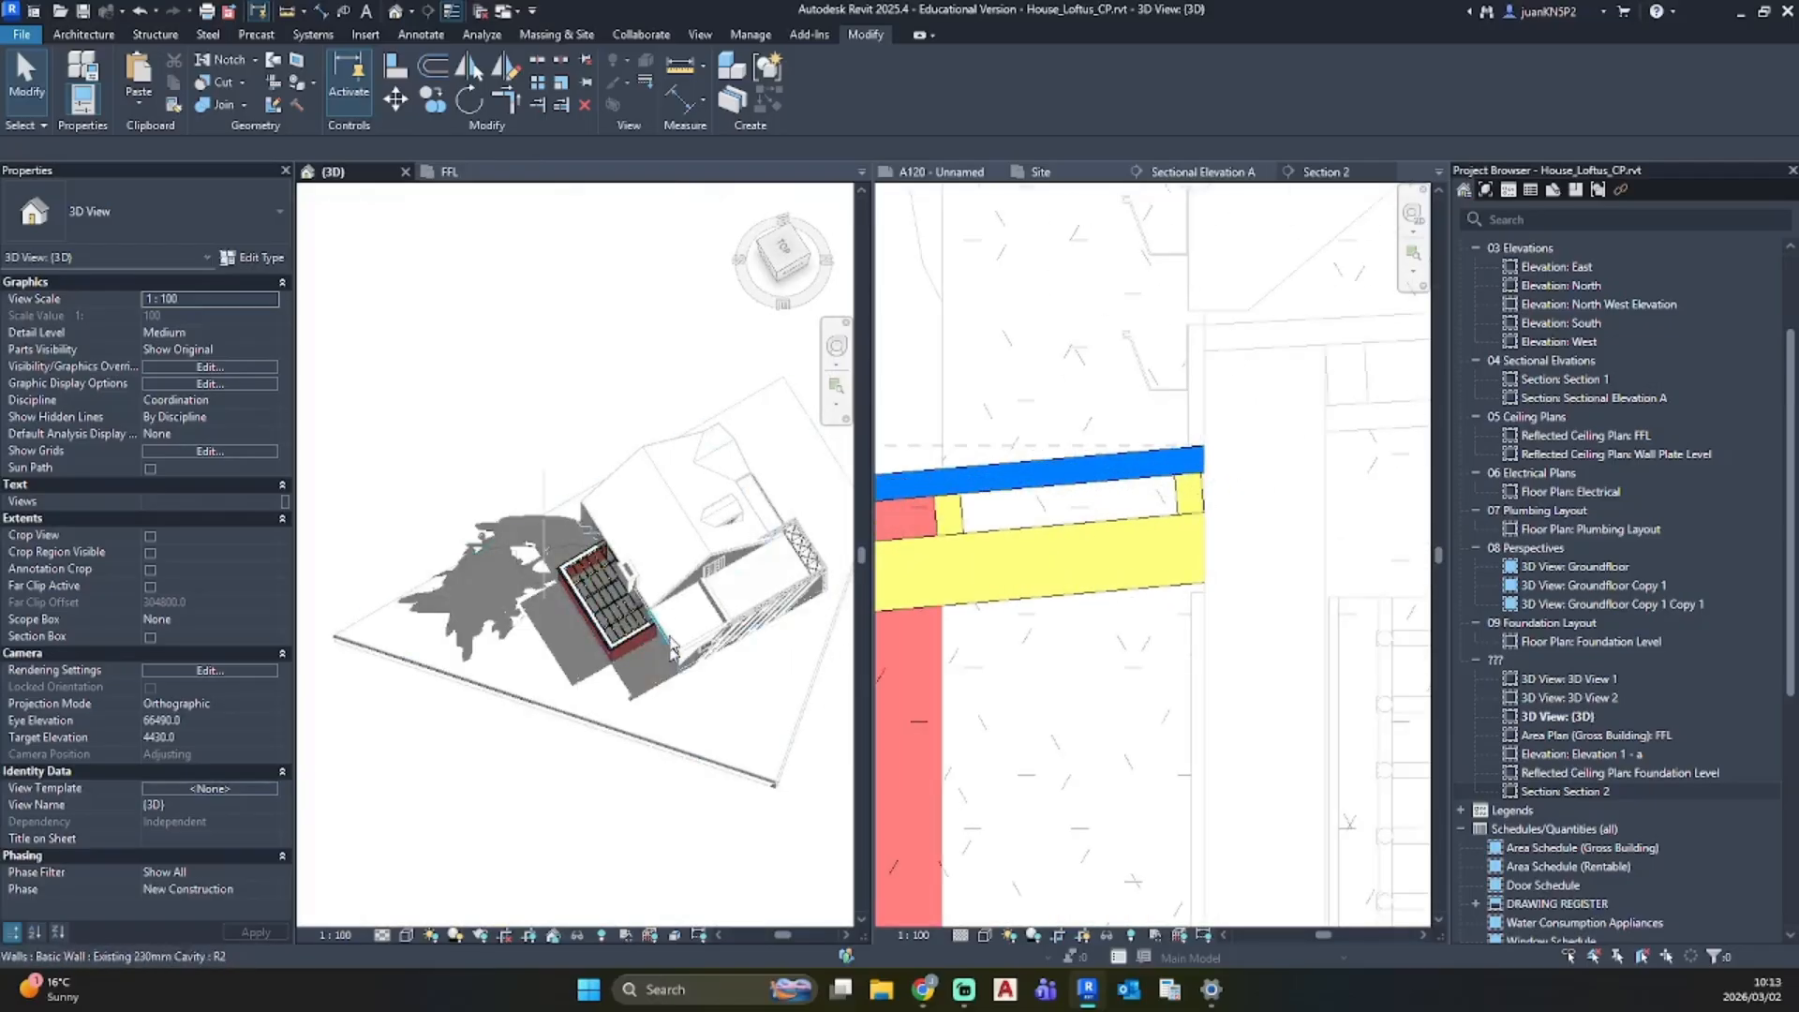
scroll(674, 646, "up", 6)
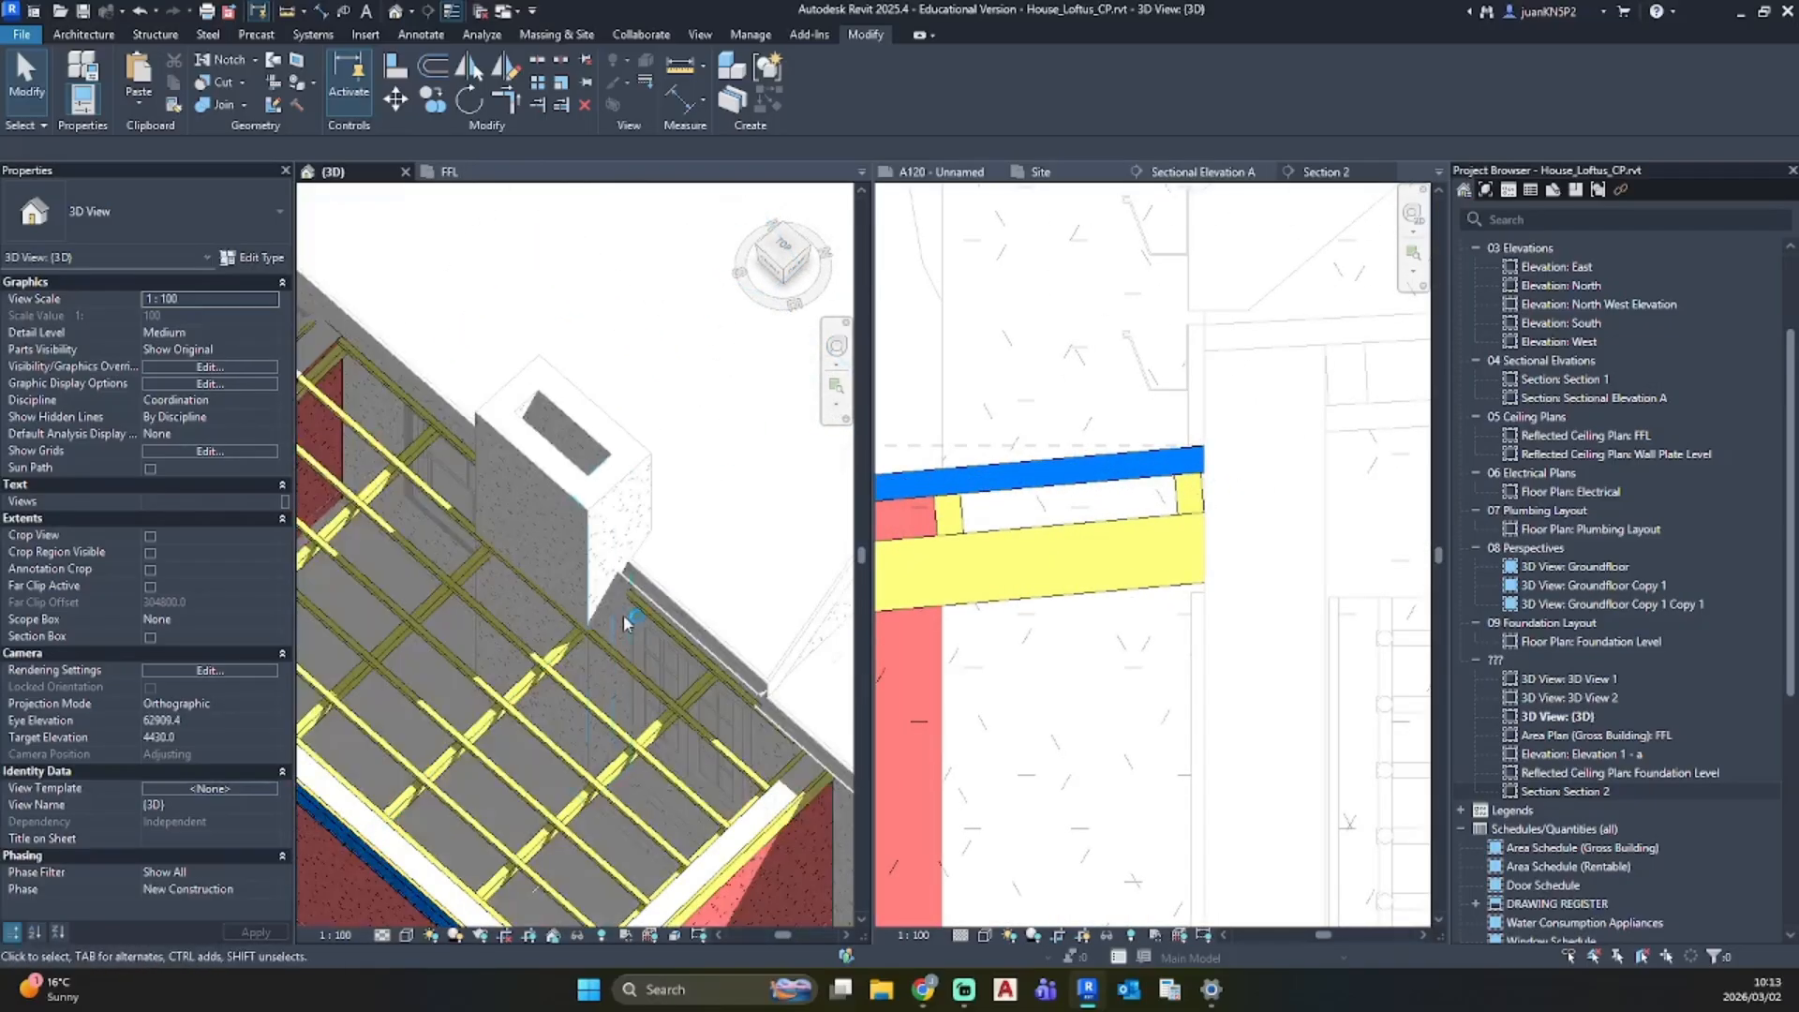
left_click(628, 618)
scroll(610, 591, "up", 3)
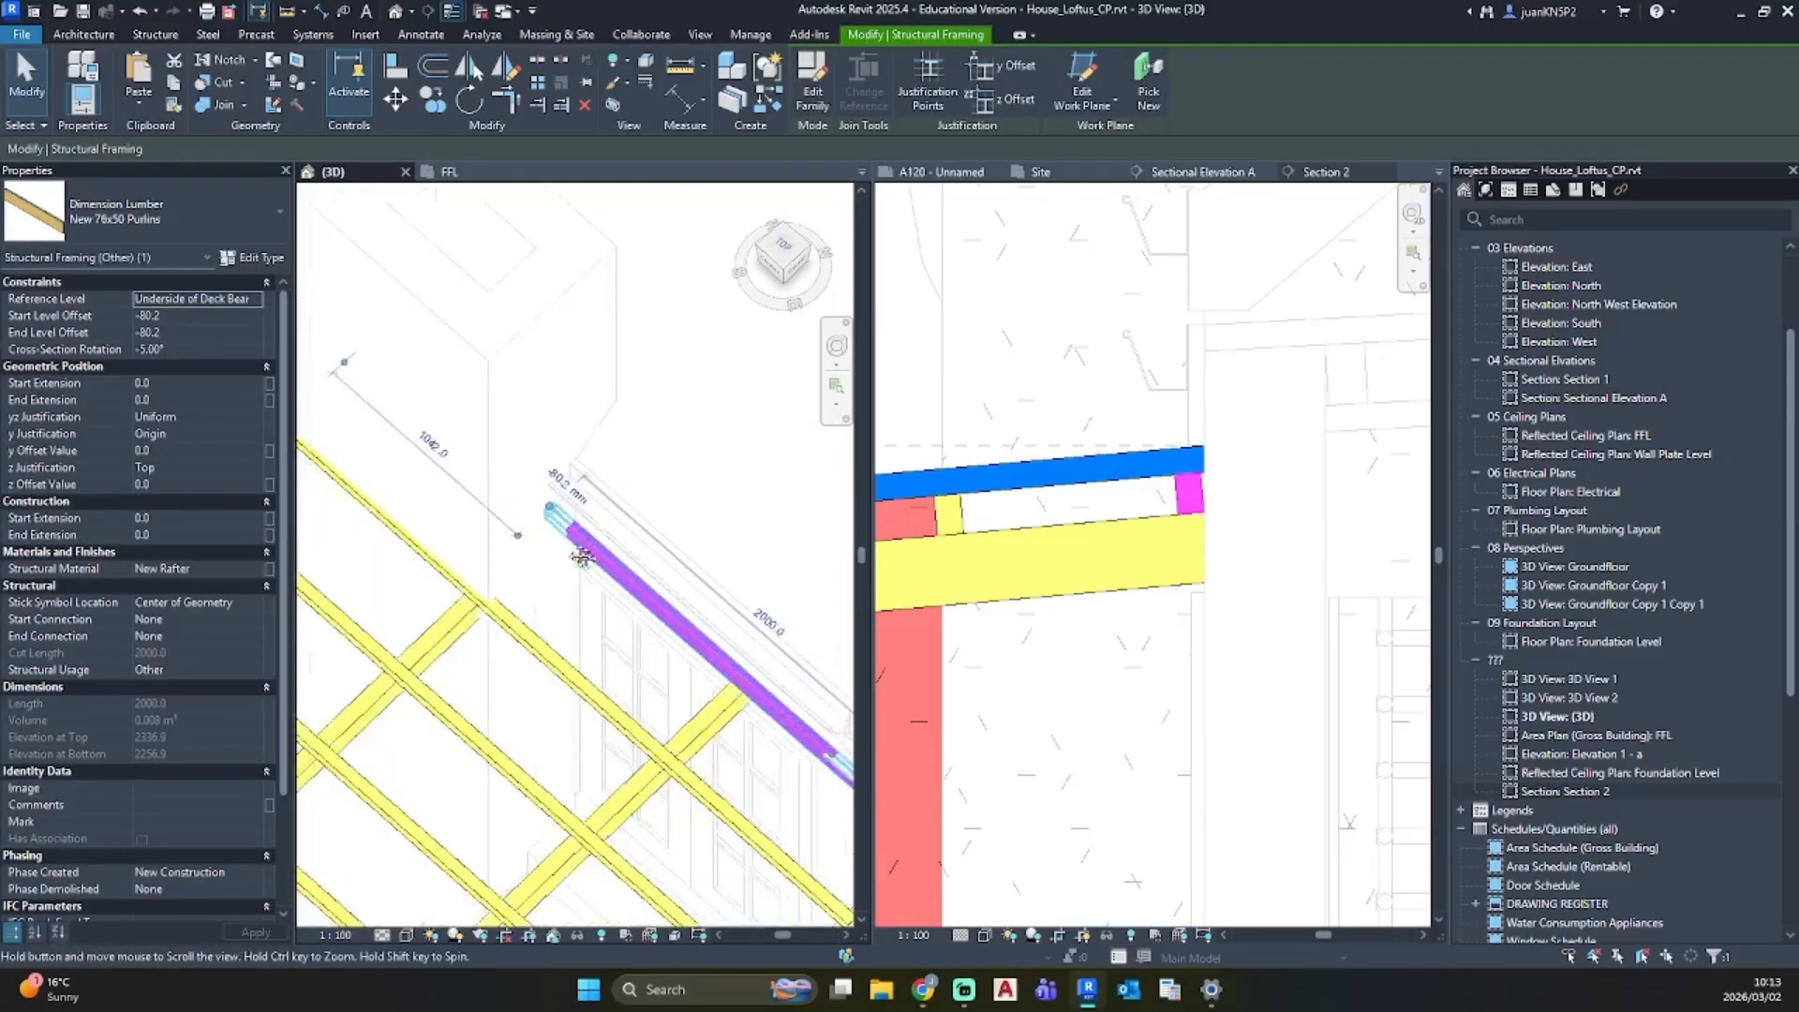
scroll(581, 557, "up", 5)
key("Escape")
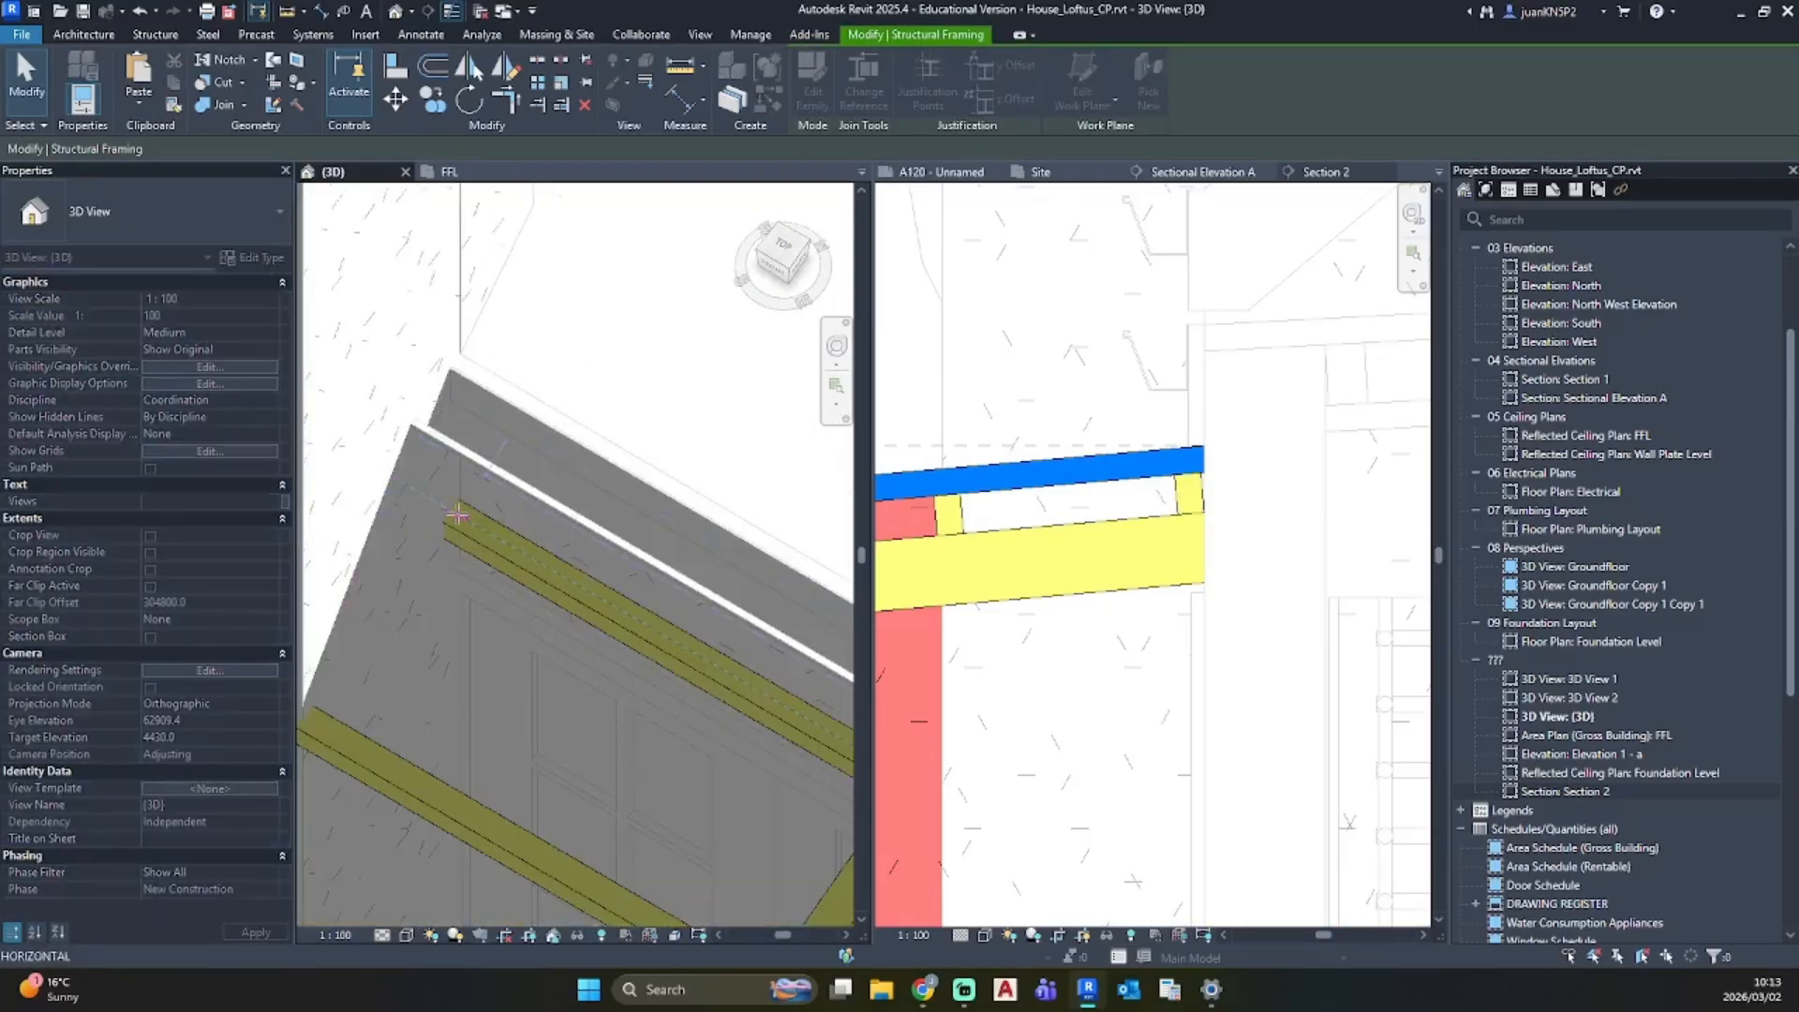
left_click_drag(445, 511, 447, 513)
Step: Extend the other end of the copied purlin to the last rafter beside the addition's end wall
middle_click_drag(783, 692, 249, 422)
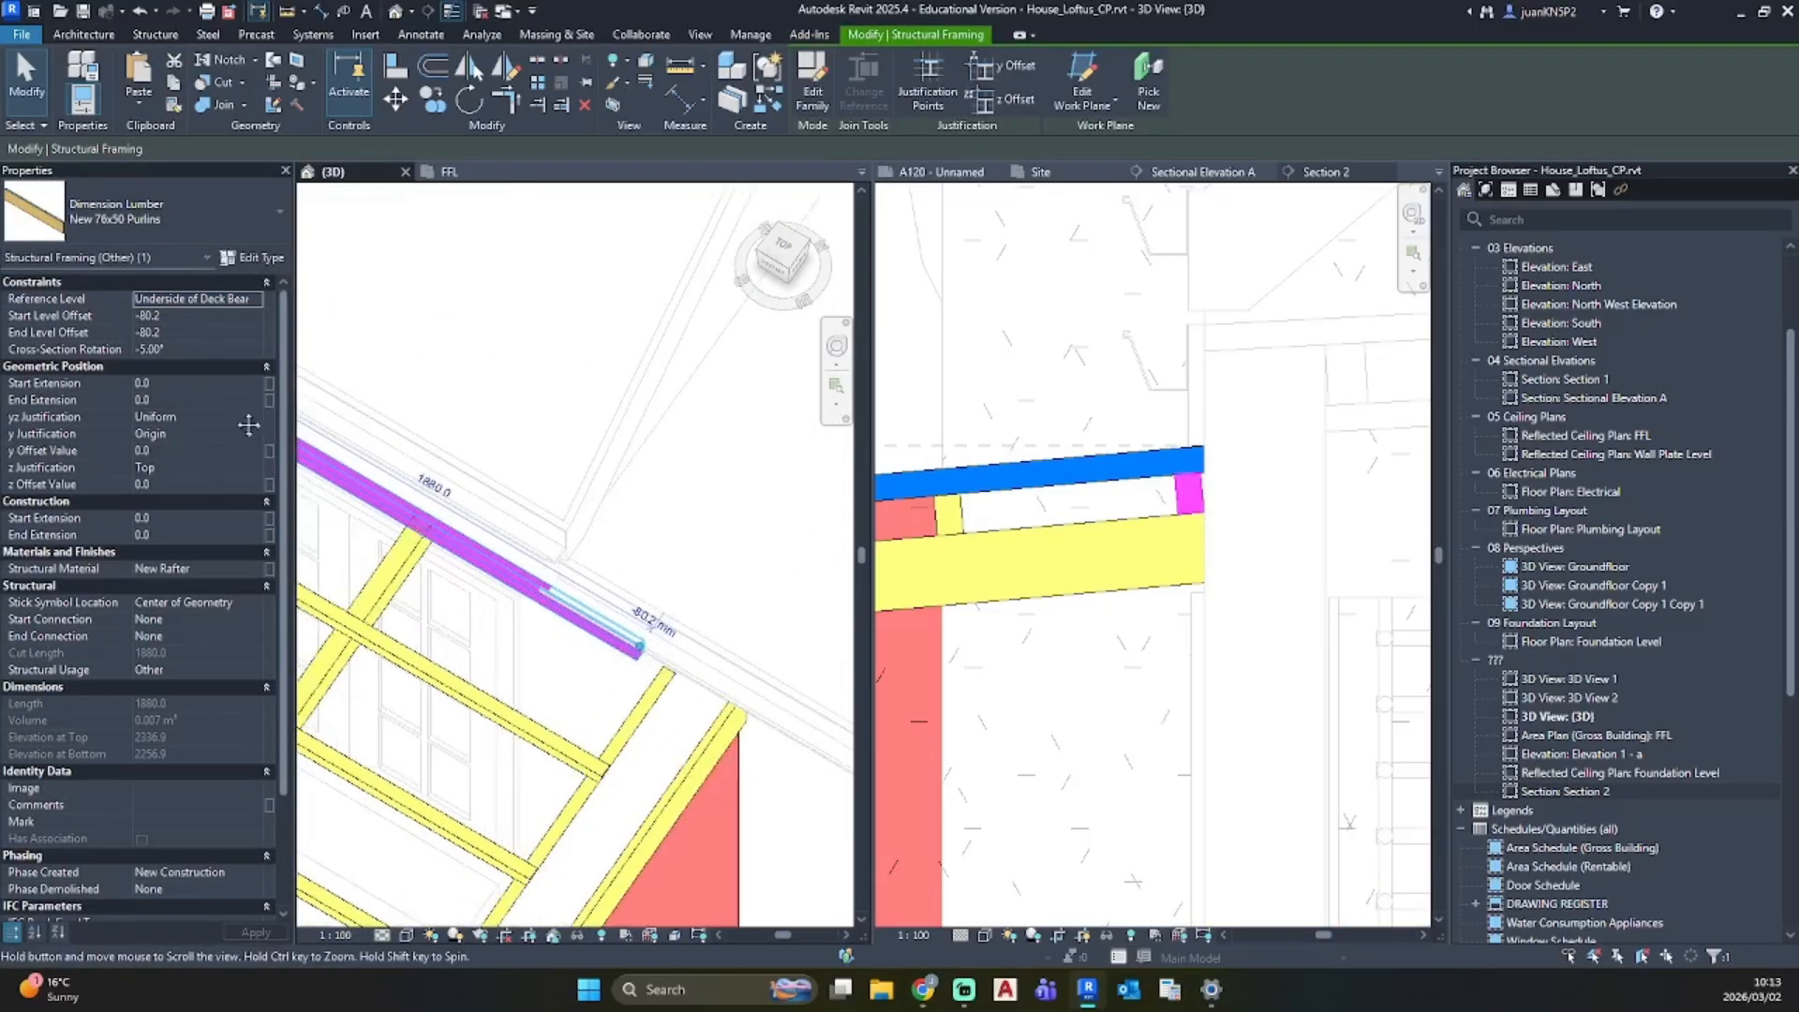
middle_click_drag(715, 731, 647, 678)
key("Escape")
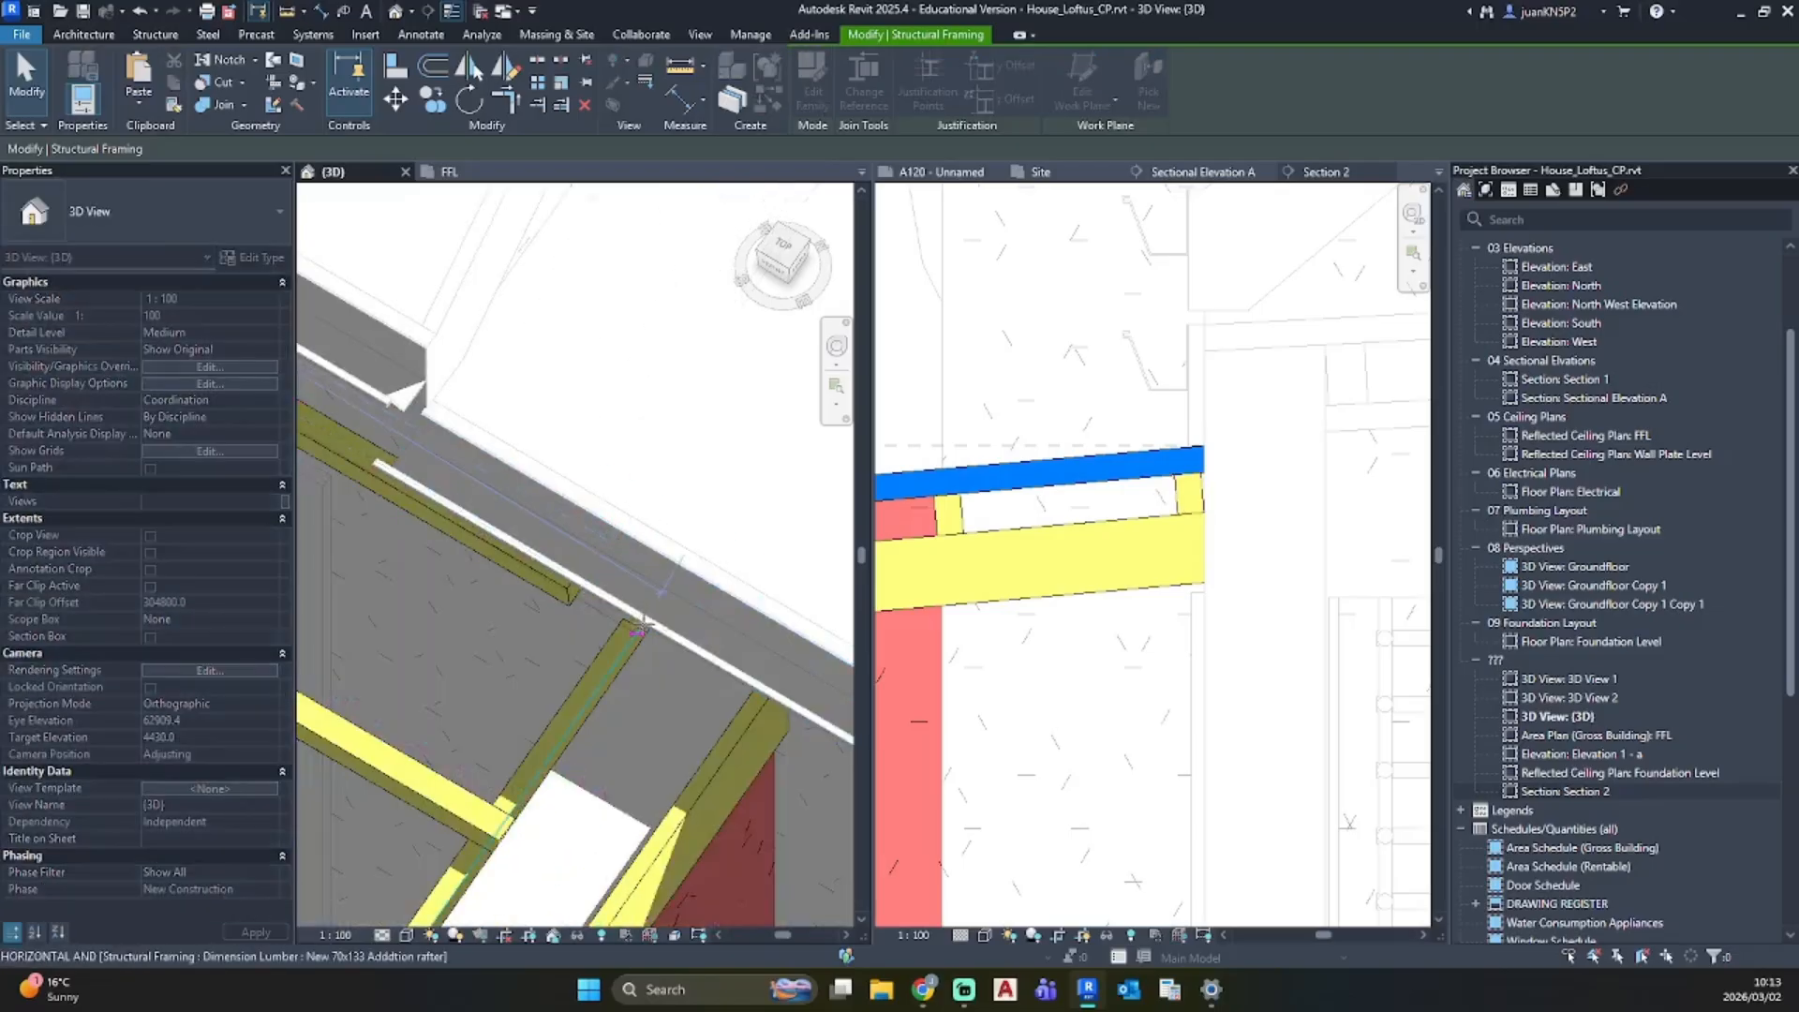
left_click_drag(653, 629, 653, 627)
key("Escape")
scroll(596, 708, "down", 6)
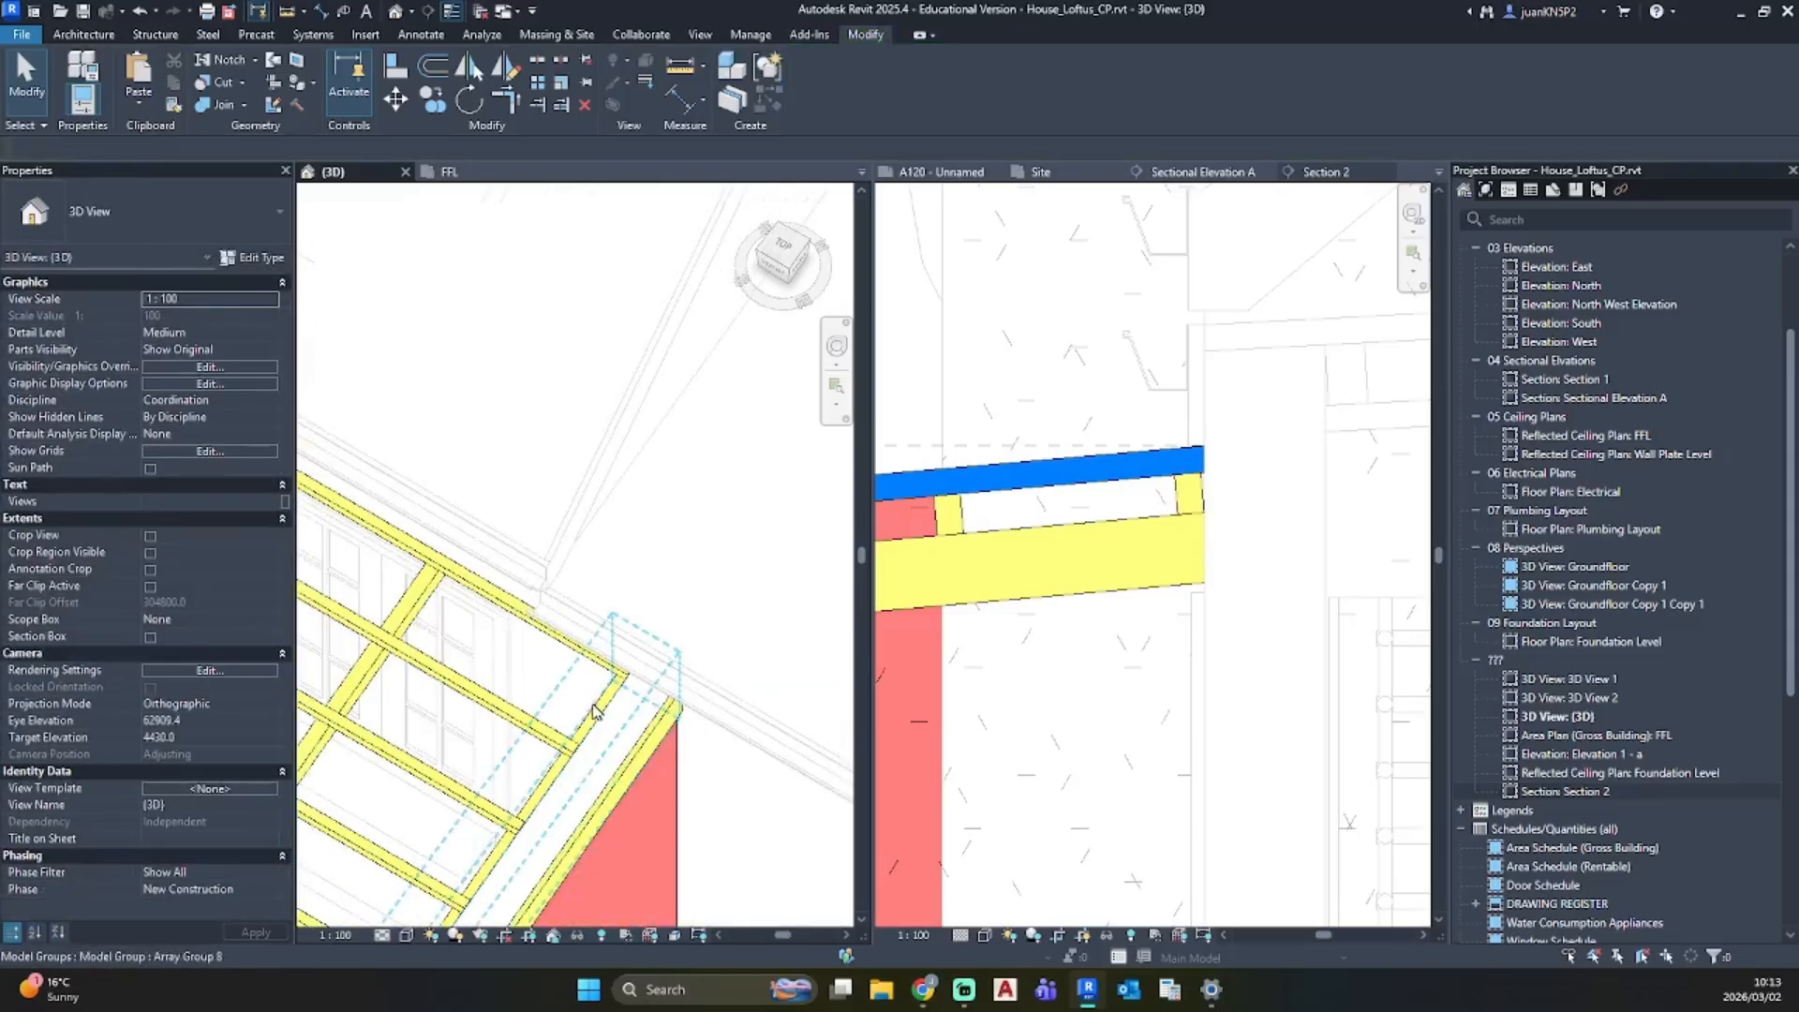
Step: Reveal the hidden elements in the 3D view and unhide the addition's New Roof Sheeting roof
middle_click_drag(596, 709, 492, 621, "shift")
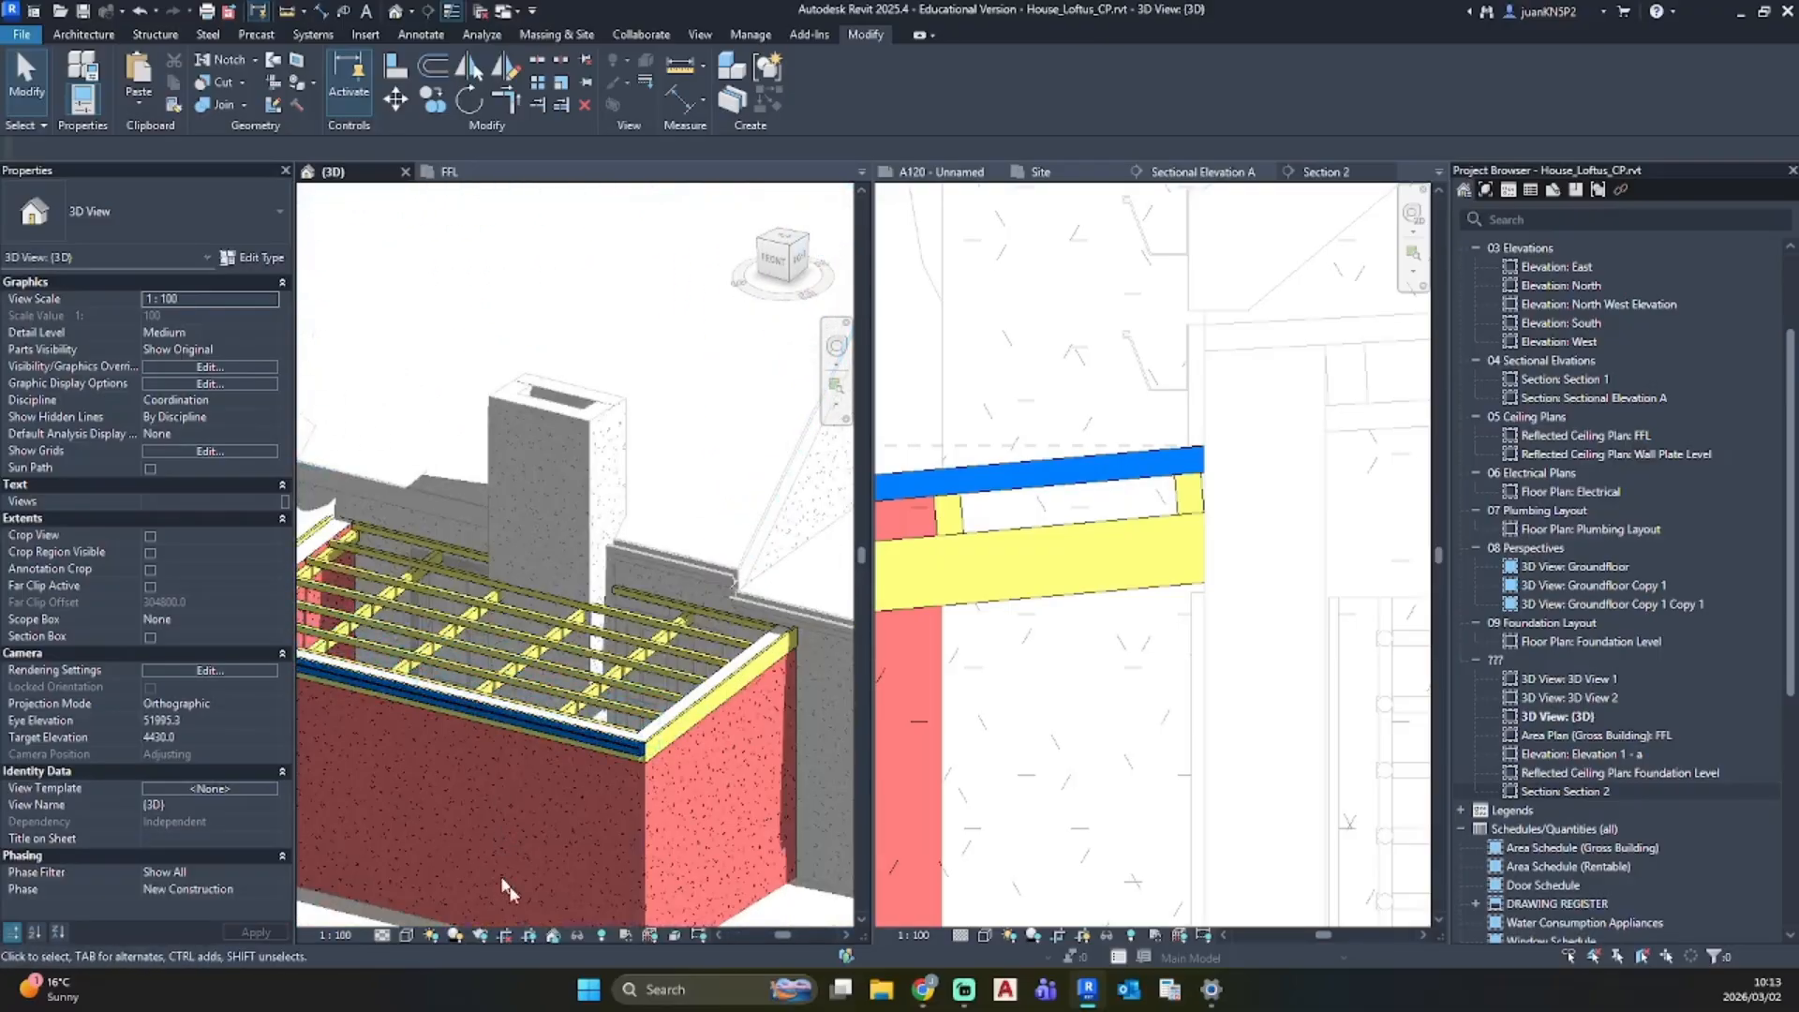
left_click(600, 934)
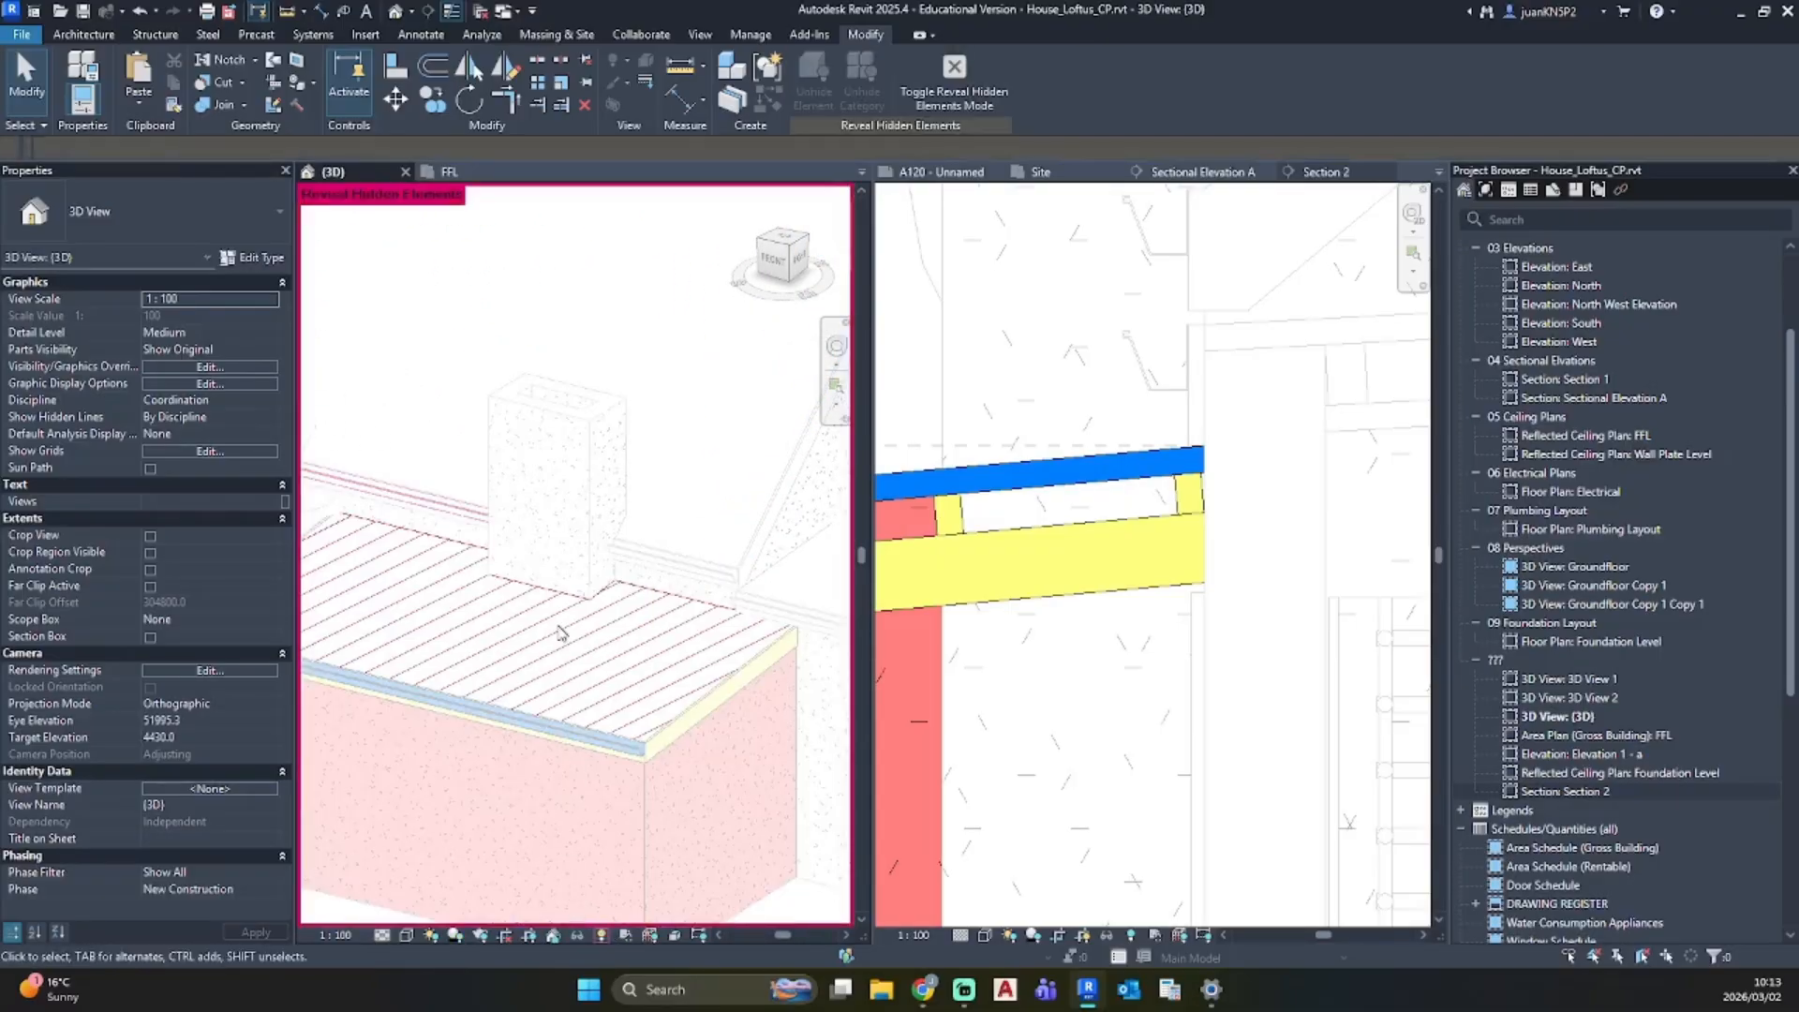
left_click(632, 586)
right_click(633, 585)
mouse_move(748, 150)
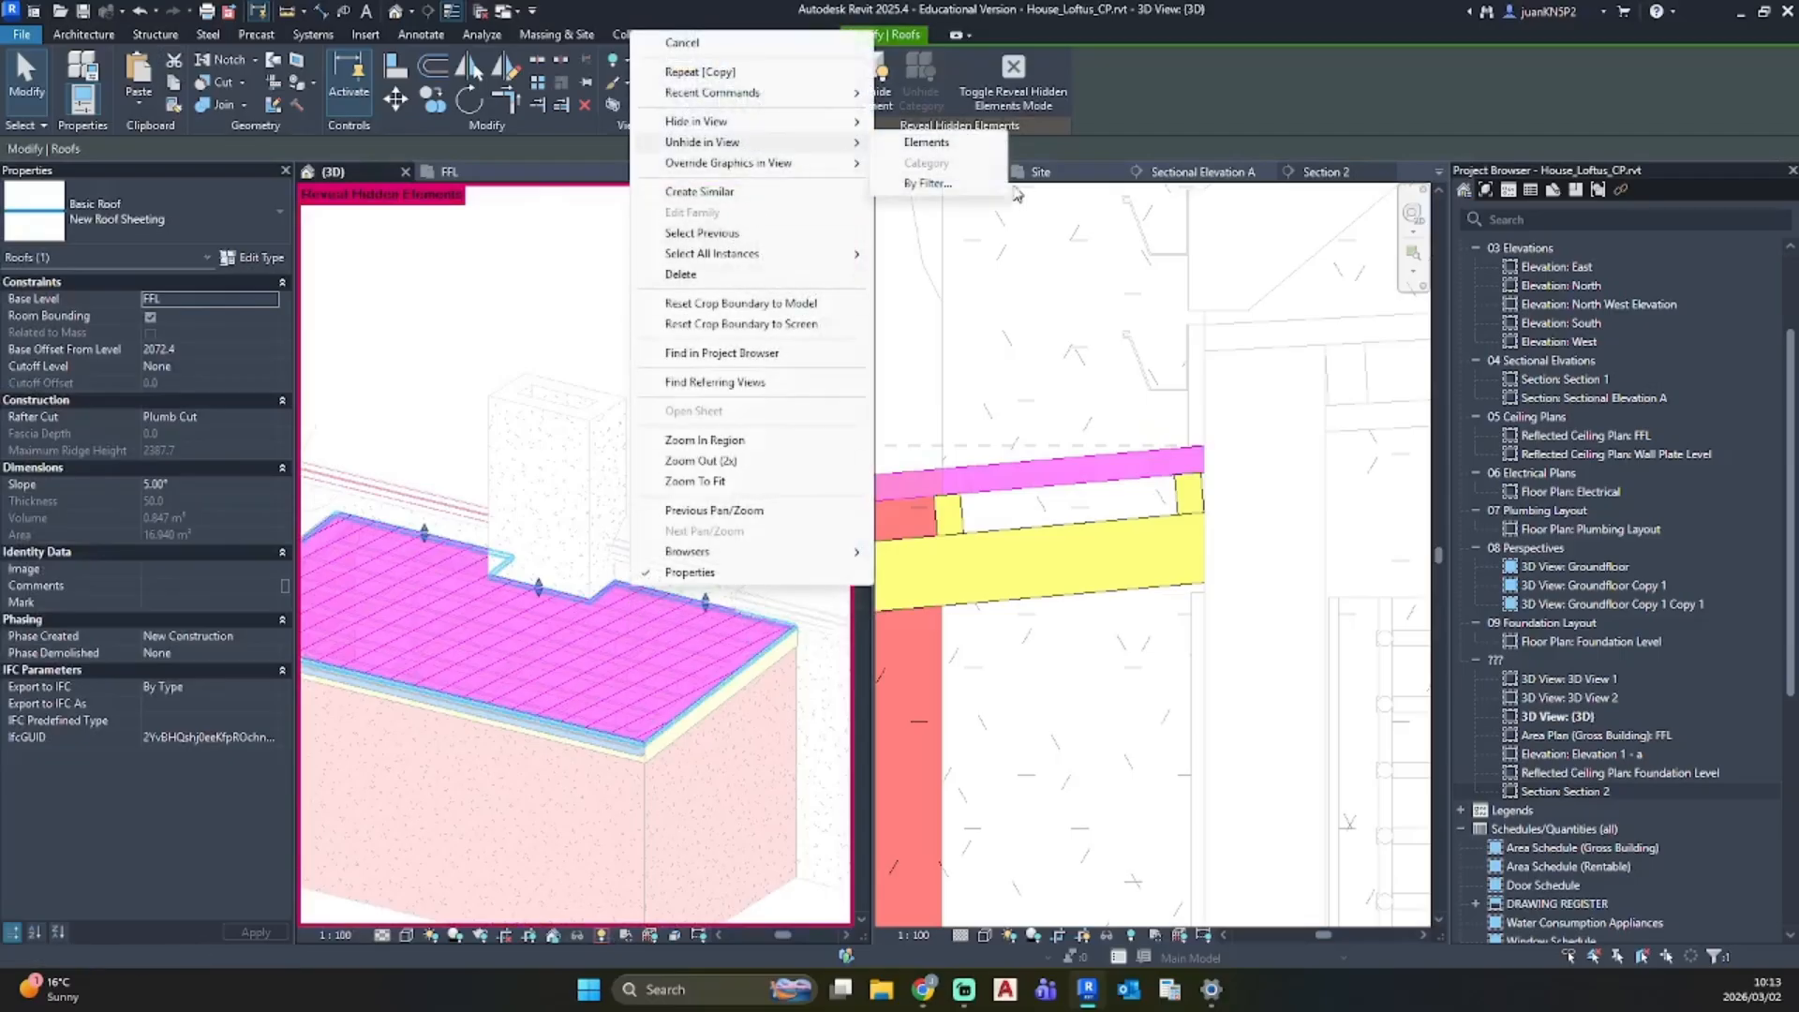
left_click(928, 143)
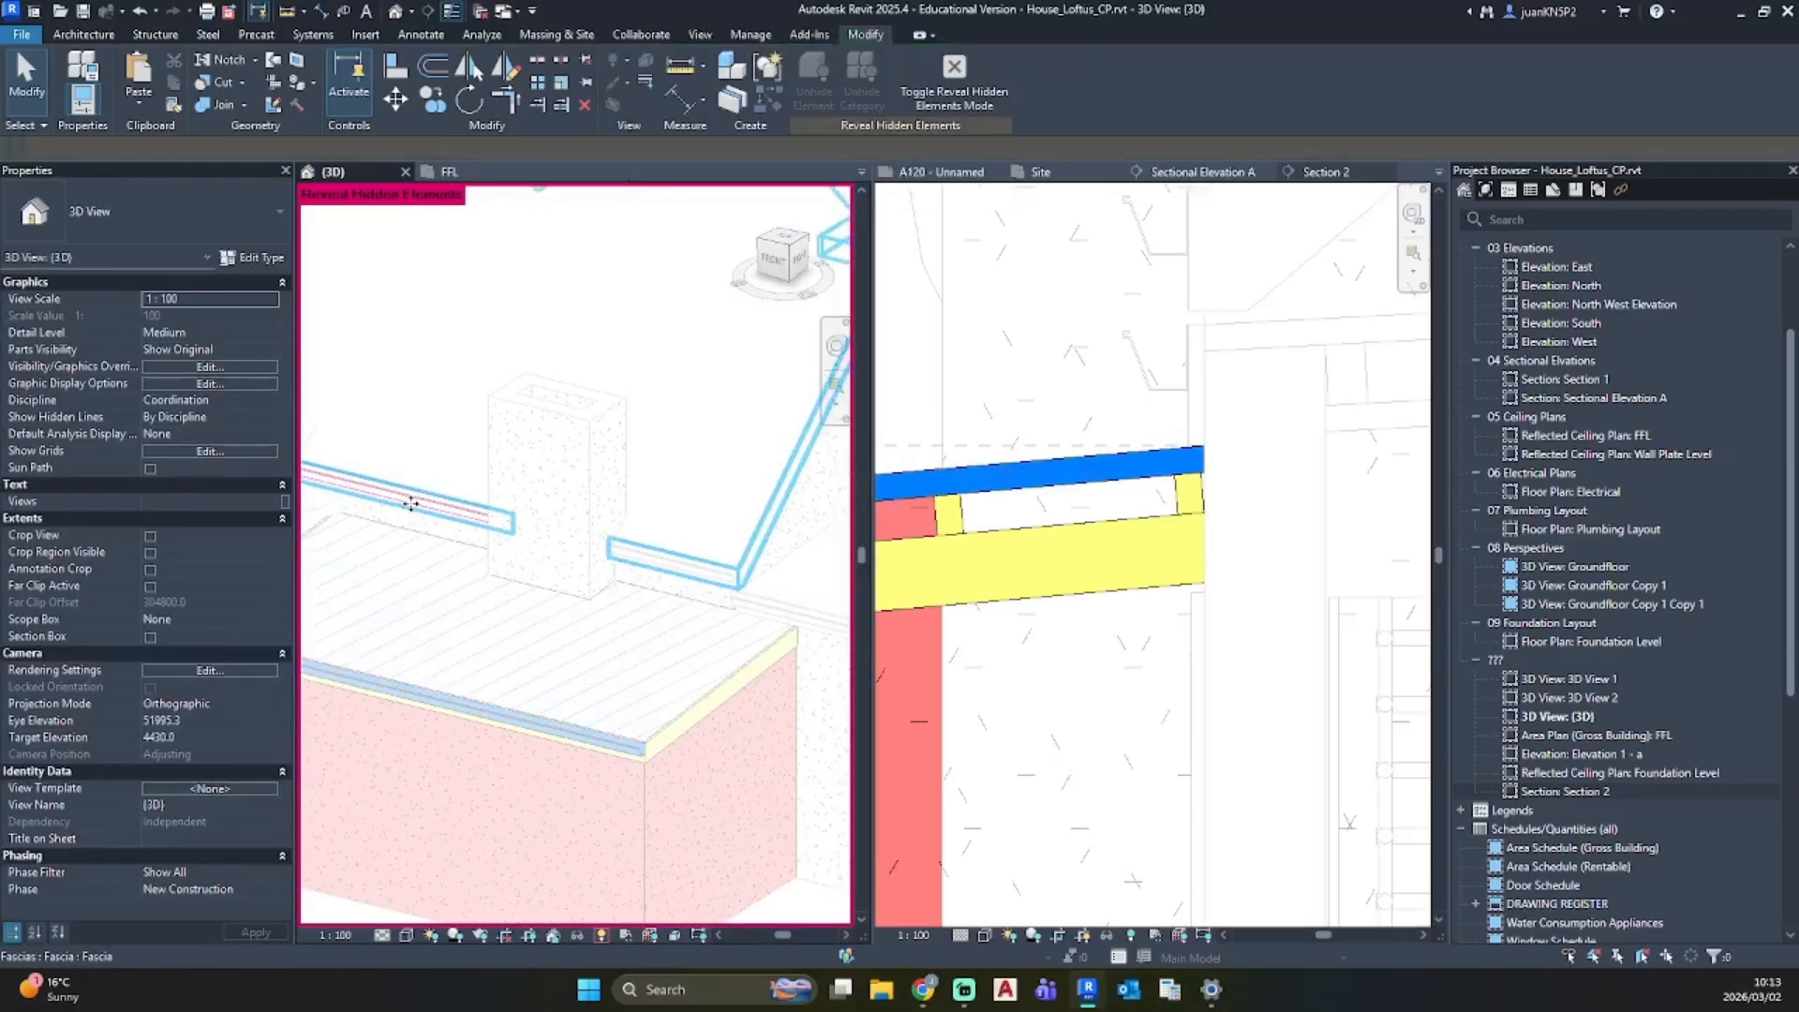
Step: Unhide the existing gutter along the house wall and leave the hidden-elements display
left_click(408, 501)
right_click(409, 501)
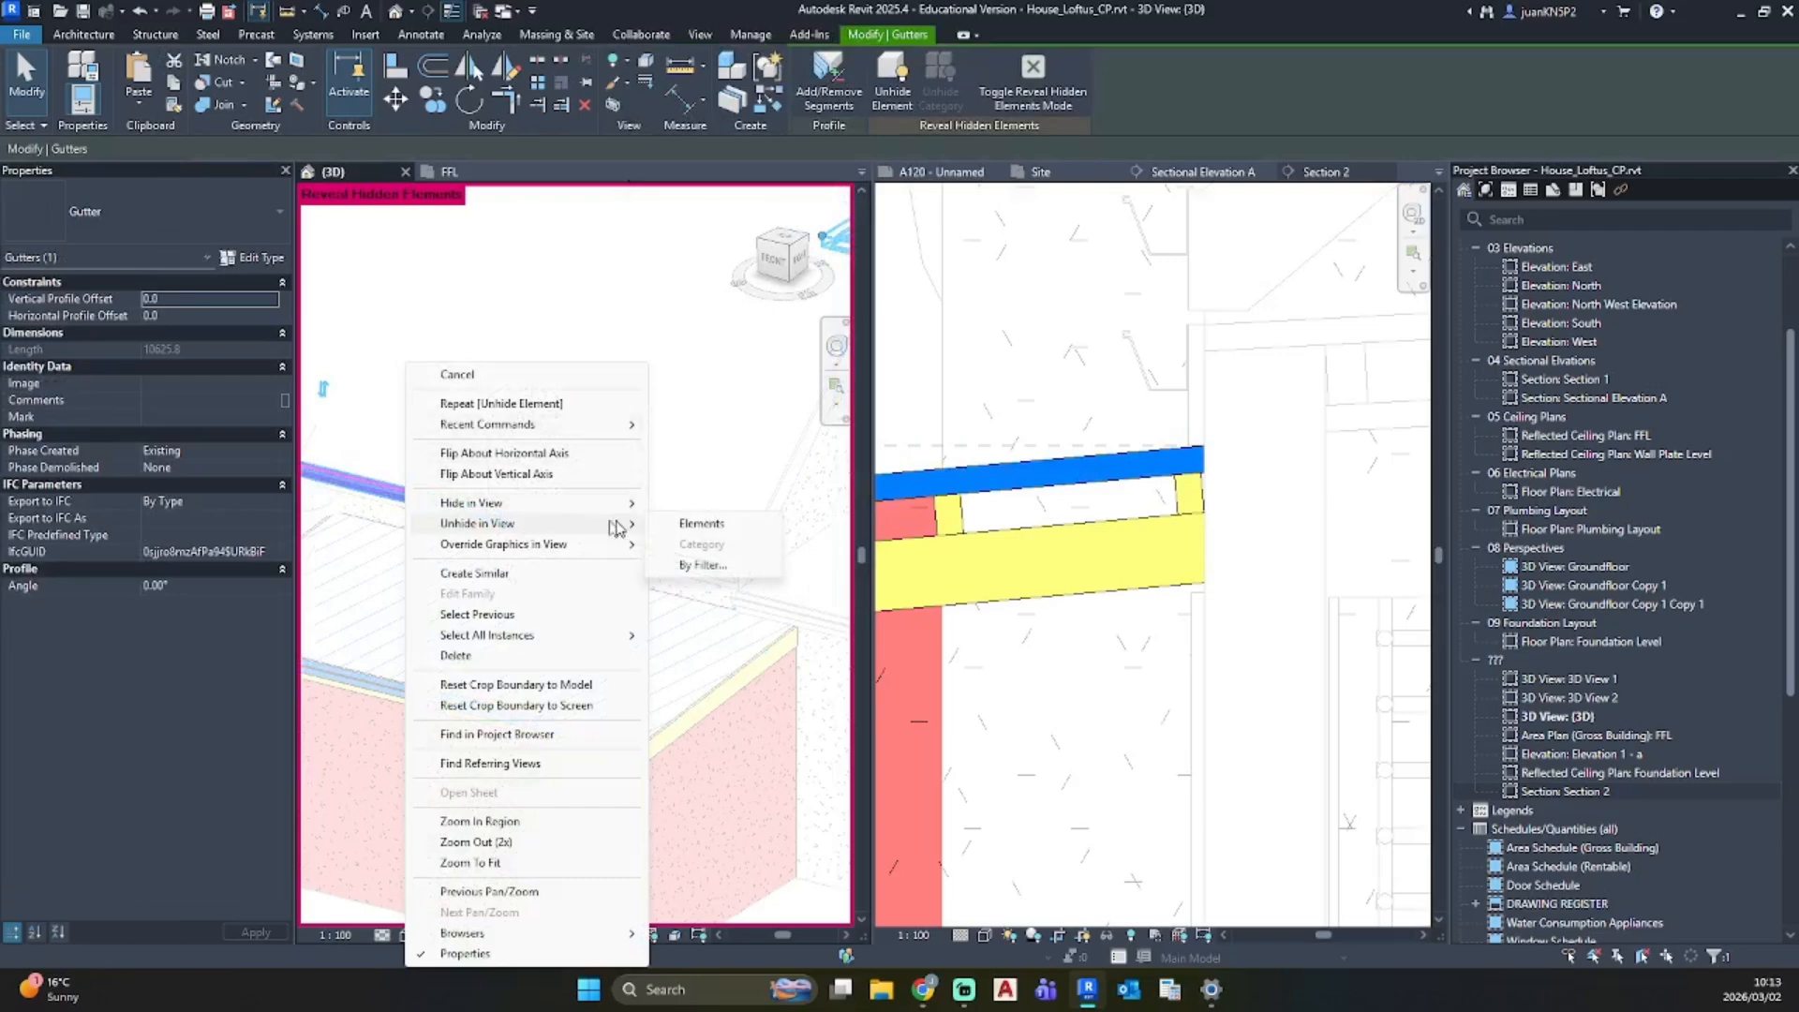
left_click(701, 524)
scroll(584, 645, "down", 5)
middle_click_drag(607, 687, 504, 698, "shift")
left_click(600, 935)
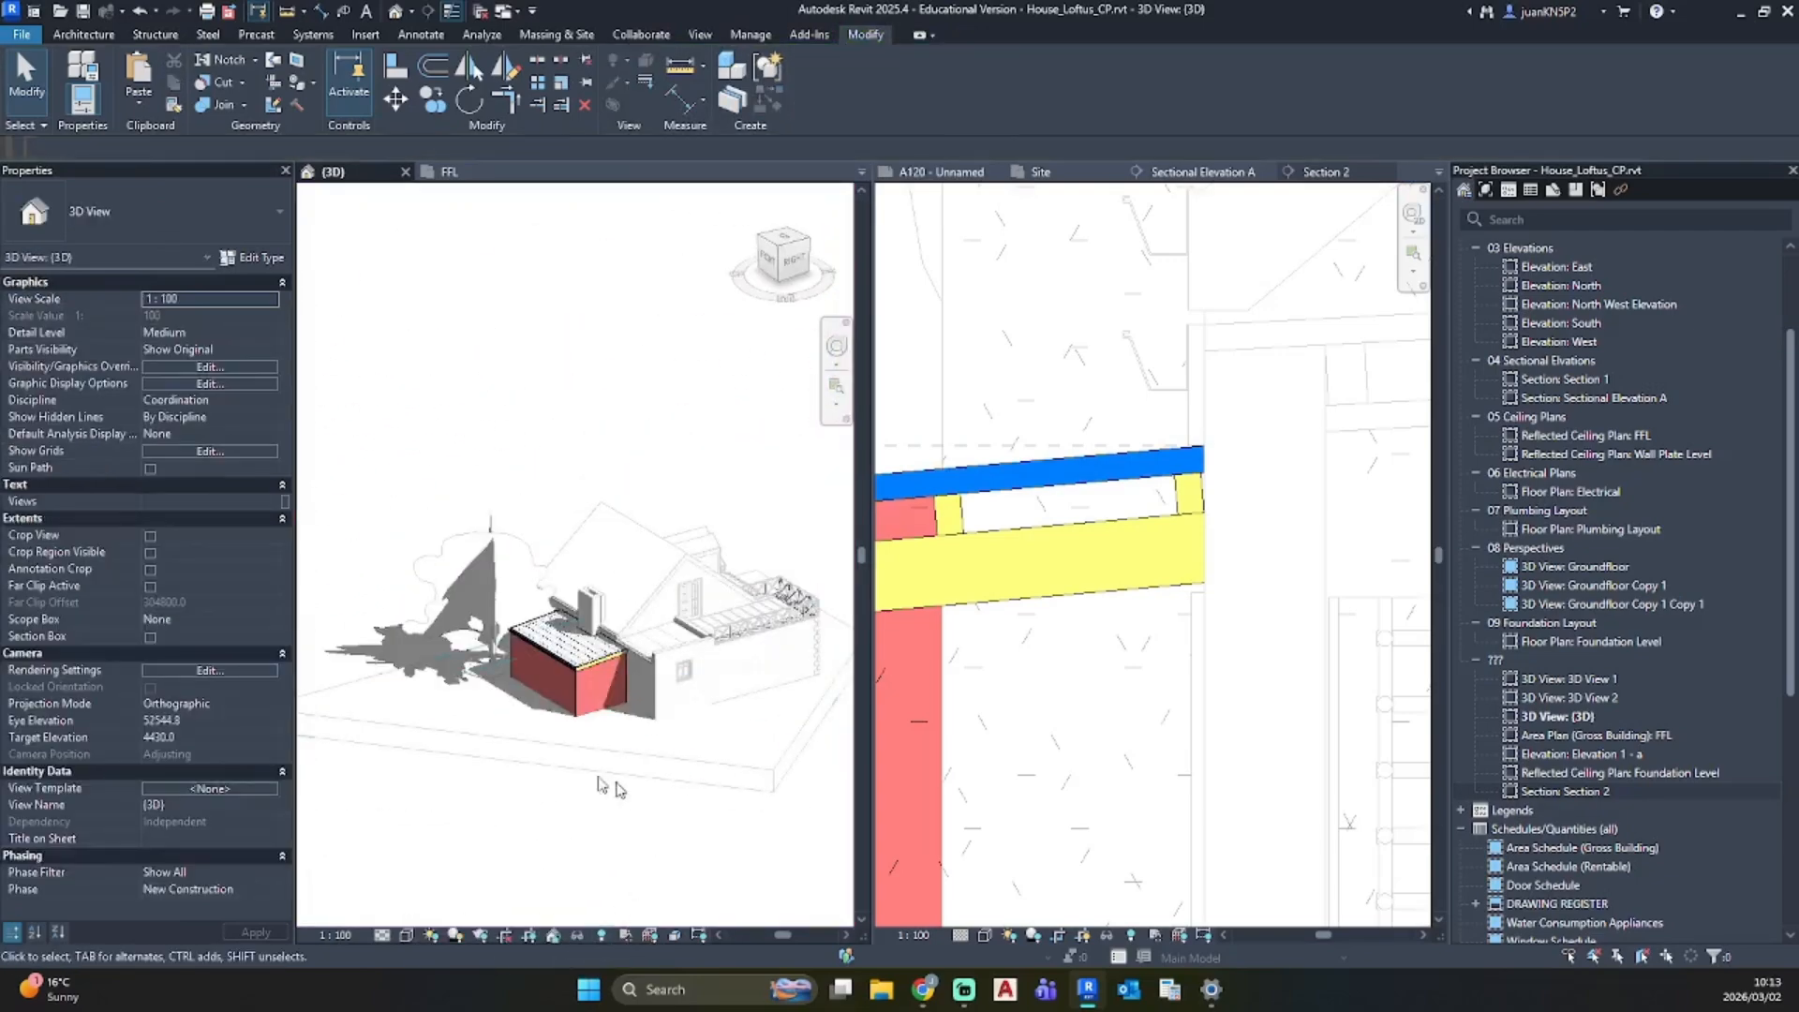
middle_click_drag(646, 699, 271, 754, "shift")
scroll(1033, 745, "down", 6)
left_click(1044, 808)
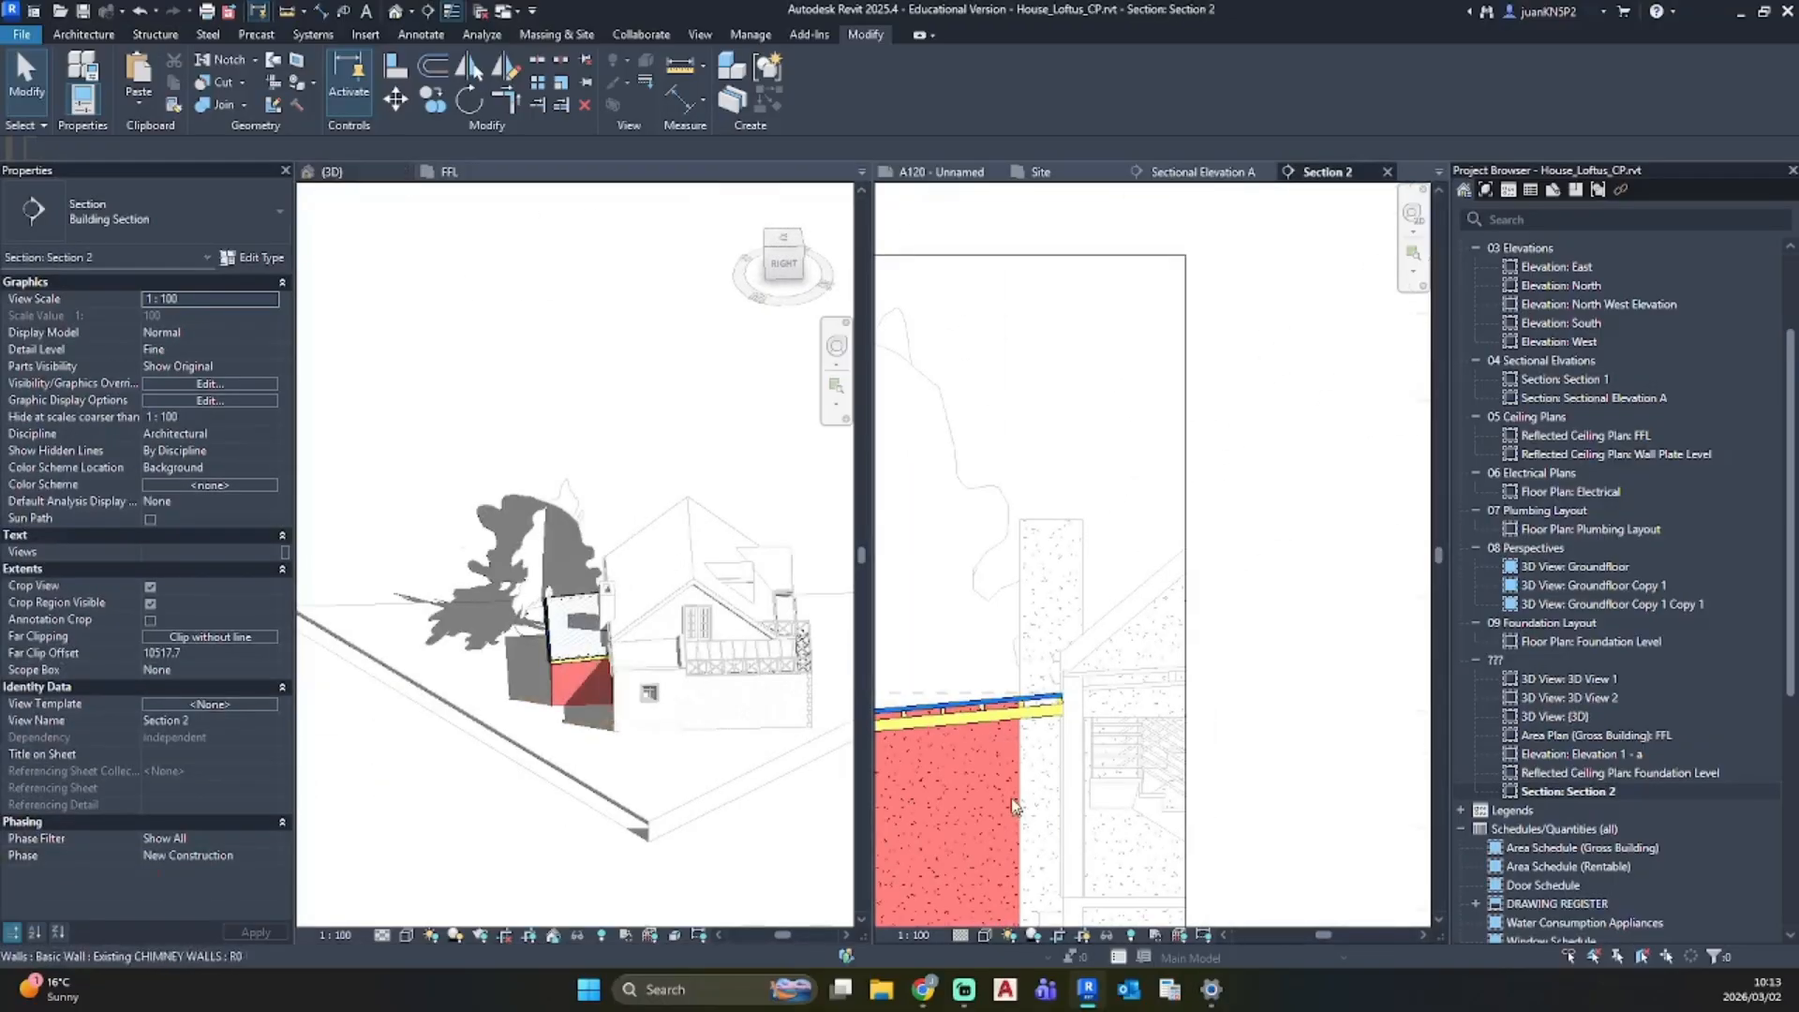
Step: Start a floor in the FFL plan and duplicate the Existing Floor type as New Floor
scroll(1044, 808, "down", 3)
middle_click_drag(1044, 808, 1160, 568)
scroll(1144, 556, "up", 3)
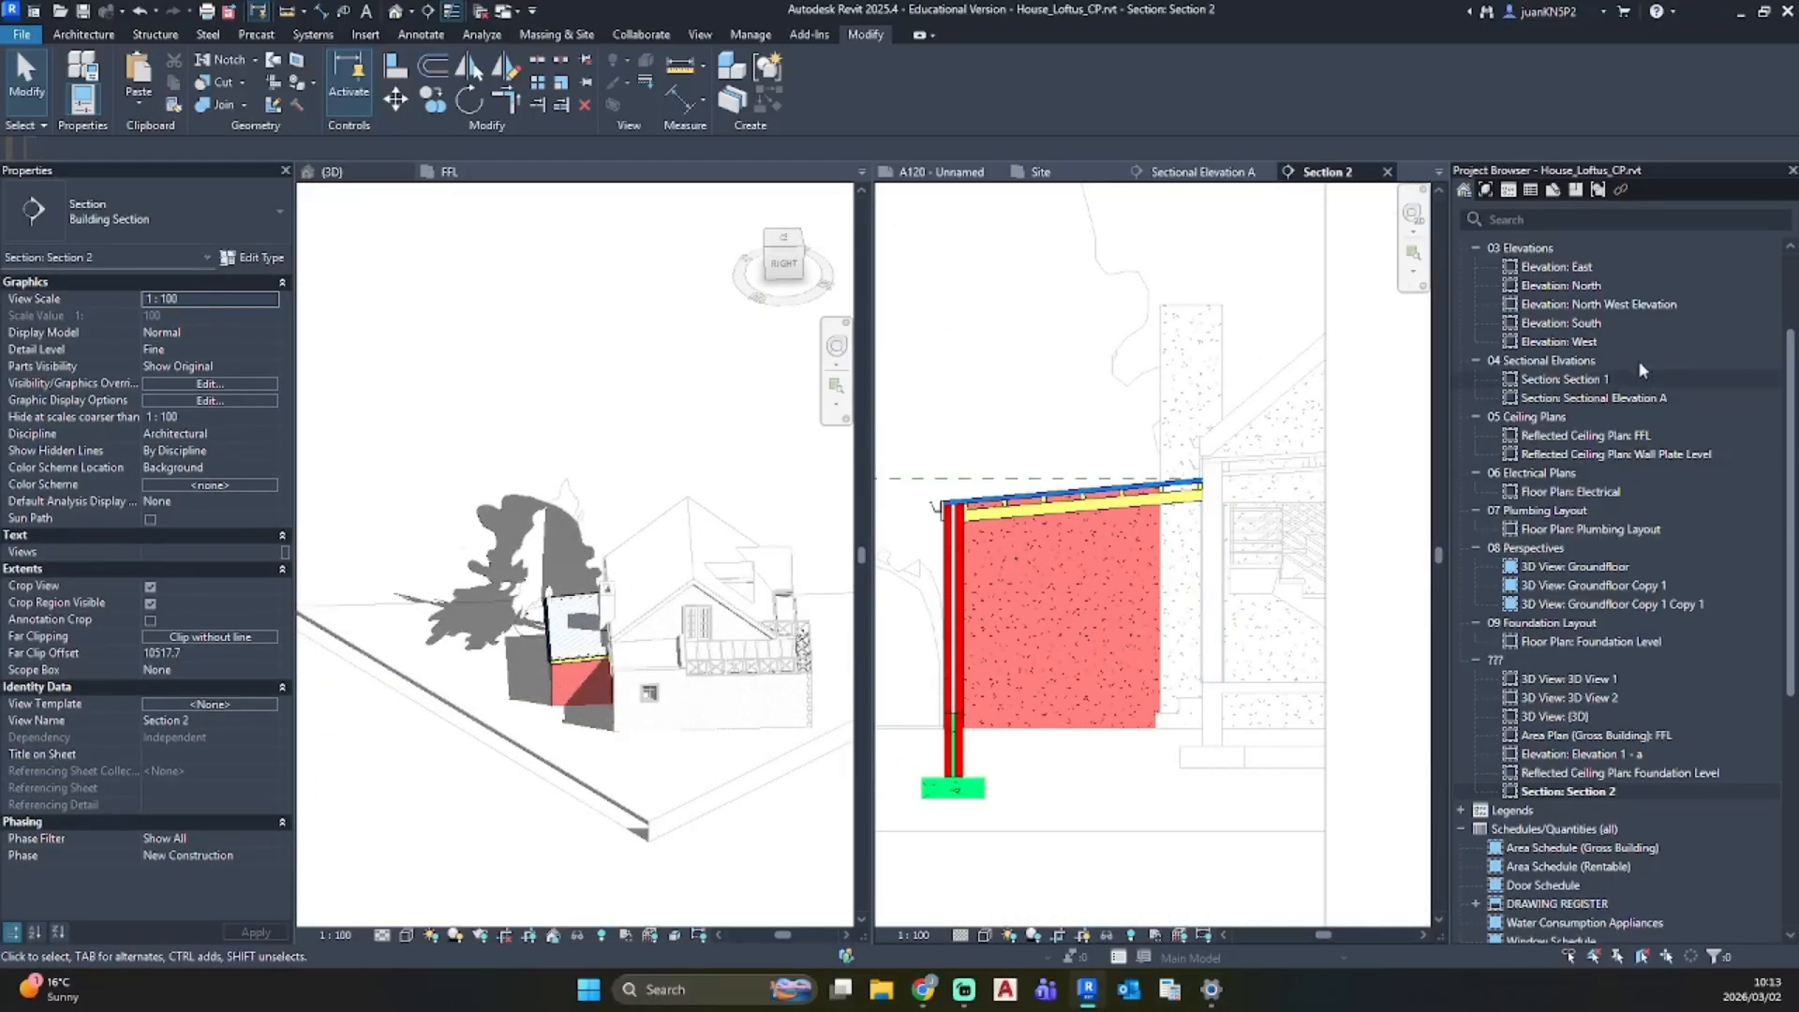
left_click(450, 172)
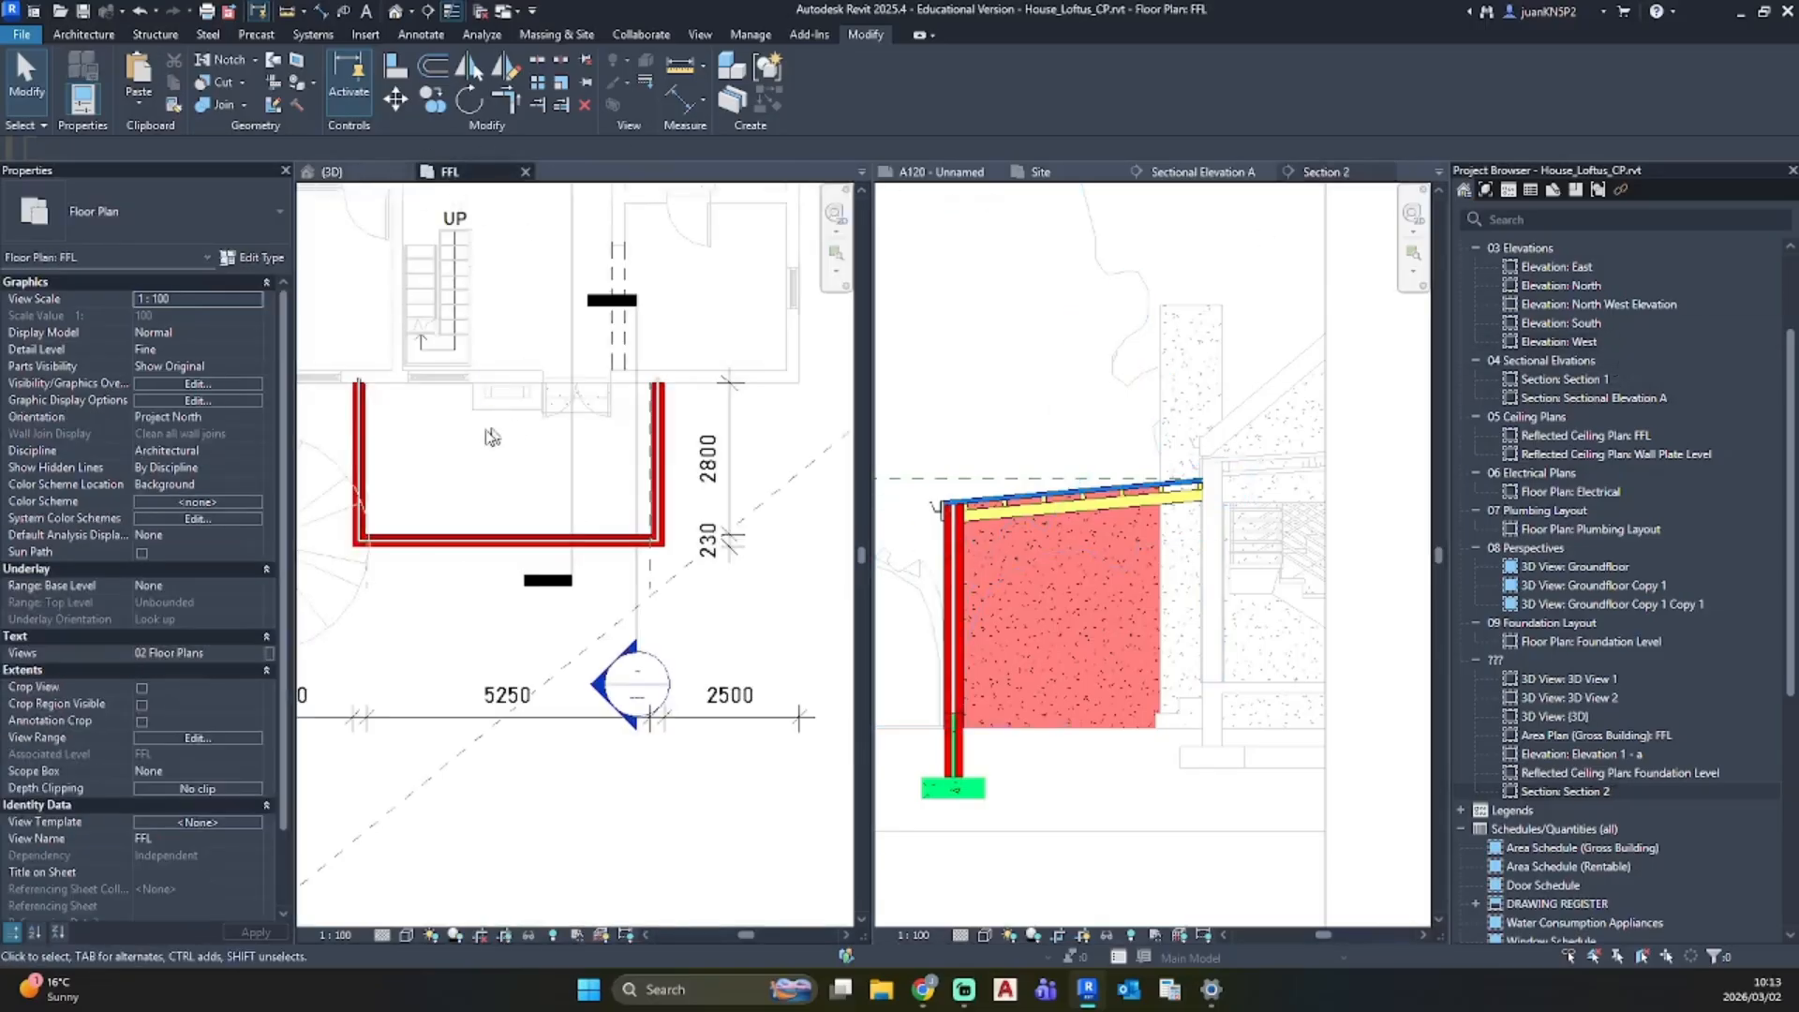
left_click(75, 34)
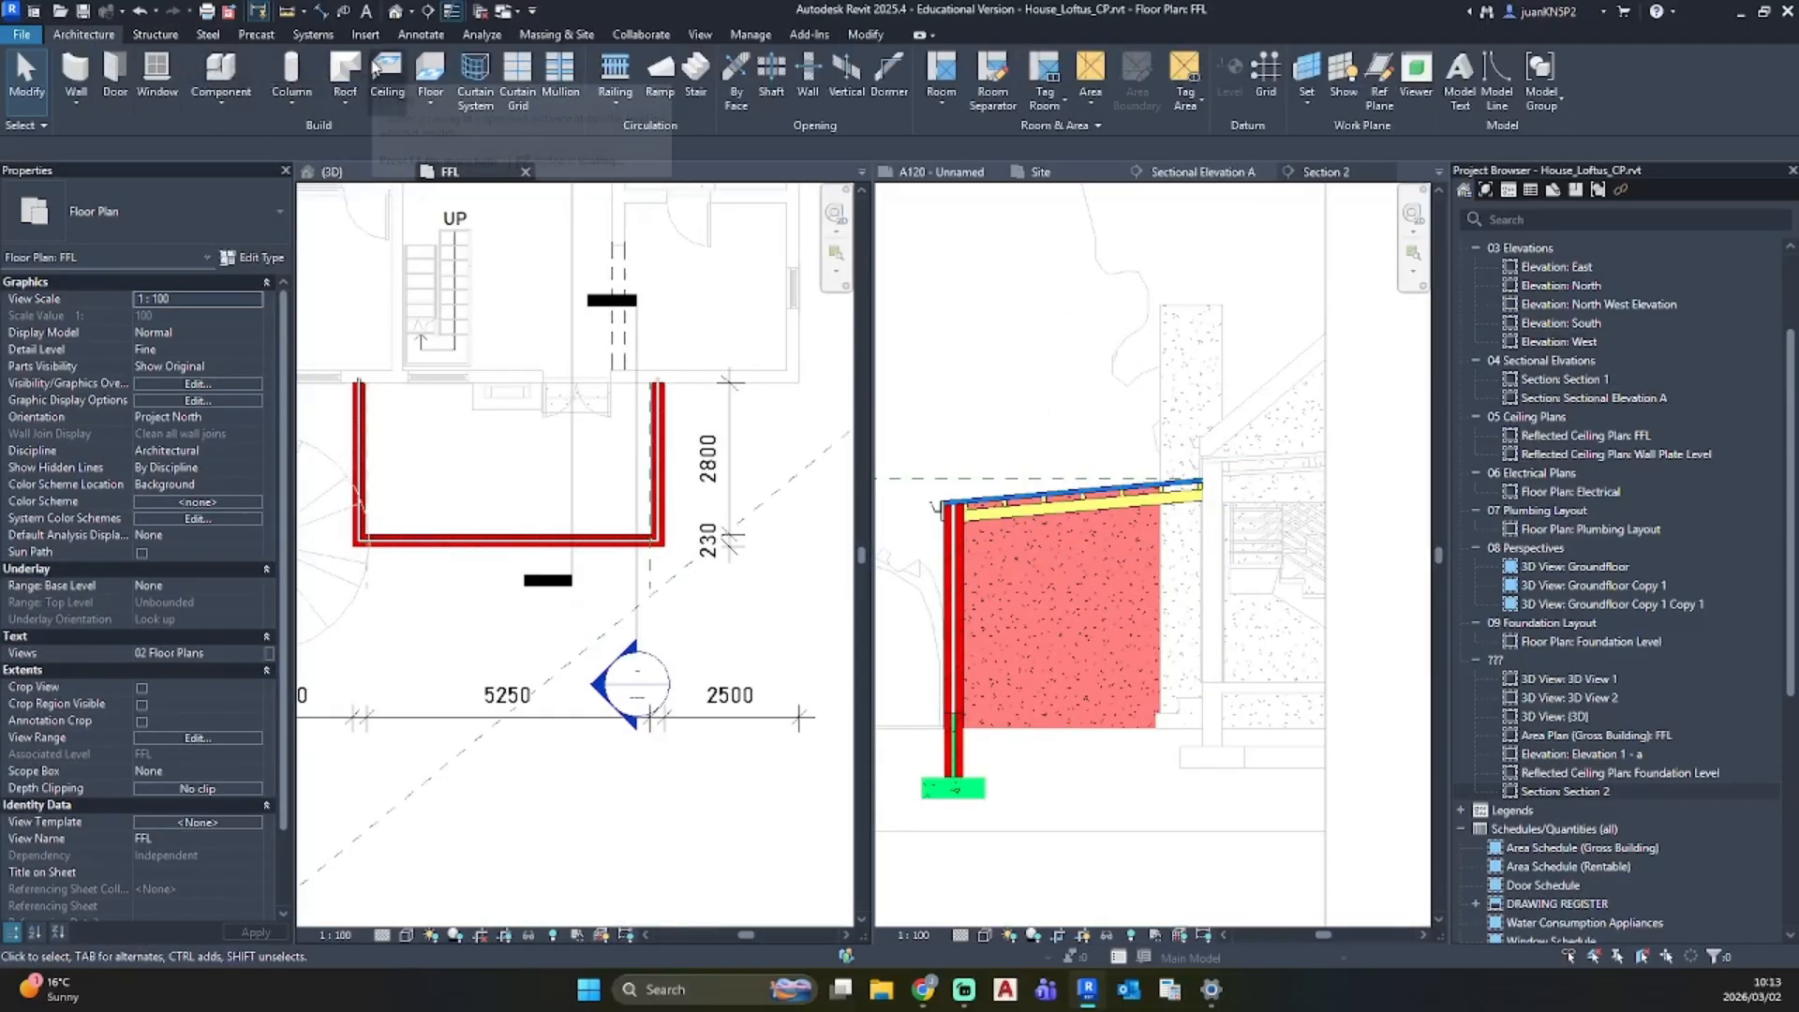
left_click(405, 80)
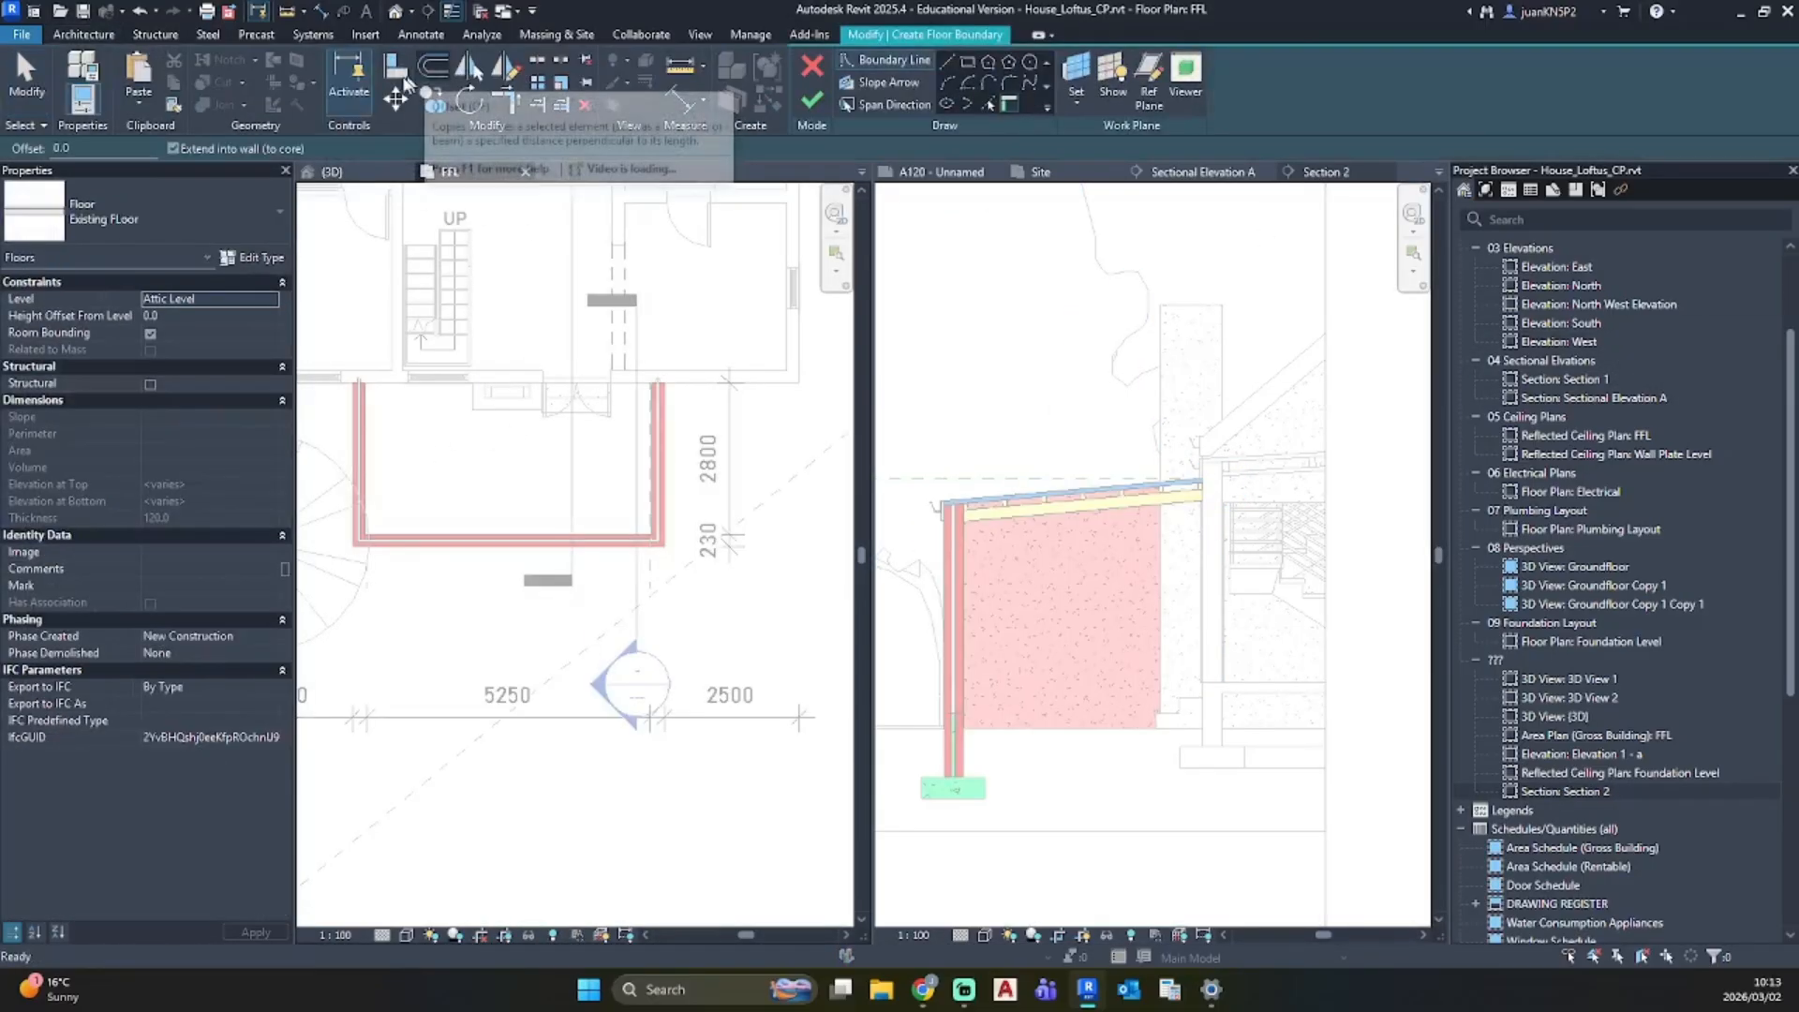
left_click(251, 257)
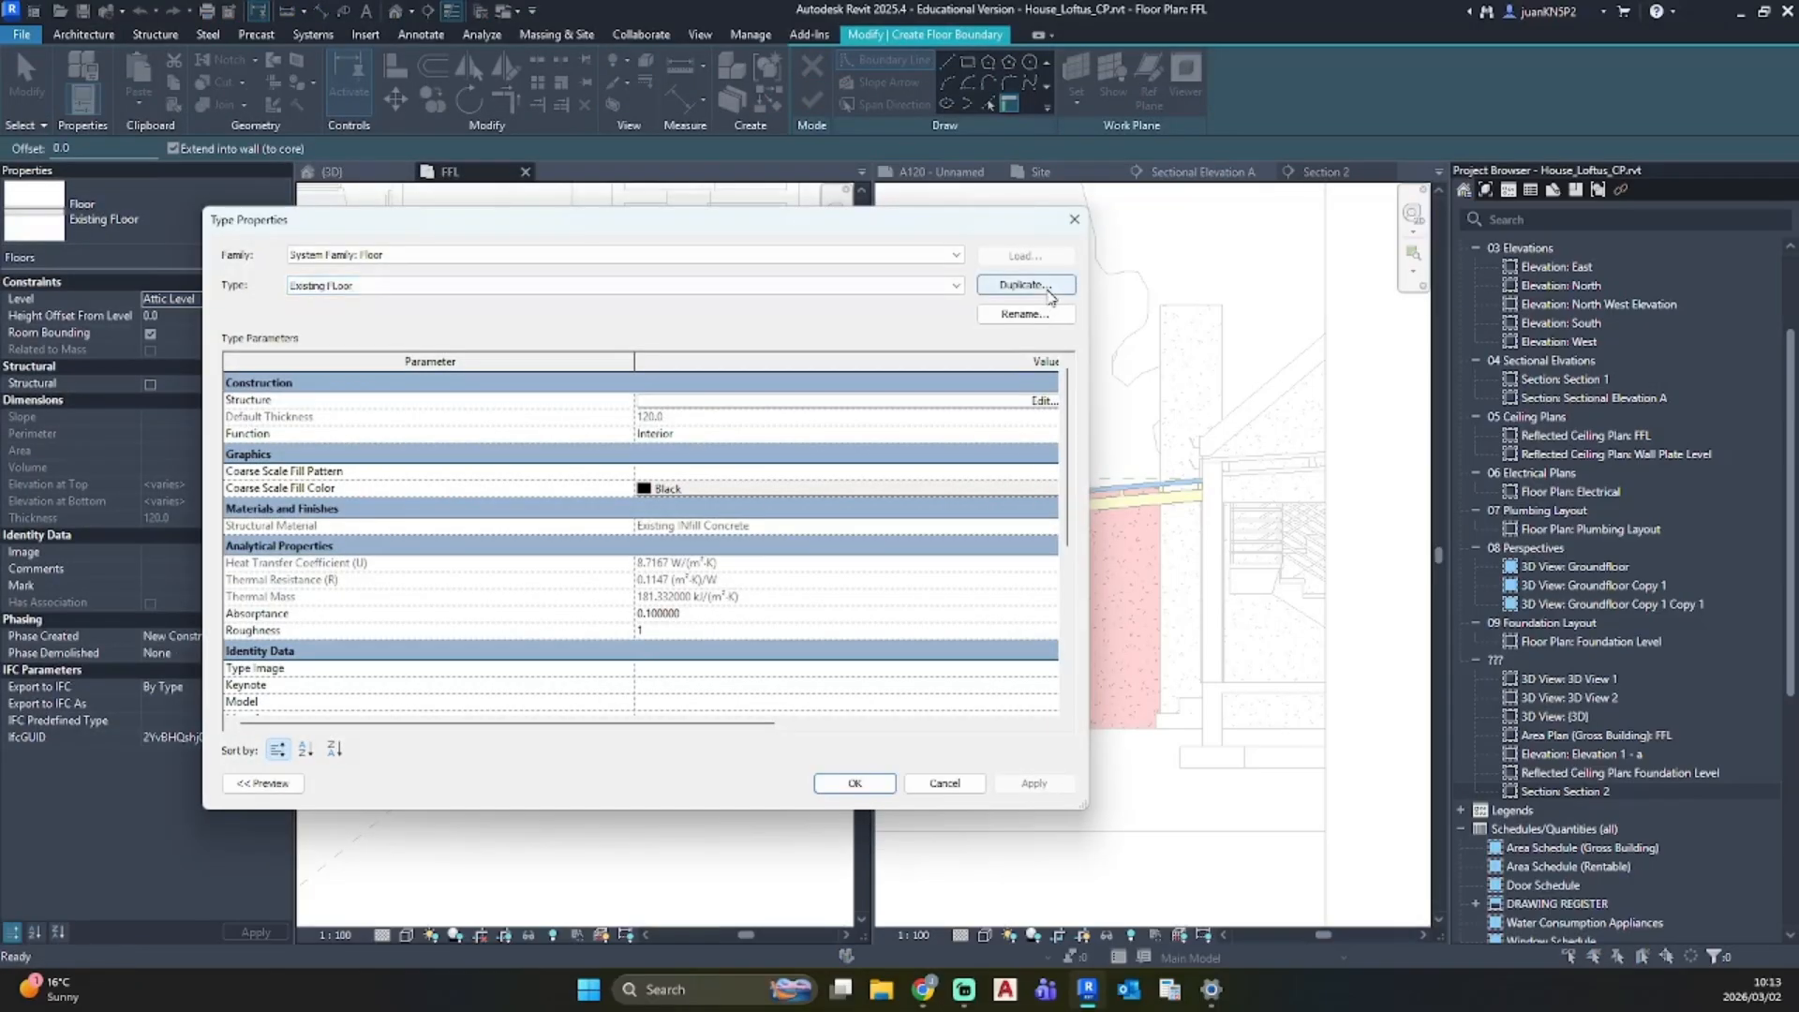
left_click(1050, 286)
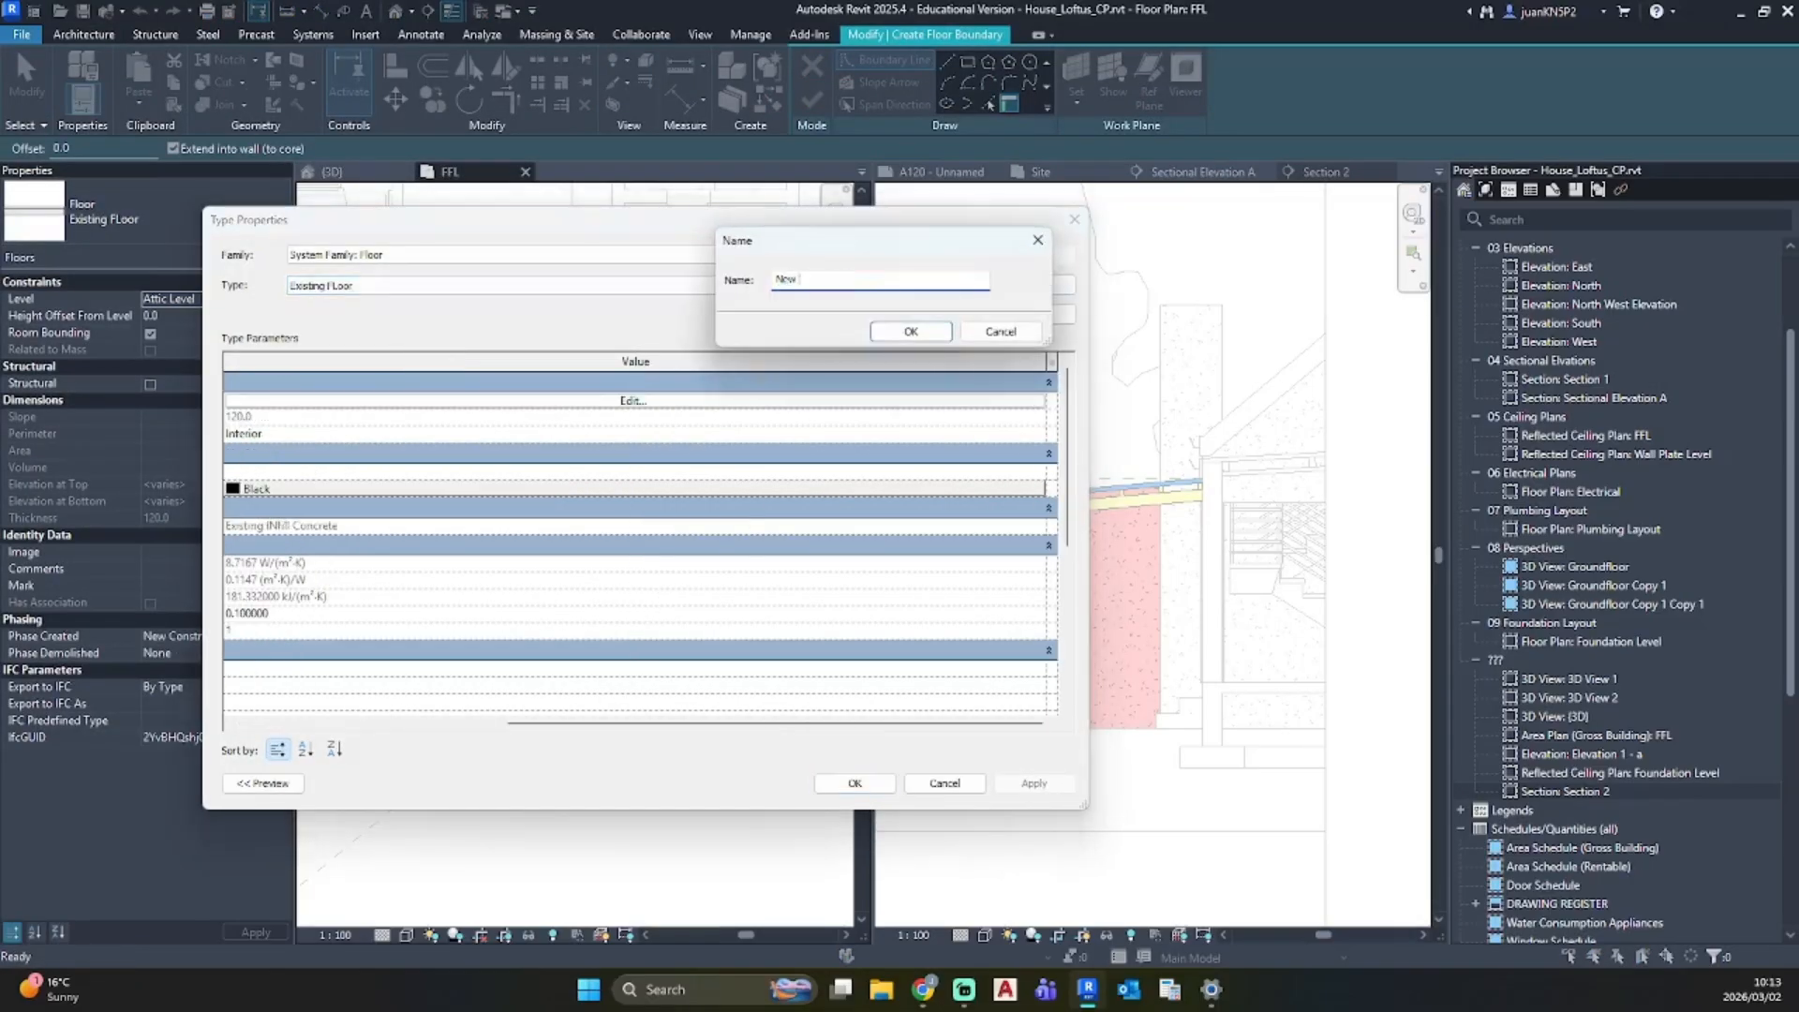
type("New Floor")
key("Return")
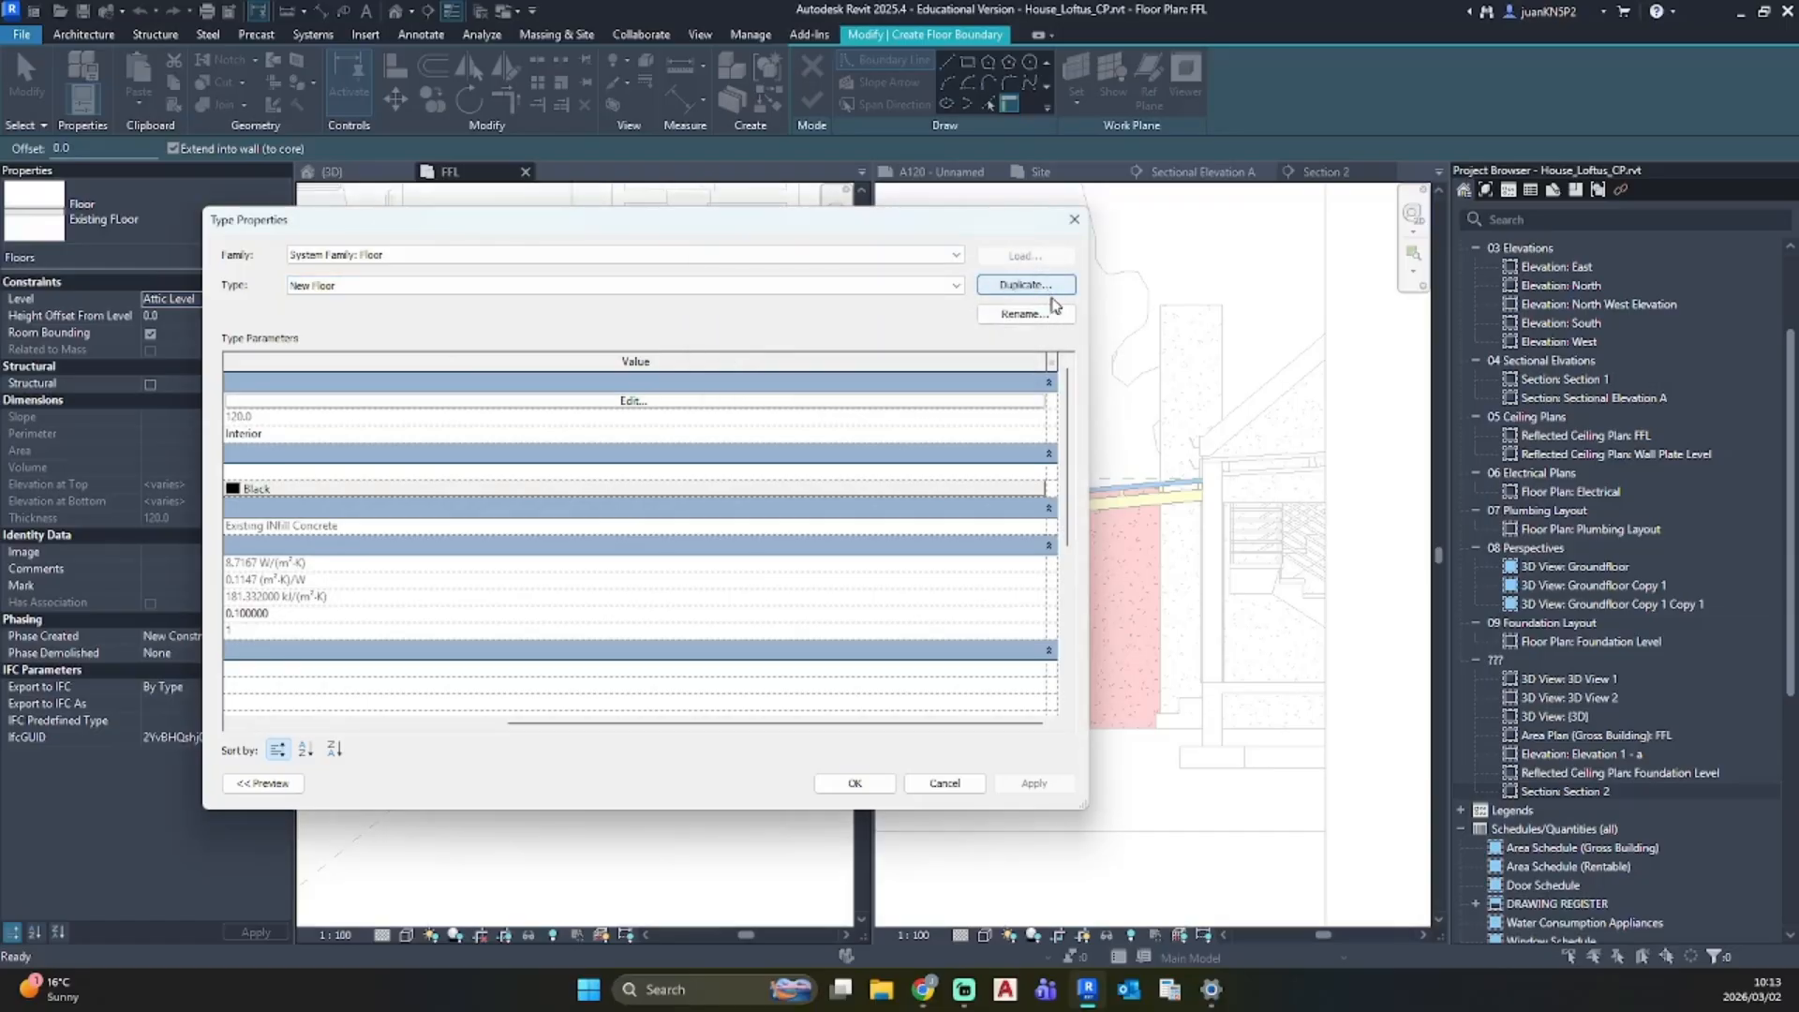
Step: Set the Existing INfill Concrete layer of the New Floor type to 85 mm thick
left_click(663, 388)
left_click(656, 384)
left_click(651, 403)
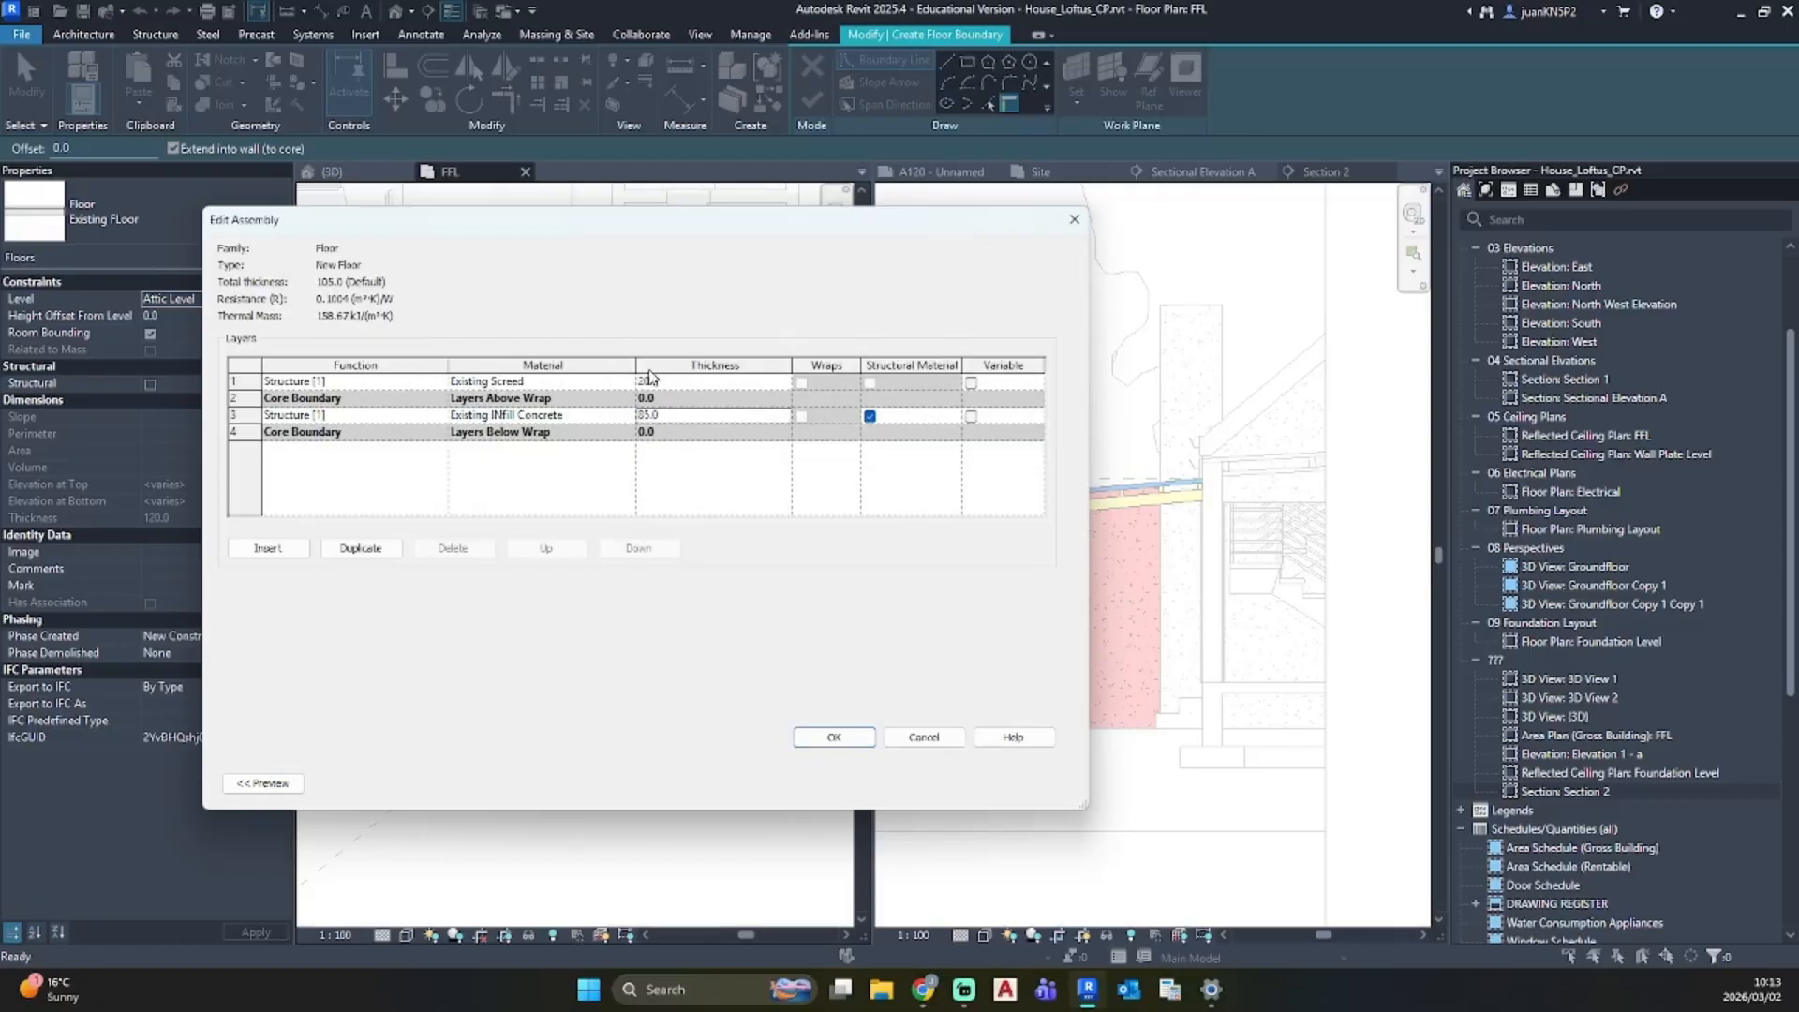
left_click(833, 738)
left_click(858, 785)
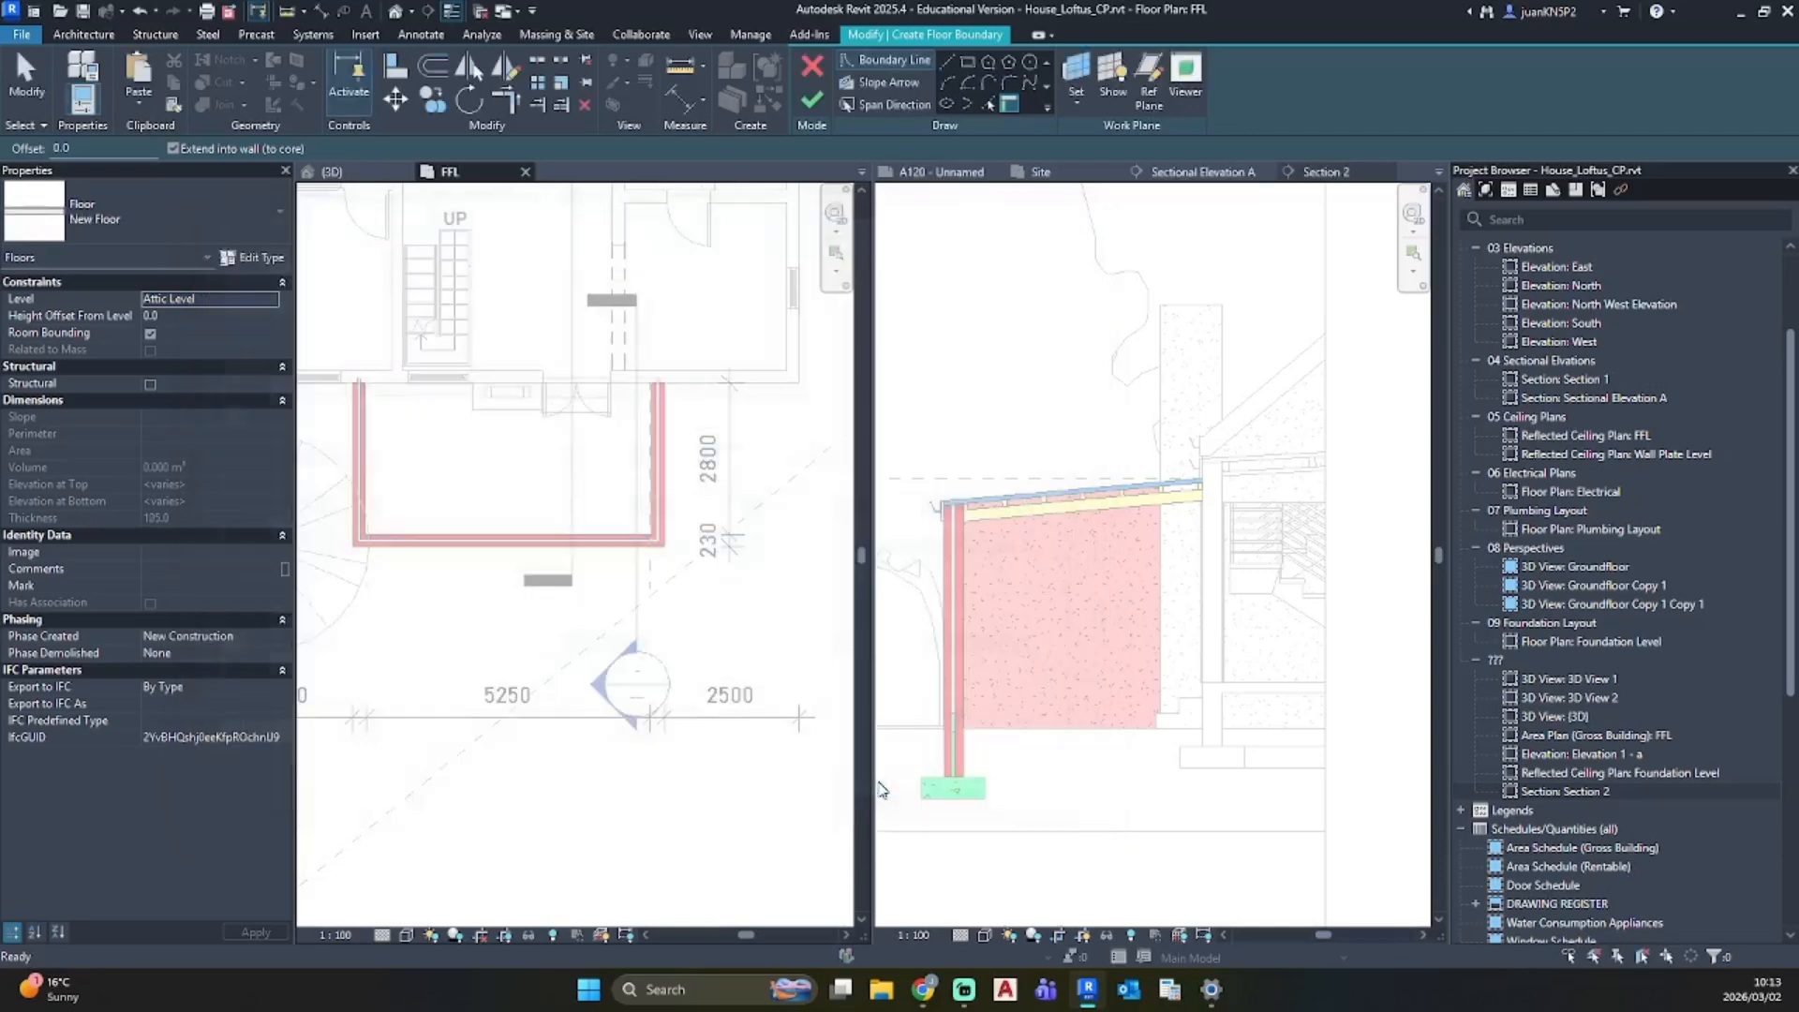
Step: Draw a floor boundary line along the addition's left side wall, on the cavity face of its outer leaf, starting at the house wall
left_click(969, 61)
scroll(342, 429, "up", 3)
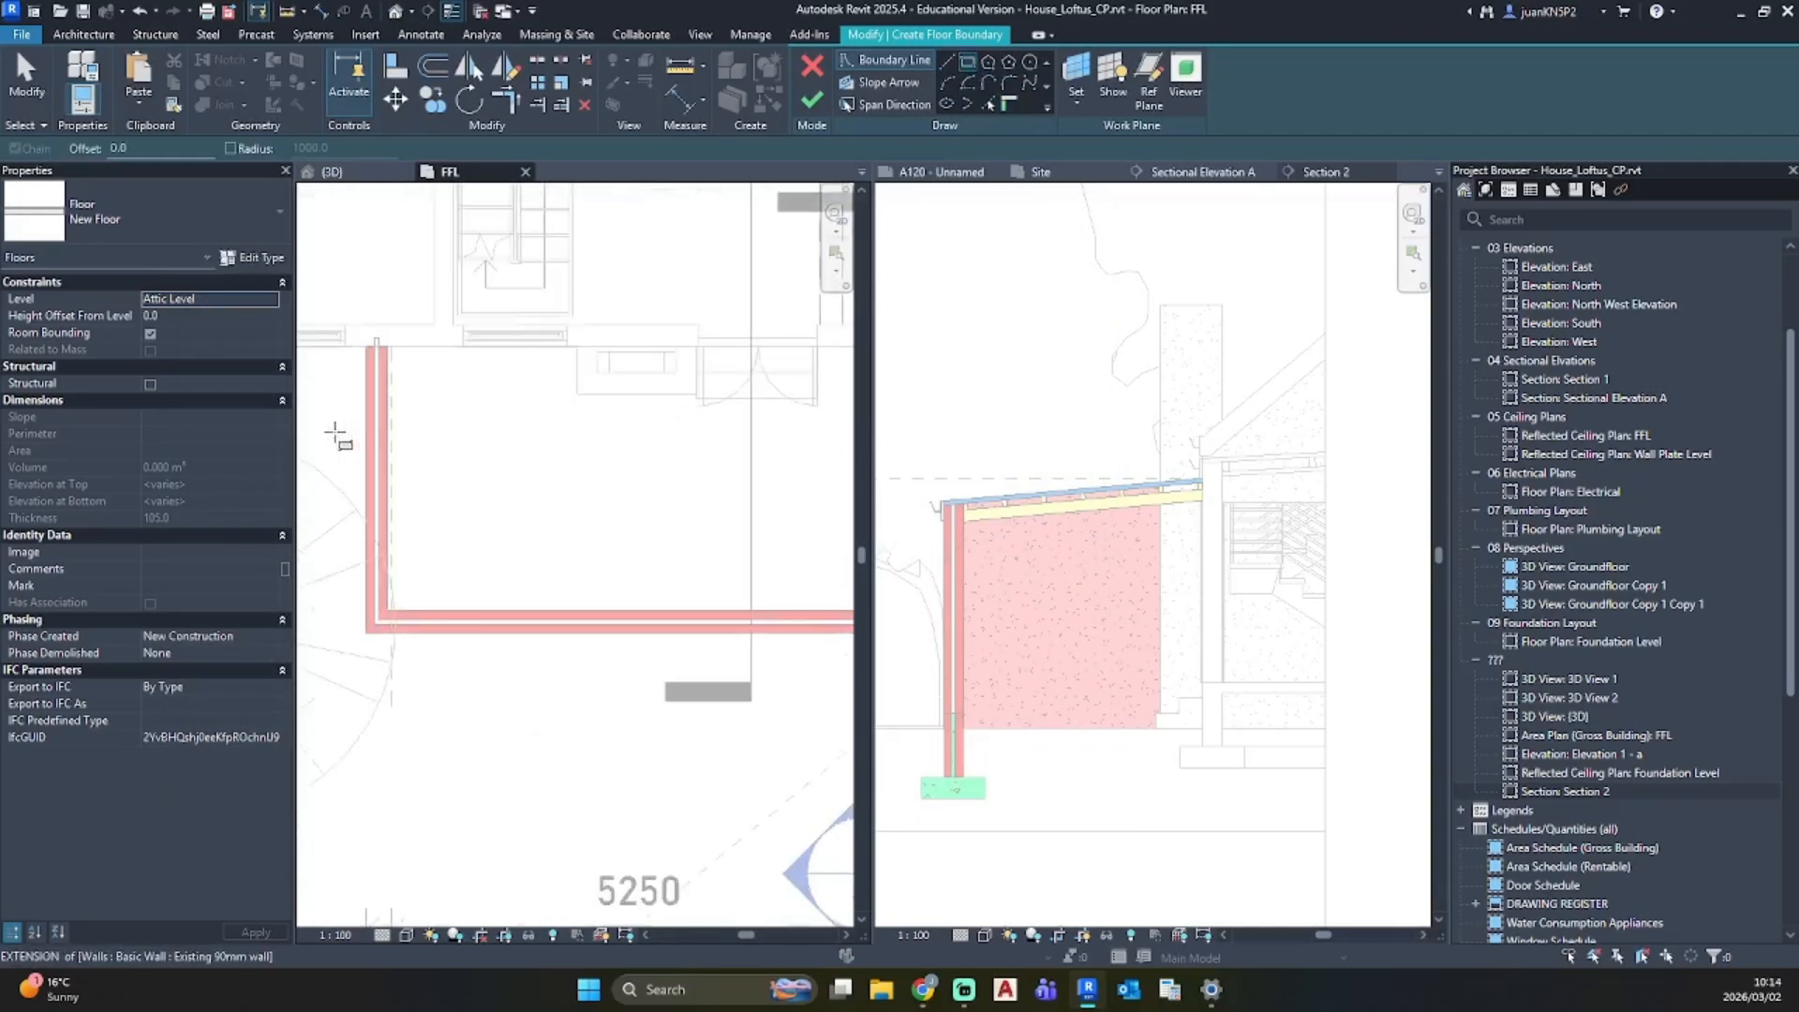
scroll(482, 342, "up", 2)
scroll(483, 328, "up", 2)
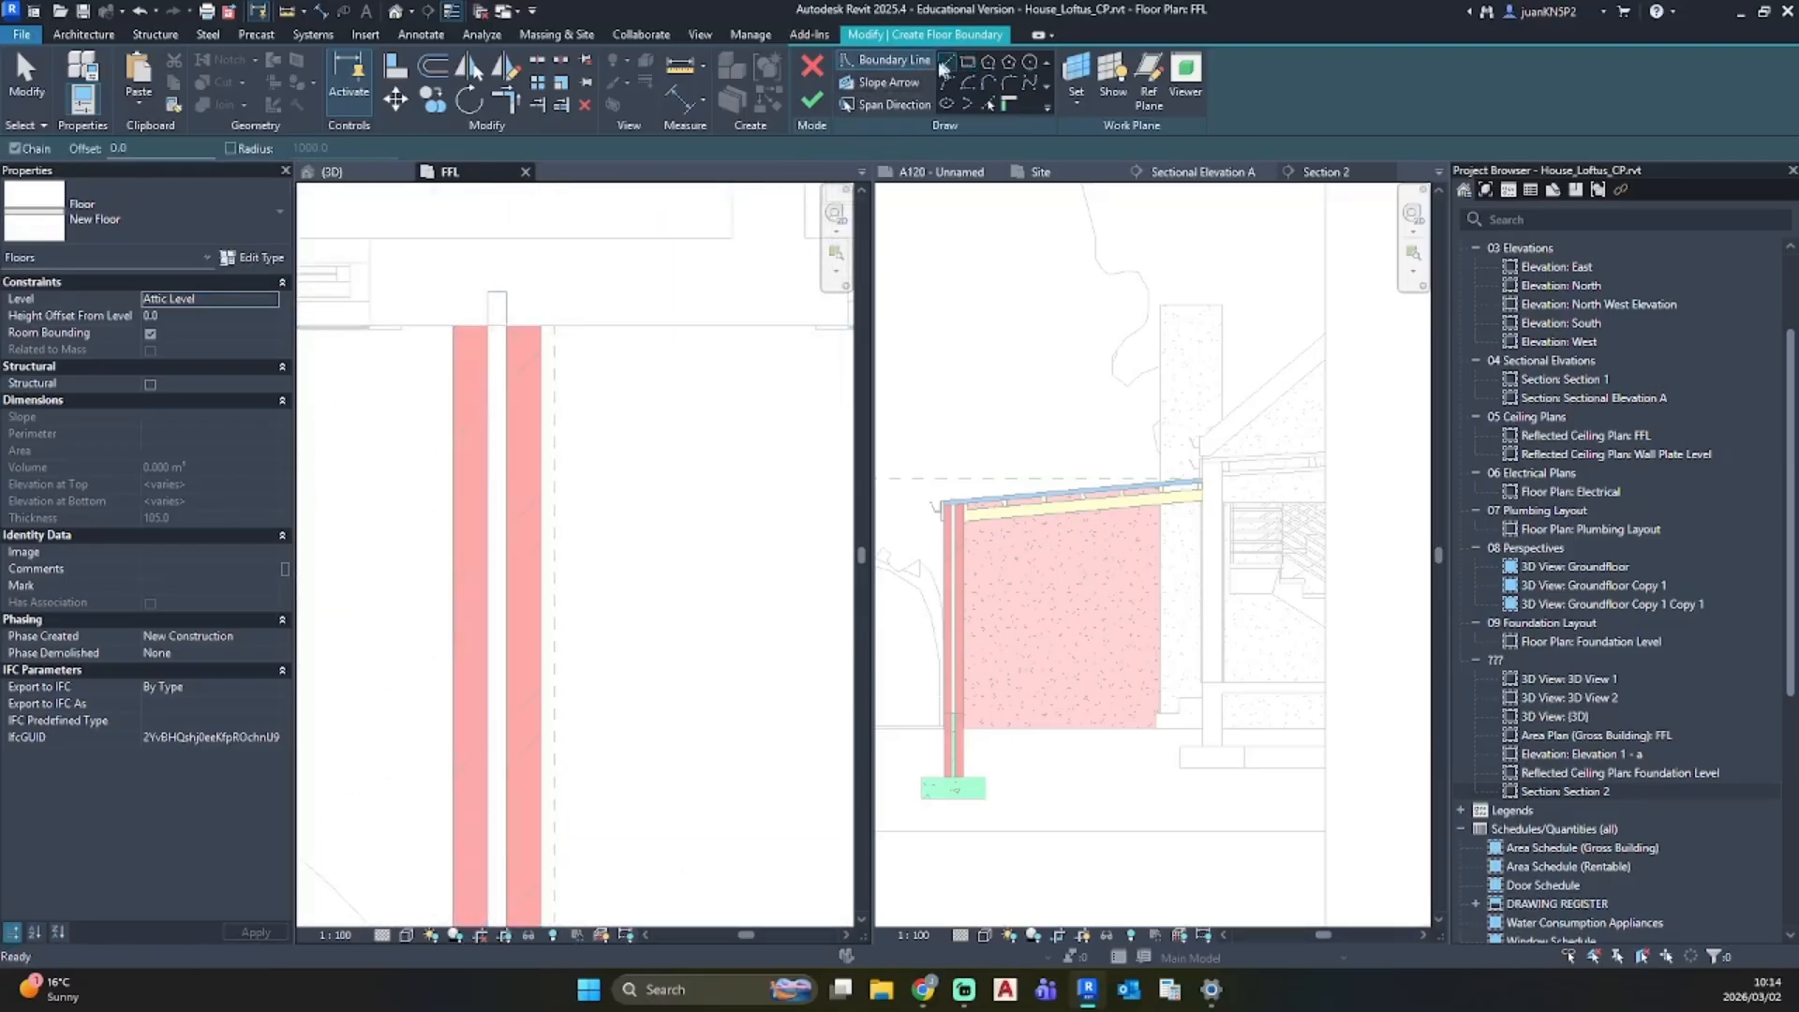
left_click(488, 331)
scroll(469, 571, "down", 3)
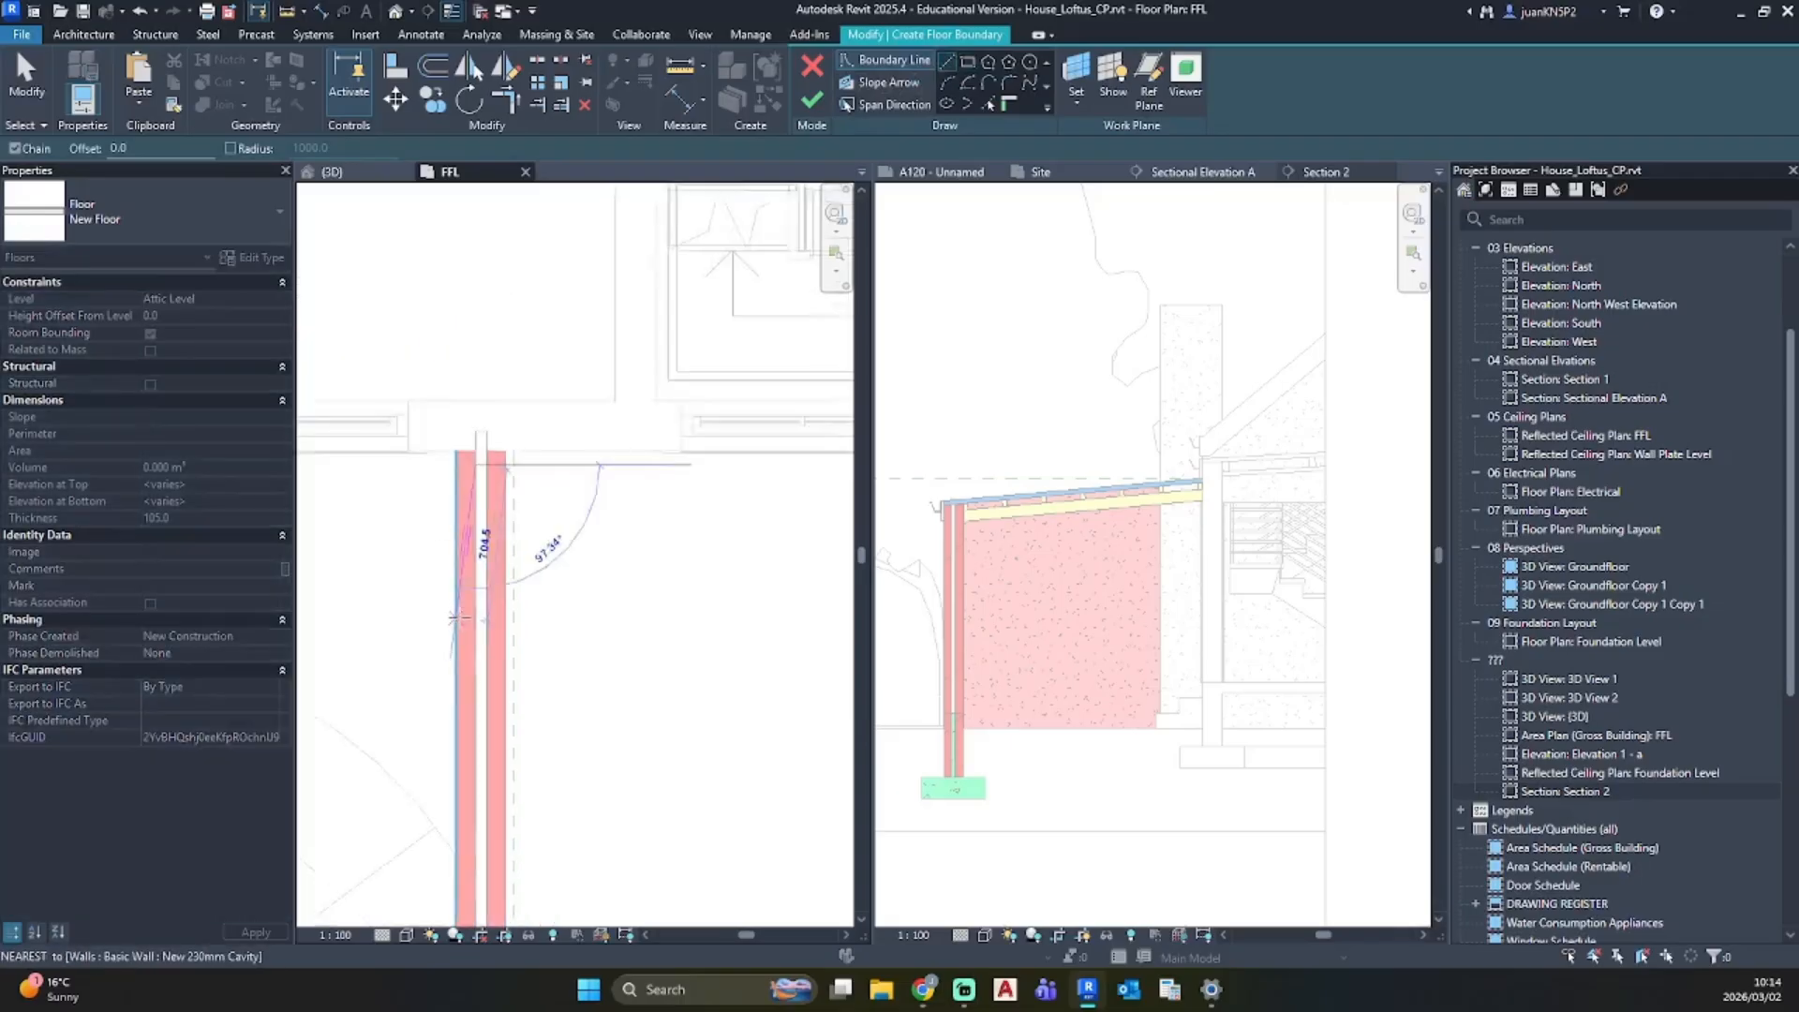
middle_click_drag(473, 683, 456, 300)
scroll(456, 550, "up", 2)
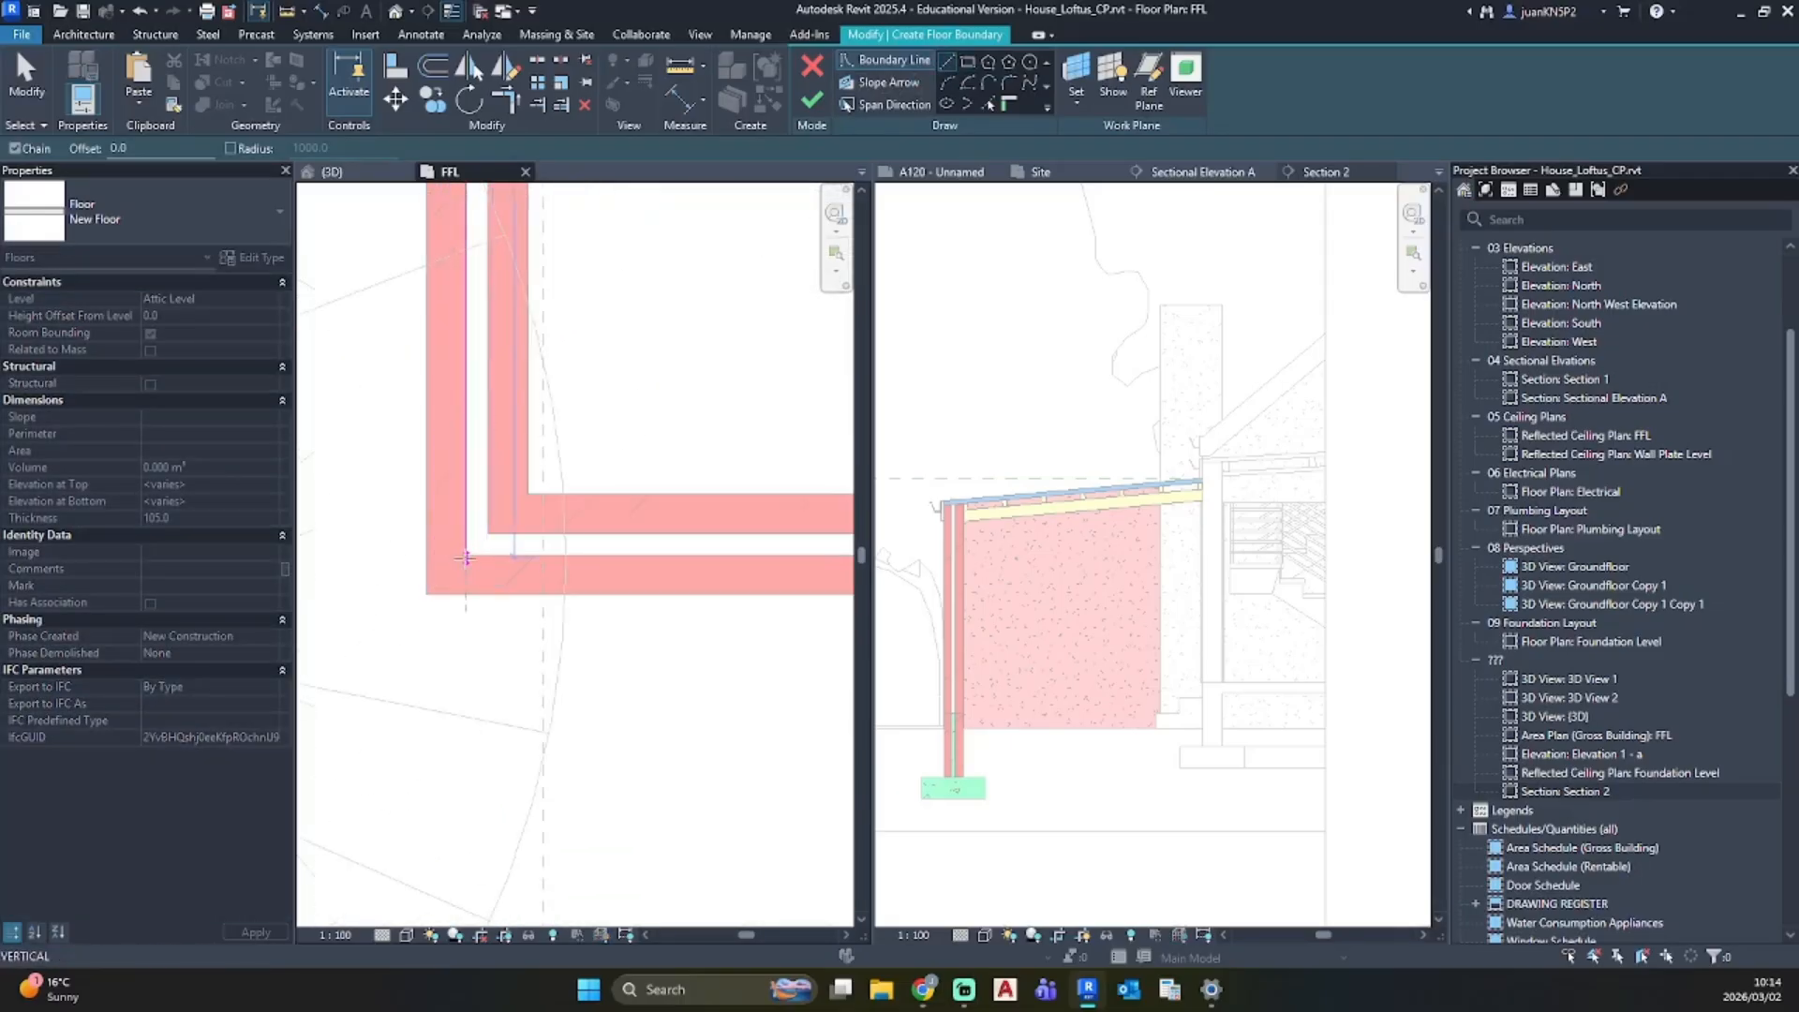
left_click(459, 461)
key("Escape")
Step: Draw boundary lines along the cavity of the addition's long outer wall and up the right side wall to the existing house wall
left_click(587, 554)
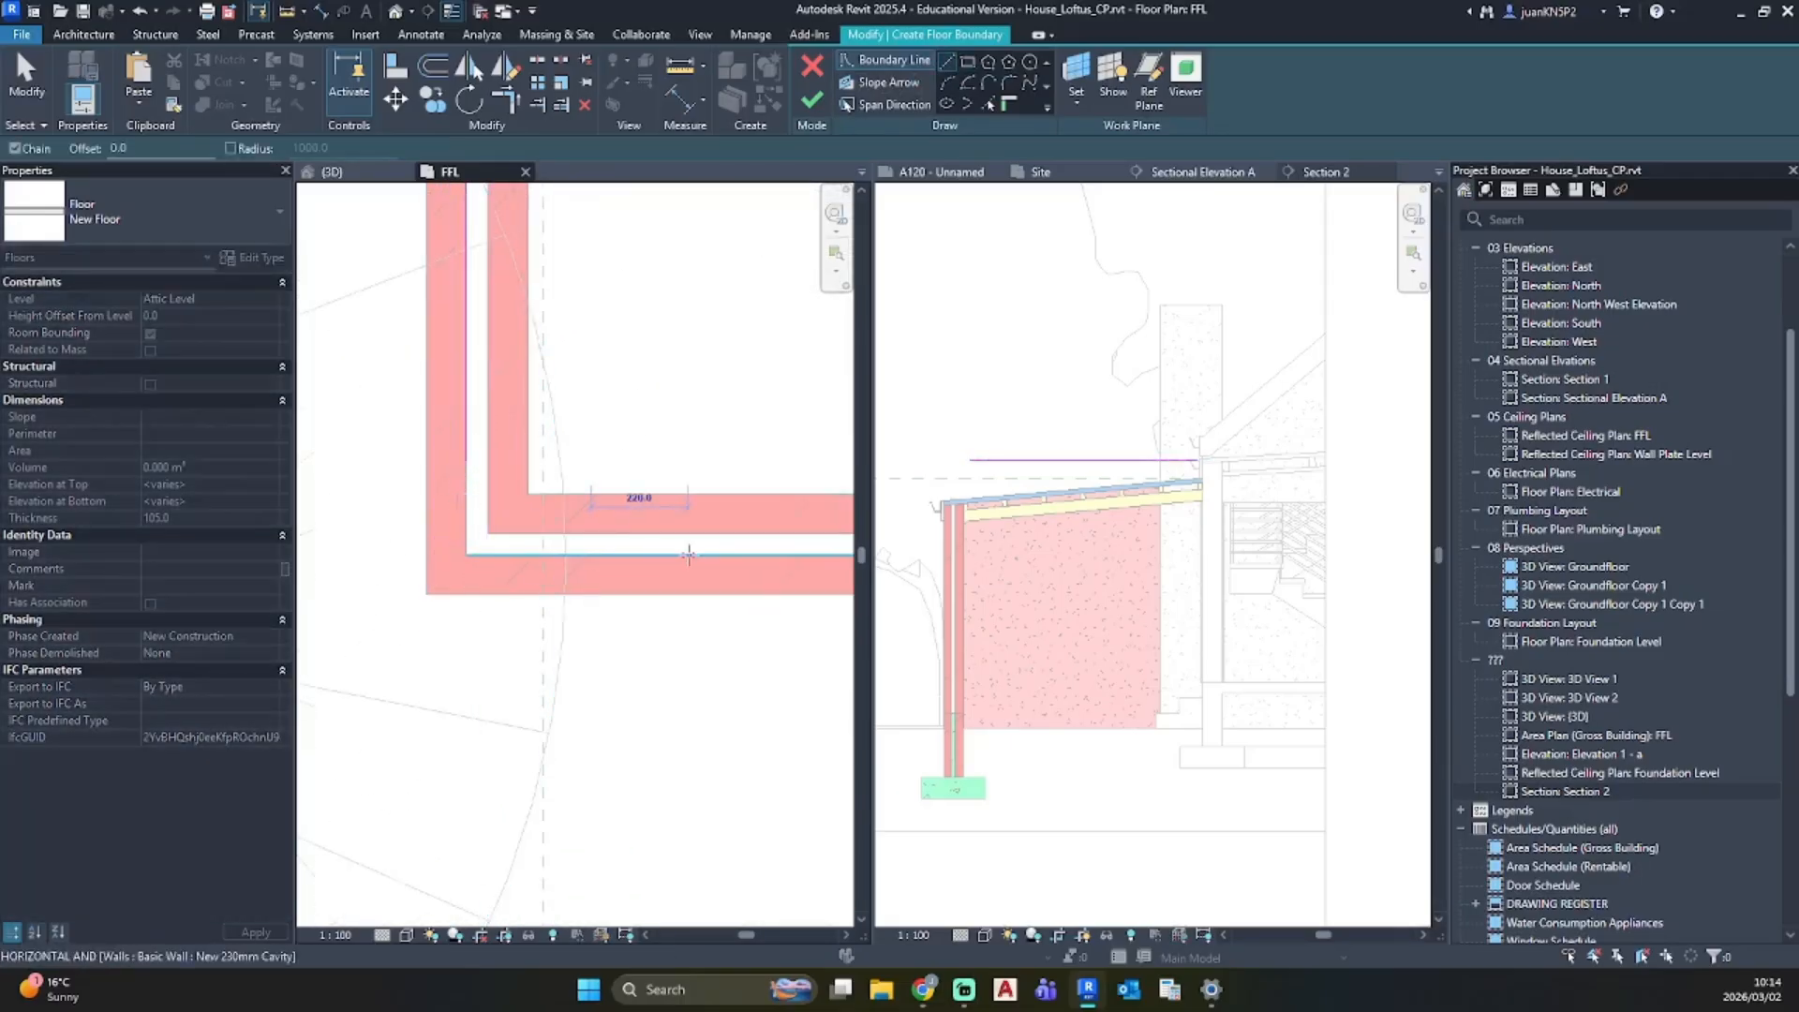
scroll(749, 556, "down", 3)
middle_click_drag(787, 559, 5, 475)
middle_click_drag(745, 476, 294, 498)
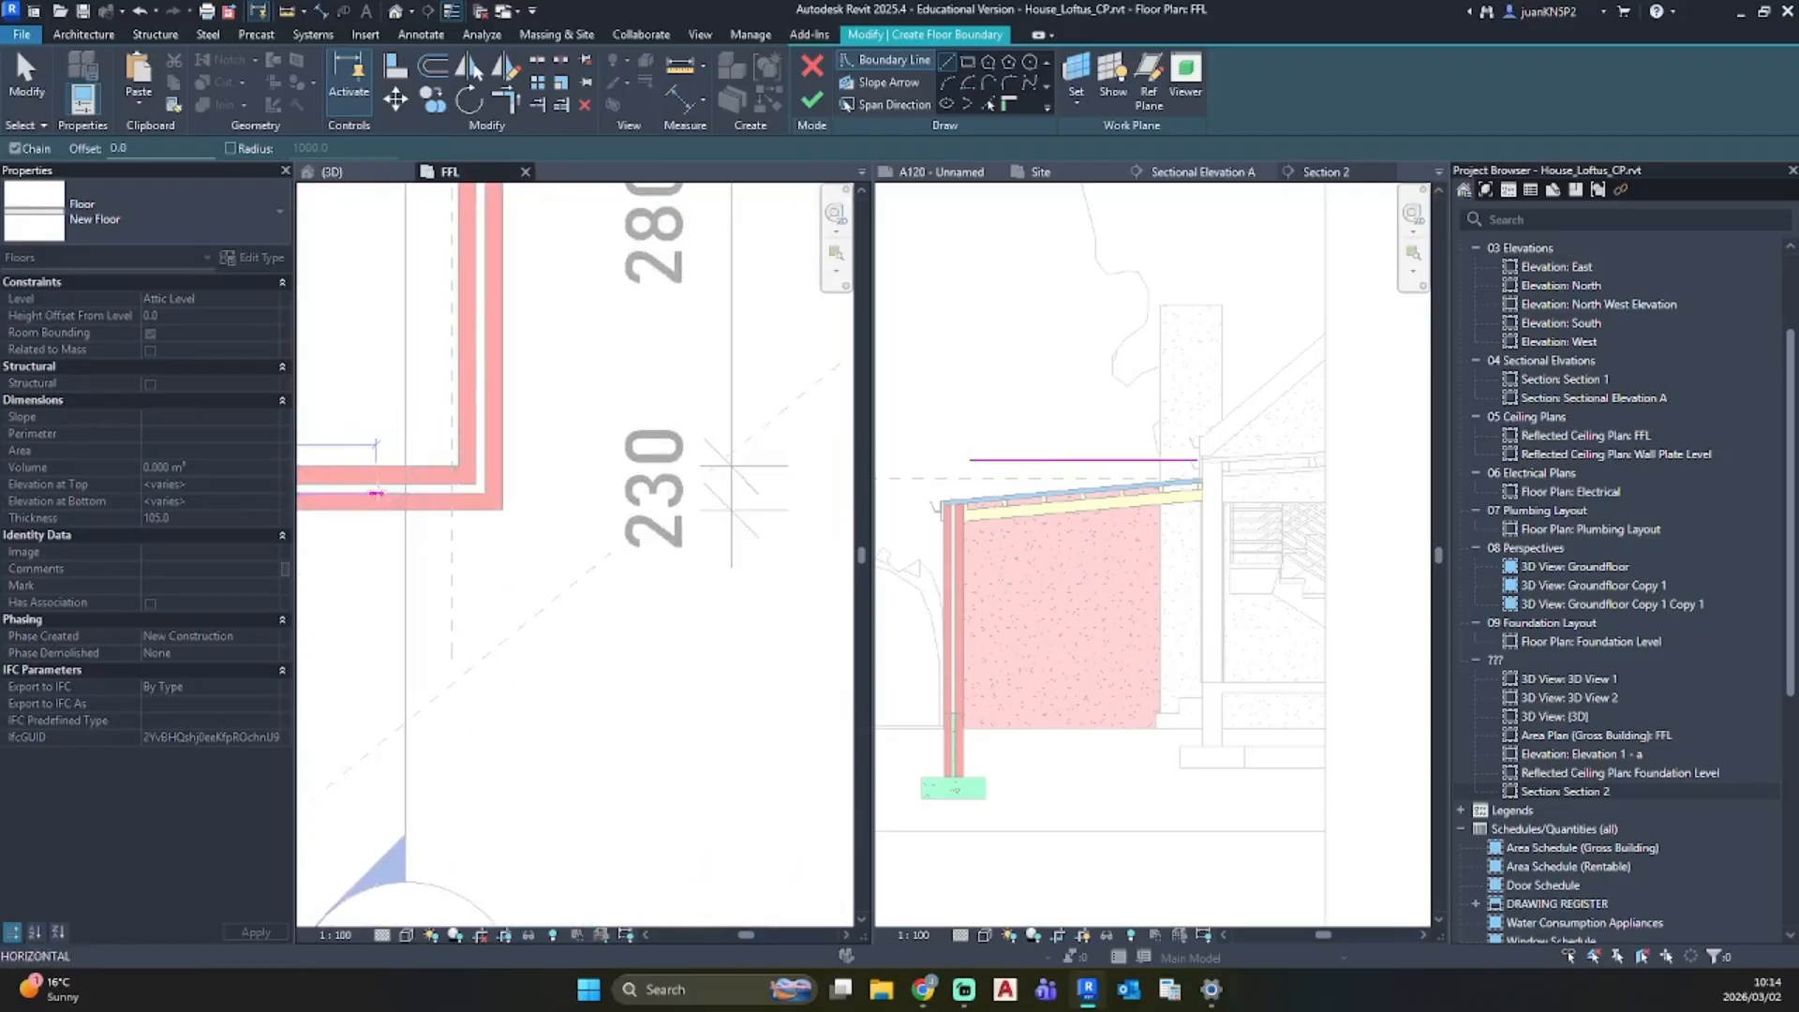
left_click(485, 465)
scroll(486, 322, "down", 4)
middle_click_drag(486, 322, 492, 641)
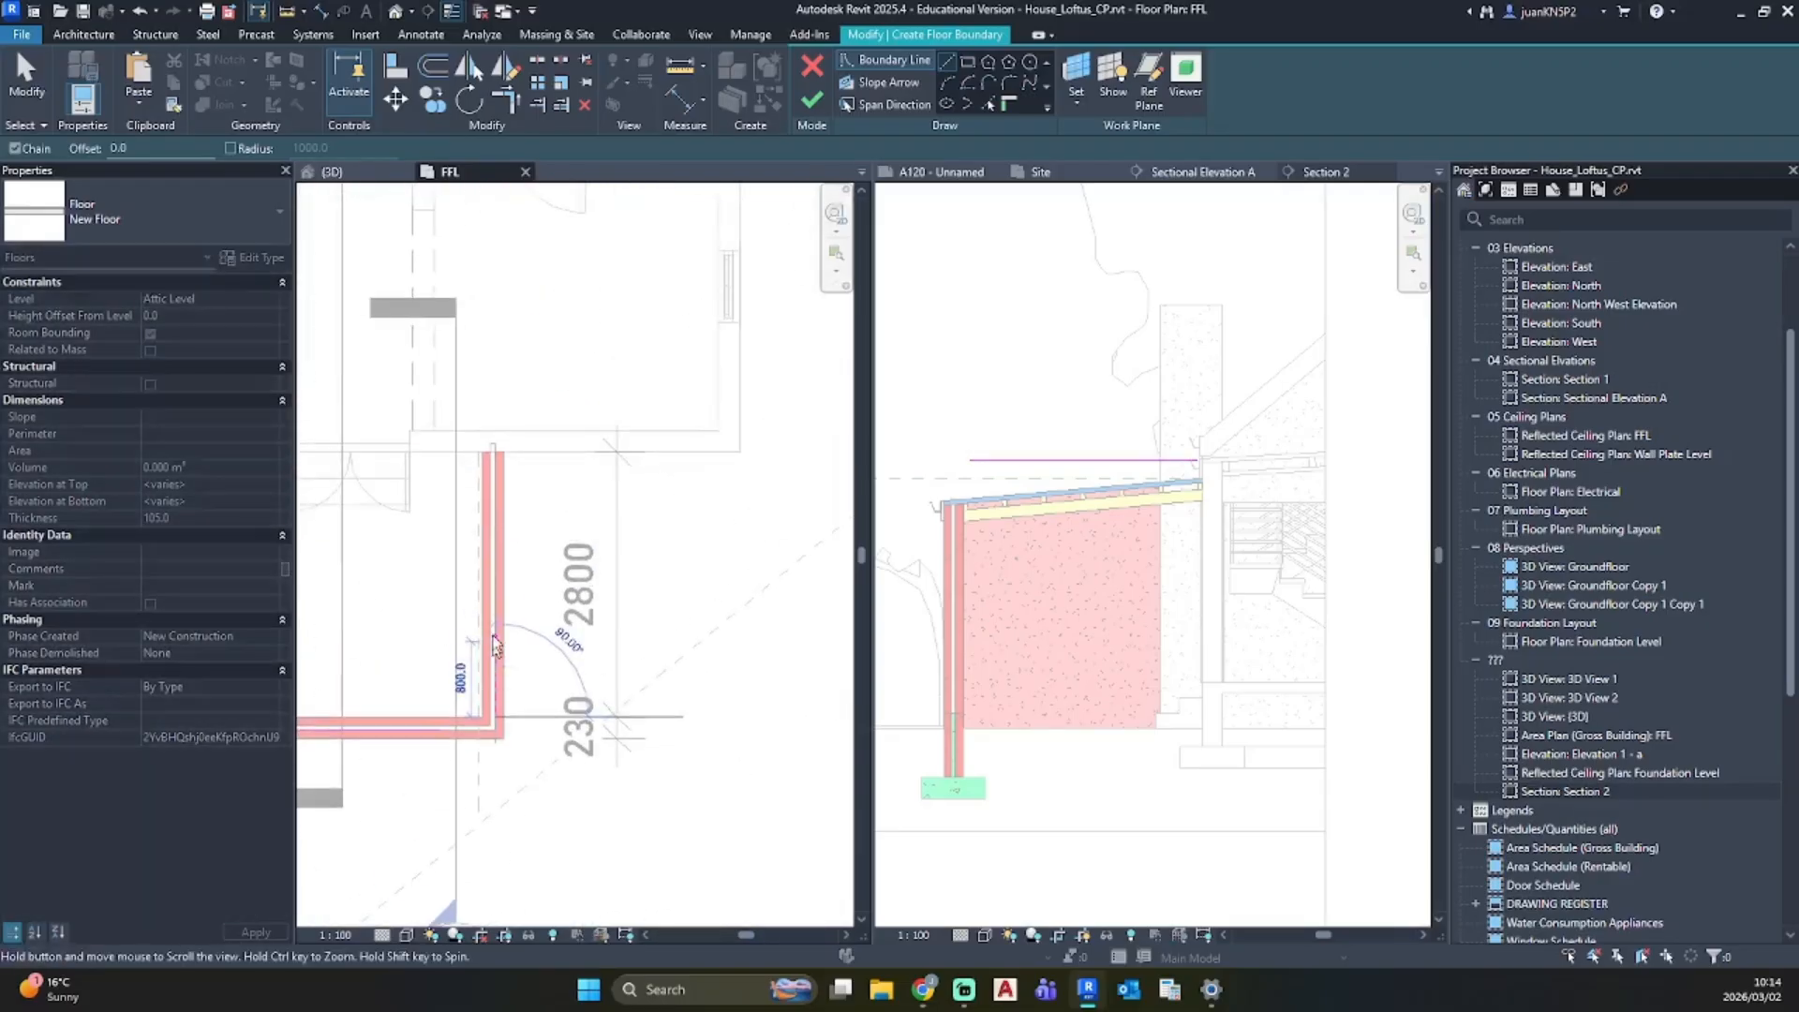
scroll(499, 461, "up", 4)
left_click(481, 432)
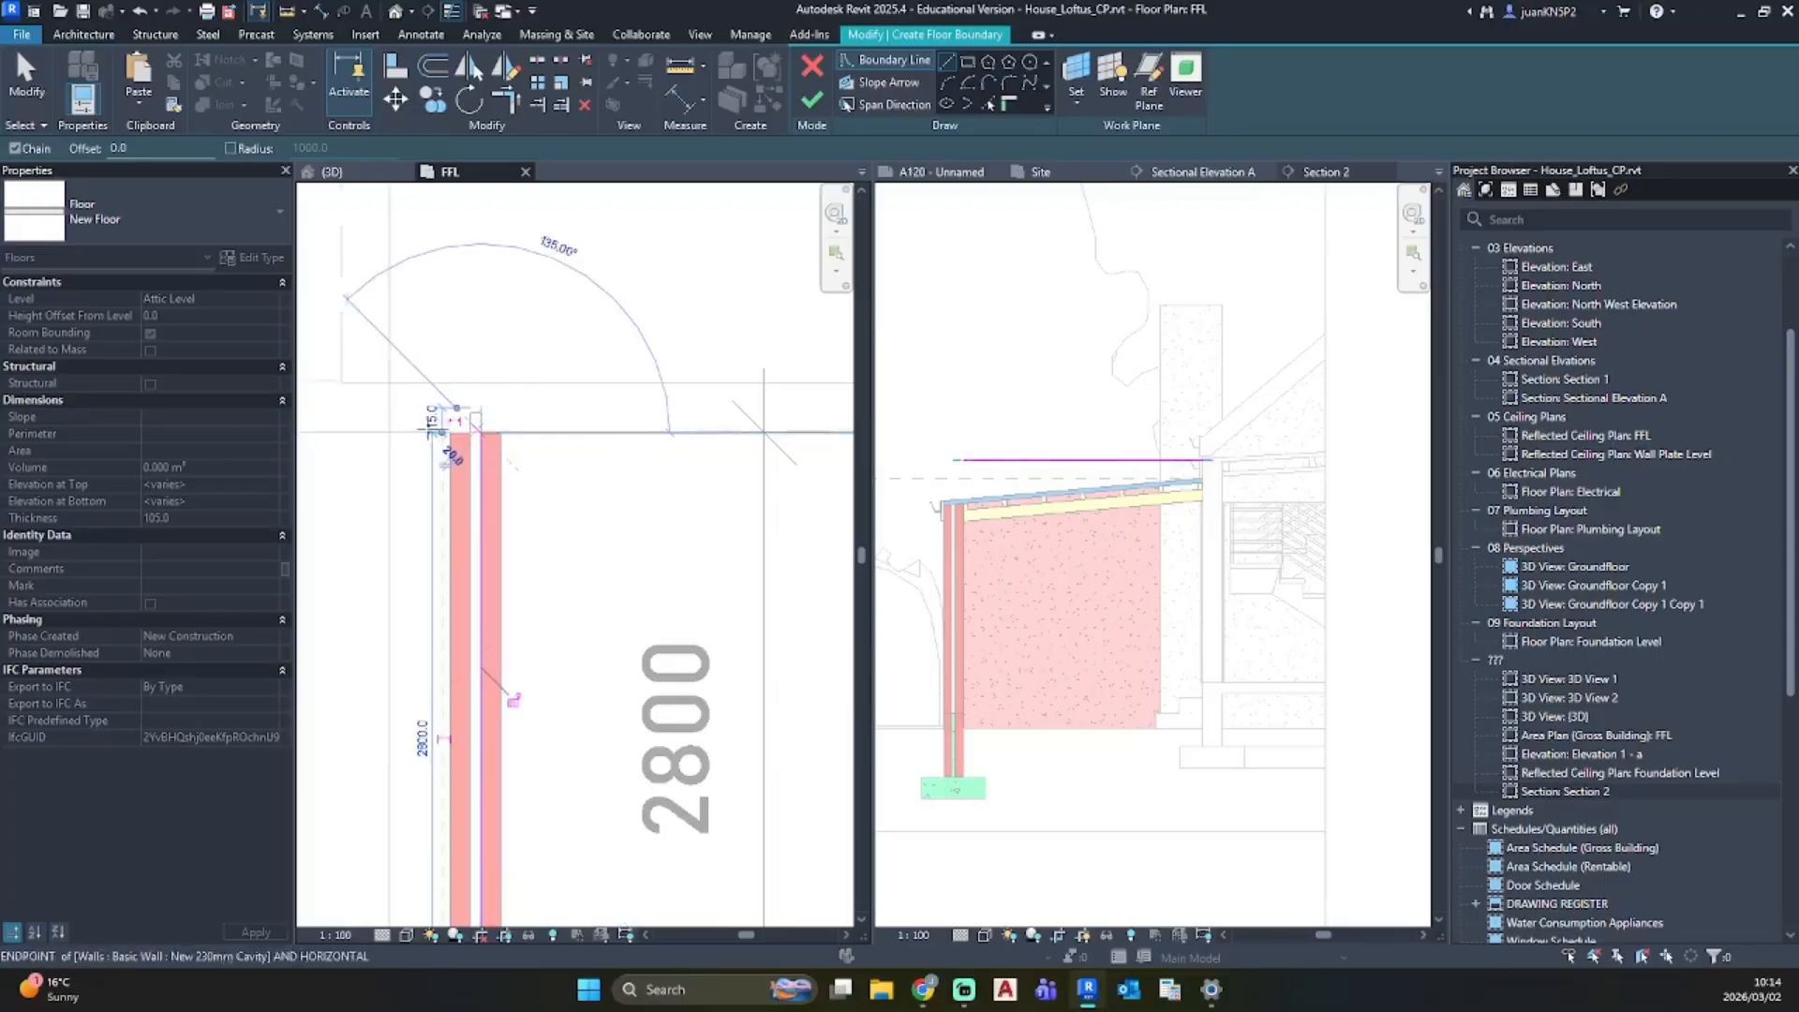
Step: Continue the floor boundary along the existing house wall and around the chimney towards the addition's left side wall
middle_click_drag(370, 424, 820, 429)
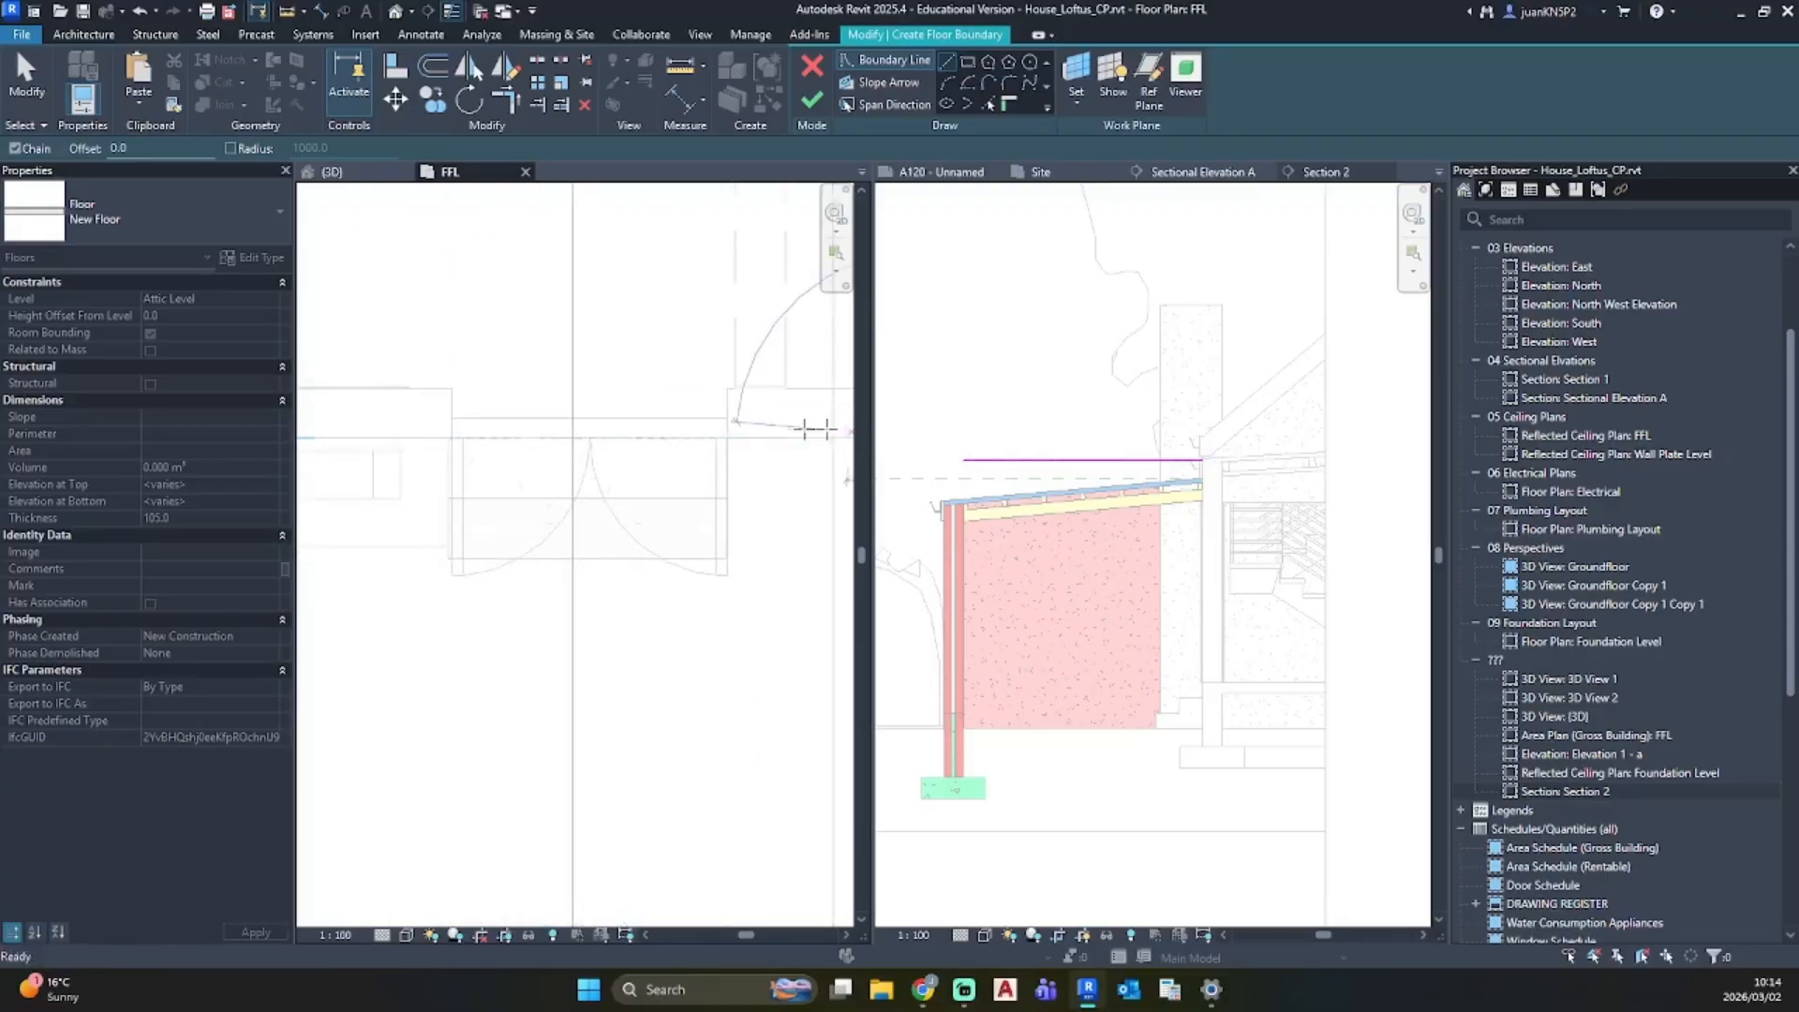
left_click(448, 438)
scroll(448, 438, "up", 3)
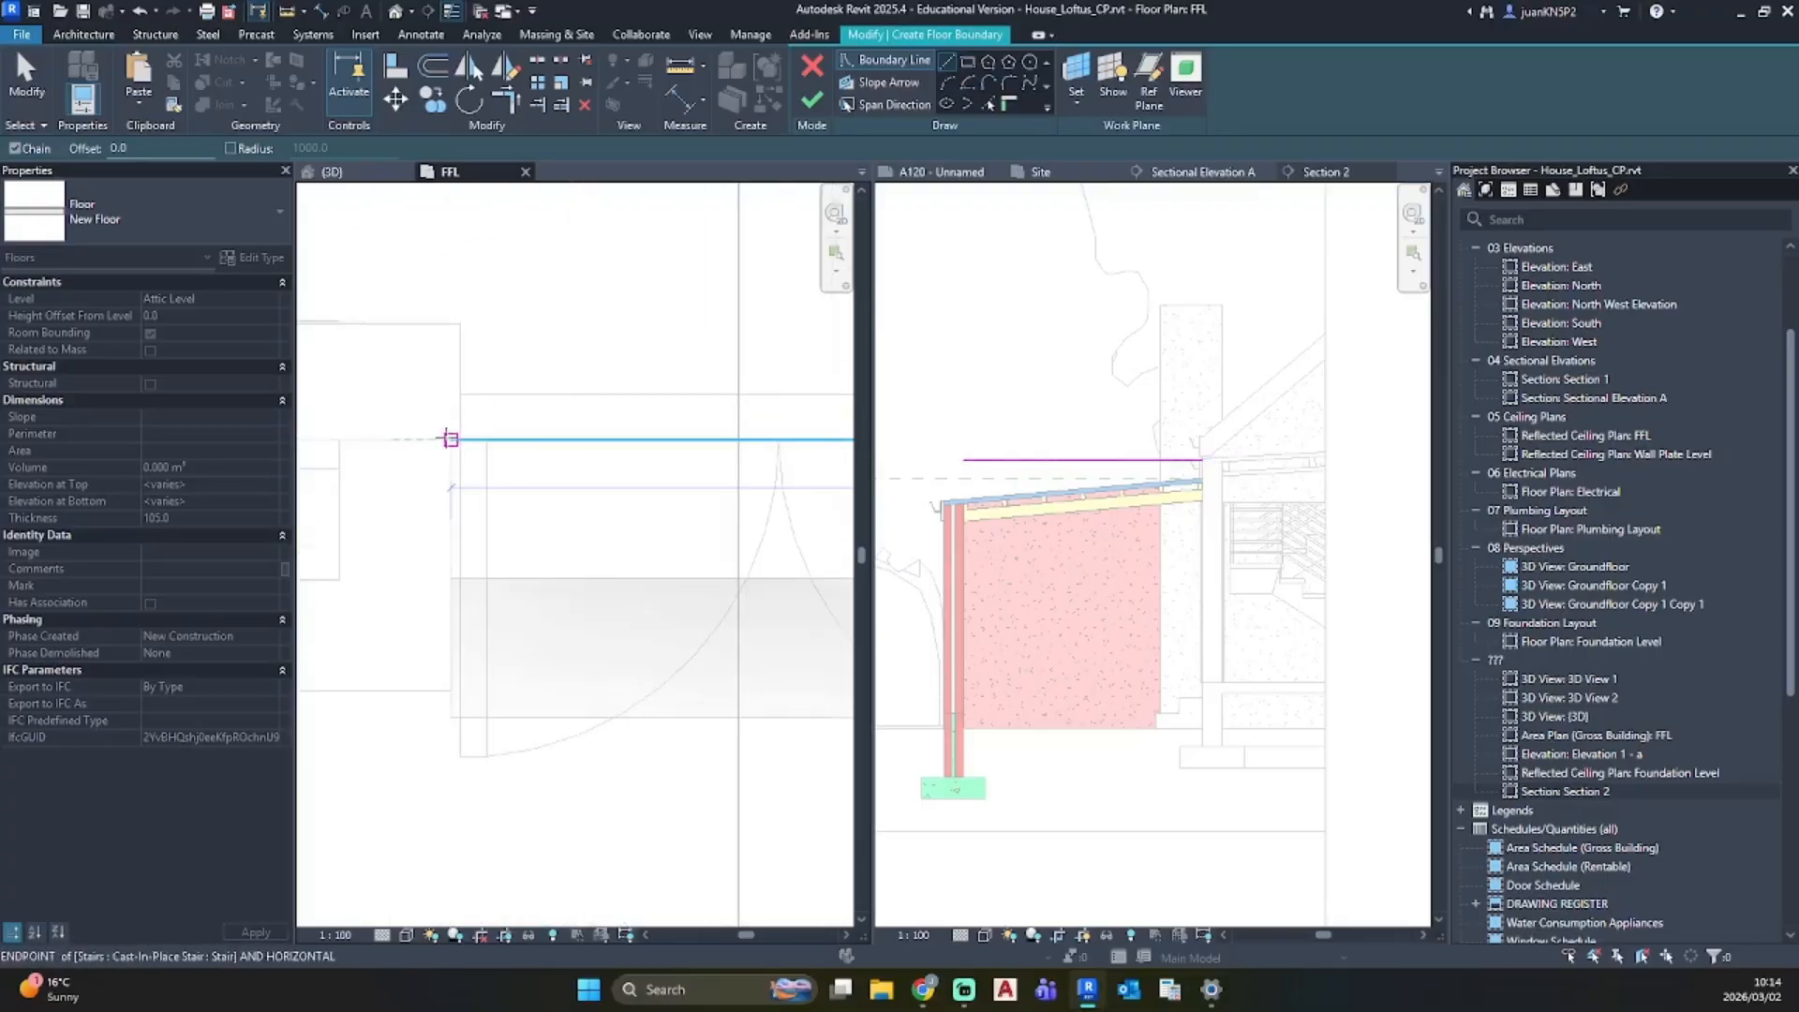
left_click(451, 690)
middle_click_drag(336, 693, 843, 639)
left_click(326, 636)
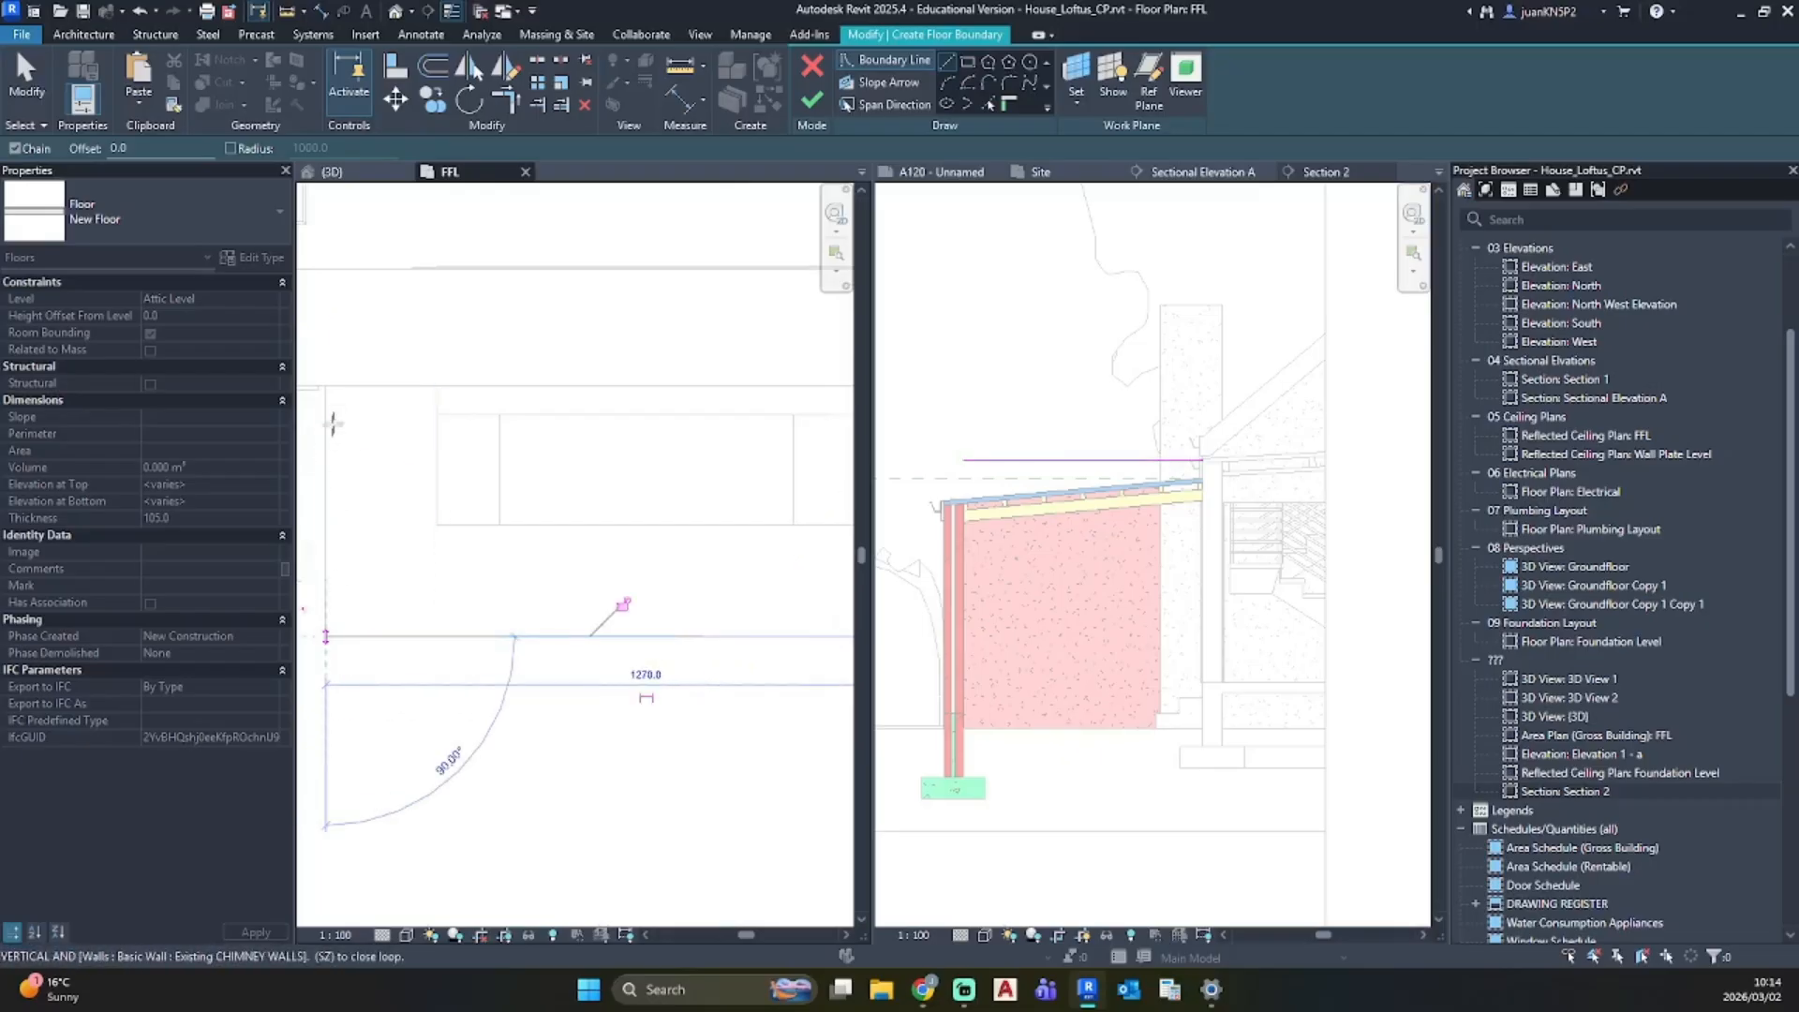
left_click(326, 386)
scroll(379, 445, "down", 1)
middle_click_drag(379, 445, 848, 461)
scroll(492, 414, "down", 2)
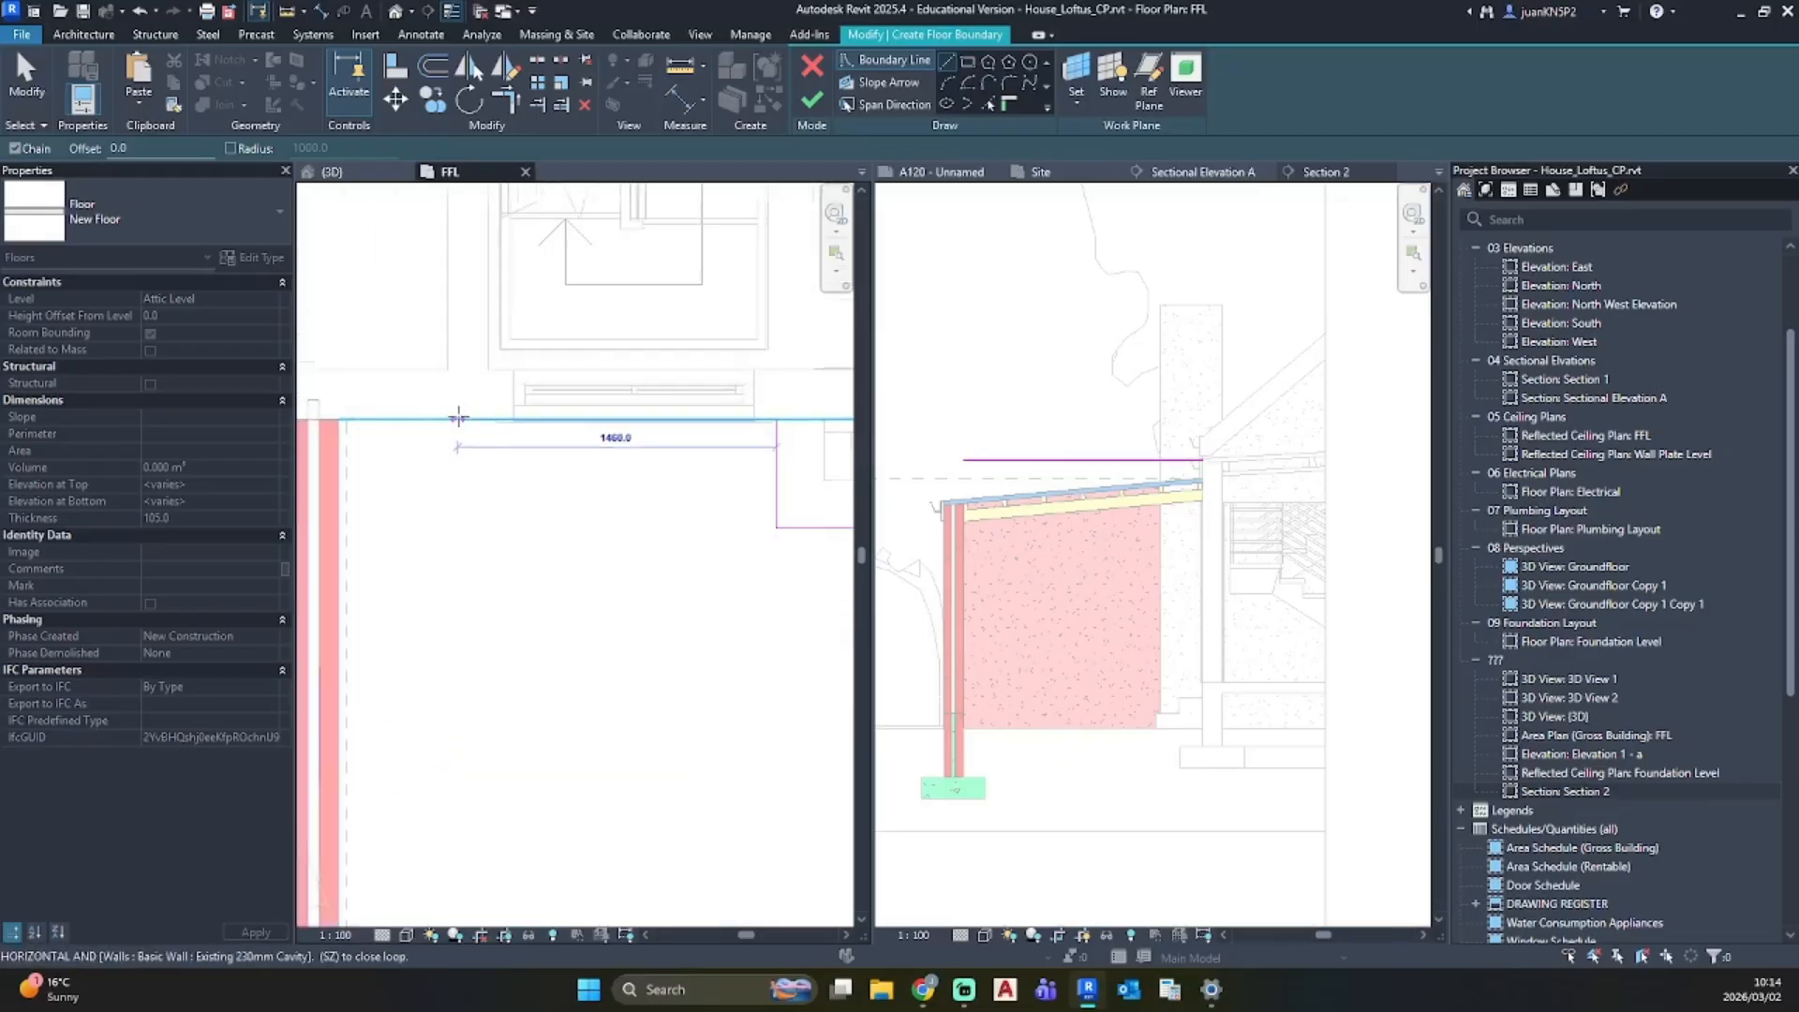
middle_click_drag(363, 412, 609, 403)
left_click(633, 411)
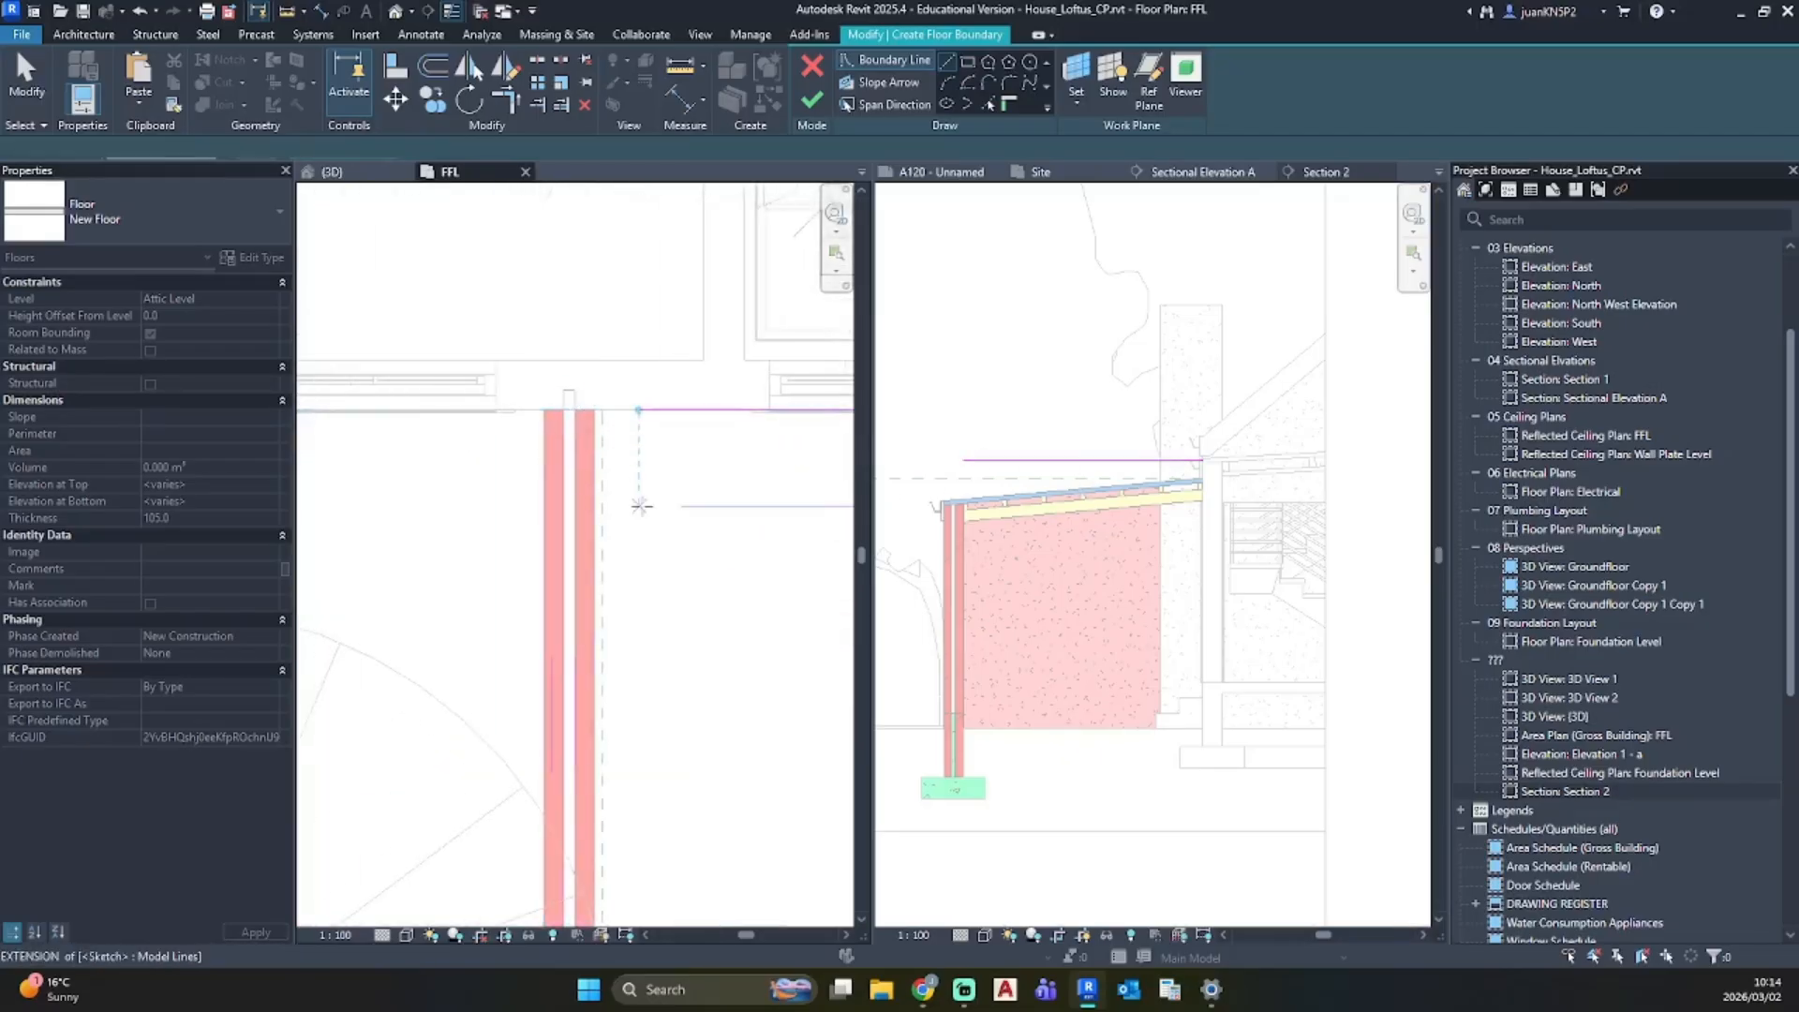
Step: Trim the boundary lines to each other at the addition's wall corners to close the floor outline
key("Escape")
key("t")
key("r")
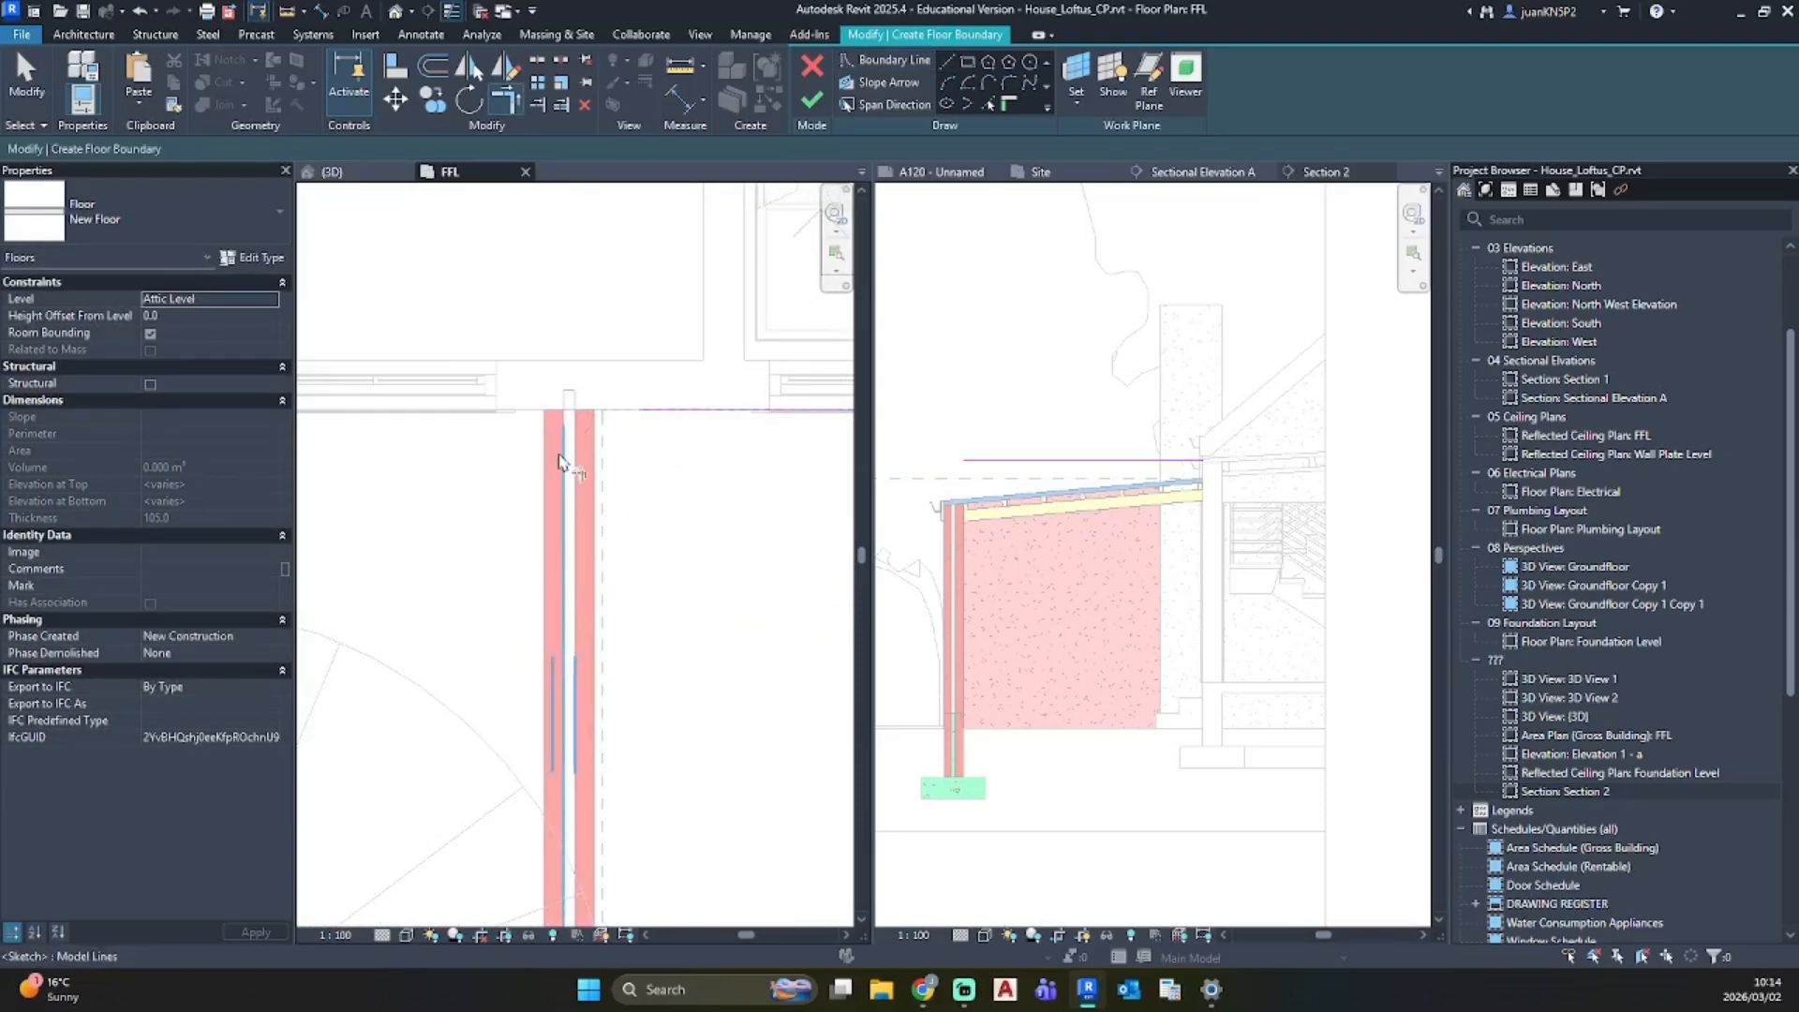
scroll(671, 643, "down", 4)
middle_click_drag(689, 776, 515, 566)
scroll(520, 602, "up", 3)
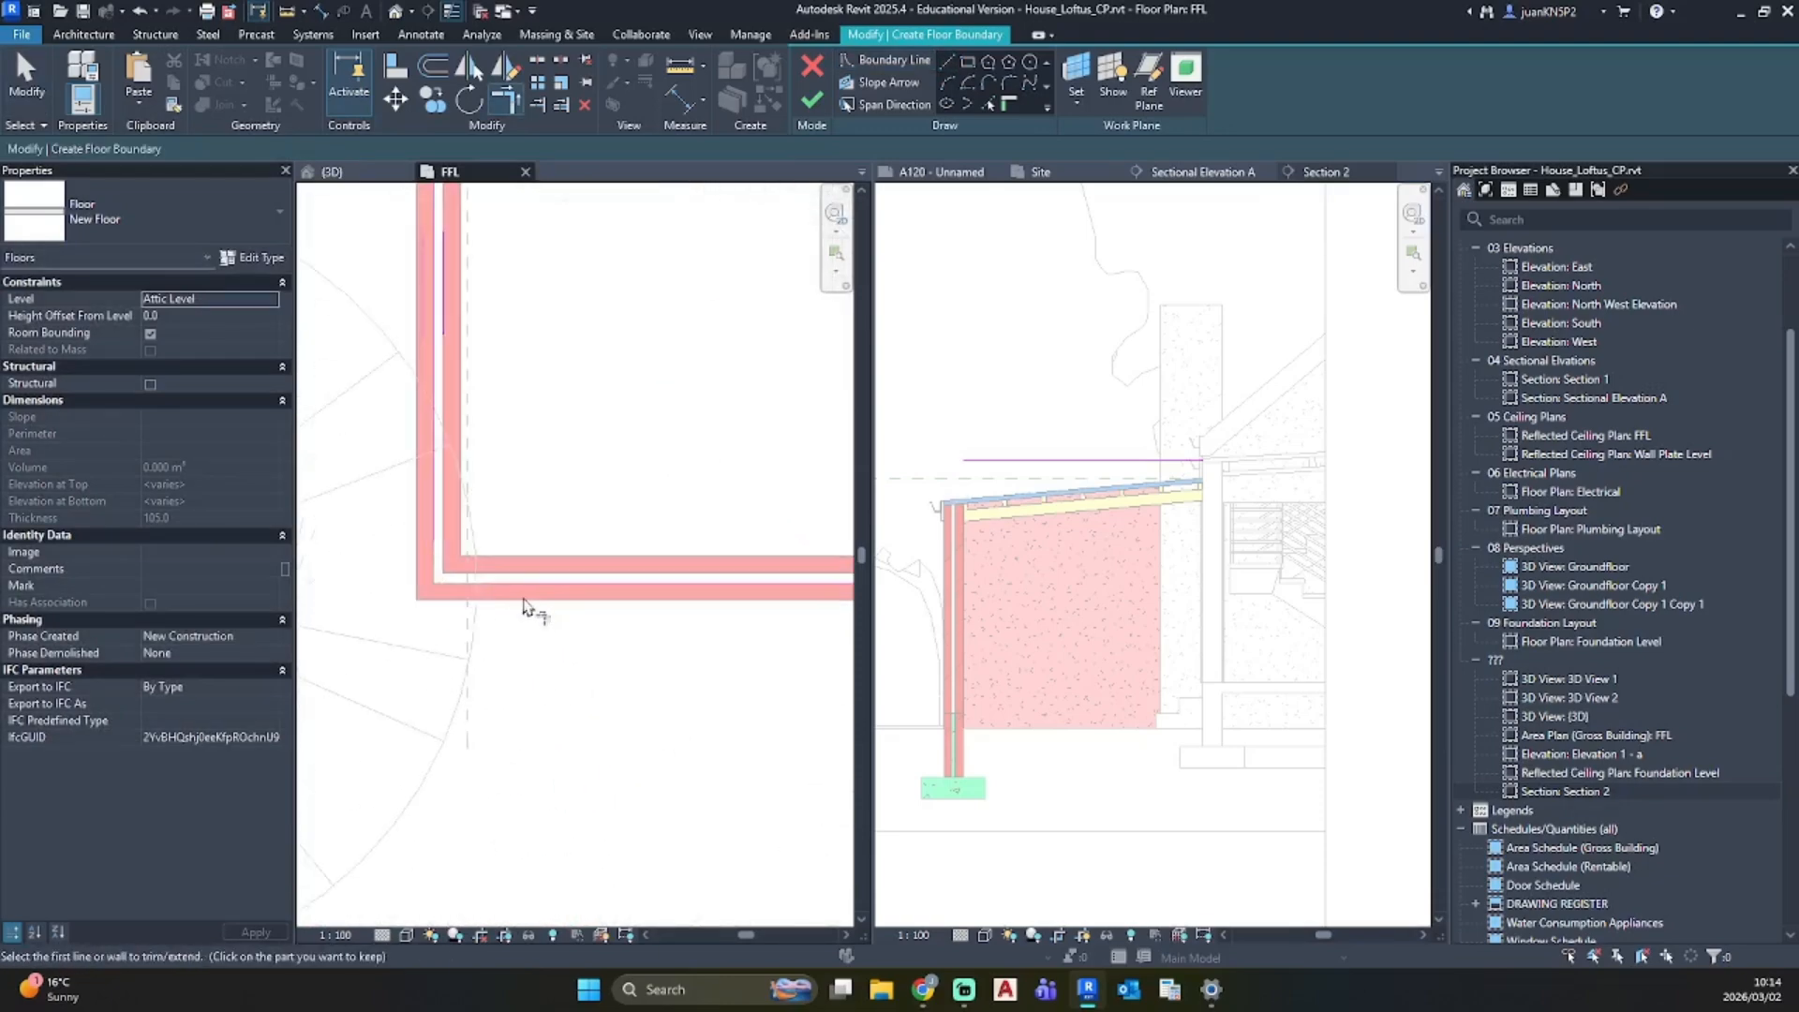
left_click(516, 585)
left_click(434, 507)
scroll(626, 664, "down", 3)
middle_click_drag(806, 659, 378, 575)
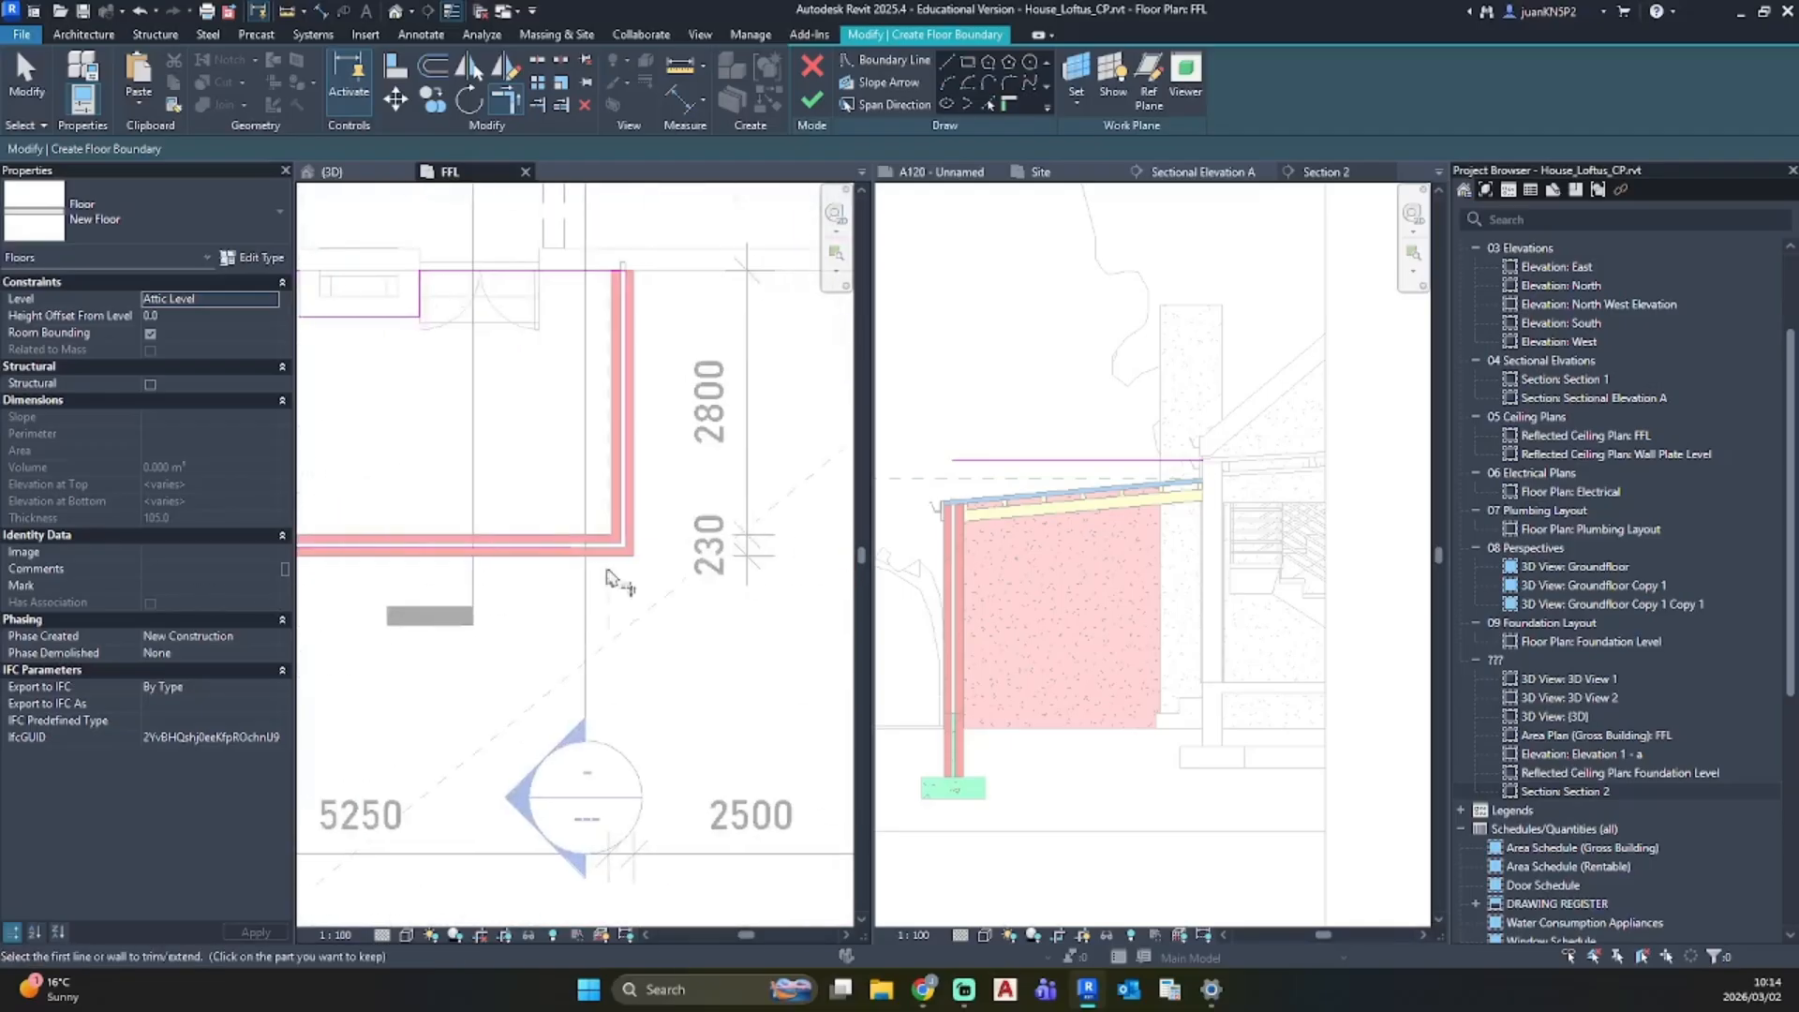
scroll(601, 558, "up", 3)
left_click(465, 558)
left_click(649, 465)
Step: Set the floor's level to Conservancy FFL and finish the floor boundary
middle_click_drag(669, 501, 722, 895)
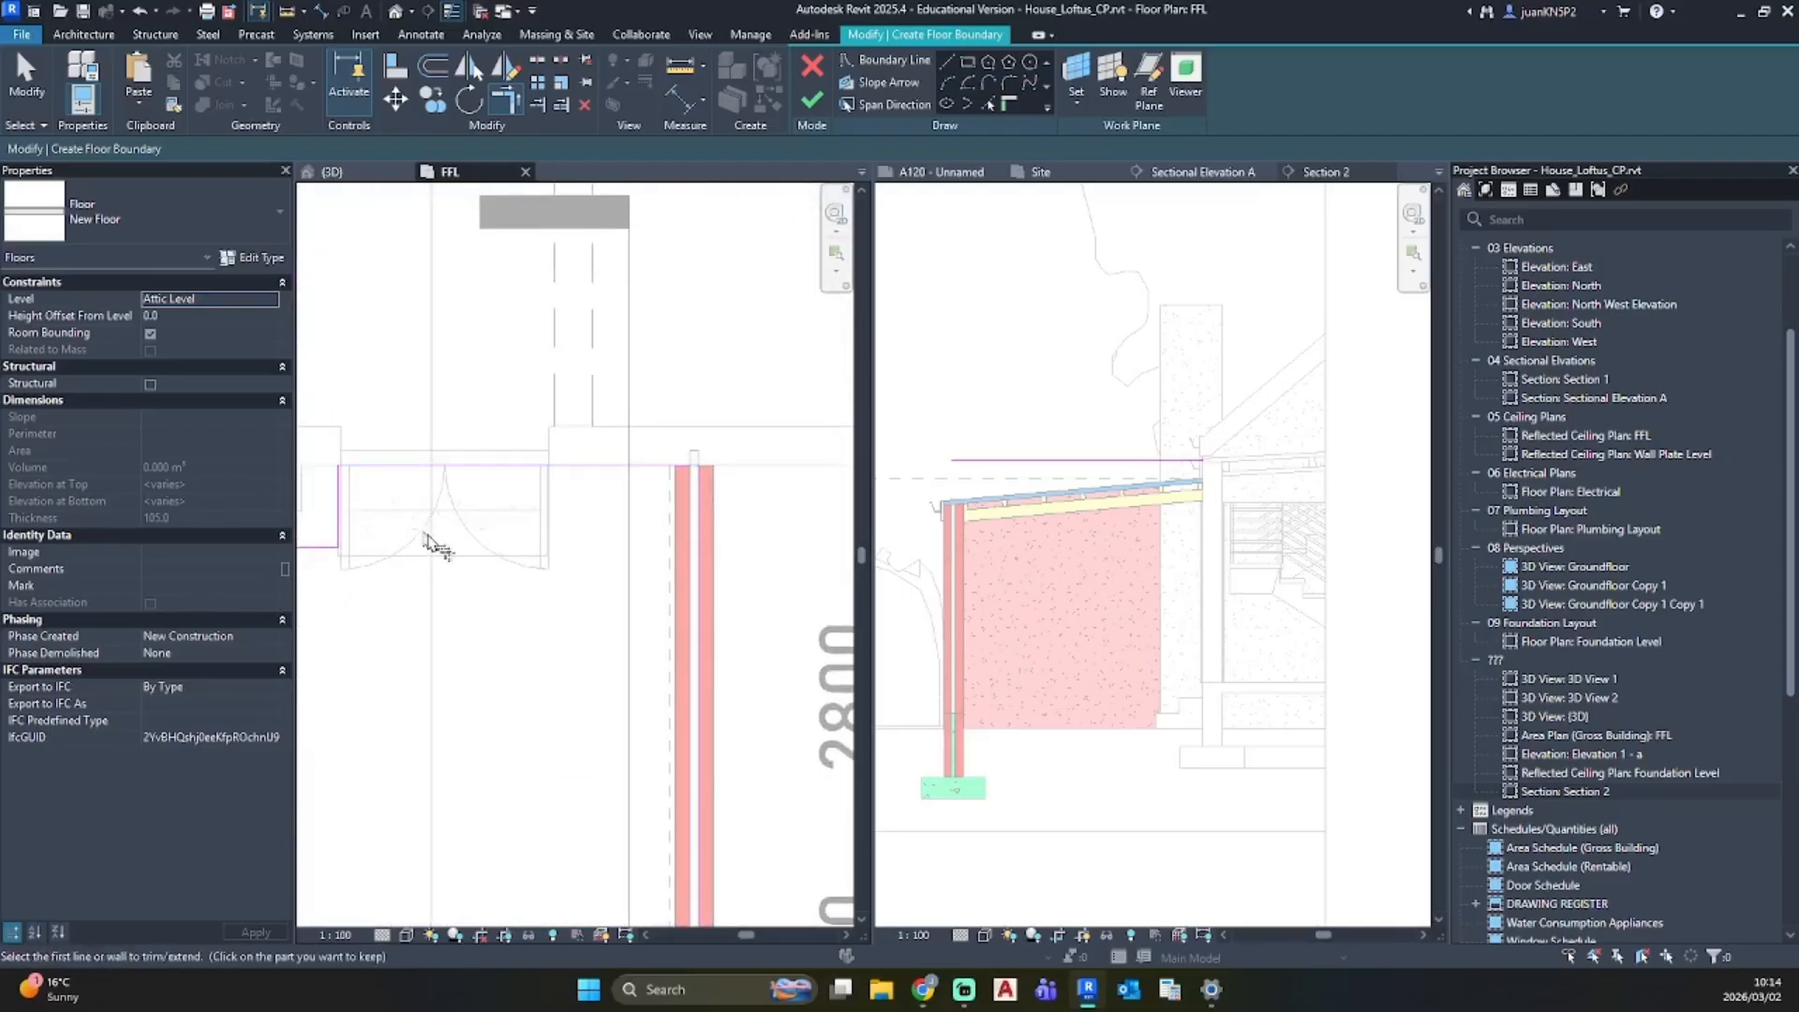
scroll(429, 534, "down", 4)
middle_click_drag(443, 563, 650, 565)
left_click(269, 299)
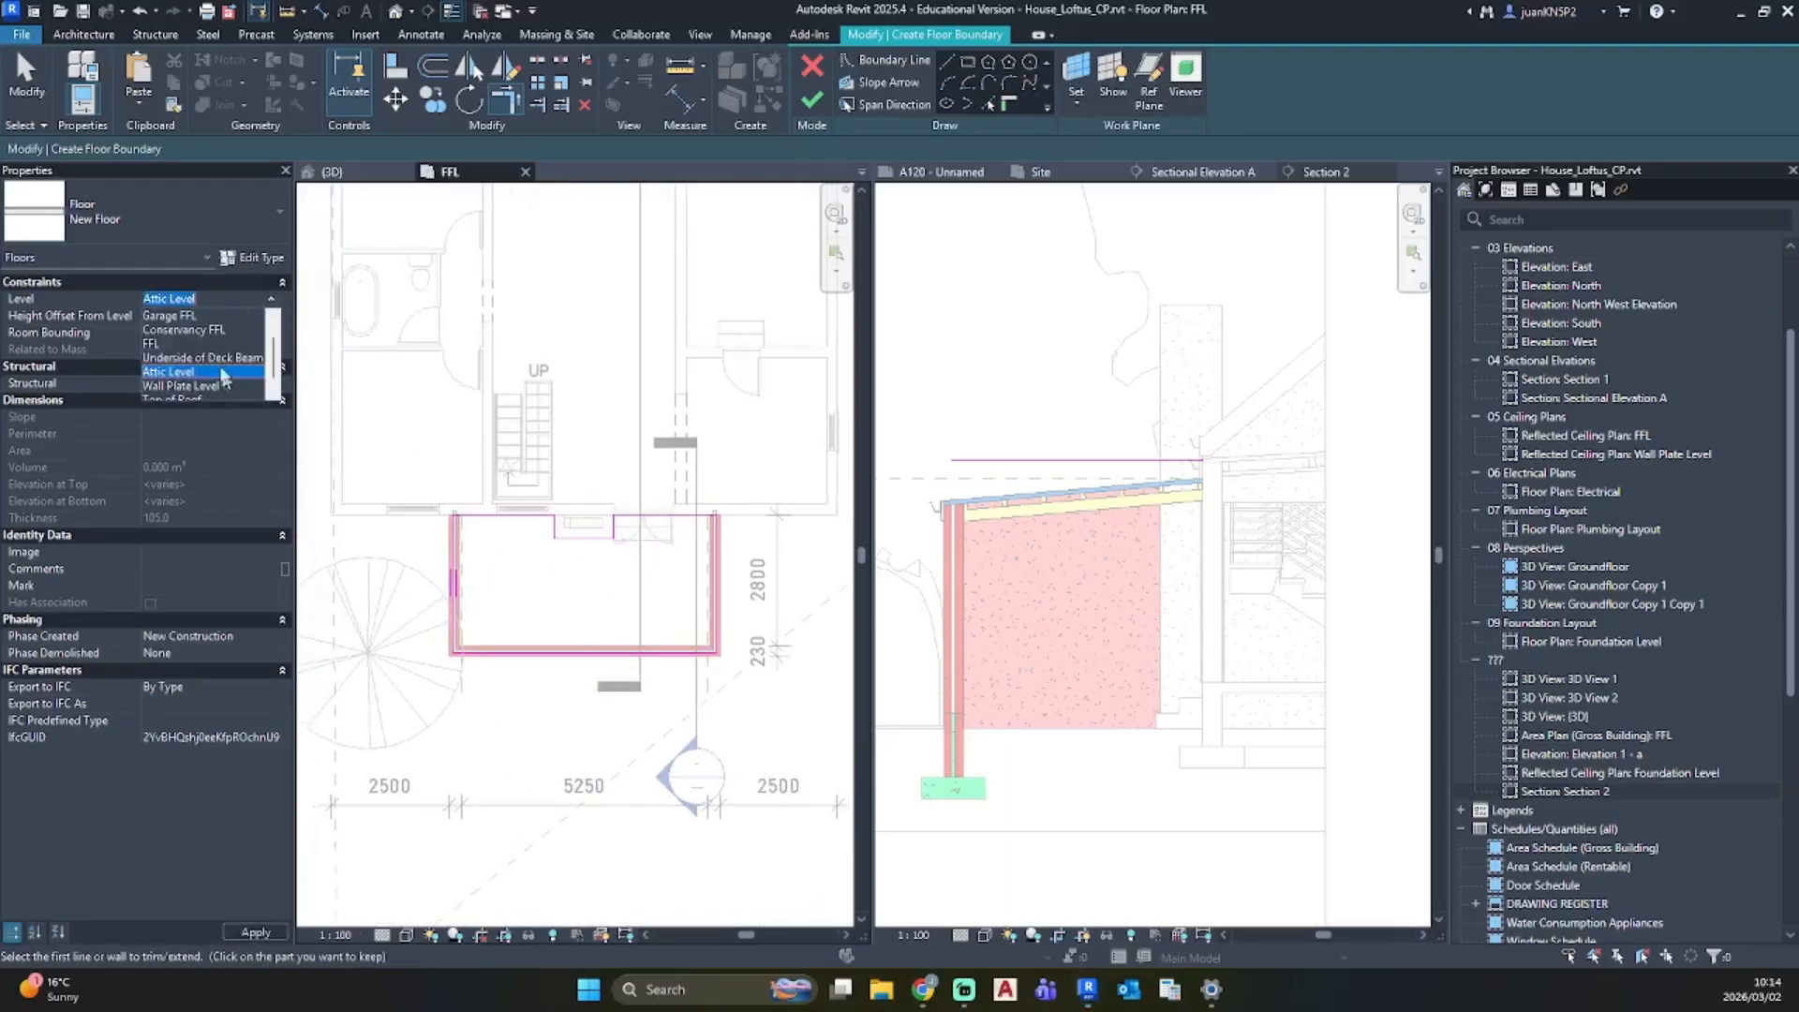
left_click(212, 330)
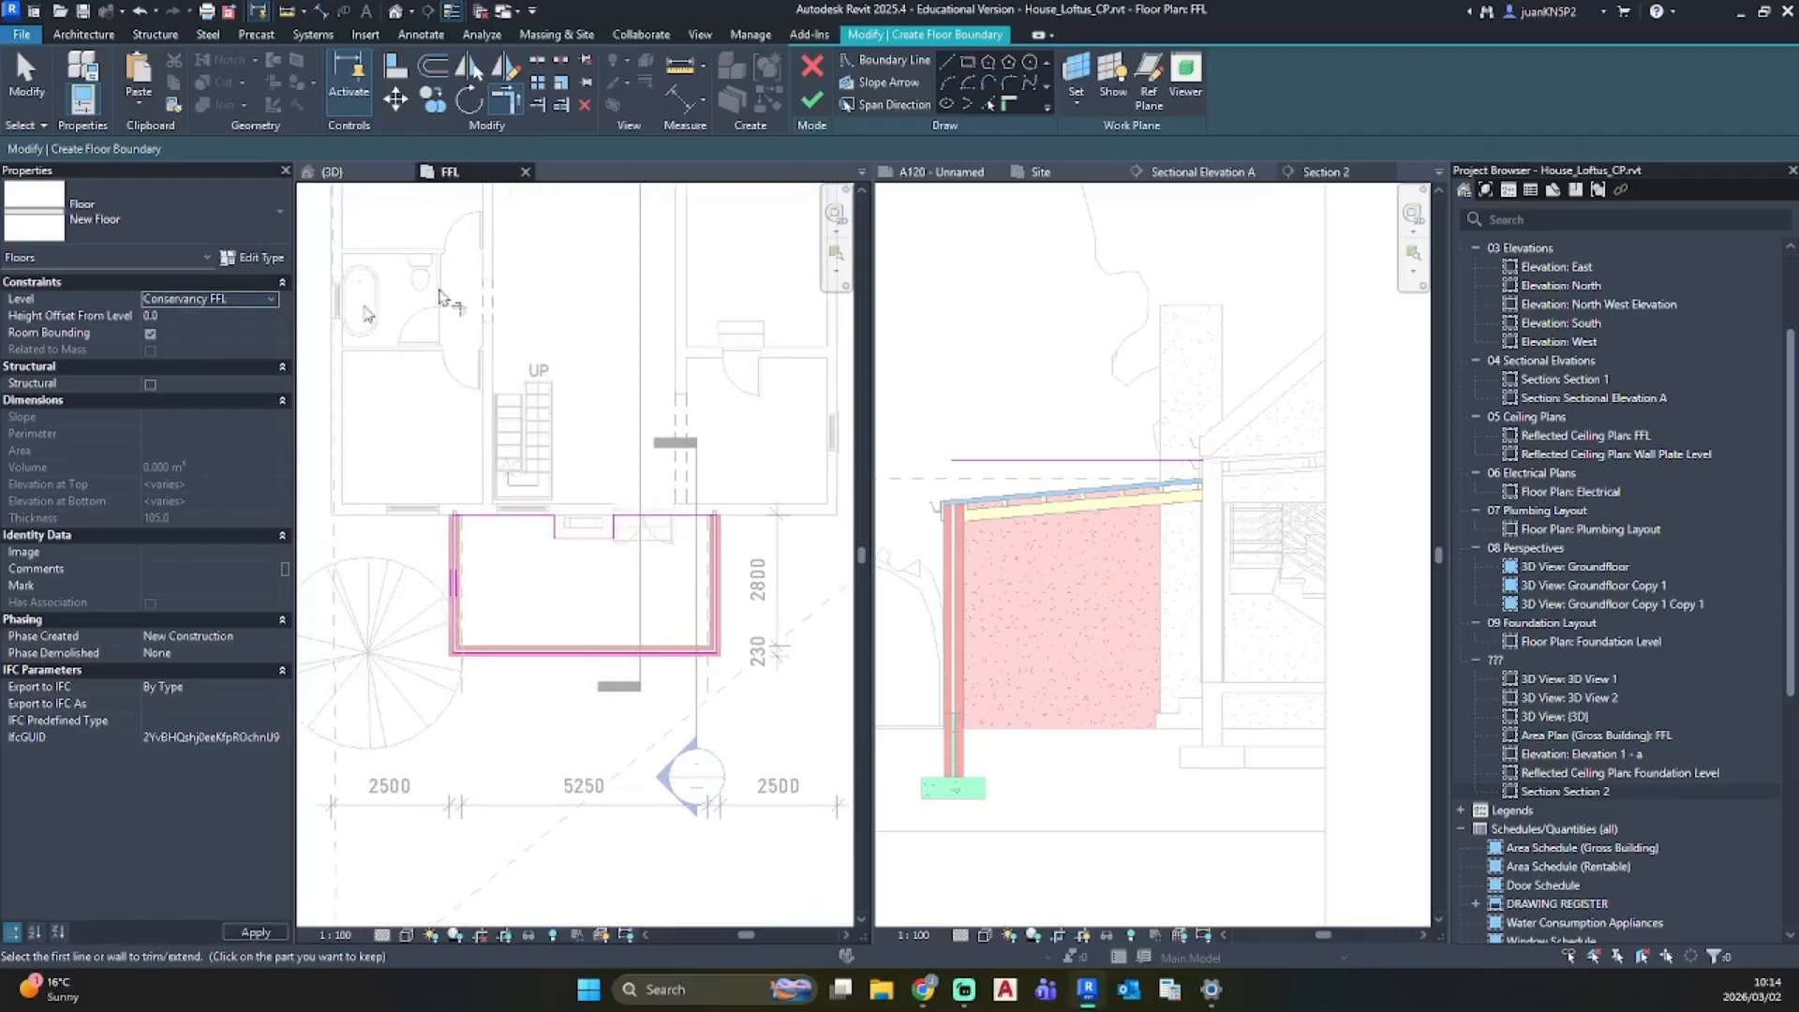
left_click(810, 102)
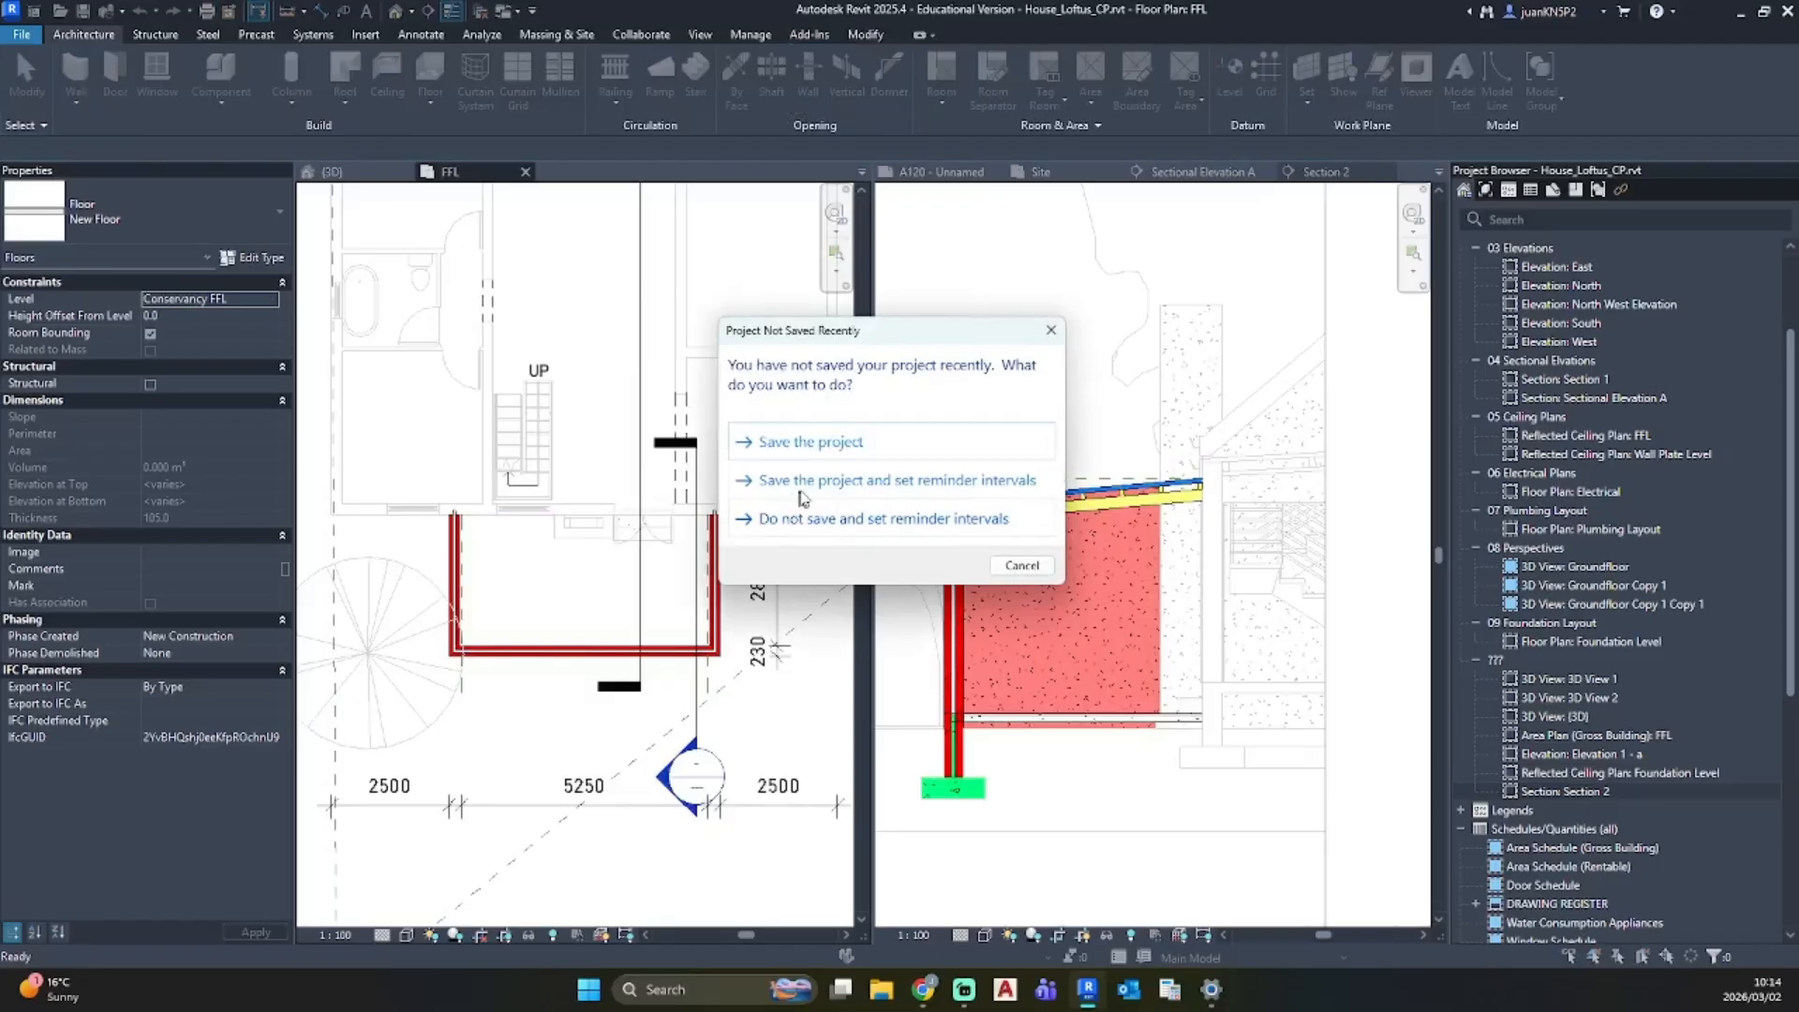
Step: Save the project and dismiss the offer to attach walls to the new floor's underside
left_click(889, 439)
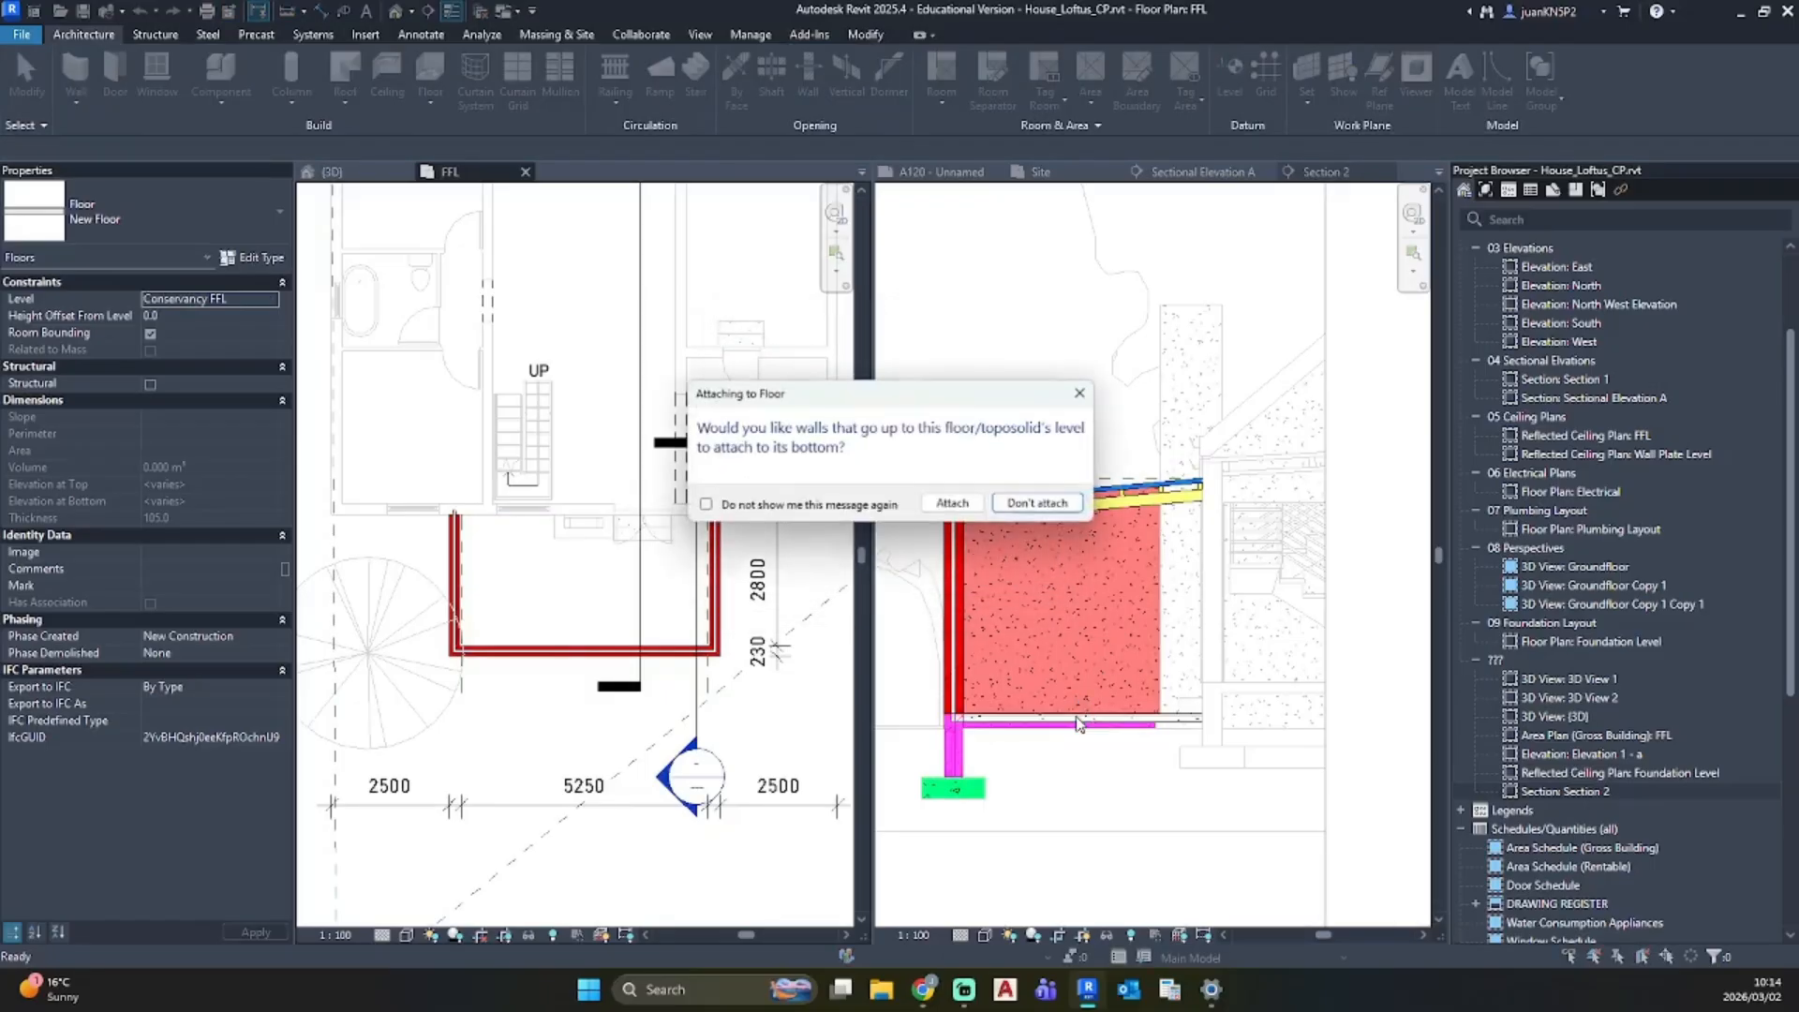
left_click(1149, 727)
key("Escape")
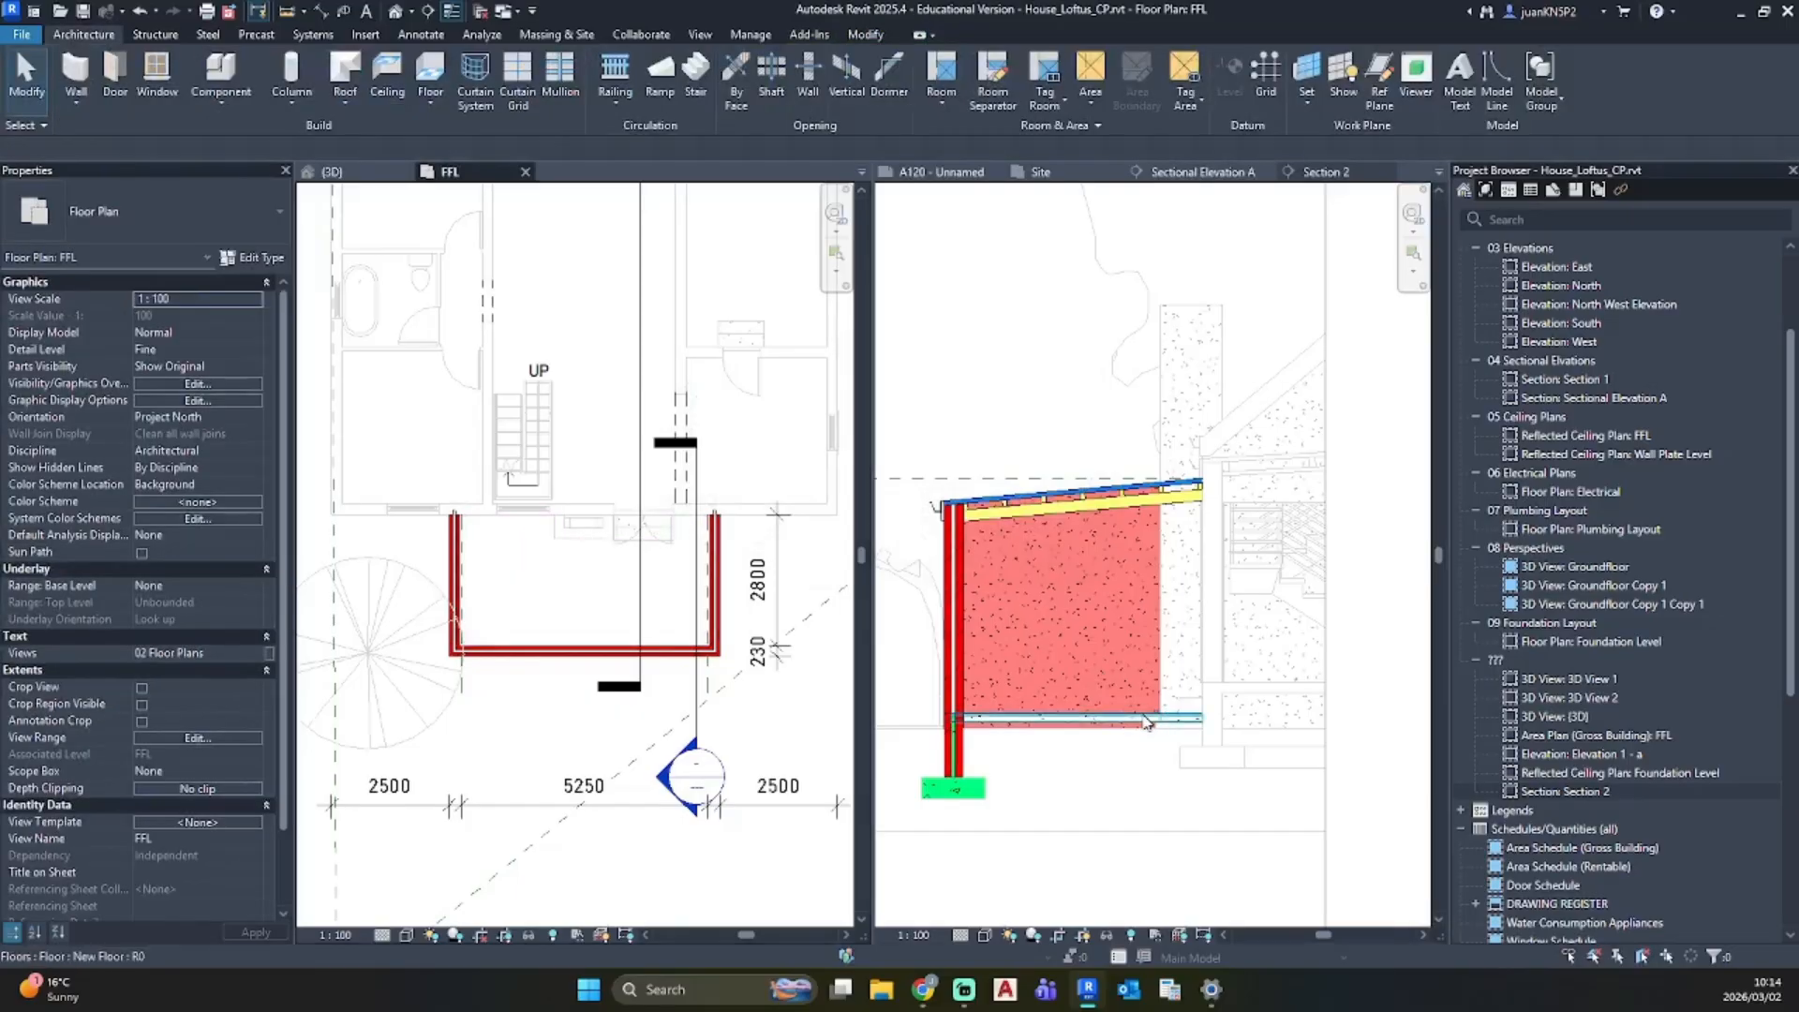
Step: Change the New Floor type's structural core layer material to New Concrete
left_click(1167, 719)
left_click(259, 258)
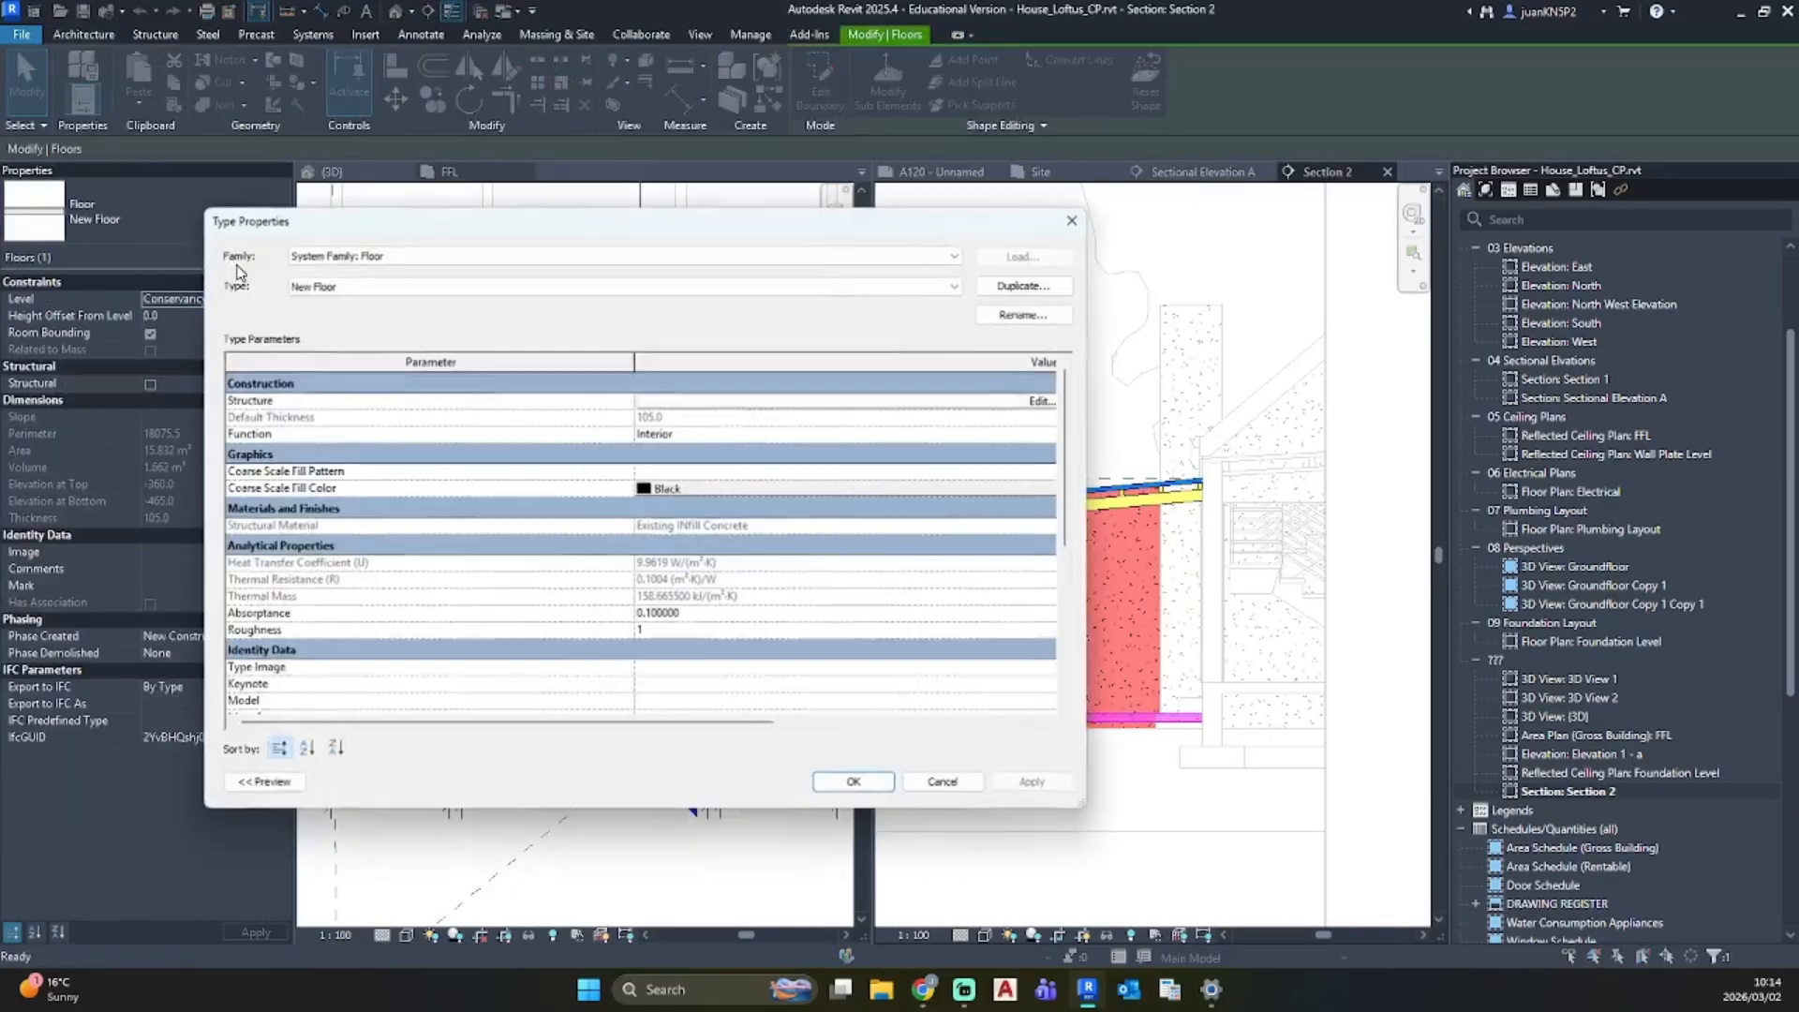
left_click(694, 405)
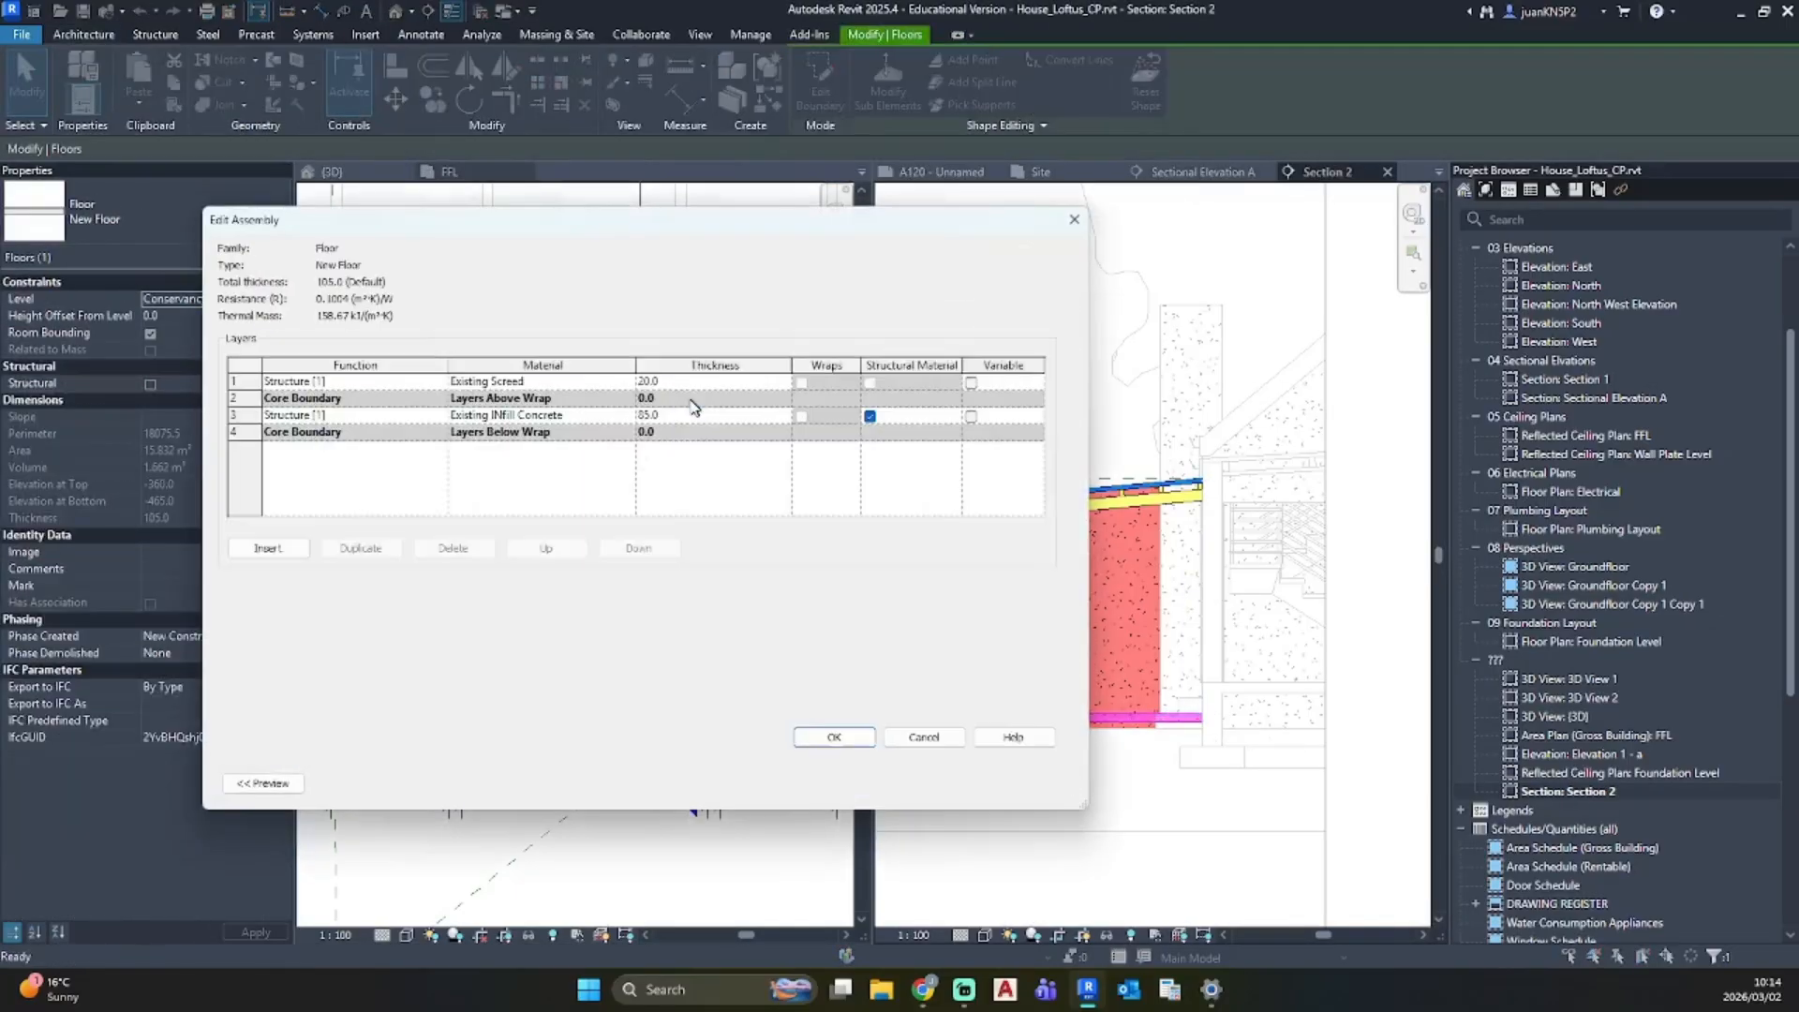
left_click(628, 416)
type("n")
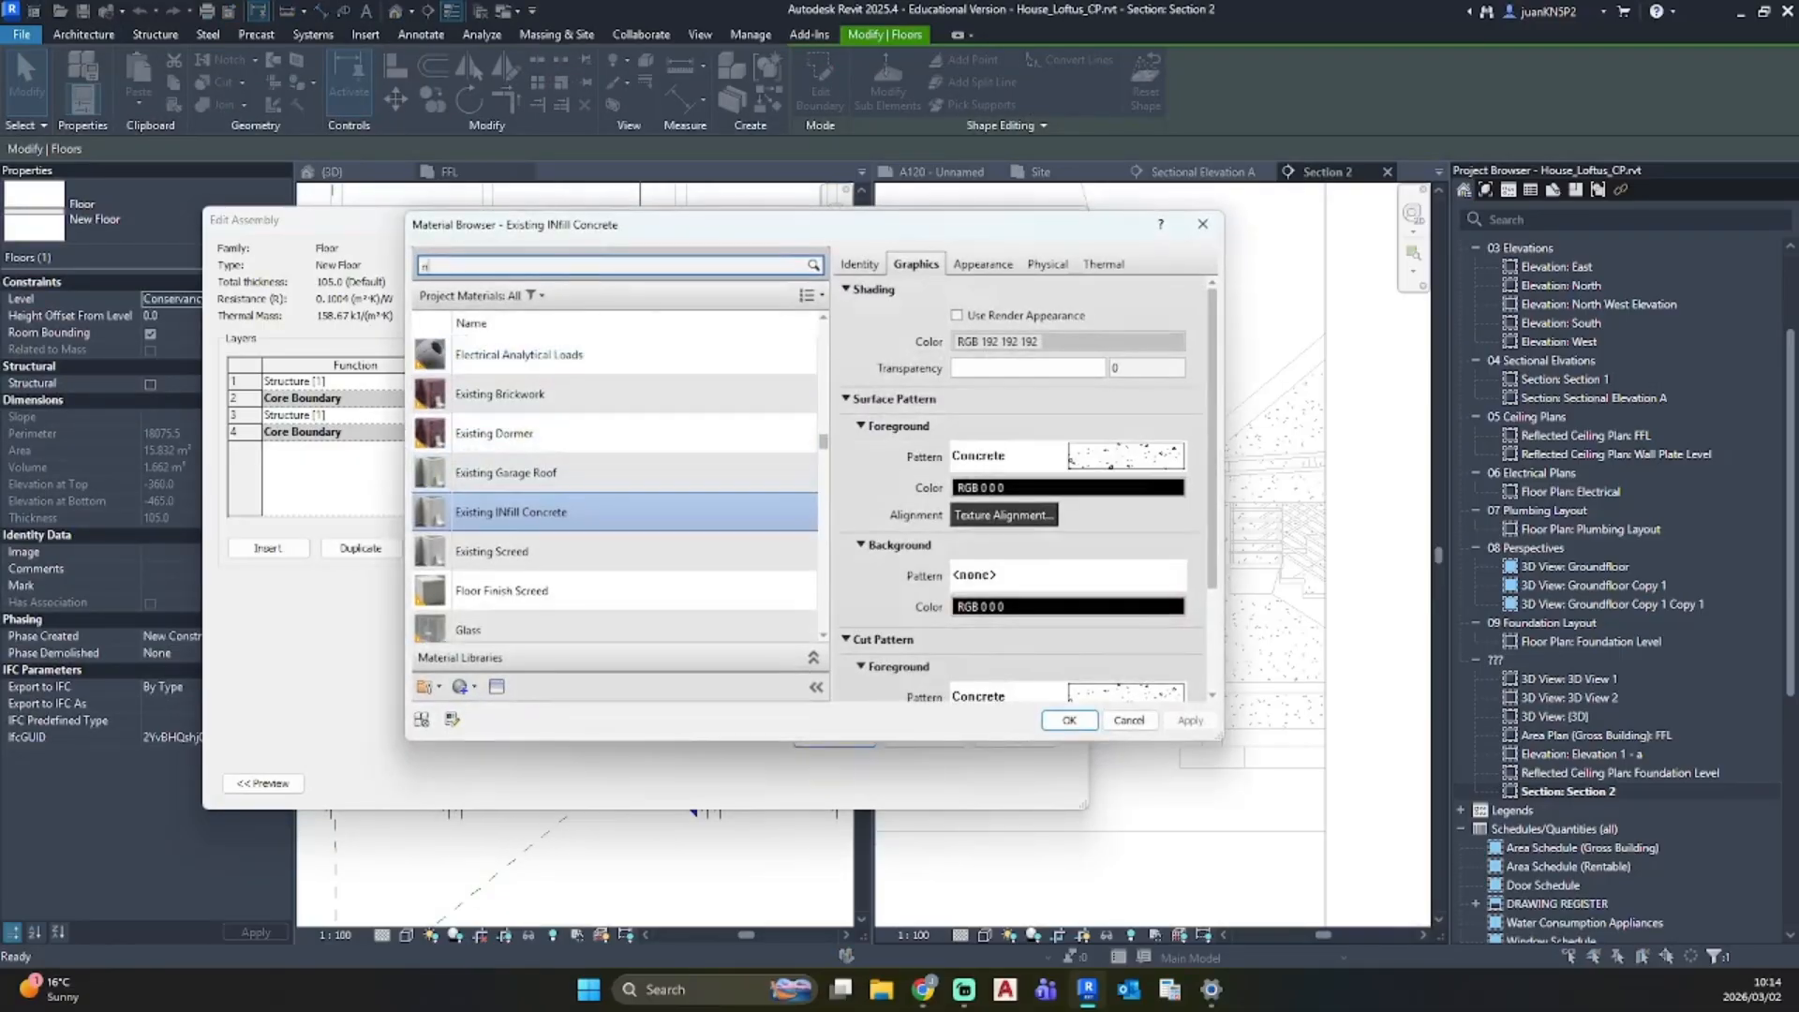
type("ew")
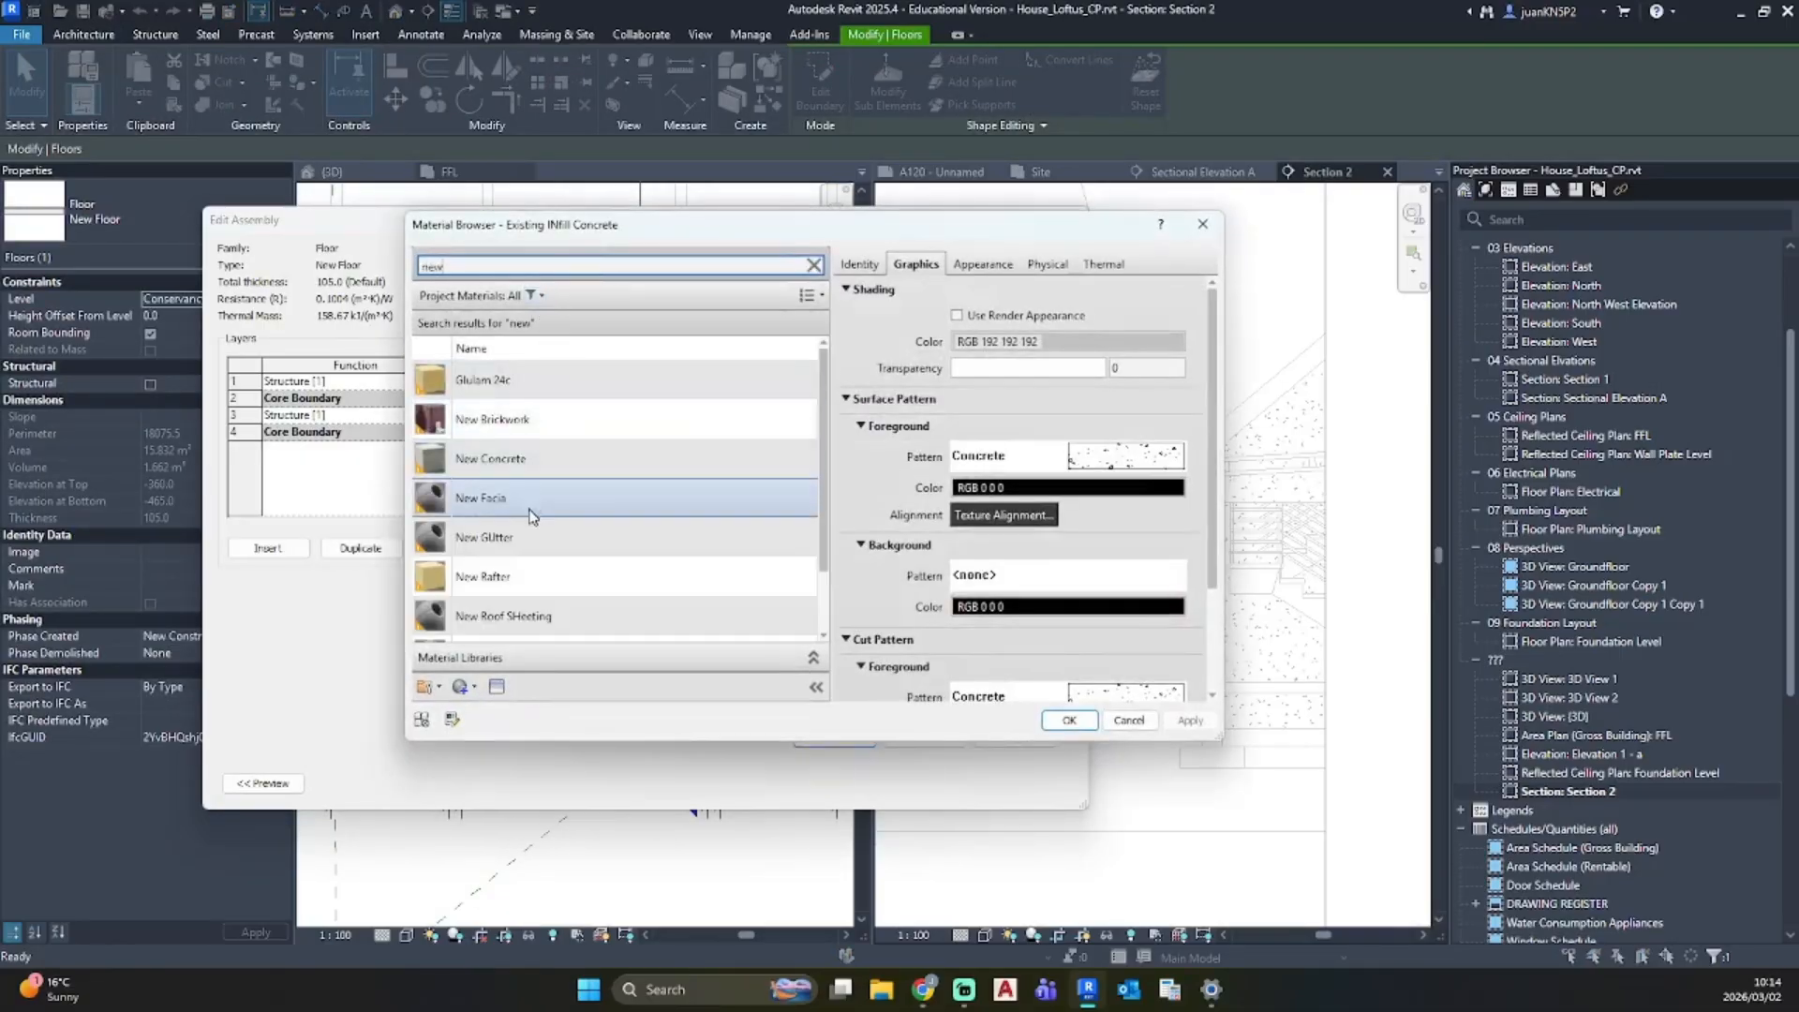
left_click(572, 469)
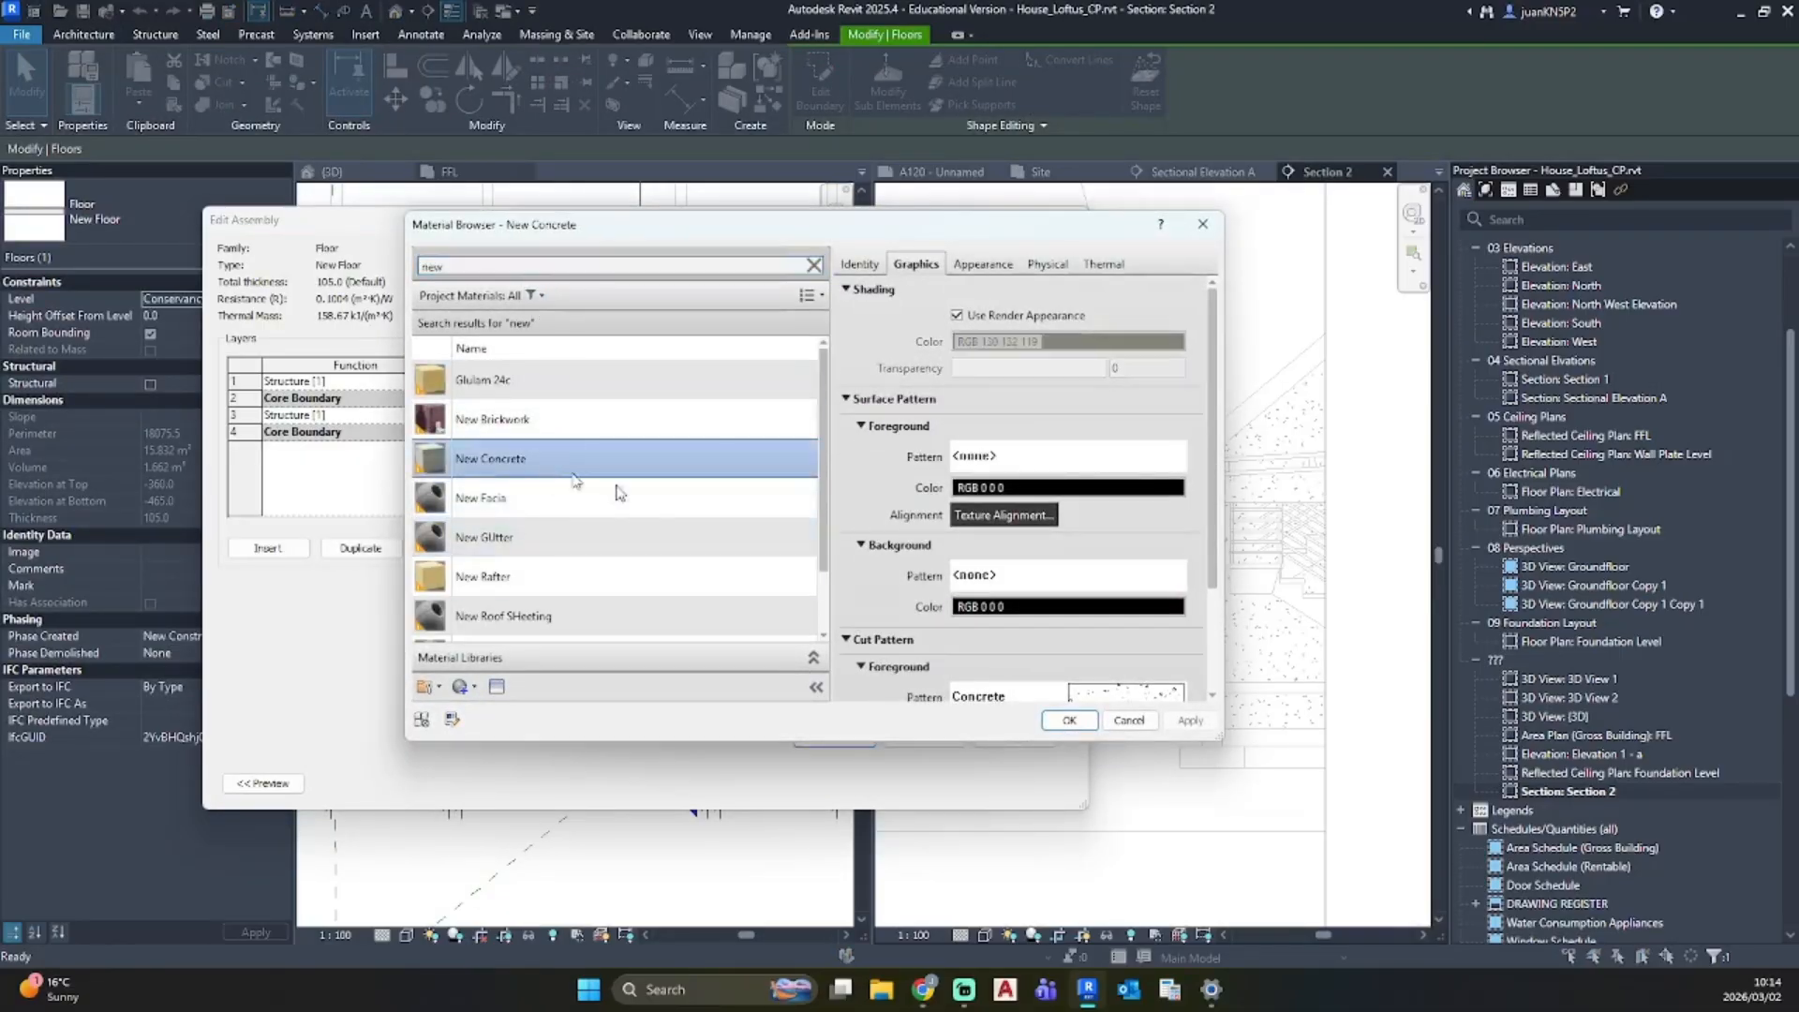
left_click(1069, 719)
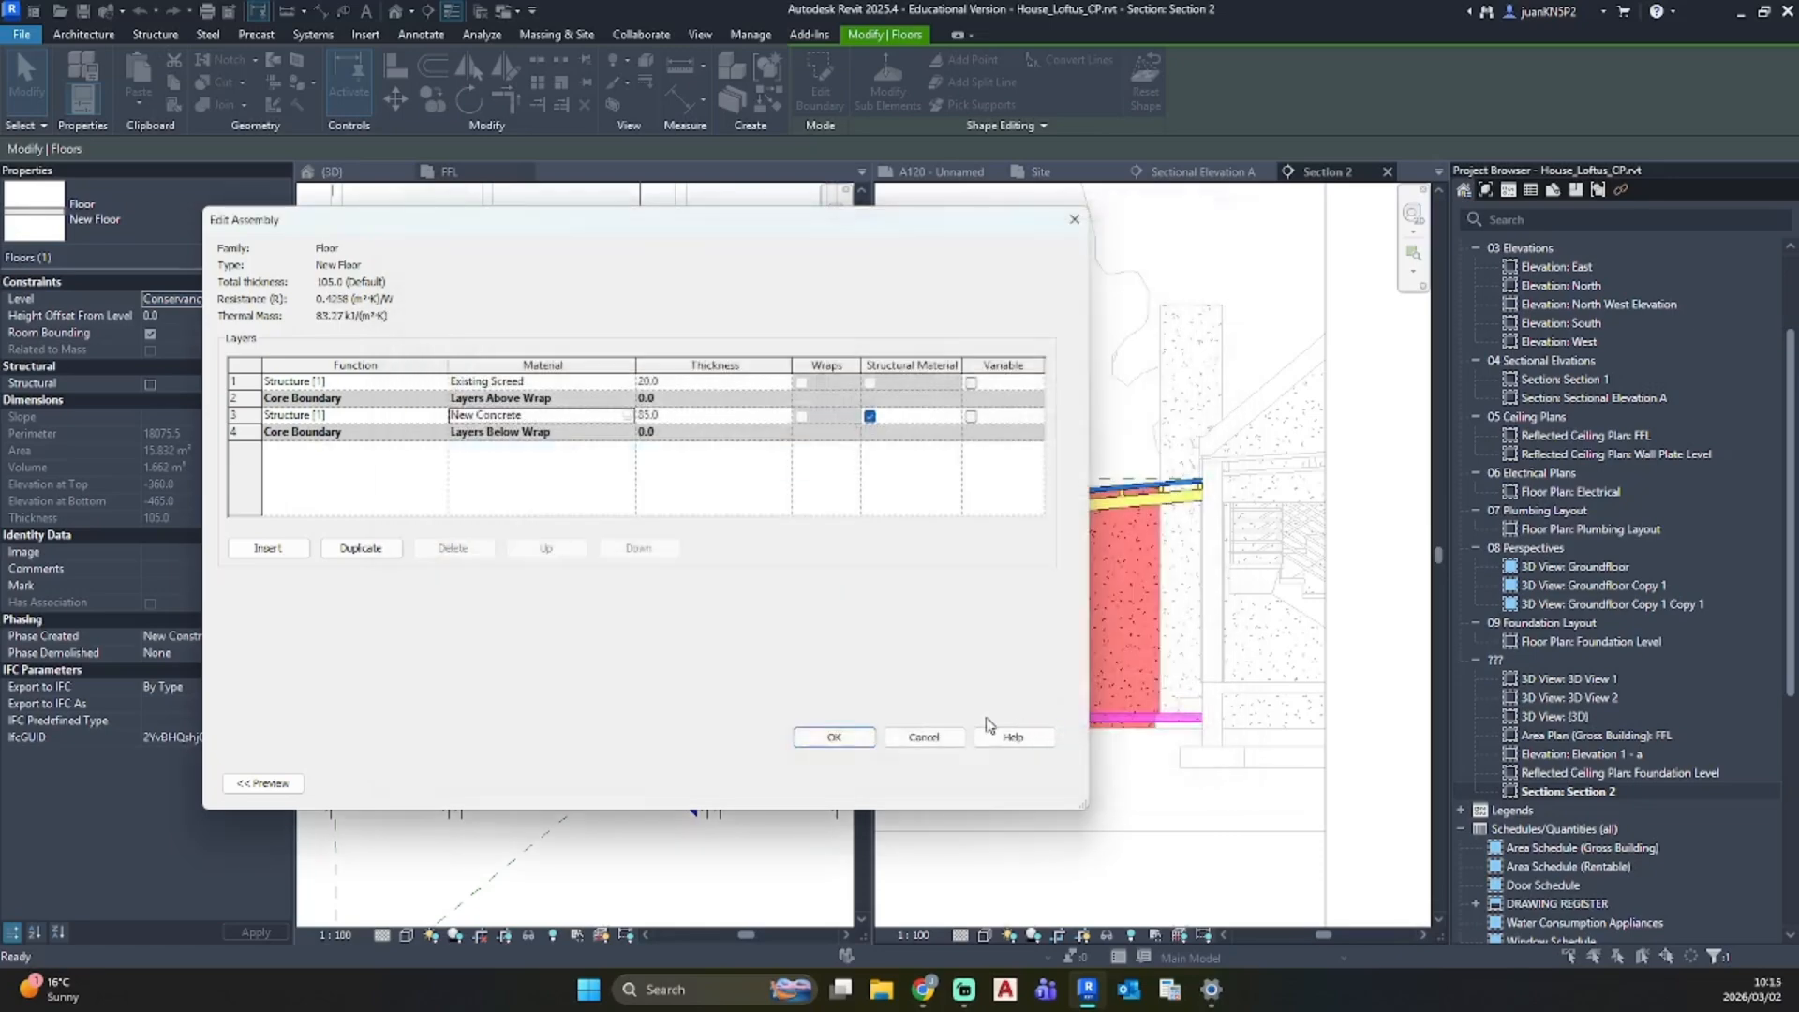
left_click(841, 737)
left_click(855, 783)
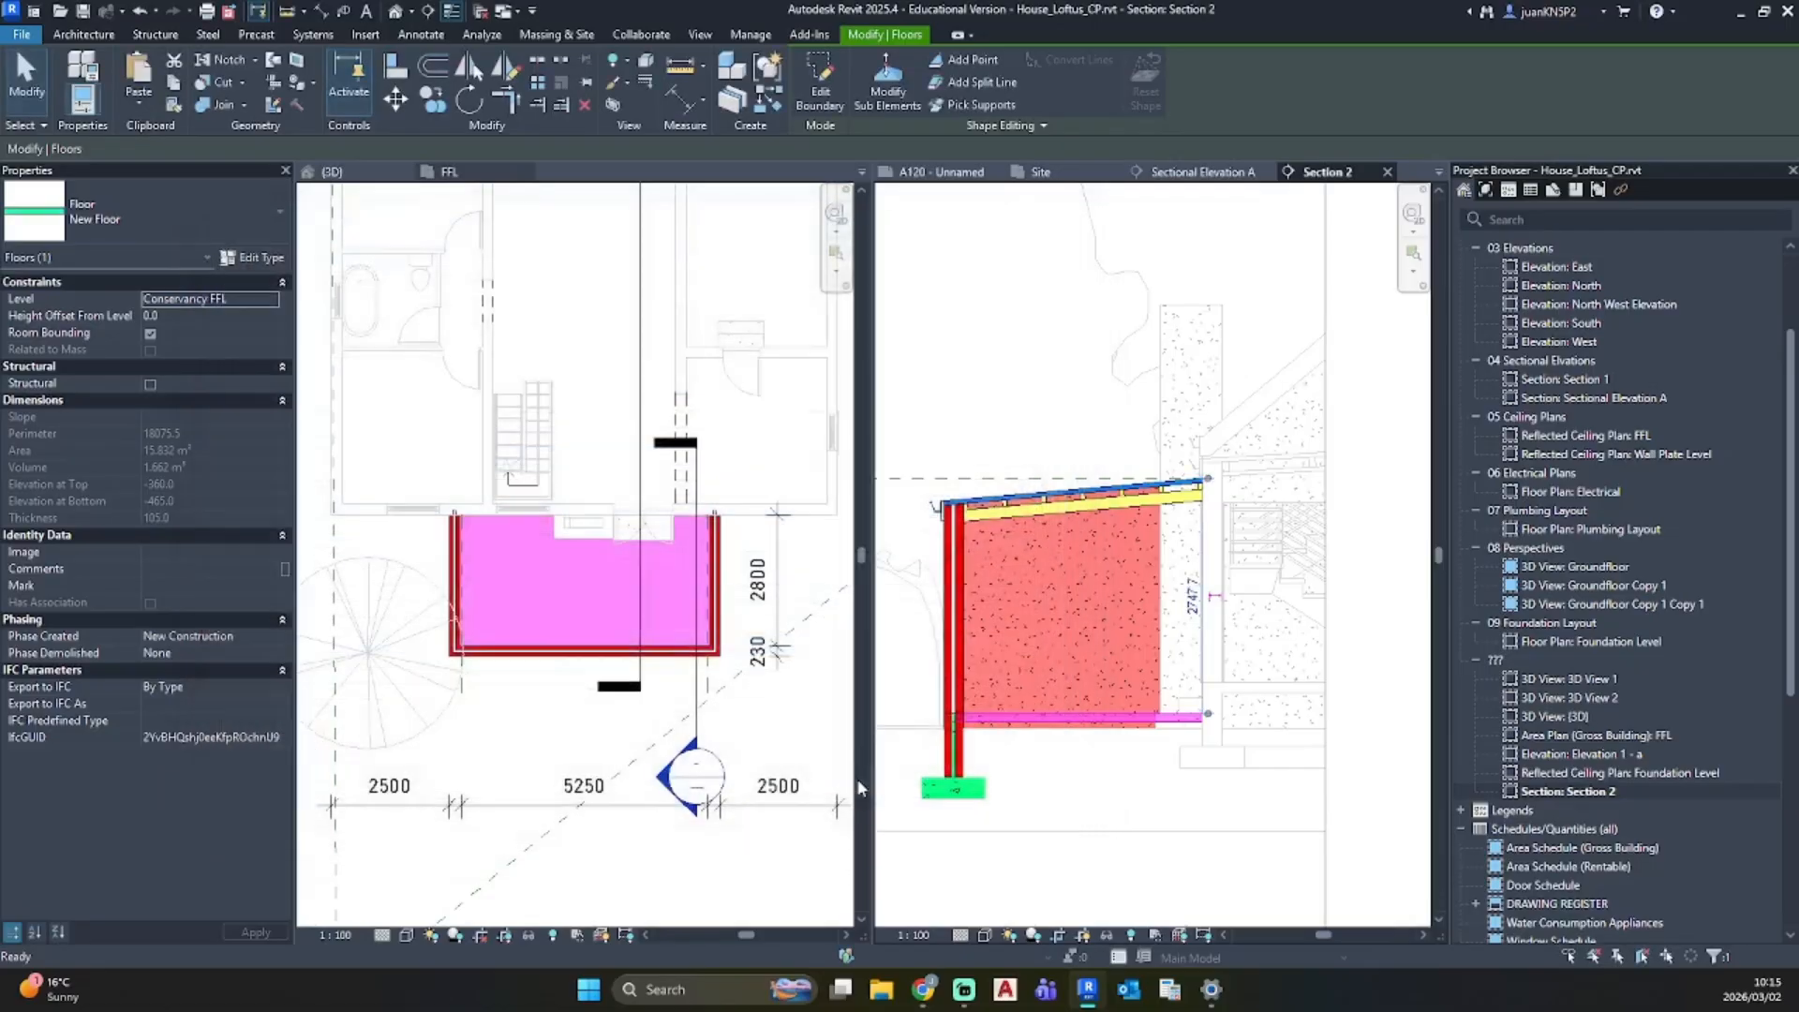
left_click(993, 418)
Step: Join the new floor slab's geometry with the addition's foundation wall in Section 2
scroll(1077, 847, "up", 3)
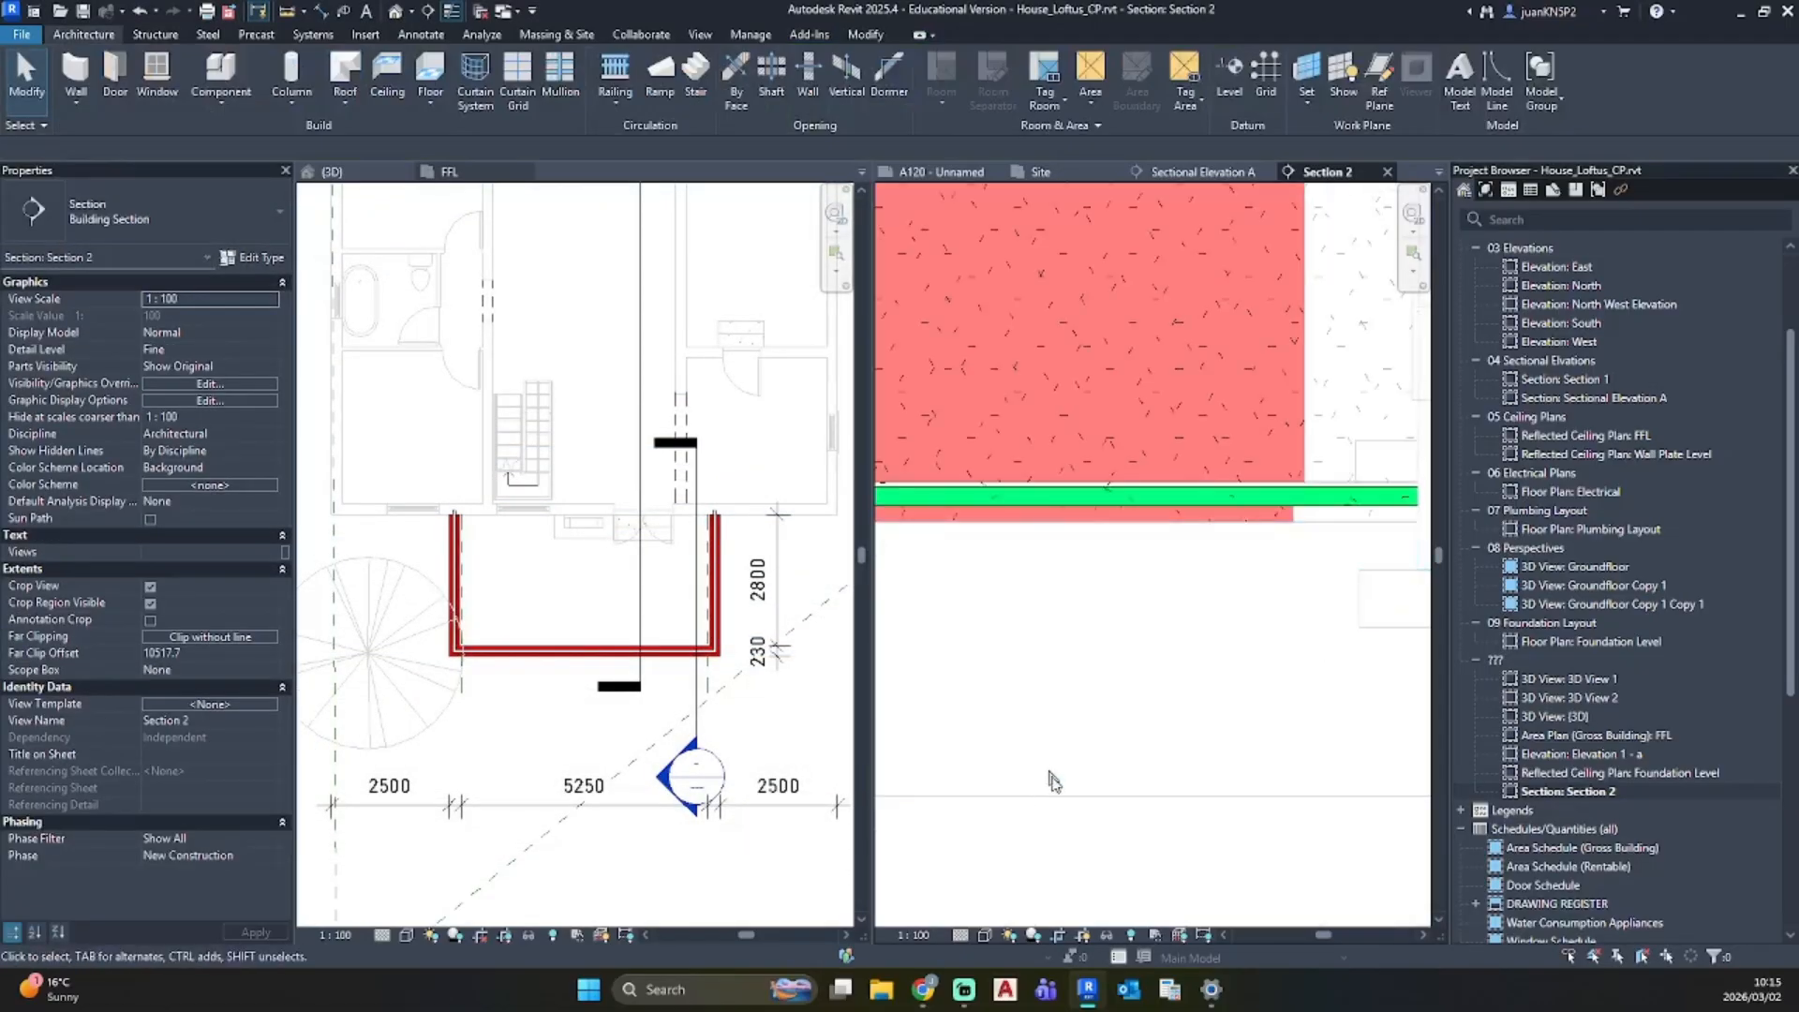
scroll(1053, 782, "down", 2)
middle_click_drag(1053, 779, 1162, 733)
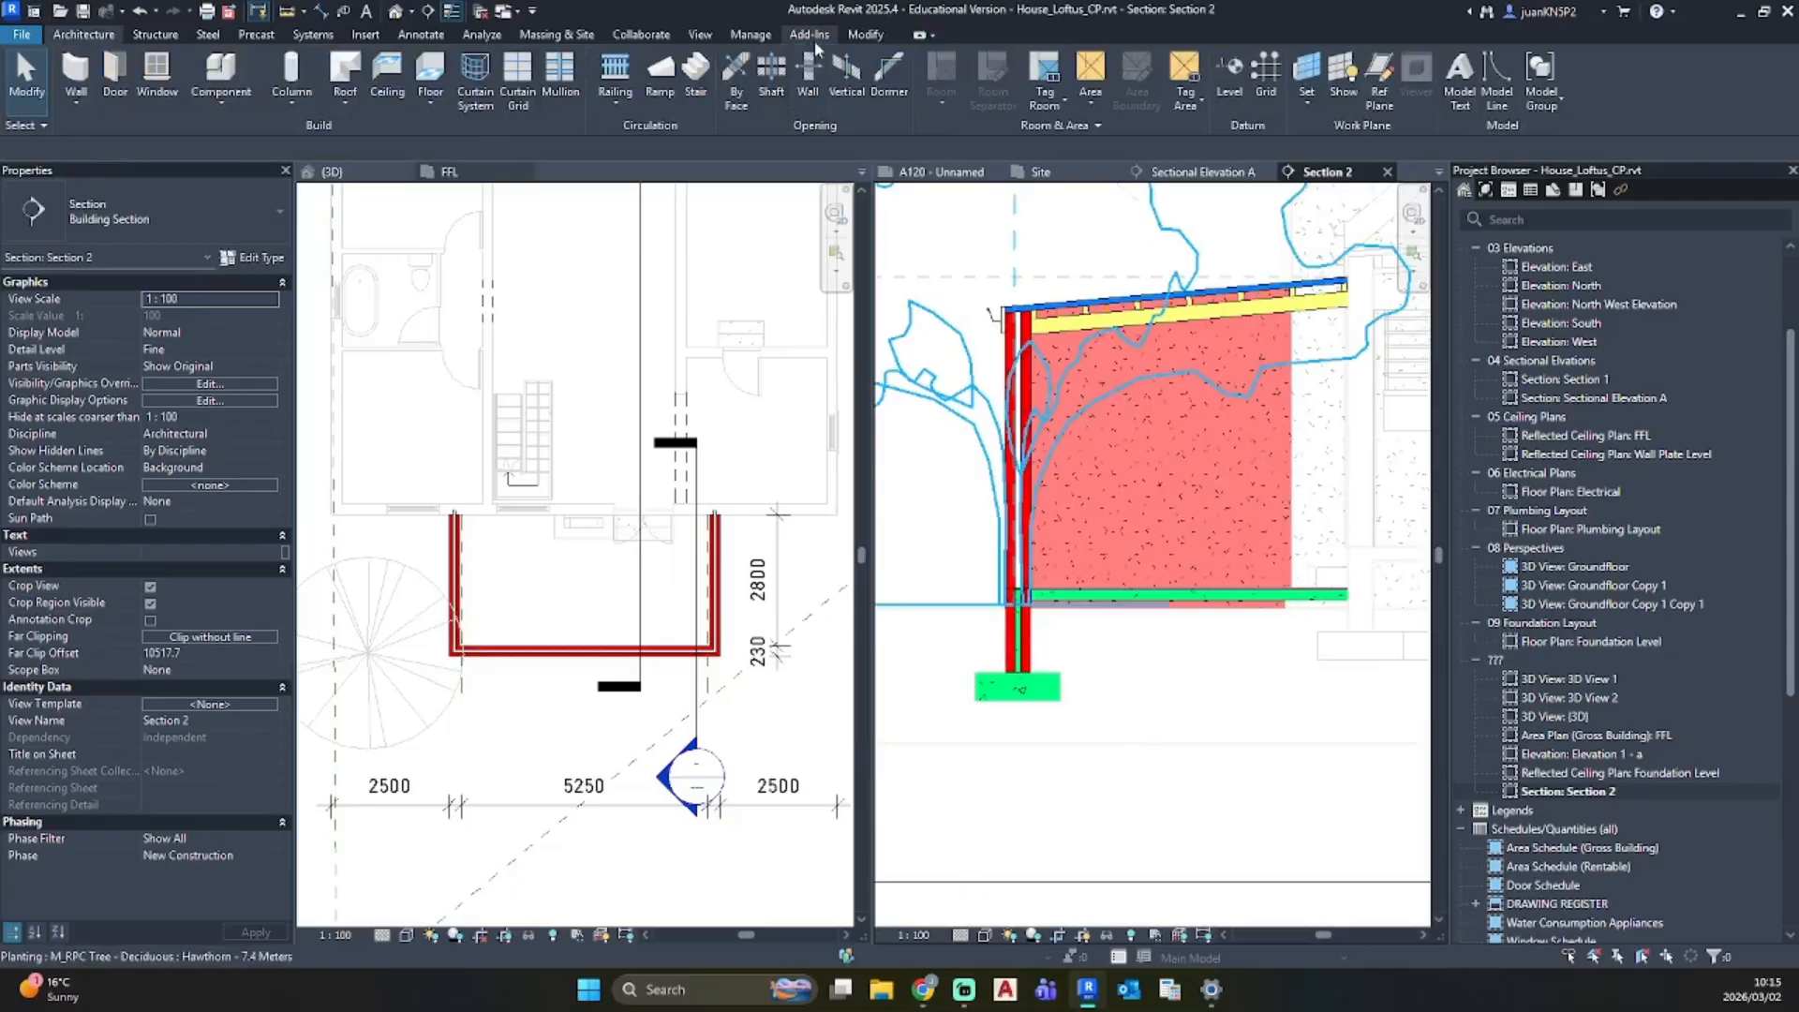
left_click(848, 38)
left_click(208, 104)
scroll(976, 553, "up", 2)
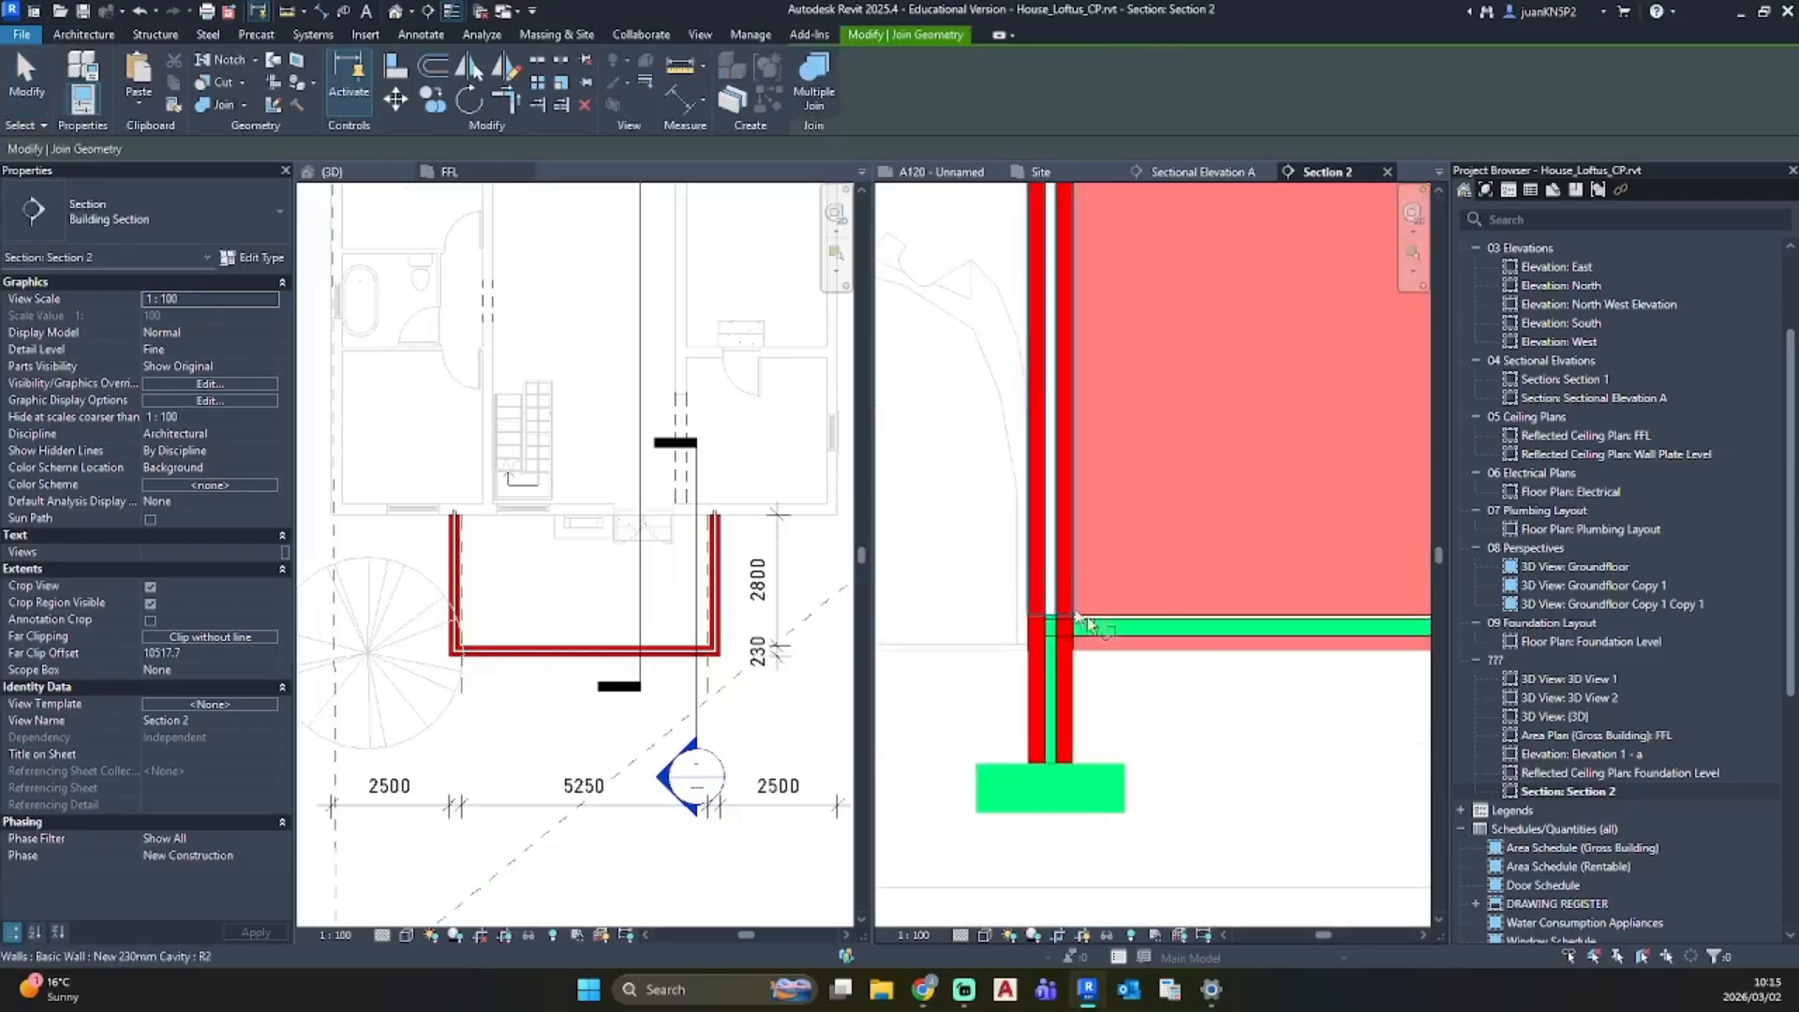
left_click(1071, 672)
key("Escape")
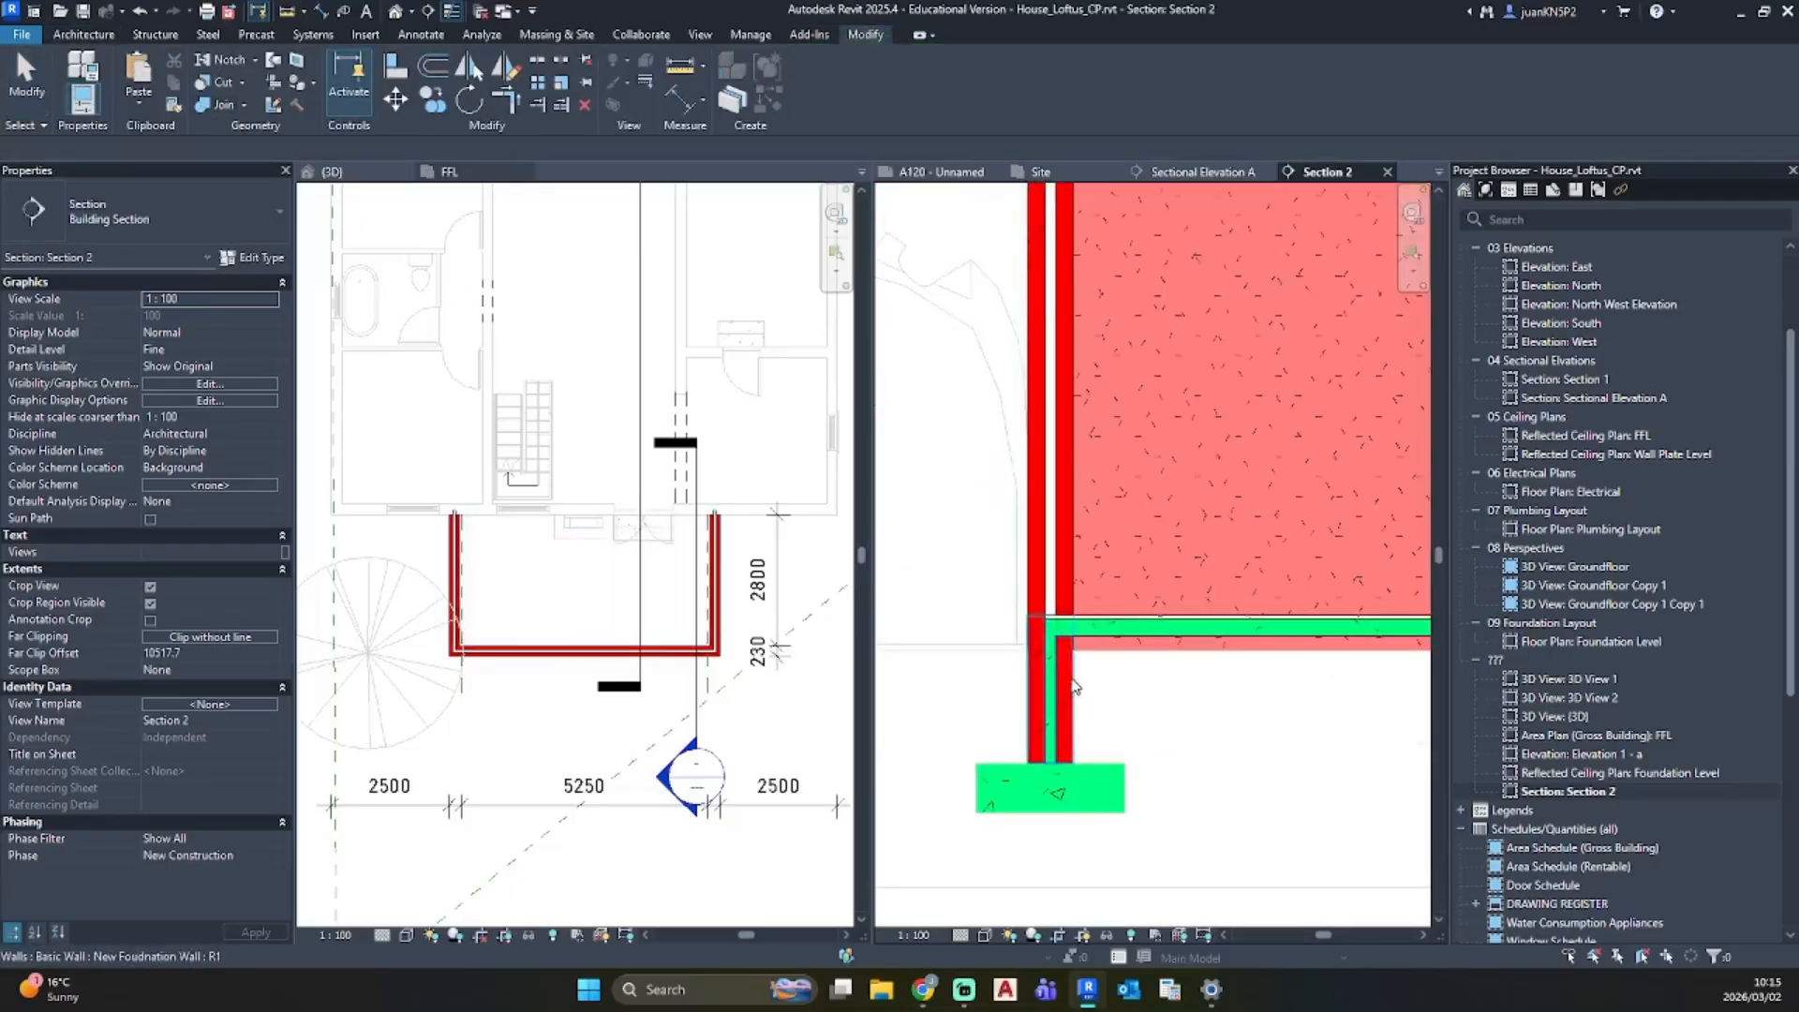
scroll(1143, 663, "down", 5)
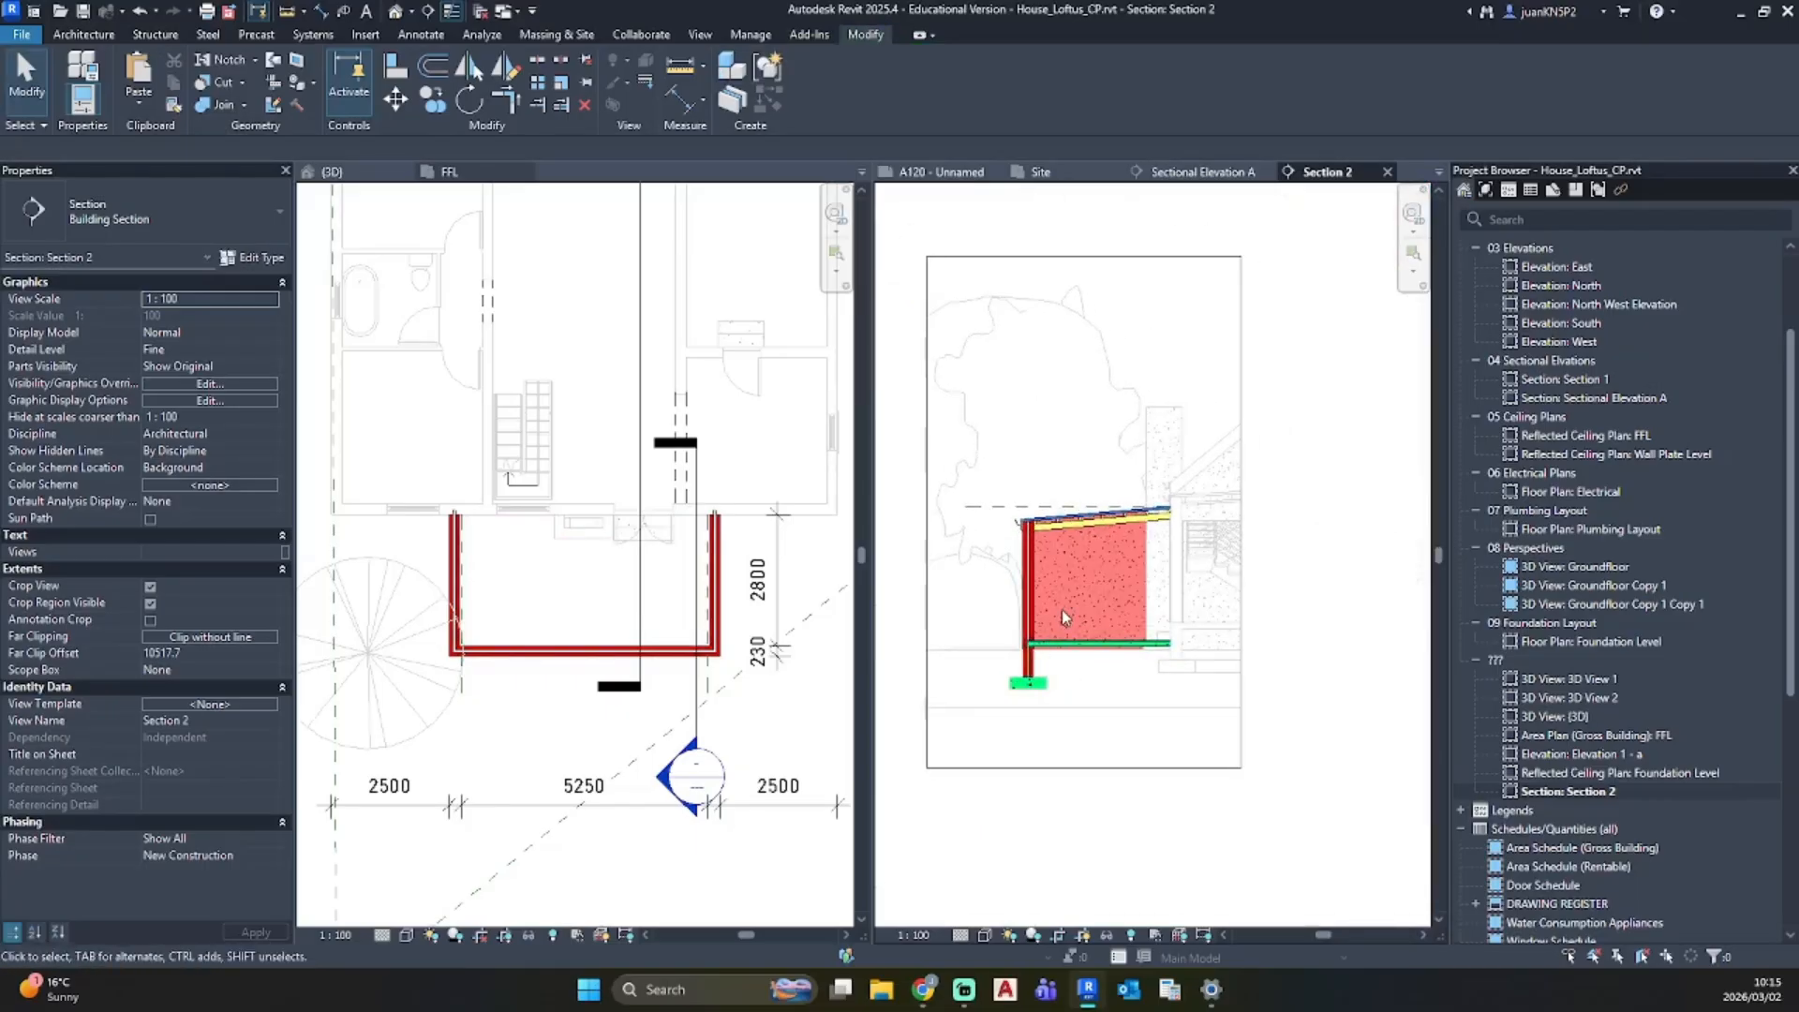
scroll(1101, 509, "up", 4)
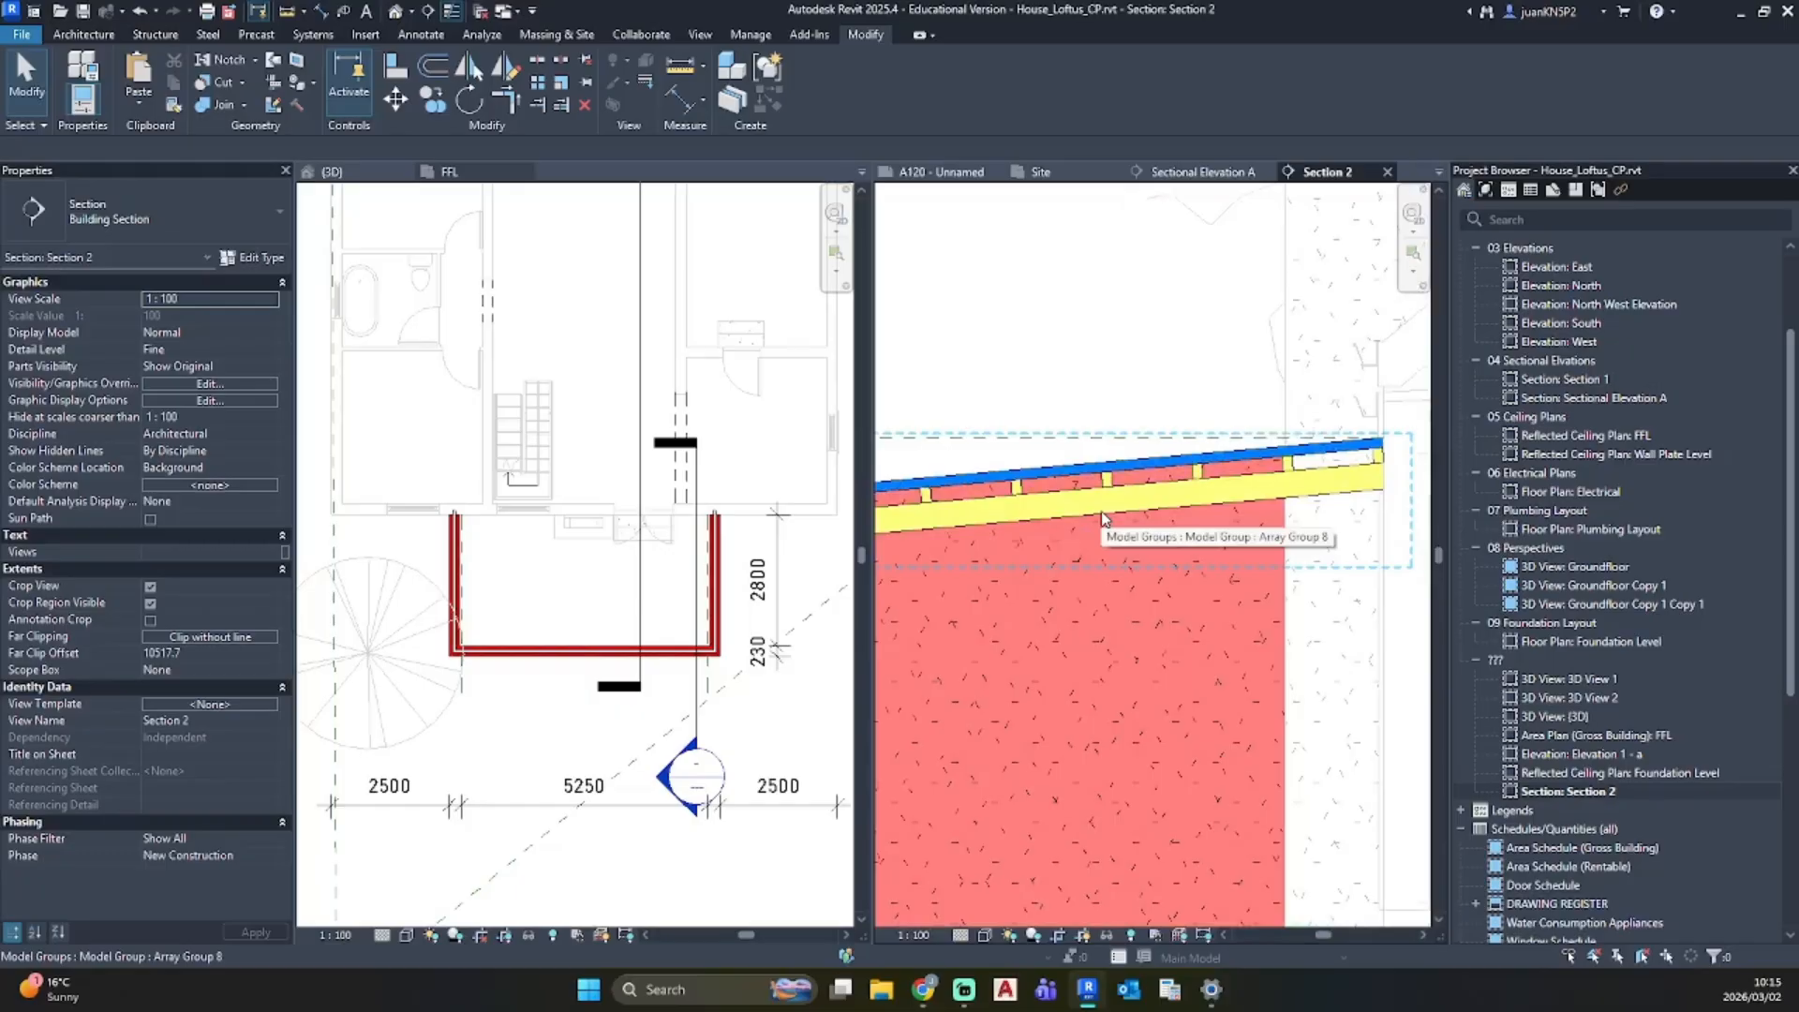
key("d")
key("i")
scroll(1100, 510, "up", 2)
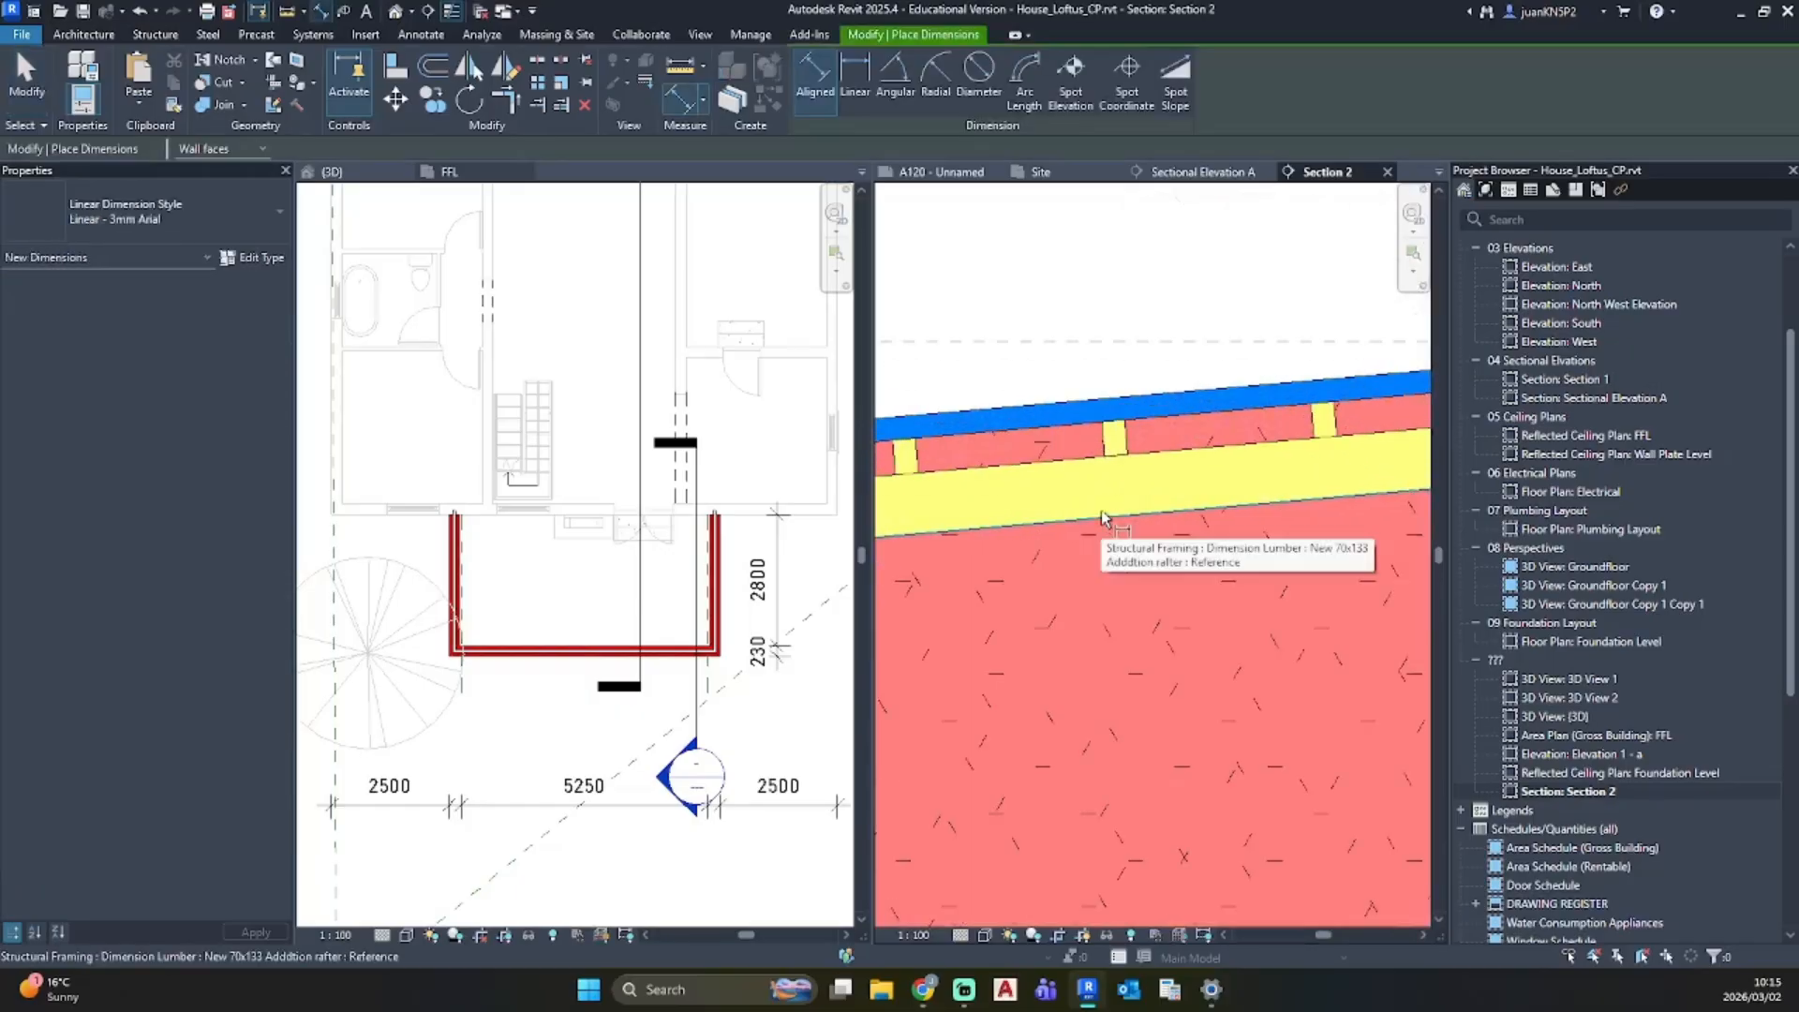
left_click(1104, 460)
key("Escape")
key("Escape")
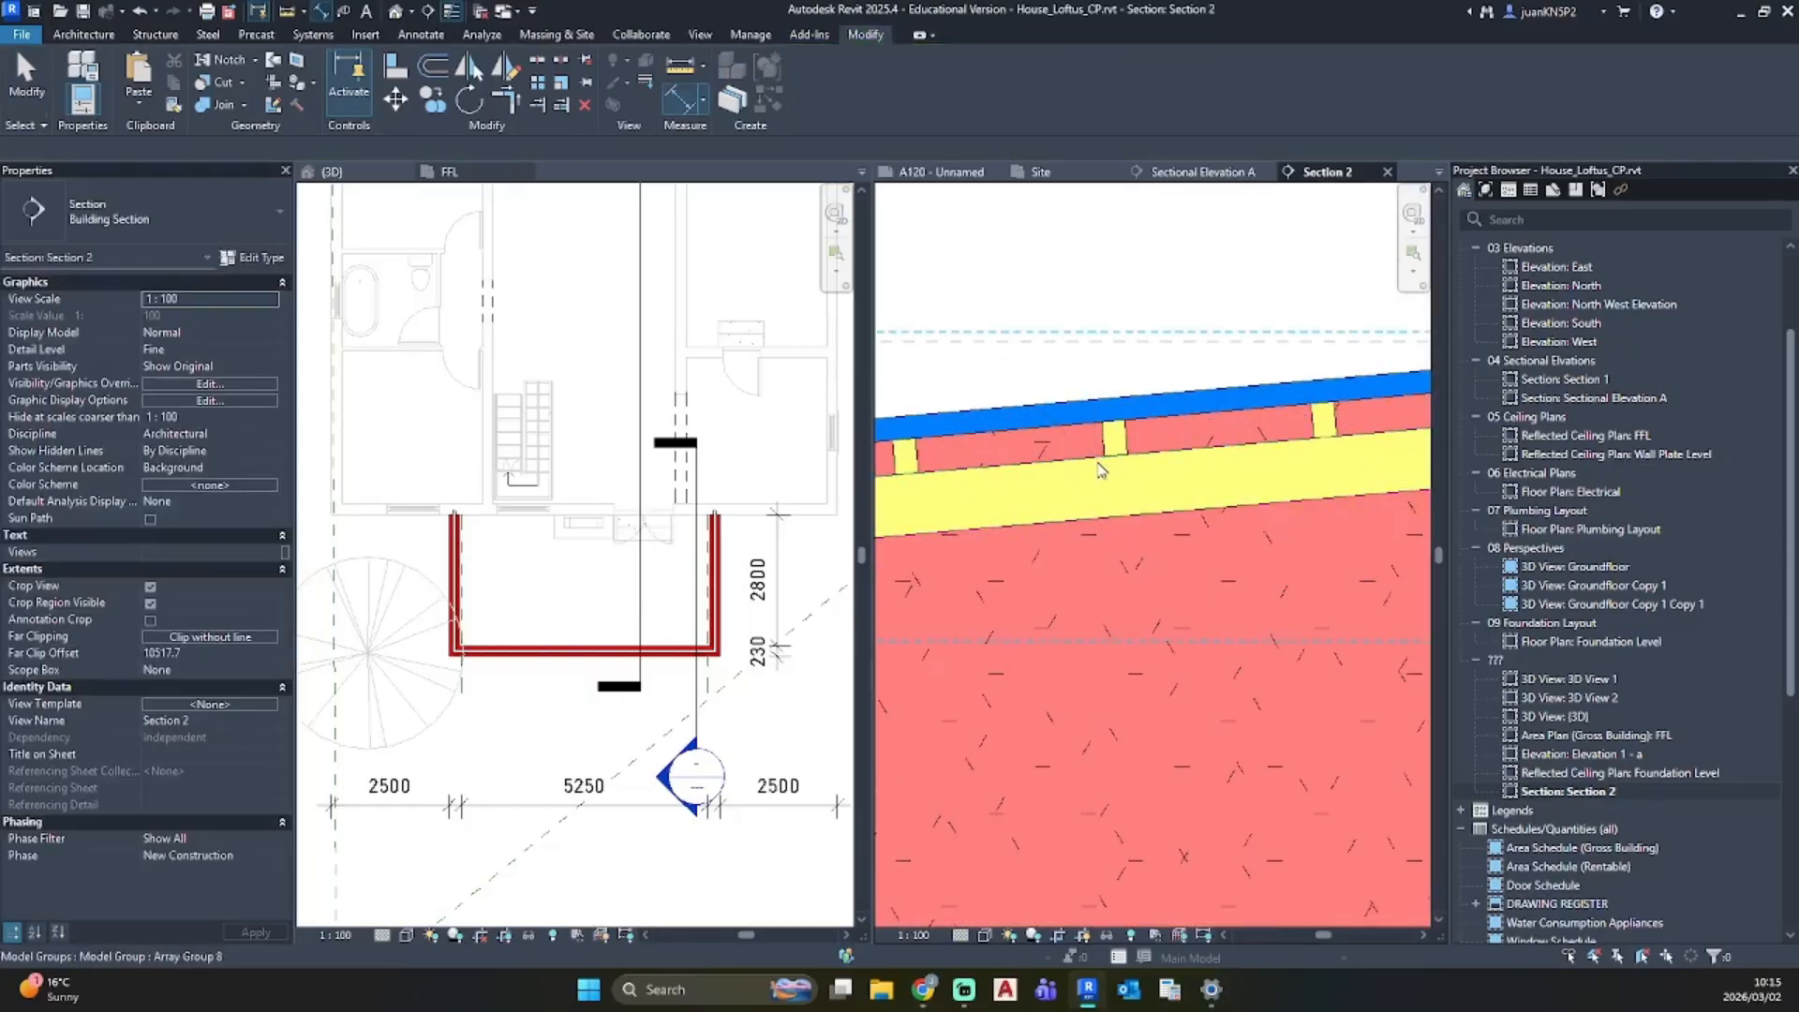
scroll(1082, 497, "down", 3)
scroll(1087, 519, "down", 5)
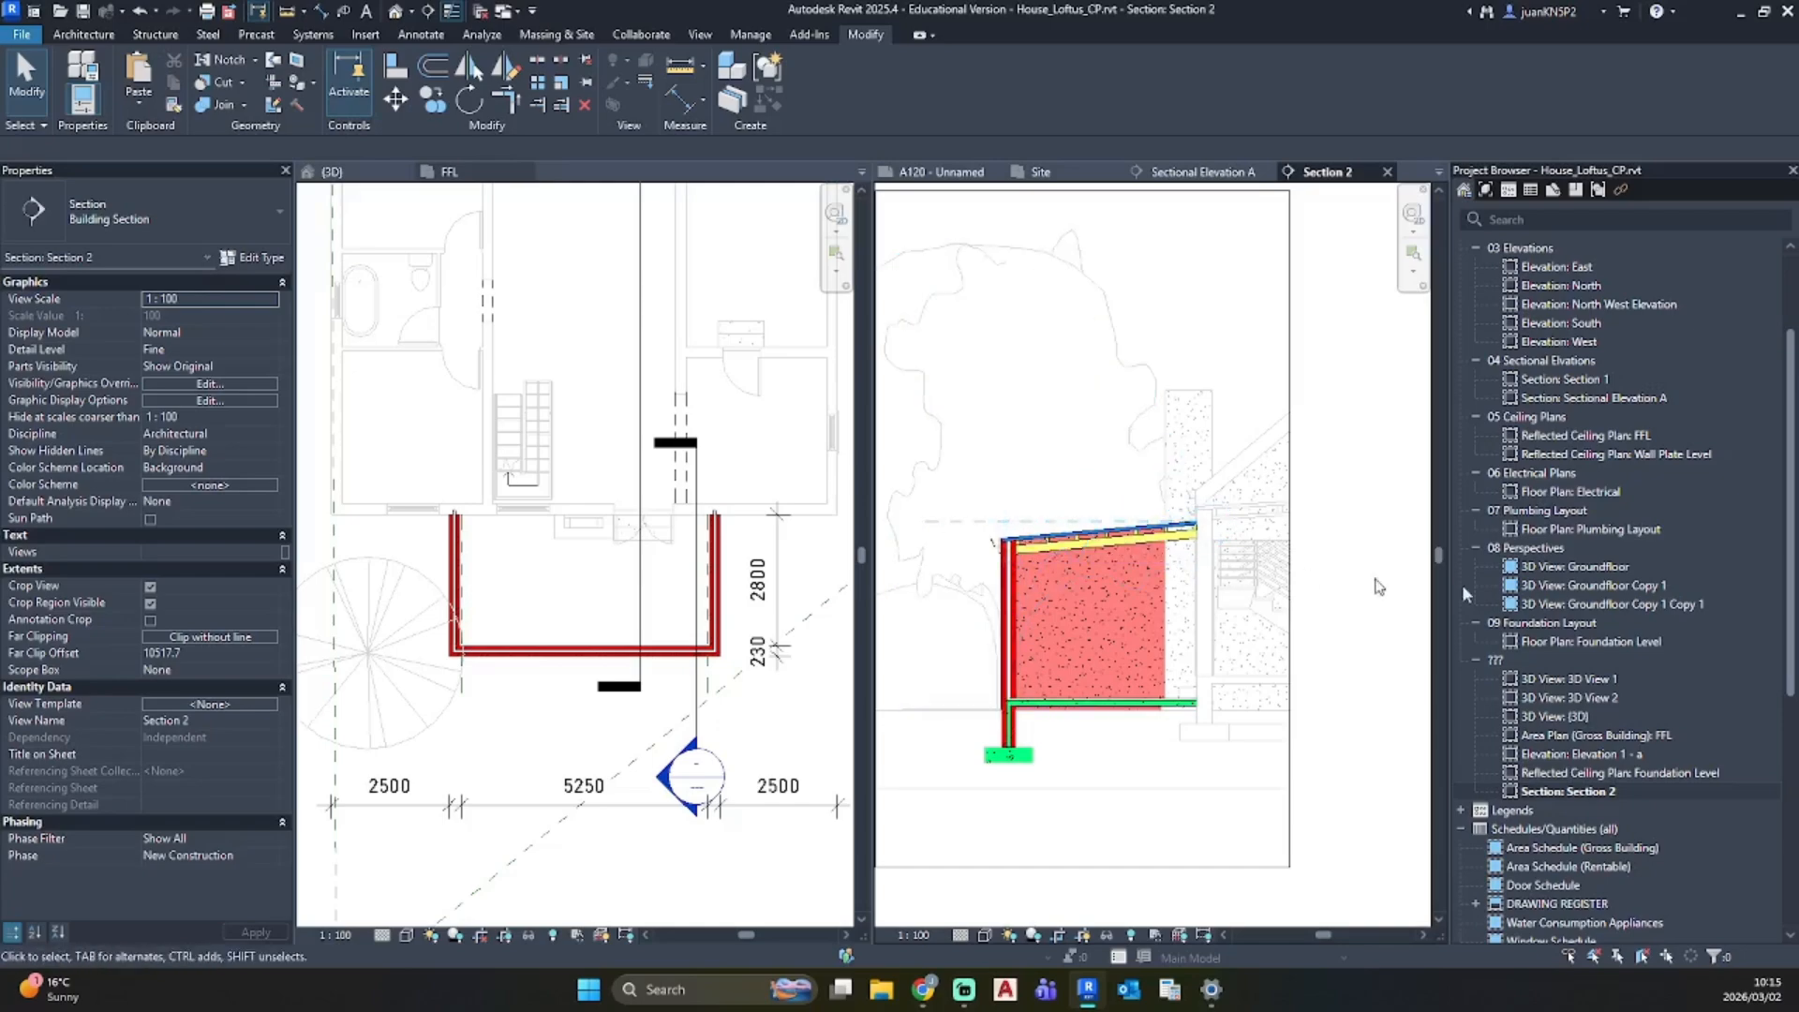
Step: Open the A101 - SITE PLAN sheet and examine the Energy Zone 4 roof insulation table
scroll(1587, 862, "down", 7)
double_click(1549, 784)
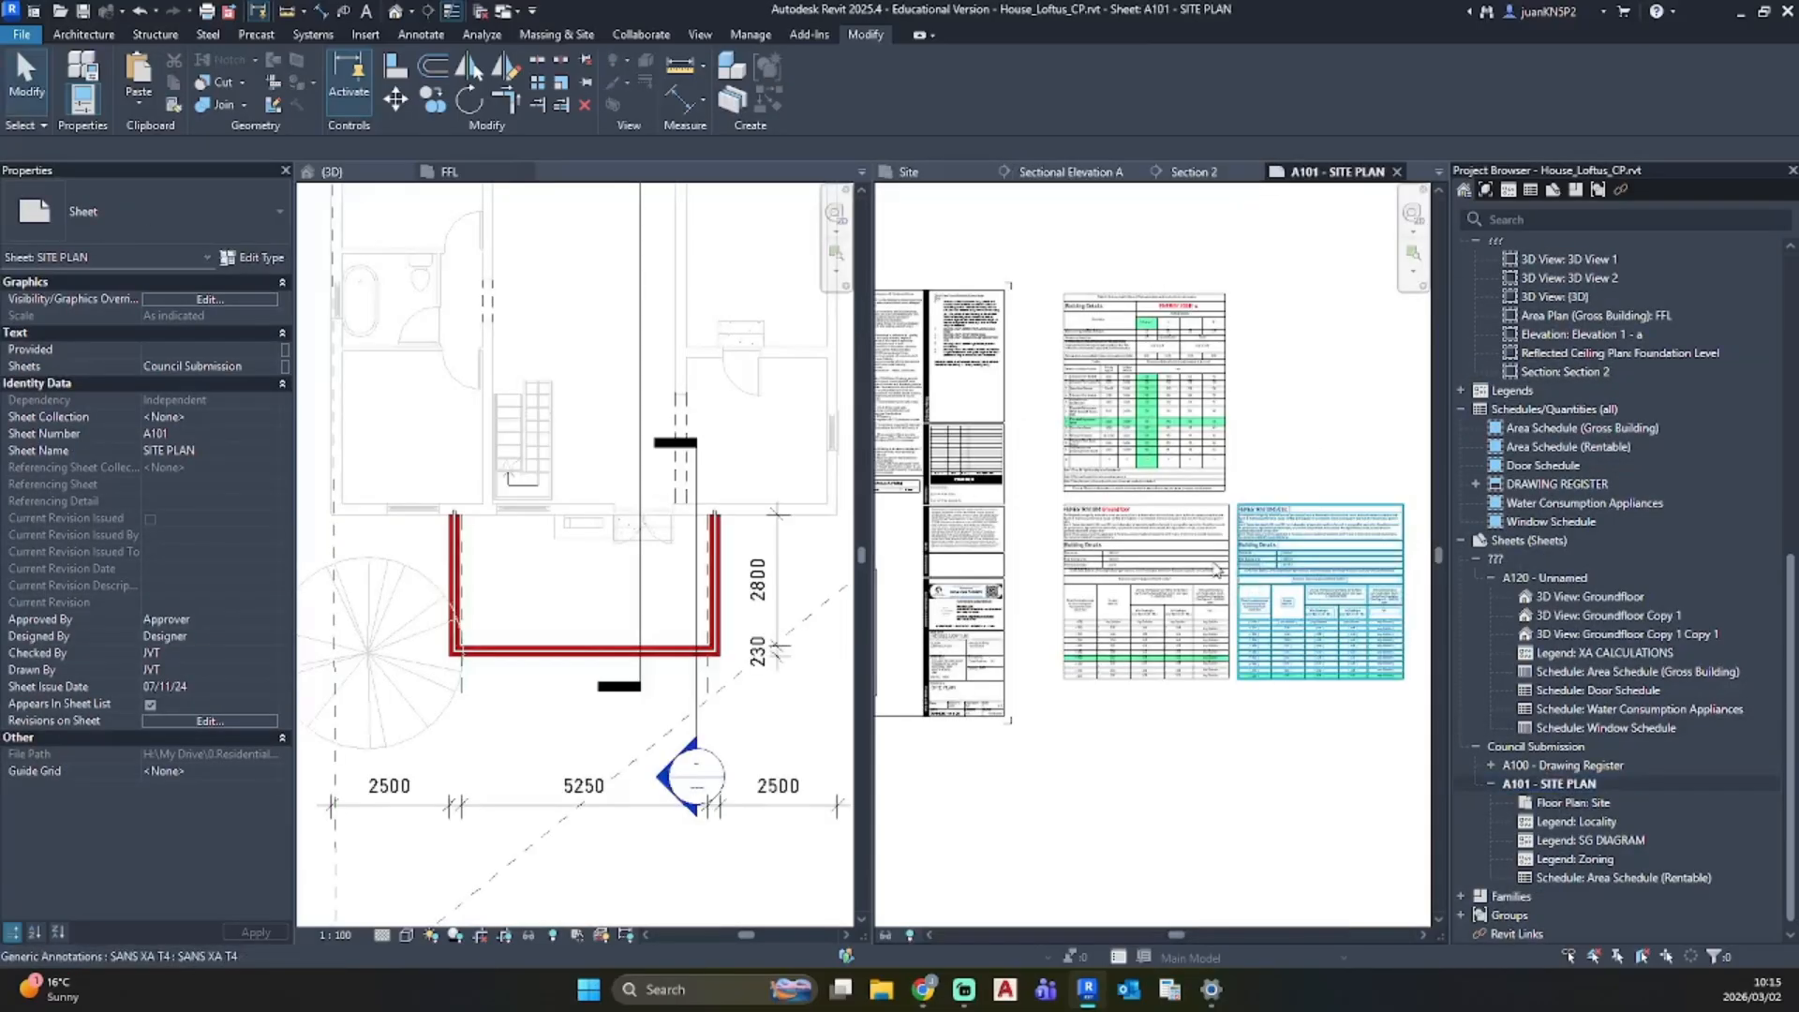
scroll(1143, 293, "up", 5)
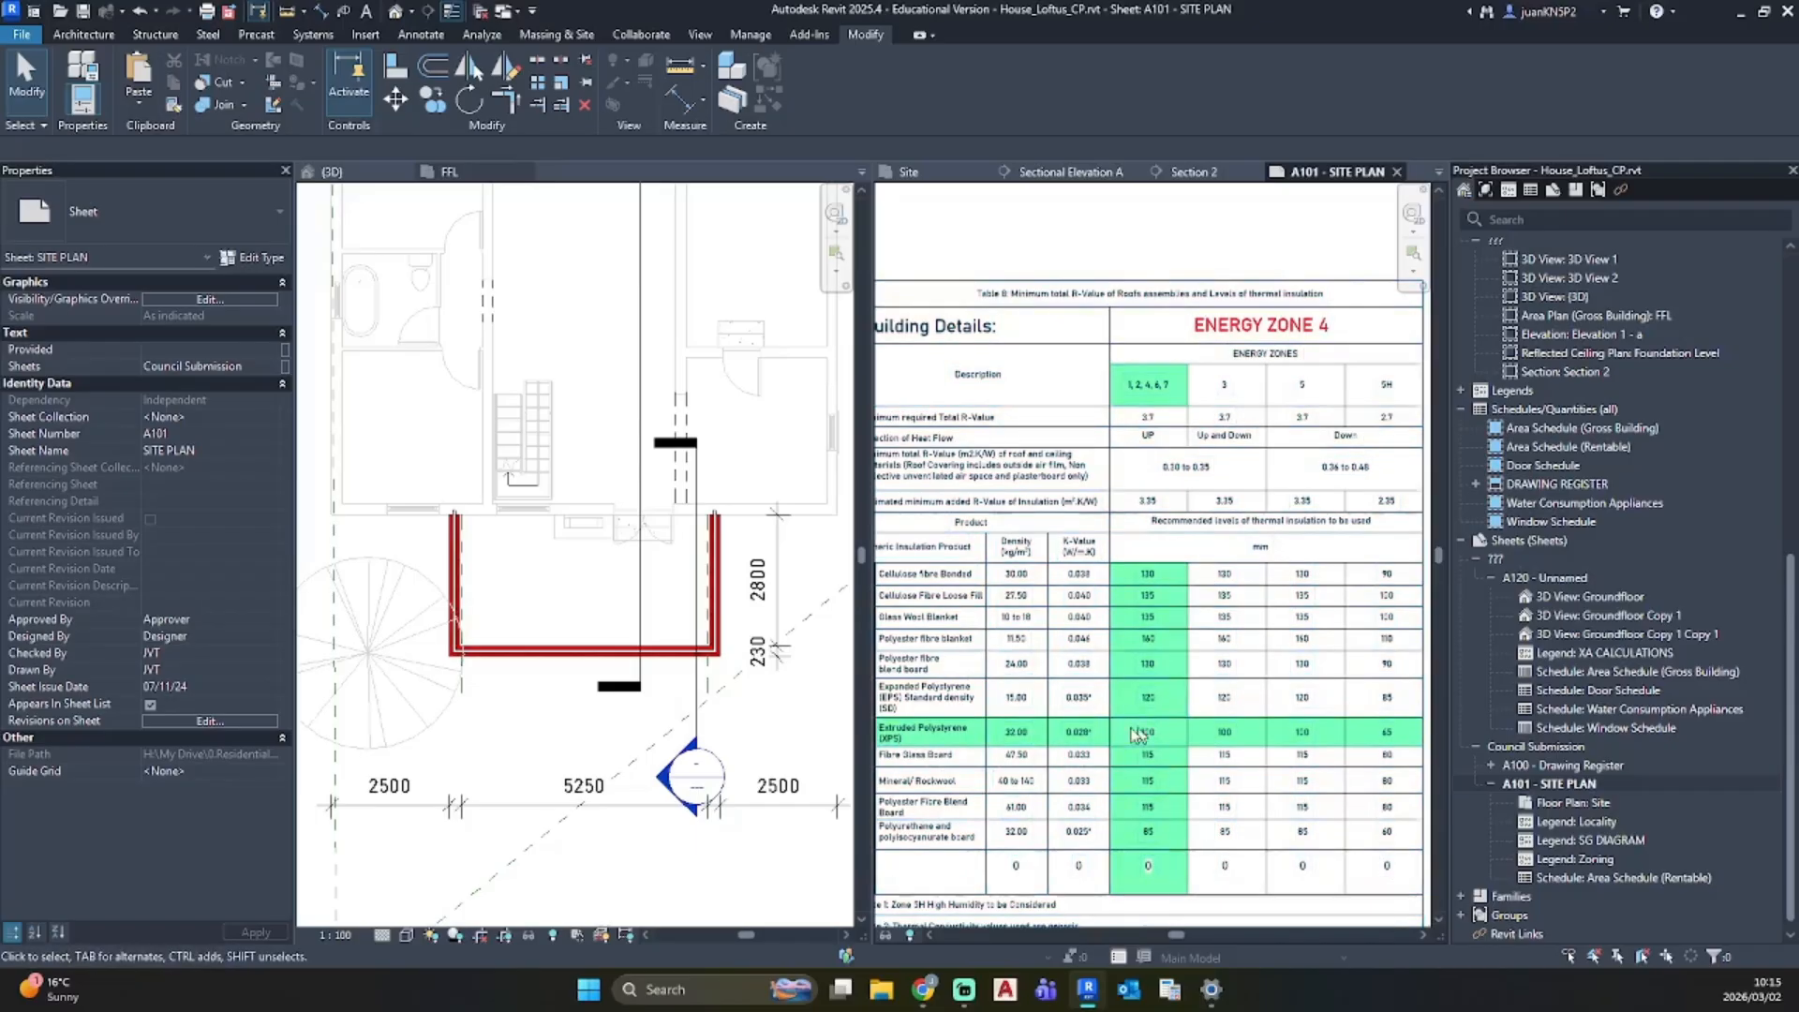
scroll(1627, 385, "up", 1)
Step: Return to the FFL floor plan and set its underlay base level to FFL
scroll(1627, 385, "up", 9)
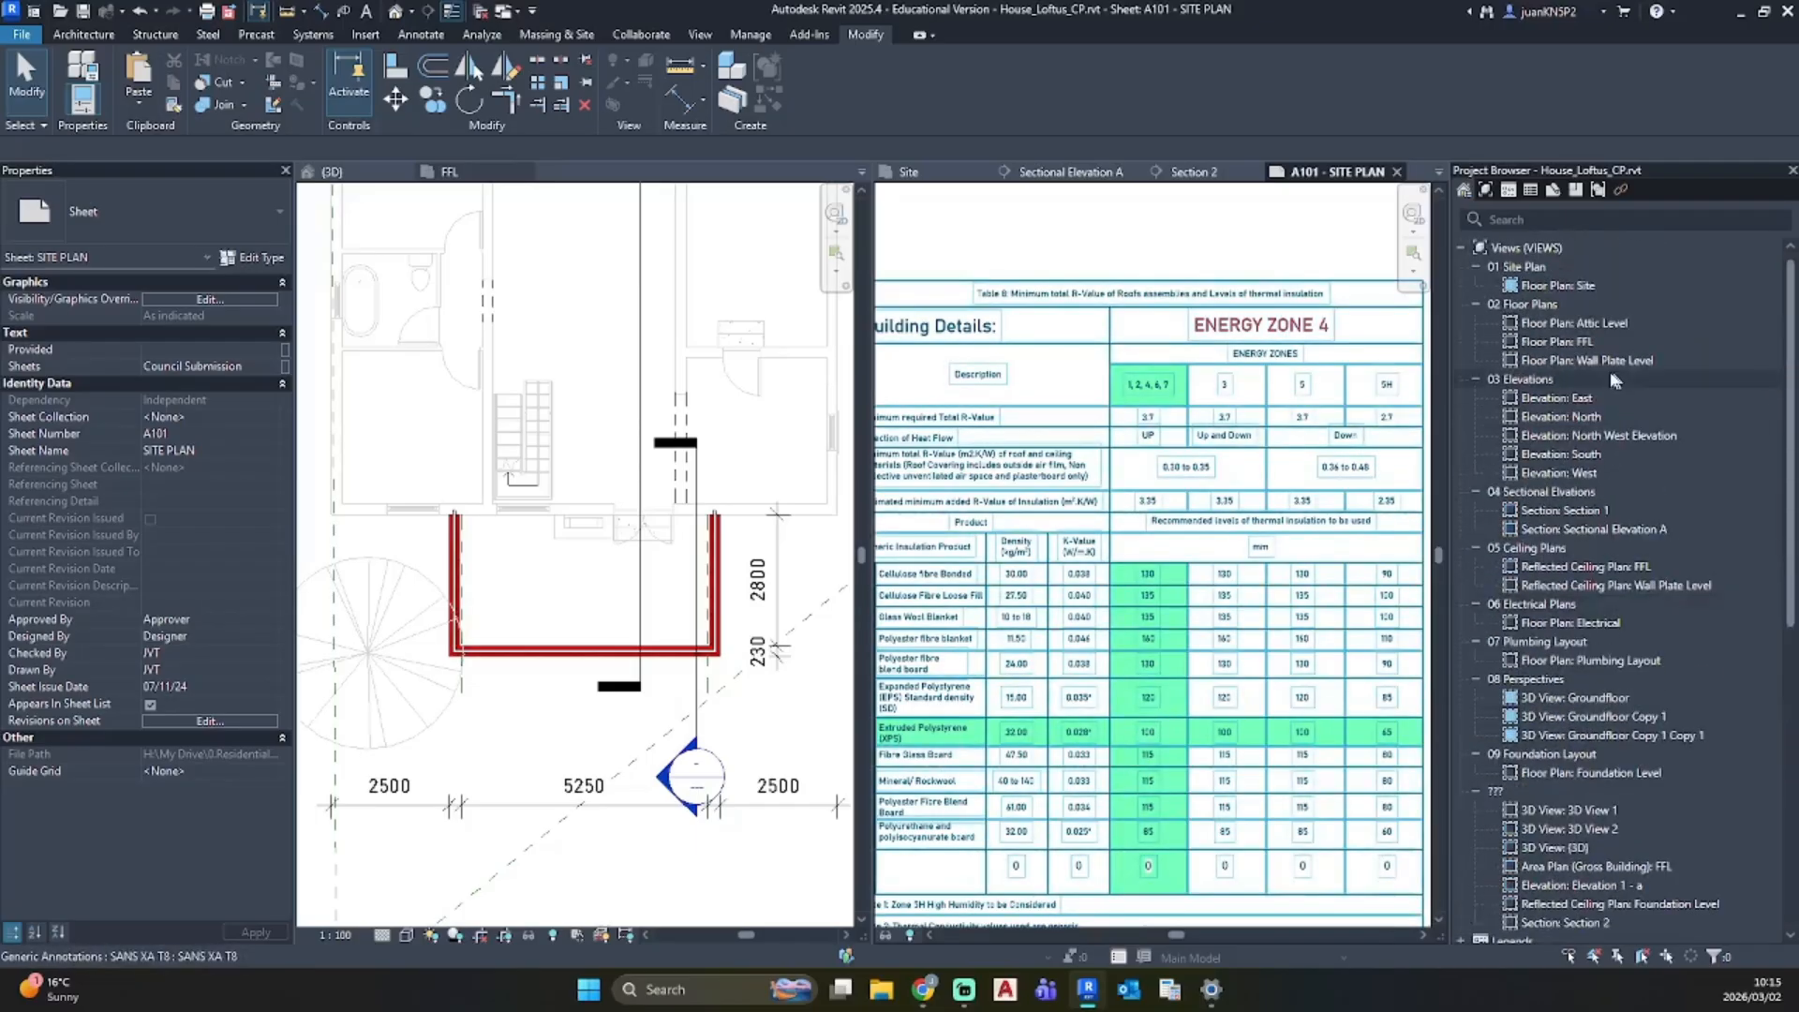
double_click(1574, 343)
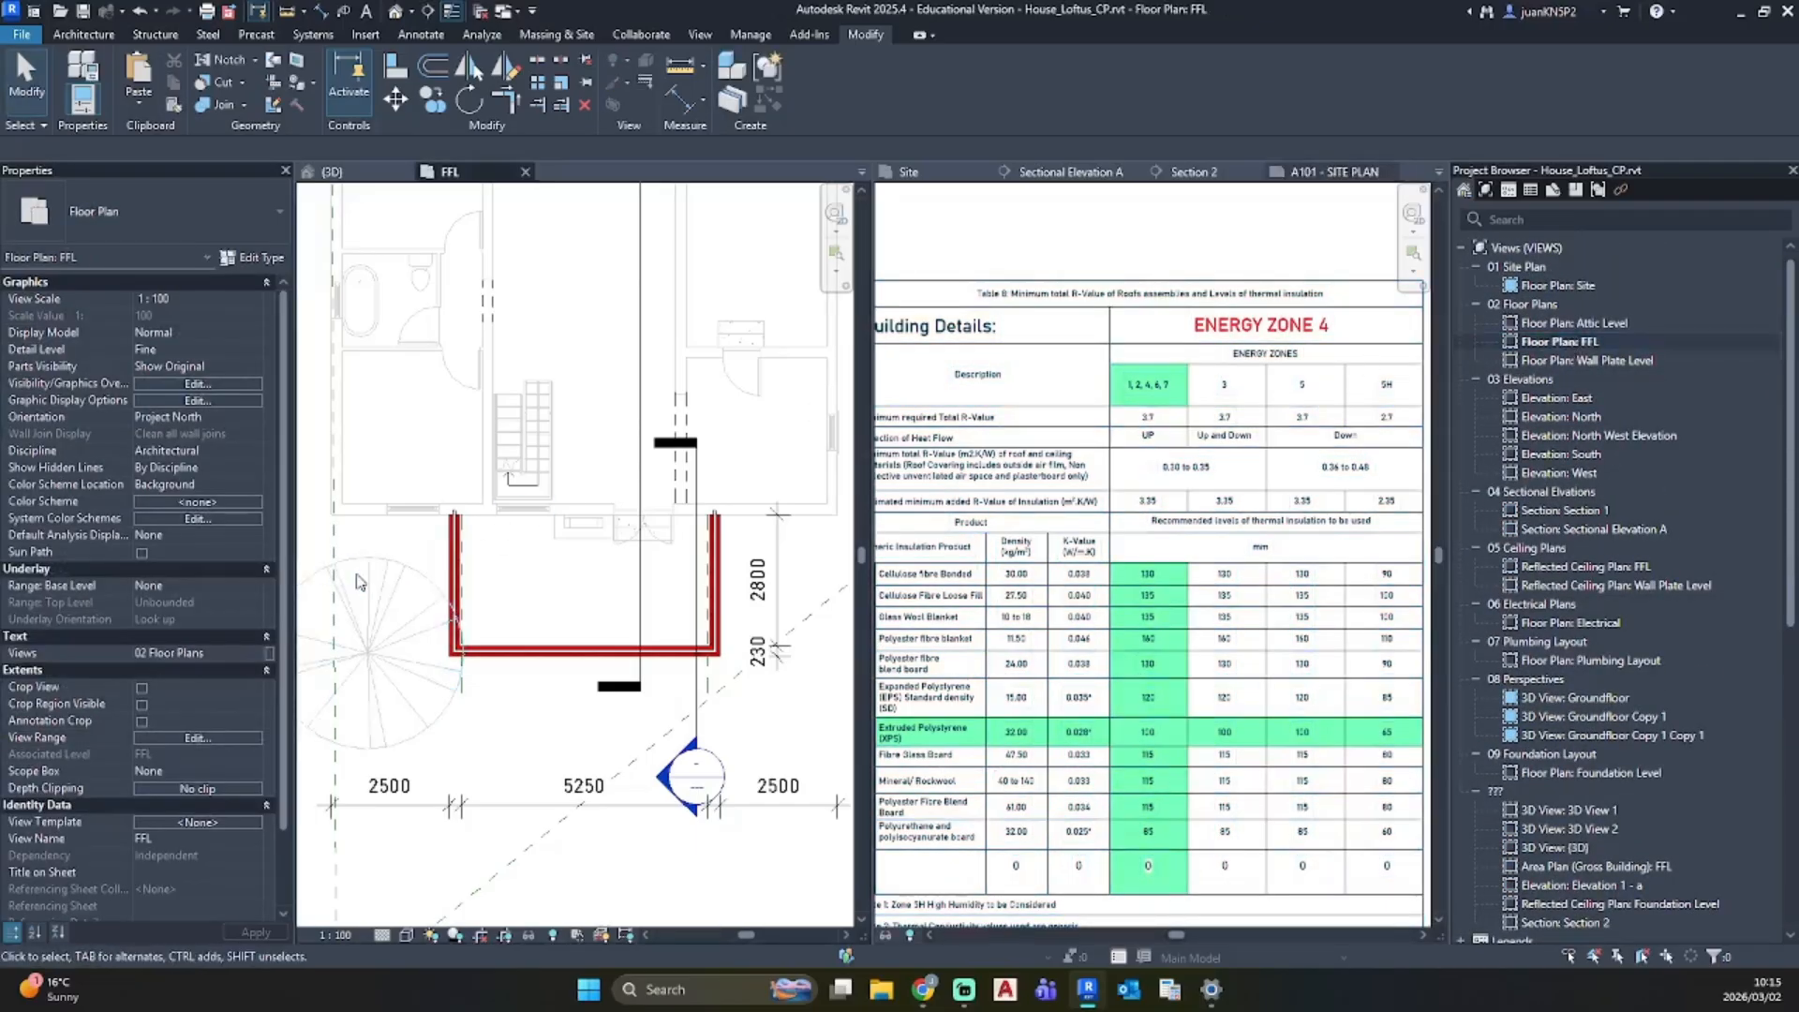
left_click(250, 587)
left_click(216, 635)
scroll(487, 567, "up", 3)
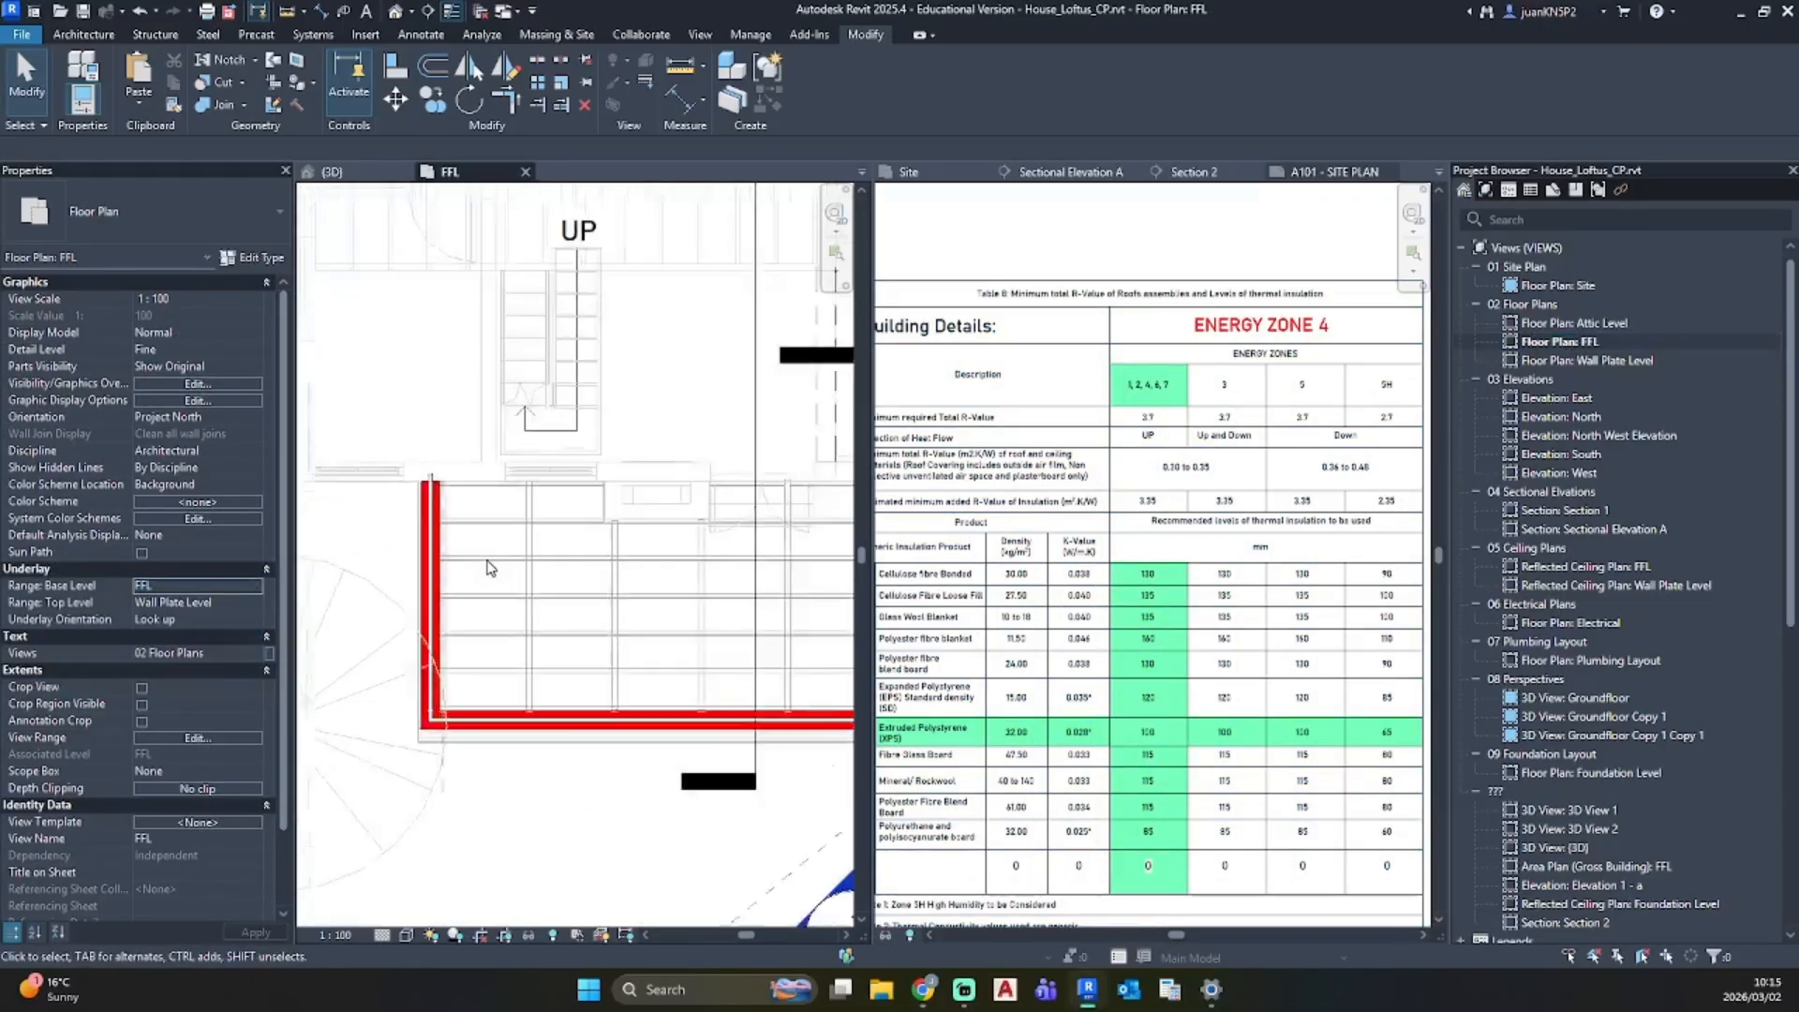
scroll(489, 570, "up", 1)
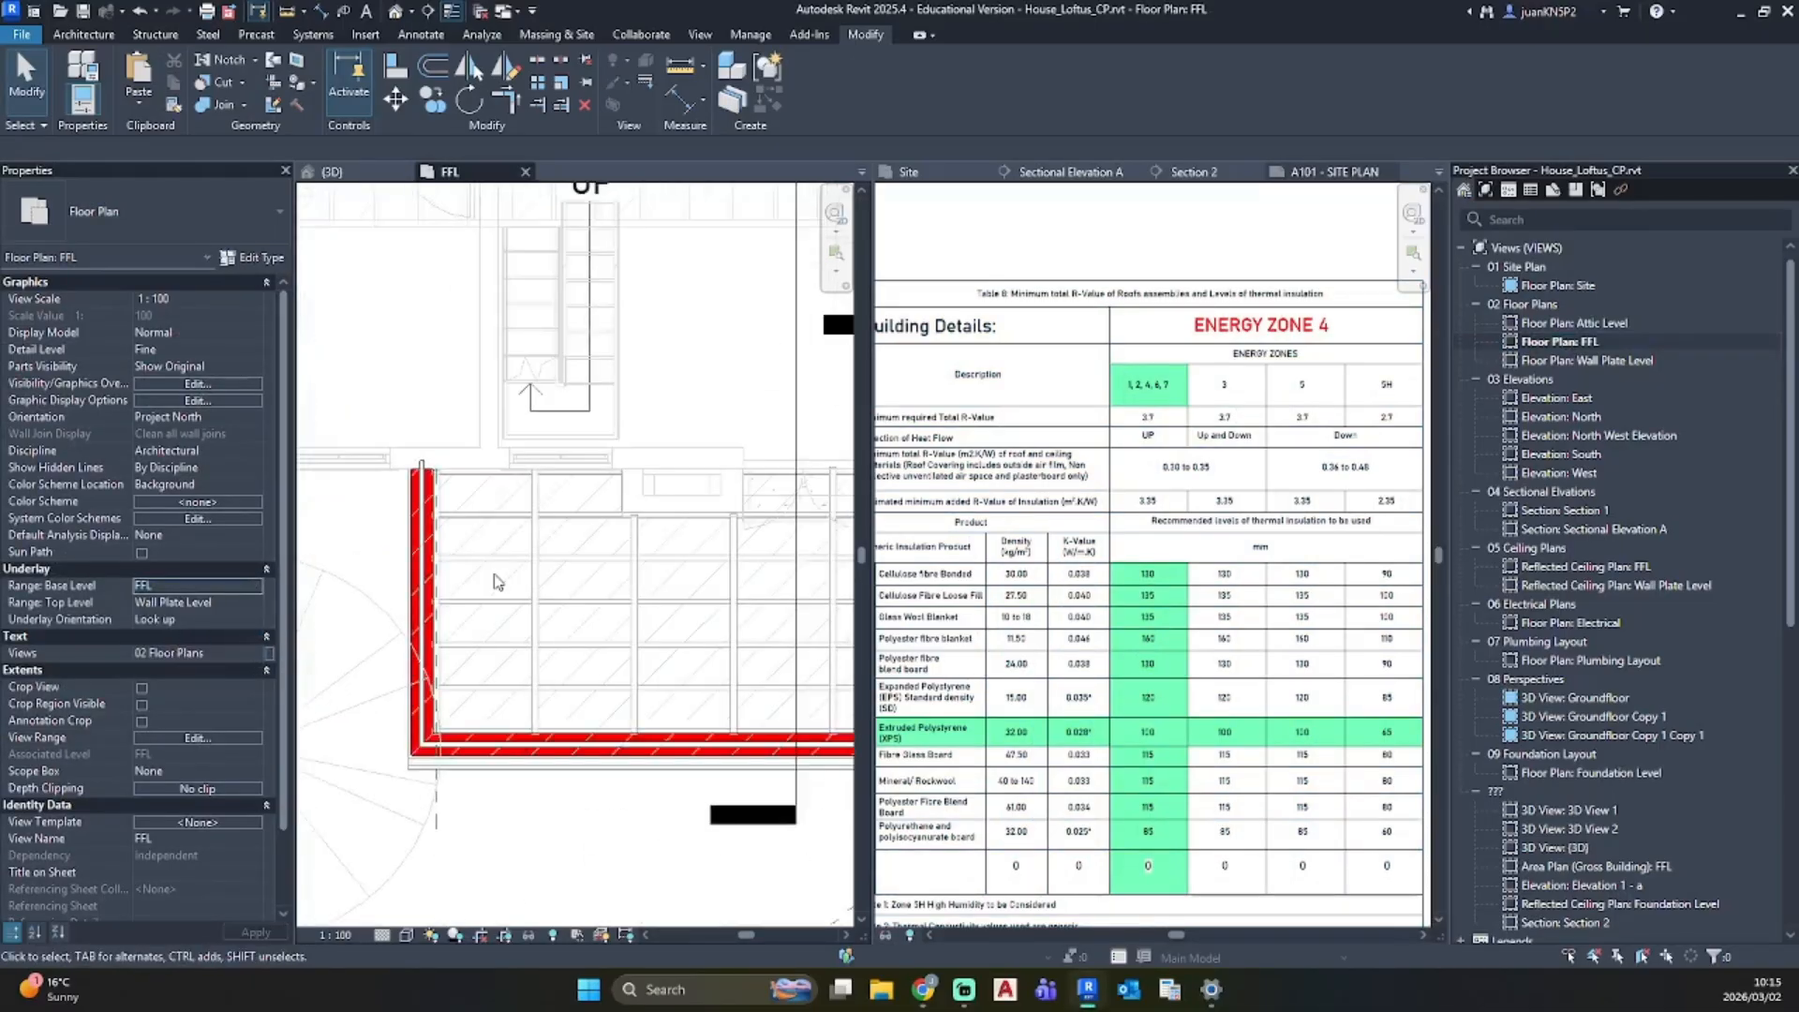
Step: Start a ceiling and duplicate the Existing Kithcen Ceiling 2 type as New Ceiling
left_click(87, 35)
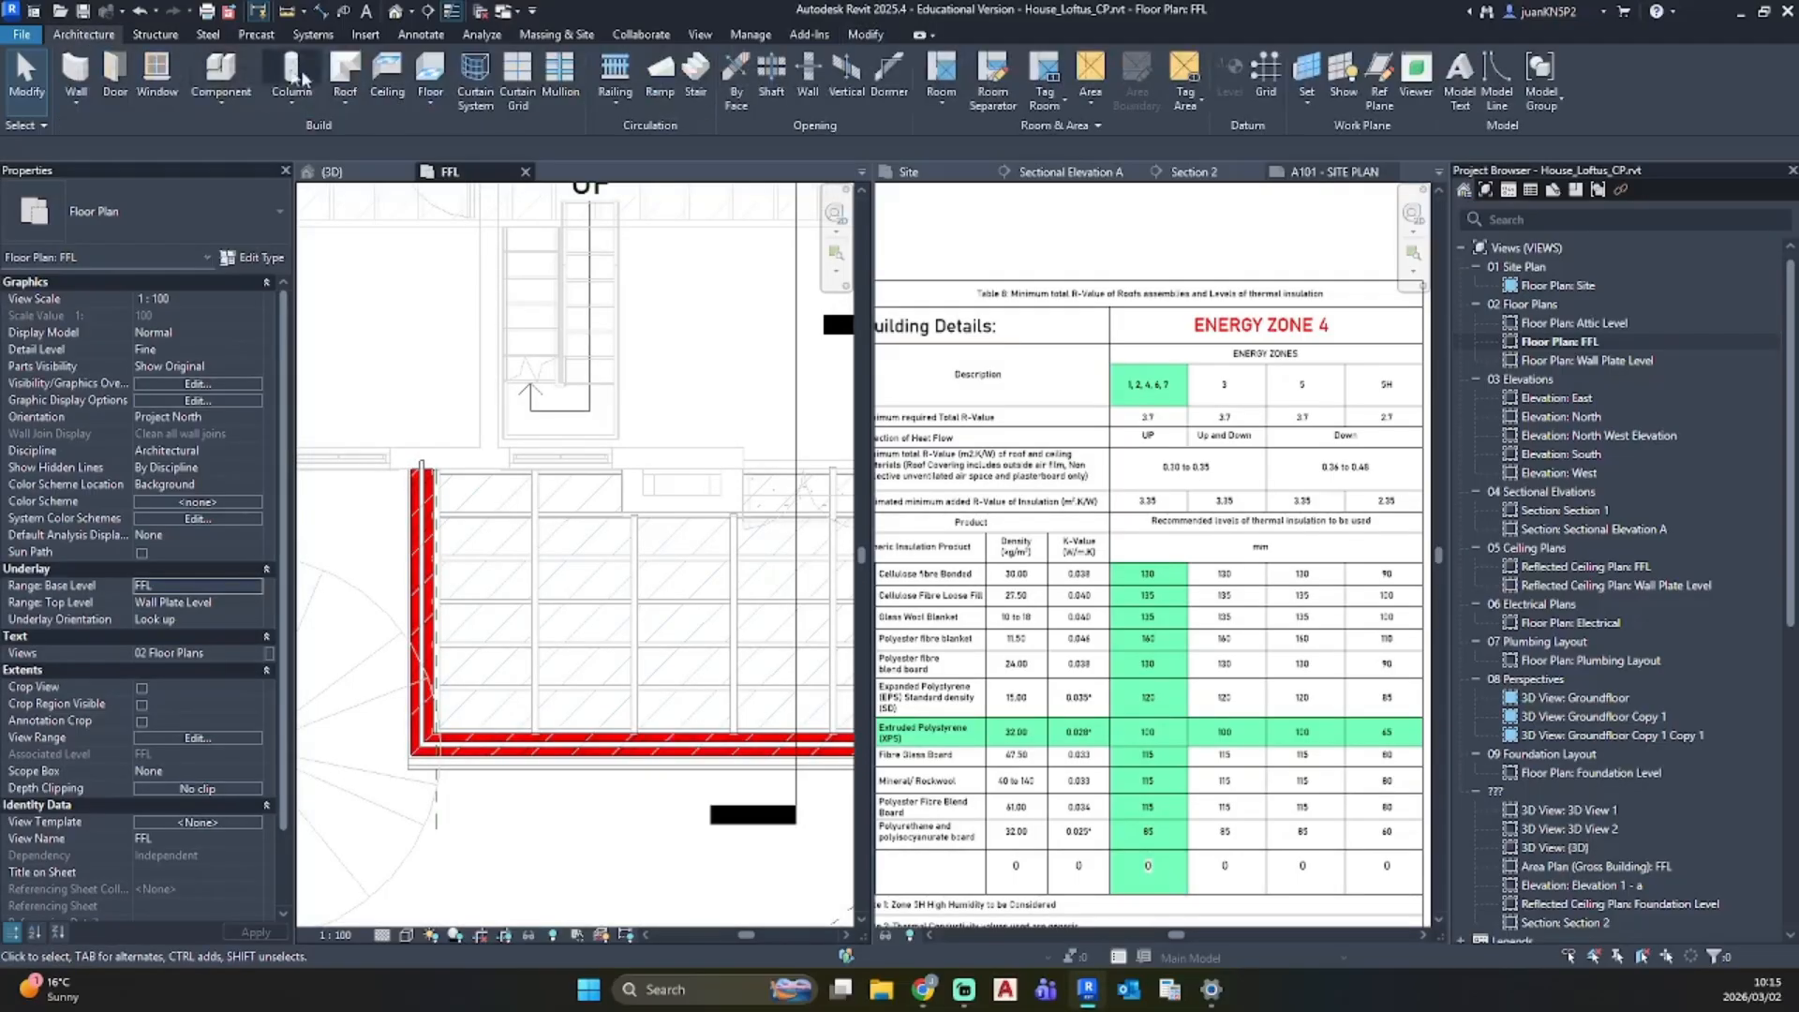
left_click(384, 73)
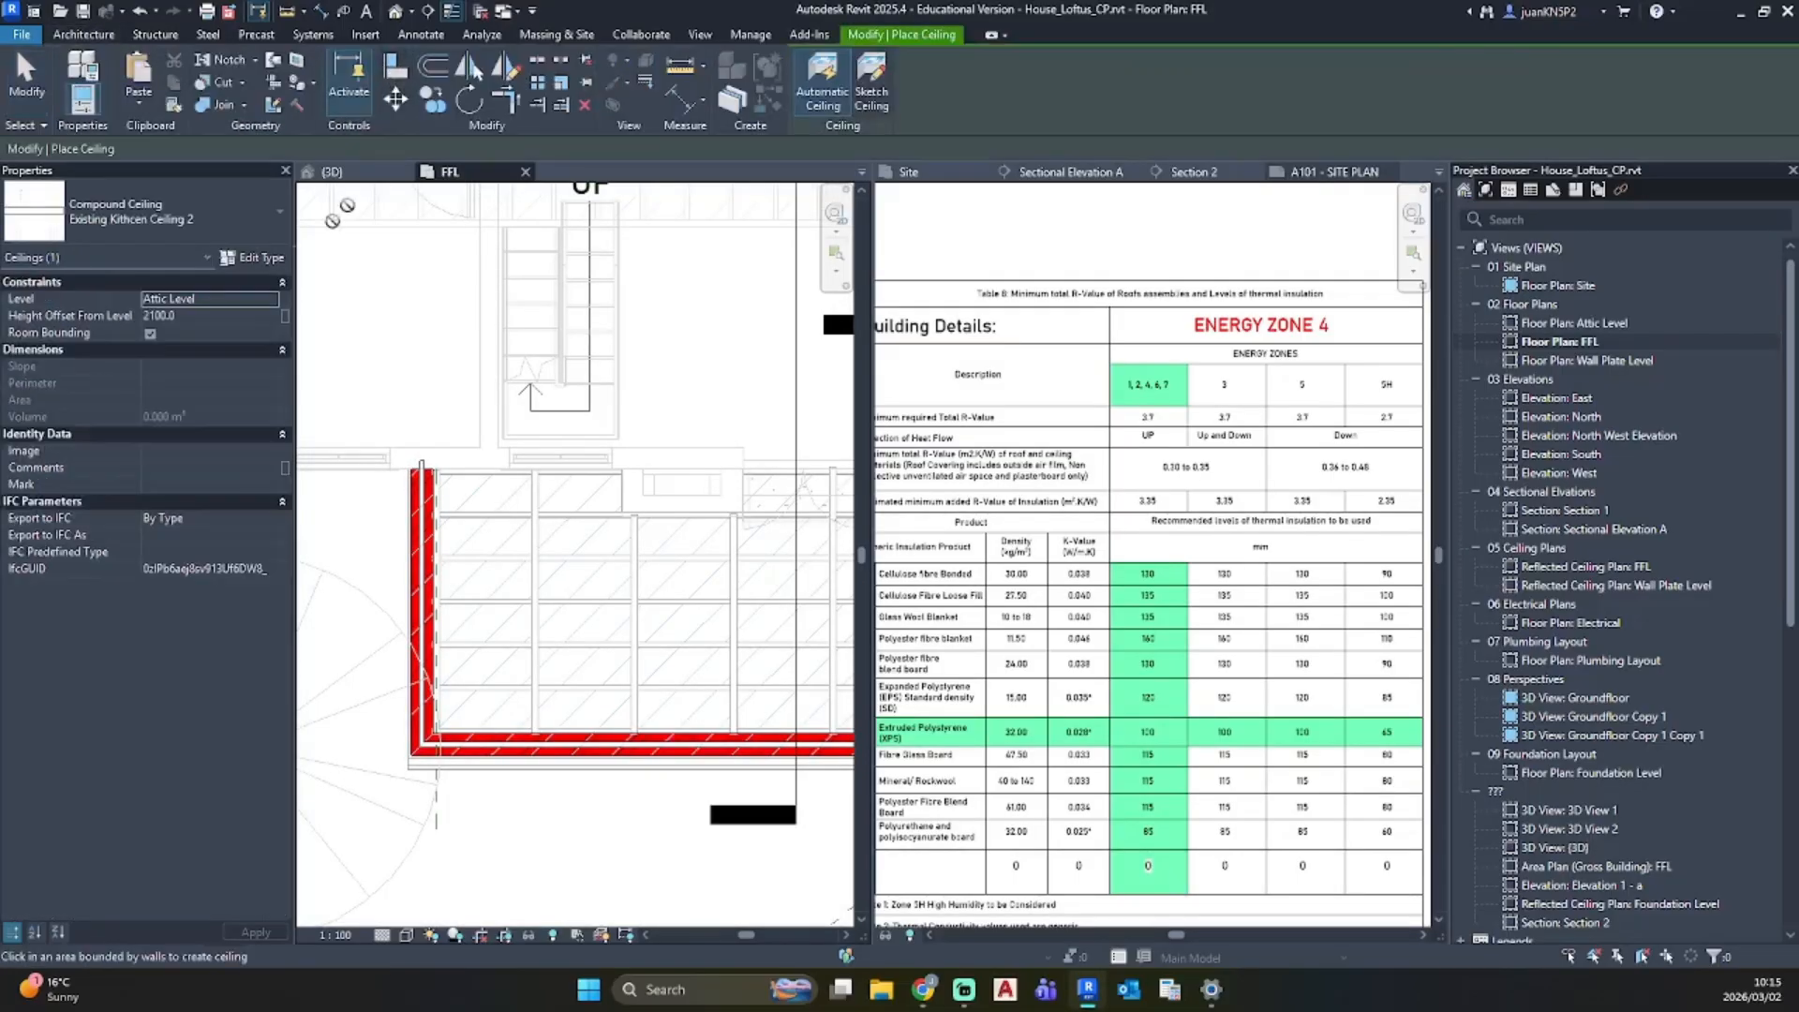
left_click(251, 258)
left_click(1007, 286)
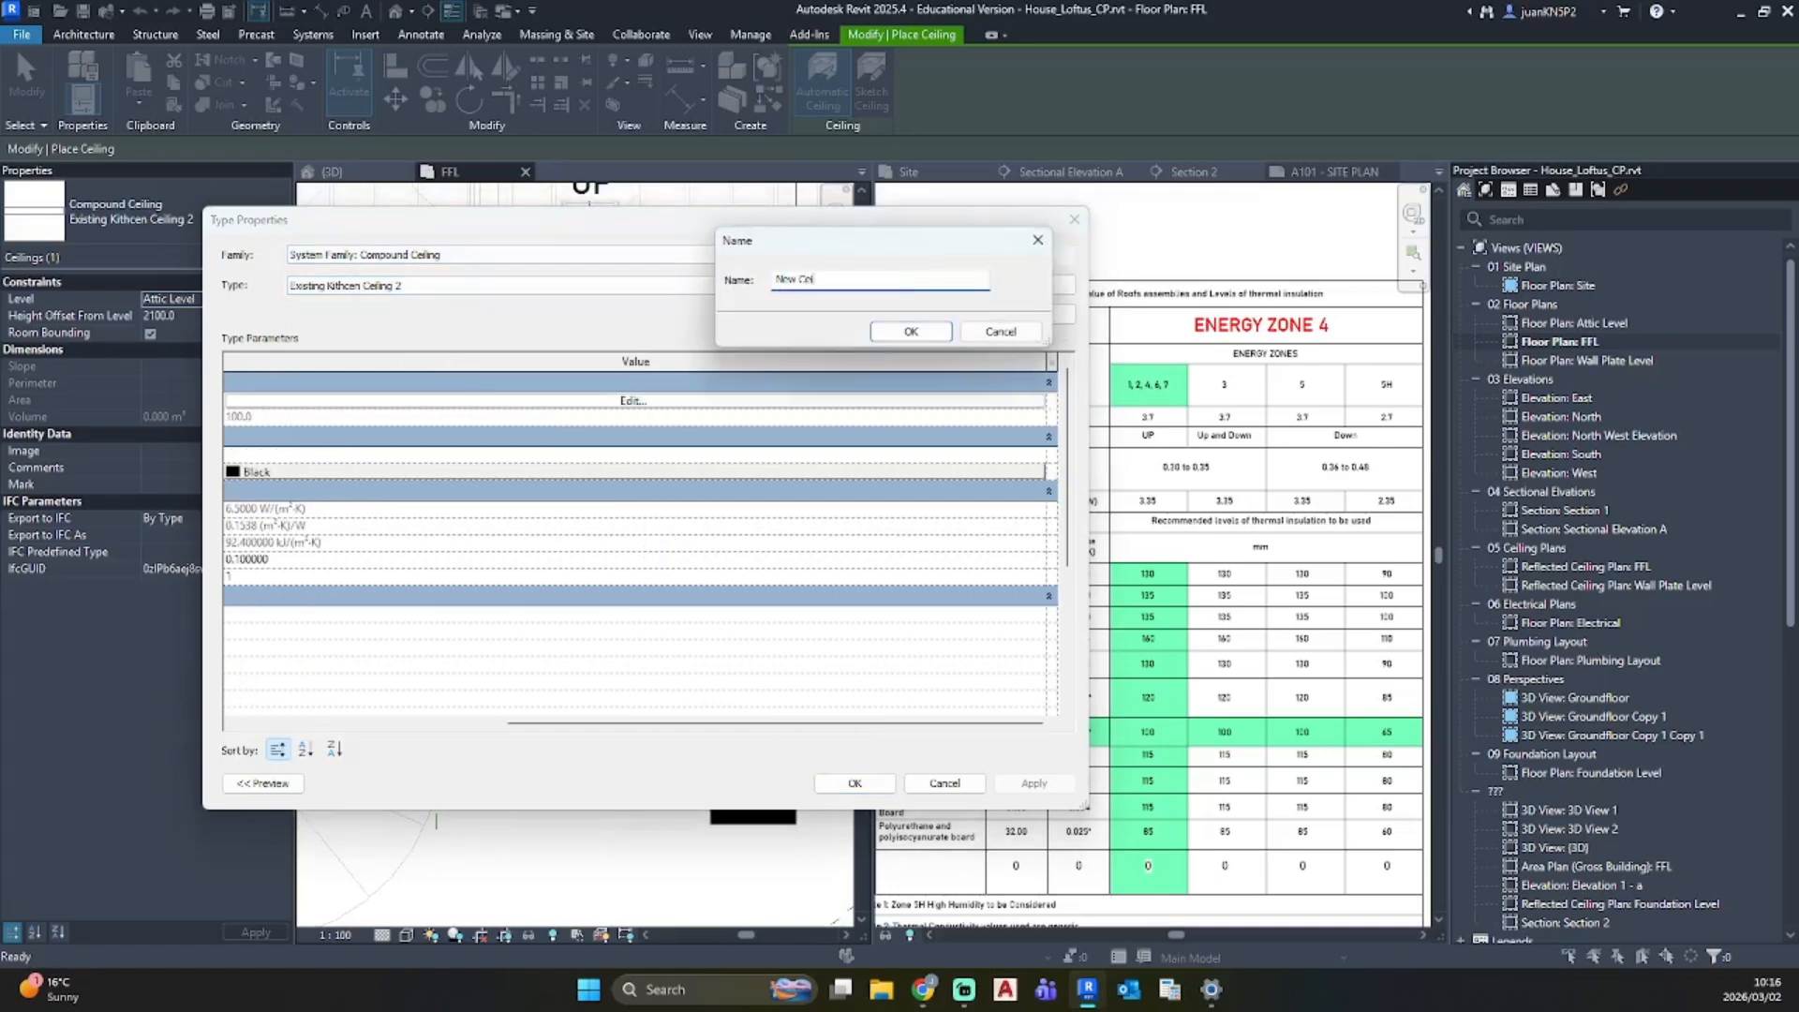
key("Return")
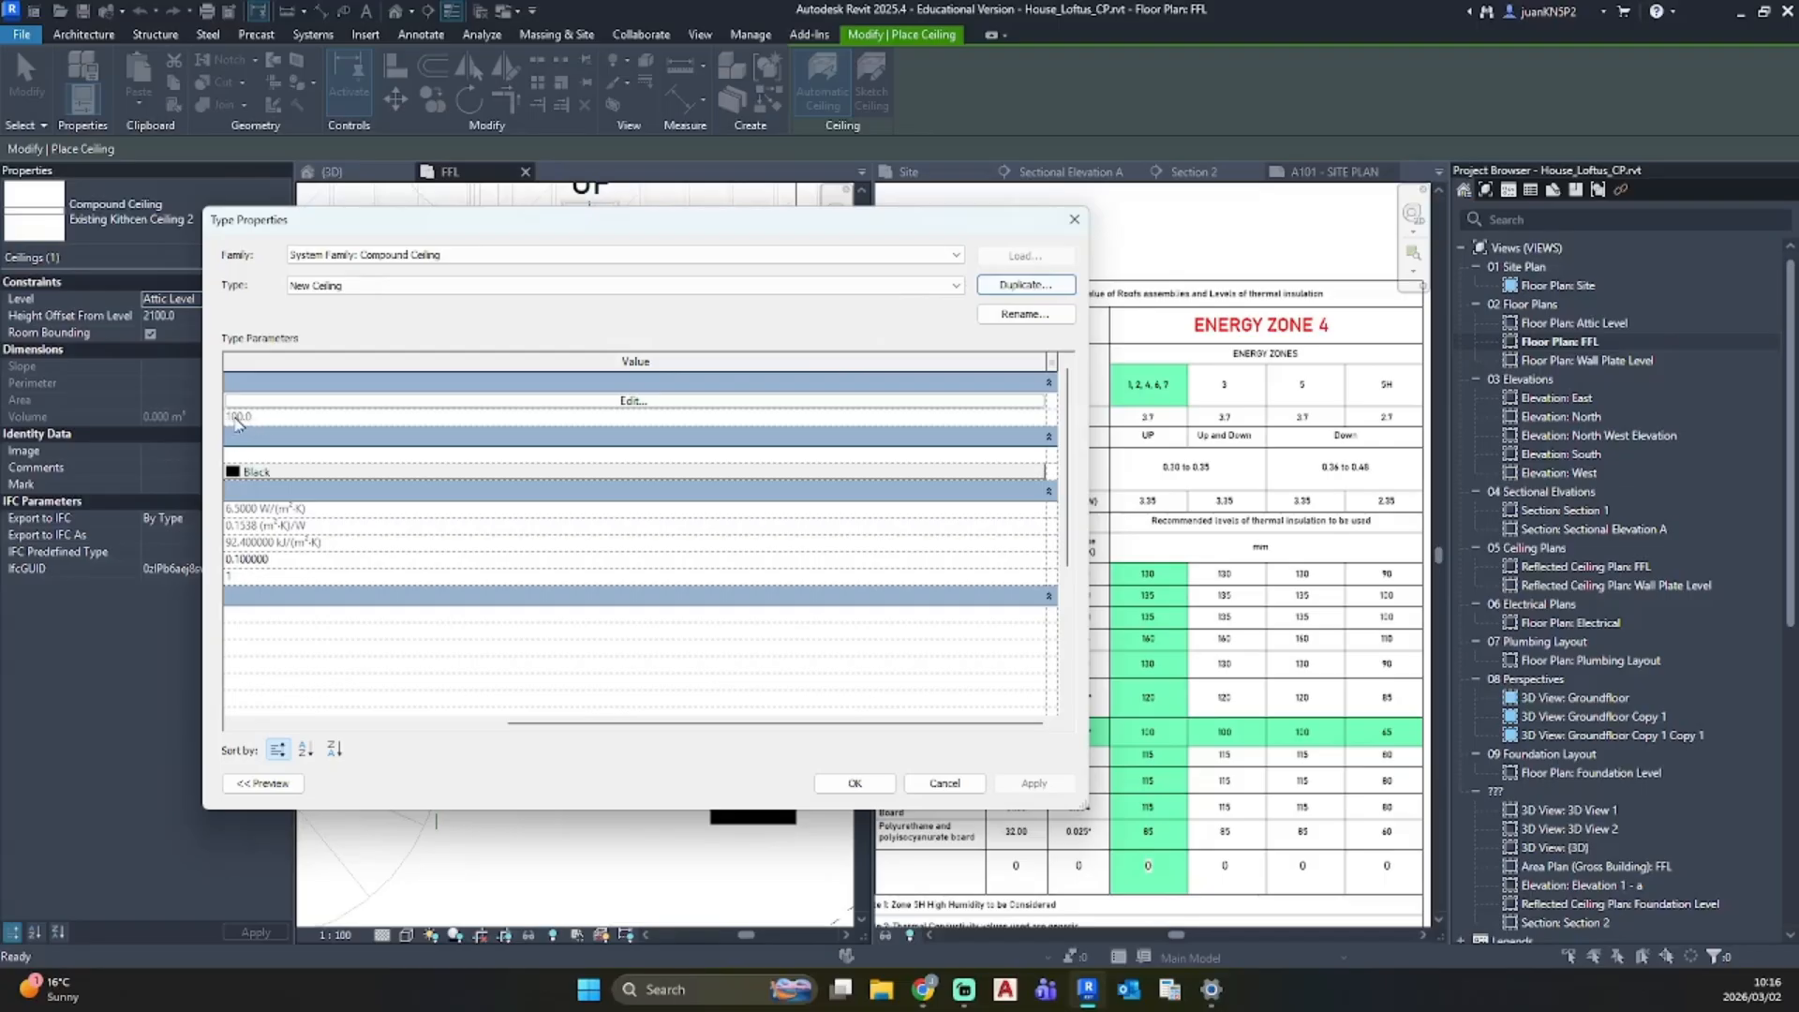
left_click_drag(698, 724, 497, 721)
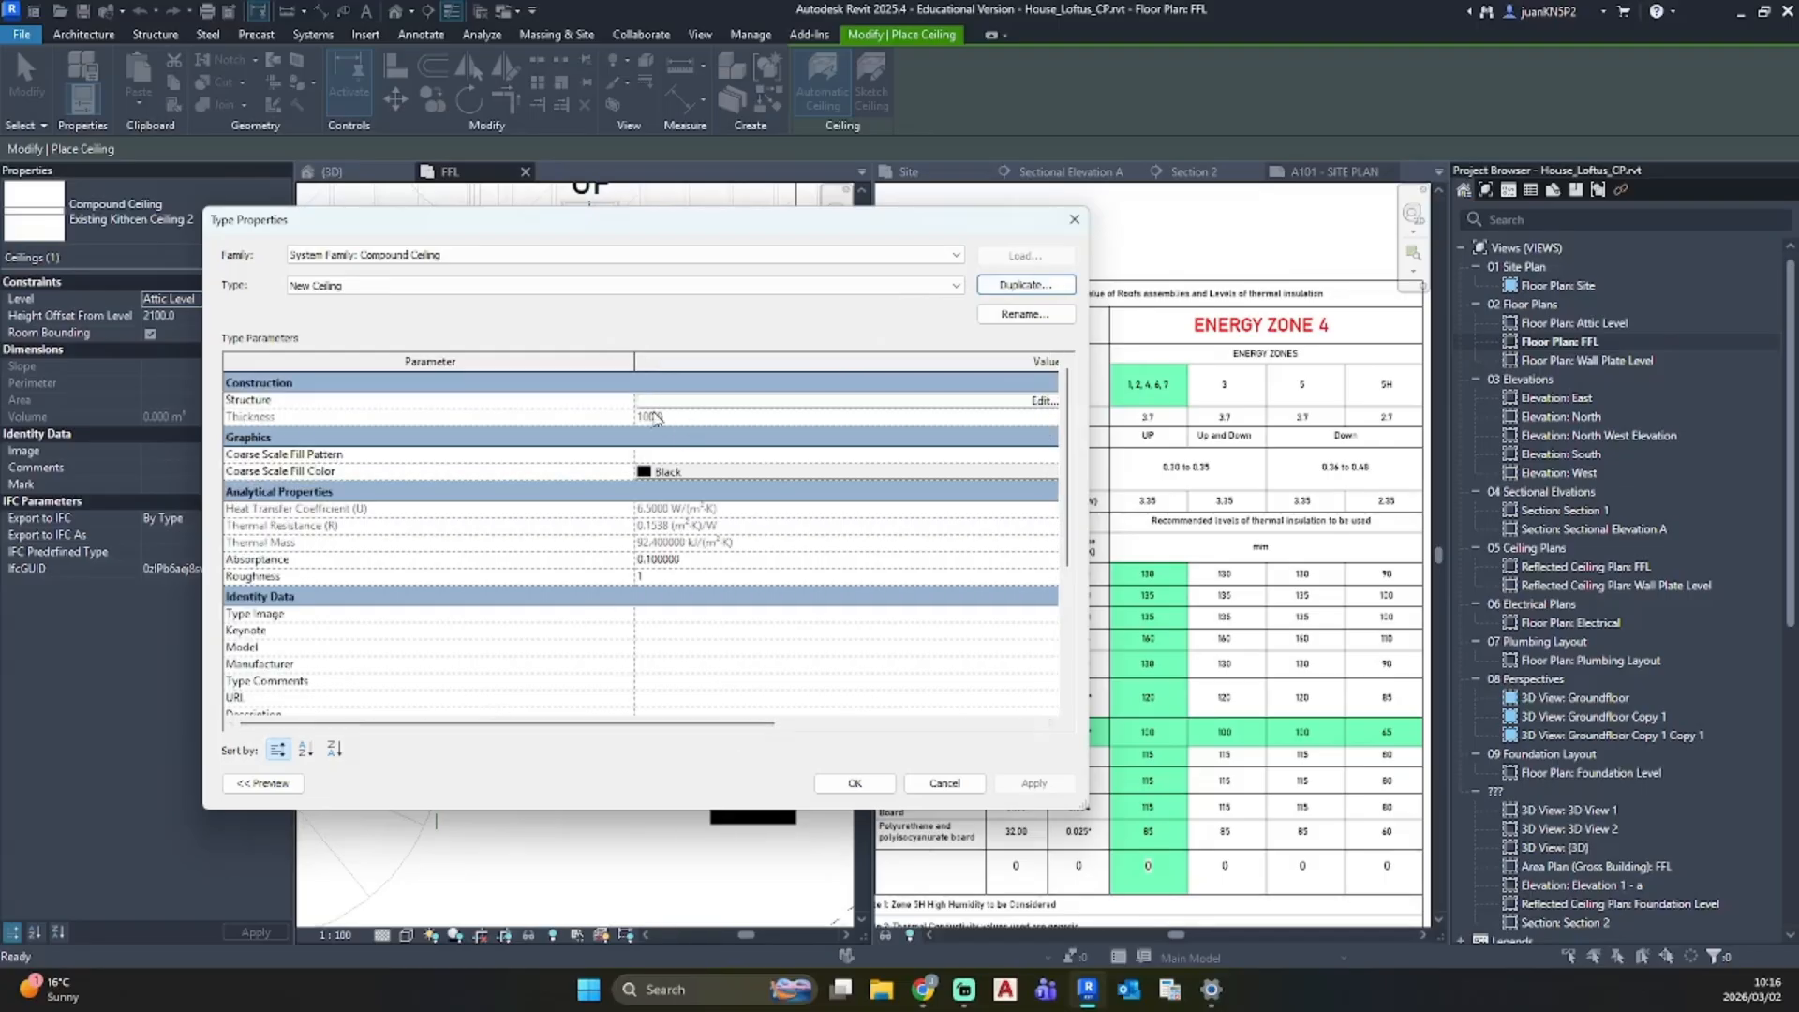
left_click(843, 784)
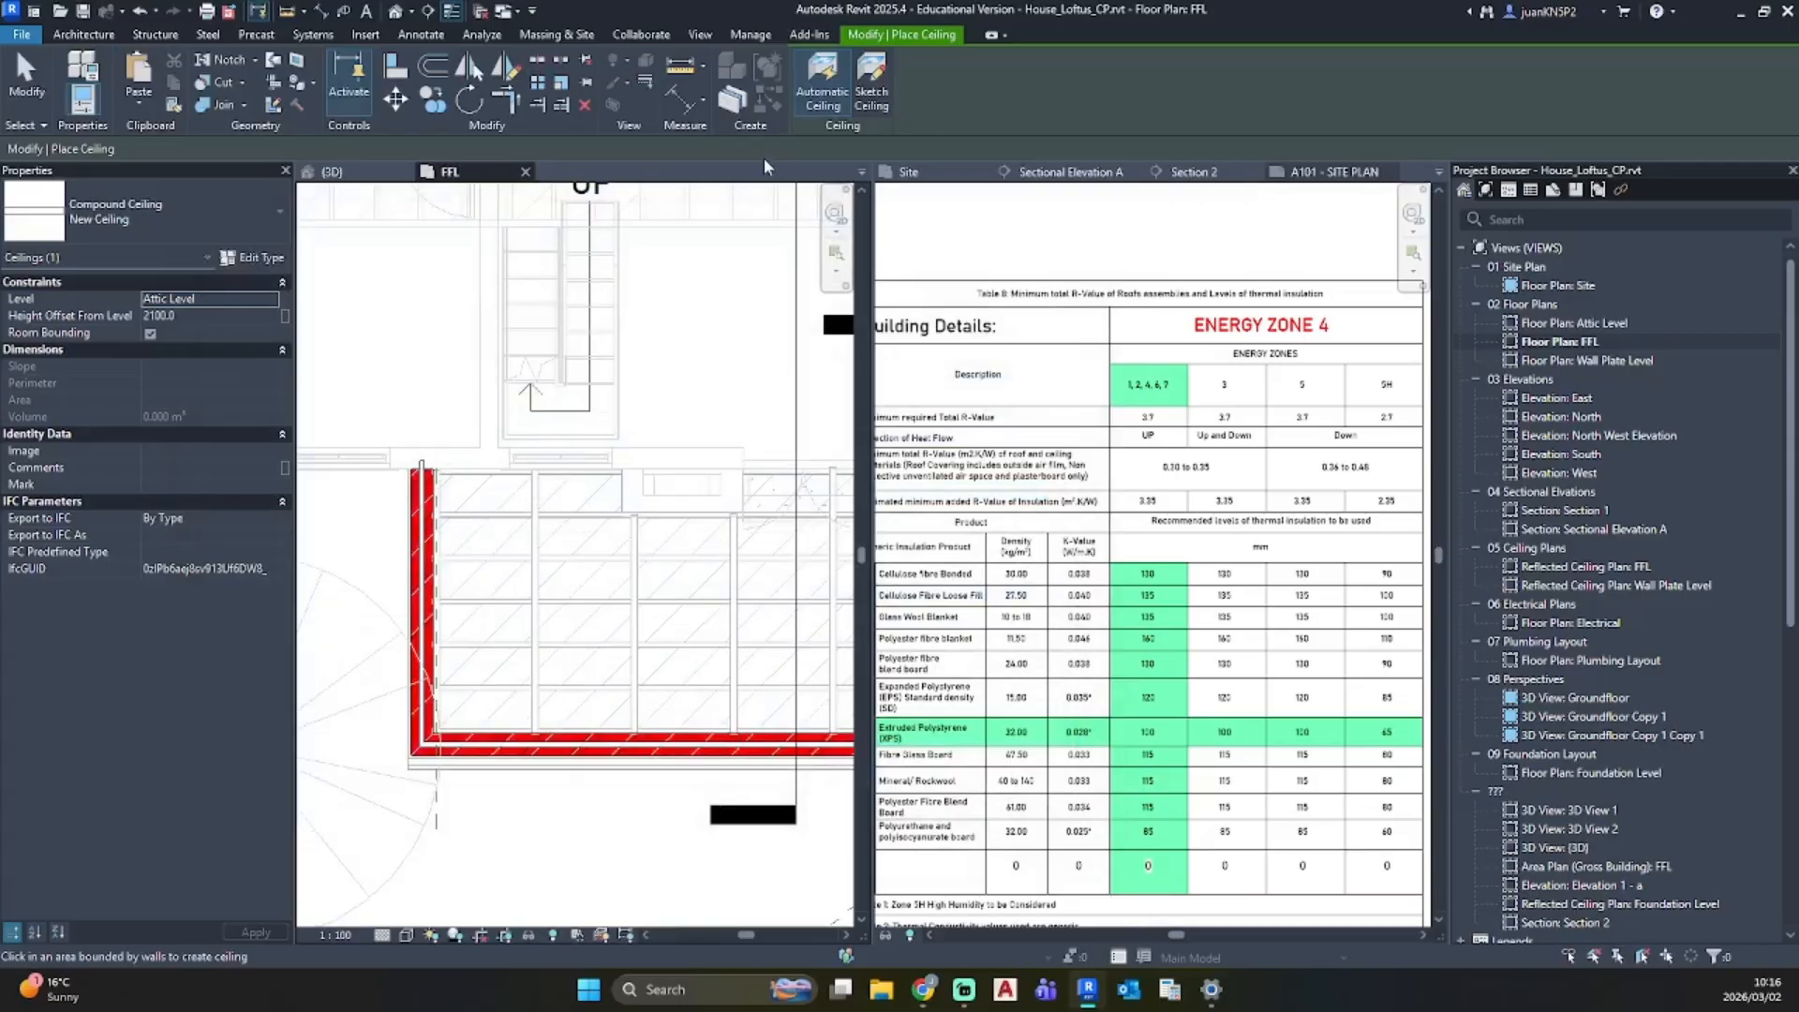
Step: Sketch a rectangular ceiling boundary filling the gap between the first two rafters beside the addition's left side wall
left_click(870, 84)
scroll(421, 501, "up", 5)
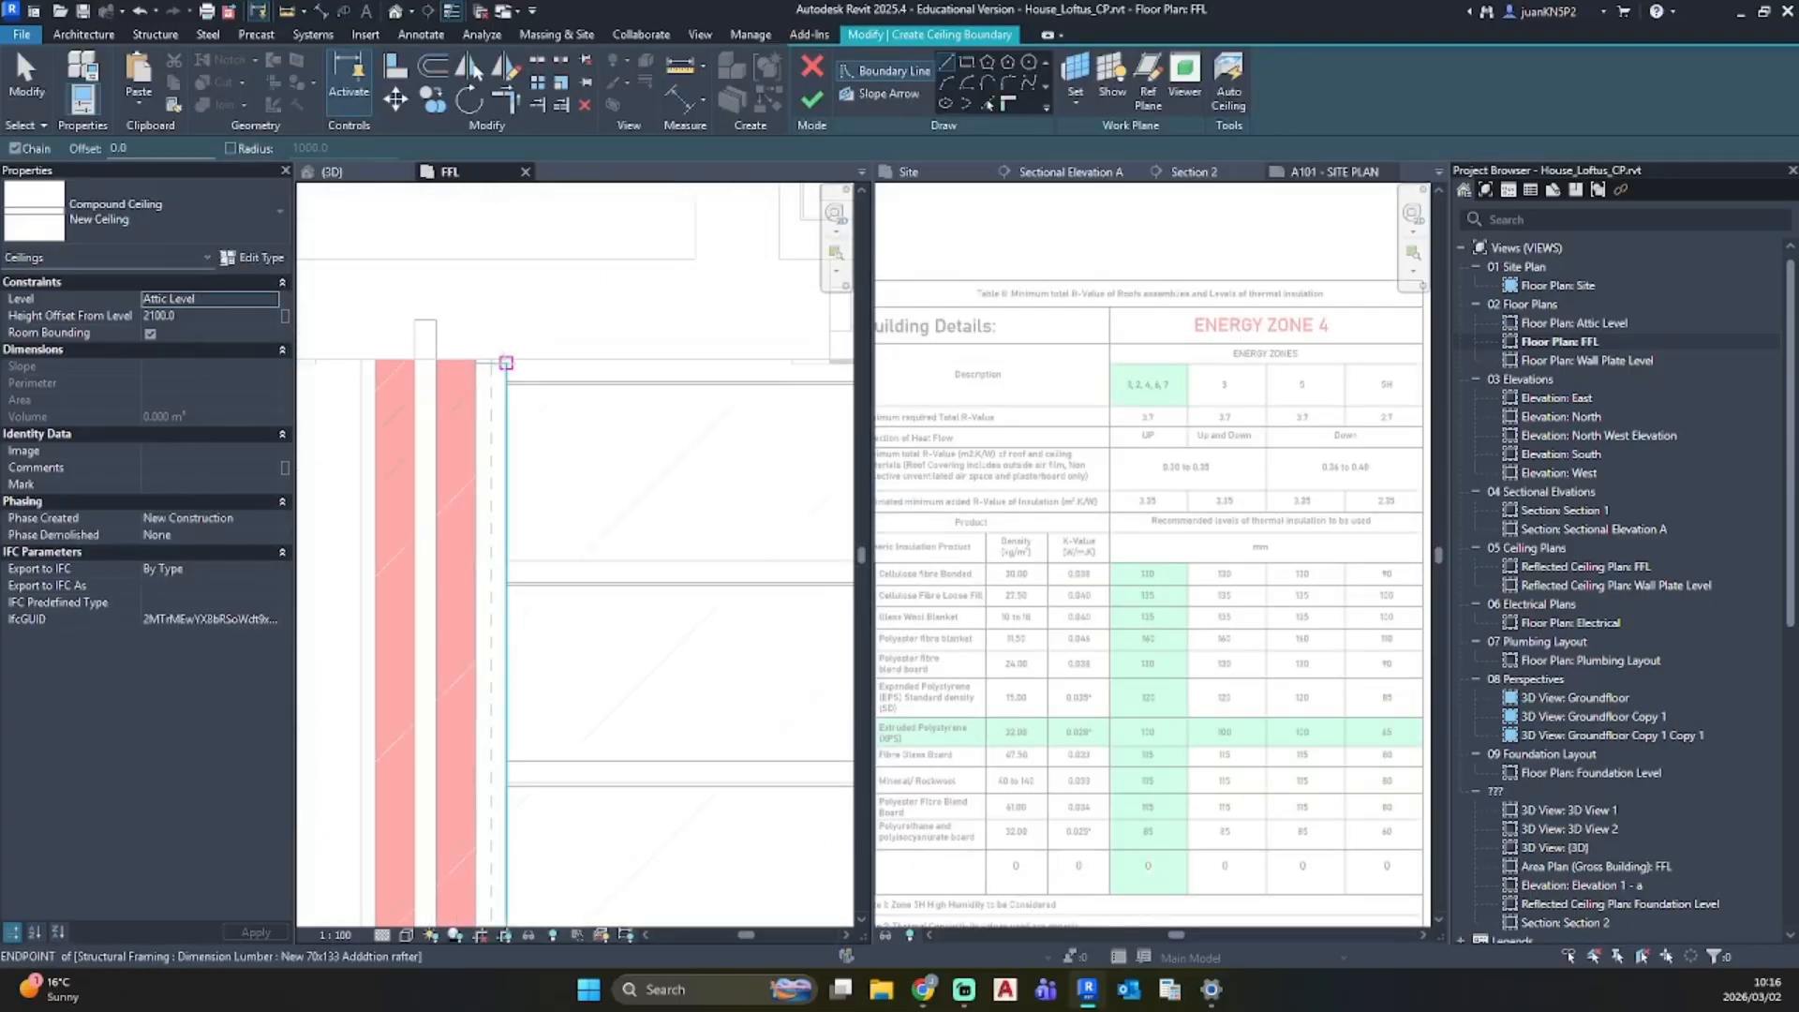
left_click(506, 362)
scroll(649, 689, "down", 3)
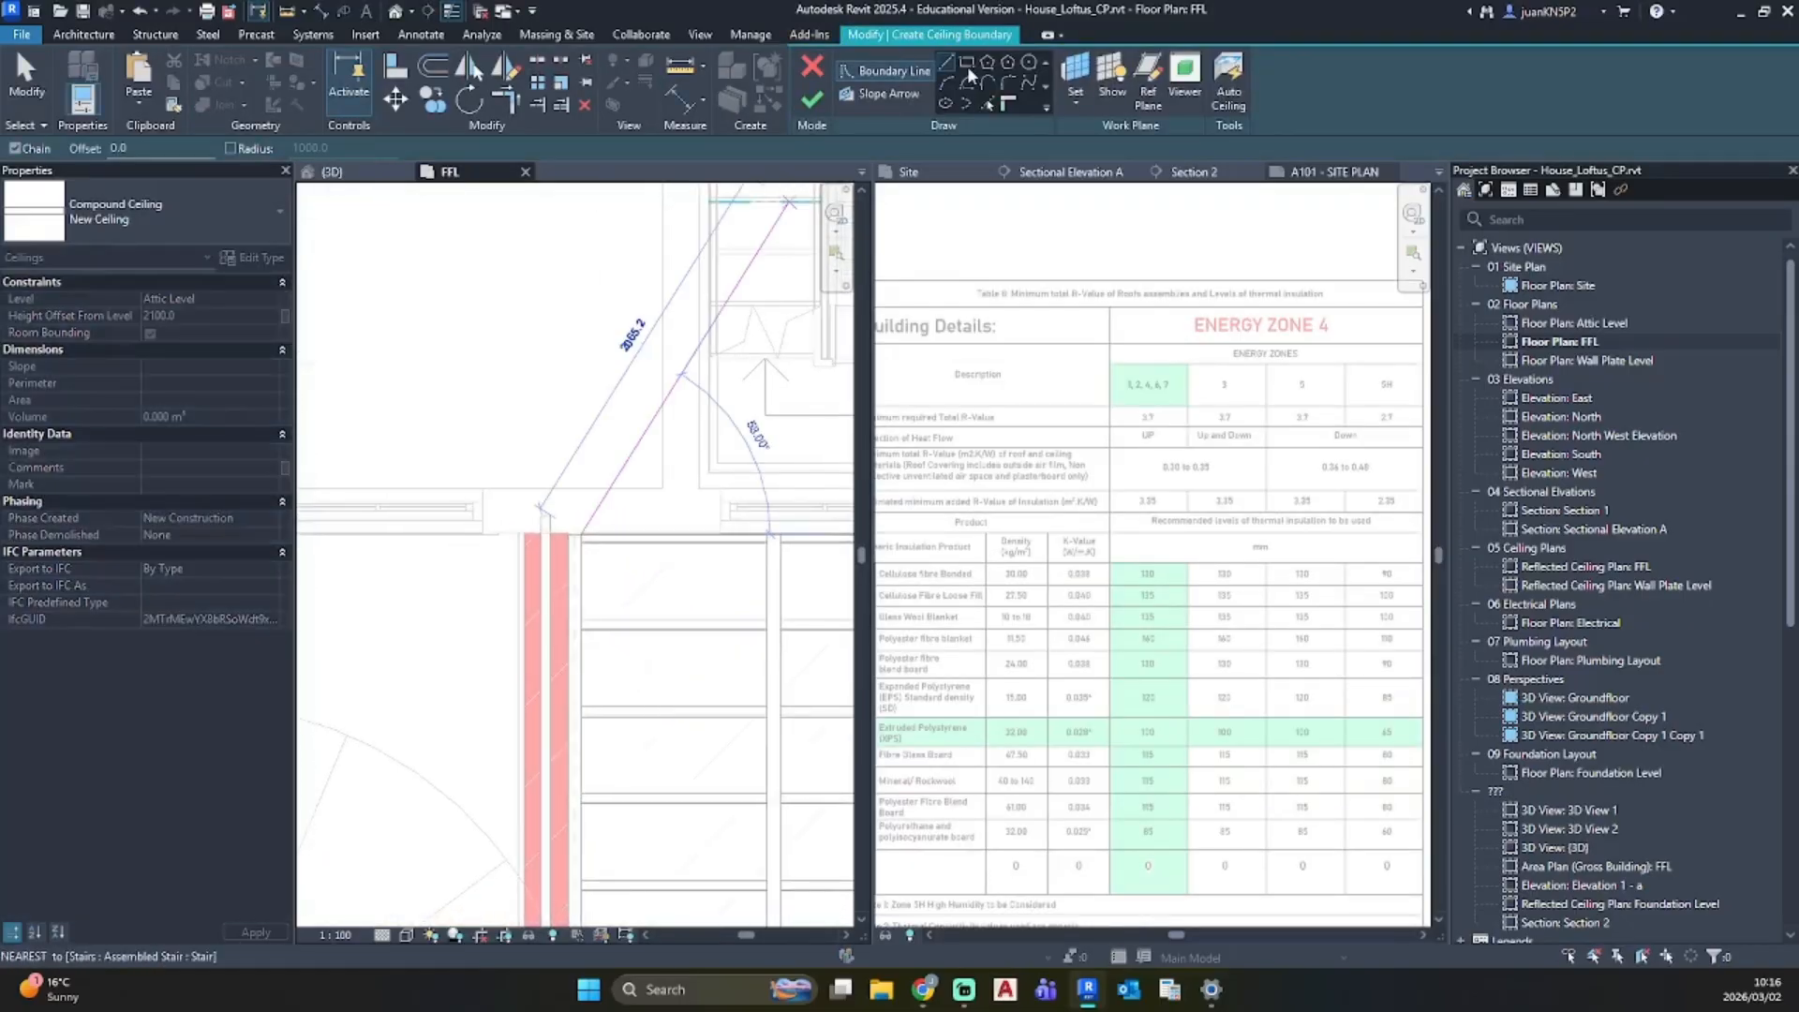
key("Escape")
scroll(785, 440, "up", 3)
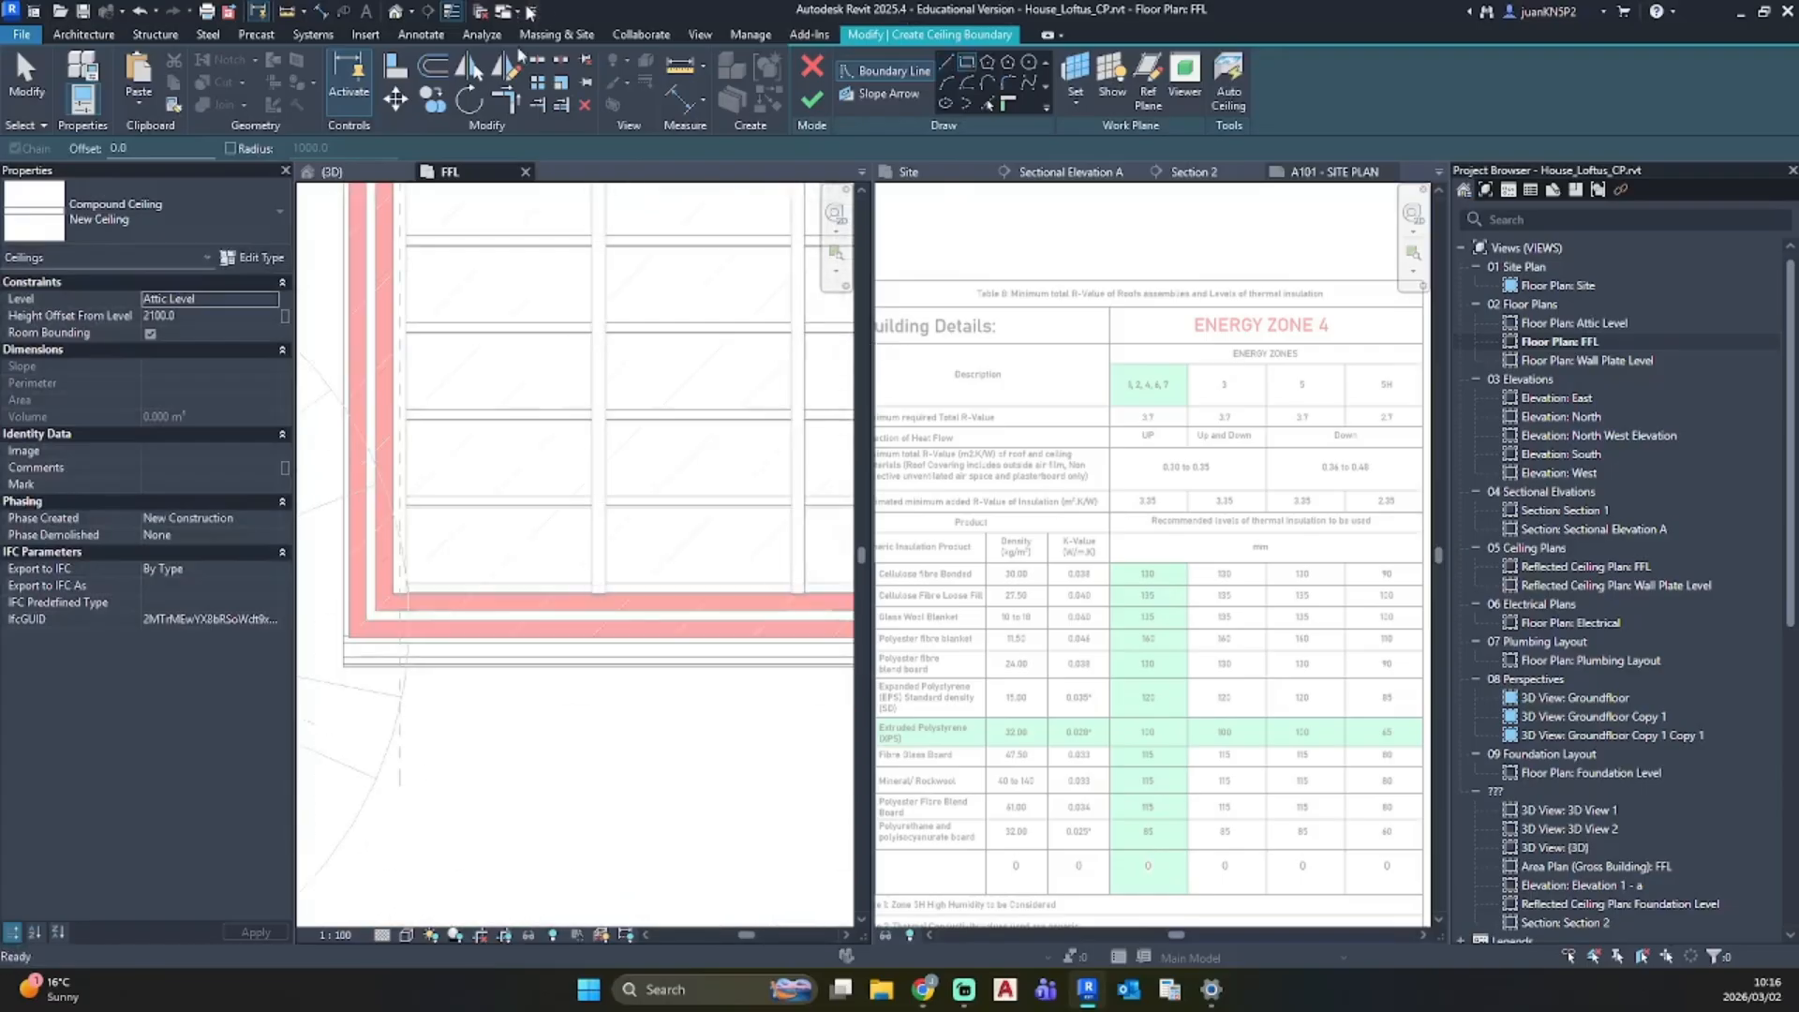
left_click(406, 594)
scroll(654, 269, "down", 3)
middle_click_drag(654, 269, 542, 743)
scroll(594, 322, "up", 4)
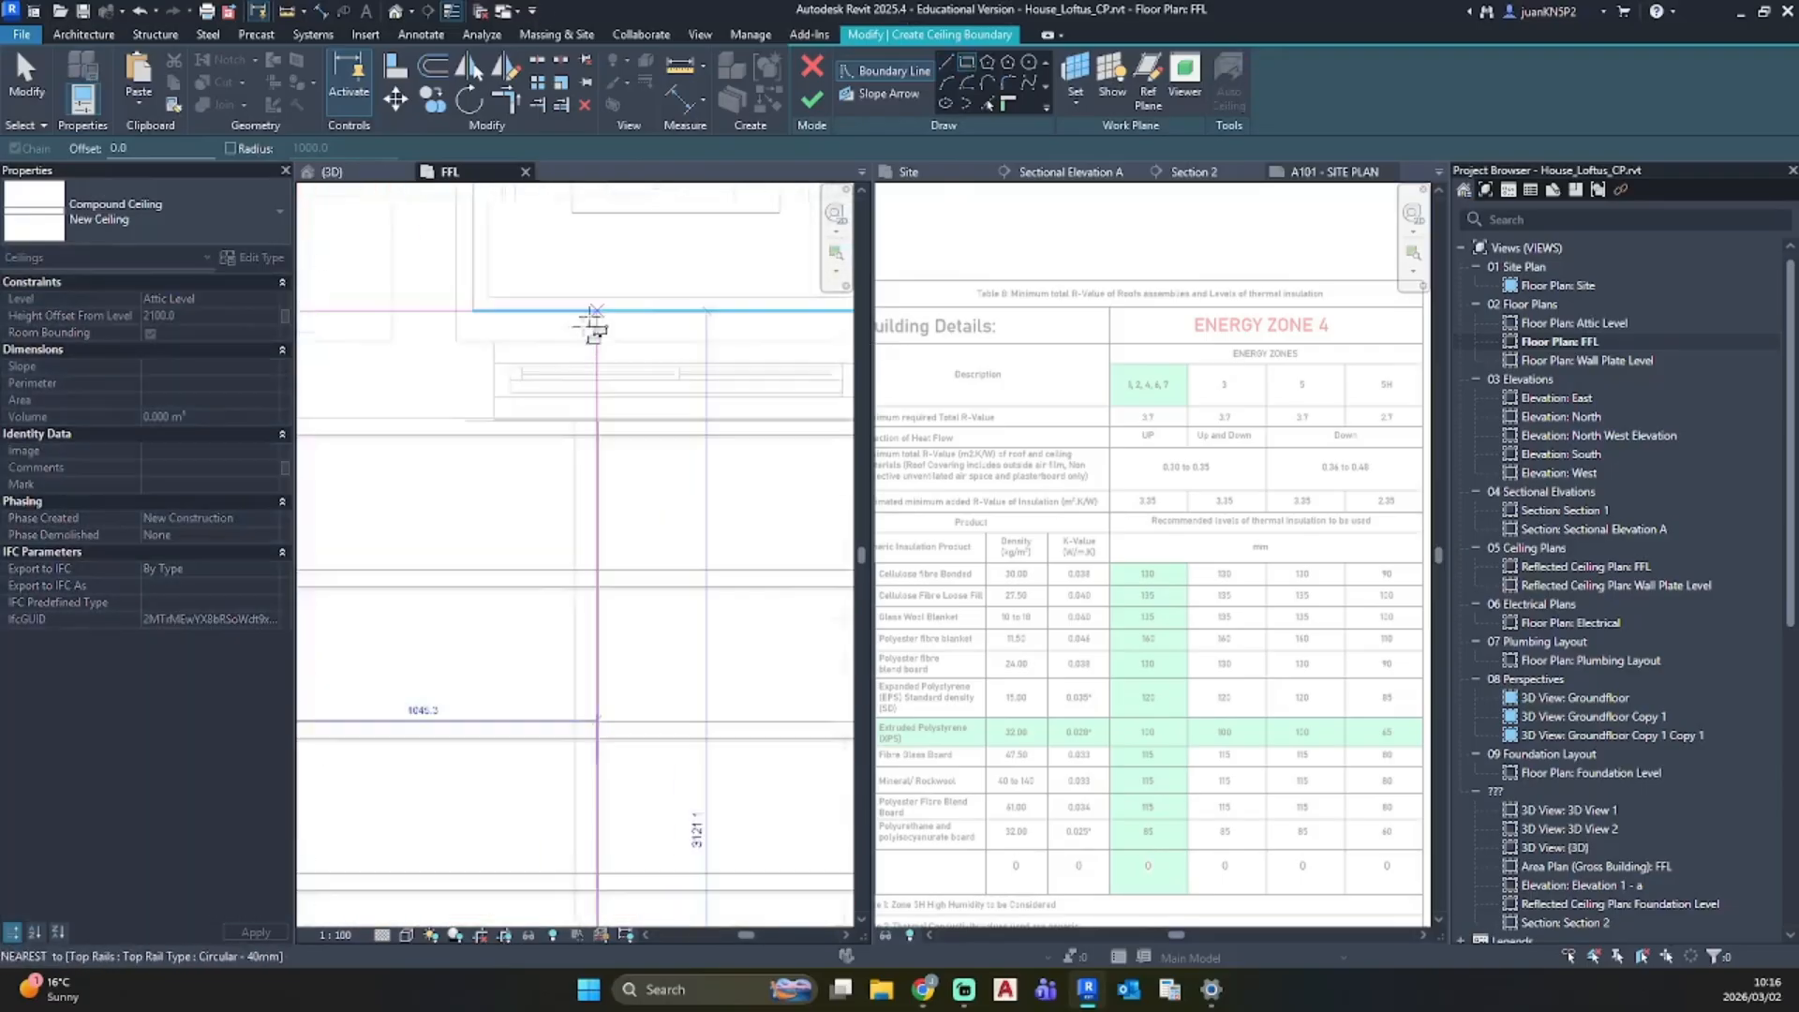
left_click(570, 456)
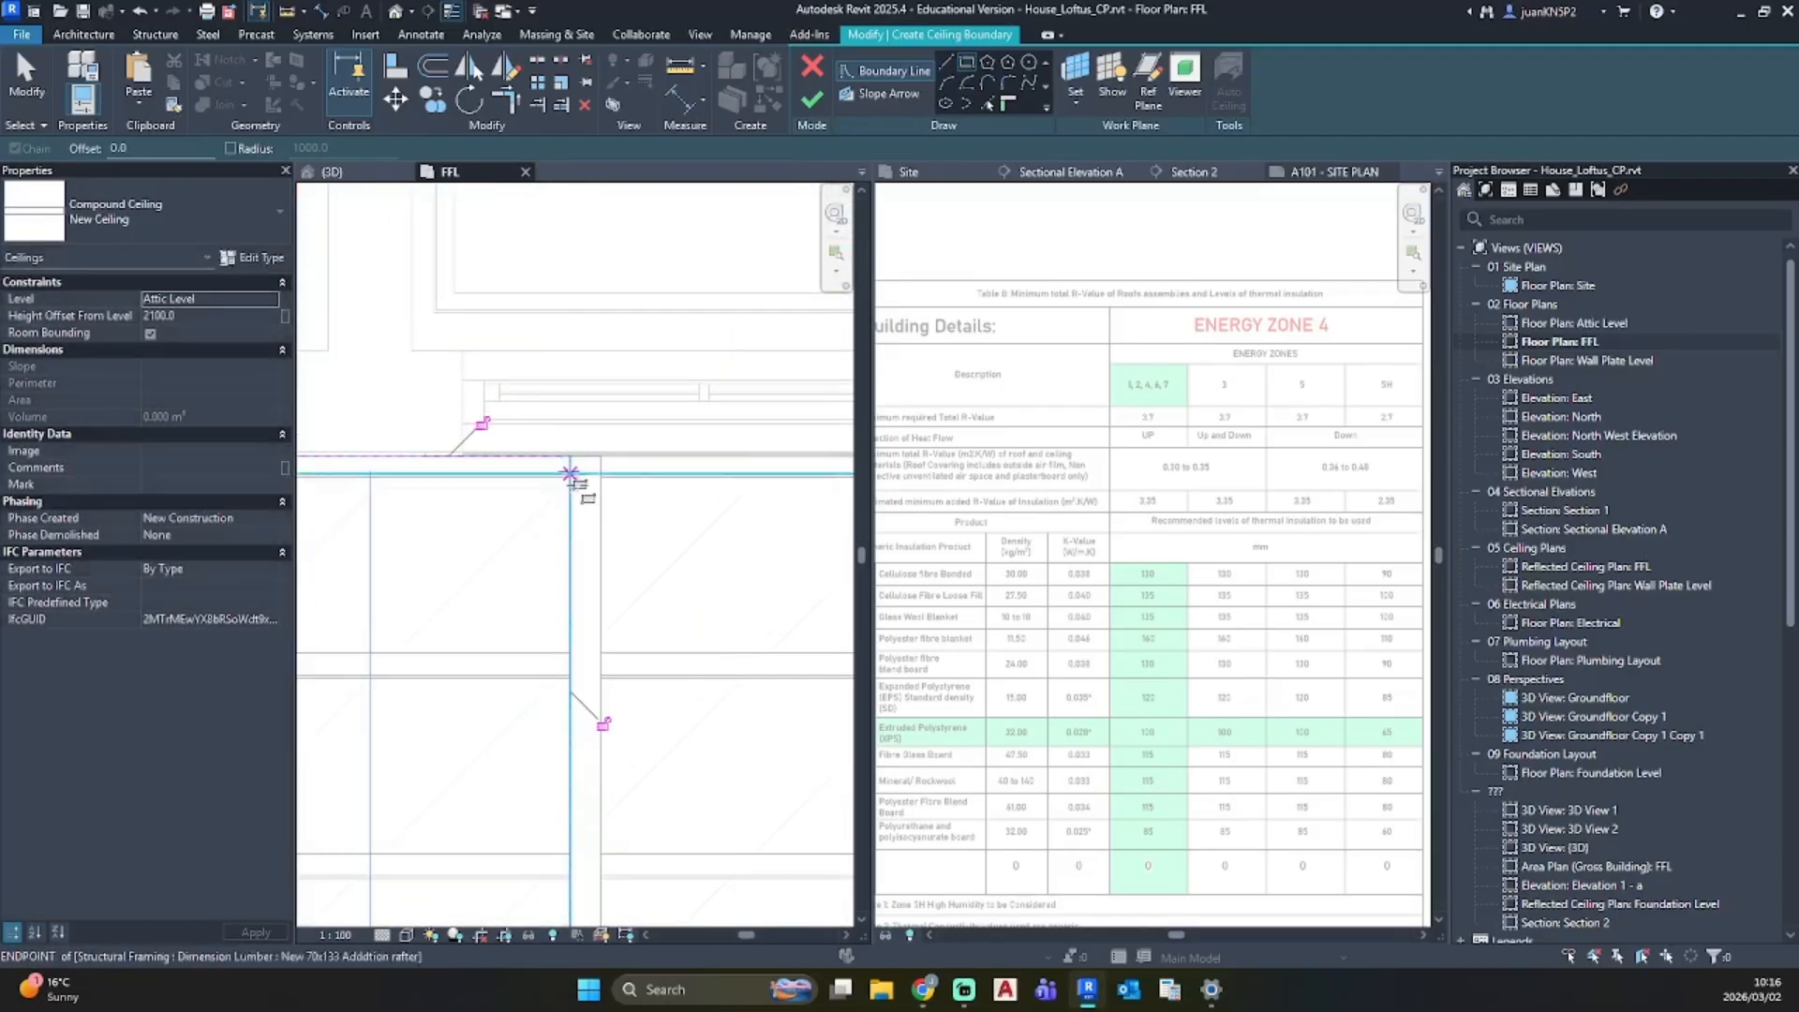
left_click(601, 456)
scroll(633, 564, "down", 3)
middle_click_drag(608, 527, 365, 66)
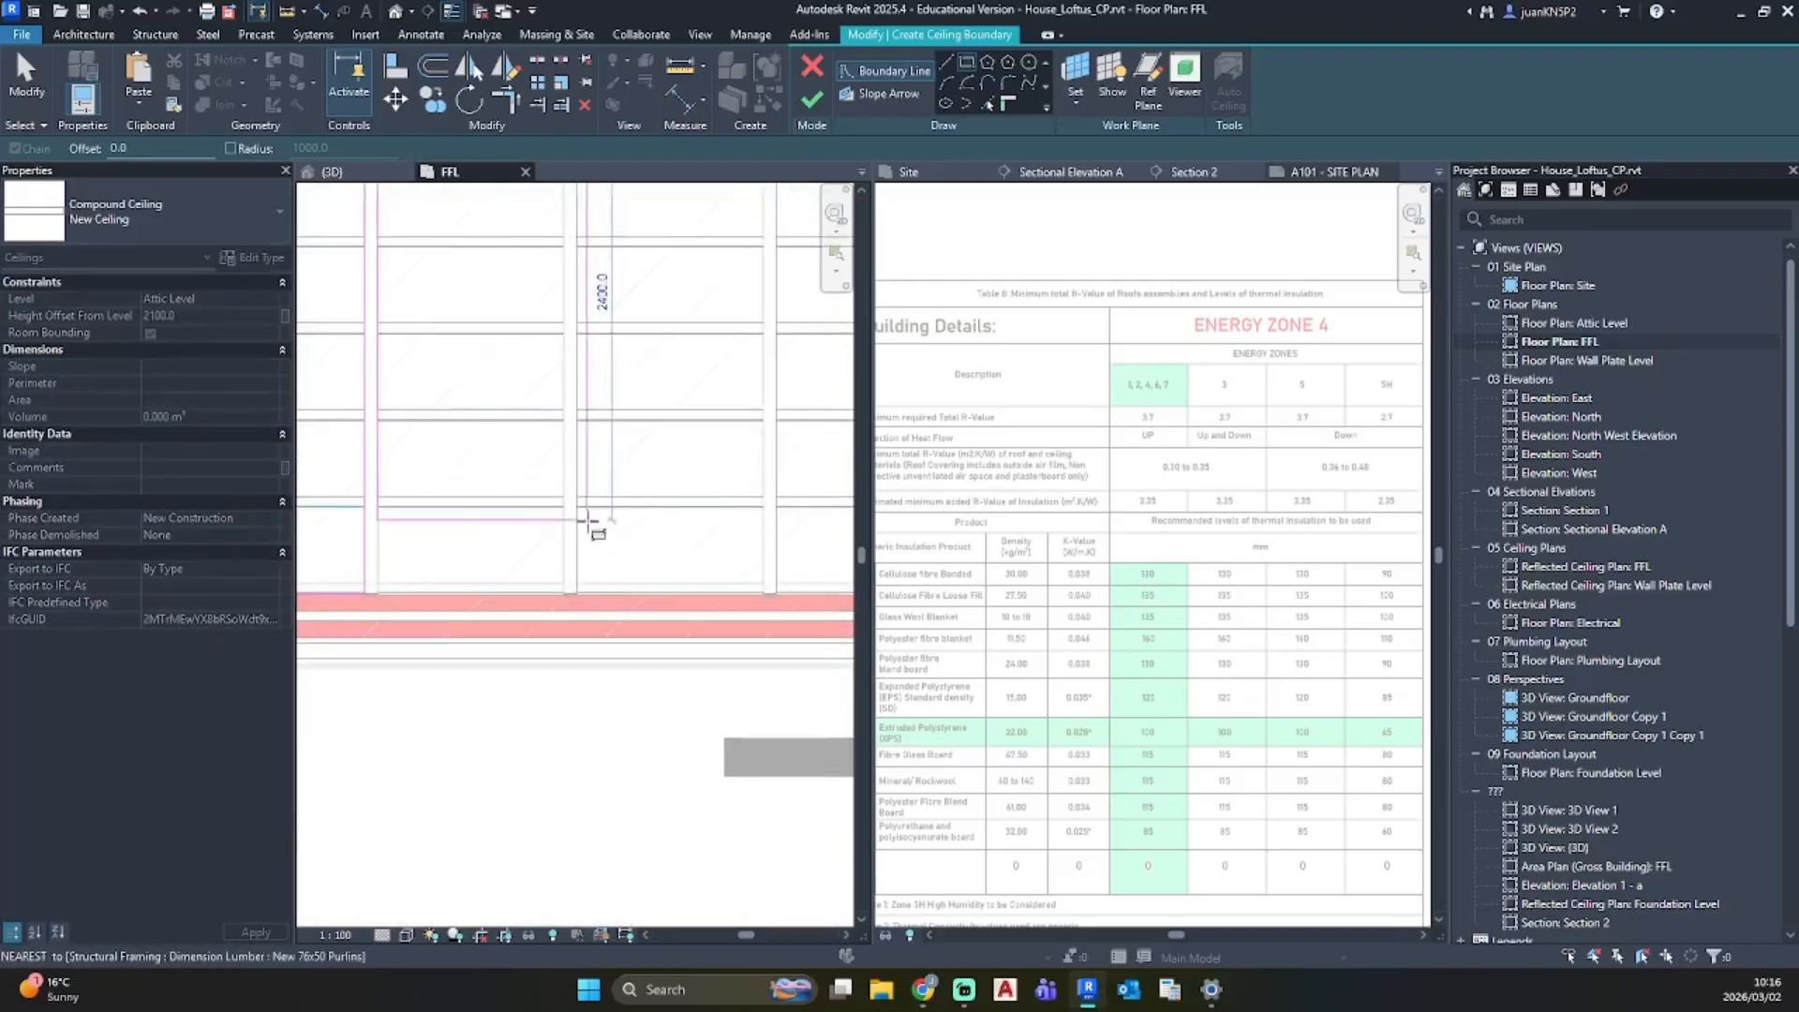
scroll(563, 595, "down", 2)
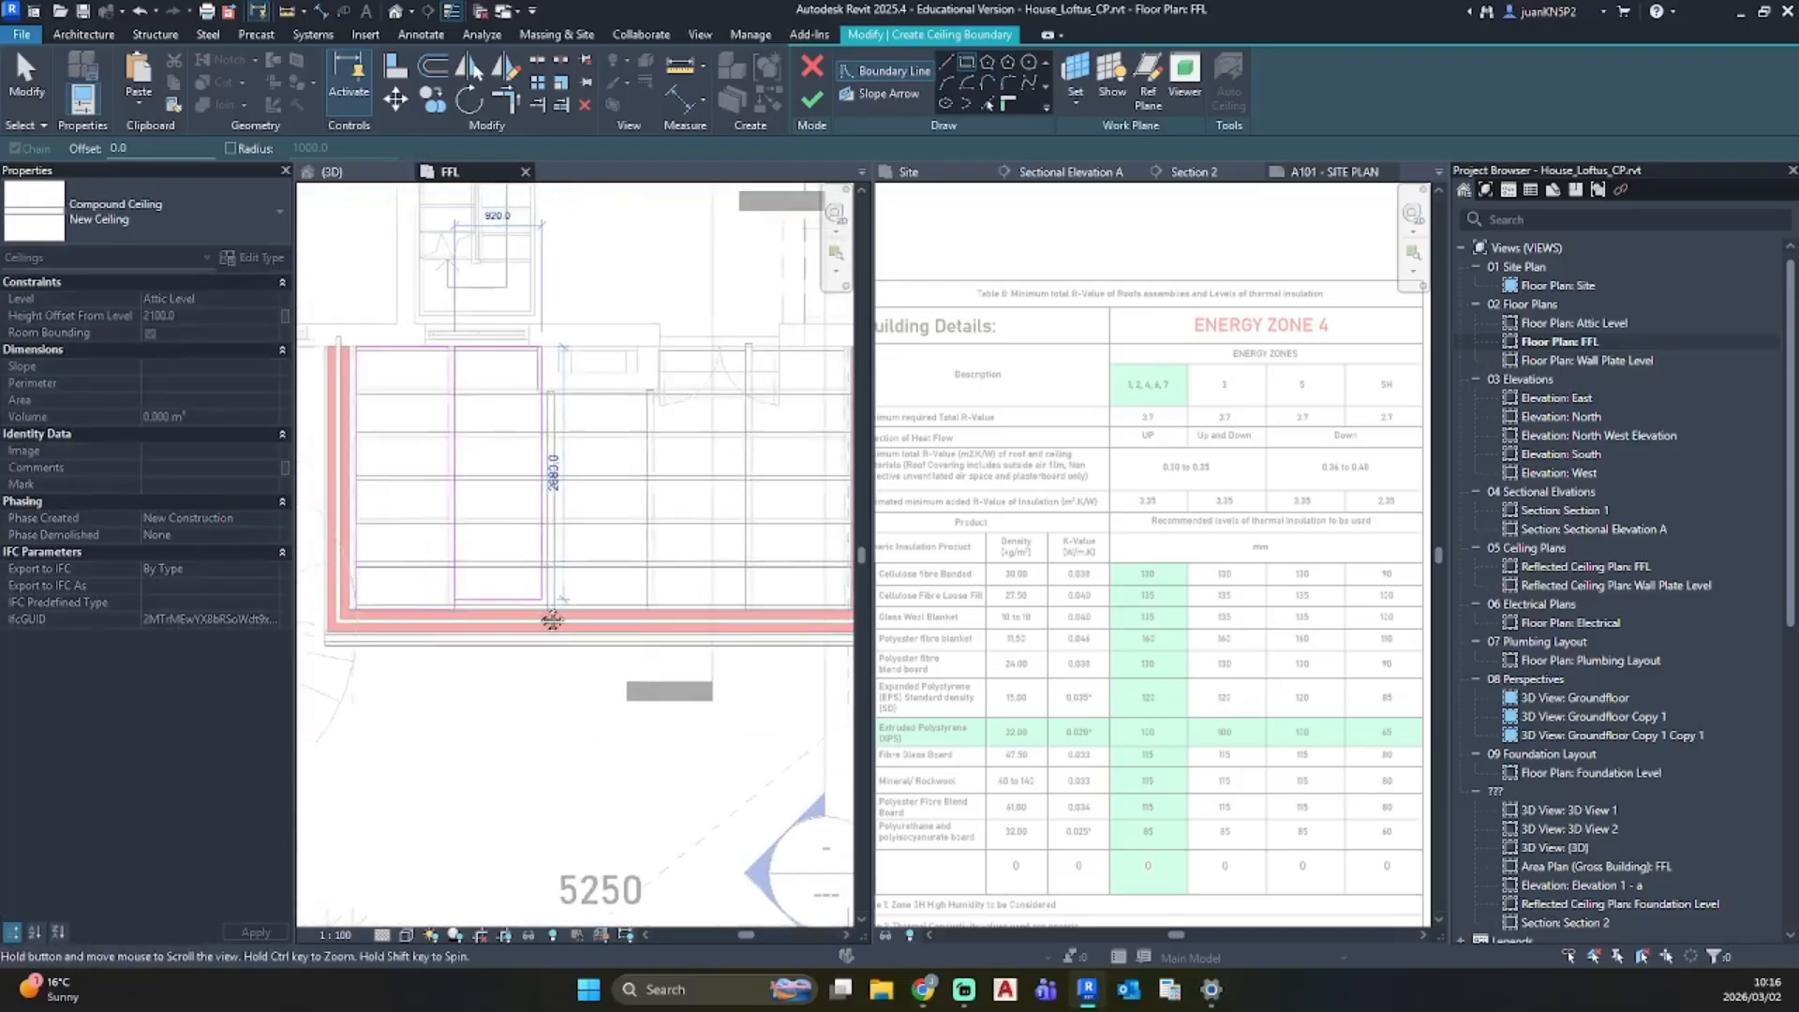
middle_click_drag(563, 595, 554, 615)
key("Escape")
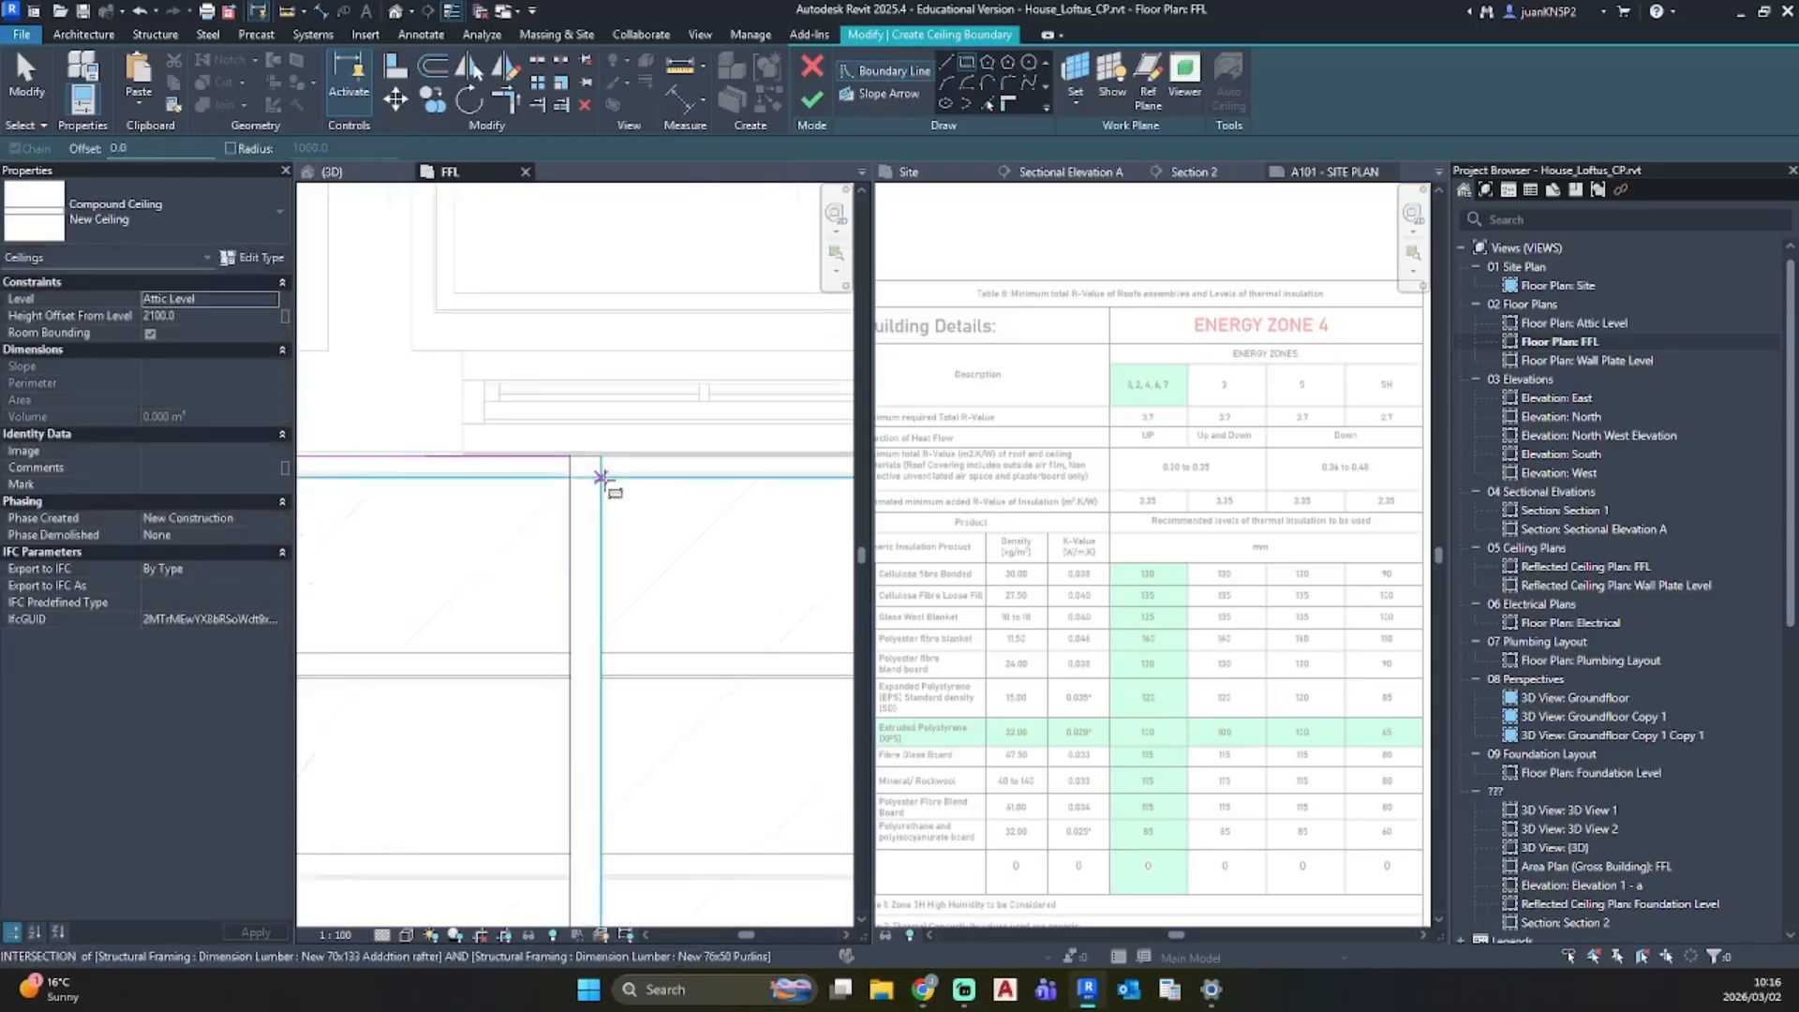
Step: Trace the second rafter bay's ceiling boundary with lines along the house wall, down the chimney side and across to the next rafter
left_click(967, 62)
left_click(947, 62)
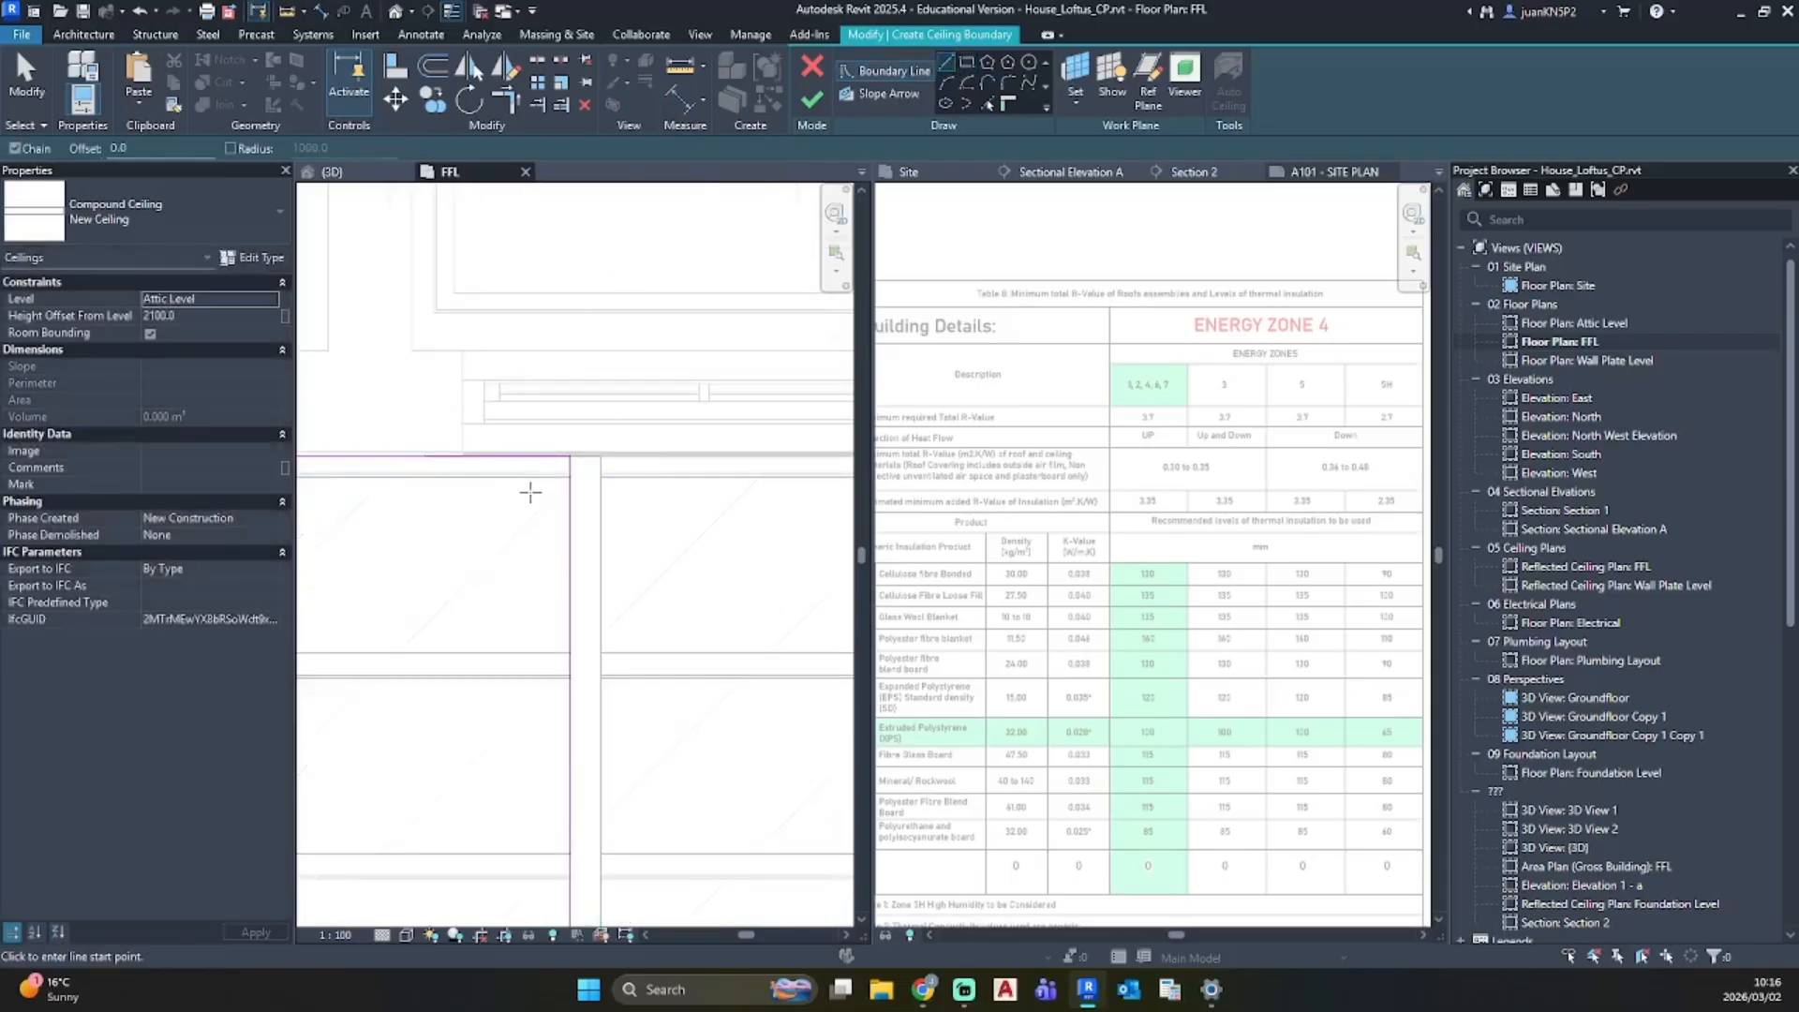
left_click(601, 457)
scroll(731, 493, "down", 2)
middle_click_drag(731, 494, 431, 481)
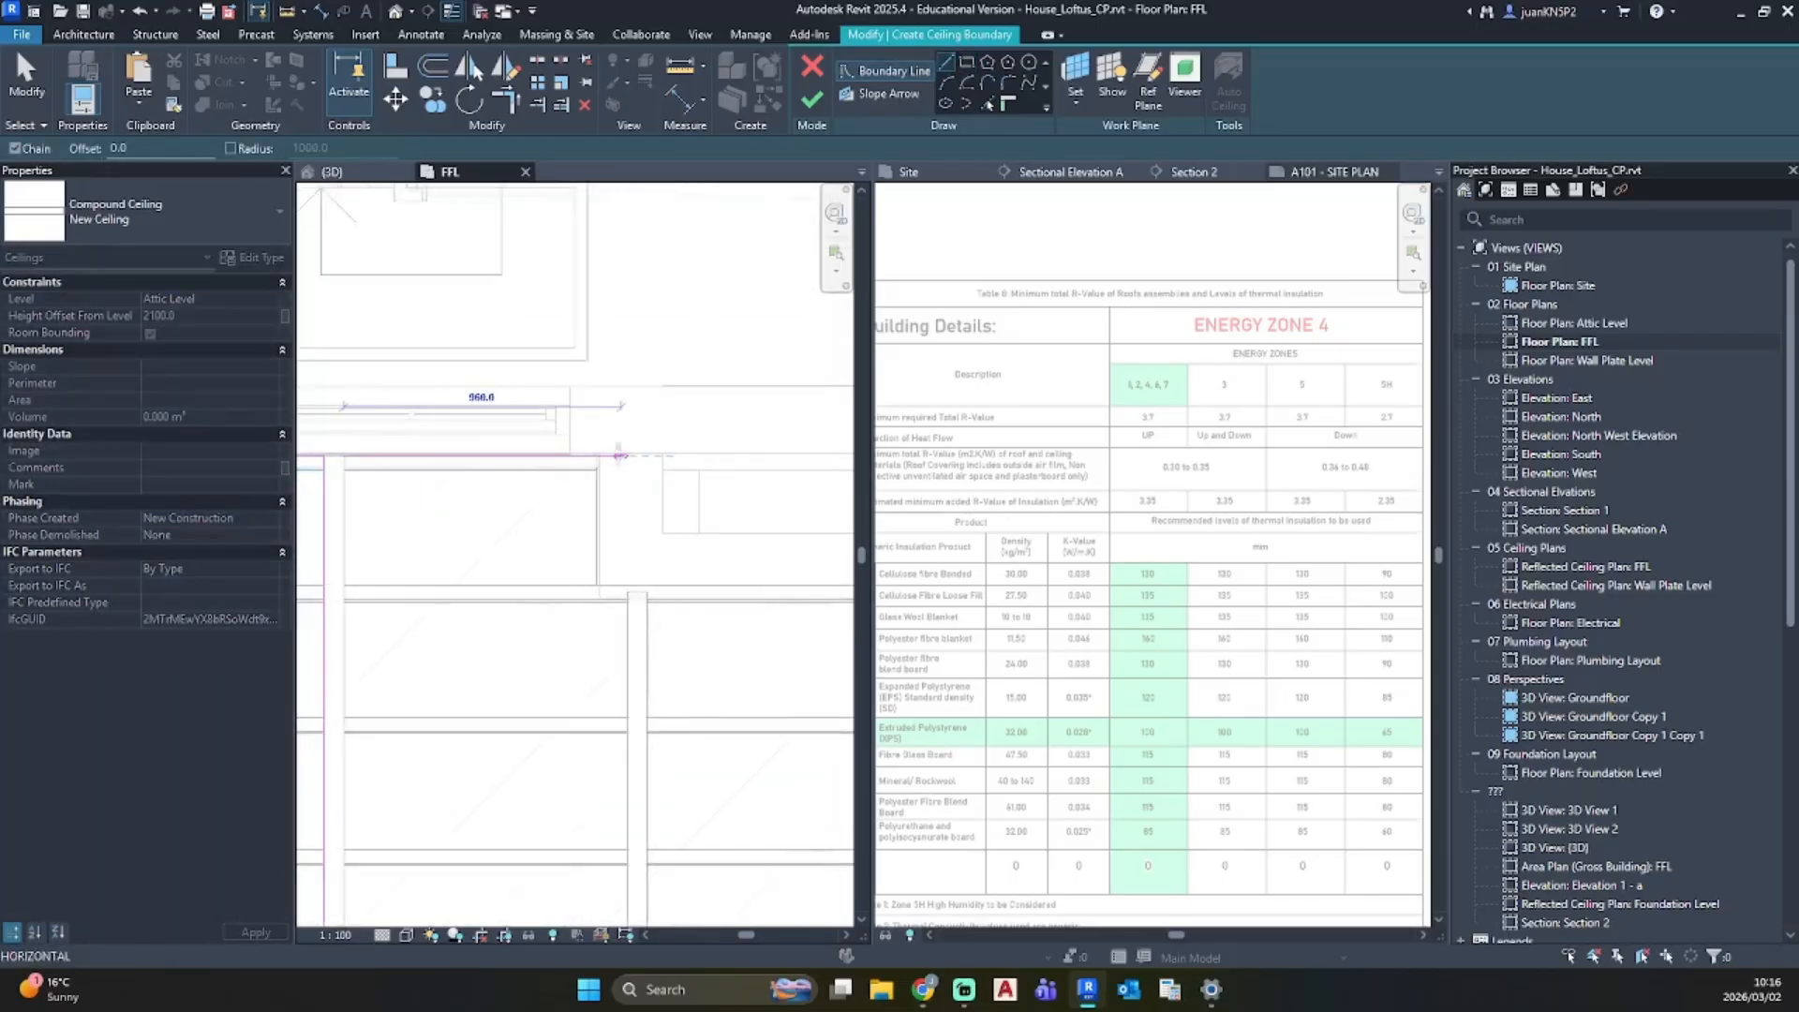
left_click(597, 454)
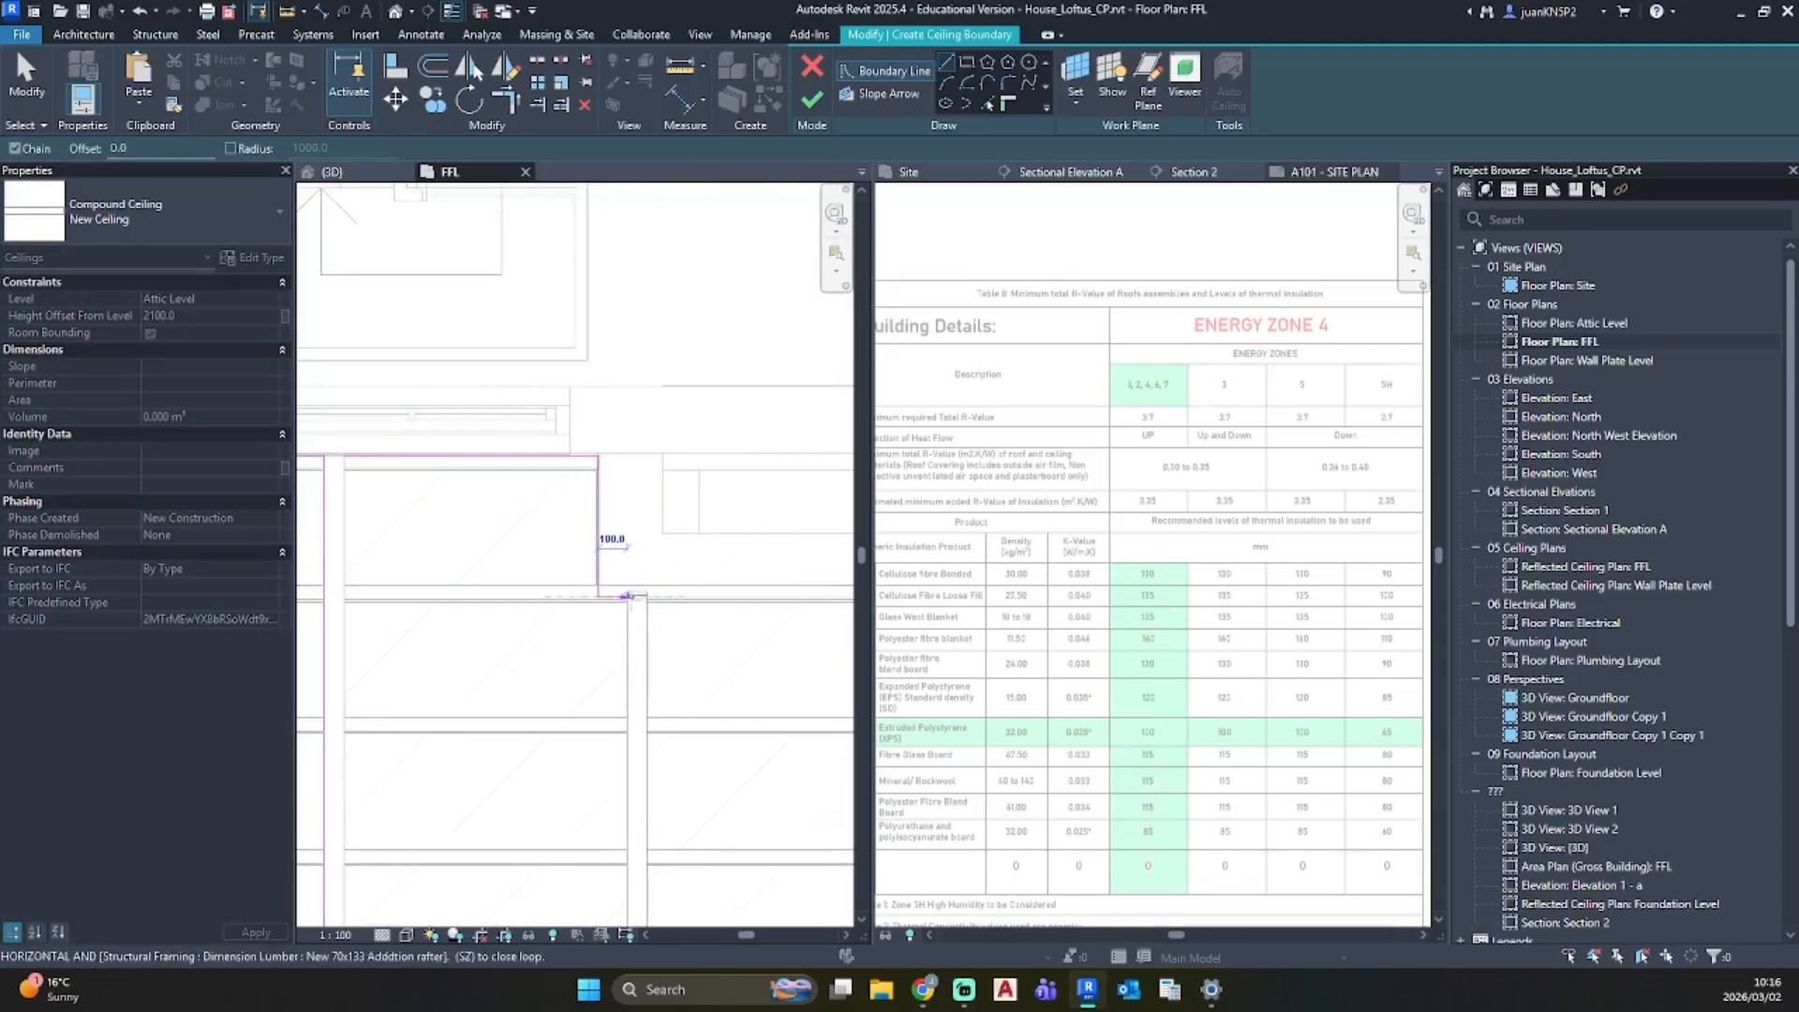
middle_click_drag(600, 792, 633, 252)
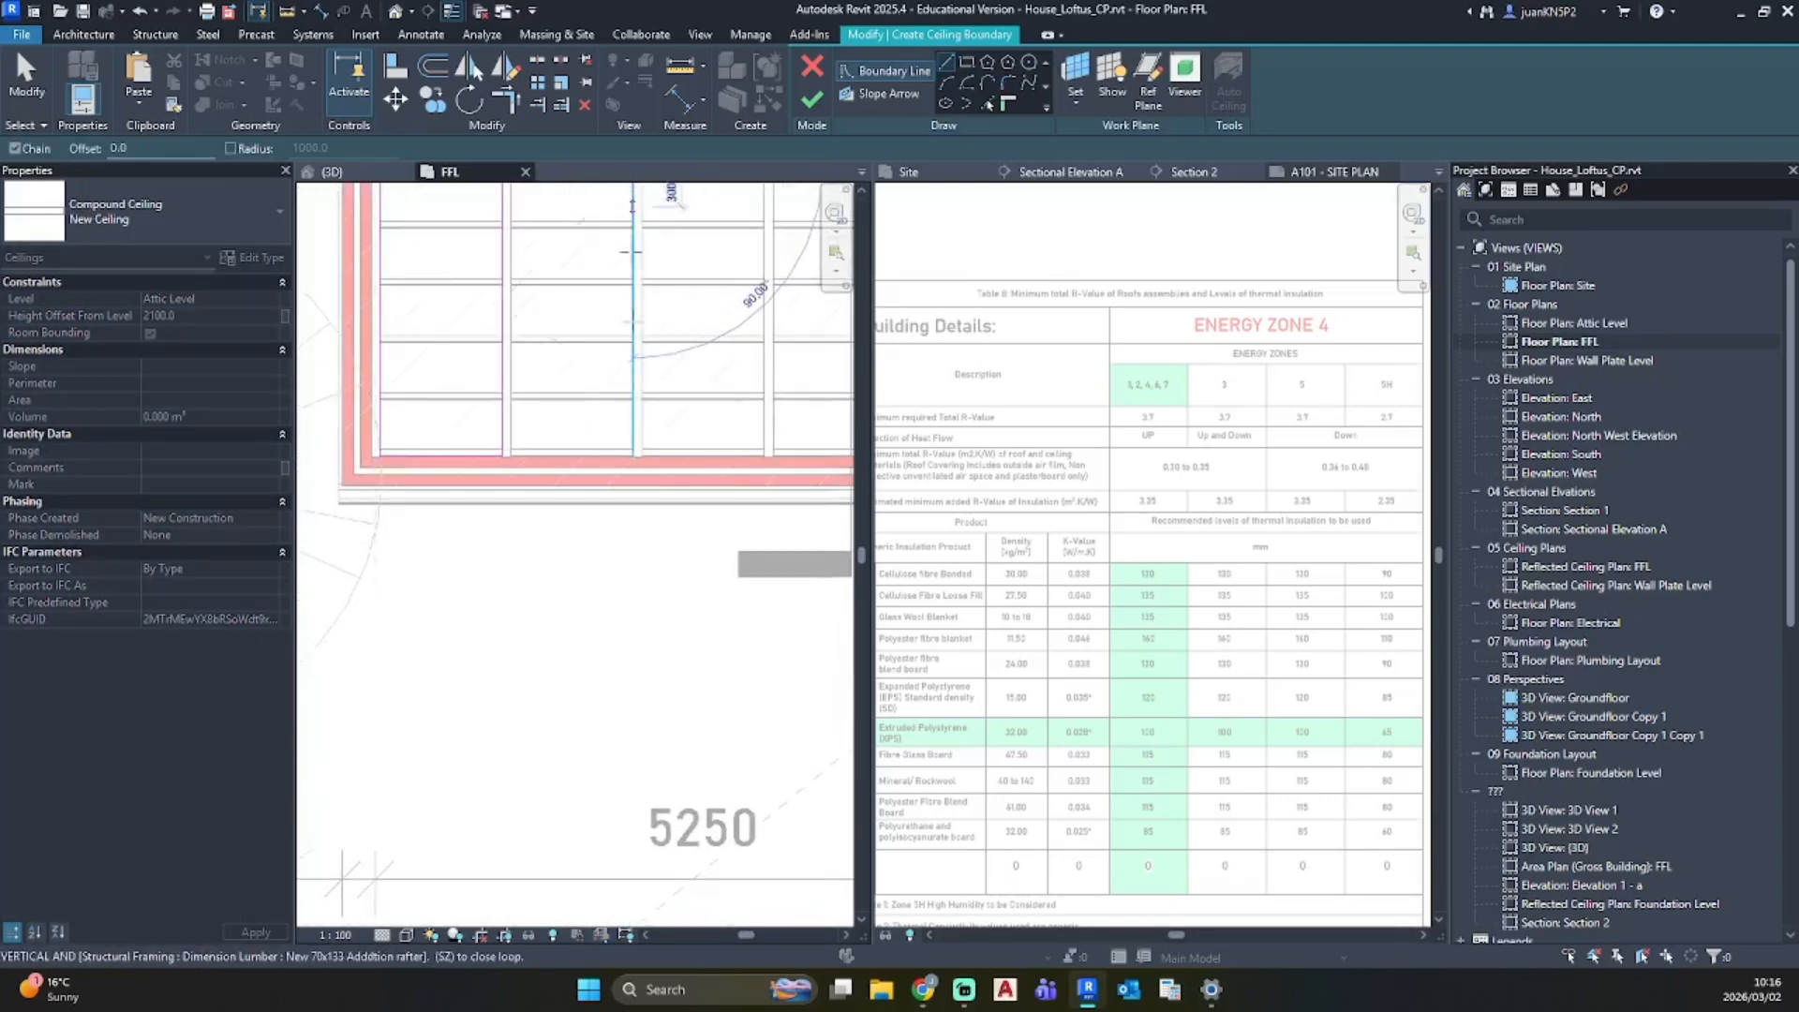
Step: Close the second bay's boundary down the rafter, along the new outer wall's inner face and back up to its starting corner
left_click(637, 457)
scroll(508, 458, "up", 3)
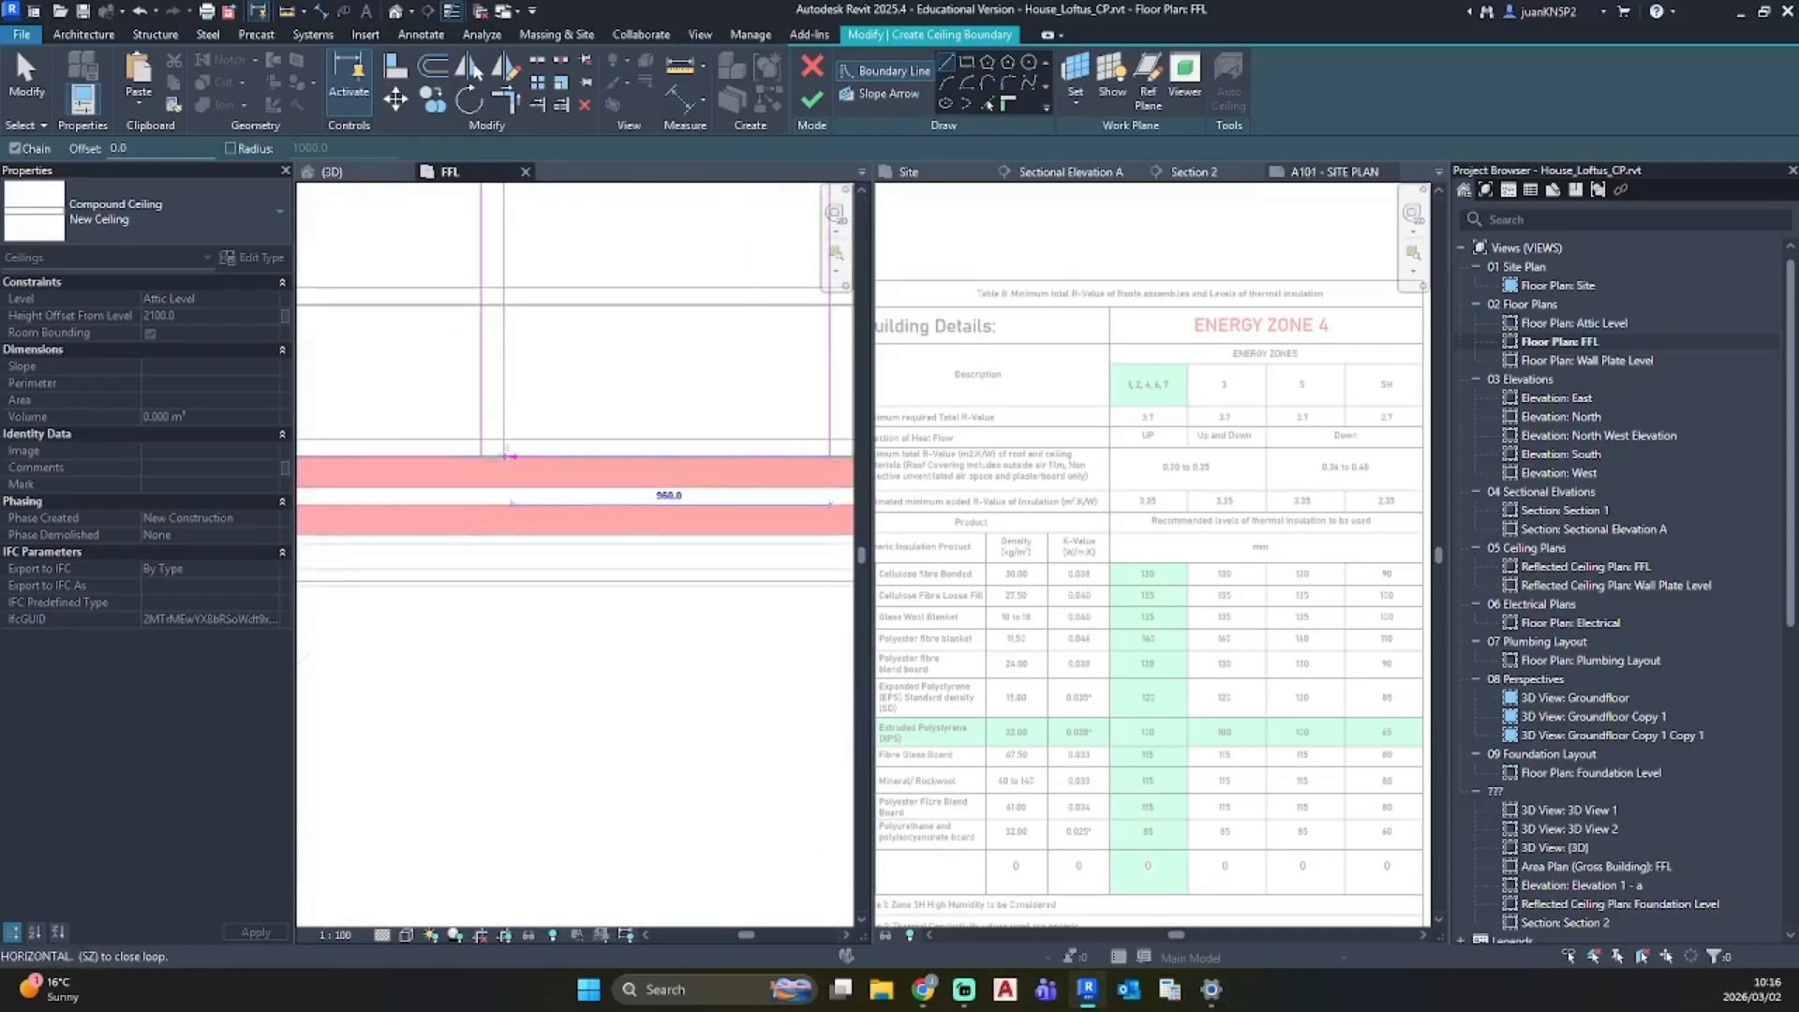
left_click(504, 457)
scroll(481, 301, "down", 3)
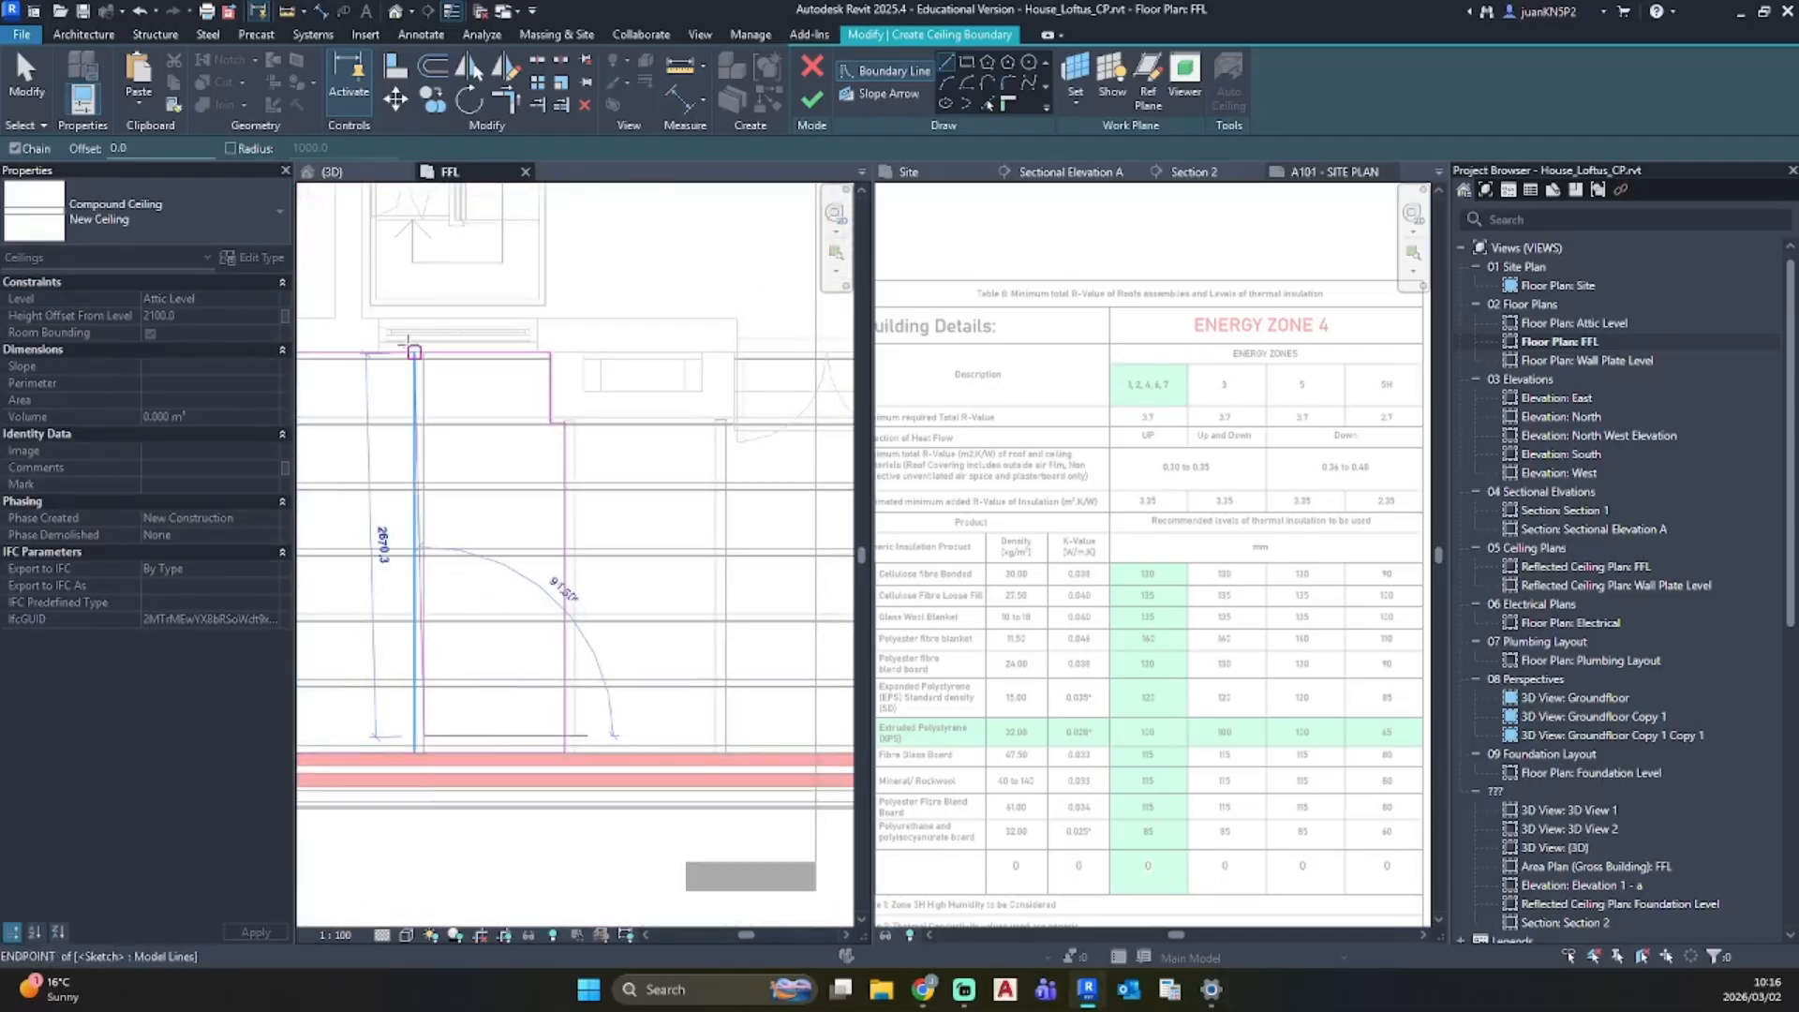
left_click(429, 354)
key("Escape")
key("Escape")
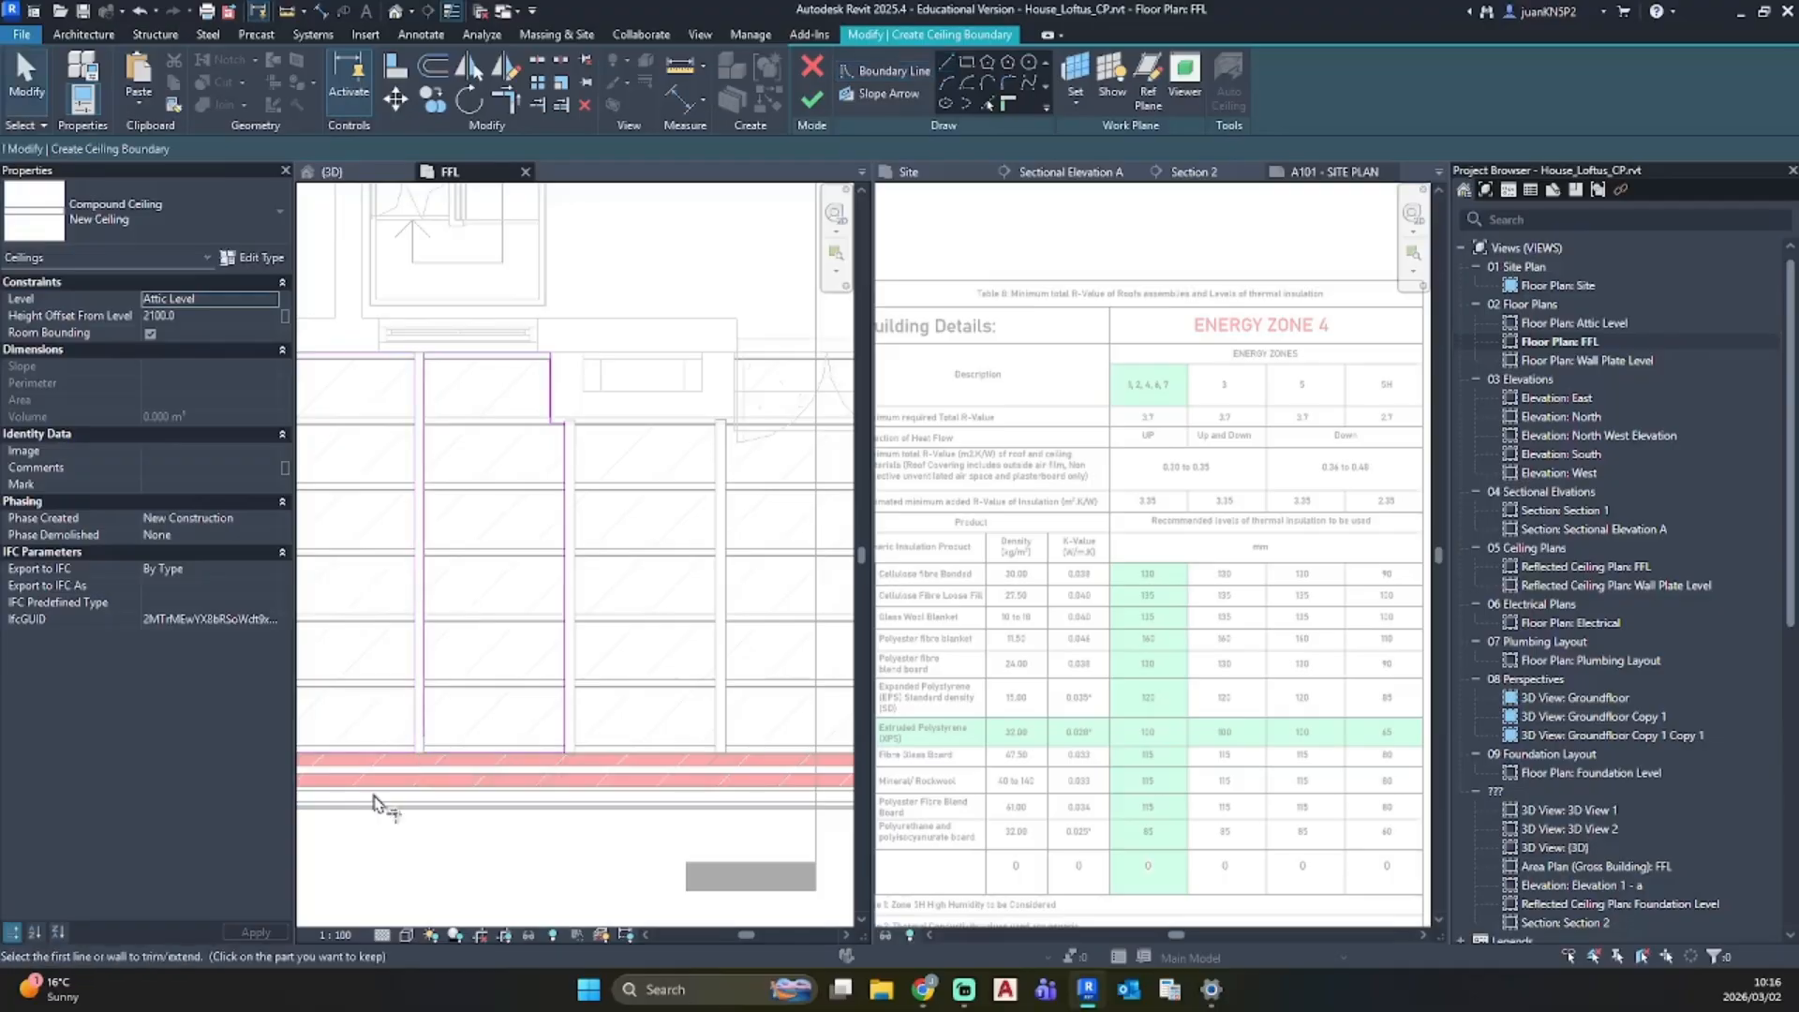
scroll(375, 804, "up", 3)
key("Escape")
Step: Sketch a rectangular ceiling boundary filling the third bay, from the chimney edge to the new wall's inner face between the two rafters
scroll(634, 624, "down", 3)
middle_click_drag(644, 633, 387, 731)
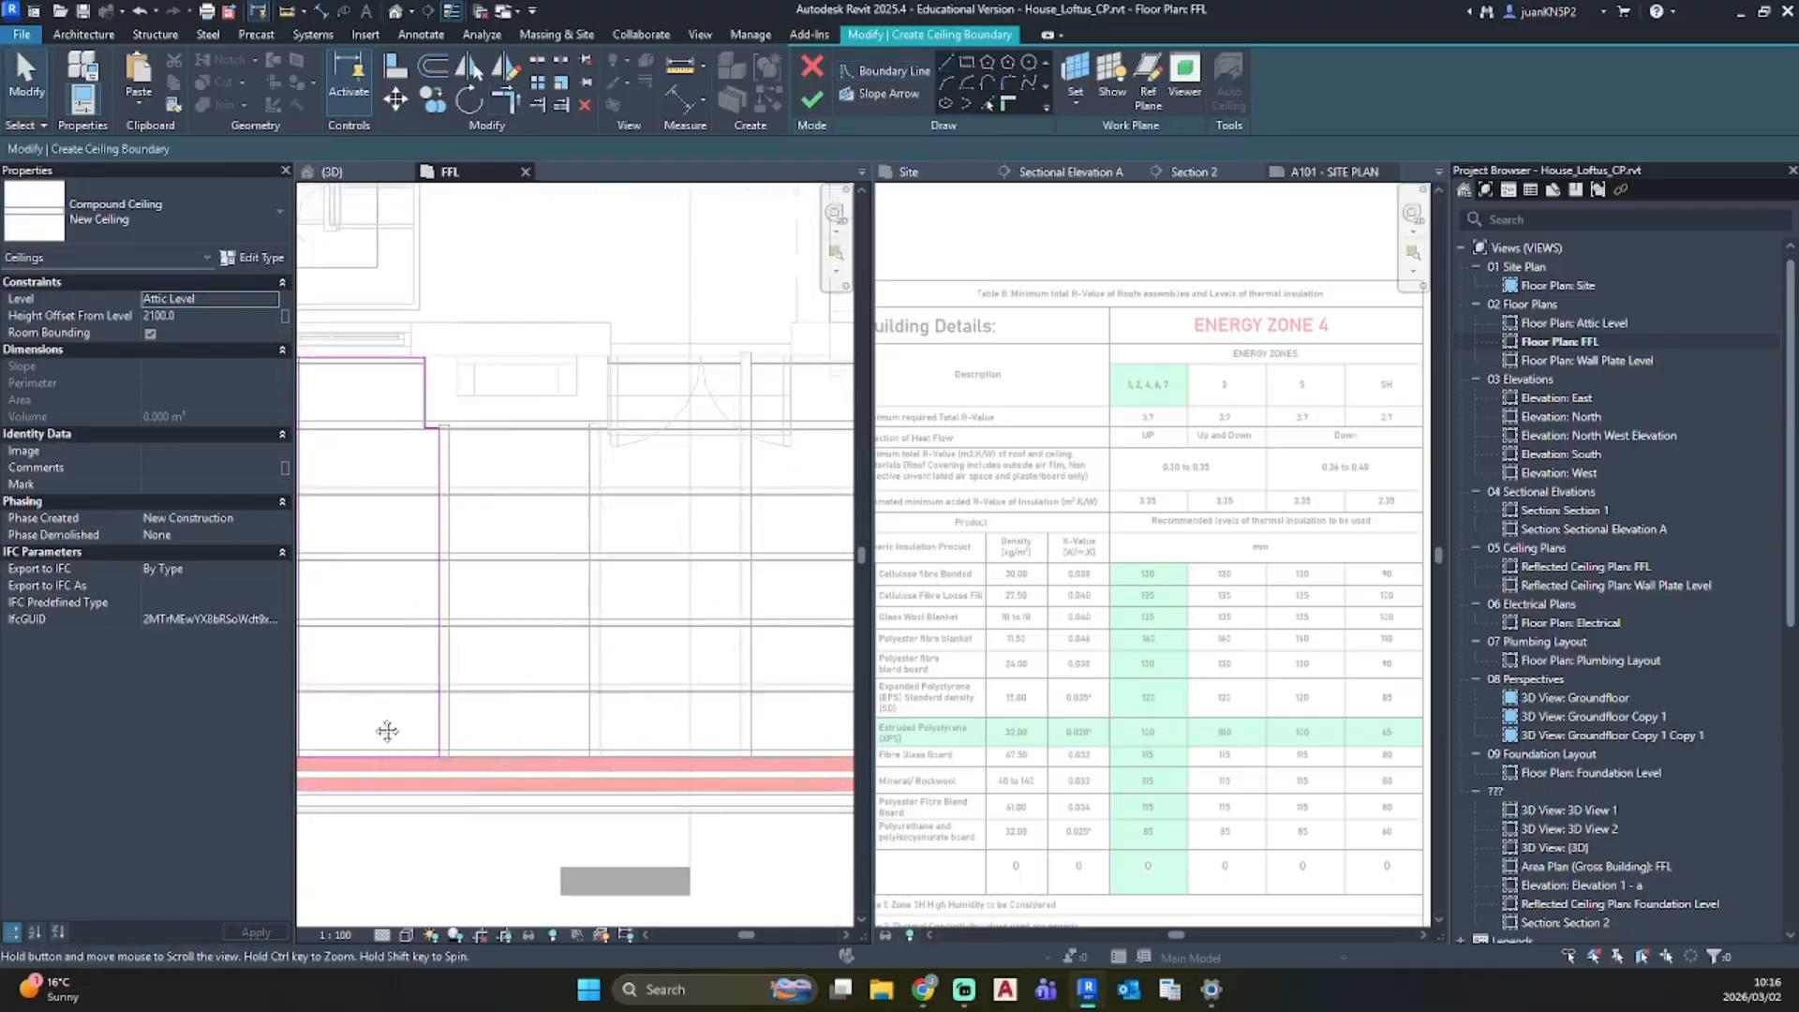
left_click(966, 63)
scroll(440, 422, "up", 4)
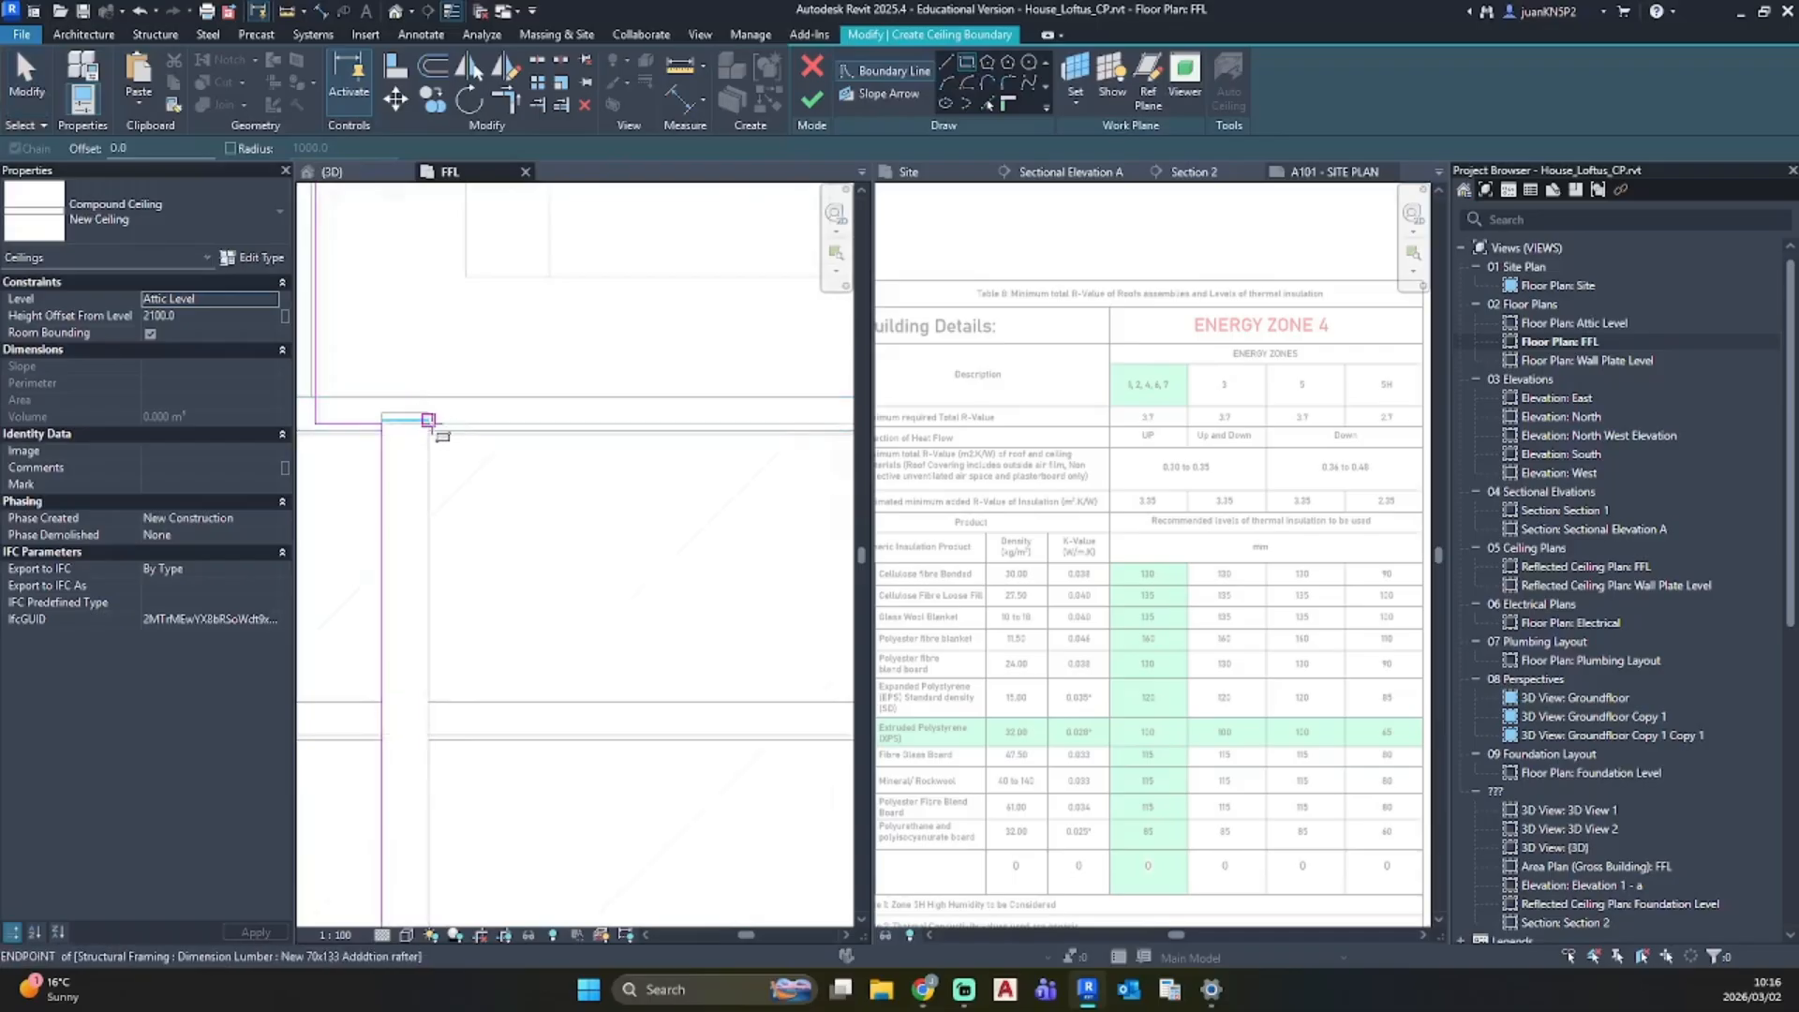
scroll(427, 419, "up", 3)
left_click(426, 420)
scroll(647, 650, "down", 5)
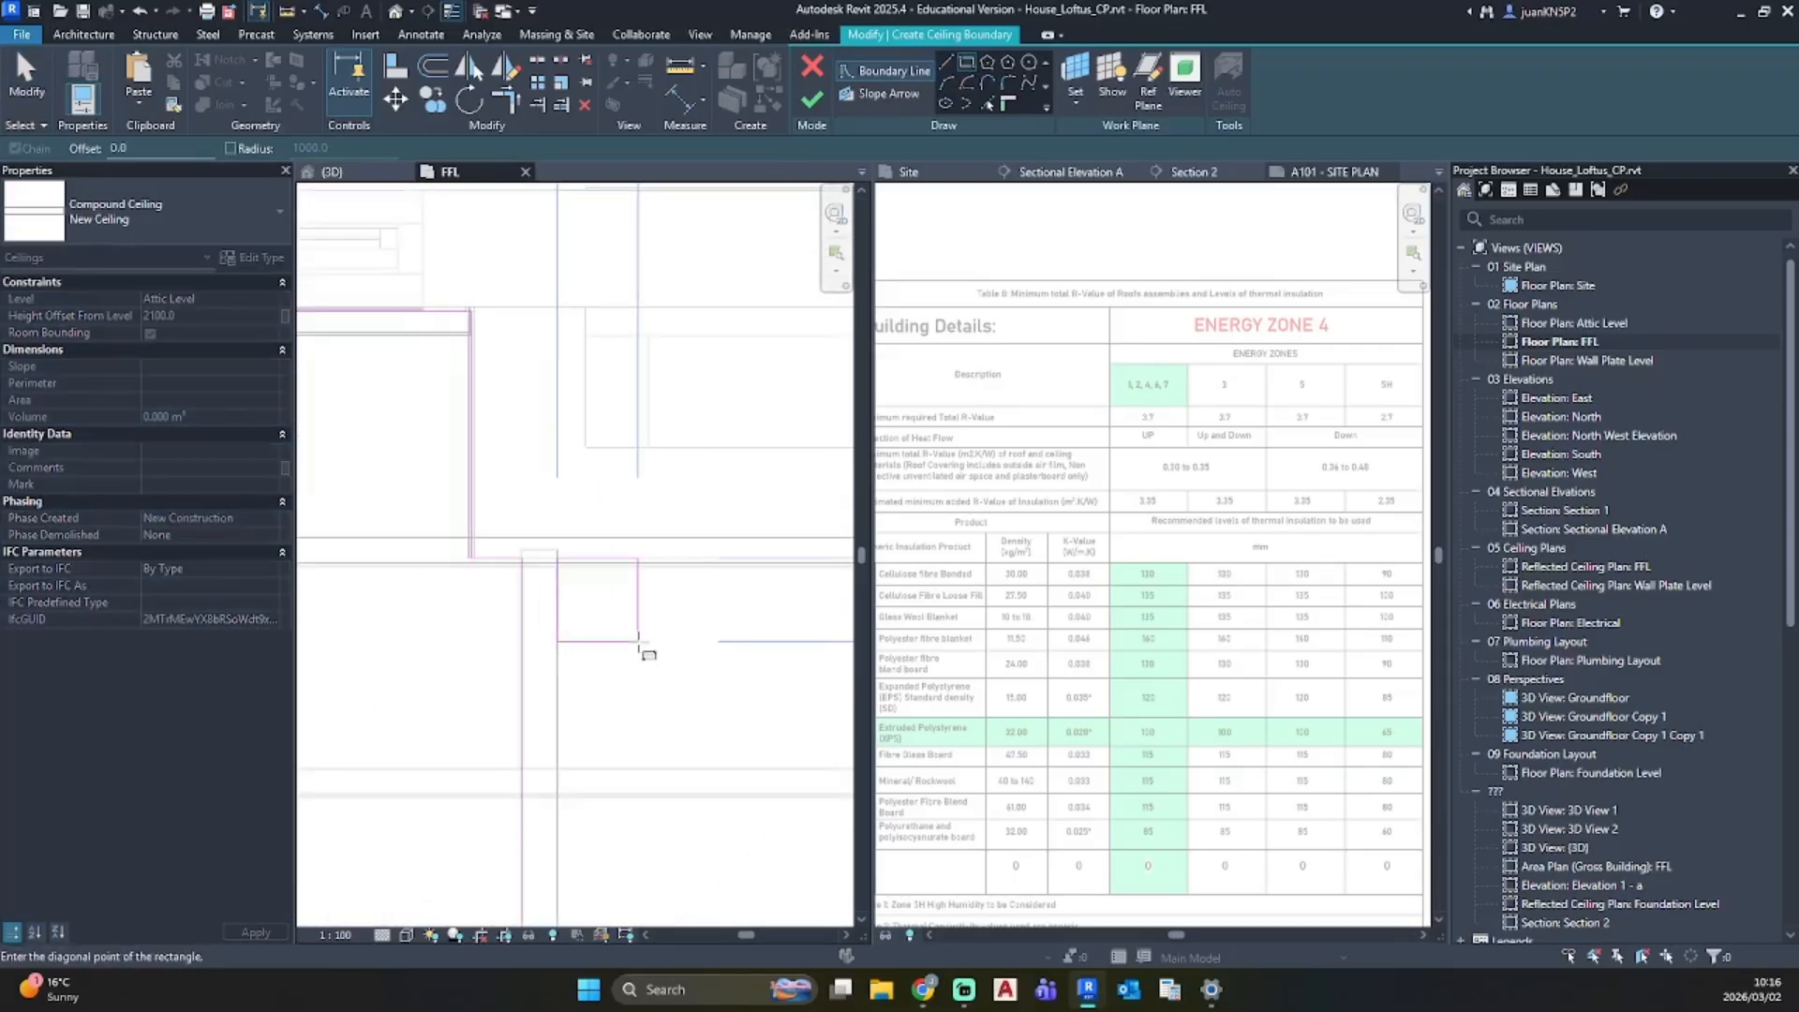
middle_click_drag(647, 651, 424, 220)
scroll(526, 683, "up", 2)
left_click(544, 753)
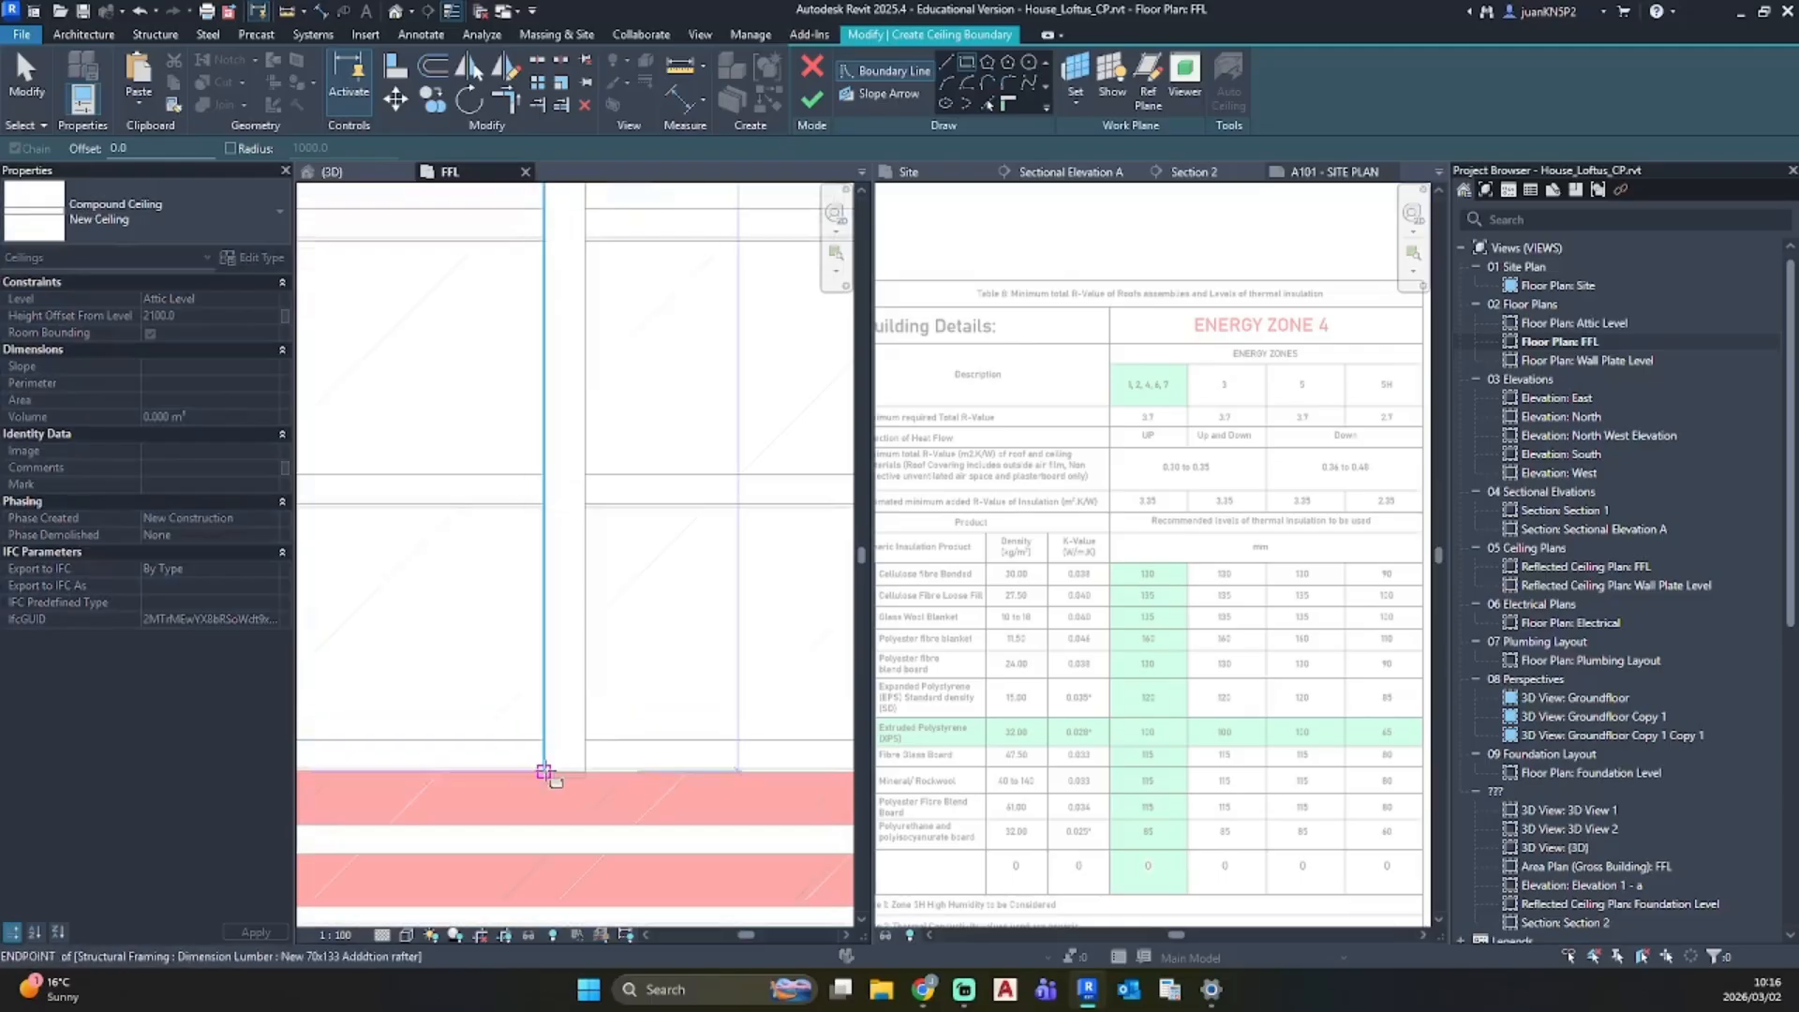
Step: Sketch a rectangular ceiling boundary in the last bay between the fourth rafter and the addition's right side wall
scroll(683, 642, "down", 4)
scroll(566, 643, "up", 3)
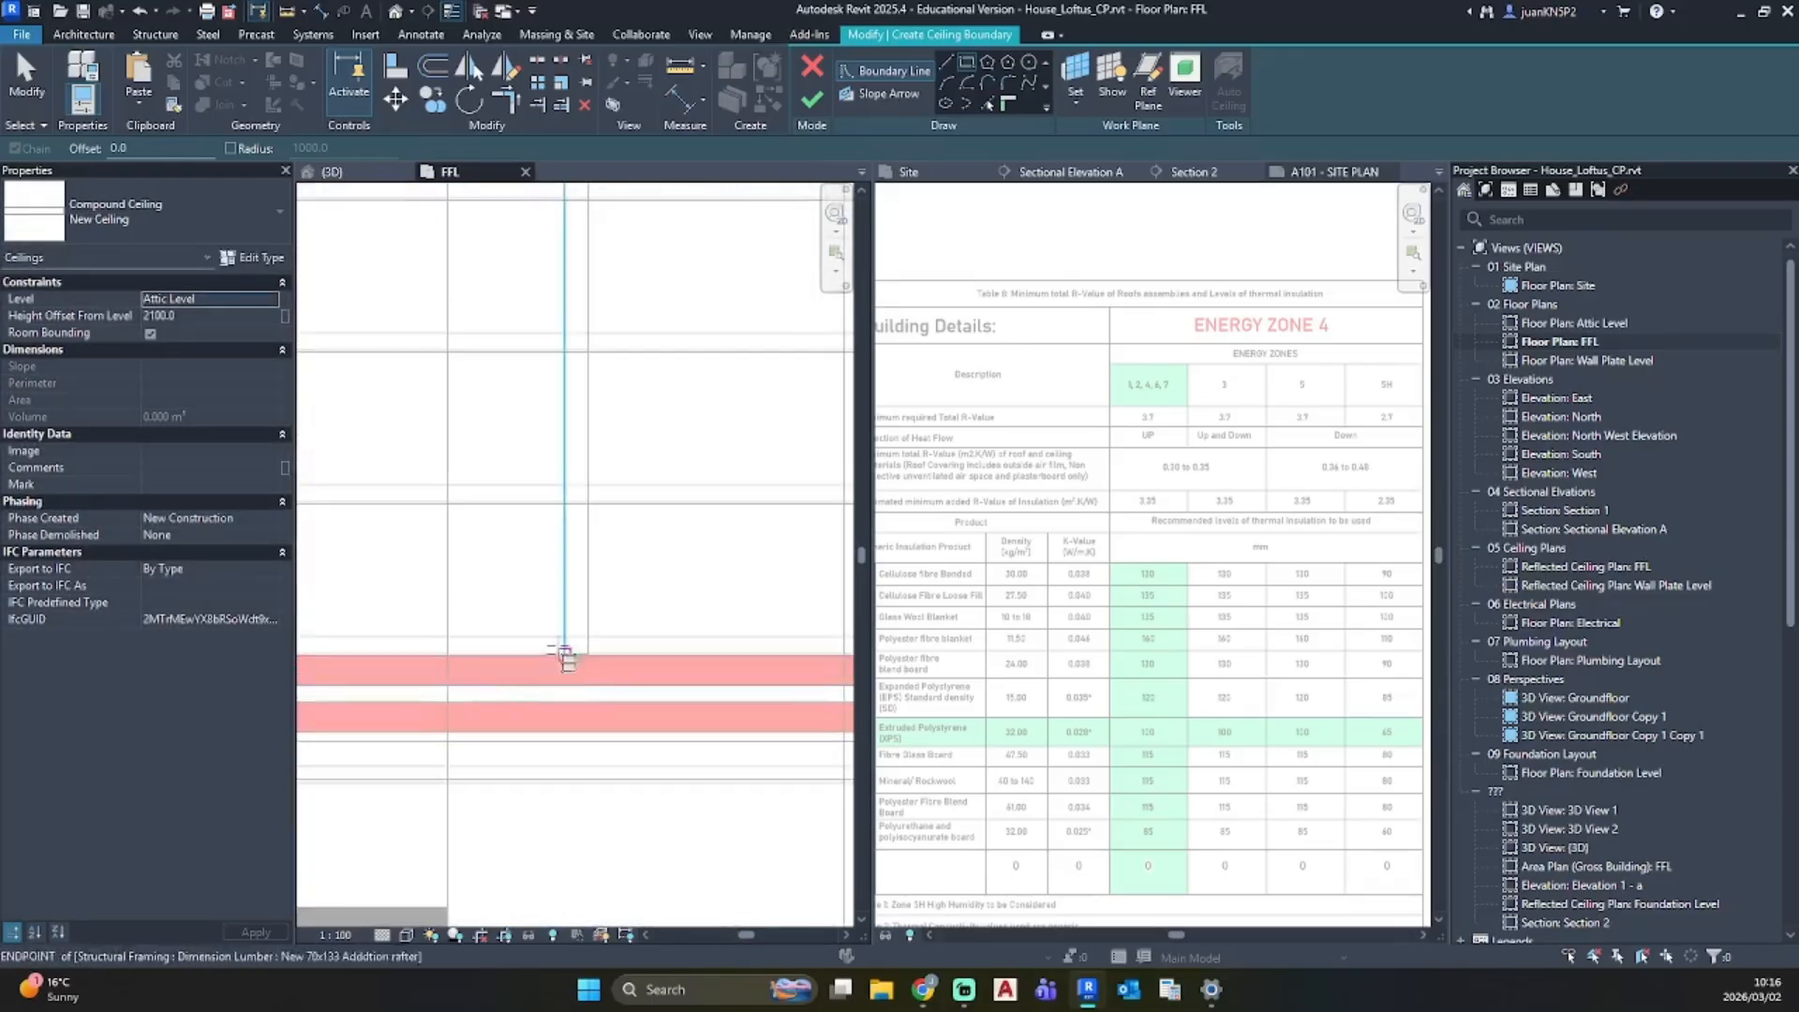
left_click(588, 650)
scroll(731, 405, "up", 3)
scroll(594, 522, "down", 3)
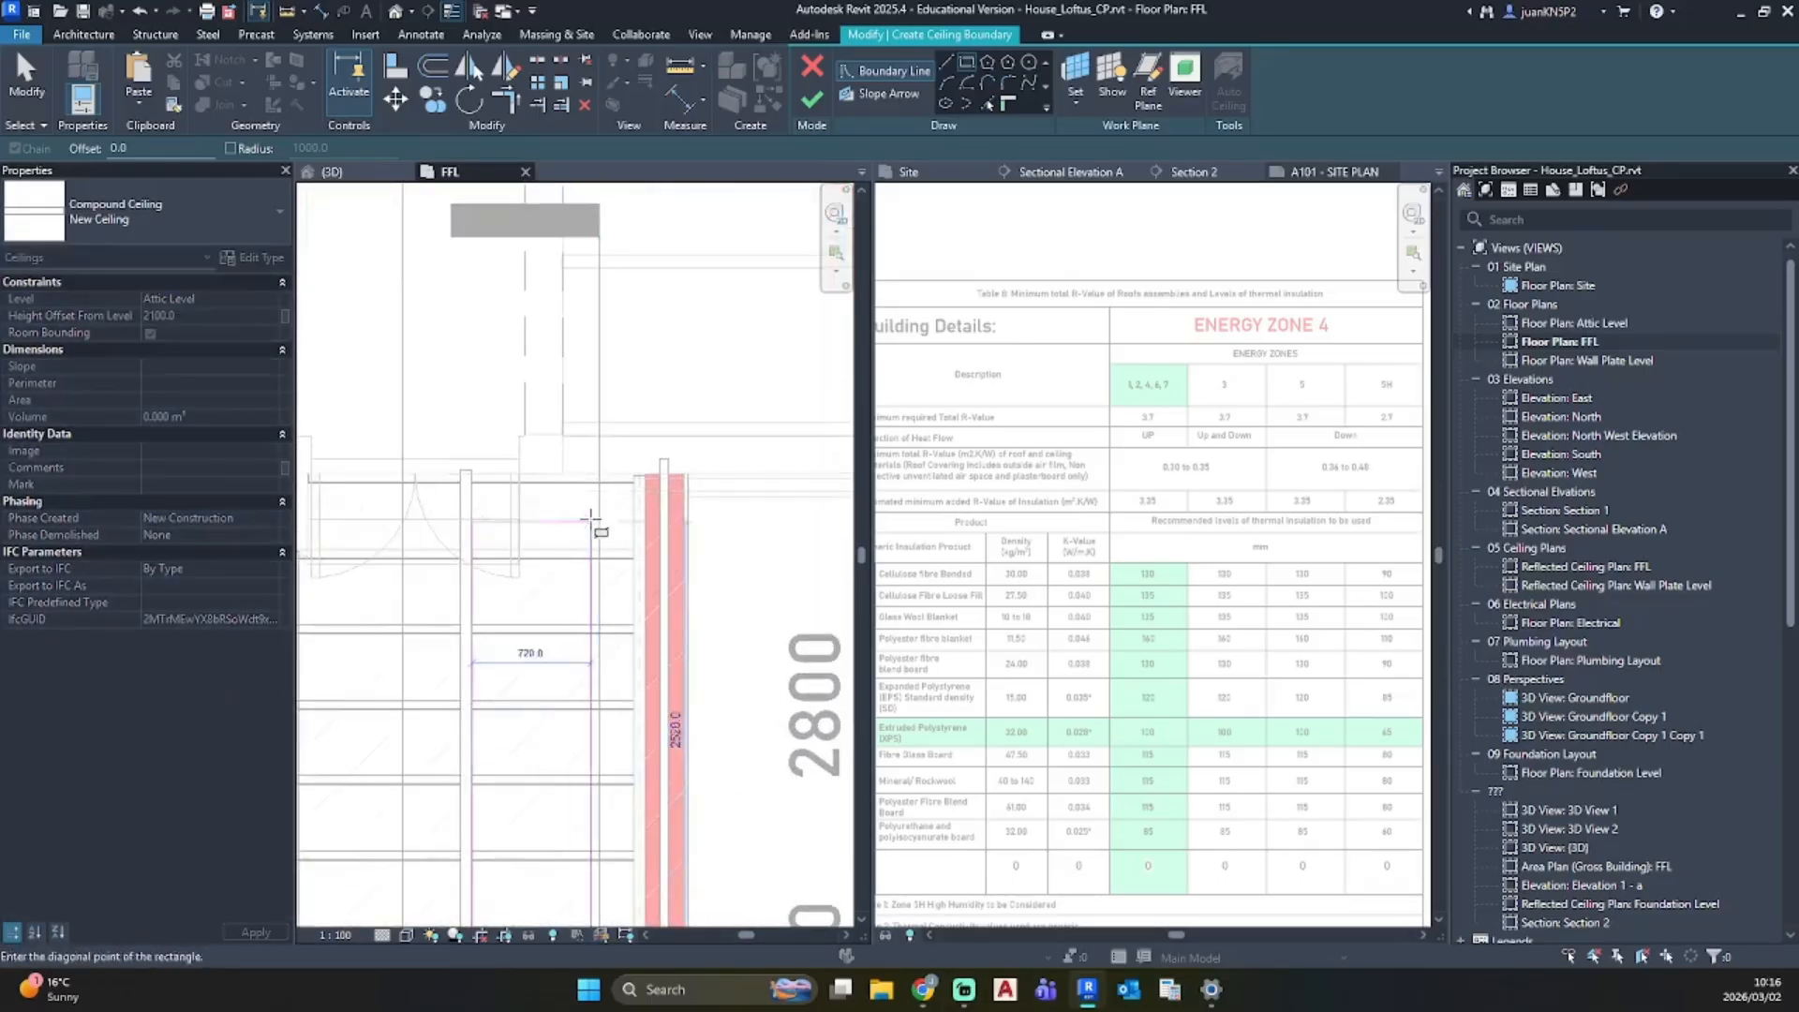
scroll(666, 482, "up", 2)
left_click(666, 510)
Step: Trace the fourth bay's upper boundary with lines along the house wall, down the chimney side and across to the third rafter
scroll(575, 596, "down", 1)
scroll(573, 593, "down", 3)
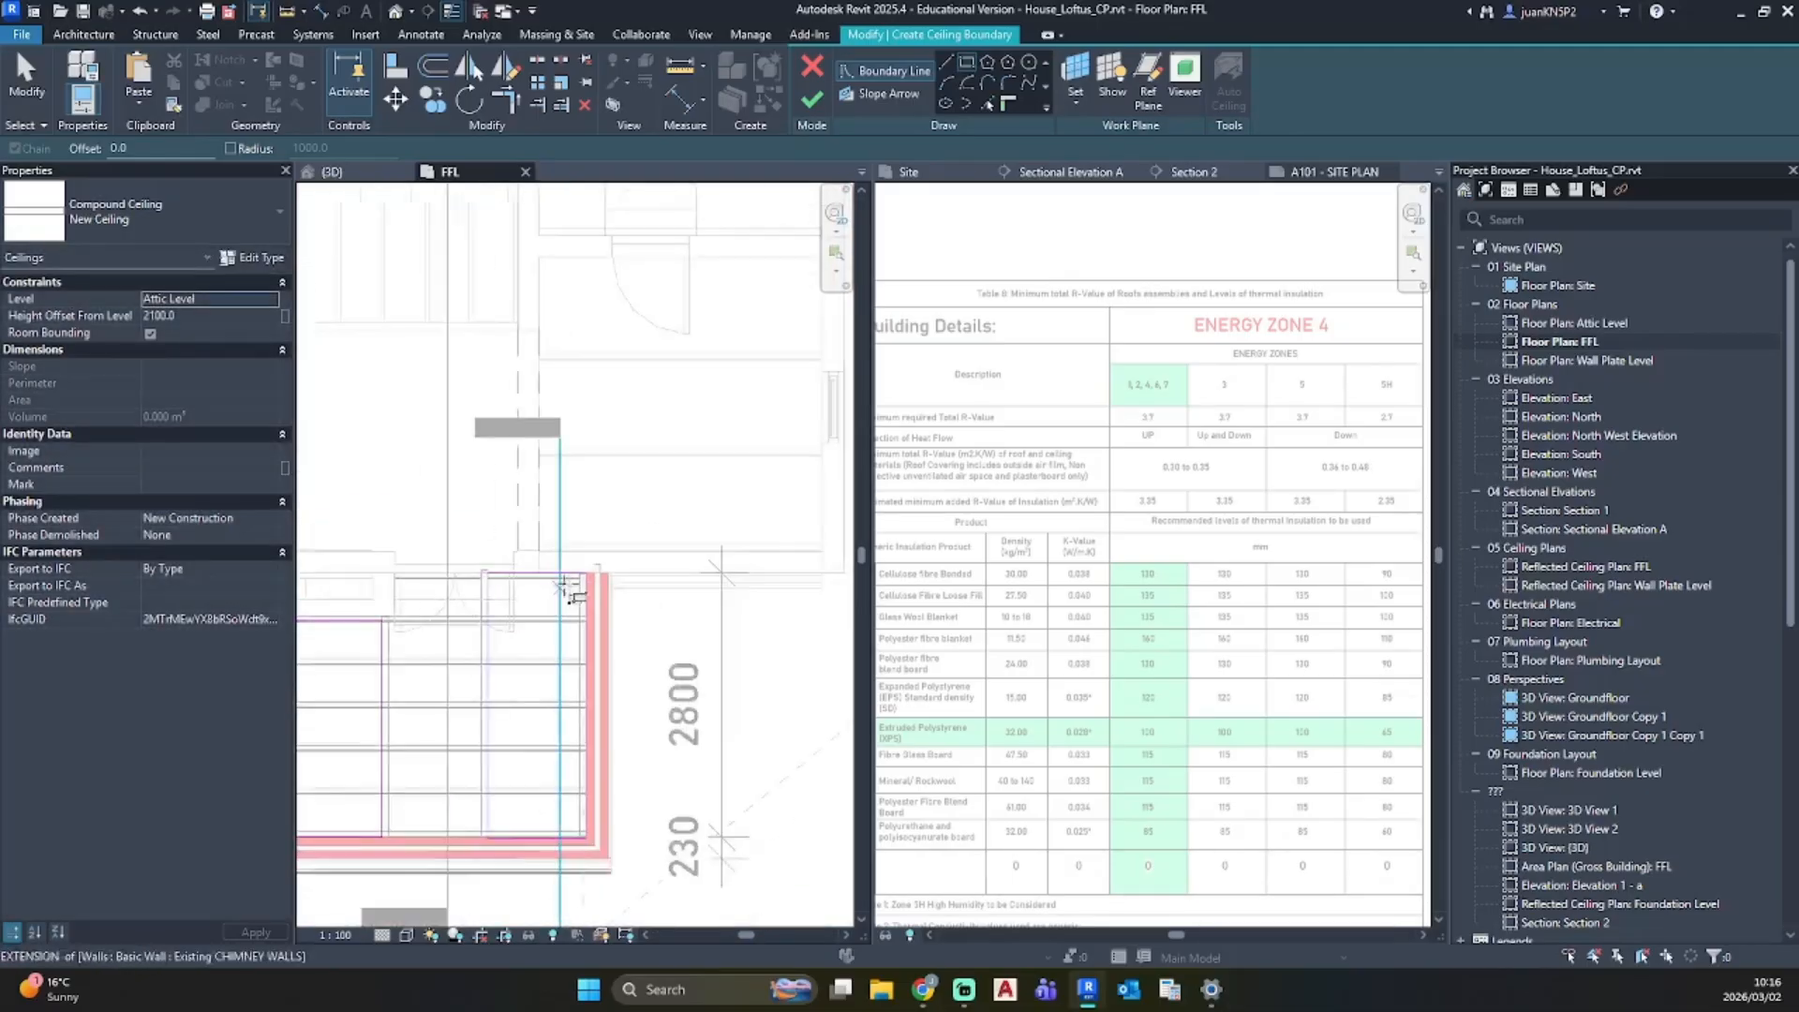
middle_click_drag(568, 588, 802, 449)
left_click(945, 62)
scroll(683, 410, "up", 5)
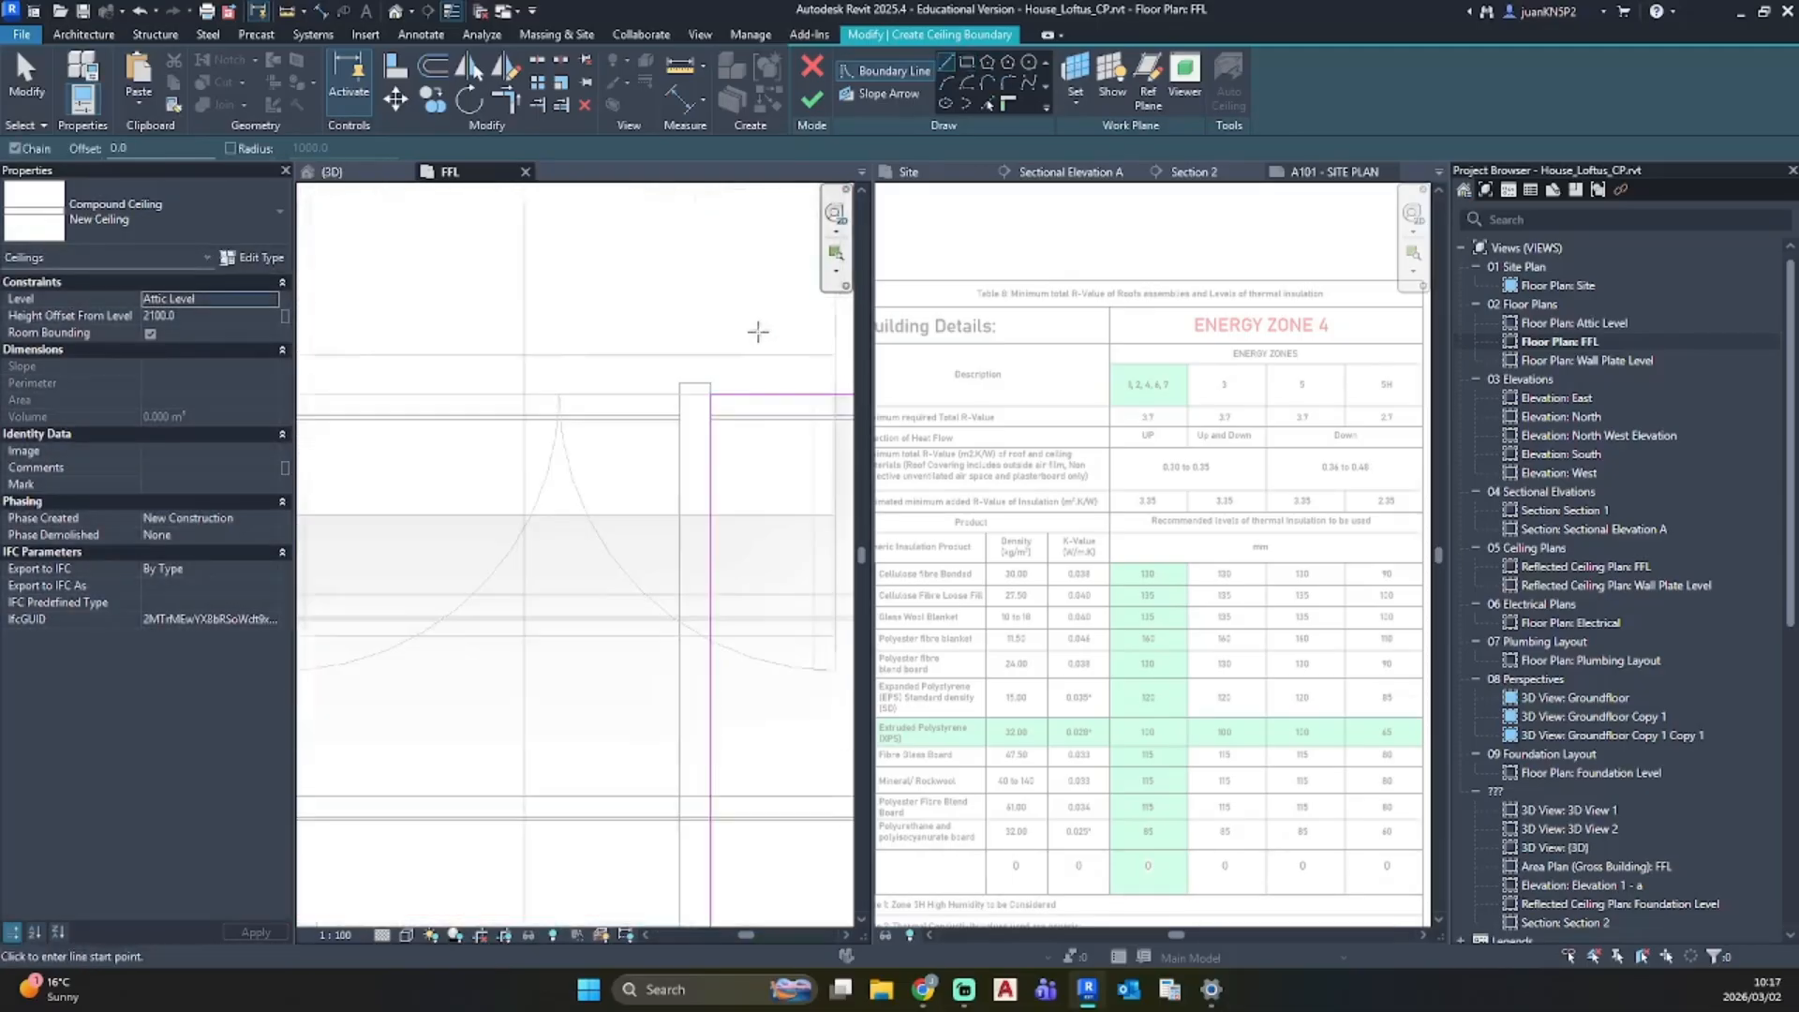
left_click(682, 394)
middle_click_drag(418, 392, 817, 409)
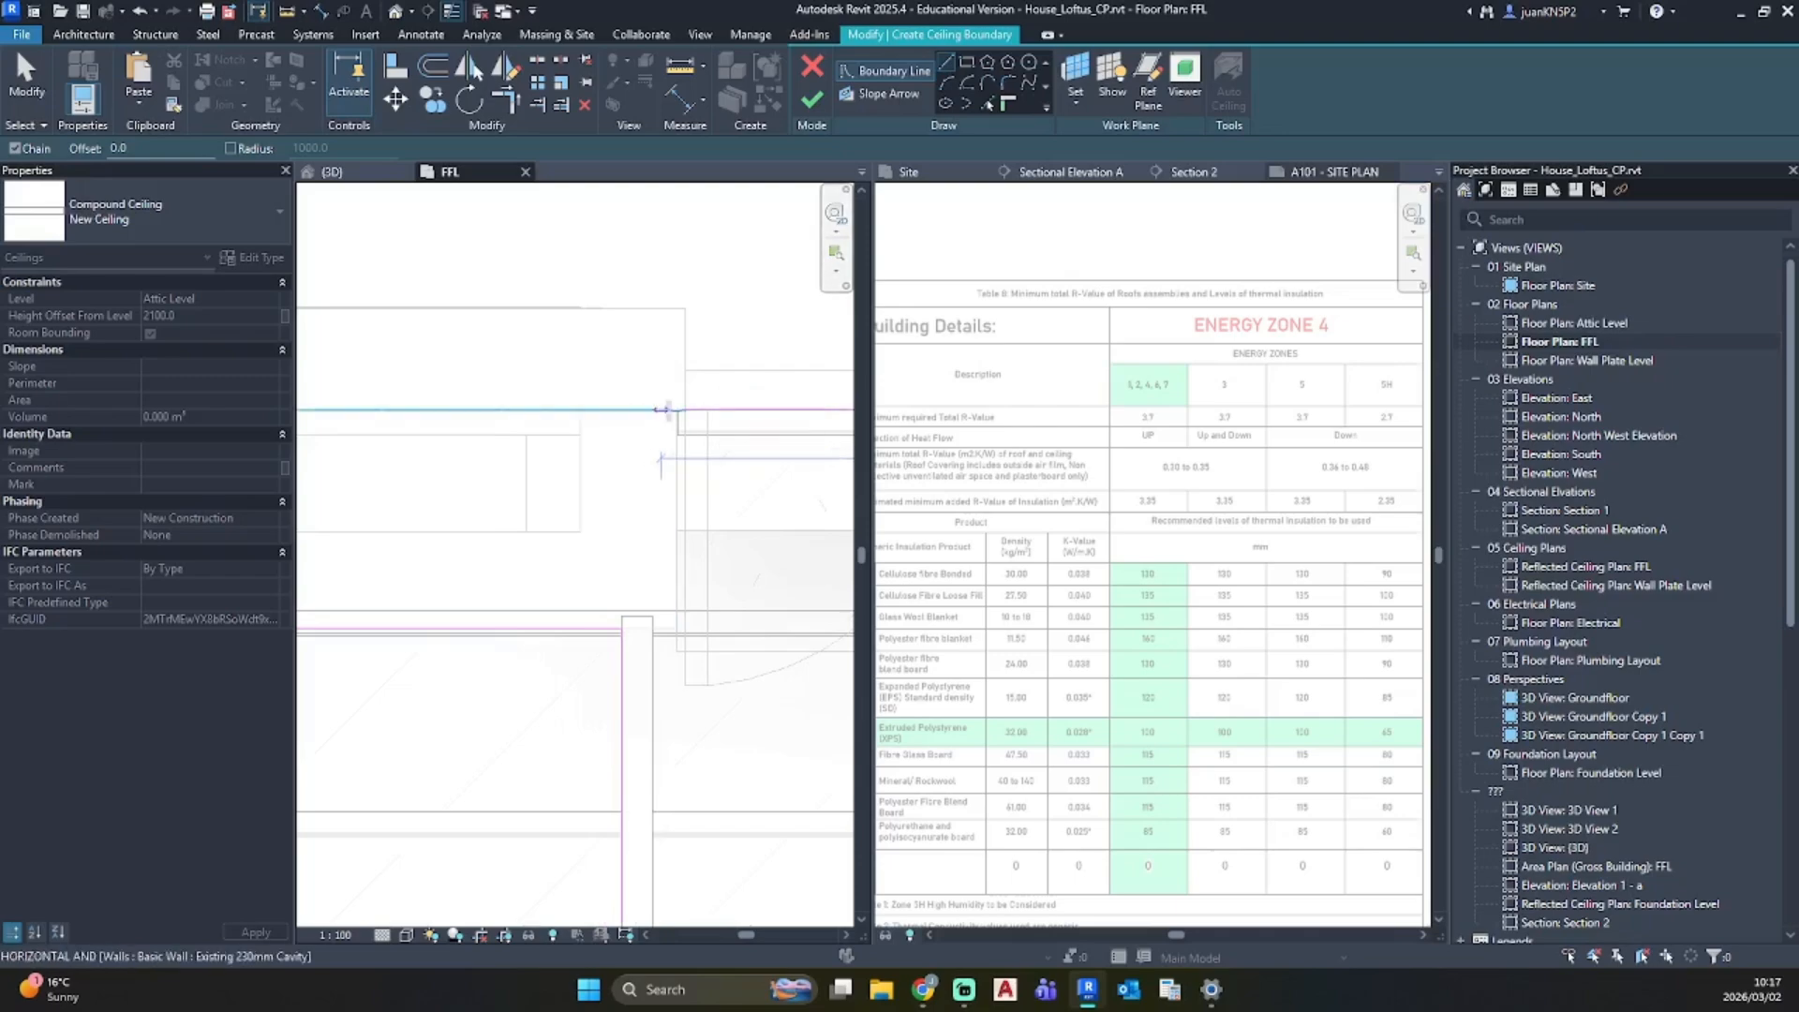
left_click(678, 410)
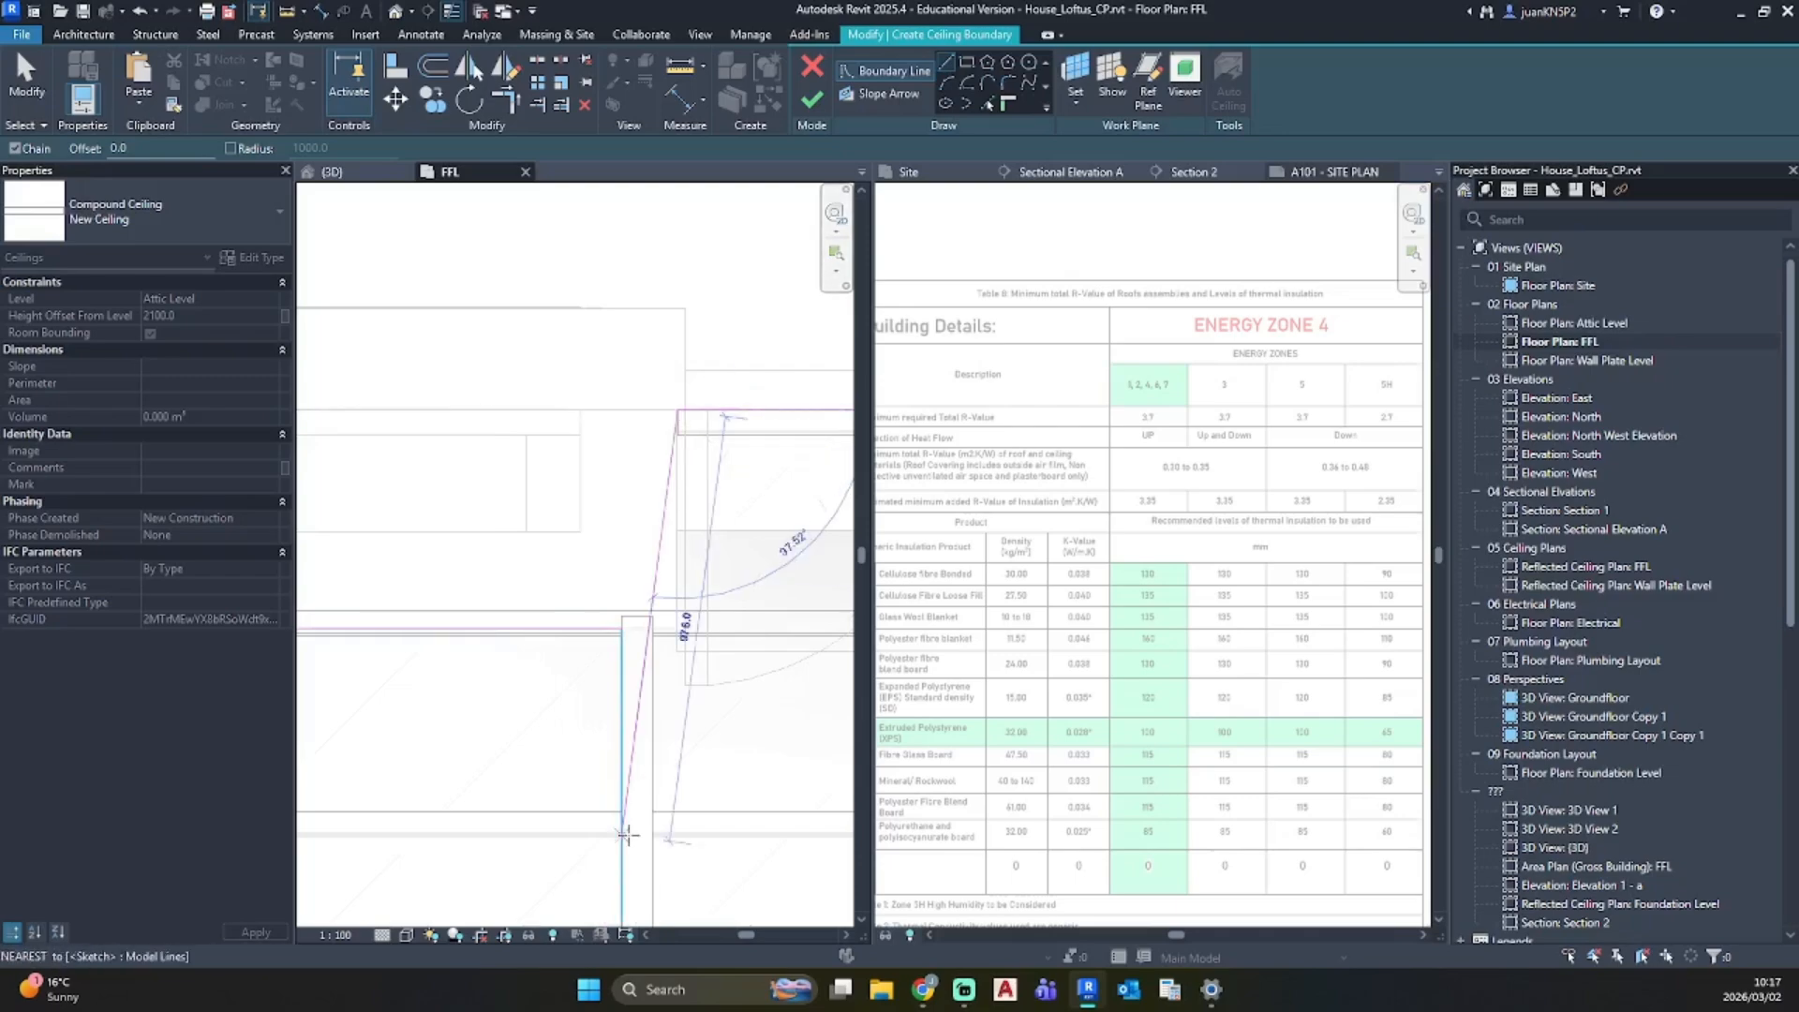
scroll(673, 626, "up", 3)
left_click(673, 624)
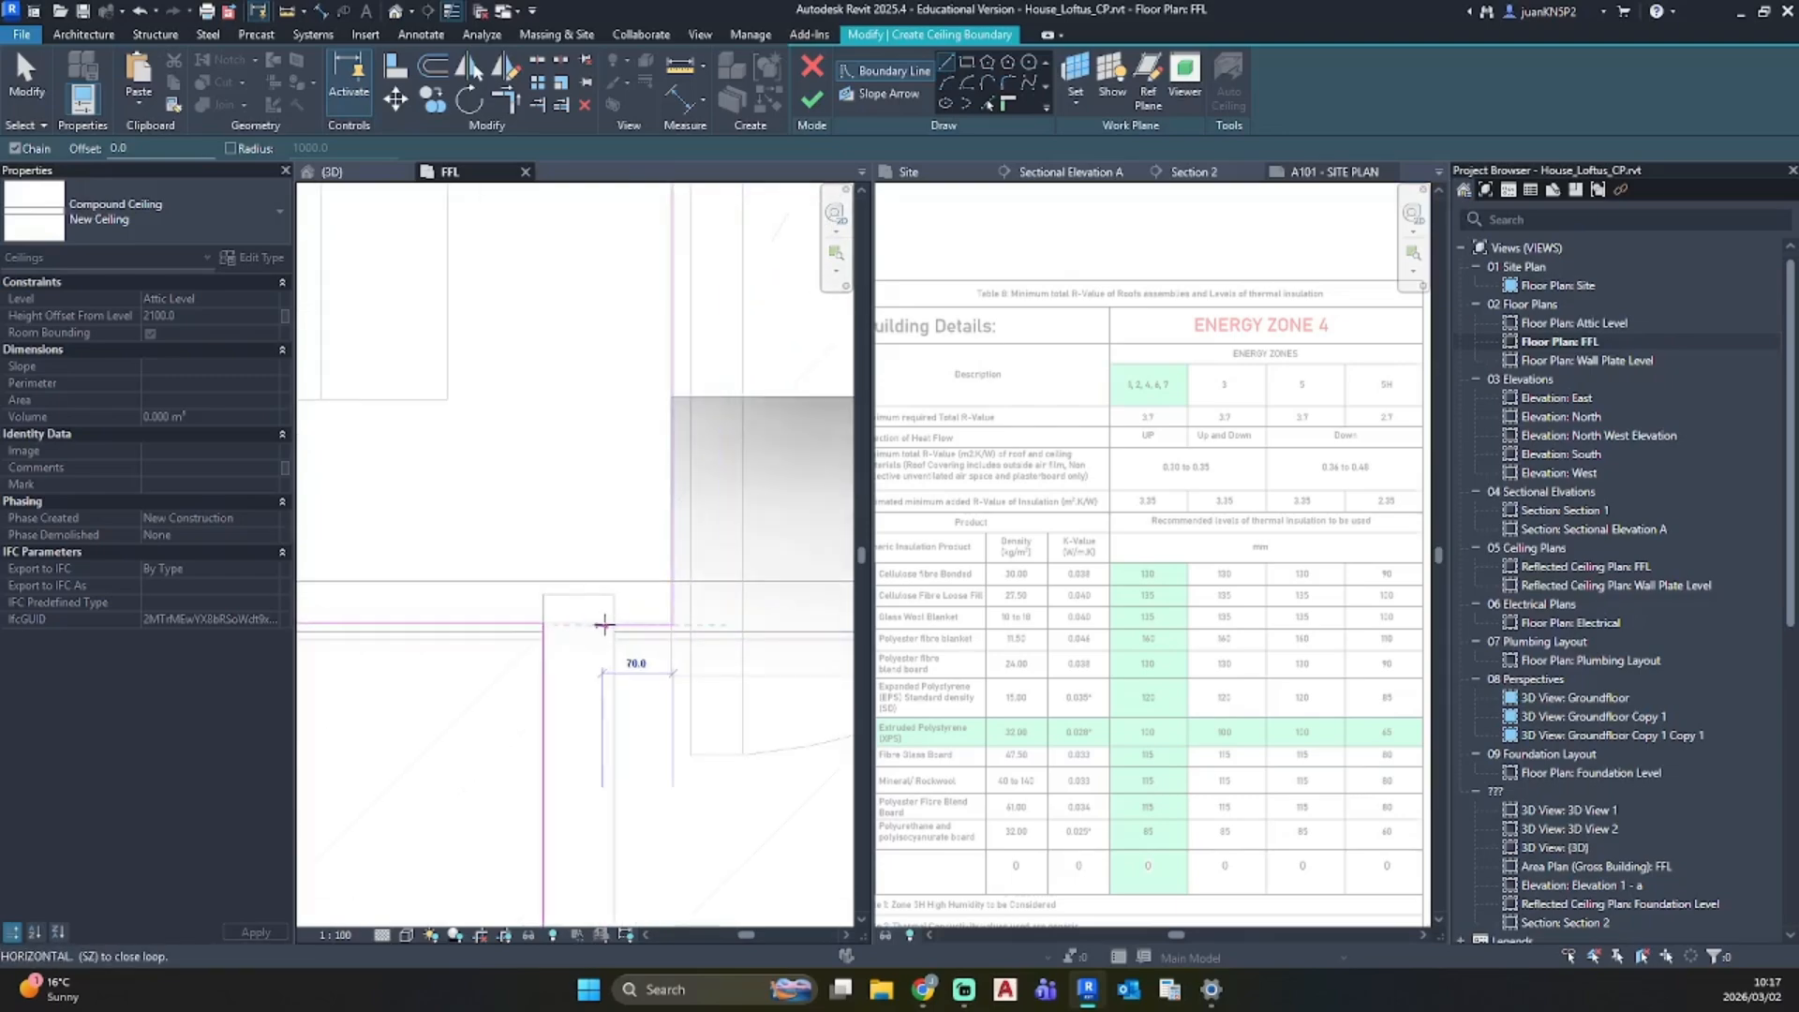
left_click(615, 624)
Step: Close the fourth bay's boundary down the third rafter, along the new wall's inner face and up the fourth rafter
left_click(615, 699)
scroll(609, 740, "down", 5)
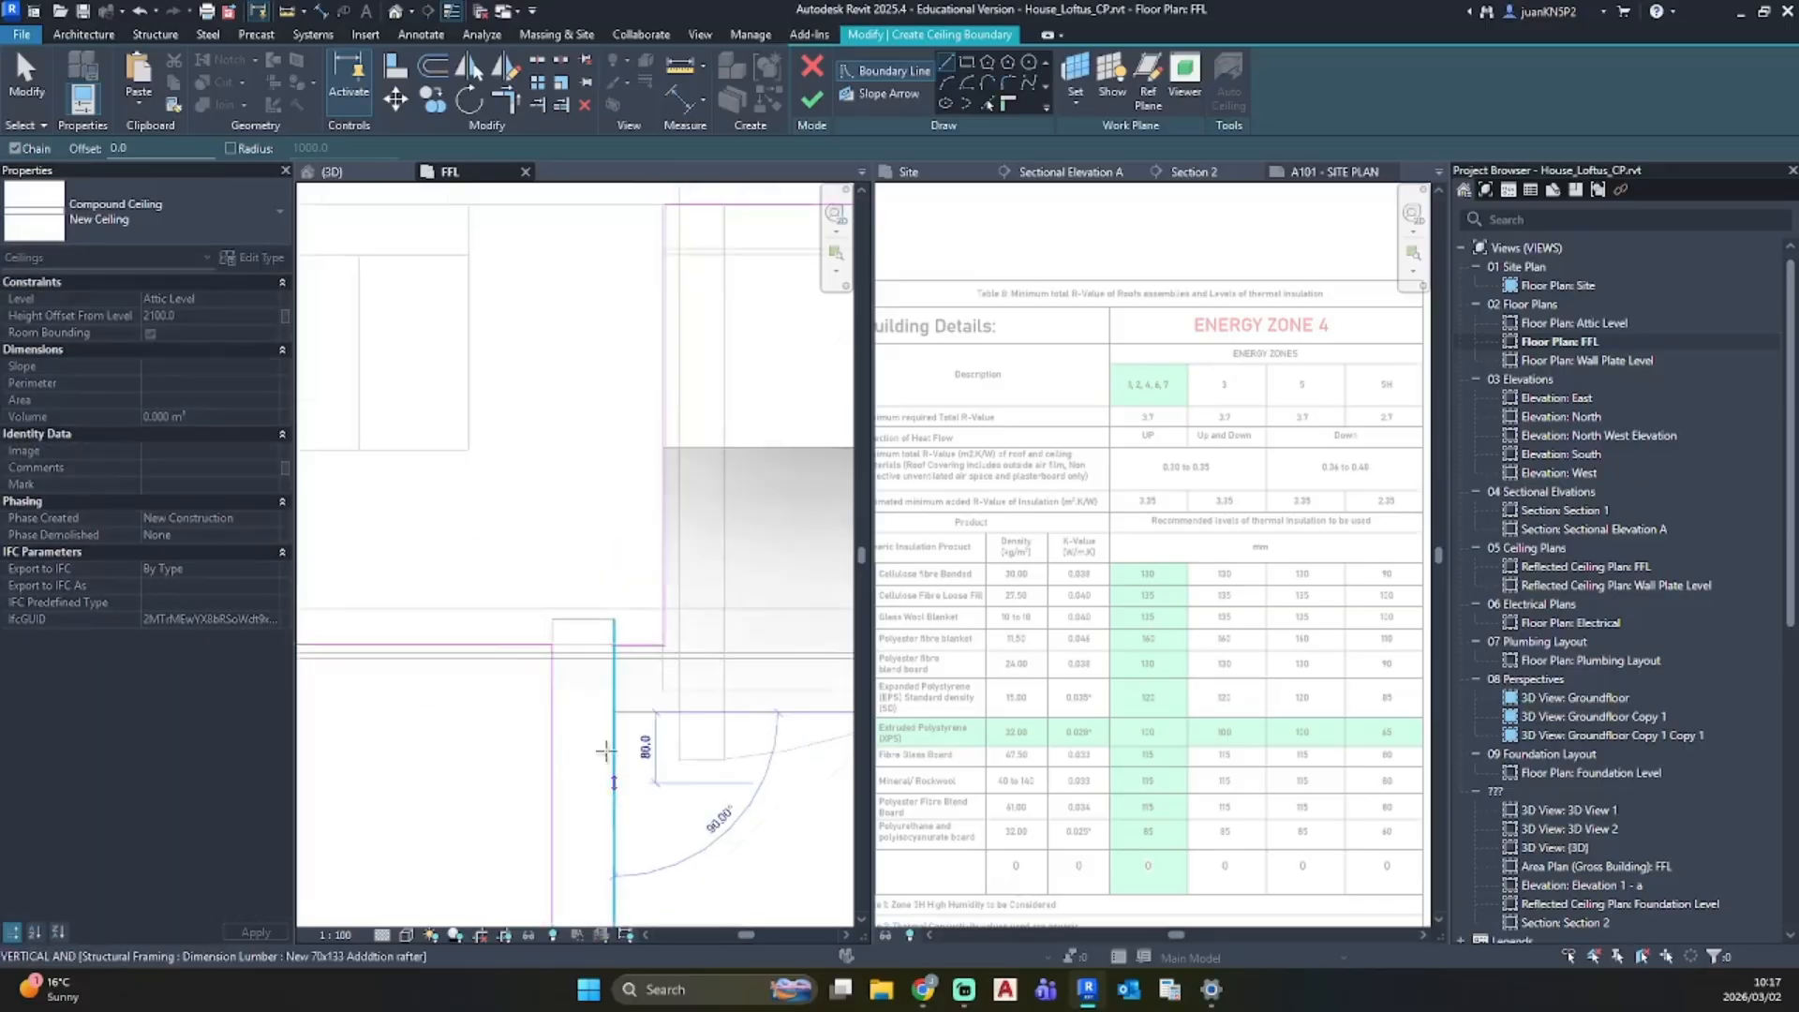
middle_click_drag(609, 746, 570, 233)
left_click(570, 603)
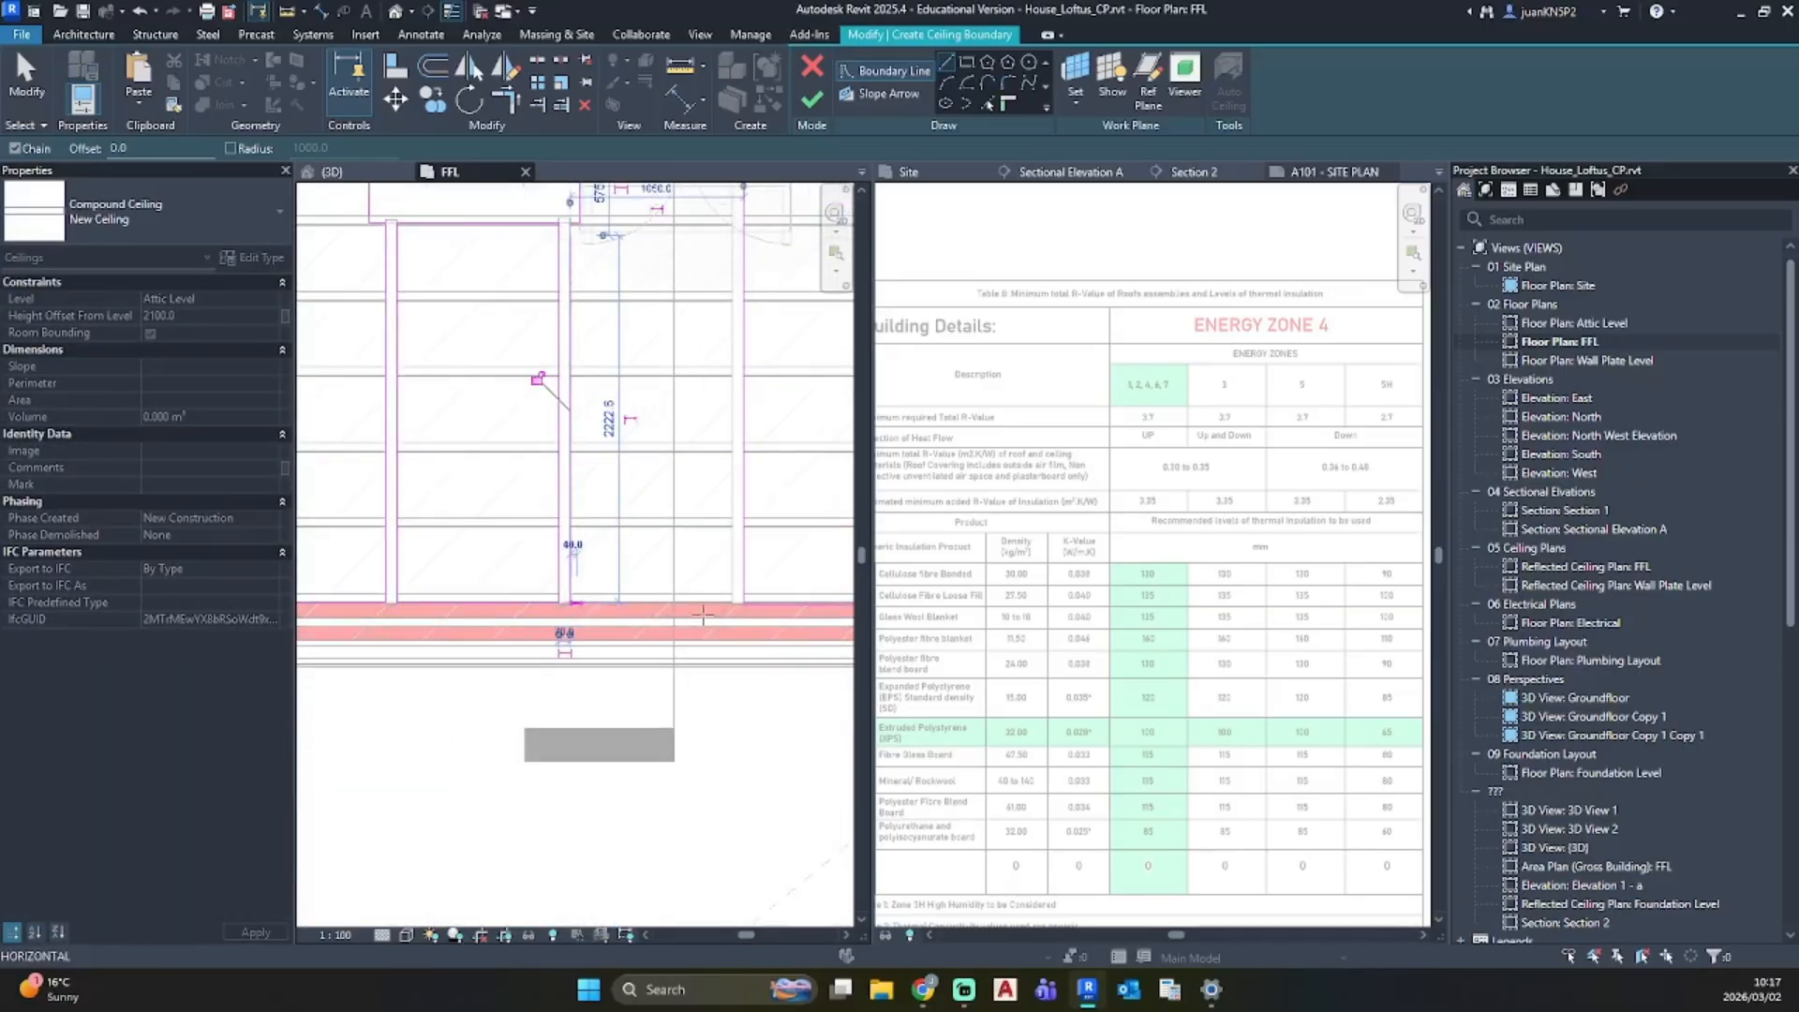
left_click(734, 603)
middle_click_drag(746, 379, 703, 570)
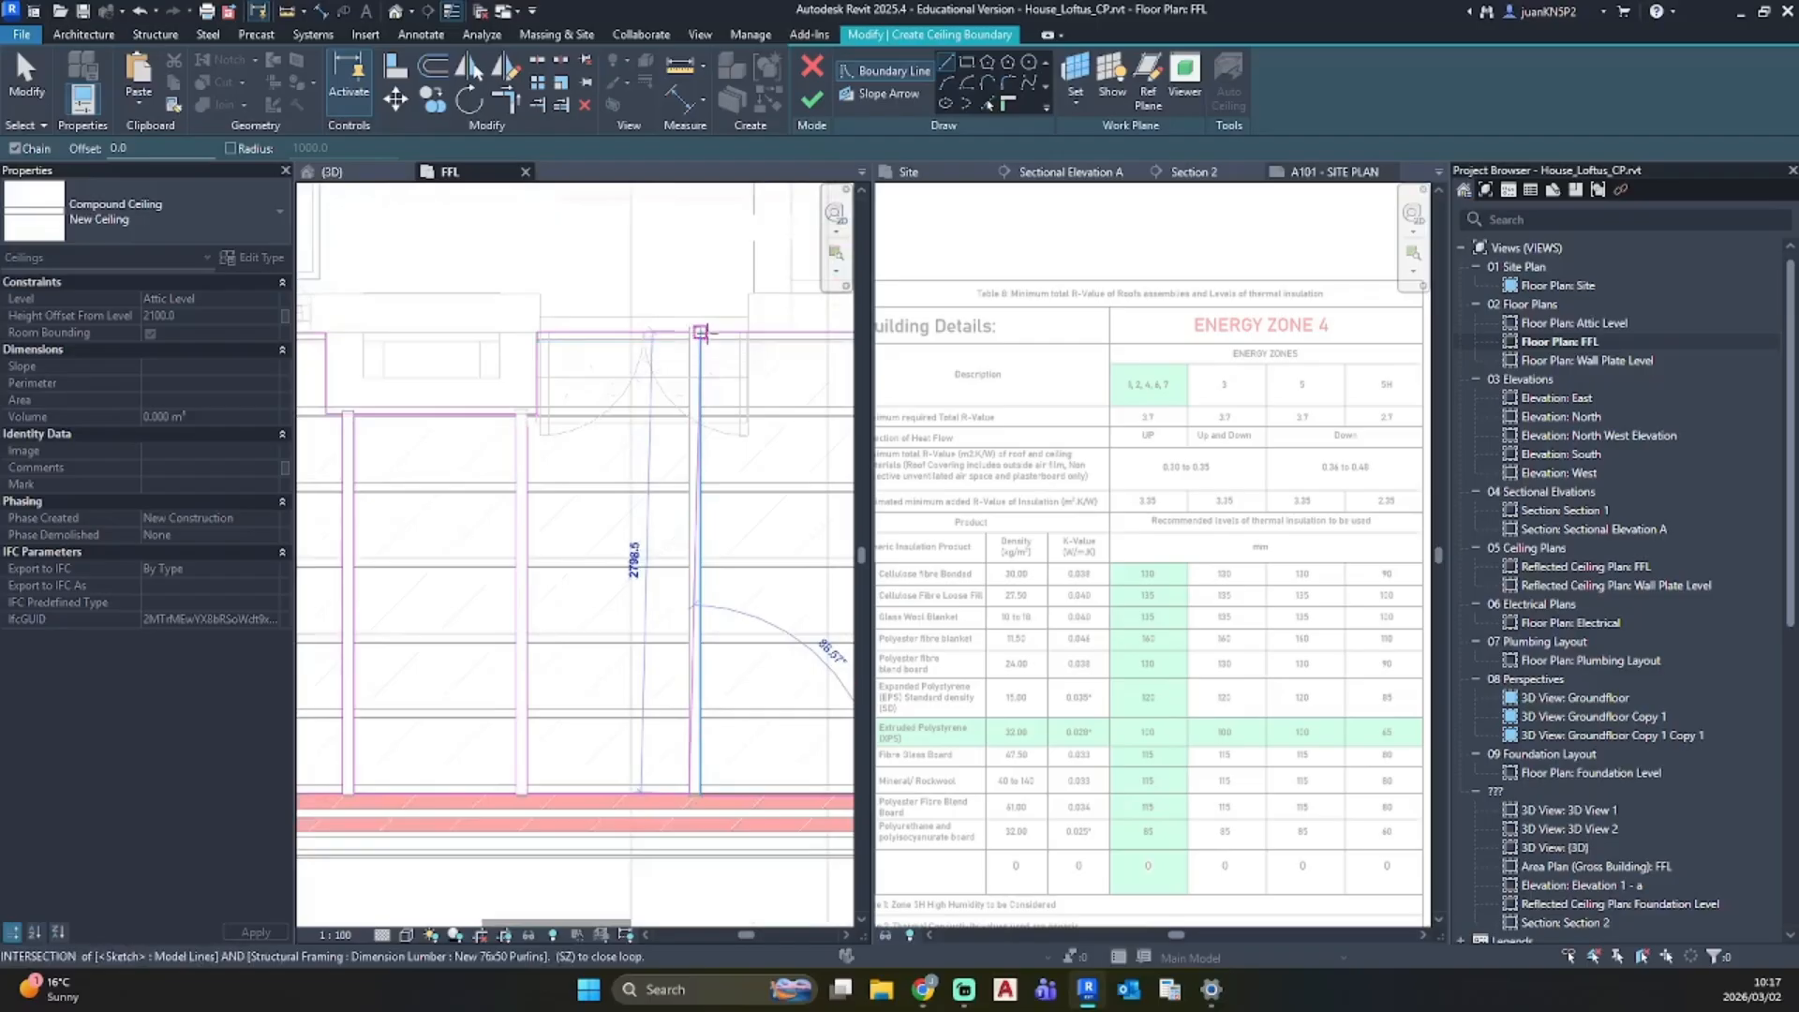
left_click(689, 330)
key("Escape")
key("Escape")
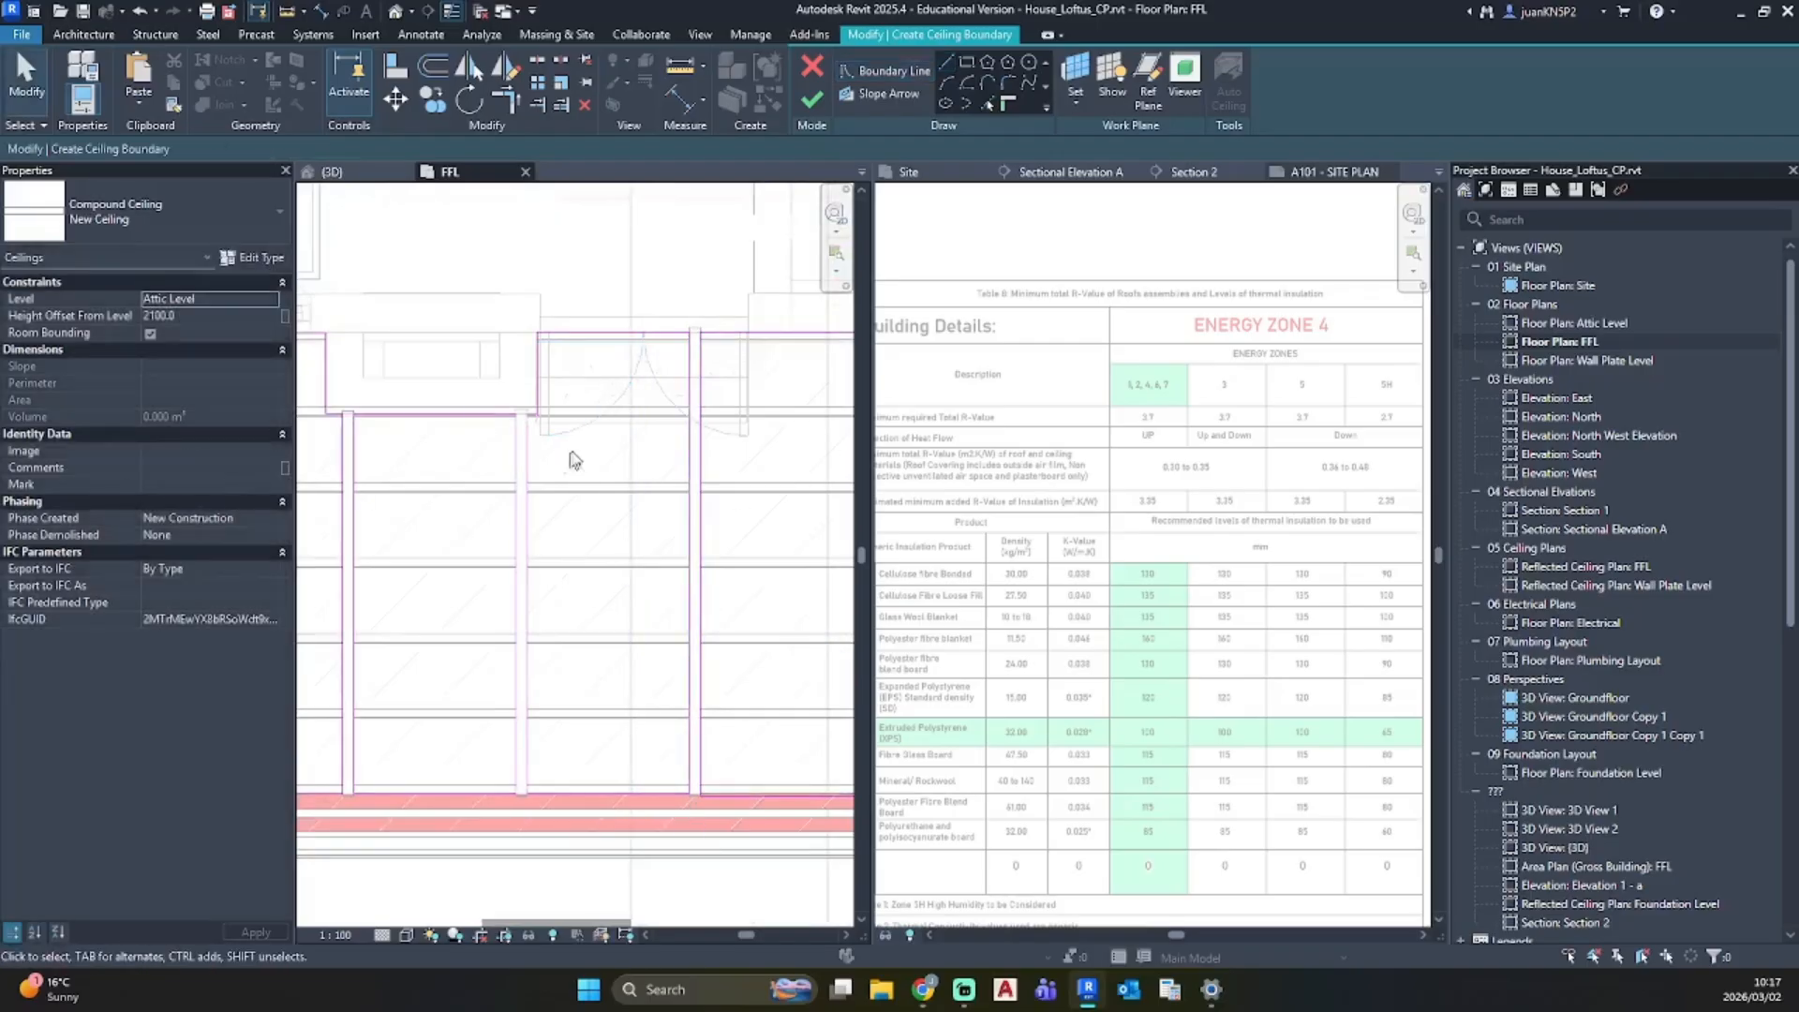
Step: Check the boundary corner beside the chimney and finish the sketch to create the New Ceiling in all rafter bays
scroll(572, 459, "down", 2)
left_click(811, 100)
key("Escape")
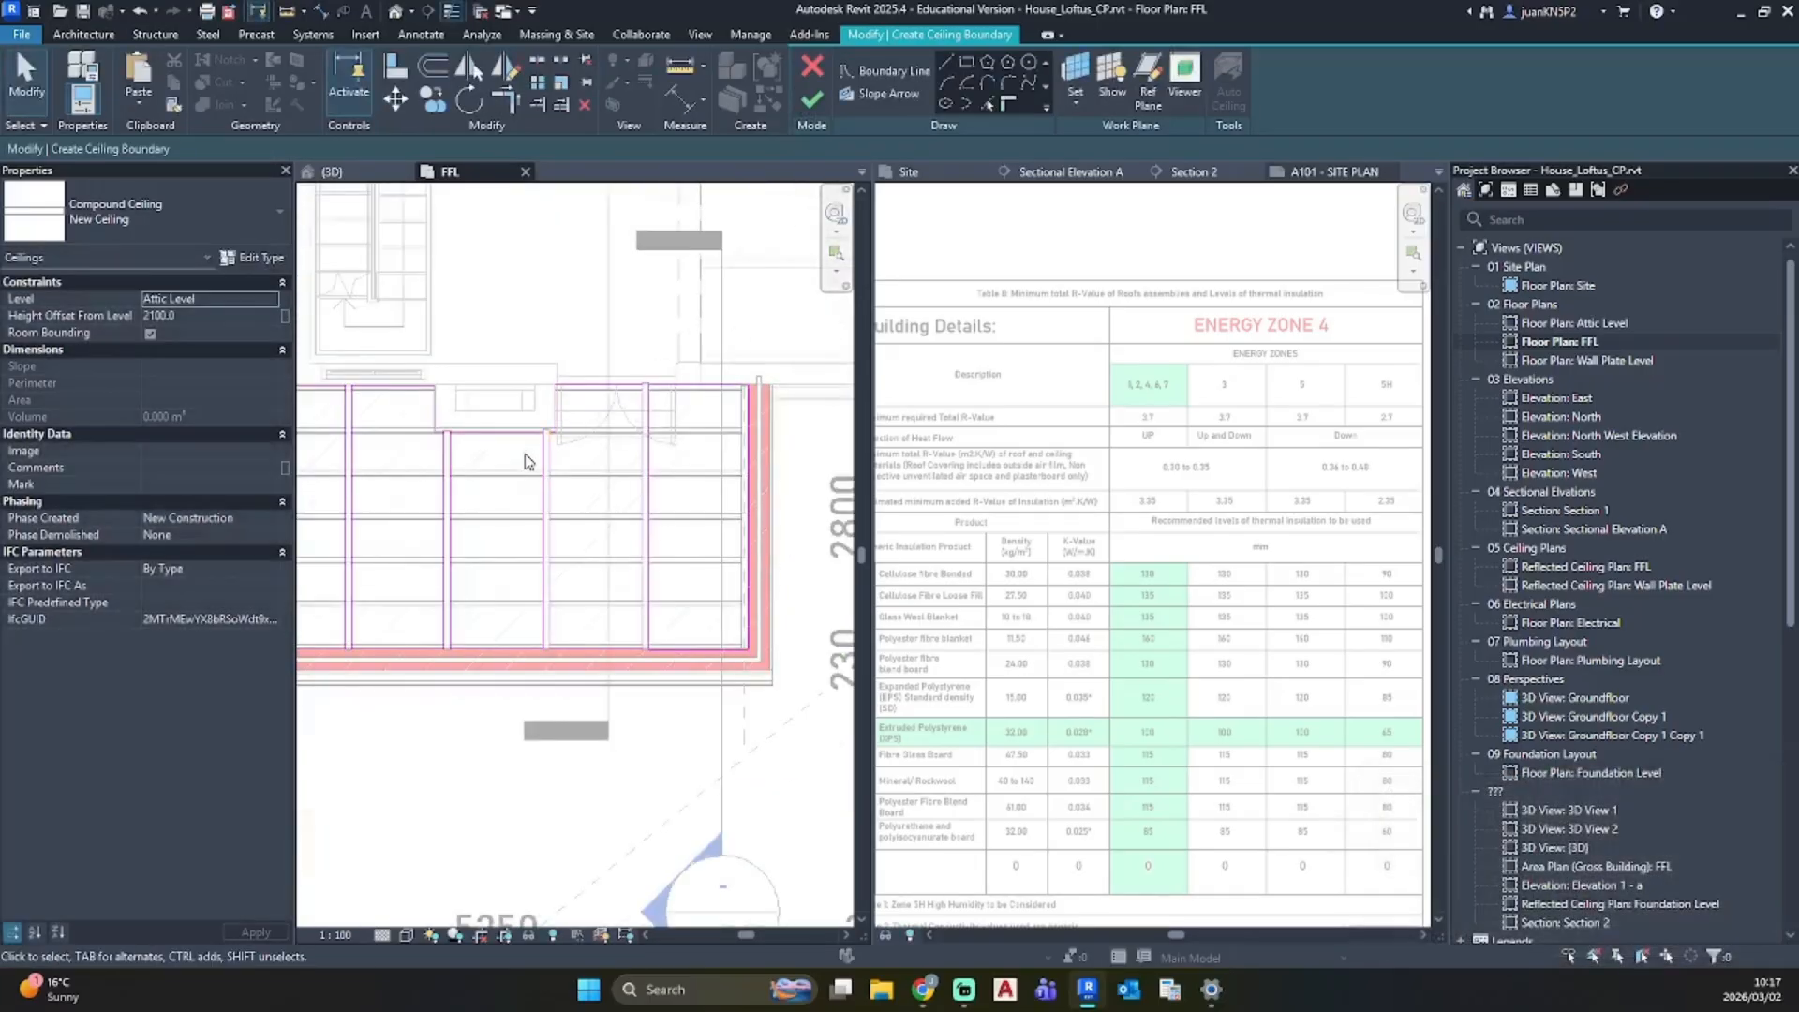
scroll(528, 461, "up", 4)
key("t")
key("r")
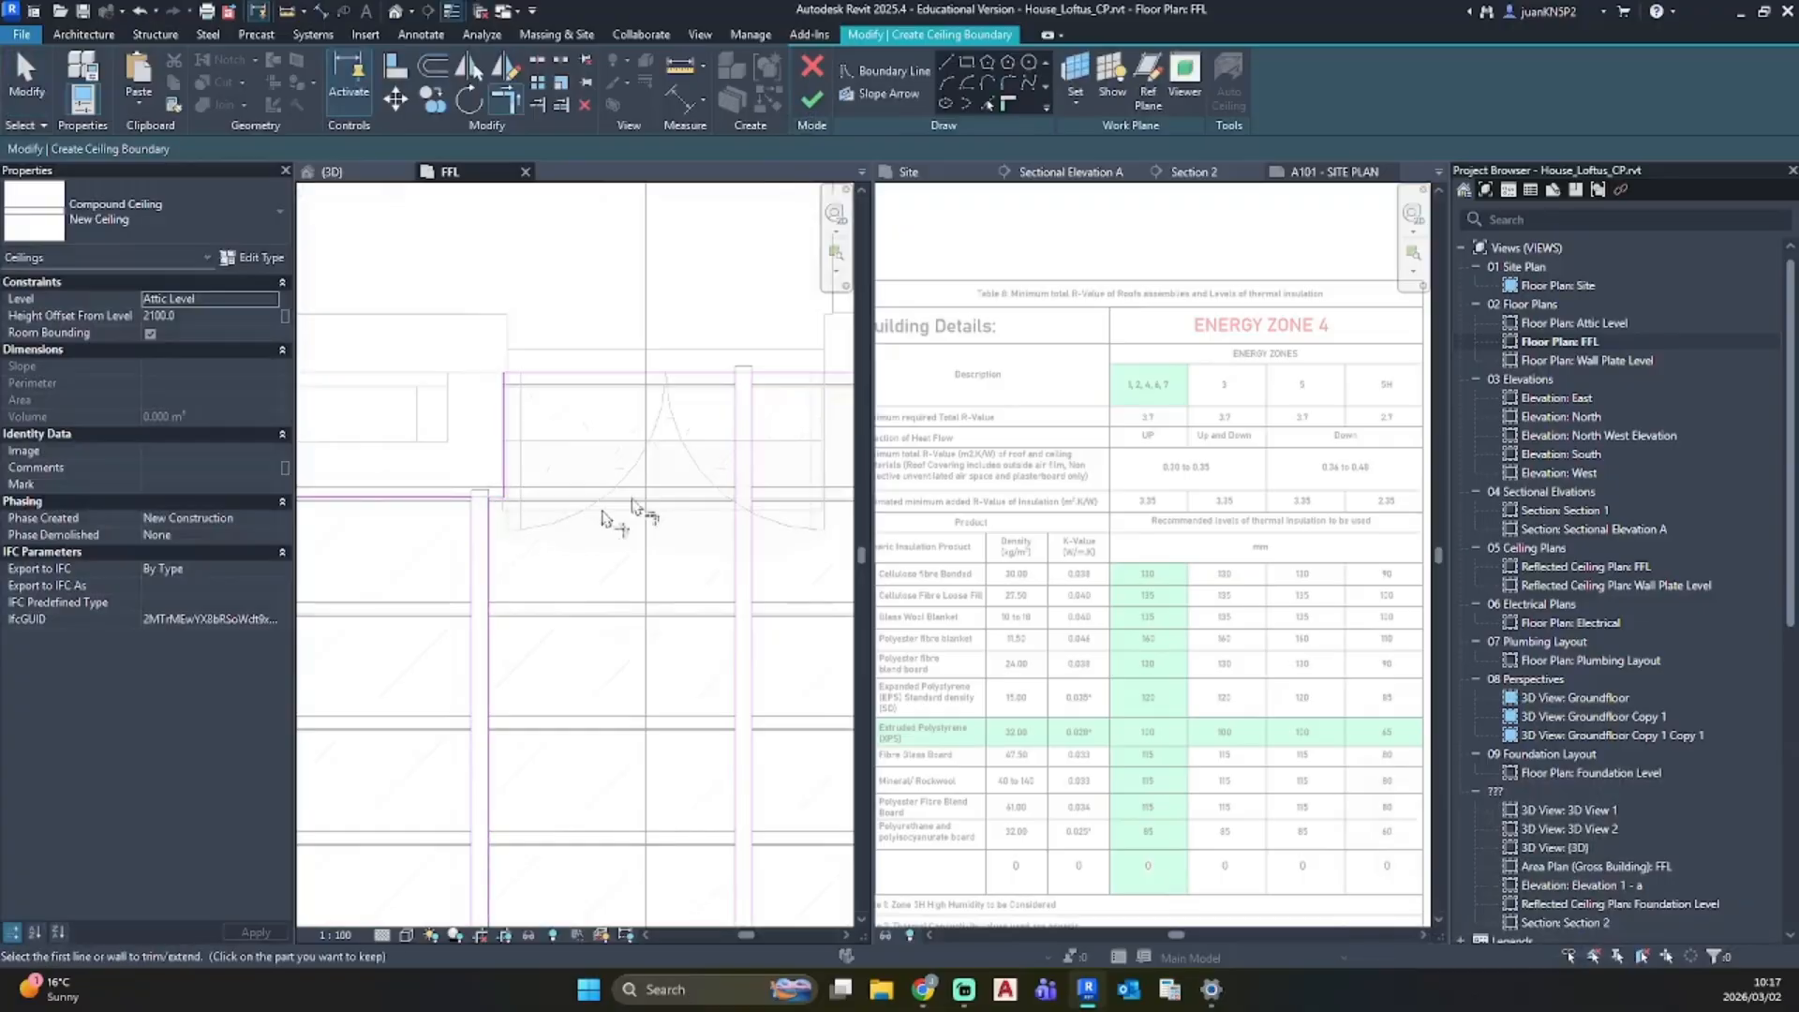
scroll(491, 516, "up", 3)
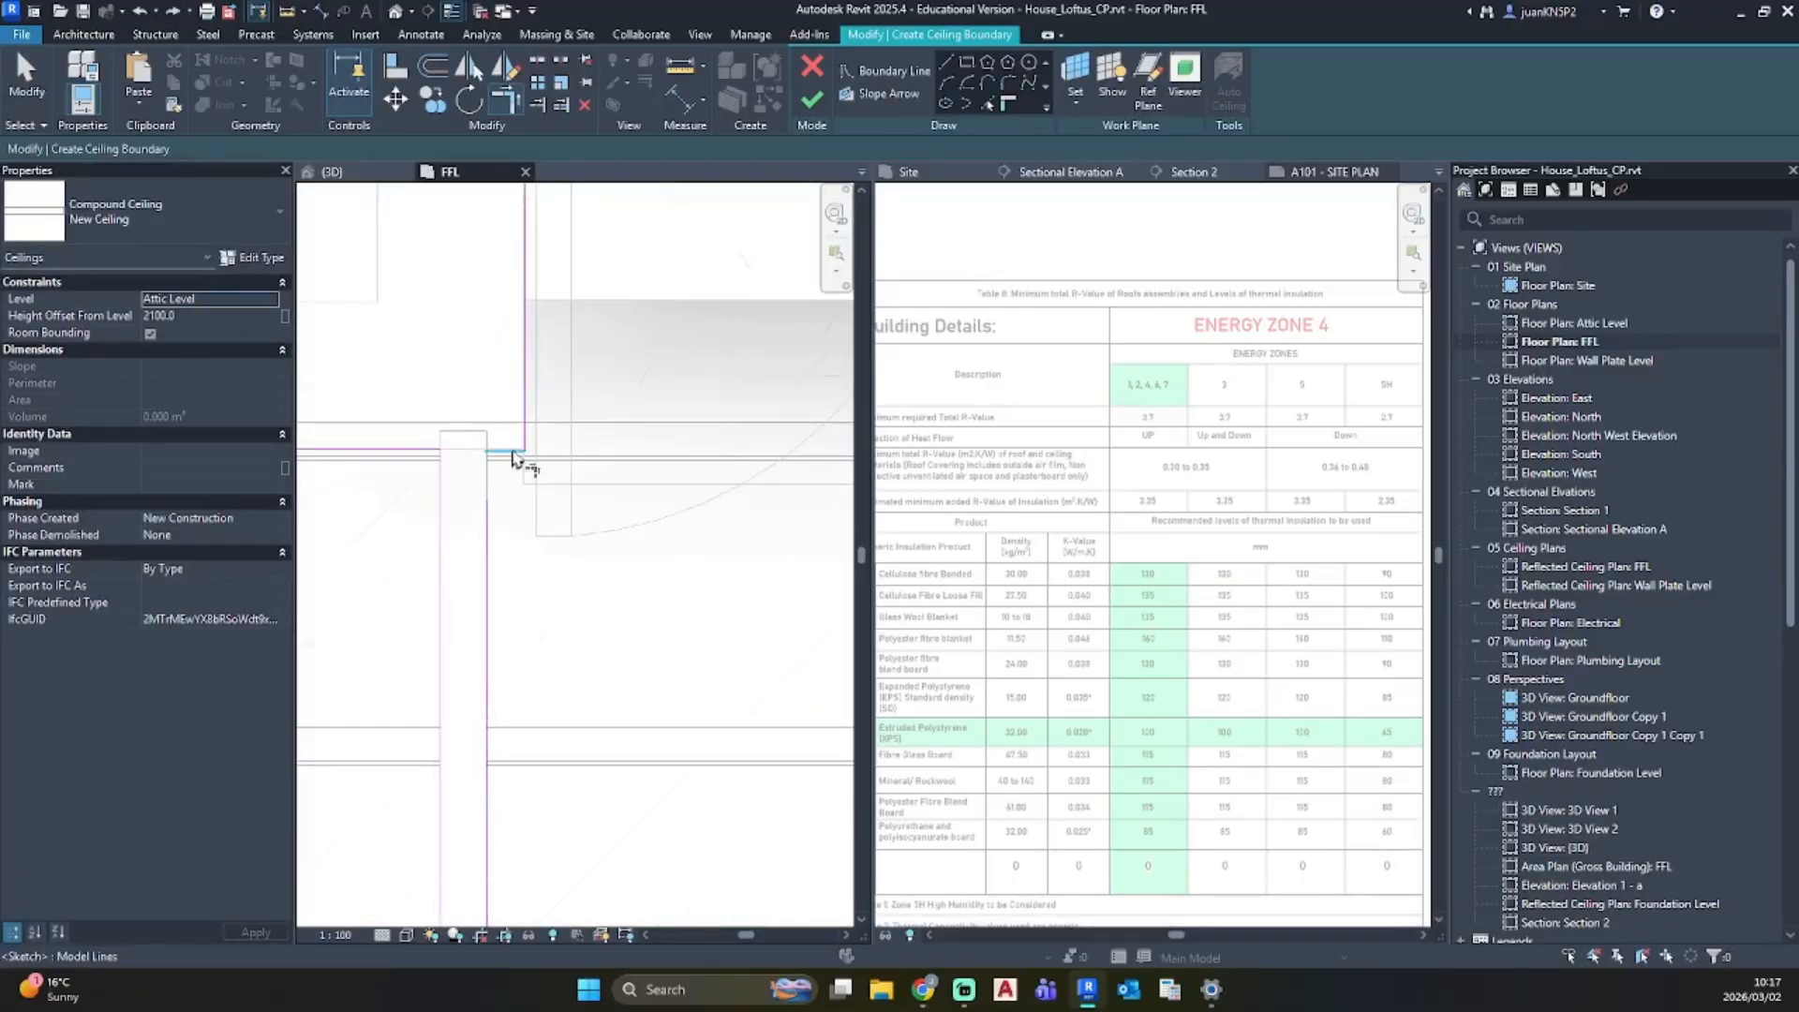
left_click(811, 96)
scroll(731, 468, "down", 5)
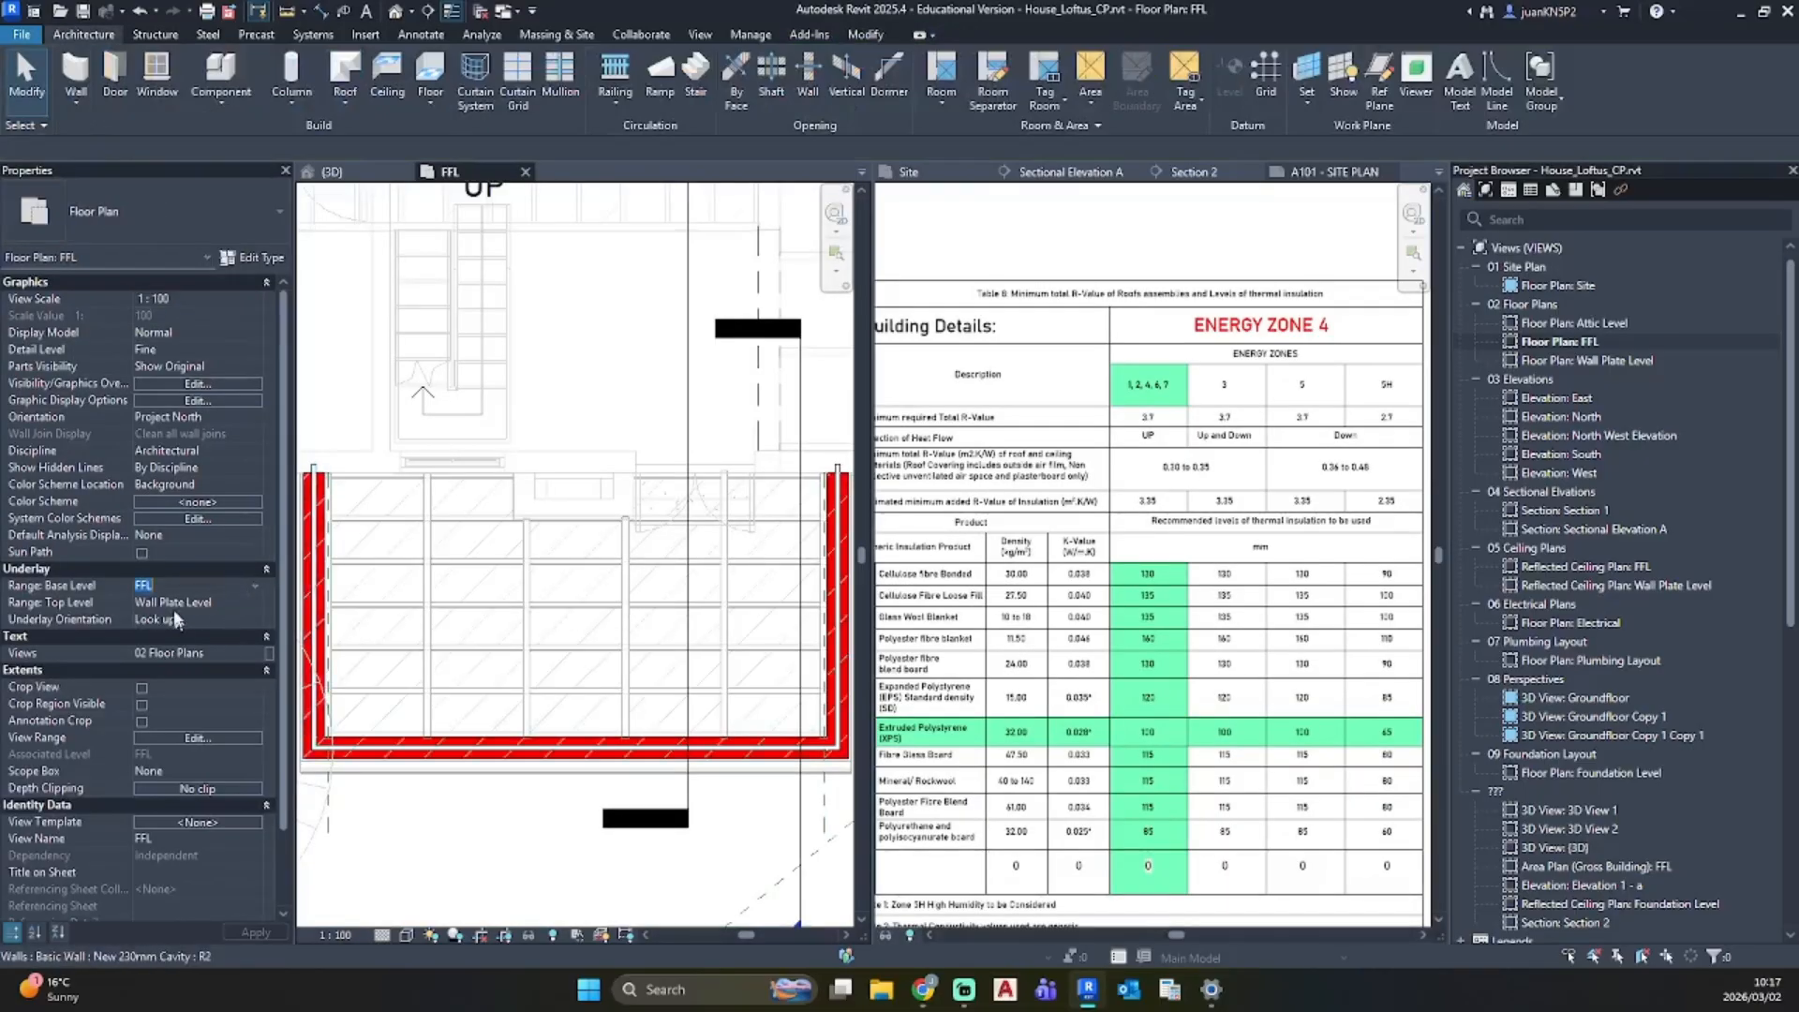
Step: Set the FFL floor plan's underlay base level to None
left_click(255, 585)
left_click(205, 602)
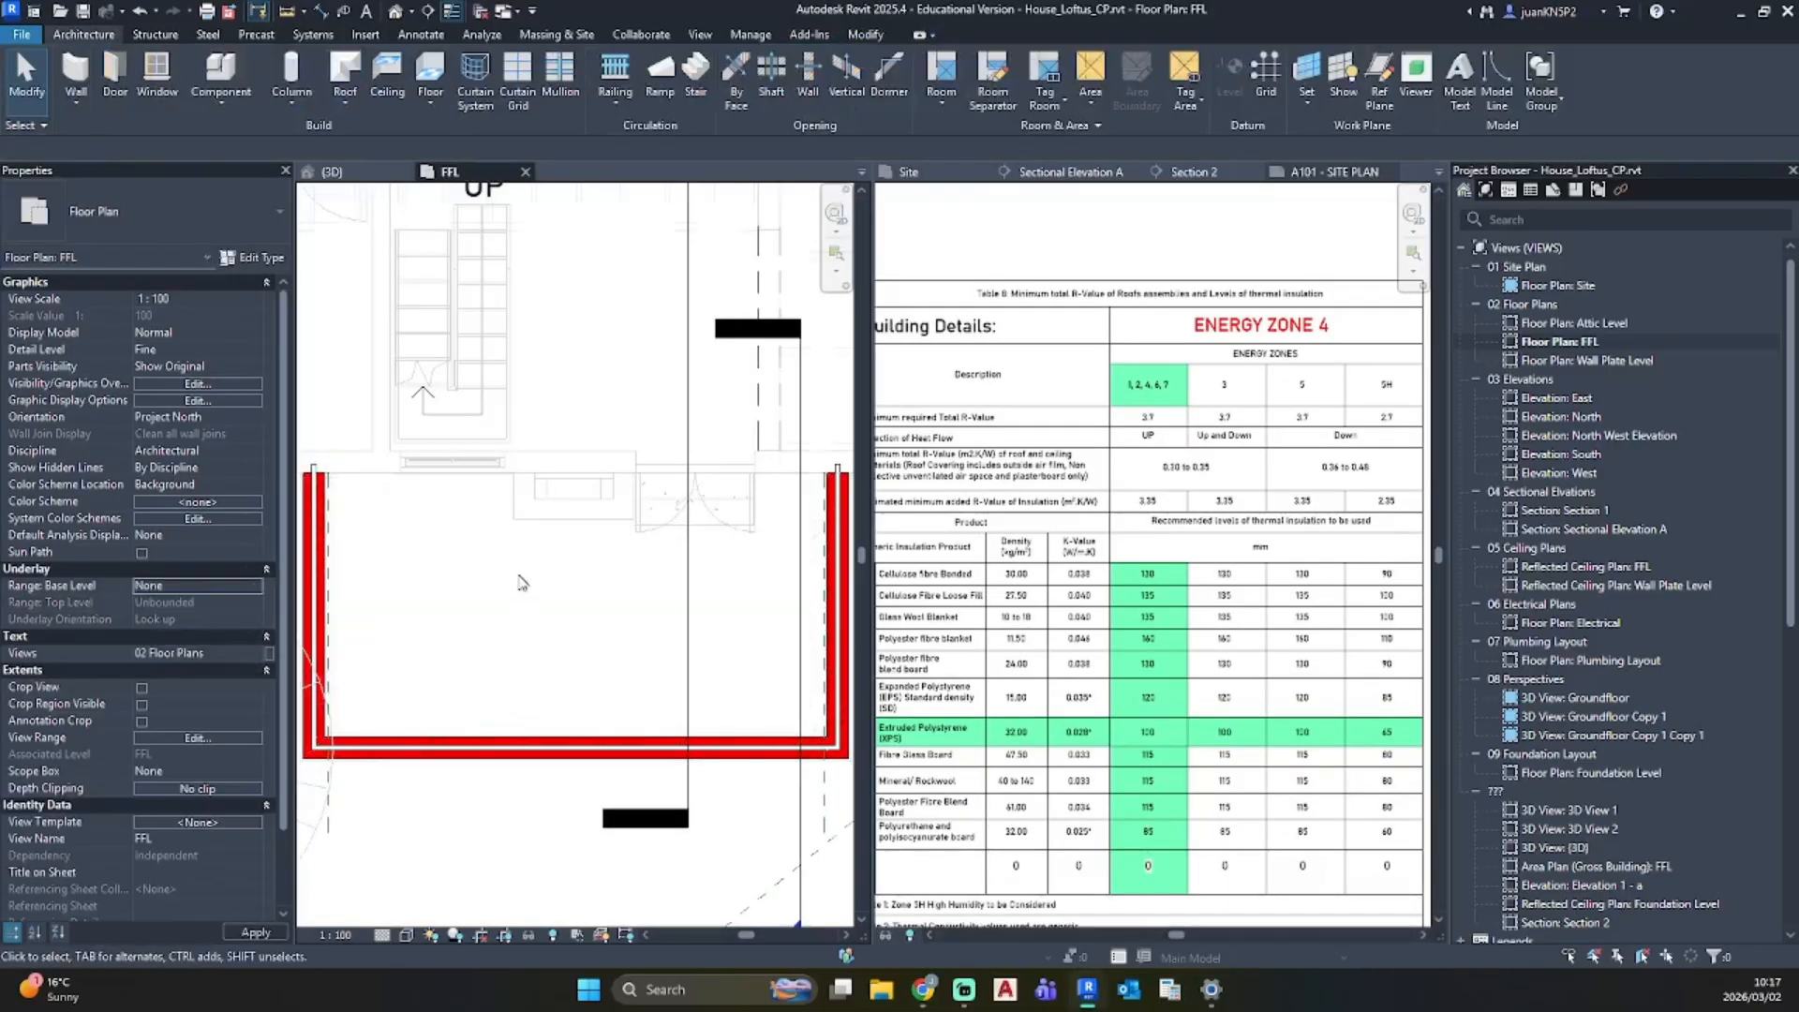
scroll(518, 478, "up", 4)
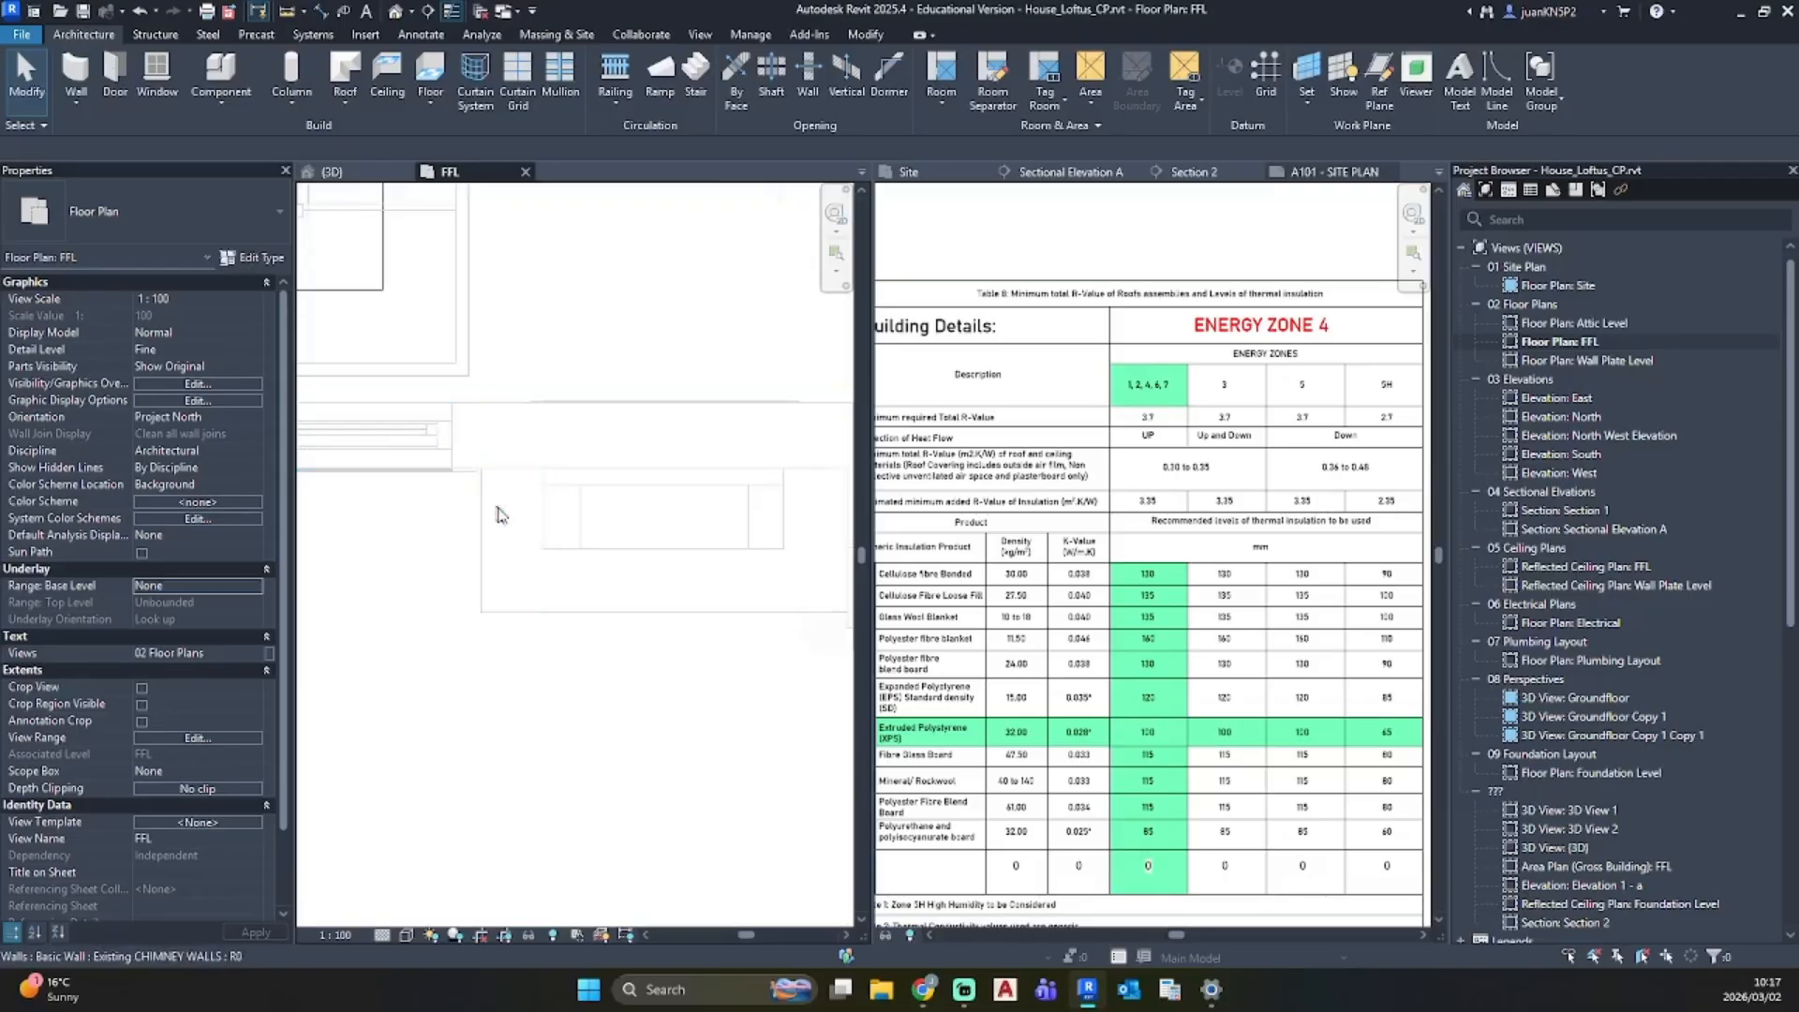
scroll(514, 557, "down", 3)
Step: Edit the New Ceiling's boundary in the FFL floor plan and move the boundary line beside the chimney onto its face
left_click(395, 11)
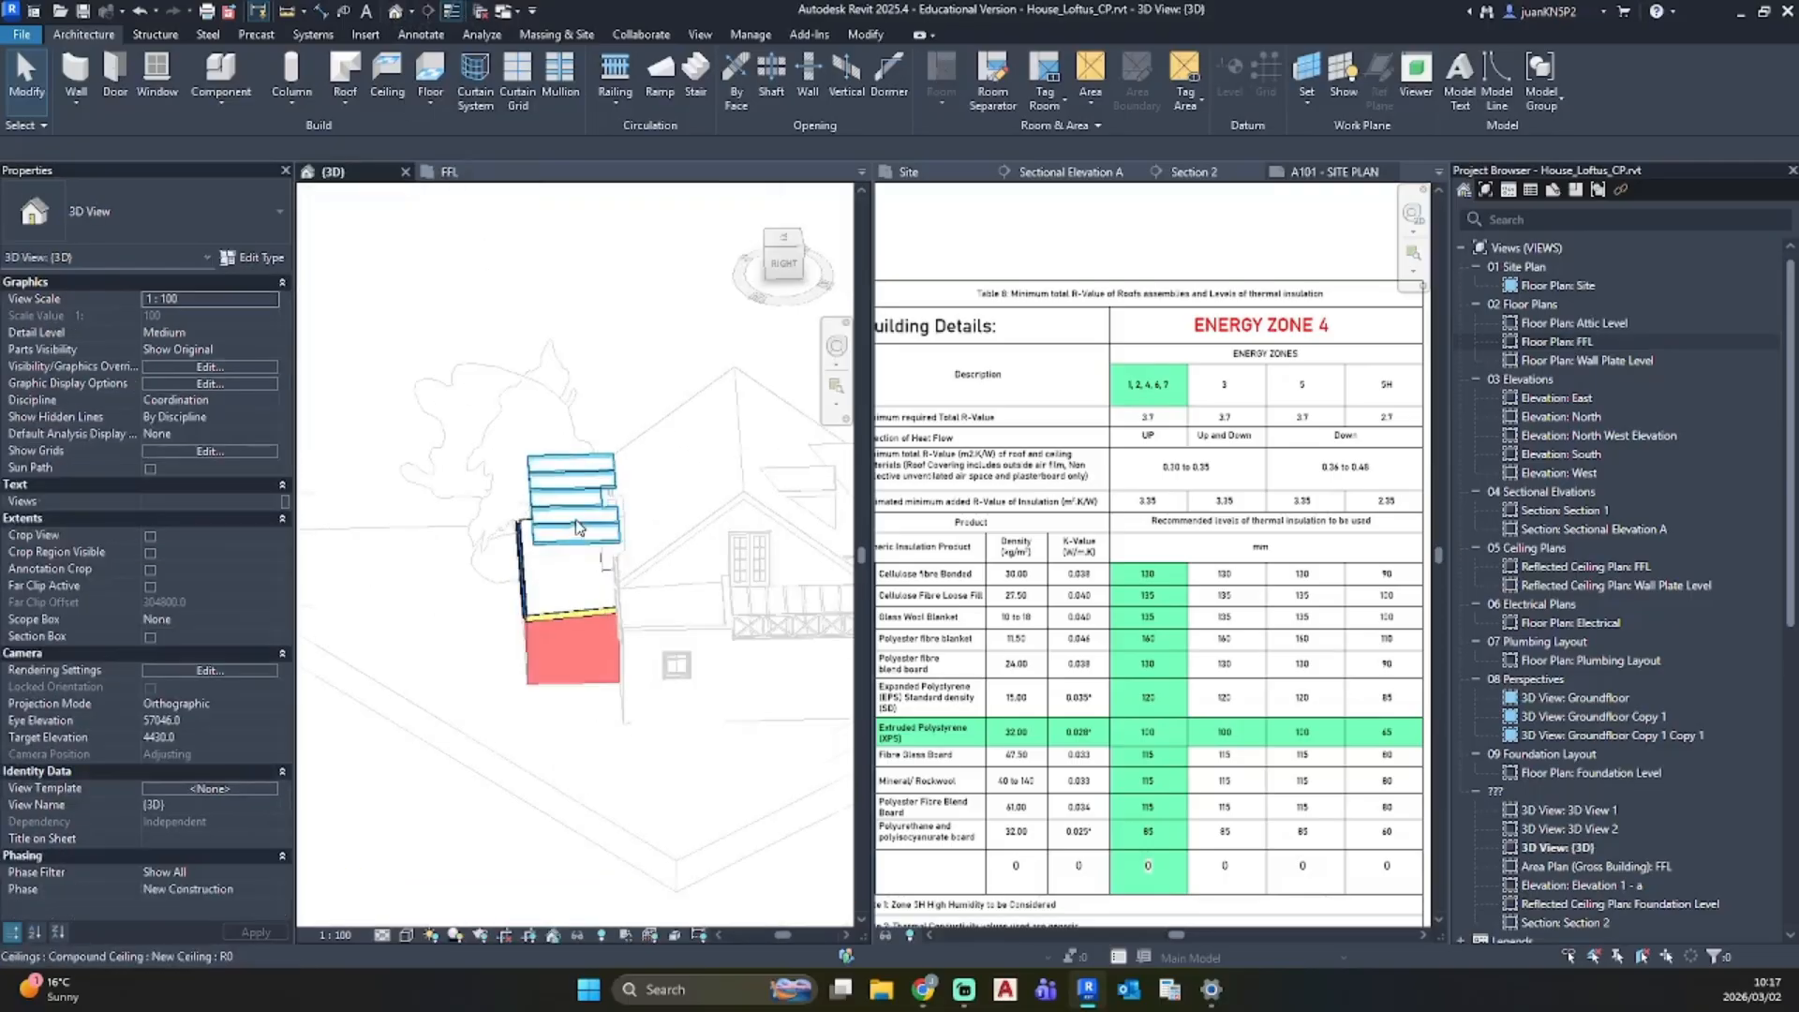
left_click(572, 546)
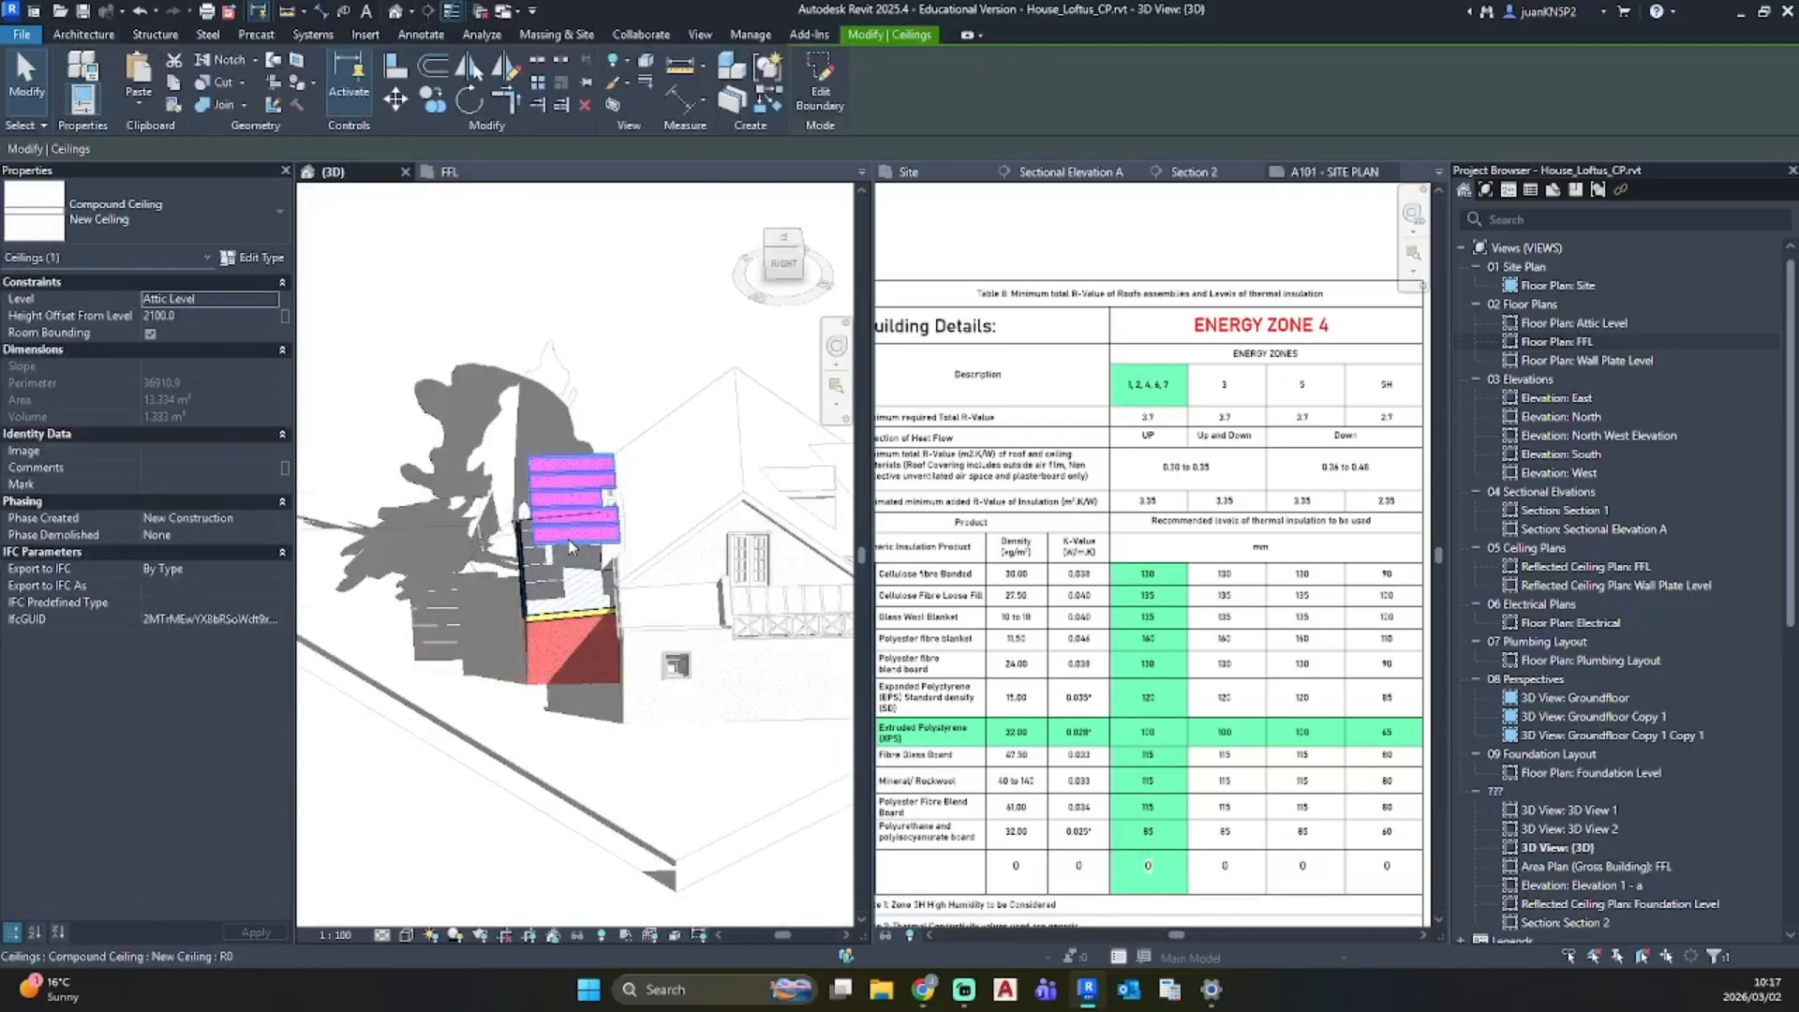
left_click(821, 84)
double_click(1541, 341)
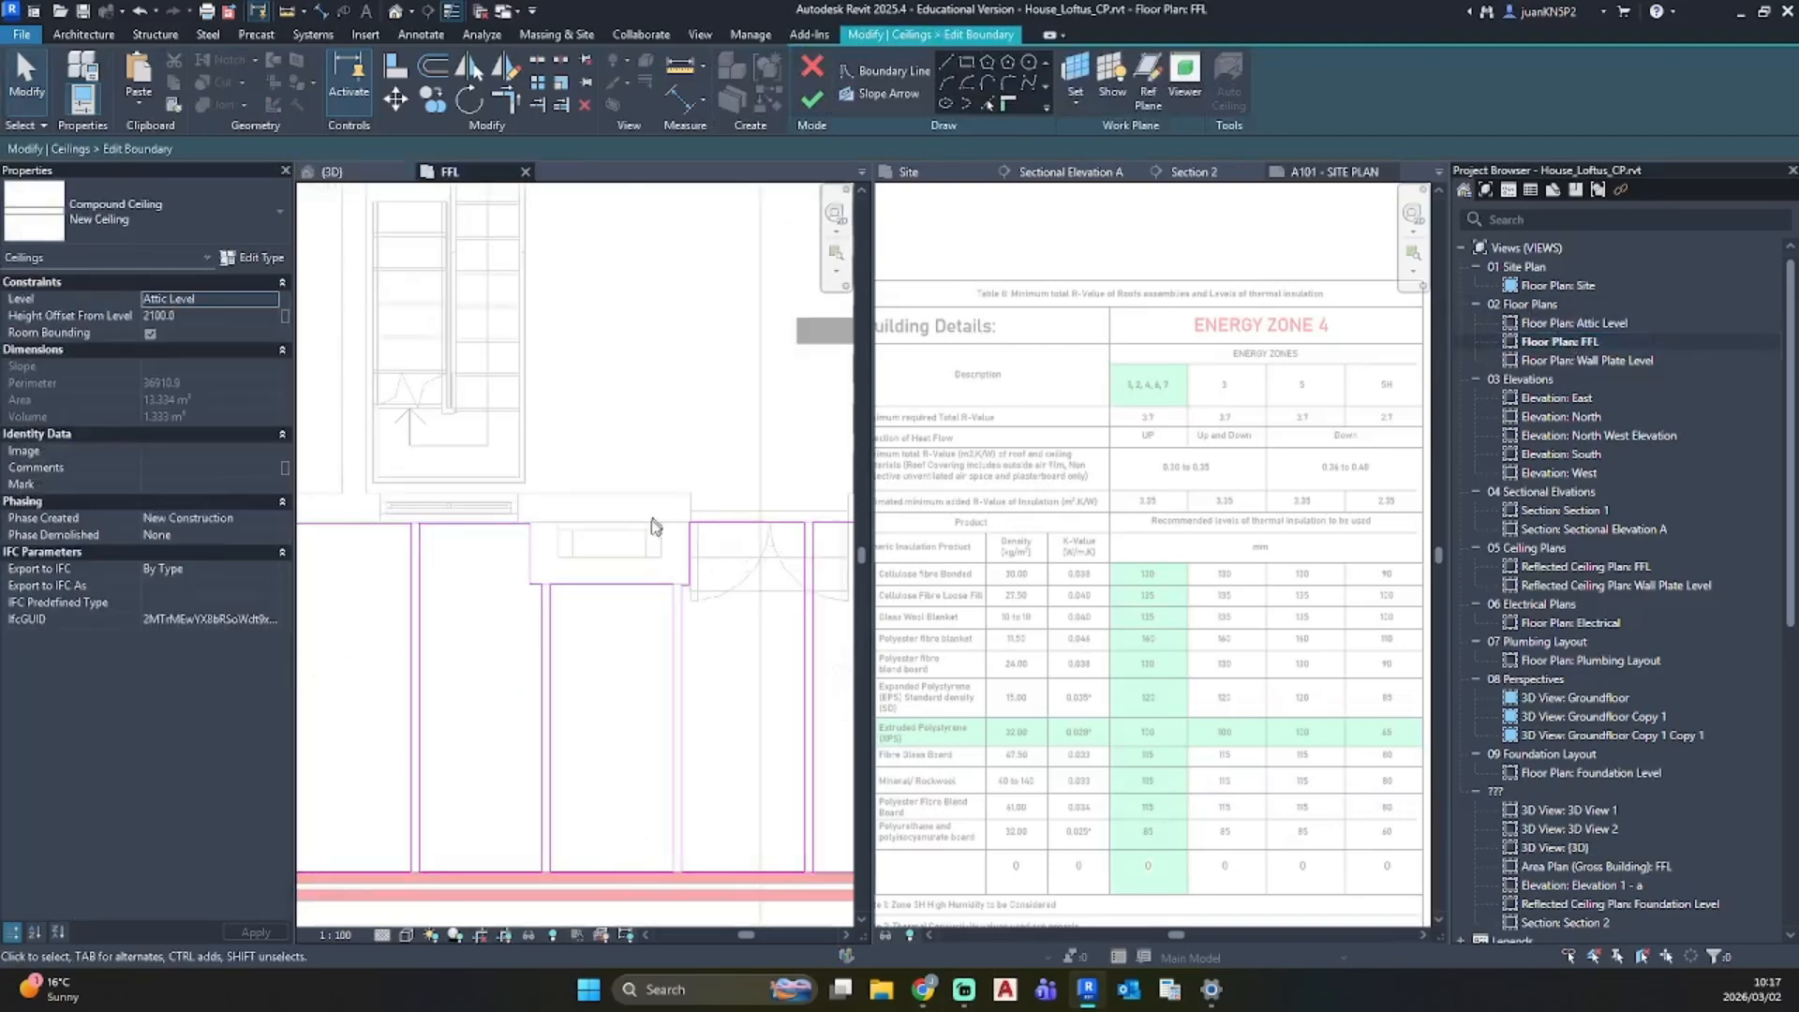
scroll(651, 522, "up", 4)
scroll(650, 539, "up", 2)
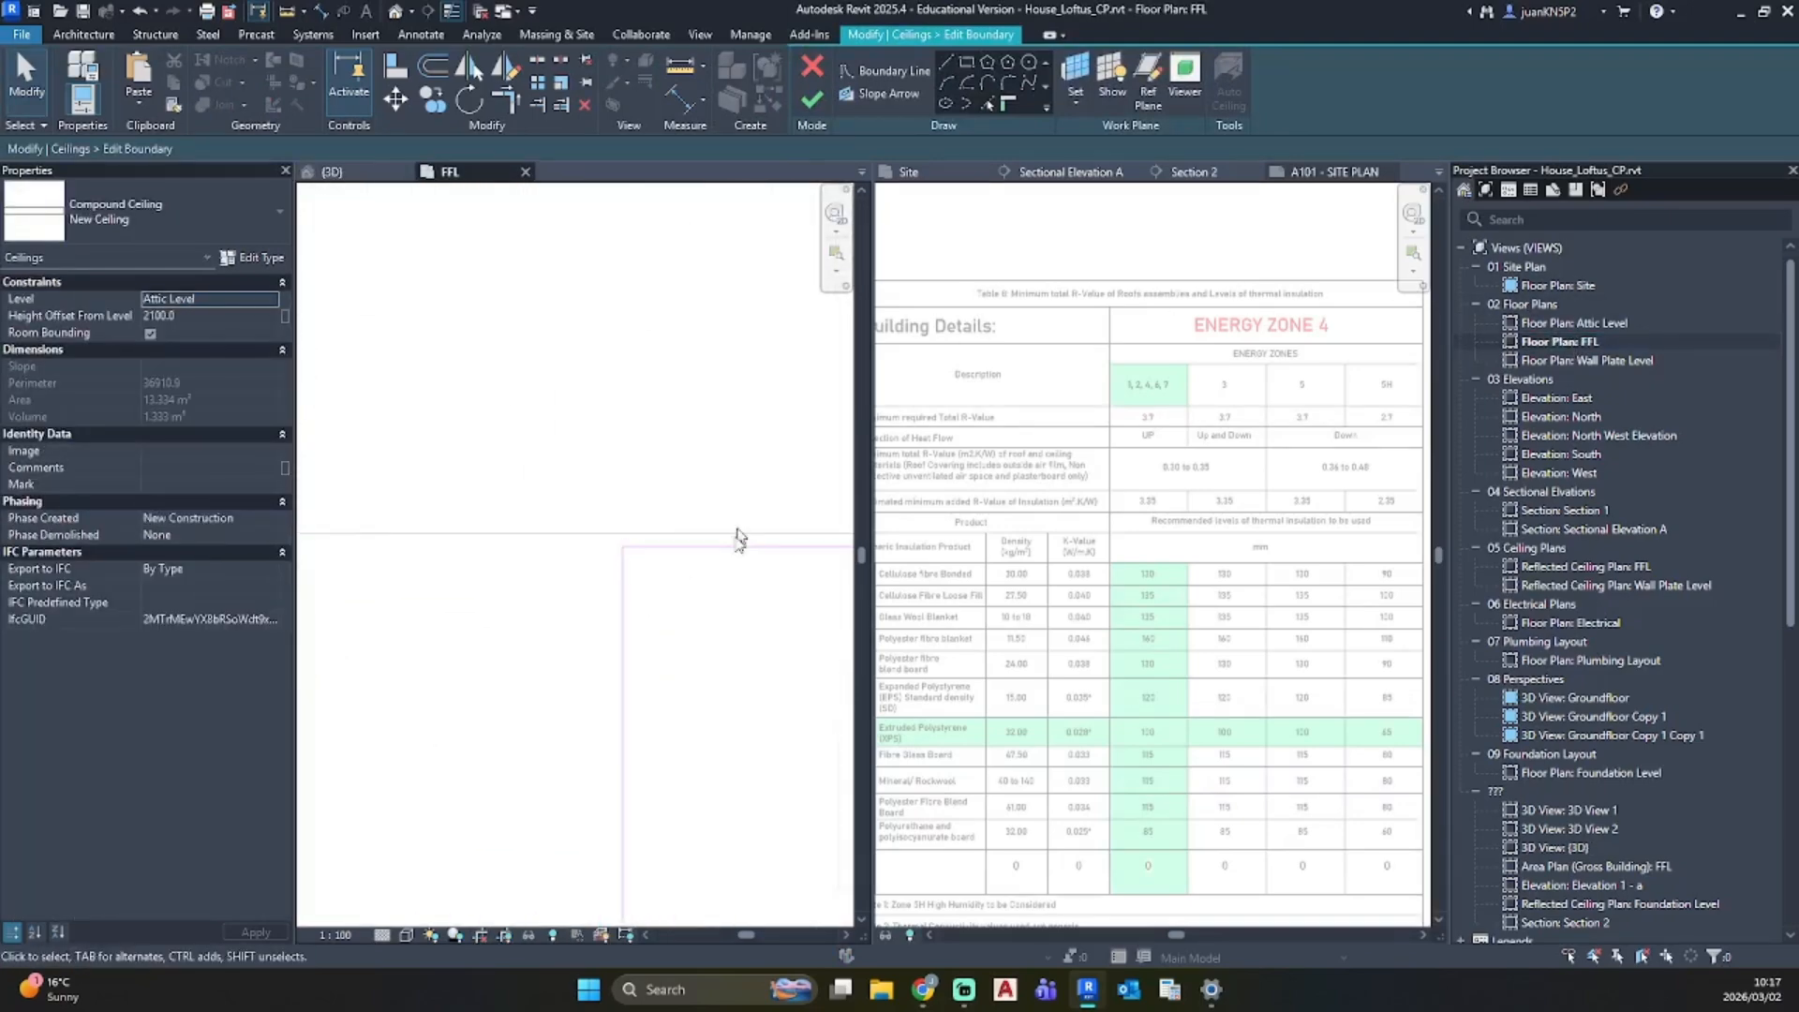
left_click(733, 545)
left_click_drag(728, 544, 721, 532)
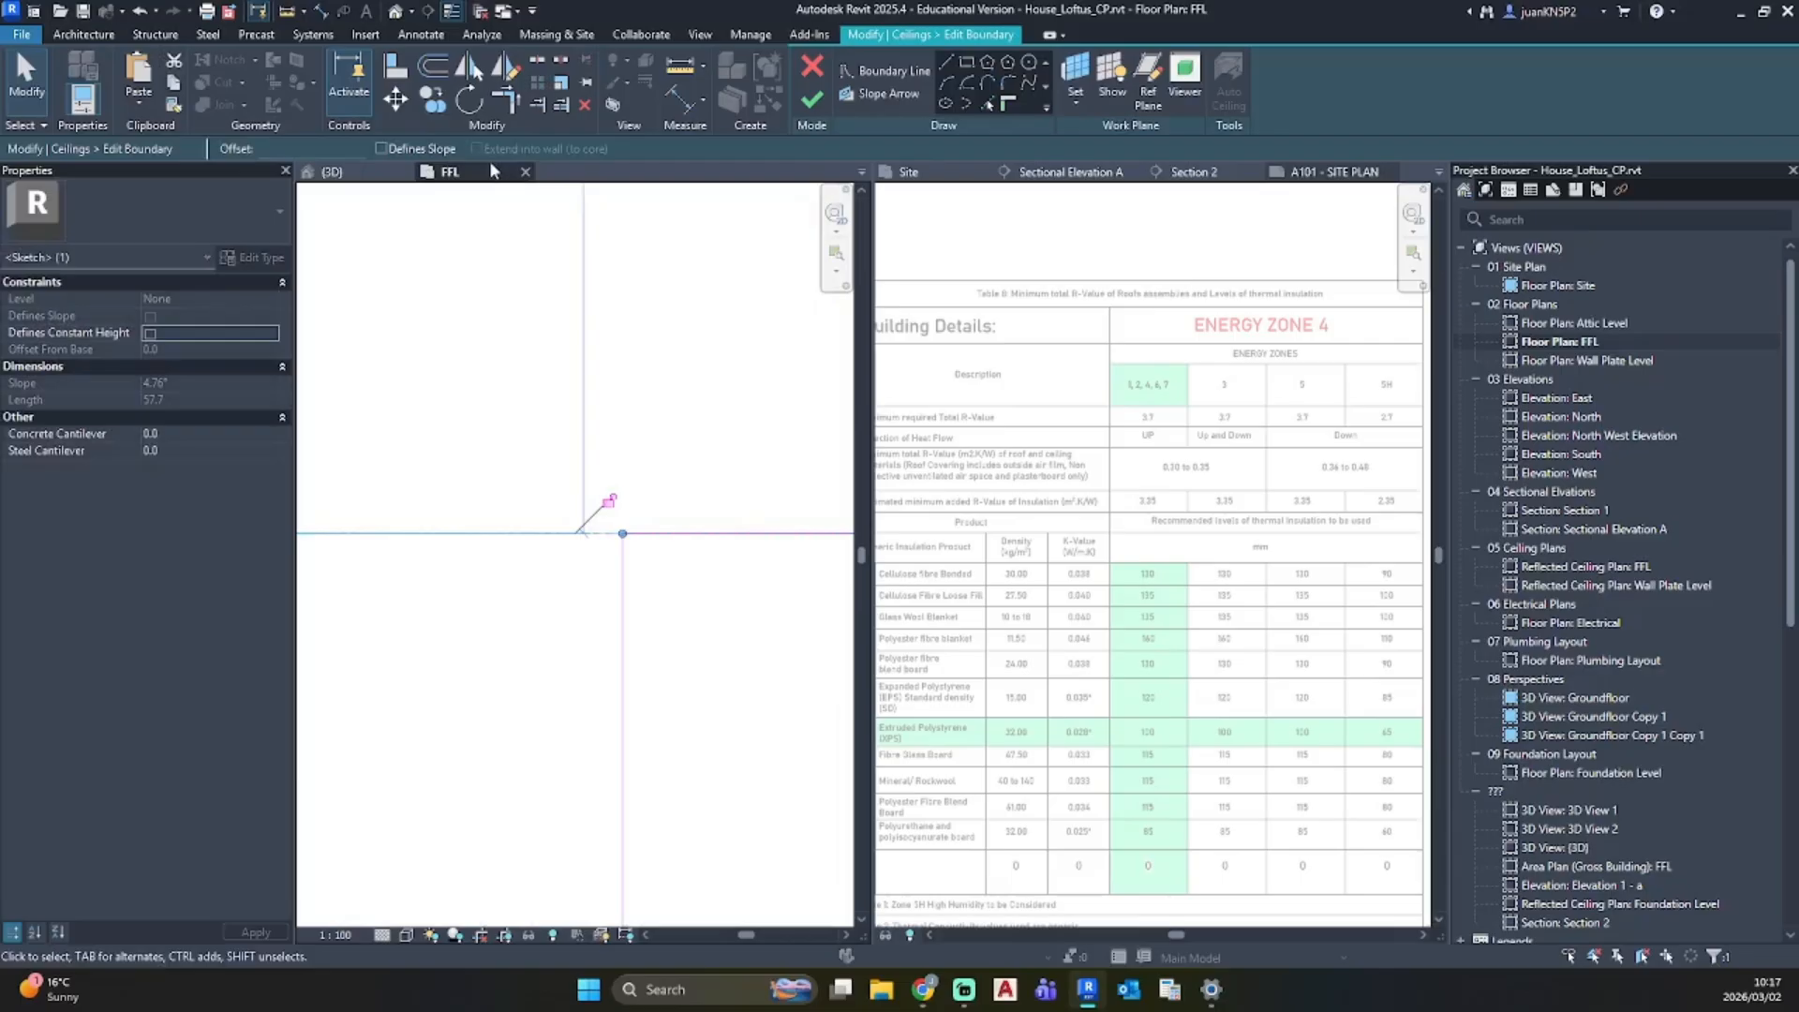
Step: Merge the FFL plan and 3D view into one view pane and show the FFL plan
left_click_drag(477, 172, 1068, 178)
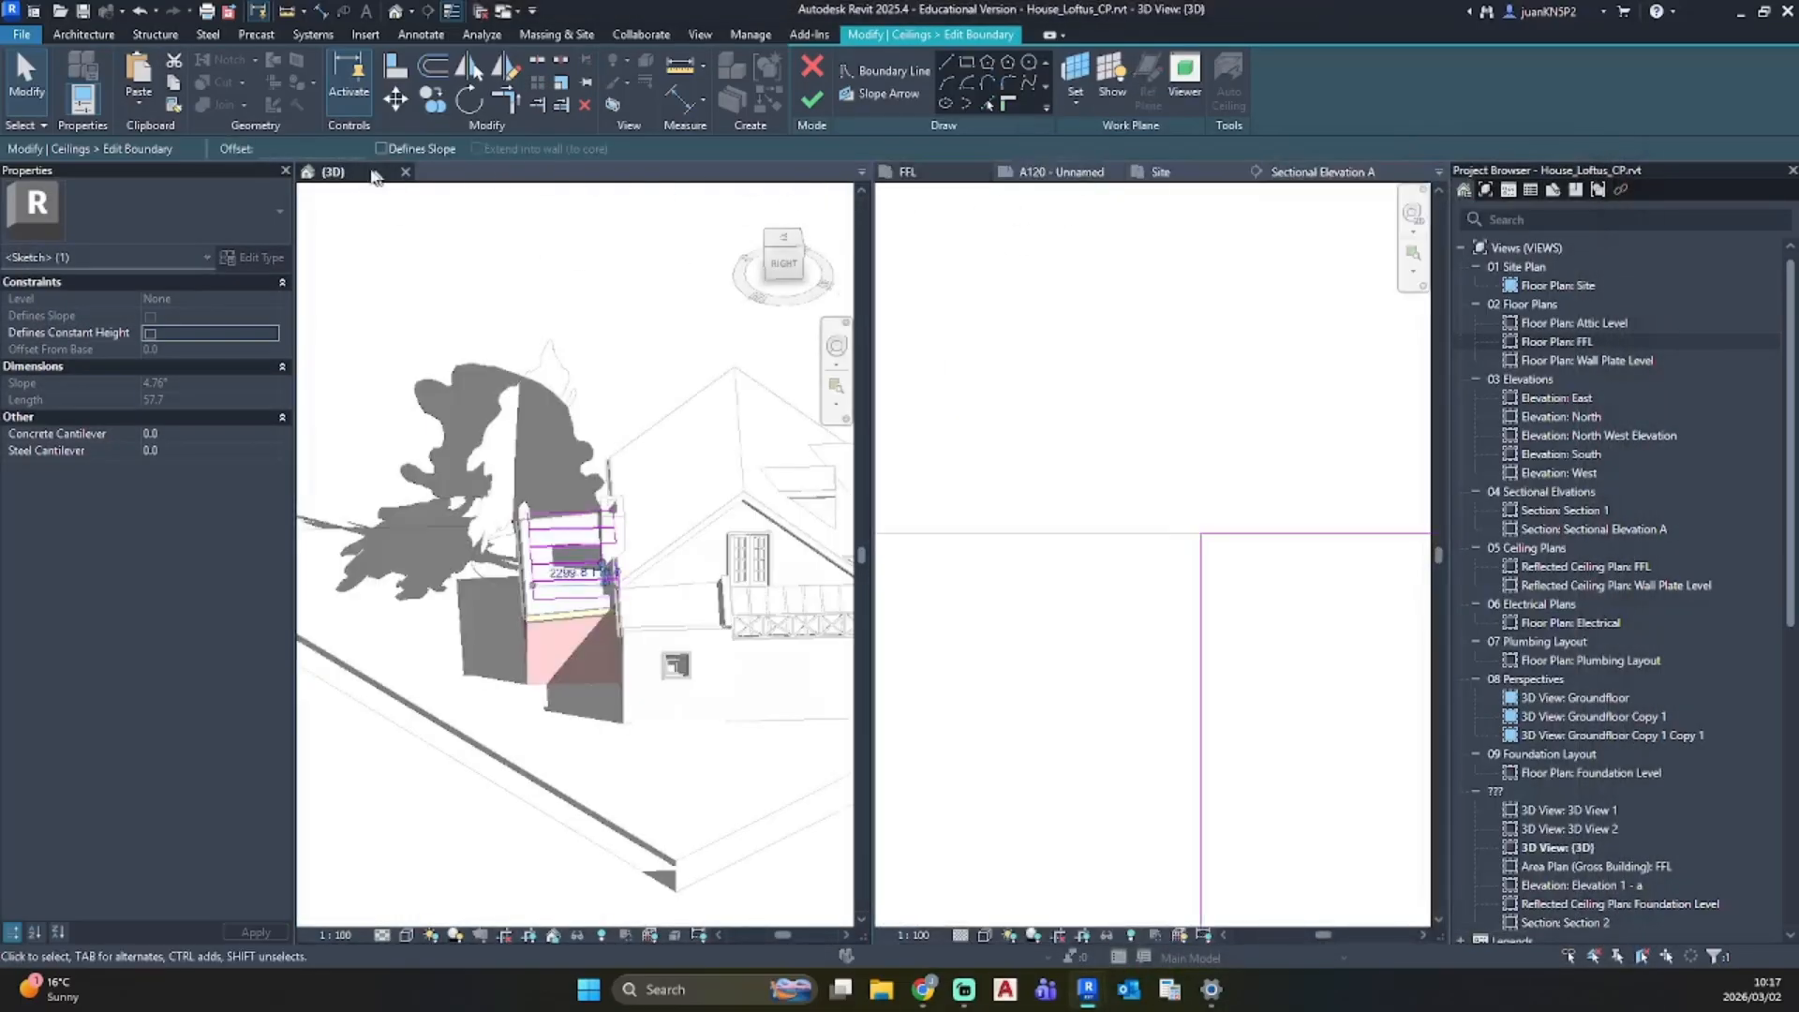
left_click_drag(375, 176, 1104, 187)
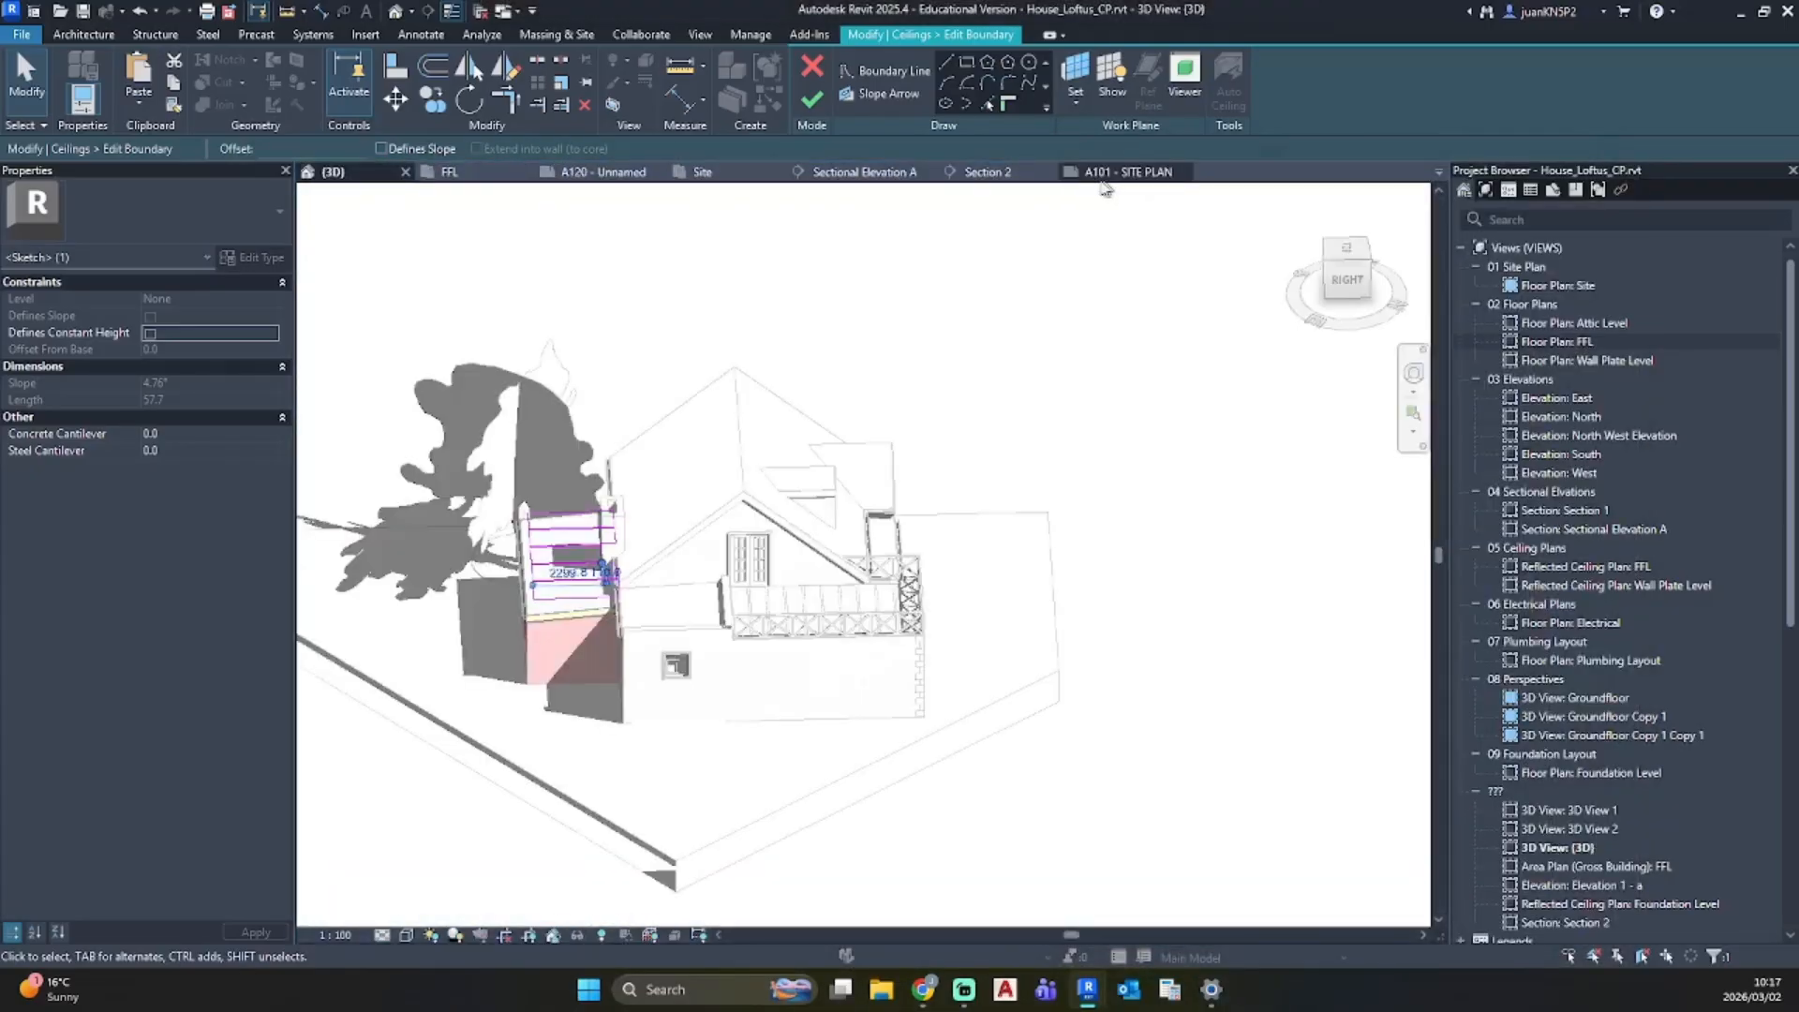
left_click(457, 173)
Step: Move the fourth bay's boundary line onto the side face of the chimney
scroll(825, 560, "down", 3)
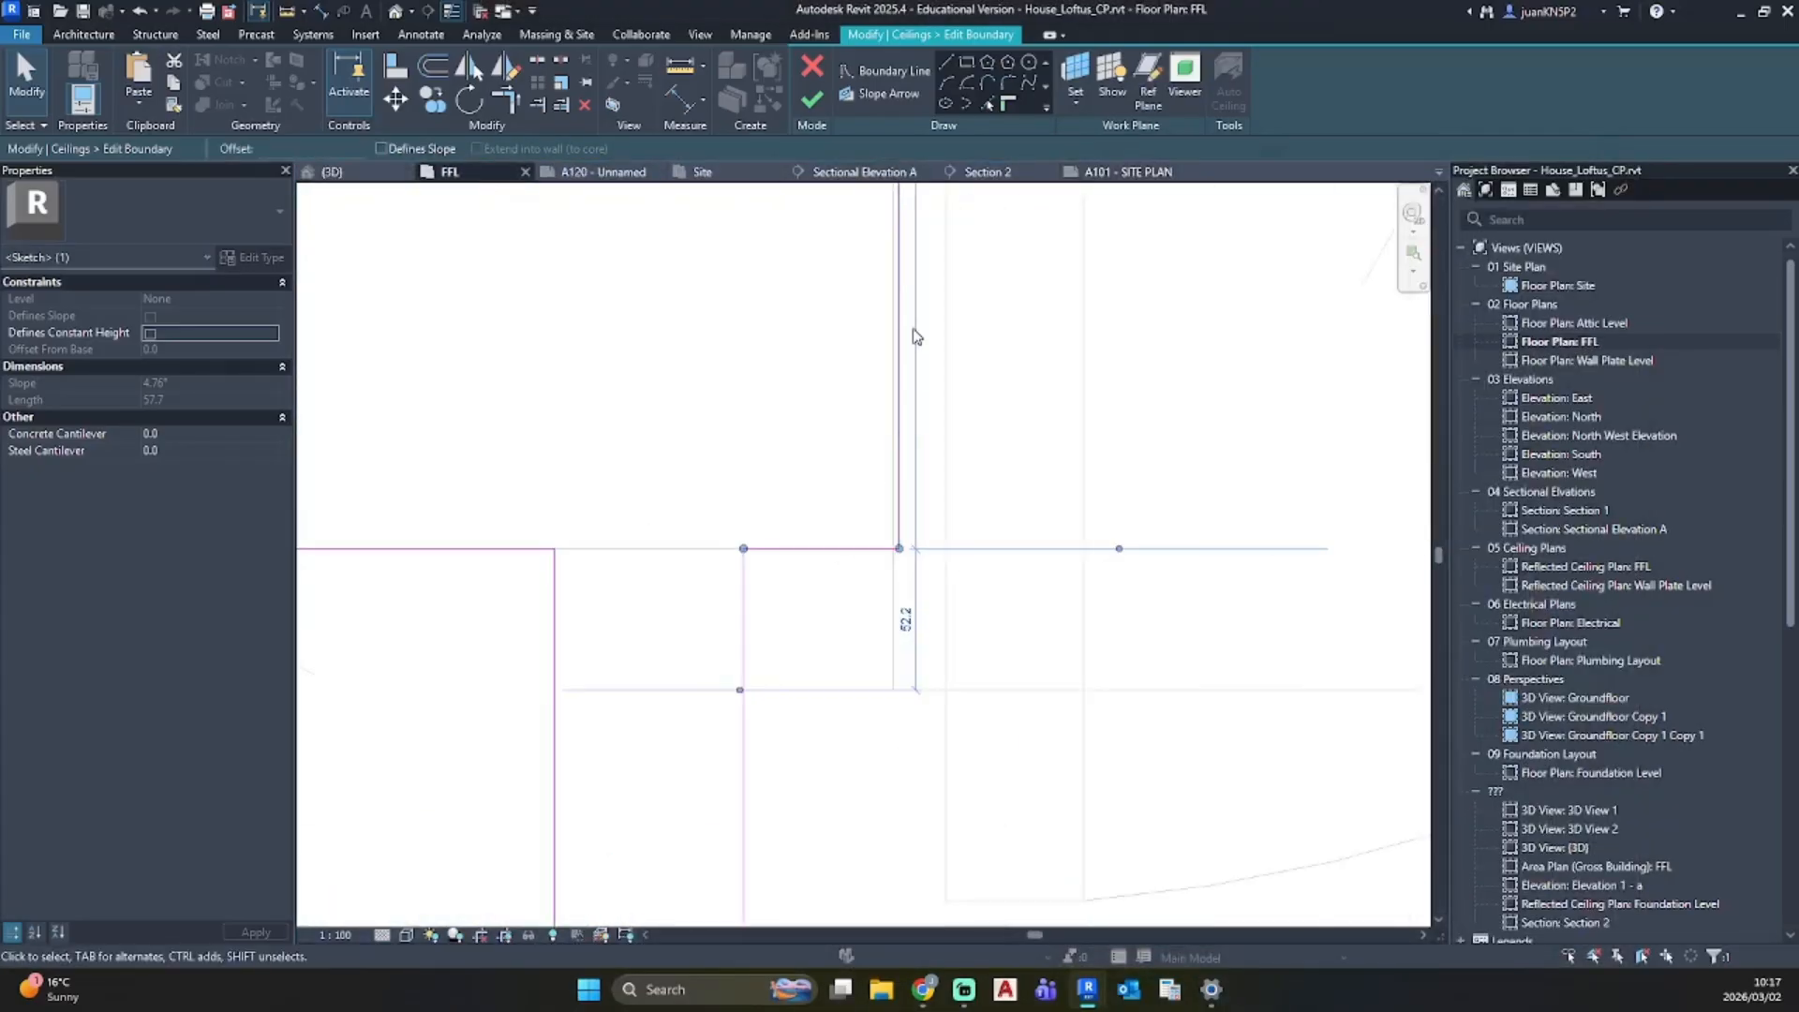
middle_click_drag(912, 335, 863, 544)
scroll(863, 543, "down", 3)
scroll(861, 501, "up", 3)
mouse_move(863, 482)
left_mouse_down()
mouse_move(808, 470)
mouse_move(842, 470)
left_mouse_up()
left_click(901, 565)
scroll(904, 569, "down", 4)
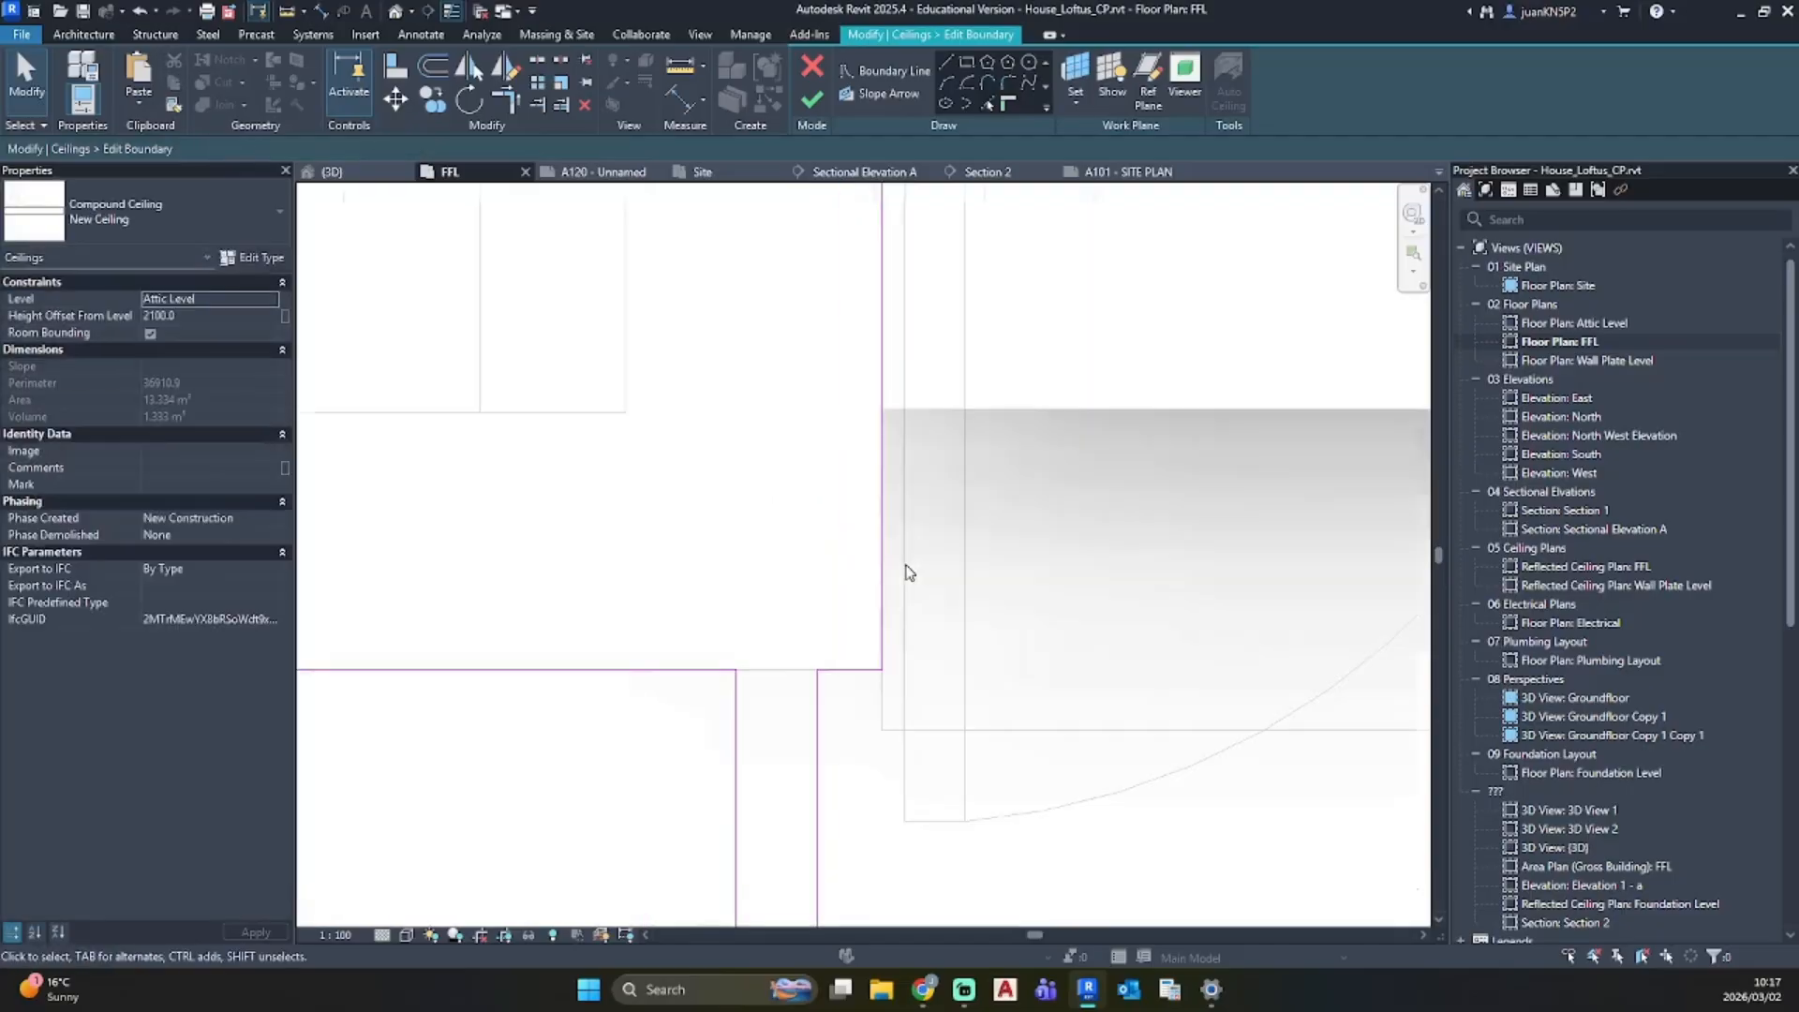
Step: Move the fifth bay's lower boundary line onto the new cavity wall's inner face
scroll(934, 549, "down", 3)
middle_click_drag(1014, 515, 594, 513)
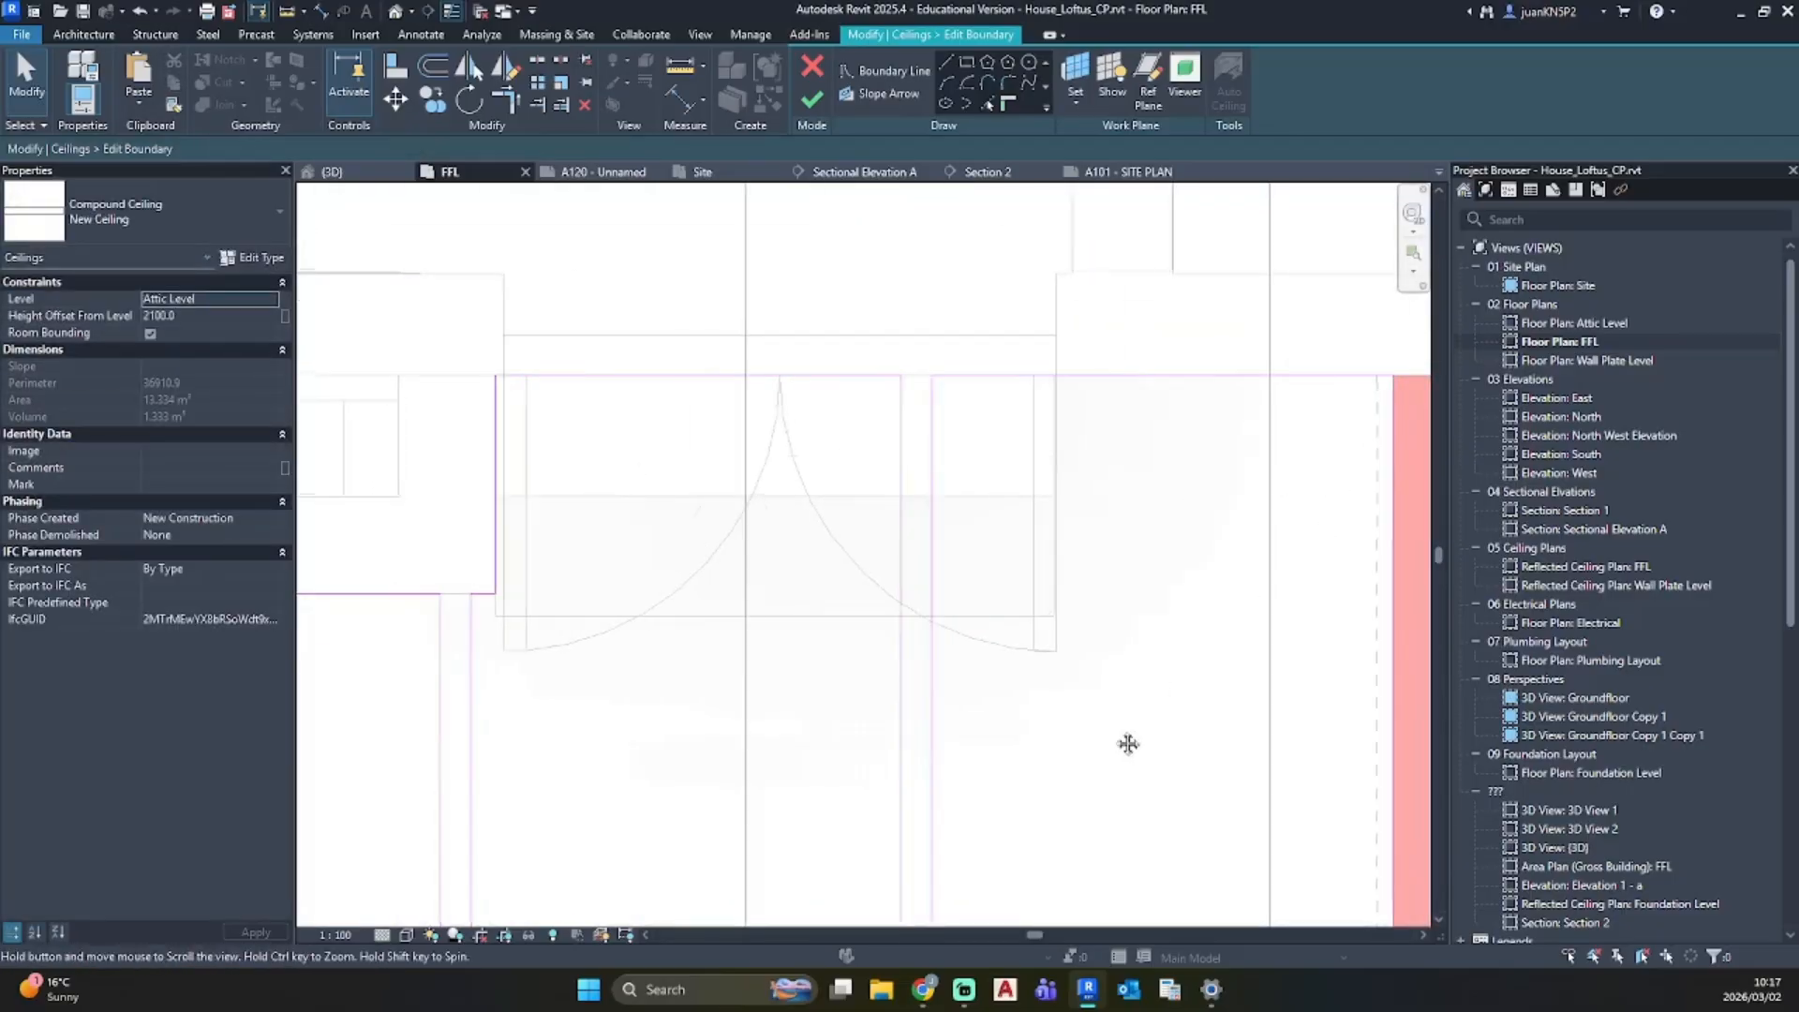
middle_click_drag(1128, 739, 1080, 659)
scroll(1115, 614, "up", 3)
left_click_drag(1028, 654, 1032, 639)
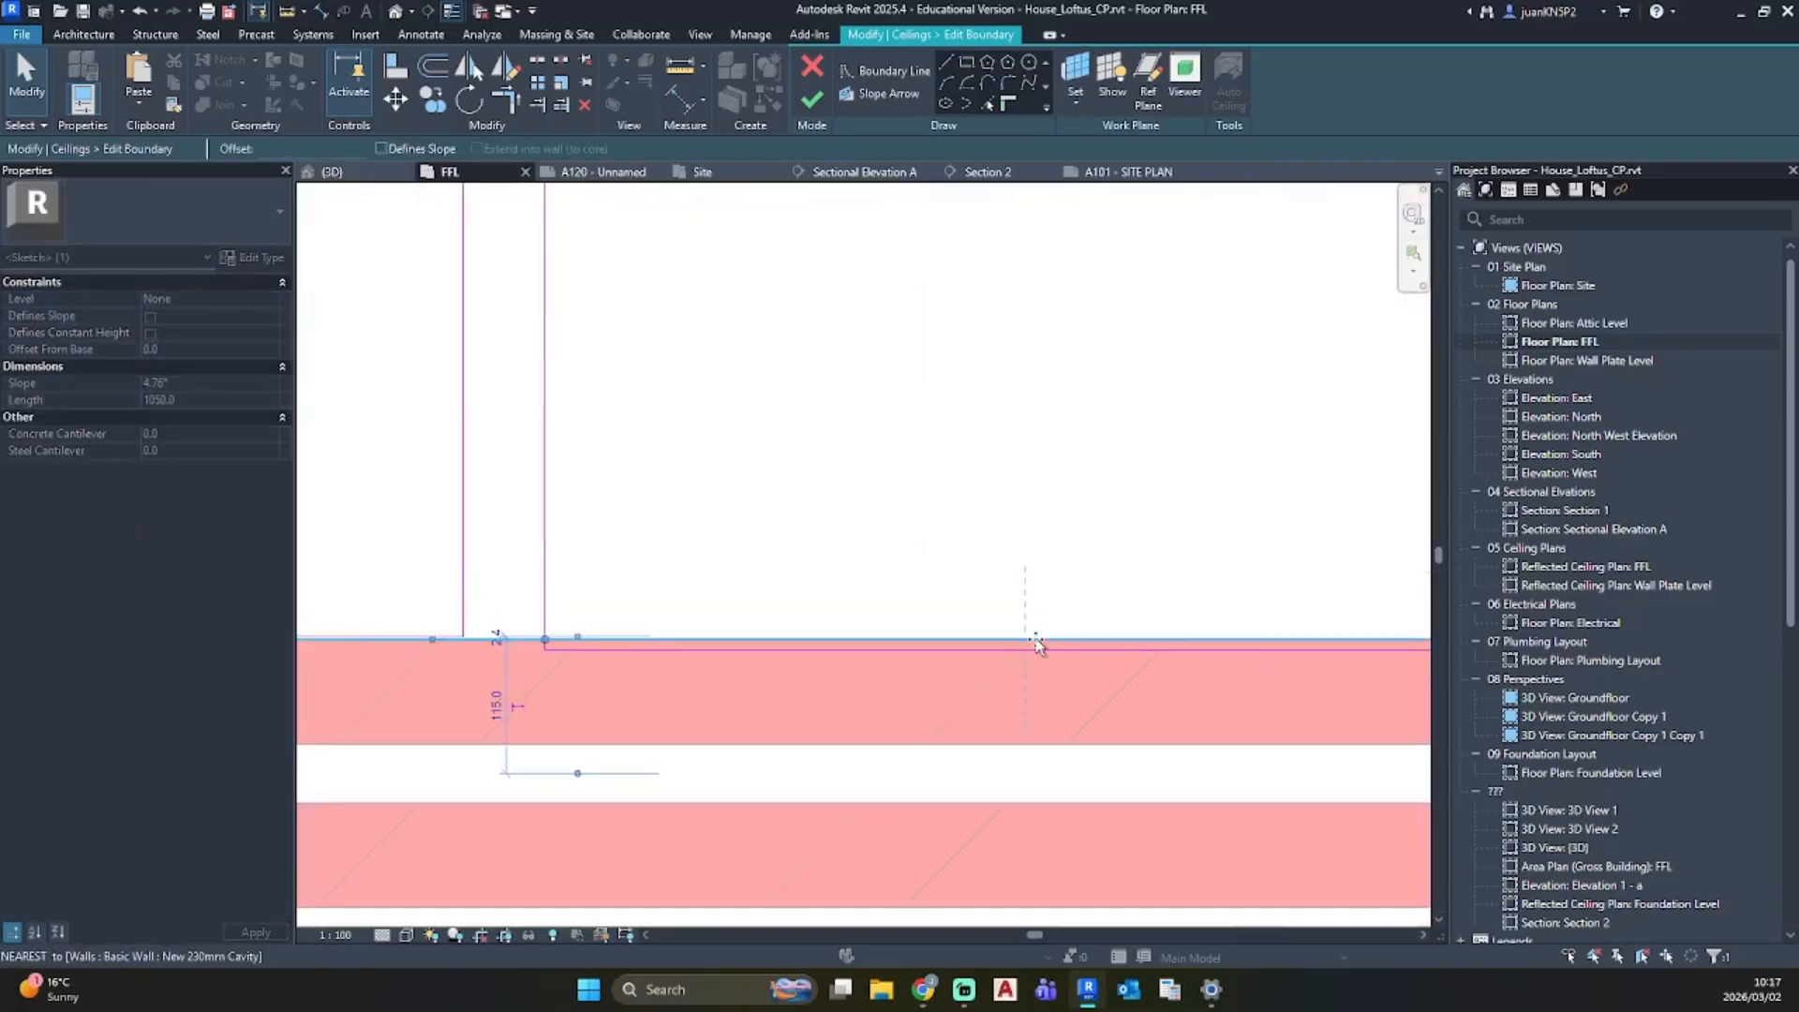
left_click(1037, 645)
Step: Align the adjoining bay's lower boundary line with the inner face of the new wall
middle_click_drag(1036, 647, 643, 647)
middle_click_drag(1401, 640, 952, 604)
scroll(907, 596, "up", 6)
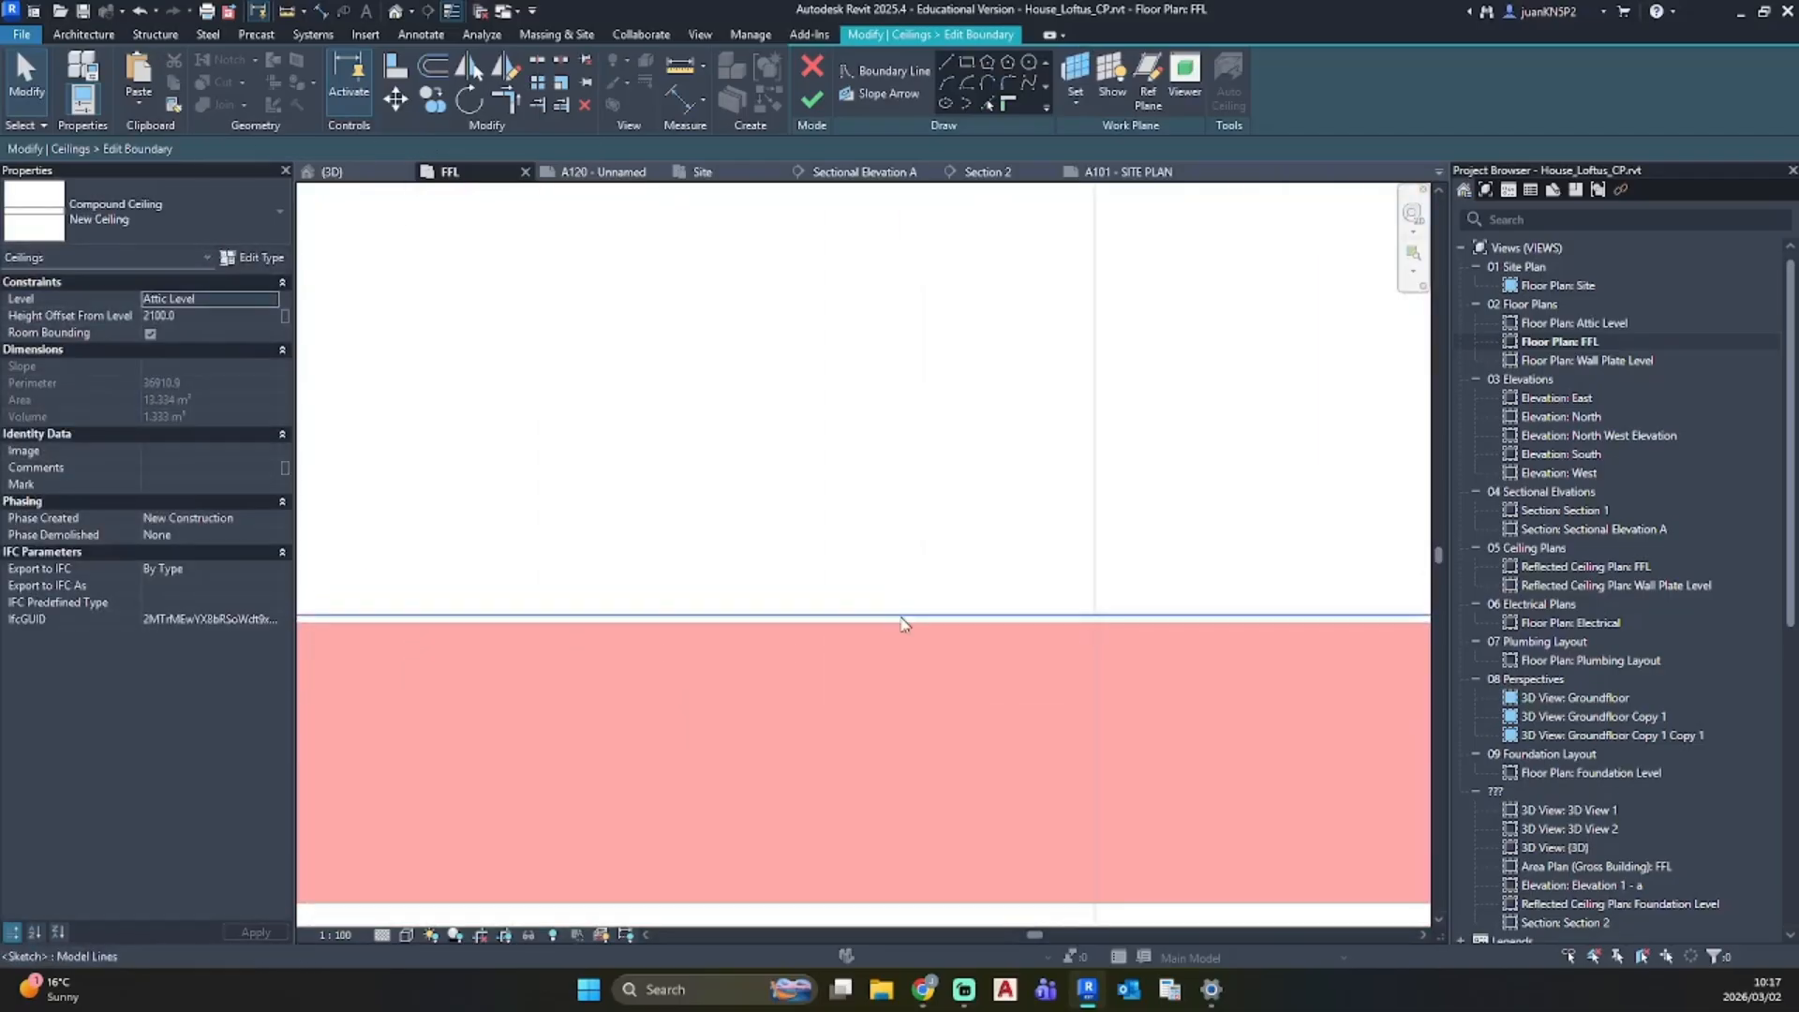
left_click(903, 619)
mouse_move(903, 620)
left_mouse_down()
mouse_move(923, 558)
mouse_move(926, 632)
left_mouse_up()
left_click(776, 579)
scroll(768, 582, "down", 3)
scroll(768, 566, "down", 4)
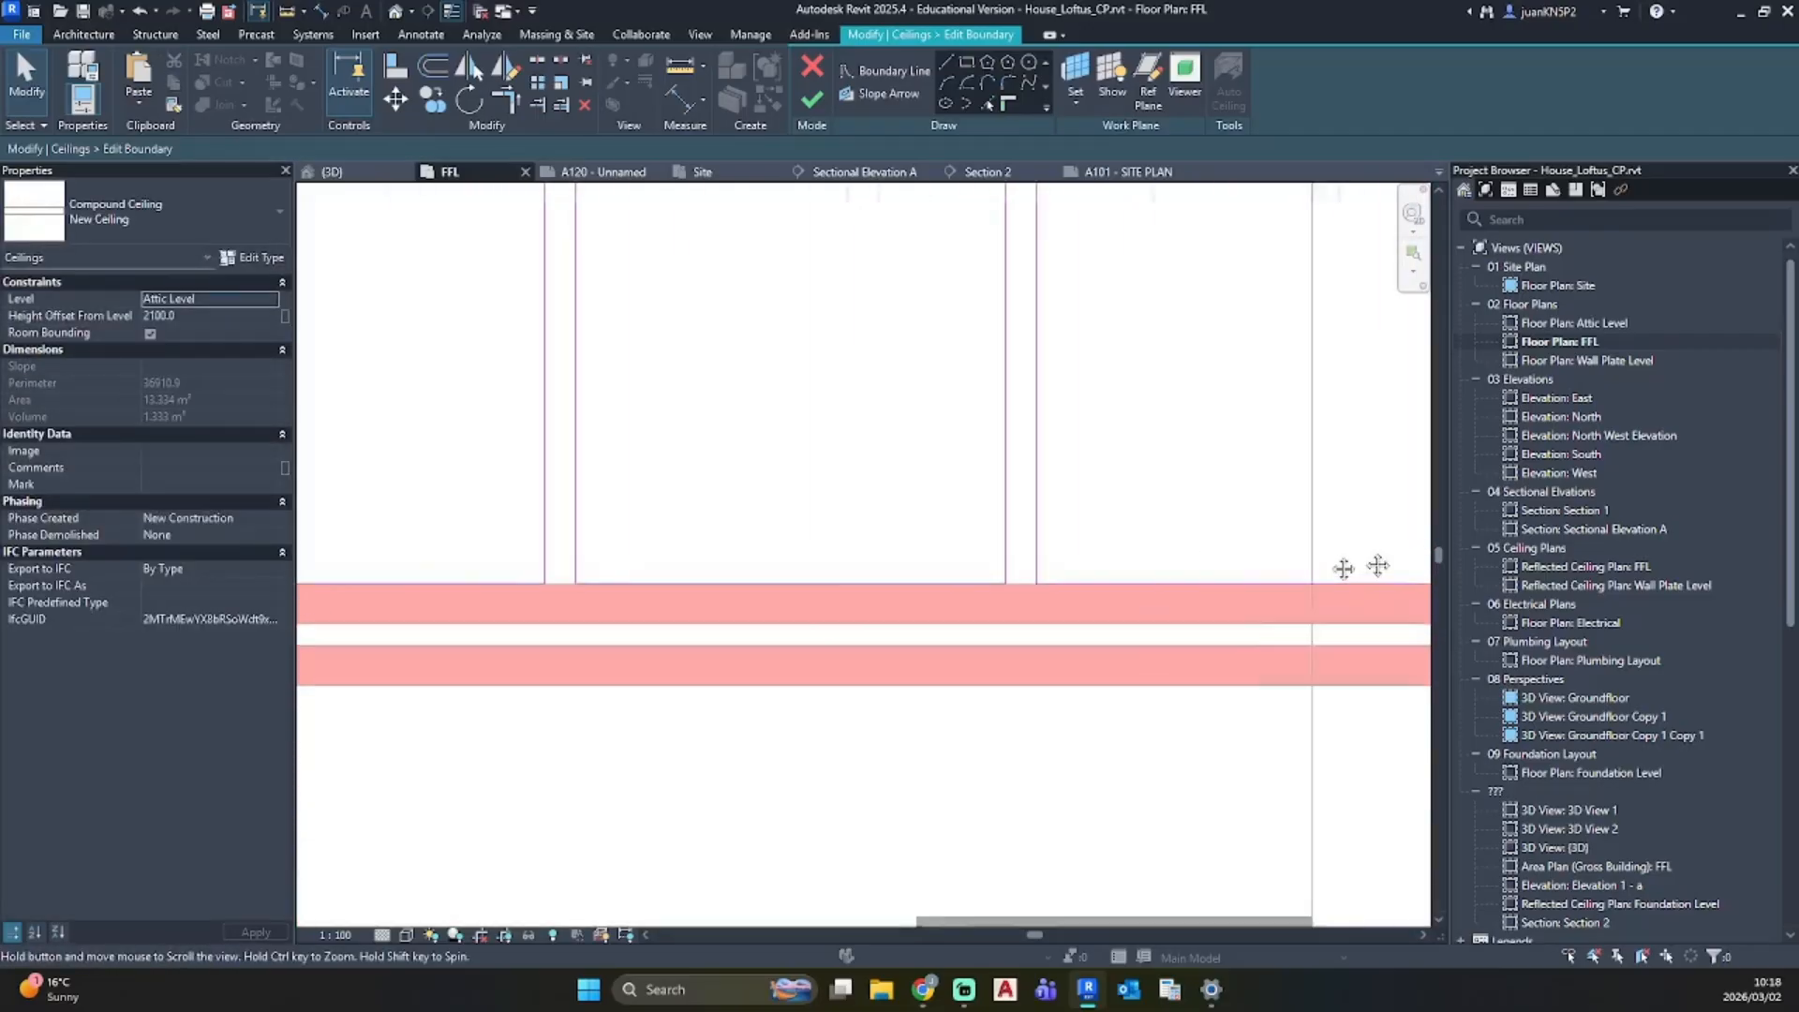
Step: Shift the remaining rafter bays' lower boundary lines onto the new wall's inner face
scroll(715, 575, "up", 6)
left_click(660, 654)
left_click_drag(660, 643, 677, 596)
scroll(634, 608, "down", 3)
scroll(914, 618, "up", 3)
mouse_move(926, 594)
left_mouse_down()
mouse_move(920, 684)
mouse_move(948, 600)
left_mouse_up()
scroll(867, 542, "down", 3)
mouse_move(881, 525)
middle_mouse_down()
mouse_move(1153, 544)
mouse_move(635, 583)
middle_mouse_up()
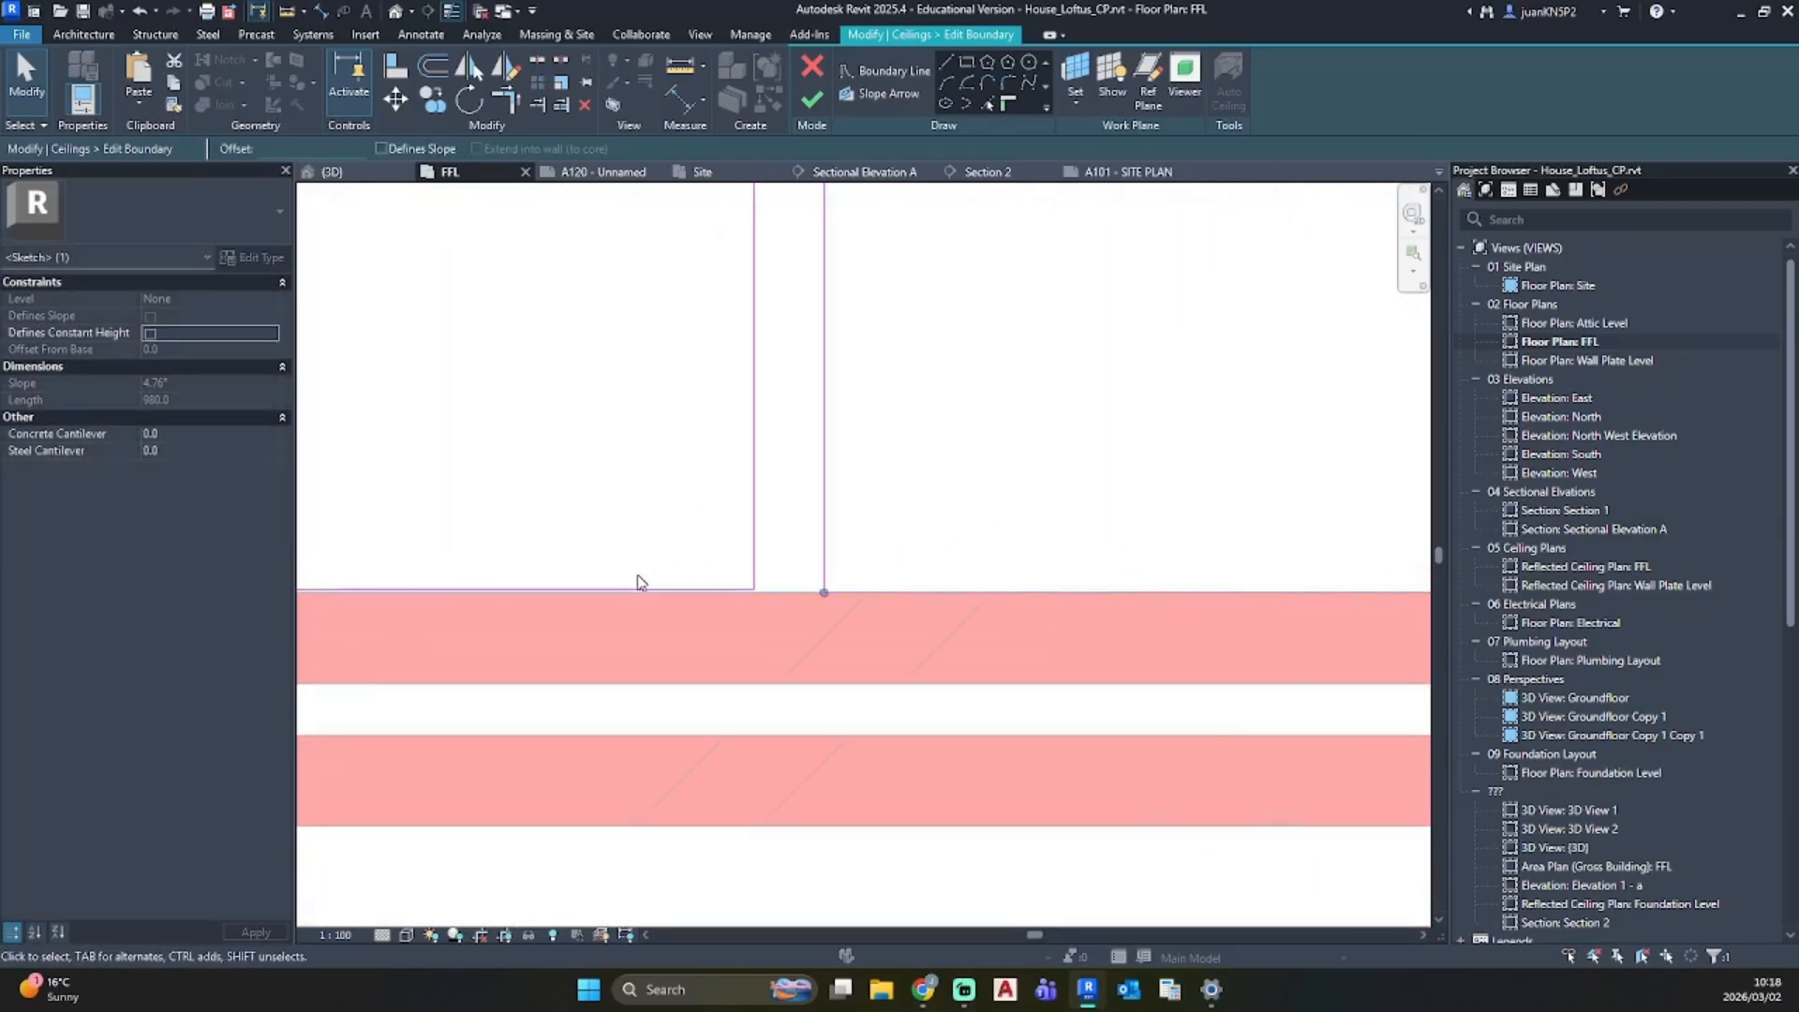
scroll(642, 618, "up", 4)
mouse_move(643, 622)
left_mouse_down()
mouse_move(645, 640)
mouse_move(653, 620)
left_mouse_up()
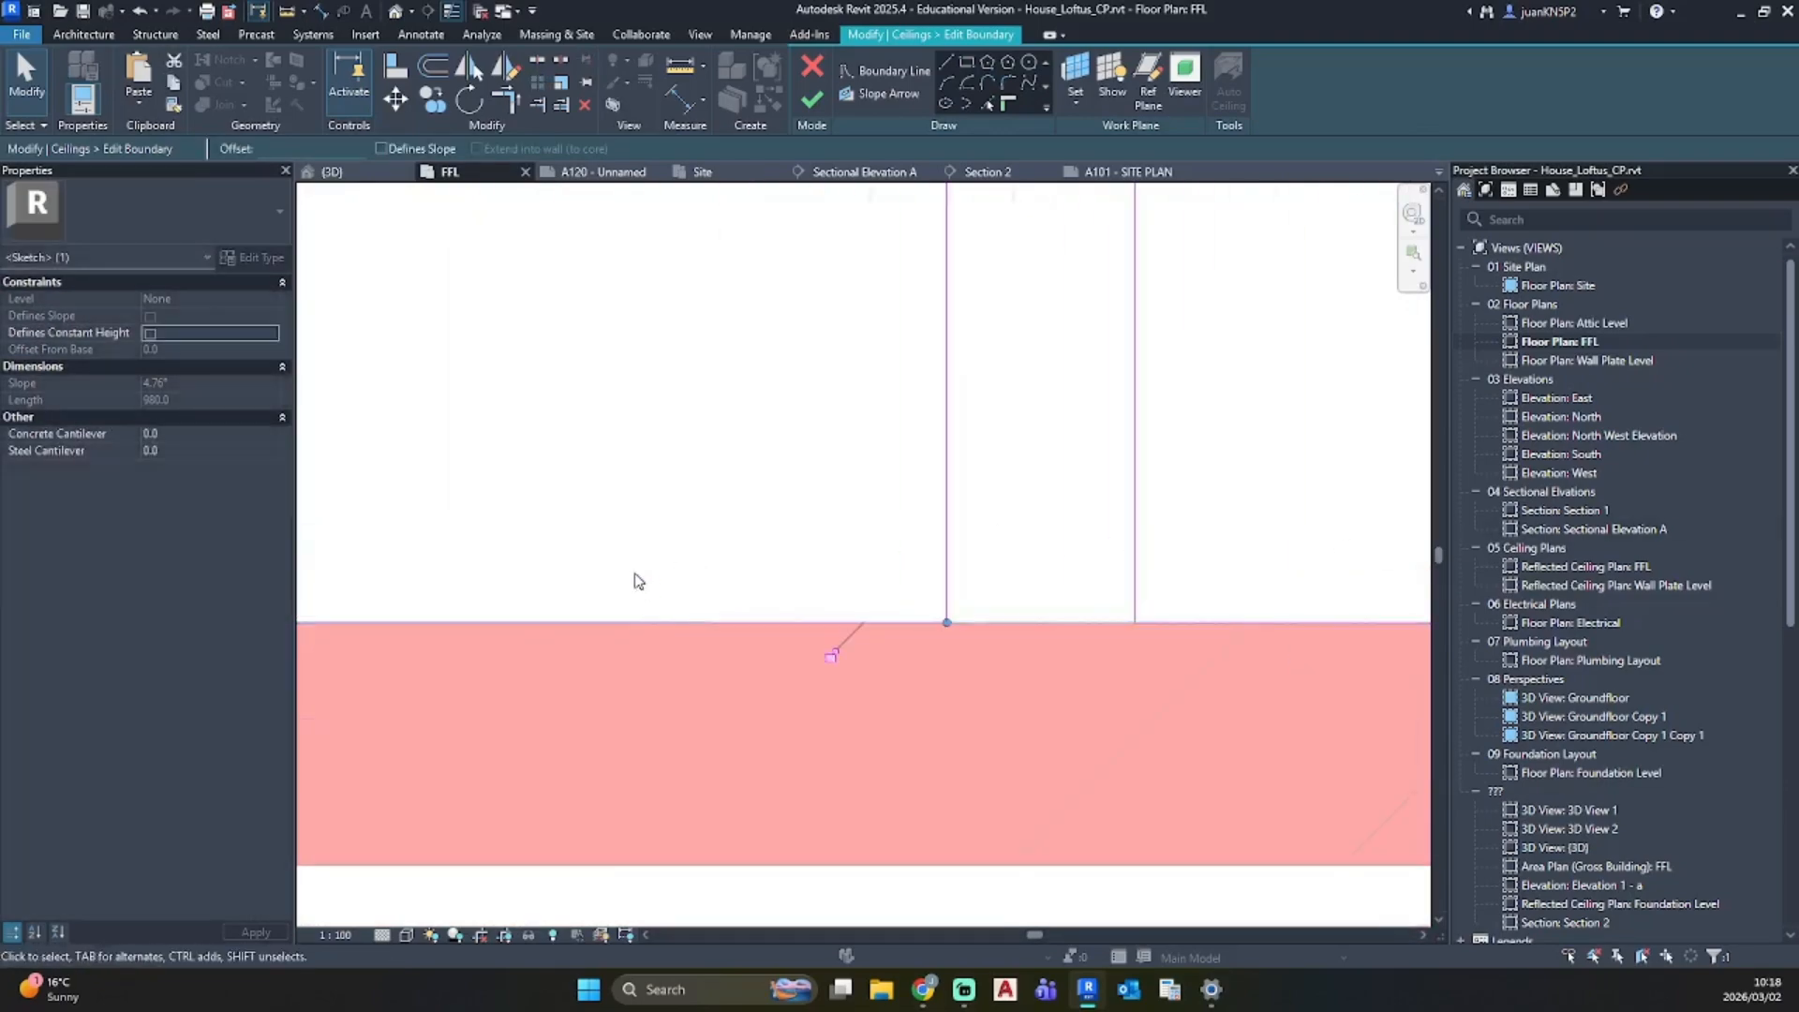
Step: Move the first bay's upper boundary line onto the outer face of the existing house wall
scroll(634, 578, "down", 4)
middle_click_drag(639, 553, 1145, 598)
middle_click_drag(954, 468, 906, 839)
middle_click_drag(930, 397, 827, 868)
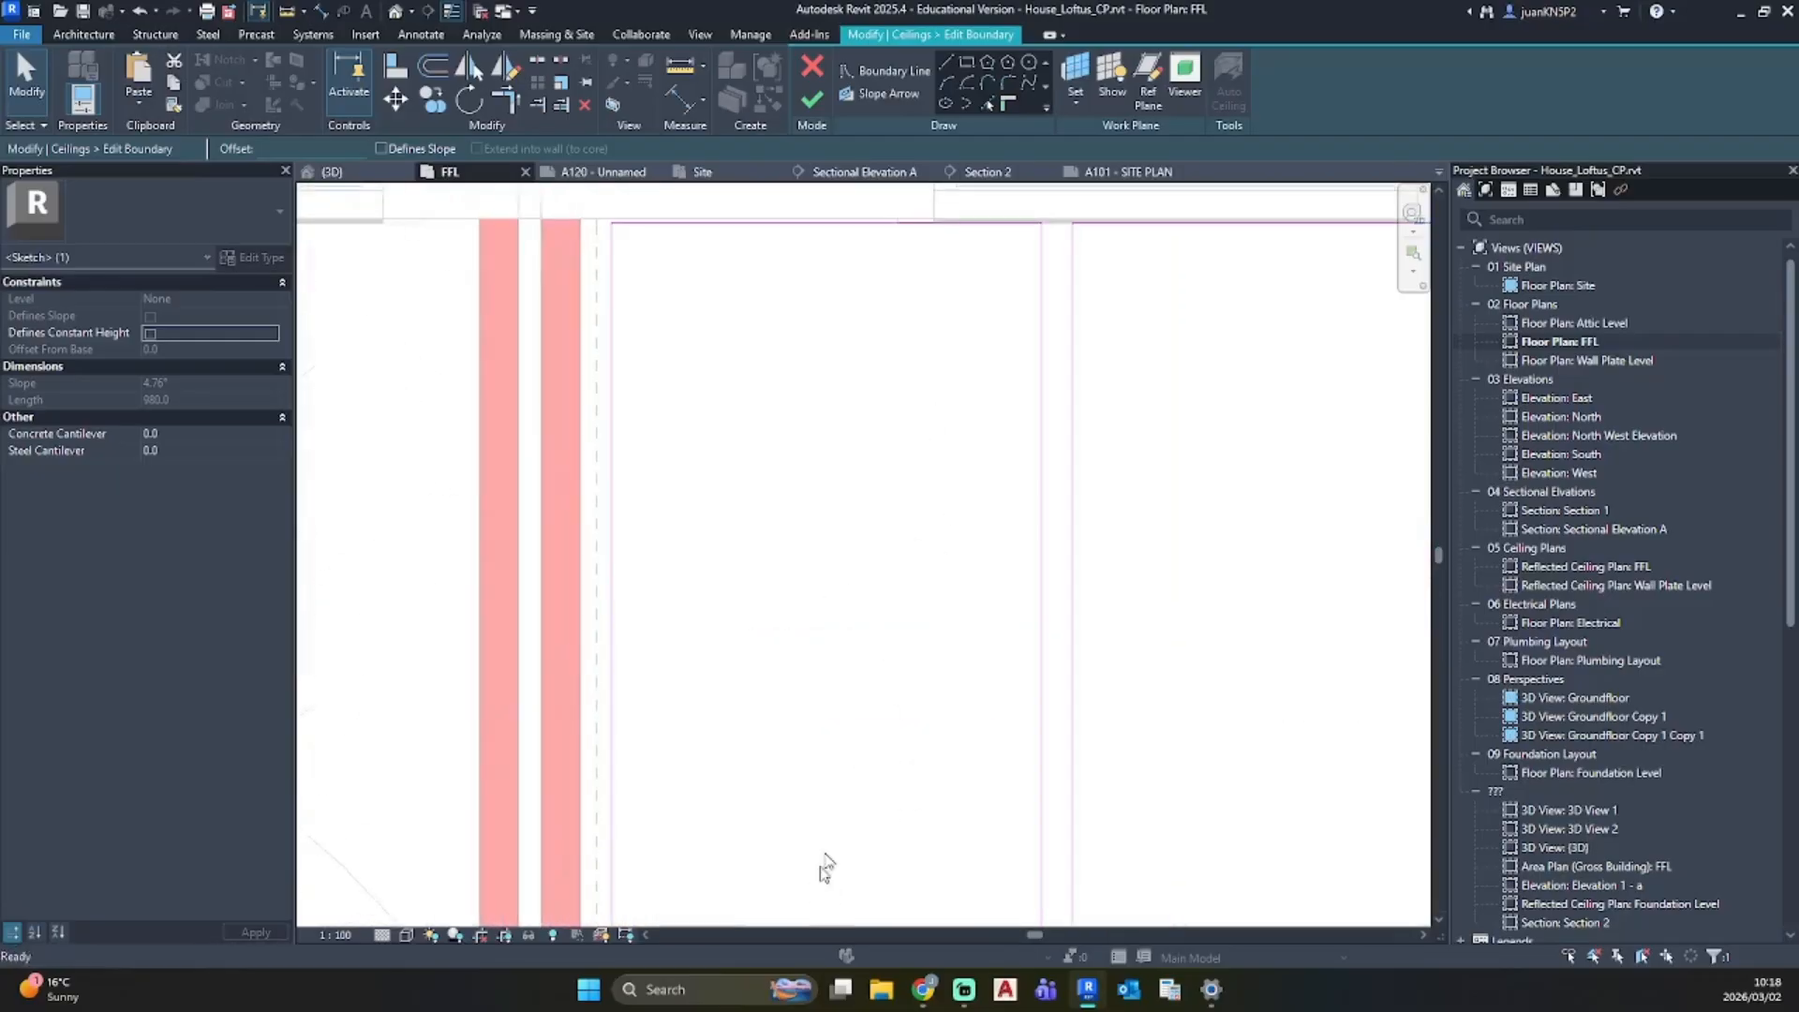
middle_click_drag(919, 363, 835, 626)
scroll(1050, 513, "up", 3)
scroll(506, 408, "up", 2)
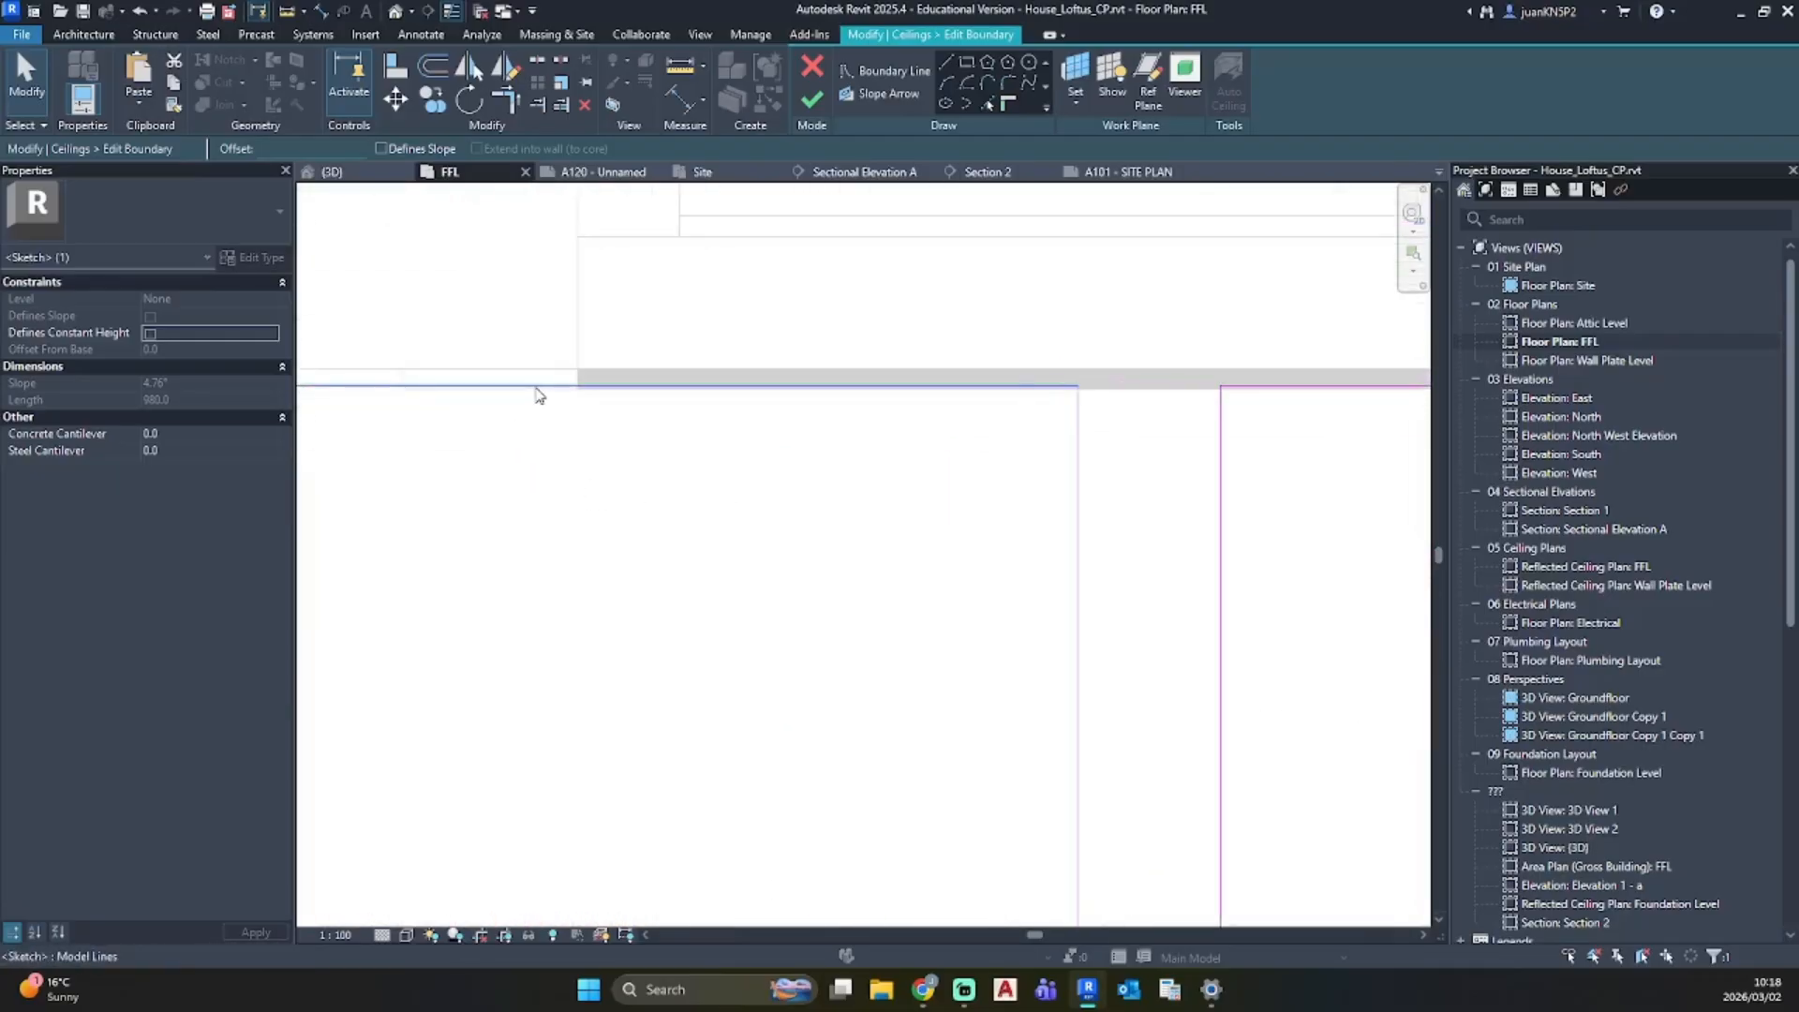
mouse_move(536, 388)
left_mouse_down()
mouse_move(527, 332)
mouse_move(522, 462)
mouse_move(541, 369)
left_mouse_up()
Step: Move the second bay's upper boundary line onto the outer face of the existing house wall
scroll(862, 488, "down", 3)
middle_click_drag(1387, 482, 890, 422)
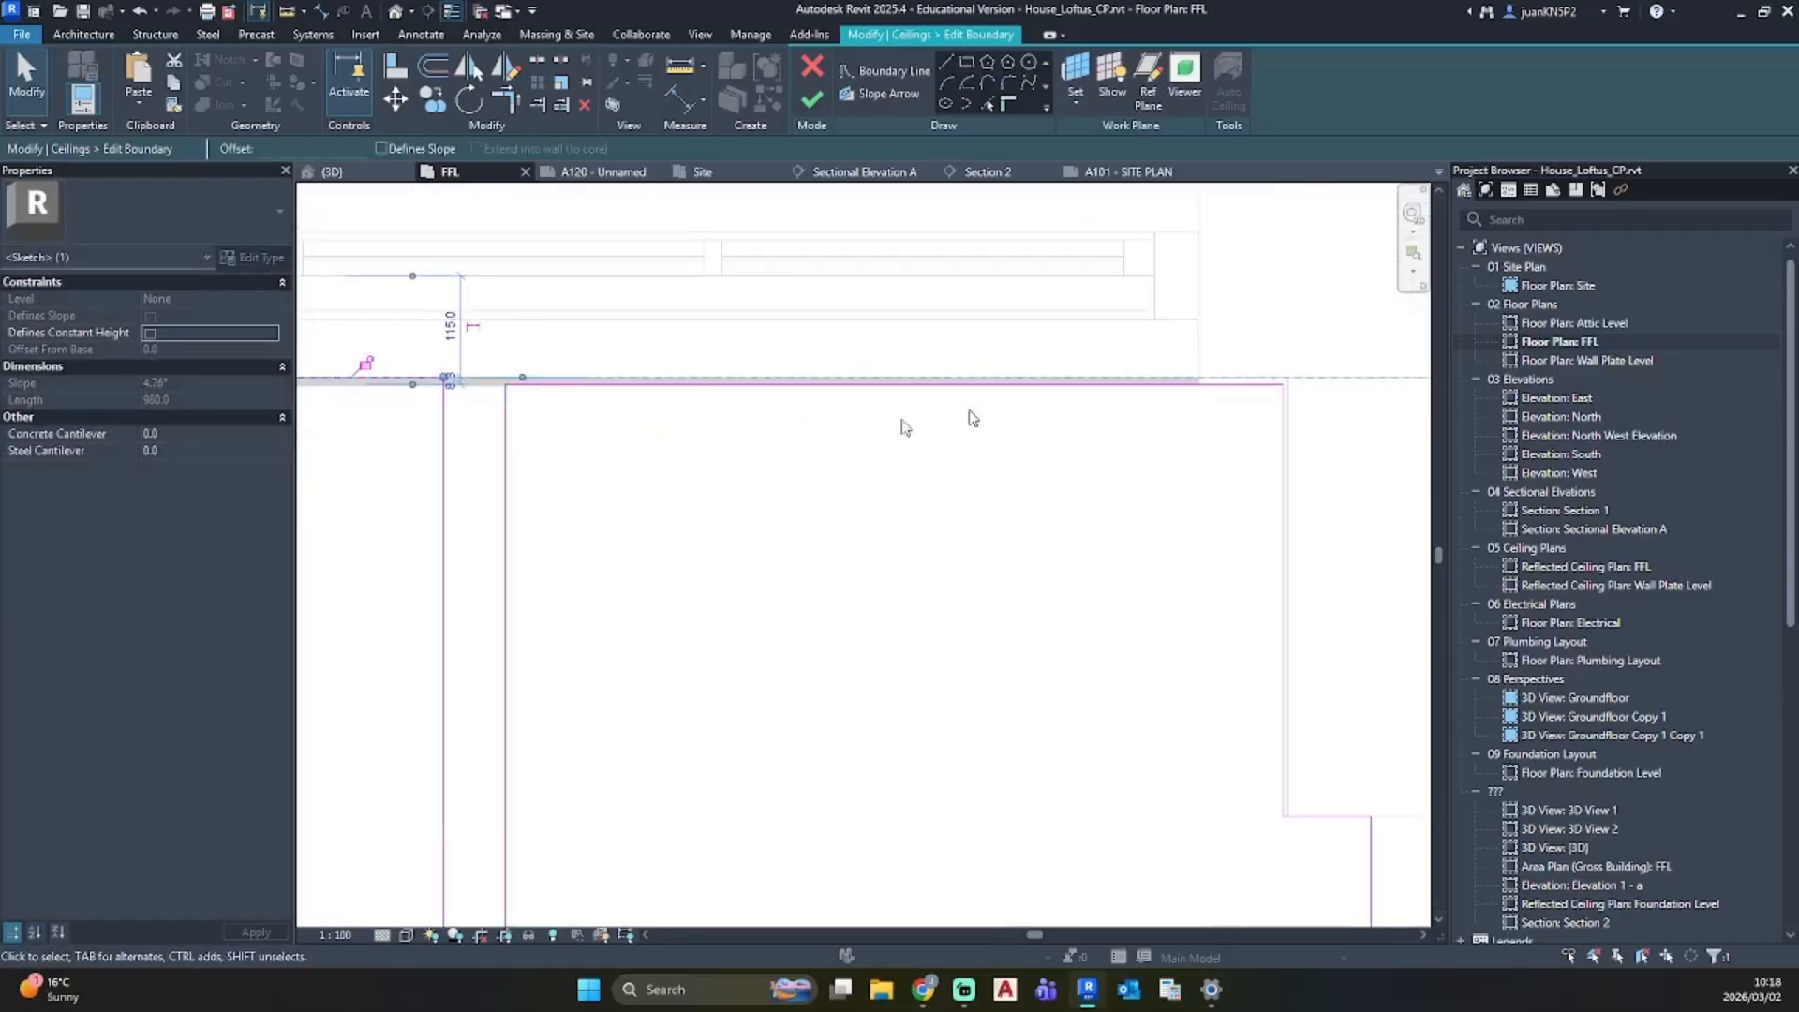
scroll(1017, 391, "up", 3)
mouse_move(1028, 374)
left_mouse_down()
mouse_move(1025, 304)
mouse_move(1019, 358)
left_mouse_up()
left_click(974, 511)
scroll(973, 513, "down", 1)
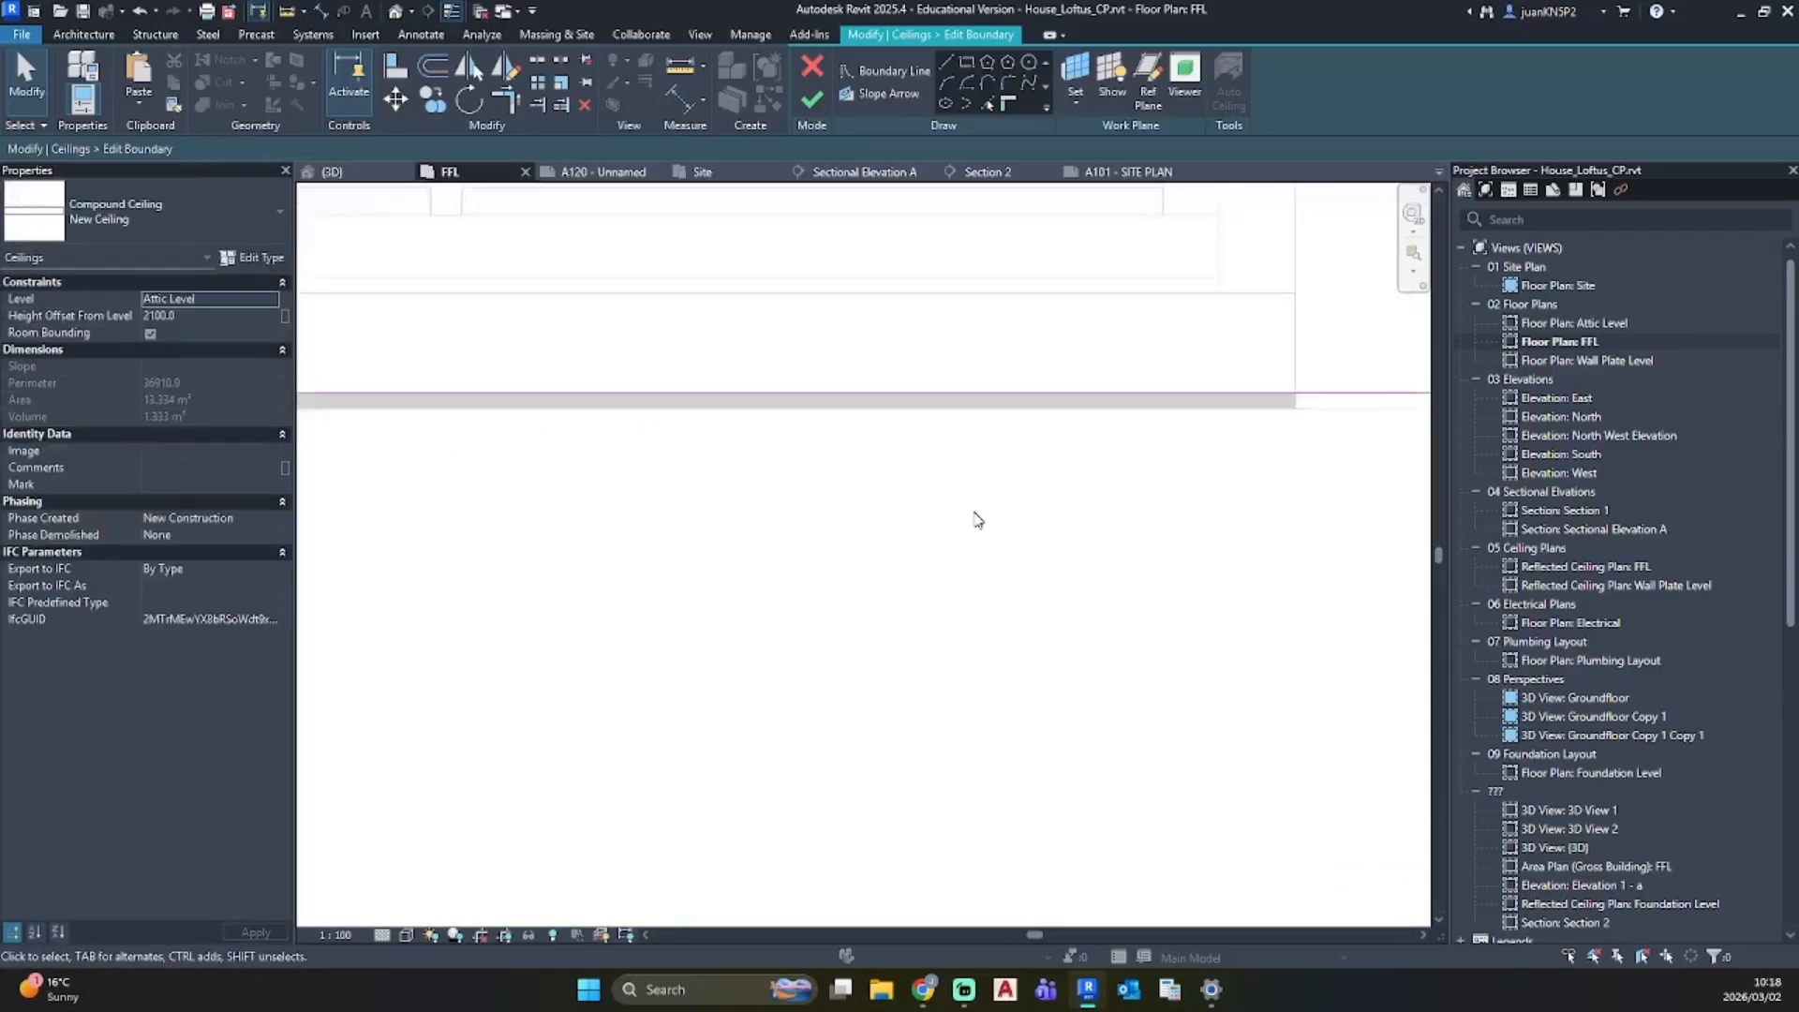
Step: Align the second bay's boundary beside the chimney with the chimney's side and finish the ceiling boundary edit
scroll(1009, 610, "down", 4)
scroll(1124, 604, "up", 4)
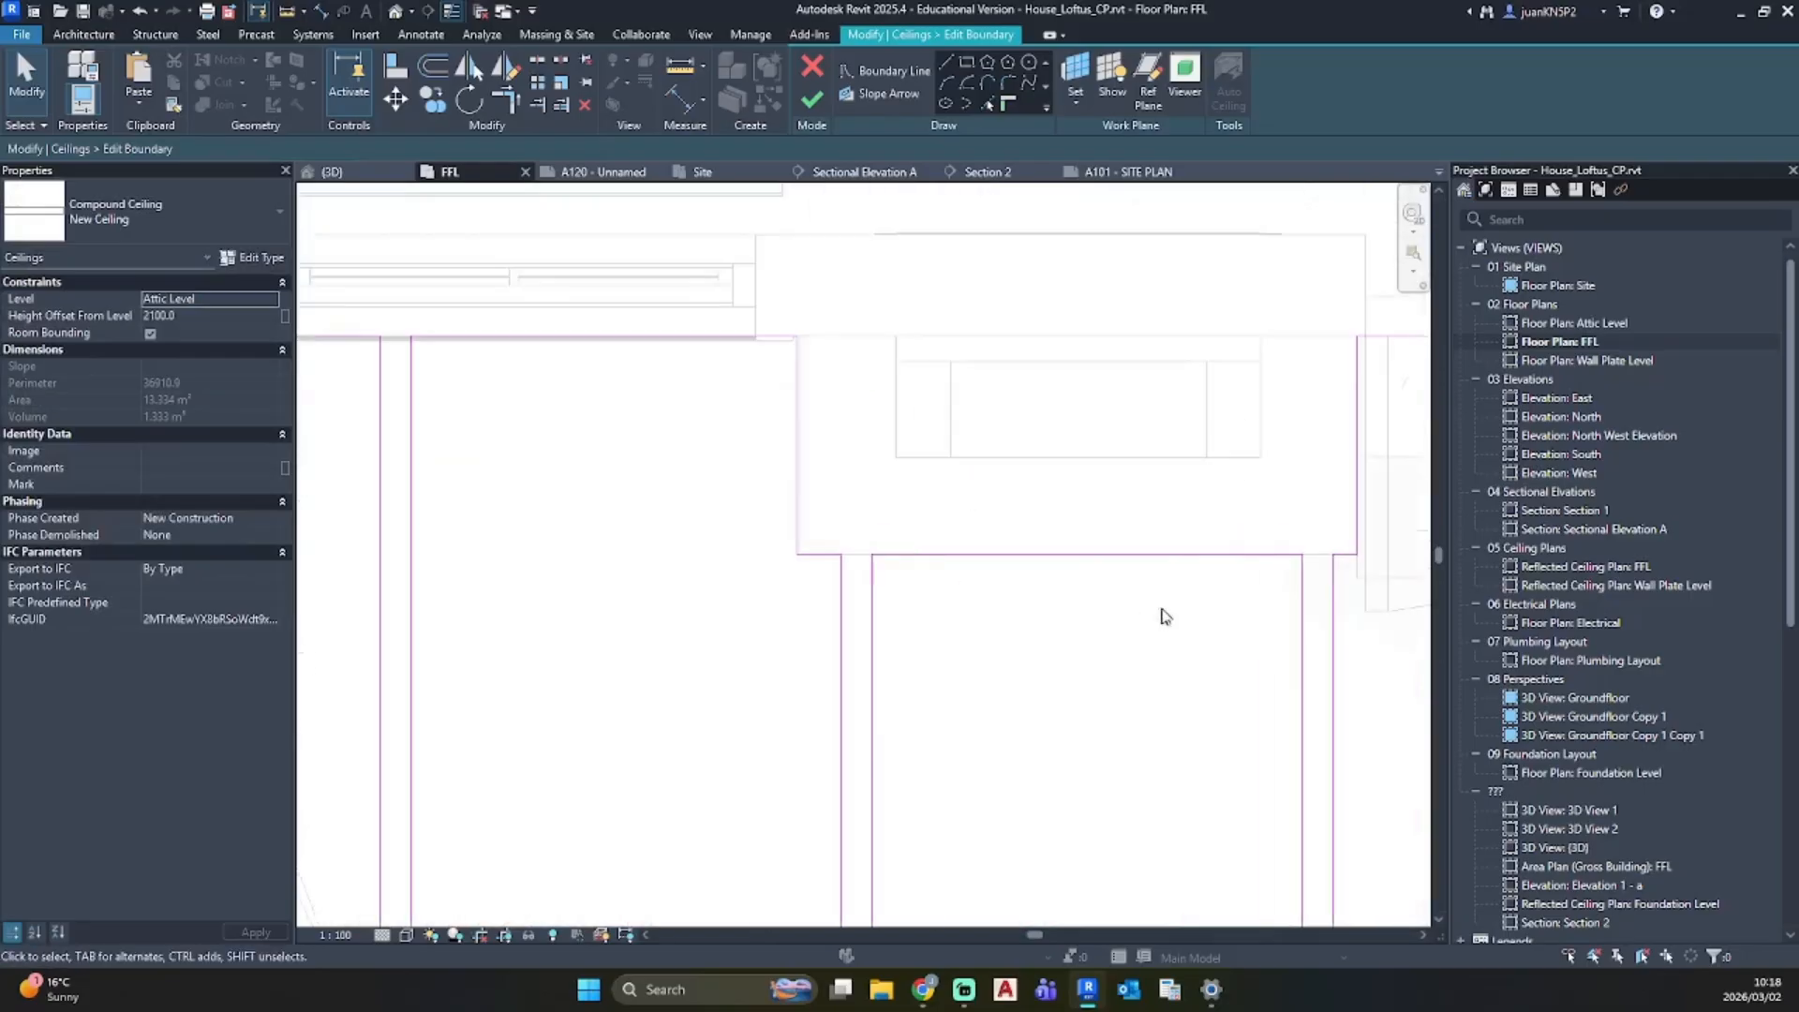
scroll(920, 496, "up", 4)
scroll(506, 383, "up", 4)
mouse_move(626, 404)
left_mouse_down()
mouse_move(669, 435)
mouse_move(643, 430)
left_mouse_up()
left_click(875, 547)
scroll(900, 572, "down", 4)
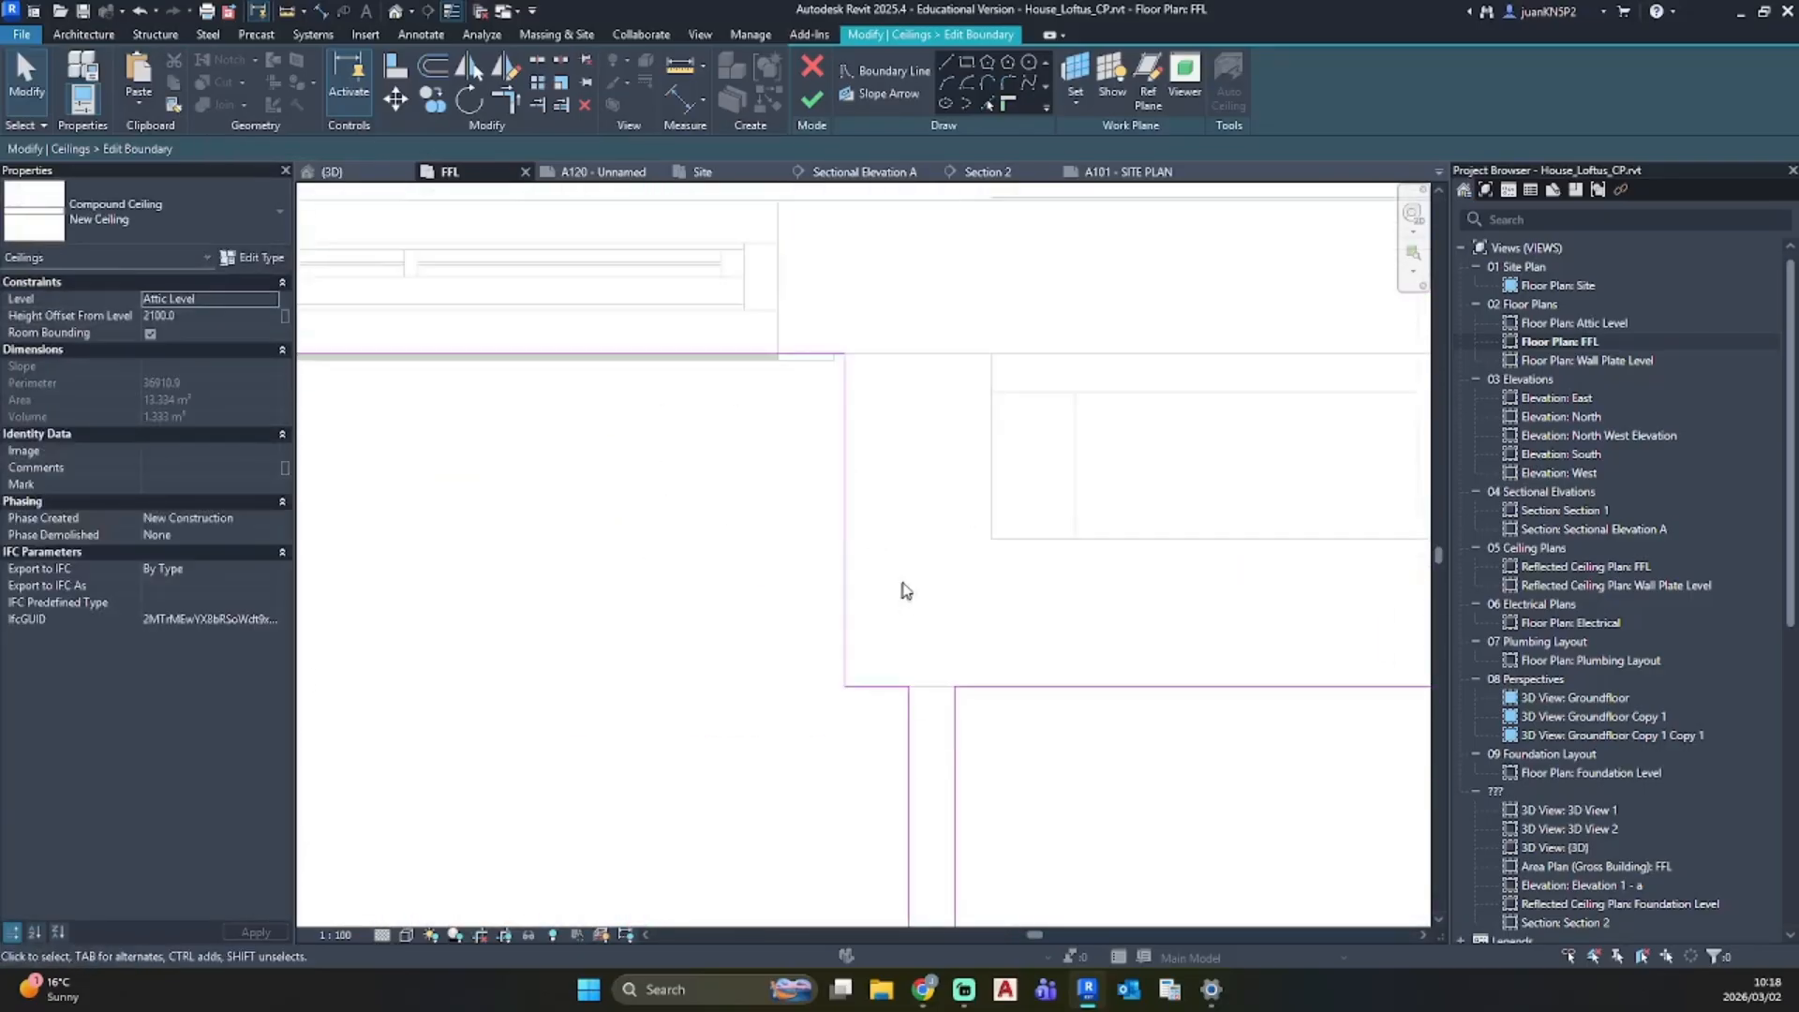
scroll(937, 597, "down", 3)
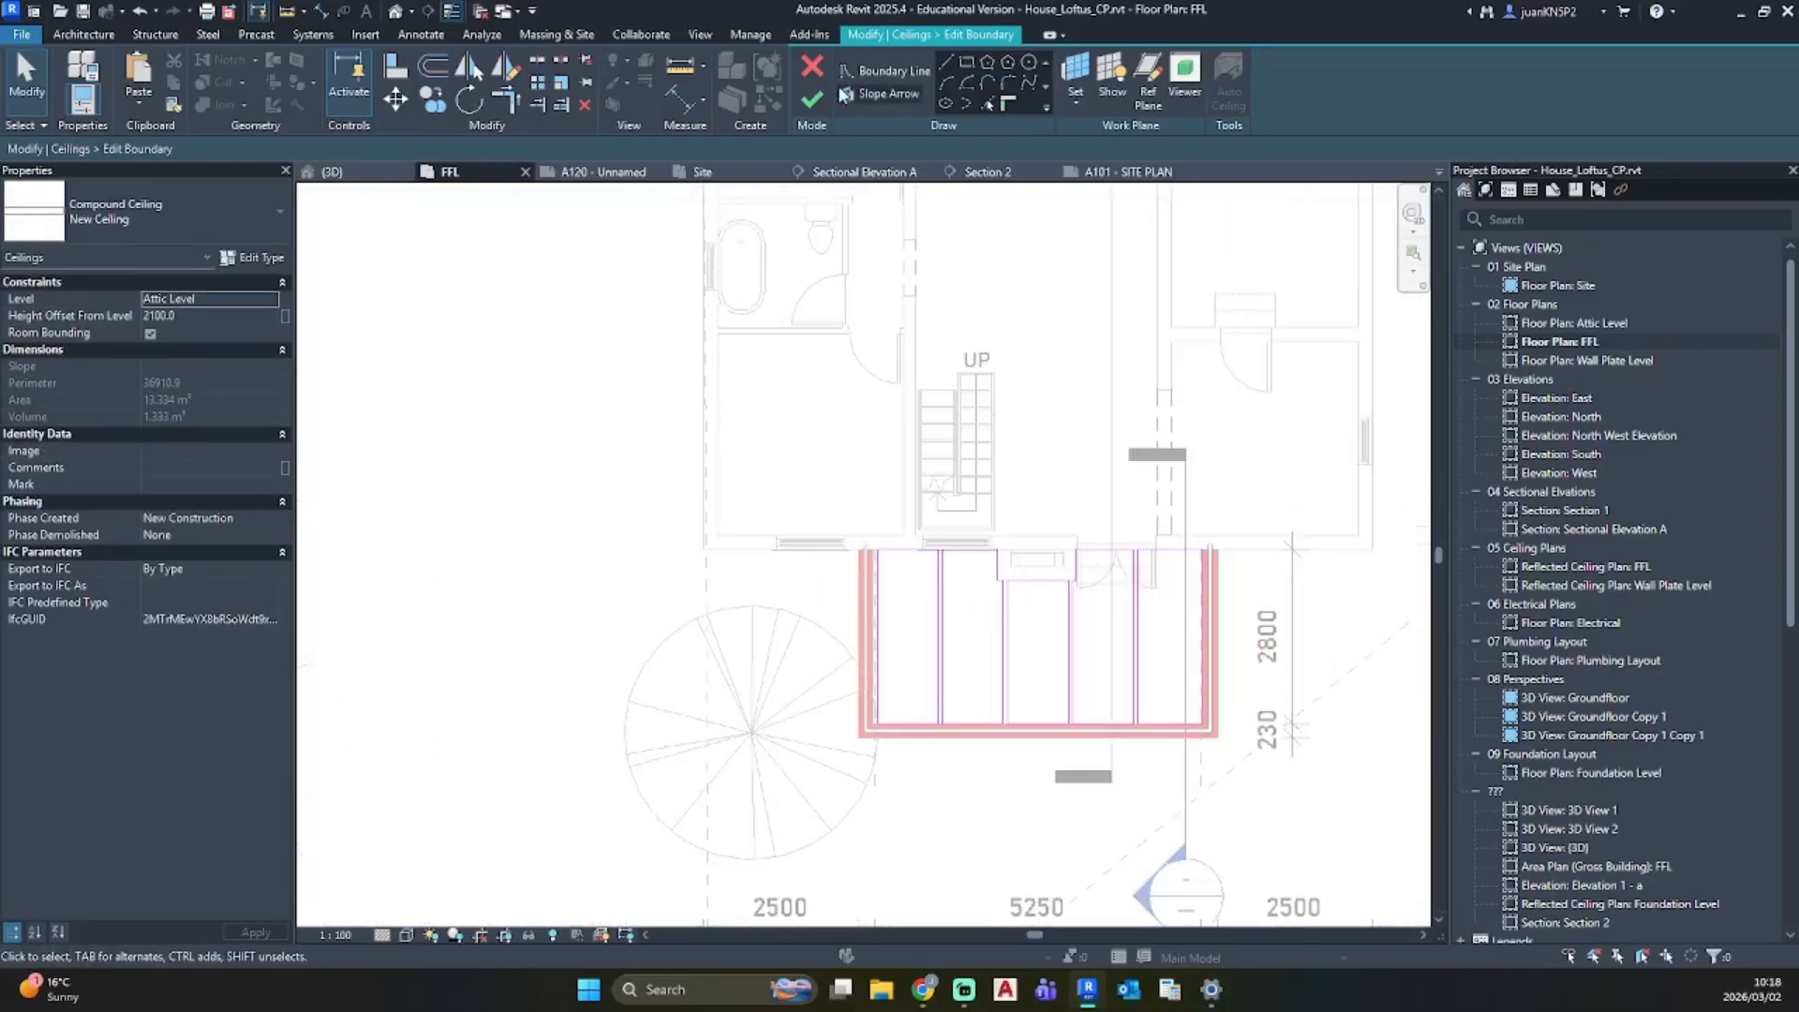
left_click(812, 98)
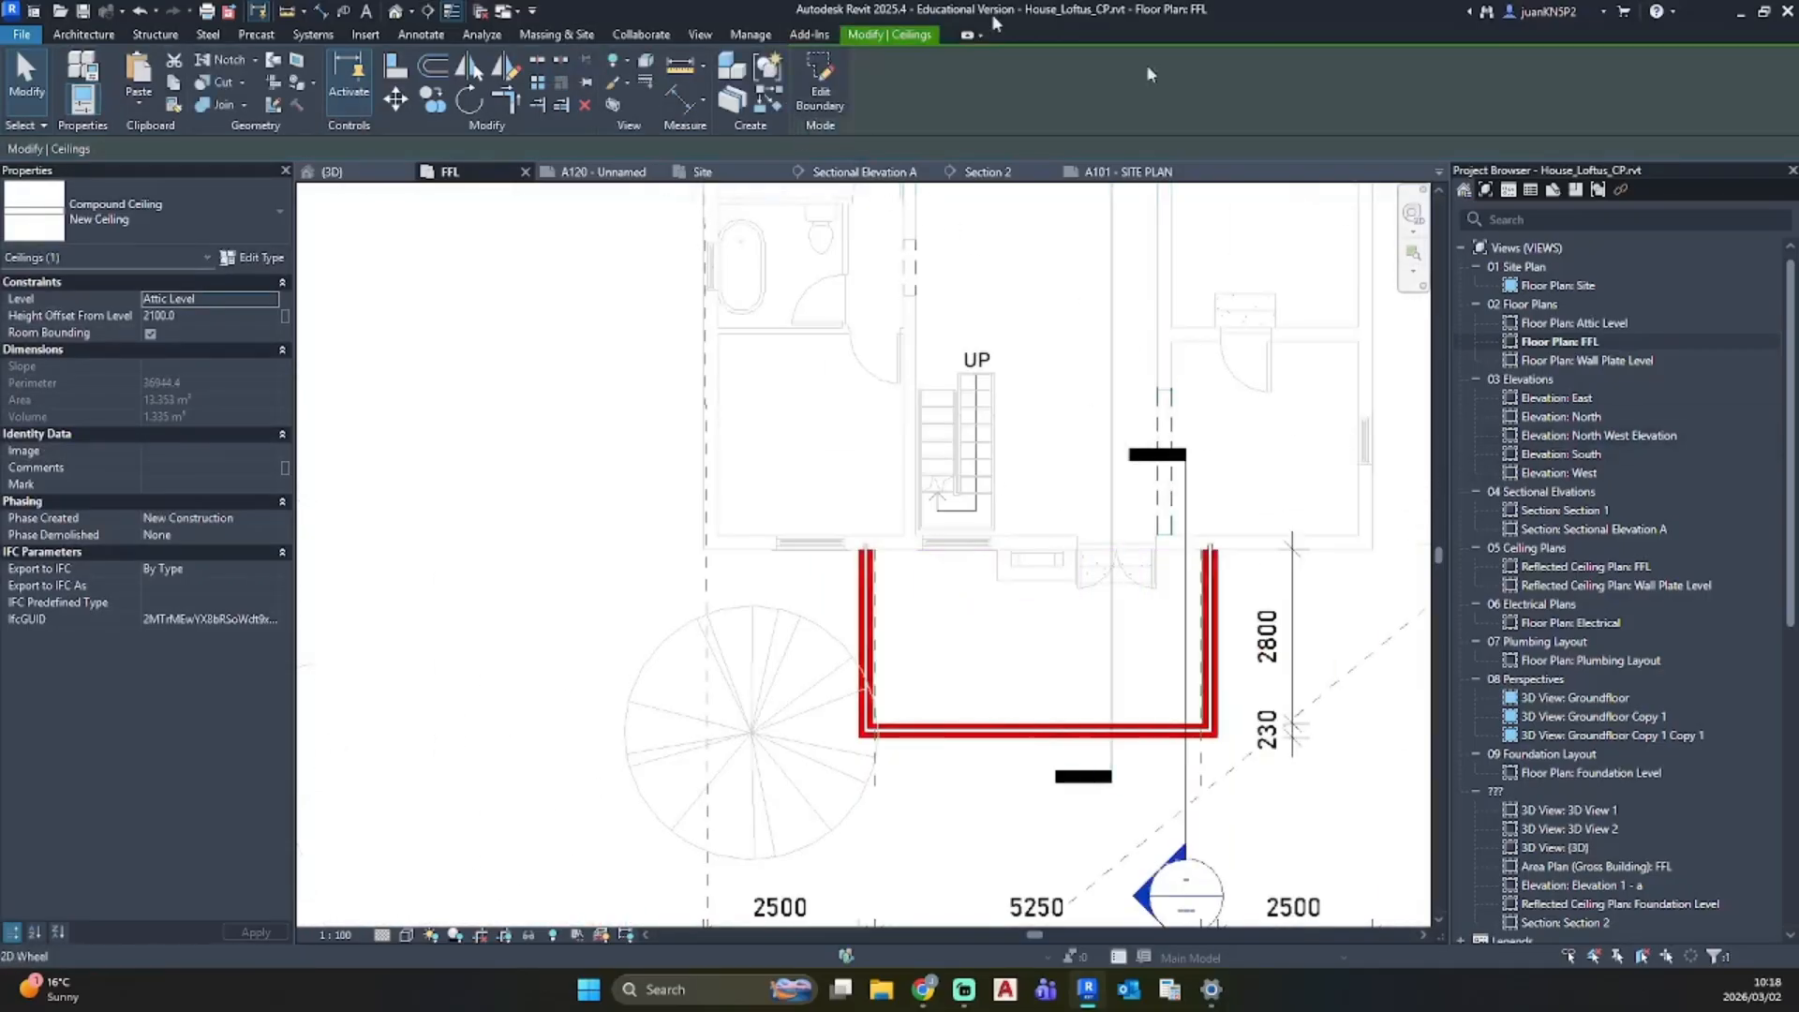
Step: Reopen the ceiling boundary and draw a slope arrow through the middle bay from the new wall to the chimney face
left_click(820, 92)
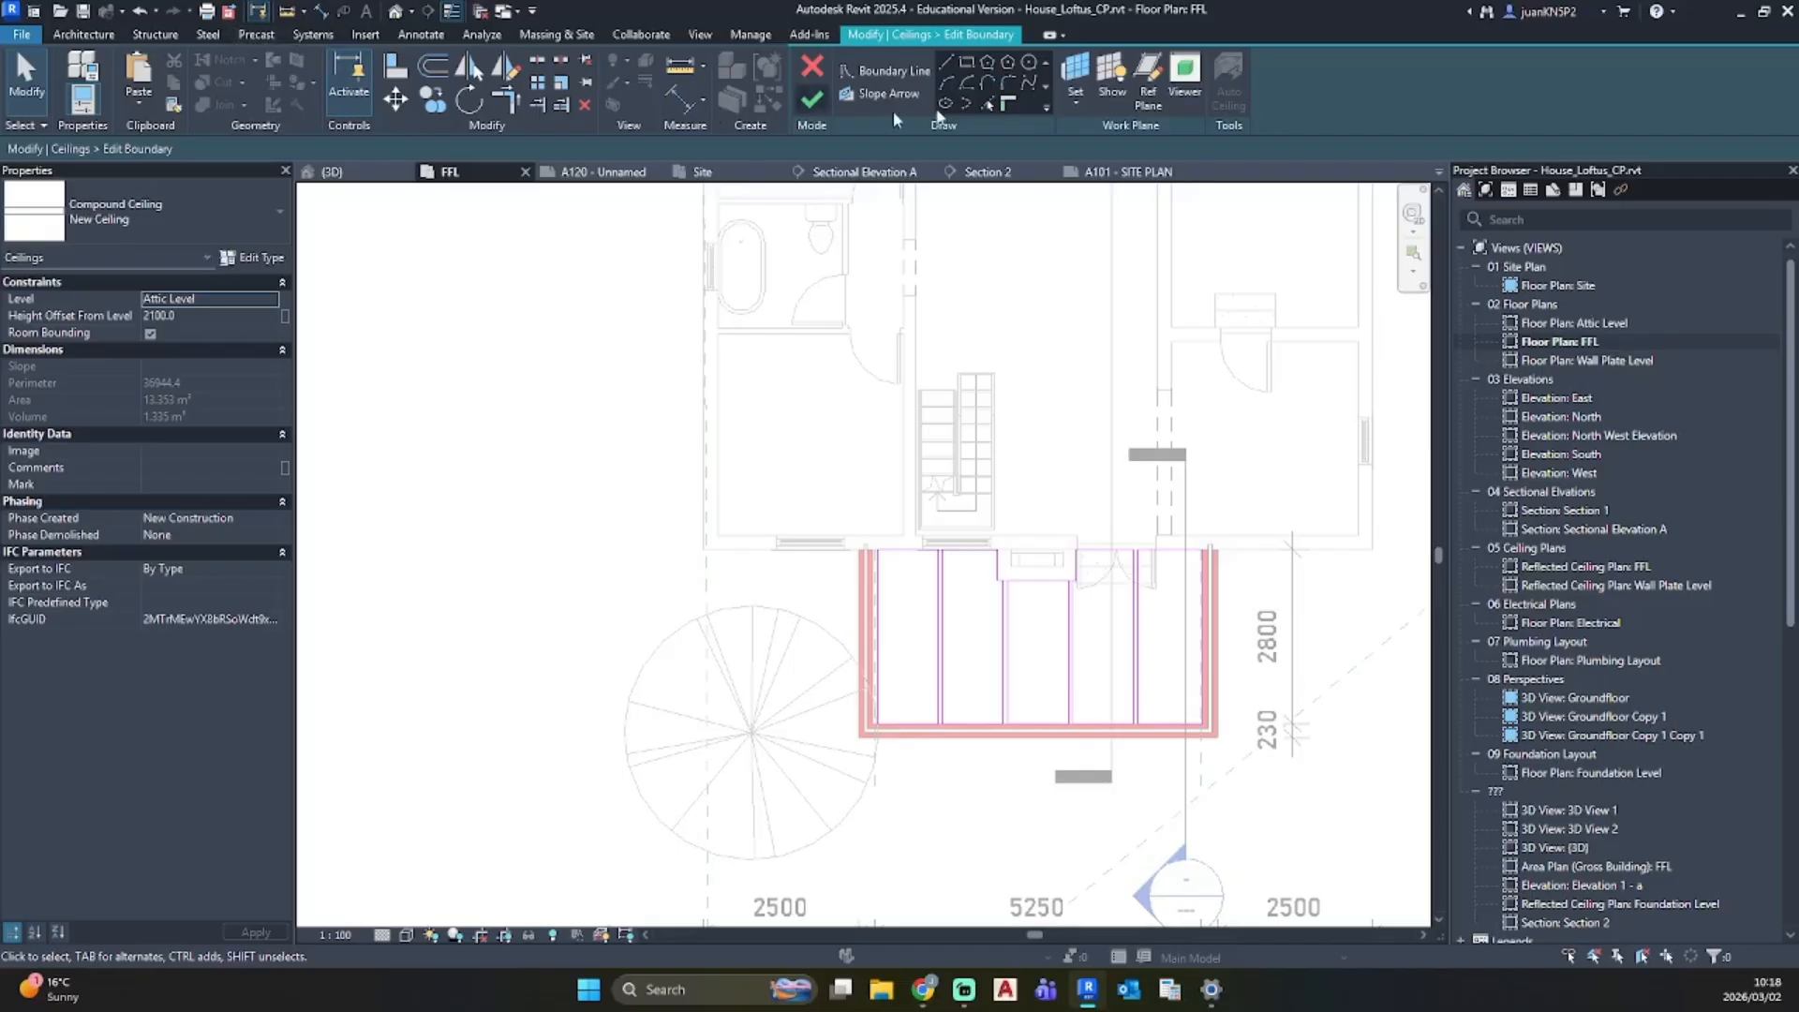
left_click(874, 92)
scroll(1041, 609, "up", 2)
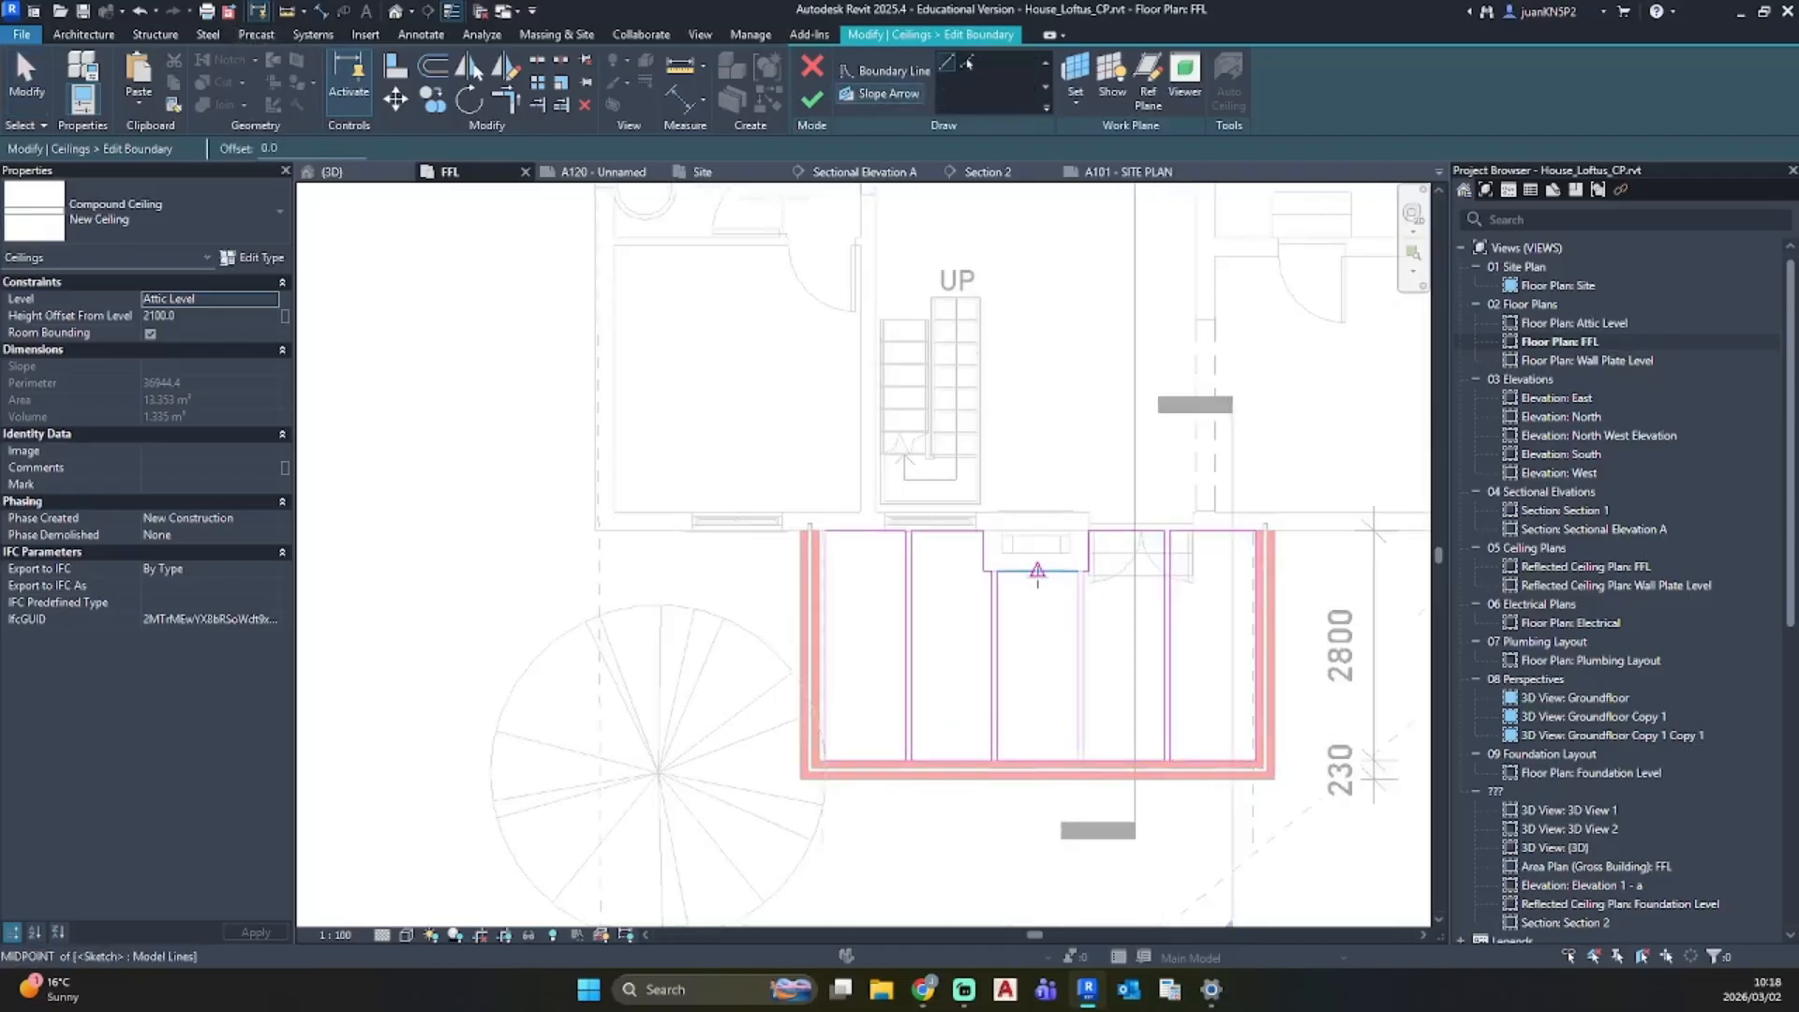
left_click(1037, 572)
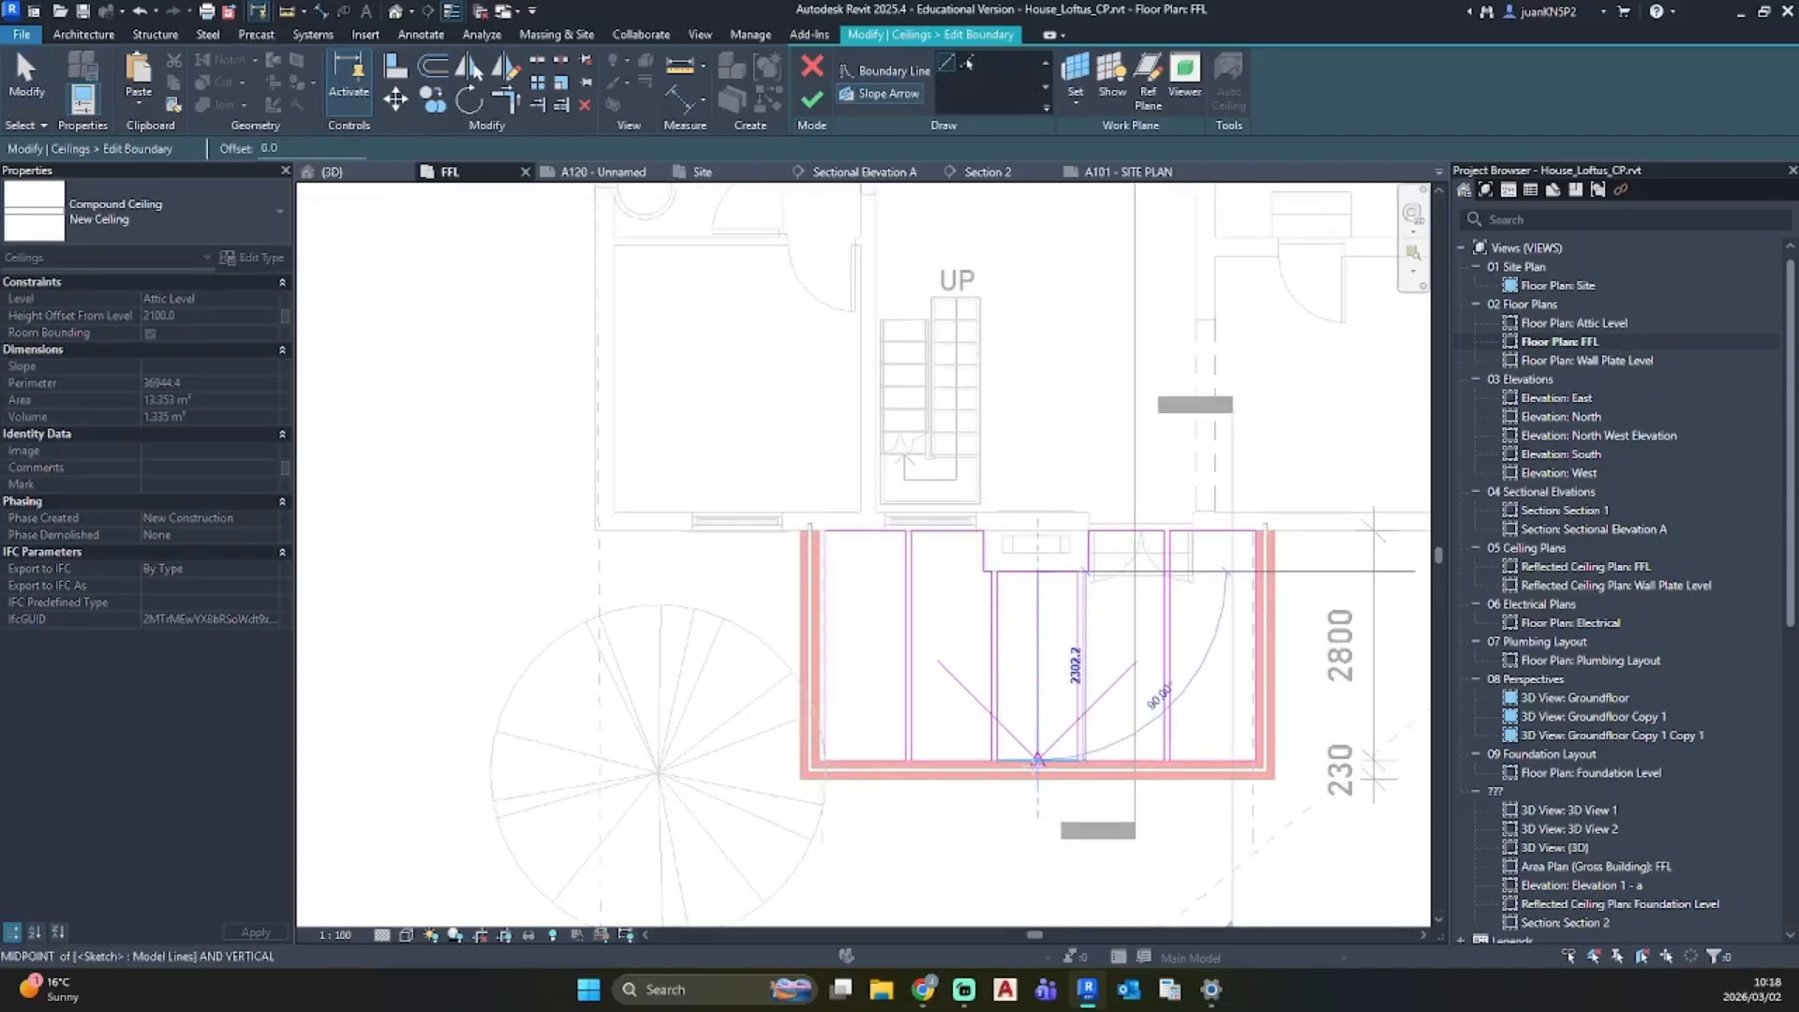
left_click(1037, 759)
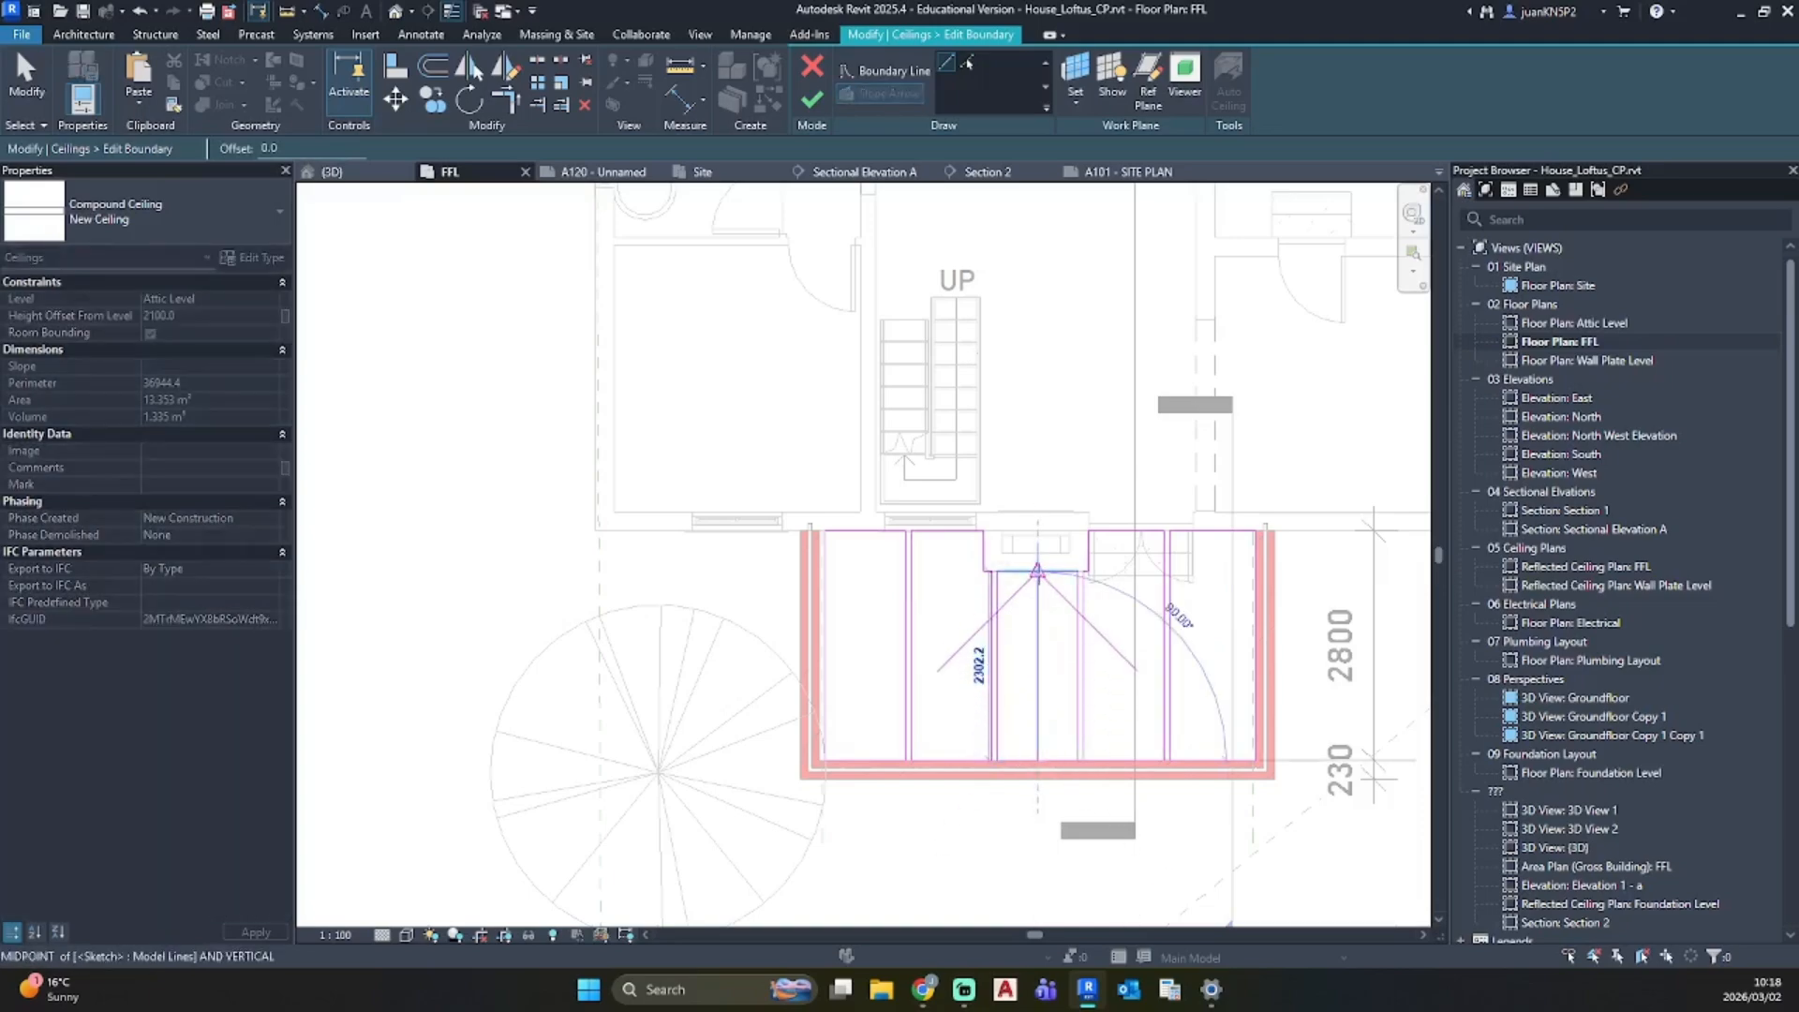
key("Escape")
key("Escape")
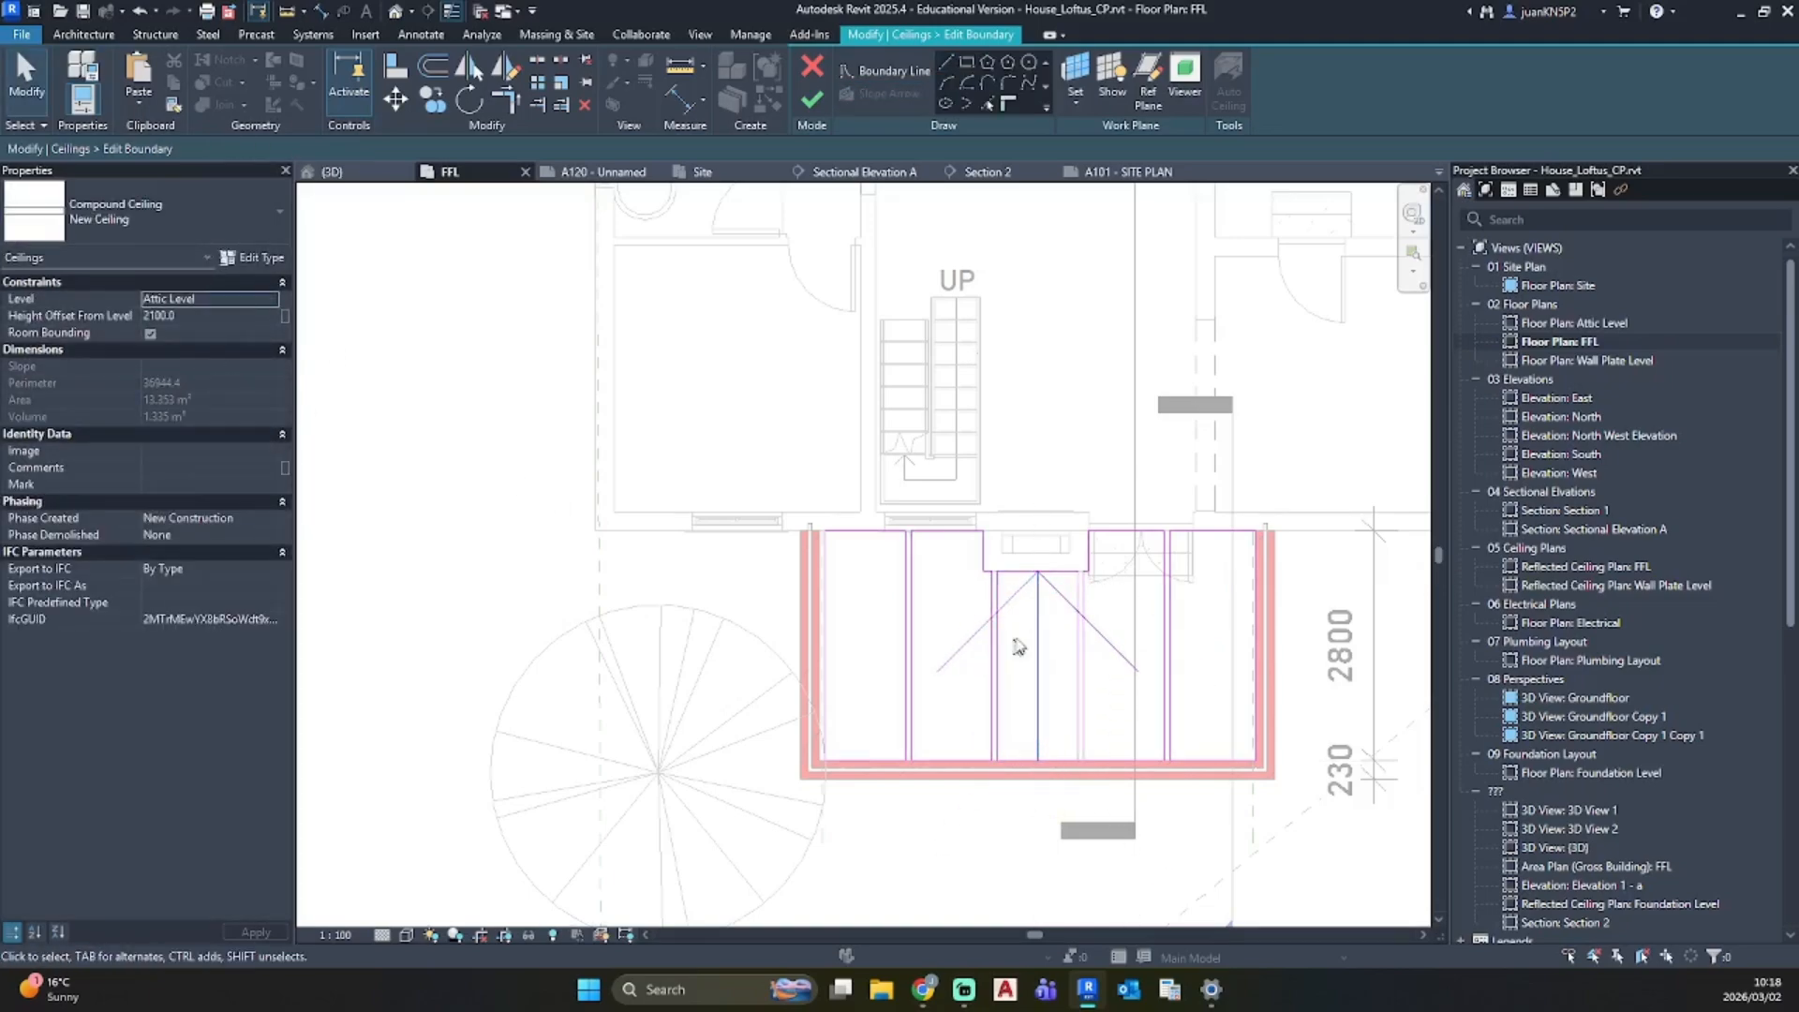
Step: Define the slope arrow by Slope at 5.00° and finish the ceiling sketch
left_click(1028, 591)
scroll(1112, 648, "up", 3)
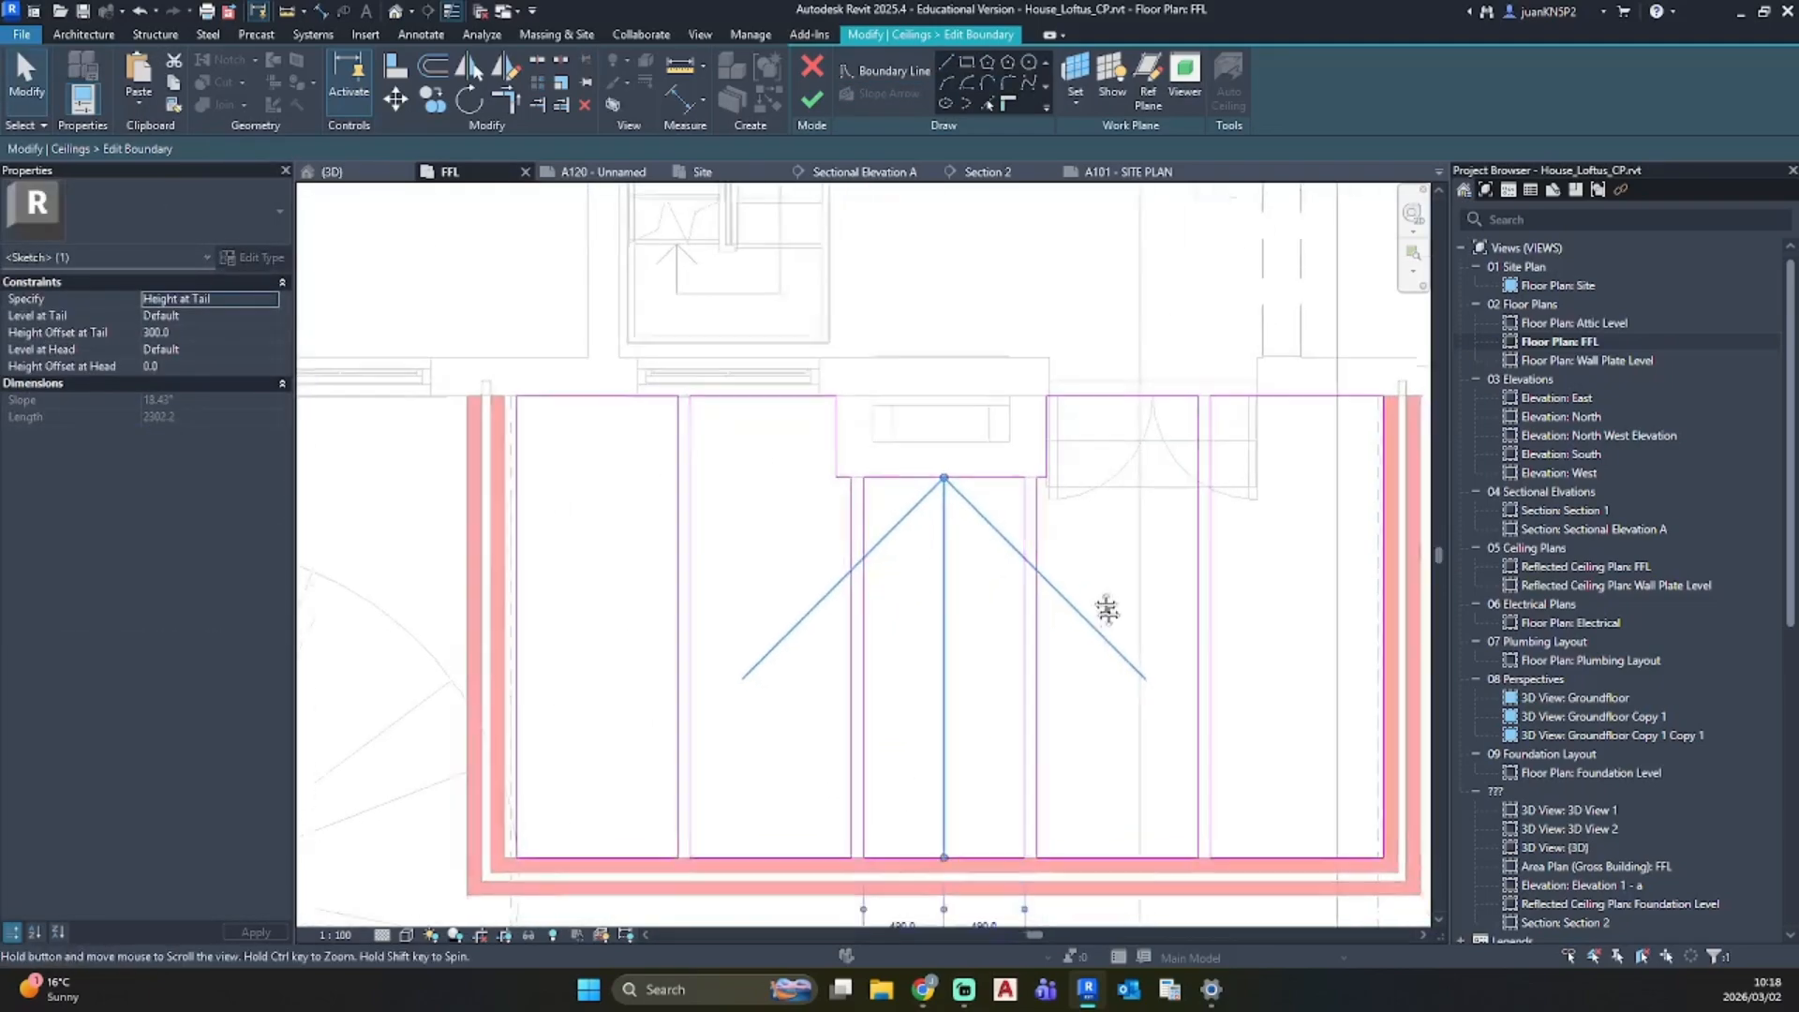
left_click(272, 300)
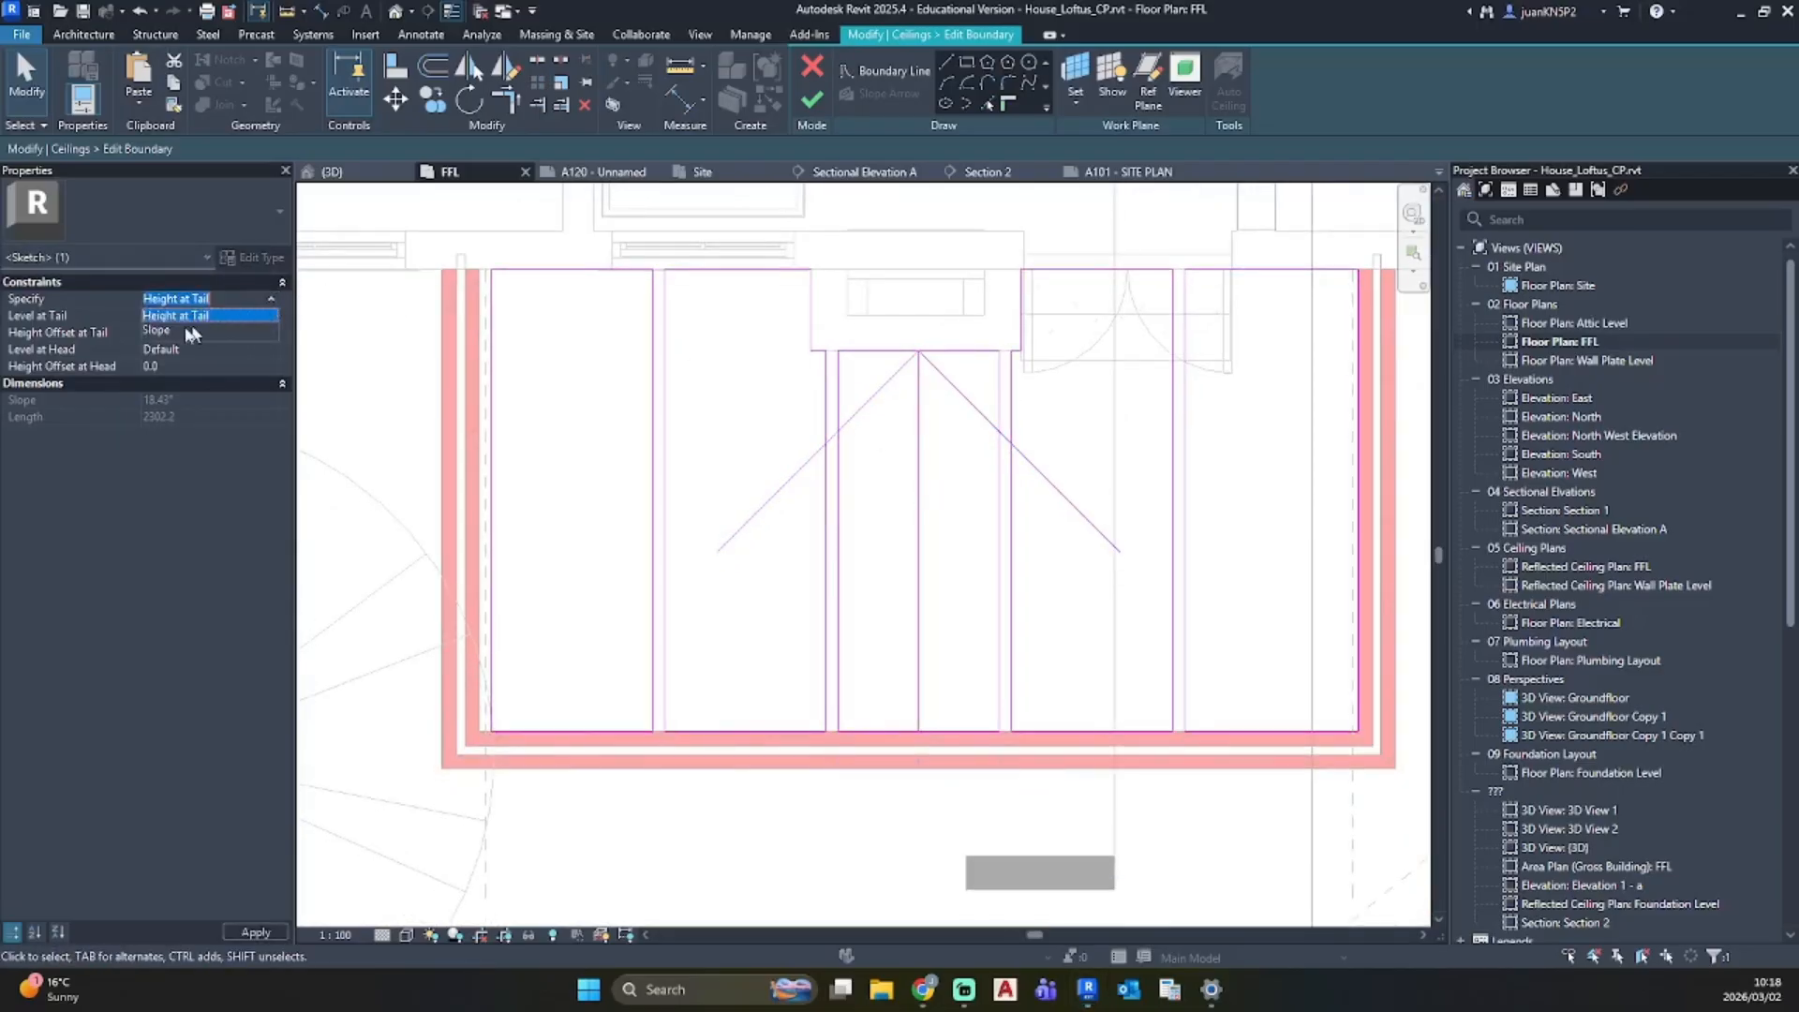
left_click(180, 333)
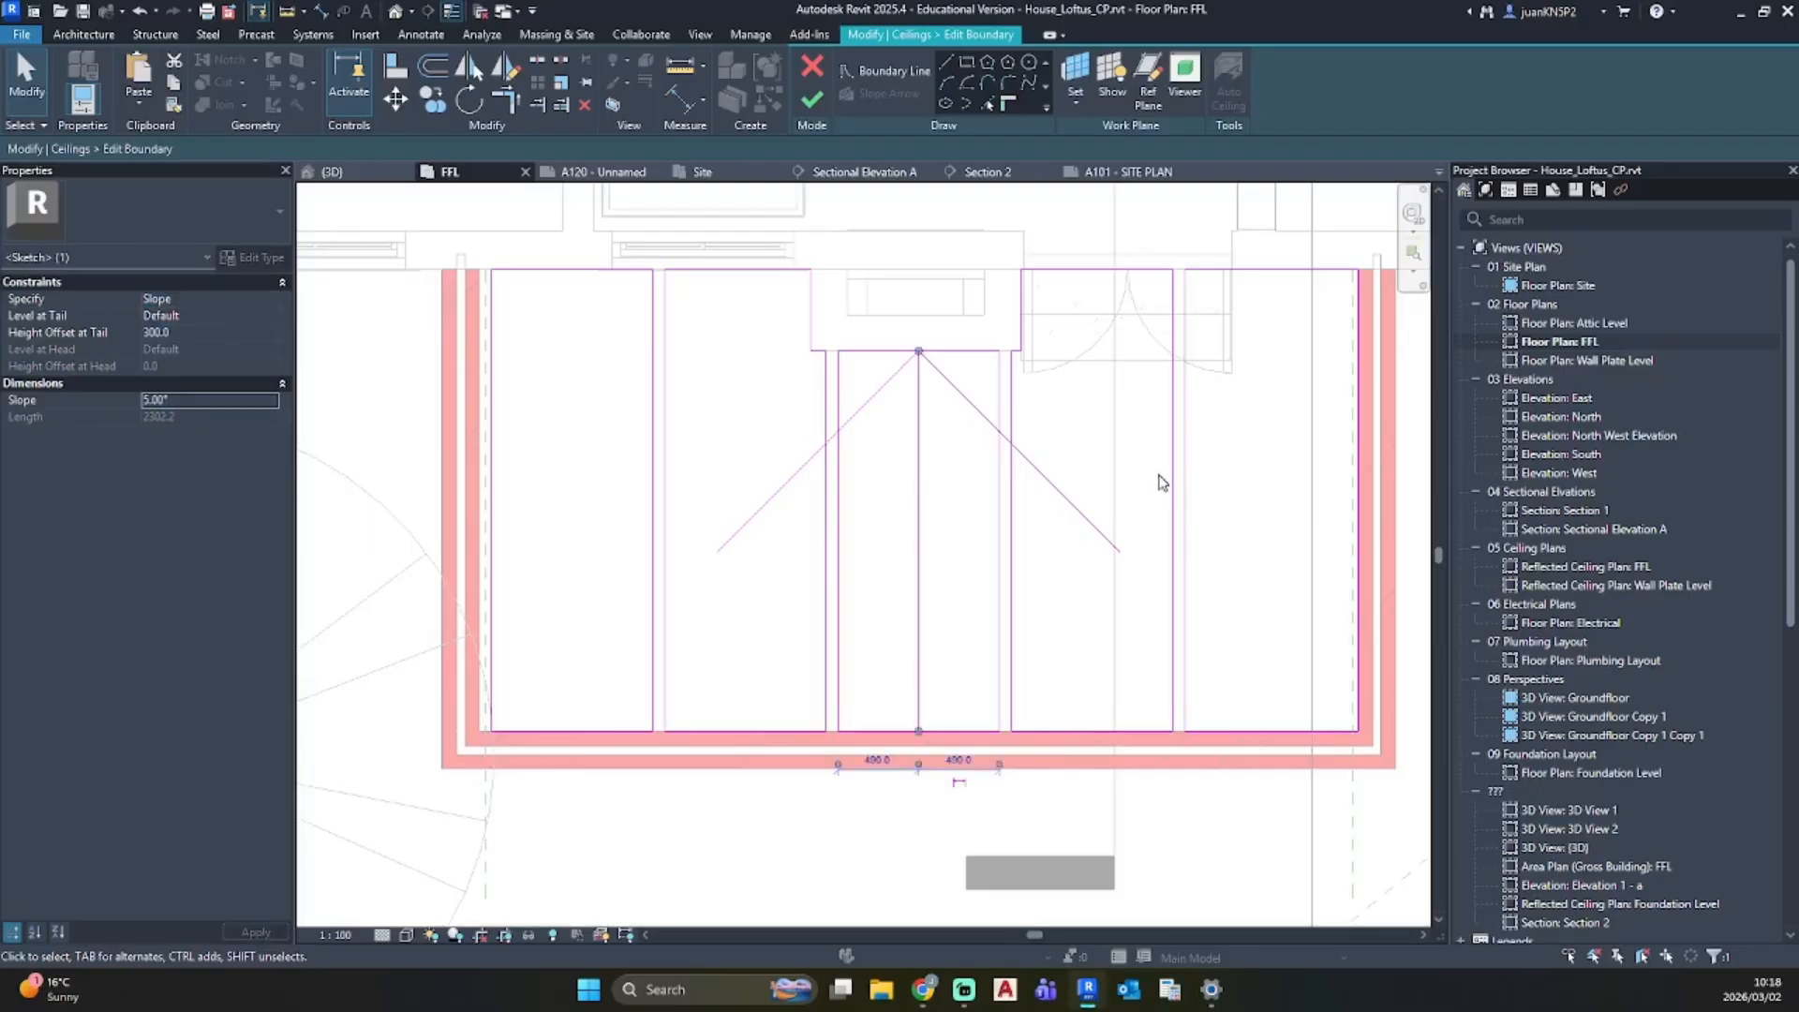
left_click(810, 103)
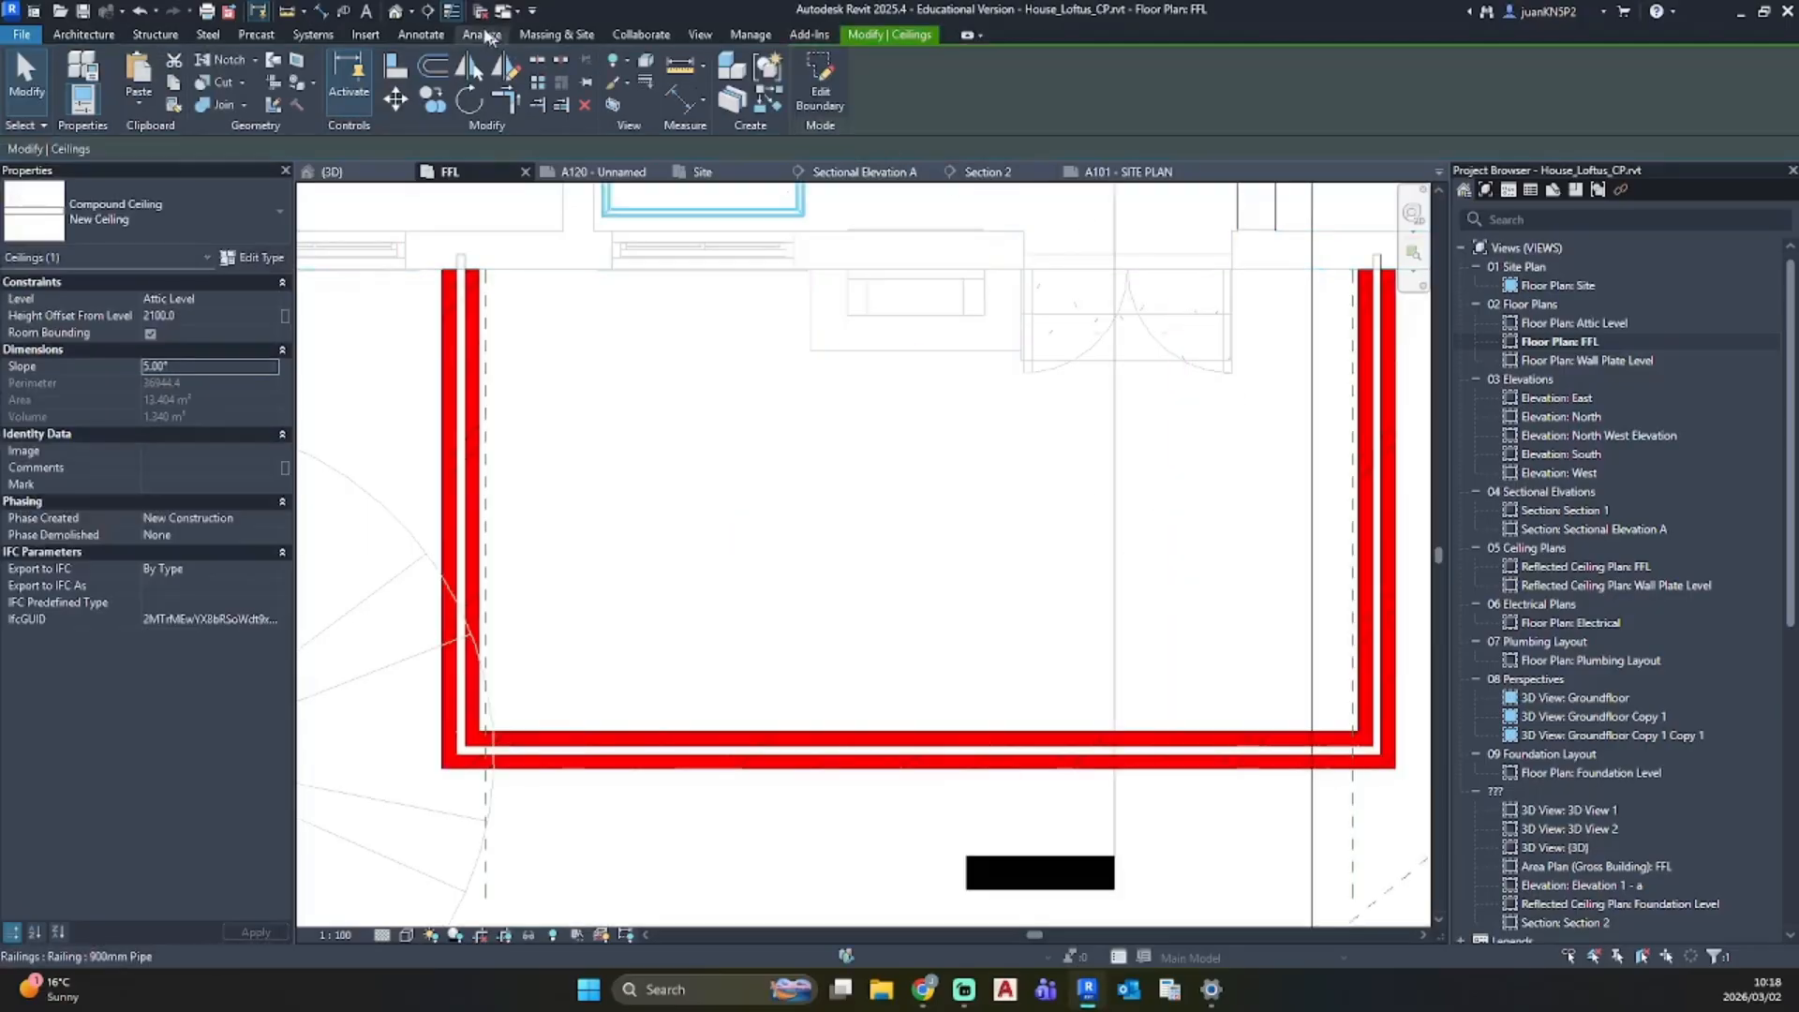
Step: Examine the sloped New Ceiling above the addition in the 3D view
left_click(373, 13)
left_click(394, 12)
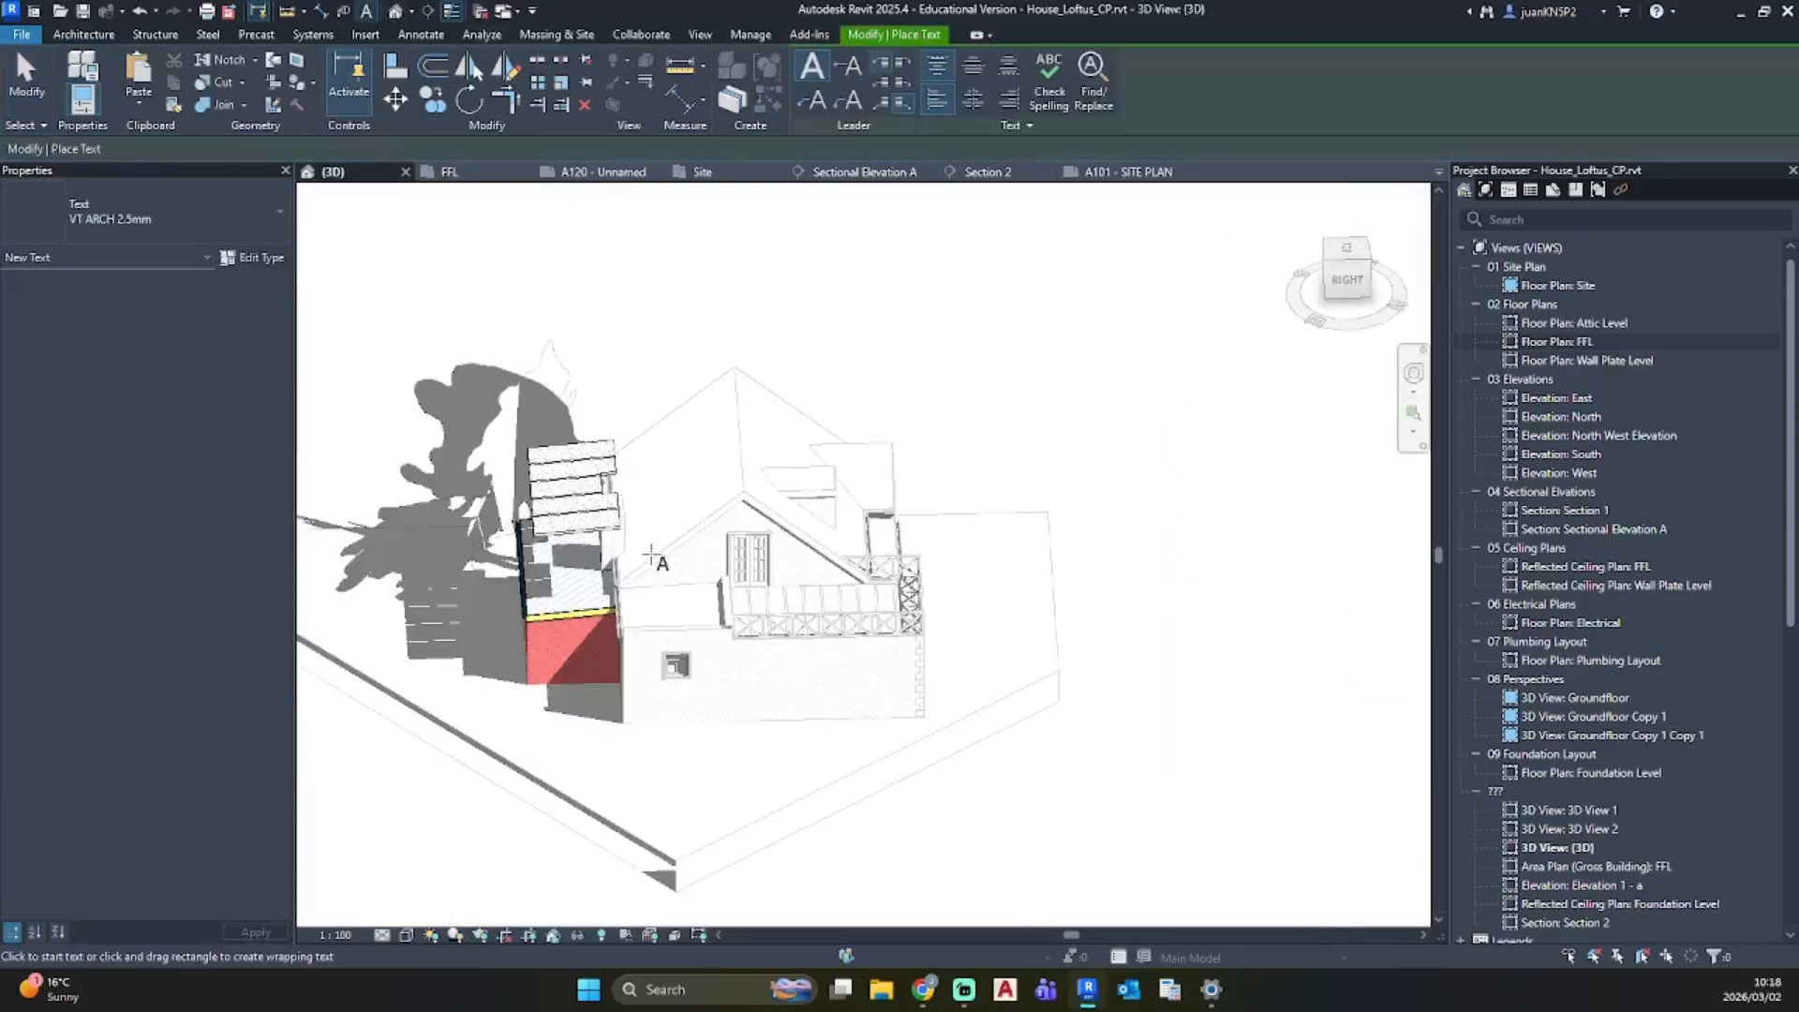
middle_click_drag(651, 558, 581, 486, "shift")
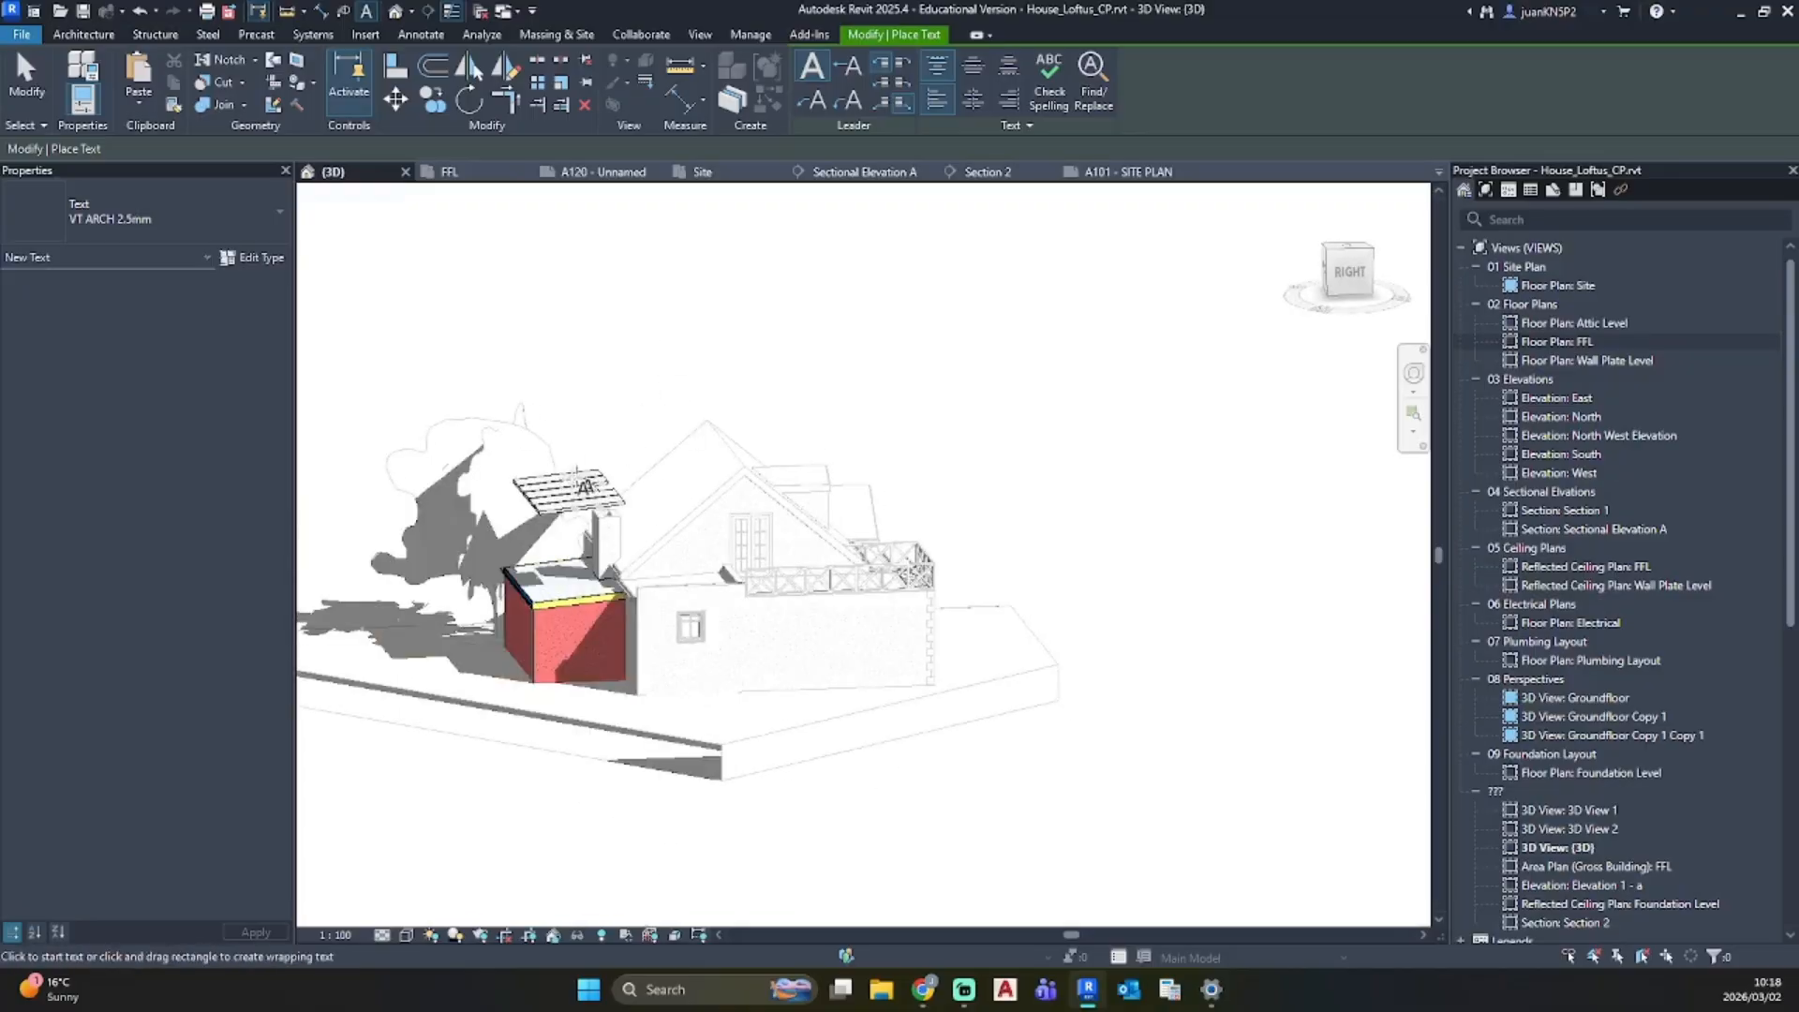
key("Escape")
scroll(578, 480, "up", 5)
left_click(622, 509)
key("Escape")
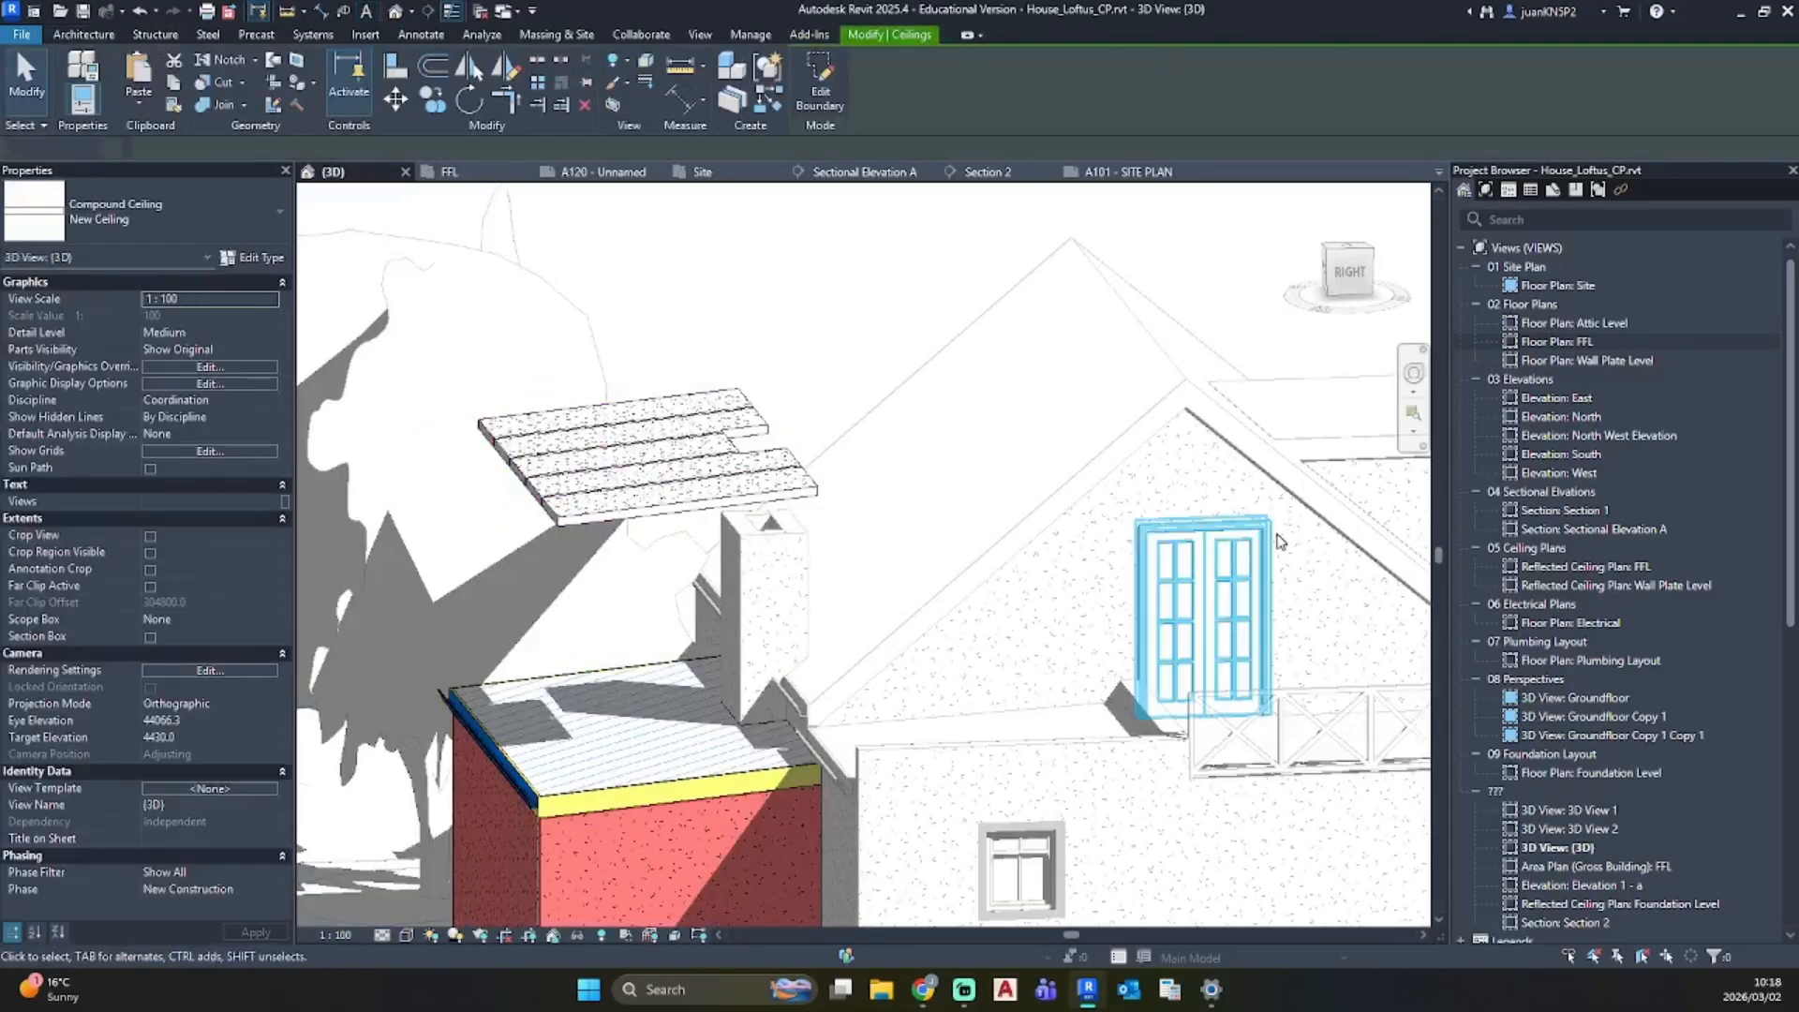
Step: In Sectional Elevation A, move the new ceiling down so its low end meets the rafter's top edge at the new wall's inner face
double_click(1593, 528)
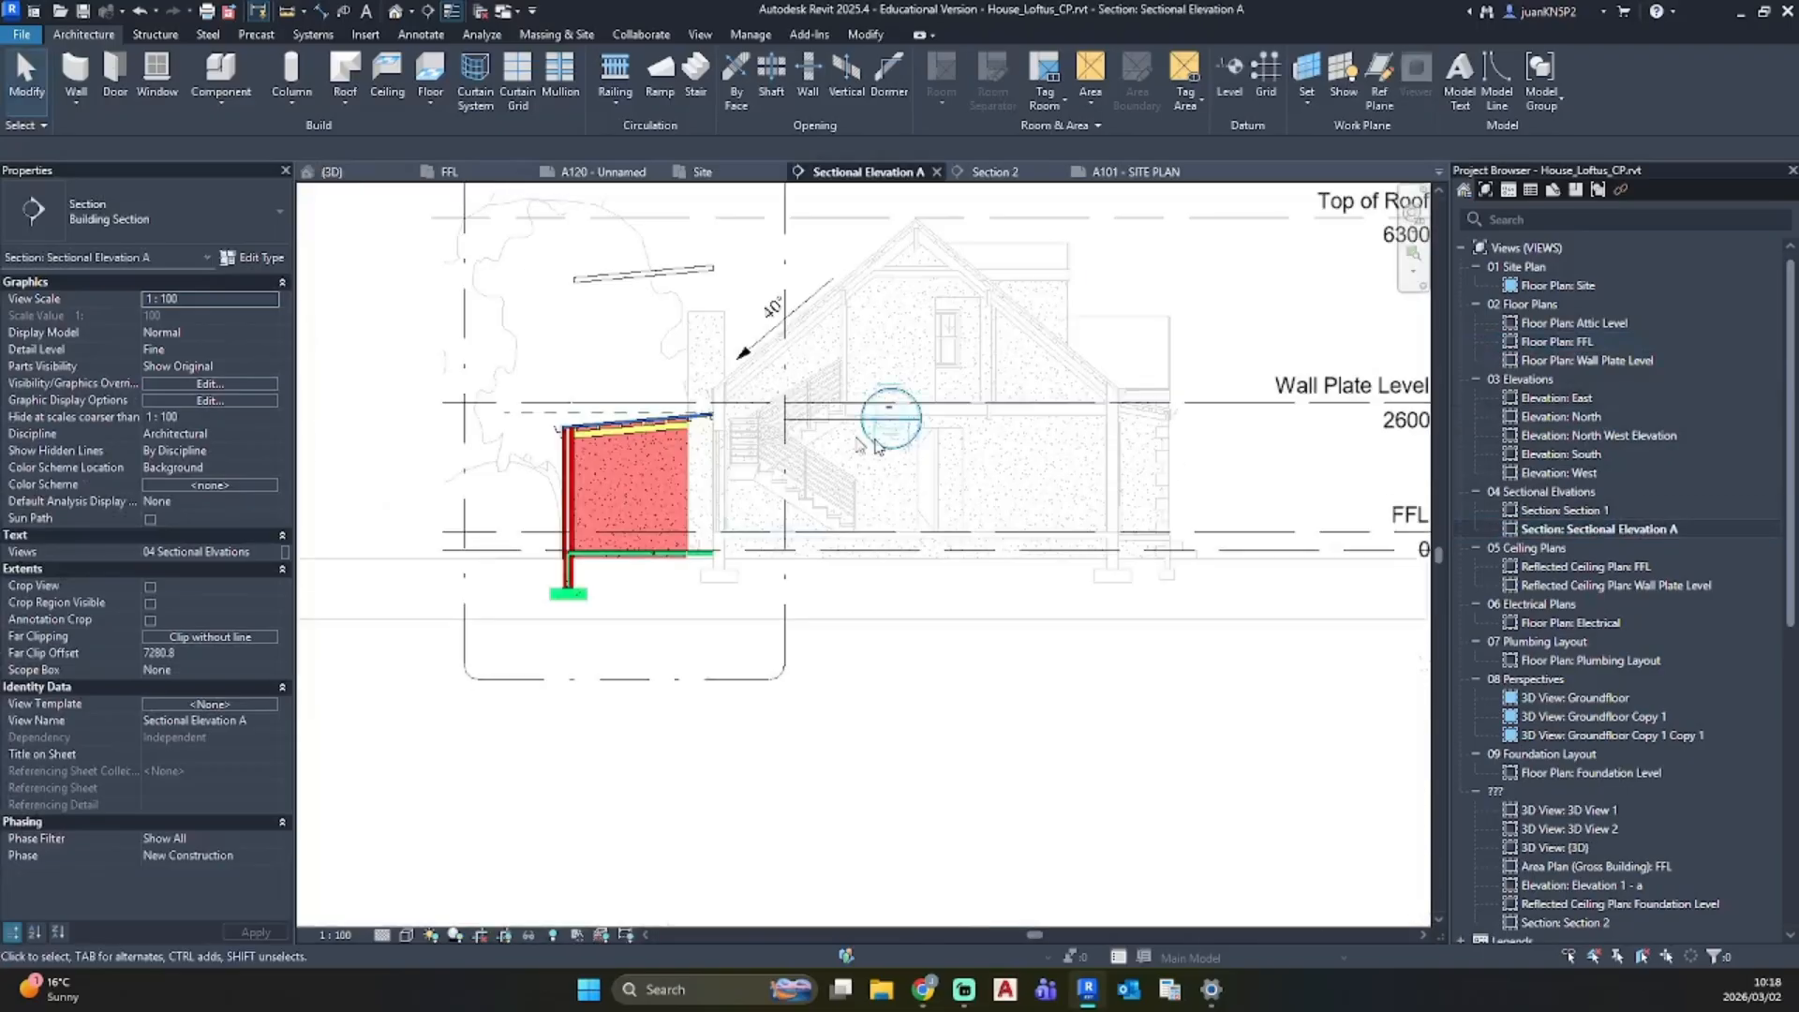
left_click(618, 275)
key("m")
key("v")
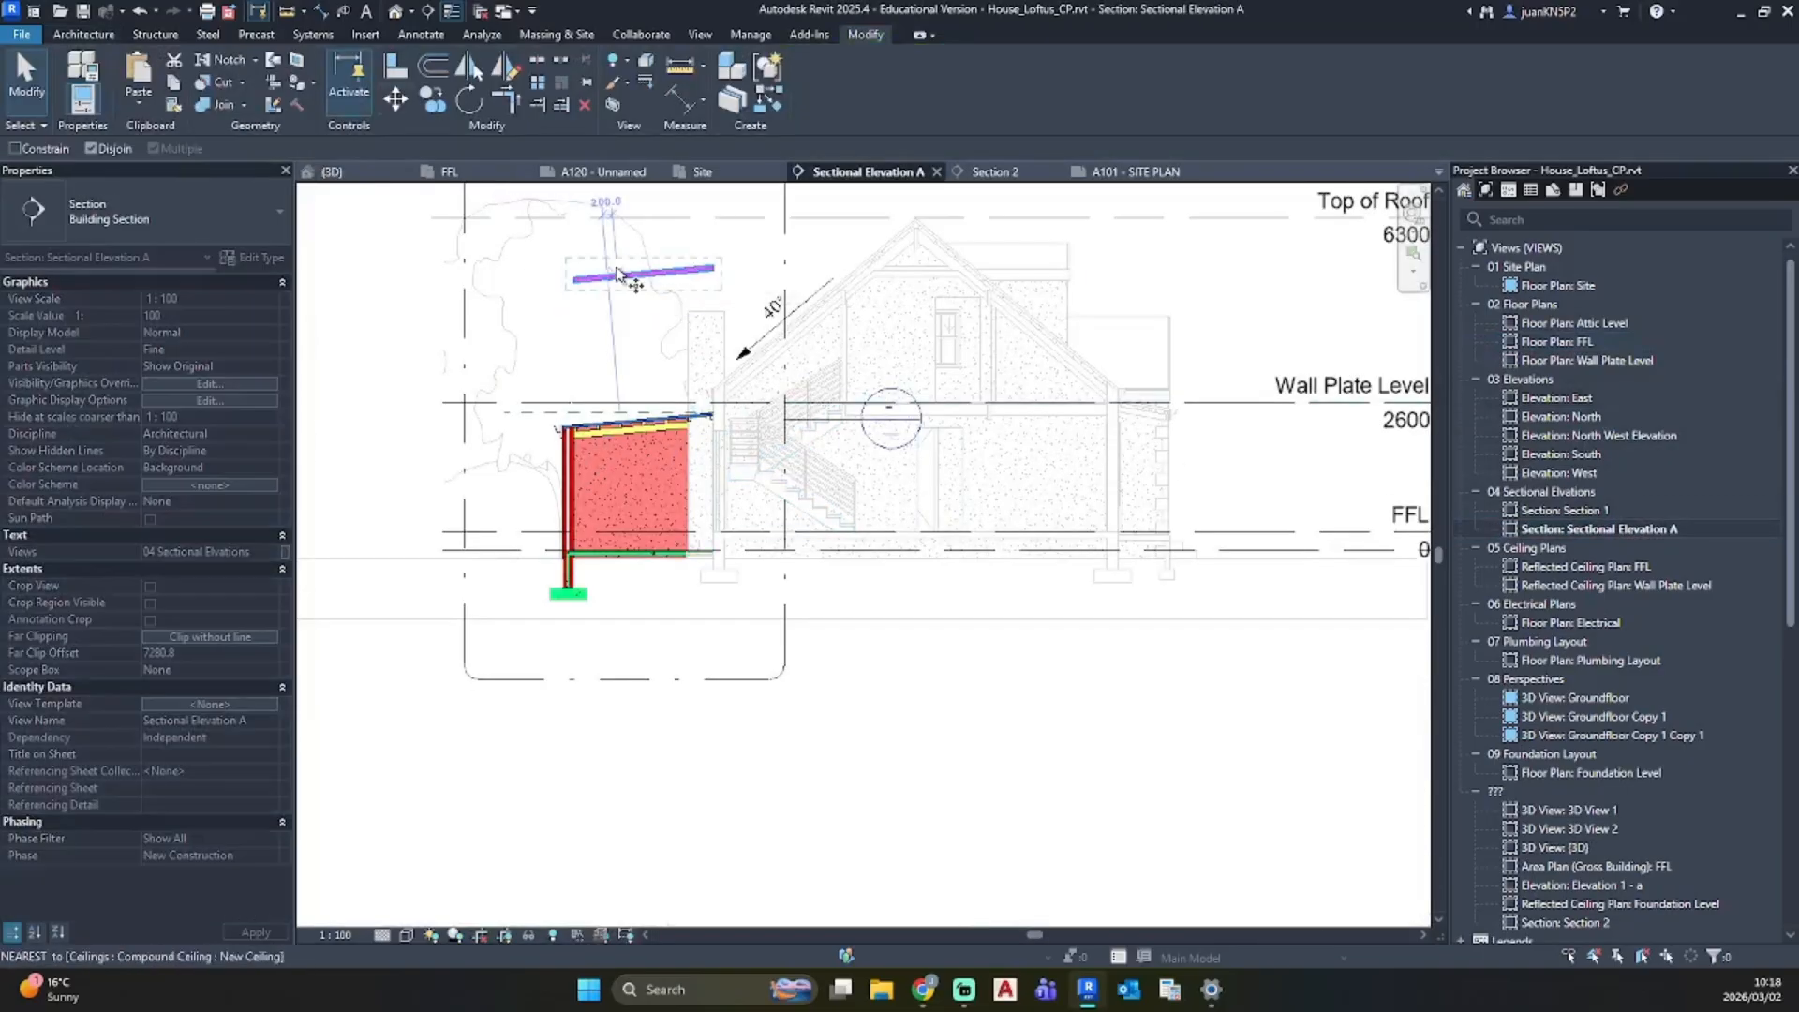
scroll(616, 272, "up", 3)
left_click(504, 298)
scroll(510, 708, "up", 5)
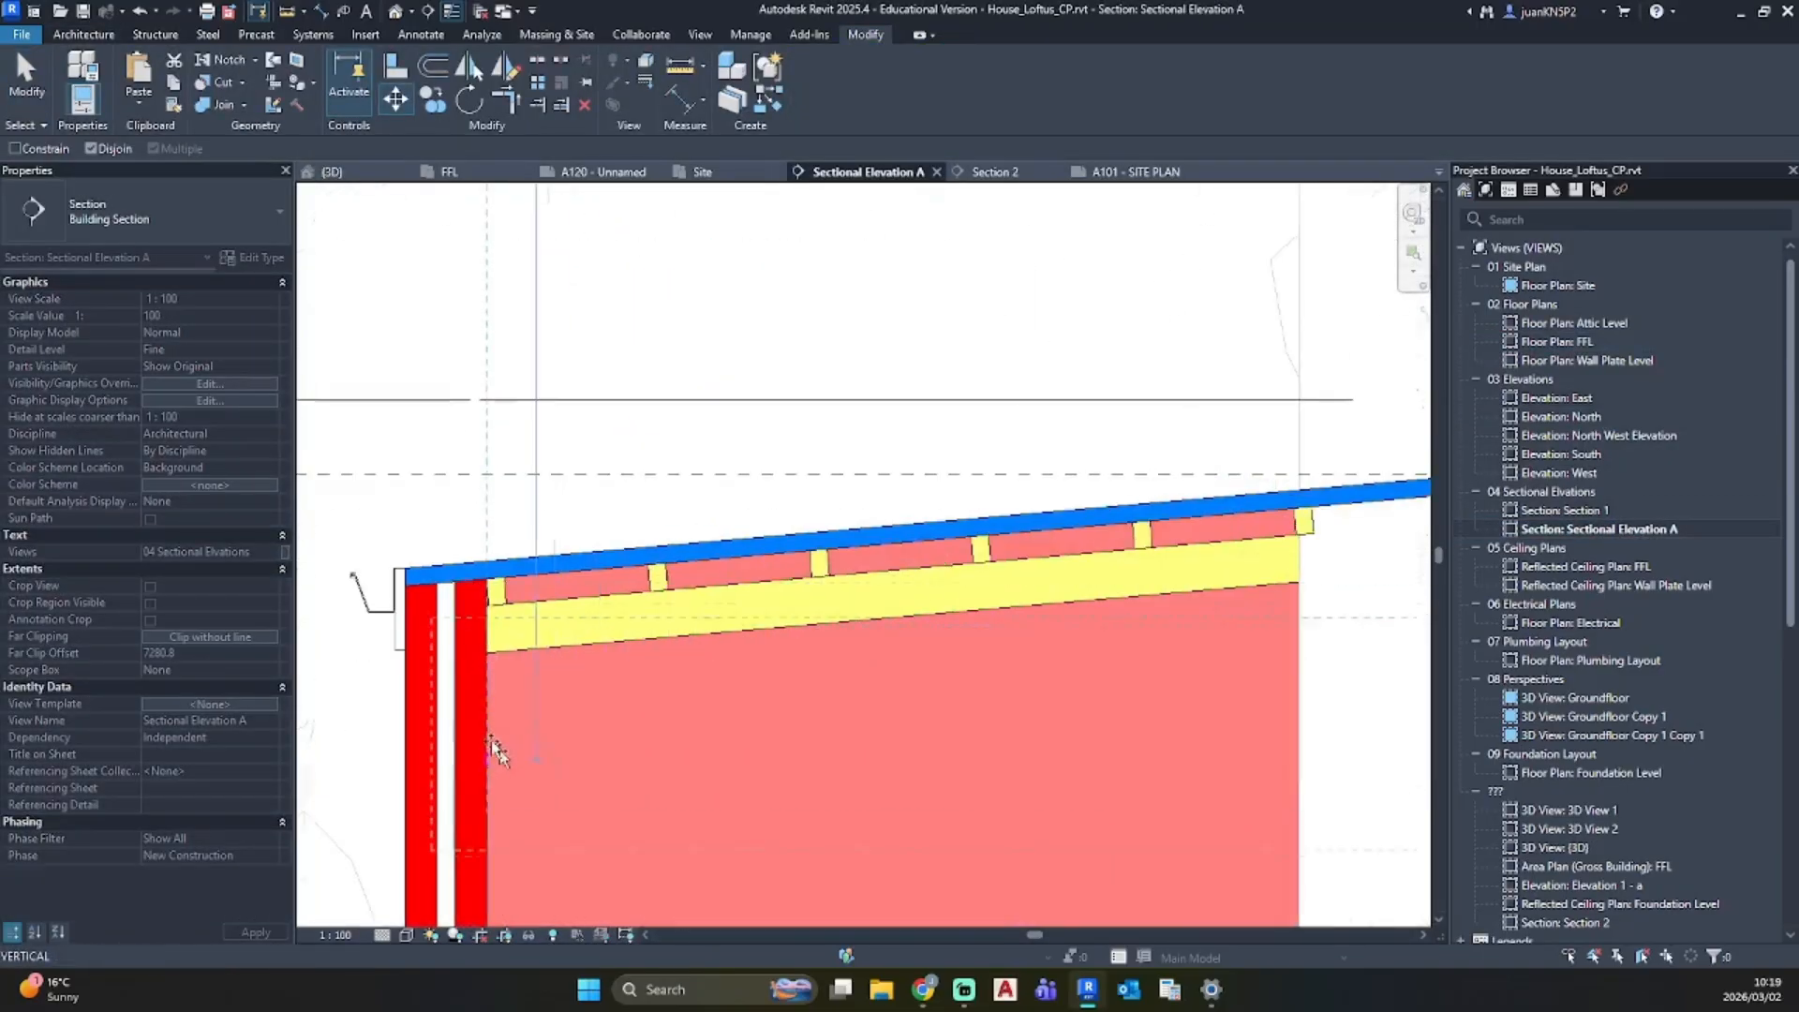
scroll(521, 575, "up", 3)
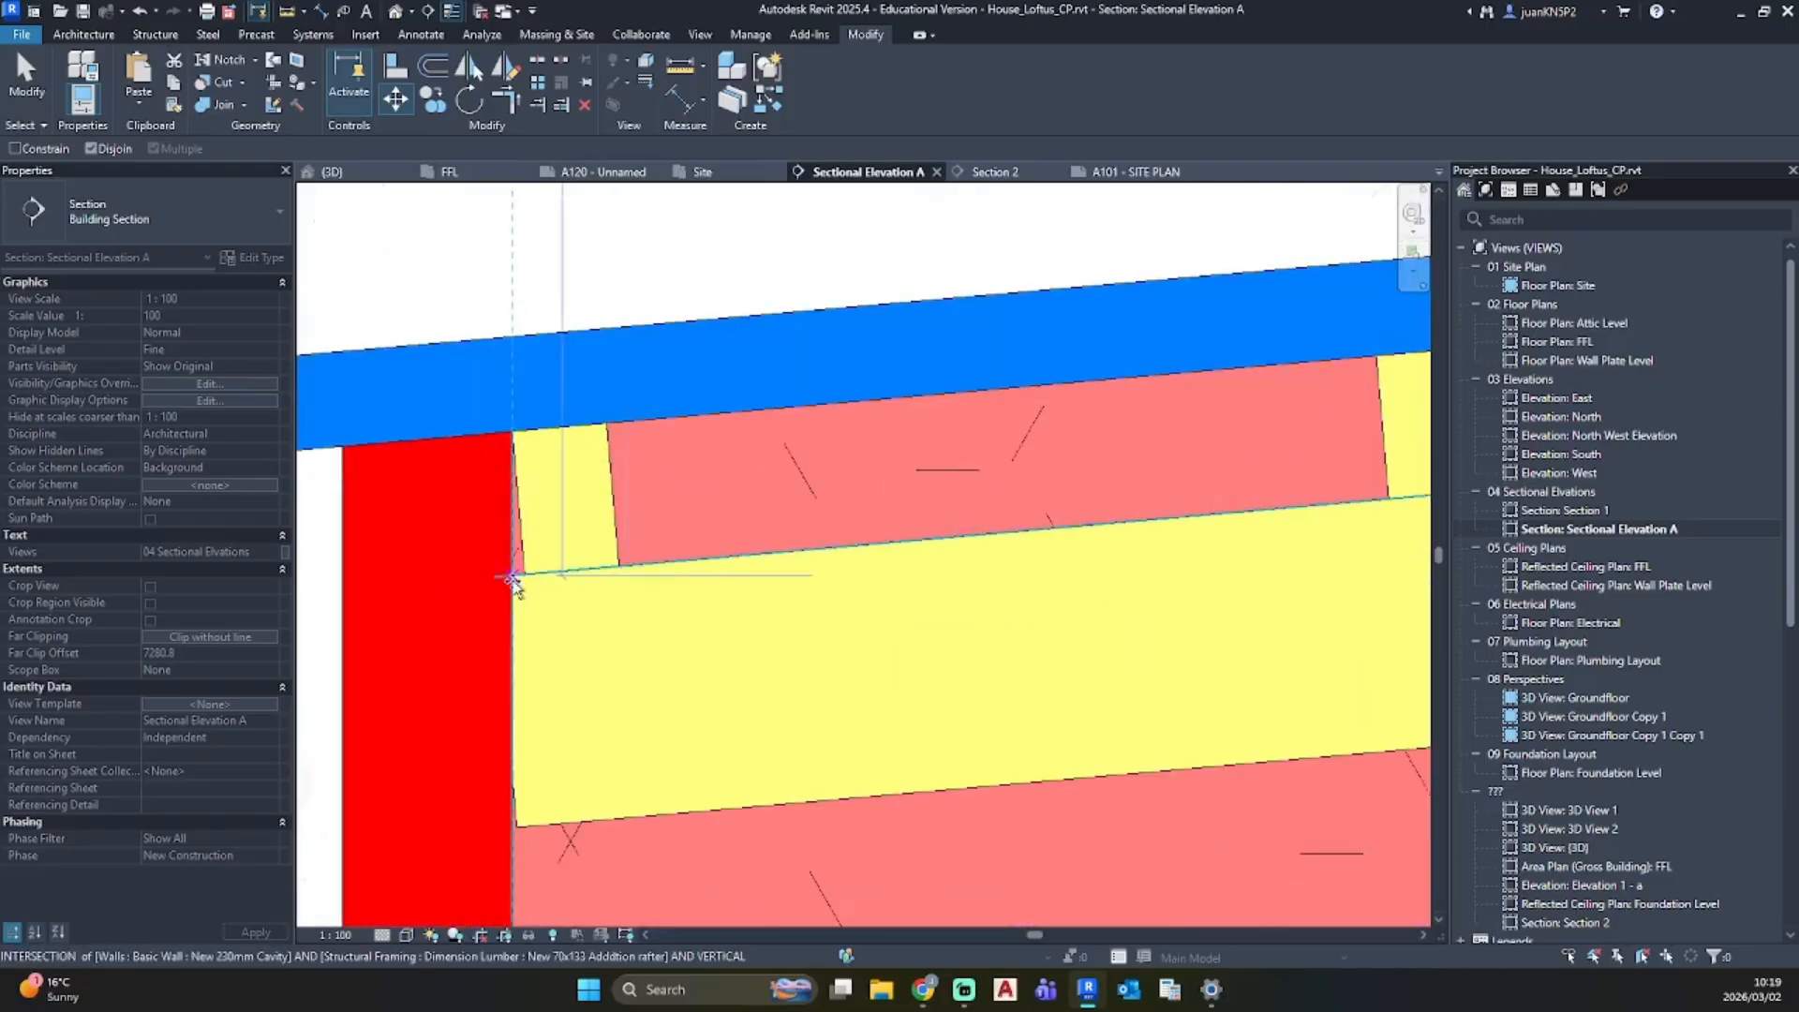
left_click(514, 575)
key("Escape")
Step: Ungroup the rafter array group and extend the rafter's low end by 7.0 to the new cavity wall's inner face
scroll(627, 642, "down", 2)
scroll(633, 649, "down", 5)
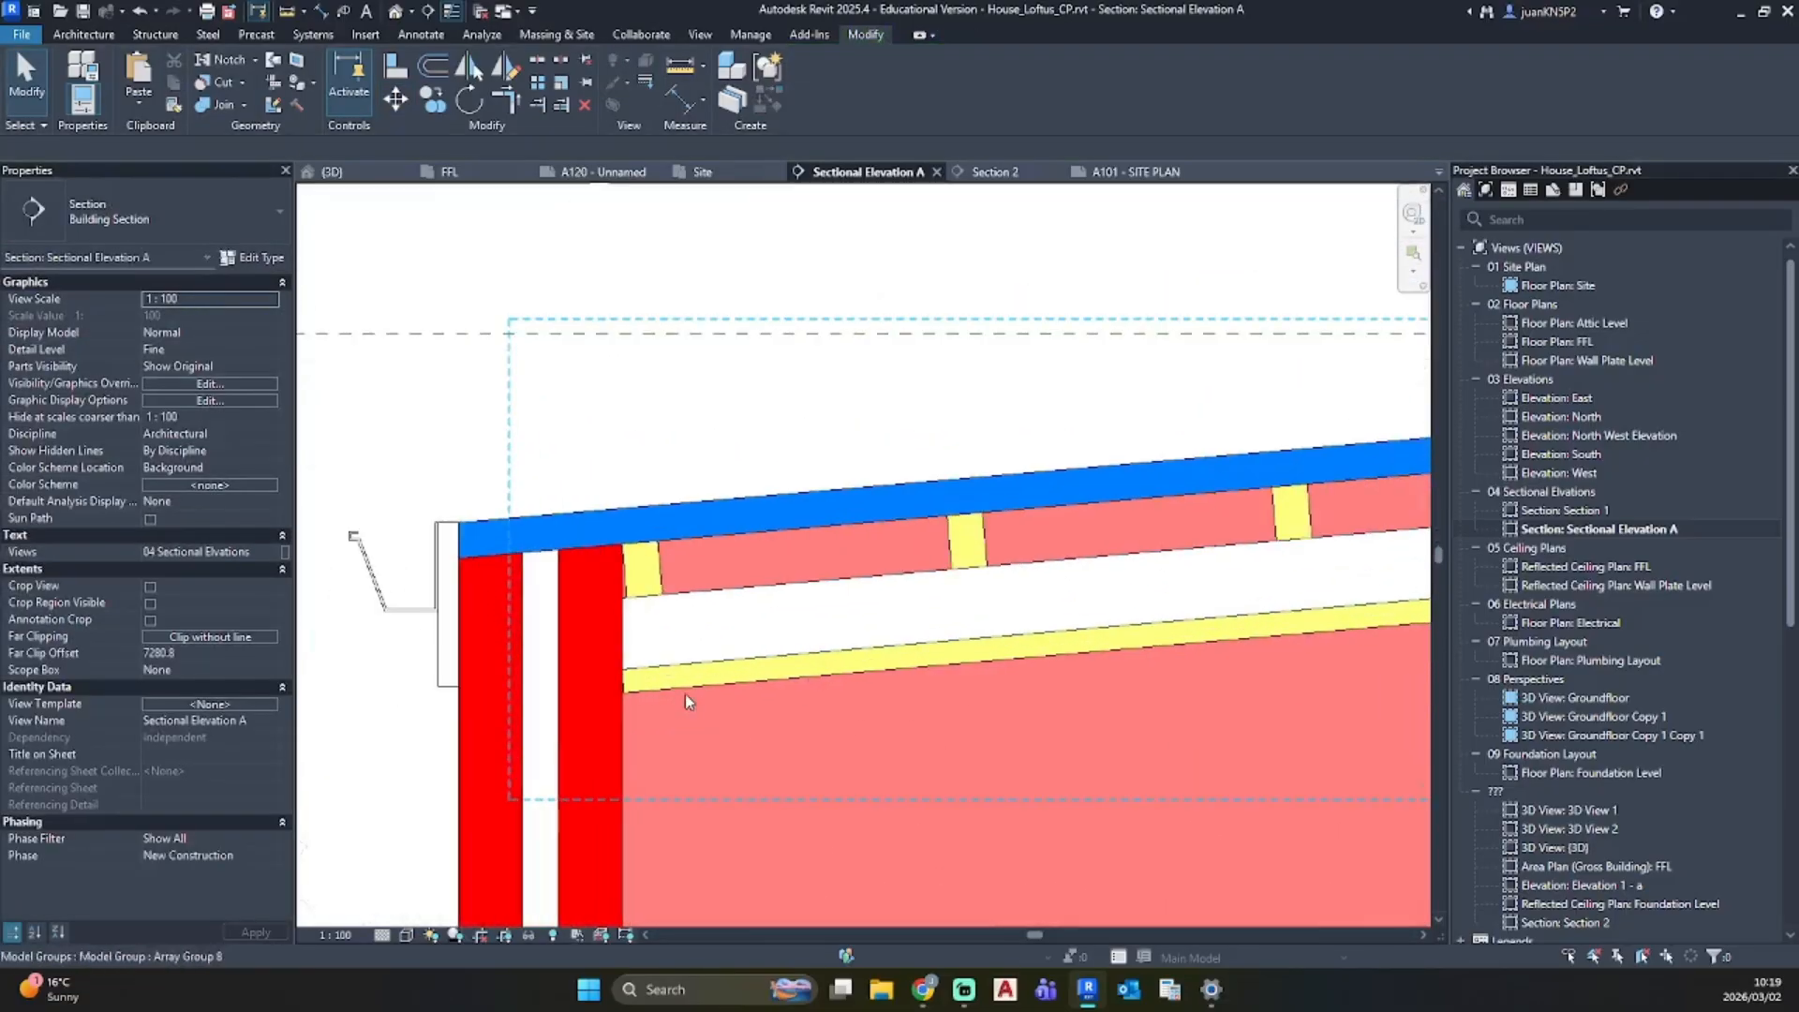
scroll(851, 690, "up", 2)
left_click(769, 626)
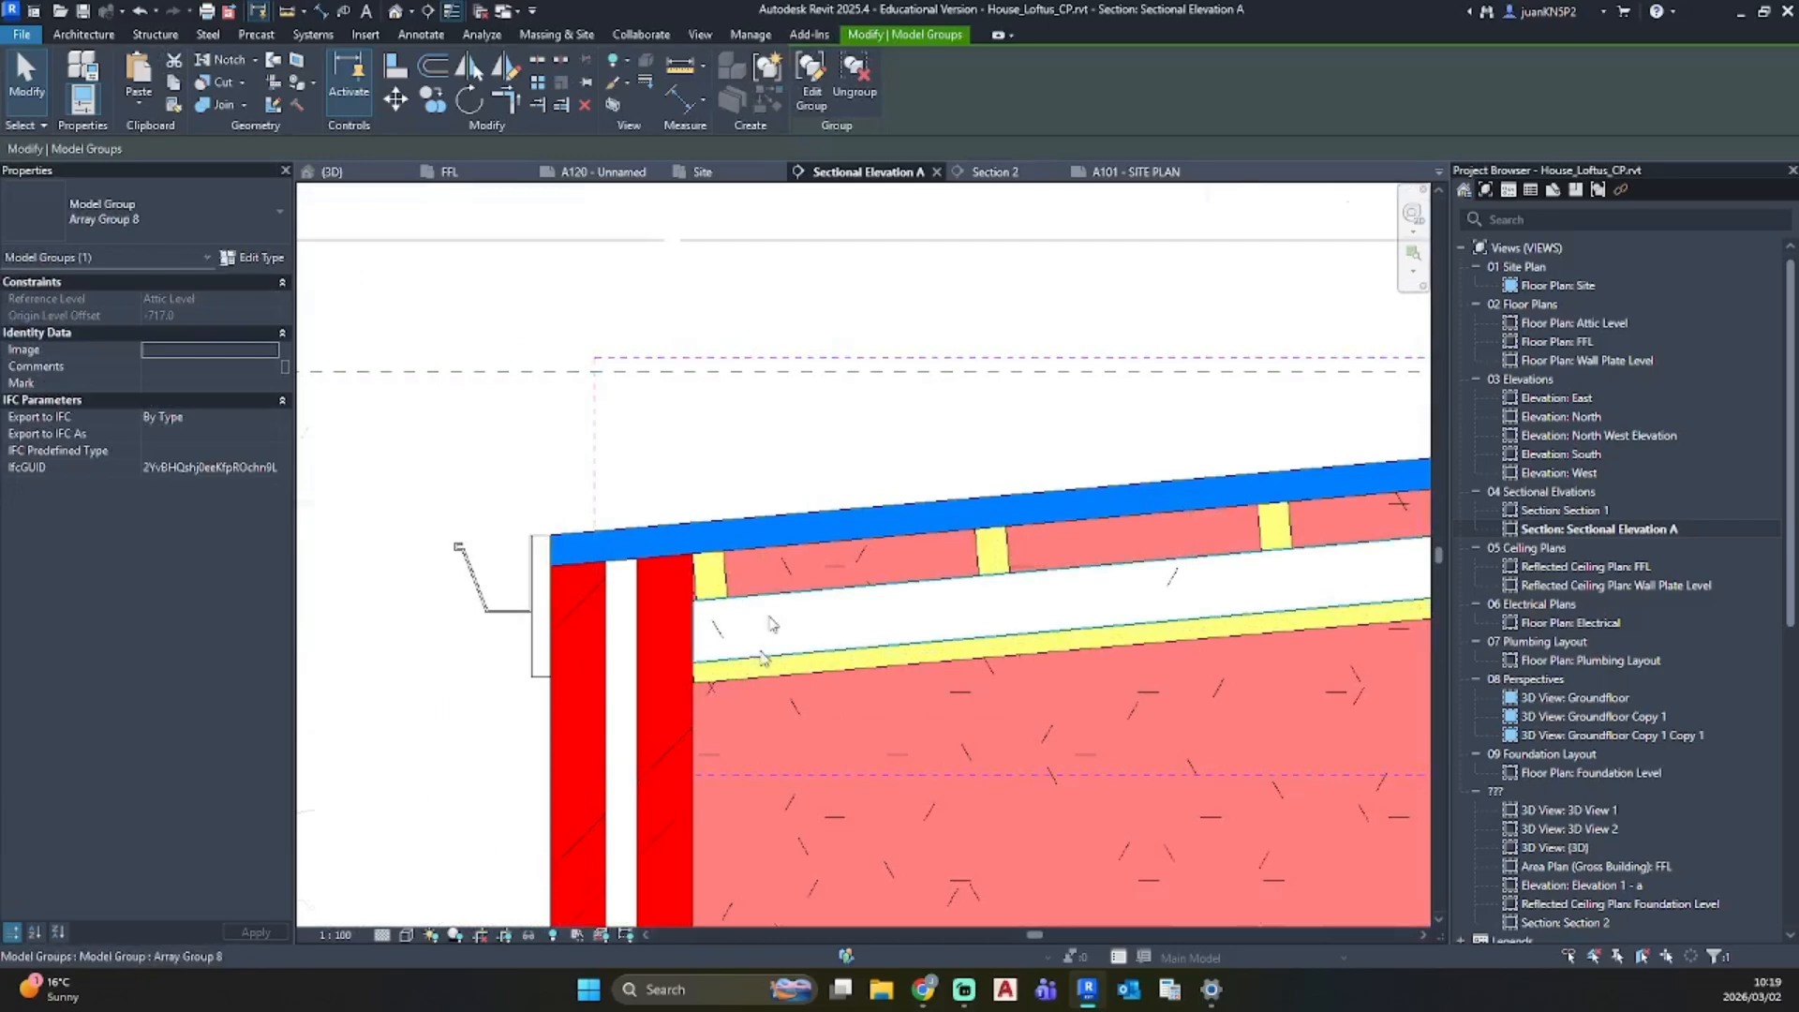
left_click(871, 81)
key("Escape")
scroll(713, 673, "up", 2)
left_click(709, 673)
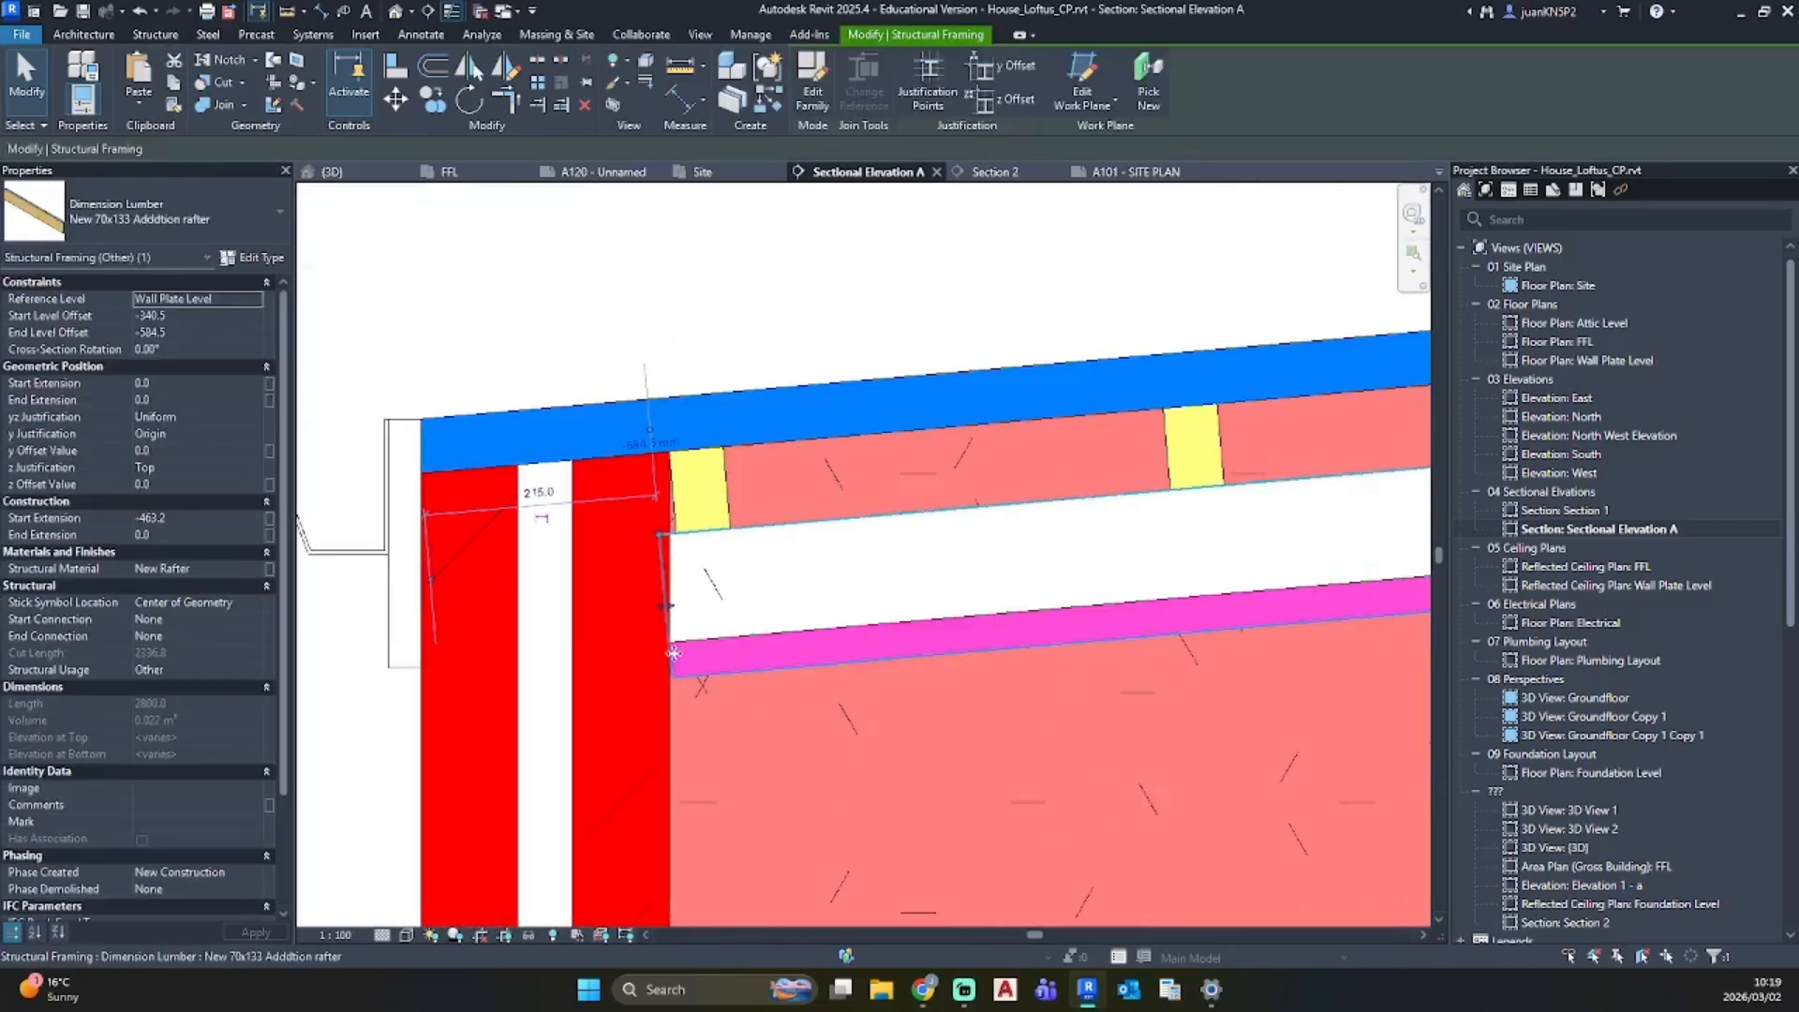
scroll(655, 616, "up", 2)
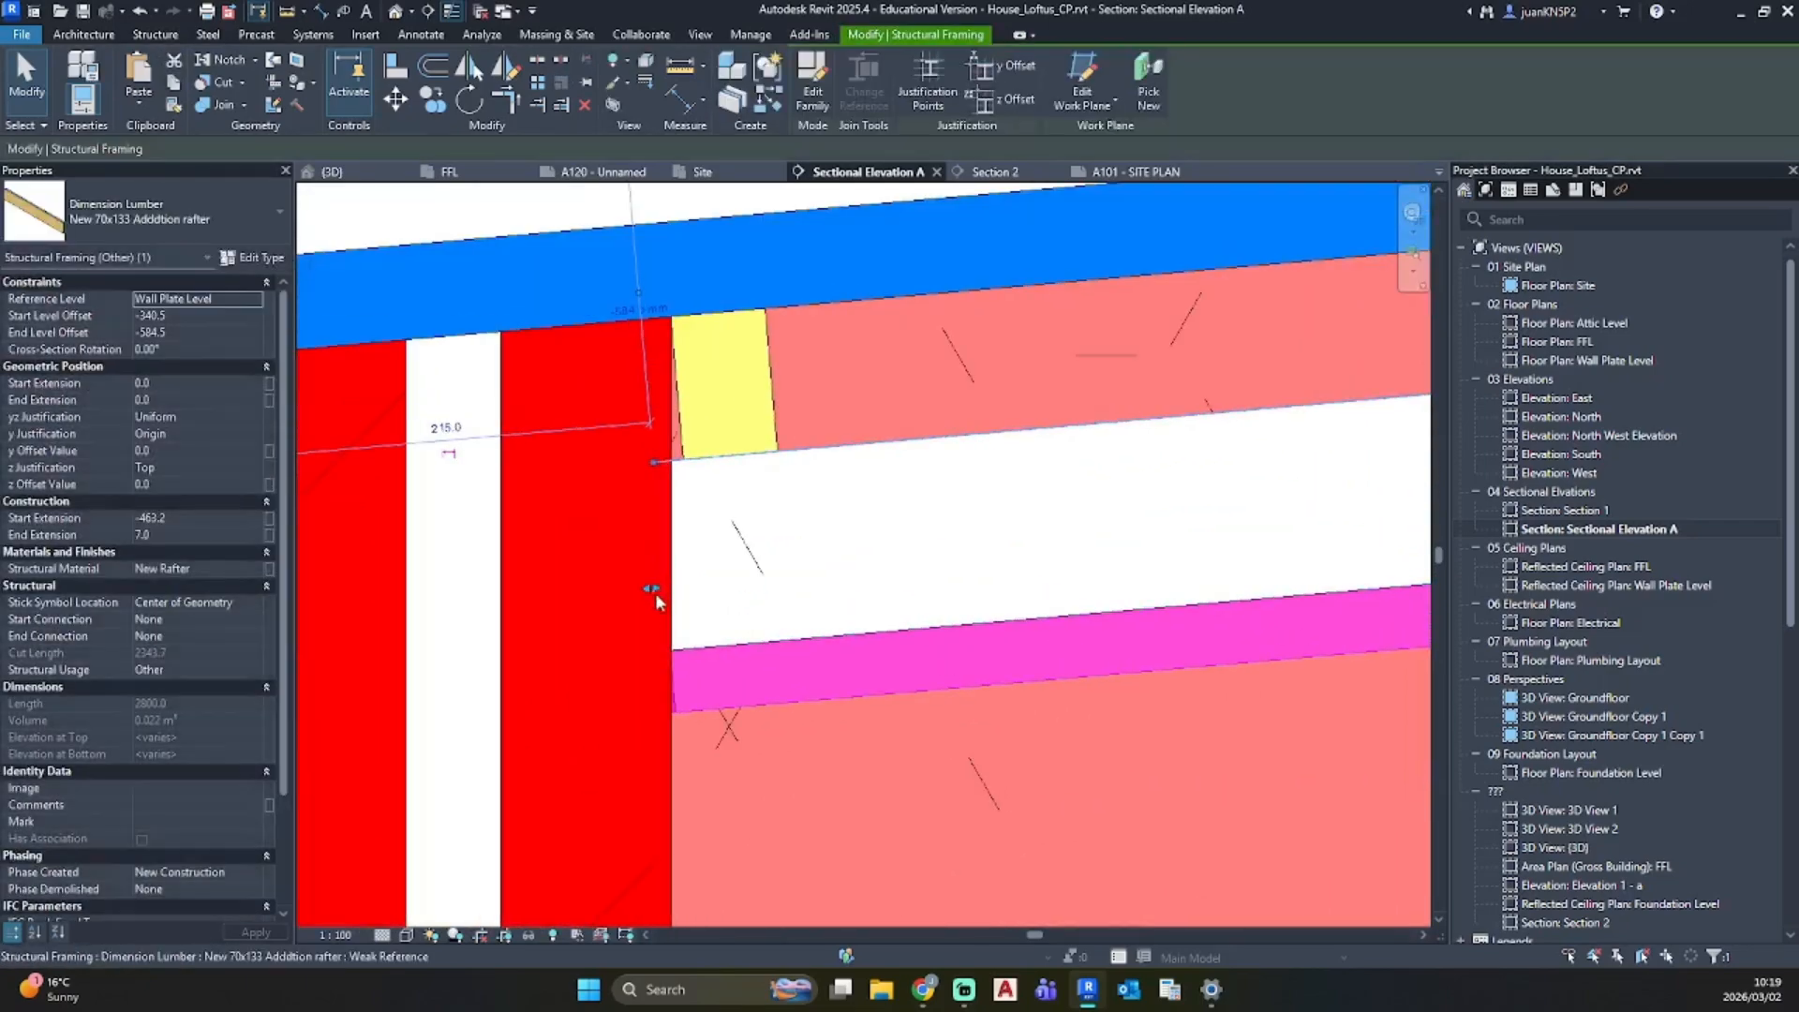
key("Escape")
Step: Draw two crossing diagonal detail lines in the Medium Lines style across the first purlin beside the new wall
scroll(1046, 759, "down", 3)
middle_click_drag(1047, 759, 428, 605)
middle_click_drag(1133, 526, 665, 526)
scroll(904, 558, "down", 3)
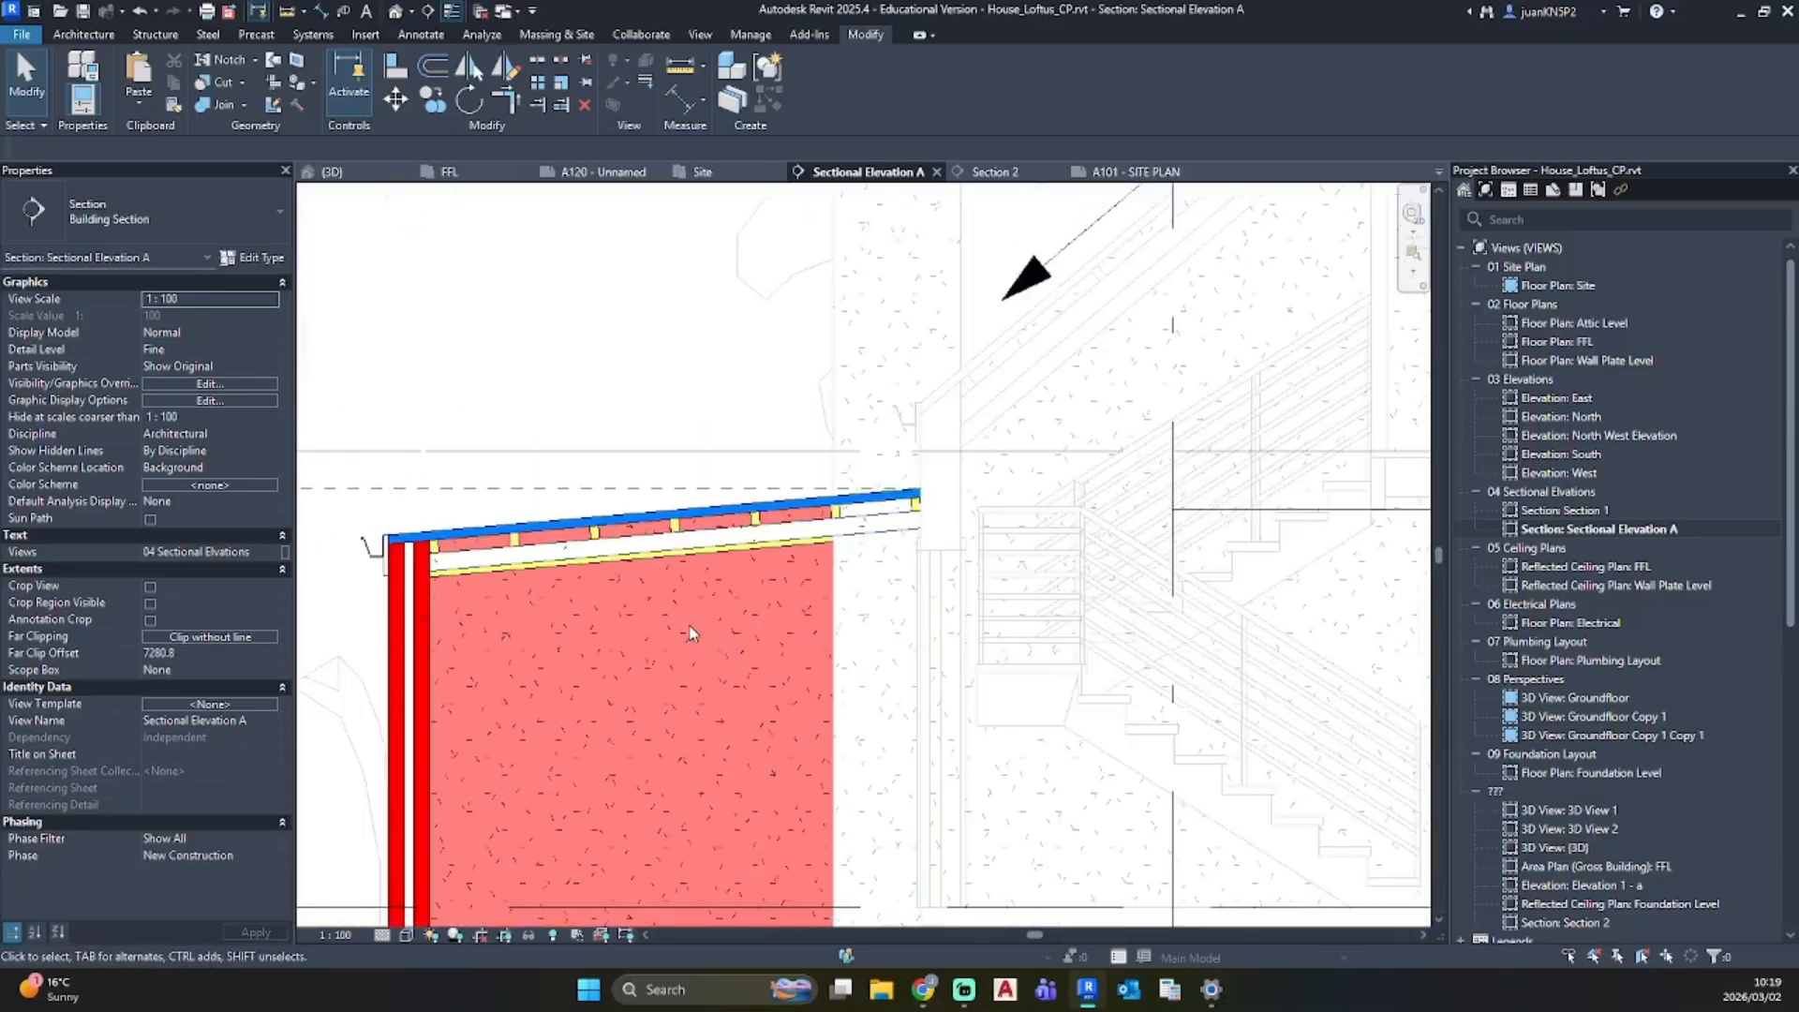
middle_click_drag(688, 626, 807, 571)
key("l")
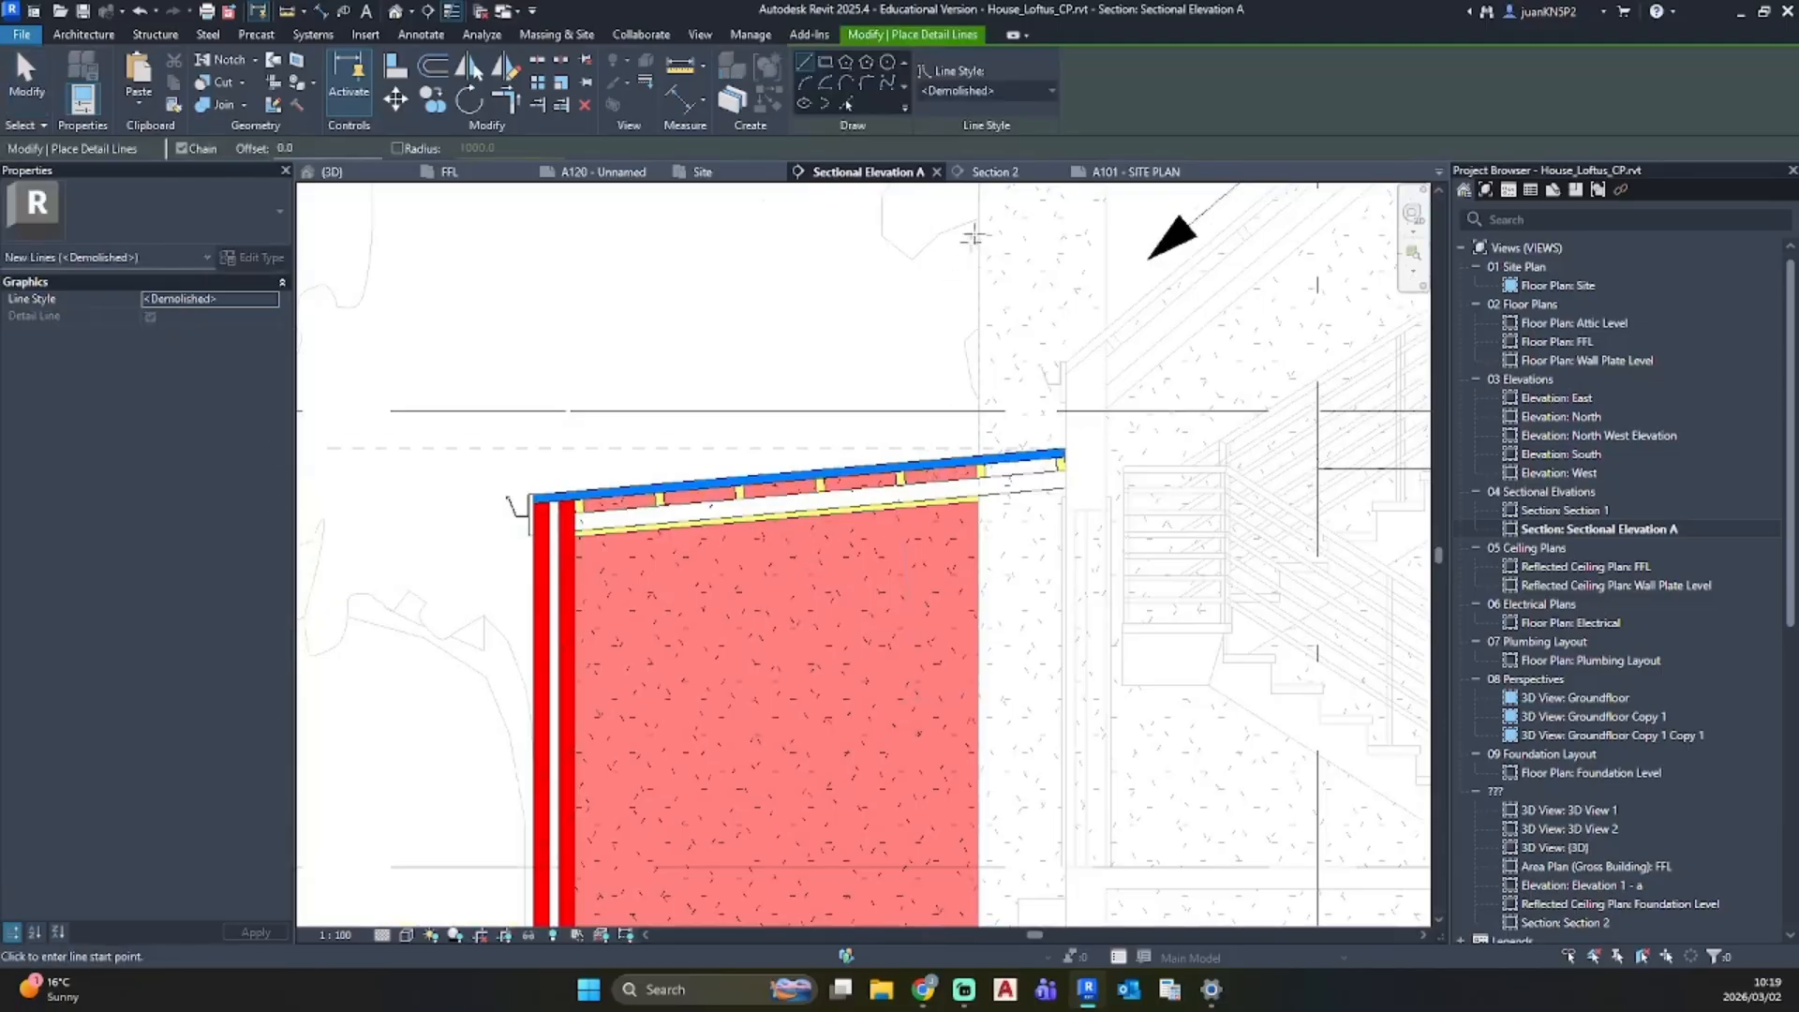
left_click(1030, 94)
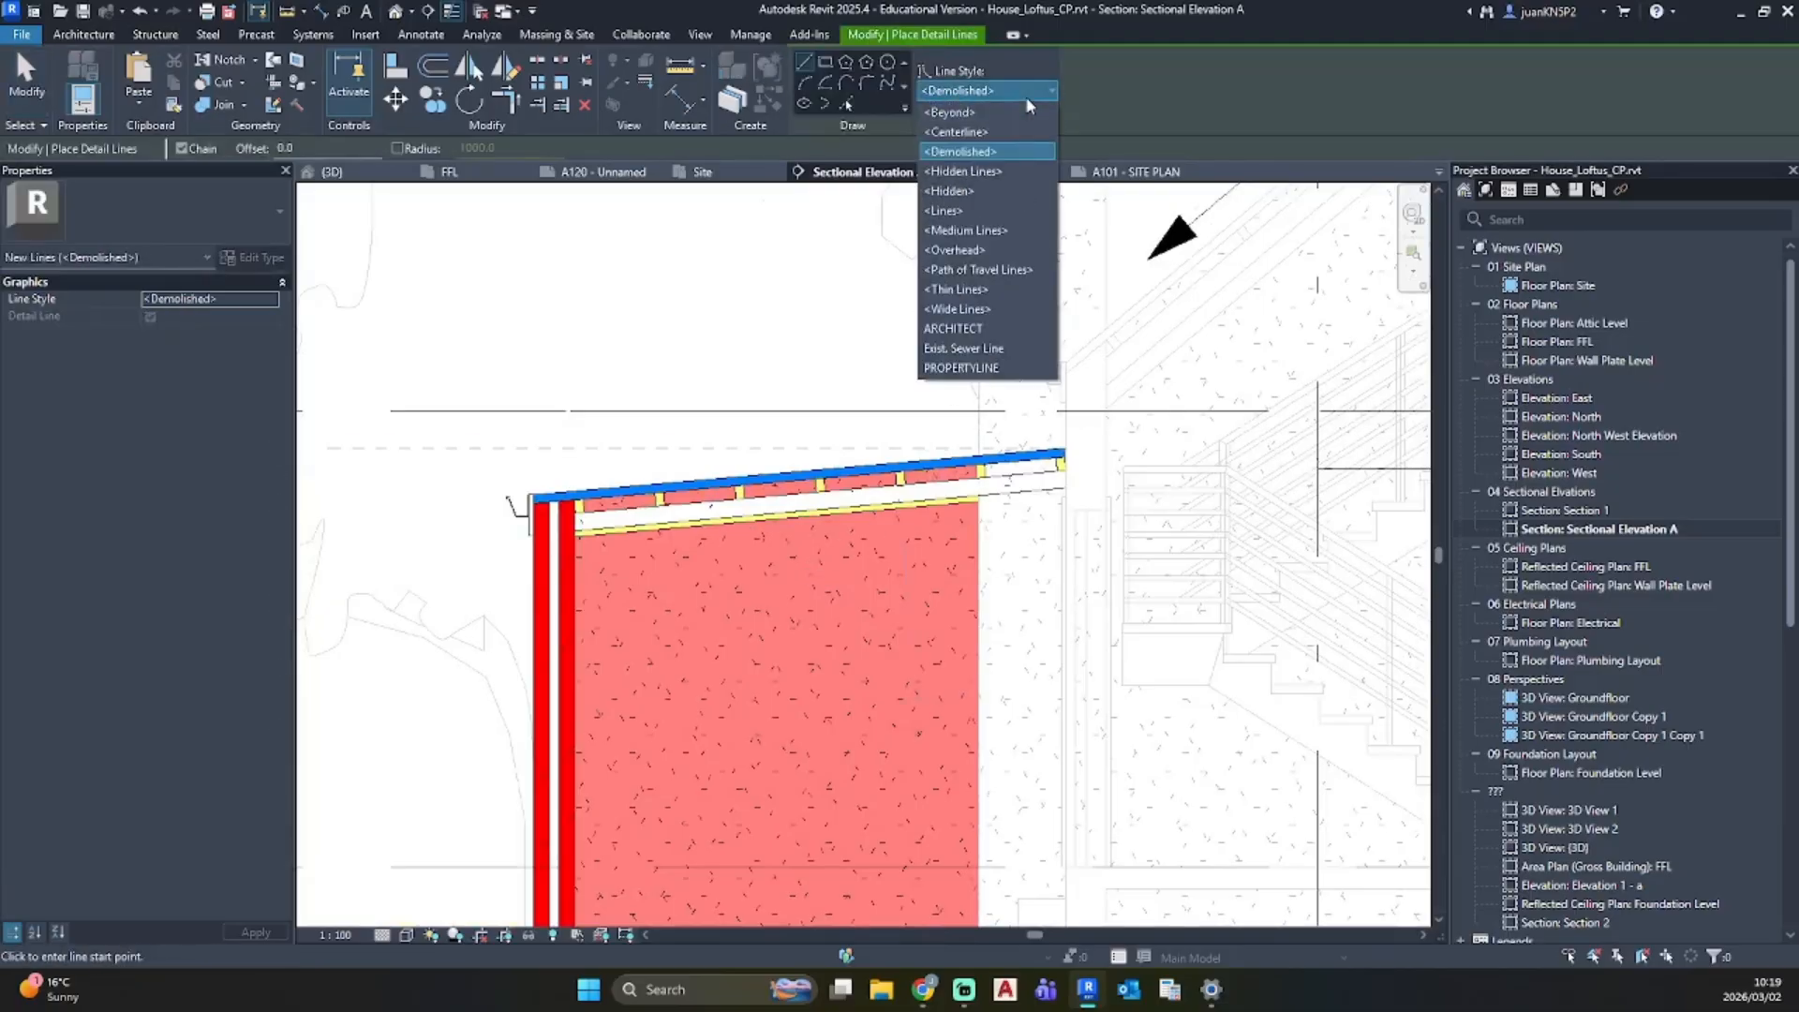
left_click(966, 233)
scroll(574, 479, "up", 9)
left_click(596, 531)
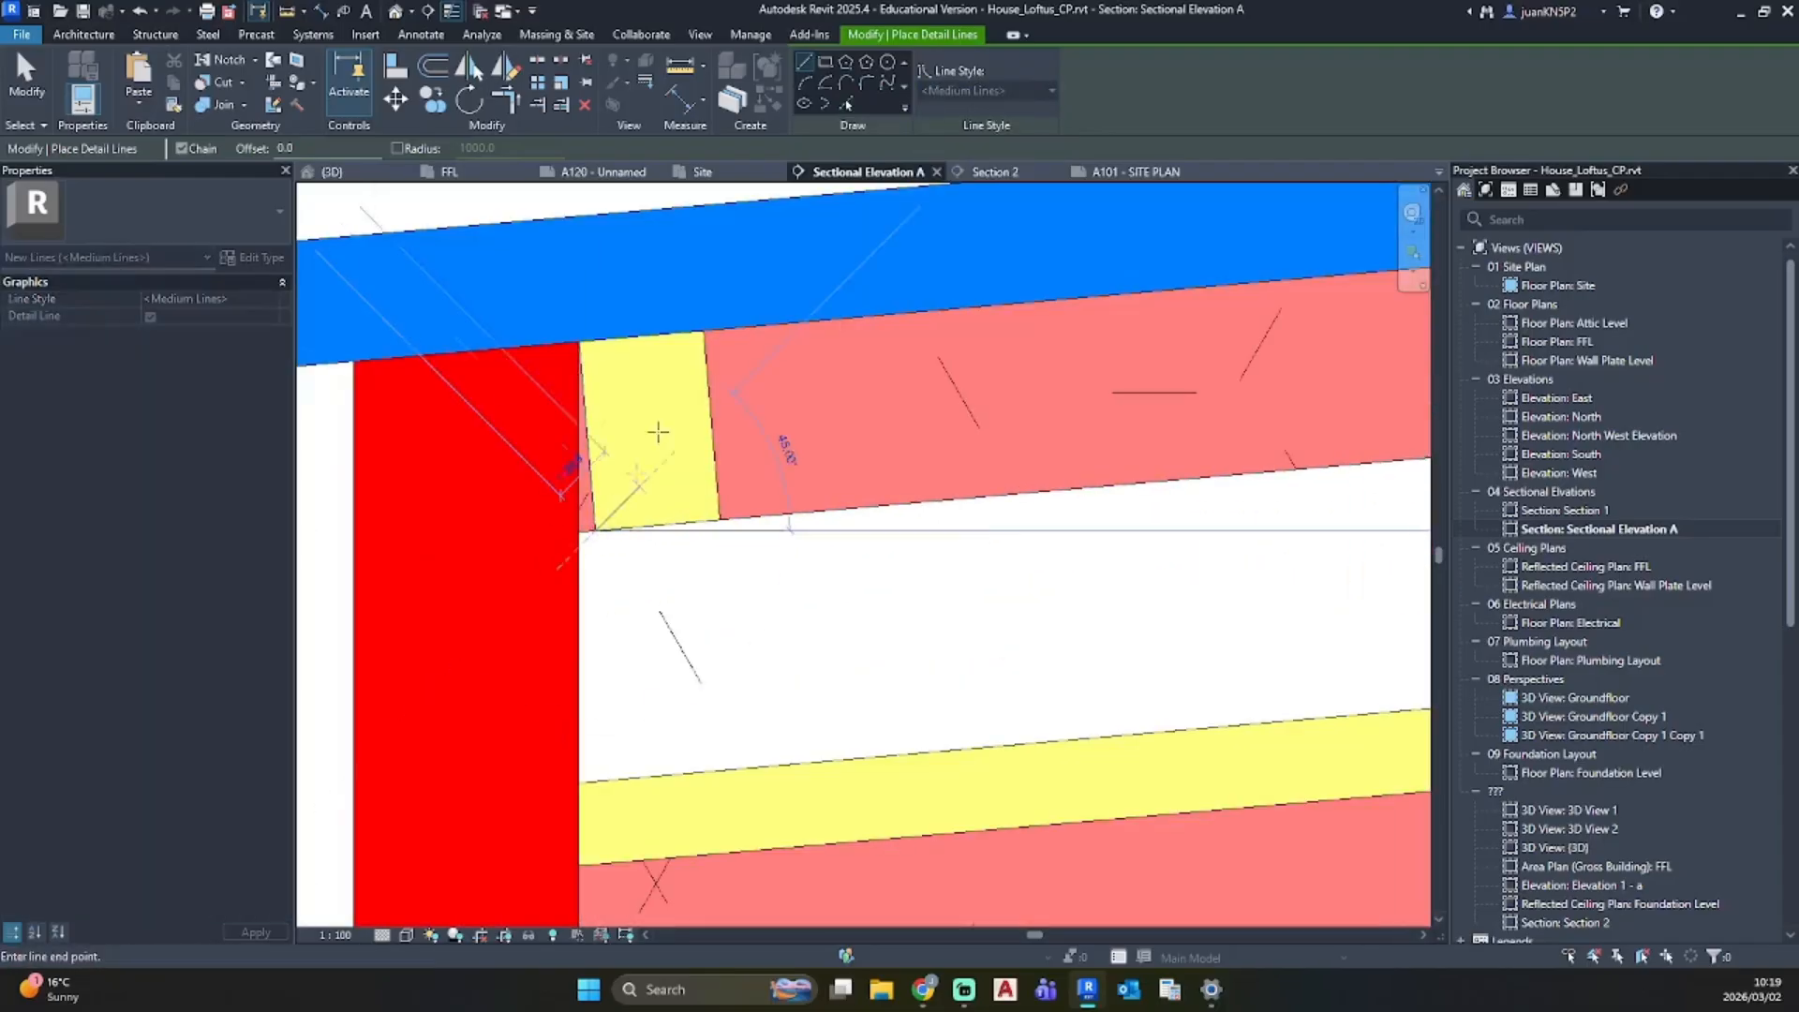
left_click(703, 332)
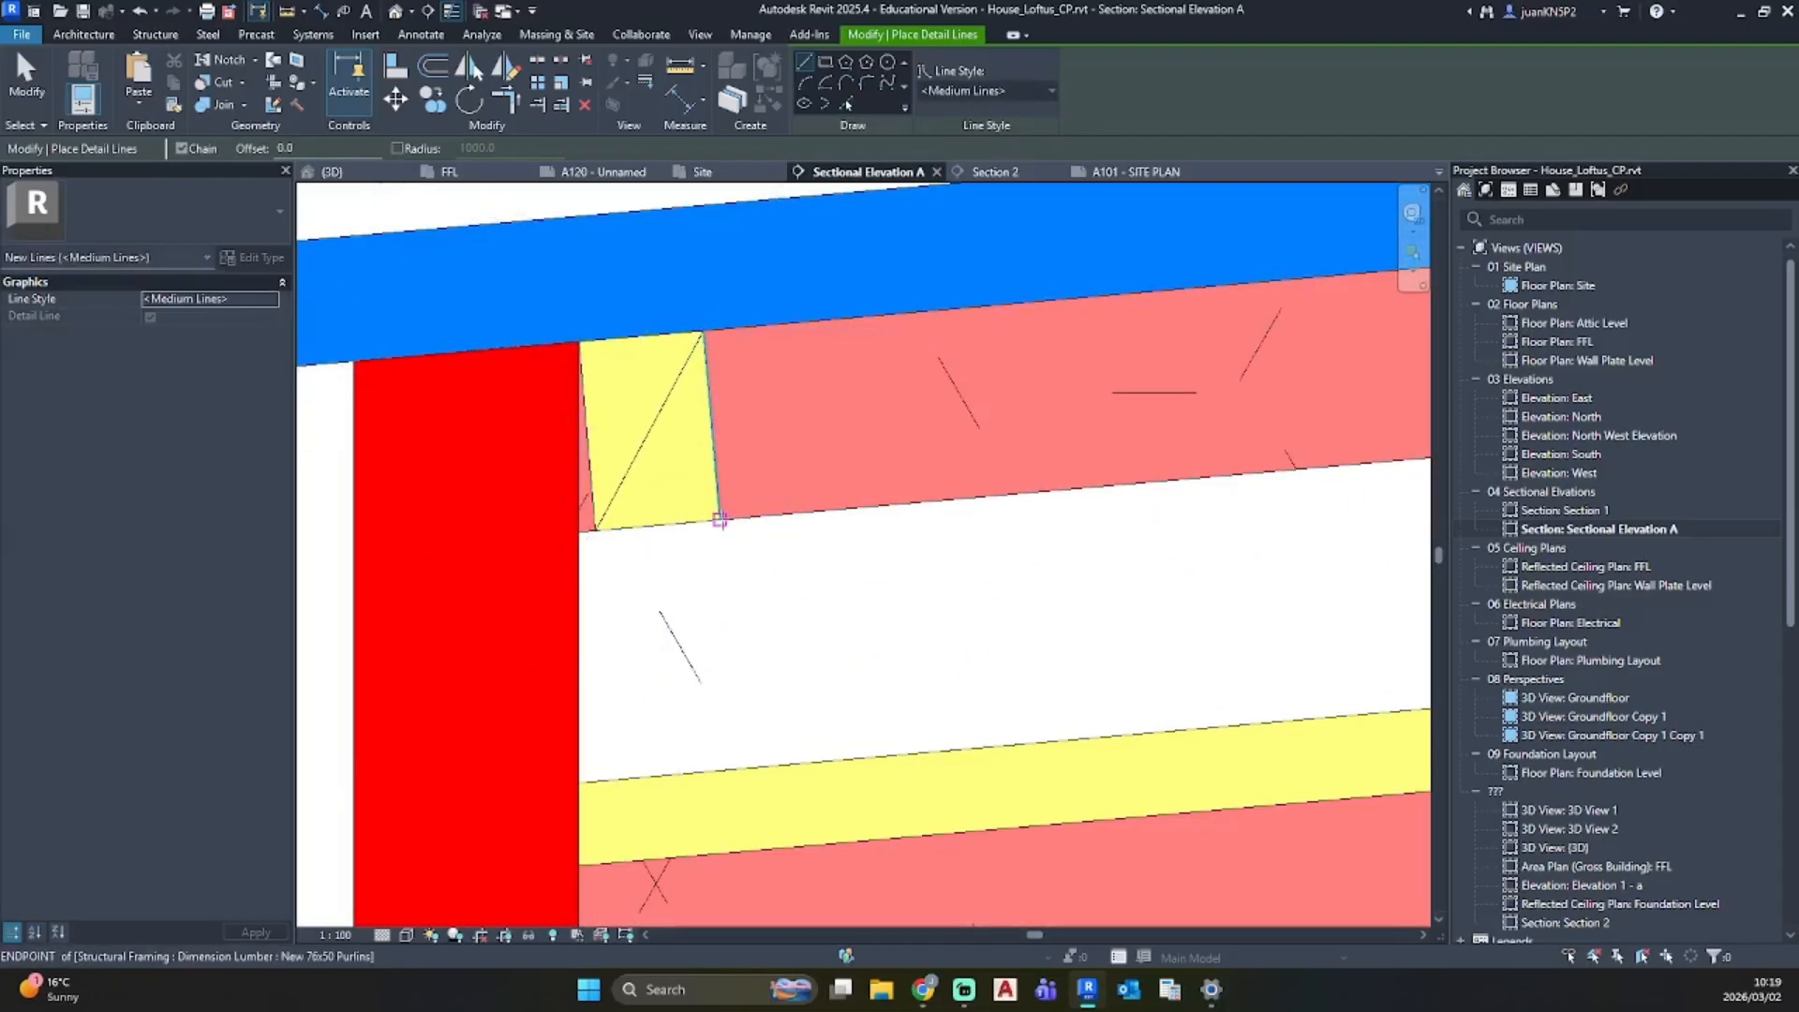
left_click(720, 520)
left_click(582, 343)
key("Escape")
key("Escape")
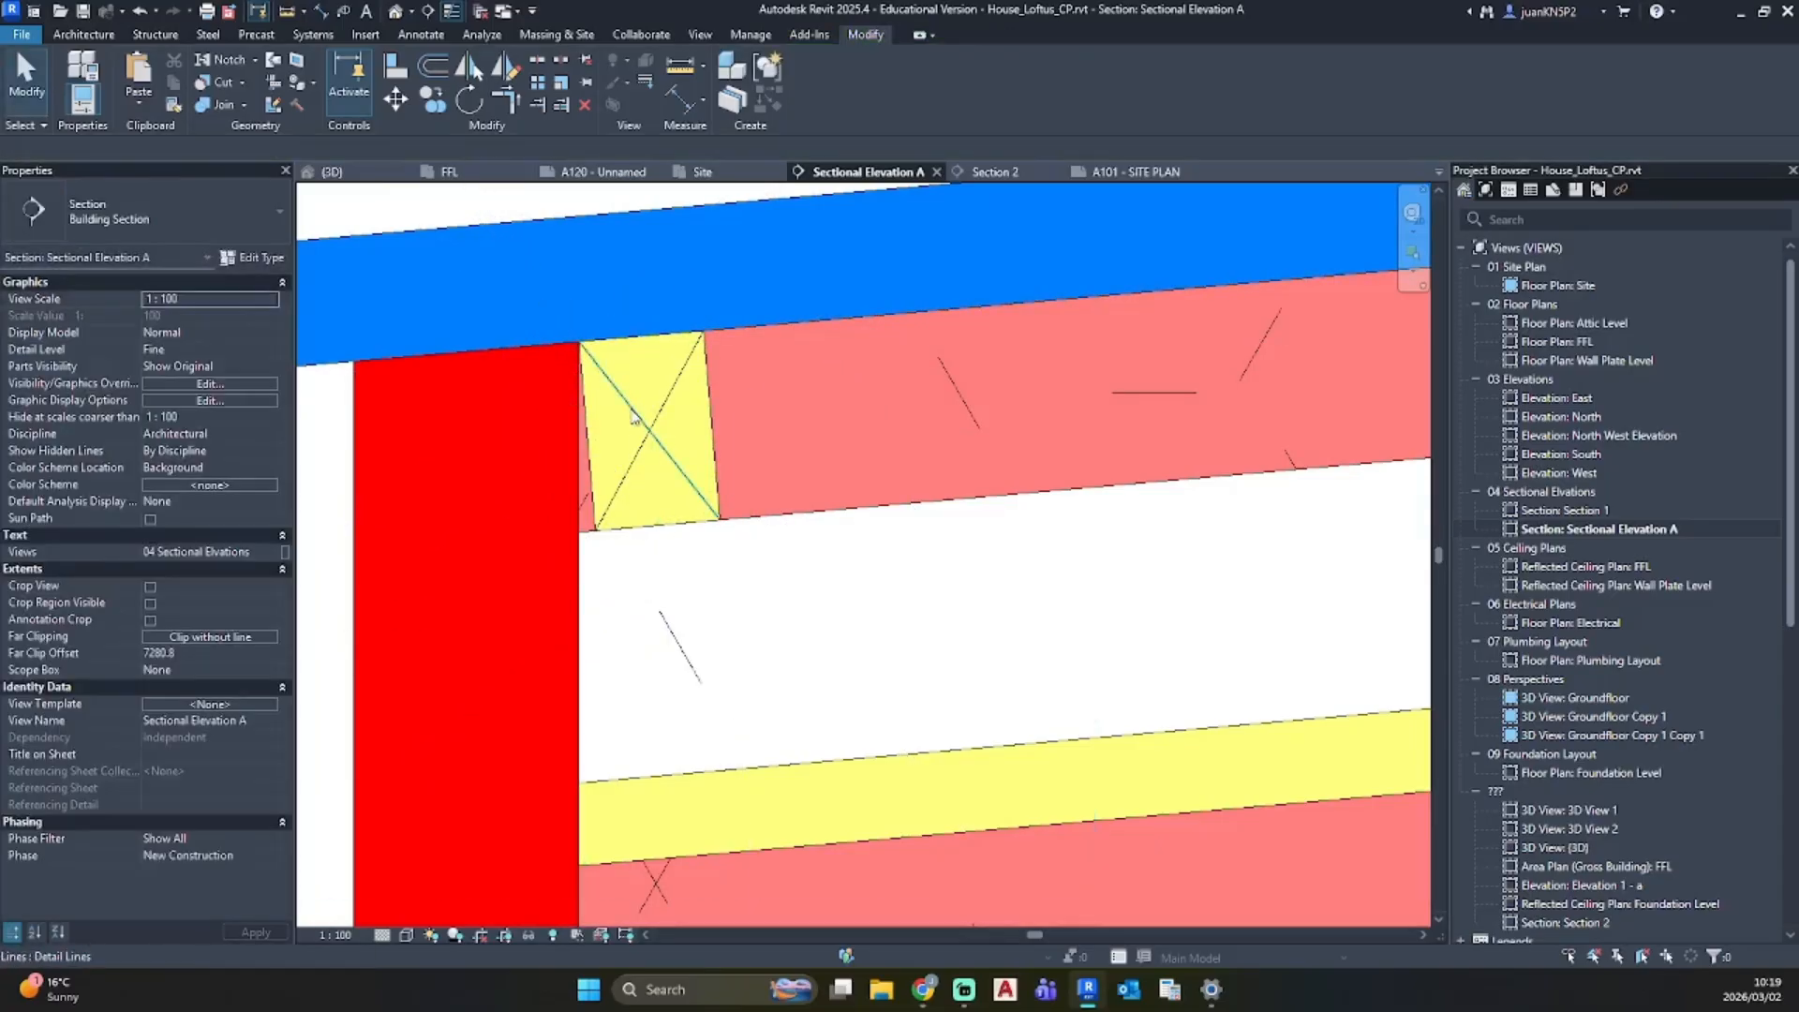
Step: Combine the two diagonal lines on the first purlin into one detail group
left_click(633, 413)
left_click(666, 400, "ctrl")
left_click(765, 71)
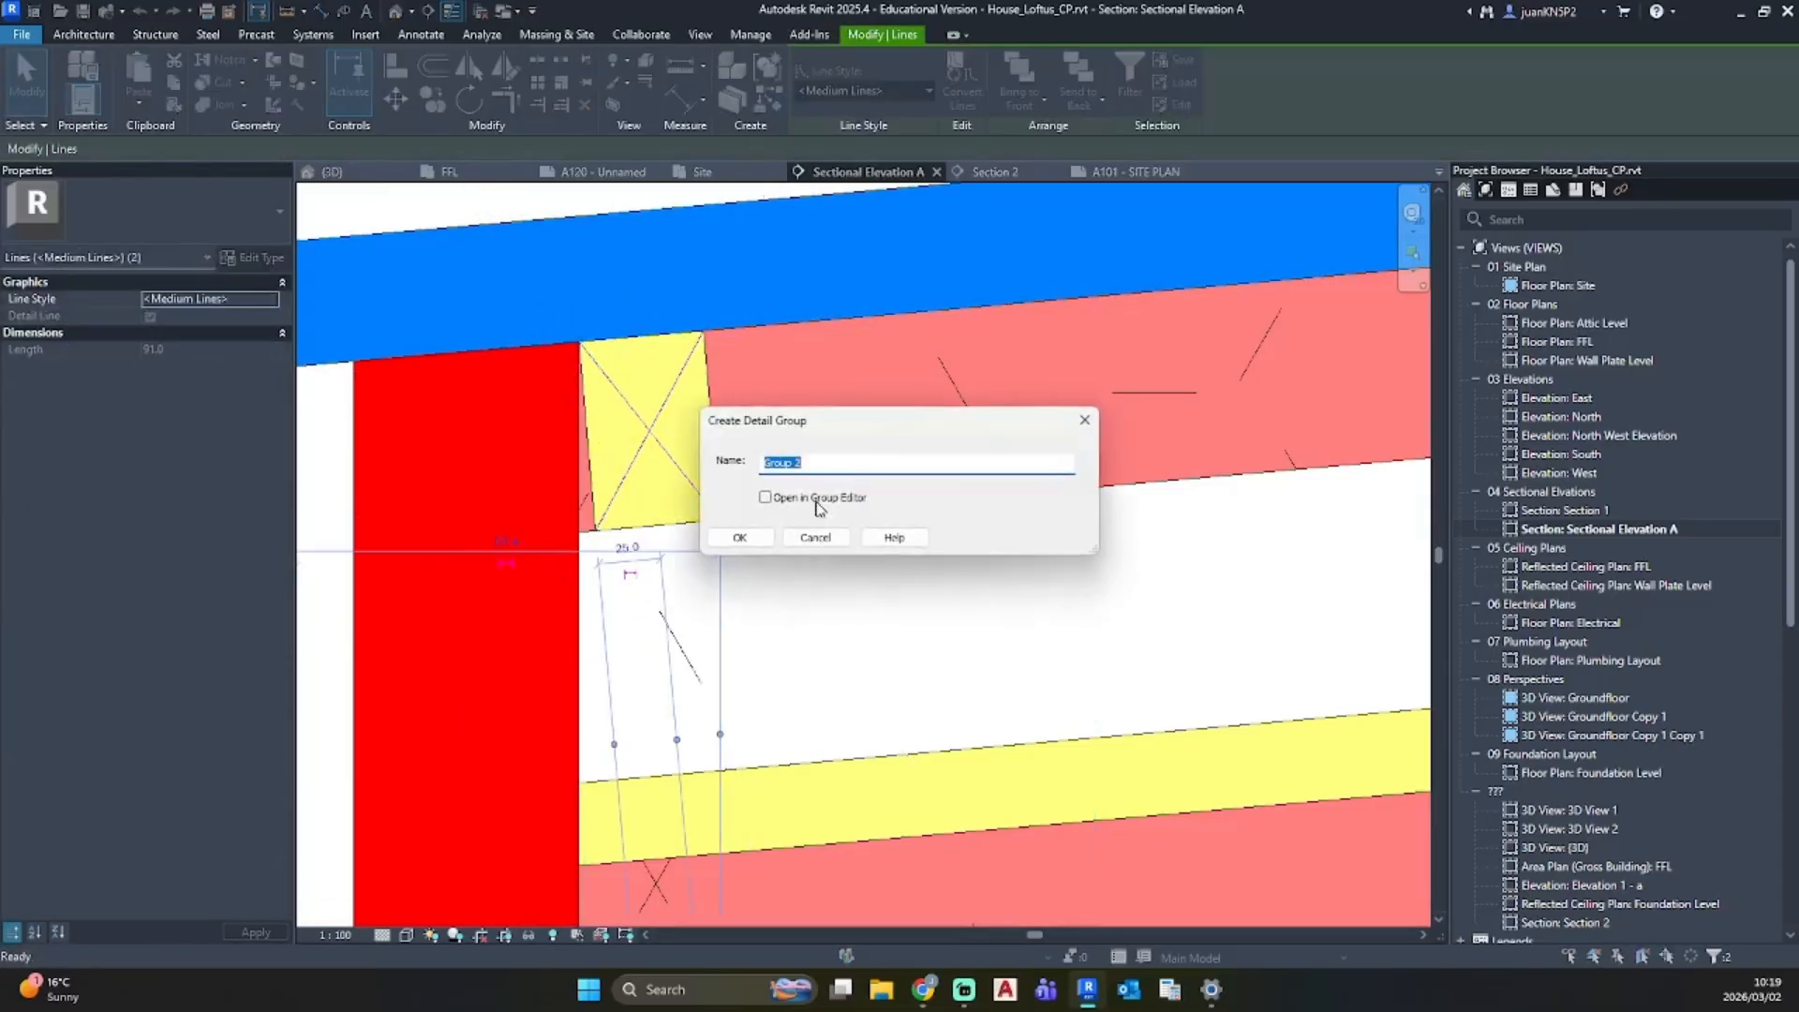
left_click(740, 538)
Step: Copy the diagonal cross group from the first purlin onto each remaining purlin up to the chimney wall, using corner points
key("c")
key("o")
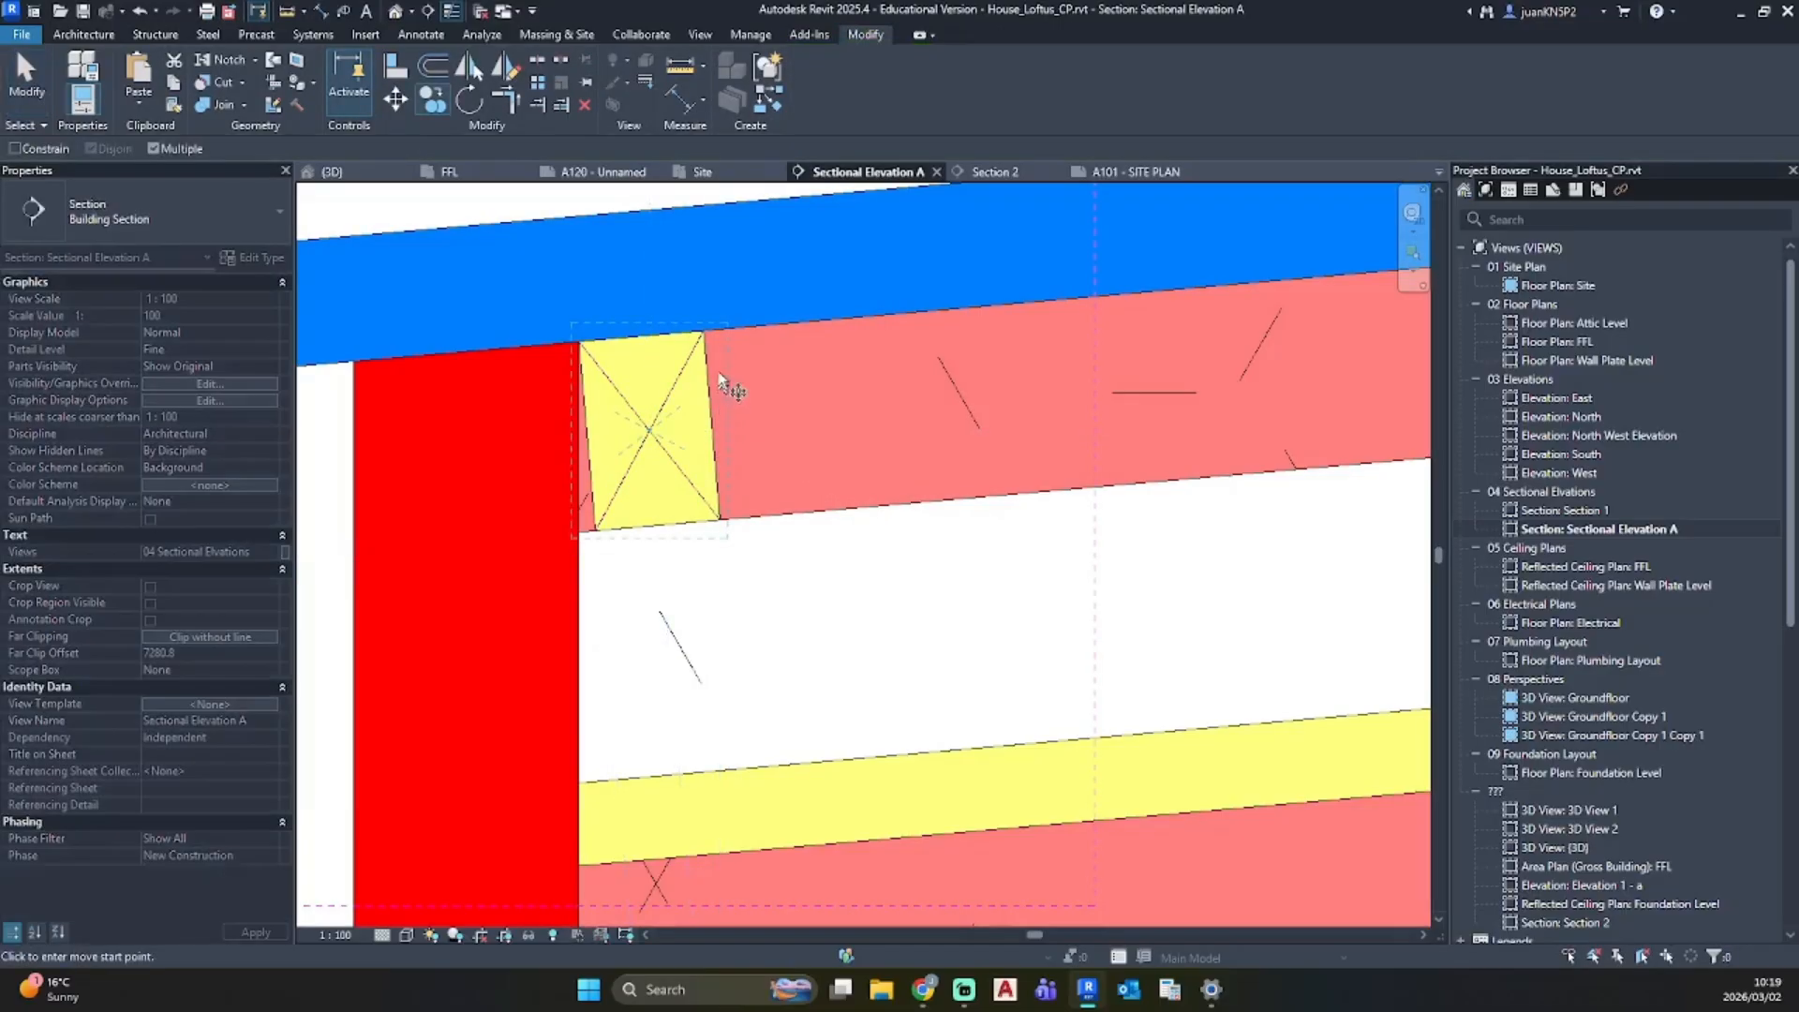
left_click(721, 520)
scroll(1119, 468, "down", 3)
middle_click_drag(1119, 469, 734, 461)
scroll(949, 435, "up", 3)
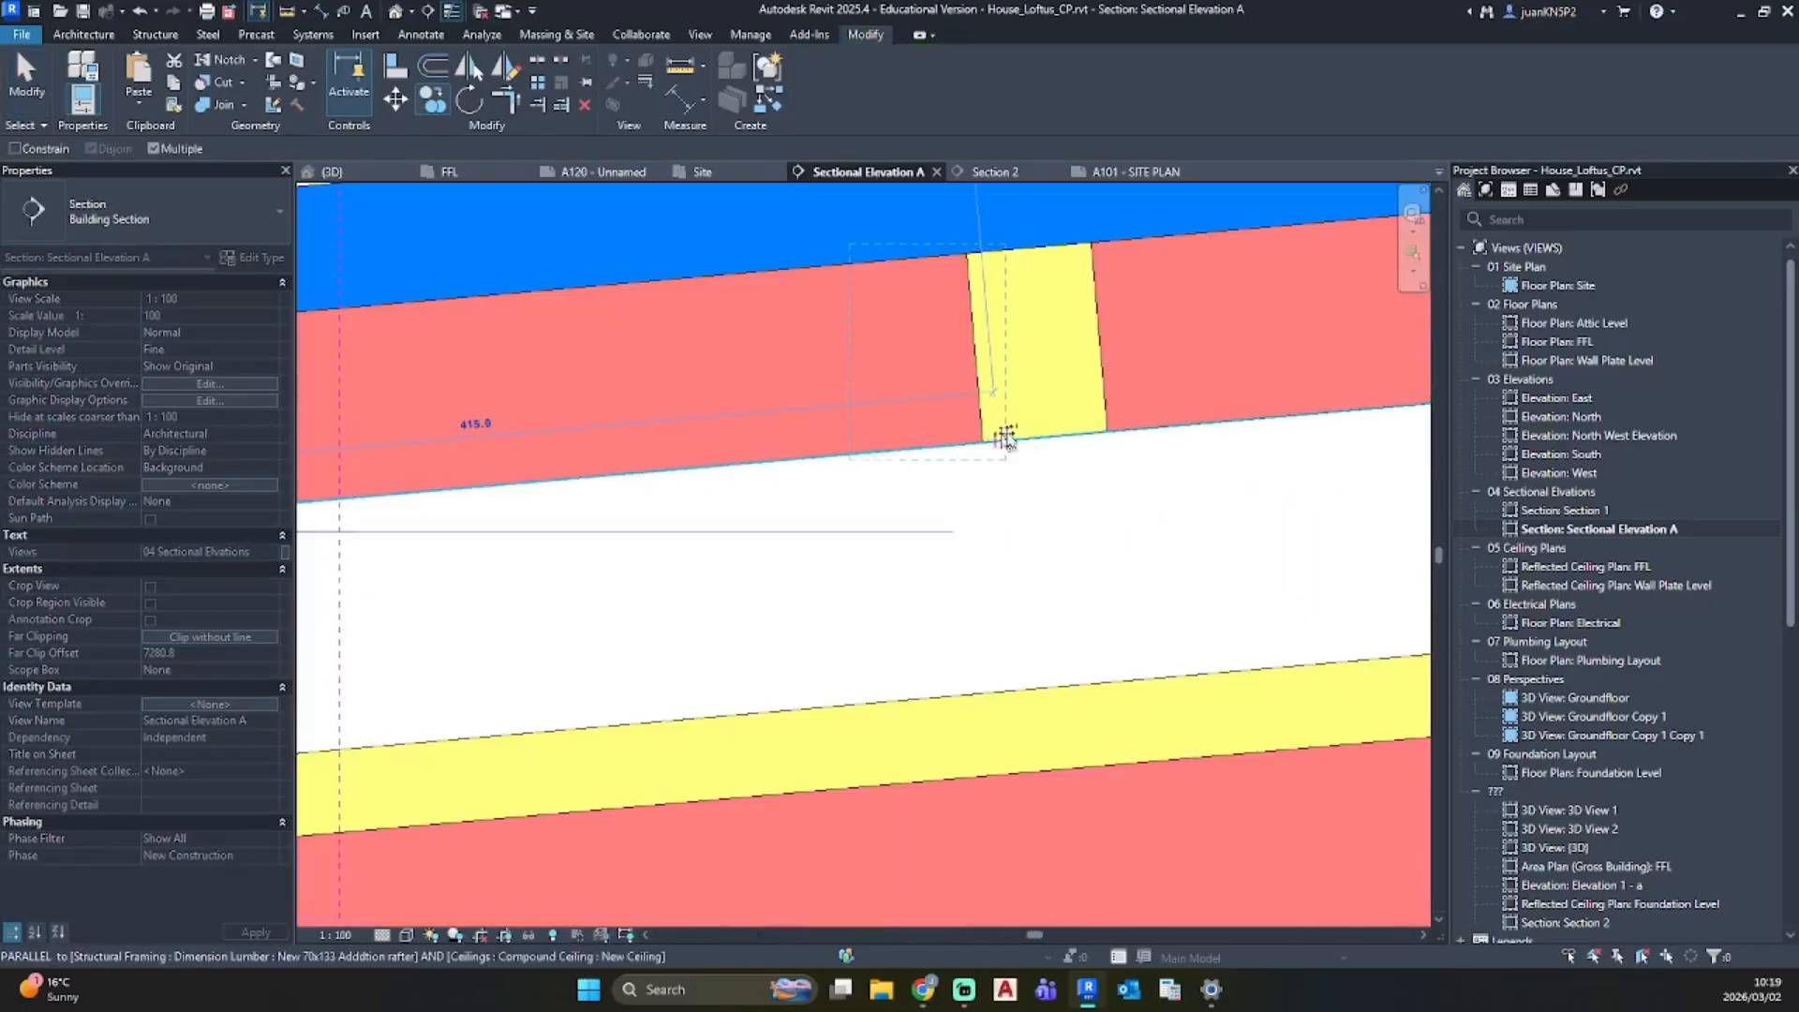
left_click(1108, 435)
scroll(1193, 445, "down", 3)
middle_click_drag(1209, 457, 519, 538)
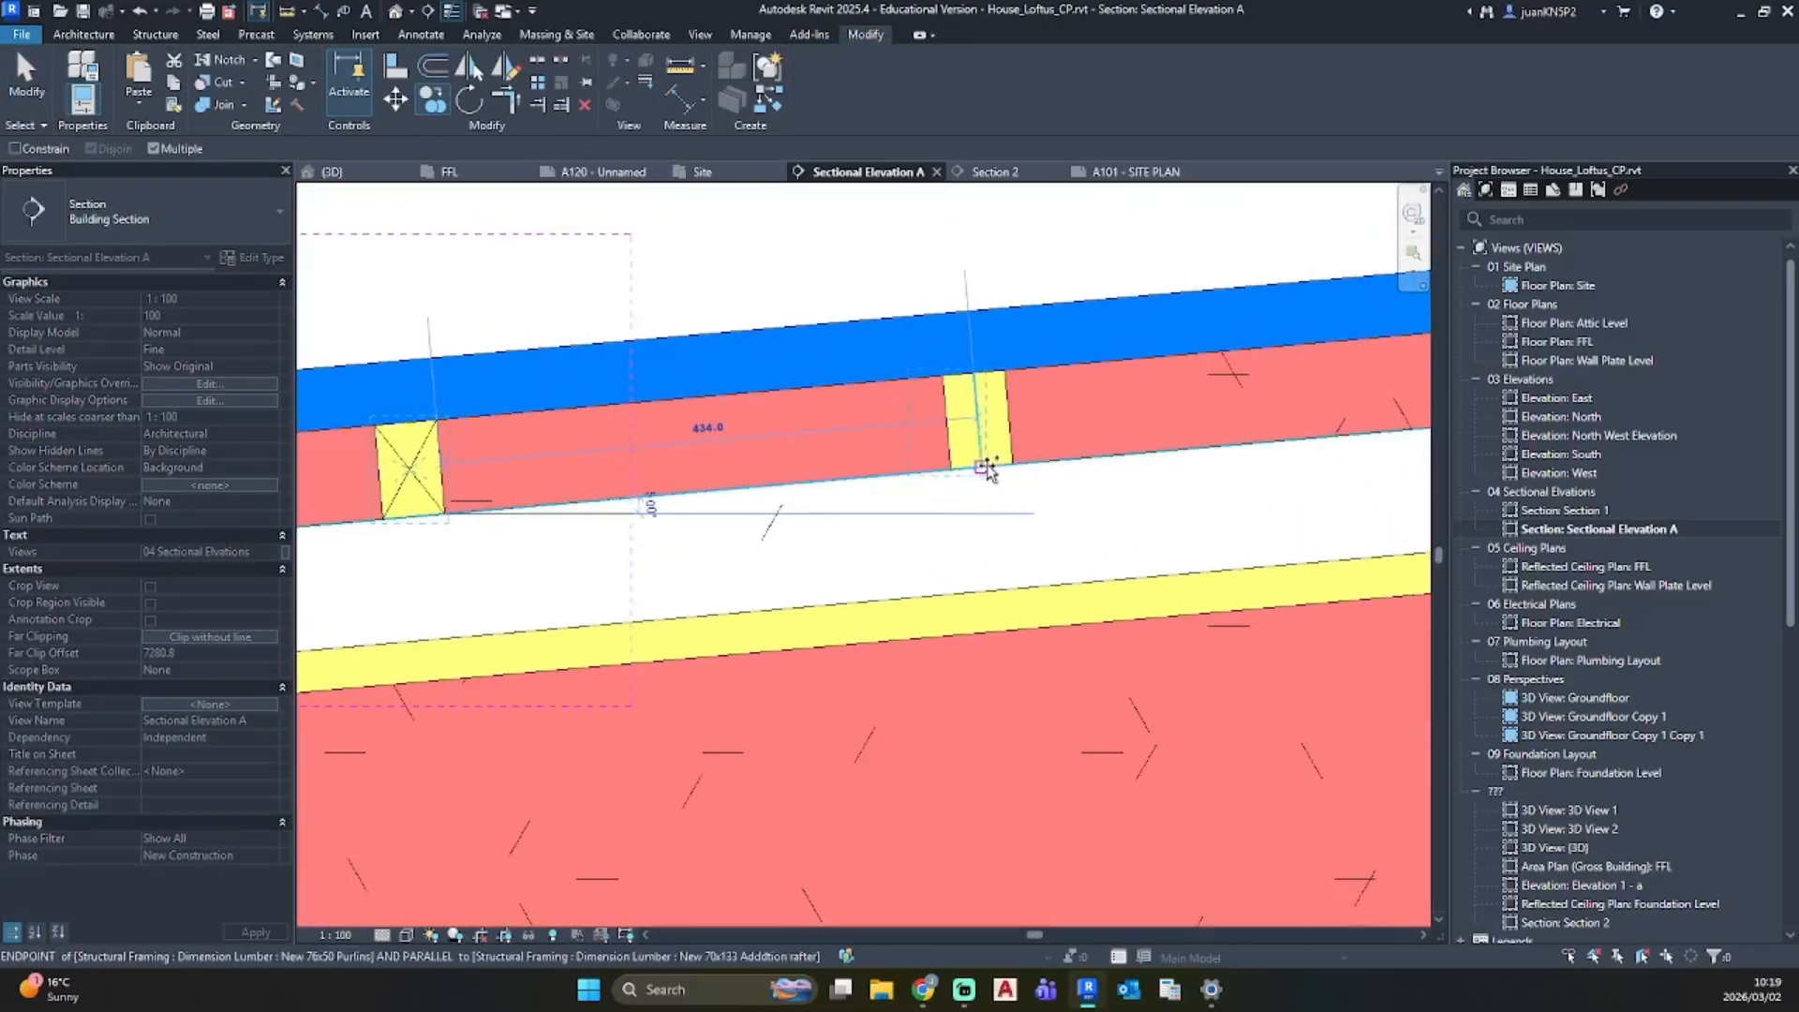
left_click(1015, 466)
scroll(1162, 473, "down", 3)
middle_click_drag(1162, 473, 1036, 506)
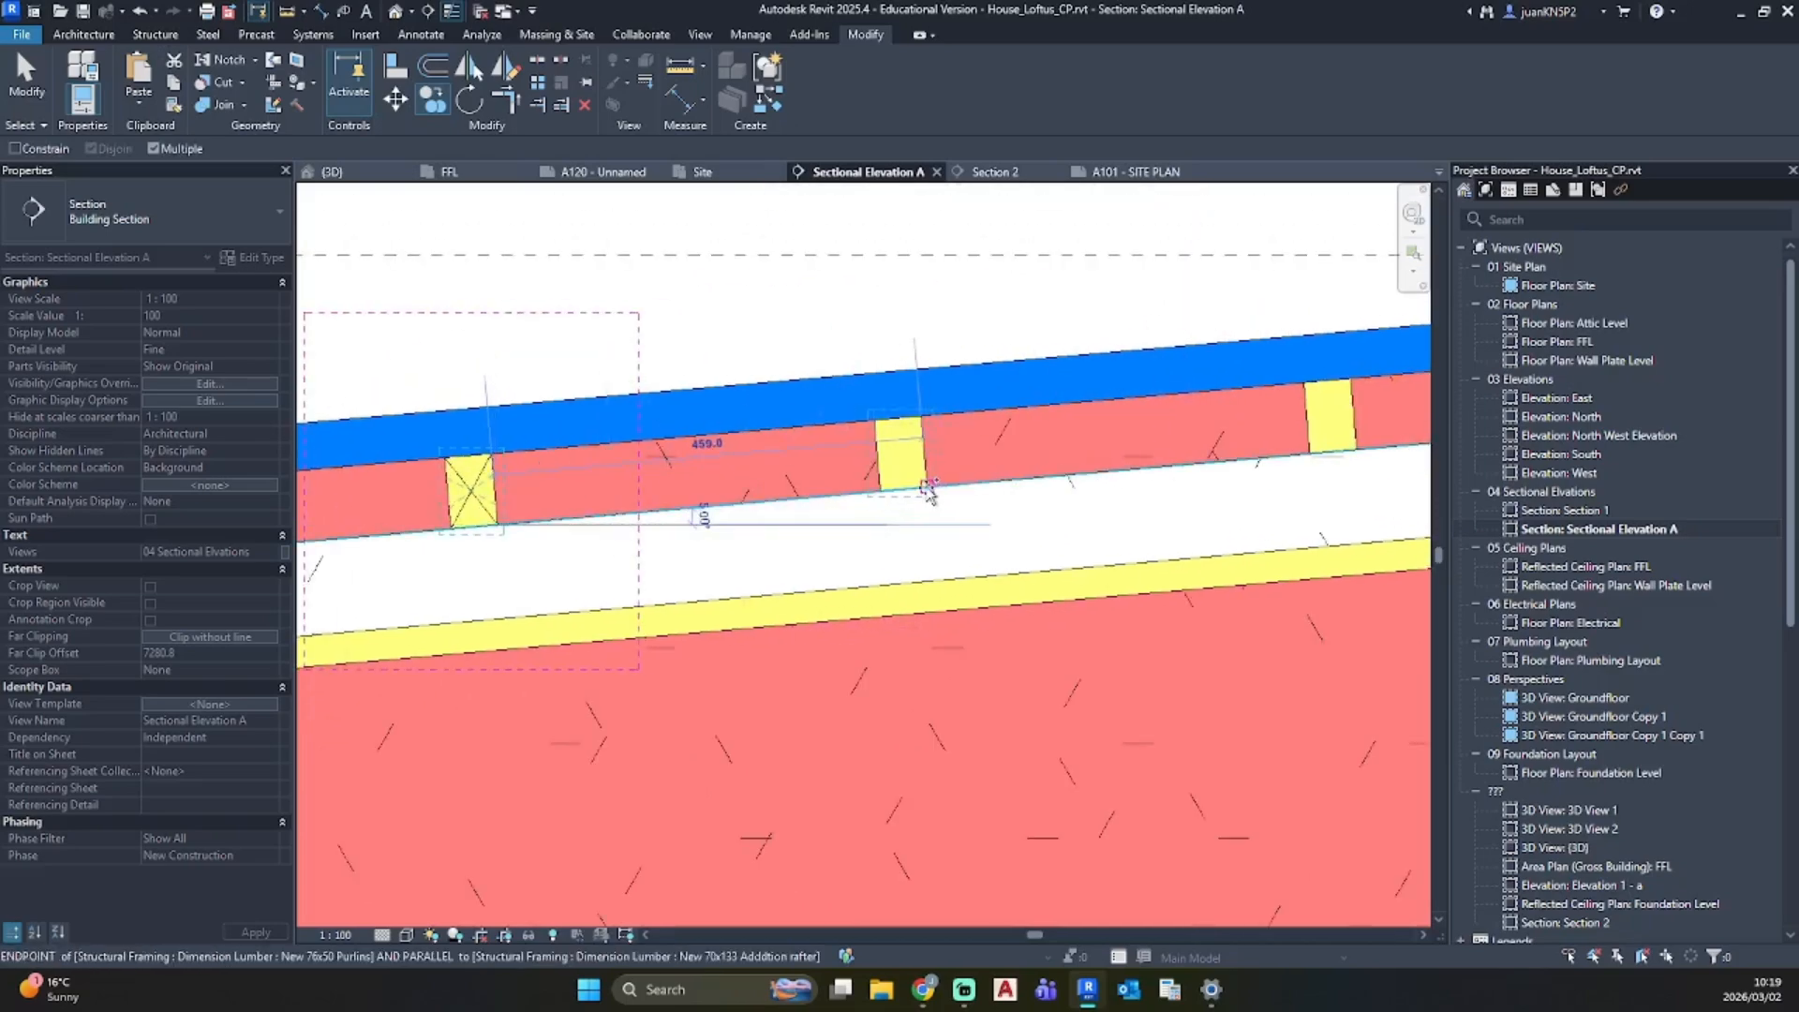
middle_click_drag(1320, 458, 940, 512)
left_click(978, 499)
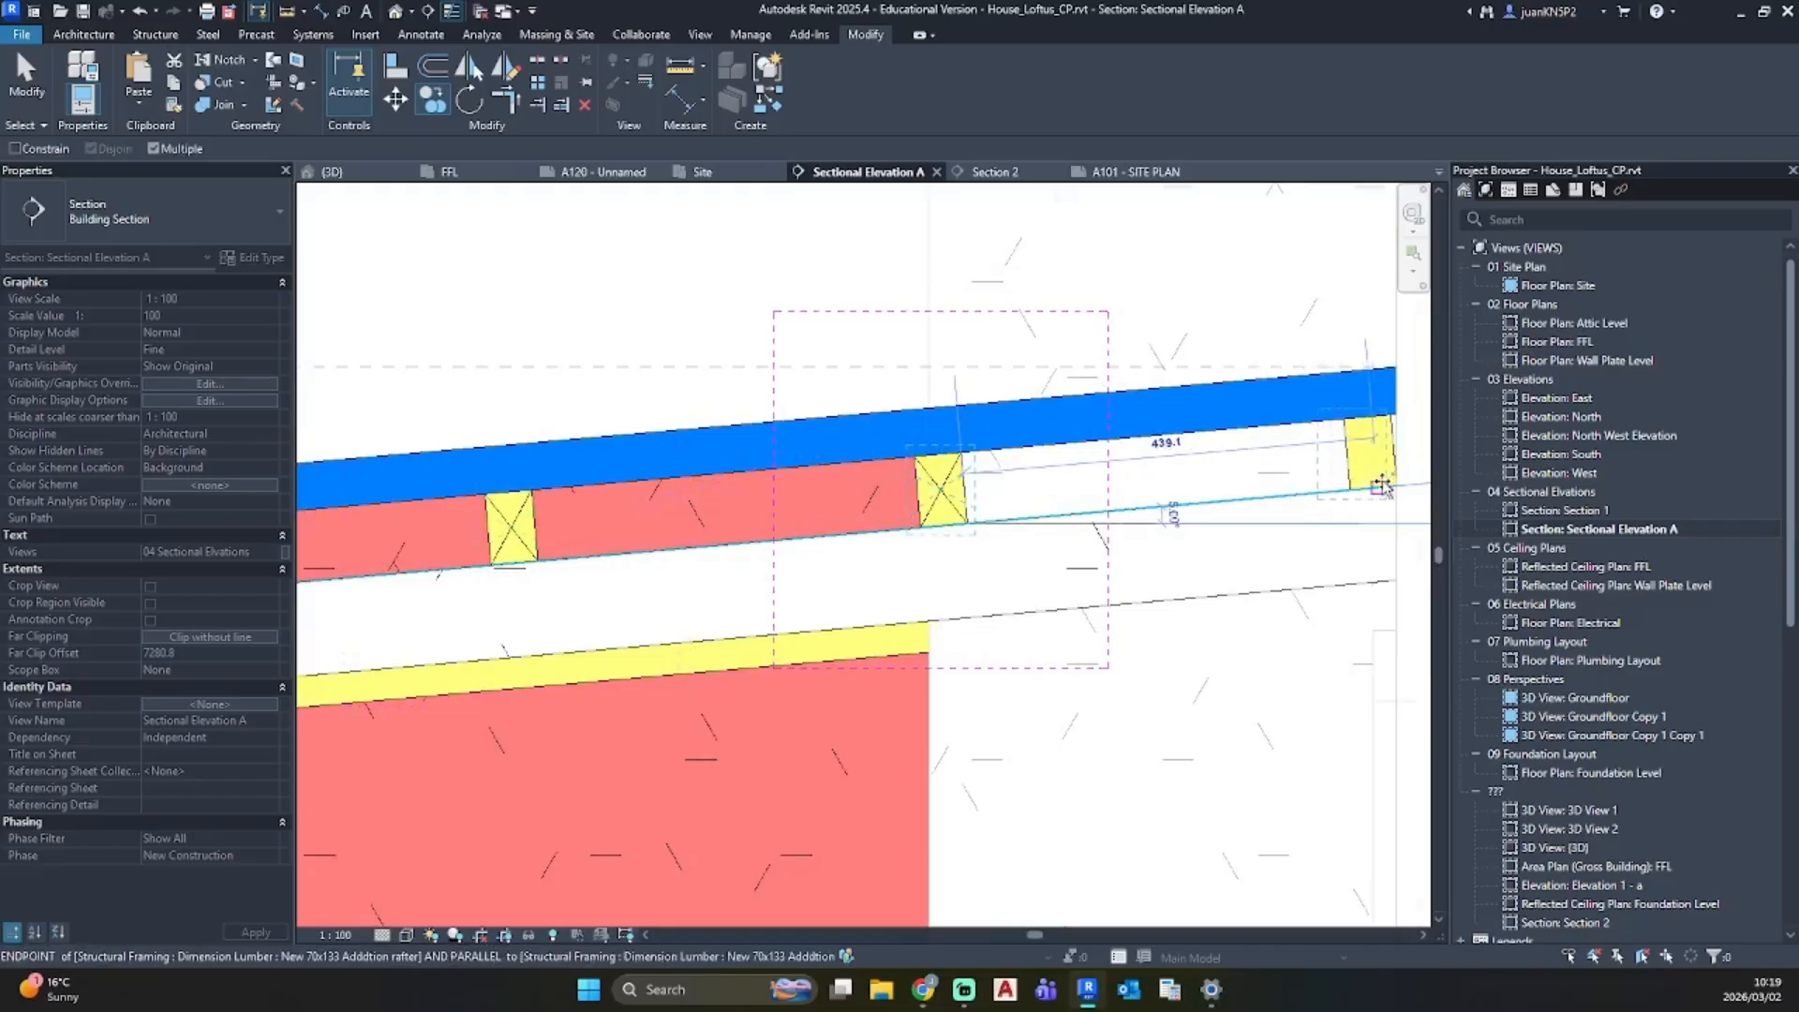
left_click(1396, 486)
key("Escape")
key("Escape")
Step: Dimension the height from the new slab's top to the sloped ceiling at the new wall's inner face
scroll(1160, 630, "down", 5)
middle_click_drag(1129, 662, 1224, 526)
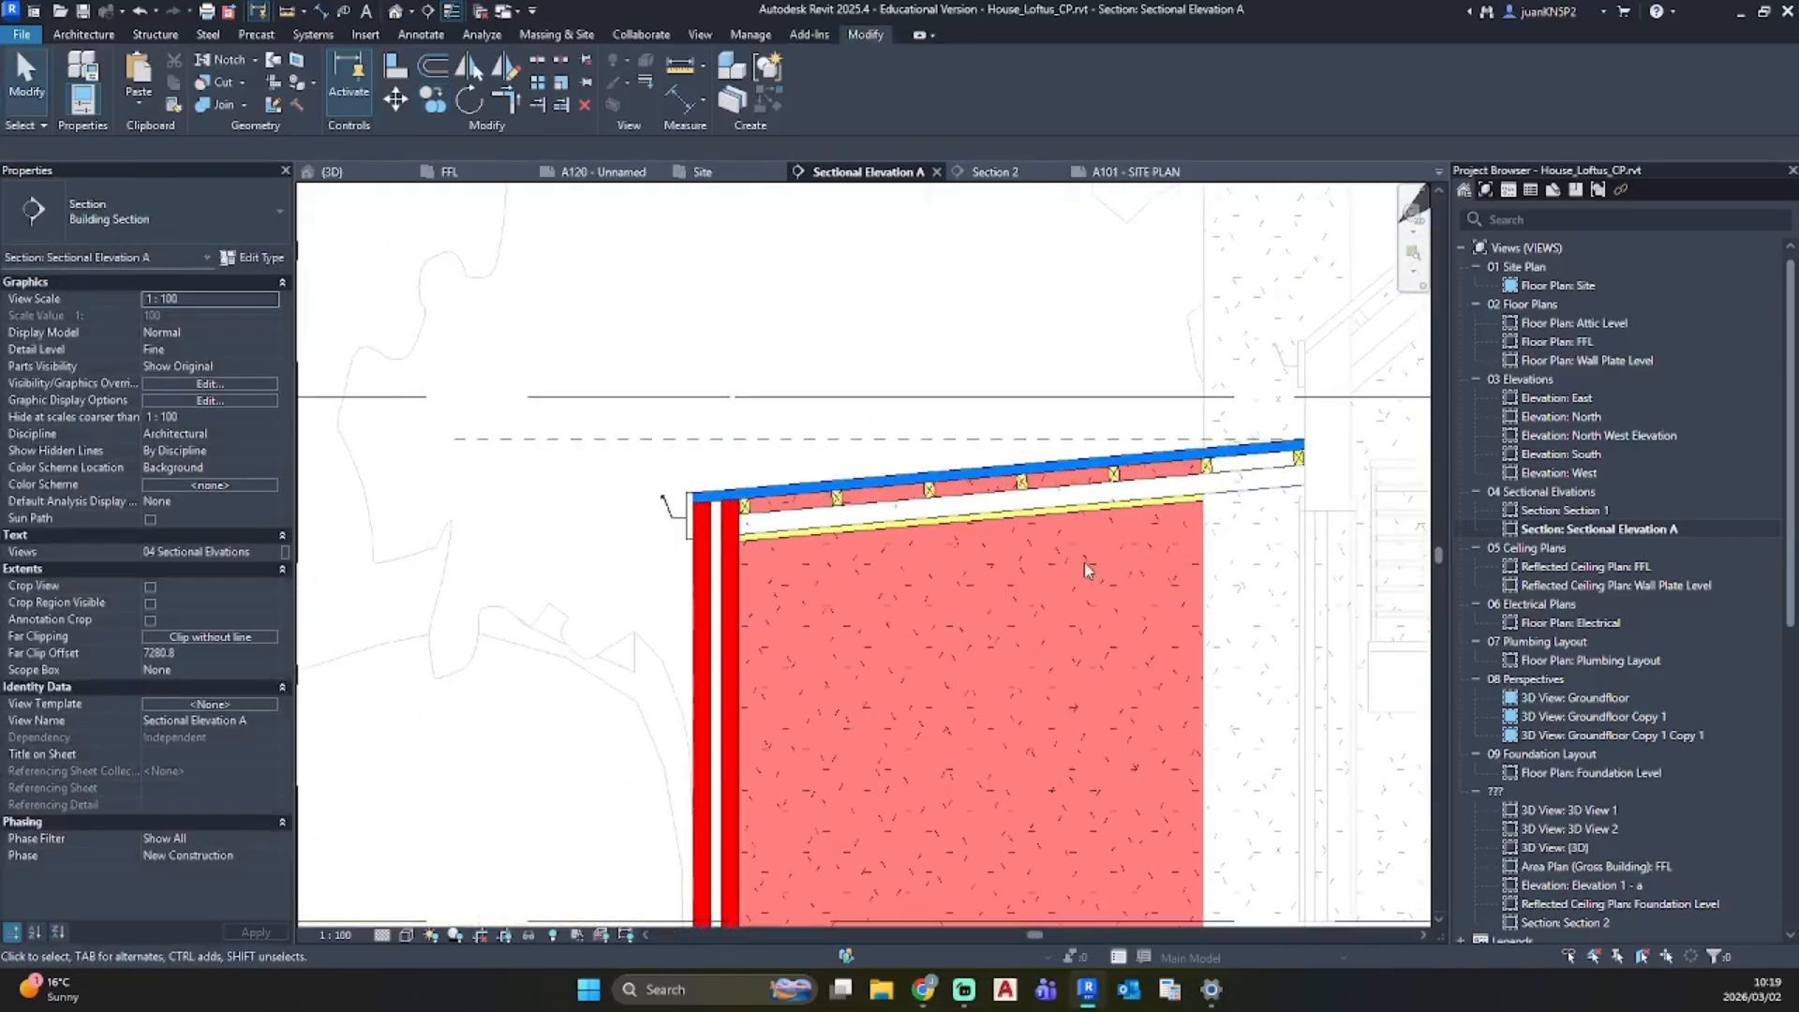
scroll(892, 487, "down", 3)
scroll(747, 622, "up", 3)
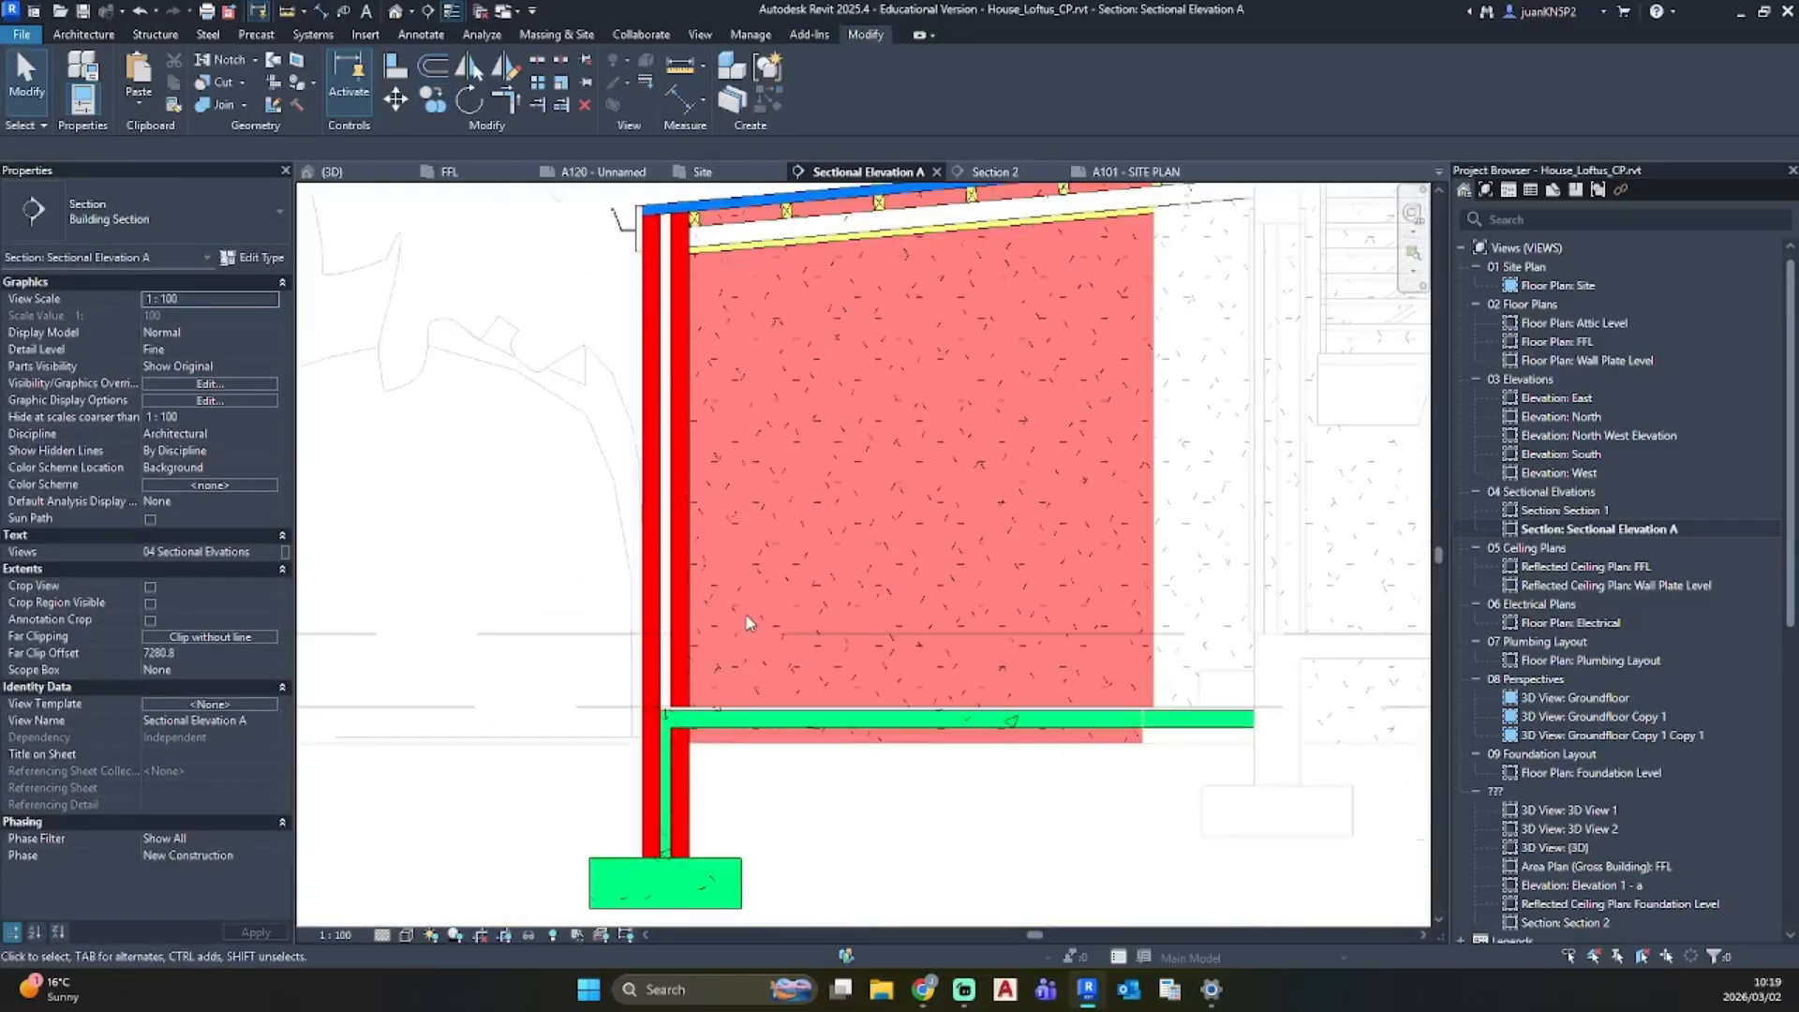
key("d")
key("i")
scroll(726, 739, "up", 4)
left_click(486, 686)
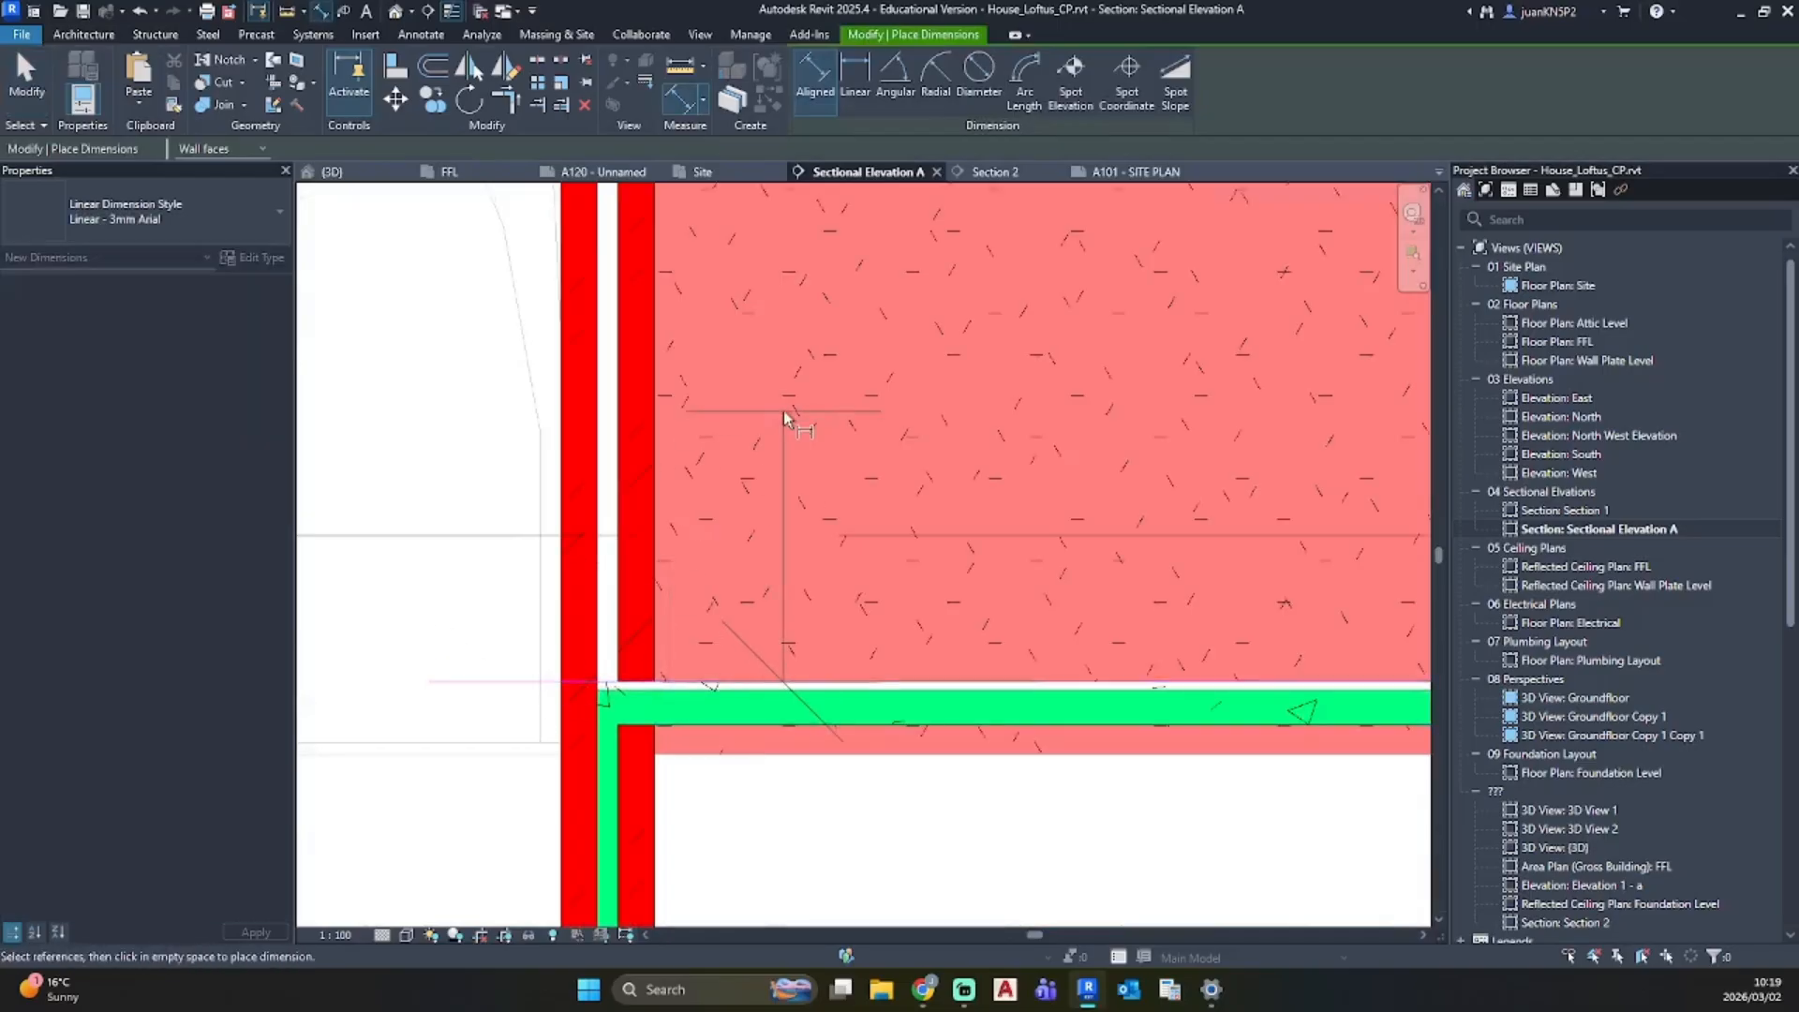
scroll(783, 410, "down", 4)
middle_click_drag(783, 410, 771, 715)
scroll(716, 384, "up", 4)
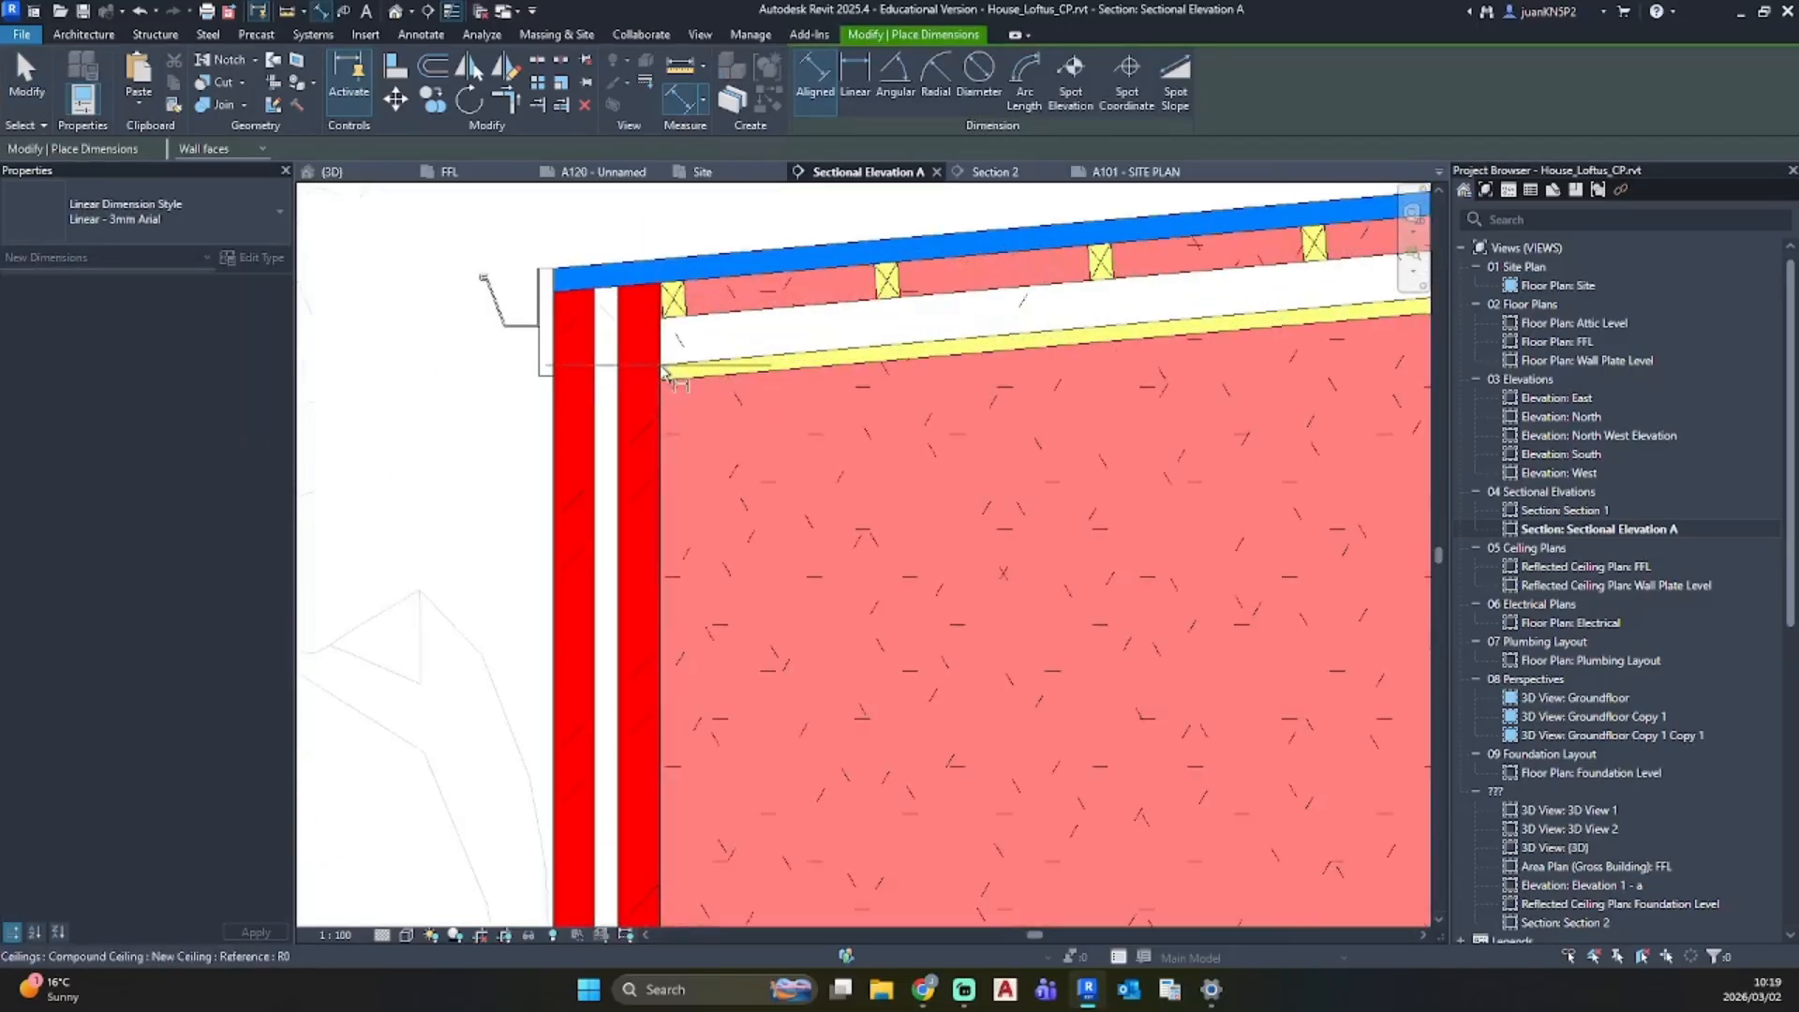
left_click(665, 372)
scroll(664, 372, "down", 4)
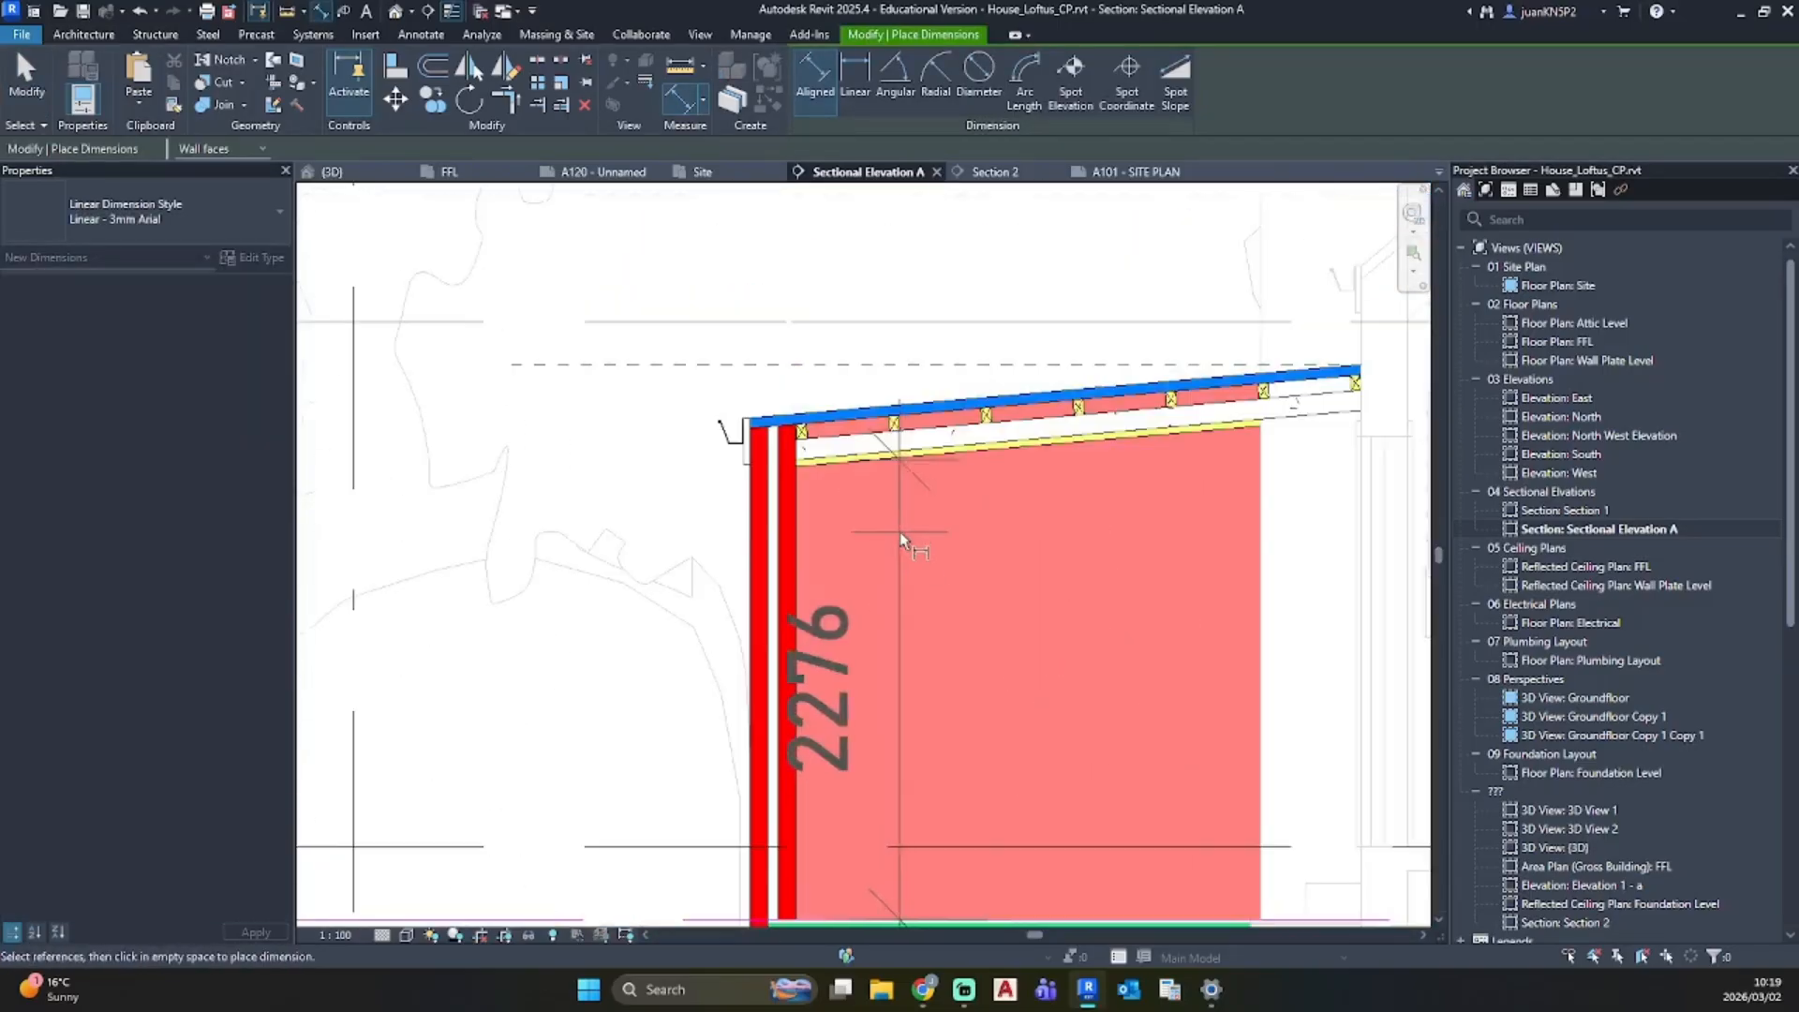
left_click(958, 594)
scroll(830, 569, "down", 3)
key("Escape")
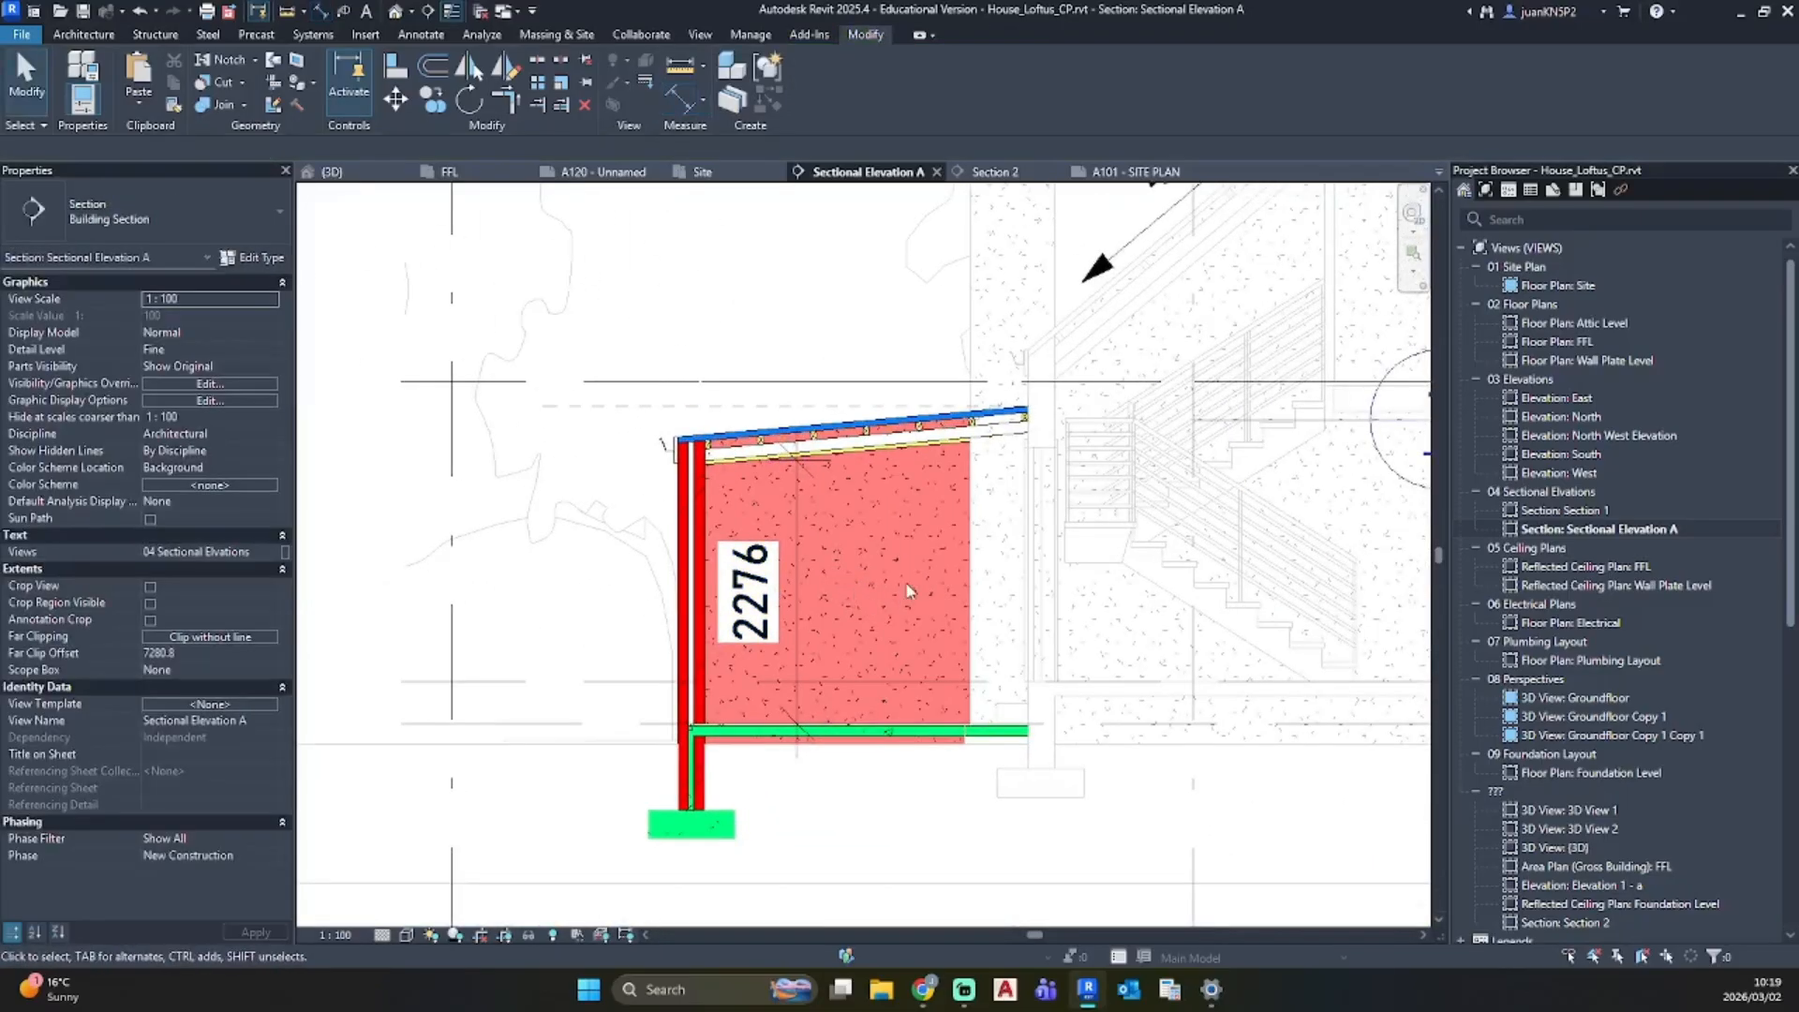
Step: Dimension the height from the high end of the sloped ceiling at the chimney wall down to the slab
scroll(926, 759, "up", 3)
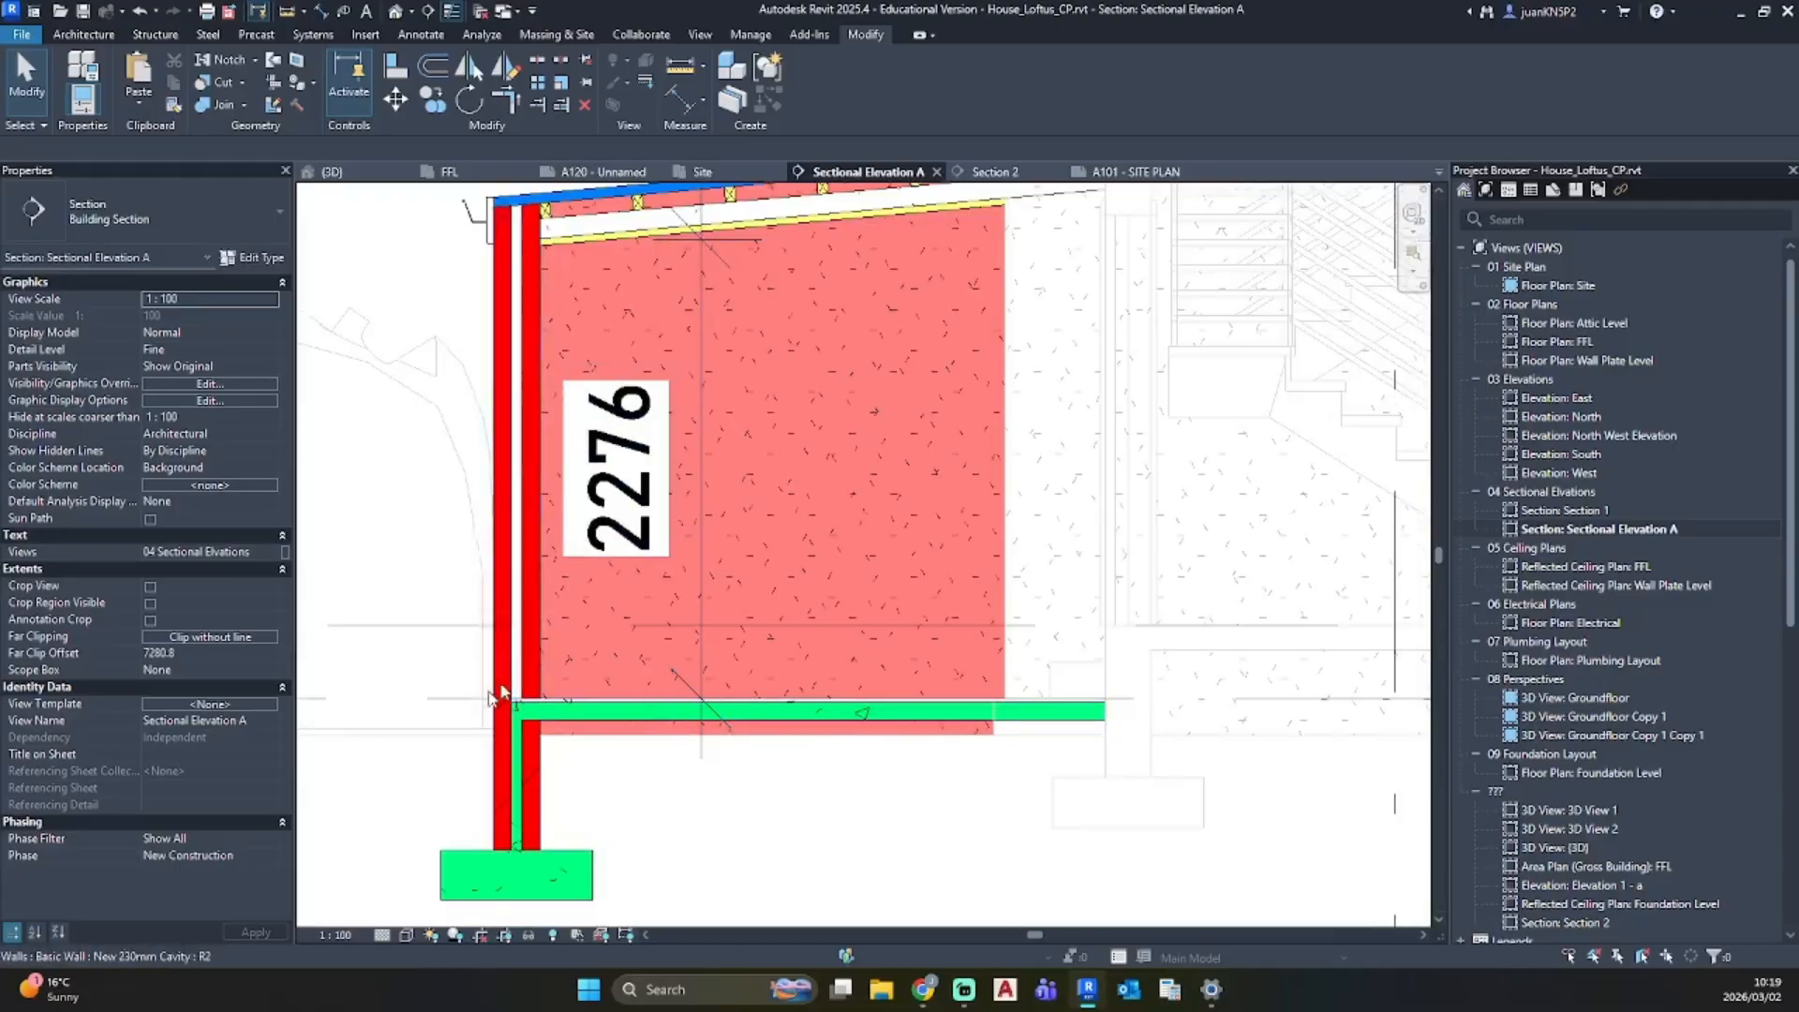
scroll(792, 438, "down", 3)
middle_click_drag(793, 438, 713, 489)
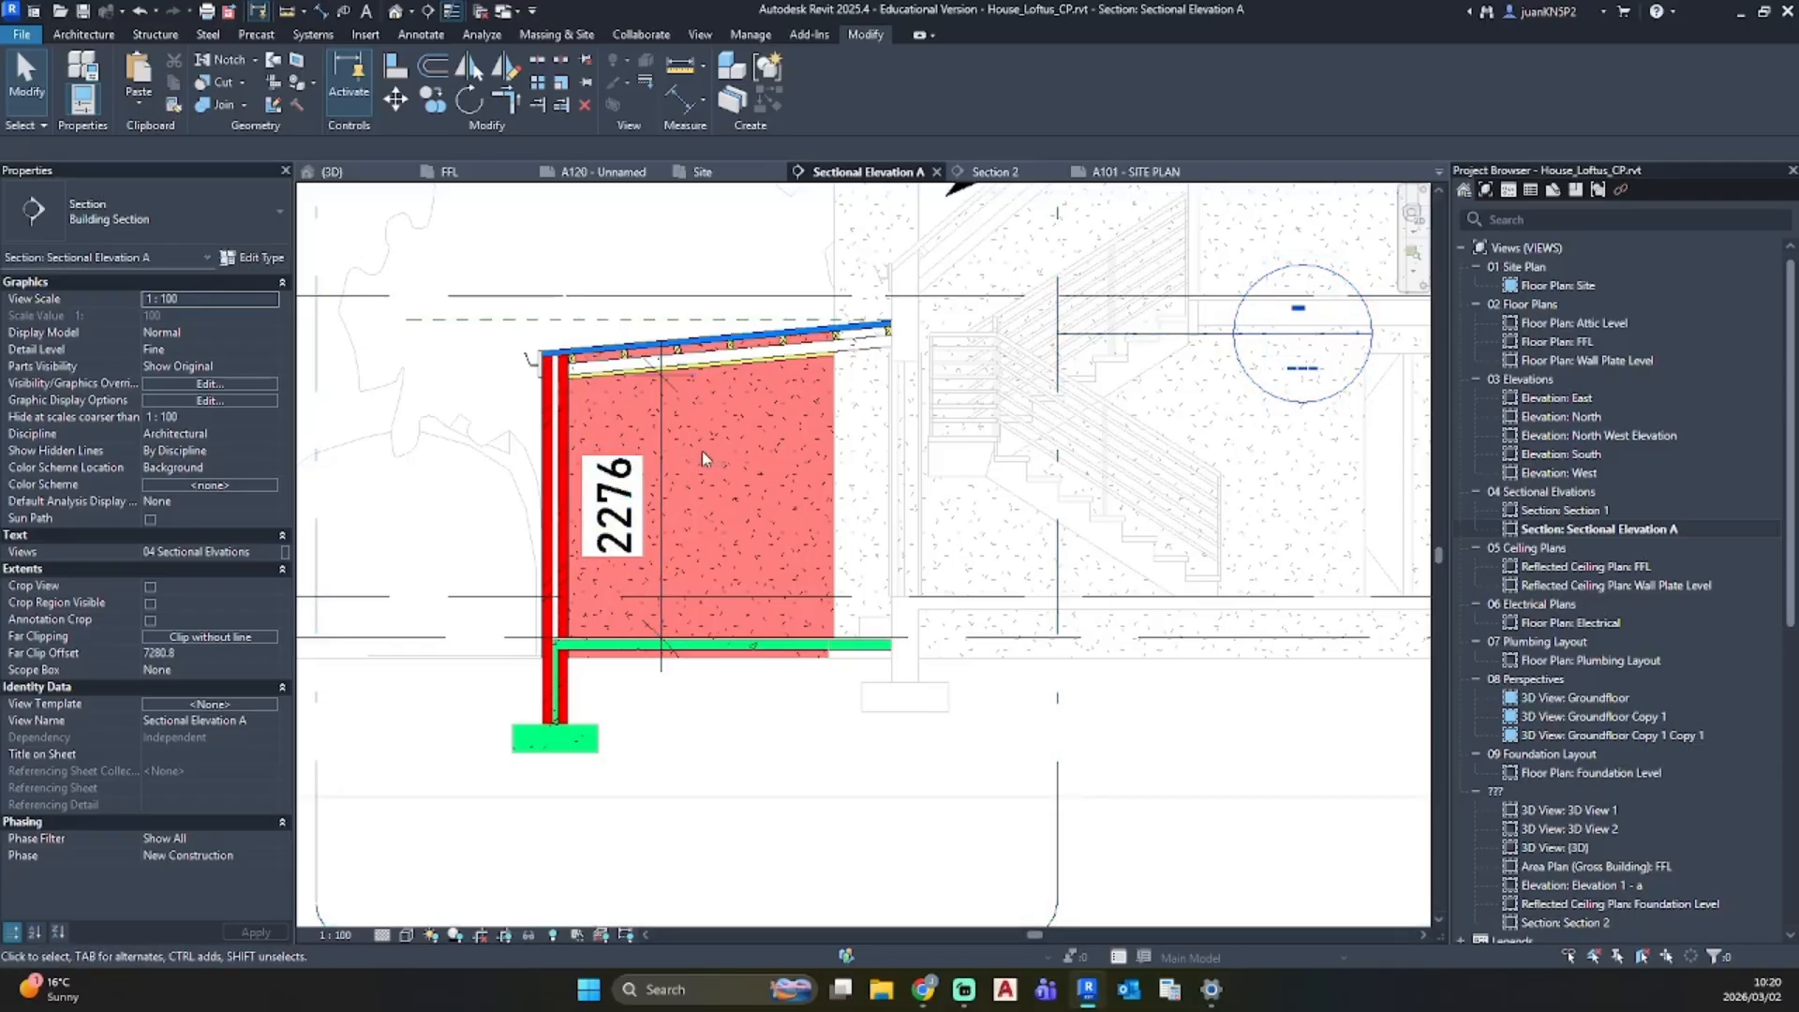
key("i")
scroll(918, 344, "up", 7)
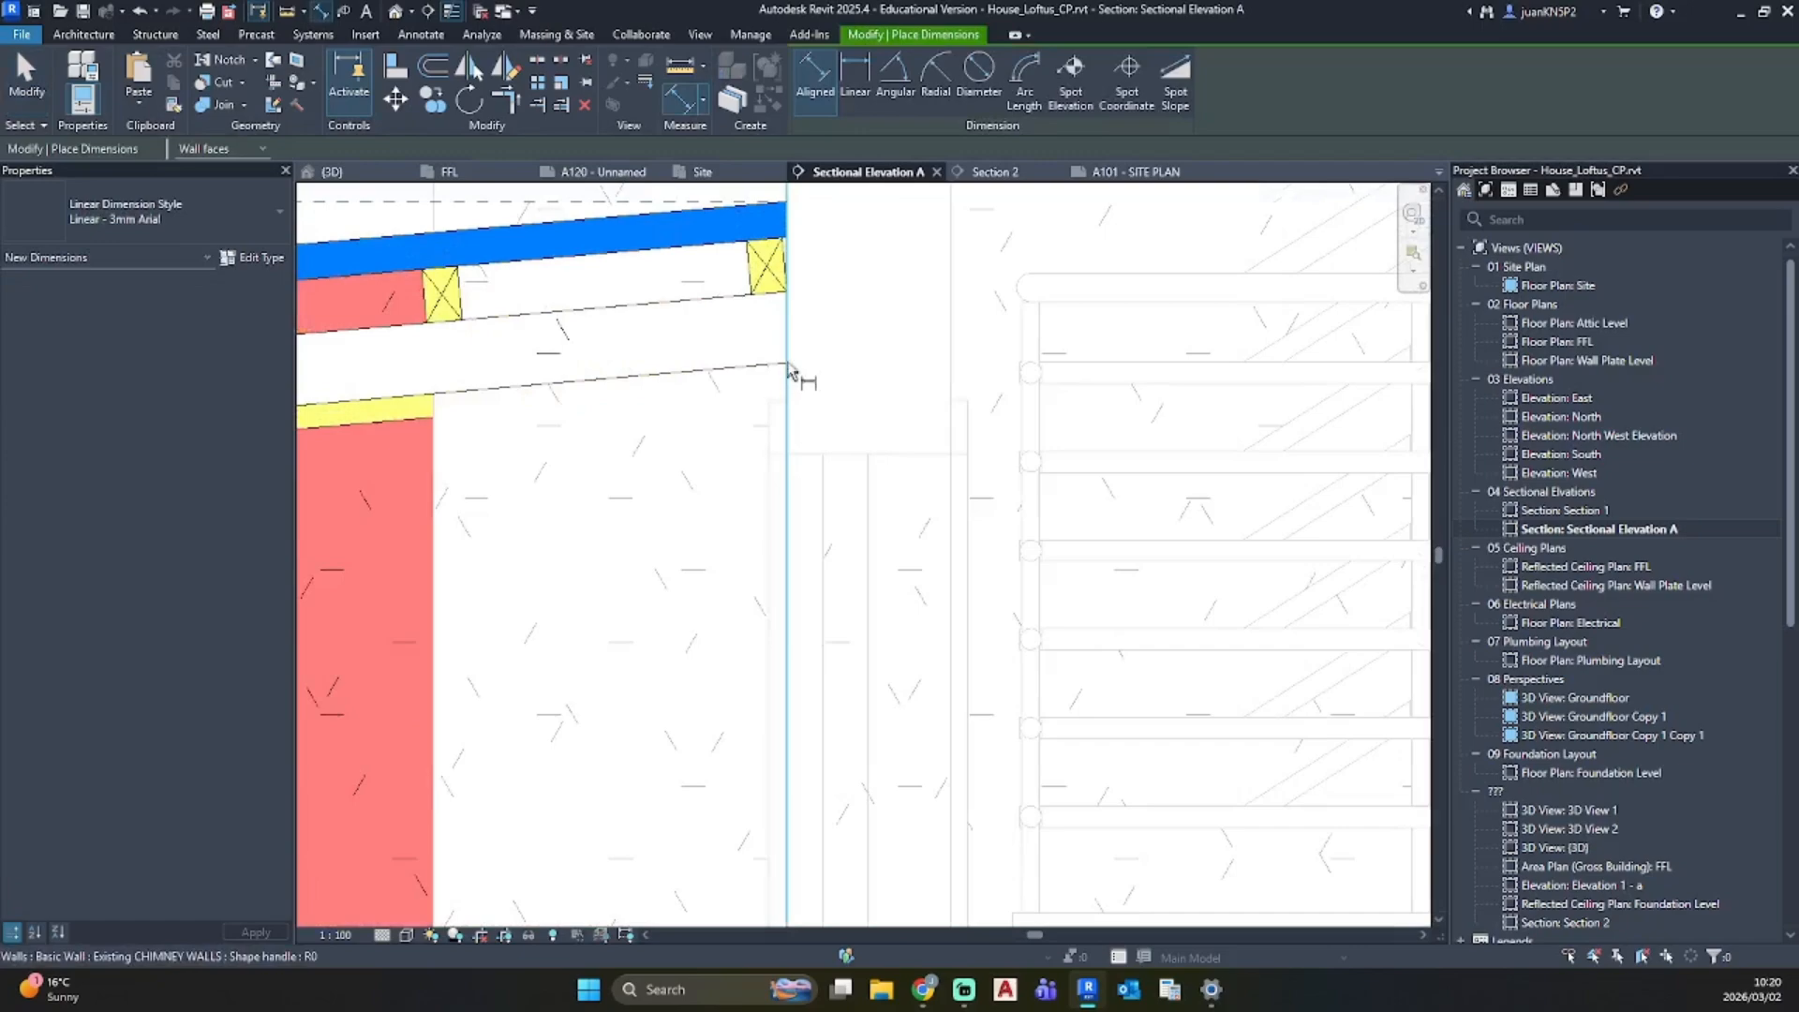
scroll(724, 622, "down", 4)
scroll(720, 669, "down", 3)
middle_click_drag(724, 669, 894, 298)
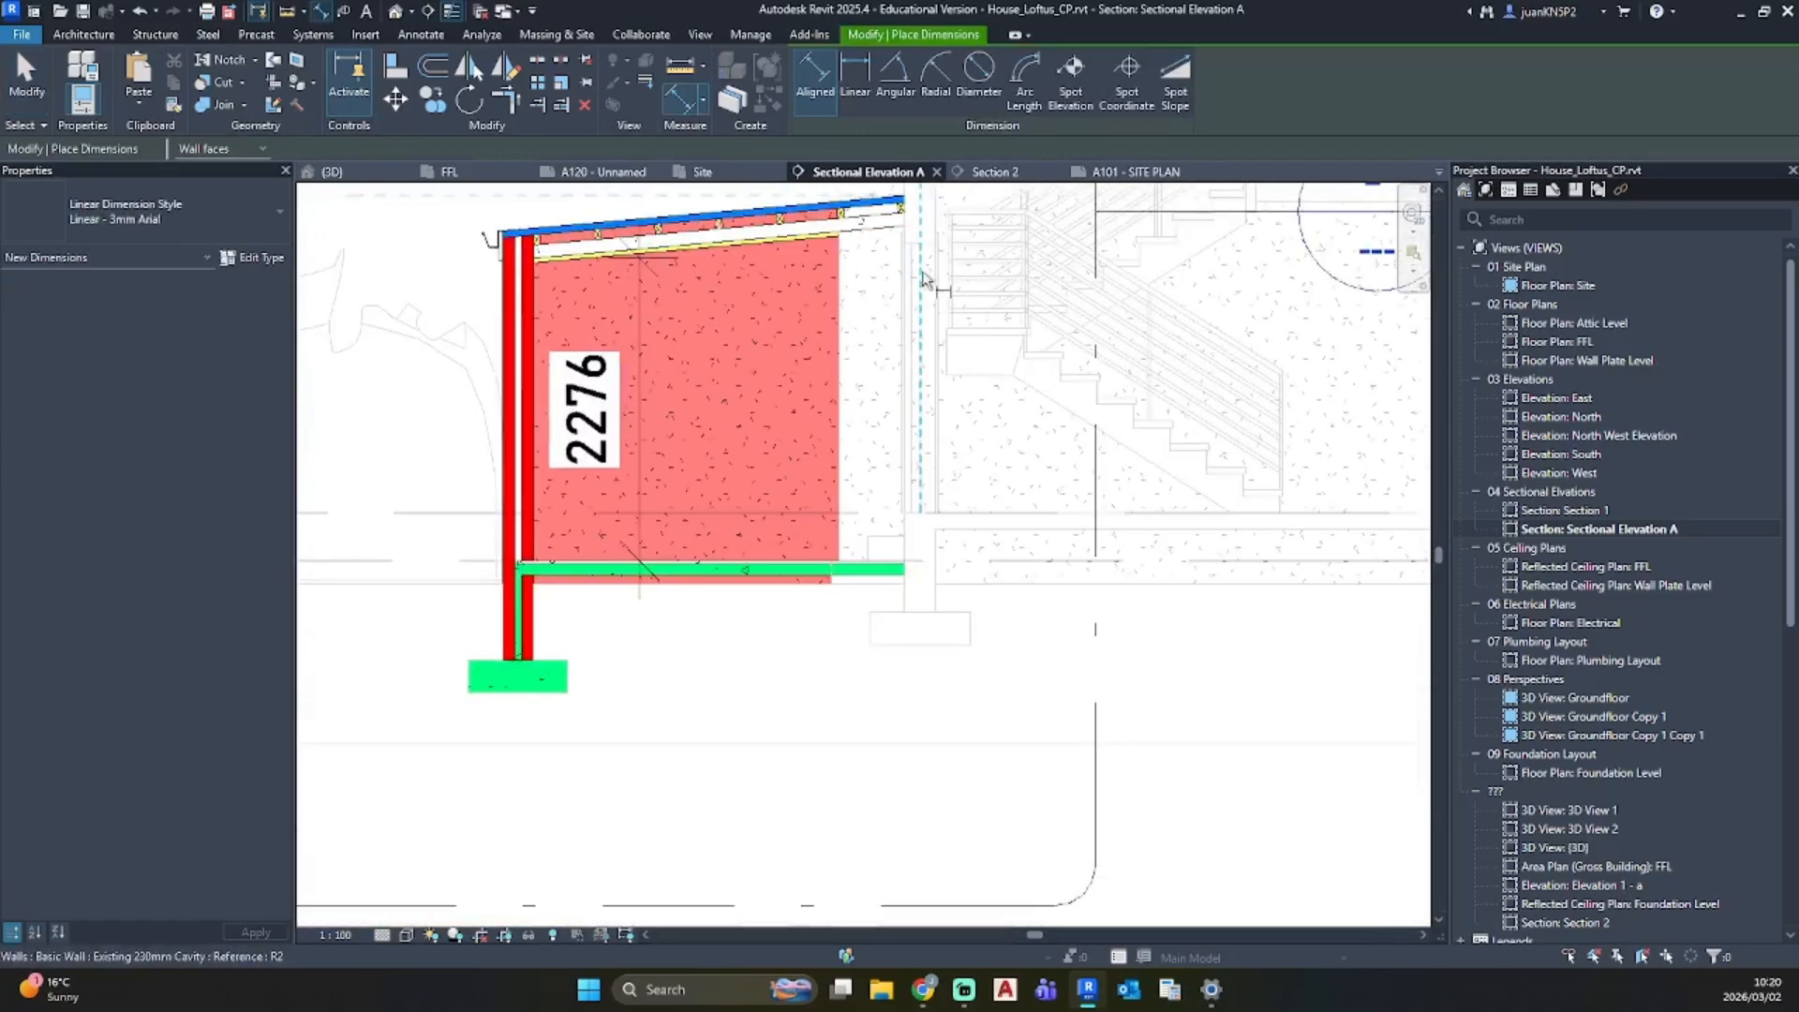
Step: Dimension the height from the new floor to the sloping ceiling where it meets the existing wall
left_click(1005, 562)
scroll(873, 185, "up", 3)
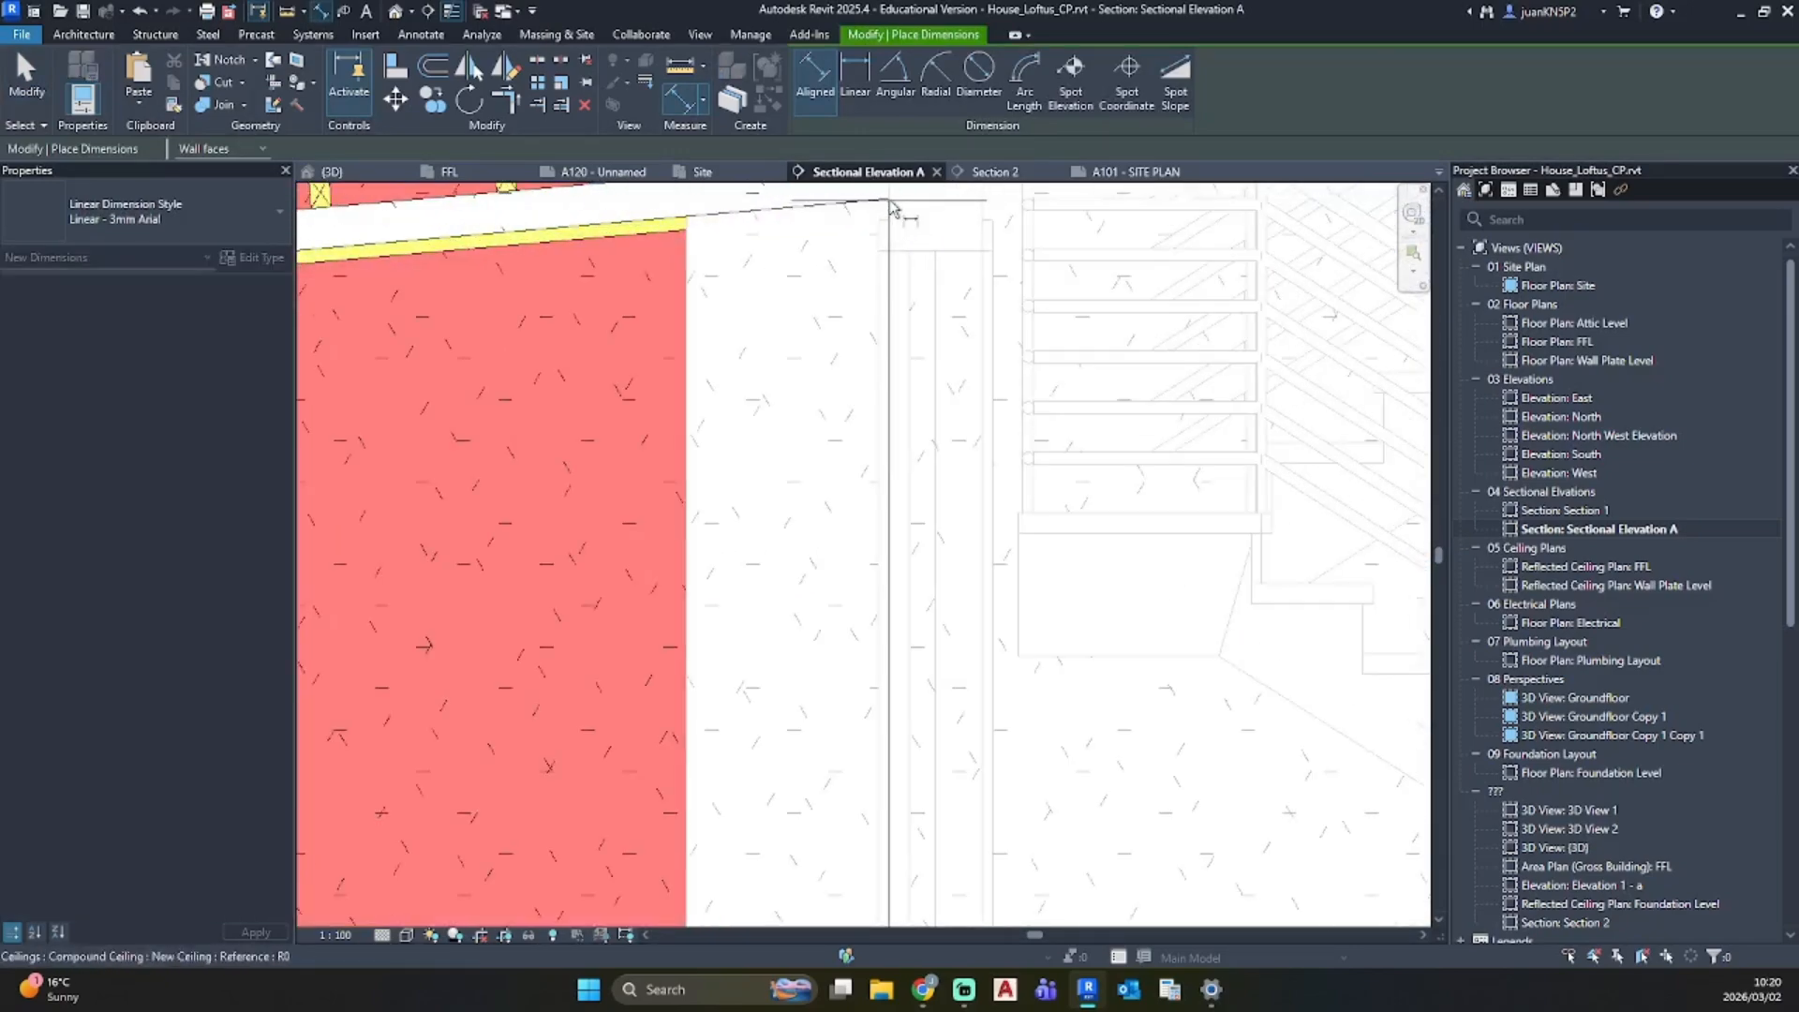
left_click(892, 208)
scroll(892, 208, "down", 5)
left_click(757, 507)
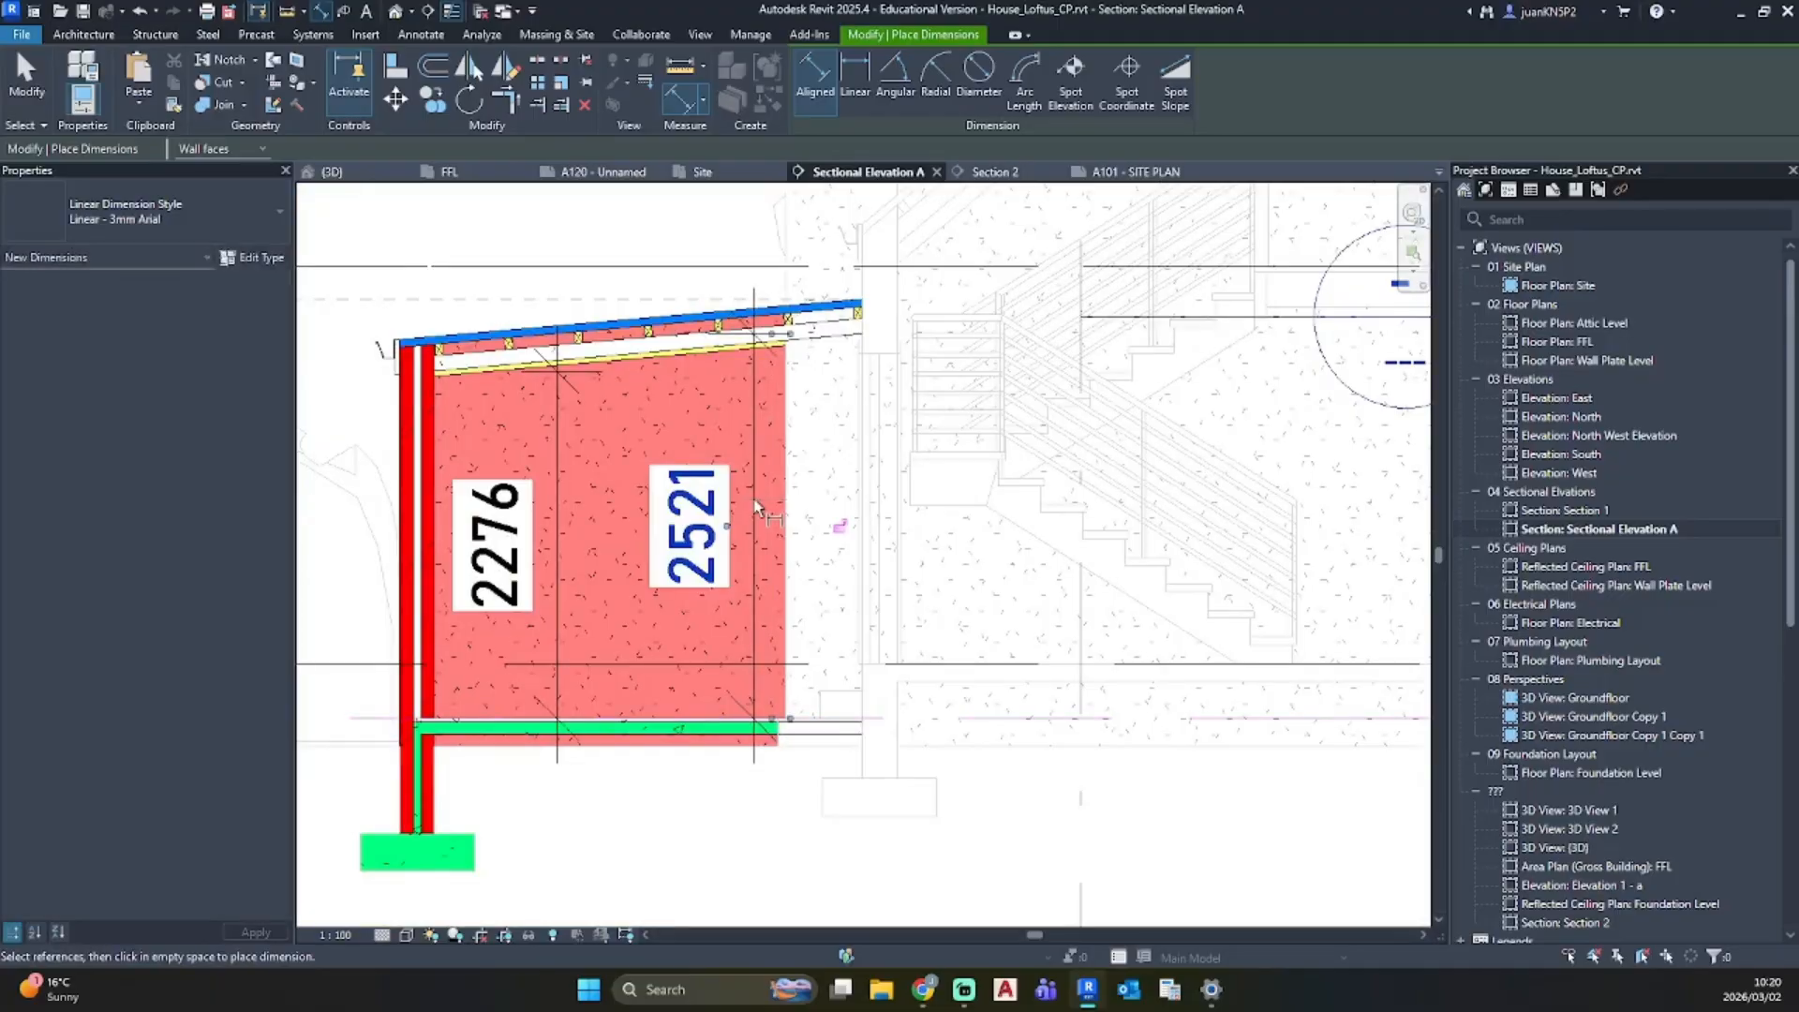
key("Escape")
key("Escape")
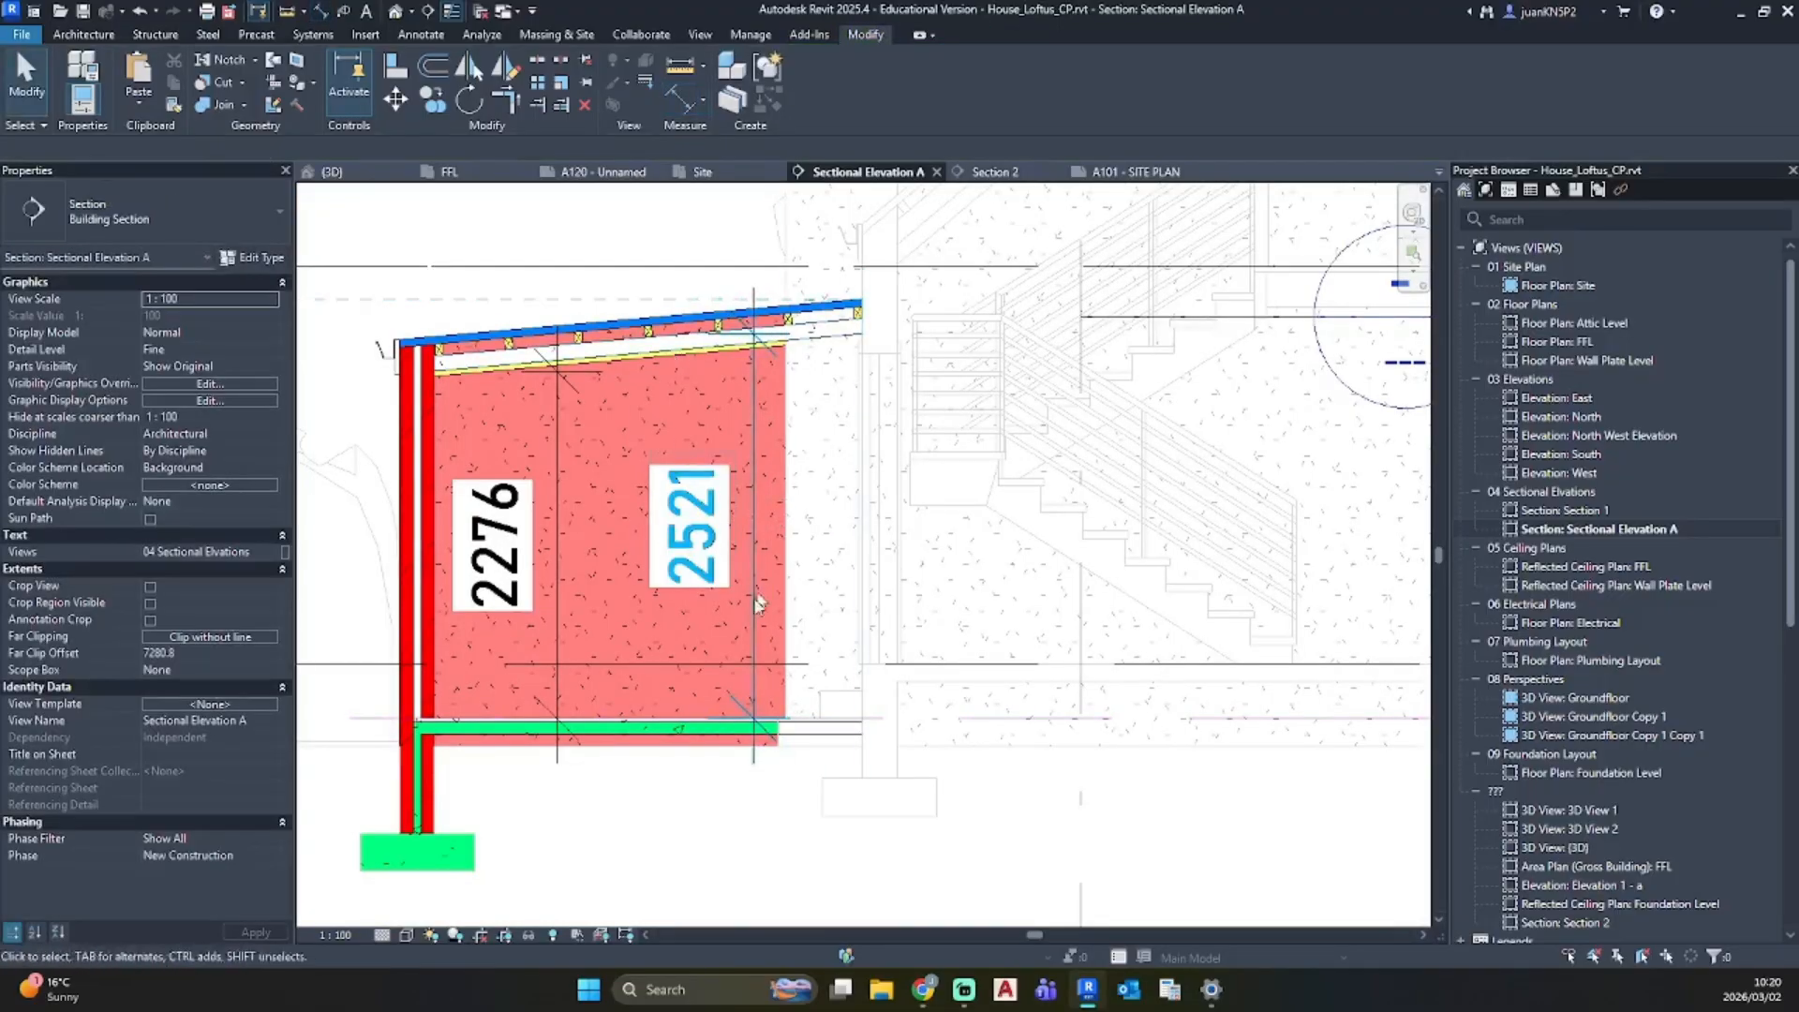
Step: Delete both vertical height dimensions from the new room in Sectional Elevation A
mouse_move(557, 436)
left_mouse_down()
mouse_move(453, 435)
mouse_move(547, 437)
left_mouse_up()
key("Delete")
key("Delete")
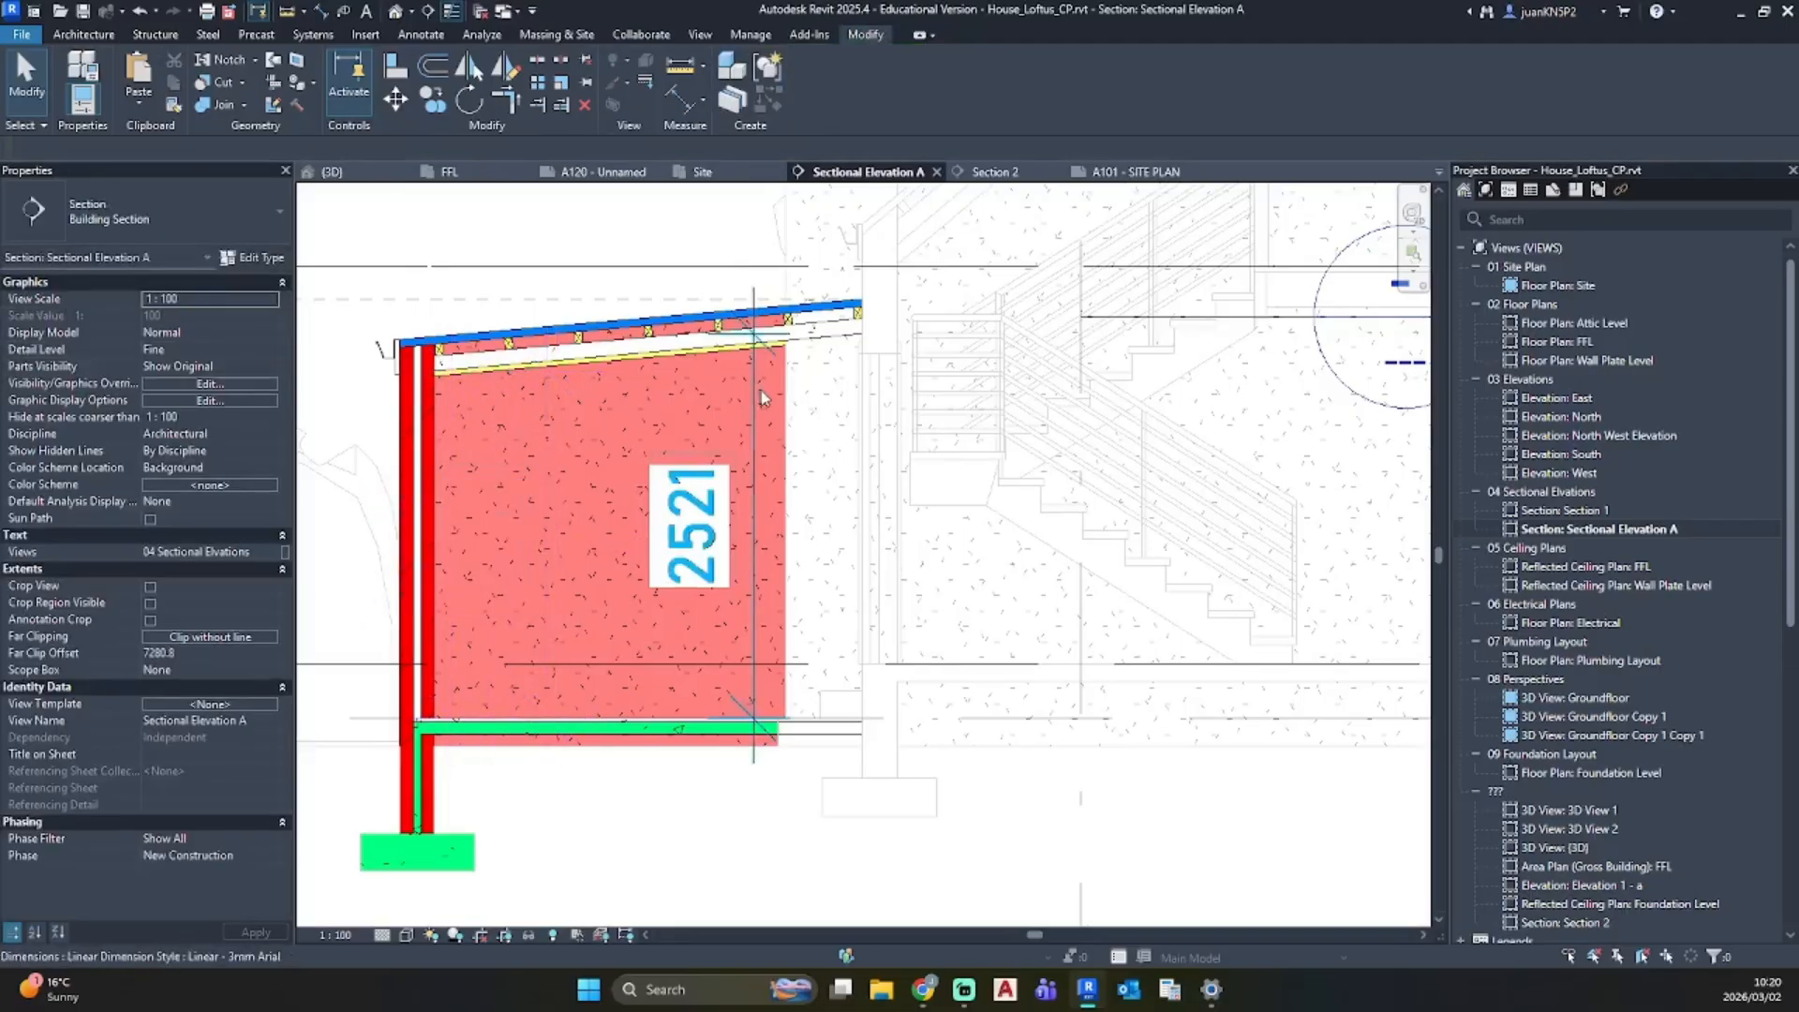
Step: Open the 3D view and examine the new extension's roof and walls against the existing house
scroll(703, 482, "down", 3)
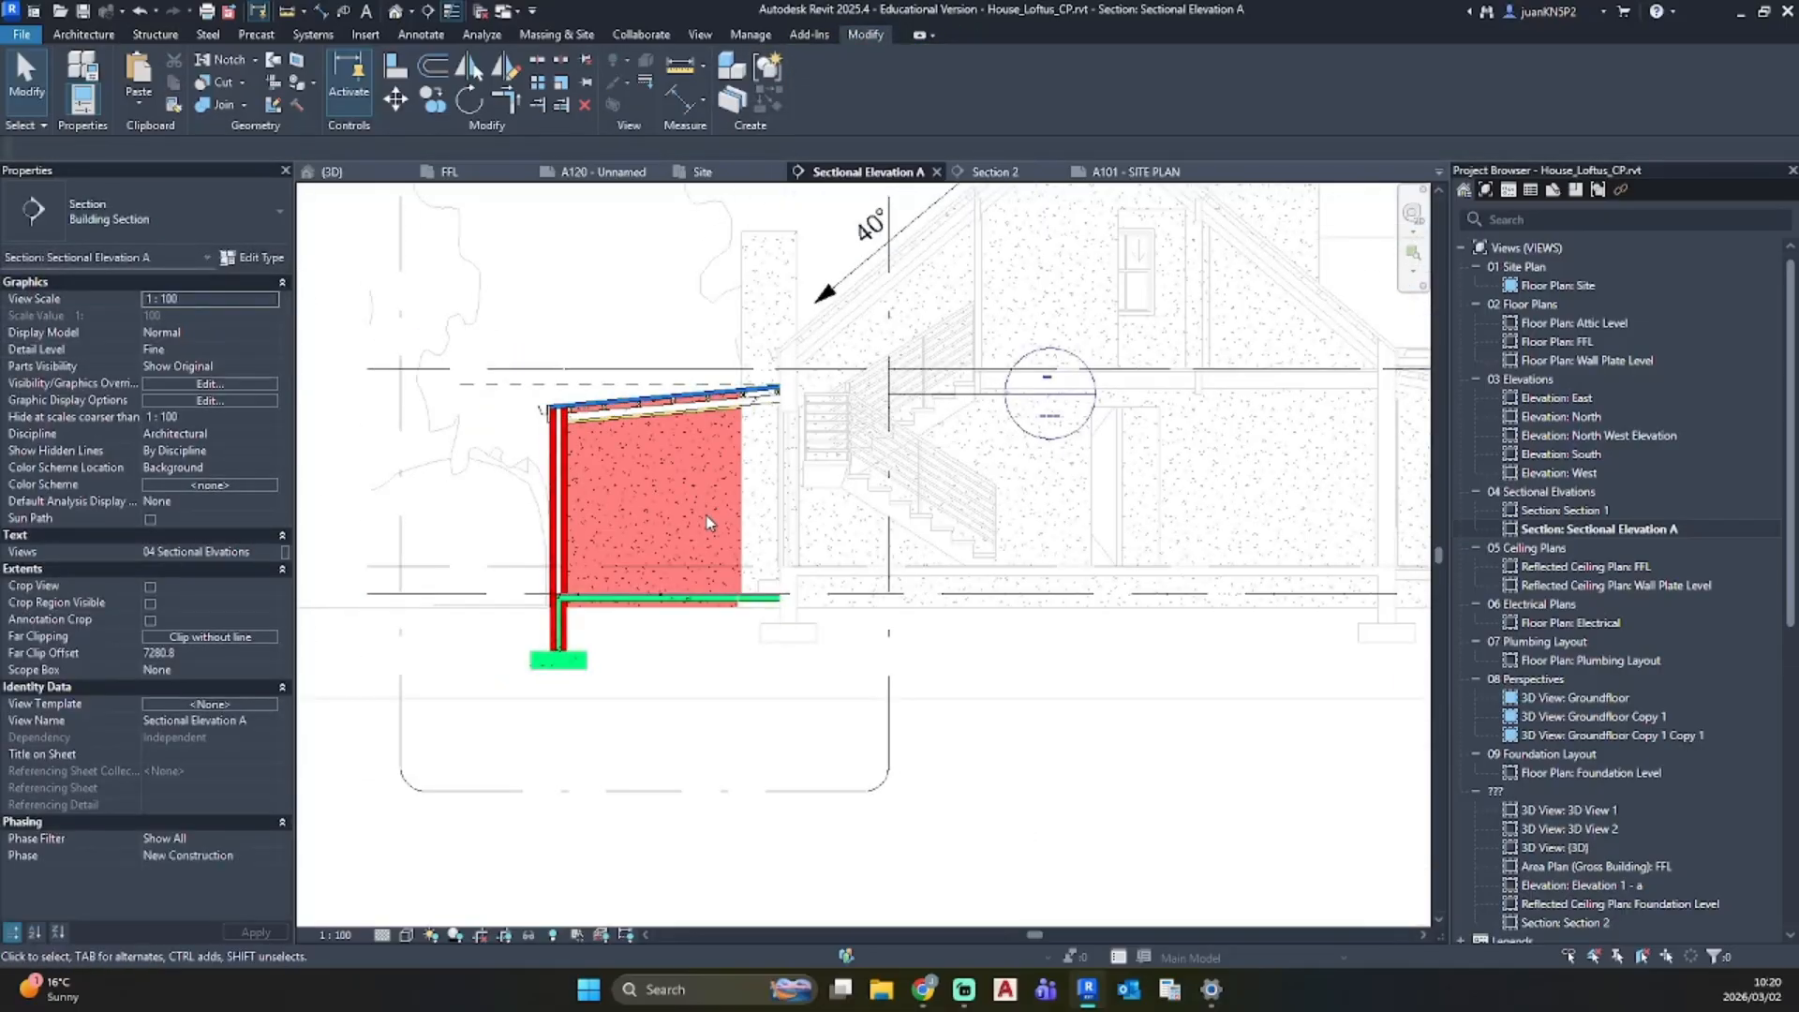
mouse_move(716, 521)
middle_mouse_down()
mouse_move(1110, 586)
mouse_move(721, 630)
middle_mouse_up()
left_click(406, 13)
scroll(651, 551, "down", 3)
left_click(714, 629)
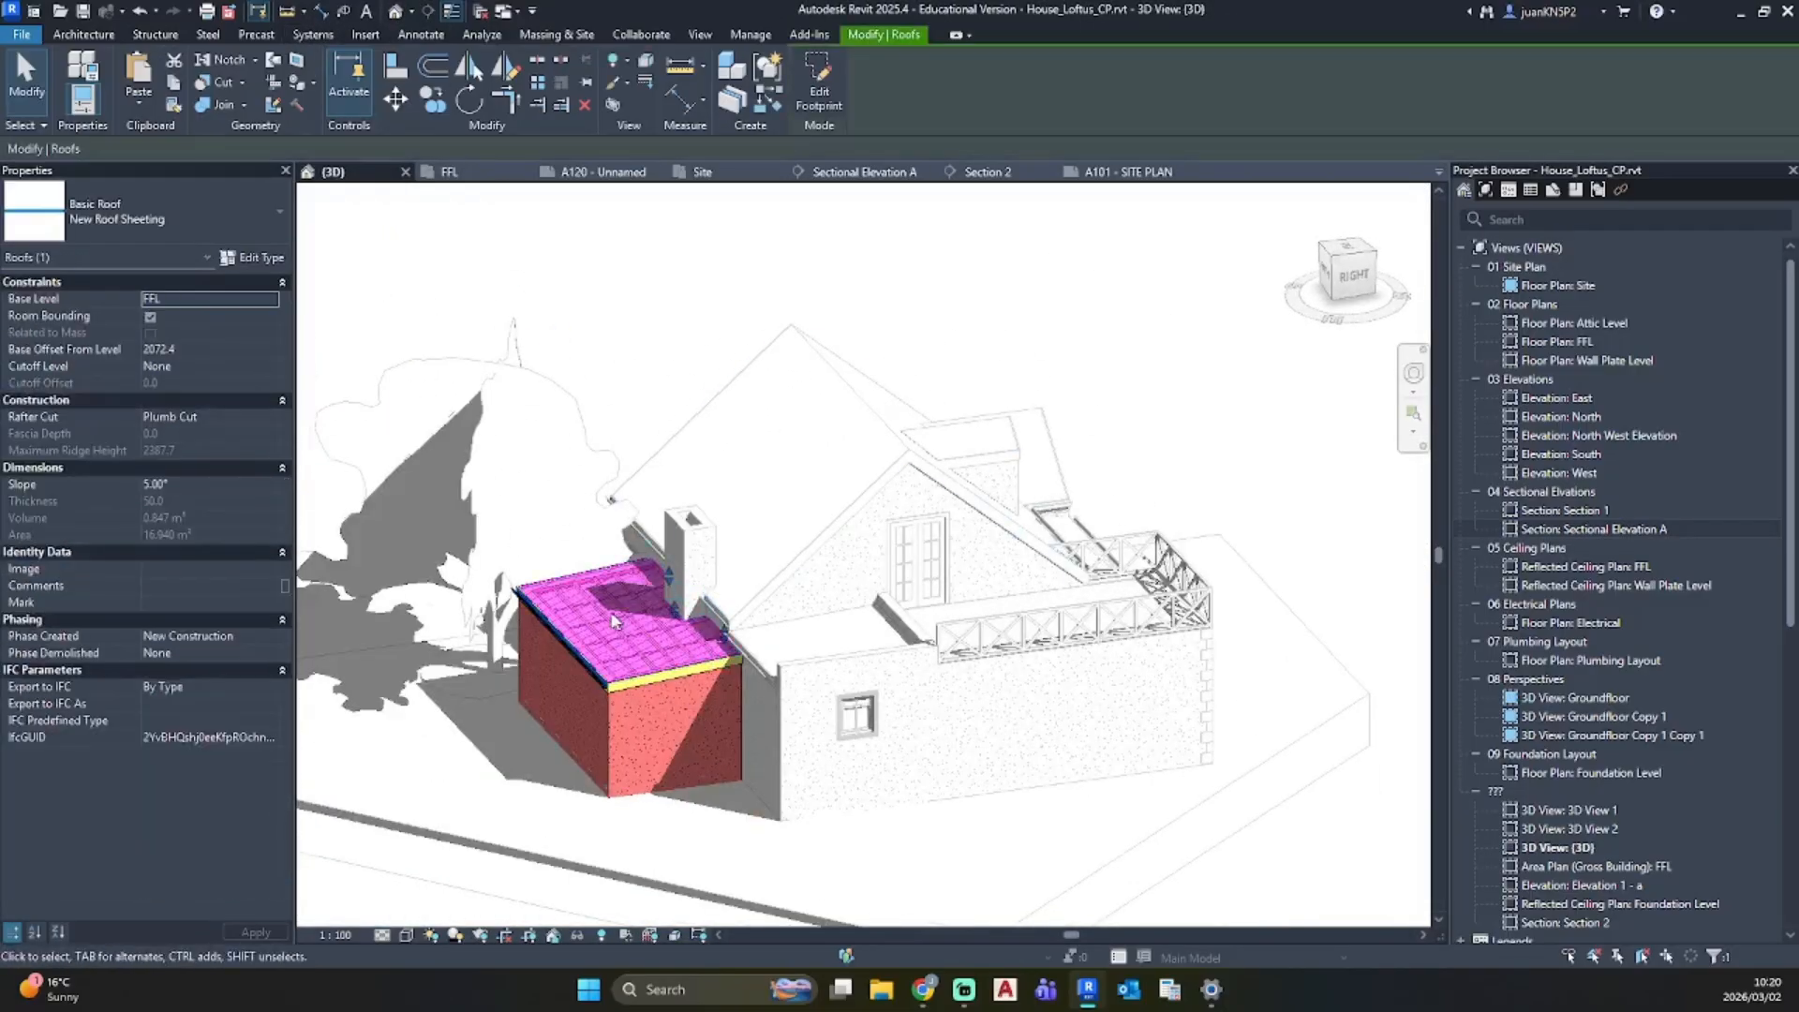
key("Escape")
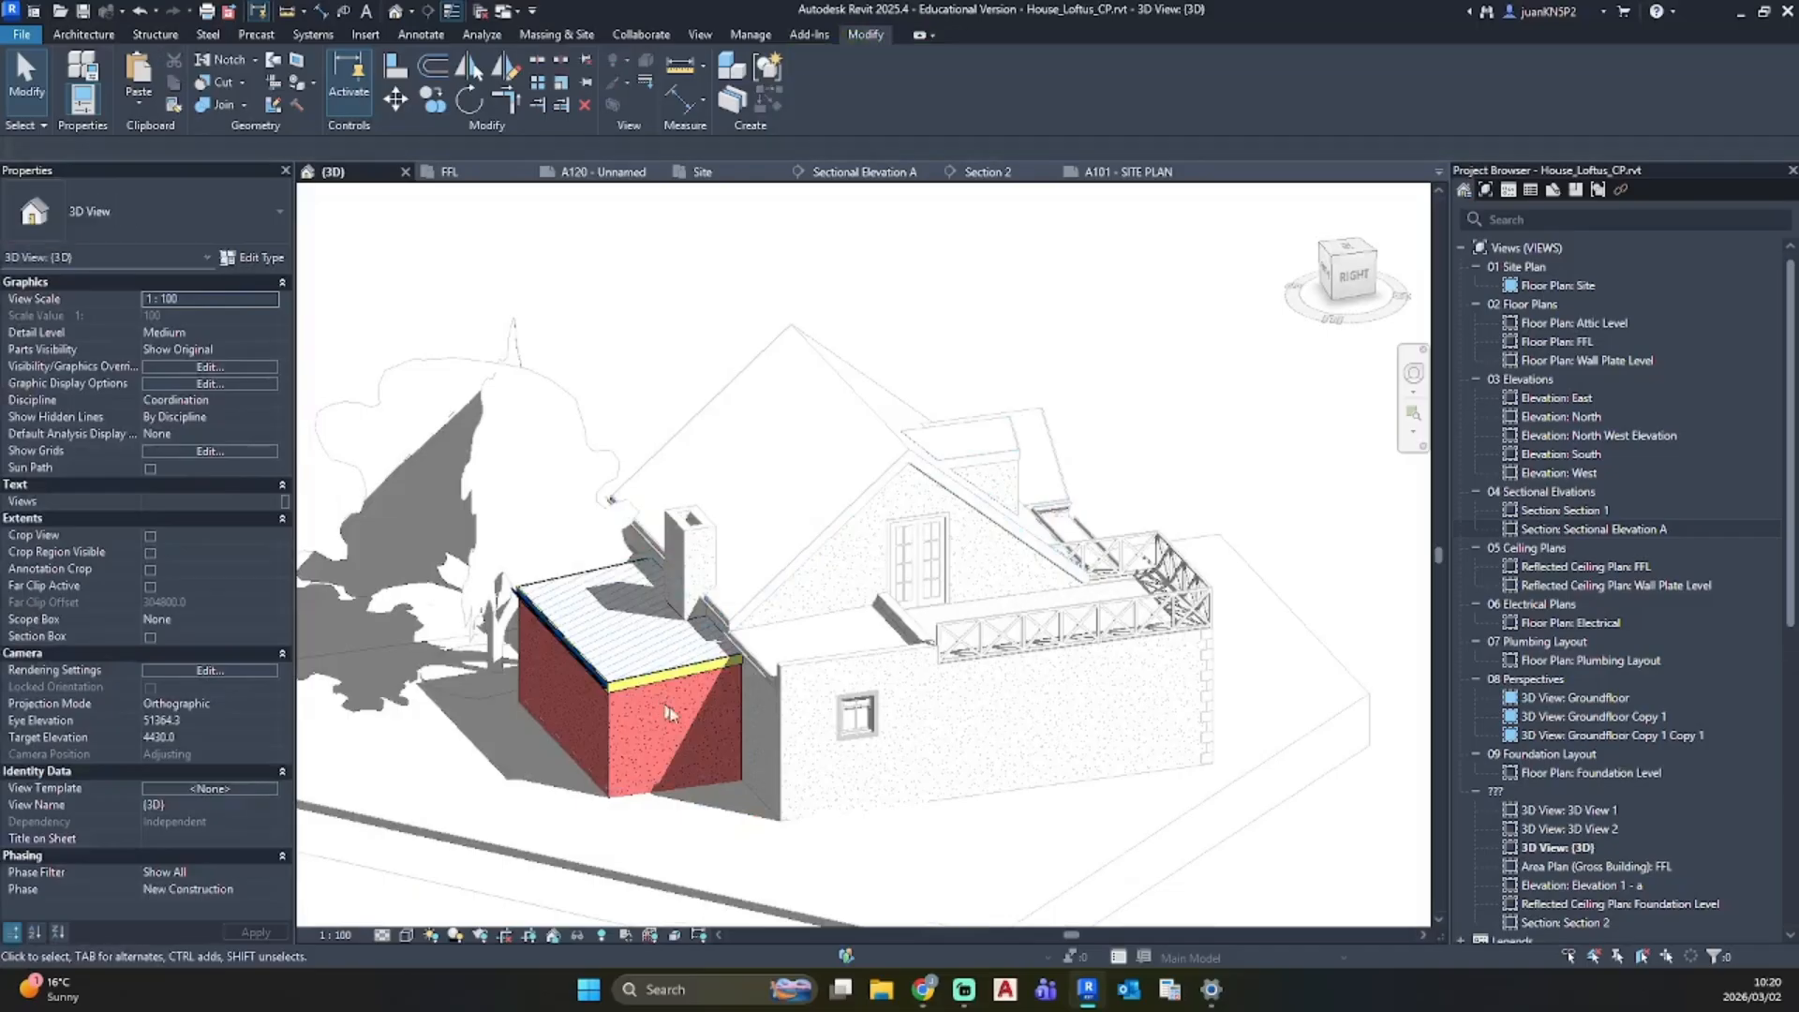
left_click(737, 717)
middle_click_drag(737, 717, 504, 717, "shift")
key("Escape")
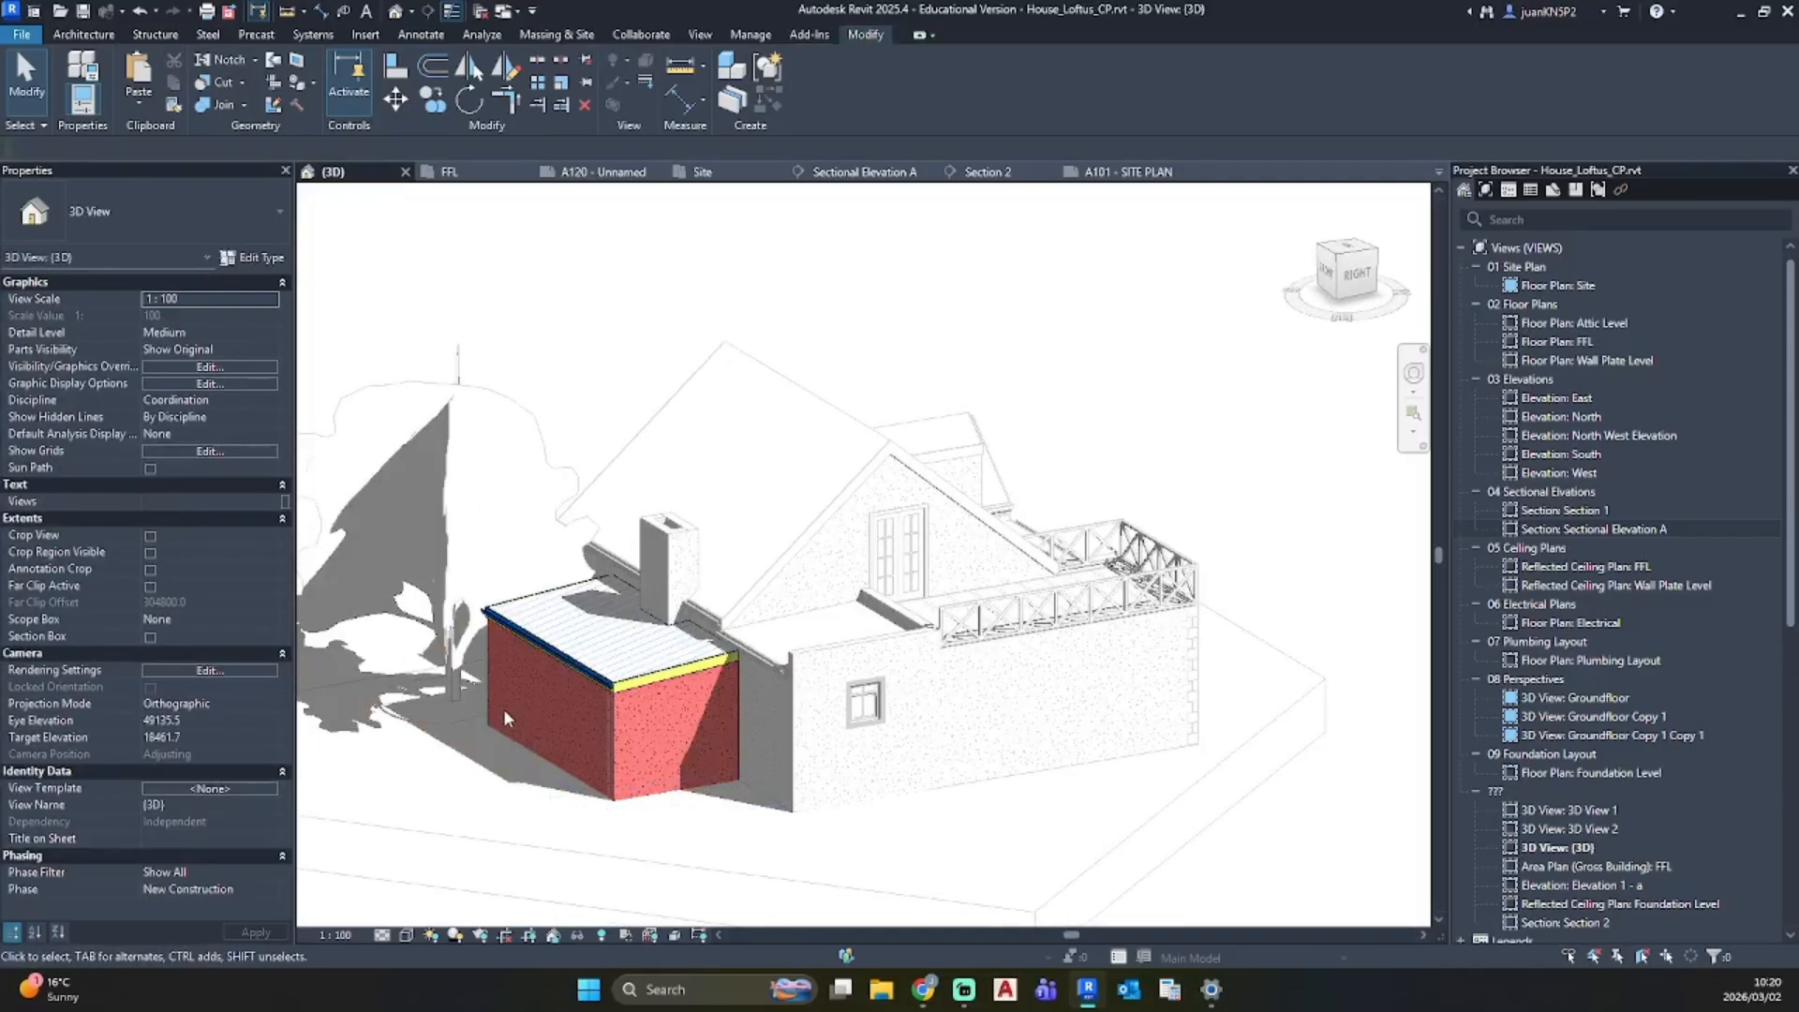
Step: In the FFL floor plan, set the Phase Demolished of the front bedroom window beside the stairs to New Construction
double_click(1611, 341)
scroll(804, 473, "down", 3)
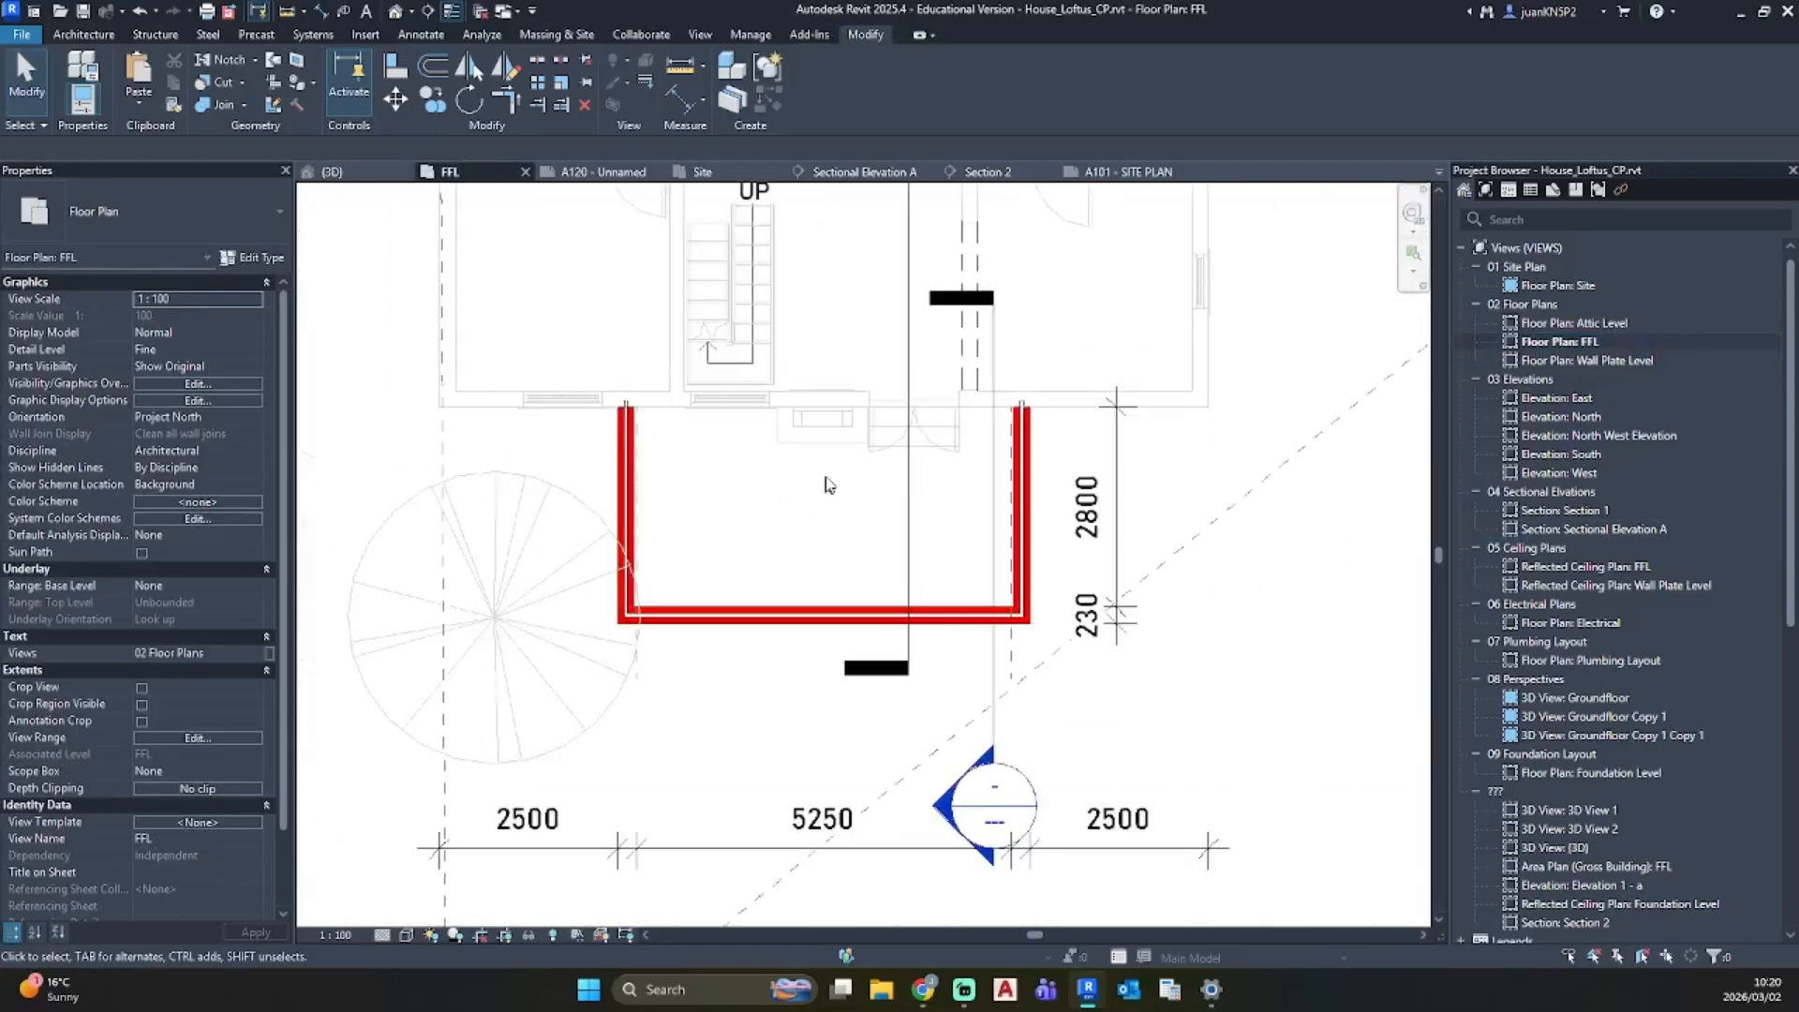
scroll(822, 482, "up", 4)
left_click(743, 540)
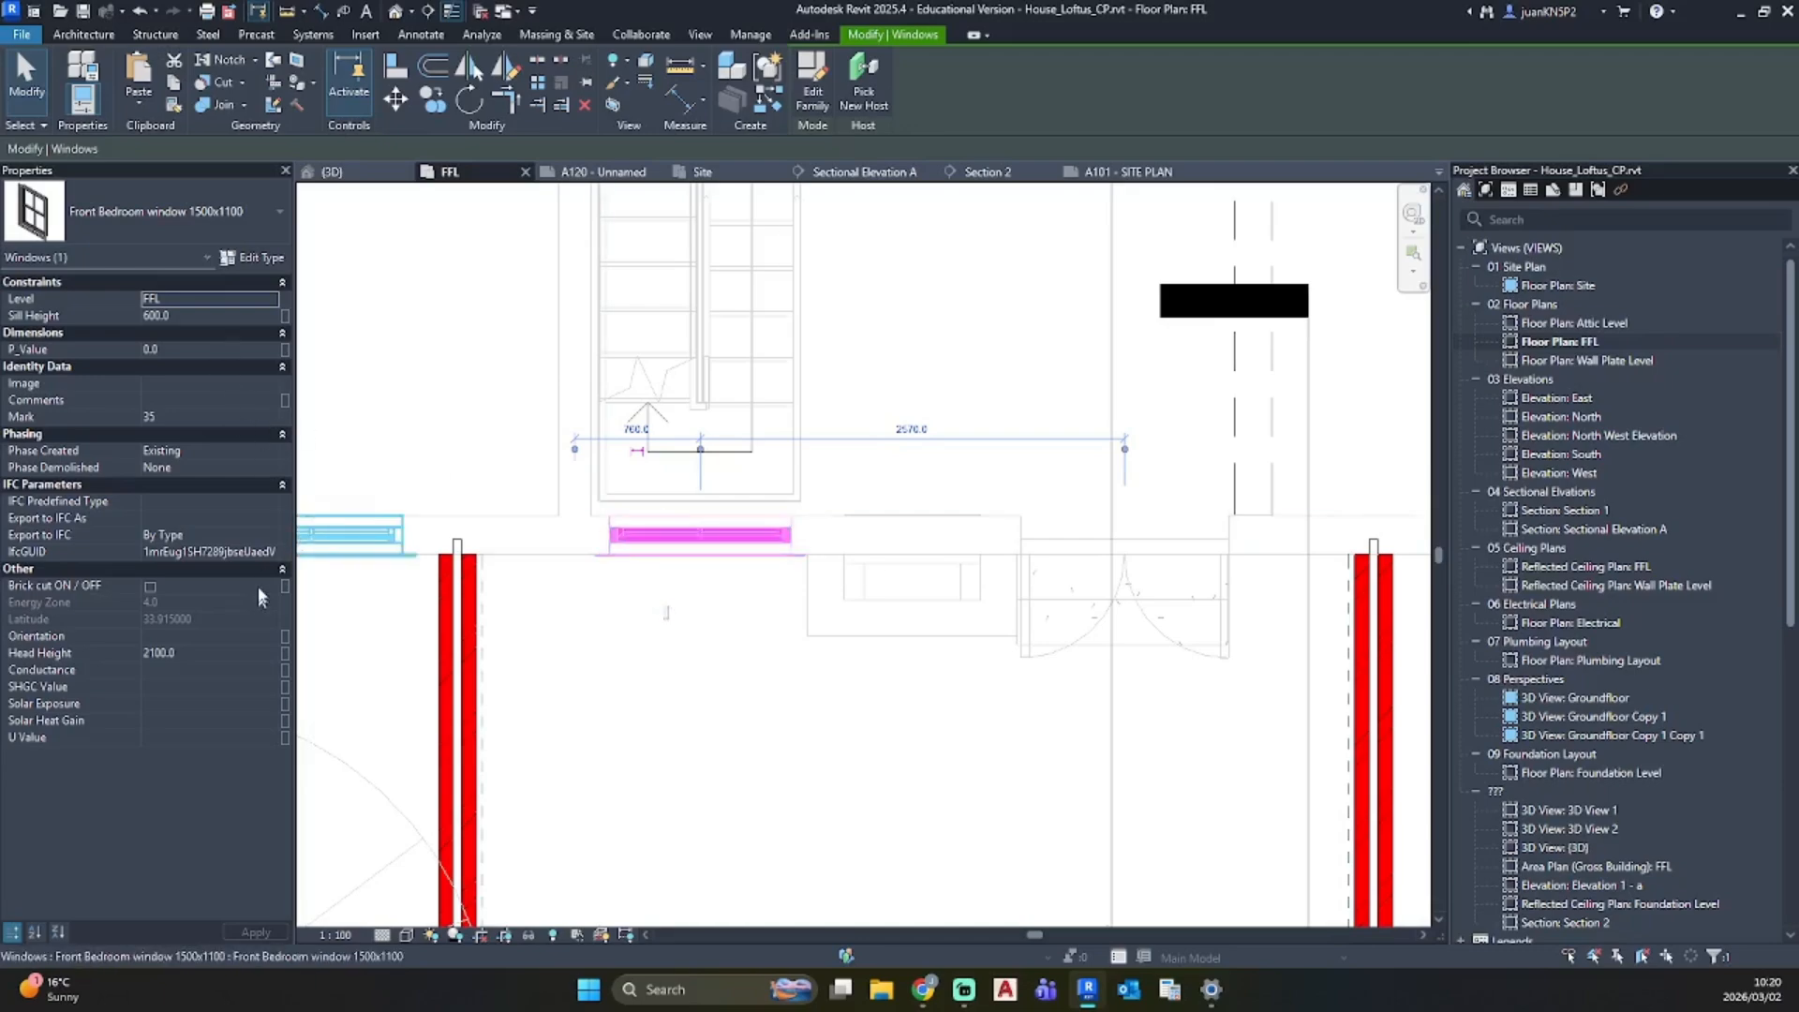
key("Escape")
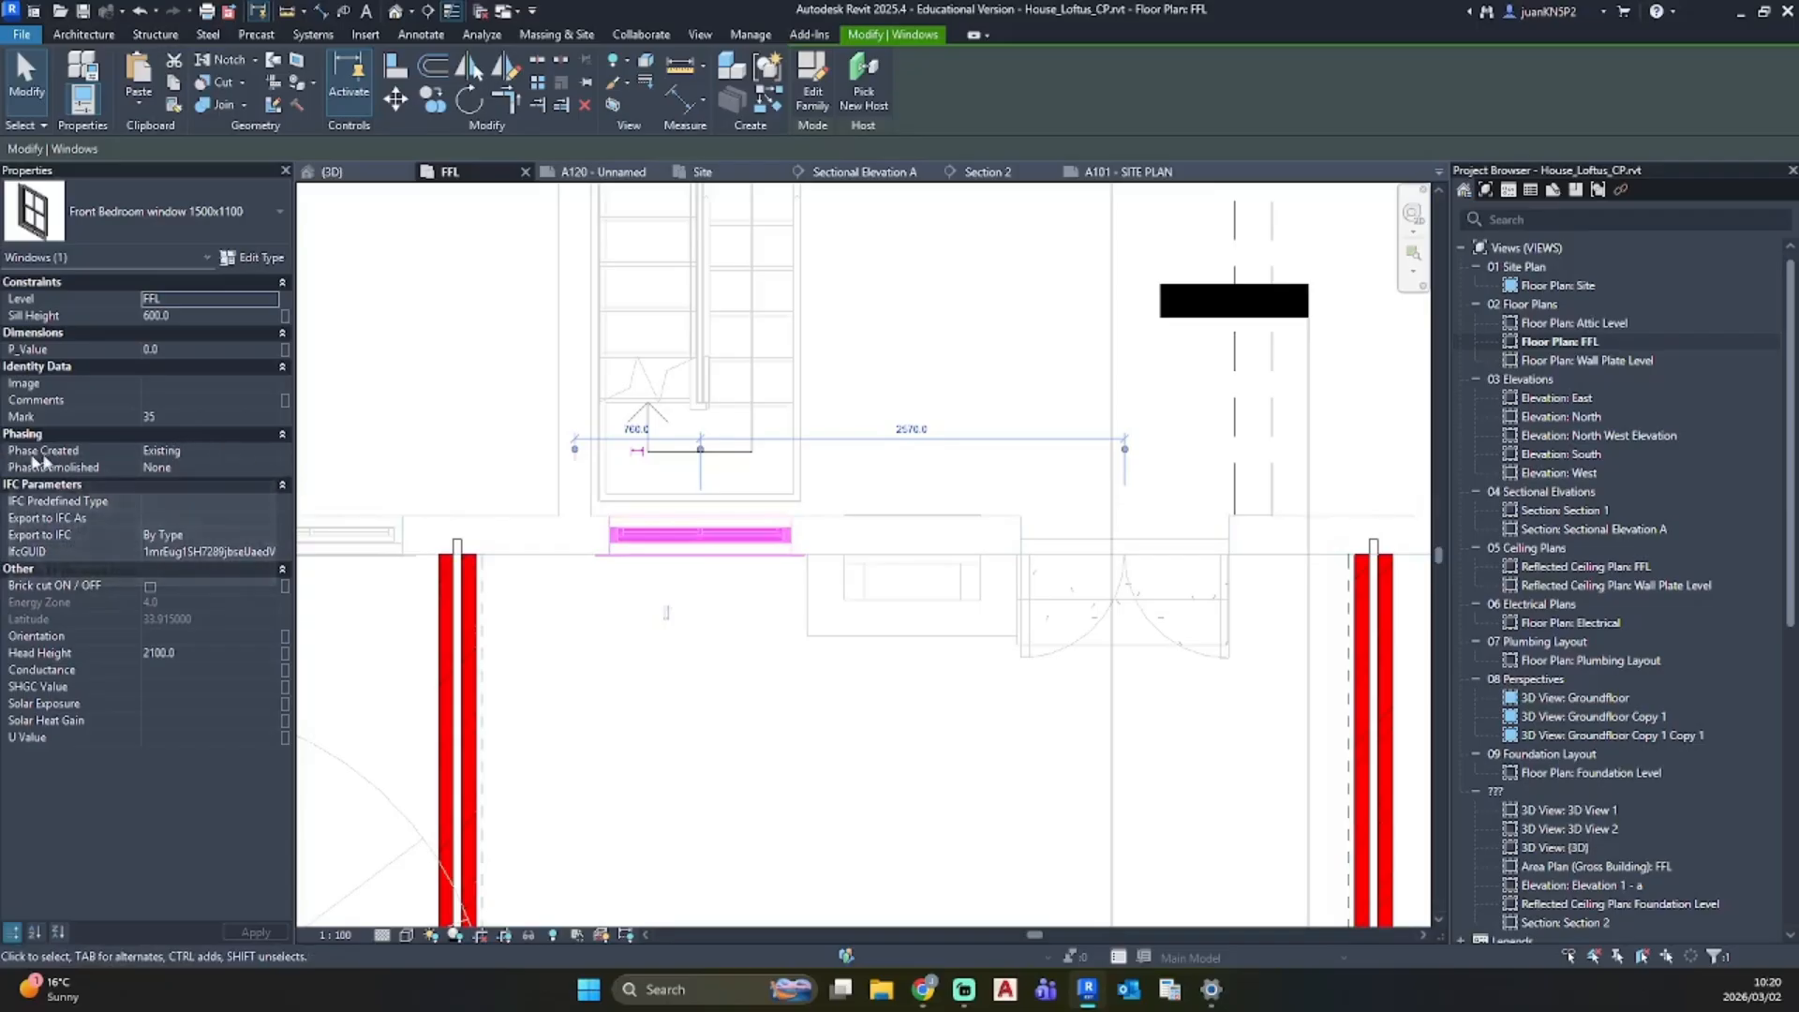
left_click(268, 467)
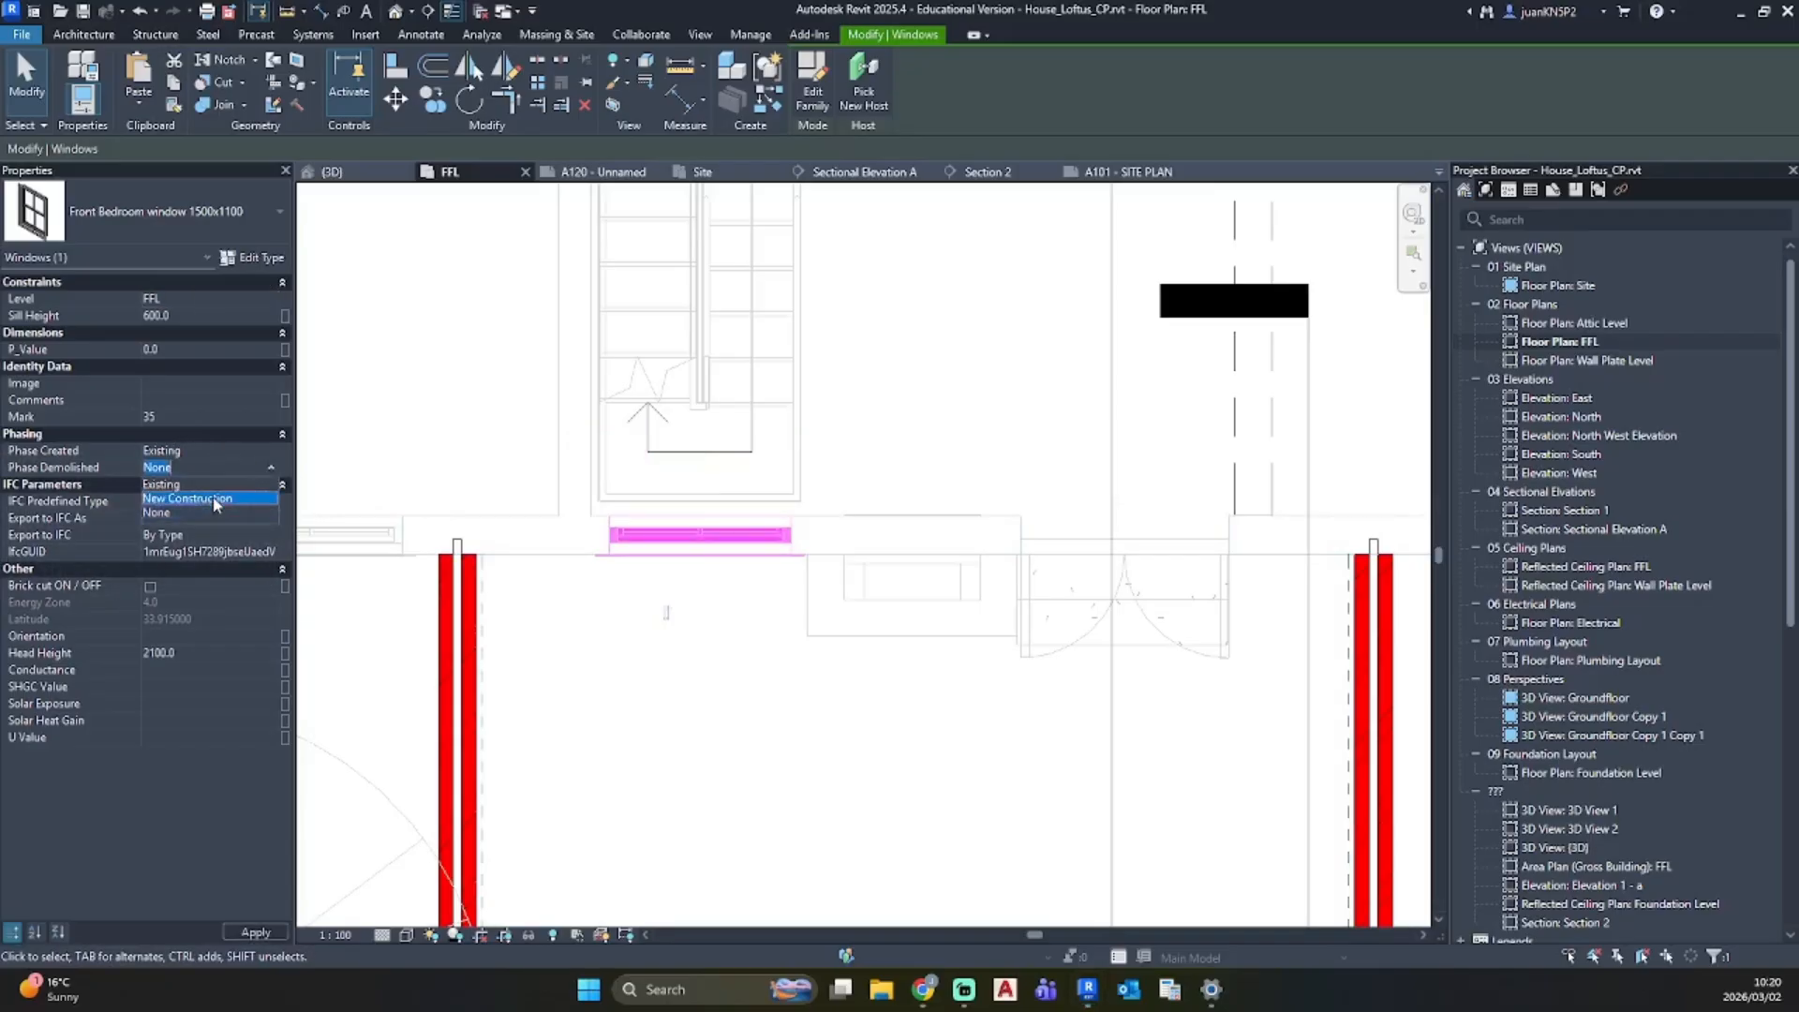
left_click(193, 480)
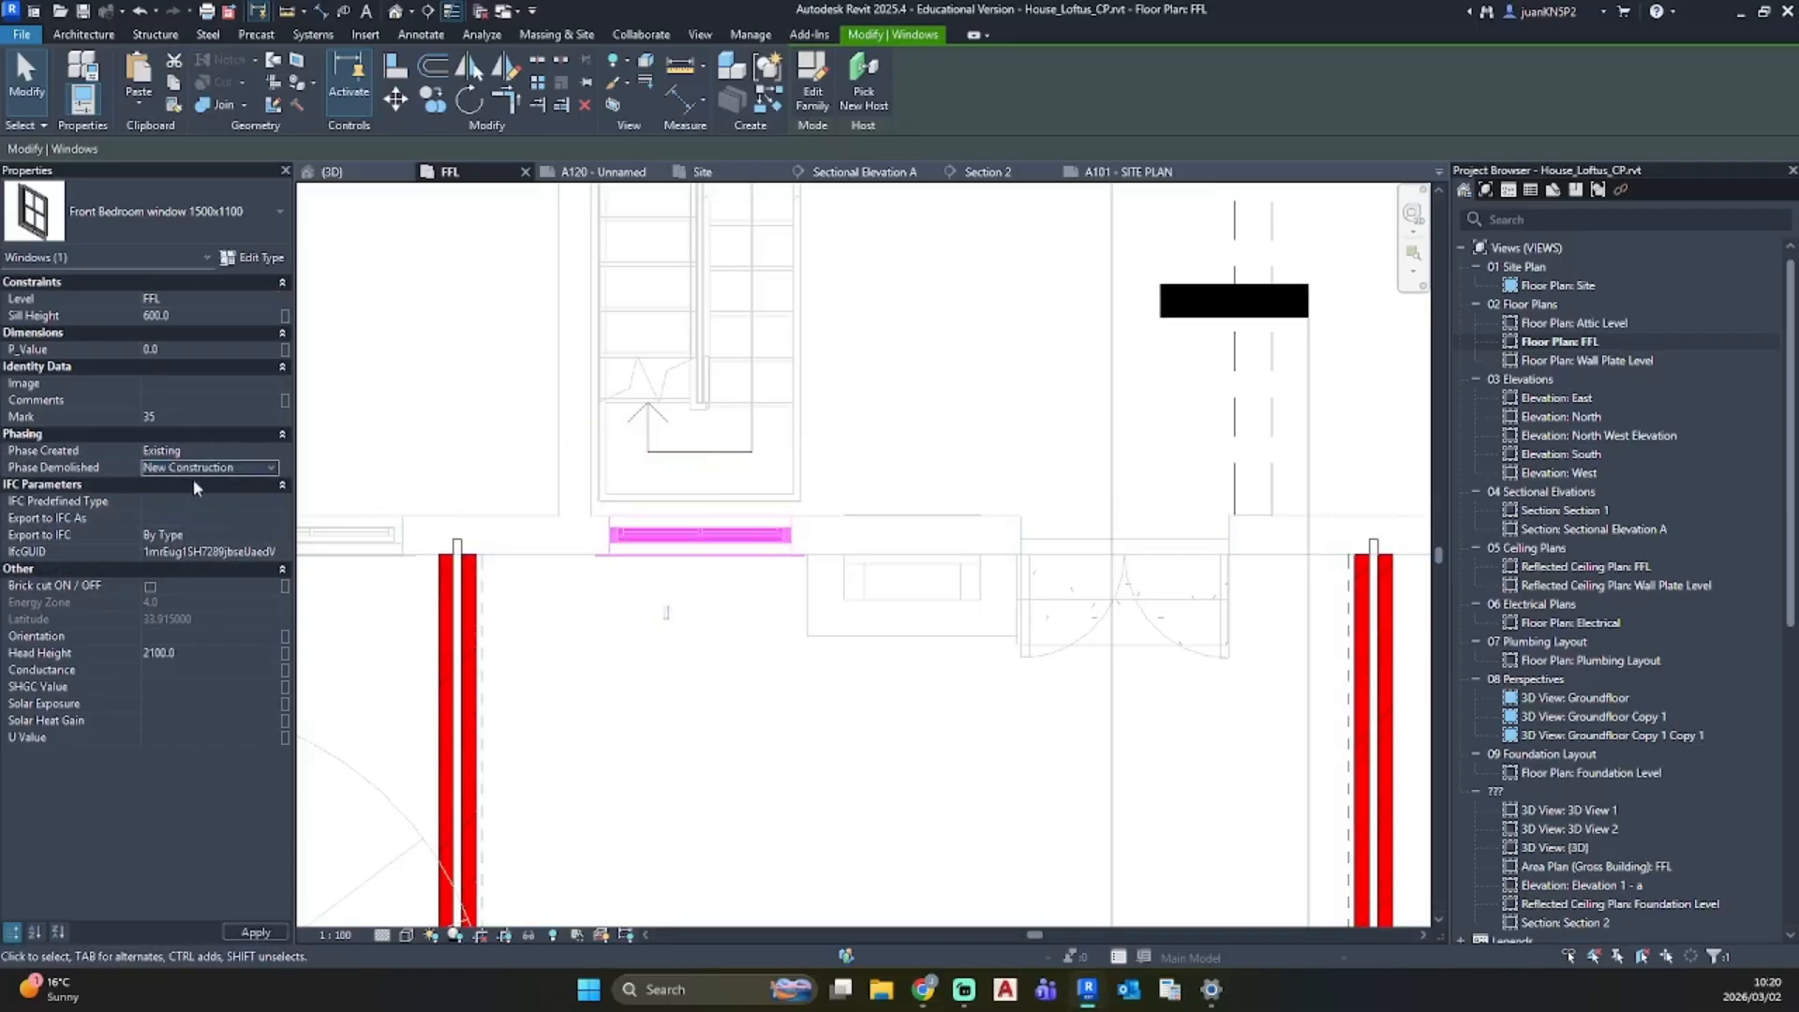
left_click(742, 626)
left_click(749, 524)
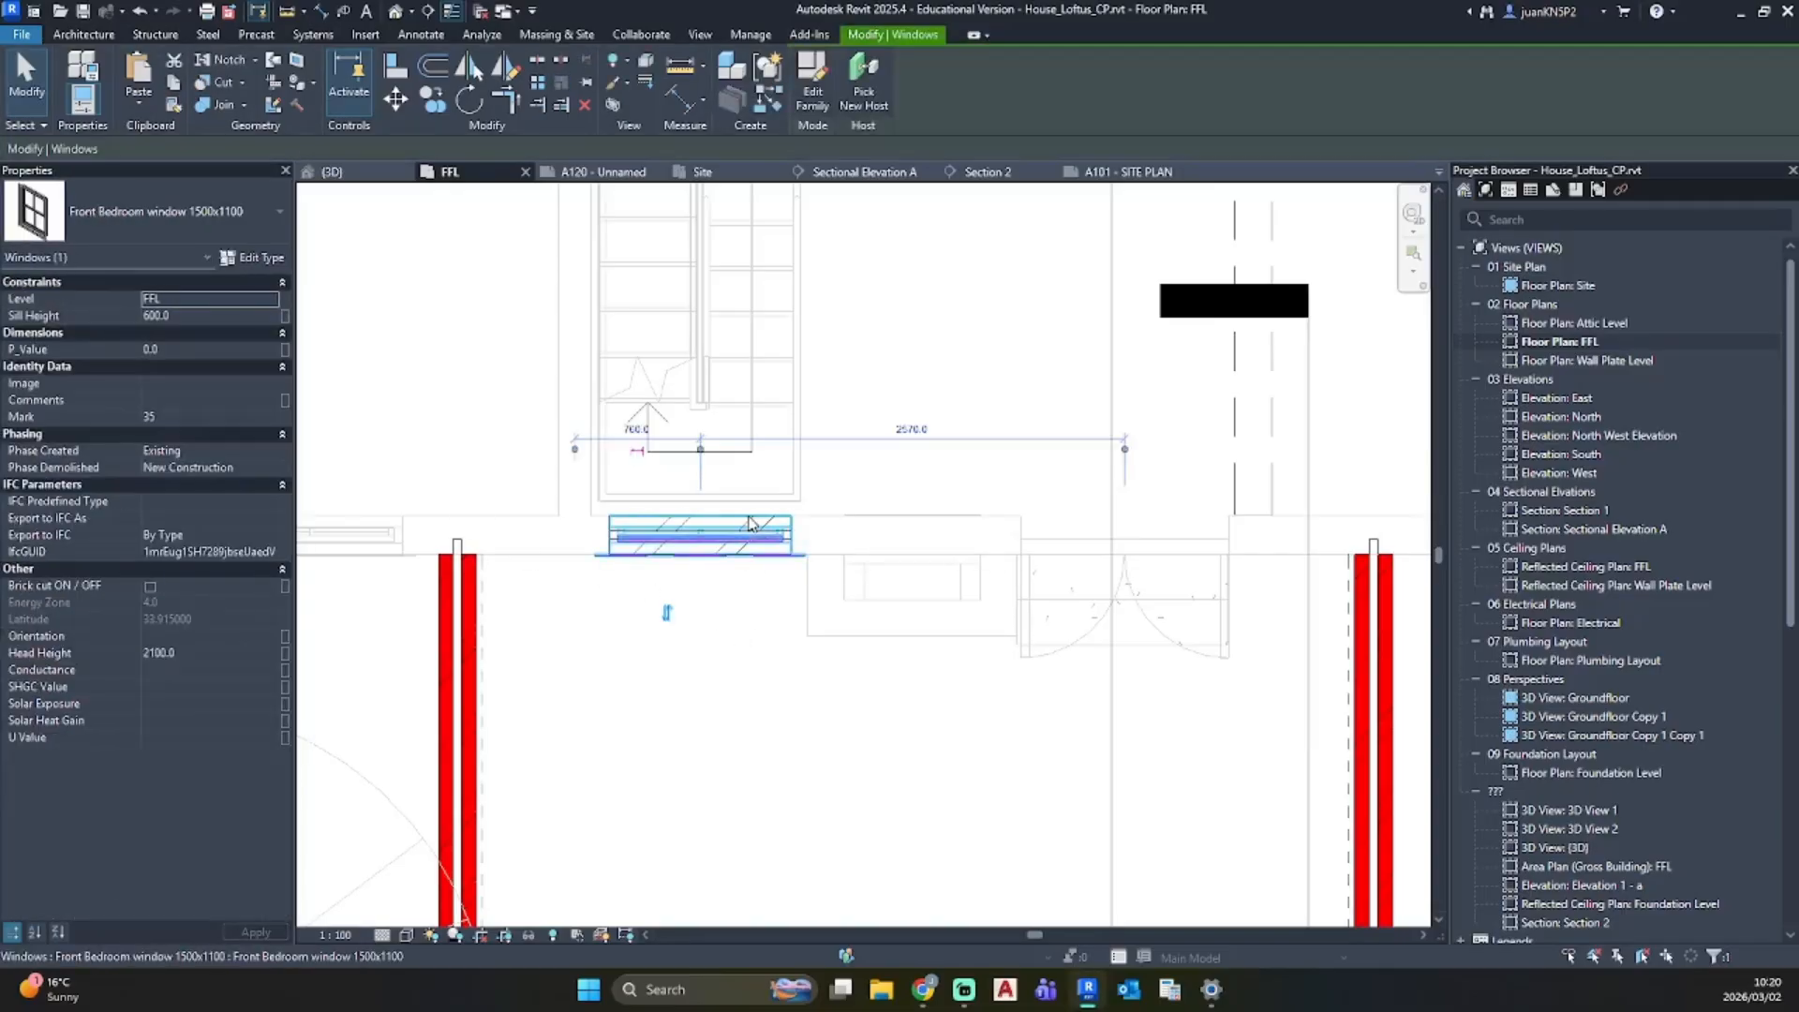
key("Escape")
Step: Try to delete the infill wall in the demolished window's opening
scroll(749, 524, "up", 3)
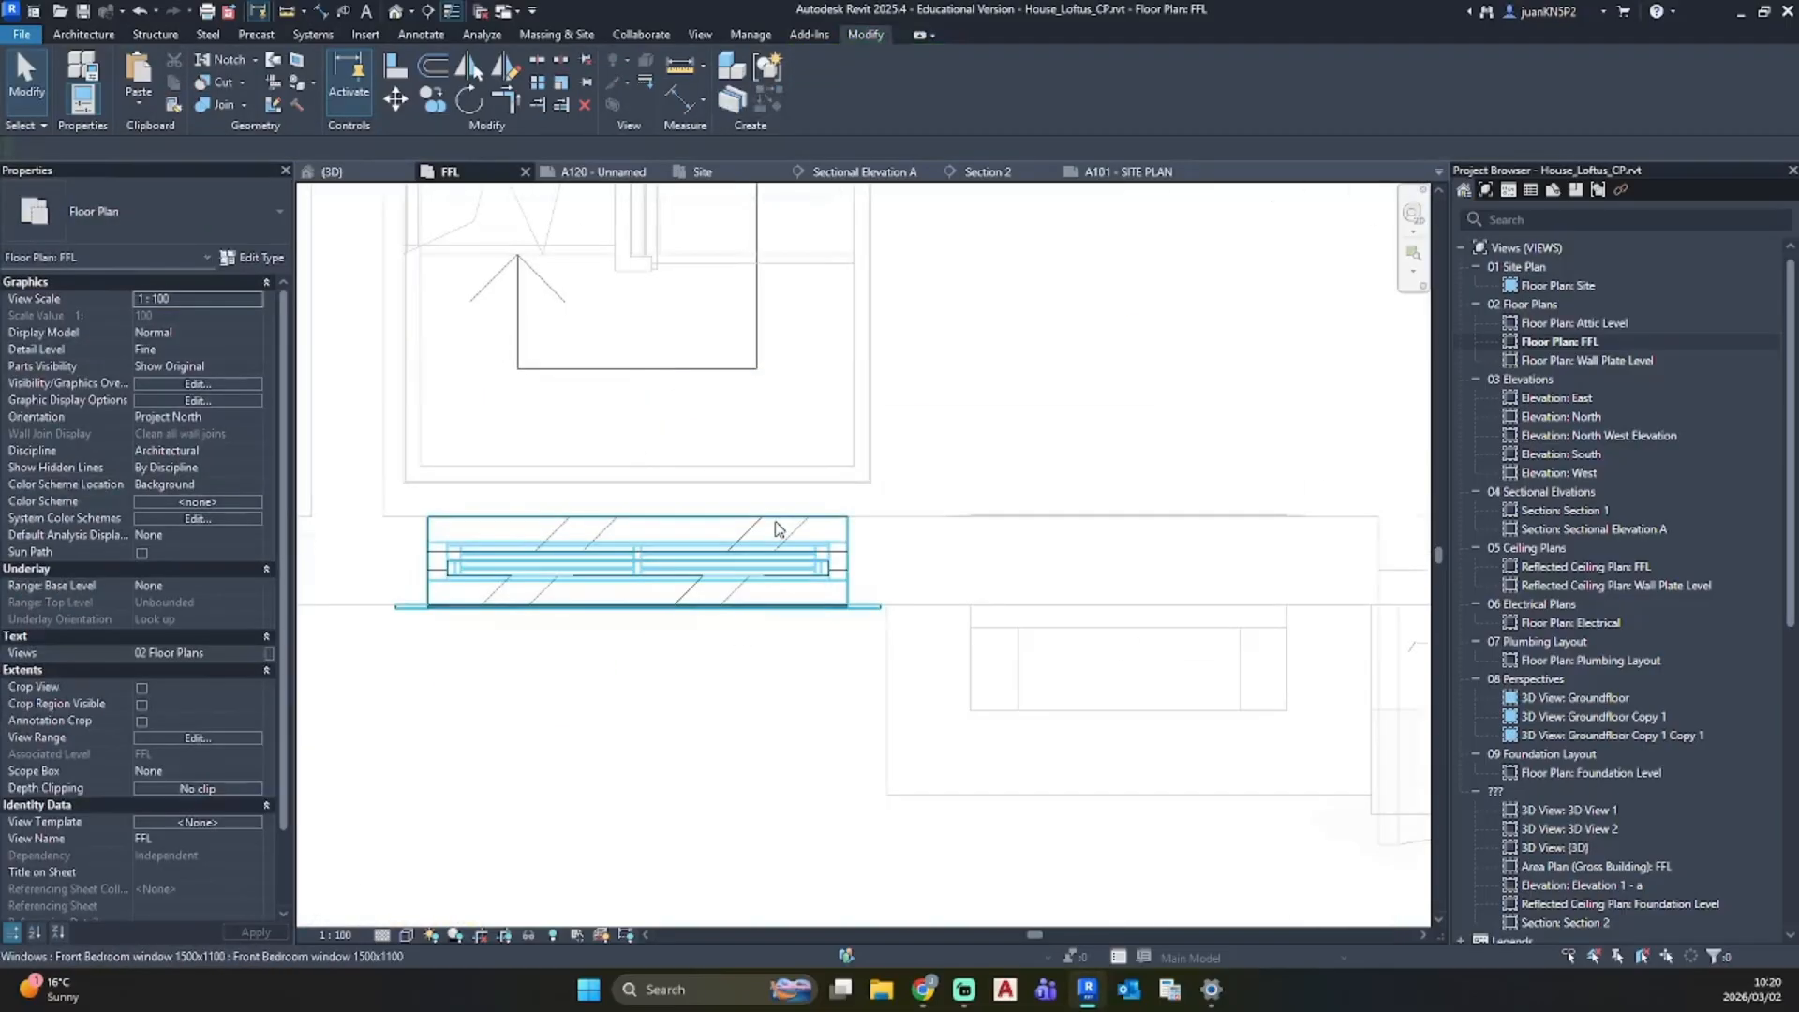
key("Tab")
left_click(774, 521)
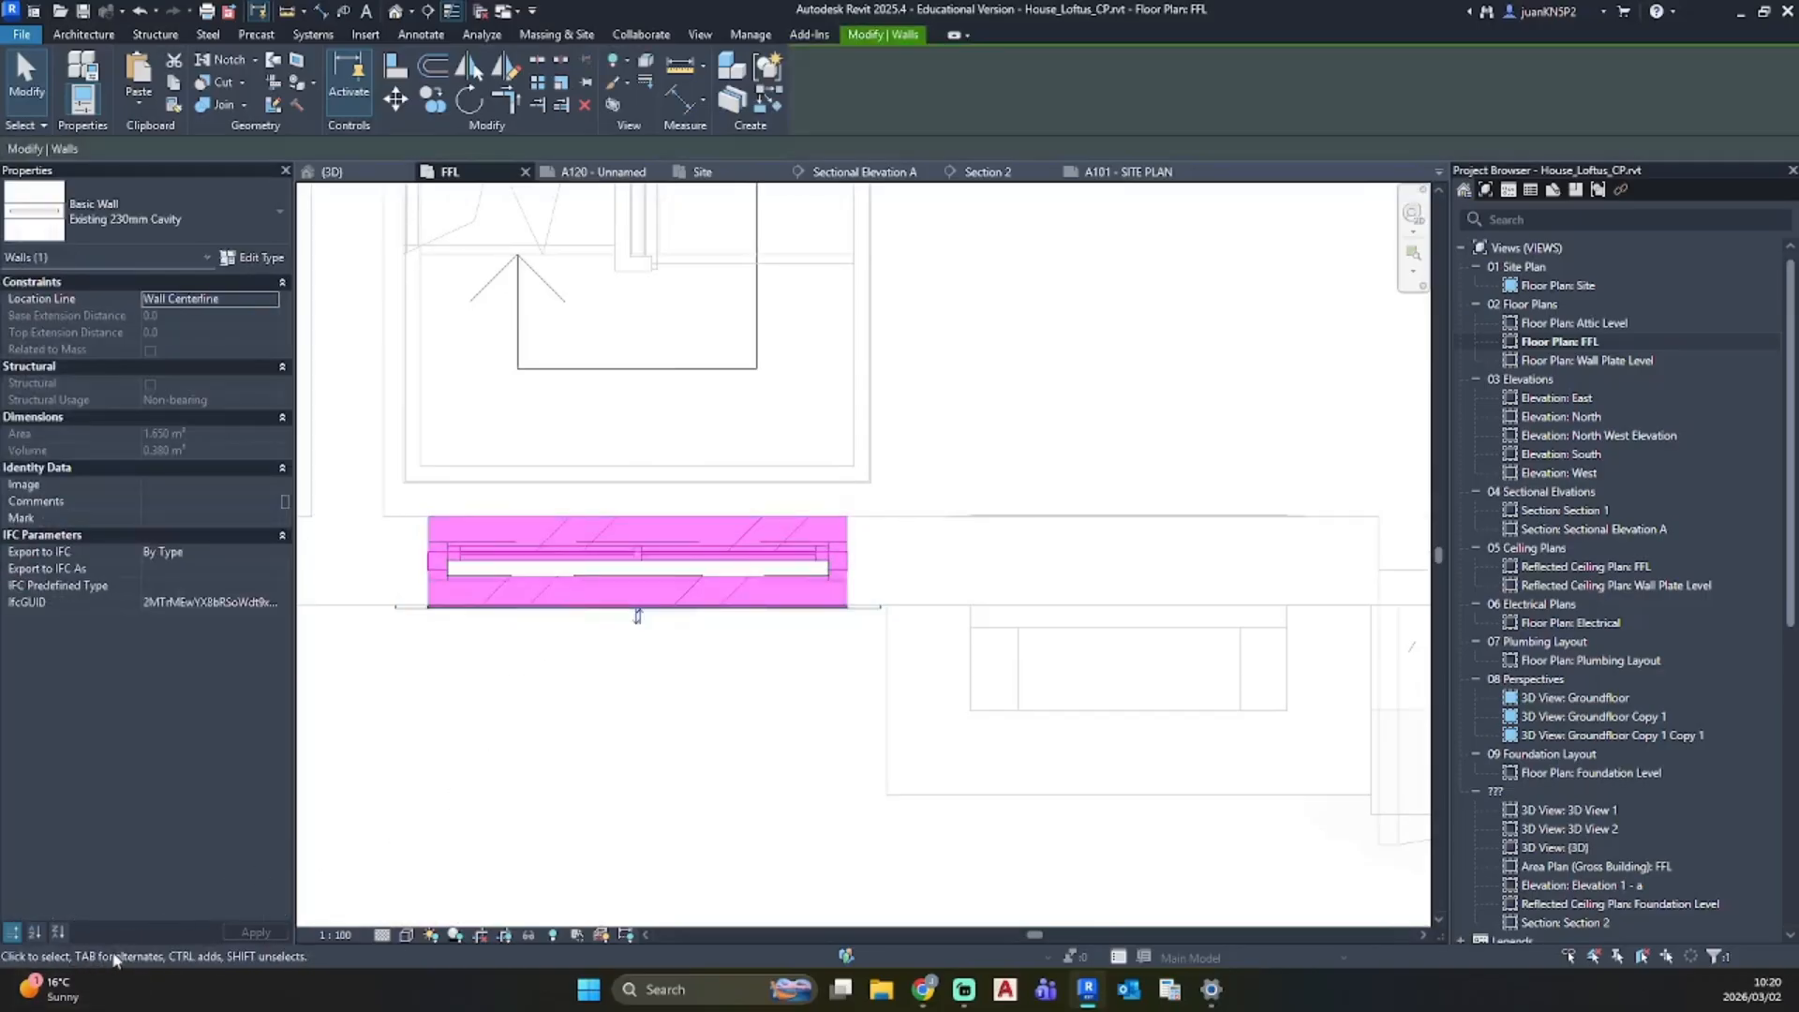
key("Delete")
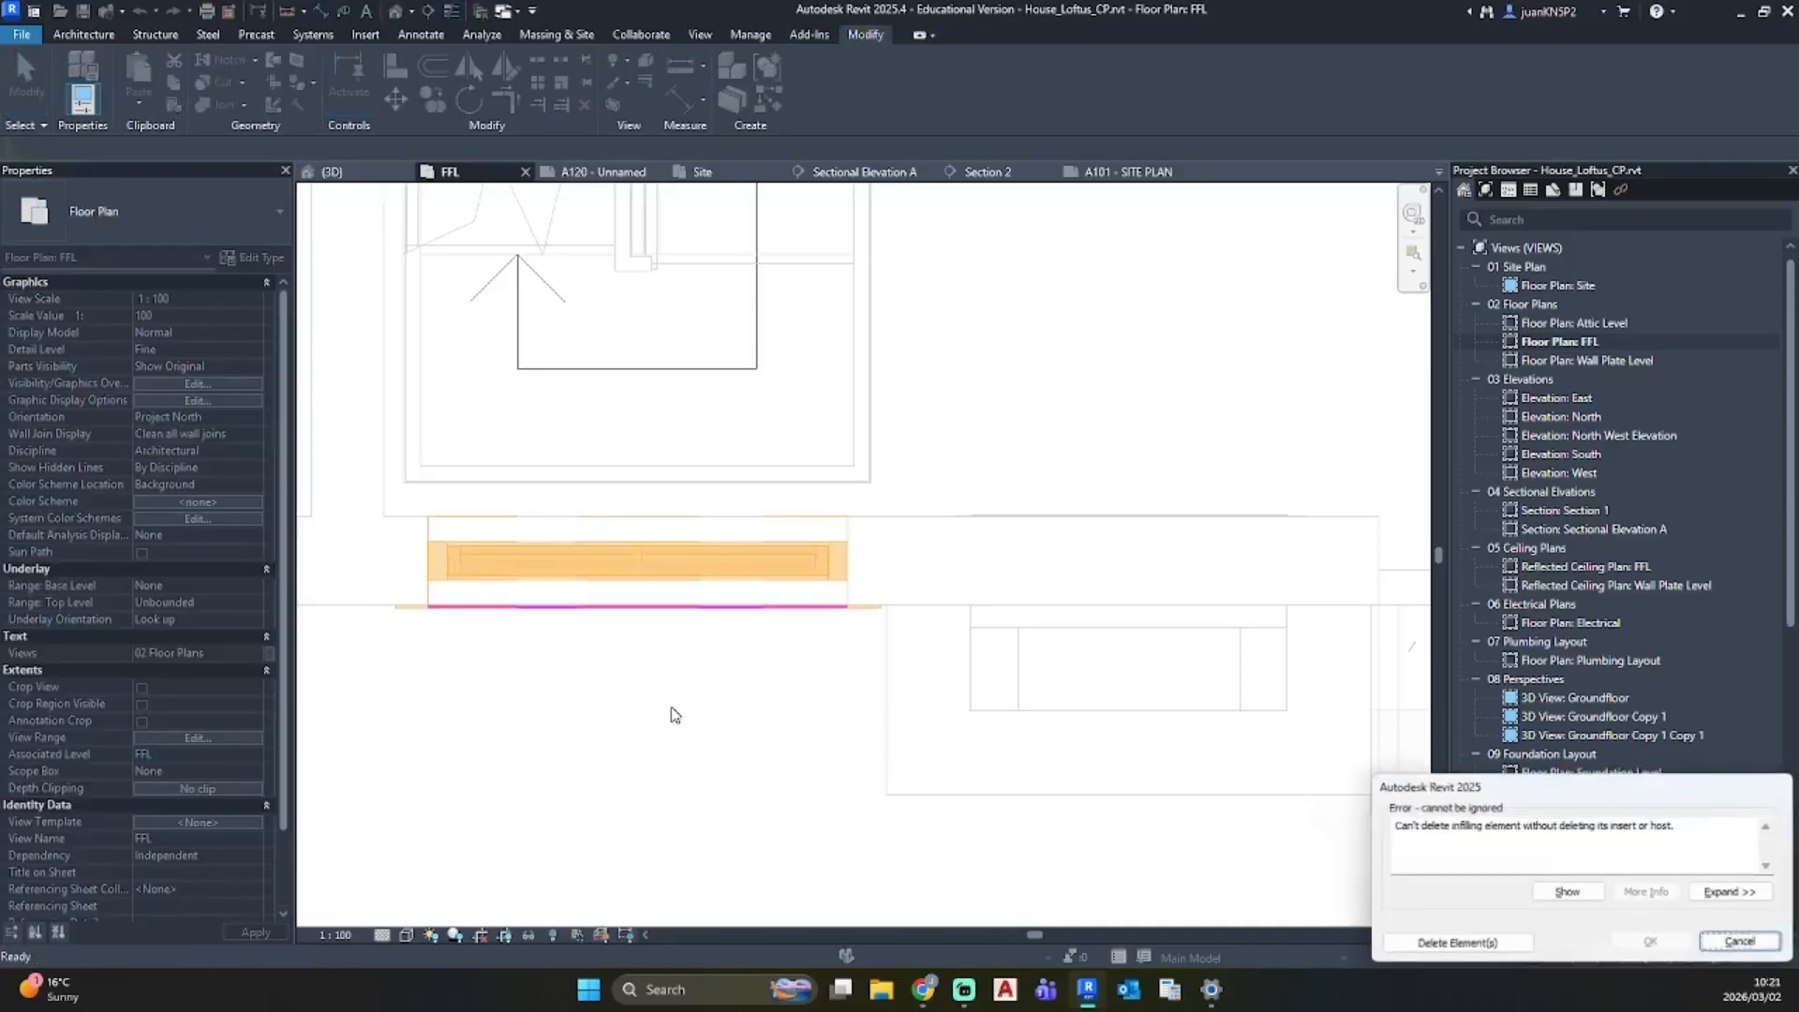
key("Escape")
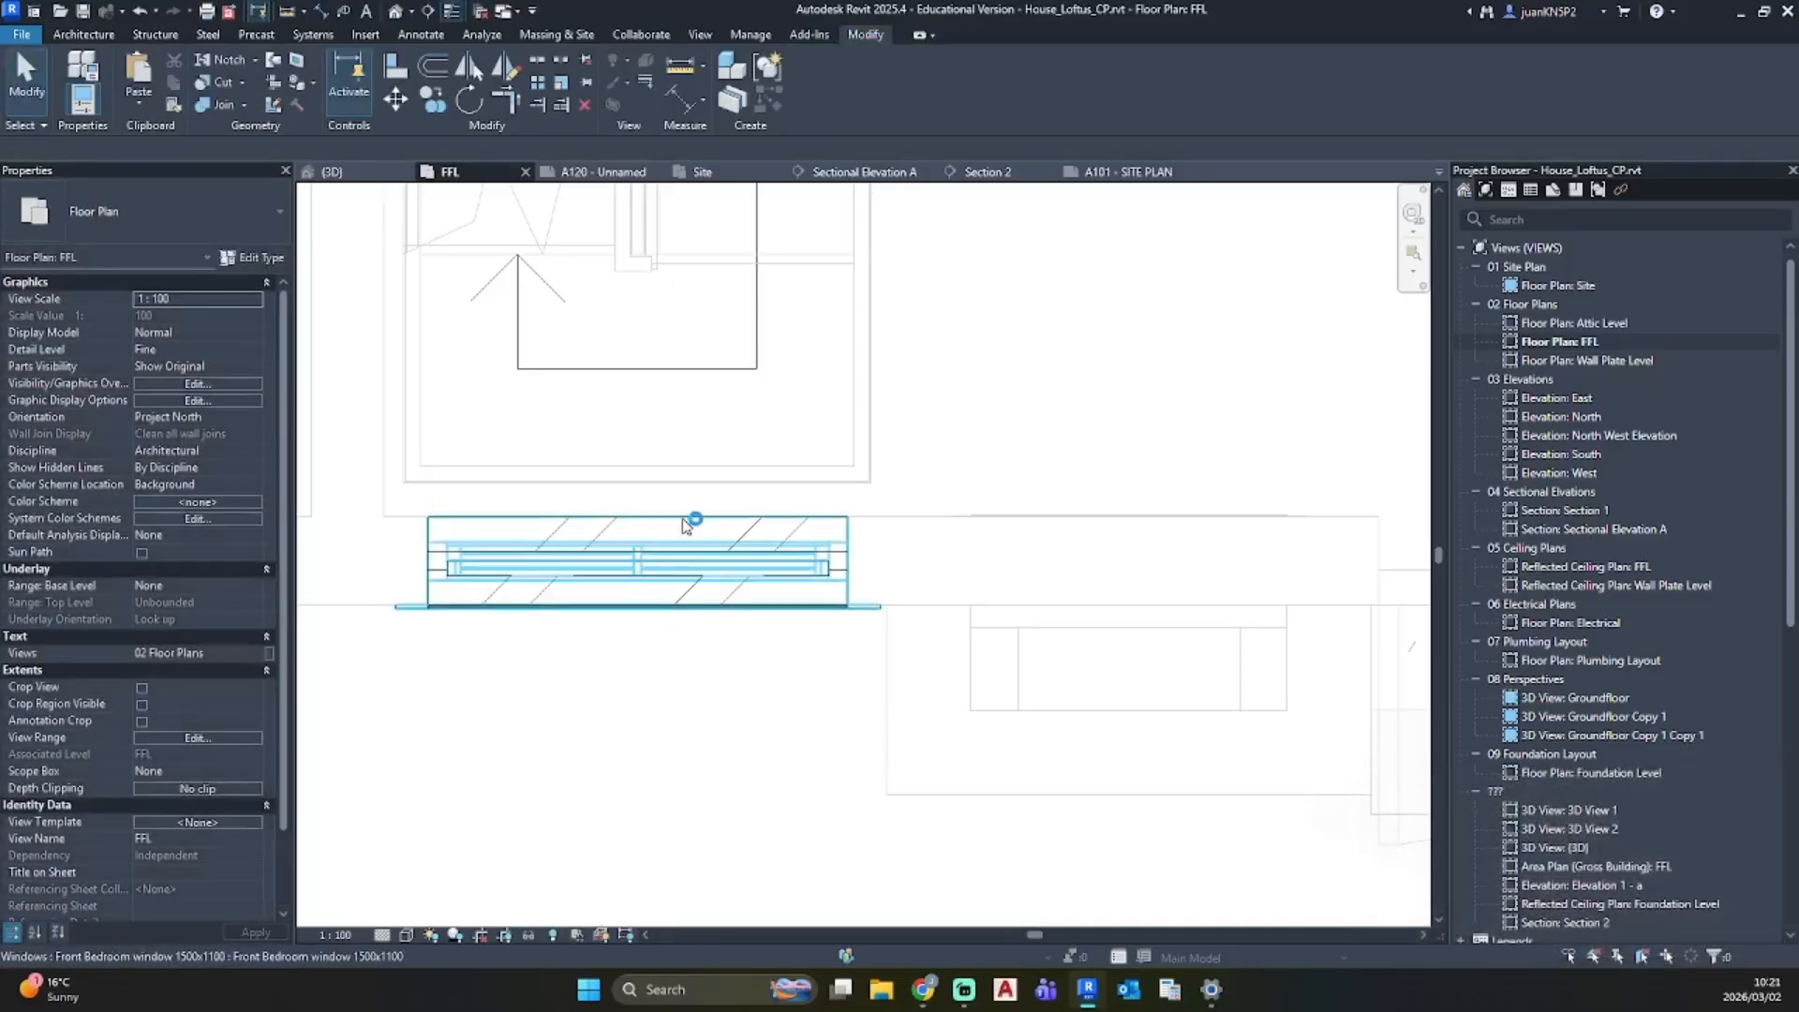
Step: Hide the infill wall element at the demolished window in the FFL floor plan
left_click(672, 535)
right_click(674, 530)
mouse_move(823, 575)
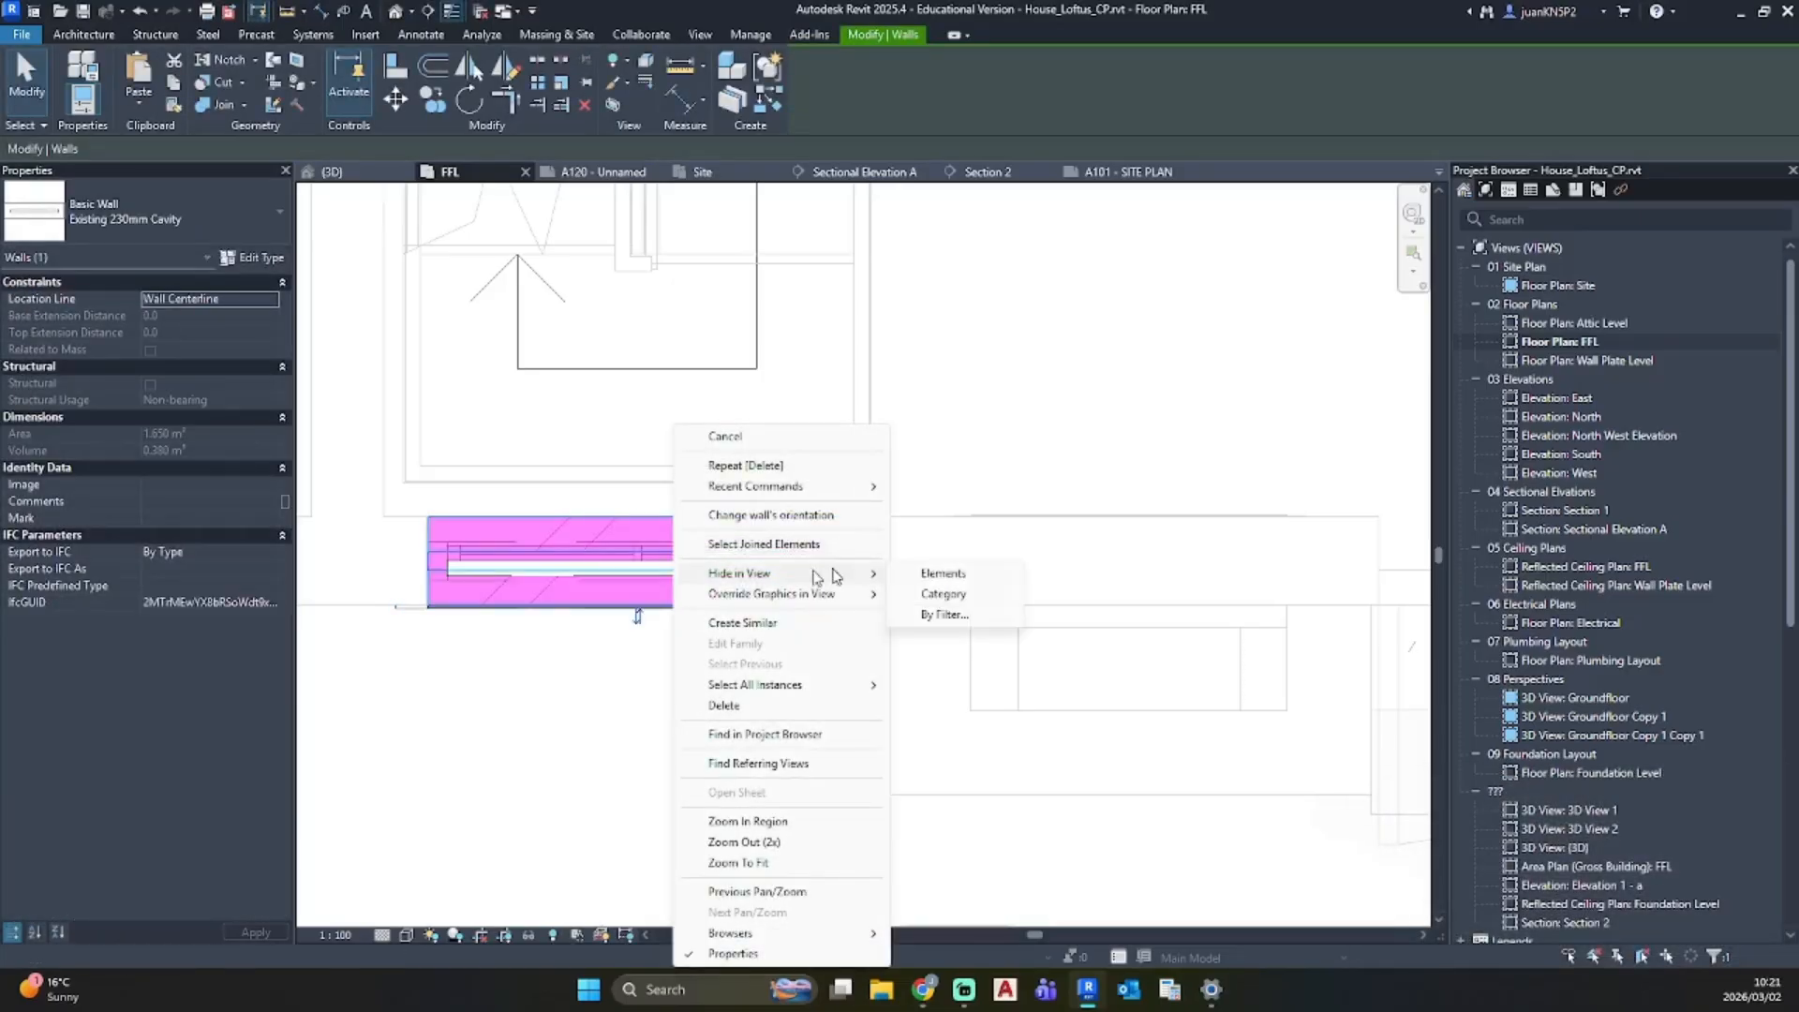
left_click(937, 577)
Step: Create a 900mm Pipe railing about 1100 mm long, with a straight path across the demolished window's opening
left_click(83, 33)
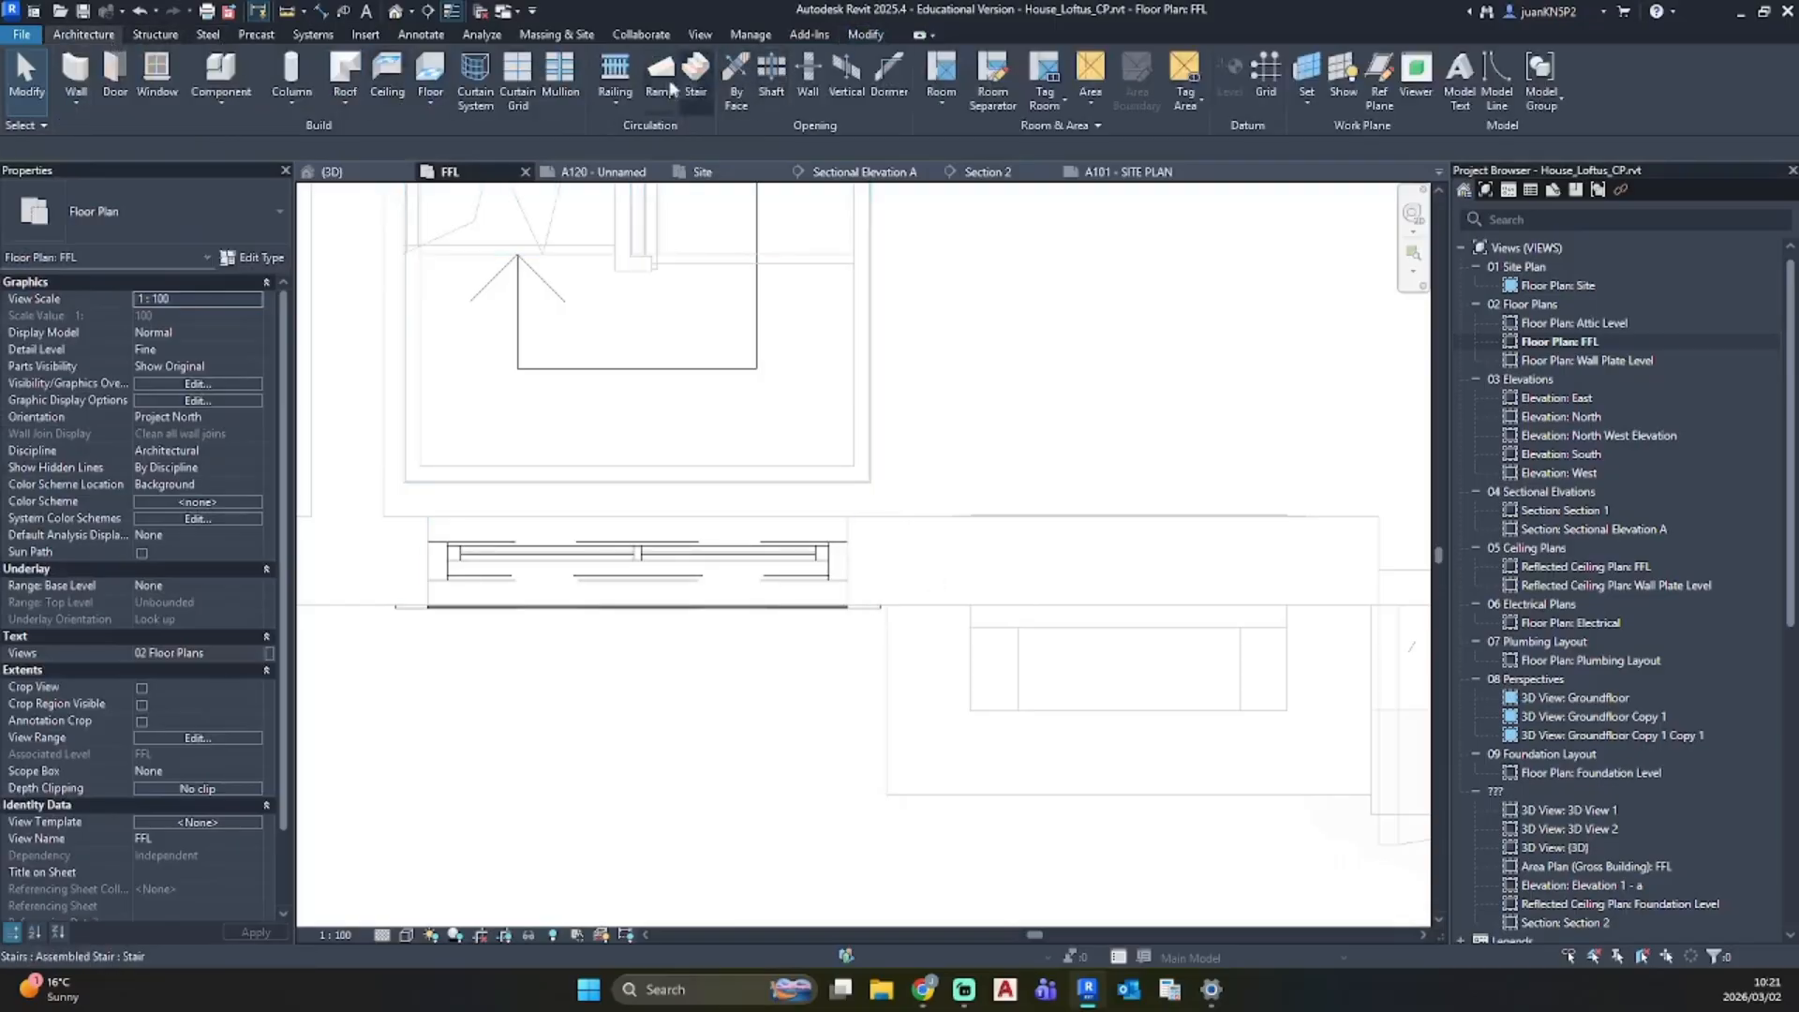
left_click(614, 75)
scroll(450, 544, "up", 3)
left_click(434, 528)
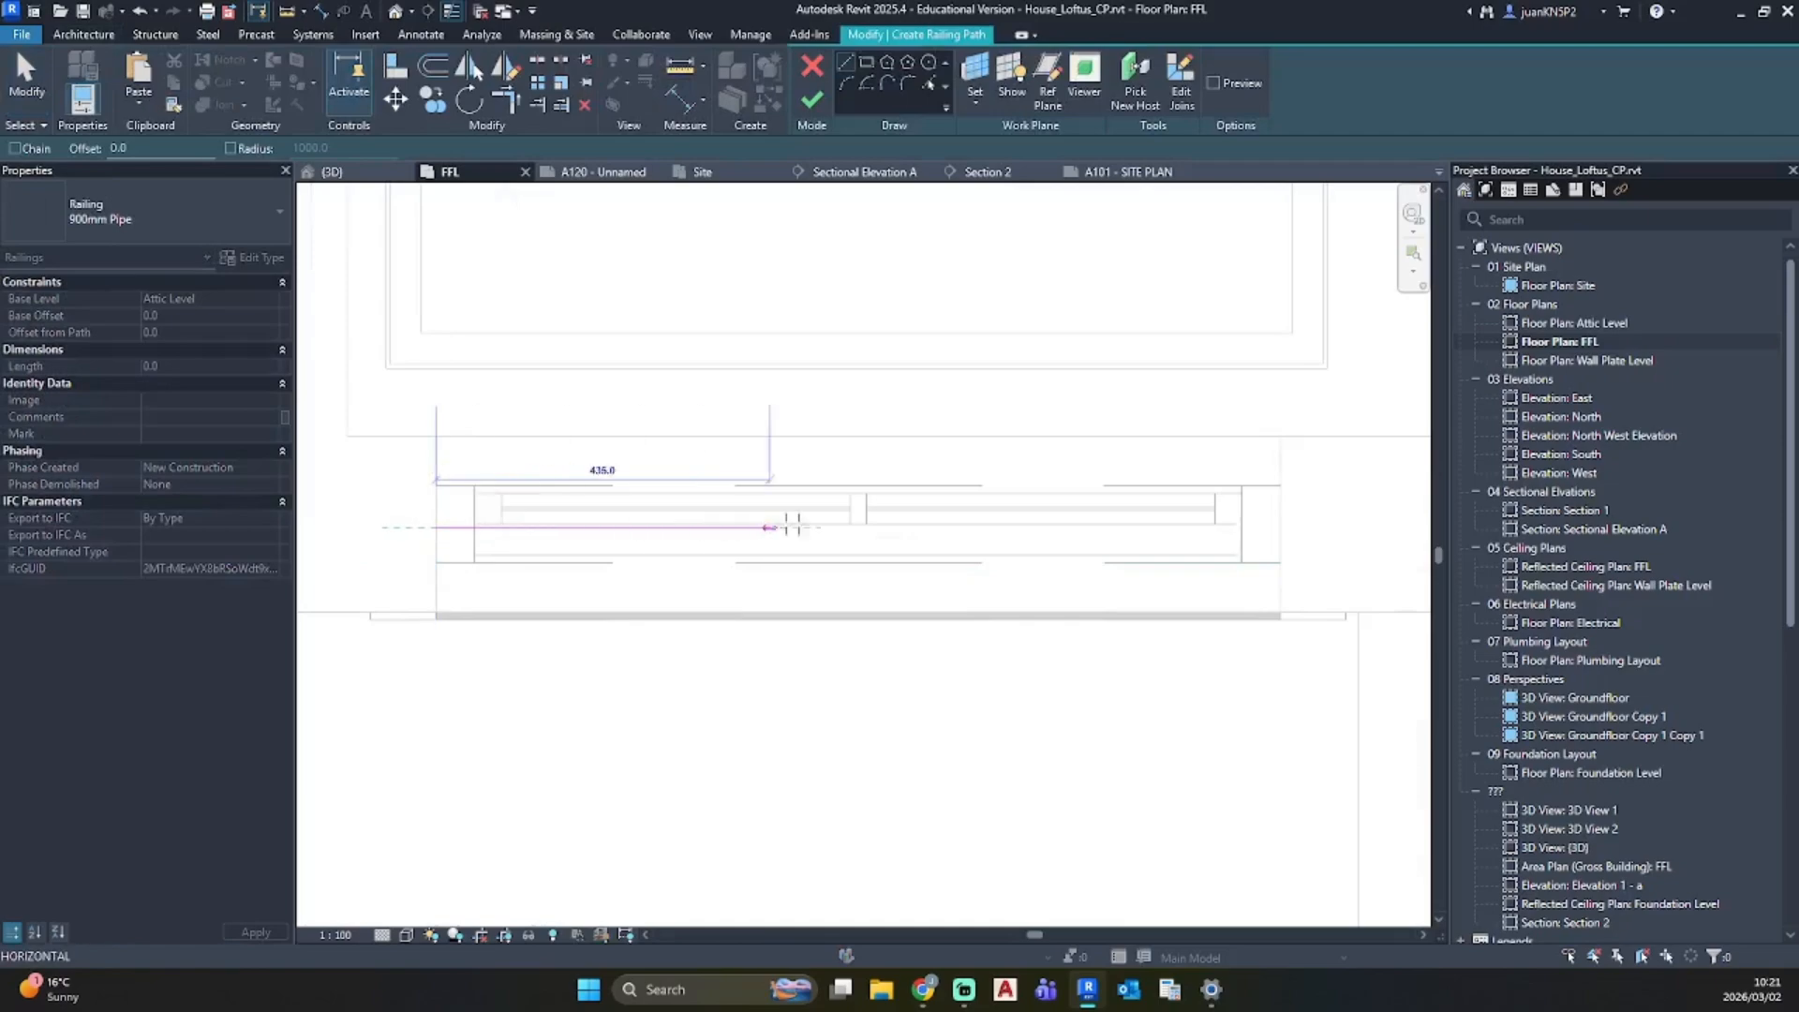
left_click(1280, 527)
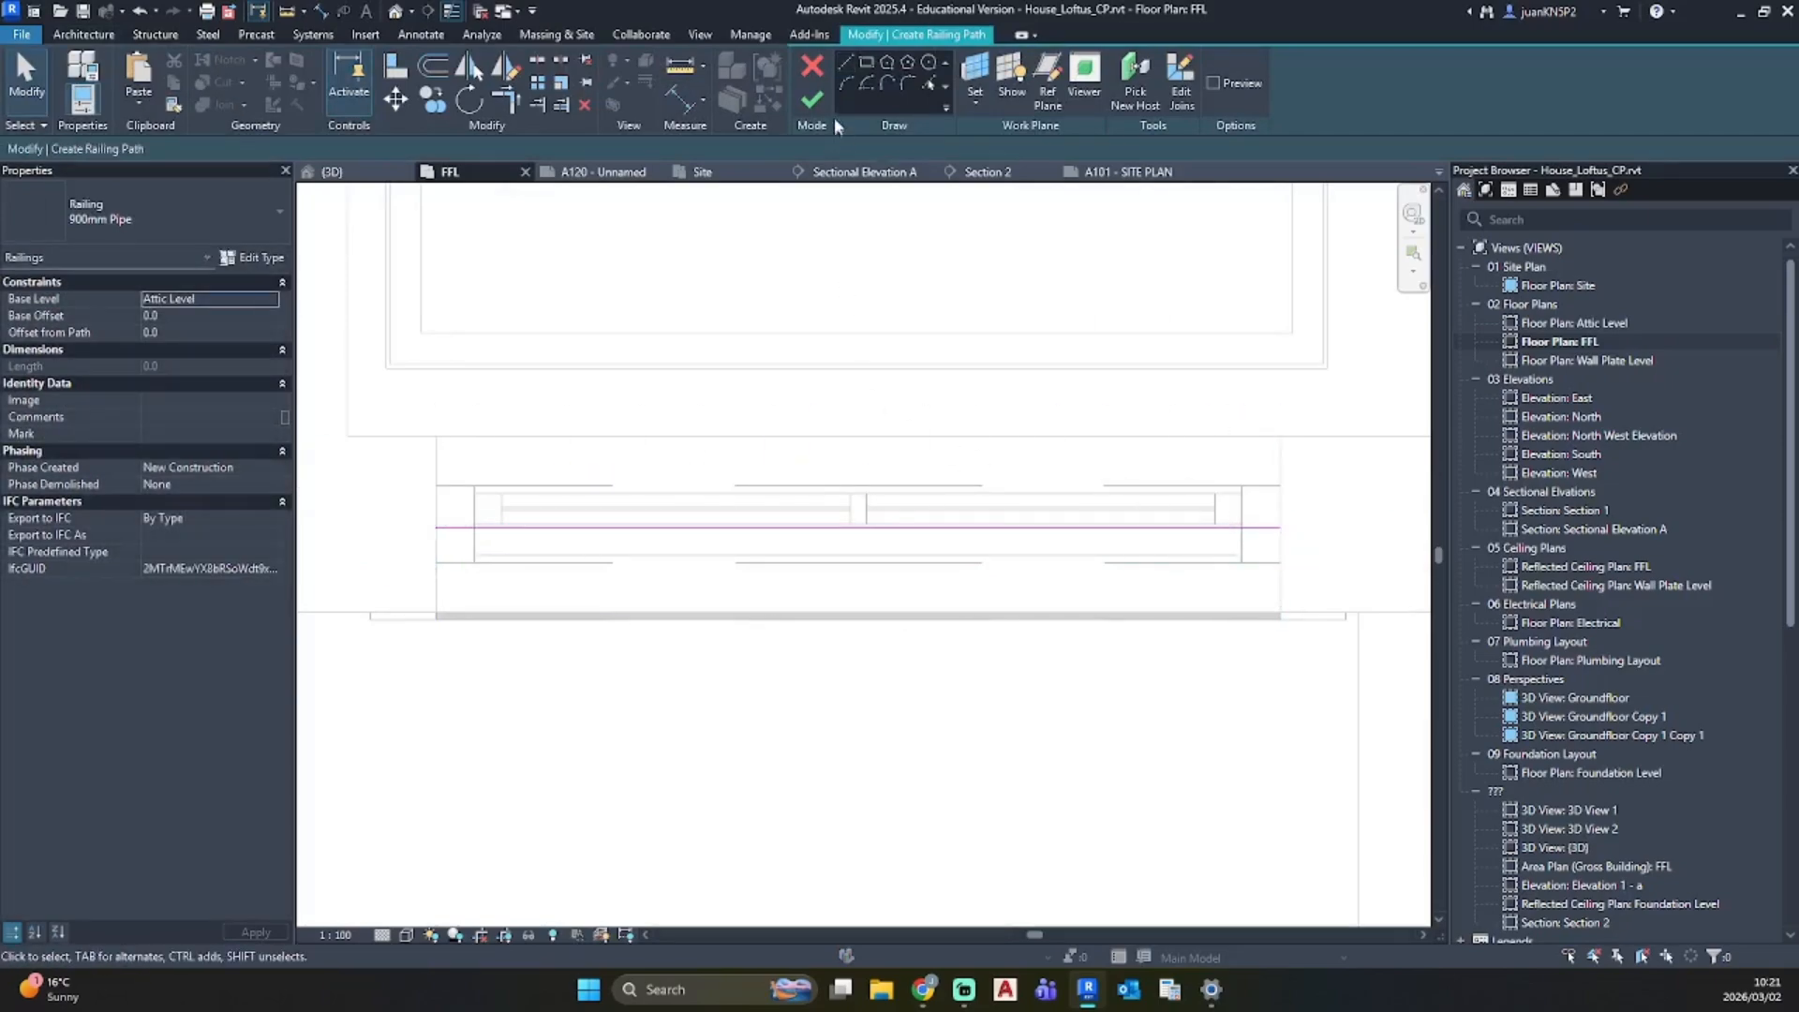
left_click(812, 98)
Step: Split the Sectional Elevation A line inside the house and shift its lower segment to cut through the demolished window
scroll(871, 542, "down", 2)
scroll(871, 542, "down", 4)
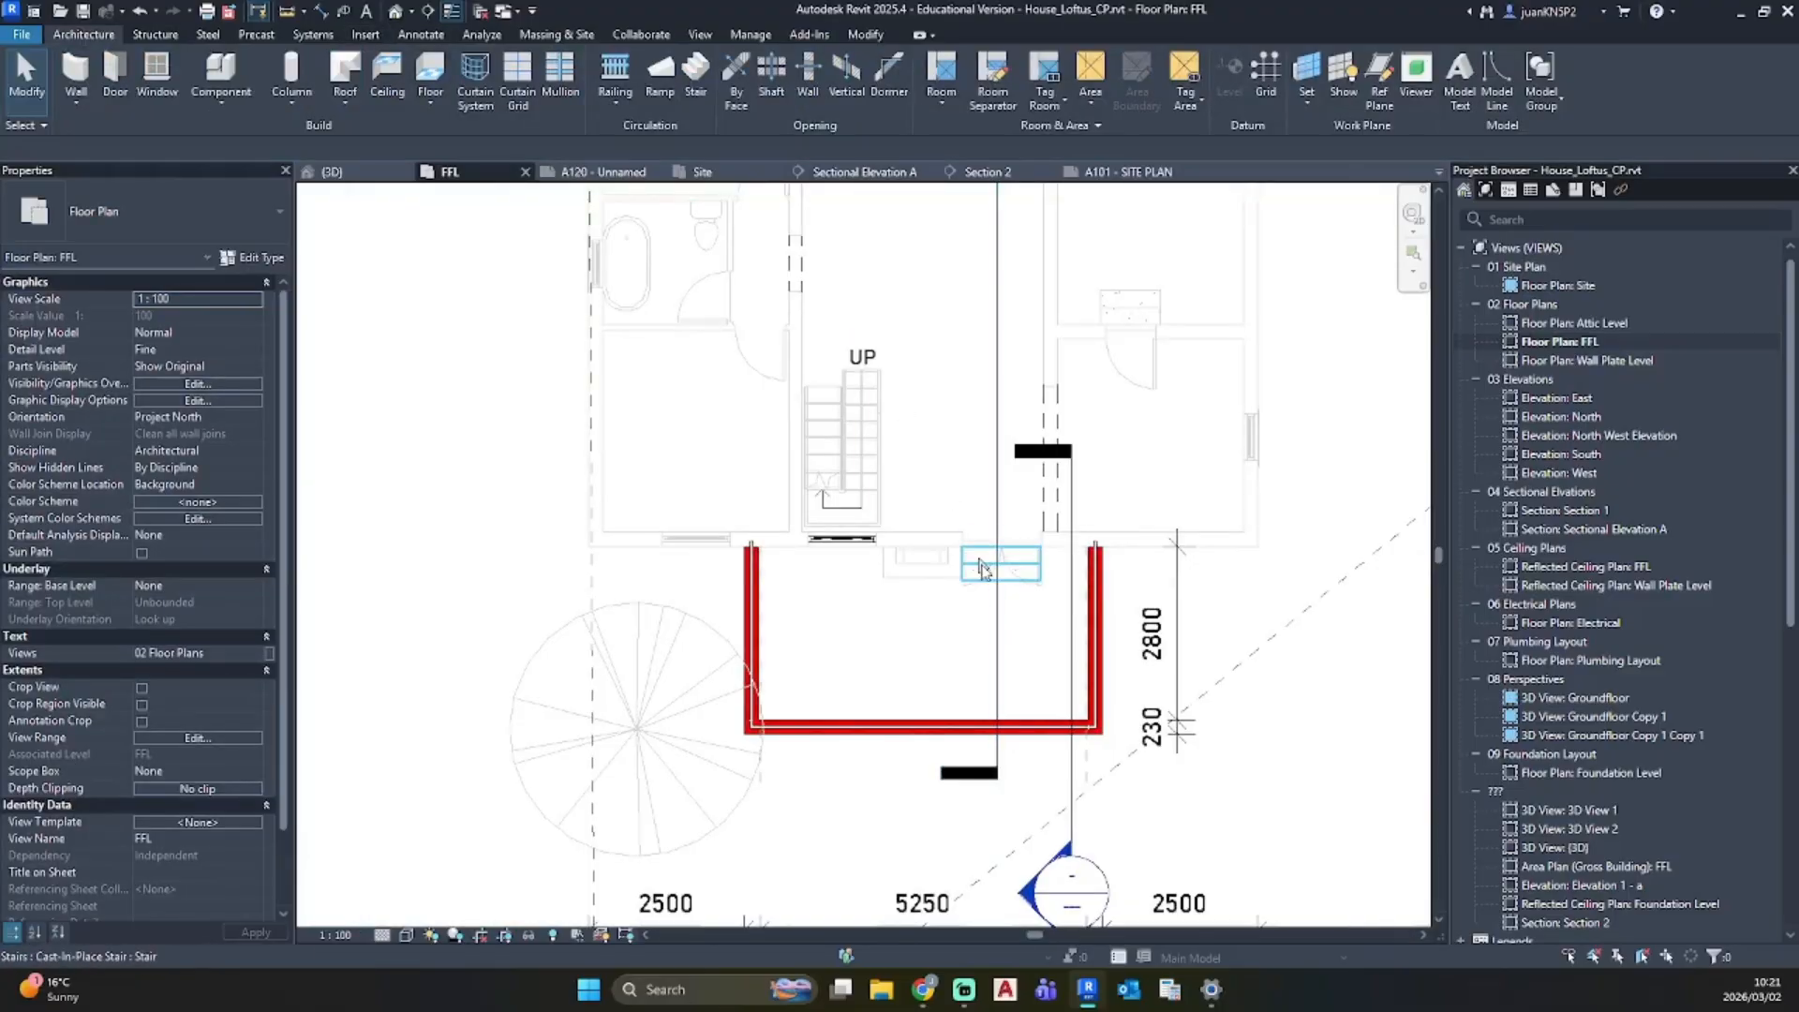
left_click(999, 609)
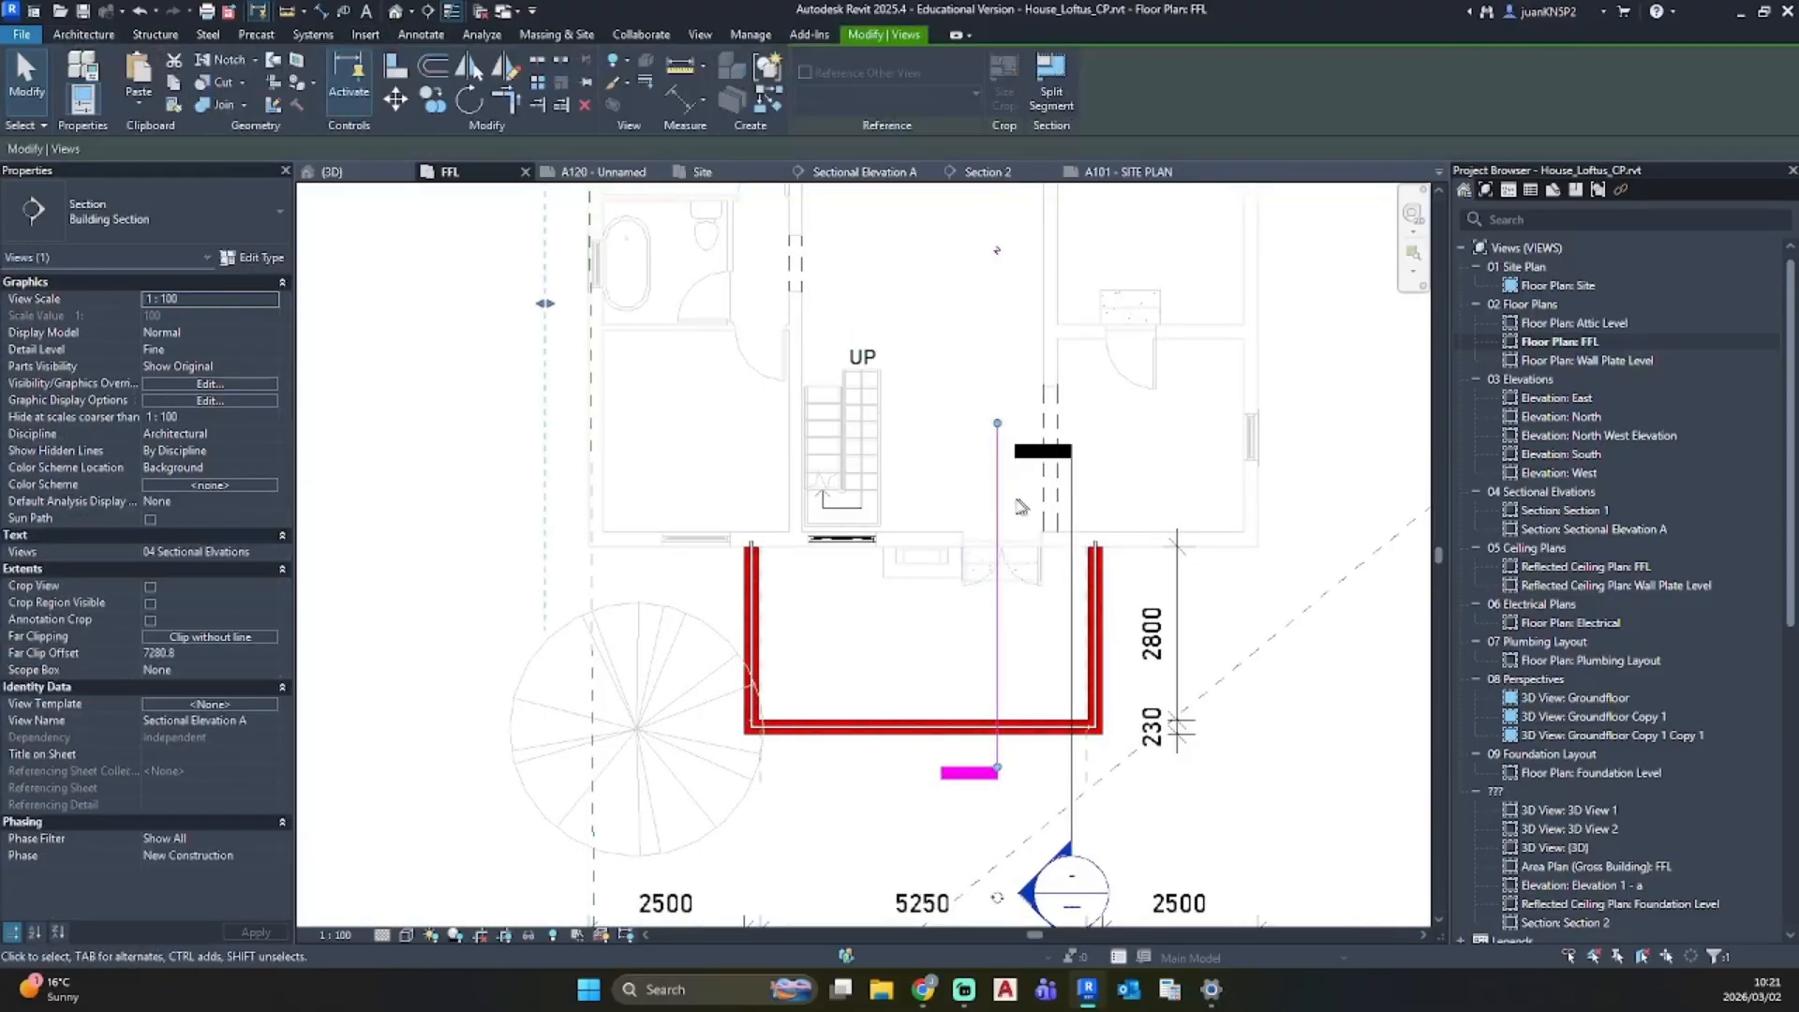
left_click(997, 250)
left_click(1051, 83)
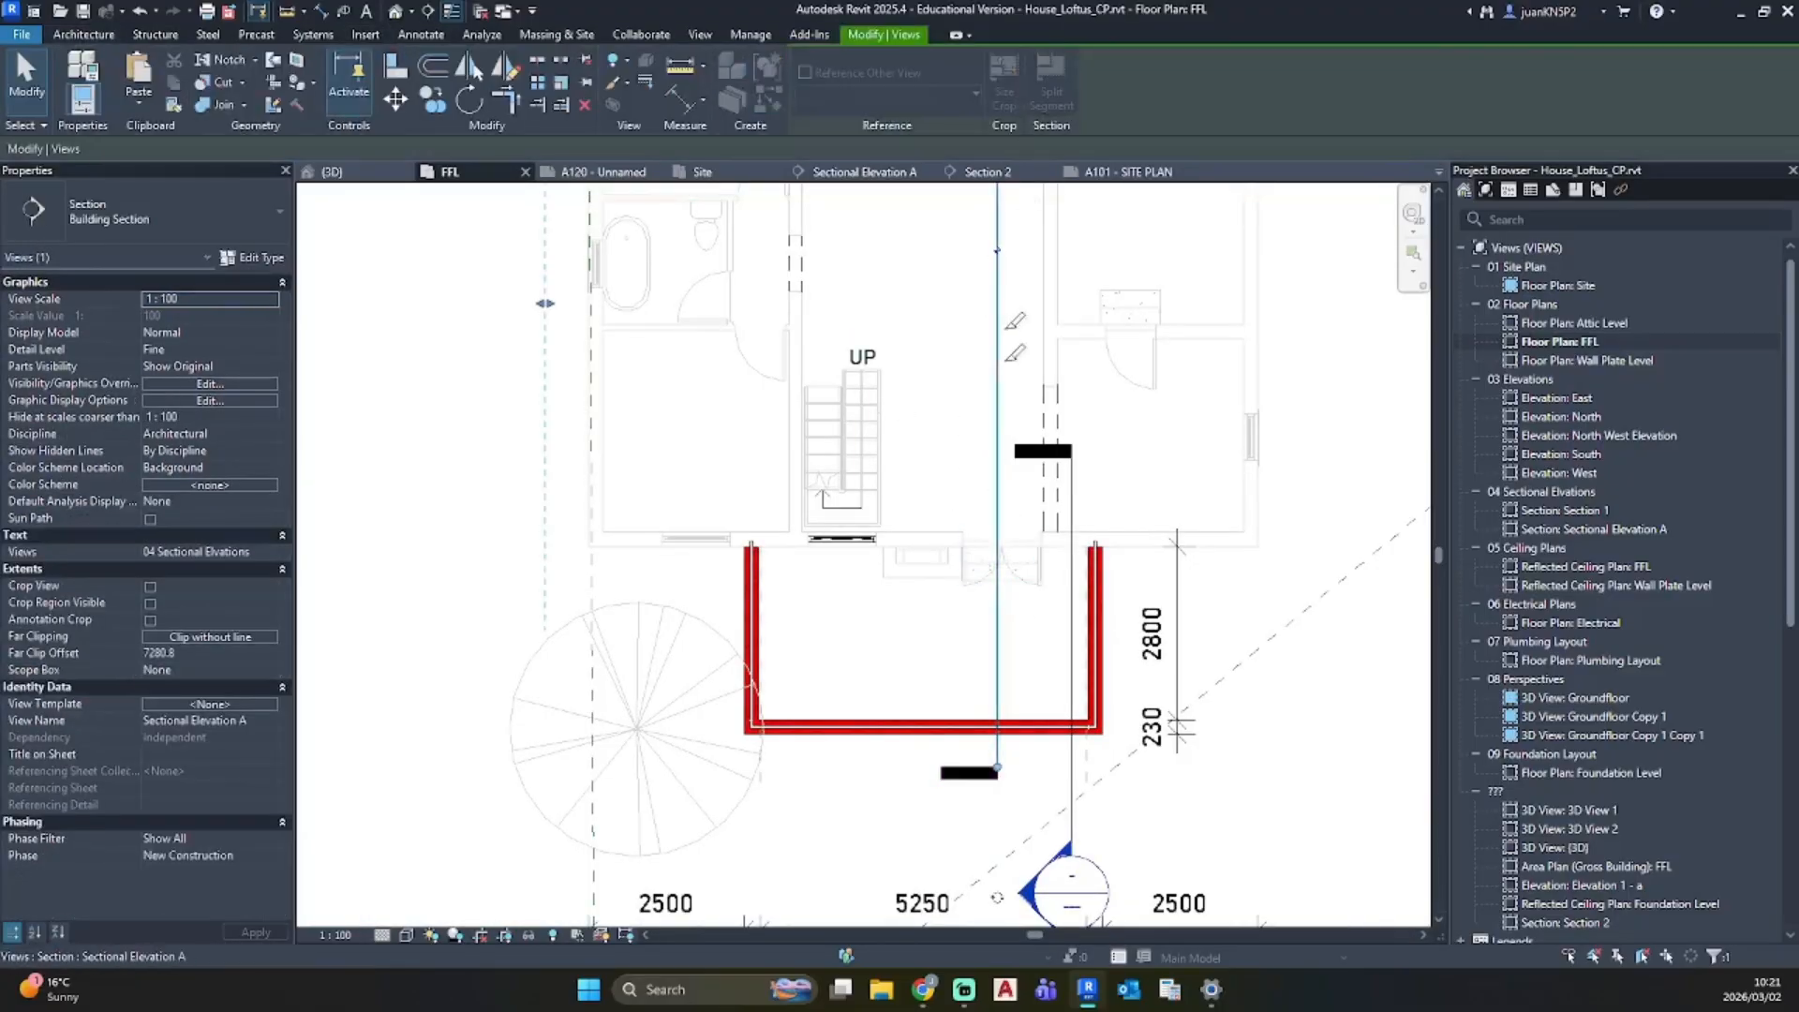
left_click(997, 429)
left_click(855, 609)
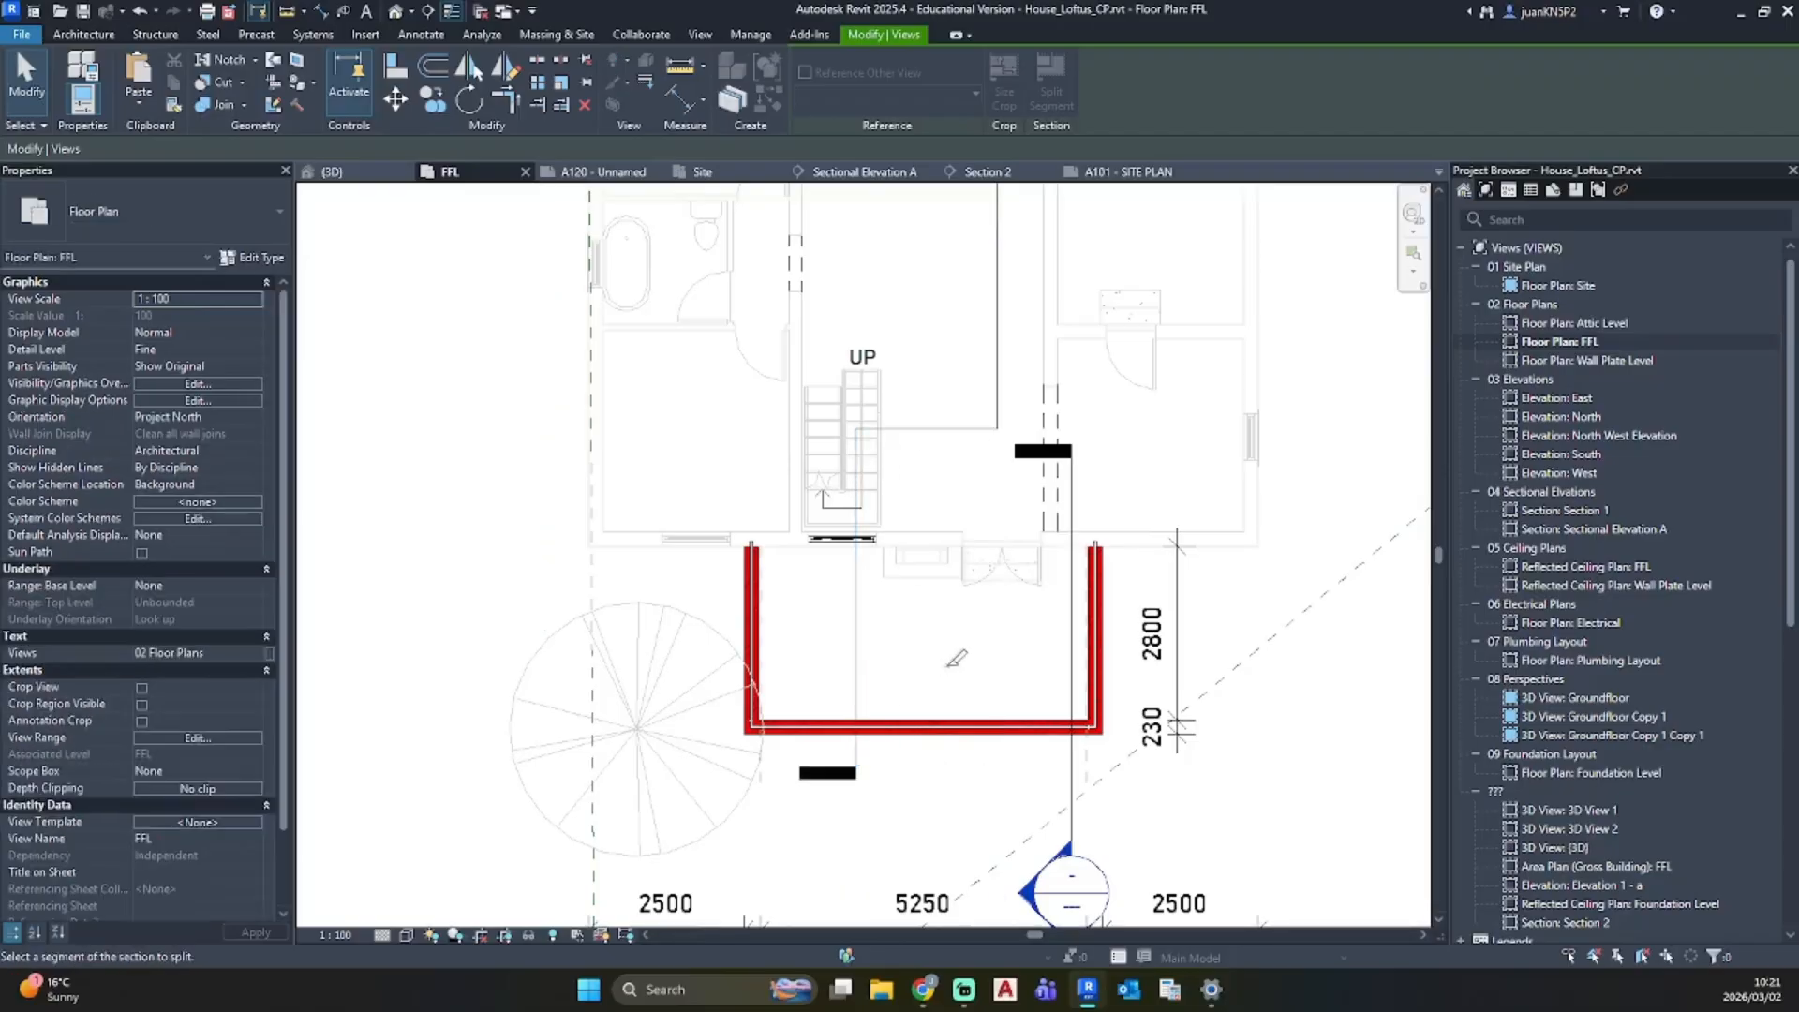
Step: In Sectional Elevation A, lower the new pipe railing above the existing wall to a base offset of -80 mm
double_click(1617, 529)
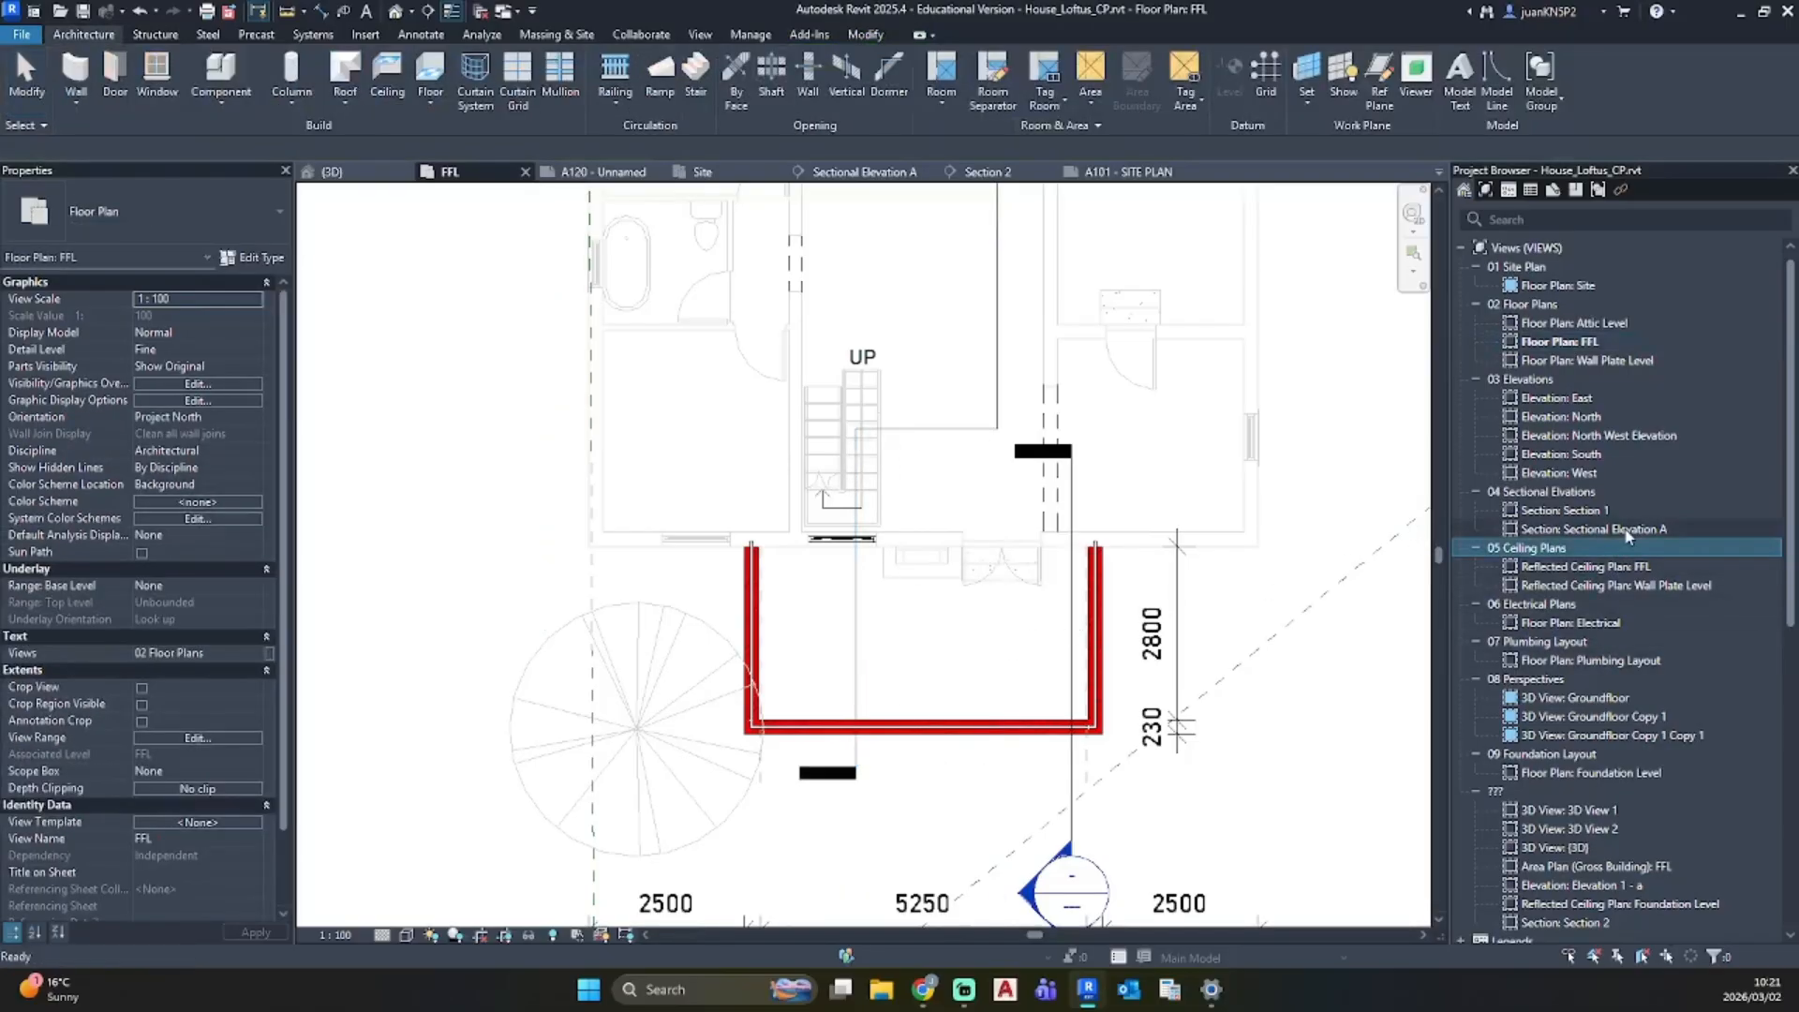
scroll(782, 403, "up", 4)
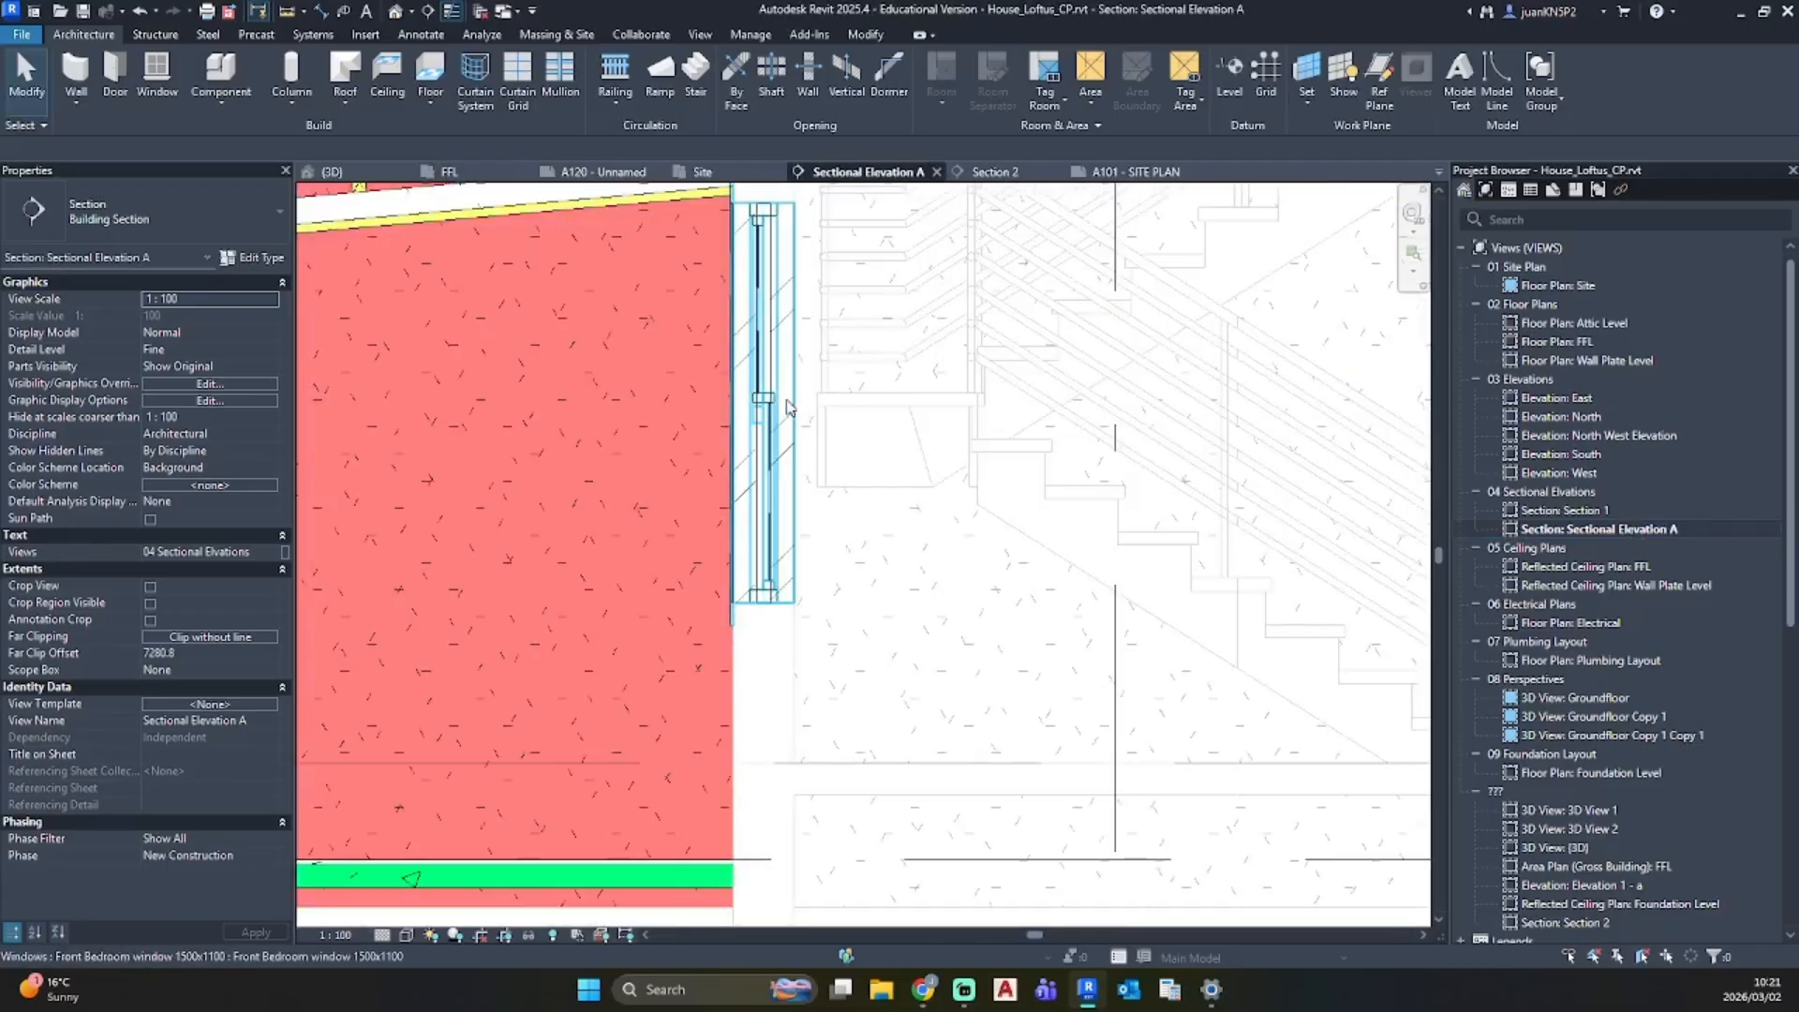
scroll(787, 405, "down", 5)
left_click(778, 332)
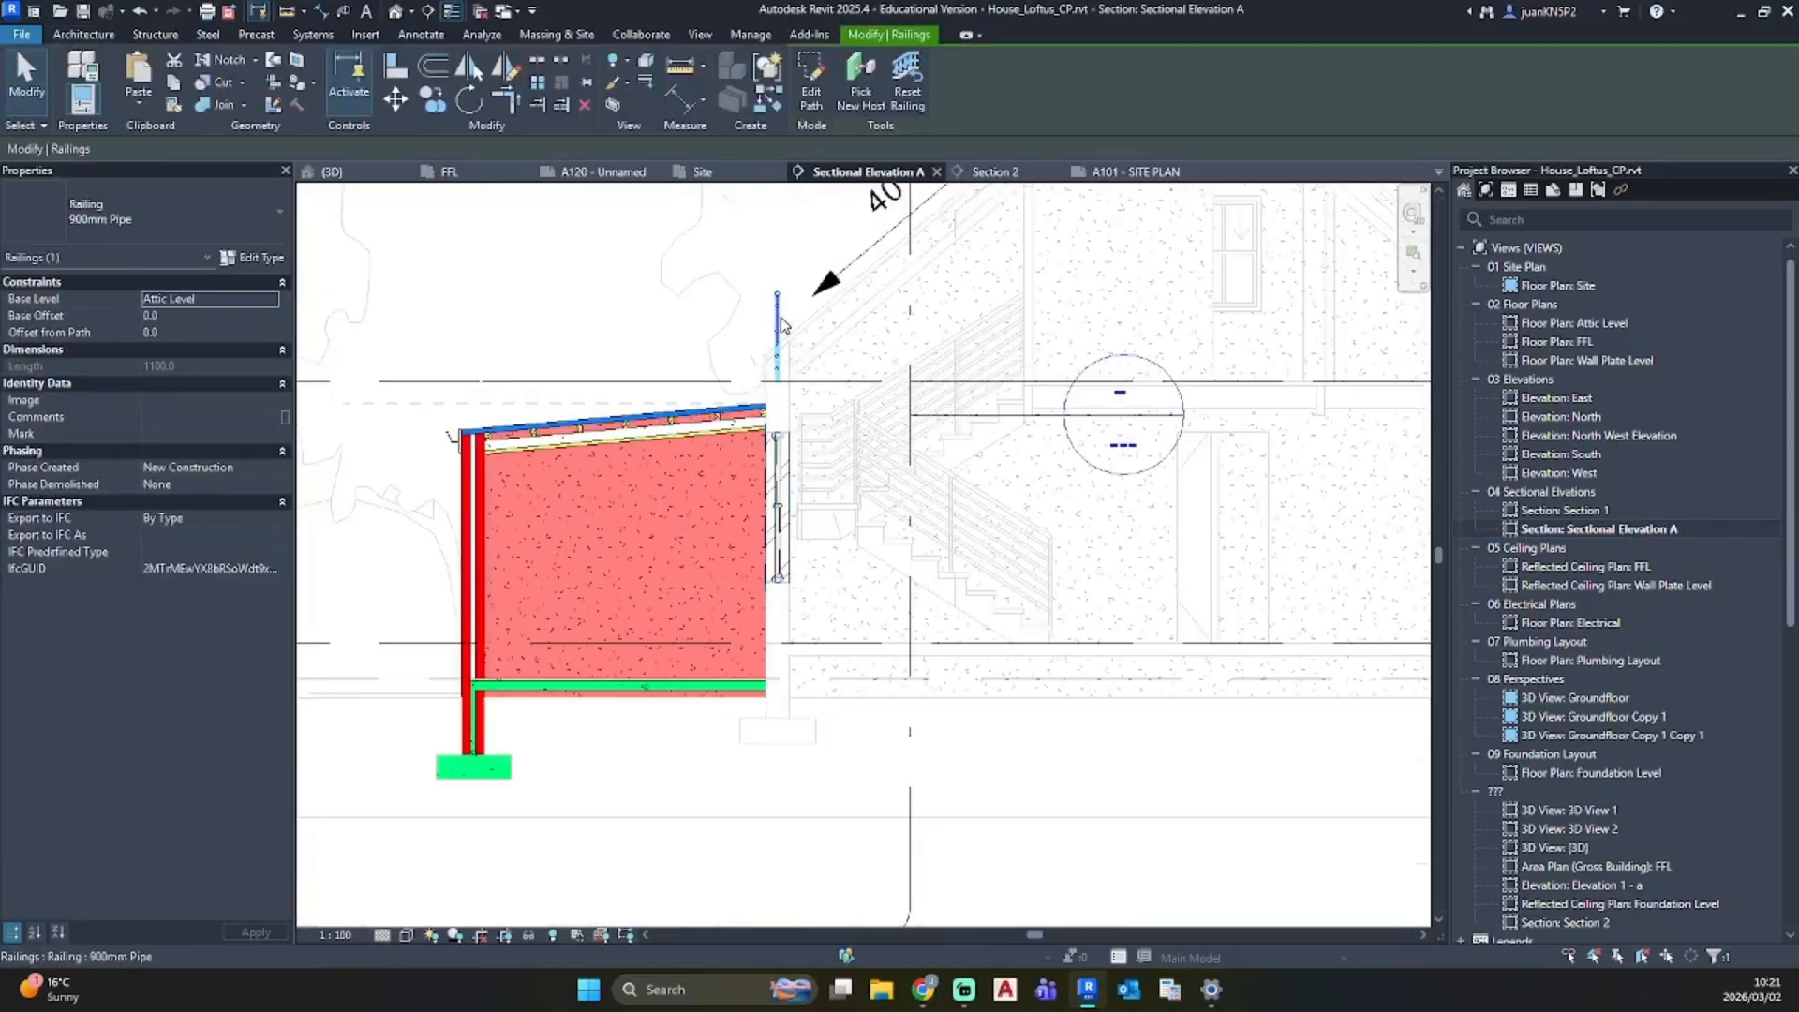
key("Down")
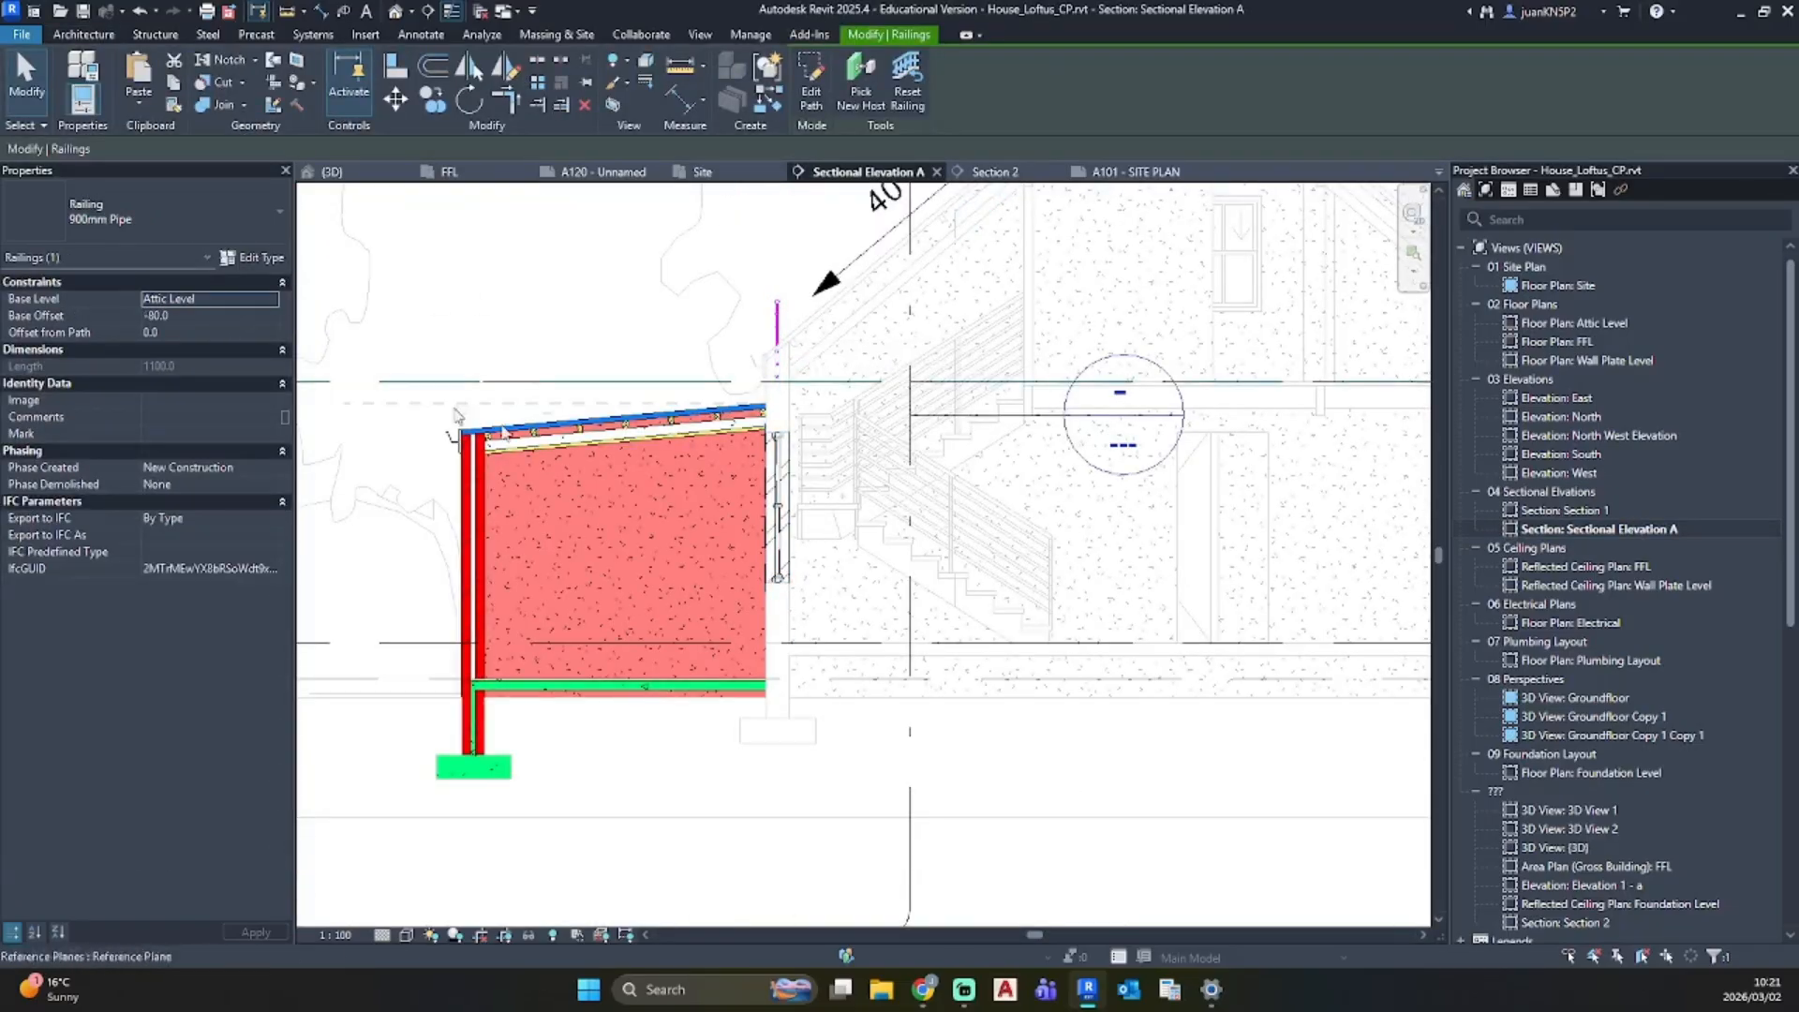
left_click(892, 628)
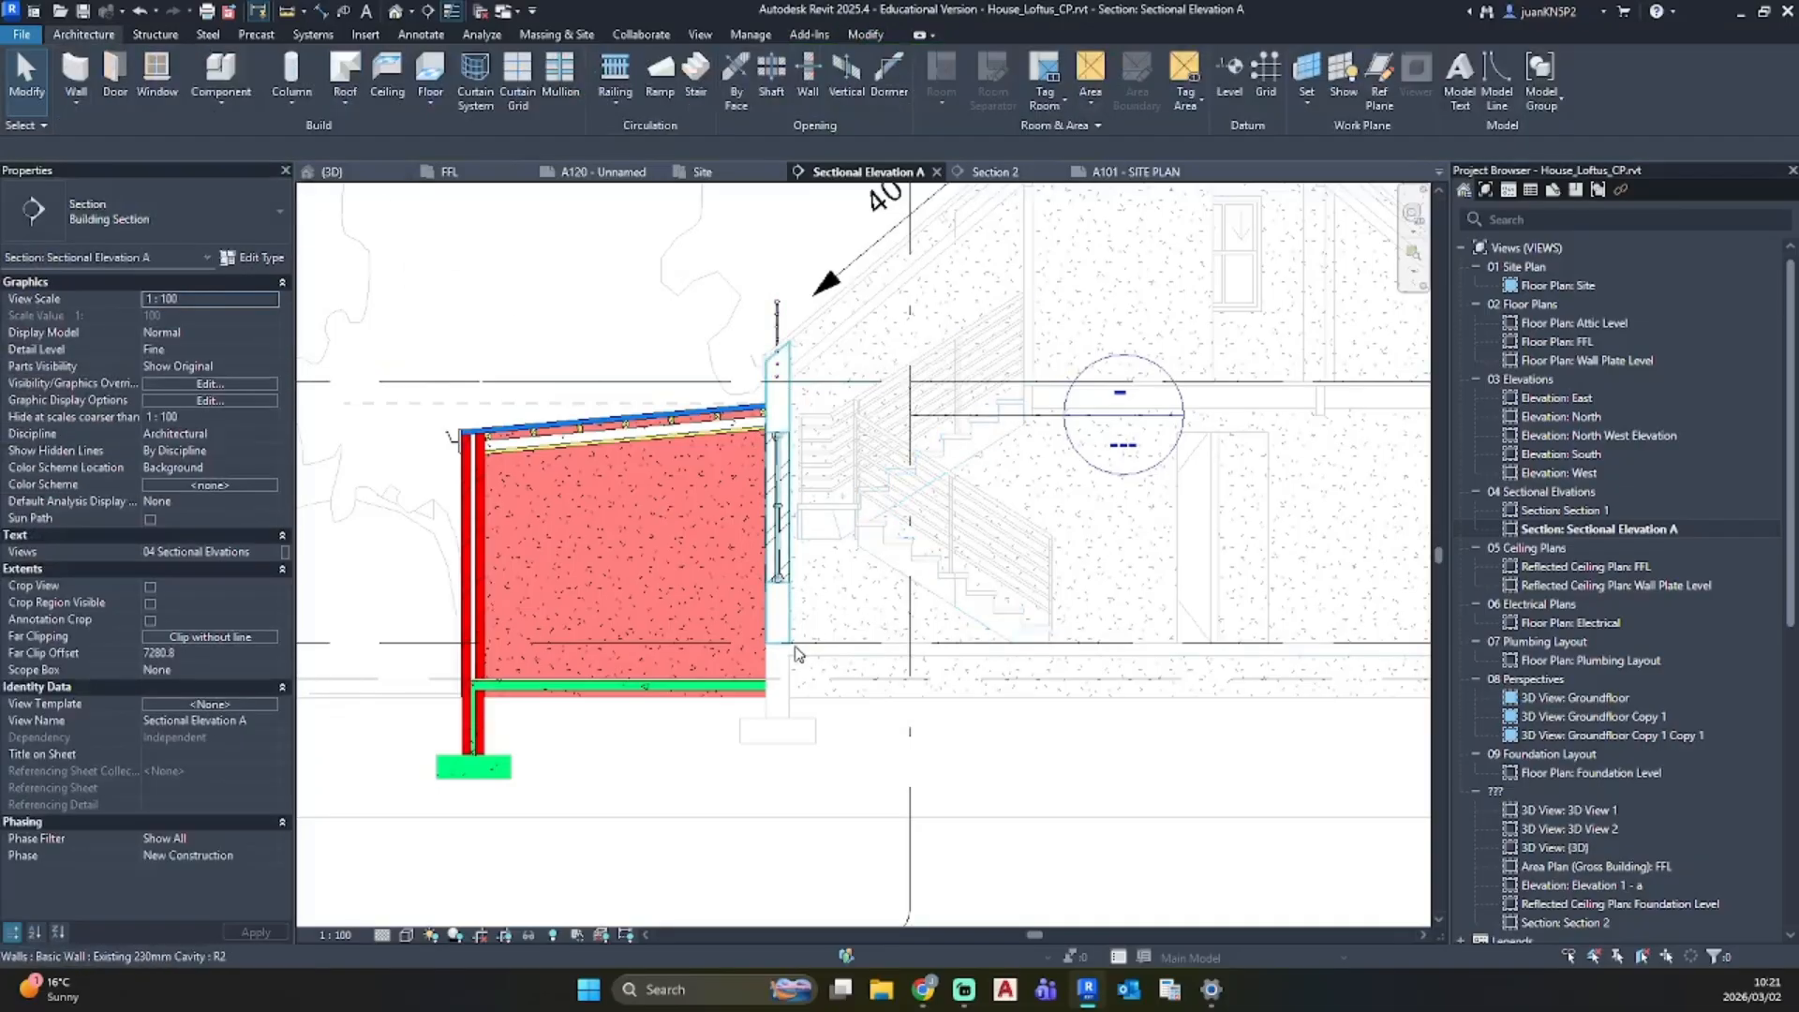
Step: Dimension the height from the existing floor to the underside of the demolished window
key("d")
key("i")
scroll(843, 674, "up", 3)
left_click(834, 549)
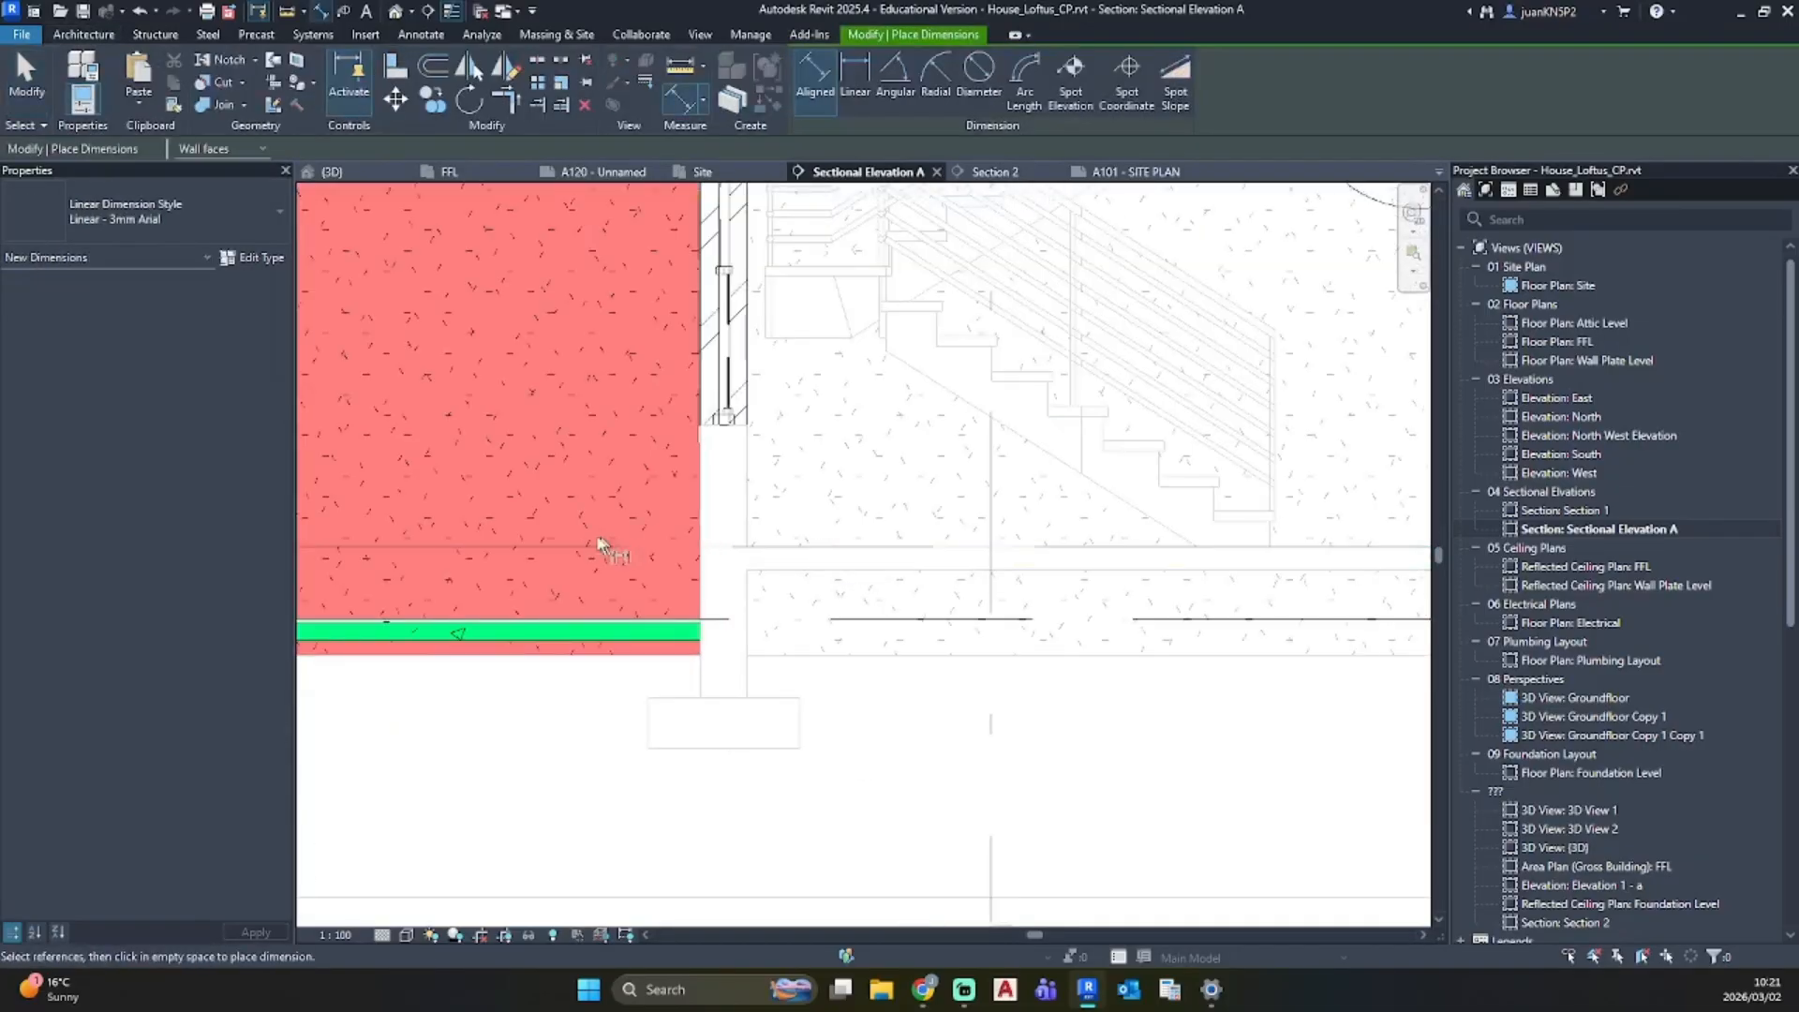
left_click(726, 425)
left_click(569, 447)
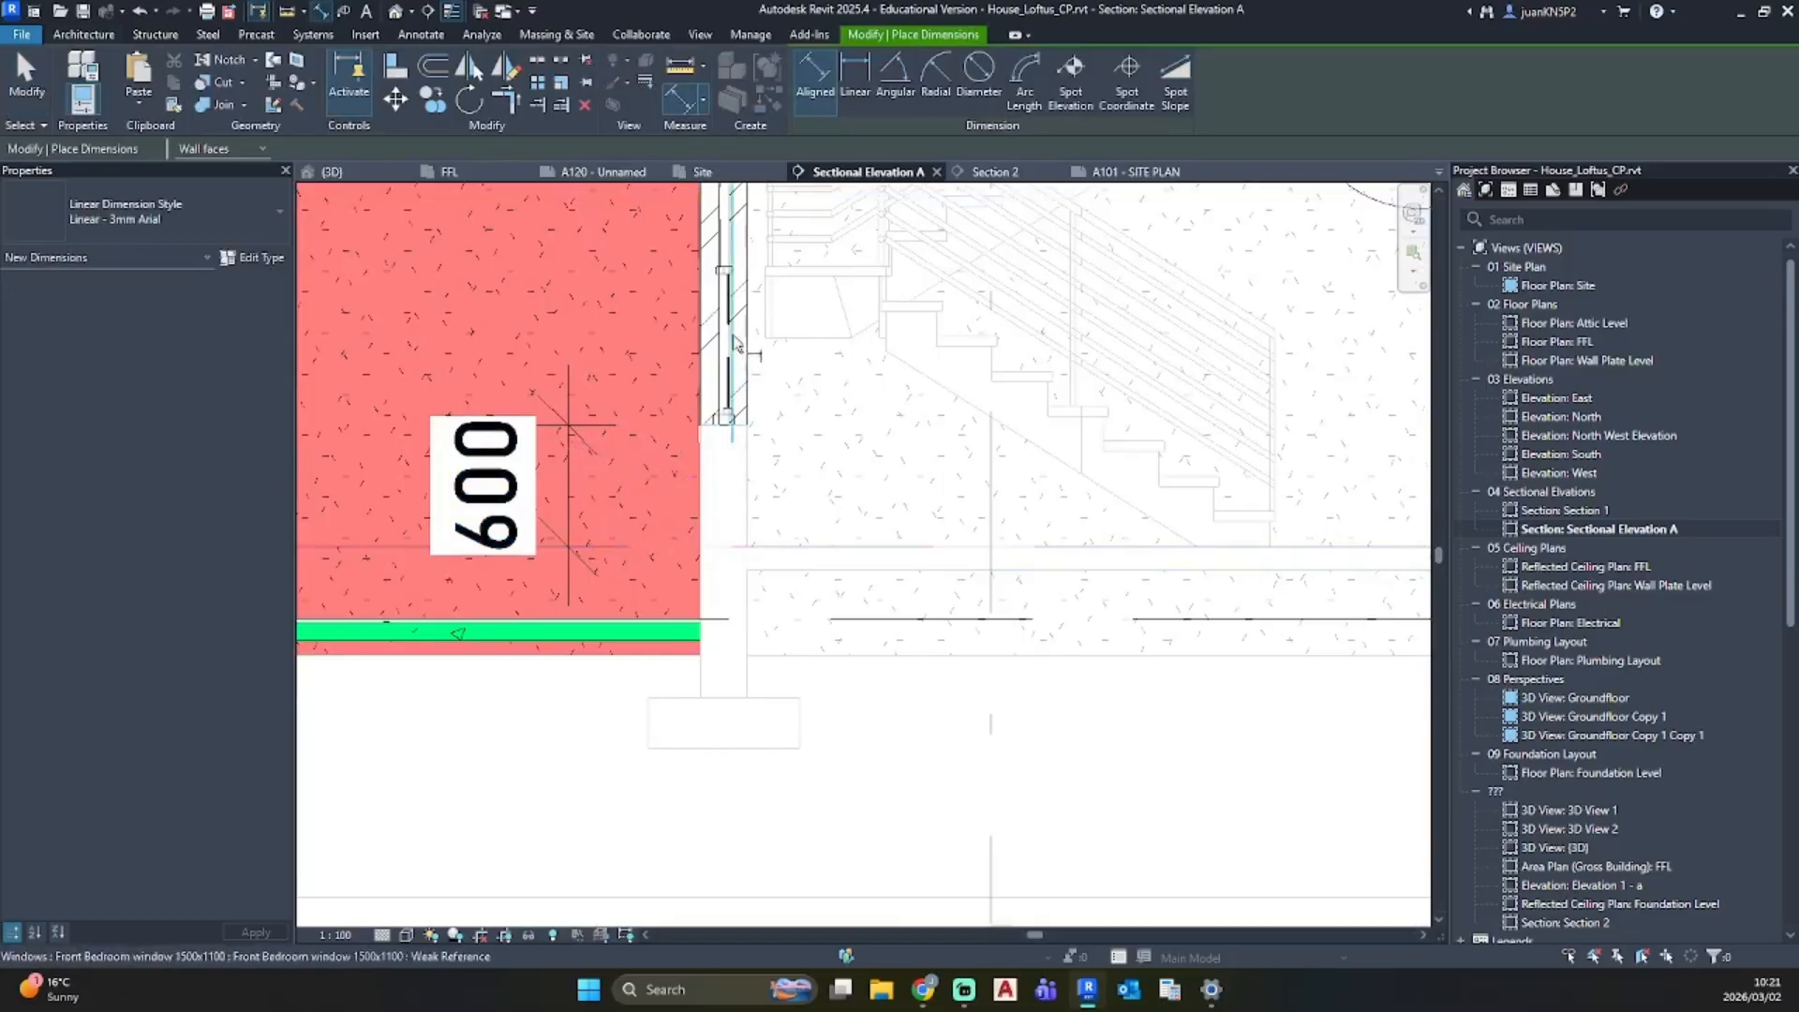
key("Escape")
key("Escape")
Step: Hide the existing 230mm cavity infill wall at the demolished window's opening in Sectional Elevation A
middle_click_drag(749, 301, 740, 536)
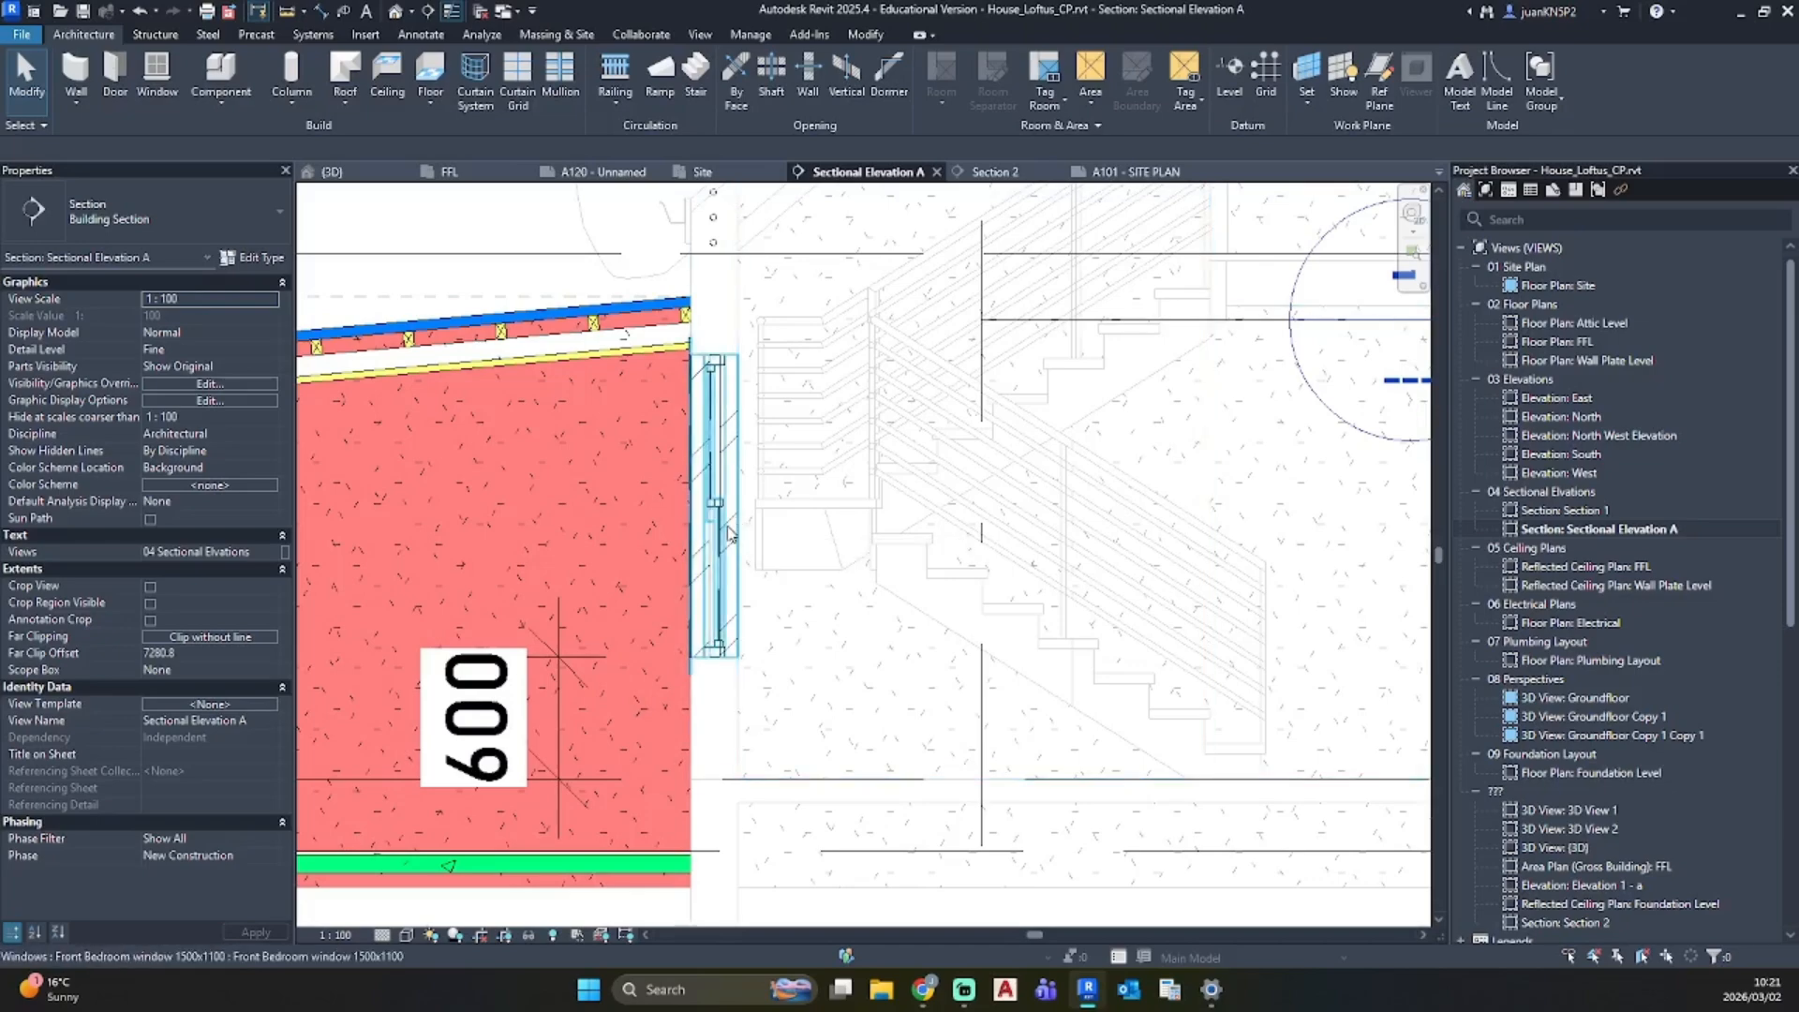
left_click(732, 533)
right_click(733, 534)
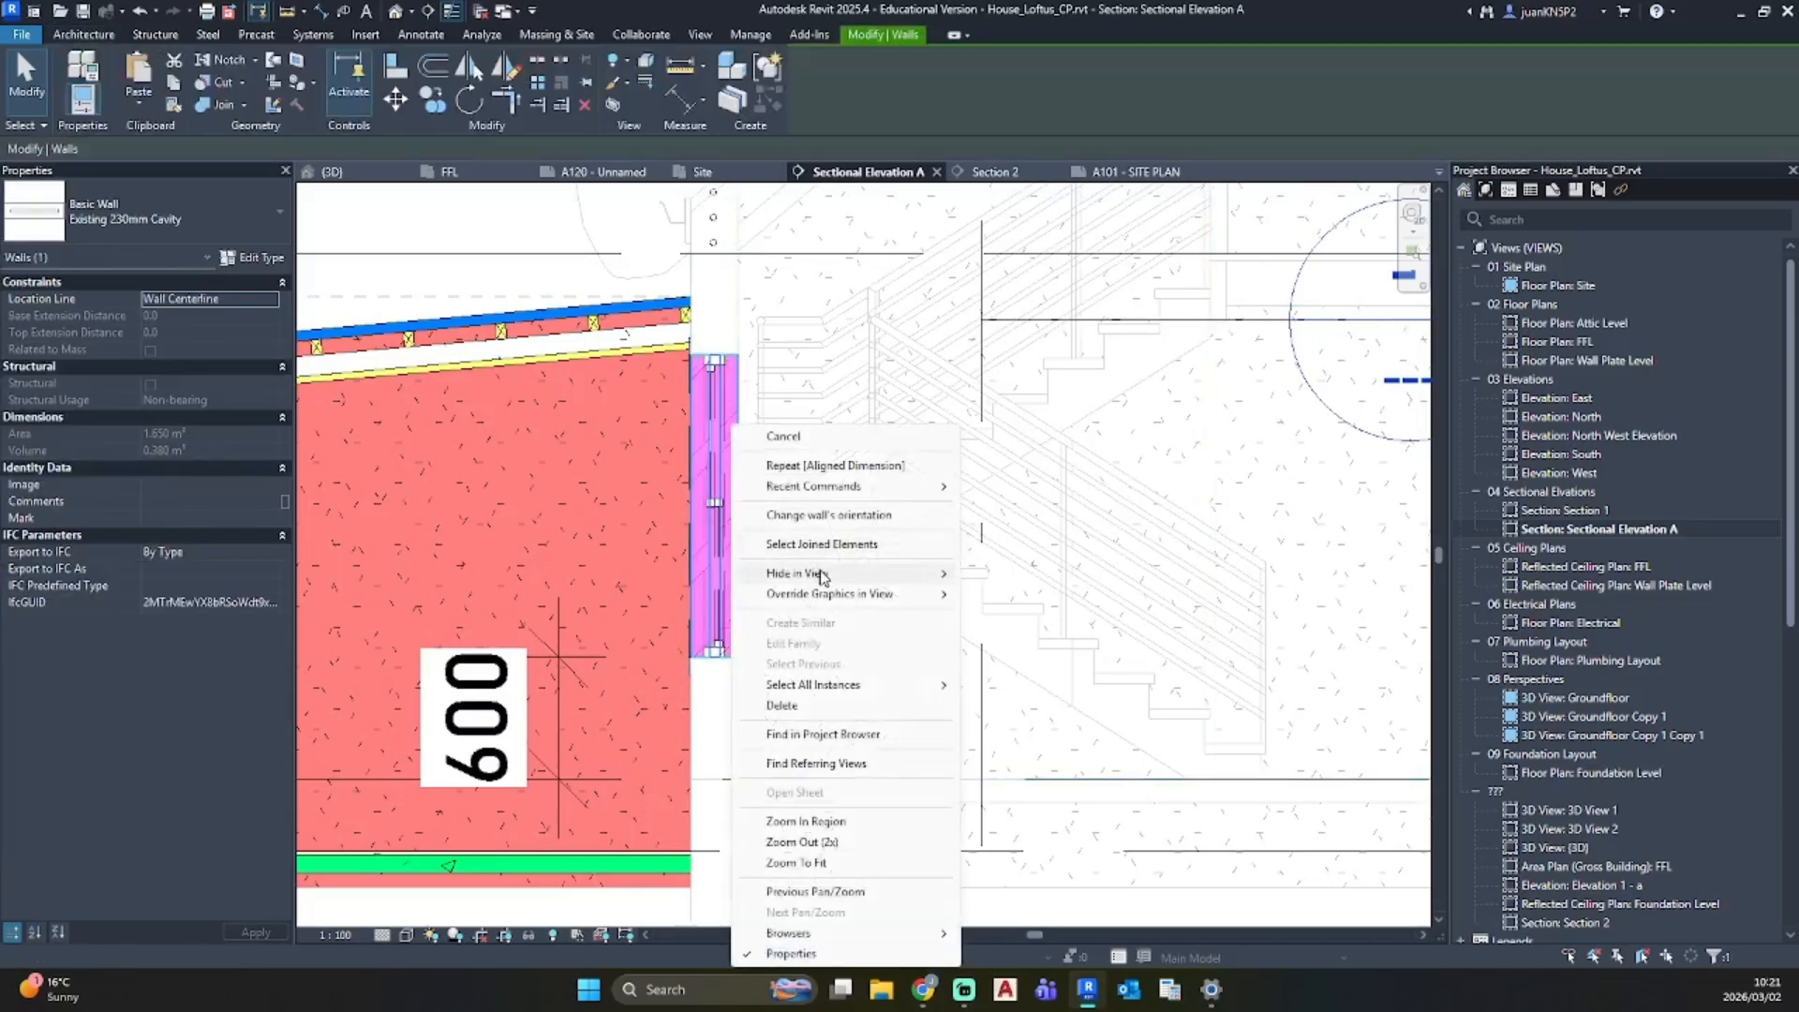
mouse_move(824, 575)
left_click(990, 573)
scroll(540, 349, "down", 4)
middle_click_drag(541, 335, 605, 502)
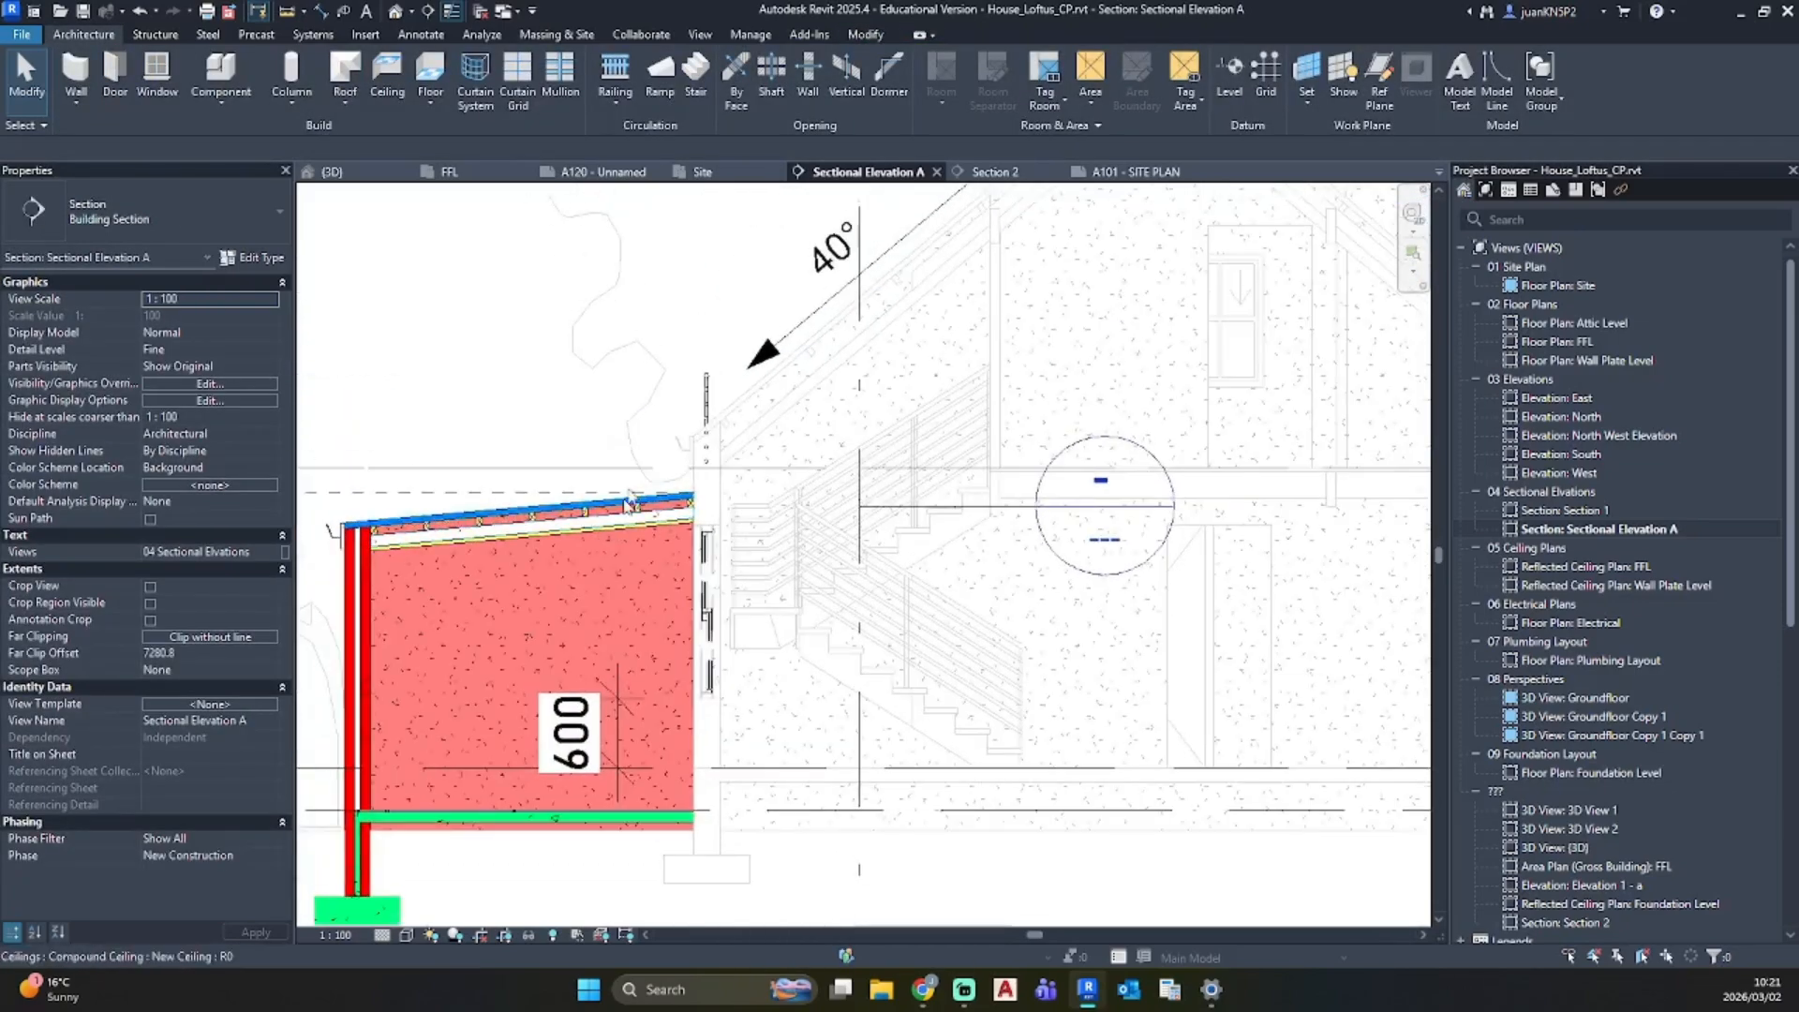
Step: Set the 900mm Pipe railing's base level to FFL and its base offset to 600 mm
middle_click_drag(692, 323, 683, 521)
left_click(700, 592)
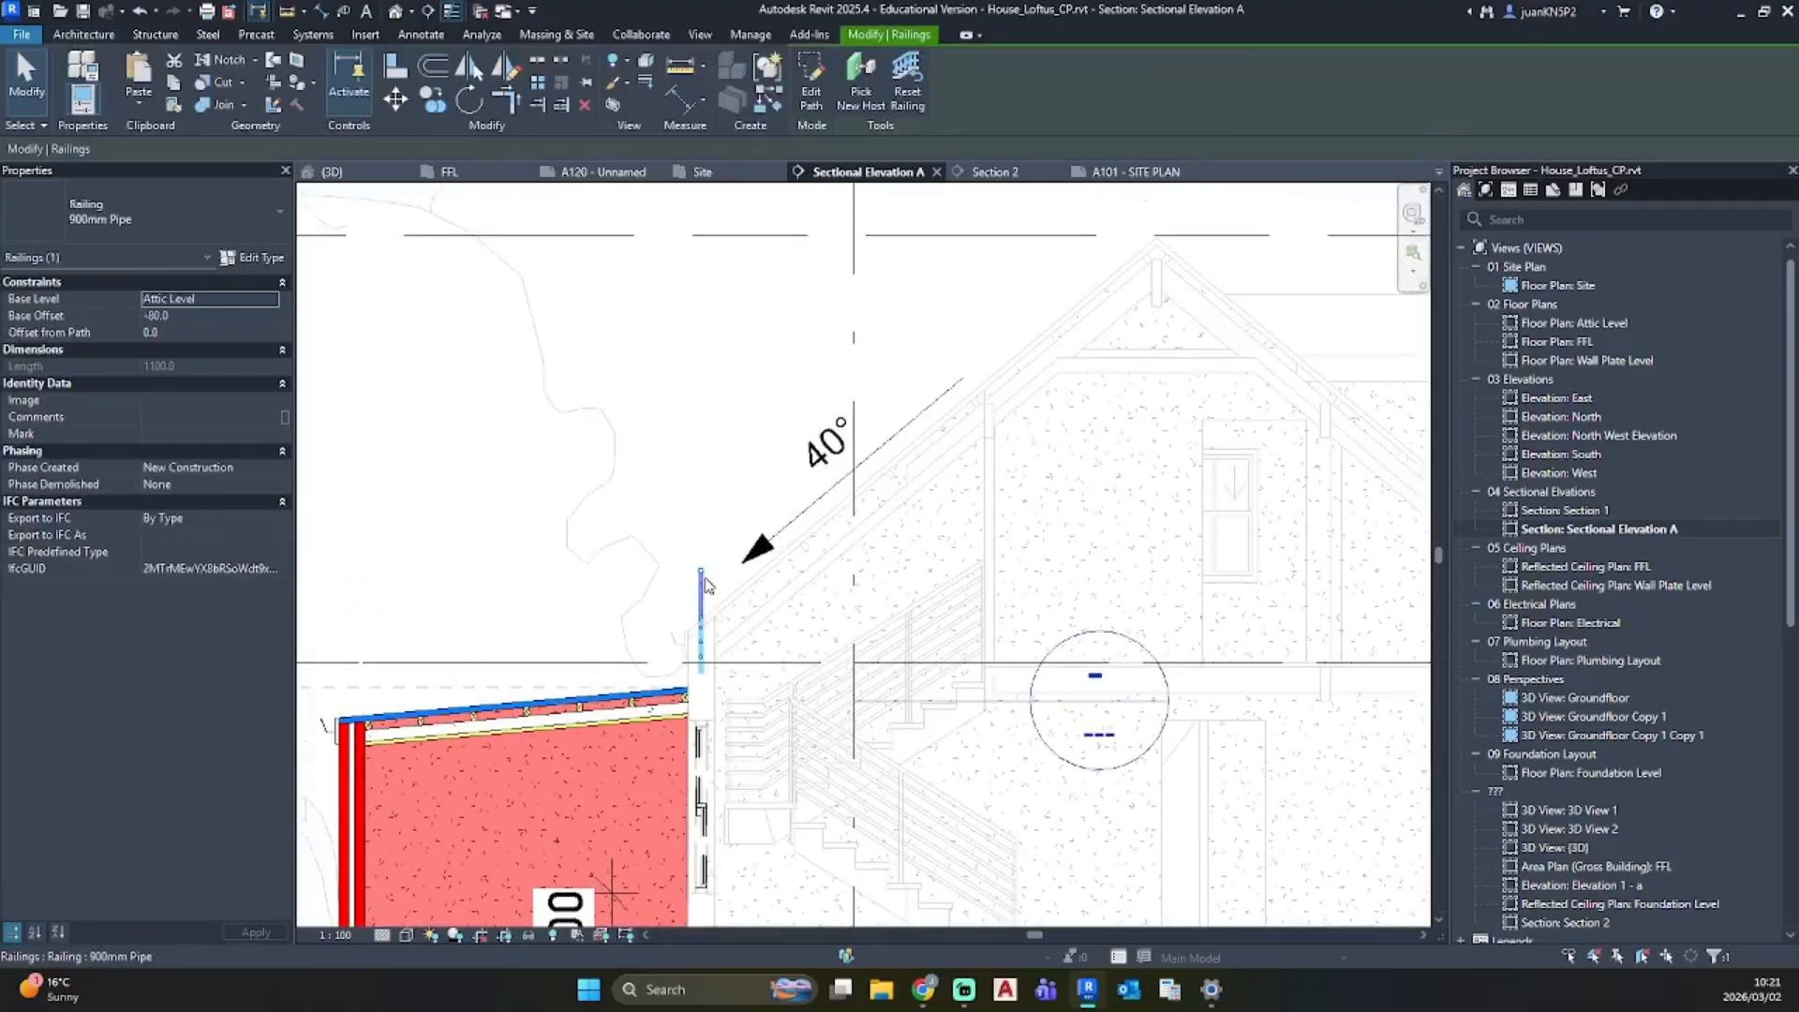
left_click(273, 305)
left_click(187, 335)
key("Tab")
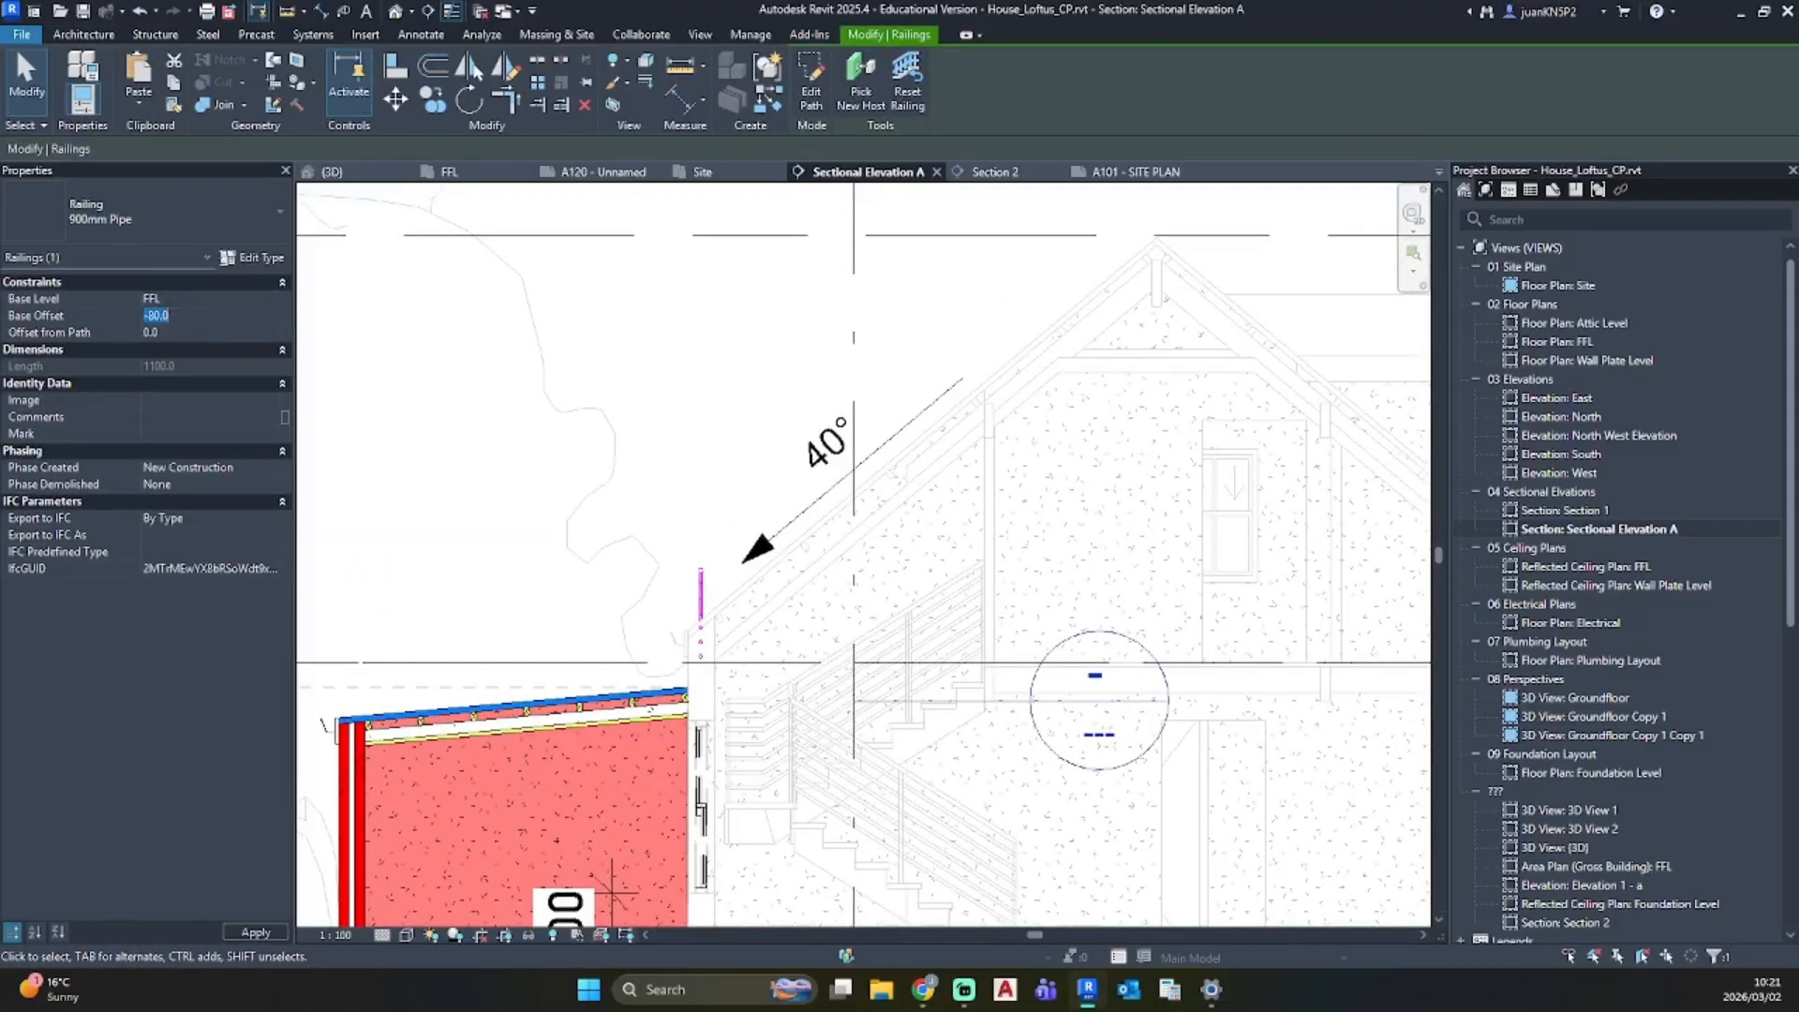
type("600")
key("Return")
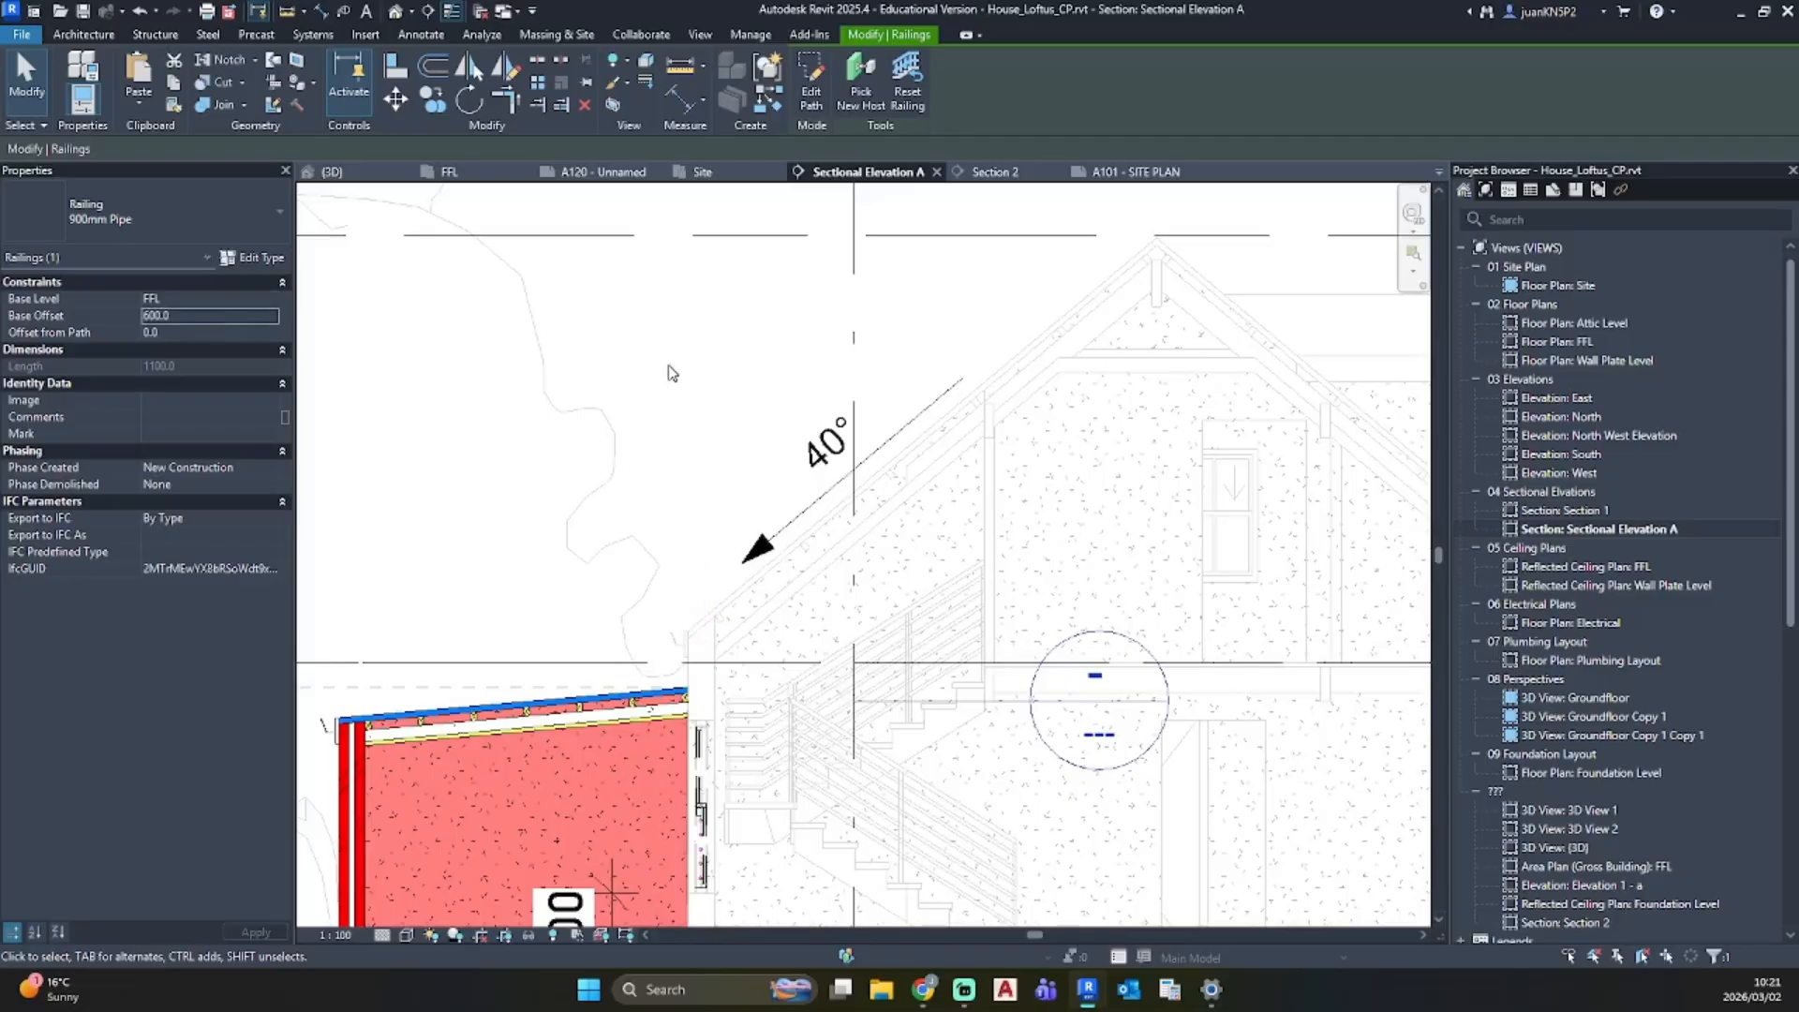
middle_click_drag(762, 630, 730, 331)
key("Escape")
Step: Duplicate the railing's type as "New 900mm Pip", review its type parameters and apply it to the railing in the window opening
scroll(674, 486, "up", 3)
scroll(658, 528, "up", 2)
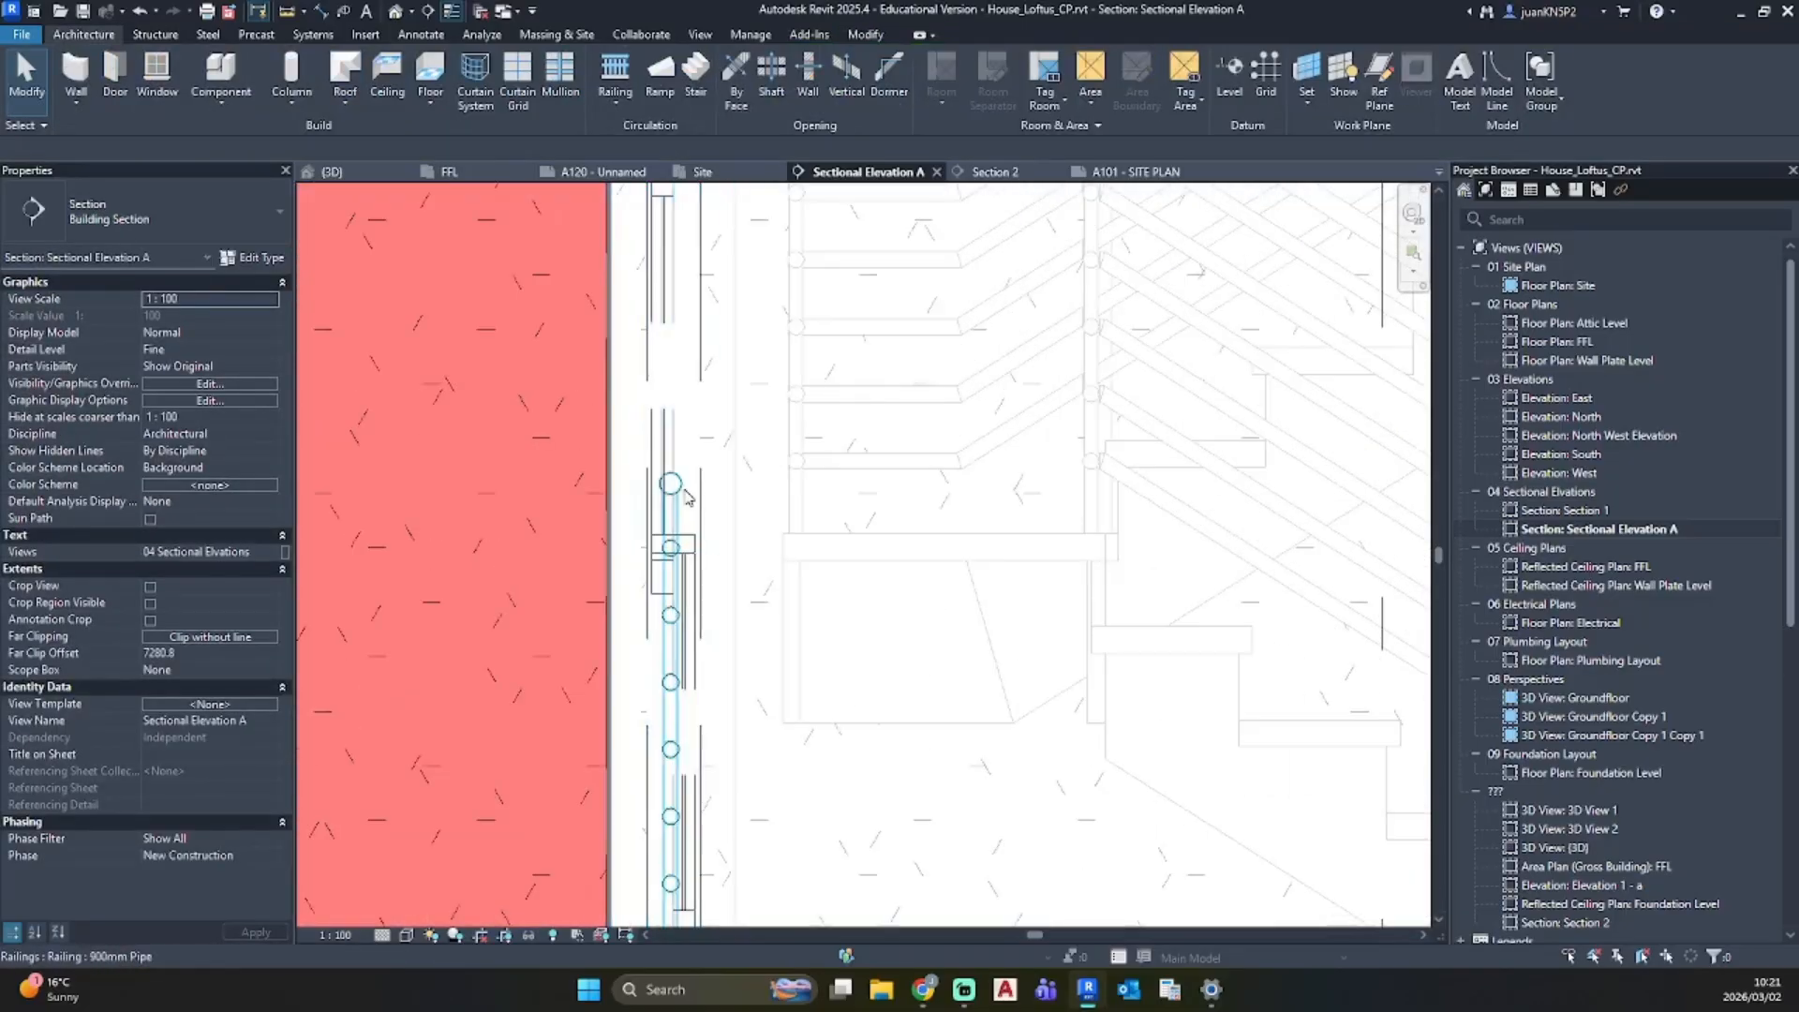
left_click(660, 524)
scroll(725, 511, "down", 2)
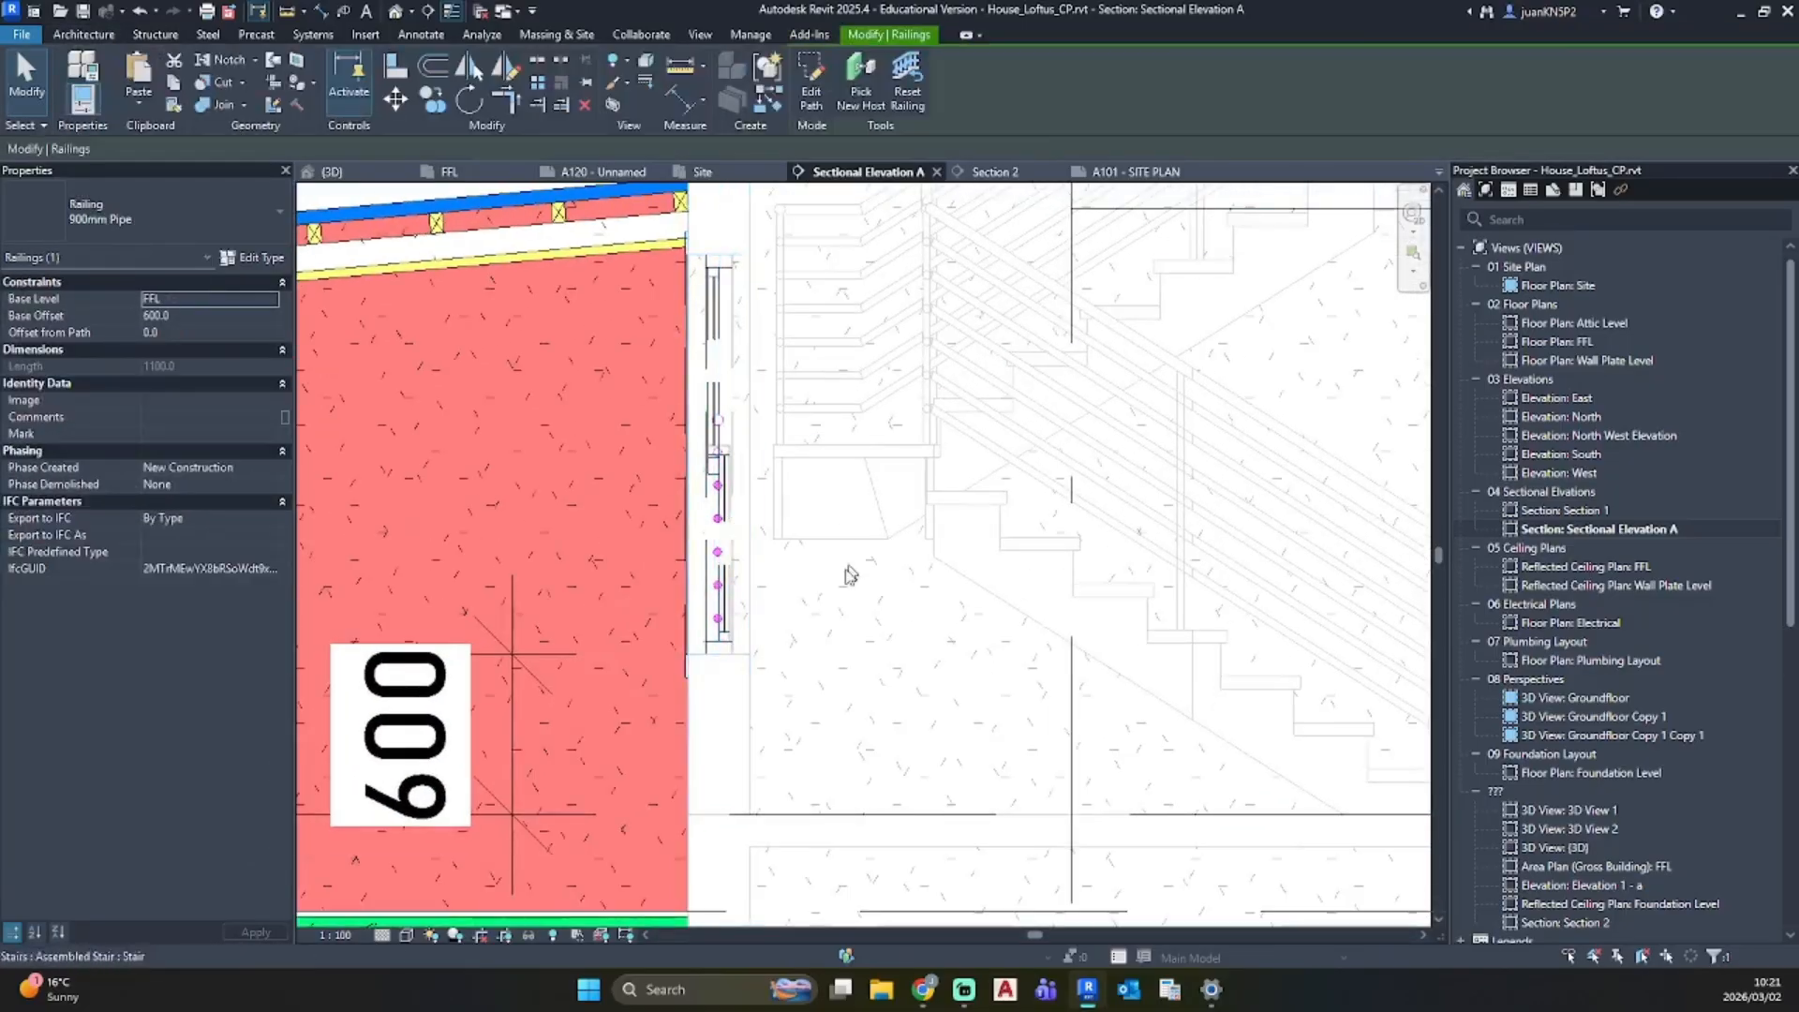
left_click(262, 259)
left_click(1025, 285)
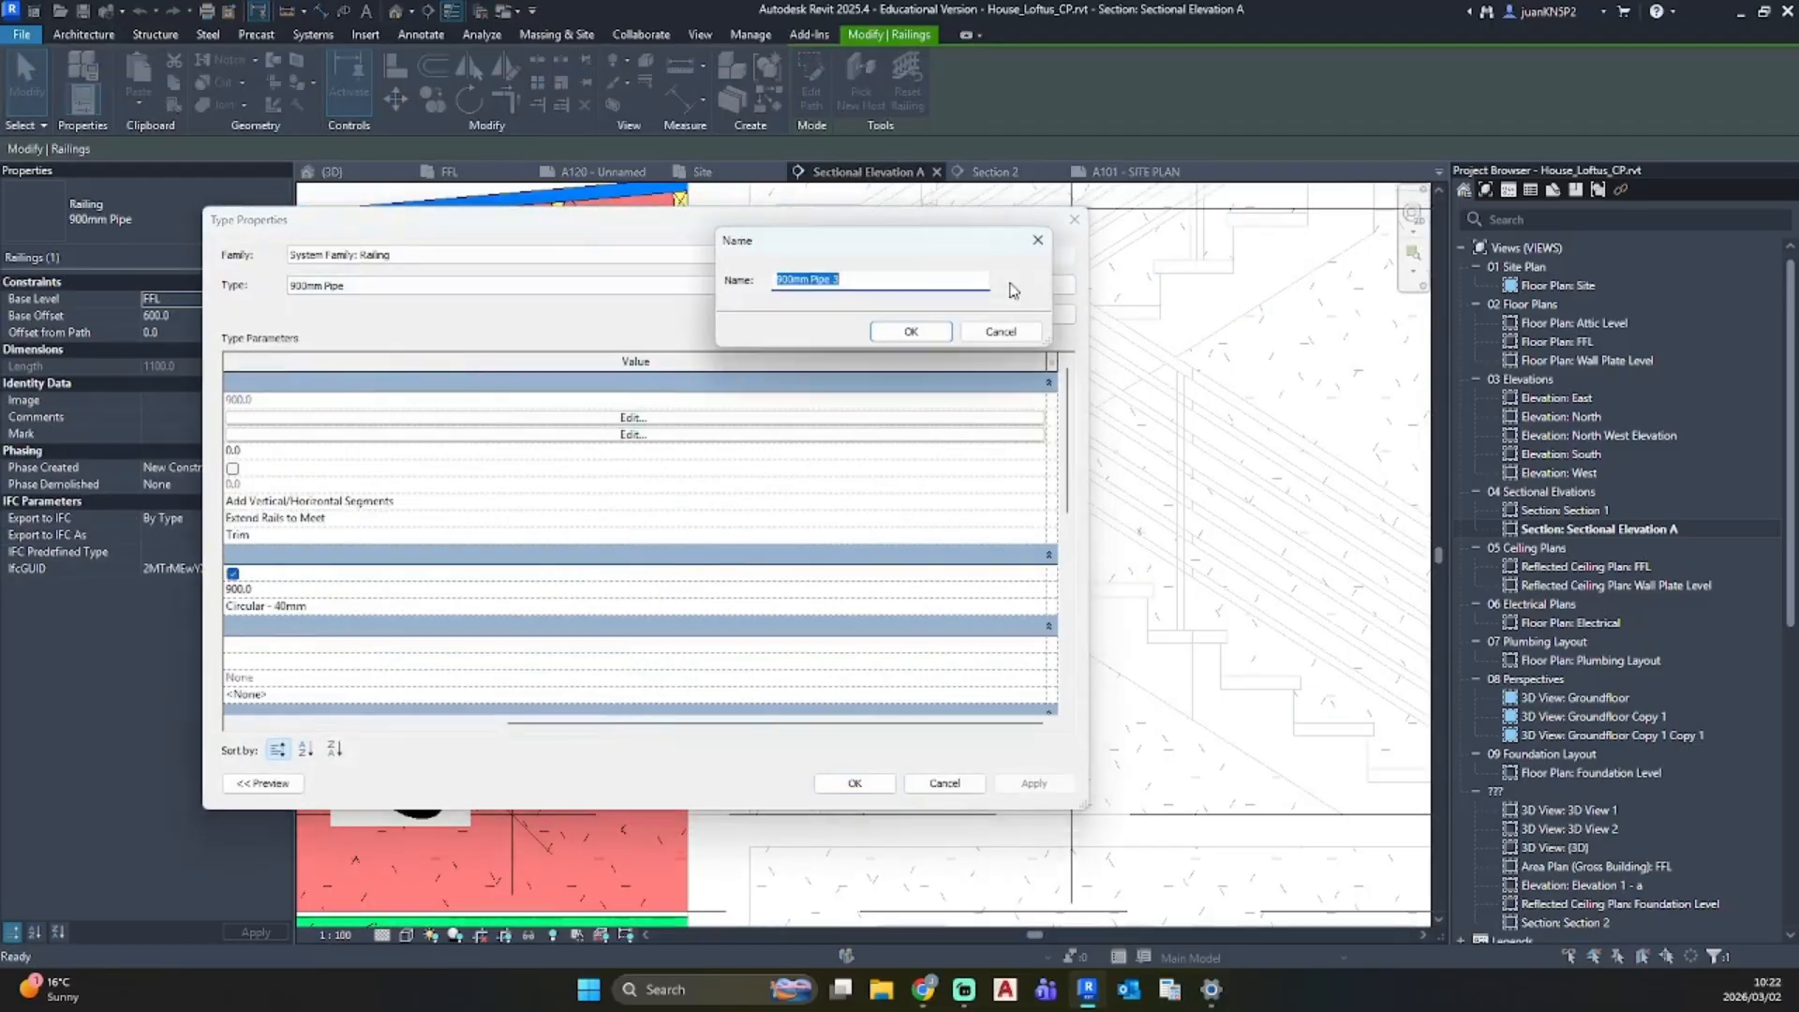
key("Right")
left_click(919, 331)
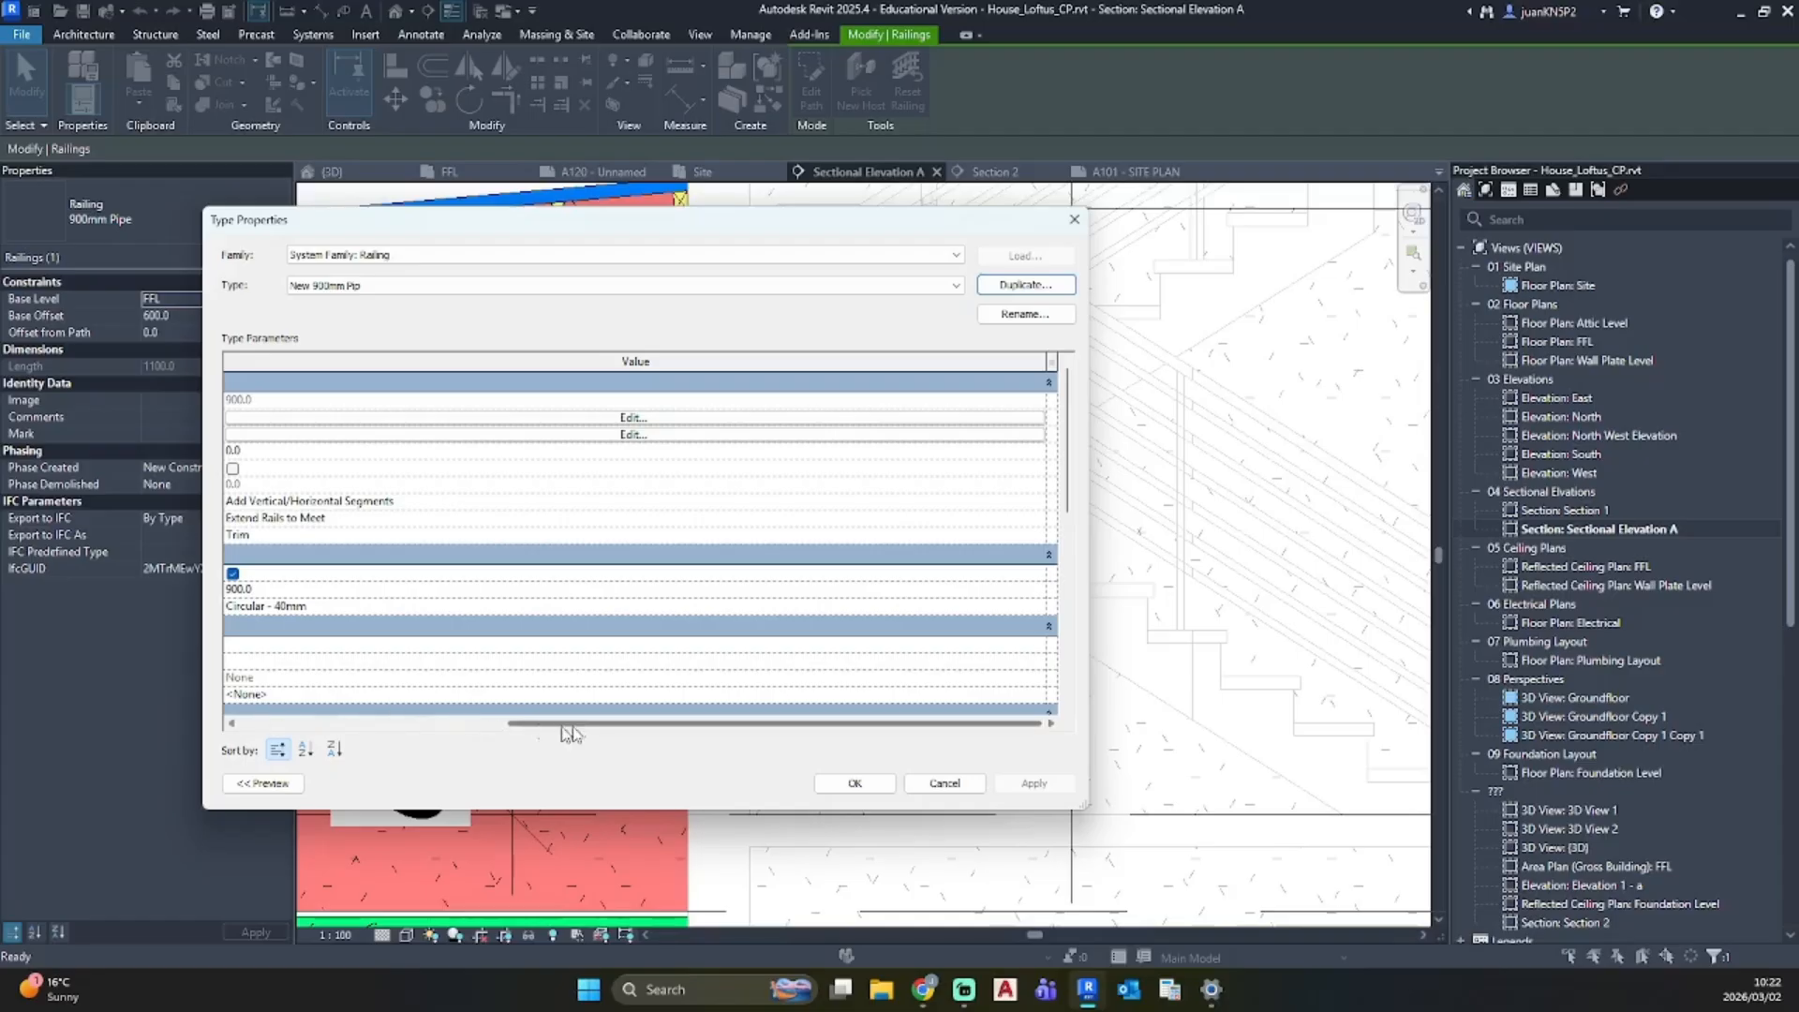
left_click_drag(566, 727, 302, 724)
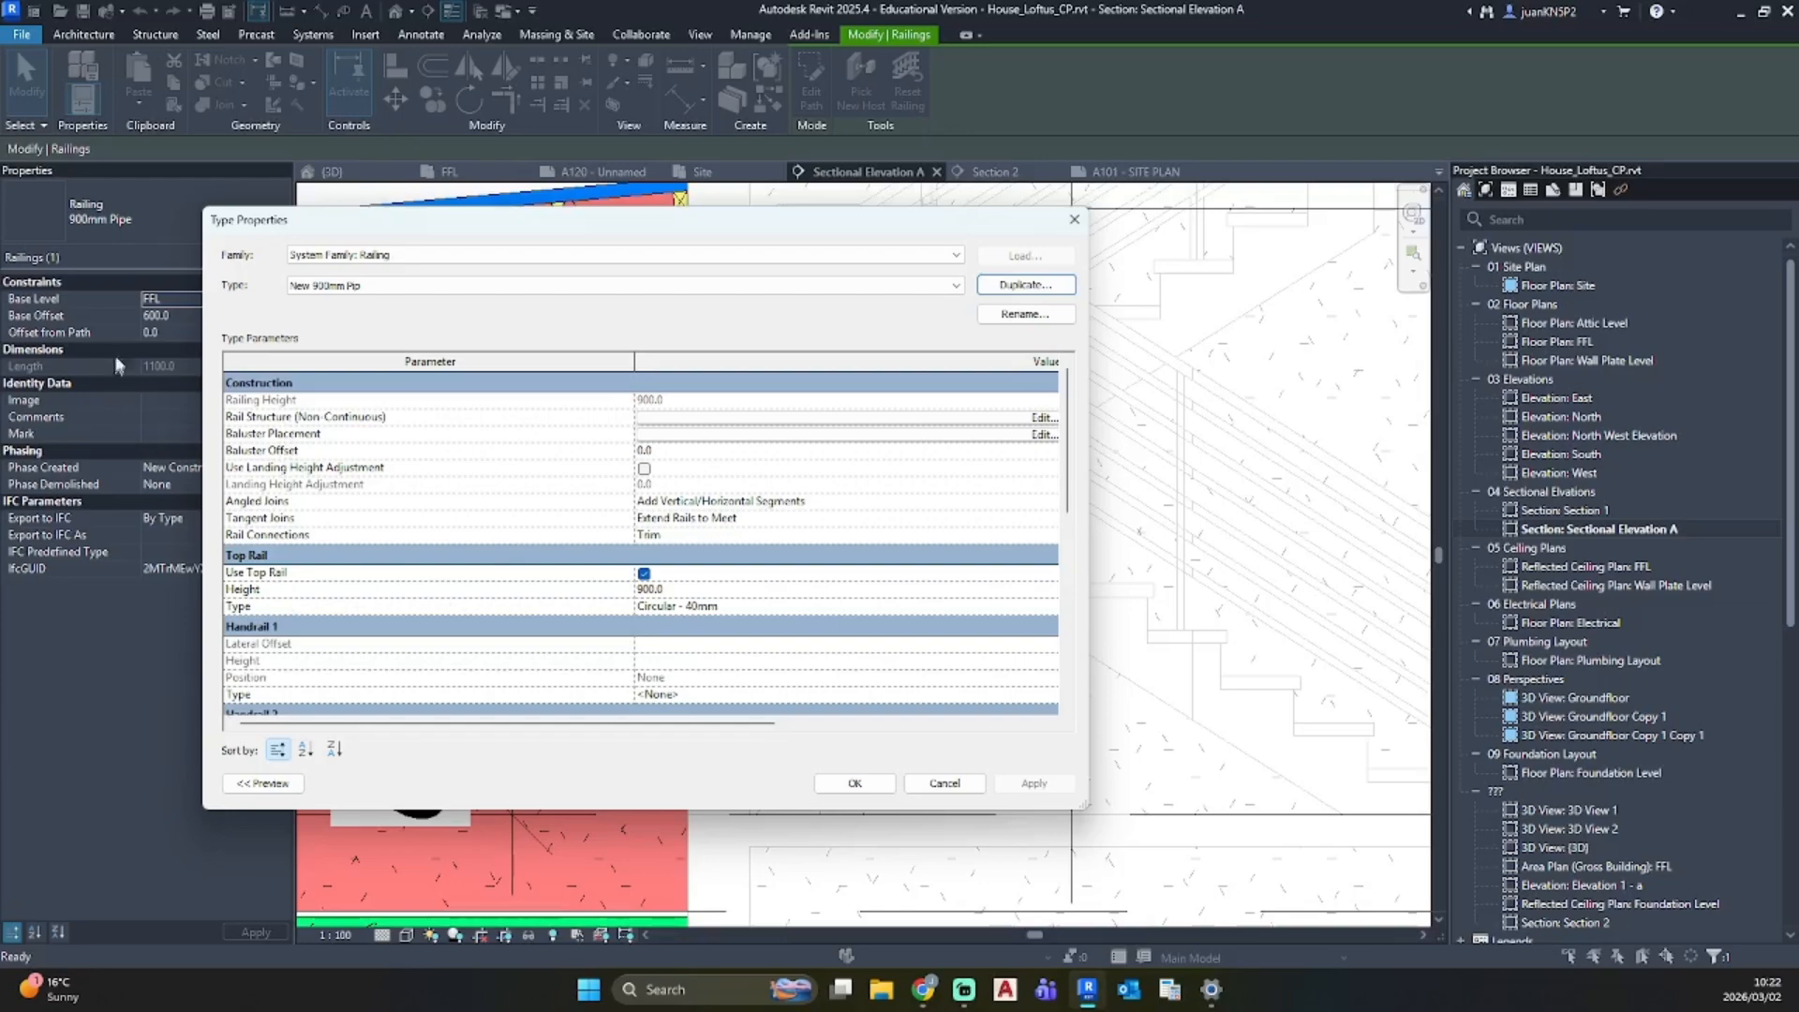
scroll(722, 624, "down", 8)
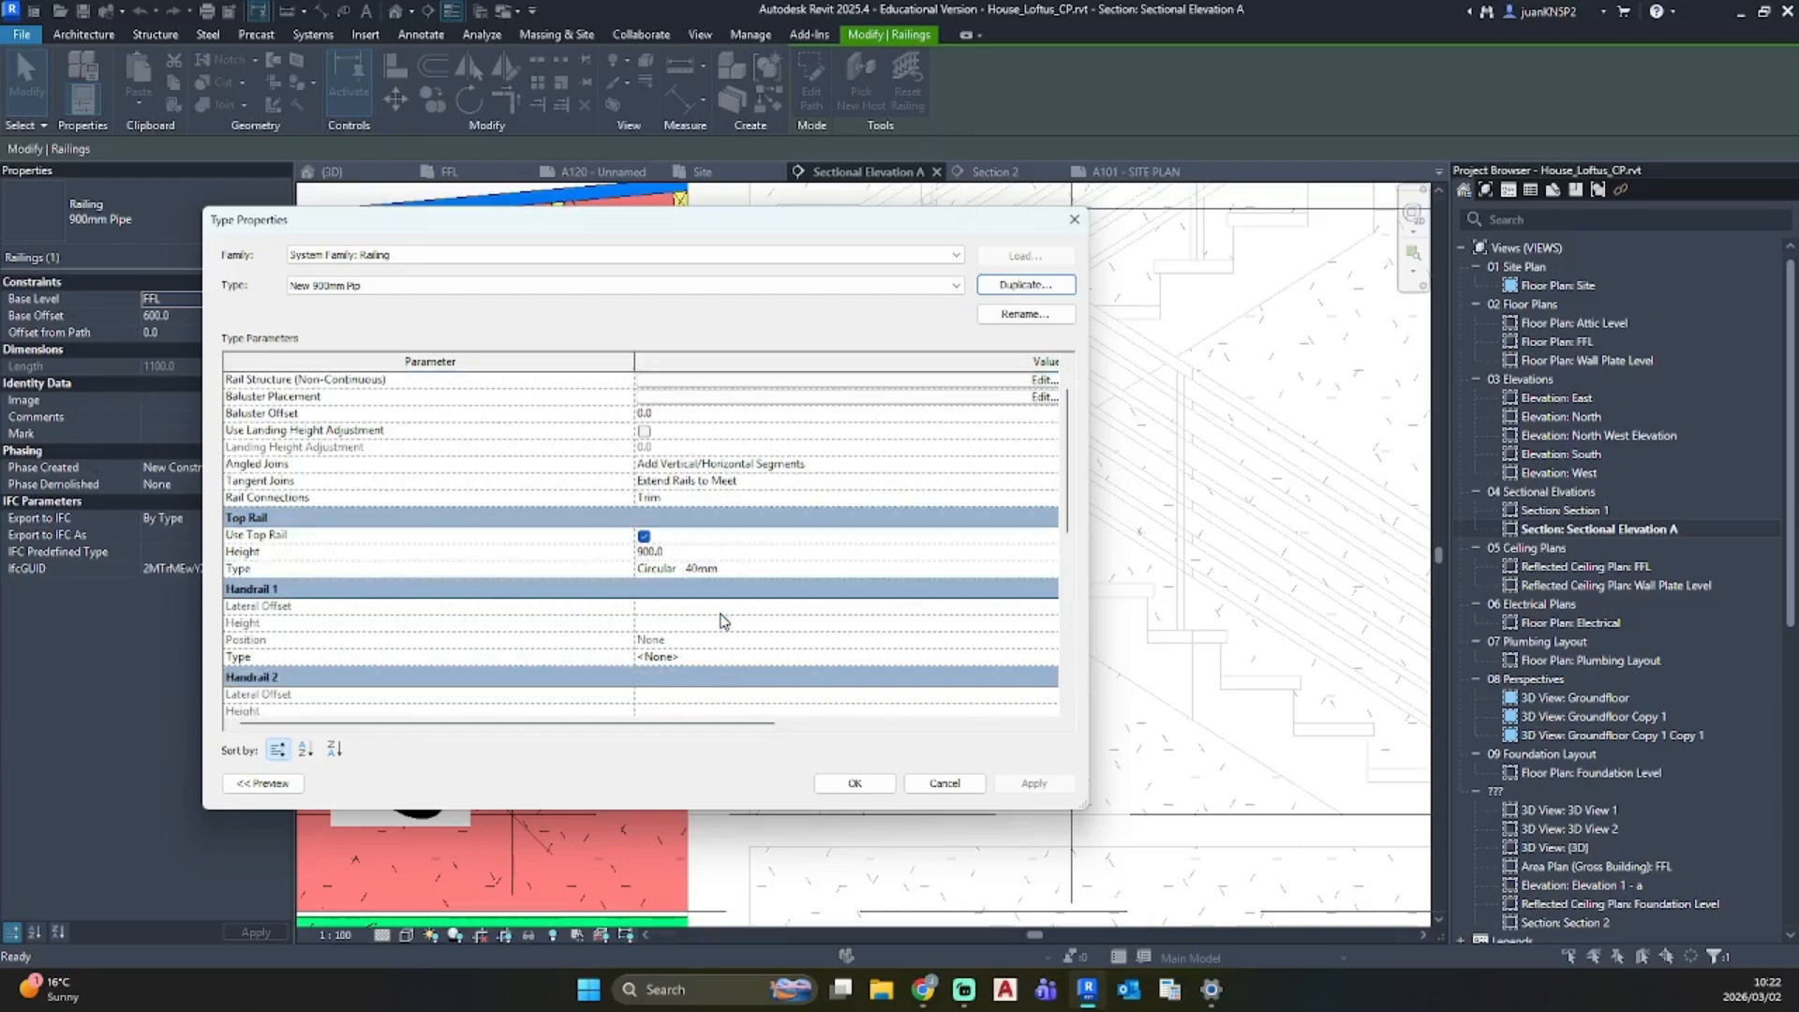
scroll(722, 620, "up", 3)
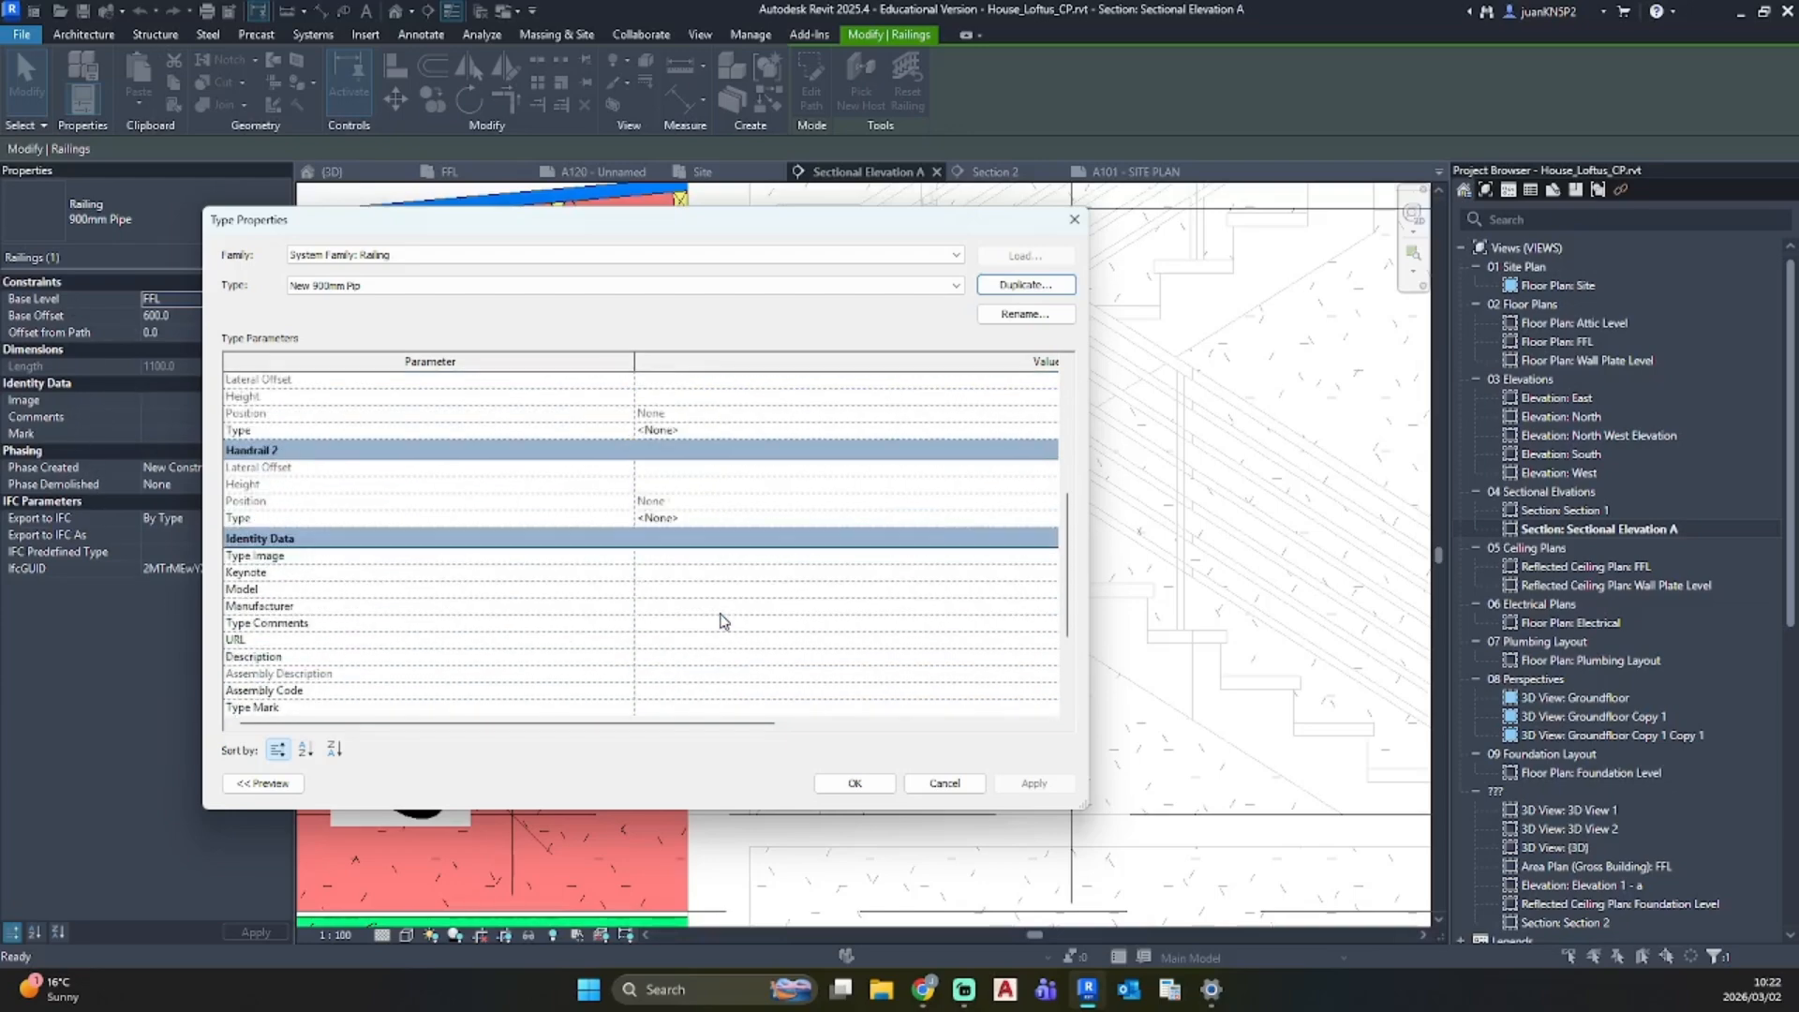
scroll(722, 620, "up", 5)
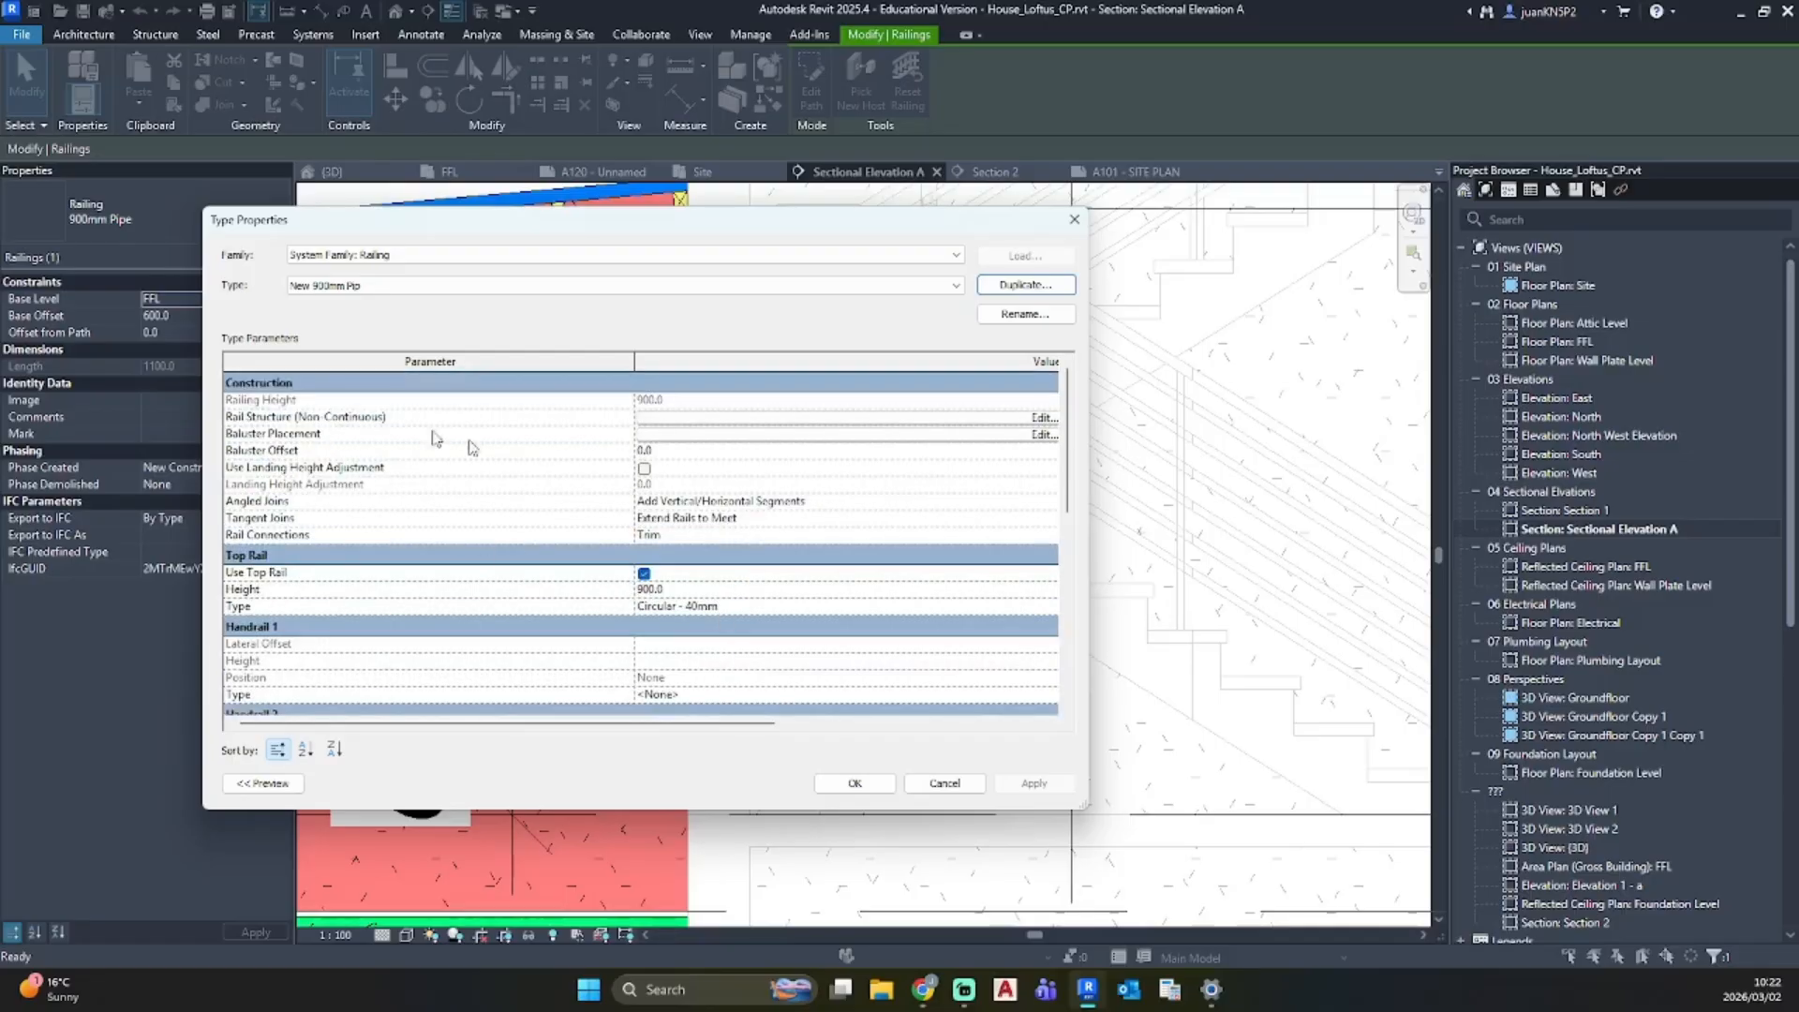
left_click(855, 783)
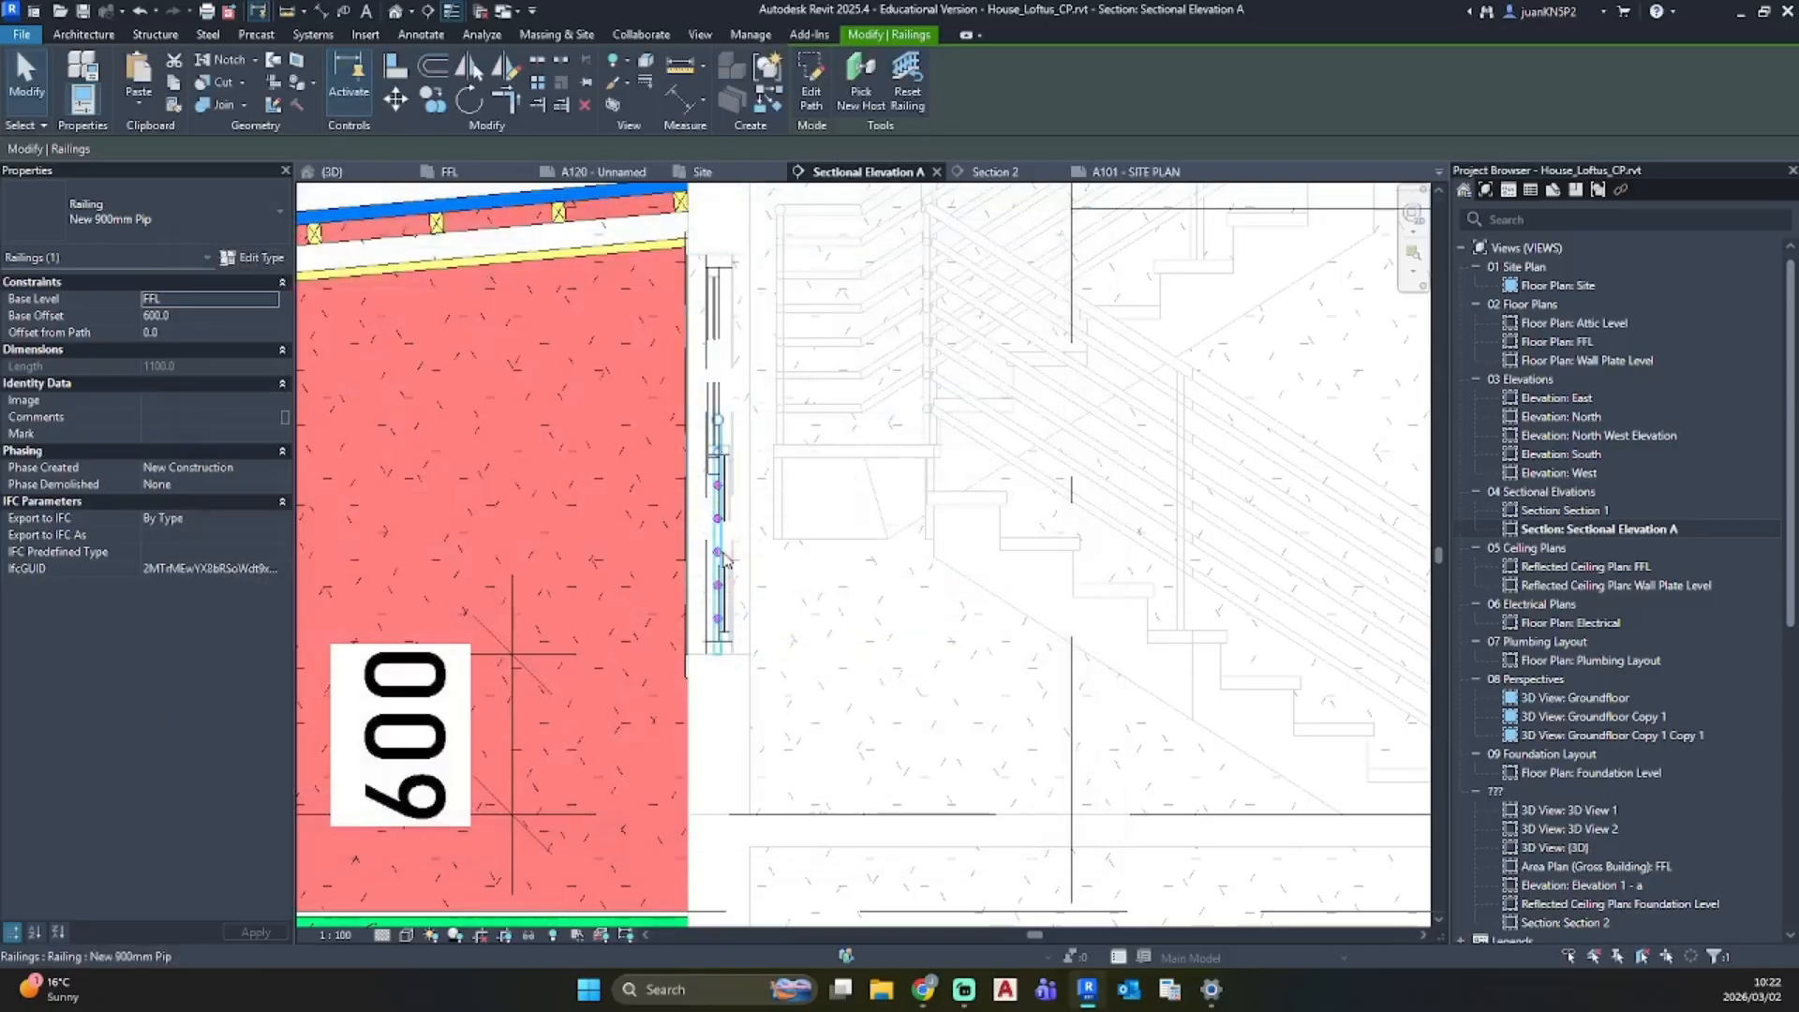
Step: Override the railing's cut line color in this view with blue, RGB 000-128-255
right_click(723, 558)
mouse_move(857, 184)
left_click(974, 181)
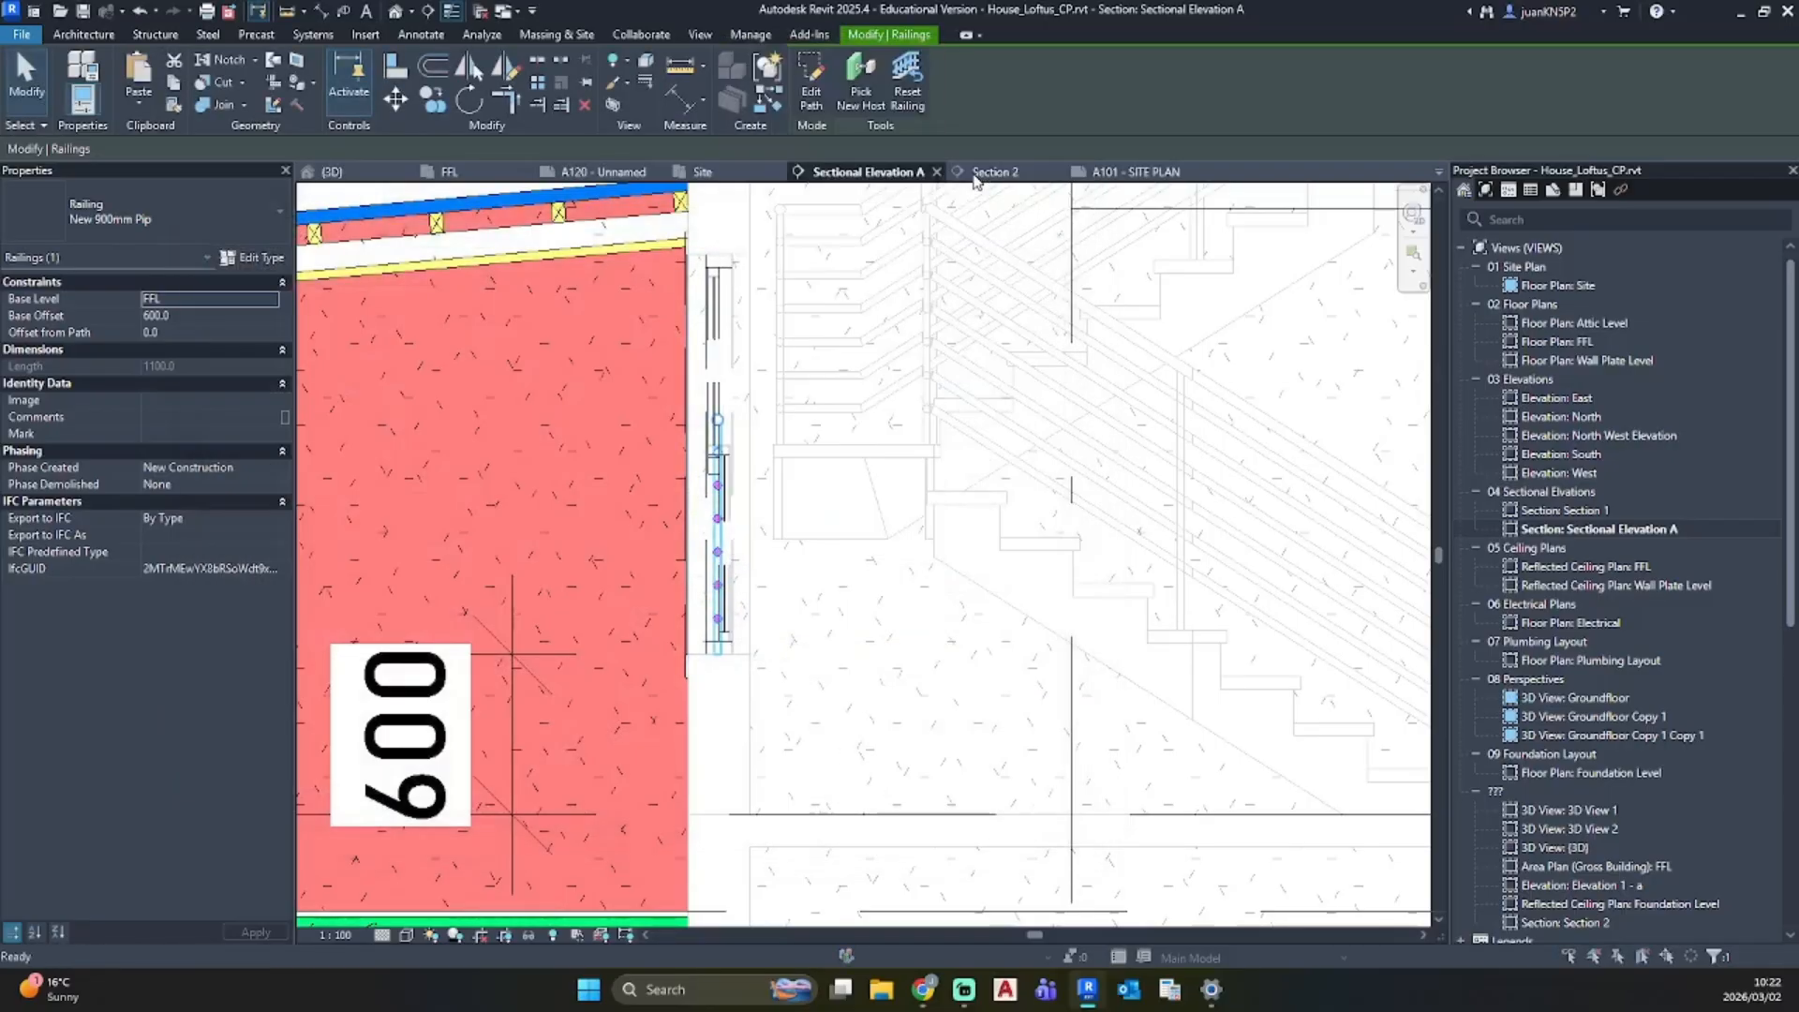
left_click(747, 437)
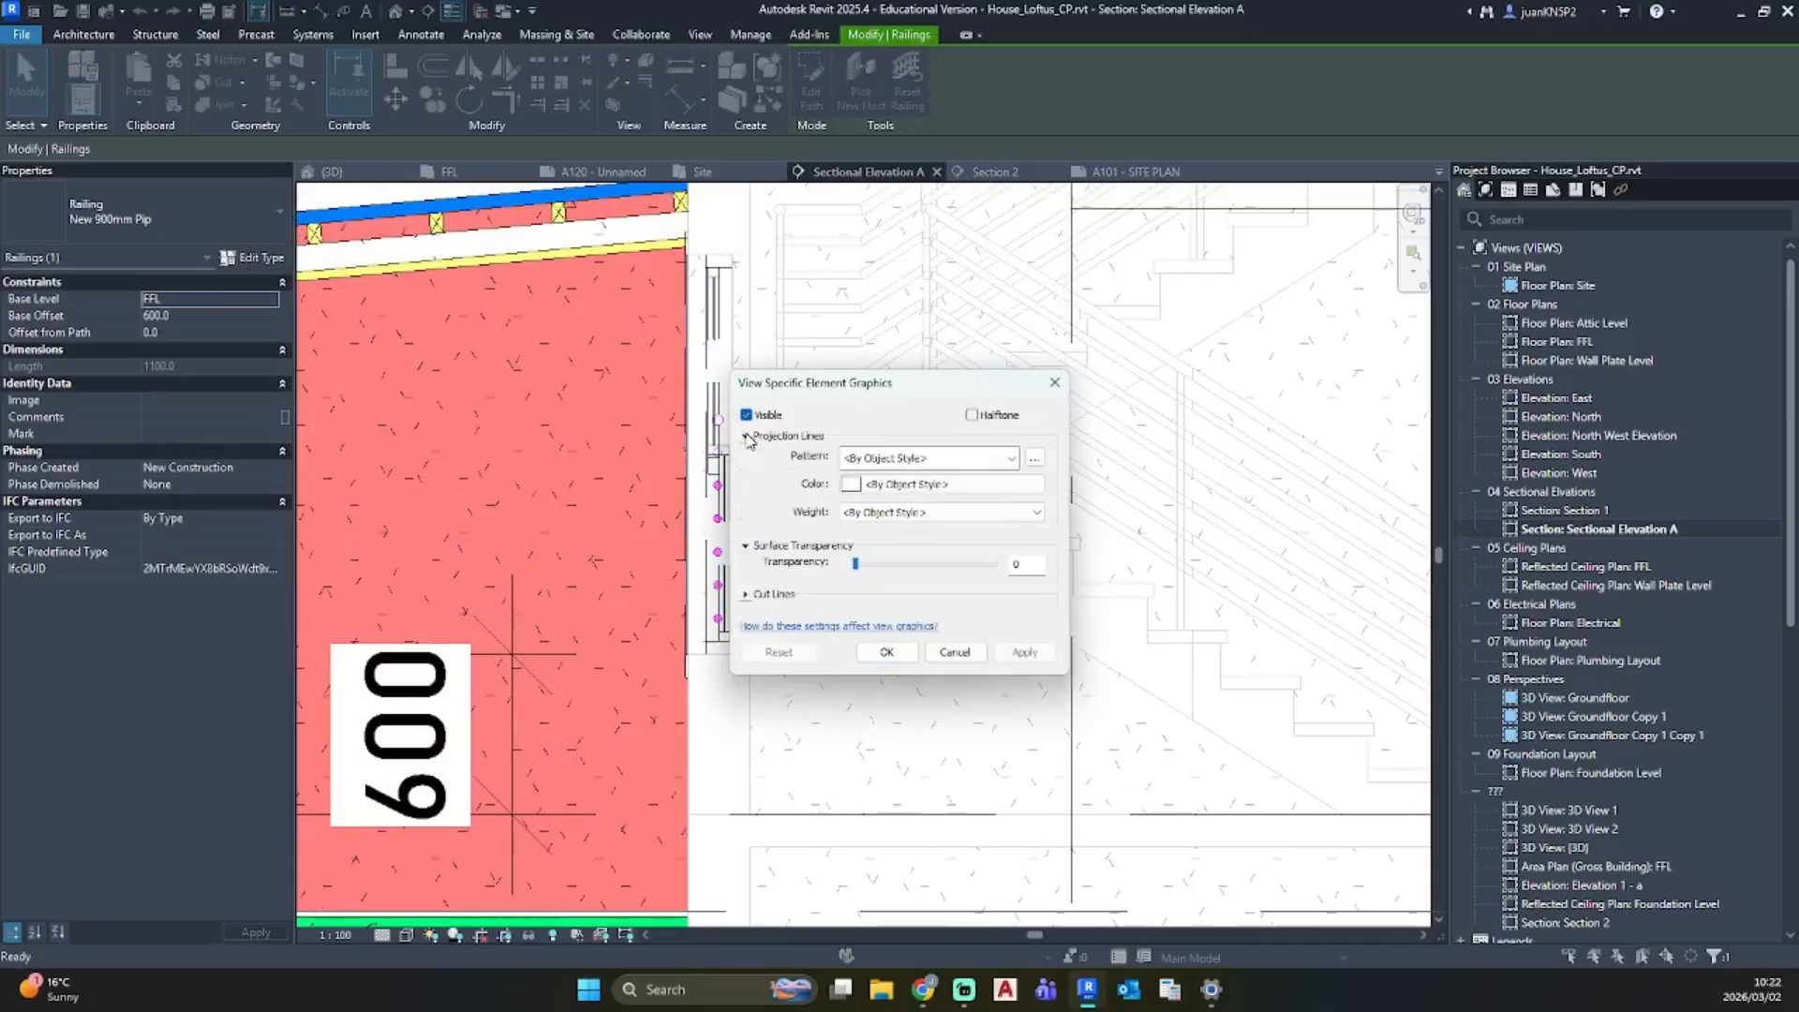
left_click(746, 595)
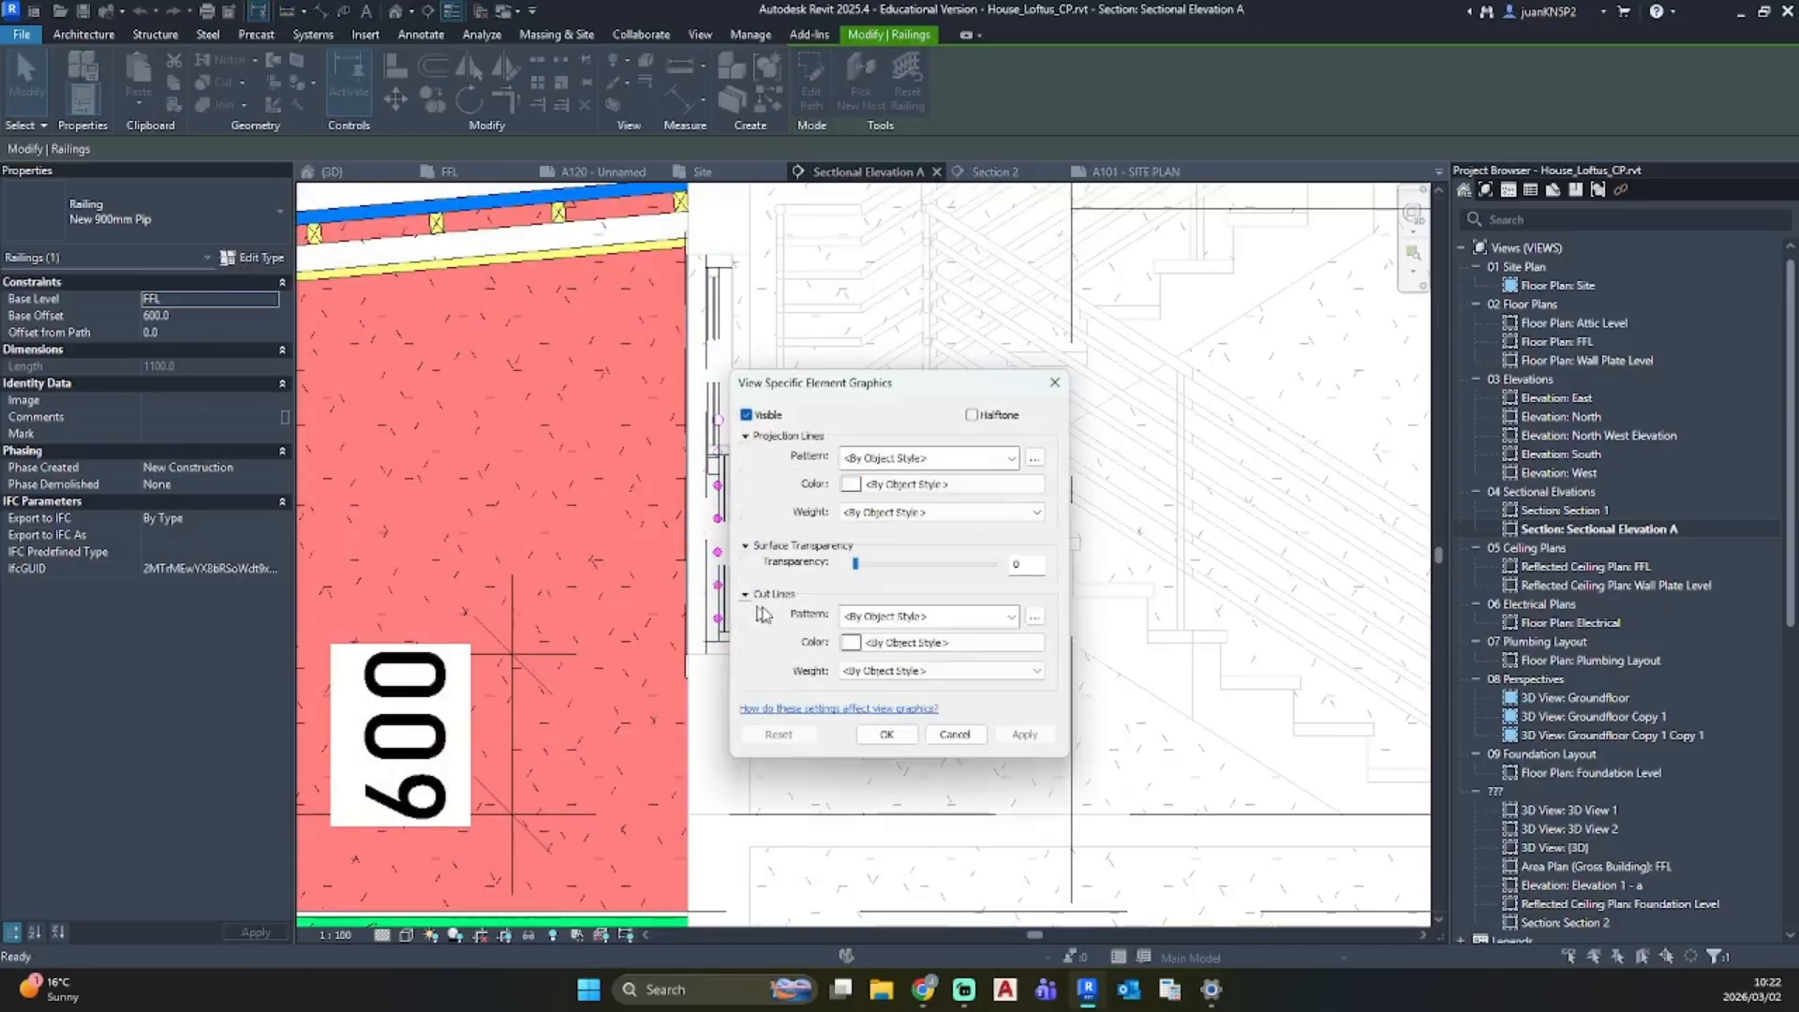
left_click(840, 625)
left_click(871, 644)
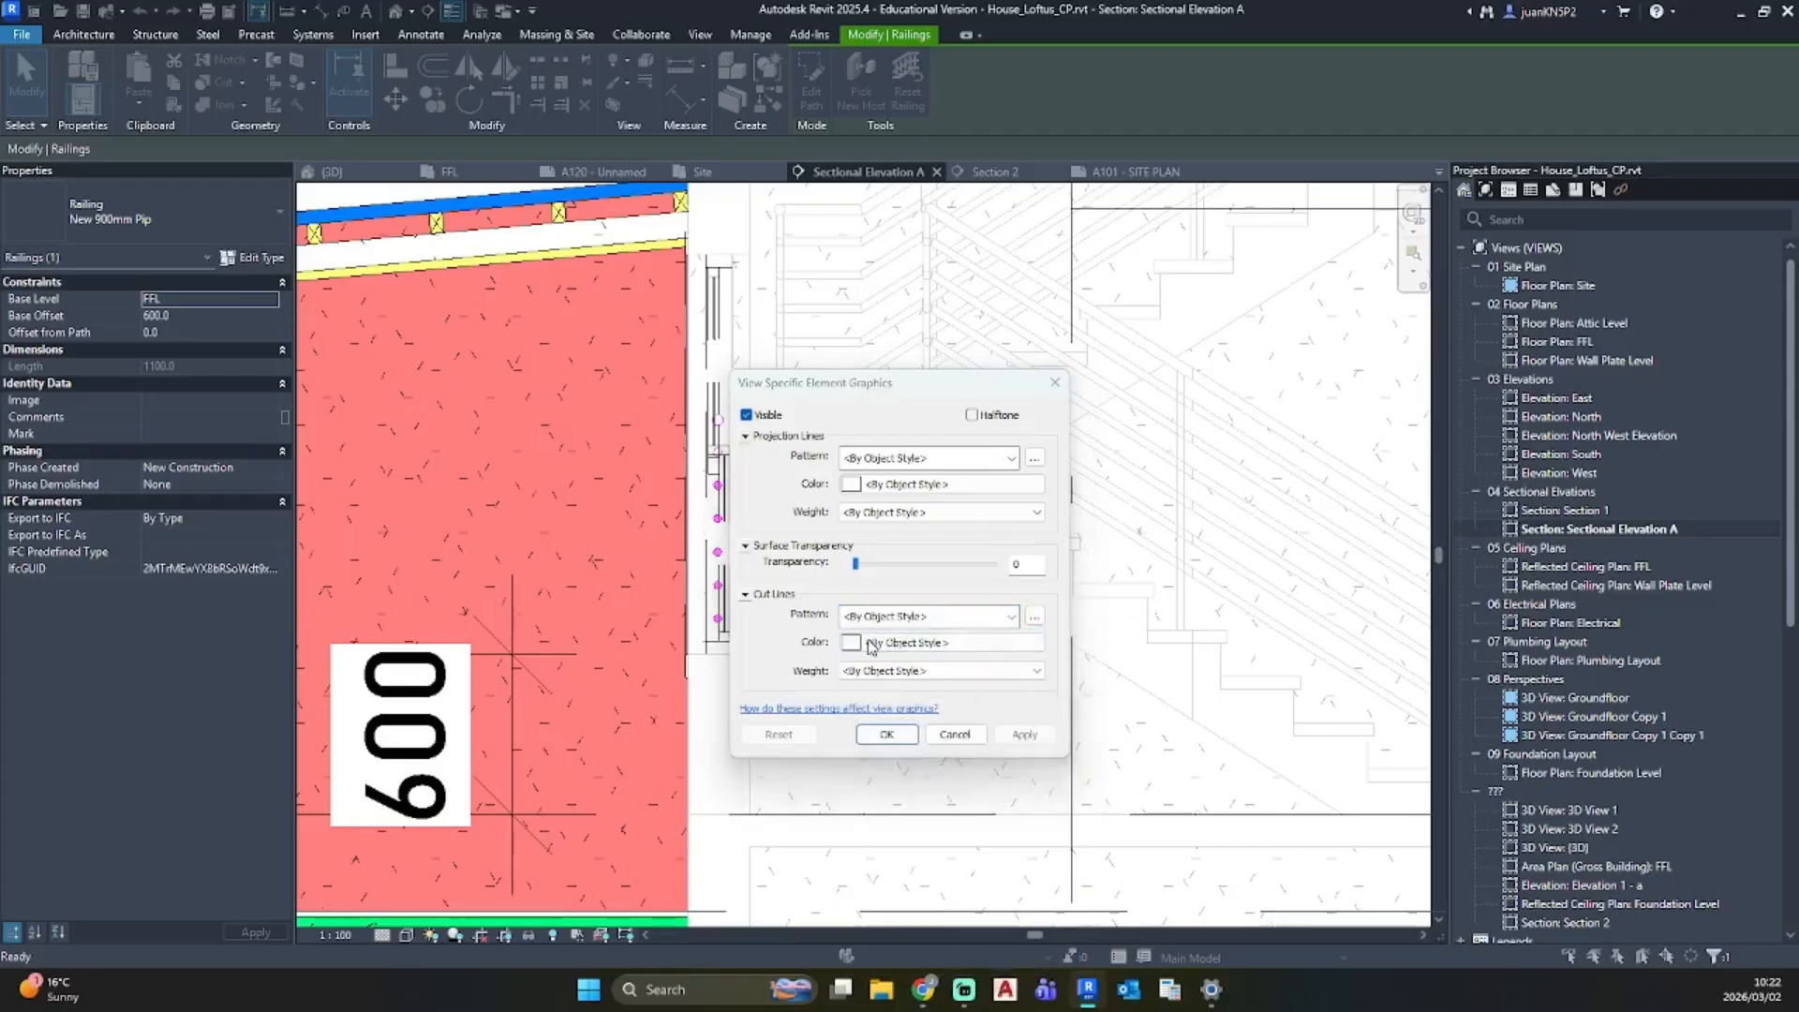
left_click(871, 645)
left_click(826, 437)
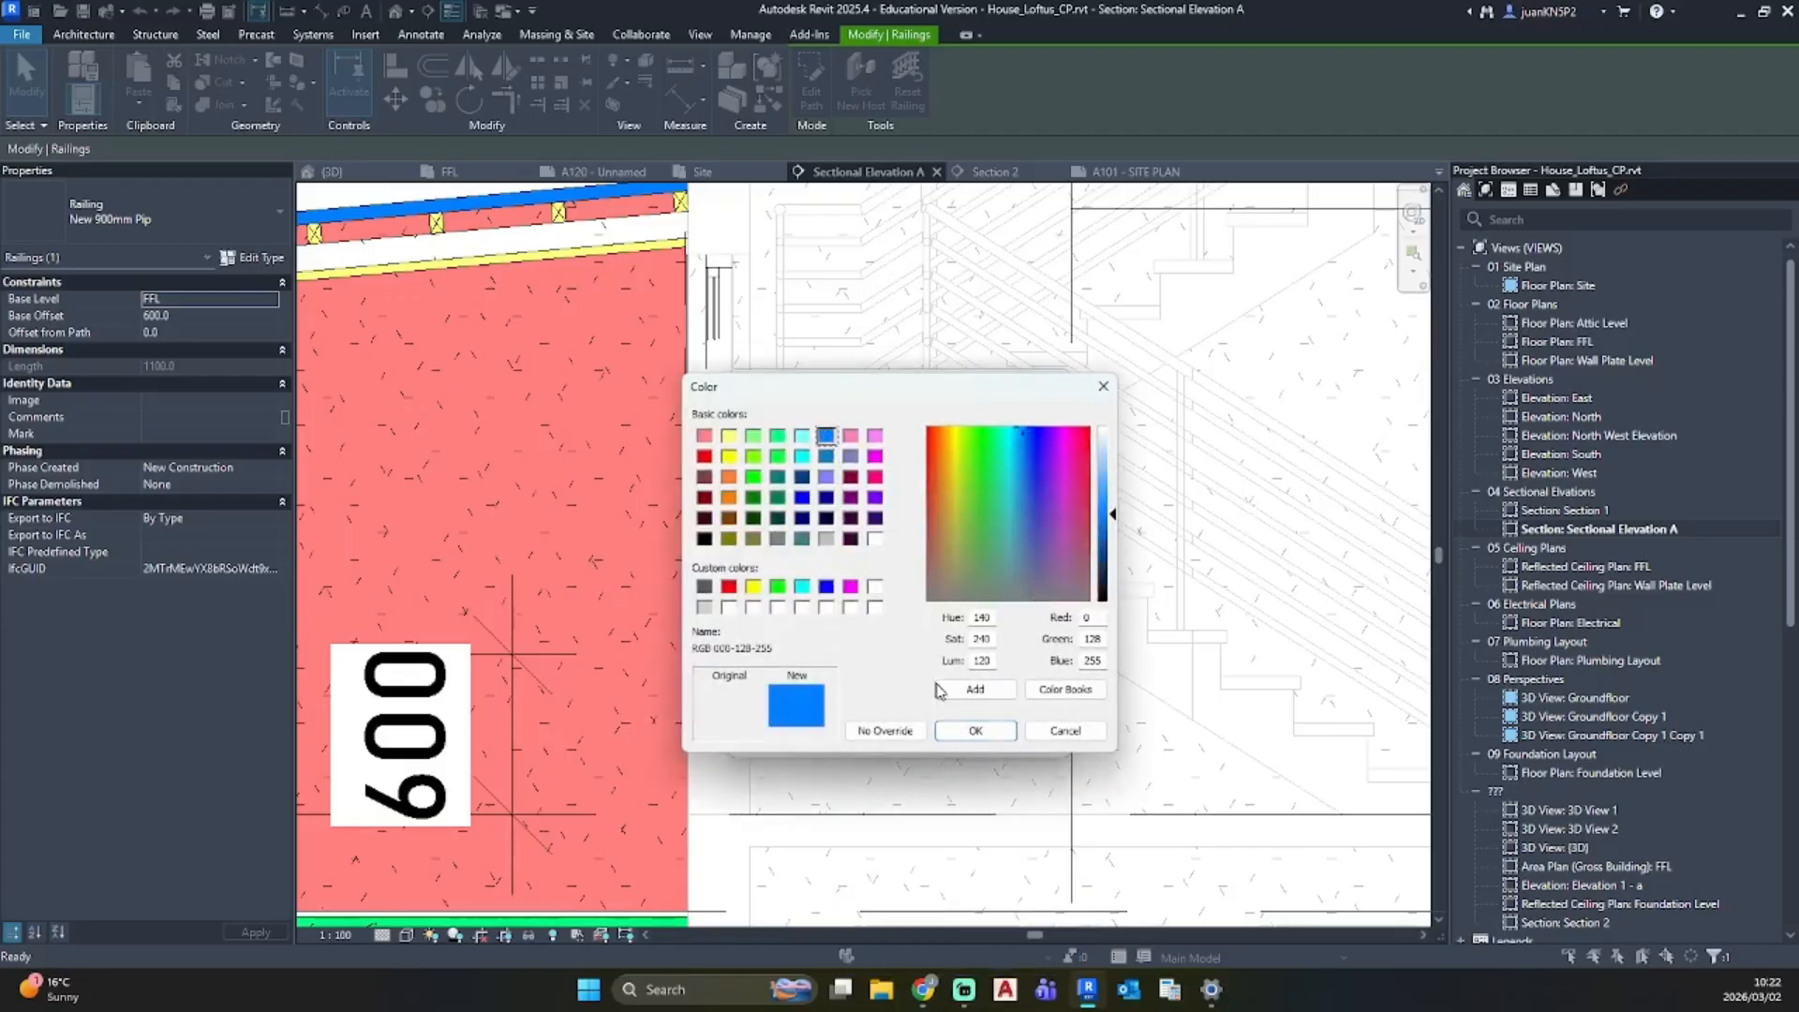
left_click(976, 731)
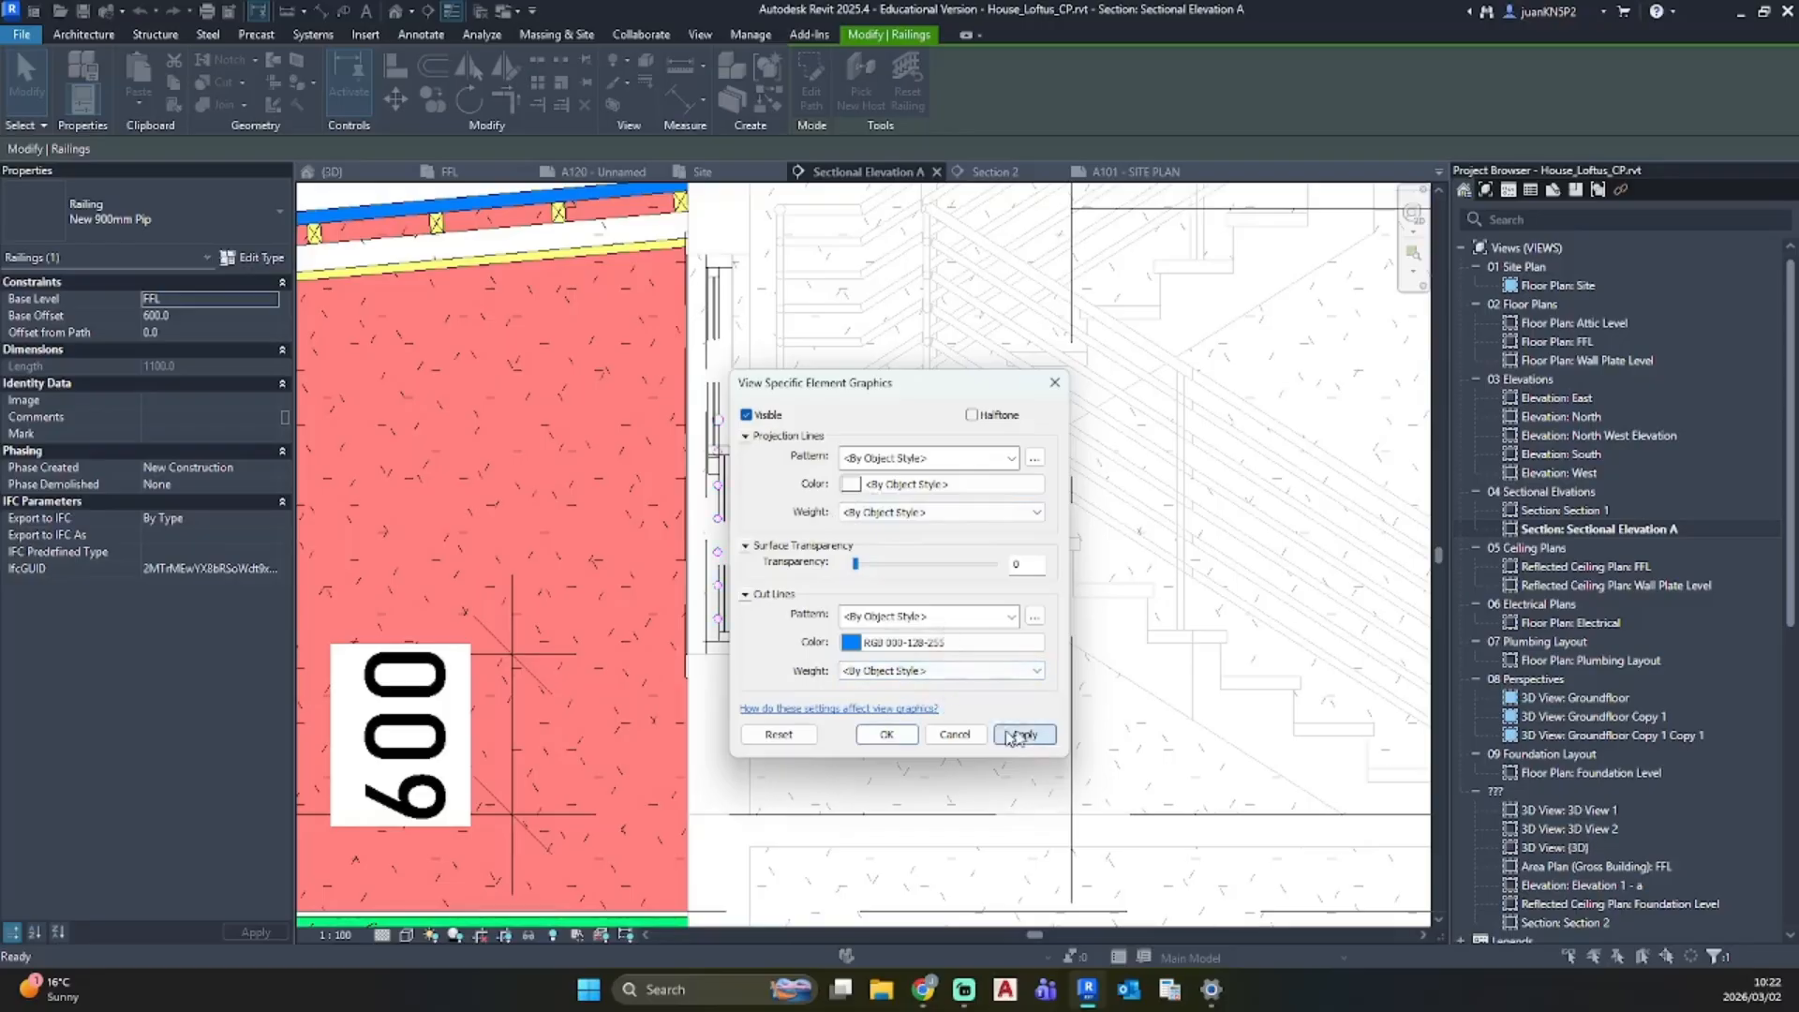
left_click(886, 735)
key("Escape")
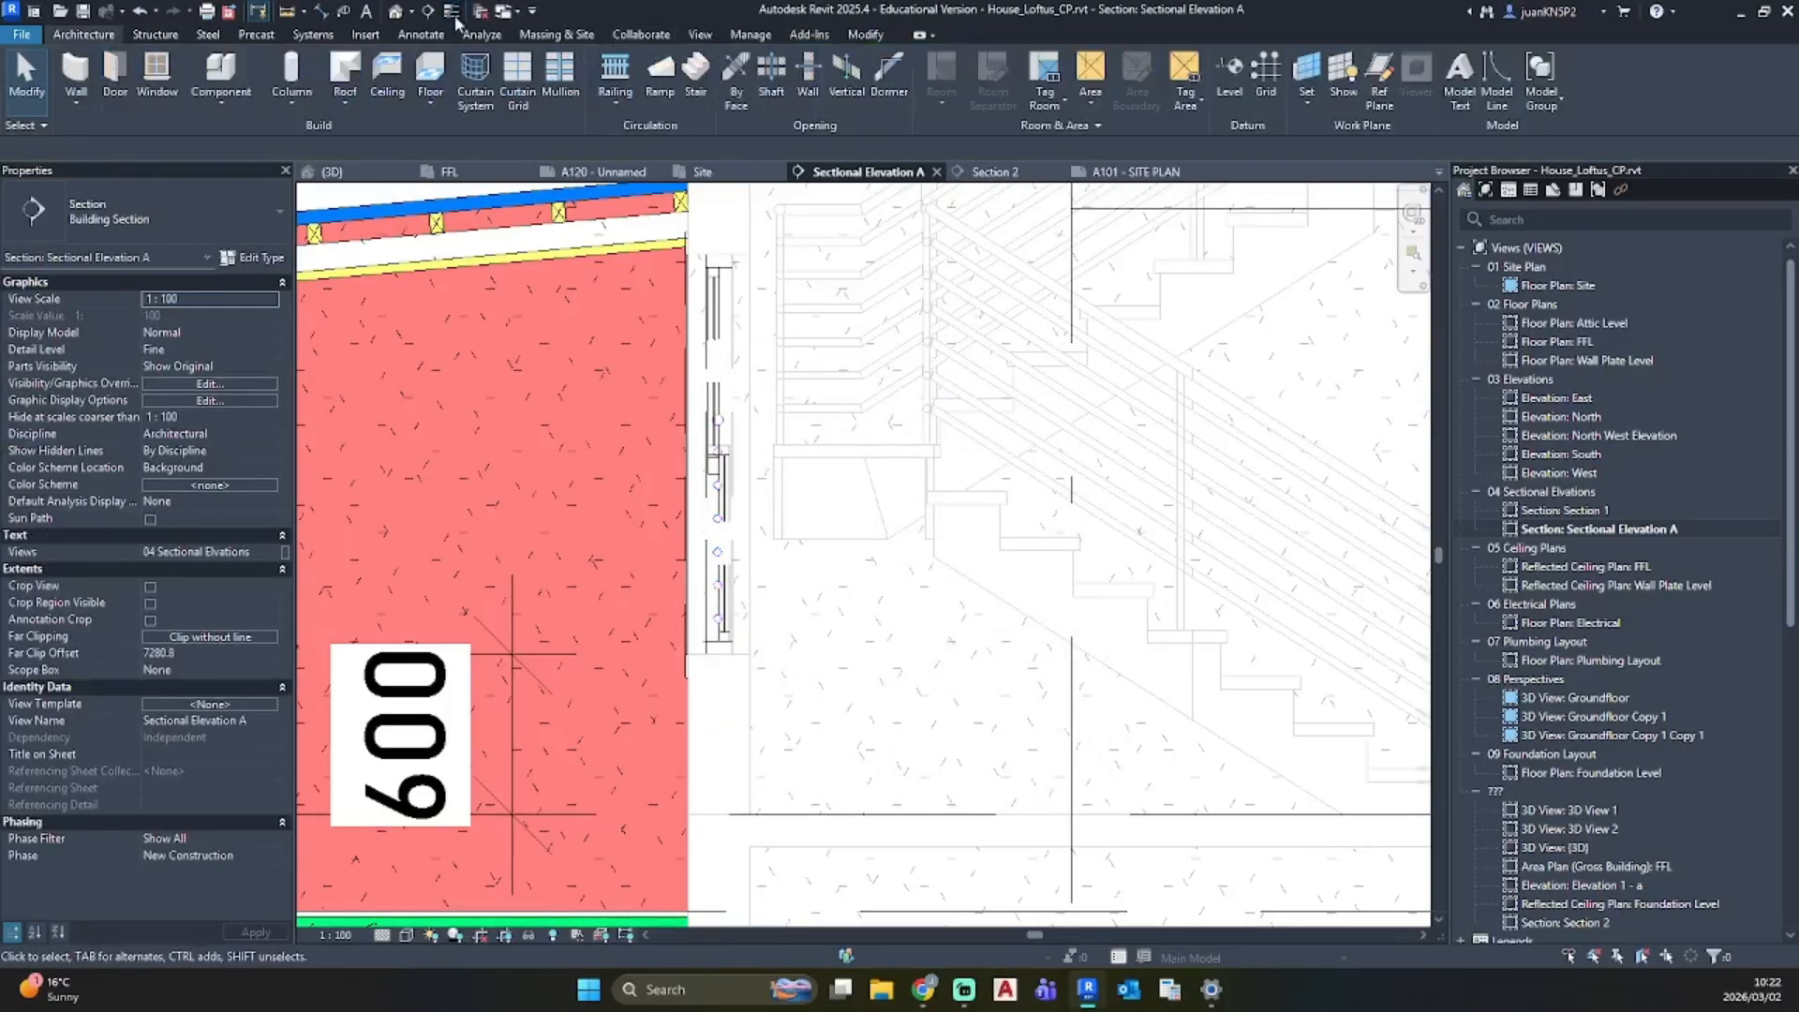
Step: Turn off thin line display and examine the railing and window opening between the extension and the house in the section
scroll(703, 560, "up", 5)
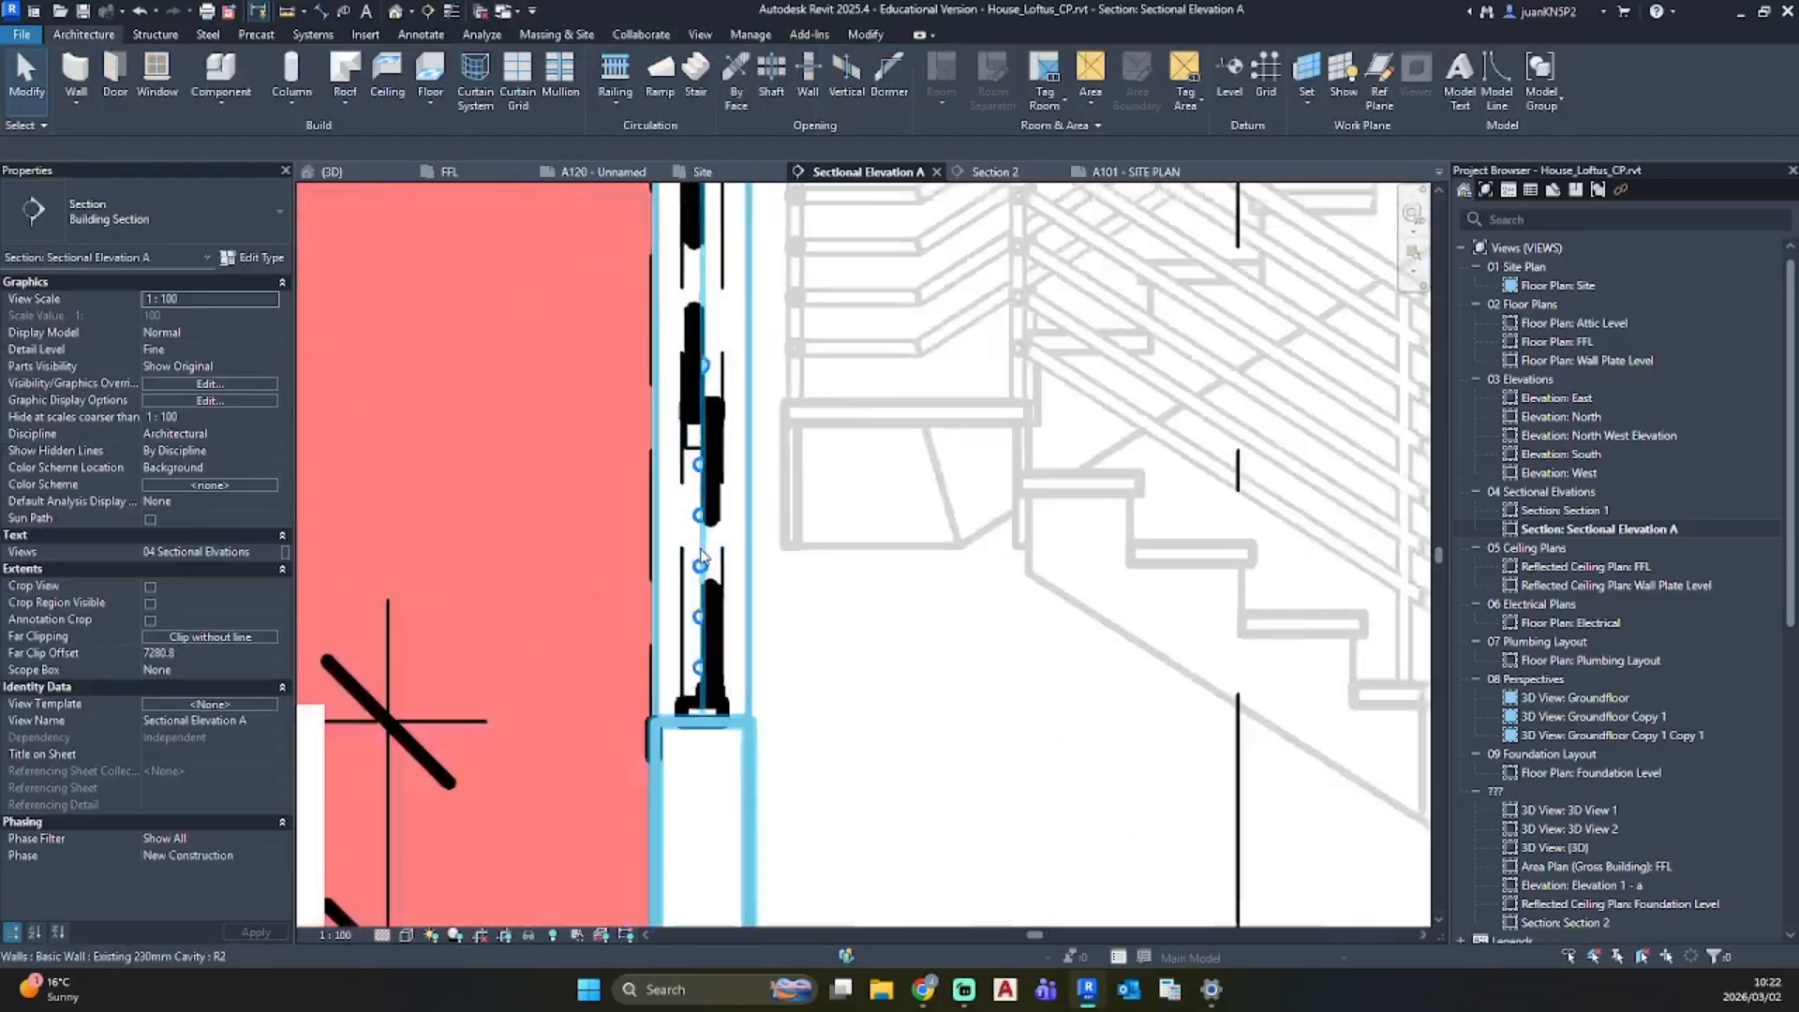
scroll(701, 560, "down", 5)
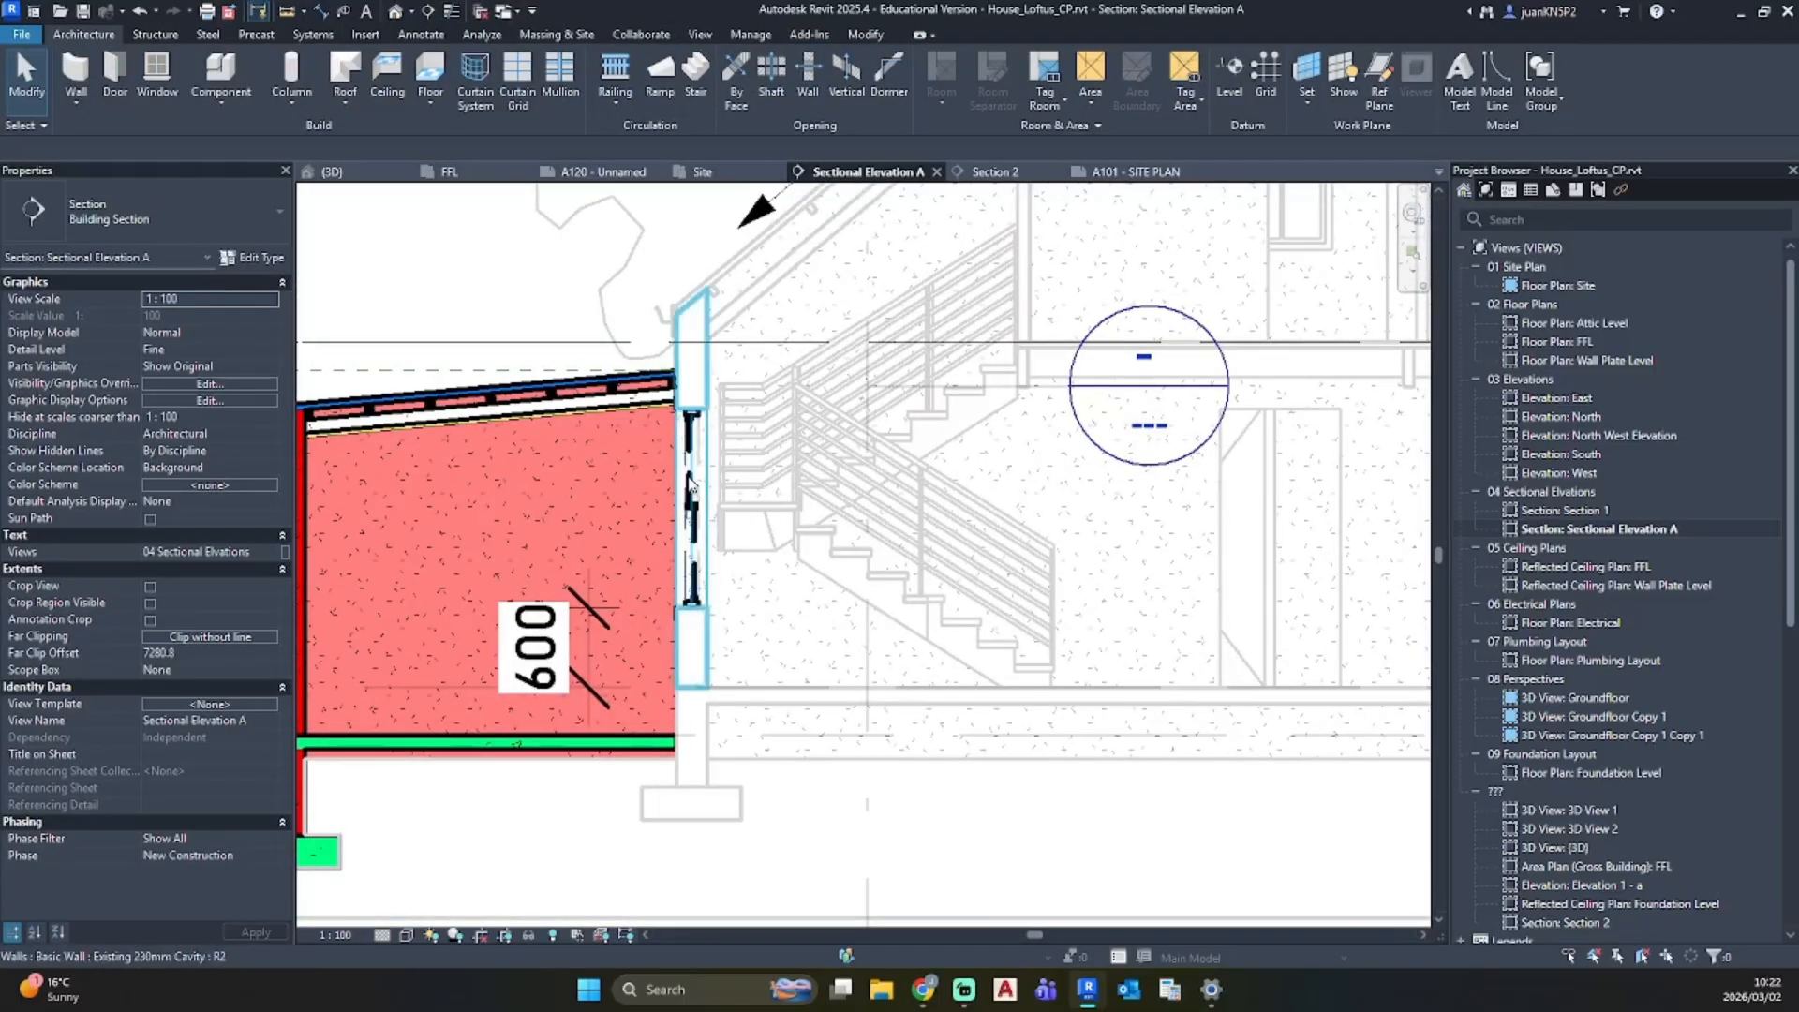
scroll(689, 436, "up", 4)
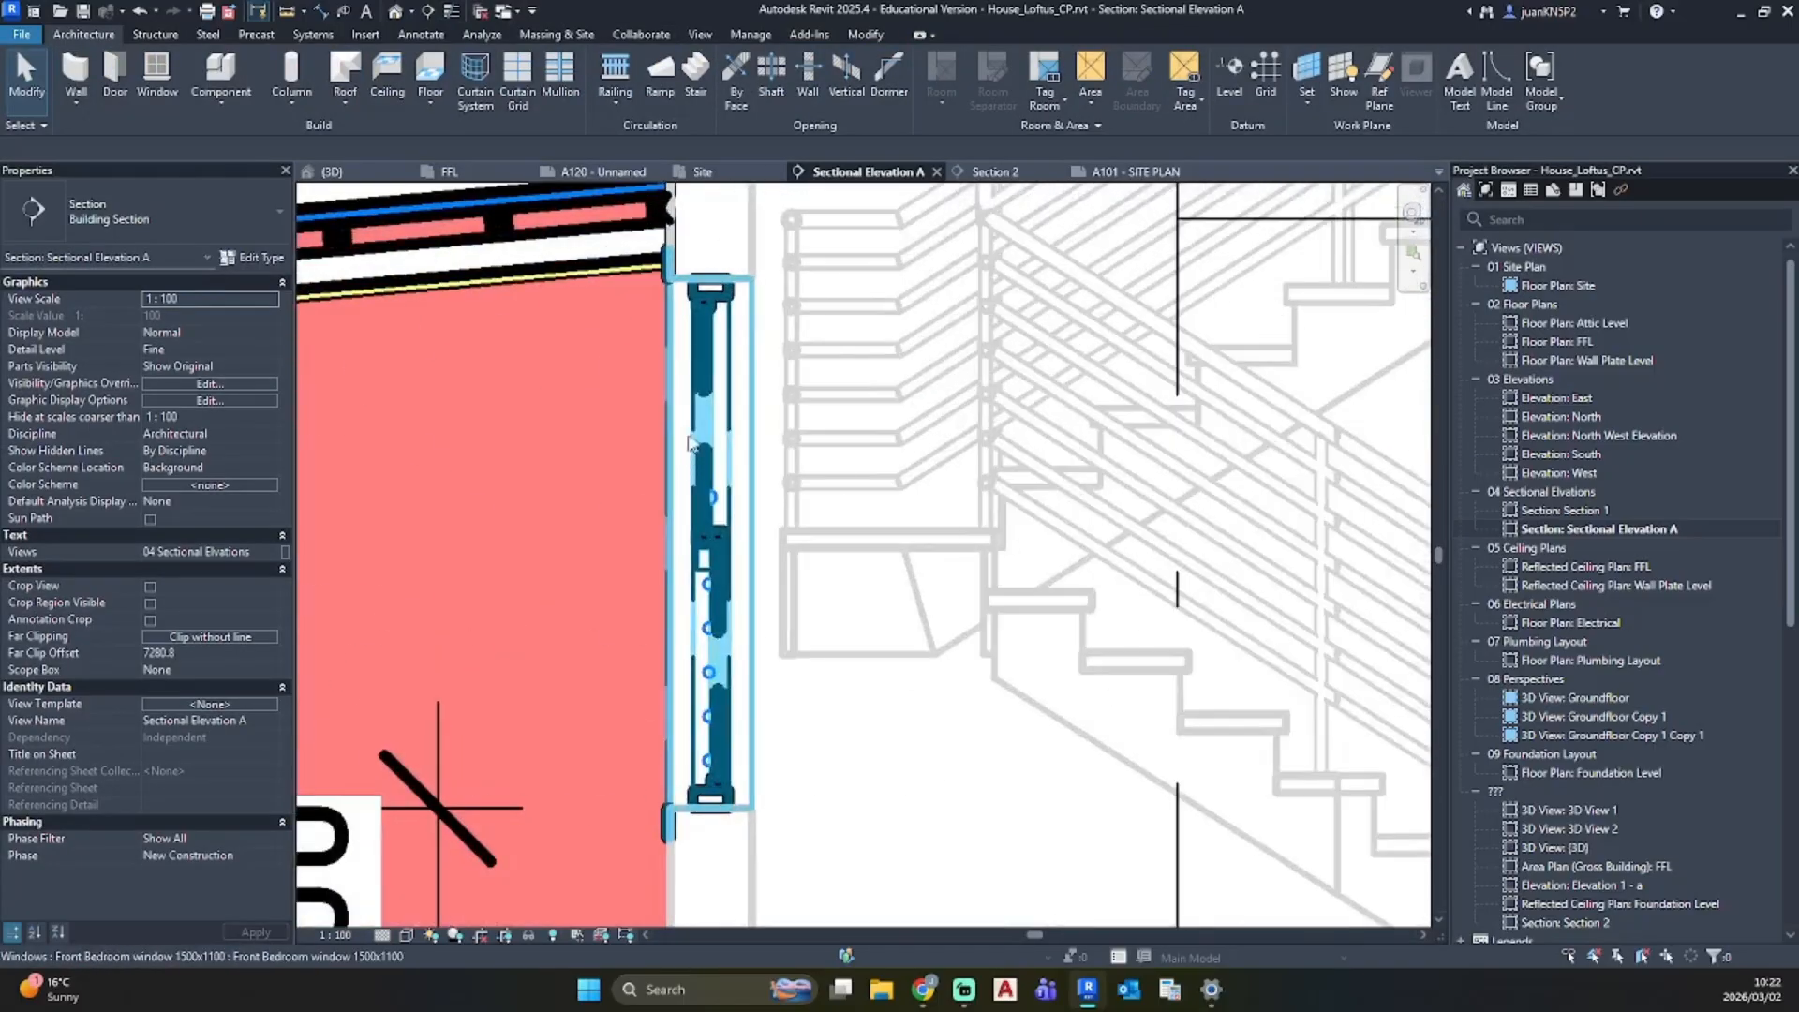
left_click(698, 424)
key("Escape")
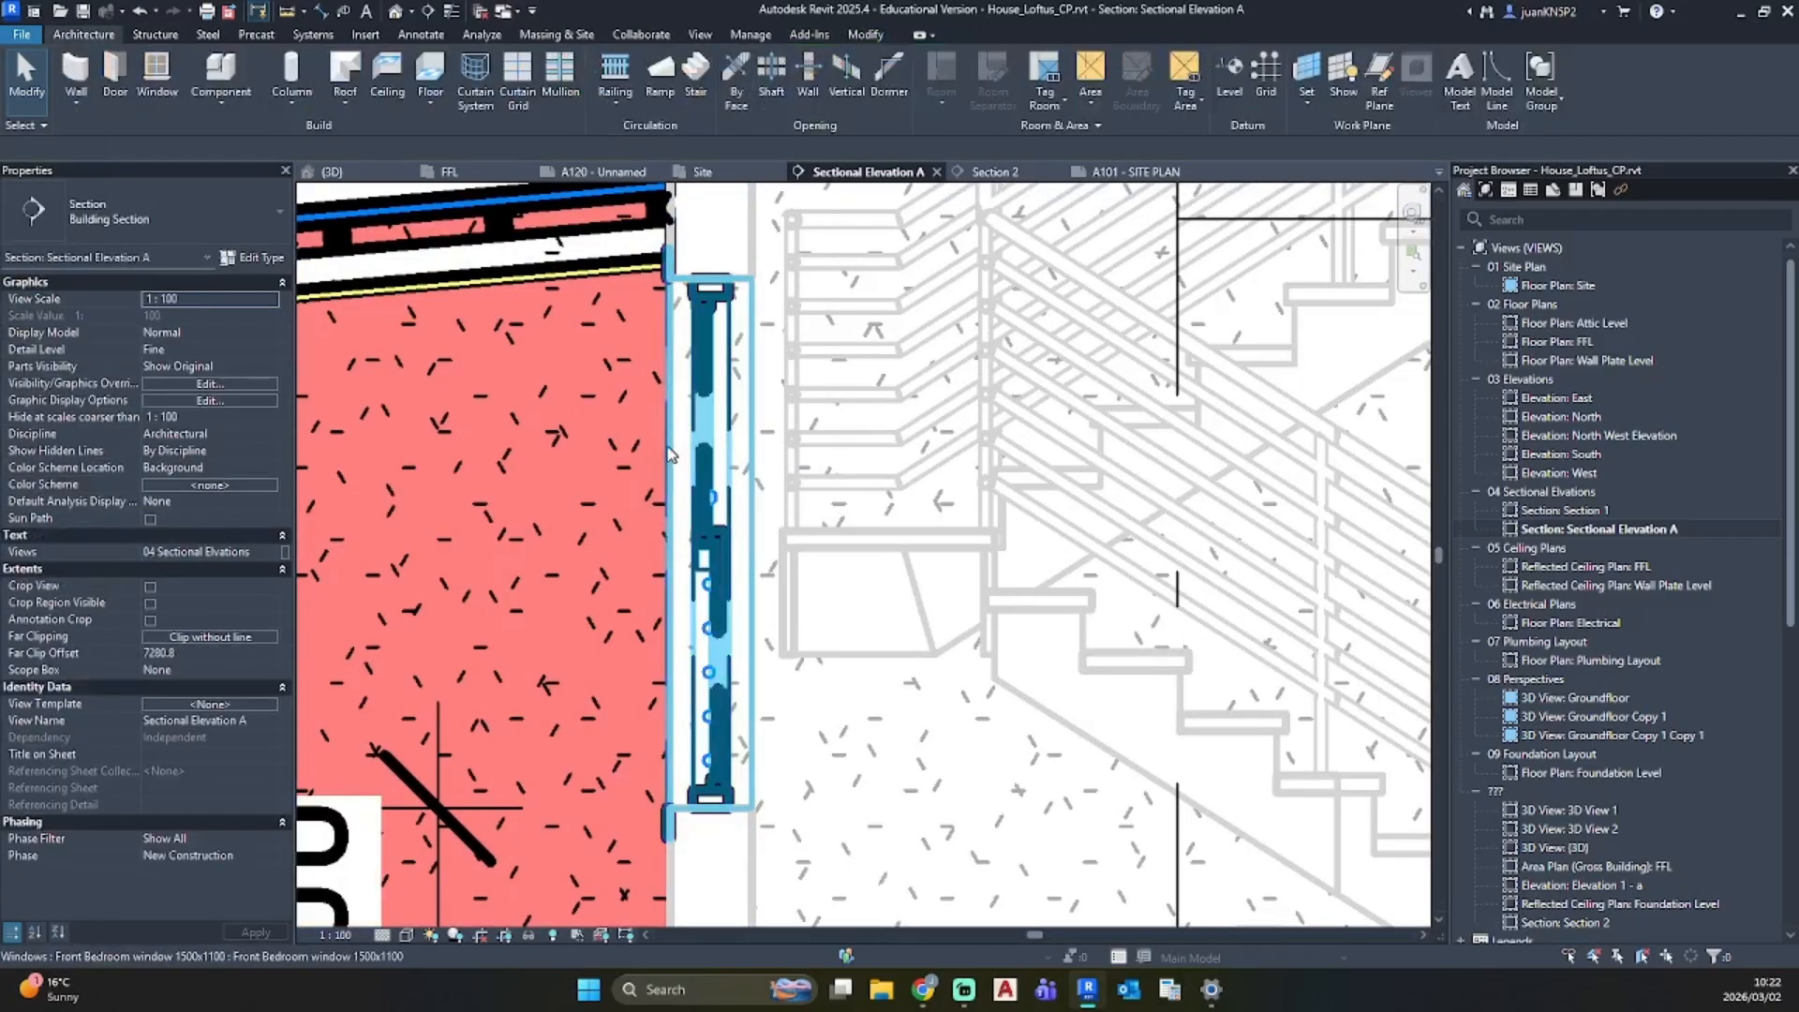
scroll(666, 563, "down", 5)
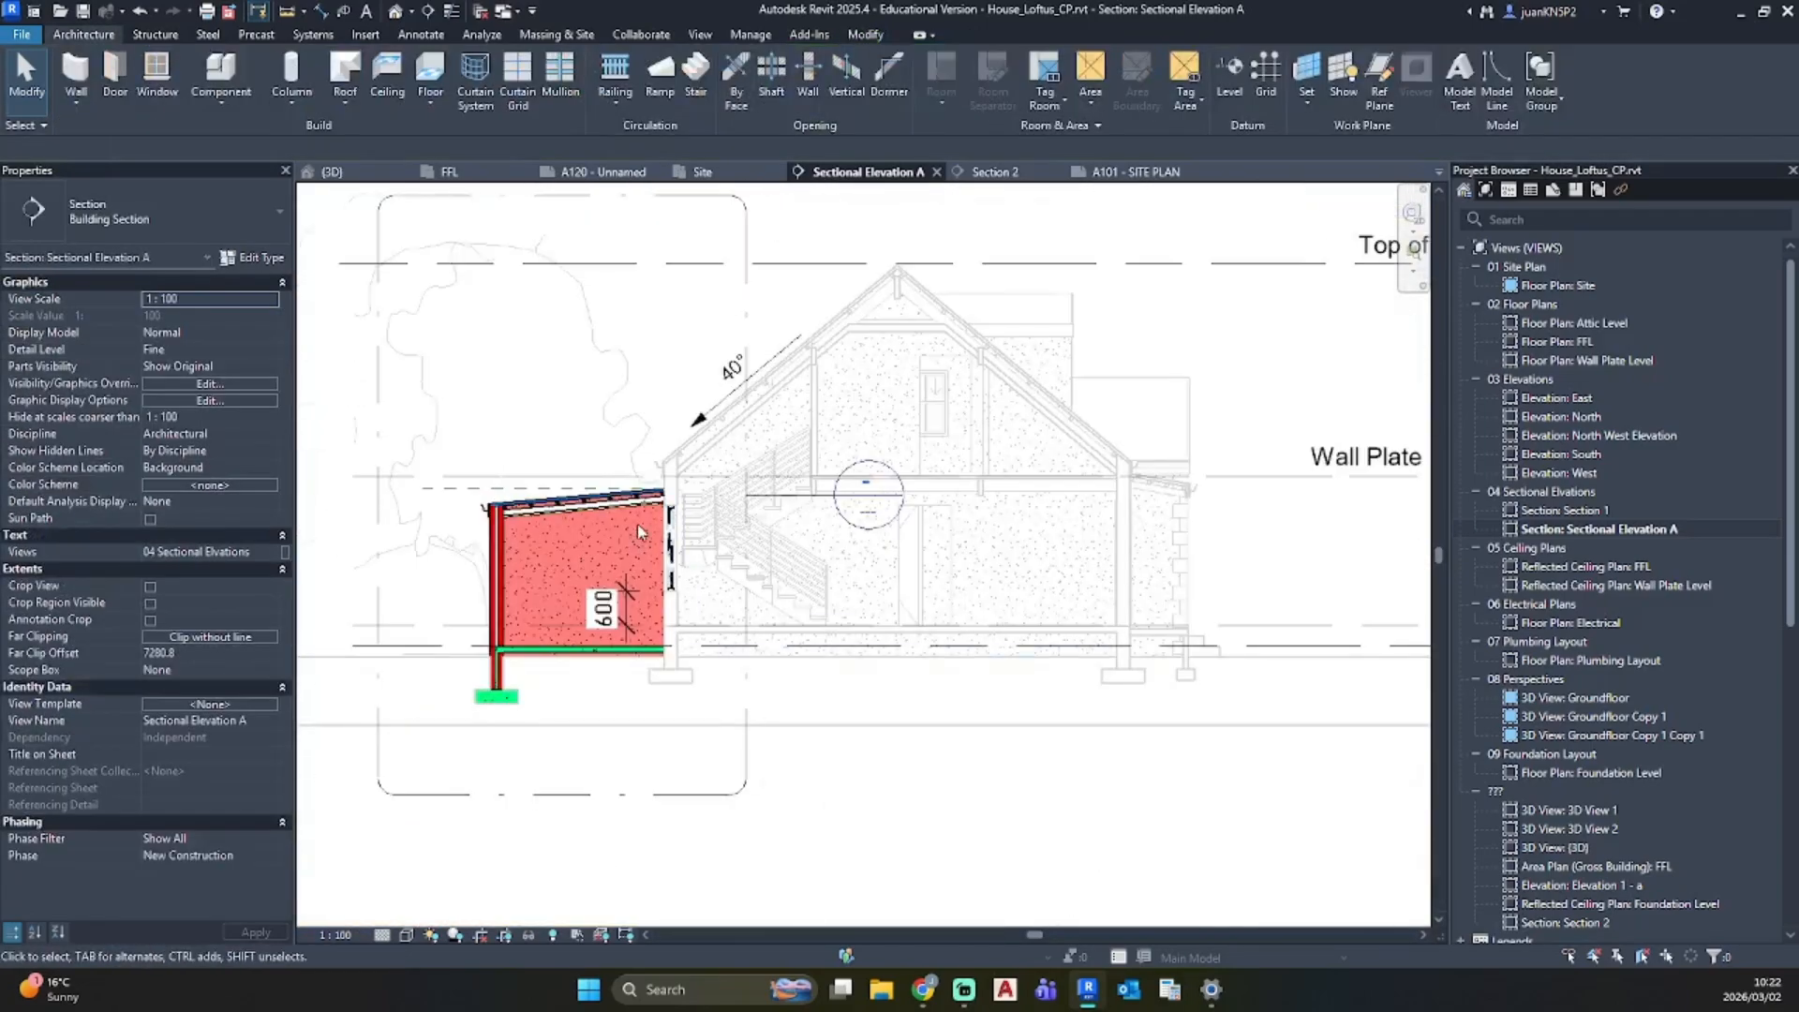
scroll(645, 524, "up", 3)
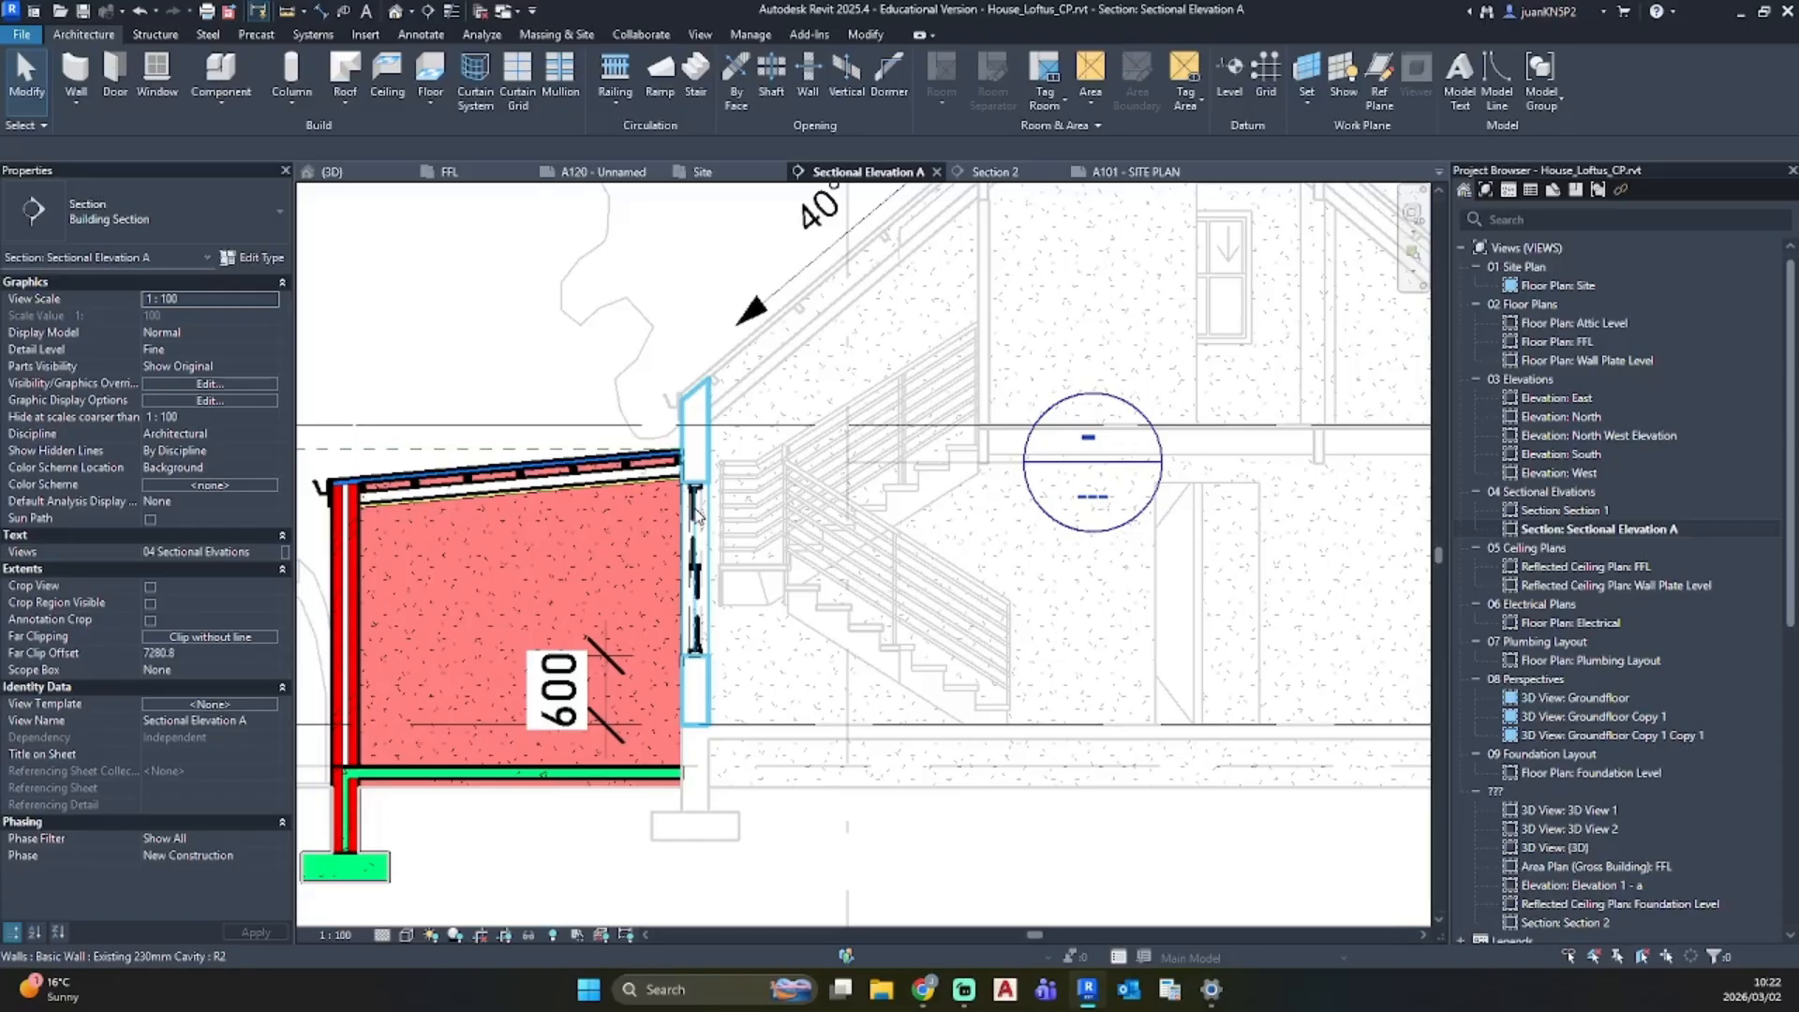
Step: Open the default 3D view and examine the new extension's walls and roof from the front and the tree side
left_click(395, 10)
scroll(598, 410, "down", 2)
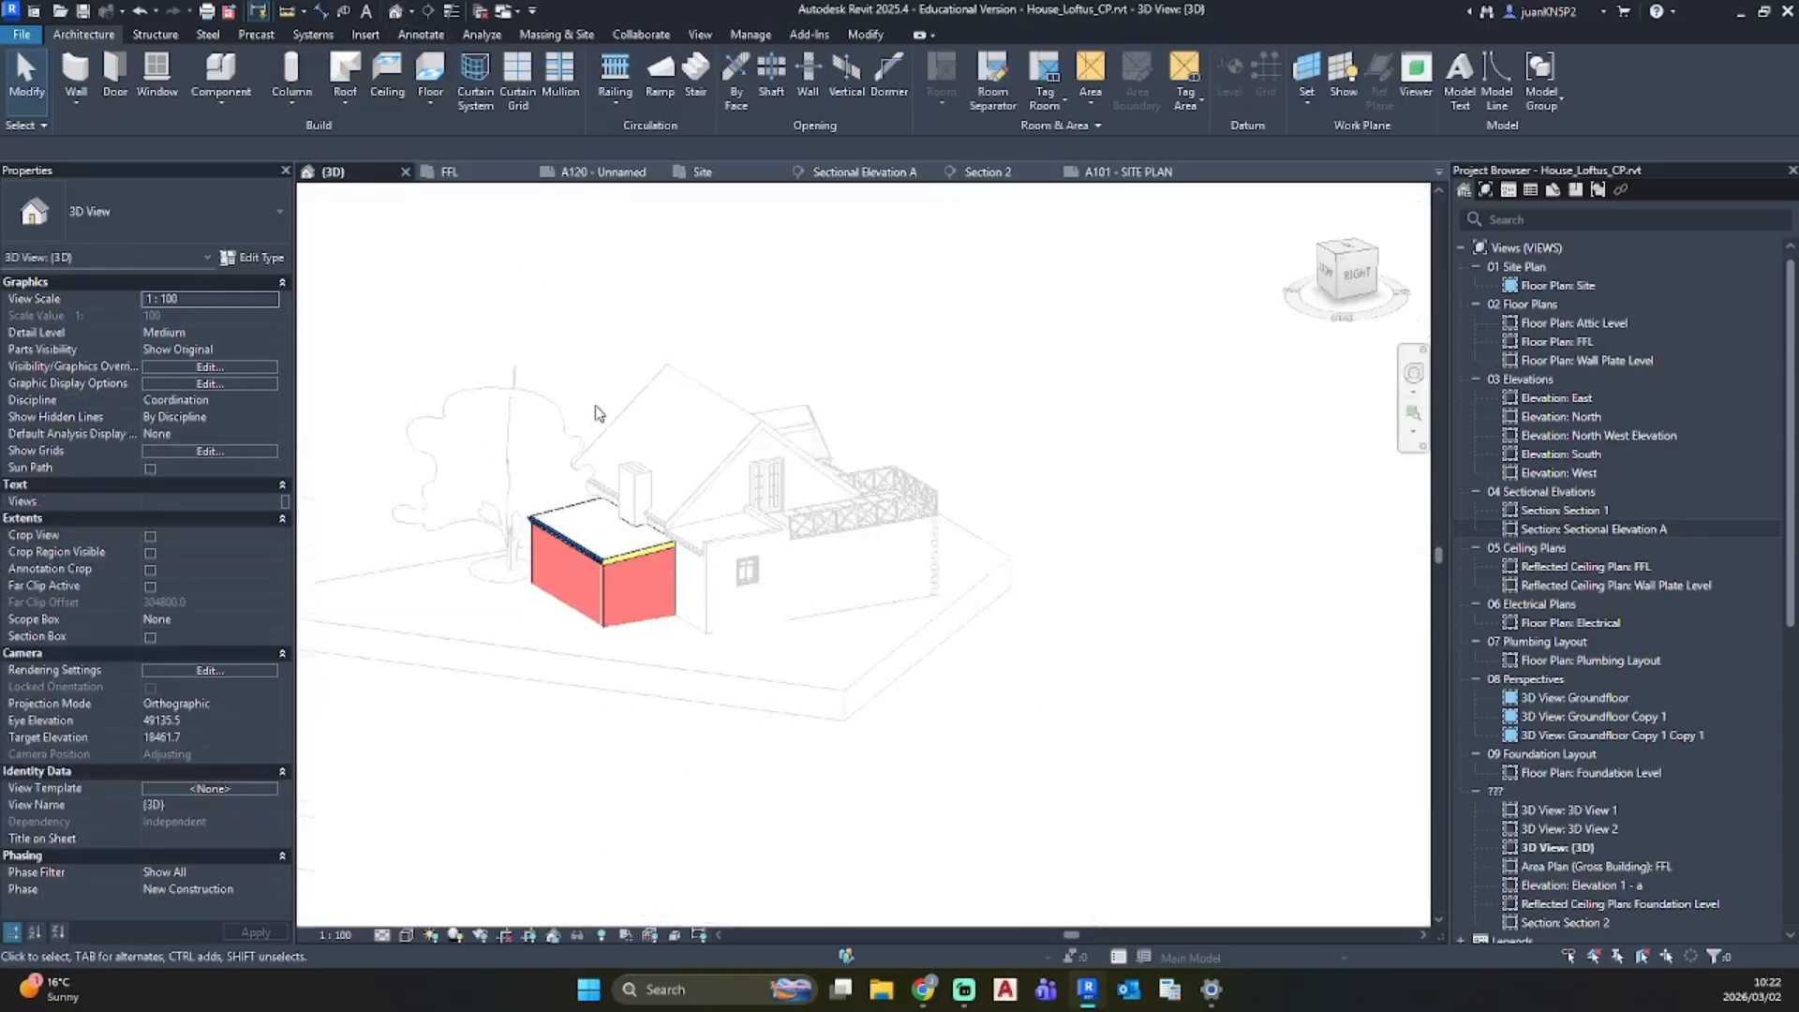
middle_click_drag(598, 410, 771, 412, "shift")
scroll(582, 568, "up", 3)
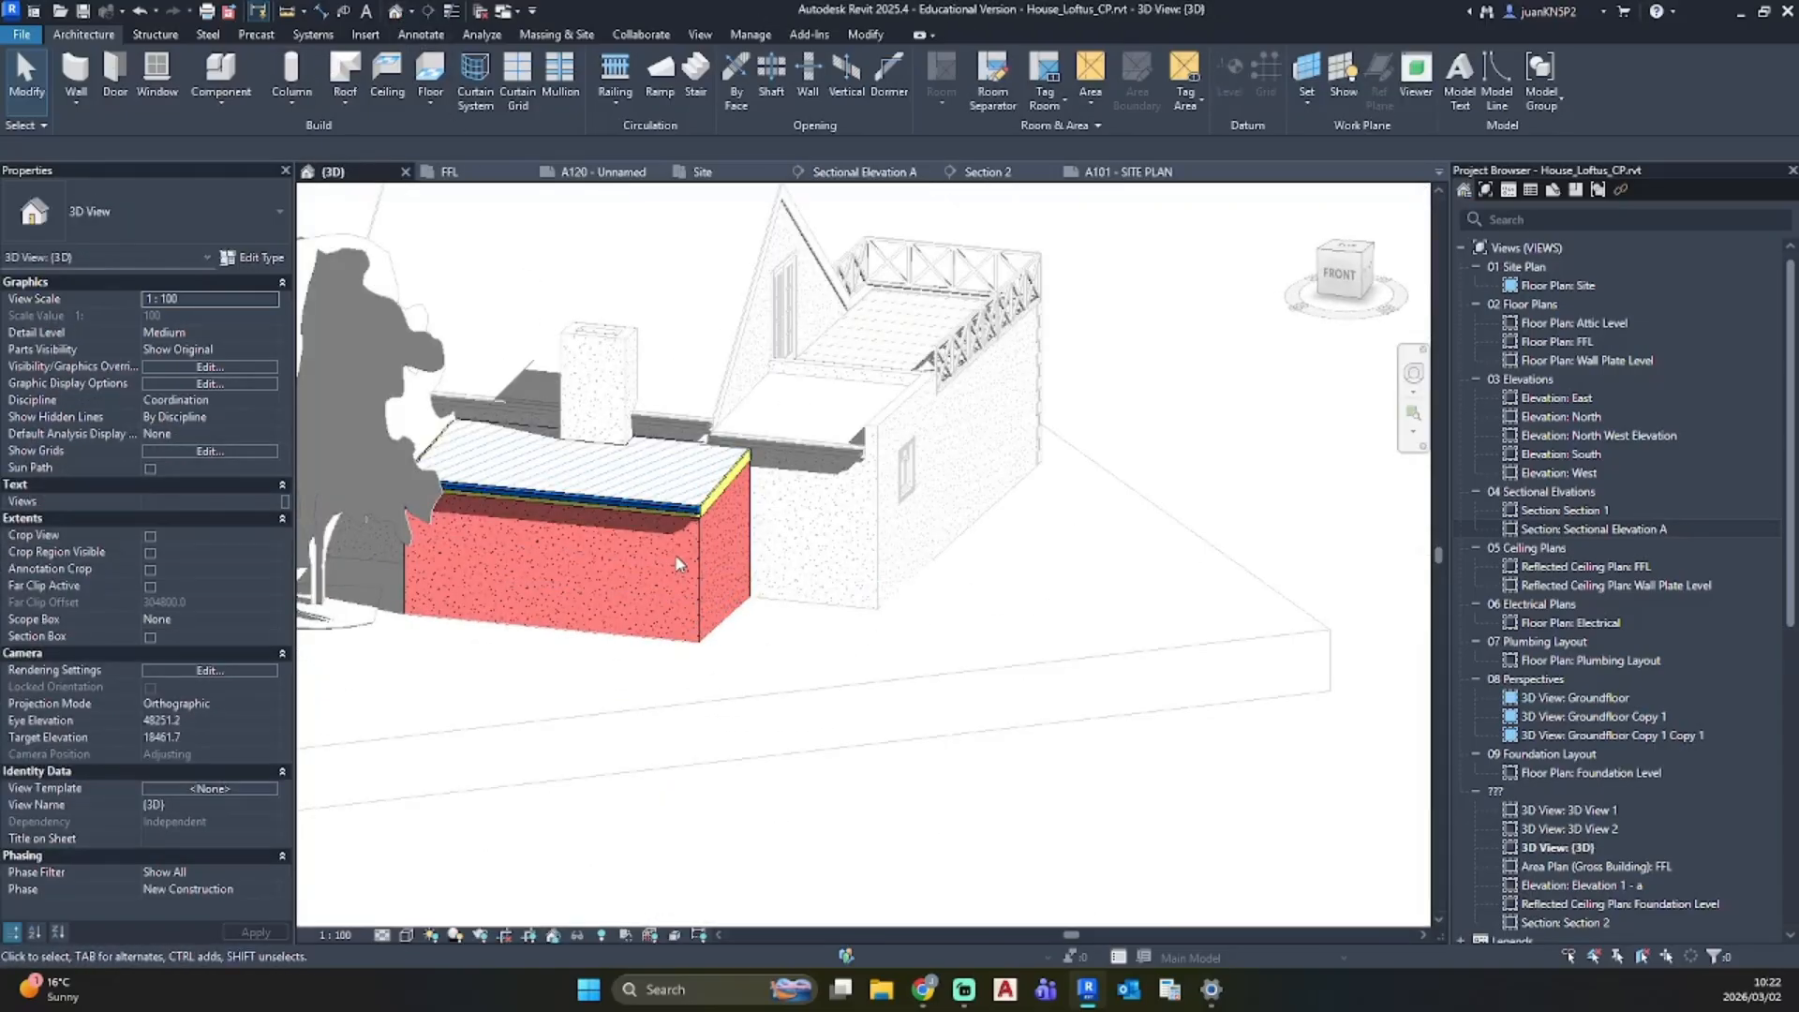
left_click(615, 583)
mouse_move(615, 583)
middle_mouse_down("shift")
mouse_move(634, 554)
mouse_move(555, 581)
mouse_move(460, 508)
middle_mouse_up("shift")
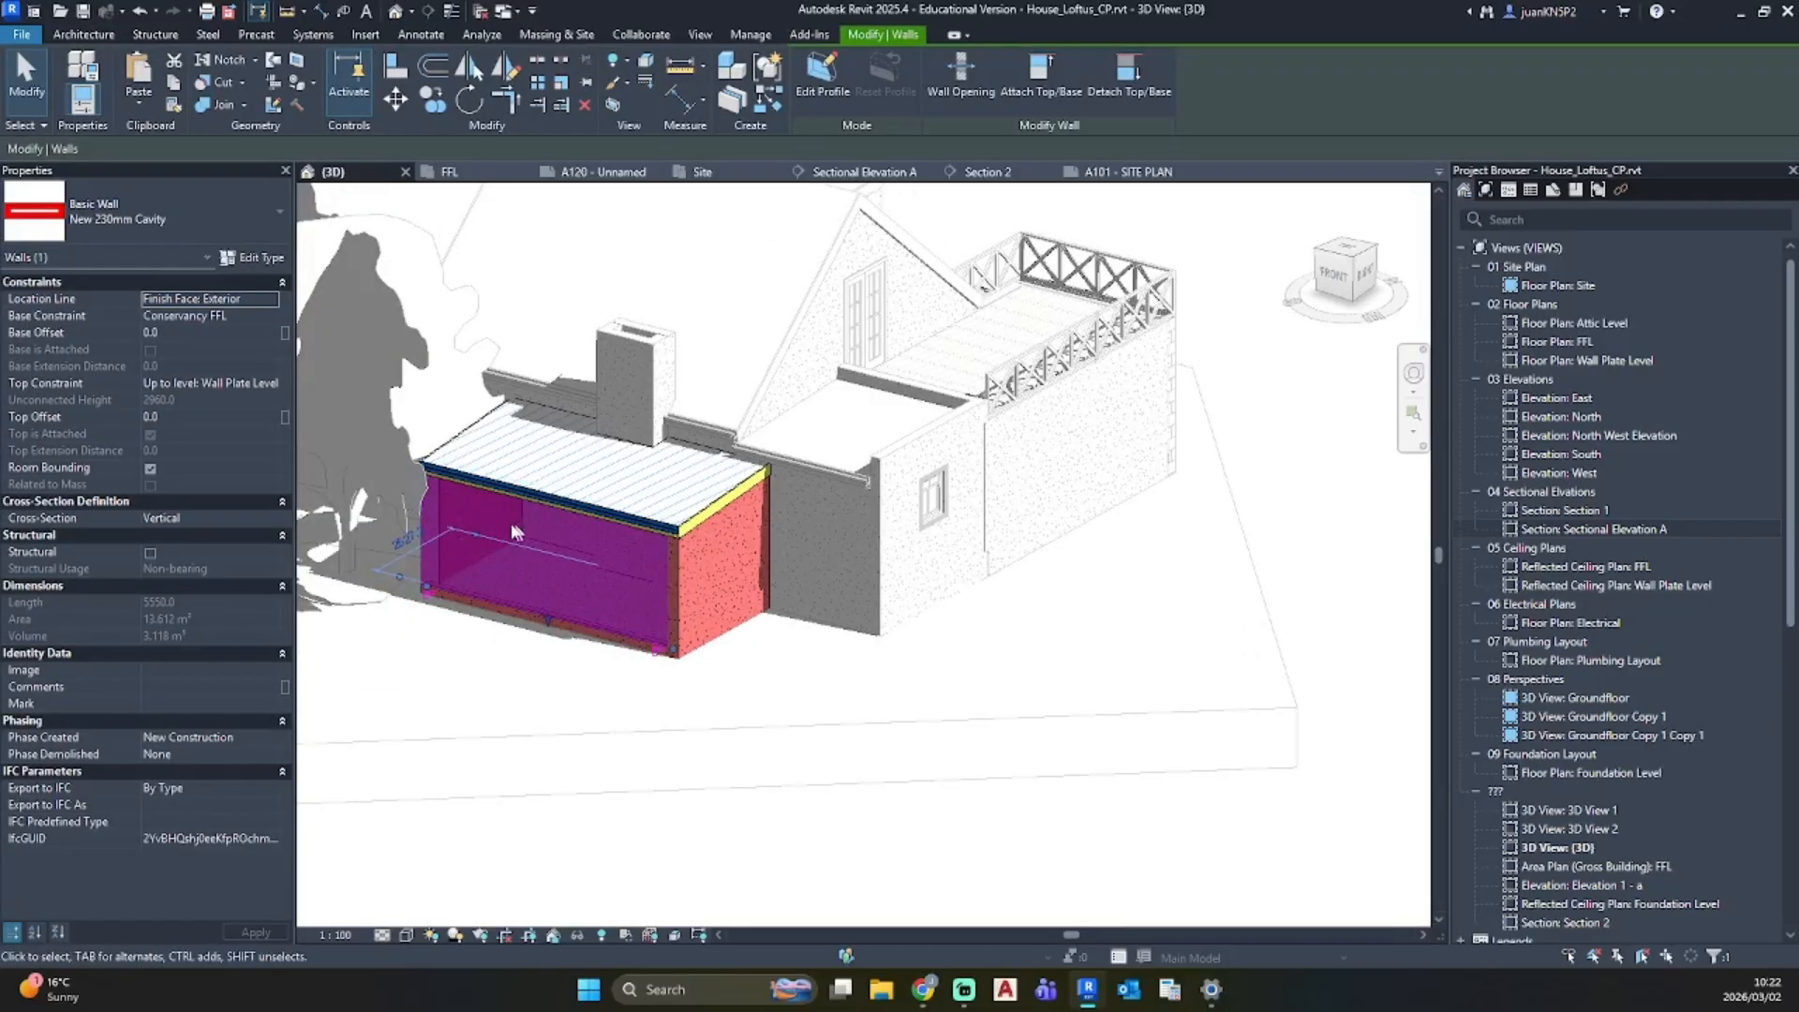
middle_click_drag(544, 581, 858, 562, "shift")
scroll(589, 536, "up", 3)
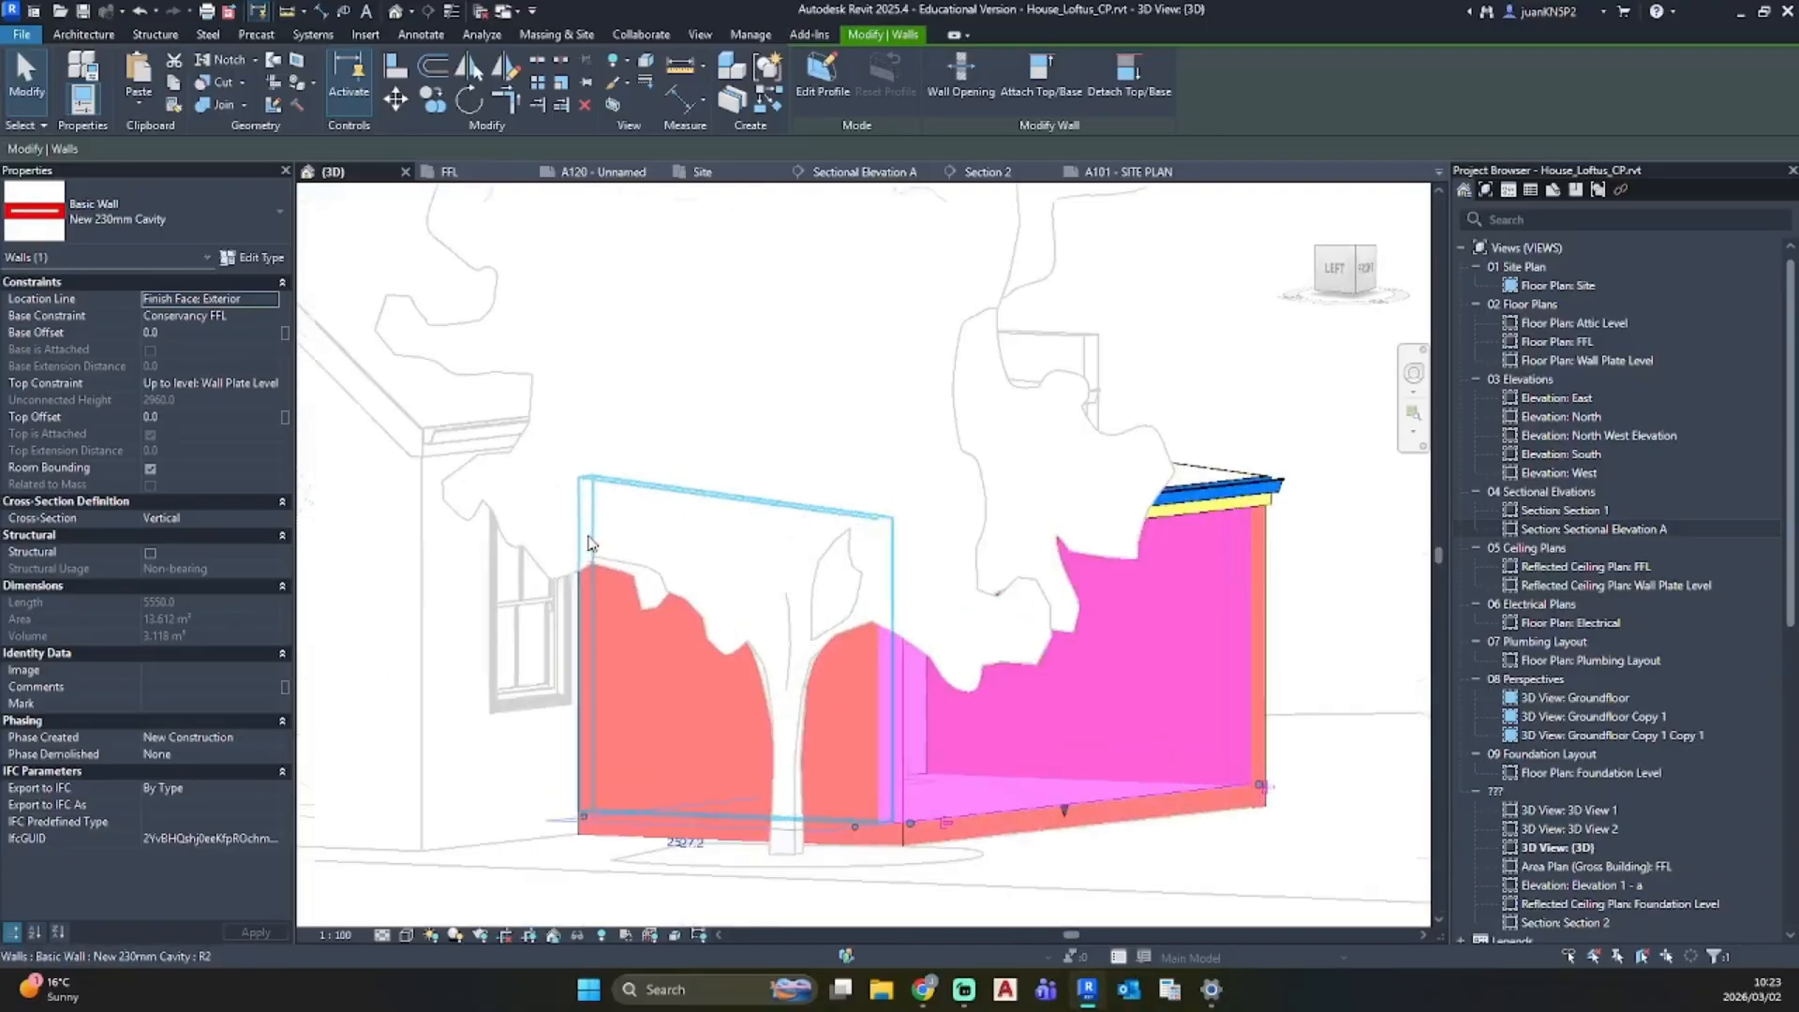
Step: Inspect the existing 1500x1100 front bedroom window beside the extension and its sill and head heights in the 3D view
left_click(542, 615)
scroll(482, 606, "down", 1)
middle_click_drag(388, 621, 652, 588)
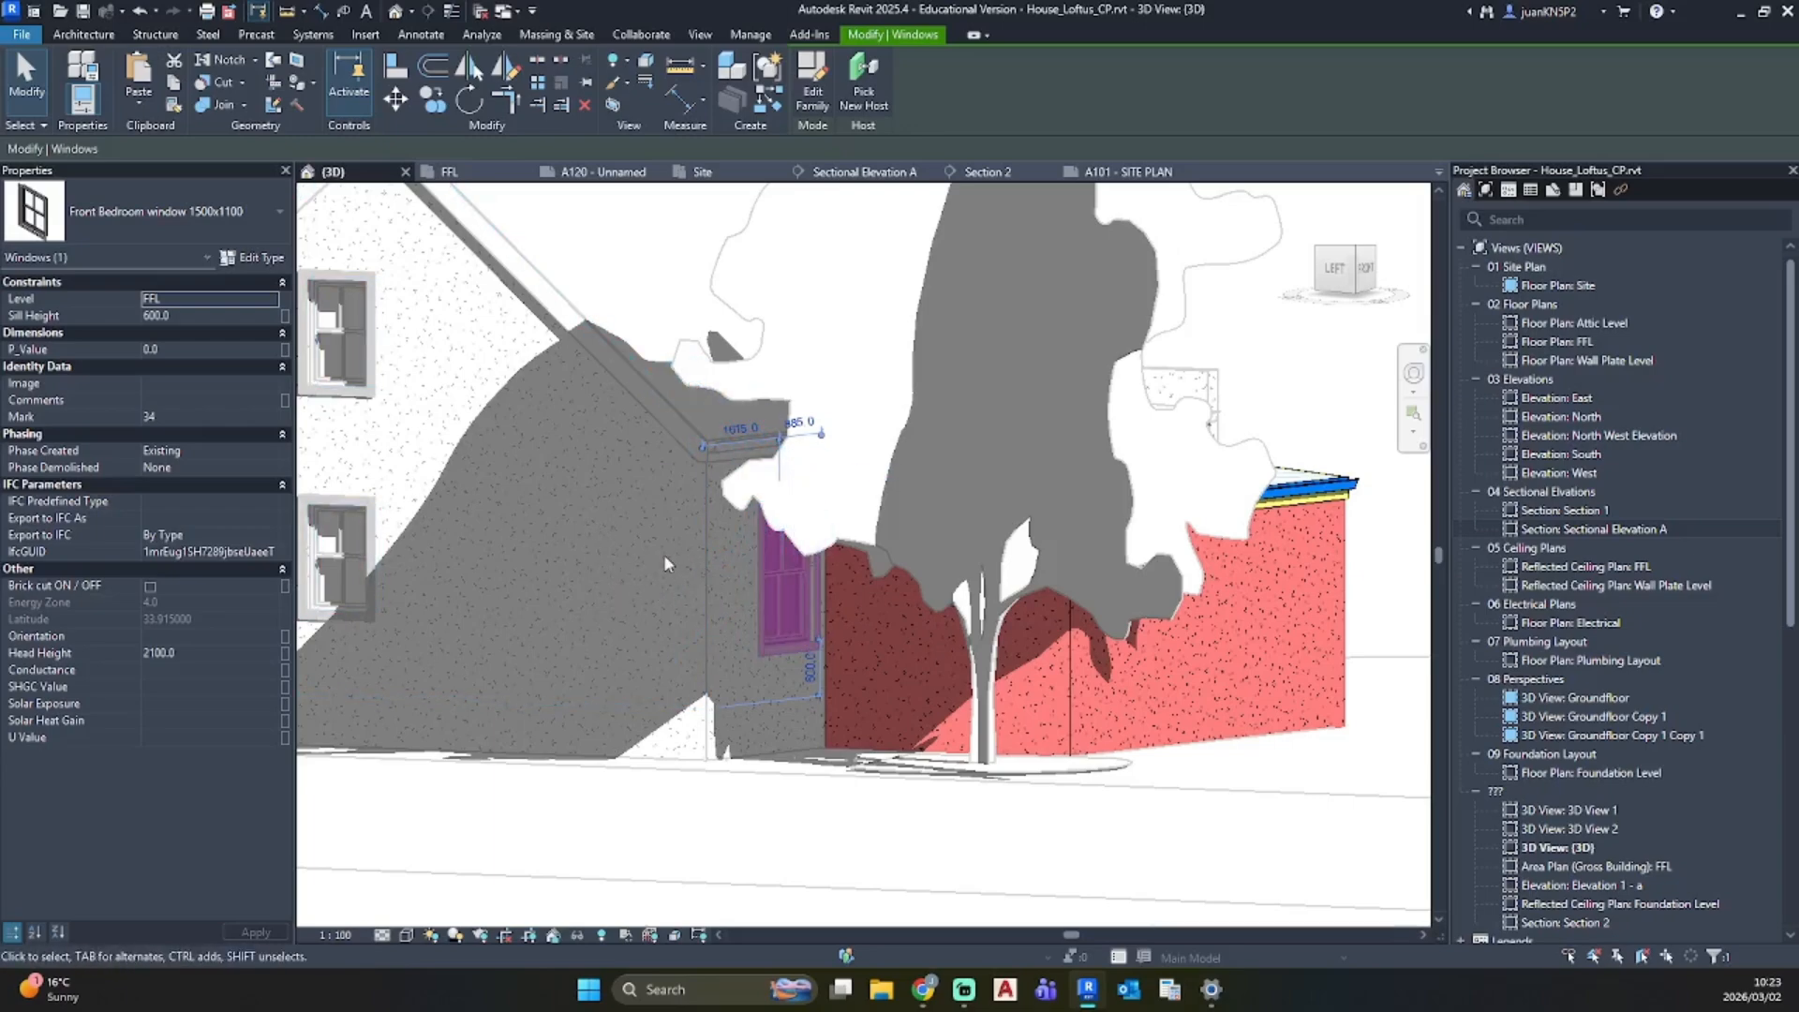
left_click(960, 828)
scroll(1062, 817, "down", 3)
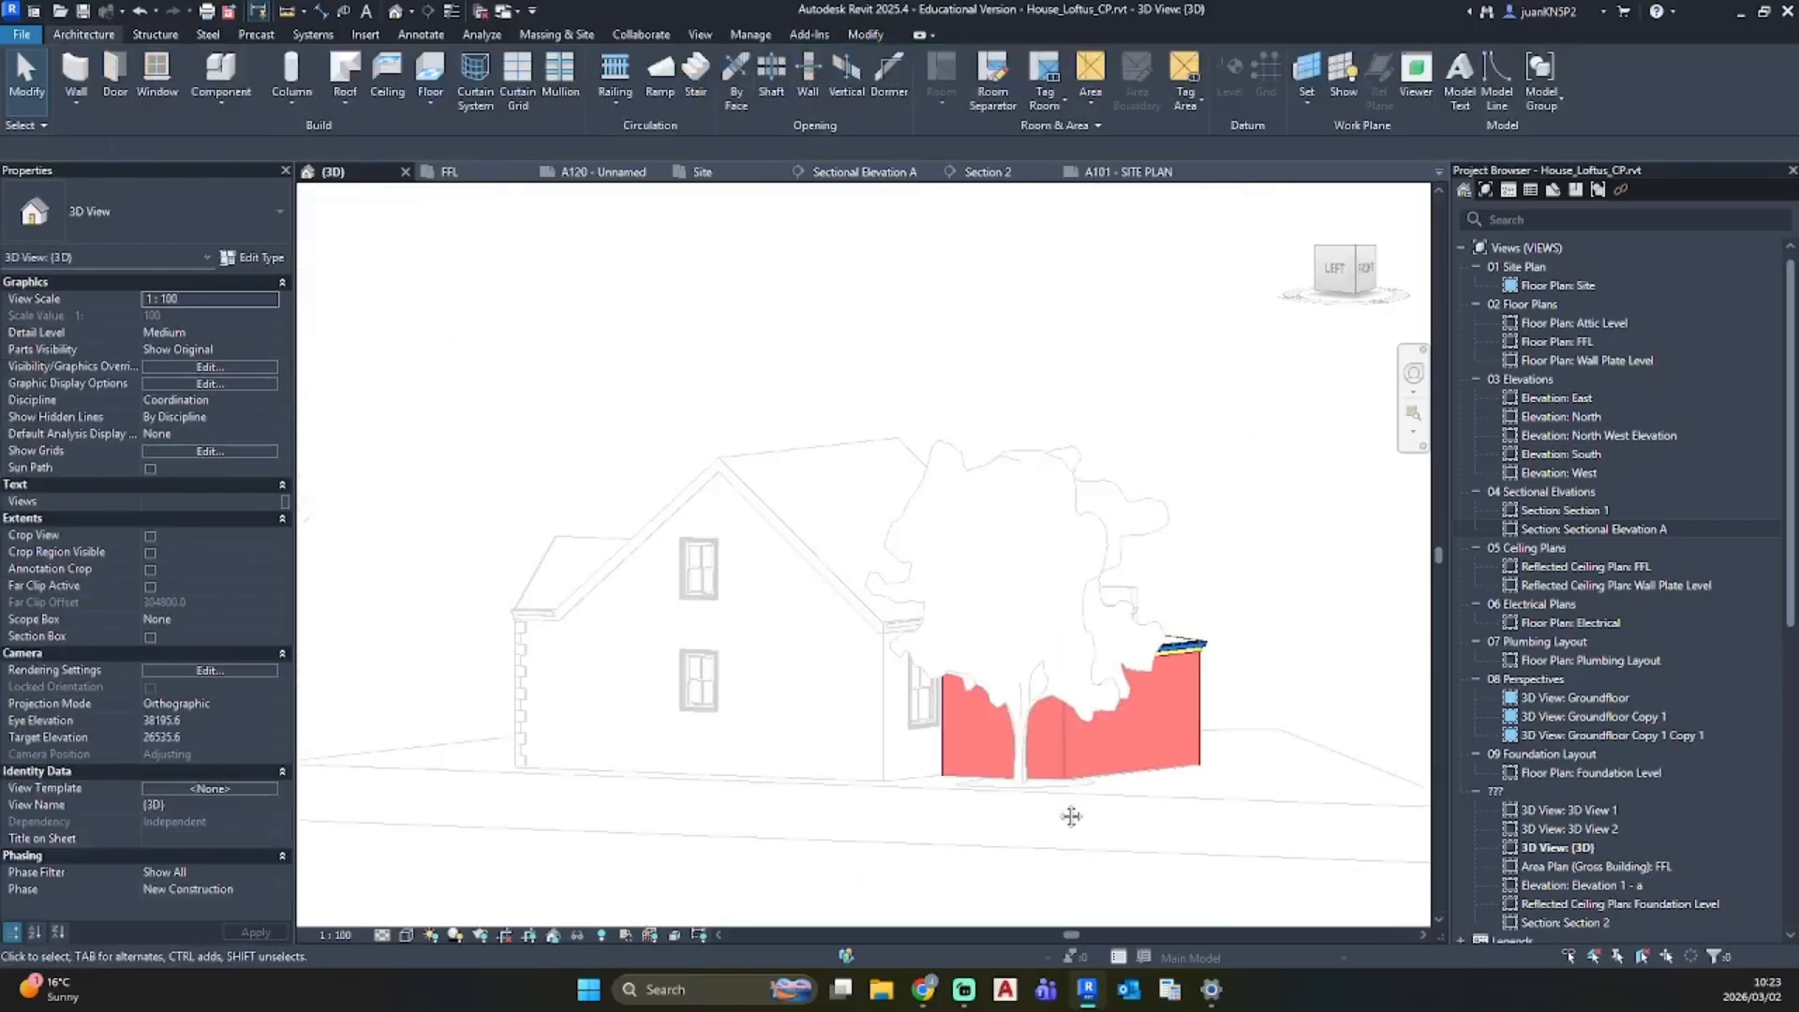
mouse_move(1072, 819)
middle_mouse_down("shift")
mouse_move(750, 841)
mouse_move(918, 717)
mouse_move(631, 650)
middle_mouse_up("shift")
scroll(519, 620, "up", 4)
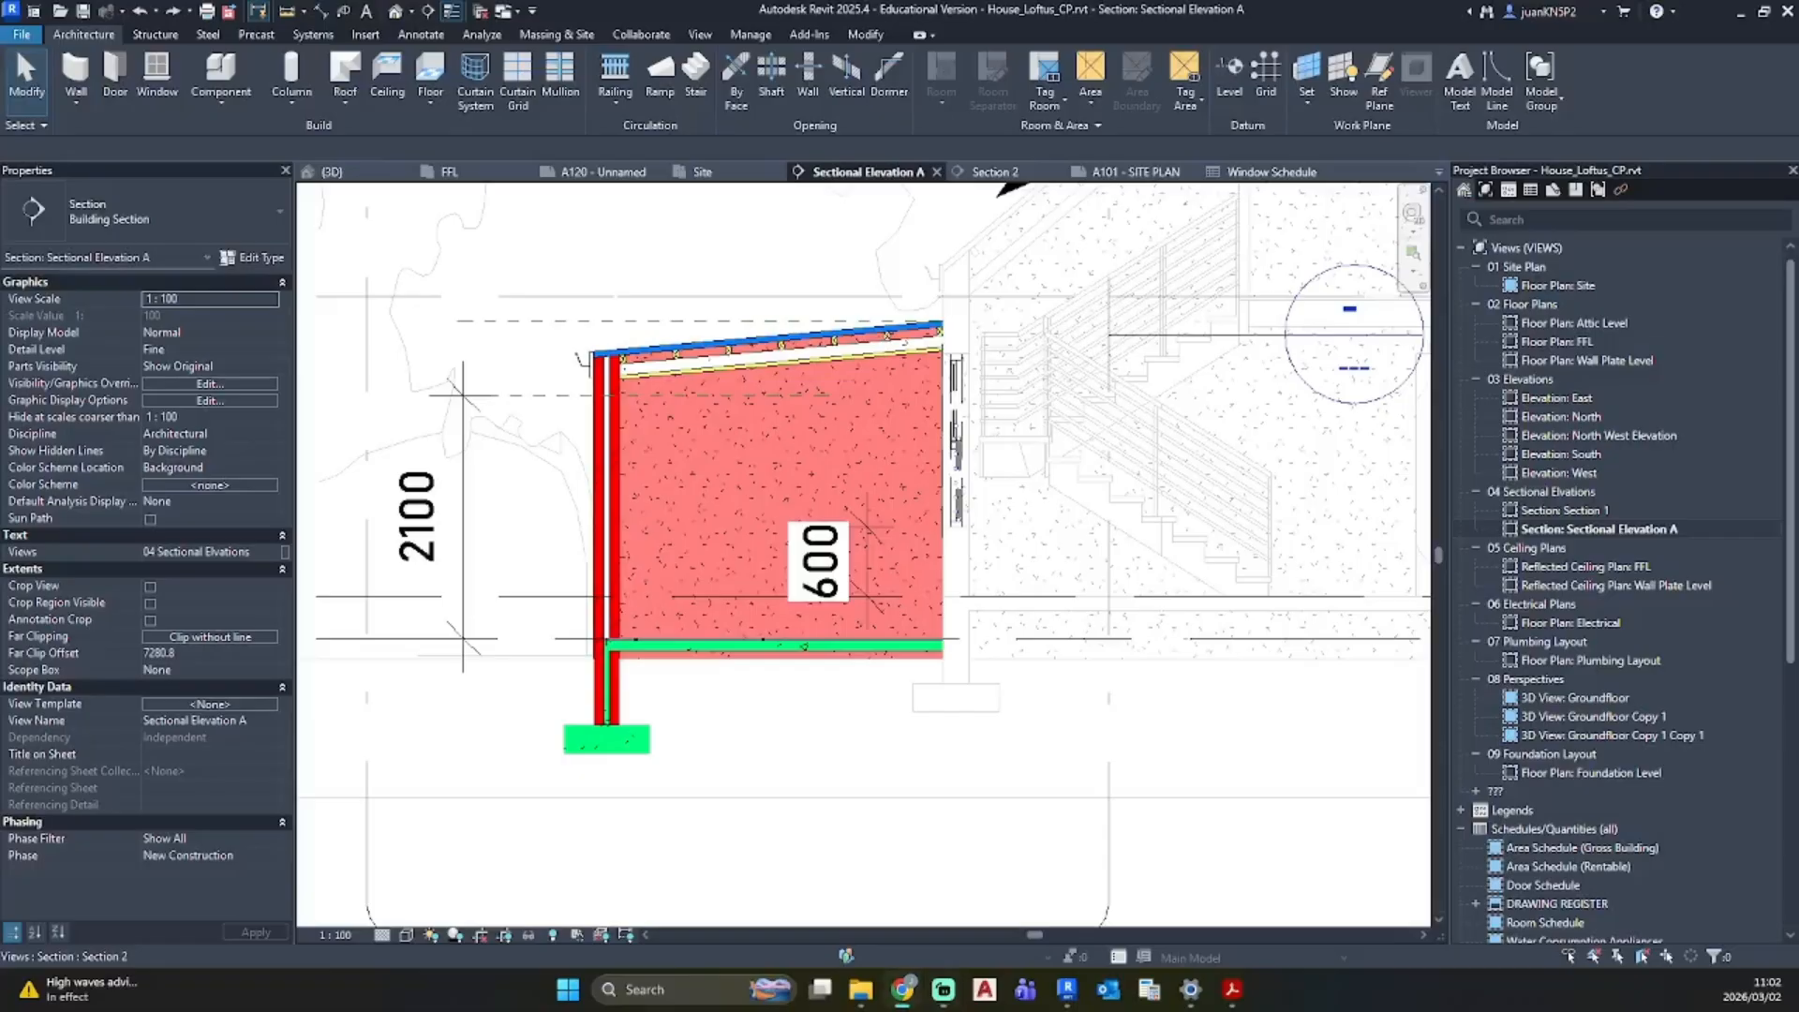
Step: Switch to the Kenzo catalogue PDF in Chrome and examine the dimensions and panel layout of the SFD5FG6L/R fold-a-side door
key("alt+Tab")
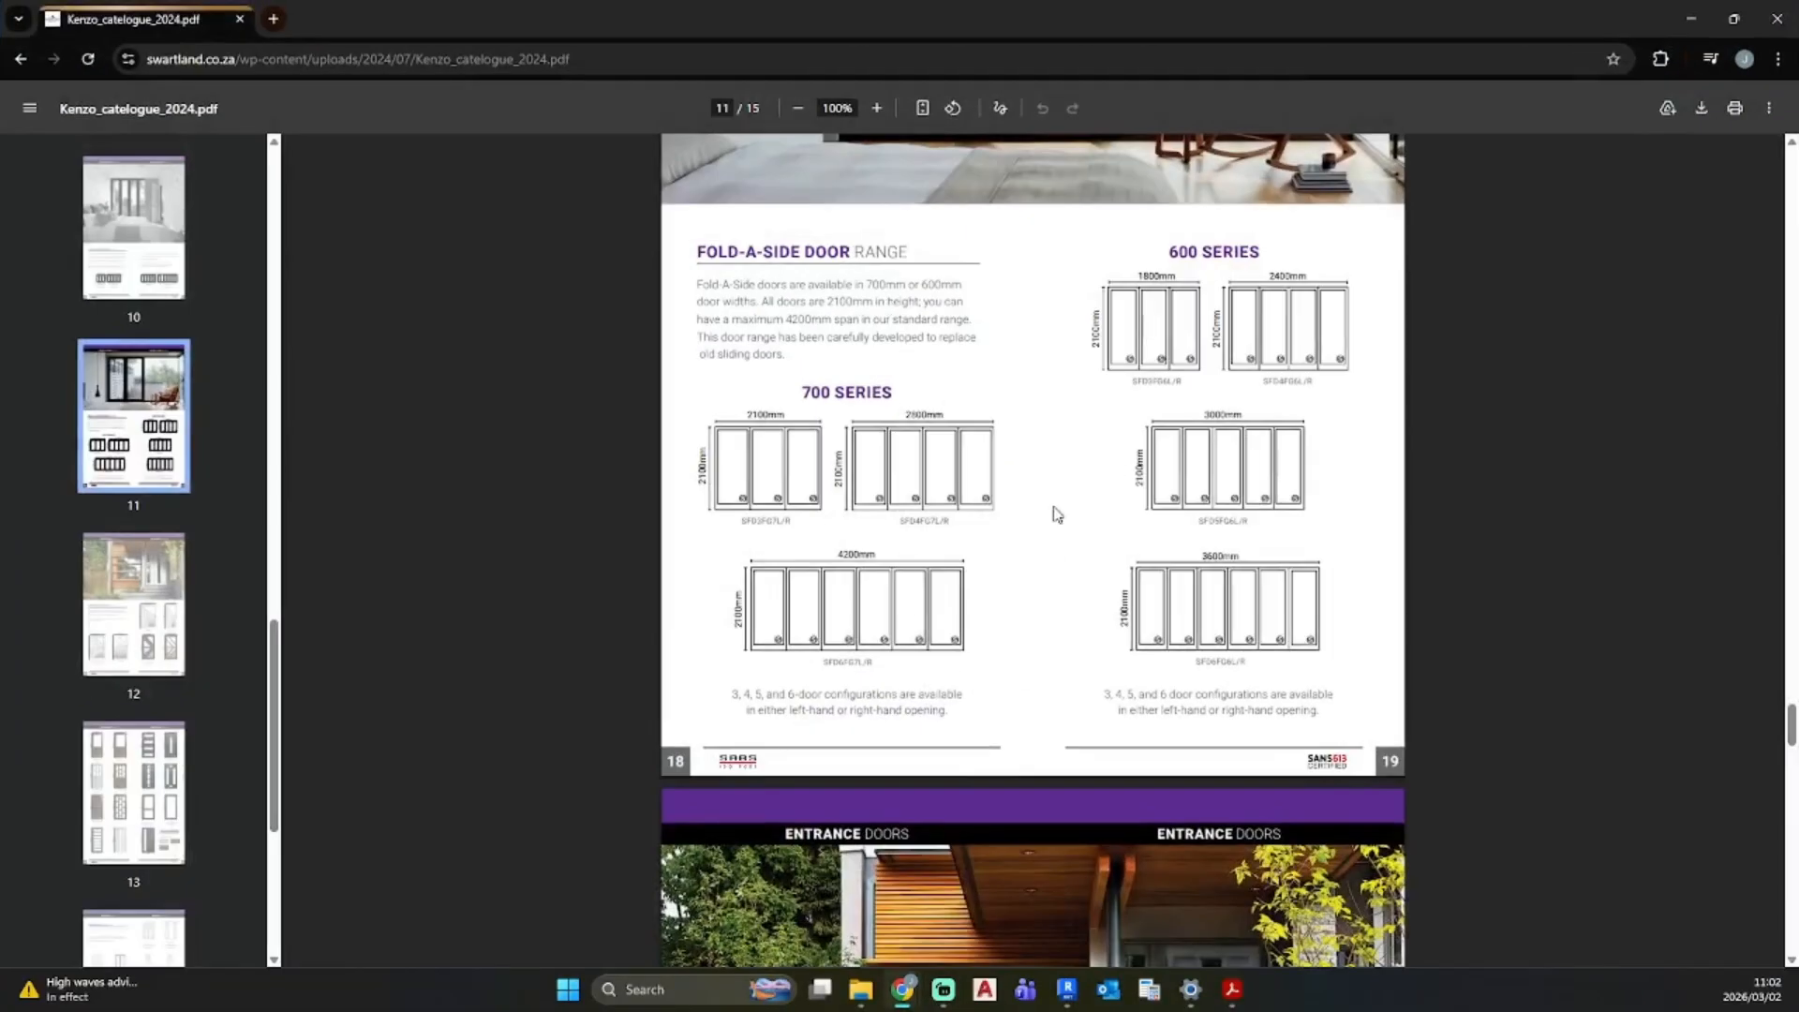
scroll(1257, 468, "up", 5, "ctrl")
scroll(1498, 503, "right", 4, "shift")
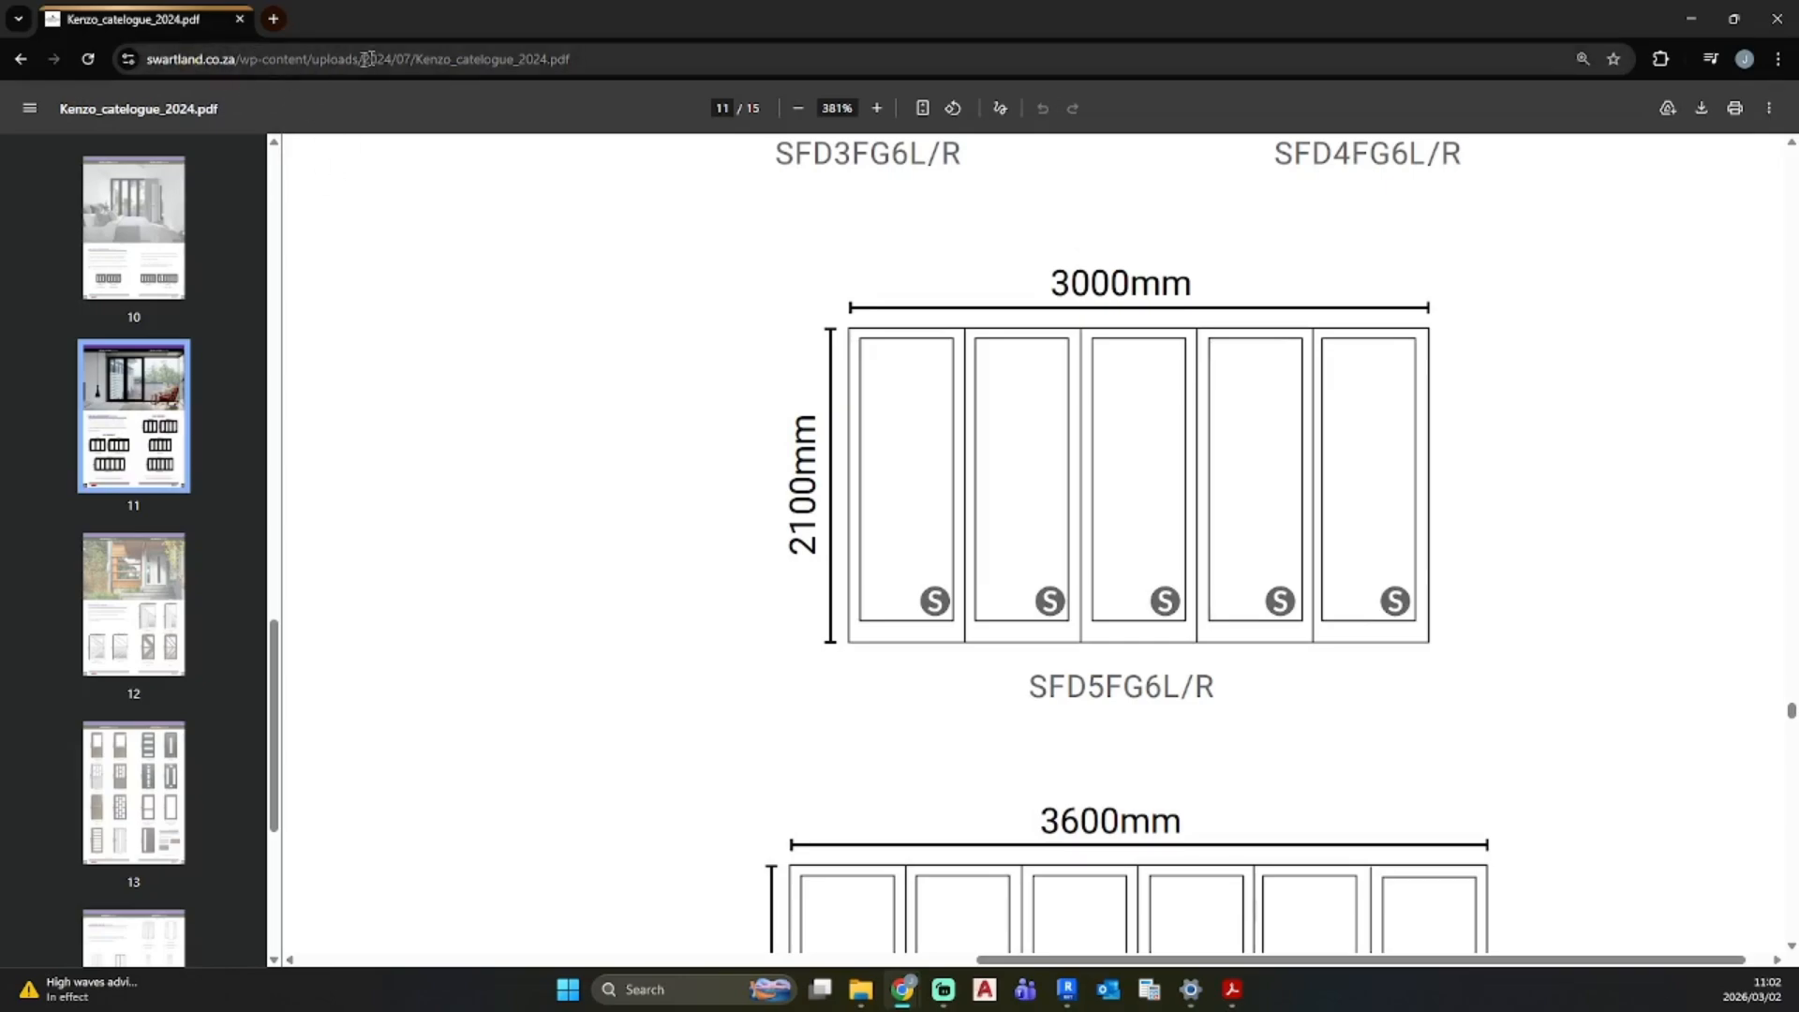
left_click(484, 59)
left_click(590, 344)
scroll(1468, 470, "right", 1)
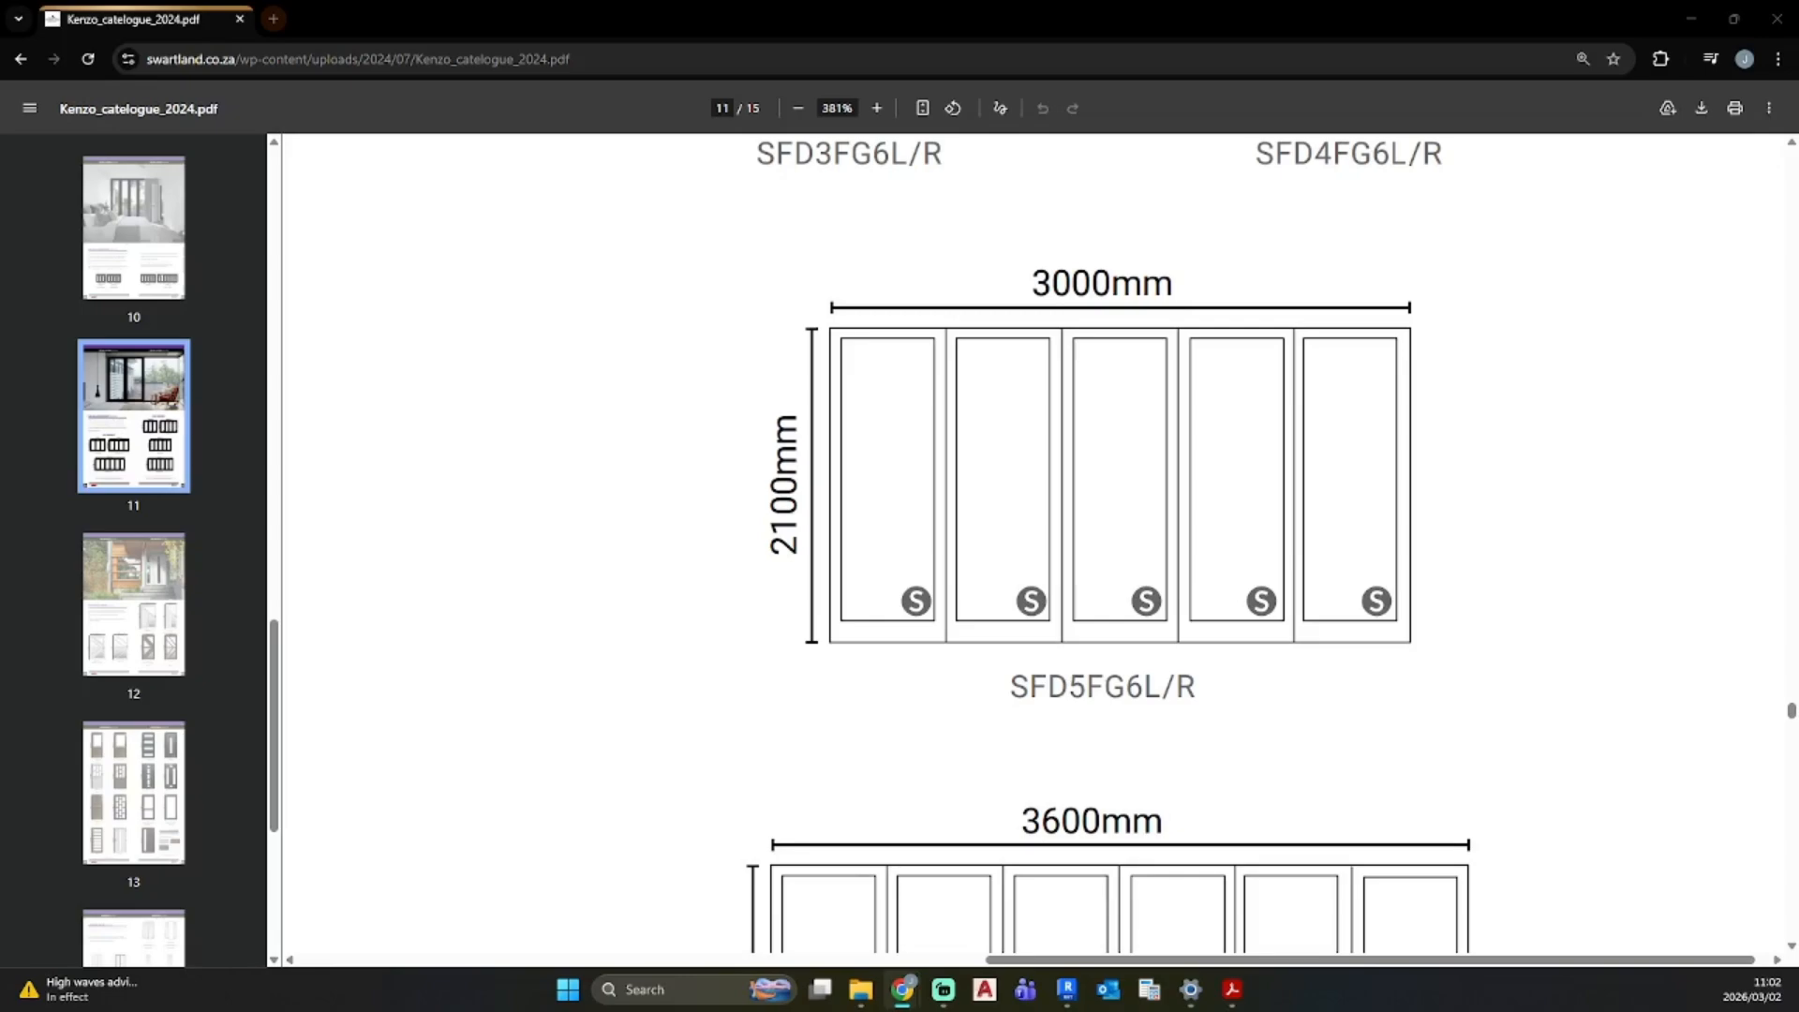
left_click_drag(110, 22, 0, 28)
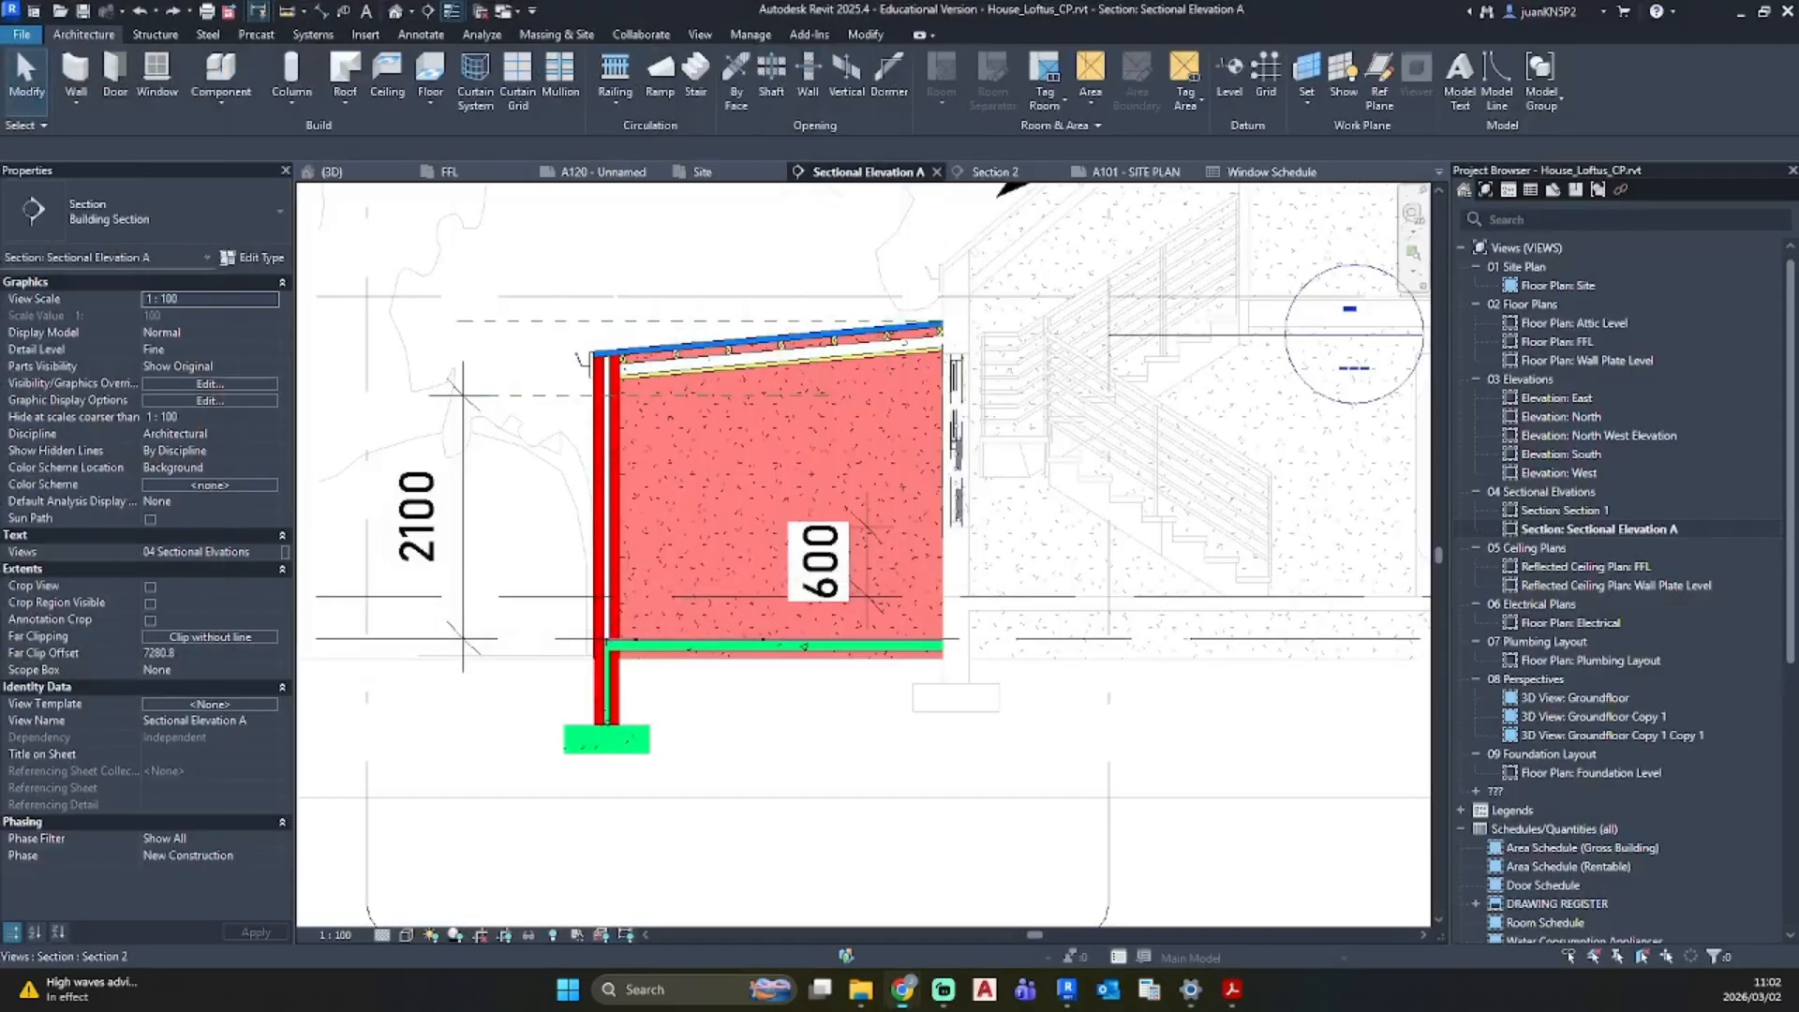
Step: Return to Revit and create a new family from the Metric Door.rft template
left_click(800, 705)
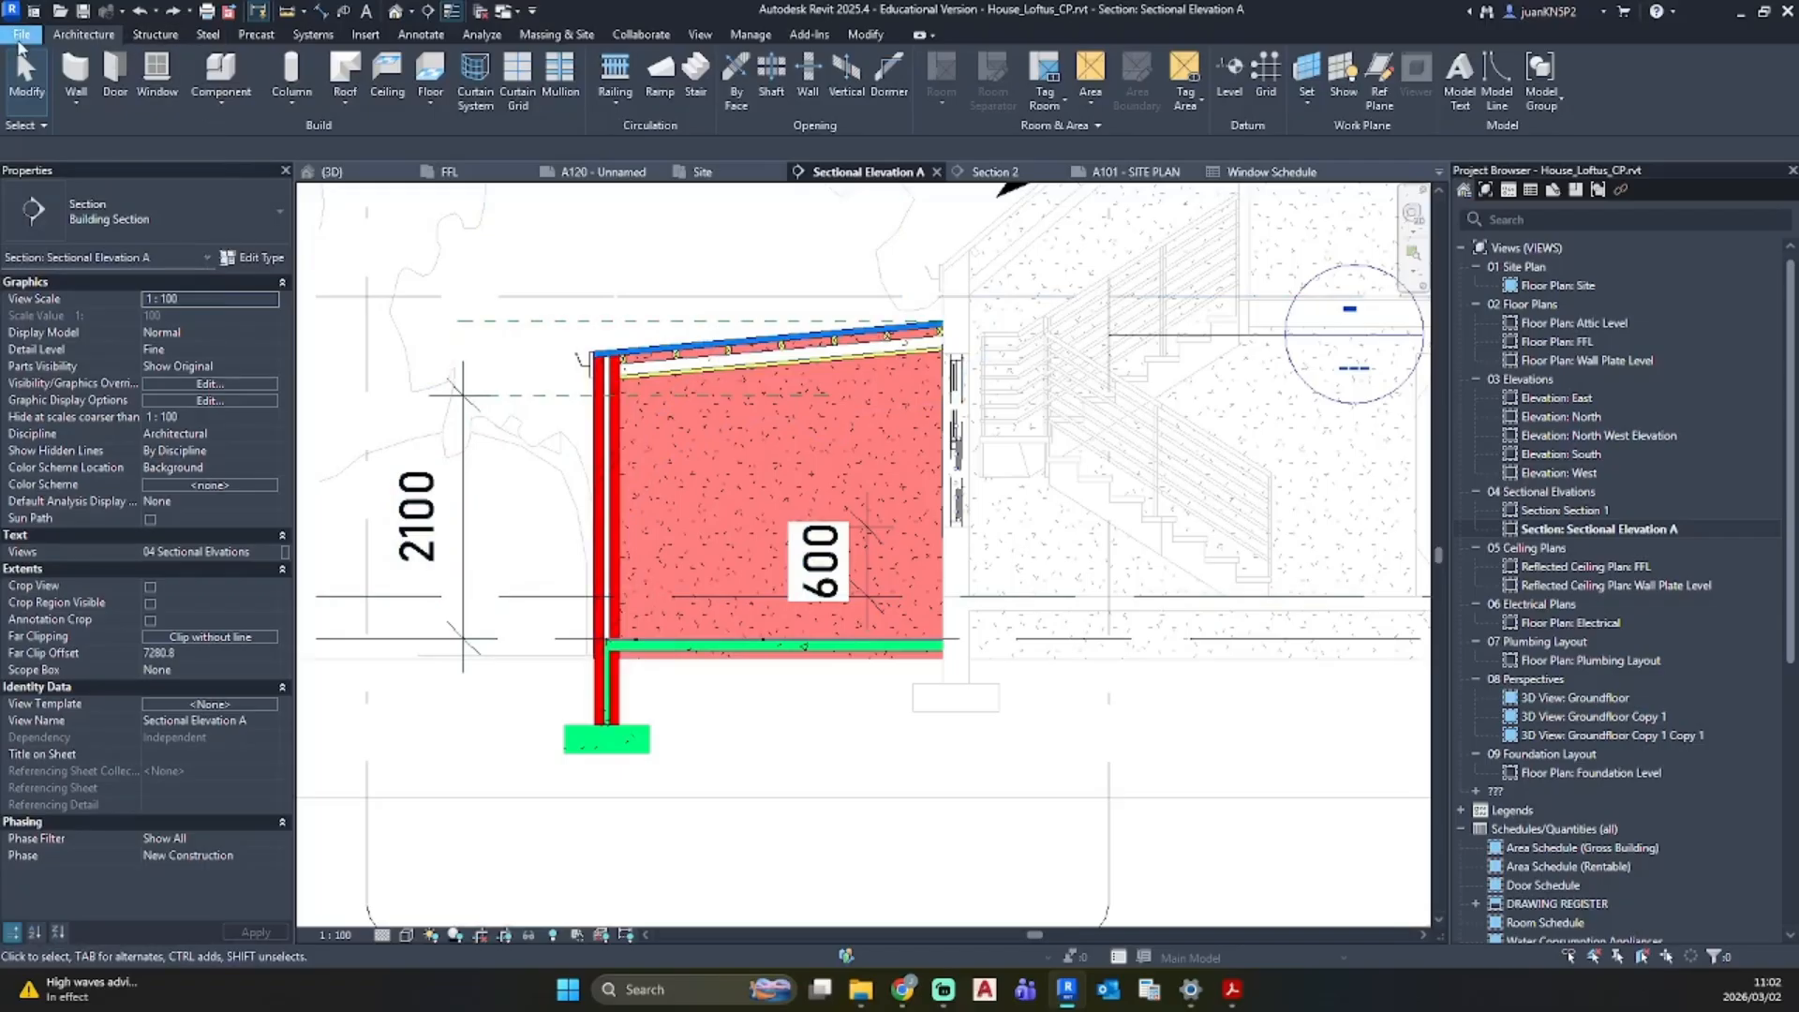
left_click(20, 37)
mouse_move(120, 117)
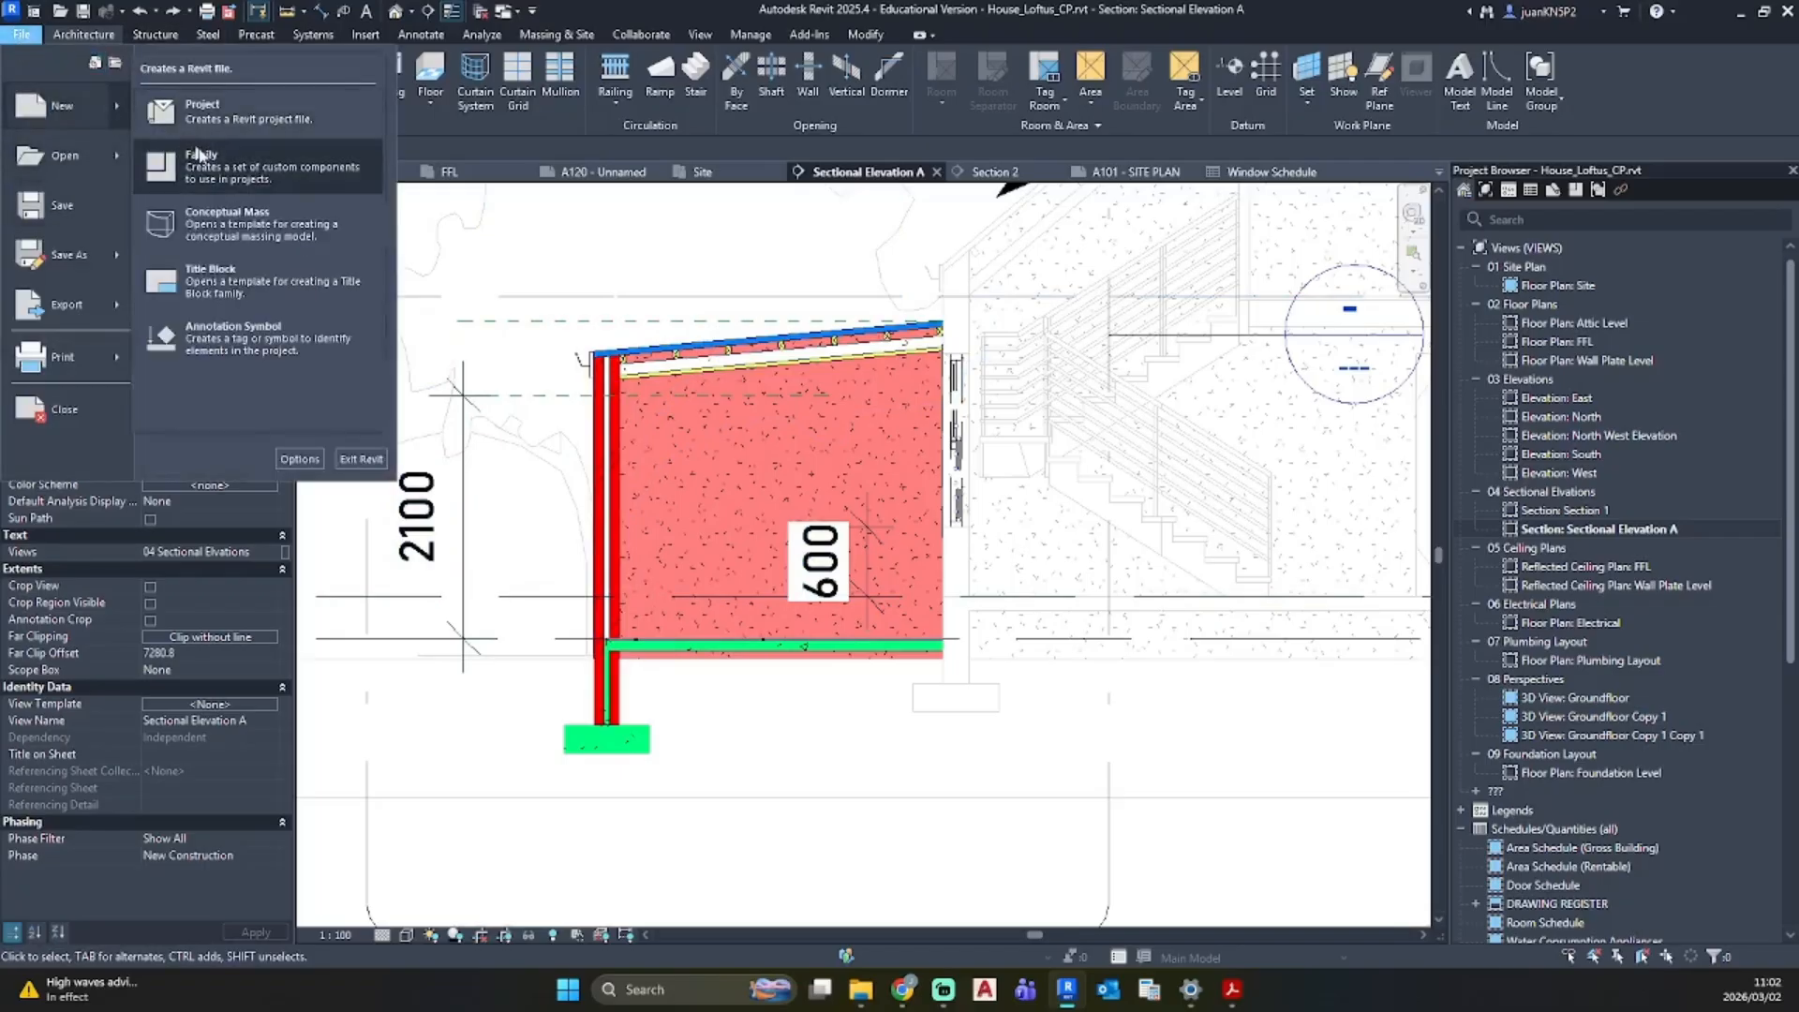
left_click(209, 153)
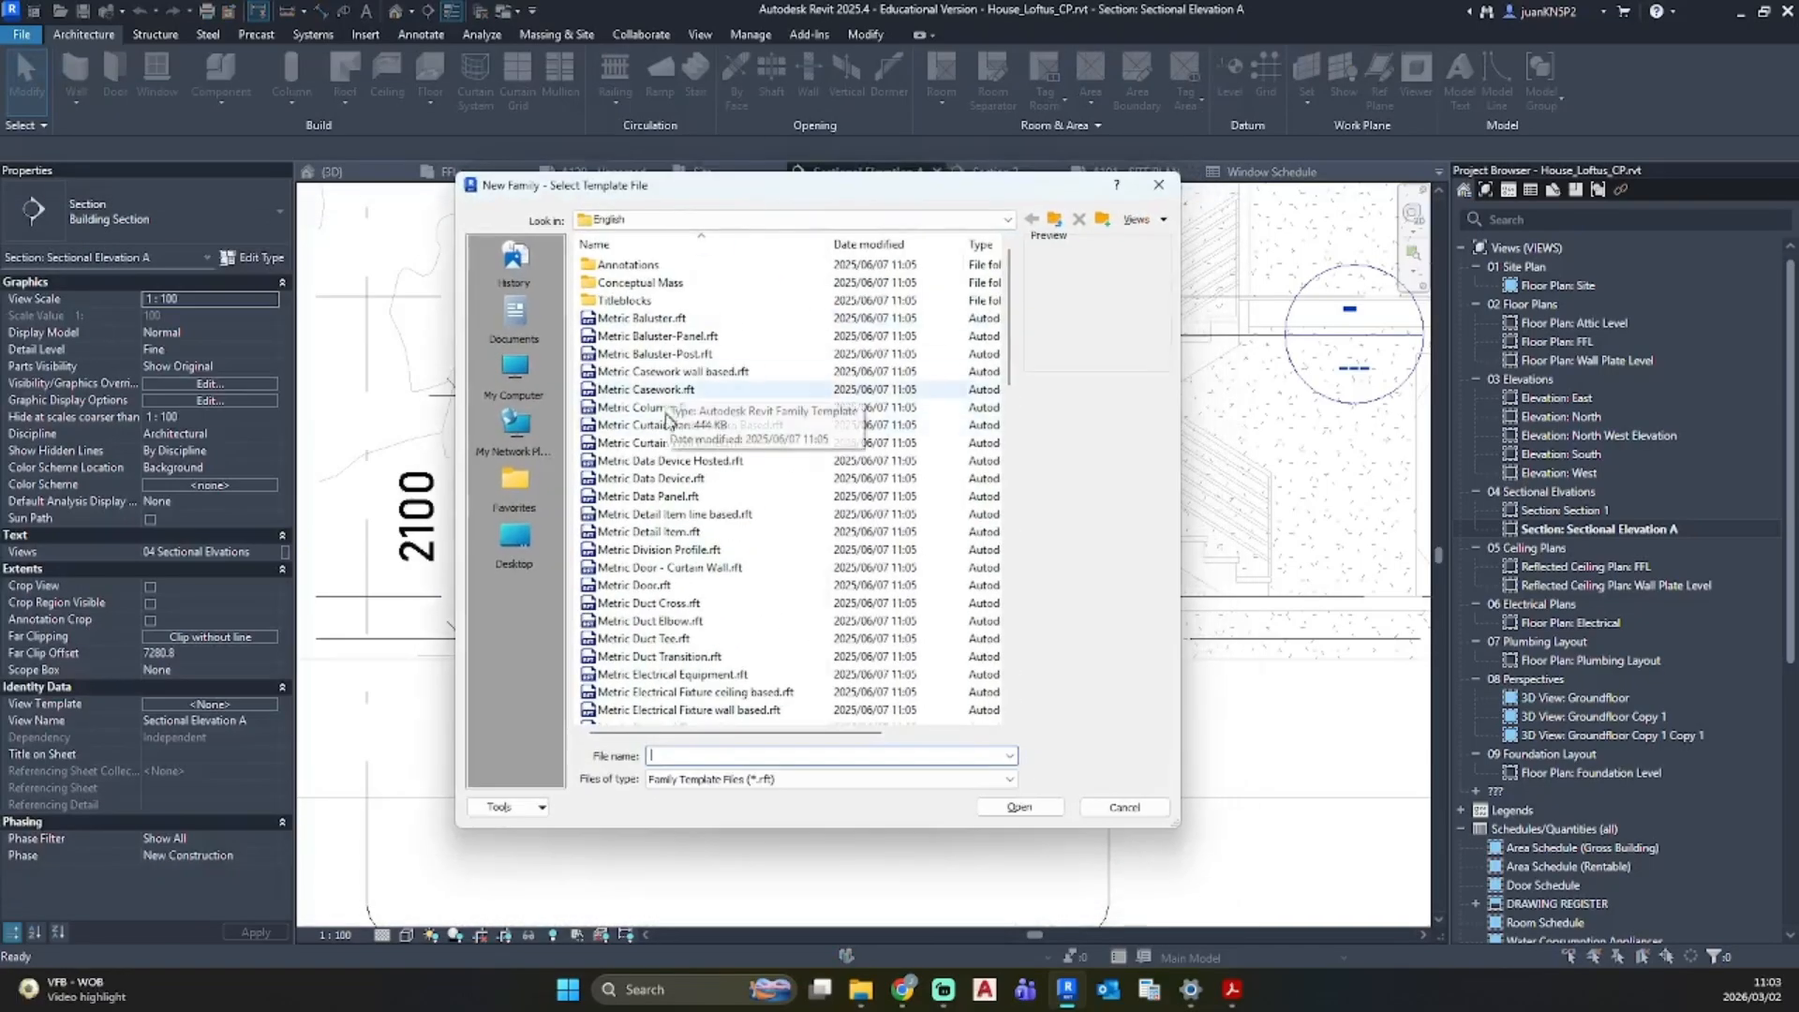
left_click(633, 585)
left_click(1018, 807)
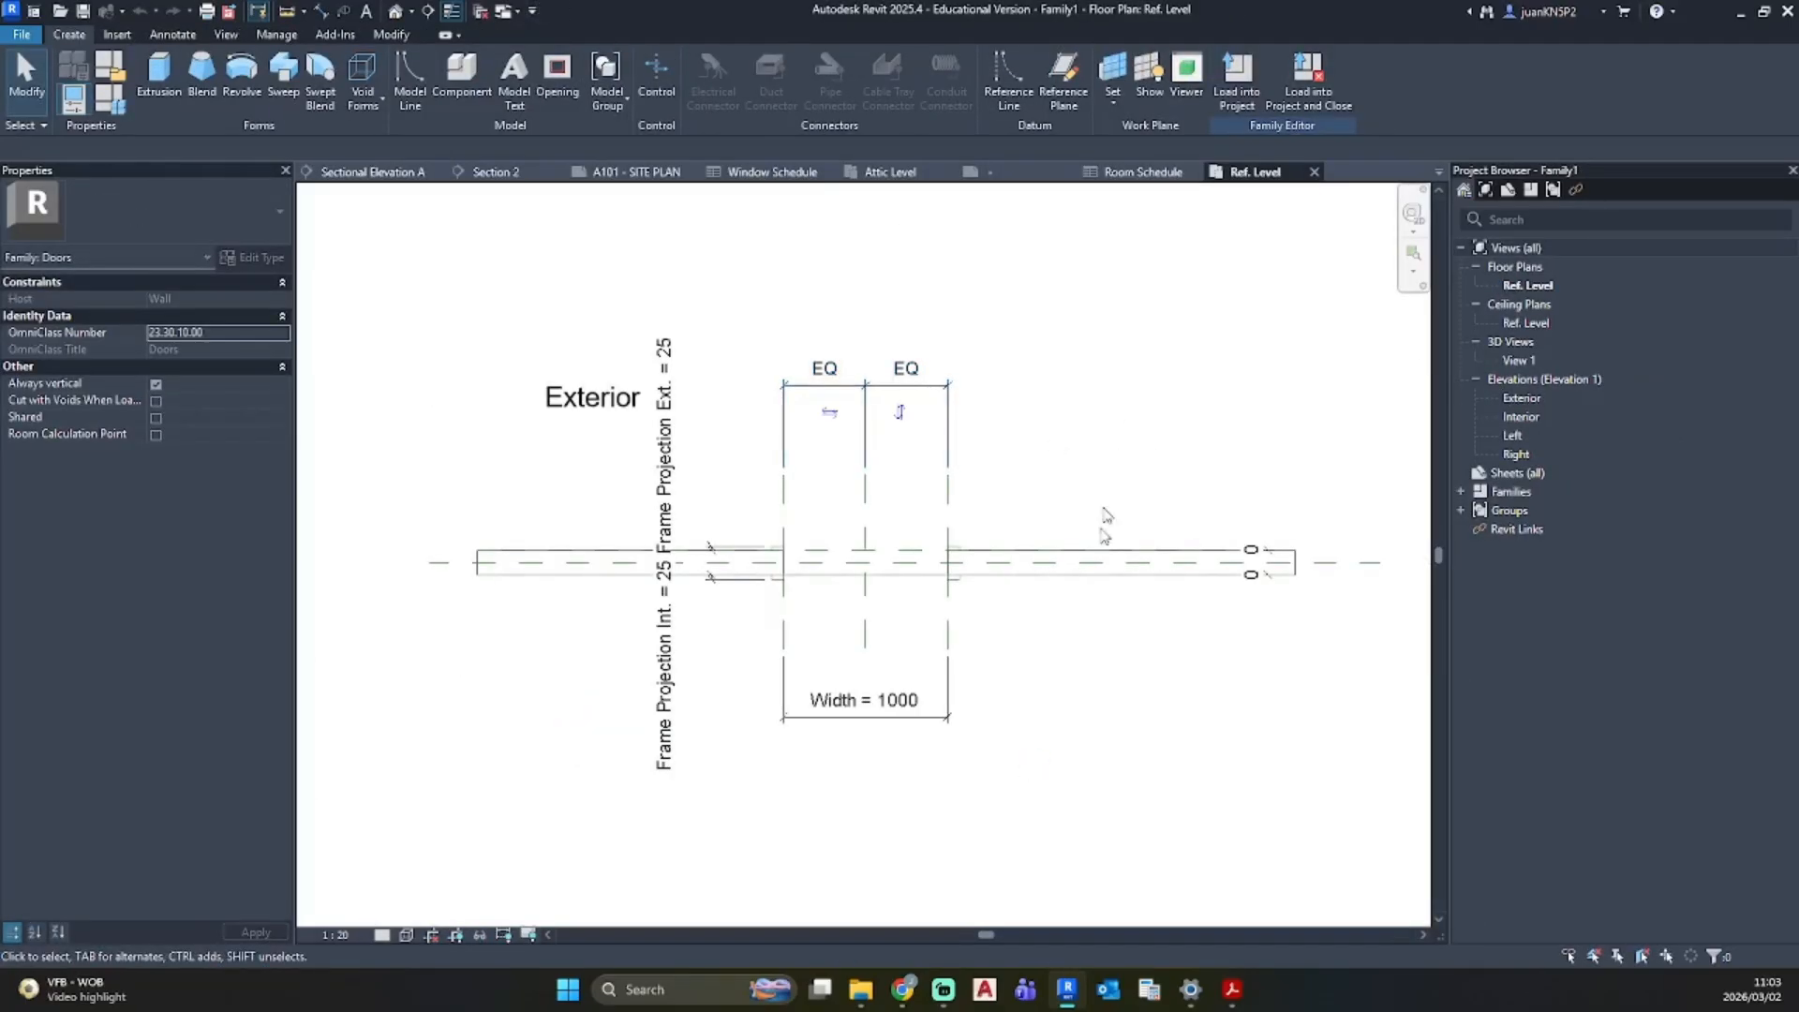
Step: Set the door family's Width dimension to 3000 in the Ref. Level plan
left_click(874, 709)
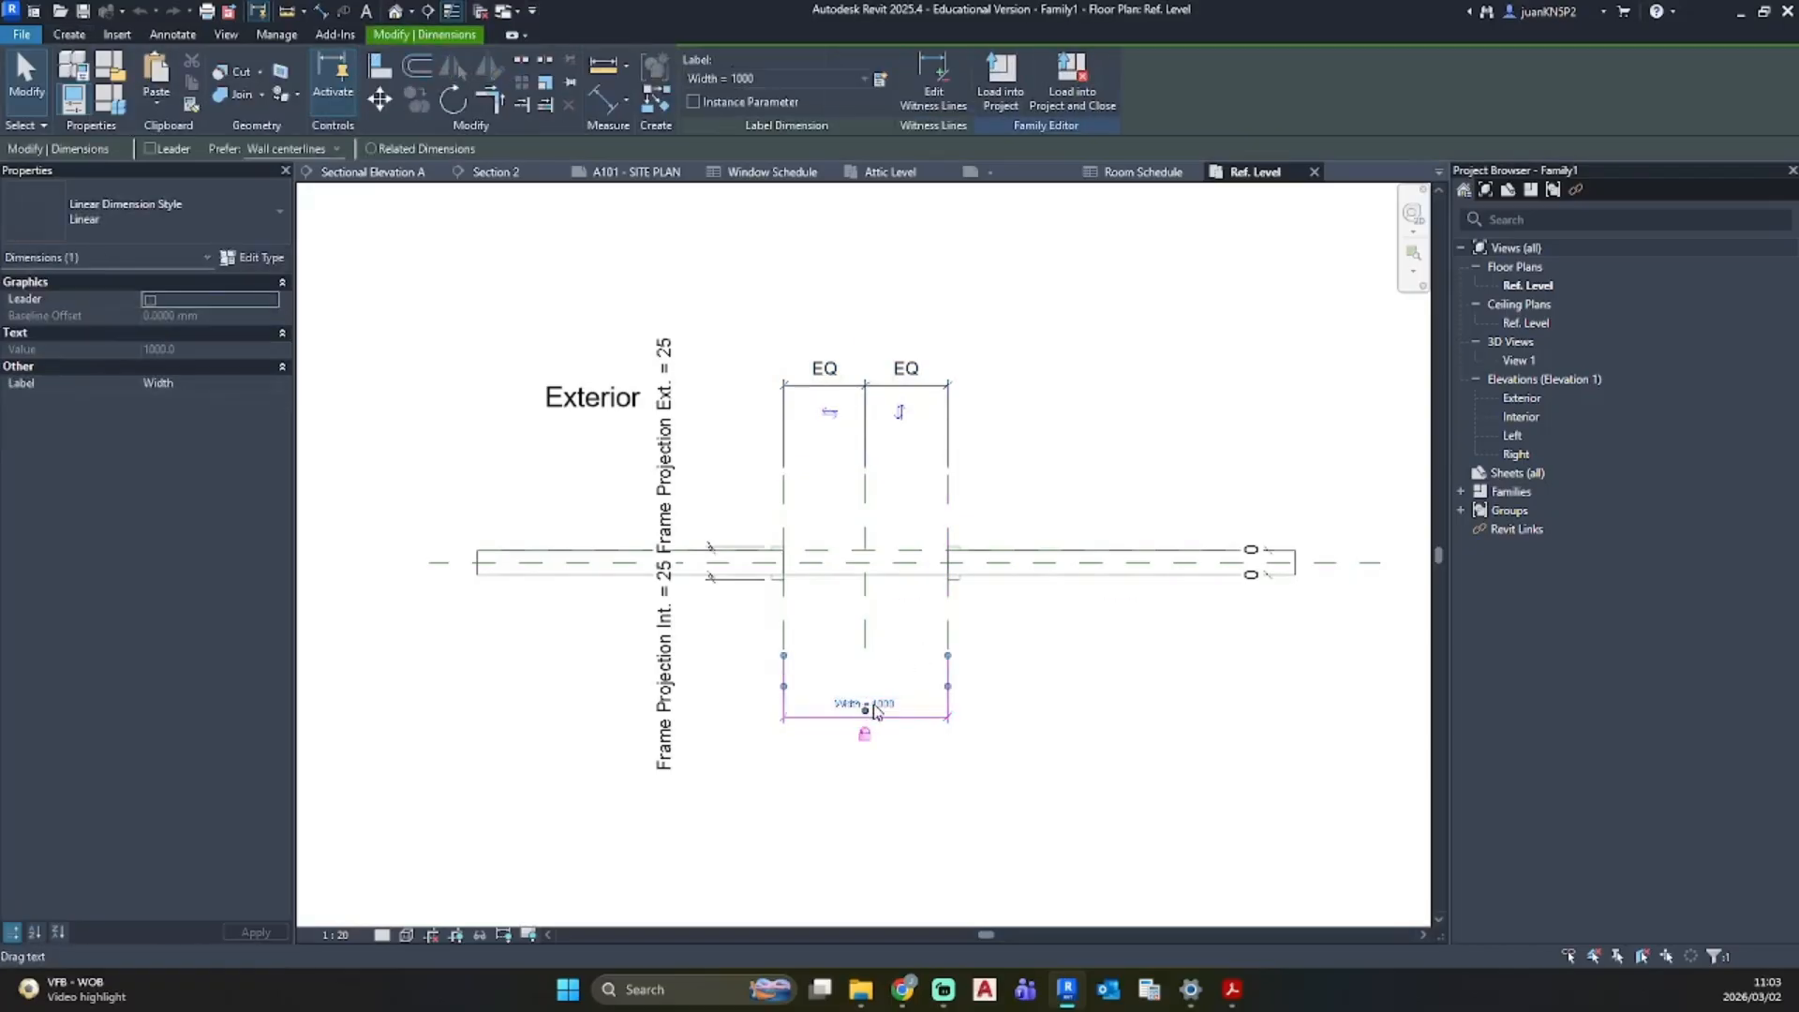
left_click(874, 709)
type("3")
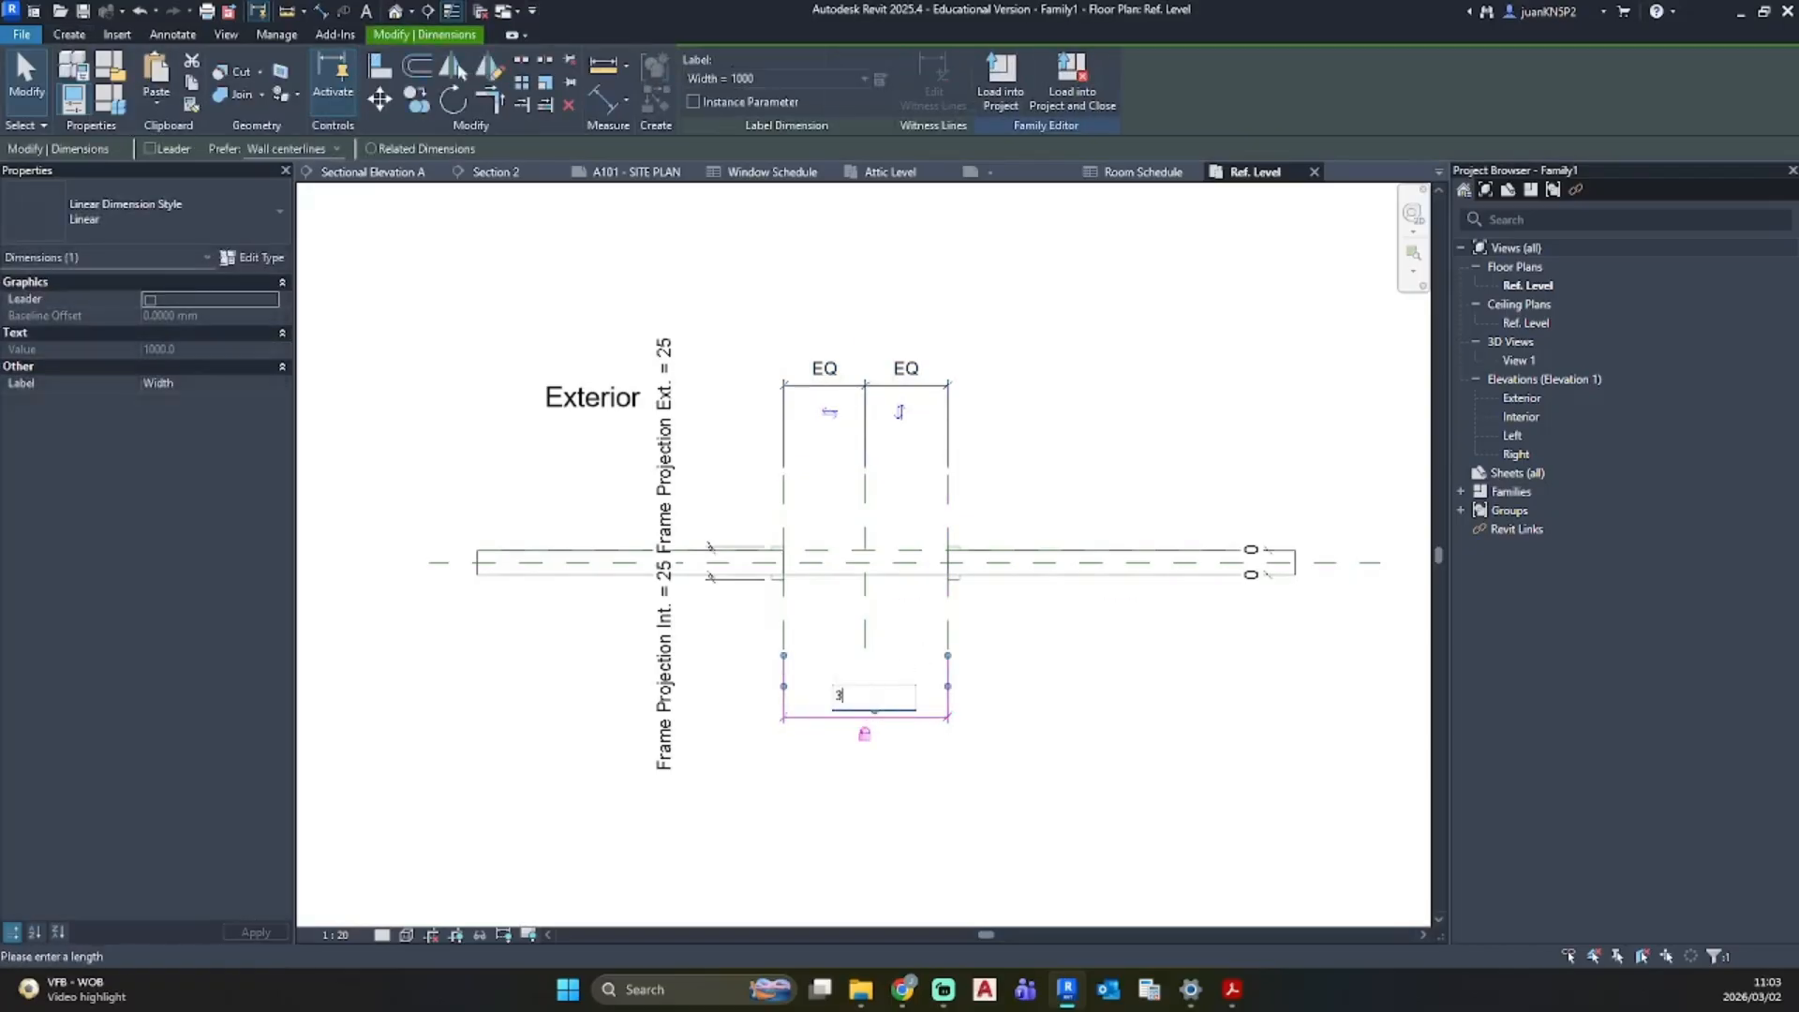
type("000")
key("Return")
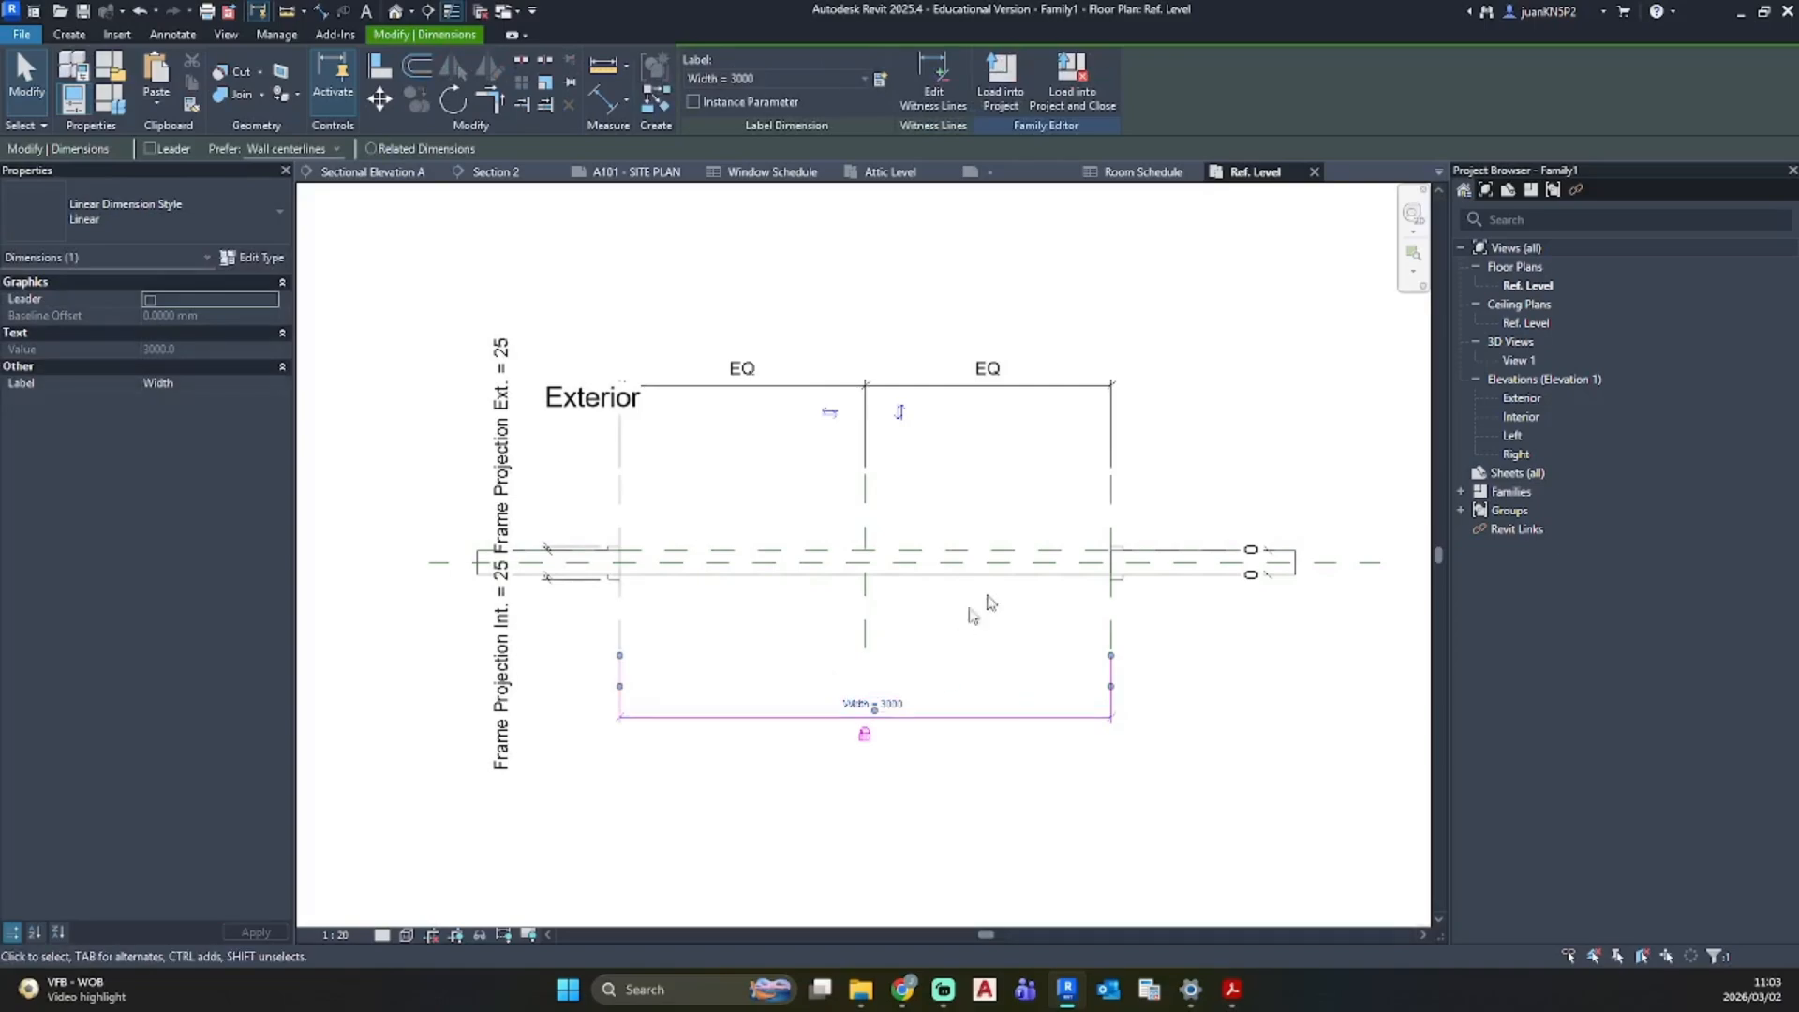
left_click(1156, 631)
Step: Delete the template's frame/mullion extrusions on the exterior and interior sides of the door opening
scroll(1128, 582, "up", 3)
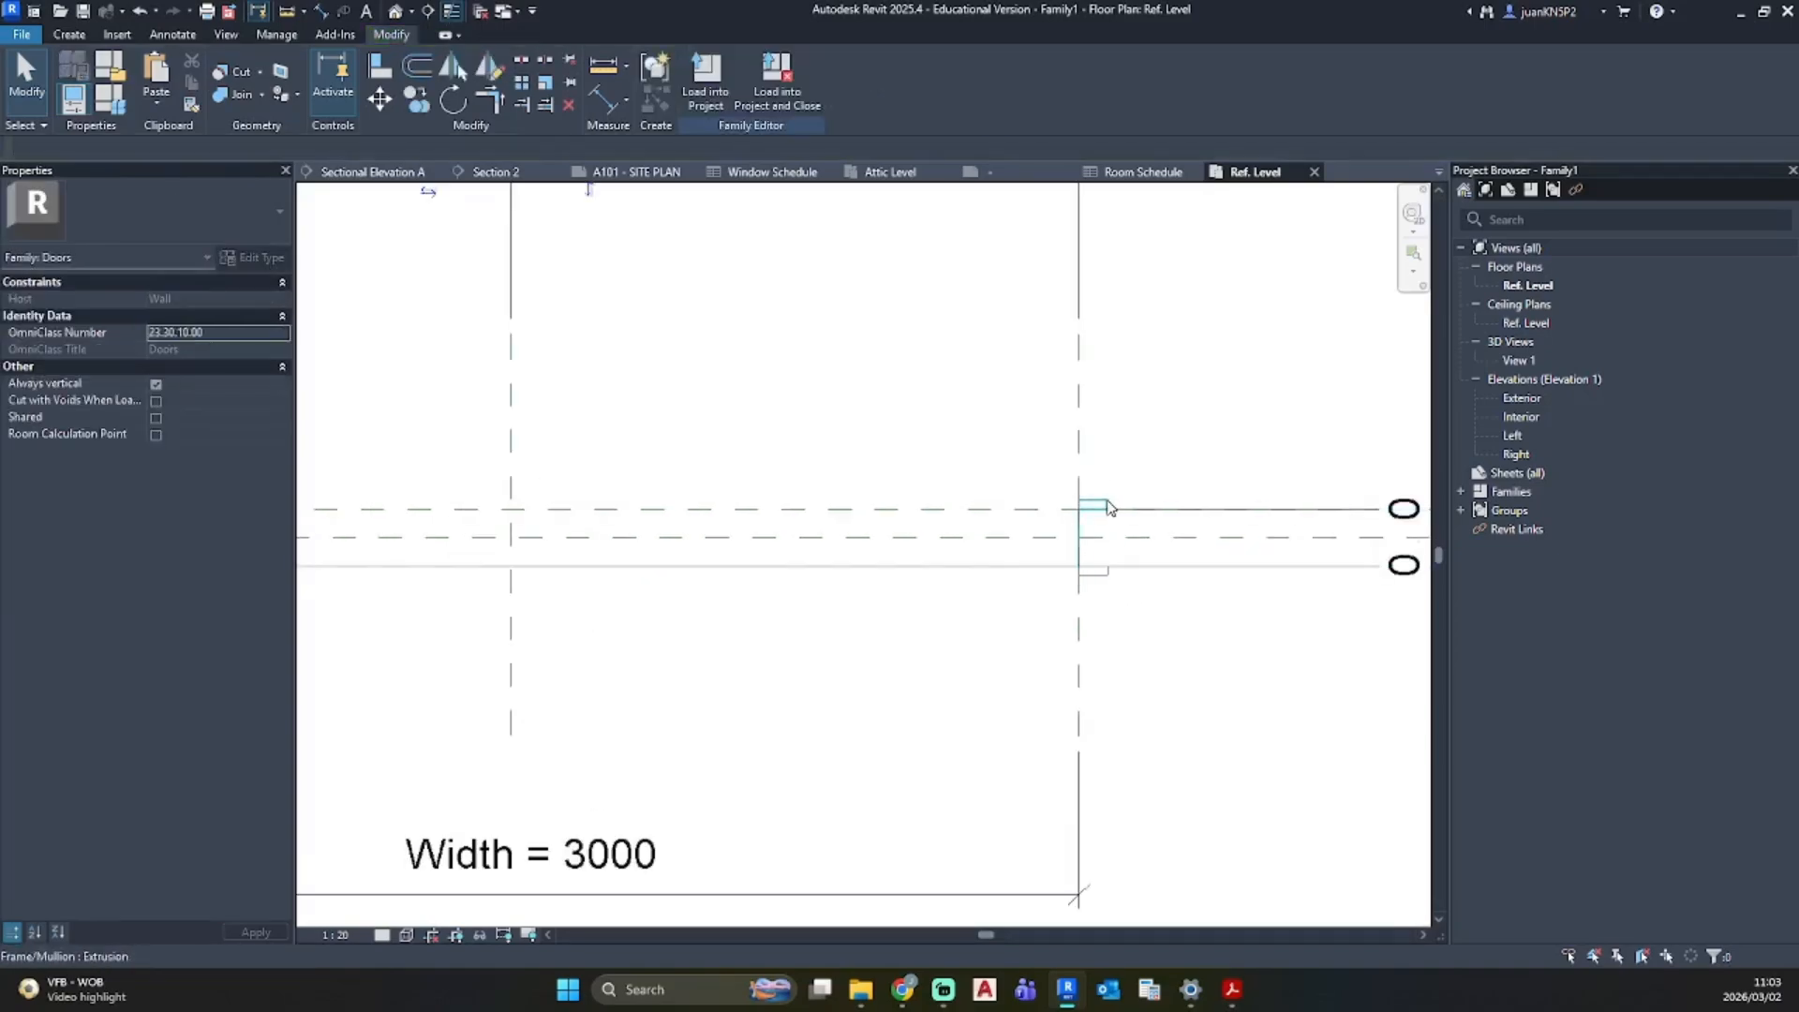
left_click(1108, 505)
key("Delete")
left_click(1103, 575)
scroll(996, 671, "down", 4)
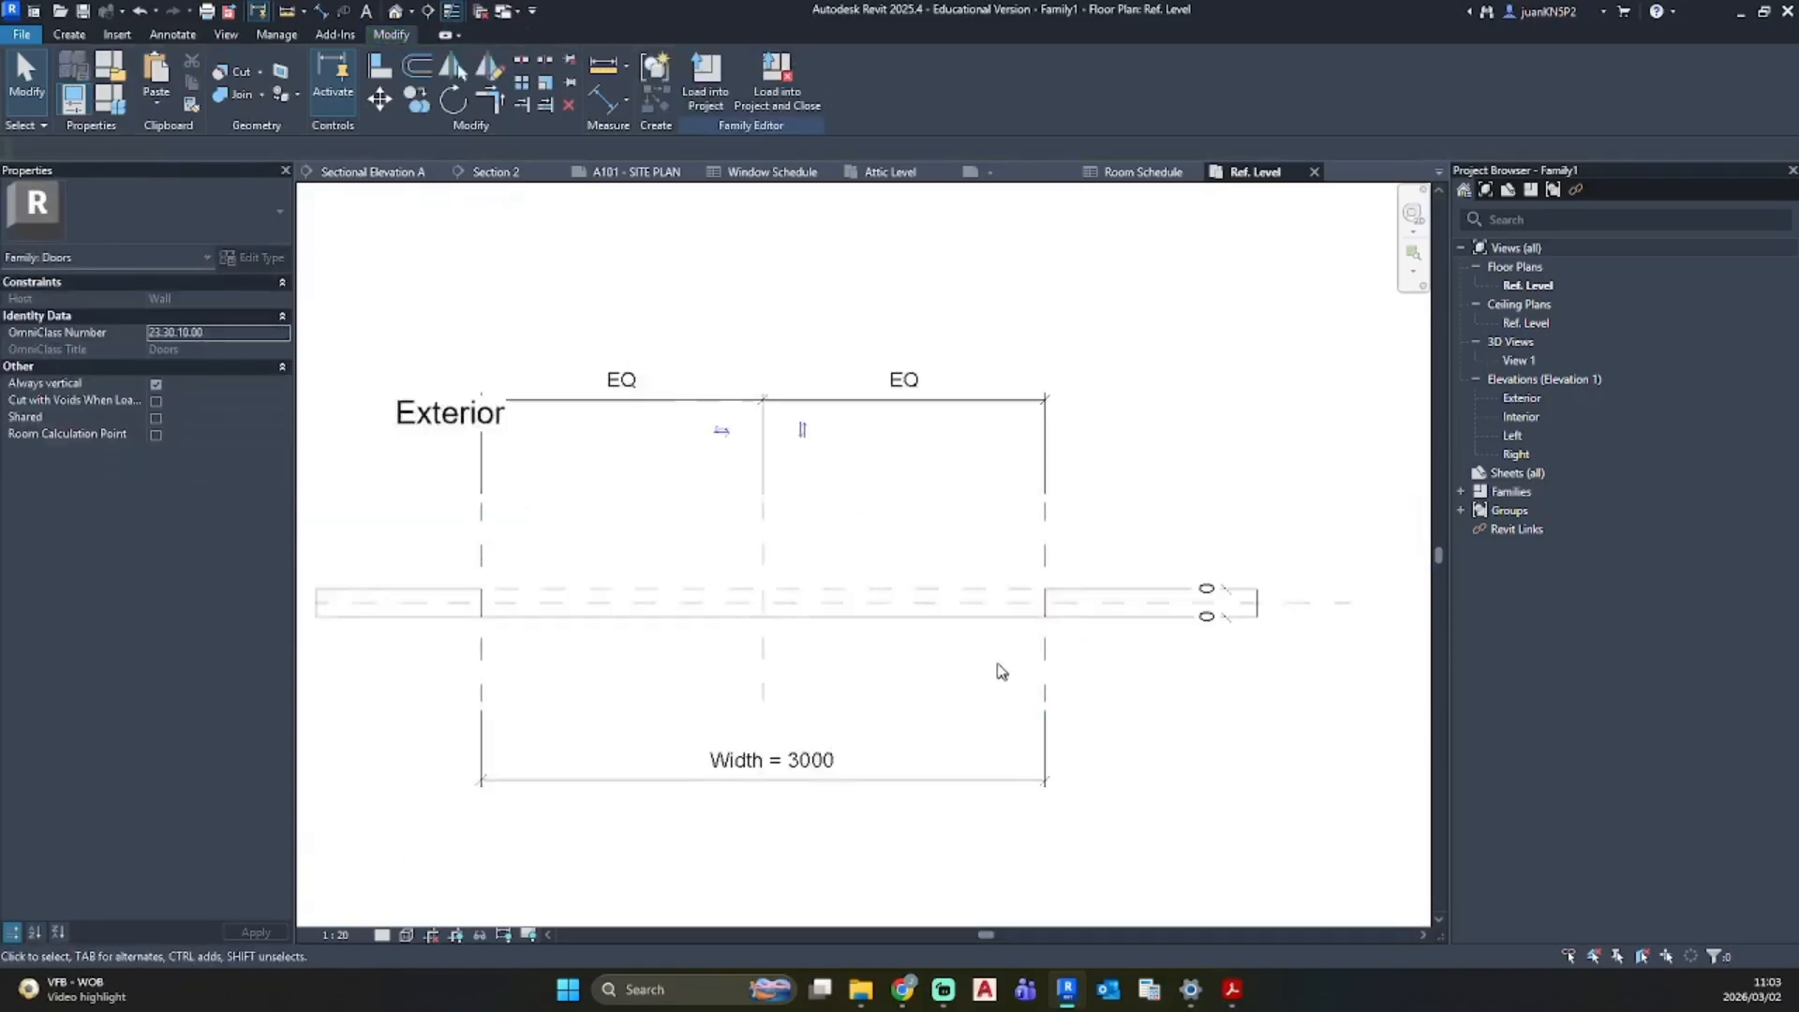
Step: Move the Exterior text note down beside the end of the wall, clear of the EQ dimension
left_click(549, 433)
left_click_drag(551, 435, 488, 545)
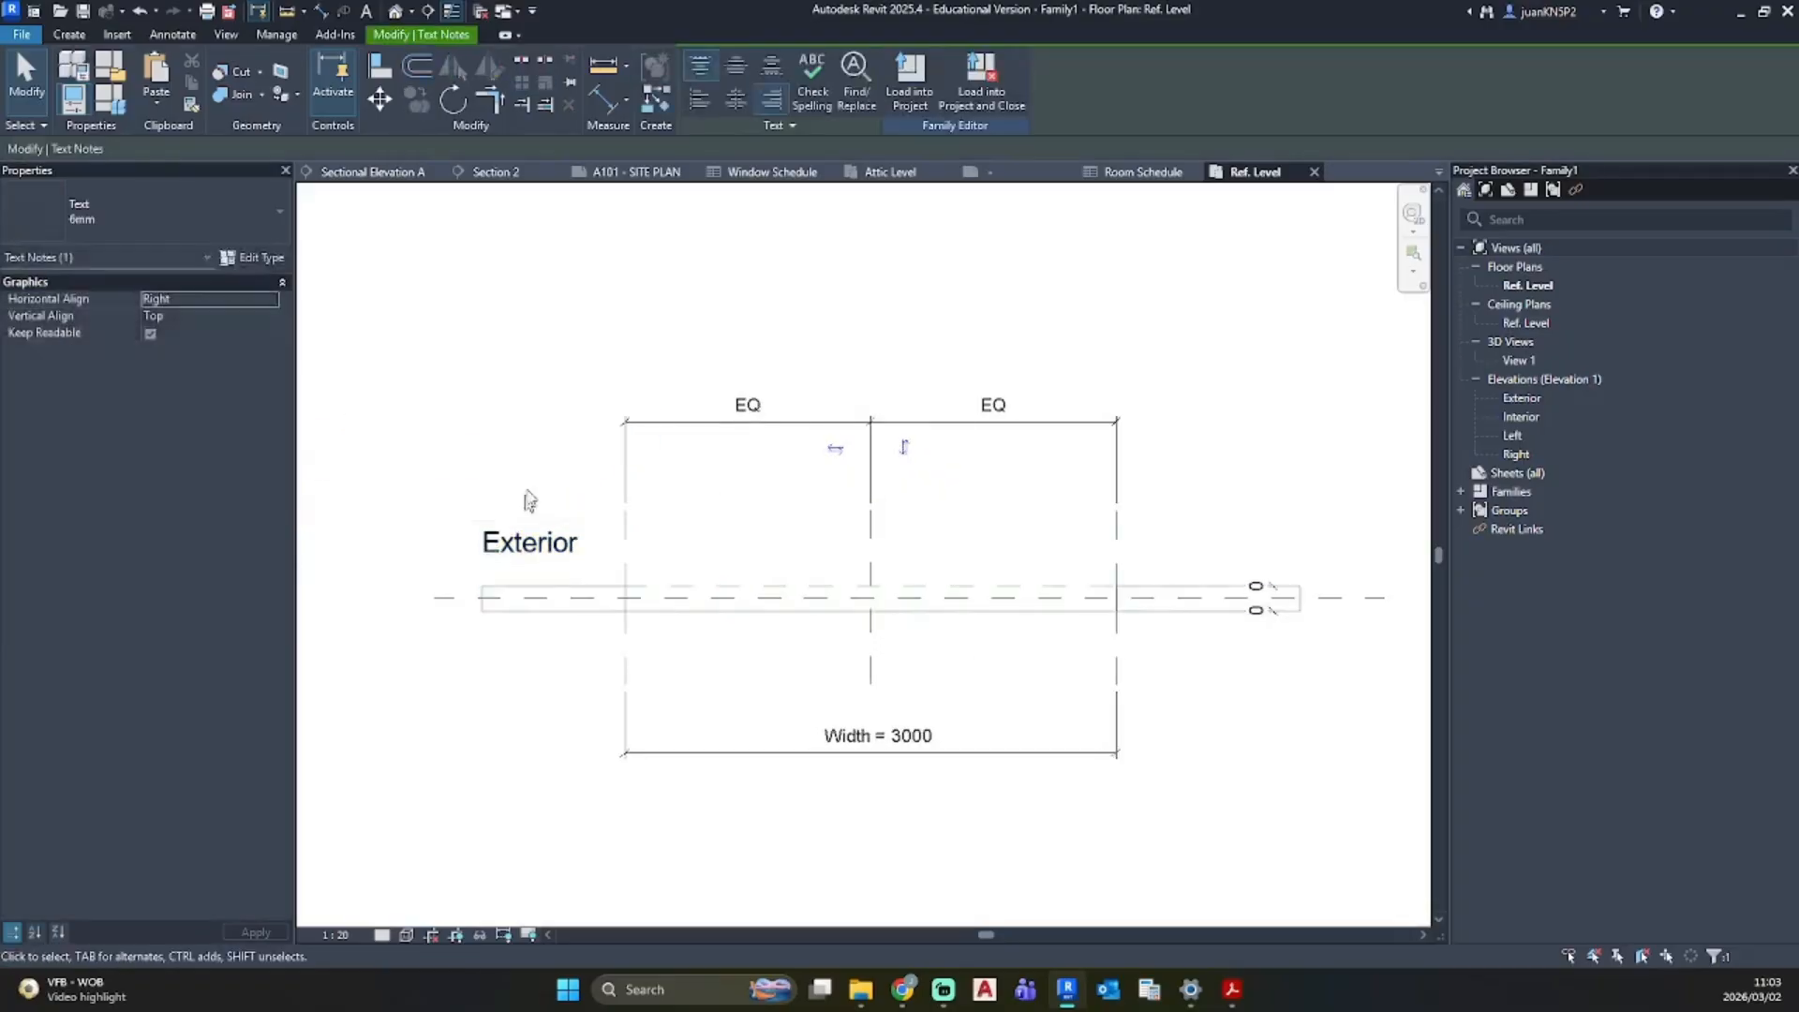
left_click(797, 504)
Step: Open the Exterior elevation and delete the two dashed elevation swing lines across the door opening
left_click(1519, 397)
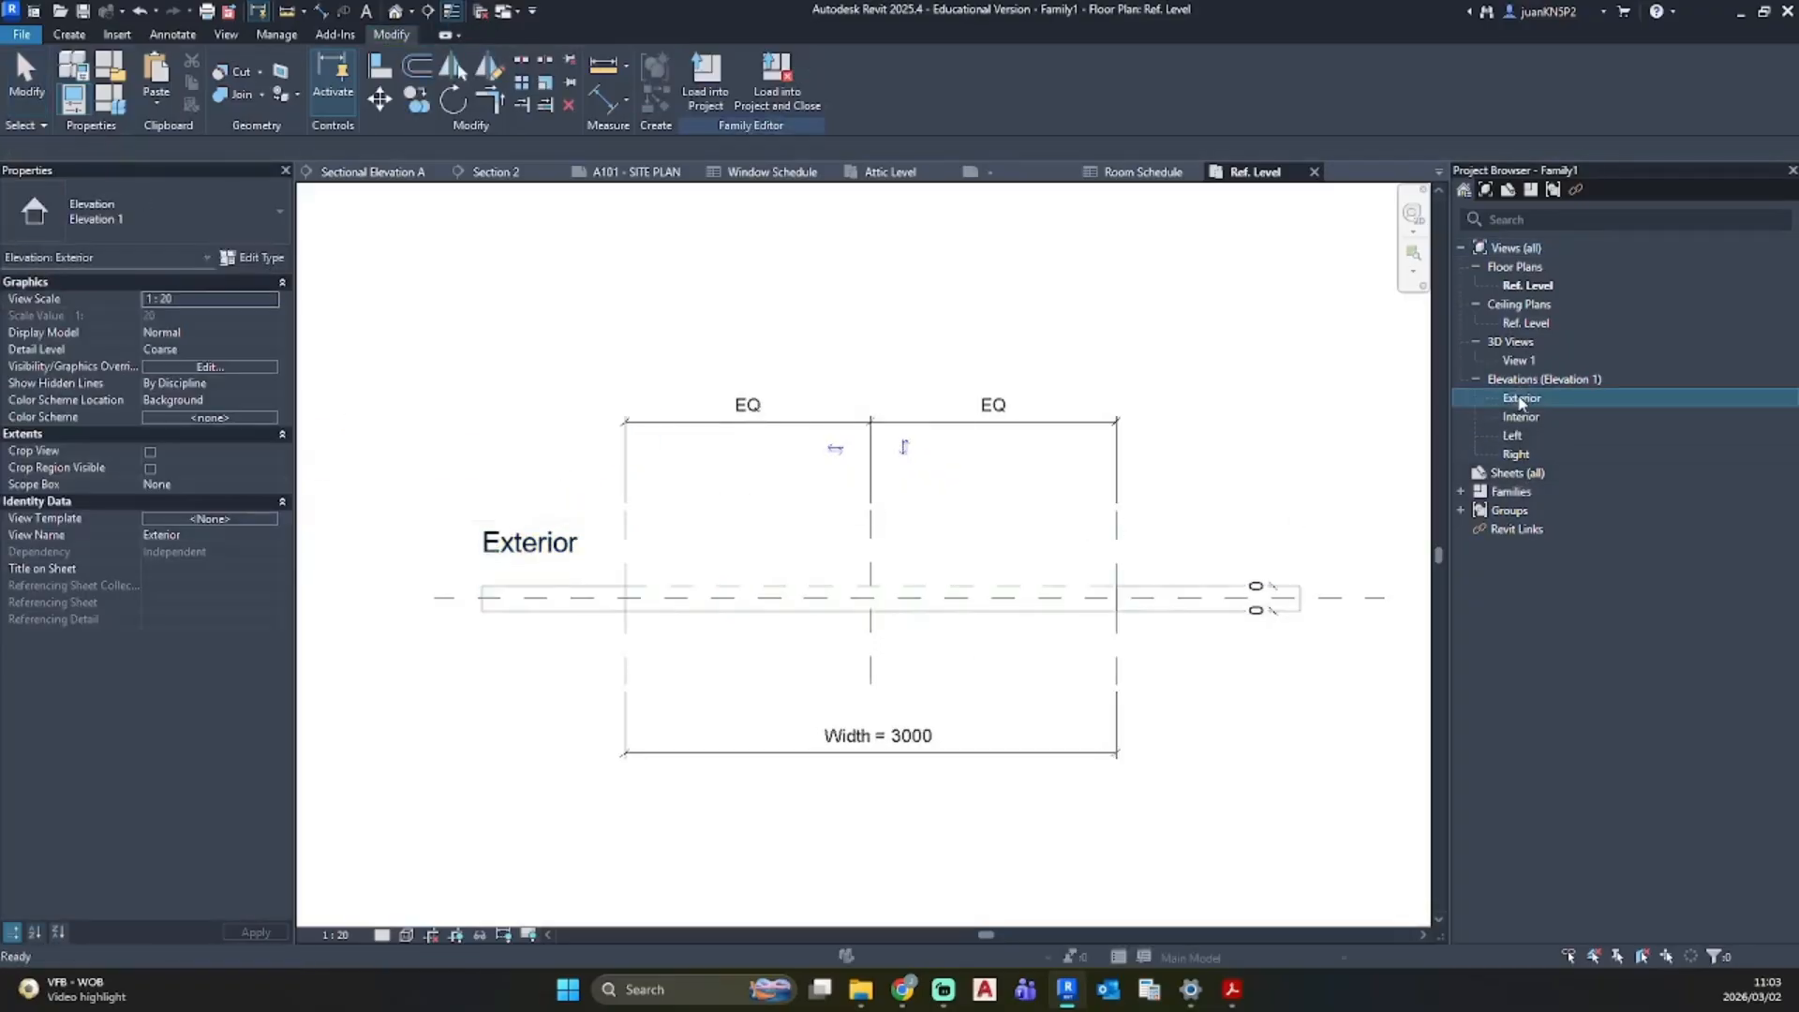
double_click(1521, 399)
left_click(756, 571)
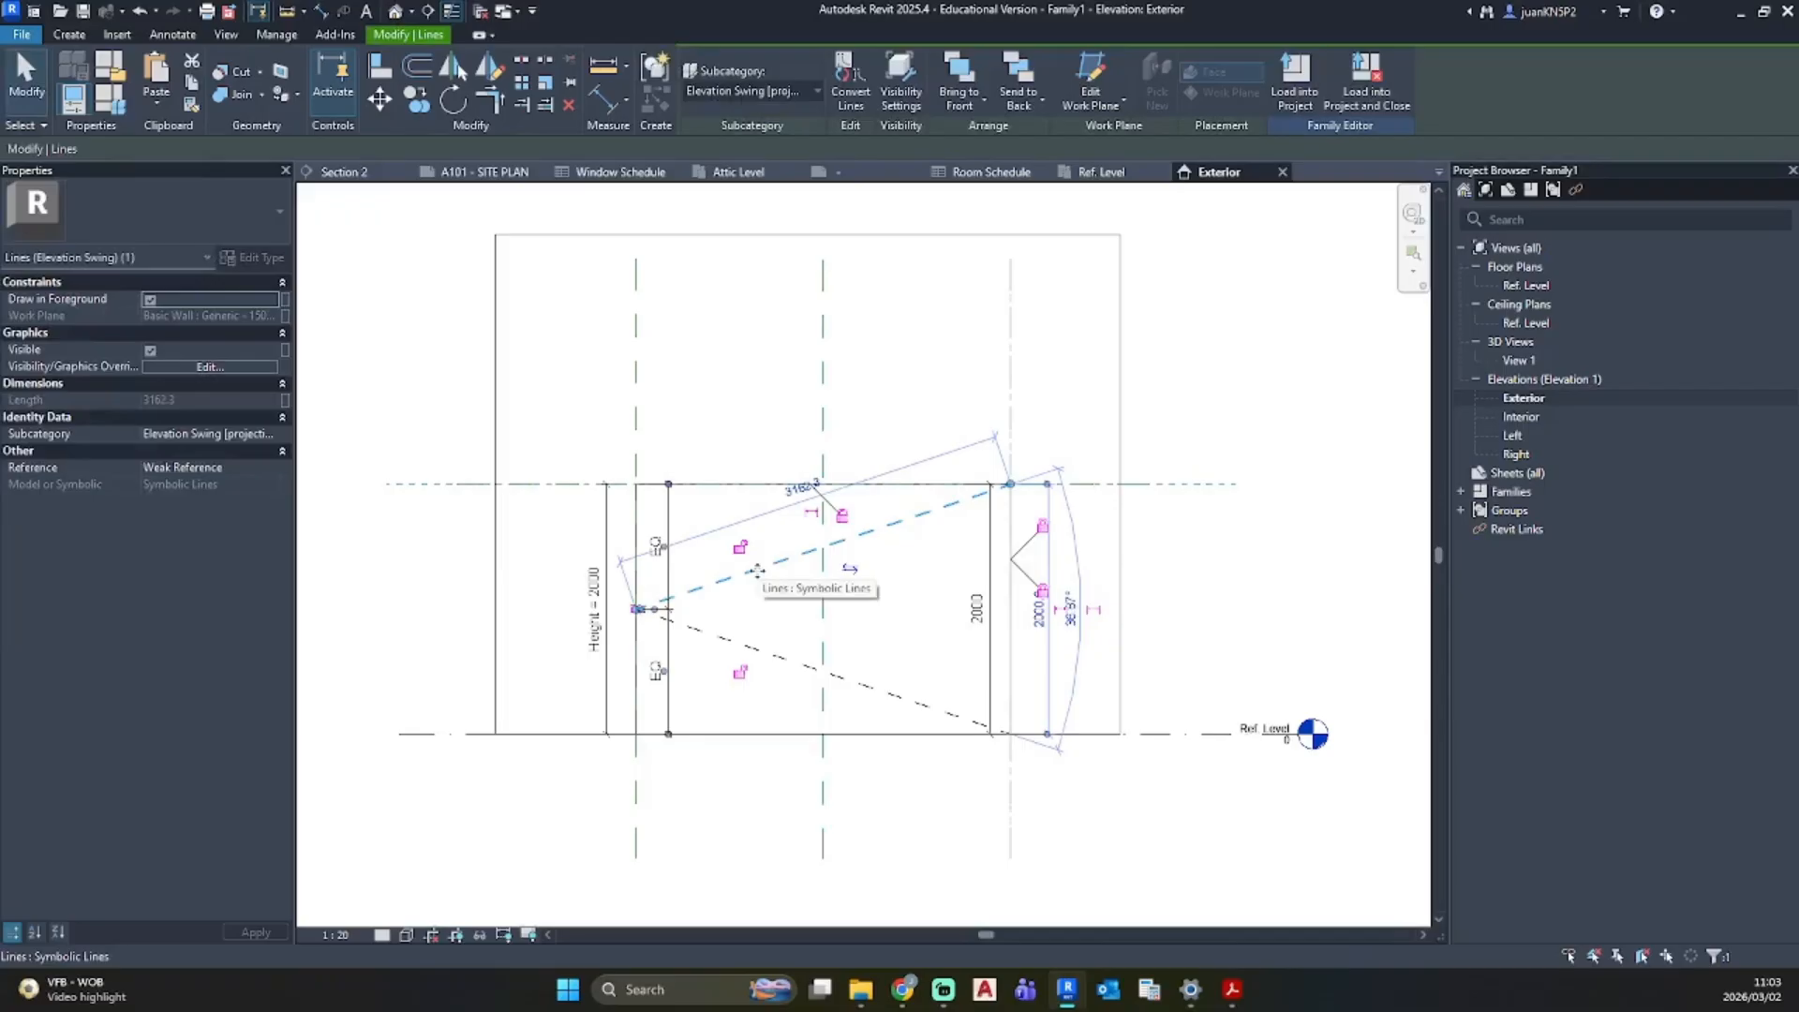
key("Delete")
left_click(773, 658)
key("Delete")
Step: Set the door opening's Height dimension to 2100
left_click(597, 590)
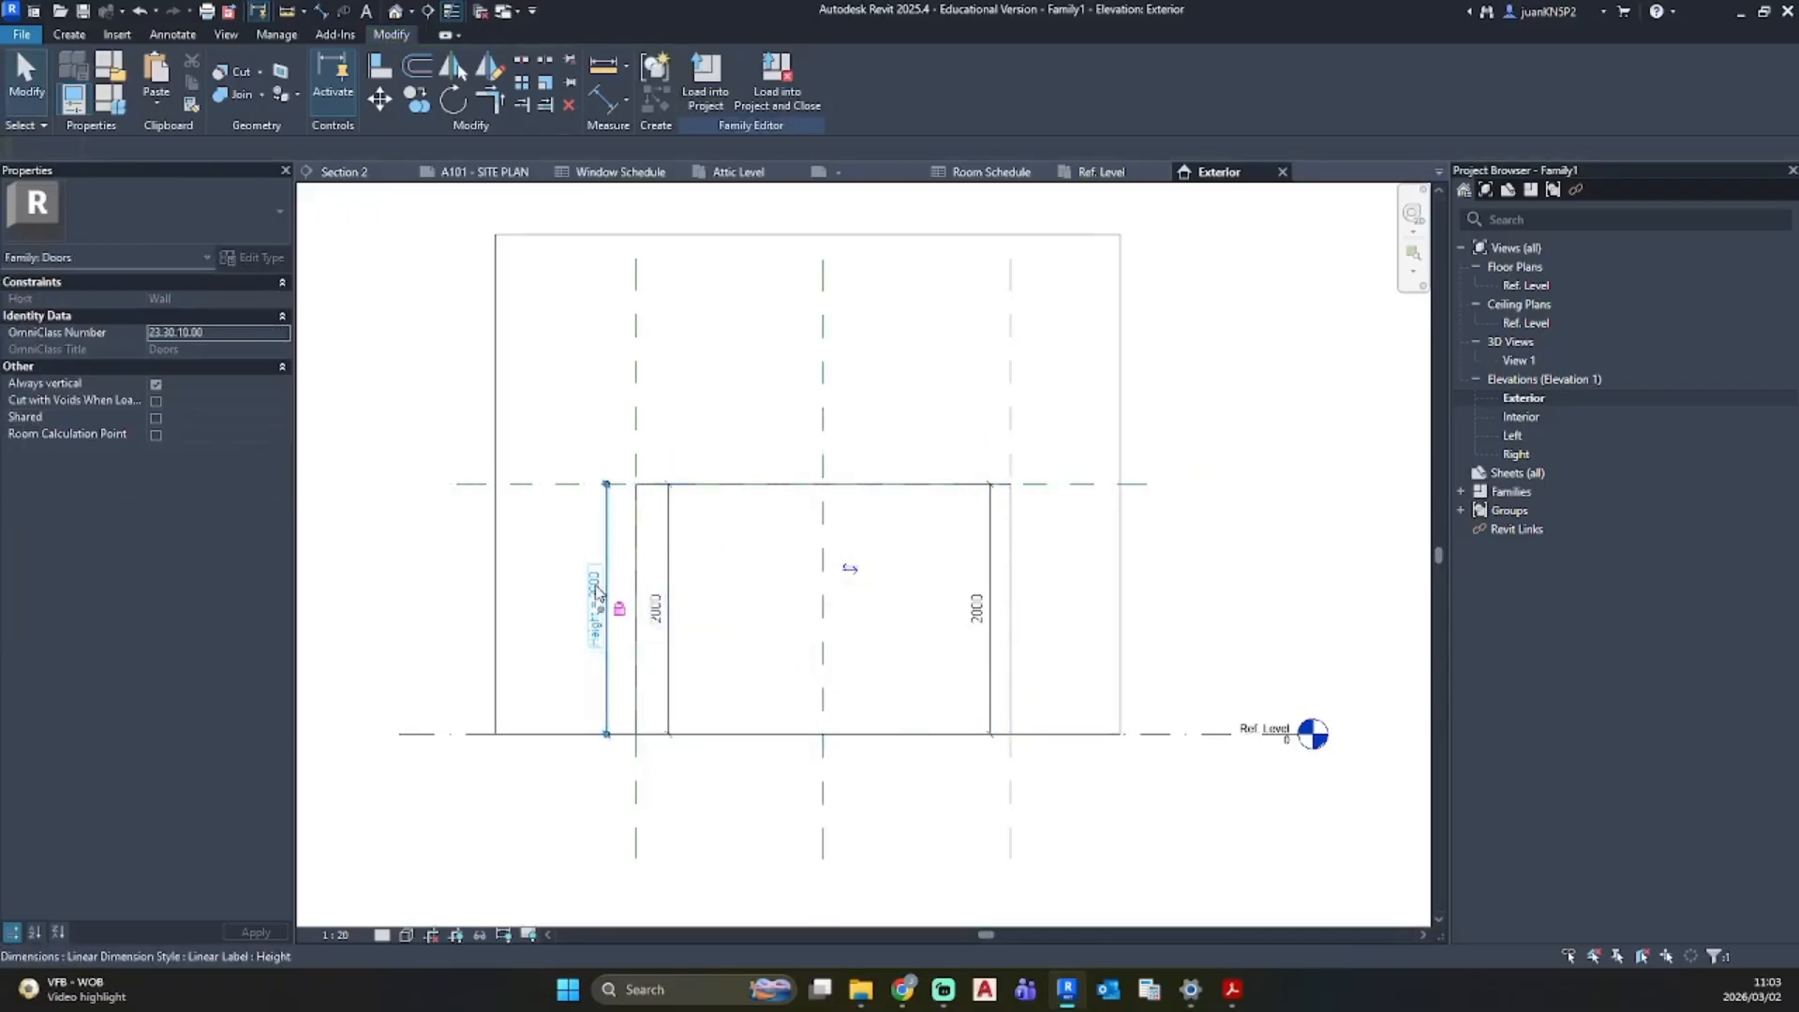
double_click(596, 590)
type("21")
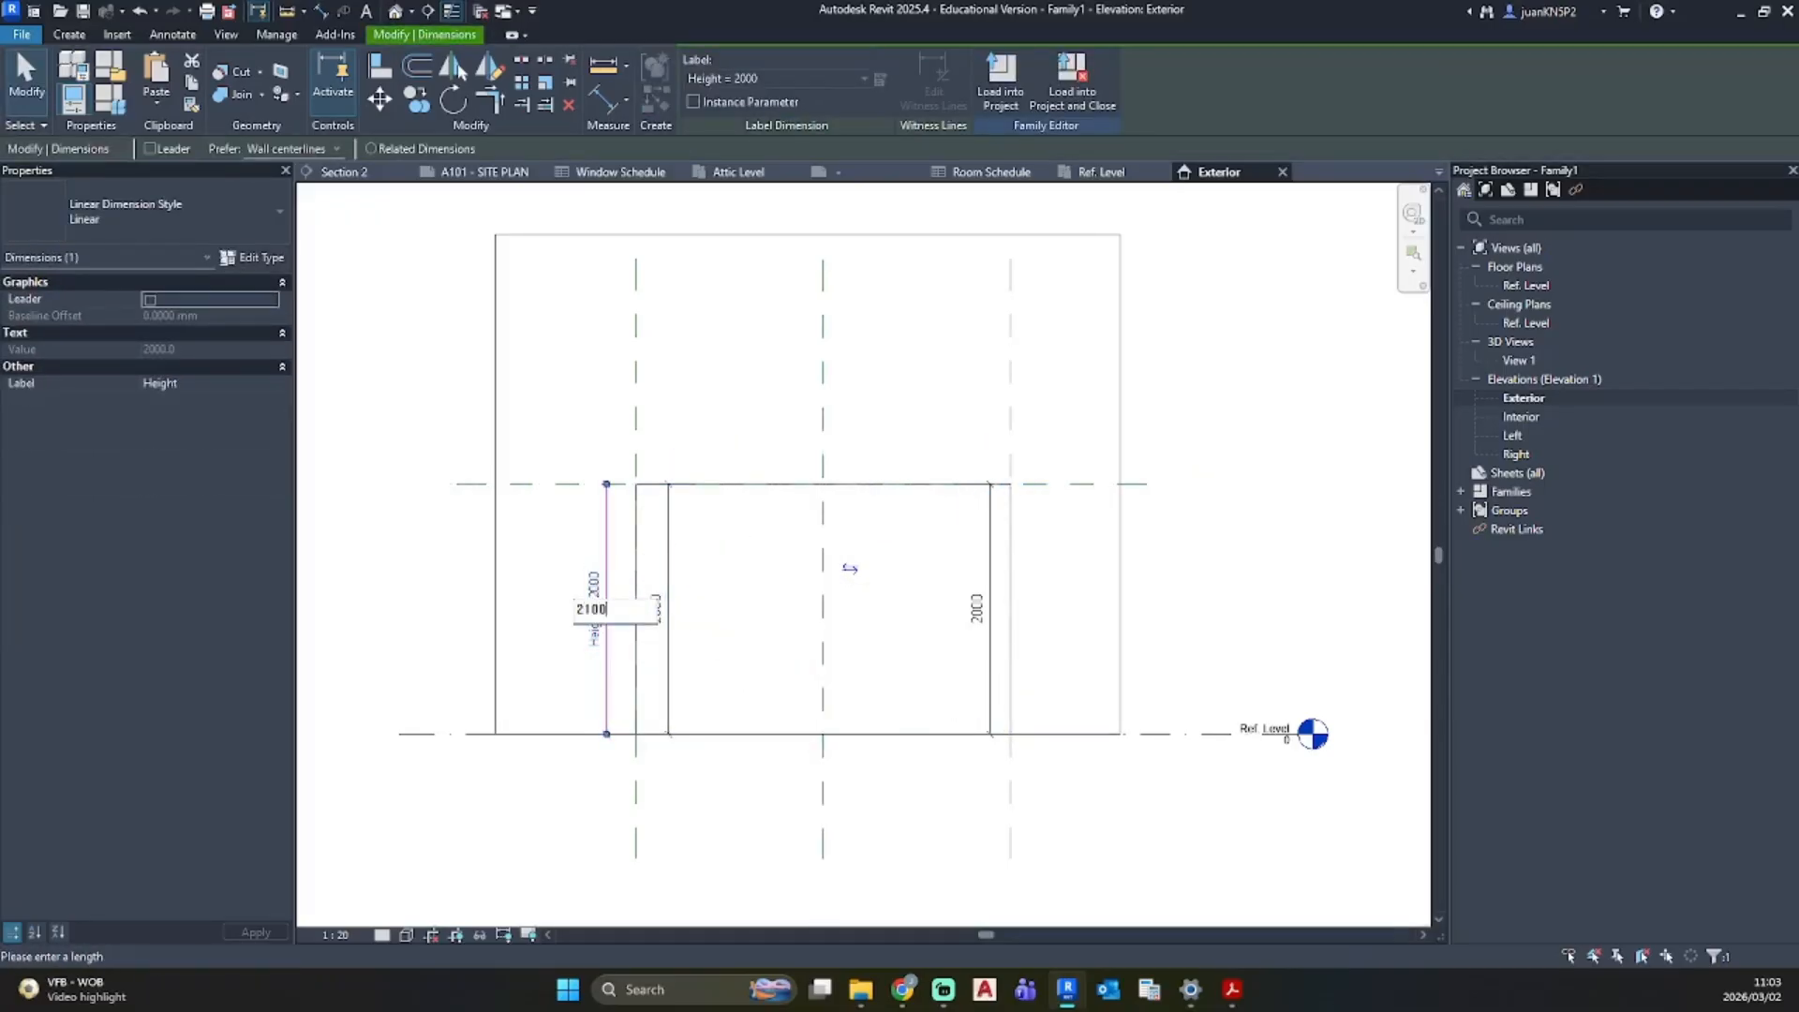
type("00")
key("Return")
left_click(765, 649)
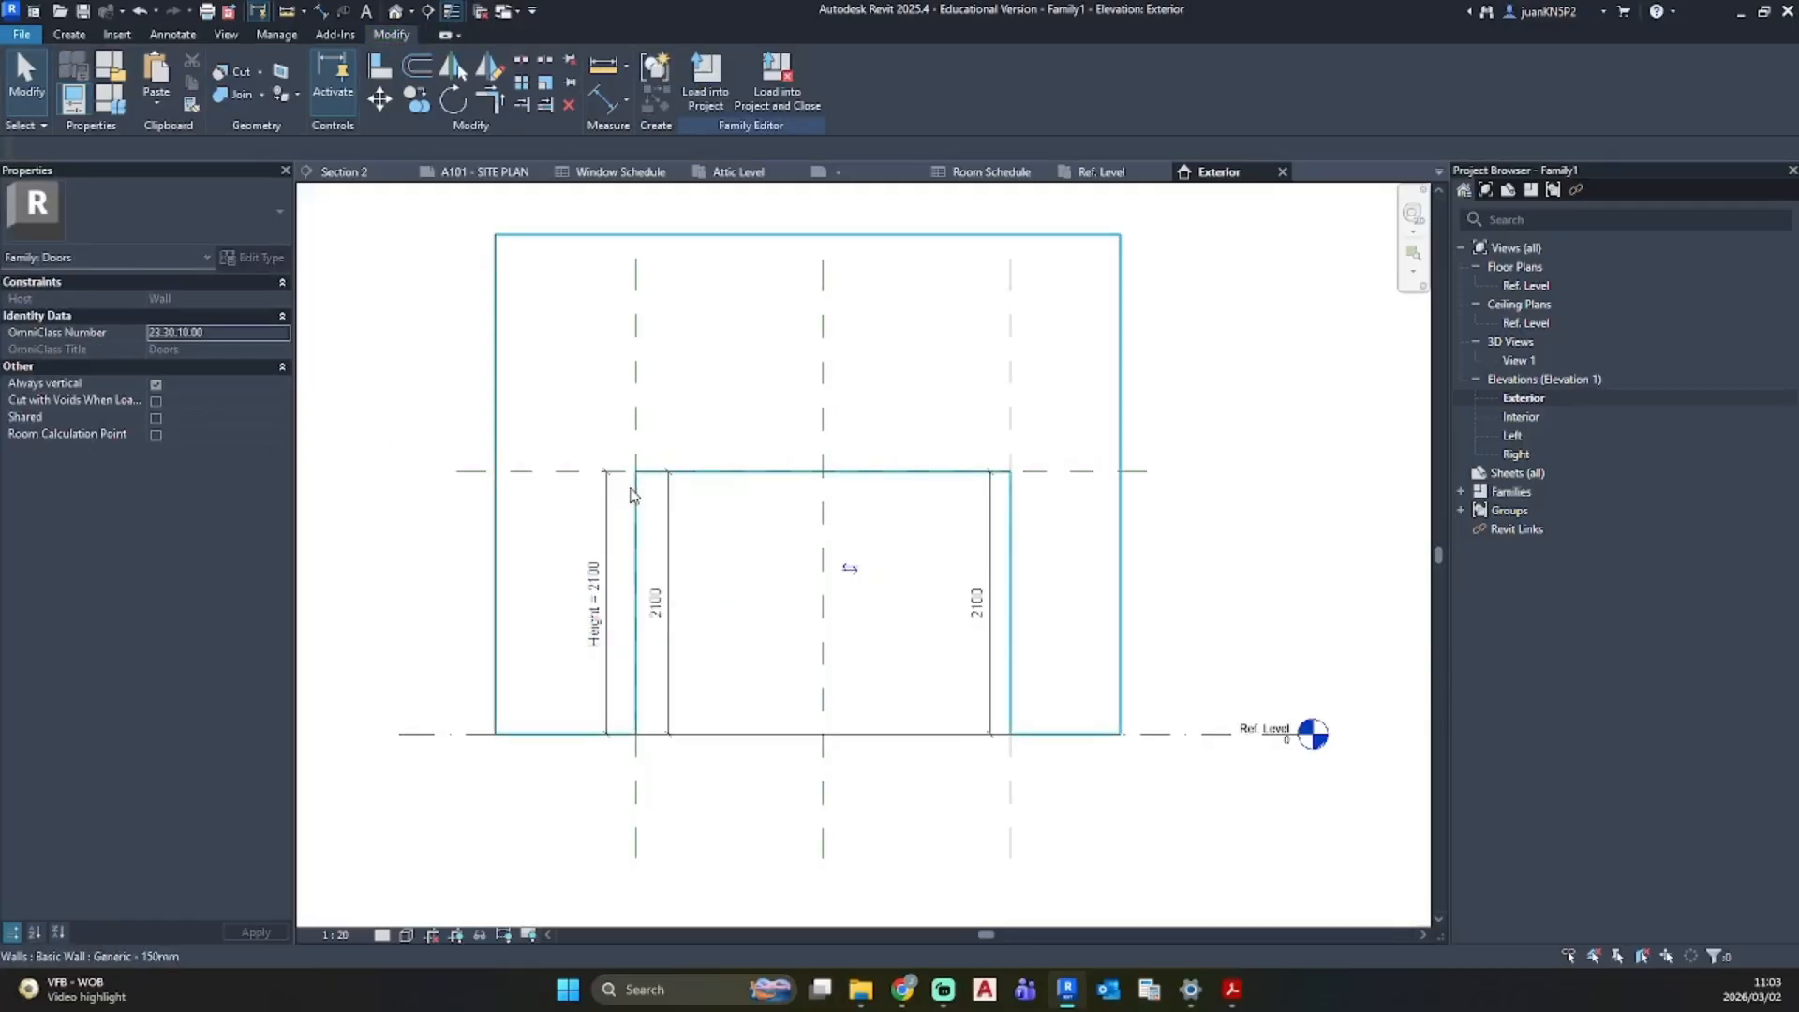
Step: Copy the Right reference plane twice into the opening, at about 700 and 2200 mm from the original
left_click(638, 433)
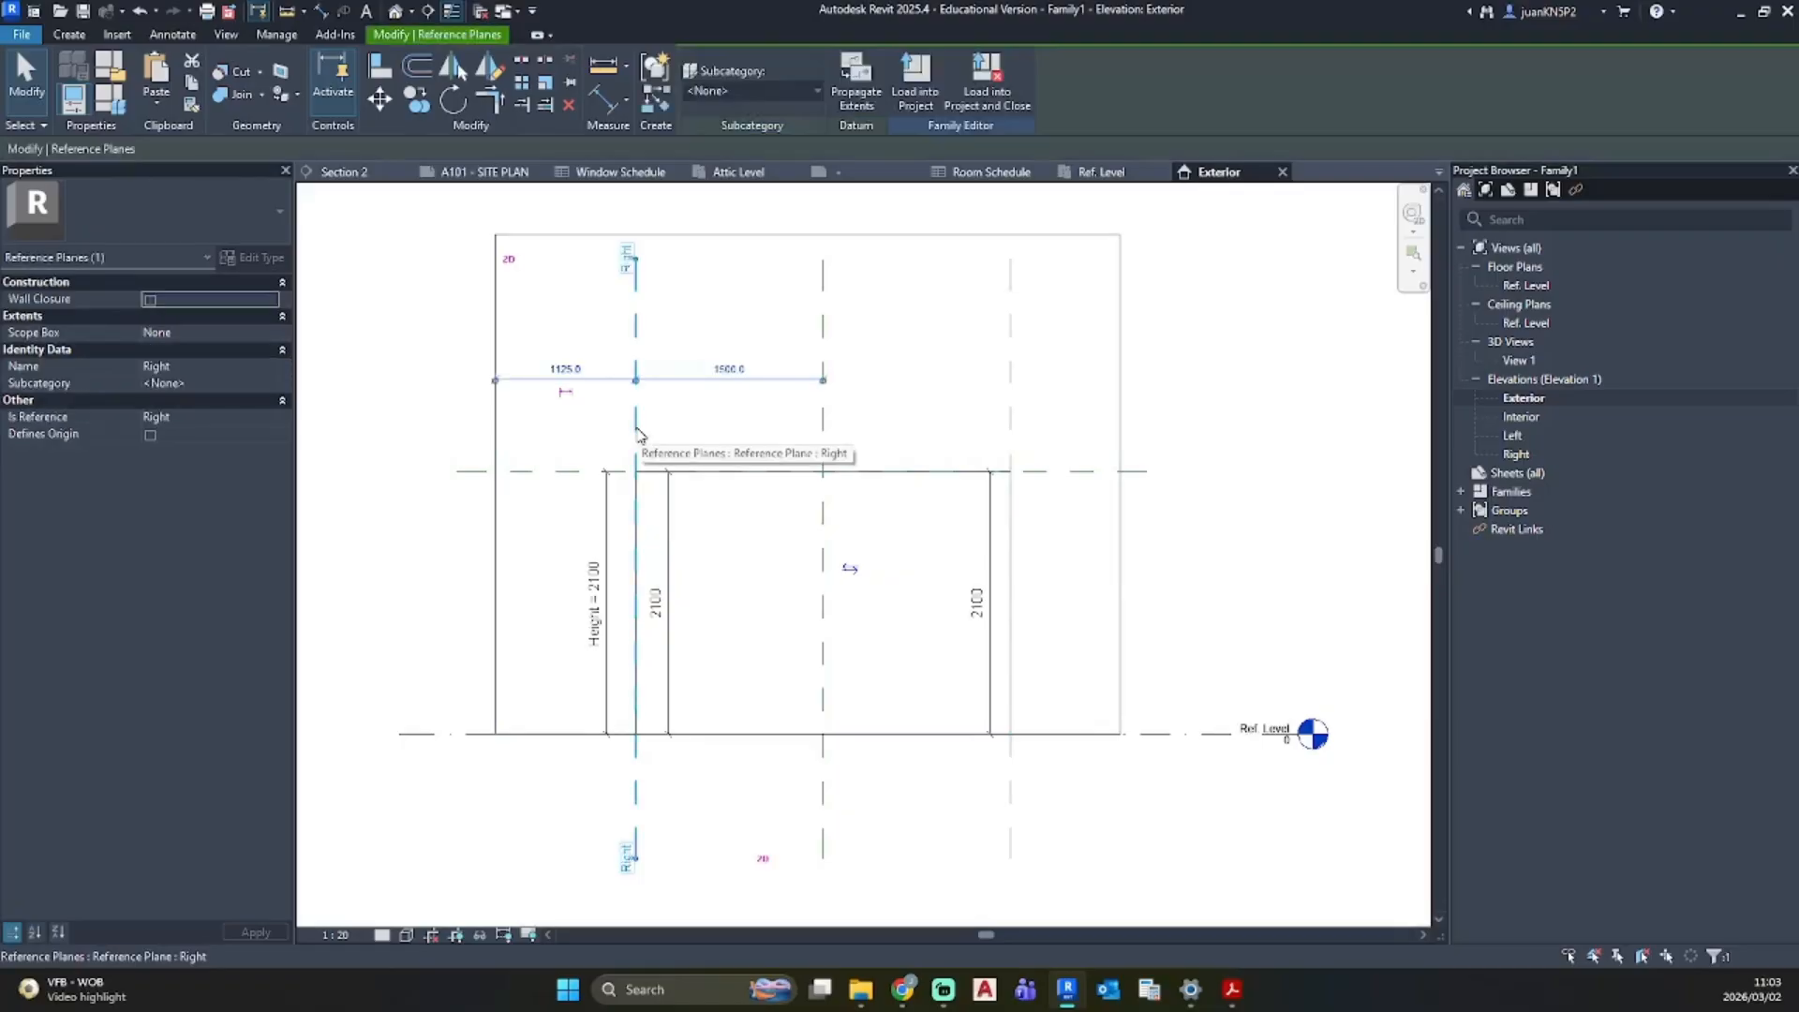
key("c")
key("o")
left_click(637, 428)
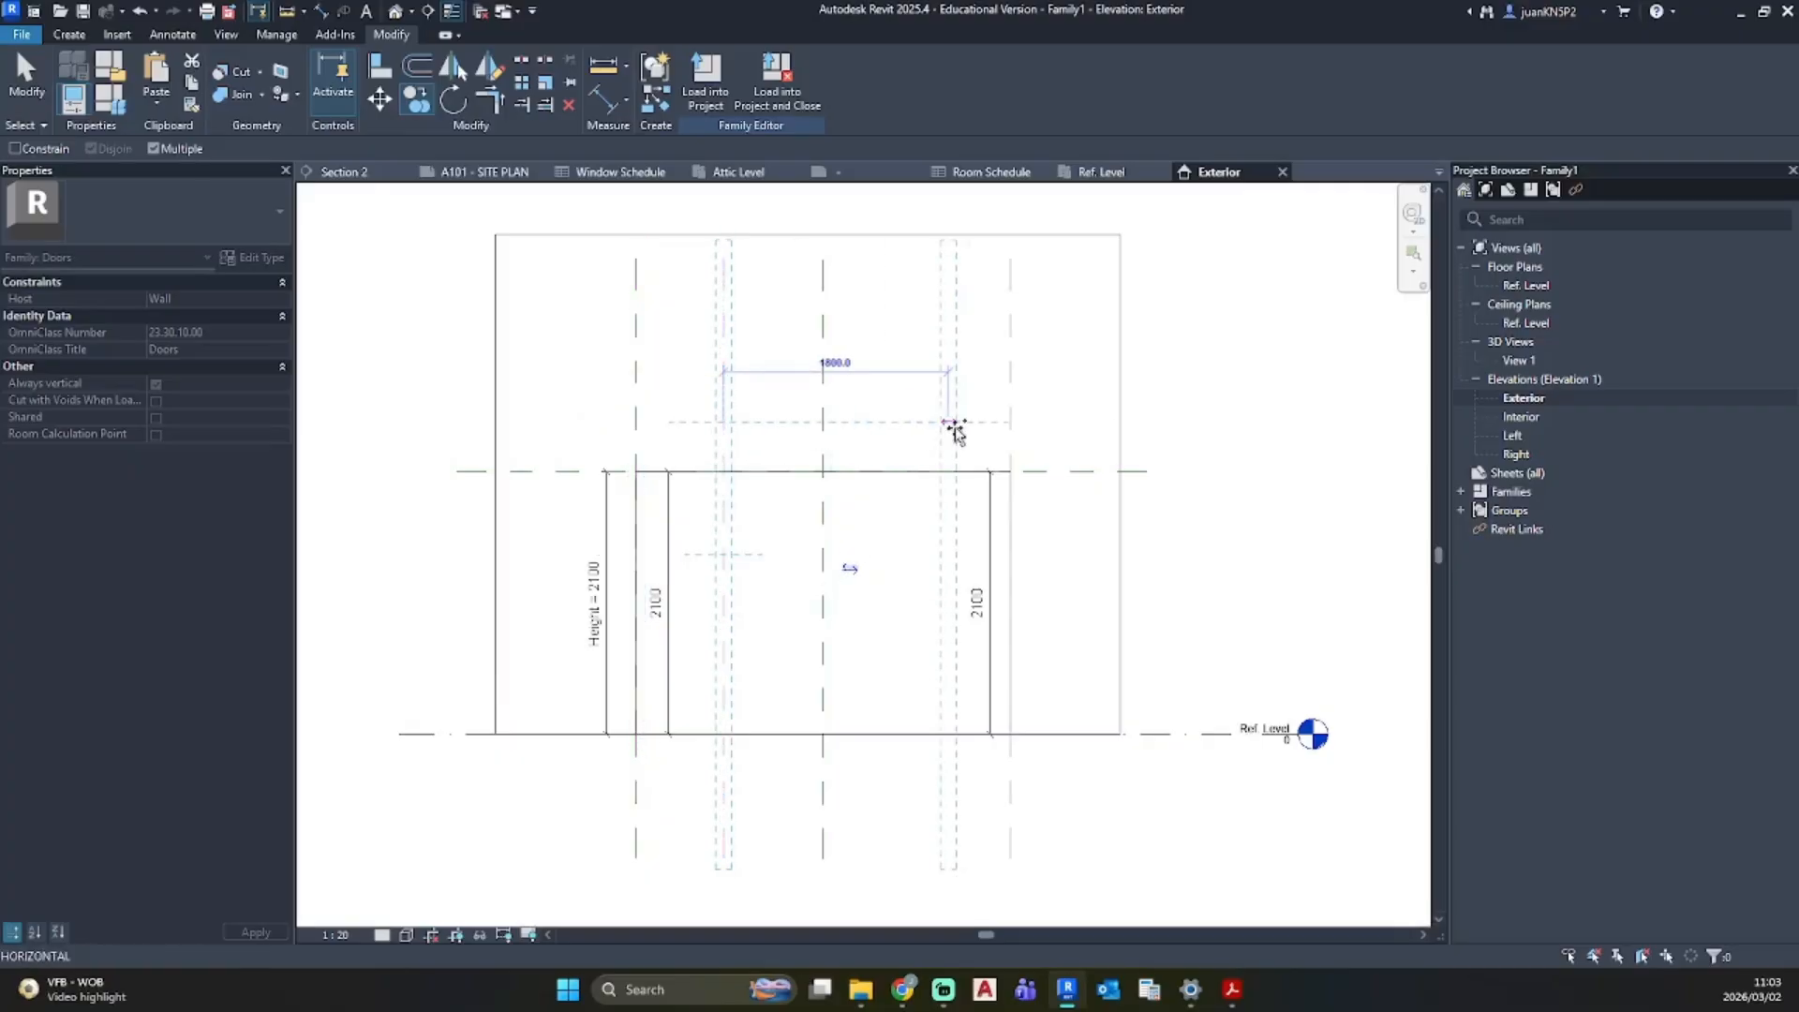
left_click(914, 420)
key("Escape")
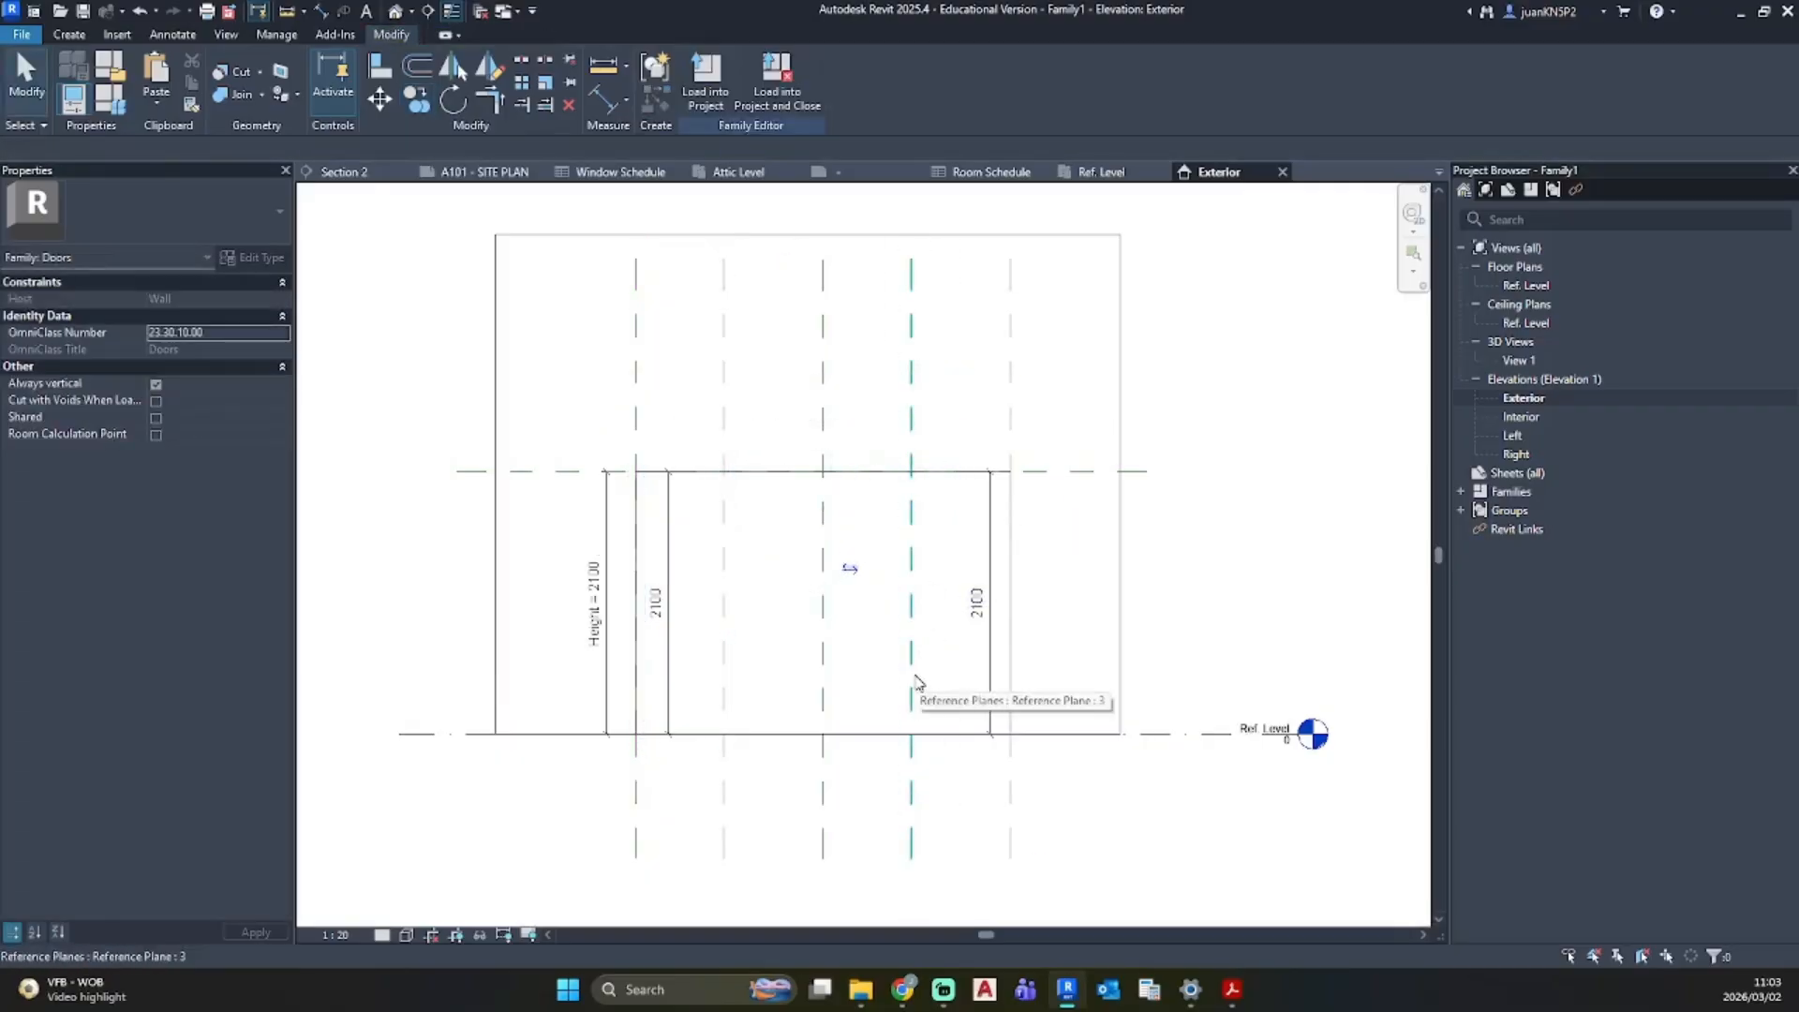
Step: Add a continuous aligned dimension above the opening across all five vertical reference planes
key("d")
key("i")
left_click(637, 426)
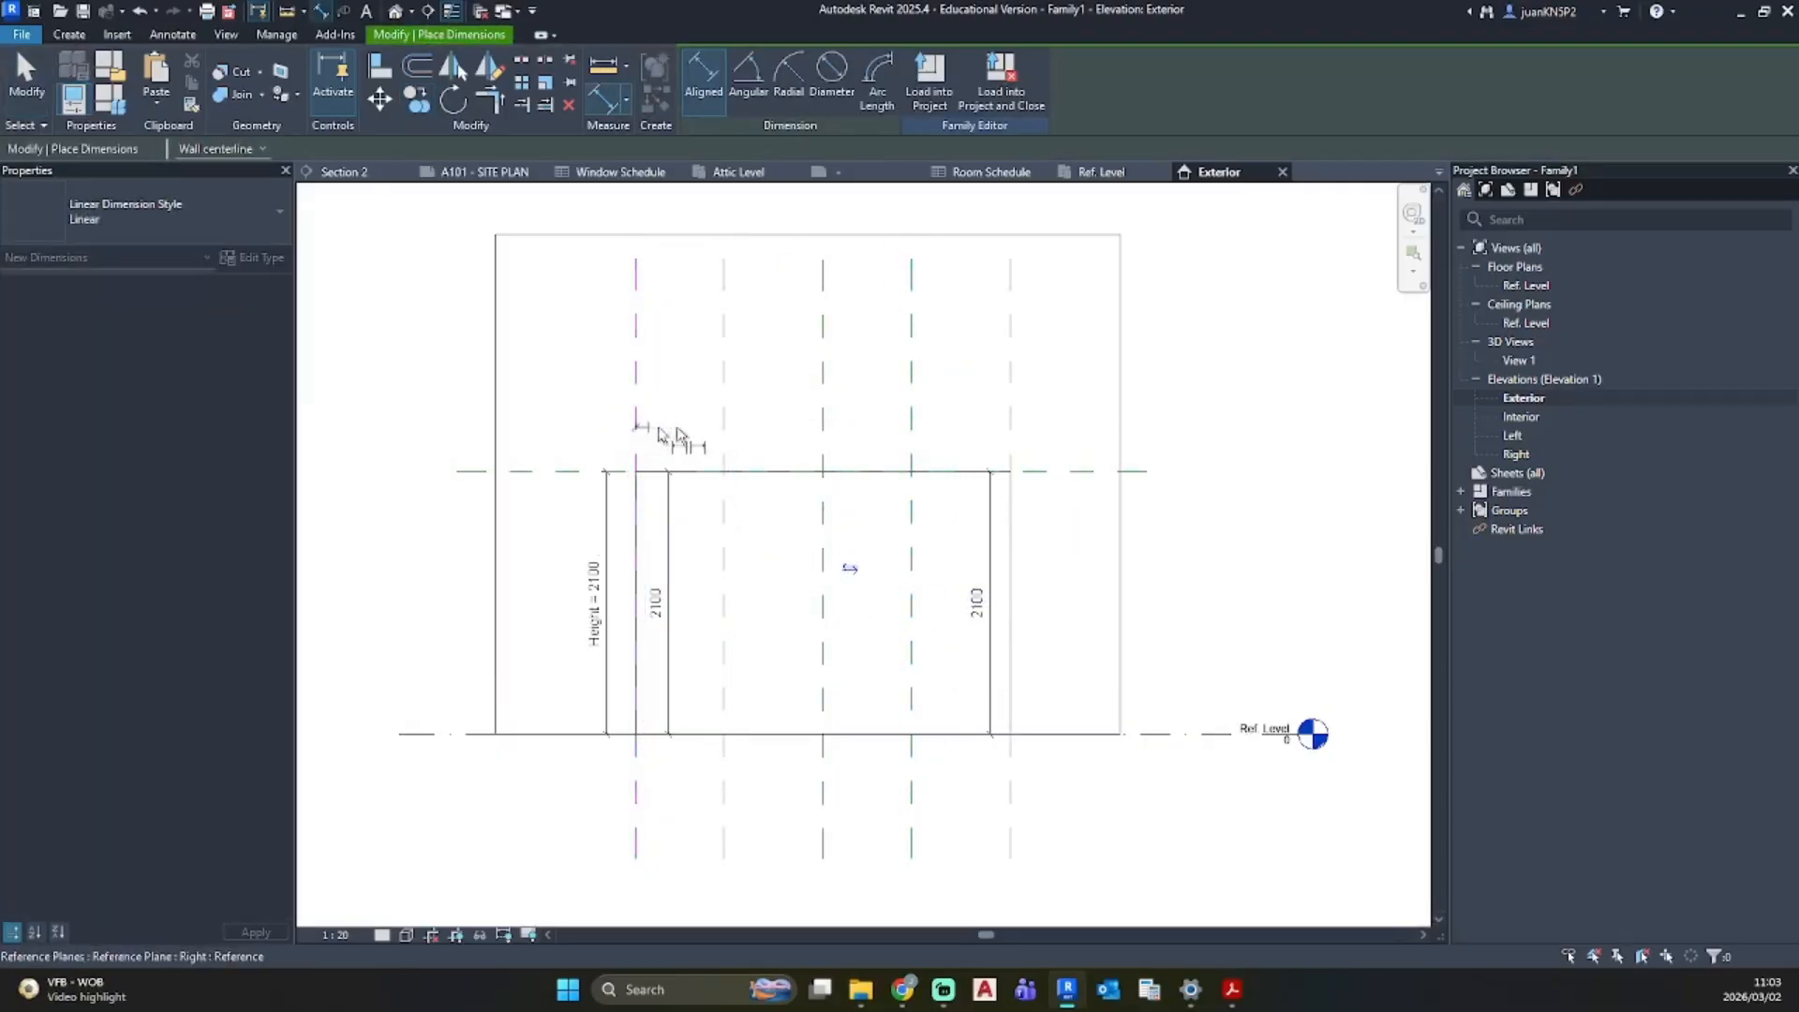
left_click(724, 429)
left_click(823, 426)
left_click(911, 415)
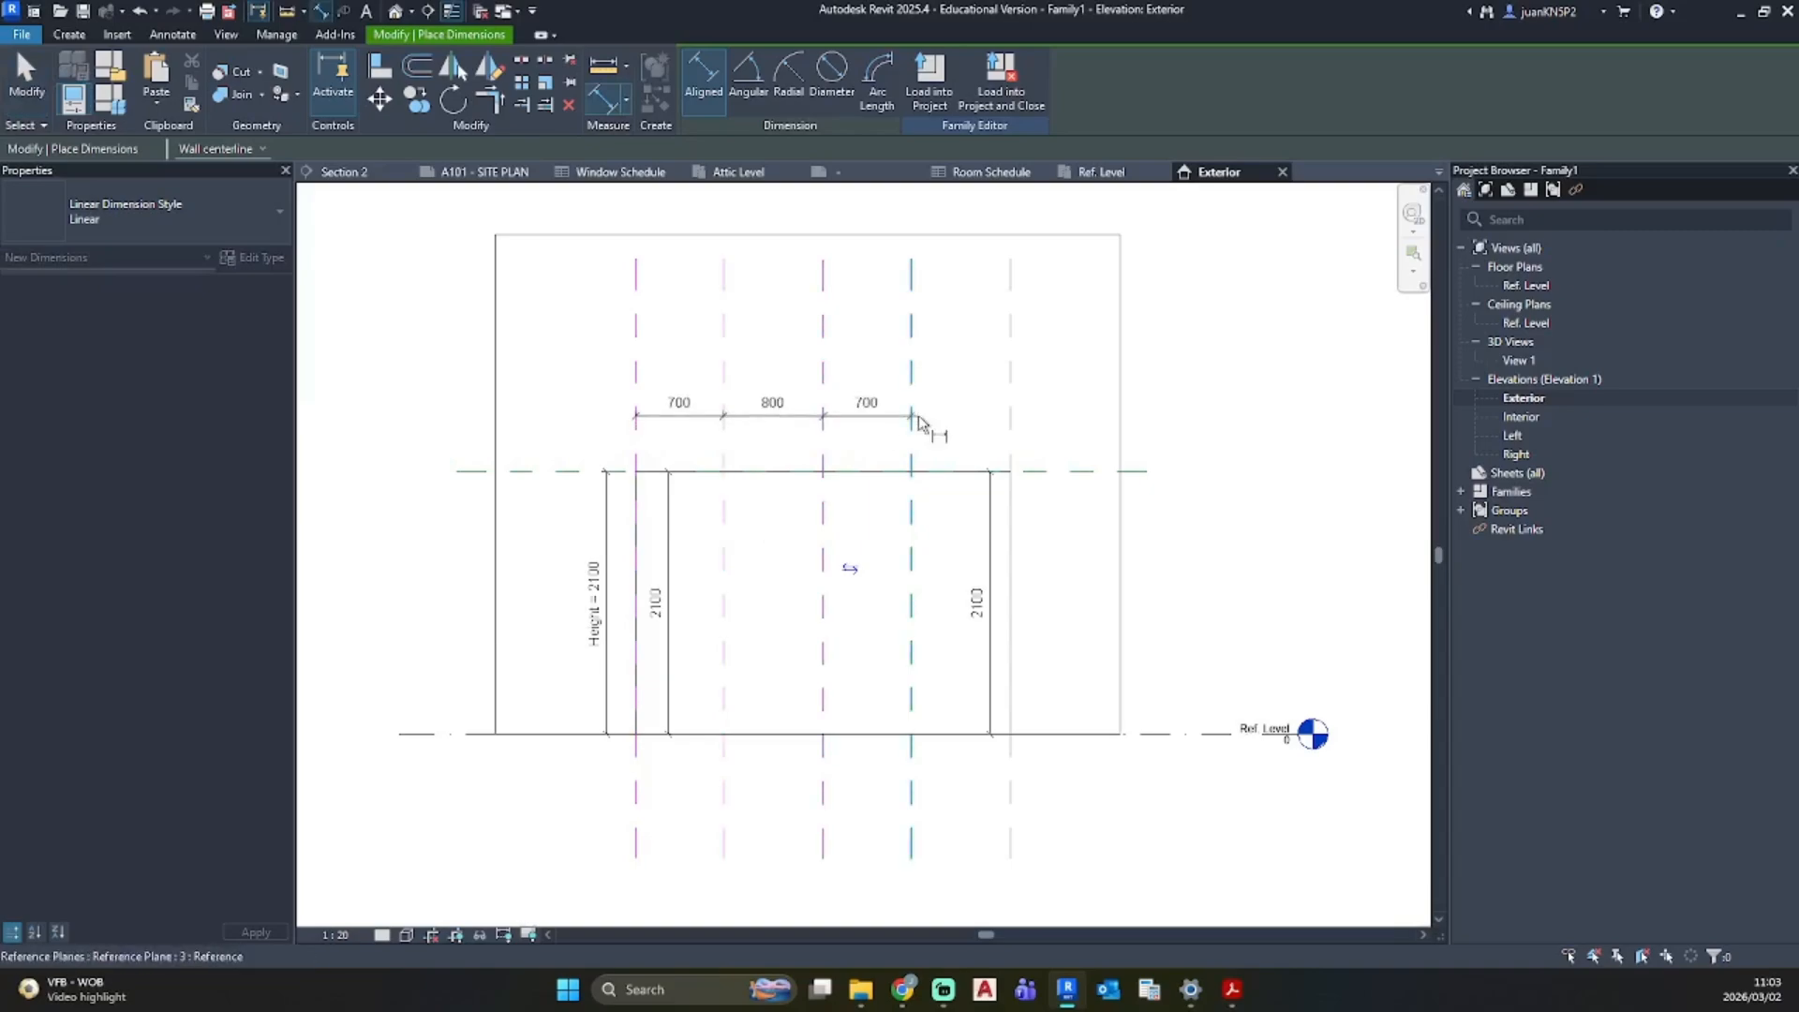
left_click(1014, 412)
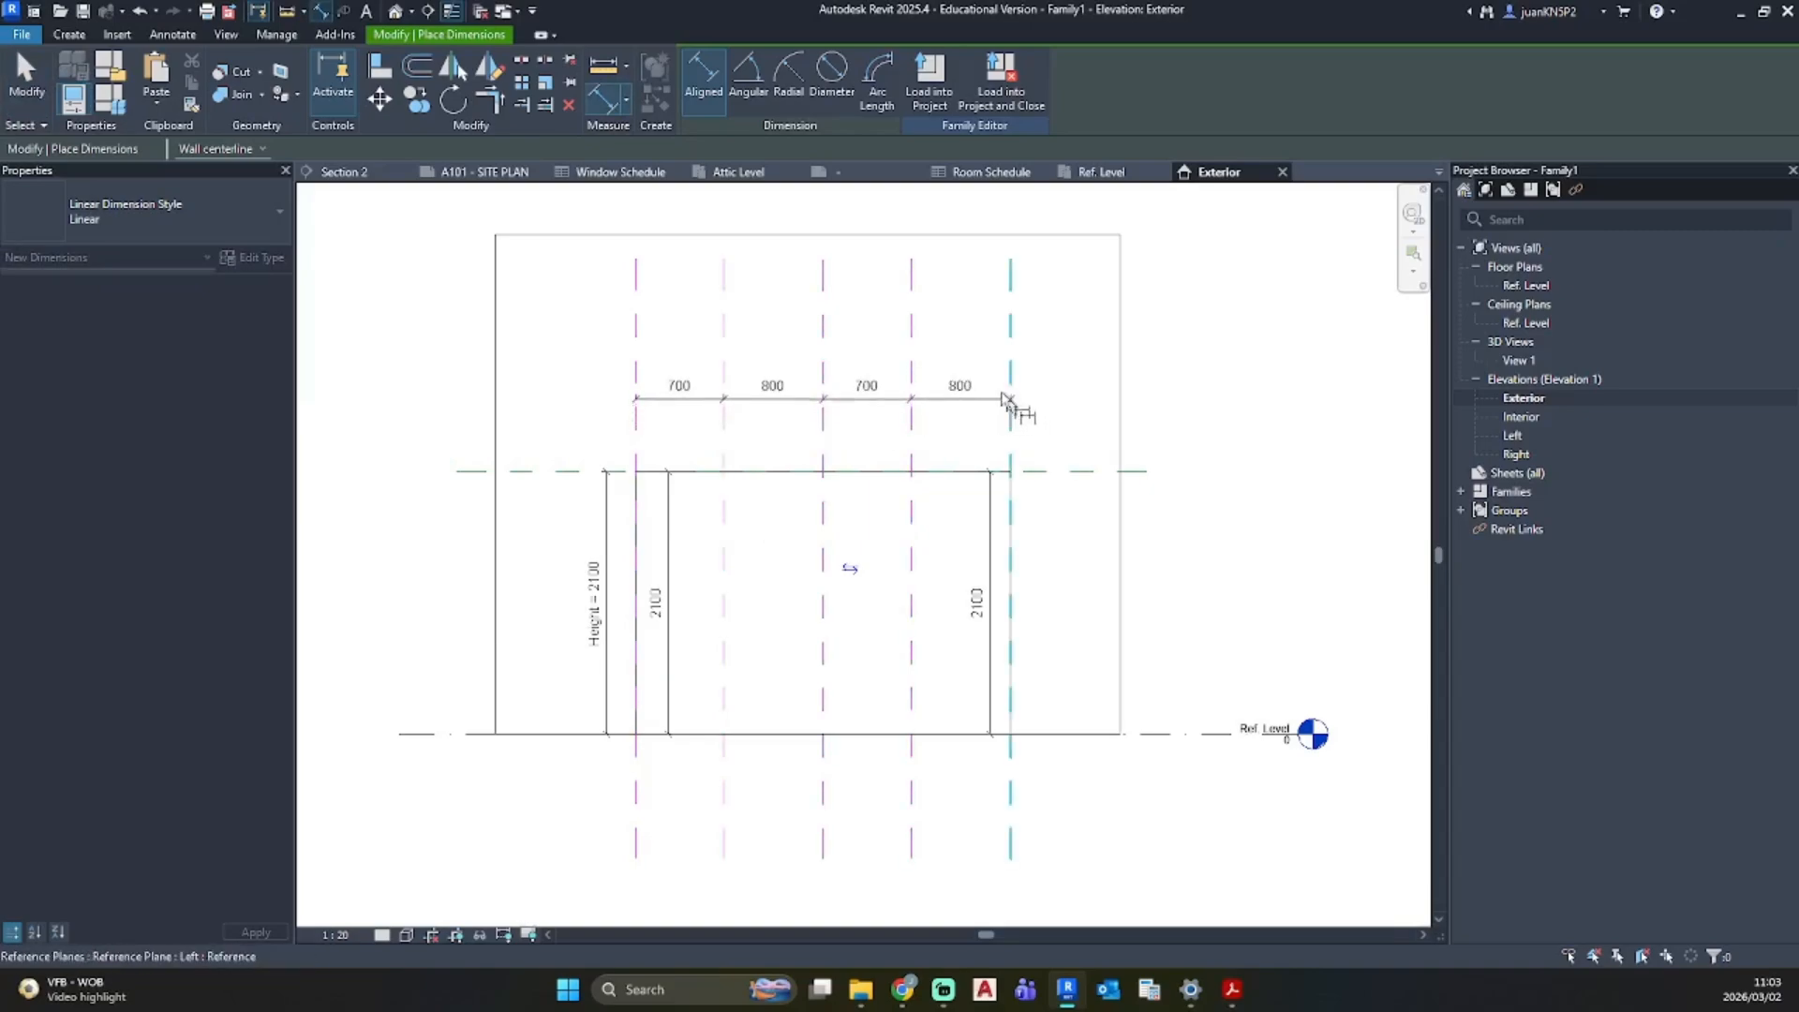
left_click(977, 399)
key("Escape")
key("Escape")
Step: Copy the reference plane between the centre and Left planes about 500 mm towards the centre plane
left_click(911, 450)
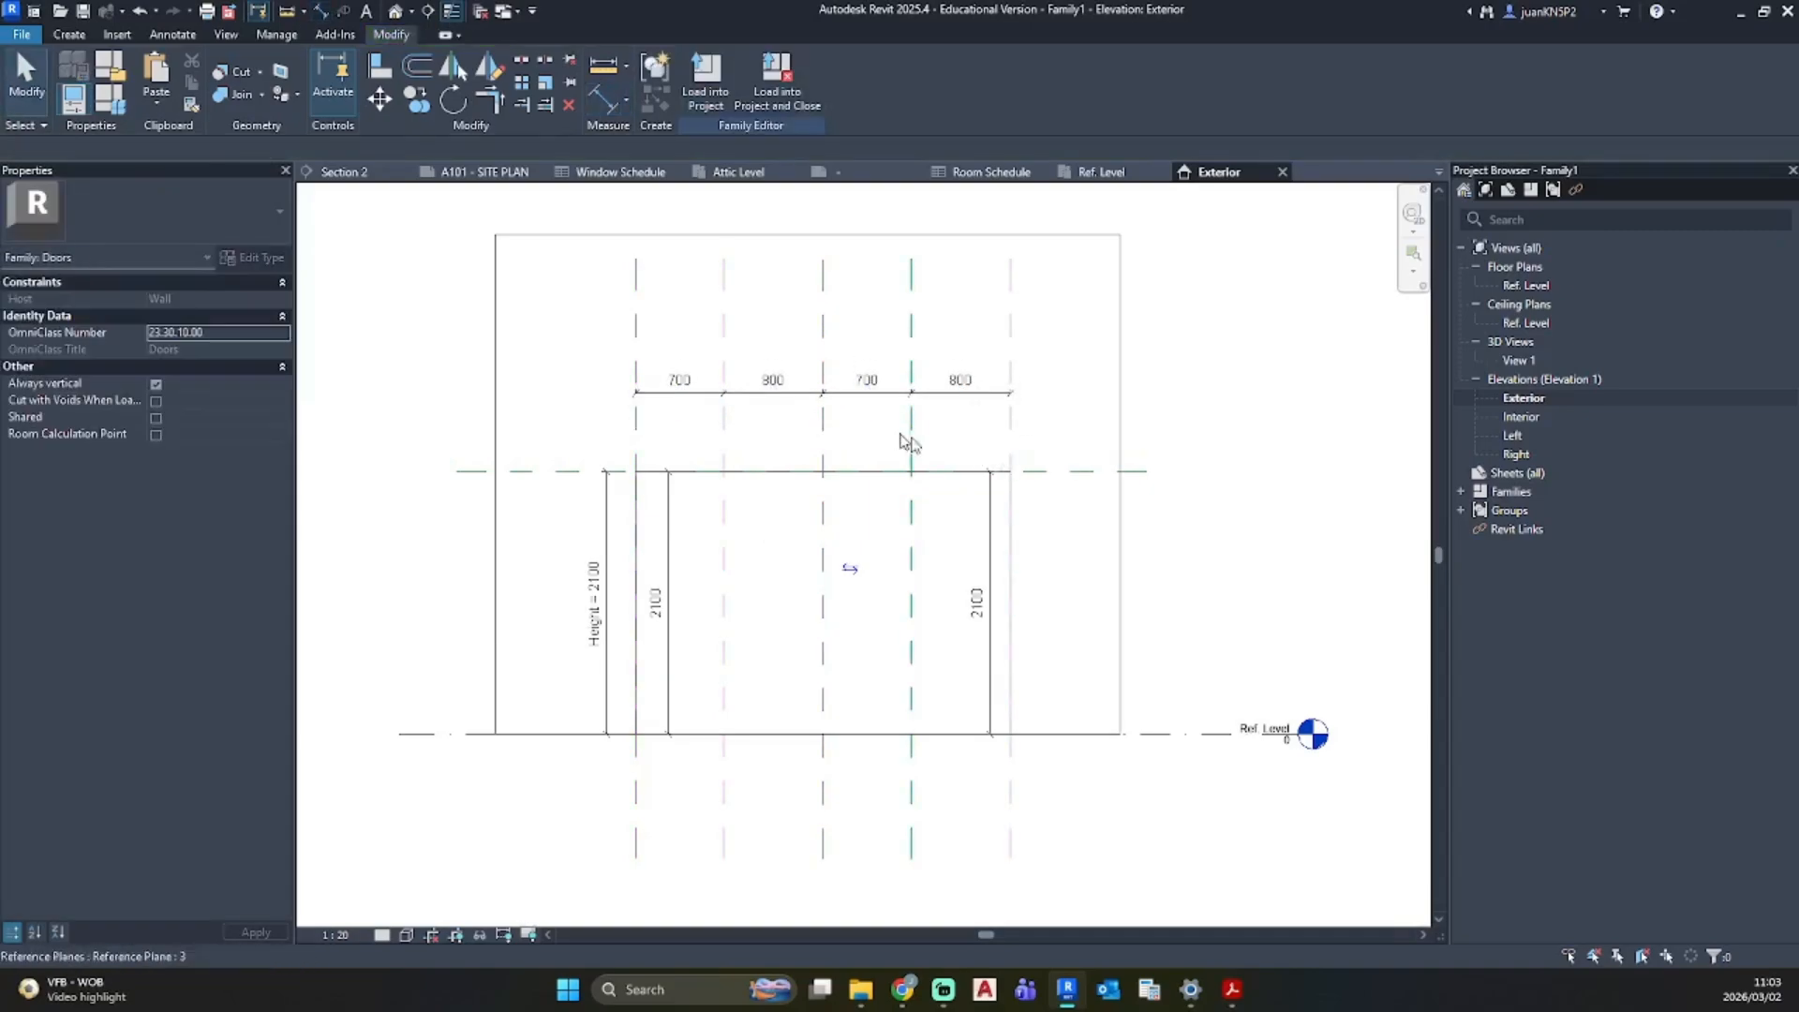
key("c")
key("o")
left_click(911, 360)
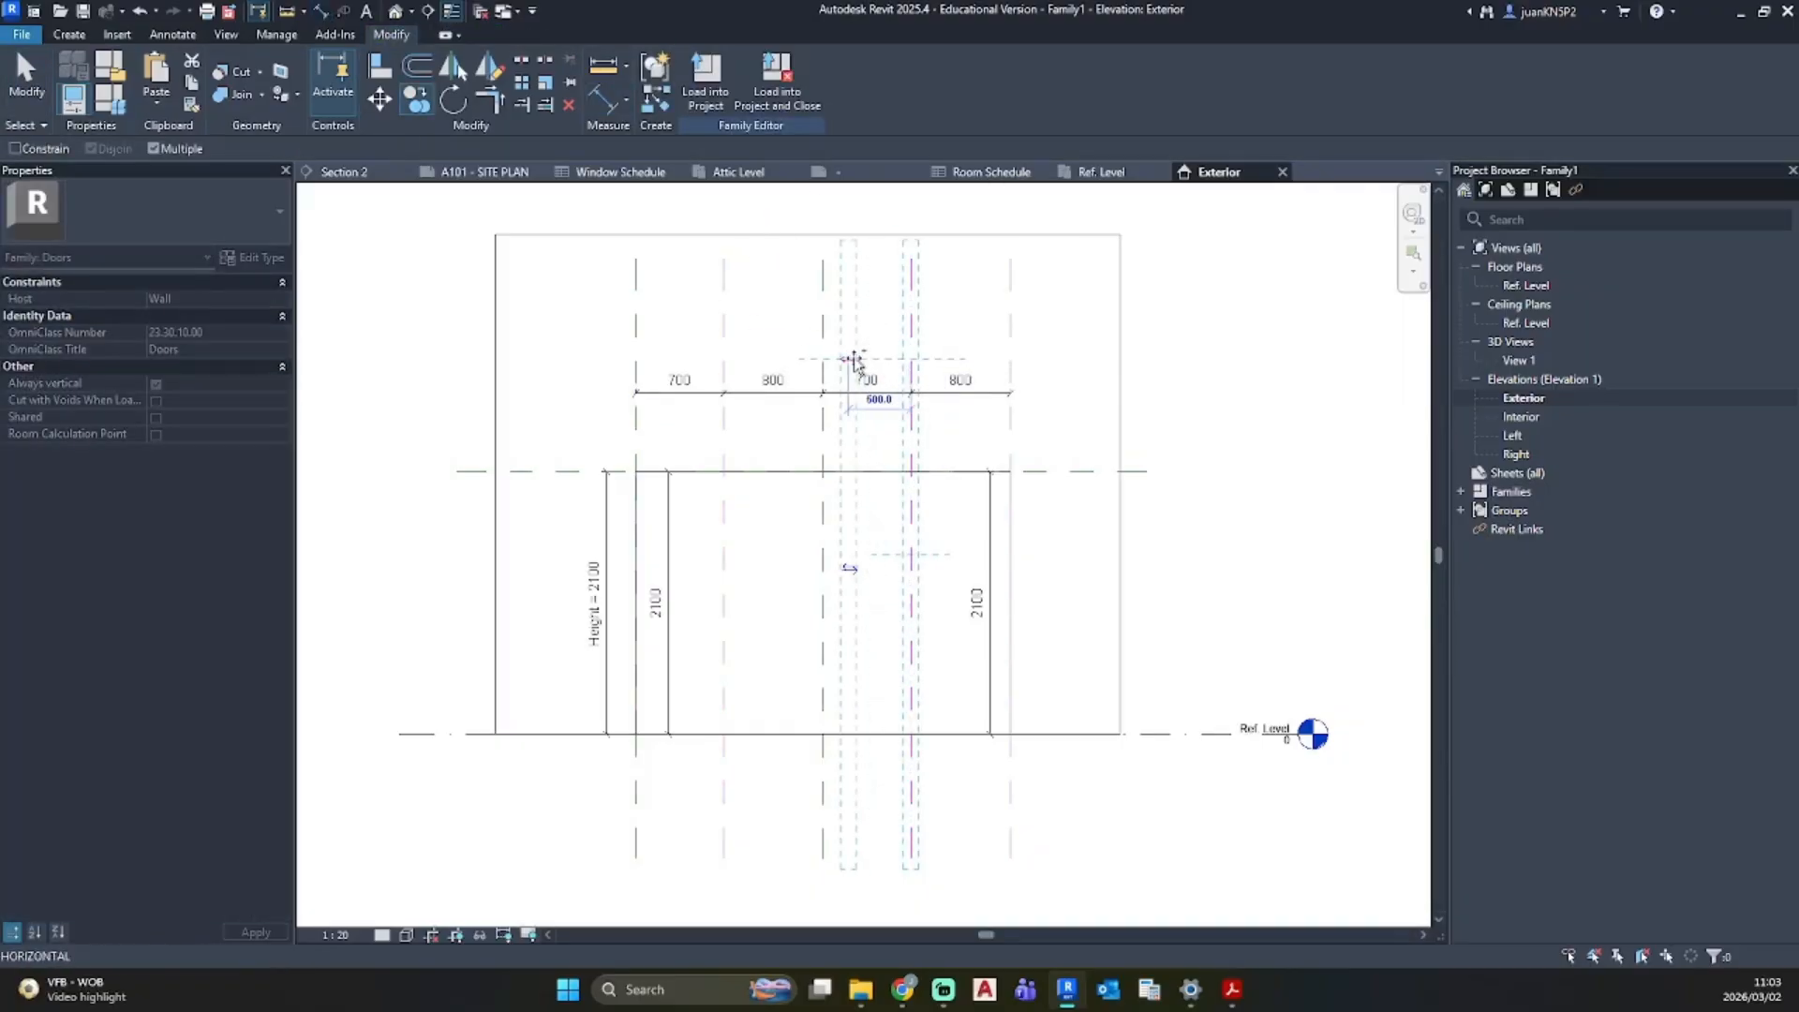
left_click(849, 365)
key("Escape")
Step: Add the newly copied reference plane as a witness line in the dimension string above the opening
left_click(912, 502)
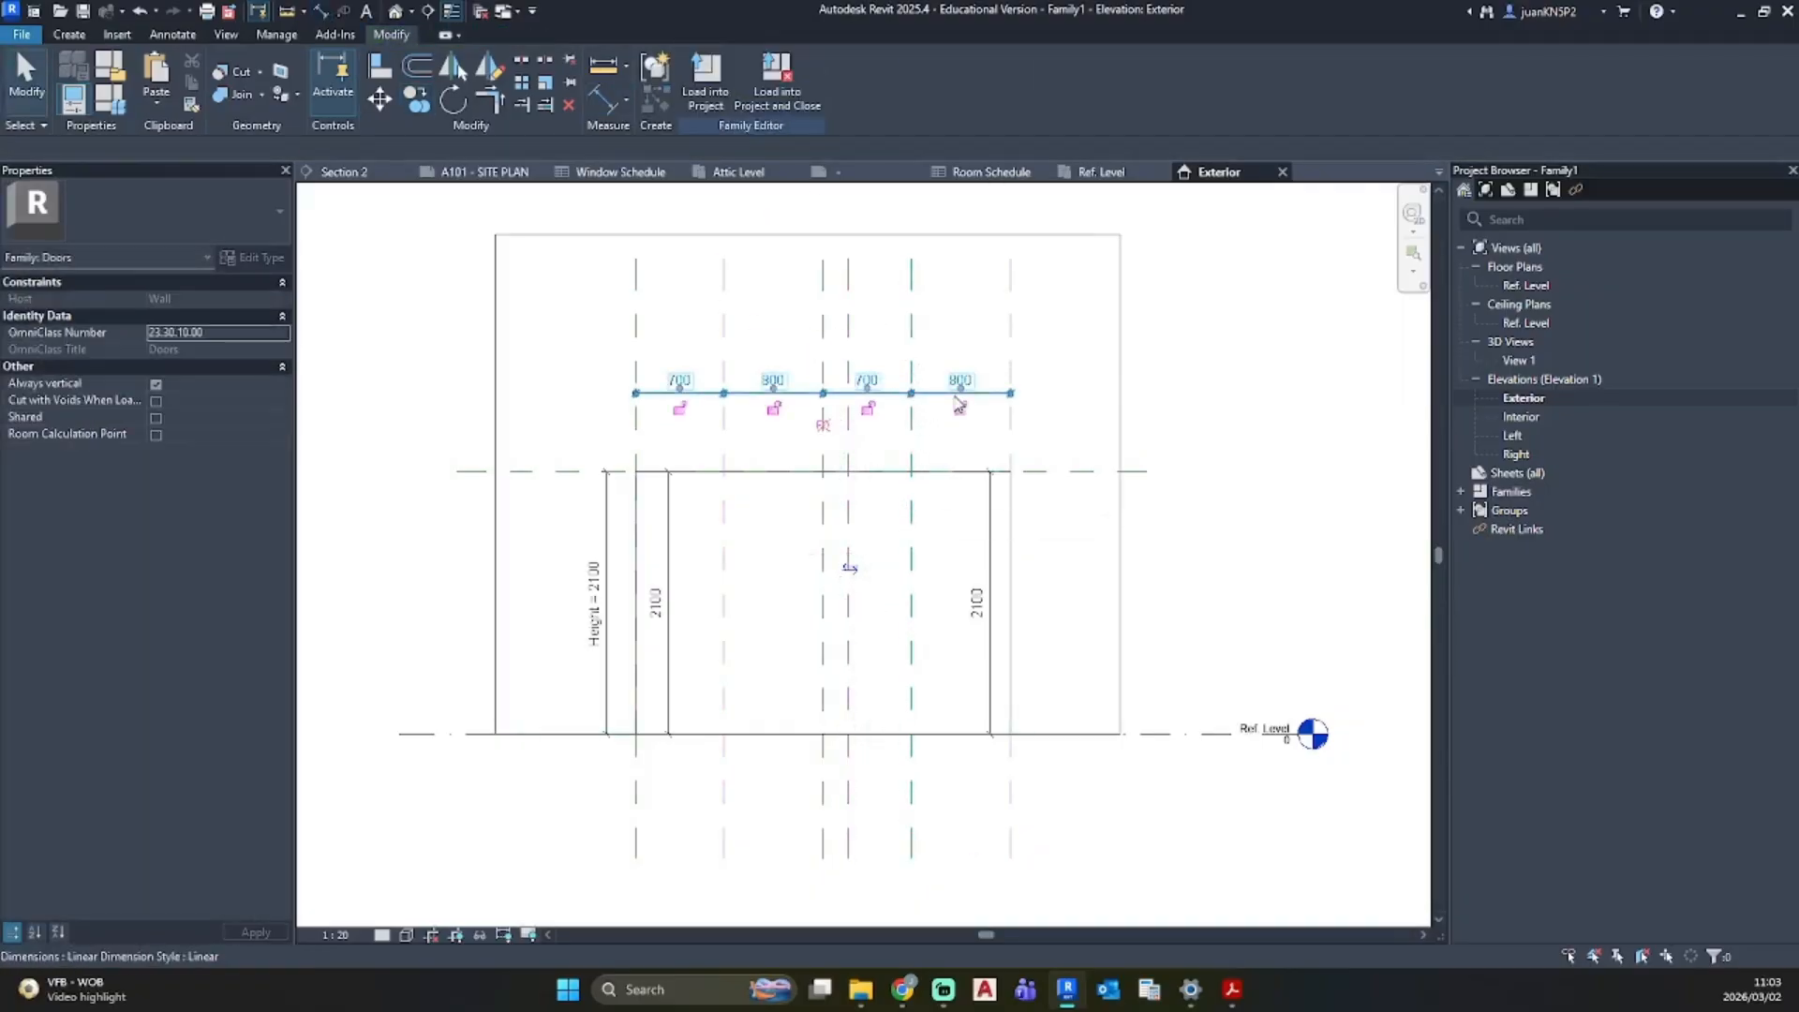
left_click(886, 393)
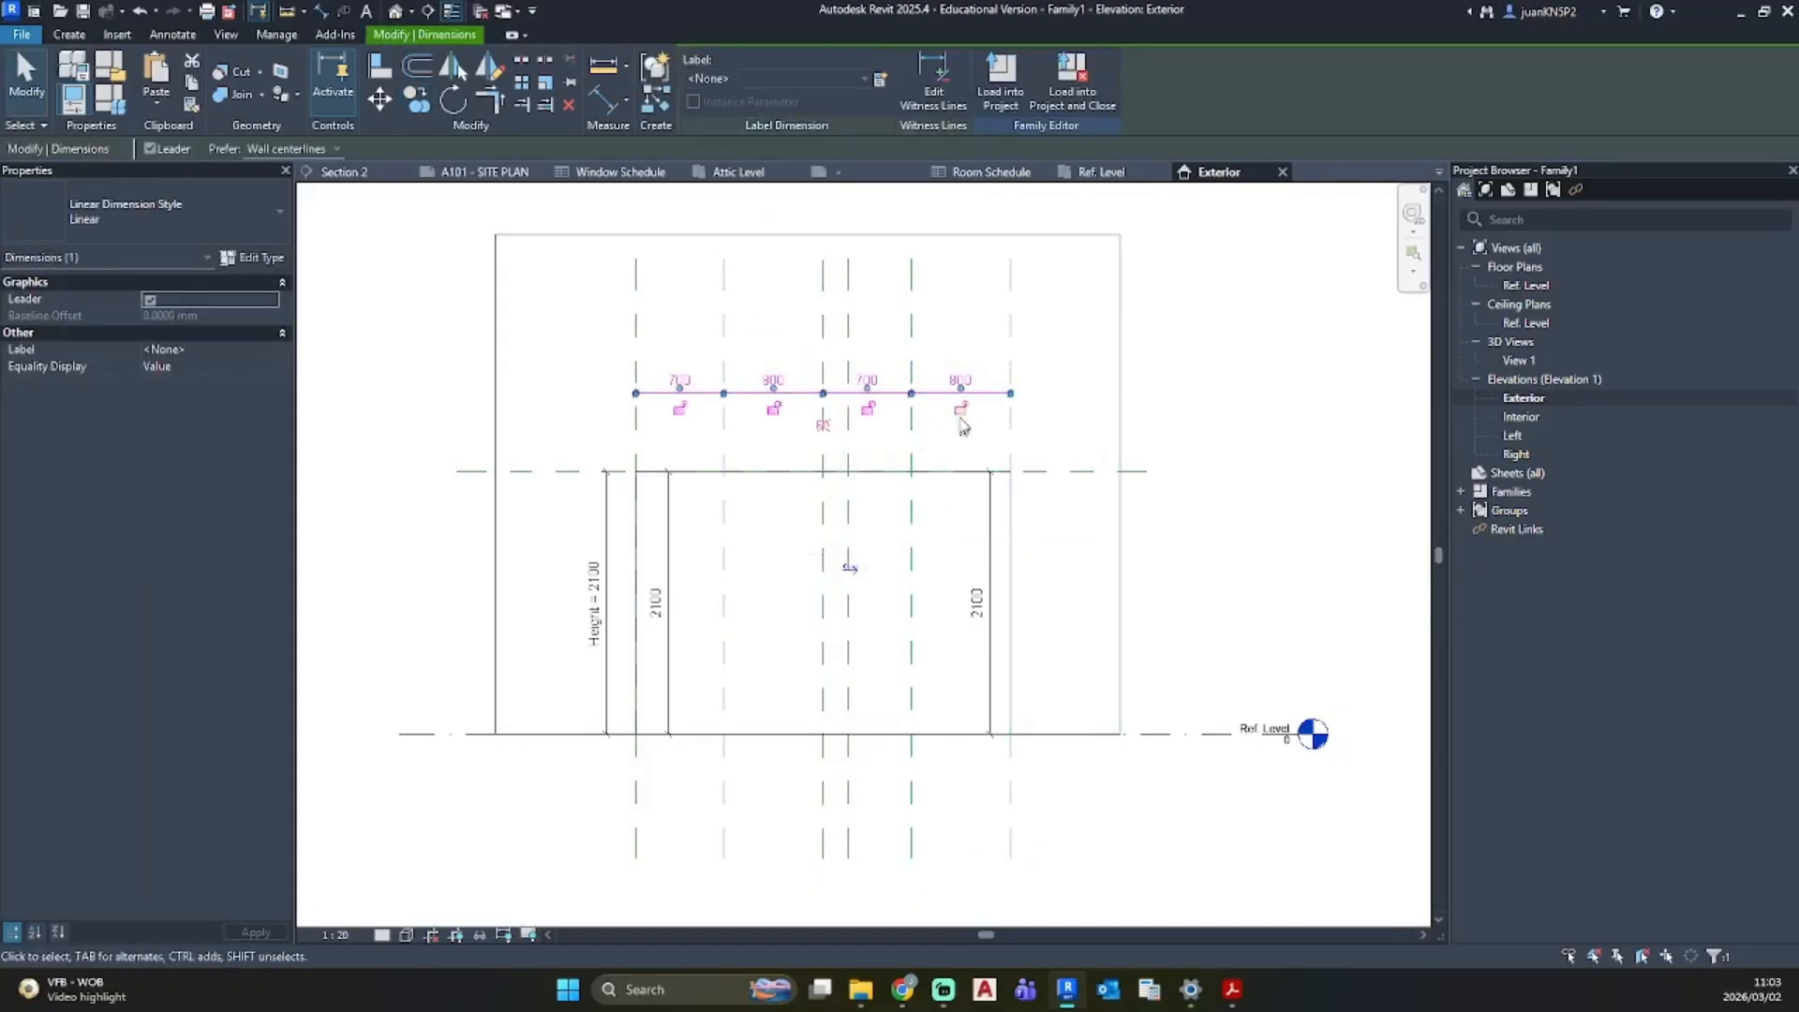
left_click(939, 109)
left_click(853, 428)
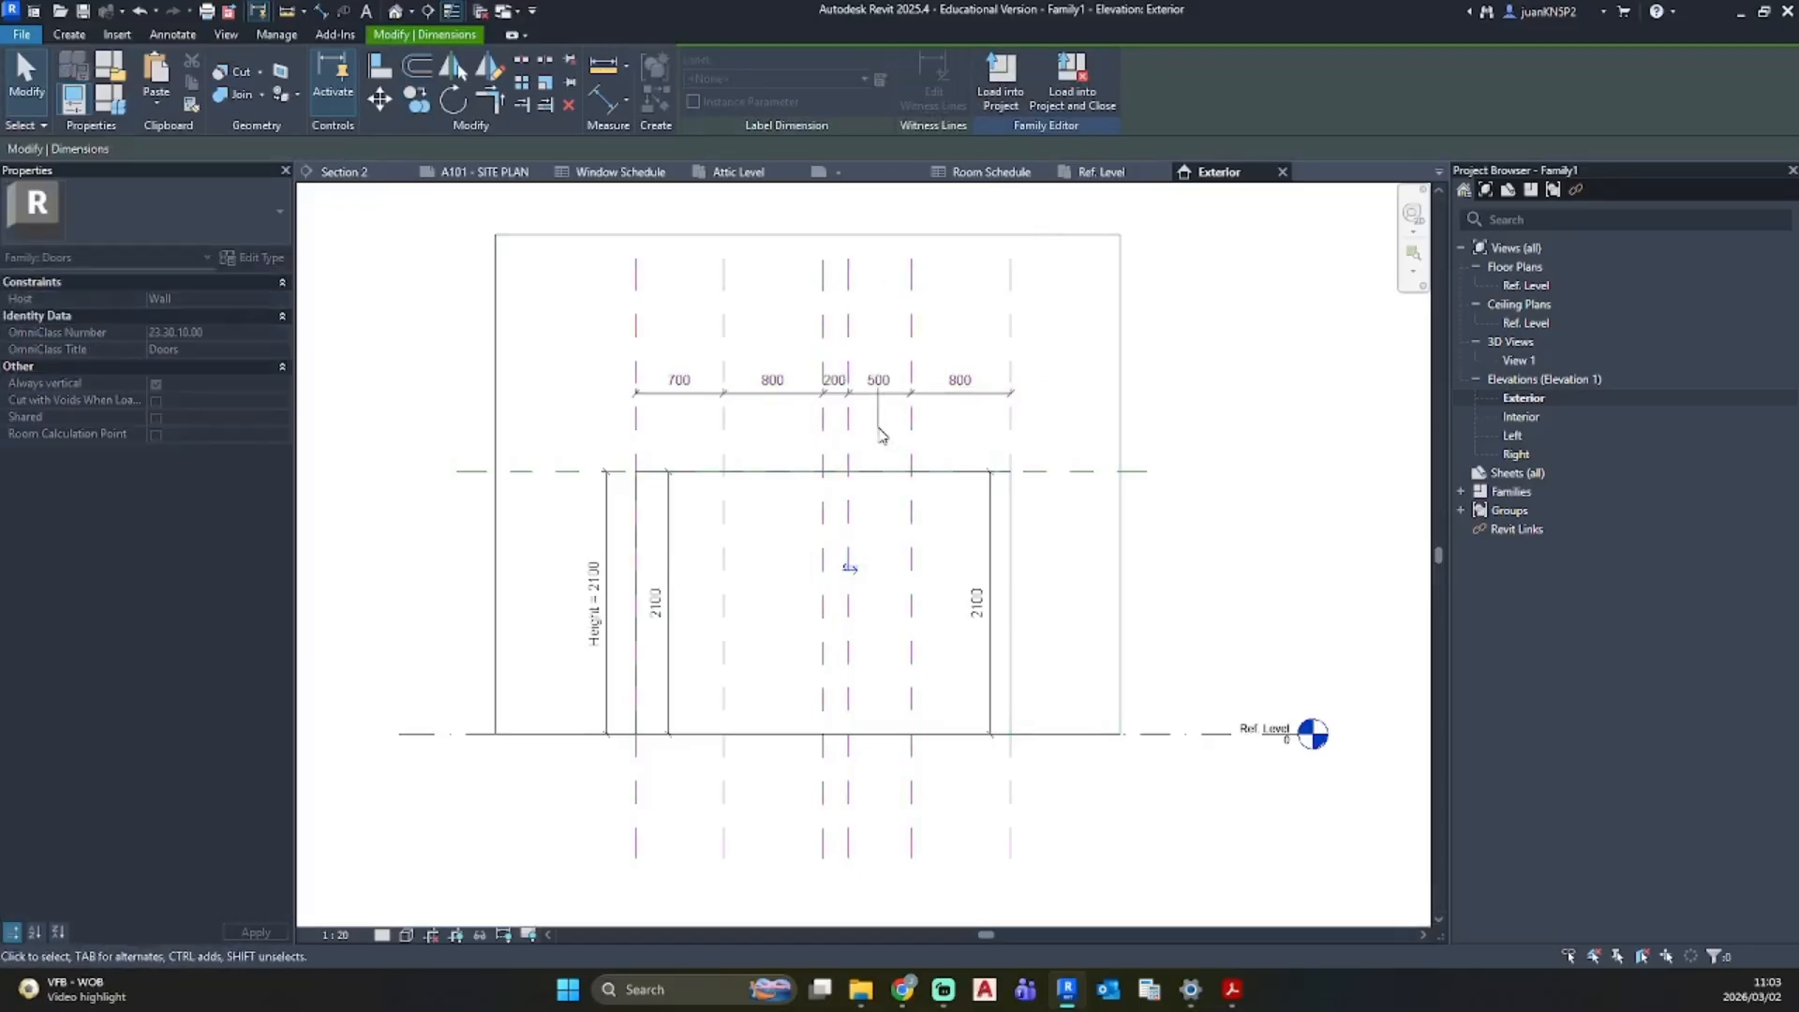
left_click(878, 427)
Step: Try to equalise all segments of the dimension string above the opening with the EQ constraint
left_click(821, 427)
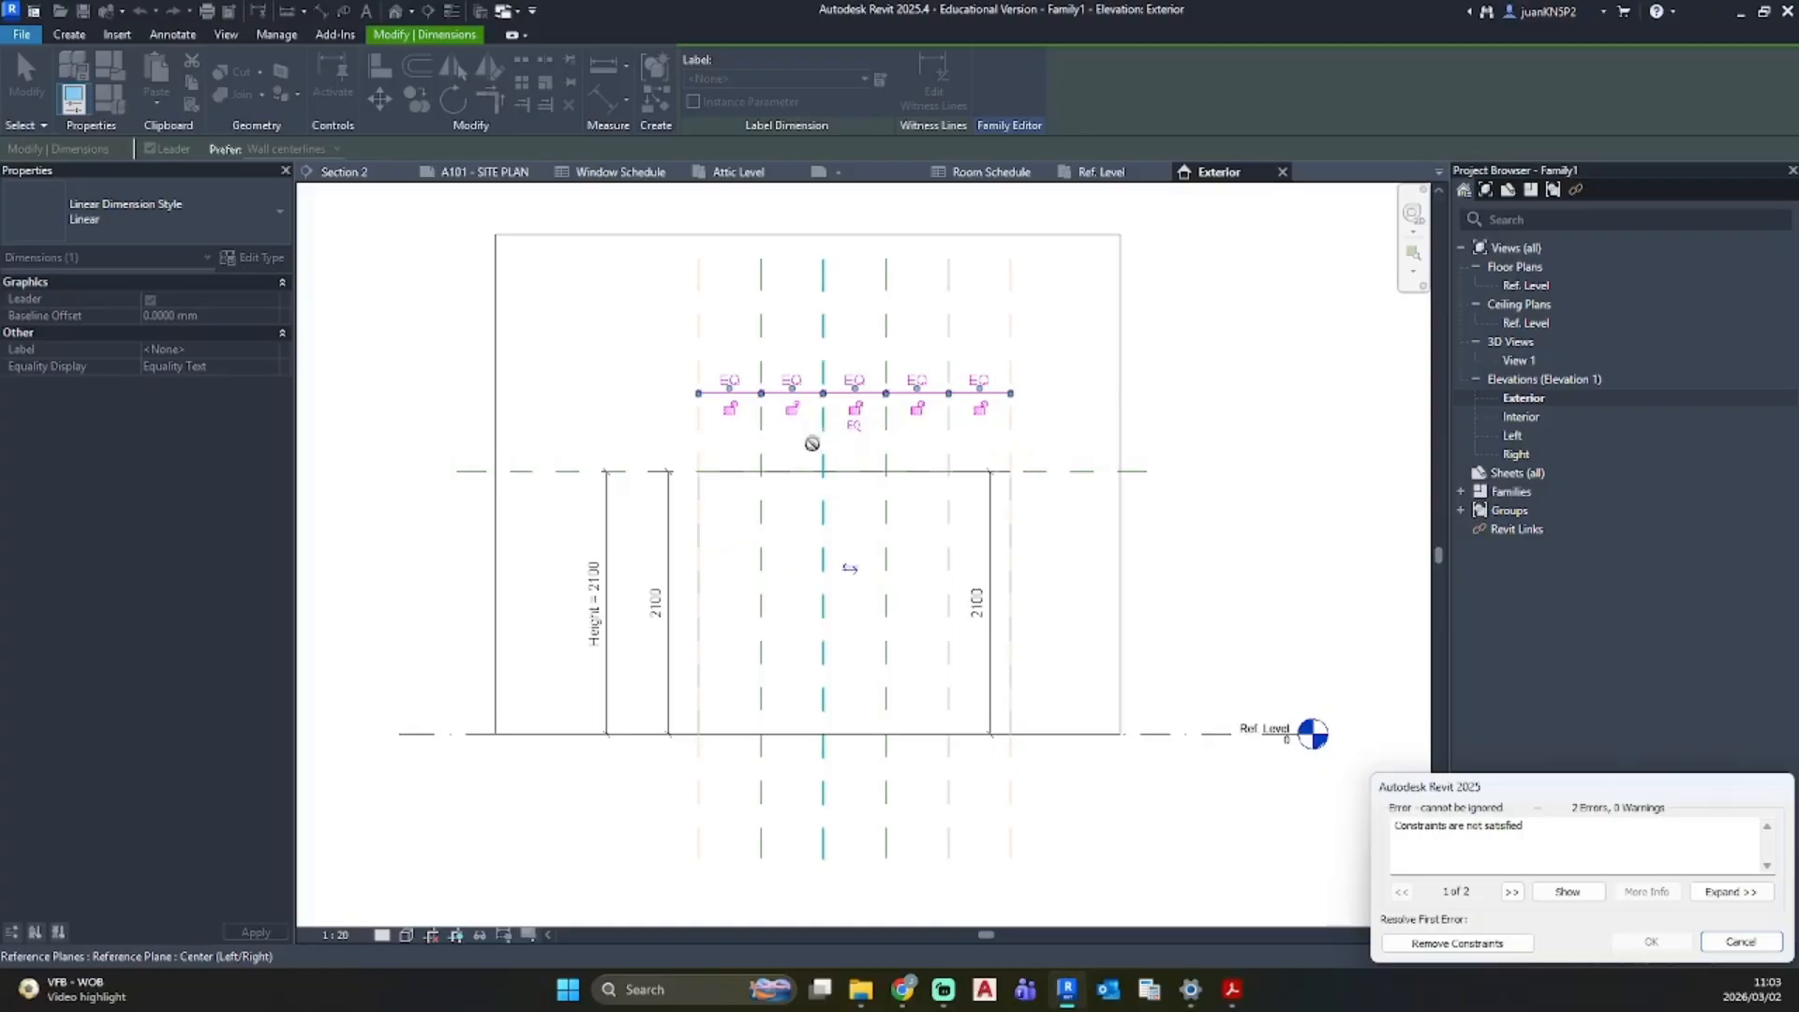
key("Escape")
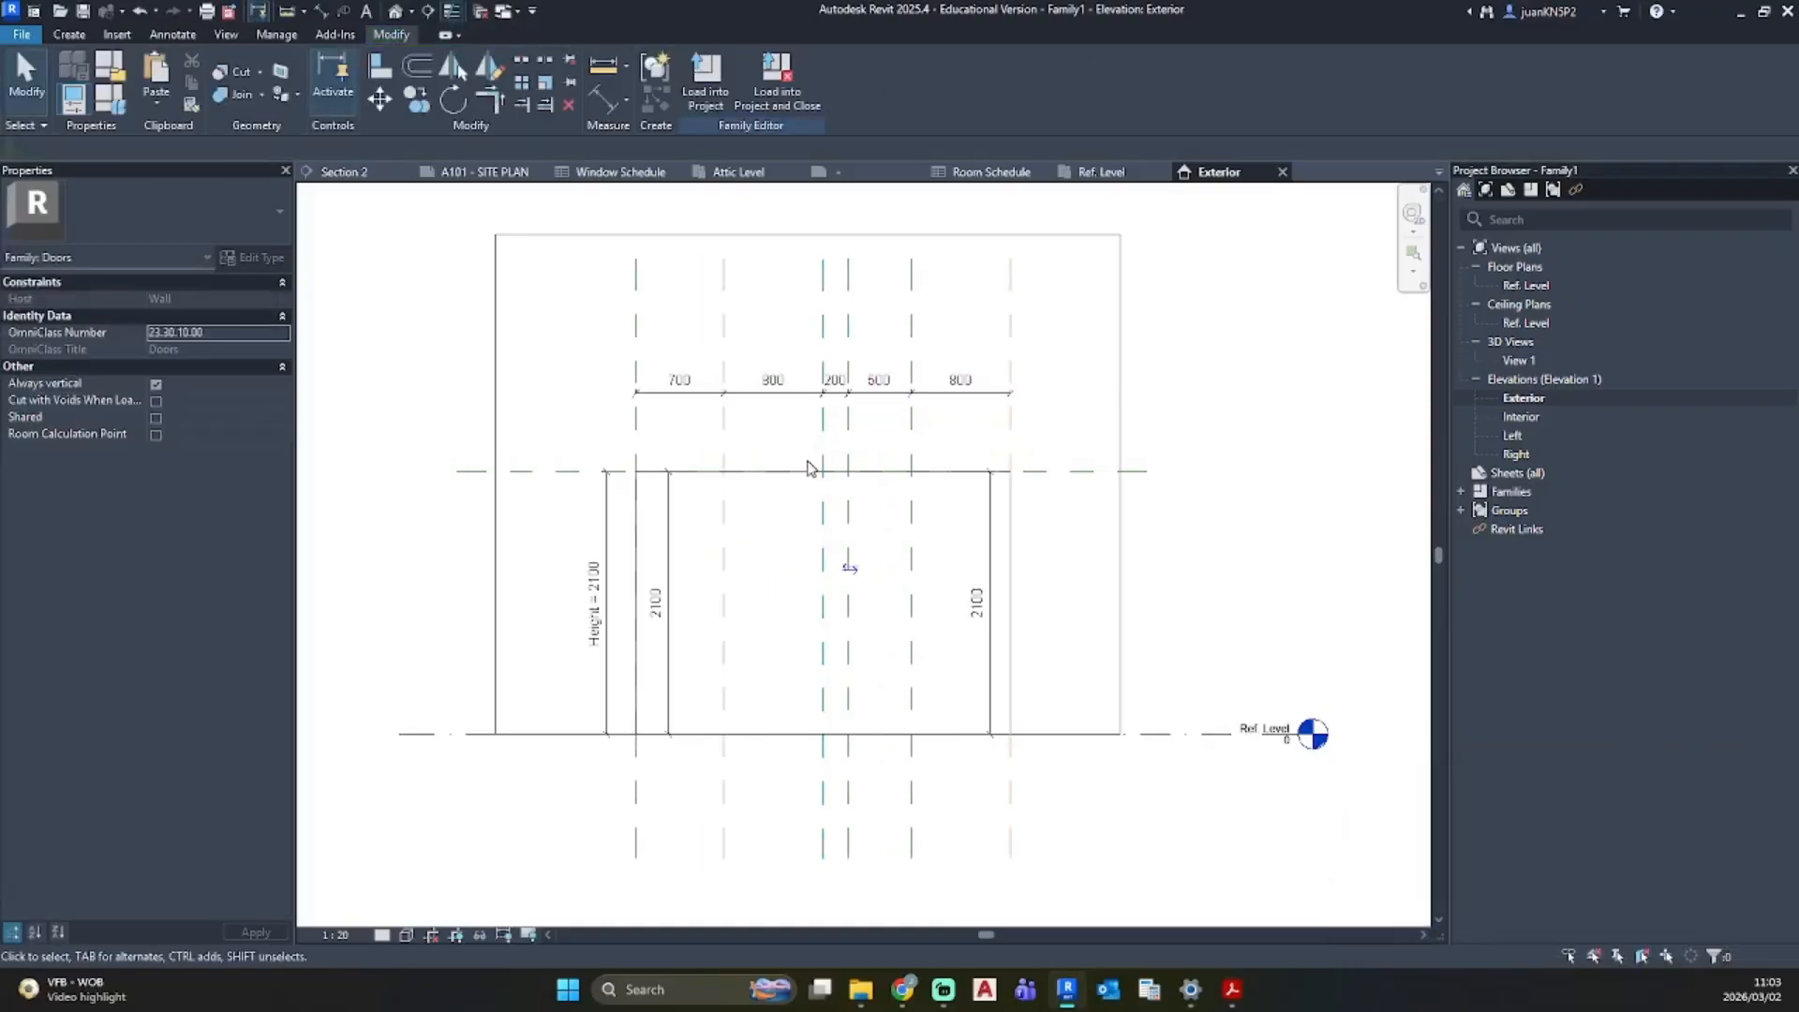
left_click(755, 401)
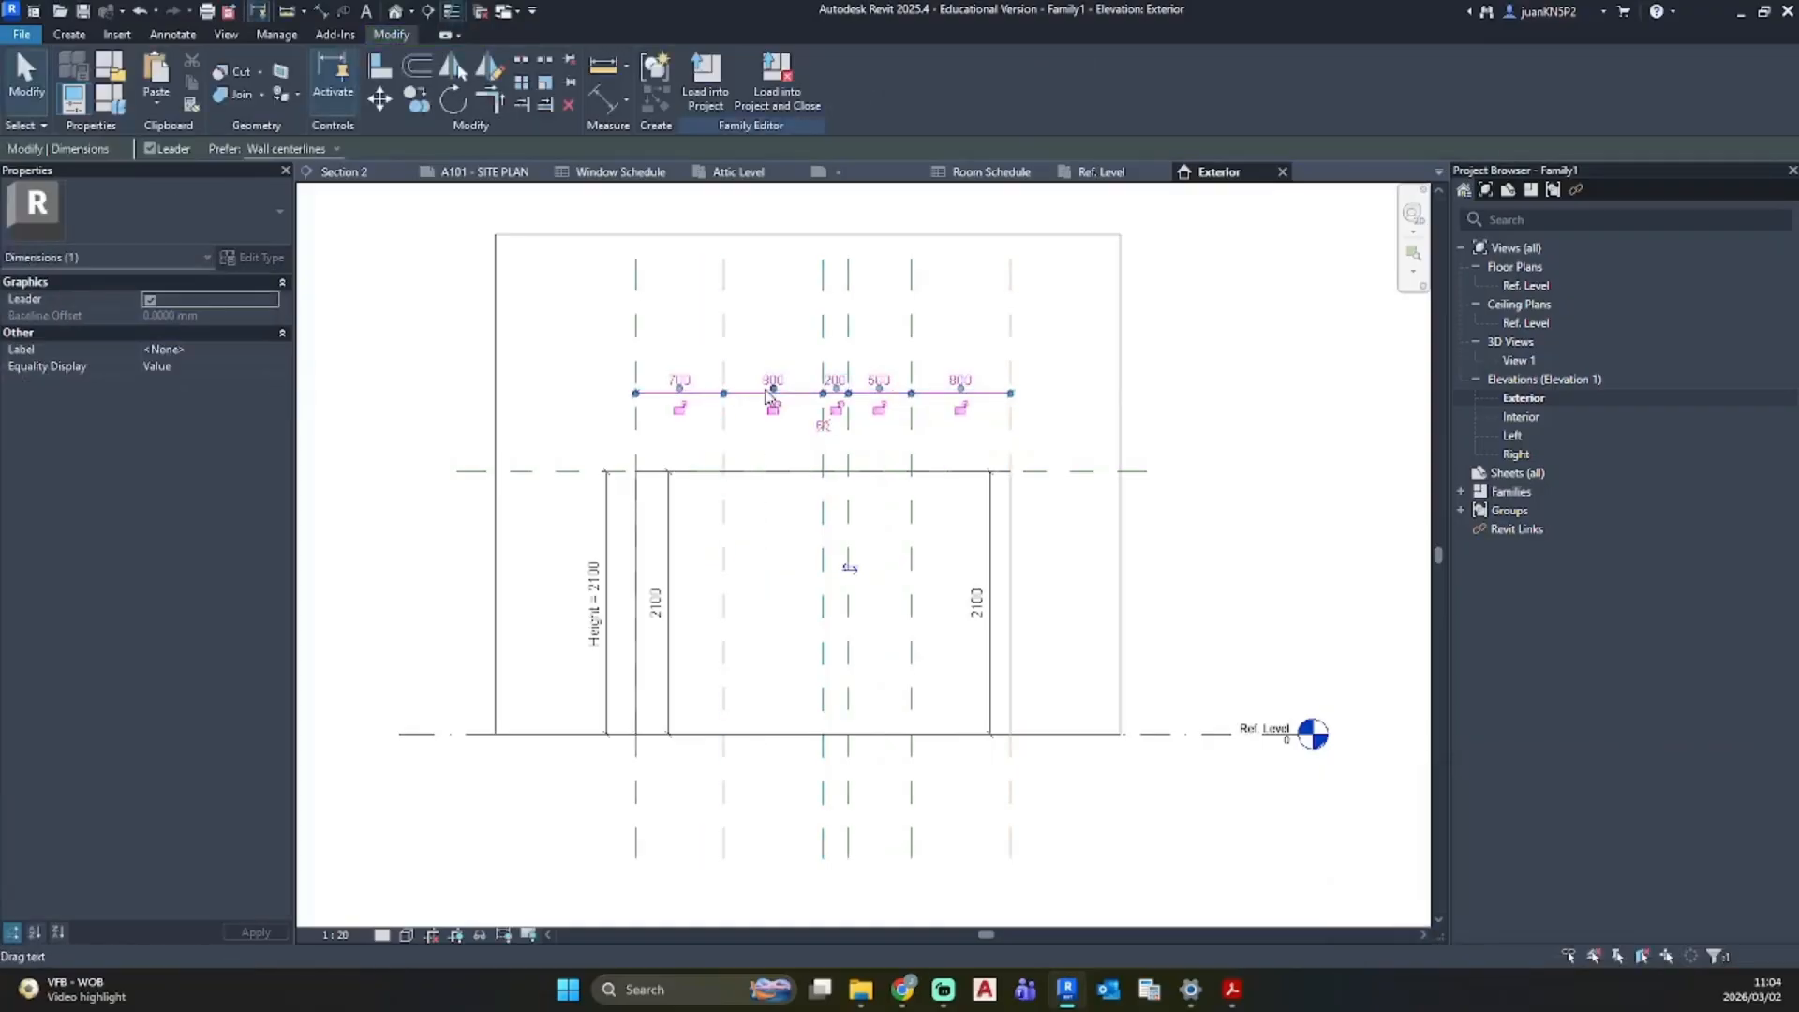
left_click(824, 428)
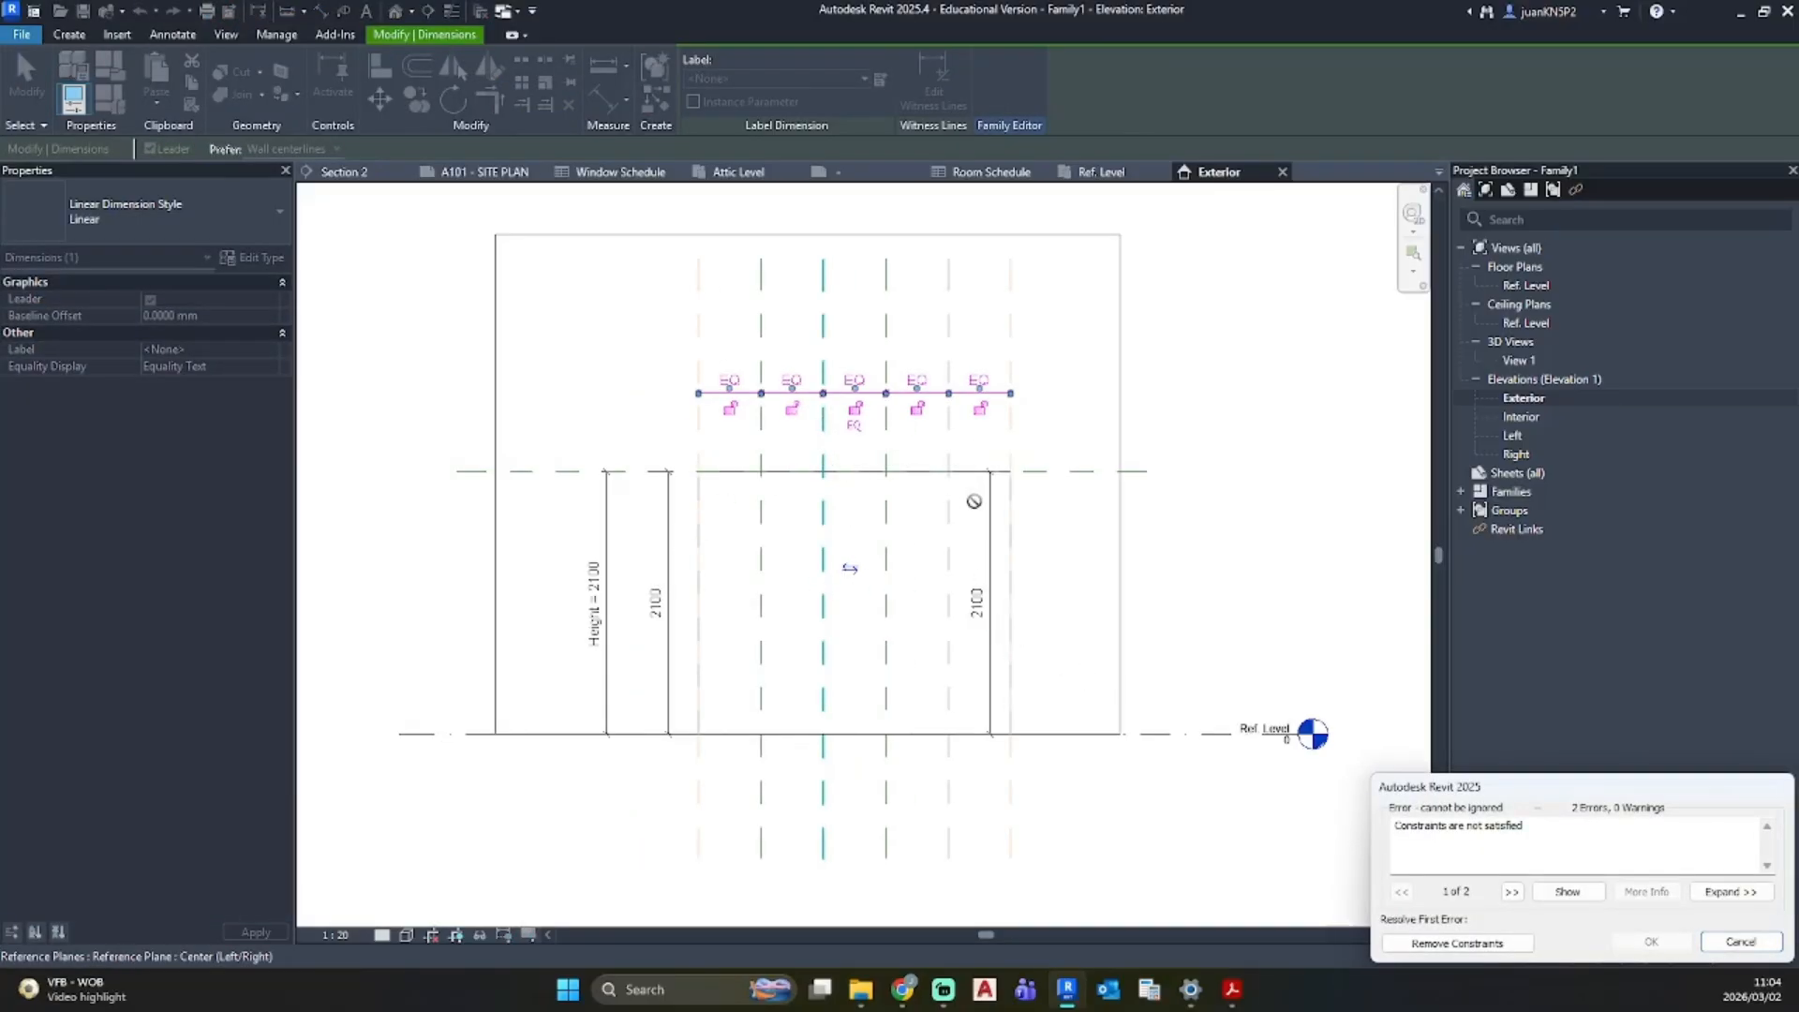
key("Escape")
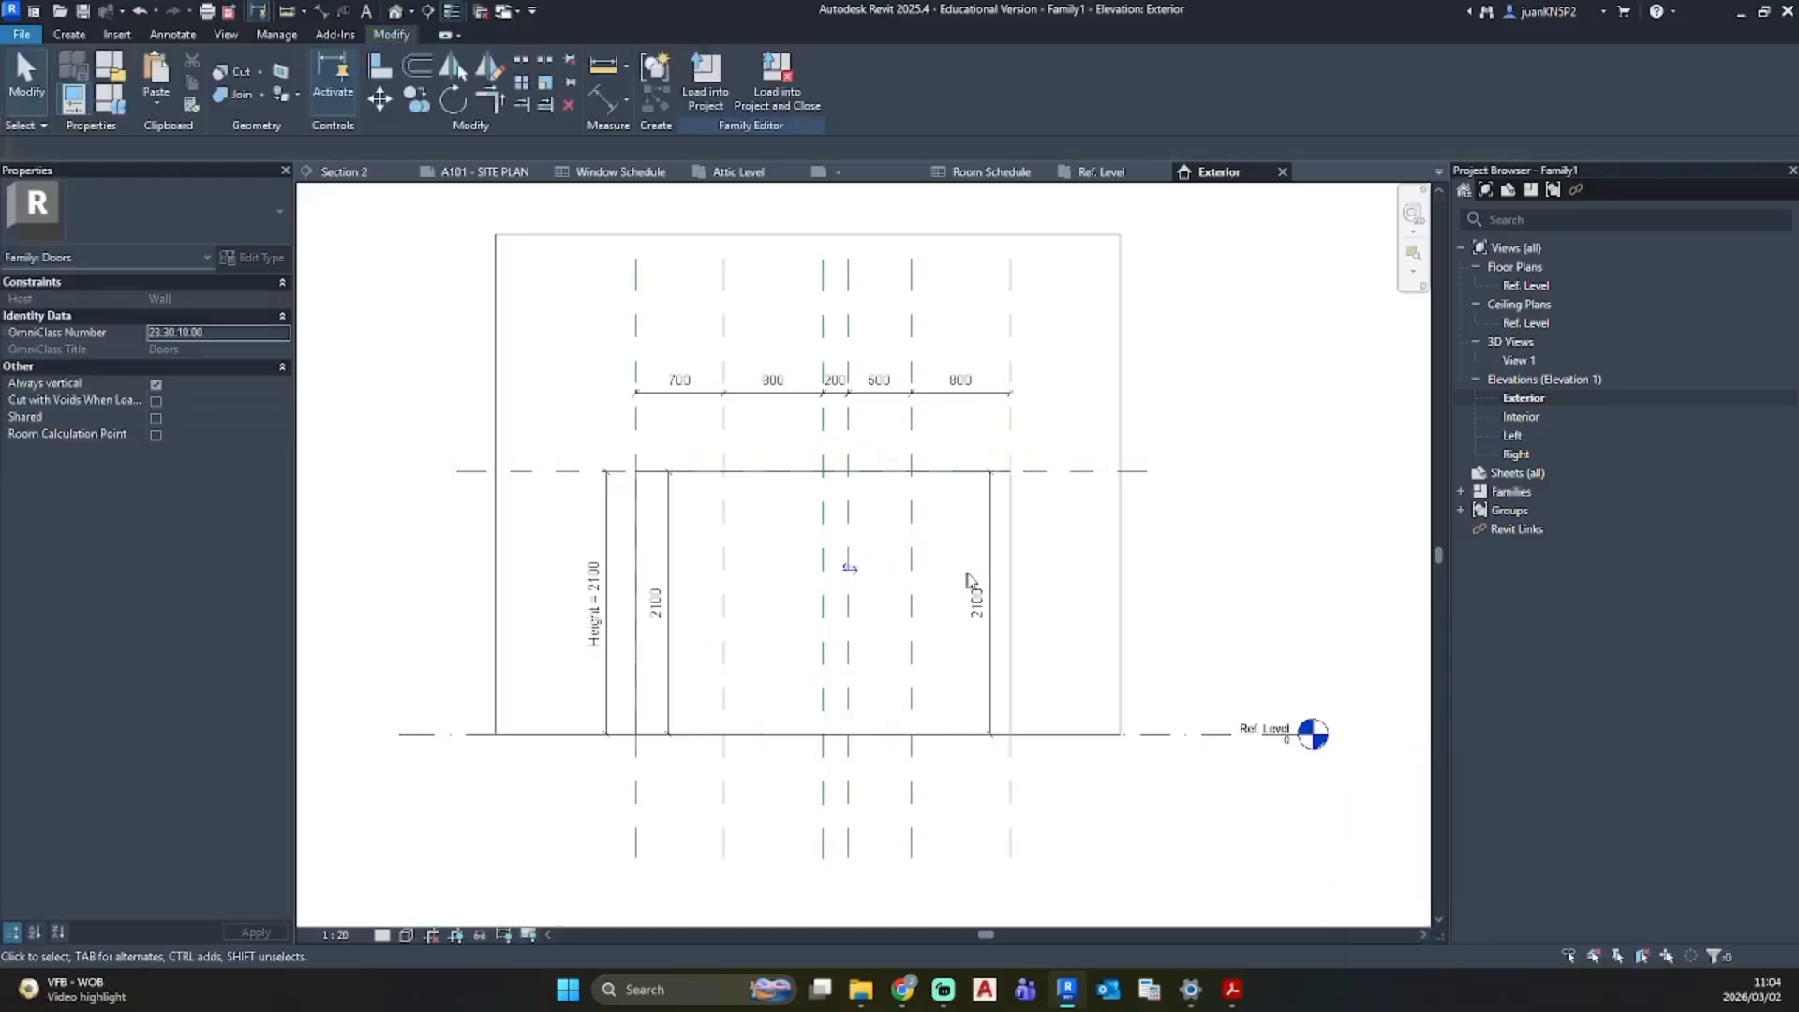
Step: Delete the dimension string above the opening and move the copied reference plane beside the centre plane to about 400 mm from it
left_click(899, 393)
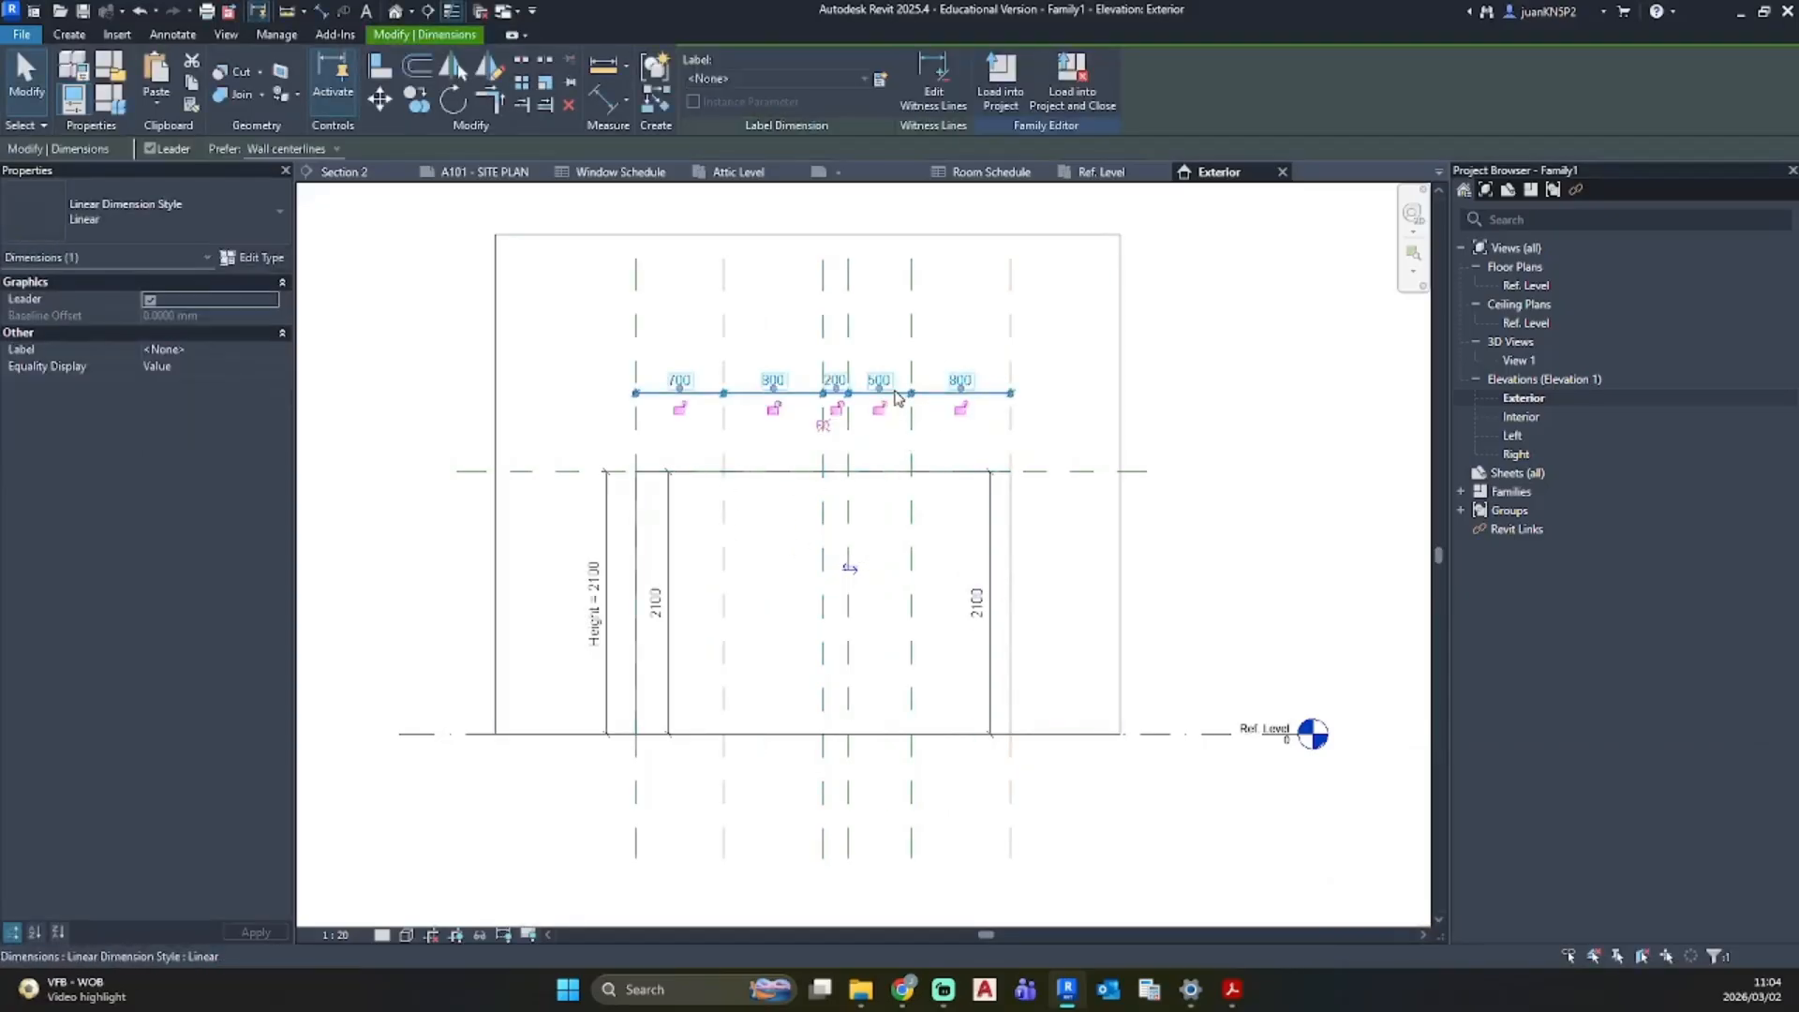
left_click(892, 511)
left_click_drag(855, 415, 881, 410)
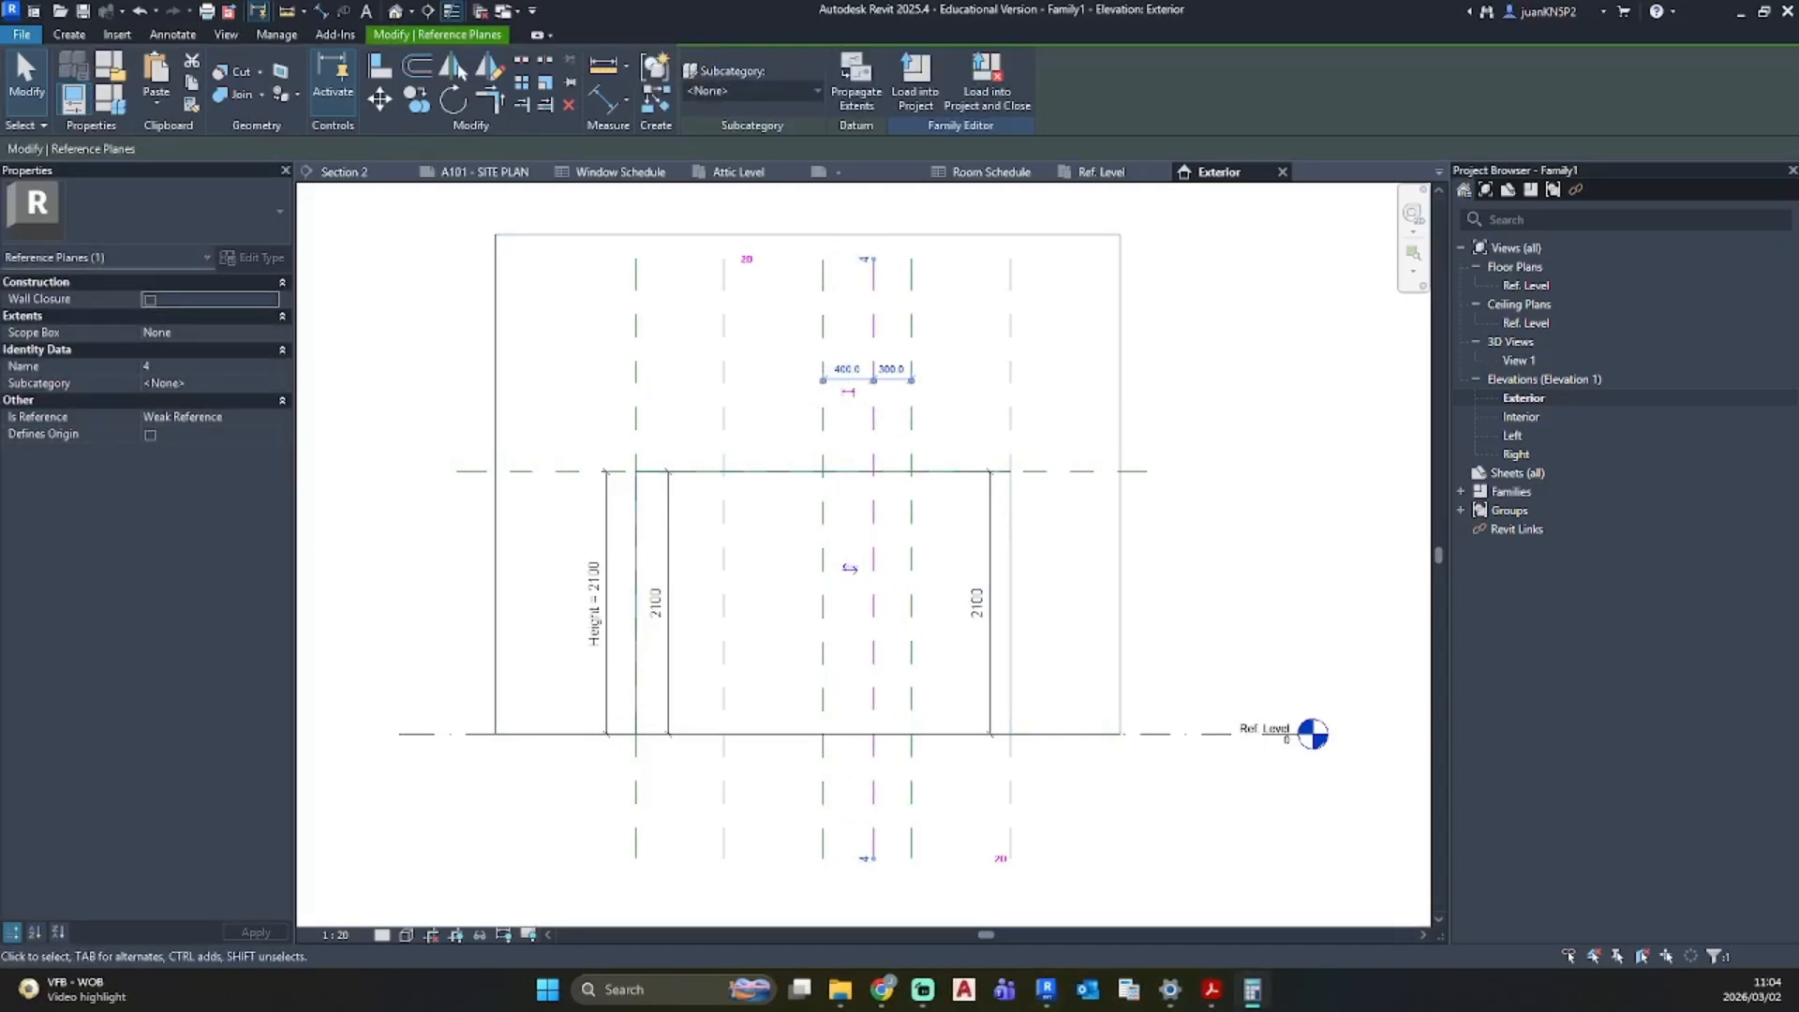
Step: Calculate the panel width in Calculator by dividing 3000 by 5
left_click_drag(0, 259, 435, 259)
type("3000/")
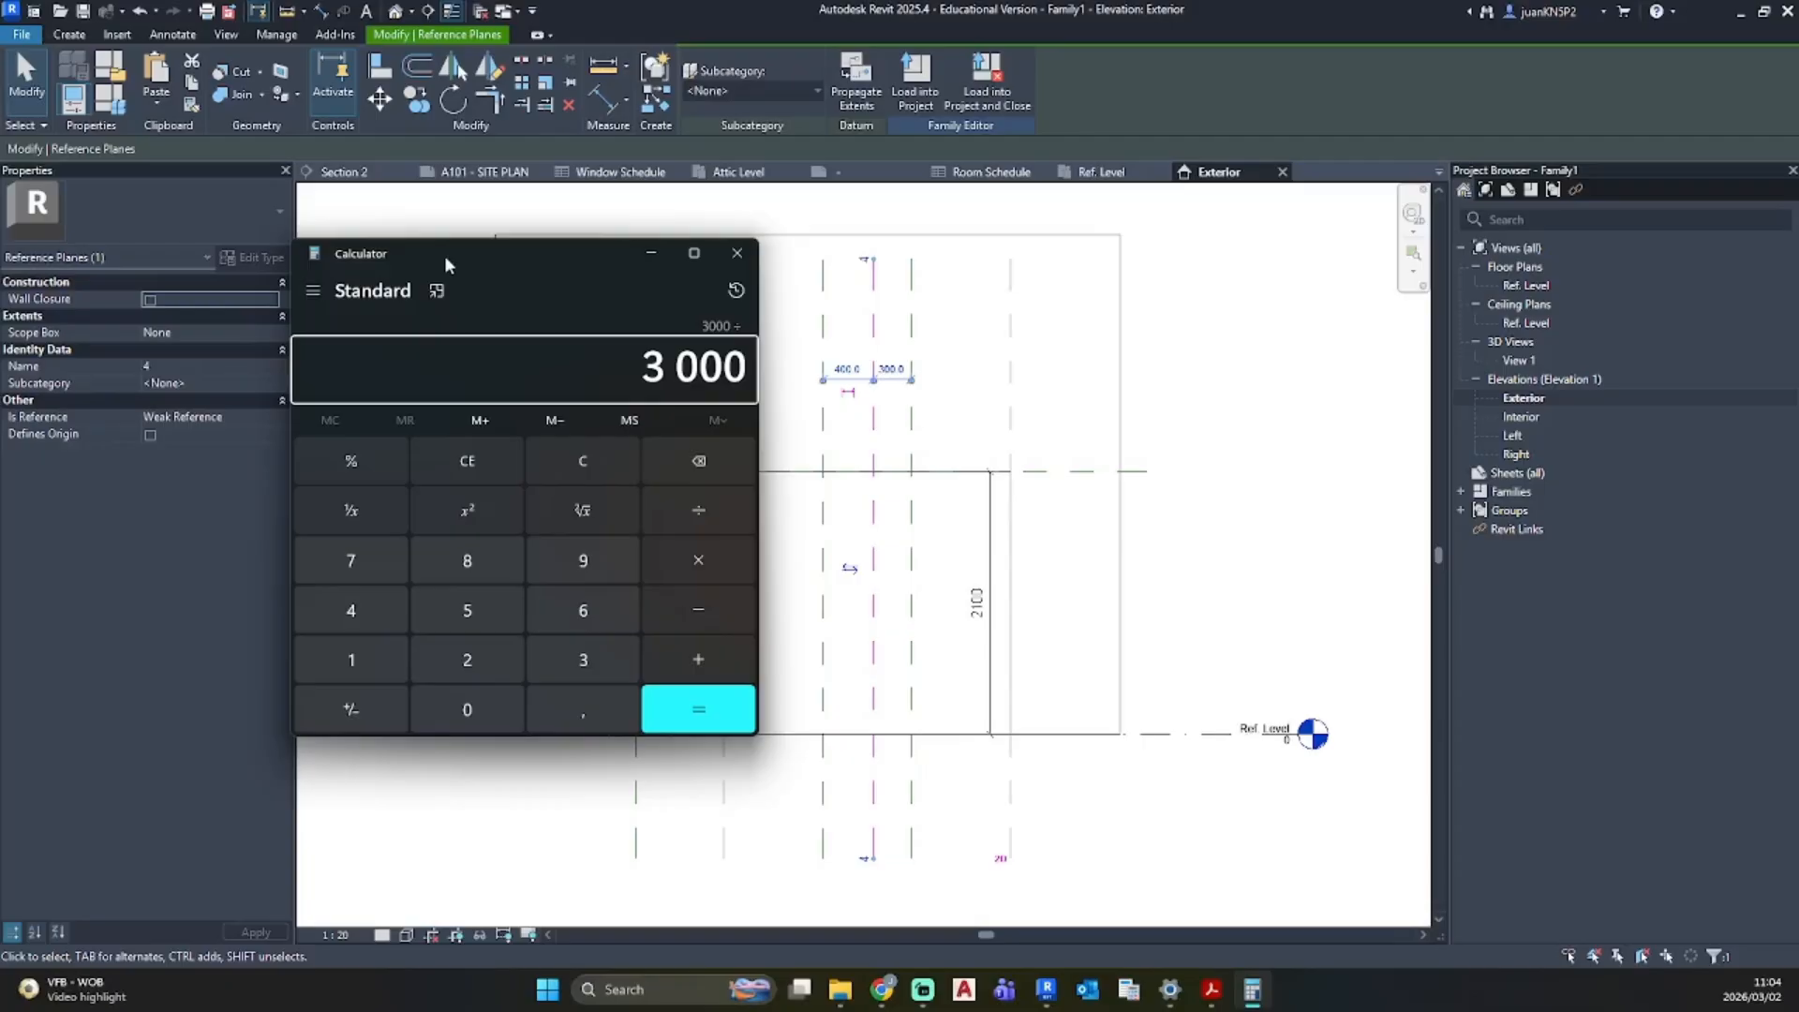
type("5")
key("Return")
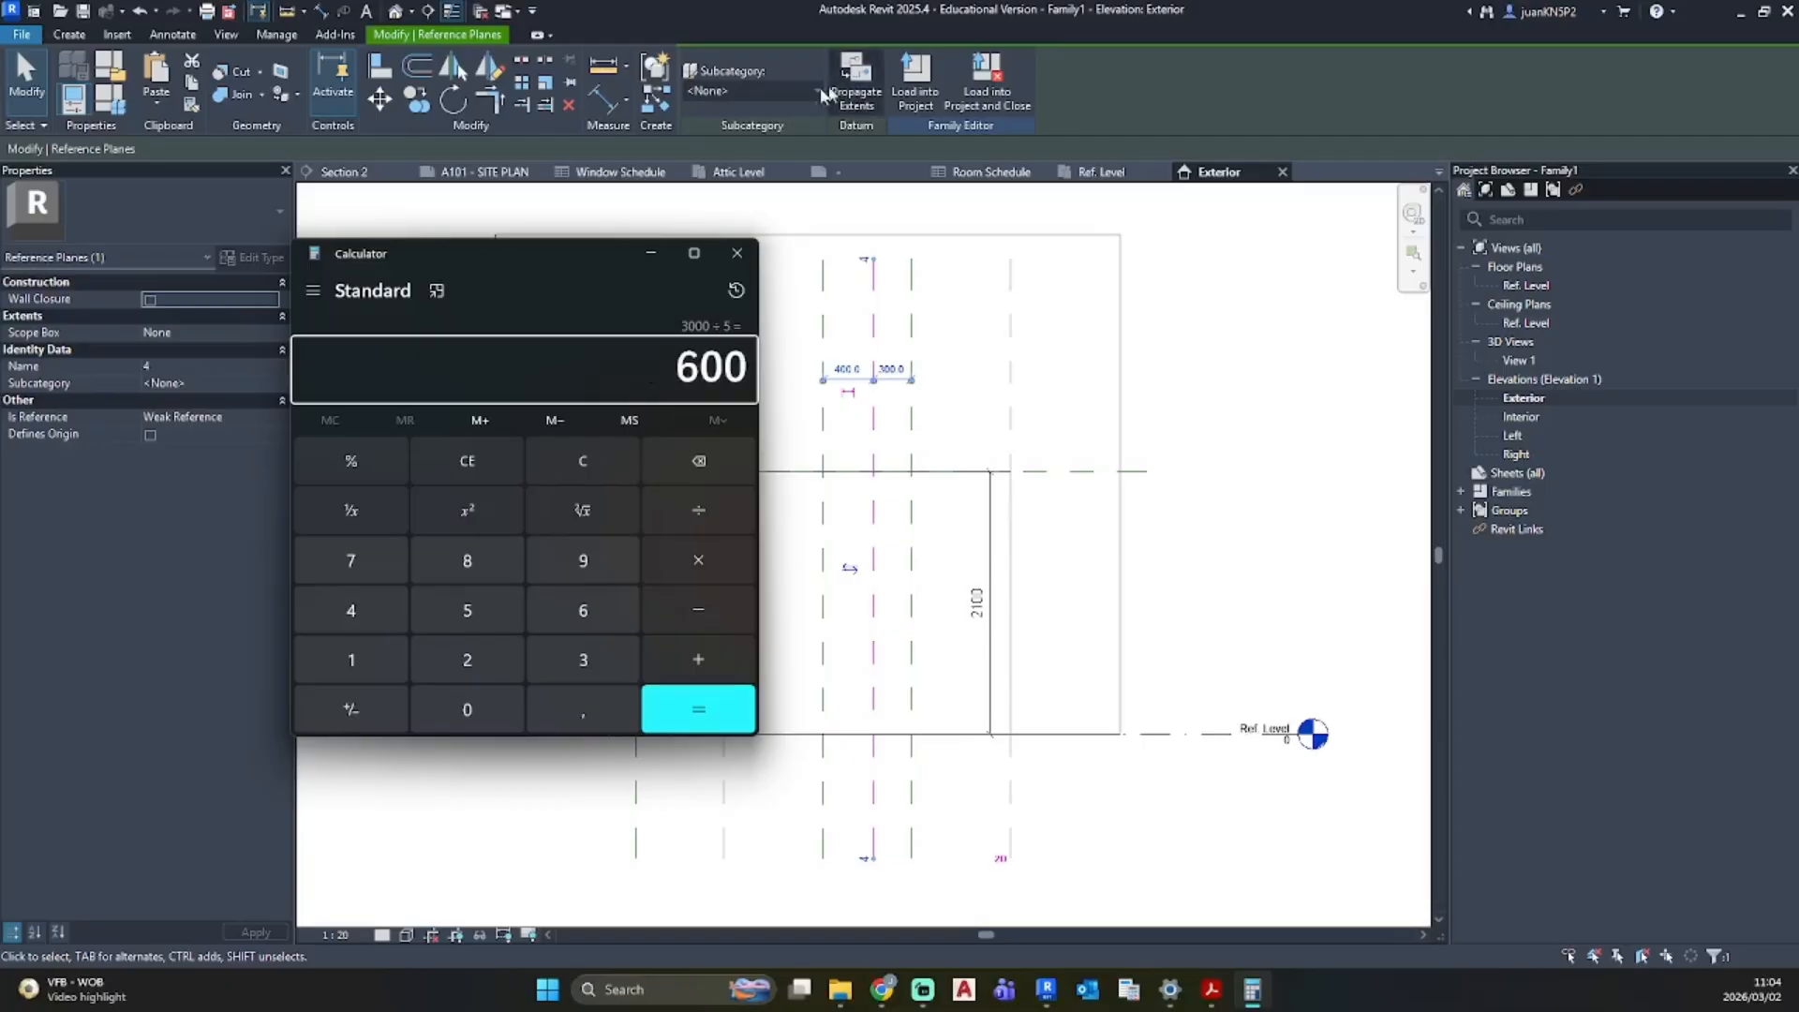
left_click(737, 253)
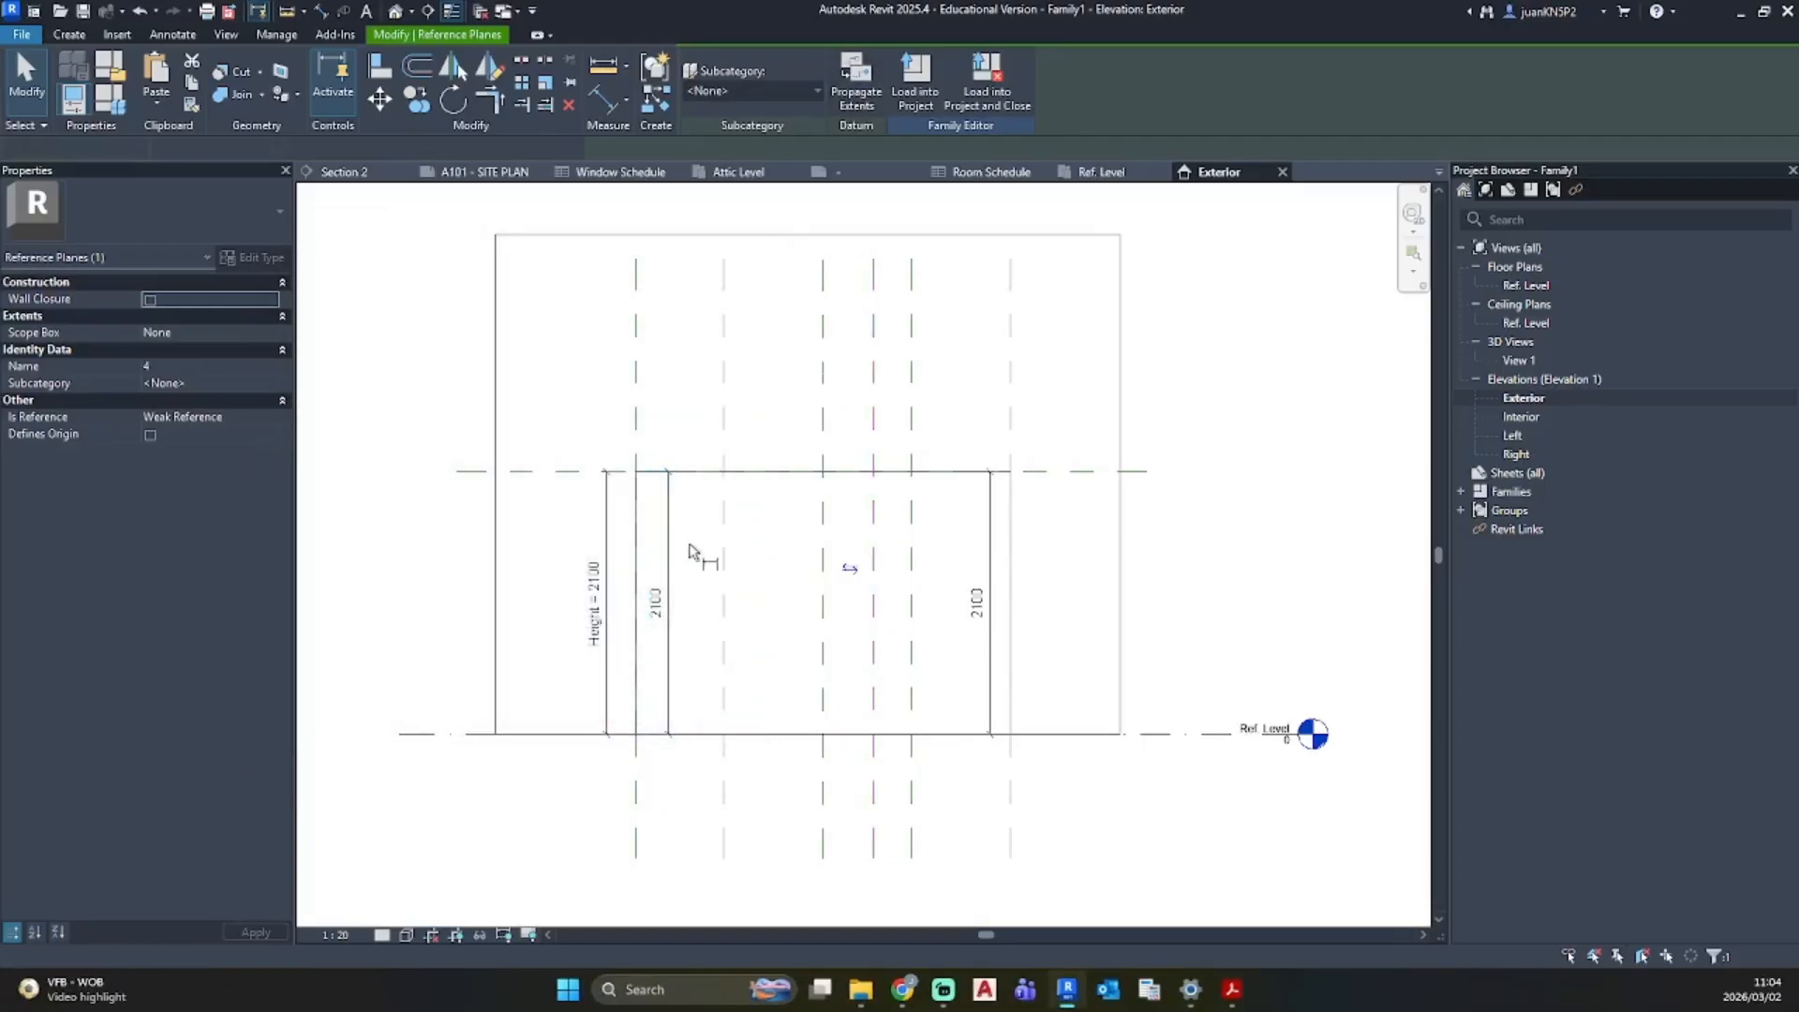
Step: Dimension from the Right reference plane to the nearest intermediate plane and set that spacing to 600 mm
key("d")
key("i")
left_click(725, 427)
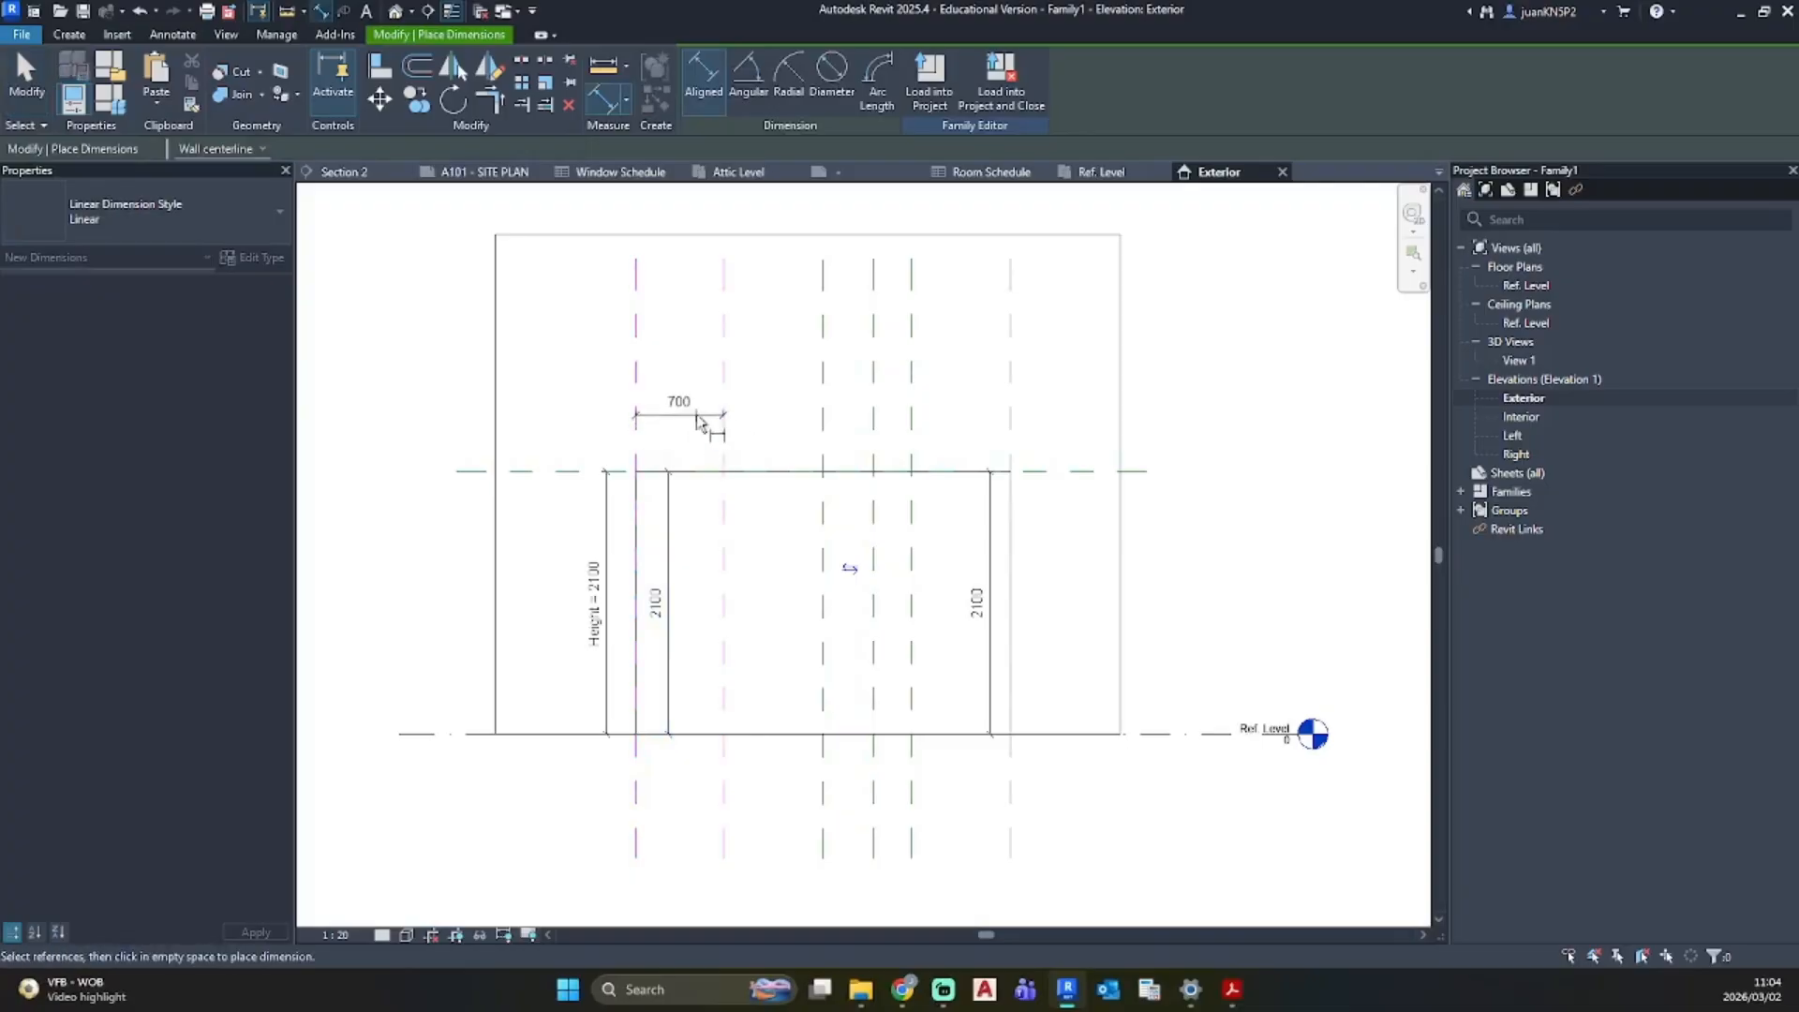
left_click(695, 414)
key("Escape")
key("Escape")
left_click(724, 378)
left_click(691, 405)
type("6")
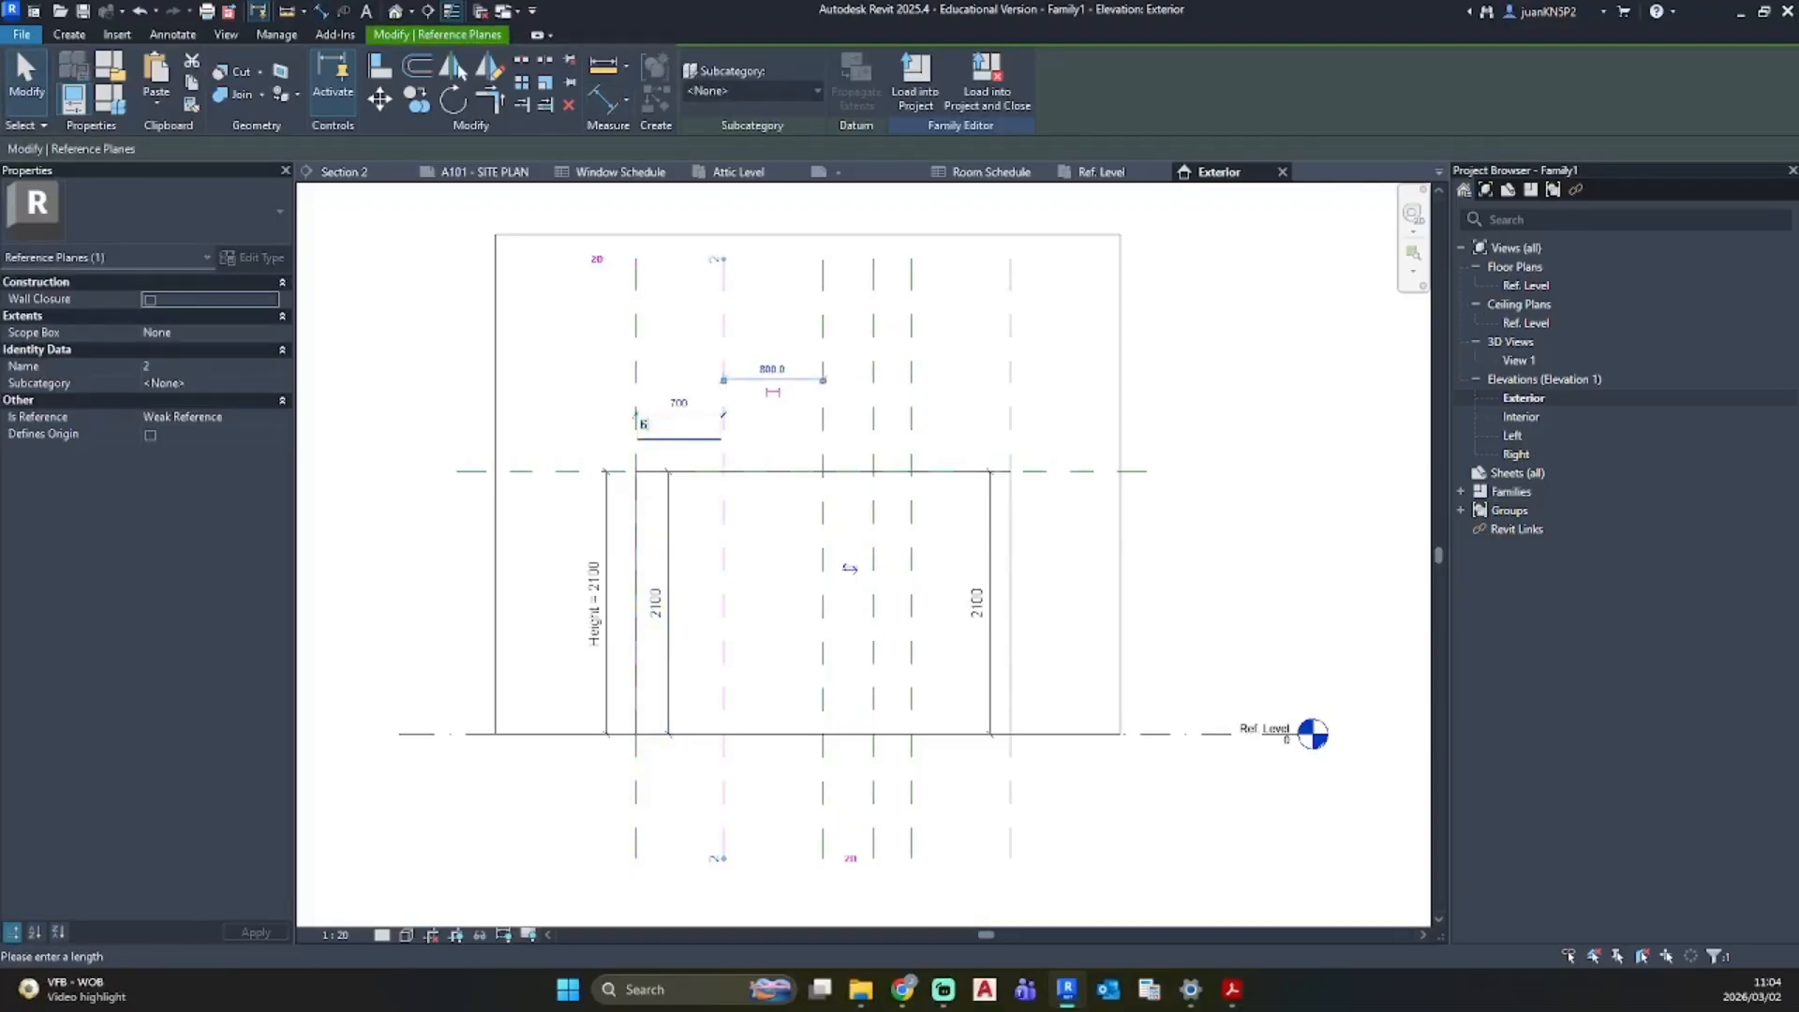
type("00")
key("Return")
left_click(734, 440)
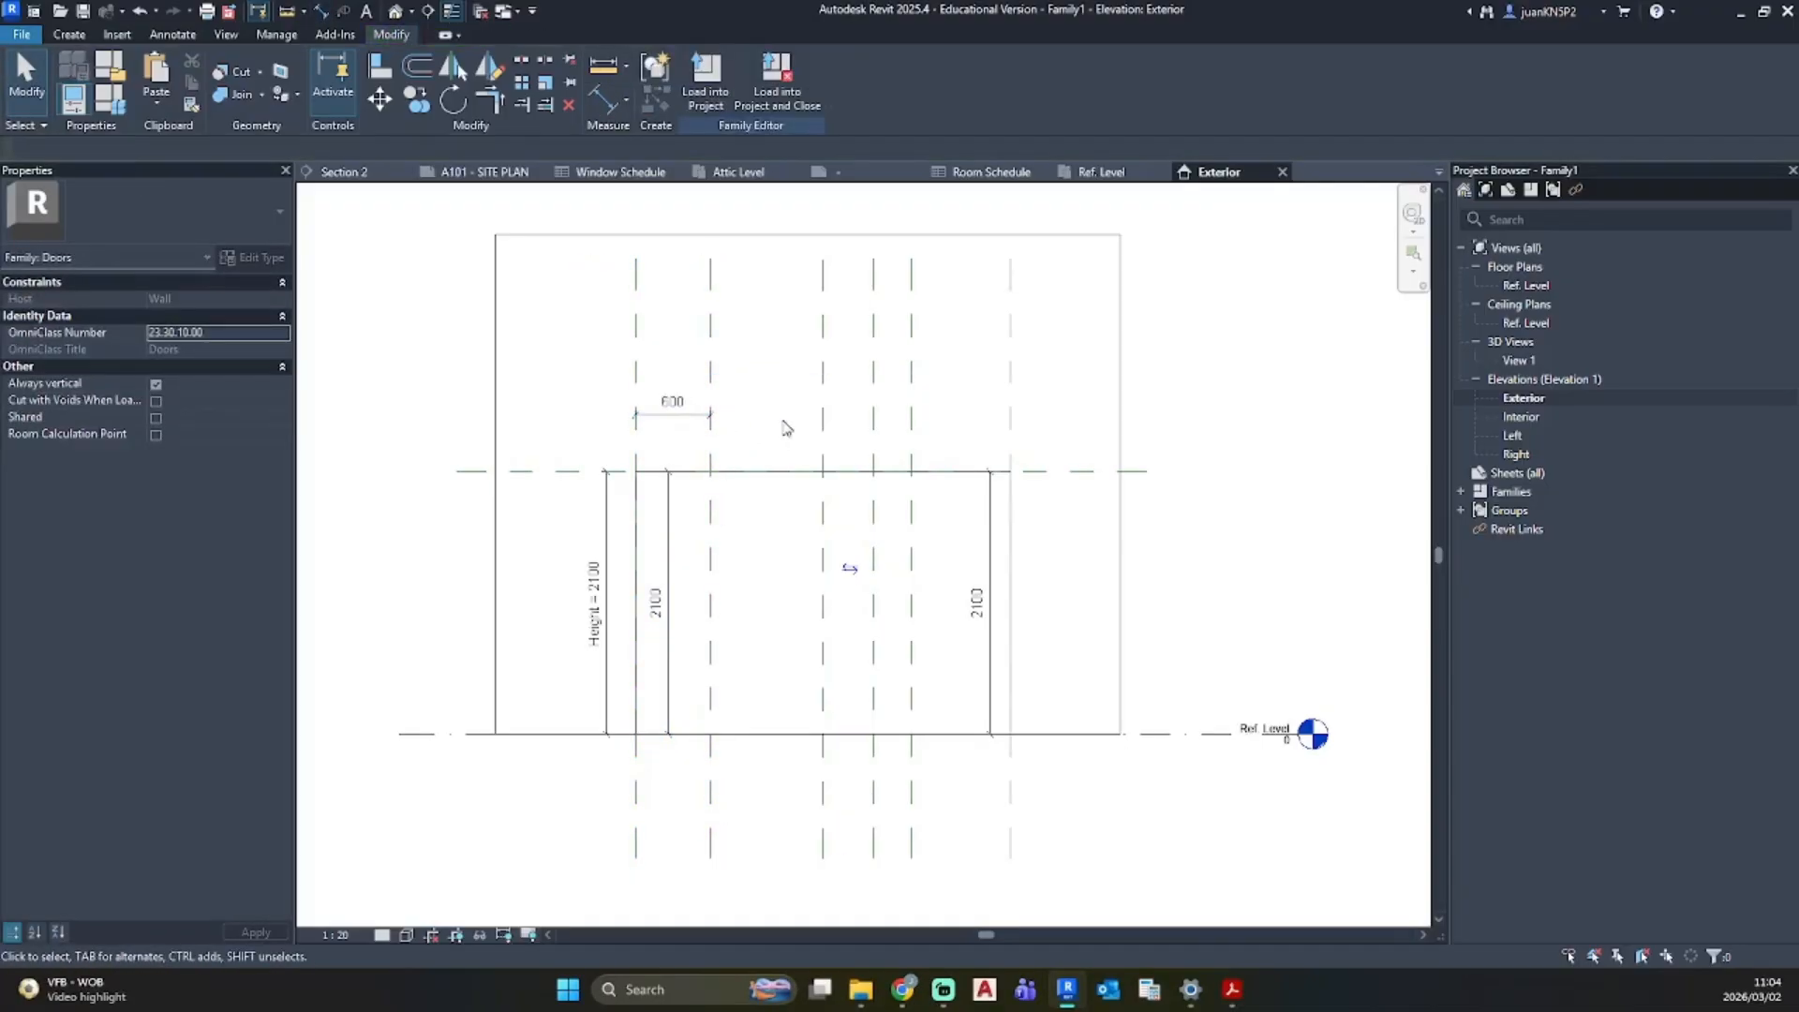
Step: Add an aligned dimension between the first intermediate plane and the centre plane, in line with the 600 mm dimension
key("d")
key("i")
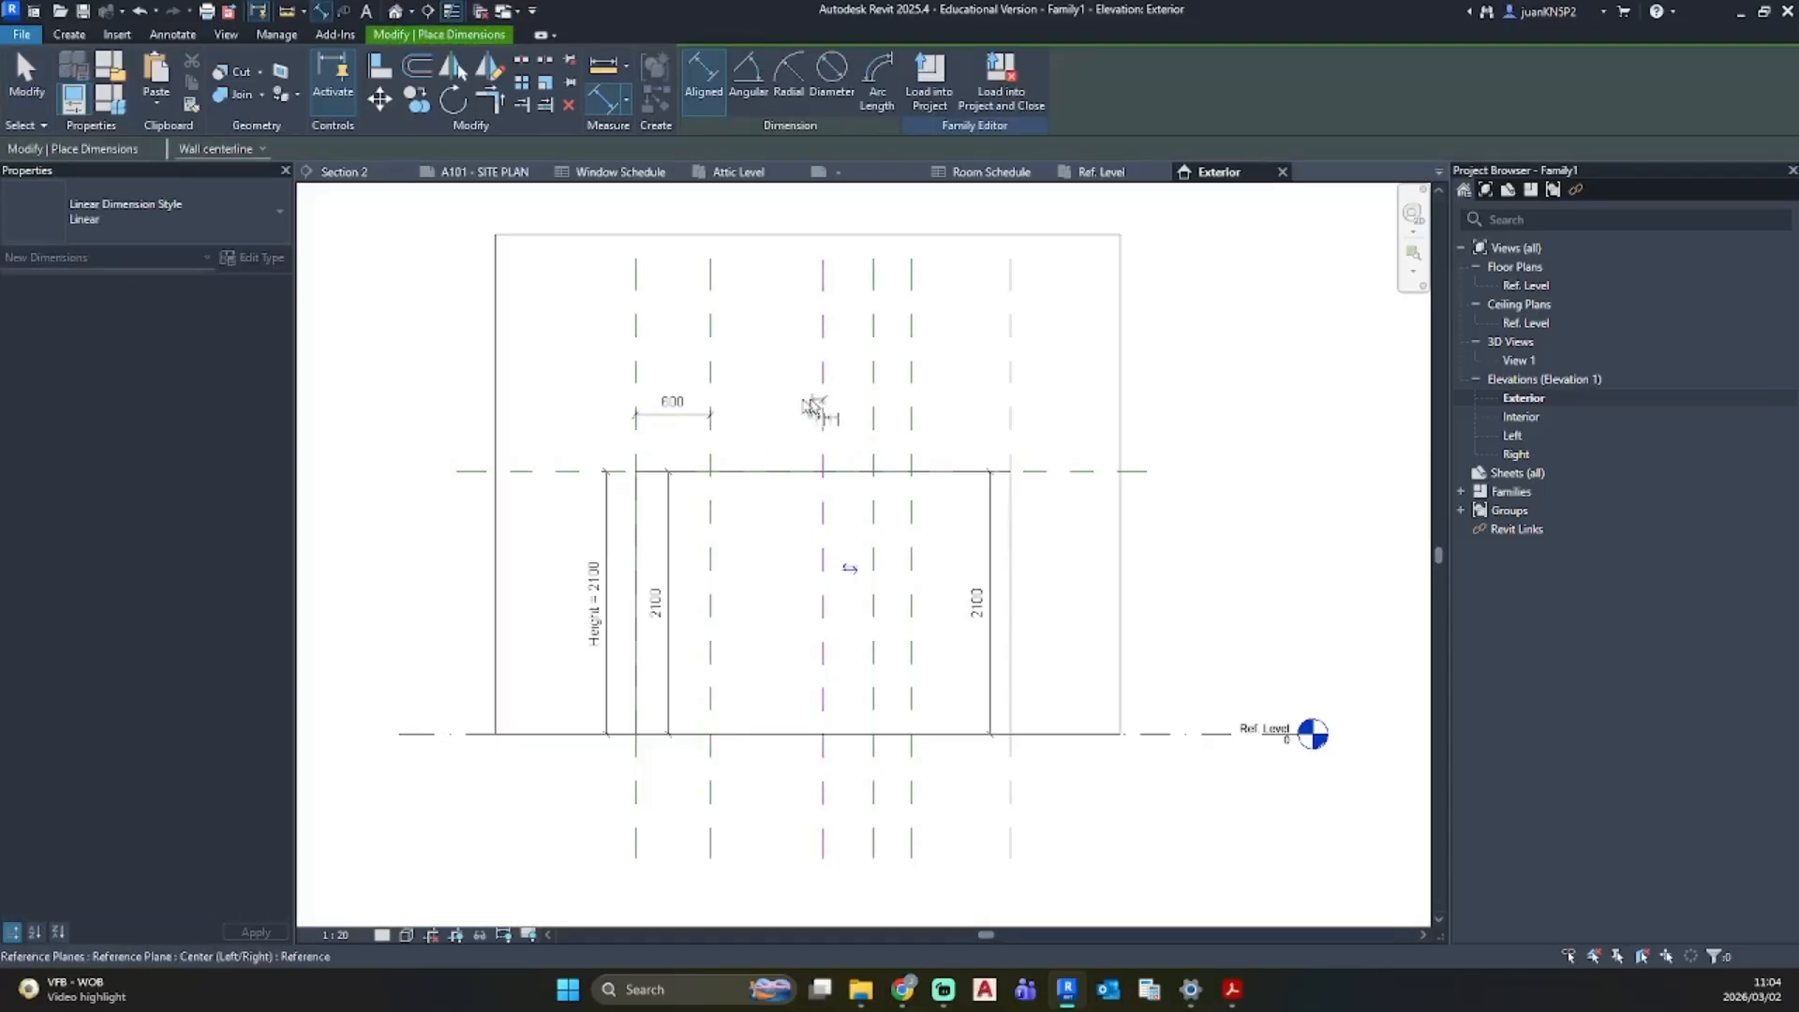
left_click(823, 404)
left_click(713, 394)
left_click(761, 414)
key("Escape")
key("Escape")
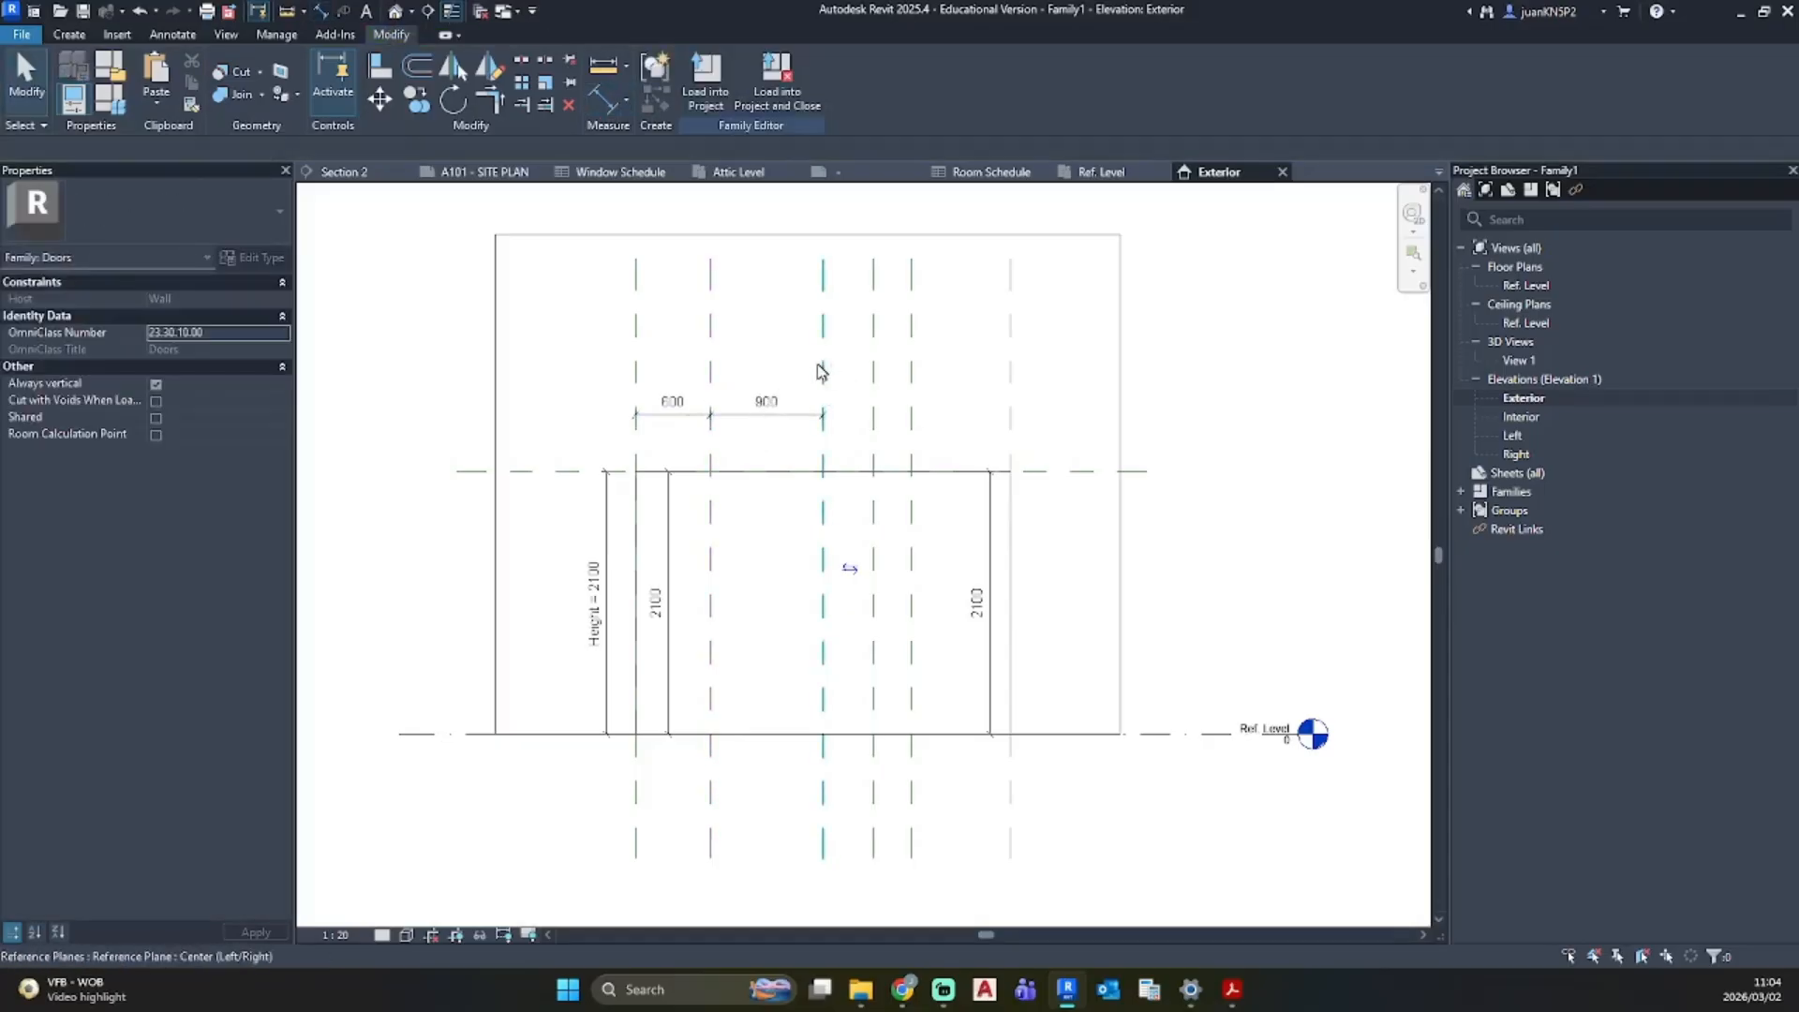
left_click(822, 369)
left_click(772, 410)
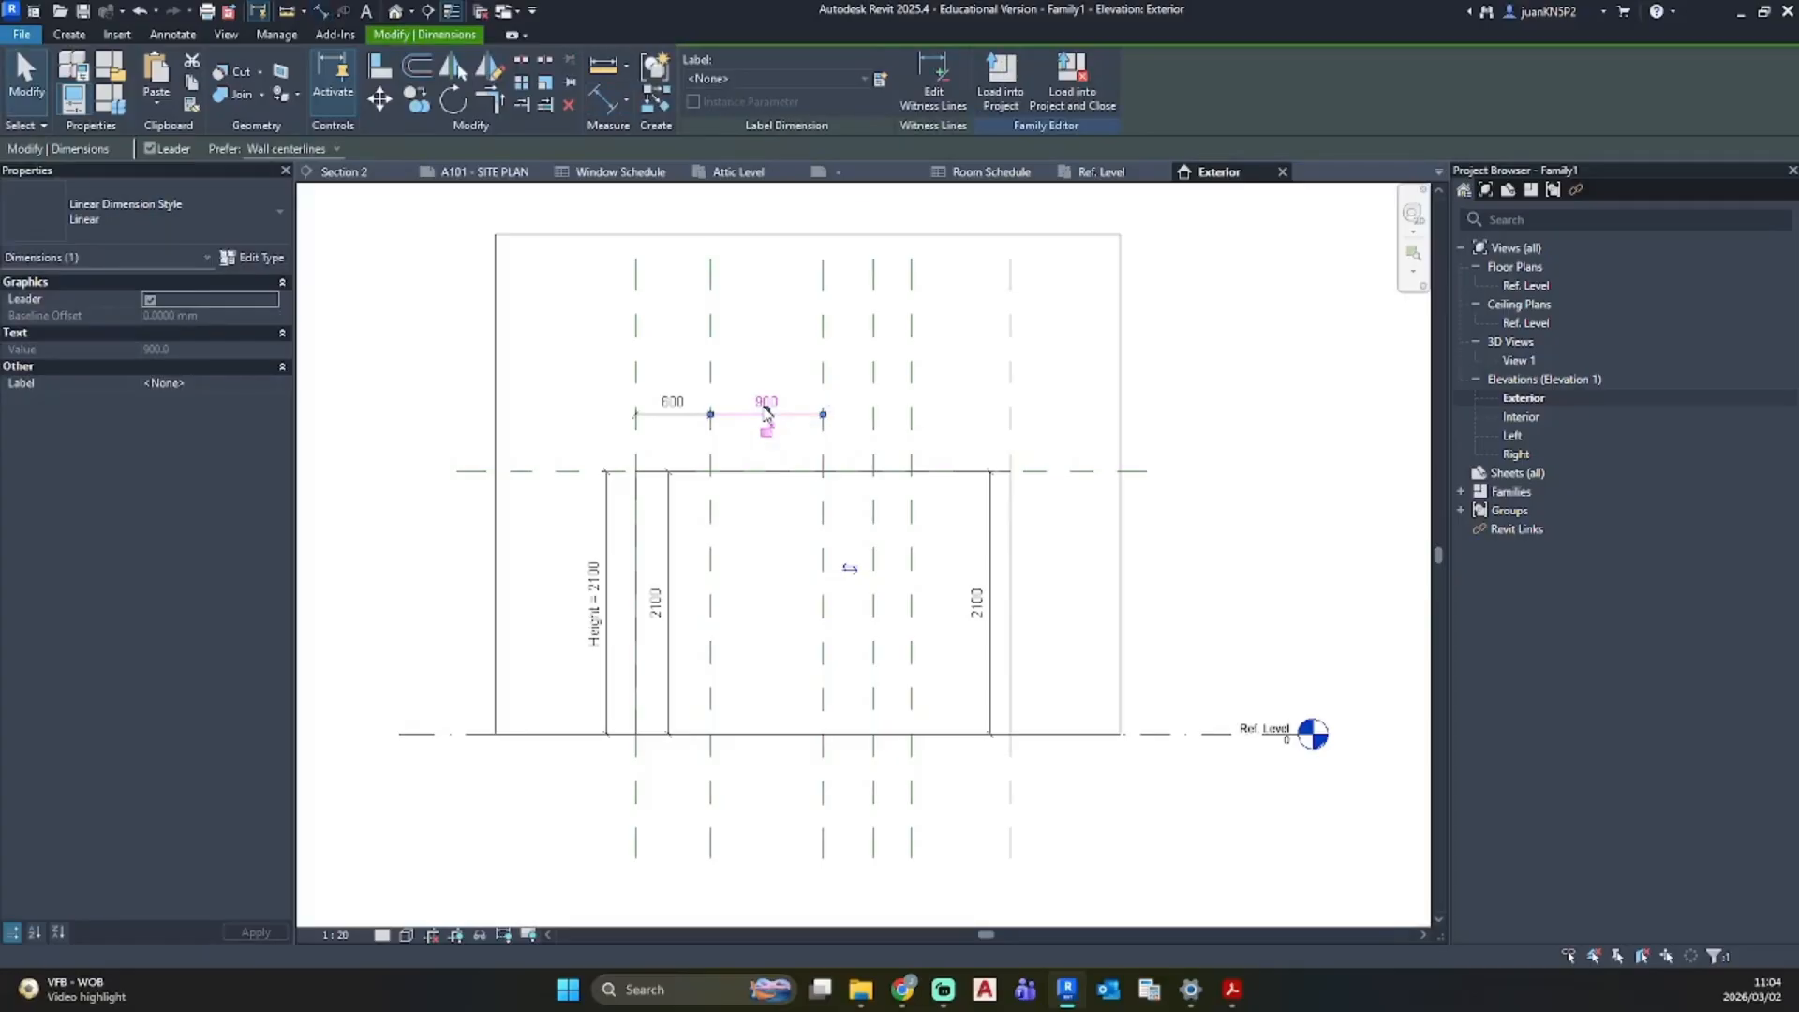
left_click(823, 362)
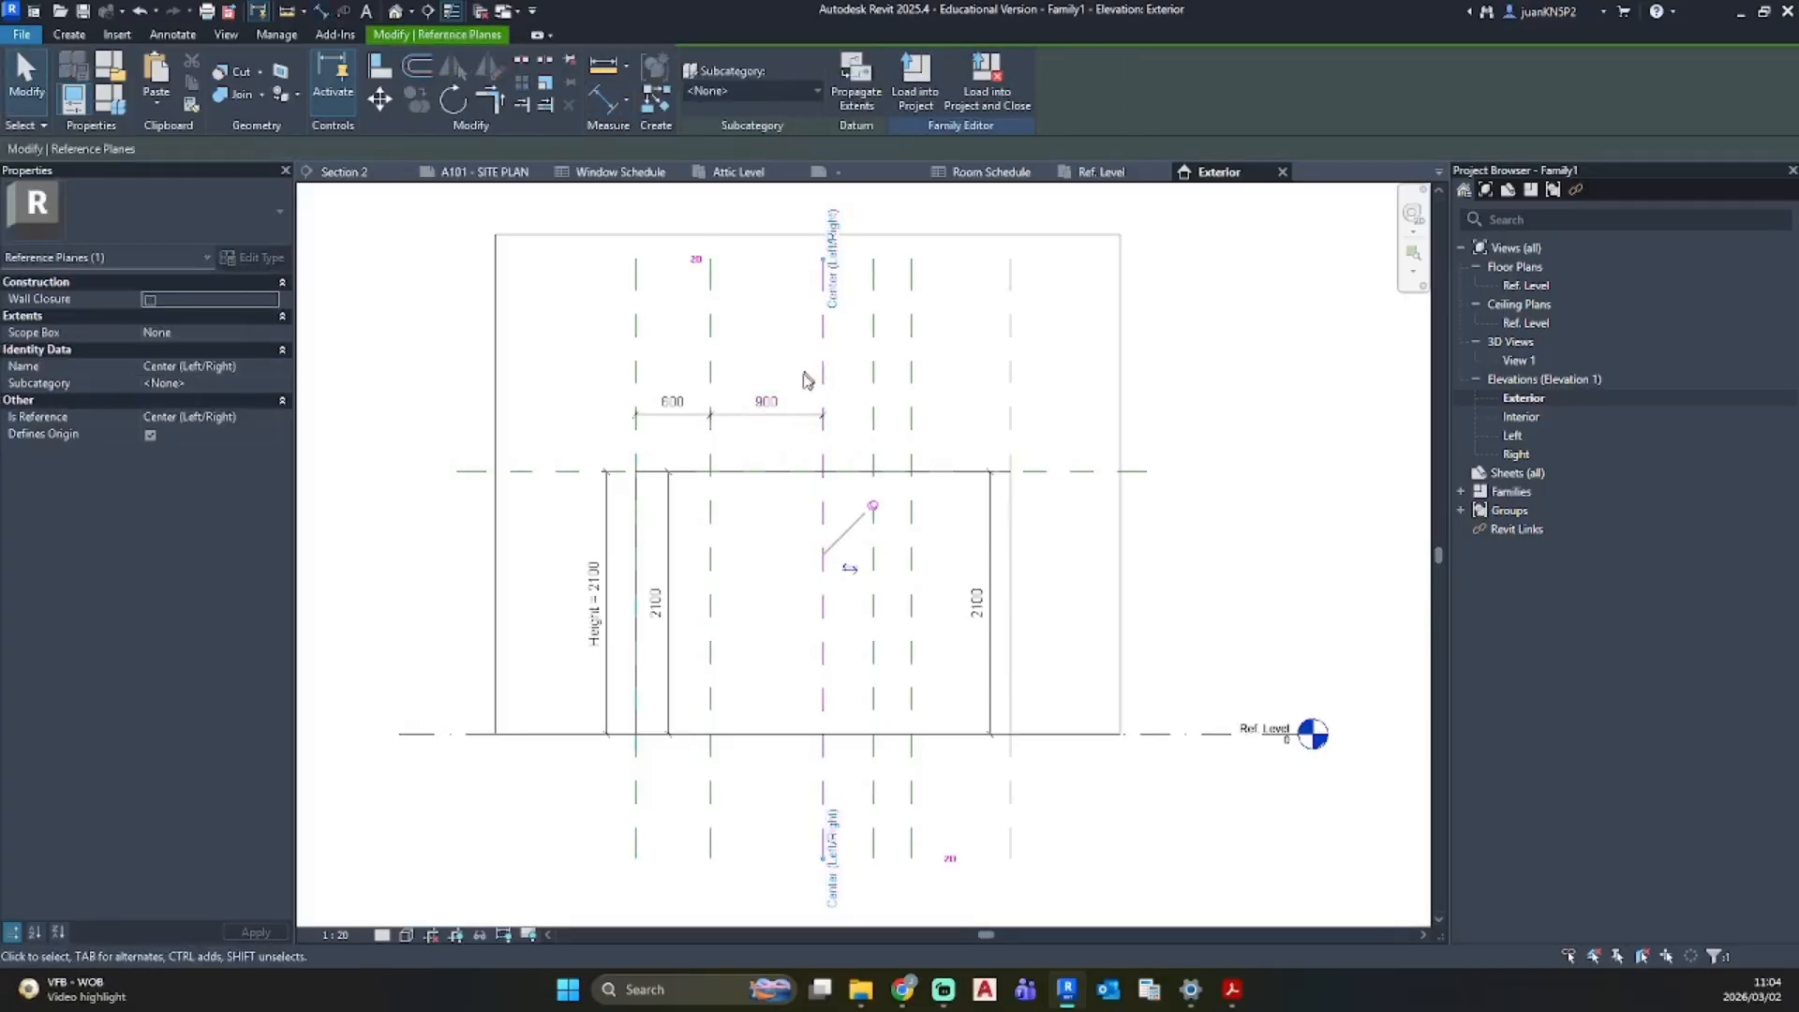
left_click(766, 409)
left_click(823, 386)
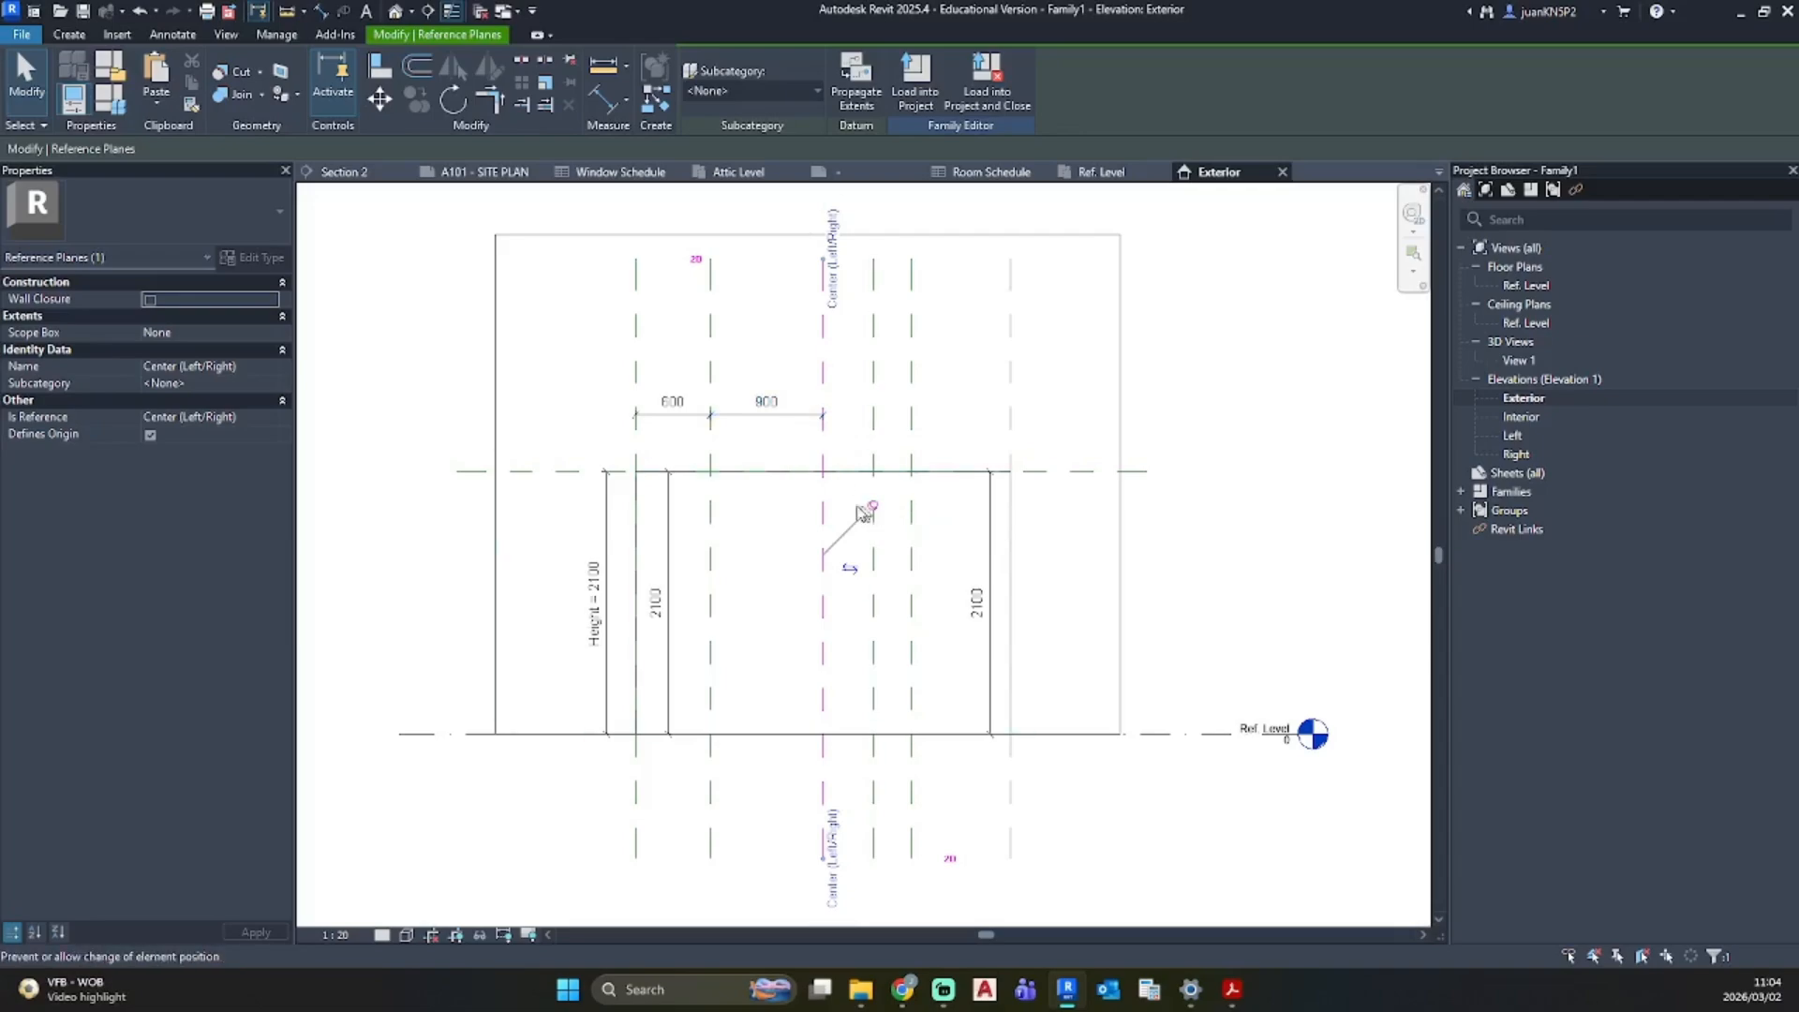
left_click(759, 518)
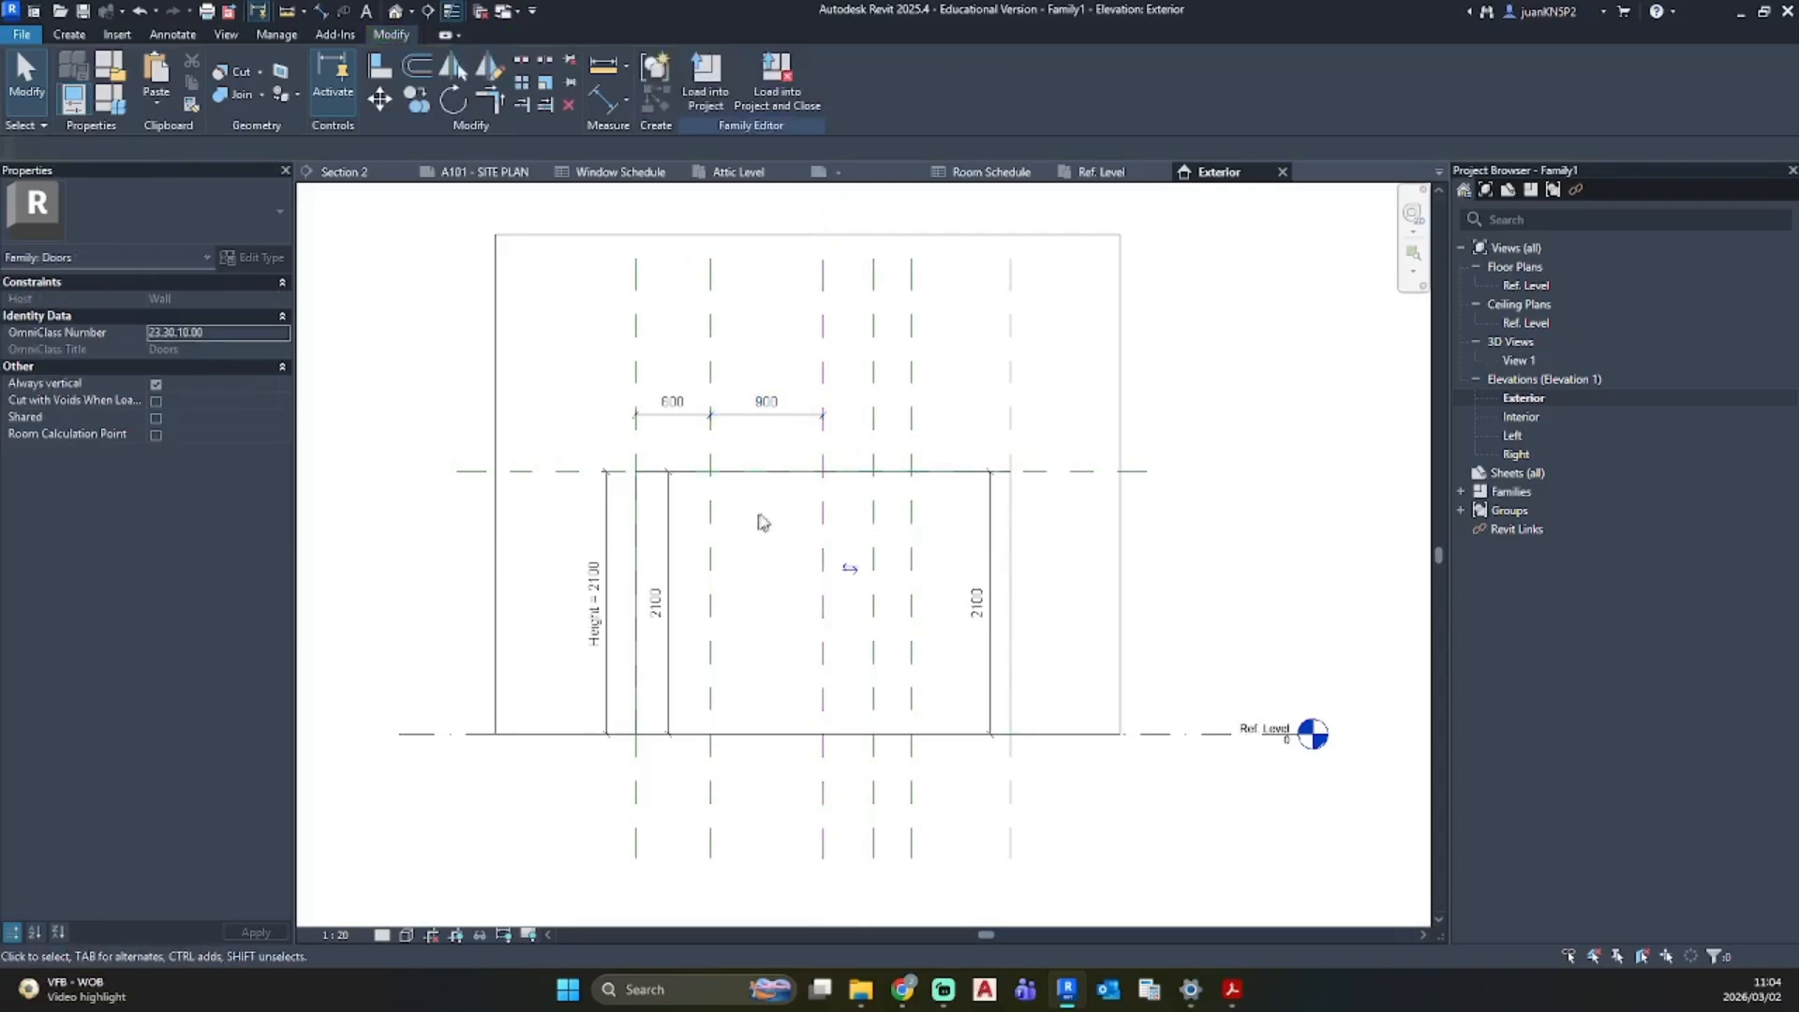
Step: Move the second dimension's witness line from the centre plane to reference plane 4 and set that spacing to 600 mm
left_click(796, 415)
left_click_drag(823, 416, 878, 429)
left_click(874, 439)
left_click(792, 401)
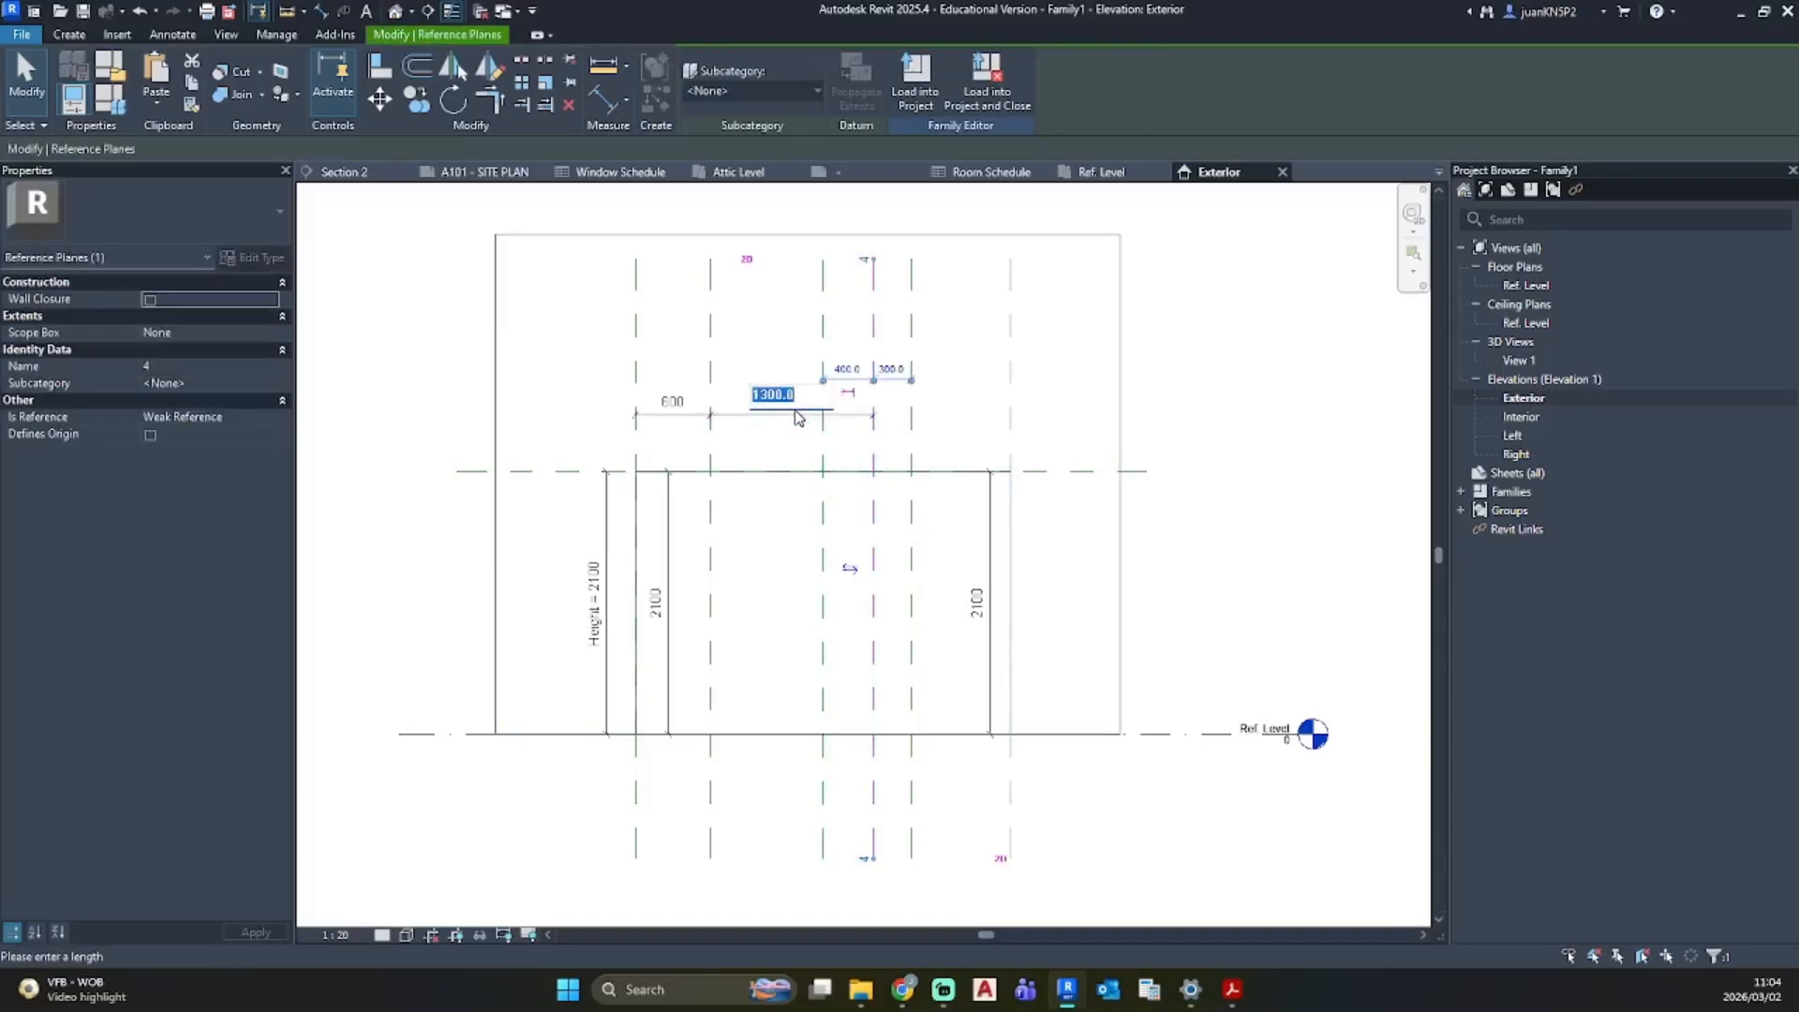
type("600")
key("Return")
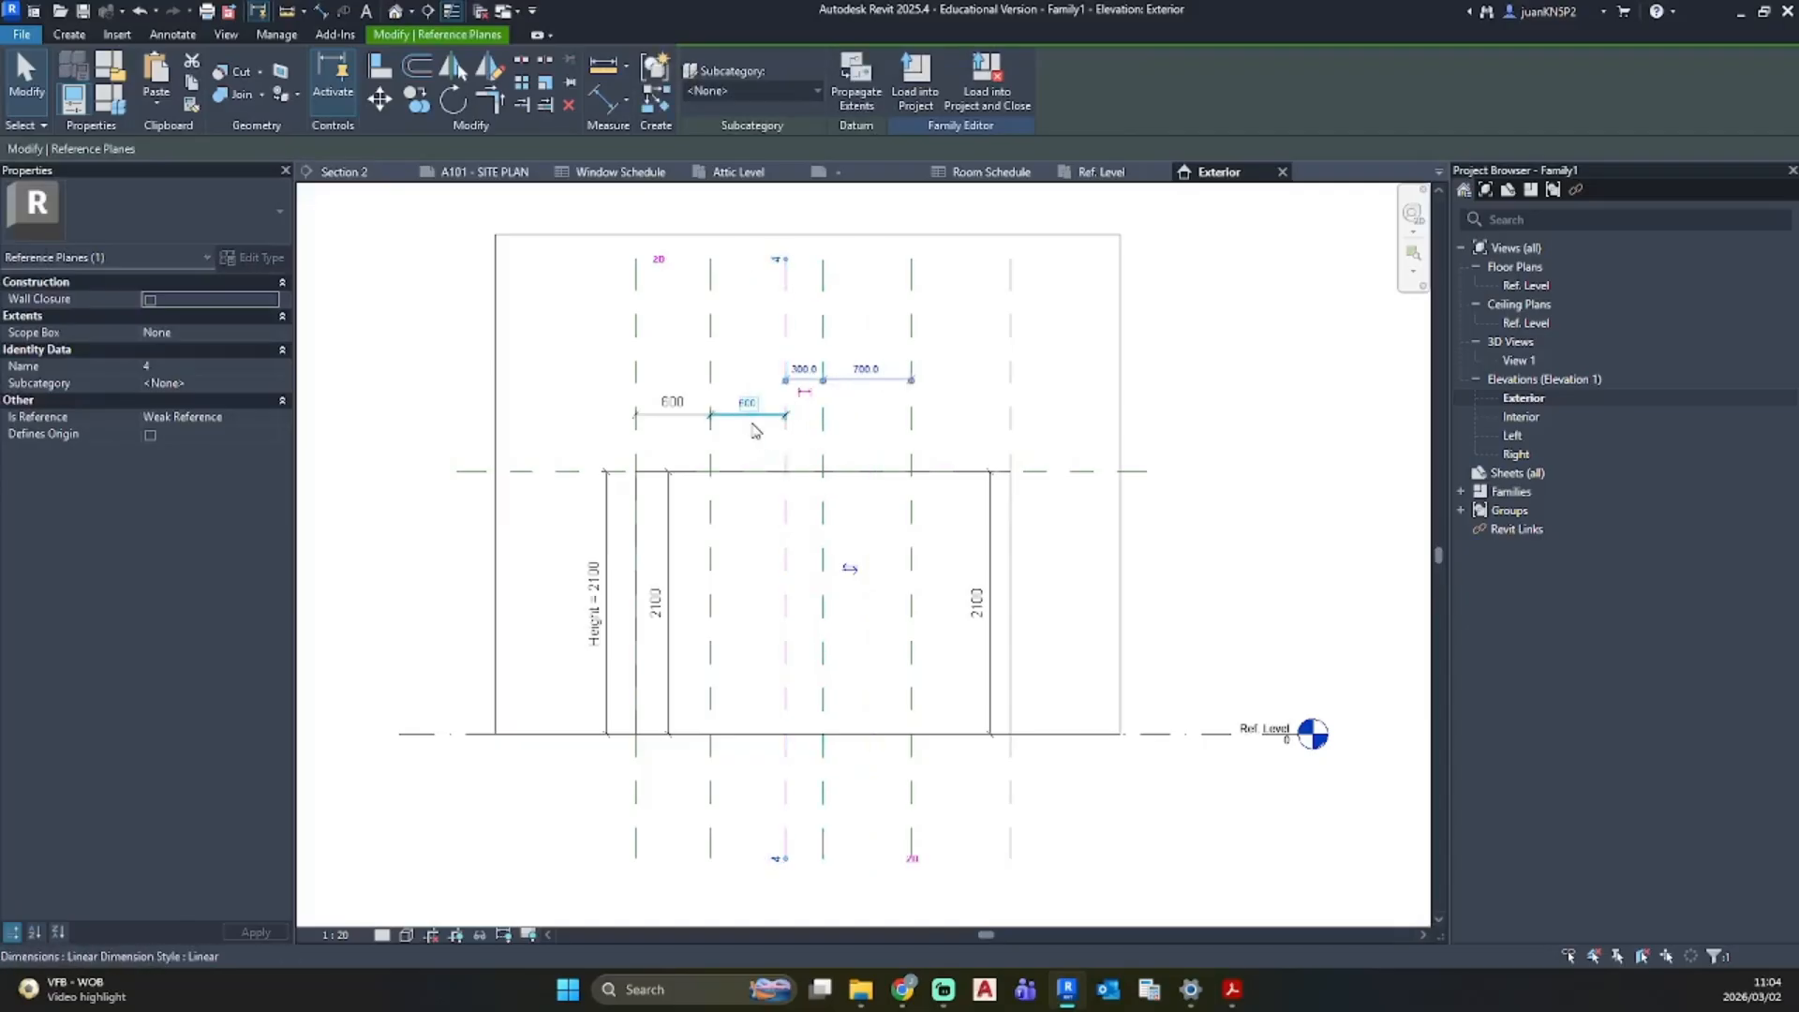
Step: Copy reference plane 4 by 600 mm across the centre plane towards the Left plane
left_click(760, 358)
left_click(786, 342)
left_click_drag(785, 343, 785, 348)
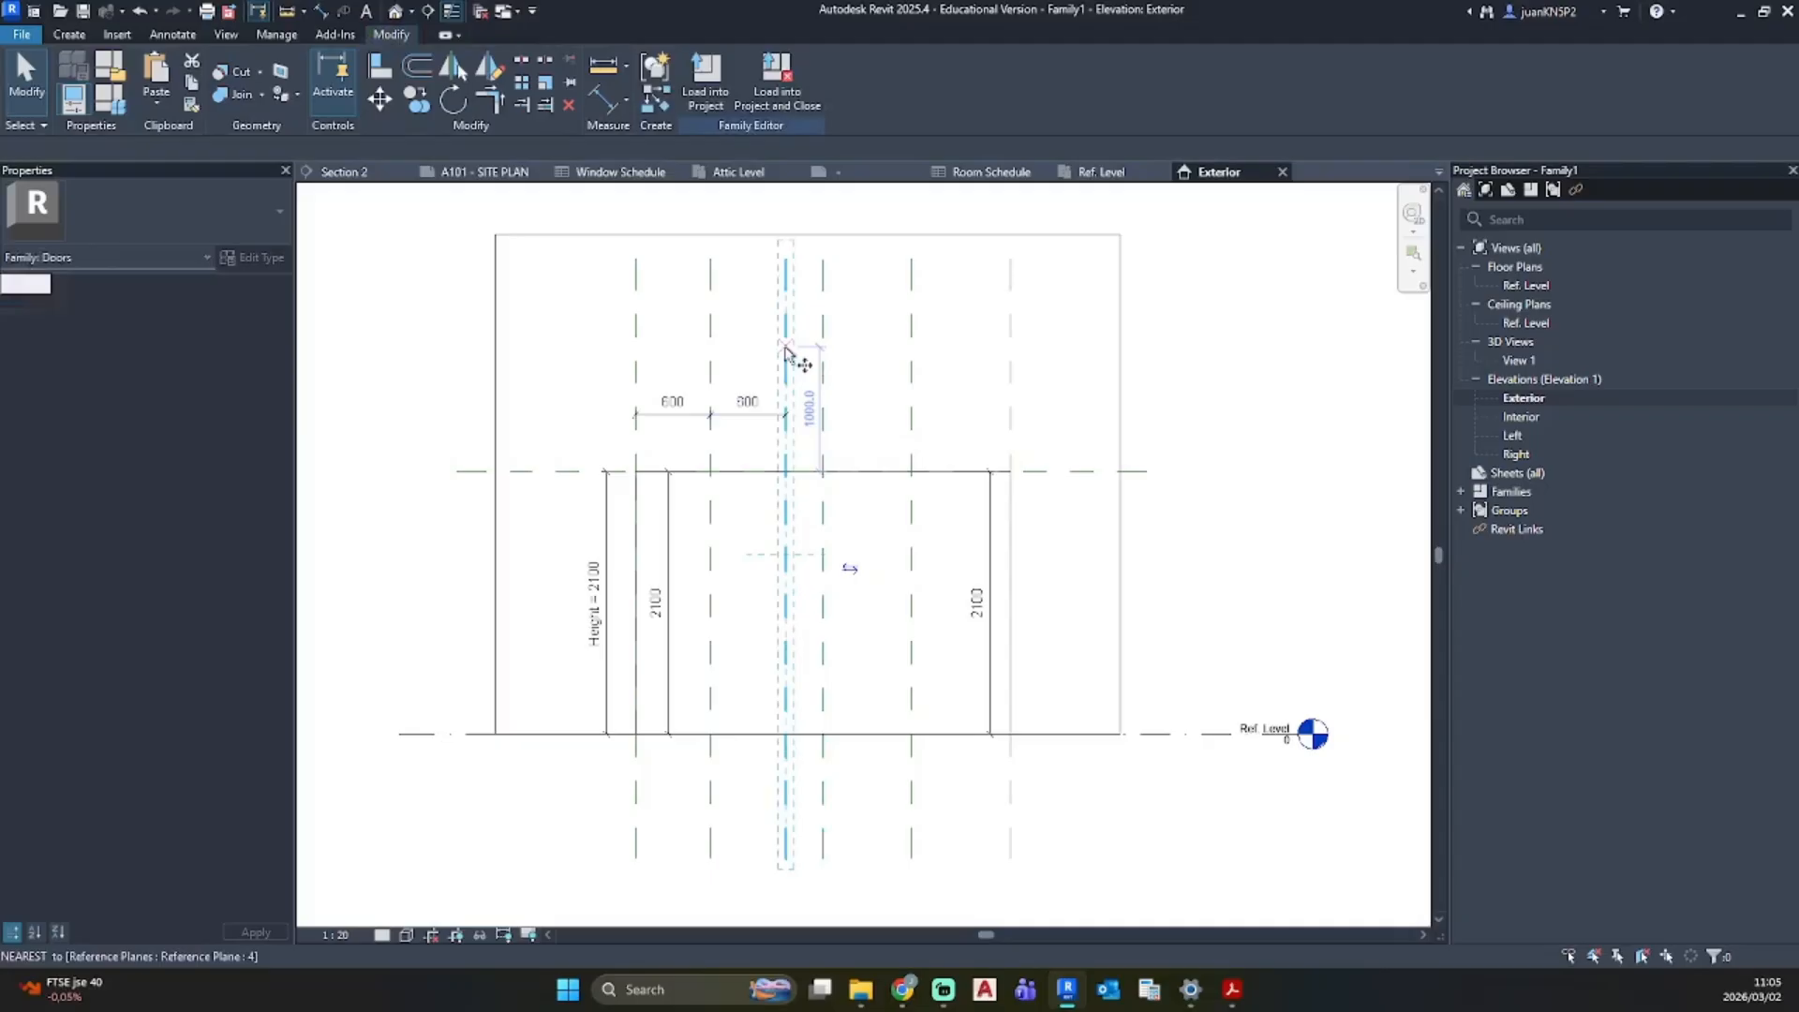
left_click(785, 348)
type("6")
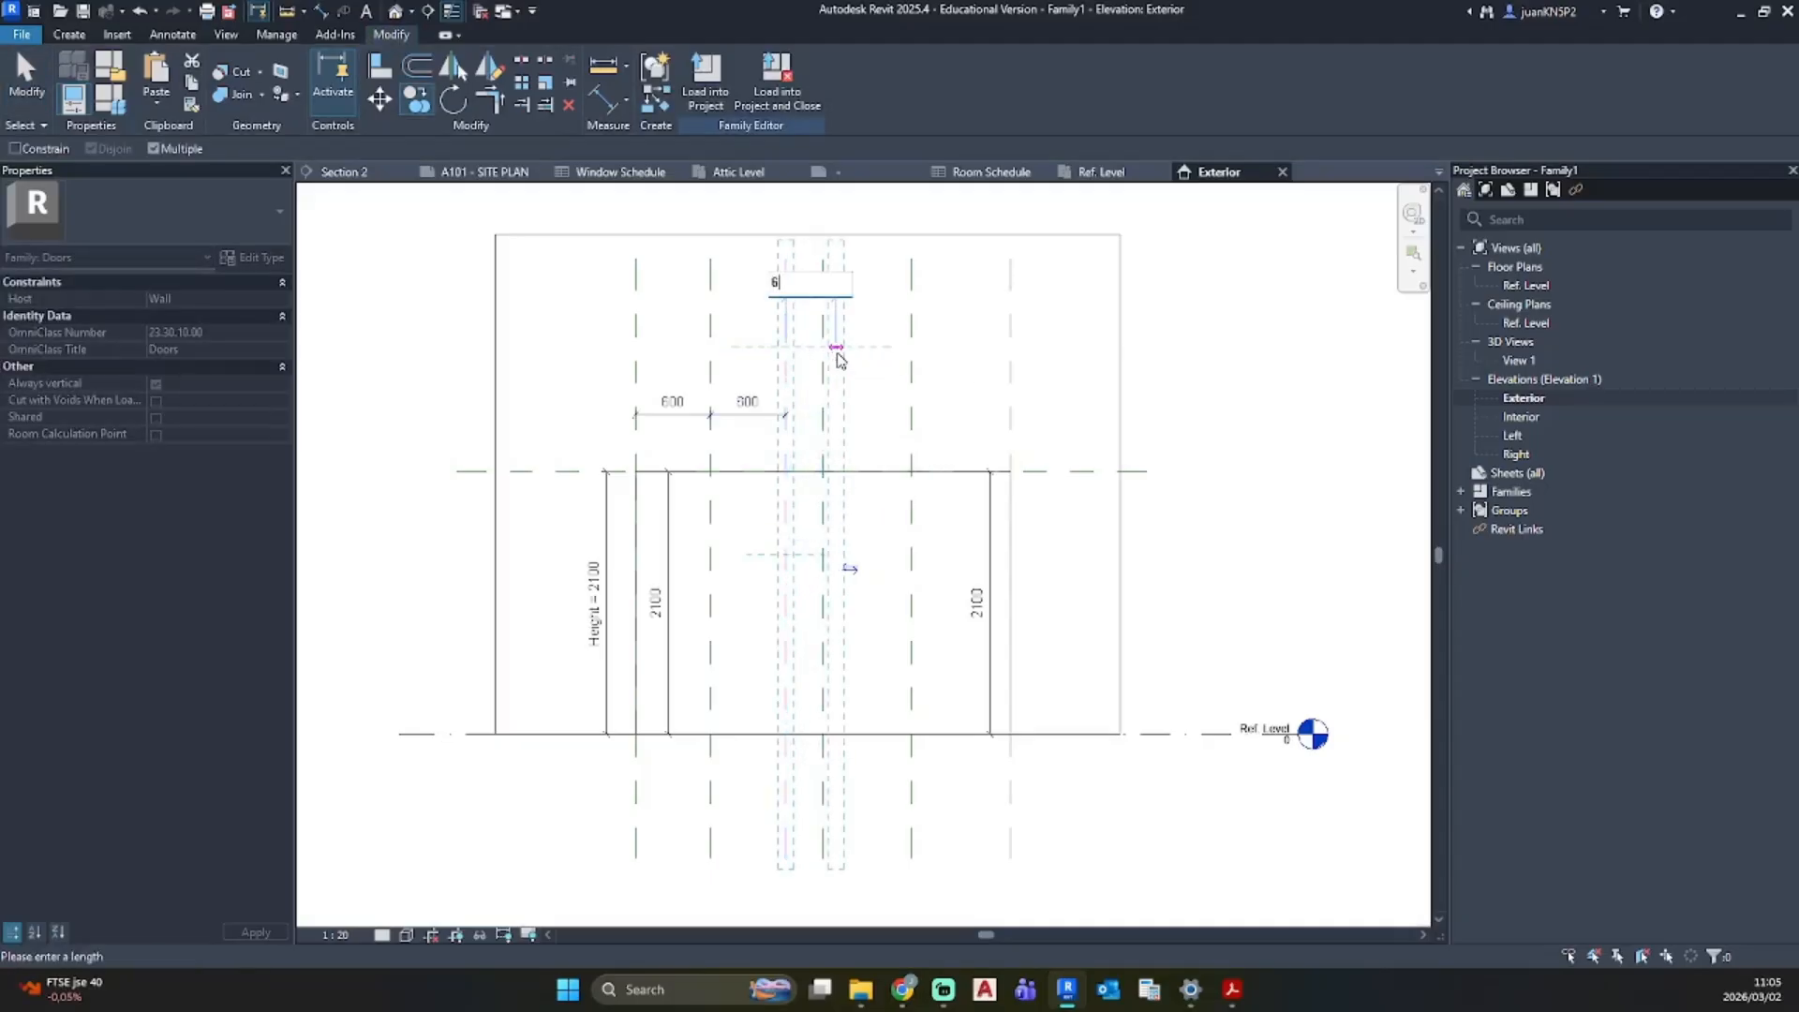
type("00")
key("Return")
key("Escape")
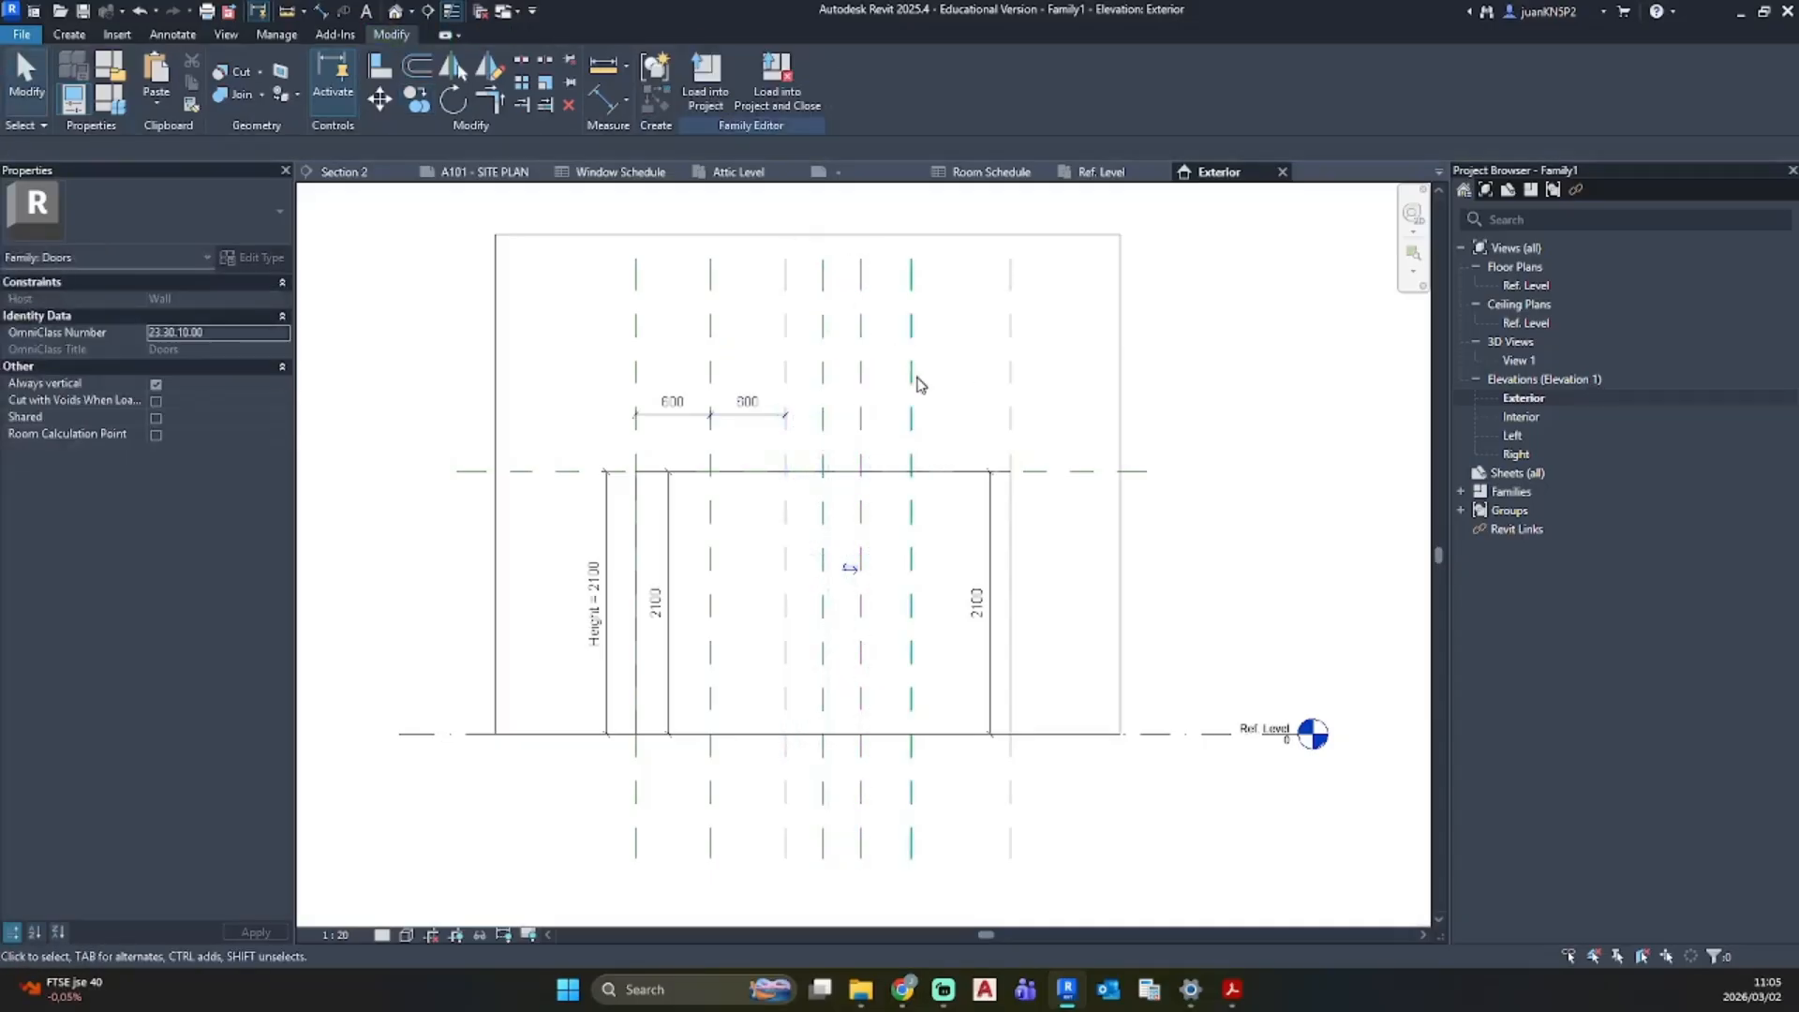
left_click(914, 383)
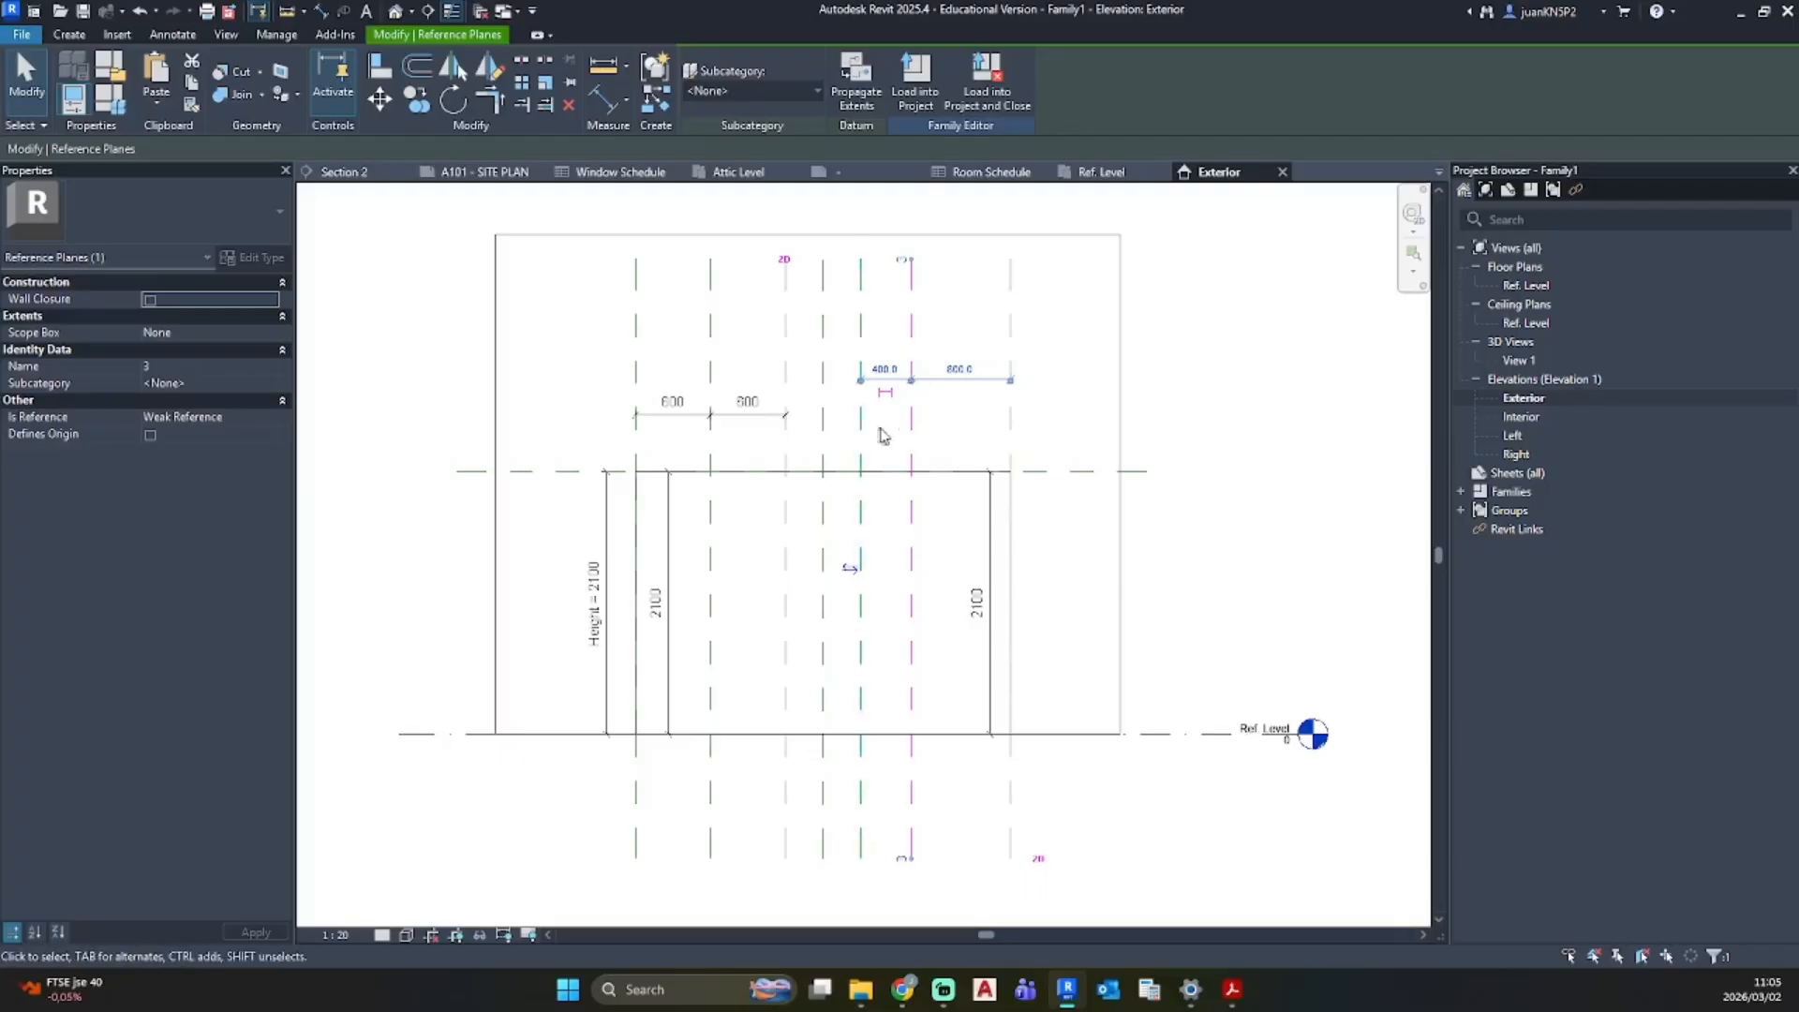
key("d")
key("i")
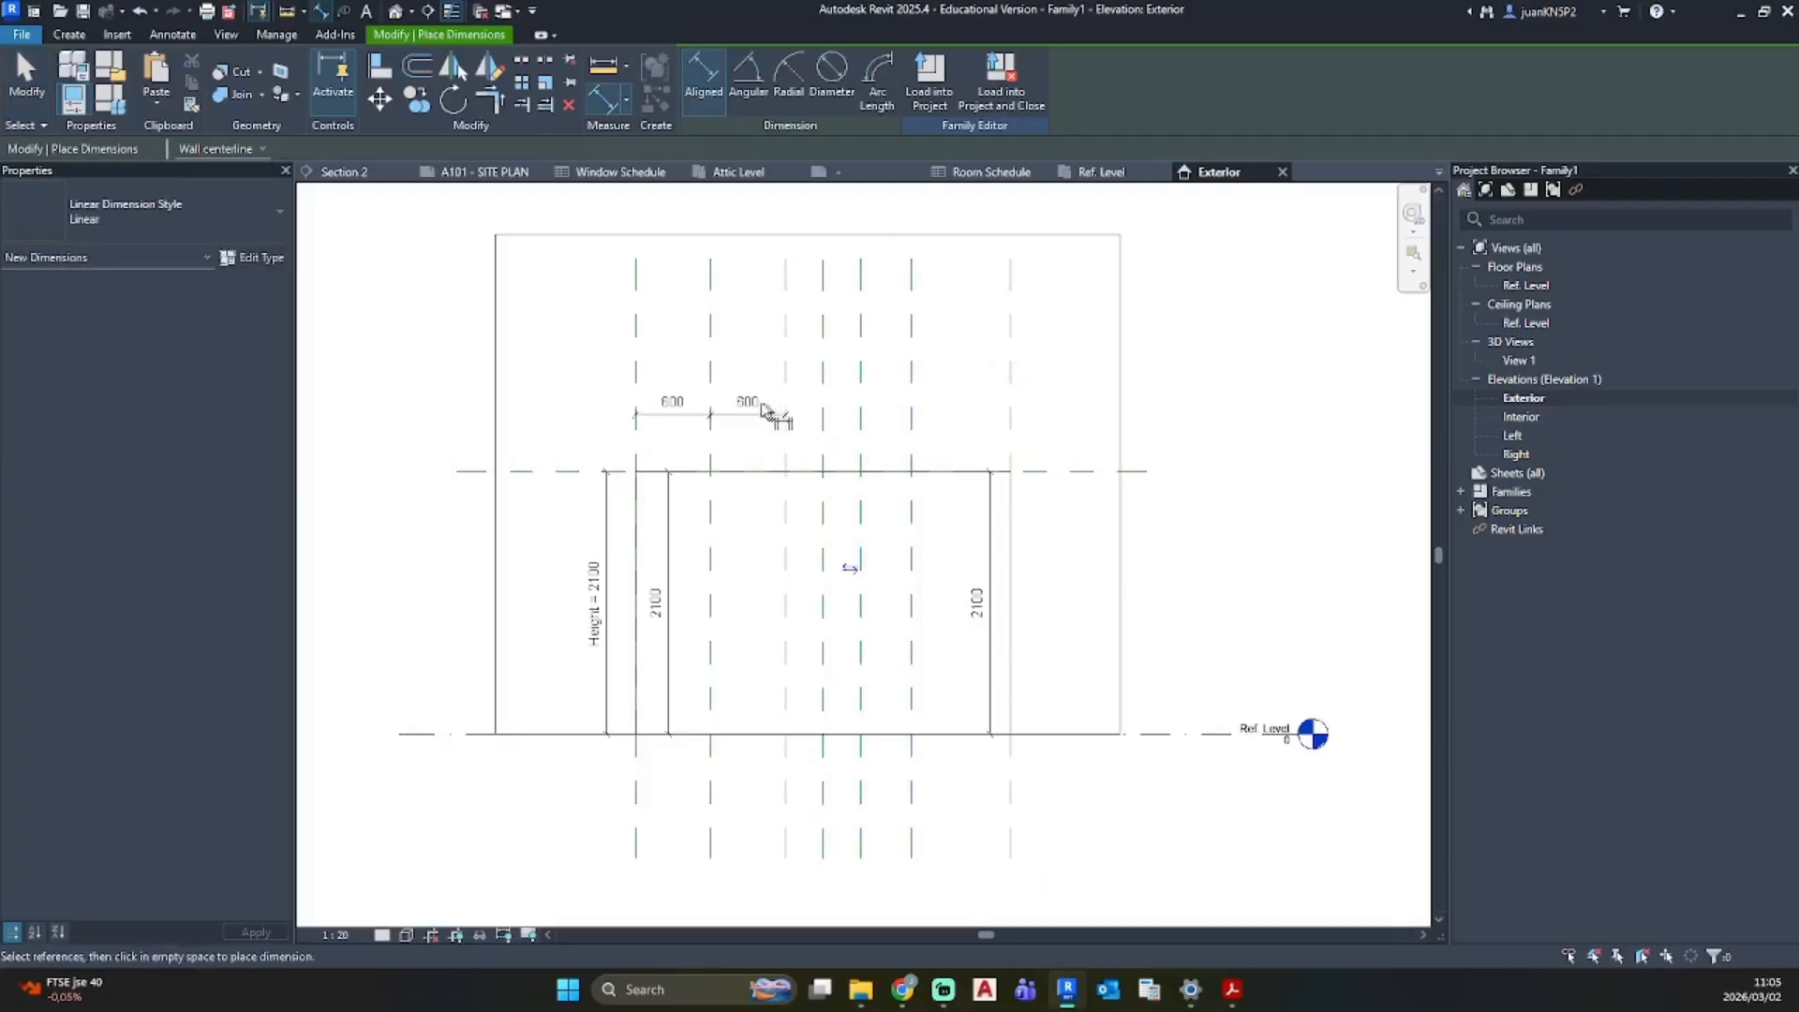
key("Escape")
Step: Extend the dimension string with witness lines at the new copy, reference plane 3 and the Left and Right planes
left_click(752, 416)
left_click(933, 77)
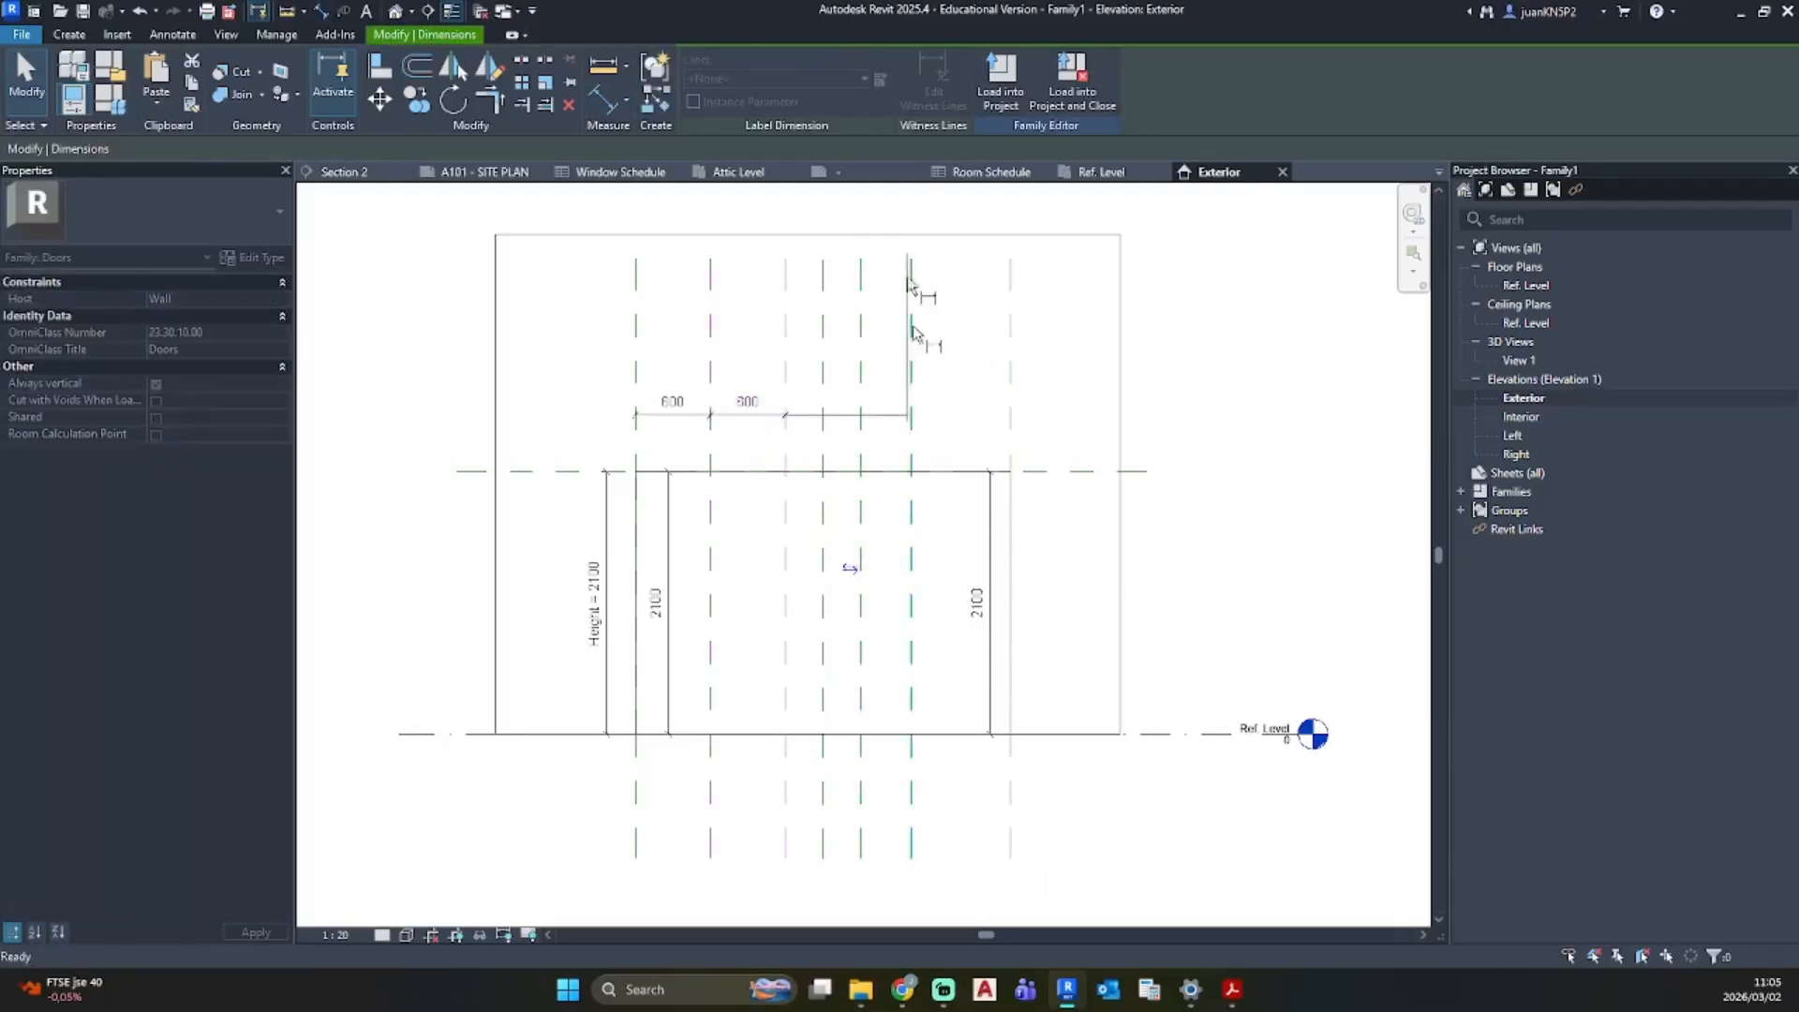
left_click(860, 413)
left_click(910, 415)
left_click(1010, 416)
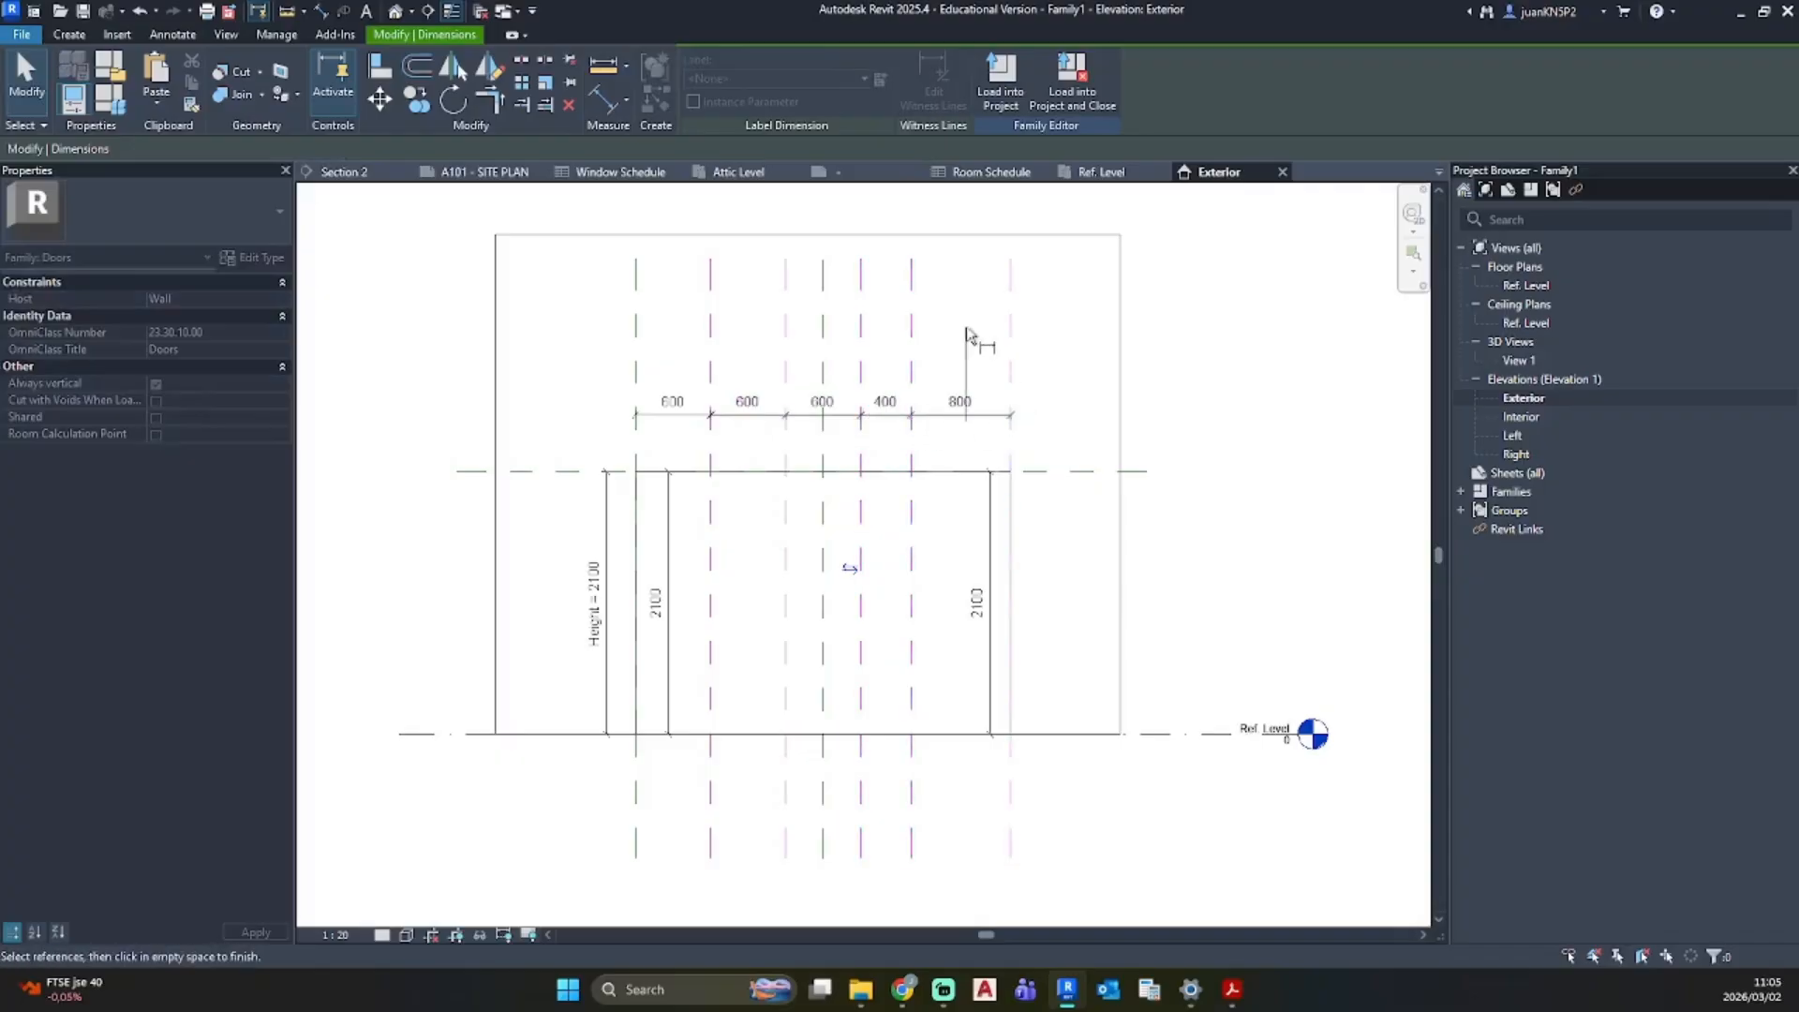
left_click(972, 339)
left_click(933, 77)
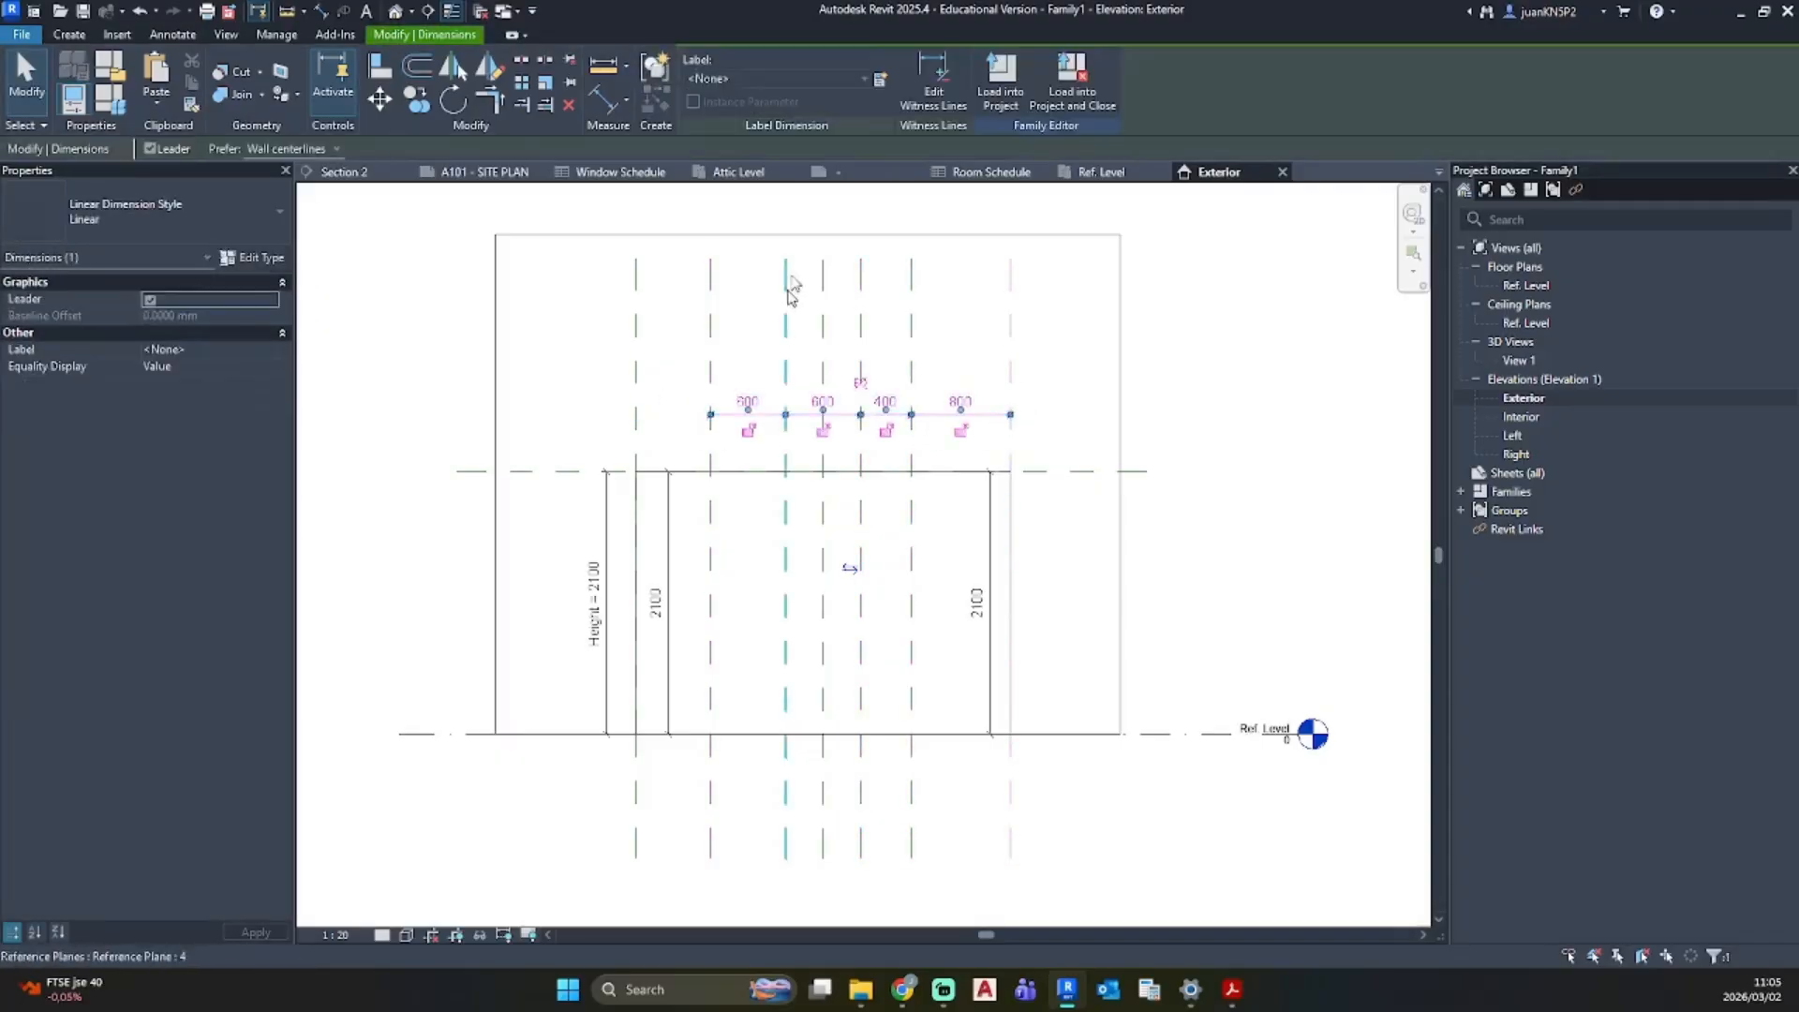
left_click(630, 436)
left_click(635, 415)
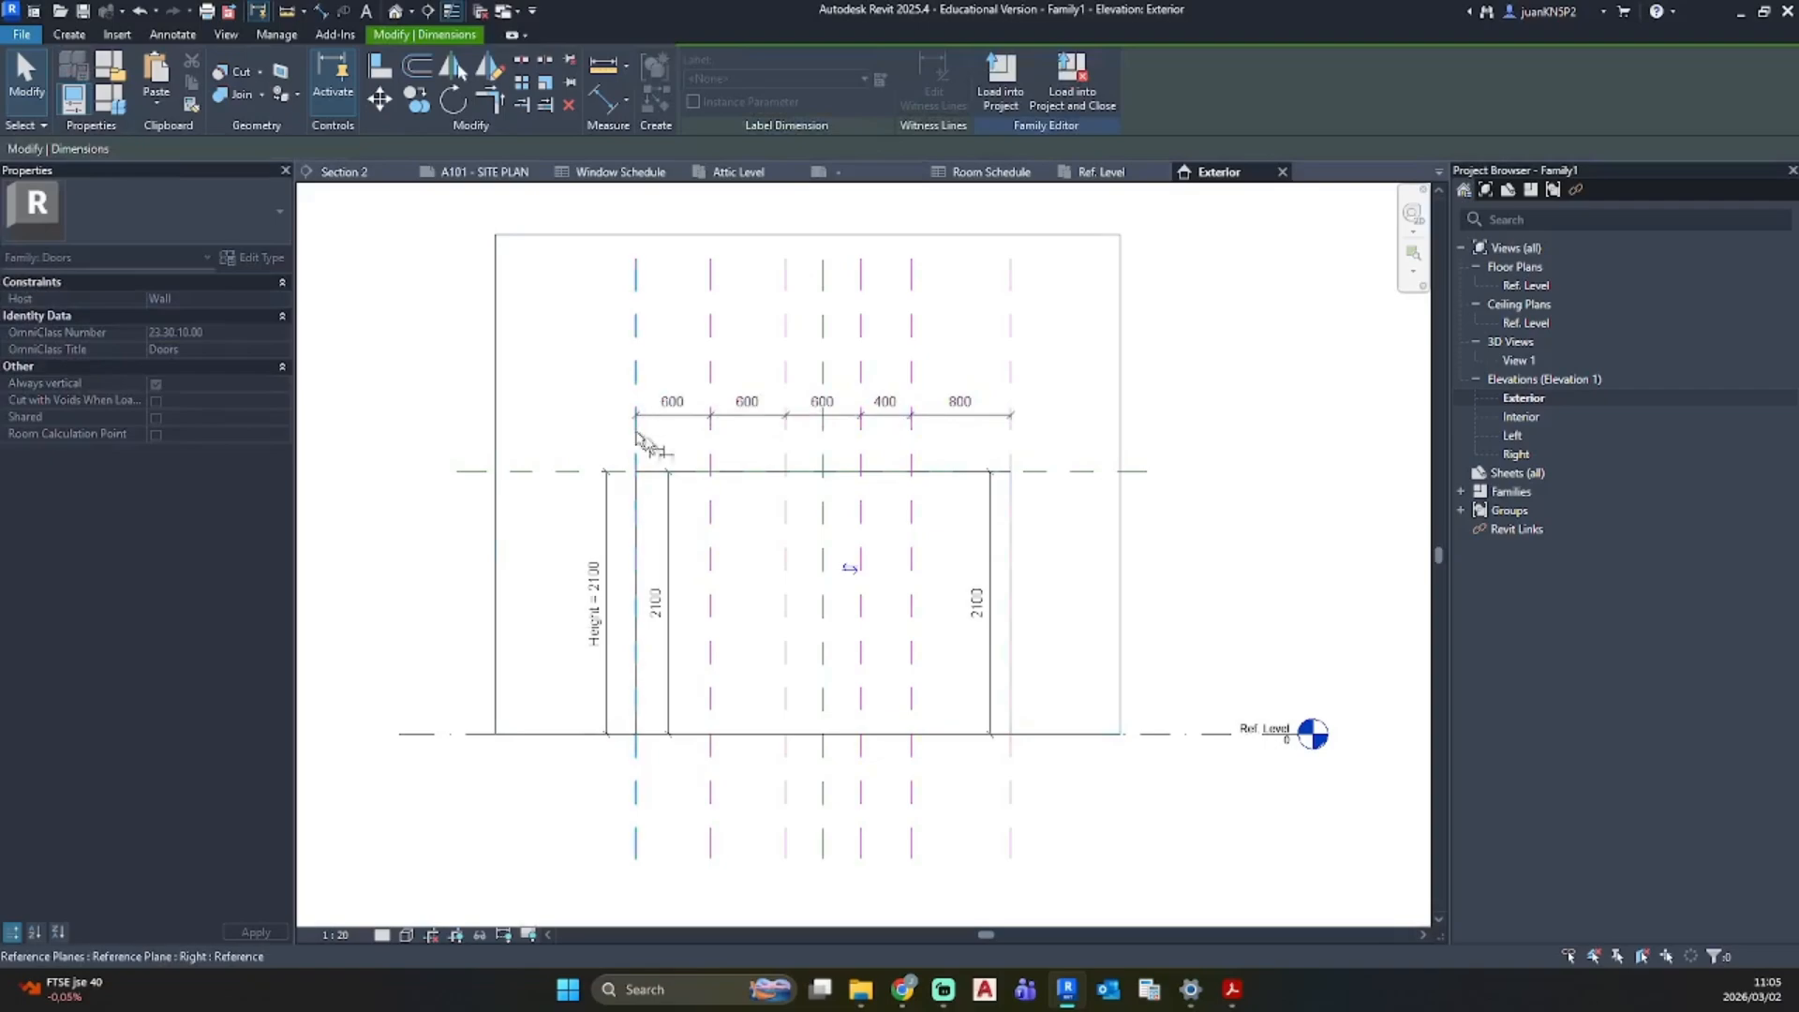
left_click(705, 361)
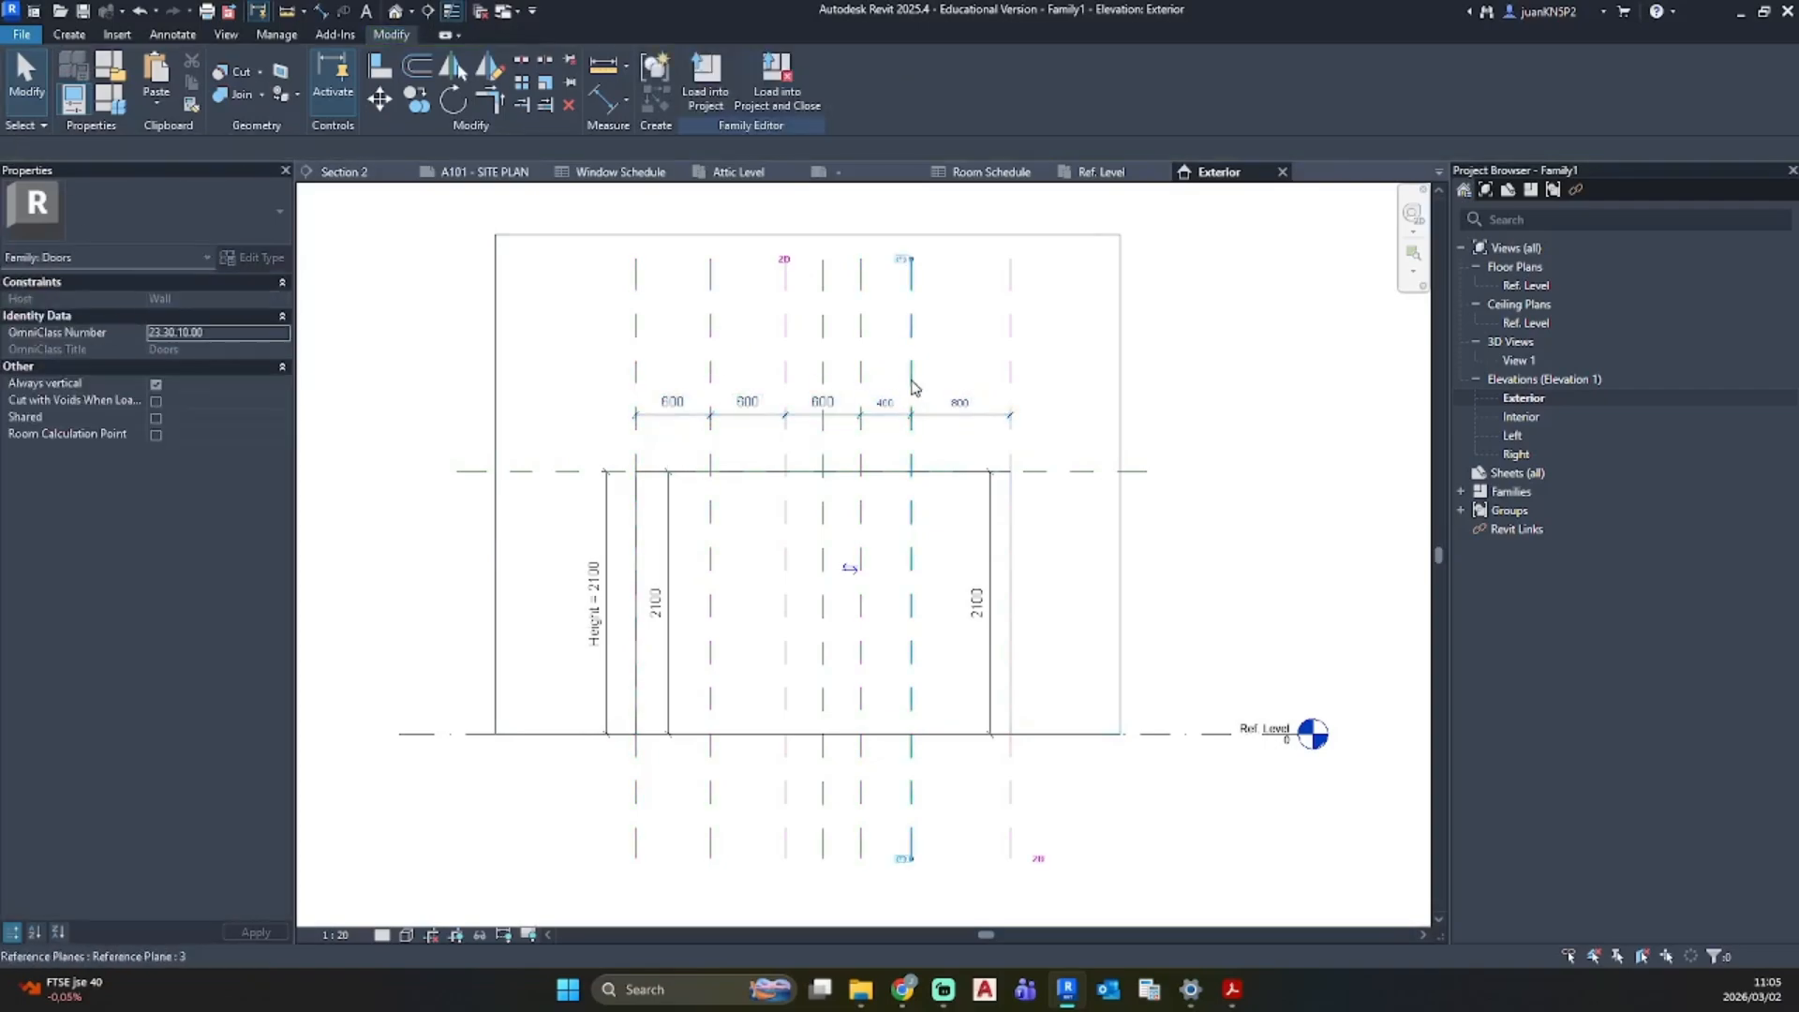
Step: Set the spacing between the newly copied plane and reference plane 3 to 600 mm
left_click(910, 366)
left_click(885, 401)
type("600")
key("Return")
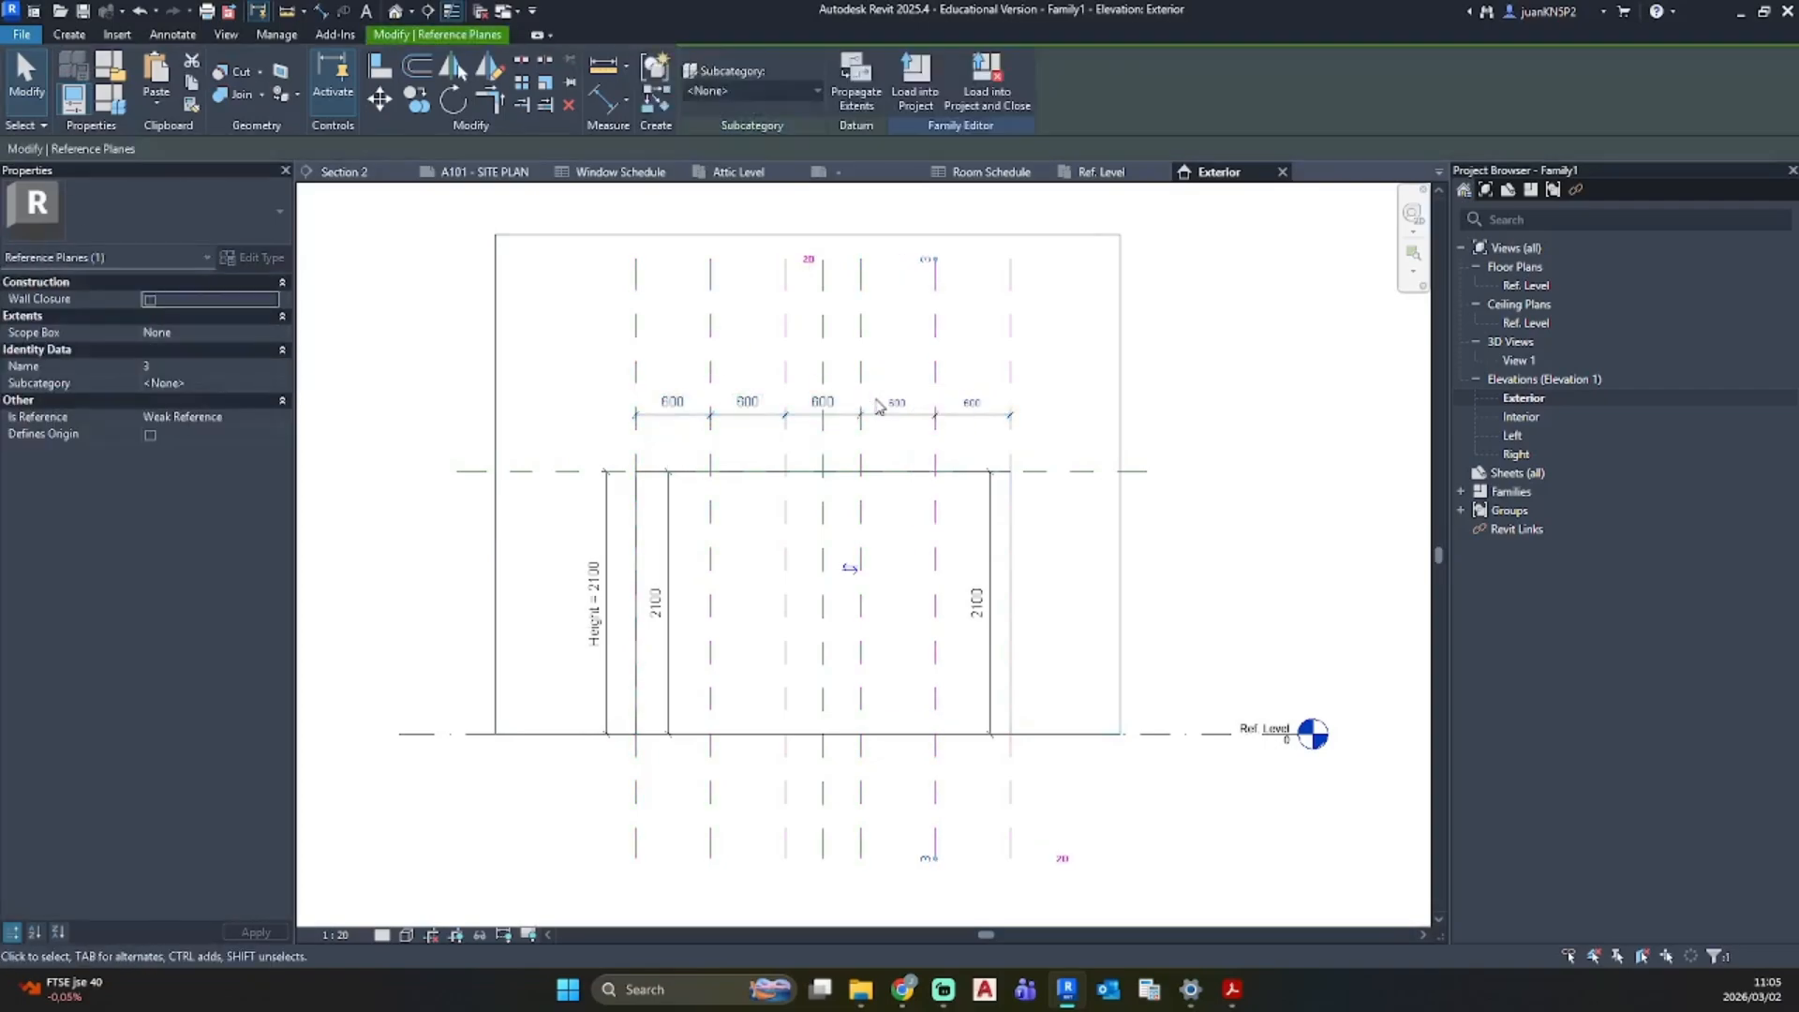
key("Escape")
Step: Apply the EQ constraint to all five segments of the dimension string above the opening
left_click(818, 366)
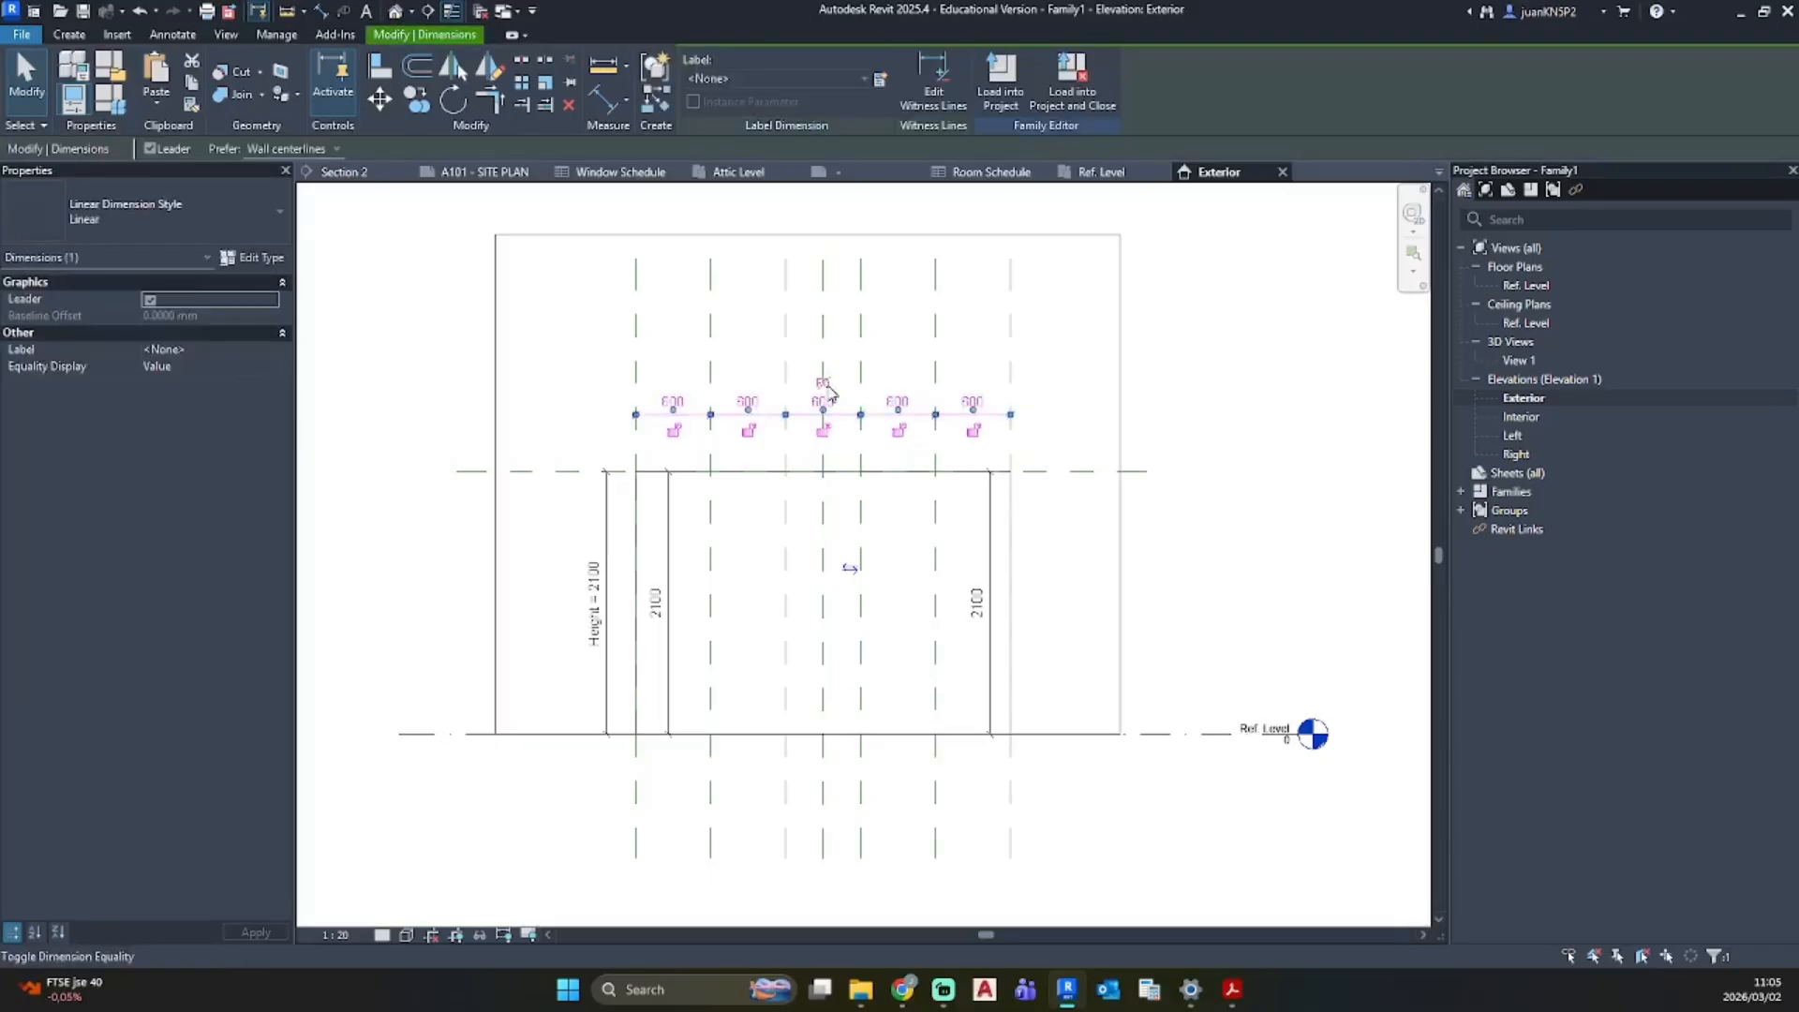
left_click(823, 380)
left_click(871, 446)
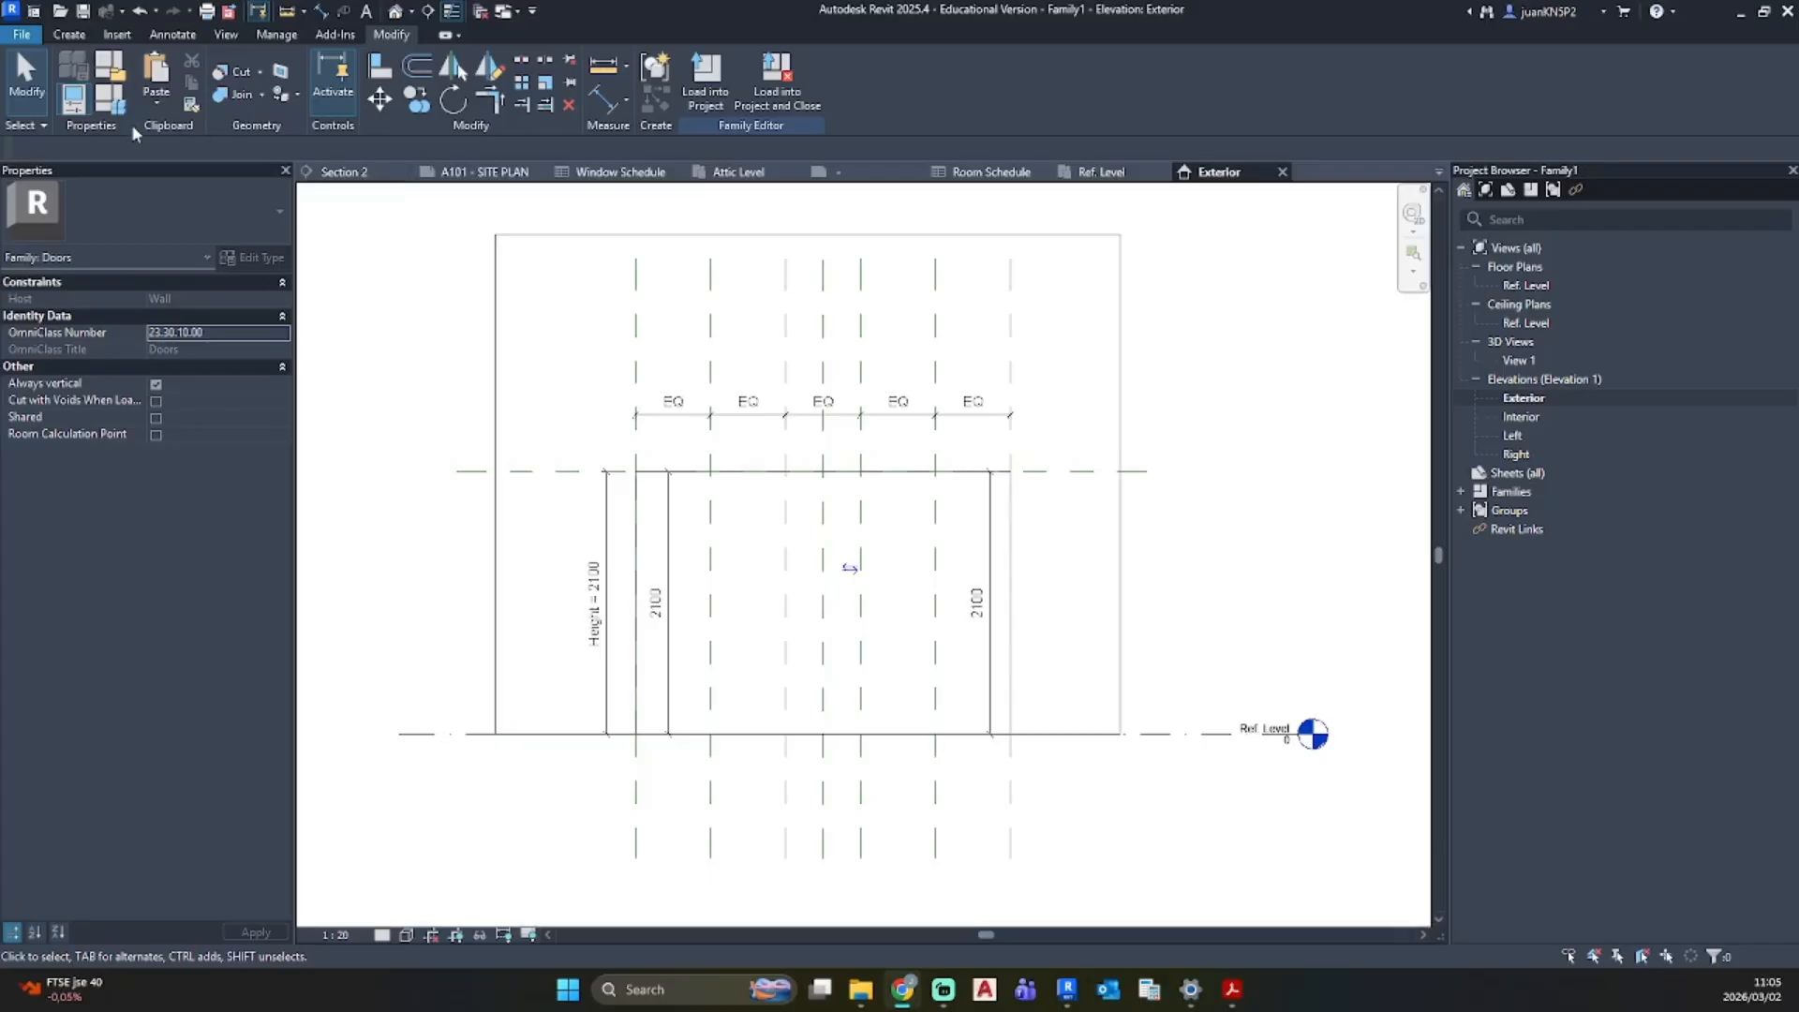
Step: In the family types' Identity Data, enter "• Glazing: 4mm Toughened Safety glass." as the Description
left_click(111, 97)
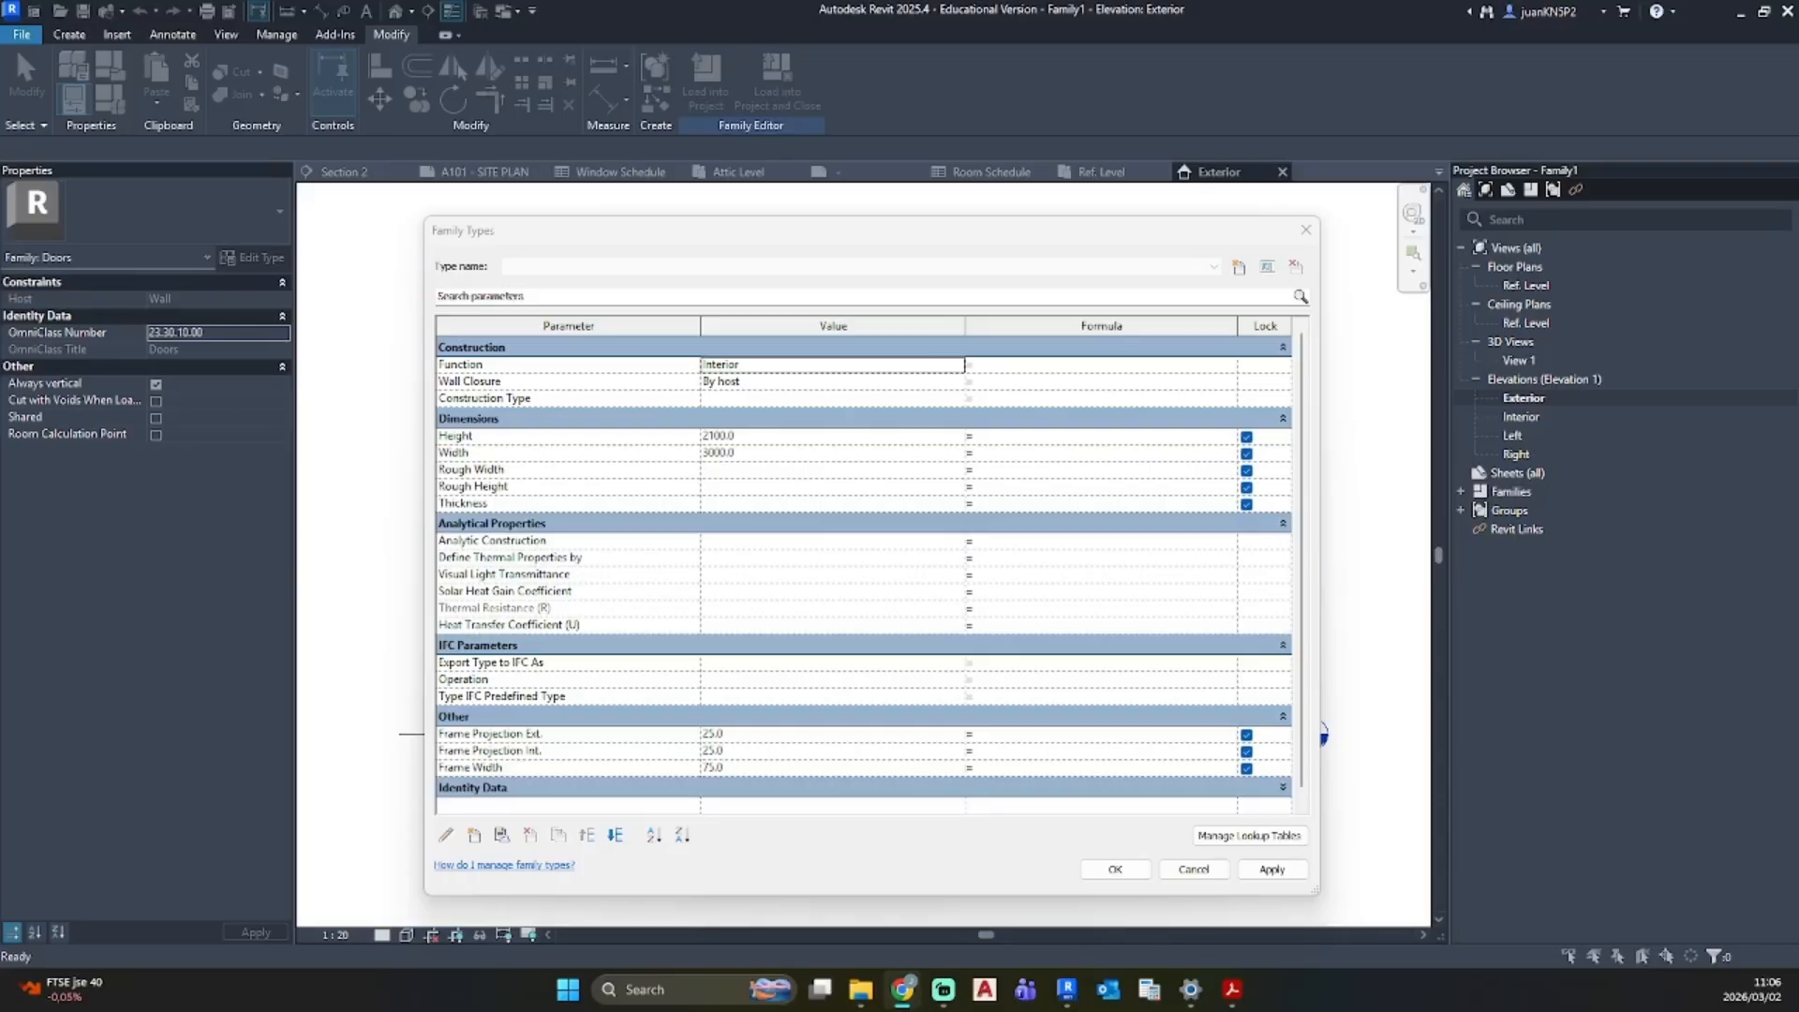
scroll(802, 525, "down", 1)
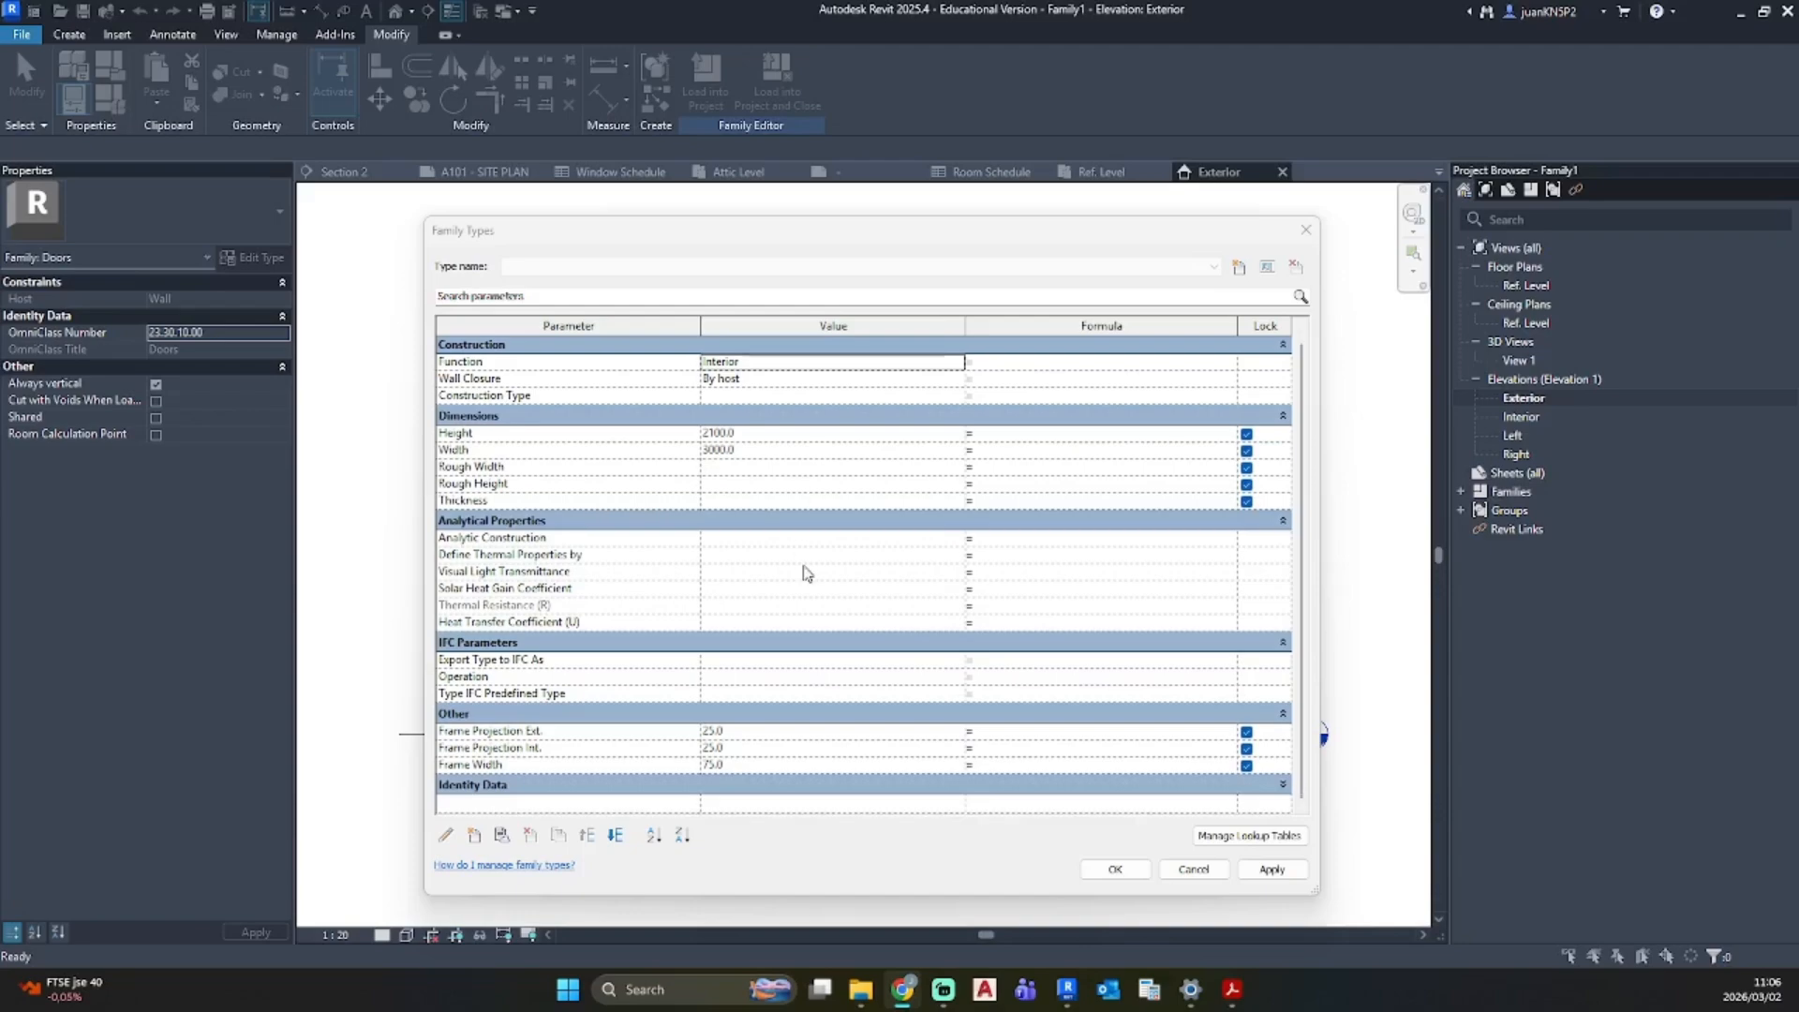
left_click(1279, 786)
scroll(750, 595, "down", 1)
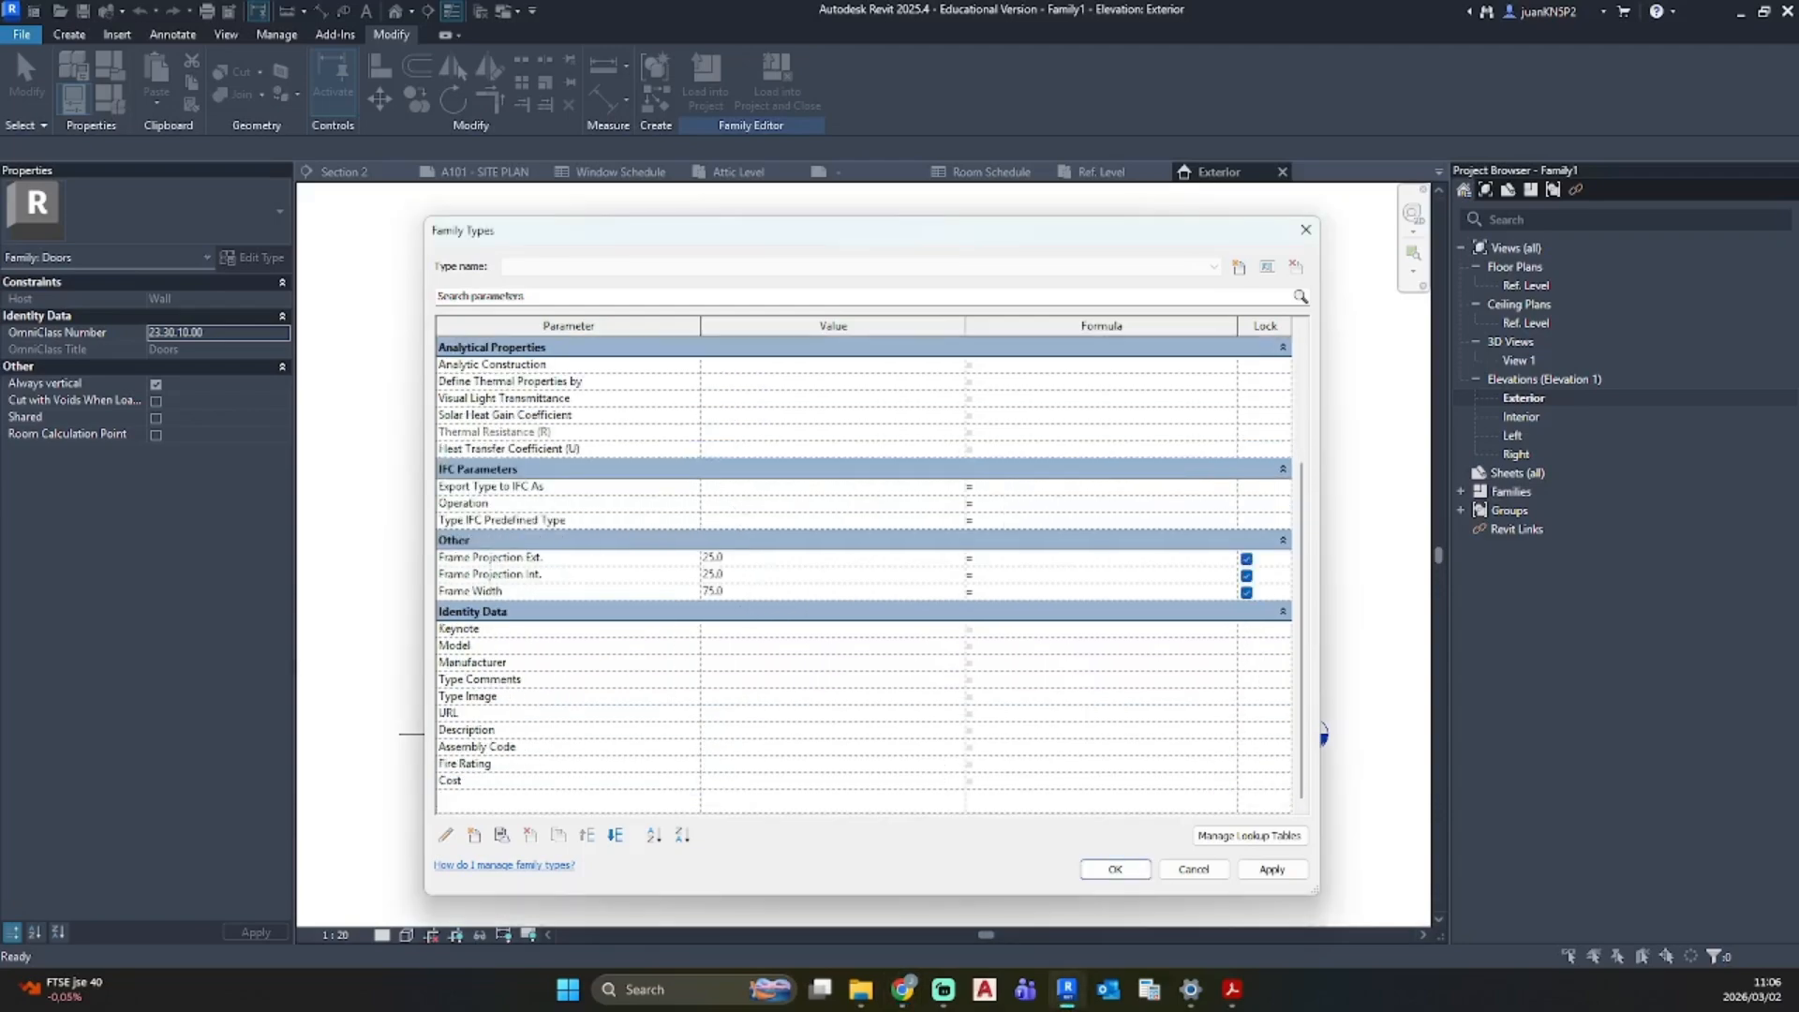
key("alt+Tab")
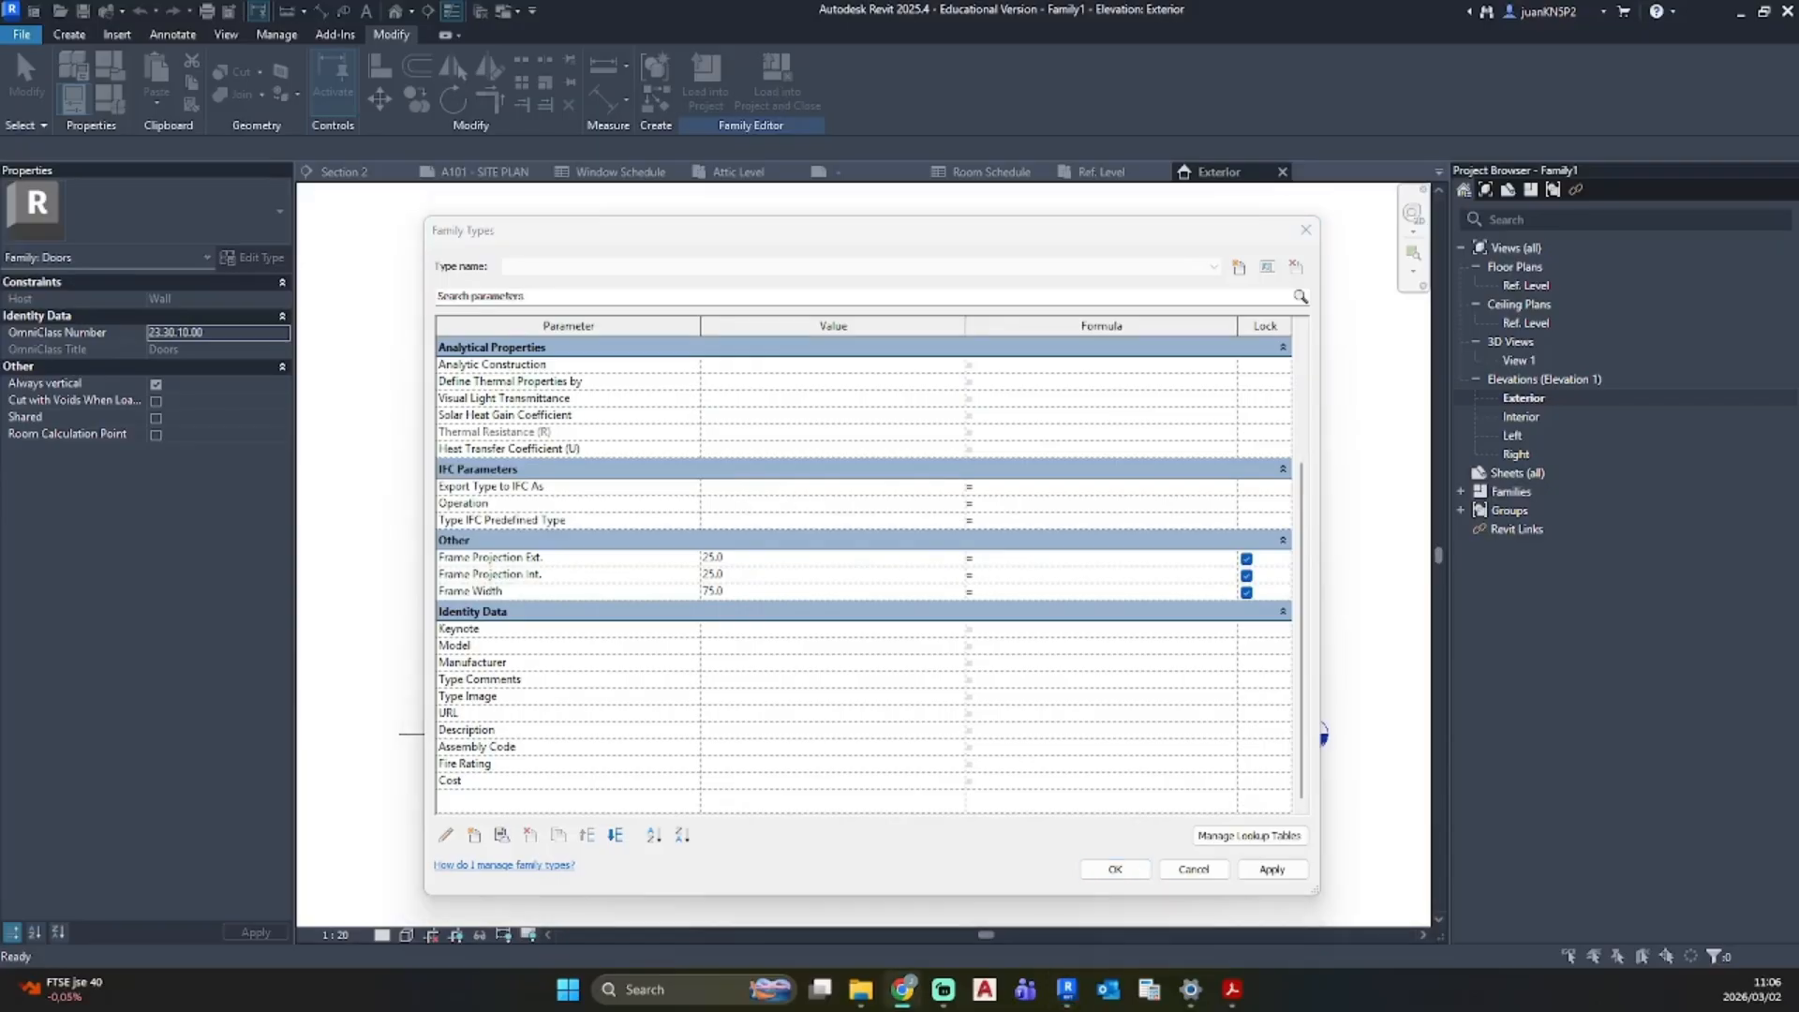
key("alt+Tab")
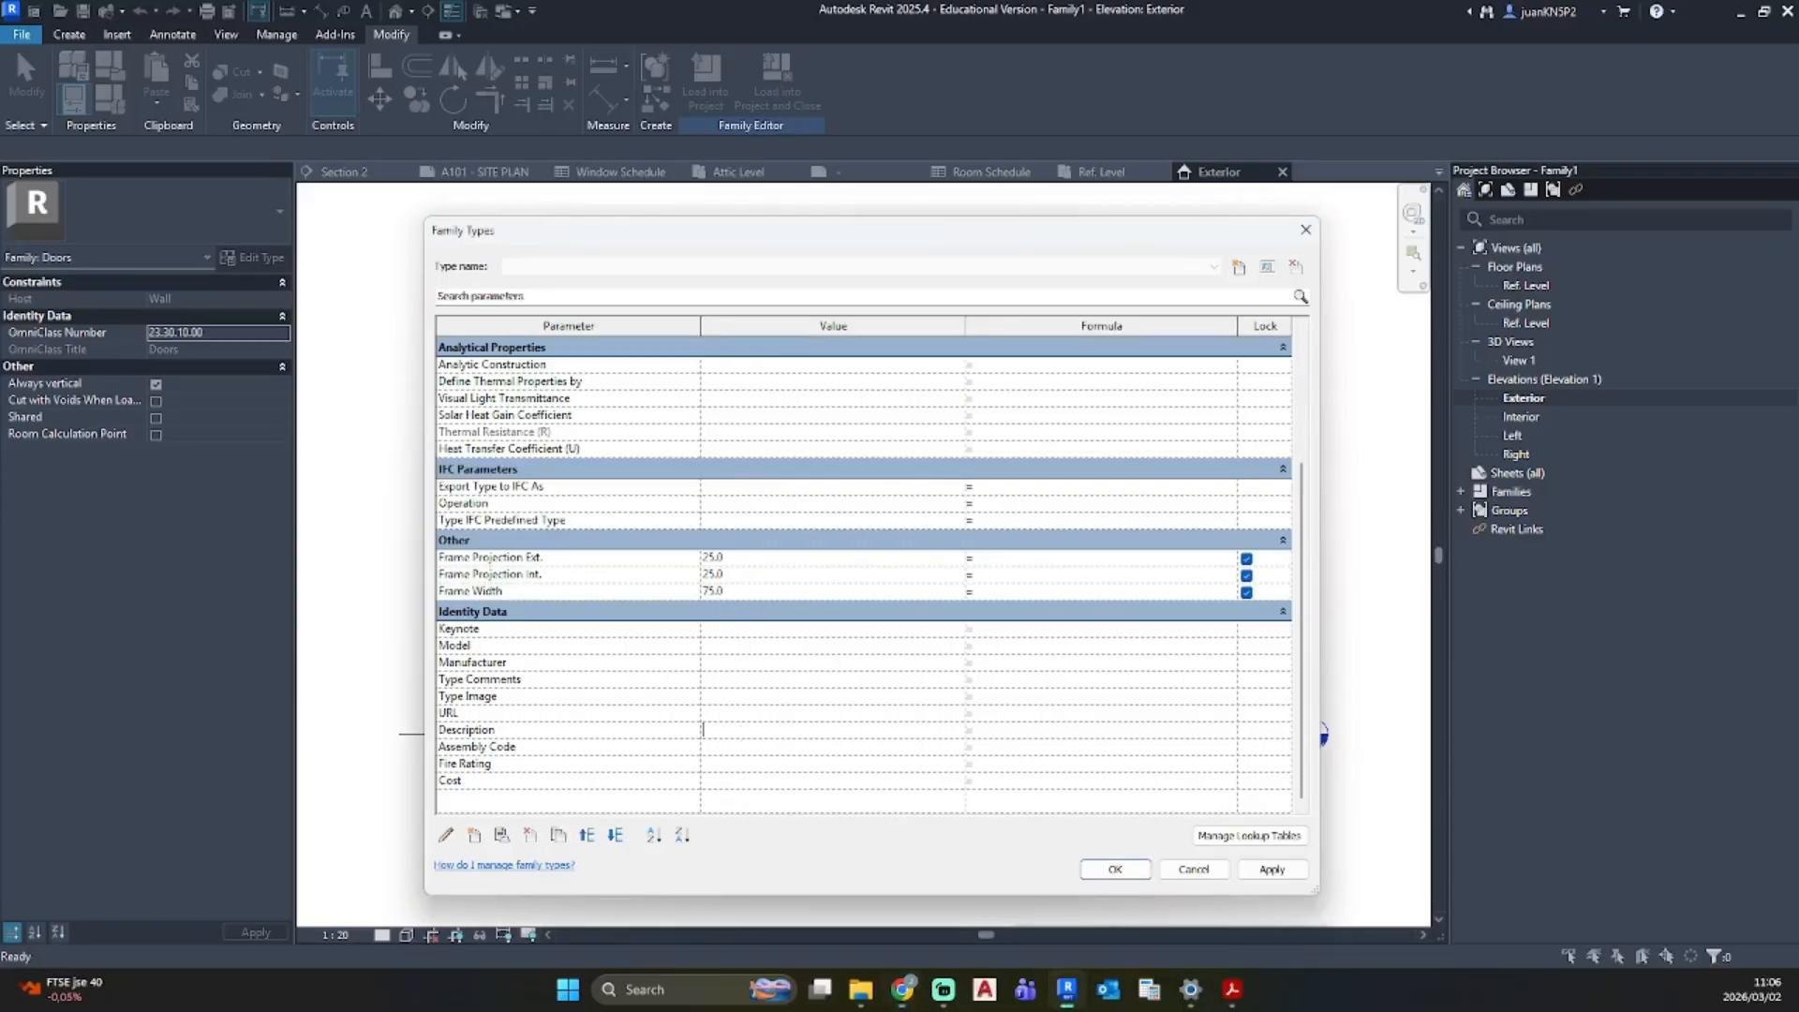
left_click(783, 731)
type("• Glazing: 4mm Toughened Safety glass.")
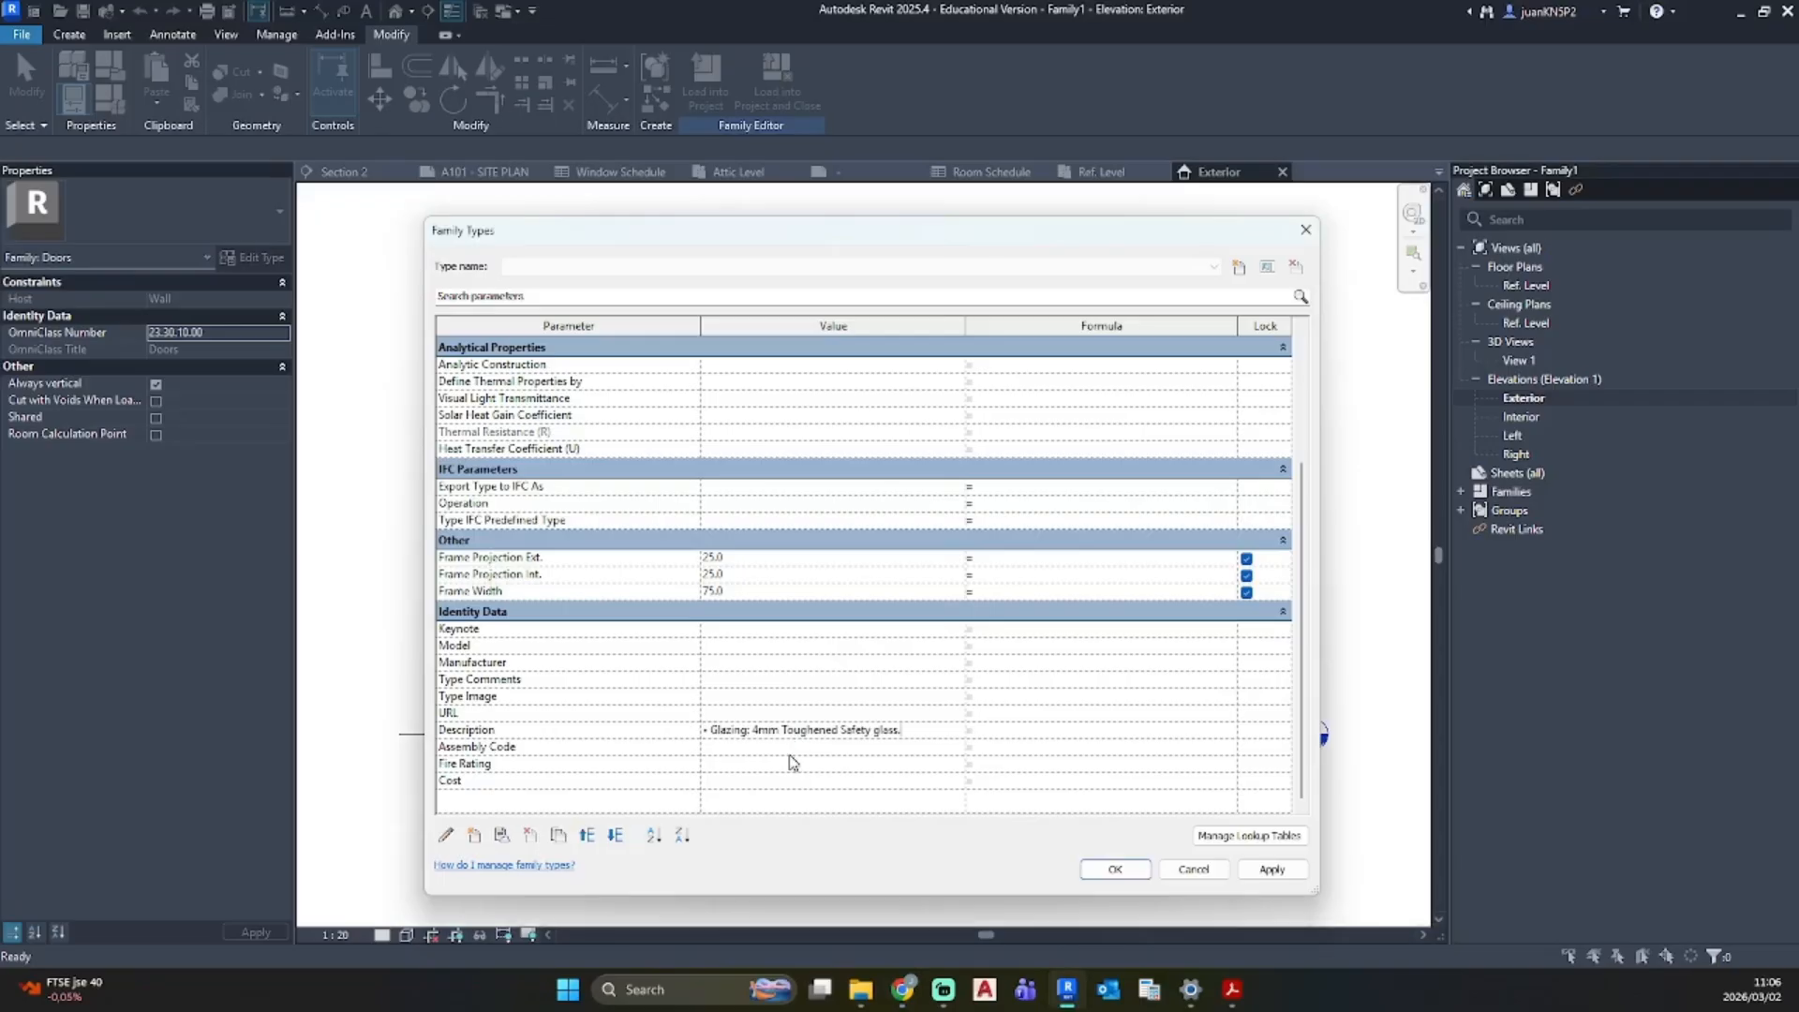
Step: Import 3000x2100mm Door.png from the Downloads folder and assign it as the family's Type Image
key("alt+Tab")
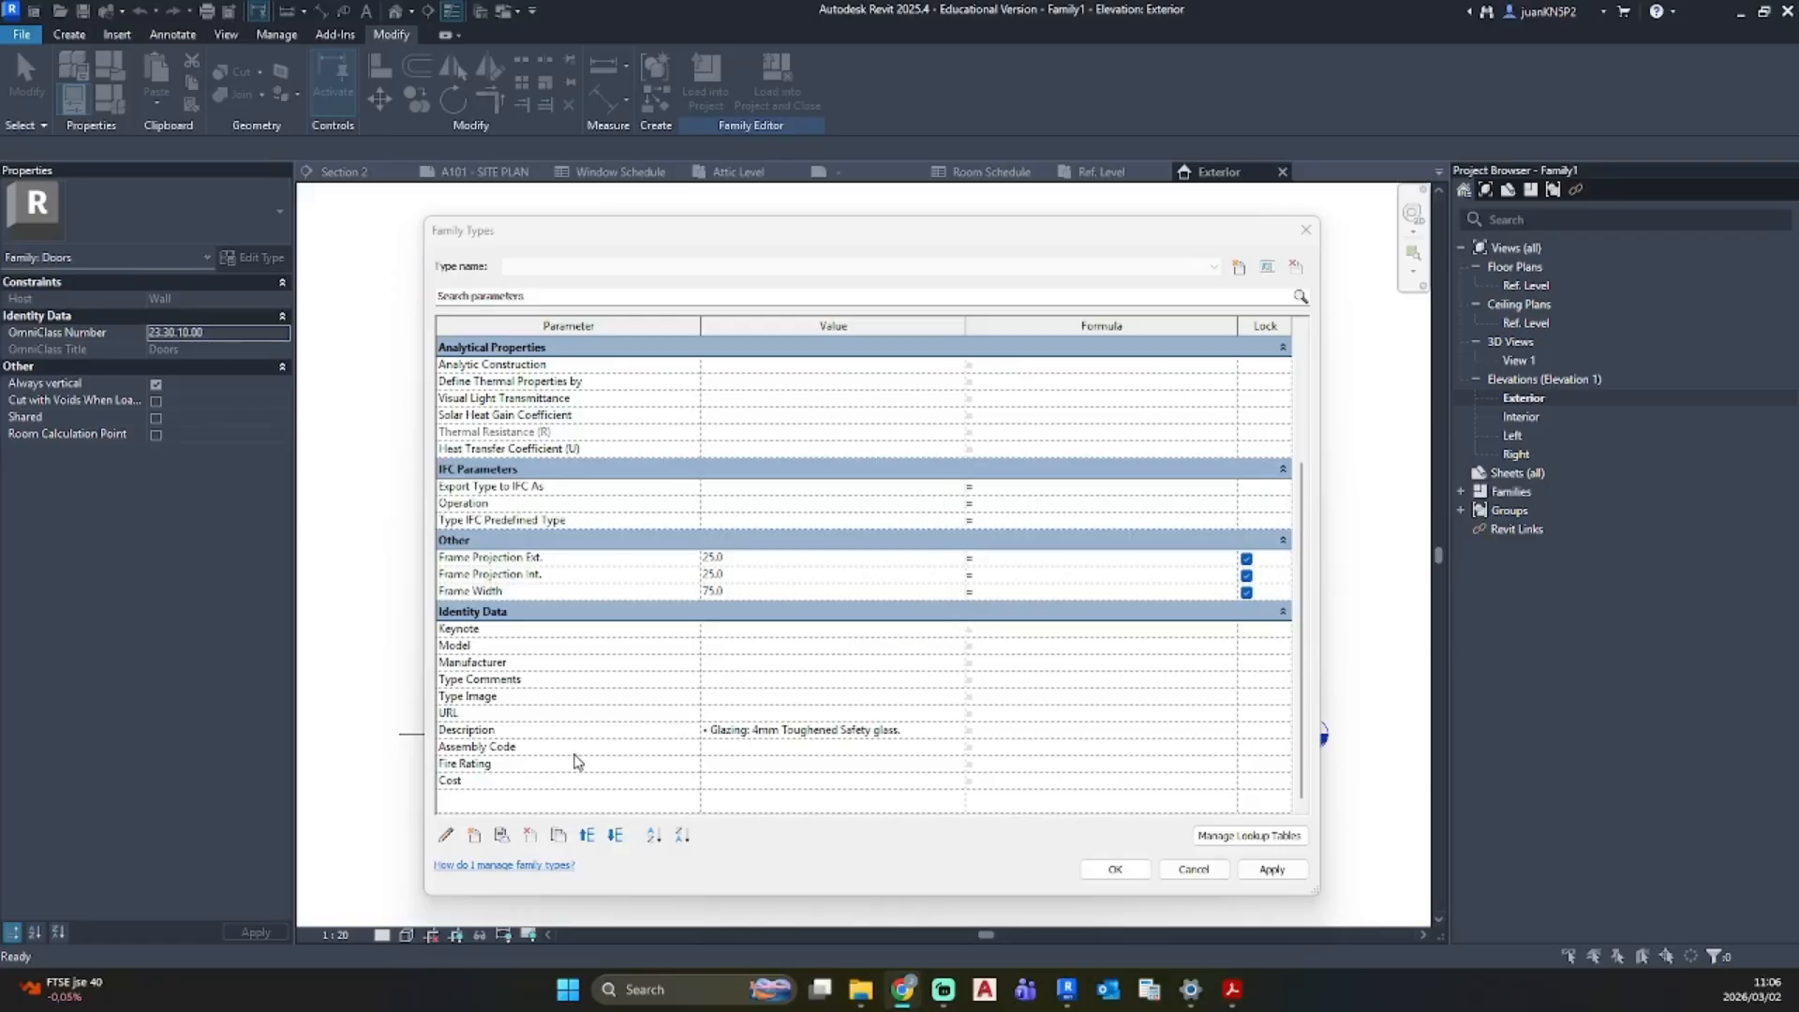
scroll(775, 605, "up", 5)
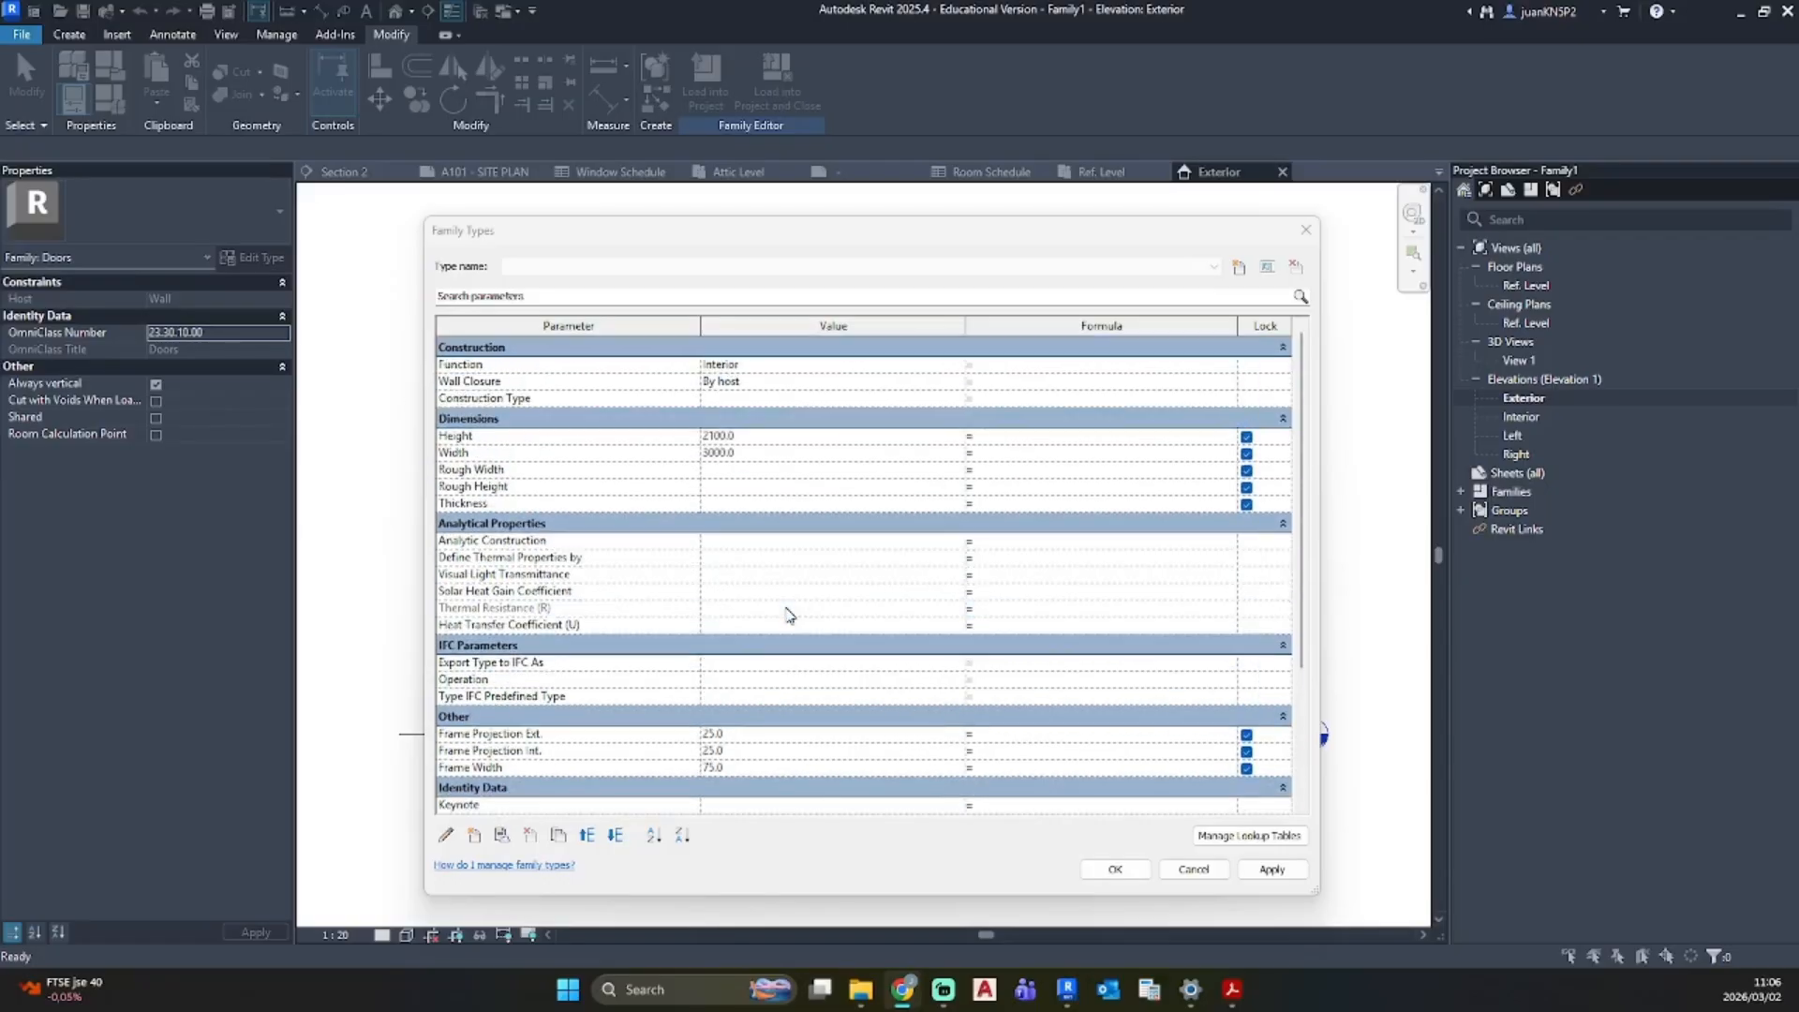
scroll(790, 616, "down", 5)
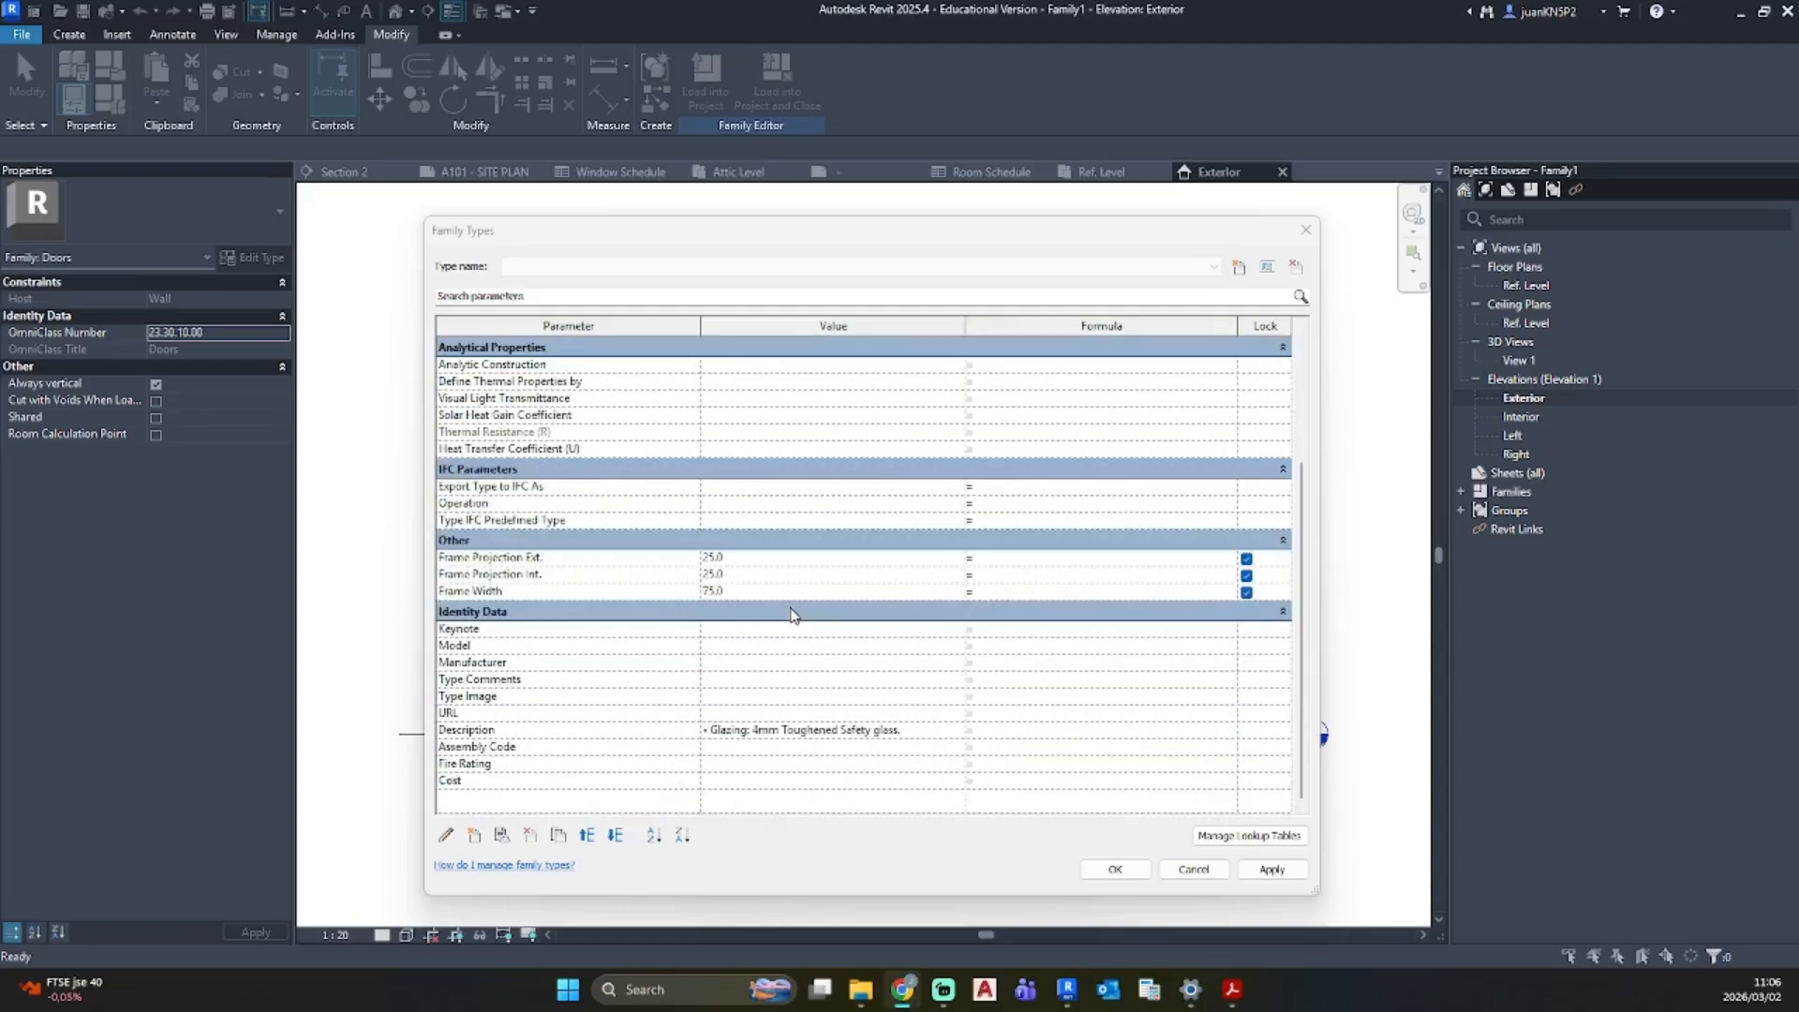
left_click(958, 698)
left_click(961, 701)
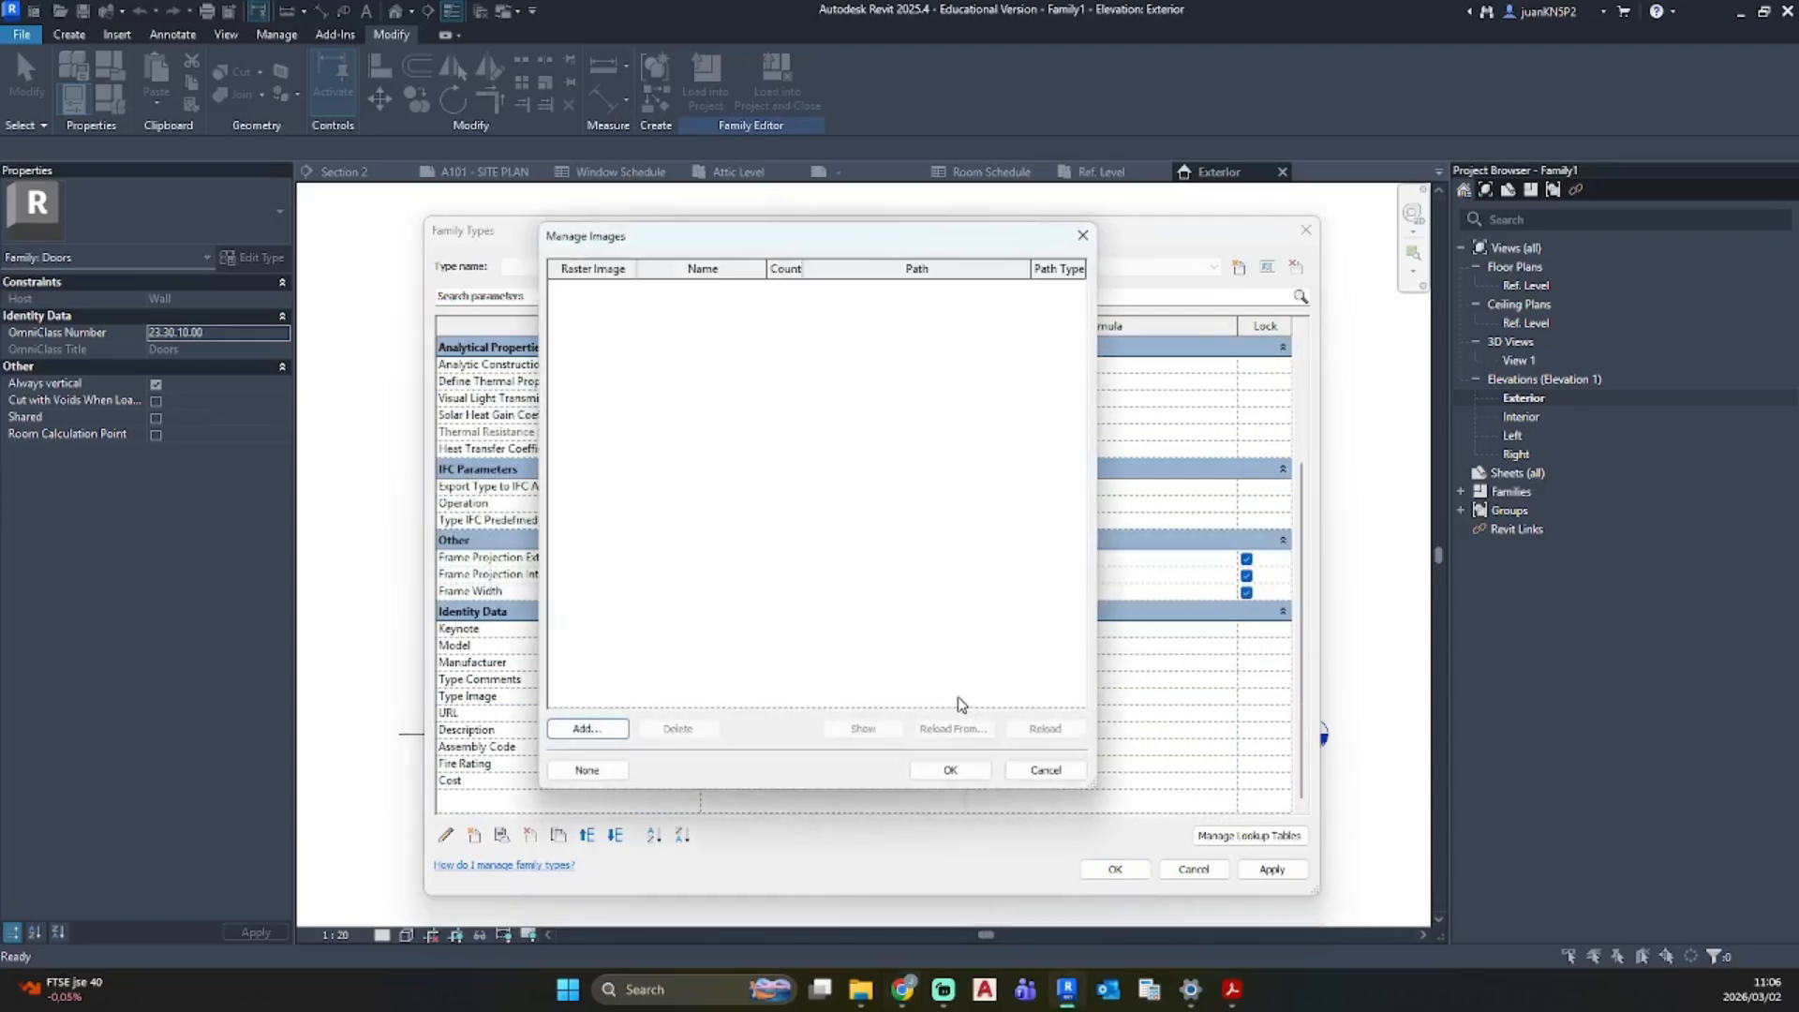
left_click(594, 727)
left_click(516, 373)
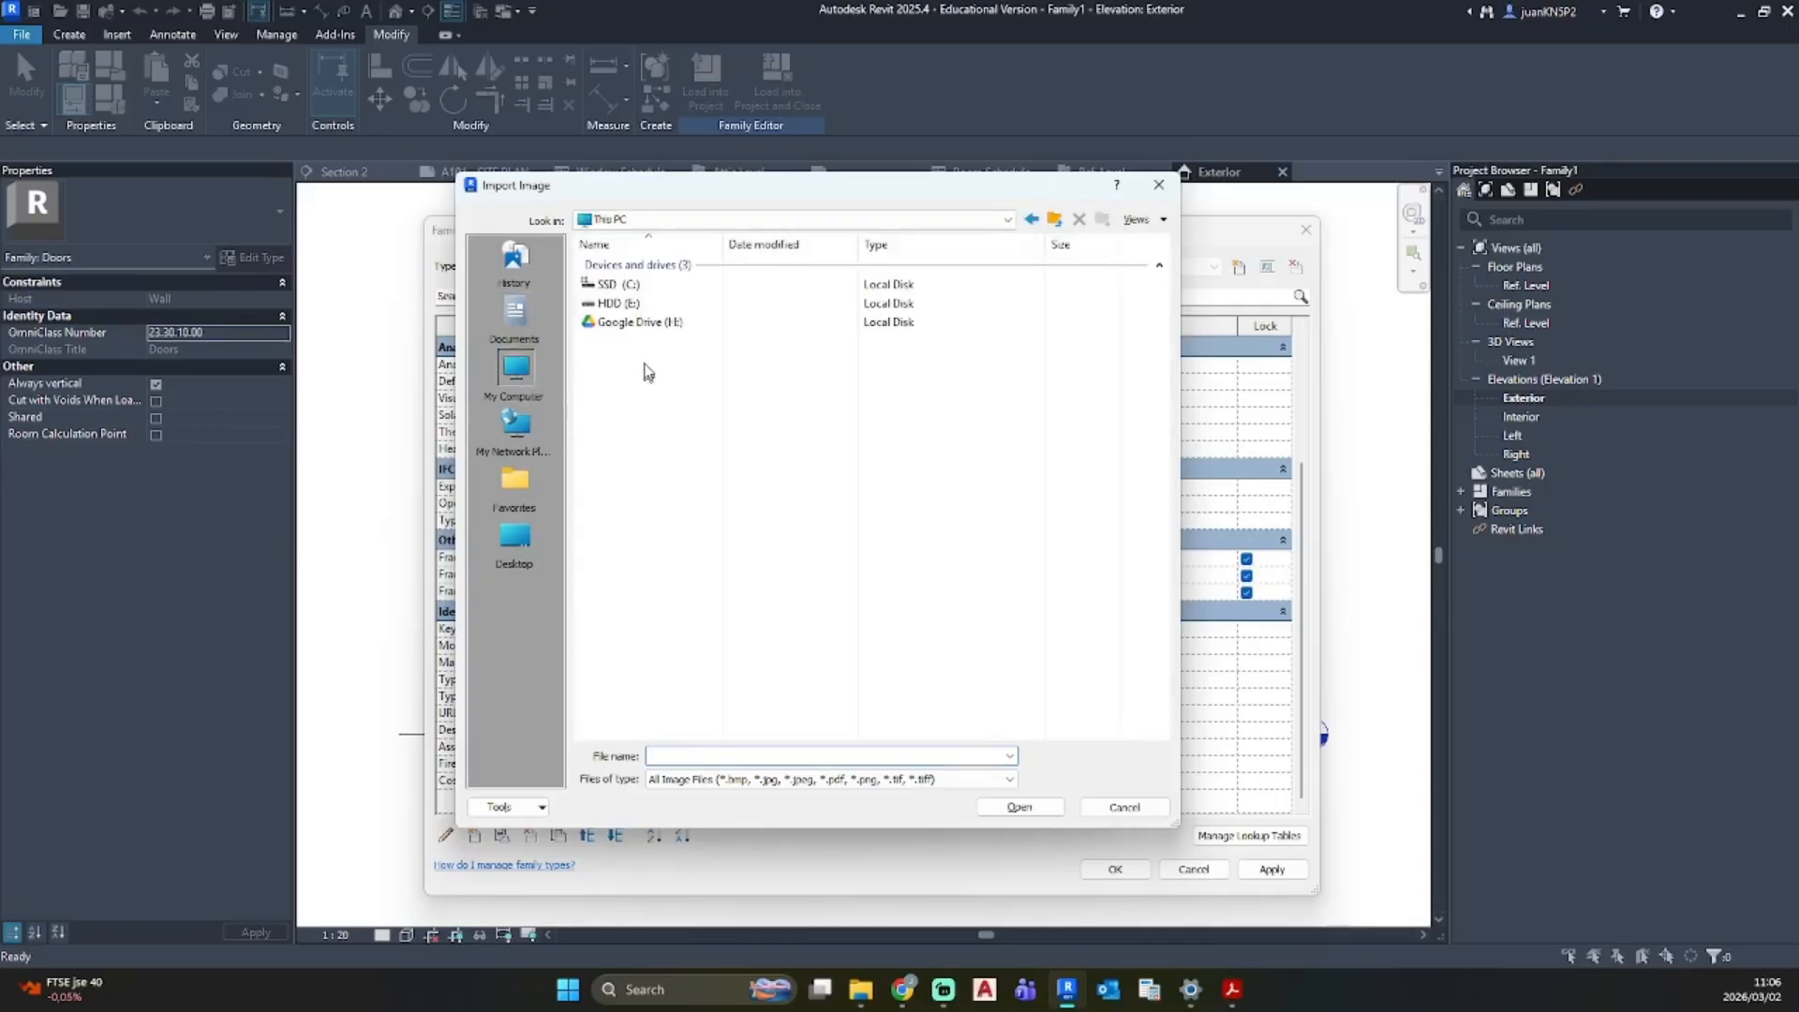
left_click(656, 219)
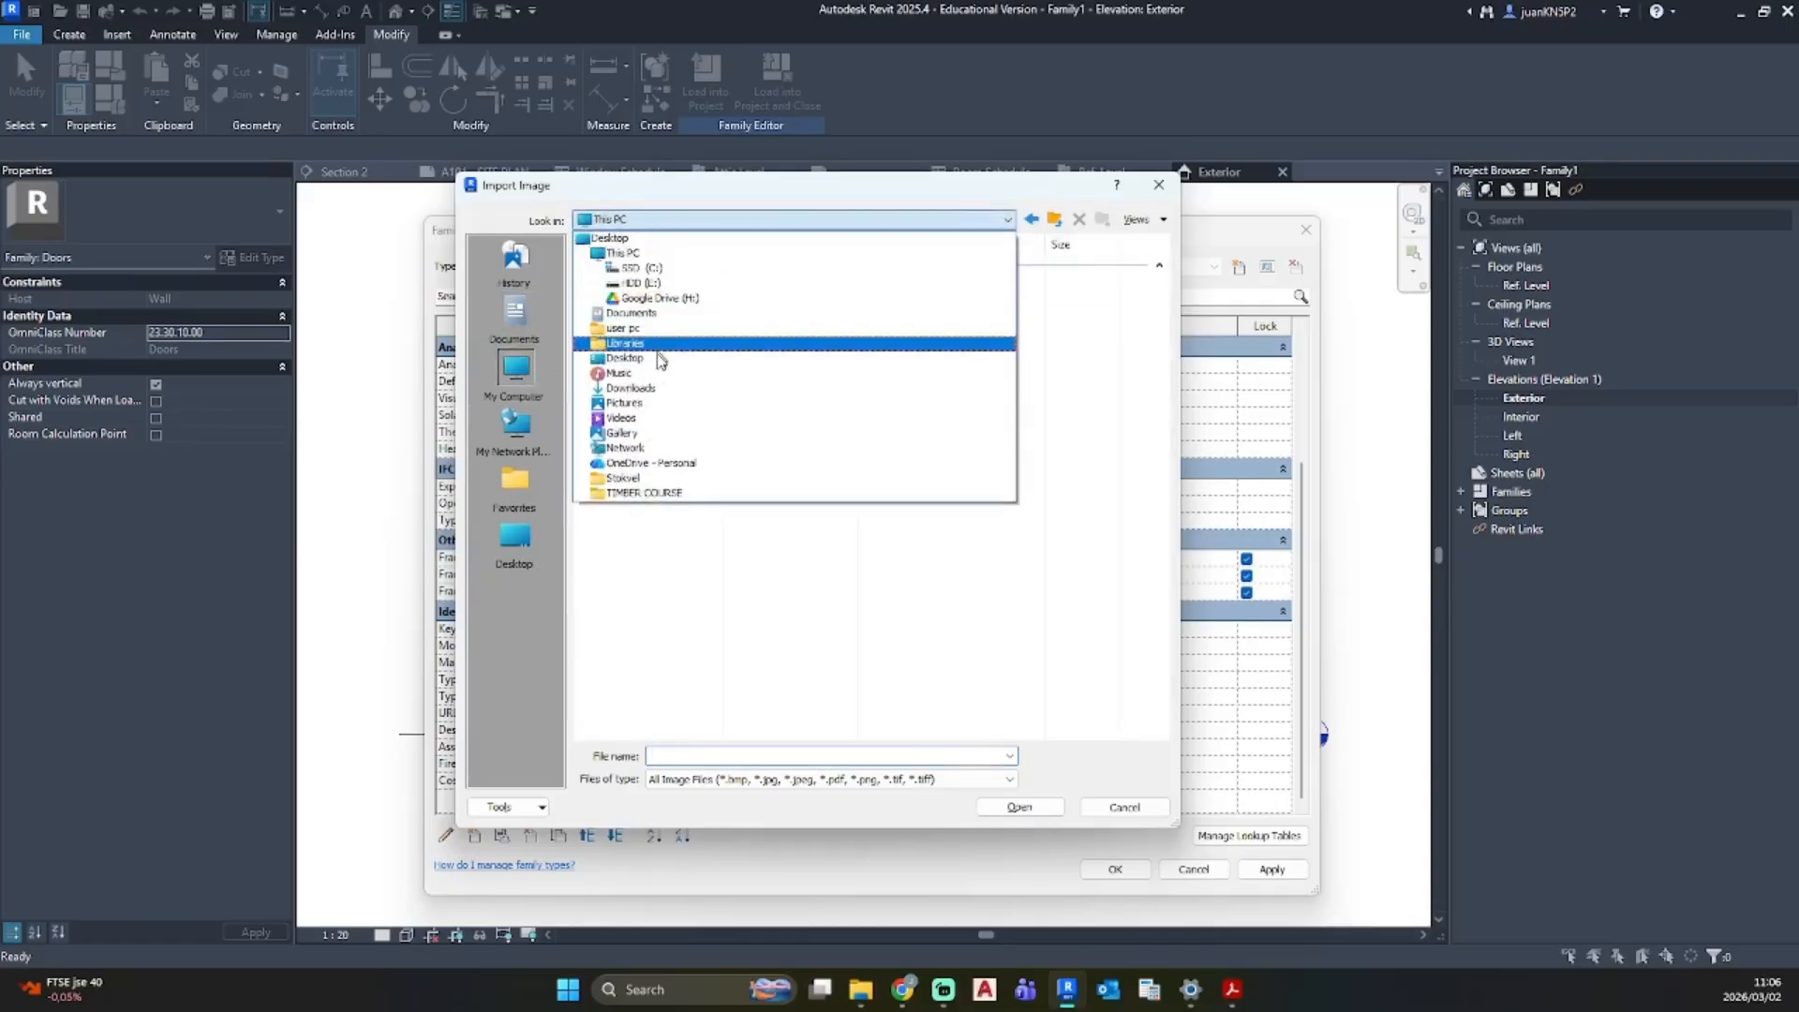
left_click(654, 390)
left_click(656, 284)
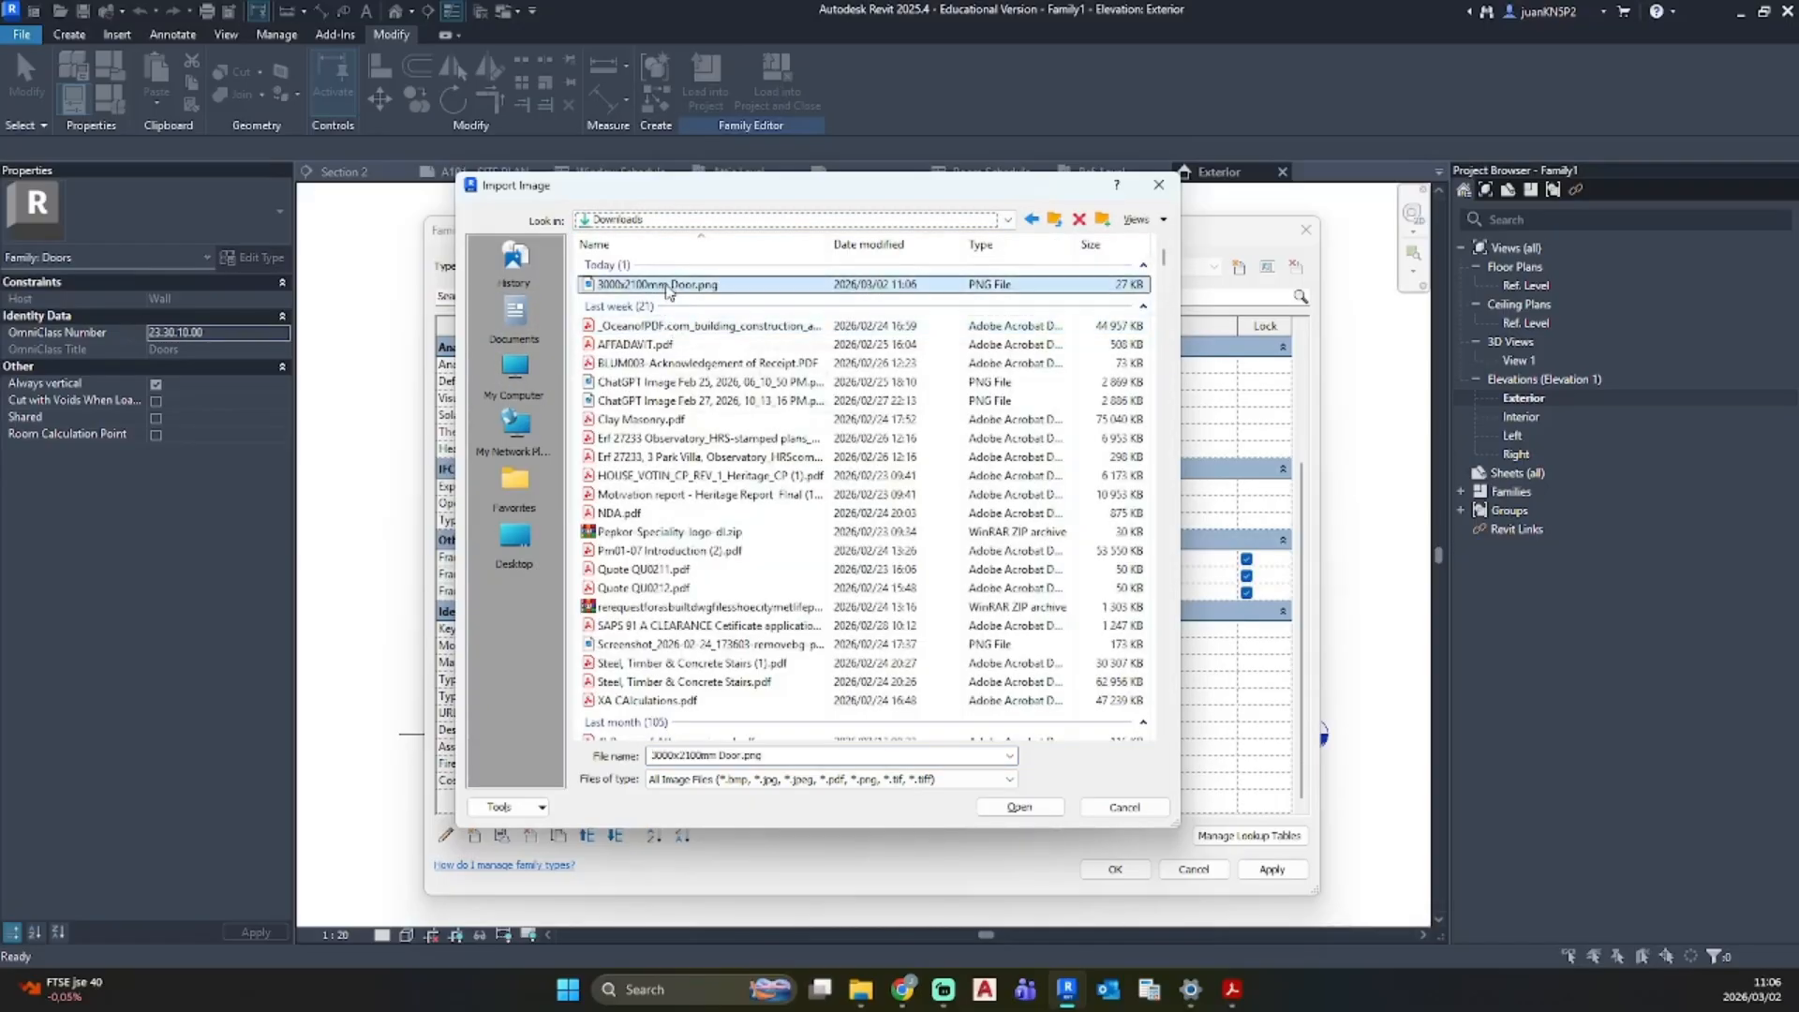
left_click(1019, 806)
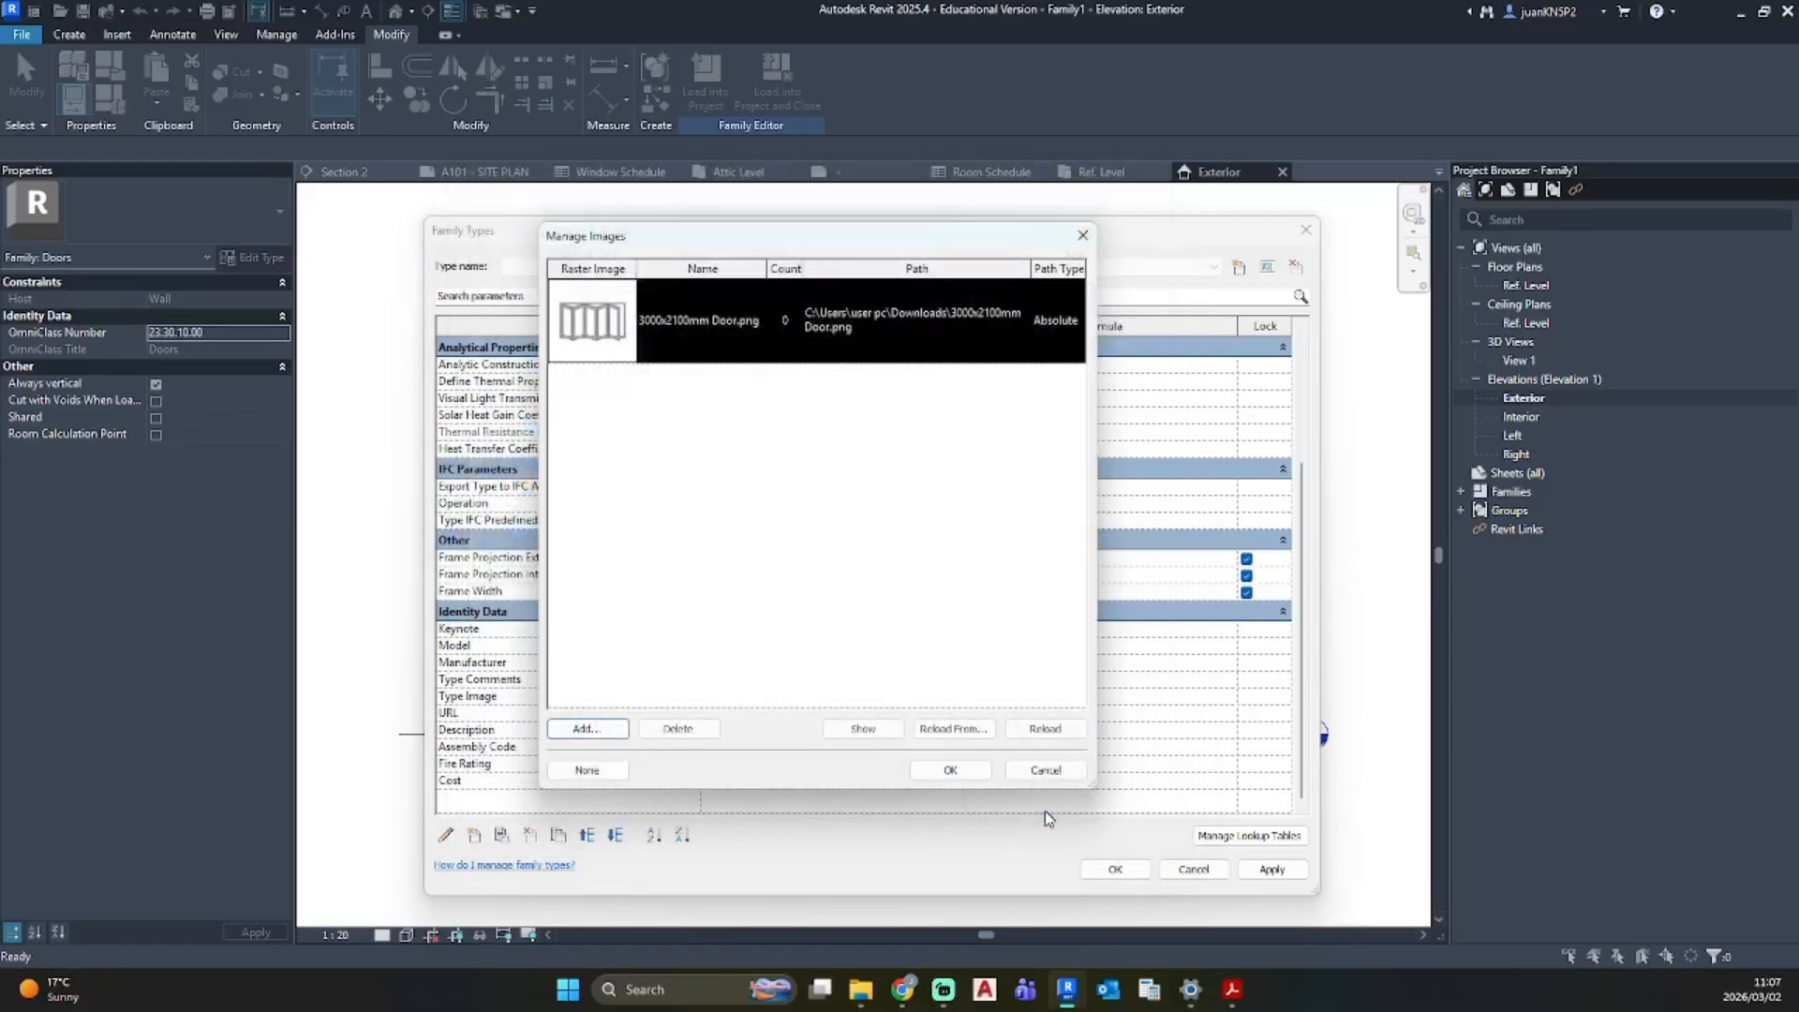
left_click(951, 770)
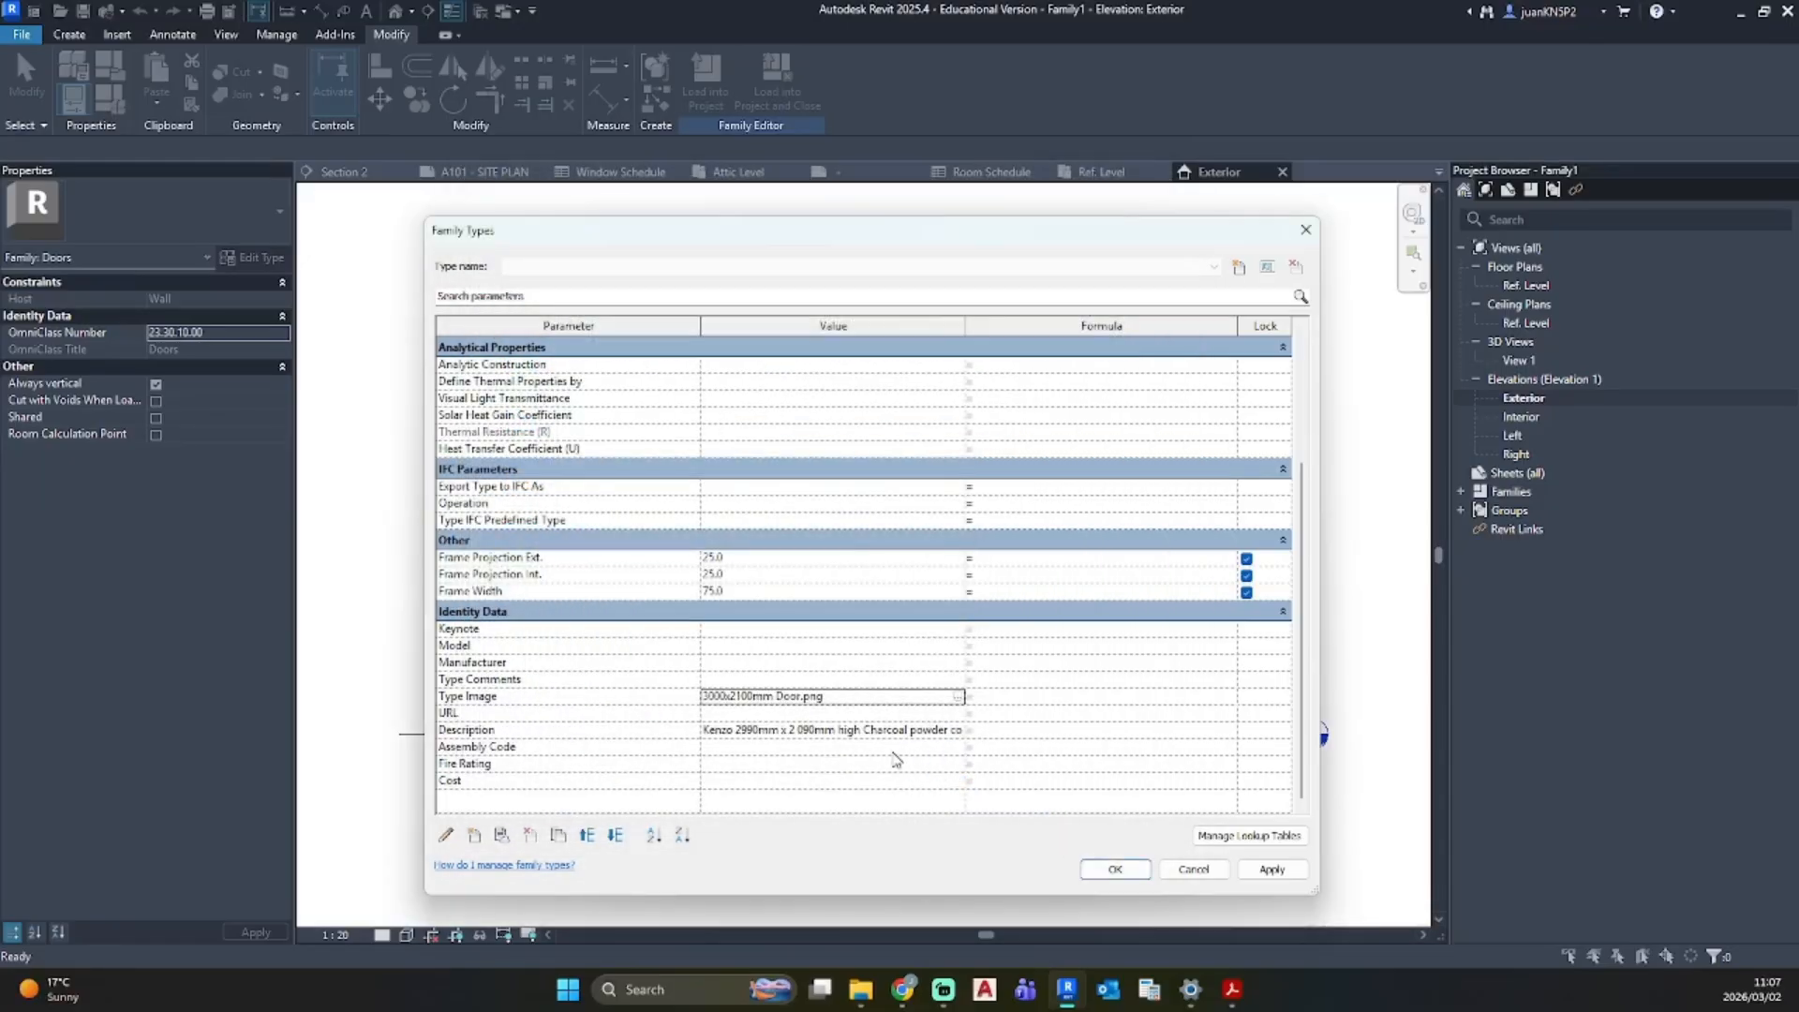
Step: Fill in the Identity Data with Type Comments "Door", the swartland.co.za product link as URL and Manufacturer "Swartland"
left_click(703, 678)
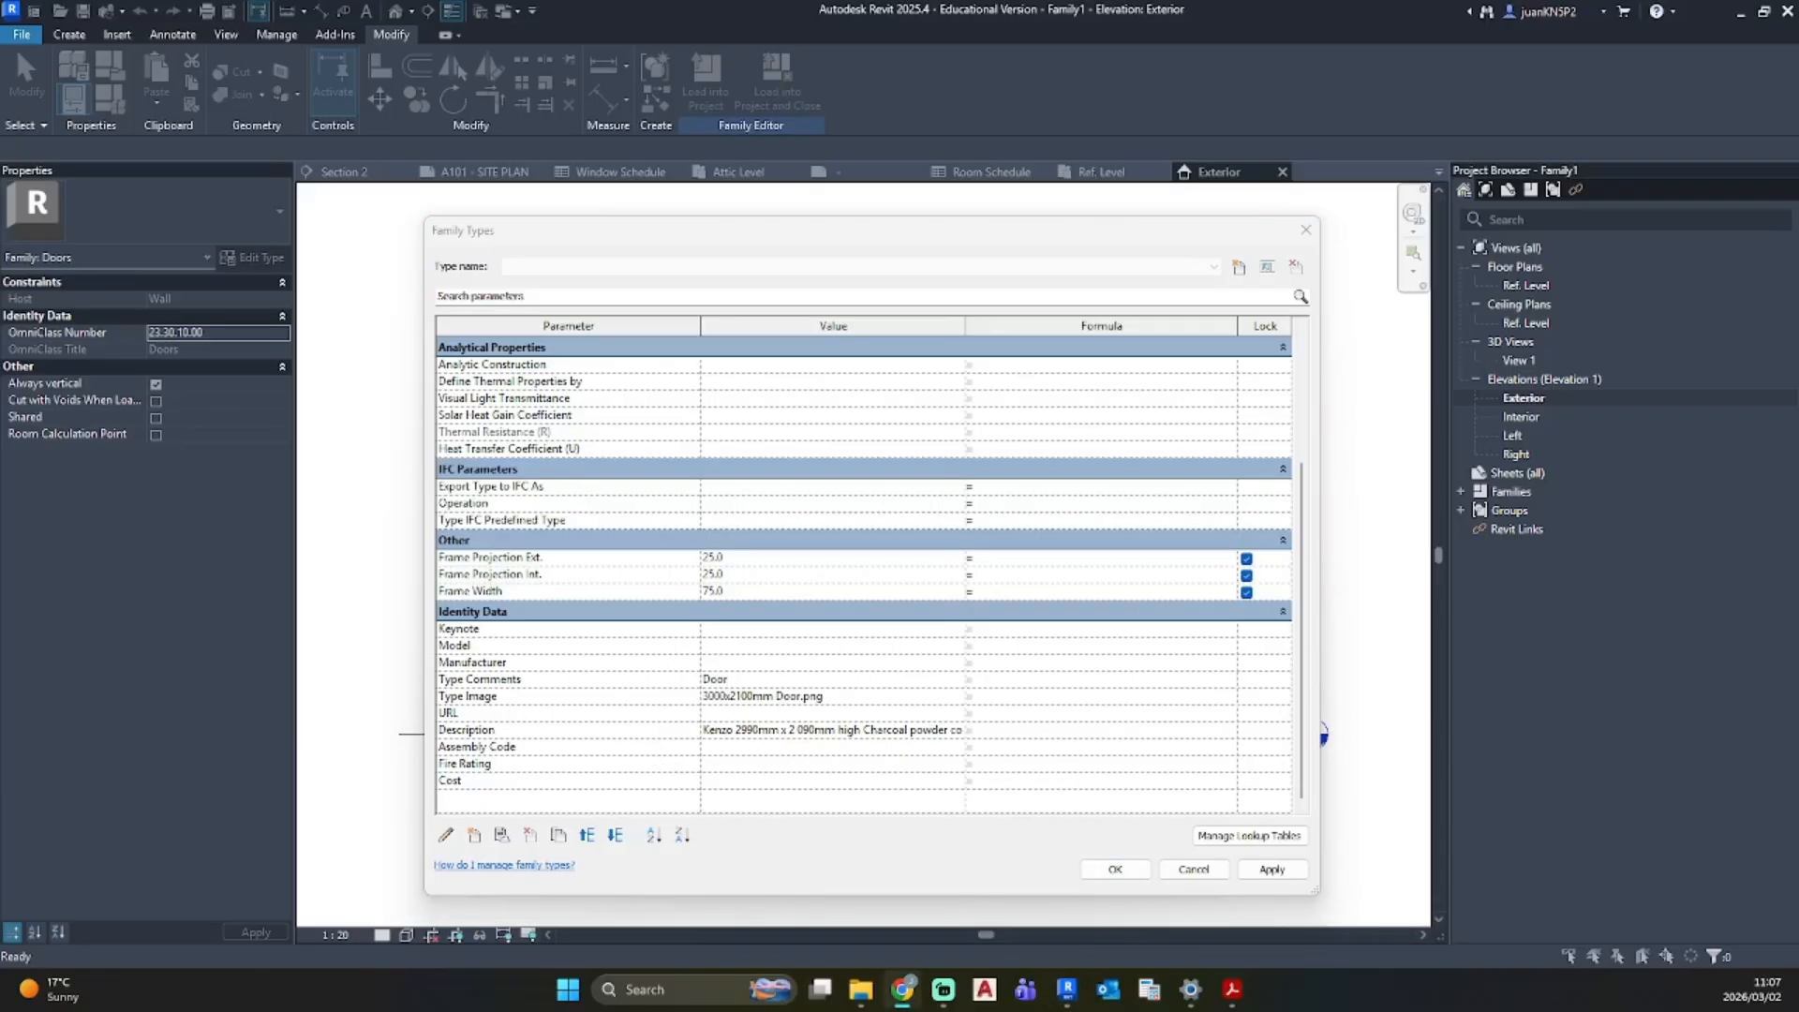
left_click(773, 713)
key("ctrl+v")
left_click(707, 663)
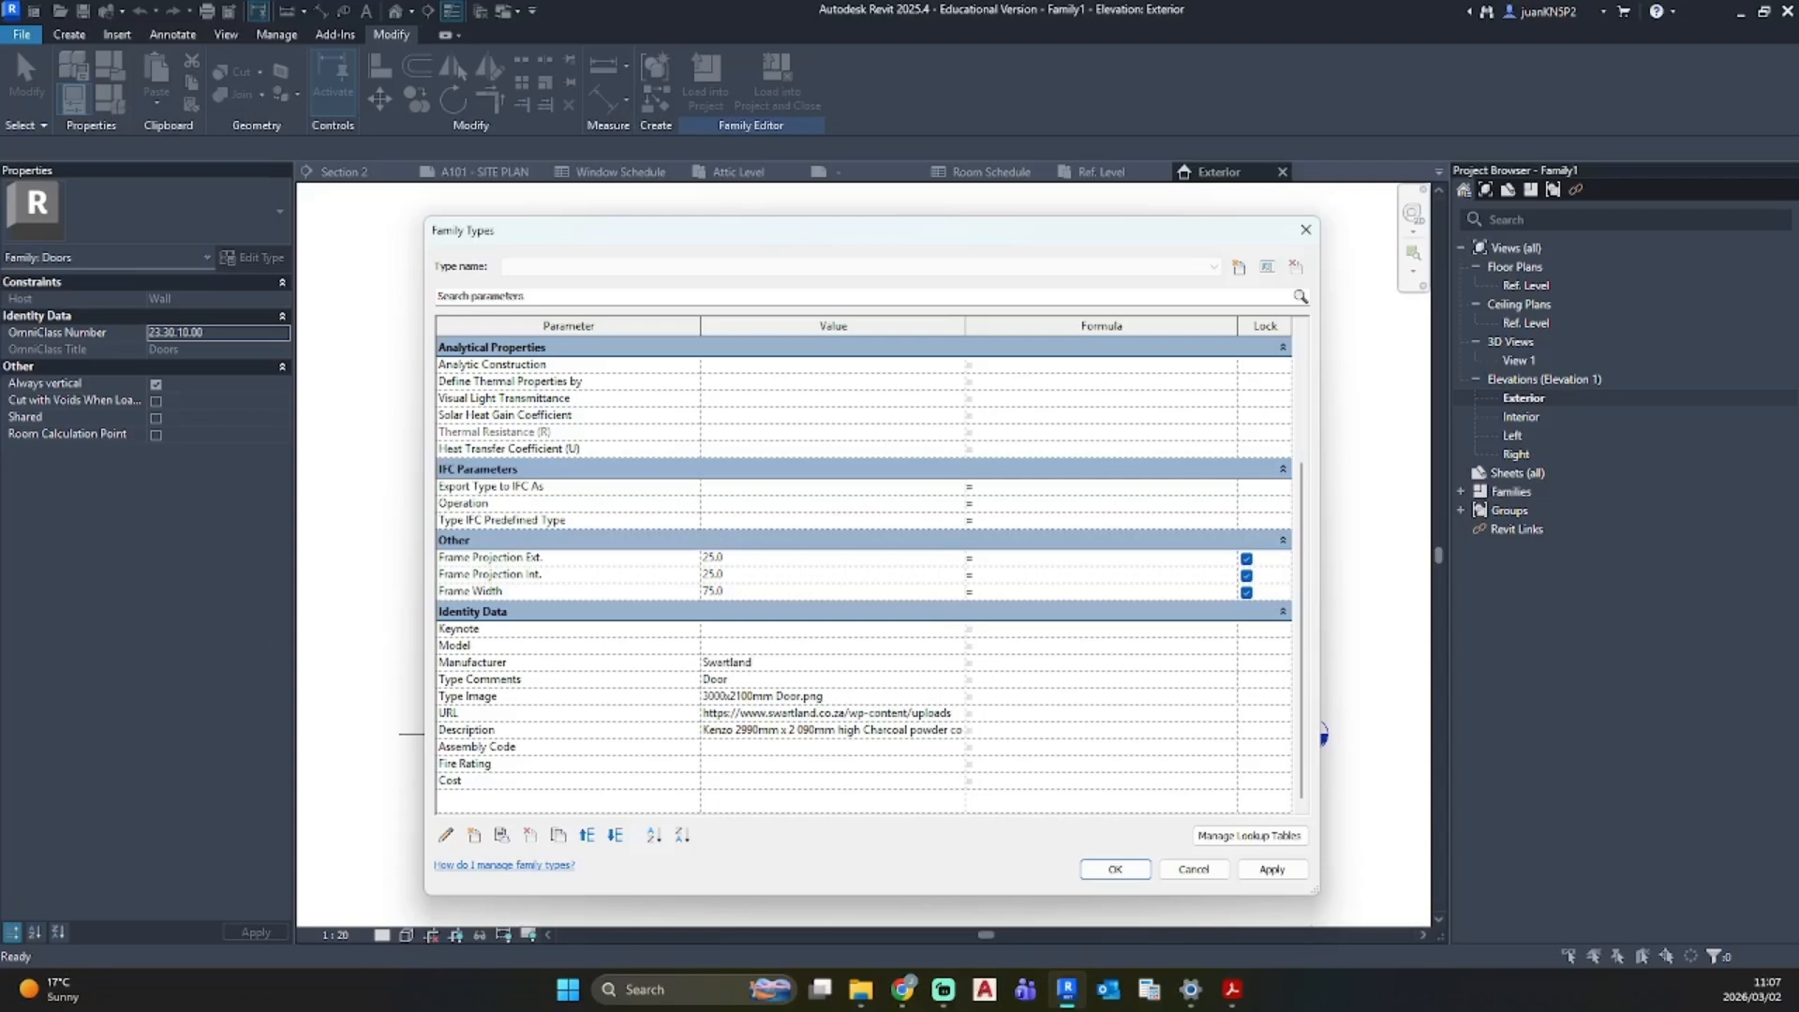
Step: Enter "Code: SFD5FG6LC" as both the Model and the Assembly Code, and apply the family type data
key("alt+Tab")
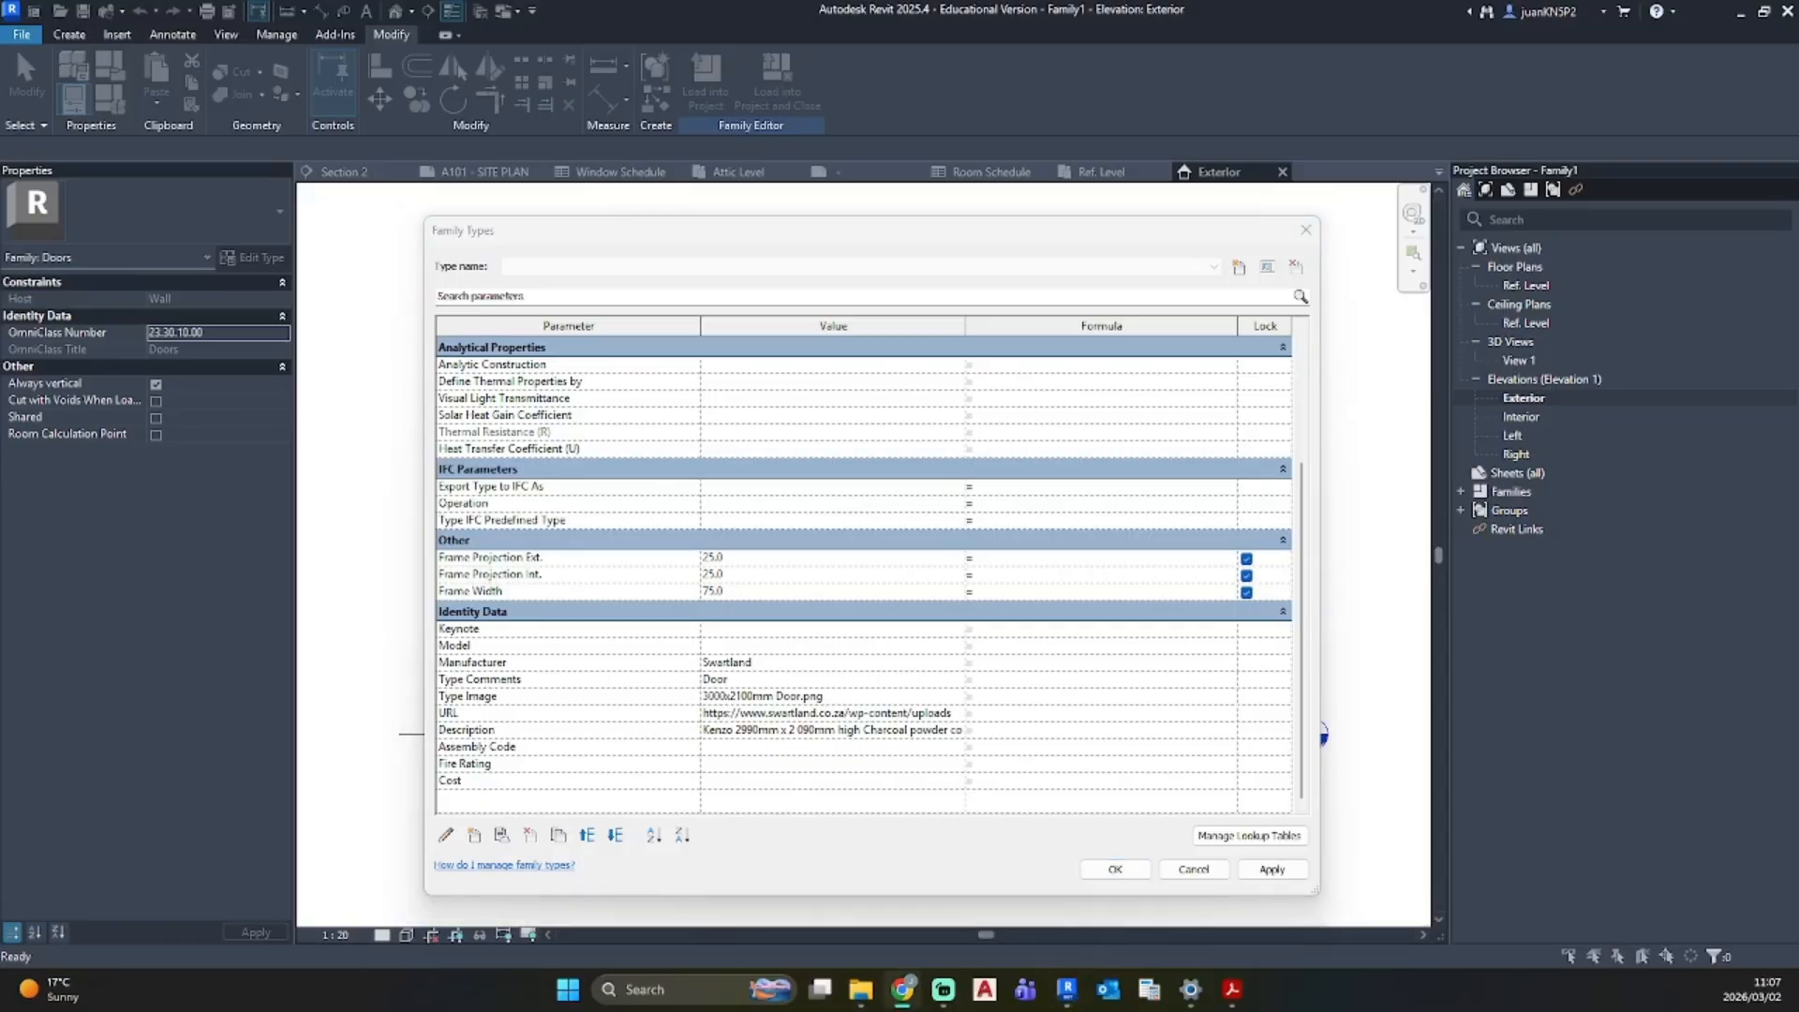
left_click(707, 645)
type("Code: SFD5FG6LC")
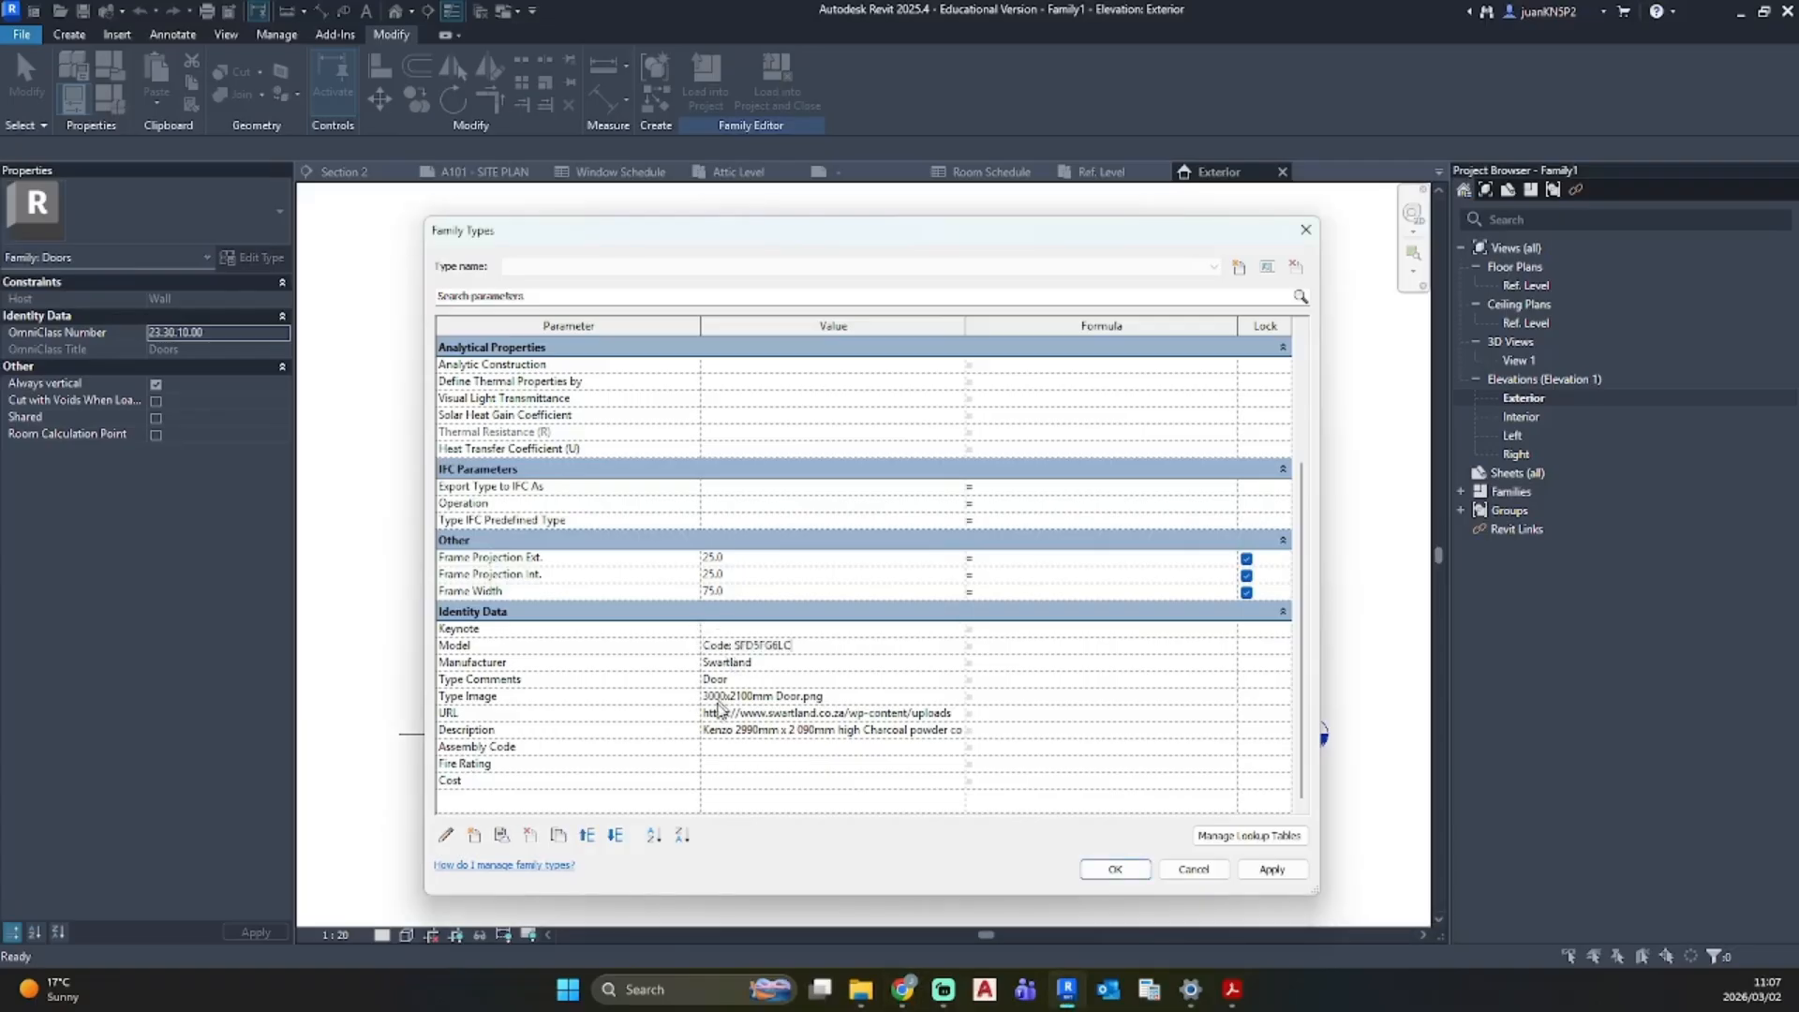
left_click(740, 747)
type("Code: SFD5FG6LC")
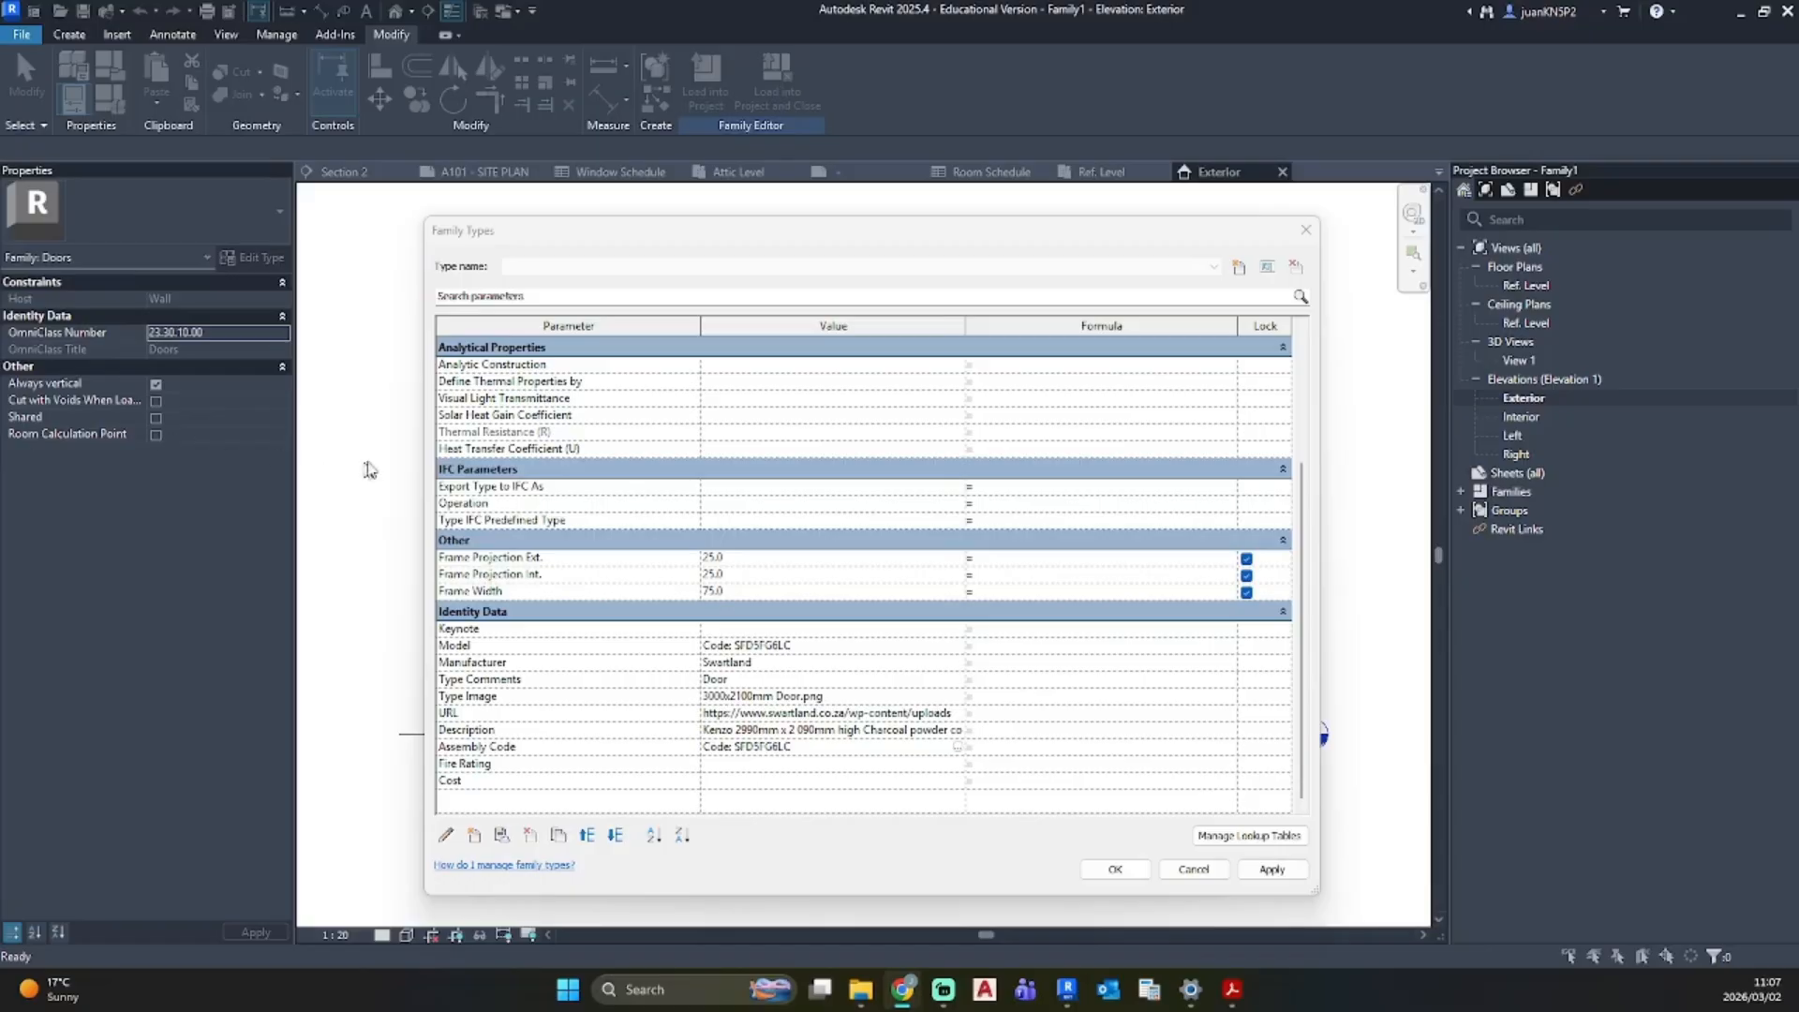
left_click(1293, 871)
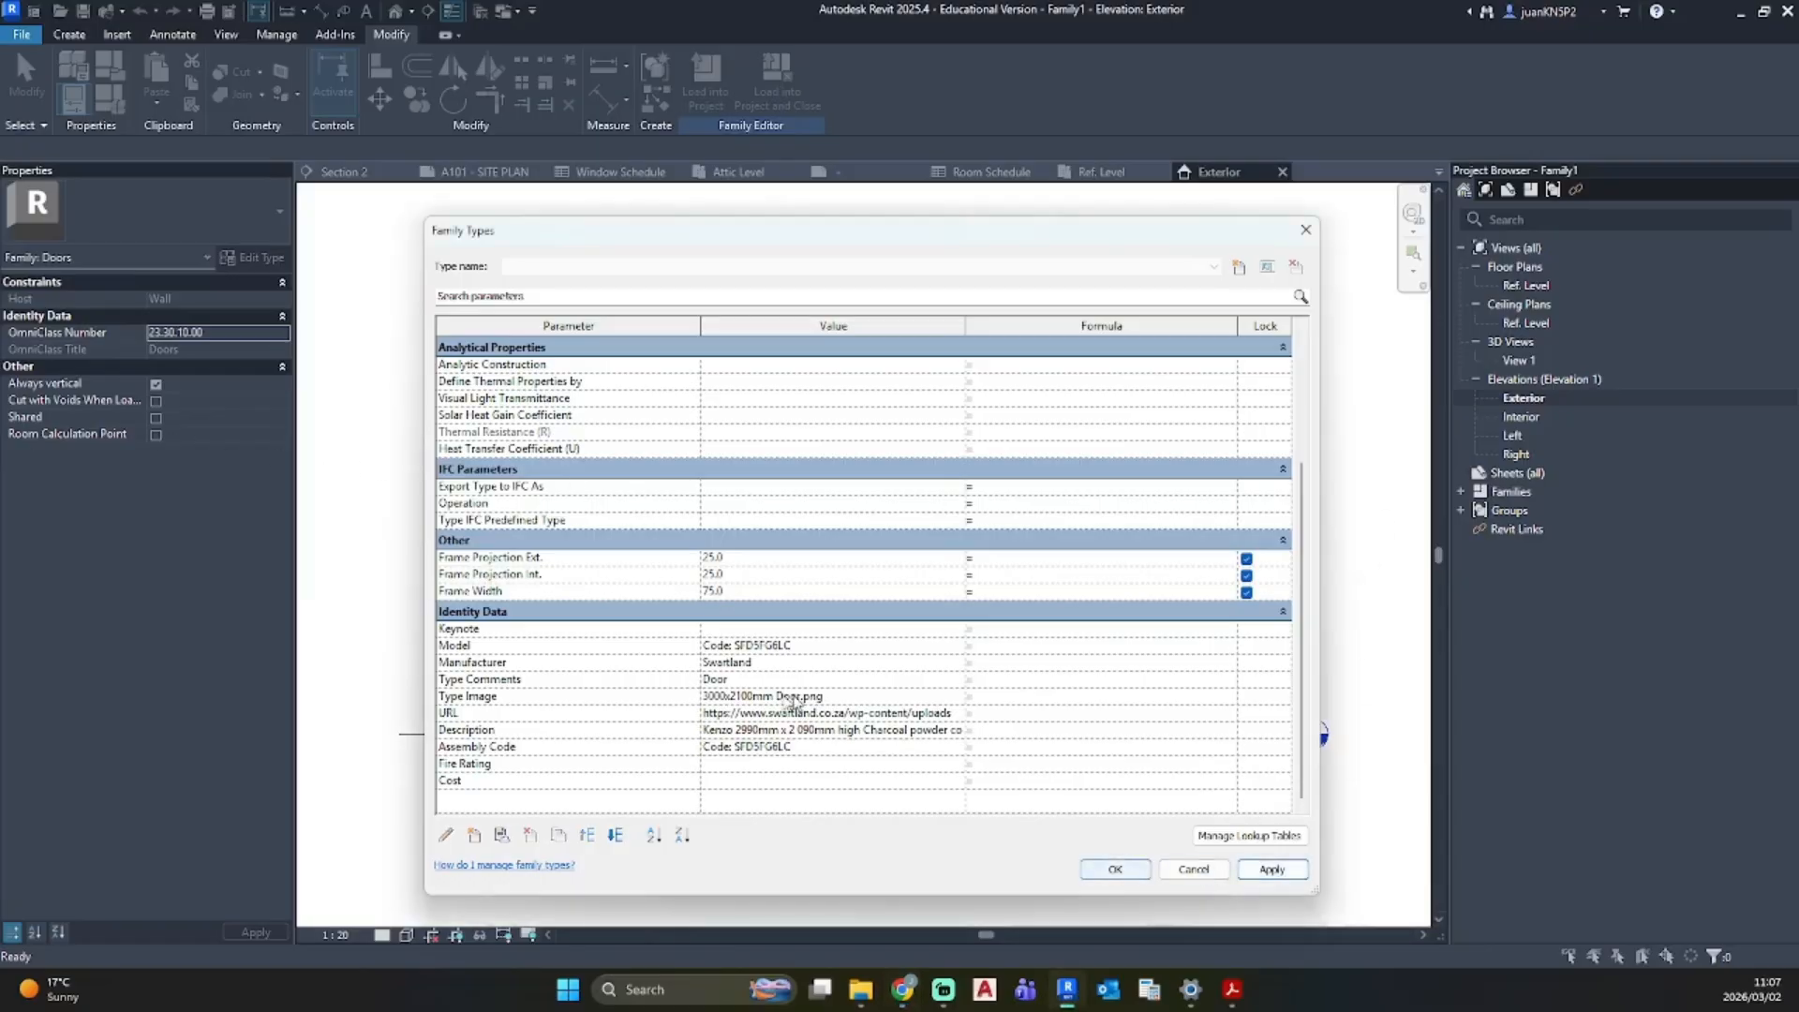
left_click(1119, 871)
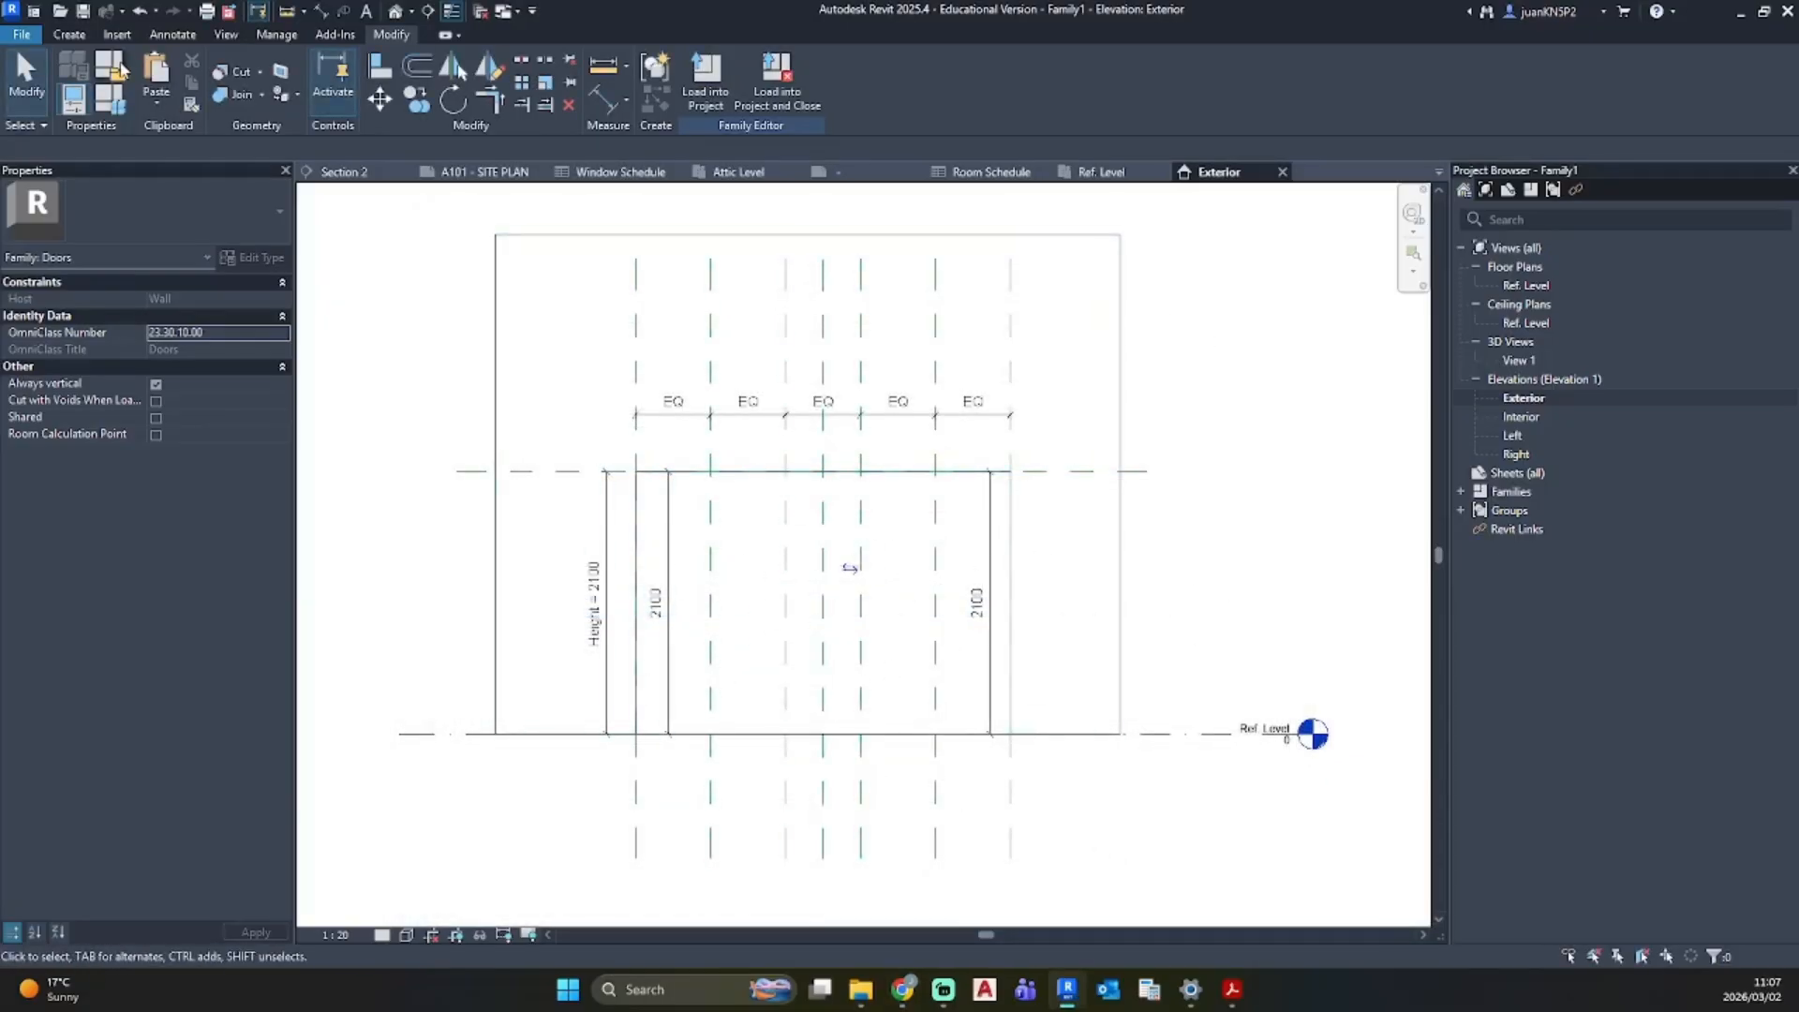
Step: Start an extrusion and sketch a rectangle filling the opening's leftmost EQ bay from the head down to Ref. Level
left_click(81, 33)
left_click(158, 79)
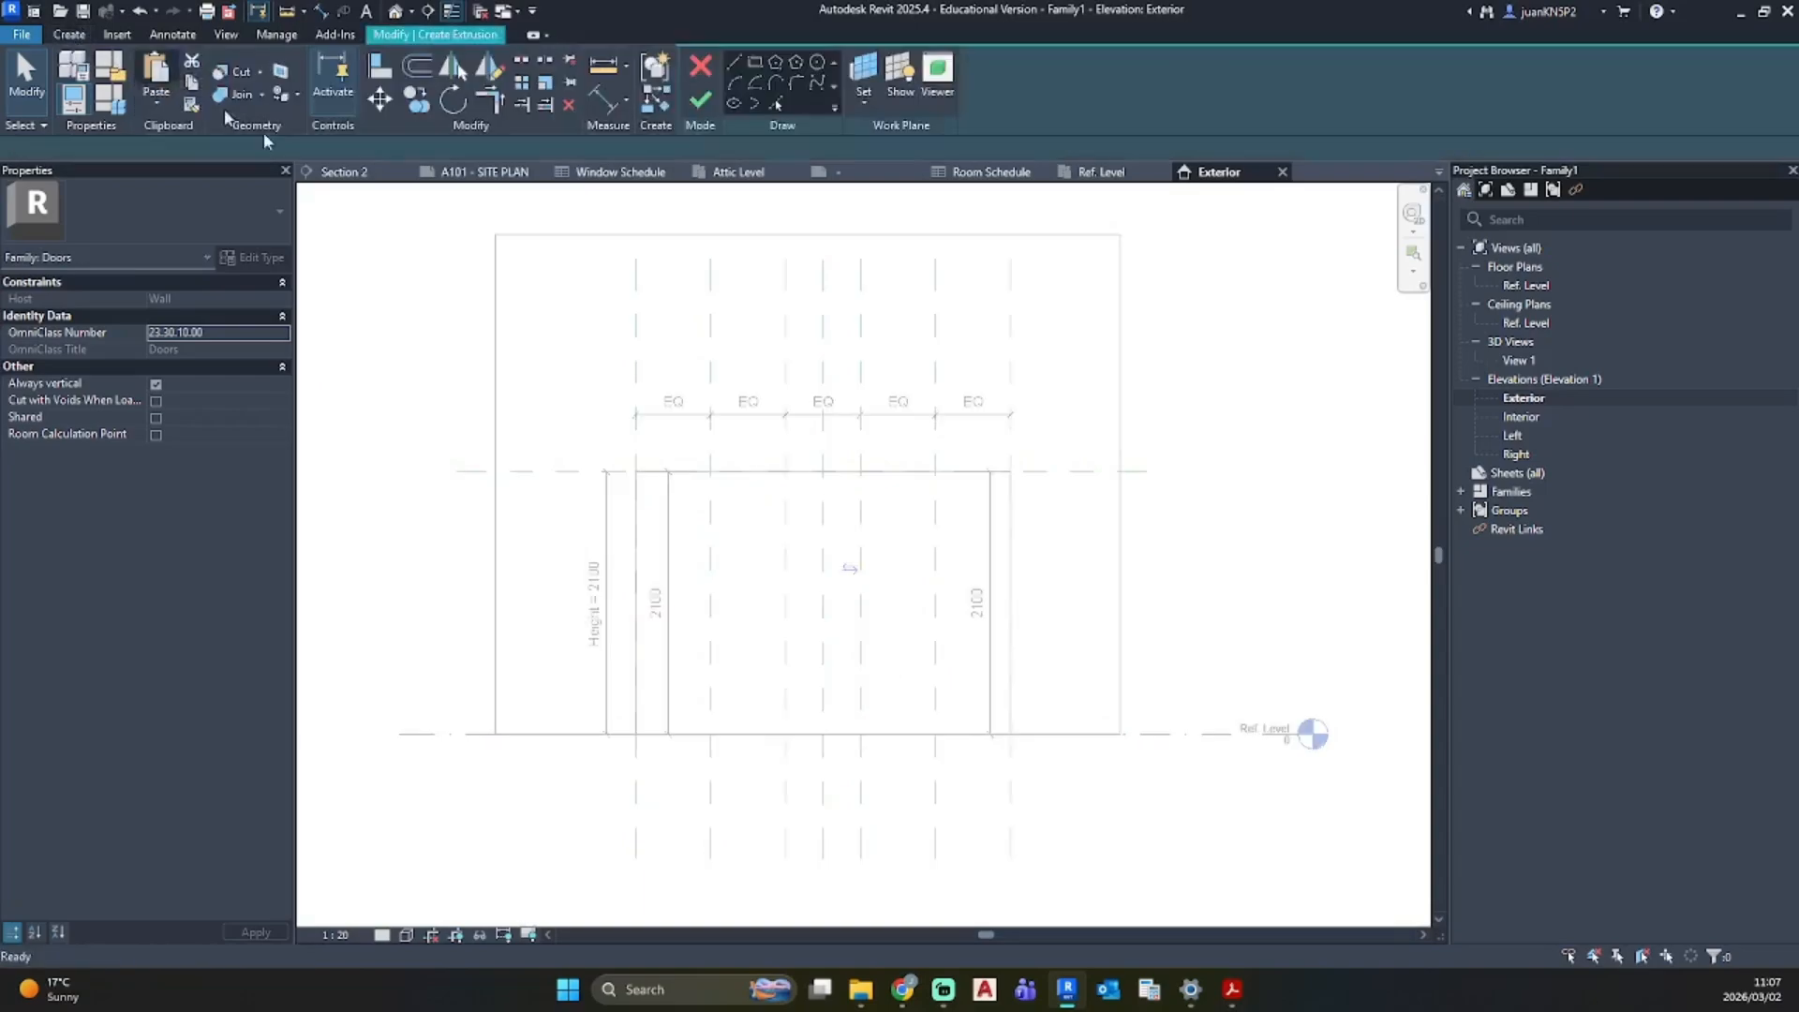
left_click(755, 62)
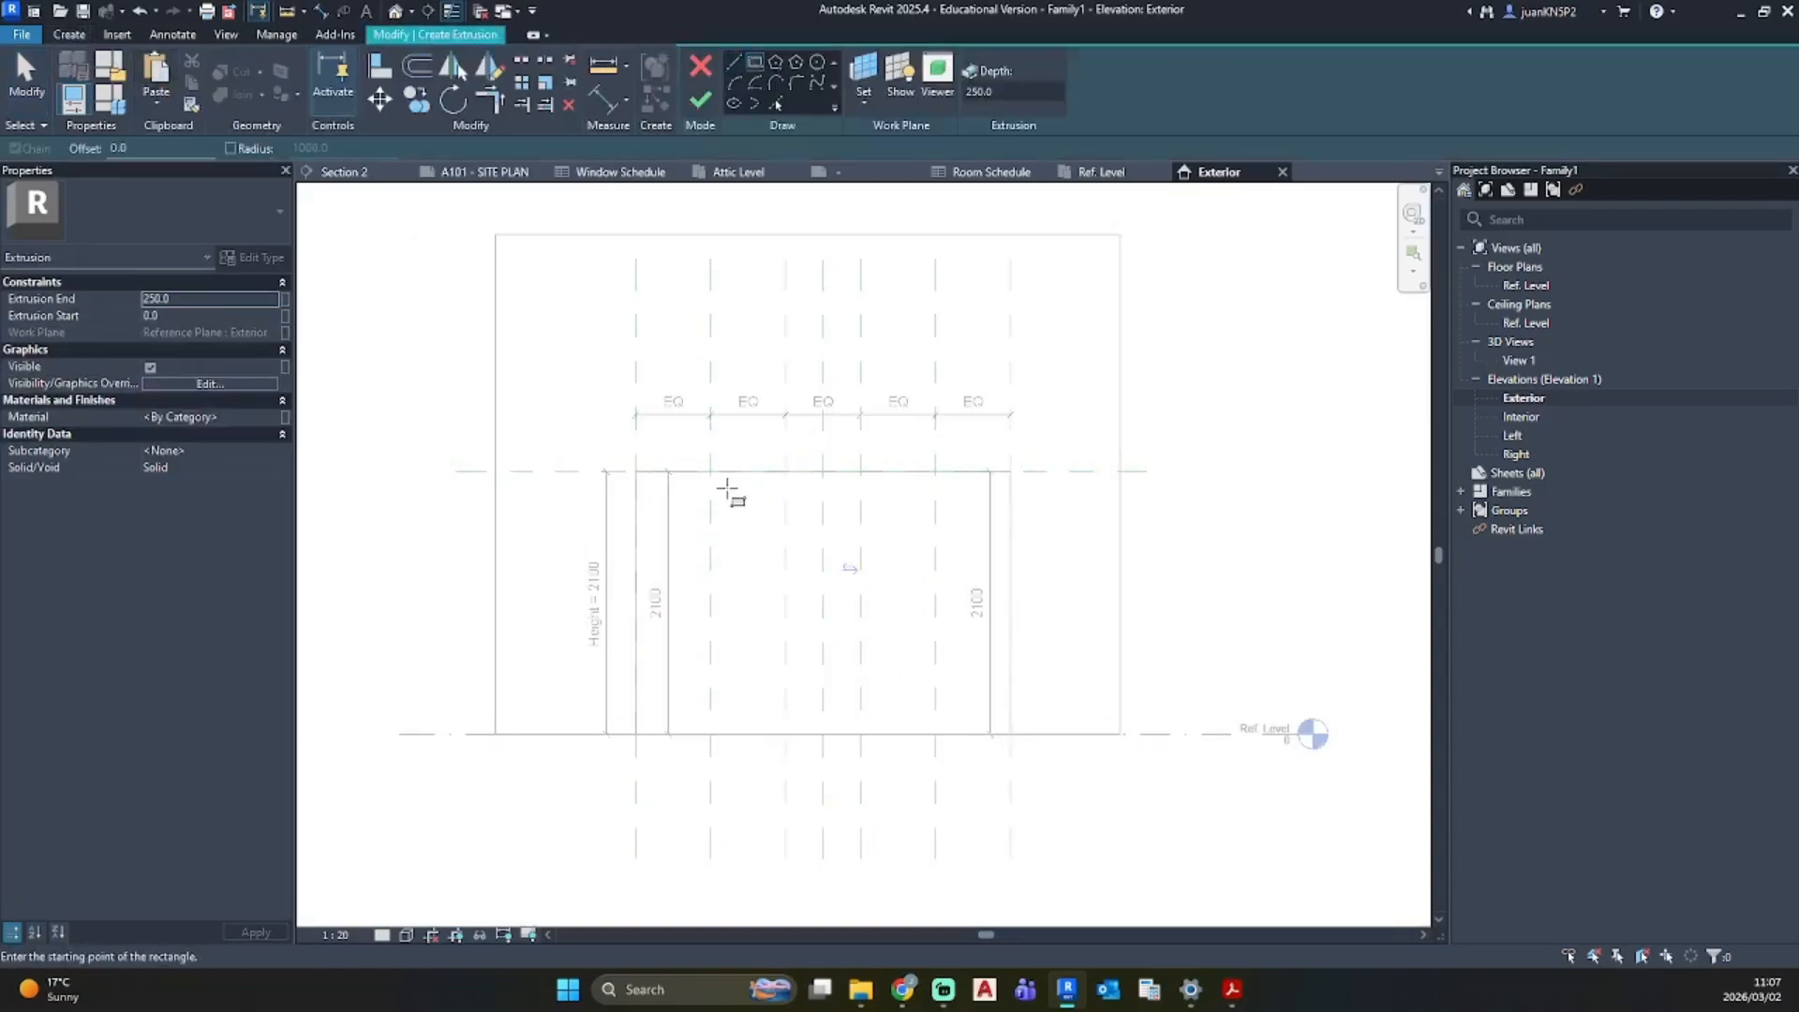
scroll(674, 576, "up", 3)
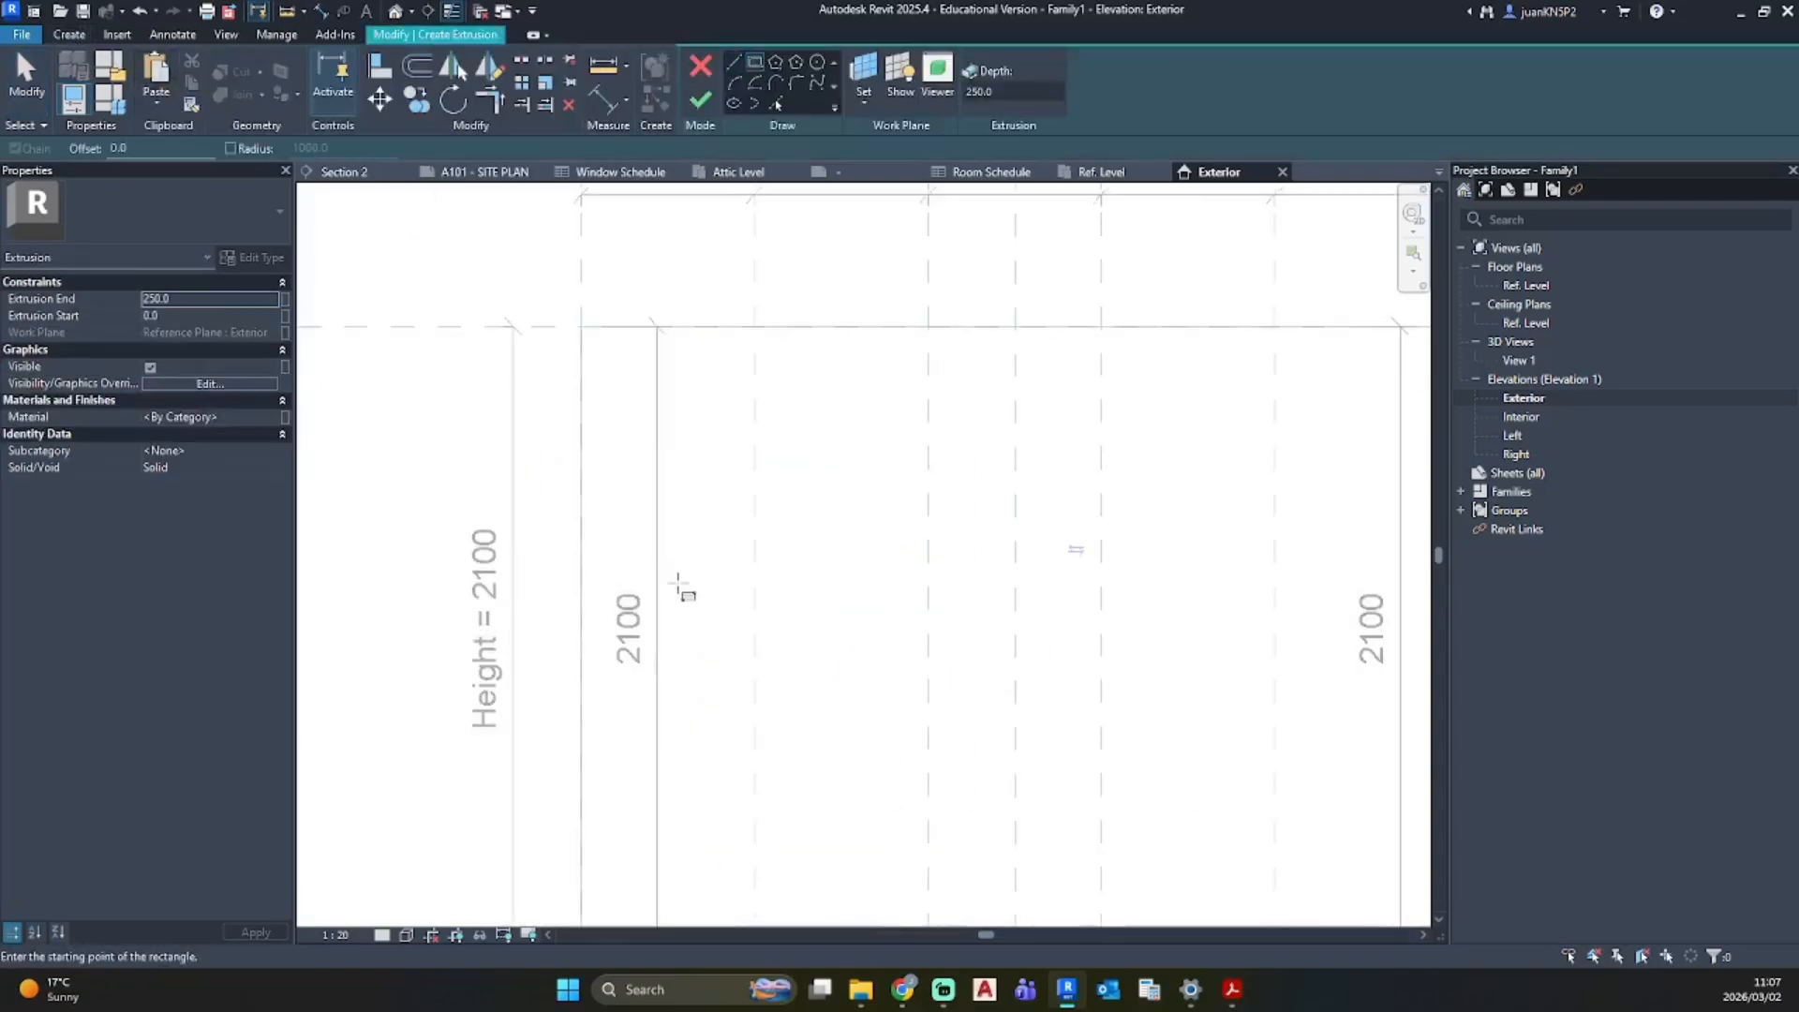
left_click(584, 327)
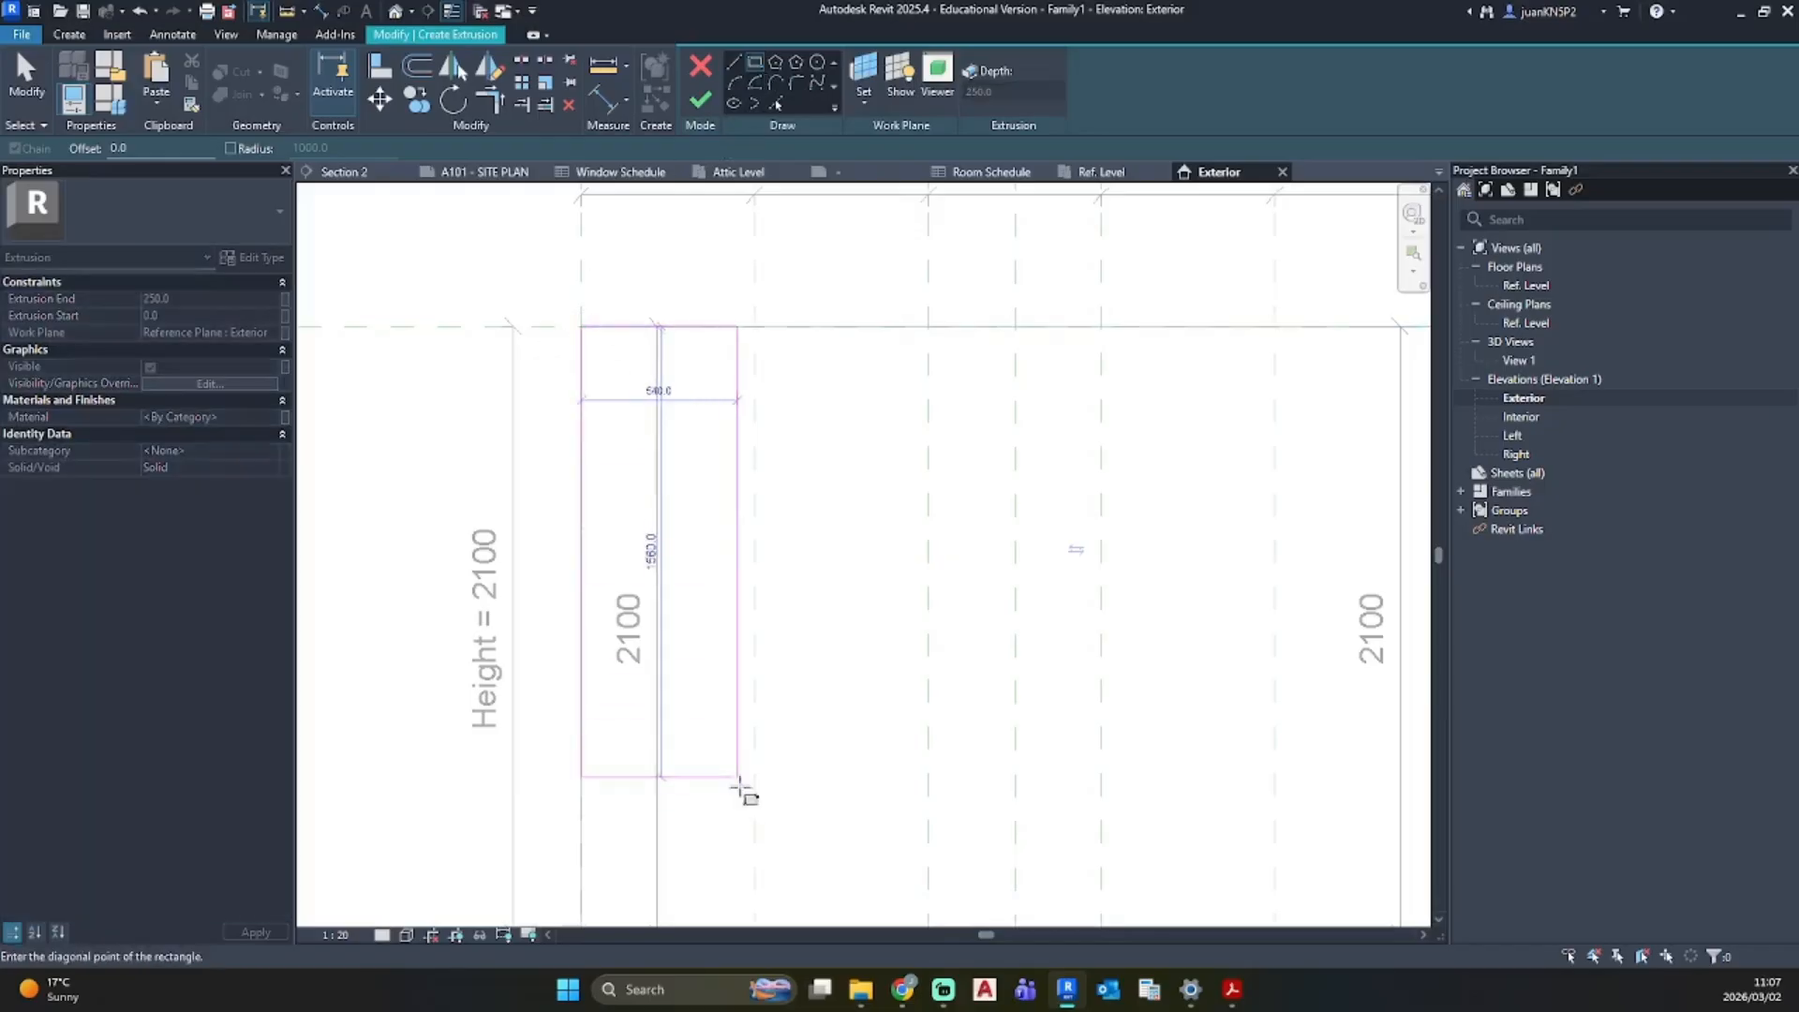
middle_click_drag(743, 791, 675, 514)
left_click(682, 643)
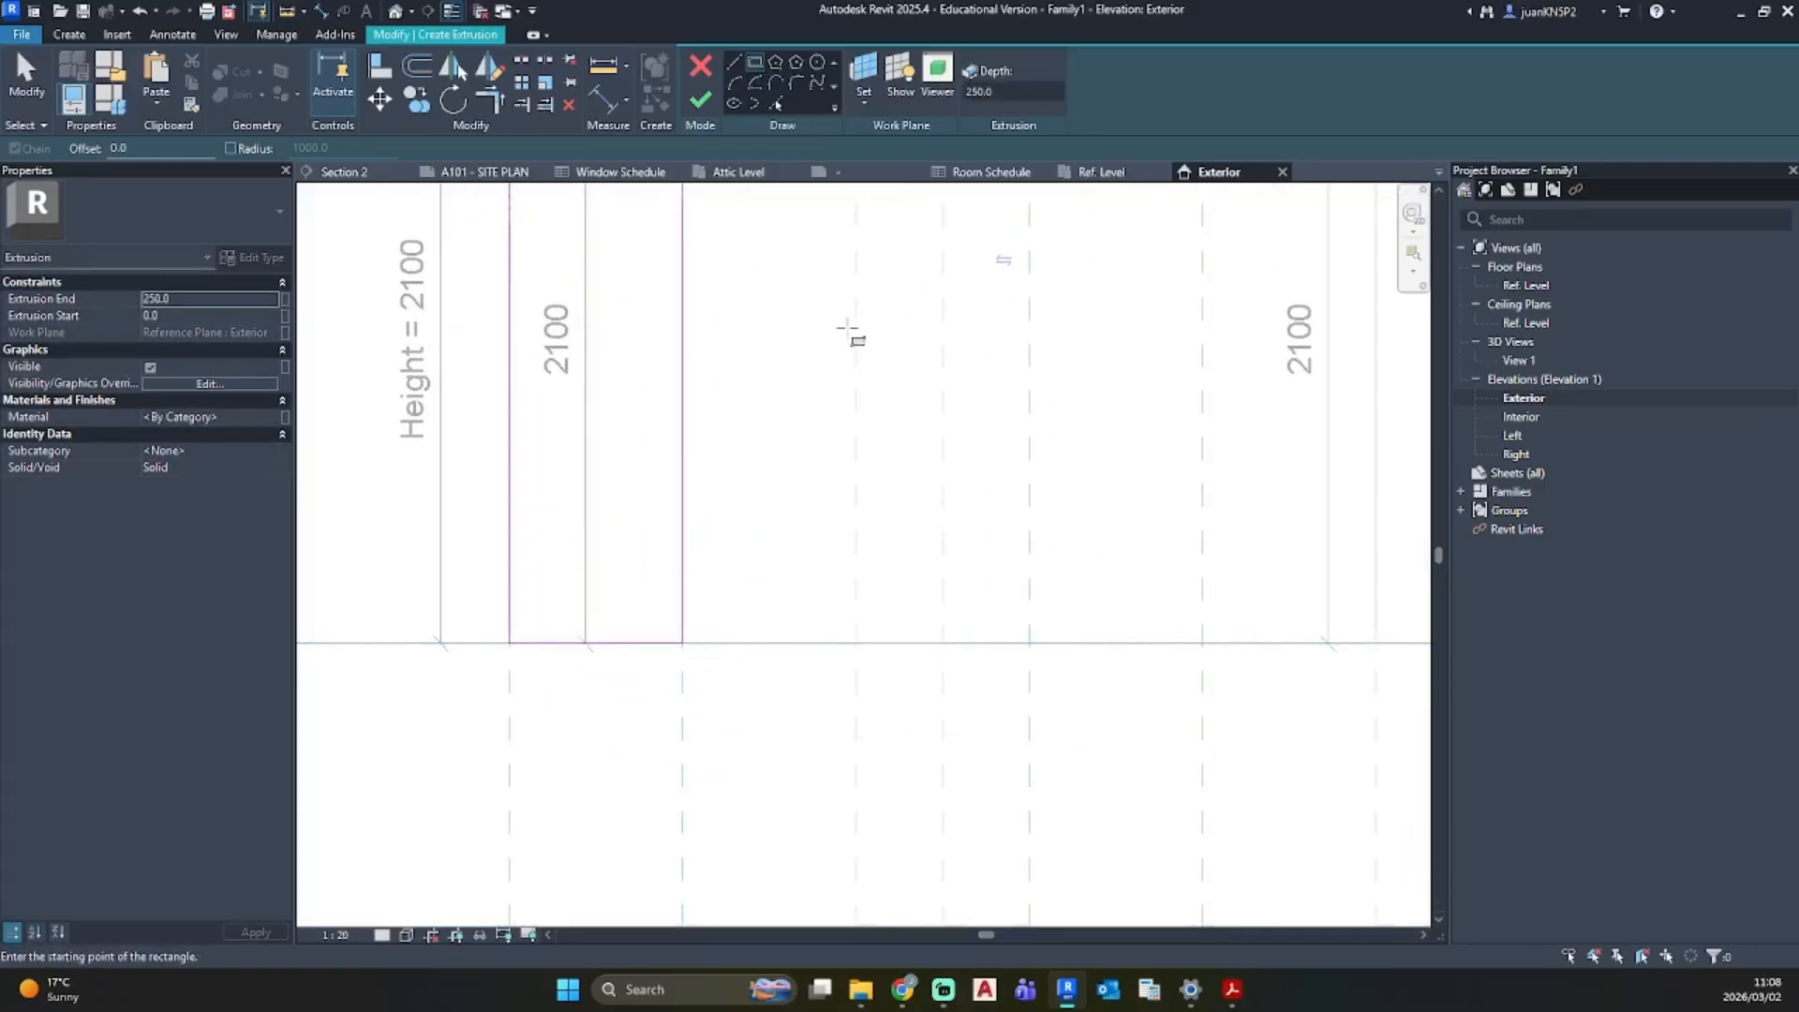
key("Escape")
scroll(744, 567, "down", 2)
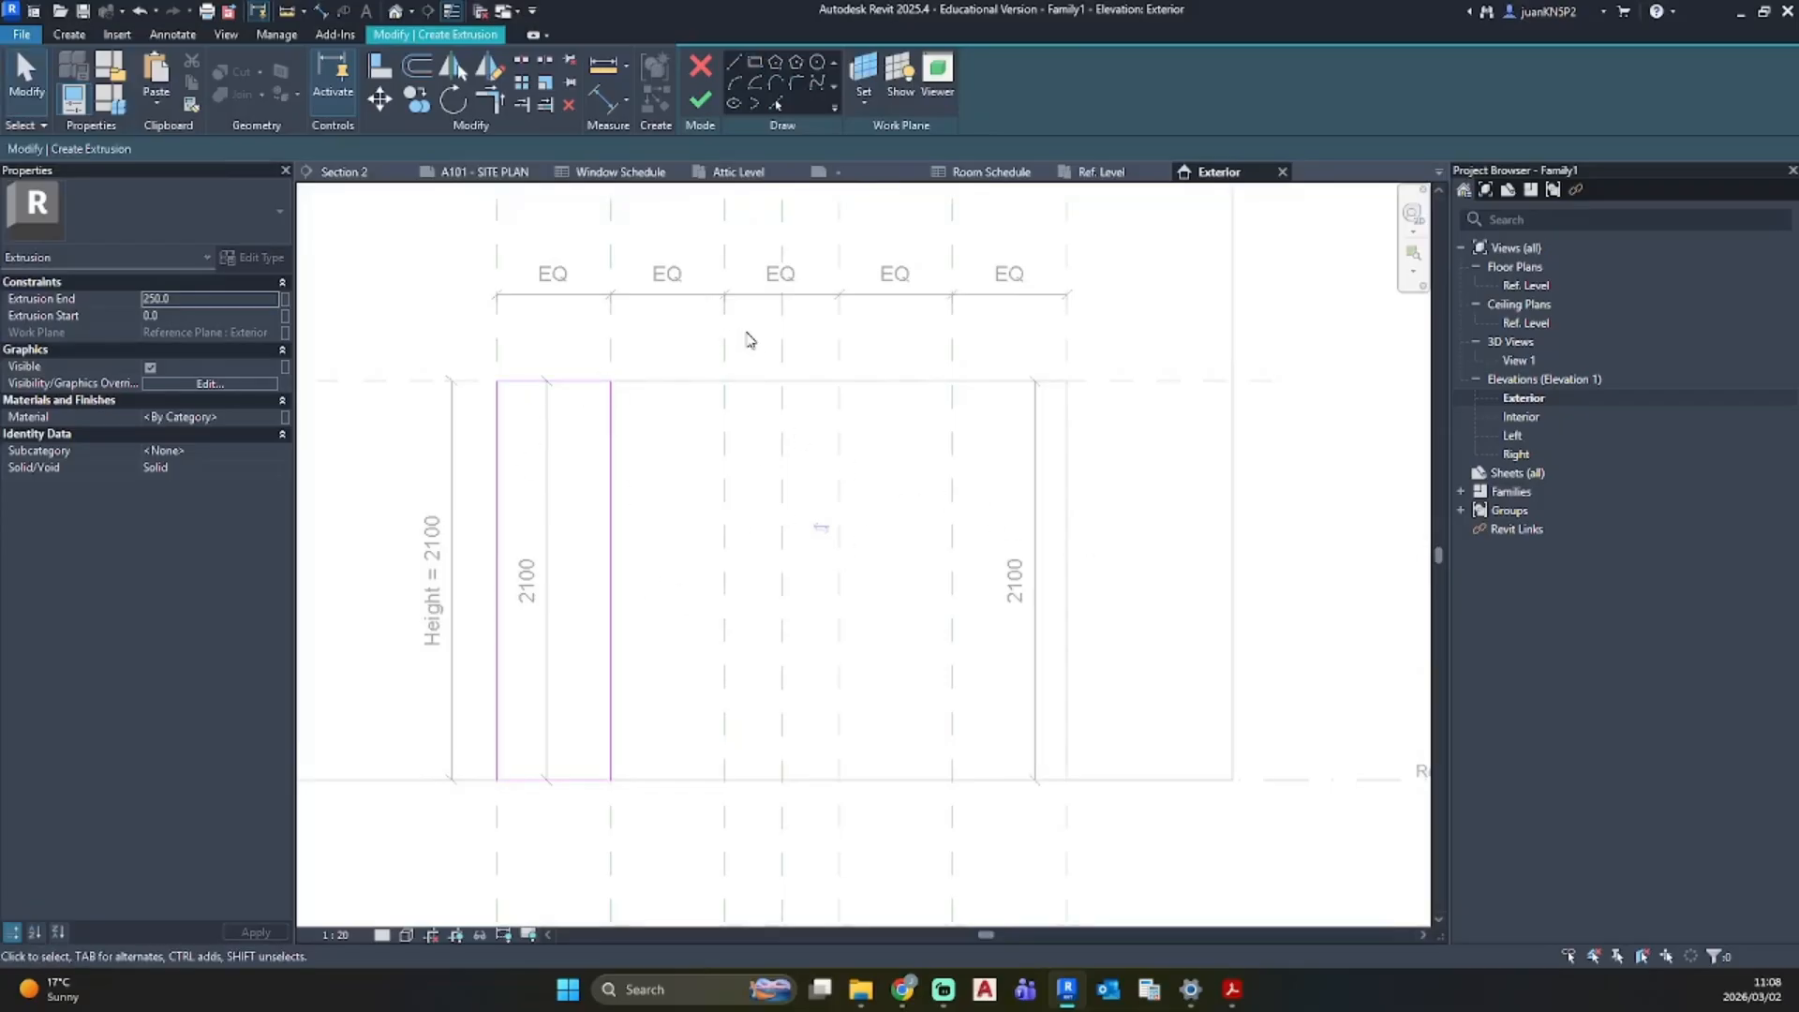
Step: Sketch a second rectangle over the same panel outline with a -50 offset to form the leaf frame's inner edge
left_click(755, 61)
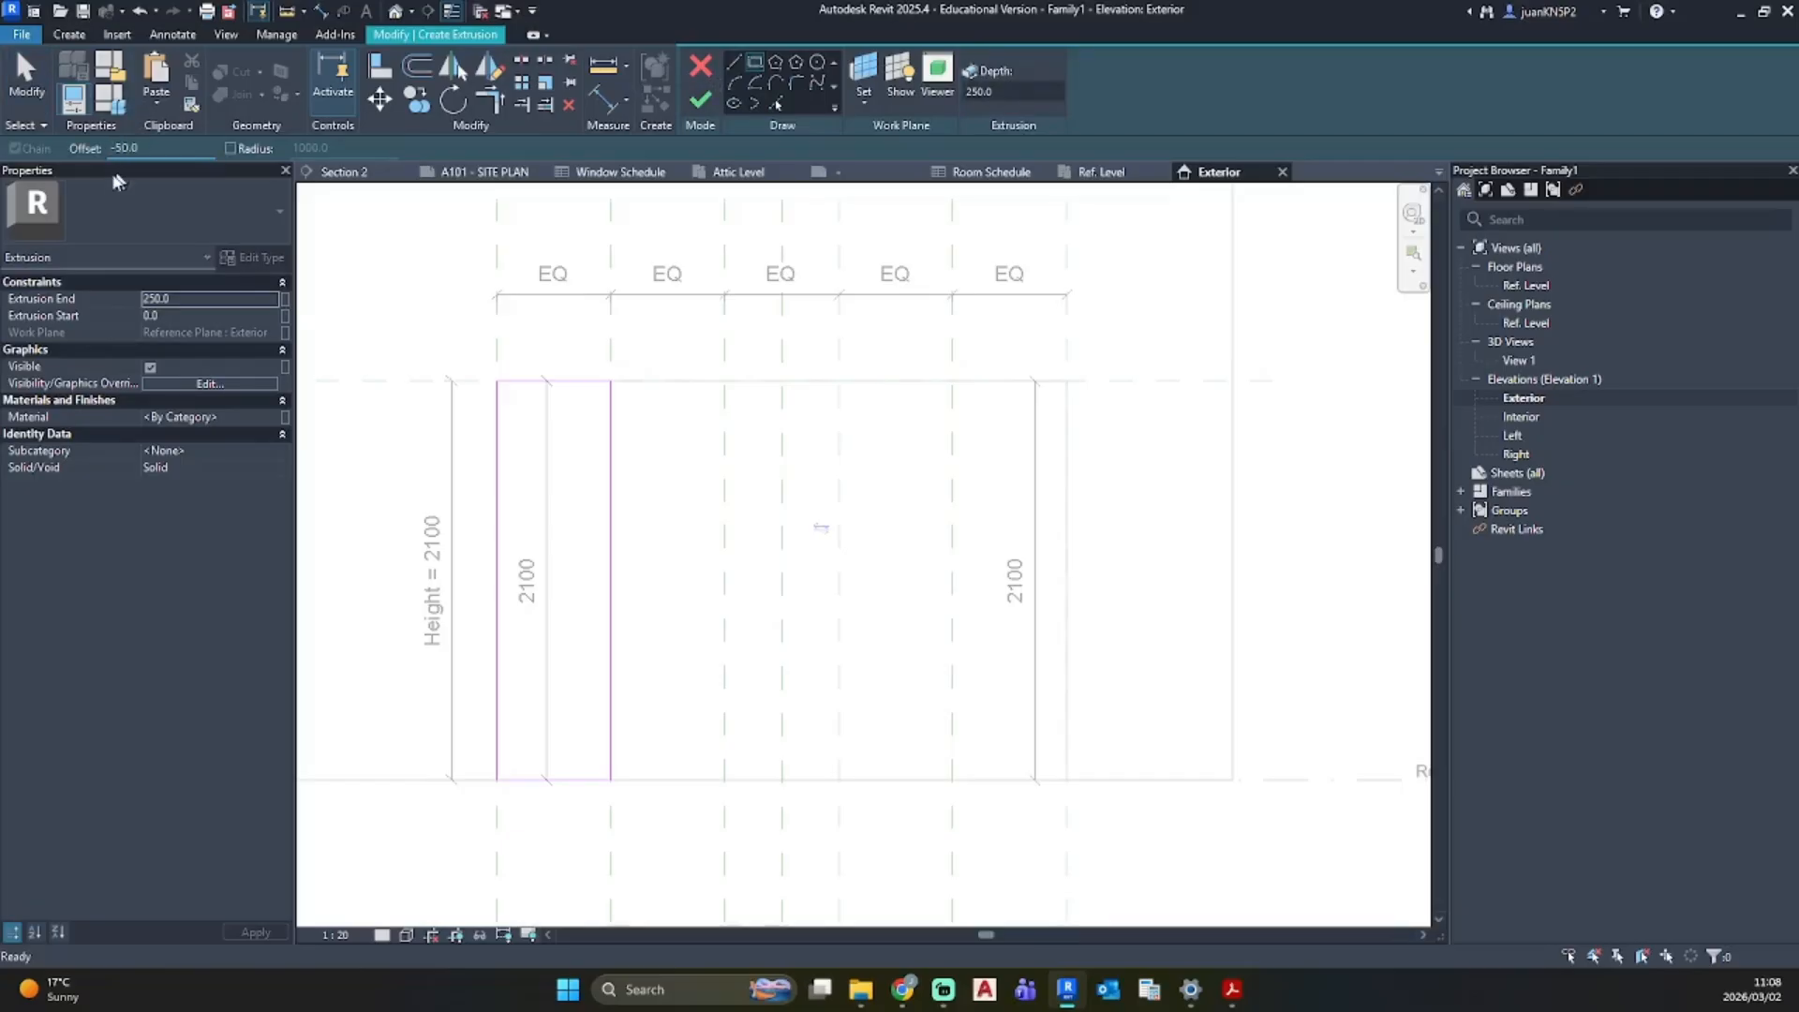
left_click(497, 381)
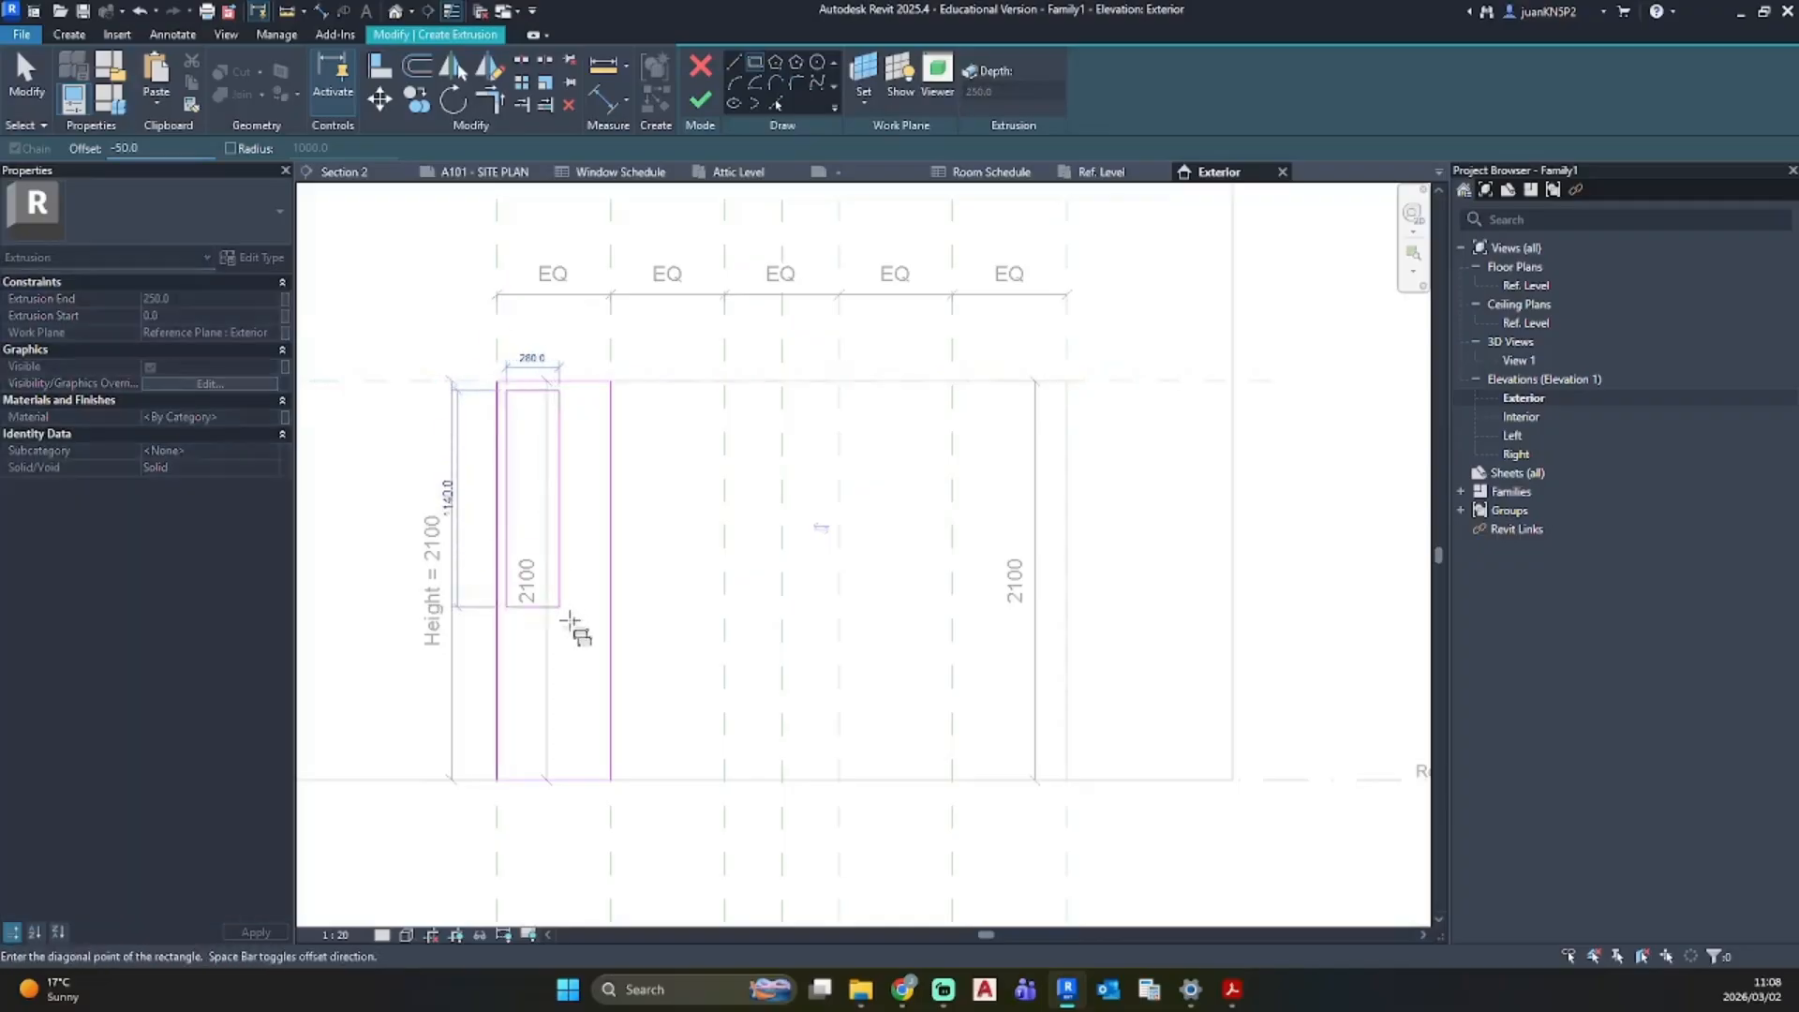
left_click(610, 779)
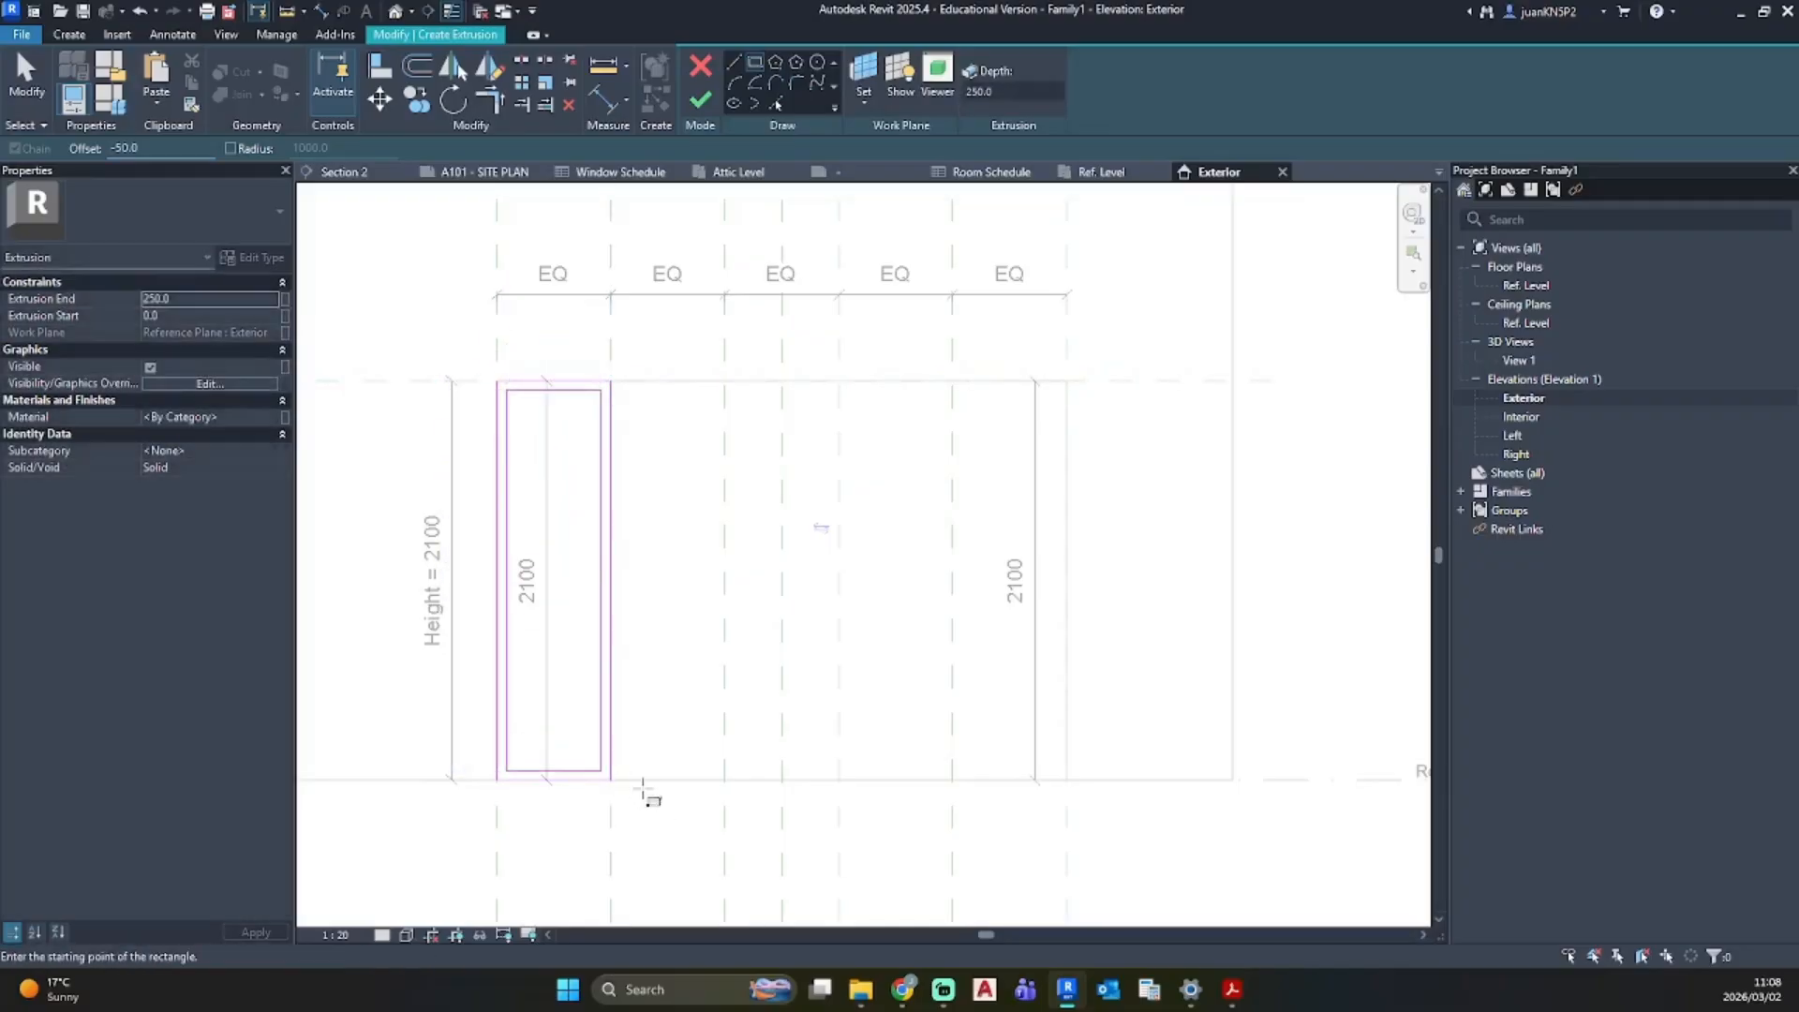
key("Escape")
Step: Confirm Reference Plane : Exterior as the sketch's work plane and finish the panel frame extrusion with an end of 250
left_click(228, 302)
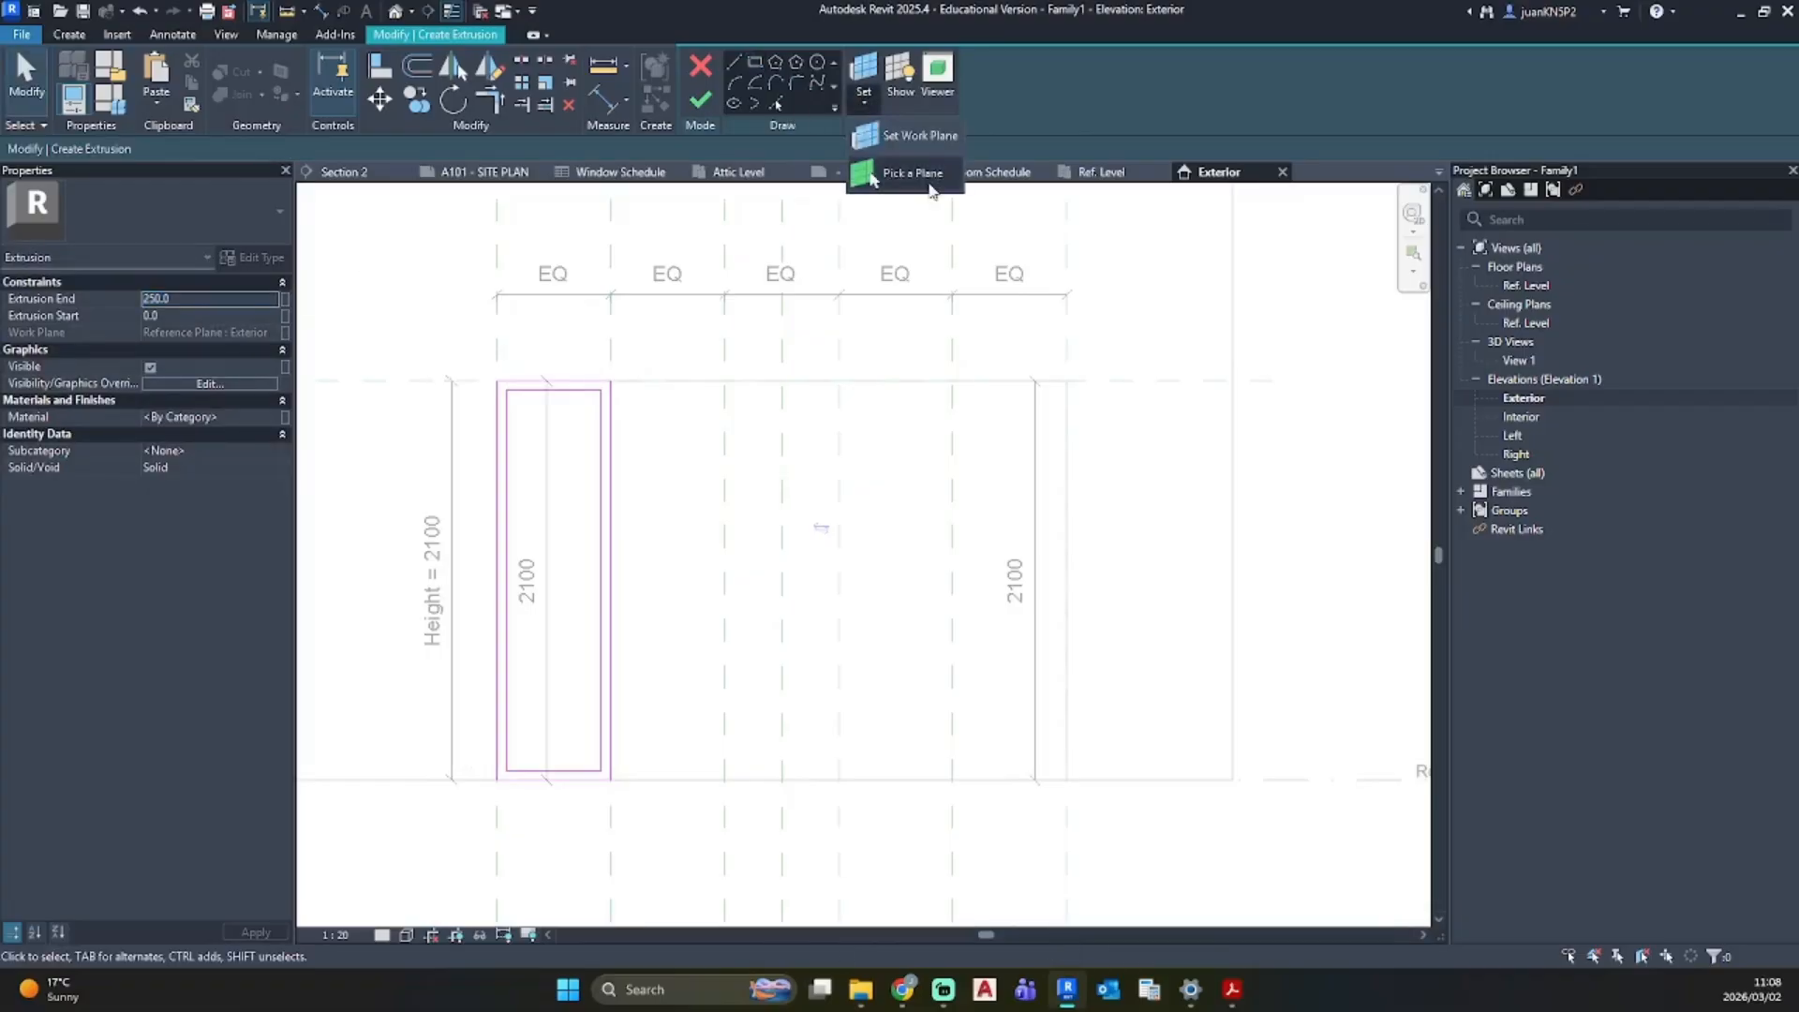
left_click(862, 84)
left_click(834, 477)
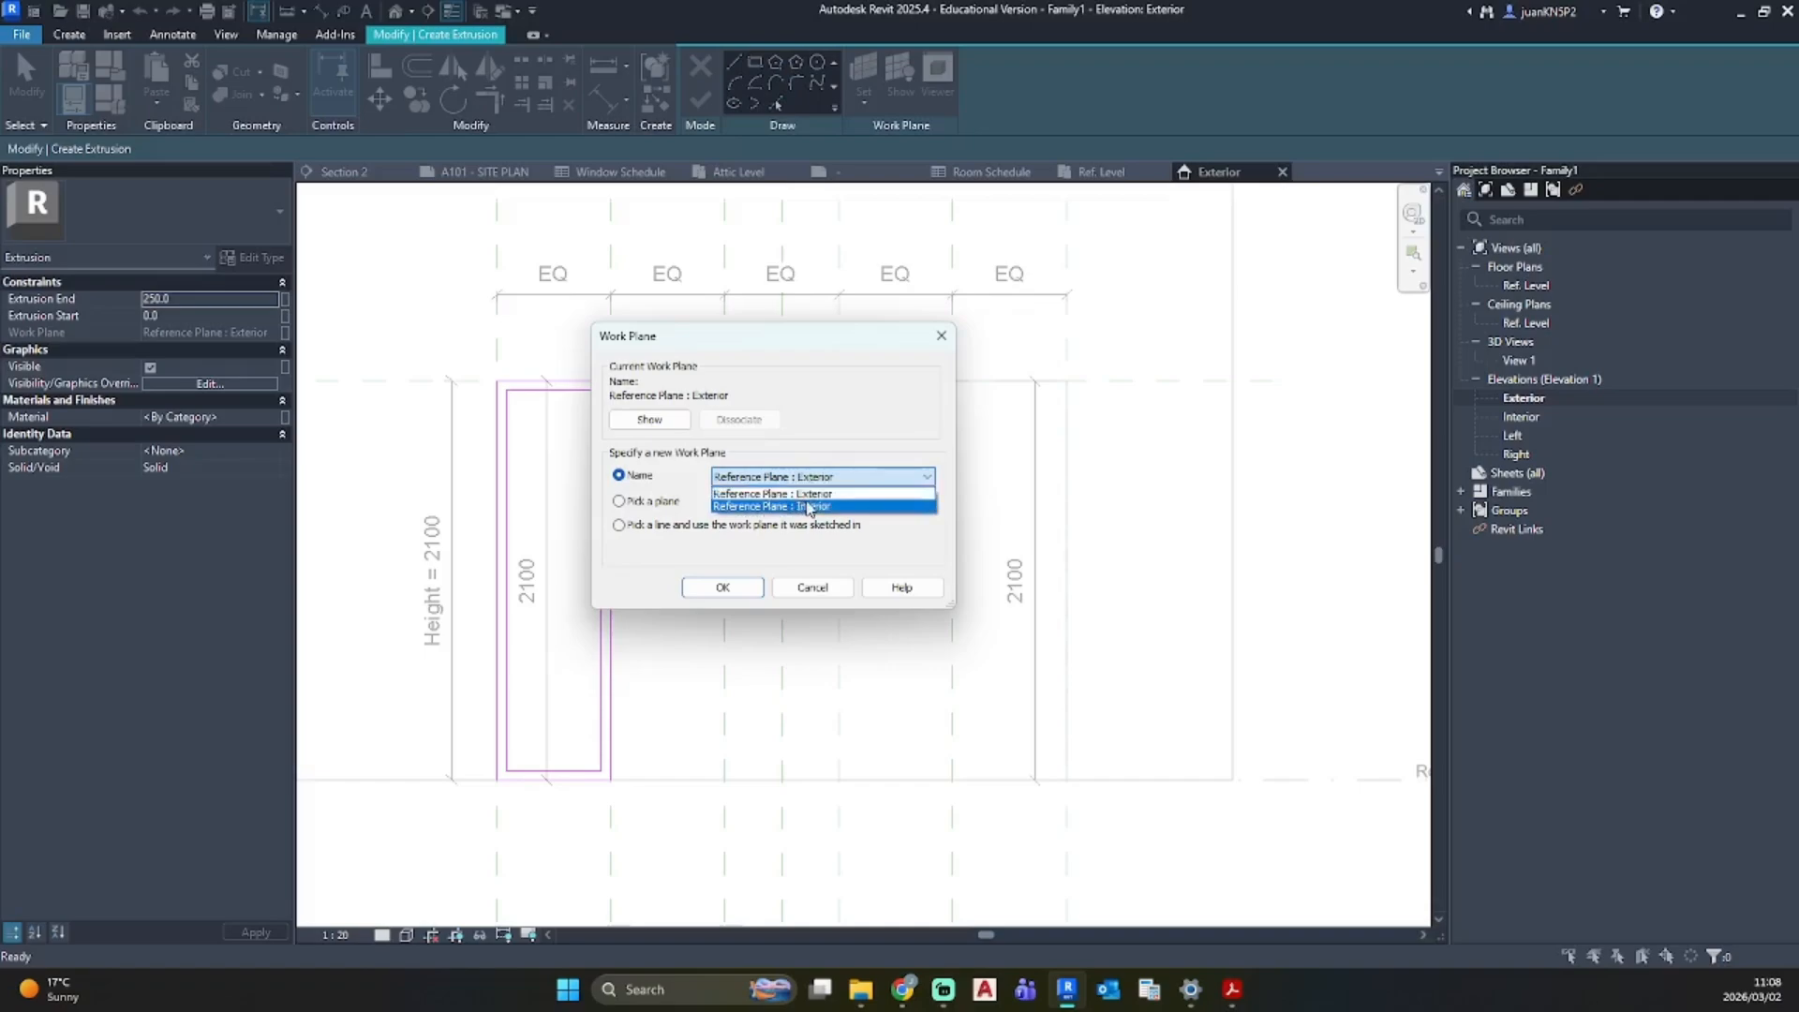
left_click(823, 477)
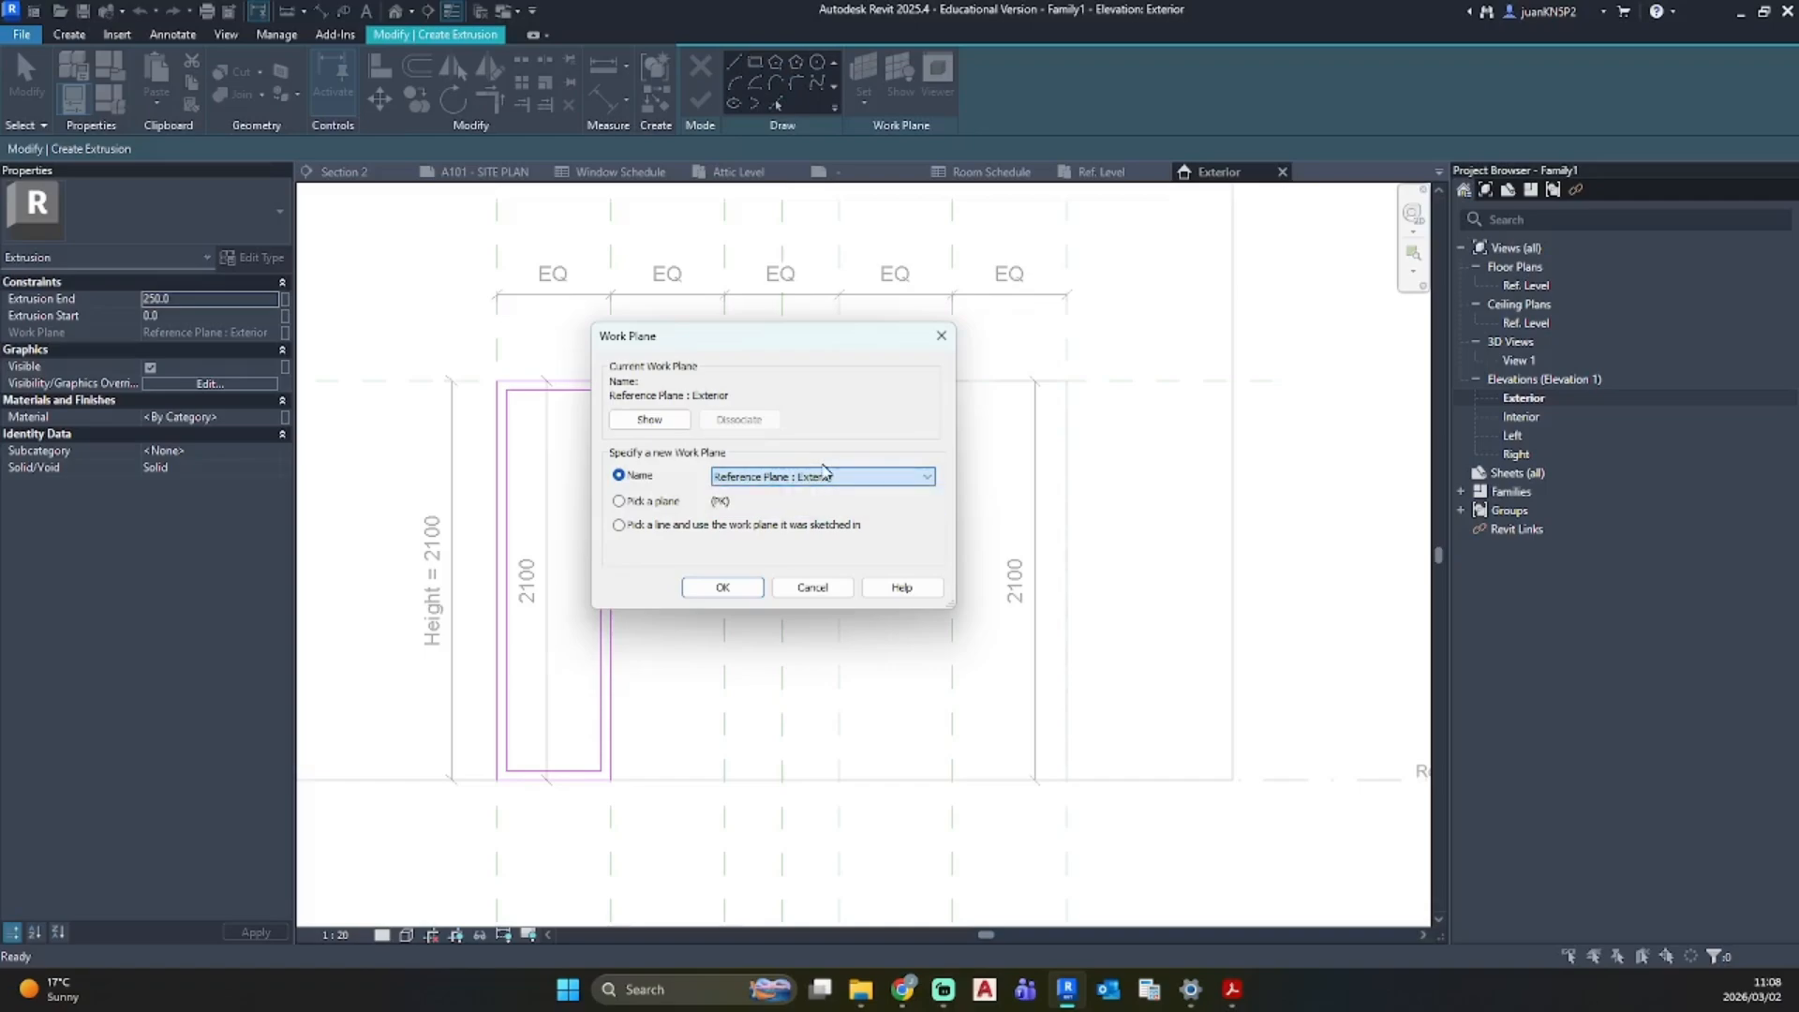
left_click(719, 588)
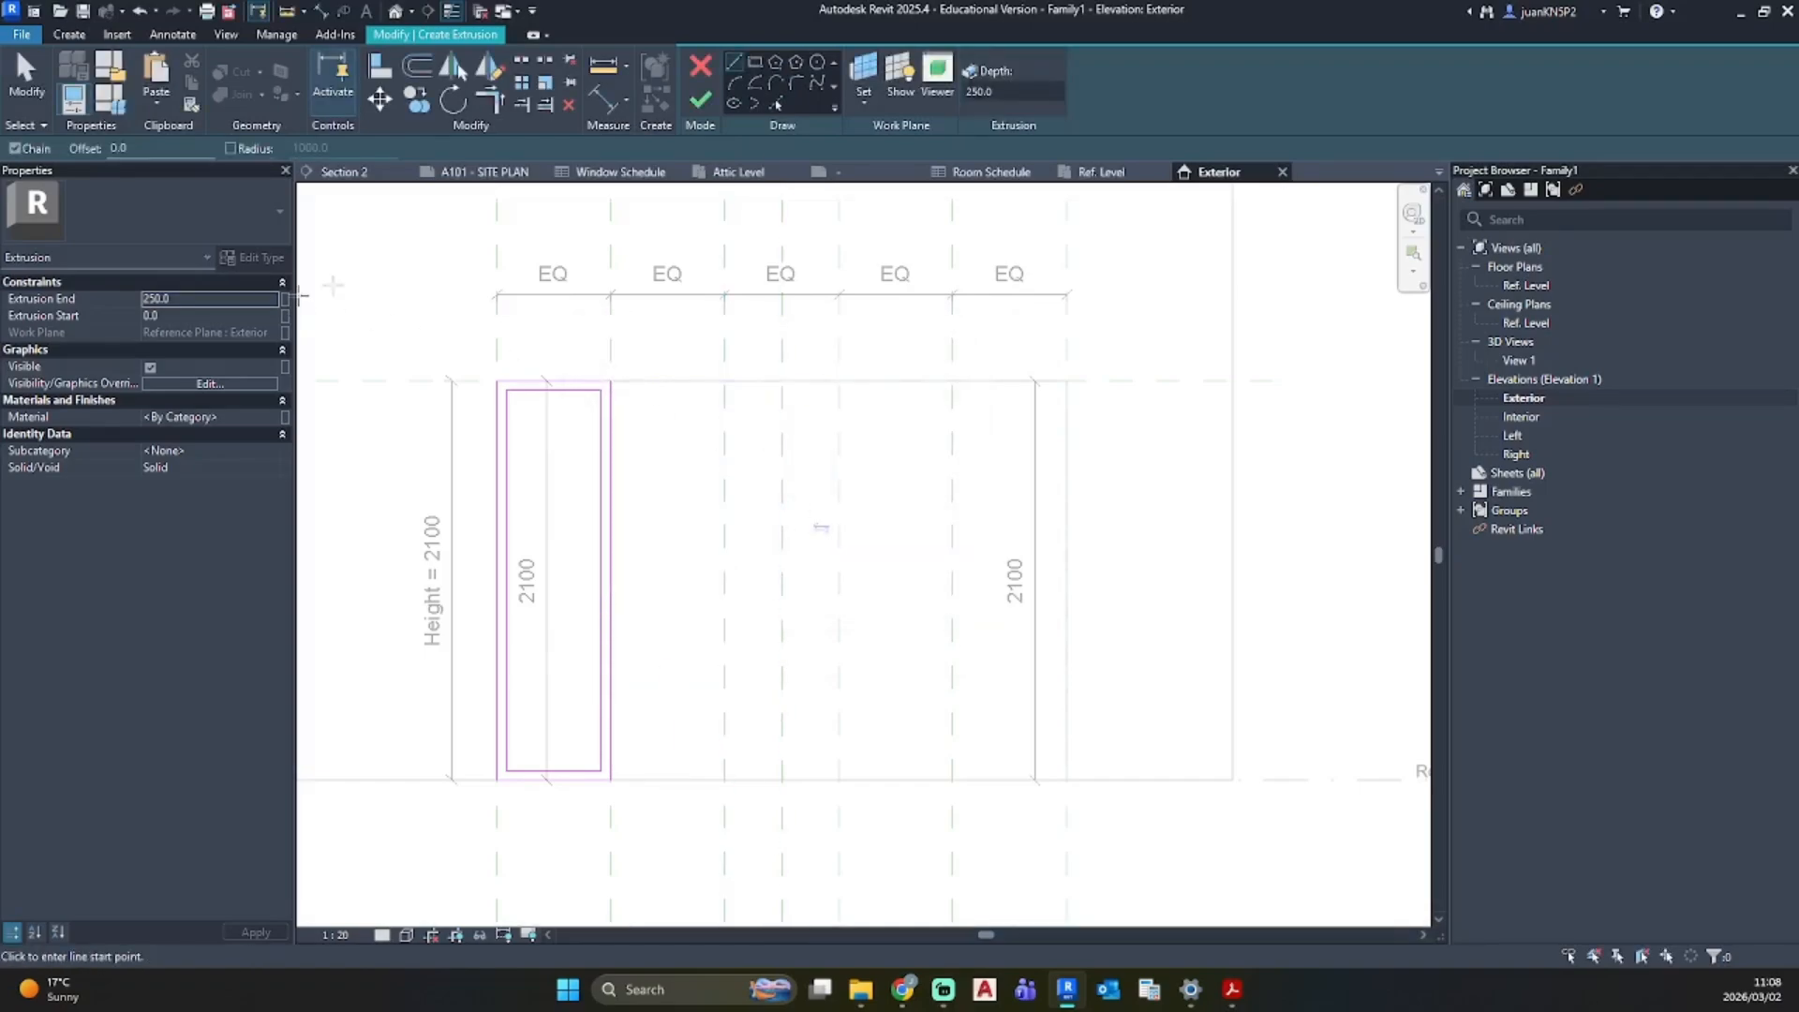
left_click(700, 99)
key("Escape")
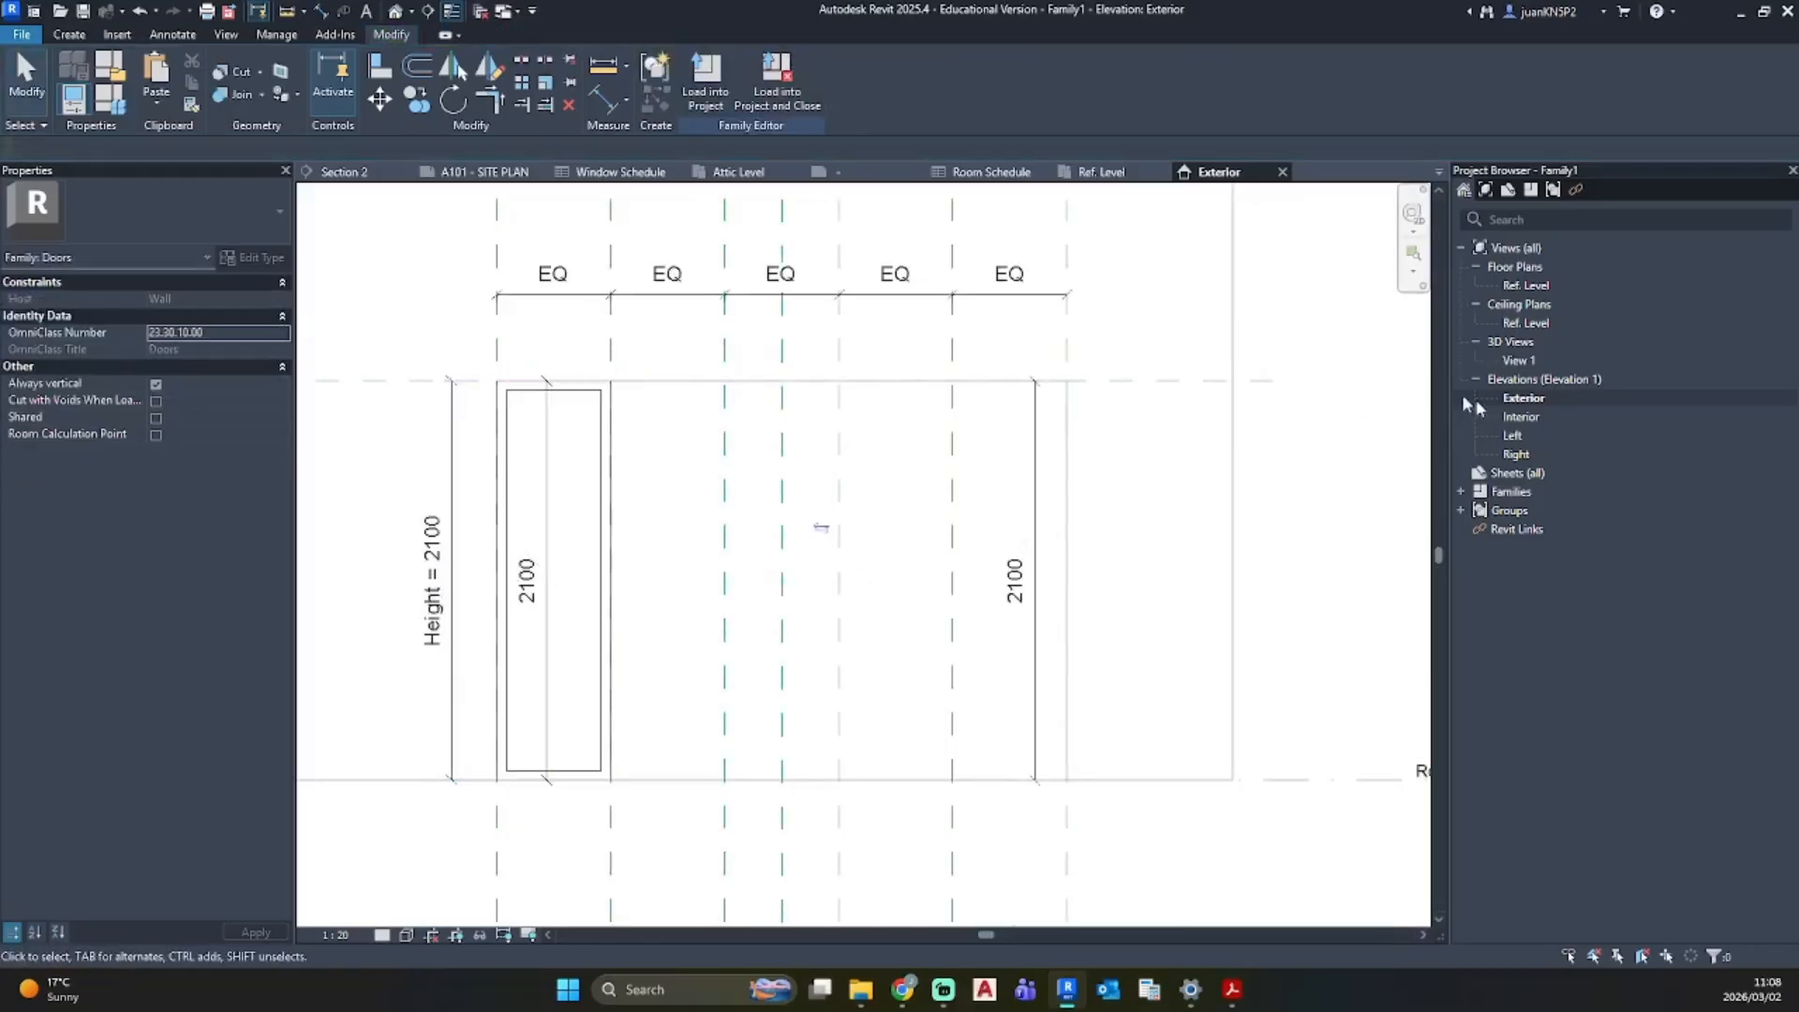
Step: Name the horizontal reference plane through the wall "Center" in the Ref. Level floor plan, and open the default 3D view
left_click(1528, 285)
double_click(1528, 288)
left_click(1346, 598)
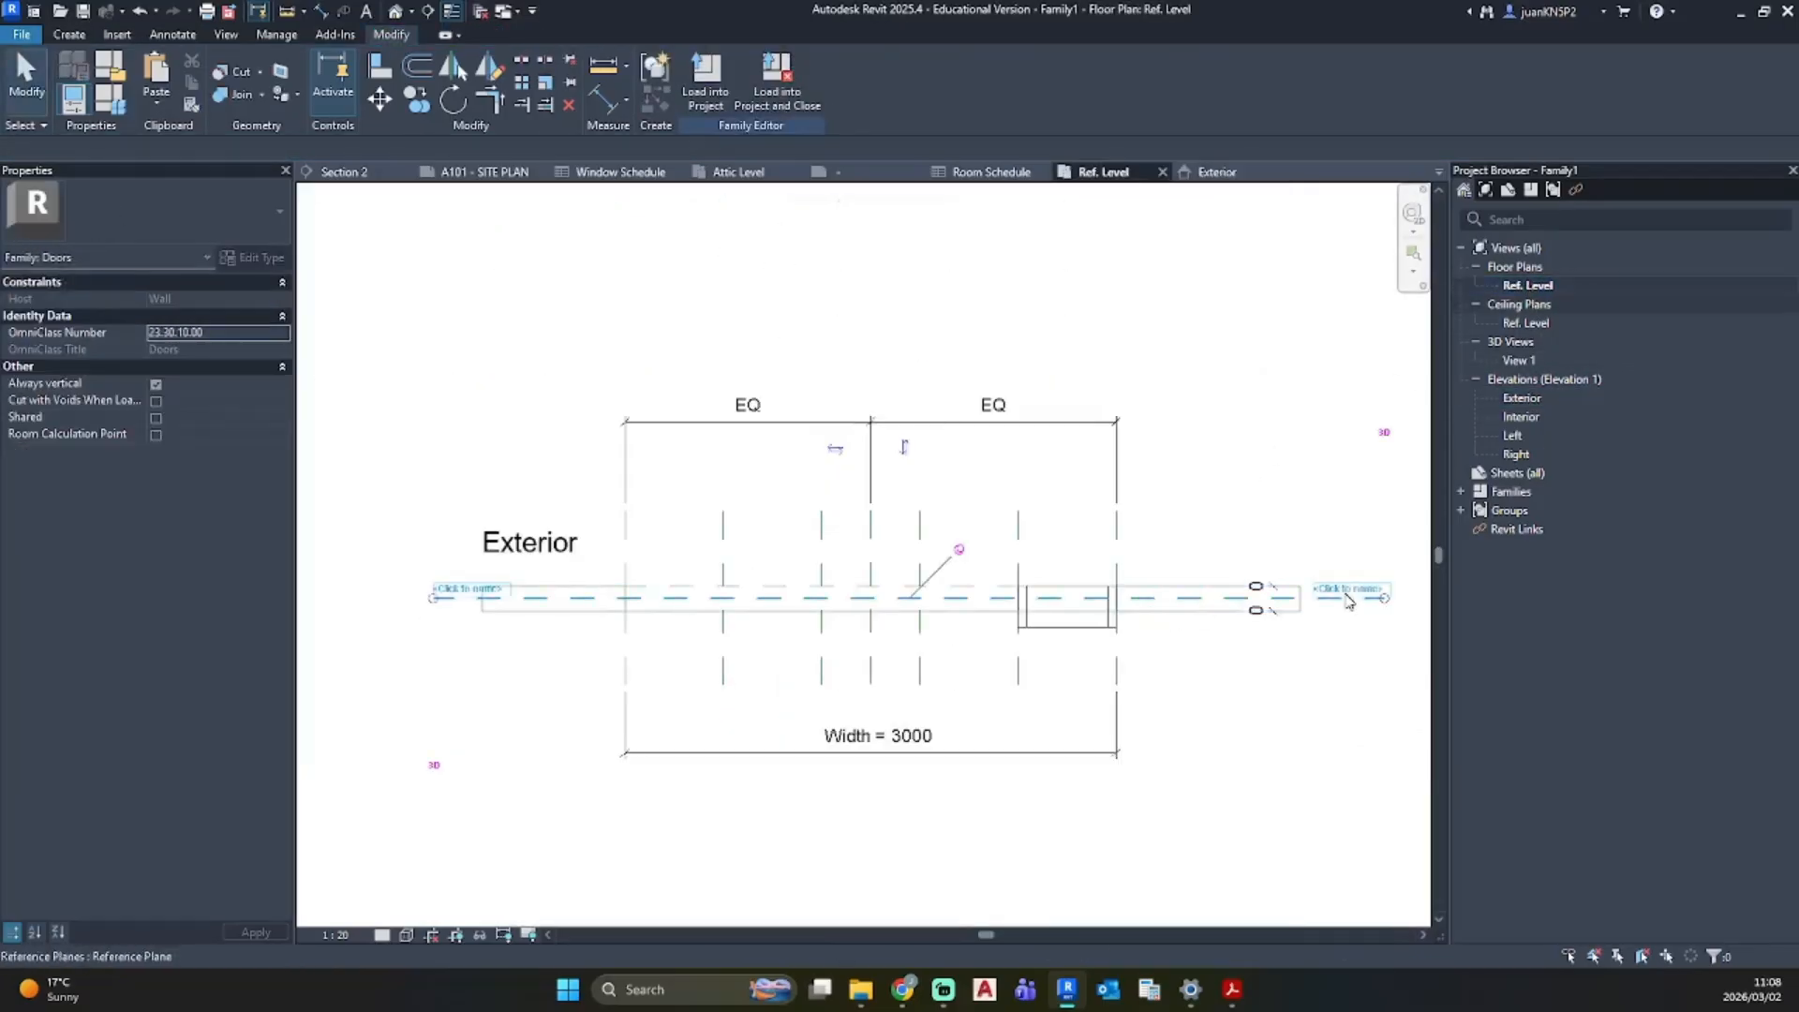
left_click(1346, 592)
type("Center")
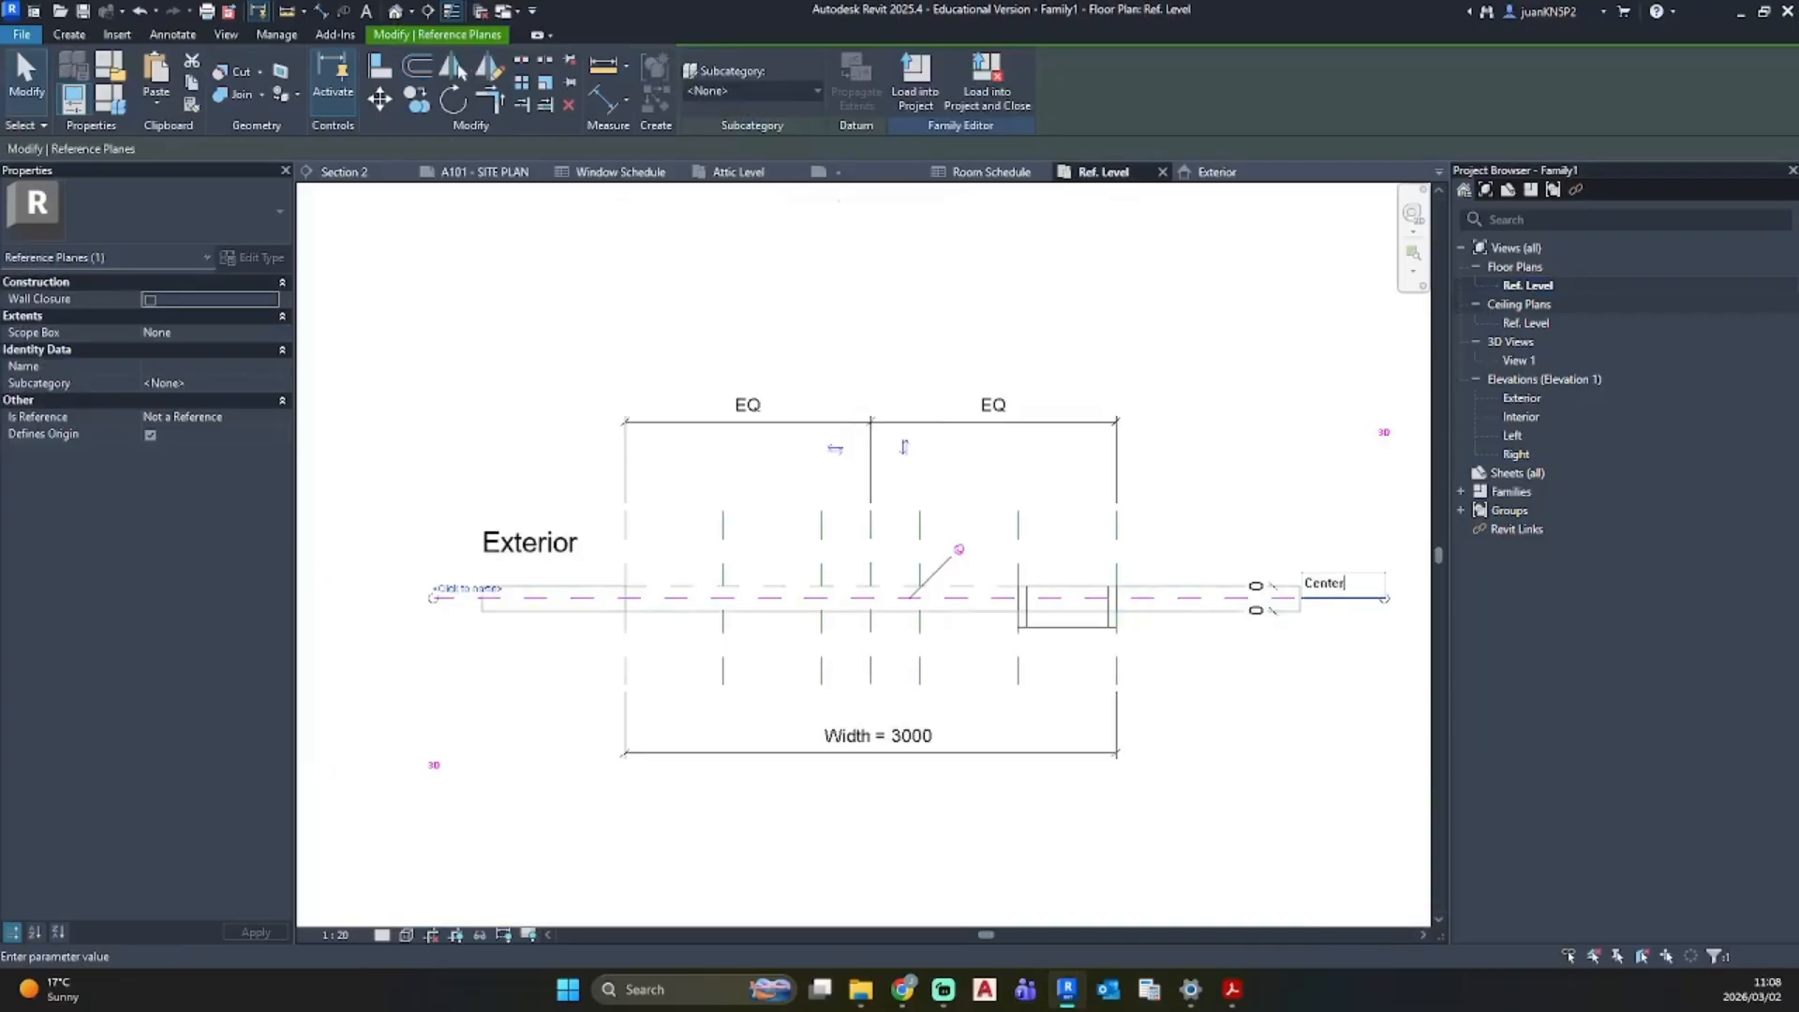
key("Return")
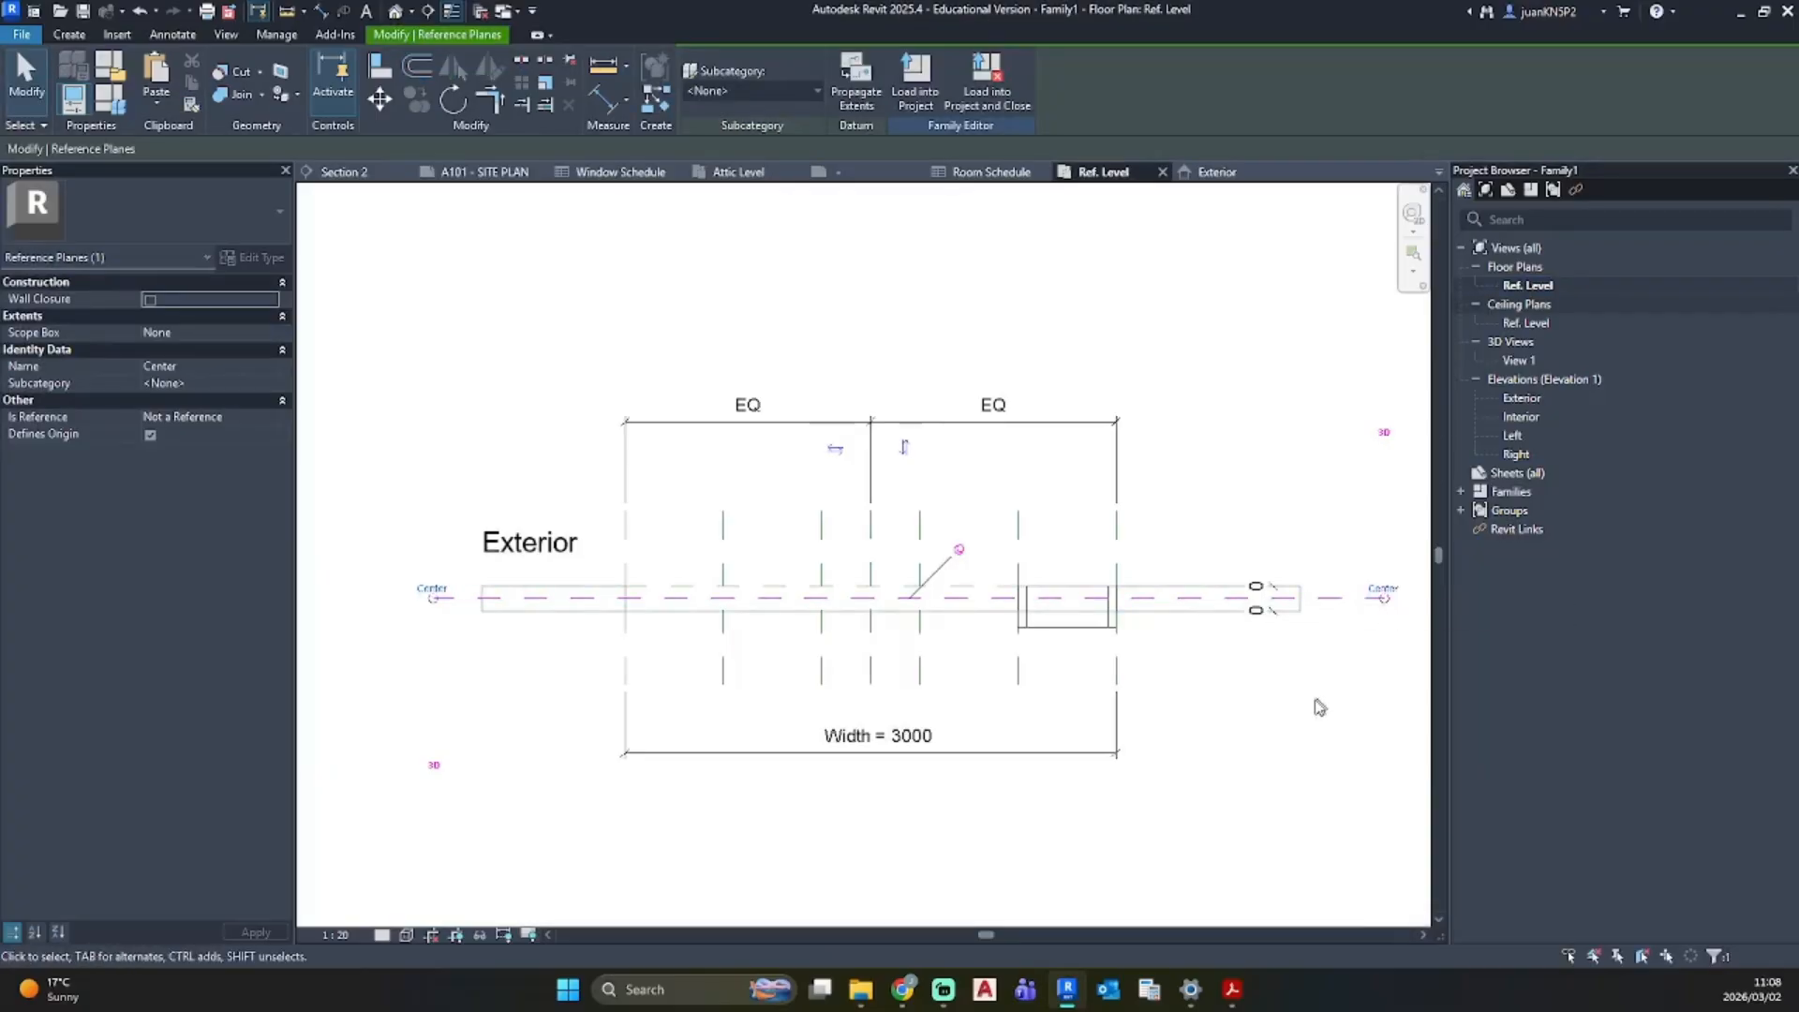
left_click(1271, 755)
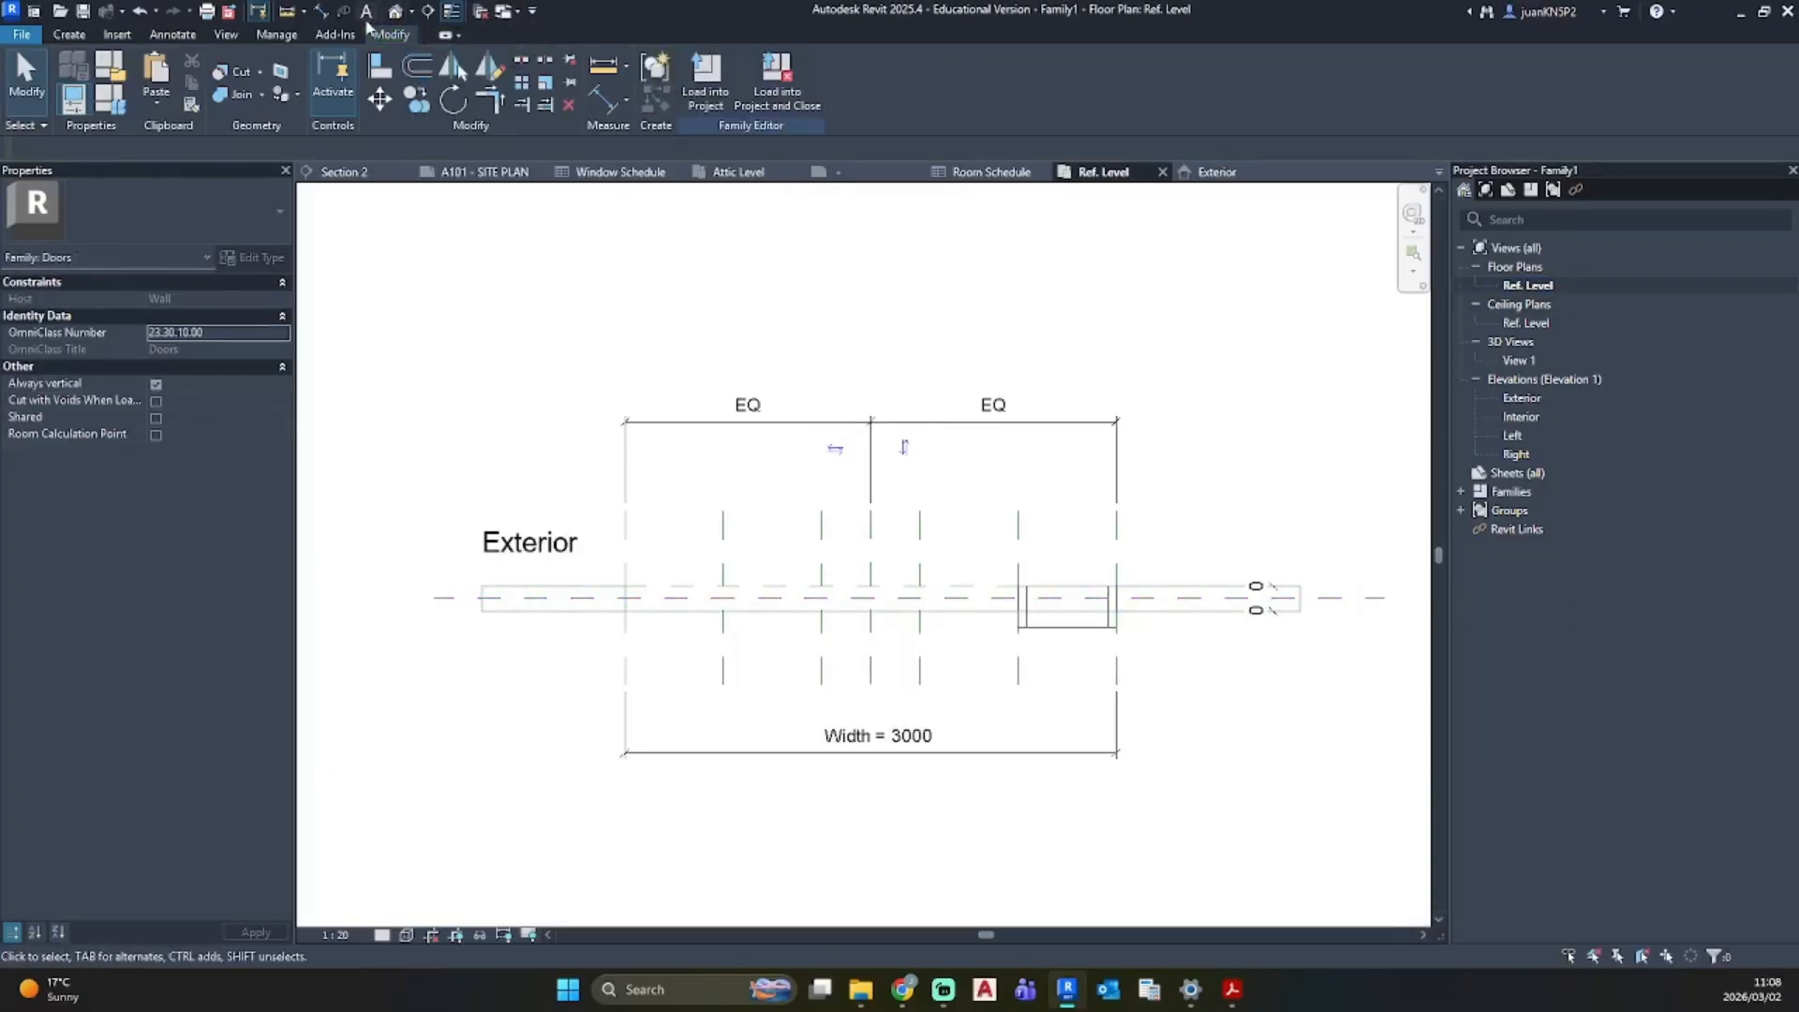
left_click(396, 12)
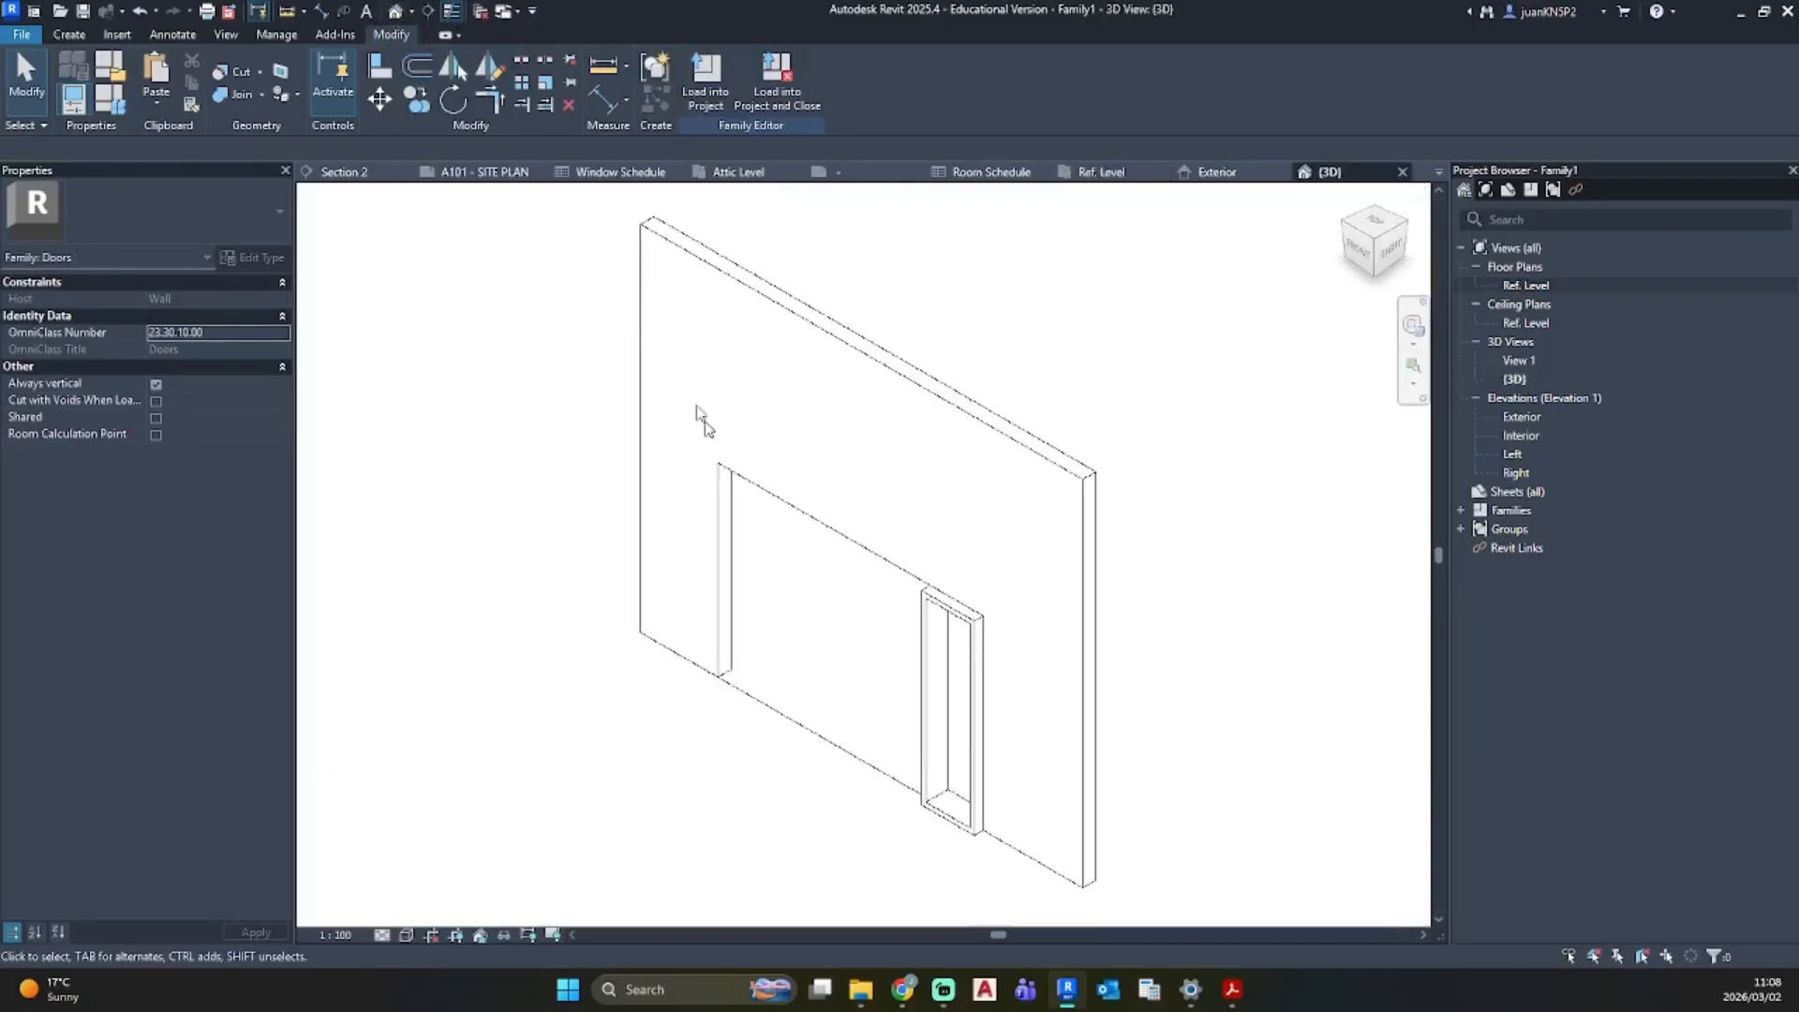
Step: Move the panel frame extrusion onto the Reference Plane : Center work plane
left_click(937, 694)
middle_click_drag(766, 700, 1405, 663, "shift")
scroll(892, 651, "up", 4)
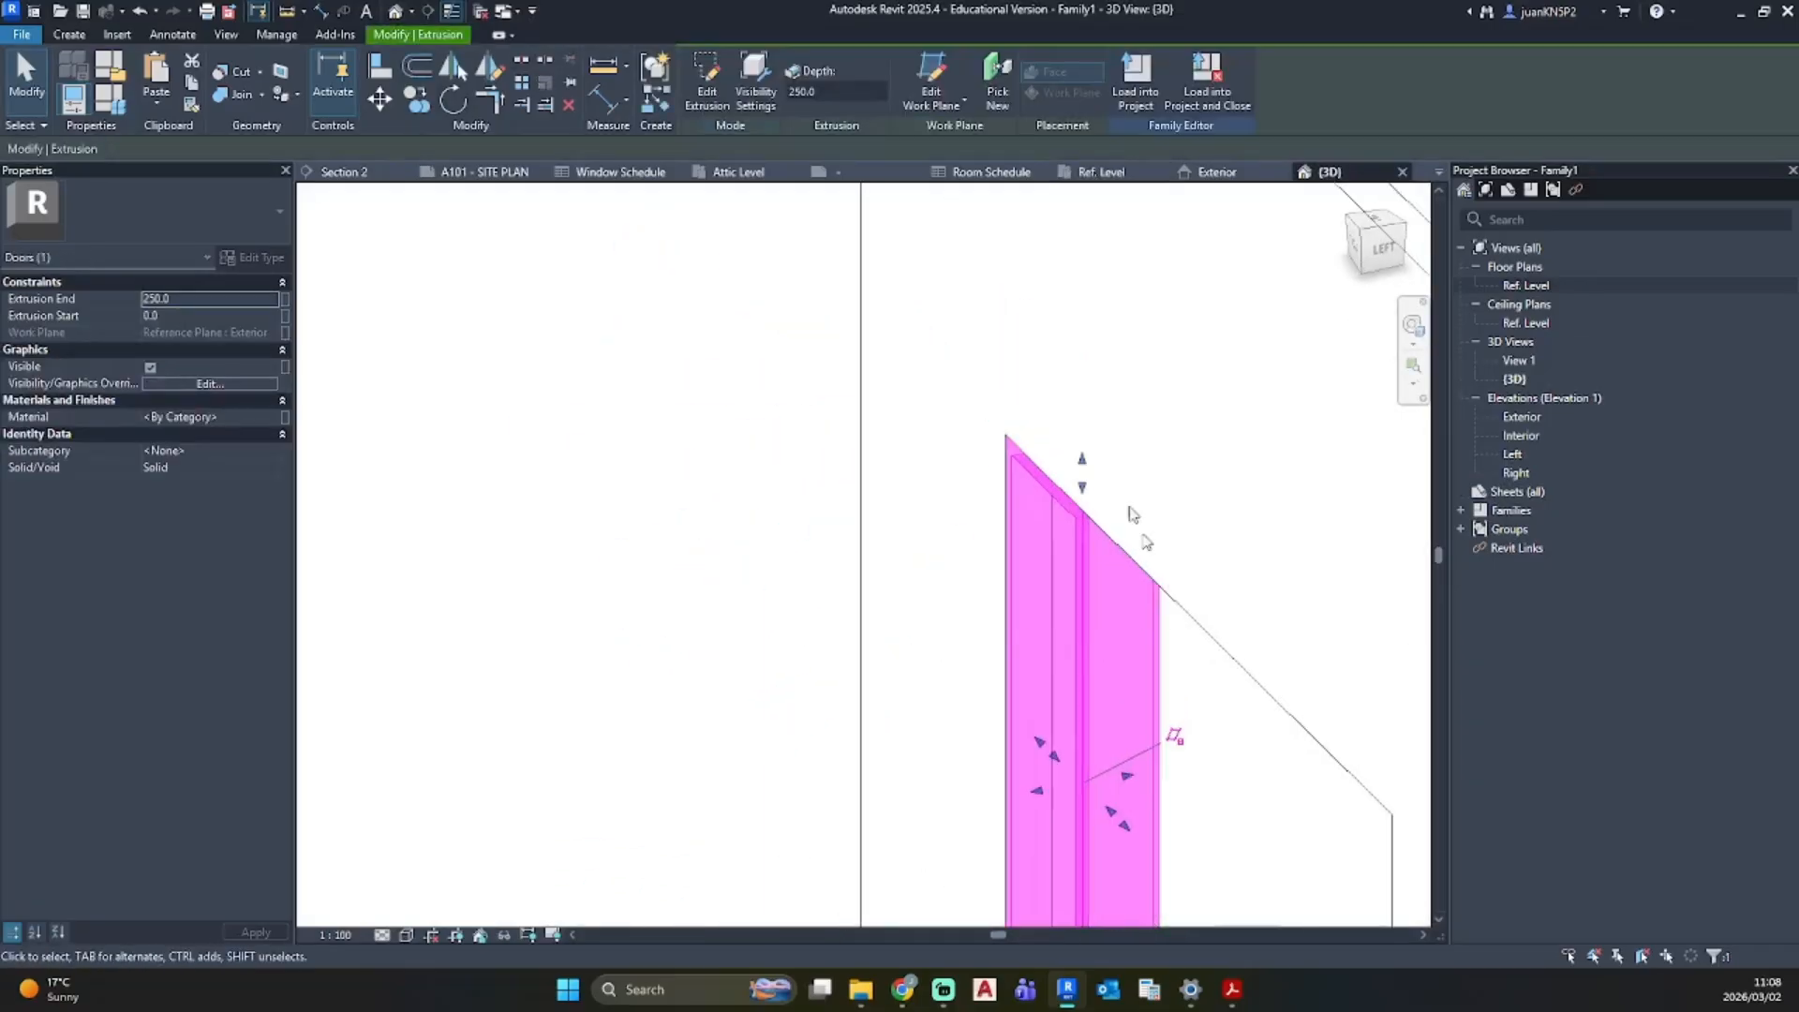
scroll(1153, 748, "down", 1)
scroll(1149, 741, "down", 1)
middle_click_drag(1150, 742, 992, 519)
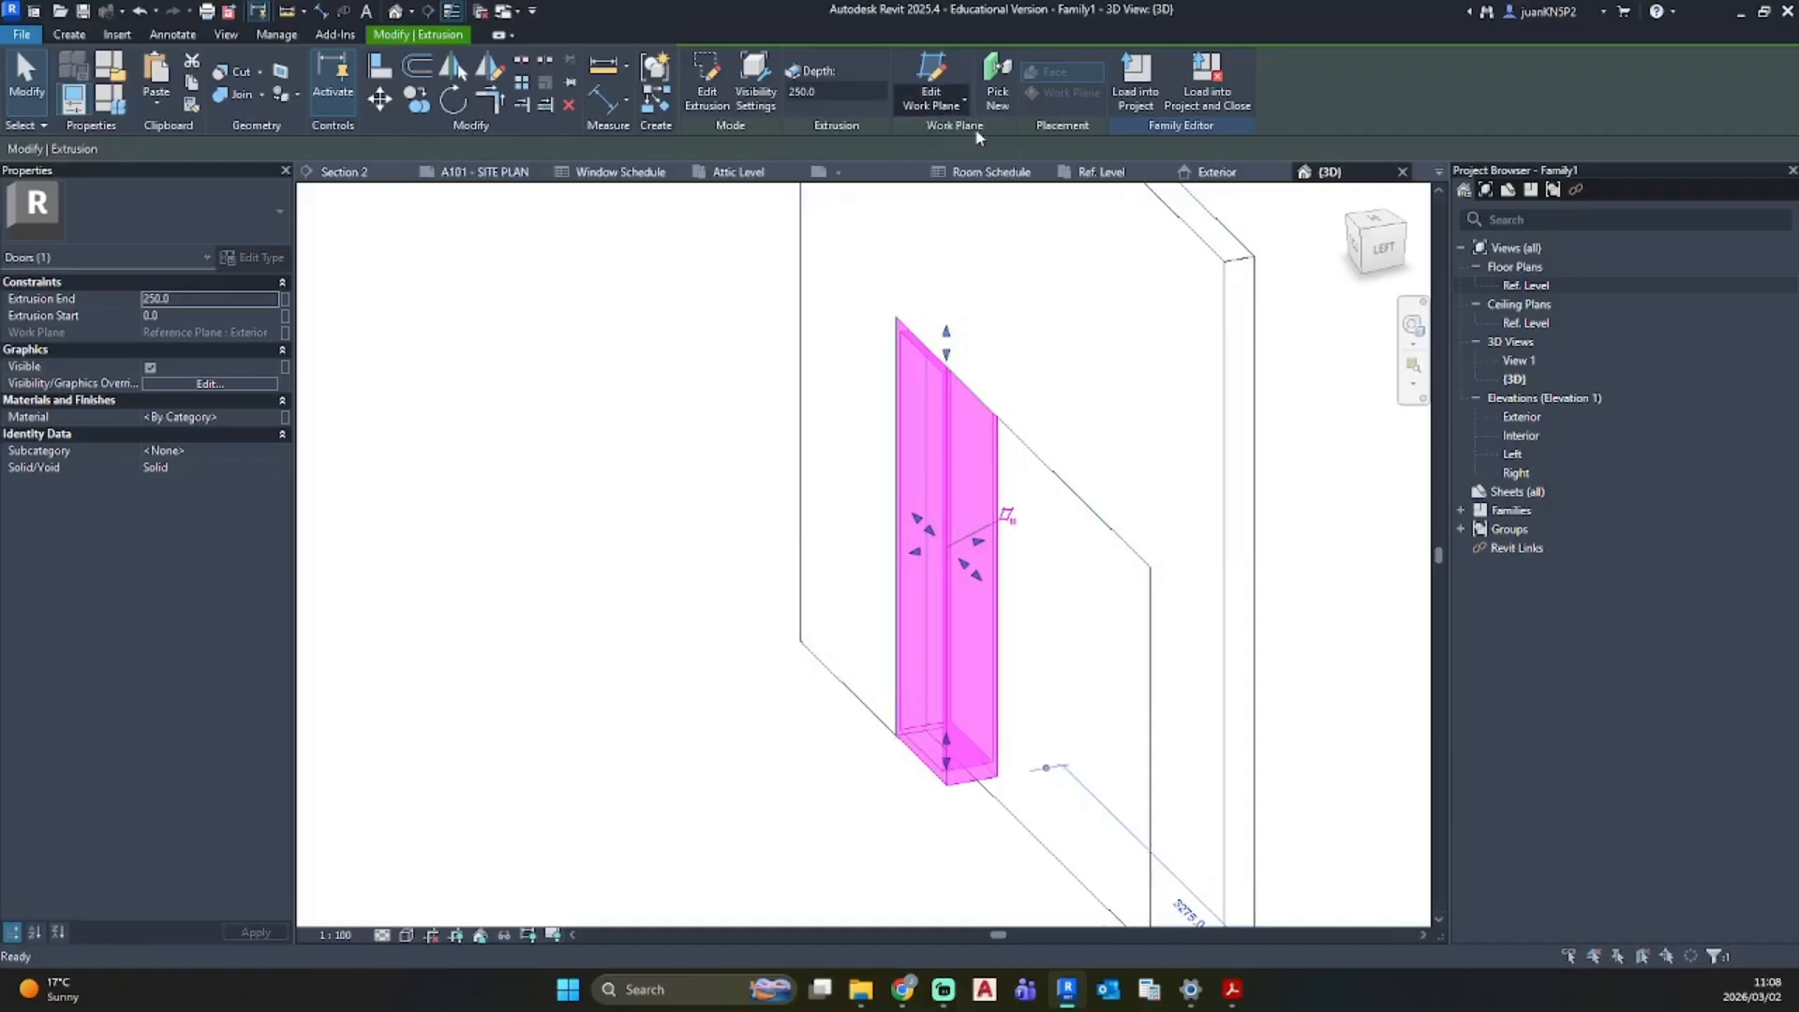
left_click(930, 86)
left_click(923, 477)
left_click(806, 498)
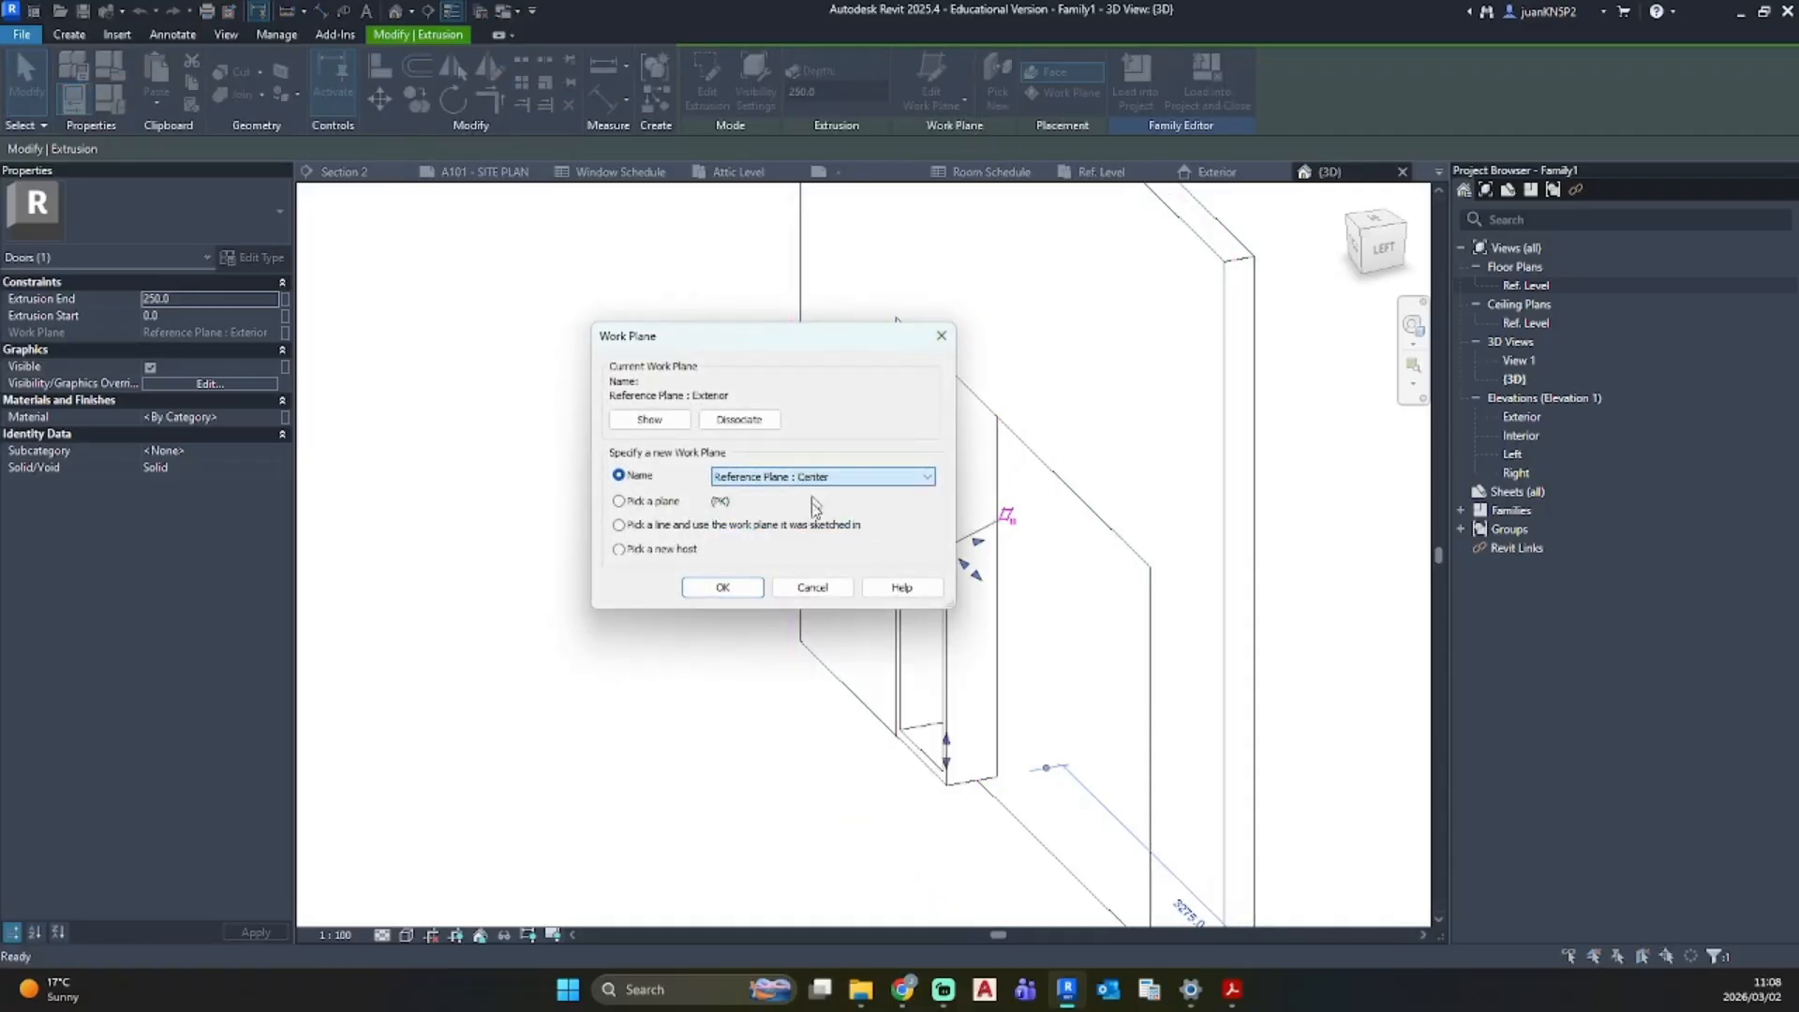
left_click(739, 598)
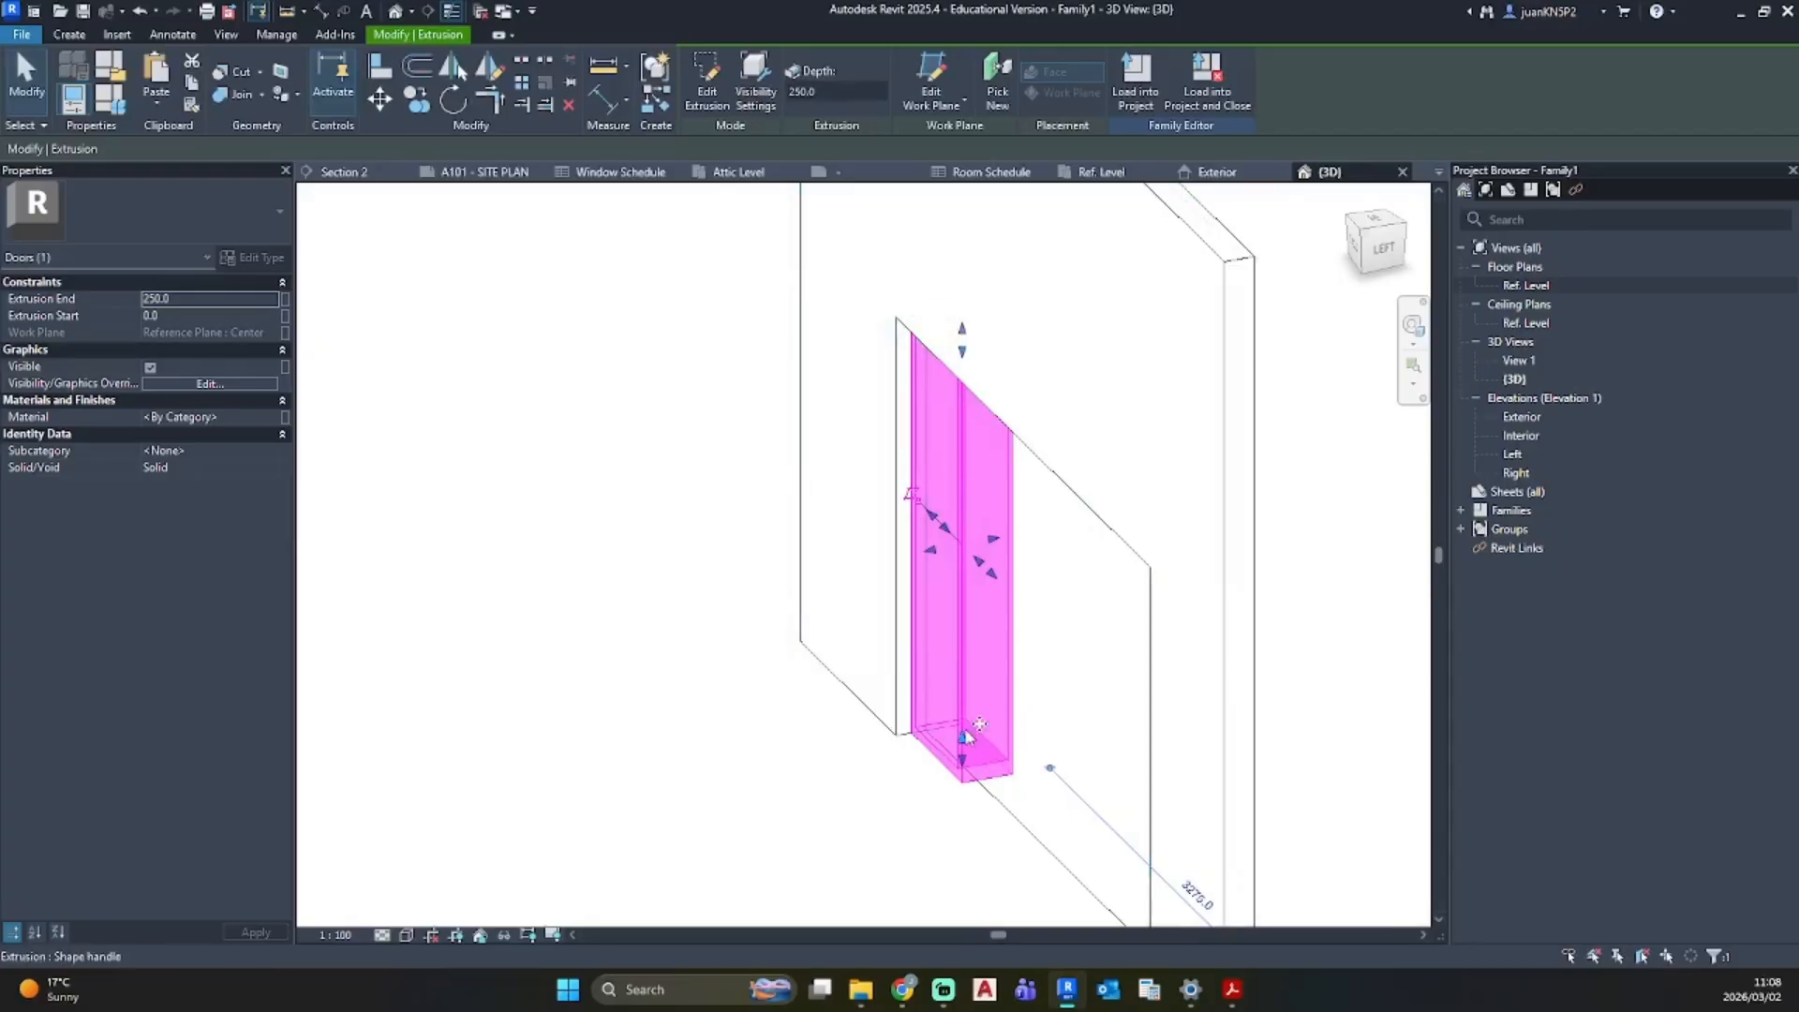
Step: Set the panel frame's extrusion end to 25 and its extrusion start to -25
left_click(235, 300)
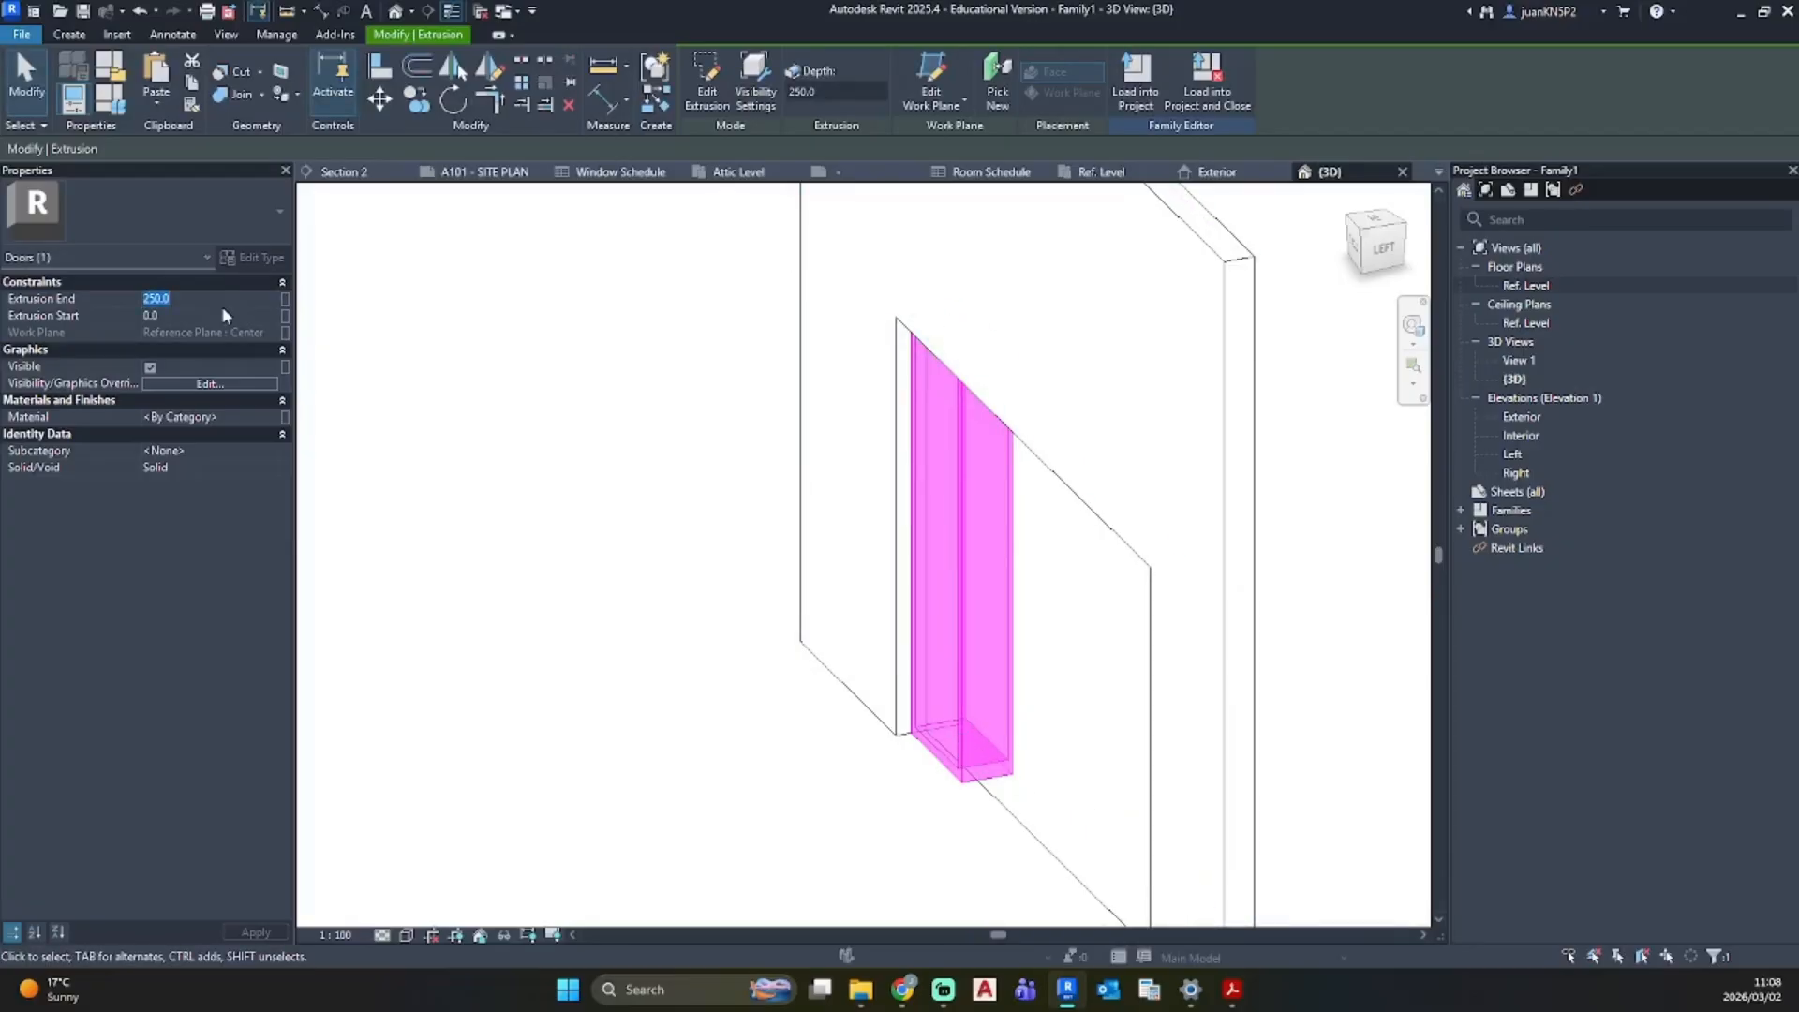
type("25")
left_click(223, 312)
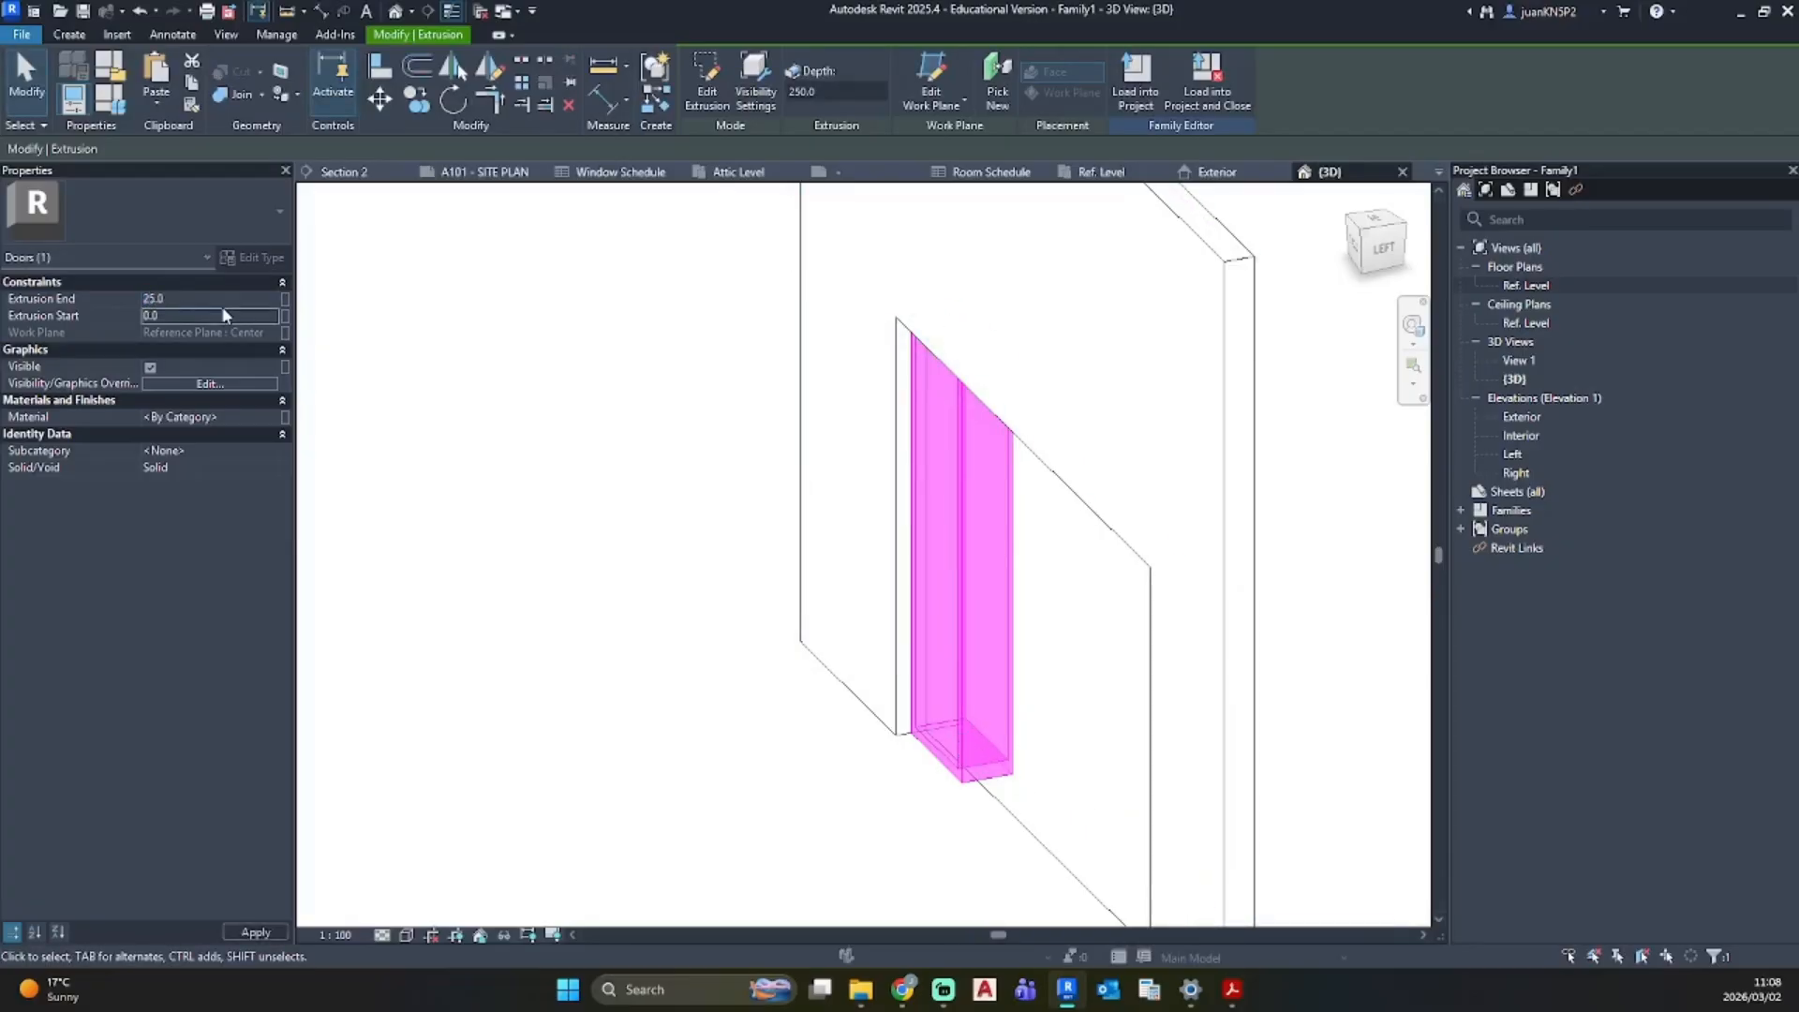
type("-25")
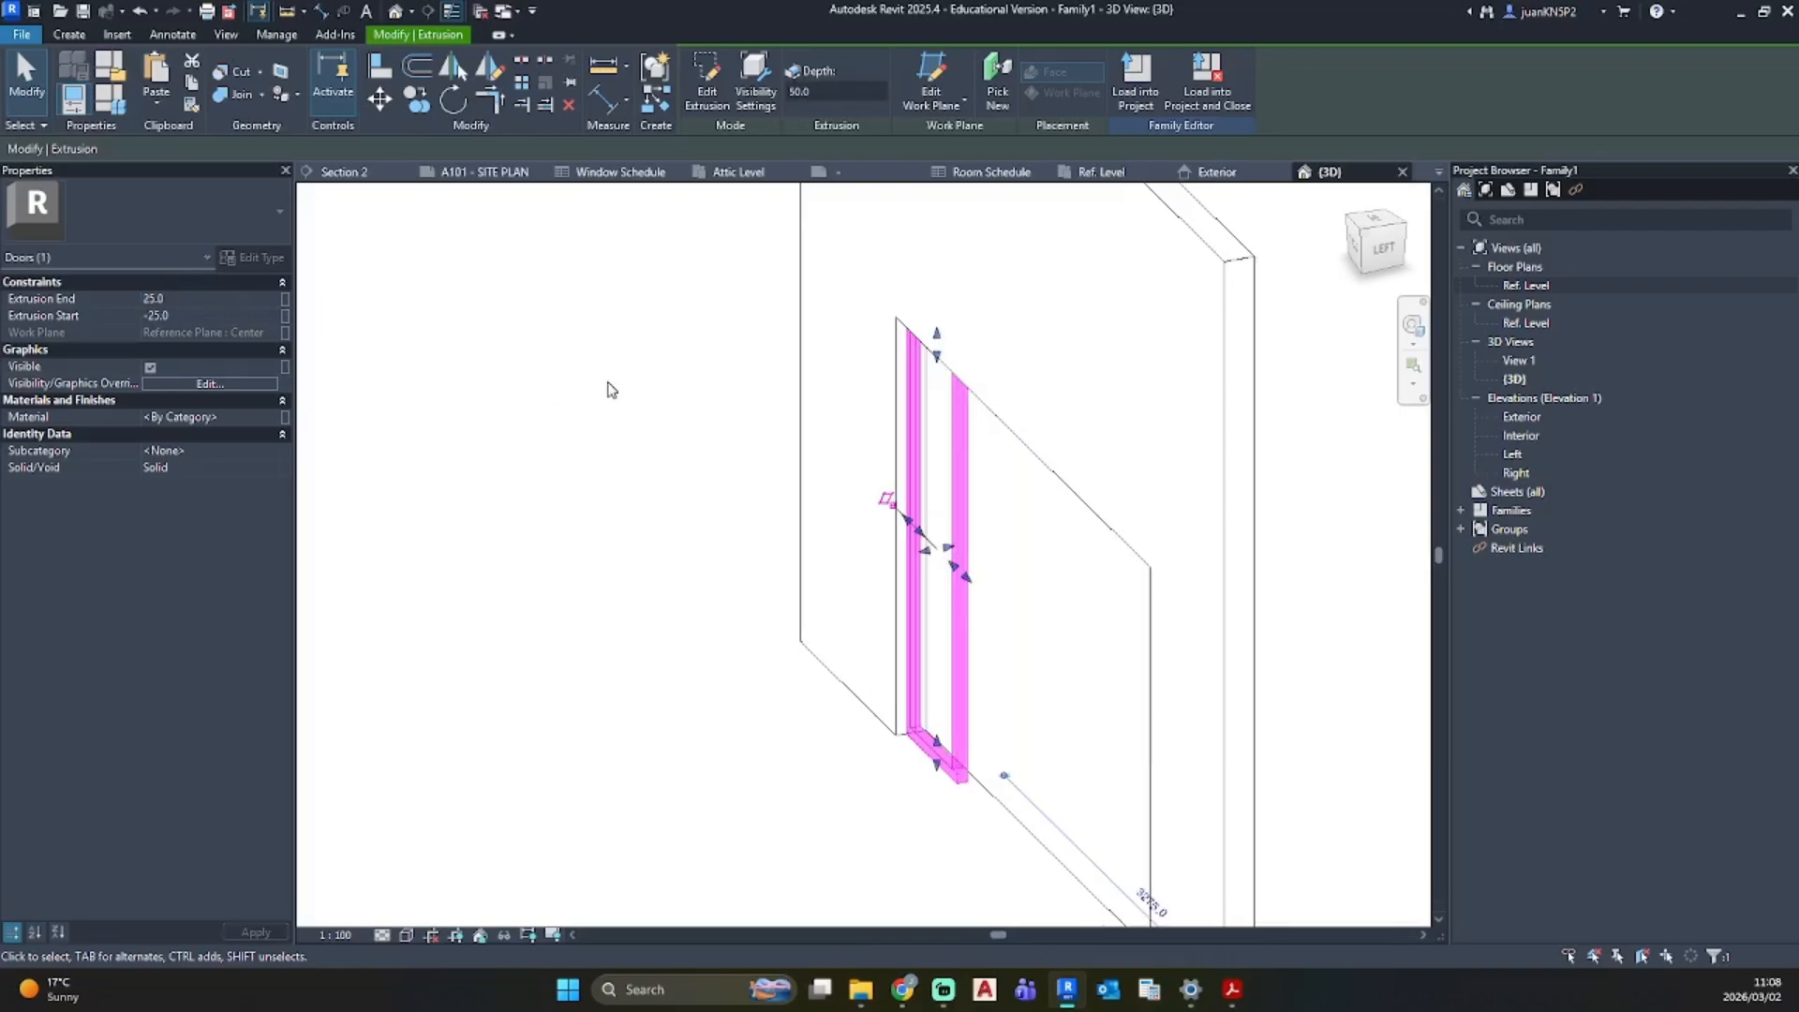
left_click(611, 390)
middle_click_drag(1040, 731, 1297, 699, "shift")
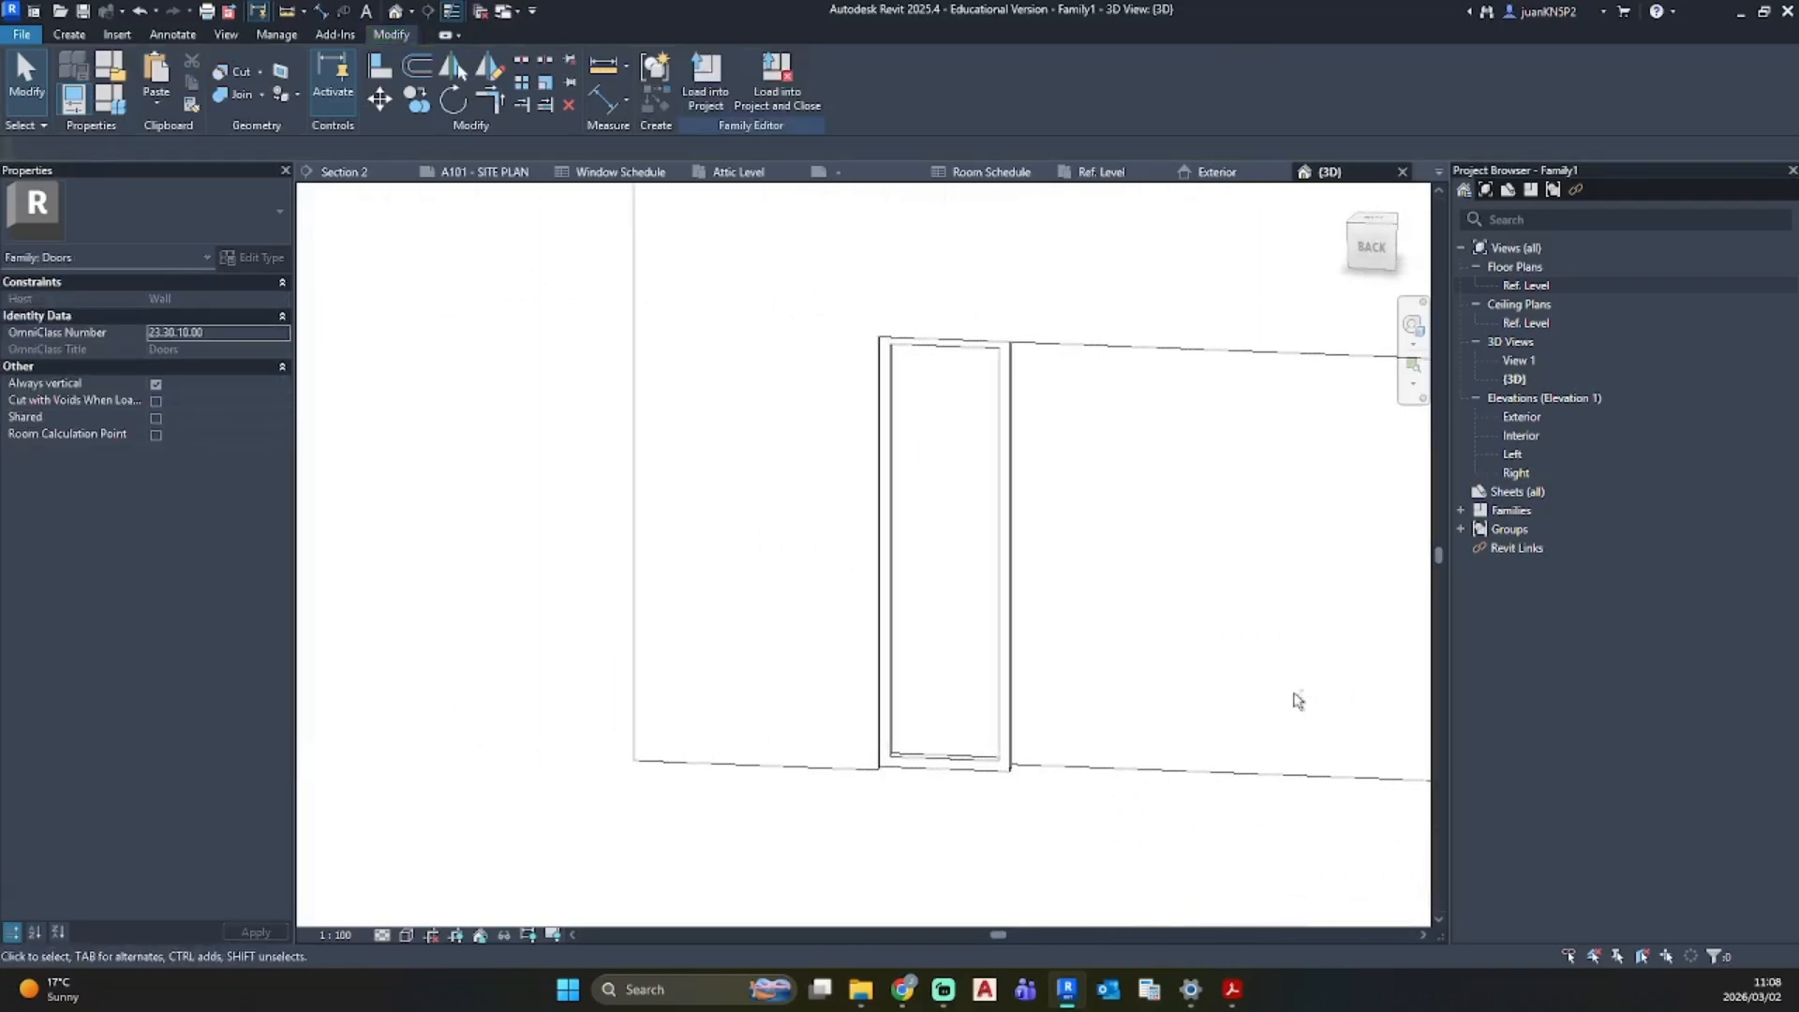
Step: In the Exterior elevation, assign the panel frame extrusion to the Frame/Mullion subcategory
double_click(1519, 418)
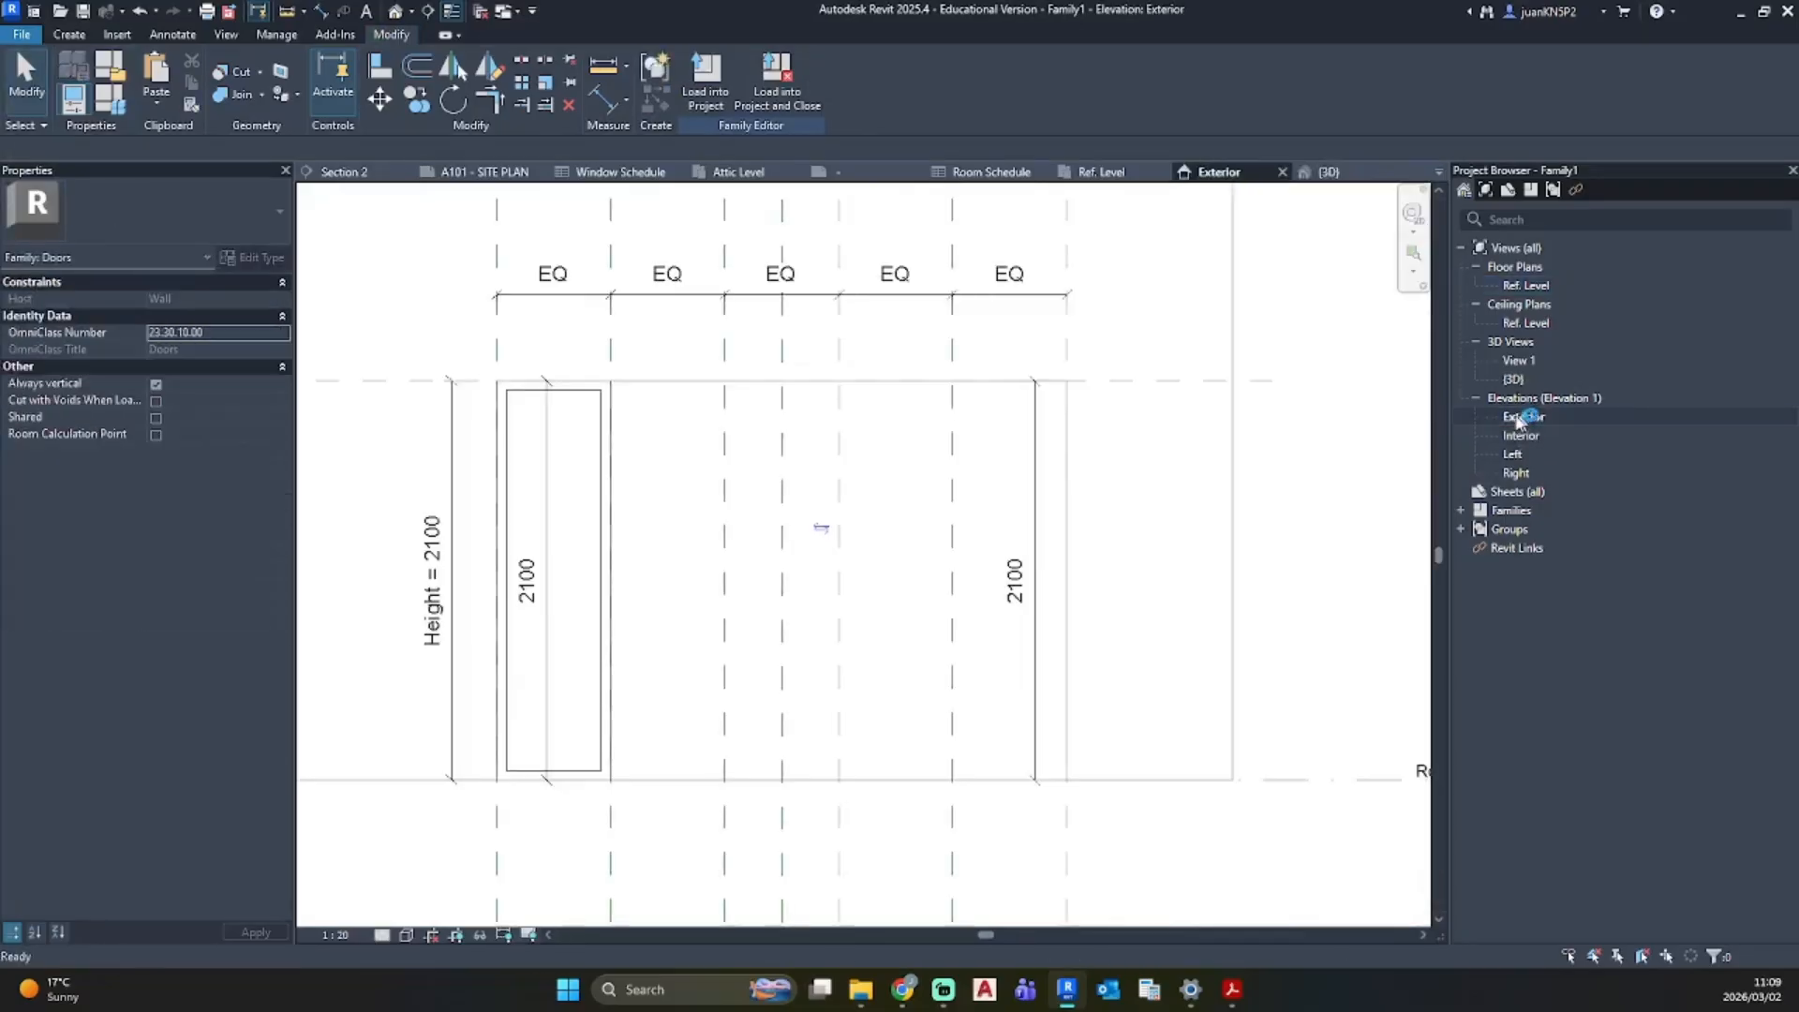
middle_click_drag(582, 502, 751, 506)
scroll(751, 506, "up", 2)
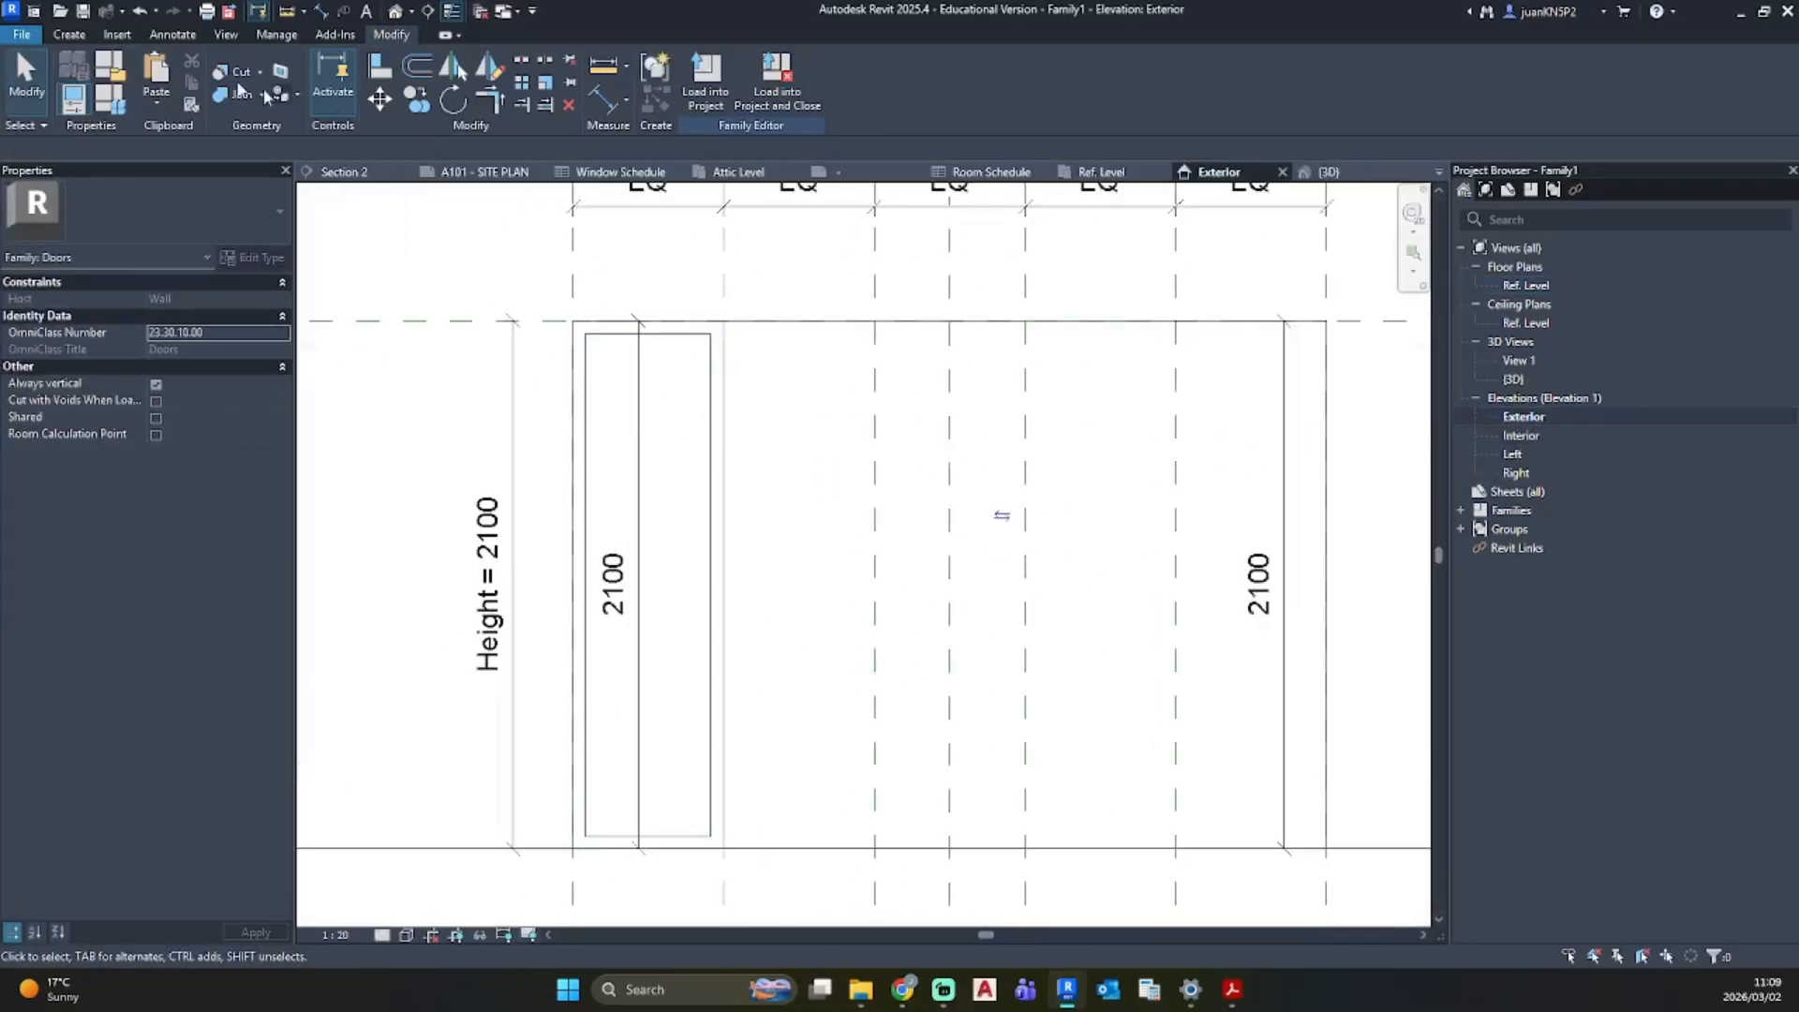
left_click(592, 367)
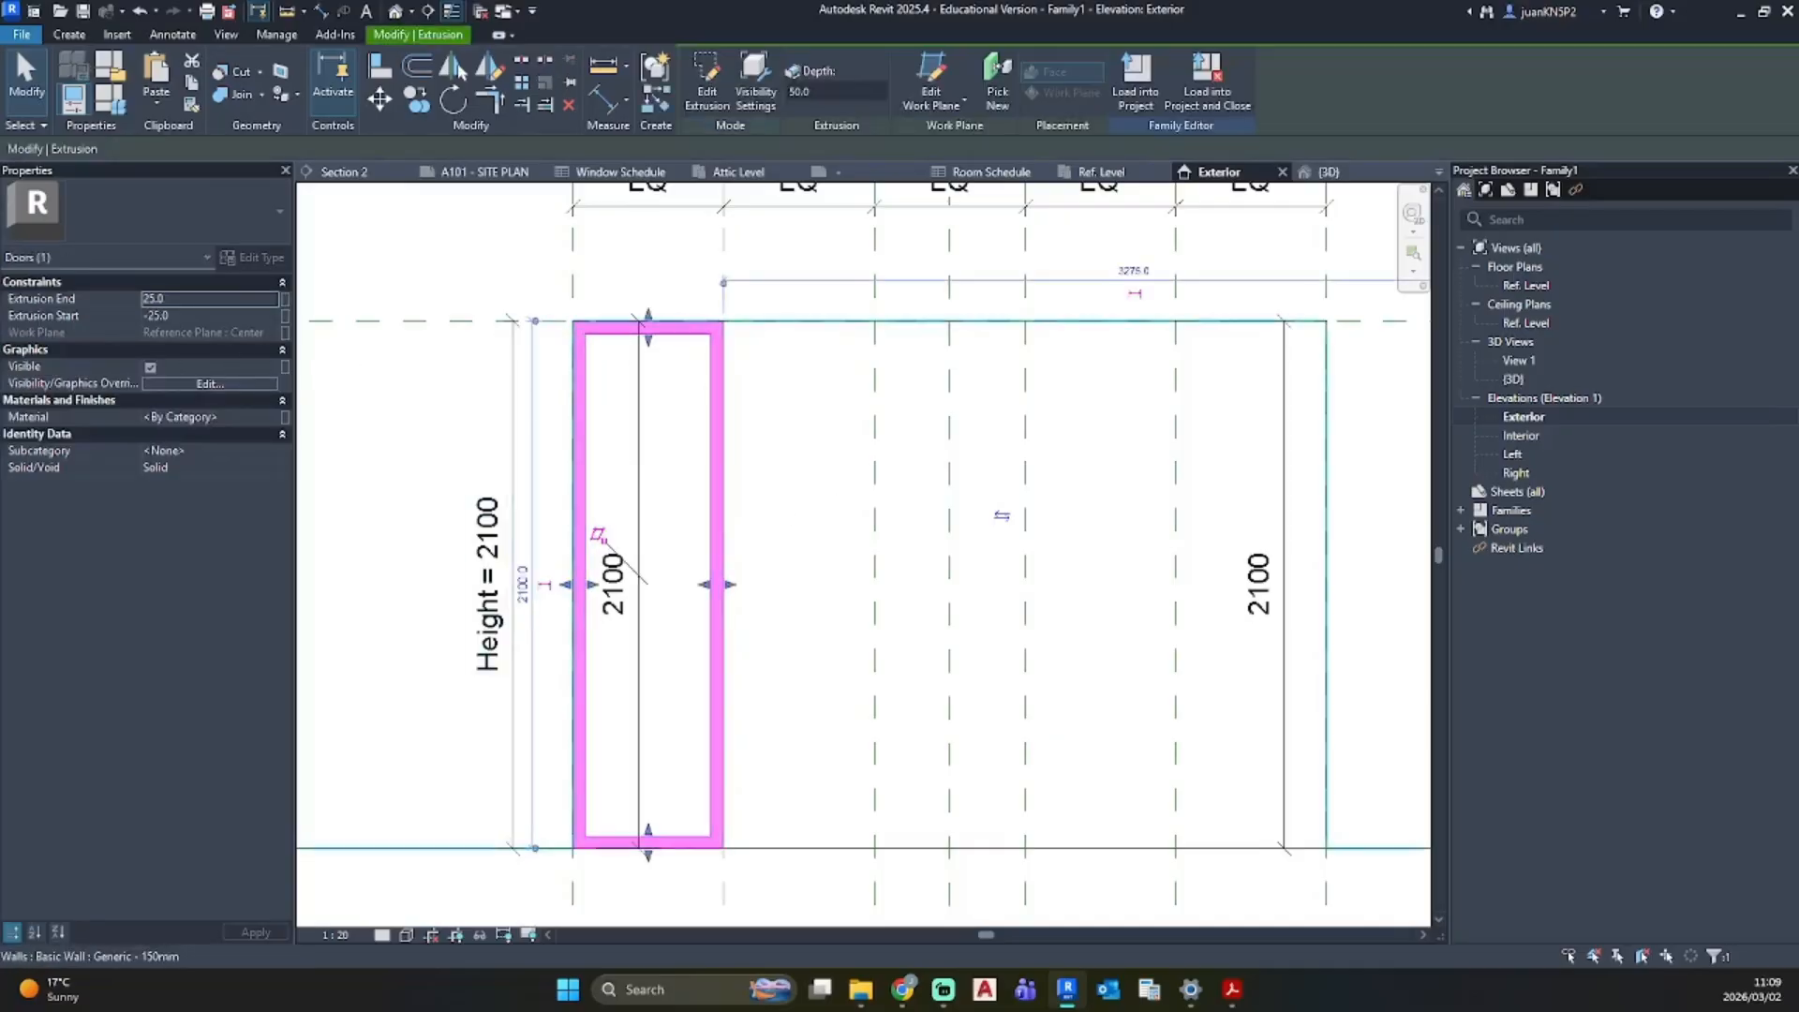
left_click(269, 450)
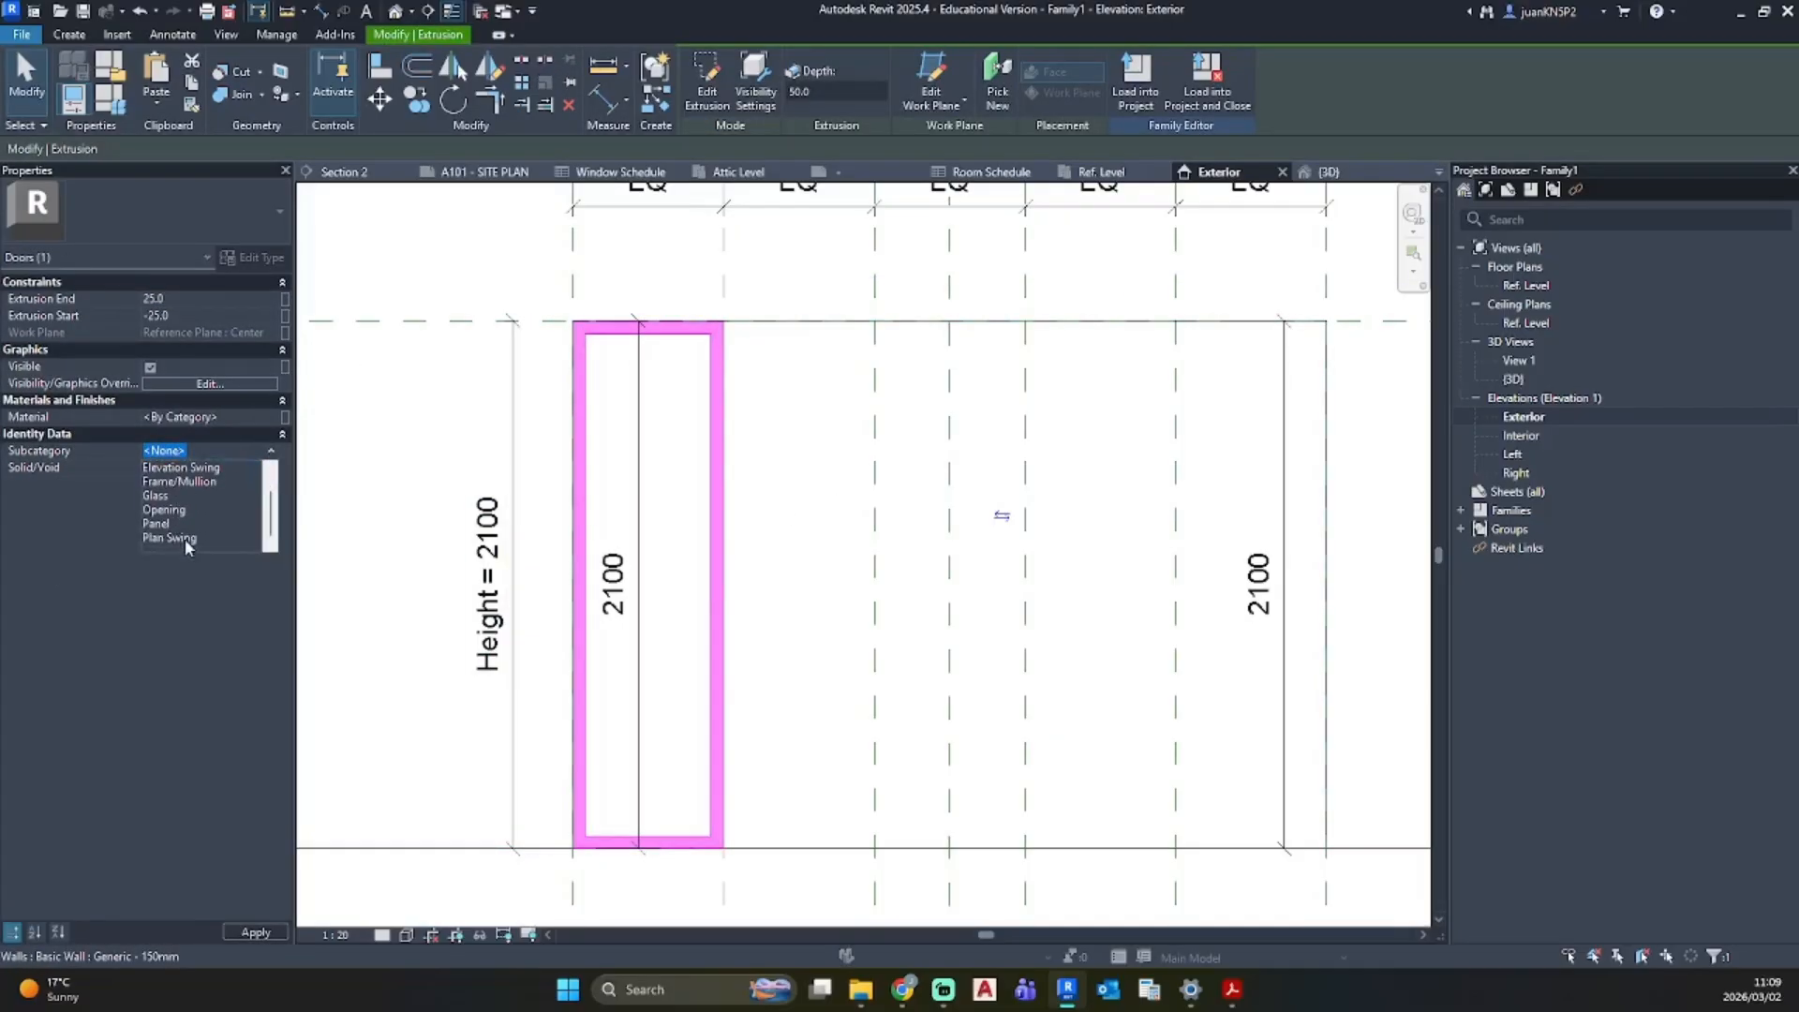
scroll(183, 530, "up", 2)
left_click(174, 512)
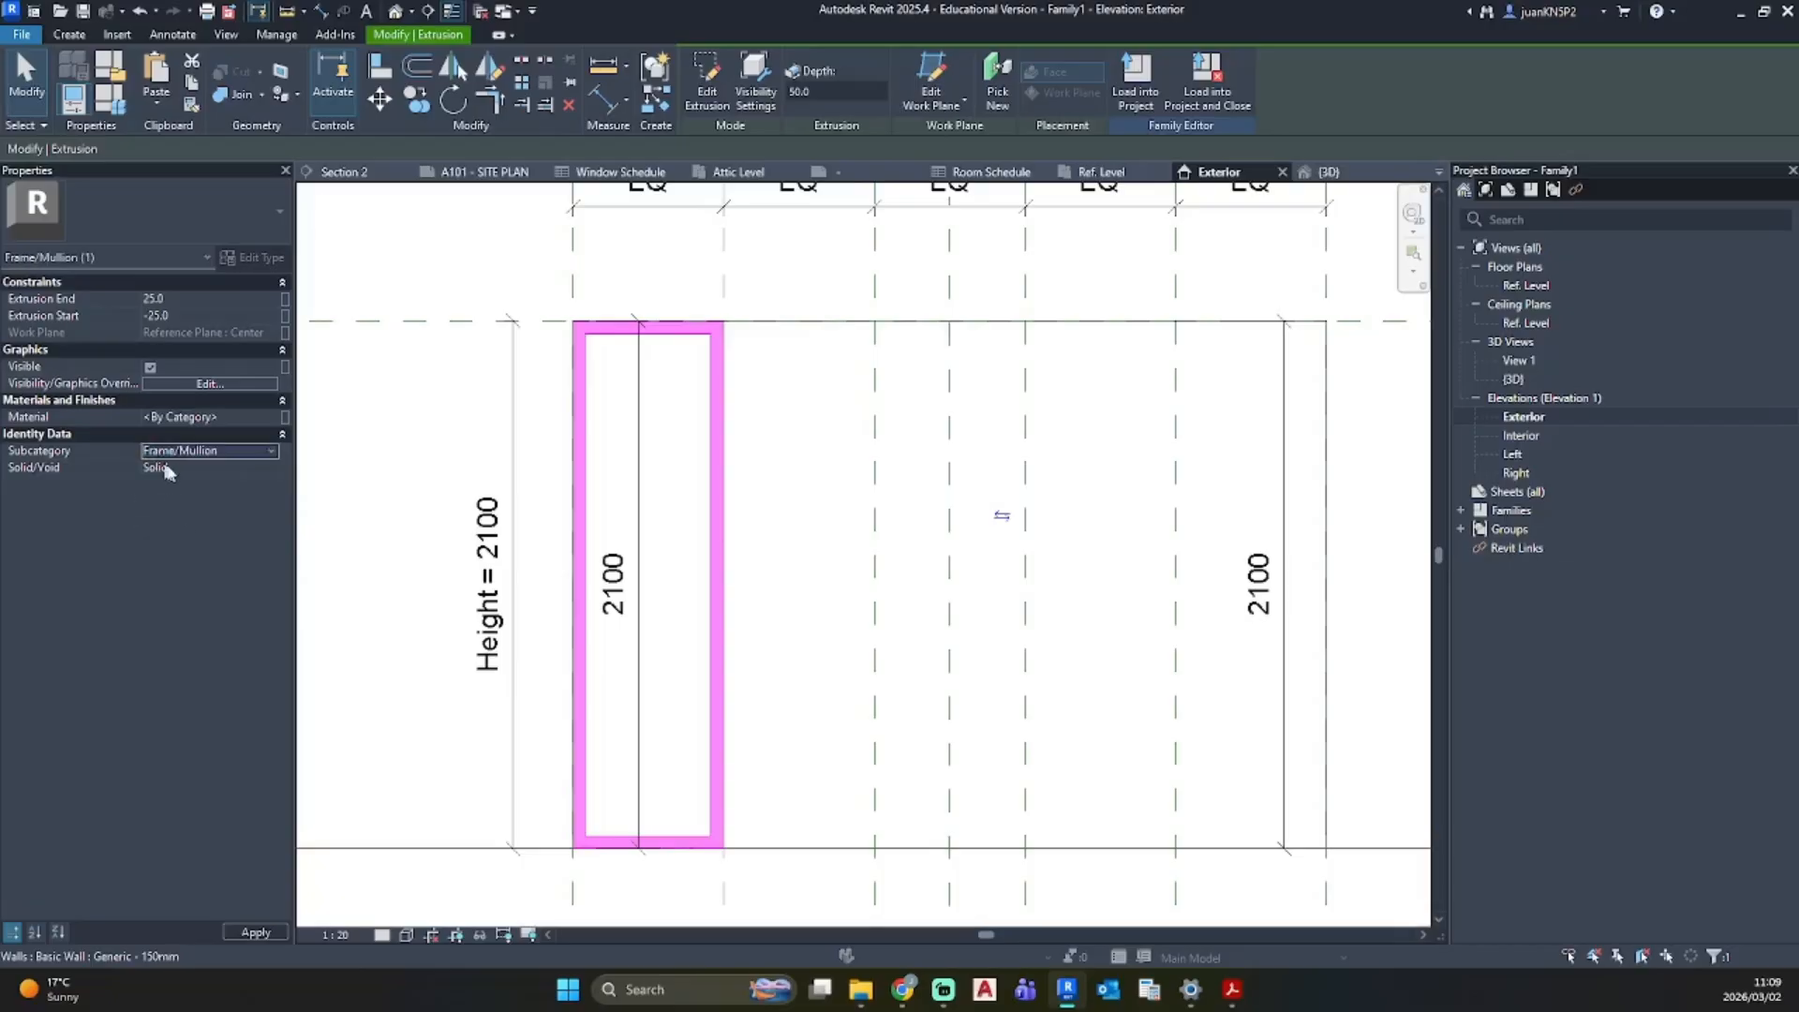
Step: Open the material selection for the panel frame and create a new material
left_click(272, 418)
left_click(272, 418)
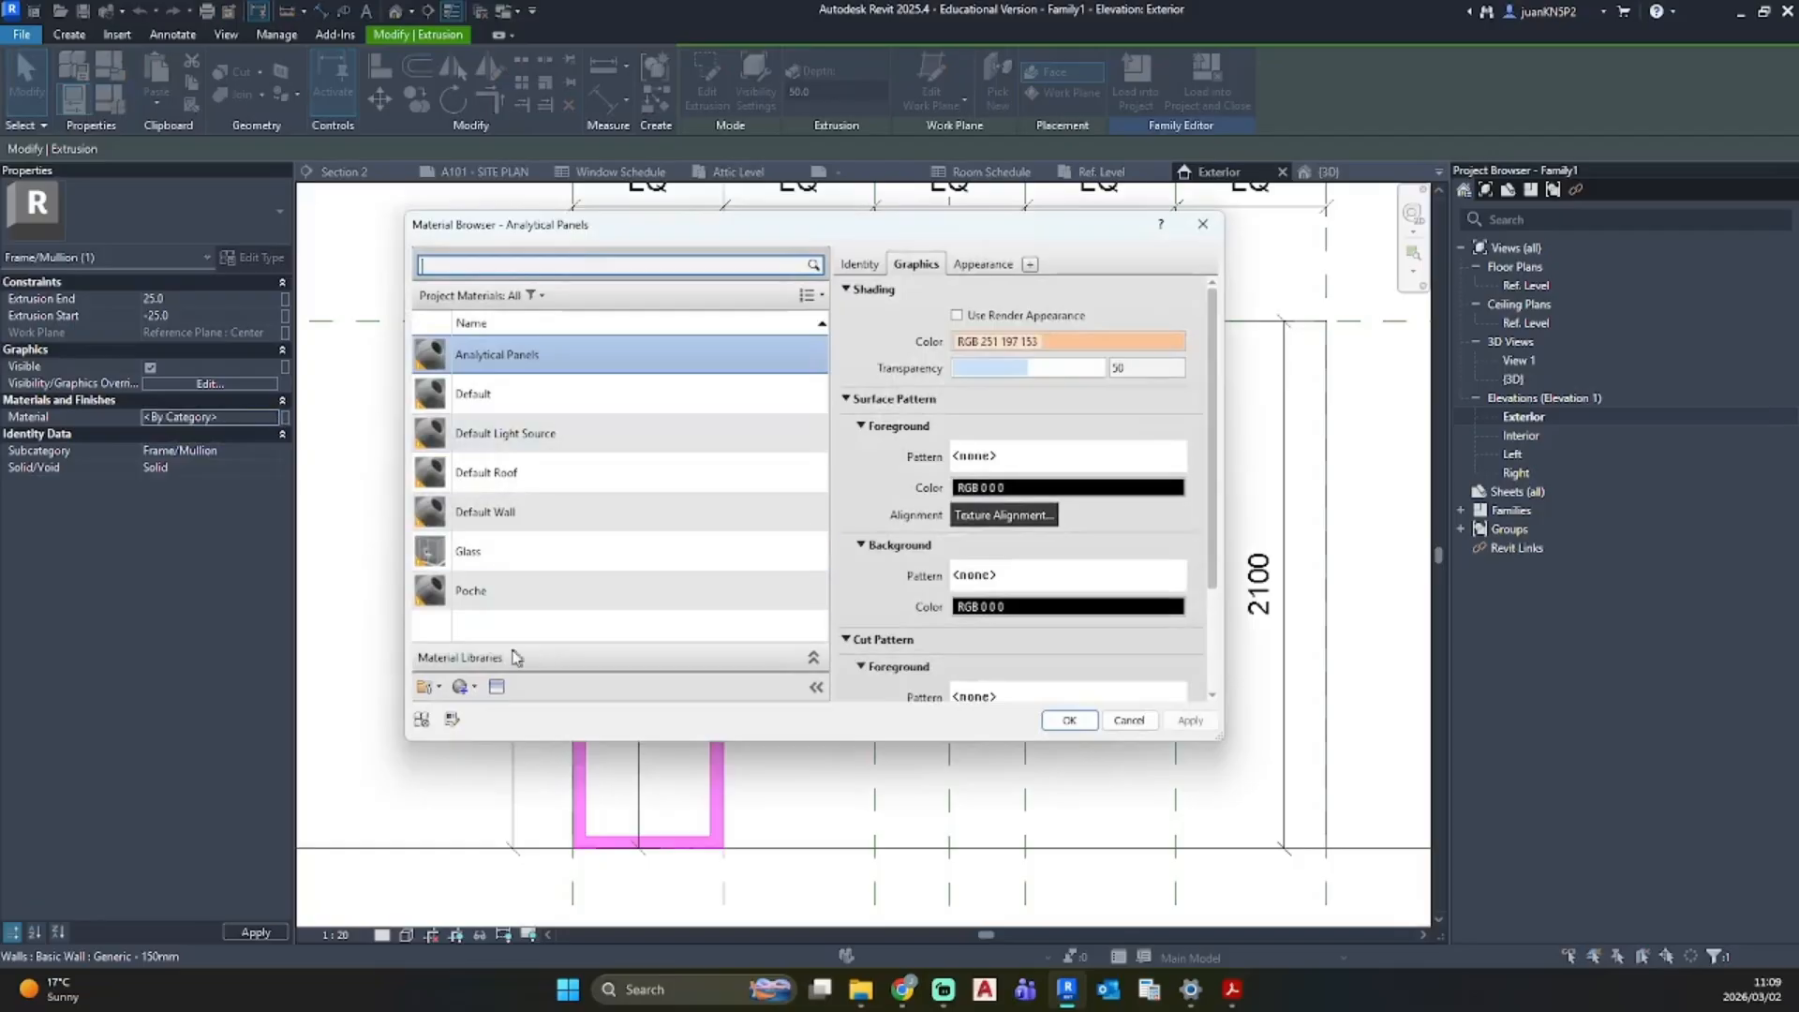
left_click(467, 696)
left_click(497, 701)
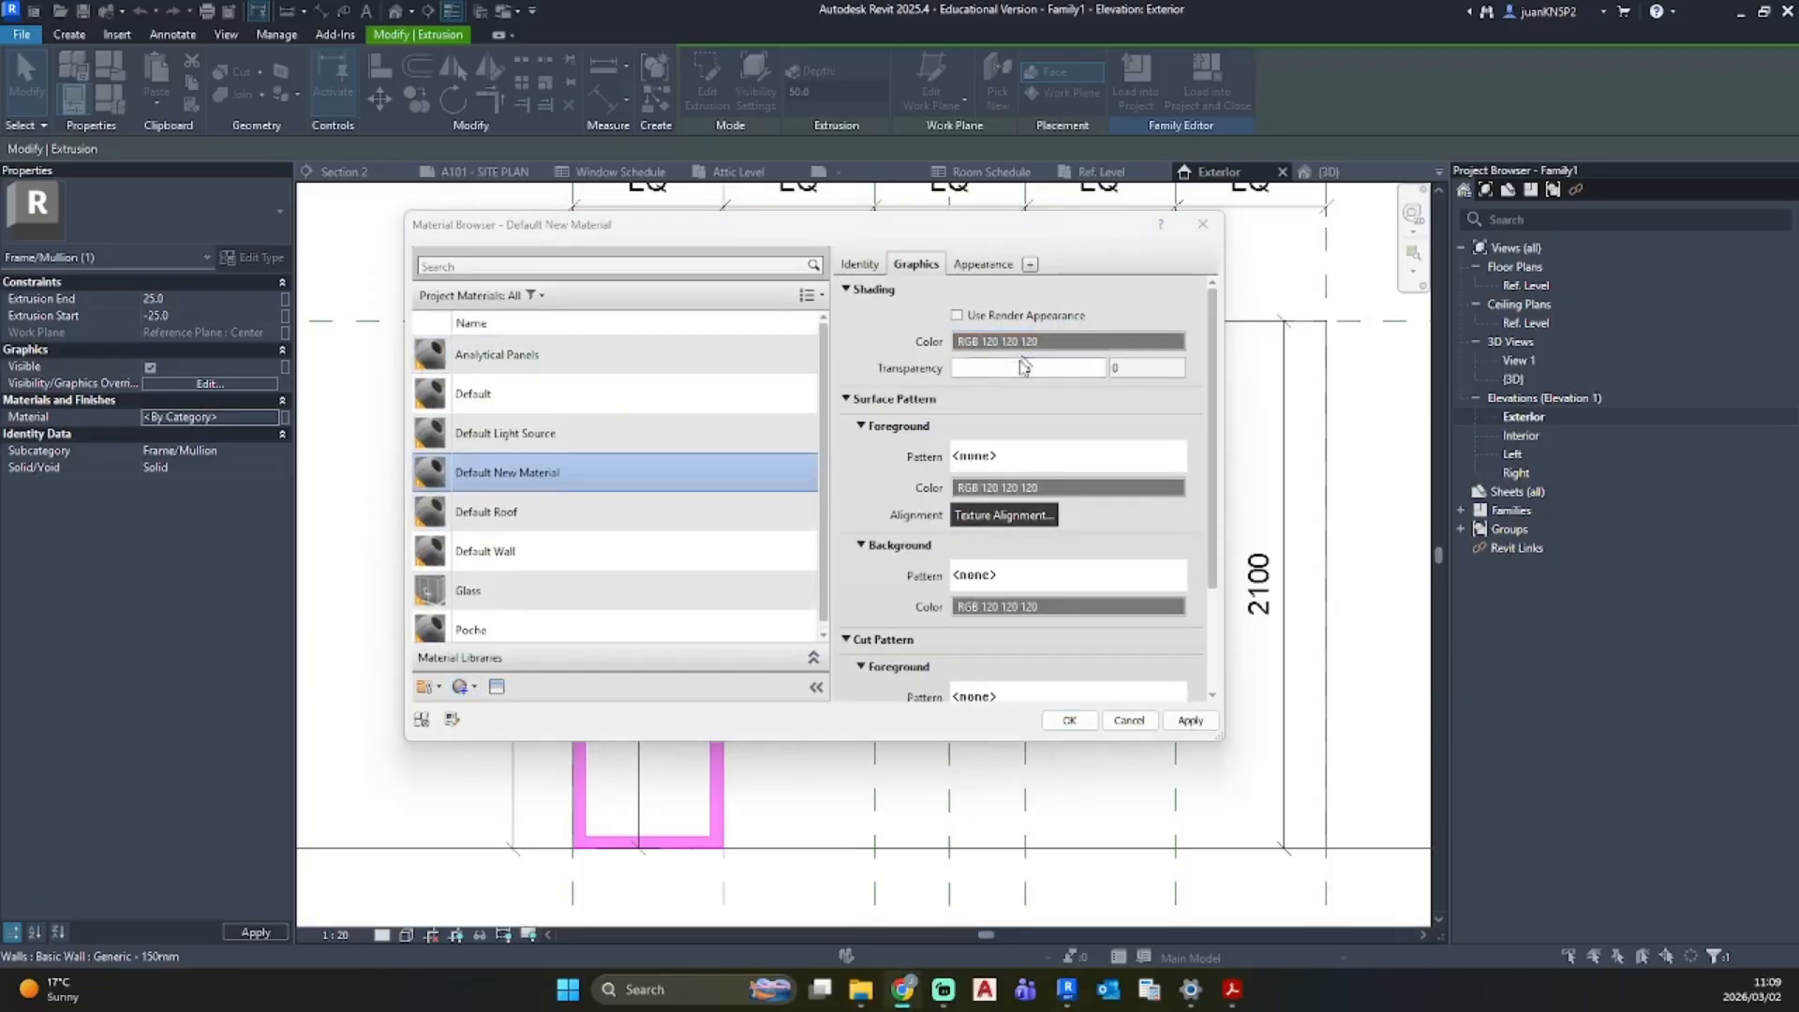
Step: Give the new material's surface foreground a solid fill pattern in blue, RGB 0 128 255
left_click(1082, 461)
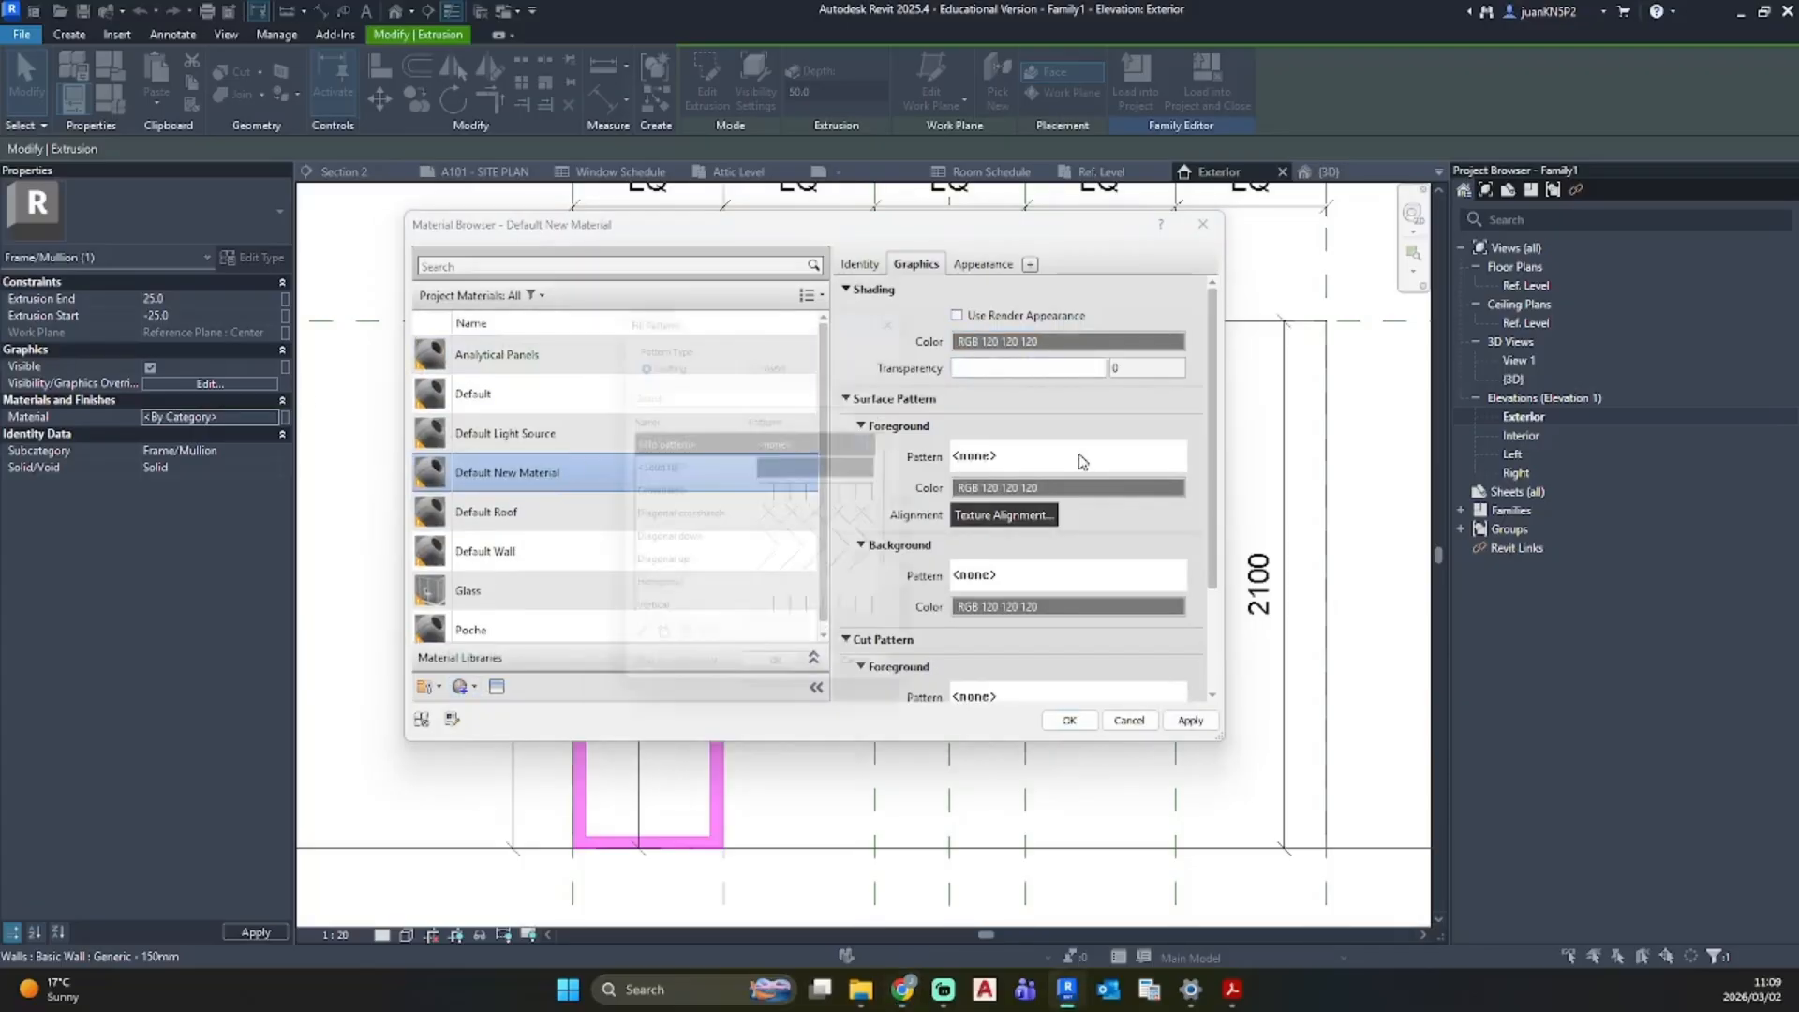
left_click(677, 467)
left_click(817, 683)
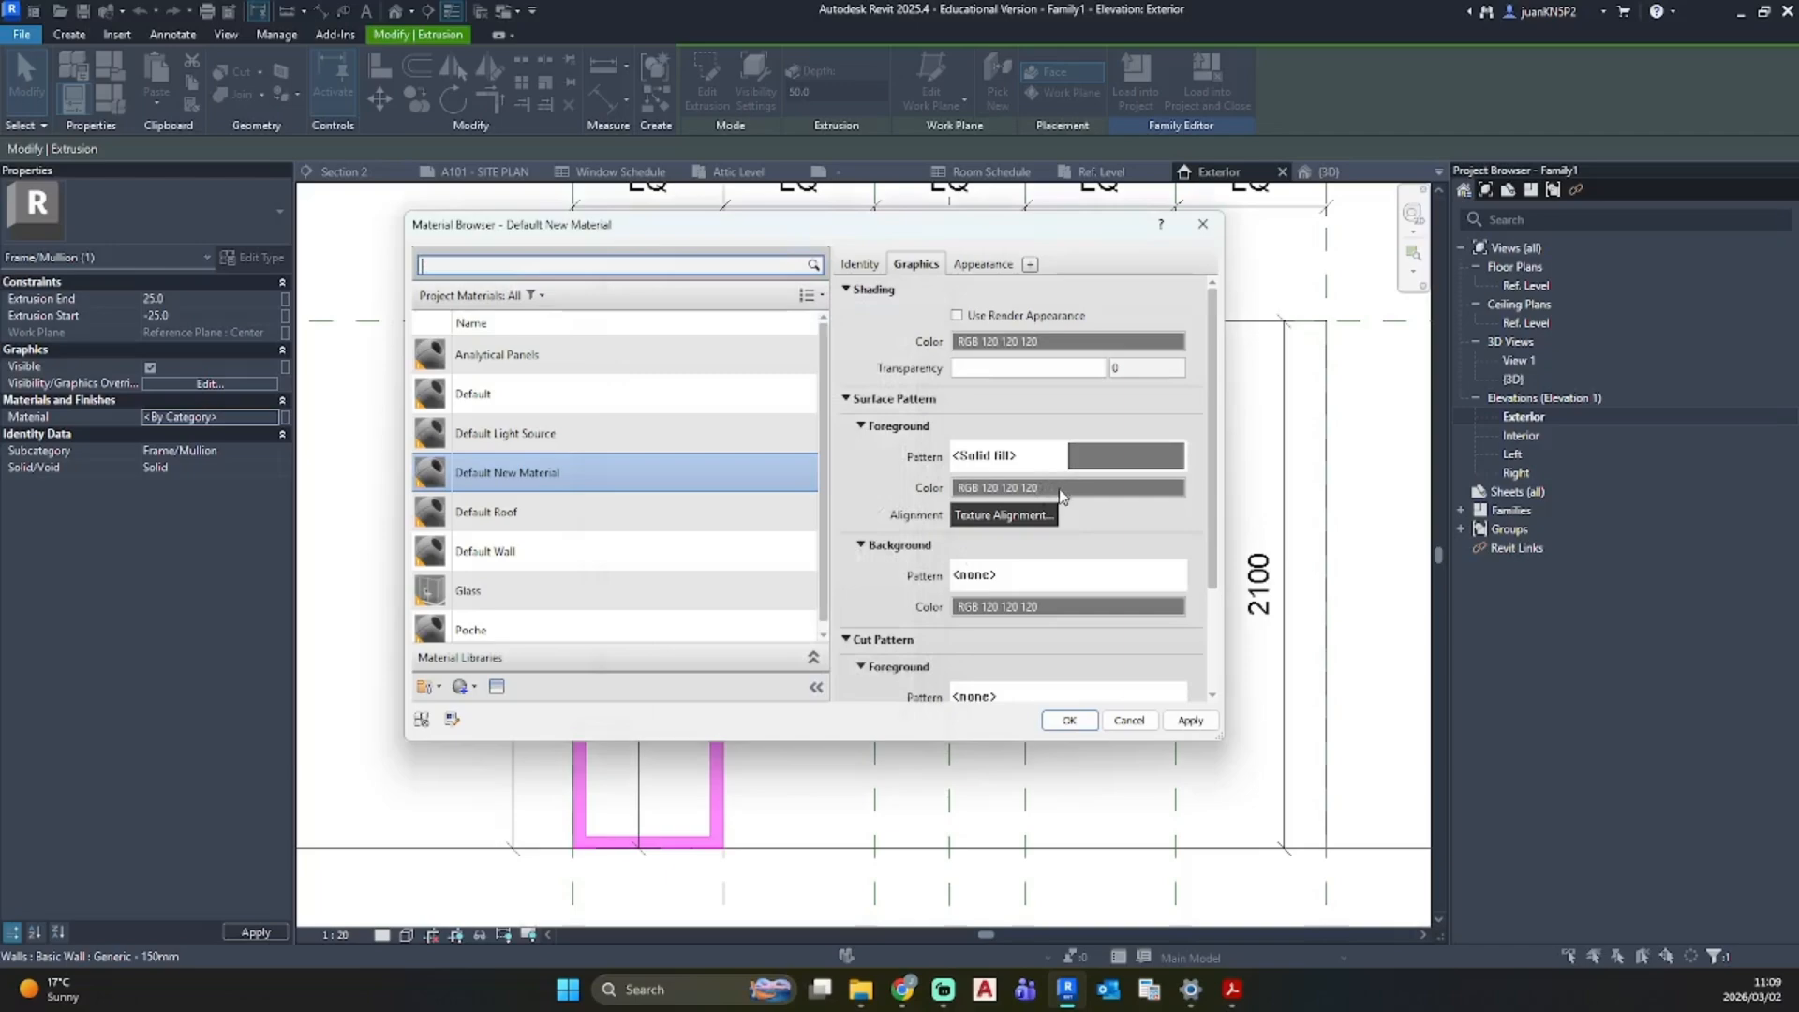
left_click(1068, 487)
left_click(741, 350)
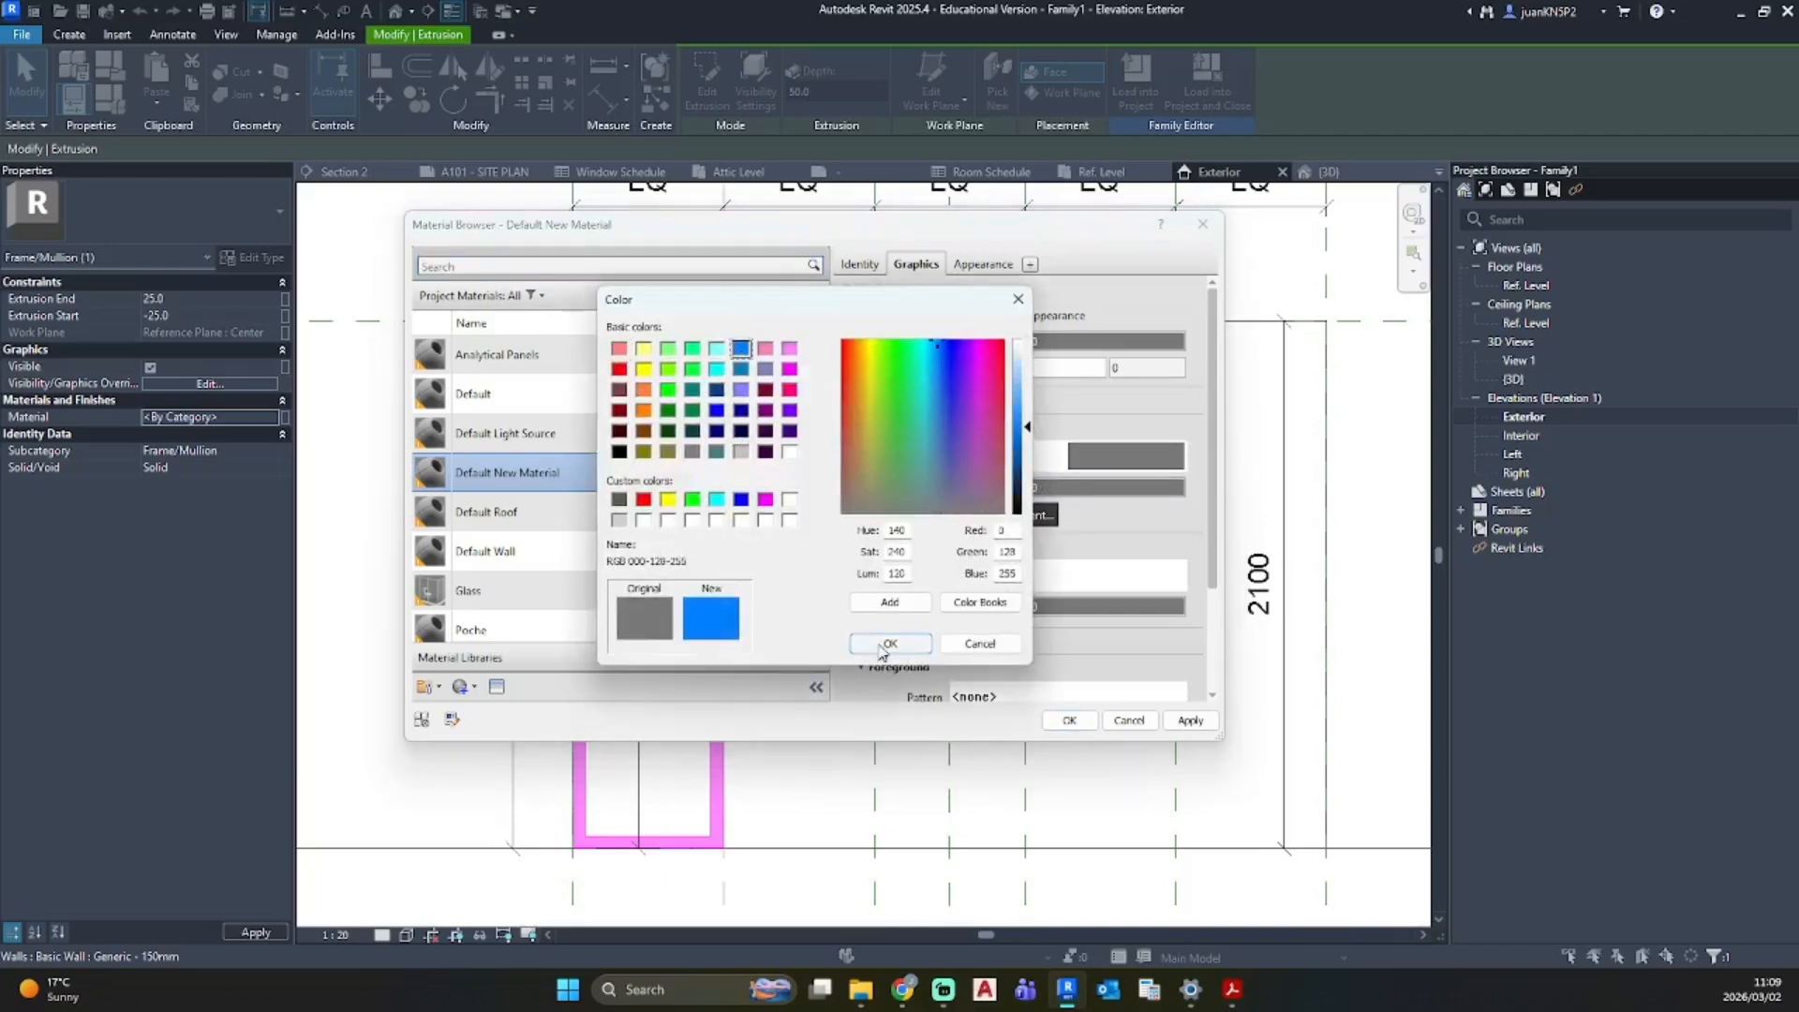
left_click(891, 643)
Step: Give the material's cut foreground a solid fill in RGB 0 128 255, and apply the material to the panel frame
scroll(1038, 539, "down", 3)
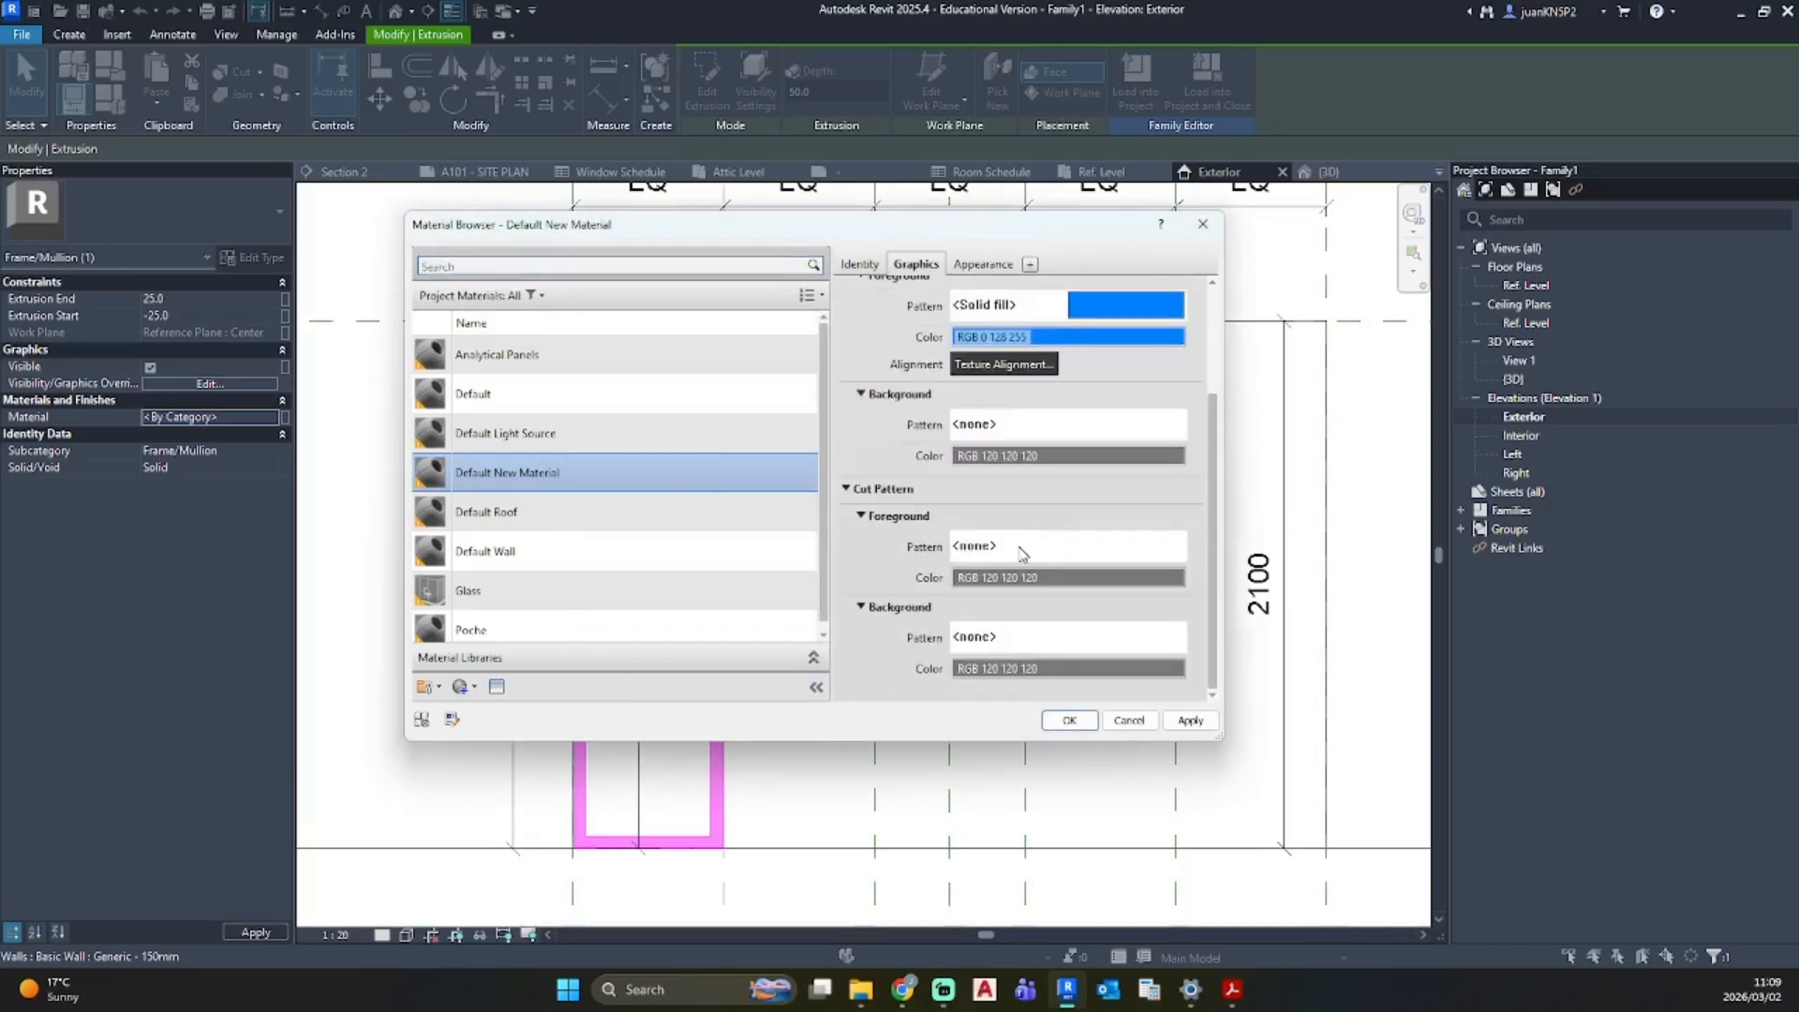
left_click(1031, 546)
left_click(665, 465)
left_click(783, 680)
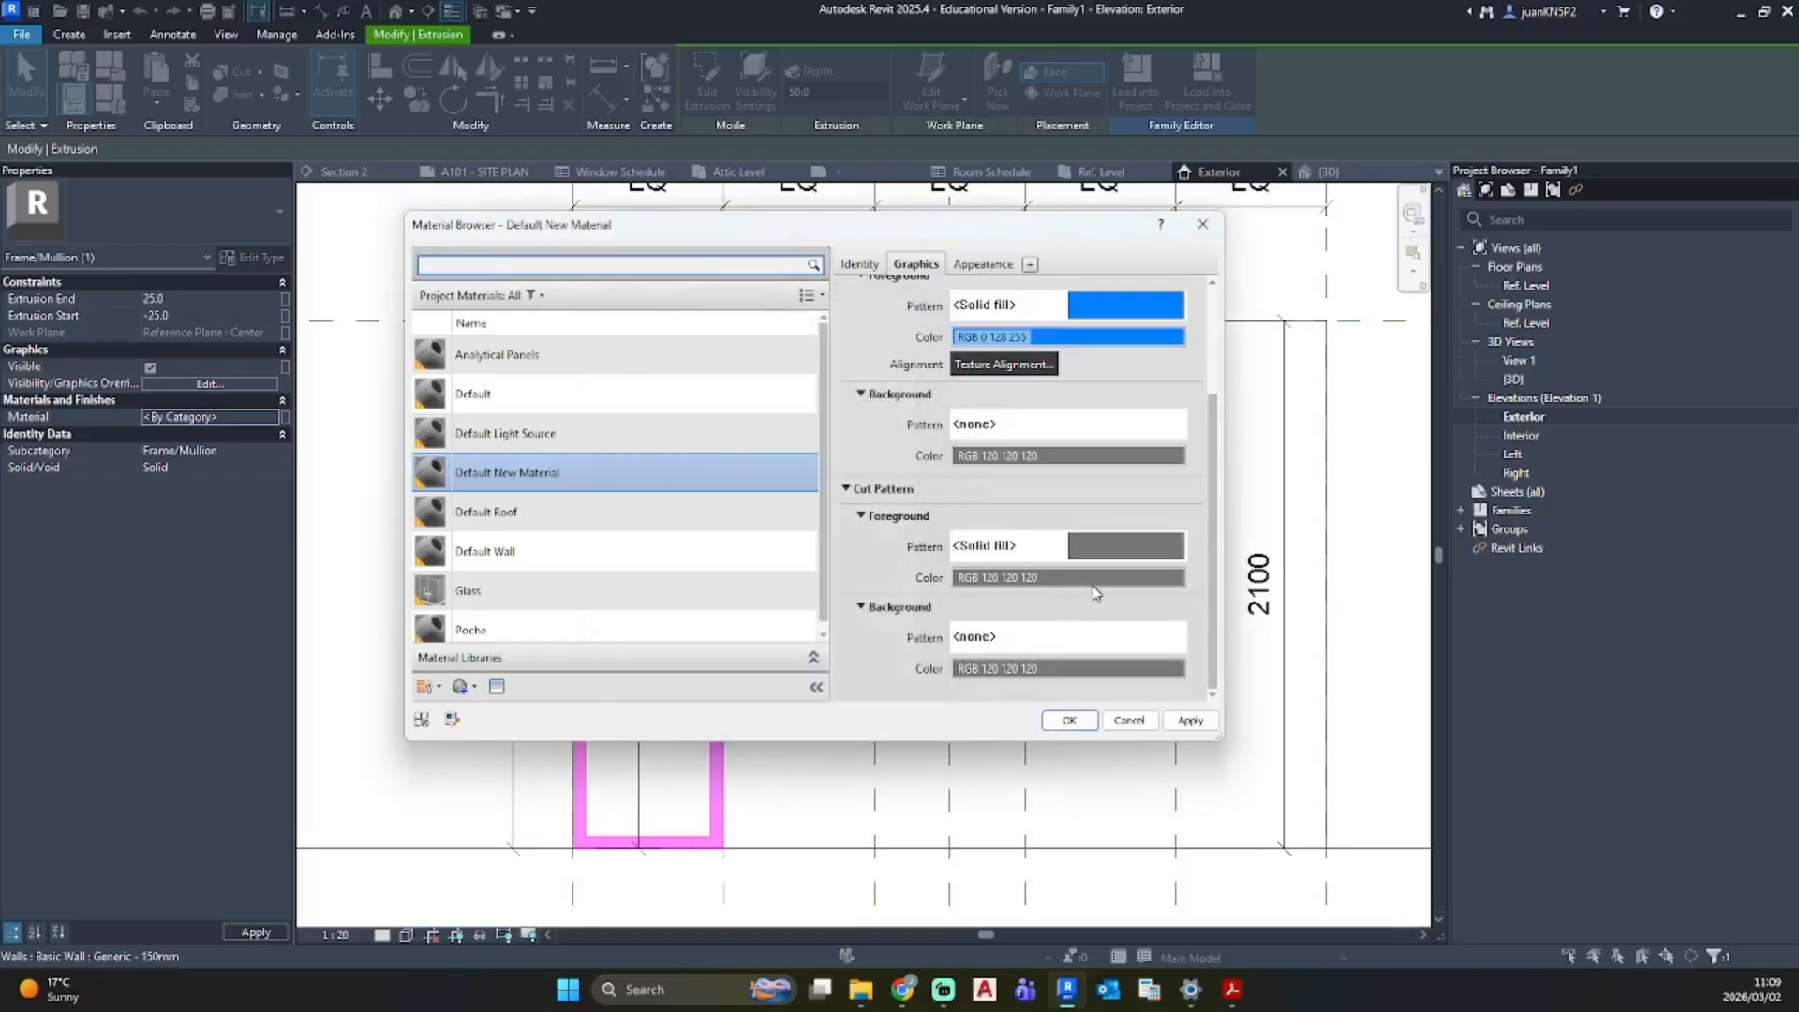
left_click(1087, 578)
left_click(740, 350)
left_click(890, 643)
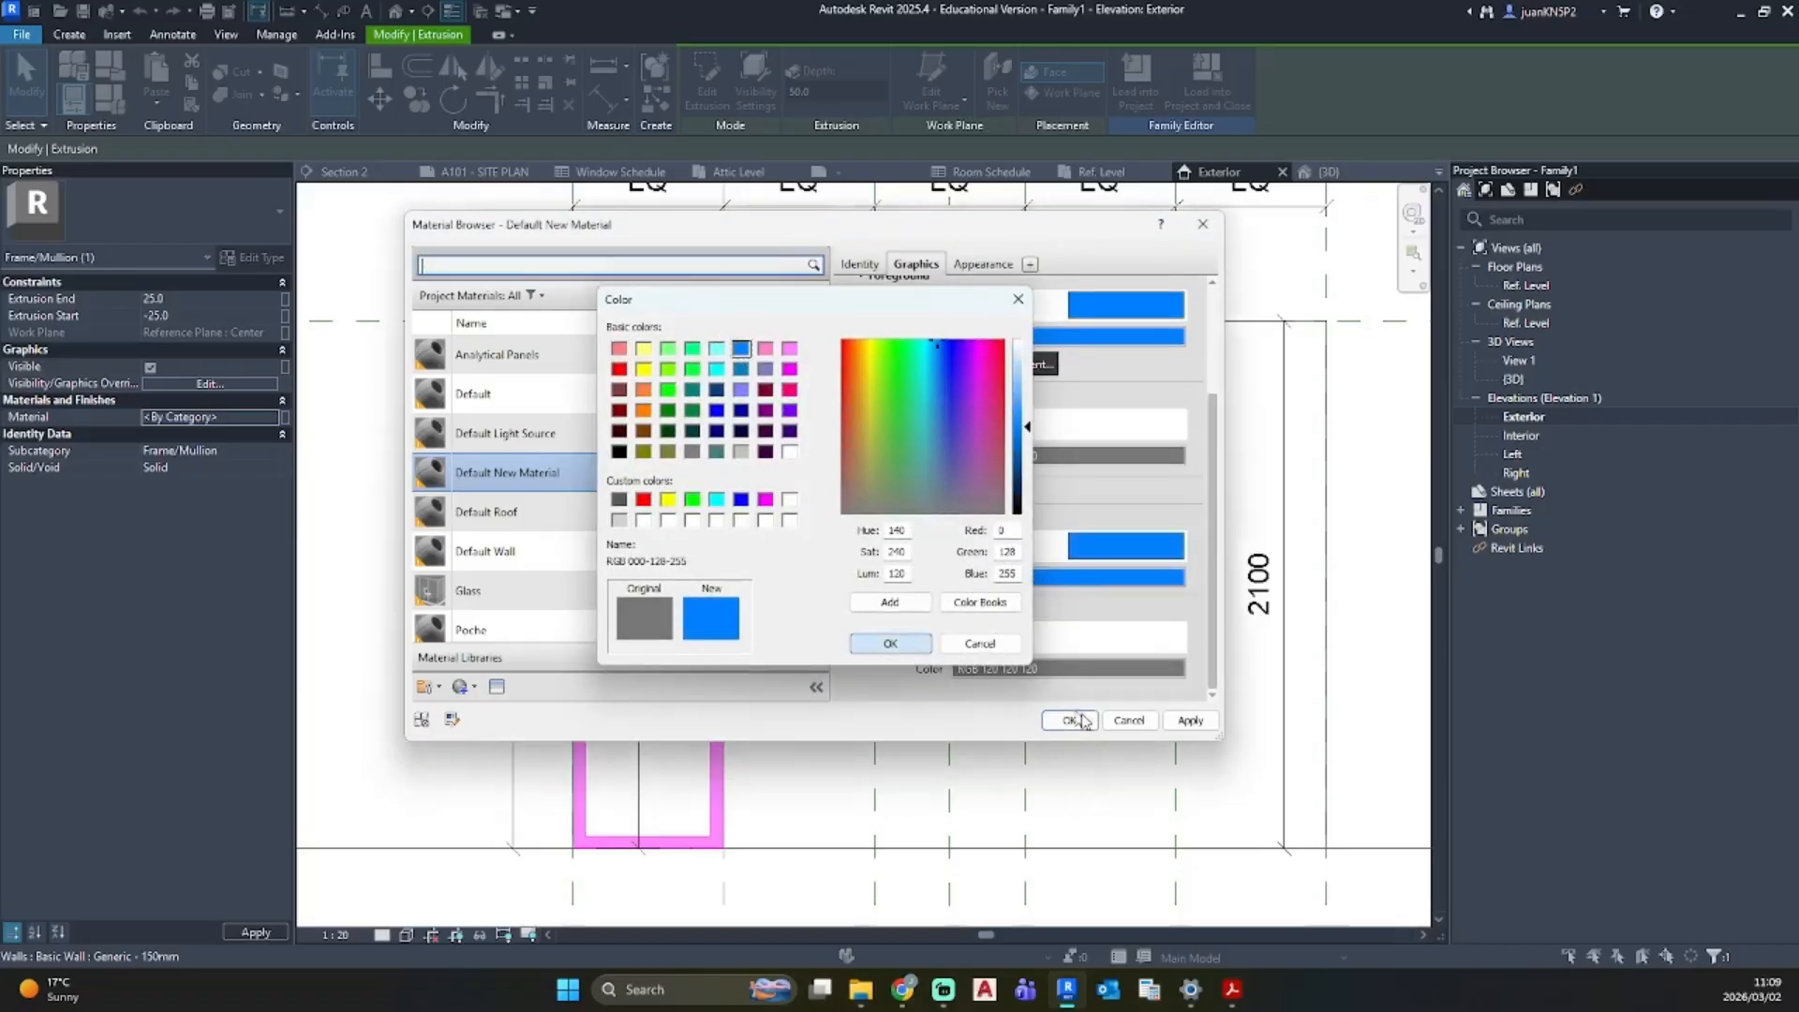
left_click(1070, 720)
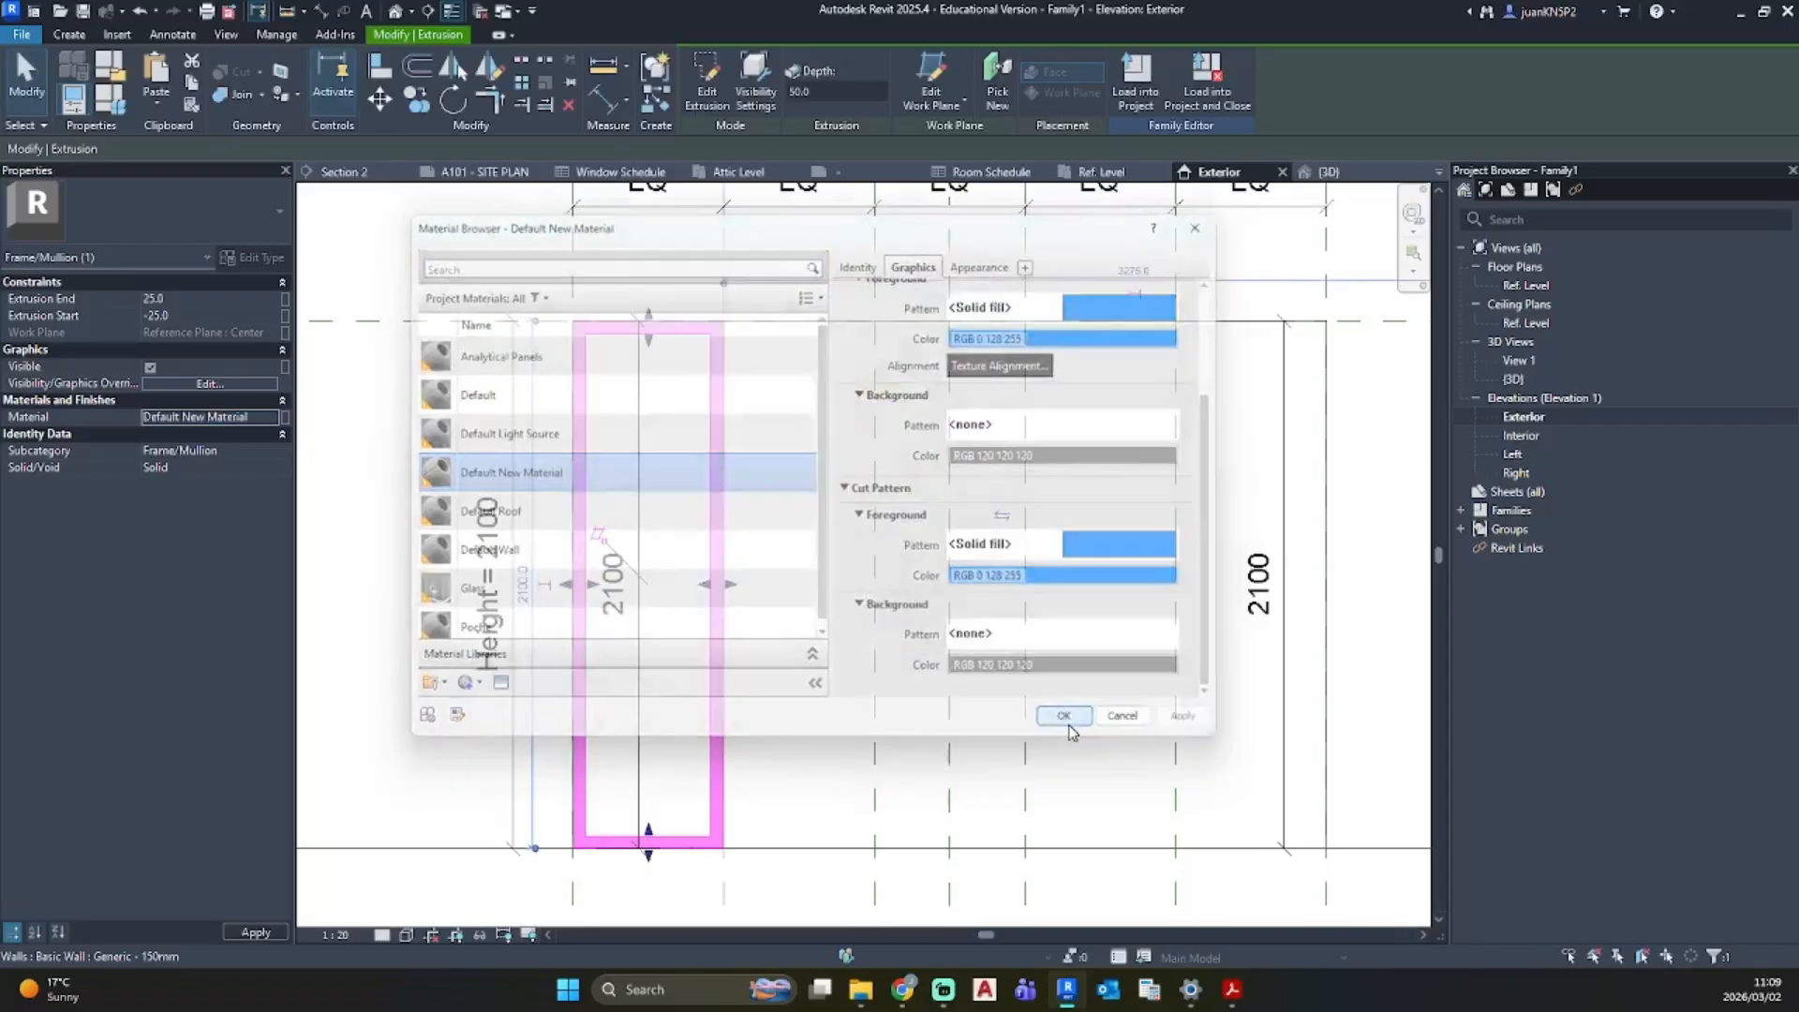
left_click(123, 112)
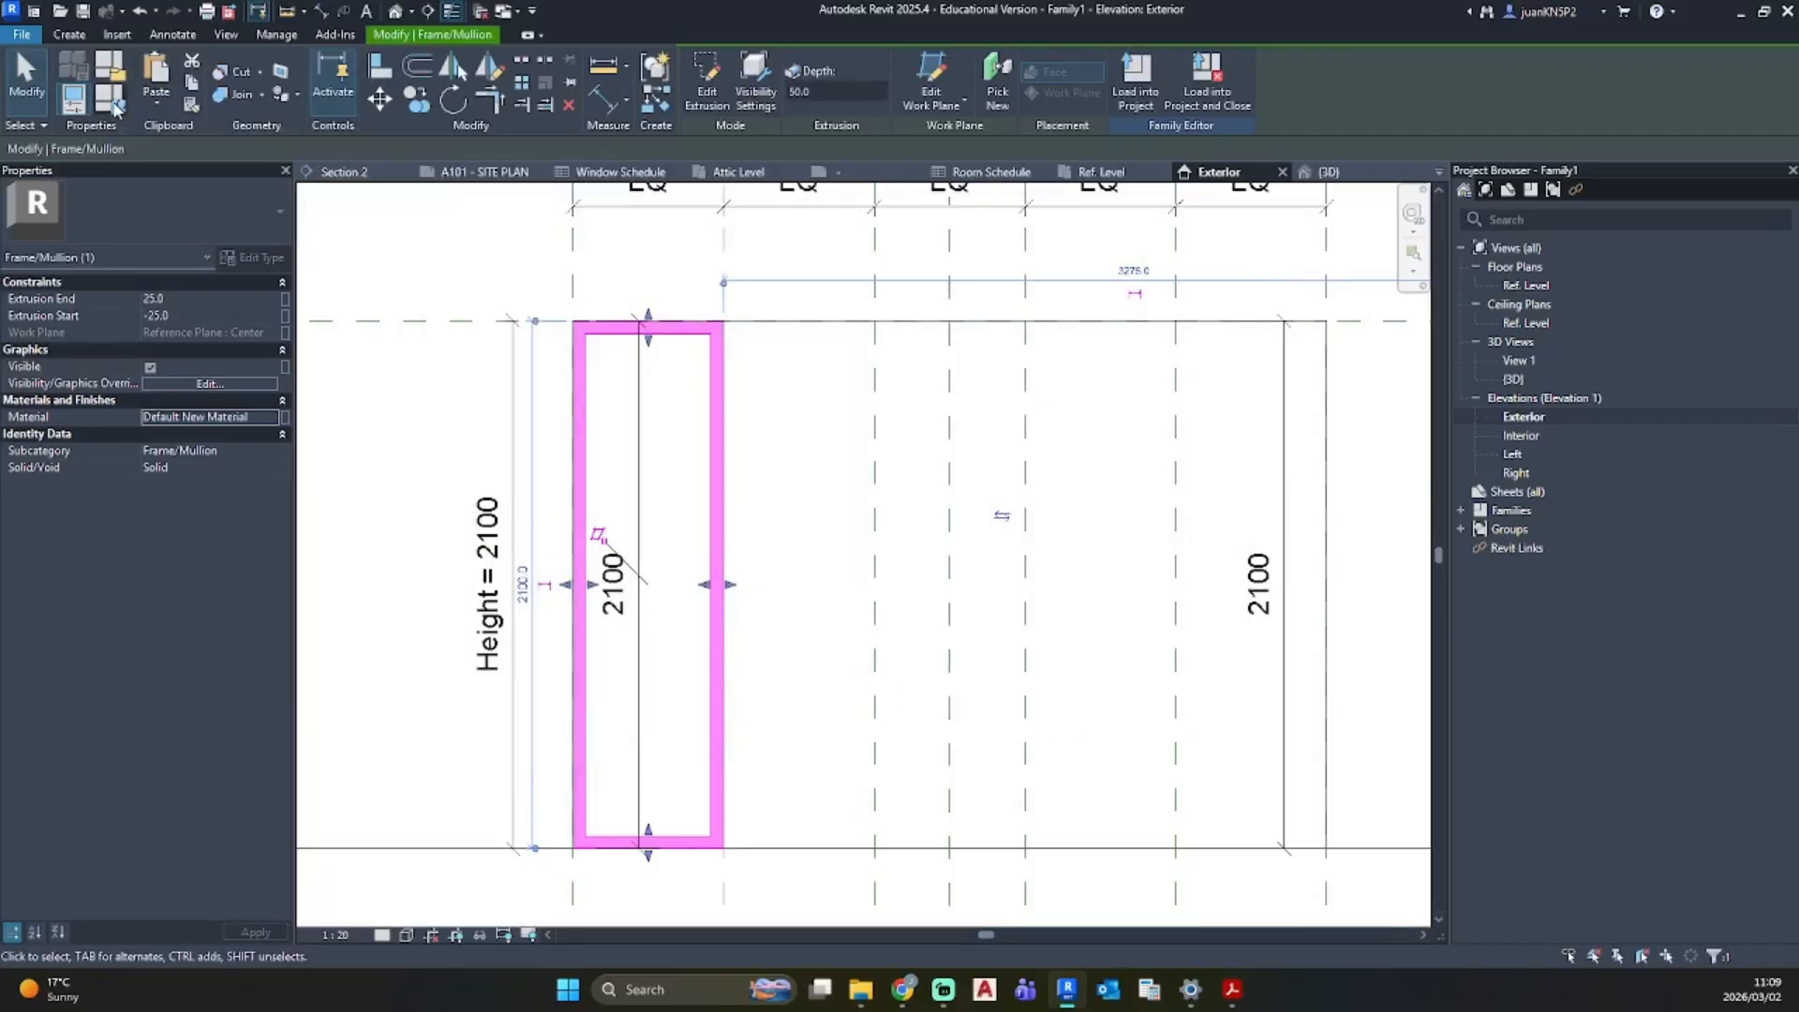
key("Escape")
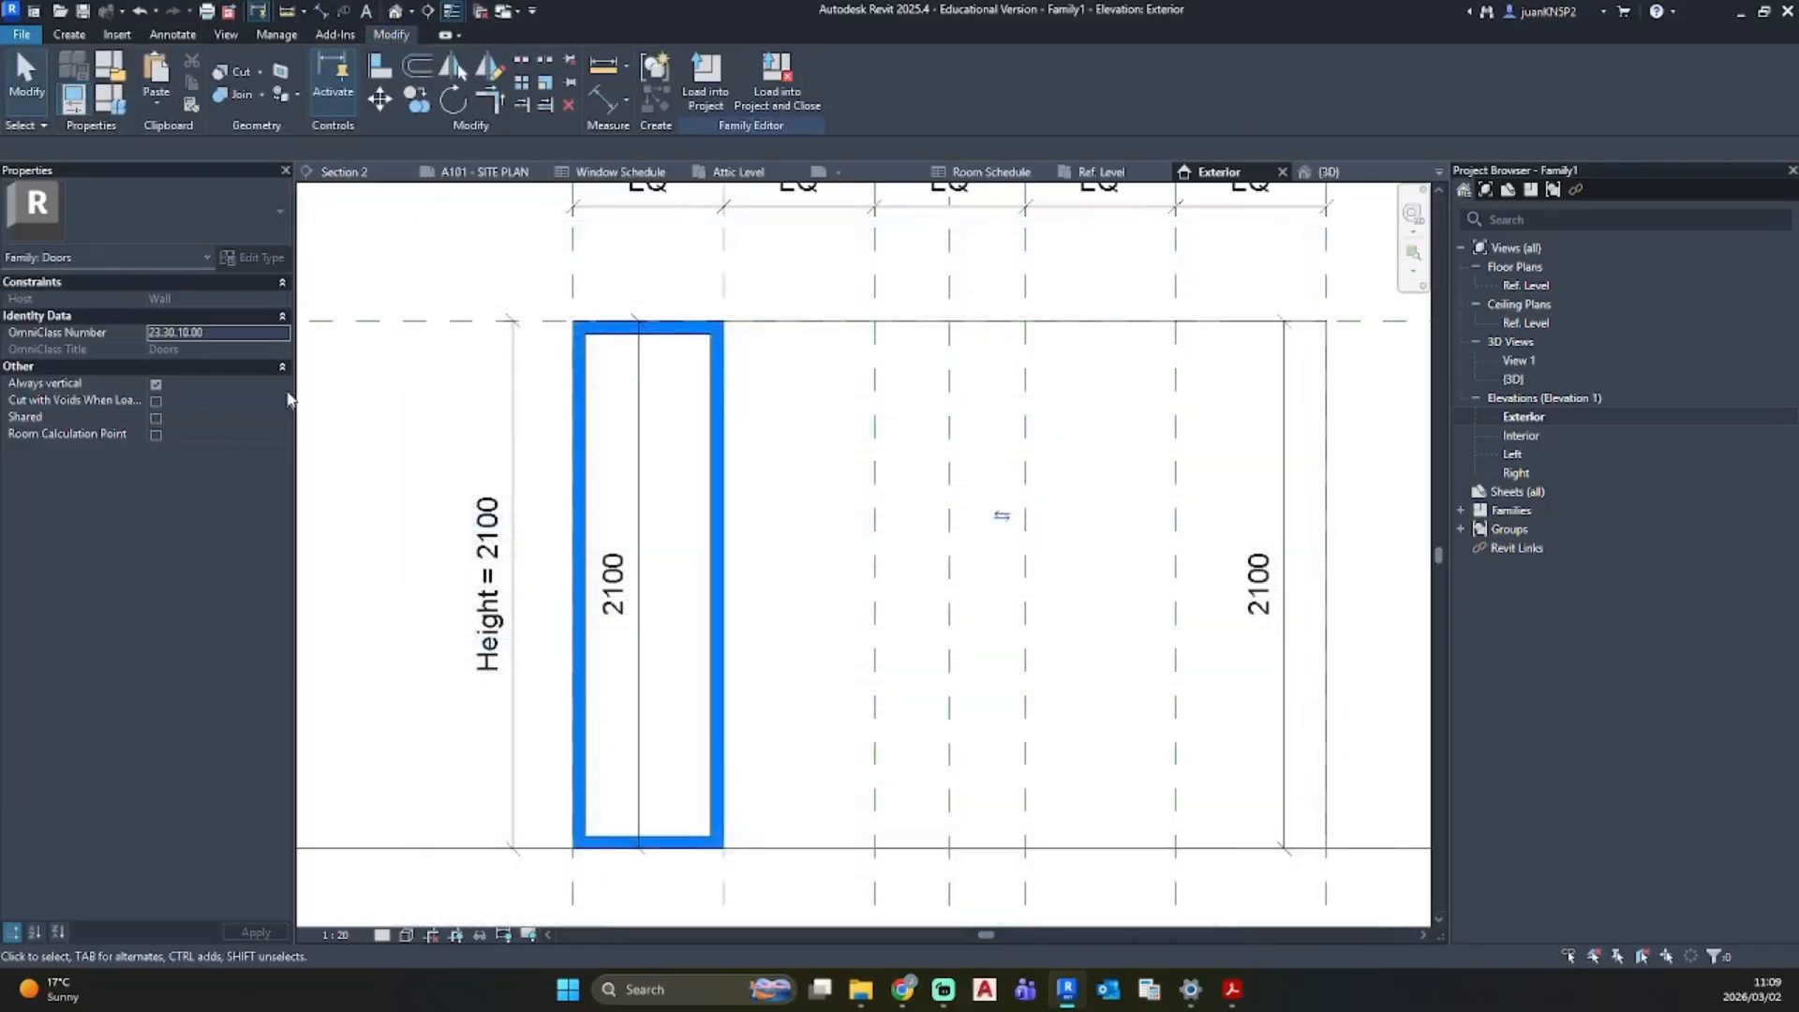
Step: Rename the panel frame's material to "New Aluminiumn"
left_click(583, 473)
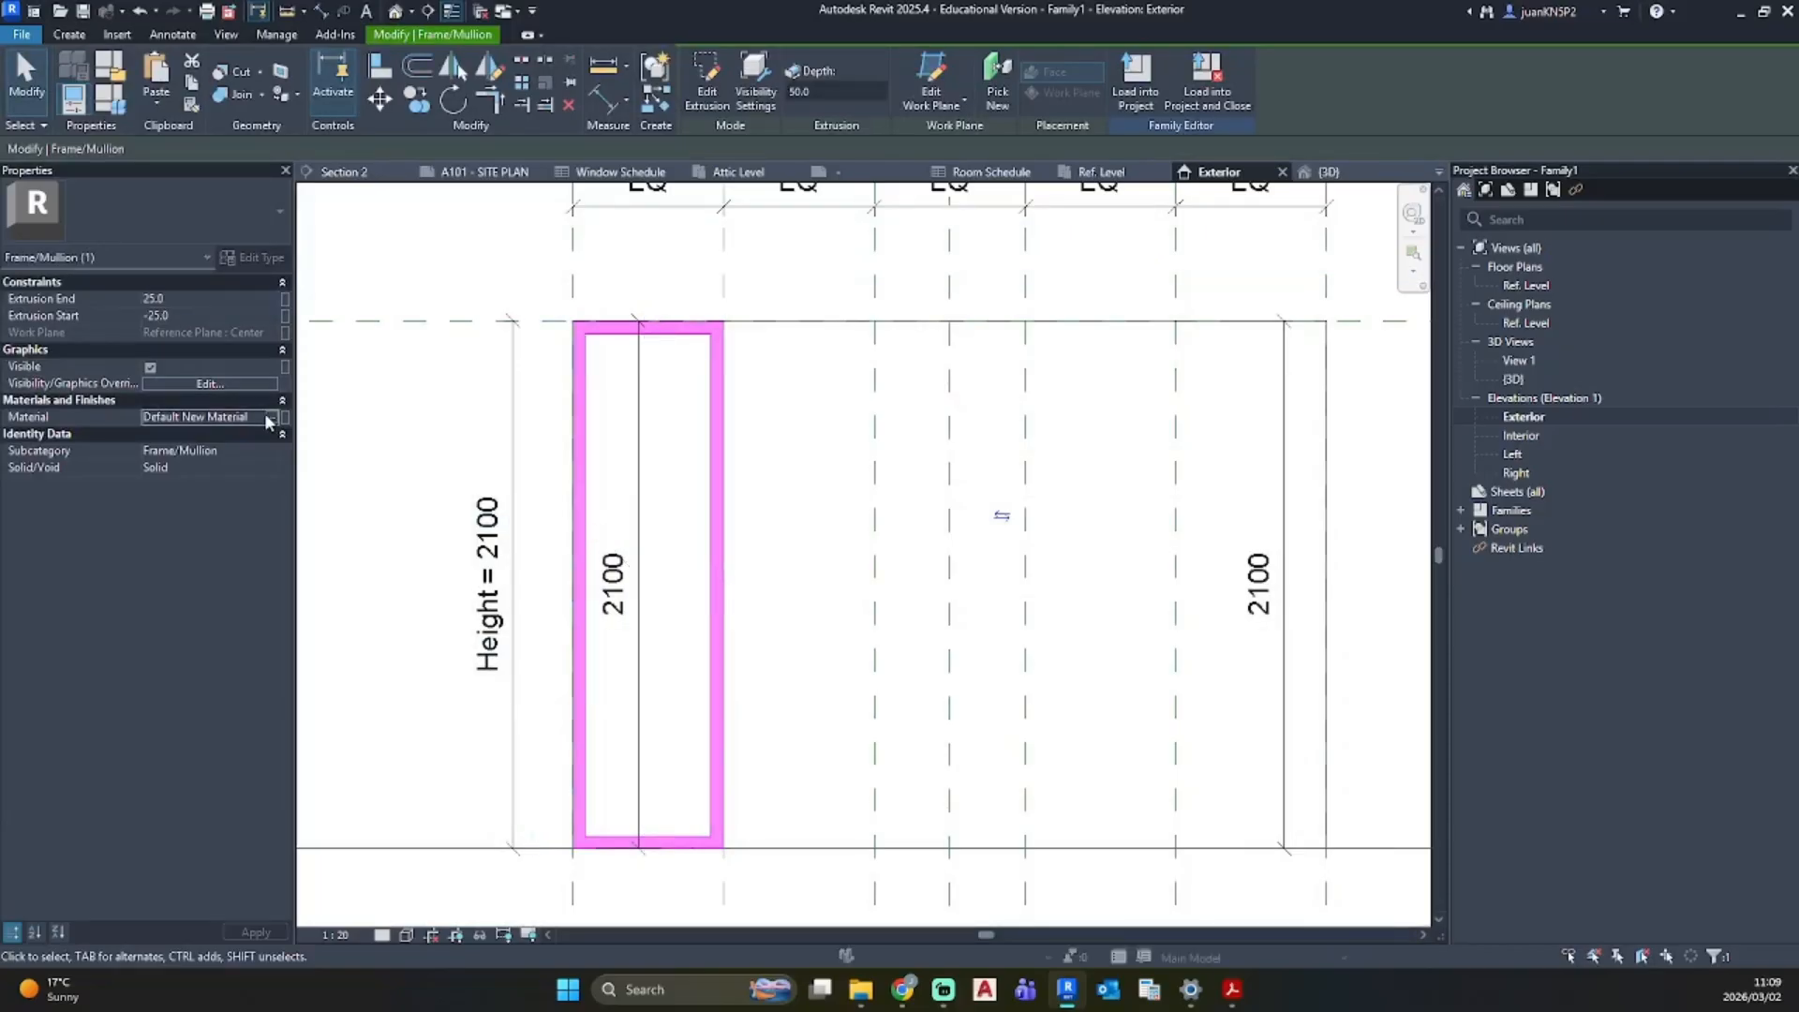
left_click(270, 420)
left_click(270, 419)
right_click(588, 475)
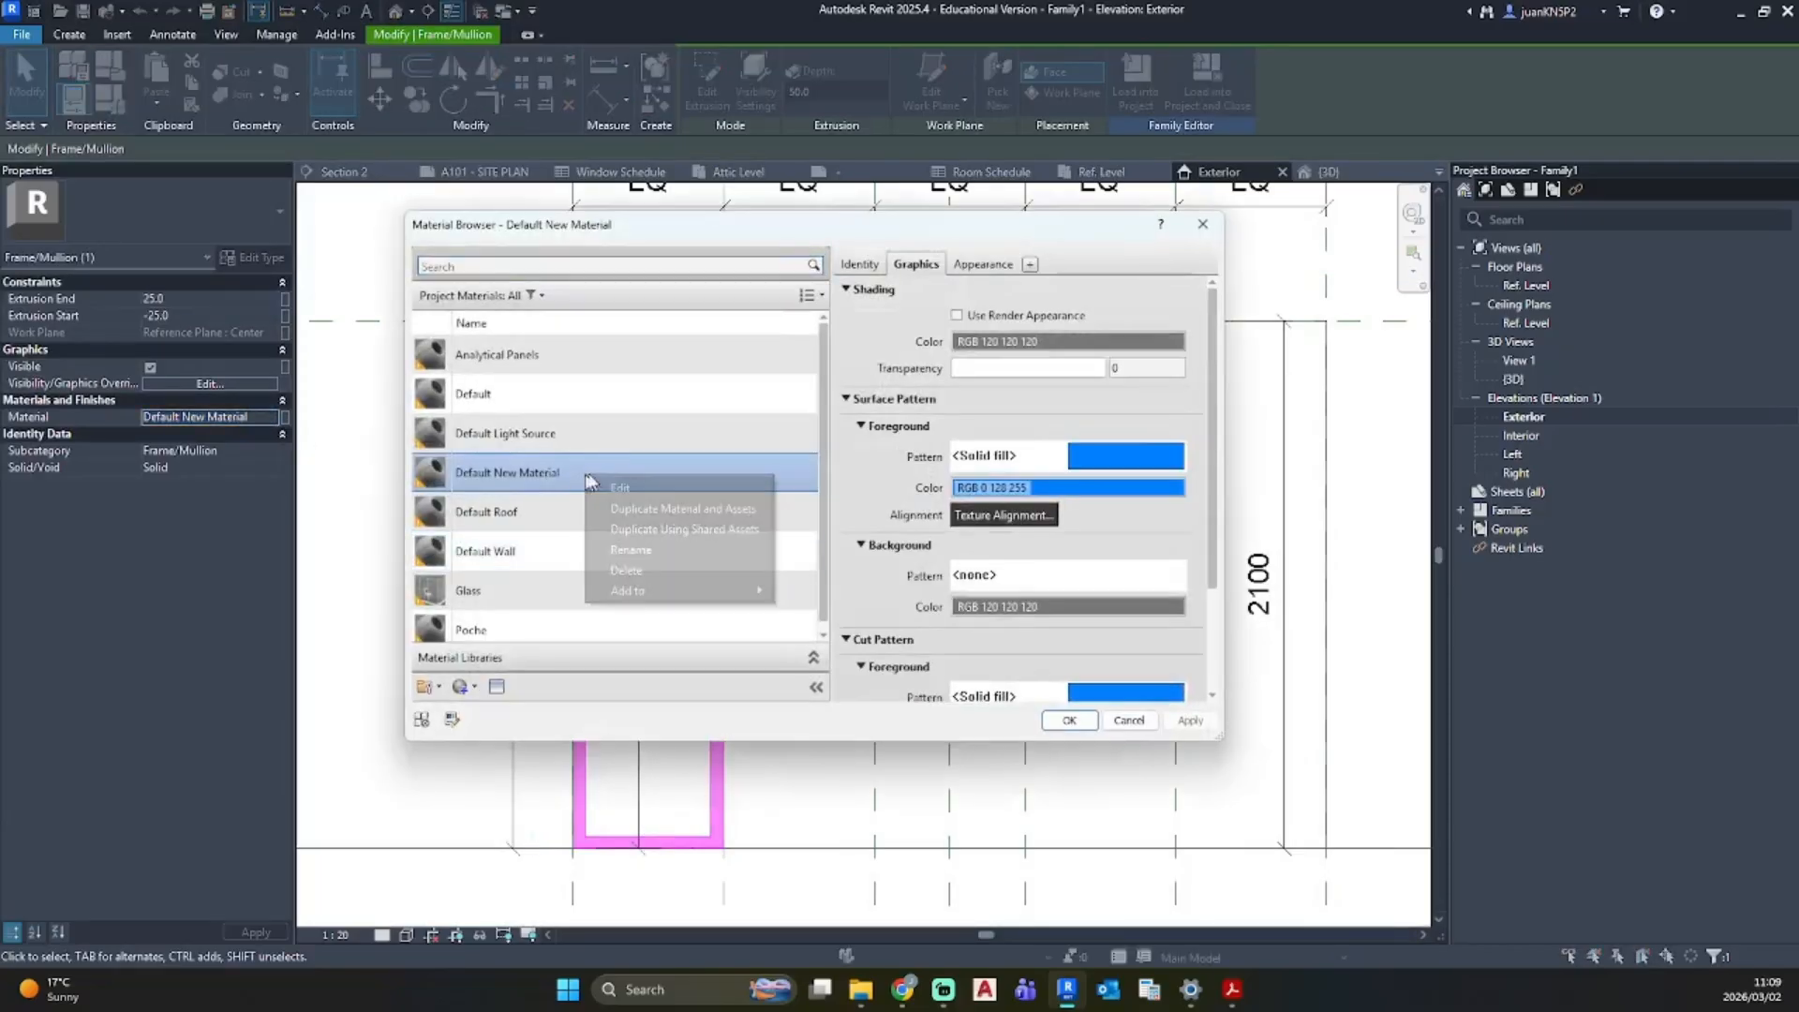
left_click(635, 549)
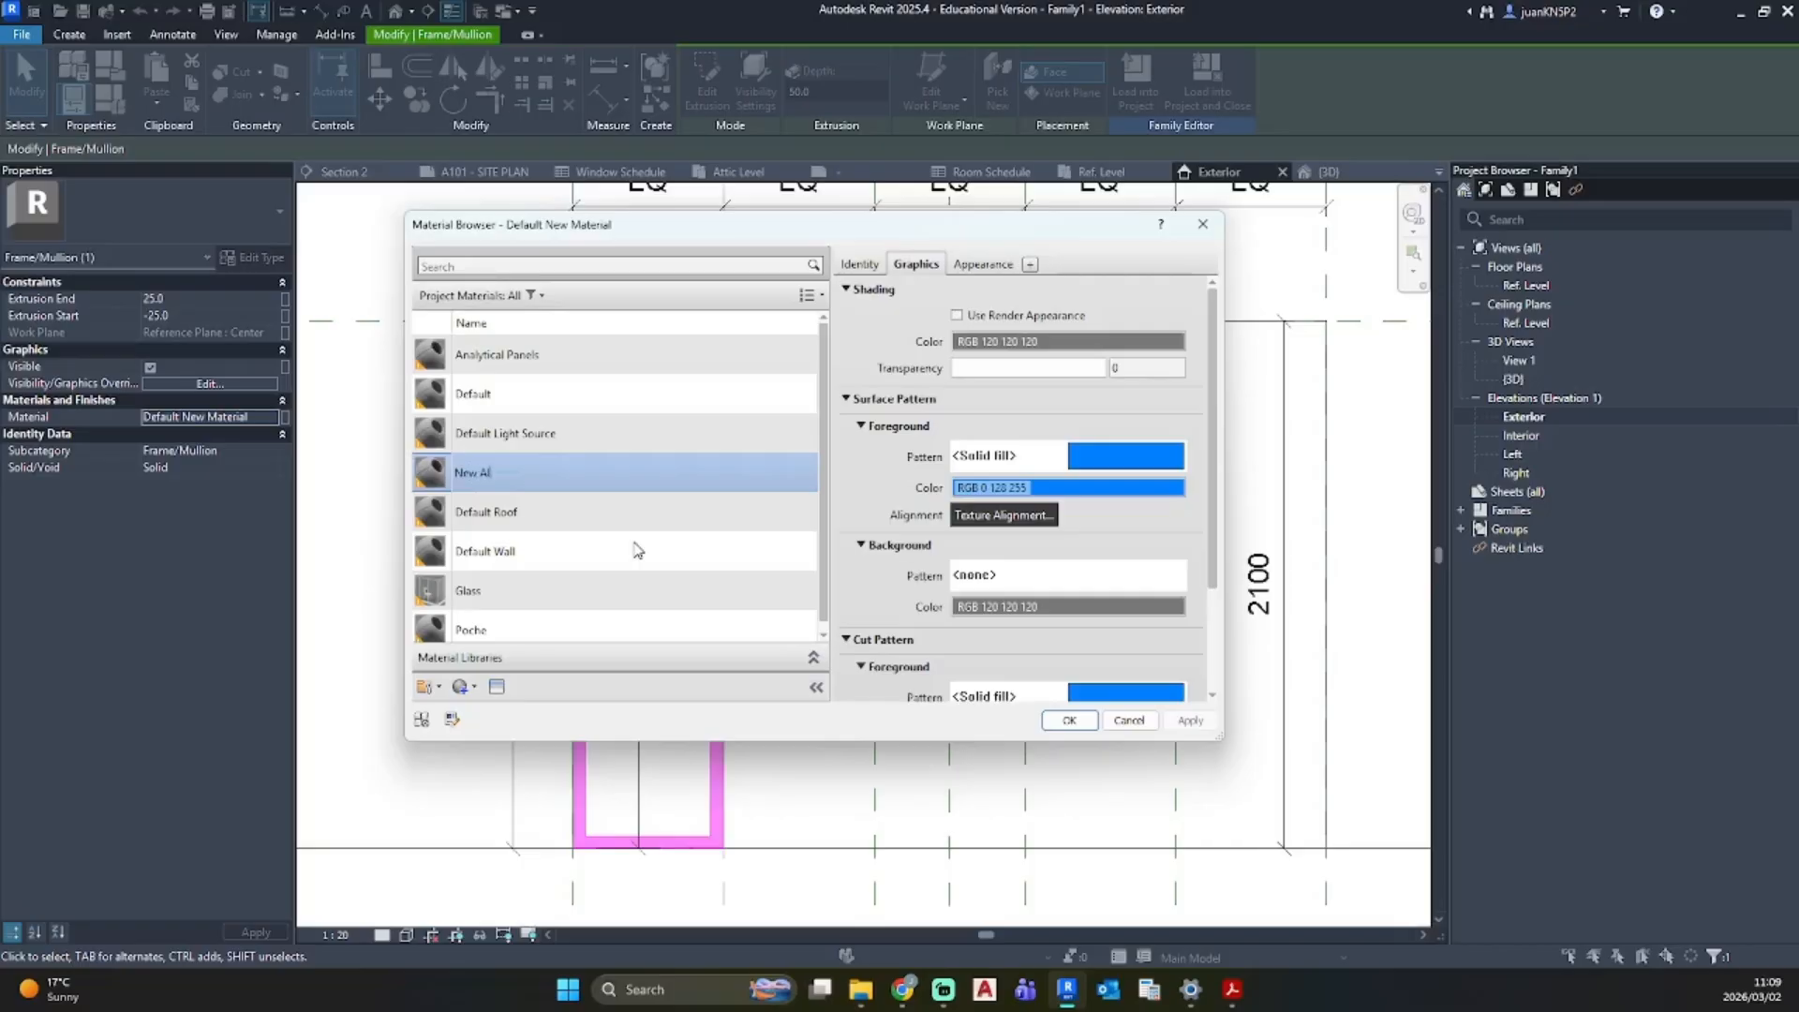
type("New Aluminiumn")
key("Return")
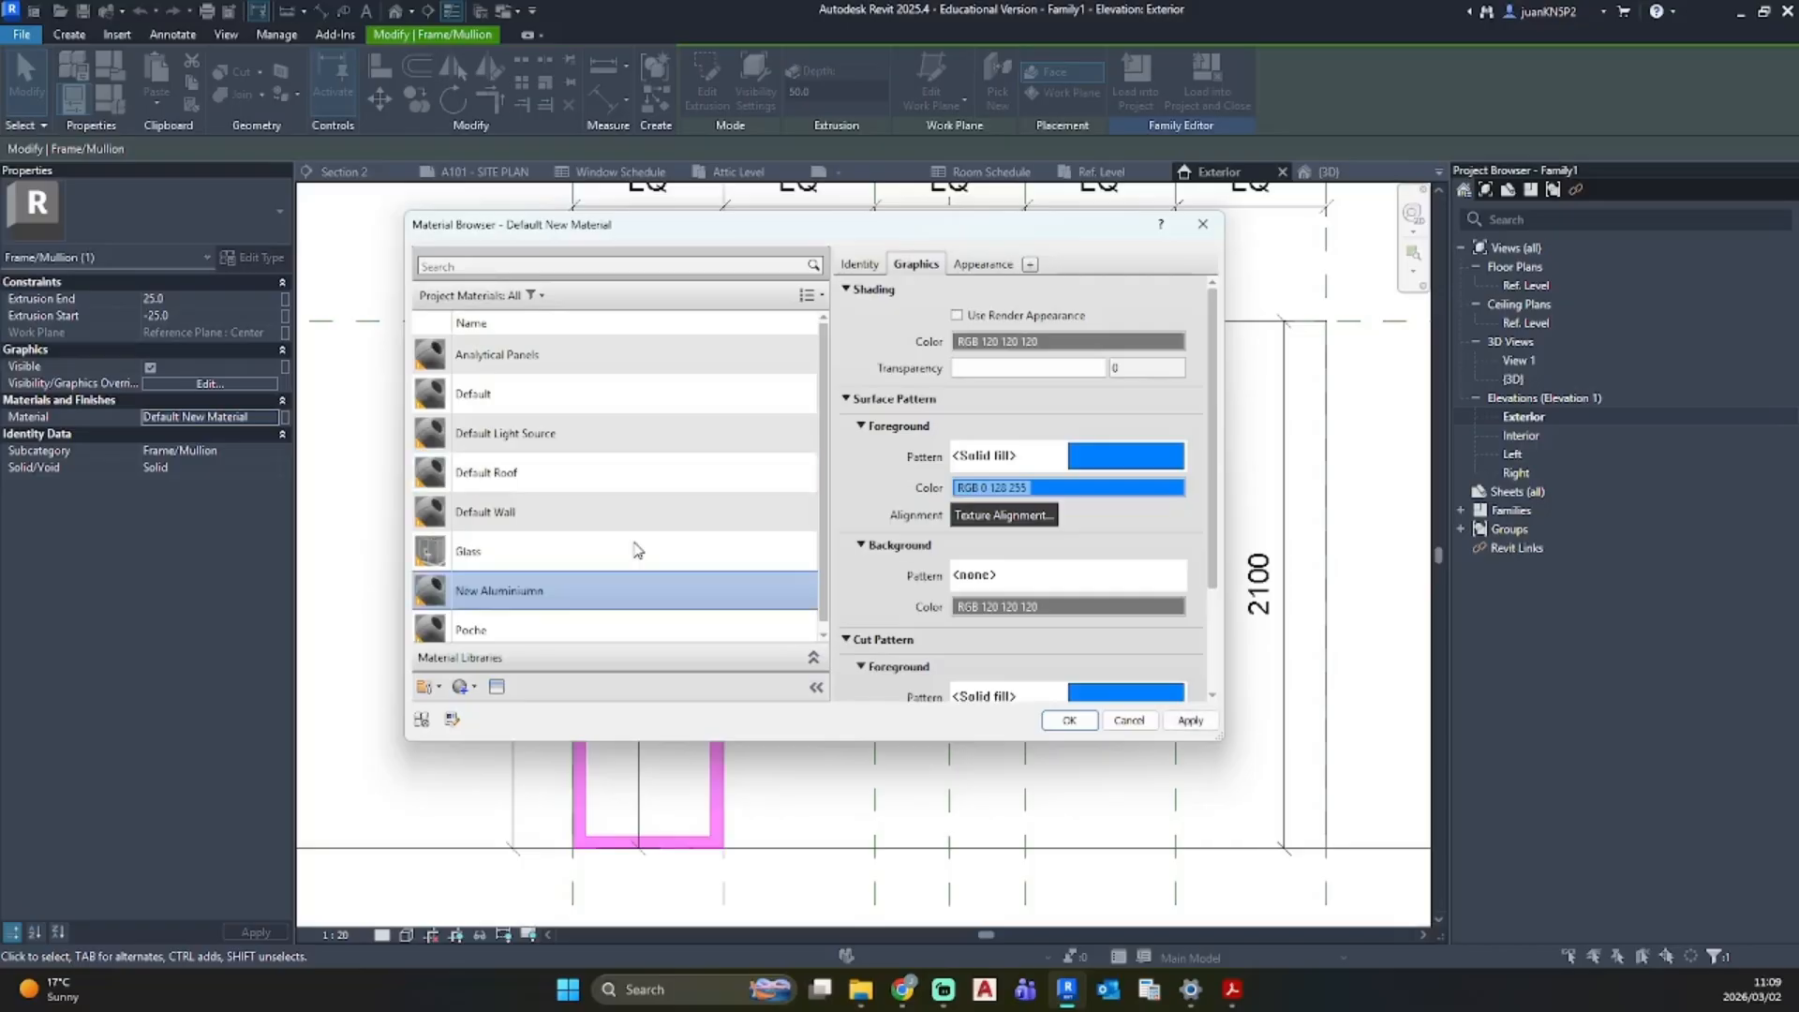
left_click(1068, 720)
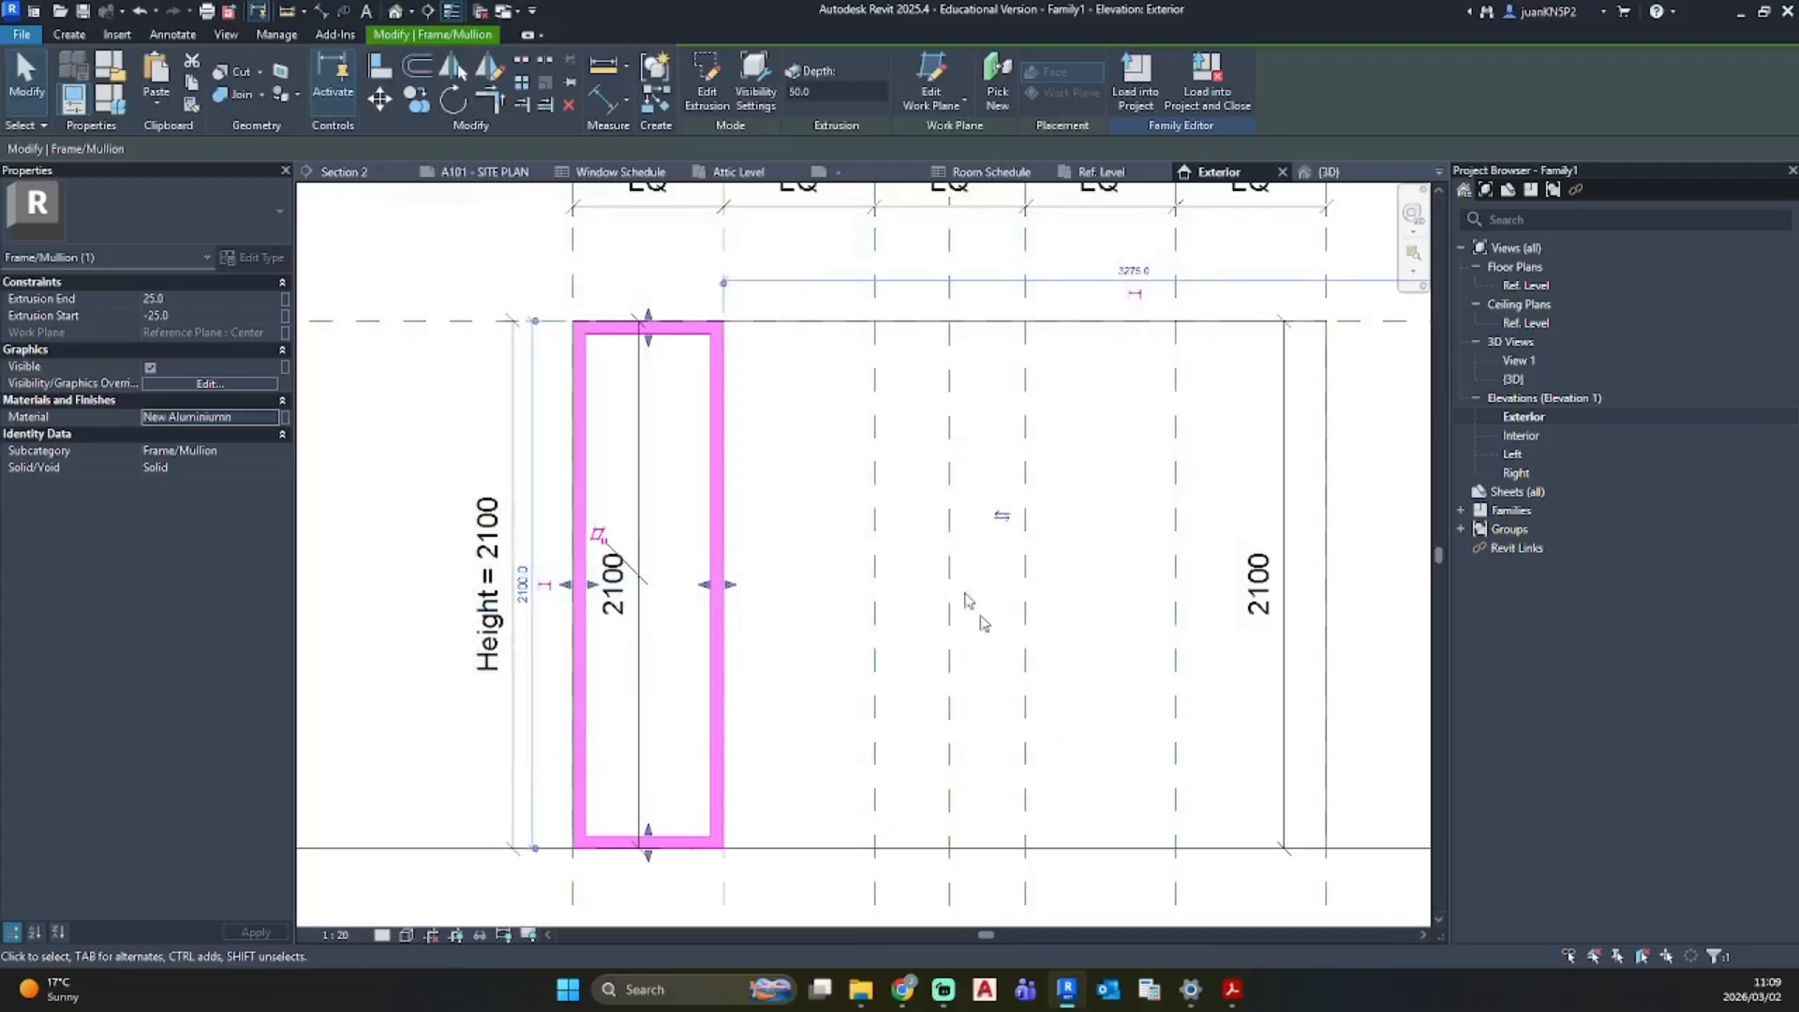
left_click(816, 468)
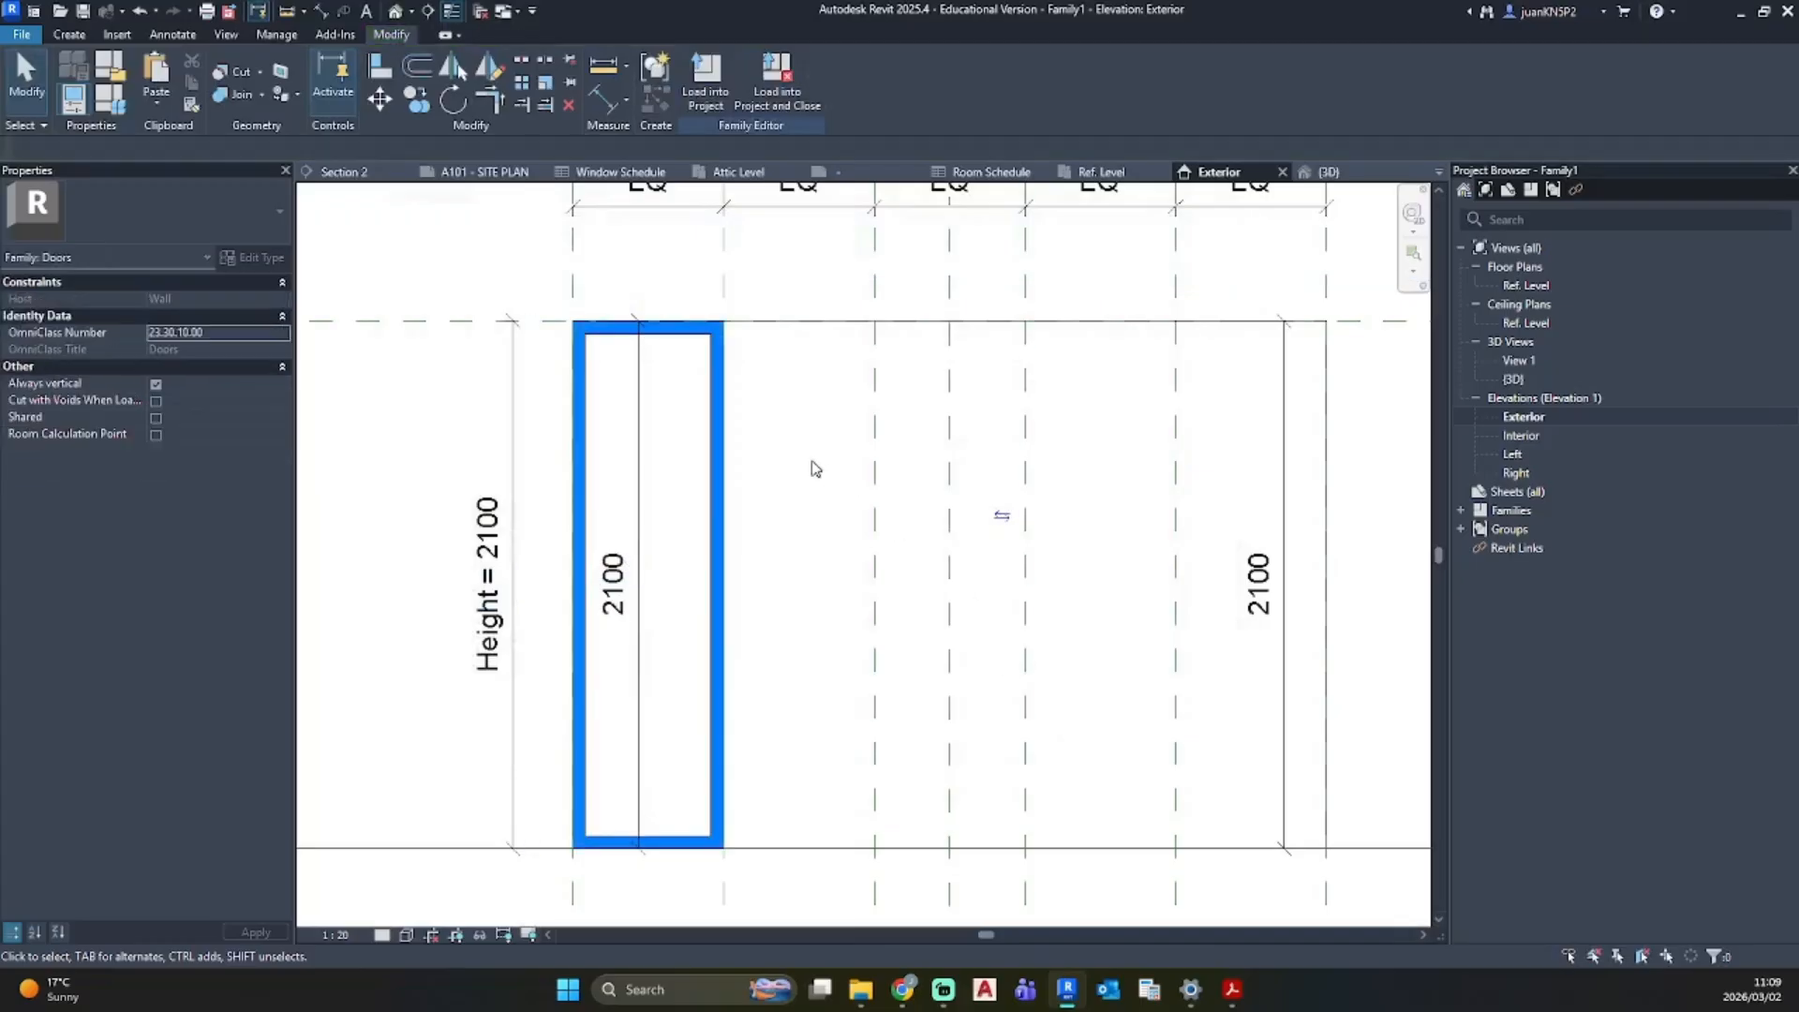
Step: Start a new extrusion and sketch a rectangle along the inner edge of the blue panel frame
left_click(69, 34)
left_click(158, 77)
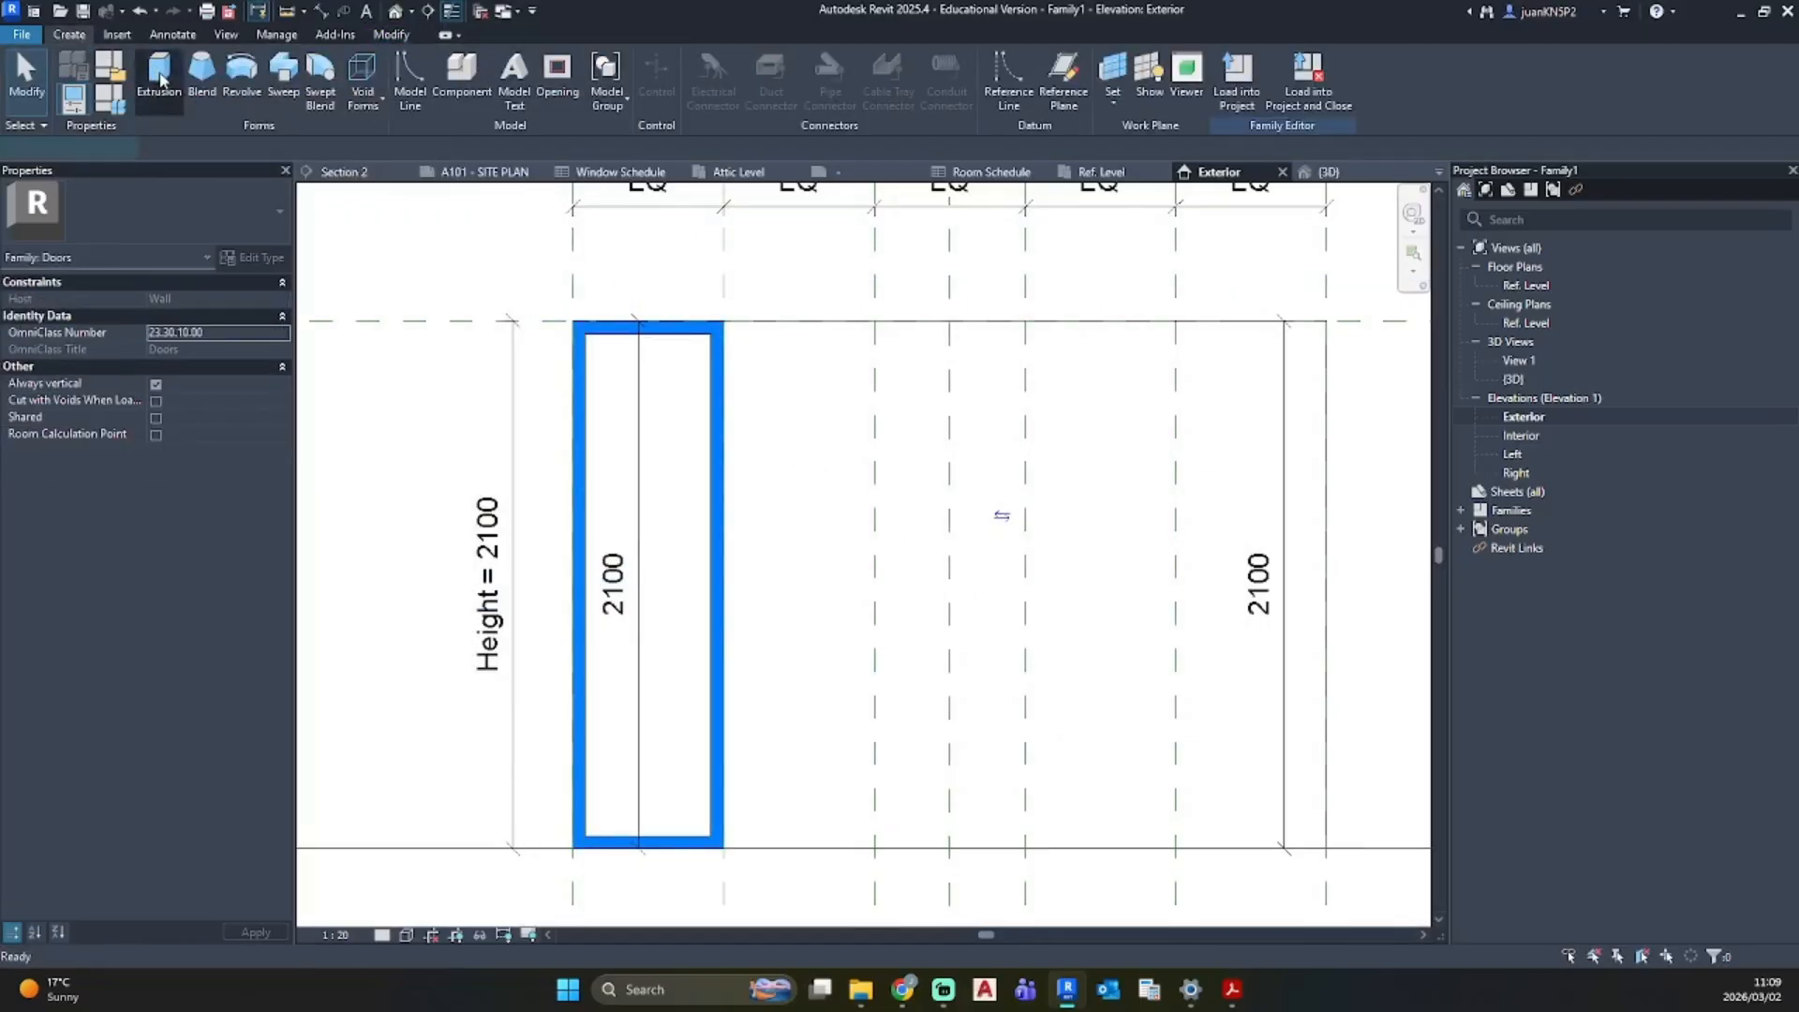
left_click(757, 63)
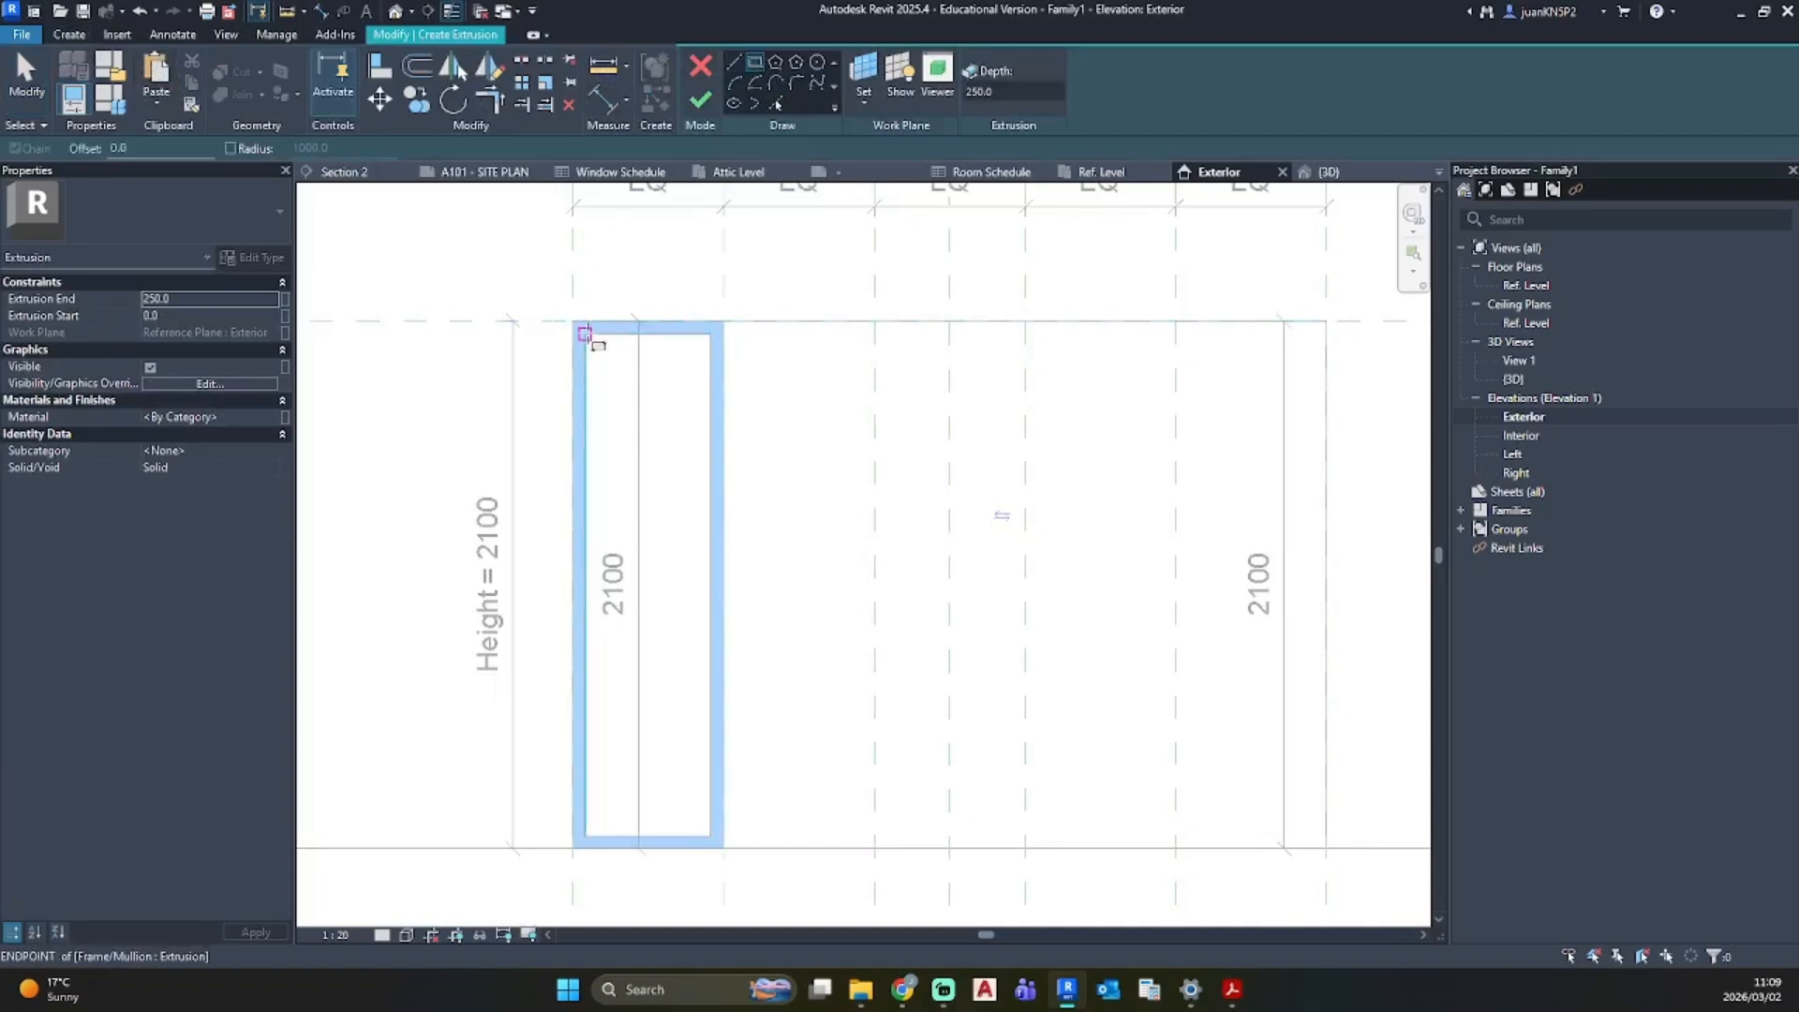
left_click(586, 334)
left_click(710, 835)
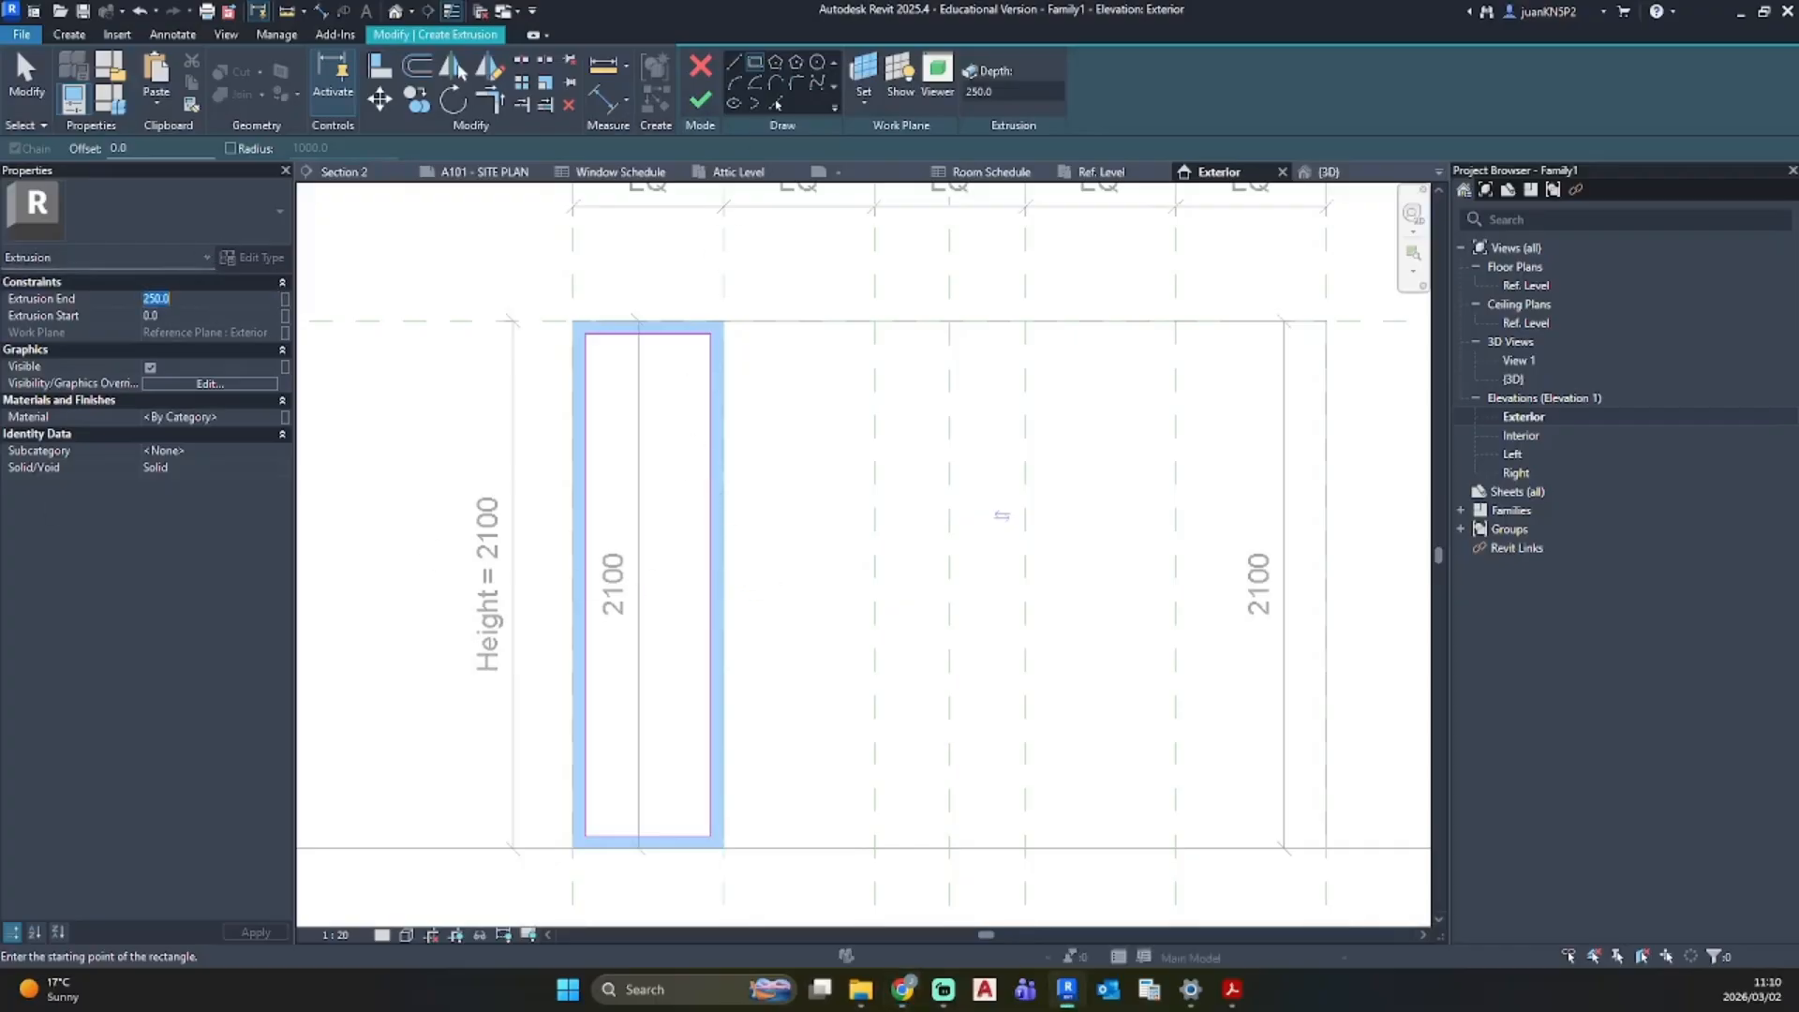
Step: Choose Reference Plane : Center as the work plane for the inner rectangle's extrusion sketch
left_click(872, 98)
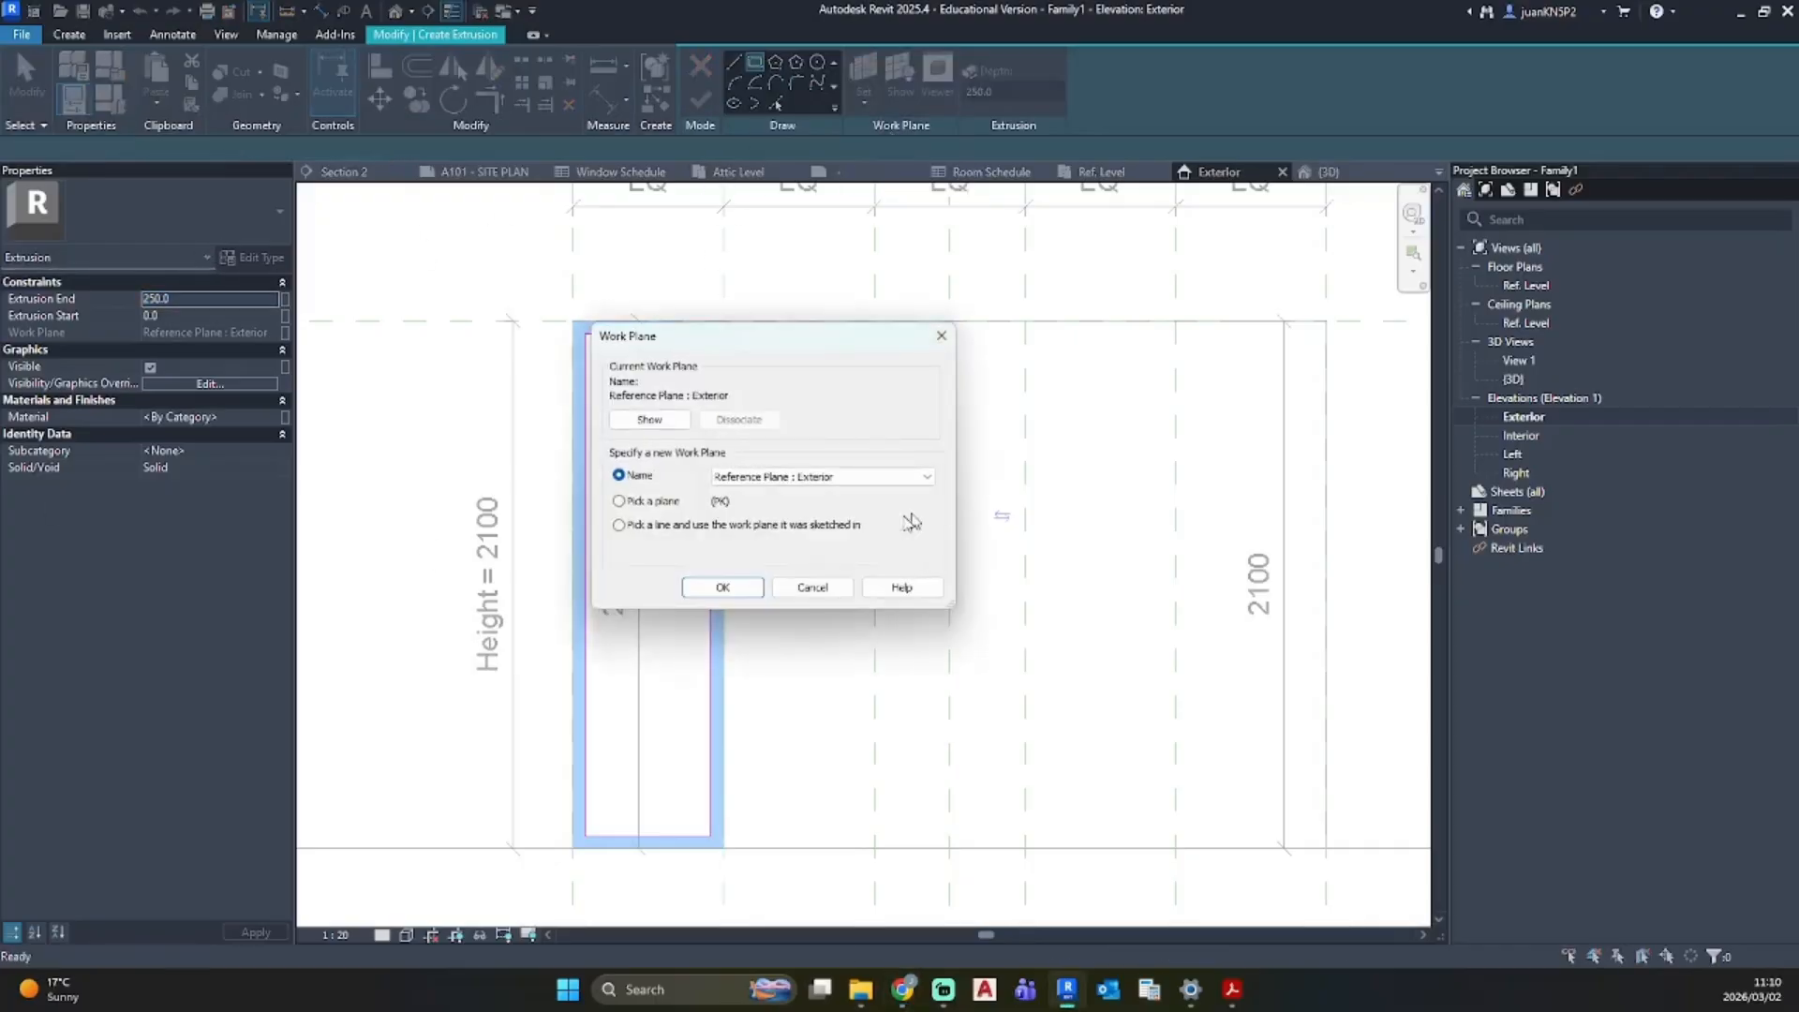
left_click(826, 477)
left_click(827, 506)
left_click(722, 587)
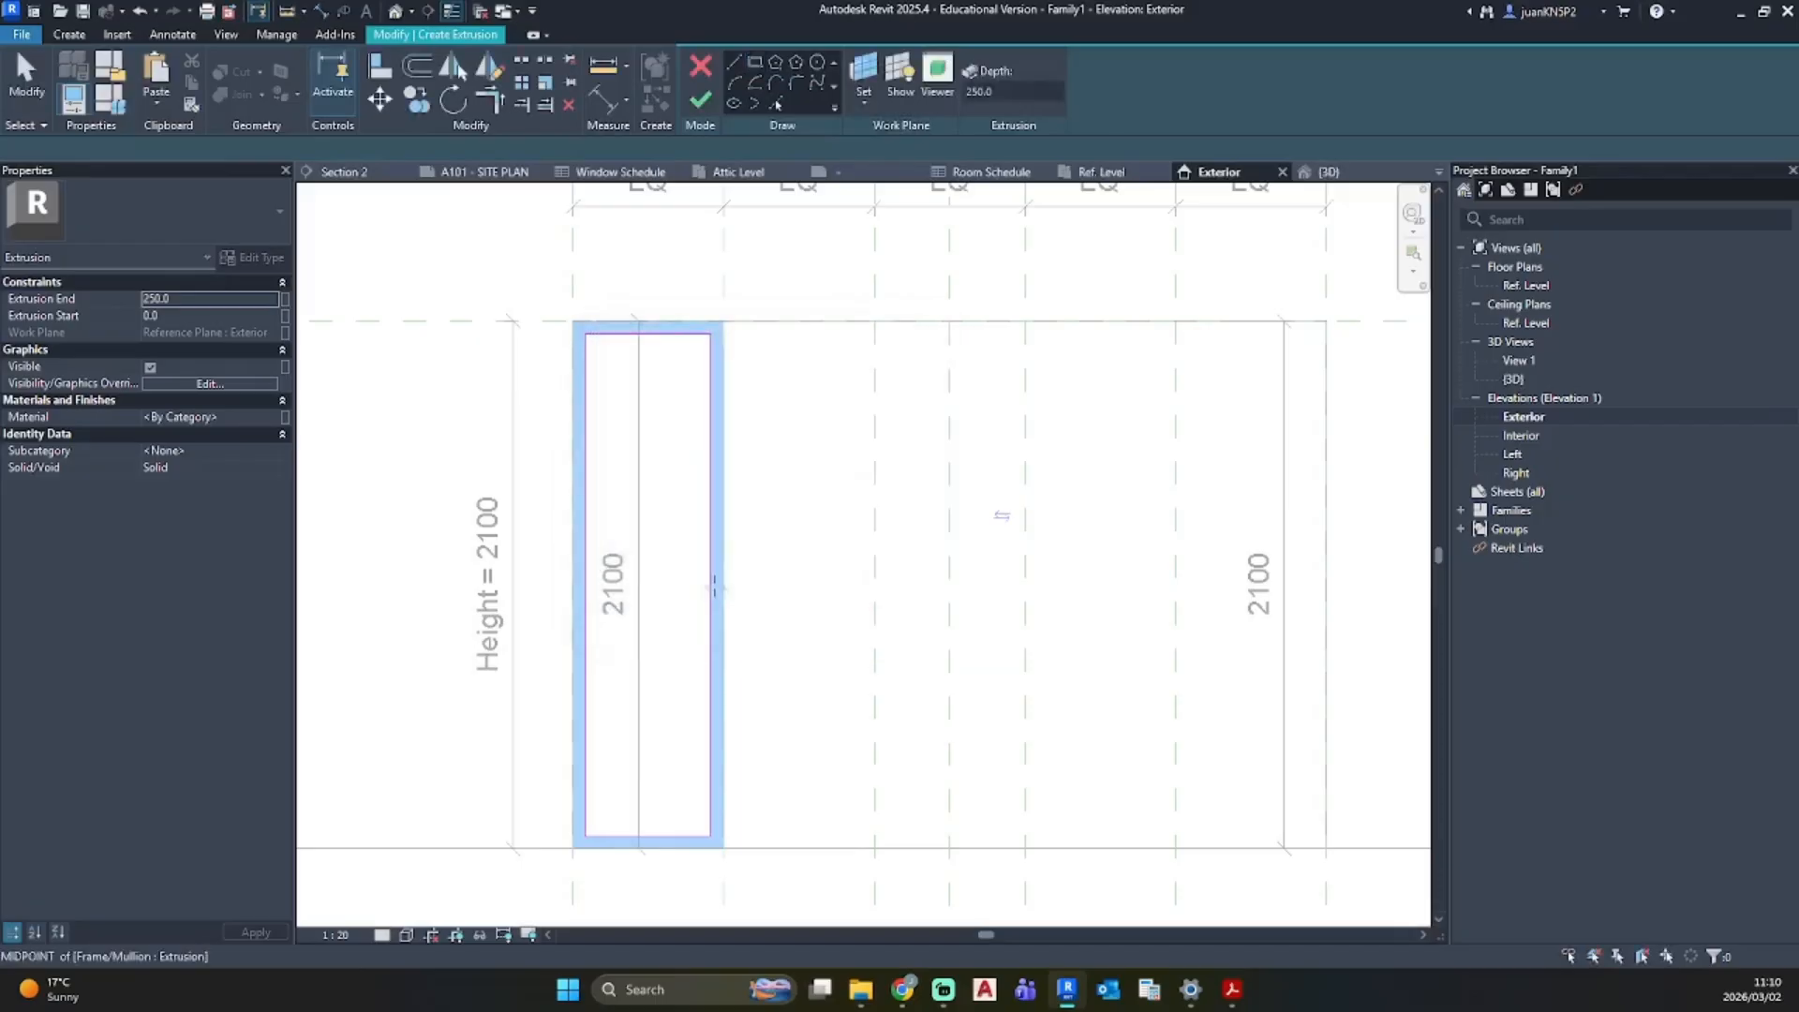
Step: Set the inner rectangle extrusion's end to 2 and its start to -2
left_click(210, 299)
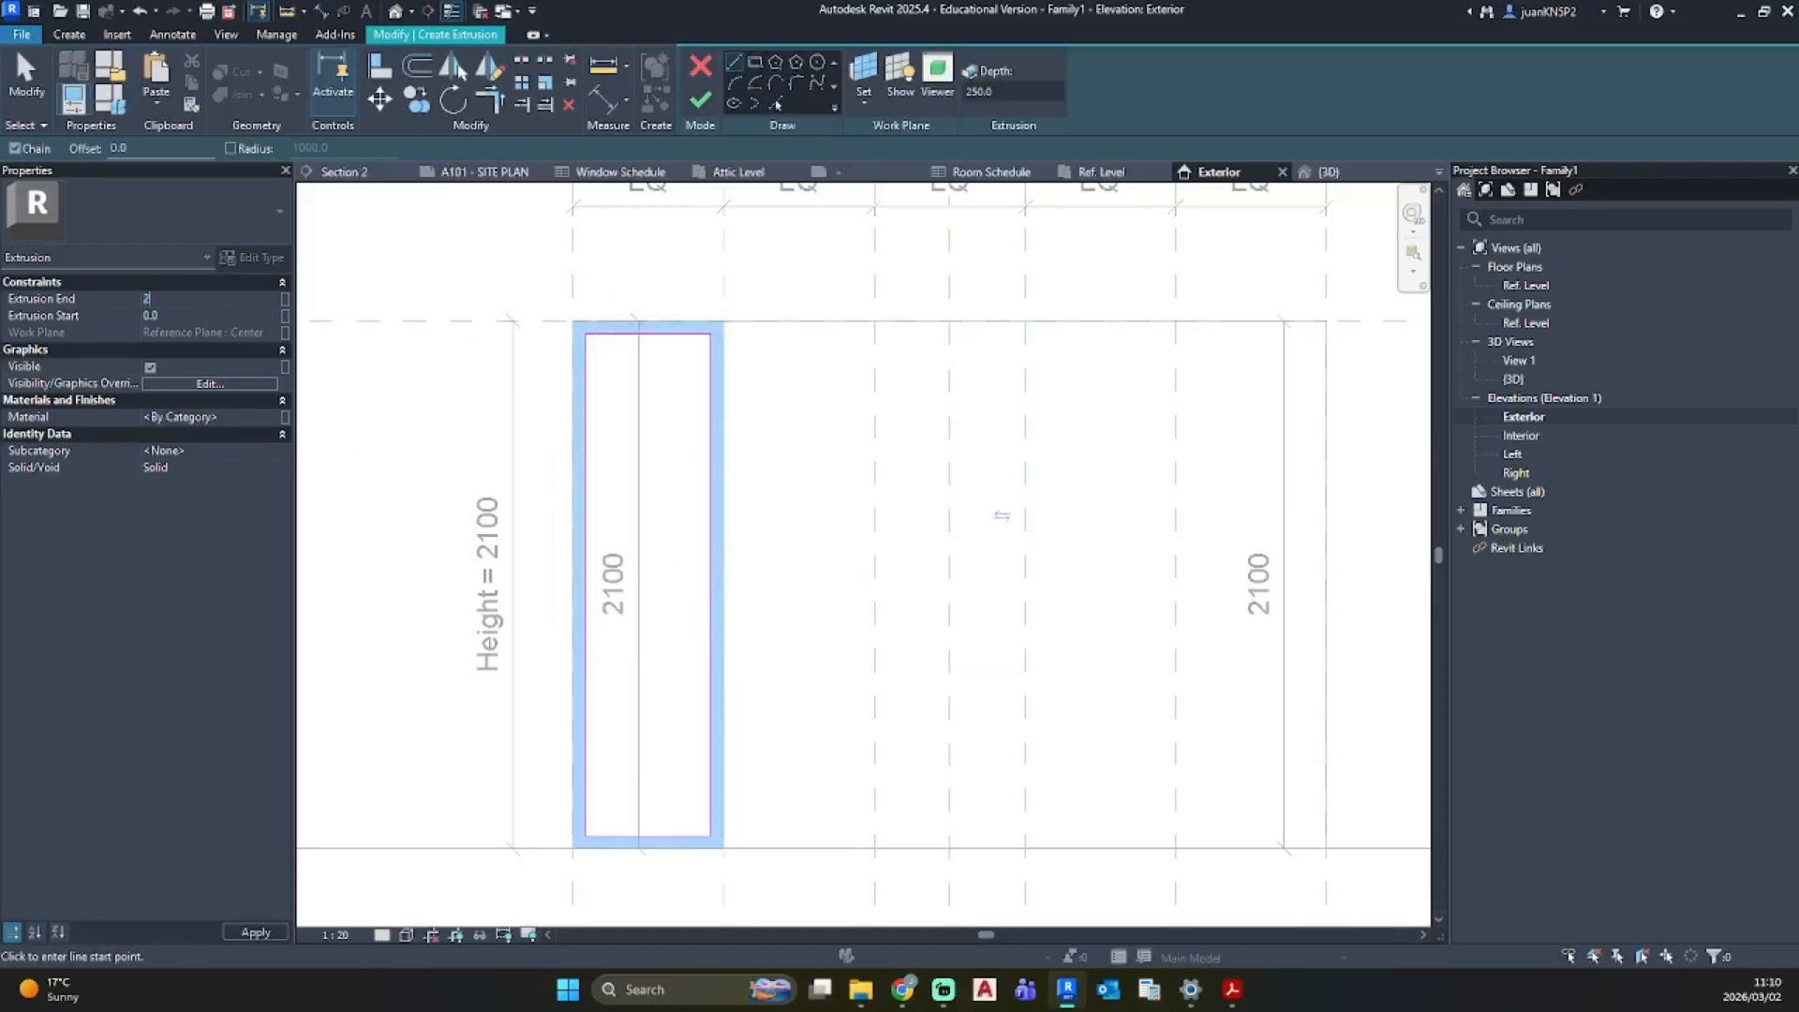
left_click(212, 309)
type("-2")
key("Return")
Step: Assign the Glass subcategory and the Glass material to the inner extrusion, and finish its sketch
left_click(239, 451)
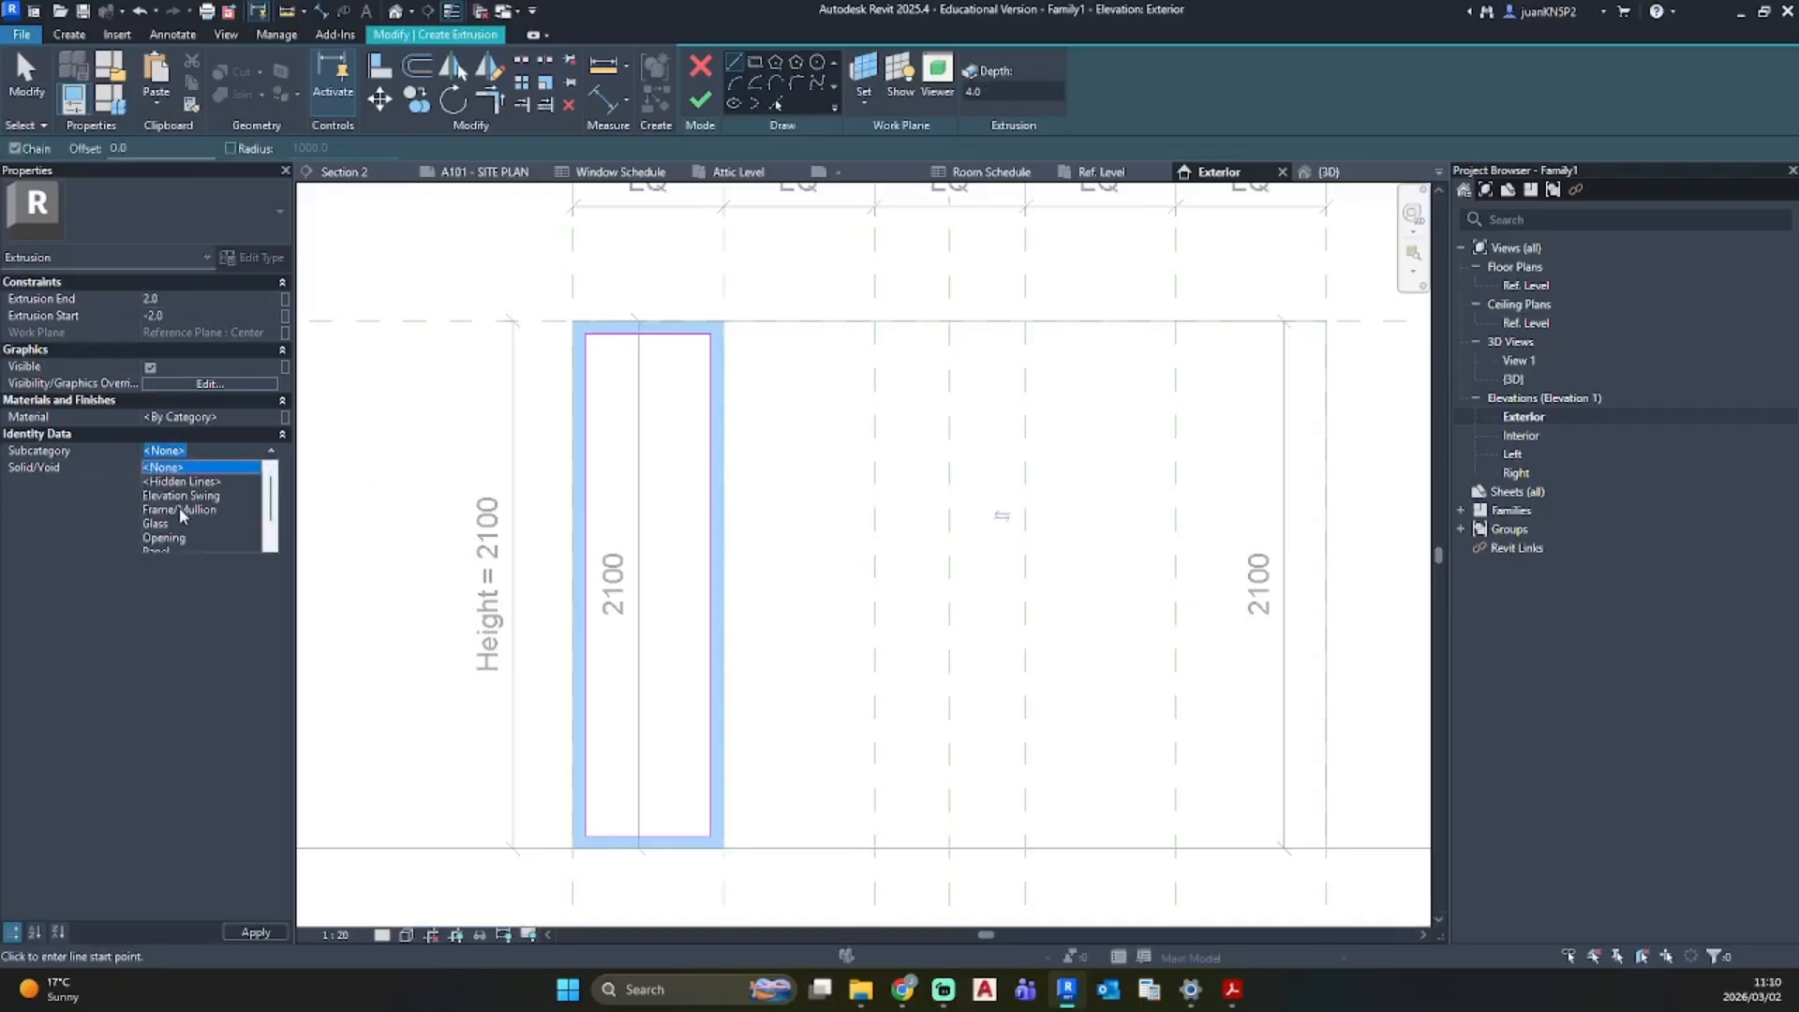
left_click(182, 523)
left_click(271, 414)
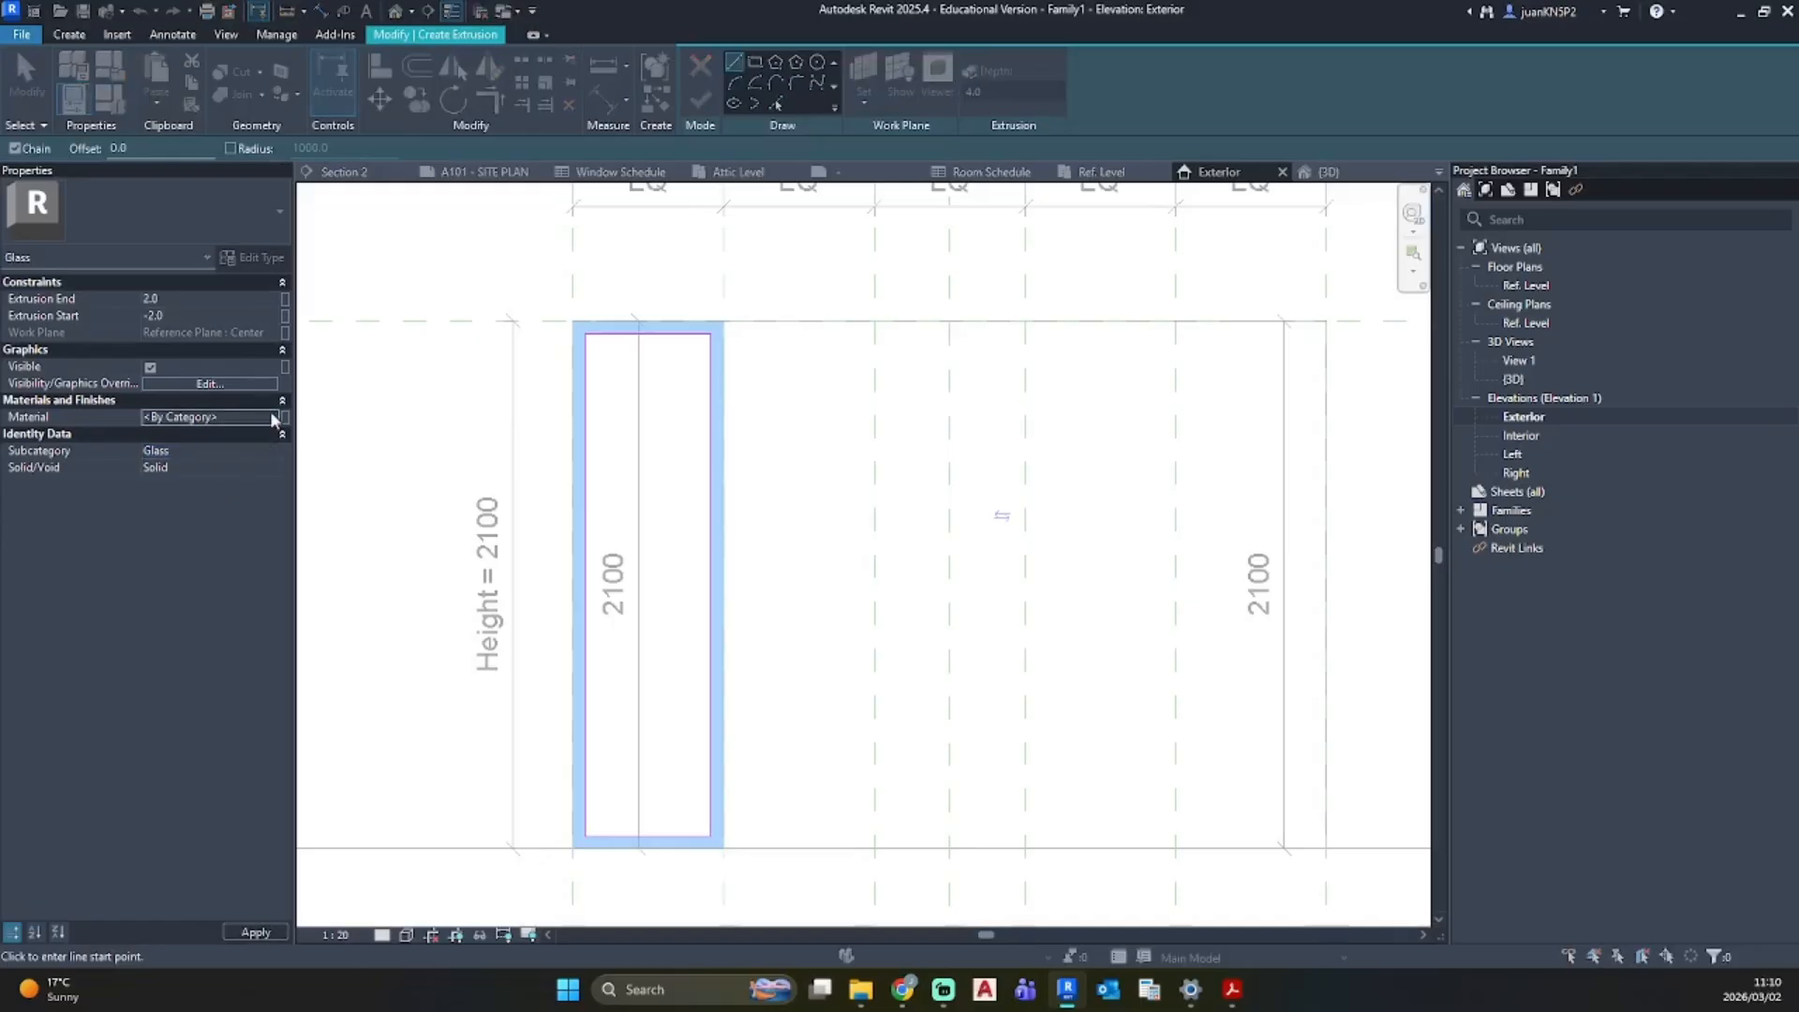
left_click(271, 414)
left_click(512, 561)
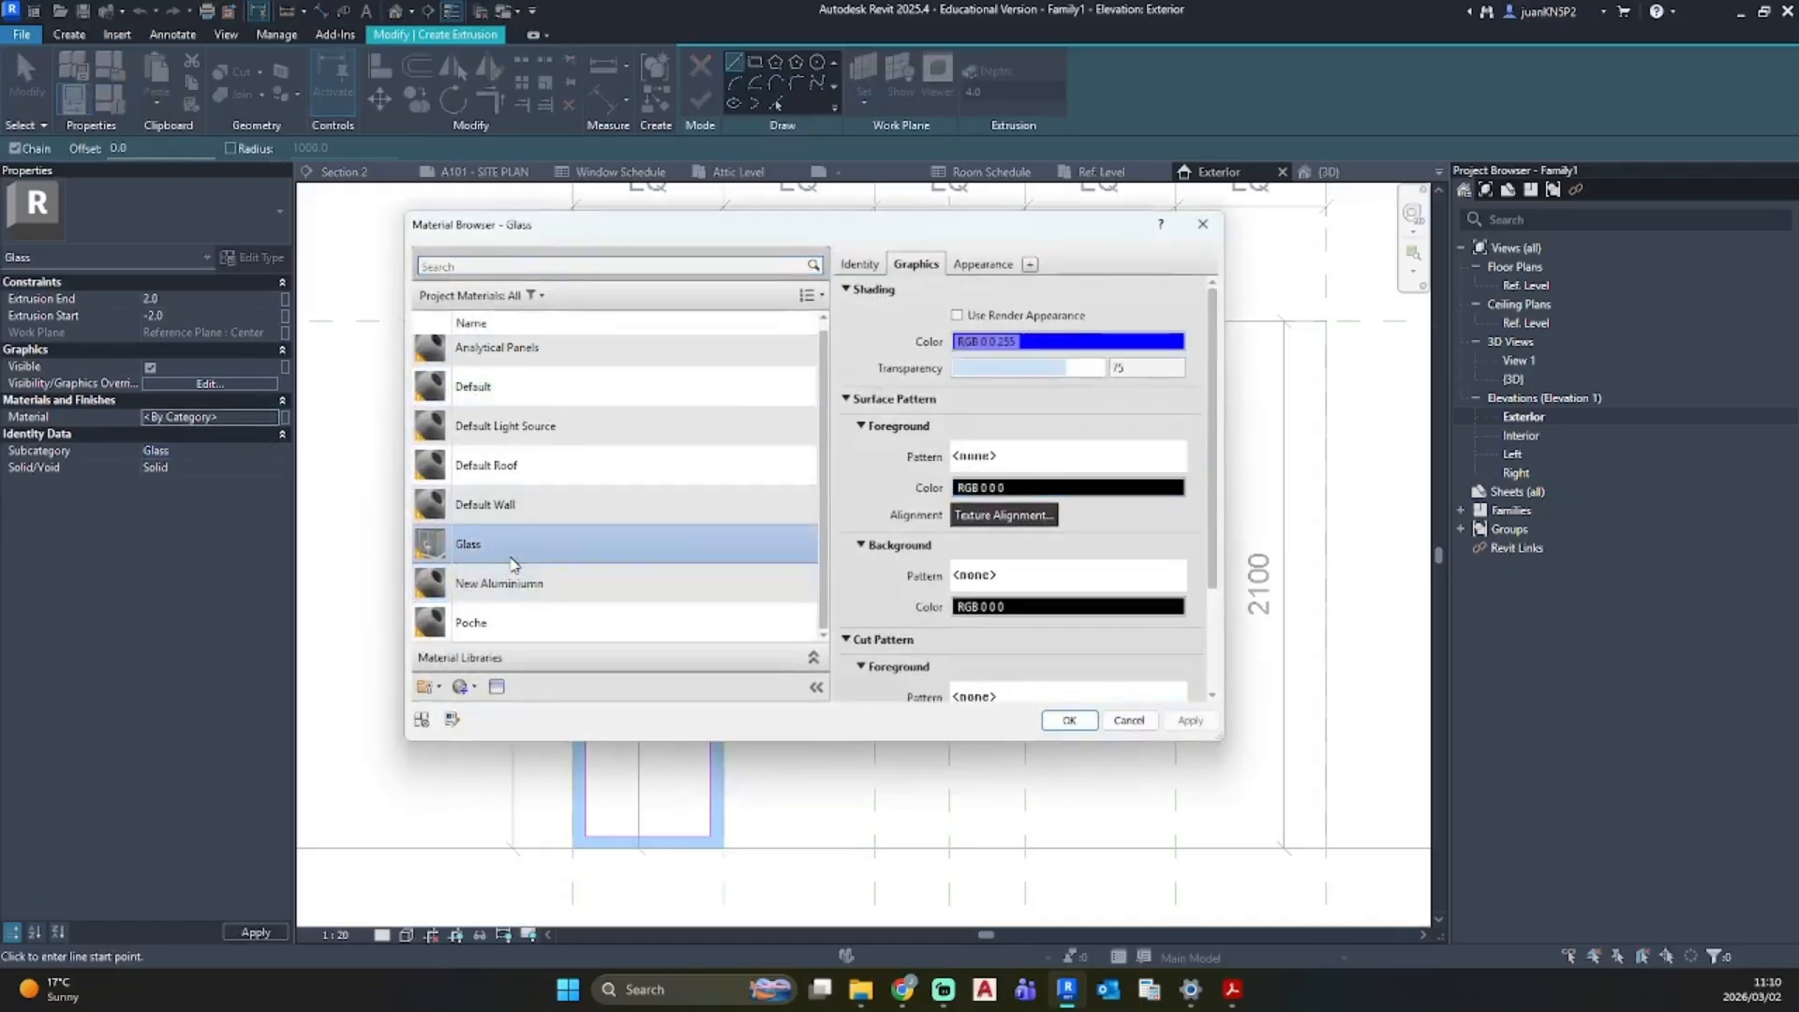
left_click(1090, 718)
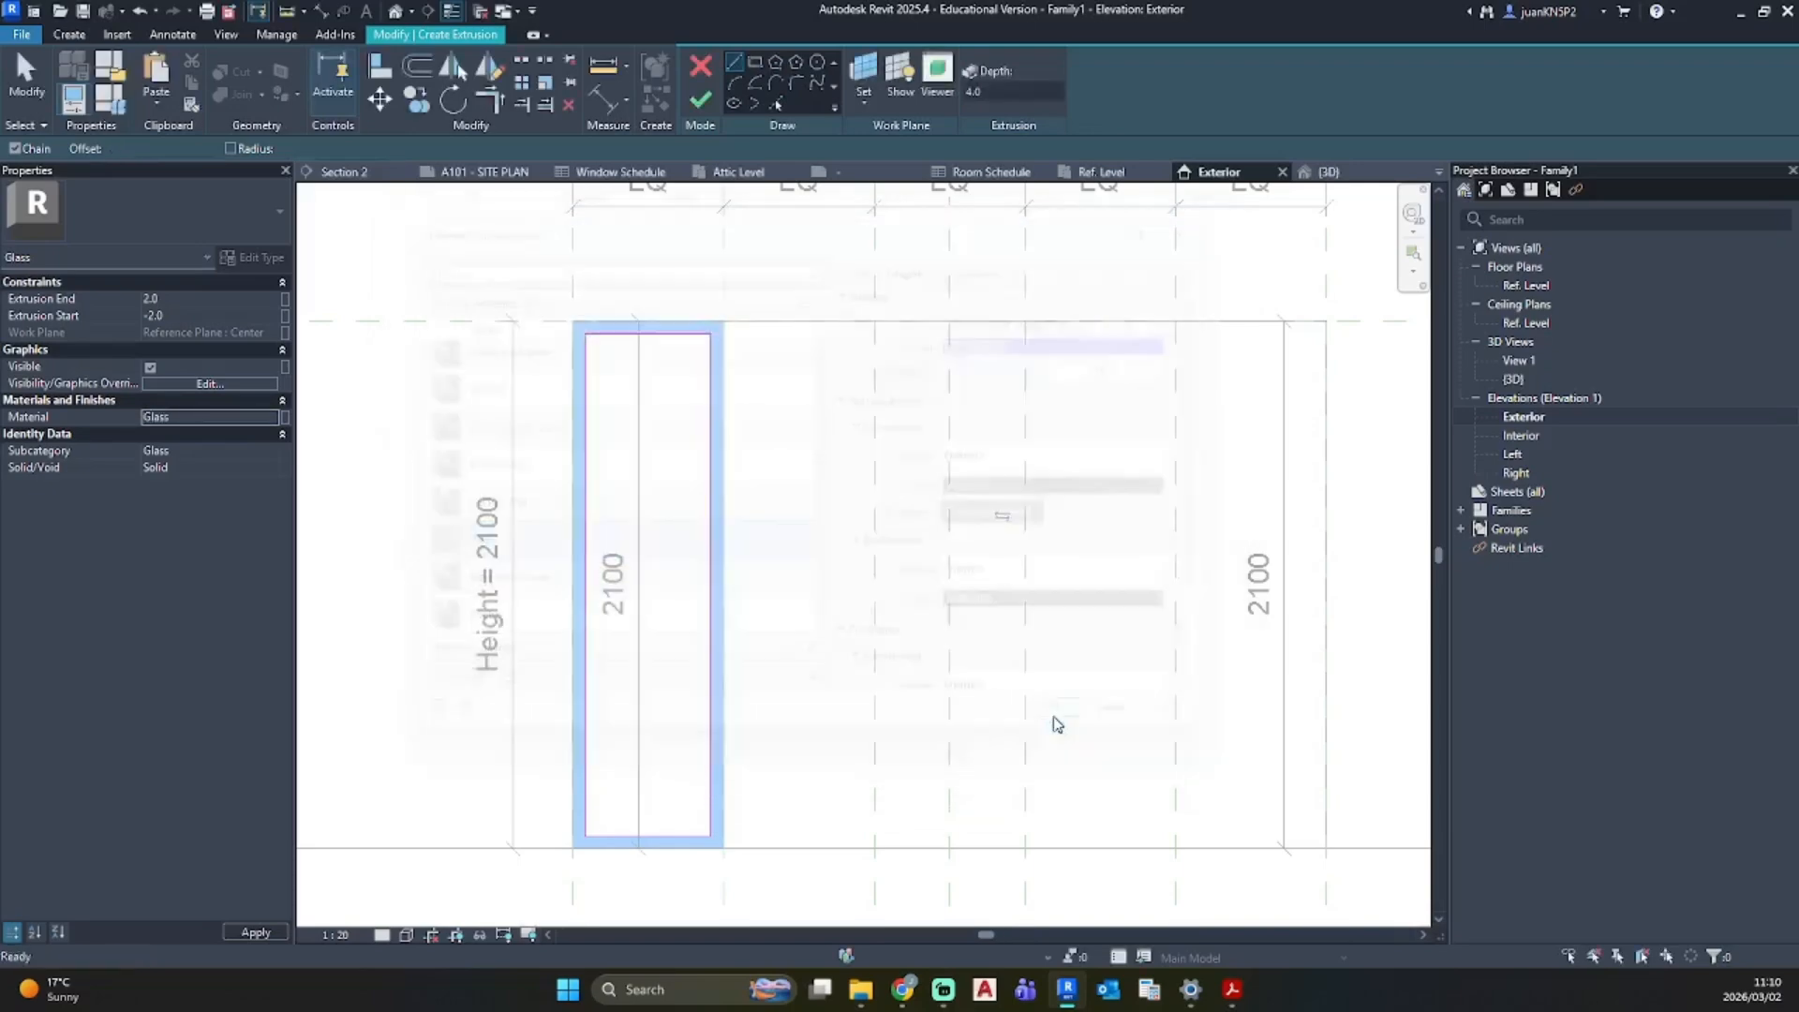
left_click(701, 103)
left_click(772, 498)
Step: Examine the glass pane inside the blue panel frame in the 3D view
left_click(394, 10)
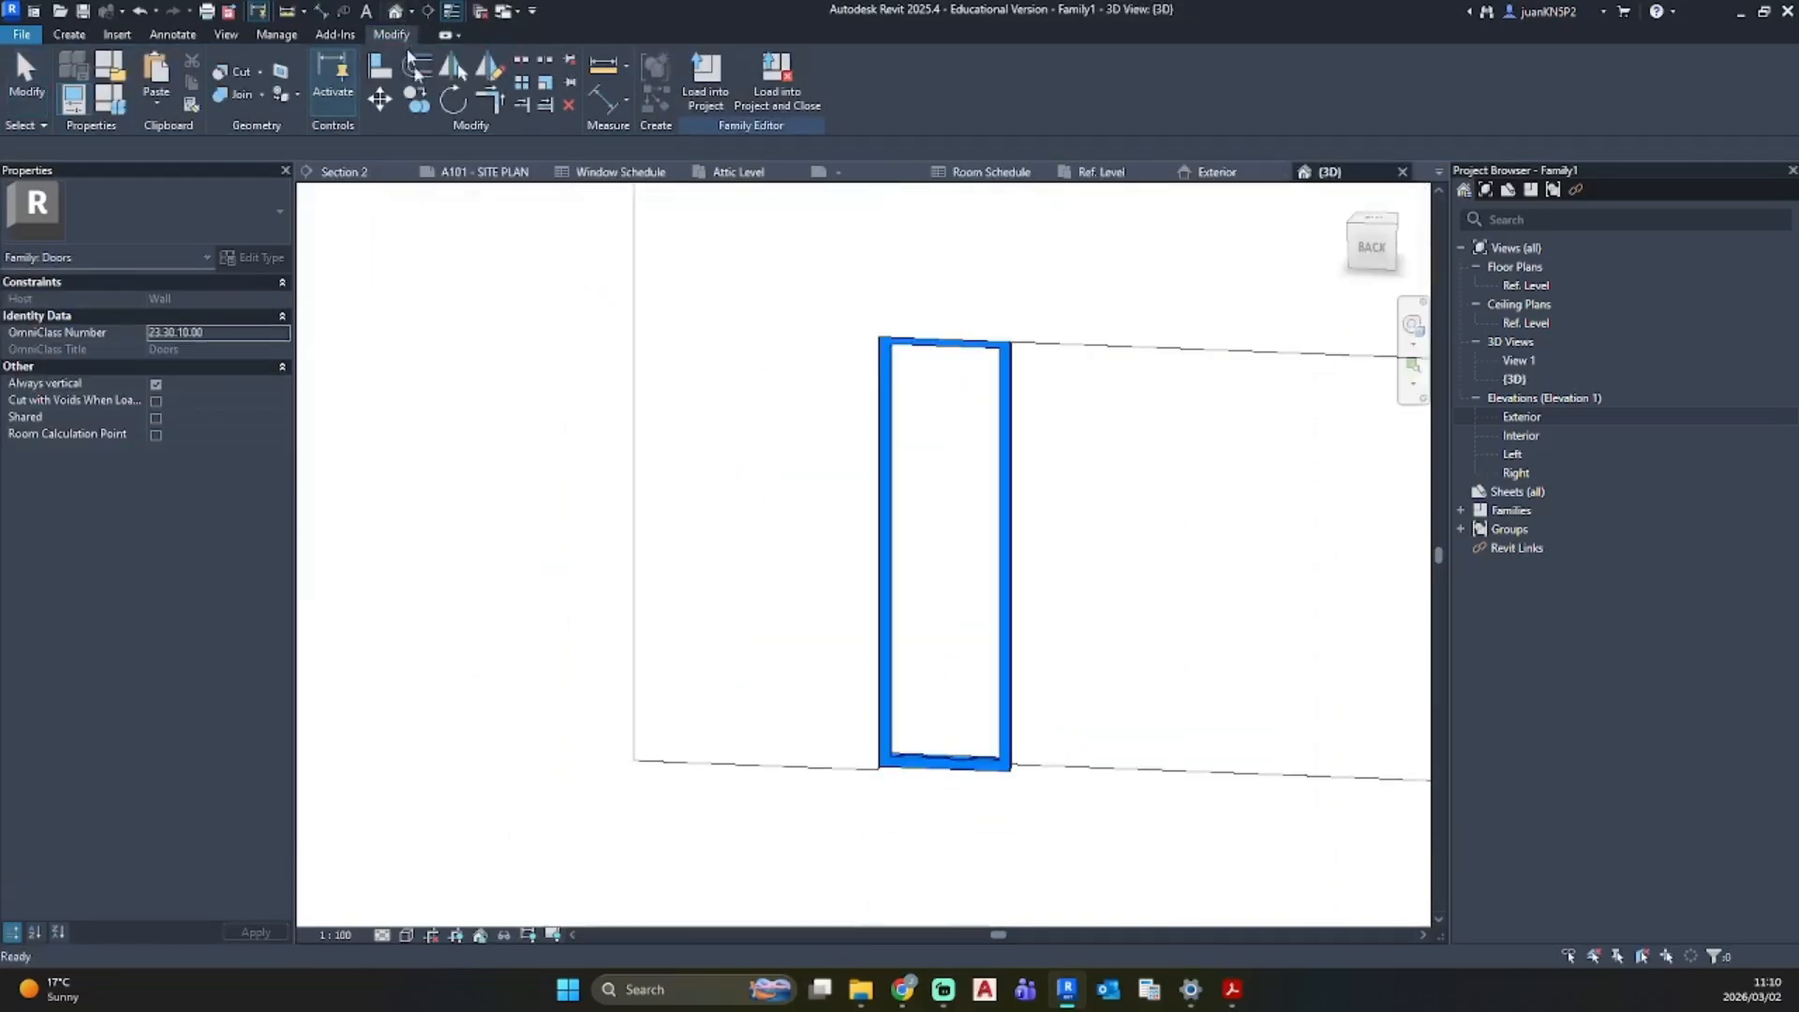
scroll(844, 717, "up", 5)
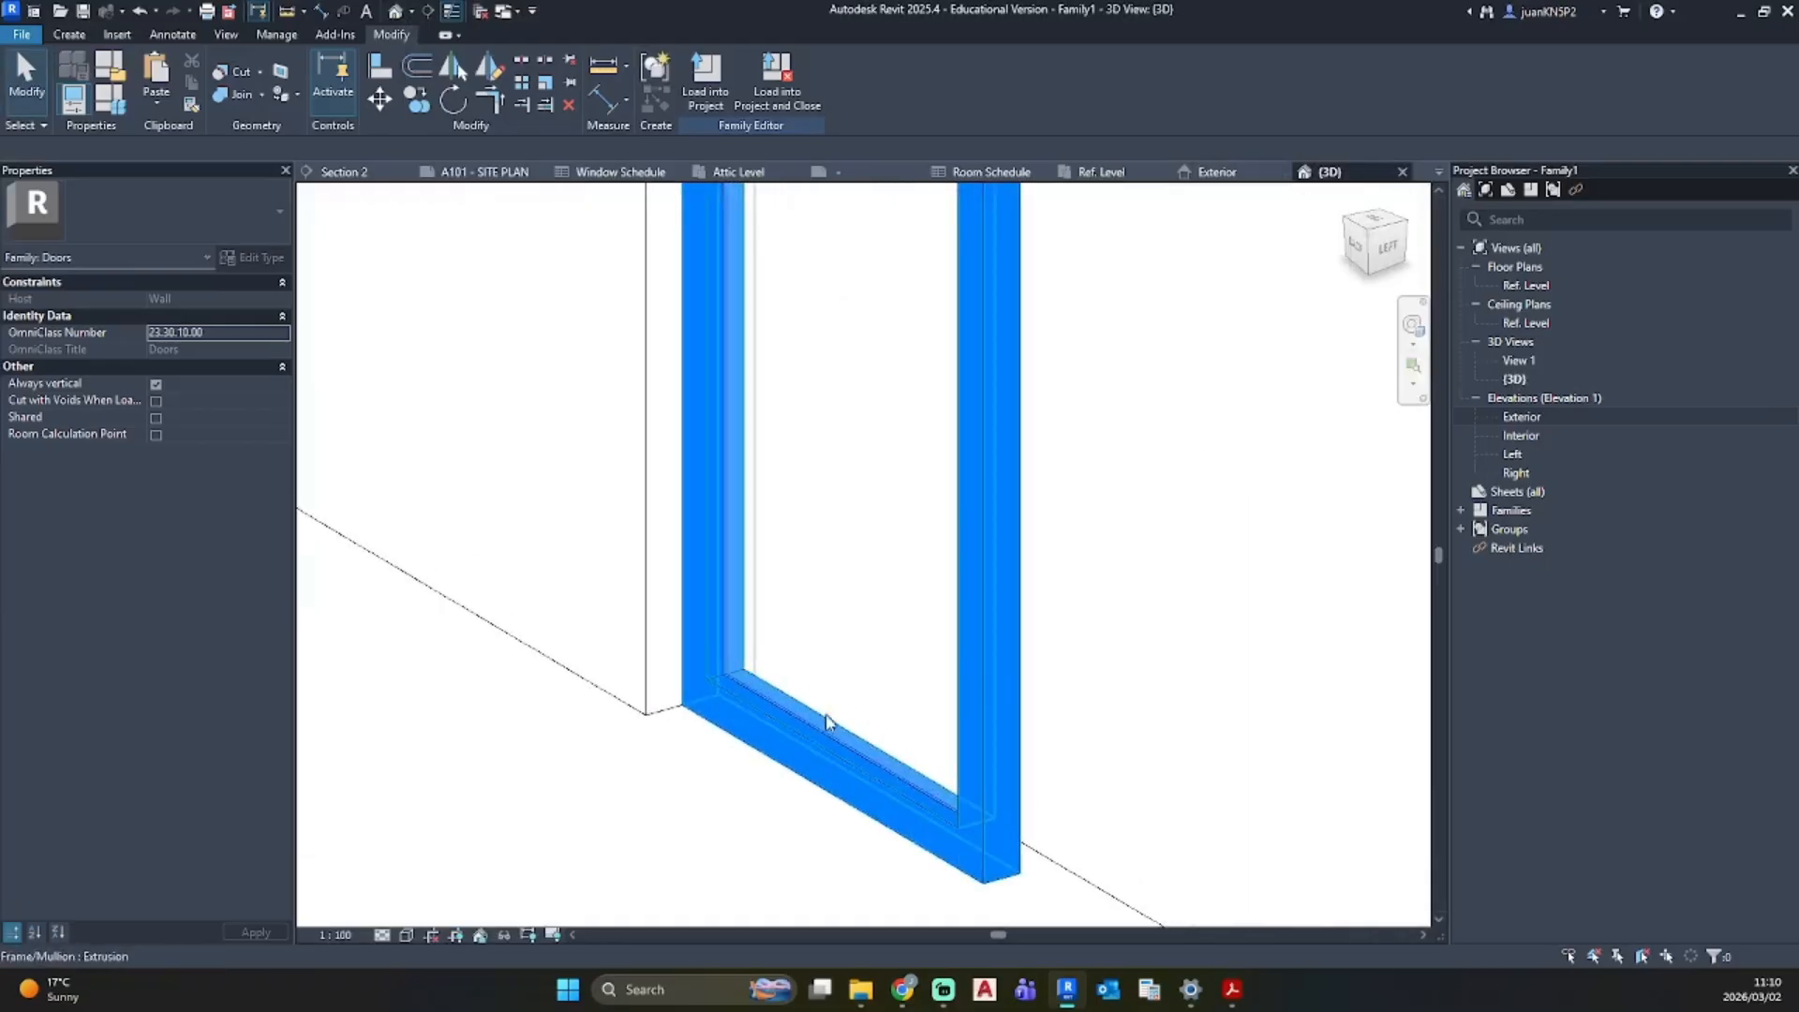
left_click(825, 722)
scroll(952, 663, "down", 5)
middle_click_drag(1052, 622, 783, 700, "shift")
left_click(771, 694)
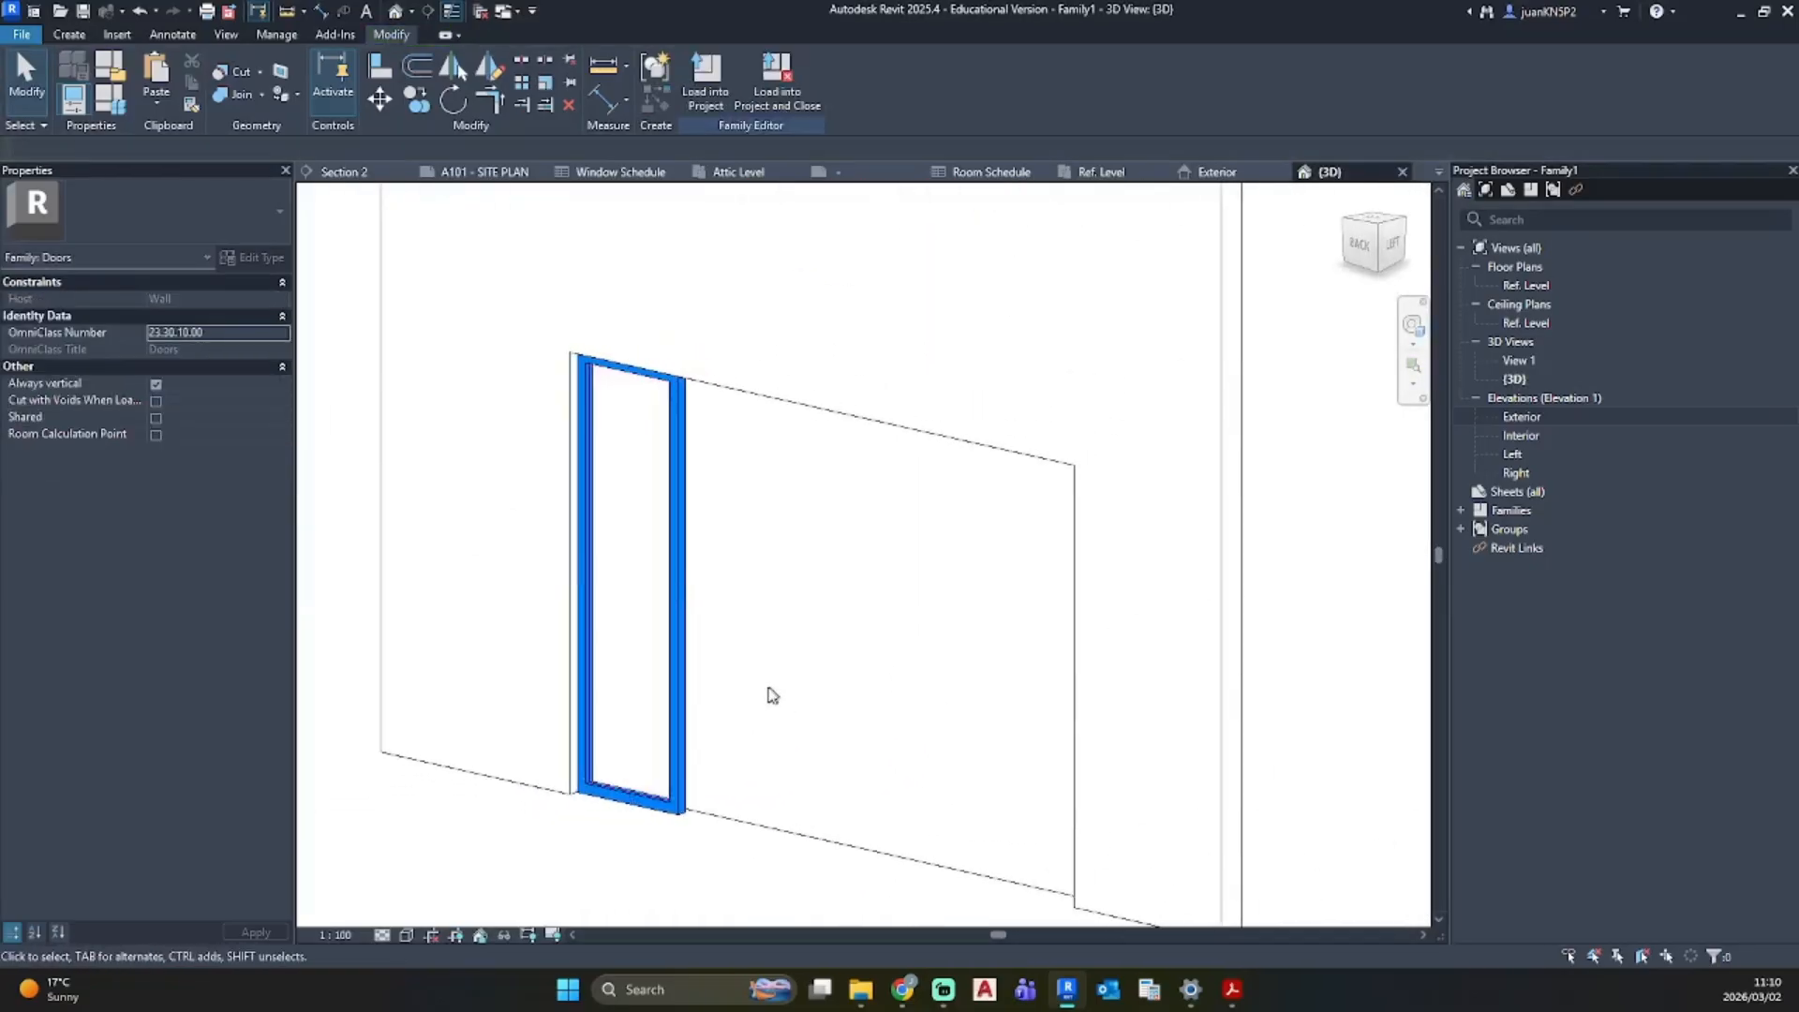
left_click(633, 790)
left_click(896, 671)
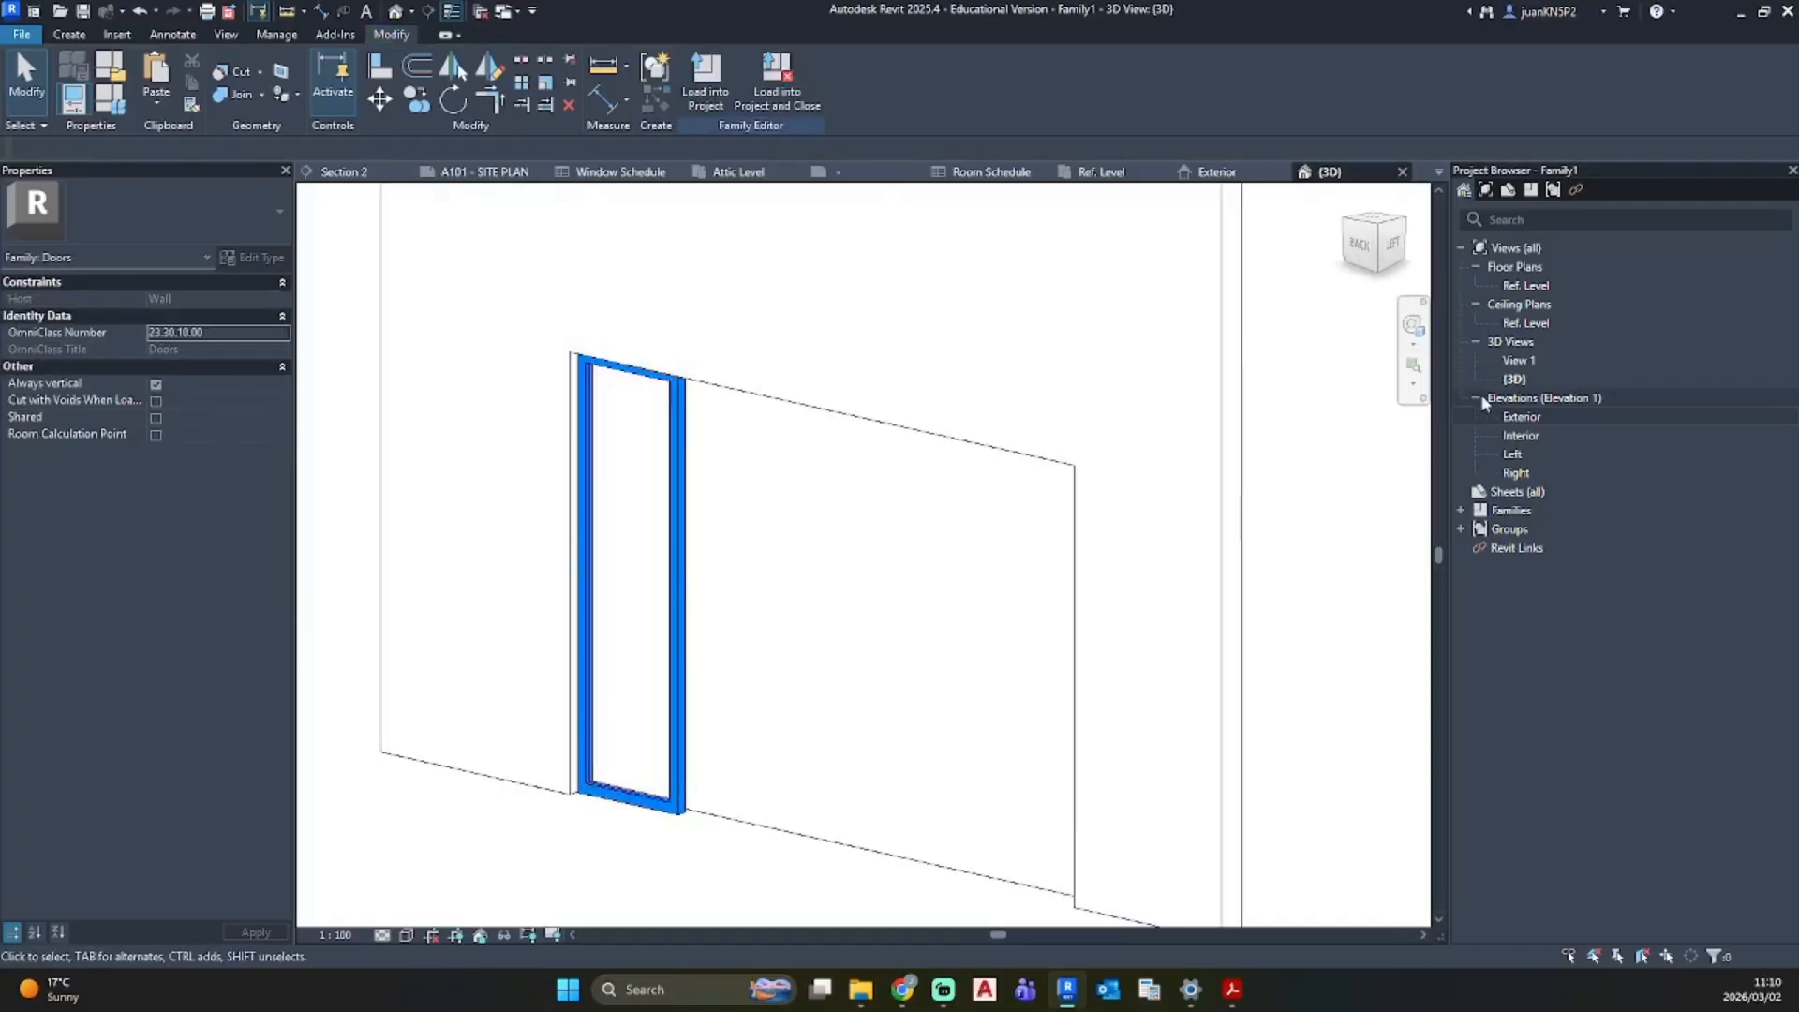
Step: In the Exterior elevation, move the 2100 dimension out of the framed panel to beyond the Height dimension
double_click(1522, 416)
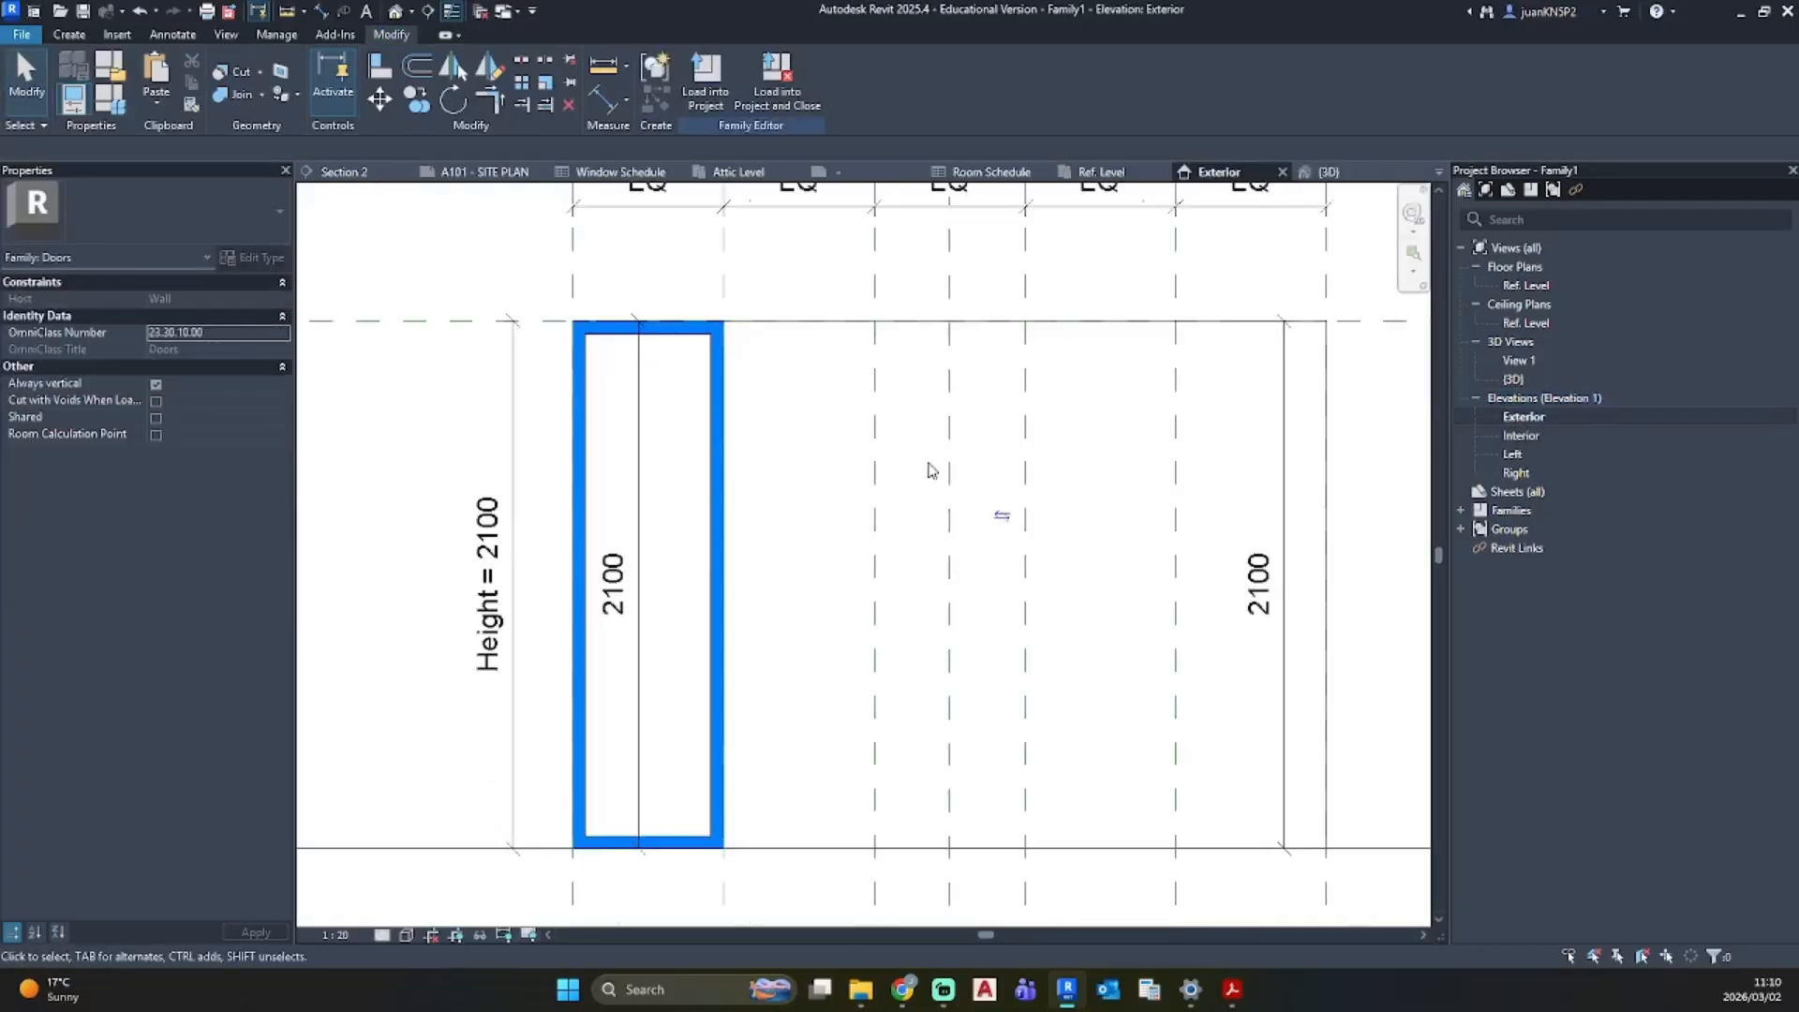
scroll(931, 470, "down", 2)
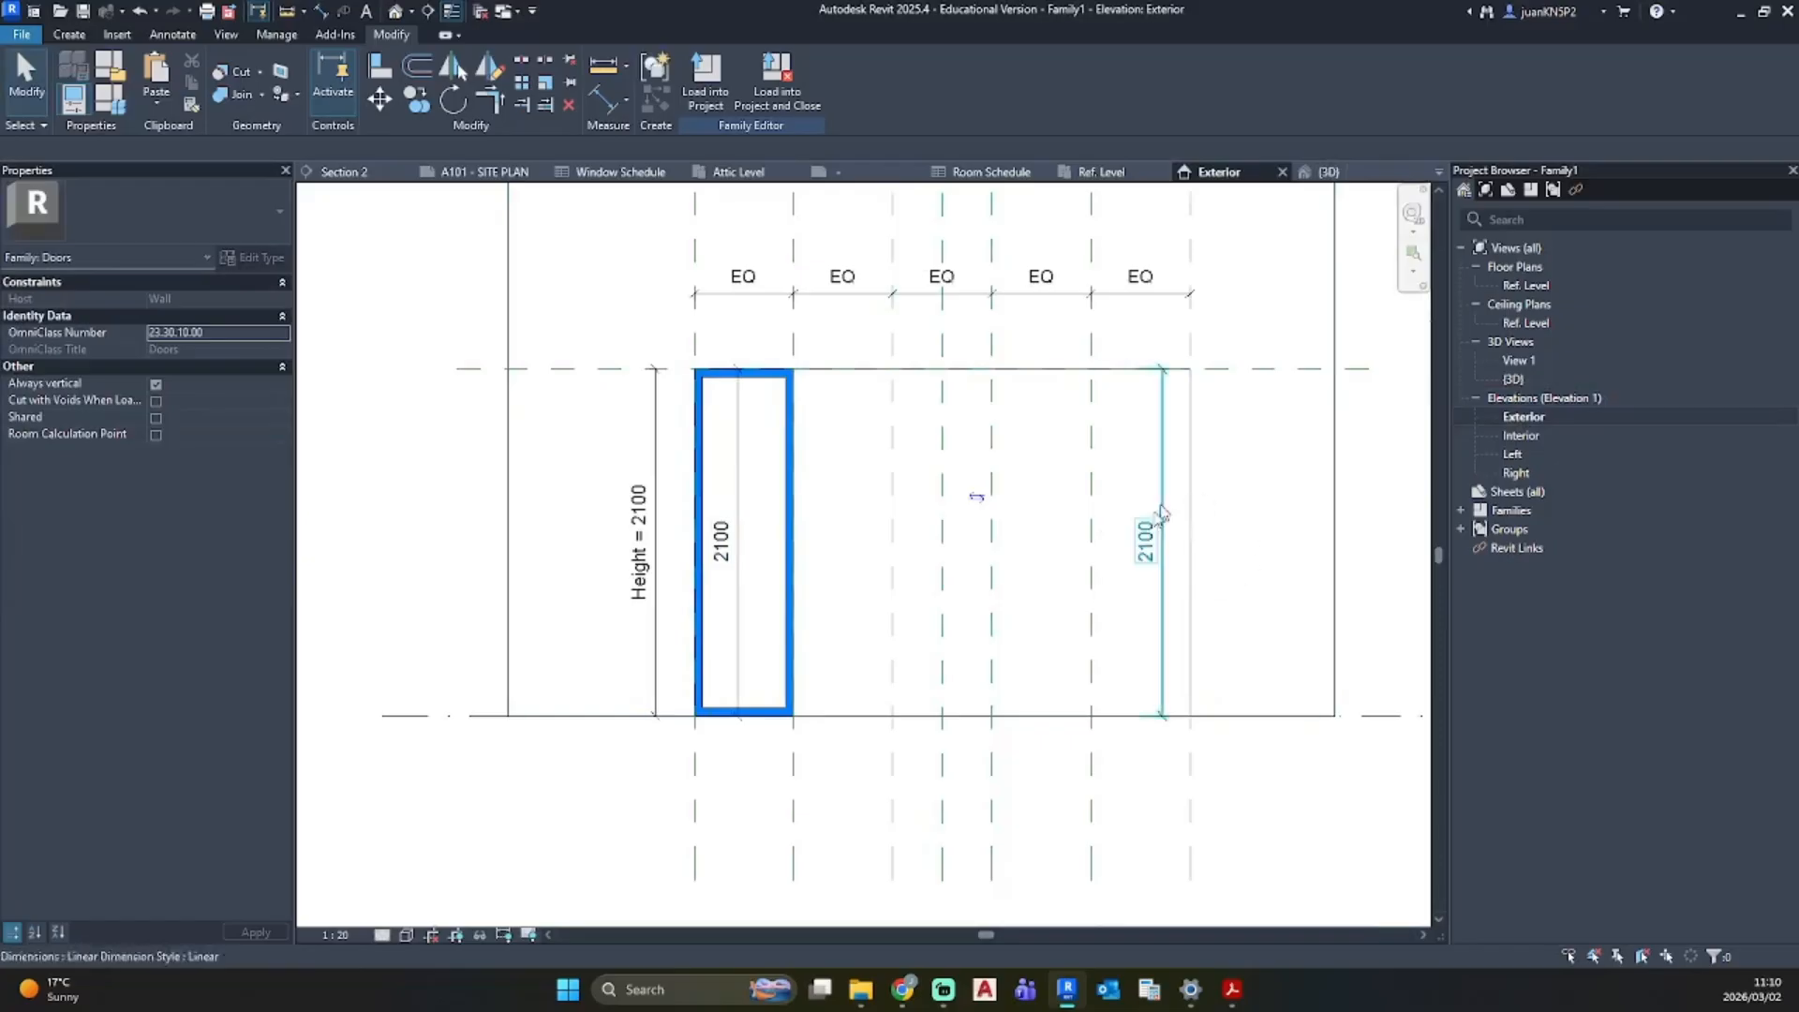
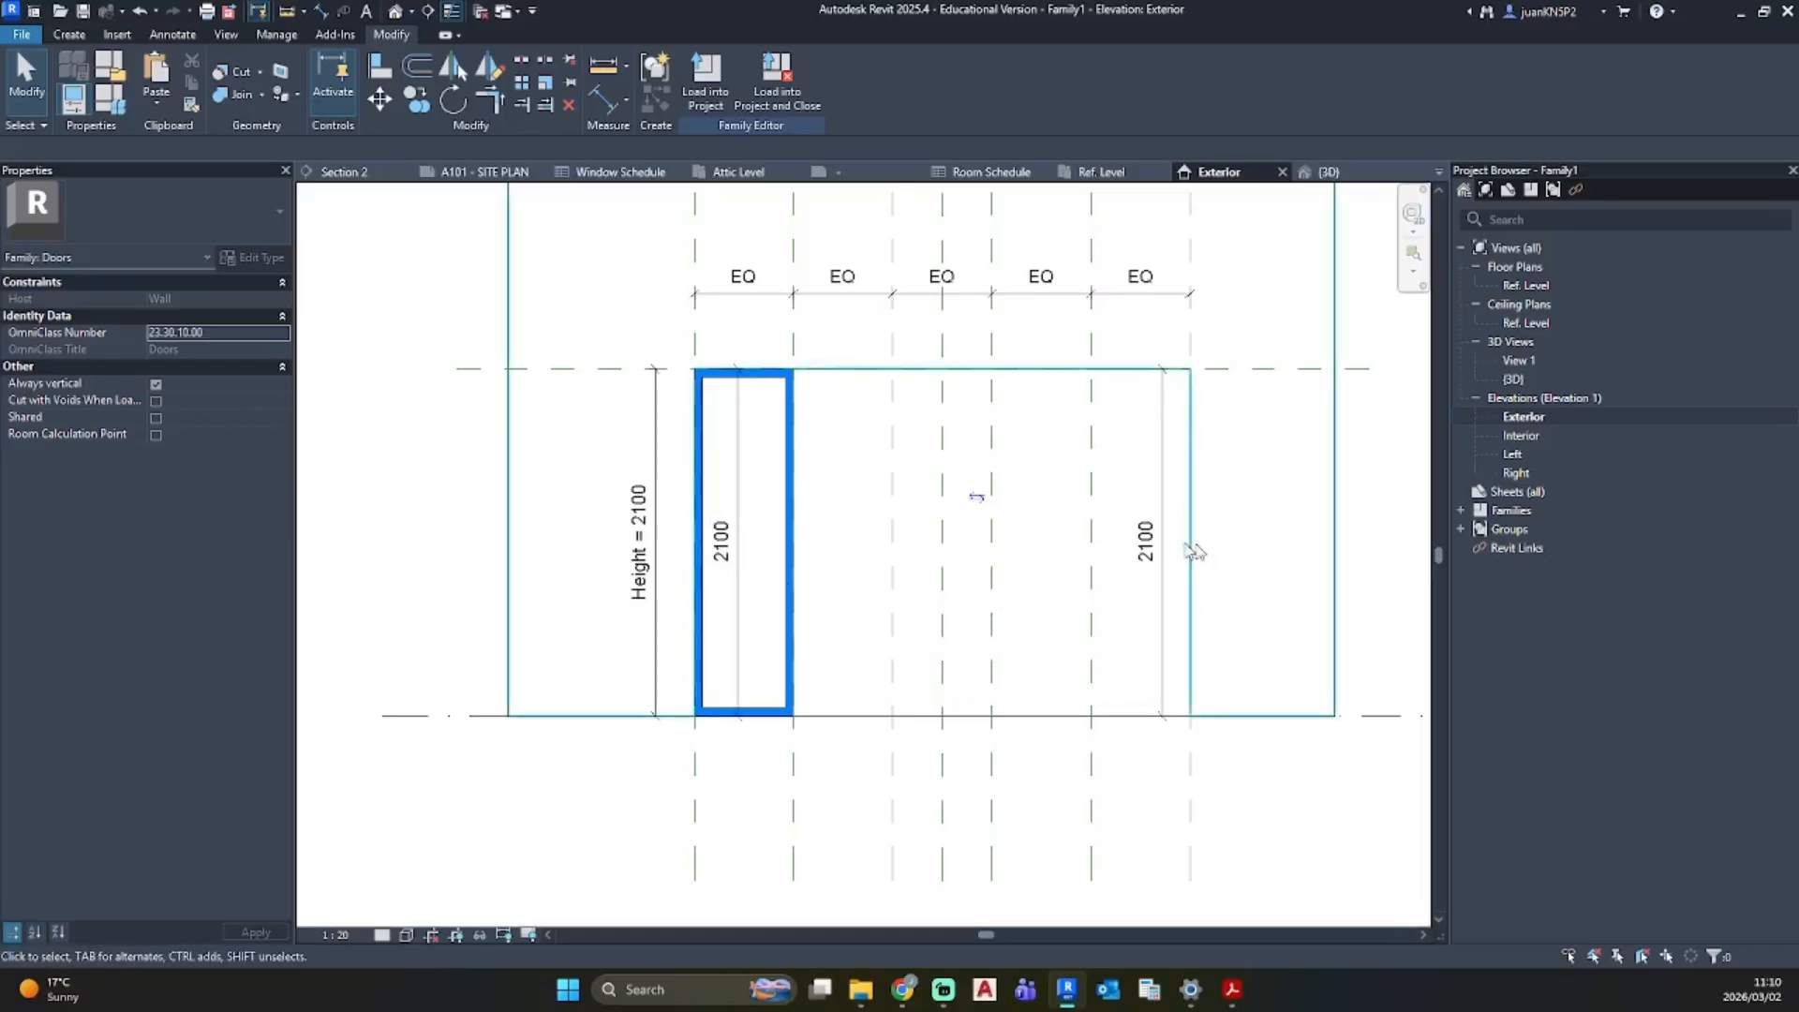
scroll(720, 525, "up", 2)
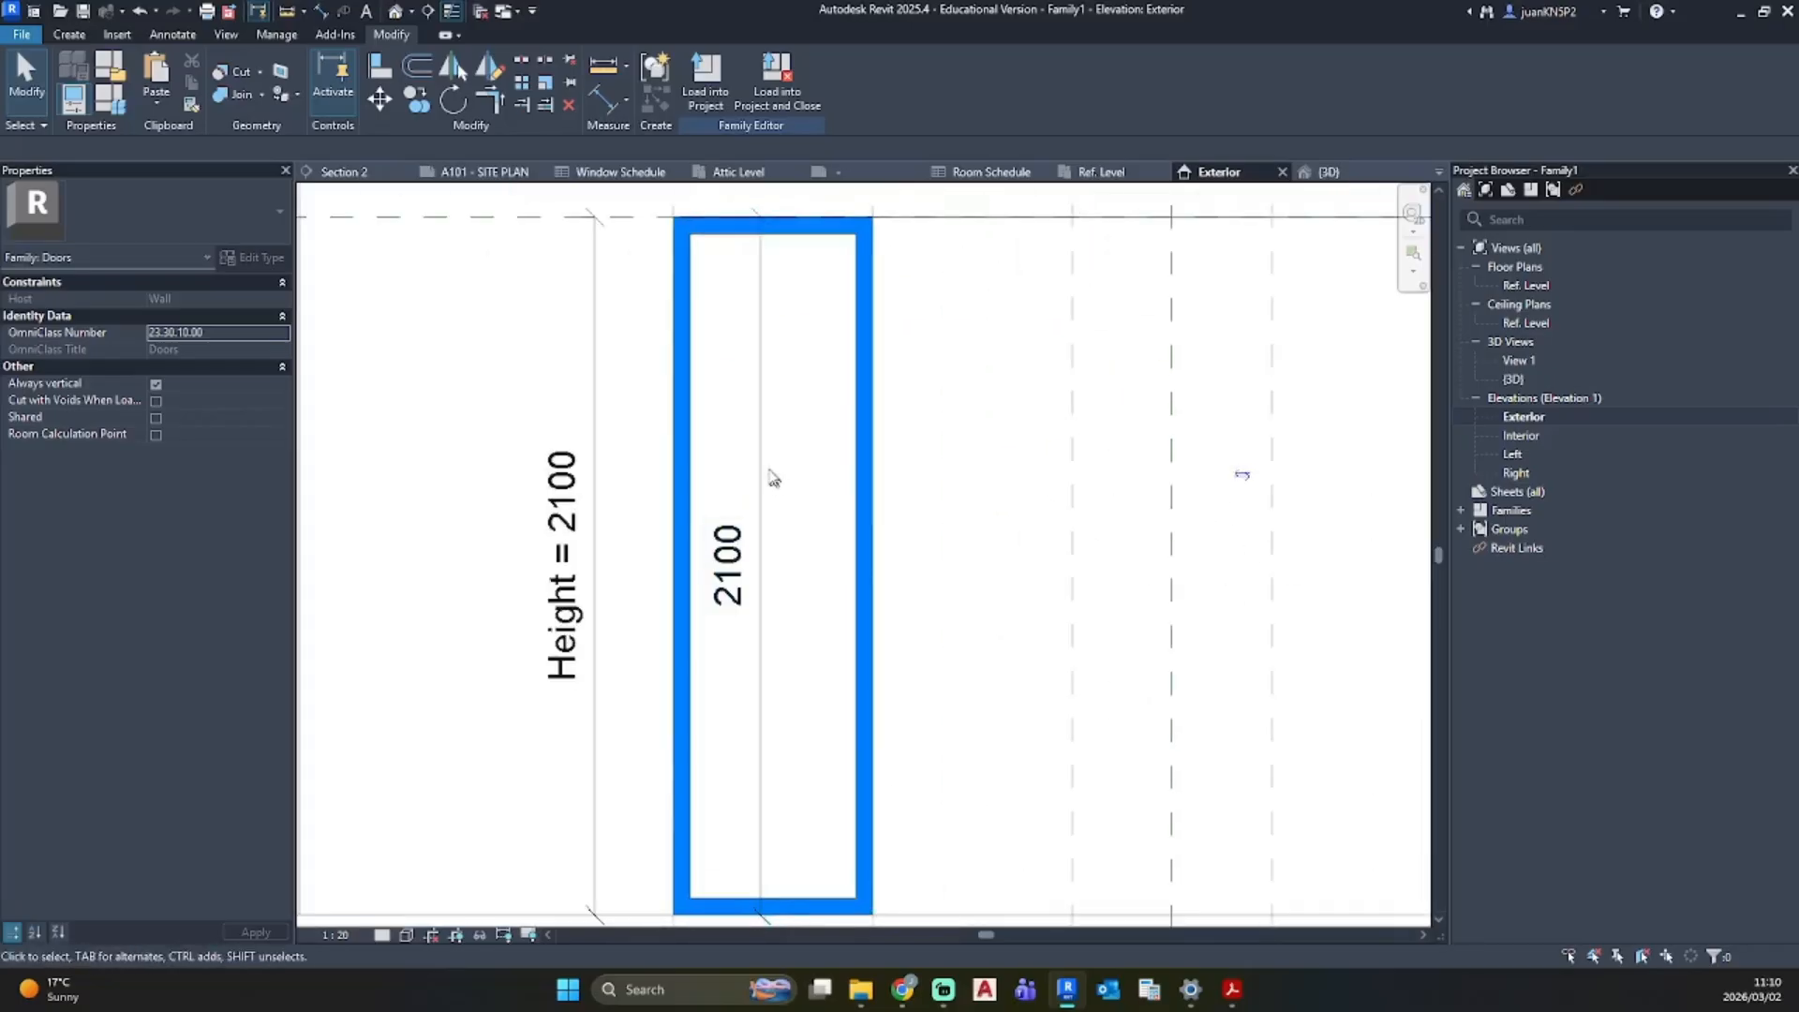
left_click_drag(760, 467, 410, 418)
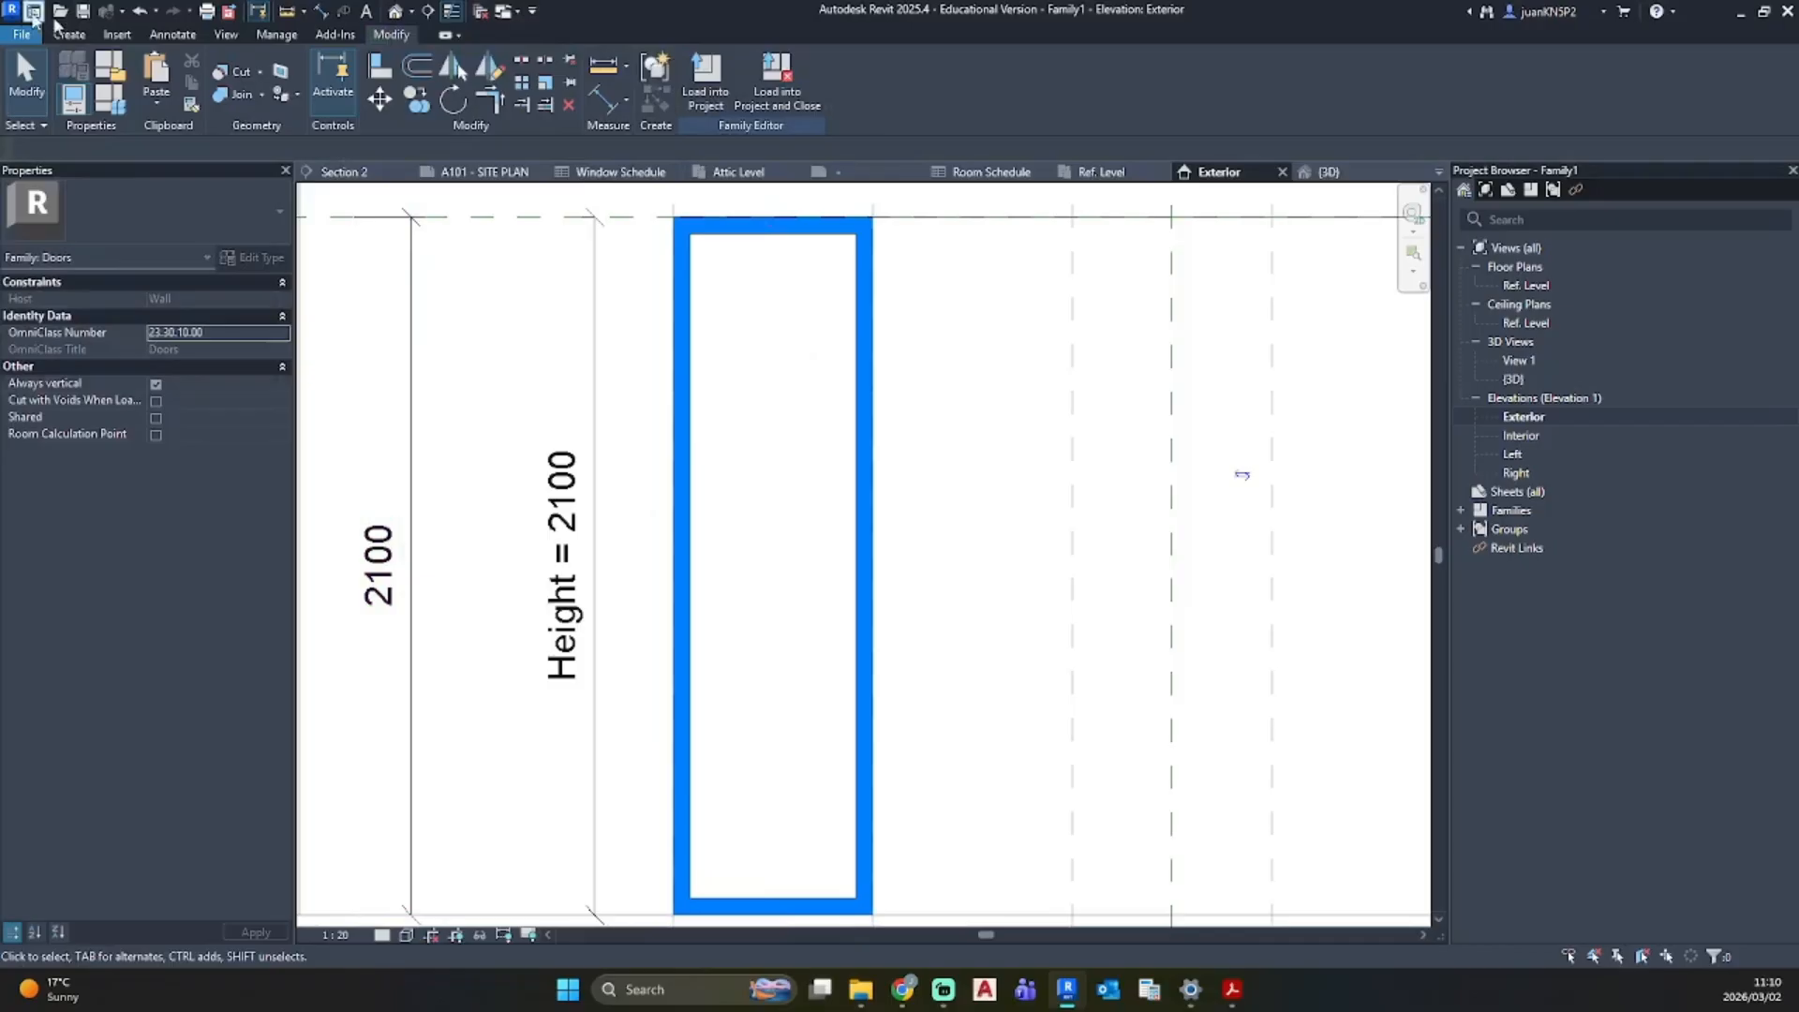
Step: Draw a horizontal sliding arrow about 360 mm long with an arrowhead inside the framed panel, using Doors [projection] symbolic lines
left_click(171, 34)
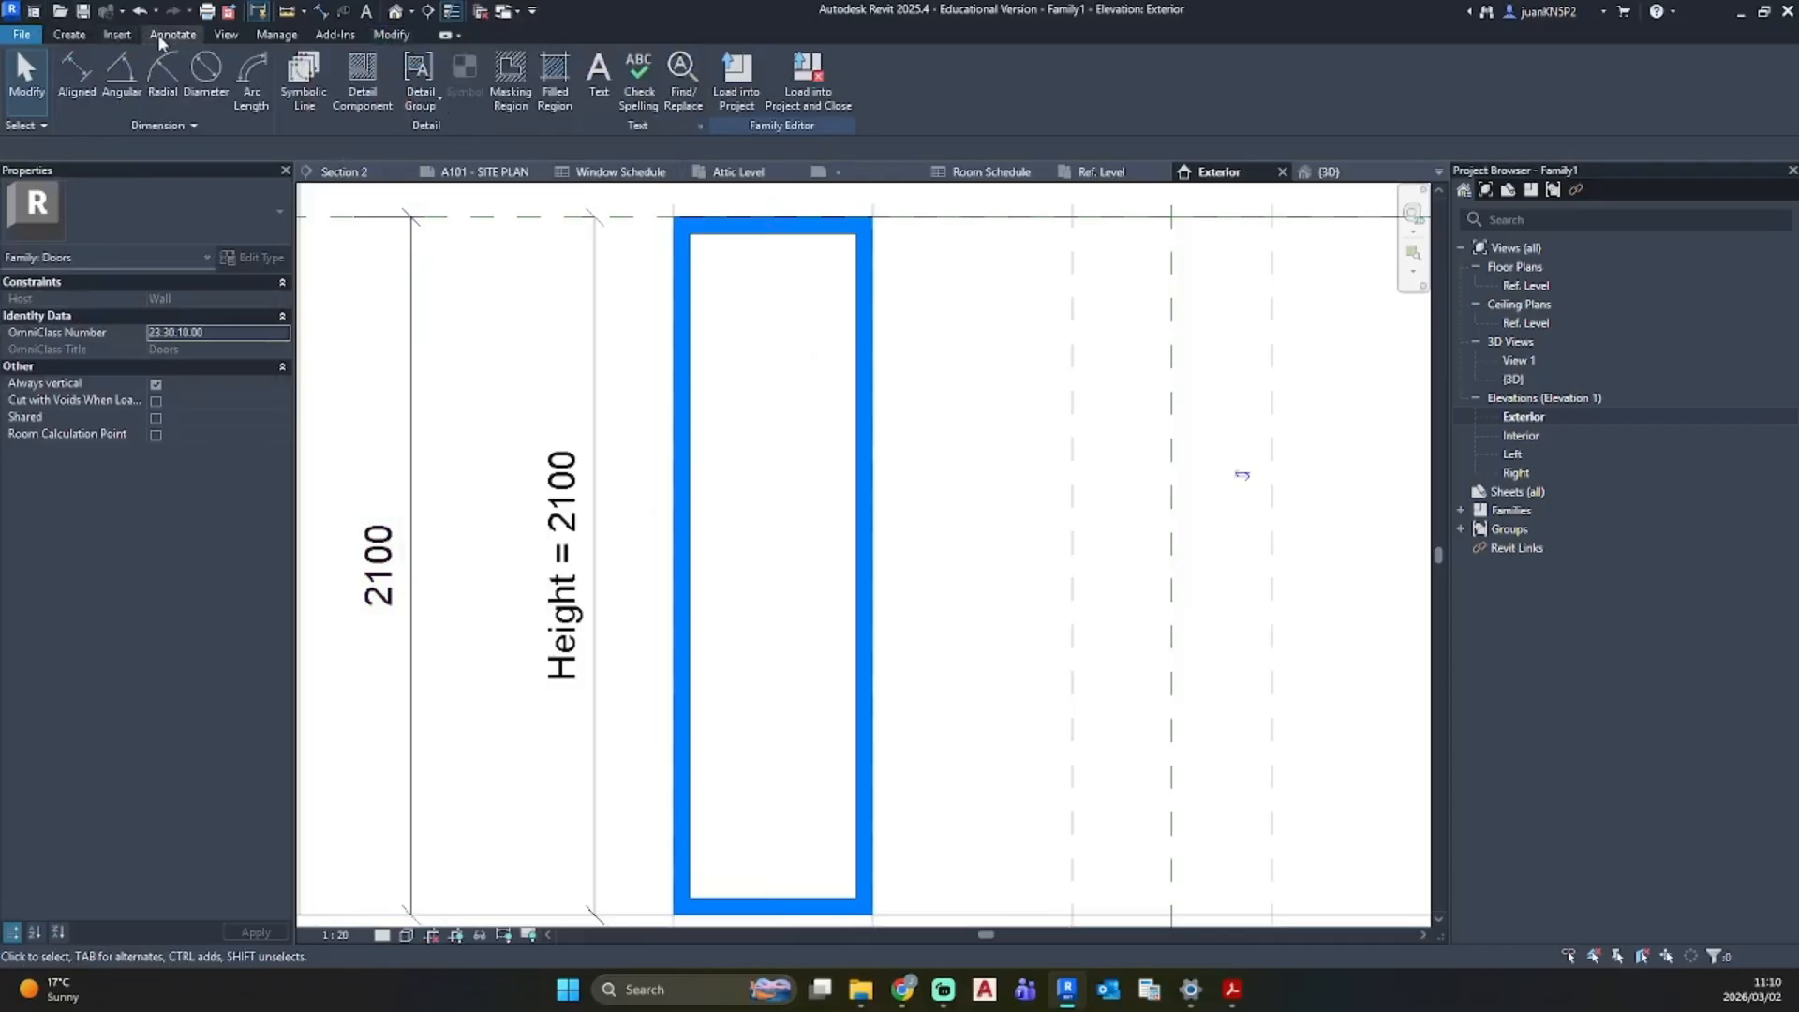
left_click(304, 79)
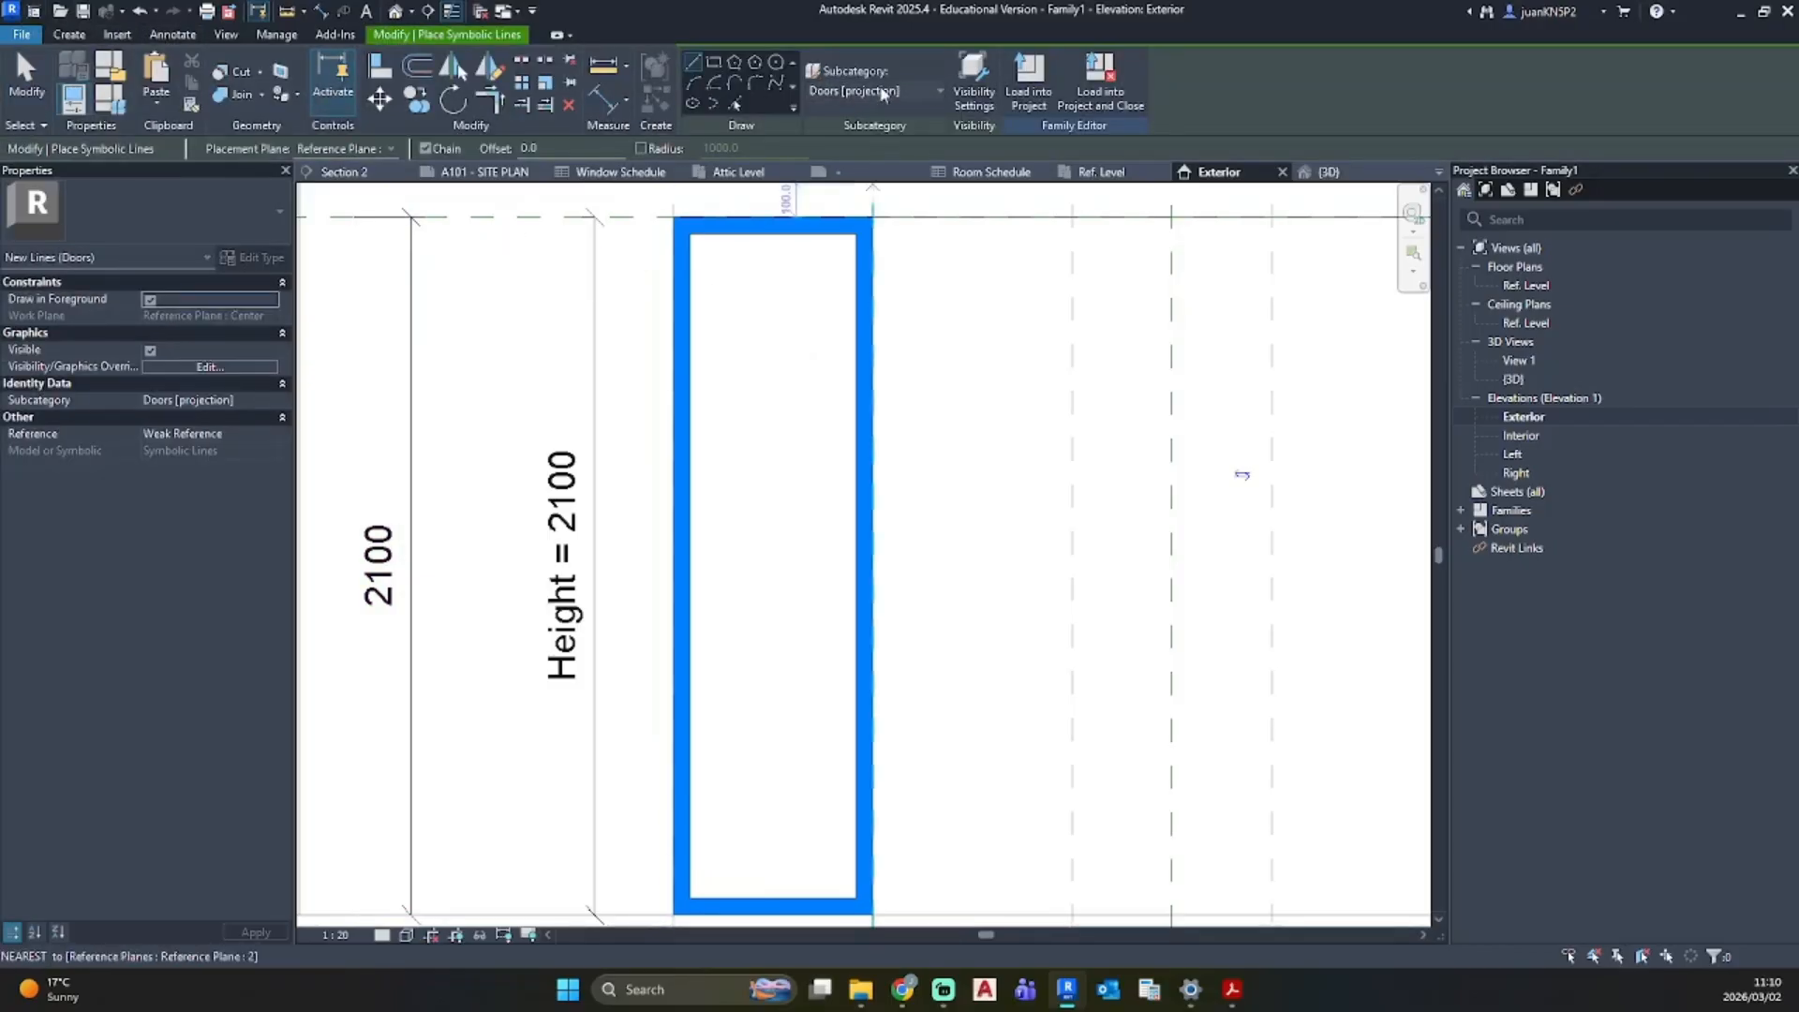
scroll(731, 469, "up", 3)
left_click(681, 628)
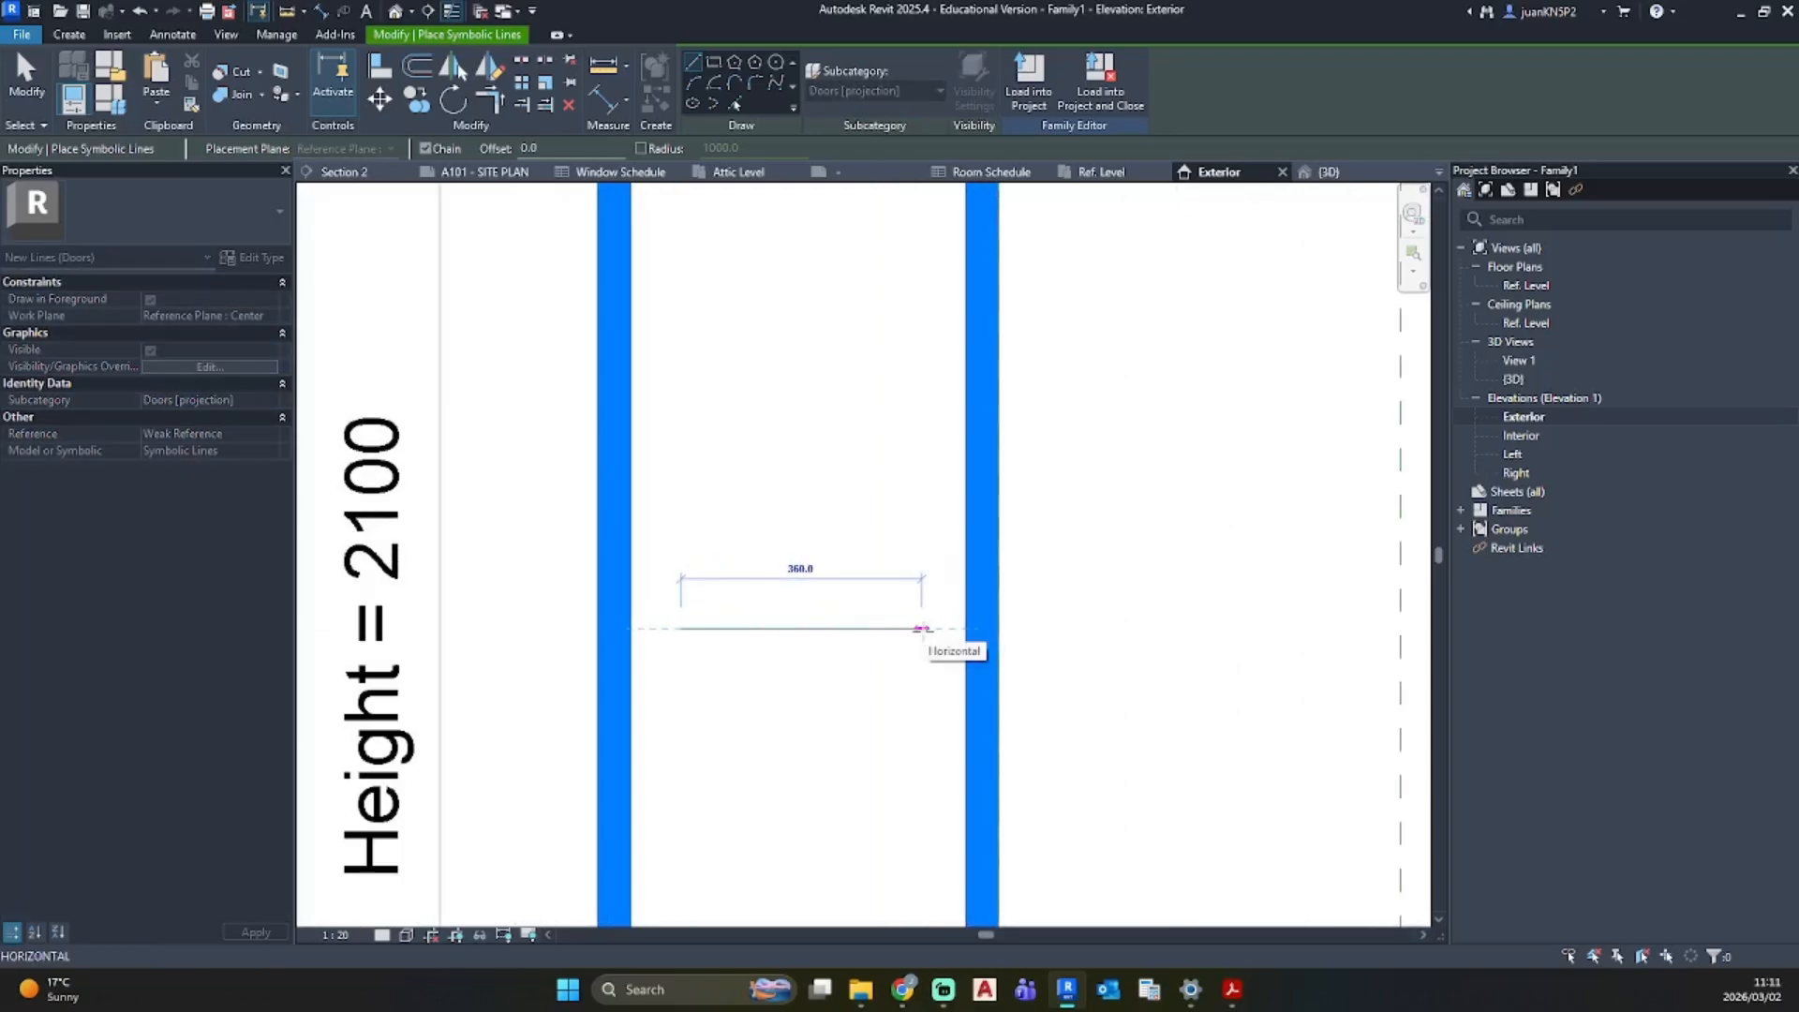
left_click(921, 629)
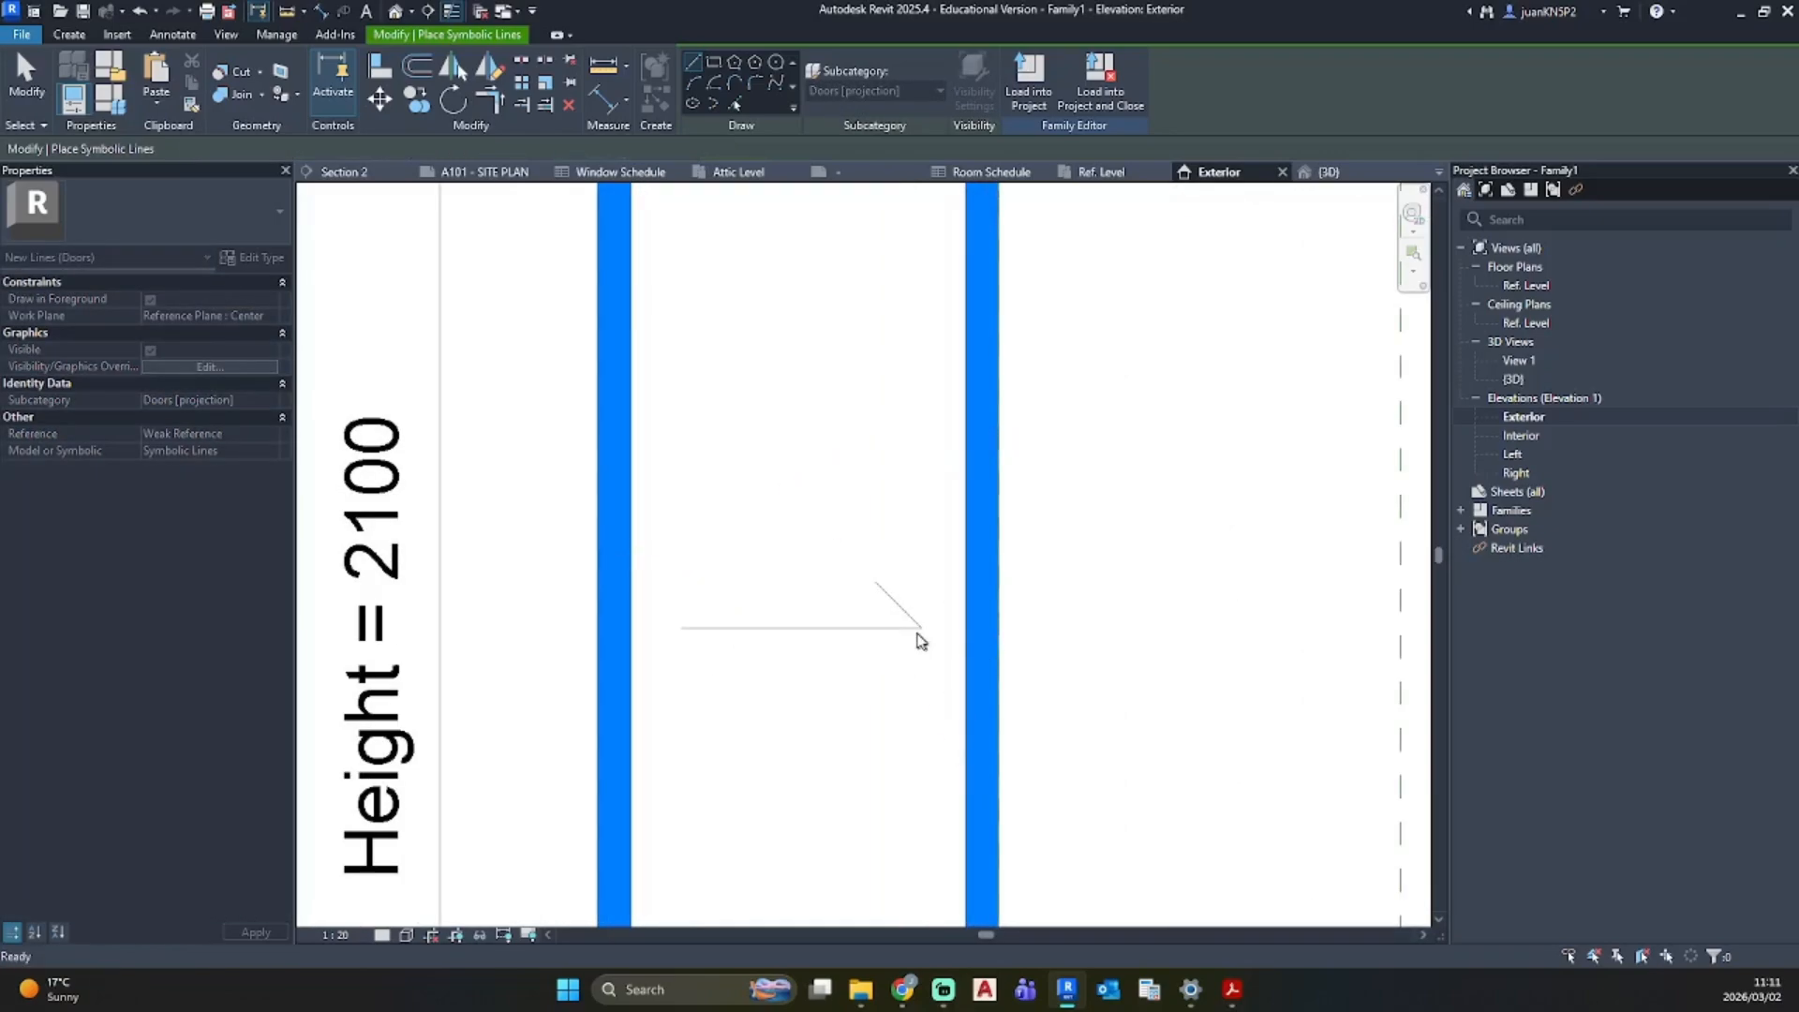
left_click(875, 678)
key("Escape")
key("Escape")
scroll(562, 459, "down", 5)
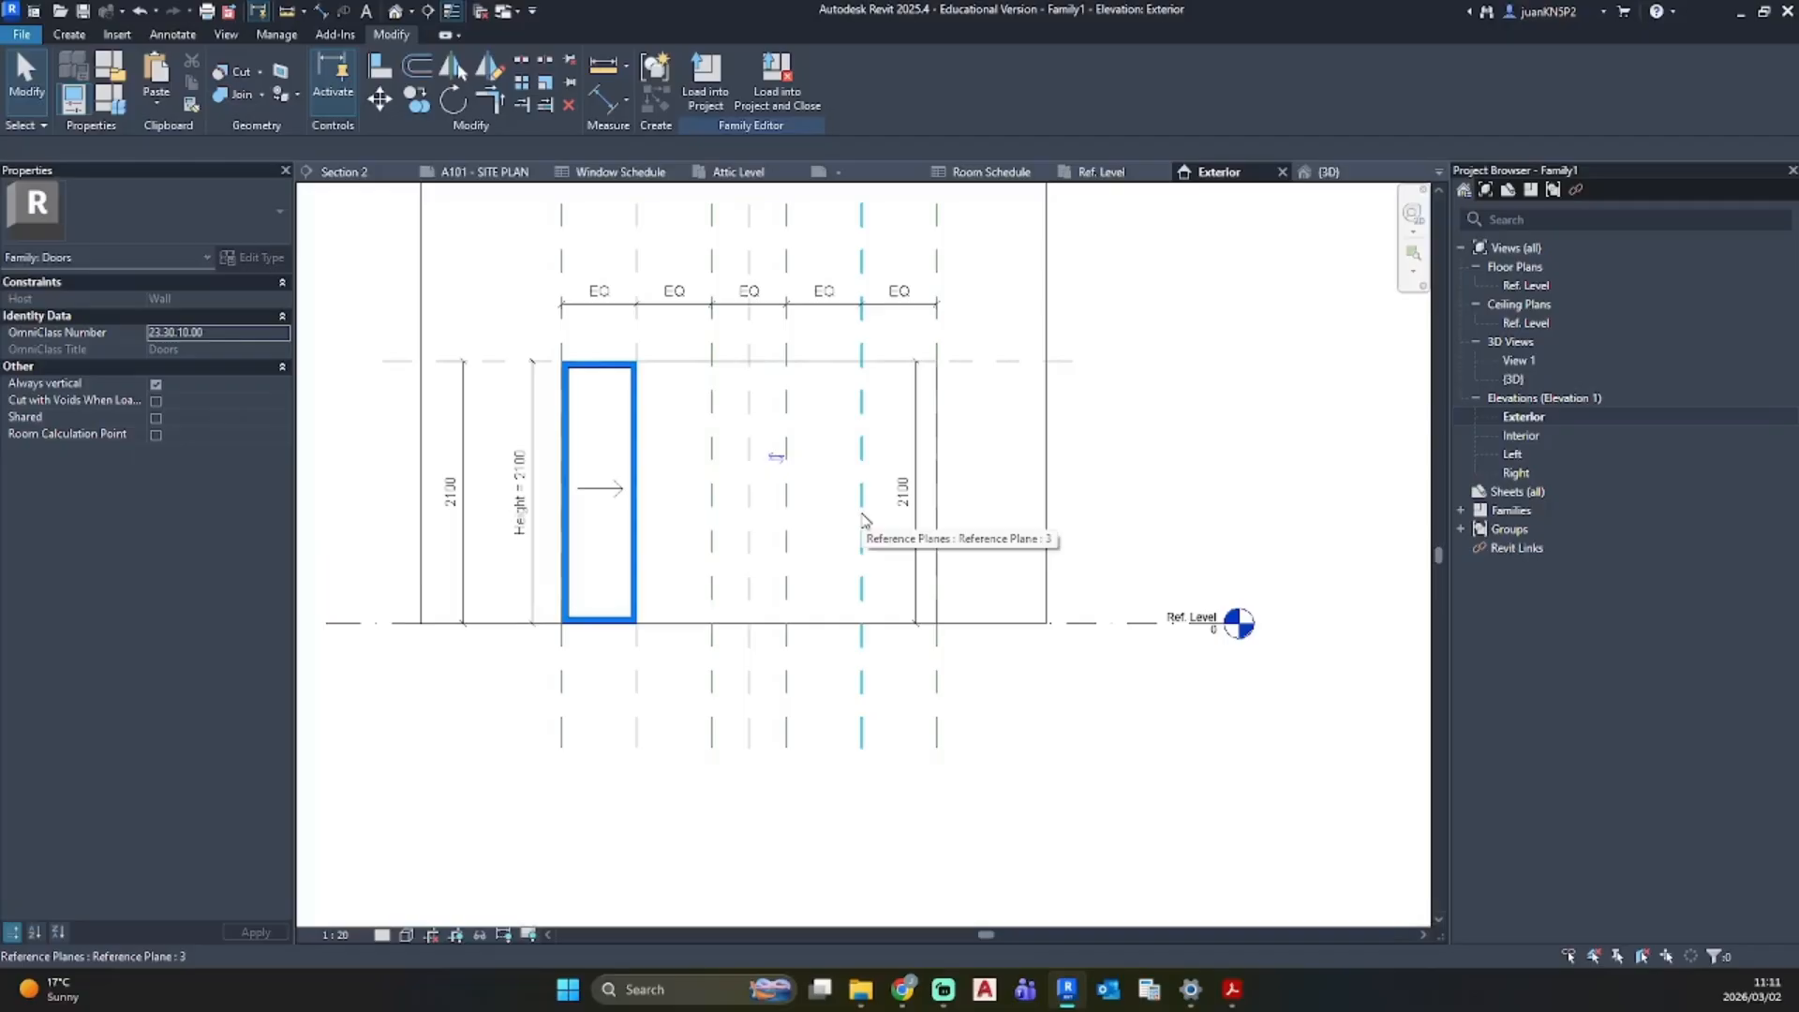
Step: Draw Elevation Swing [projection] symbolic lines from the panel's upper right corner to its left edge's midpoint and down to its lower right corner
scroll(591, 486, "up", 2)
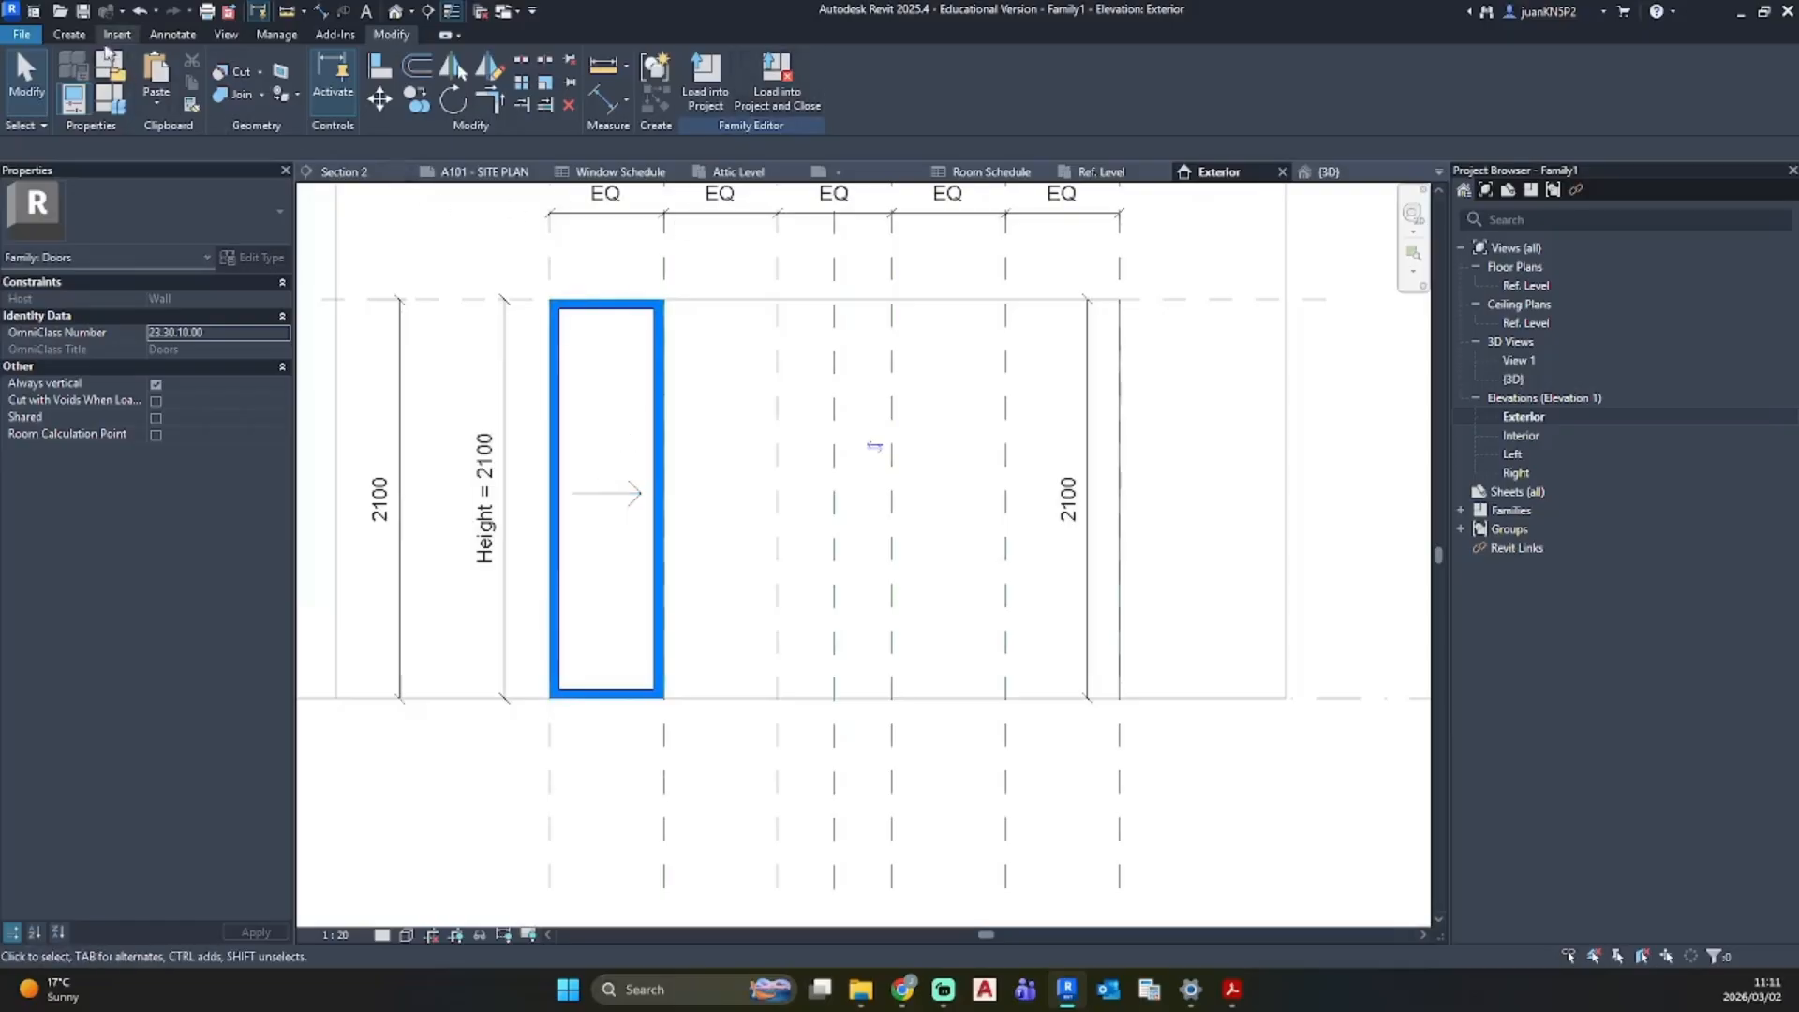
left_click(69, 33)
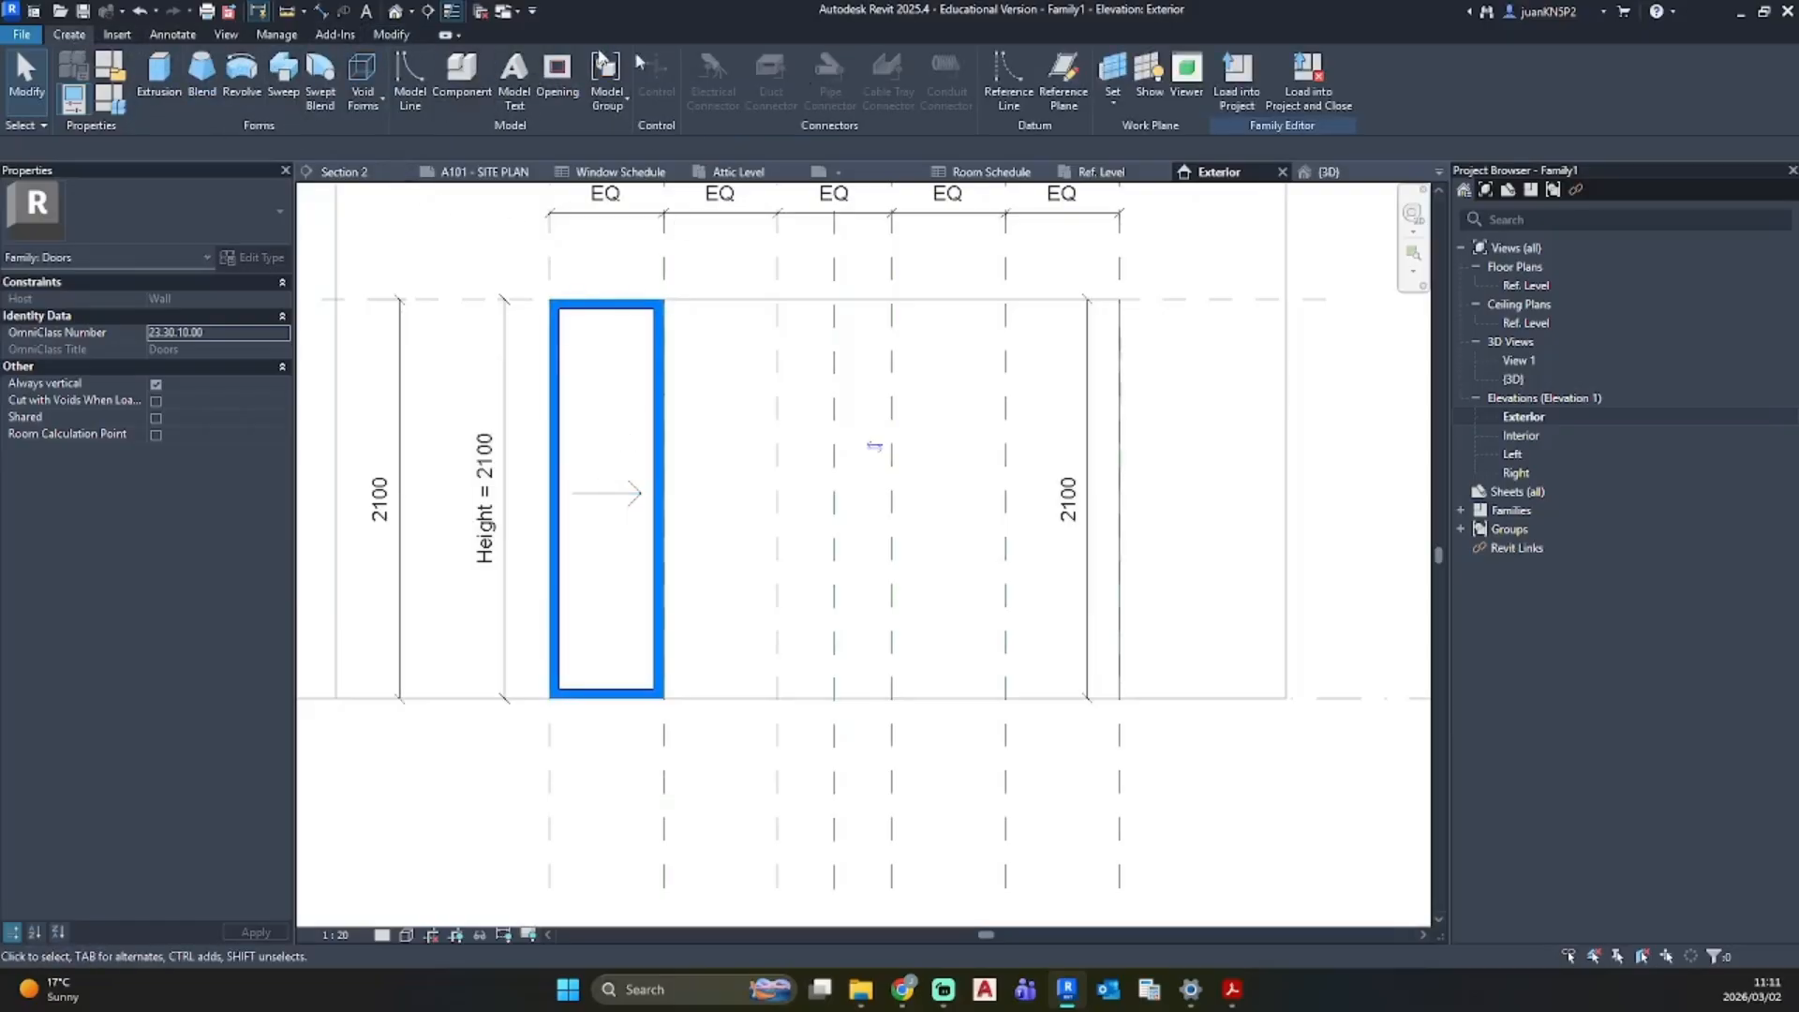
left_click(172, 34)
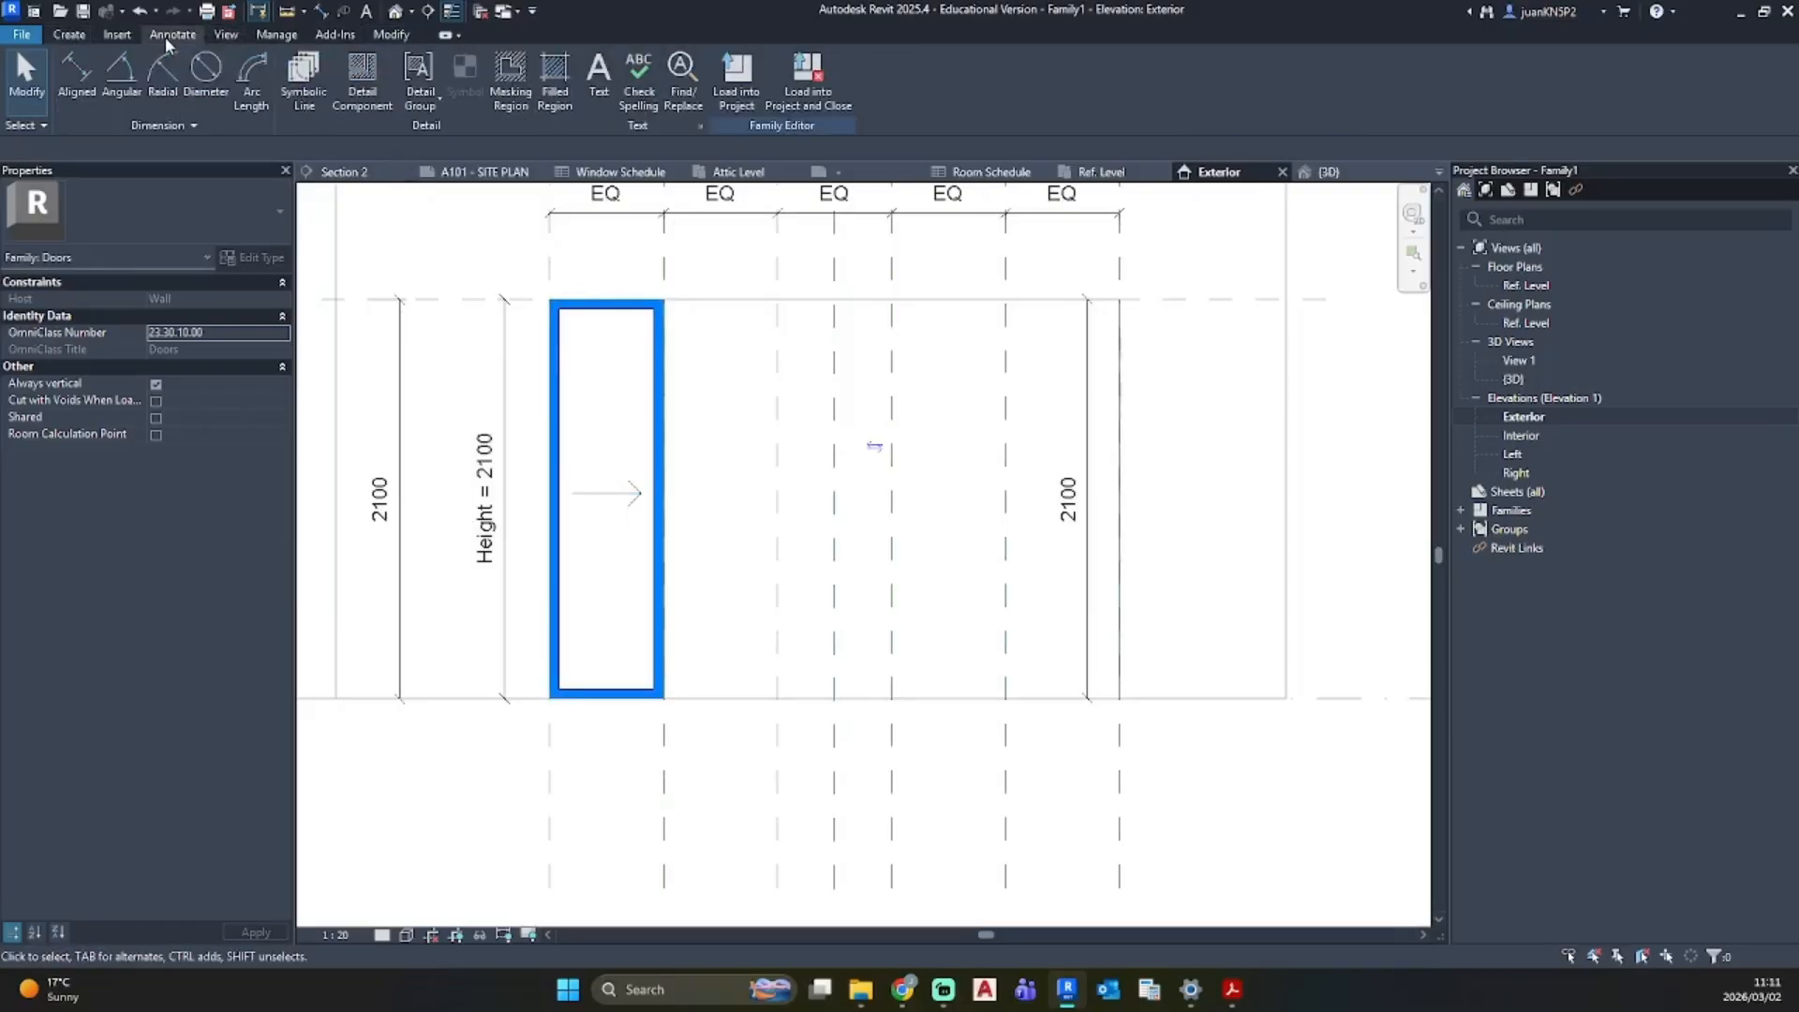
left_click(300, 94)
left_click(877, 90)
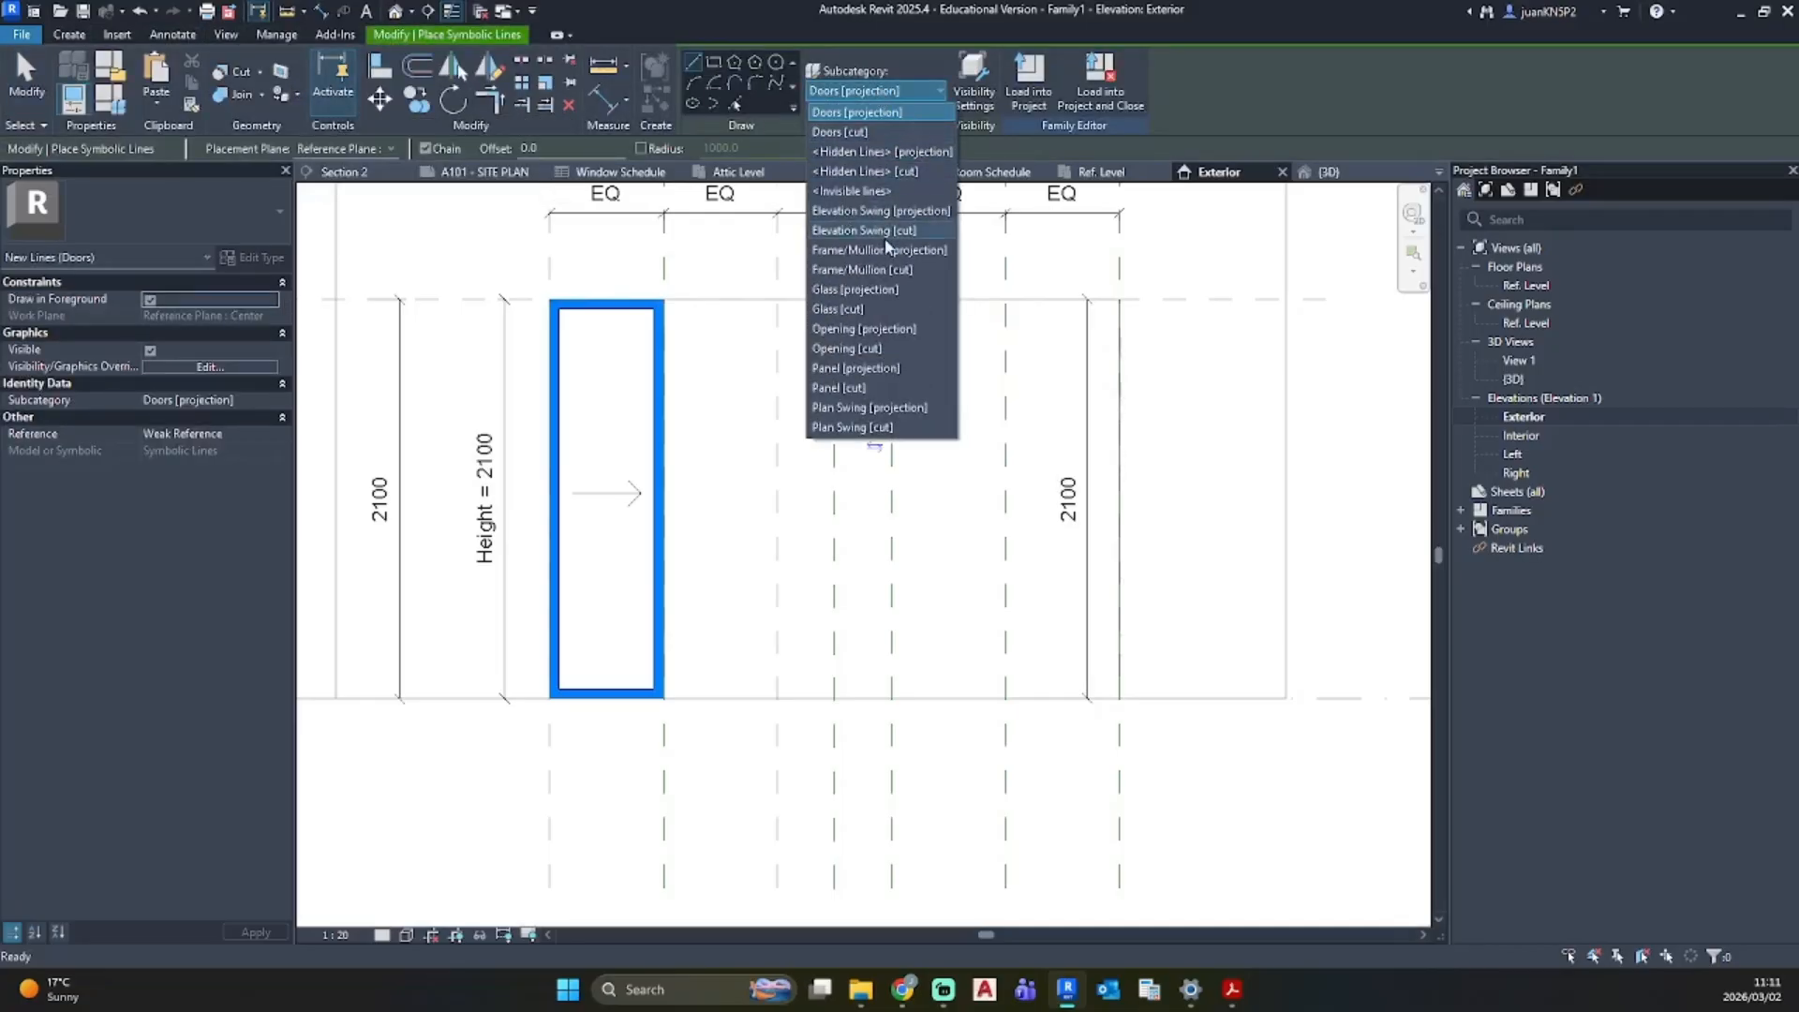
left_click(881, 210)
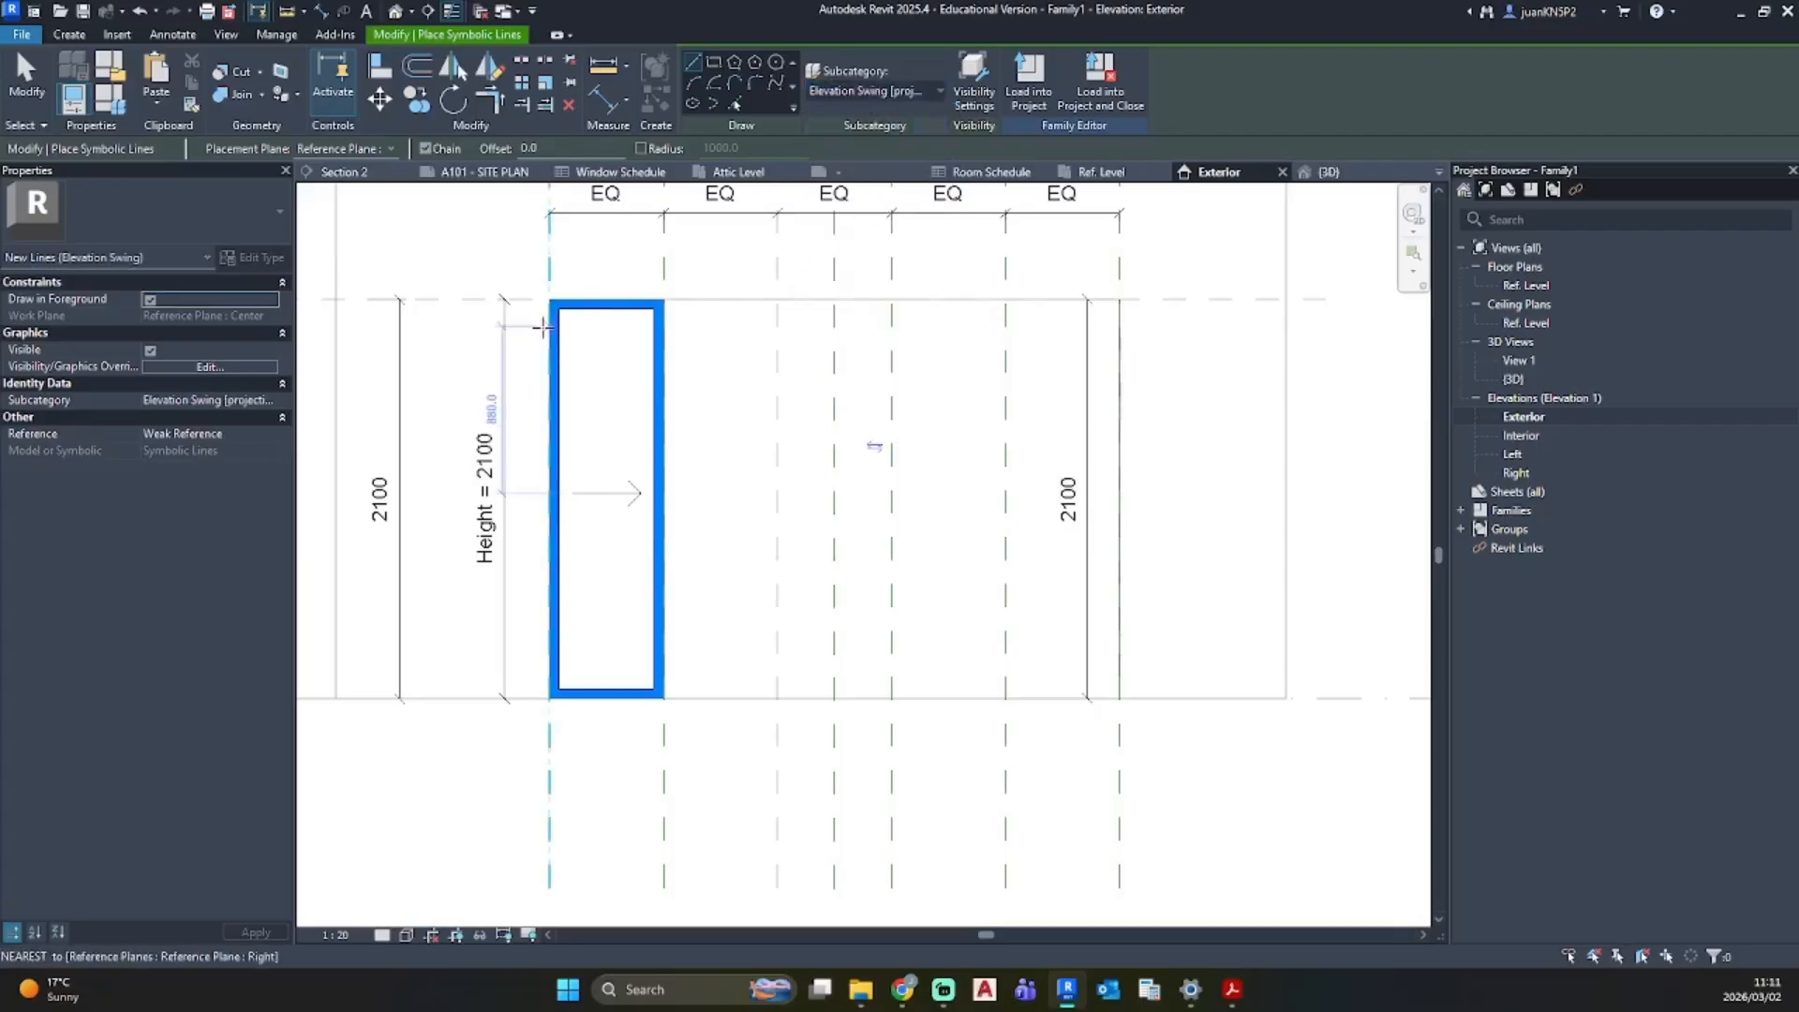
scroll(656, 302, "up", 4)
left_click(684, 290)
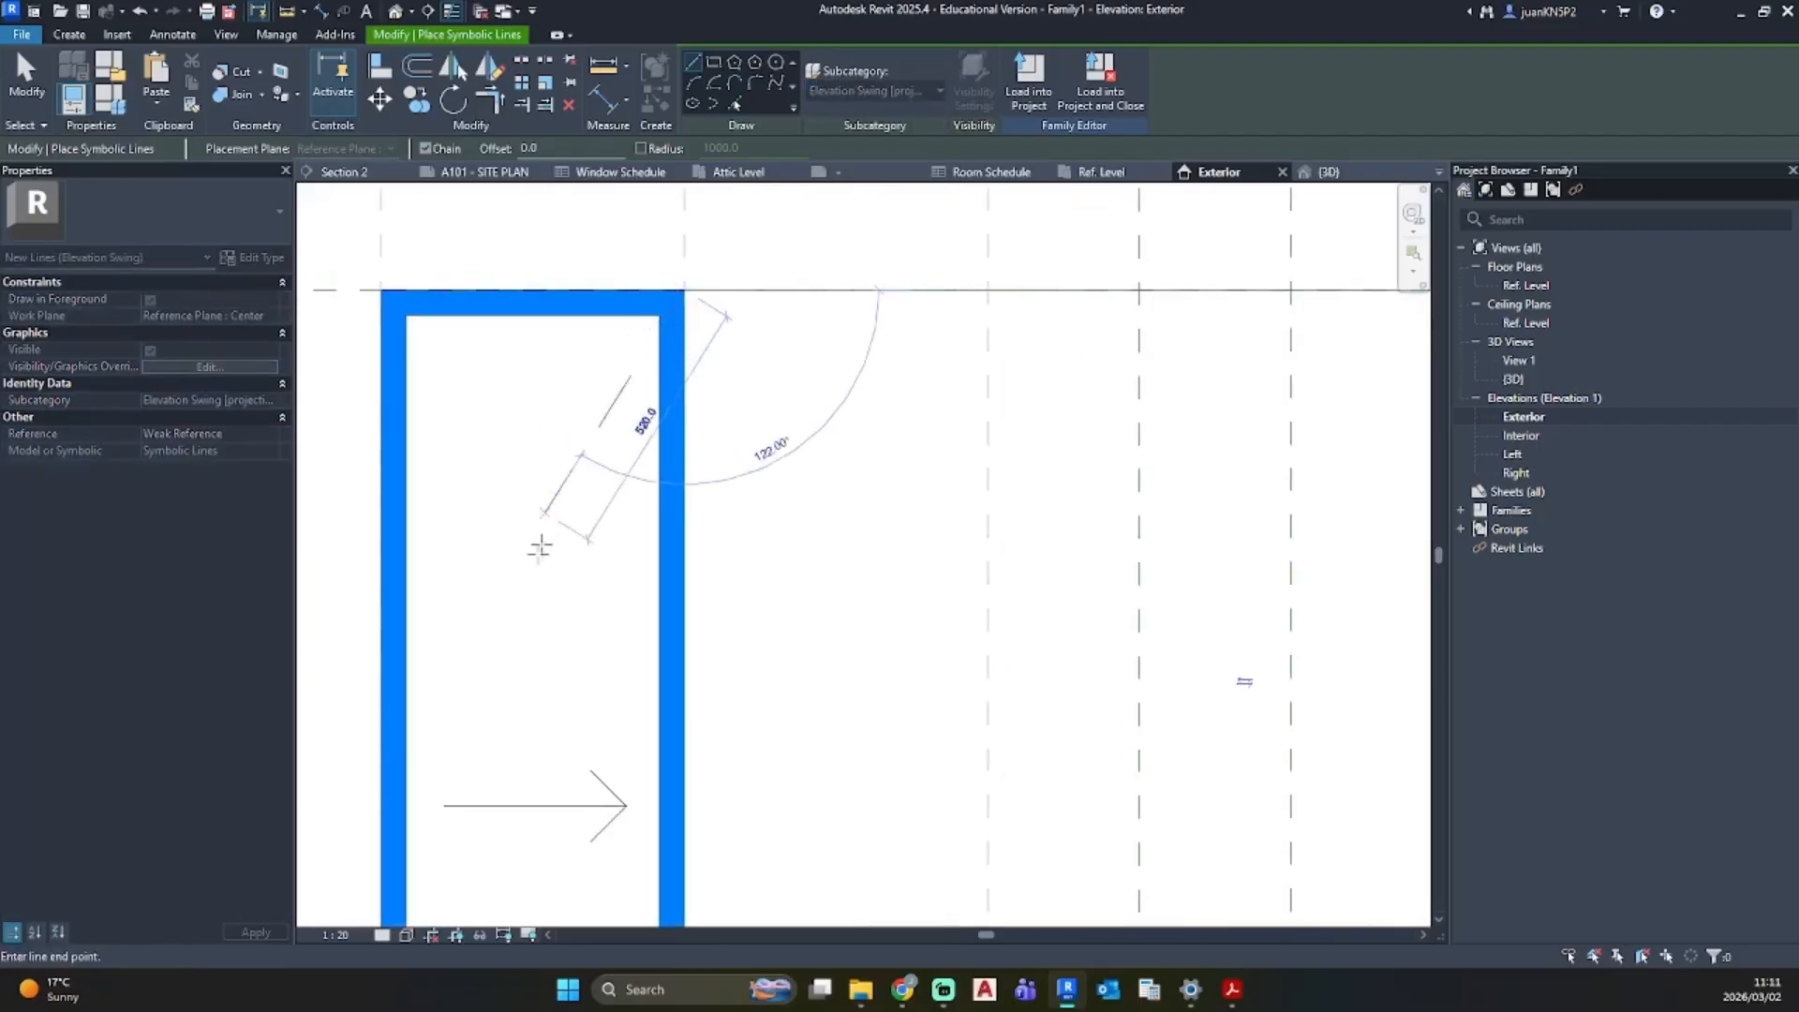
scroll(514, 566, "down", 2)
middle_click_drag(499, 581, 593, 378)
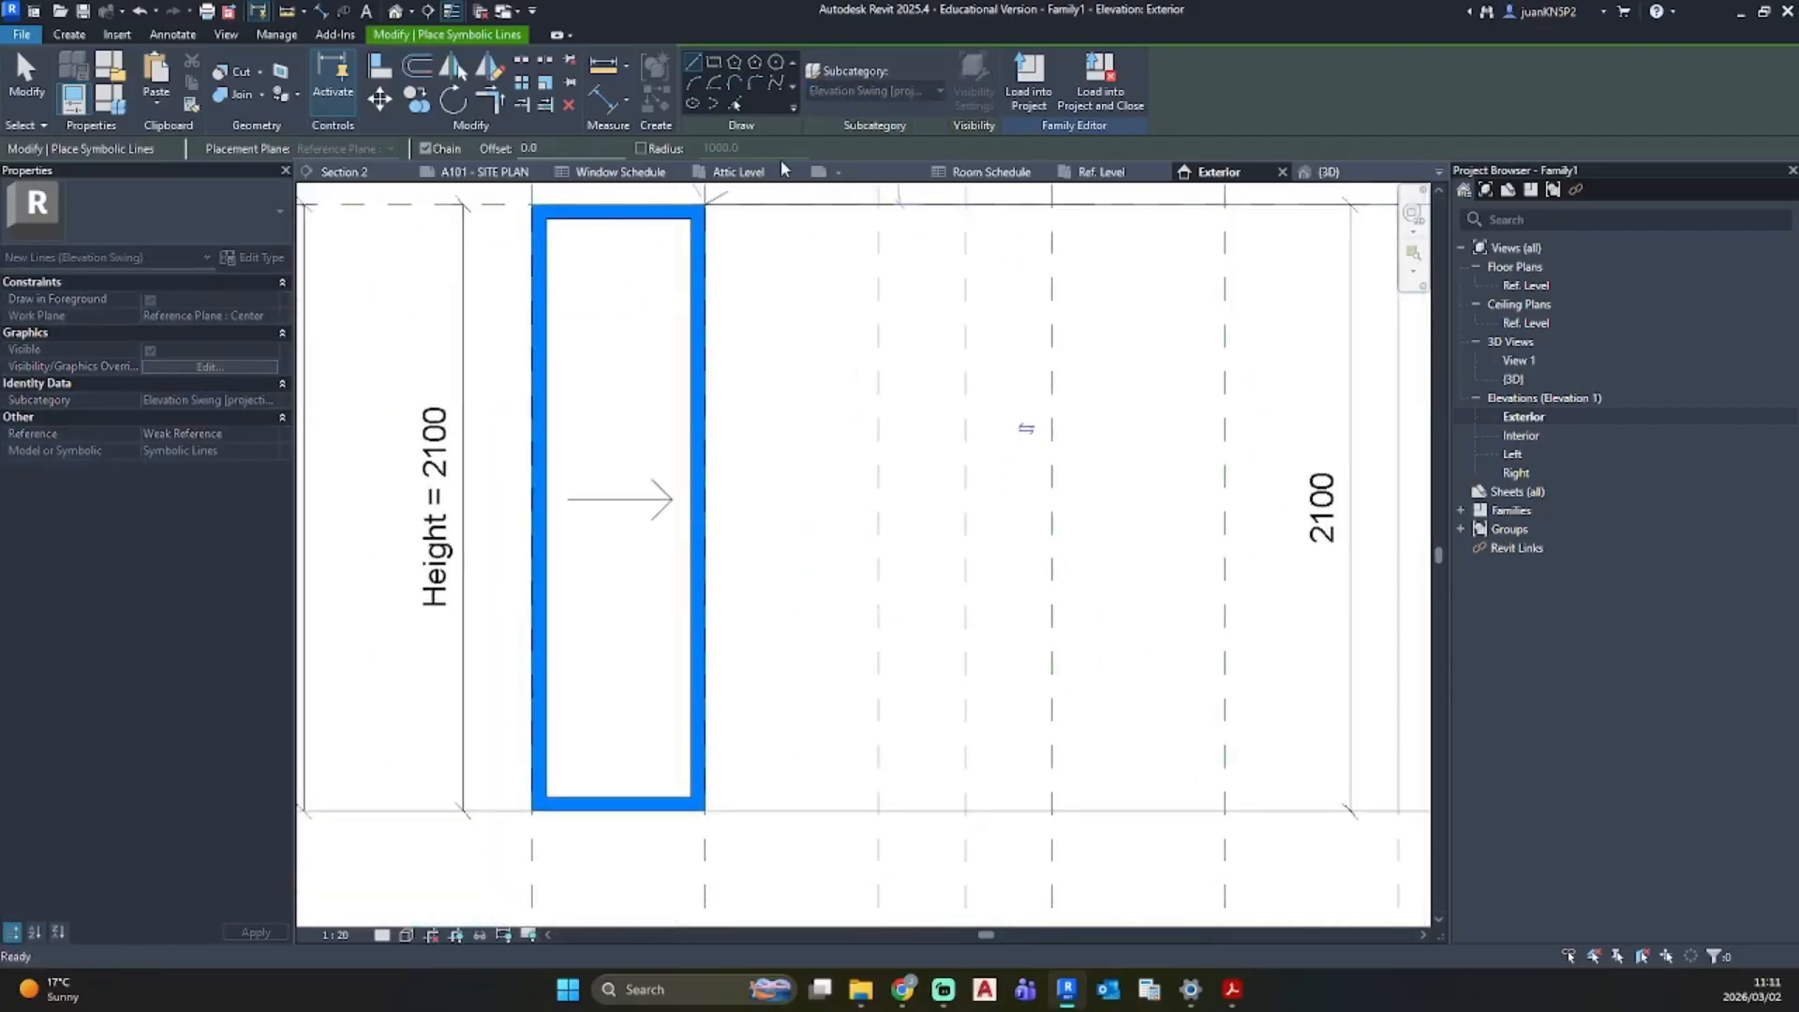
left_click(548, 507)
left_click(682, 784)
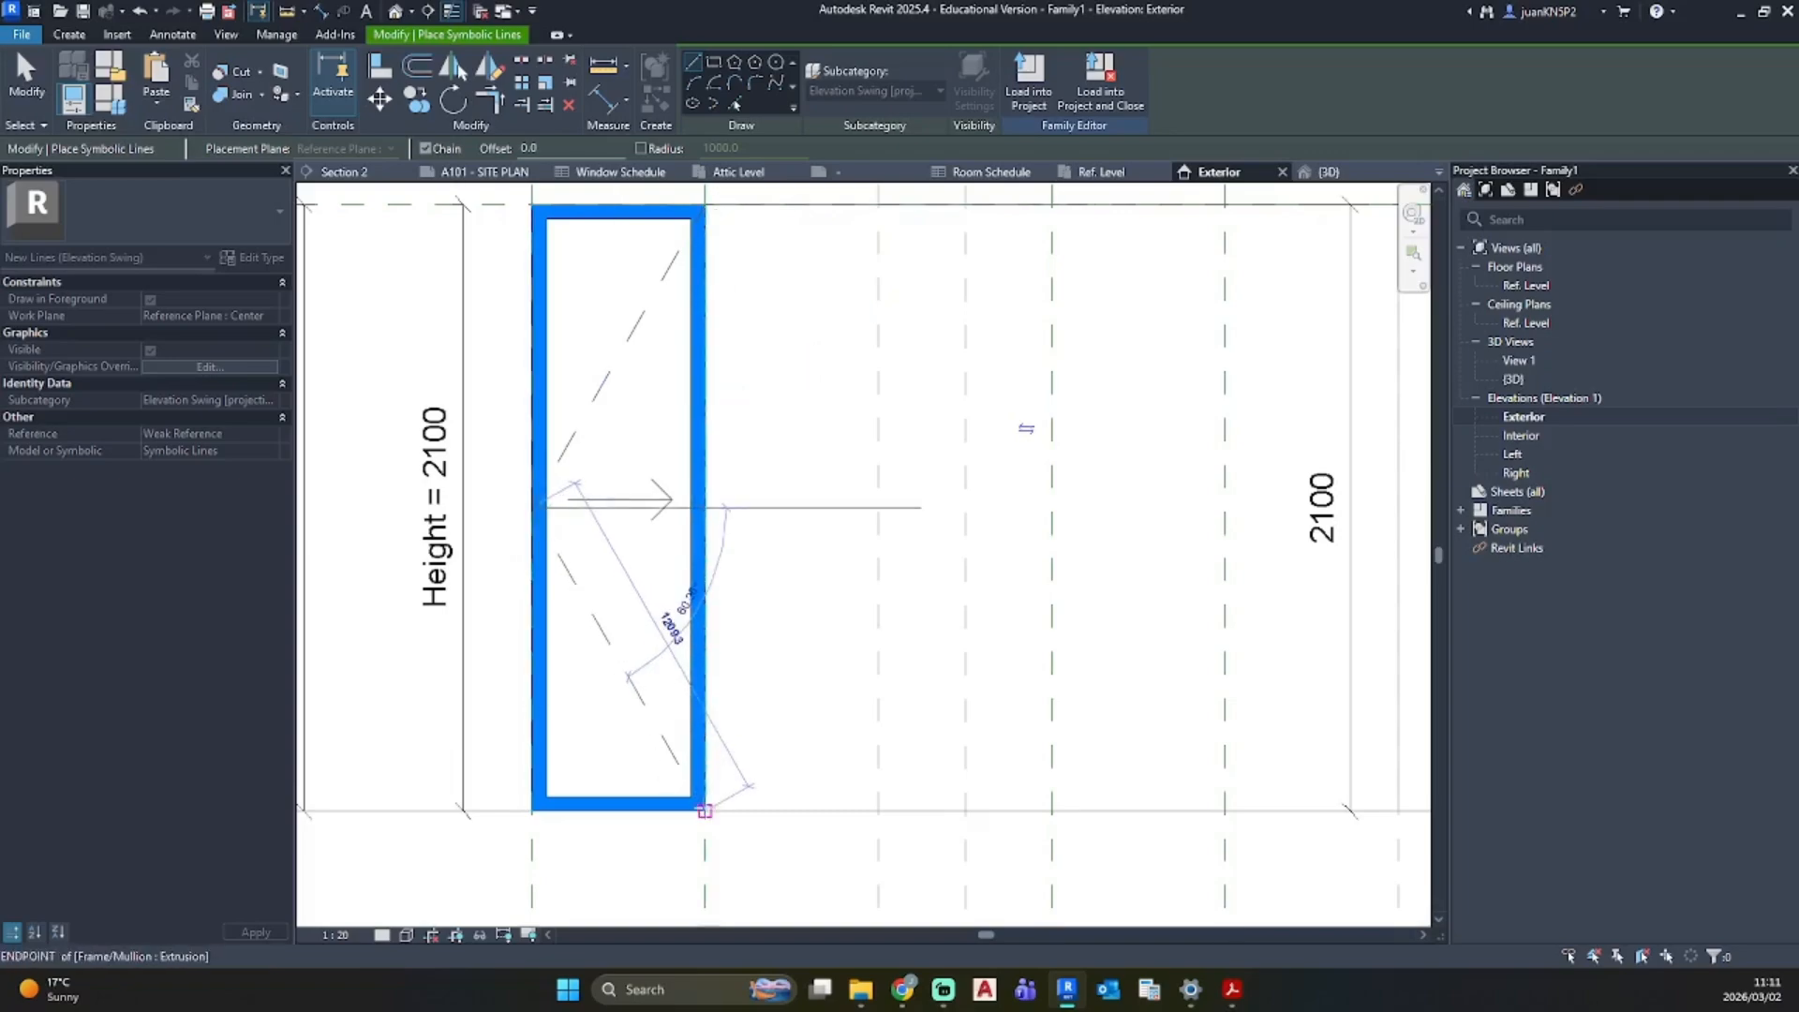
key("Escape")
key("Escape")
Step: Copy the complete panel with its glass, arrow and swing lines four times at 600 mm spacing across the opening
scroll(782, 575, "down", 2)
scroll(655, 562, "down", 2)
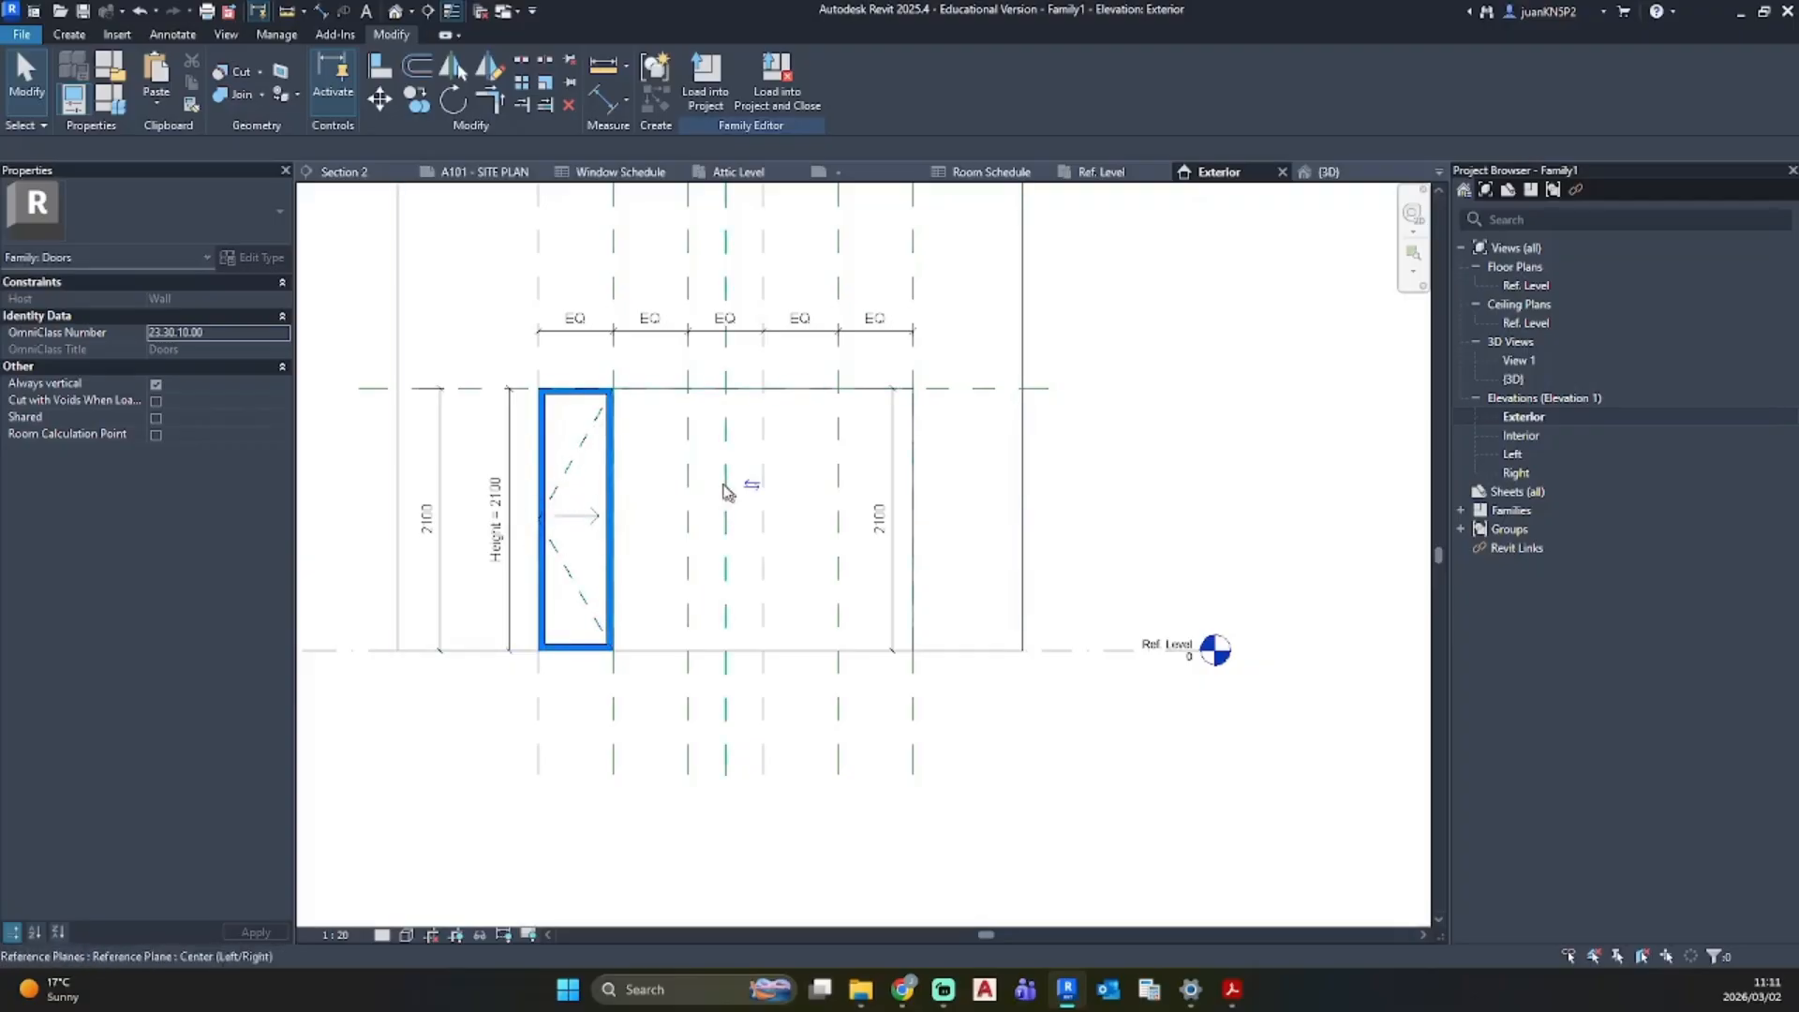
scroll(570, 406, "up", 2)
left_click_drag(481, 329, 689, 846)
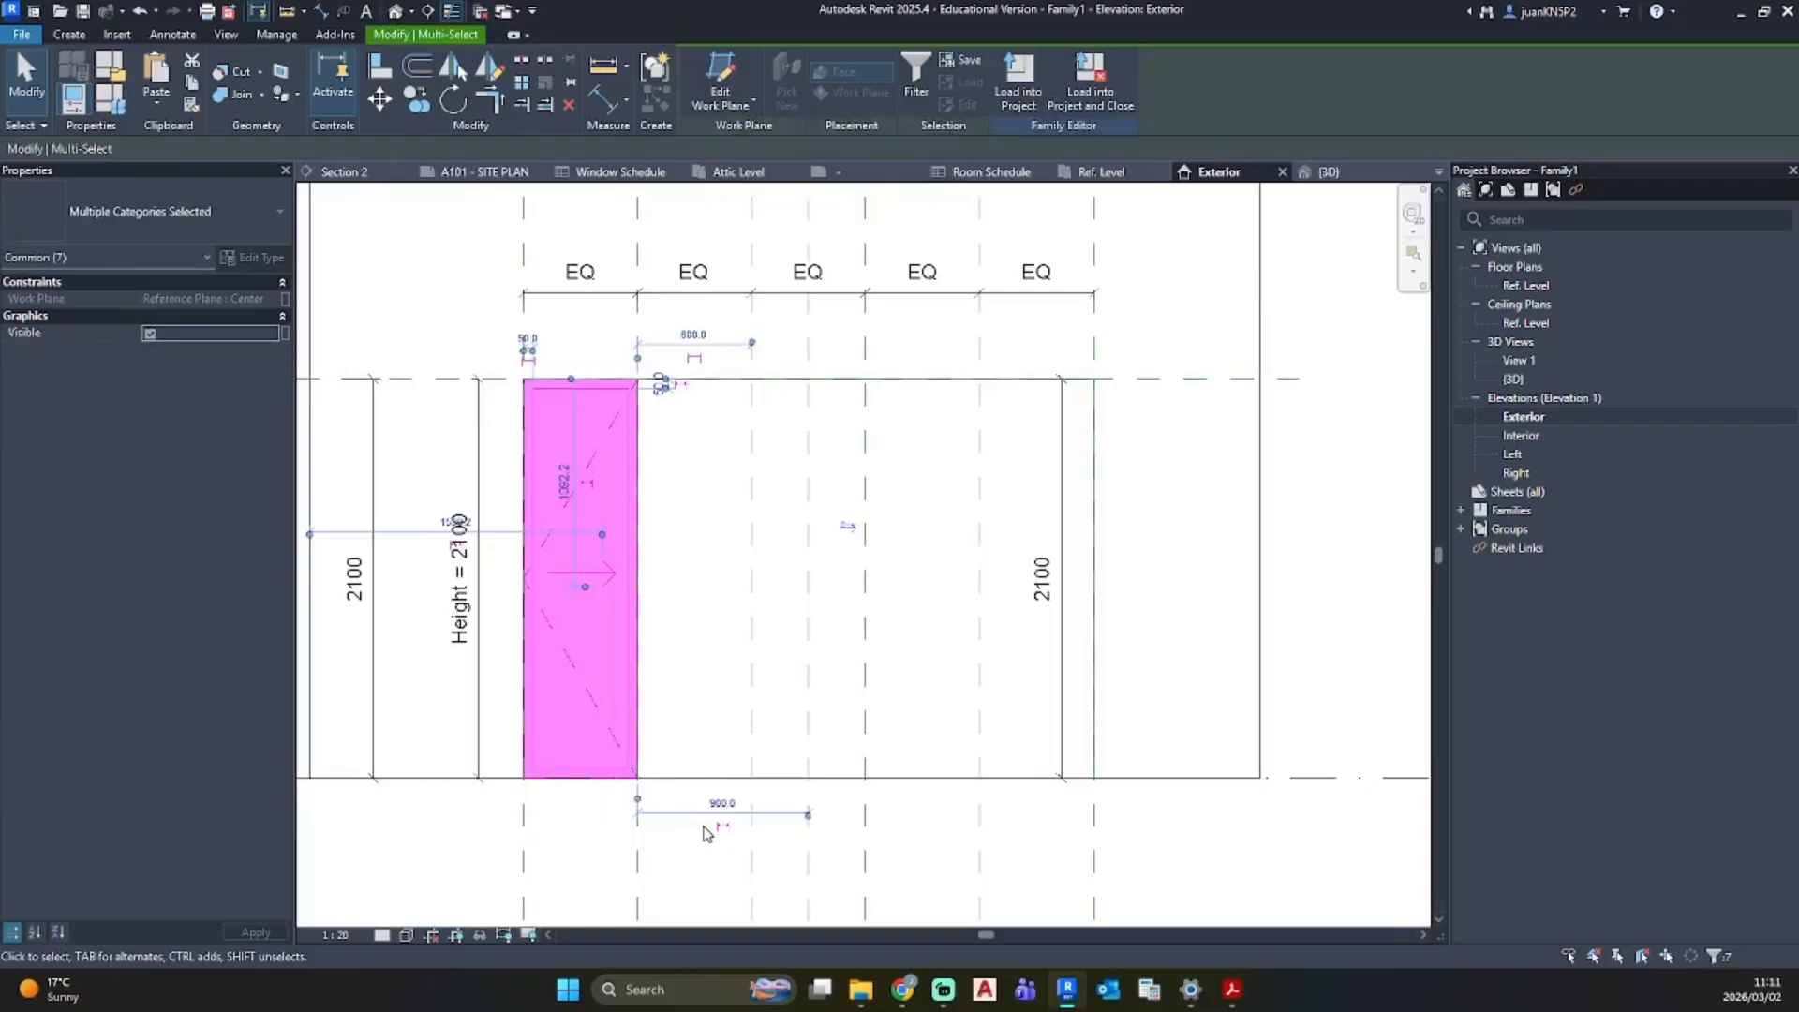
key("c")
key("o")
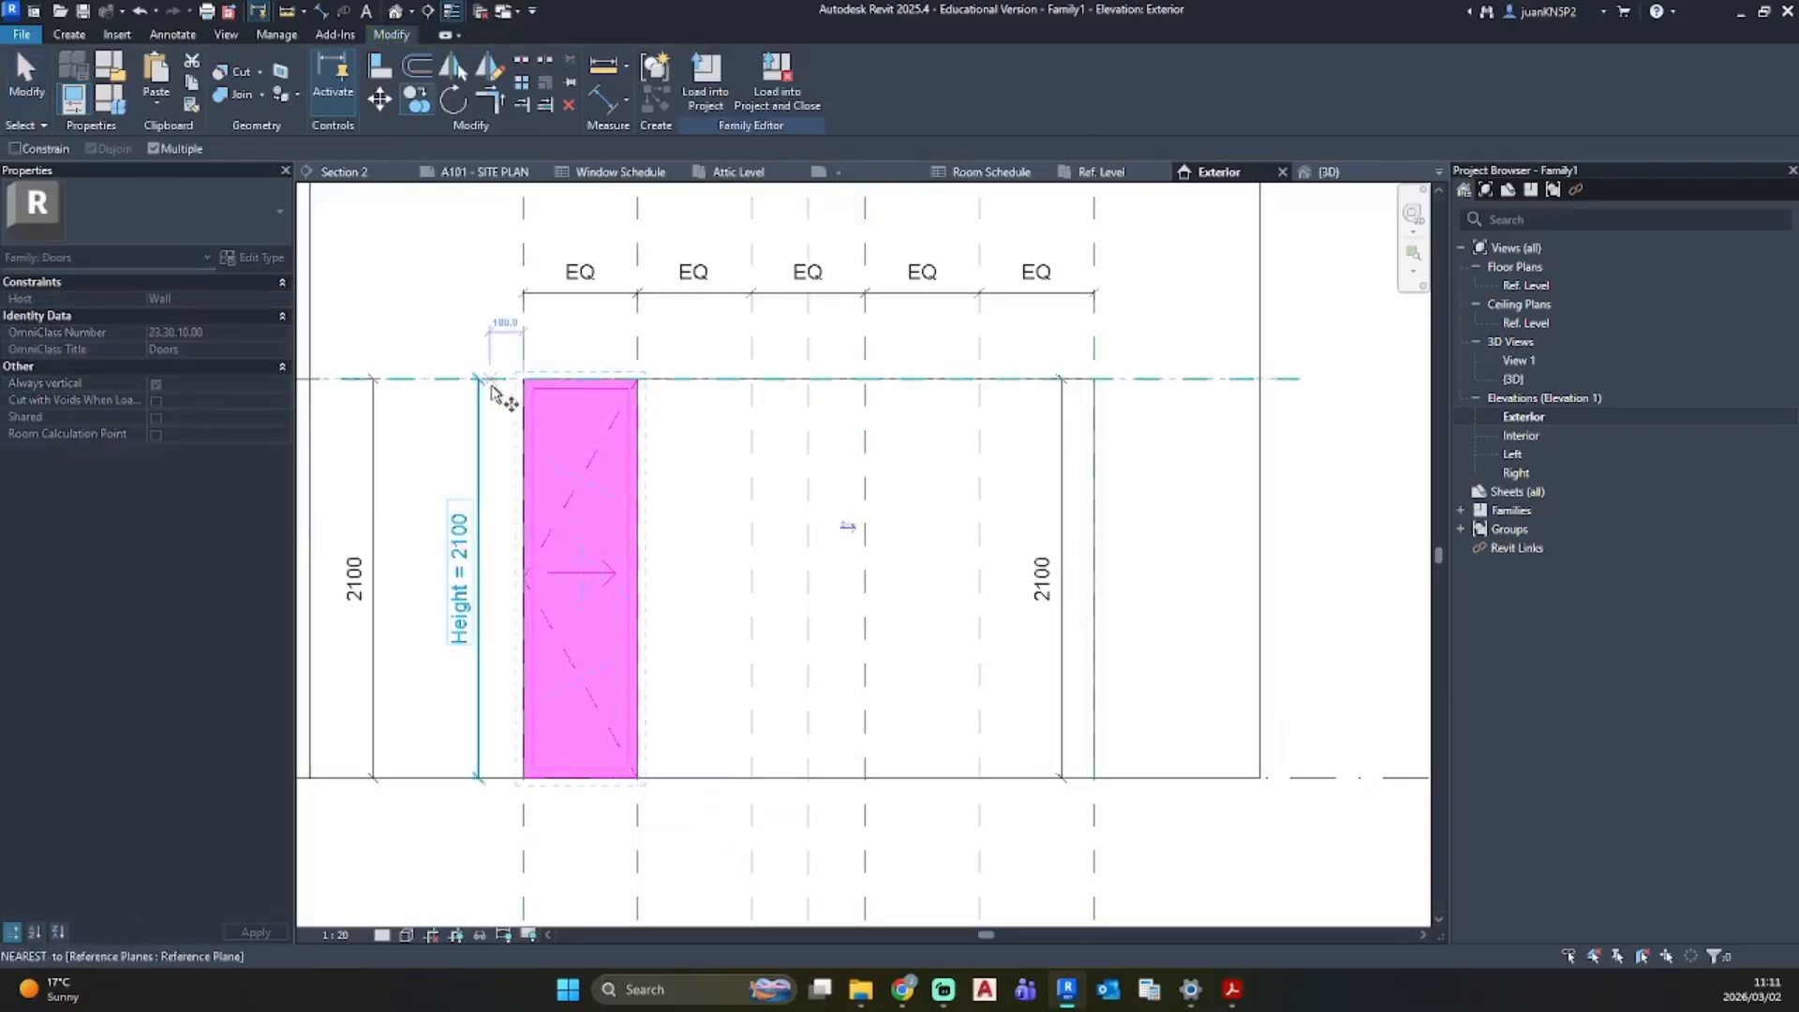
scroll(530, 377, "up", 2)
left_click(530, 368)
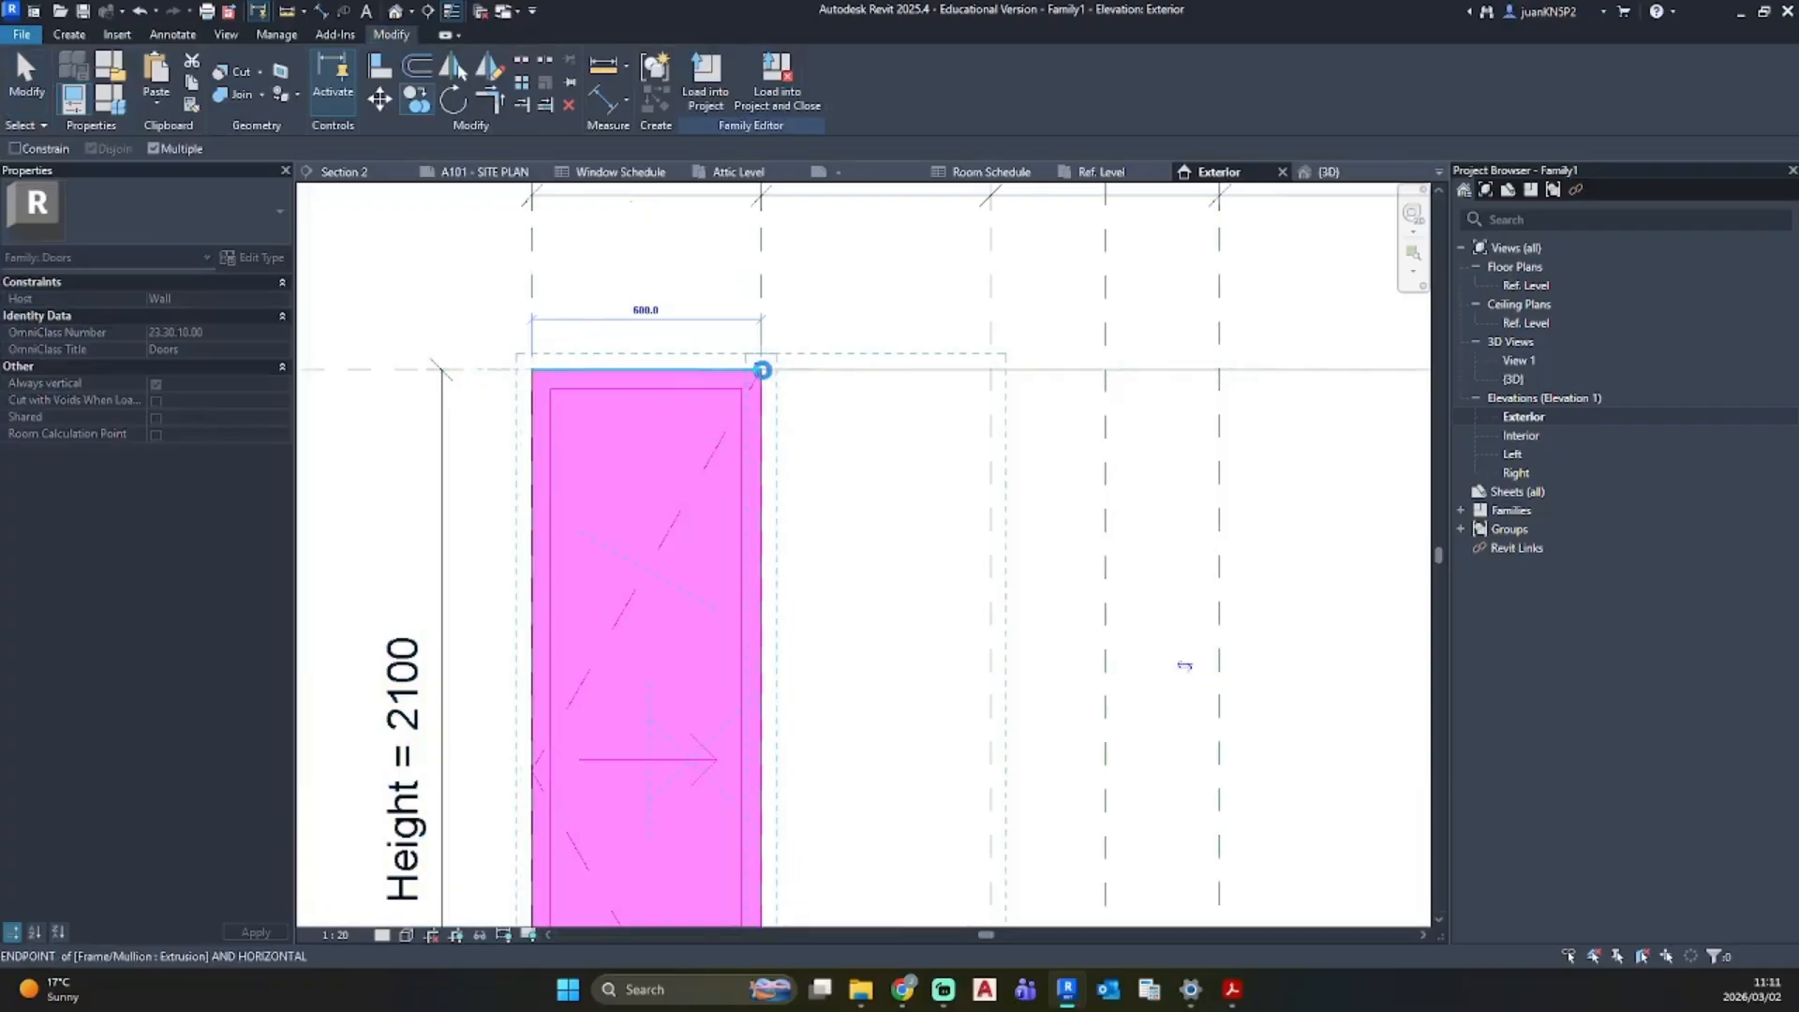
left_click(762, 370)
left_click(991, 370)
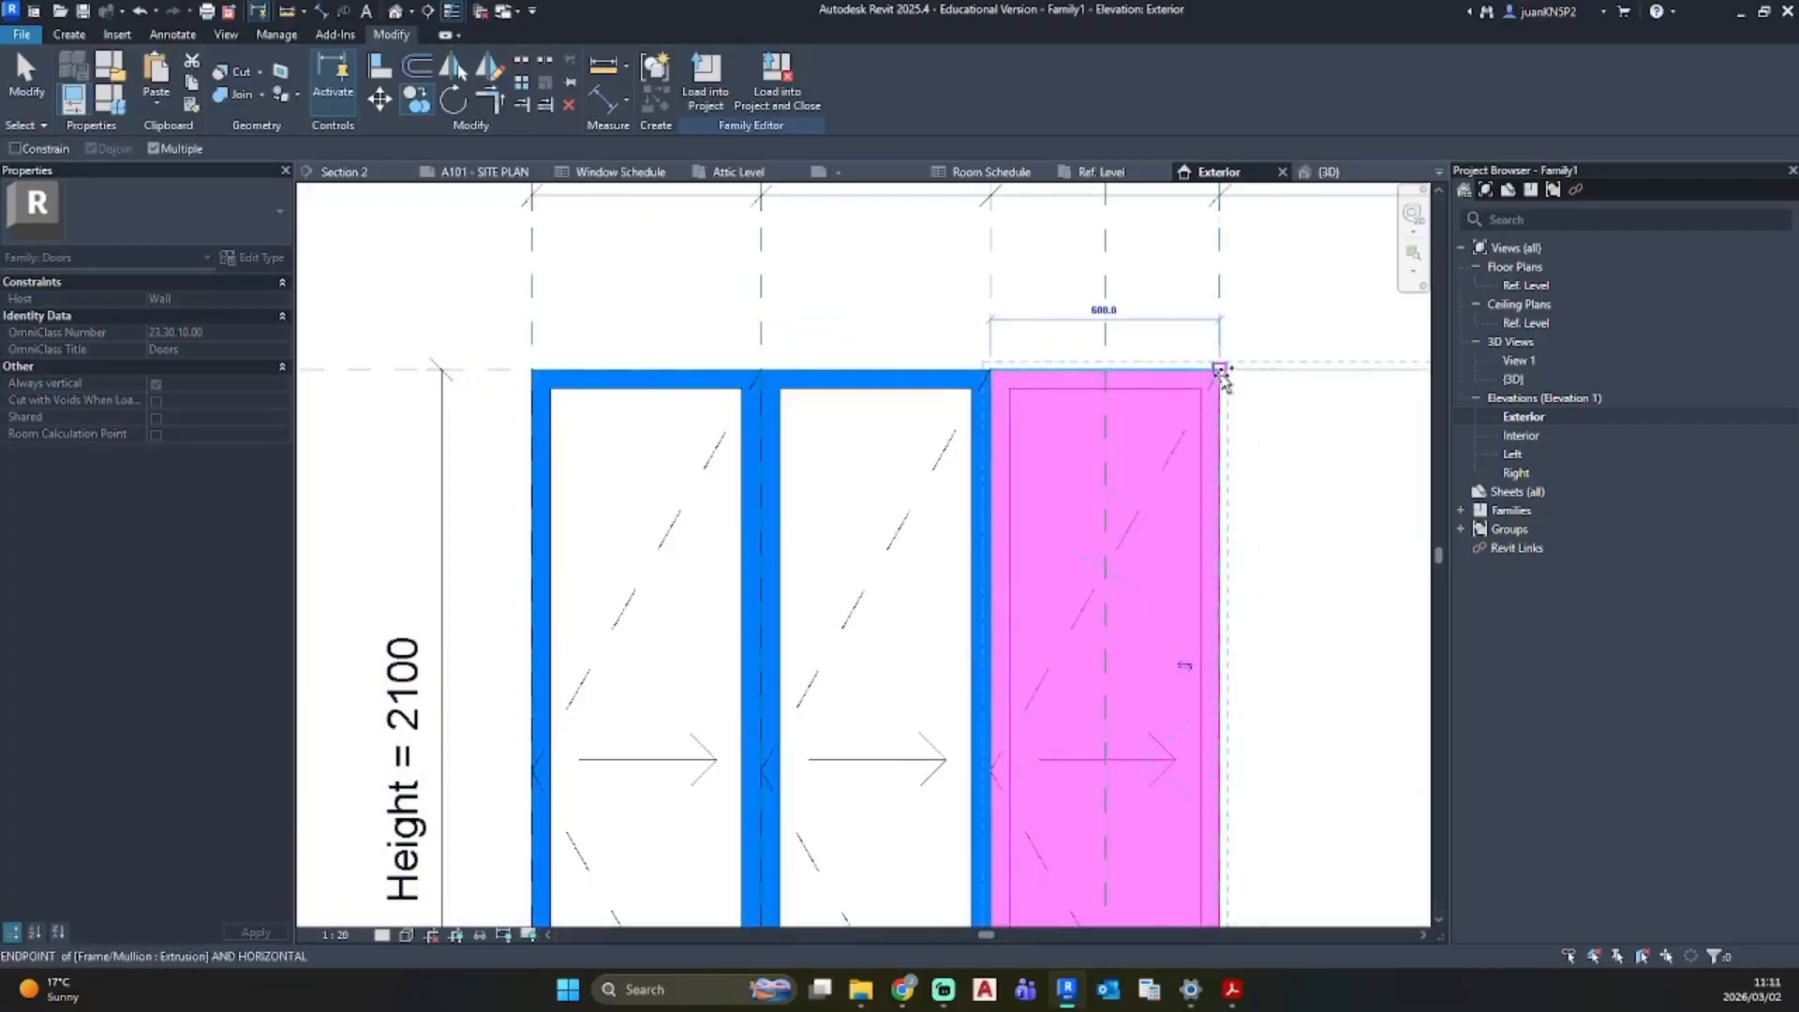
middle_click_drag(1225, 372, 792, 357)
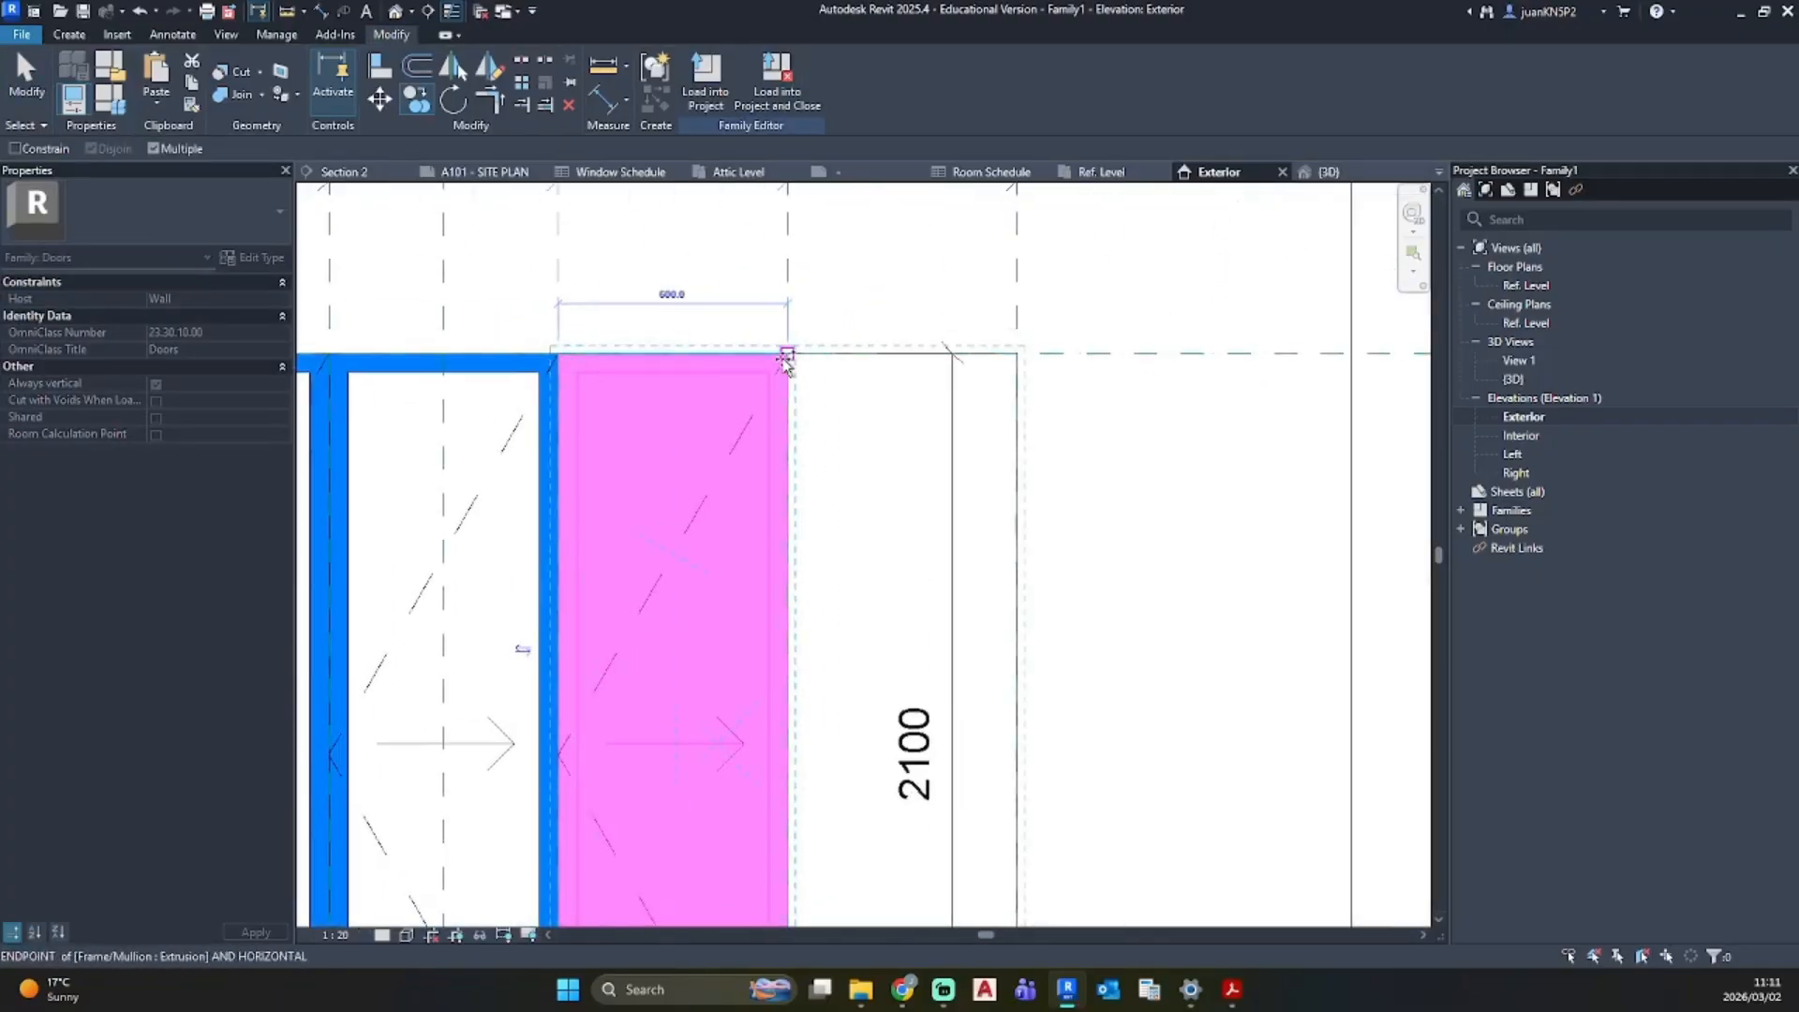
left_click(787, 353)
key("Escape")
key("Escape")
Step: Inspect the row of five door panels in the 3D view
scroll(878, 599, "down", 6)
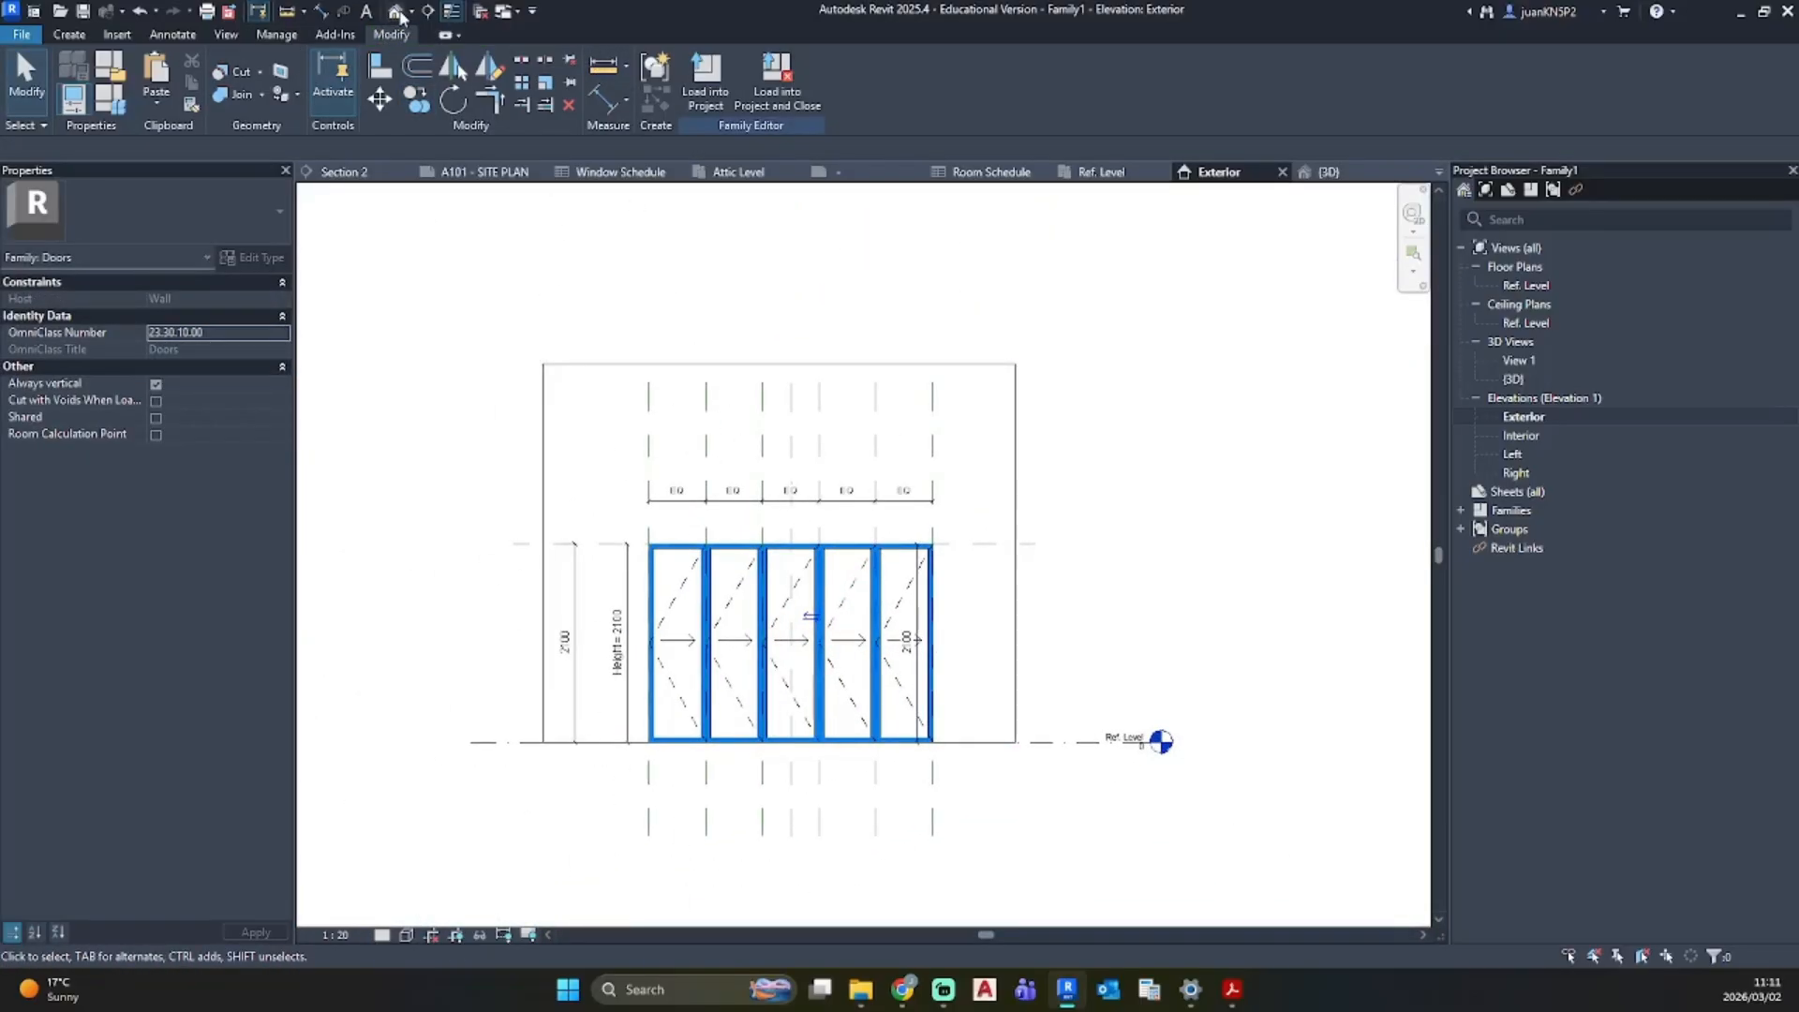
left_click(397, 13)
middle_click_drag(791, 642, 605, 679, "shift")
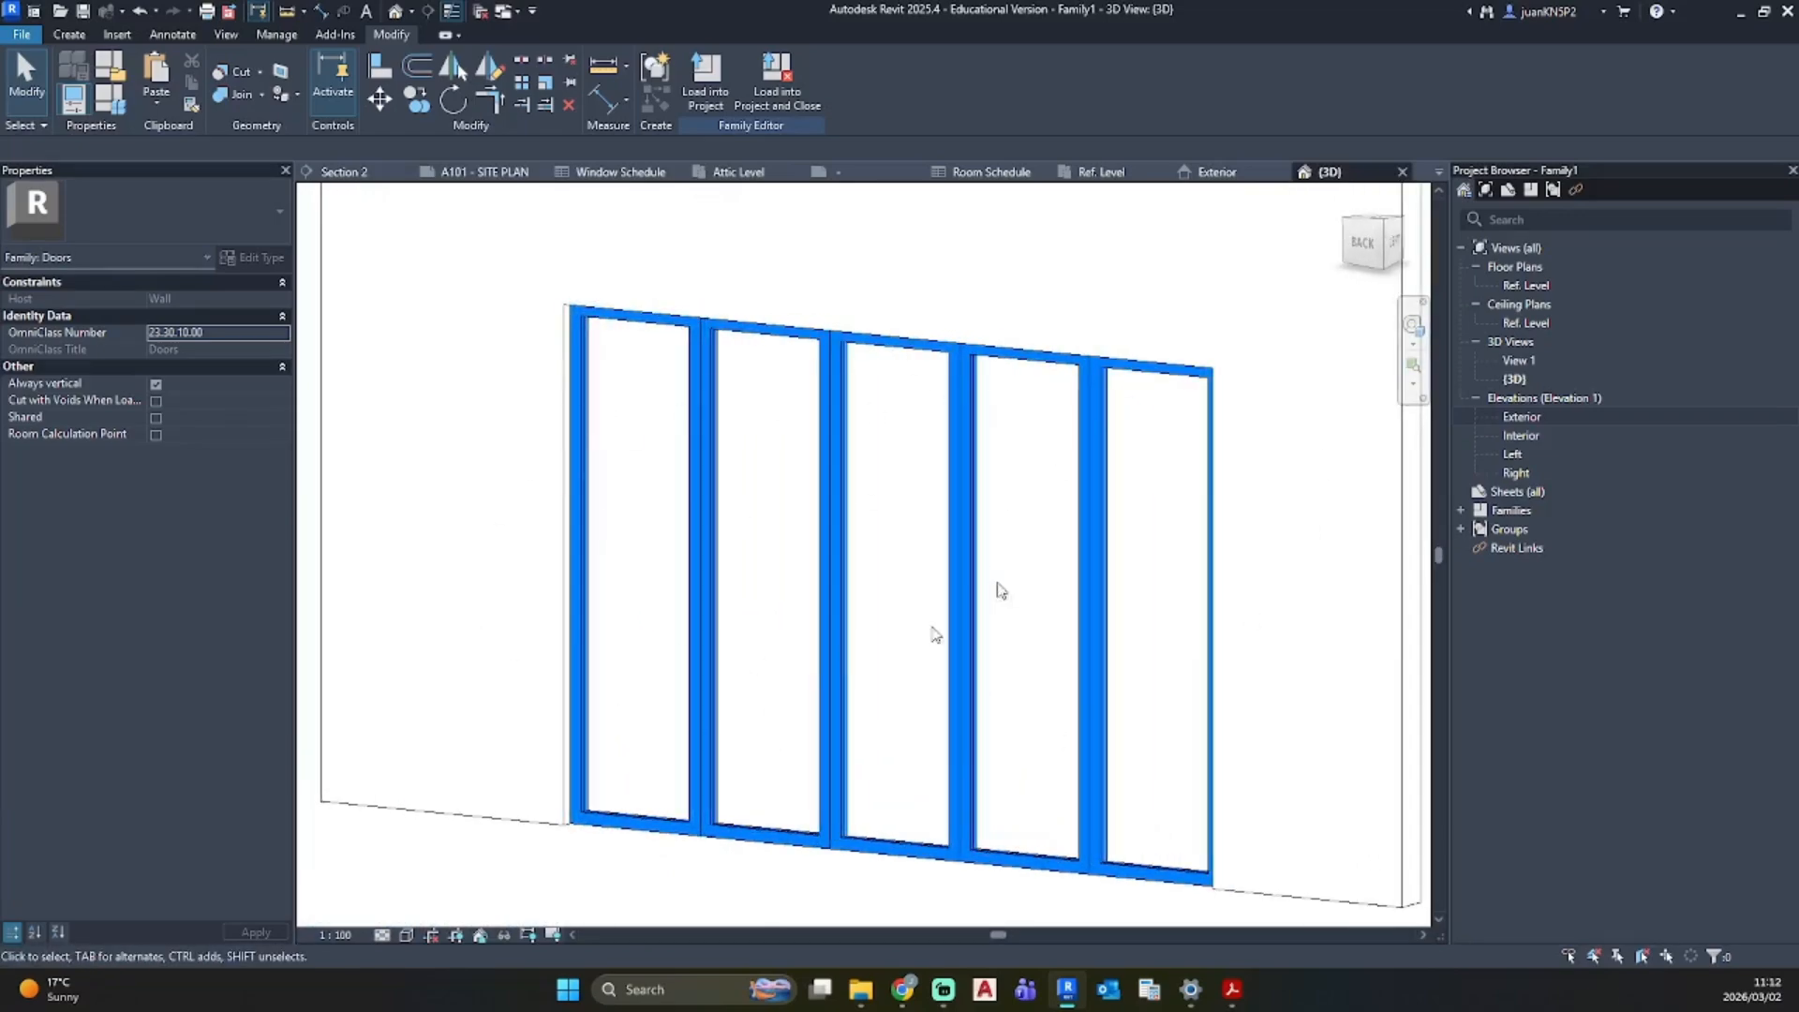
Step: Examine the panel frames up close in 3D and review the family's type parameters and identity data
scroll(875, 594, "up", 5)
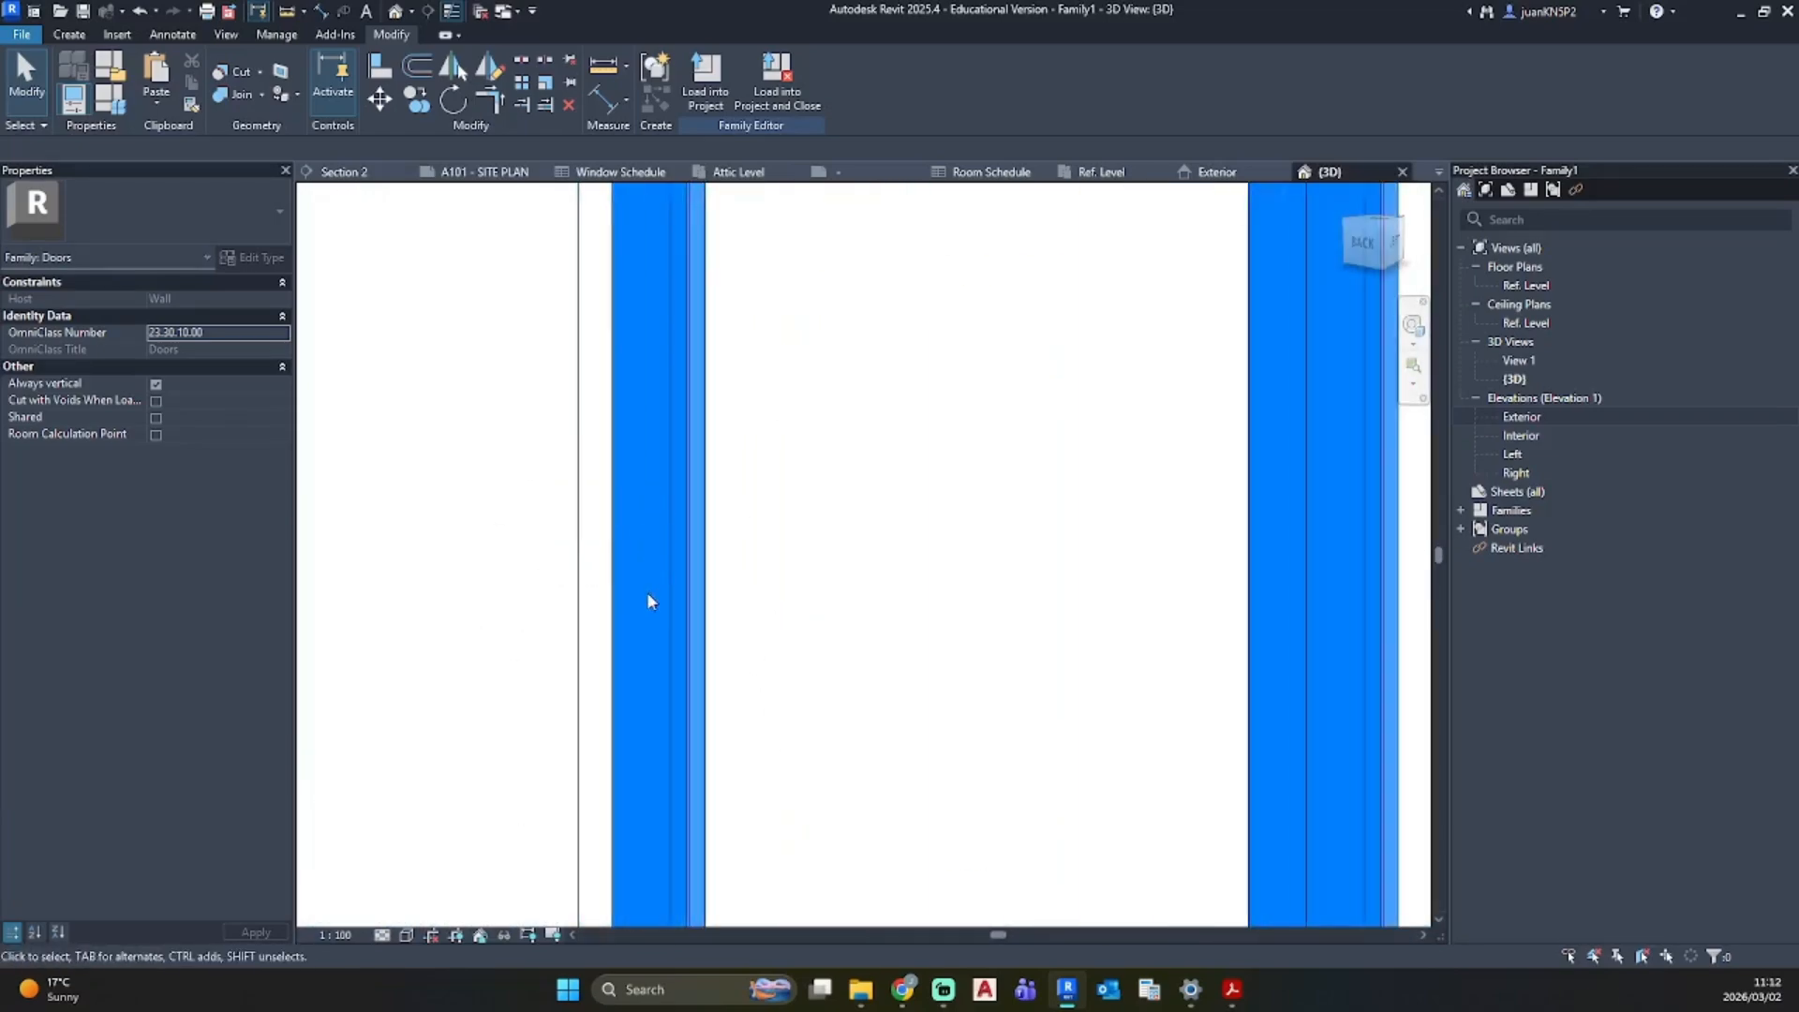
scroll(1116, 594, "down", 5)
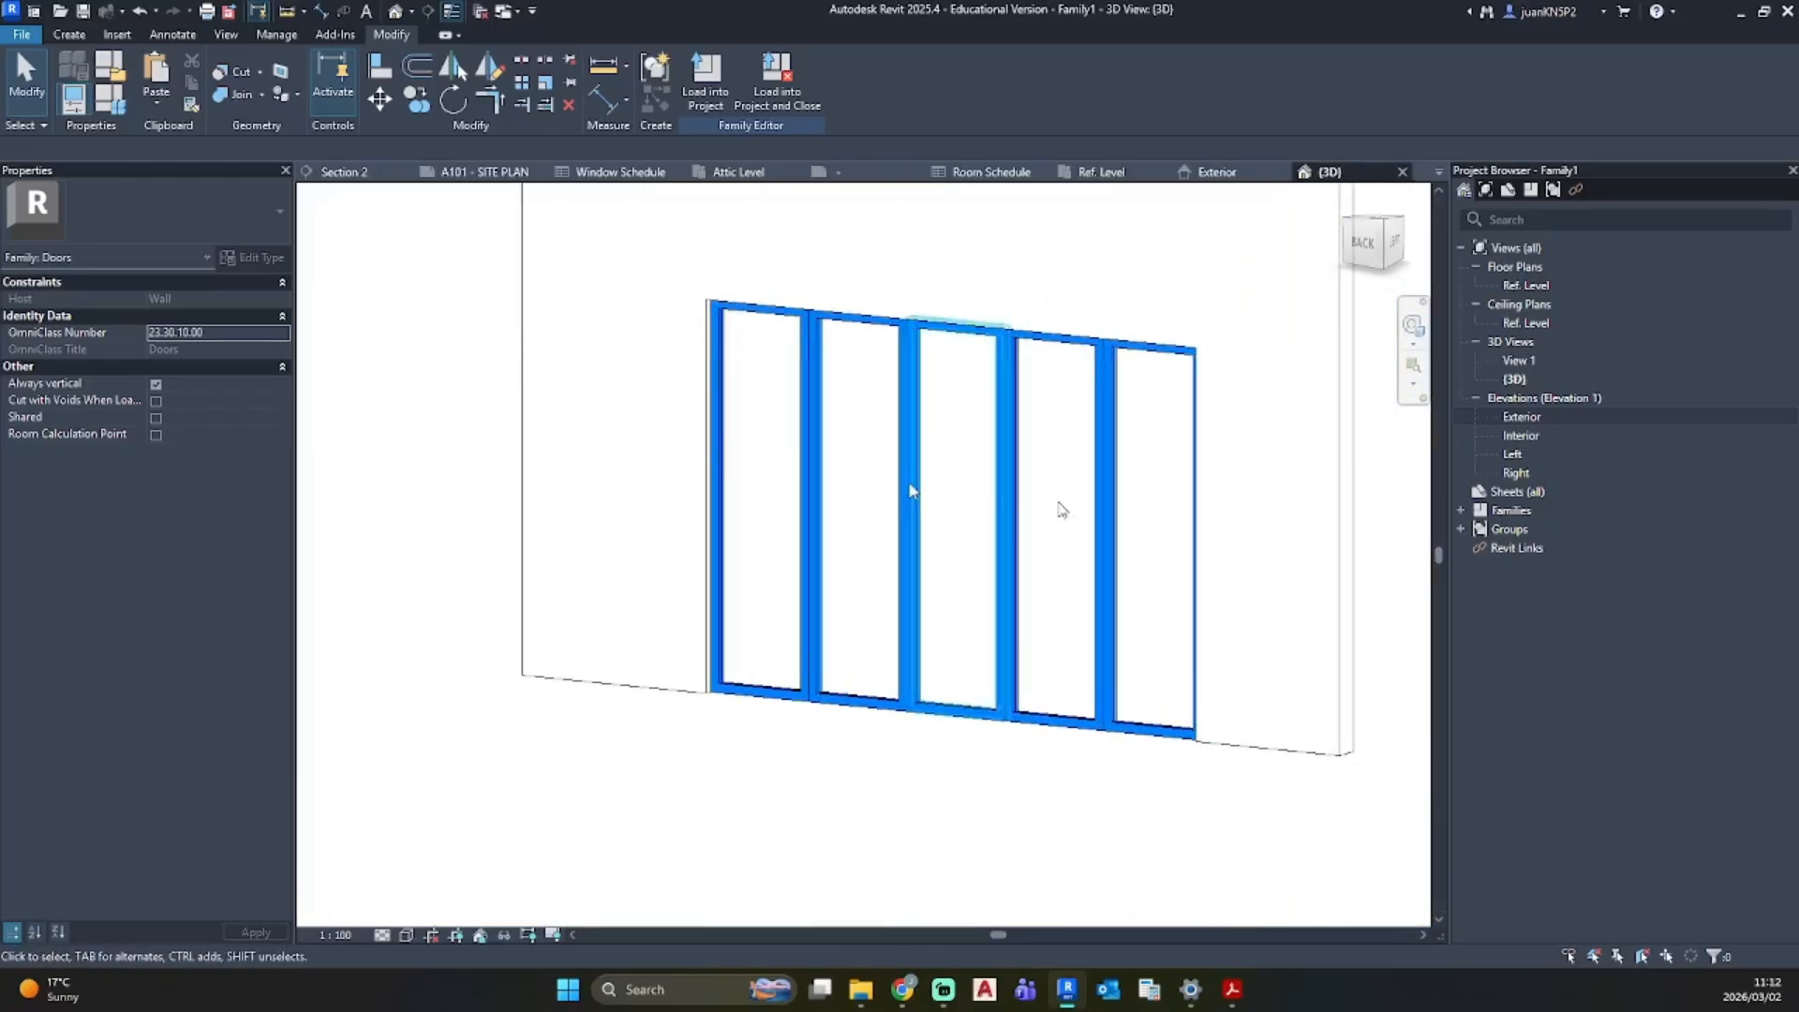
middle_click_drag(1062, 508, 1151, 628, "shift")
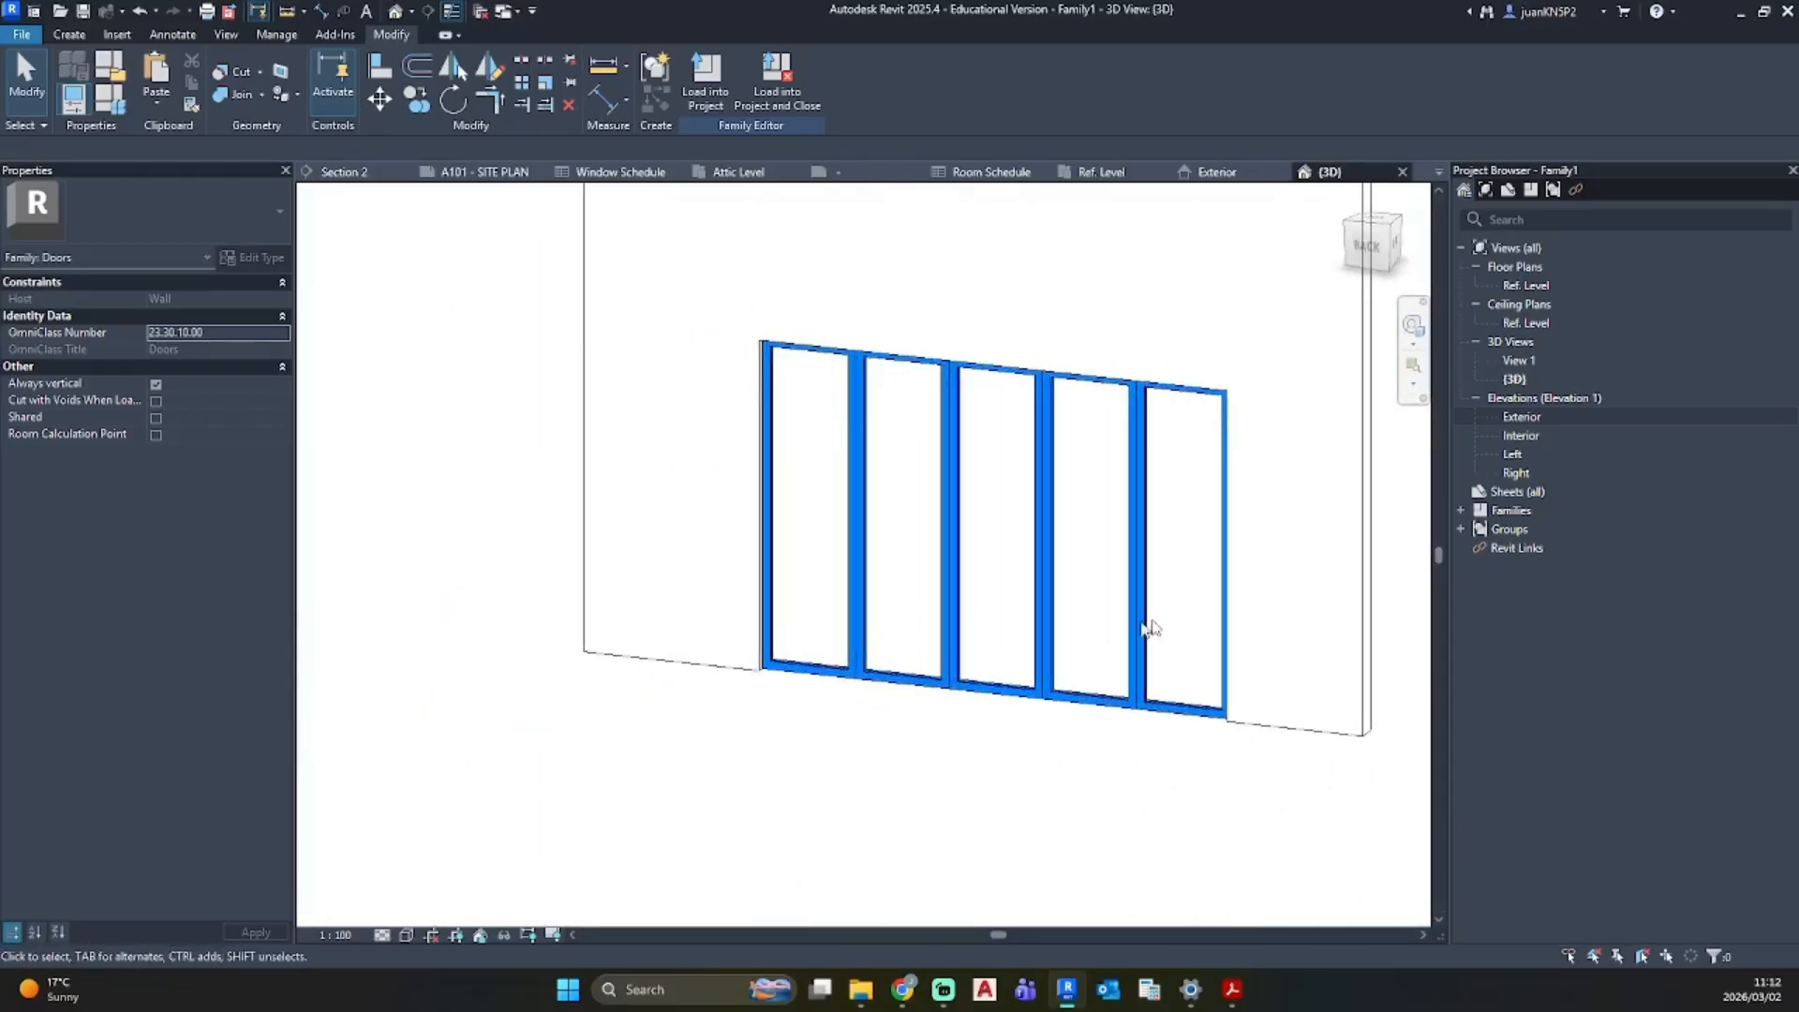
scroll(771, 497, "up", 5)
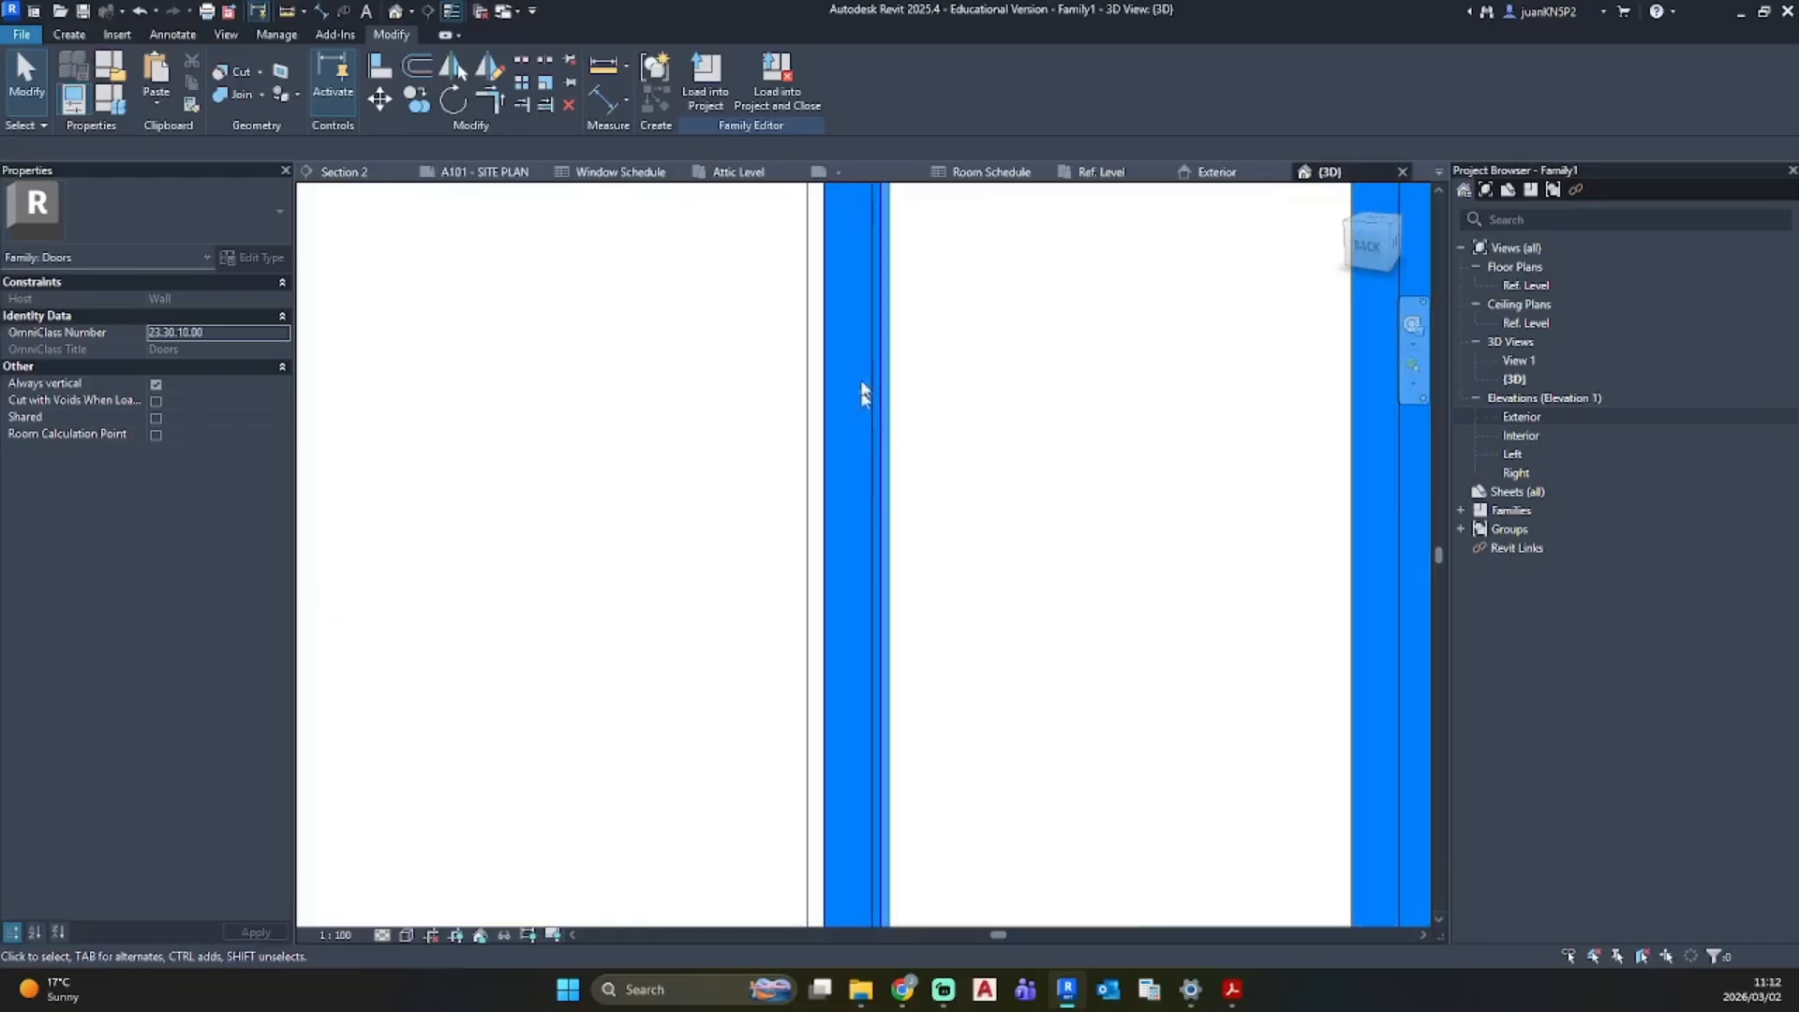
scroll(852, 611, "down", 5)
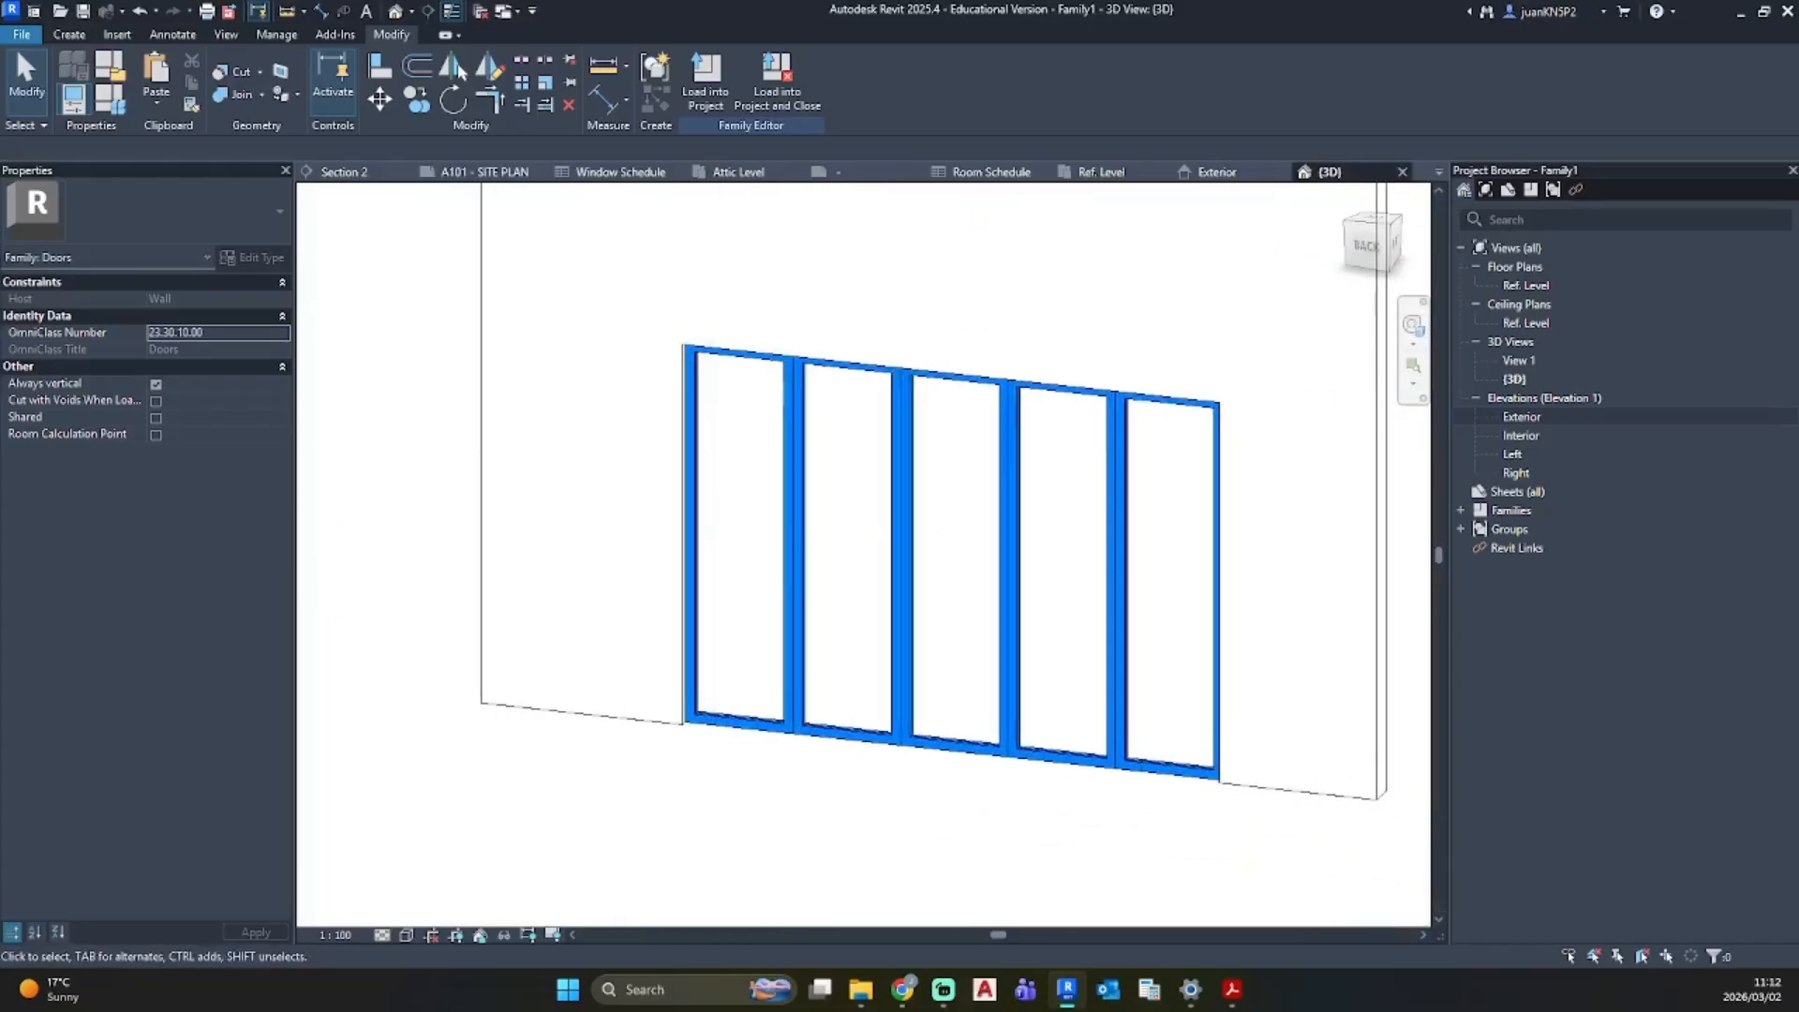
left_click(110, 98)
scroll(853, 605, "down", 4)
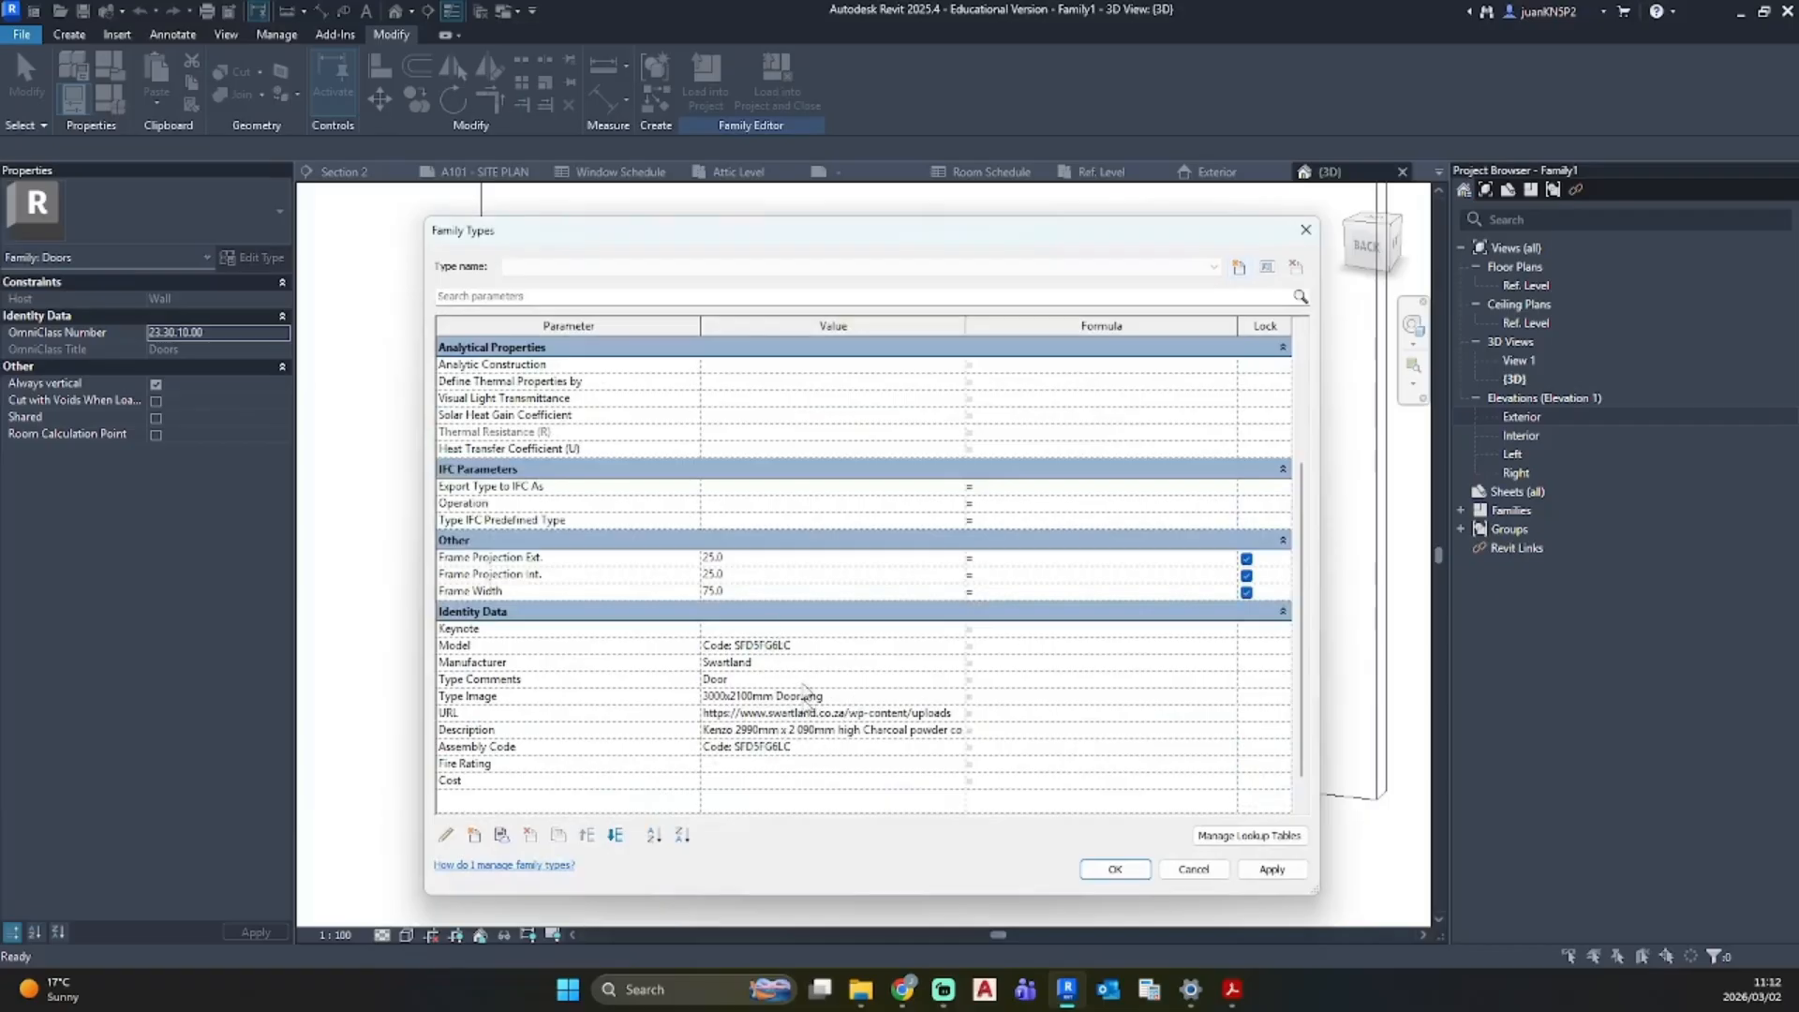
left_click(1115, 870)
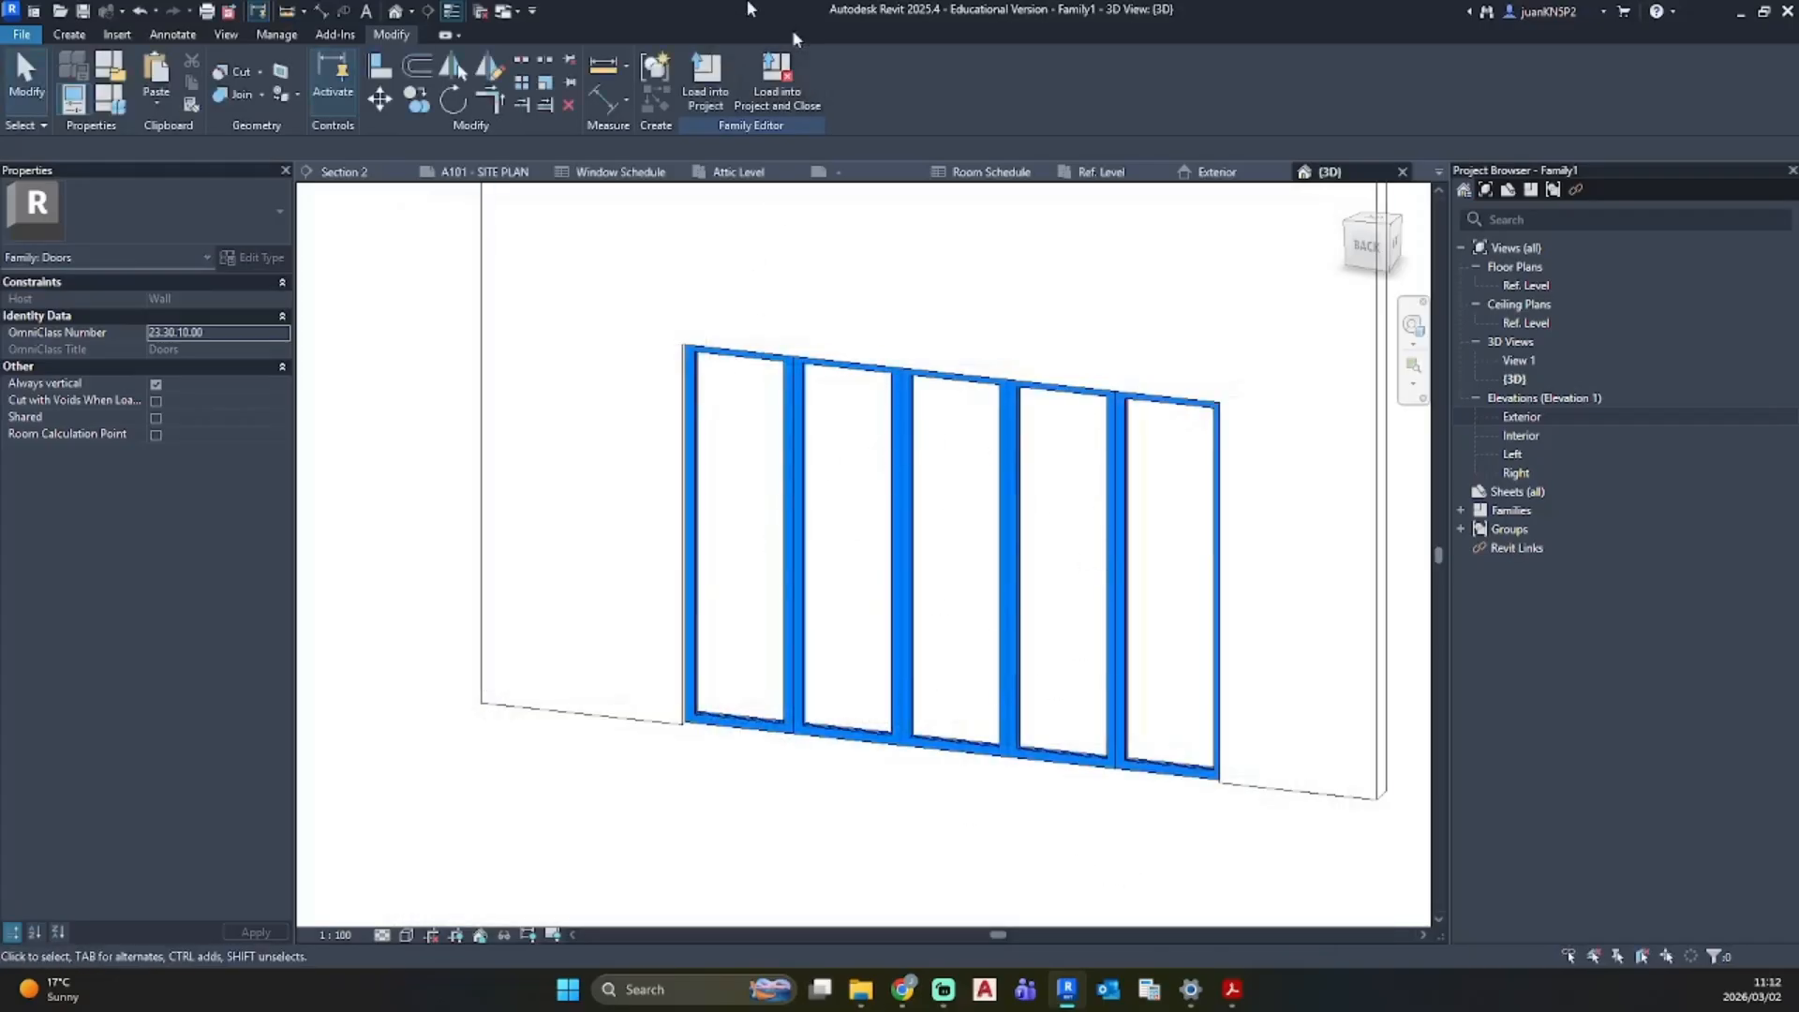
Step: Load the door family into the house project and place it in the New Addition's outer wall on the FFL plan
left_click(703, 81)
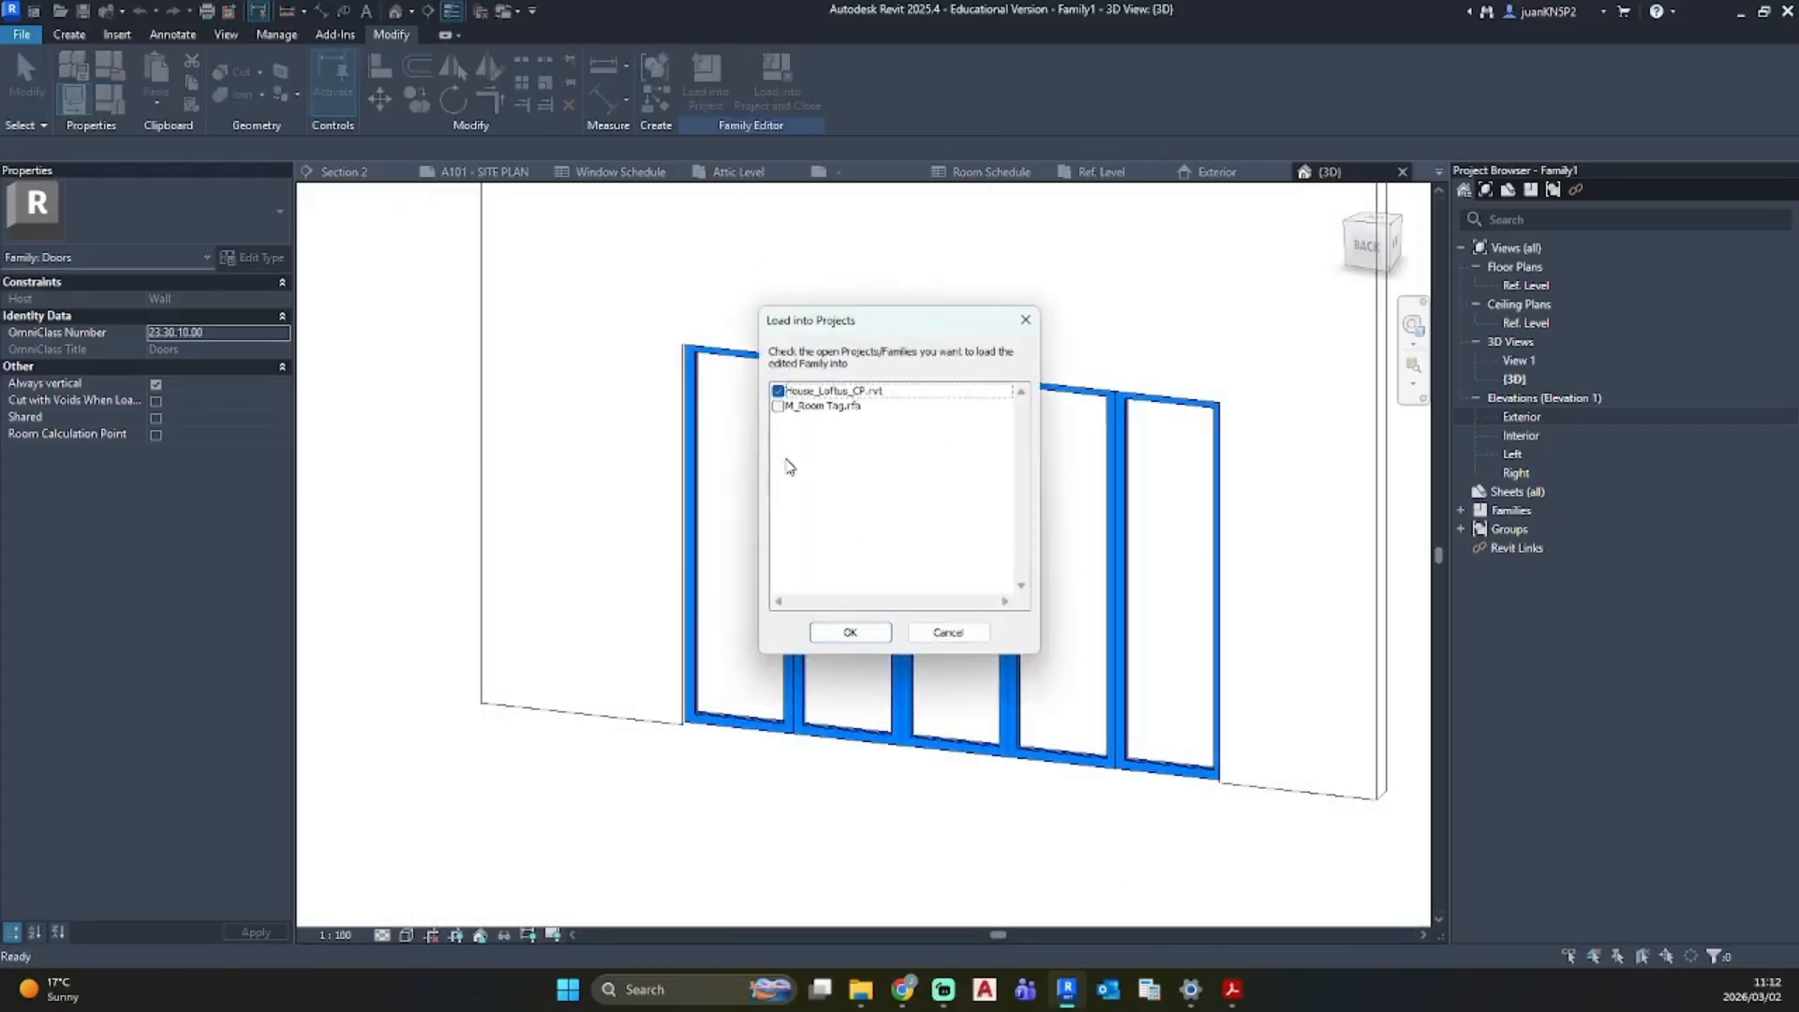
left_click(851, 632)
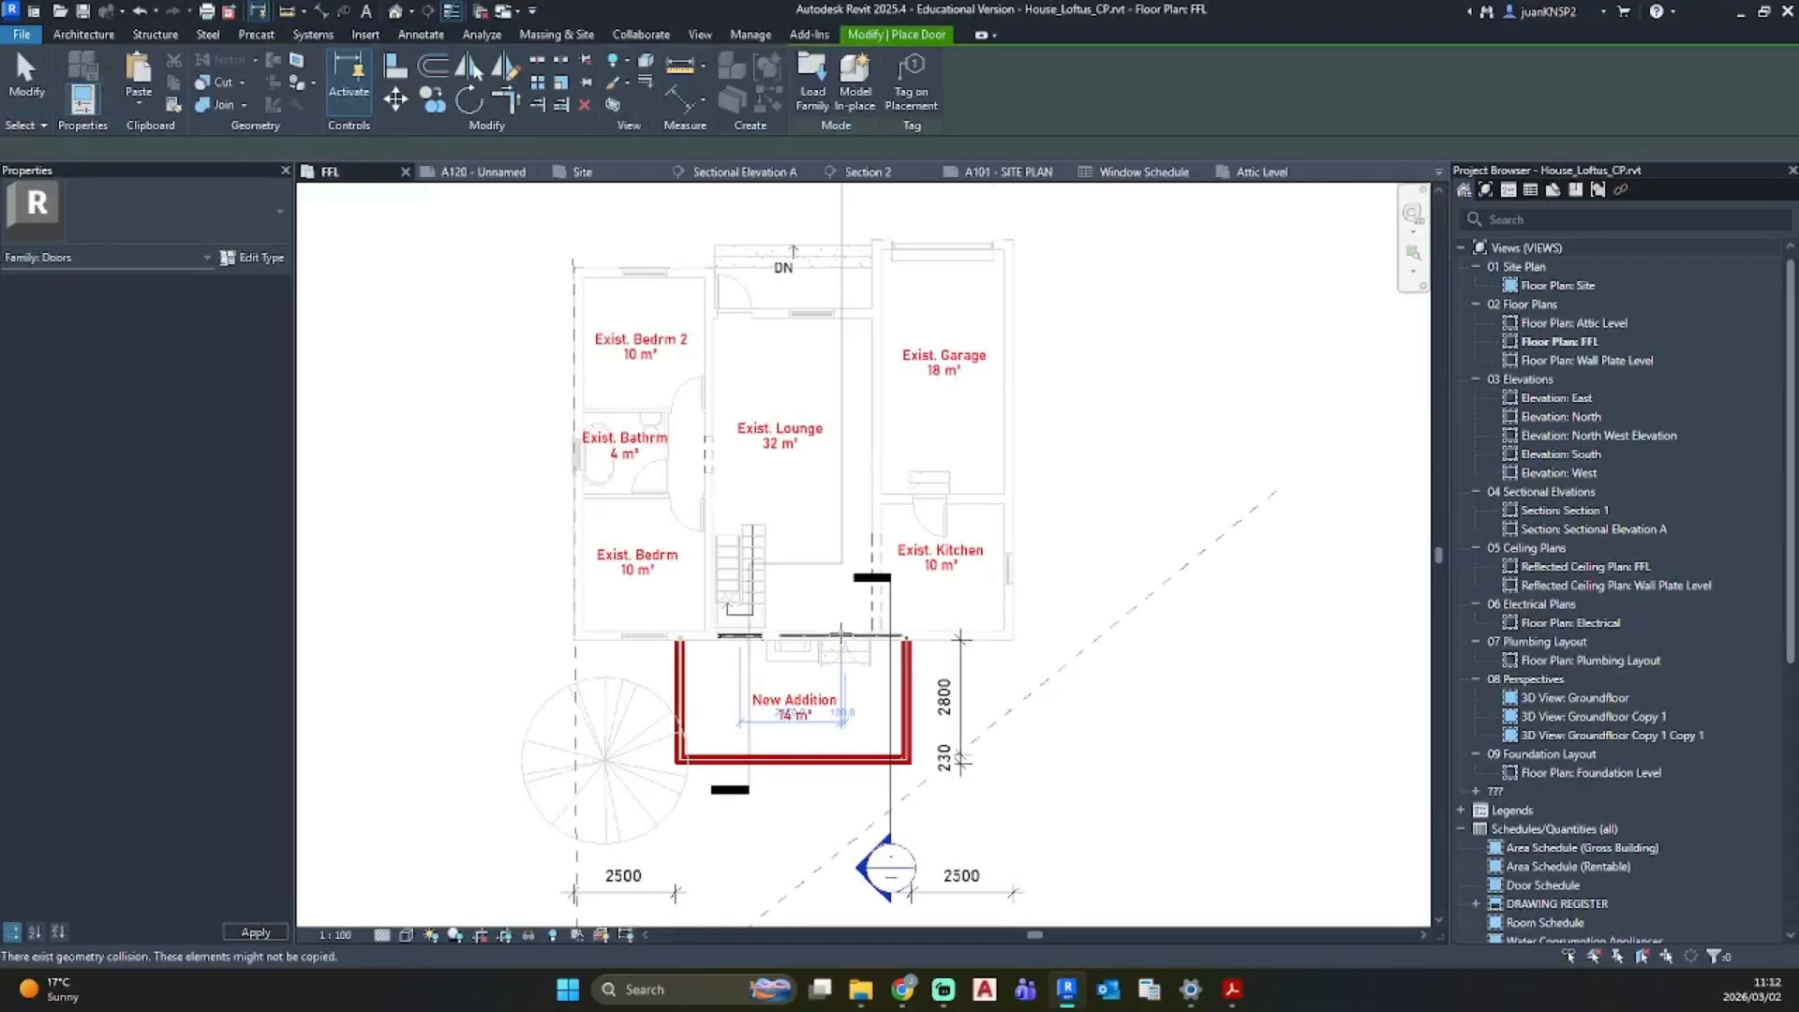
scroll(781, 785, "up", 5)
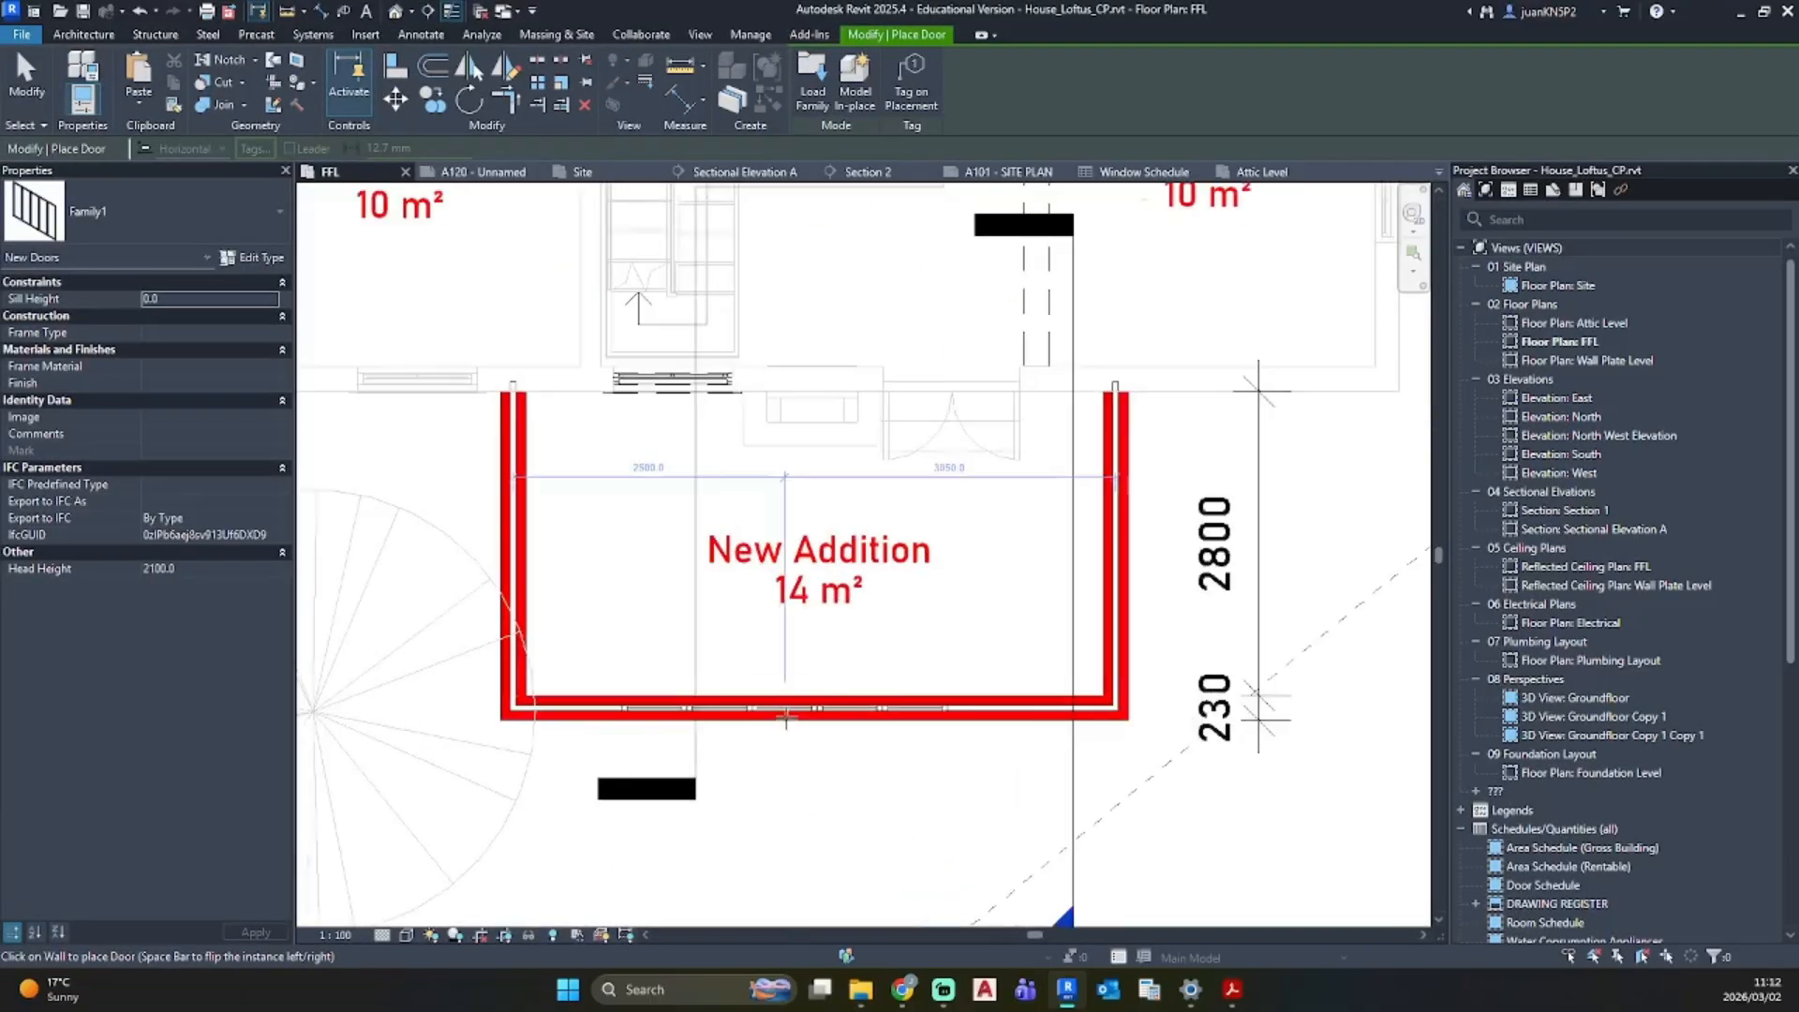
left_click(835, 702)
scroll(843, 781, "down", 2)
key("Escape")
key("Escape")
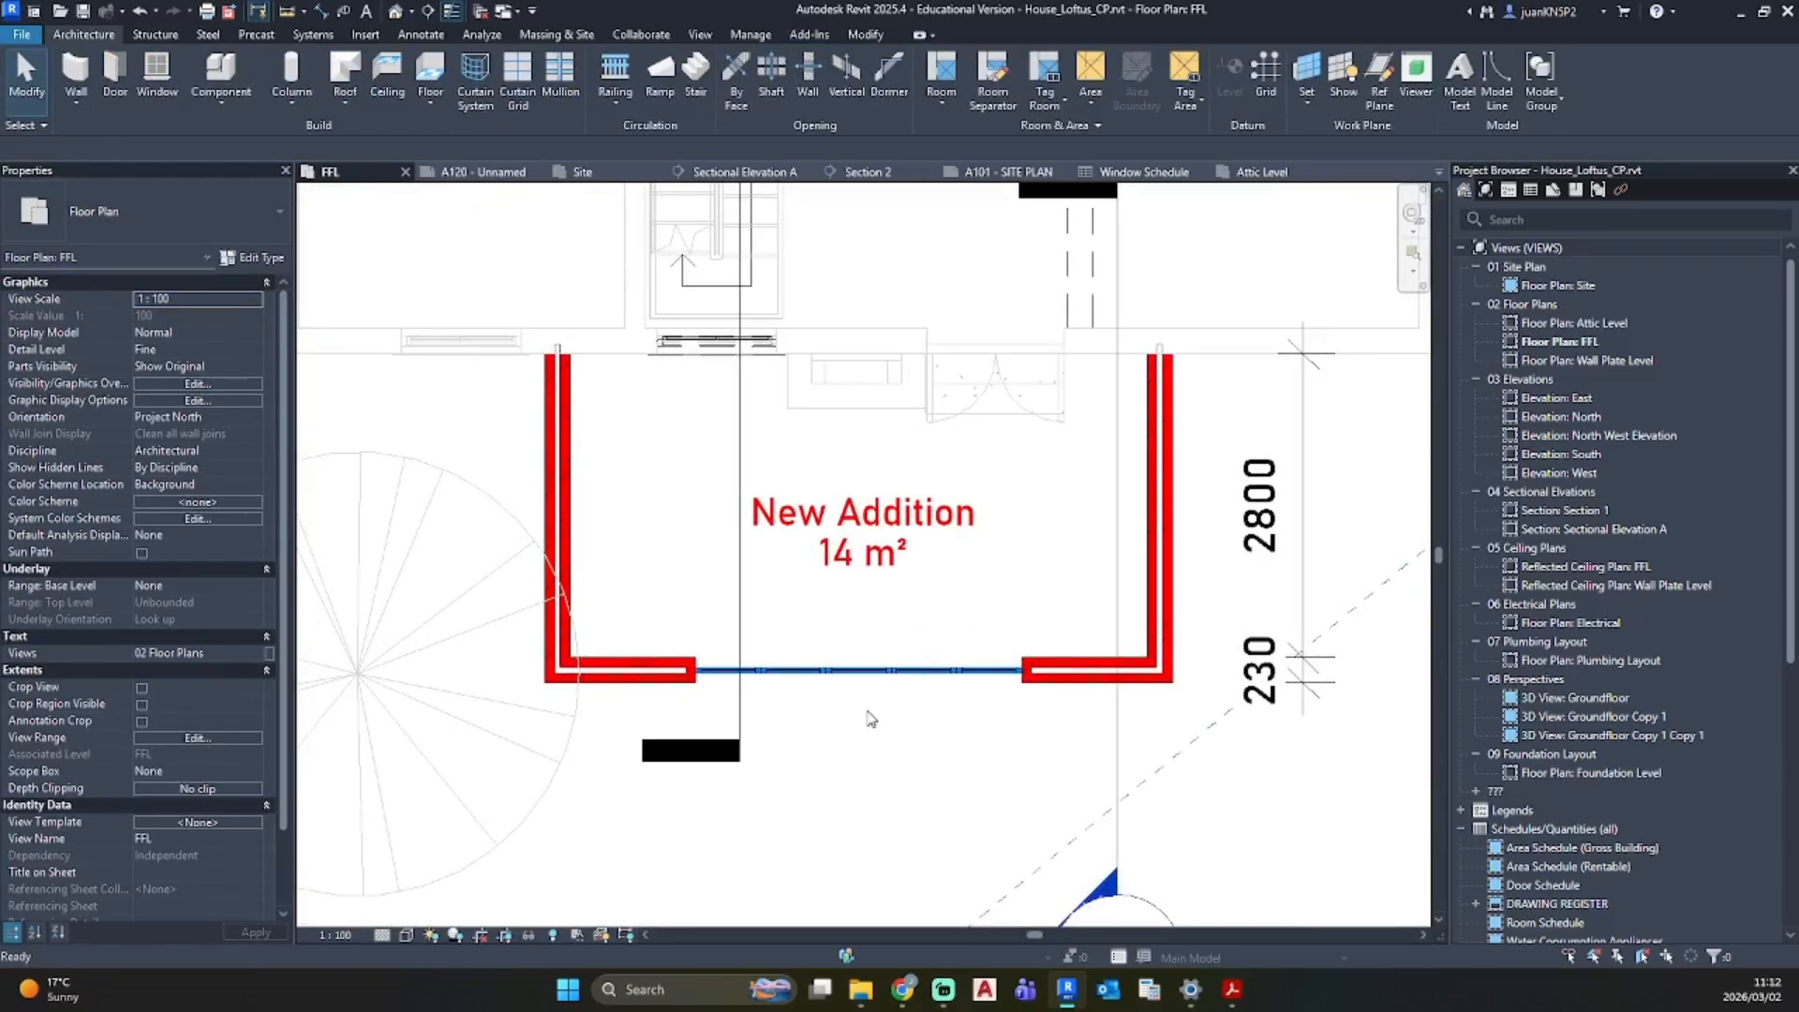
Step: Dimension between the New Addition's side walls through the door's centre and make the two segments equal
key("d")
key("i")
left_click(569, 554)
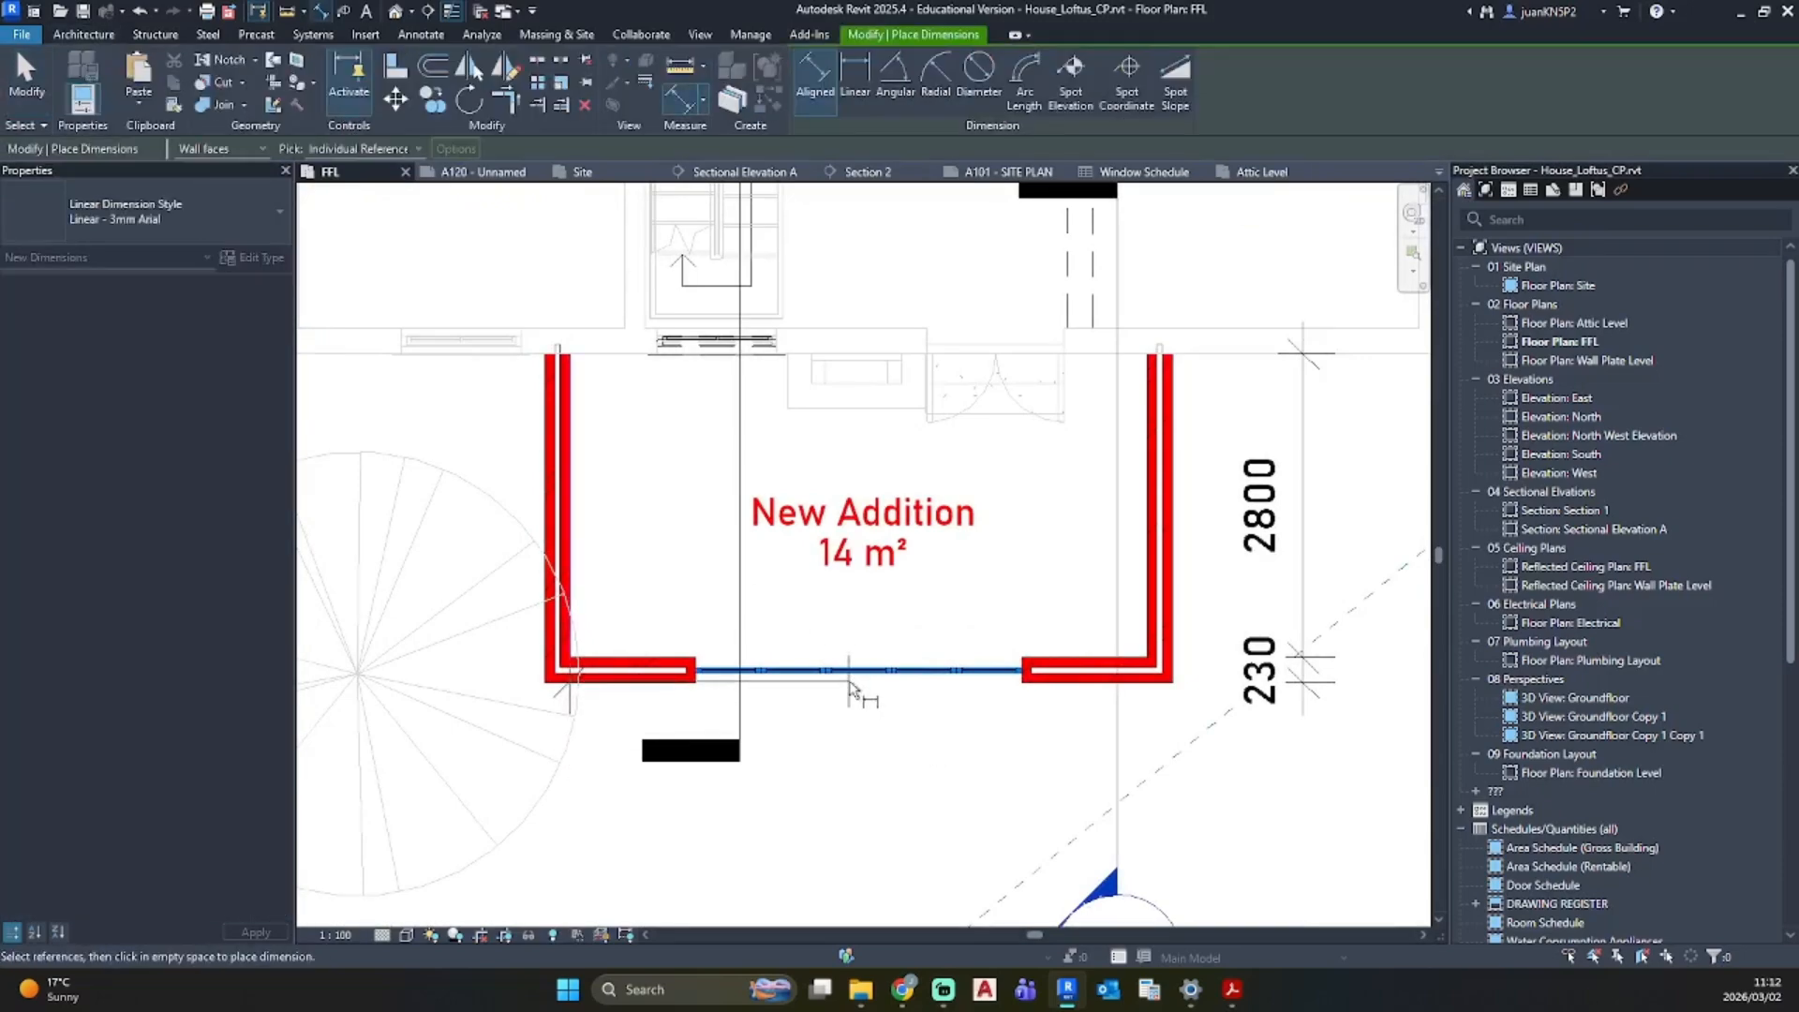
left_click(860, 696)
left_click(1152, 600)
left_click(1035, 608)
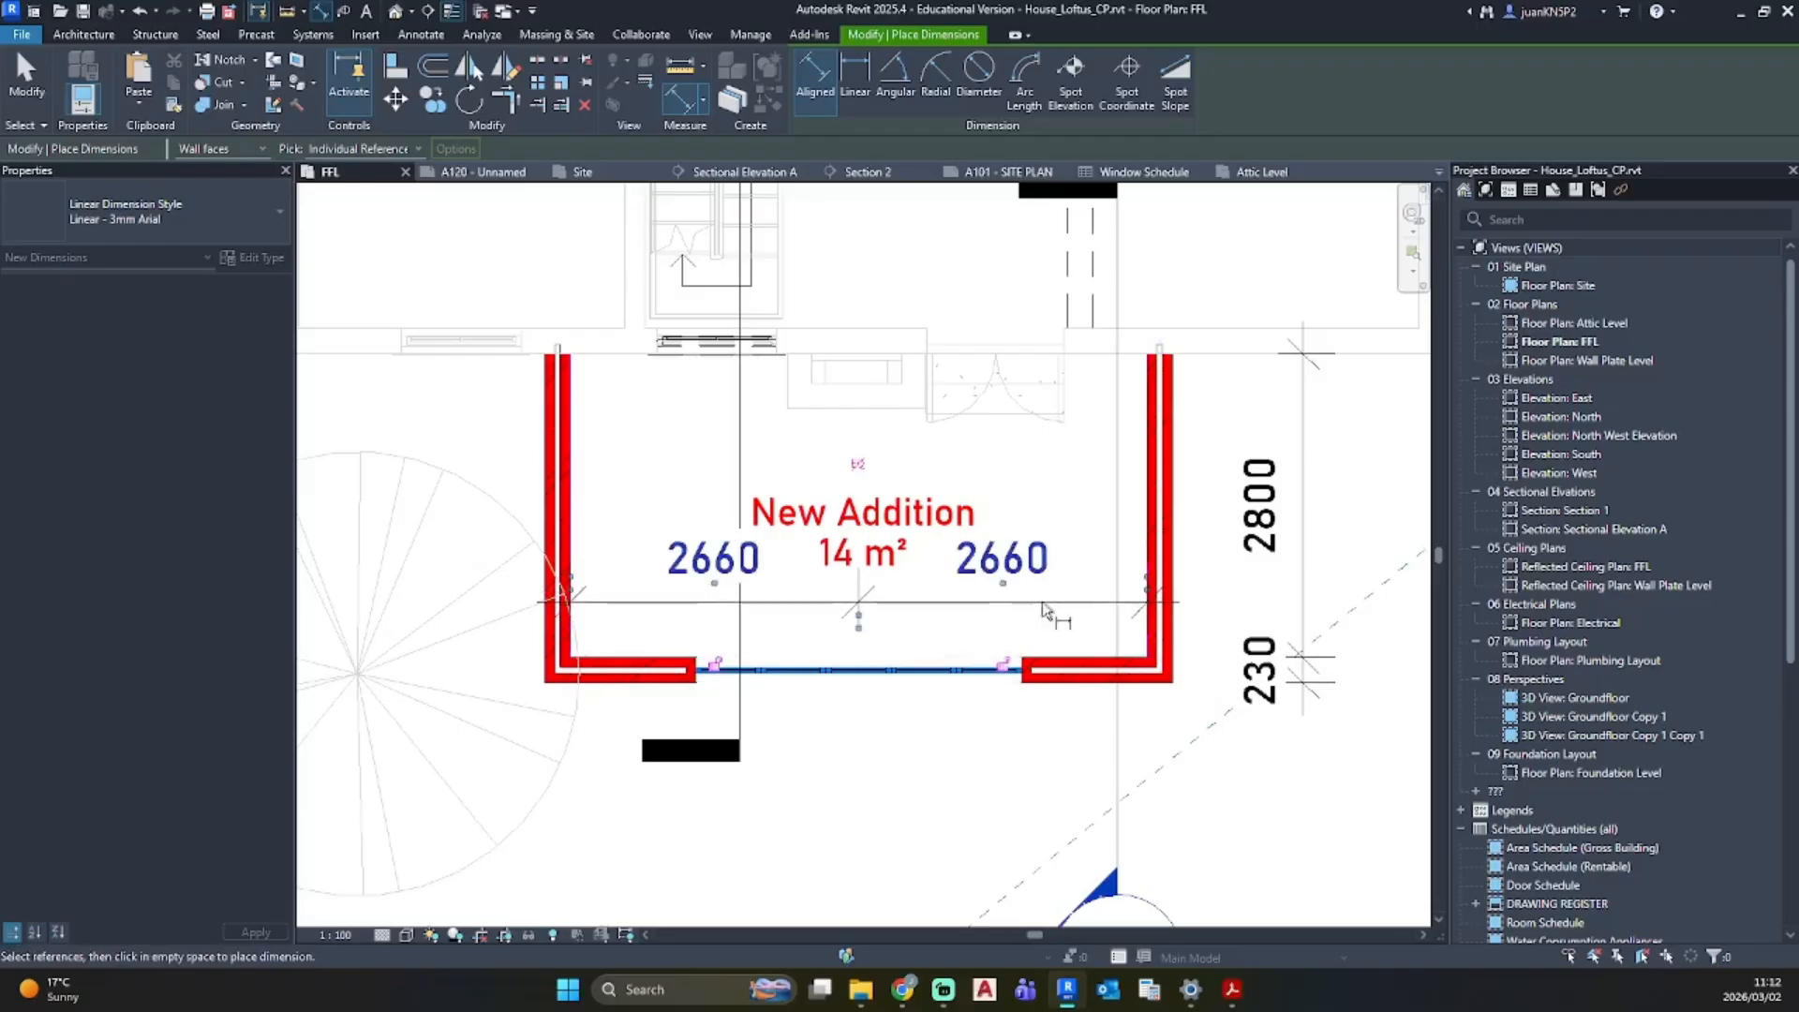
left_click(857, 465)
left_click(27, 75)
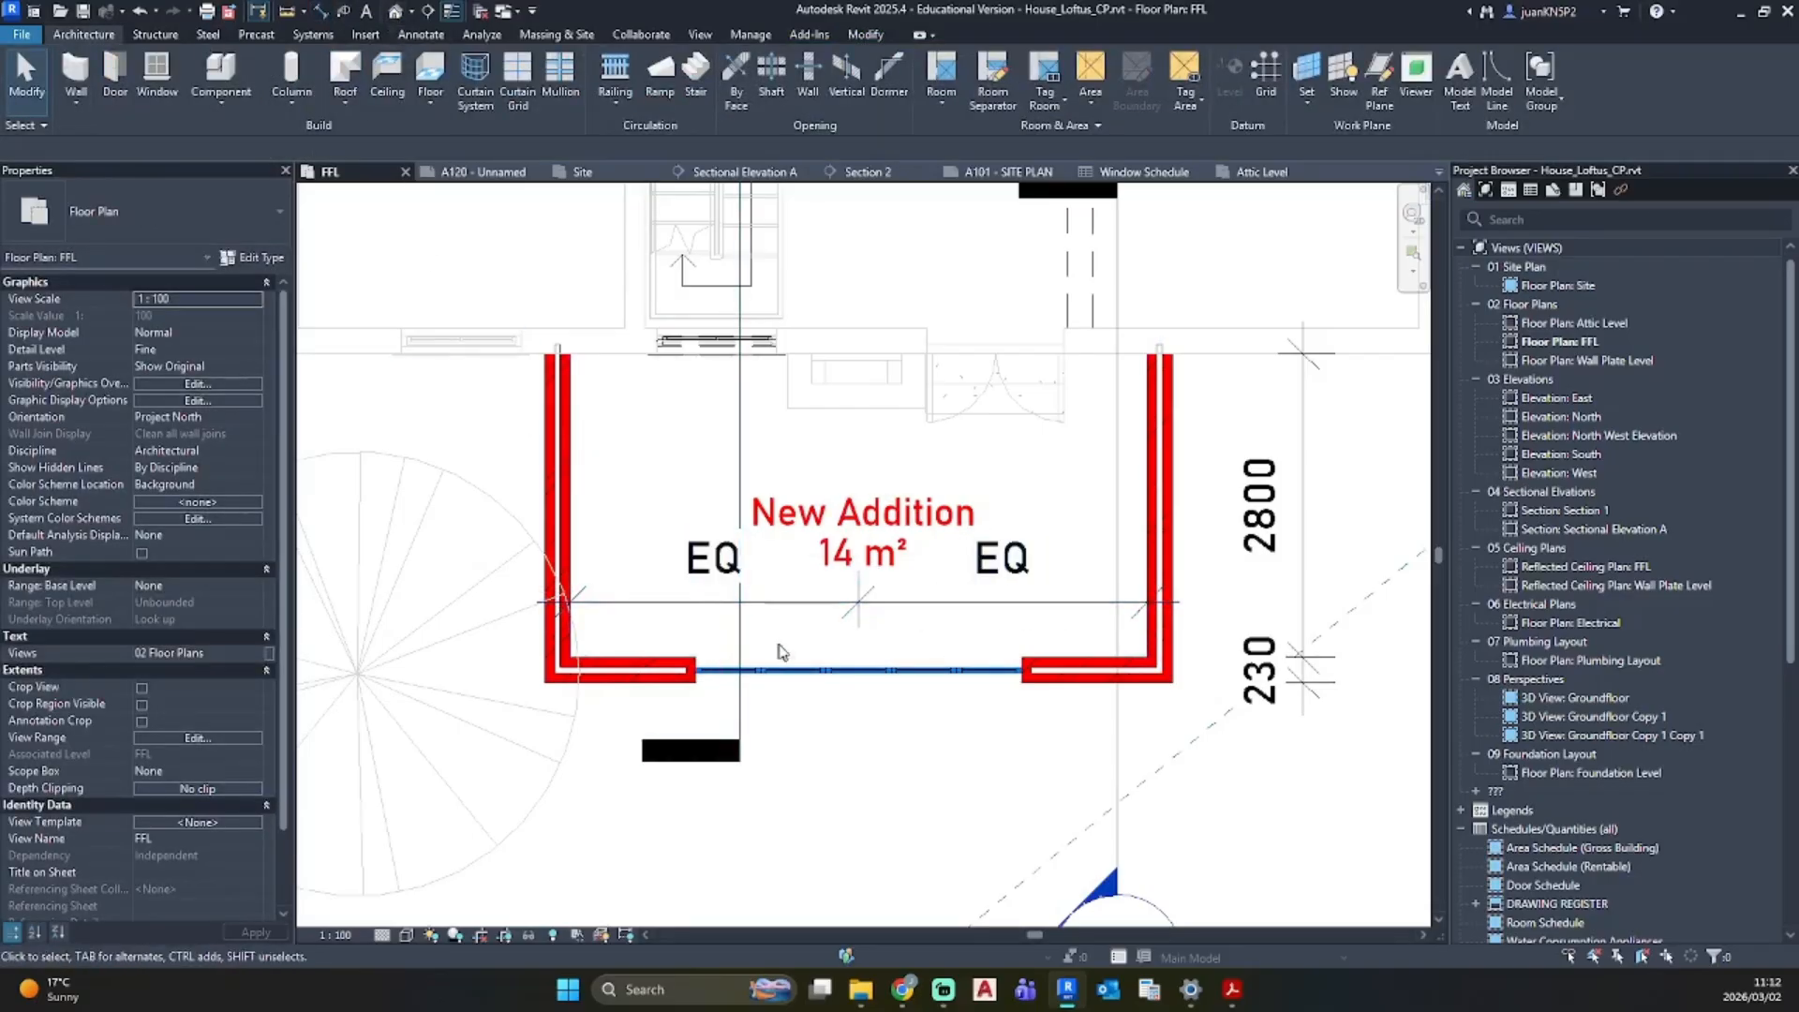
Step: Set the placed door's level to Conservancy FFL
left_click(812, 671)
key("Escape")
left_click(812, 671)
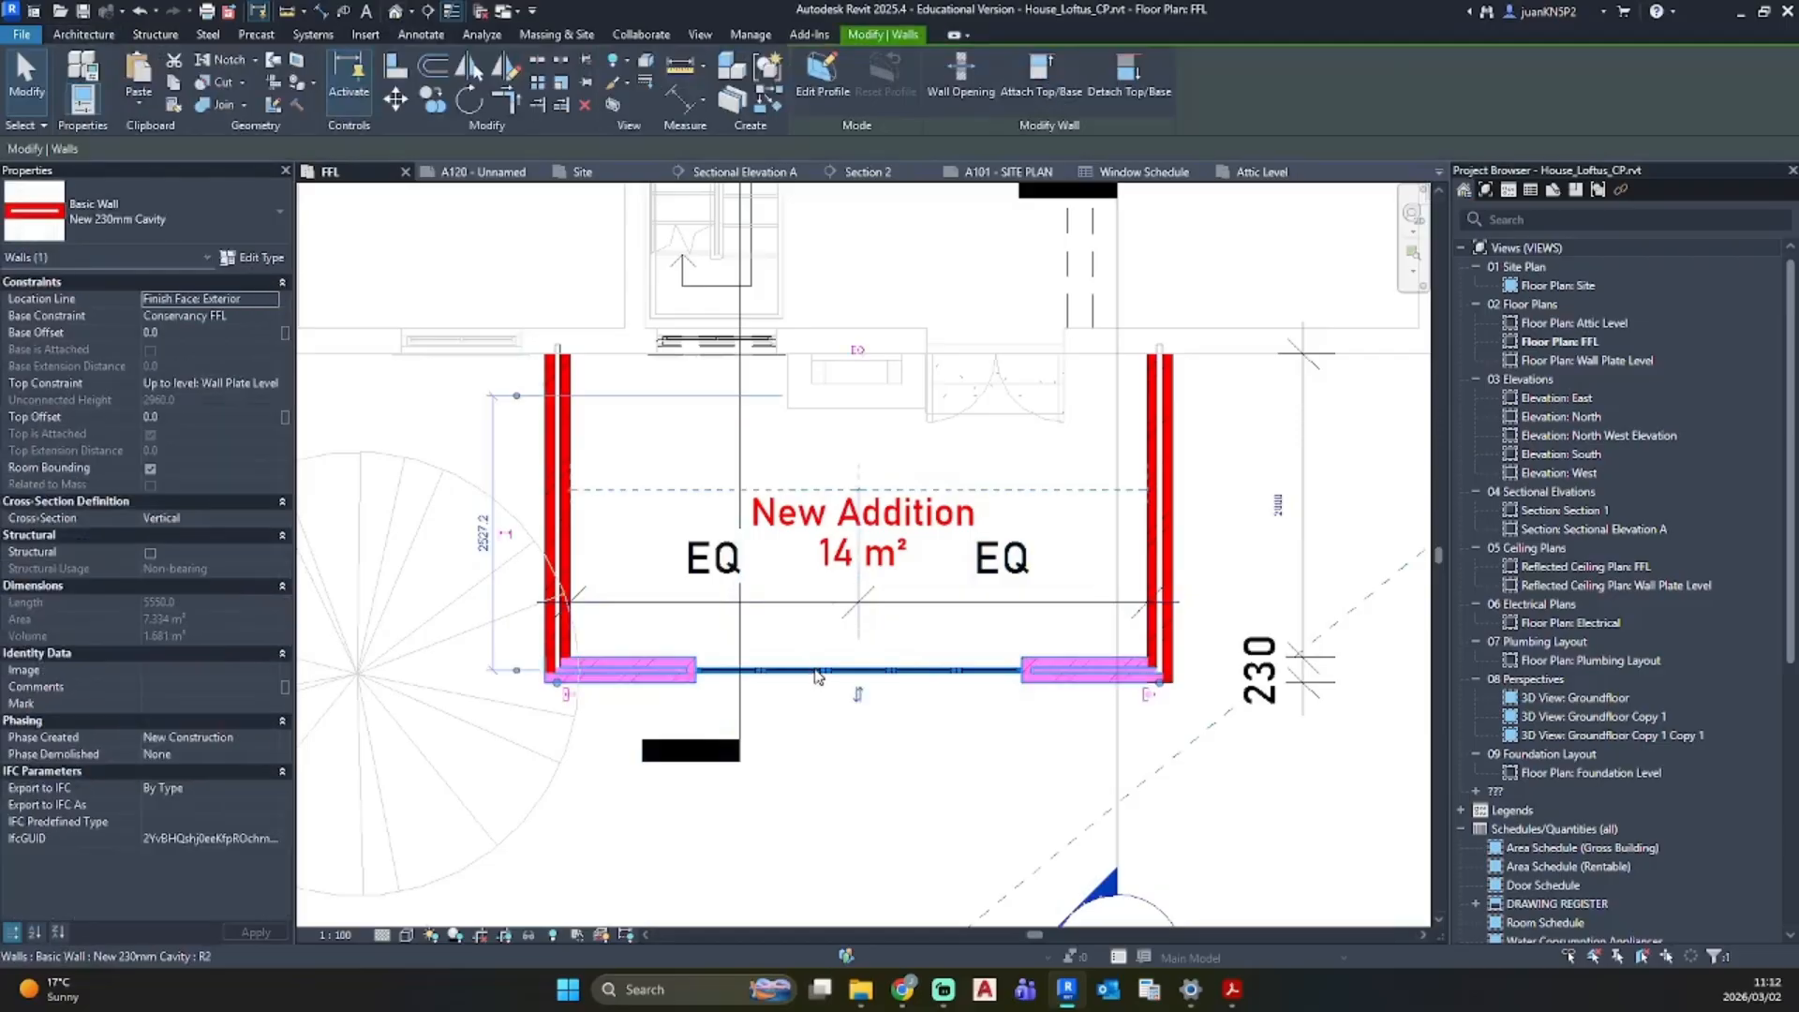
key("Escape")
left_click(811, 671)
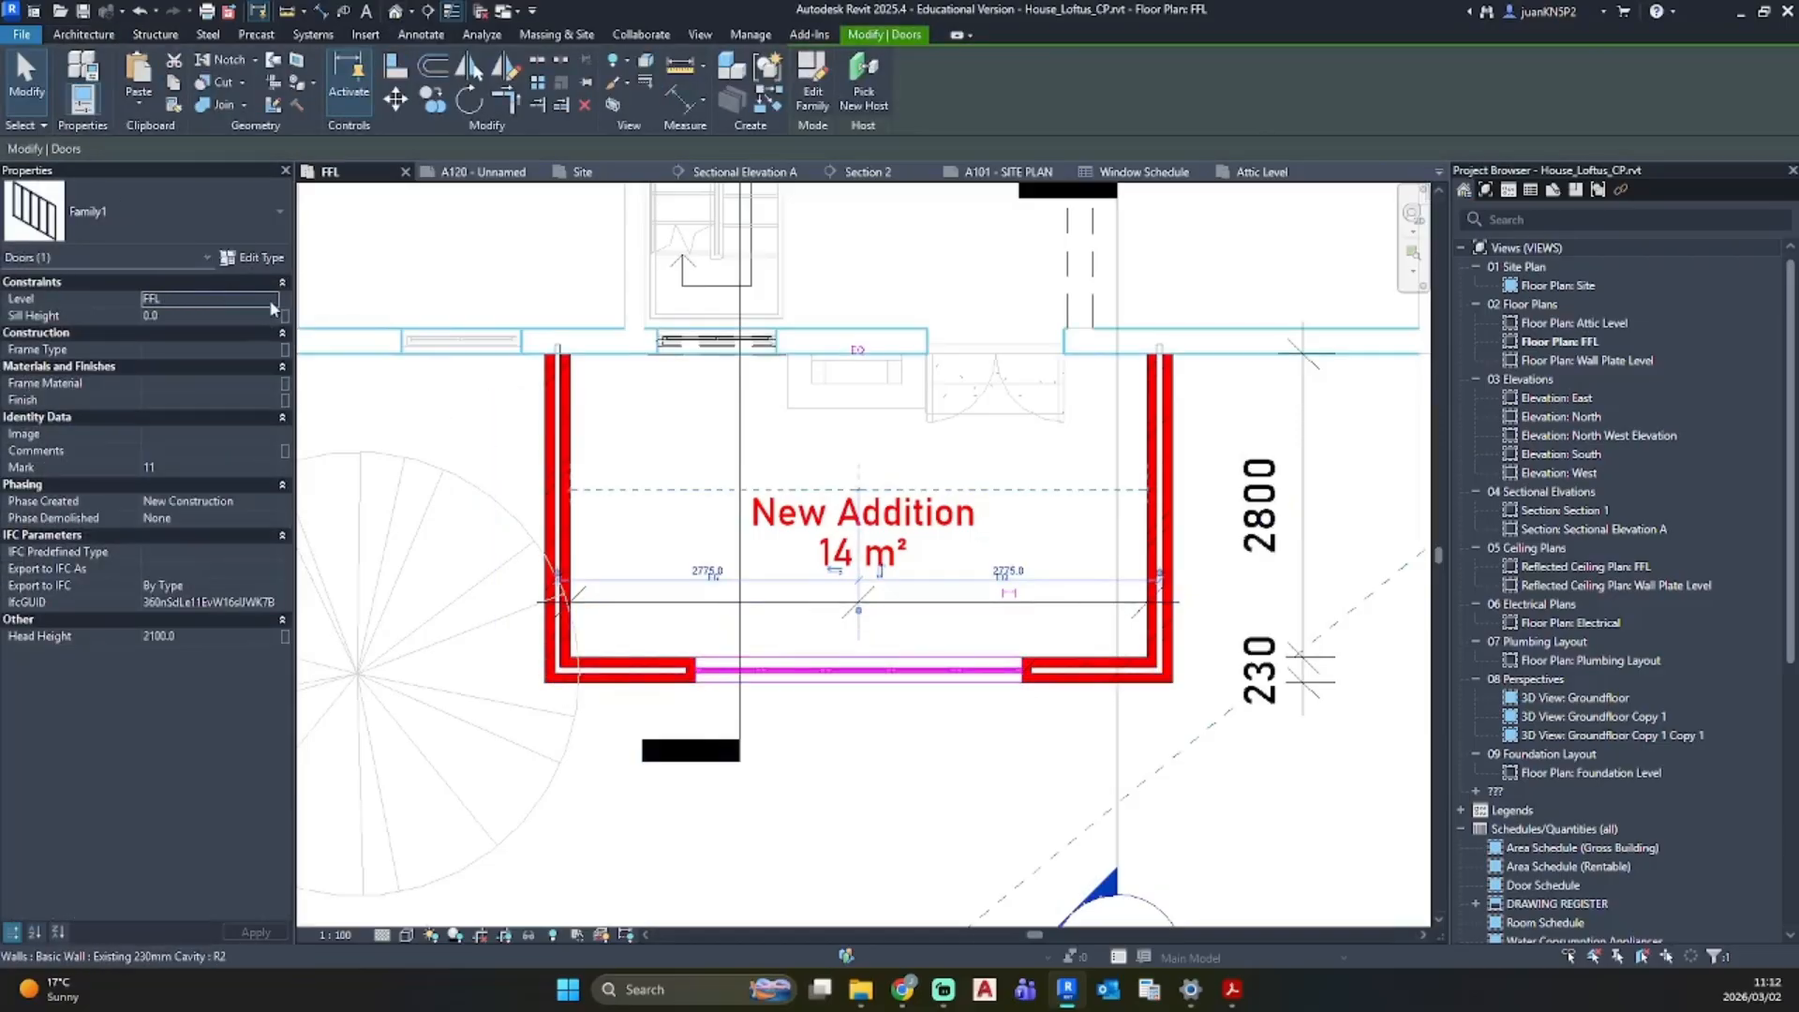
left_click(270, 306)
left_click(208, 317)
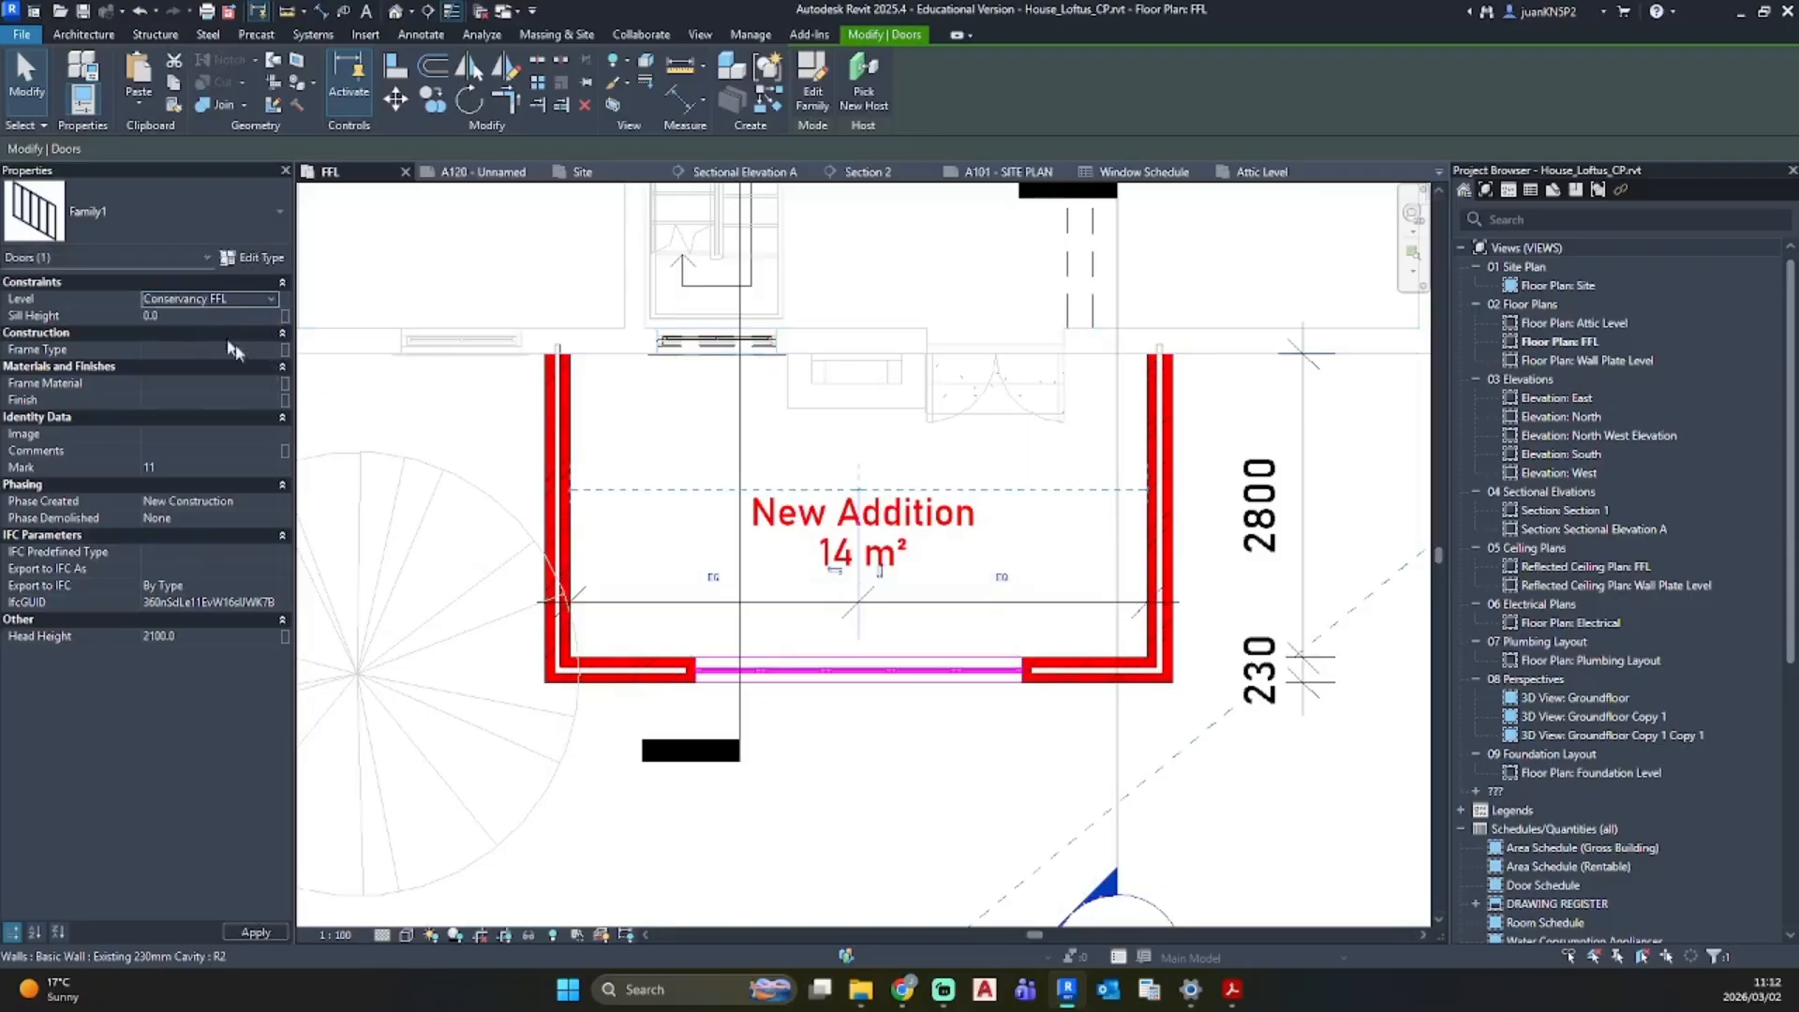
left_click(255, 932)
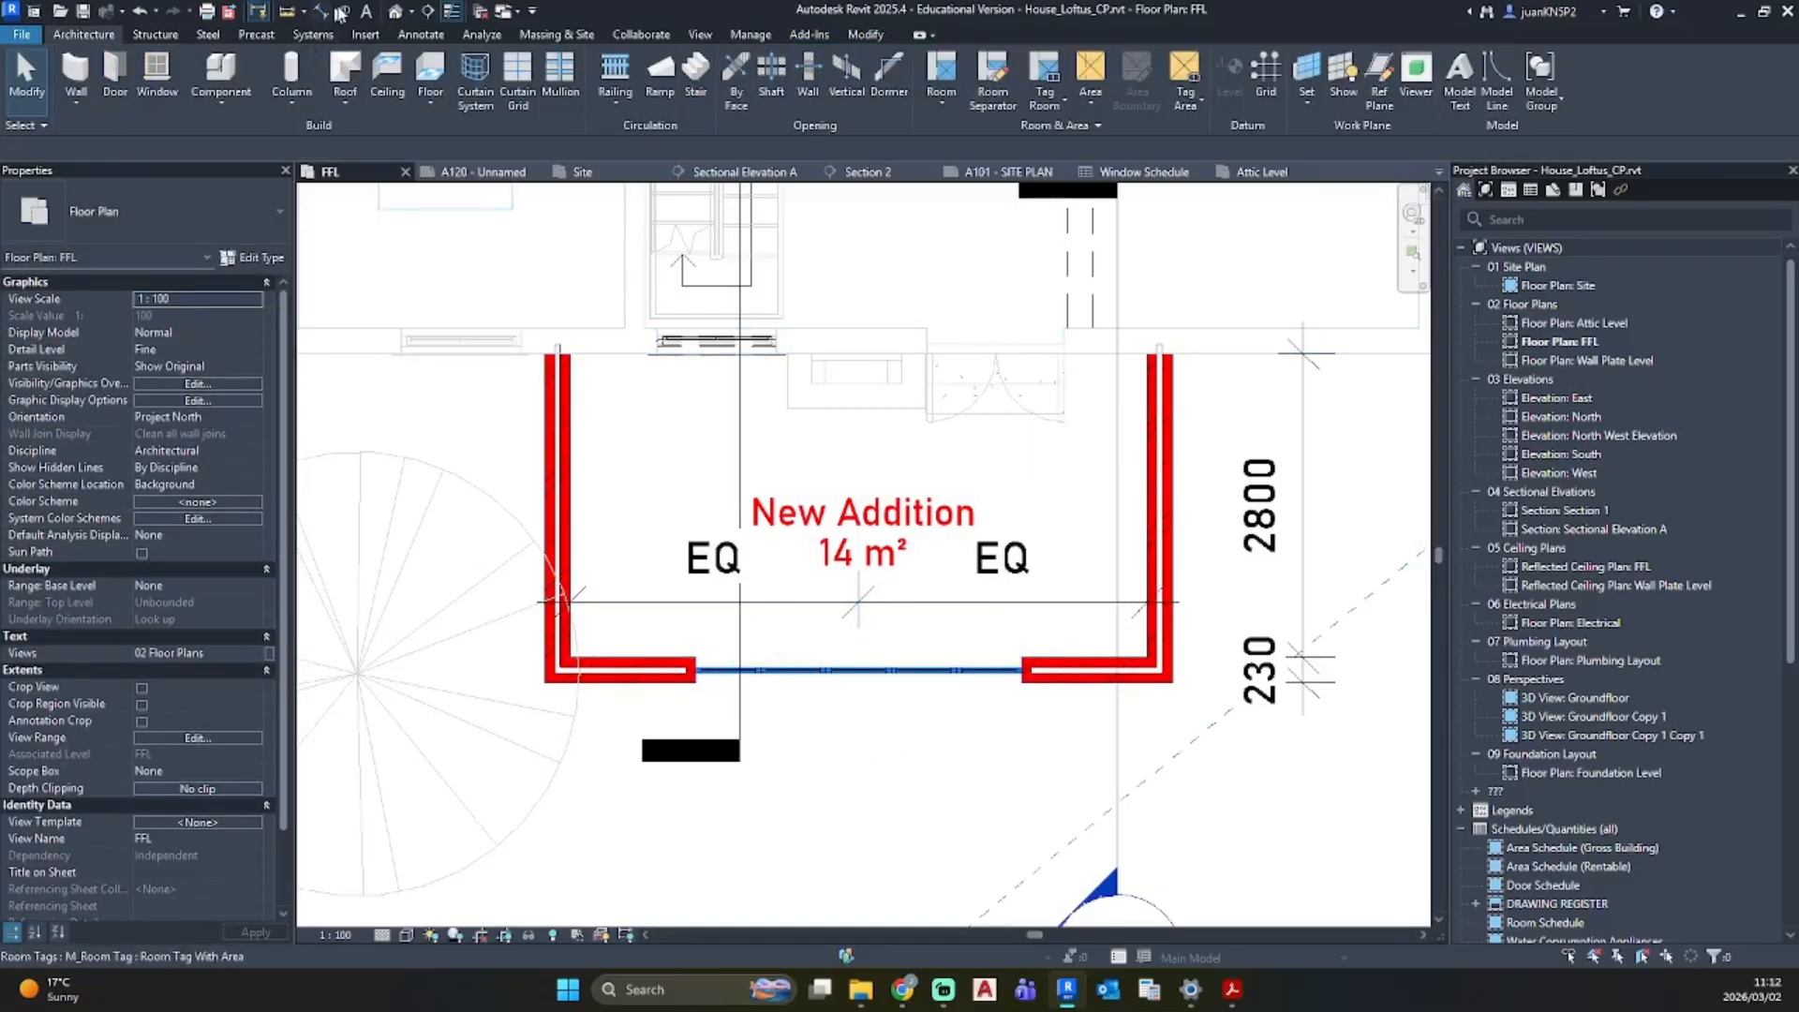
Step: Inspect the placed folding door in the New Addition's wall in the project's 3D view
left_click(397, 15)
scroll(713, 621, "down", 2)
middle_click_drag(714, 618, 904, 521, "shift")
scroll(609, 679, "up", 4)
scroll(607, 678, "down", 3)
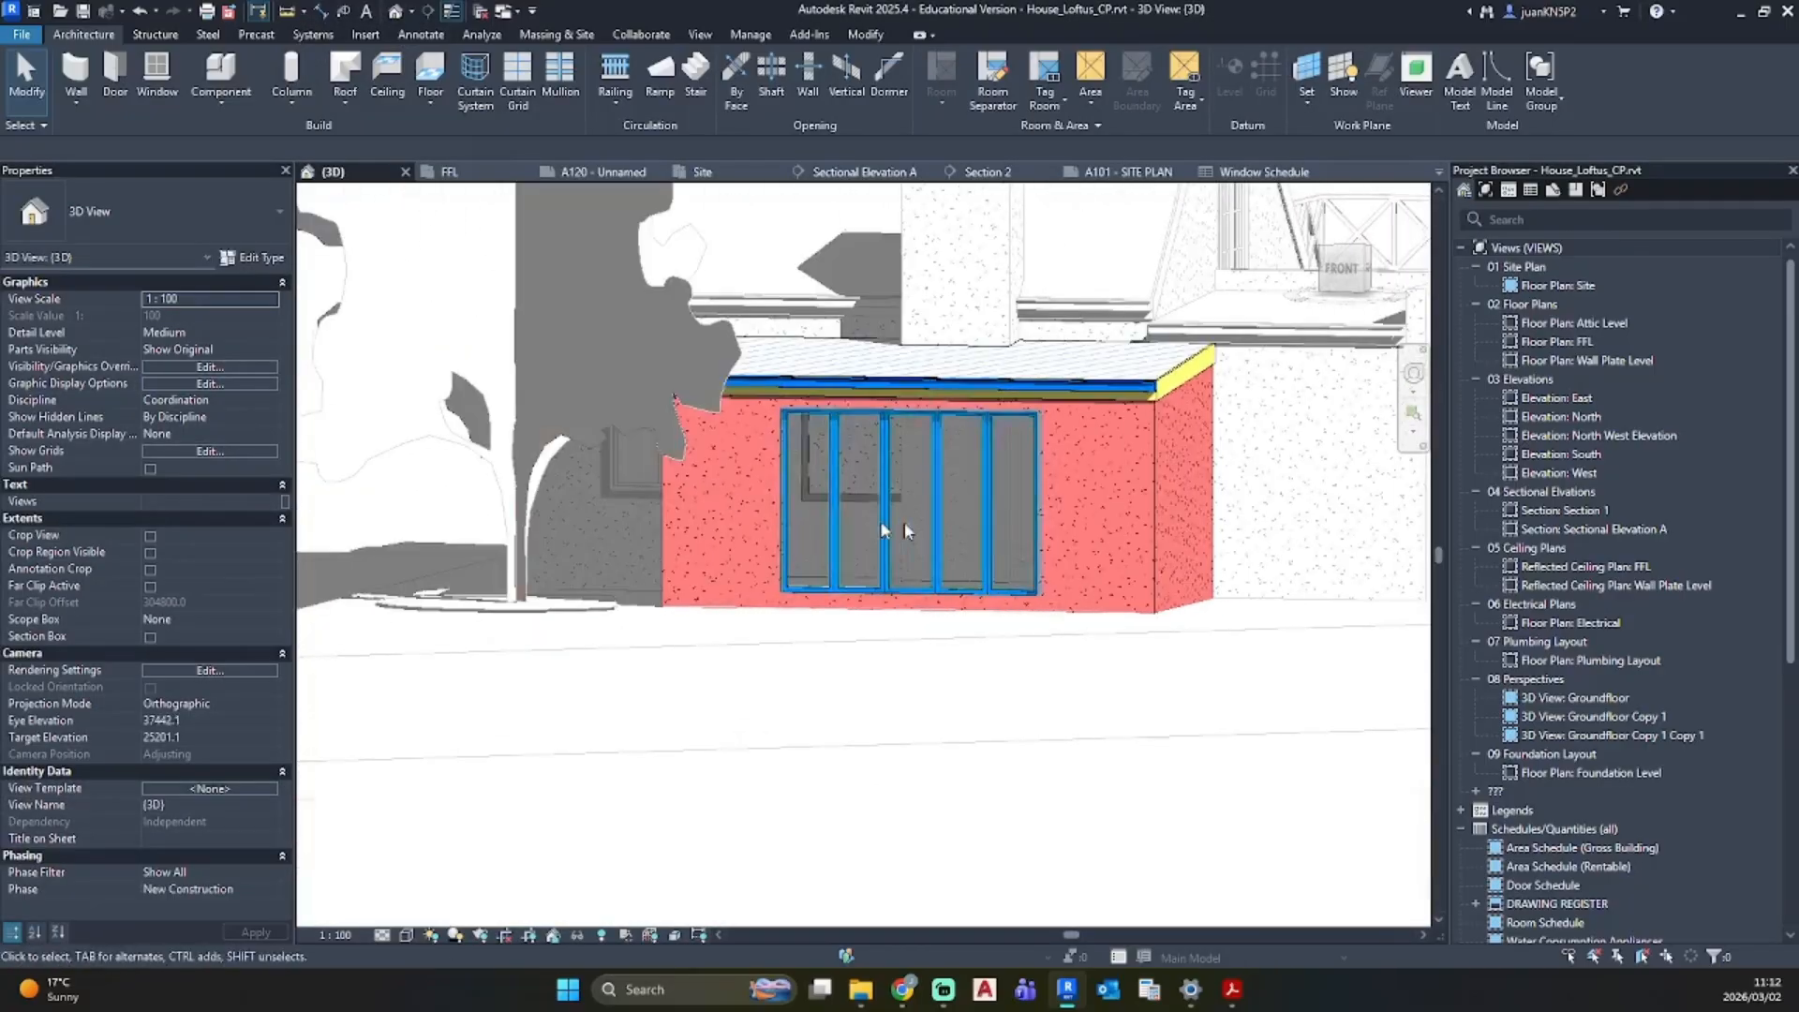
left_click(884, 460)
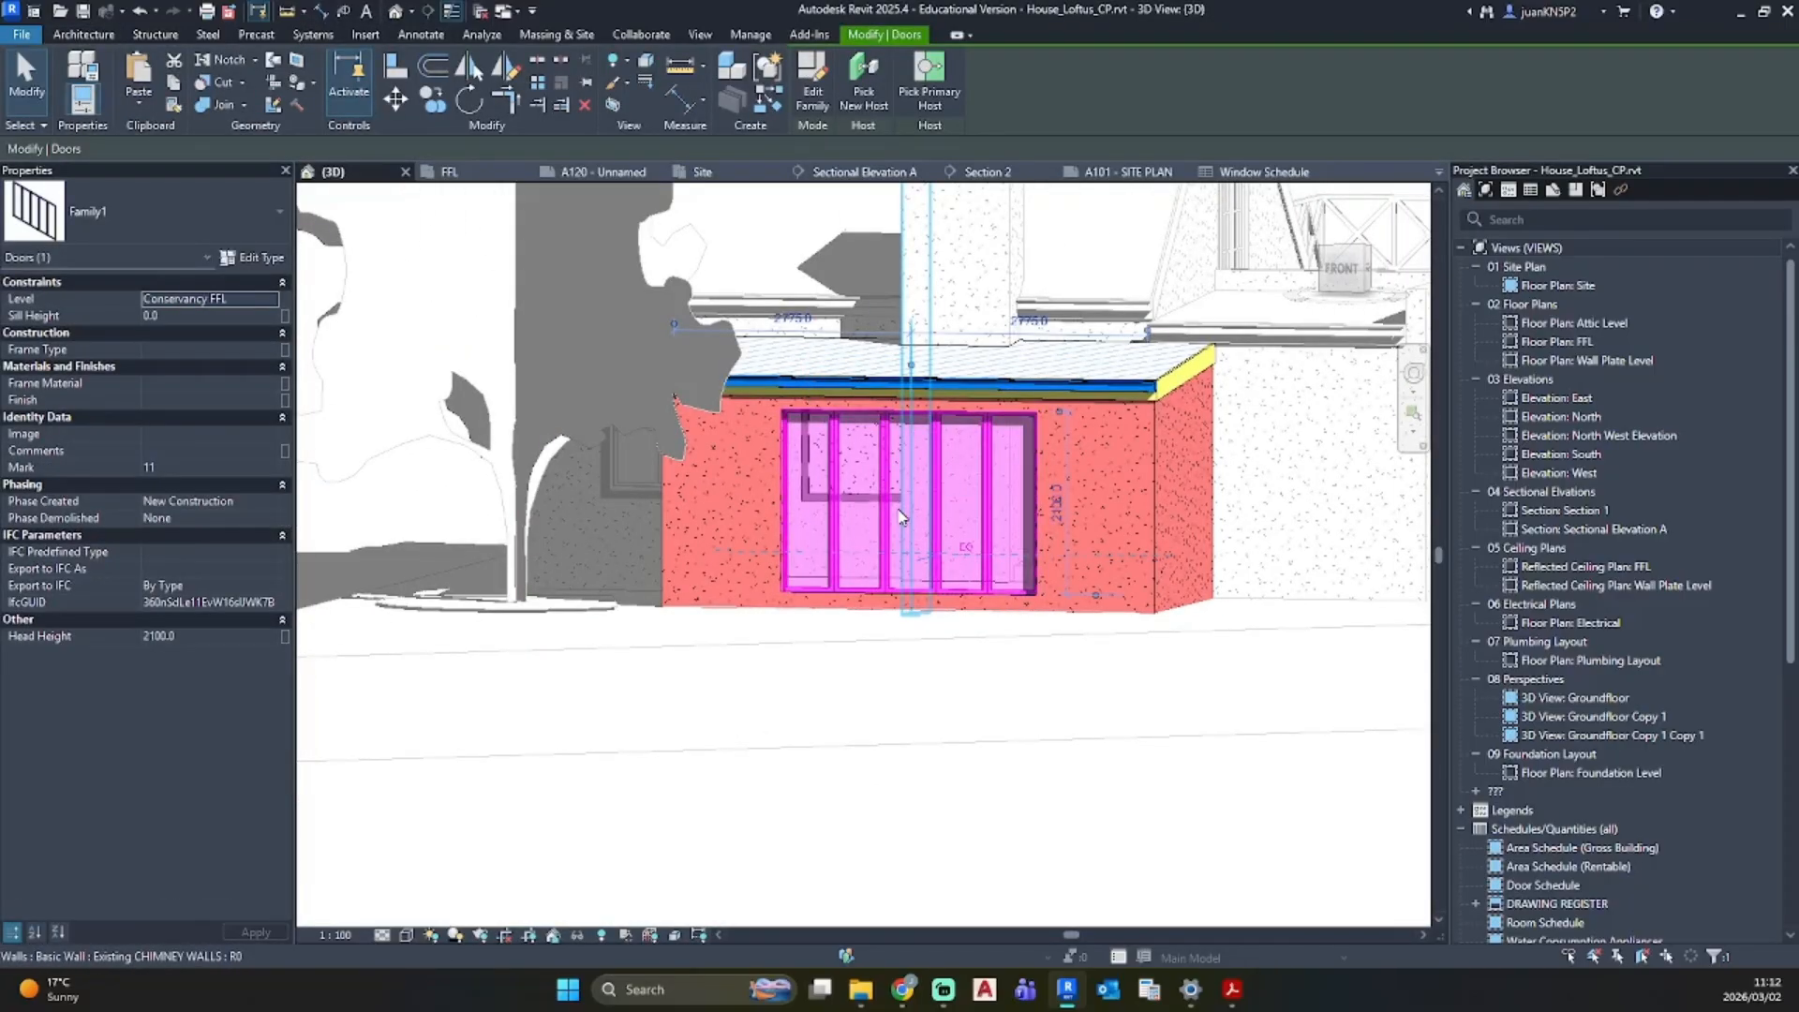
scroll(1006, 491, "down", 4)
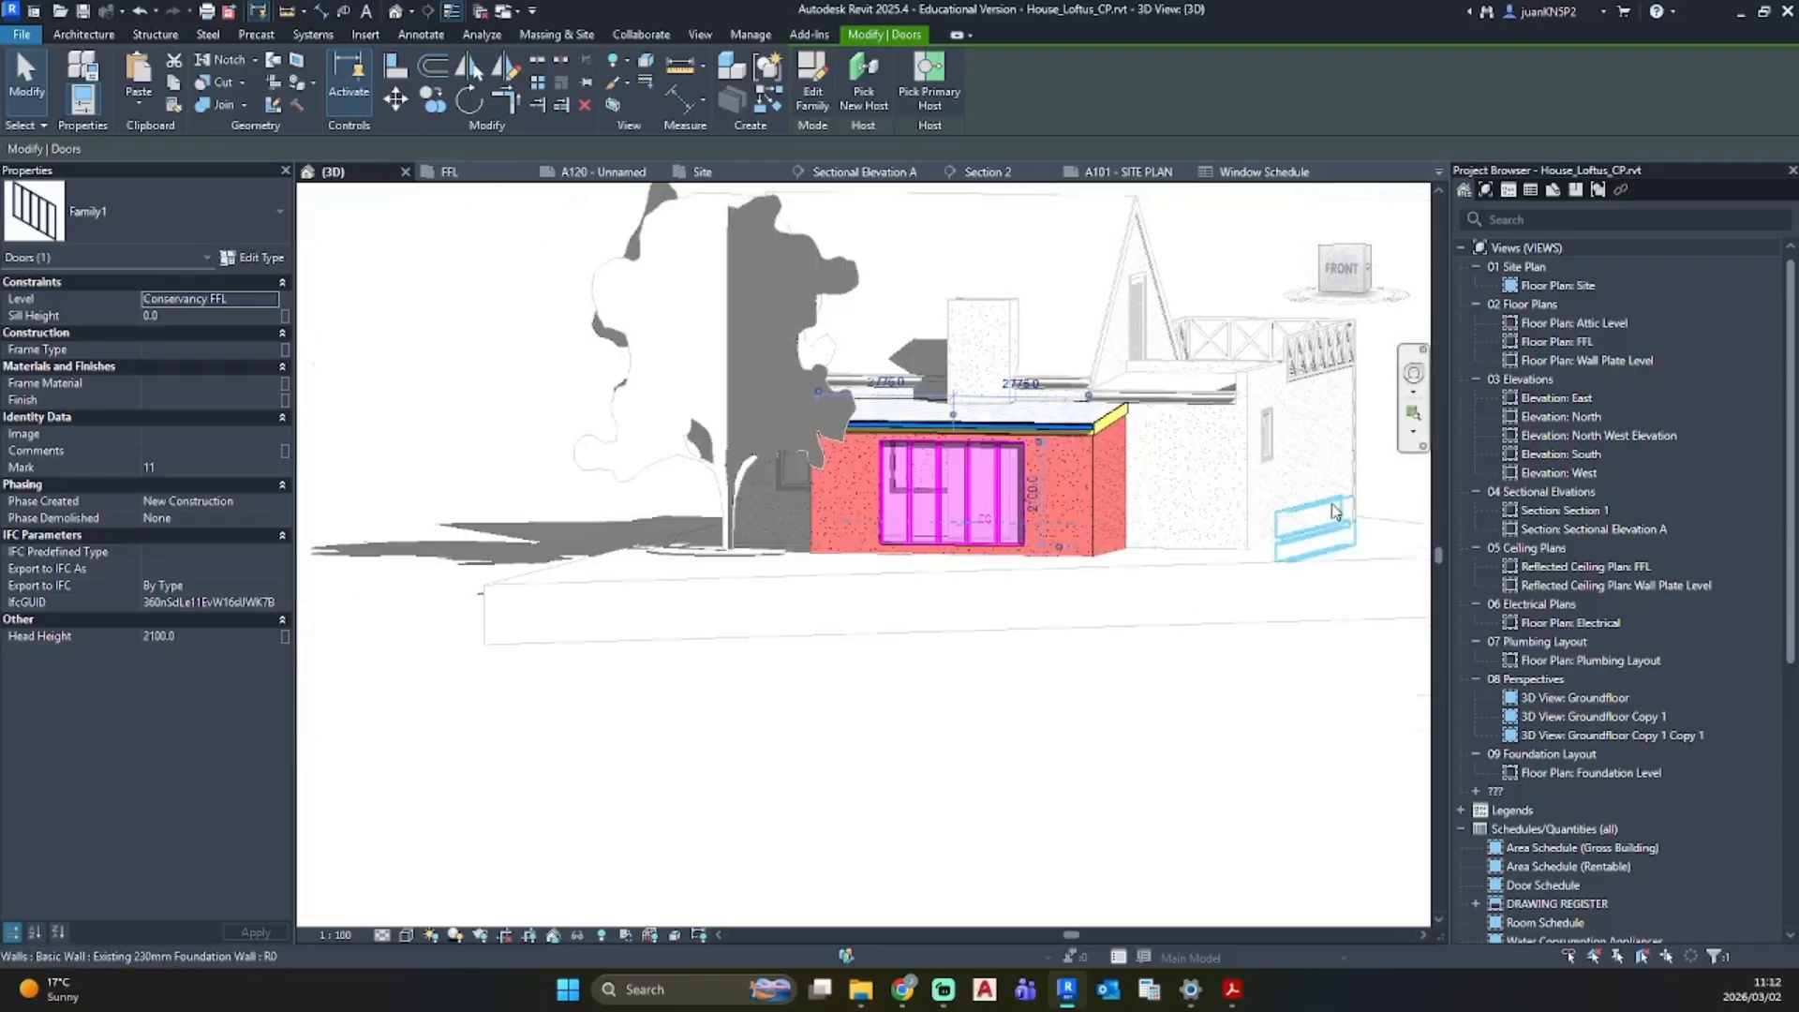
Step: Return to the FFL floor plan and review the placed door's type properties, including its identity data
left_click(1565, 341)
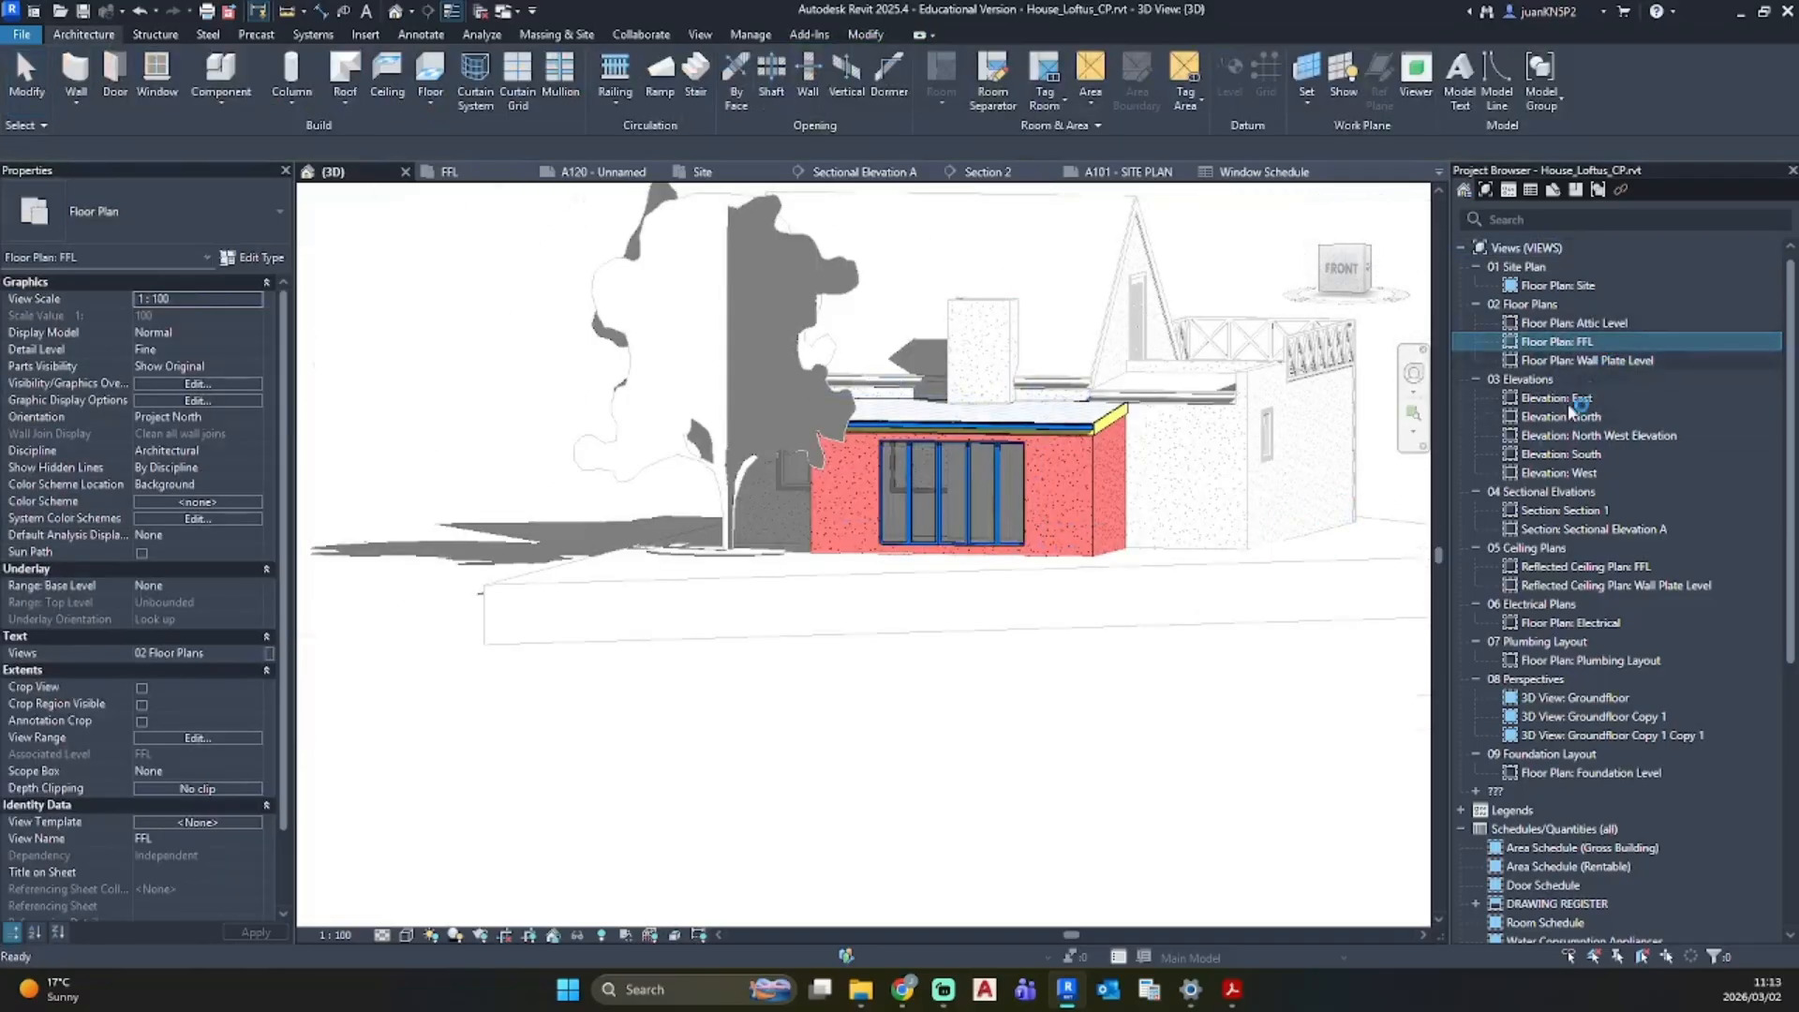
left_click(1584, 417)
left_click(1582, 344)
double_click(1582, 344)
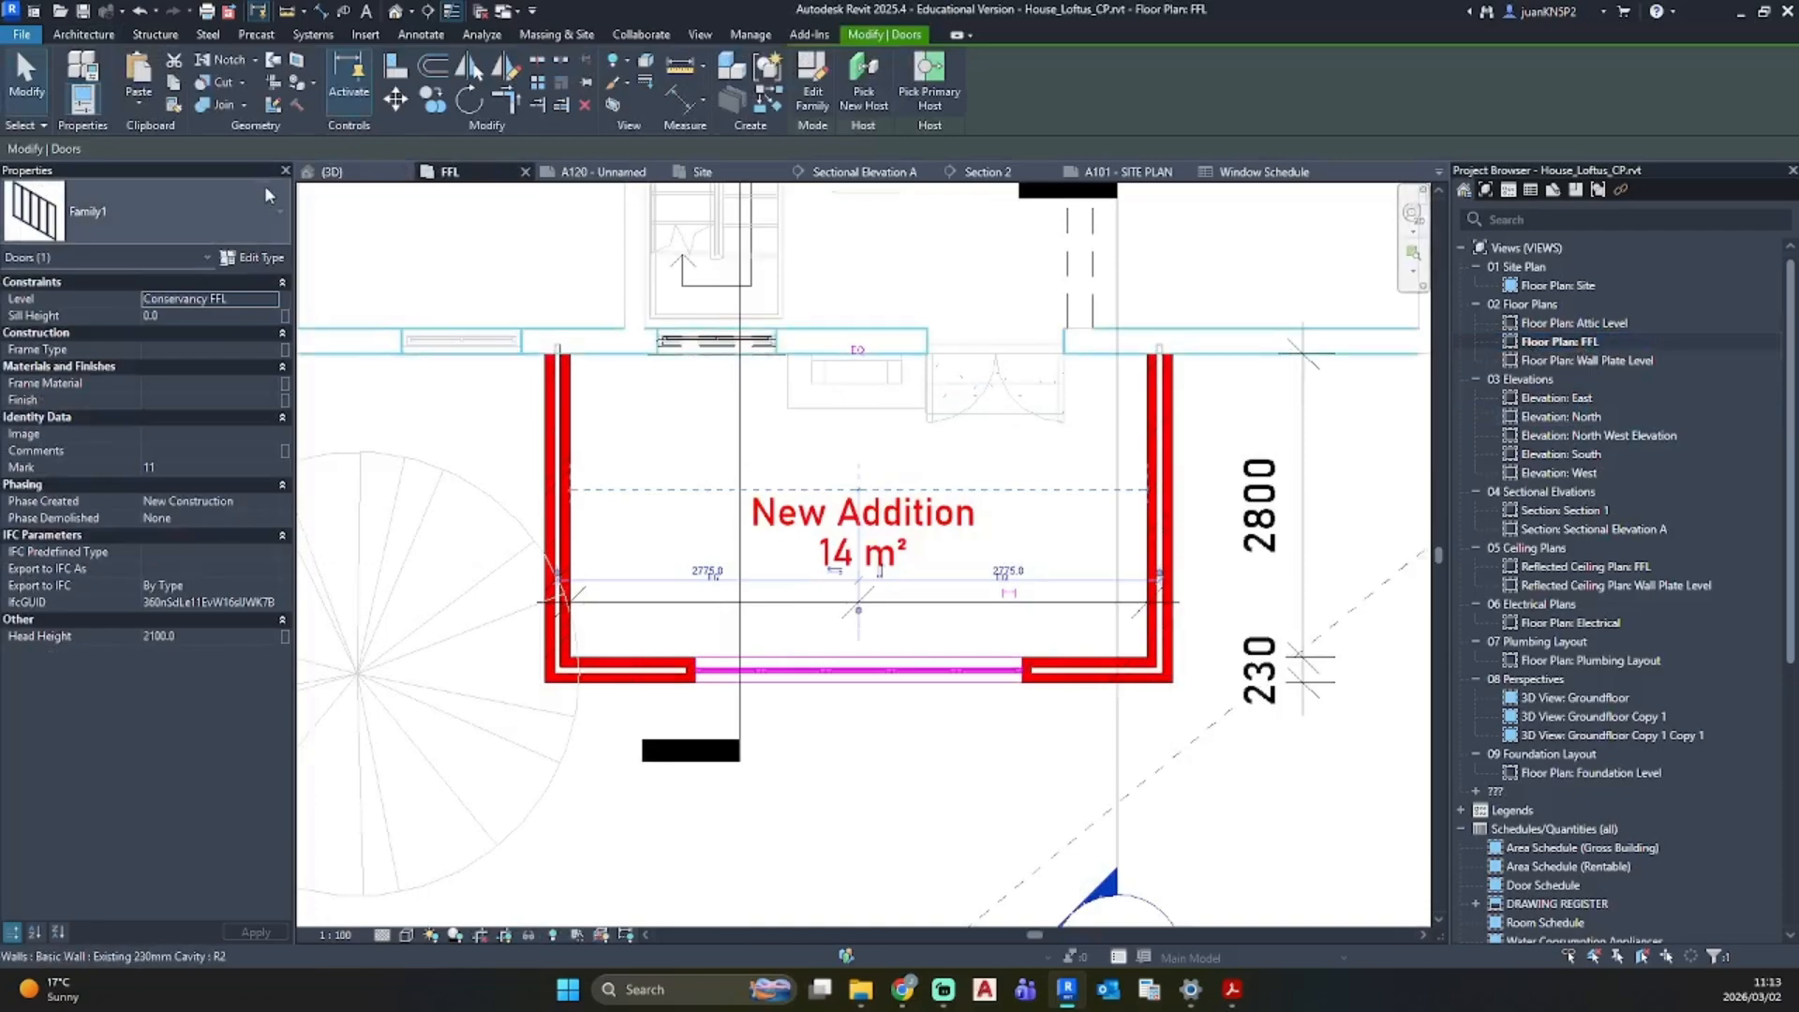
left_click(249, 257)
scroll(676, 563, "down", 10)
scroll(676, 563, "up", 4)
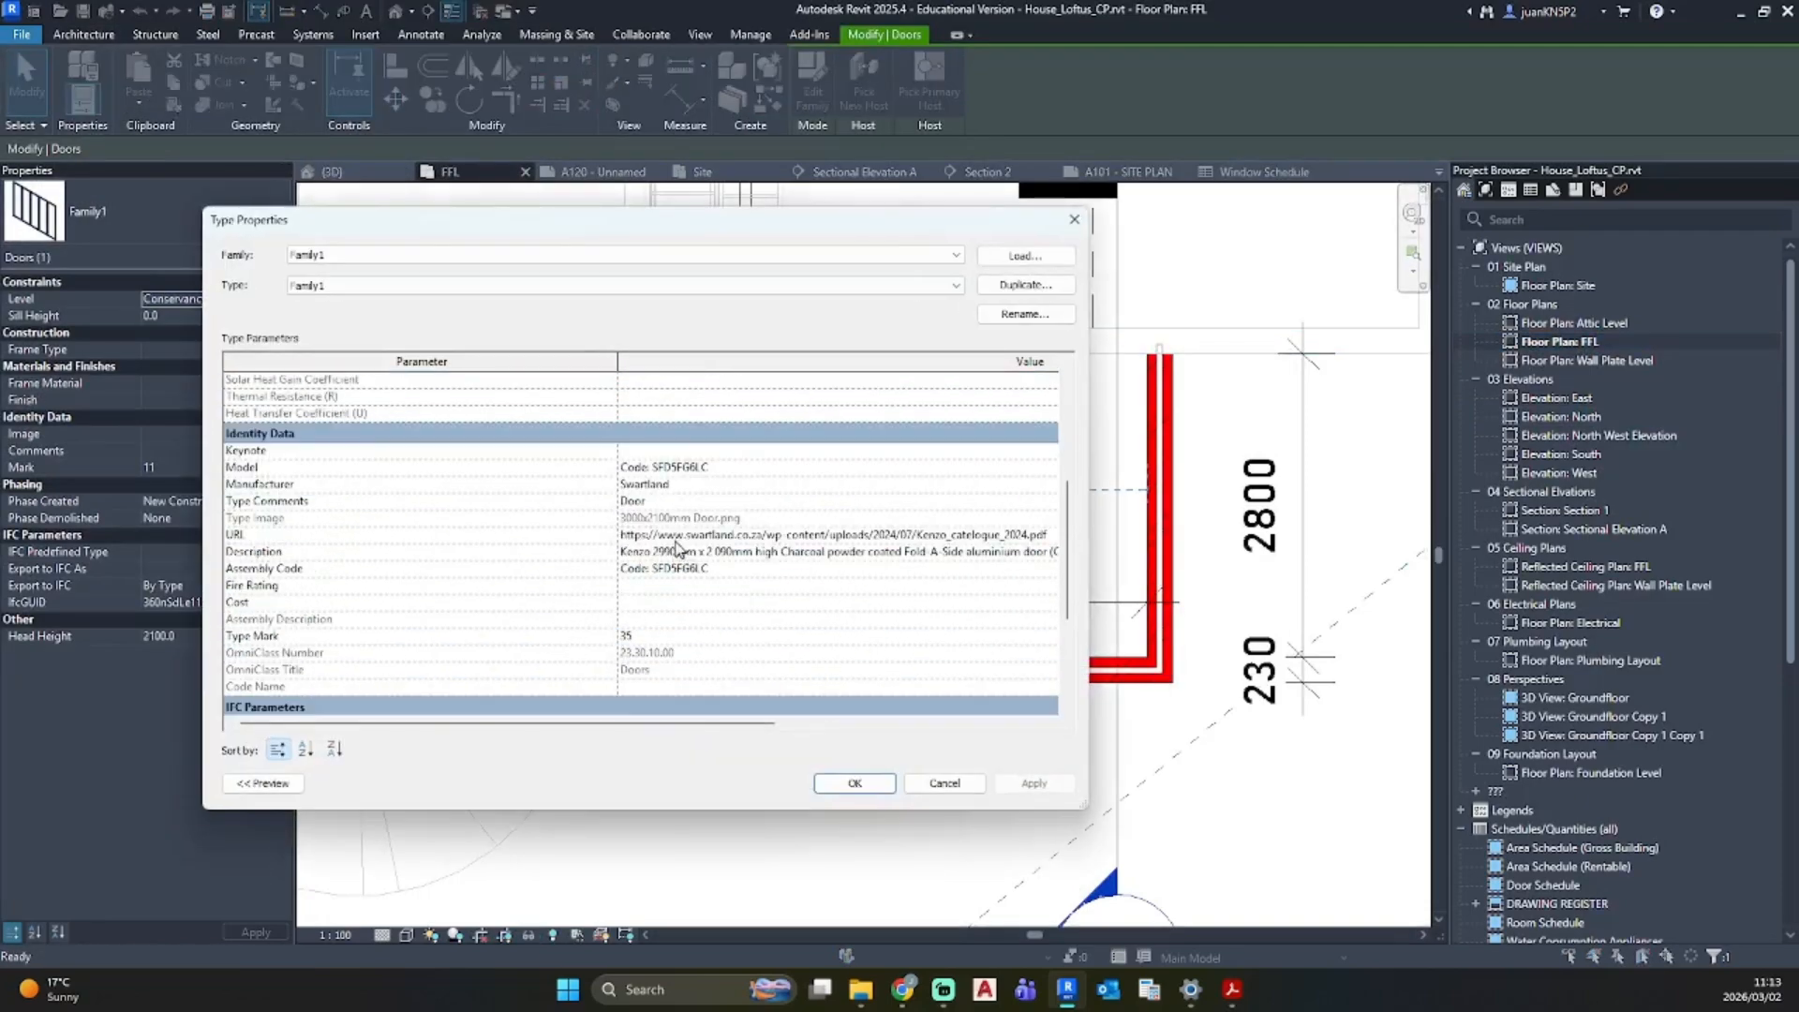
key("Escape")
key("Escape")
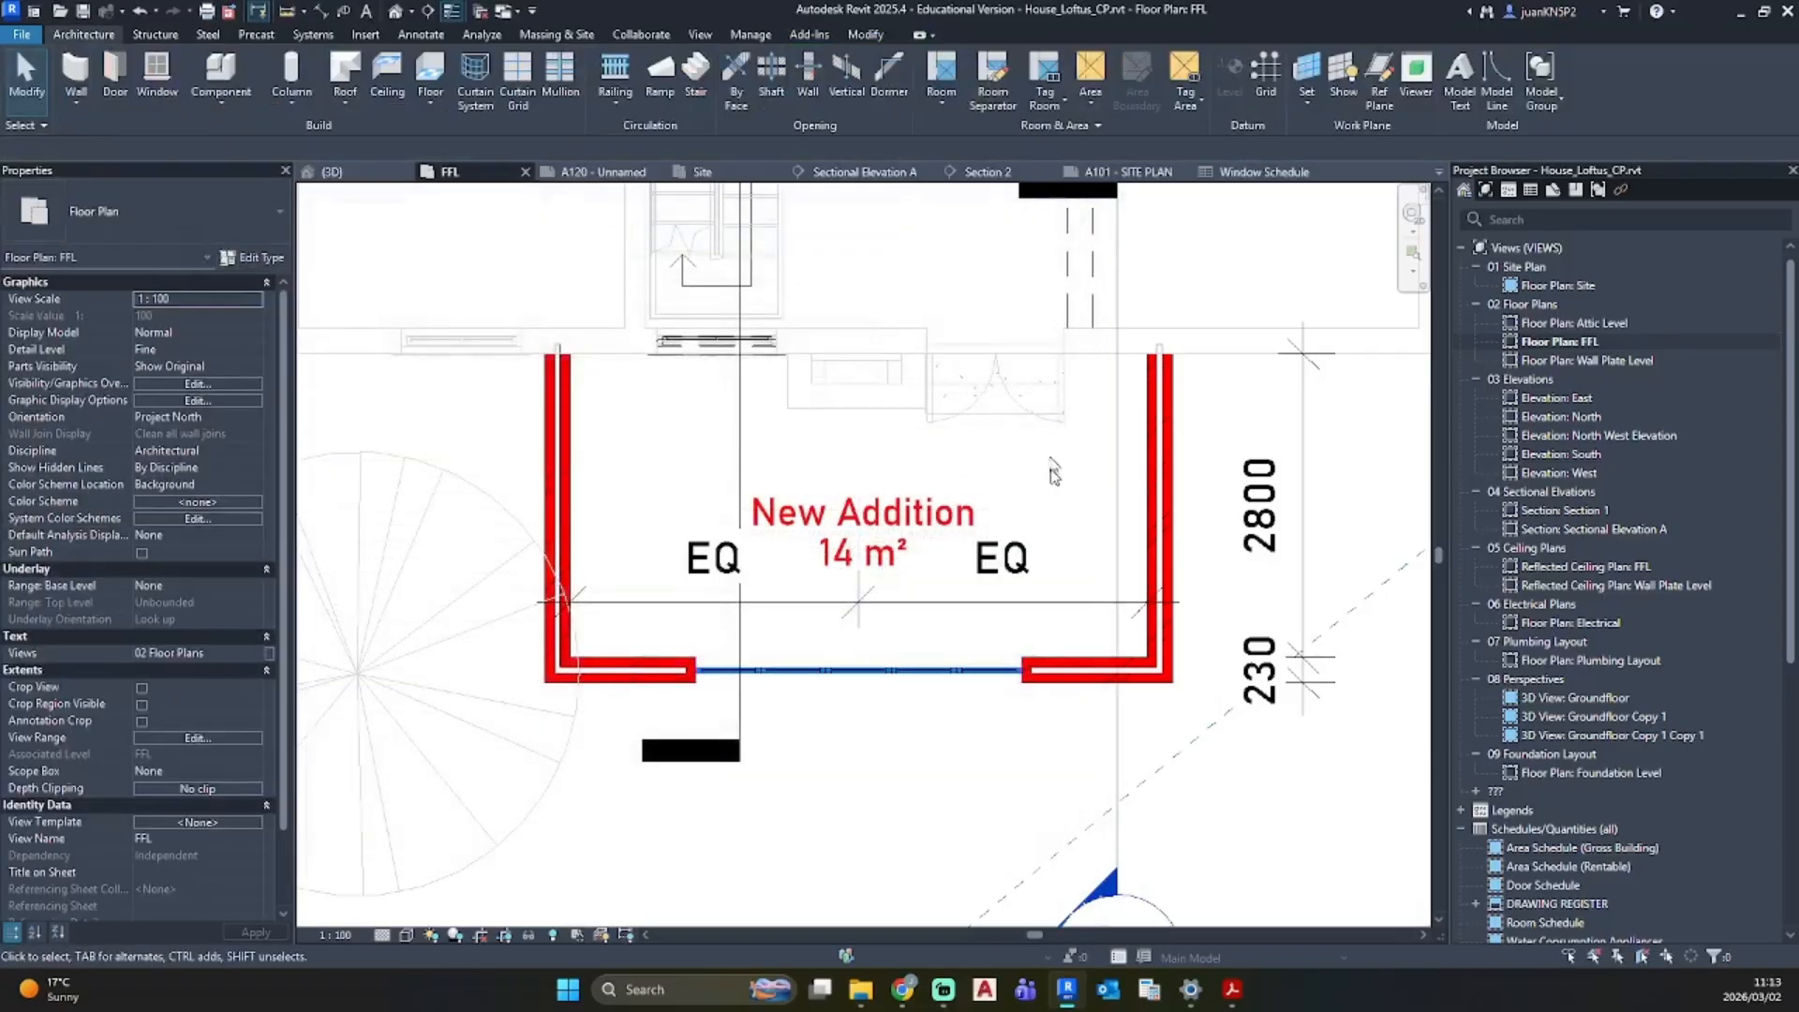
Step: Switch back to the door family's 3D view
left_click(917, 673)
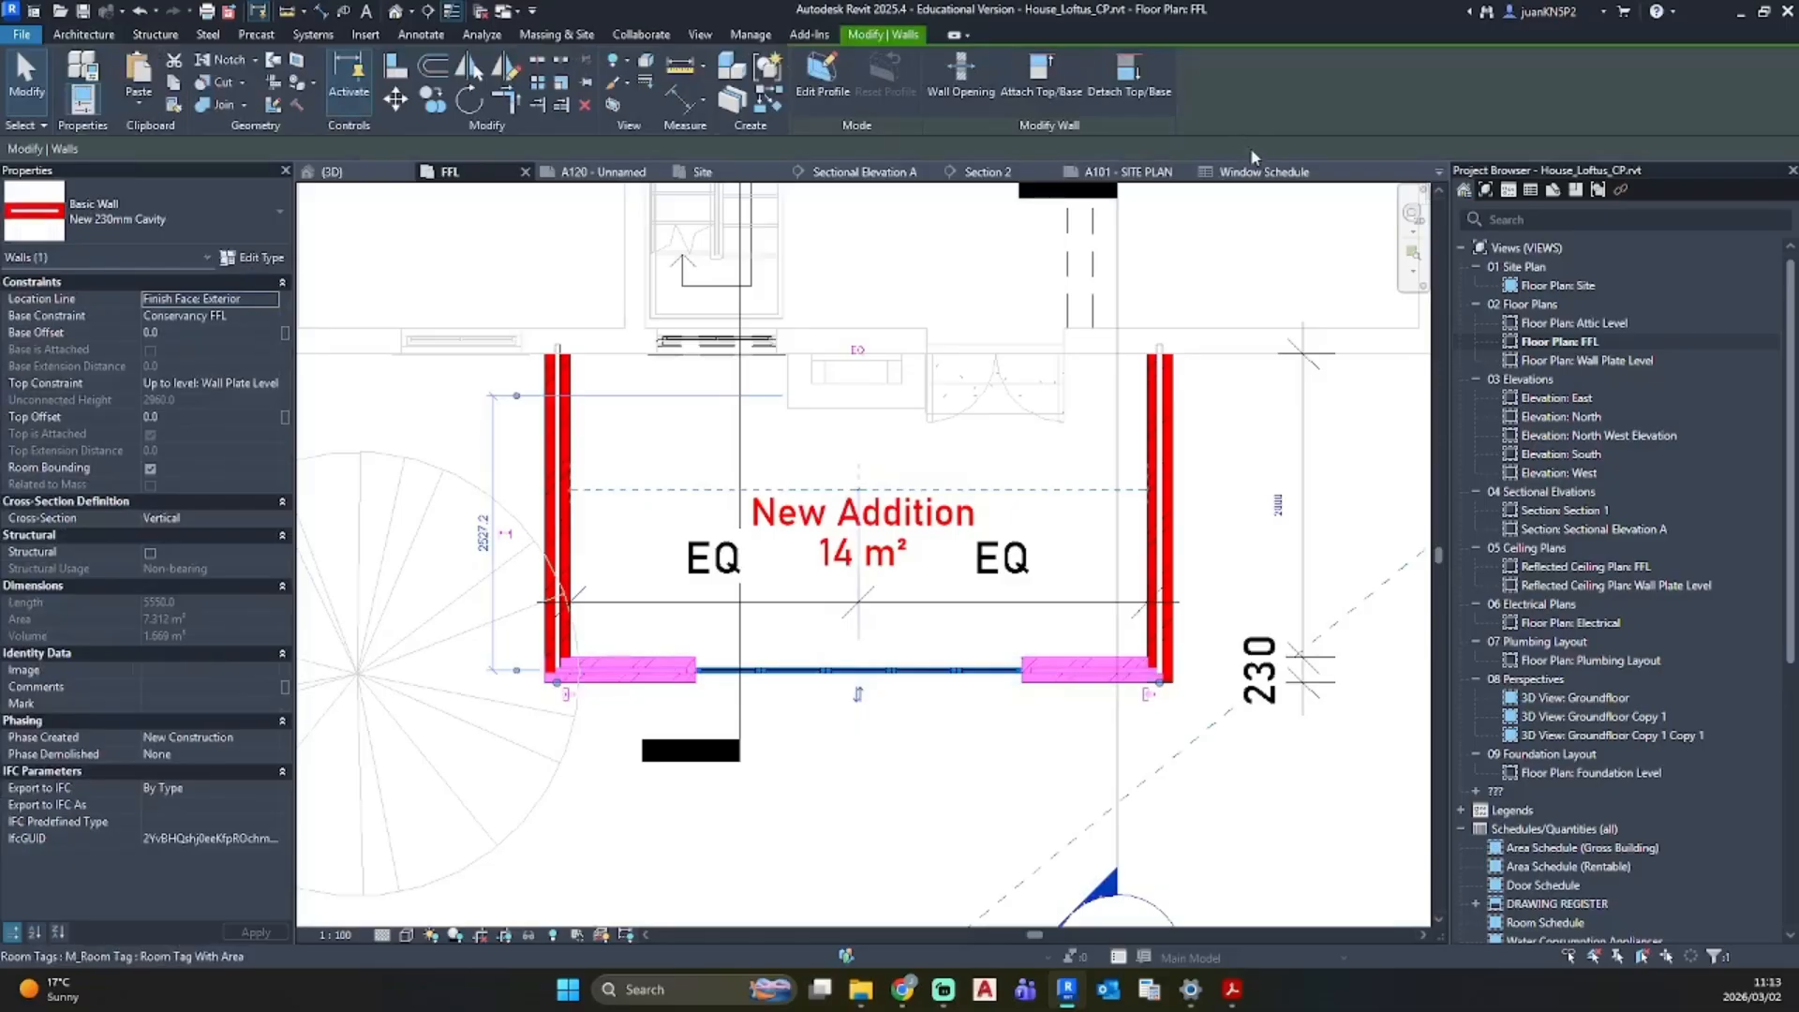
left_click(1441, 173)
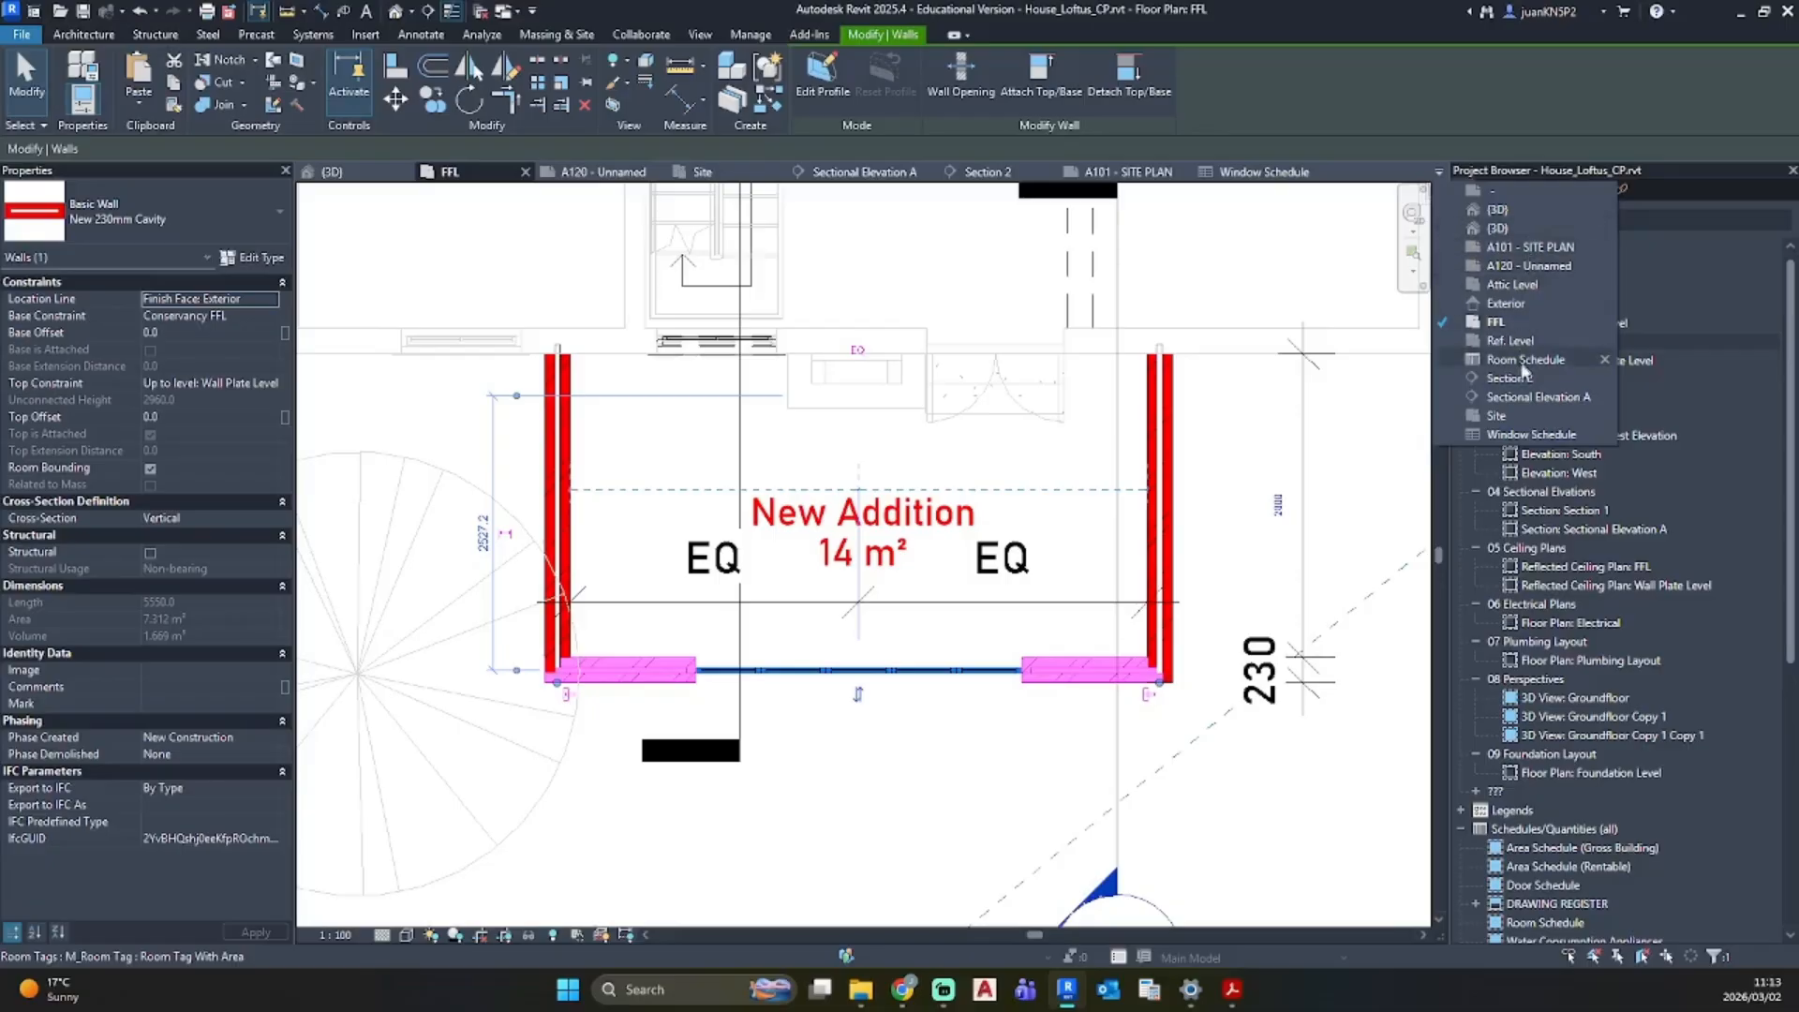
left_click(504, 14)
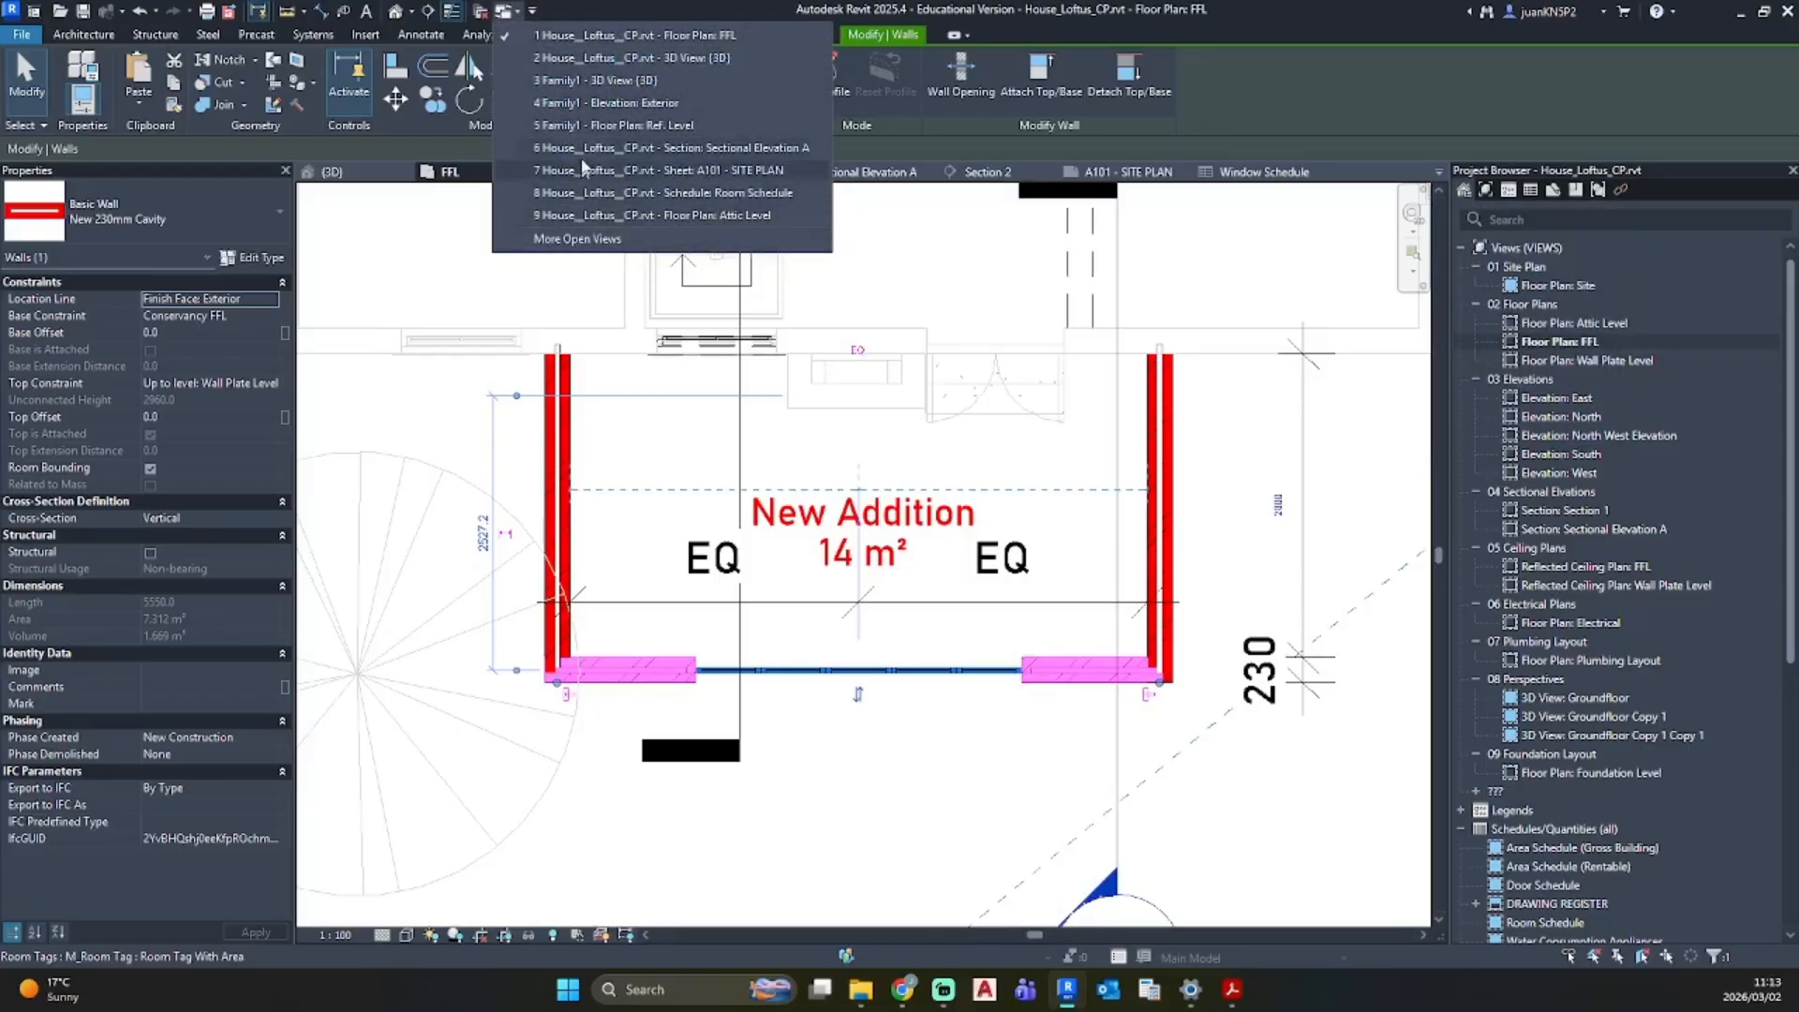
left_click(586, 80)
Step: Save the door family as "New COnservancy Door" in the house's project folder within 6.Residential
left_click(20, 35)
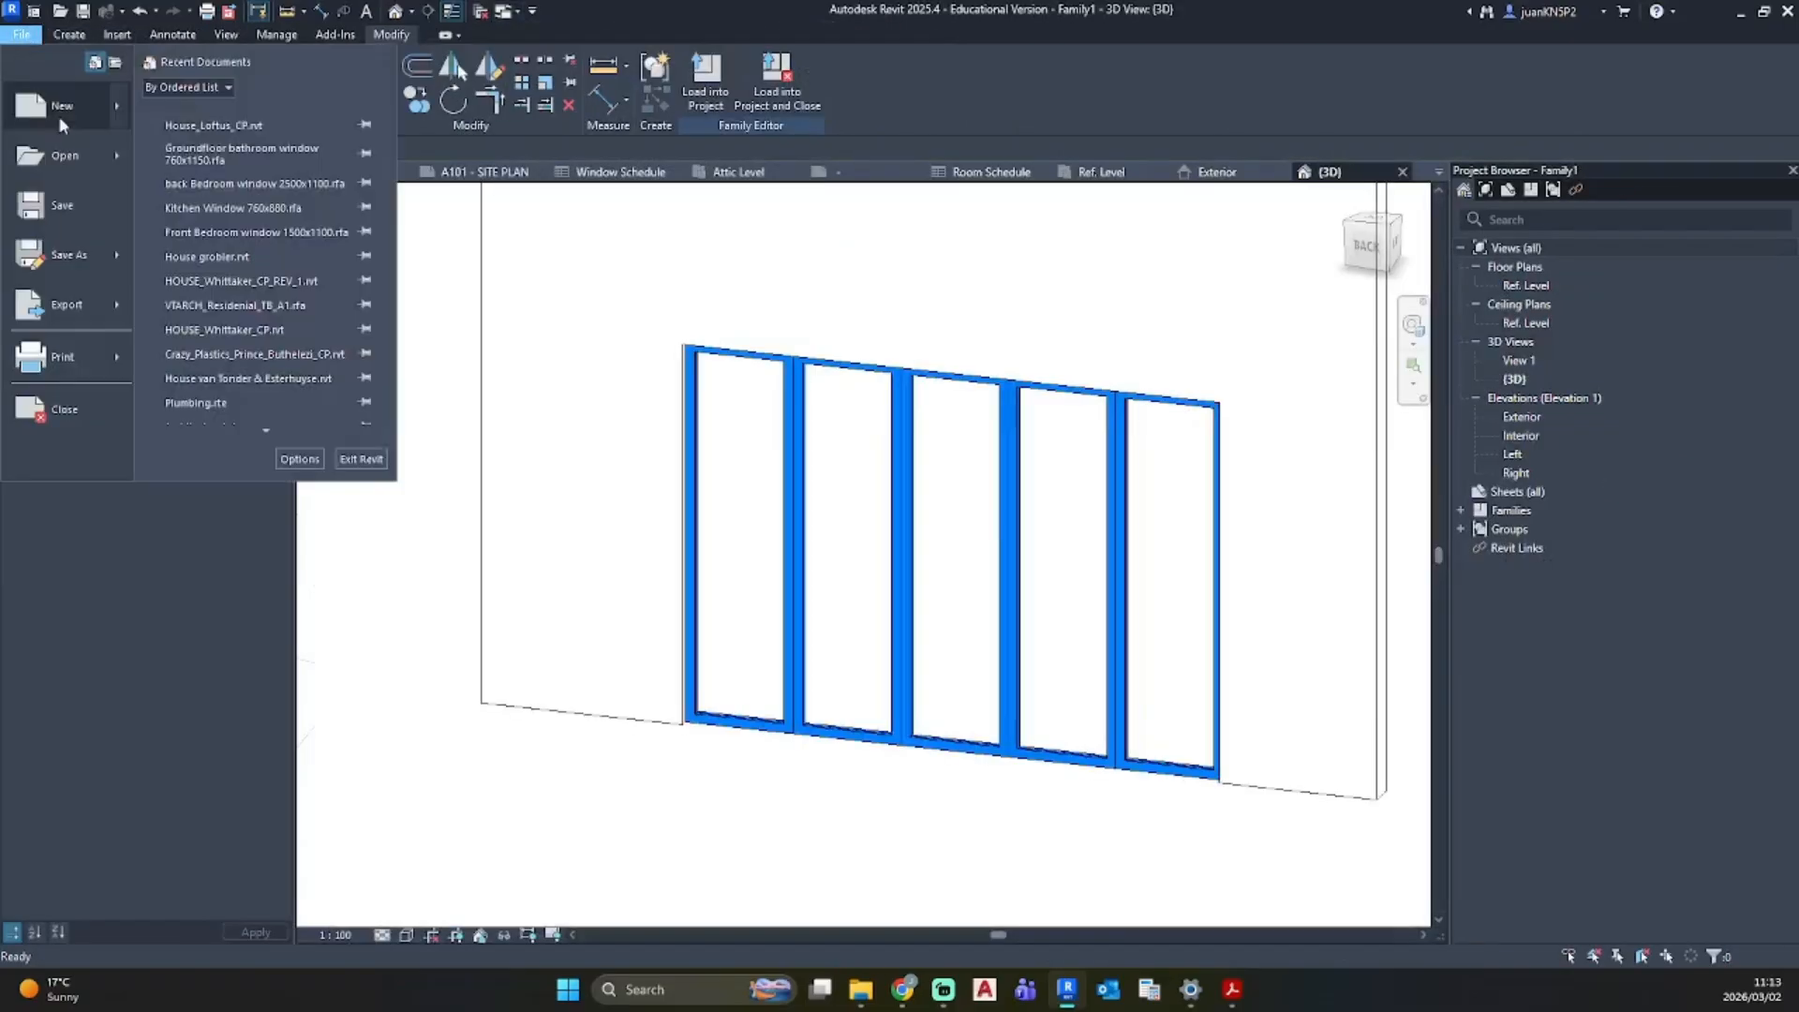
mouse_move(125, 247)
left_click(206, 238)
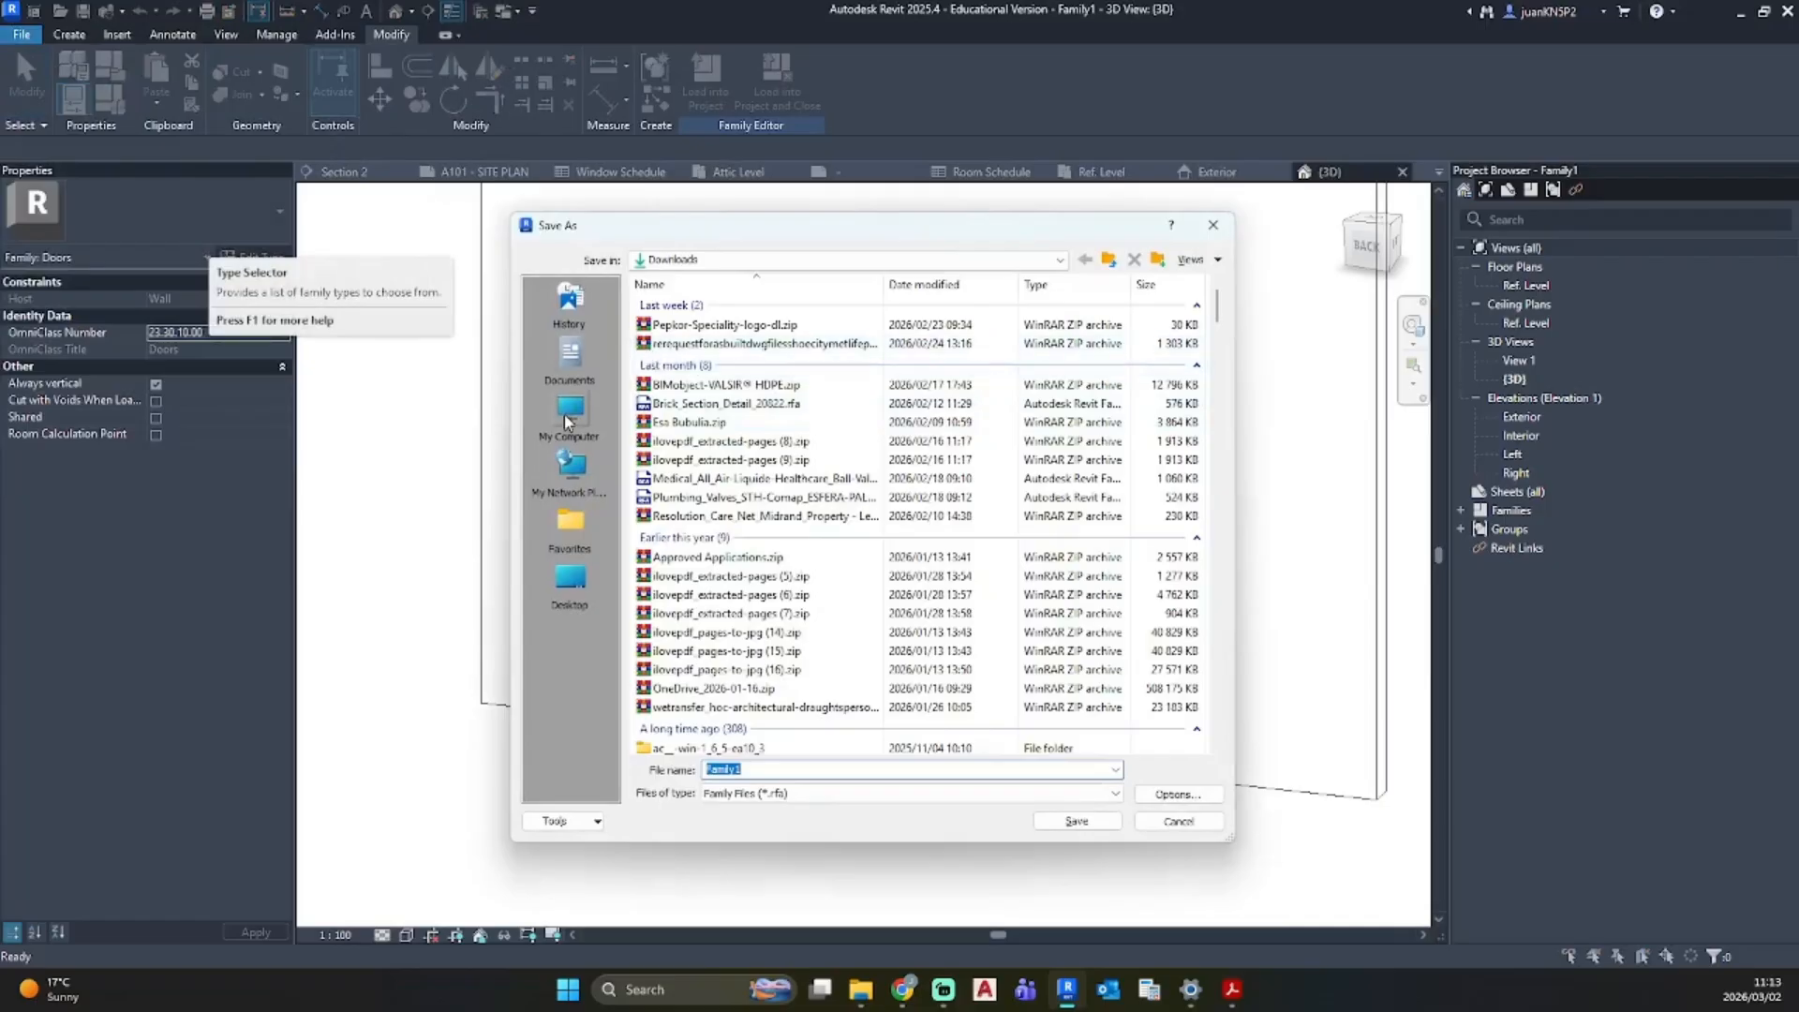
left_click(568, 422)
double_click(694, 363)
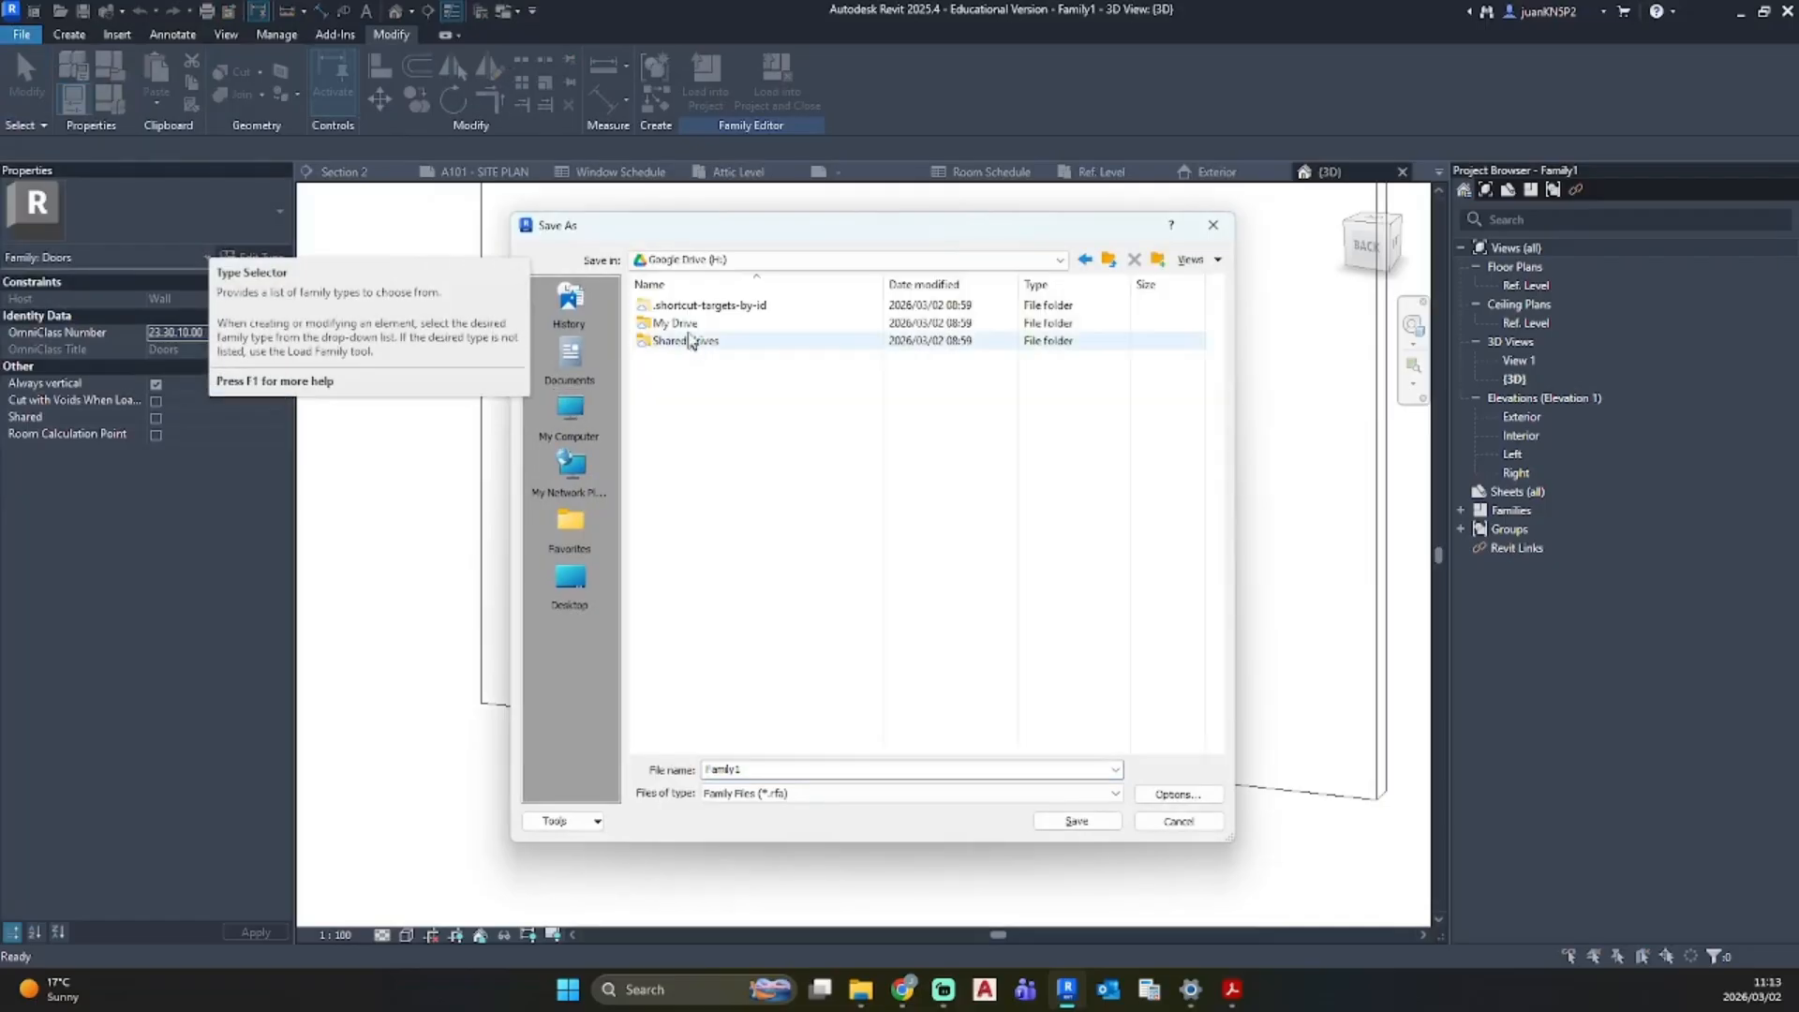
double_click(691, 340)
double_click(694, 360)
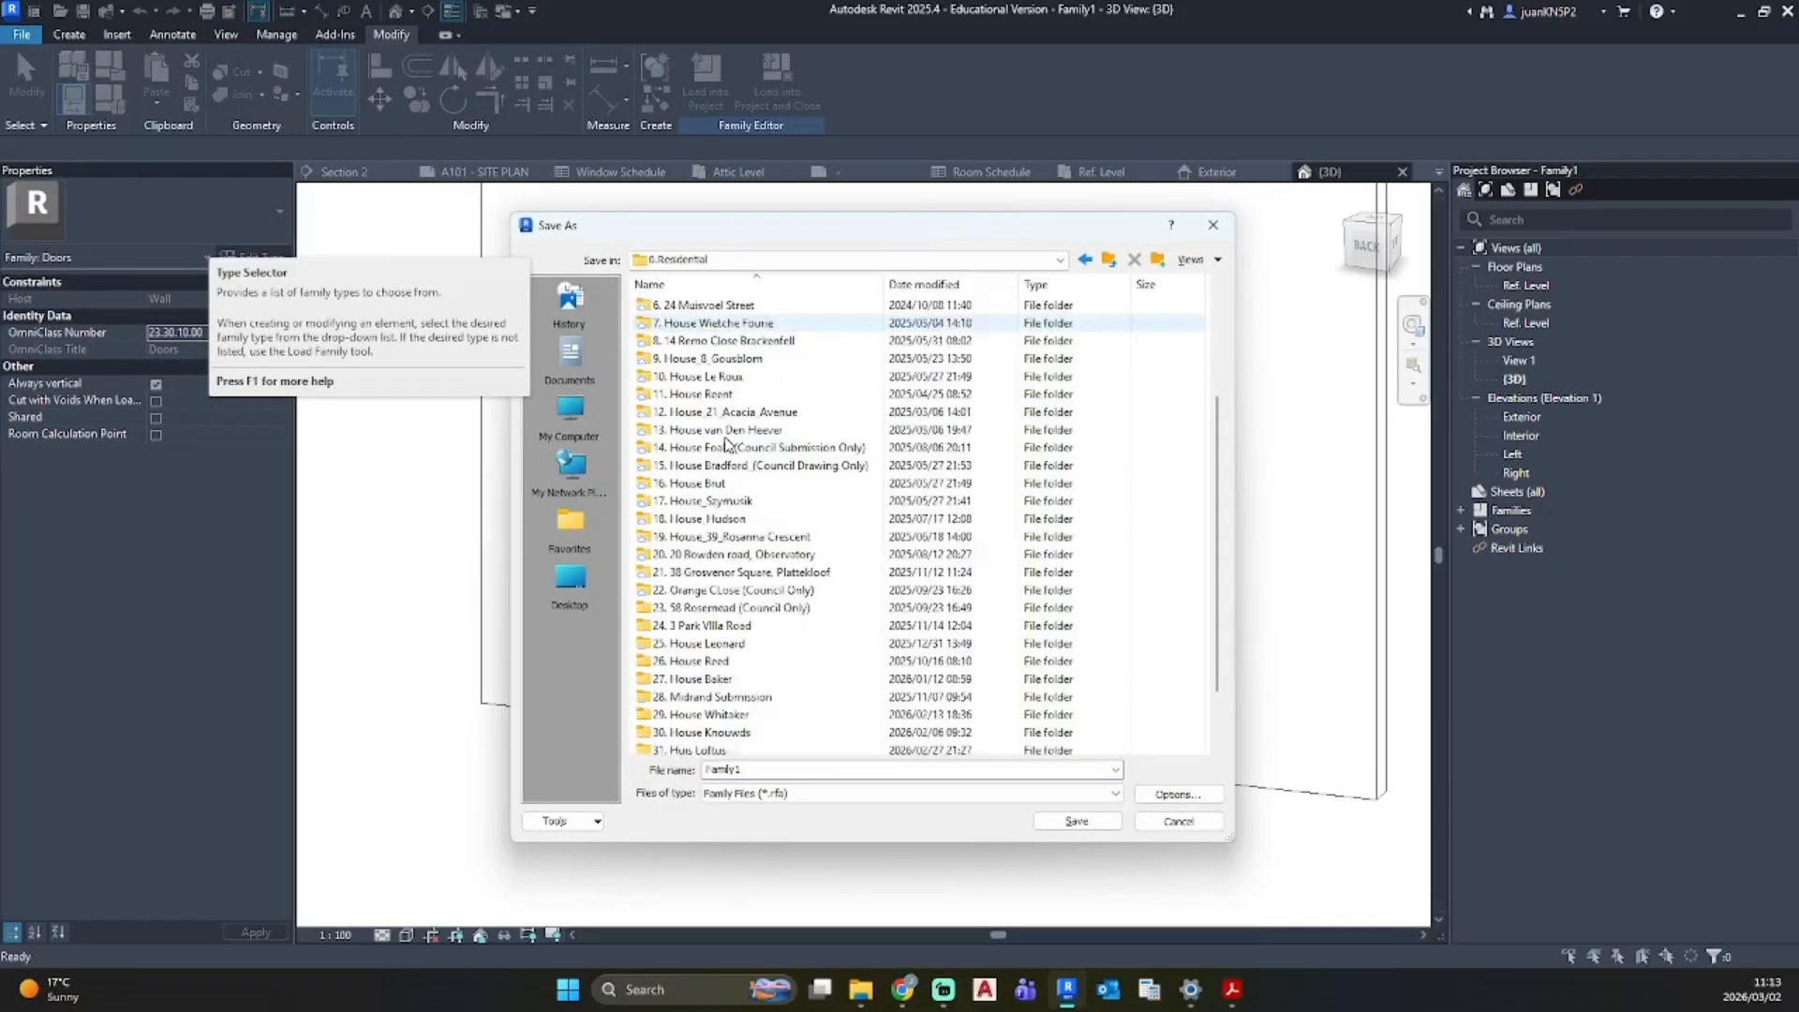
scroll(726, 441, "down", 3)
double_click(746, 575)
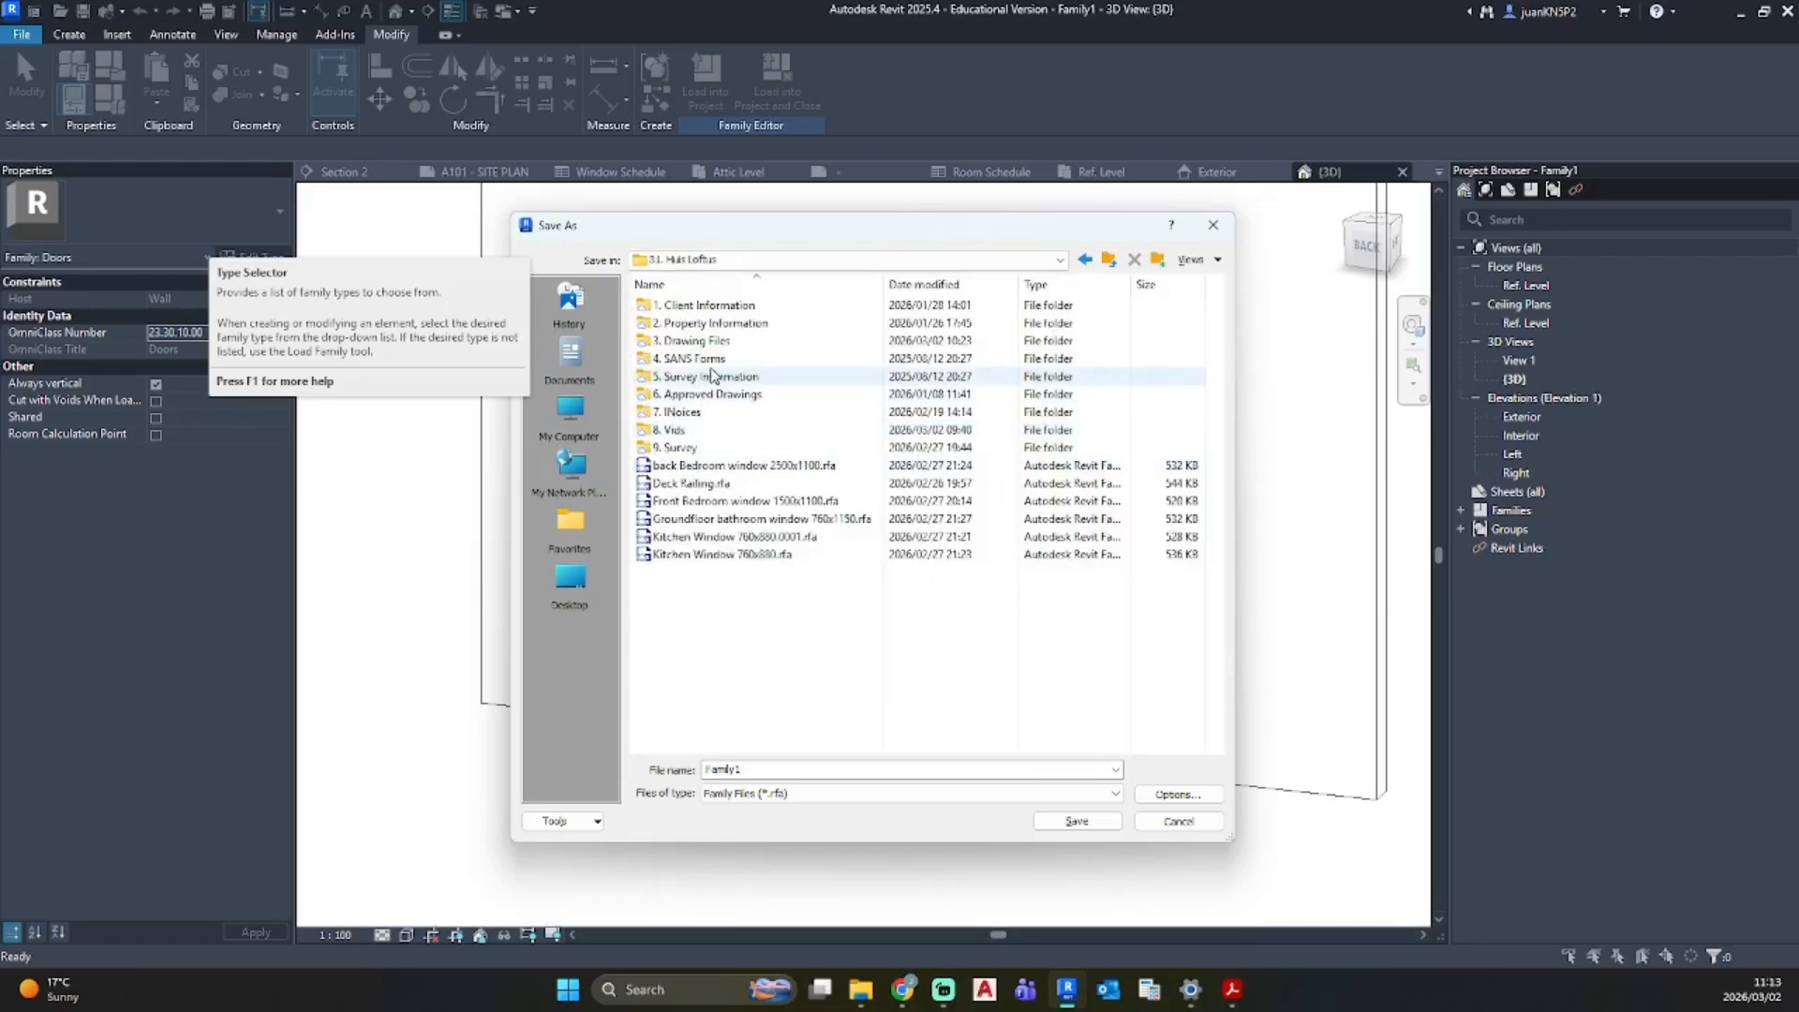
left_click(832, 770)
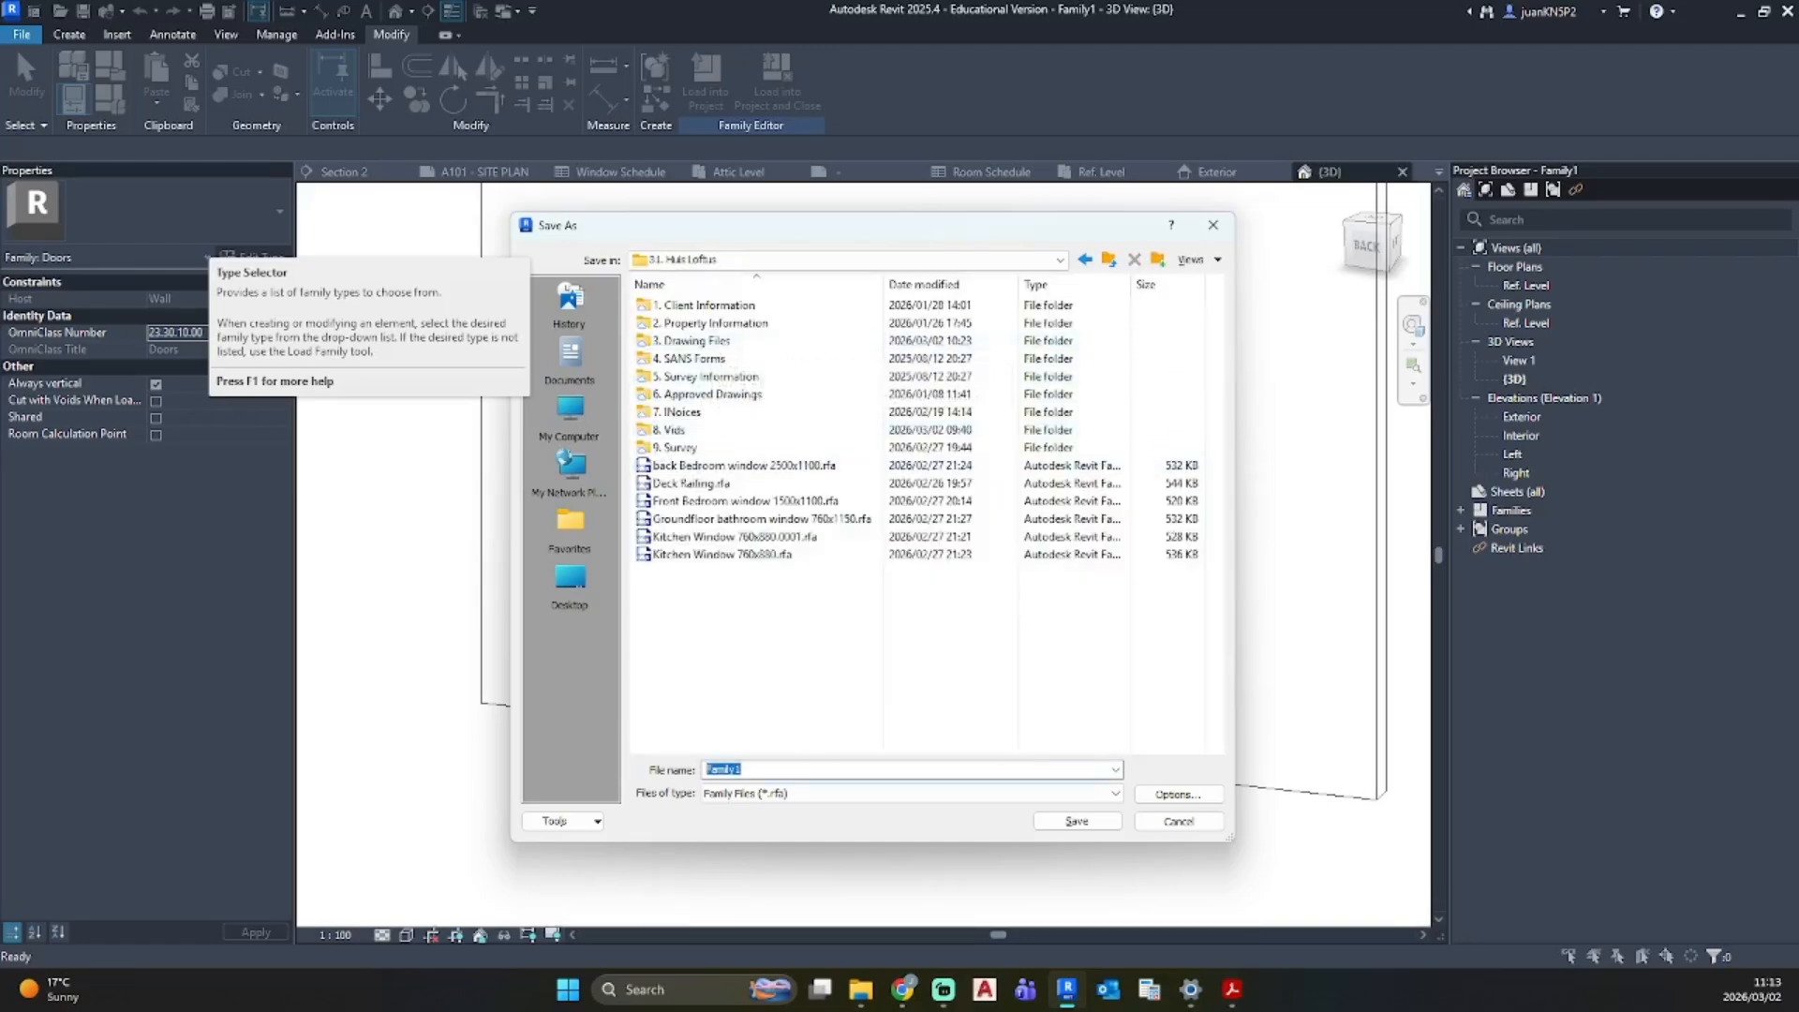
type("New COnservancy Door")
key("Return")
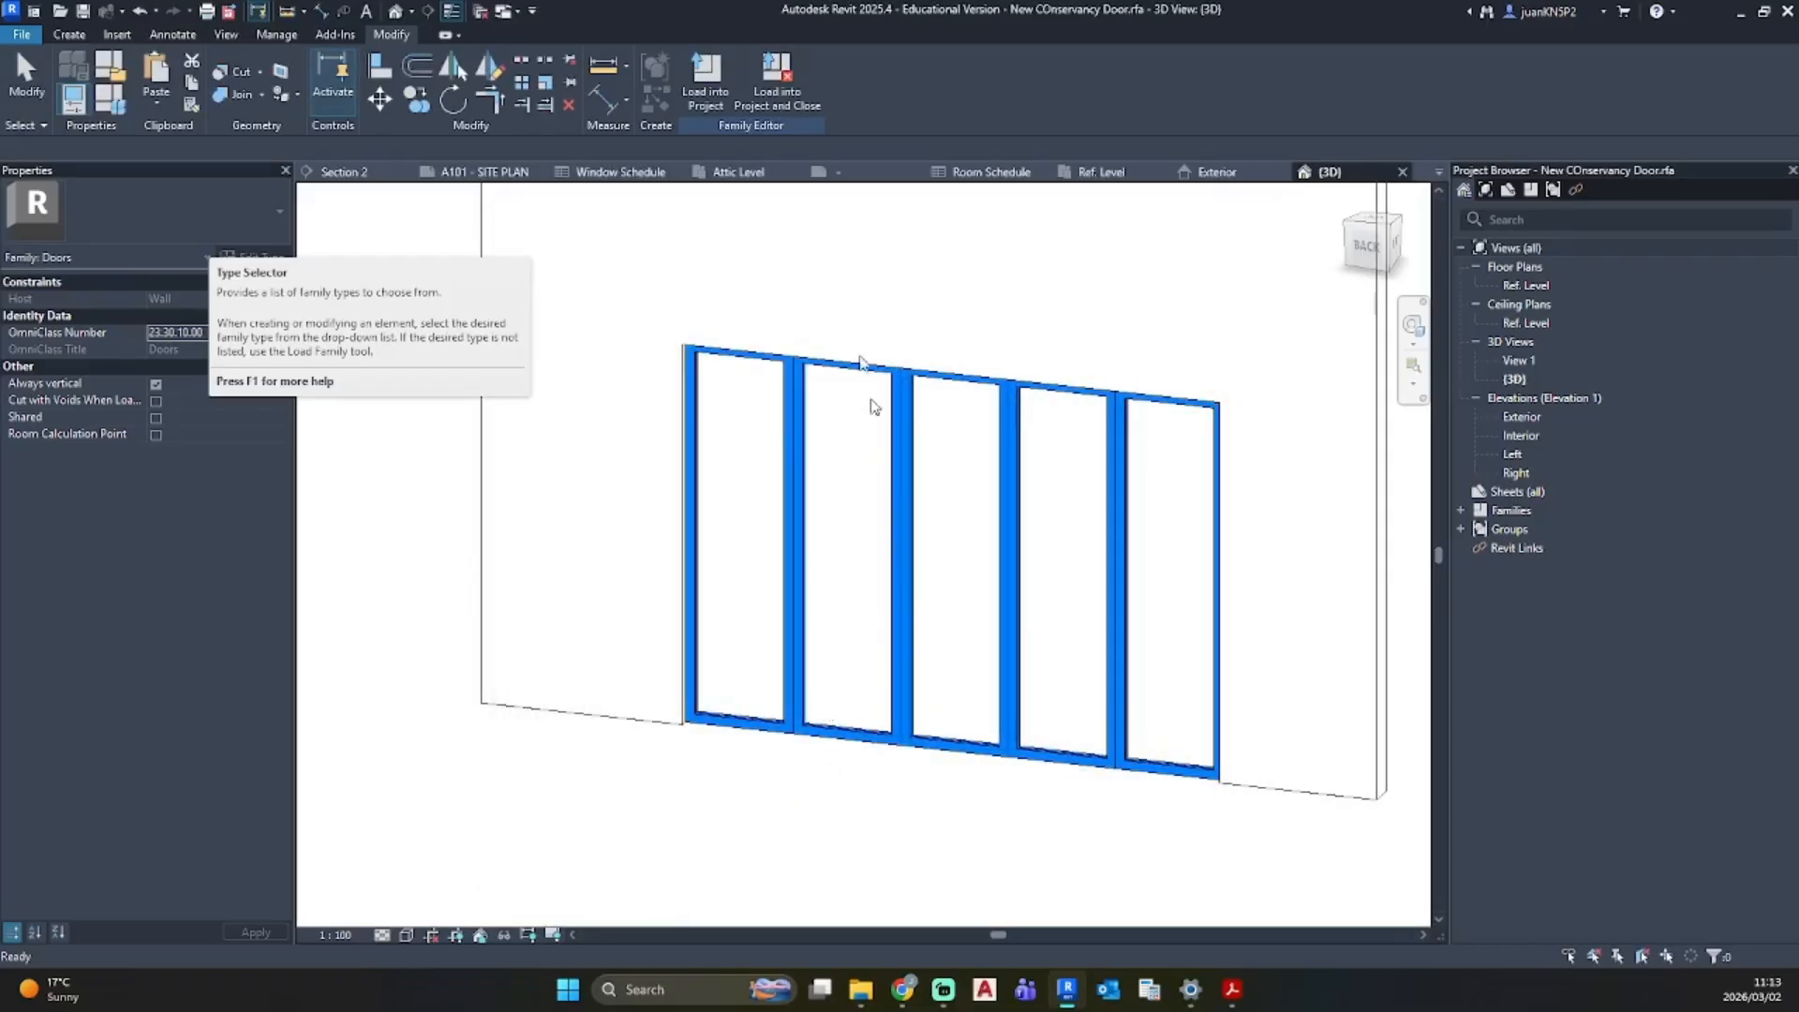
Step: Load the saved door family into the house project and change the New Addition's placed folding door to the New COnservancy Door type
left_click(793, 106)
left_click(855, 632)
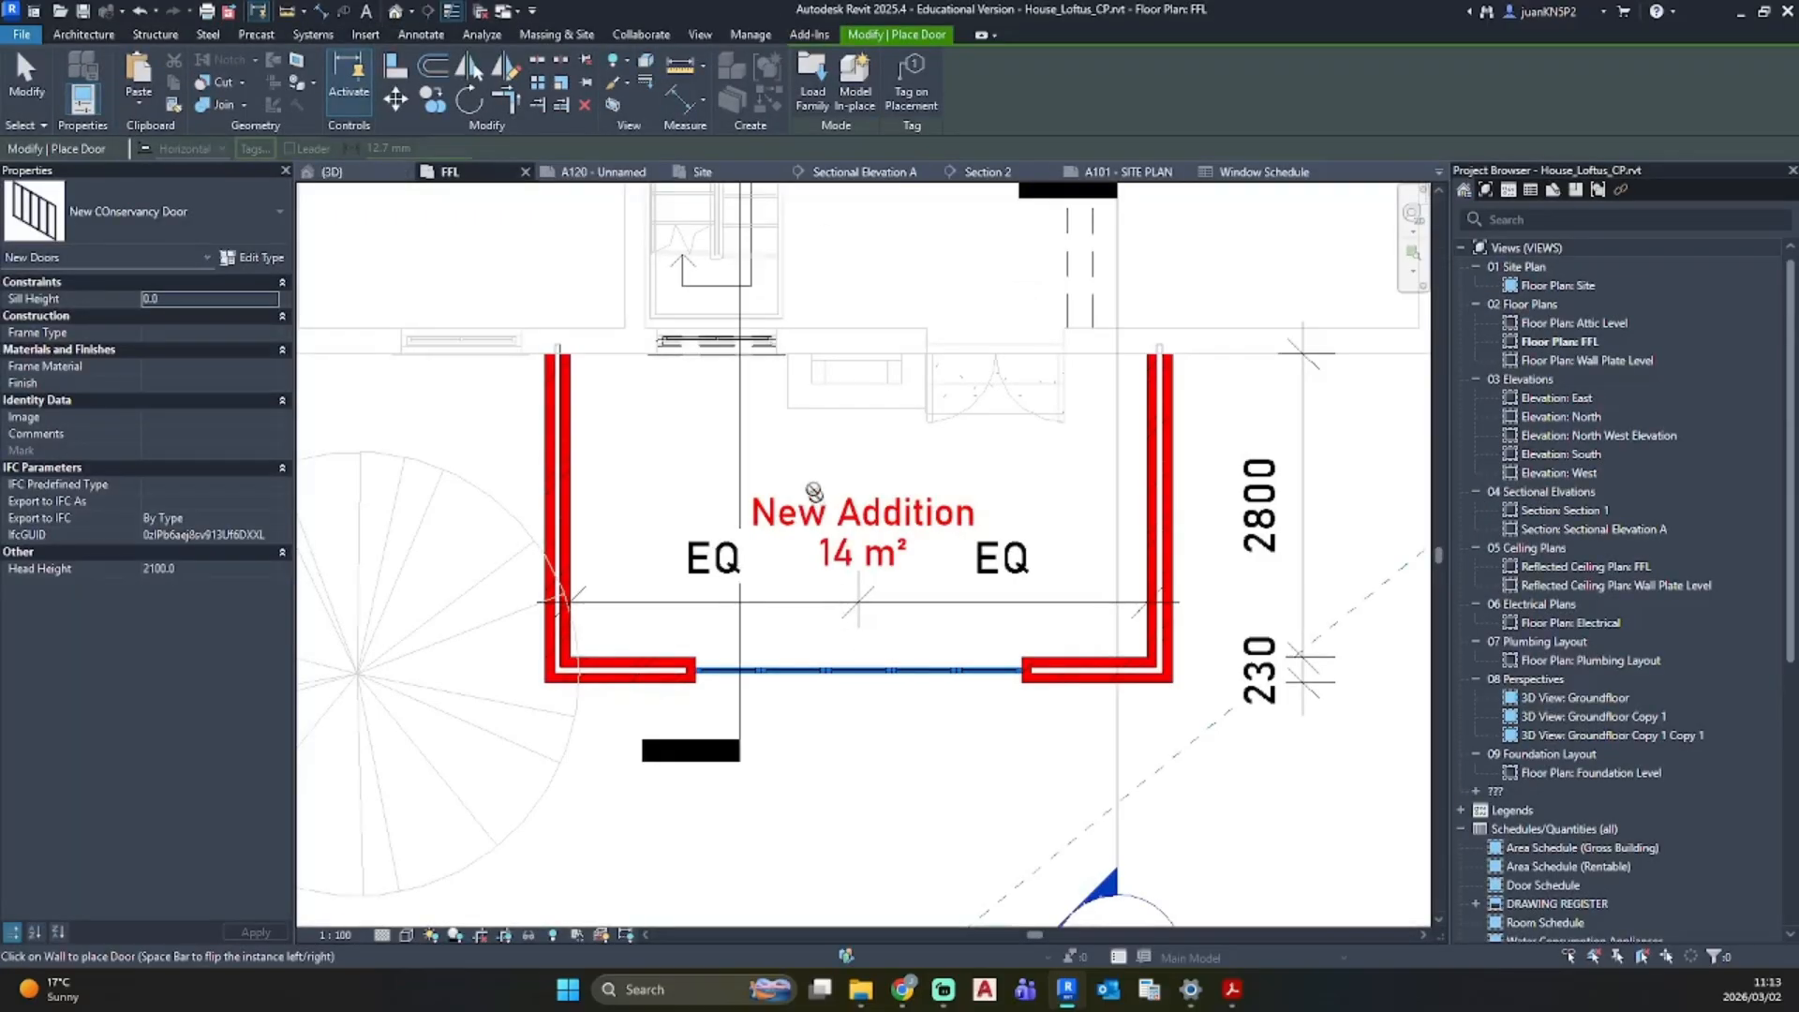
left_click(857, 671)
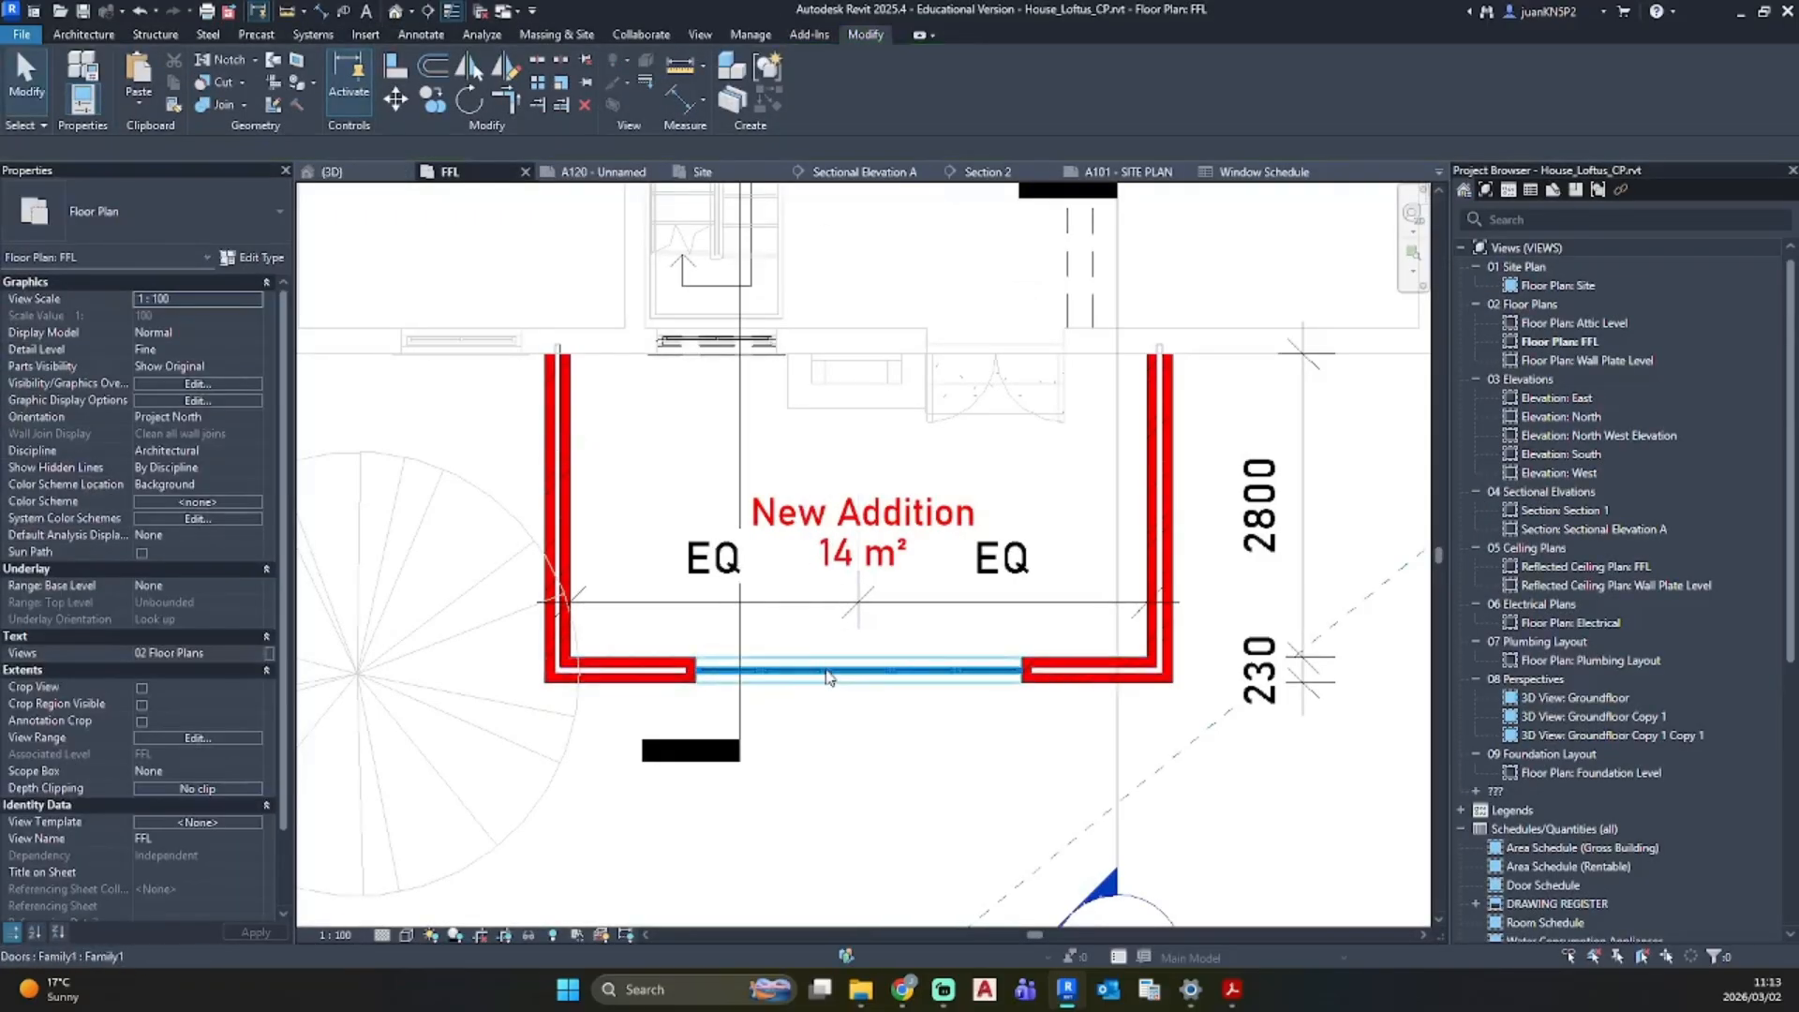
key("Escape")
left_click(168, 213)
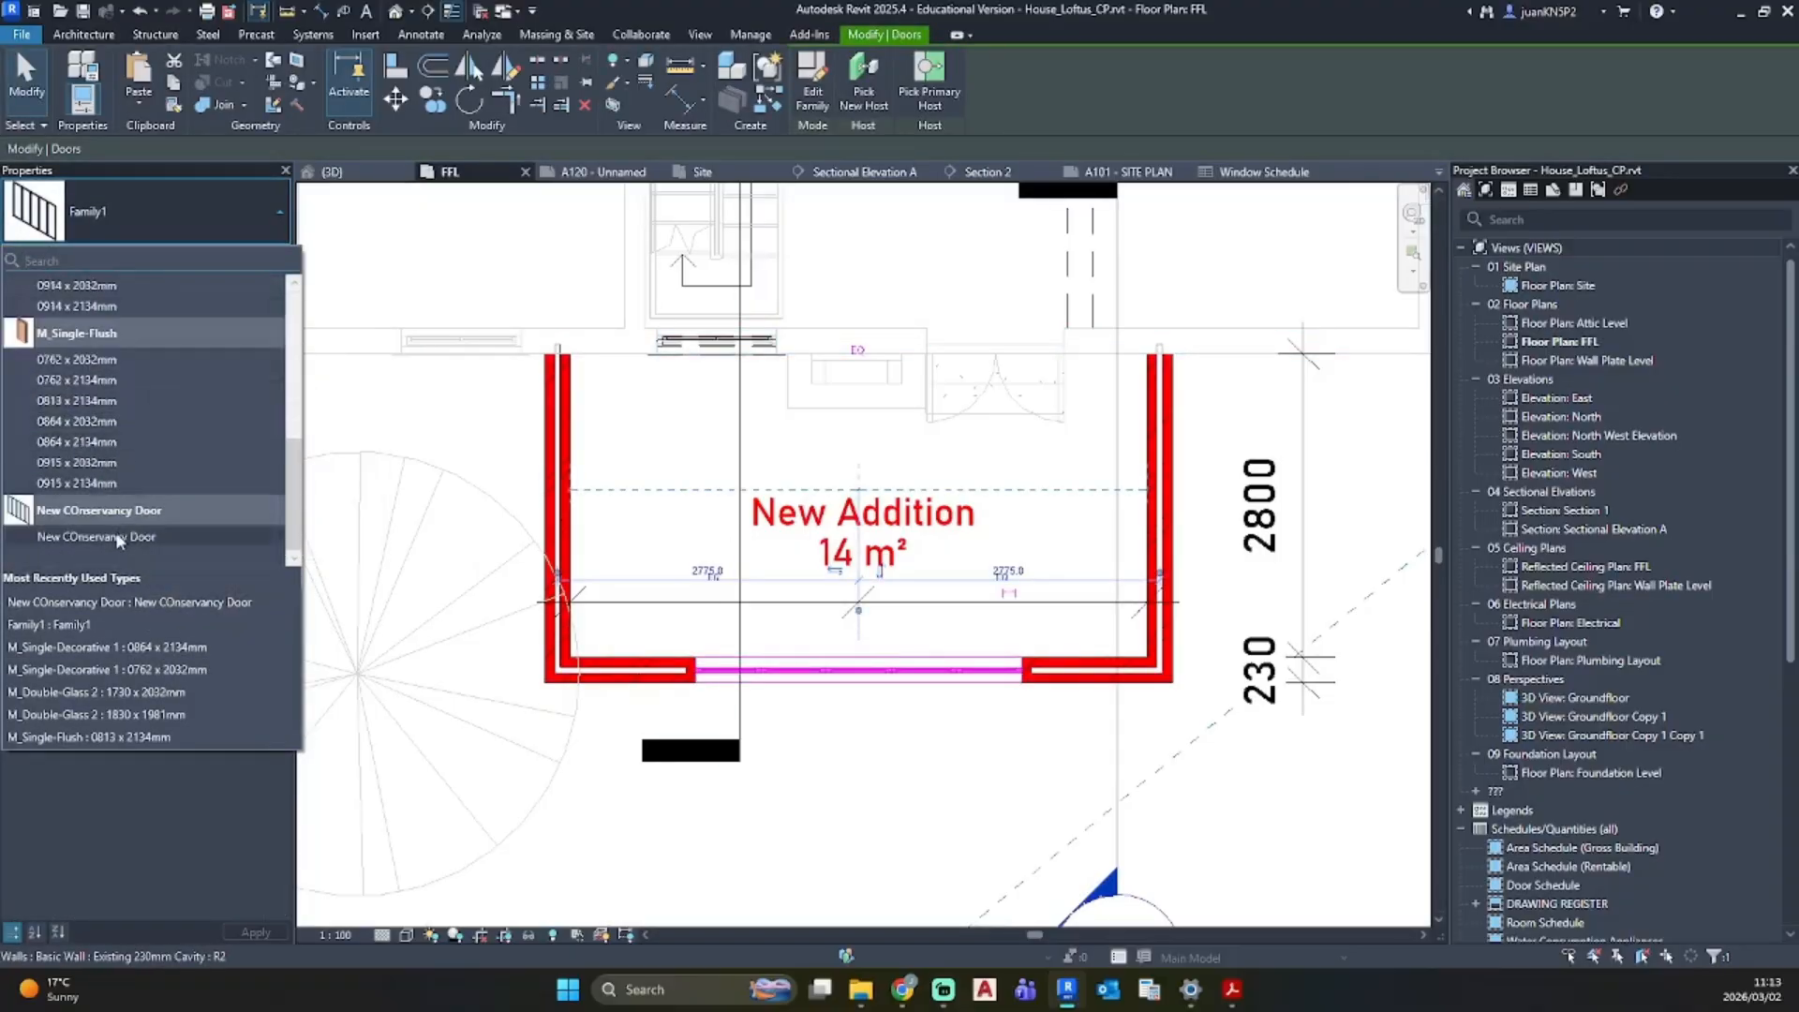
left_click(122, 542)
left_click(961, 785)
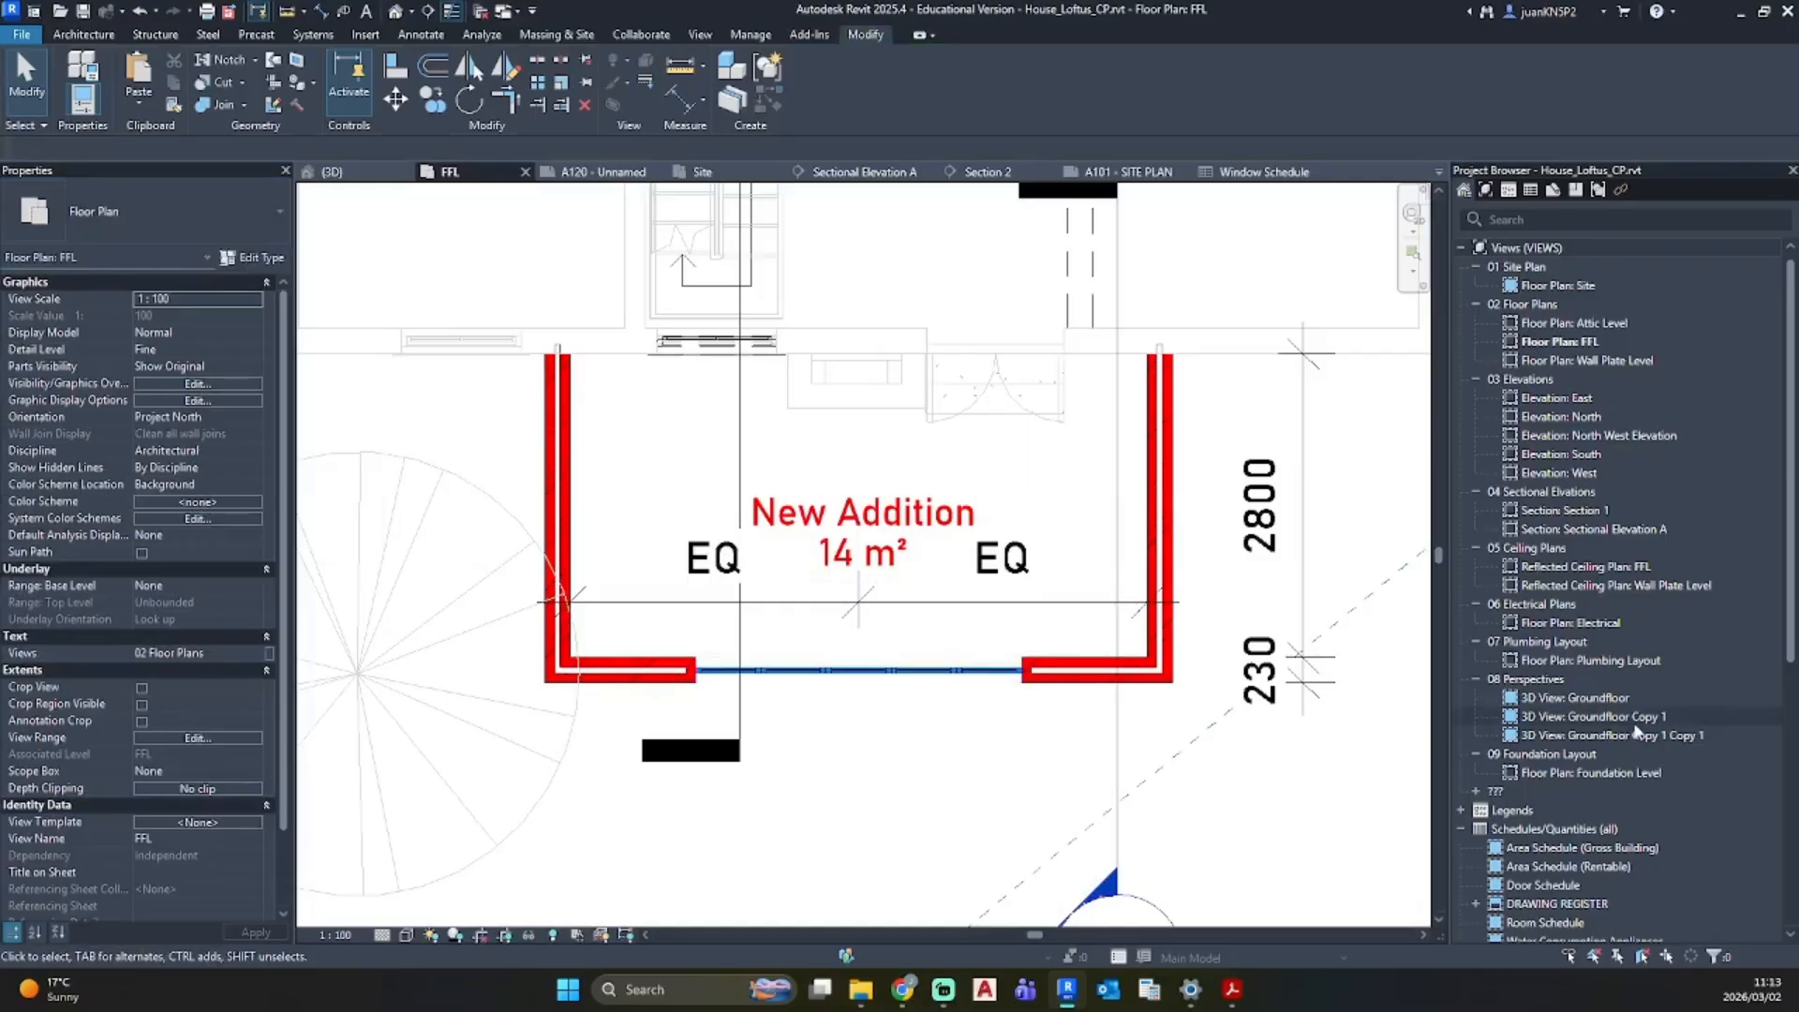
Step: Open the Door Schedule and dock it side by side with the FFL floor plan
scroll(1609, 724, "down", 8)
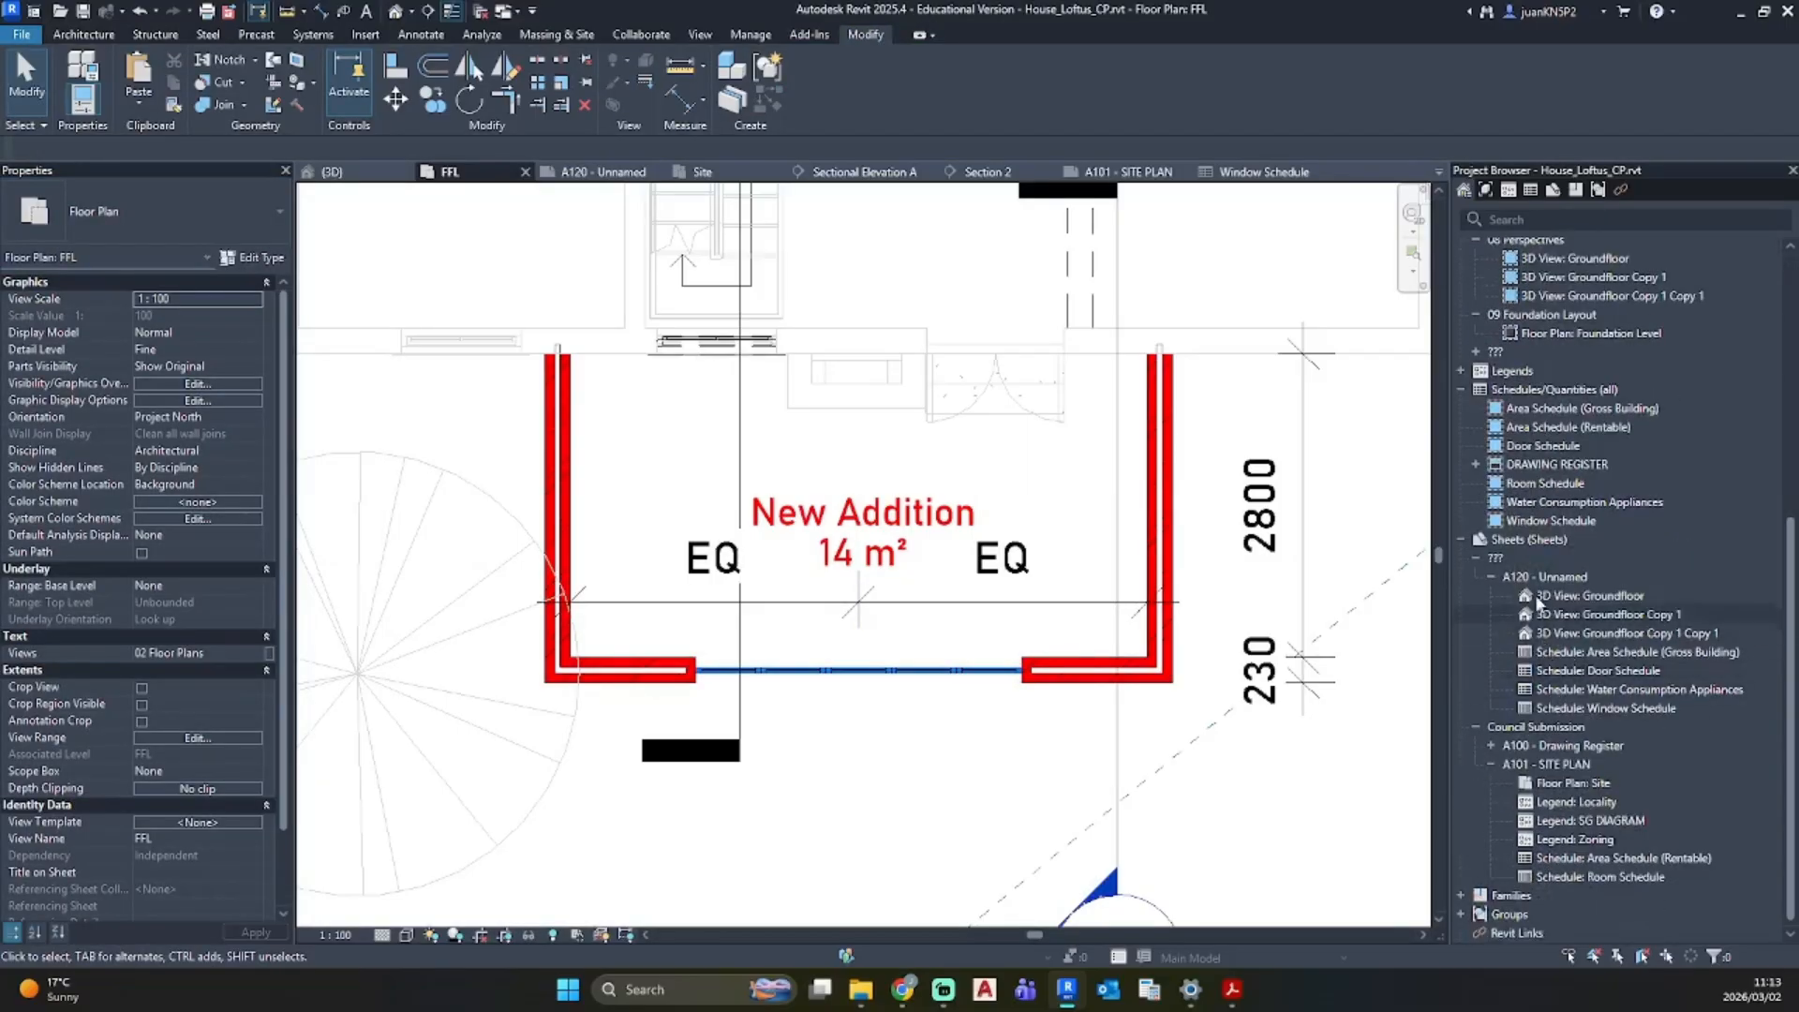
left_click(1605, 671)
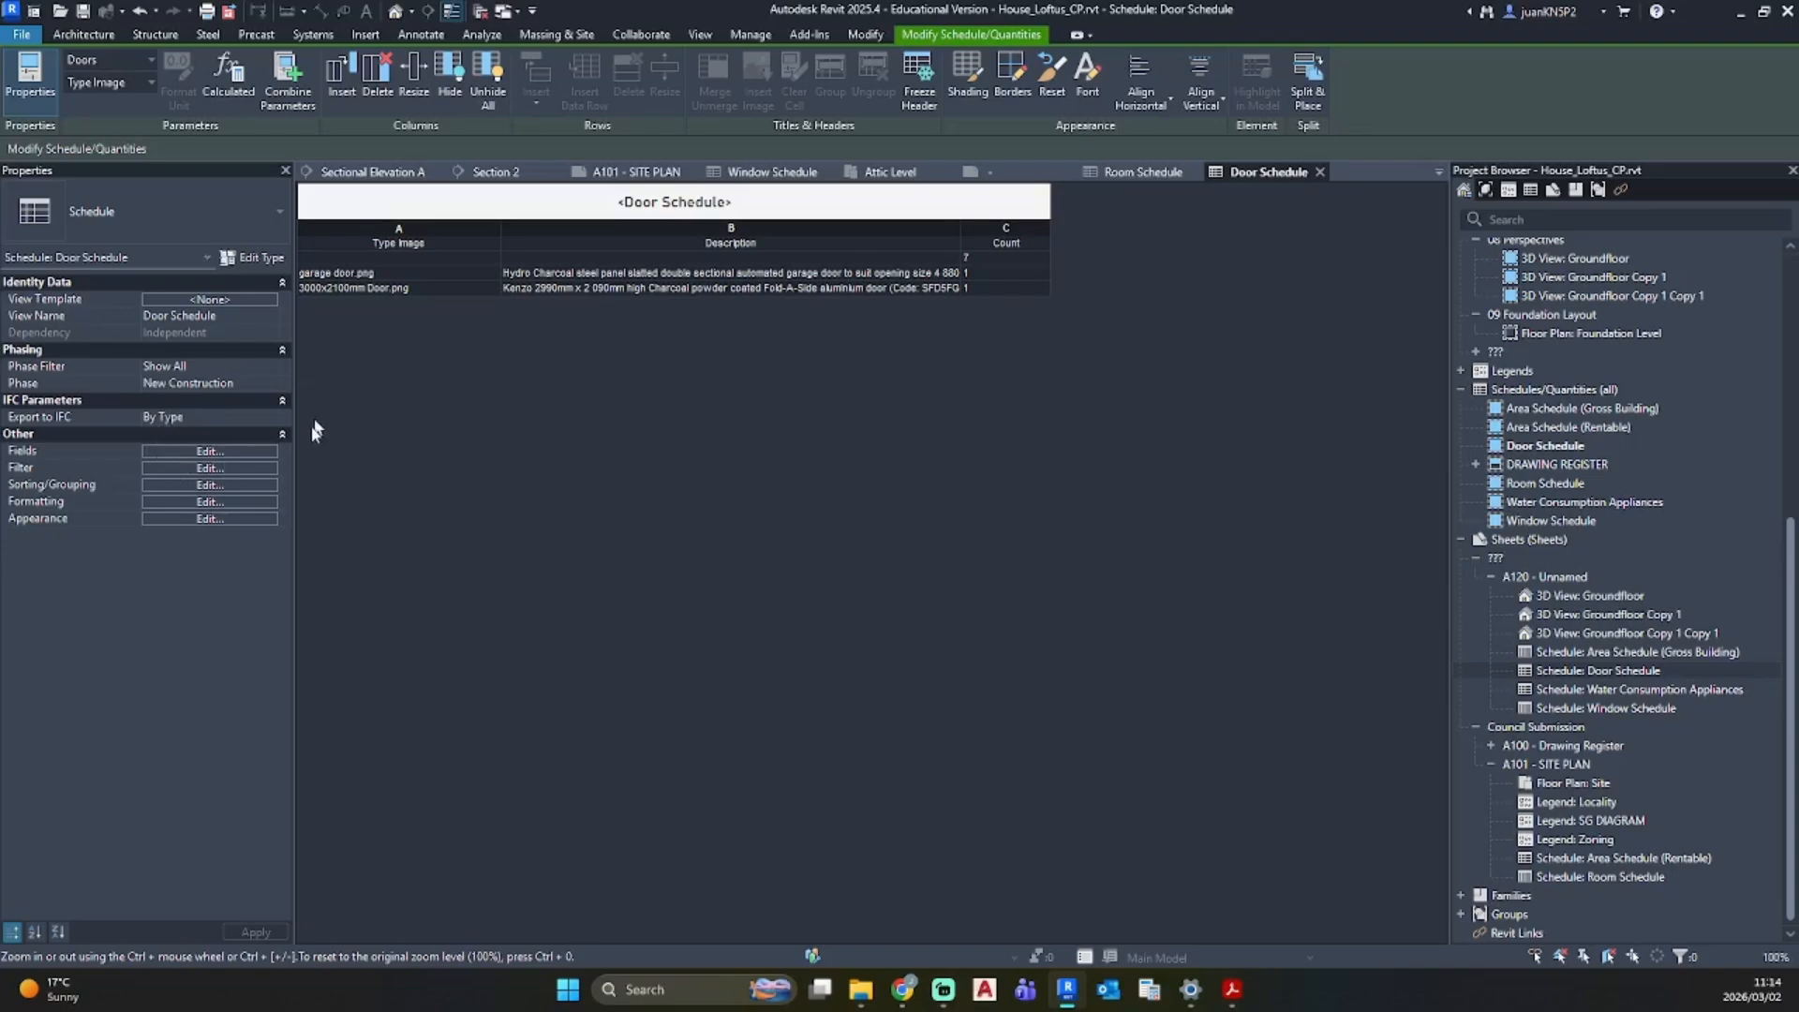
left_click(268, 385)
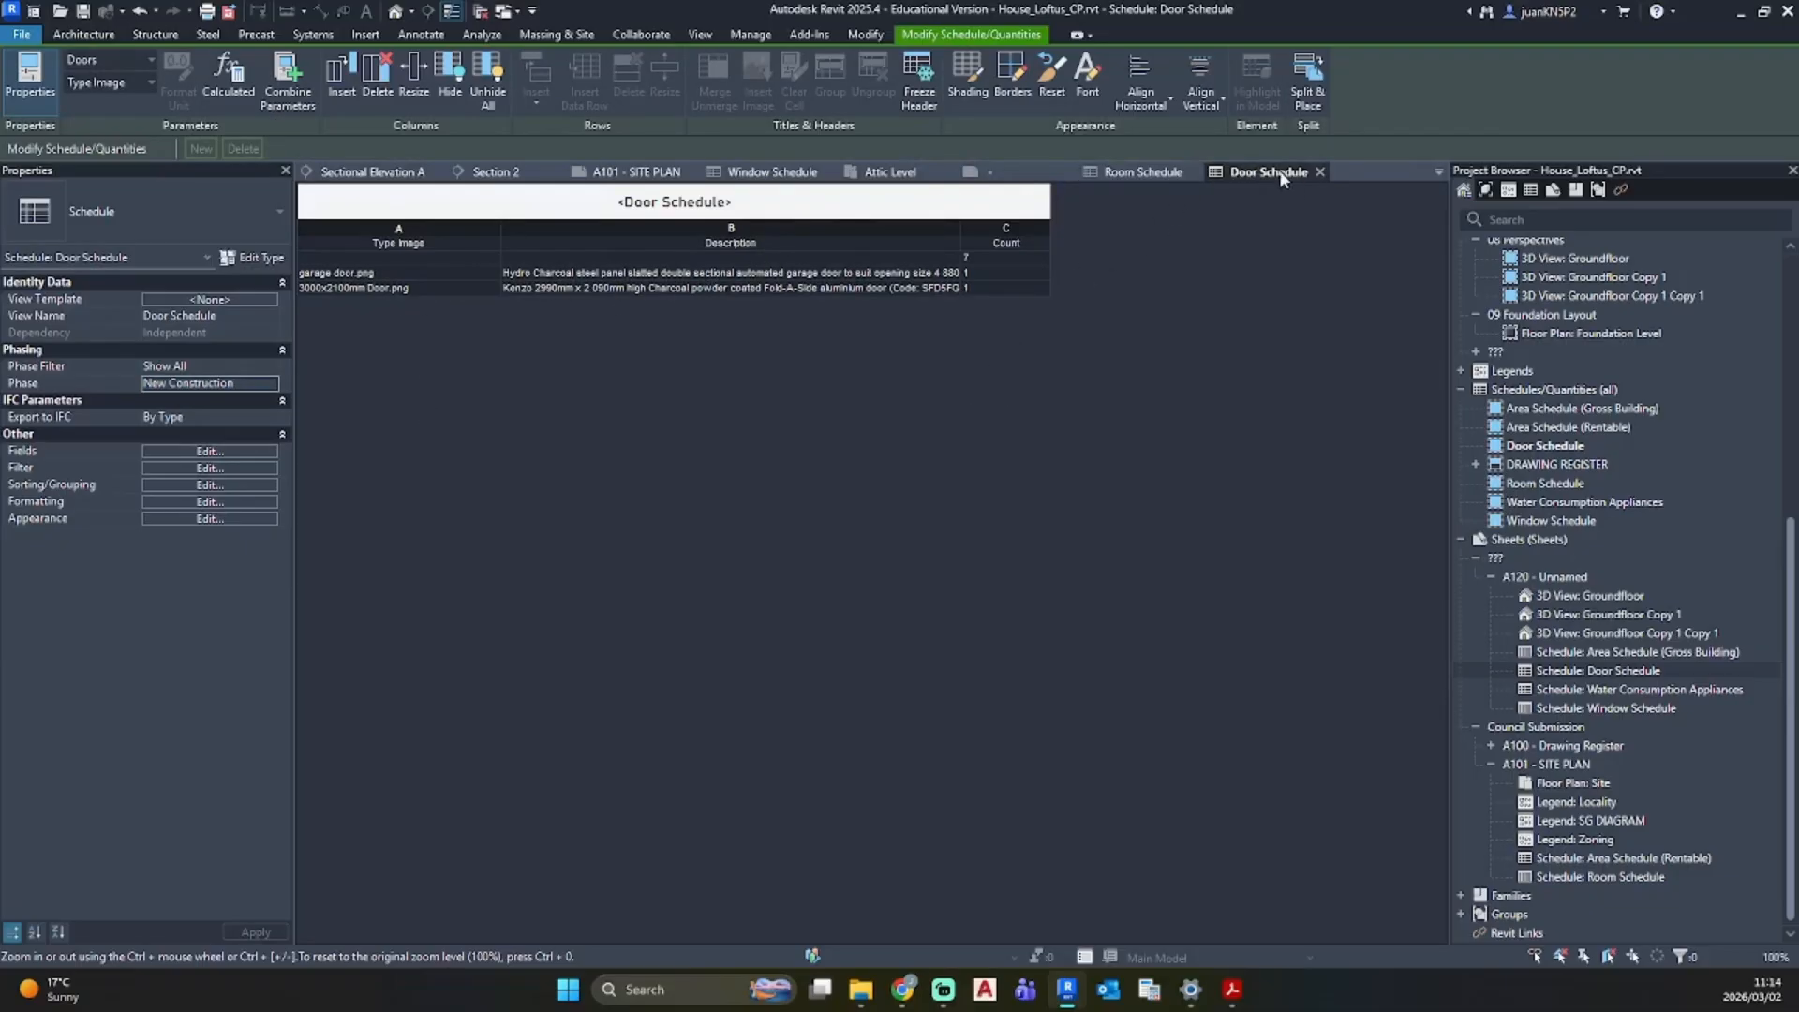
left_click_drag(1245, 179, 300, 468)
scroll(1335, 501, "down", 4)
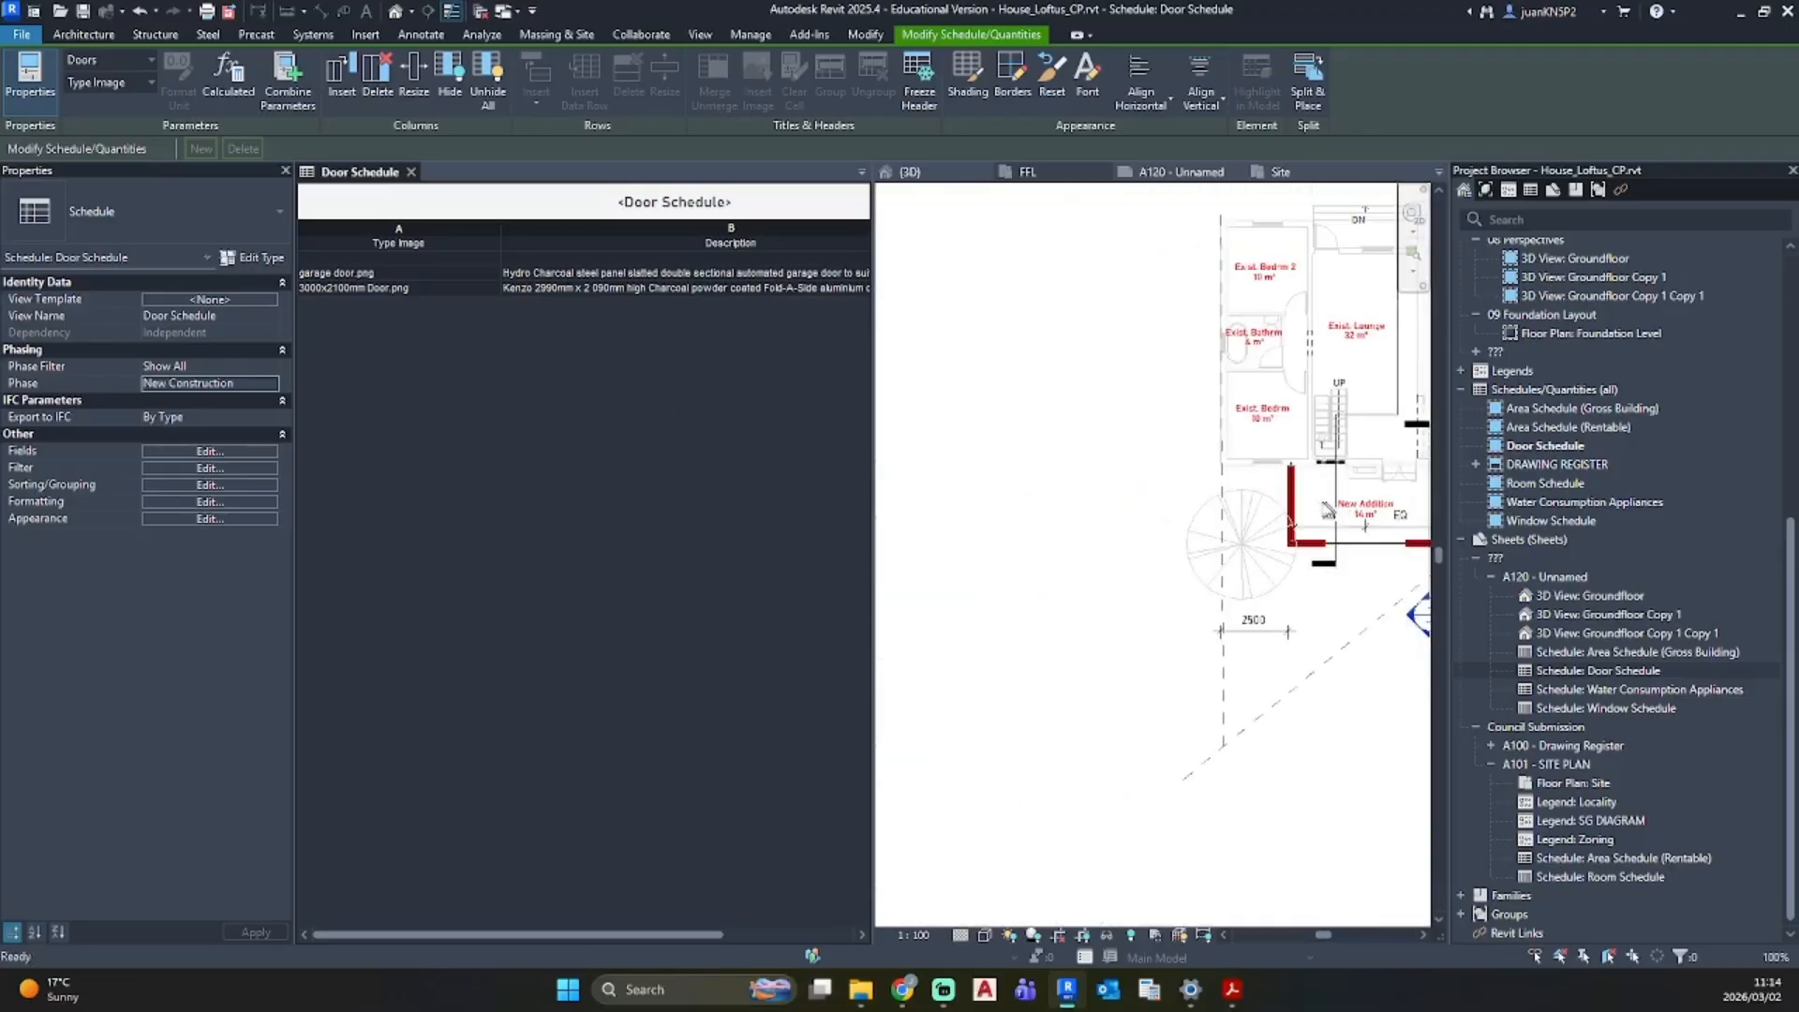
Step: Find and select the existing garage door in the FFL floor plan, then return to the Door Schedule
left_click(1329, 427)
middle_click_drag(1329, 328, 1105, 543)
scroll(1134, 379, "up", 5)
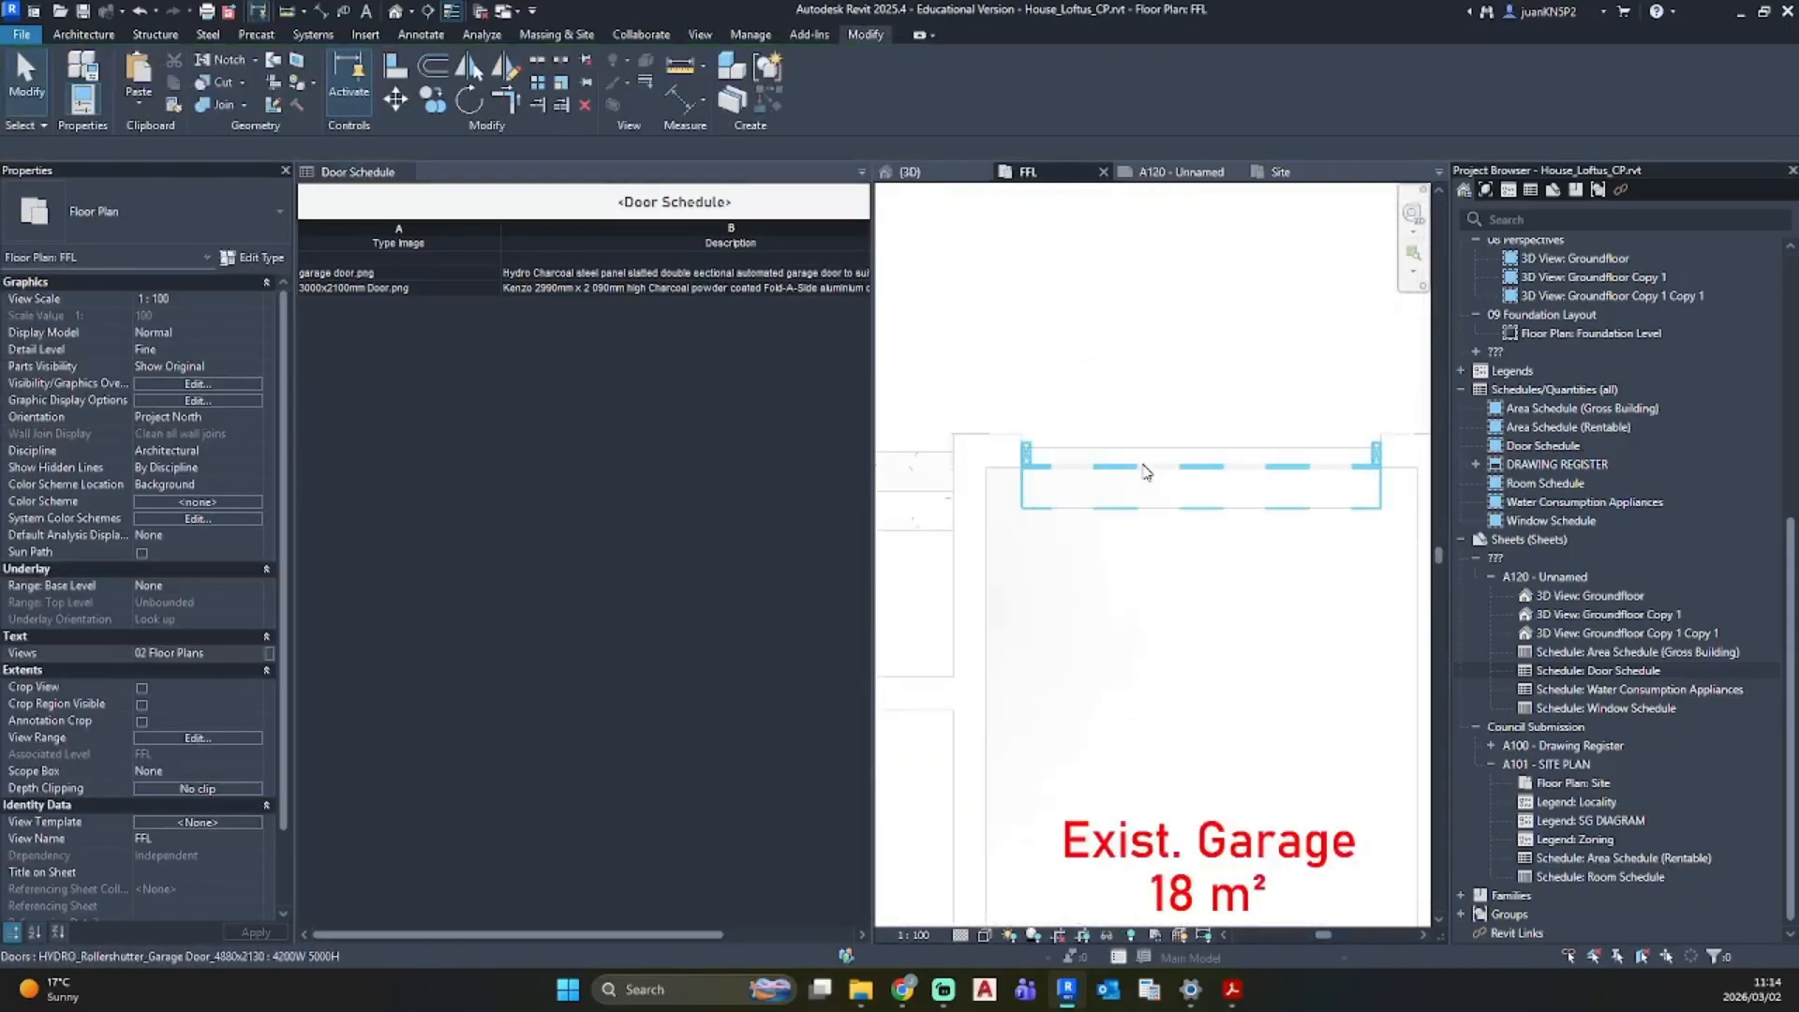
left_click(1149, 470)
left_click(603, 434)
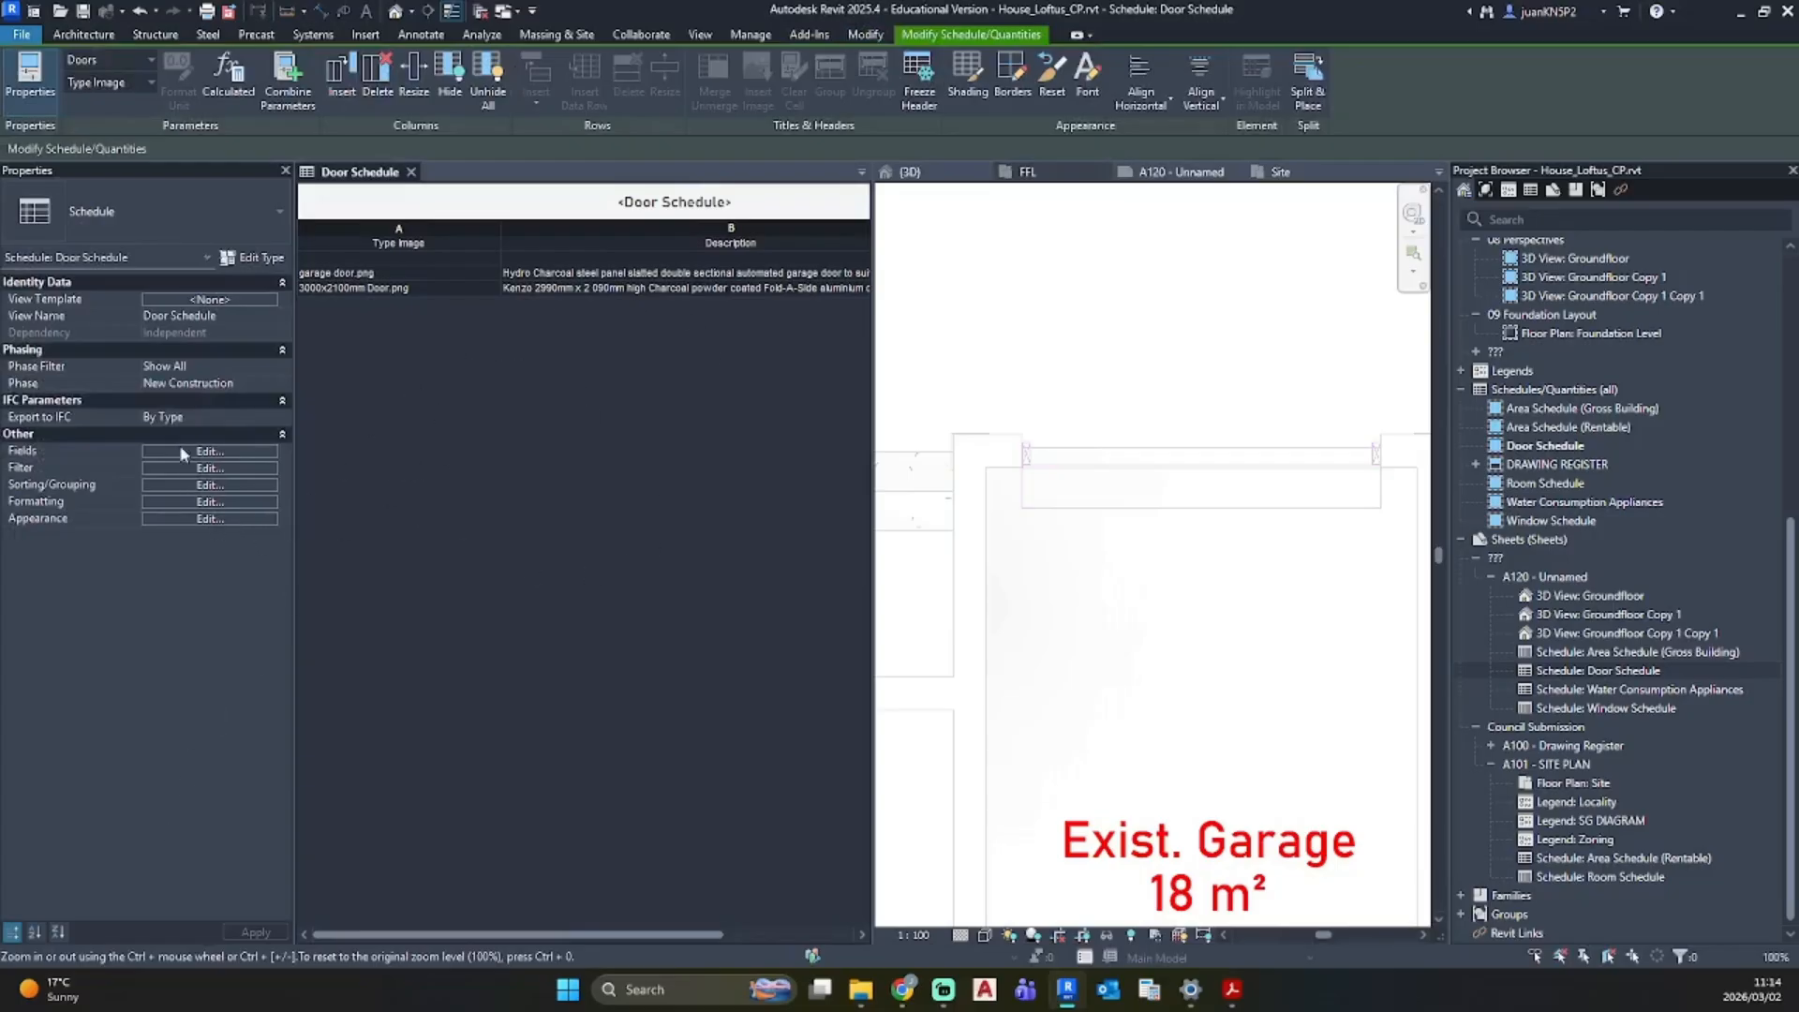
Step: Review the Door Schedule's fields, filter, sorting/grouping, formatting and appearance settings
left_click(182, 453)
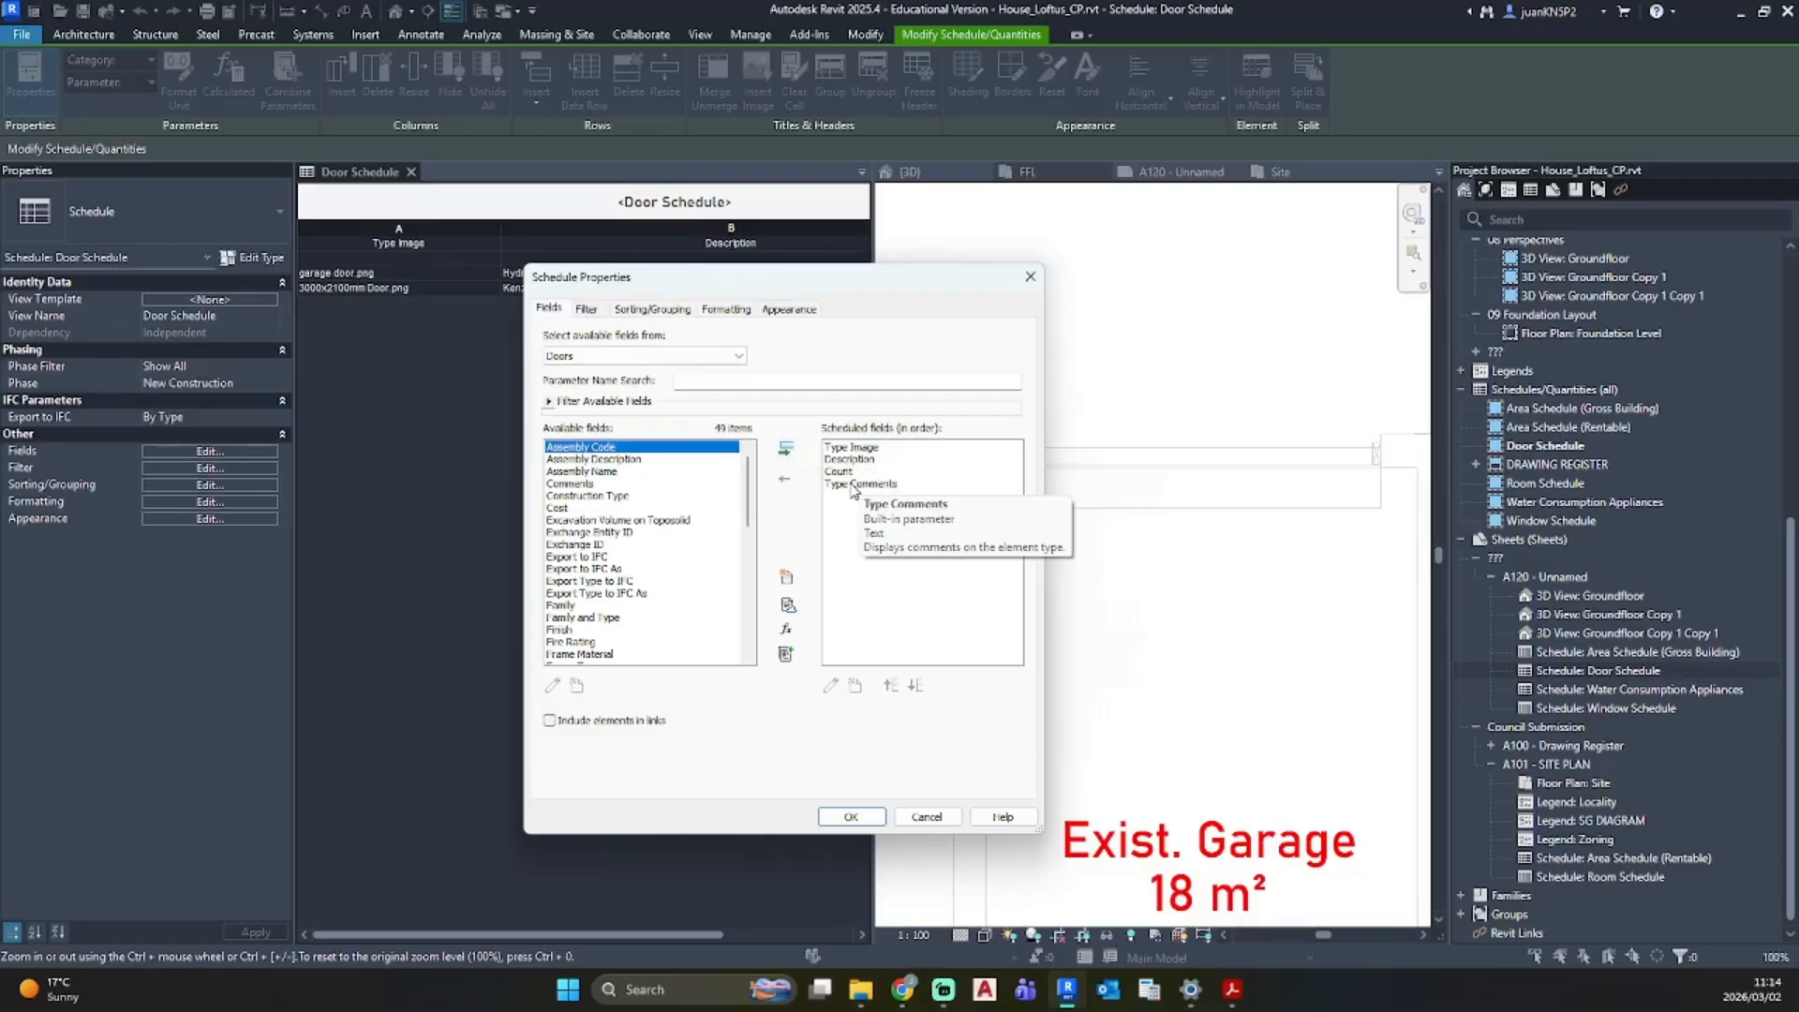
left_click(586, 310)
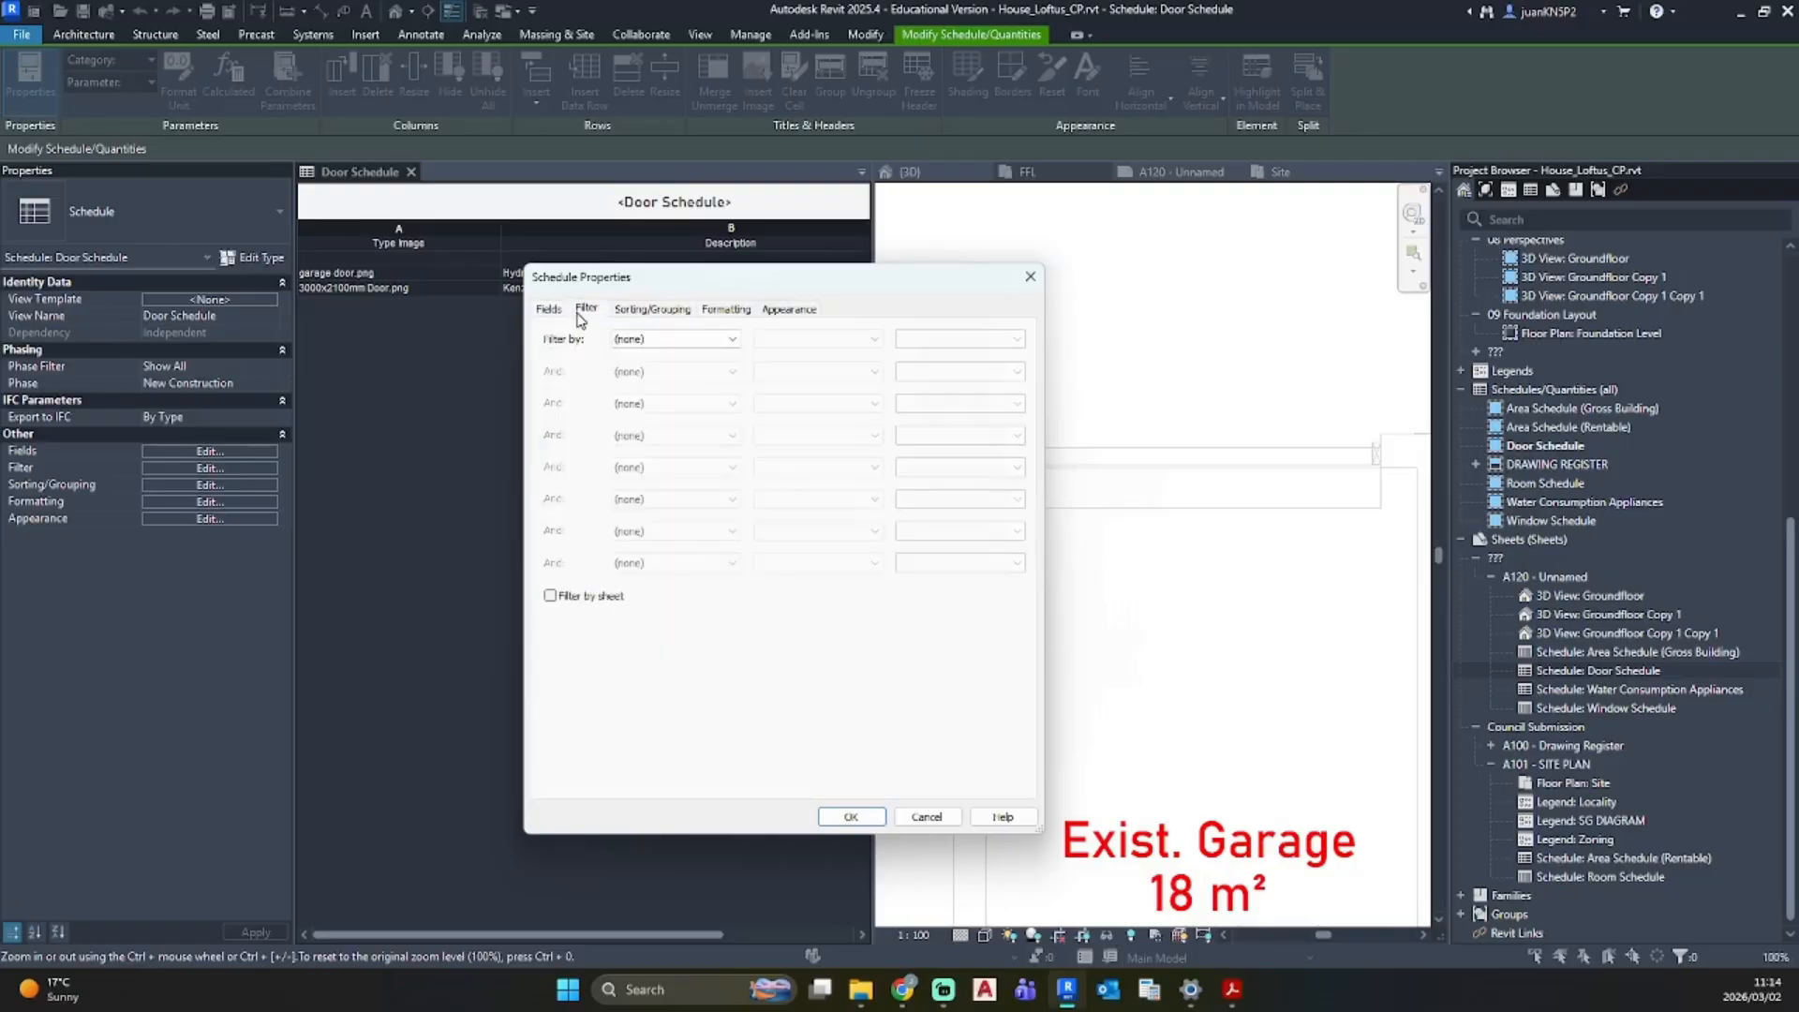
left_click(660, 344)
left_click(661, 345)
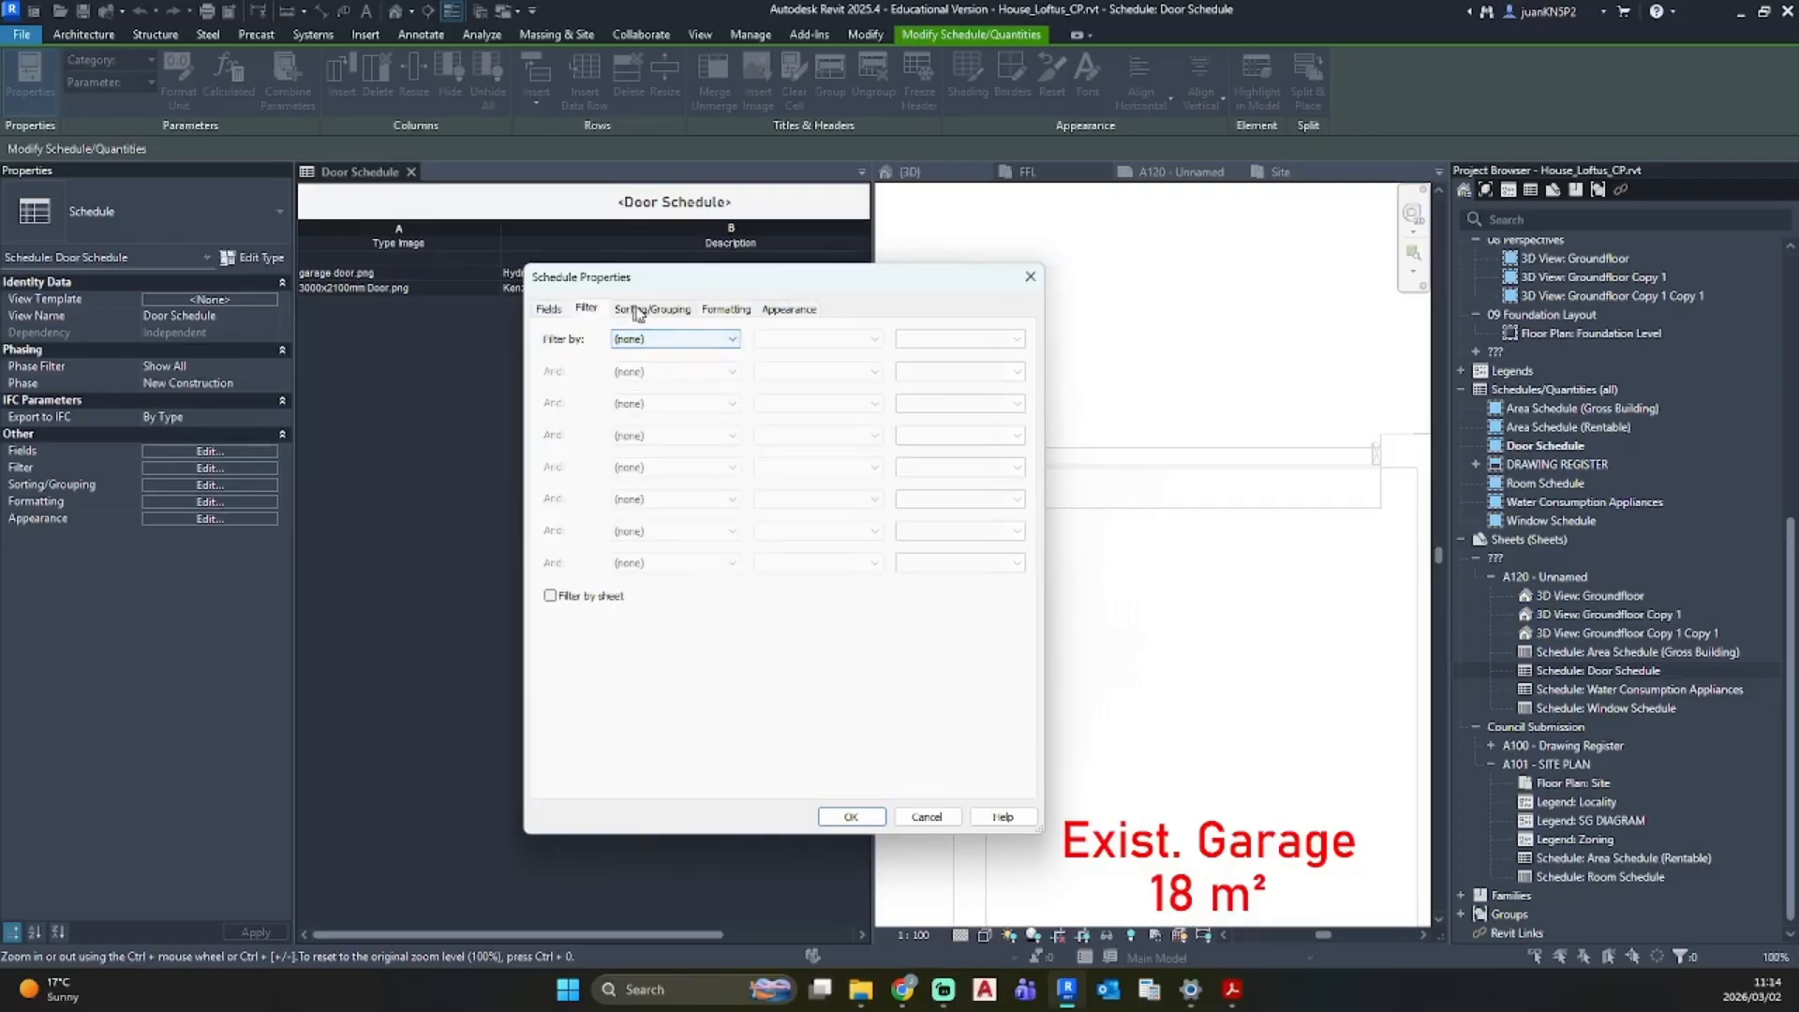
left_click(659, 310)
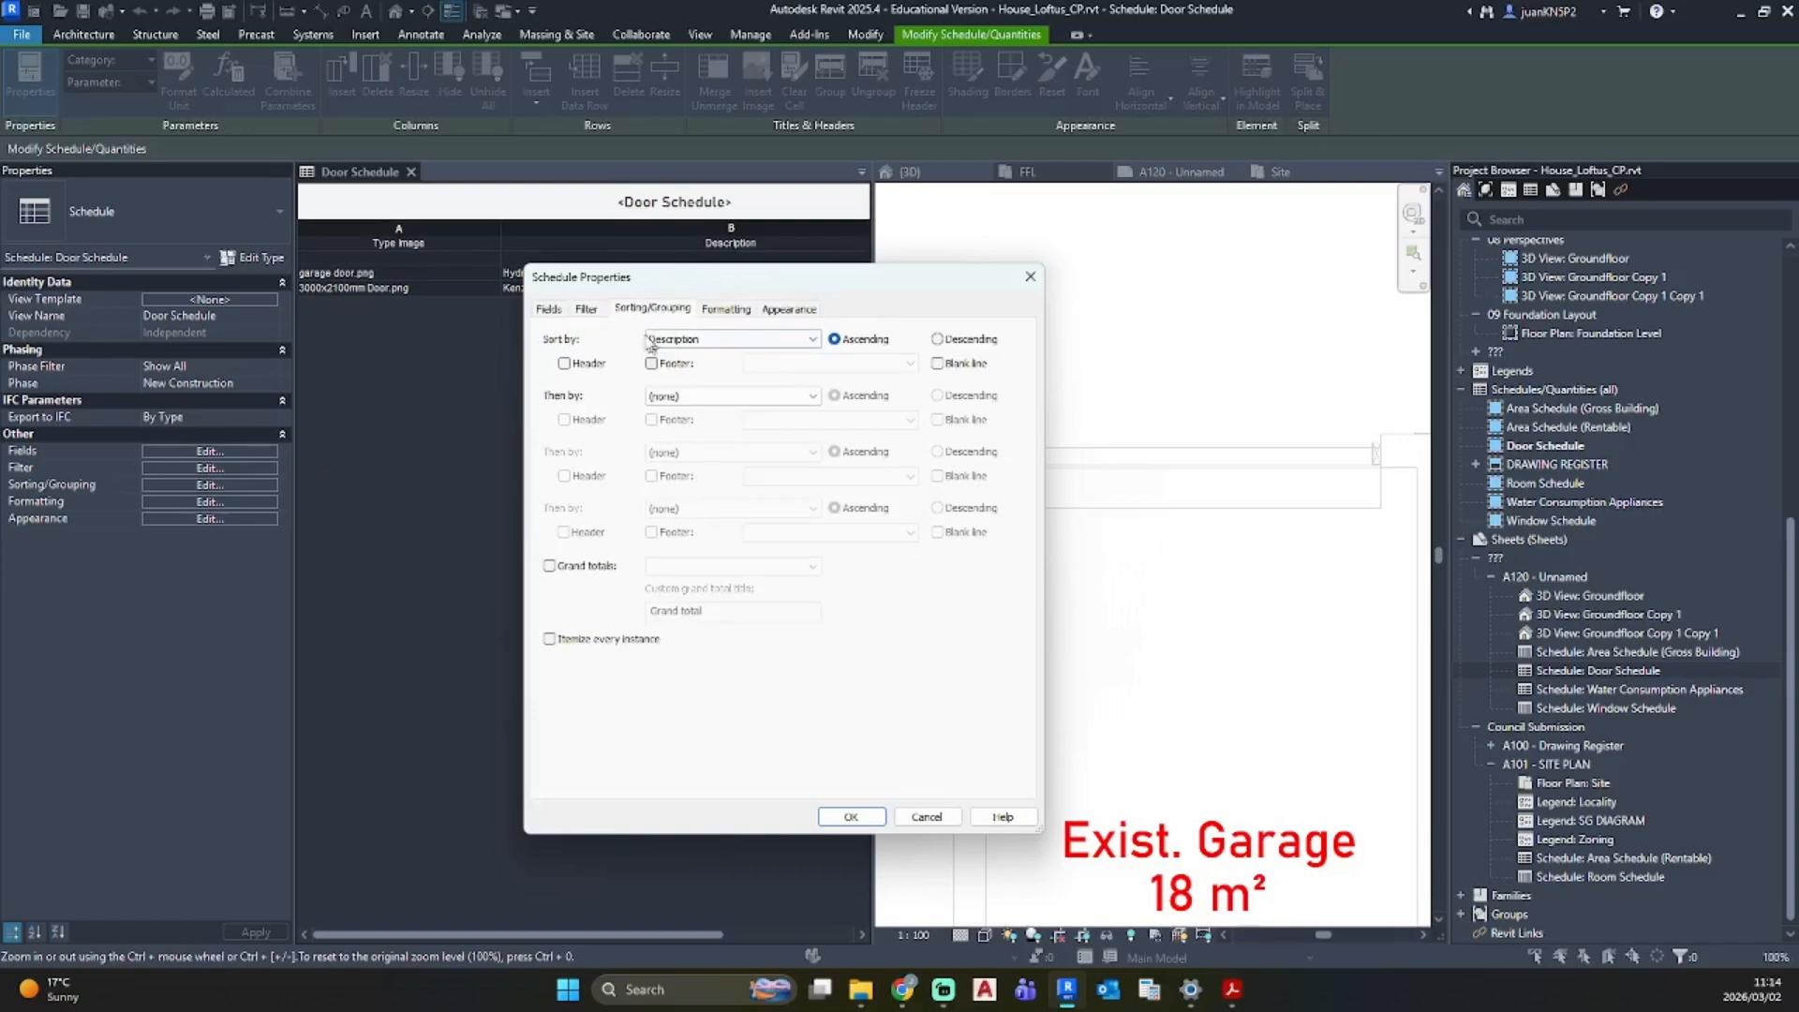
left_click(581, 312)
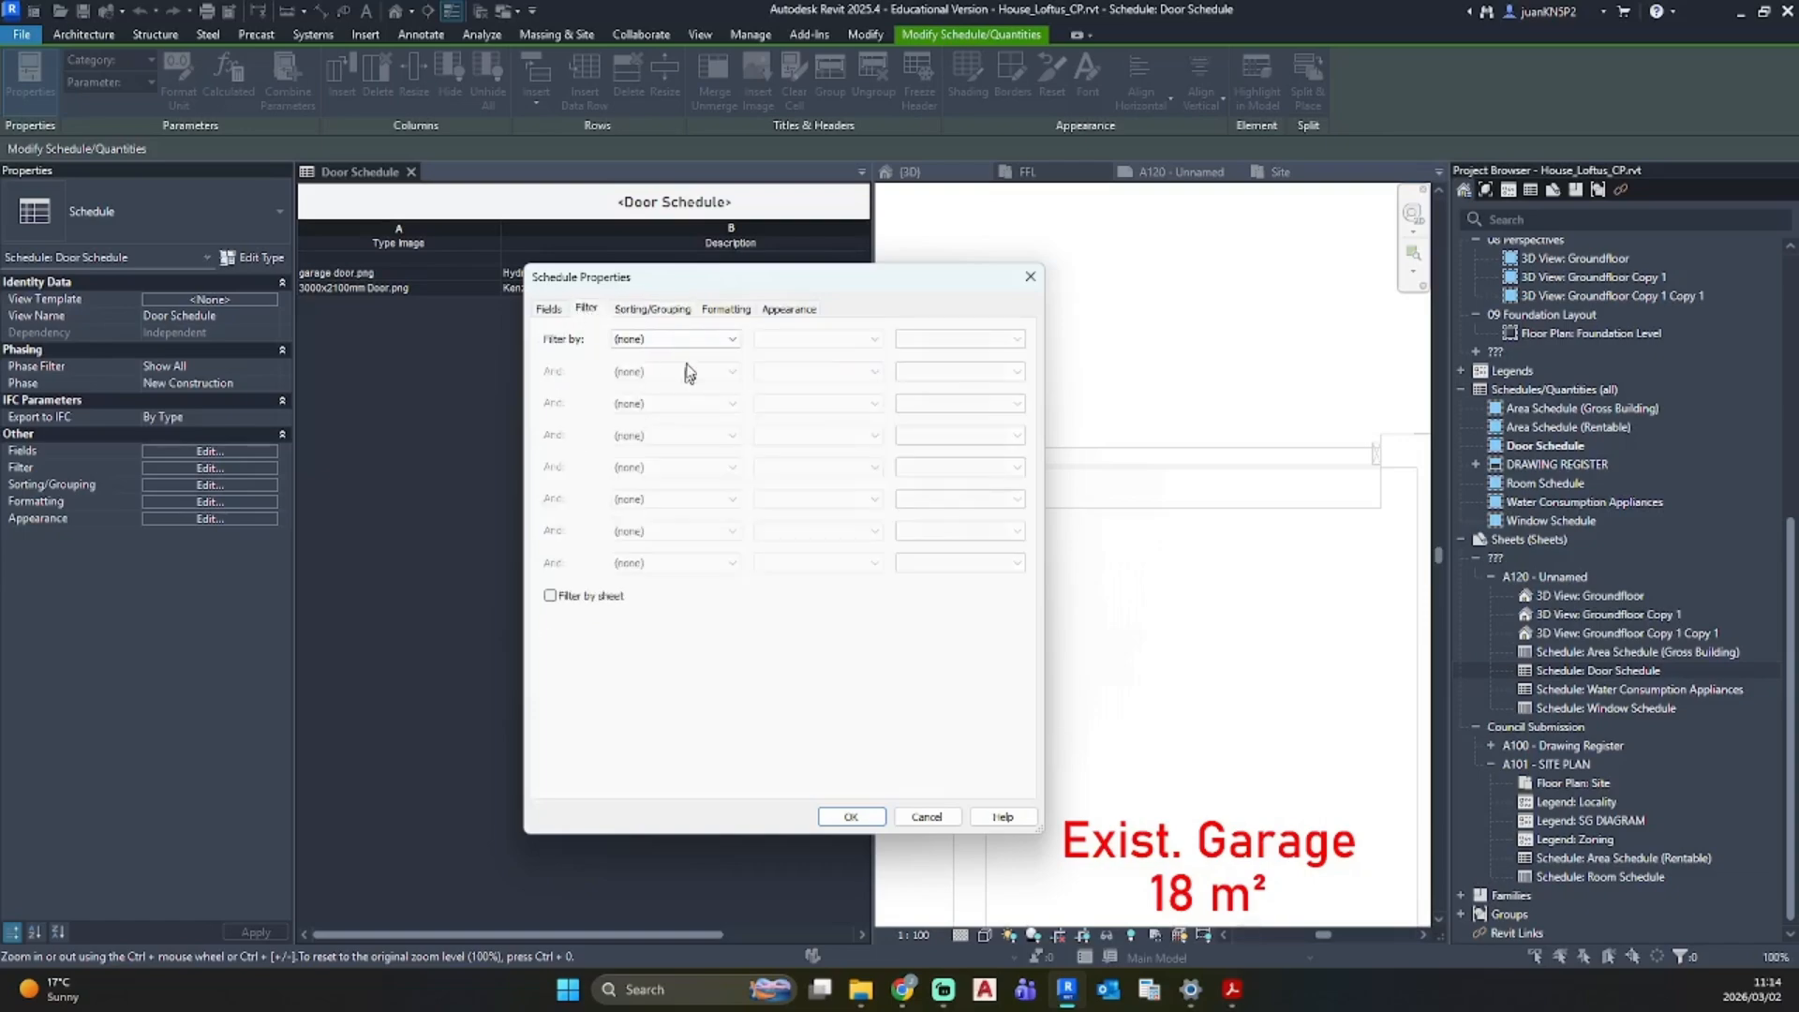
left_click(687, 343)
left_click(689, 354)
left_click(656, 309)
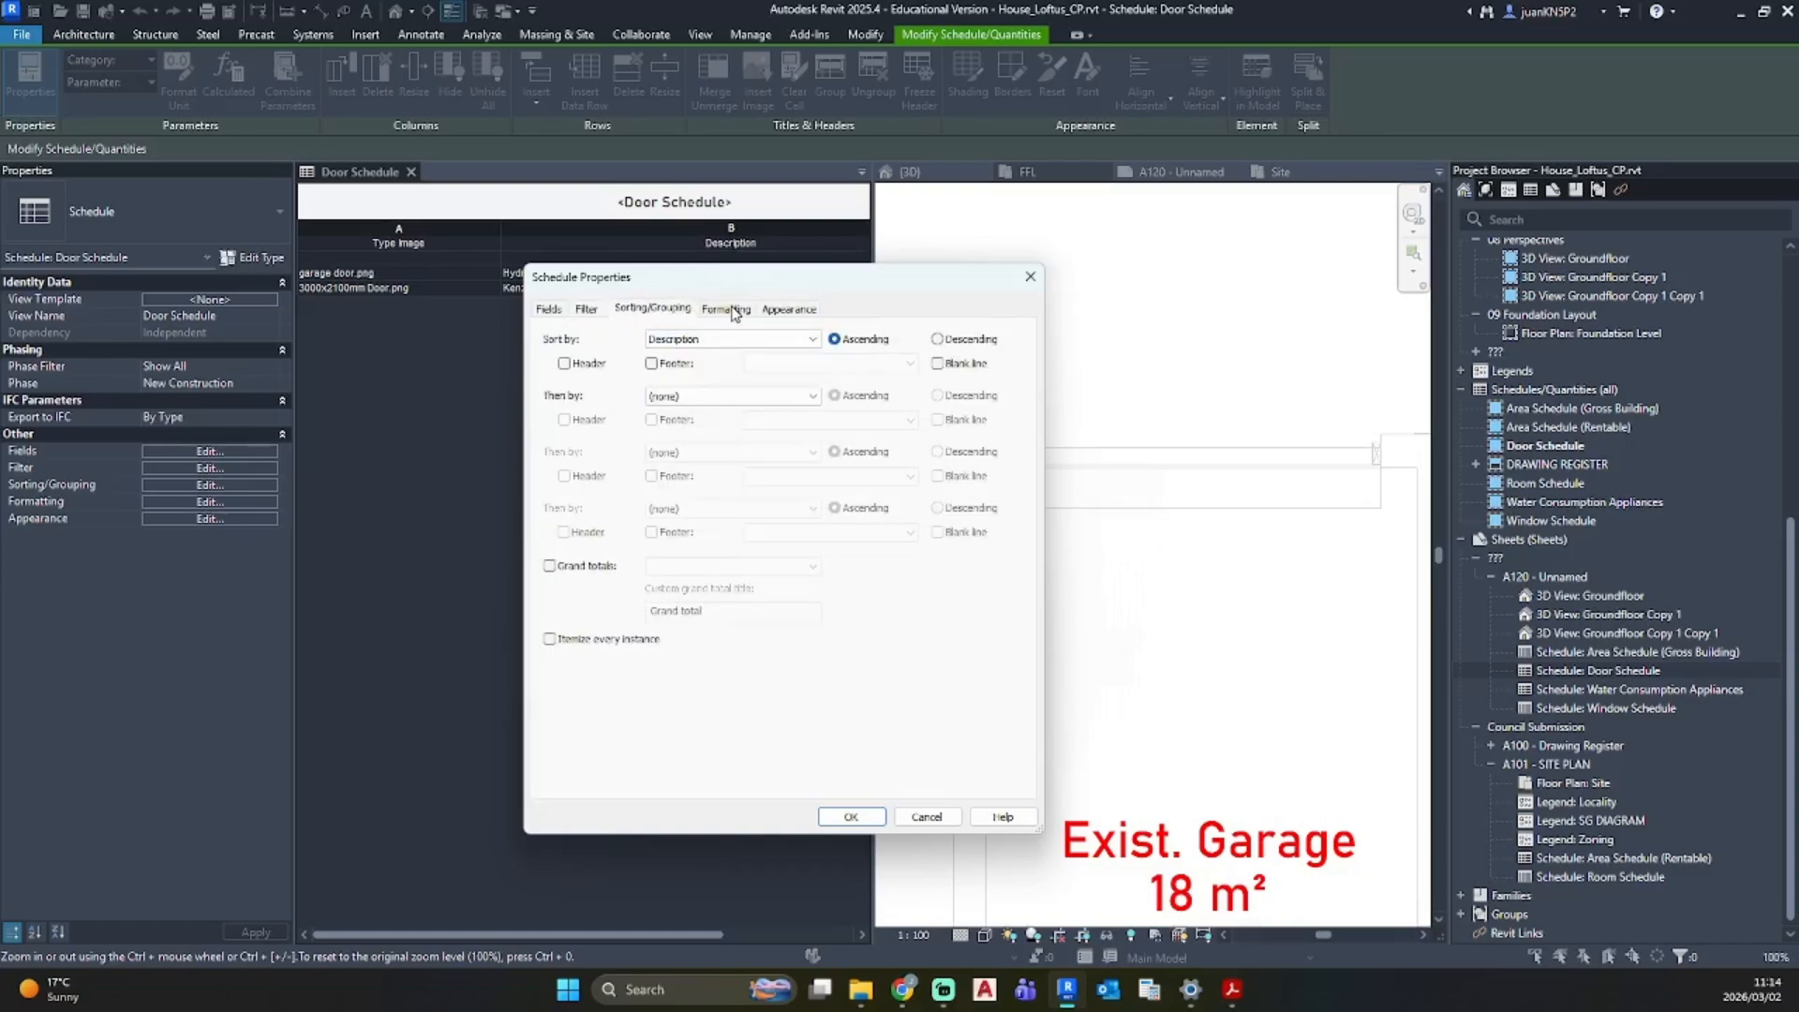
left_click(729, 310)
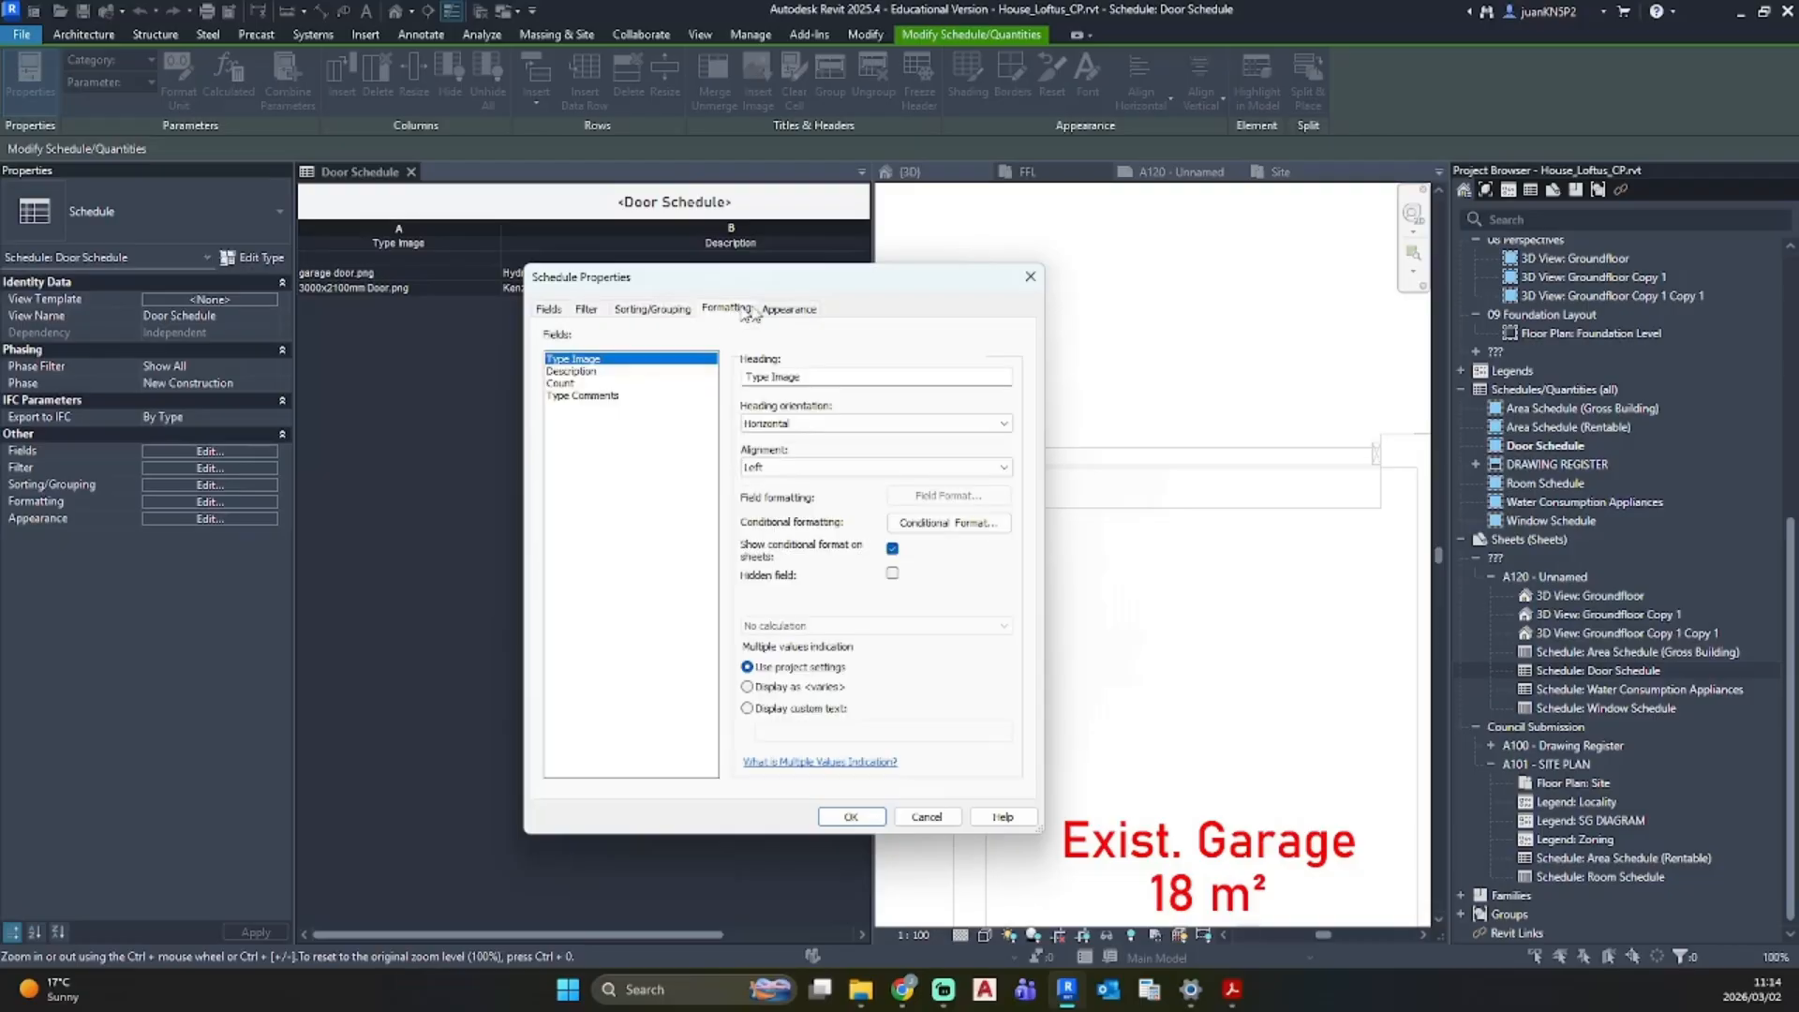
left_click(792, 310)
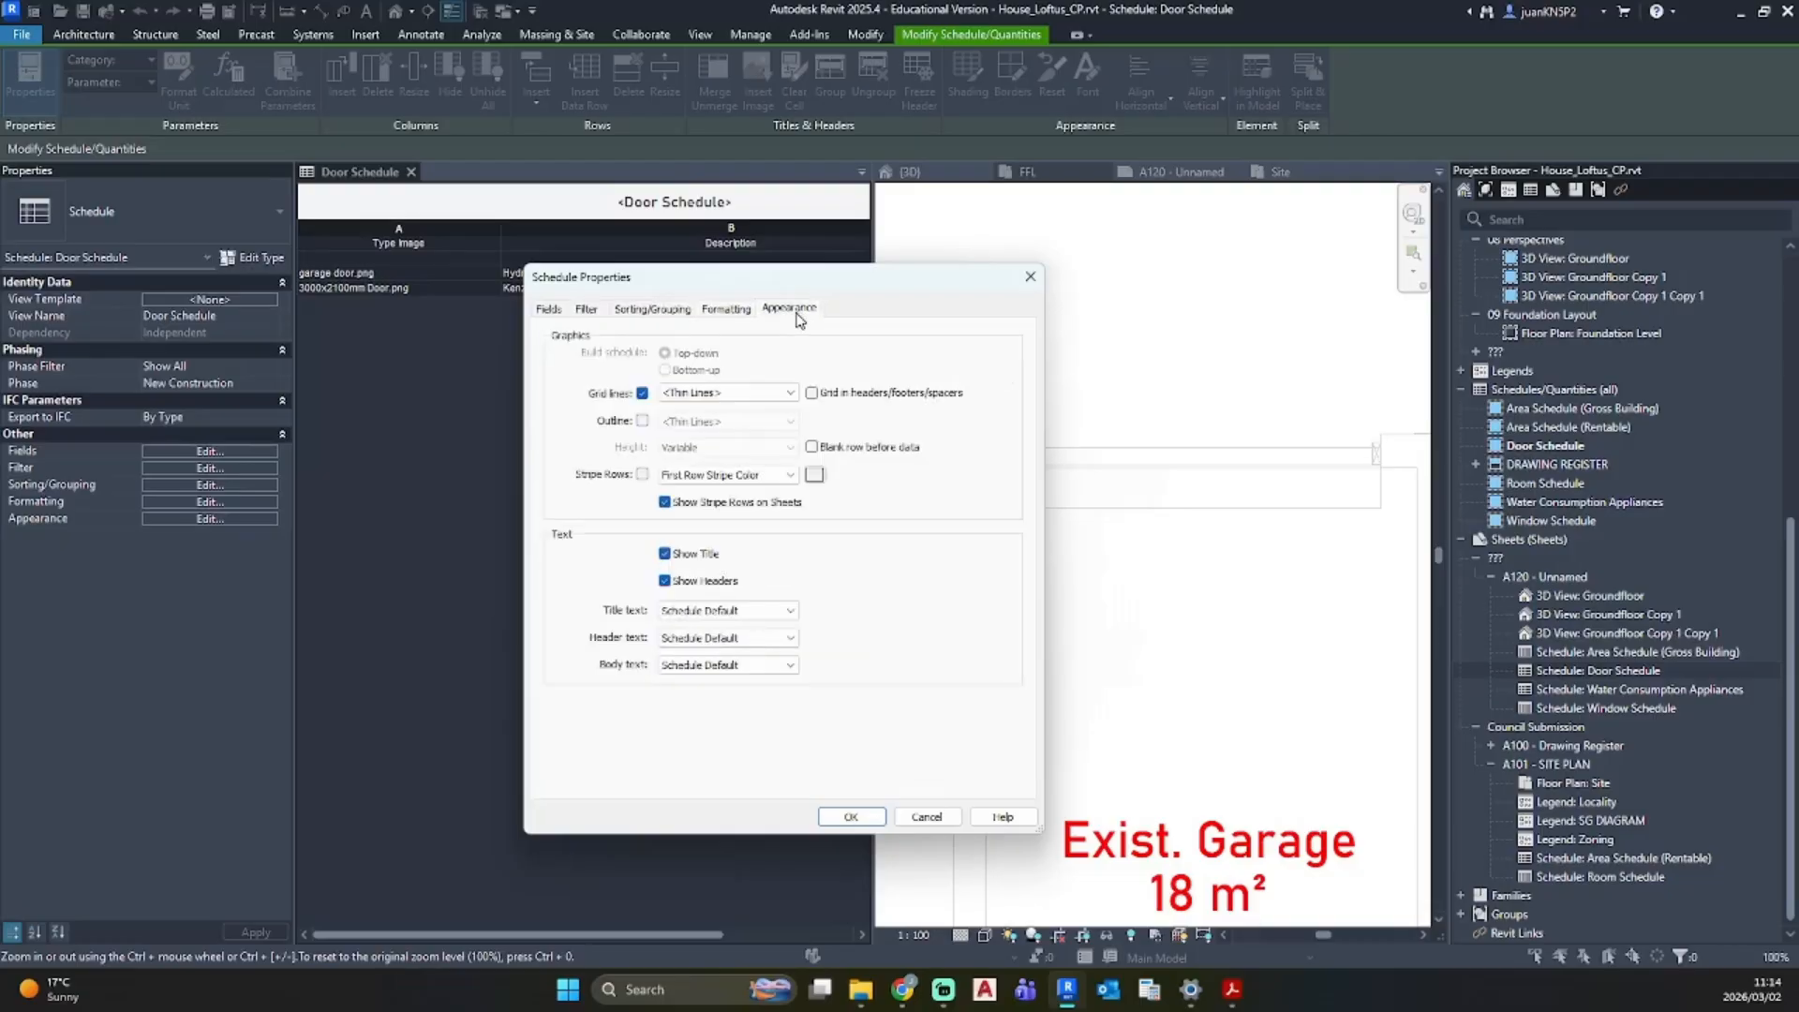
left_click(550, 310)
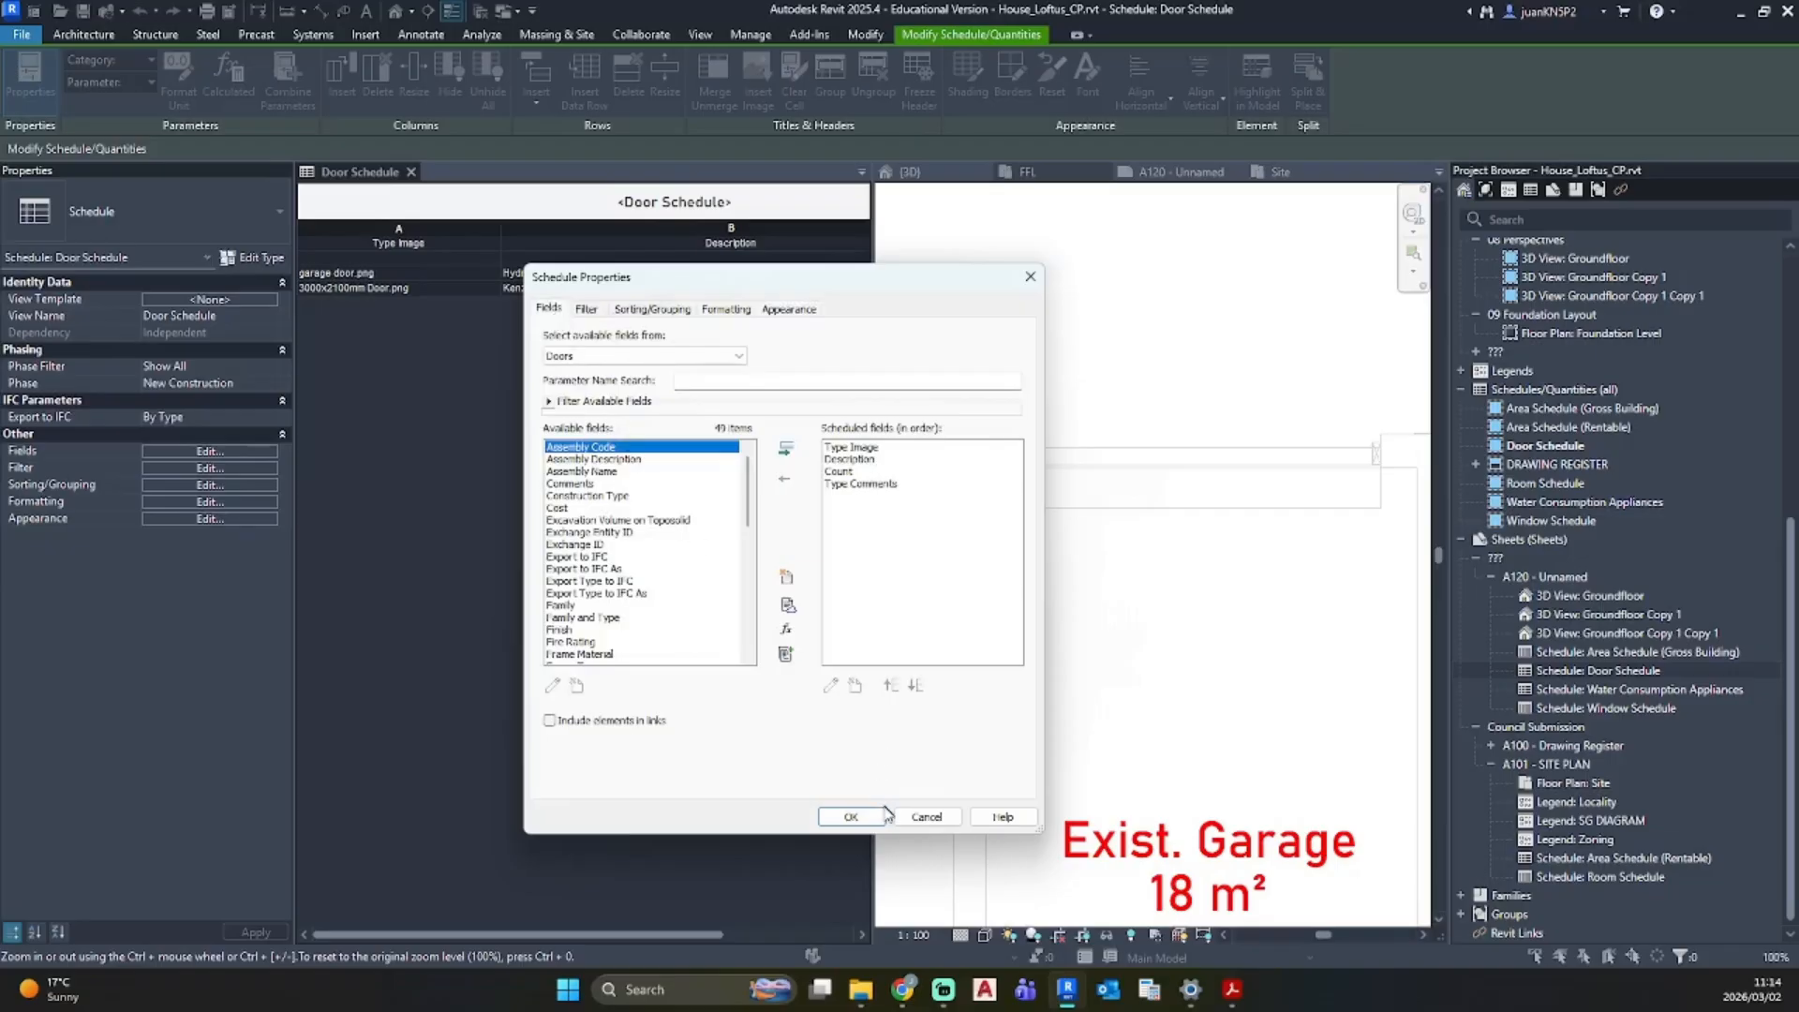
left_click(851, 816)
Step: Select the garage door in the 3D view and clear the Type Comments value in its type properties
left_click(955, 566)
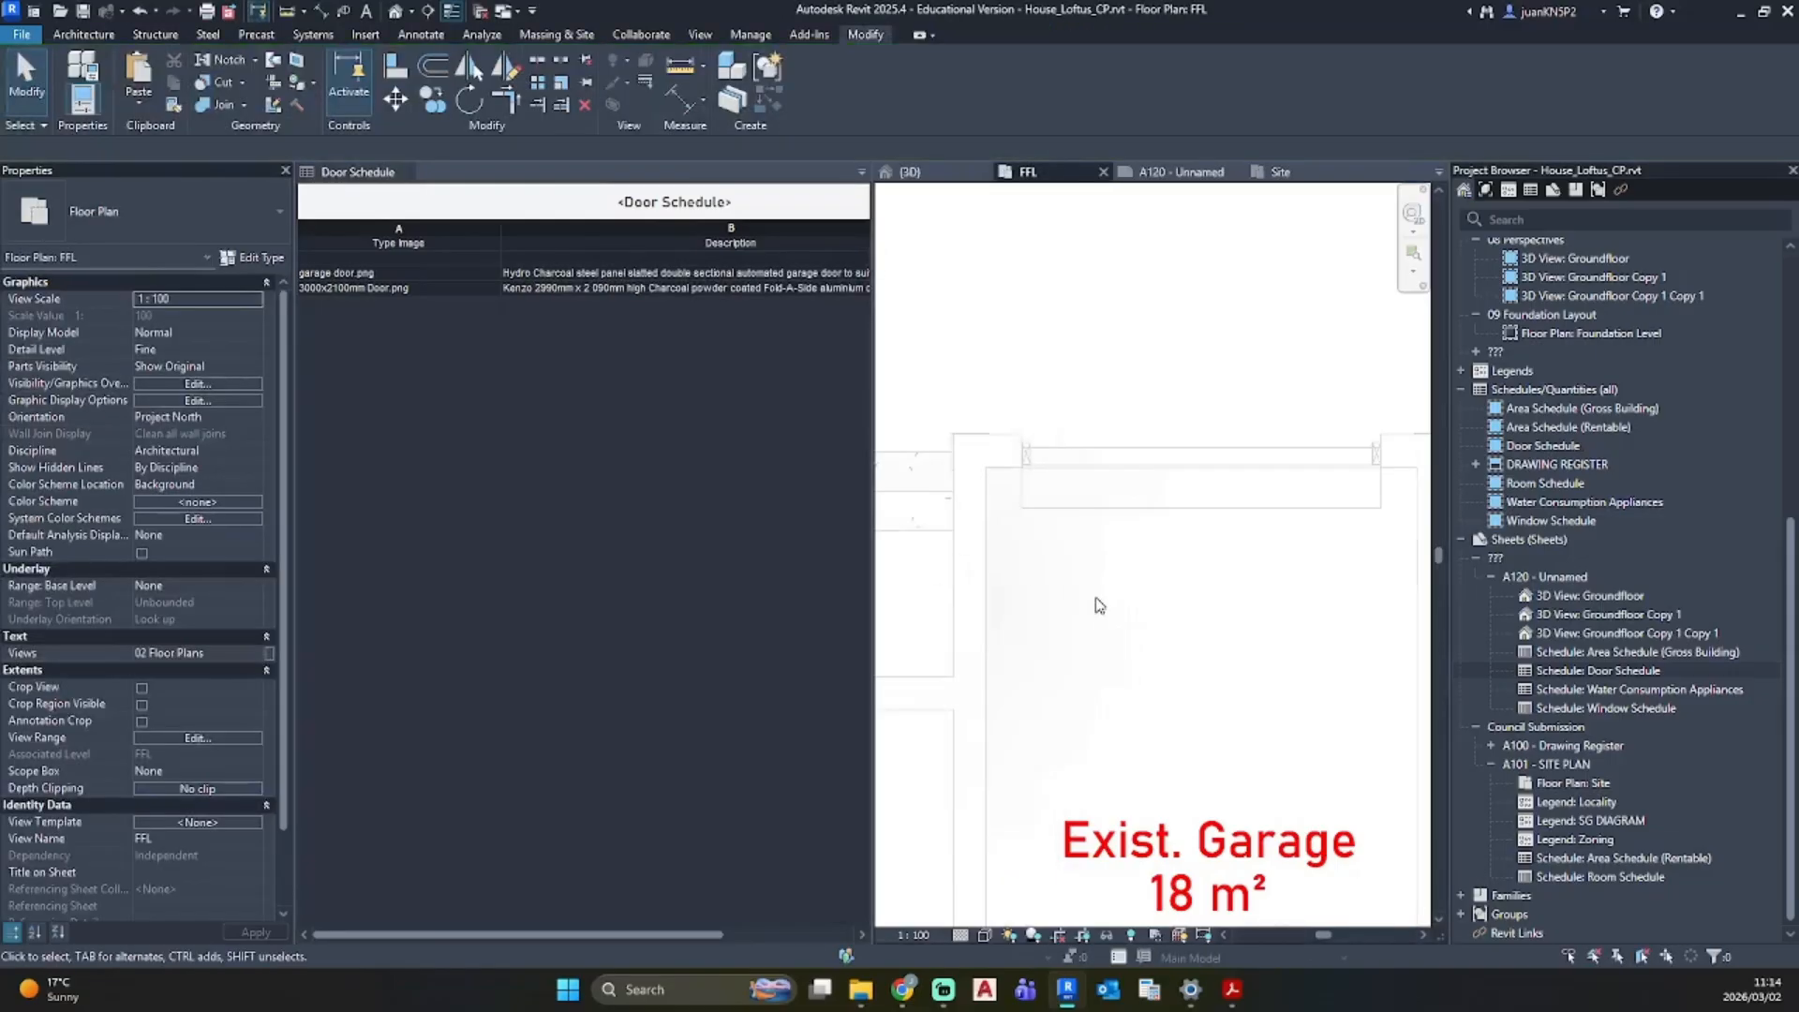
left_click(395, 12)
scroll(1050, 558, "down", 4)
middle_click_drag(1052, 560, 1450, 743, "shift")
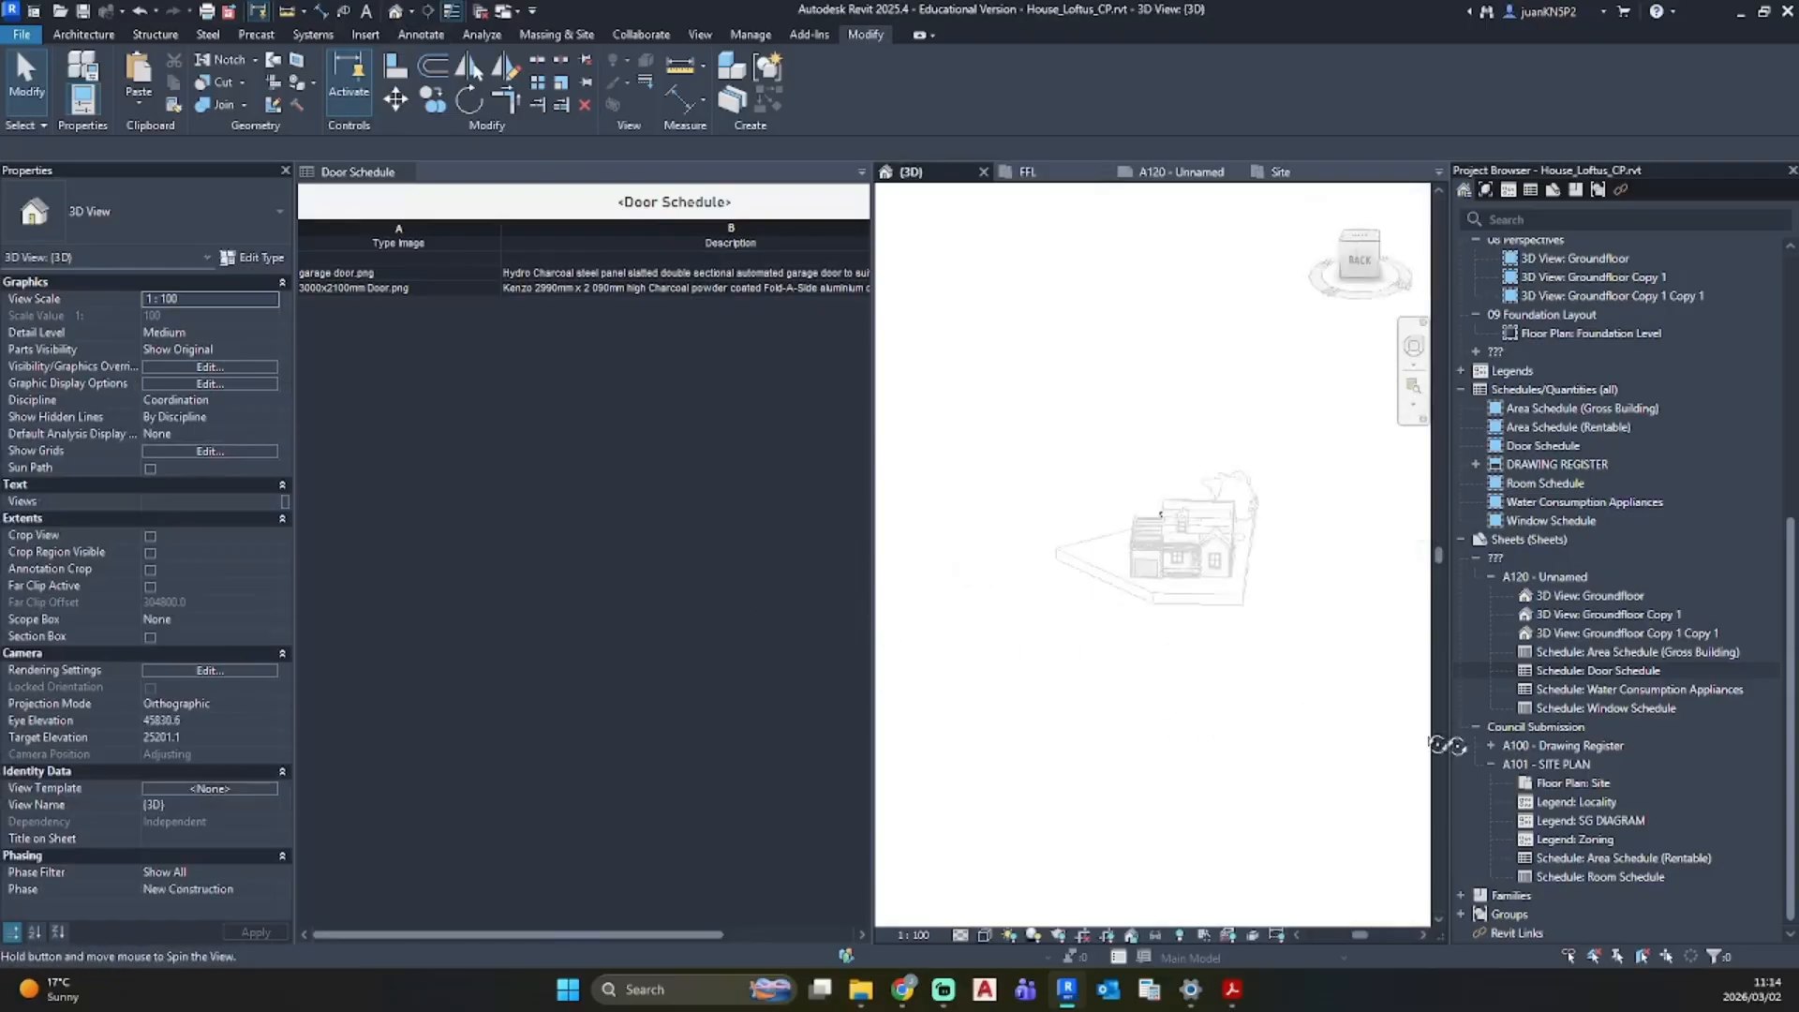
scroll(1159, 578, "up", 4)
scroll(1159, 578, "up", 3)
left_click(1090, 511)
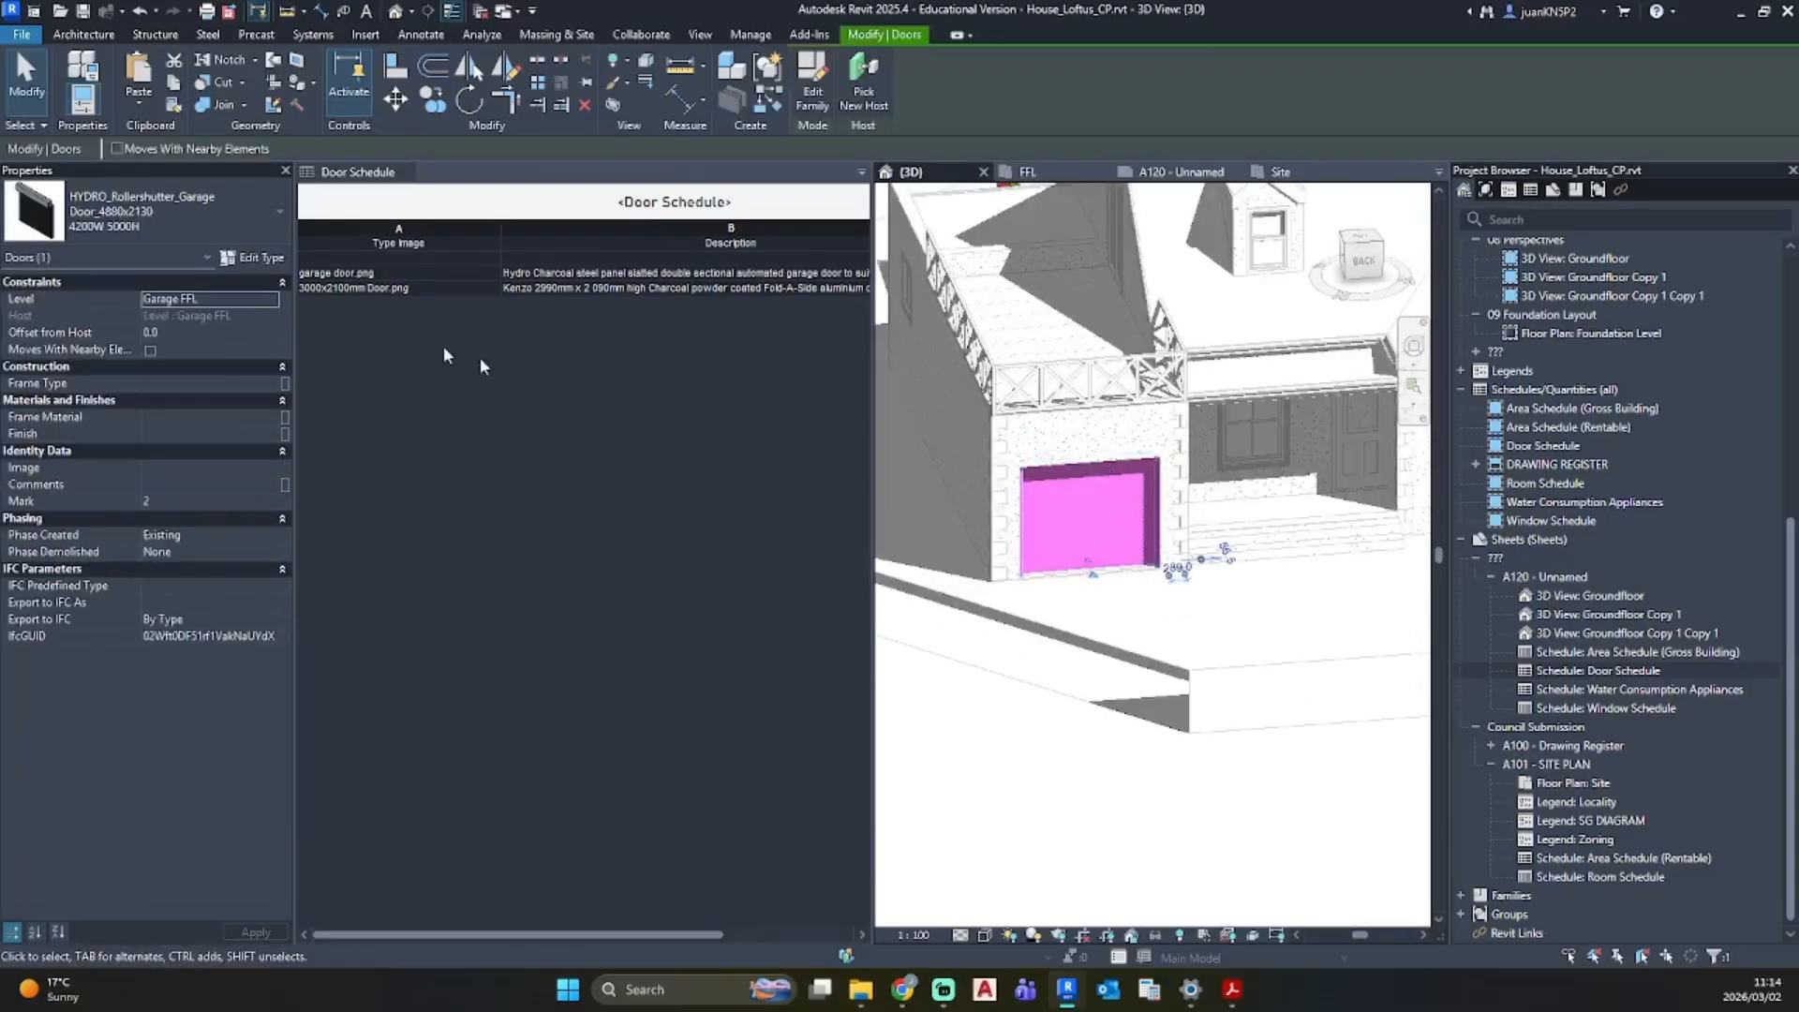
left_click(265, 267)
scroll(730, 553, "down", 5)
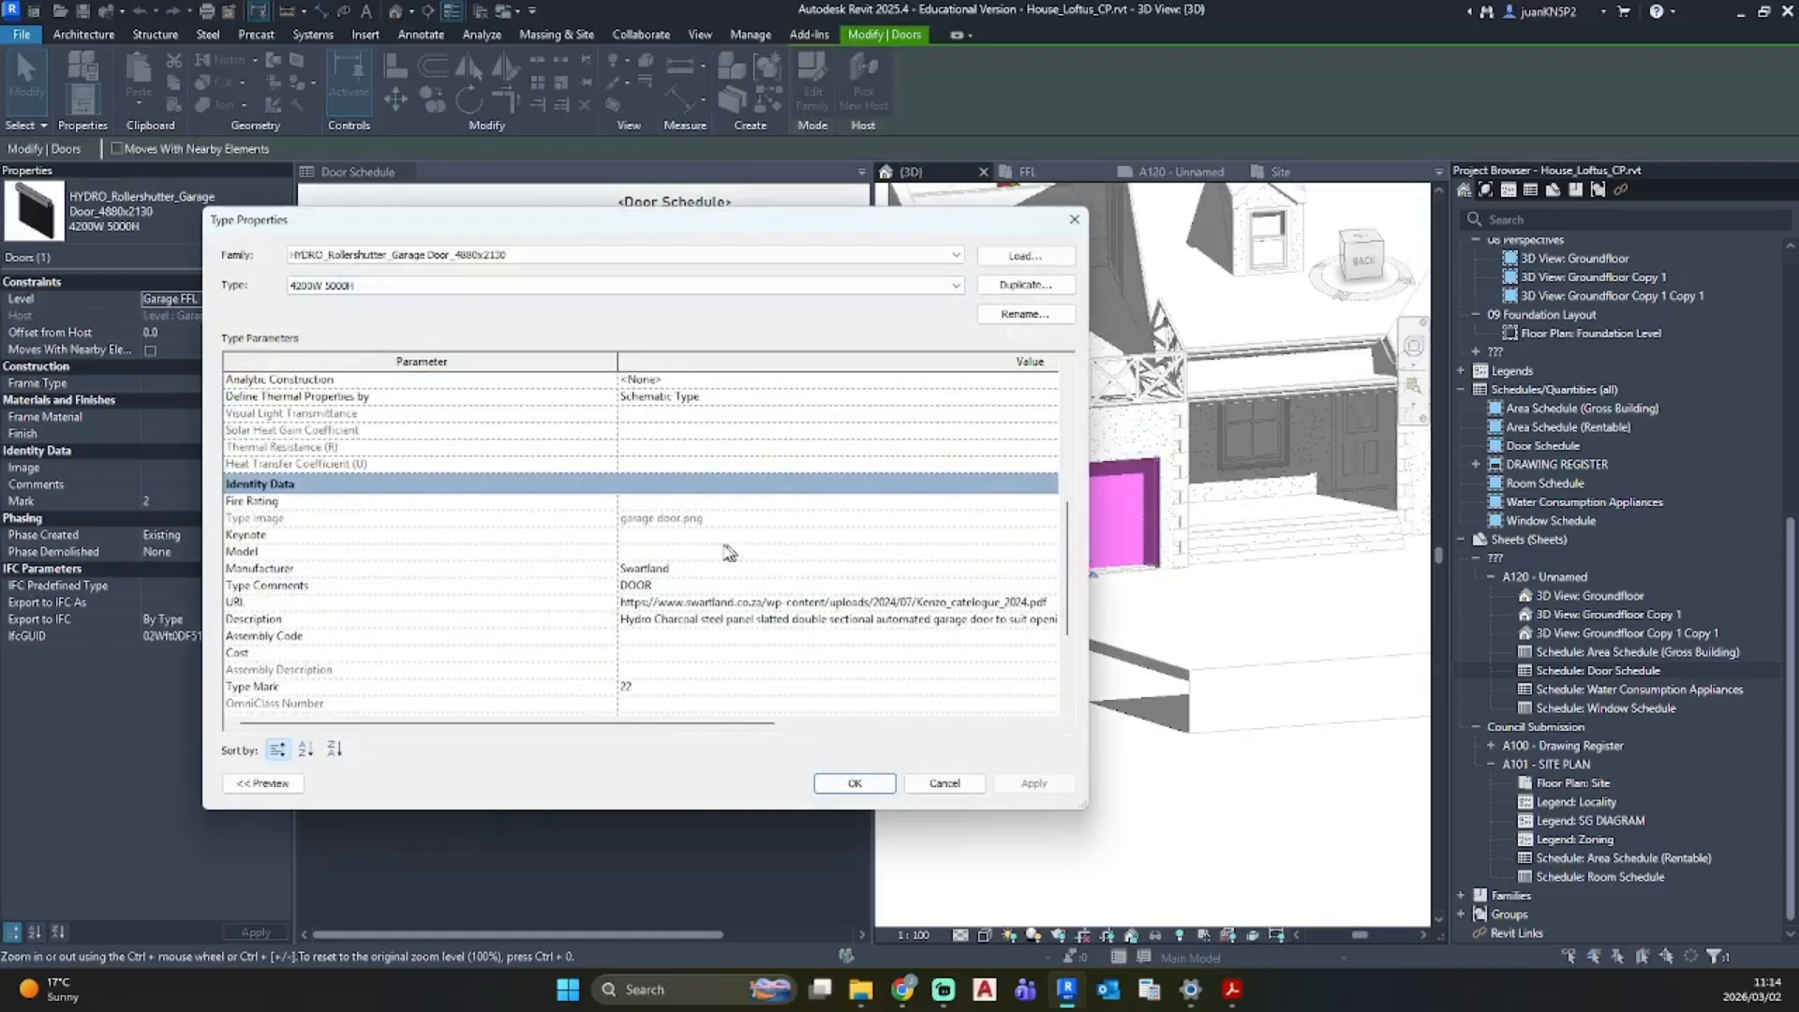
left_click(698, 586)
key("Delete")
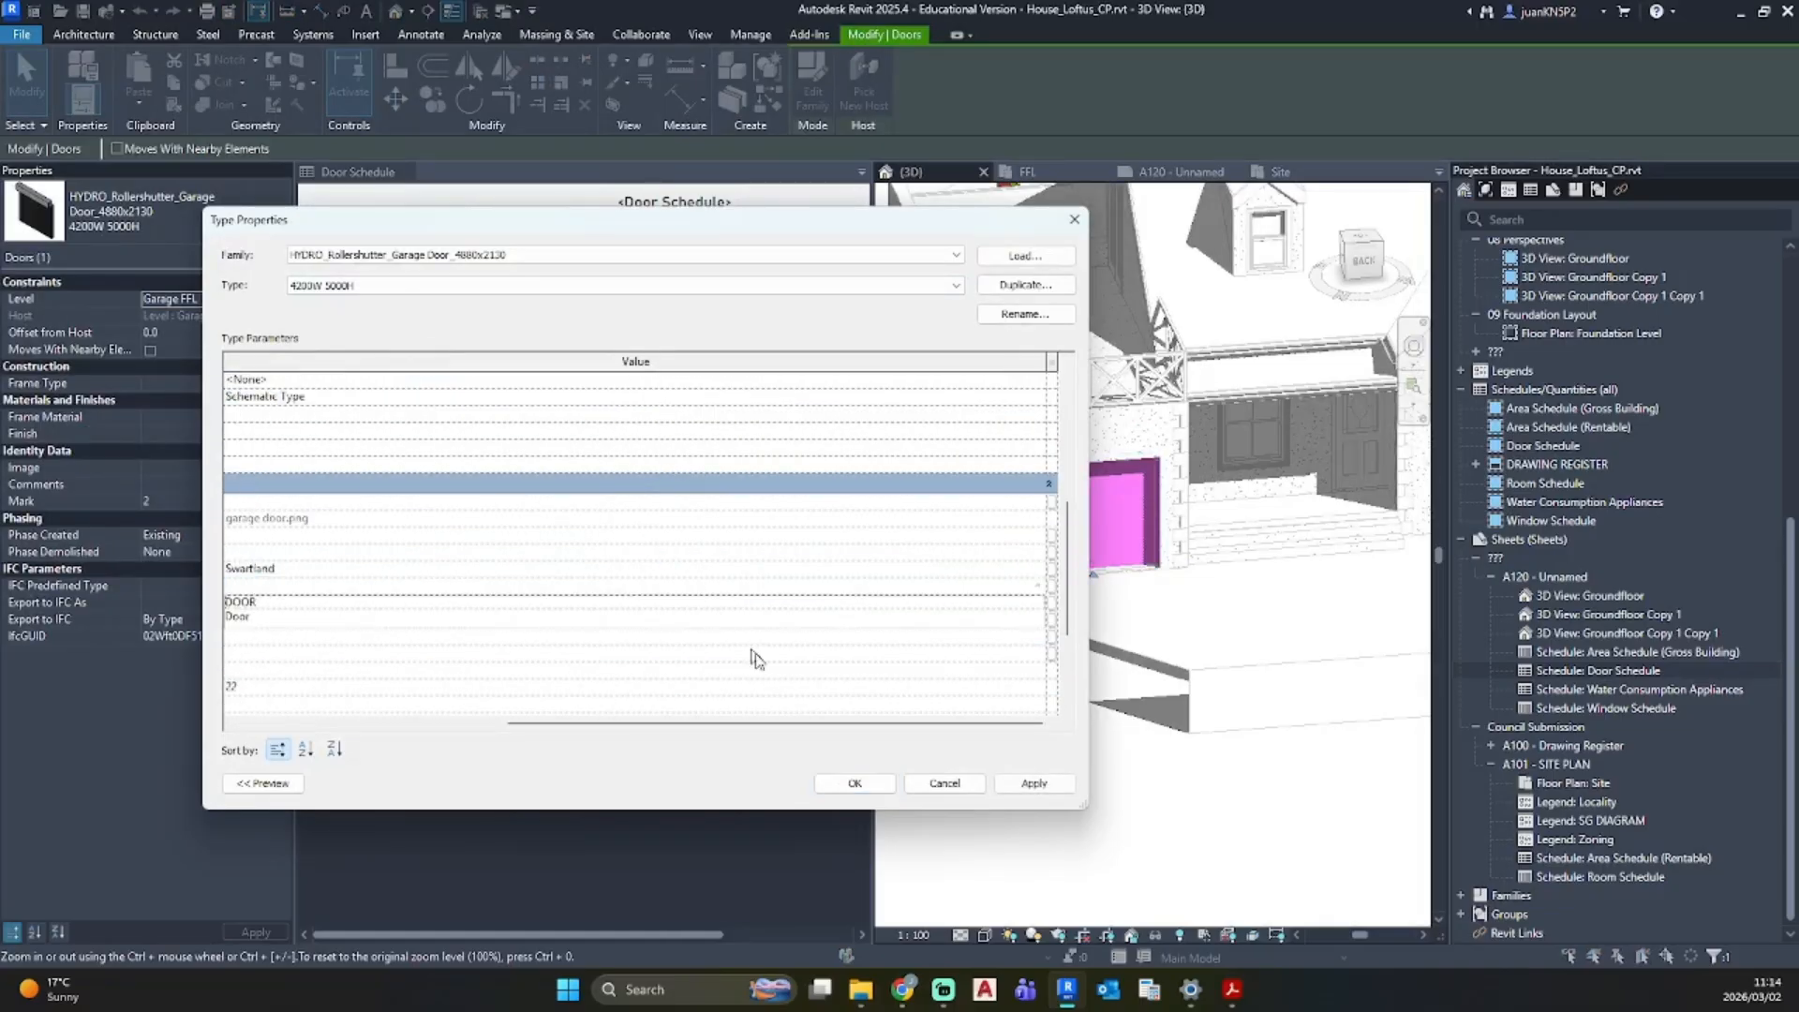
left_click(854, 784)
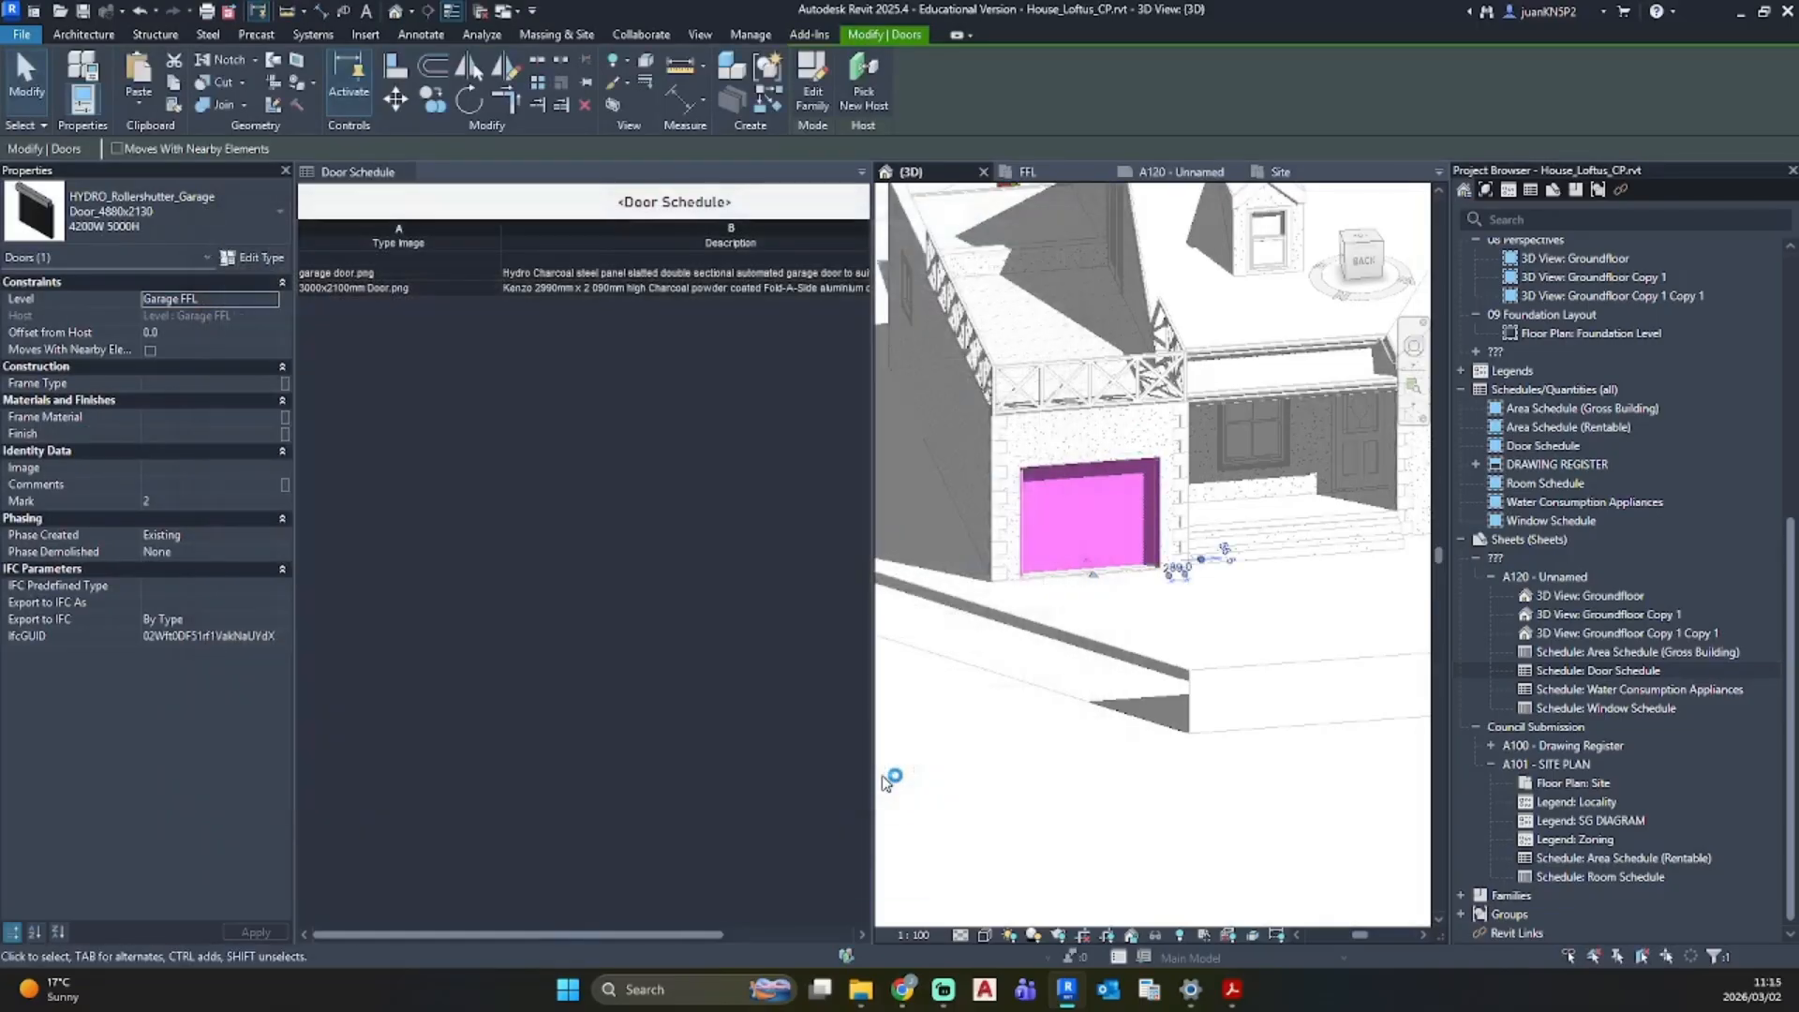
Step: Highlight the garage door's row in the Door Schedule and check the schedule's field and filter settings
left_click(561, 532)
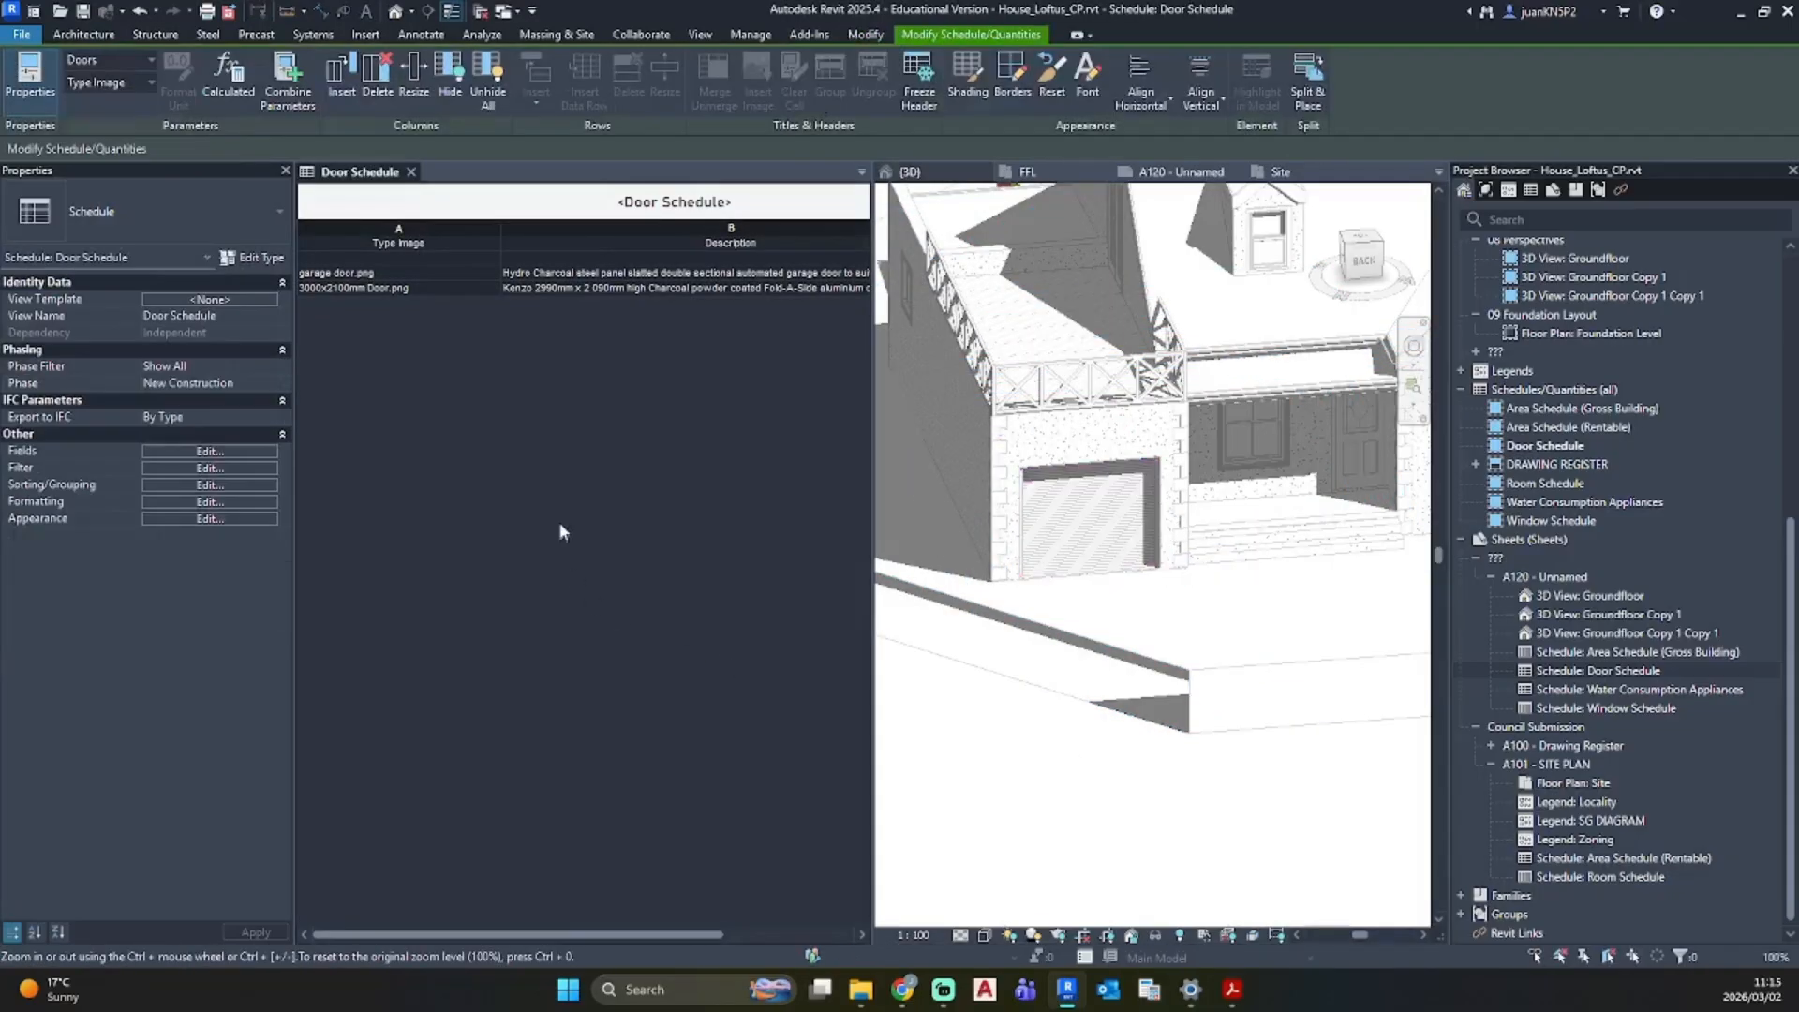
left_click(457, 277)
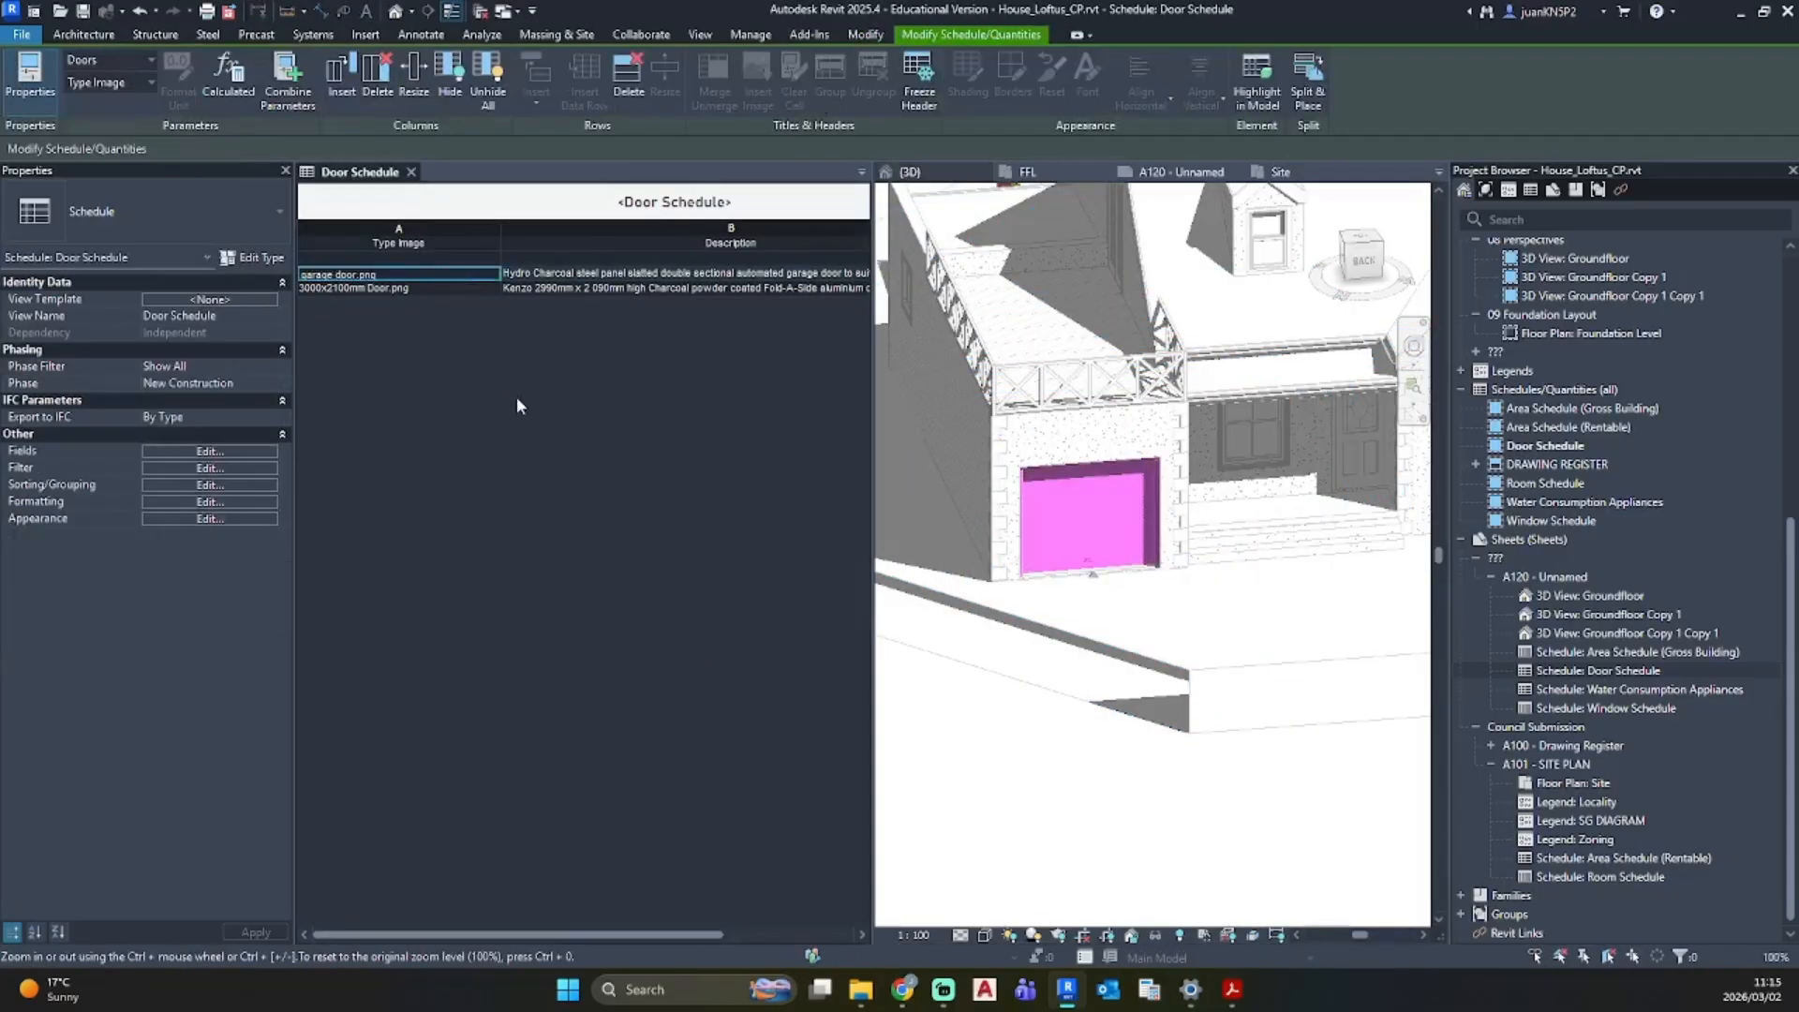
left_click(241, 452)
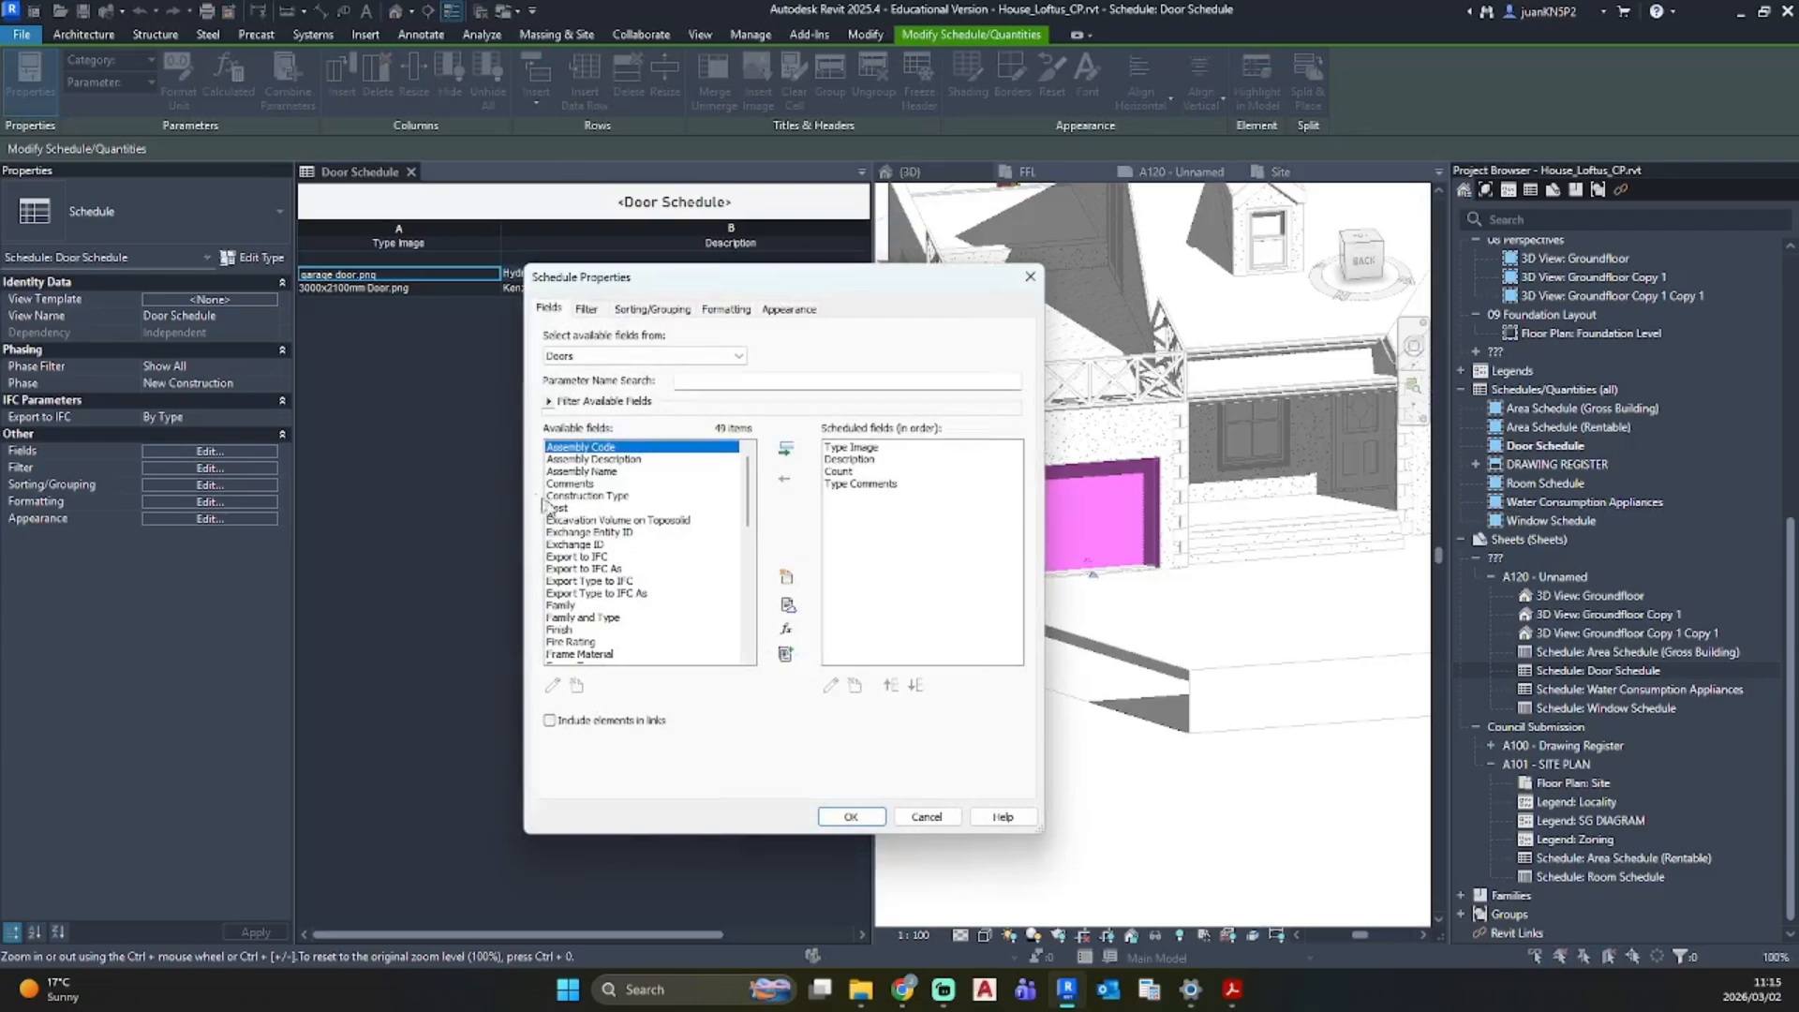
left_click(590, 310)
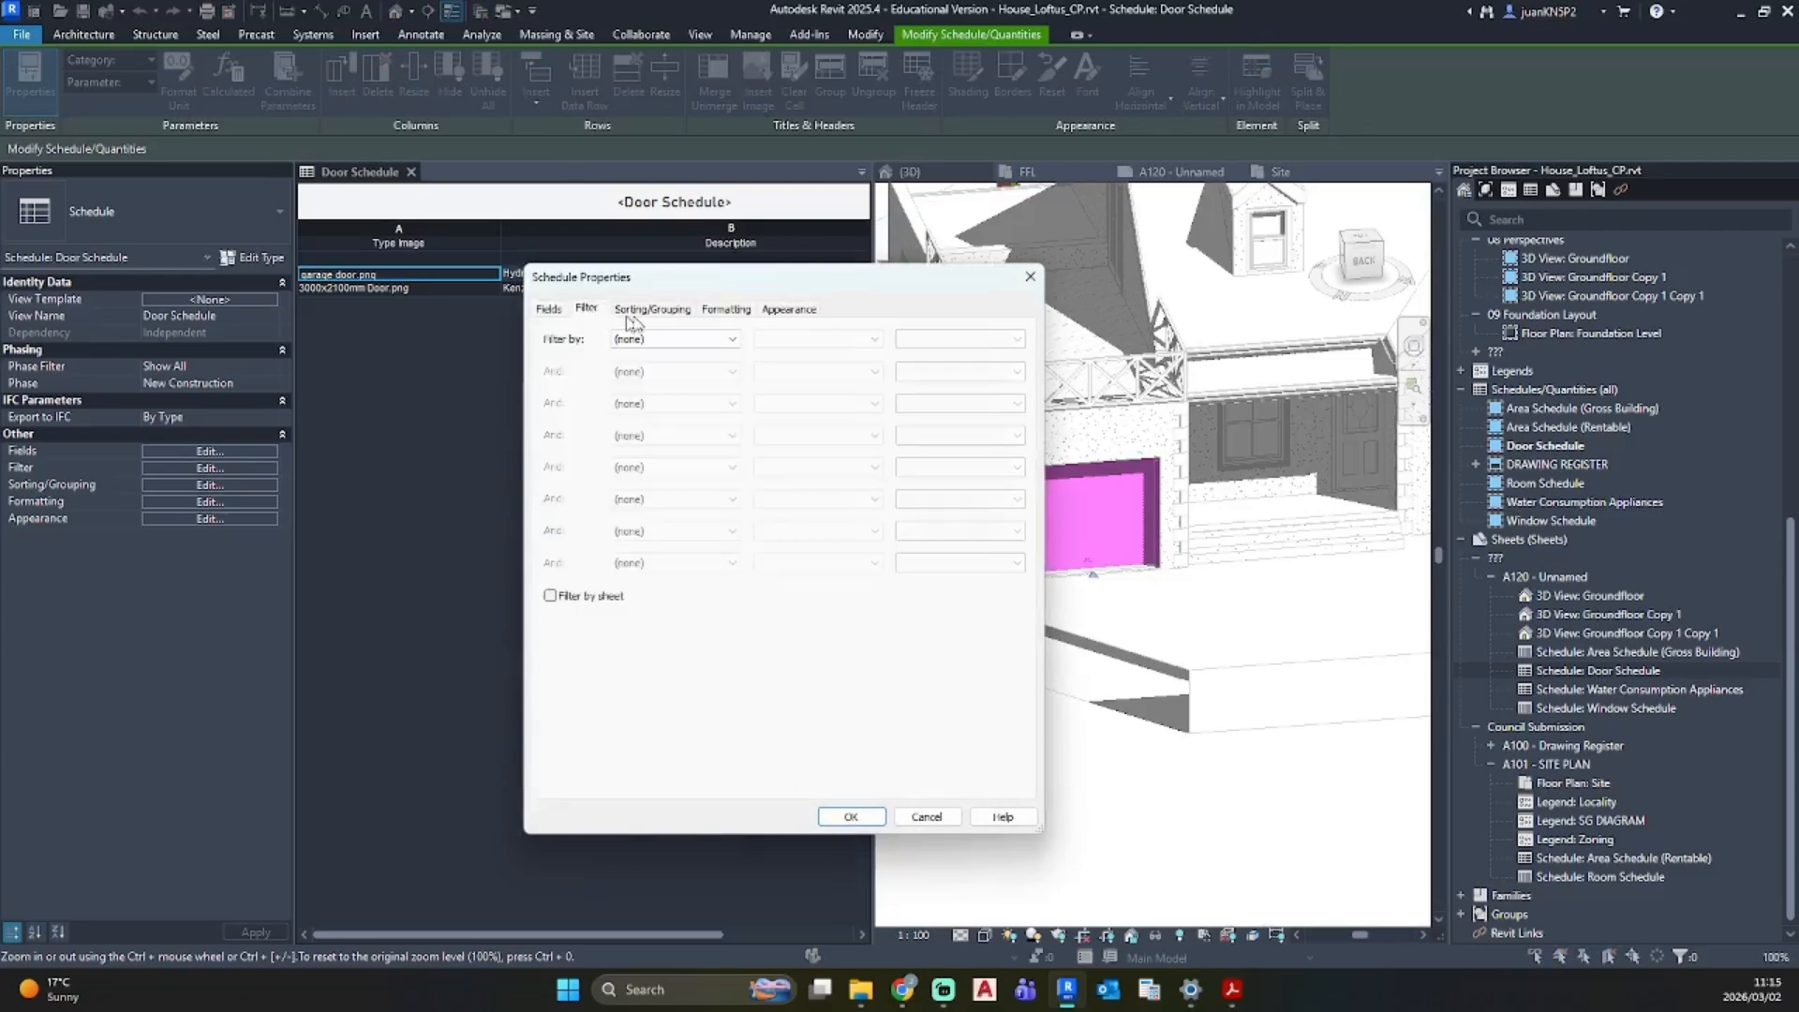
left_click(1029, 277)
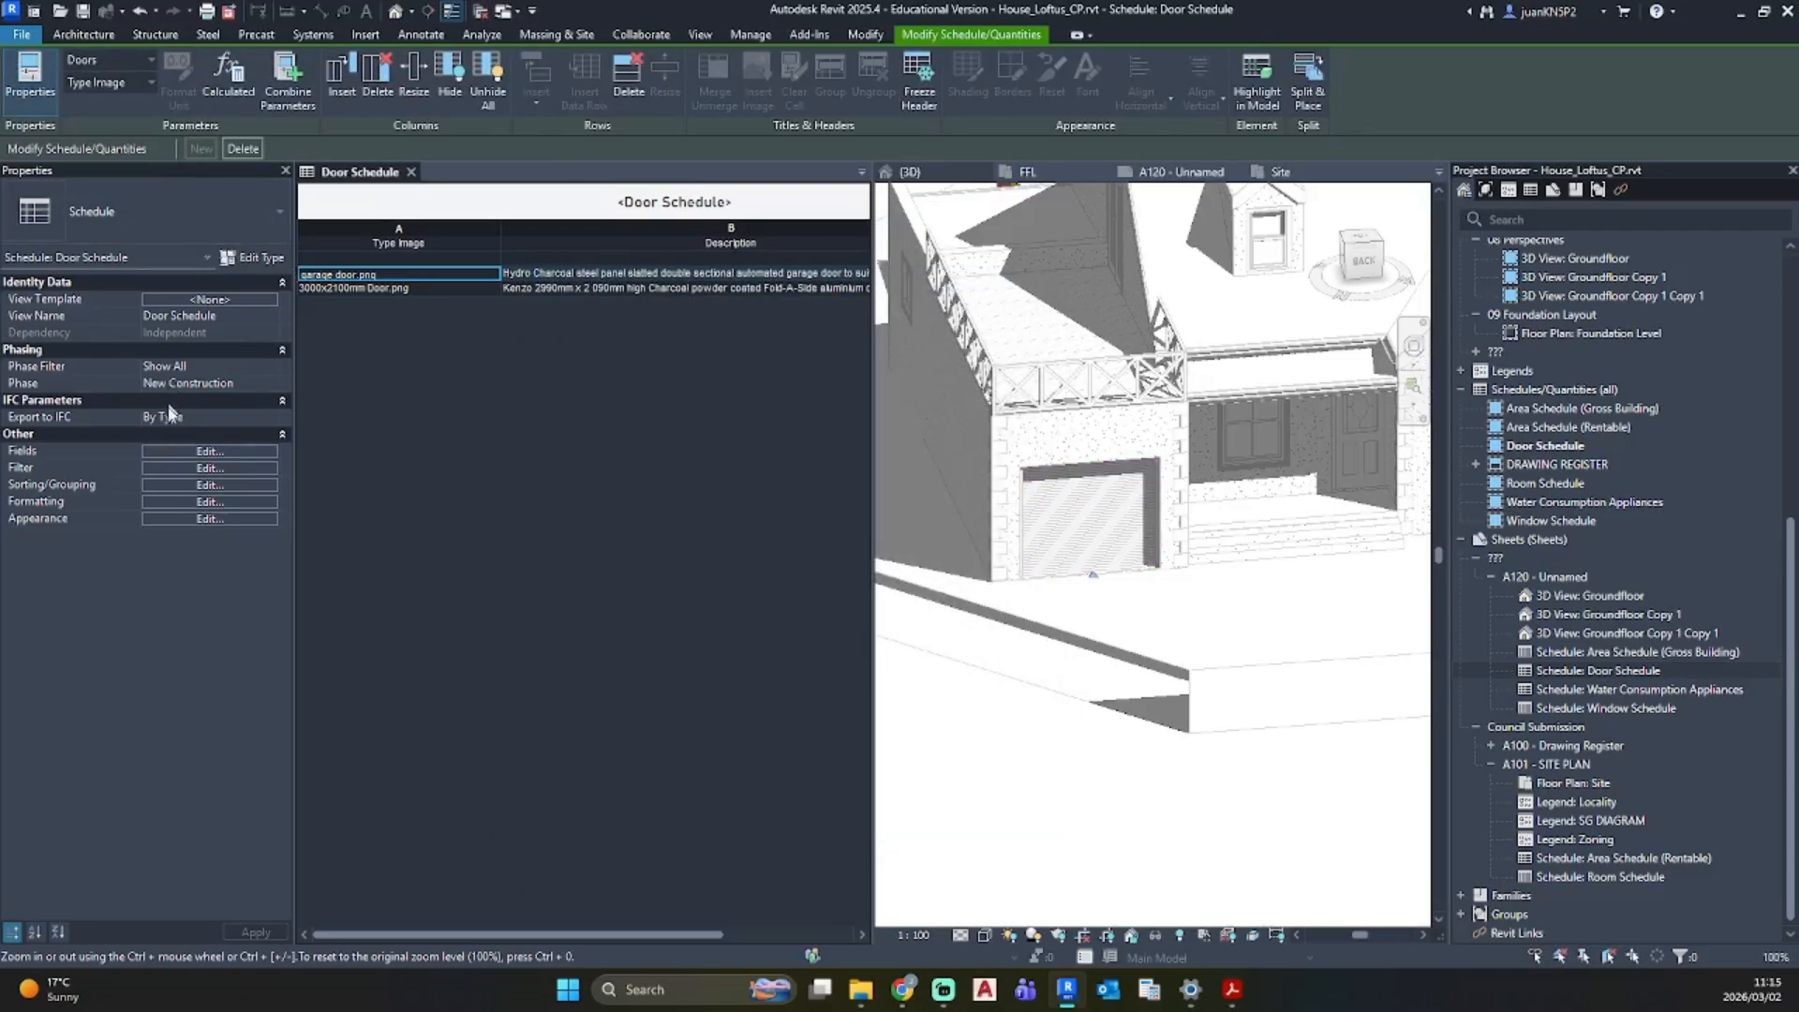
Step: Filter the Door Schedule by Type Comments with an equals rule and apply it
left_click(172, 466)
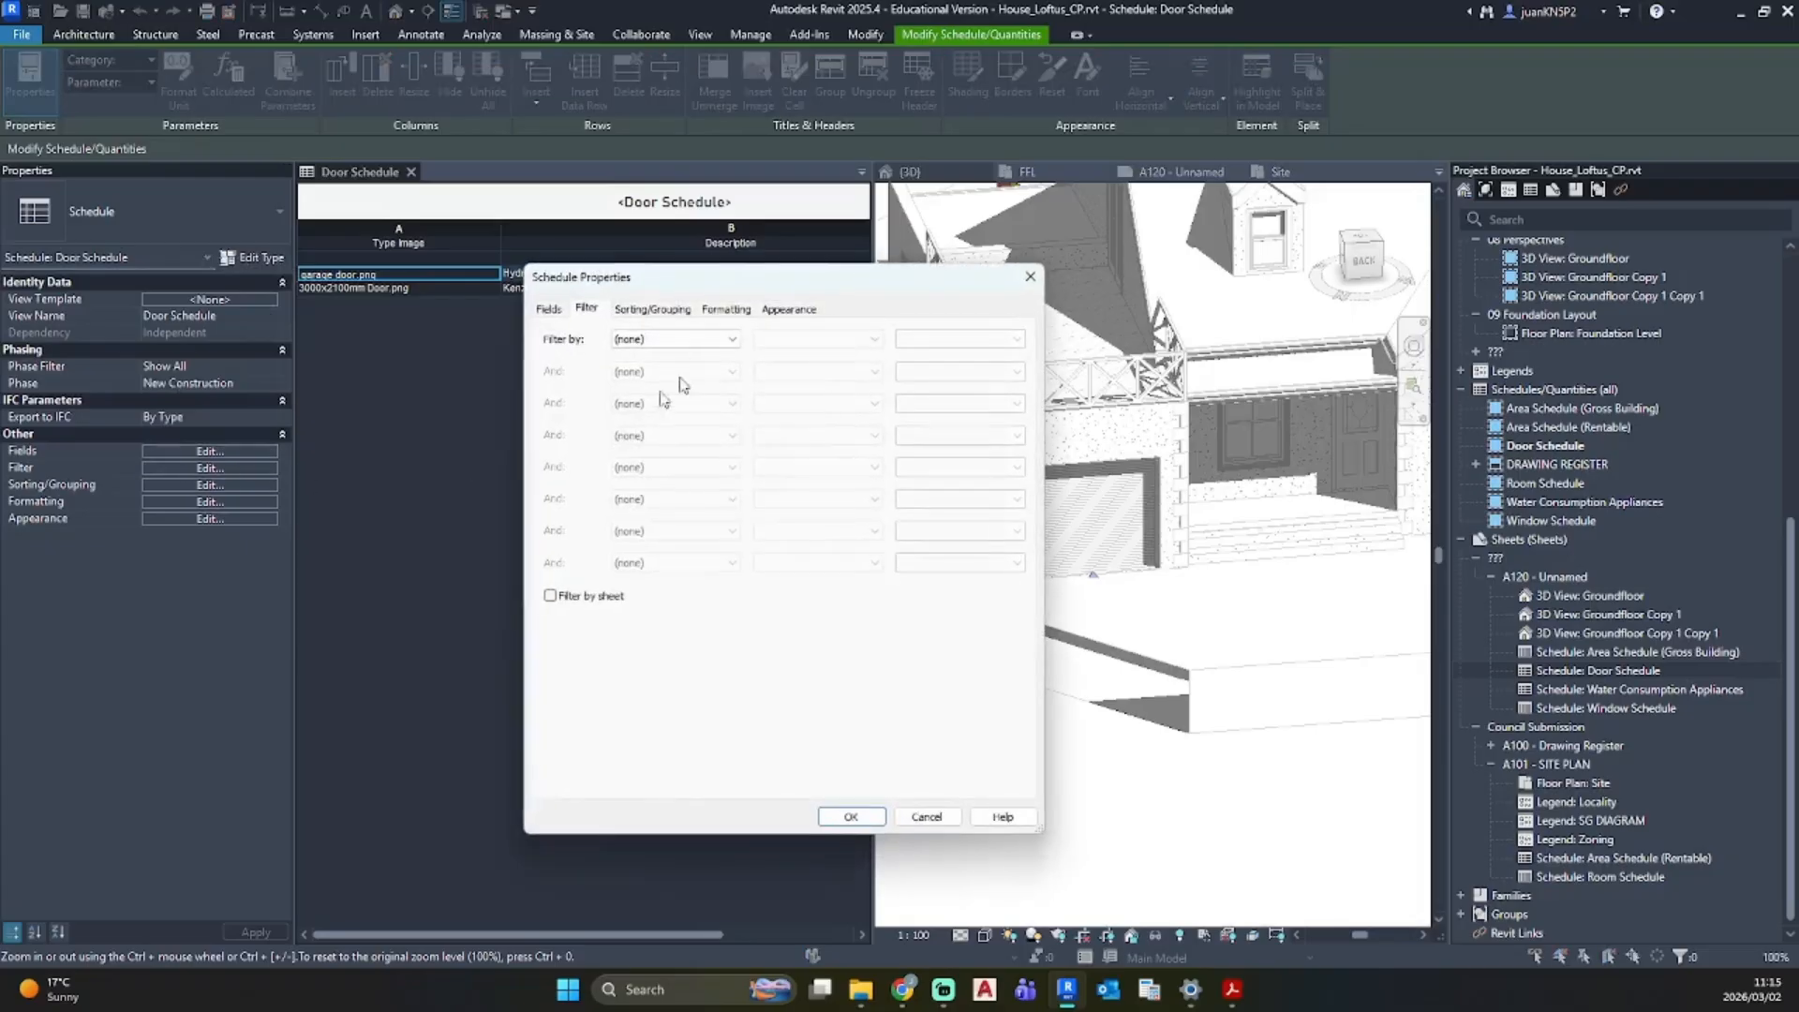
left_click(674, 338)
left_click(655, 369)
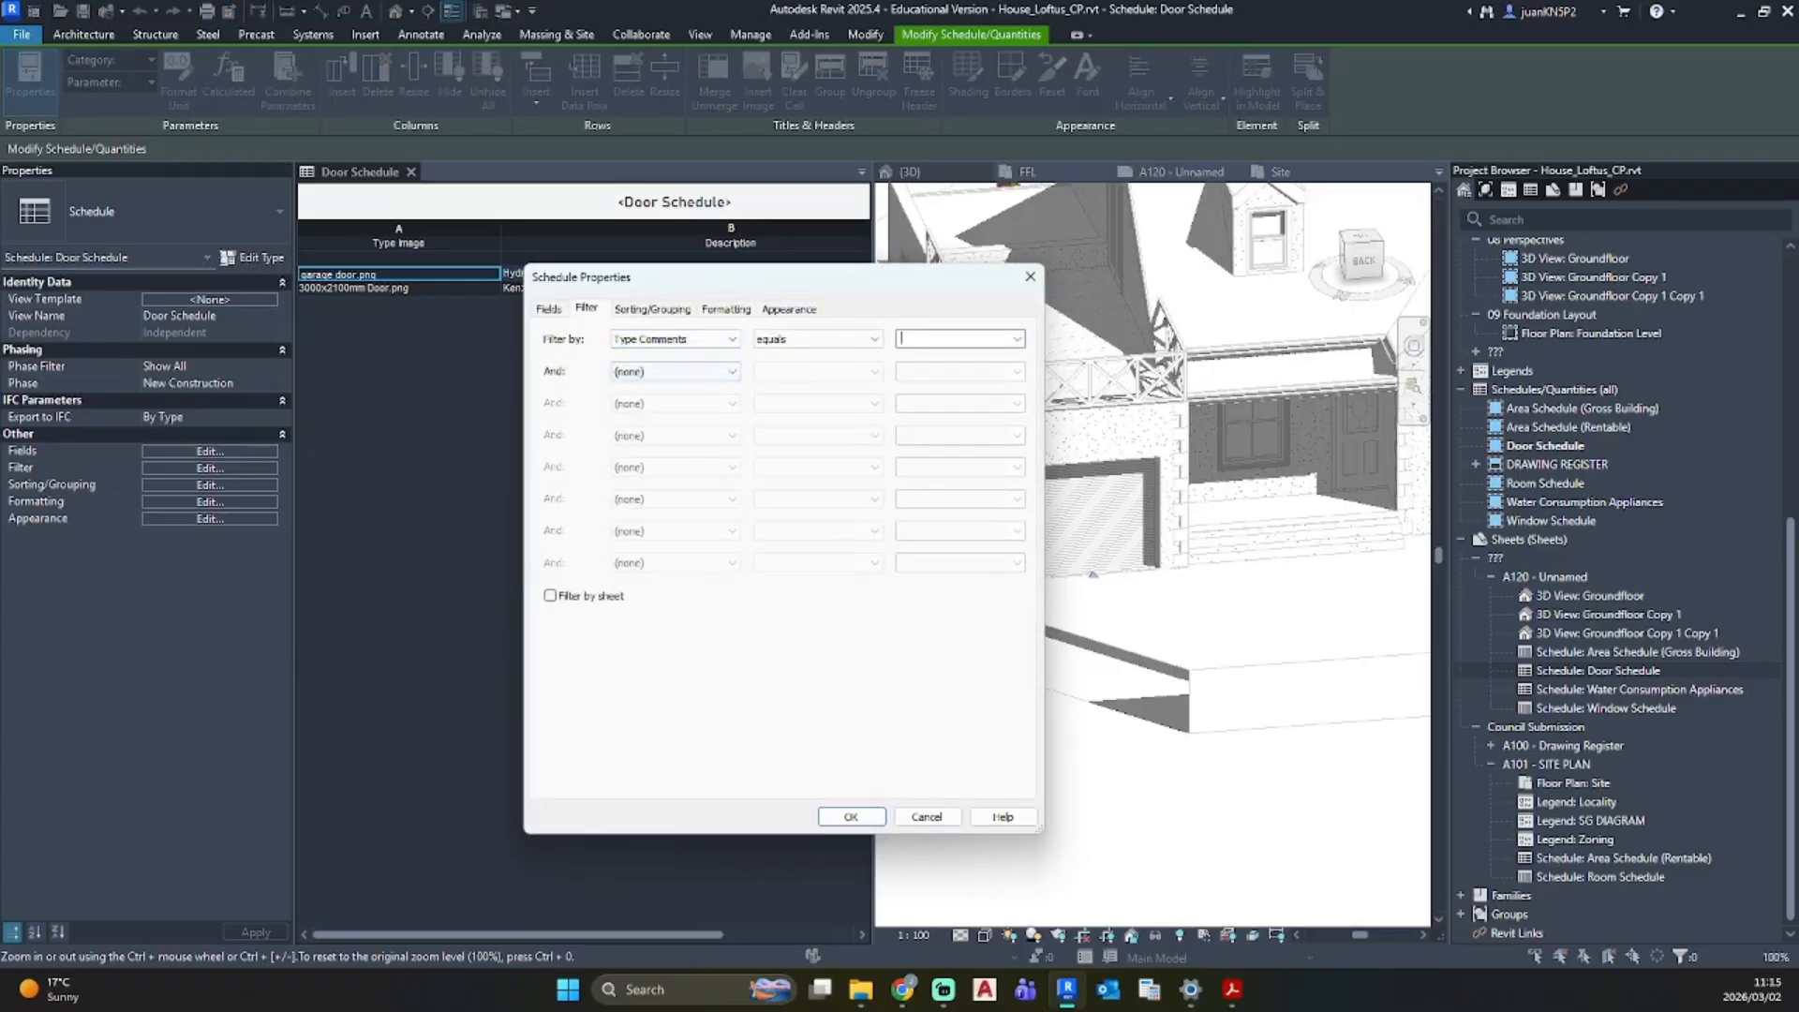
key("Return")
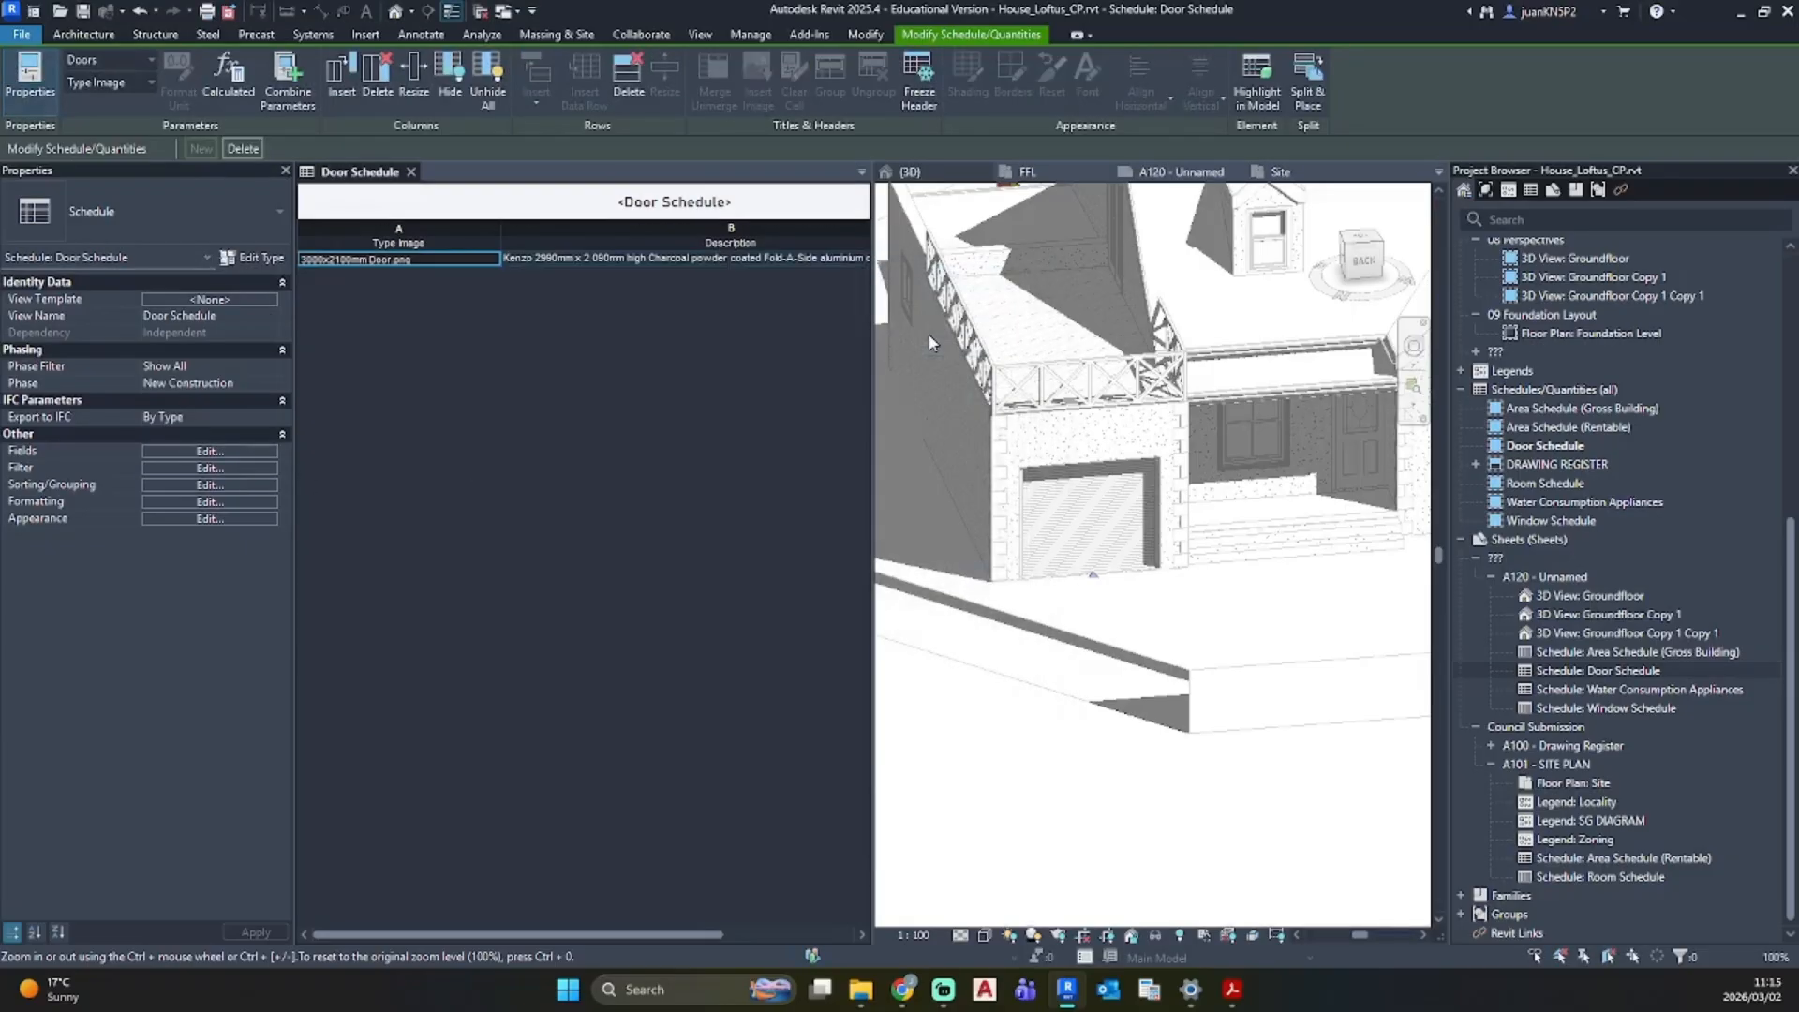
Step: Open the A101 - SITE PLAN sheet beside the Door Schedule
left_click(1130, 818)
left_click(525, 350)
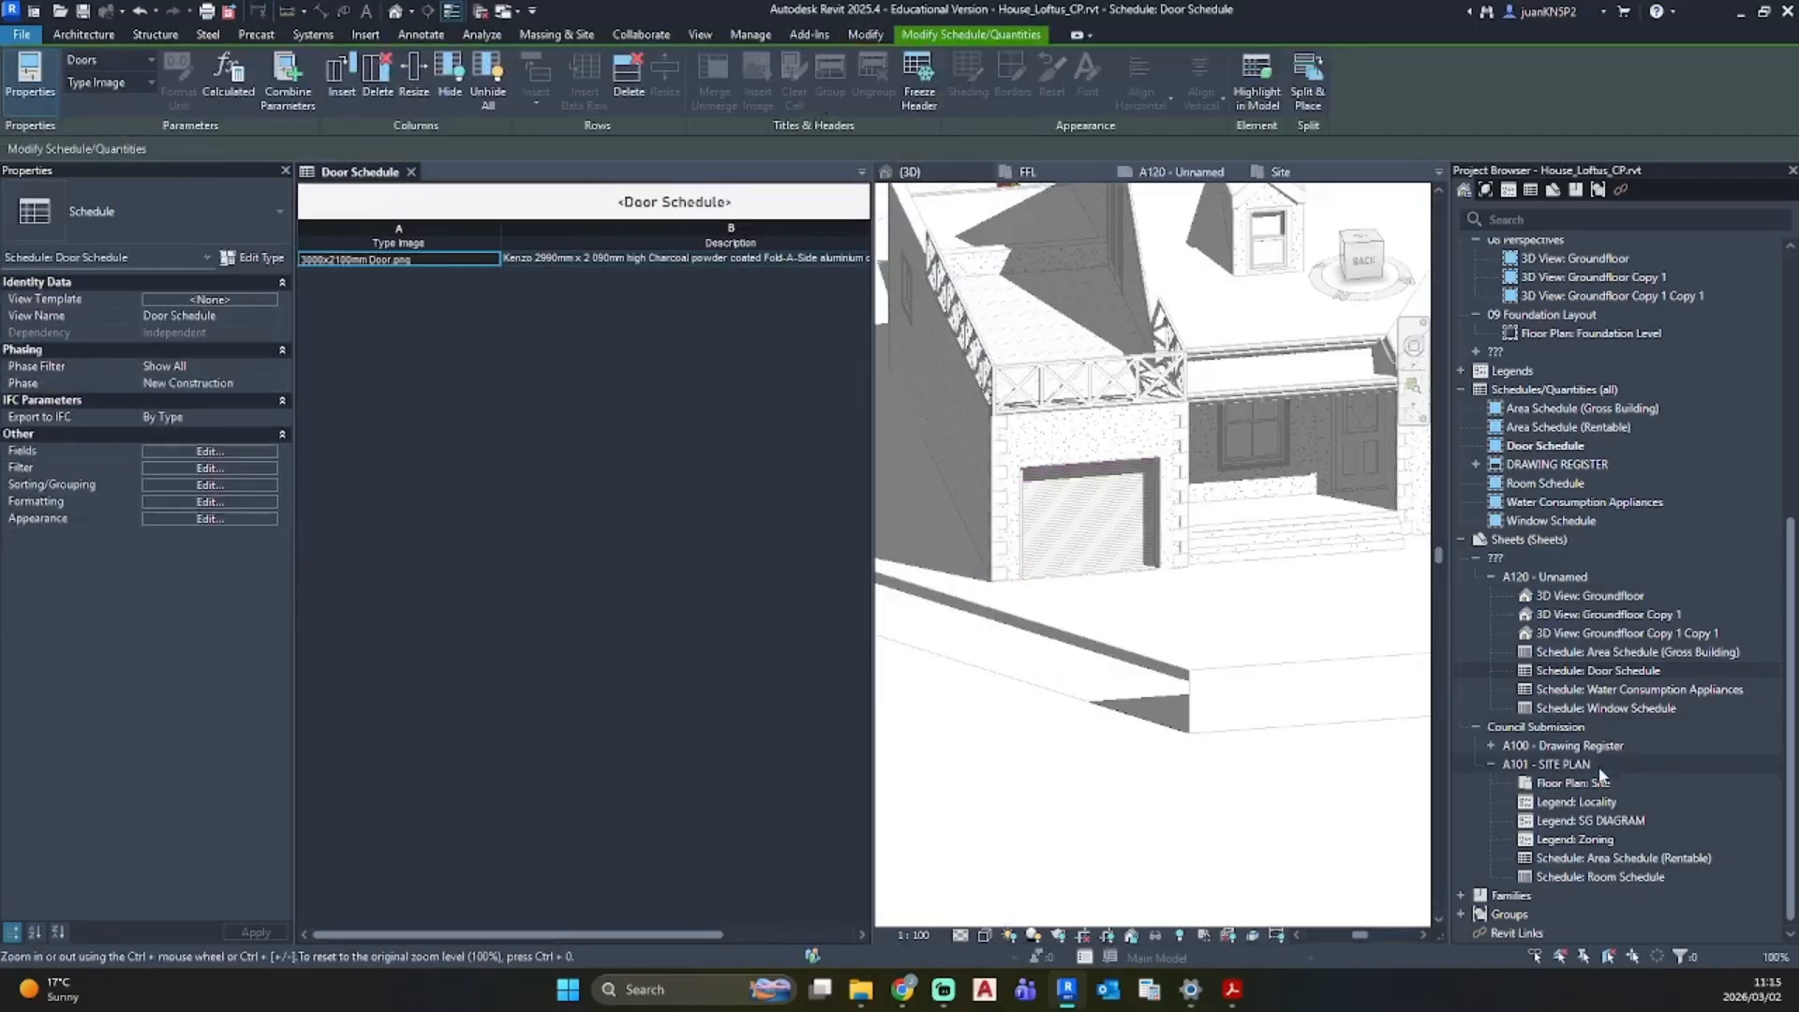
double_click(1608, 767)
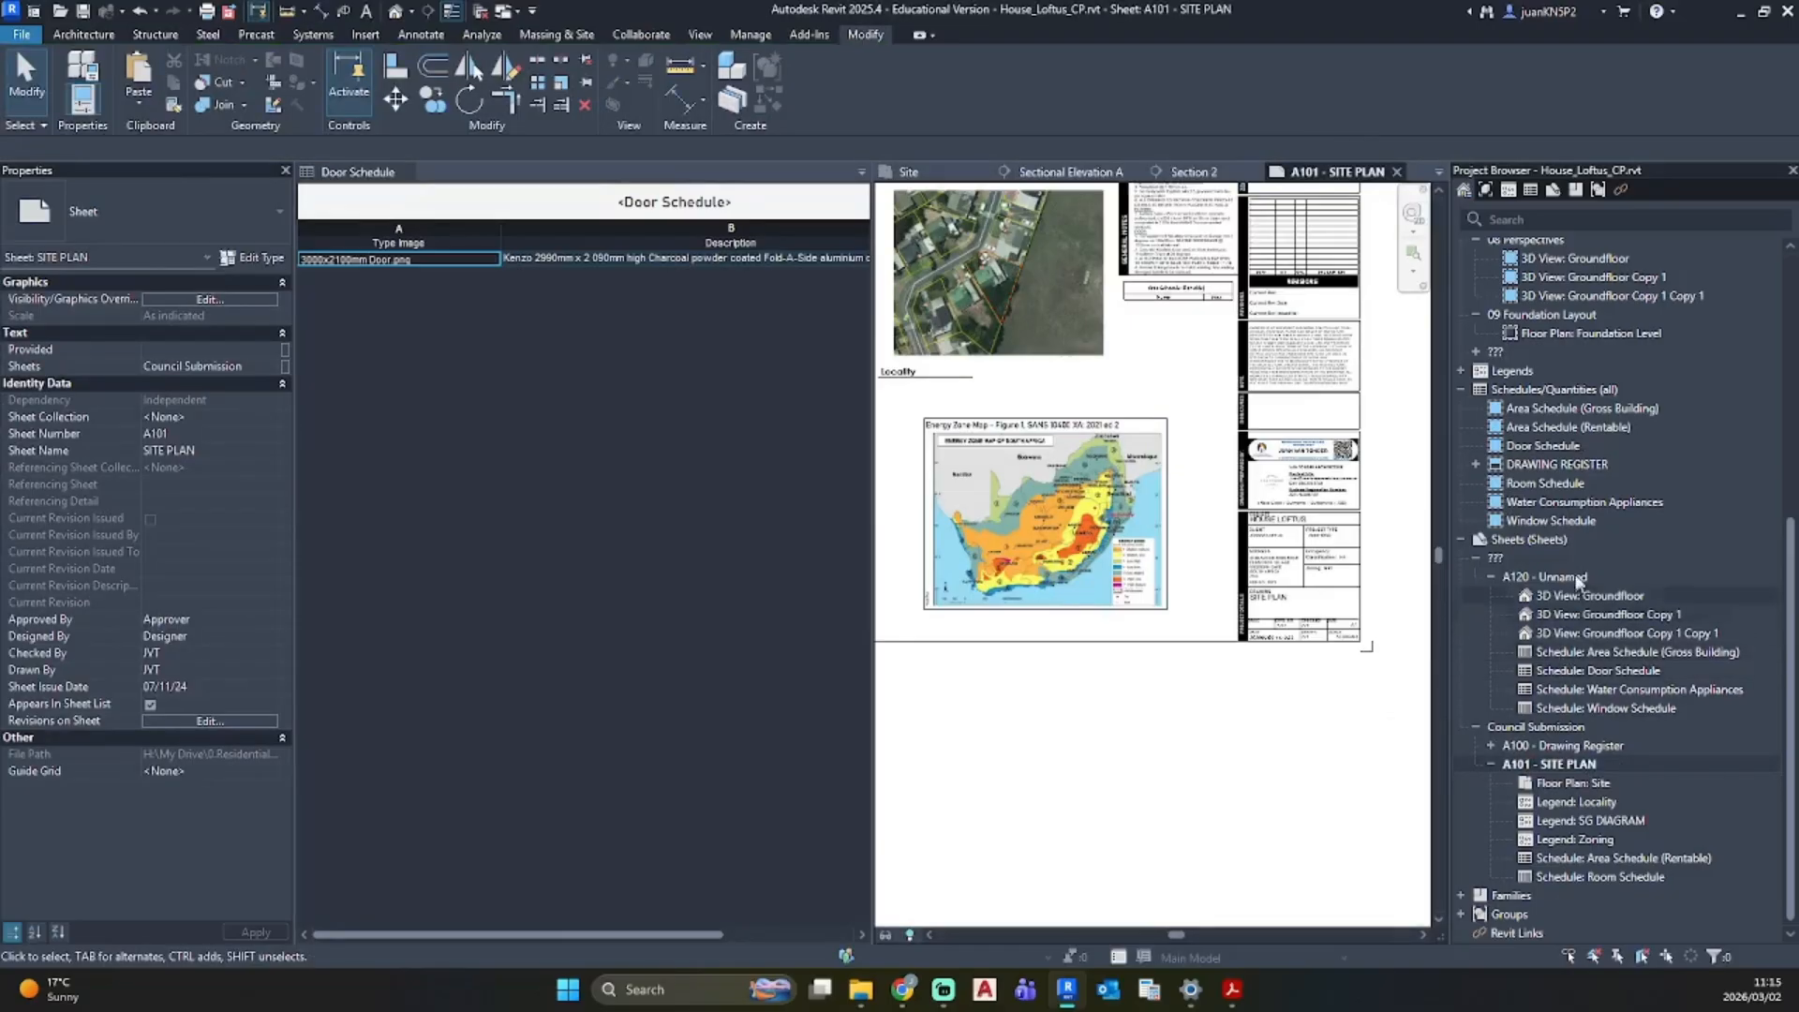
Step: Place the Door Schedule on the A101 - SITE PLAN sheet, in the empty space below the title block
left_click(1557, 483)
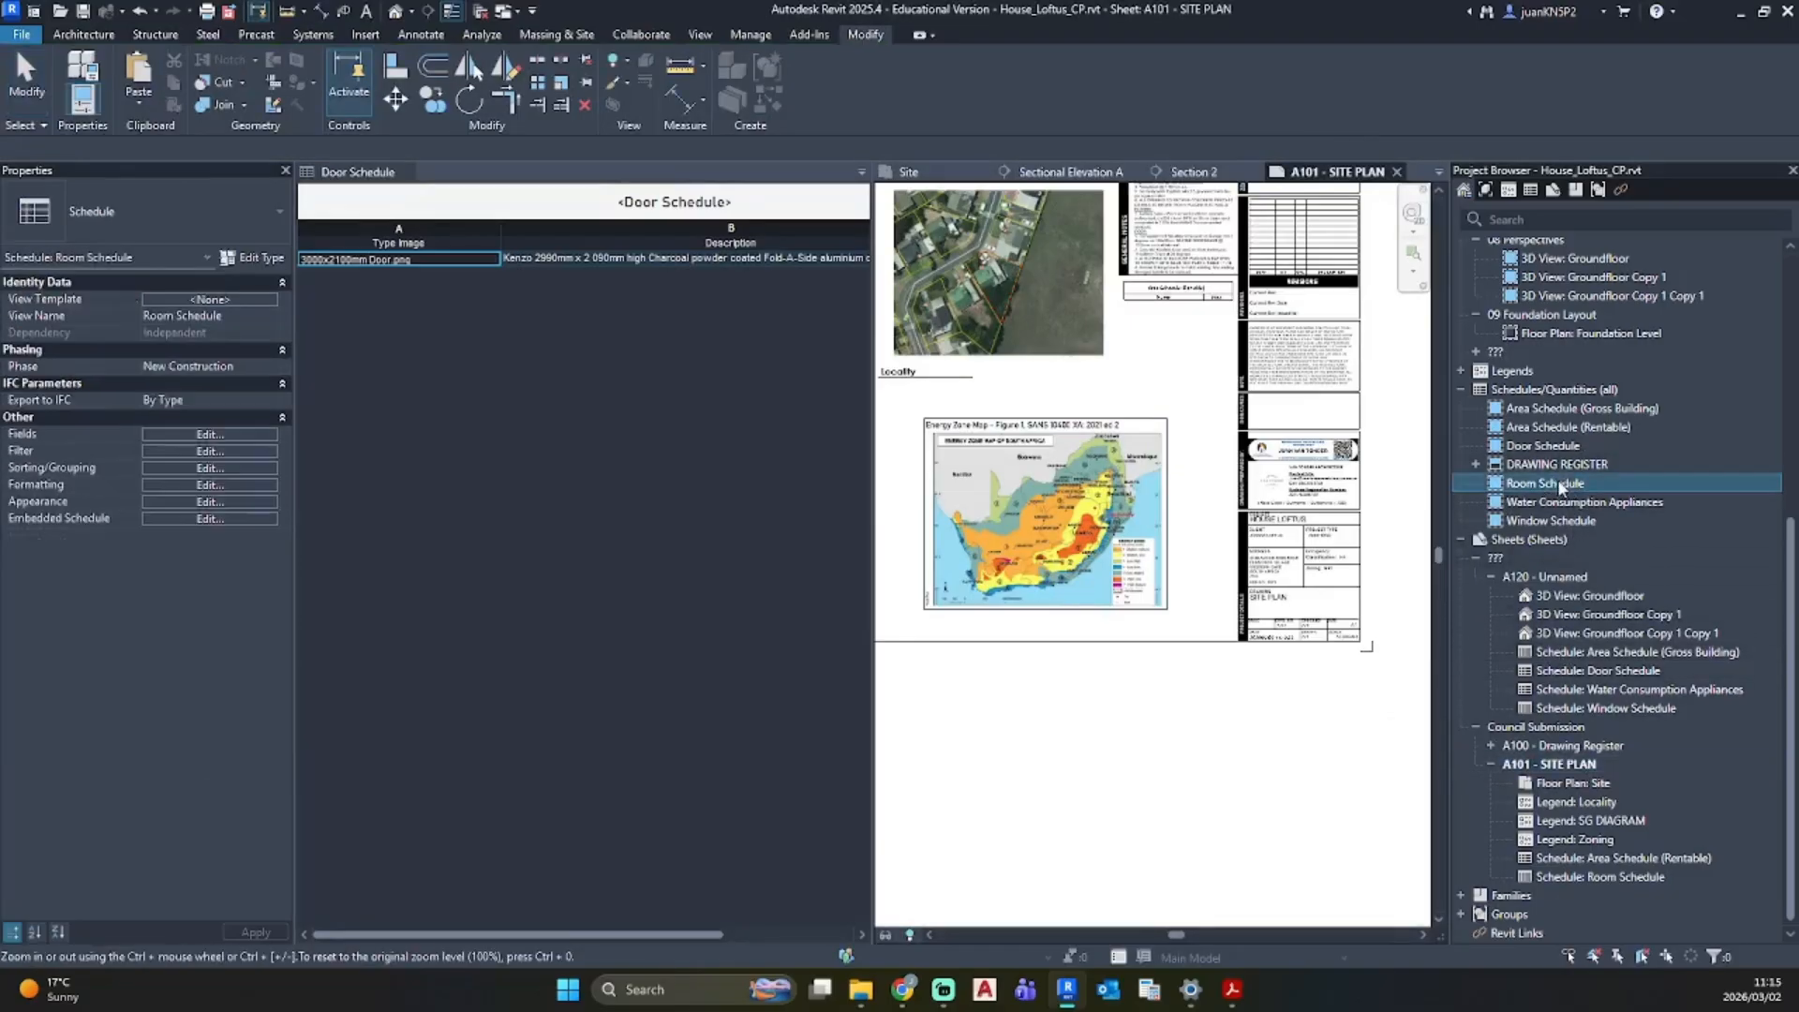
left_click_drag(1582, 447, 1168, 728)
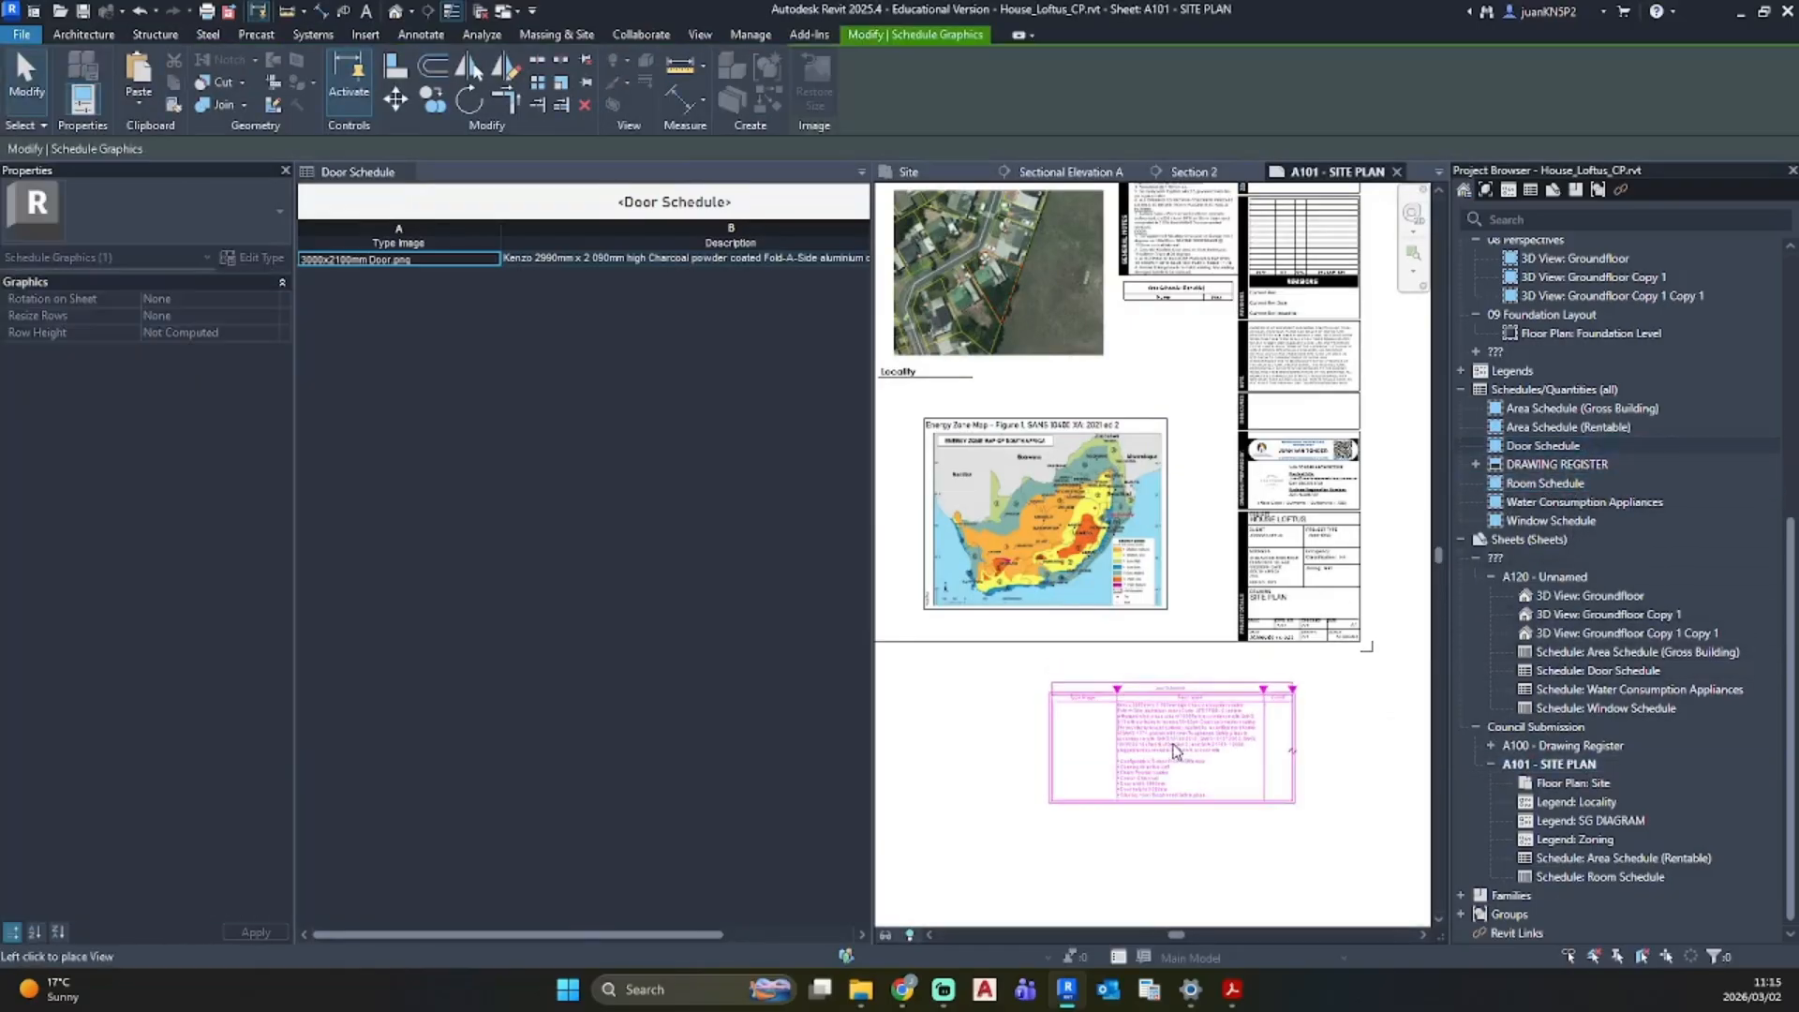
left_click(1168, 728)
scroll(1191, 815, "up", 4)
scroll(1199, 828, "up", 4)
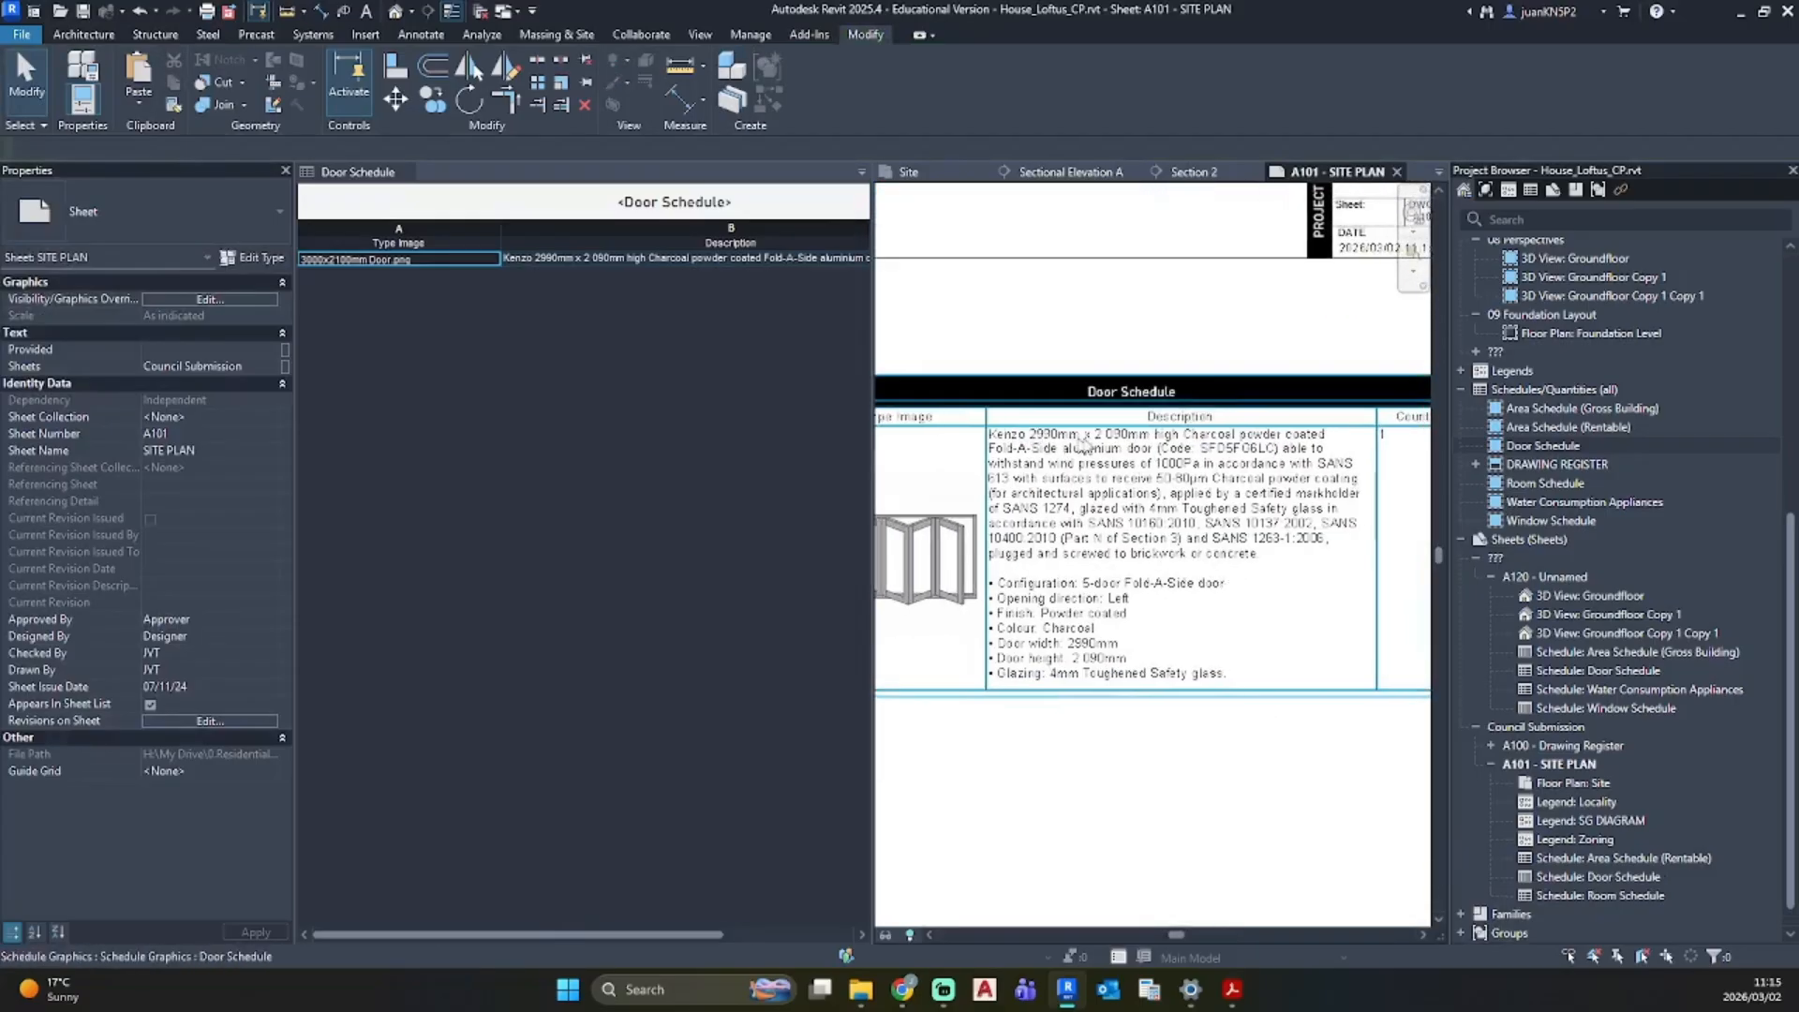
scroll(1218, 600, "down", 3)
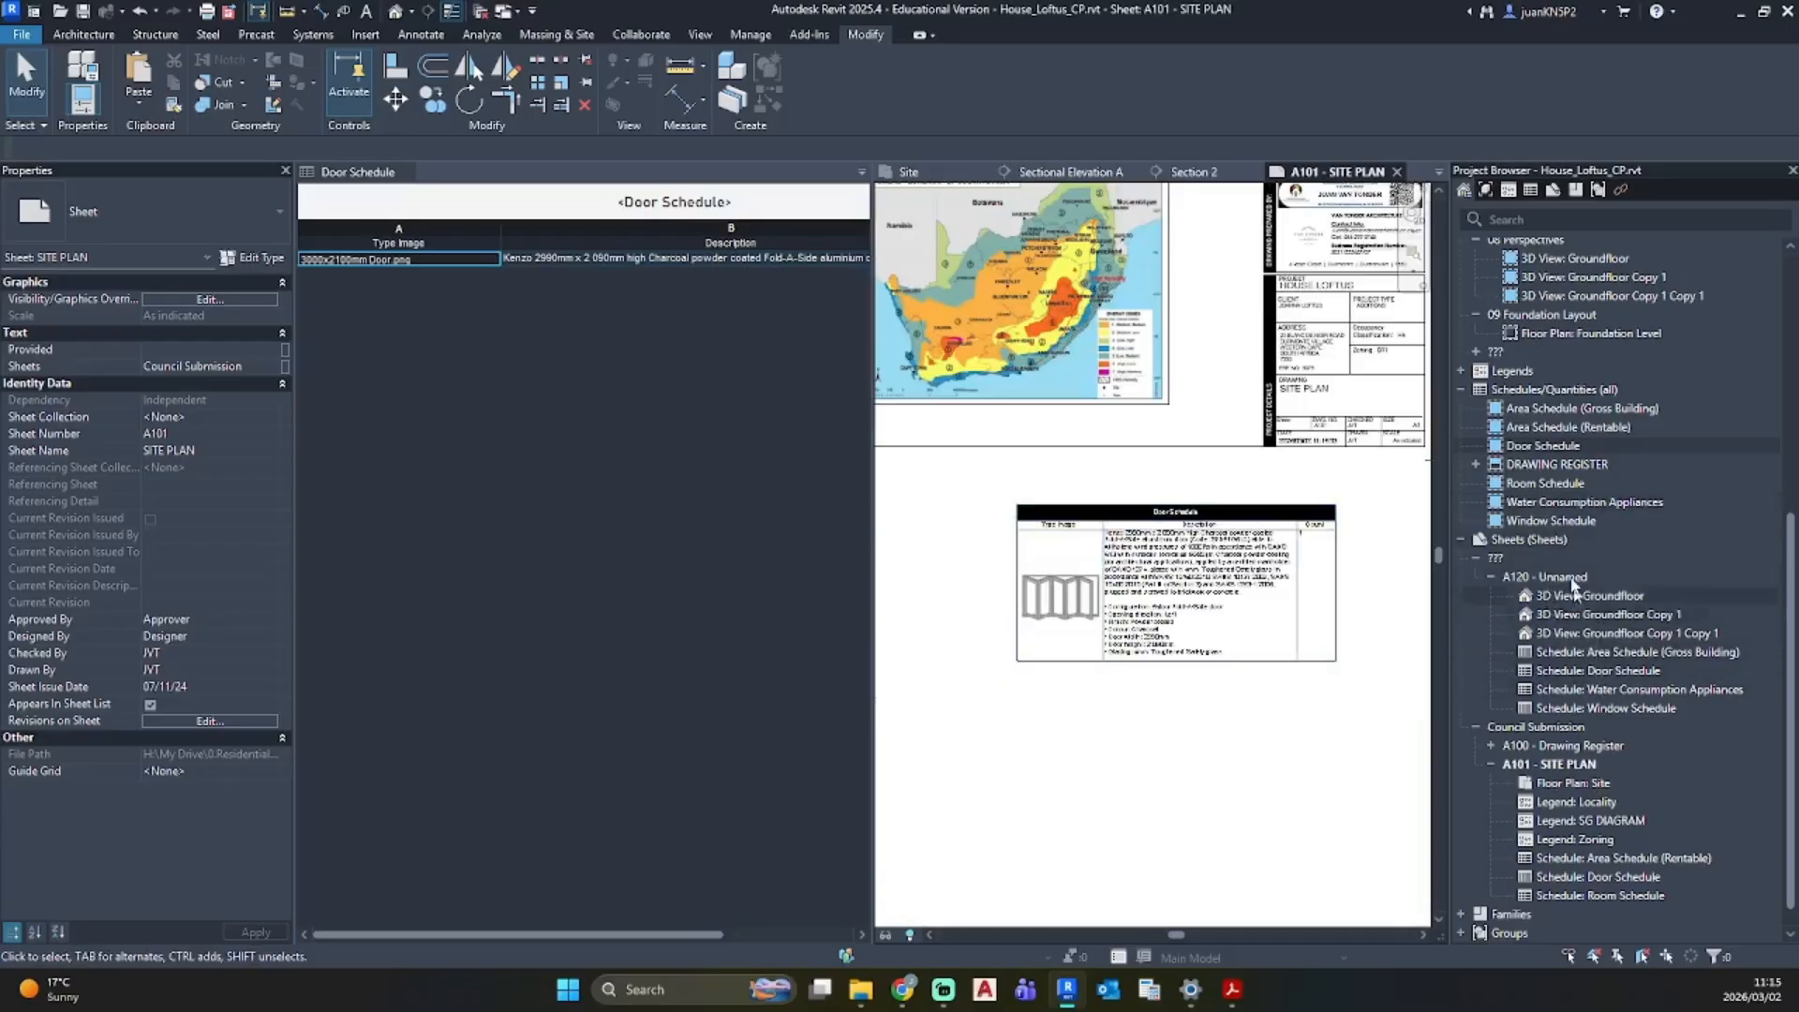
Step: Try placing the Window Schedule below the Door Schedule on the sheet and inspect its window illustrations and descriptions
left_click(1555, 521)
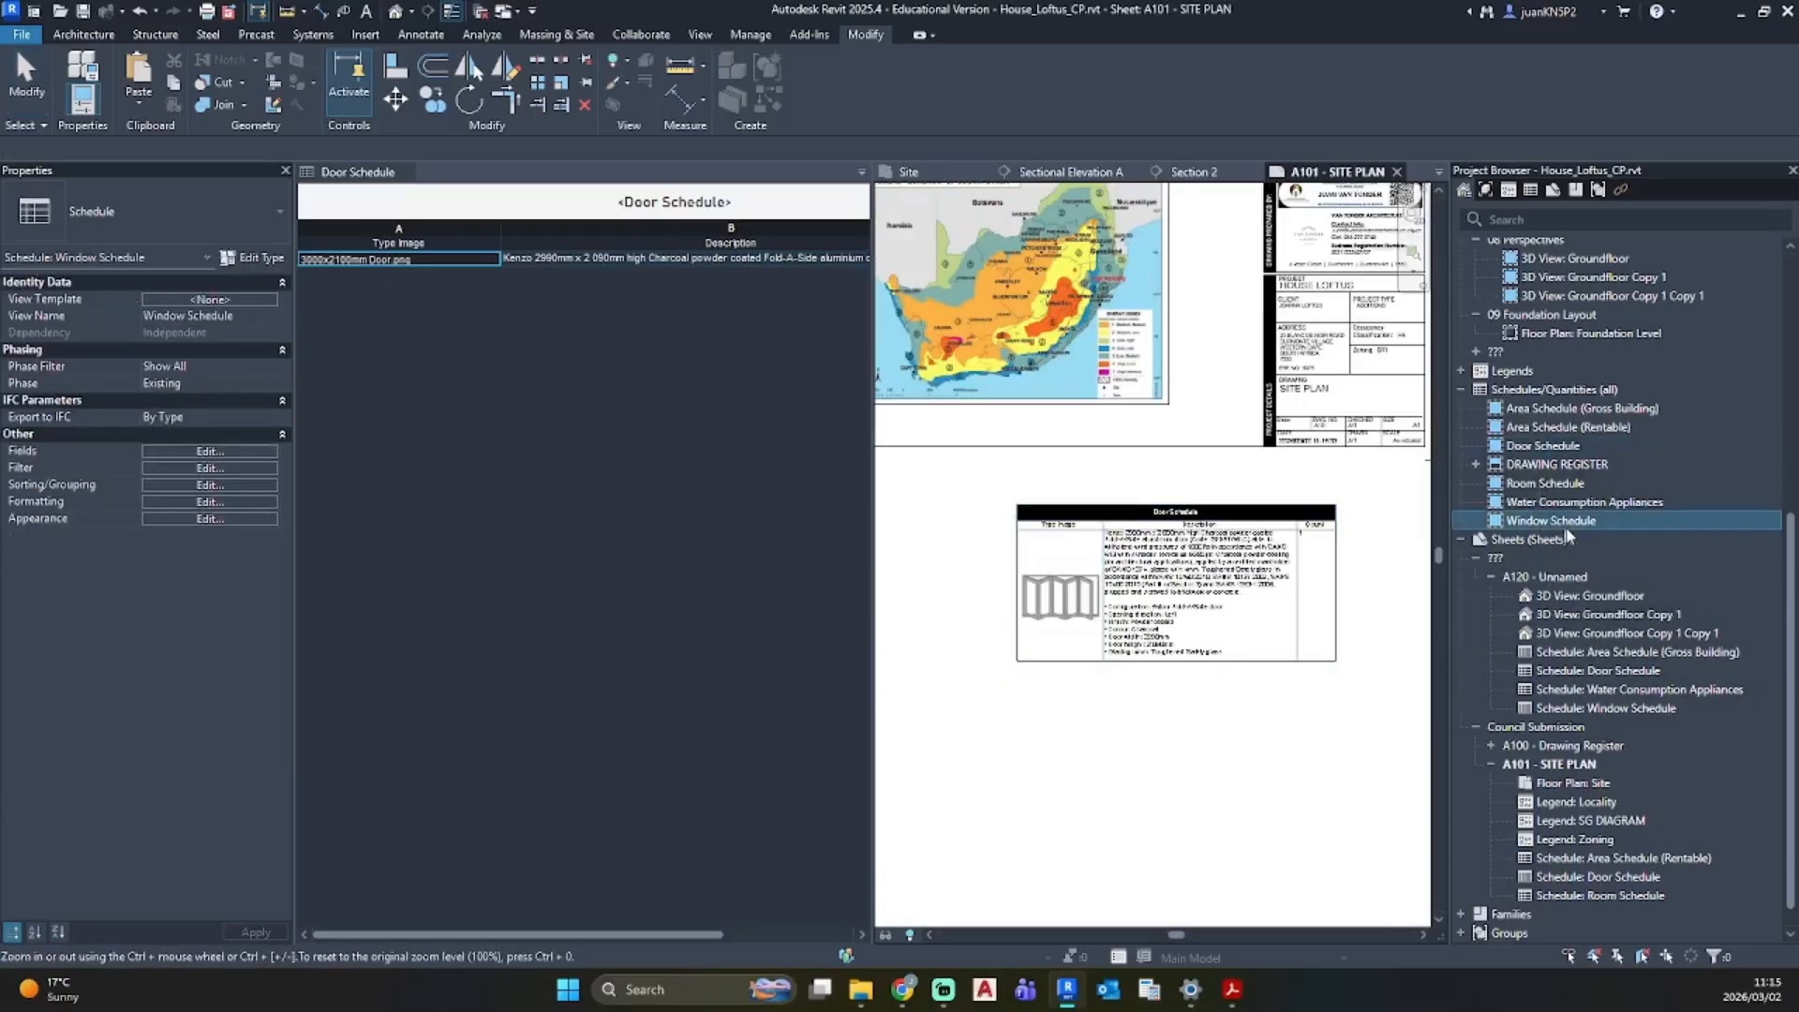
left_click_drag(1319, 605, 995, 802)
left_click(1169, 751)
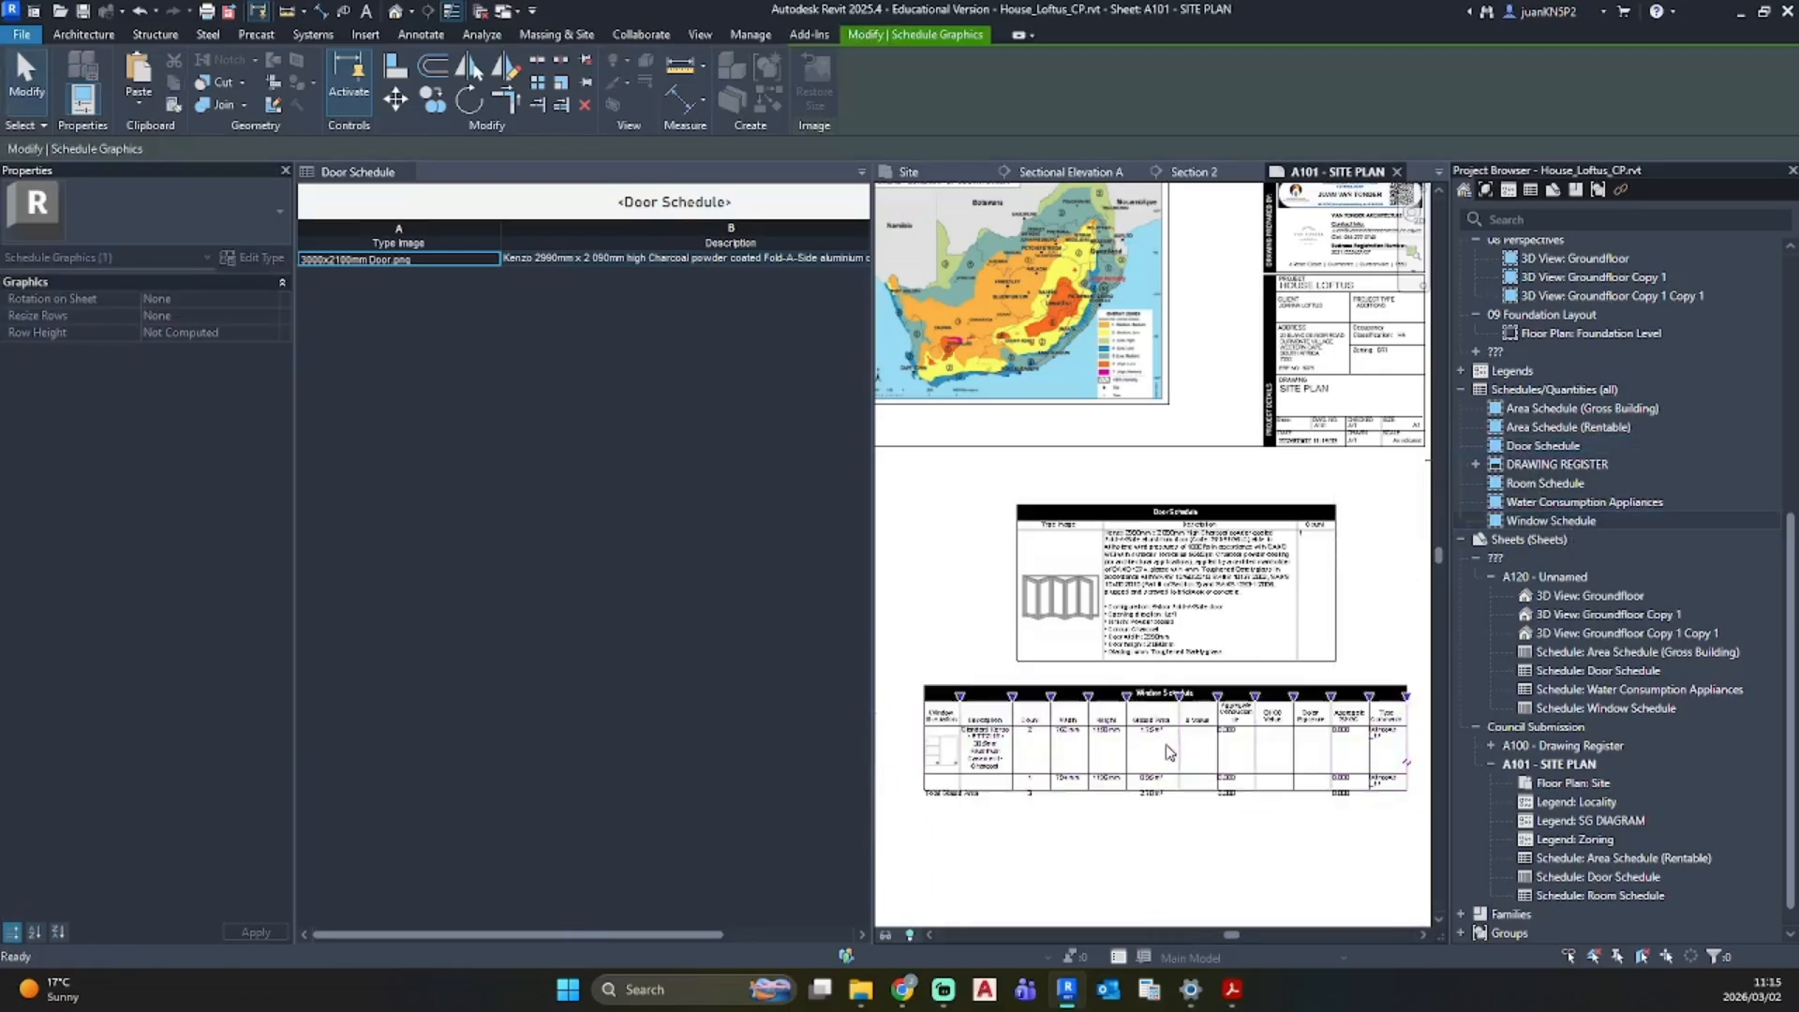
key("Escape")
left_click(1183, 771)
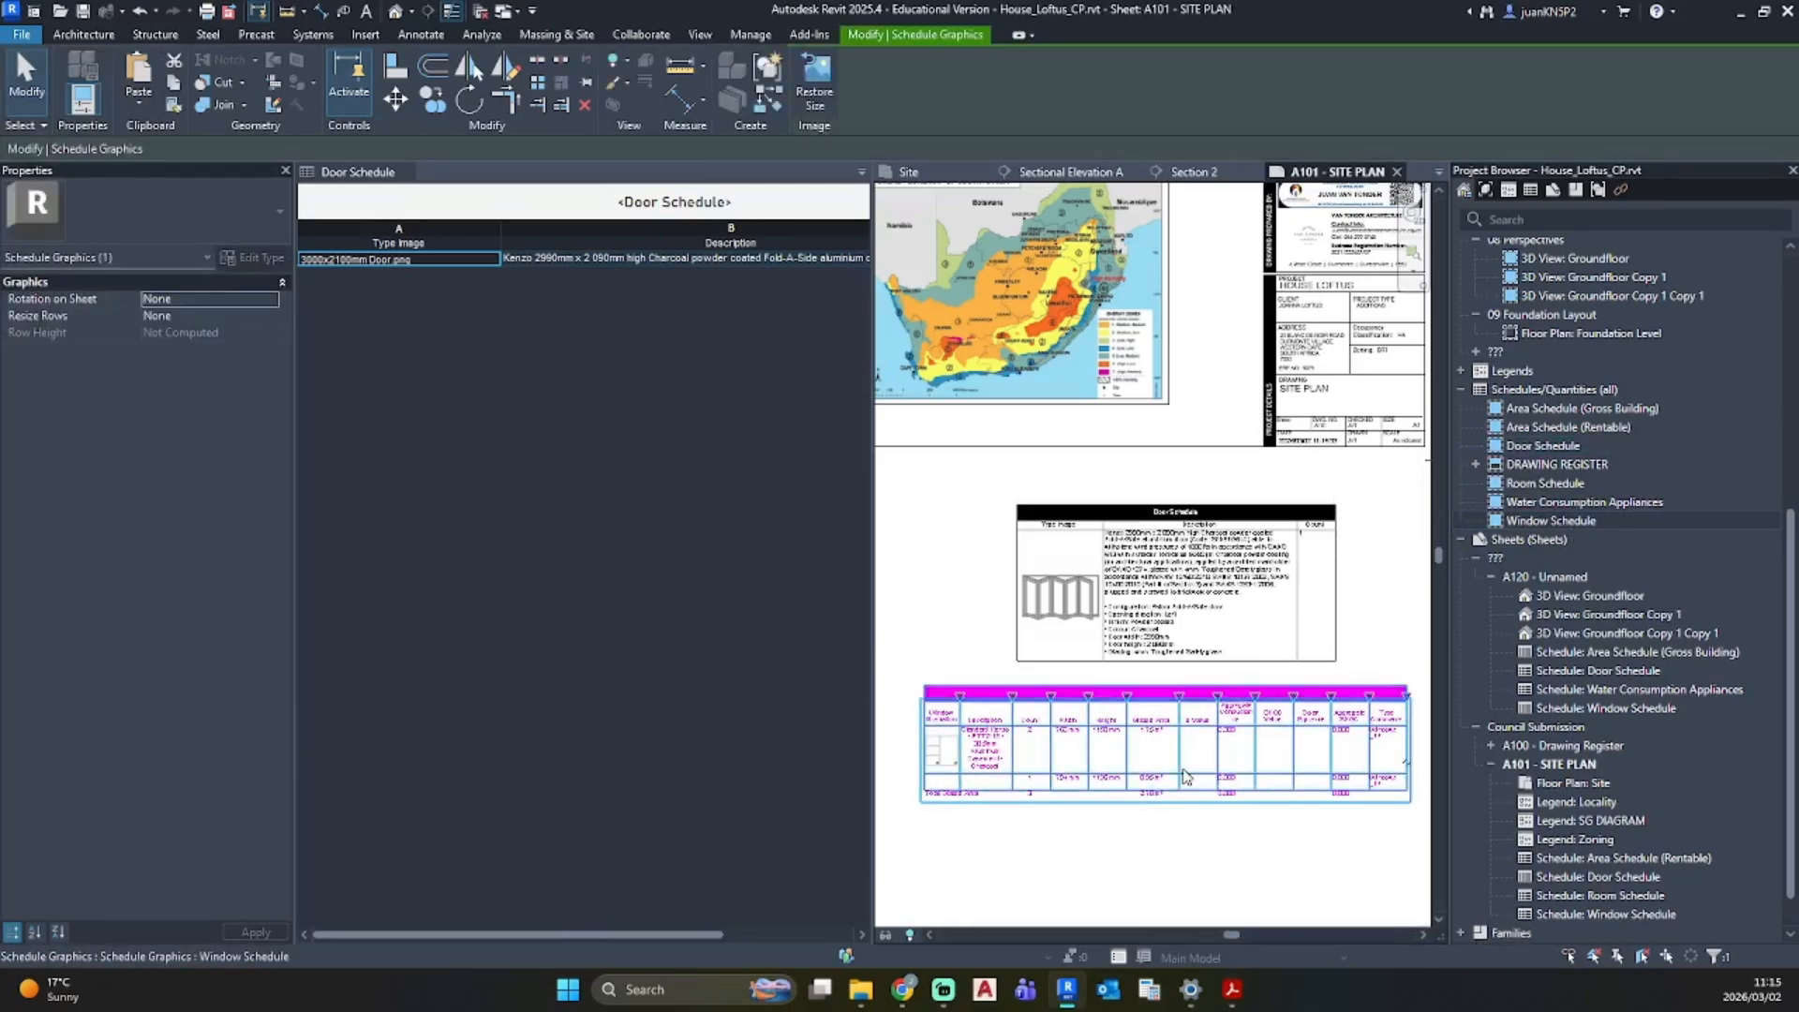
left_click(1177, 835)
scroll(943, 769, "up", 4)
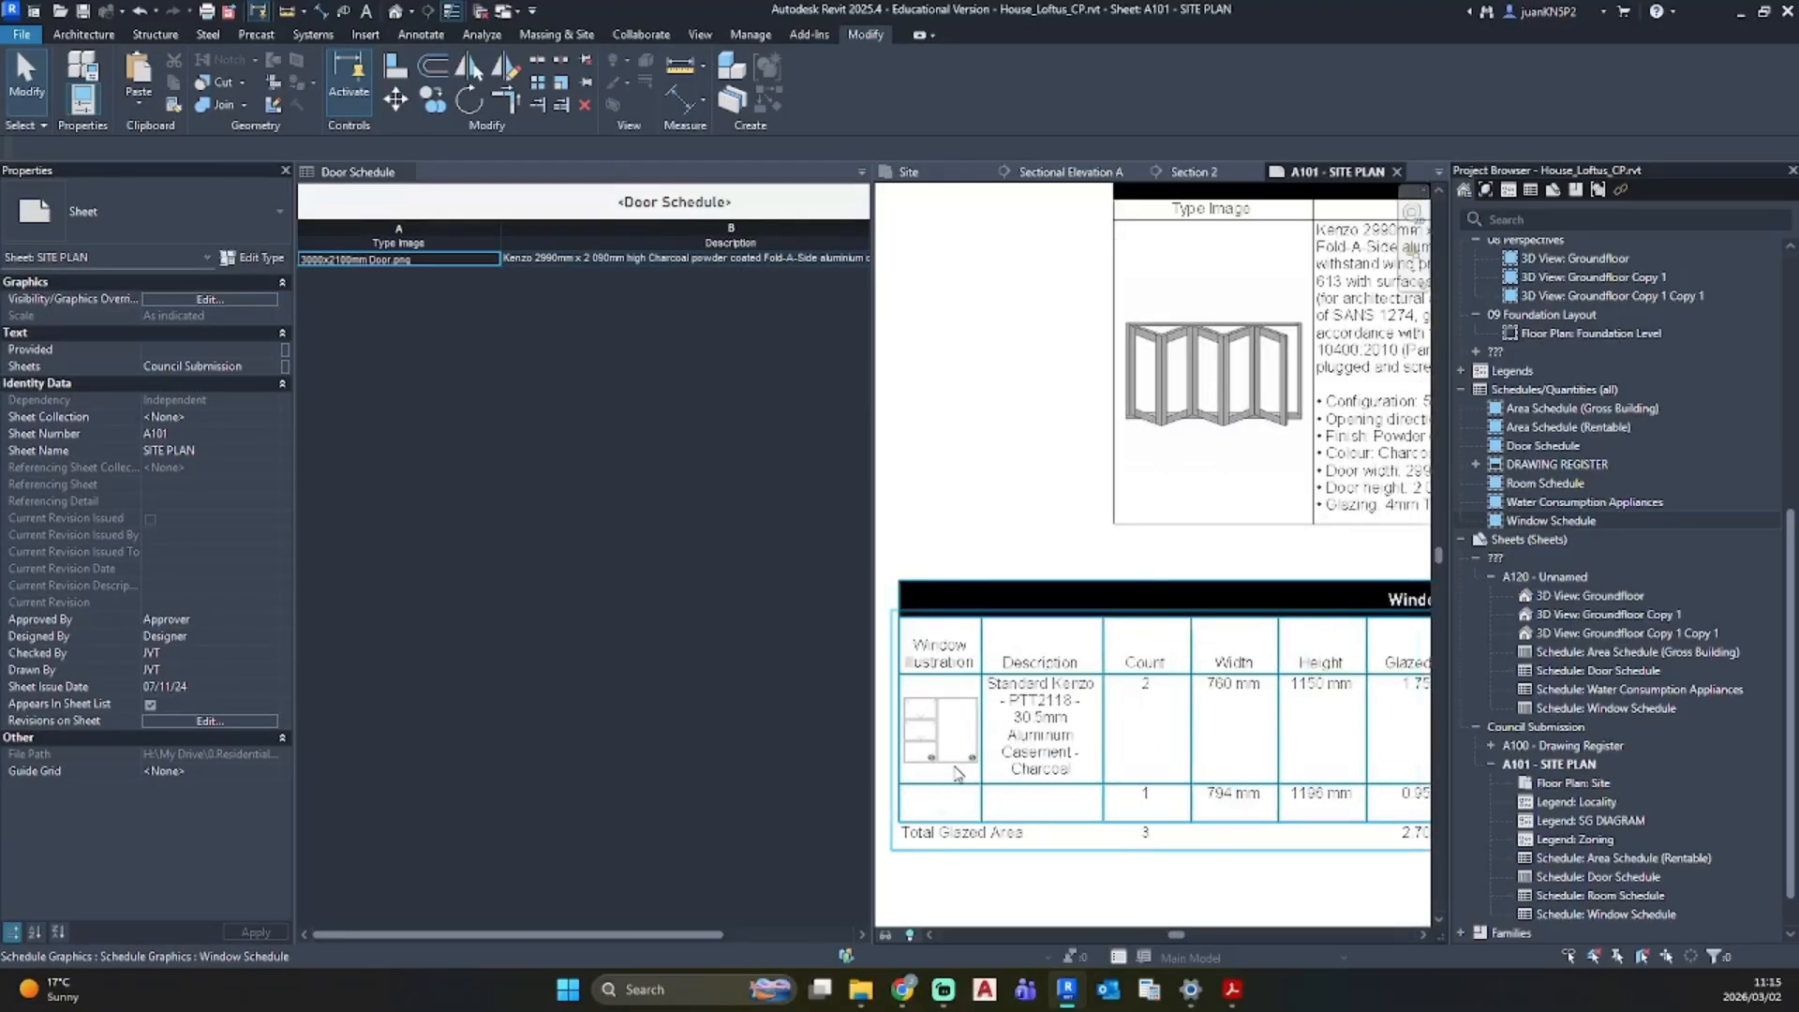
scroll(943, 768, "down", 4)
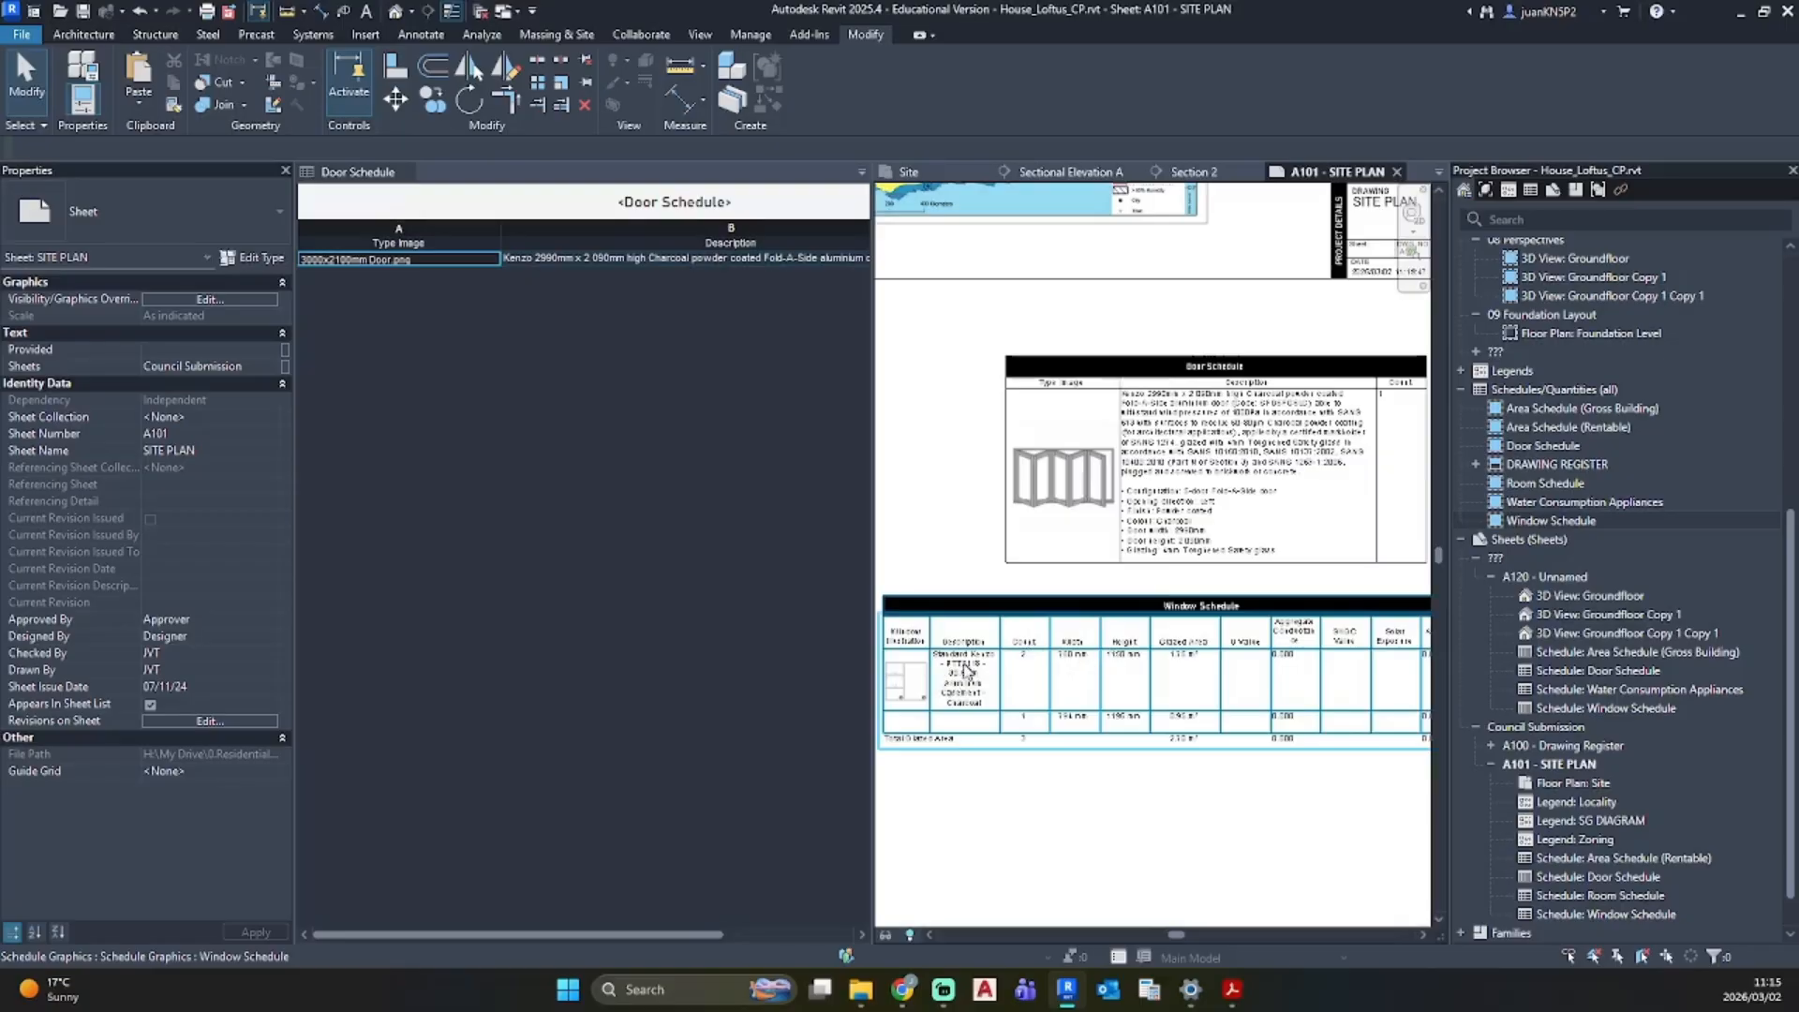
Step: Delete the placed Window Schedule from the A101 - SITE PLAN sheet
left_click(1083, 723)
key("Delete")
scroll(1115, 675, "down", 3)
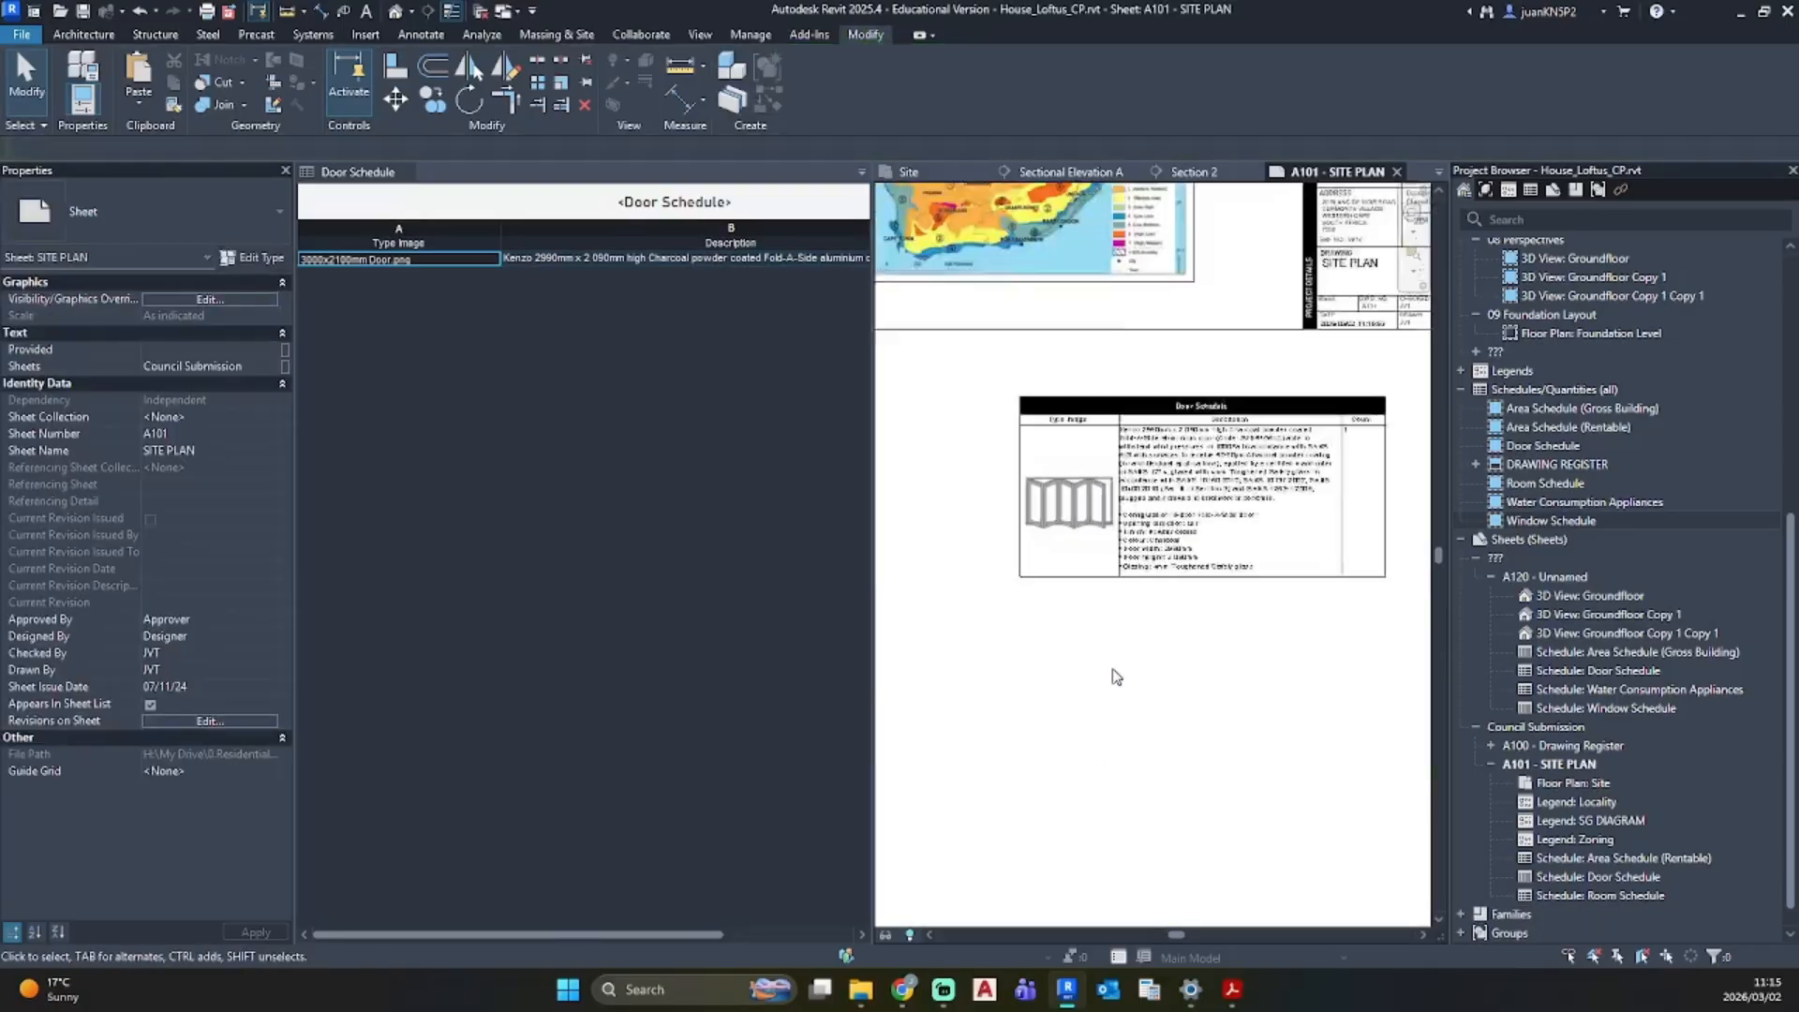
Step: Examine the Room Schedule and the Groundfloor fenestration table beside the site plan sheet
middle_click_drag(1132, 695, 1148, 840)
scroll(1309, 604, "up", 6)
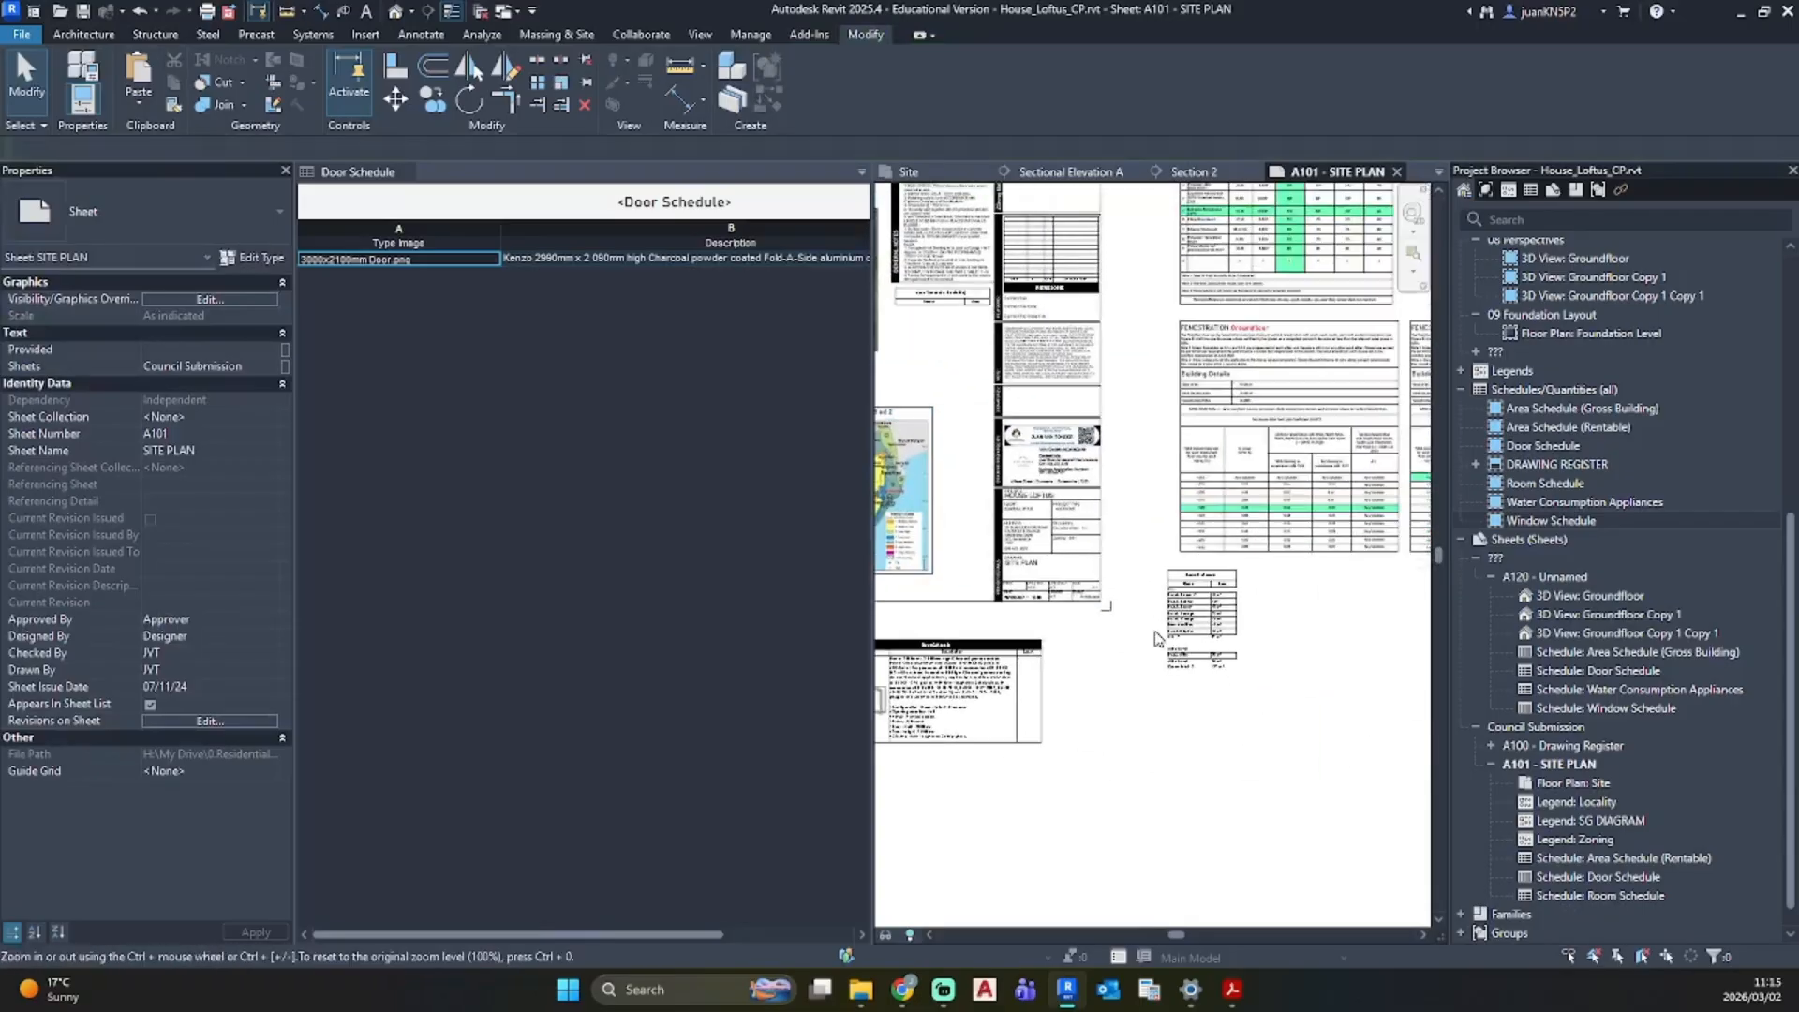
scroll(1309, 604, "up", 3)
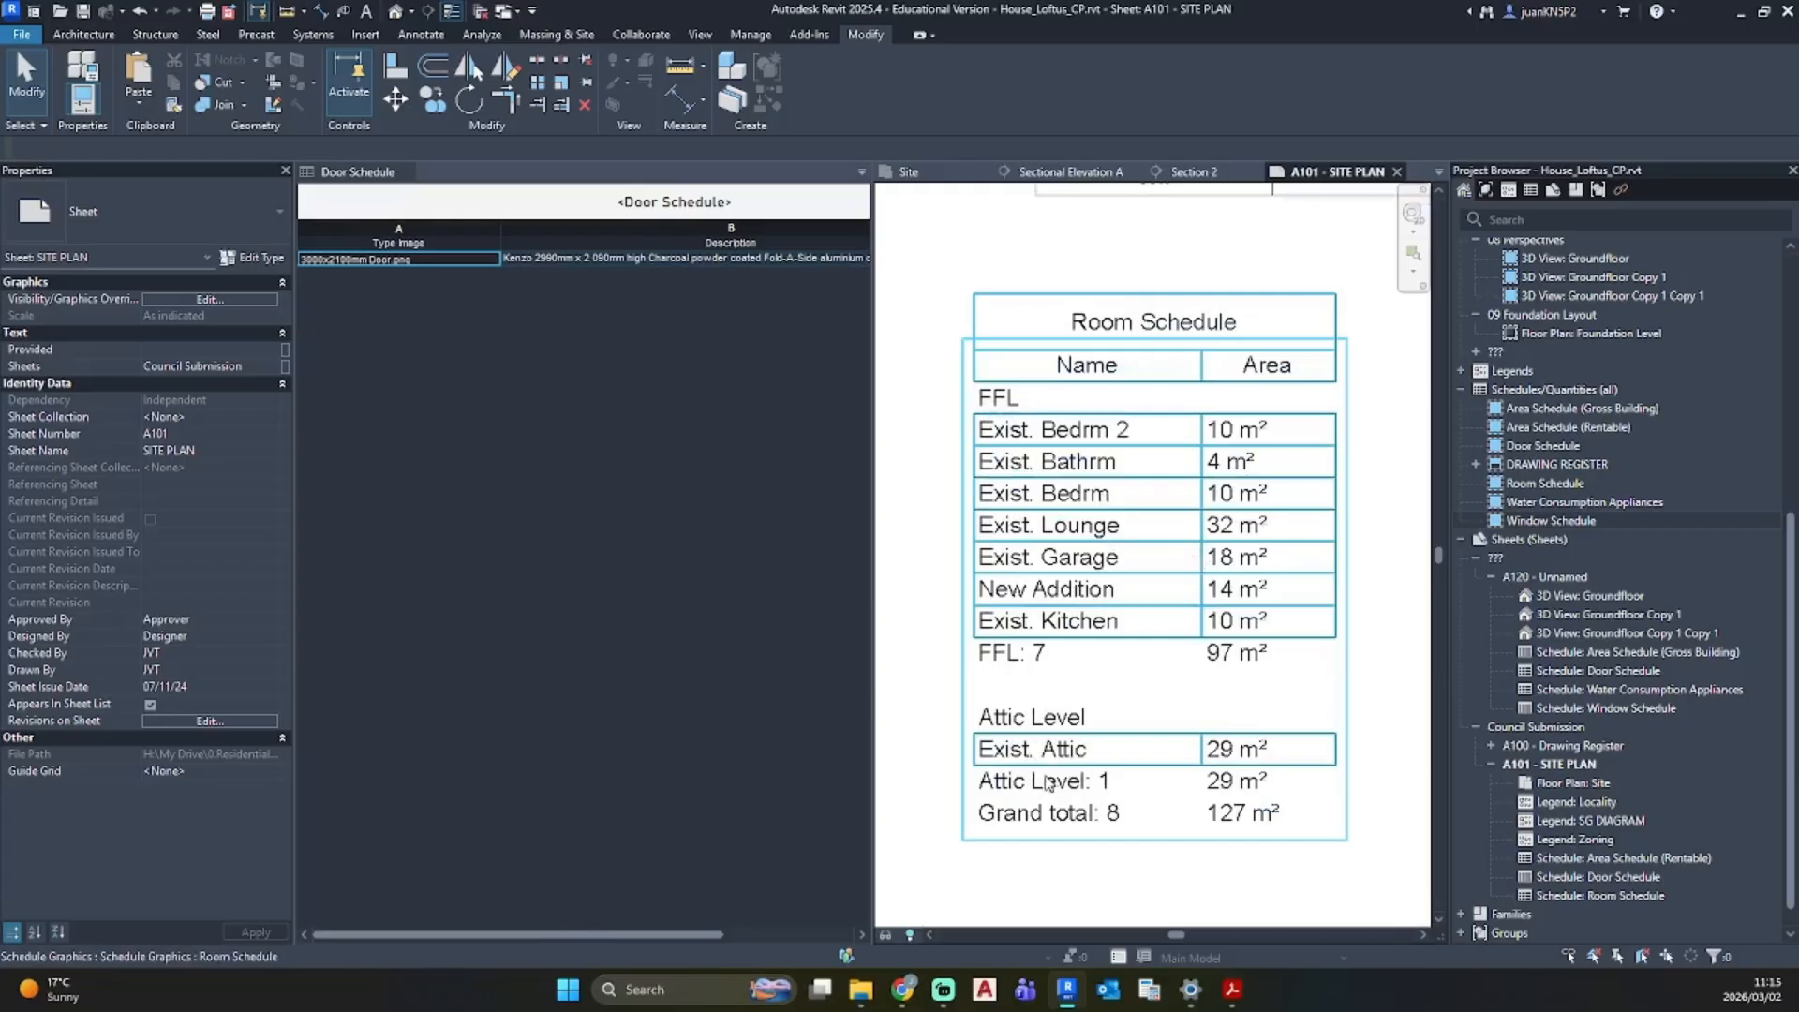
scroll(1155, 722, "down", 4)
middle_click_drag(1279, 476, 1065, 593)
scroll(1065, 316, "up", 3)
middle_click_drag(1189, 556, 1191, 559)
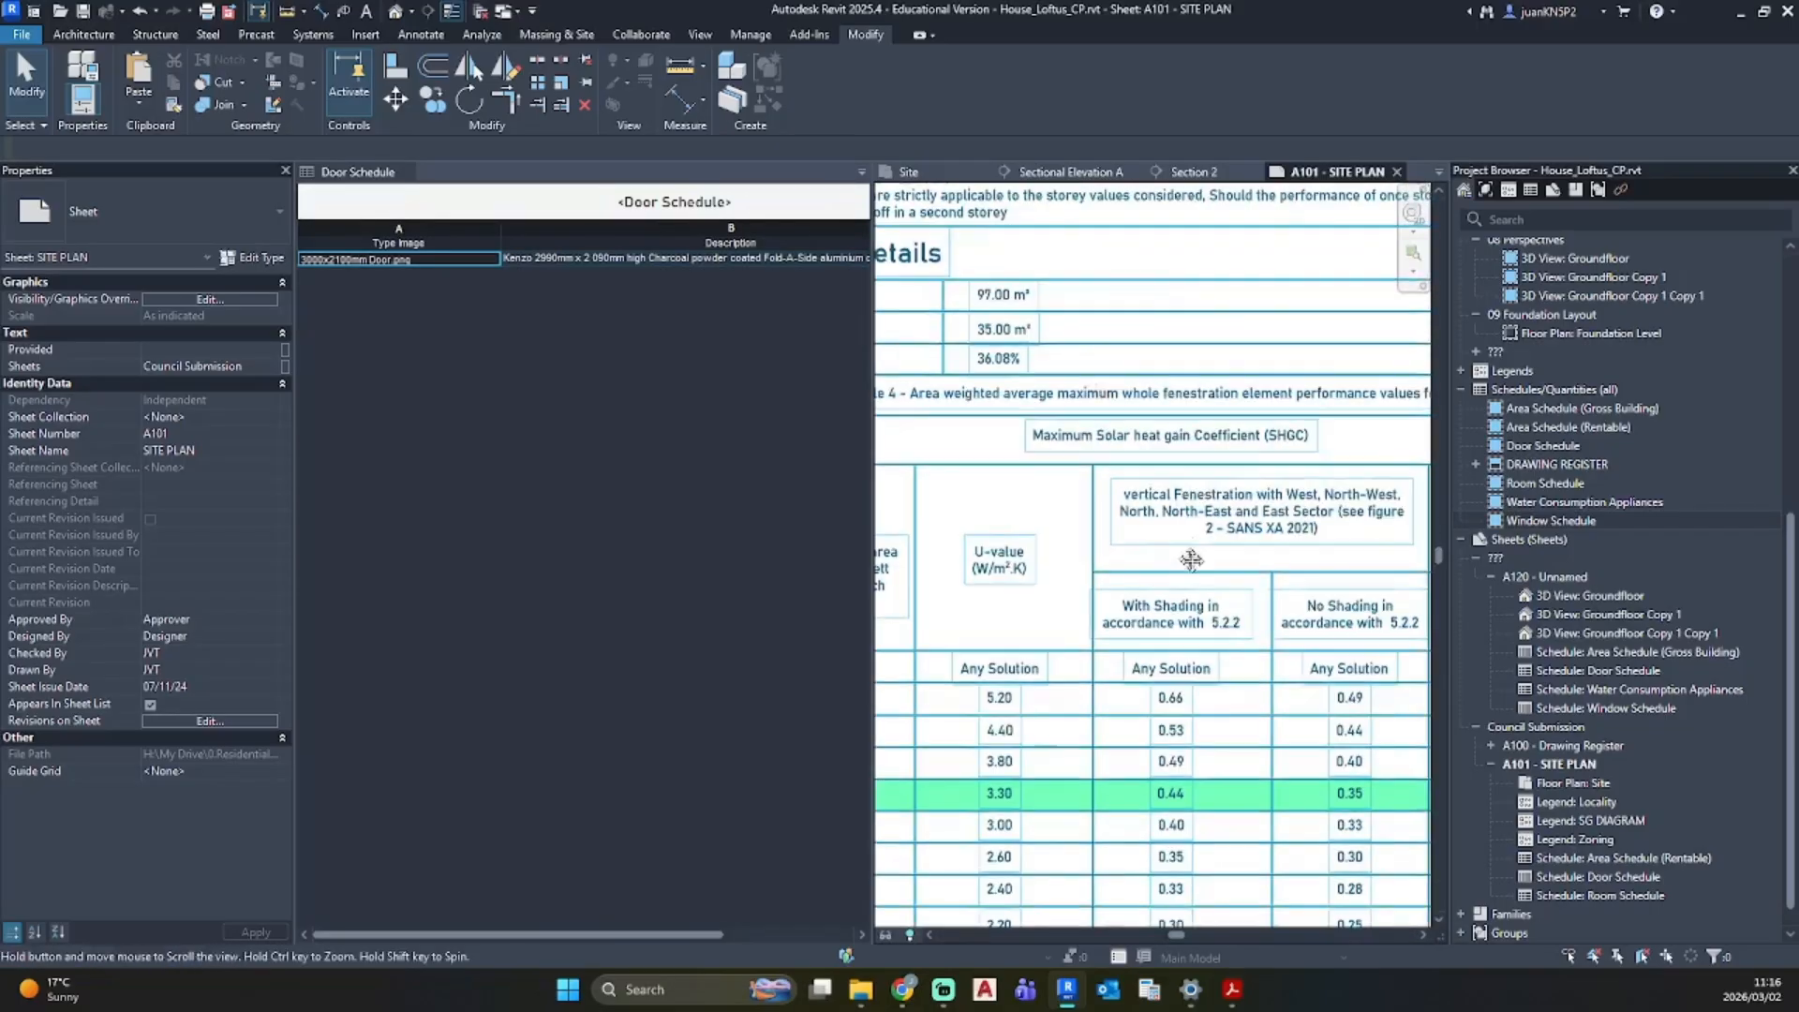
scroll(1191, 560, "down", 2)
scroll(1191, 560, "down", 2)
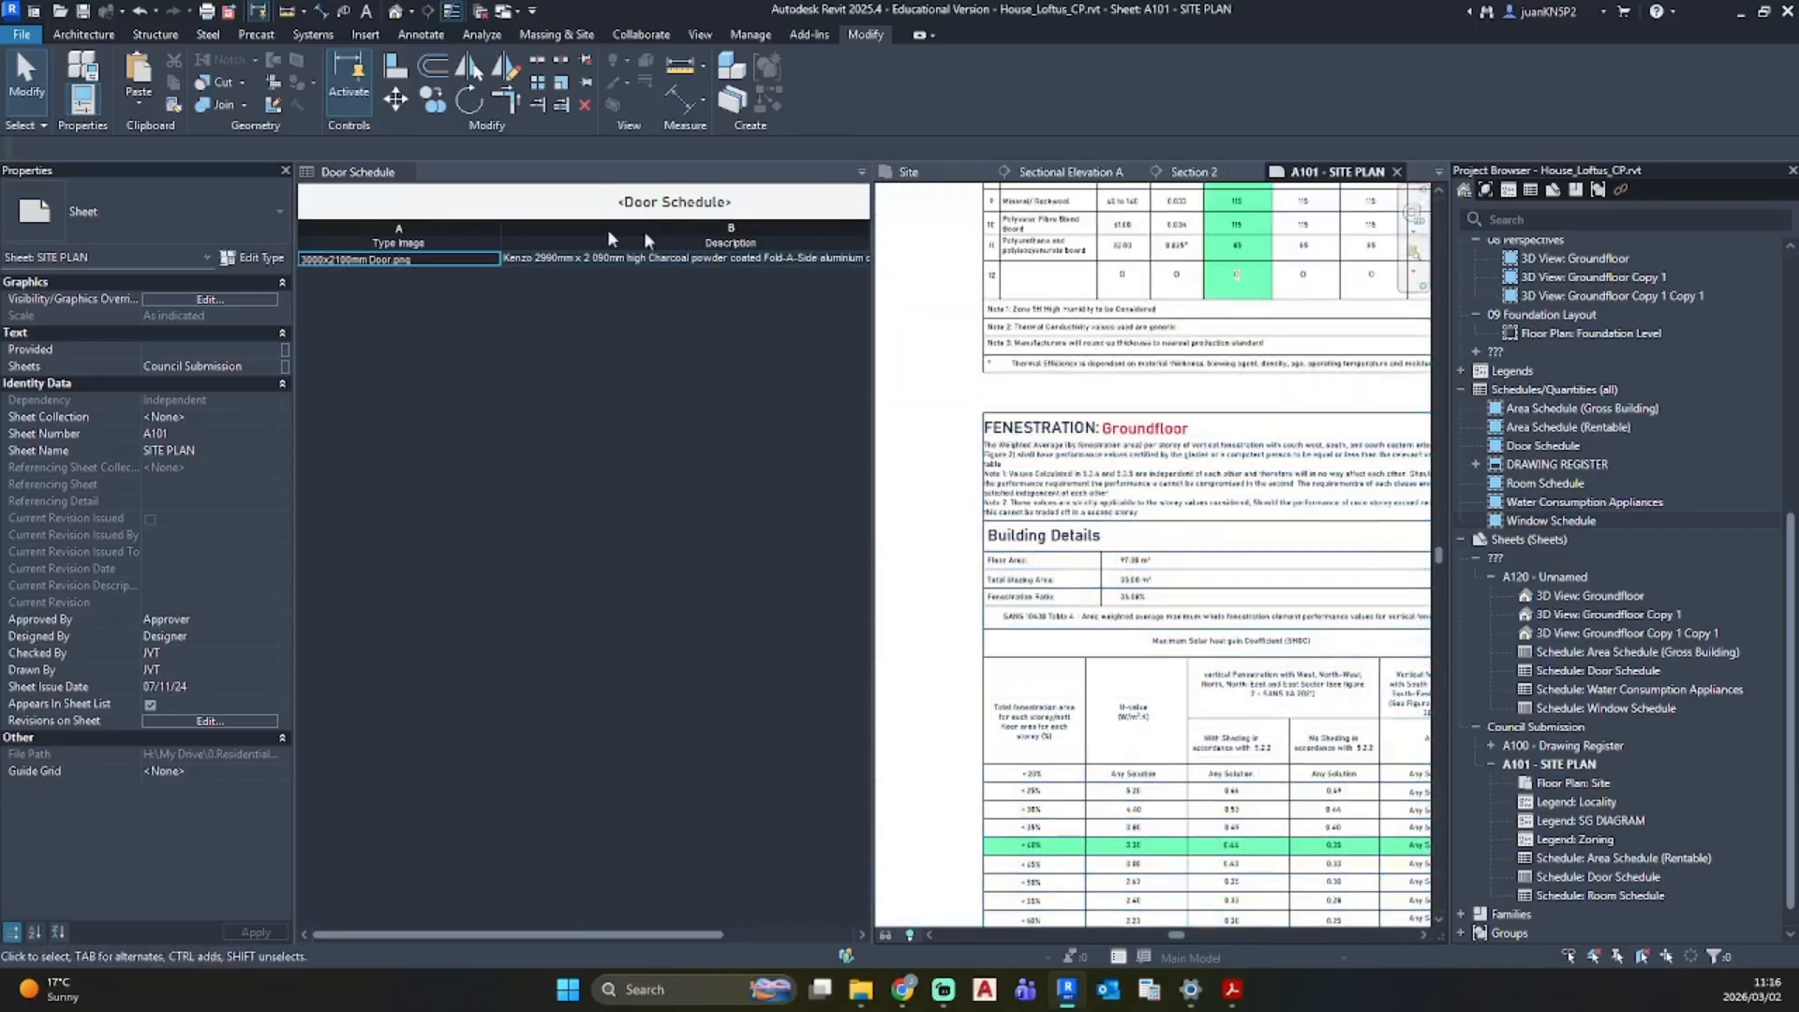
Step: Close the Door Schedule view so the site plan sheet fills the drawing area, and review the placed schedule
left_click(402, 172)
left_click(408, 173)
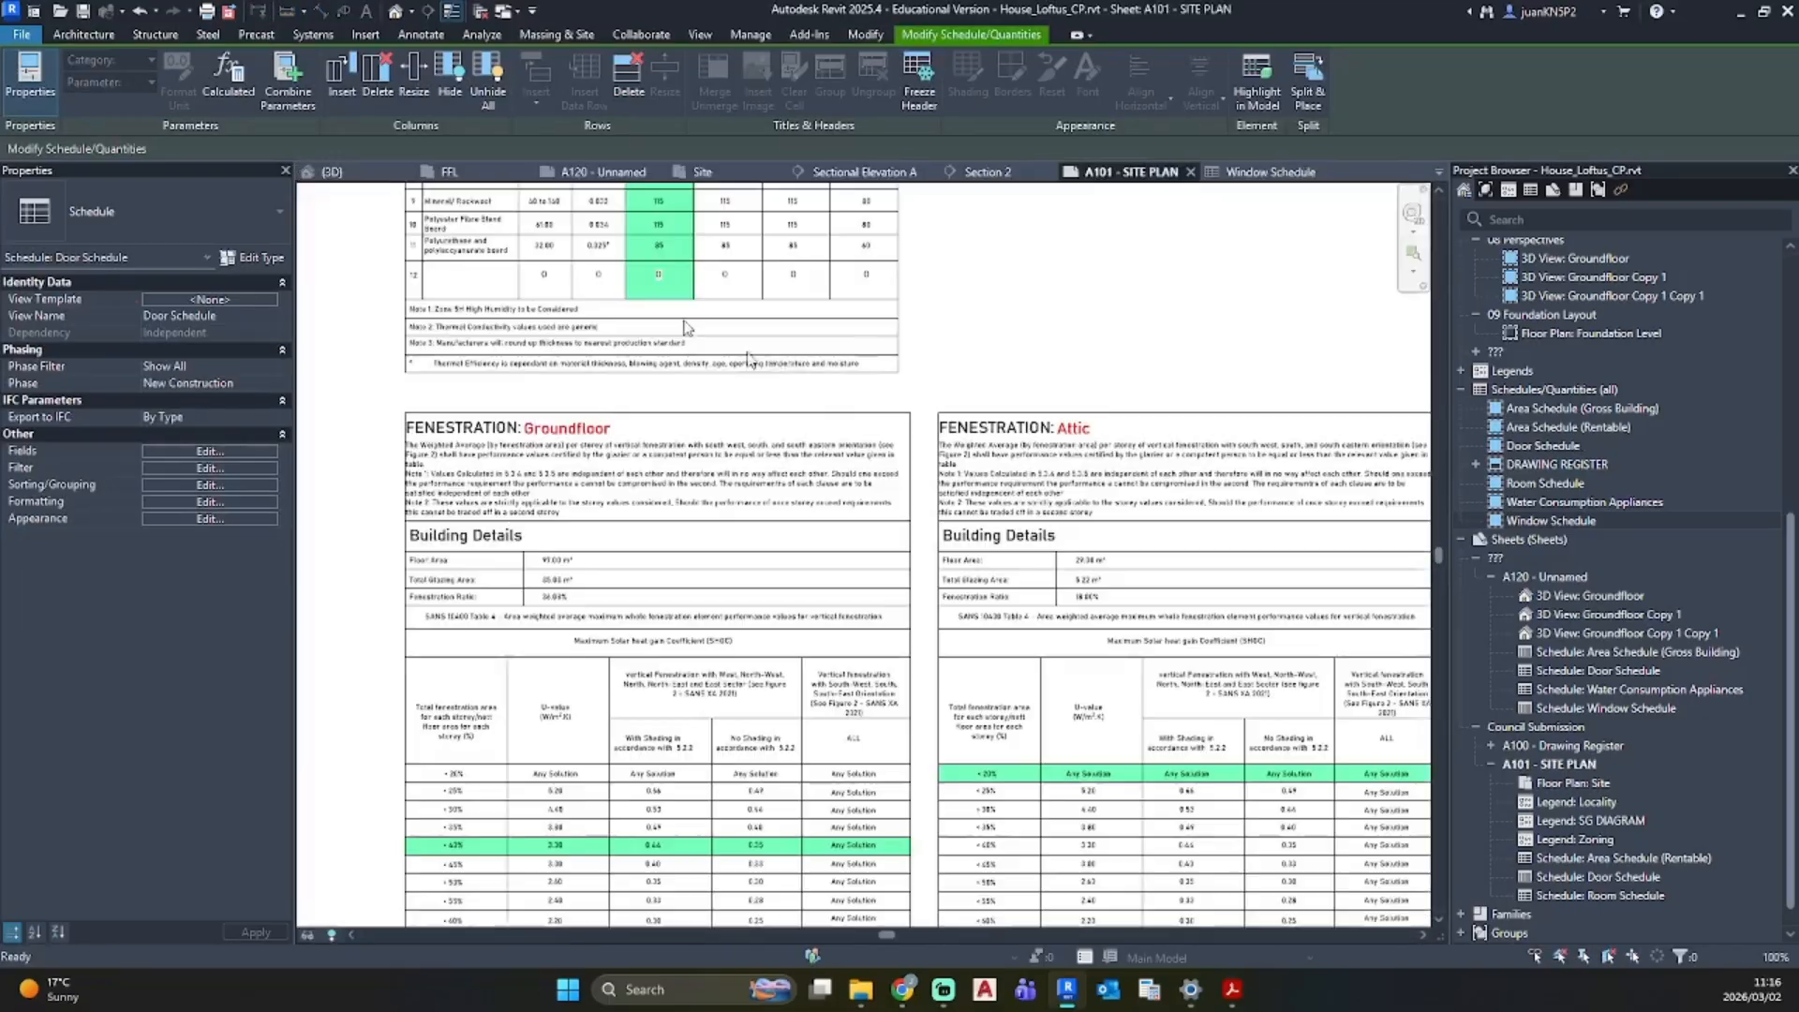
scroll(845, 602, "down", 2)
middle_click_drag(851, 613, 1250, 454)
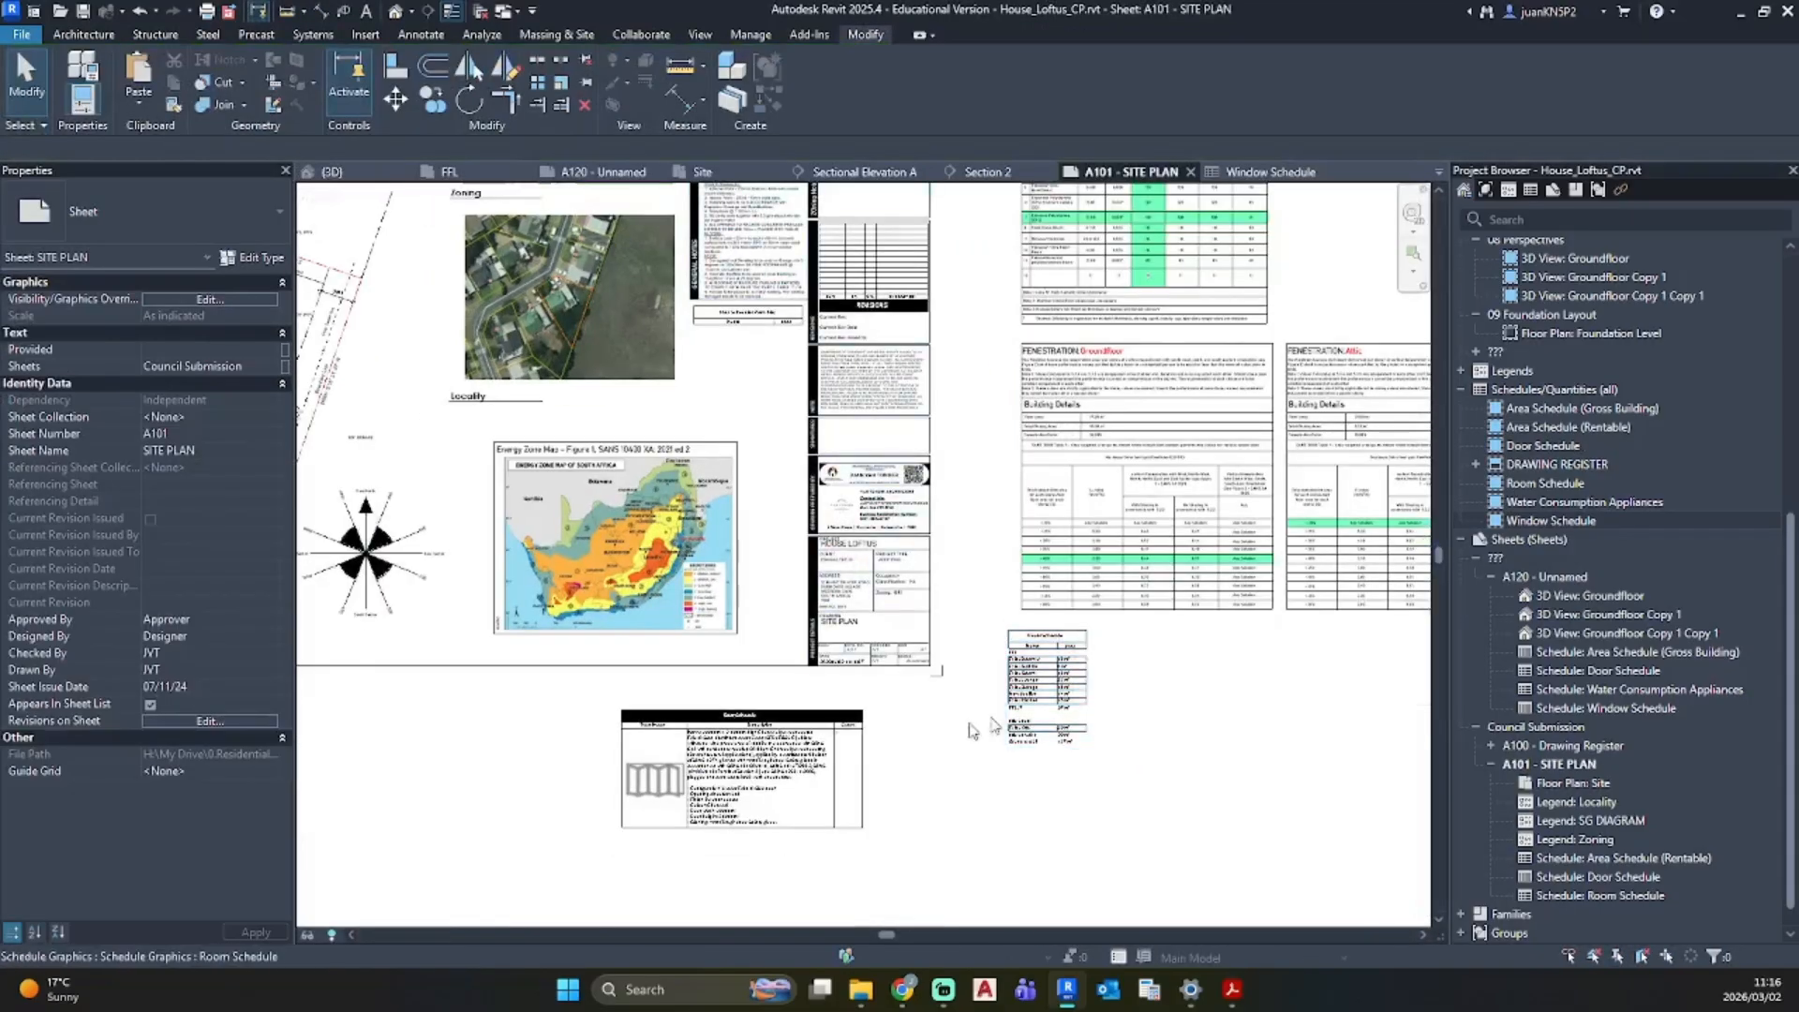
middle_click_drag(1036, 832, 1312, 847)
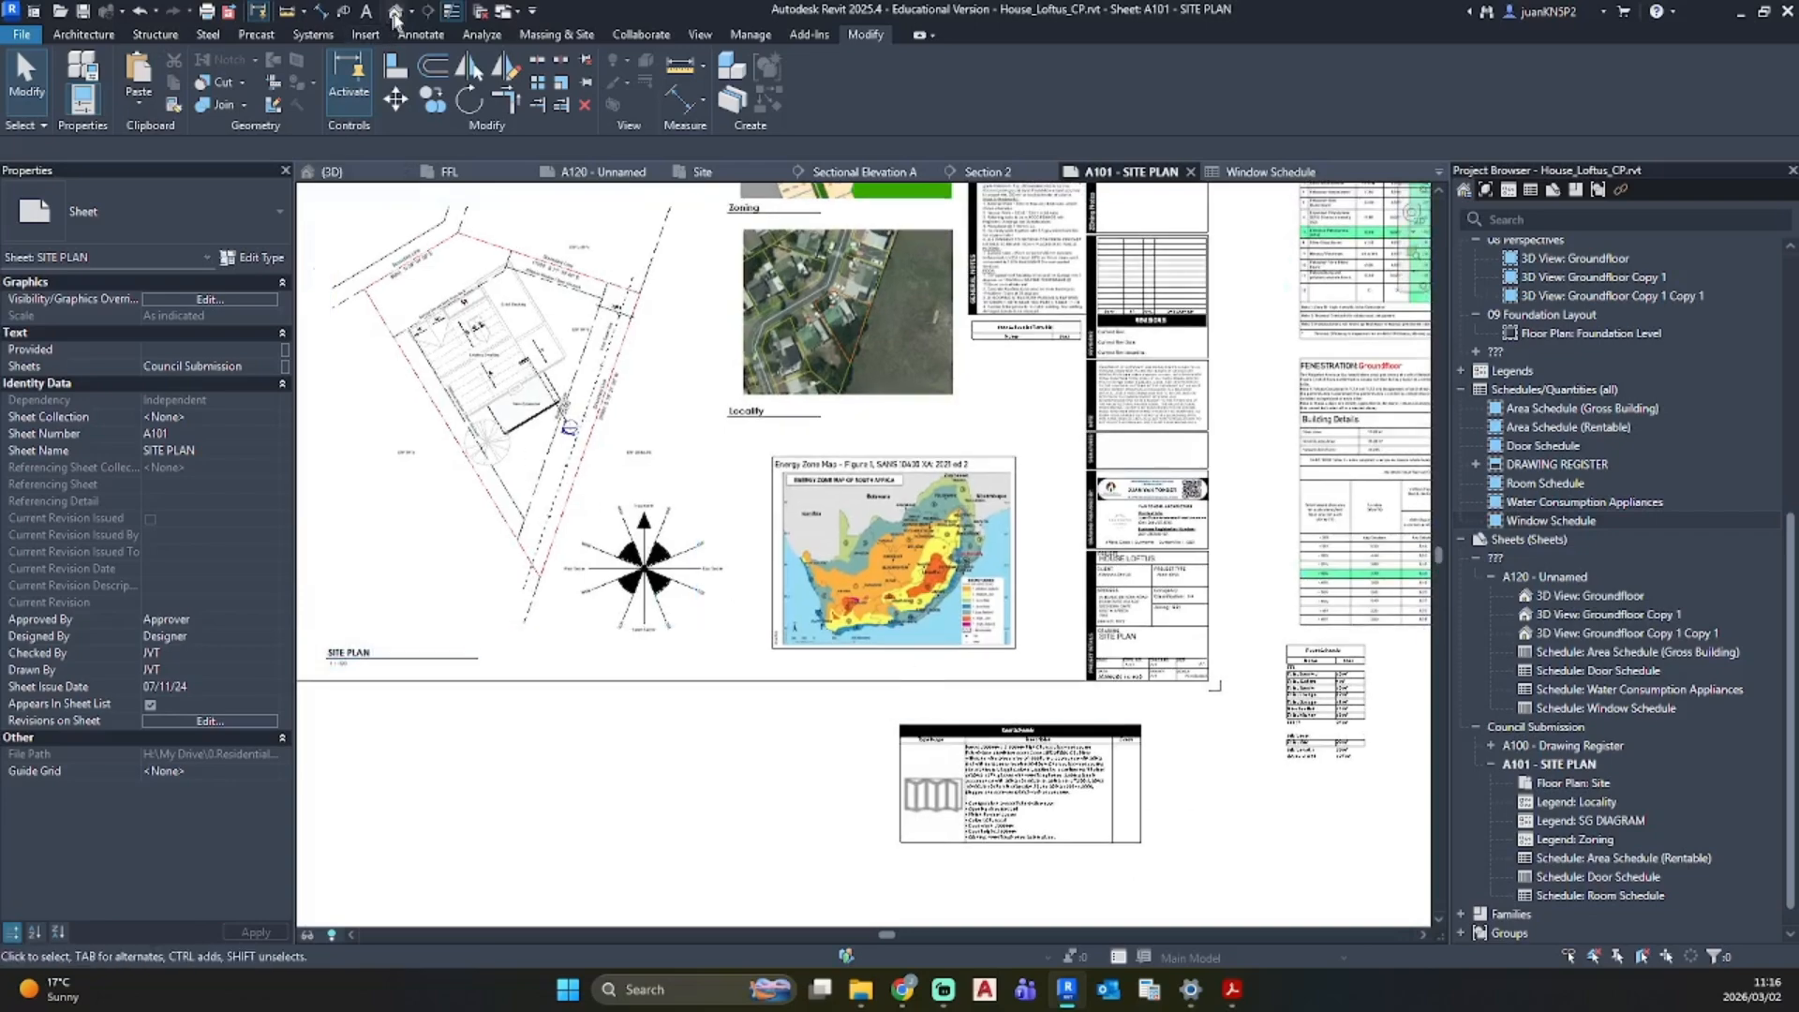
Step: Set the type Description of the Front Bedroom window 1500x1100 in the 3D view to "Exist. Window"
left_click(332, 171)
left_click(906, 433)
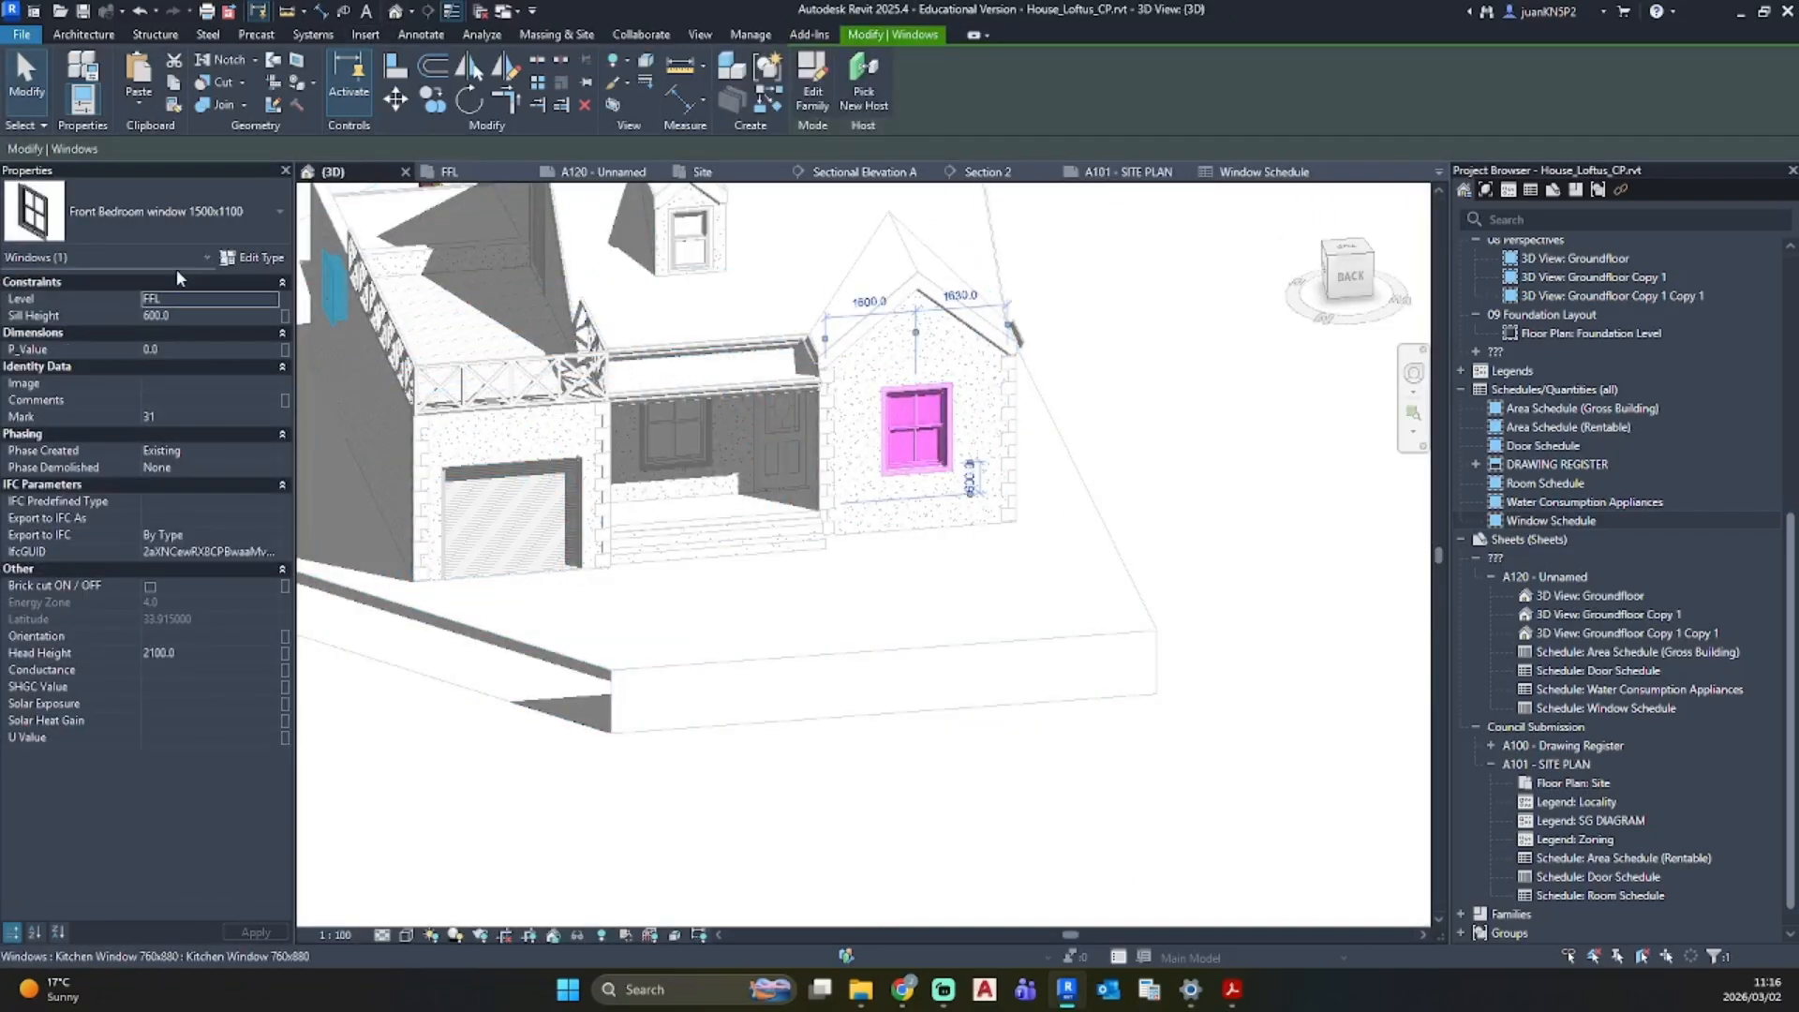
left_click(241, 256)
scroll(862, 659, "down", 2)
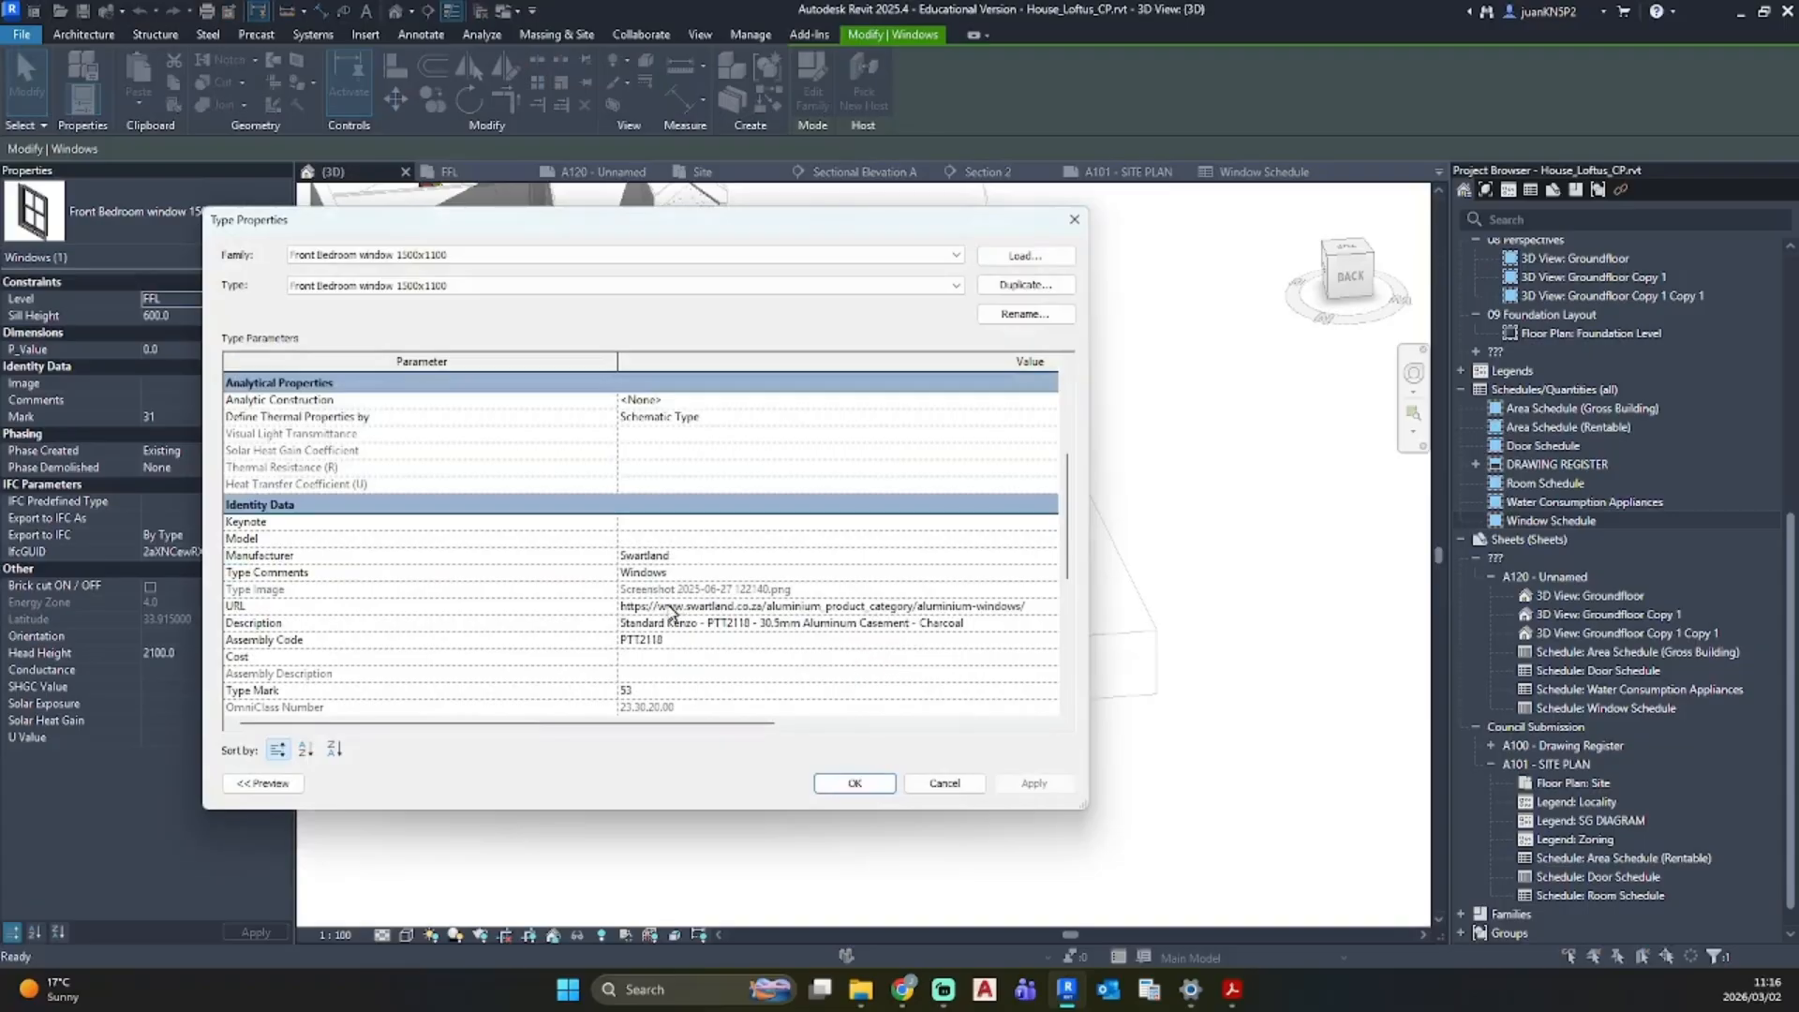
left_click(972, 625)
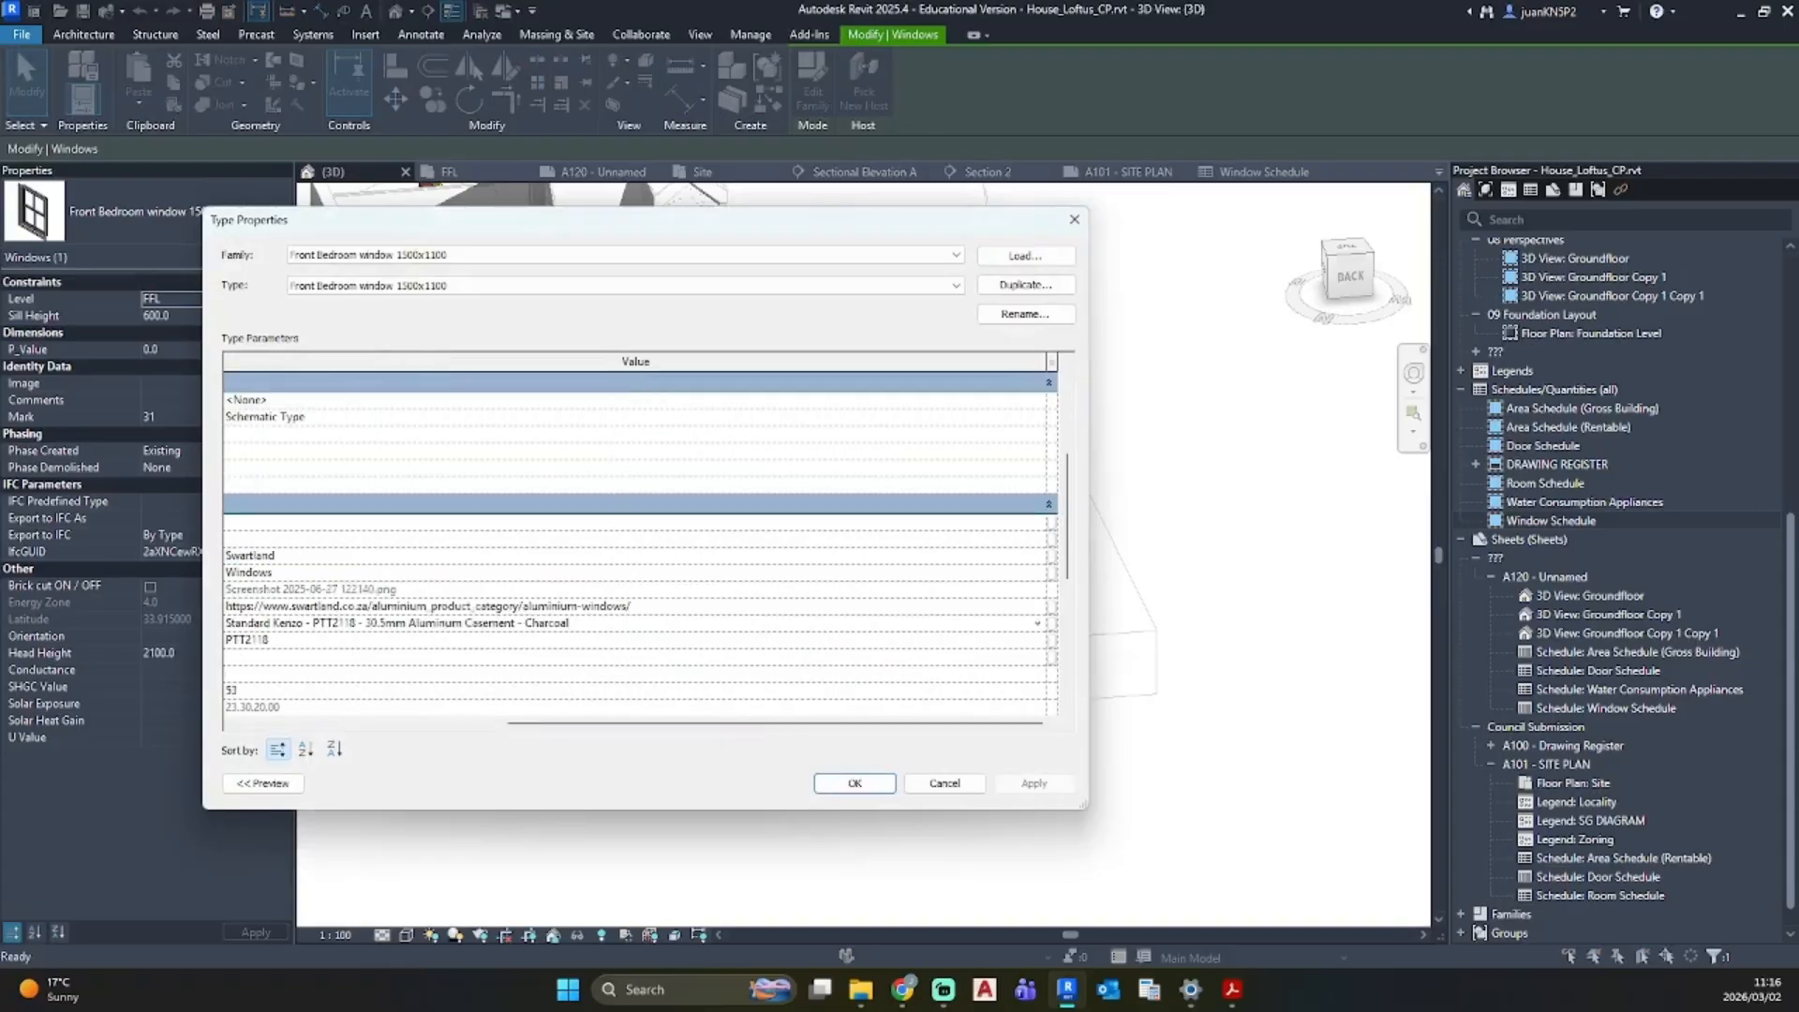
left_click_drag(569, 624, 182, 608)
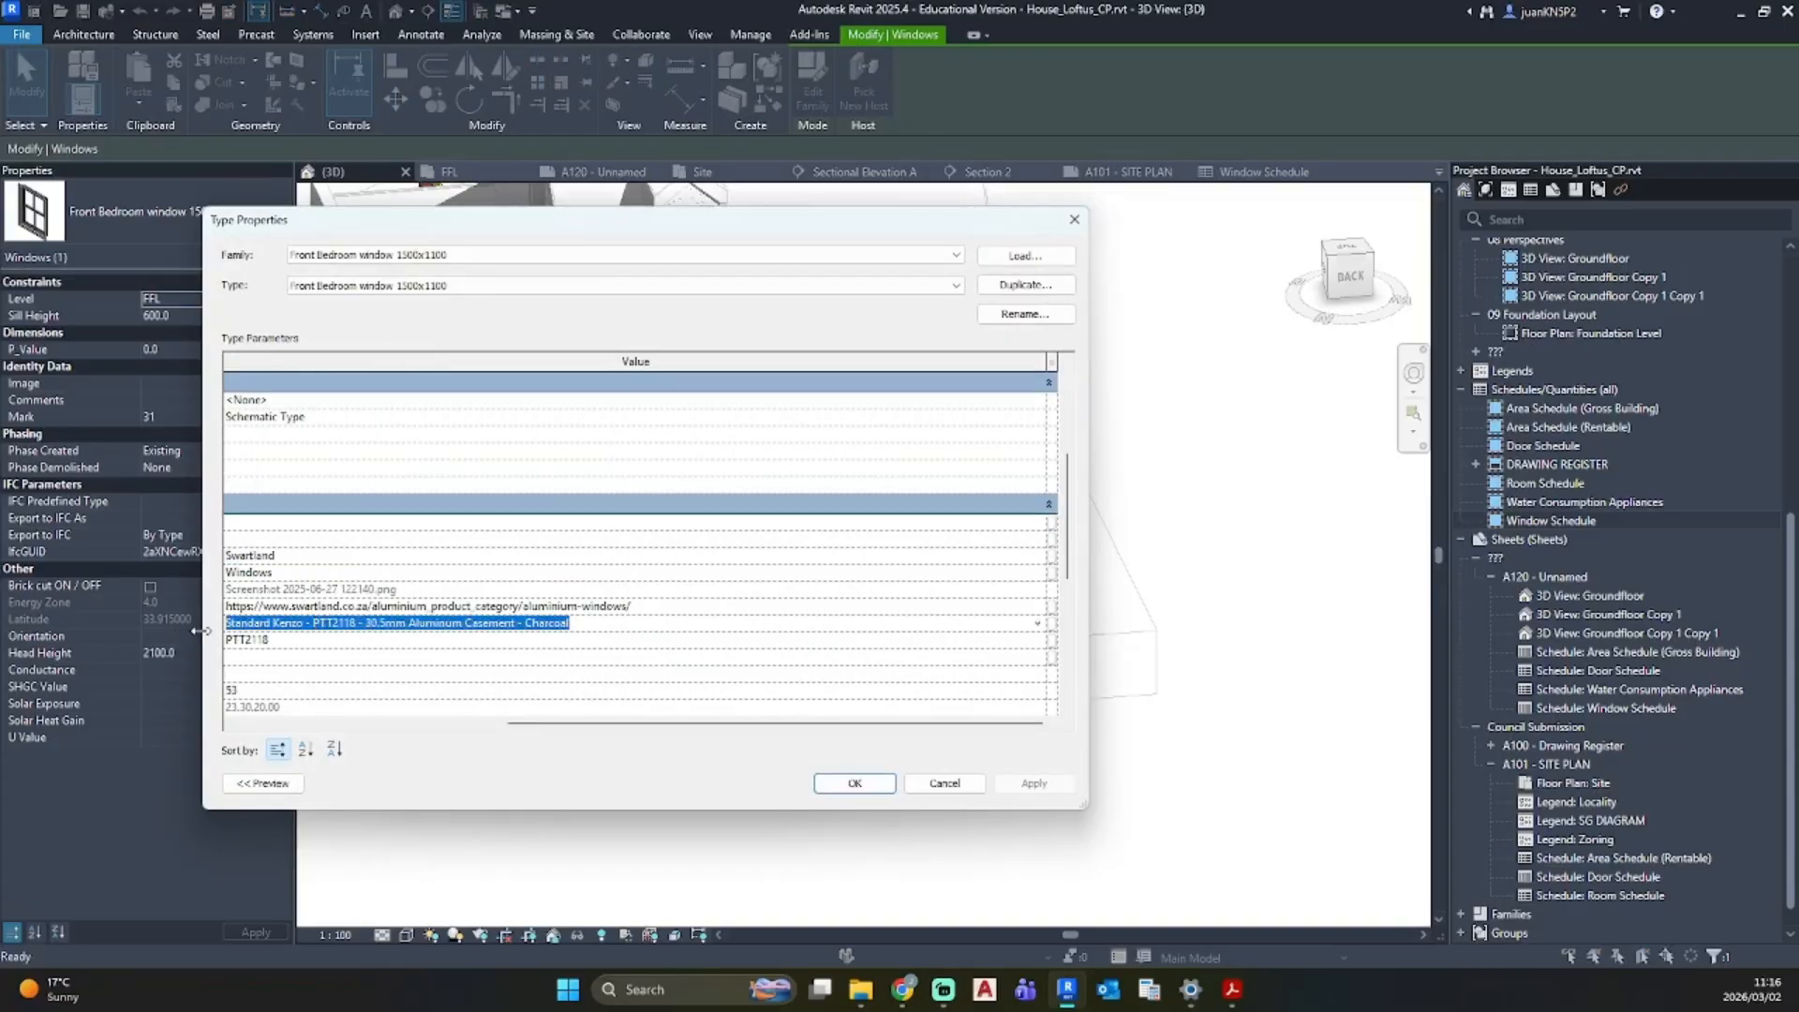
type("Exist. Window")
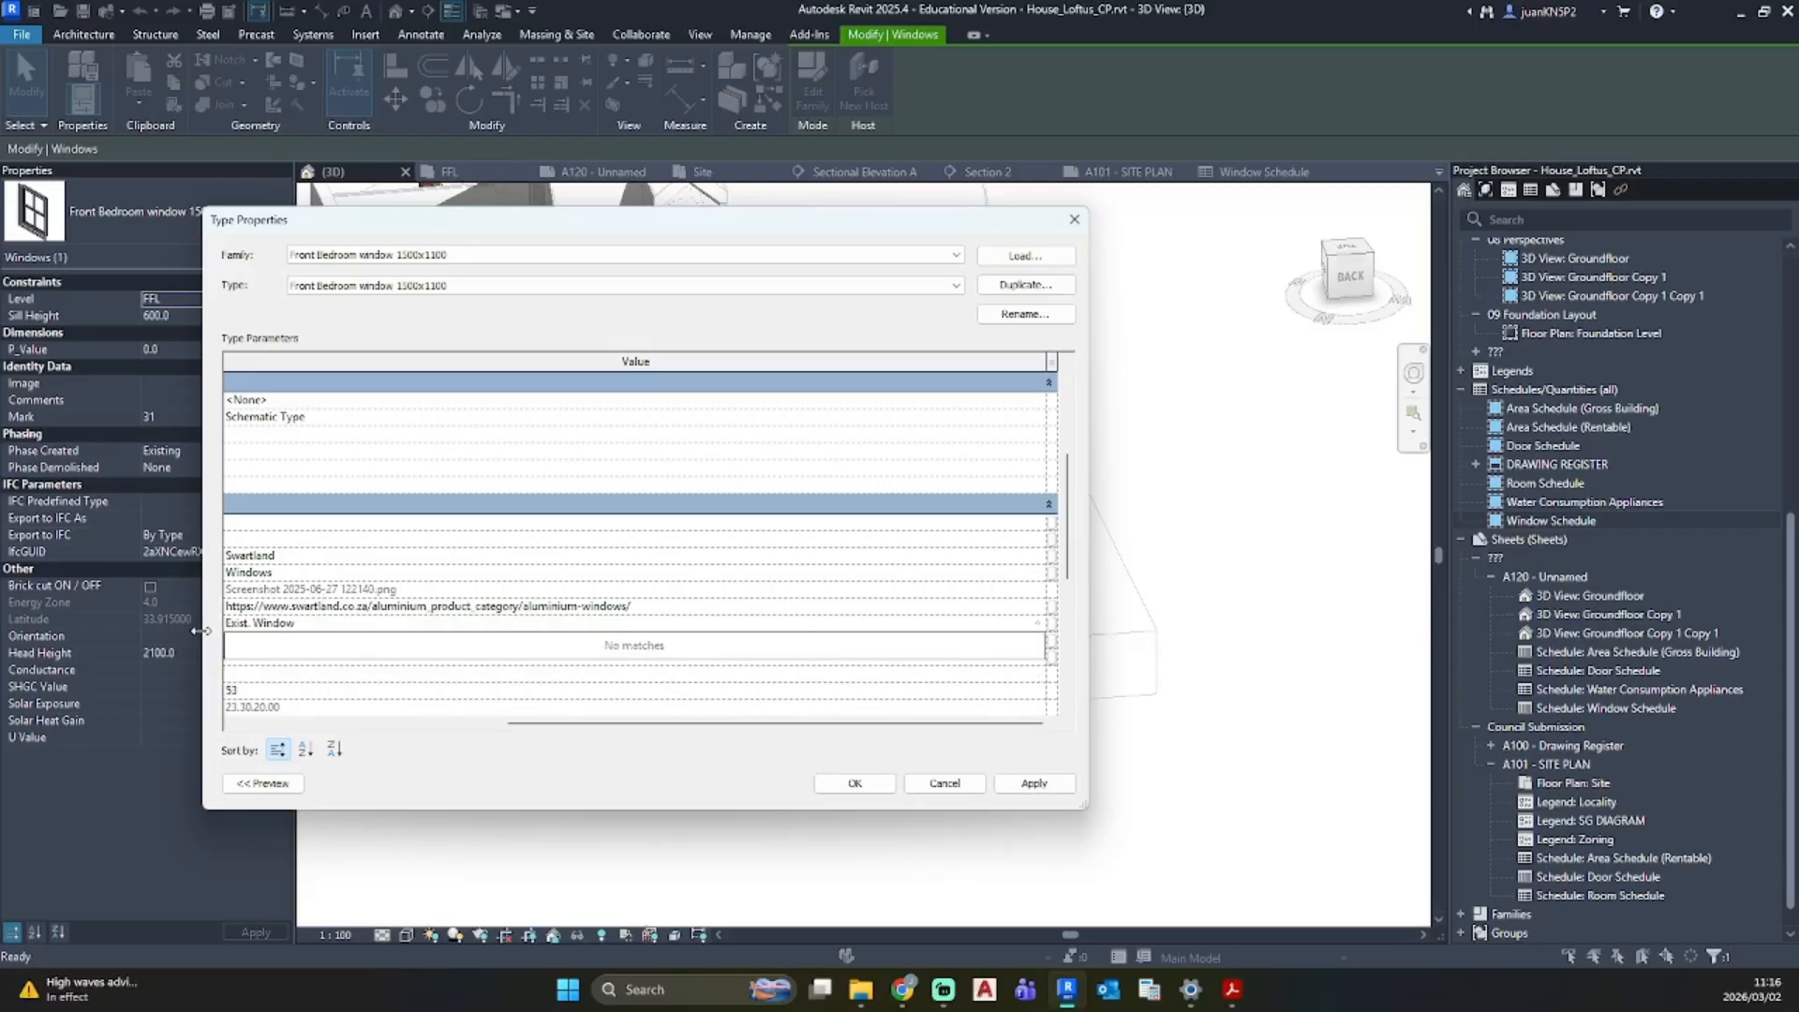
double_click(280, 625)
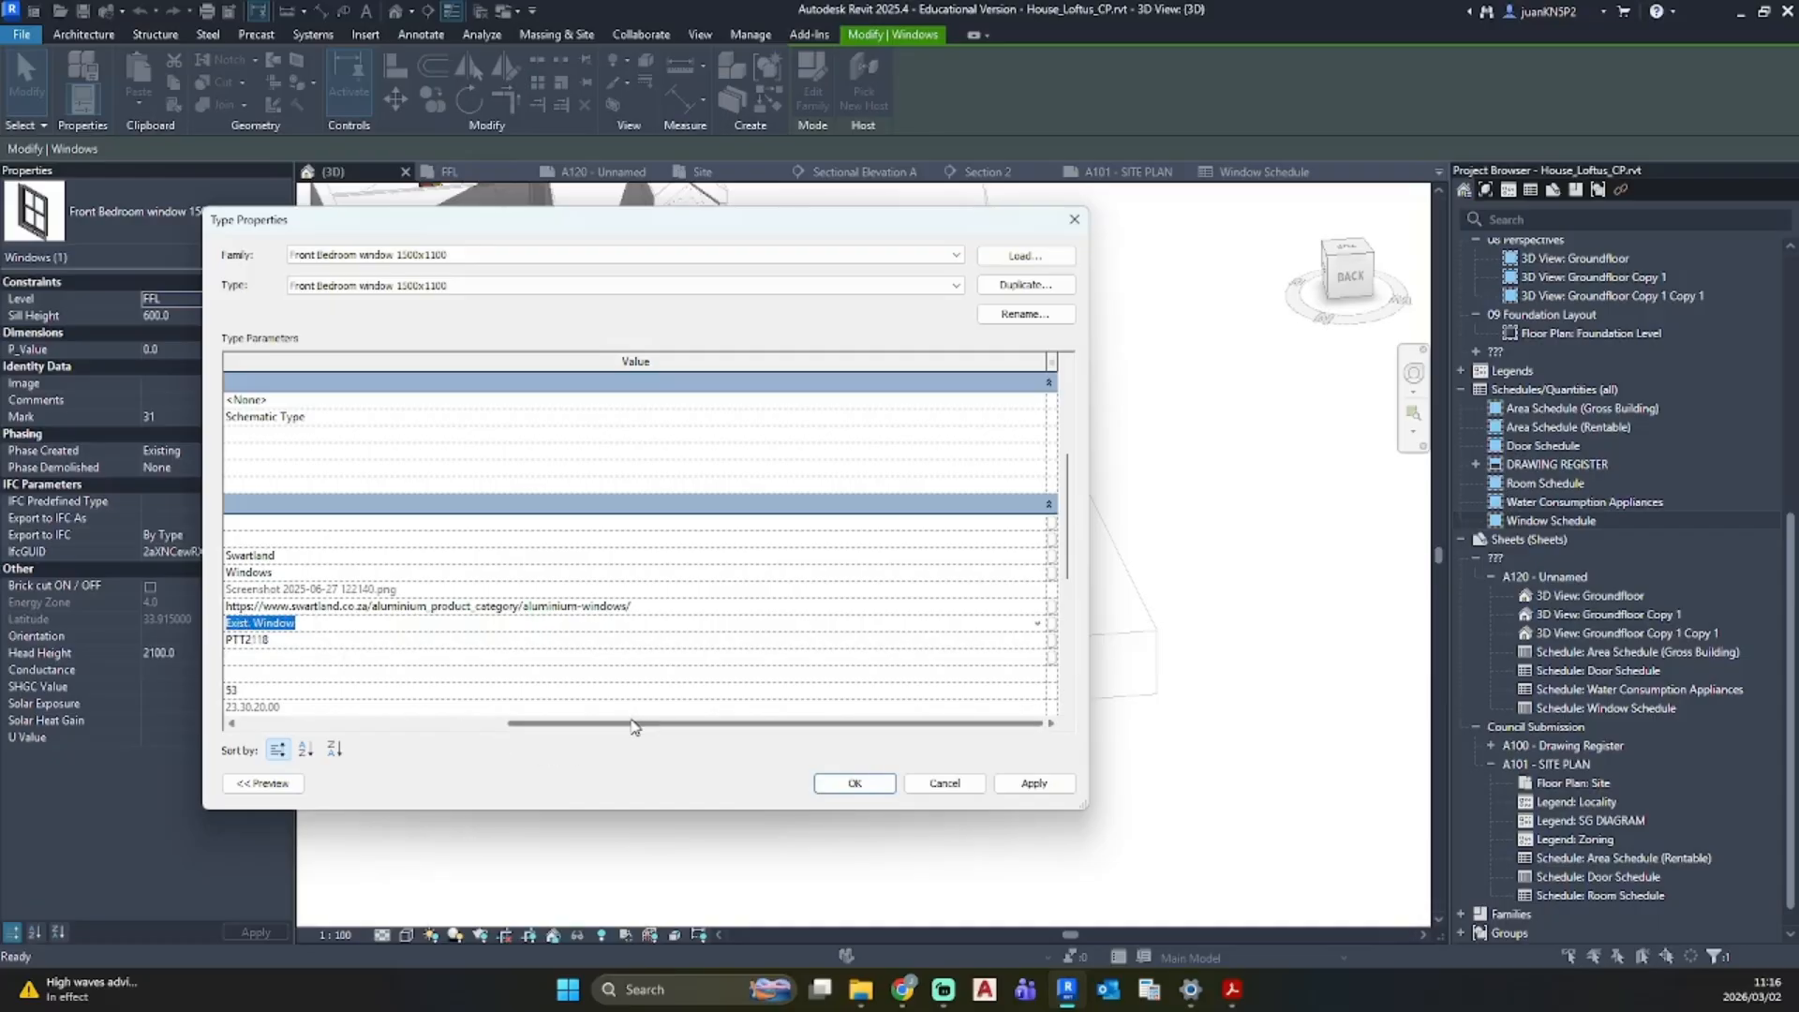
left_click_drag(631, 722, 334, 738)
Step: Clear the Front Bedroom window type's Assembly Code and enlarge the type properties dialog with a wider Value column
left_click(664, 645)
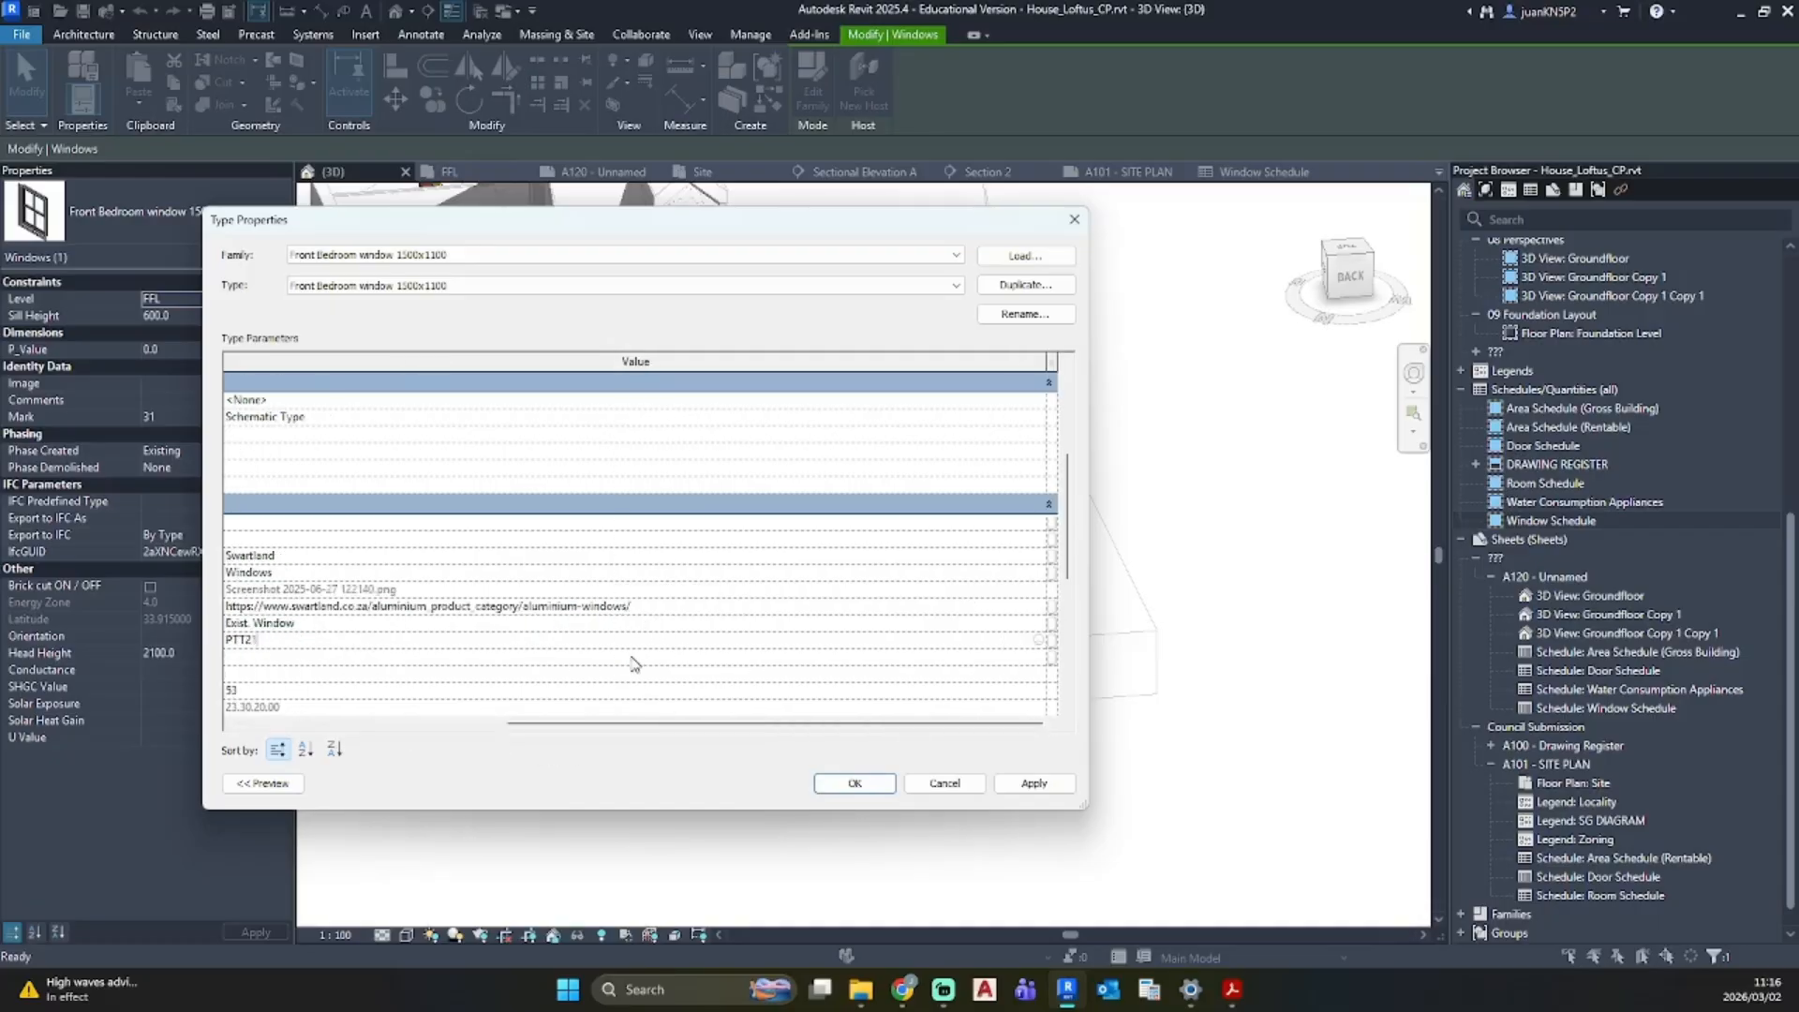
key("BackSpace")
key("BackSpace")
key("BackSpace")
key("BackSpace")
left_click_drag(1090, 606, 731, 606)
left_click_drag(455, 724, 586, 612)
left_click_drag(732, 415, 667, 373)
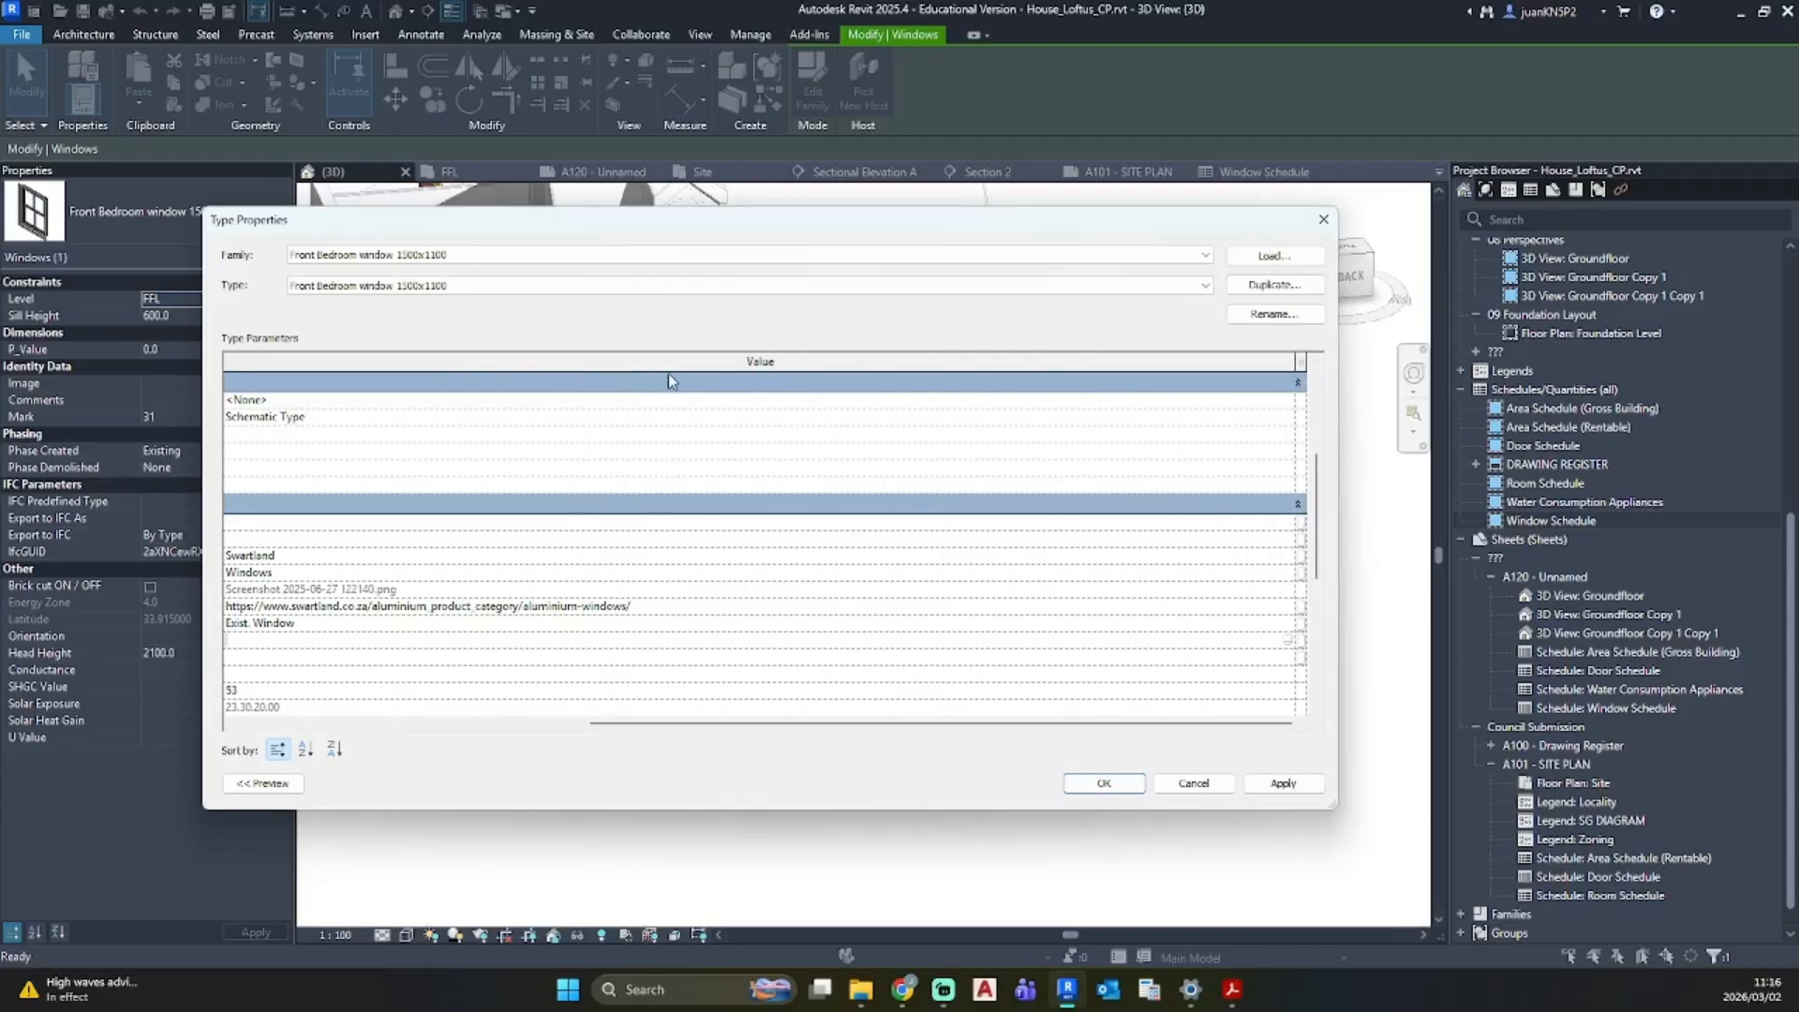
left_click_drag(778, 724, 489, 723)
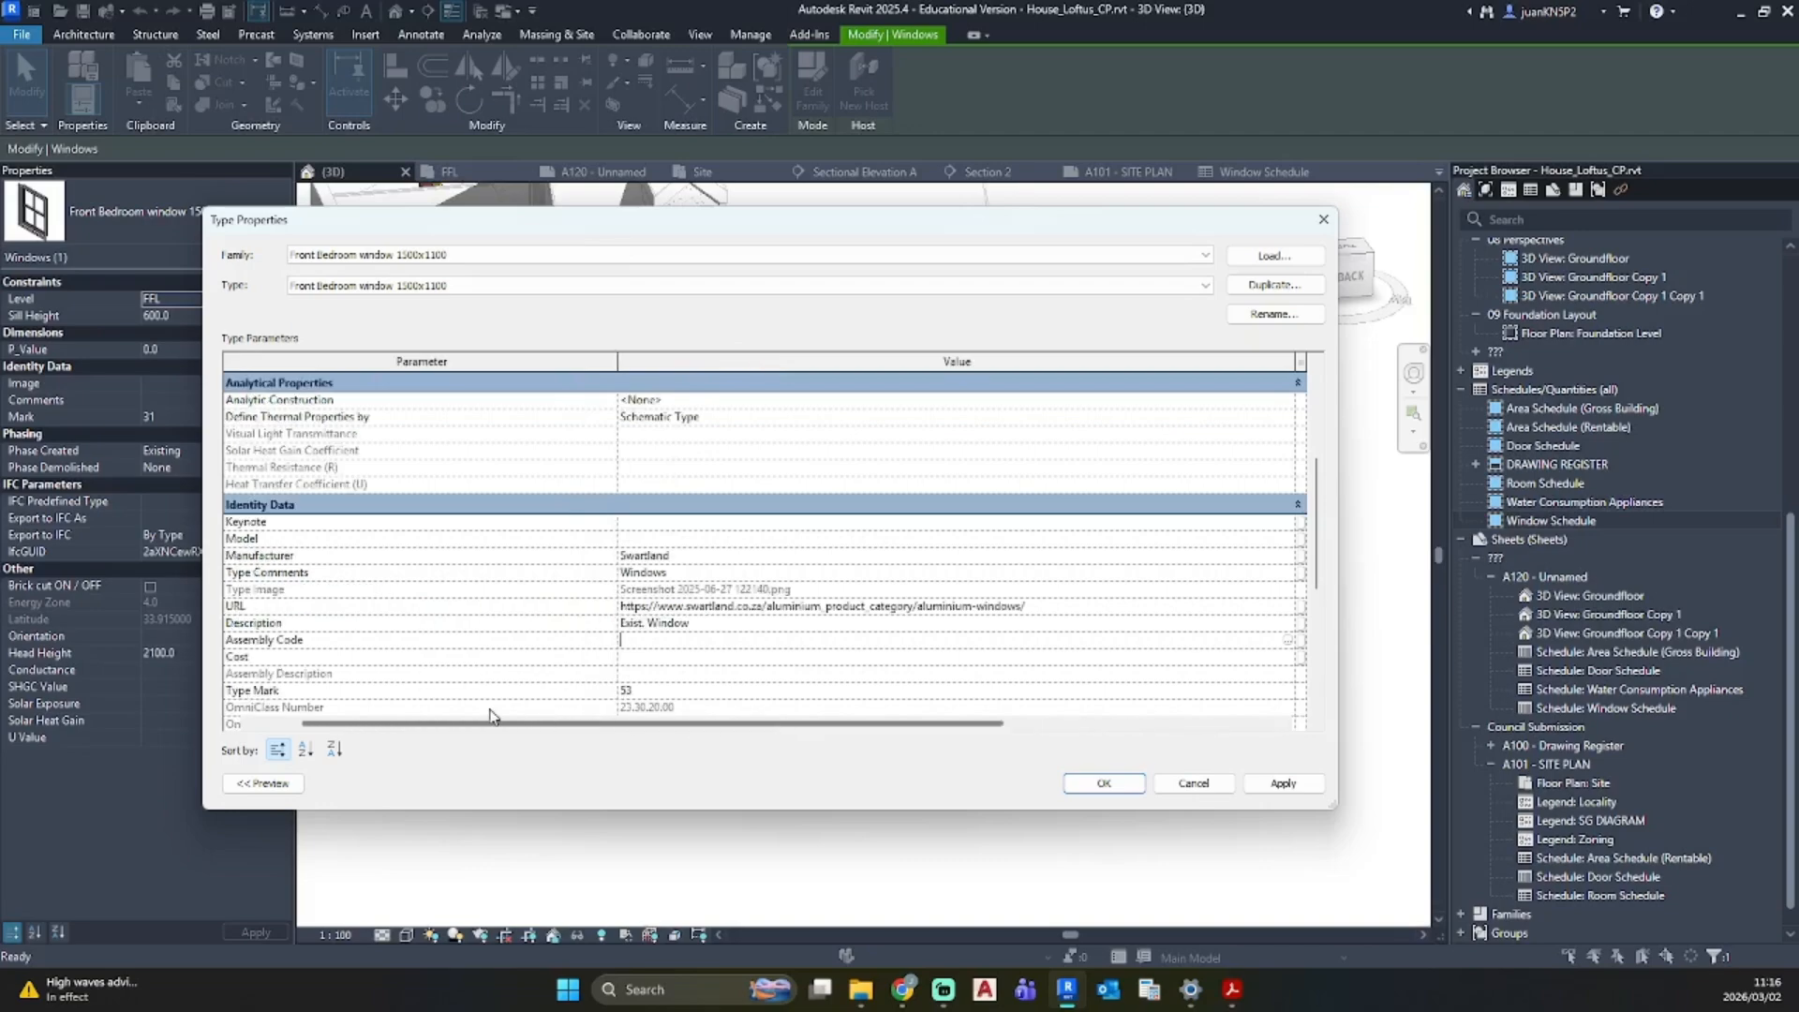
left_click_drag(617, 359, 399, 361)
left_click(480, 656)
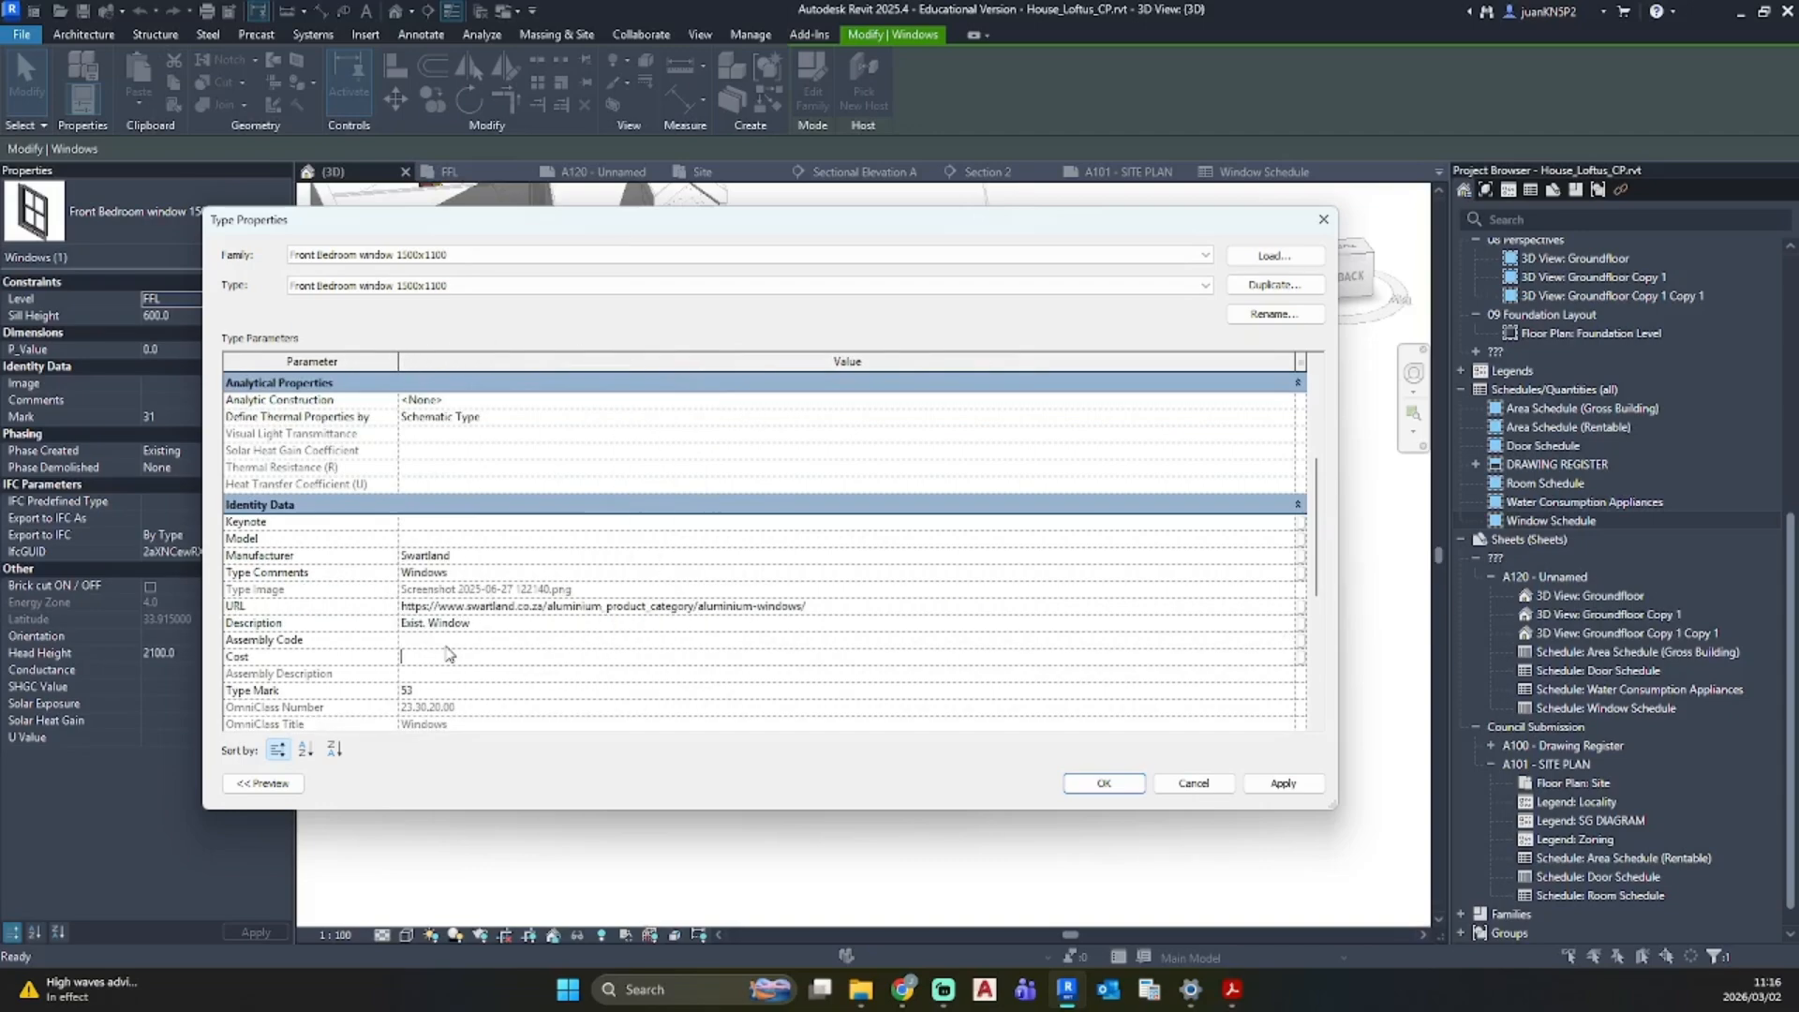
Step: Clear the Manufacturer and URL values of the Front Bedroom window type and accept the type properties
double_click(461, 561)
key("BackSpace")
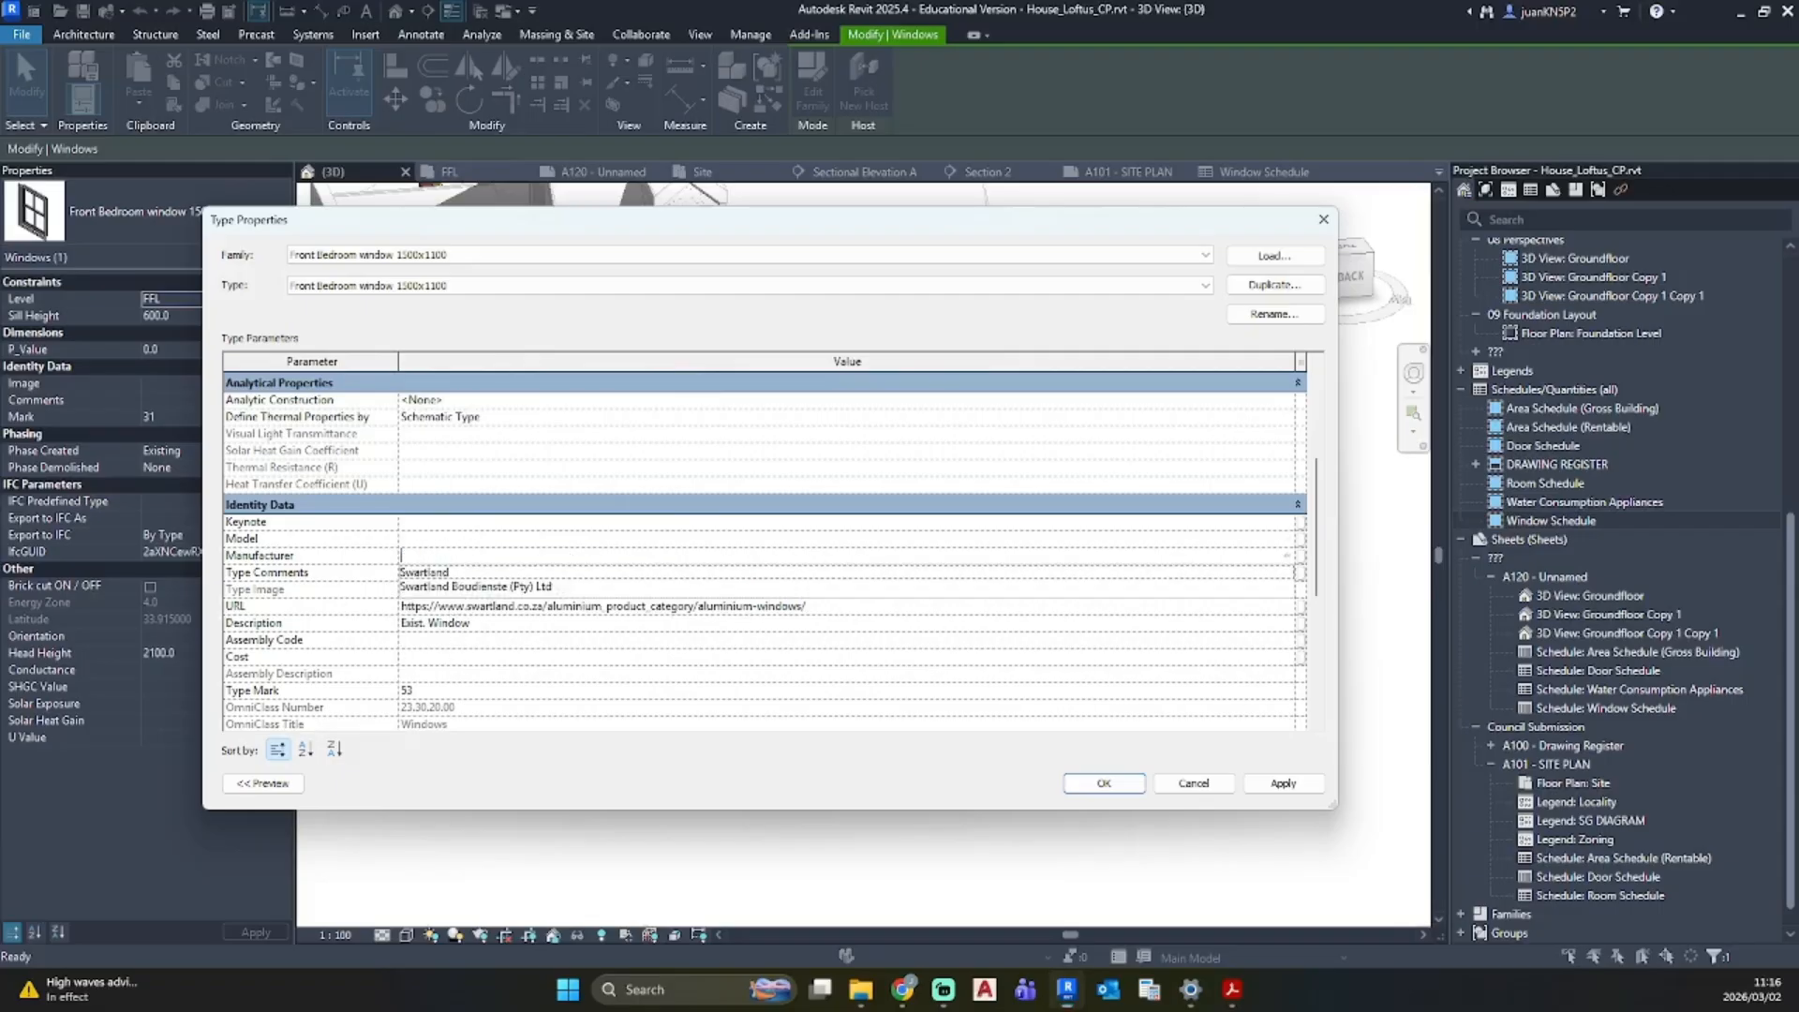
left_click(522, 543)
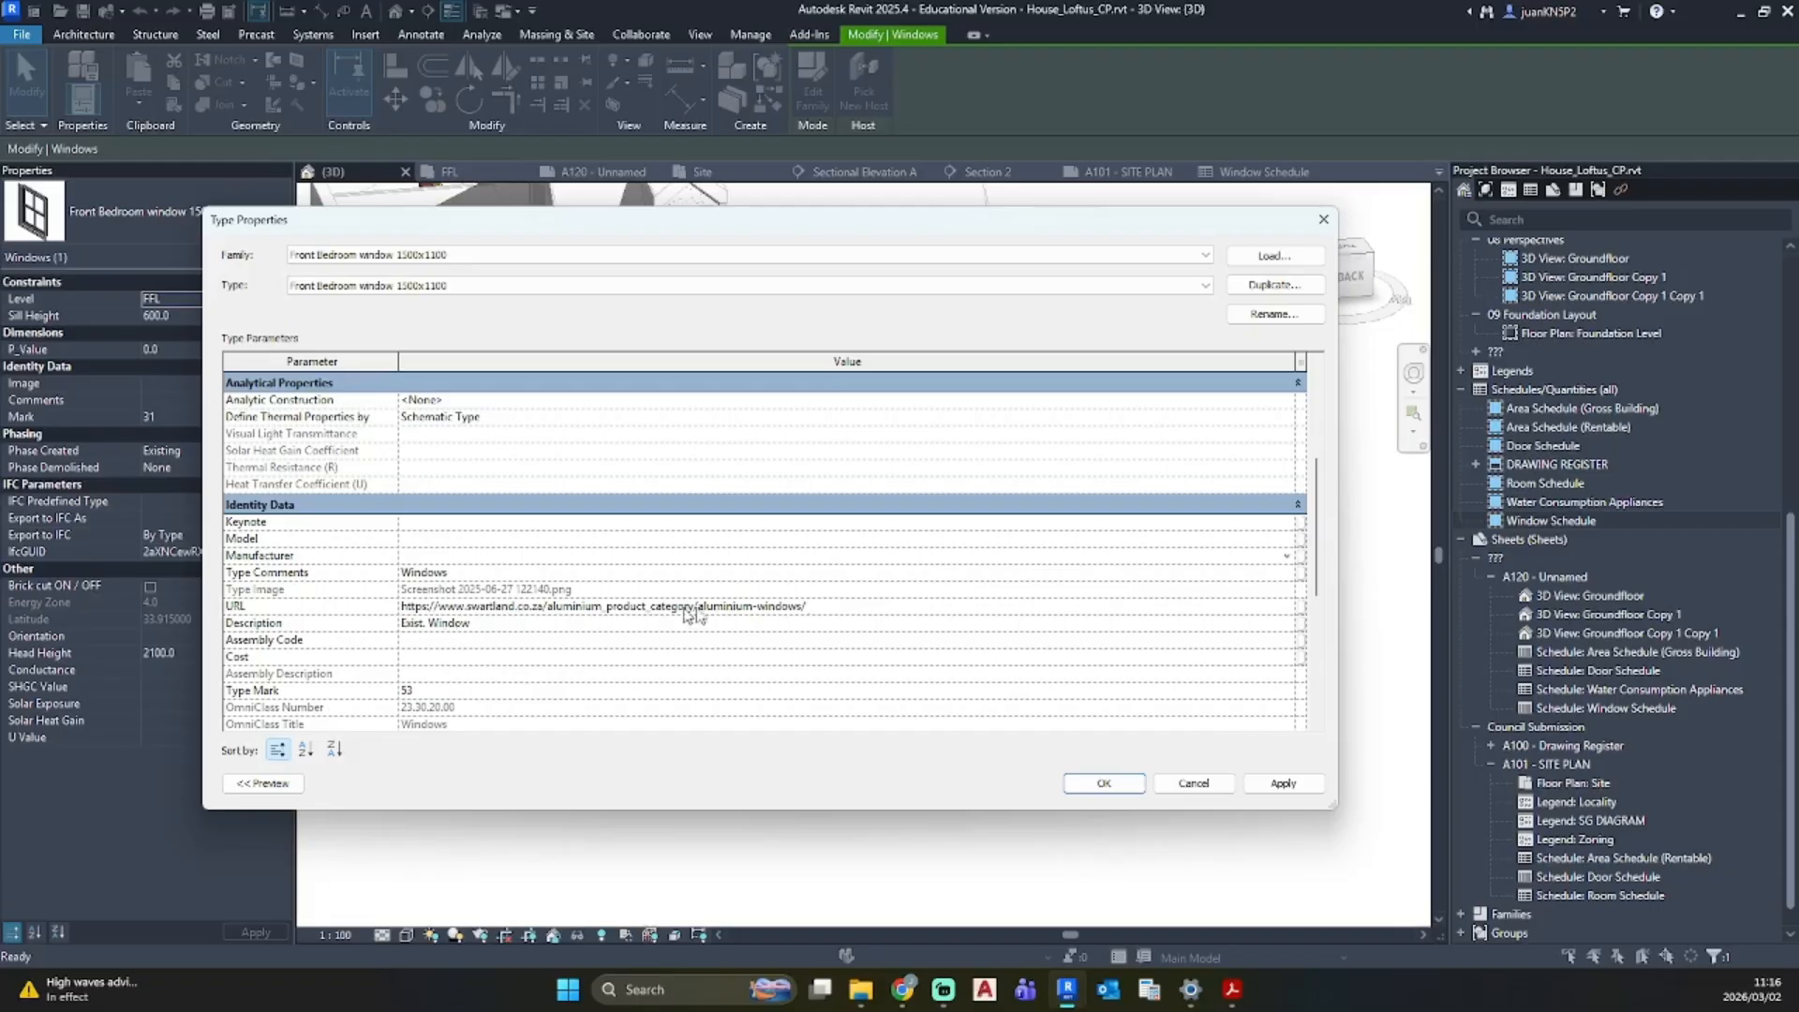
left_click(839, 608)
key("BackSpace")
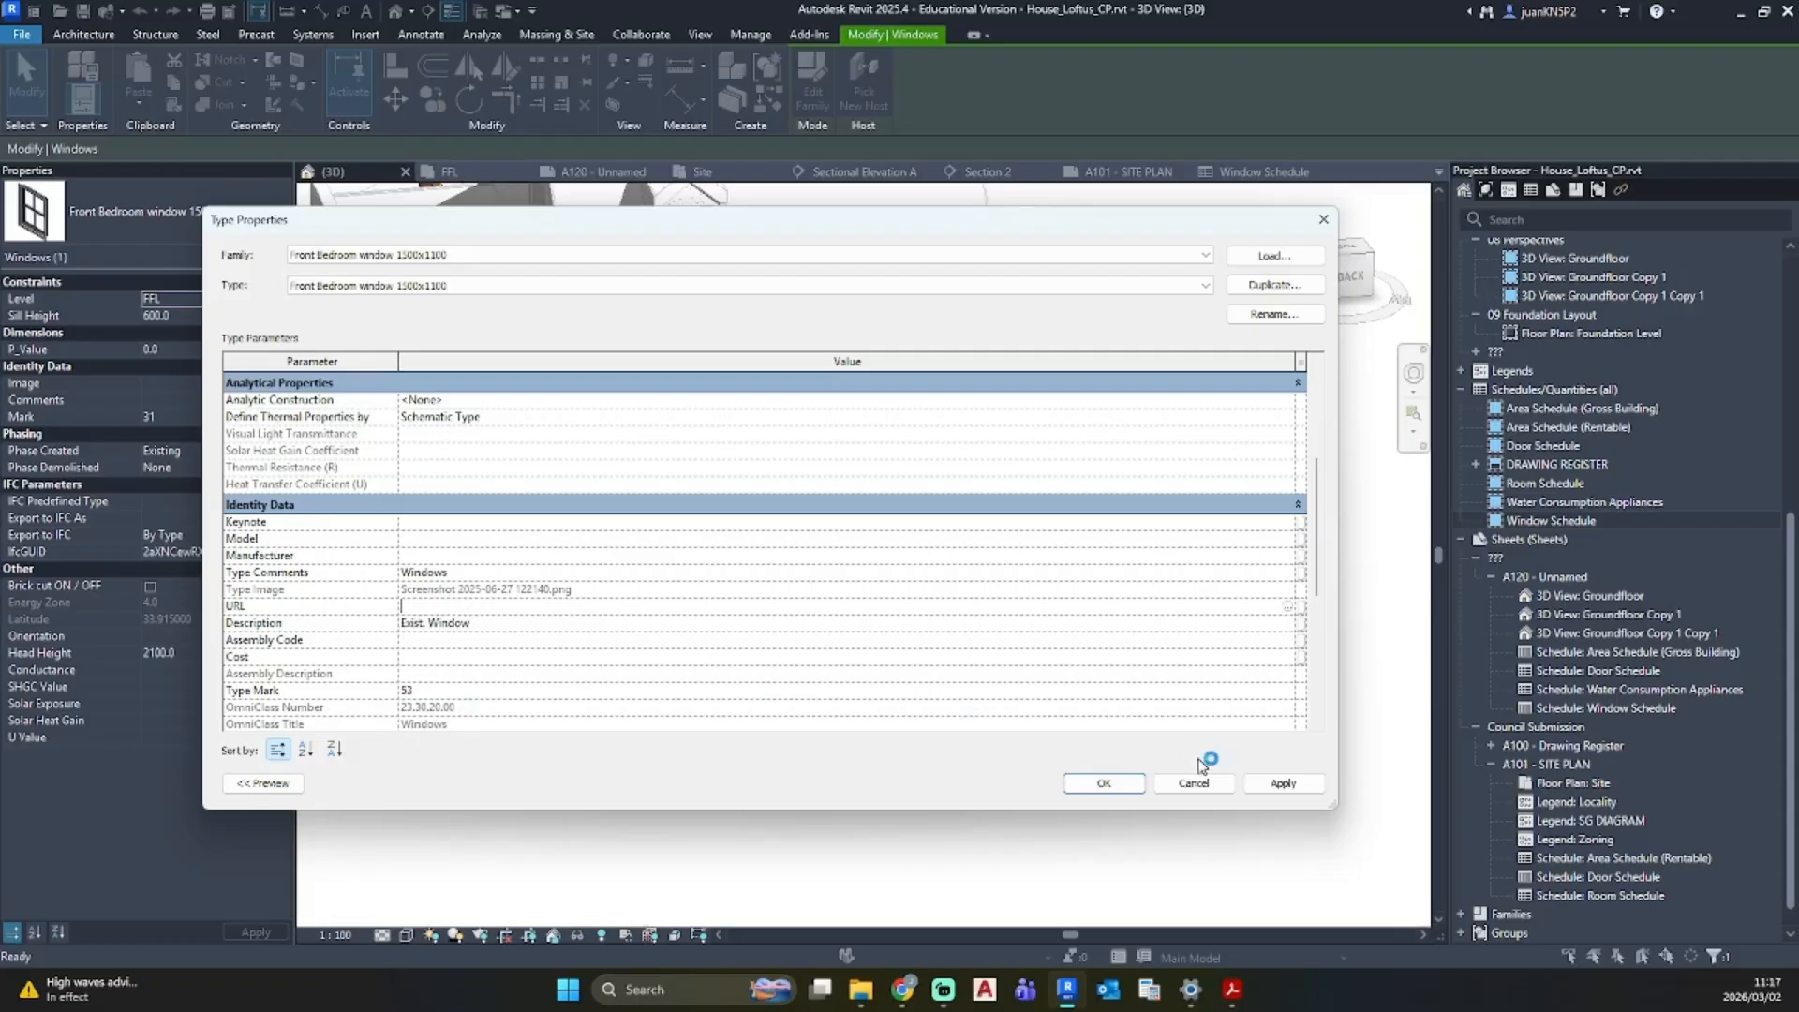
left_click(1120, 787)
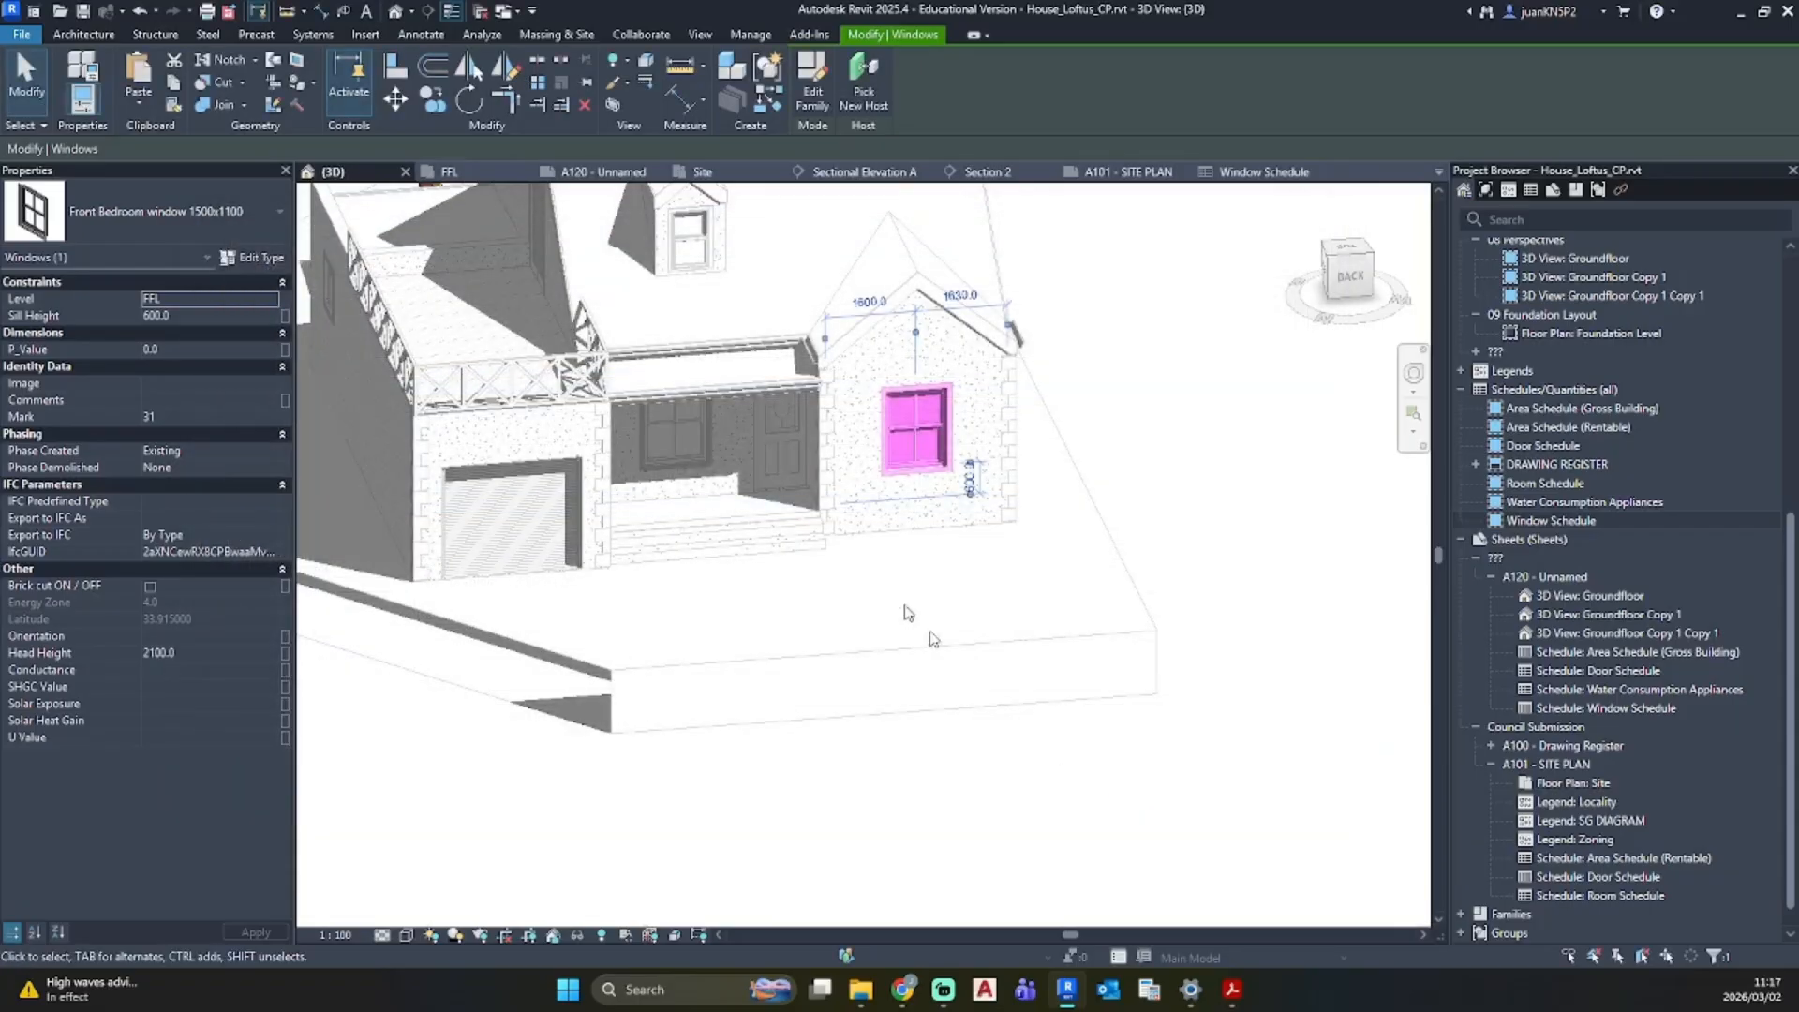
Step: Check the identity data in the type properties of the front window beside the entrance door
left_click(671, 433)
left_click(251, 257)
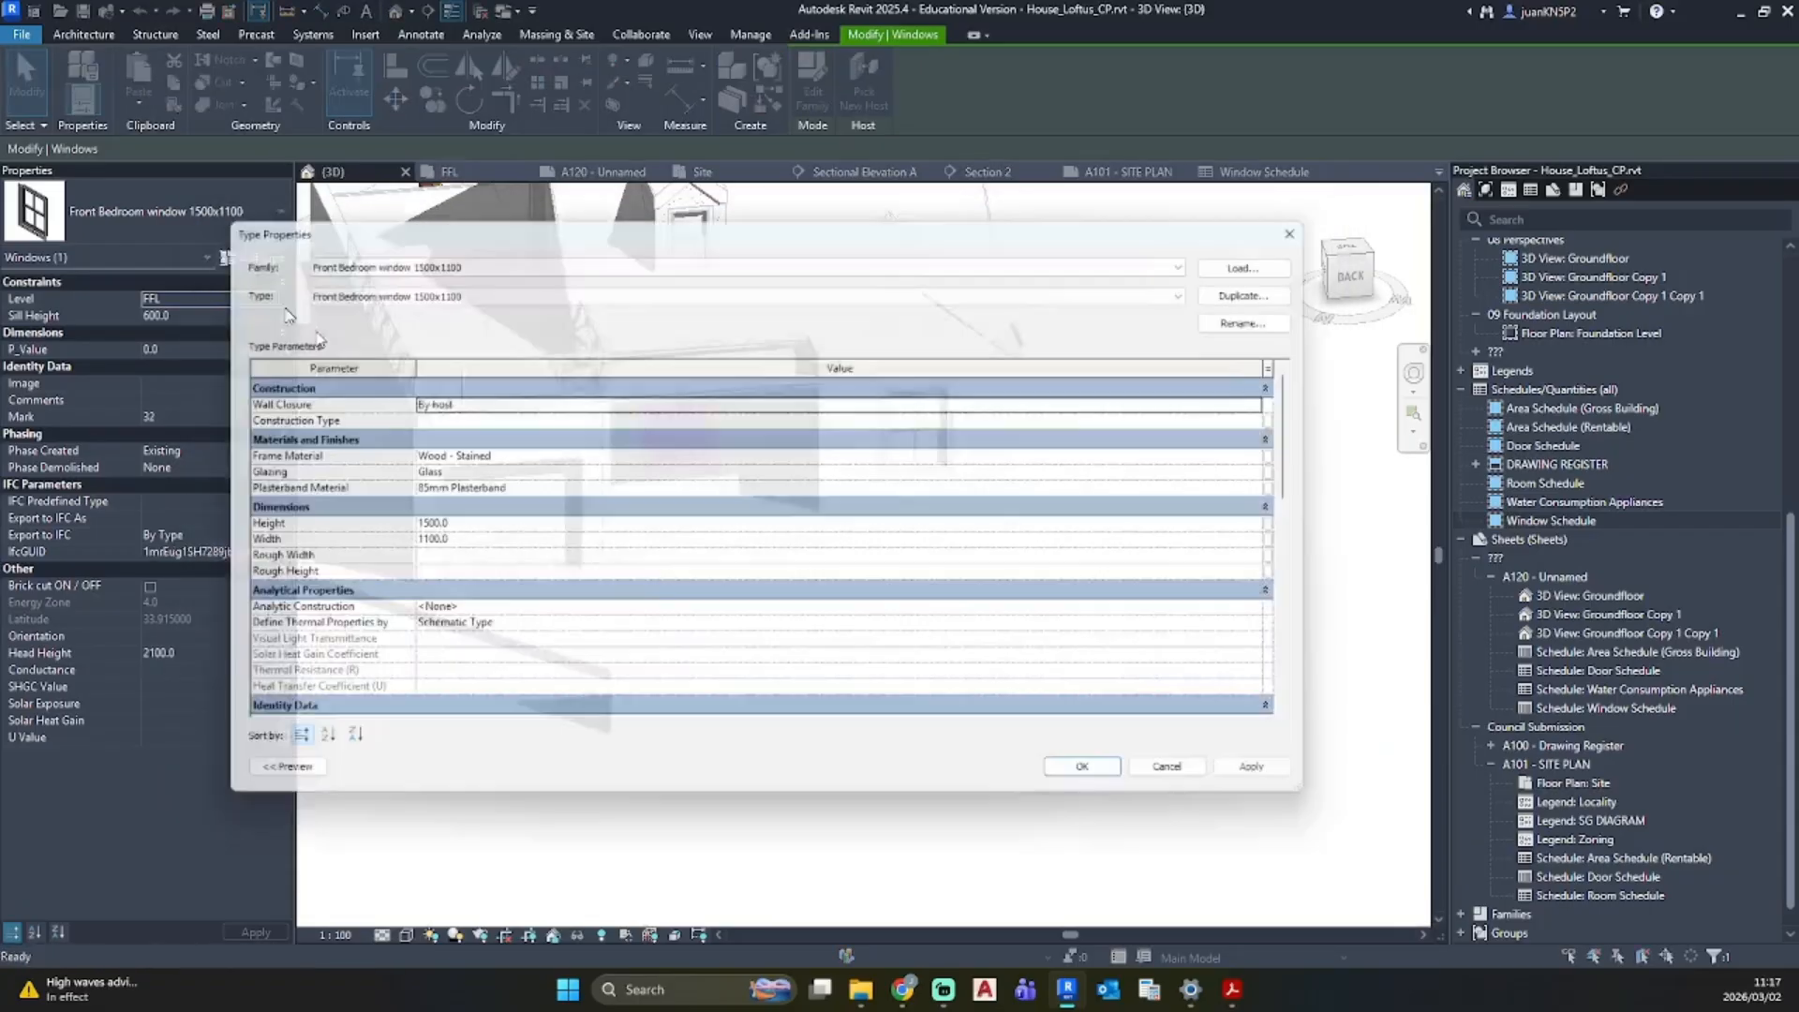
scroll(468, 634, "down", 5)
scroll(468, 634, "down", 3)
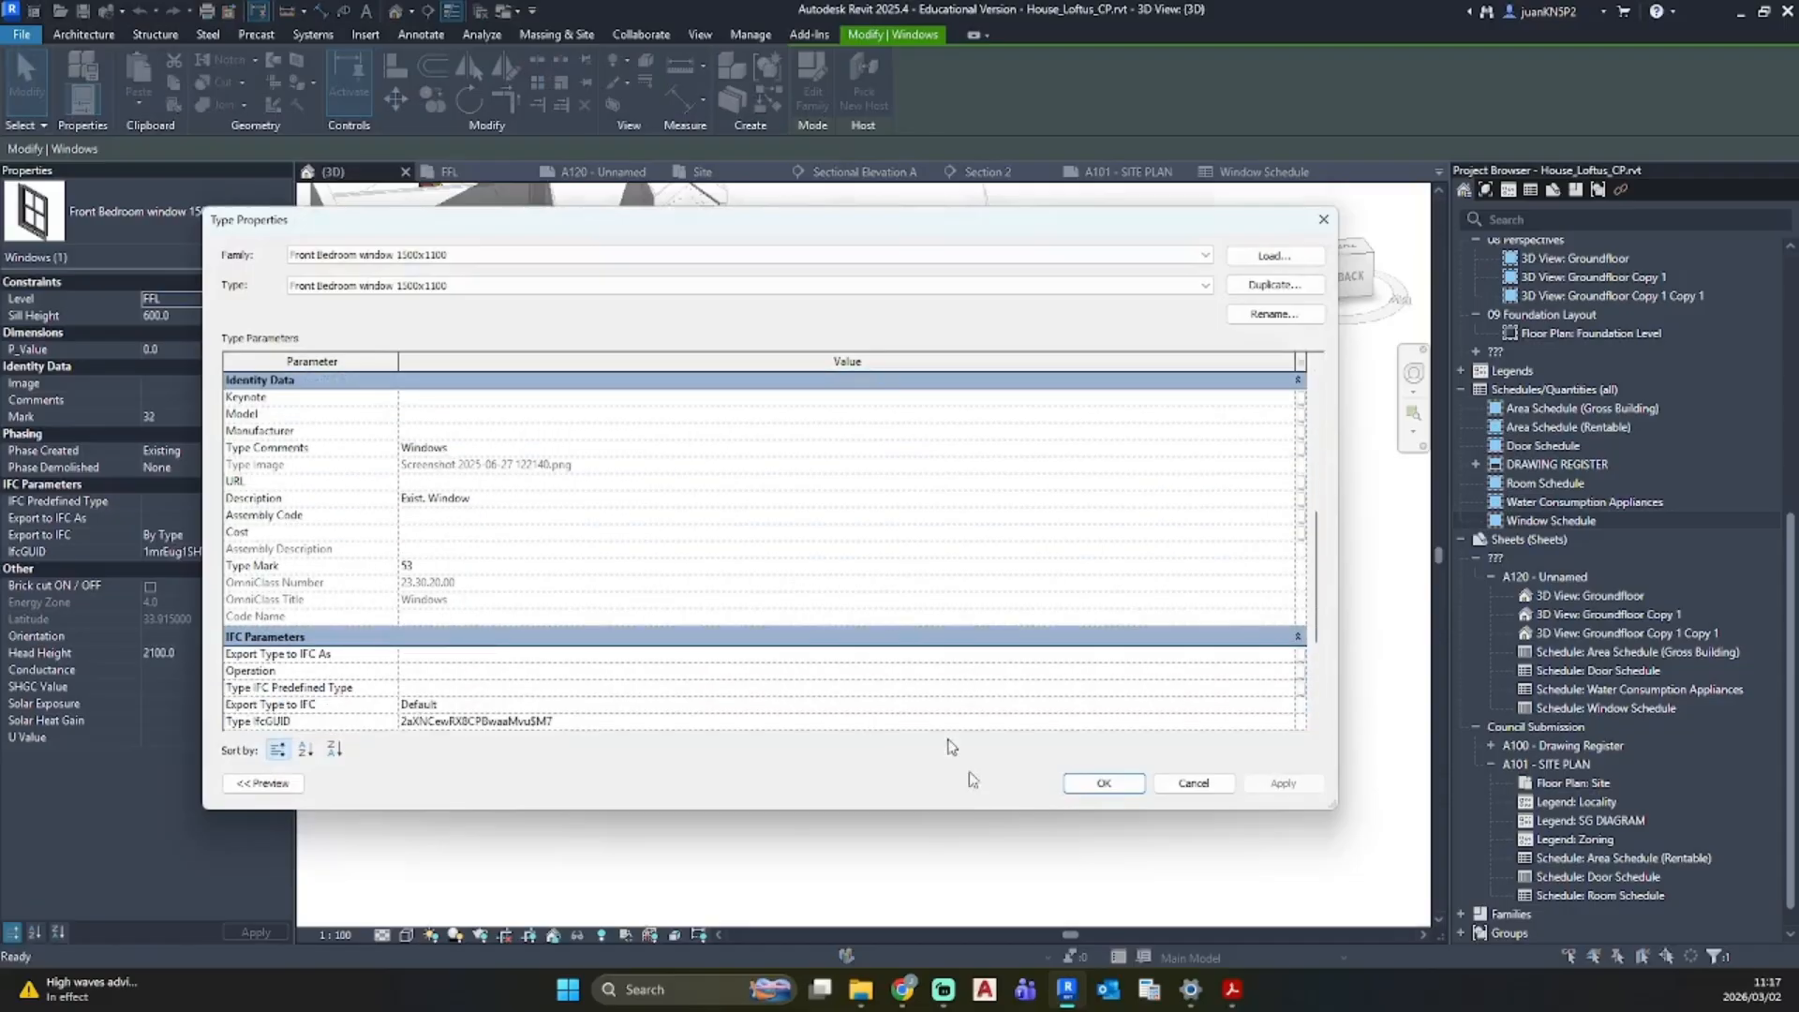
left_click(1104, 783)
Step: Clear the Assembly Code of the ground-floor bathroom window type in the side gable and set its Description to "Exist. Window"
scroll(1019, 677, "down", 2)
middle_click_drag(1013, 710, 618, 647, "shift")
left_click(933, 568)
left_click(251, 257)
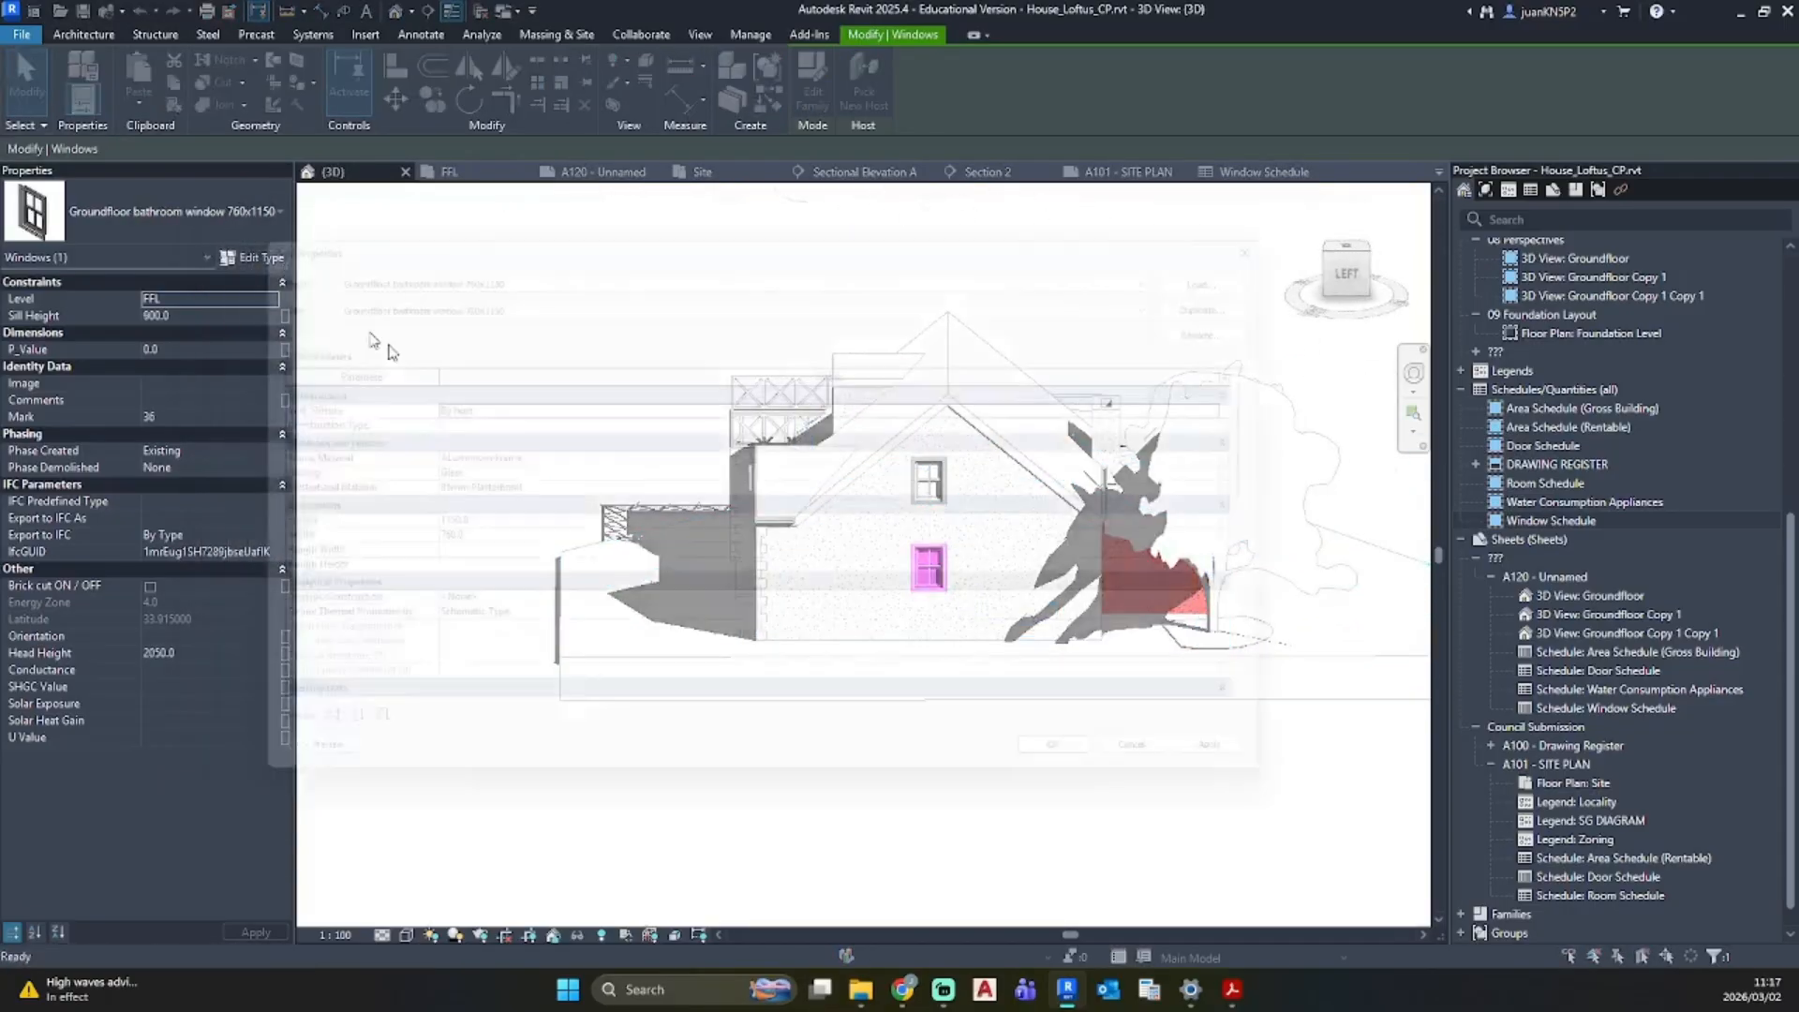
left_click(531, 602)
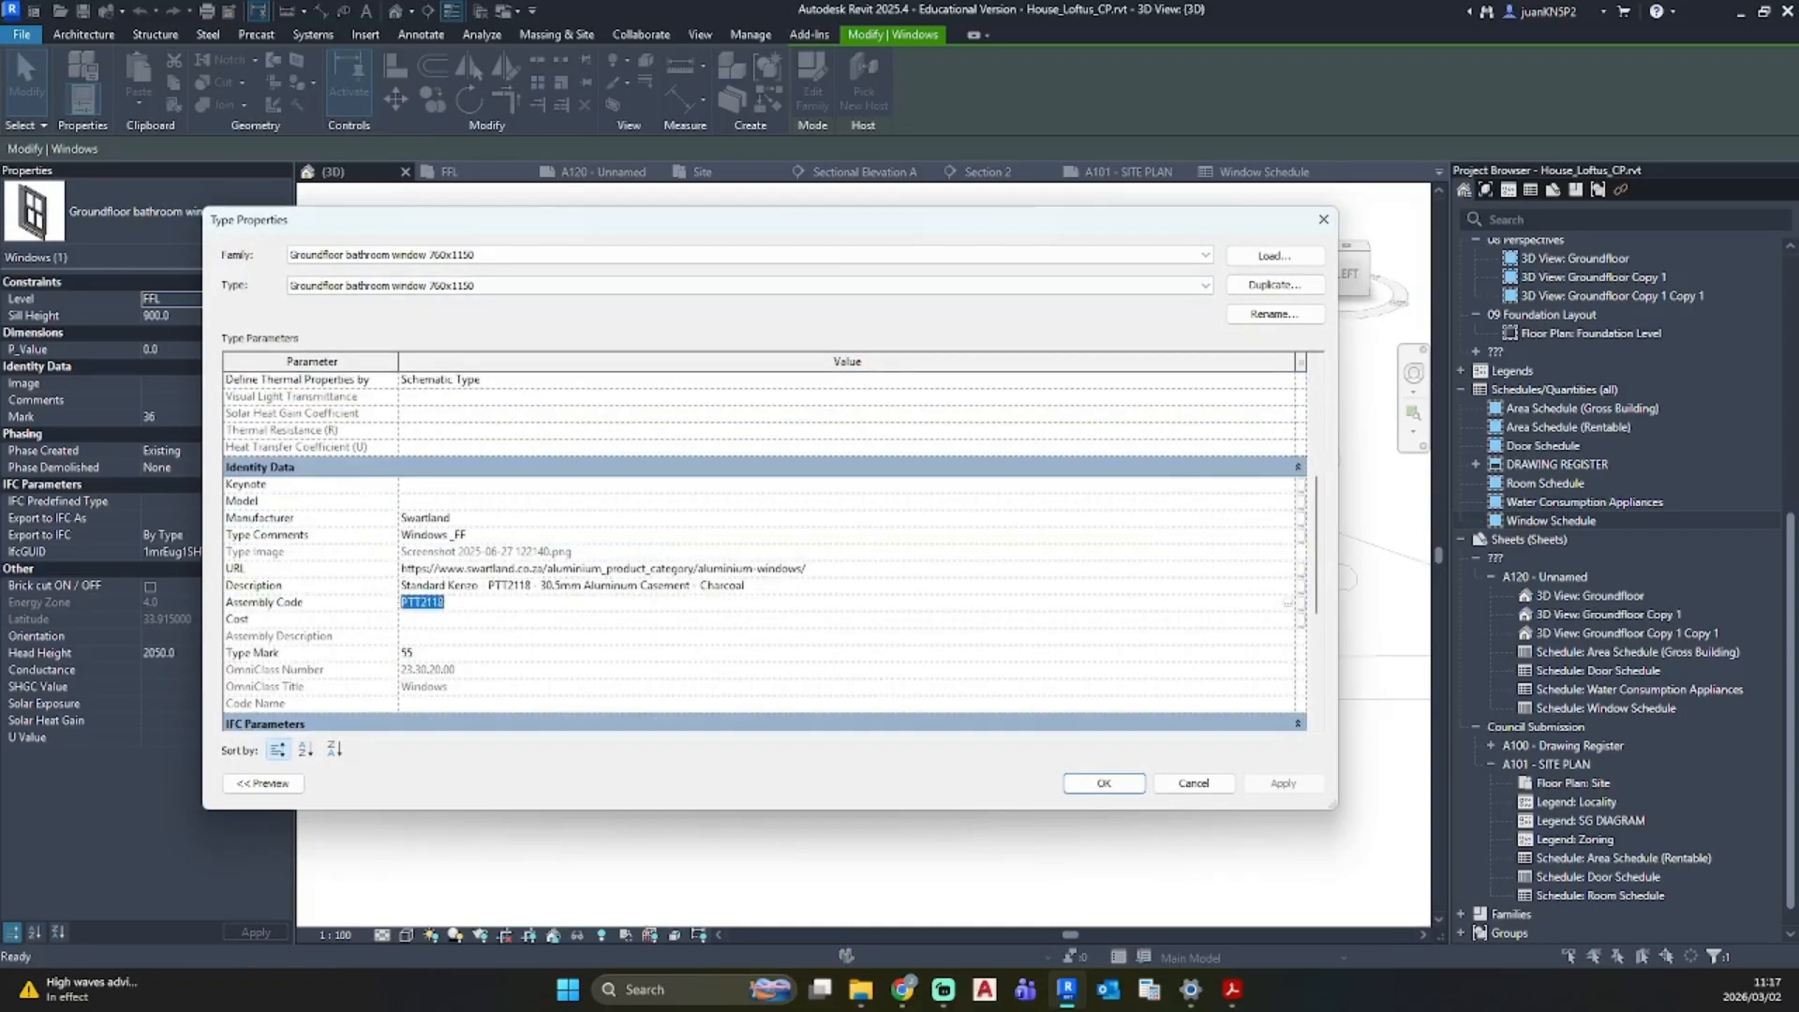
key("Delete")
left_click(798, 589)
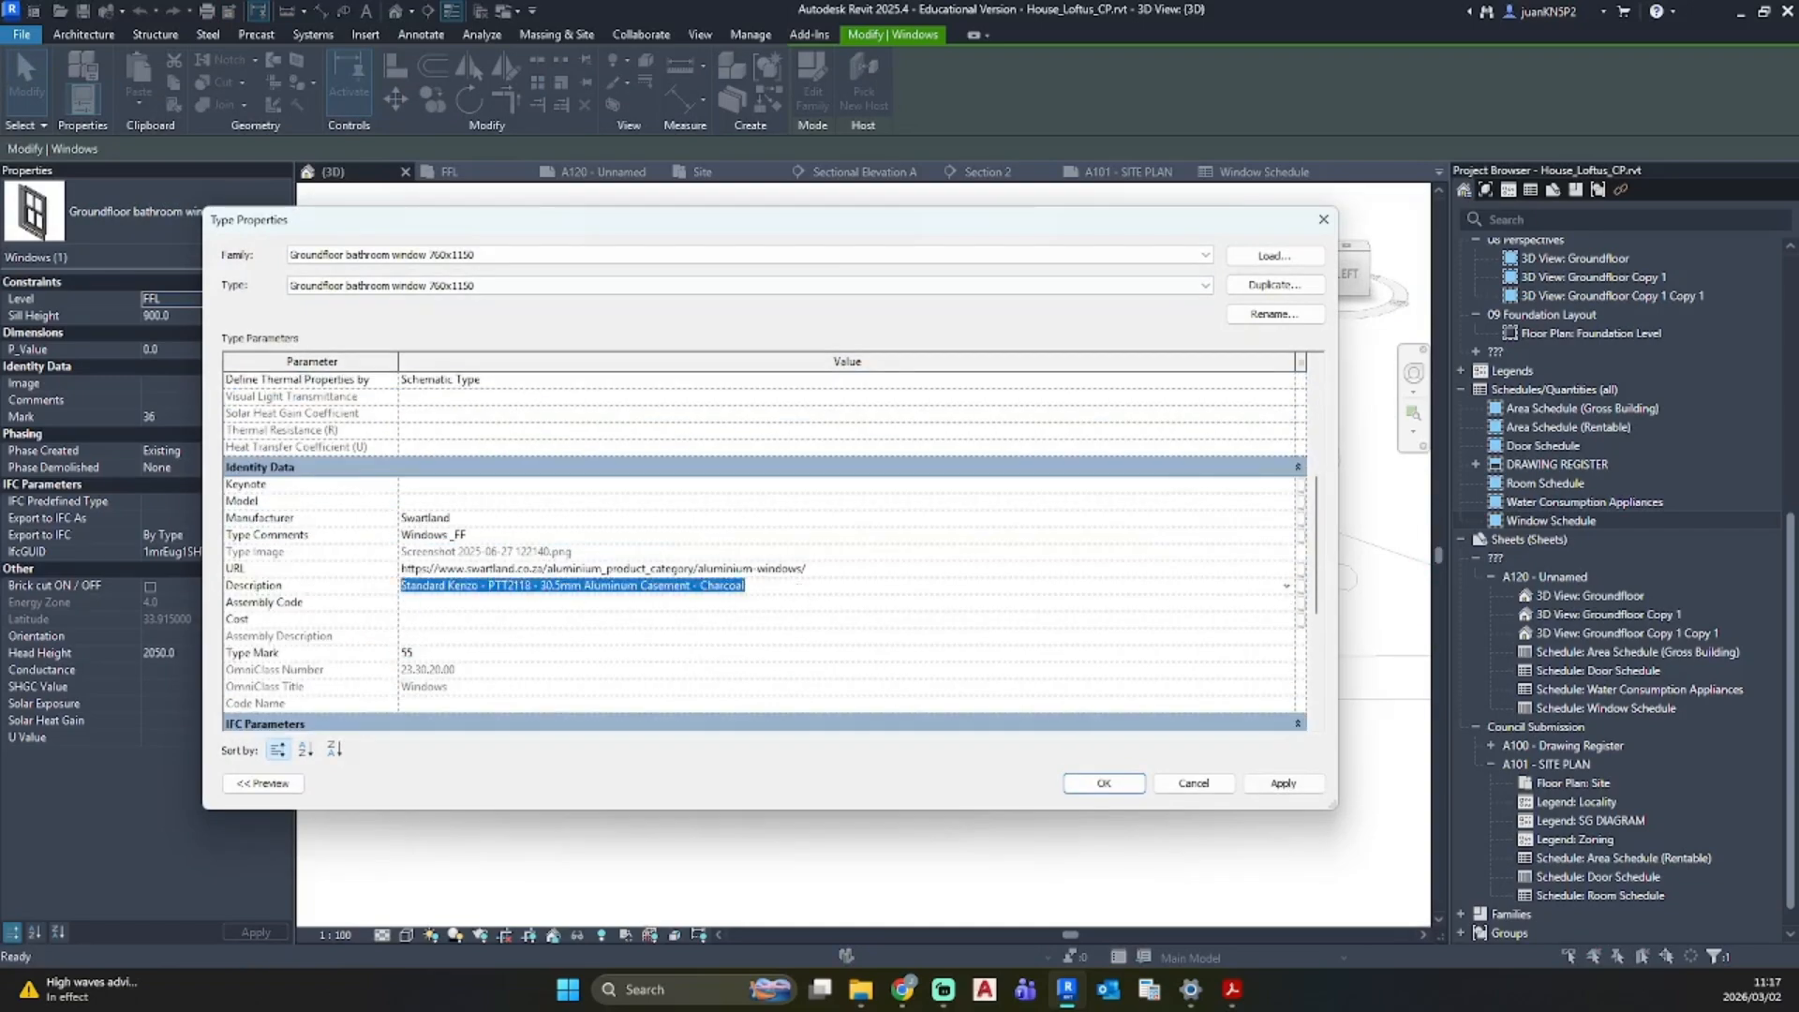
type("Exist. Window")
Step: Clear the URL and Manufacturer values of the ground-floor bathroom window type and accept the type properties
left_click(821, 568)
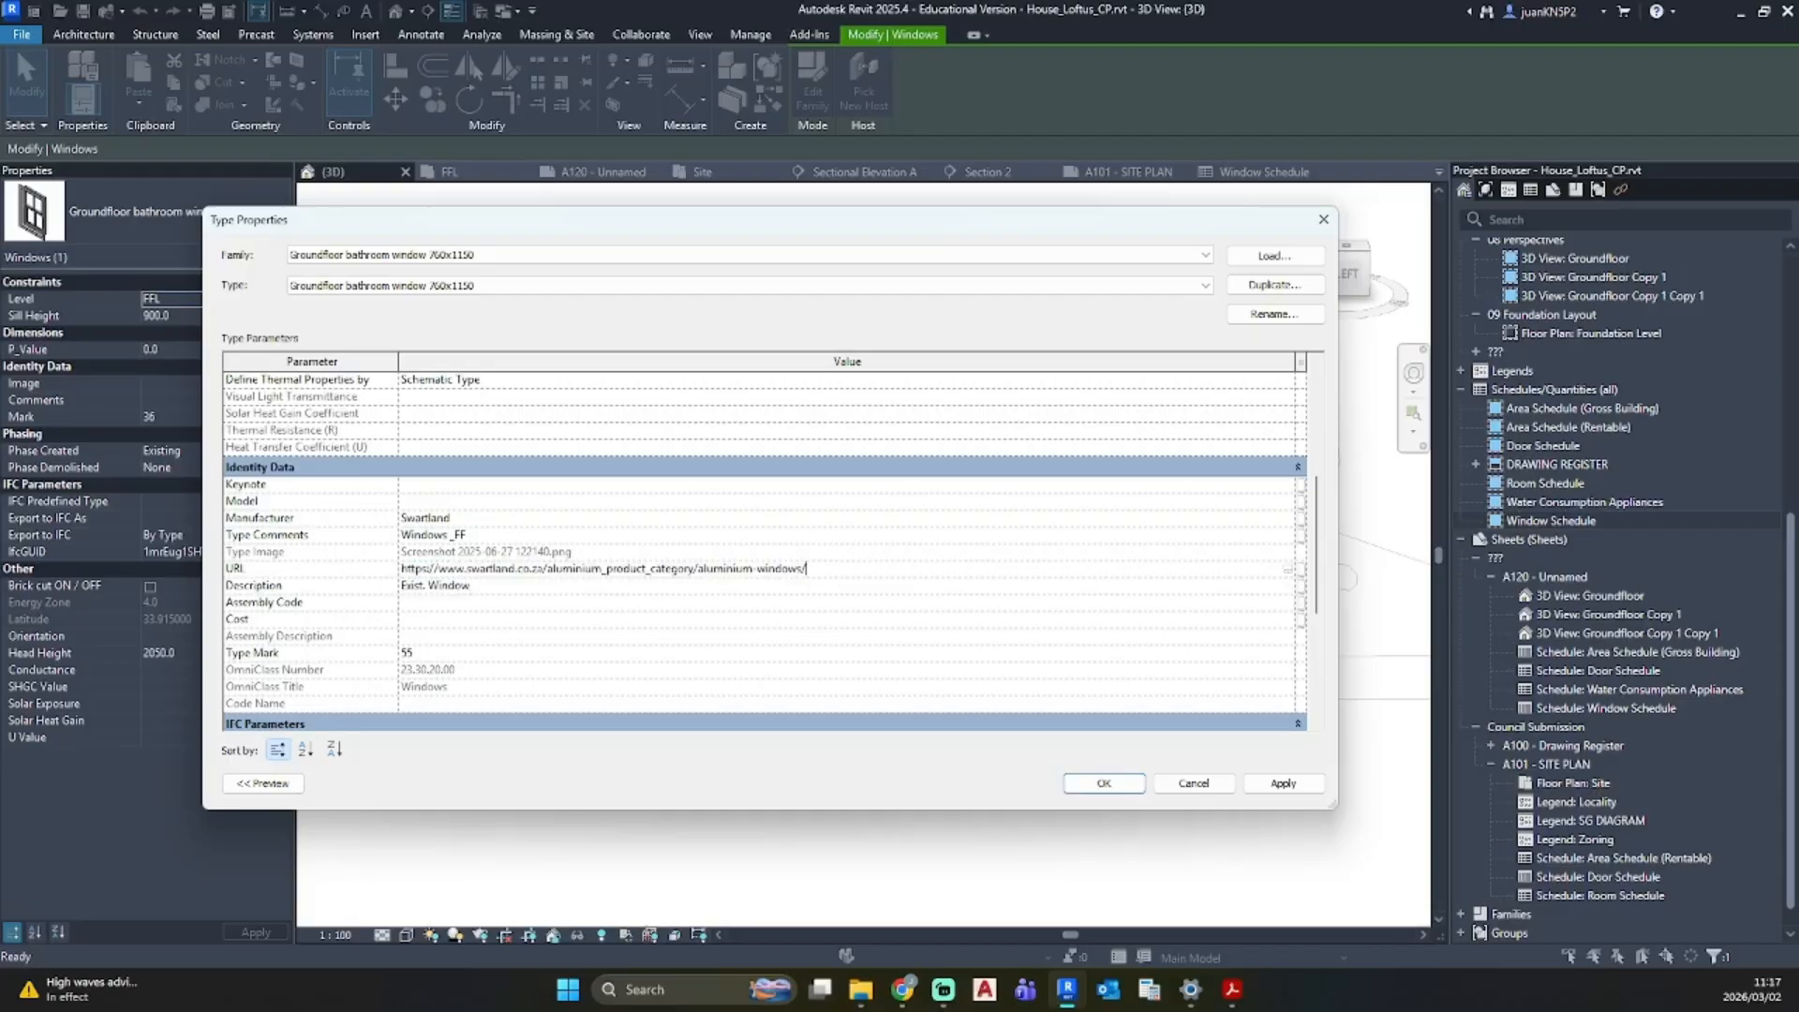
left_click_drag(810, 568, 401, 568)
key("Delete")
left_click(485, 541)
left_click(479, 521)
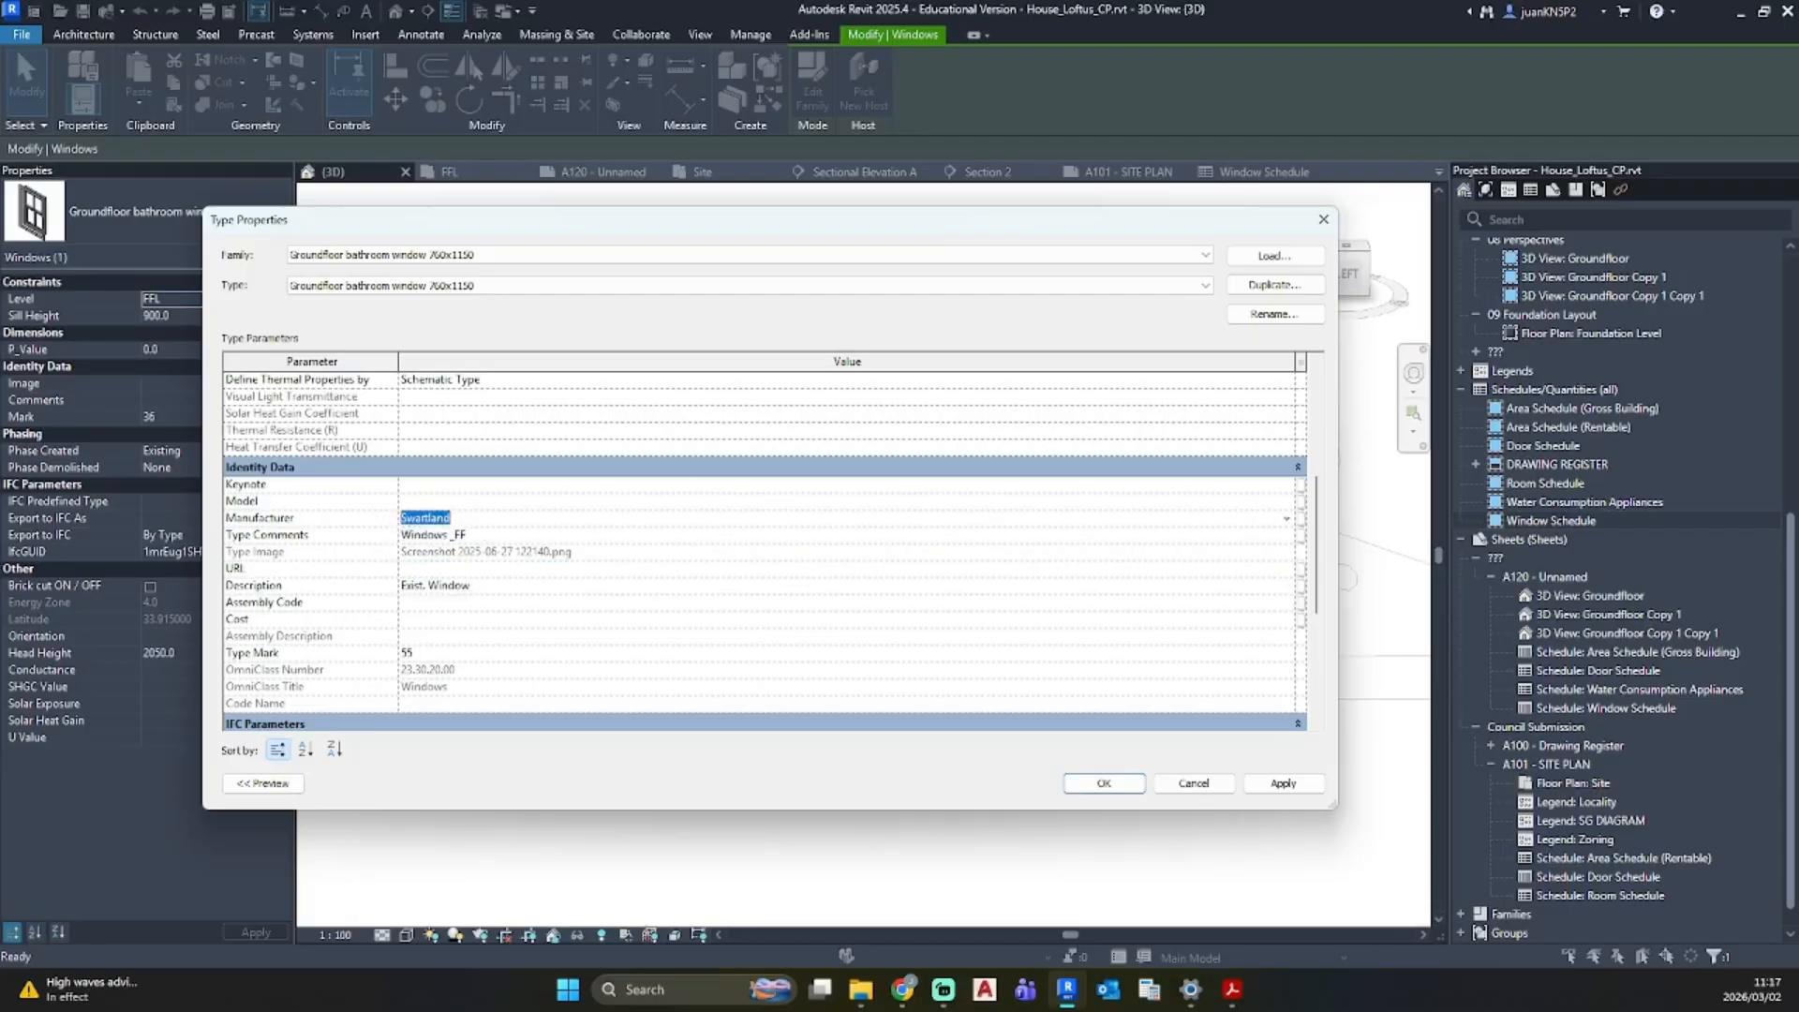
key("Delete")
left_click(944, 754)
left_click(1105, 782)
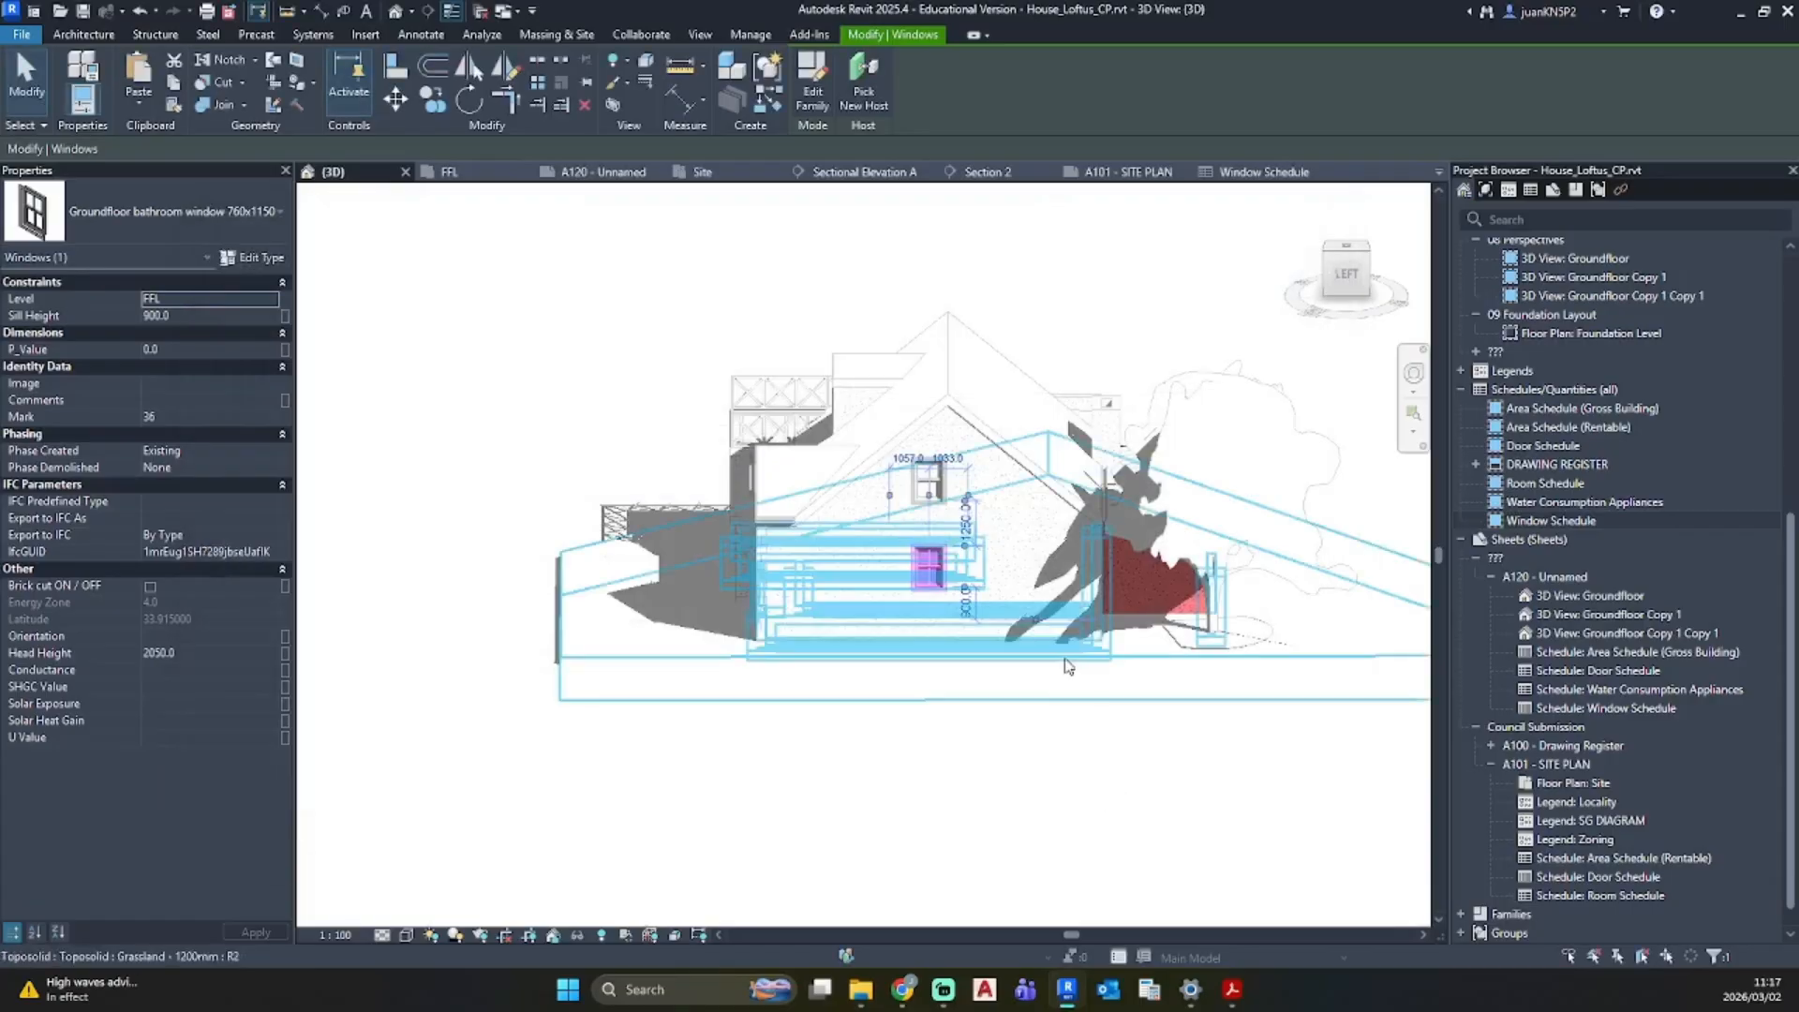
Step: Open the type properties of the Front Bedroom window under the small front gable at its Identity Data
middle_click_drag(1107, 738, 1298, 792, "shift")
left_click(818, 635)
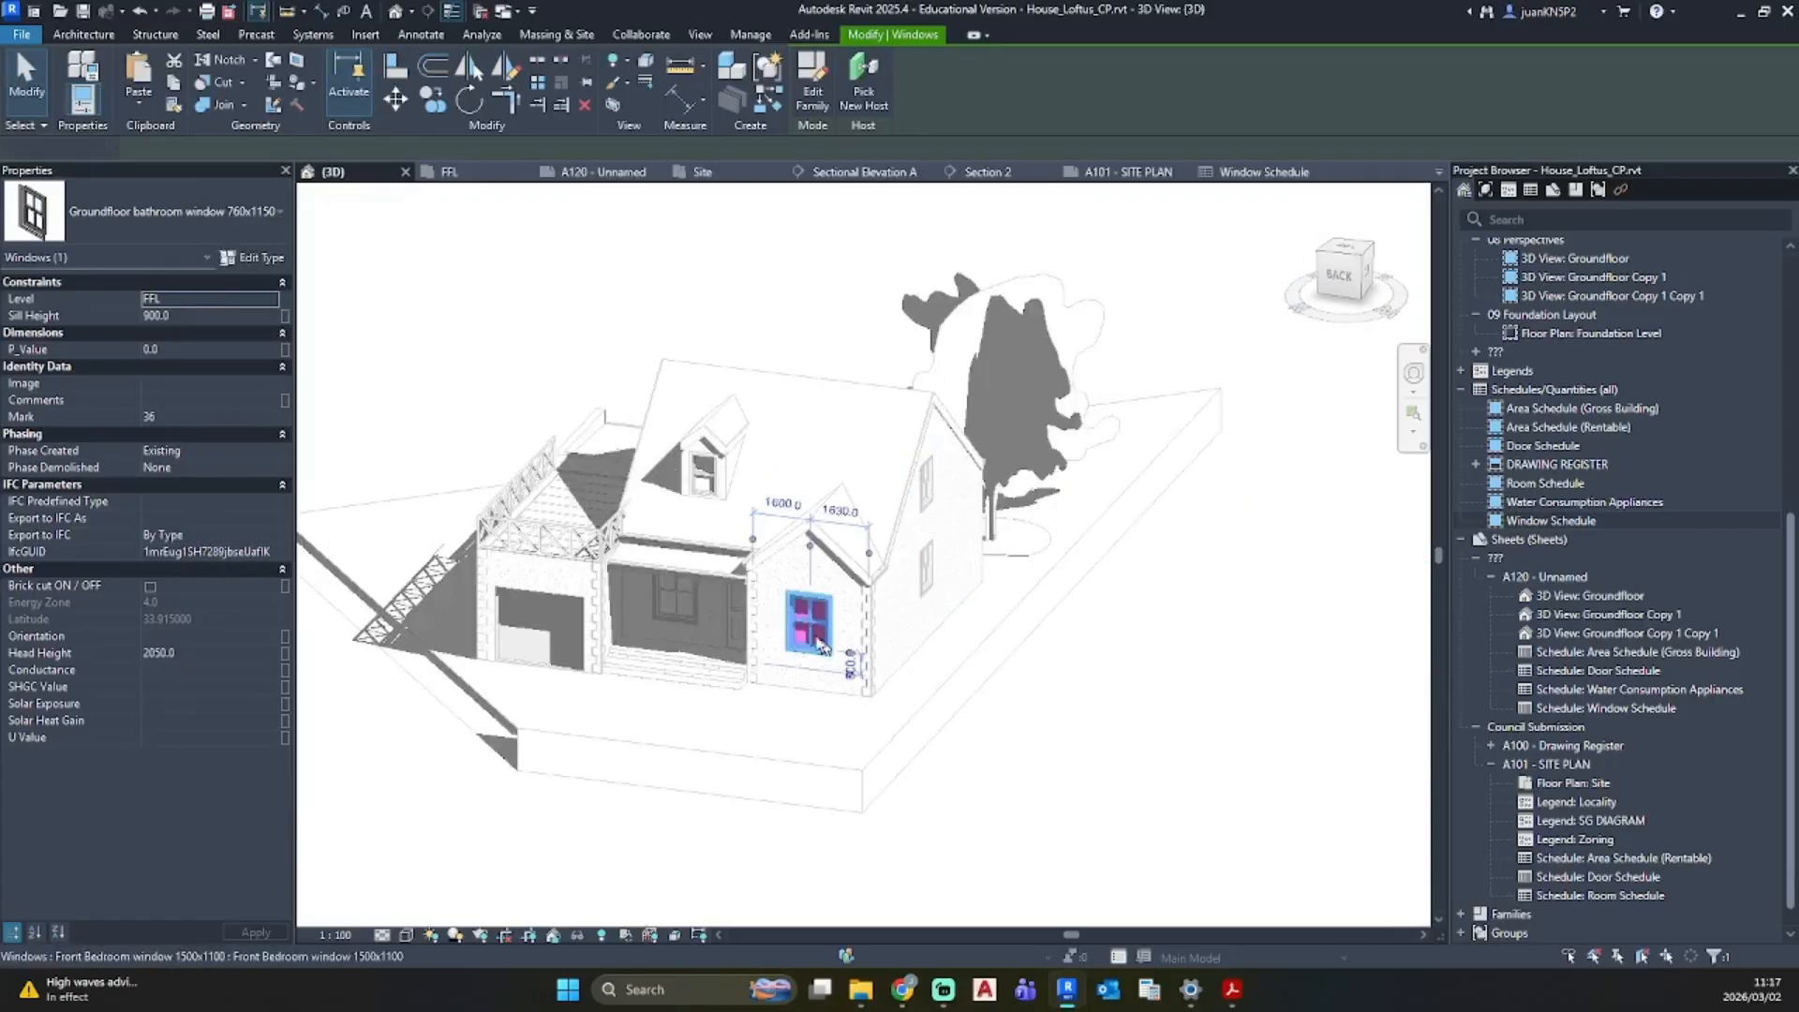
left_click(251, 262)
scroll(818, 628, "down", 3)
scroll(478, 668, "down", 1)
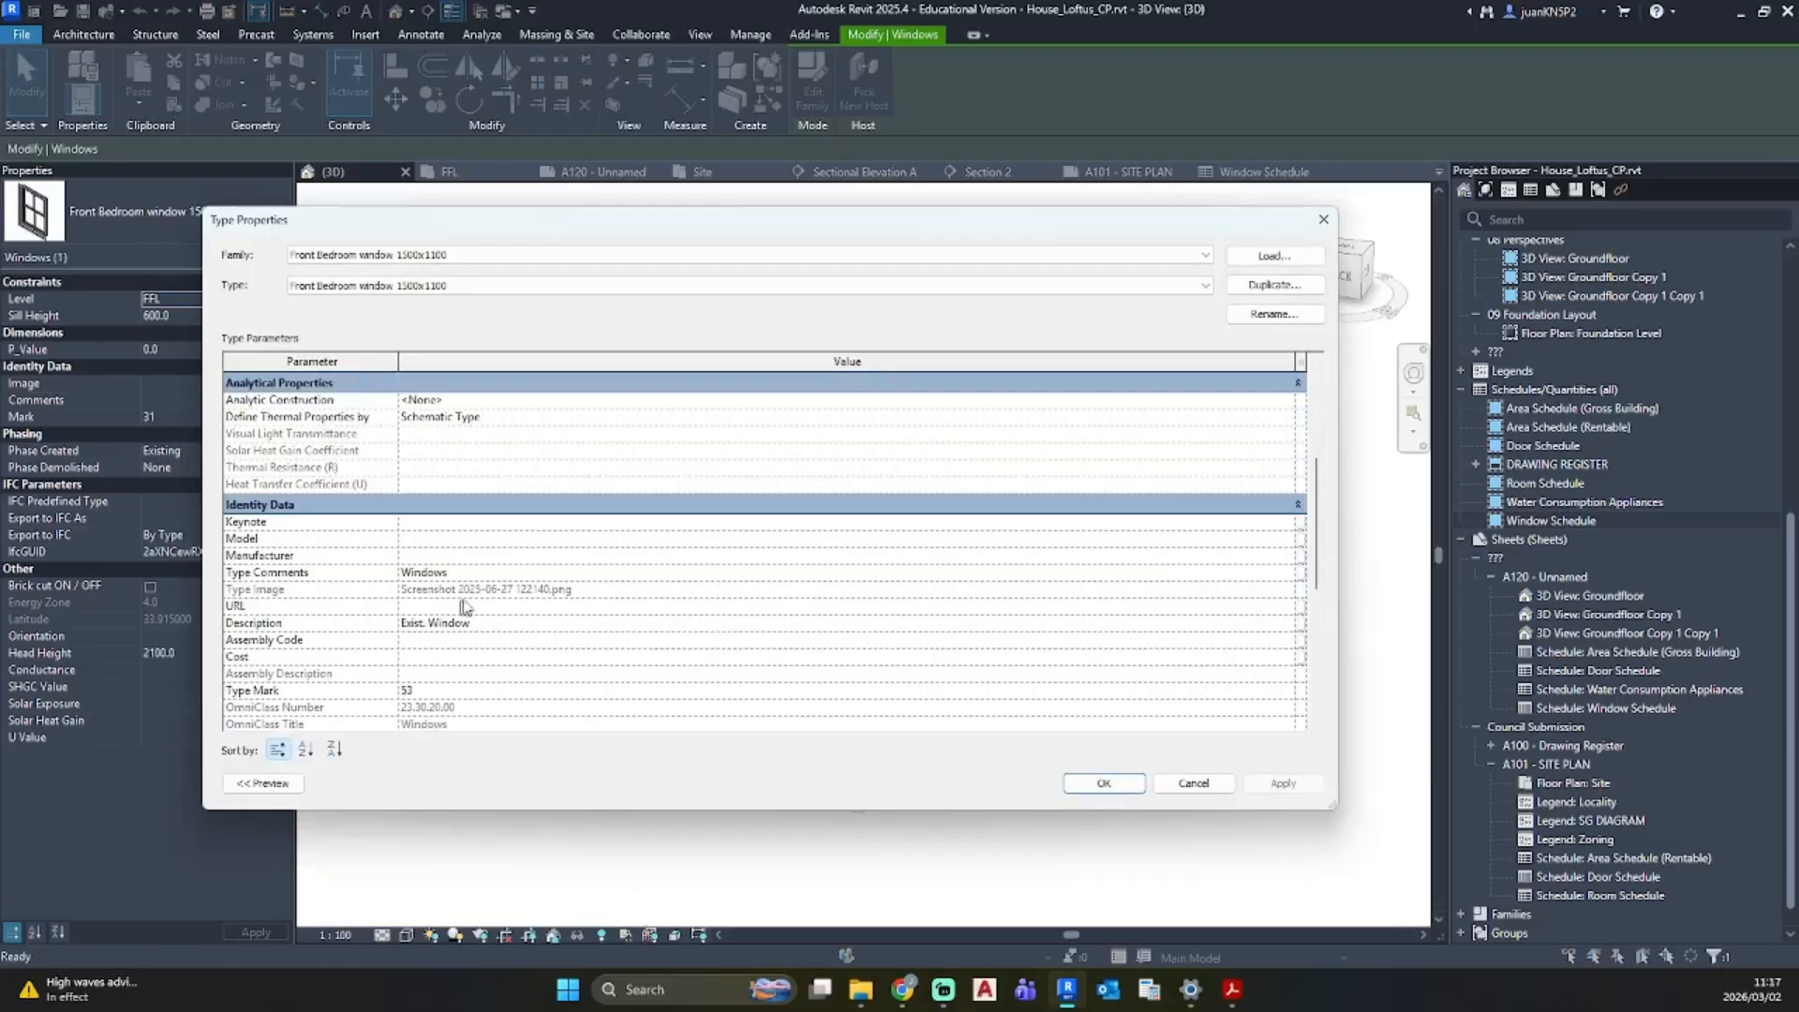
Step: Change the Front Bedroom window type's Type Comments to the existing "Windows _FF" value
left_click(495, 573)
left_click(495, 574)
type(",")
key("BackSpace")
key("BackSpace")
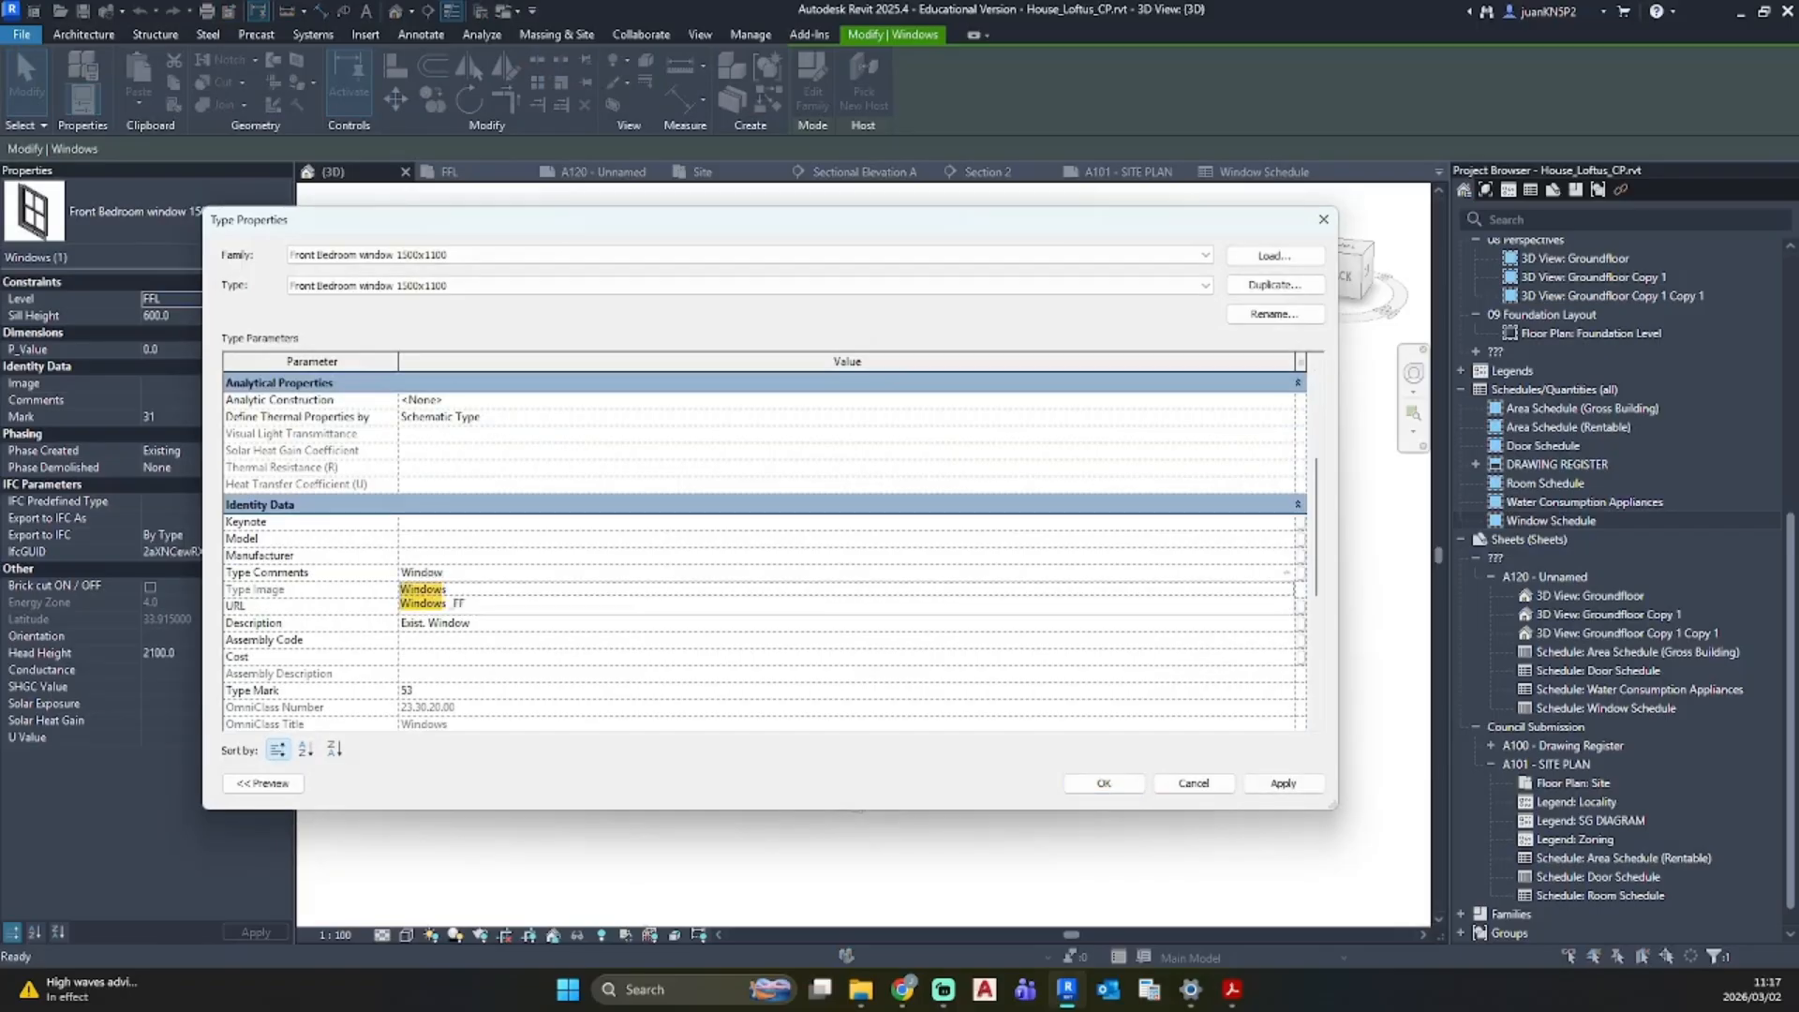
left_click(484, 605)
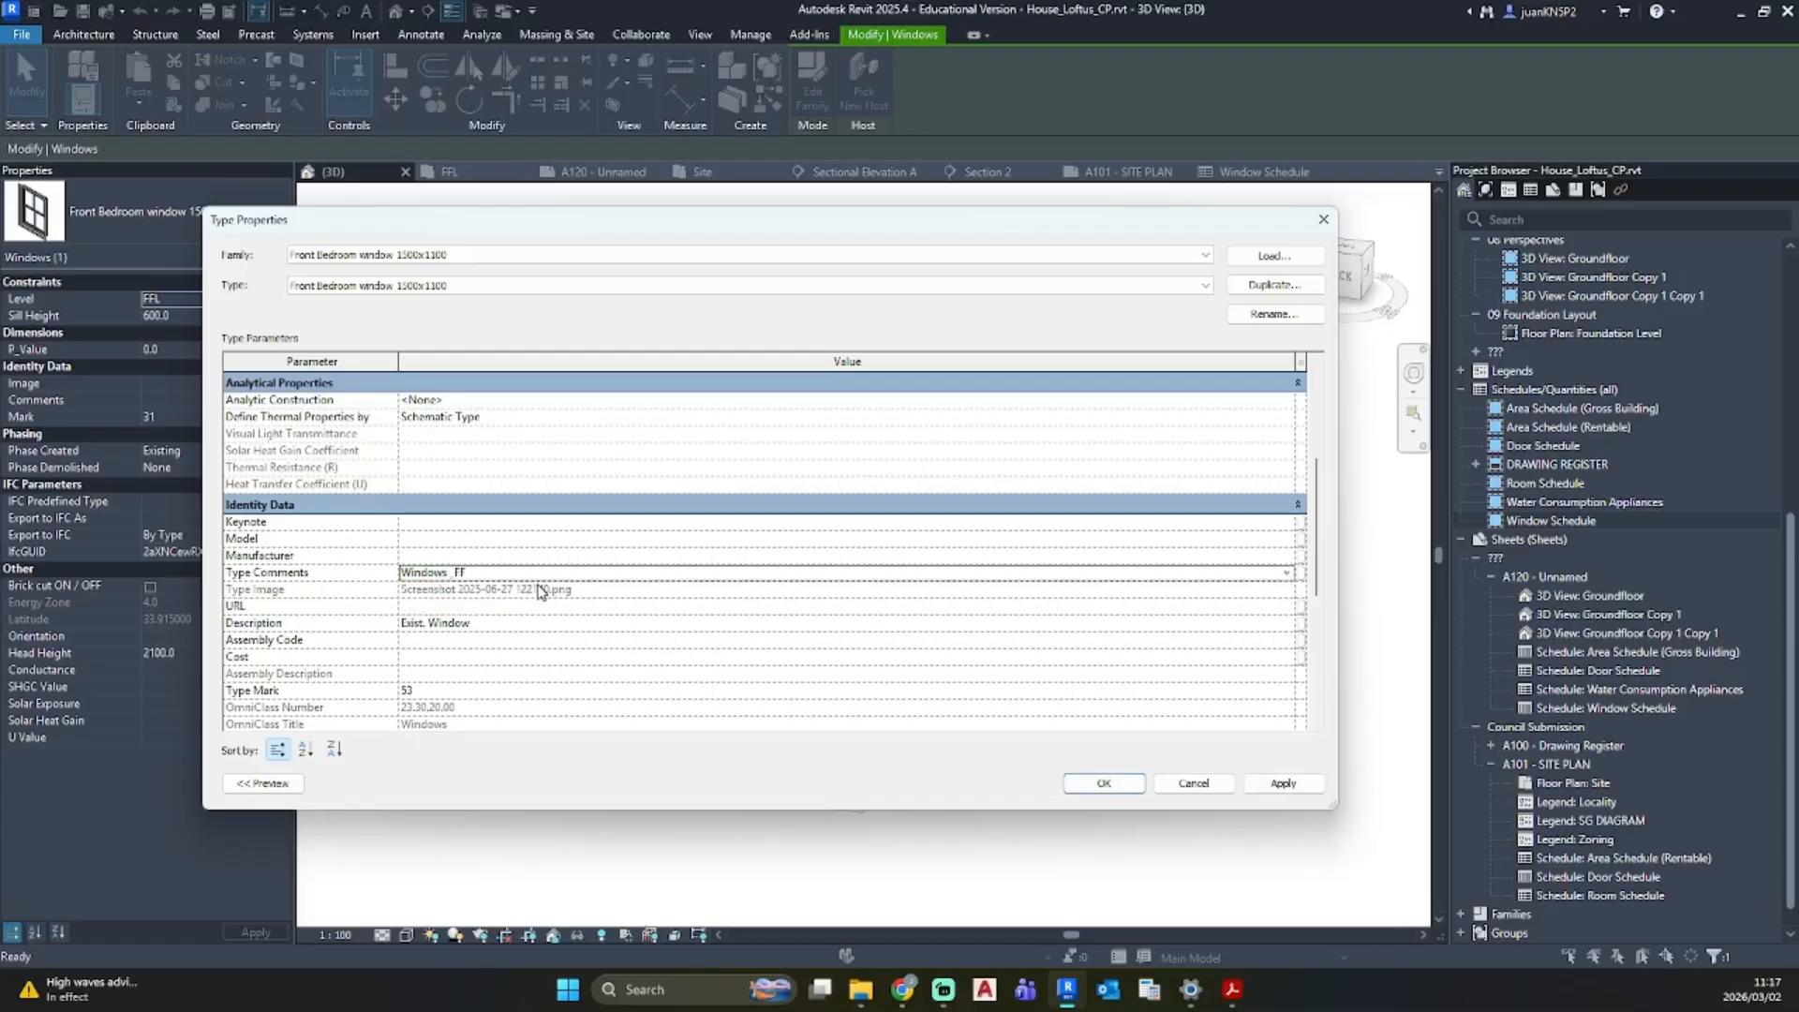
Step: Set the Front Bedroom window type's Type Comments to "Windows_GF" and accept the type properties
double_click(479, 571)
type("W")
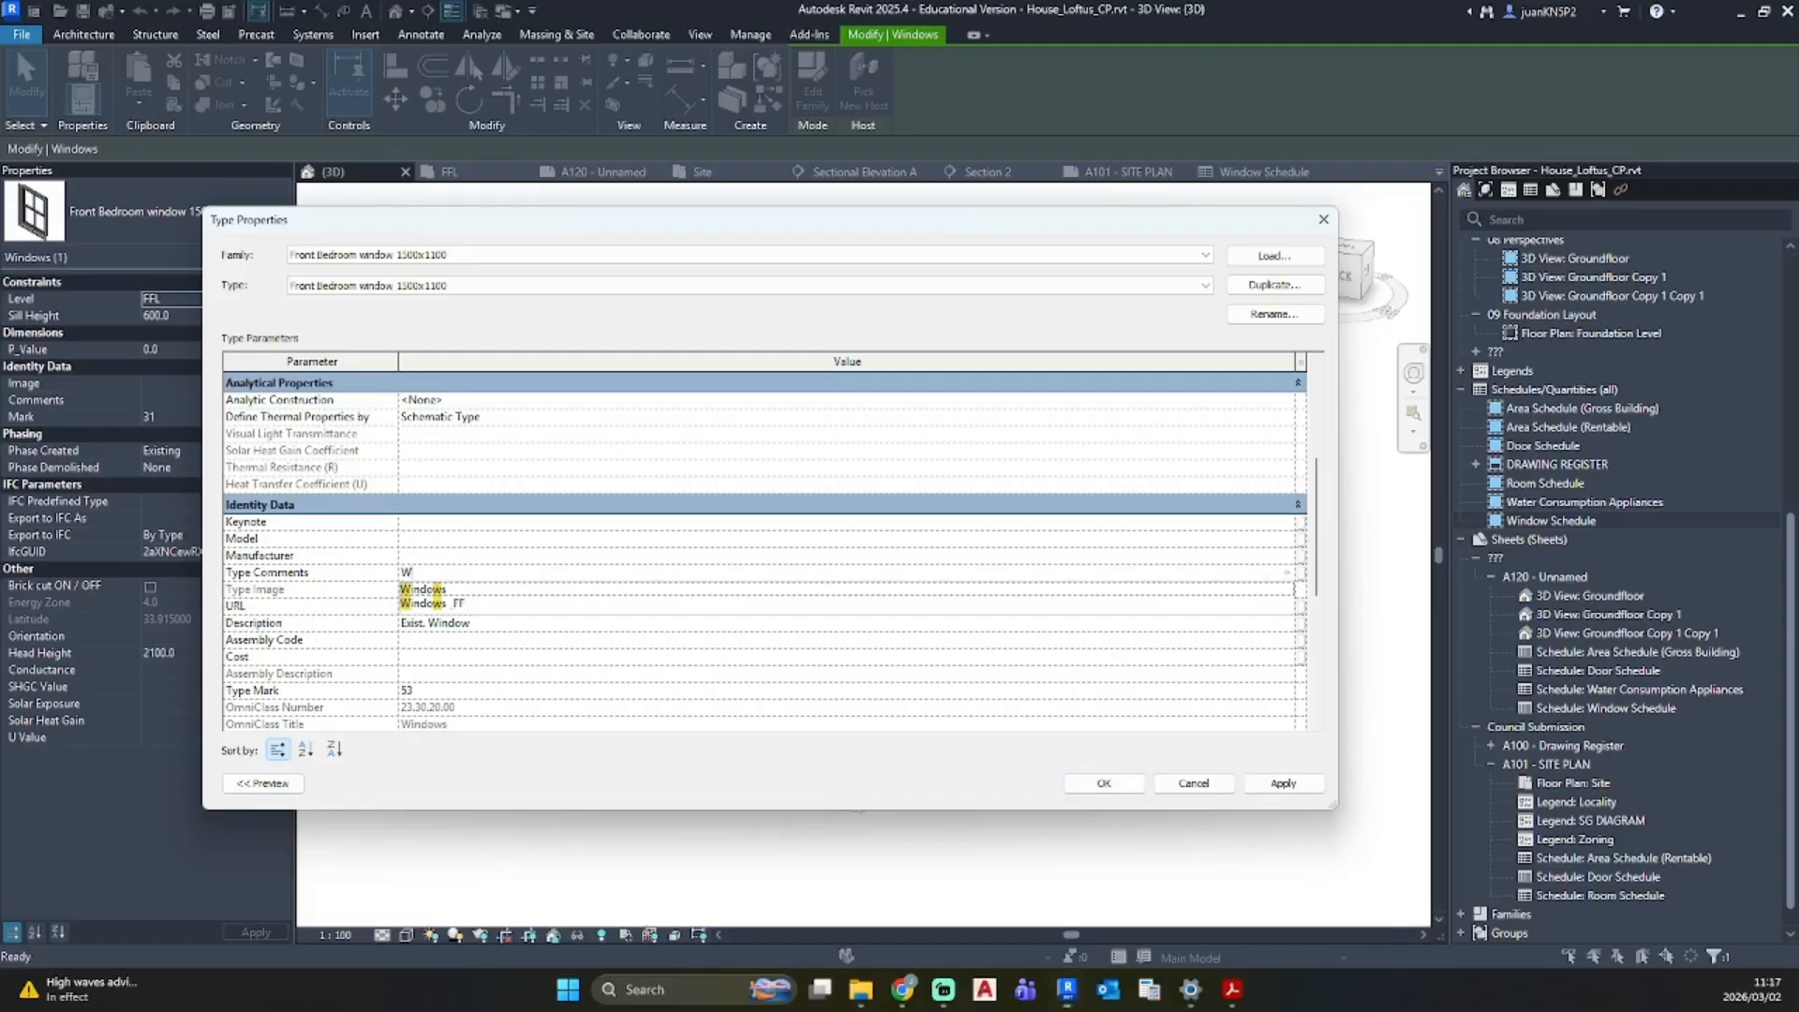
type("indows_GF")
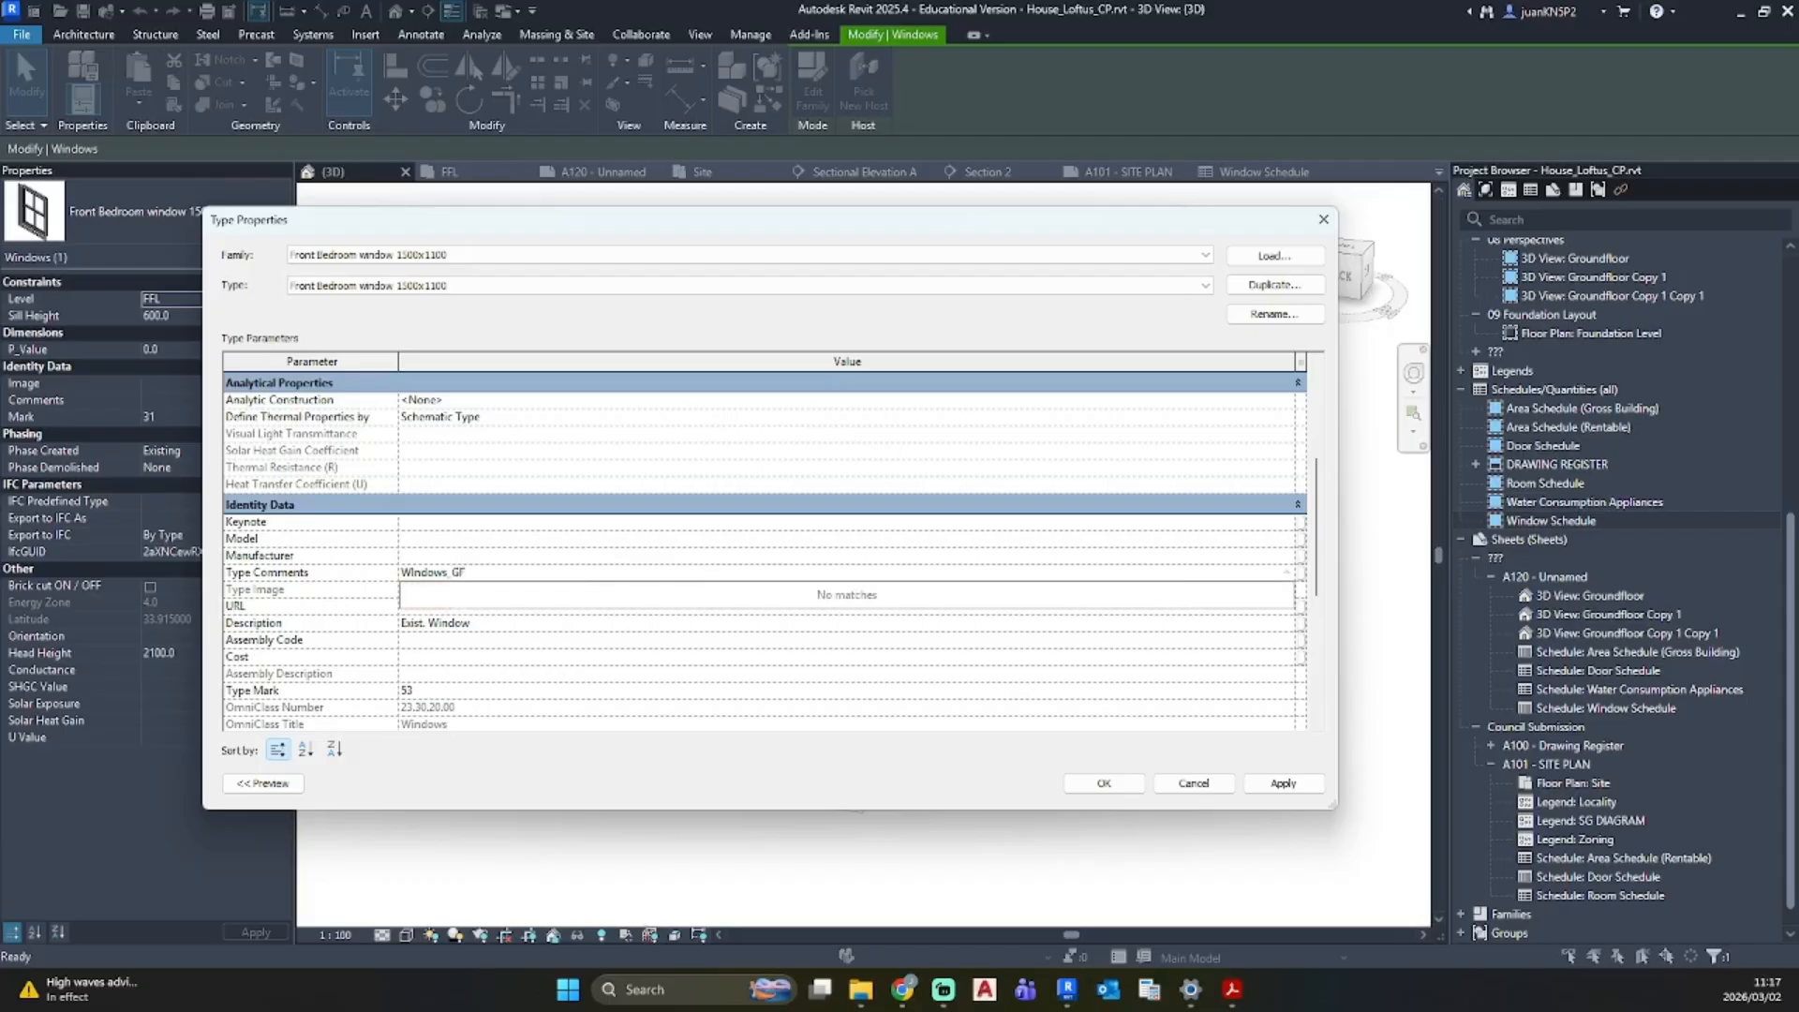
key("Return")
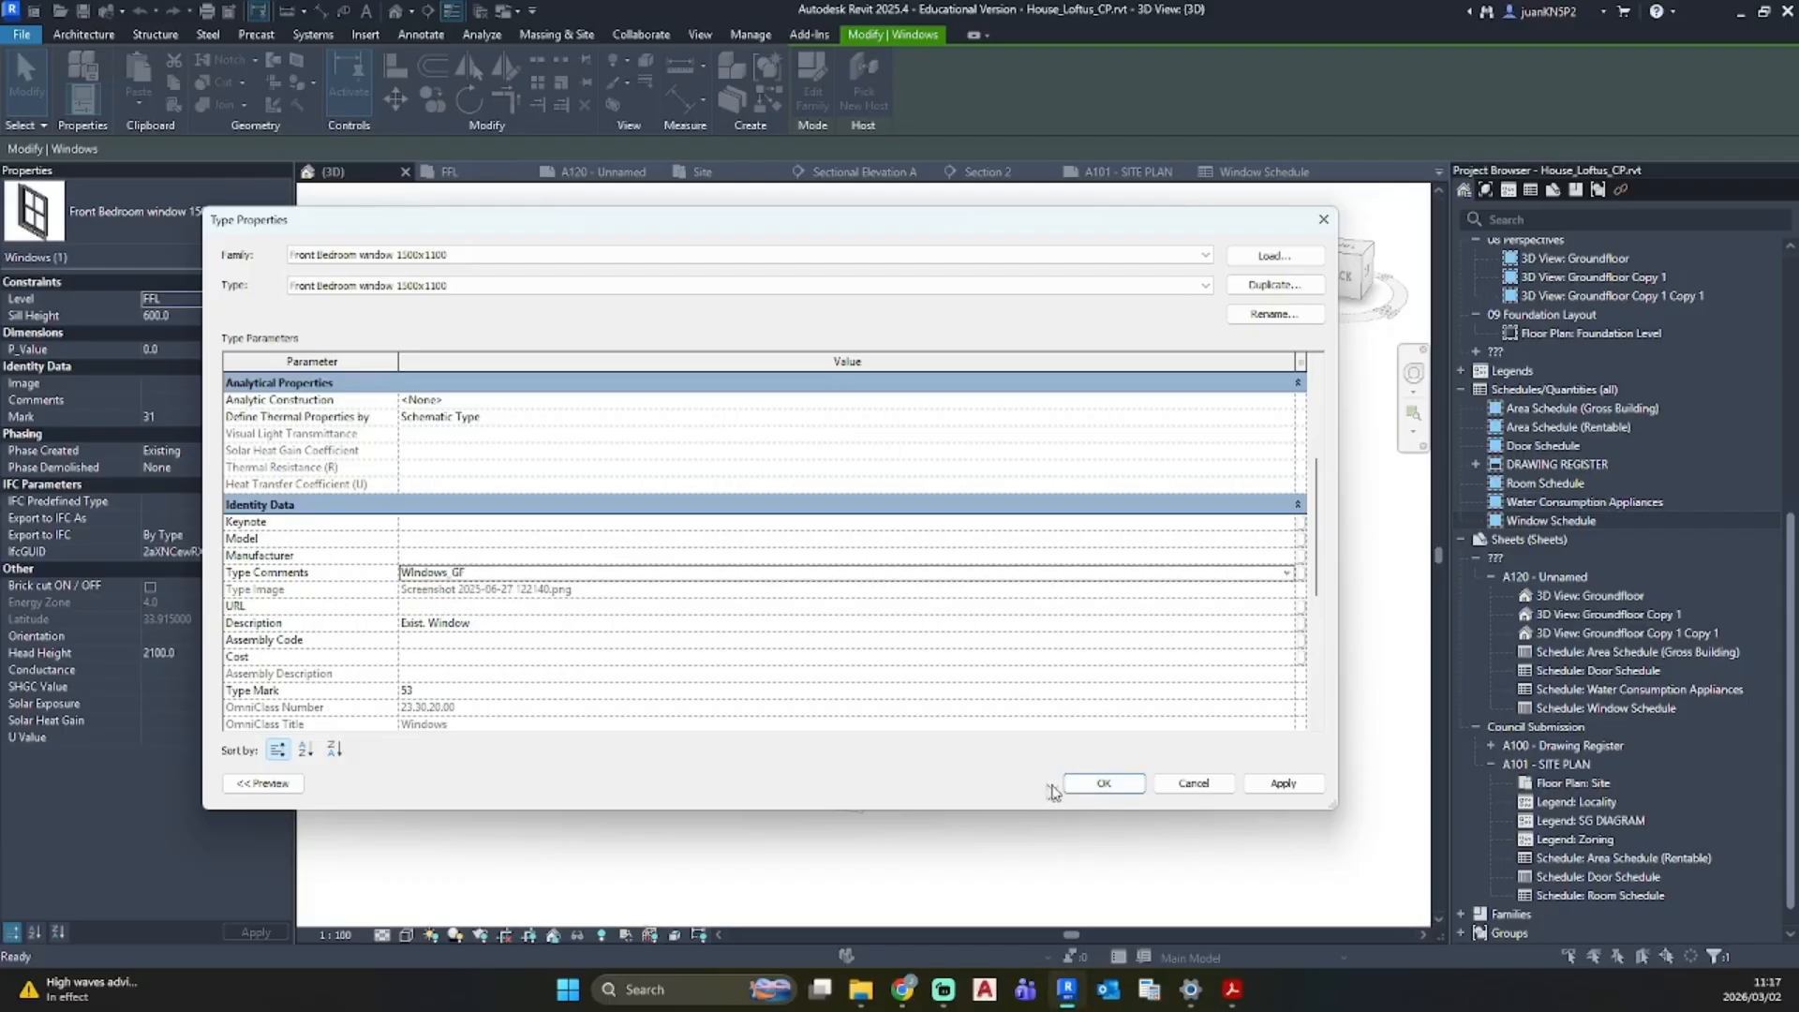
left_click(1098, 785)
Step: Duplicate the type of the lower bathroom window in the side gable, keeping the suggested type name
left_click(926, 567)
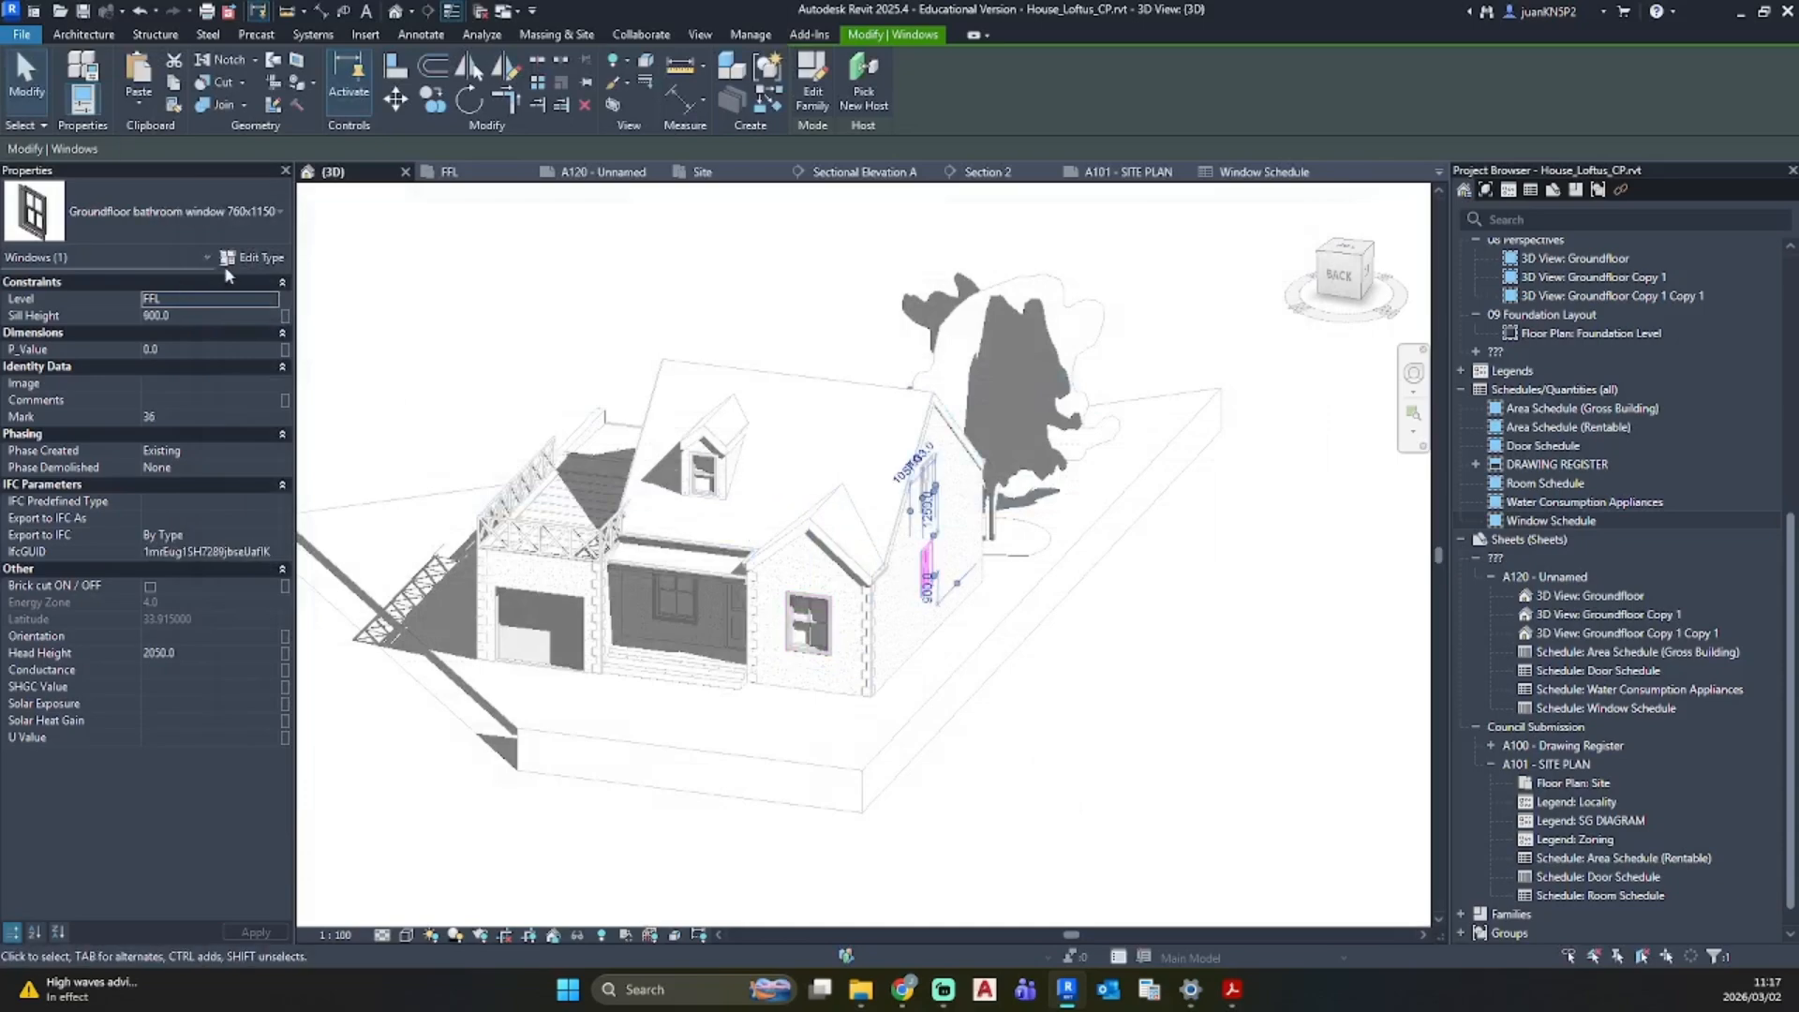
left_click(240, 258)
left_click(1274, 284)
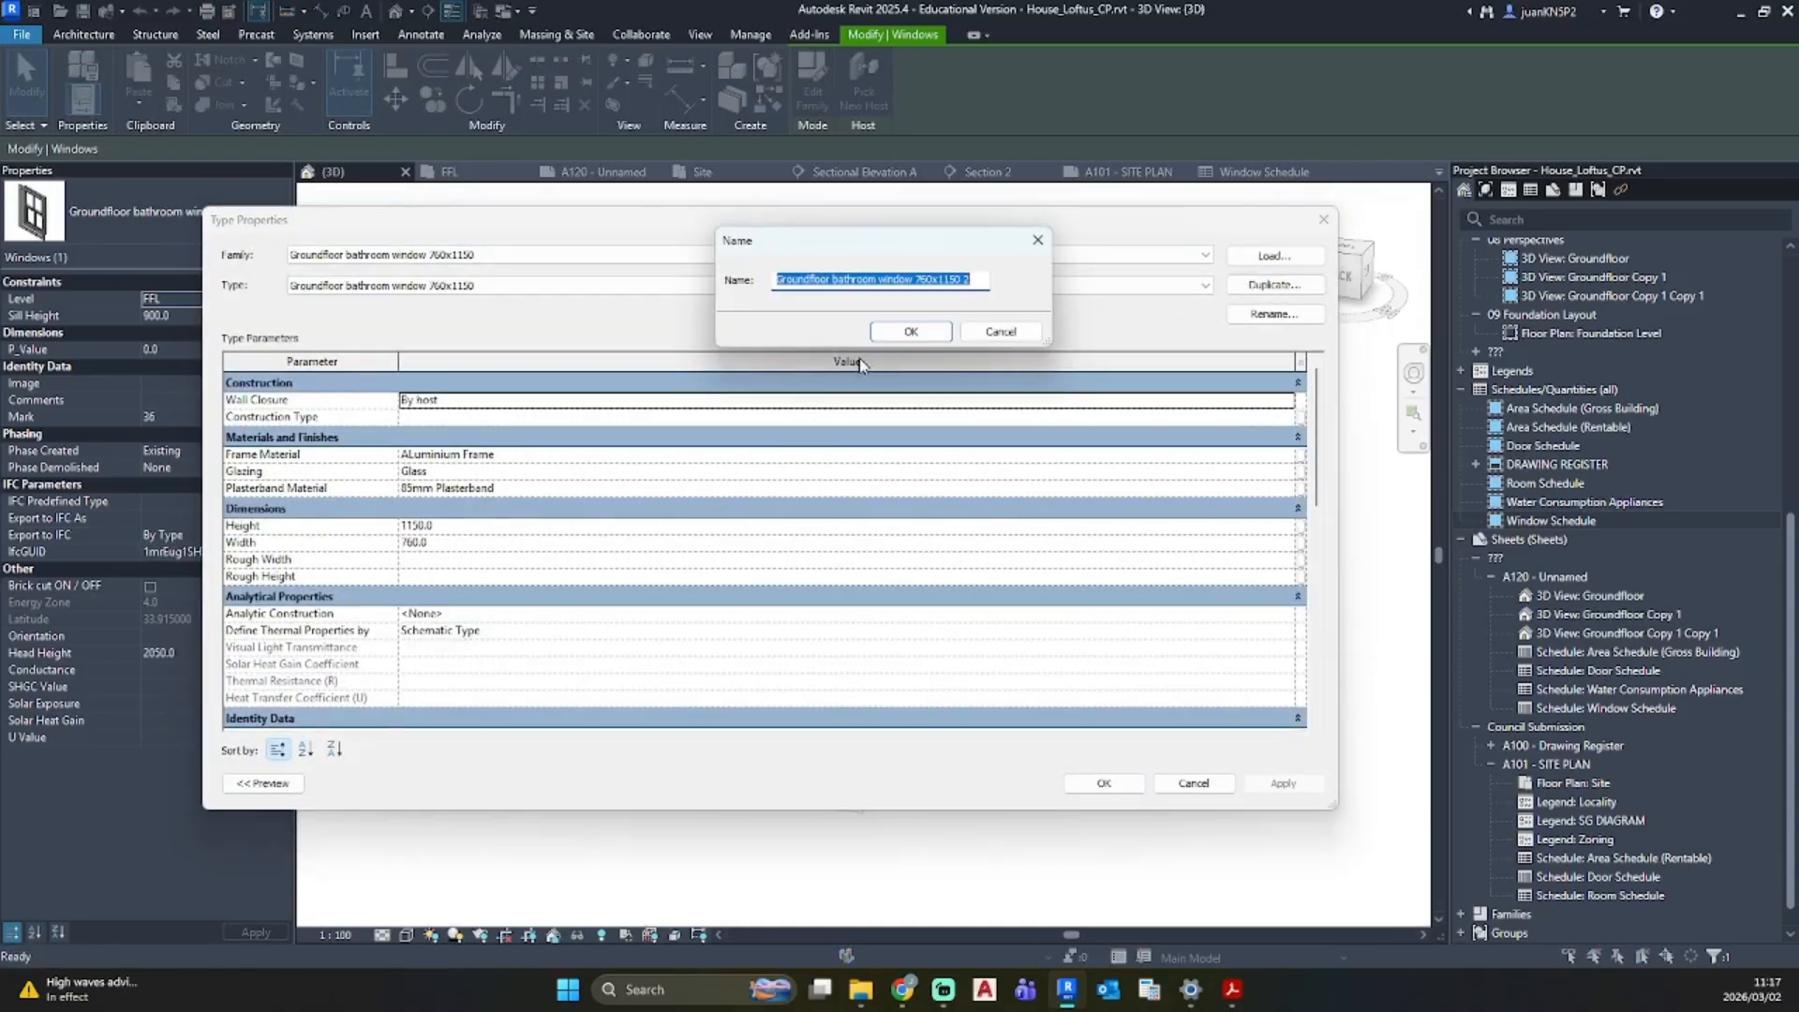
left_click(911, 331)
Step: Set the duplicated bathroom window type's Type Comments to "Windows_GF" and accept the type properties
scroll(603, 610, "down", 5)
left_click(513, 542)
left_click(513, 541)
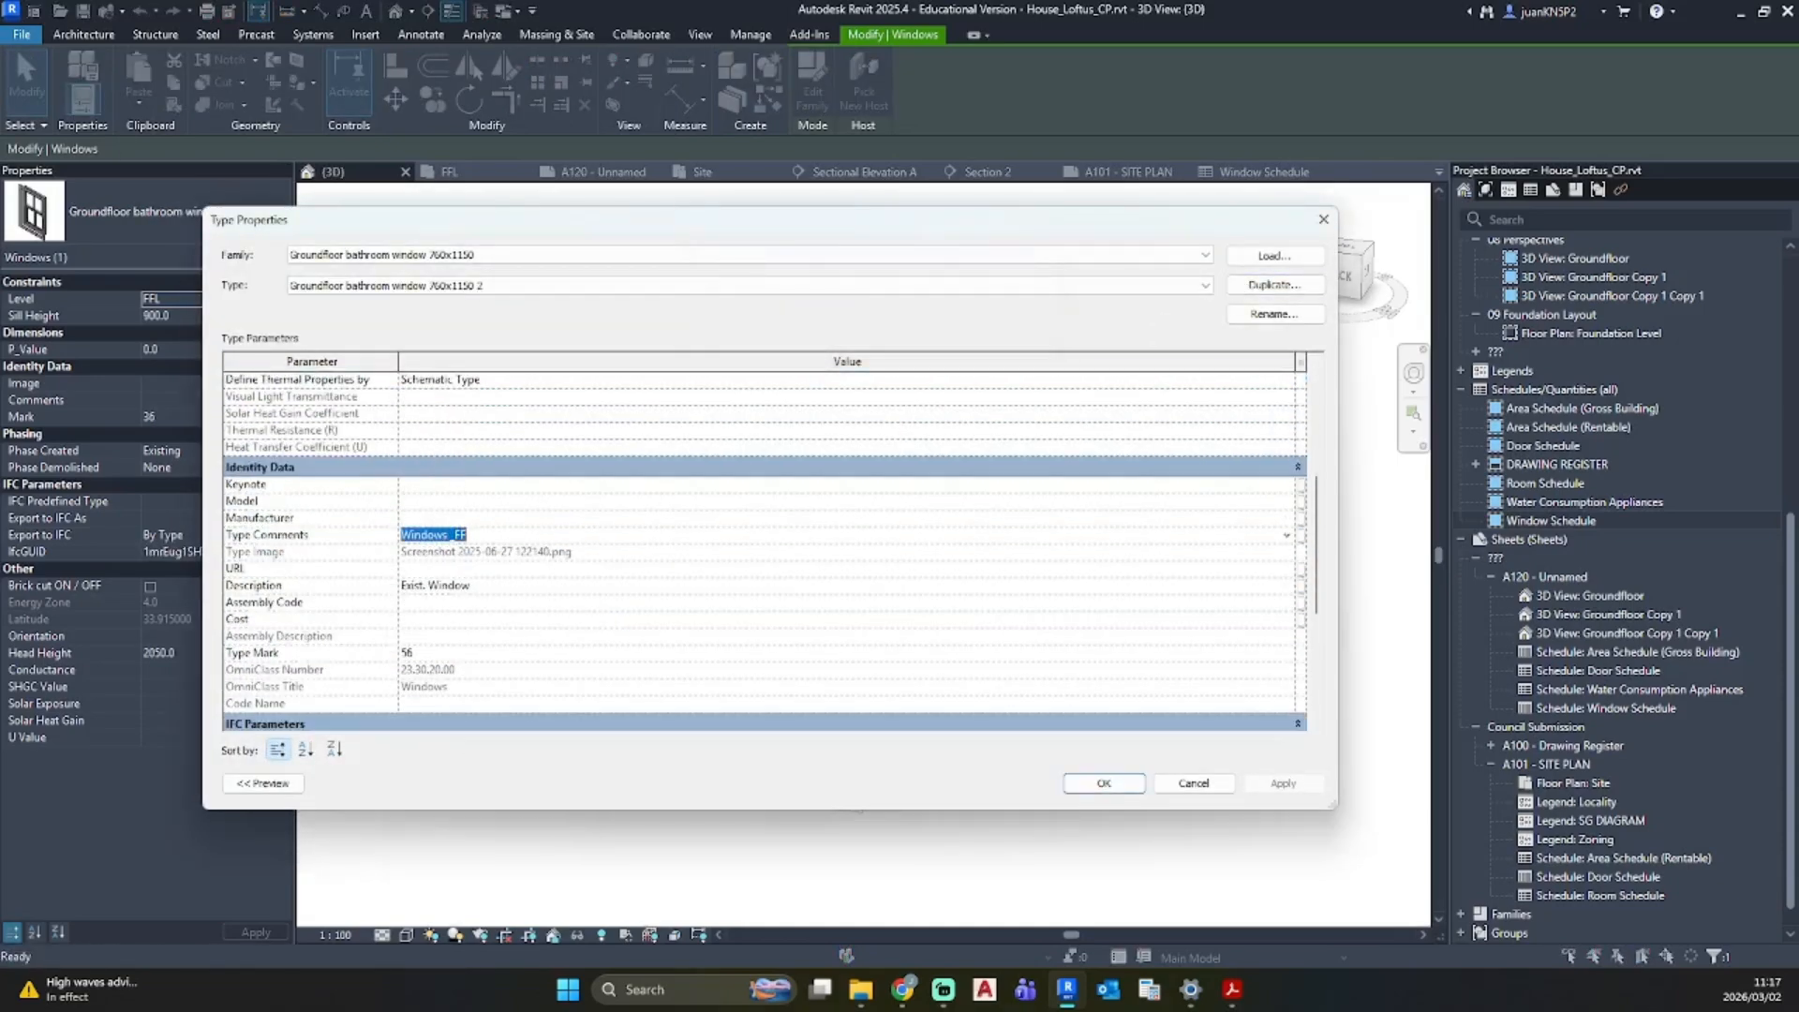
type("Windows_")
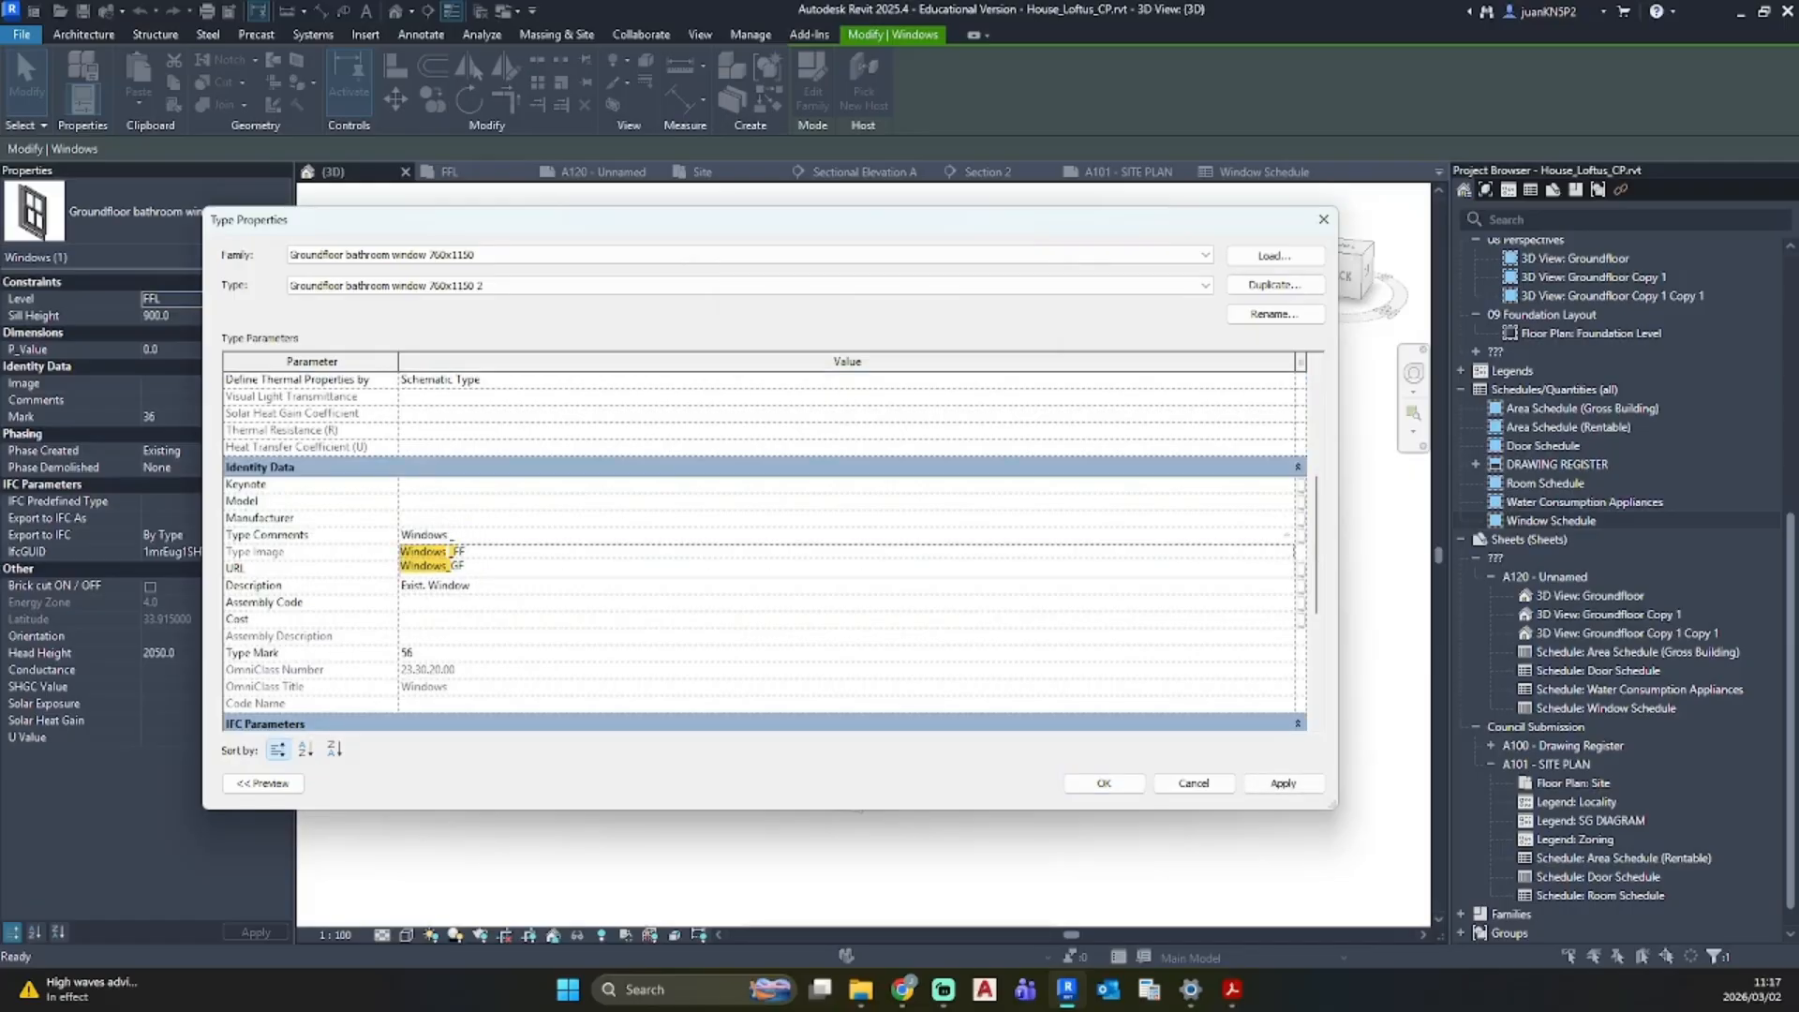
left_click(468, 567)
left_click(1084, 783)
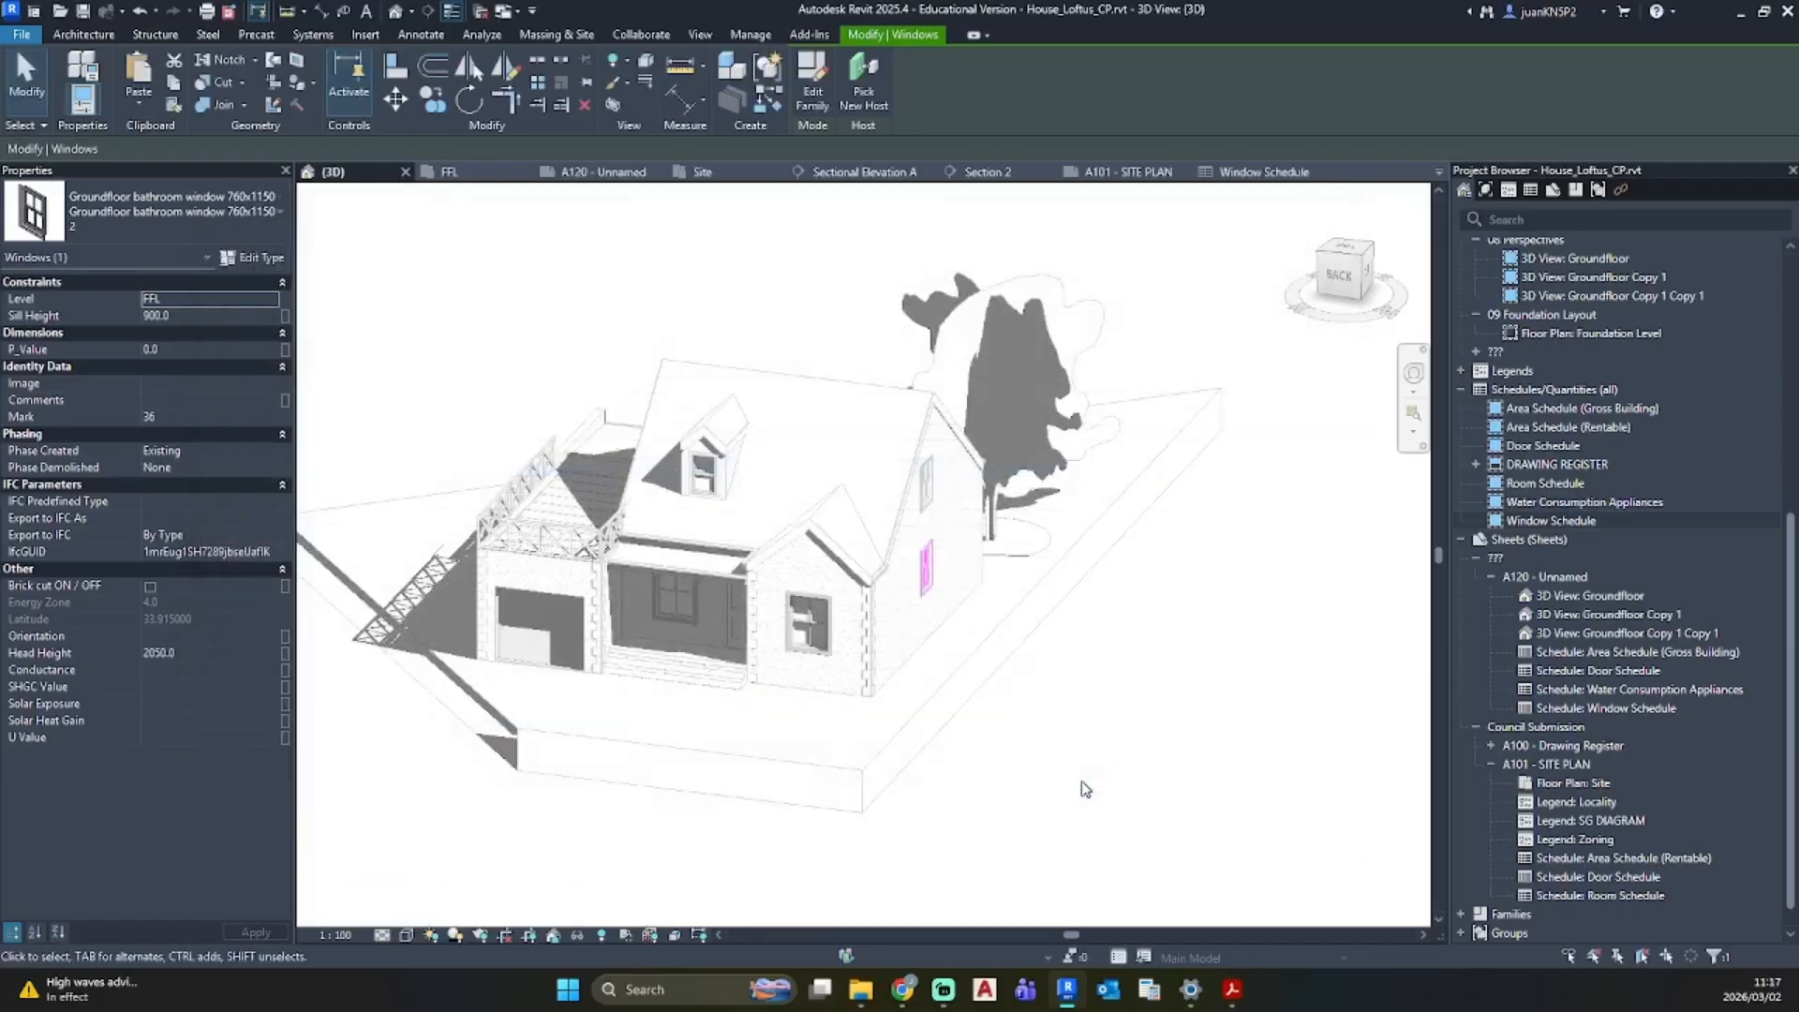
Step: Check the identity data in the type properties of the Front Bedroom window partly hidden behind the tree
left_click(1087, 749)
mouse_move(715, 692)
middle_mouse_down("shift")
mouse_move(382, 643)
mouse_move(647, 560)
middle_mouse_up("shift")
scroll(1034, 647, "up", 2)
left_click(1200, 560)
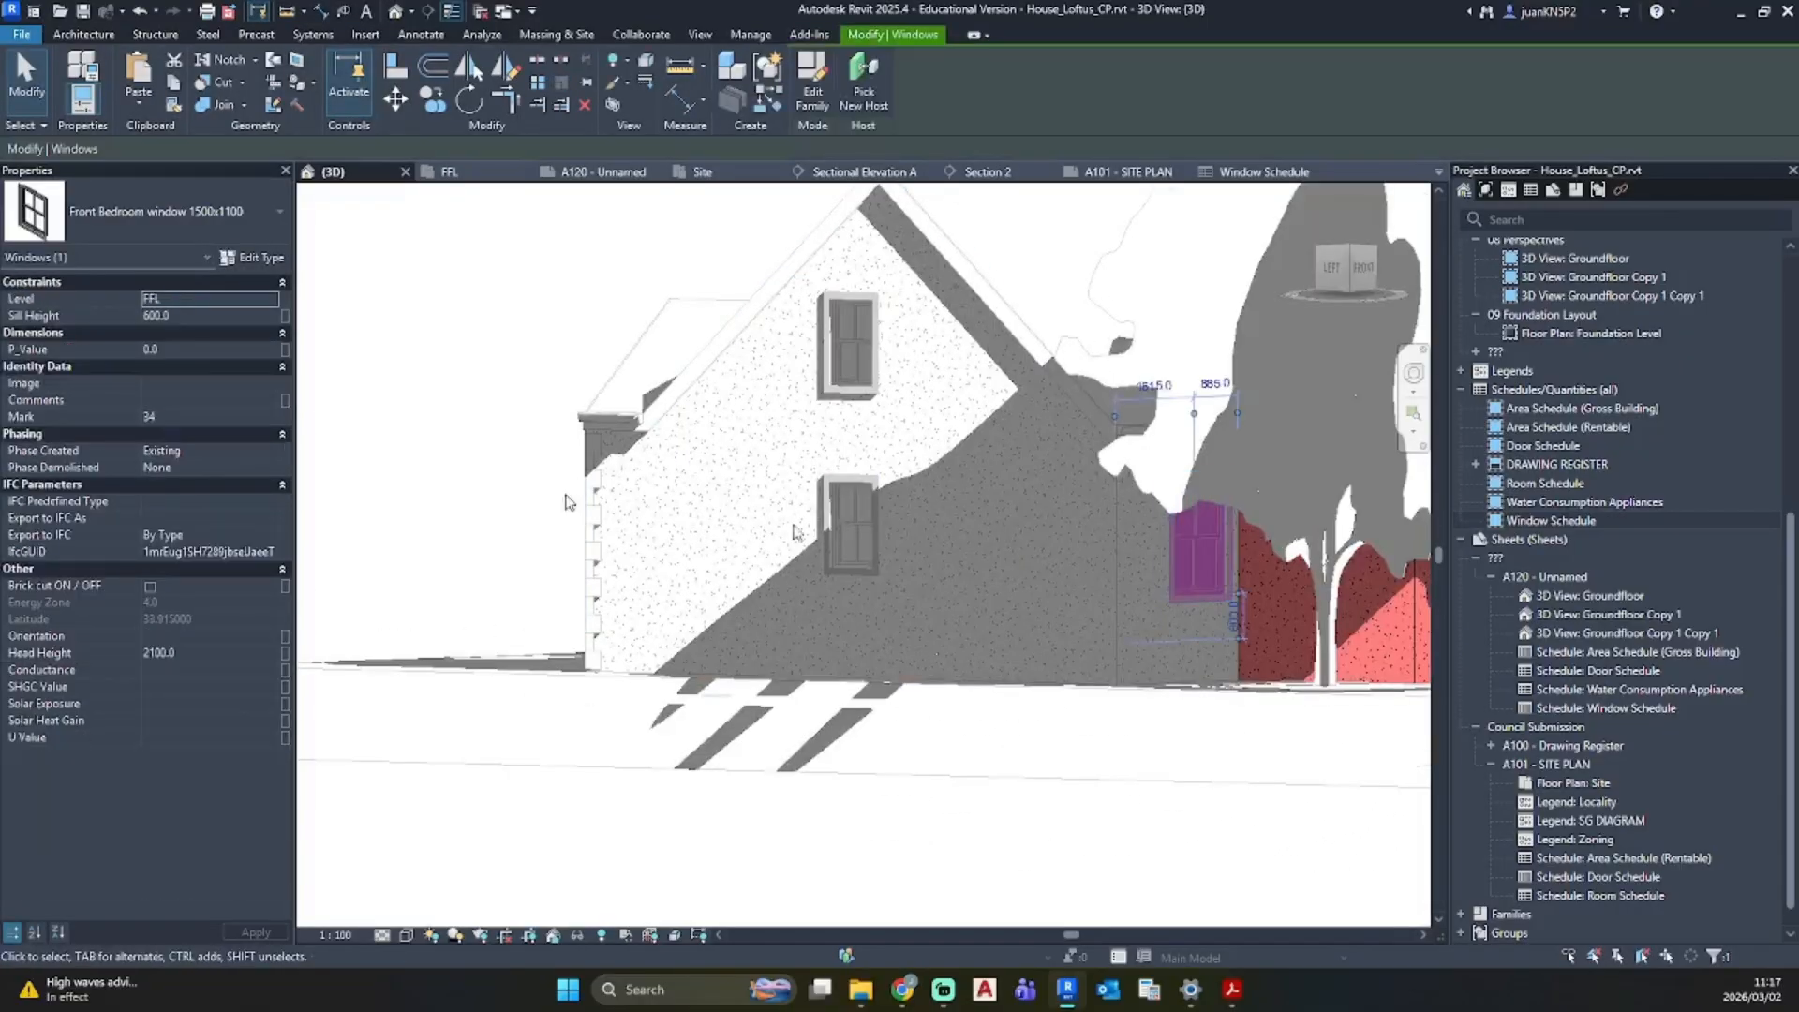
left_click(251, 265)
scroll(522, 698, "down", 4)
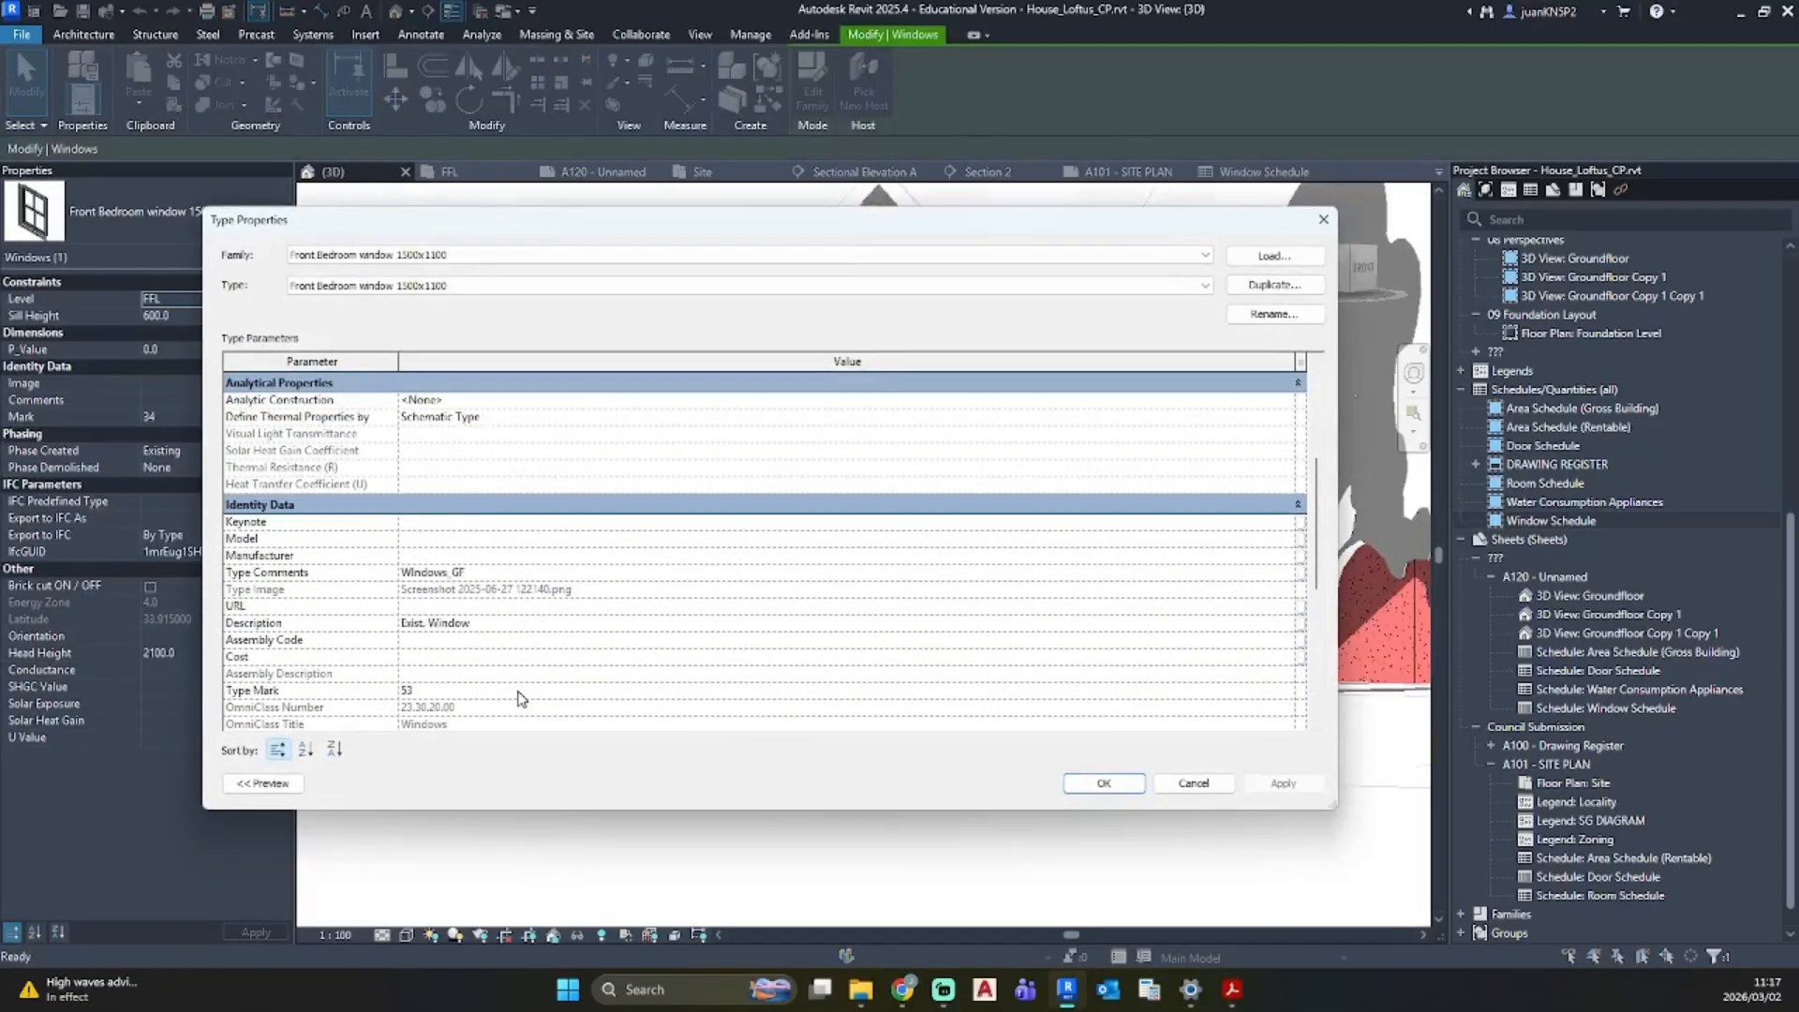
left_click(1120, 784)
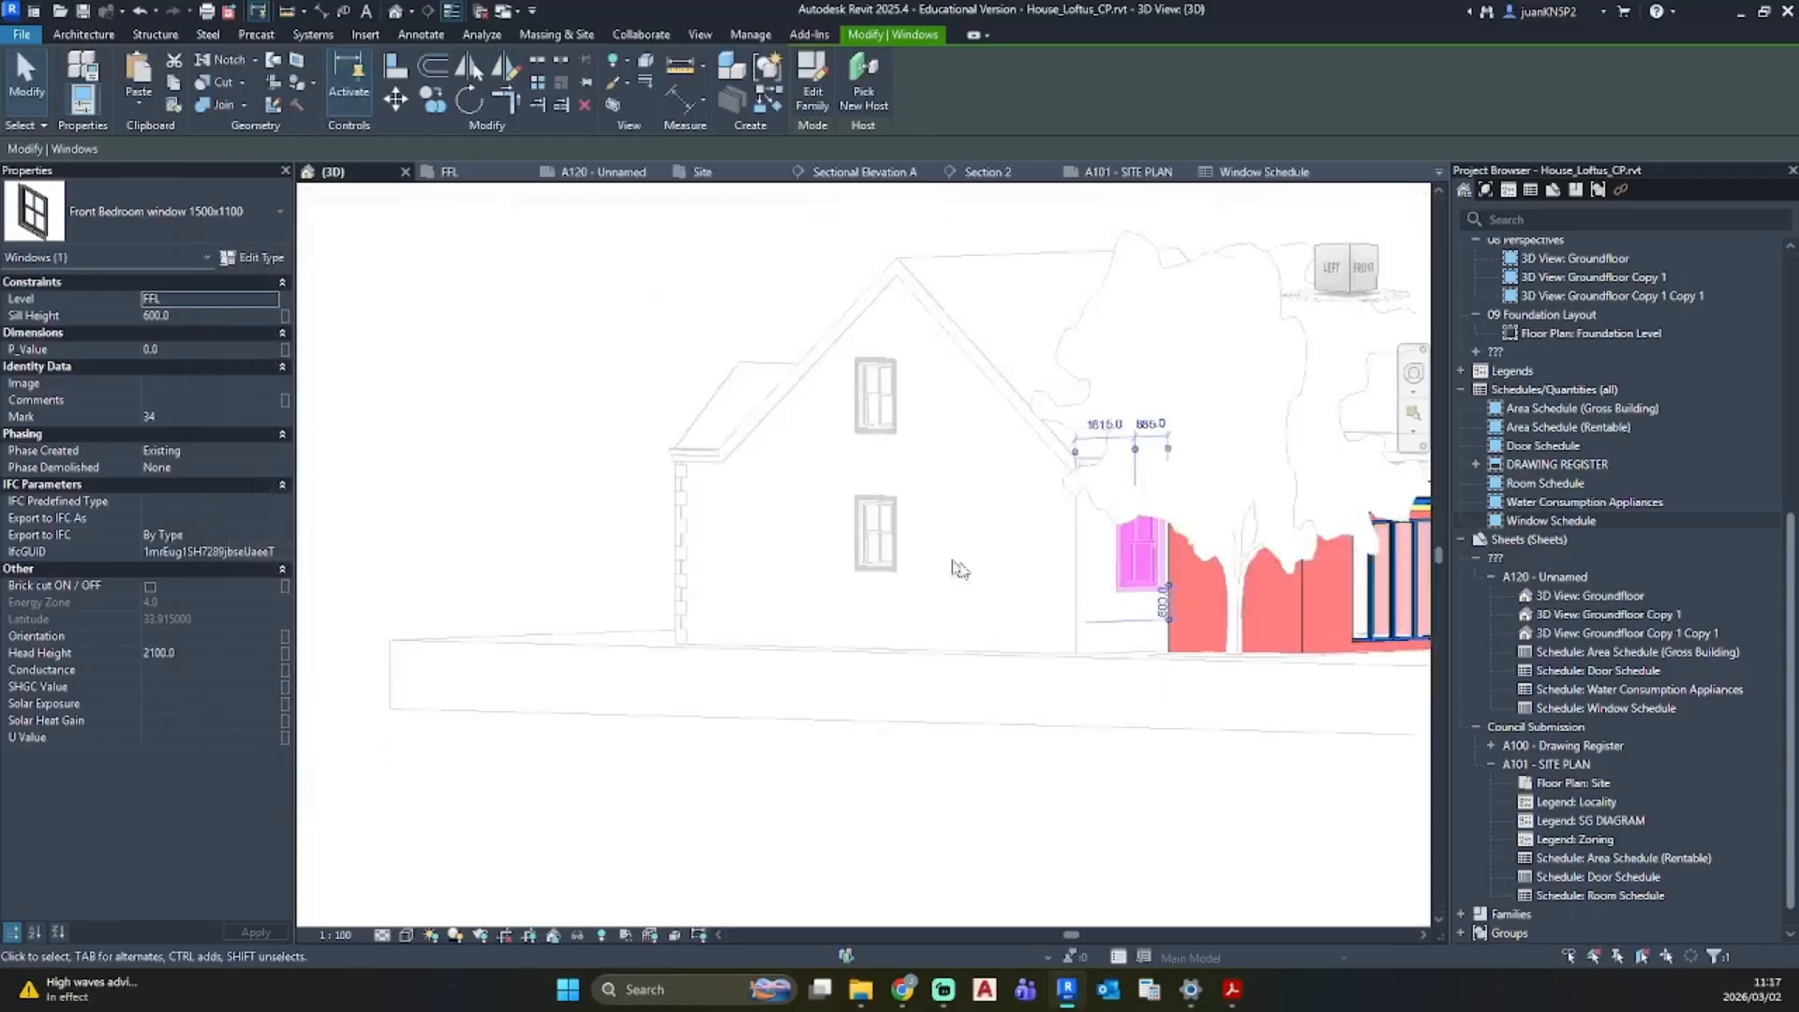
Step: Clear the Assembly Code of the Kitchen Window 760x880 type and set its Description to "Exist. Window"
middle_click_drag(1120, 784, 647, 614, "shift")
scroll(1092, 604, "up", 3)
left_click(1251, 586)
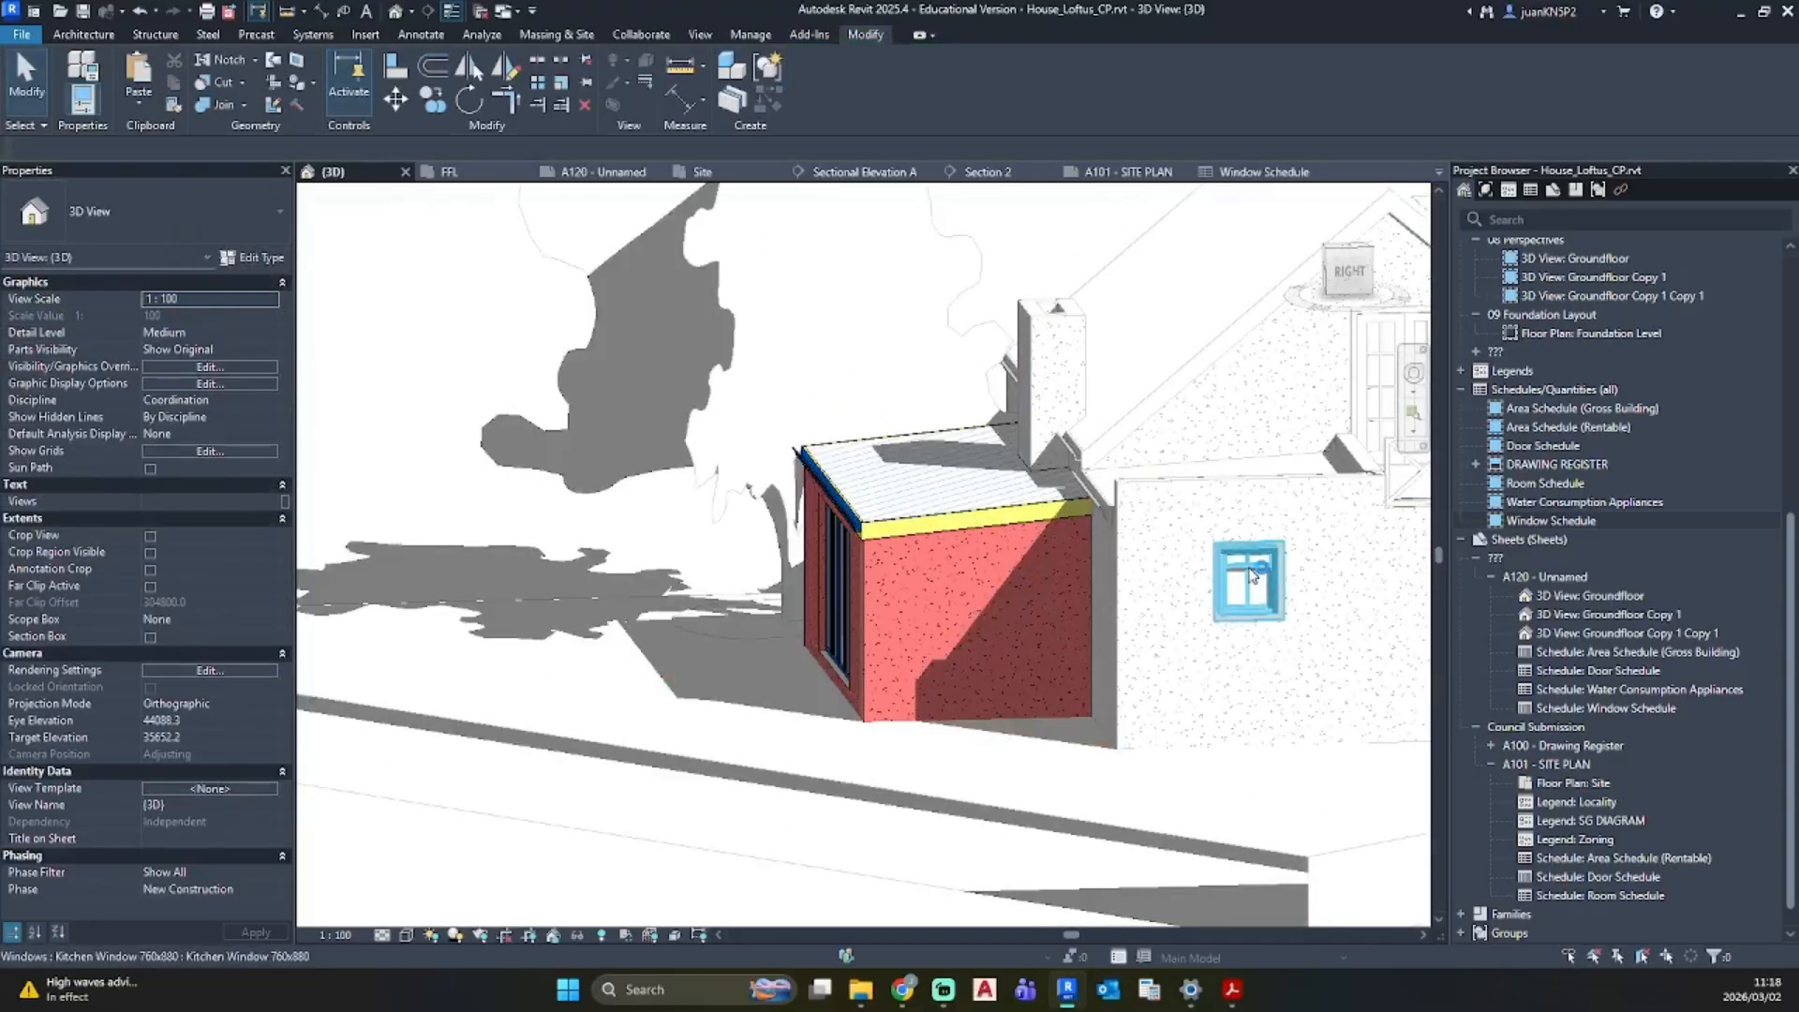
left_click(240, 256)
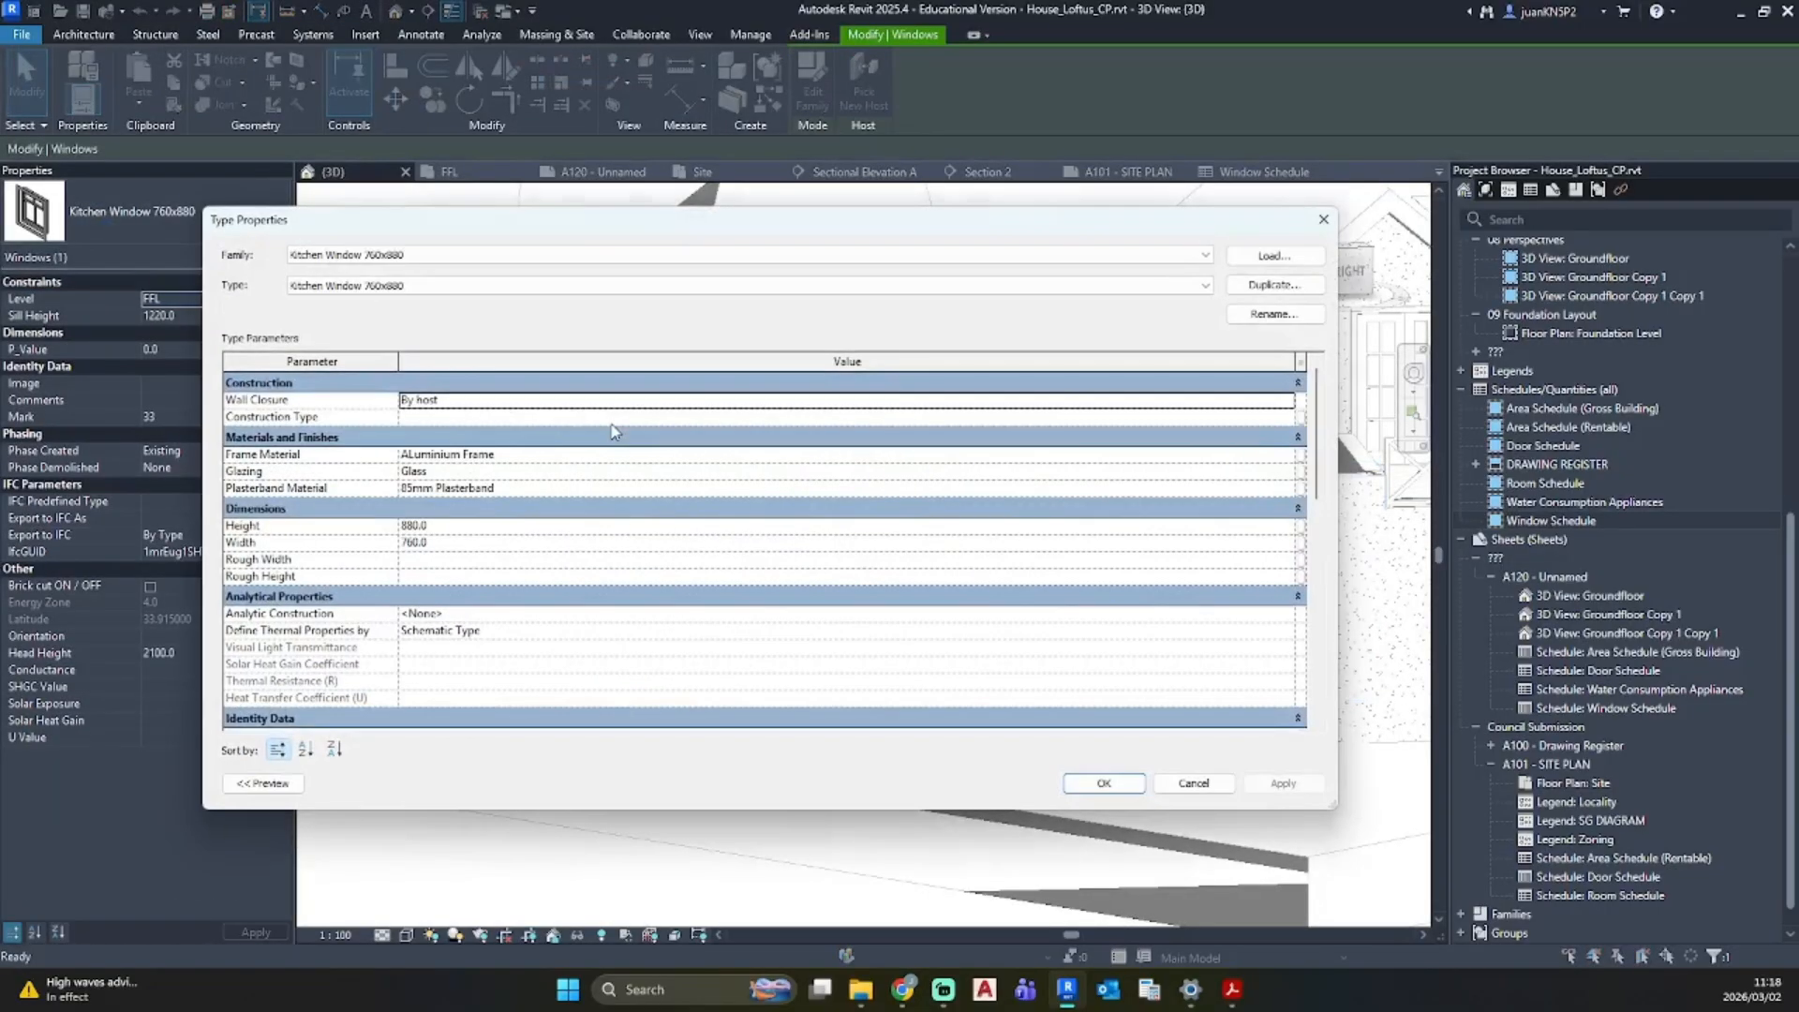
left_click(556, 607)
key("Delete")
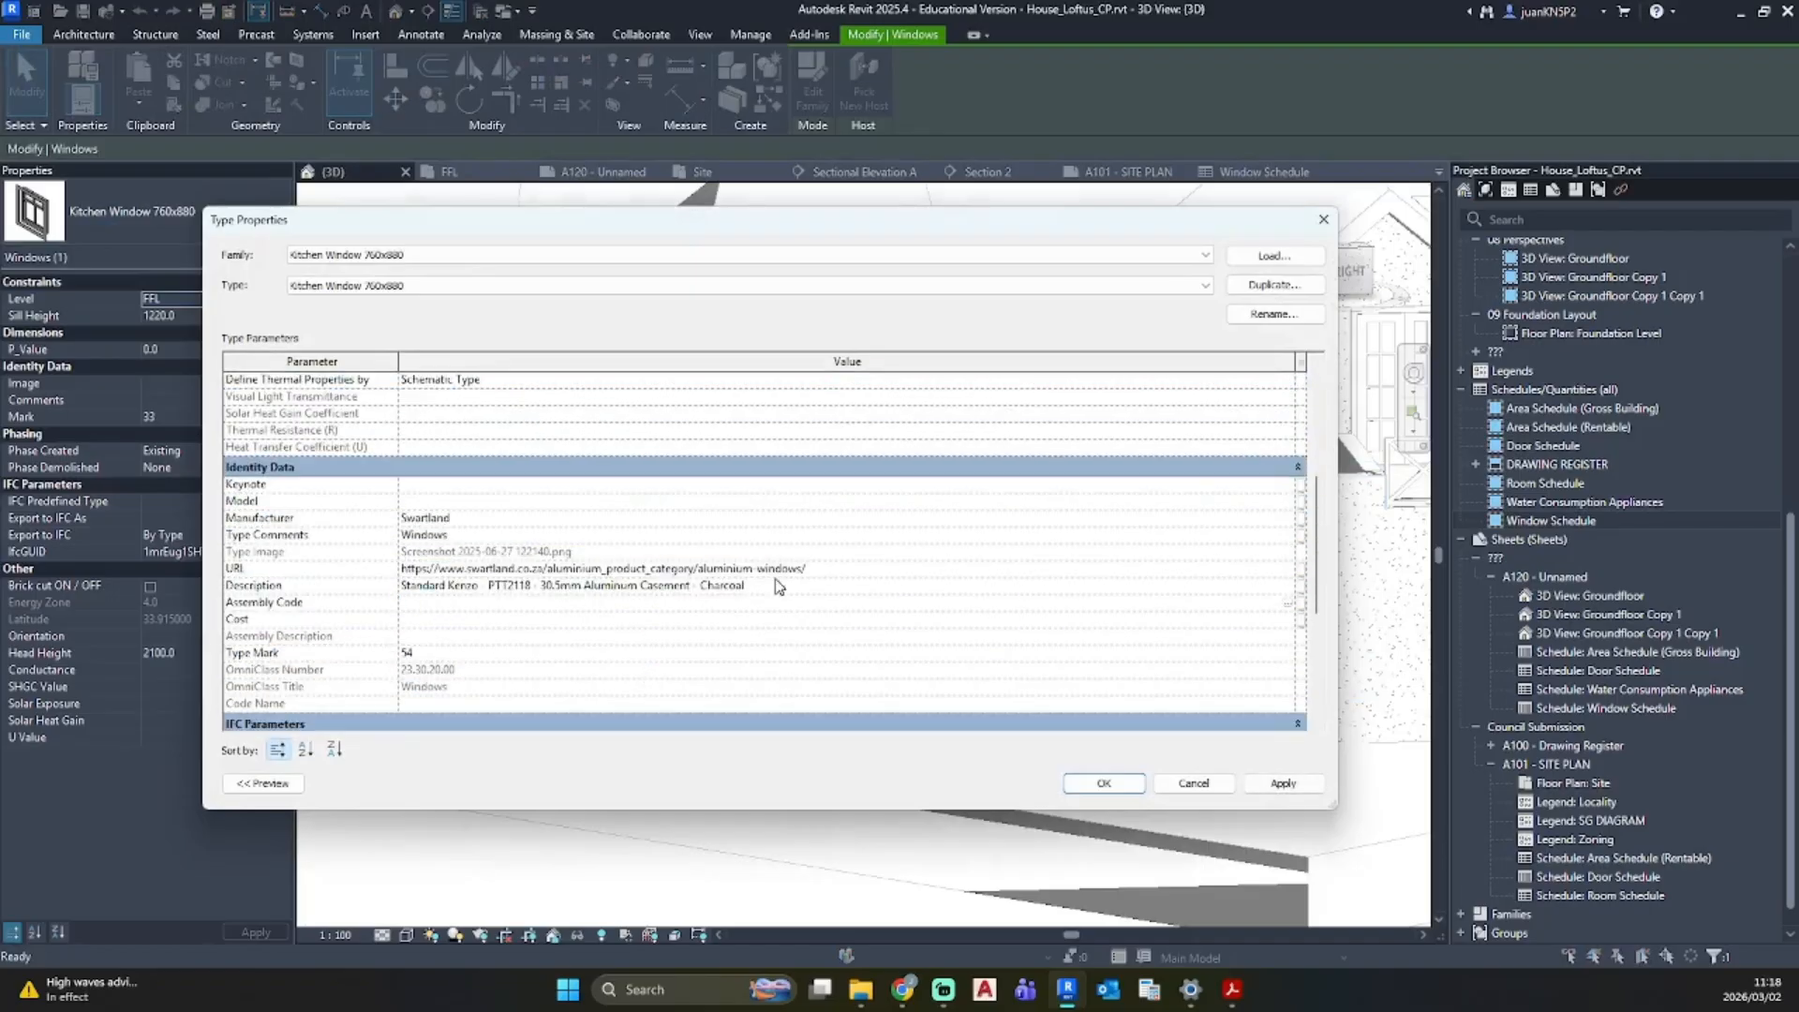
left_click(777, 586)
type("Exist. Window")
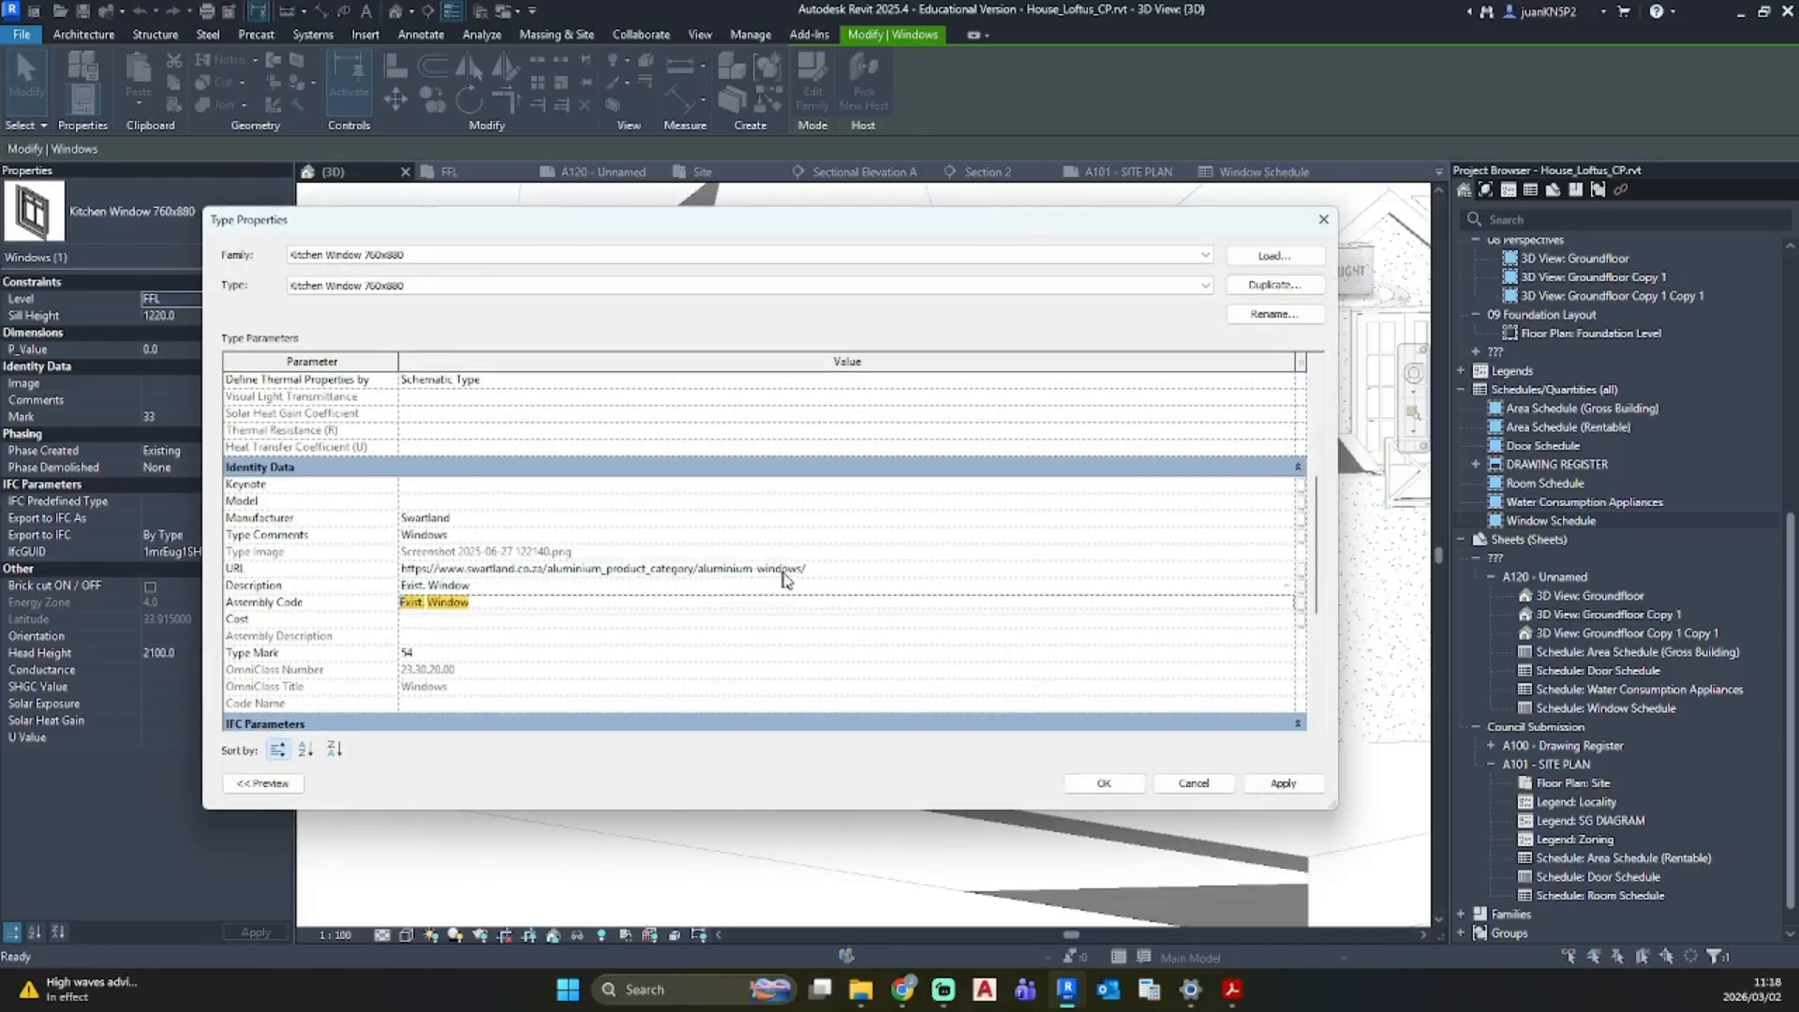
Step: Clear the Kitchen Window type's URL and set its Type Comments to "Windows_GF"
left_click(816, 580)
left_click(823, 576)
key("Delete")
left_click(541, 536)
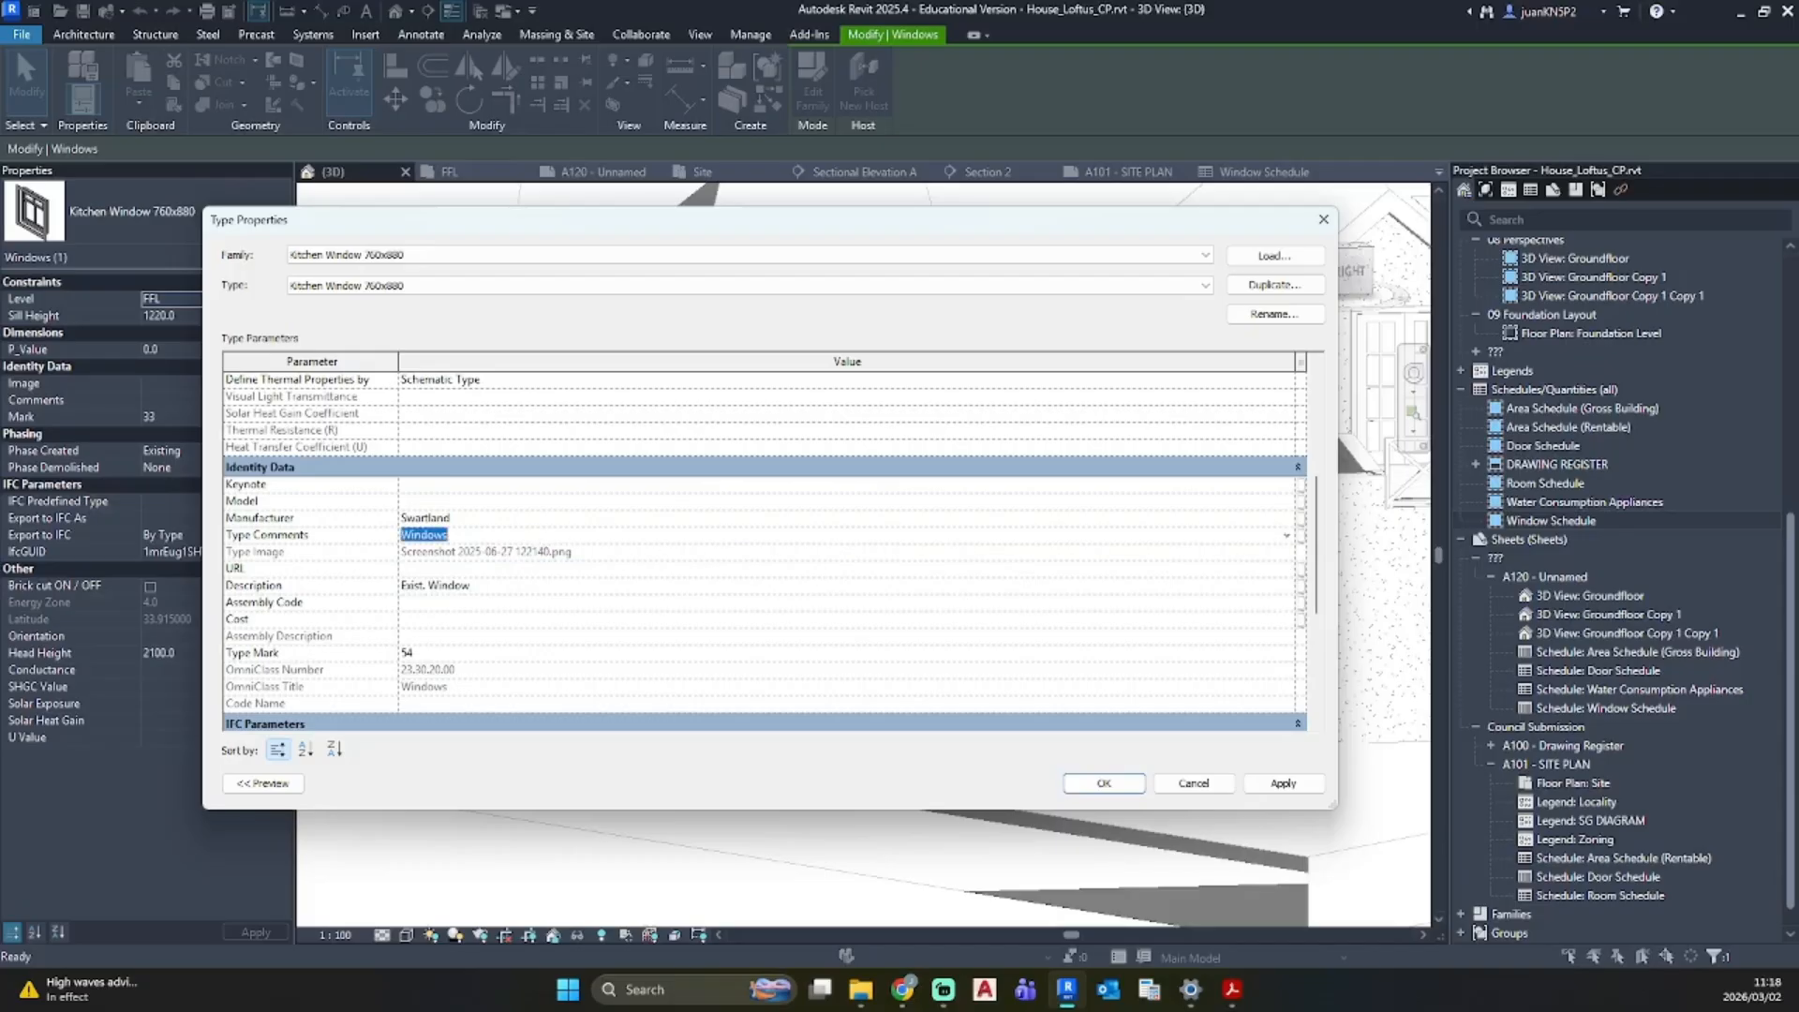
key("Delete")
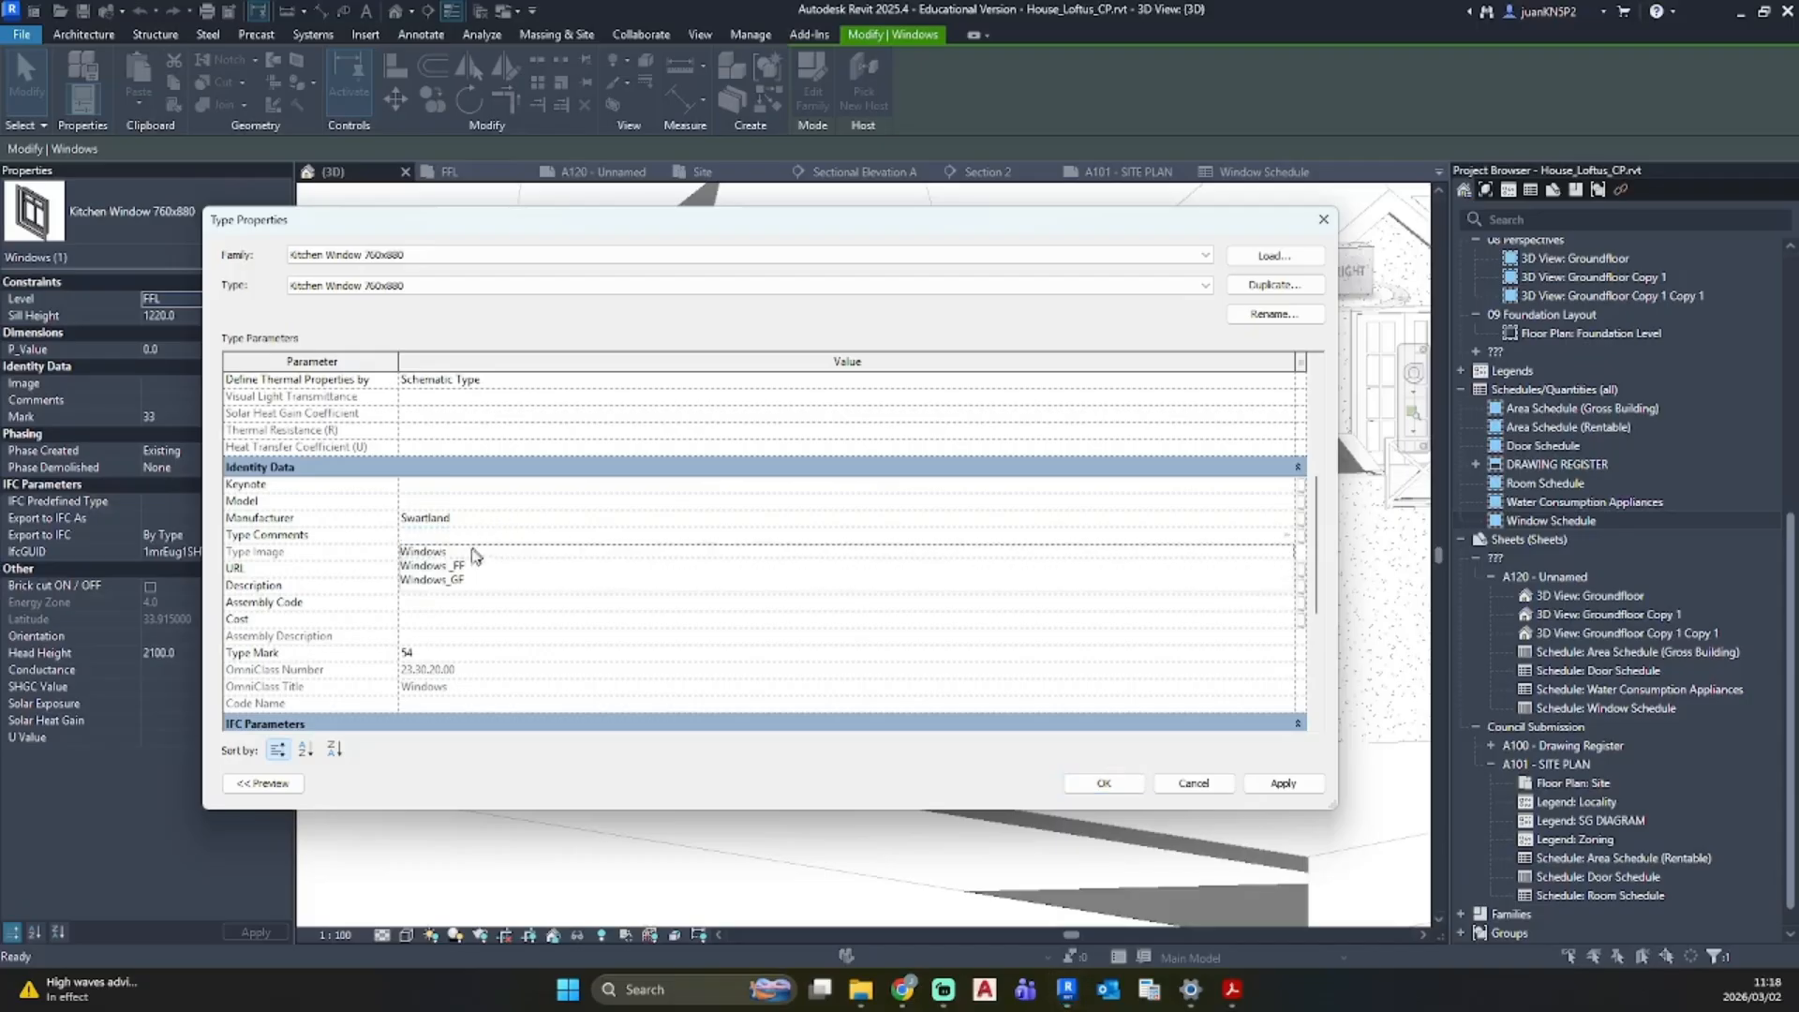
left_click(450, 582)
Step: Clear the Kitchen Window type's Manufacturer, accept the type properties and deselect the window
left_click(453, 520)
left_click_drag(454, 520, 313, 509)
key("Delete")
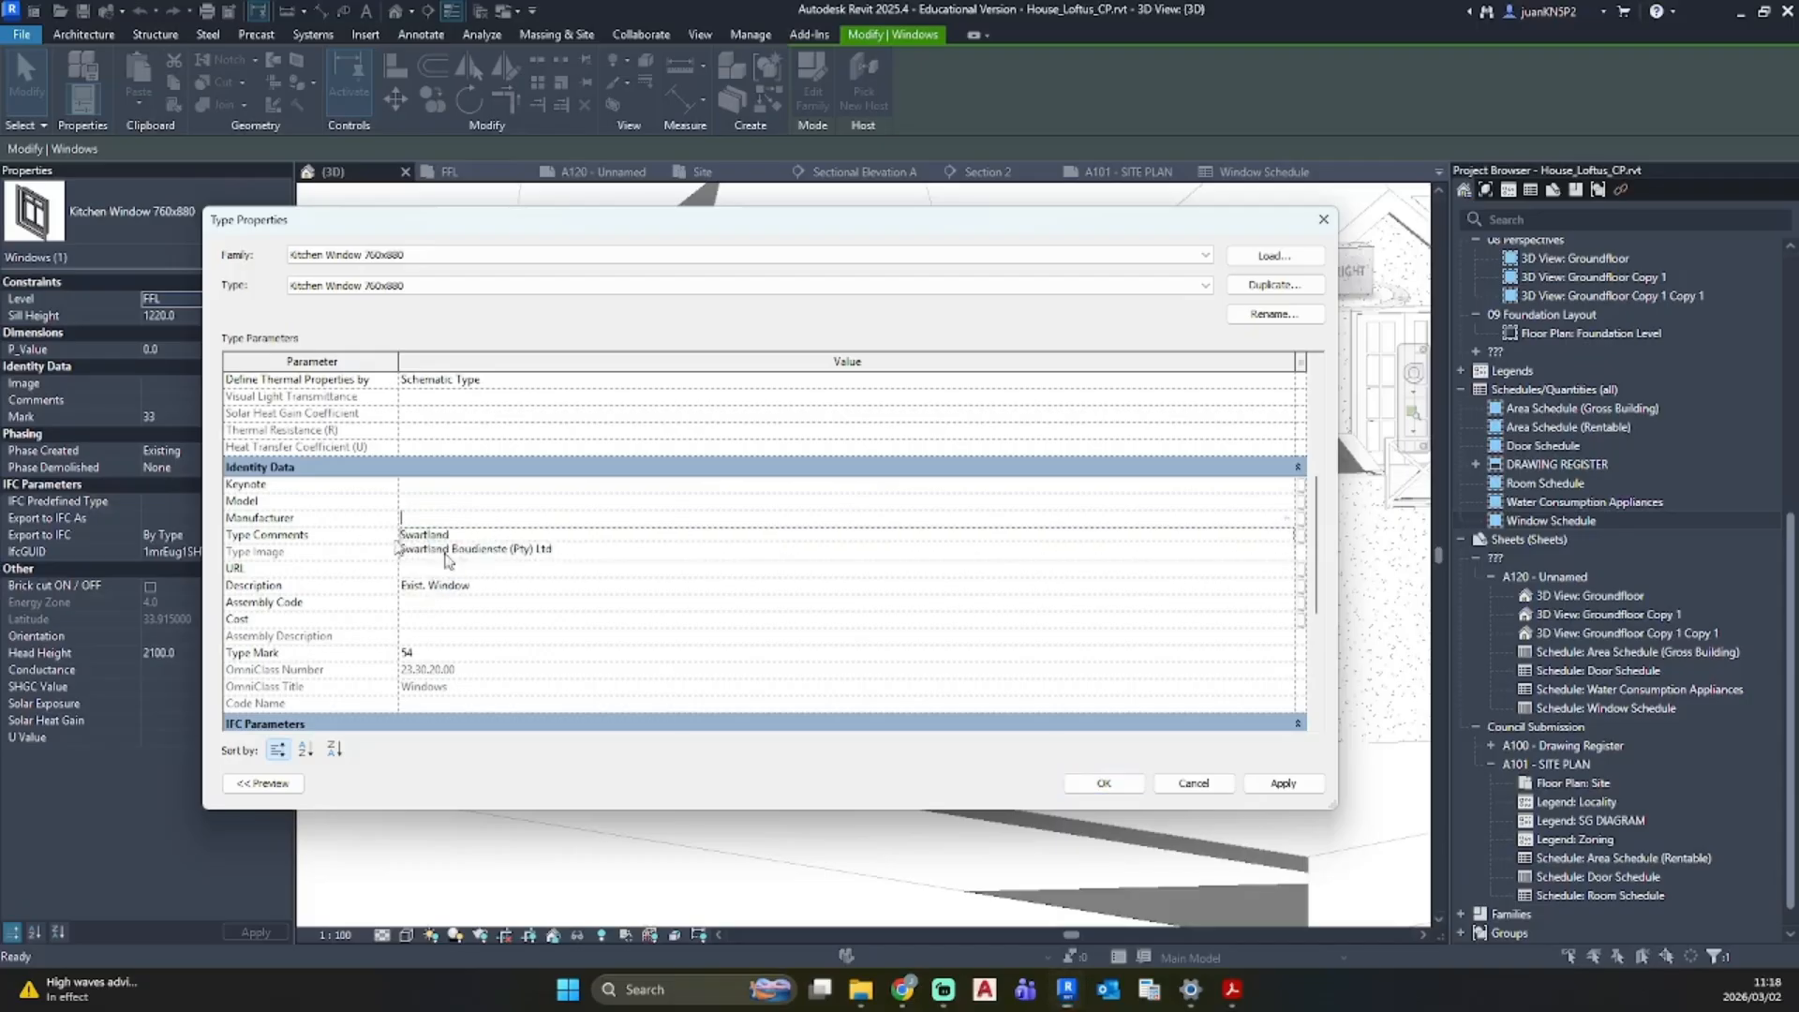
left_click(1101, 785)
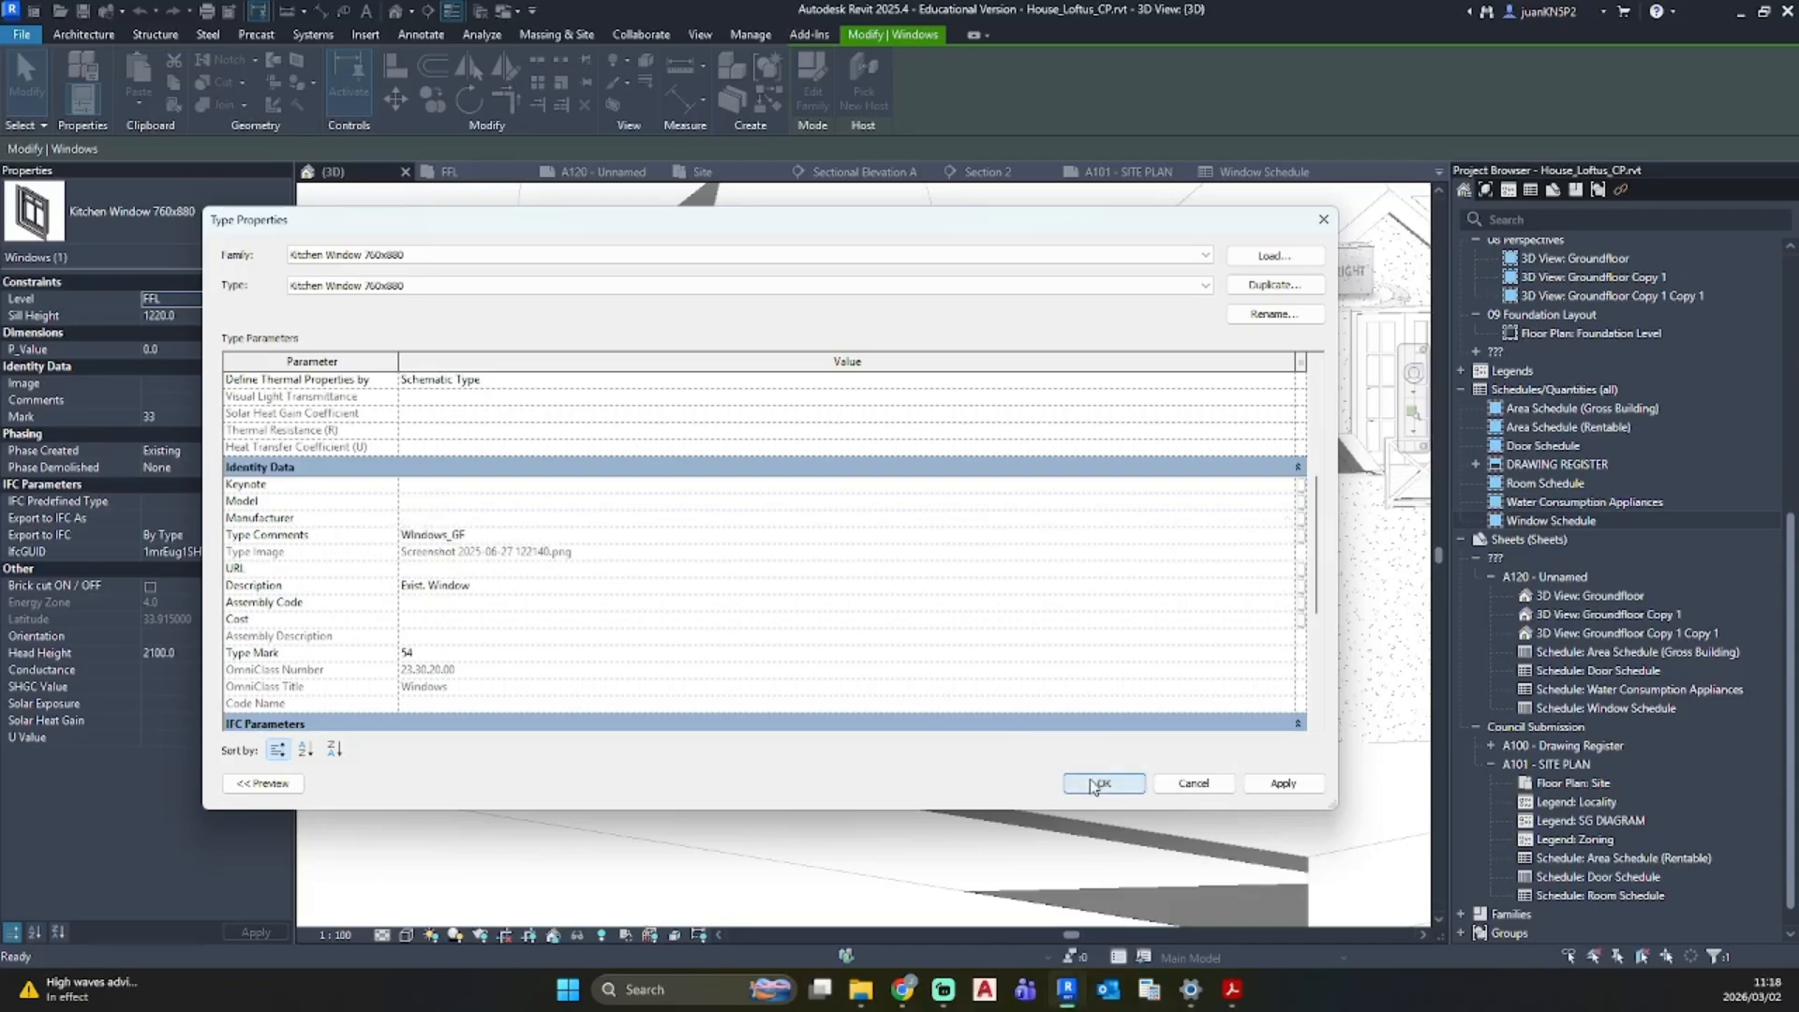
left_click(1101, 783)
left_click(705, 635)
scroll(705, 638, "down", 3)
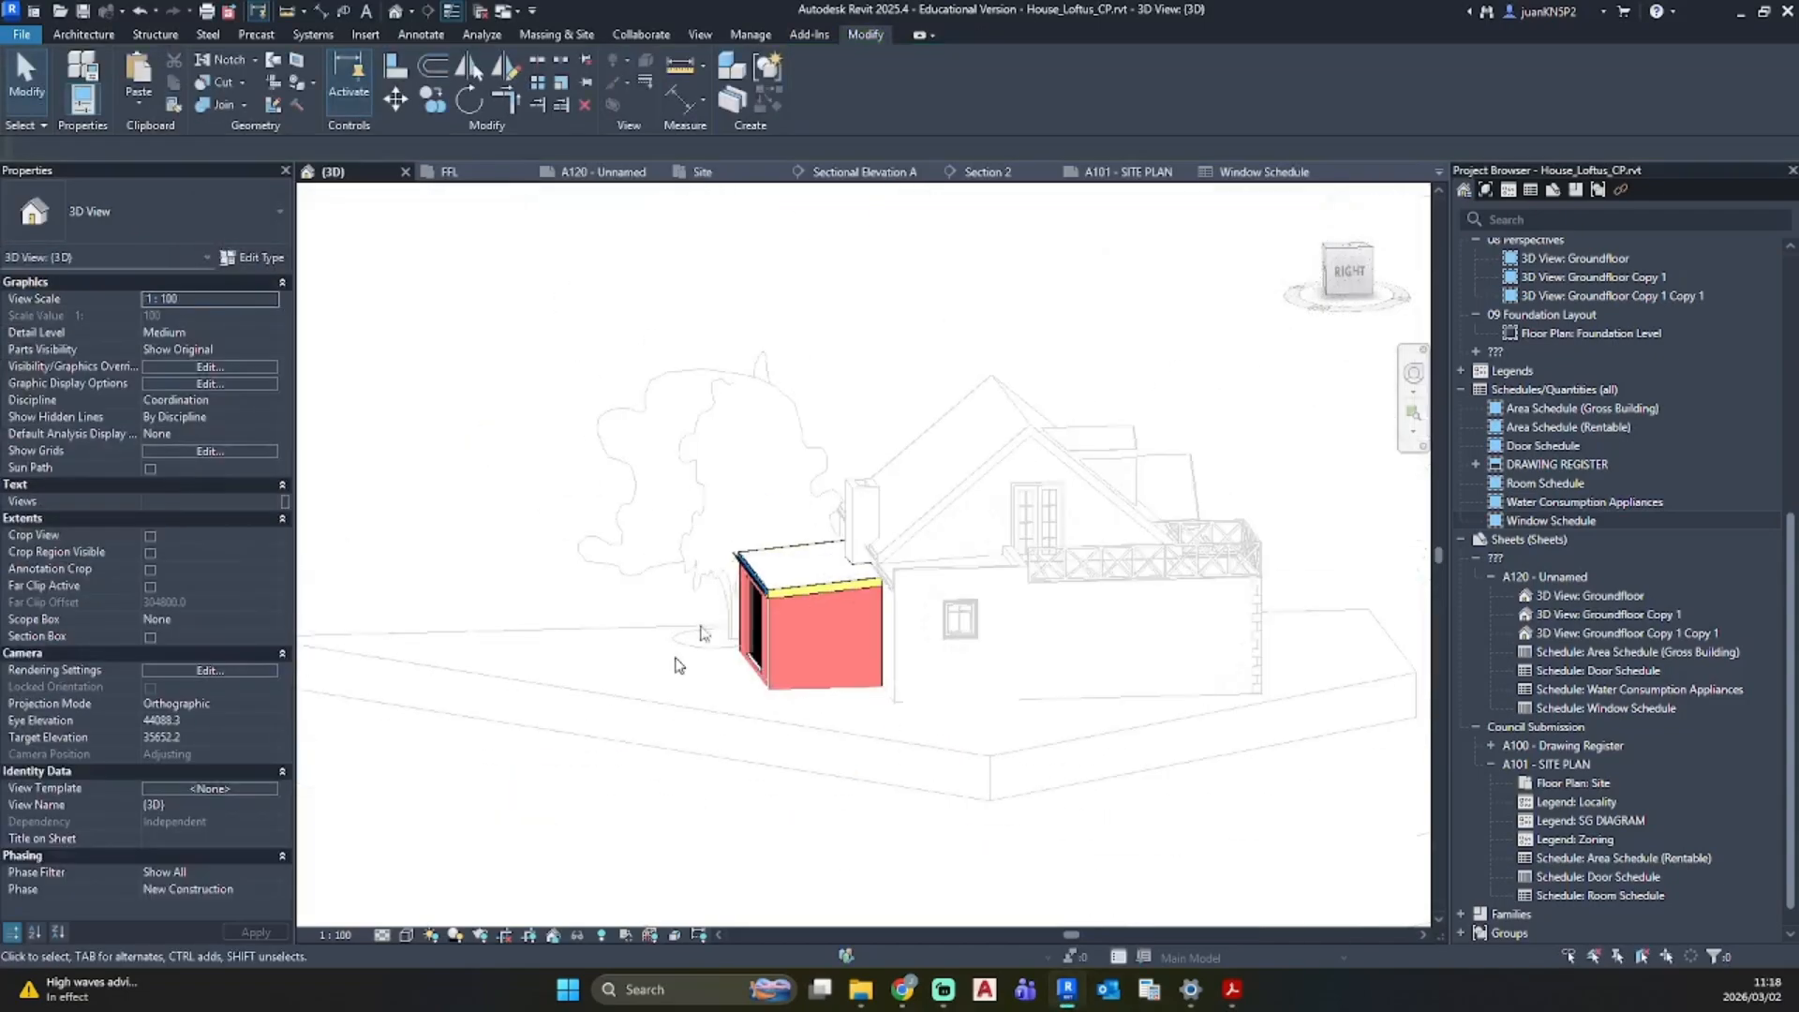
Step: Check the Window Schedule's sorting and Type Comments filter settings, leaving them unsaved
left_click(1270, 172)
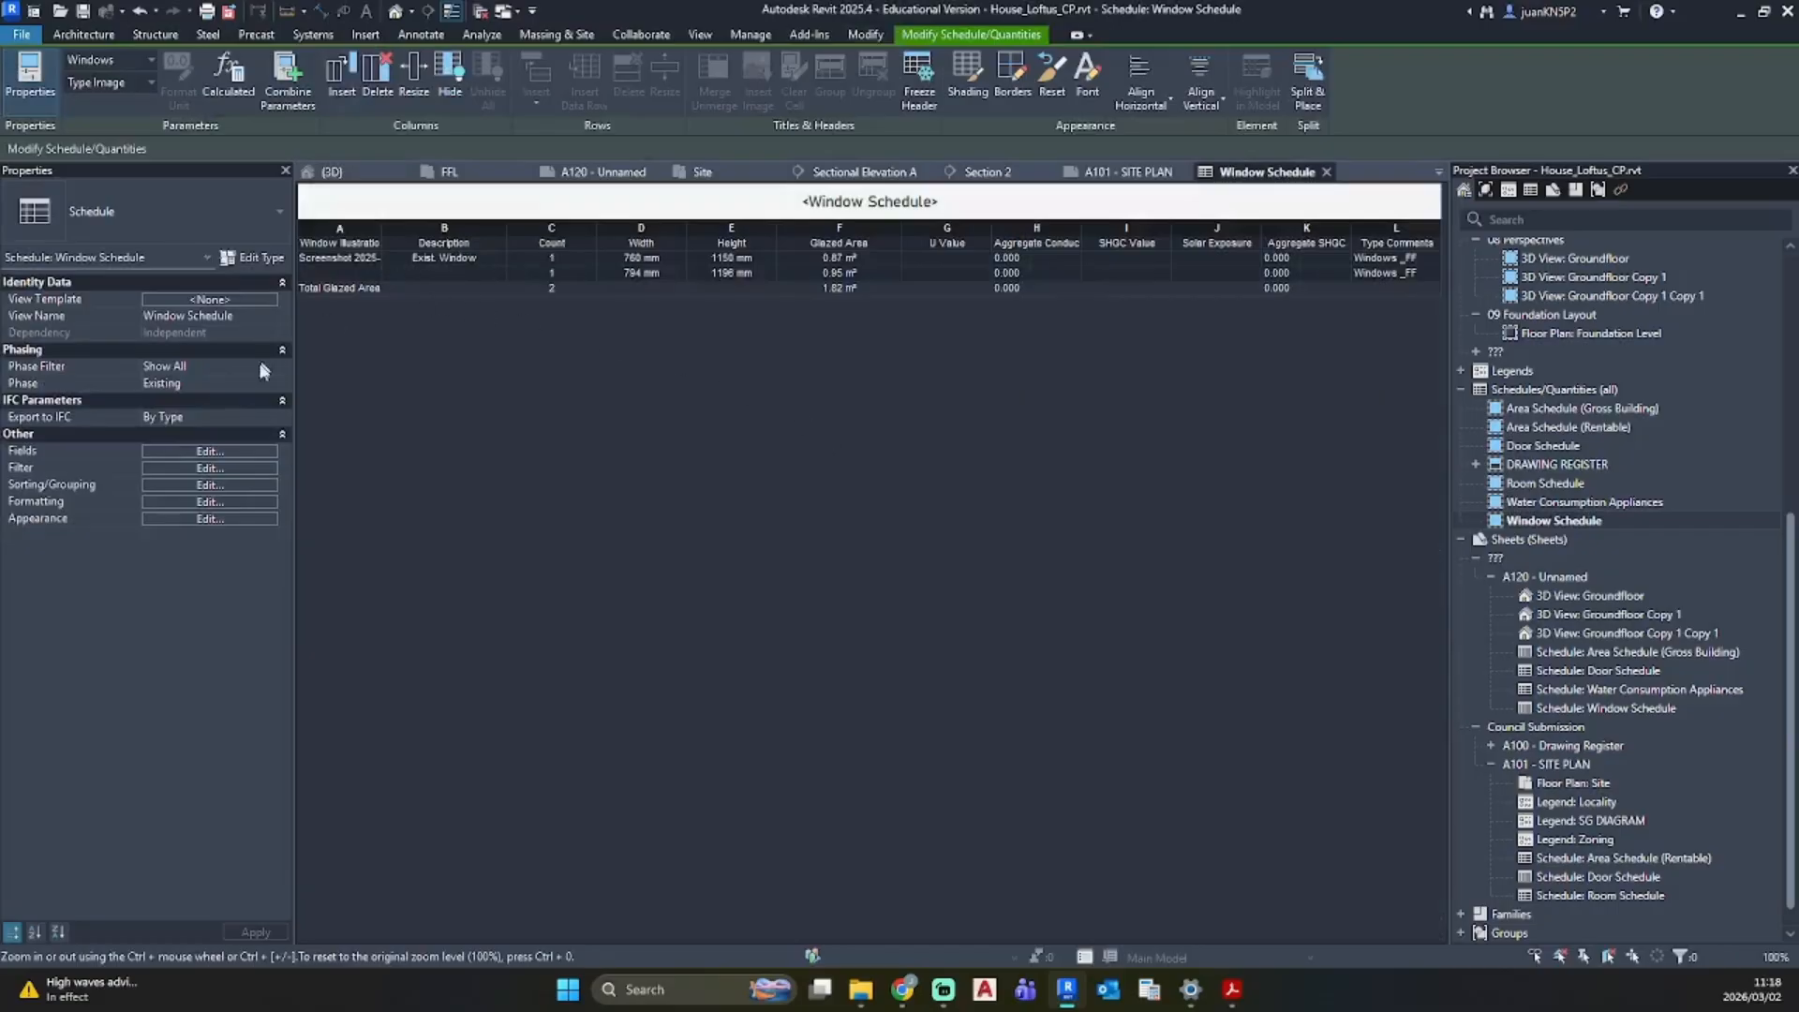
left_click(232, 486)
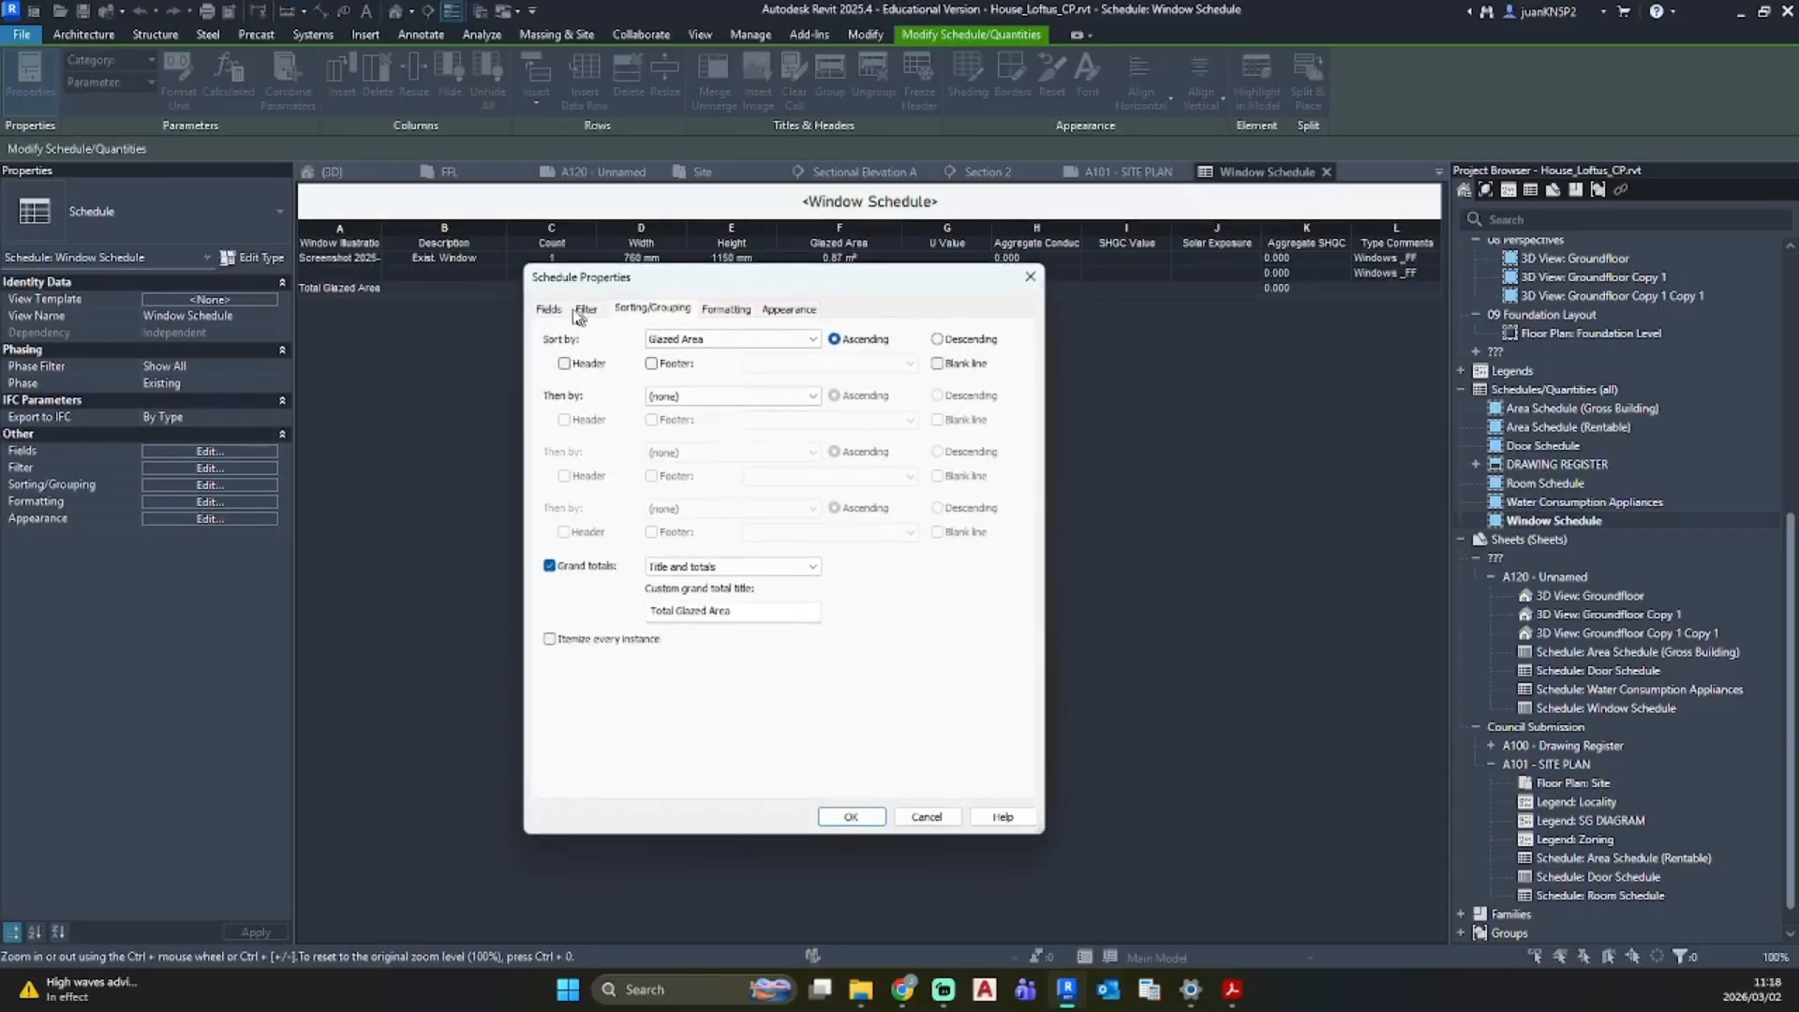
left_click(583, 309)
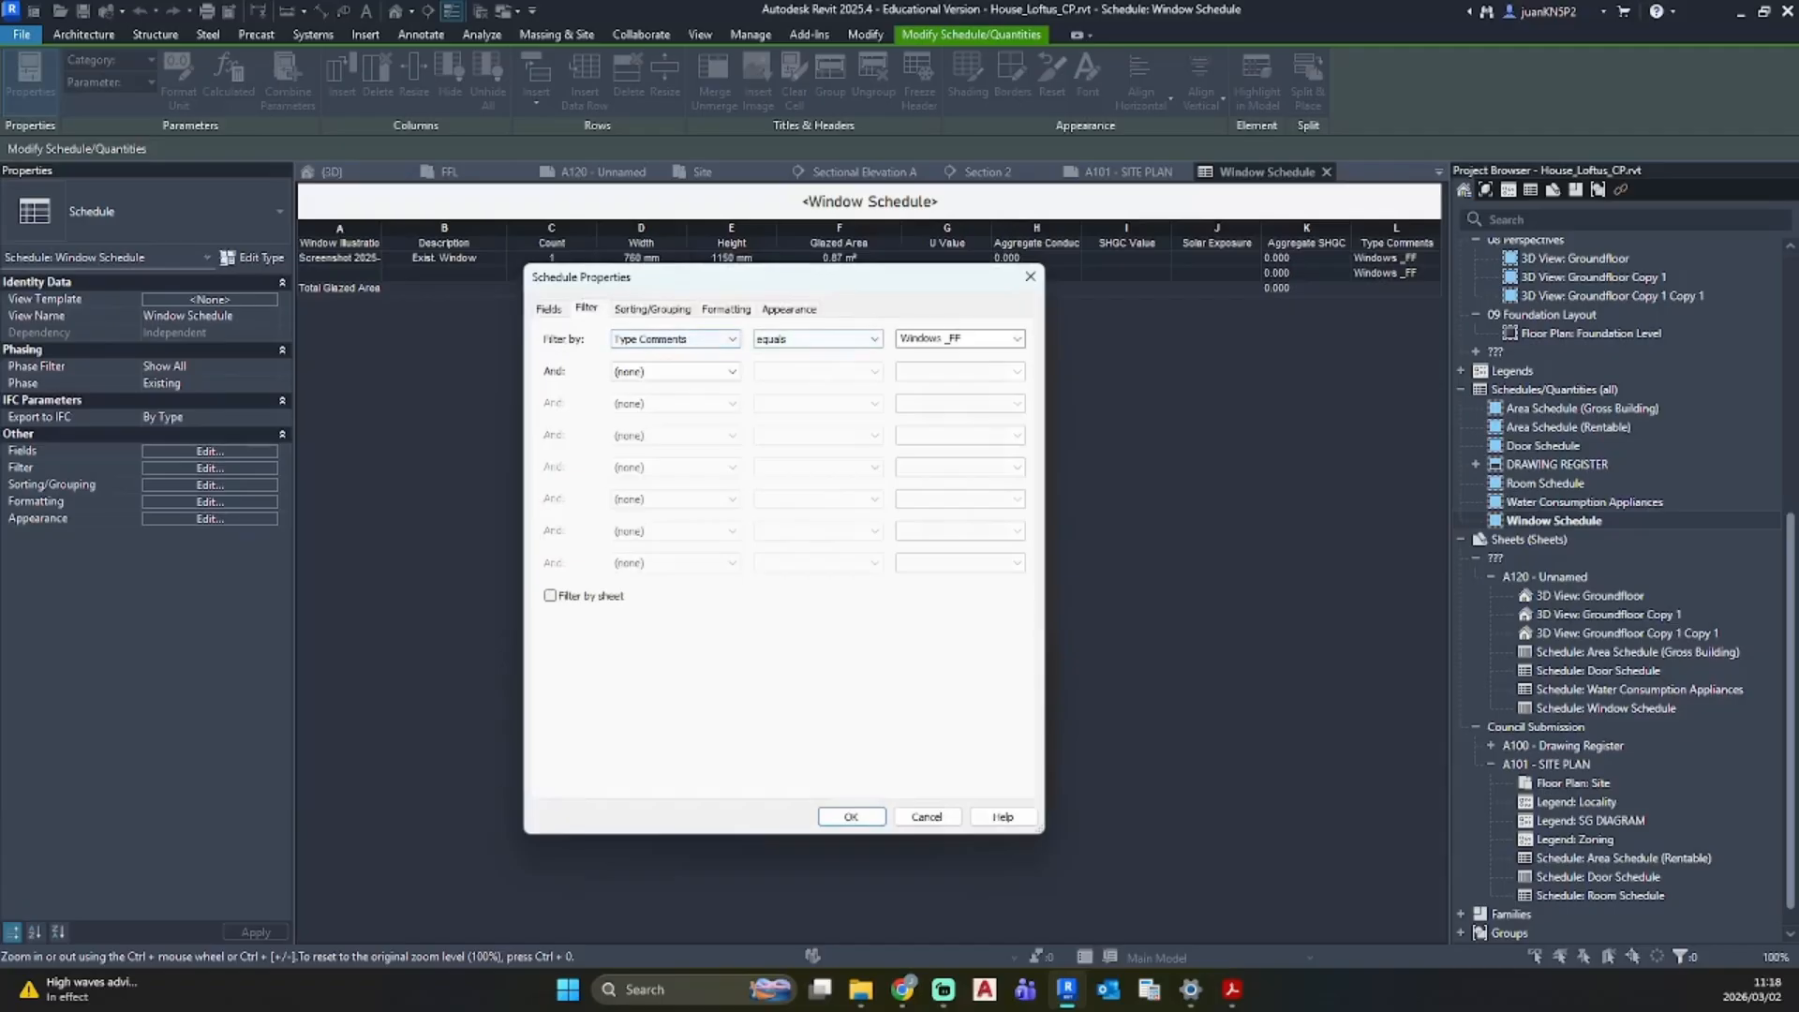
left_click(1017, 339)
left_click(1030, 276)
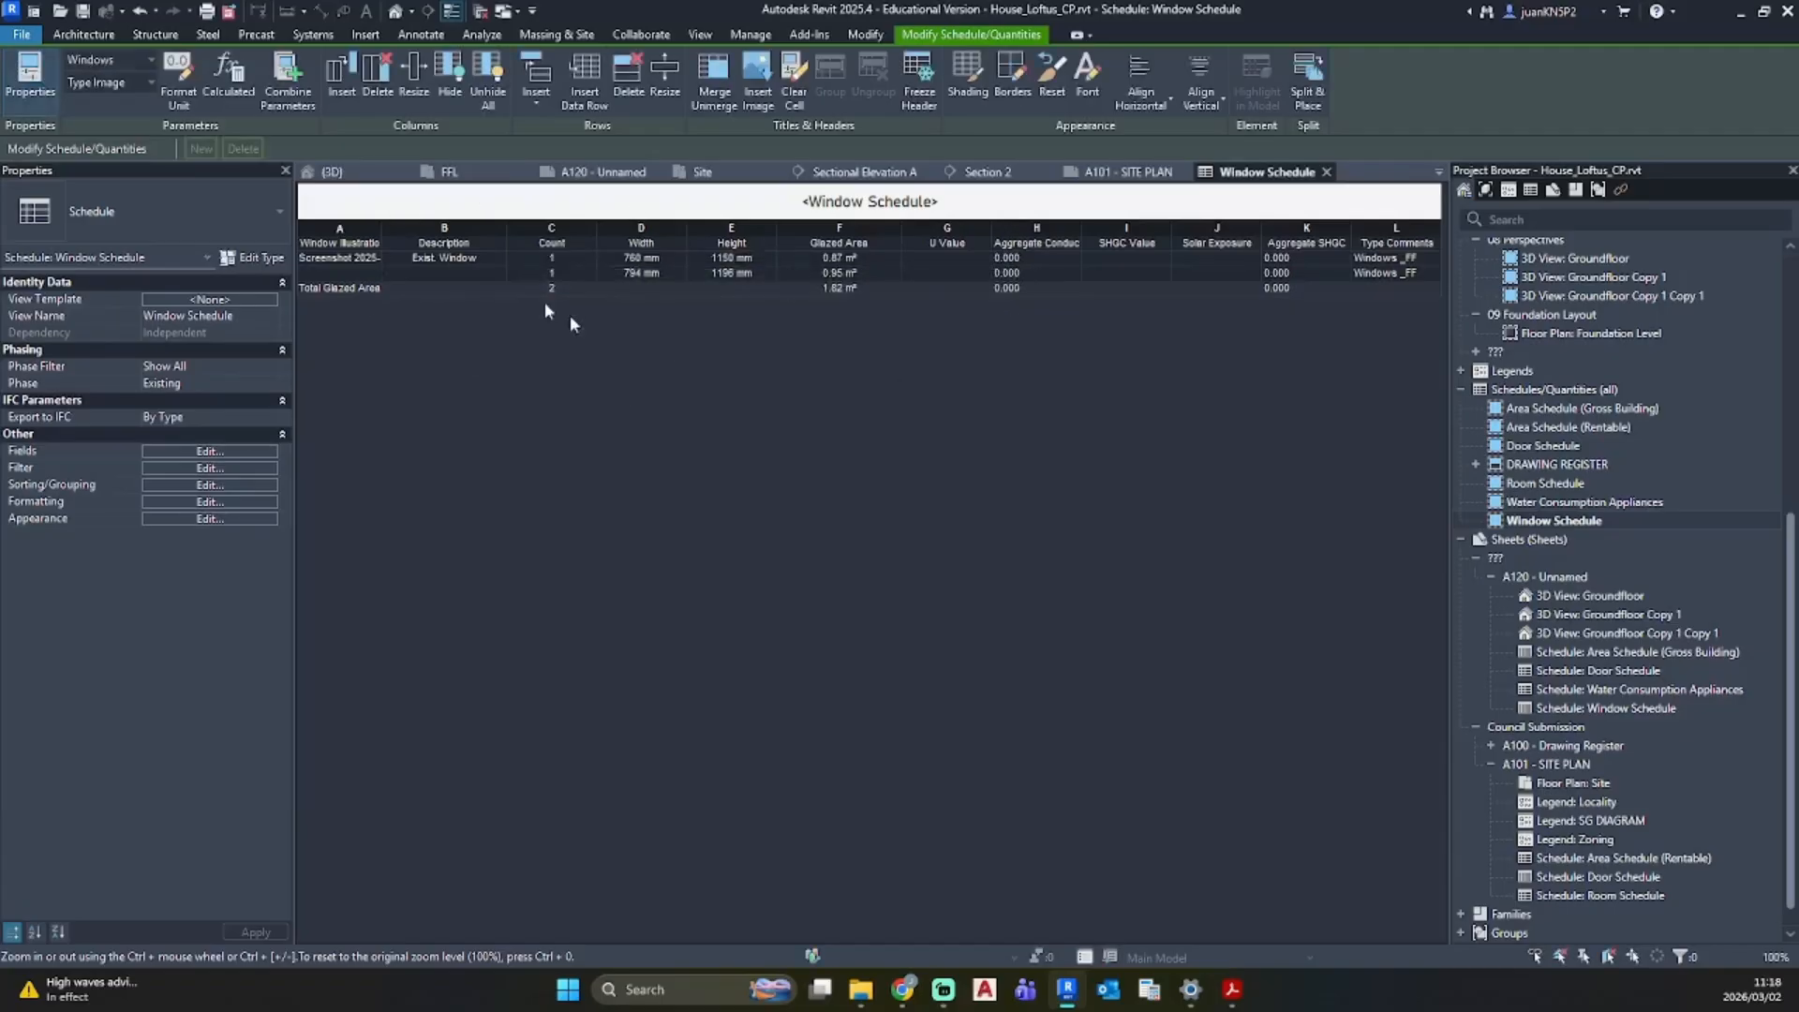
left_click(661, 326)
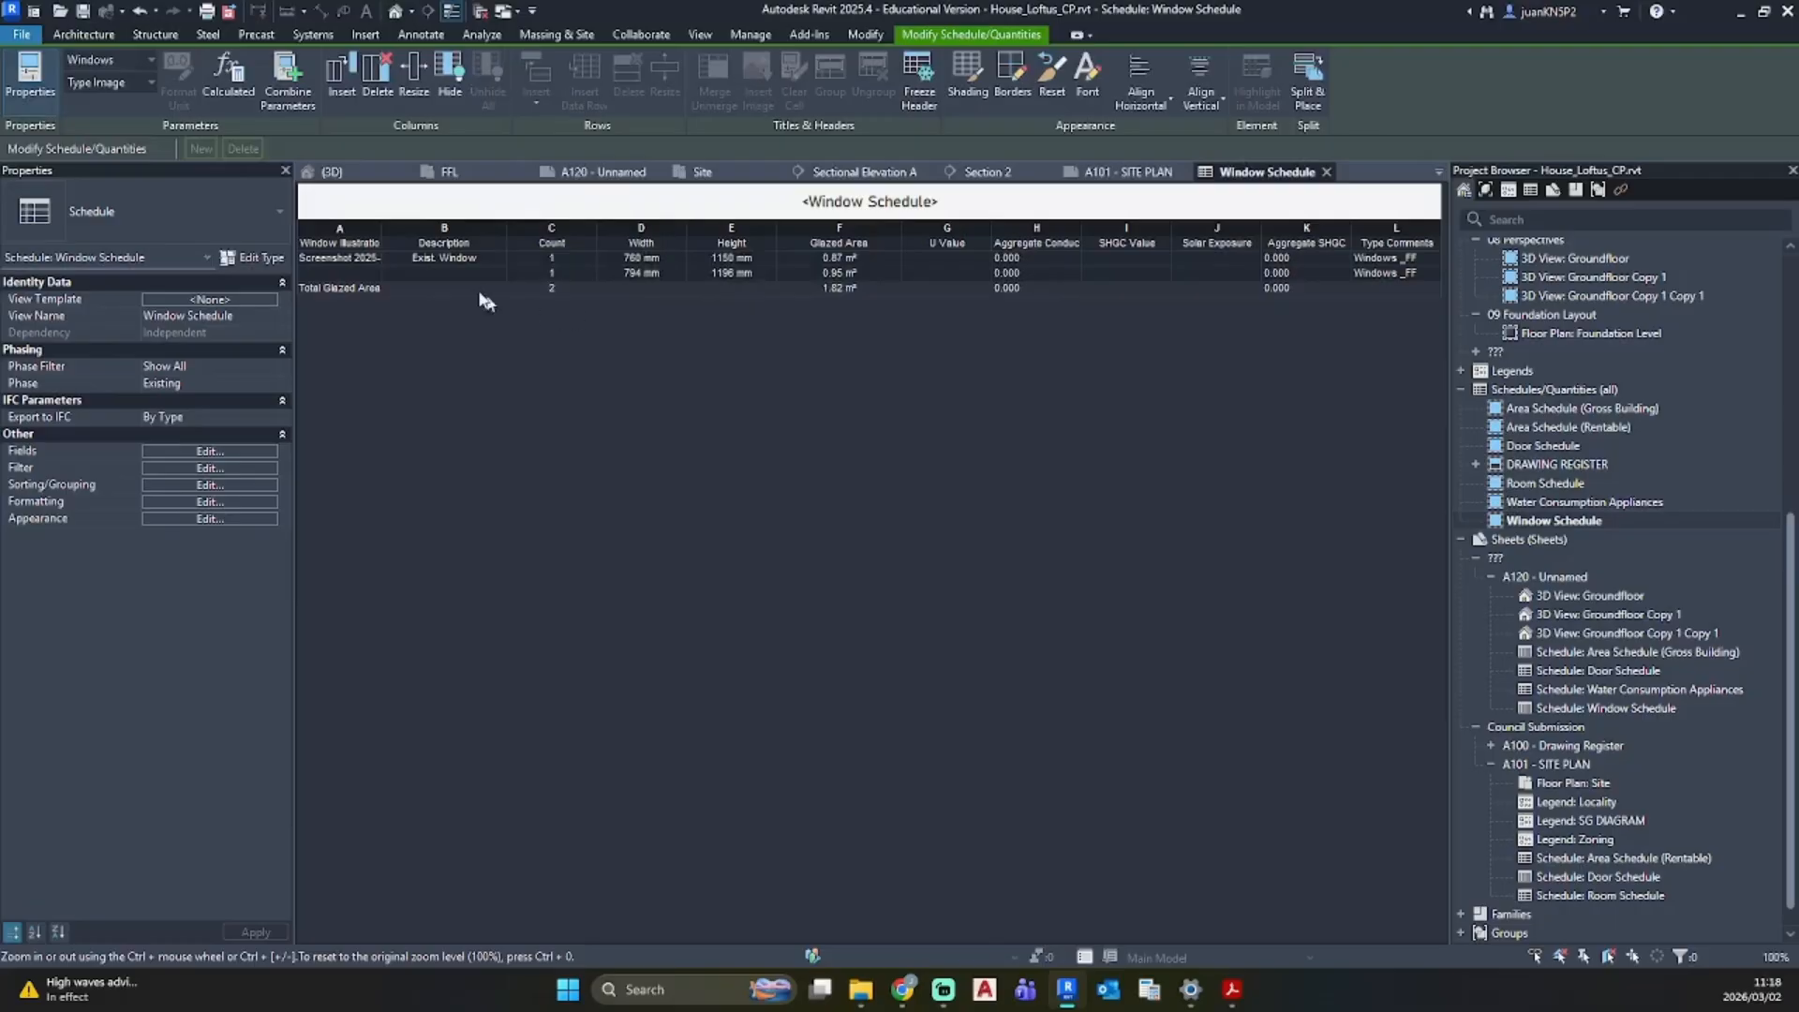
Step: Set the Description of the 794 mm wide window to "Exist. Dromer Window" and apply it to all elements of its type
left_click(443, 273)
type("Exis")
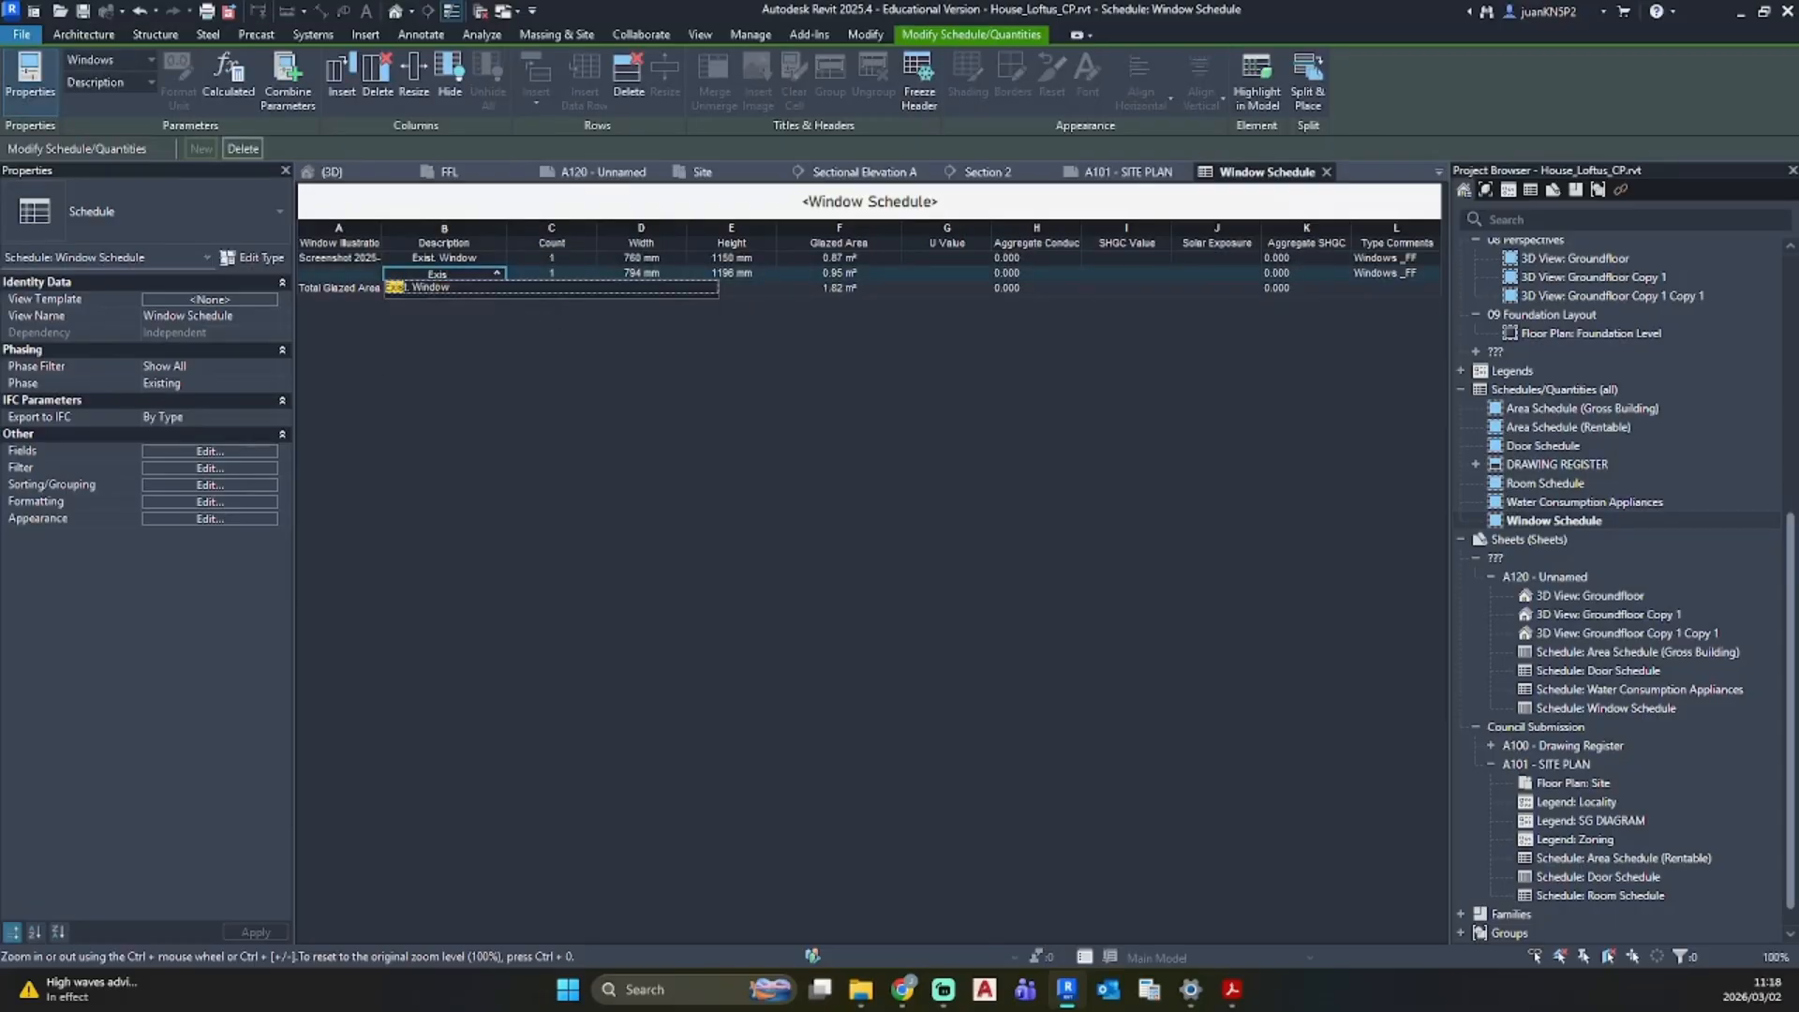
type("t. Dromer Window")
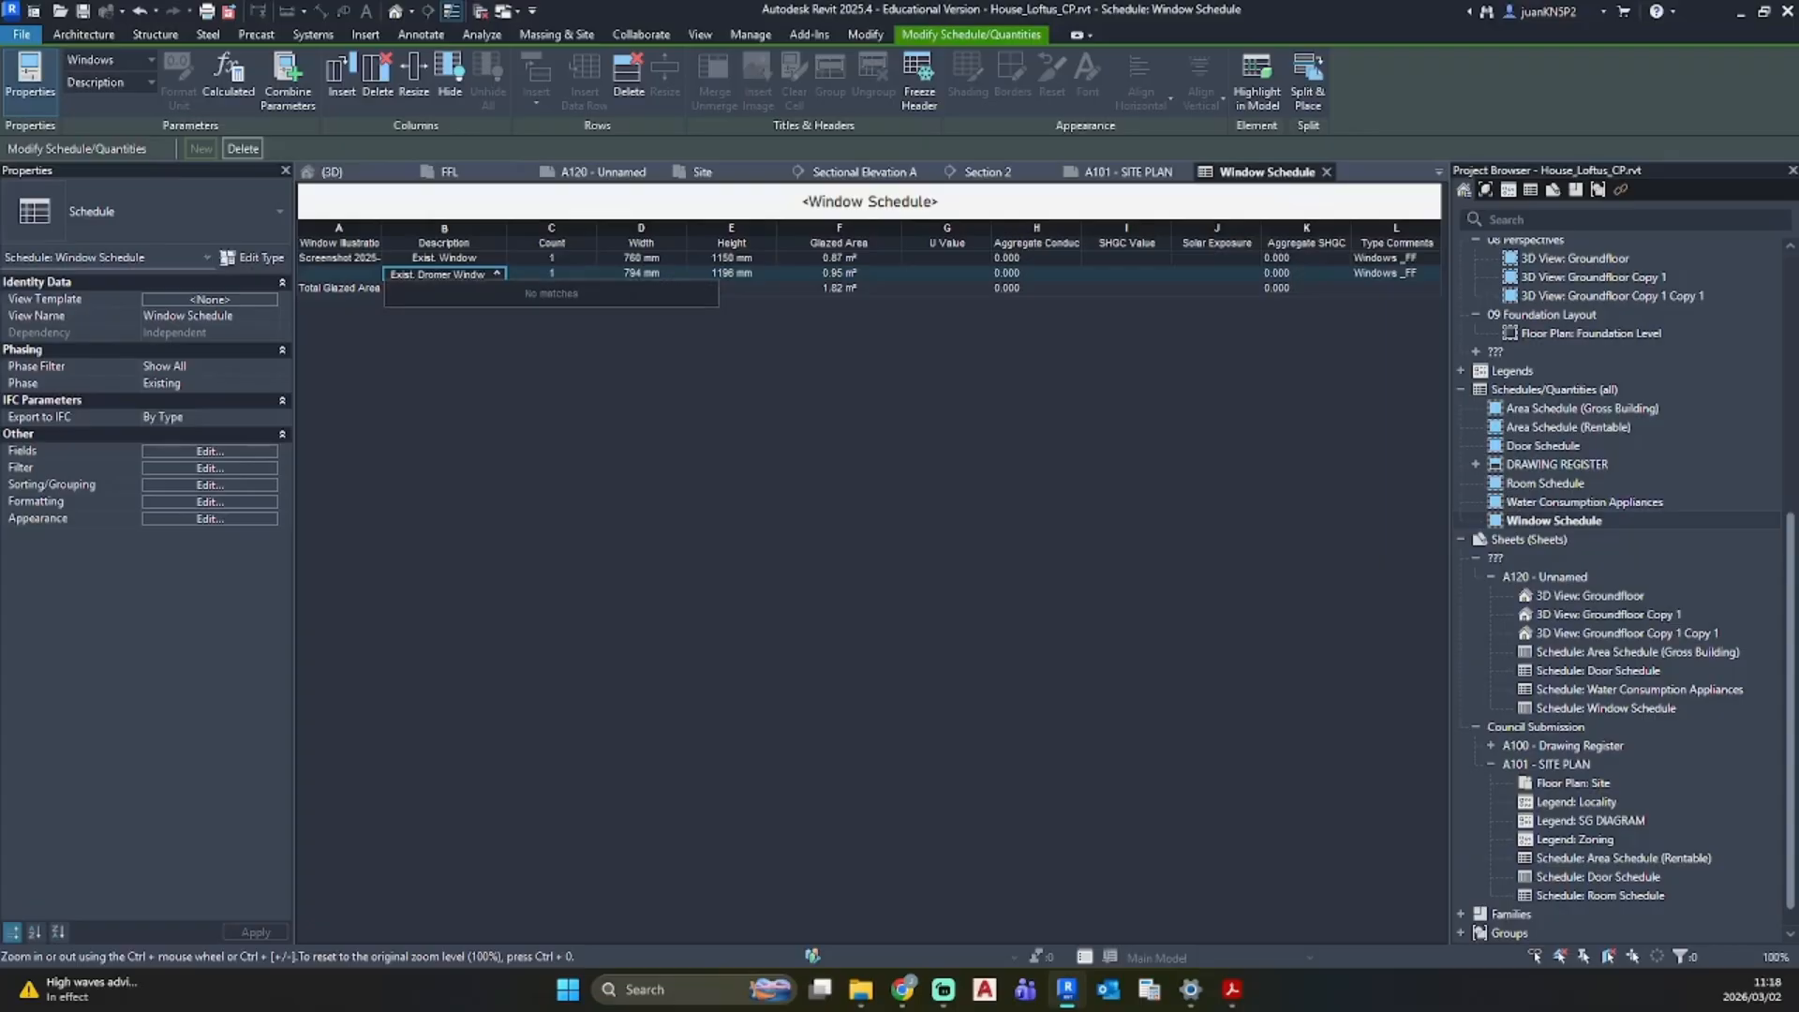
key("Return")
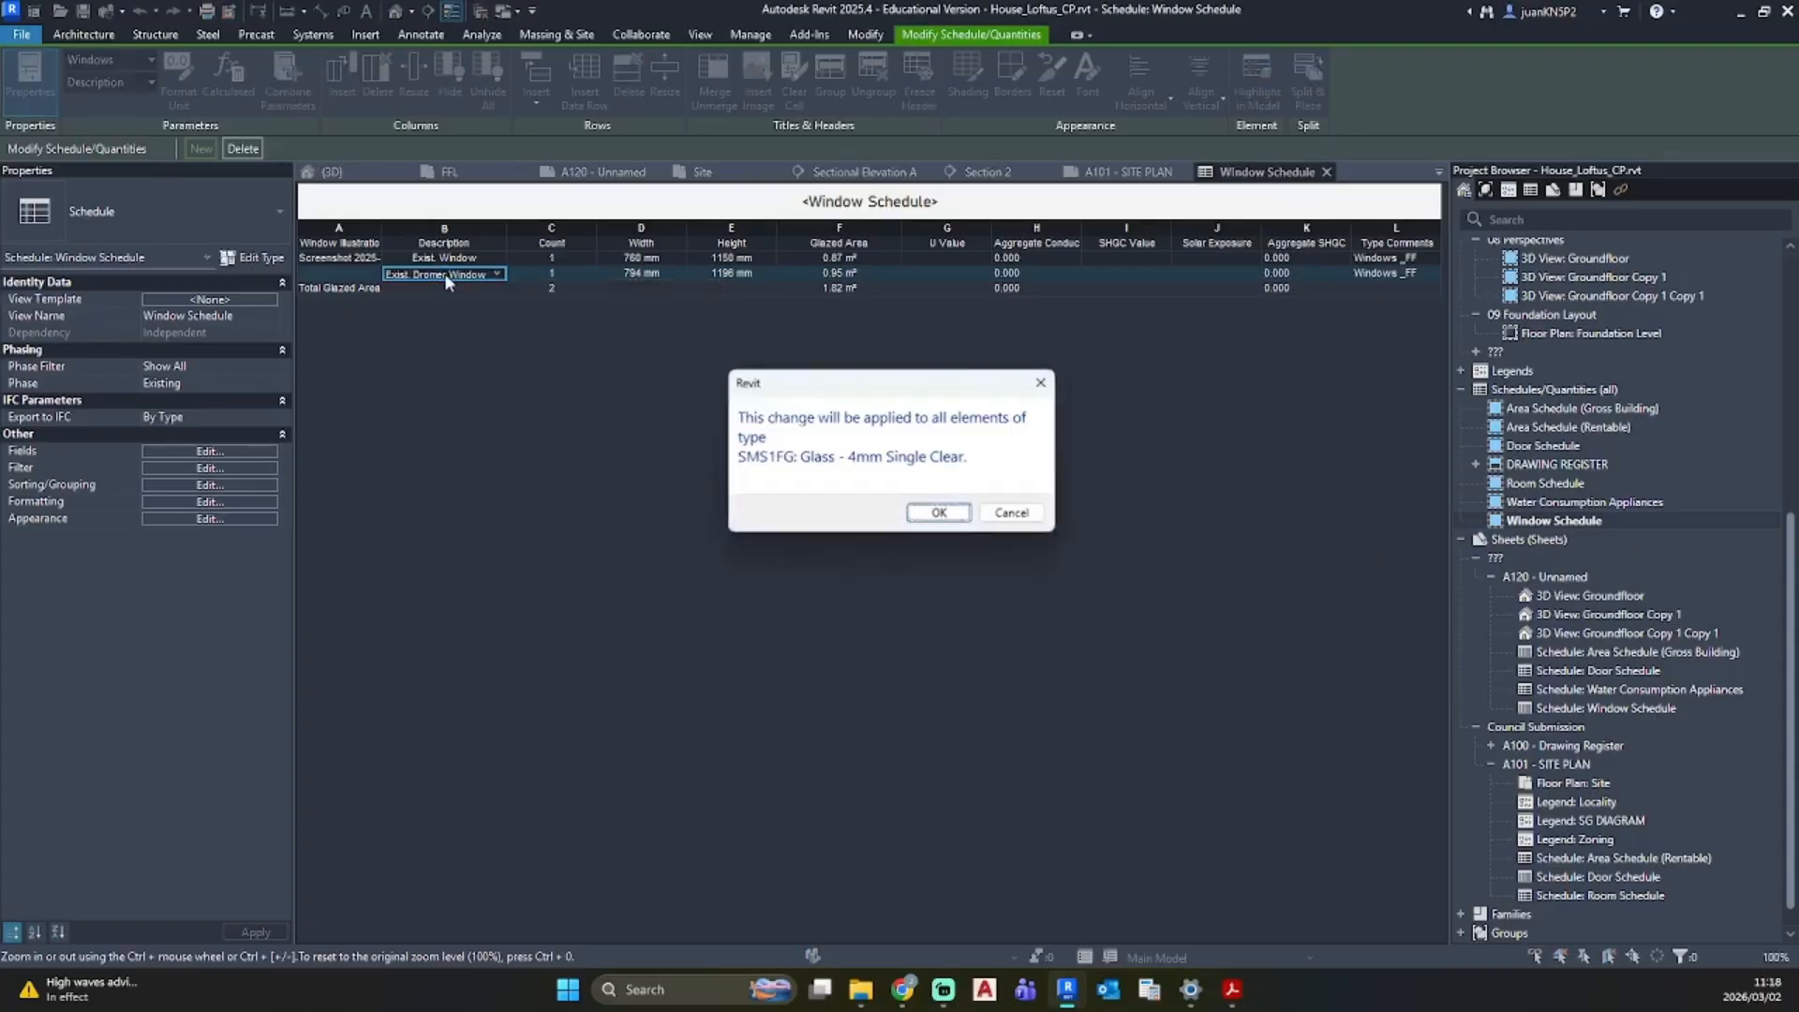
left_click(940, 513)
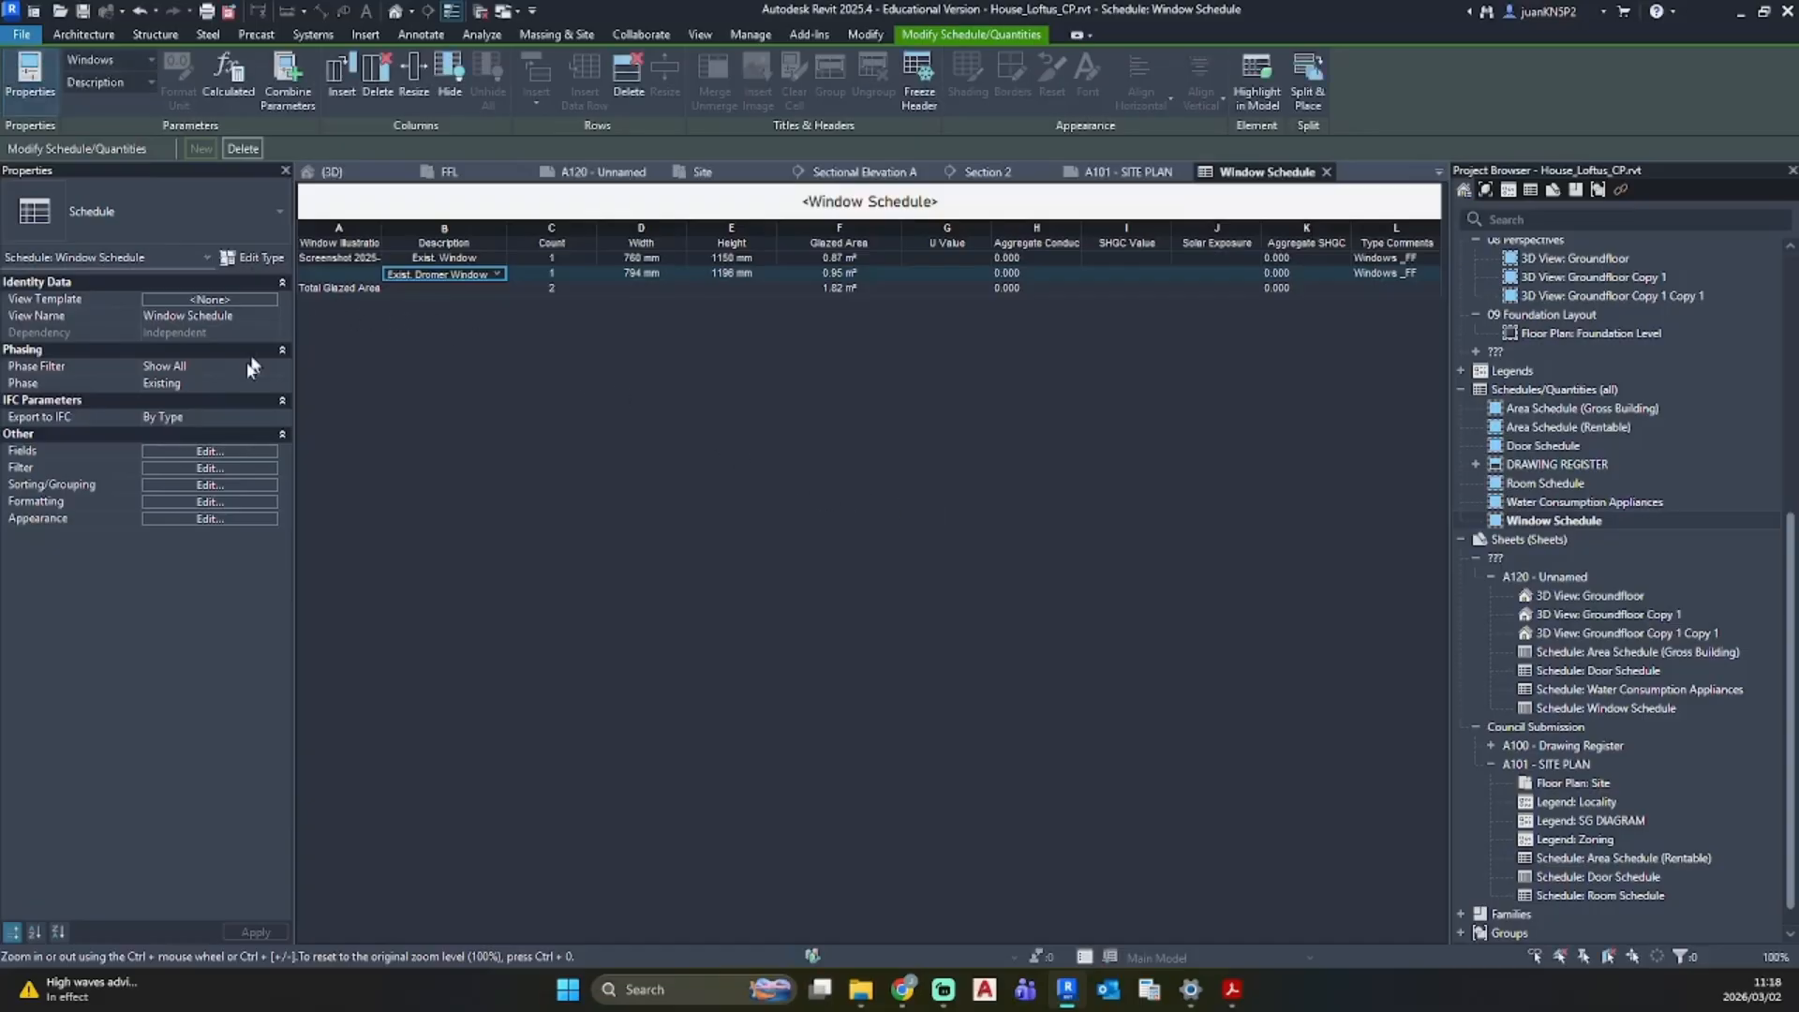
Step: Hide the Type Image field, headed Window Illustration, in the Window Schedule's formatting
left_click(223, 454)
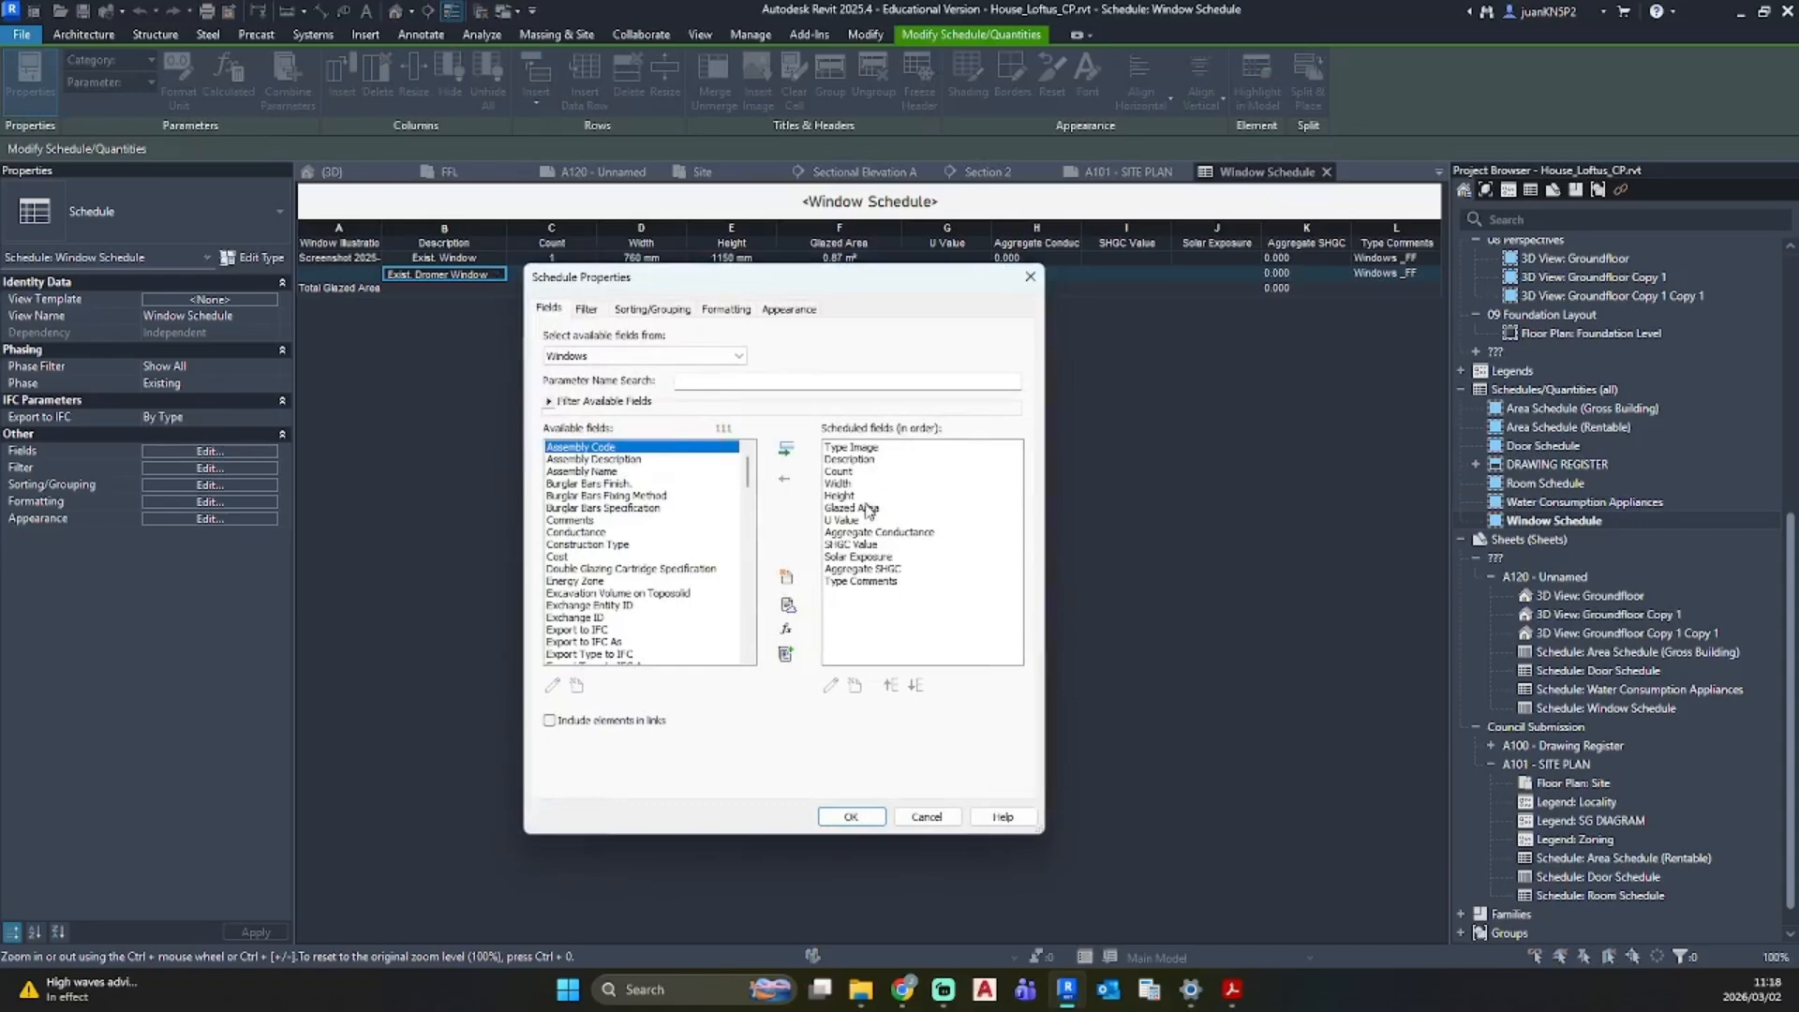
left_click(723, 310)
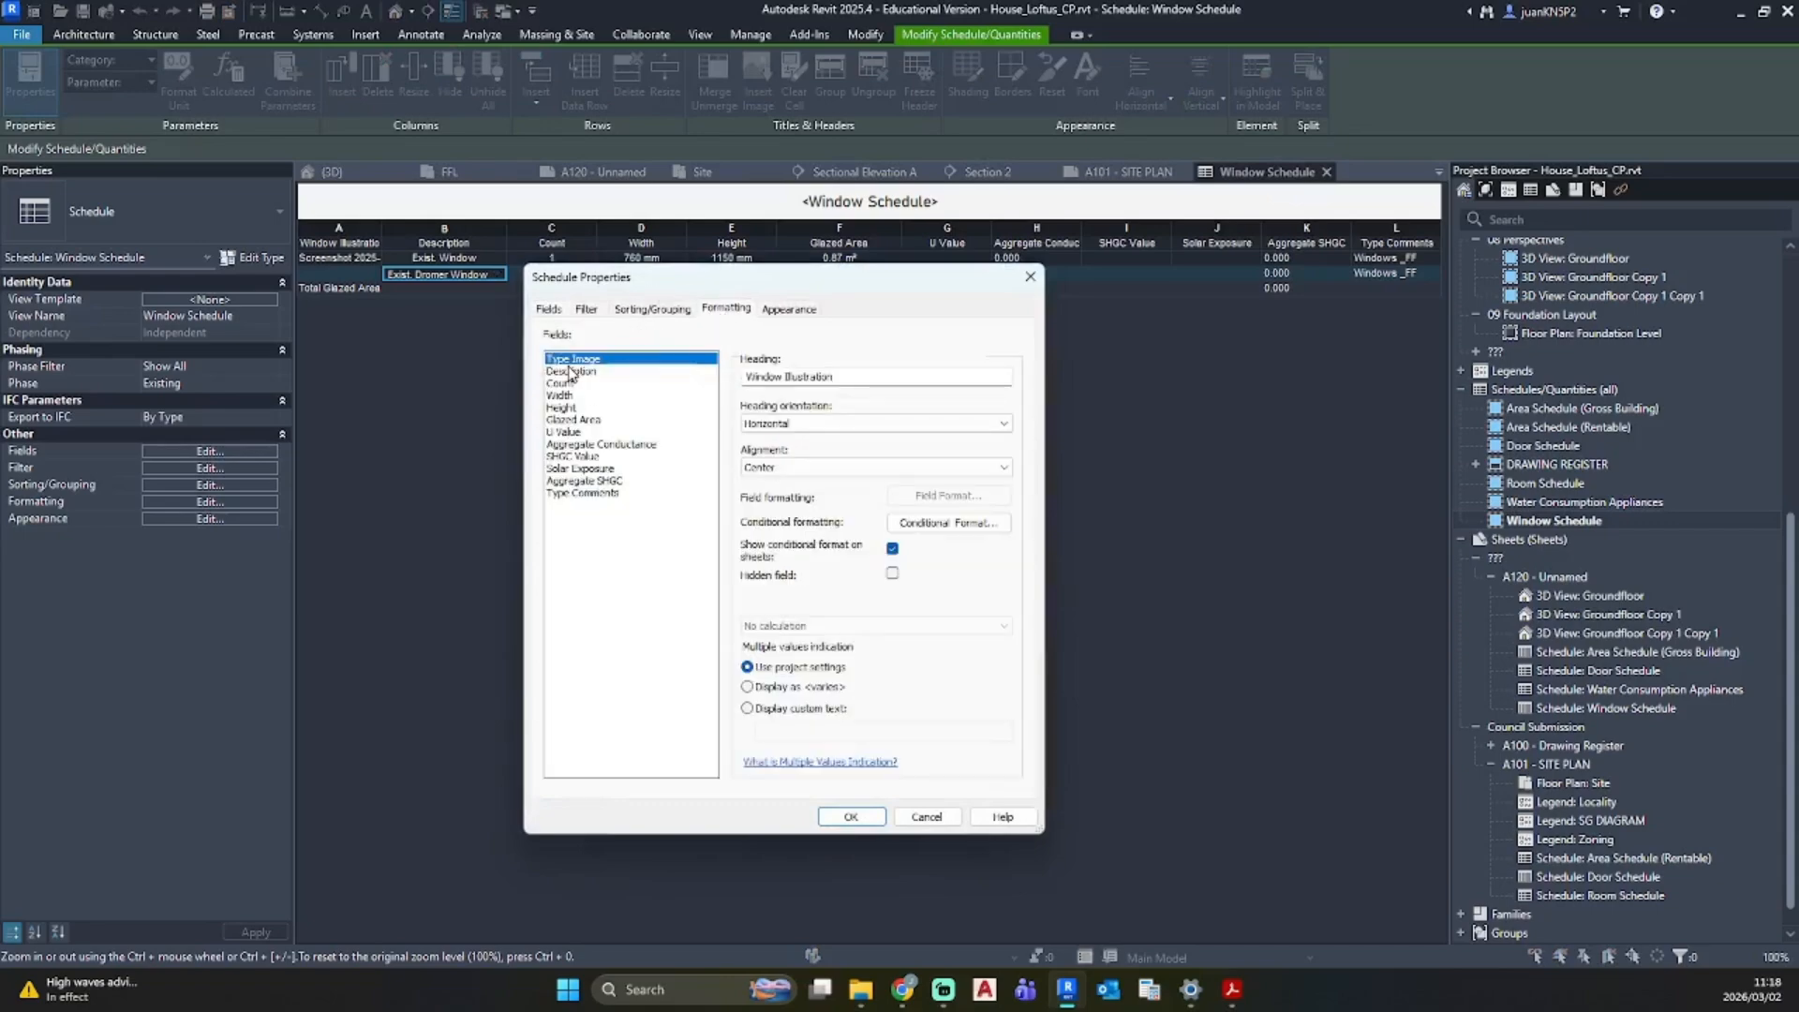
left_click(892, 572)
left_click(851, 816)
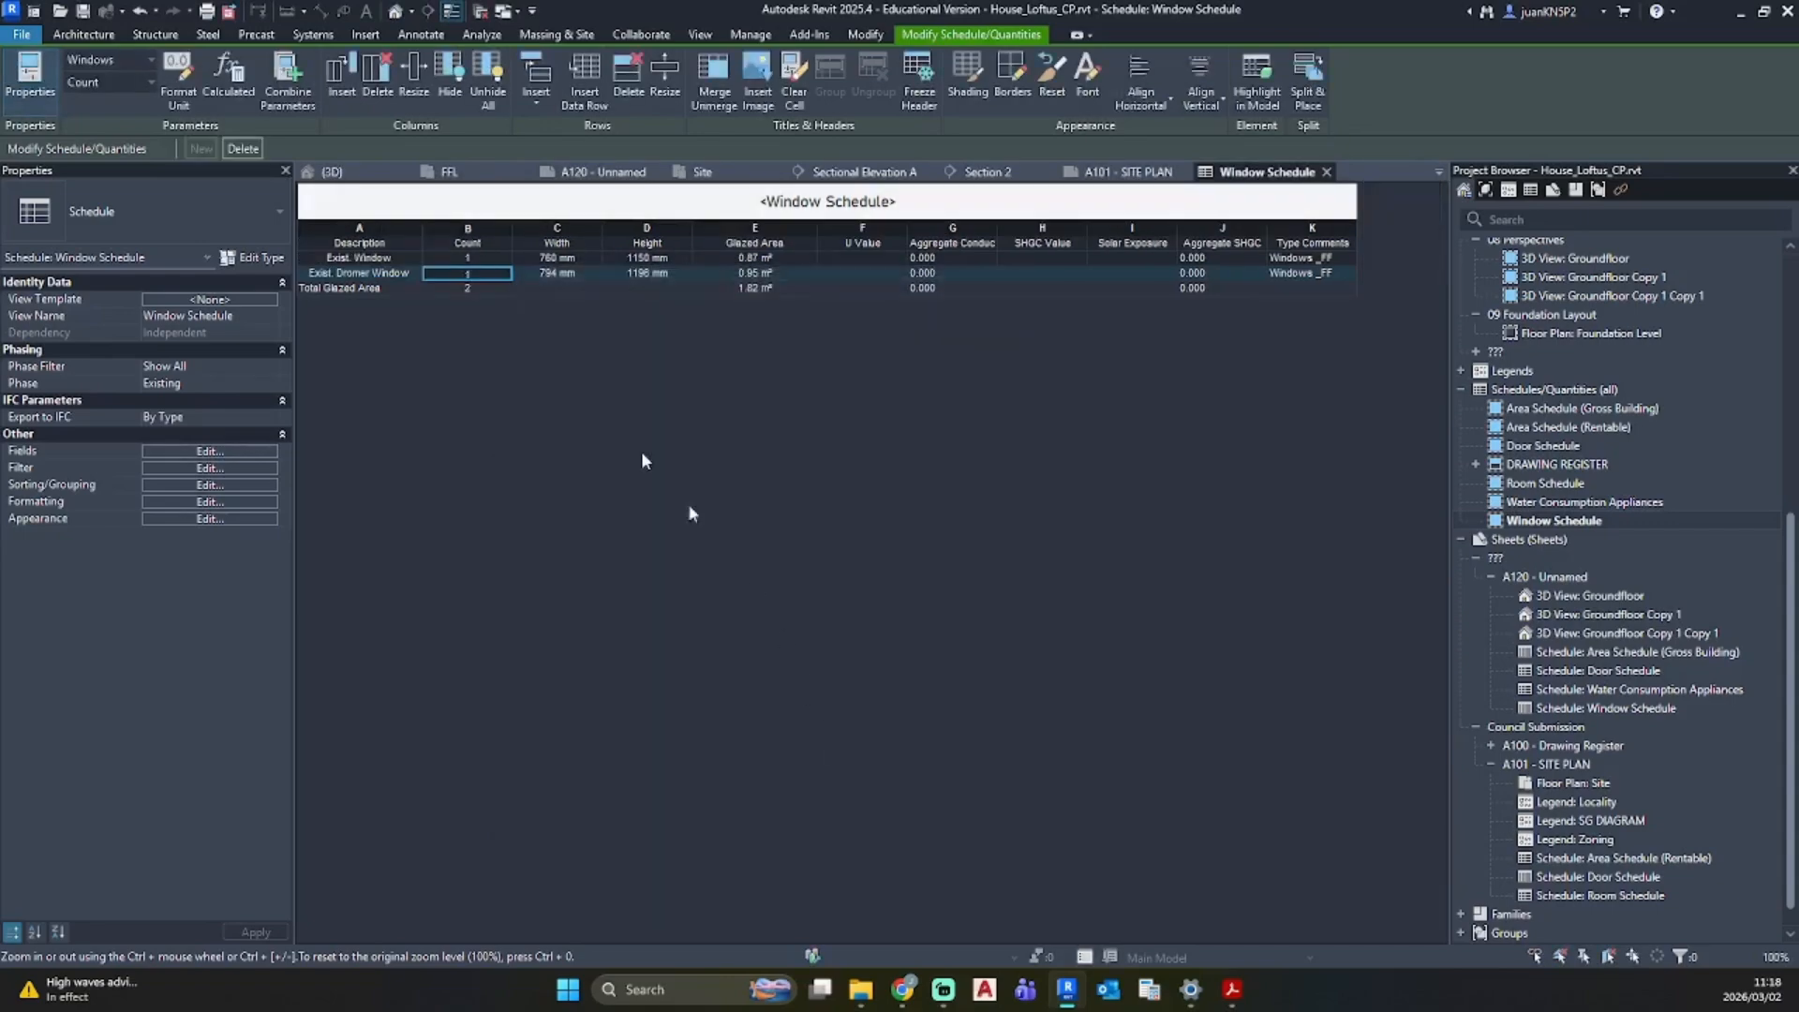
Step: Rename the window schedule as "Window Schedule Attic"
left_click(876, 194)
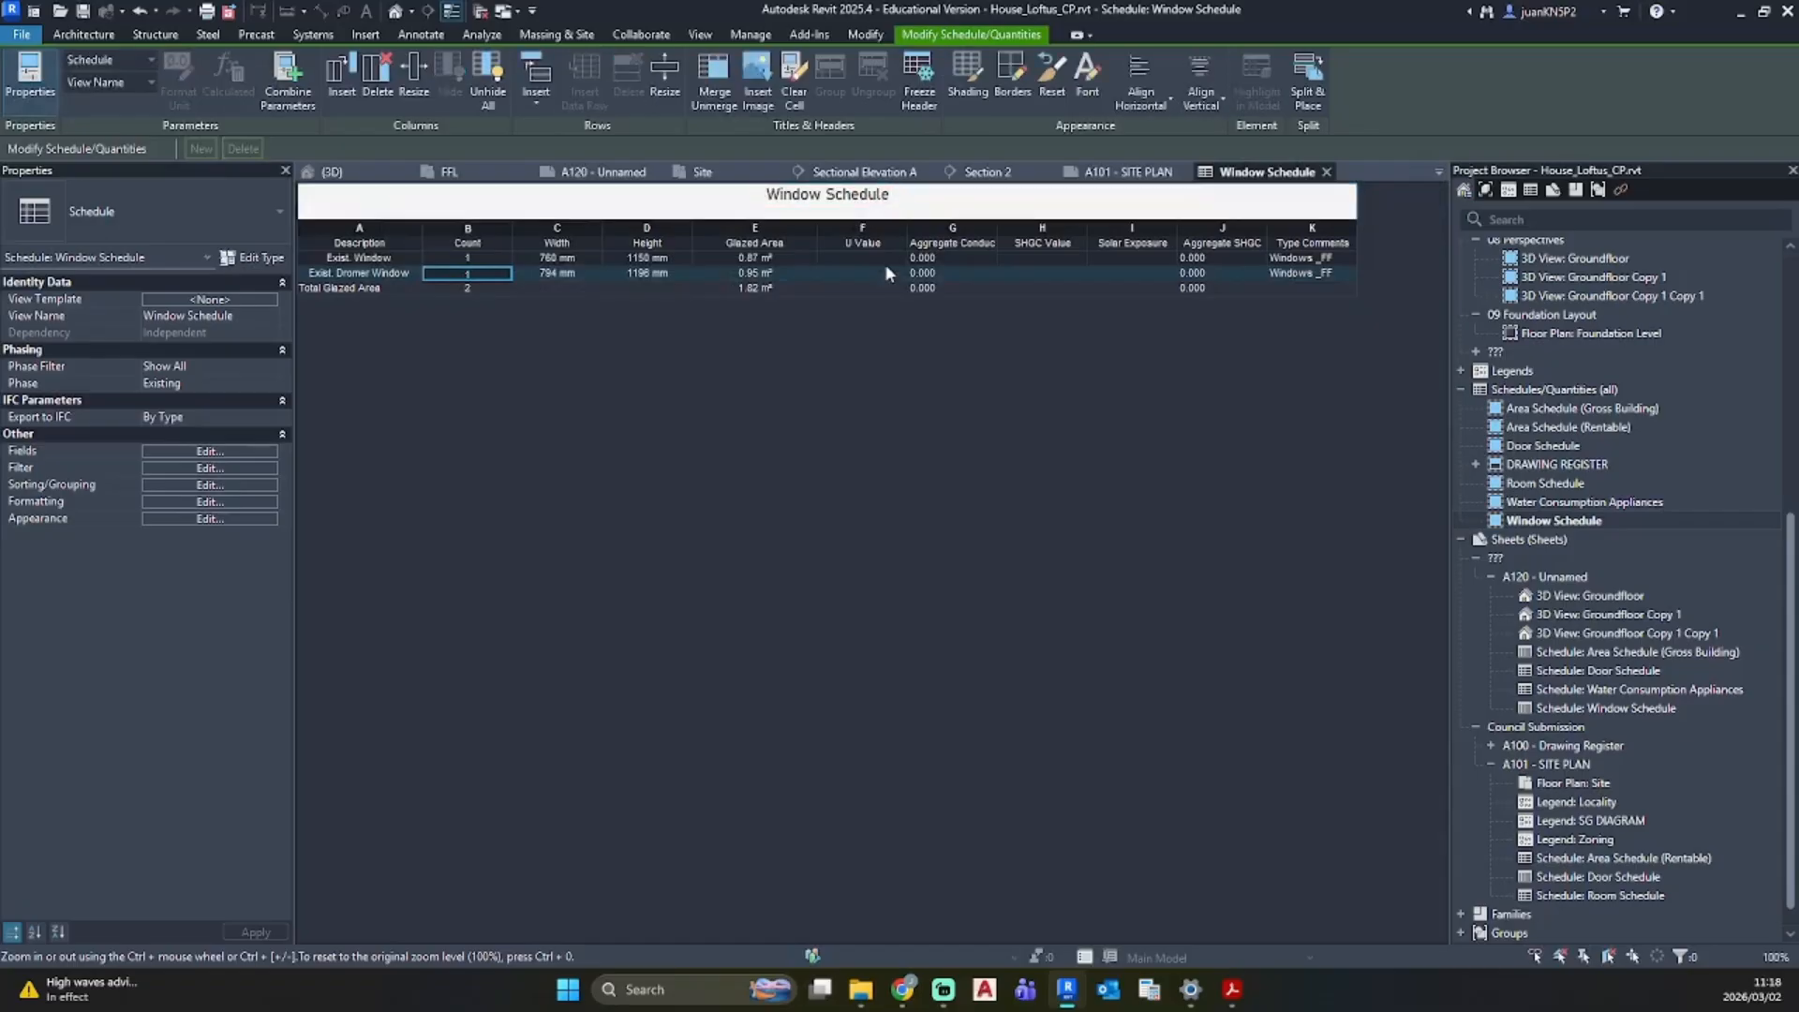
type("F")
key("BackSpace")
type("Attic")
key("Return")
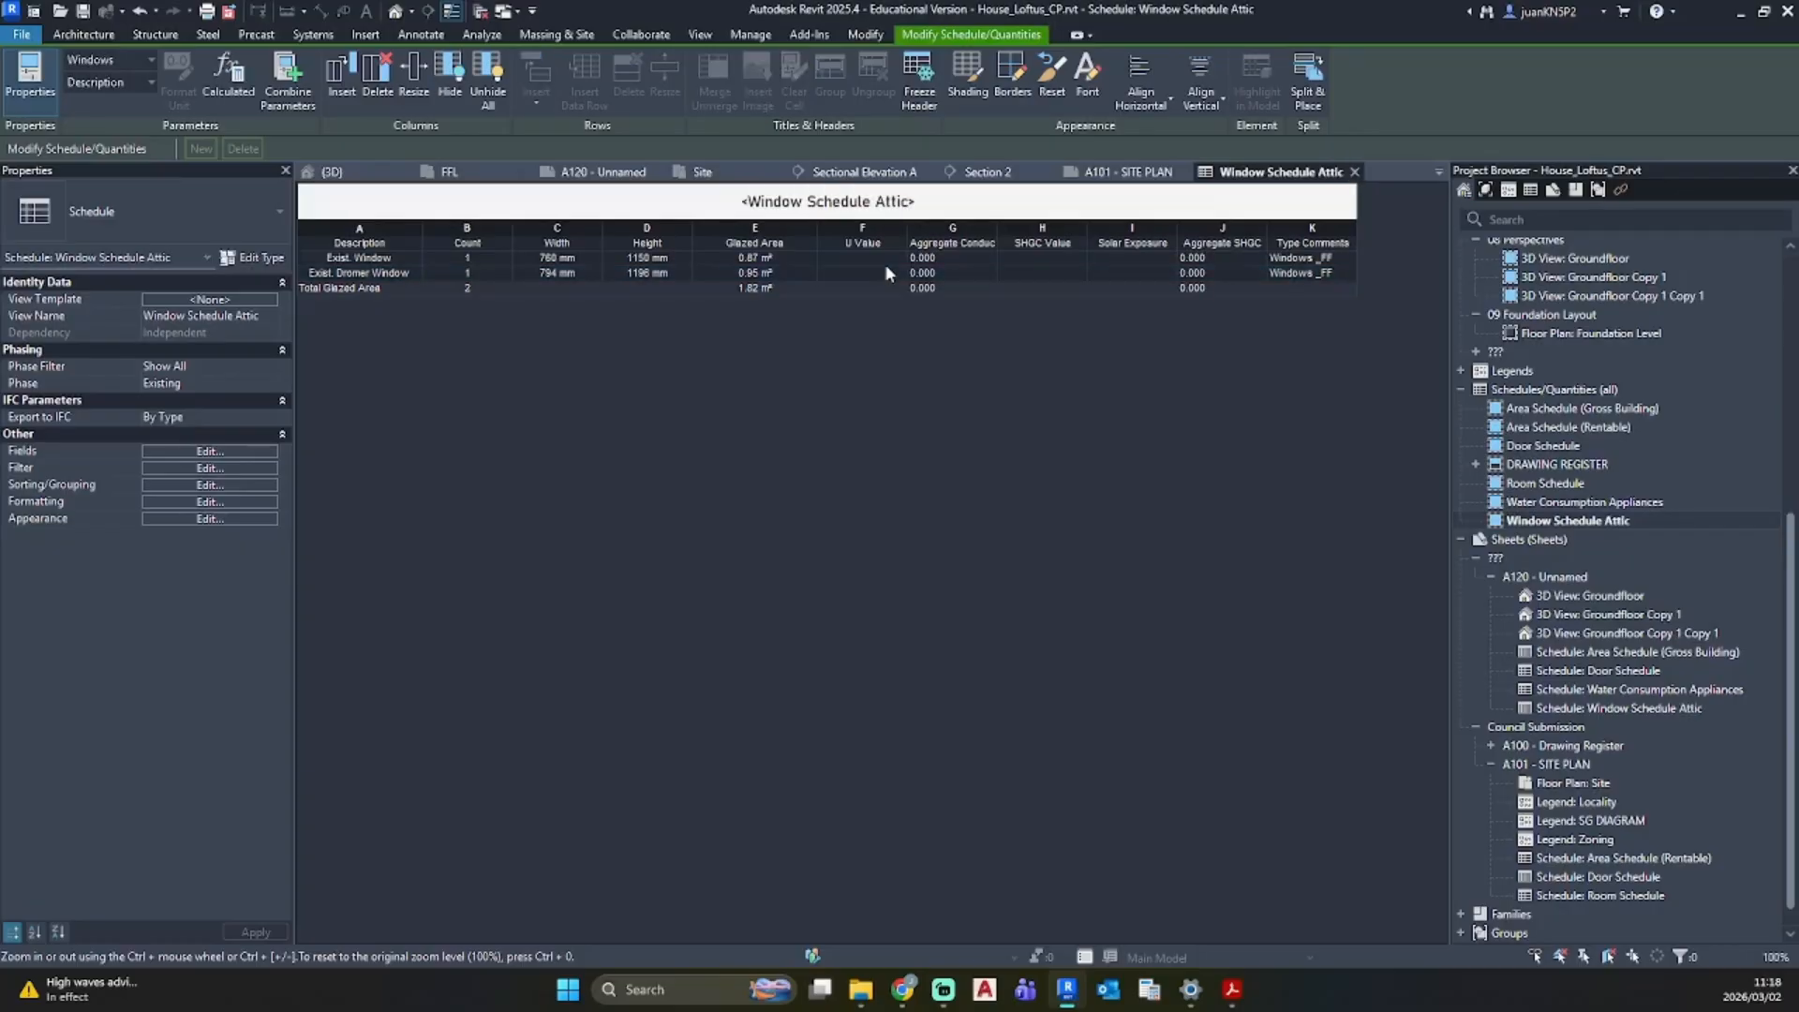
Step: Place the Window Schedule Attic on sheet A101 - SITE PLAN, directly below the door schedule, and inspect its columns
double_click(1584, 764)
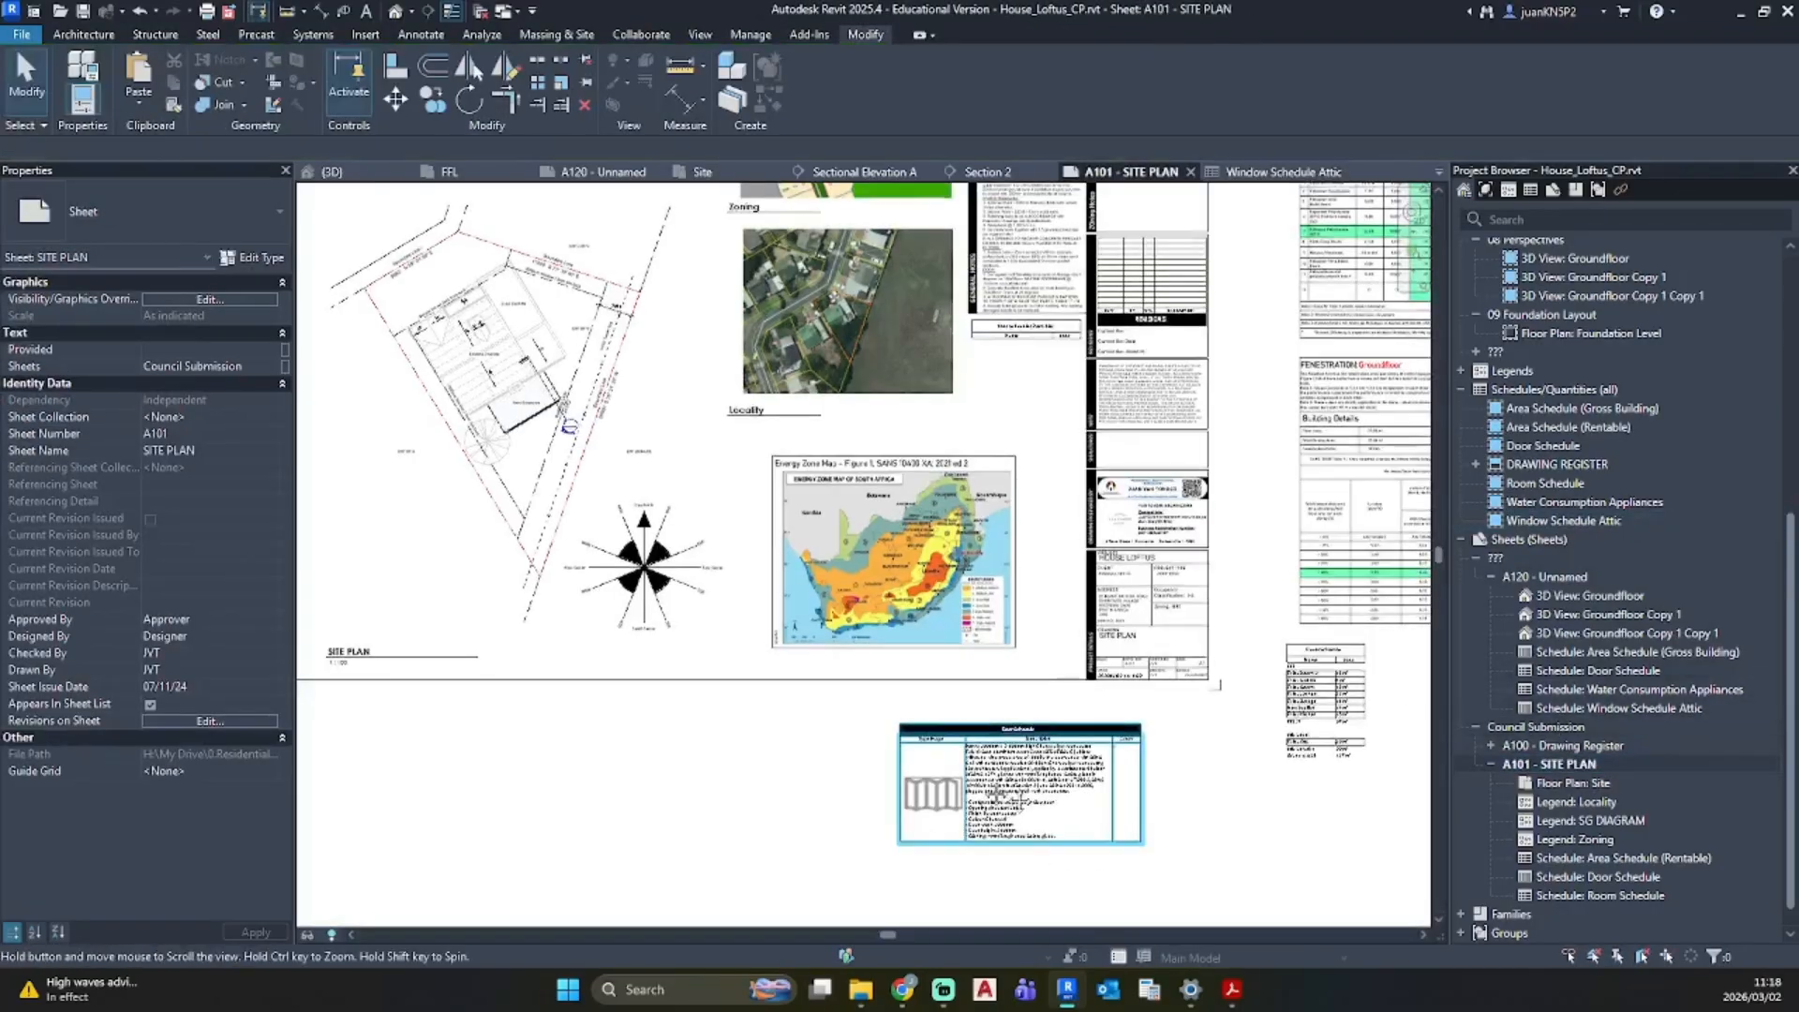
middle_click_drag(1281, 811, 950, 719)
scroll(971, 717, "down", 1)
scroll(983, 720, "down", 2)
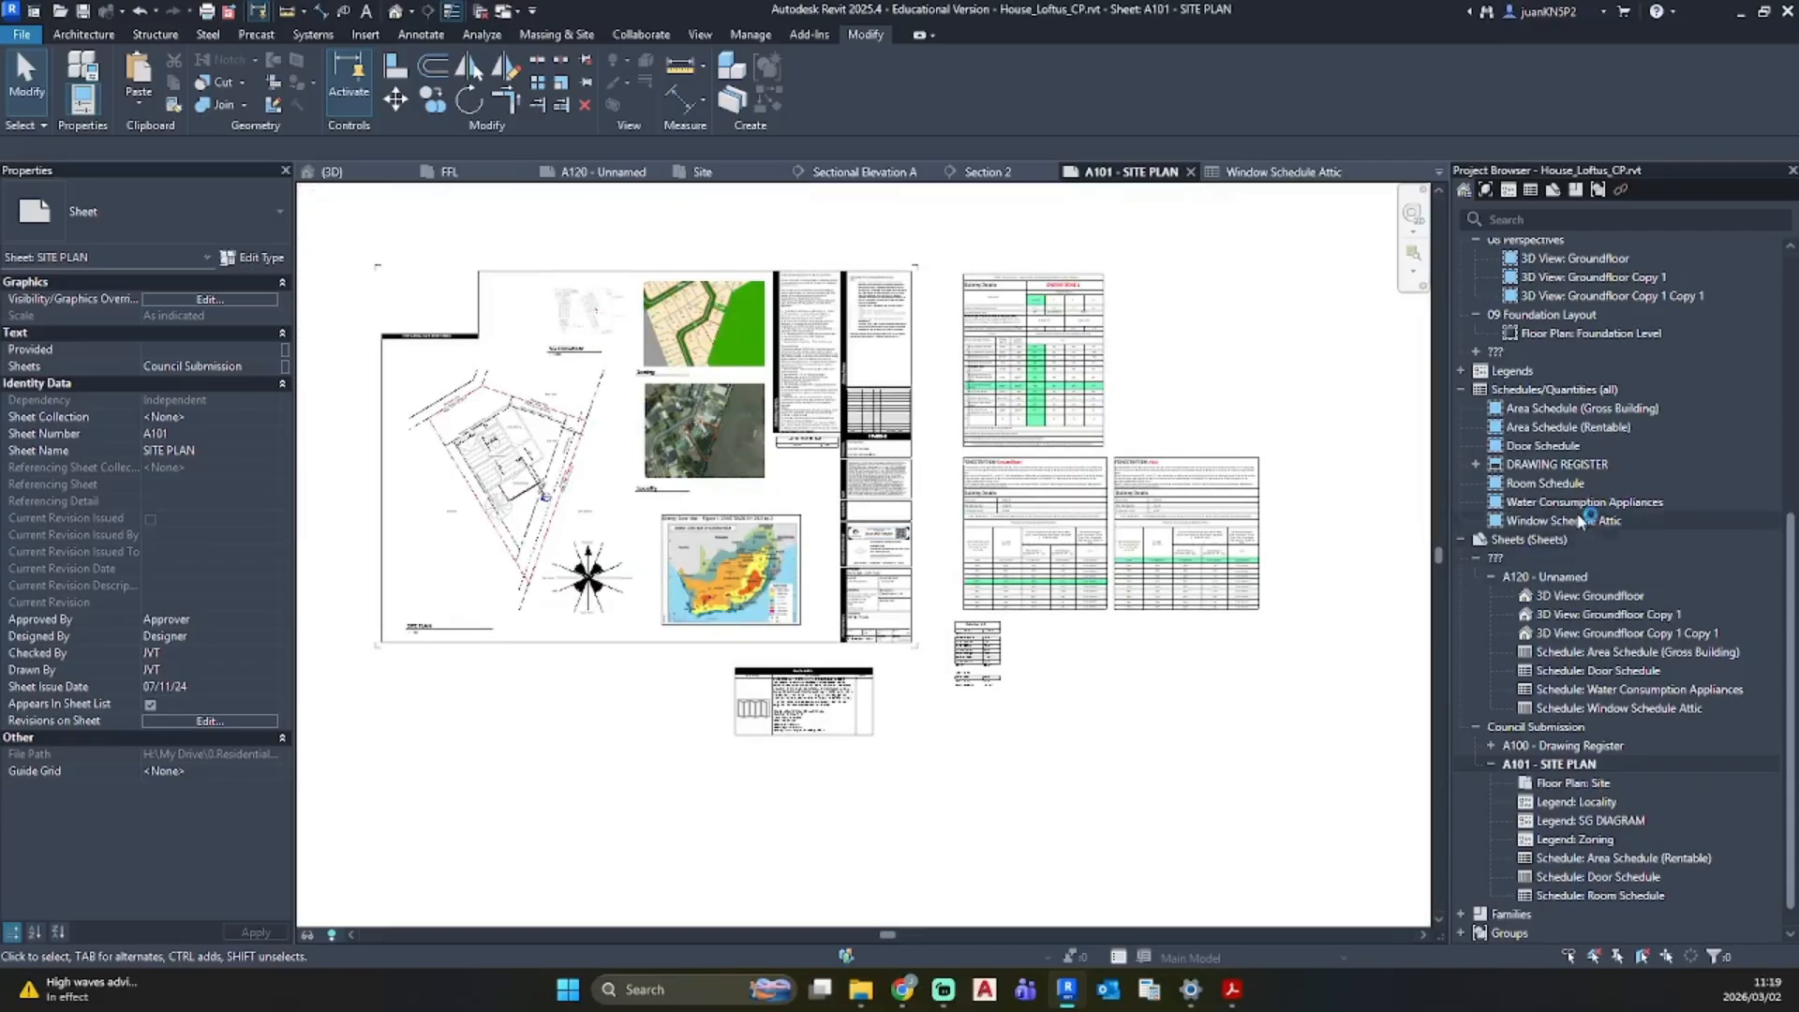
left_click(1563, 520)
left_click_drag(950, 772, 923, 776)
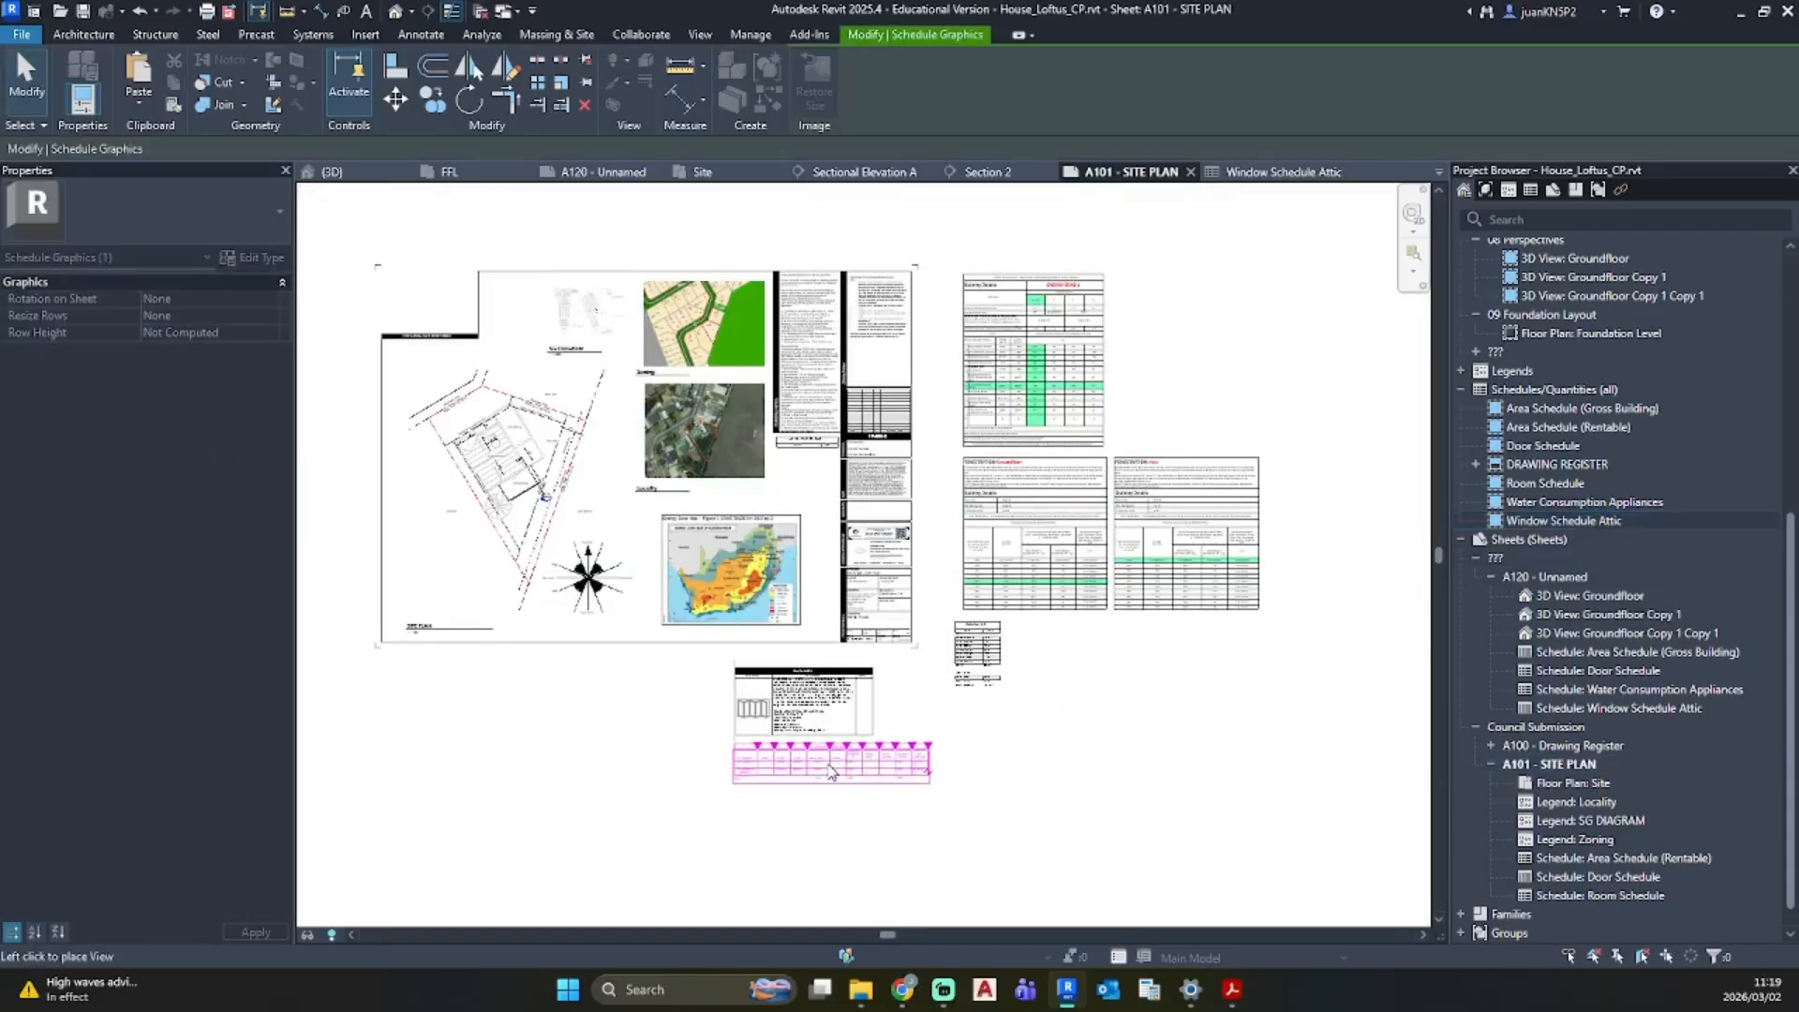
left_click(833, 773)
left_click(767, 833)
scroll(770, 831, "up", 3)
scroll(773, 833, "up", 3)
middle_click_drag(1002, 736, 761, 764)
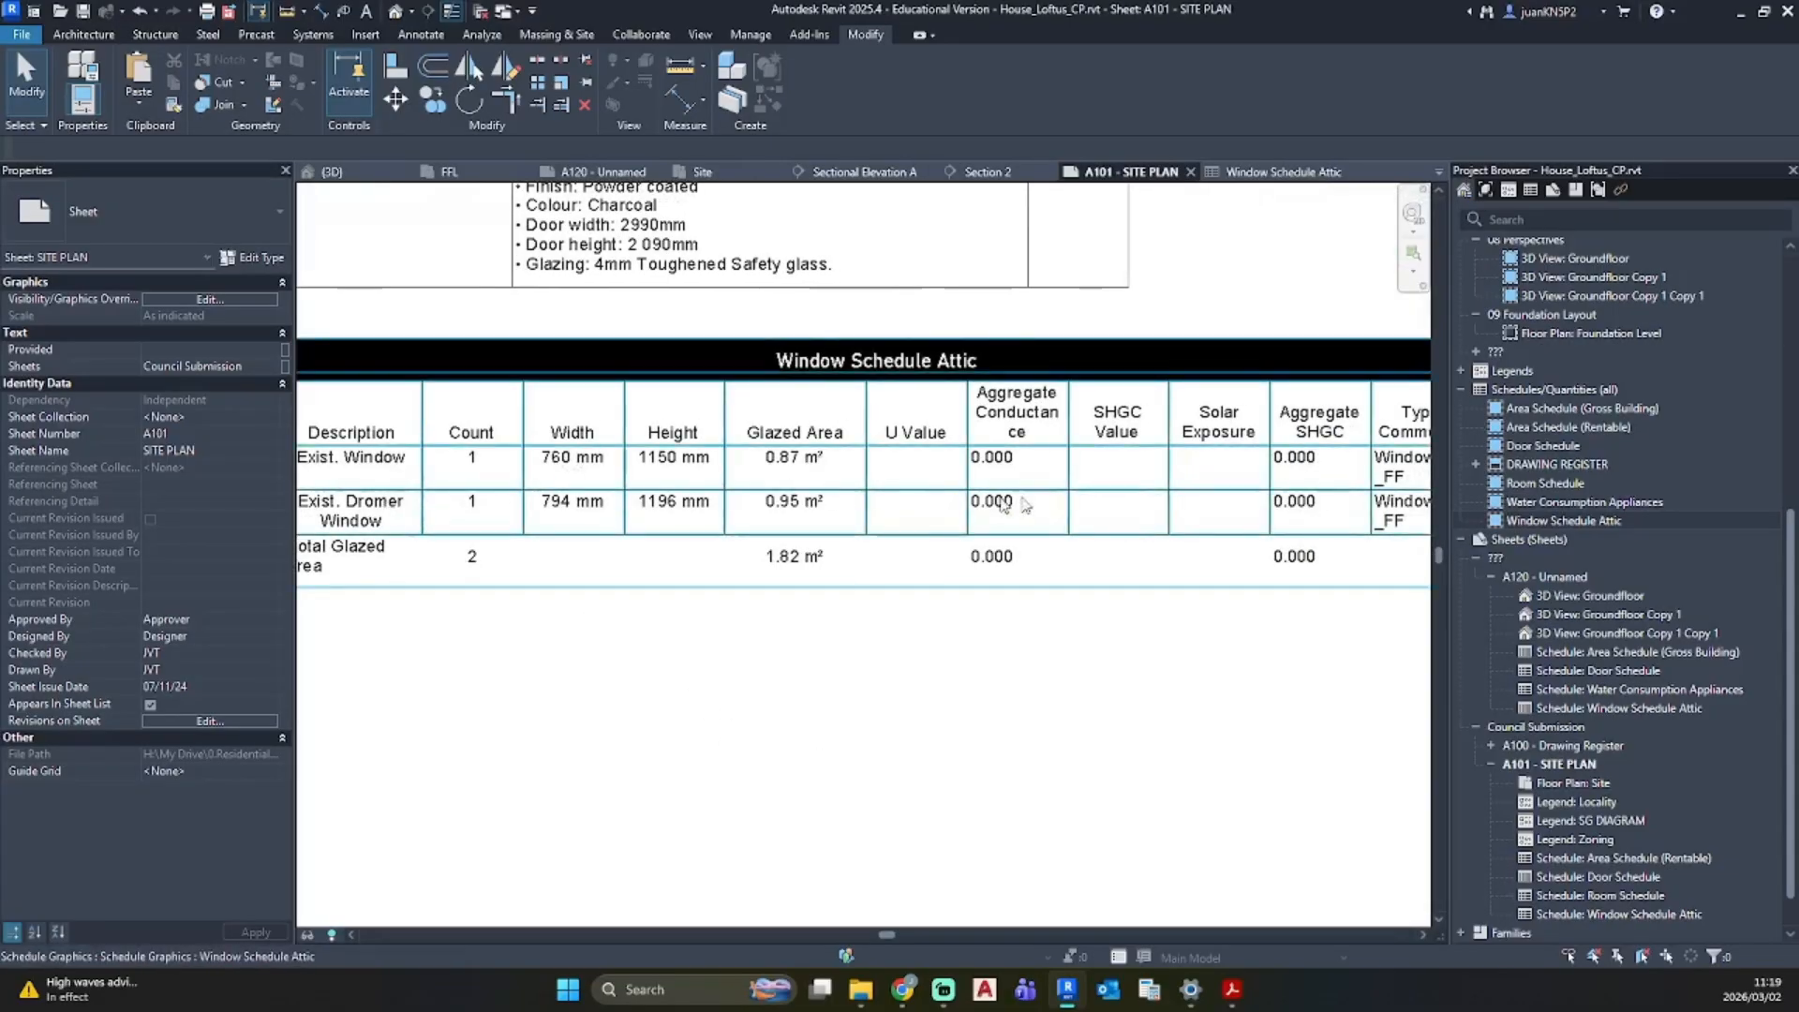
middle_click_drag(1038, 501, 925, 541)
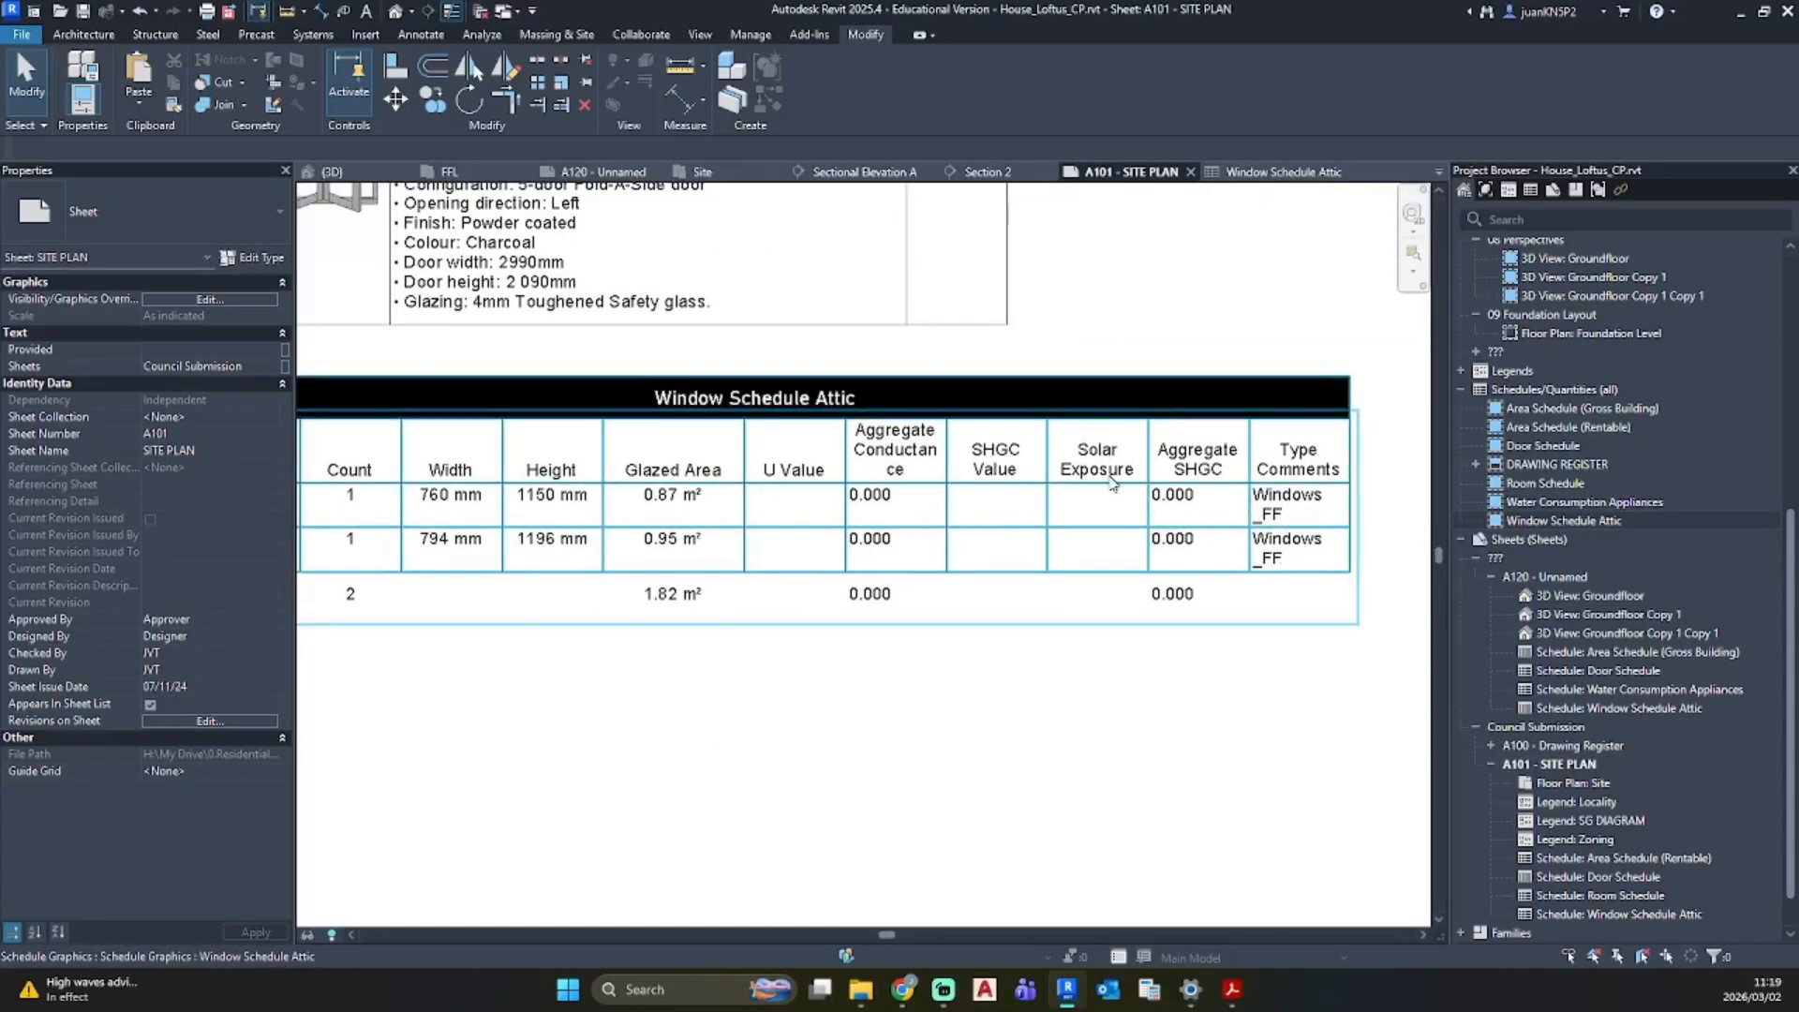
scroll(860, 506, "down", 2)
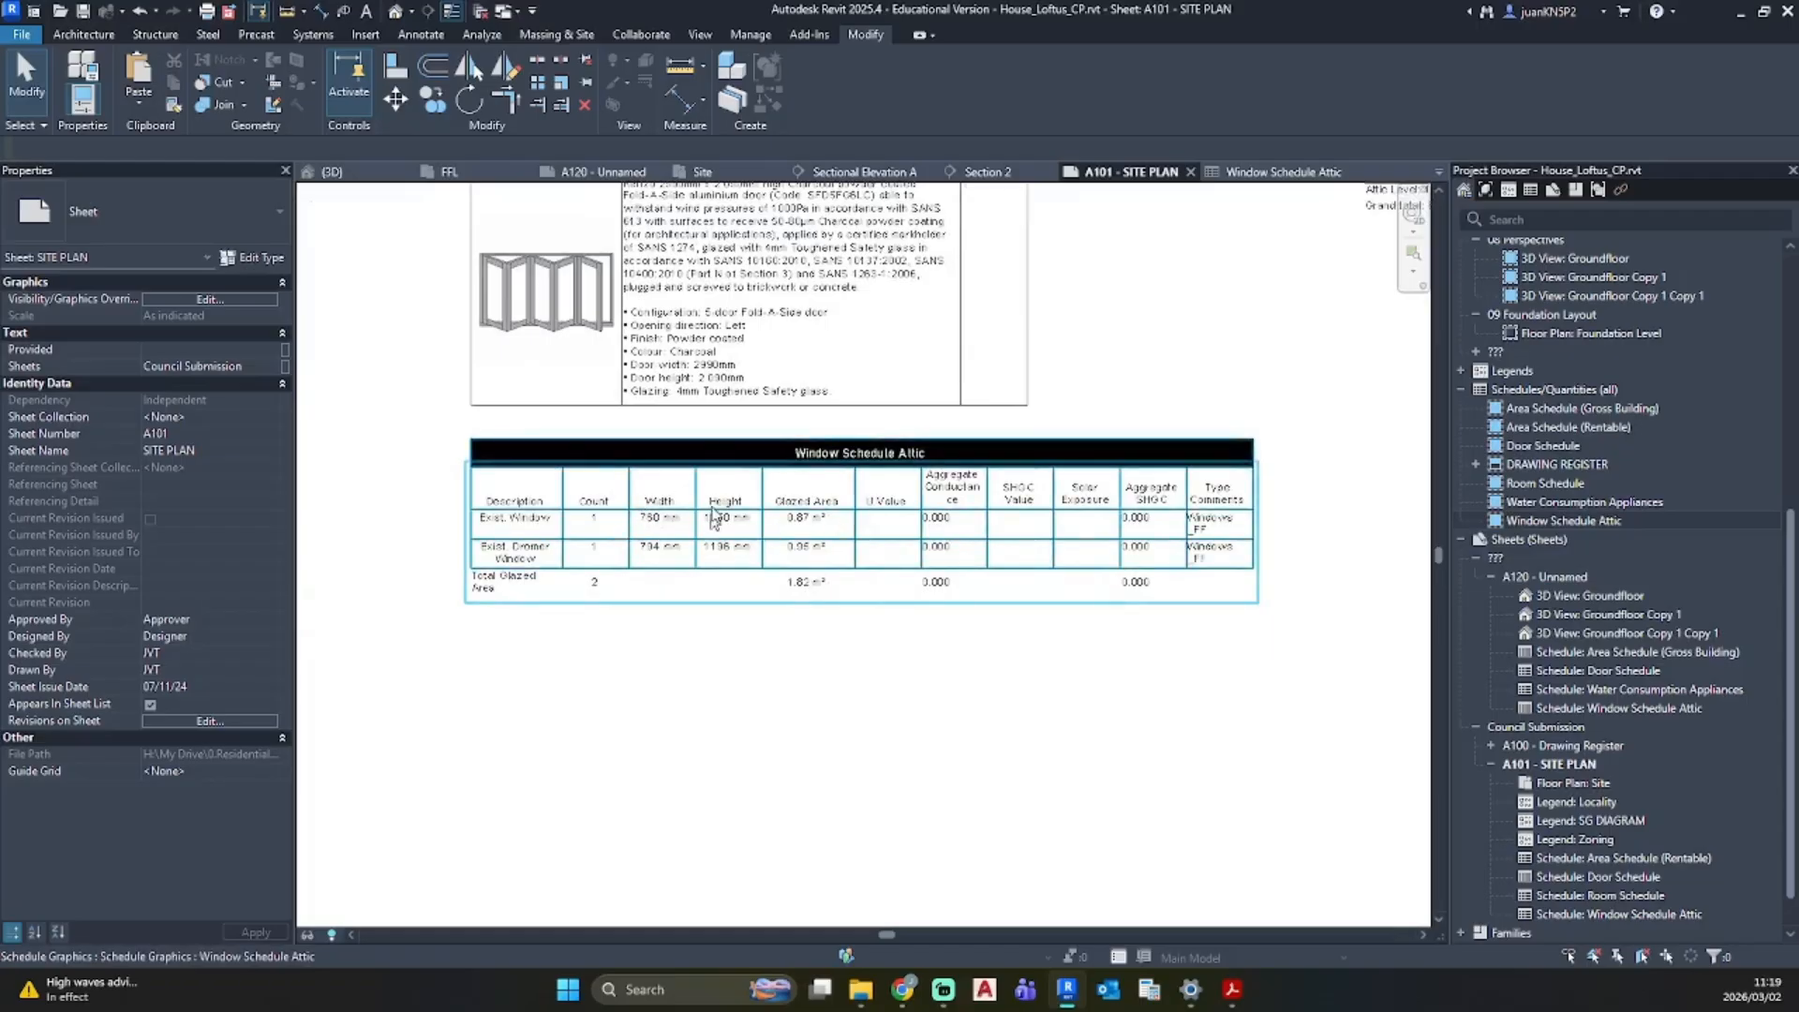
Step: Hide the fields from U Value through Type Comments in the Window Schedule Attic
double_click(841, 522)
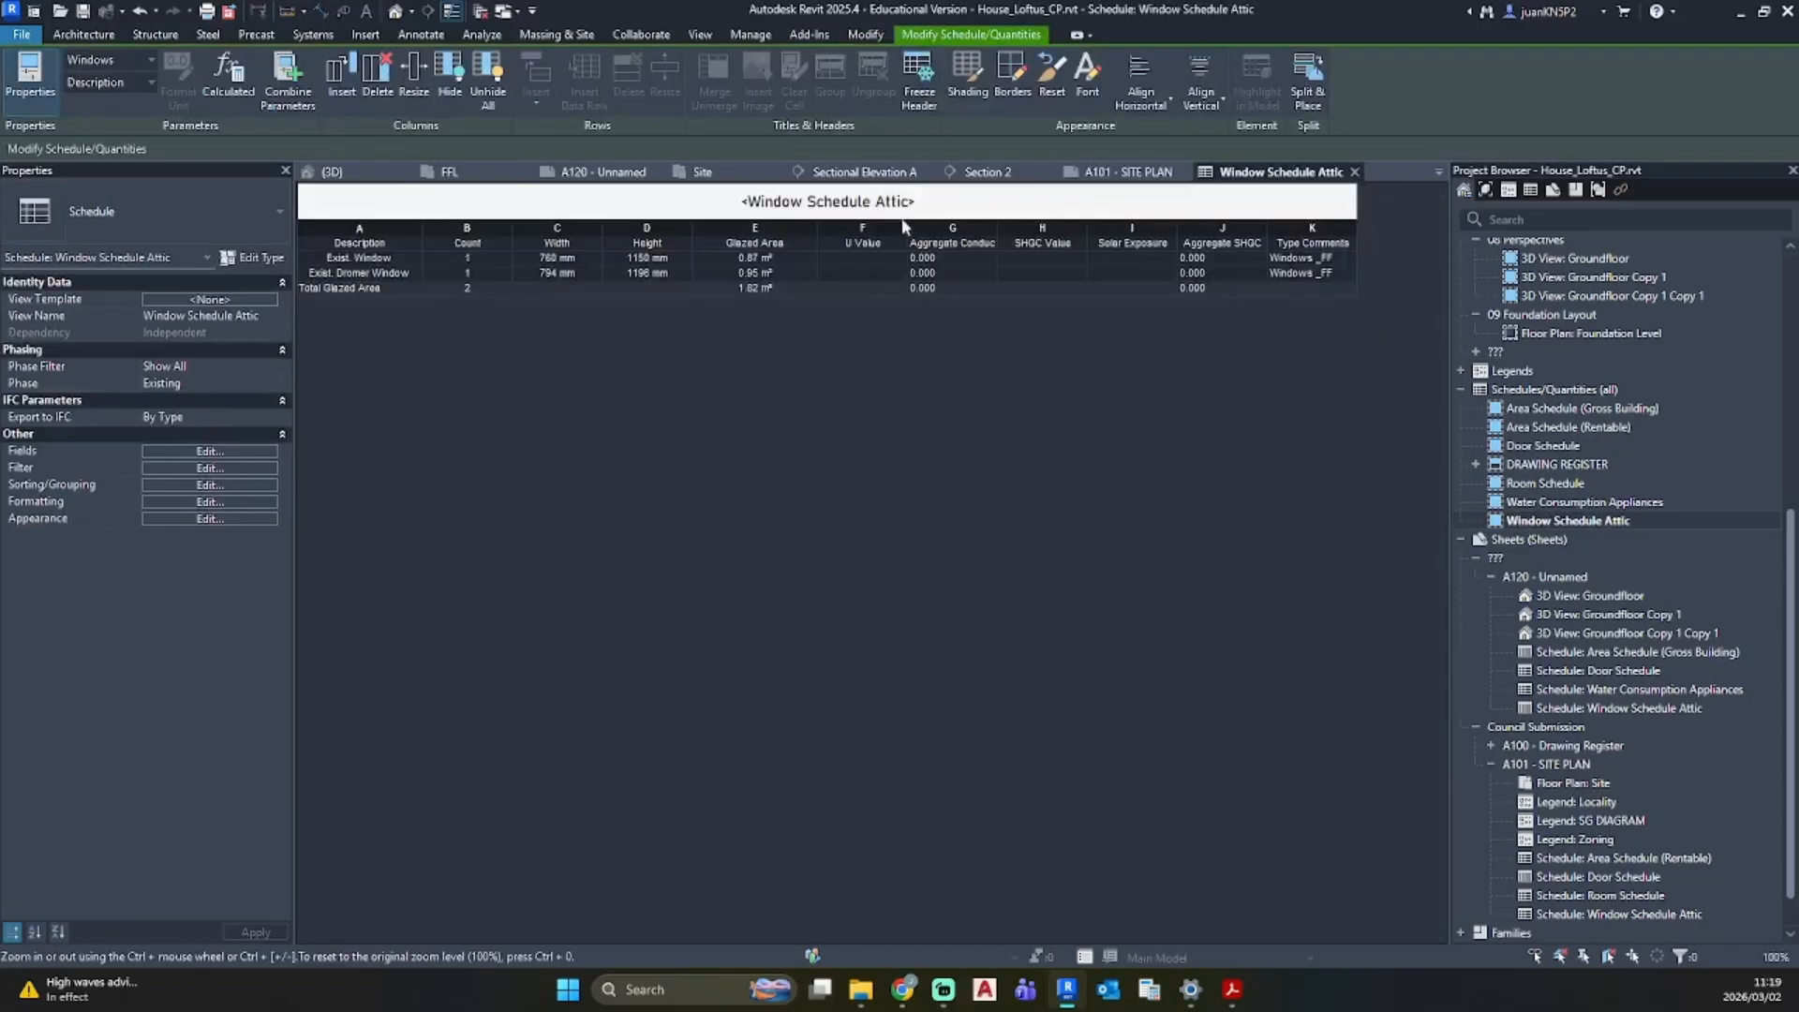
left_click(226, 452)
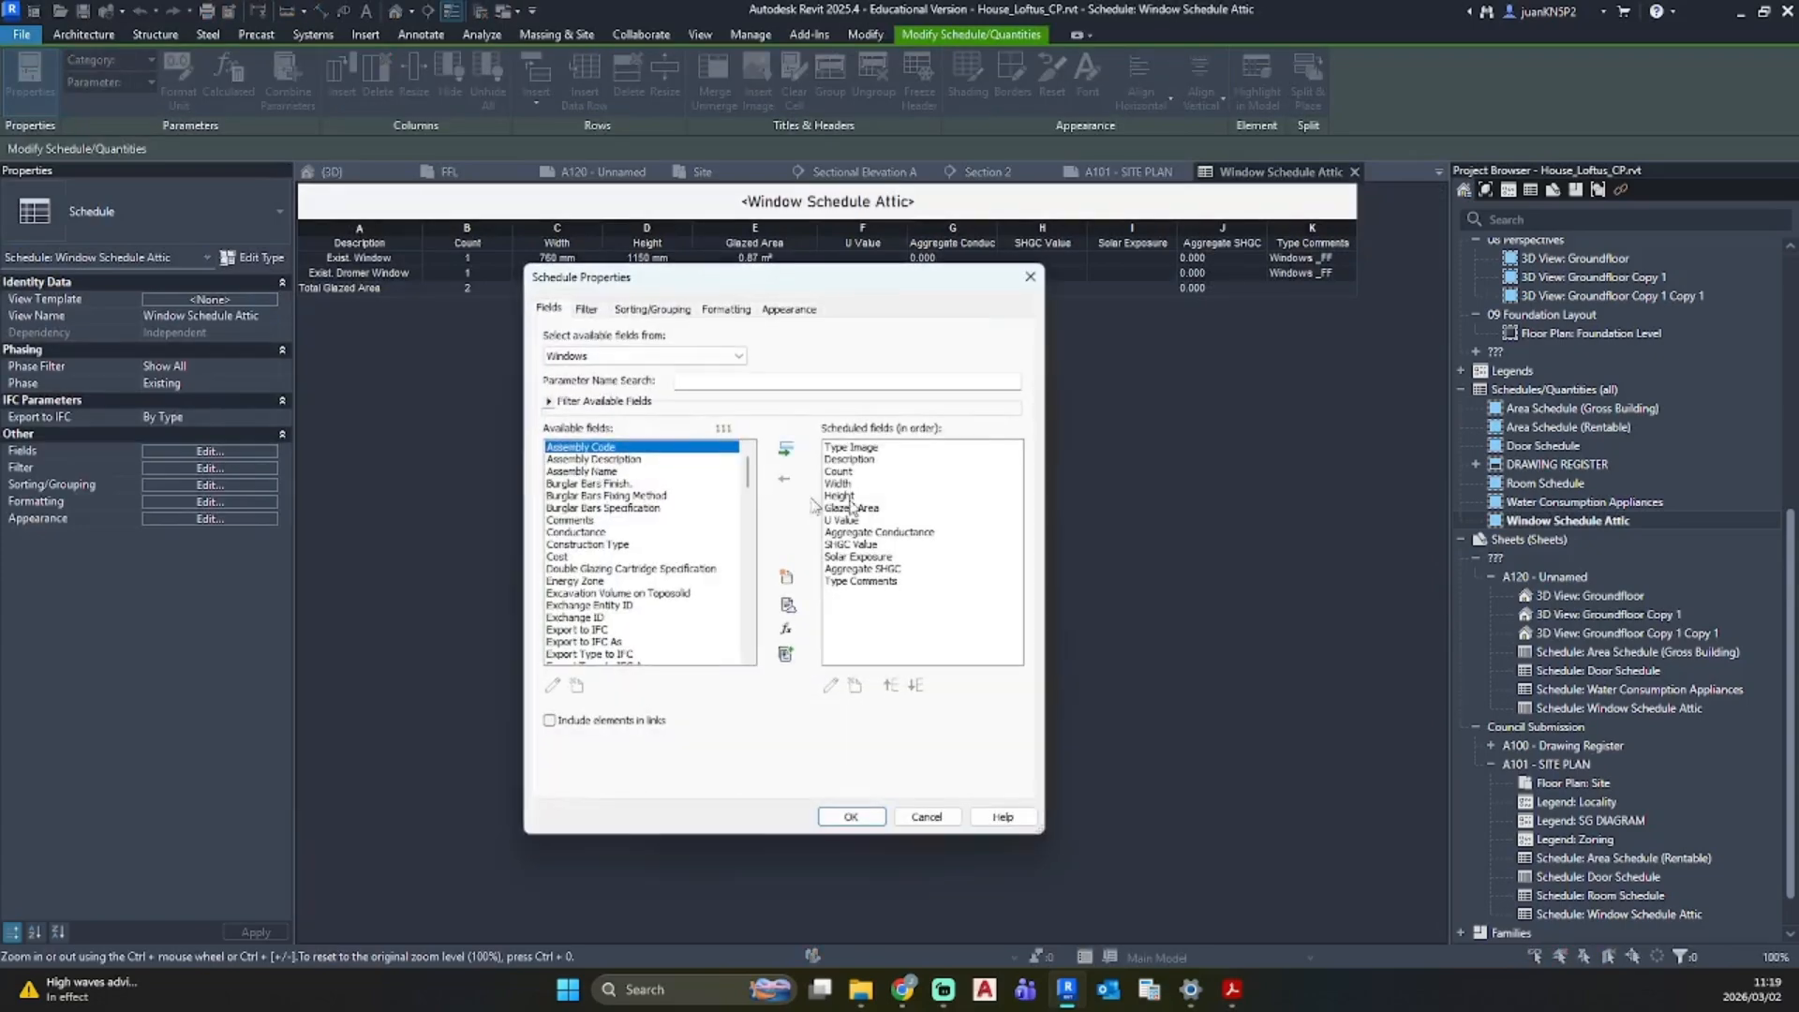
left_click(723, 309)
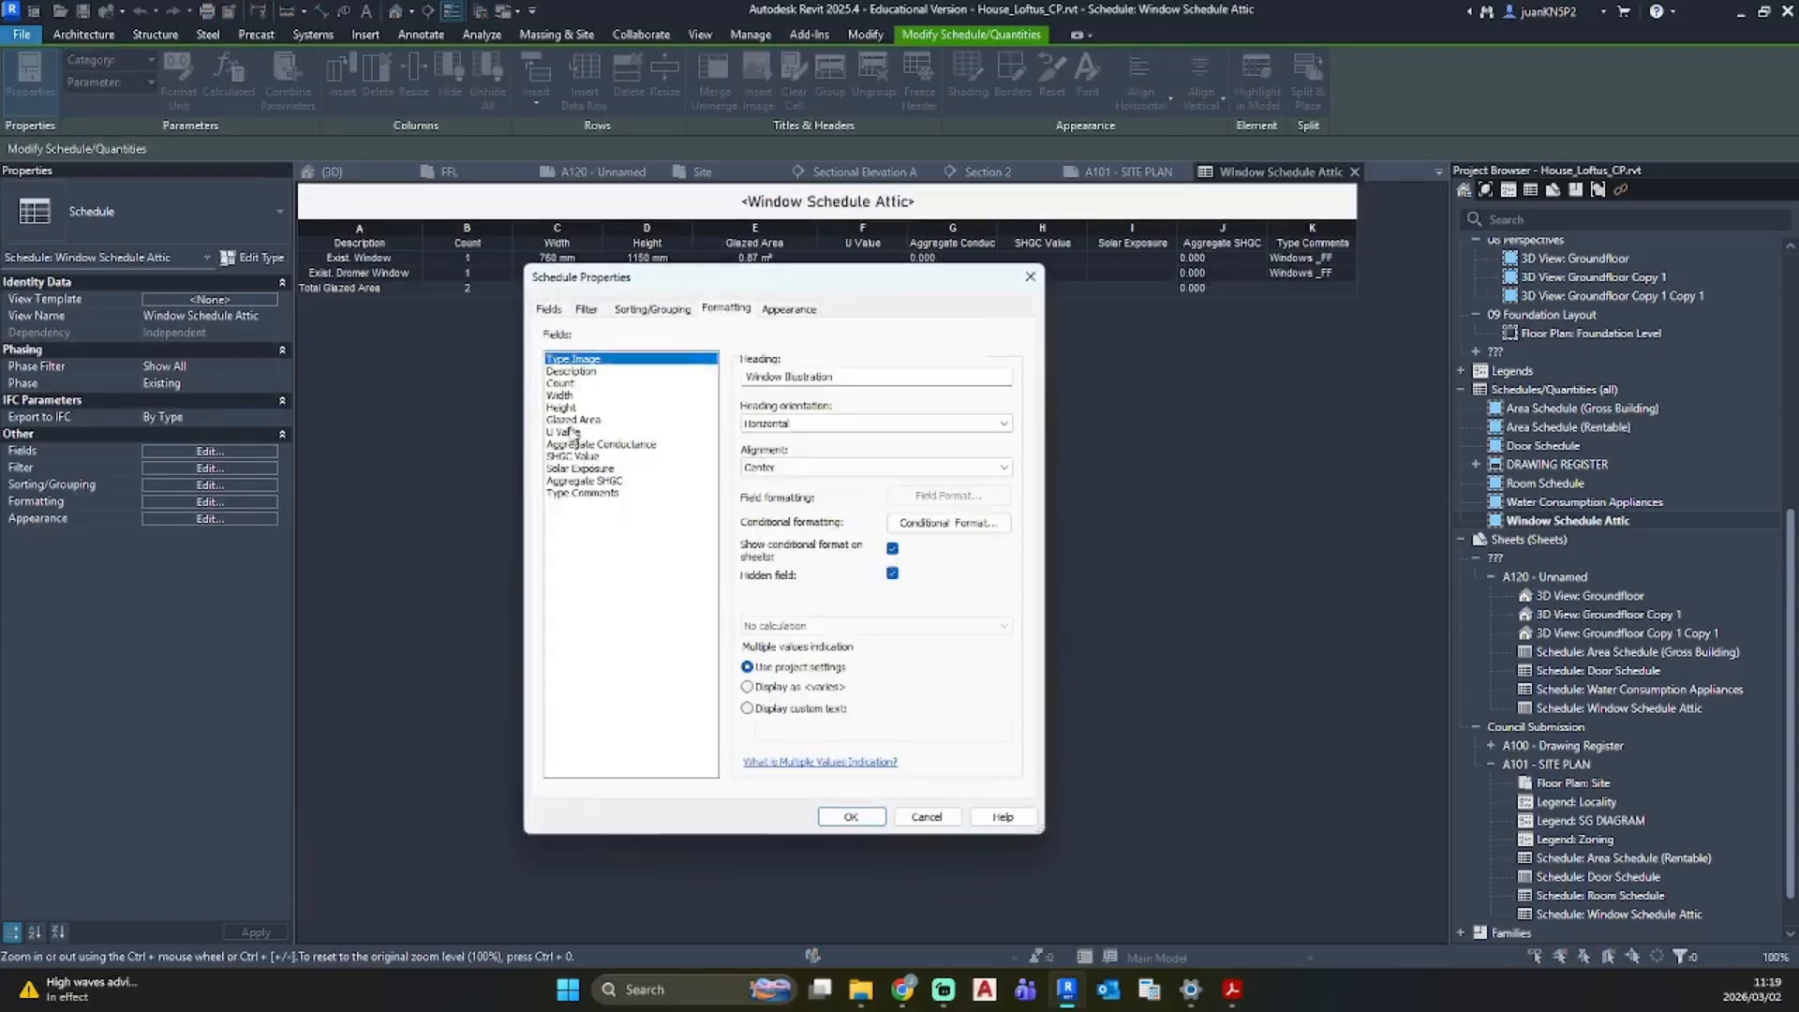
left_click(573, 433)
left_click(576, 493, "shift")
left_click(892, 573)
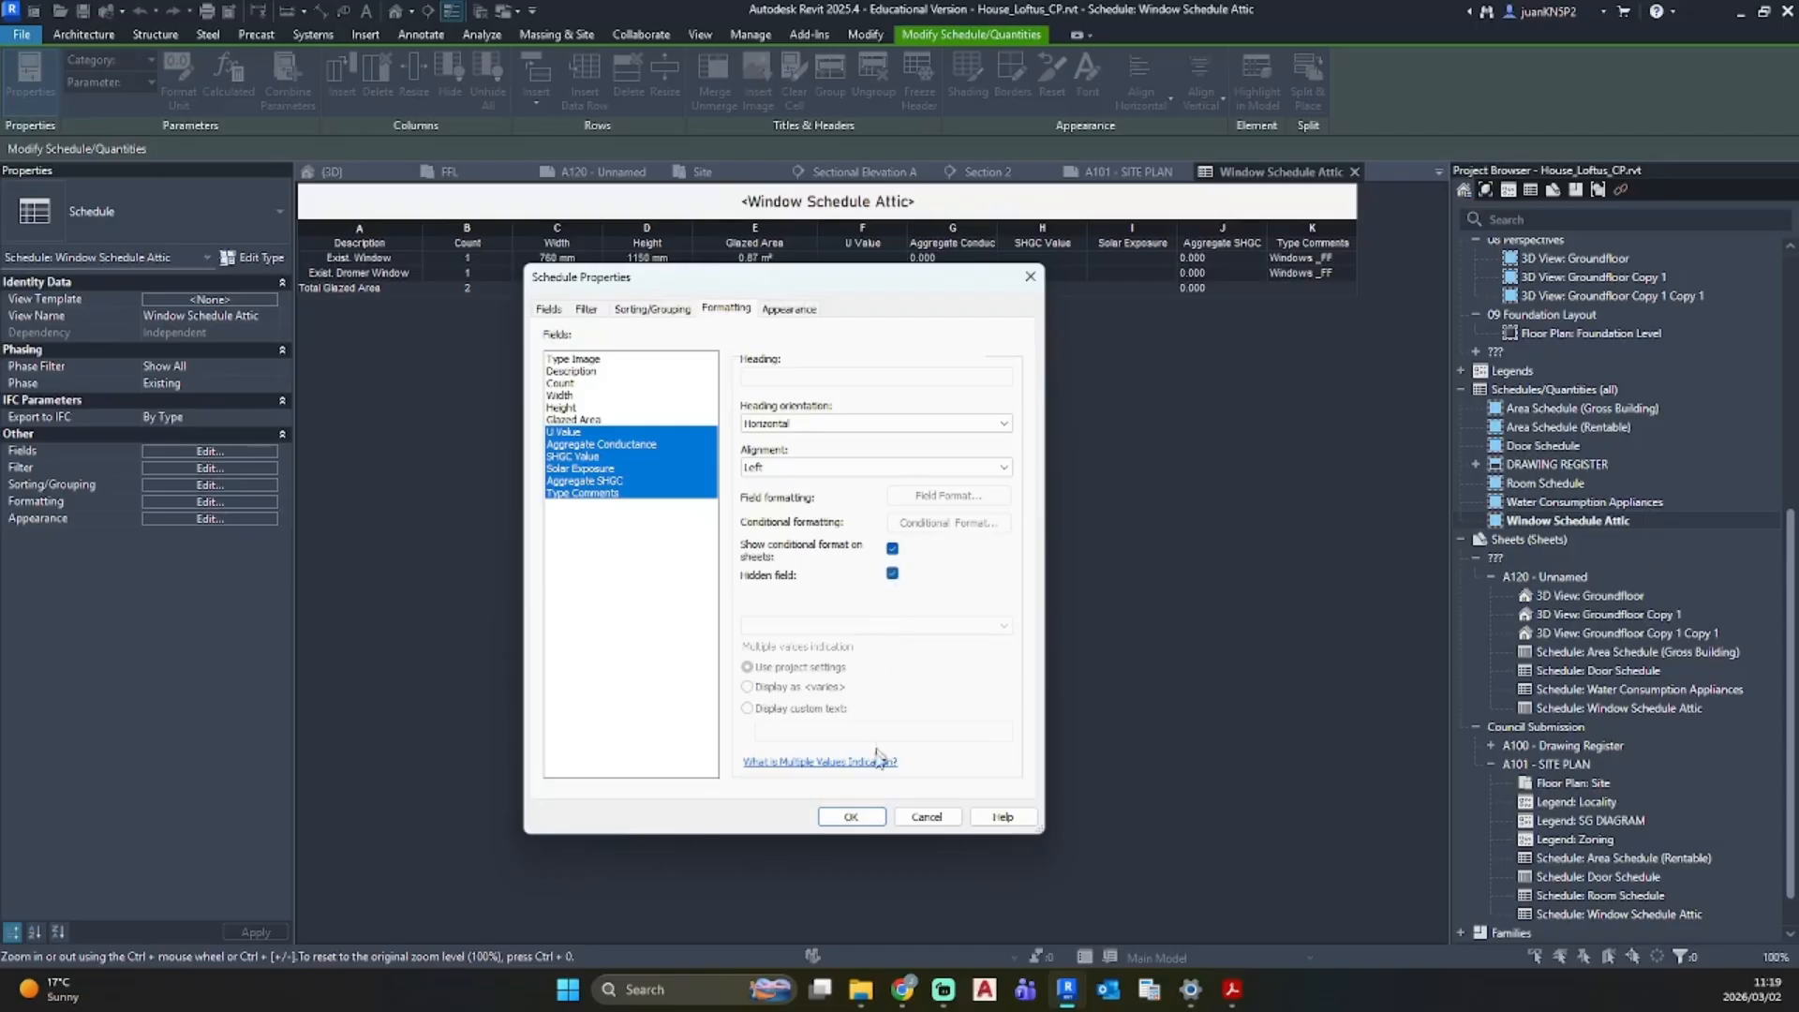
left_click(852, 817)
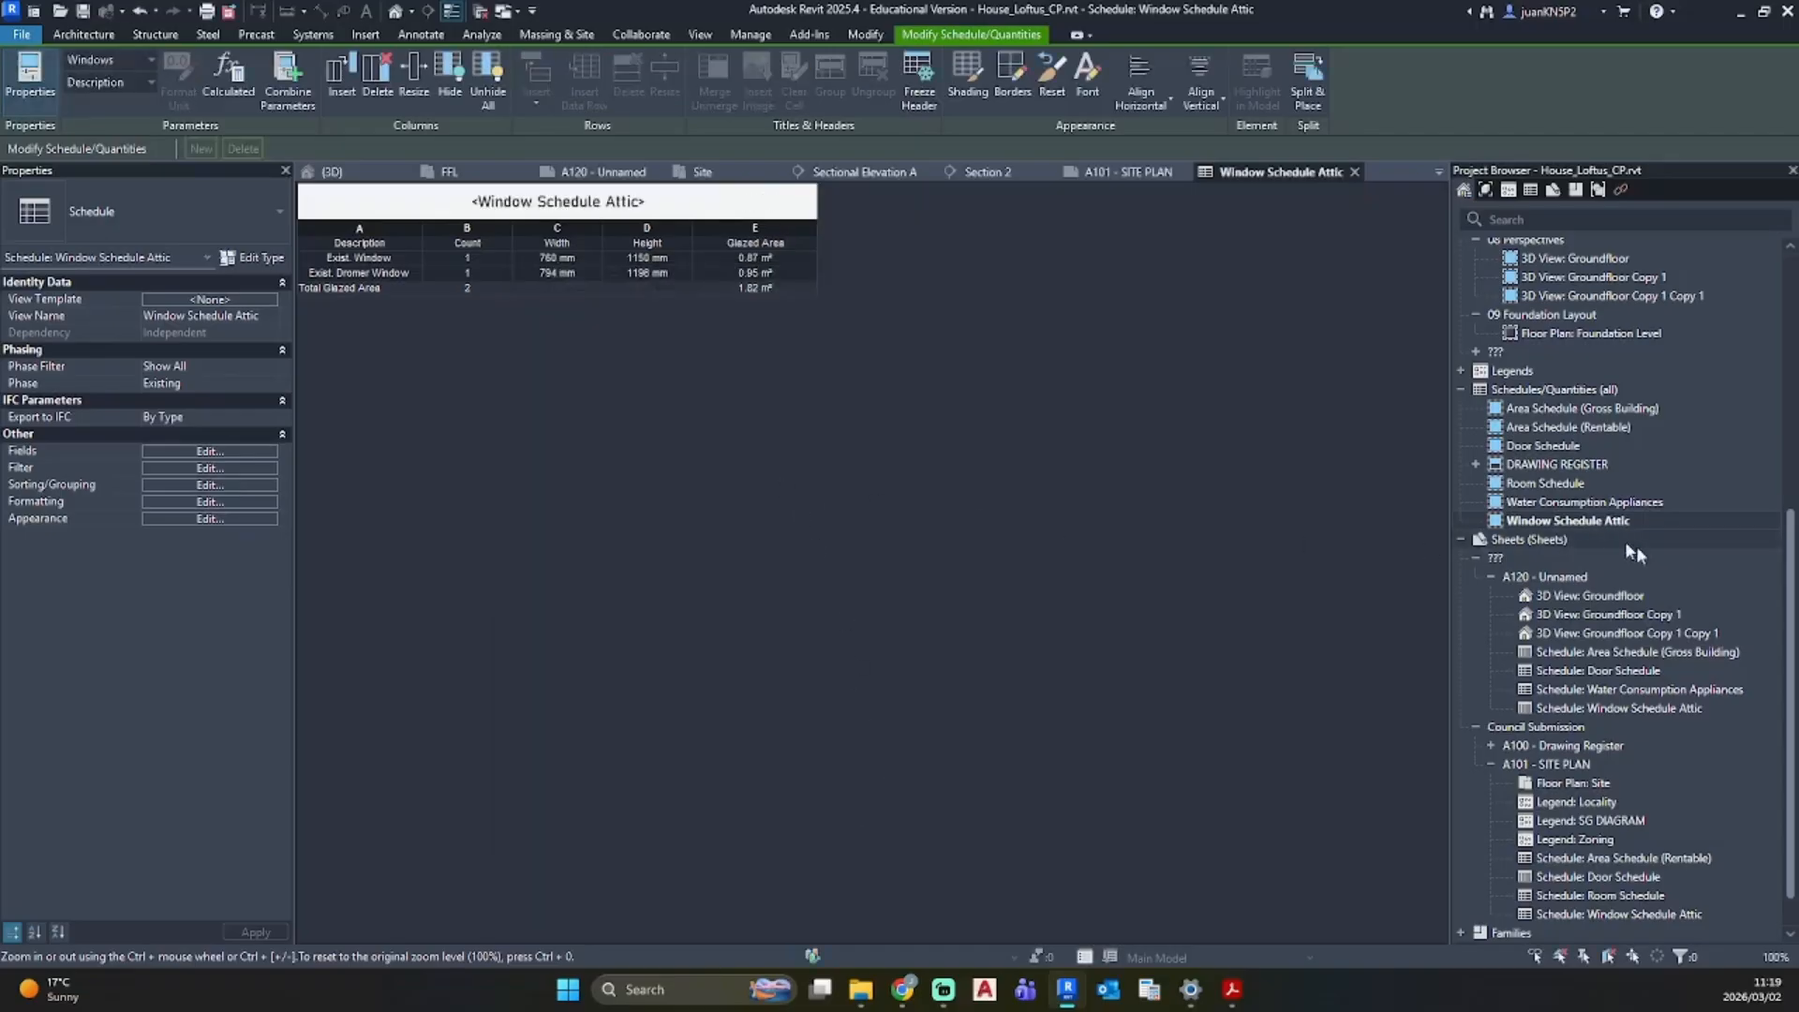
Step: Review the Window Schedule Attic as placed on sheets A120 and A101 - SITE PLAN
double_click(1563, 578)
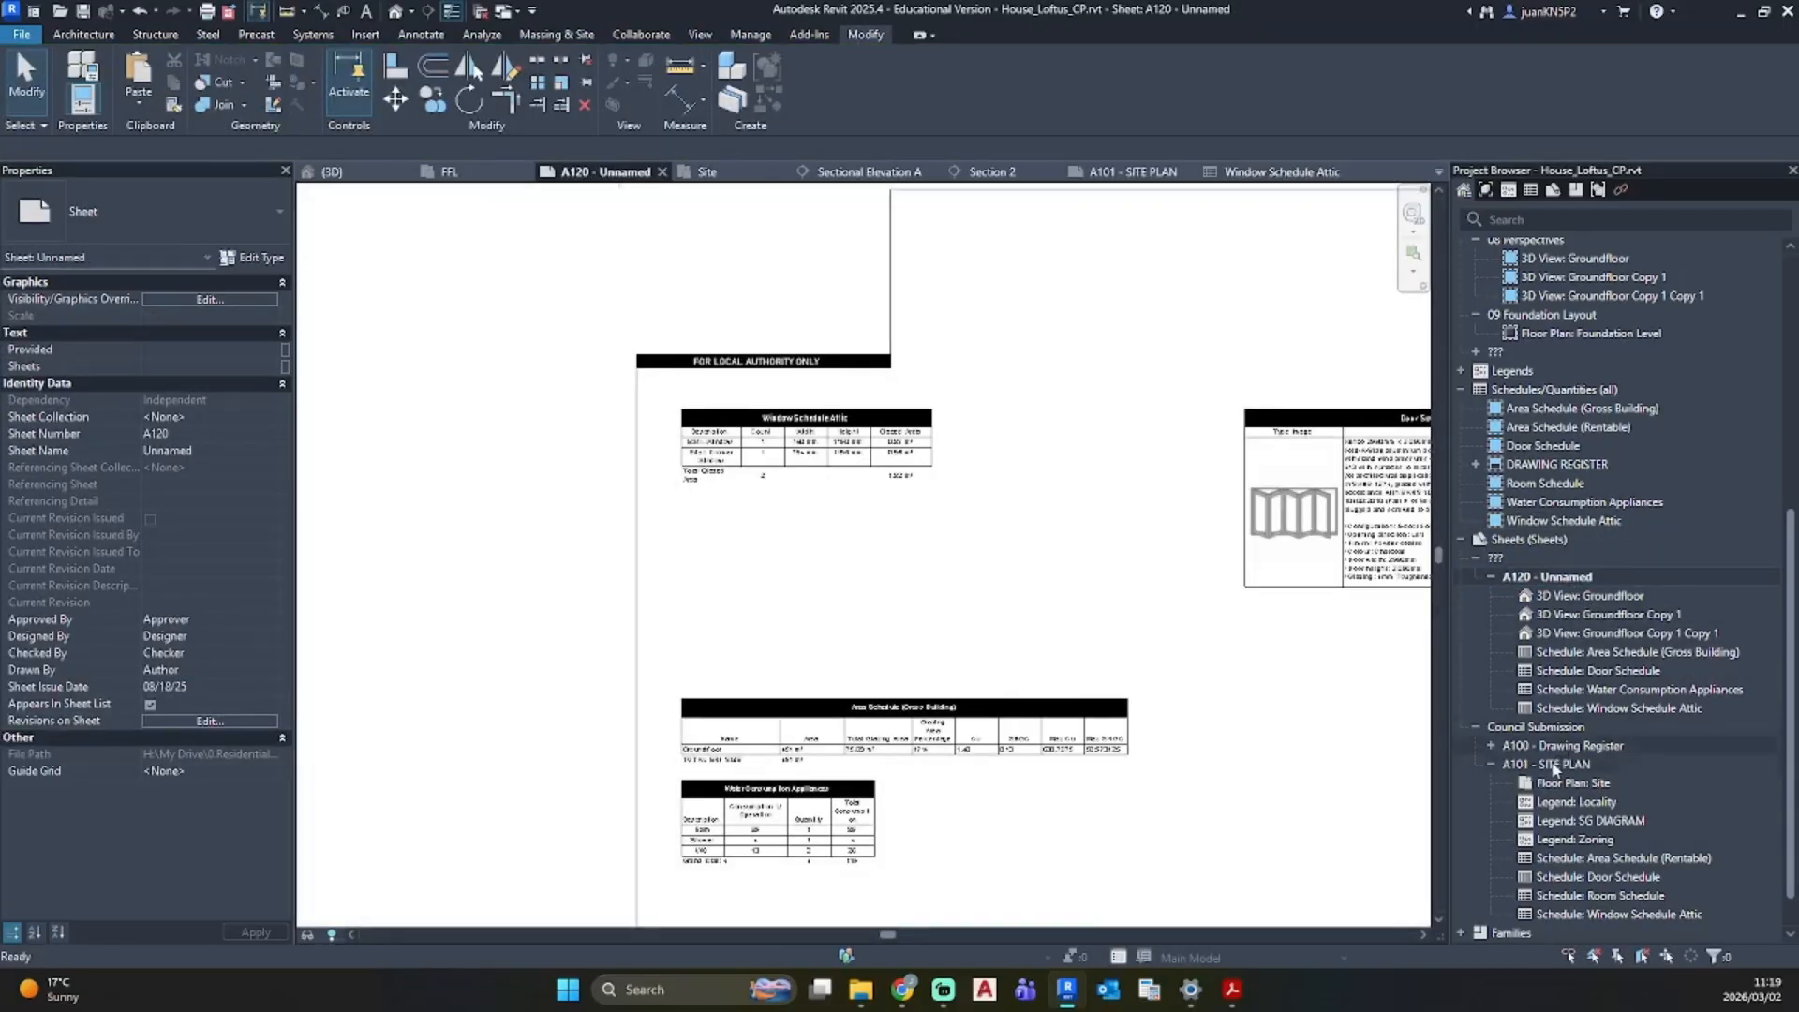
double_click(1554, 765)
middle_click_drag(1046, 561, 996, 664)
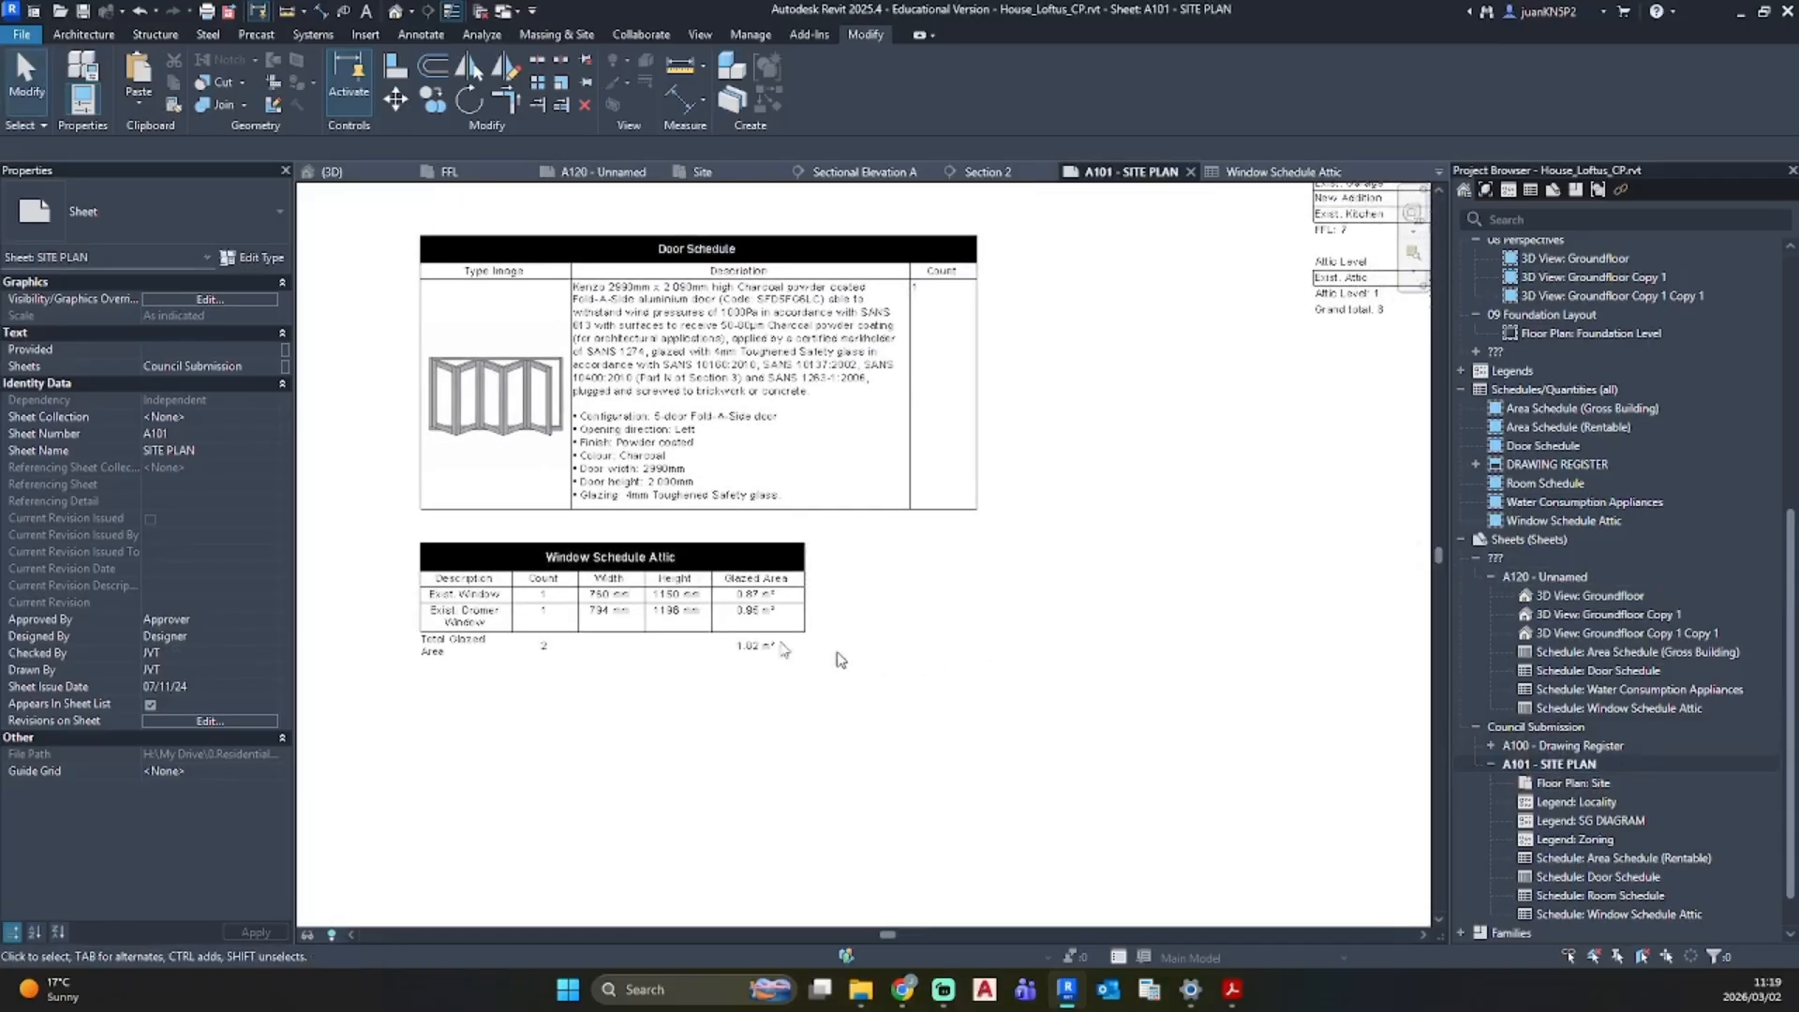
Step: Inspect the attic-level windows in the 3D view and select the glazed double door in the gable above the balcony
left_click(395, 11)
middle_click_drag(717, 427, 583, 504, "shift")
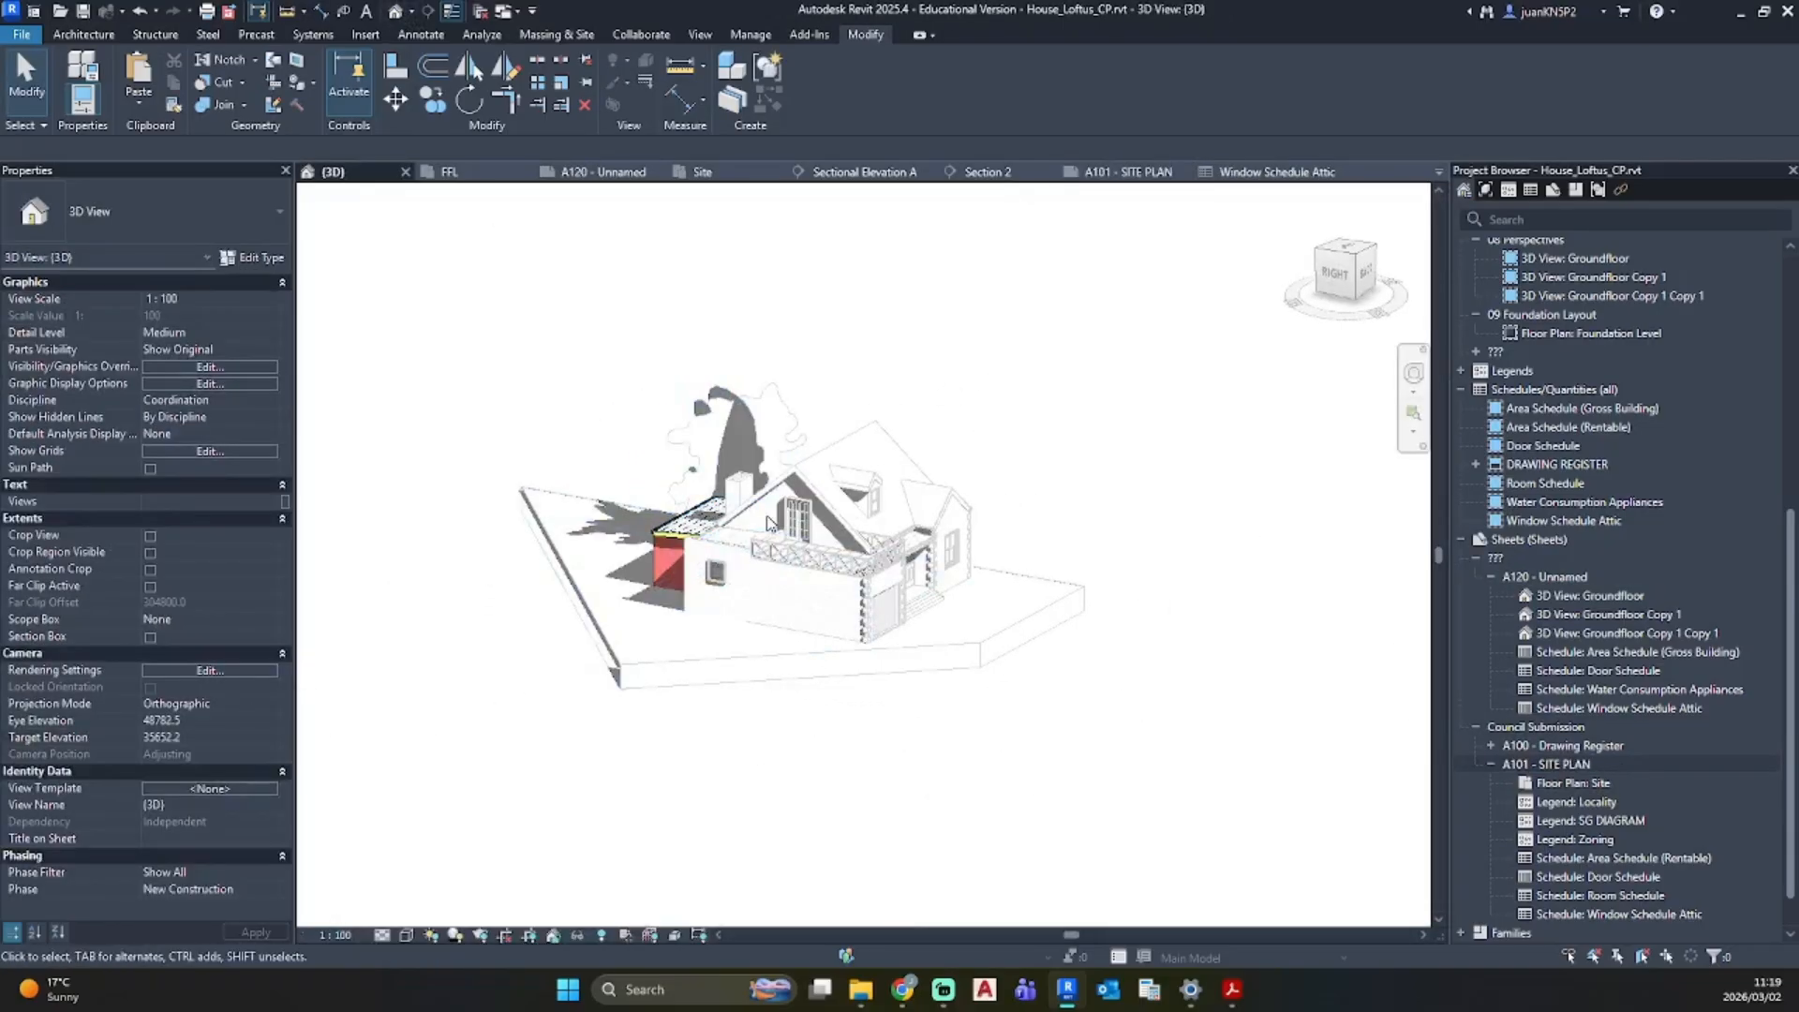
scroll(766, 518, "up", 3)
left_click(851, 508)
middle_click_drag(851, 508, 1034, 647, "shift")
left_click(926, 529)
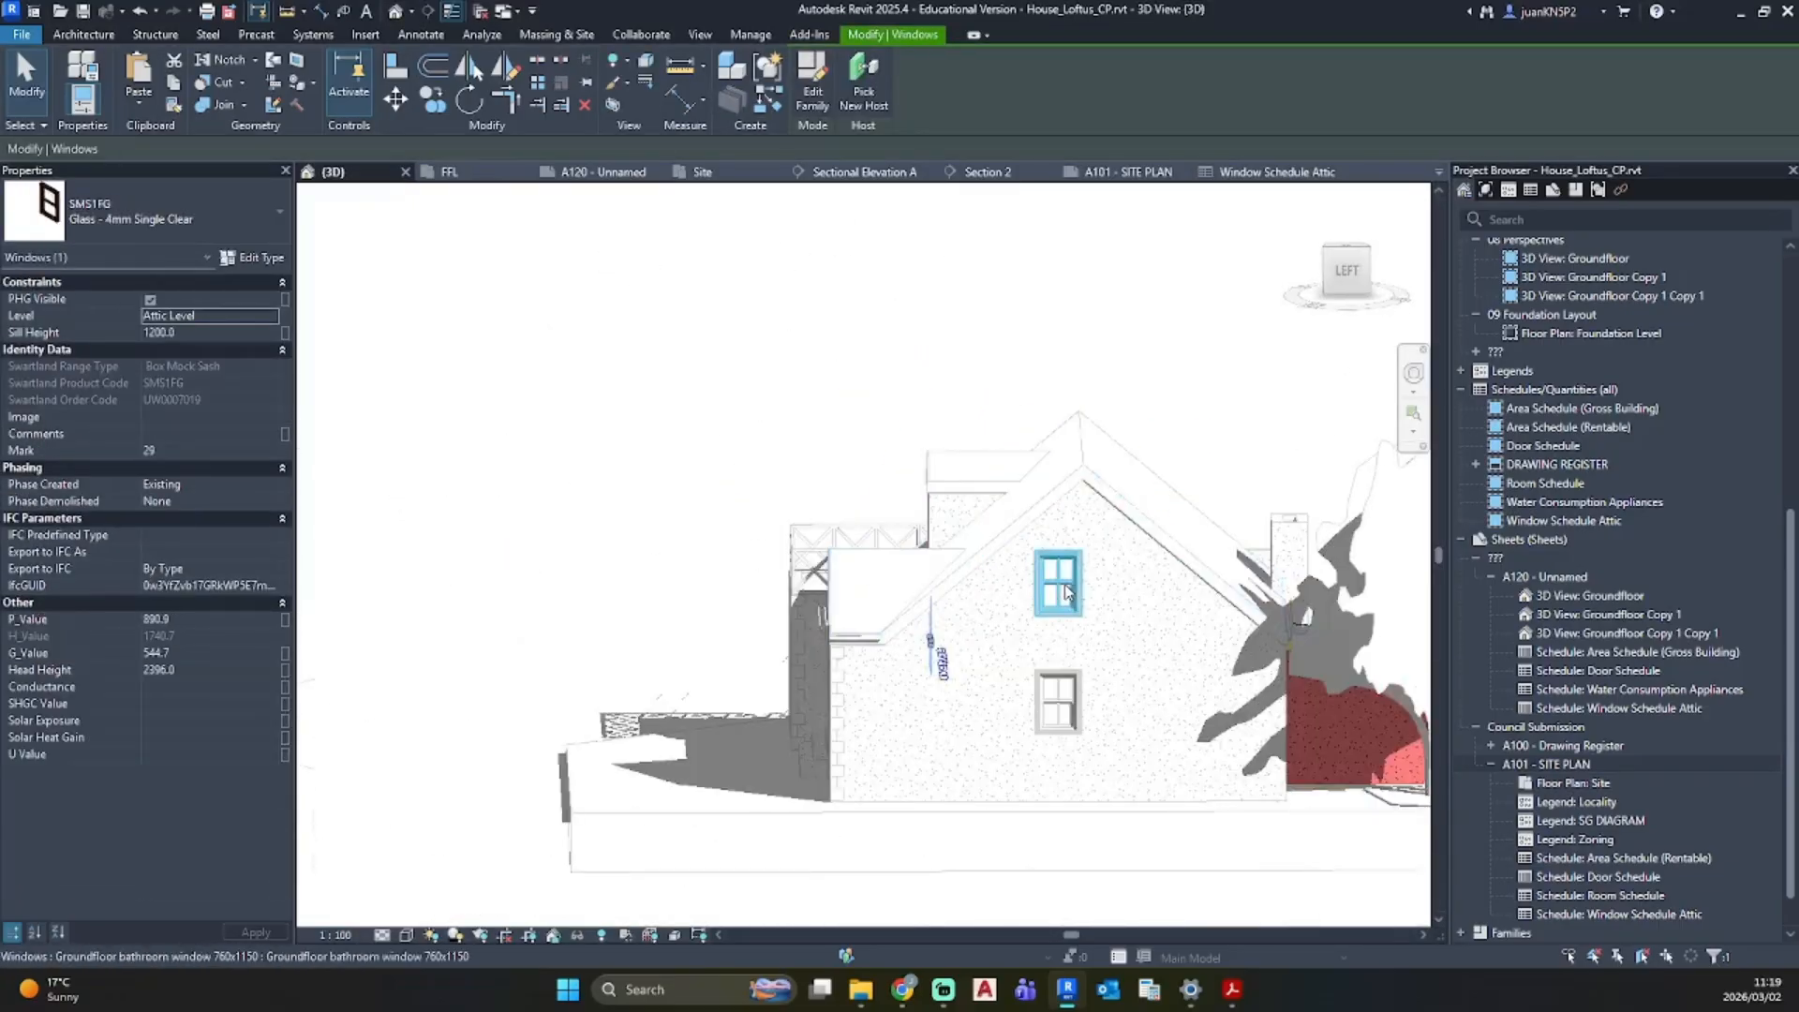
middle_click_drag(1224, 674, 1520, 656, "shift")
left_click(883, 664)
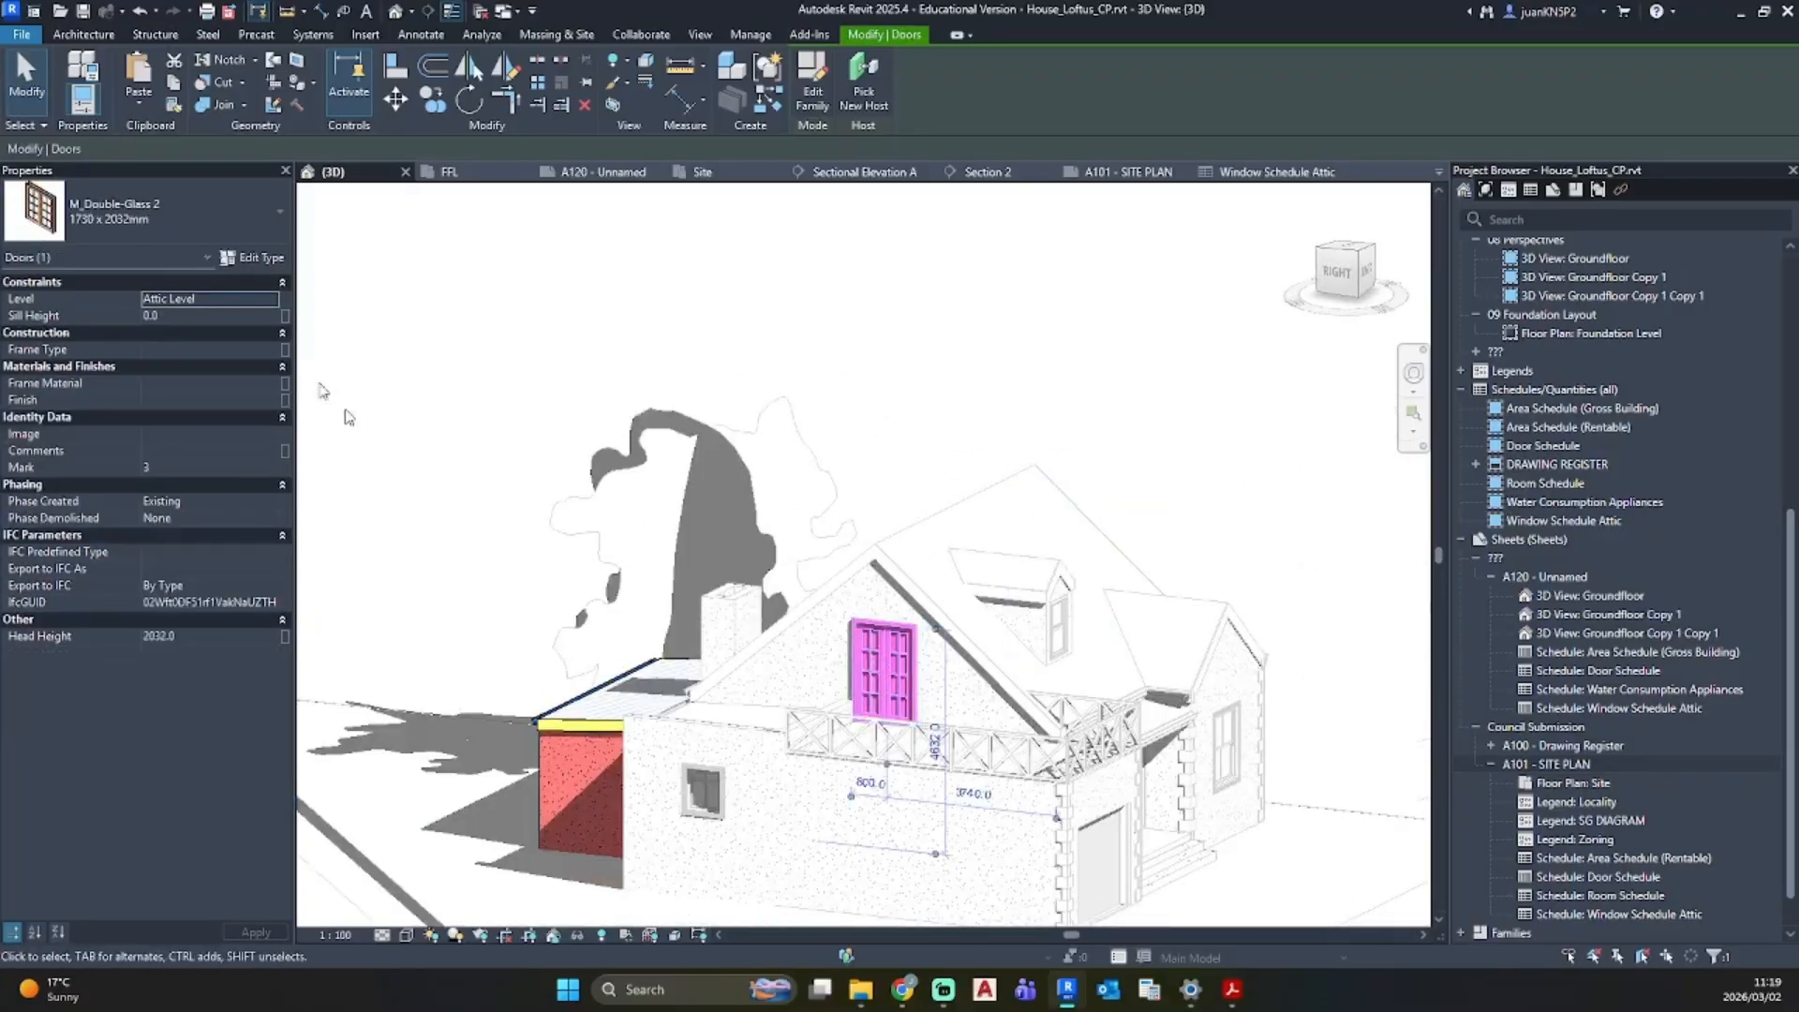
Step: Check the door's width and height in its type properties and calculate its glazed area as 1,26 × 2,1 in Calculator
left_click(253, 257)
scroll(562, 609, "down", 5)
scroll(539, 607, "up", 3)
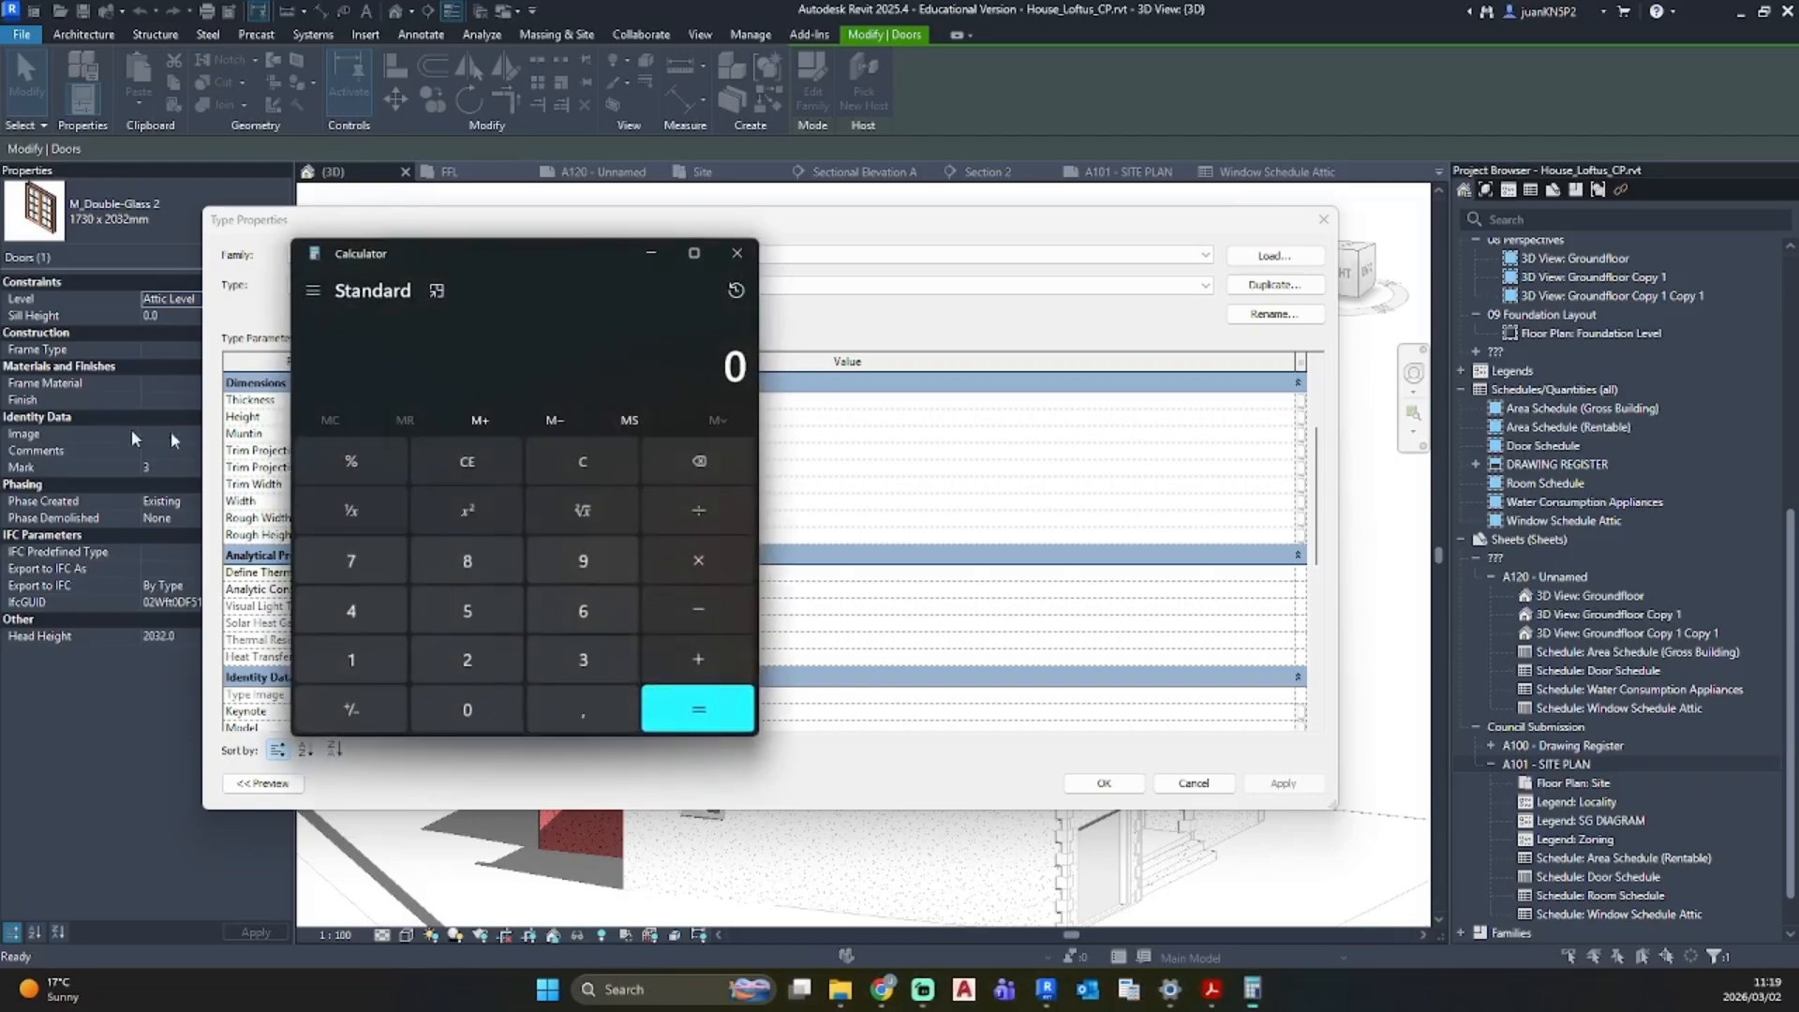
left_click_drag(471, 257, 1001, 251)
type("1")
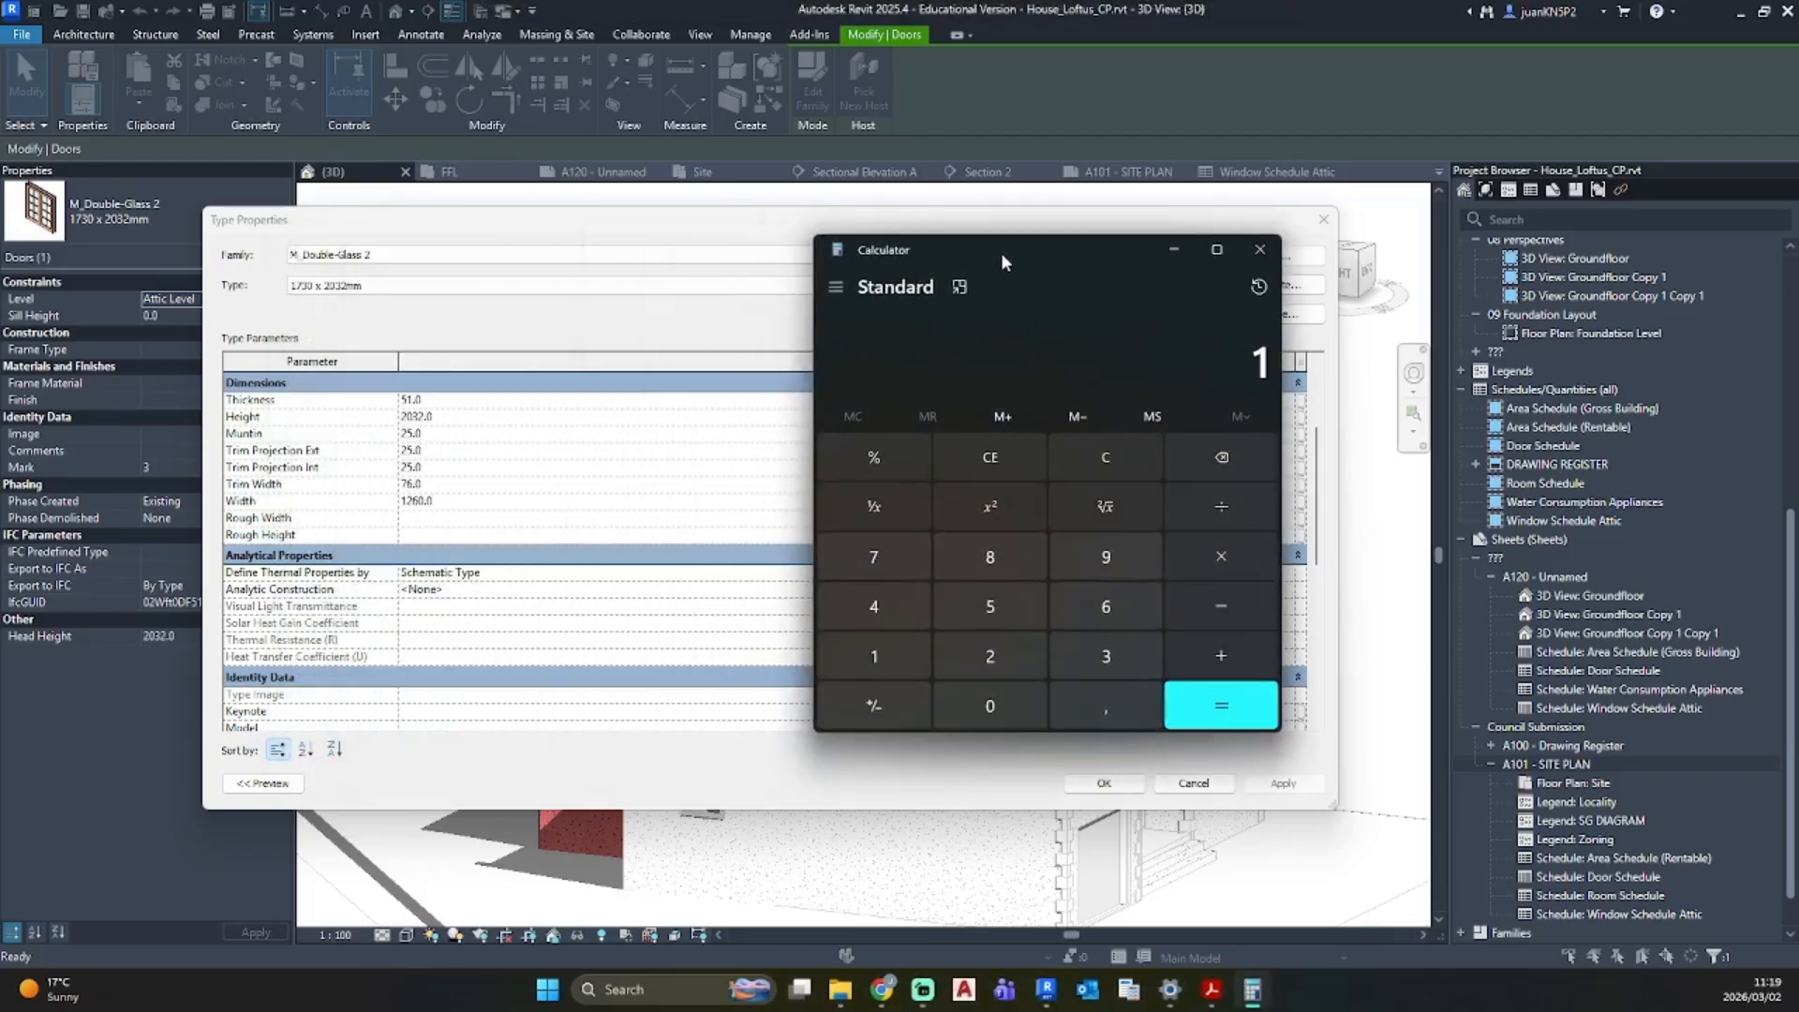
type(",26*2")
type(",1")
key("Return")
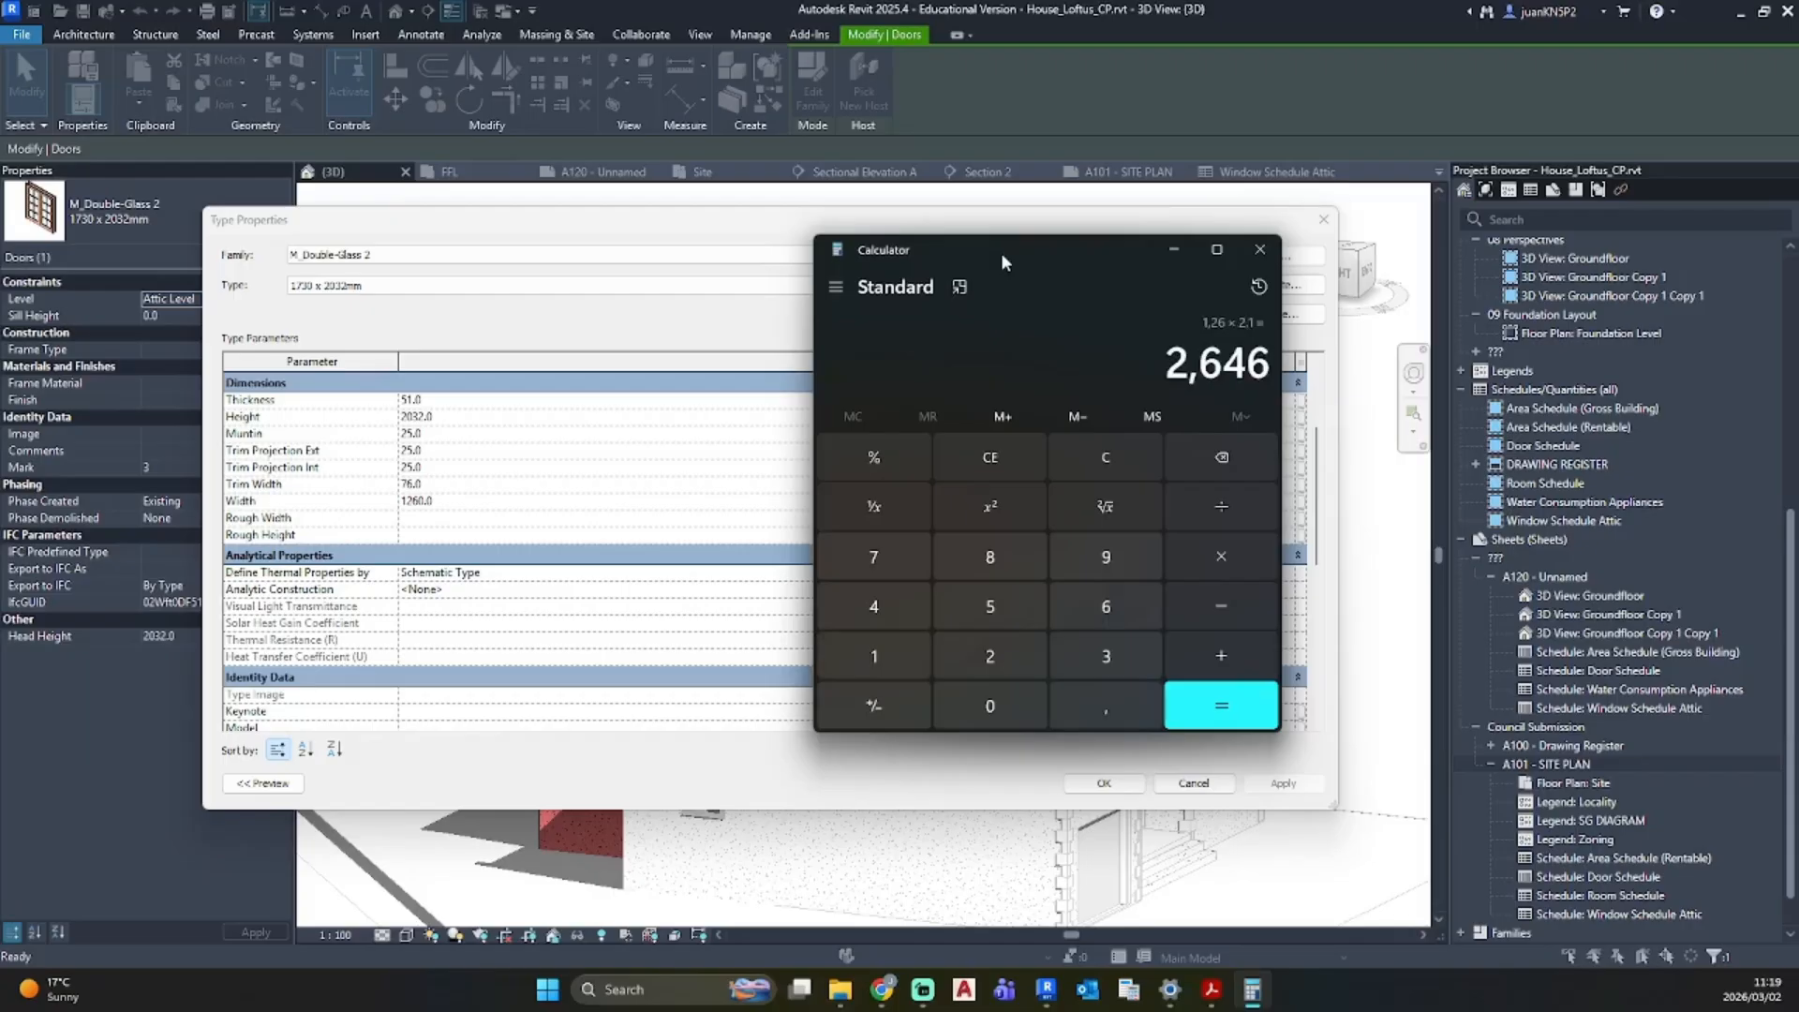
left_click_drag(1022, 244, 0, 244)
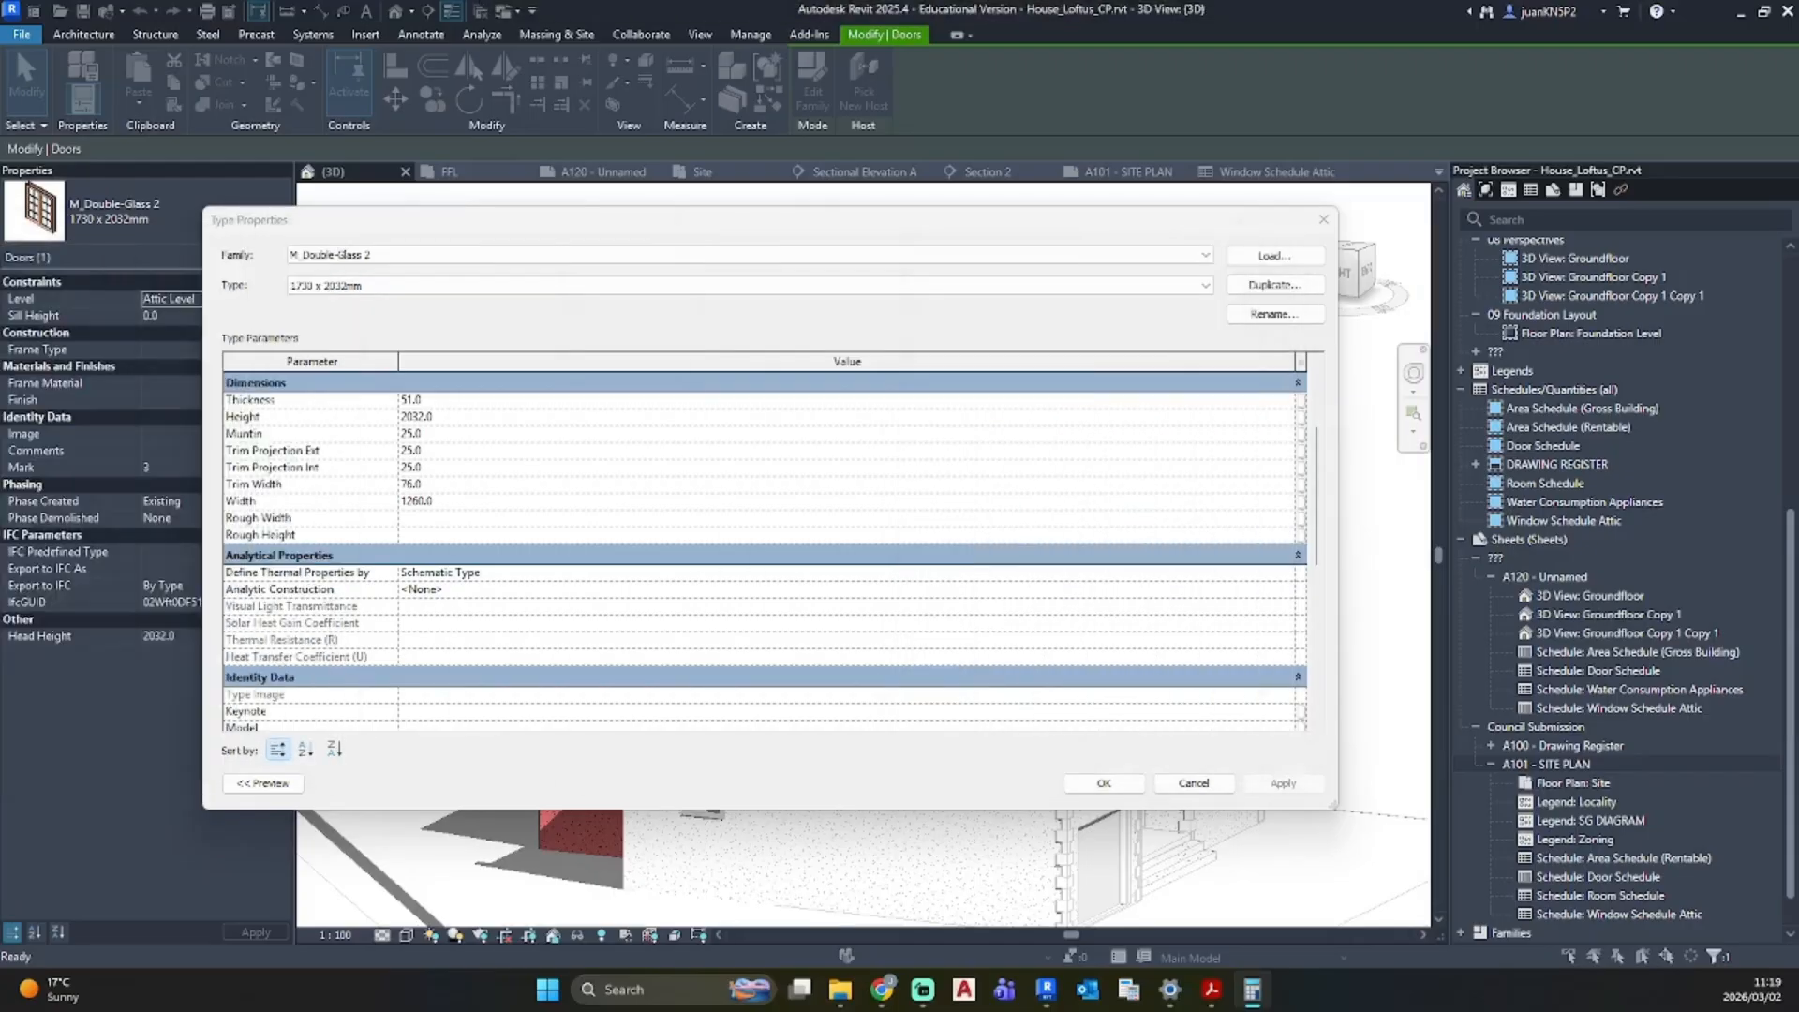
left_click(1323, 219)
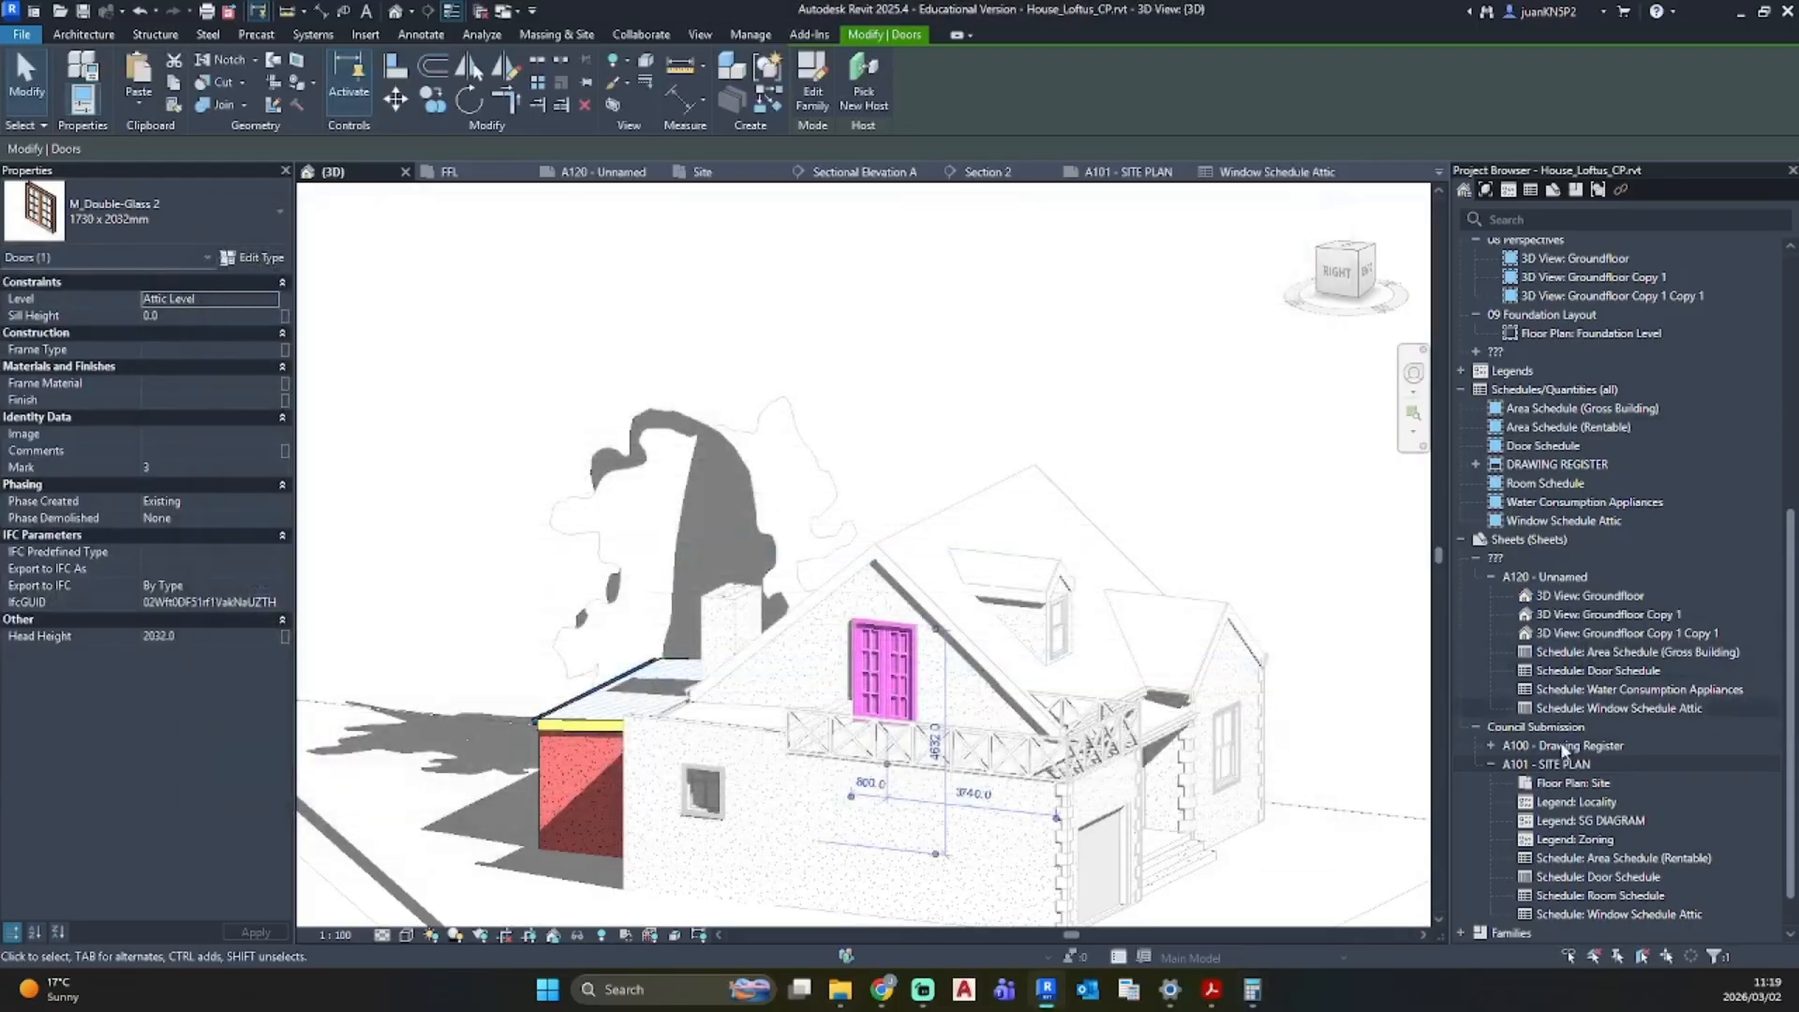
Step: Return to sheet A101 - SITE PLAN and add the schedule's total glazed area of 1,82 to the door area in Calculator
double_click(1567, 764)
scroll(600, 618, "up", 4)
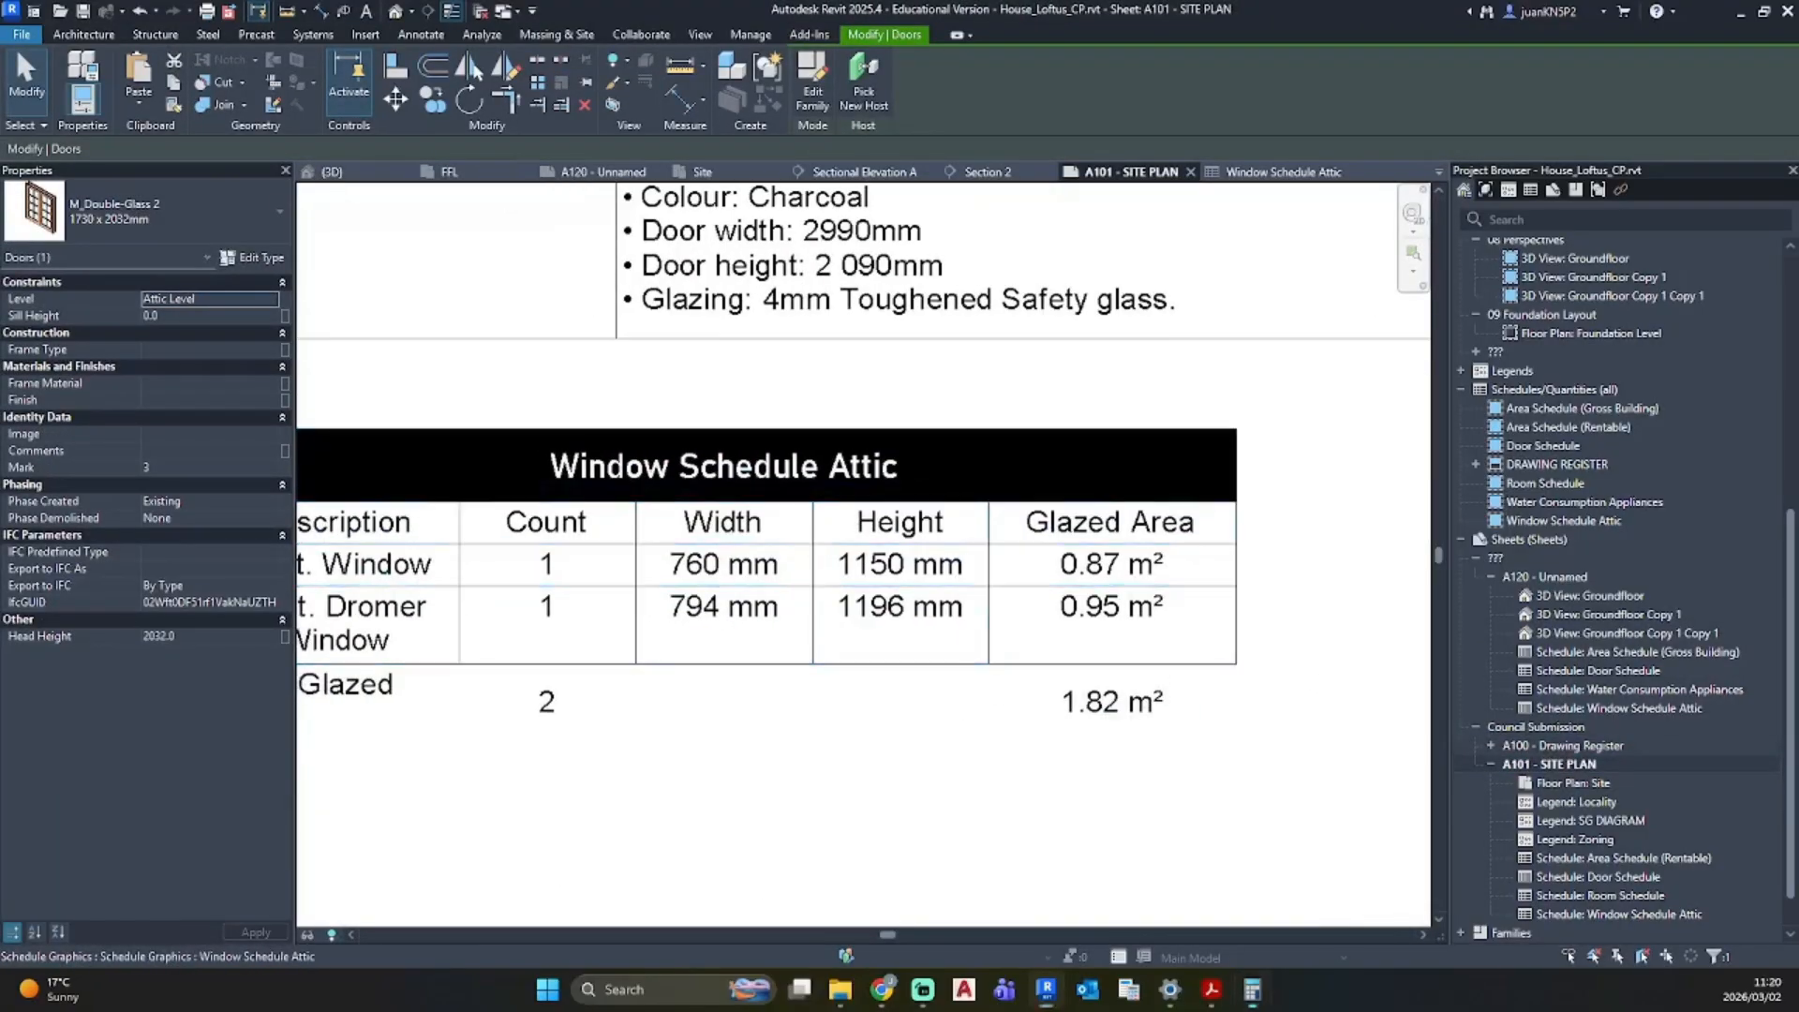
left_click_drag(633, 306, 608, 312)
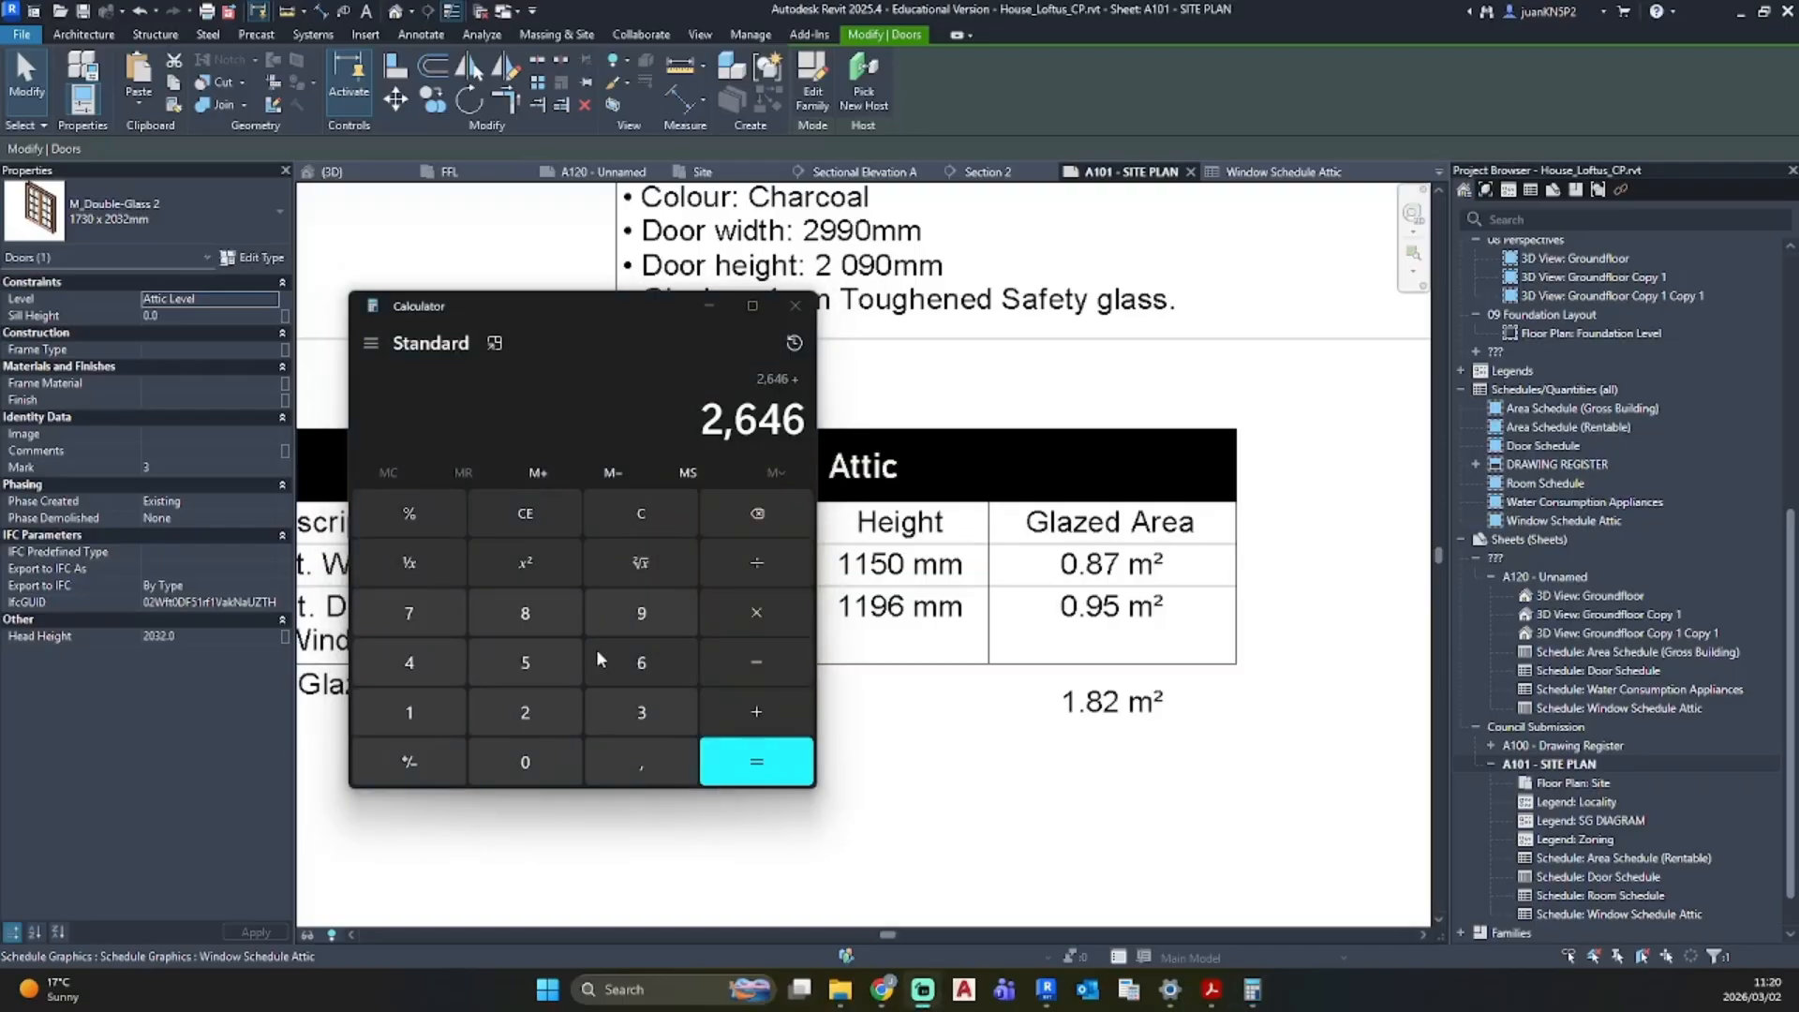
left_click(750, 714)
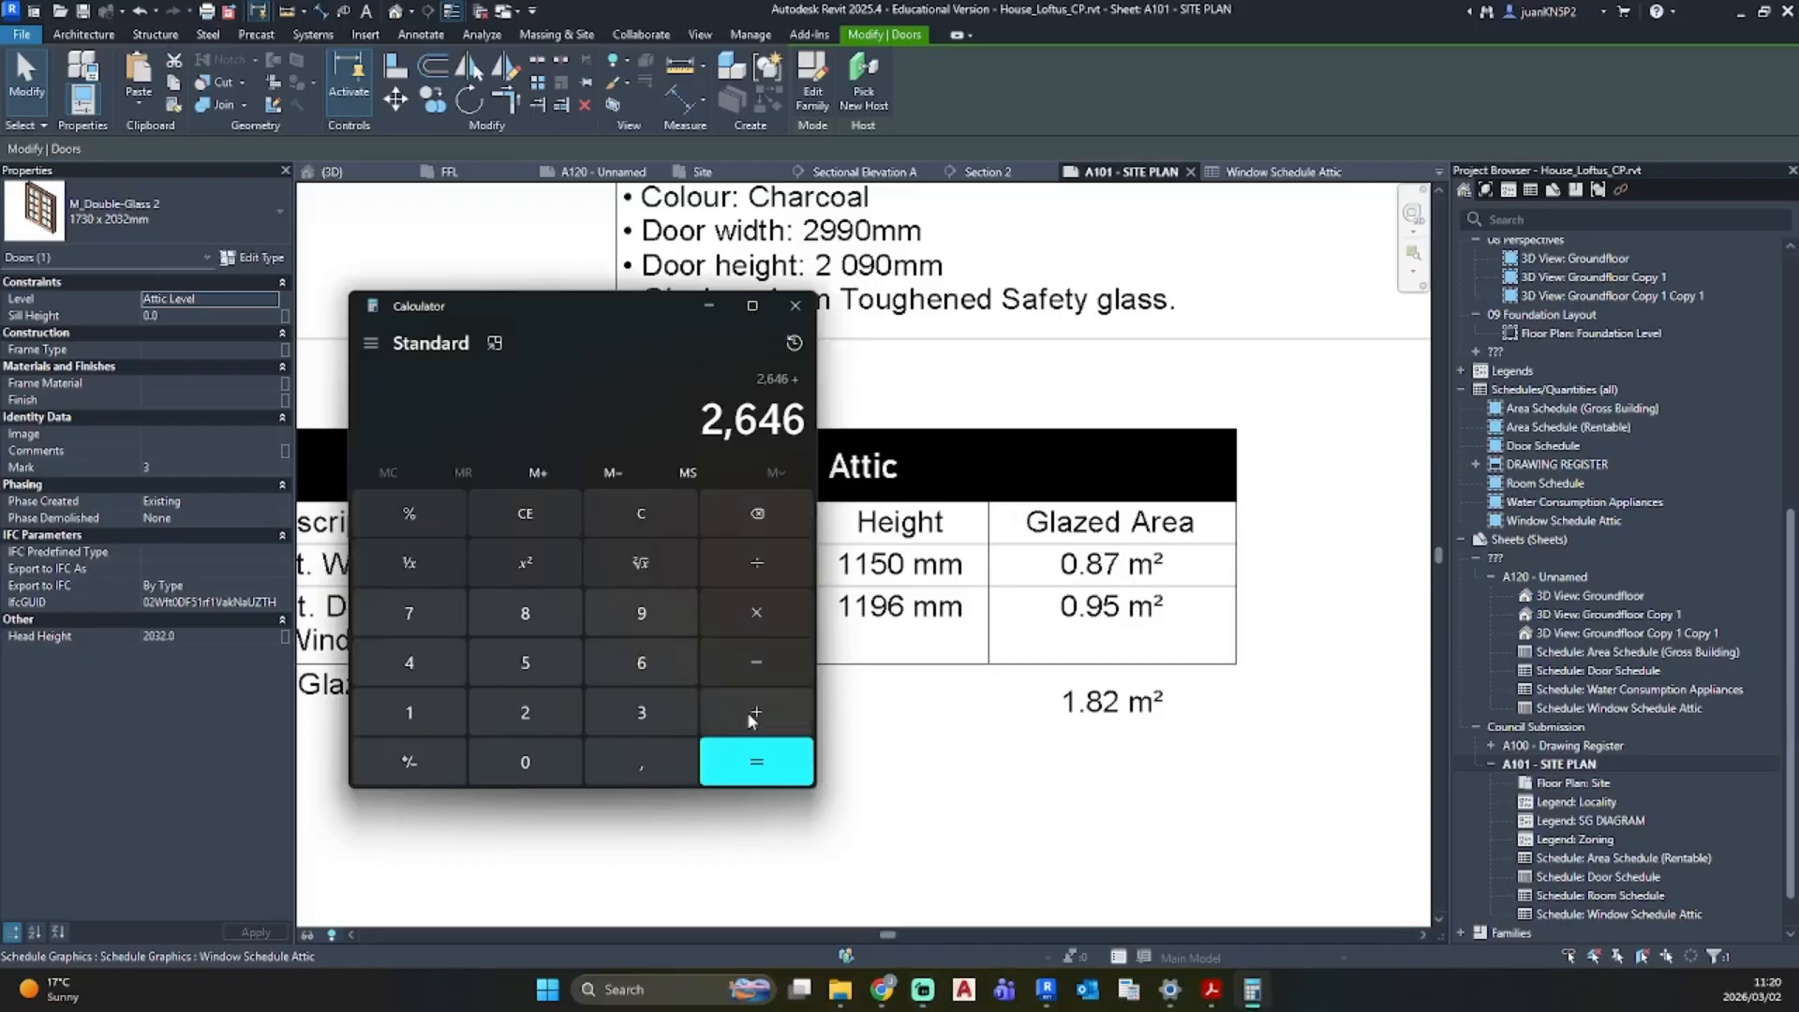
left_click(409, 713)
left_click(641, 762)
left_click(560, 626)
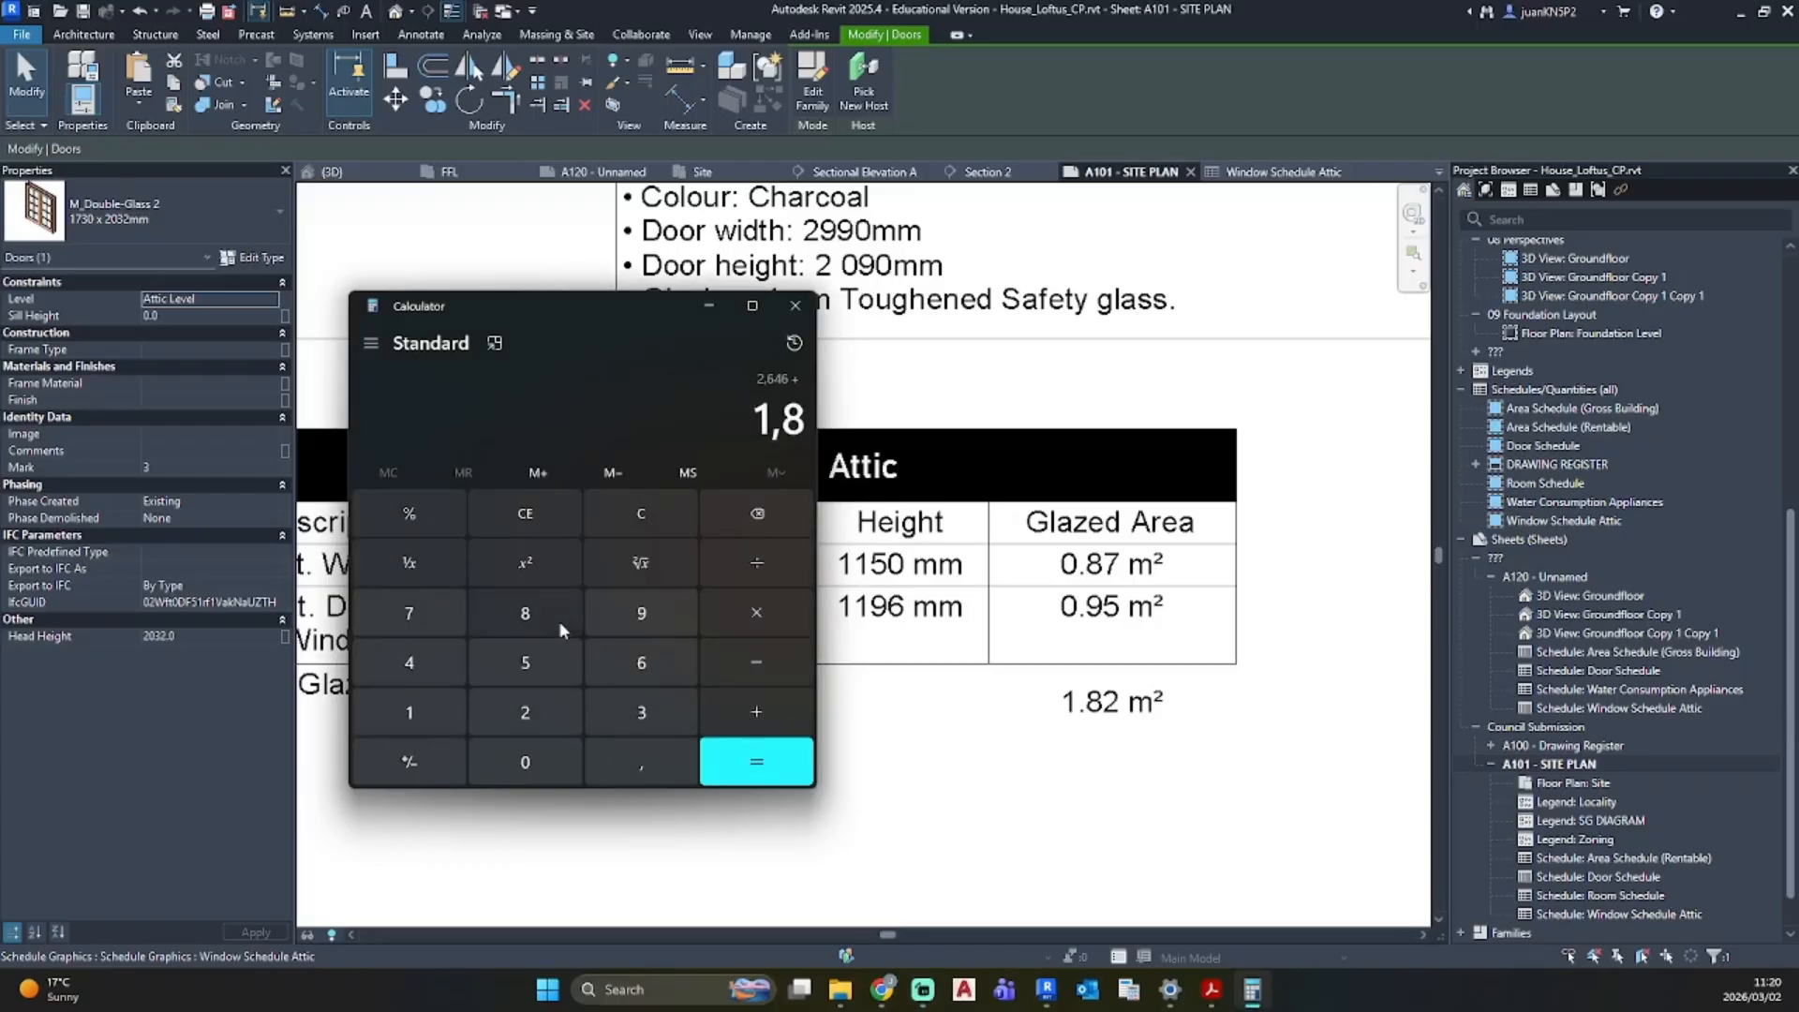
left_click(542, 715)
left_click(761, 757)
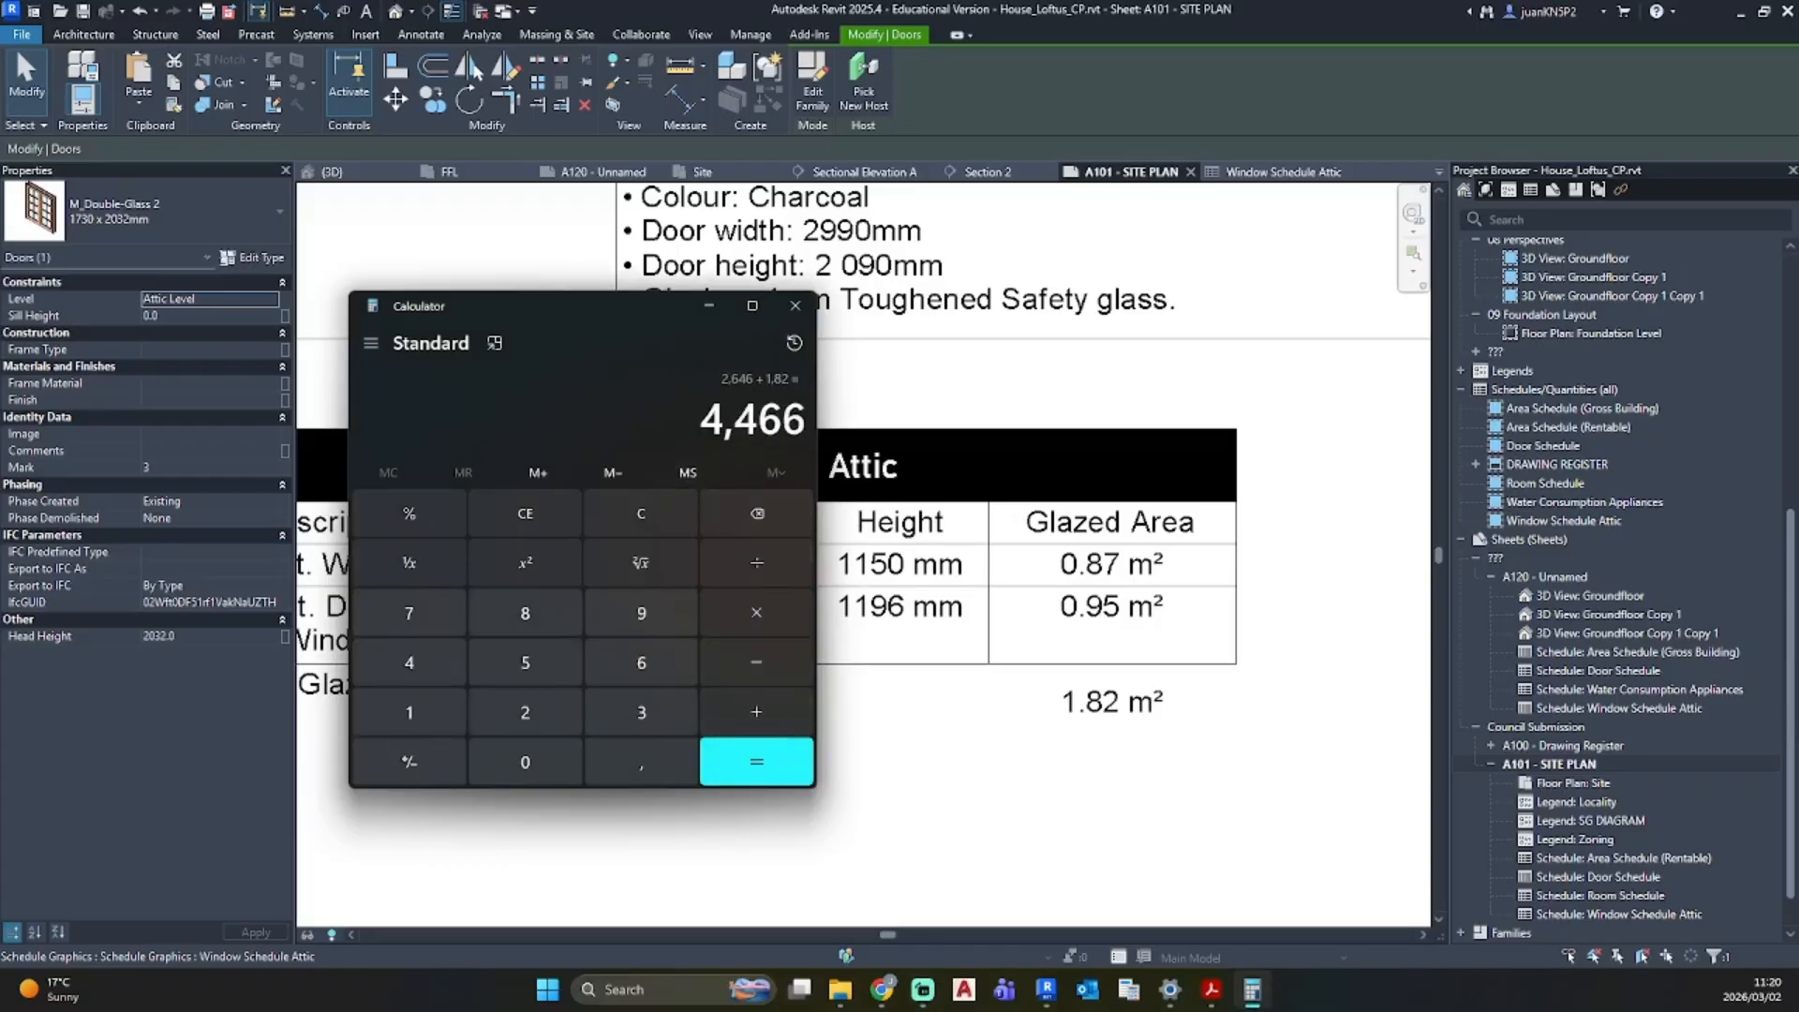
left_click(796, 305)
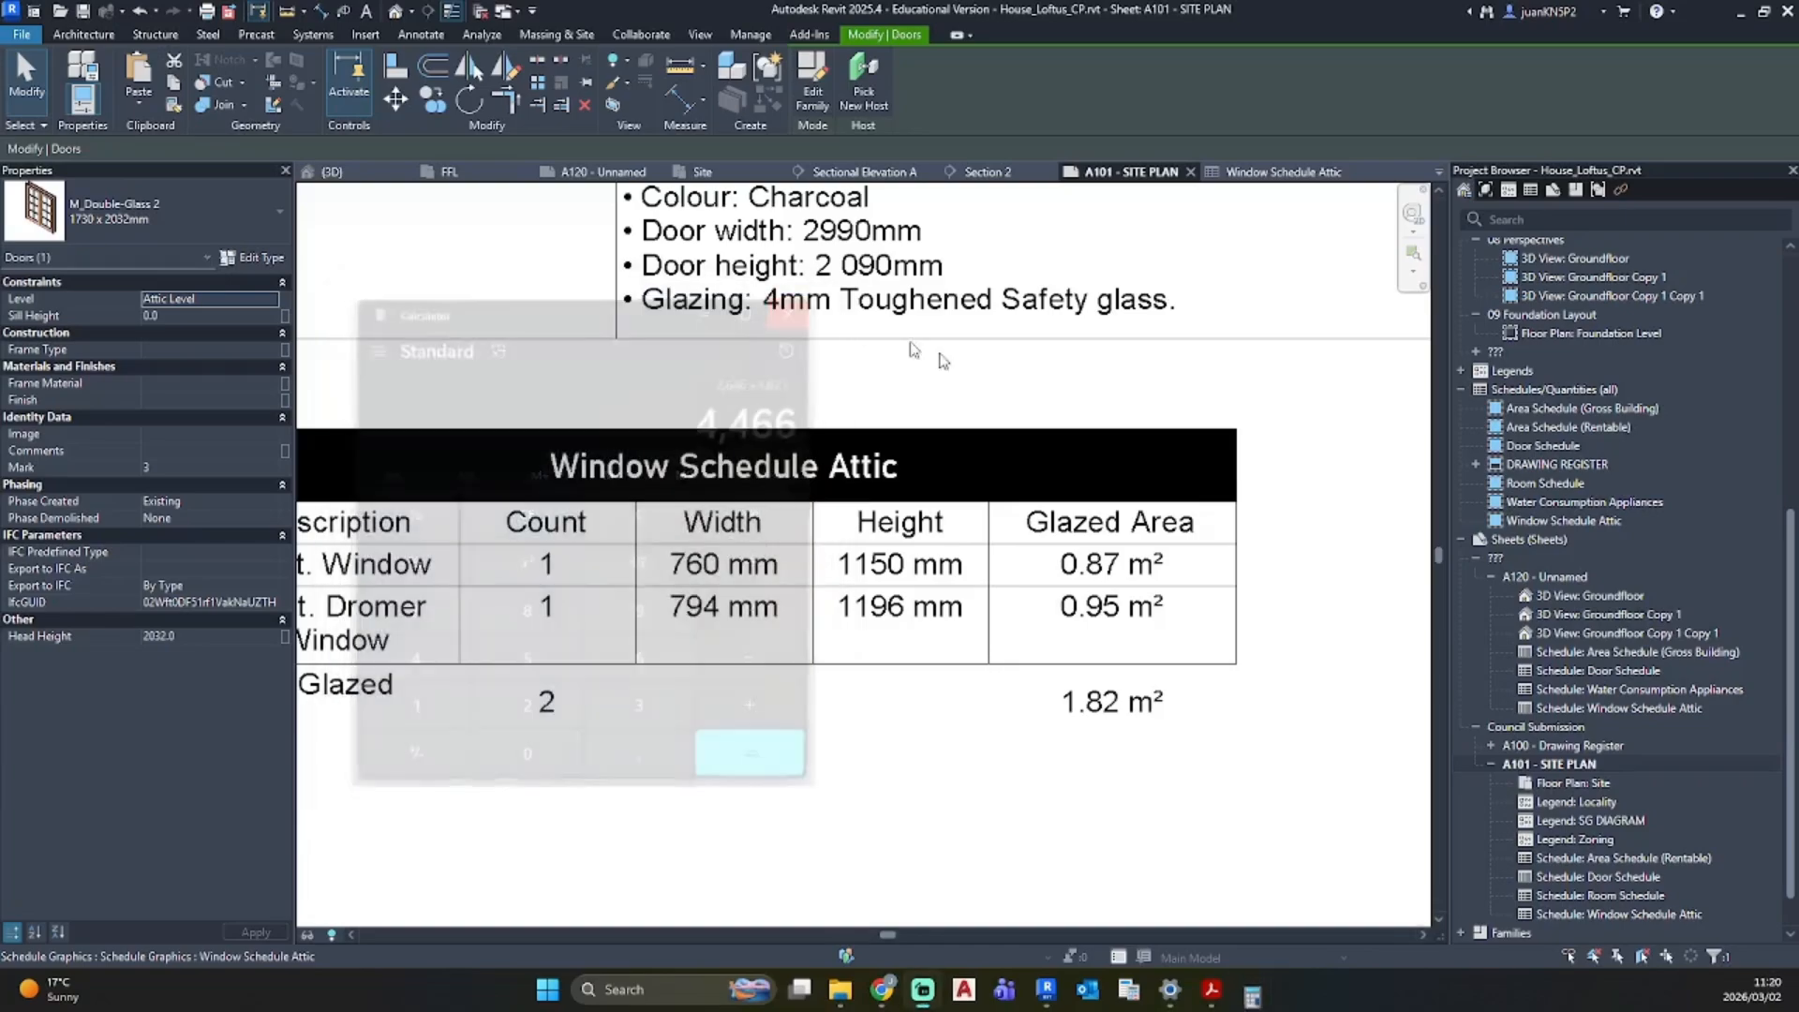
Step: Set the Total Glazing Area in the Attic fenestration table to 4.466 and check the highlighted performance row
scroll(916, 356, "down", 6)
middle_click_drag(994, 562, 502, 812)
middle_click_drag(1087, 588, 801, 938)
scroll(827, 412, "up", 3)
middle_click_drag(780, 562, 323, 764)
scroll(1383, 393, "up", 1)
middle_click_drag(1384, 393, 1069, 465)
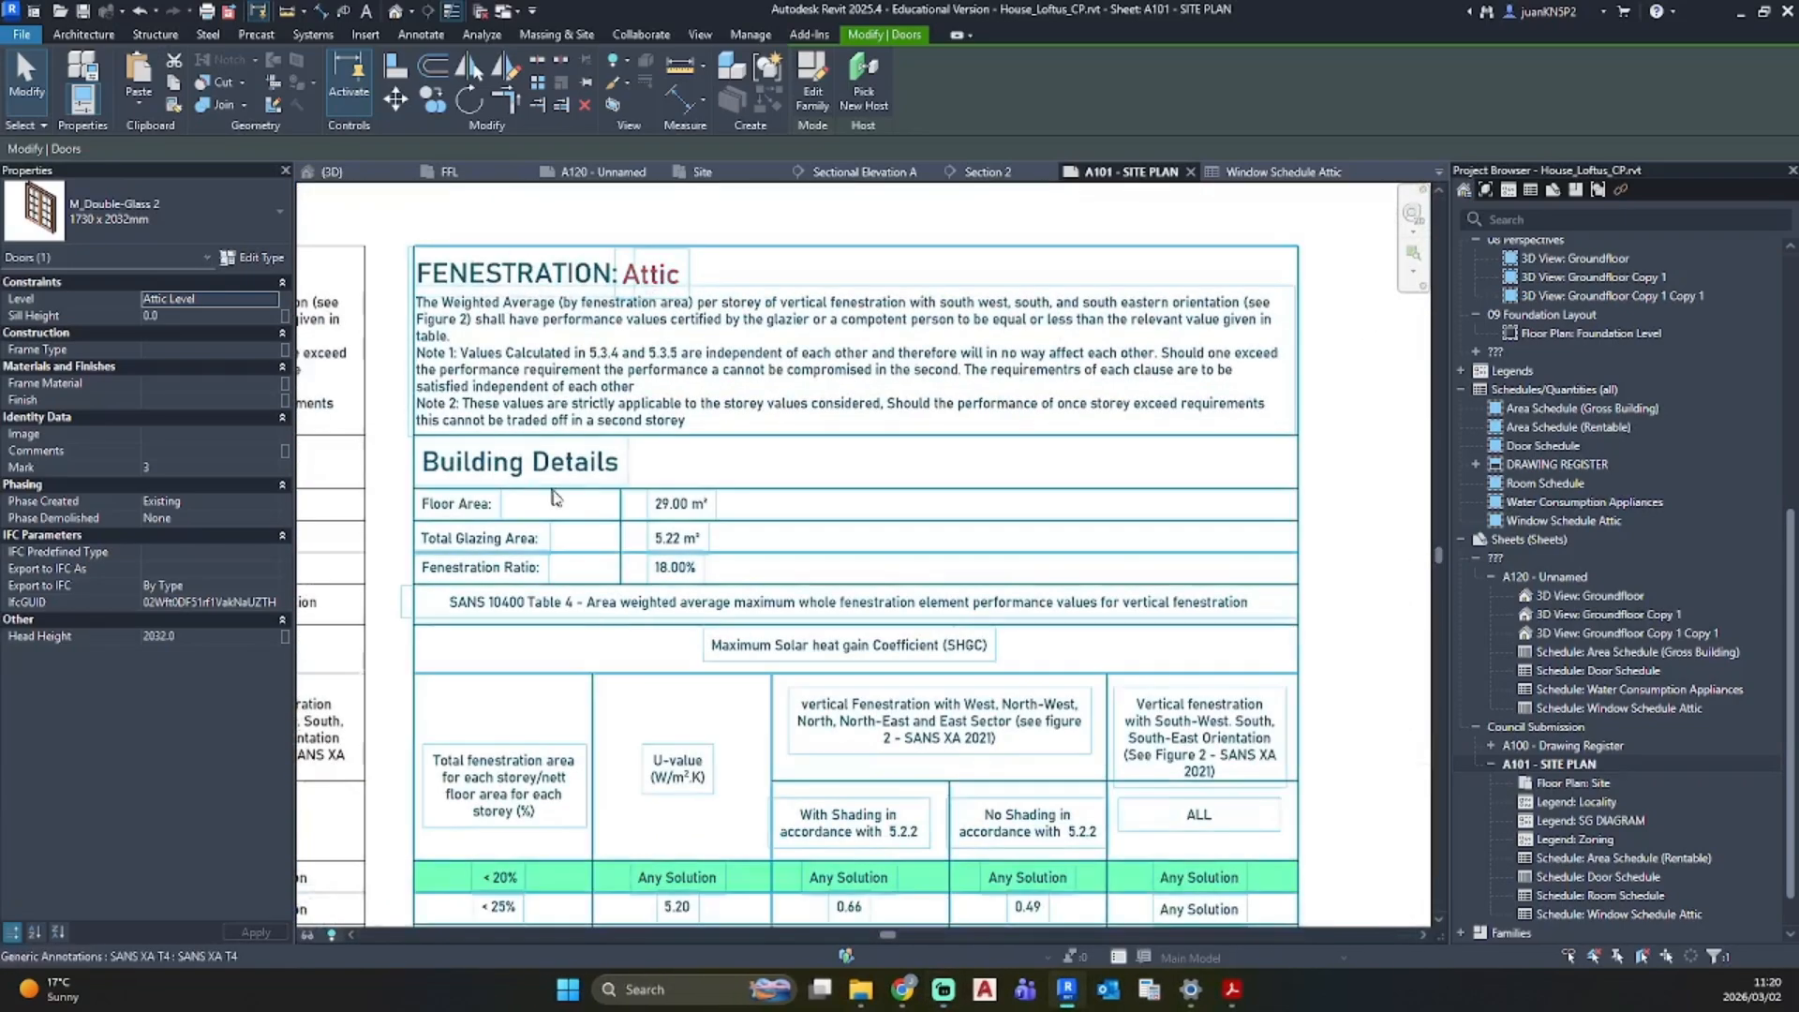
double_click(670, 549)
type("4.466")
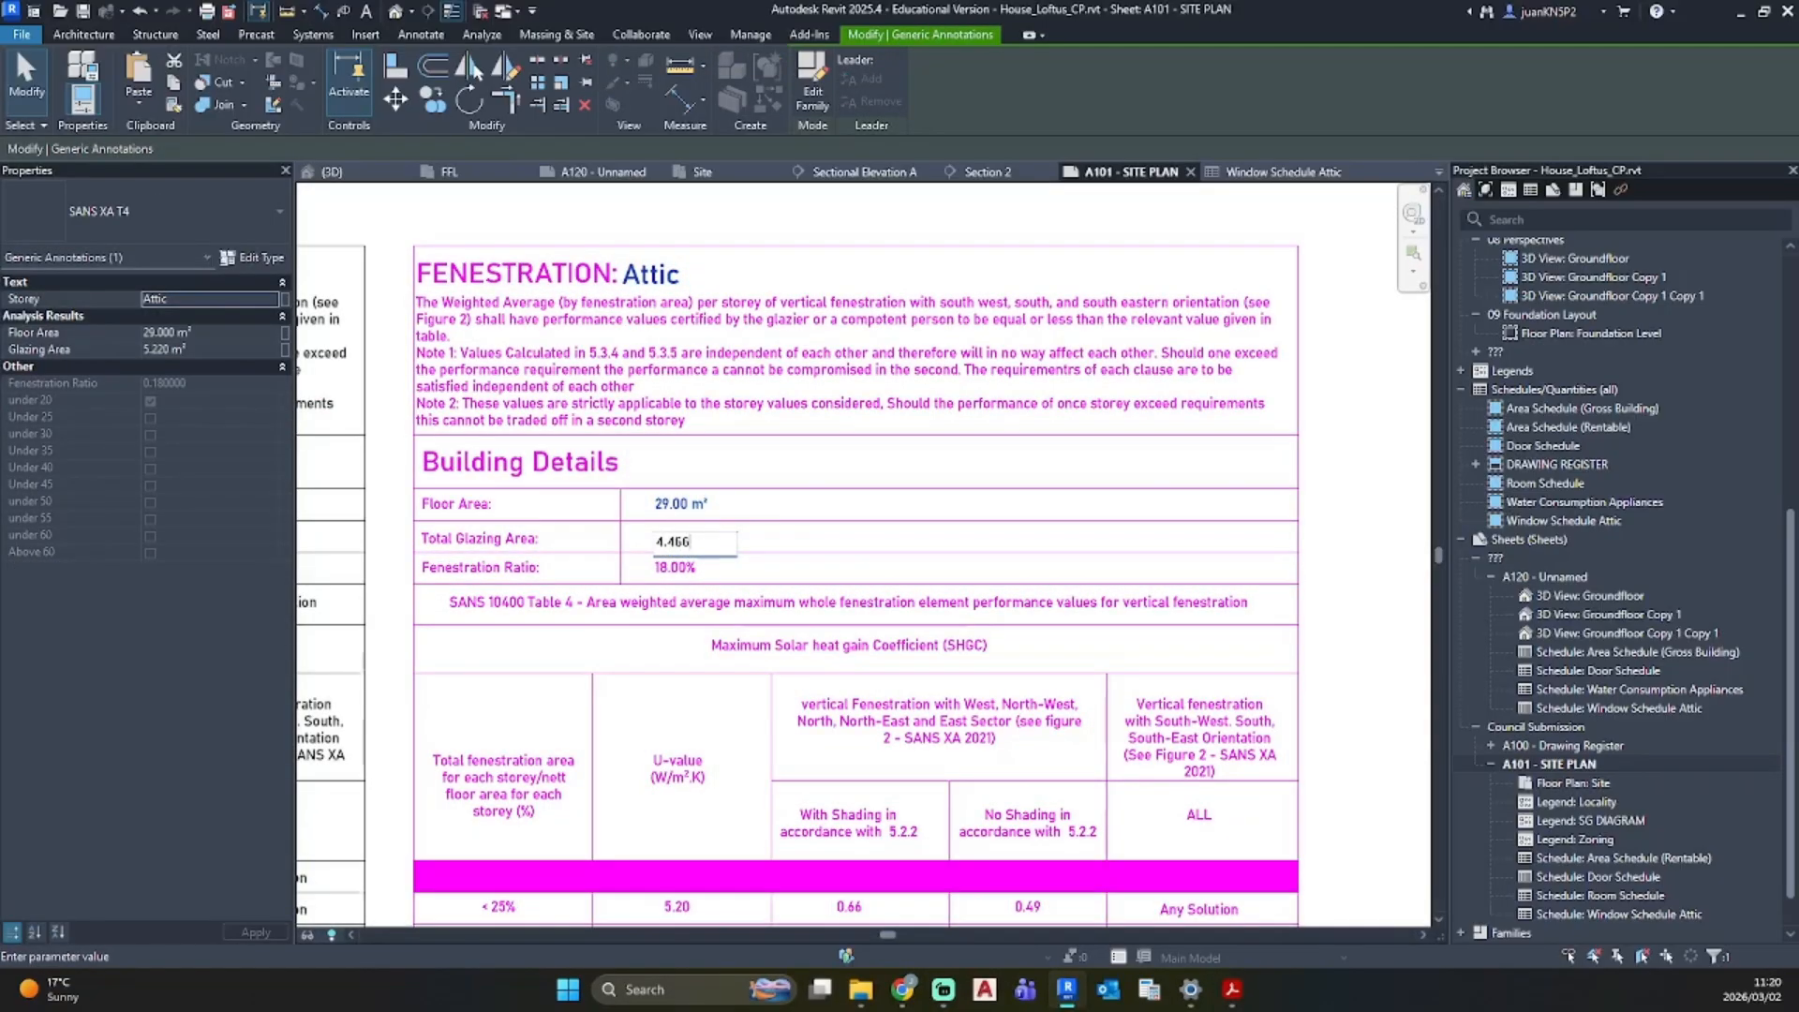
key("Return")
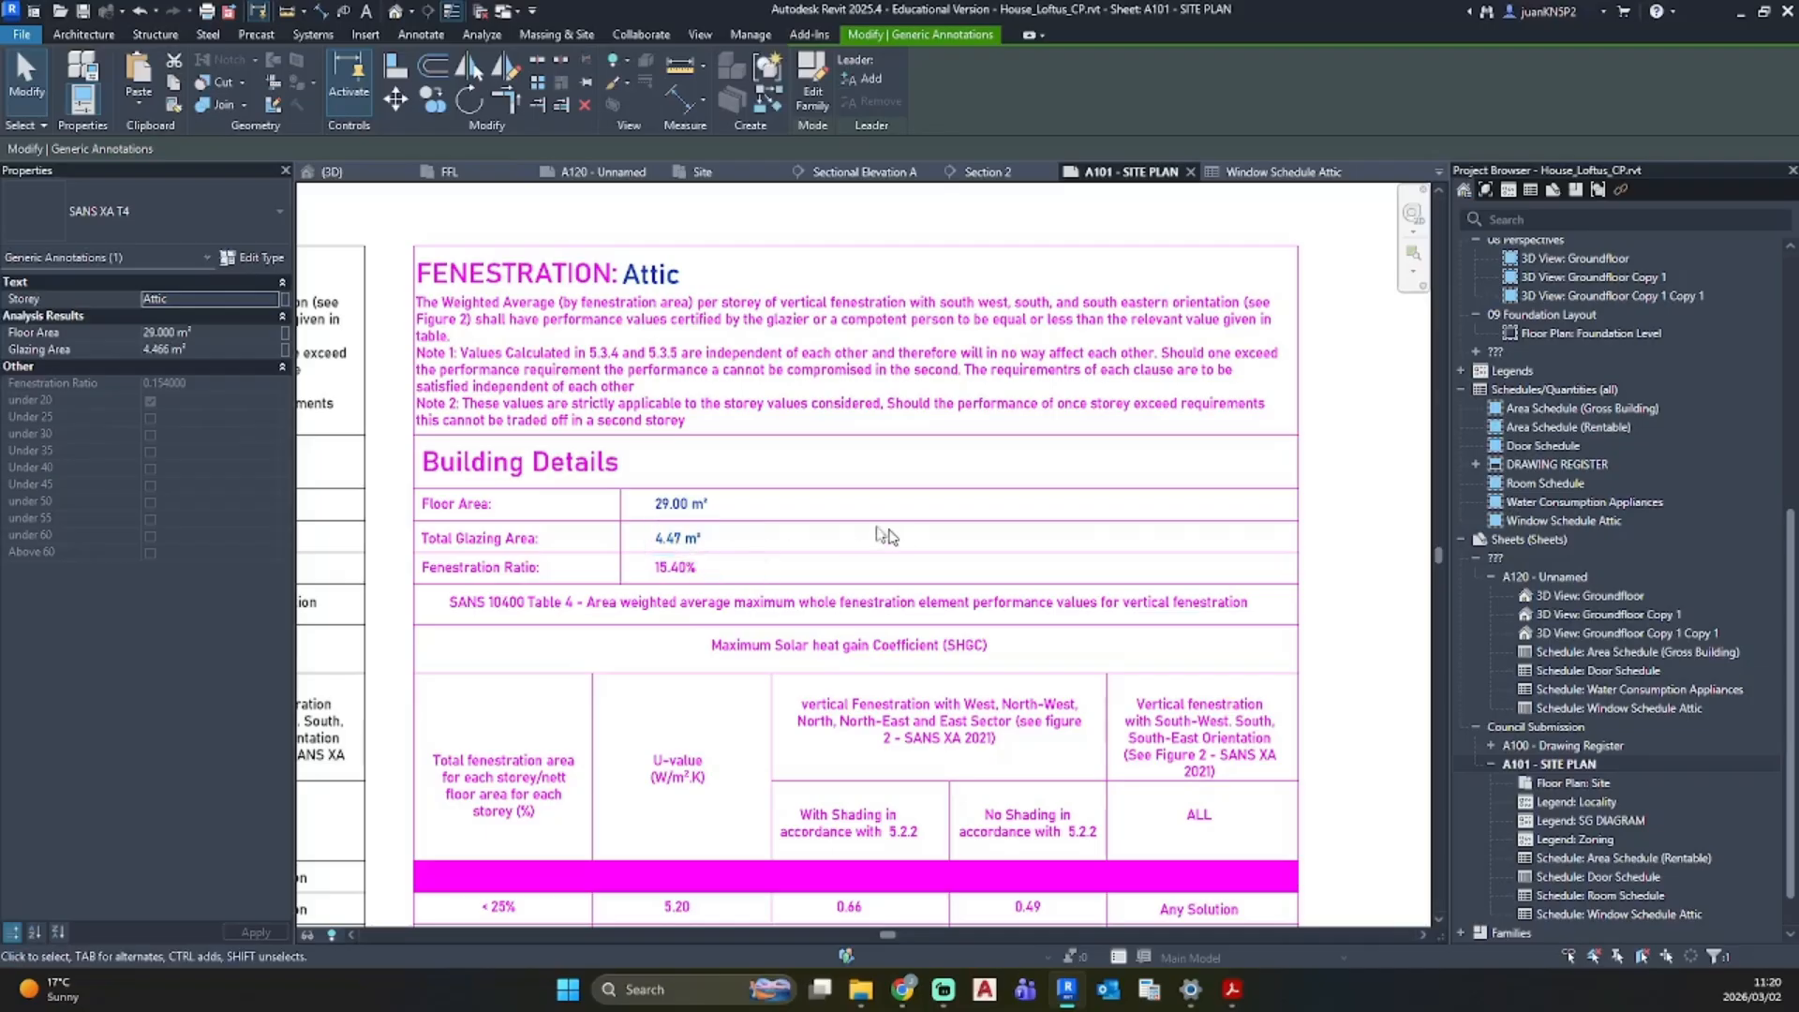
scroll(923, 628, "down", 2)
middle_click_drag(924, 628, 980, 465)
left_click(1254, 567)
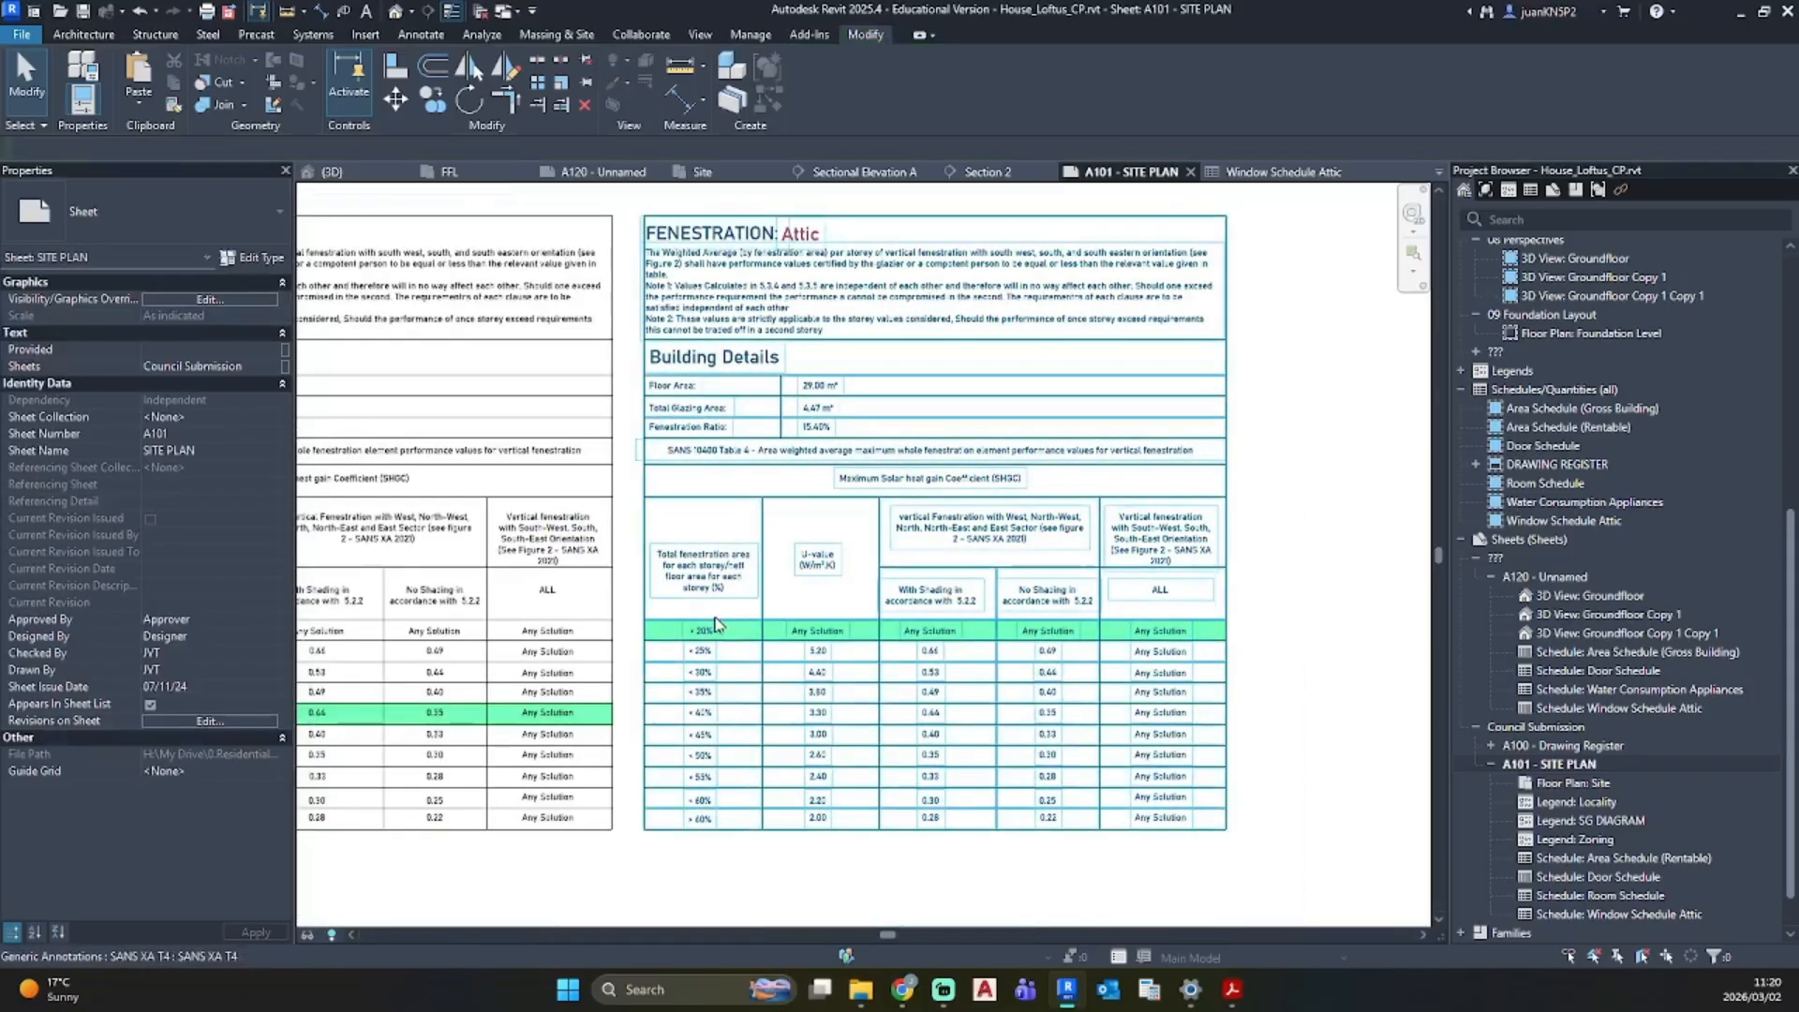
scroll(787, 660, "up", 5)
scroll(756, 647, "down", 3)
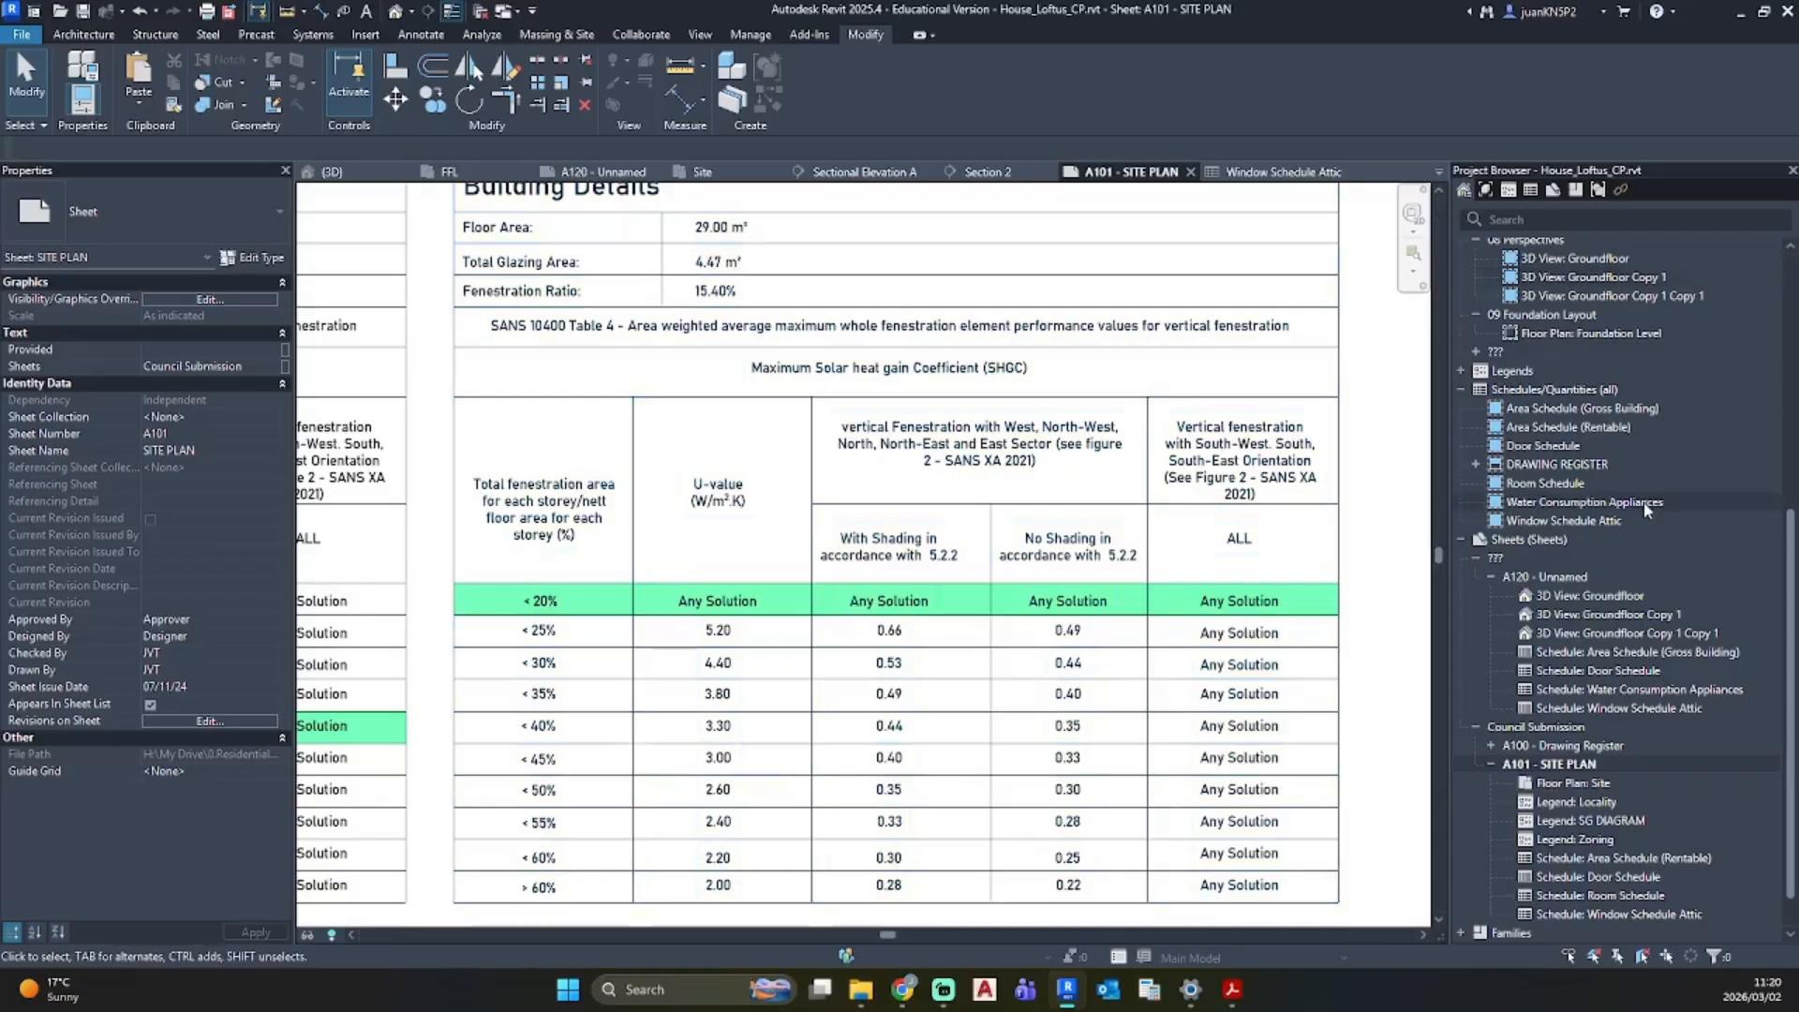
Step: Duplicate the Window Schedule Attic and retitle the copy "Window Schedule GroundFloor"
right_click(1575, 522)
mouse_move(1582, 229)
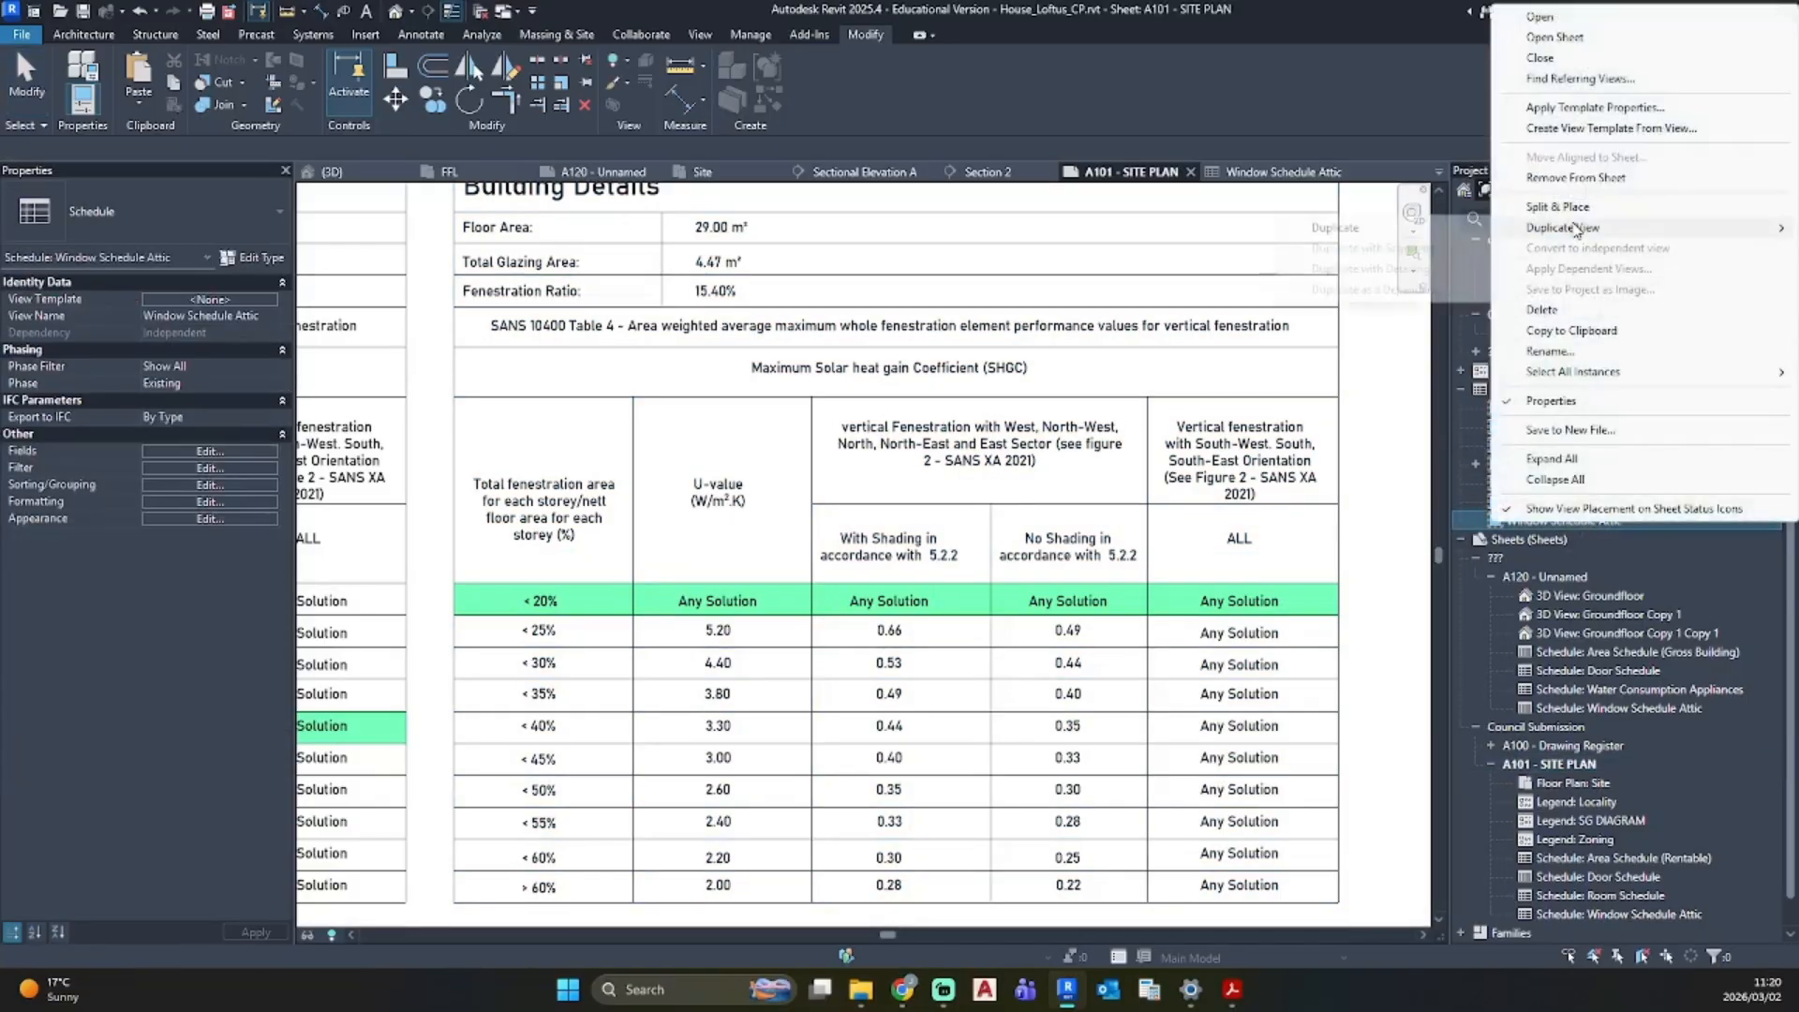
left_click(1317, 231)
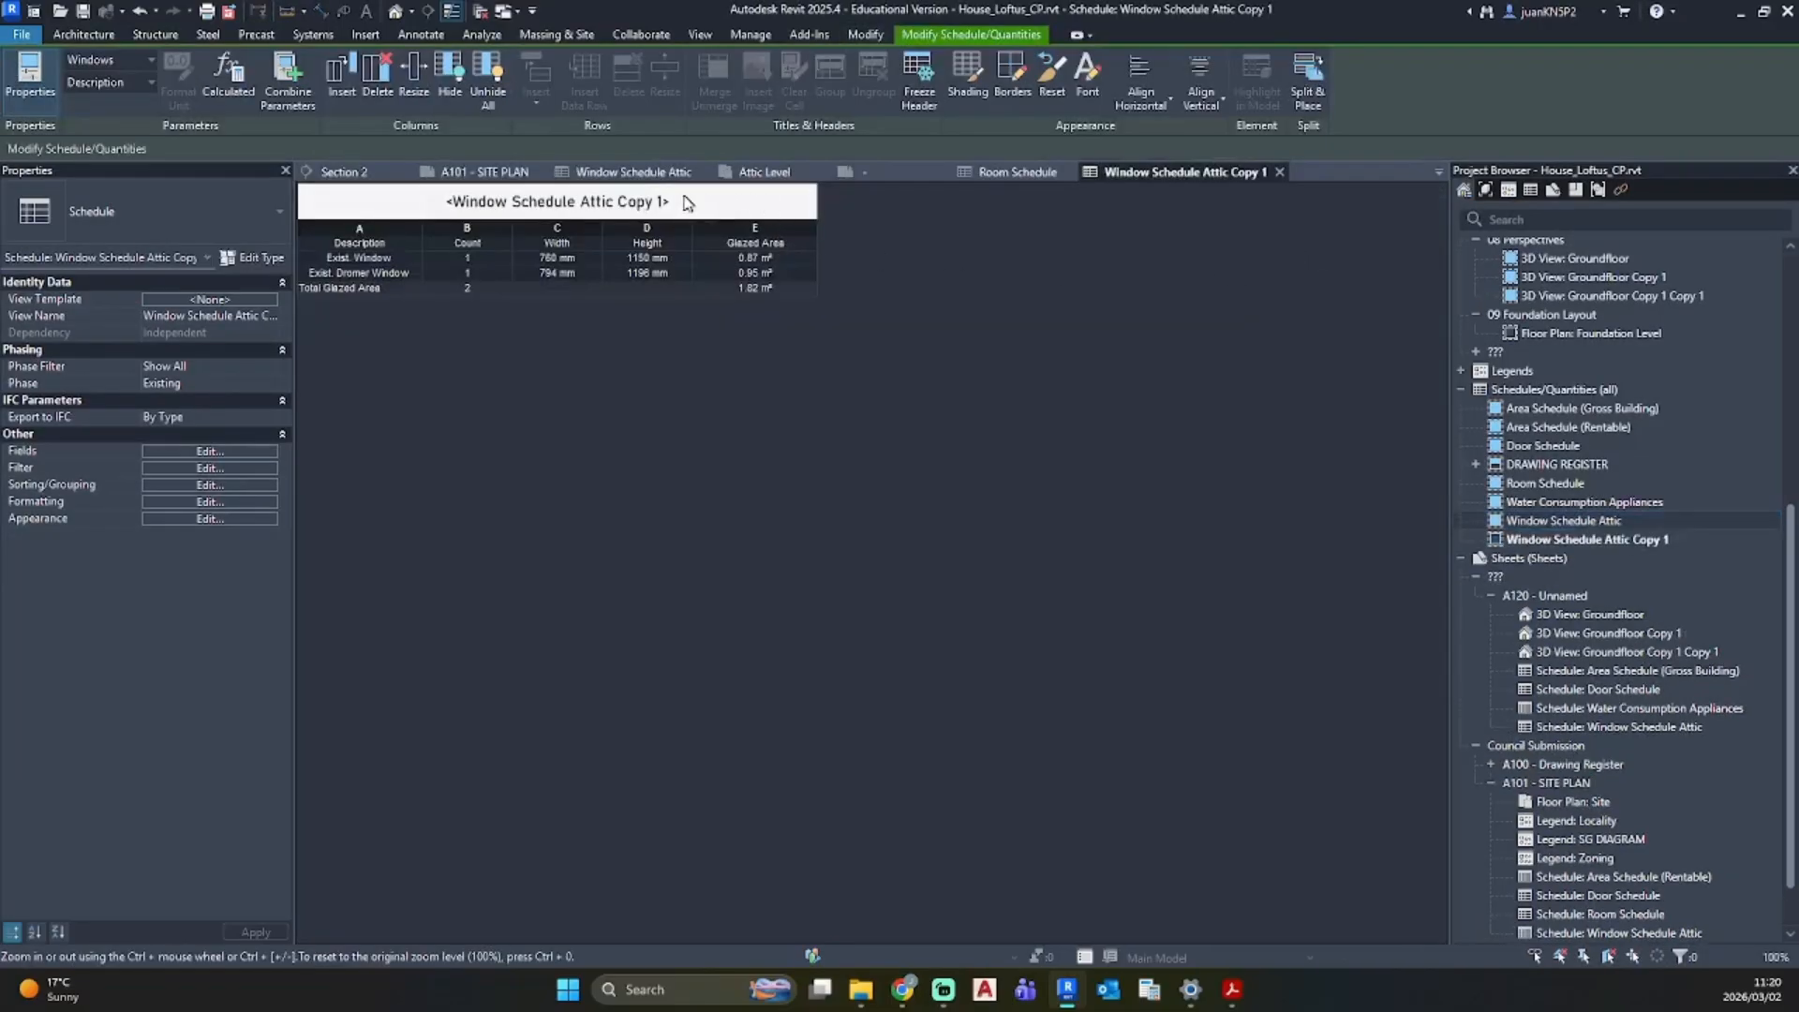
left_click(688, 203)
left_click_drag(664, 194, 579, 194)
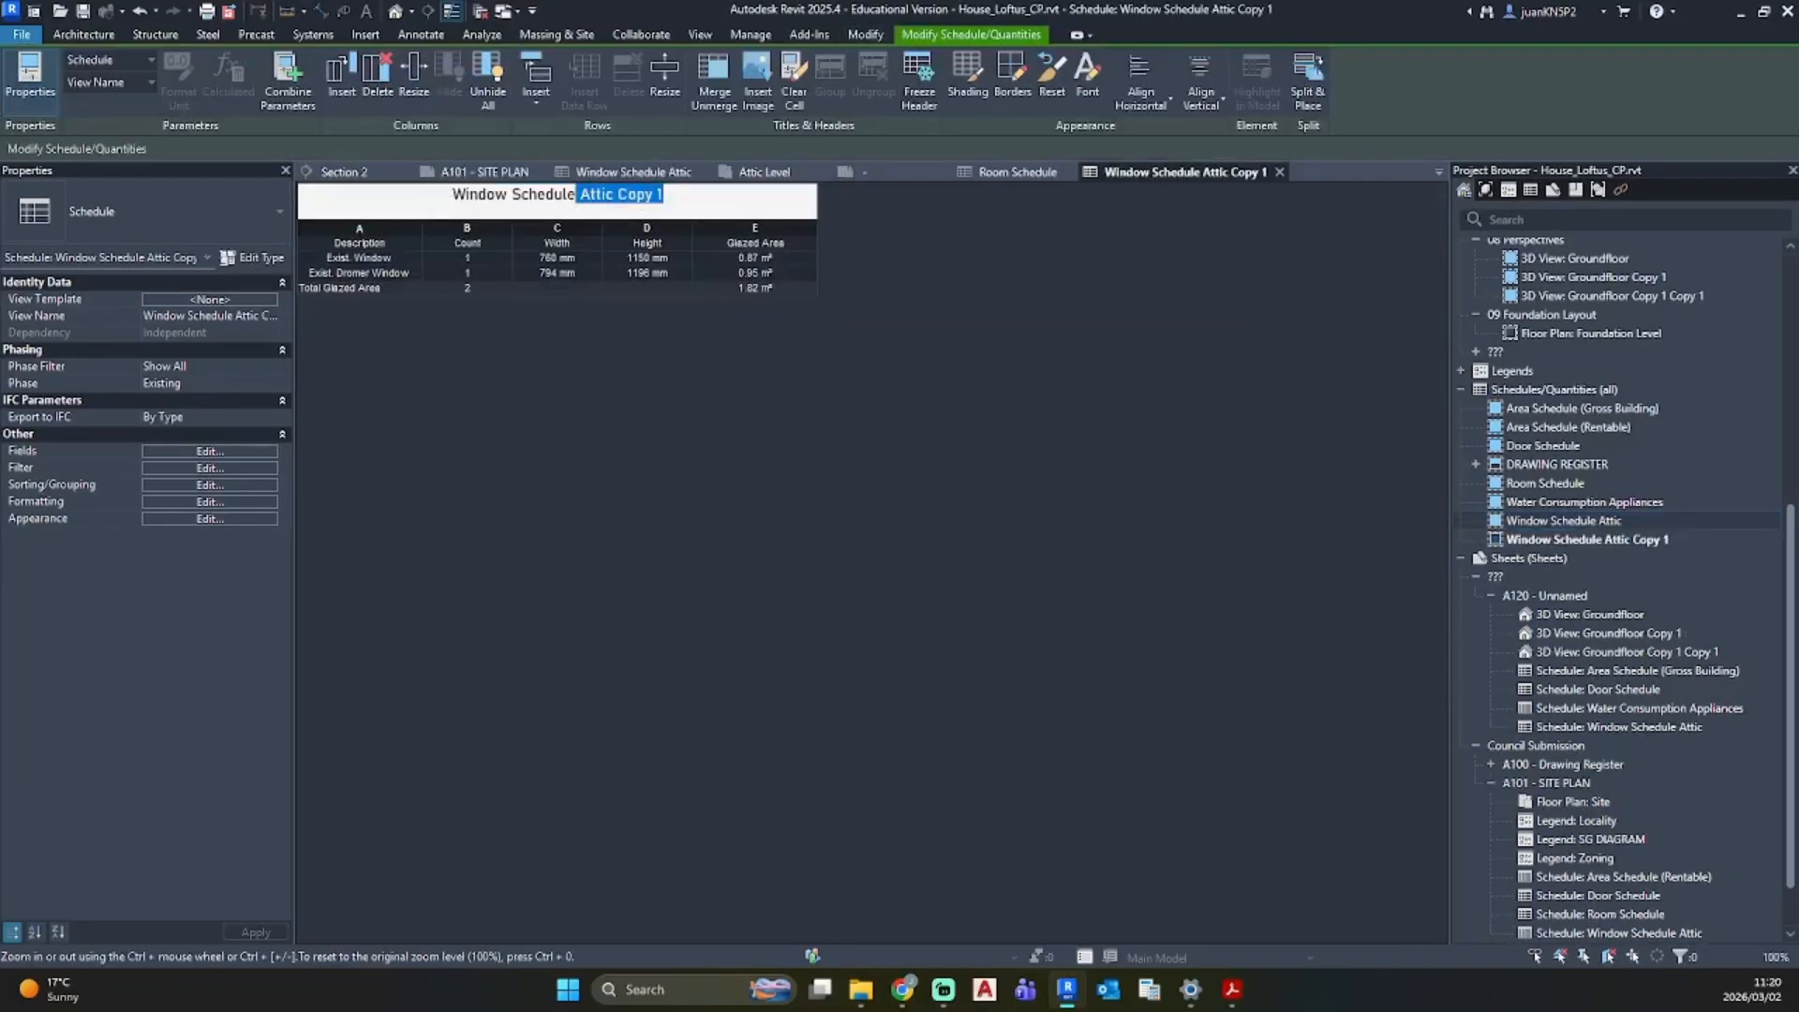
type("GroundFLo")
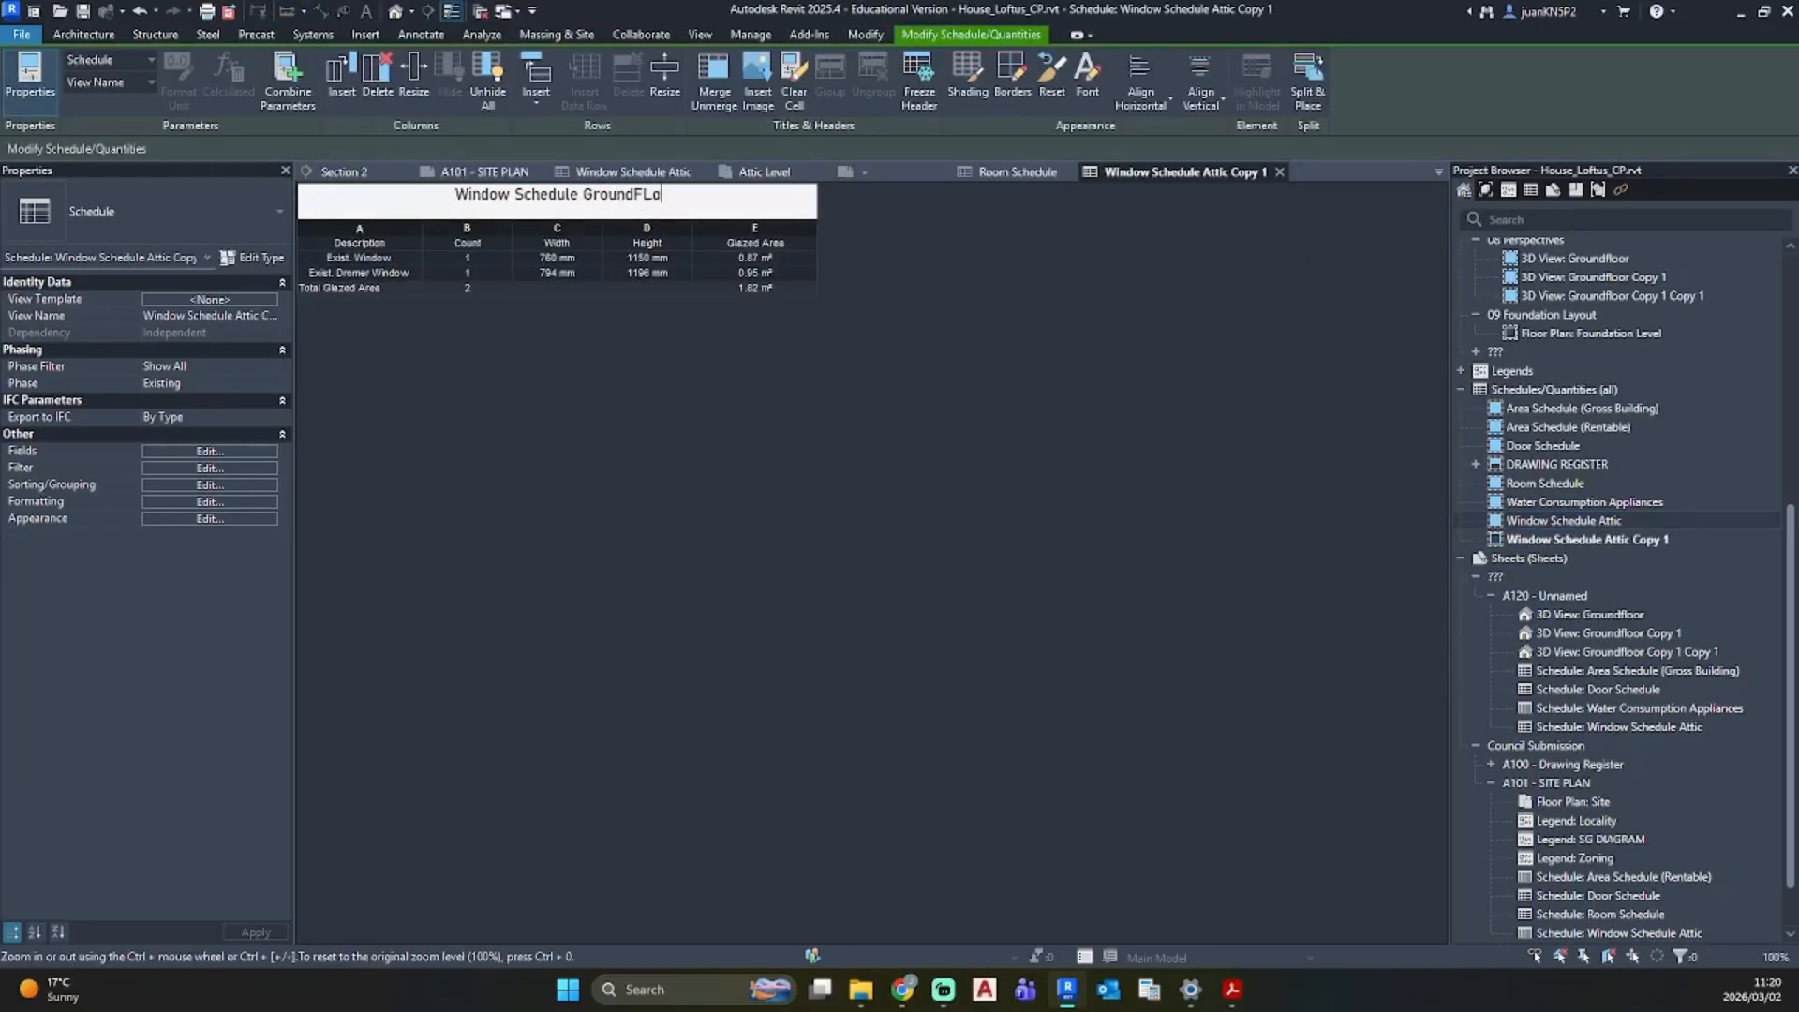
key("BackSpace")
key("BackSpace")
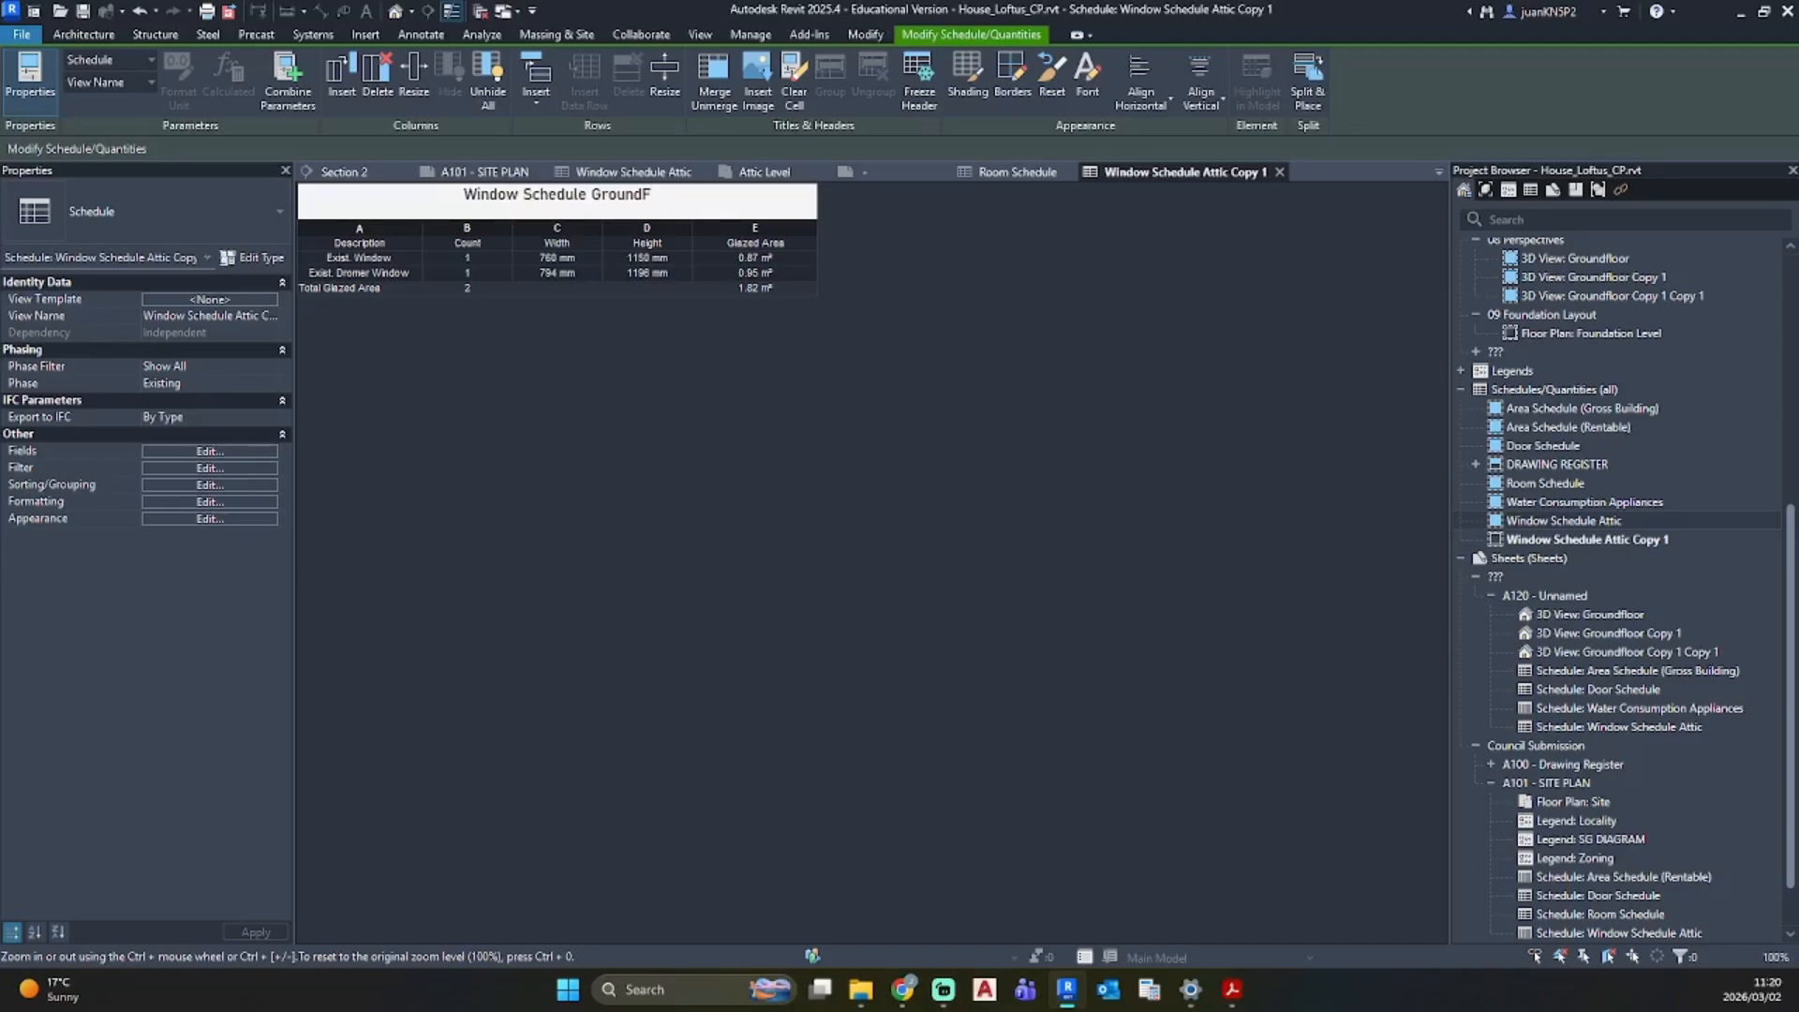
type("loor")
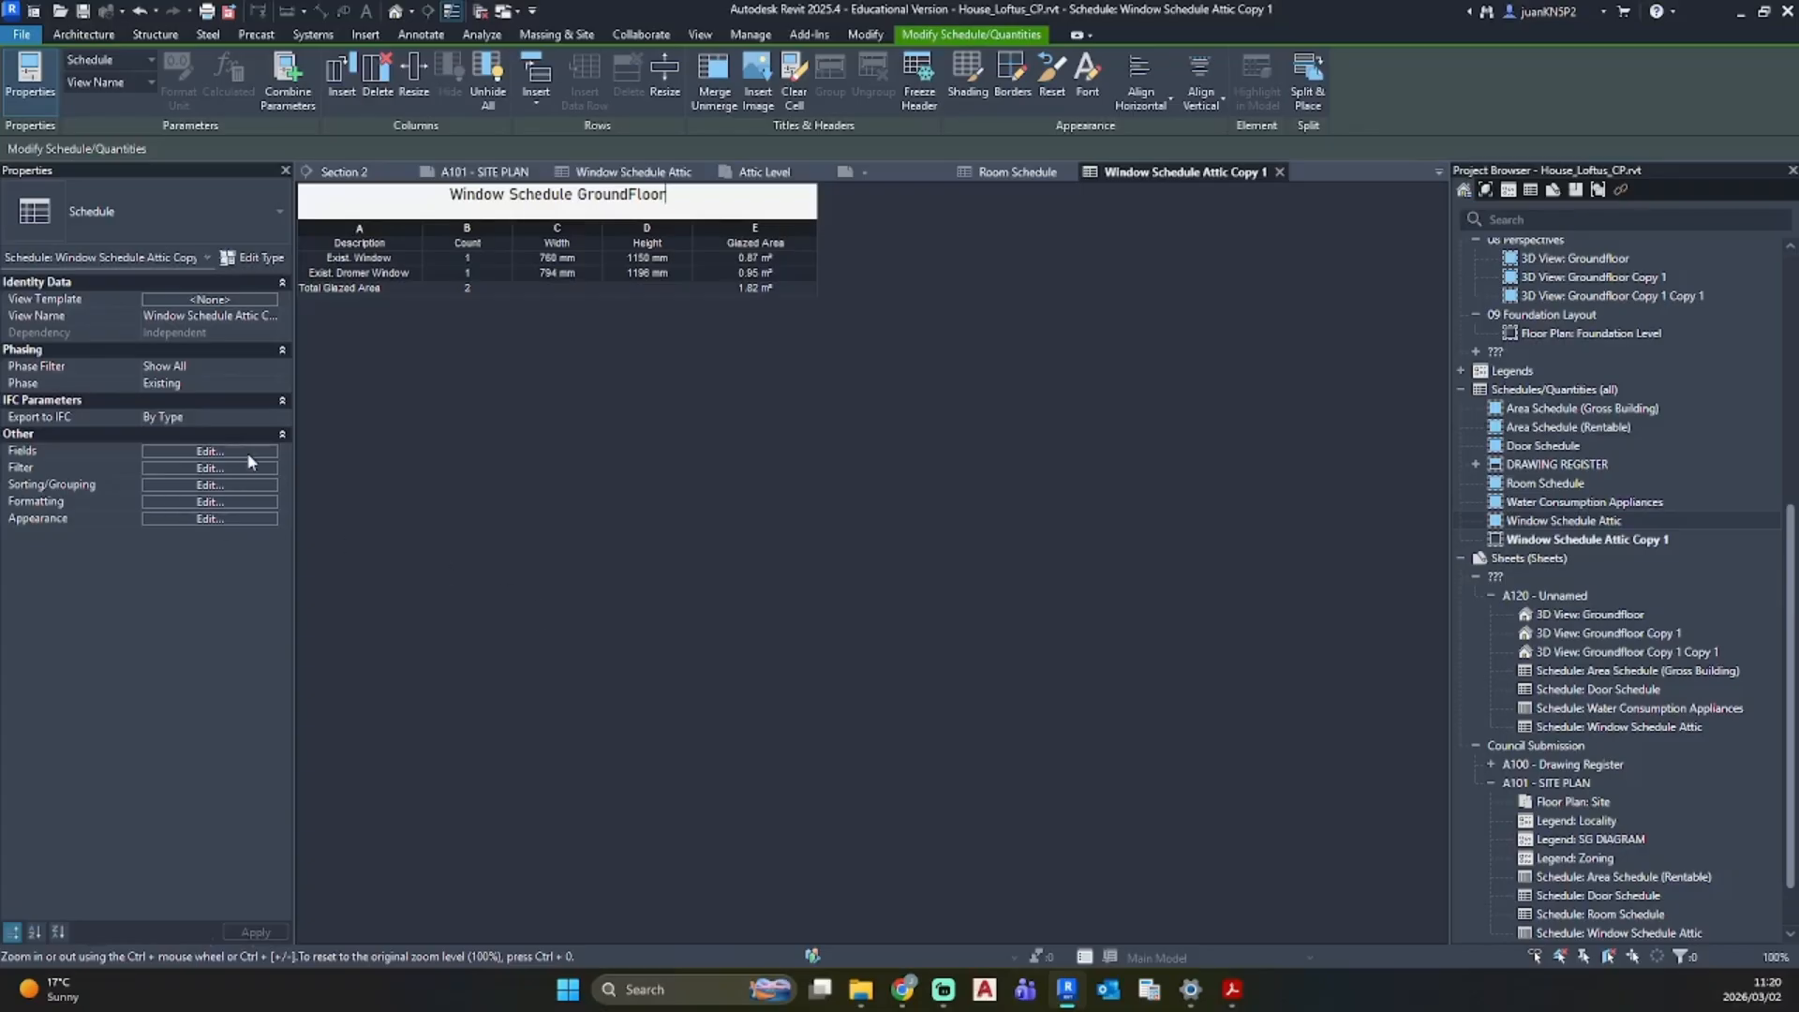
Step: Filter the GroundFloor window schedule by Type Comments equal to "Windows _GF"
left_click(210, 451)
left_click(587, 309)
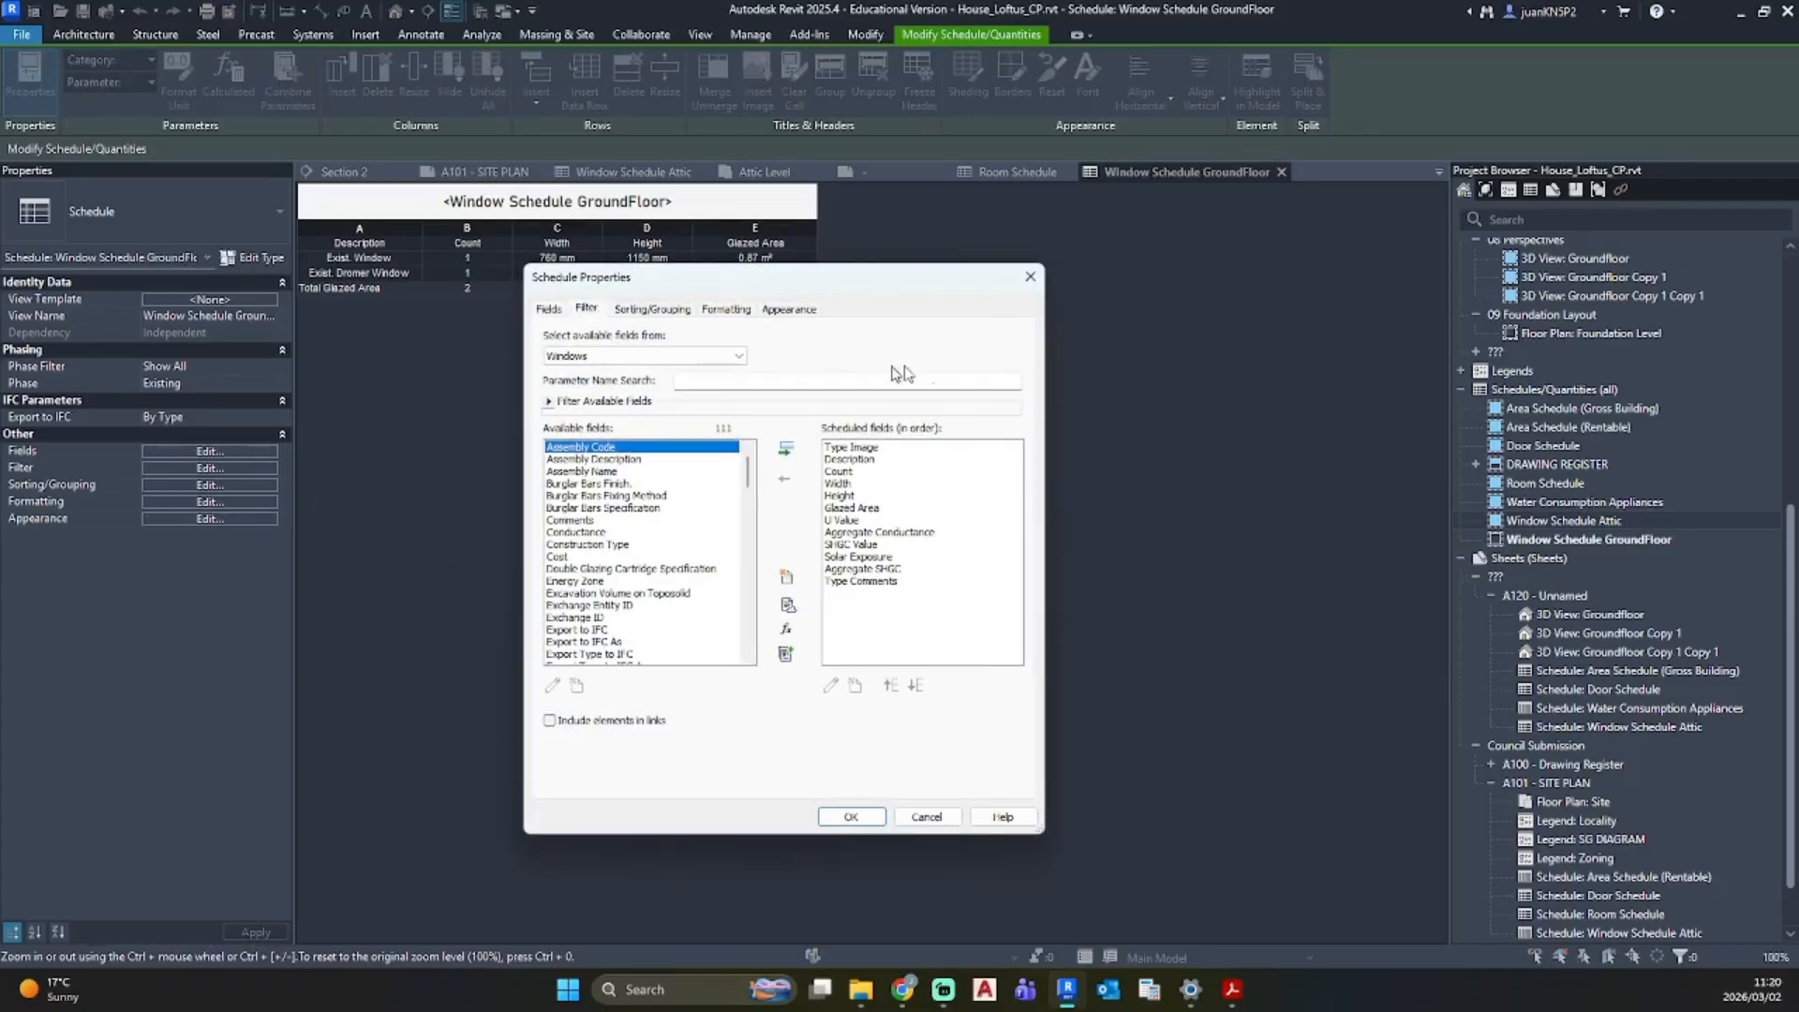
left_click(960, 338)
left_click(948, 365)
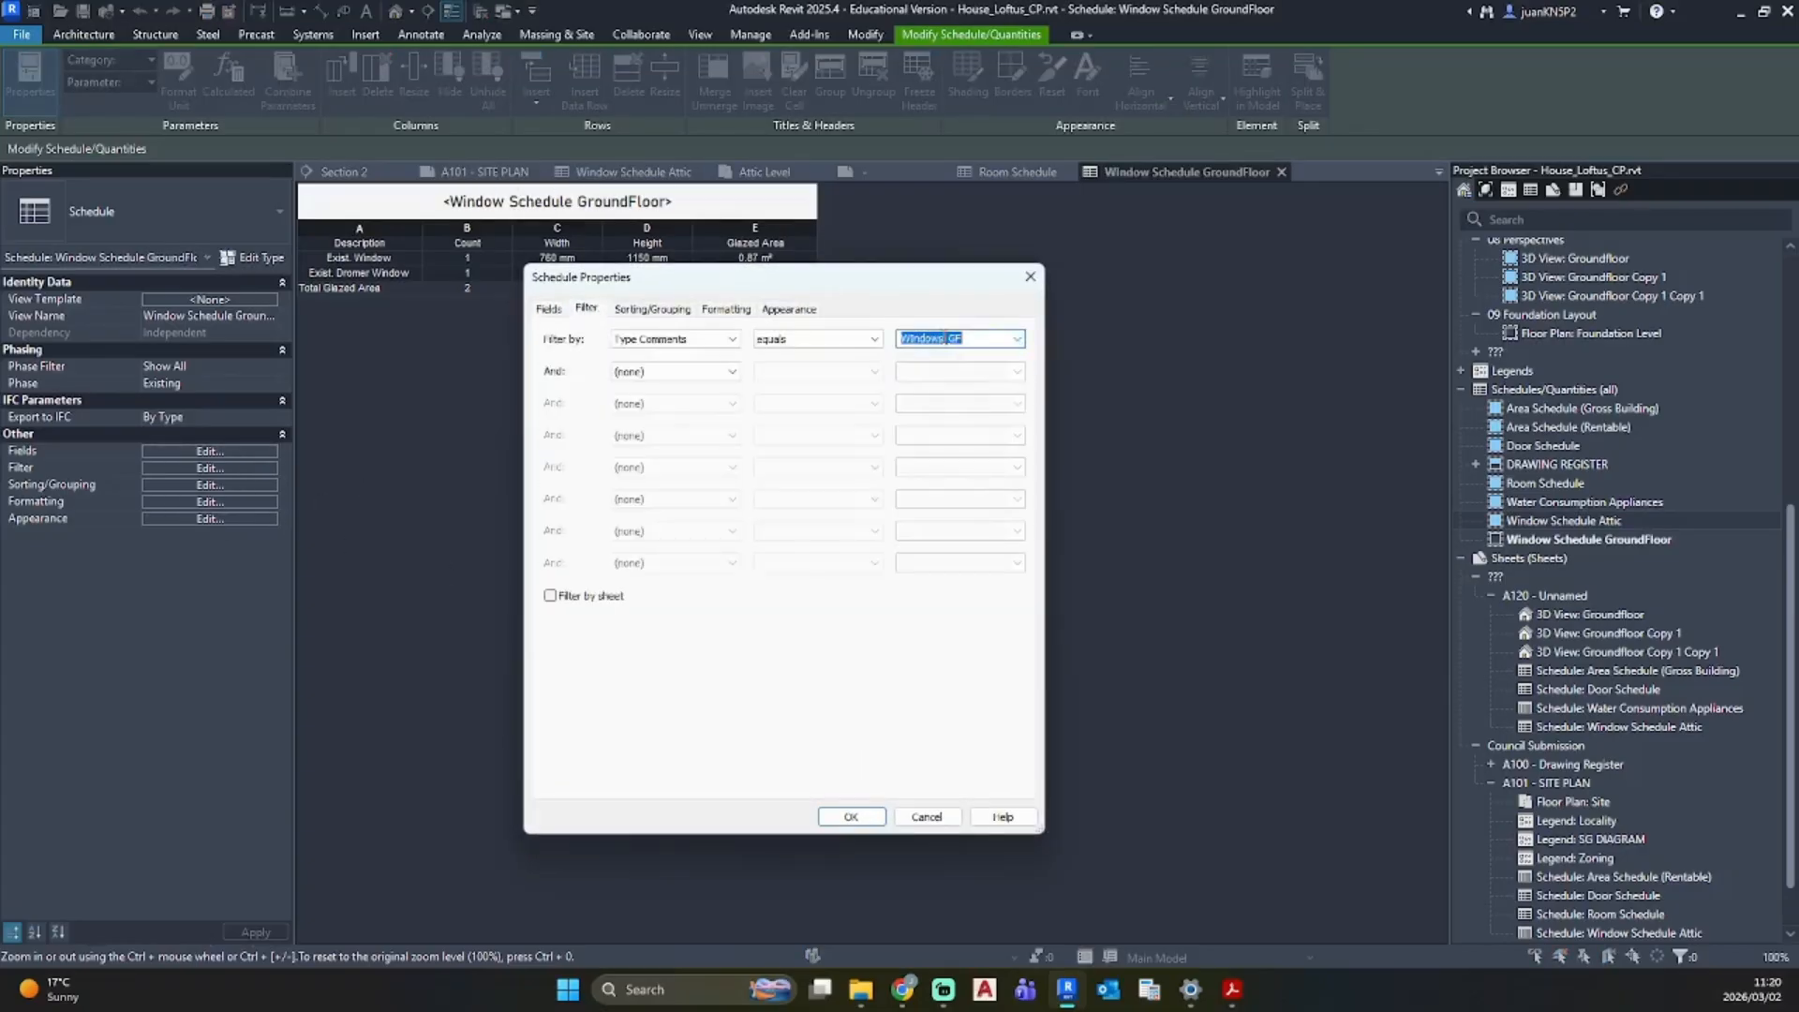
left_click(851, 816)
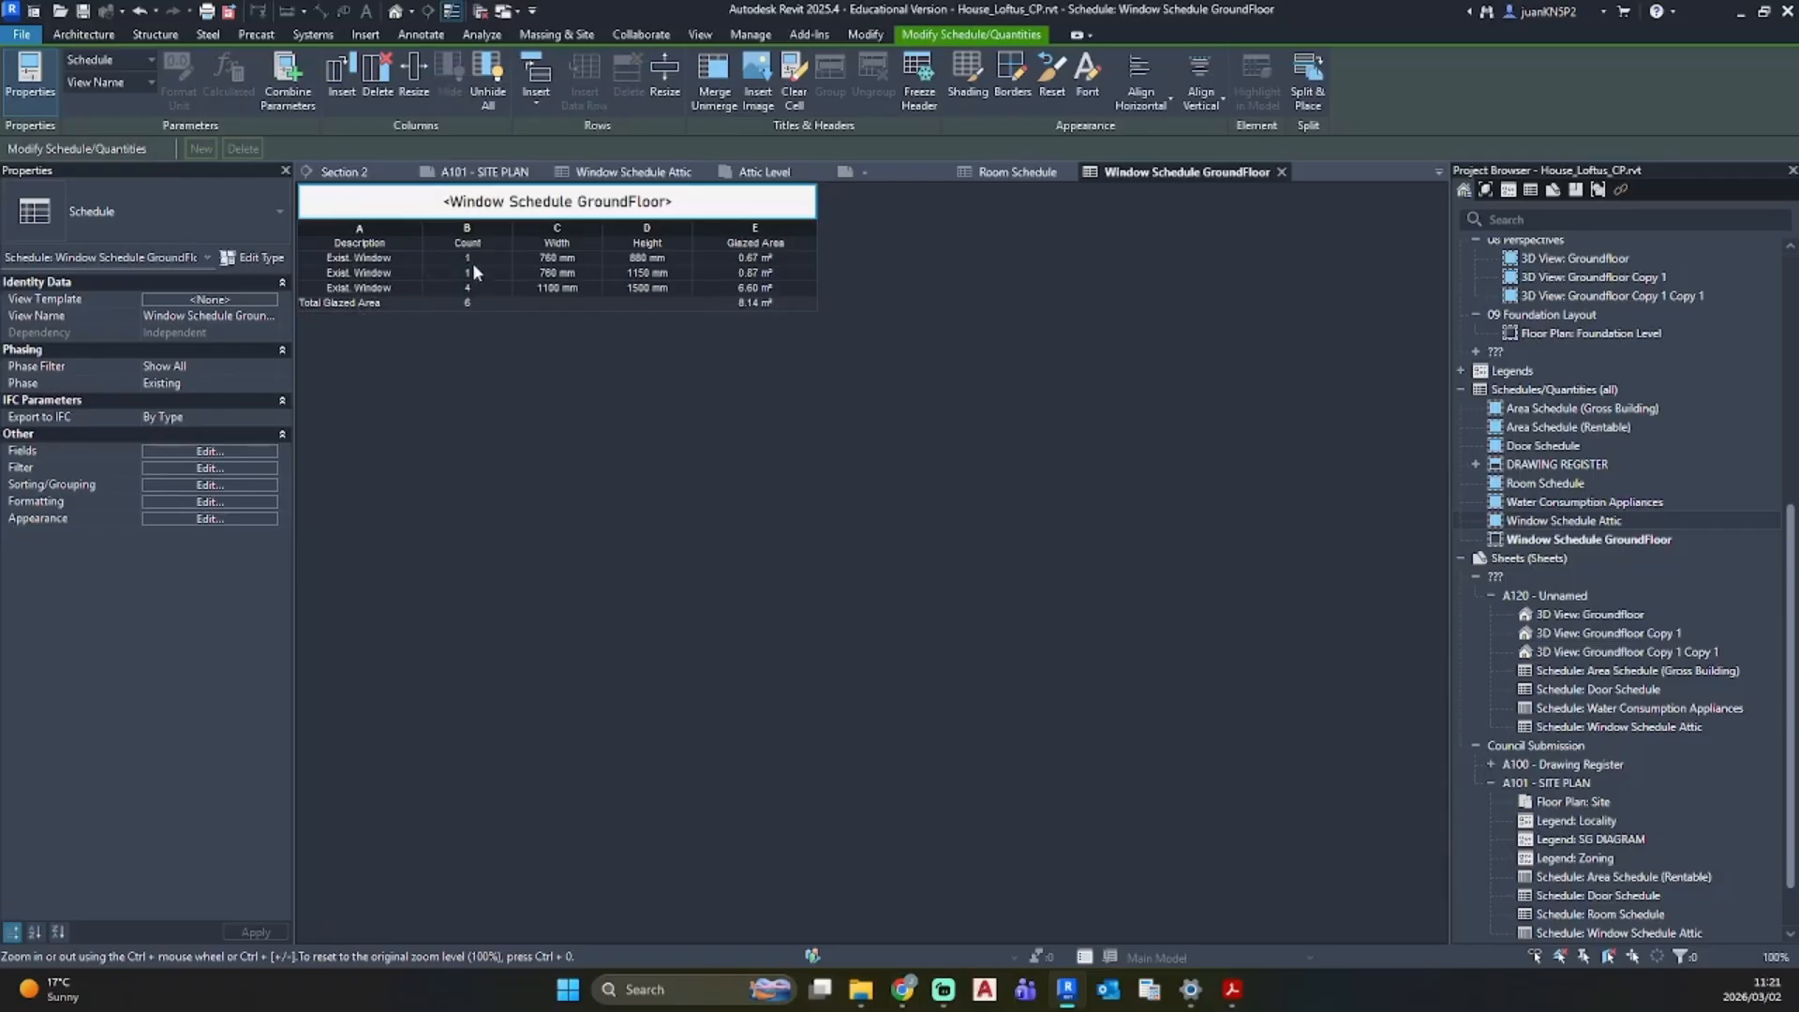
Step: Return to sheet A101 - SITE PLAN and move the Attic window schedule beneath the Attic fenestration table
left_click(411, 274)
left_click(835, 509)
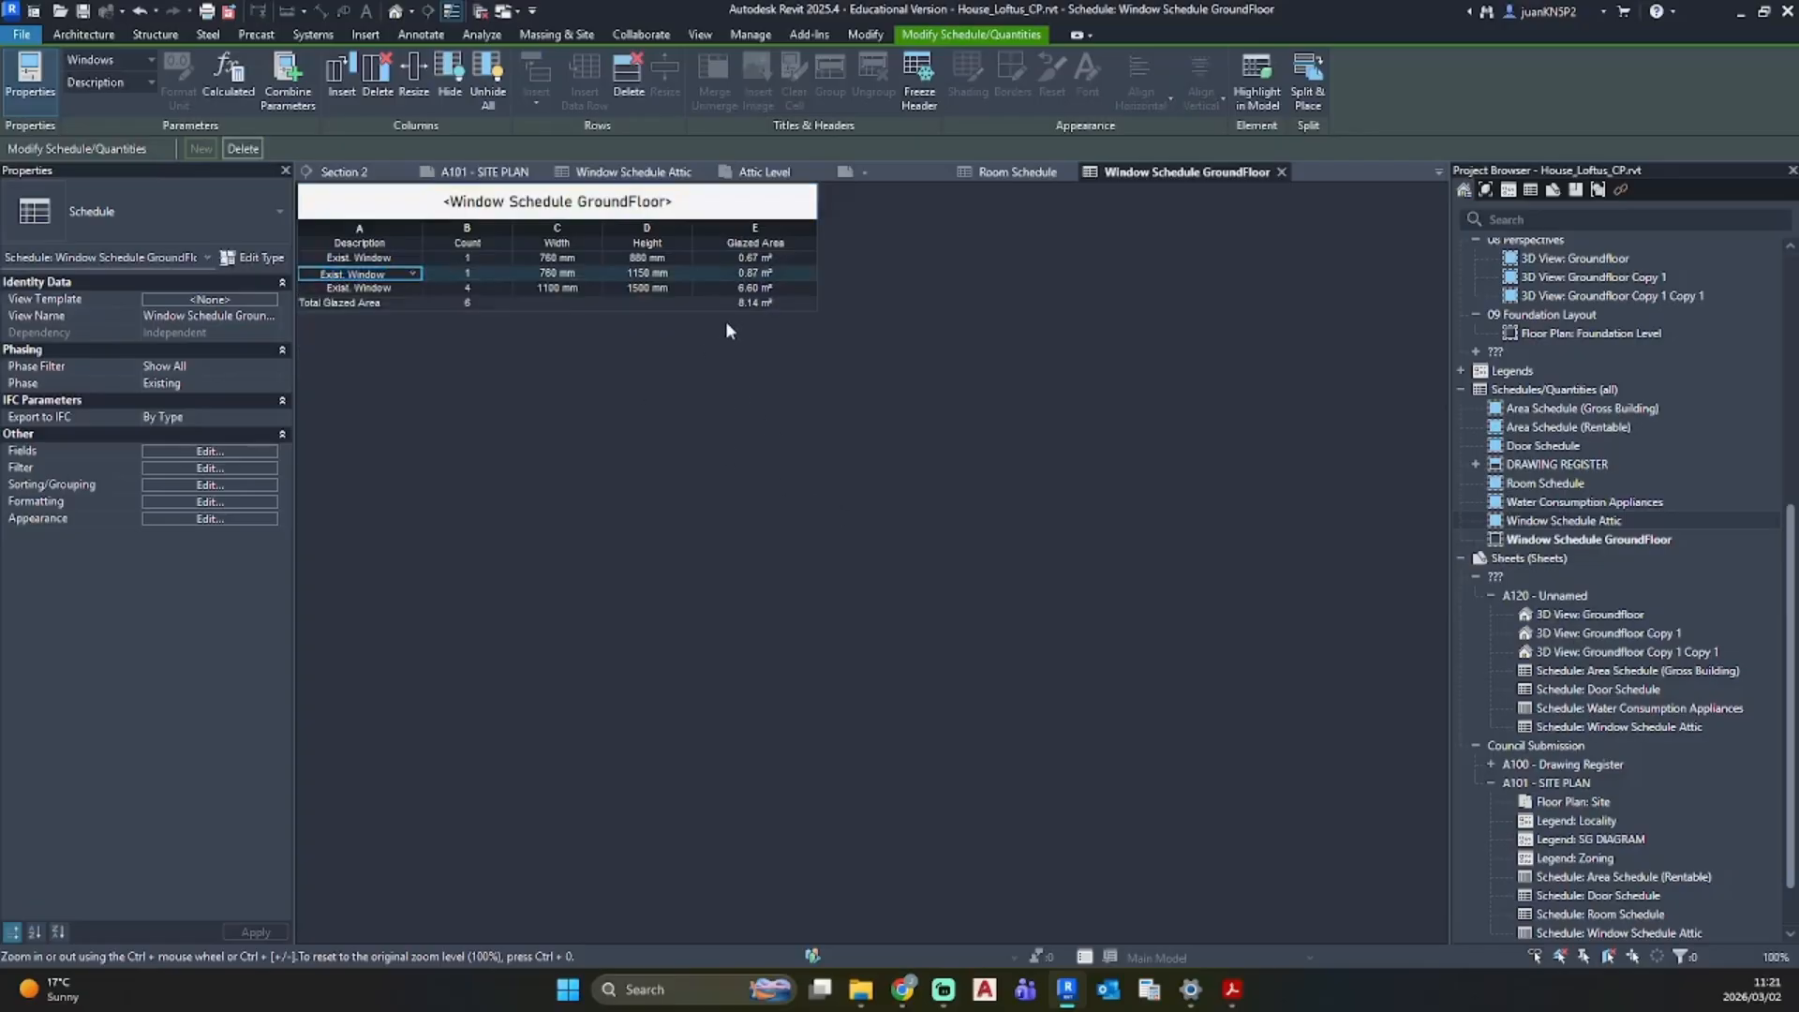
left_click(1567, 785)
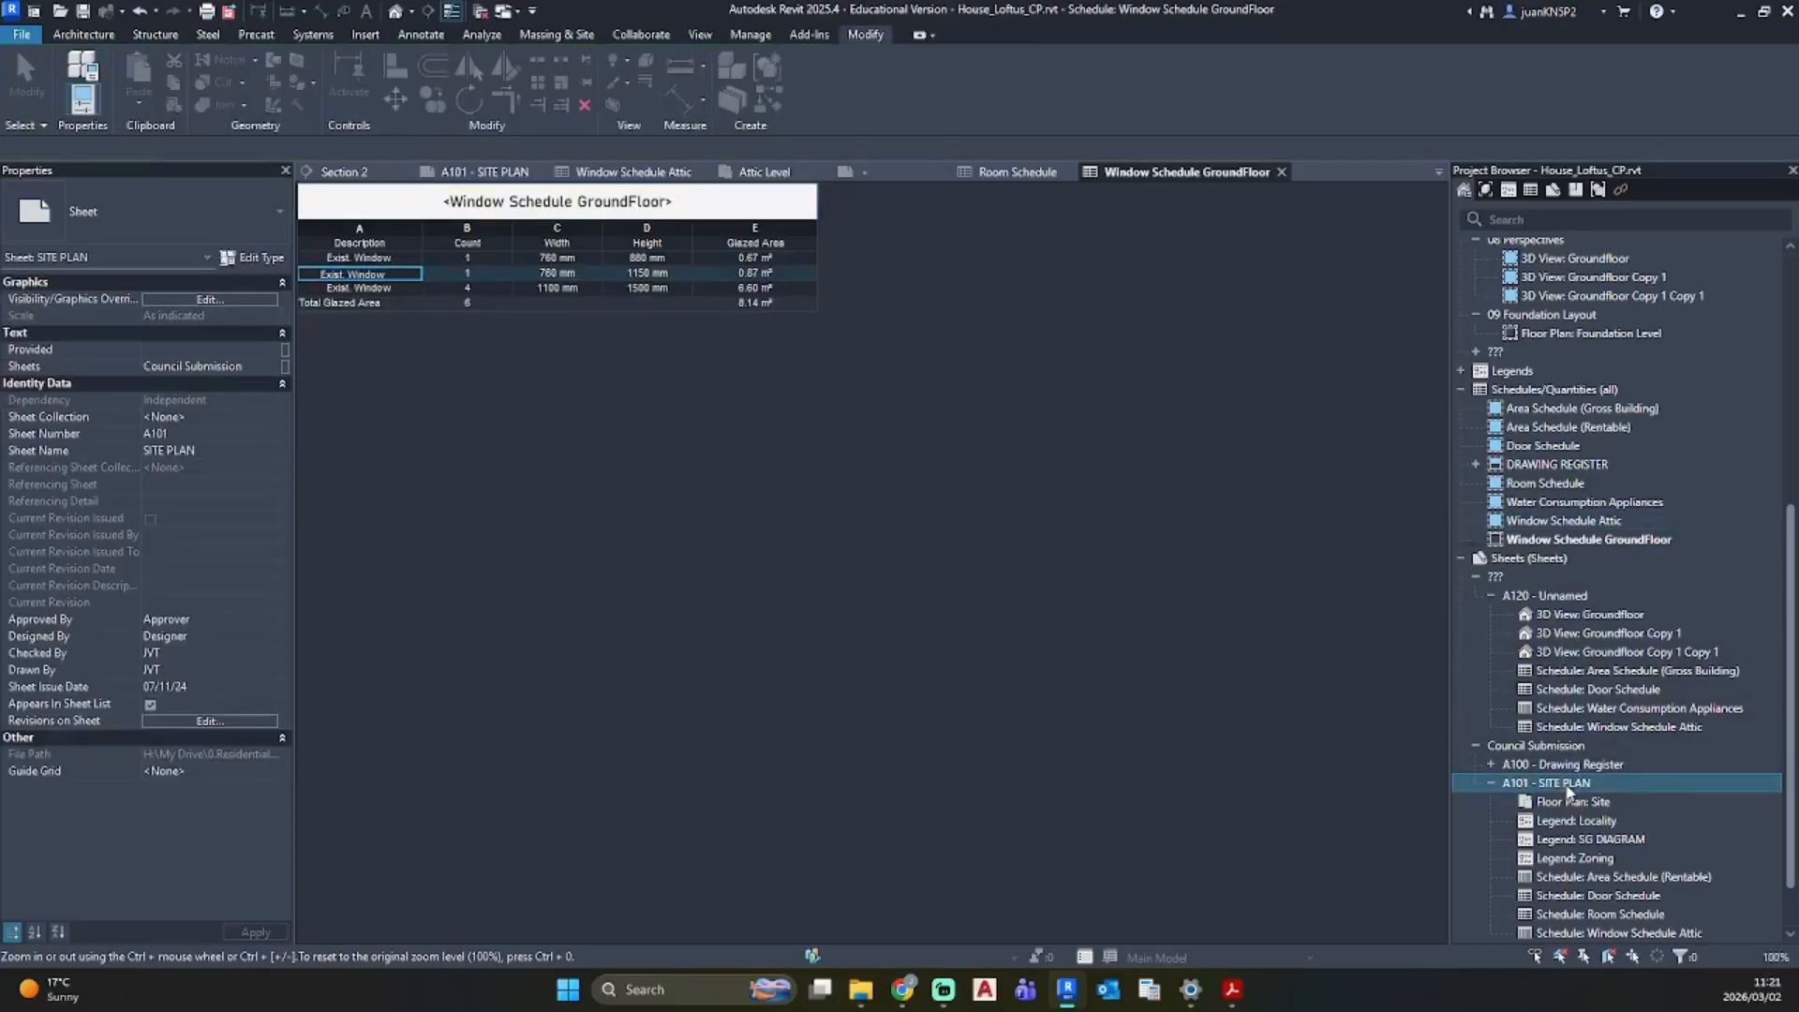
double_click(1570, 792)
left_click(1593, 539)
scroll(740, 732, "down", 4)
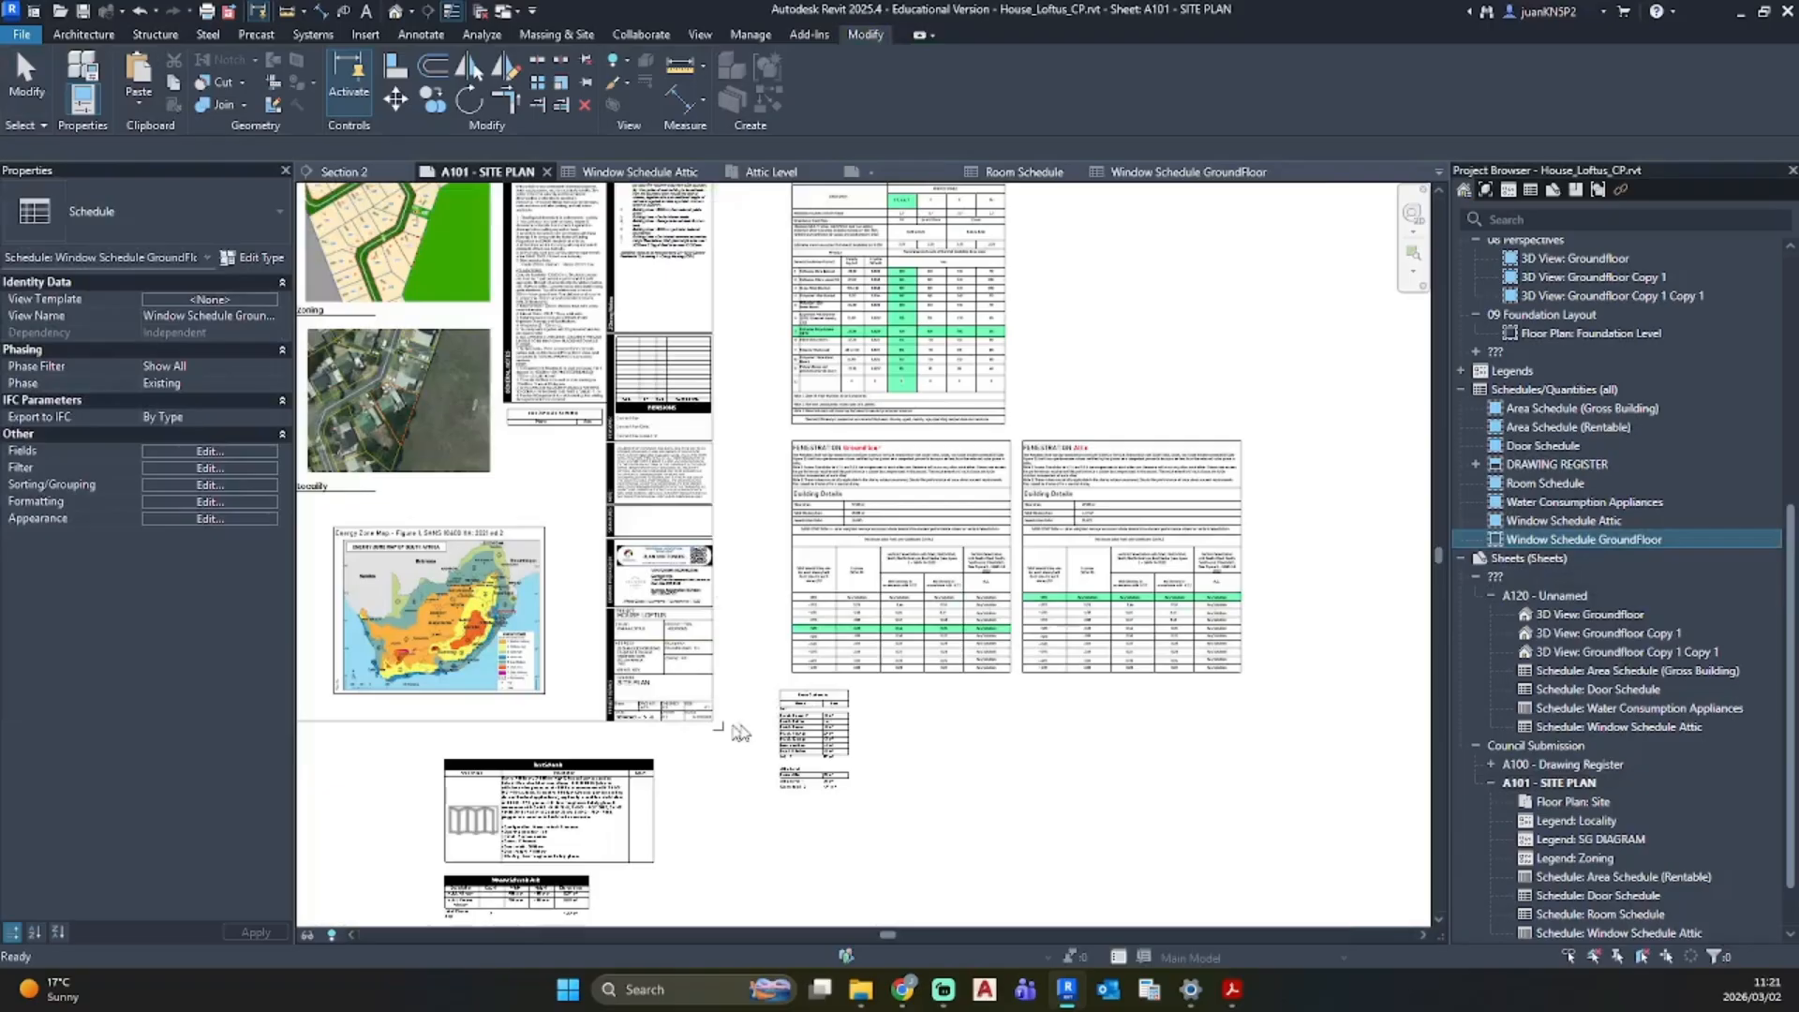
left_click_drag(506, 889, 1083, 705)
key("Escape")
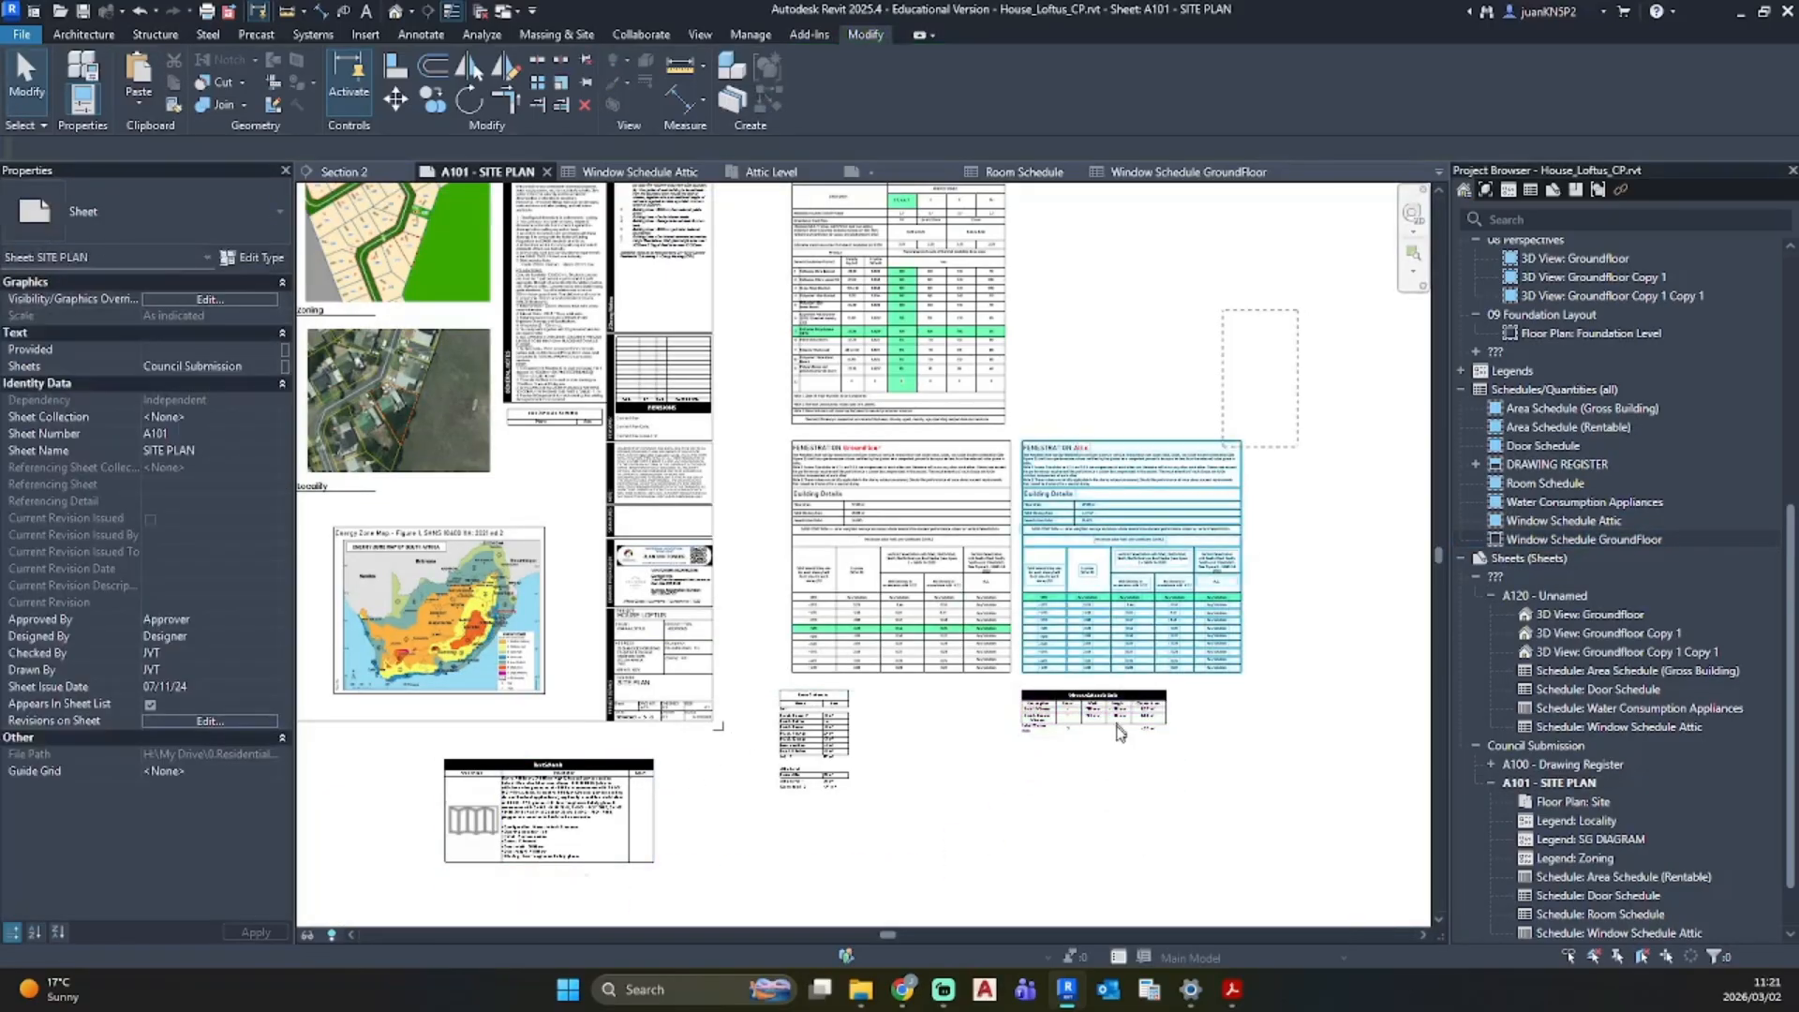
Step: Shift the Attic fenestration table and its window schedule aside, and move the Room Schedule beside the Groundfloor fenestration table
left_click_drag(1136, 649, 1284, 633)
left_click(1085, 757)
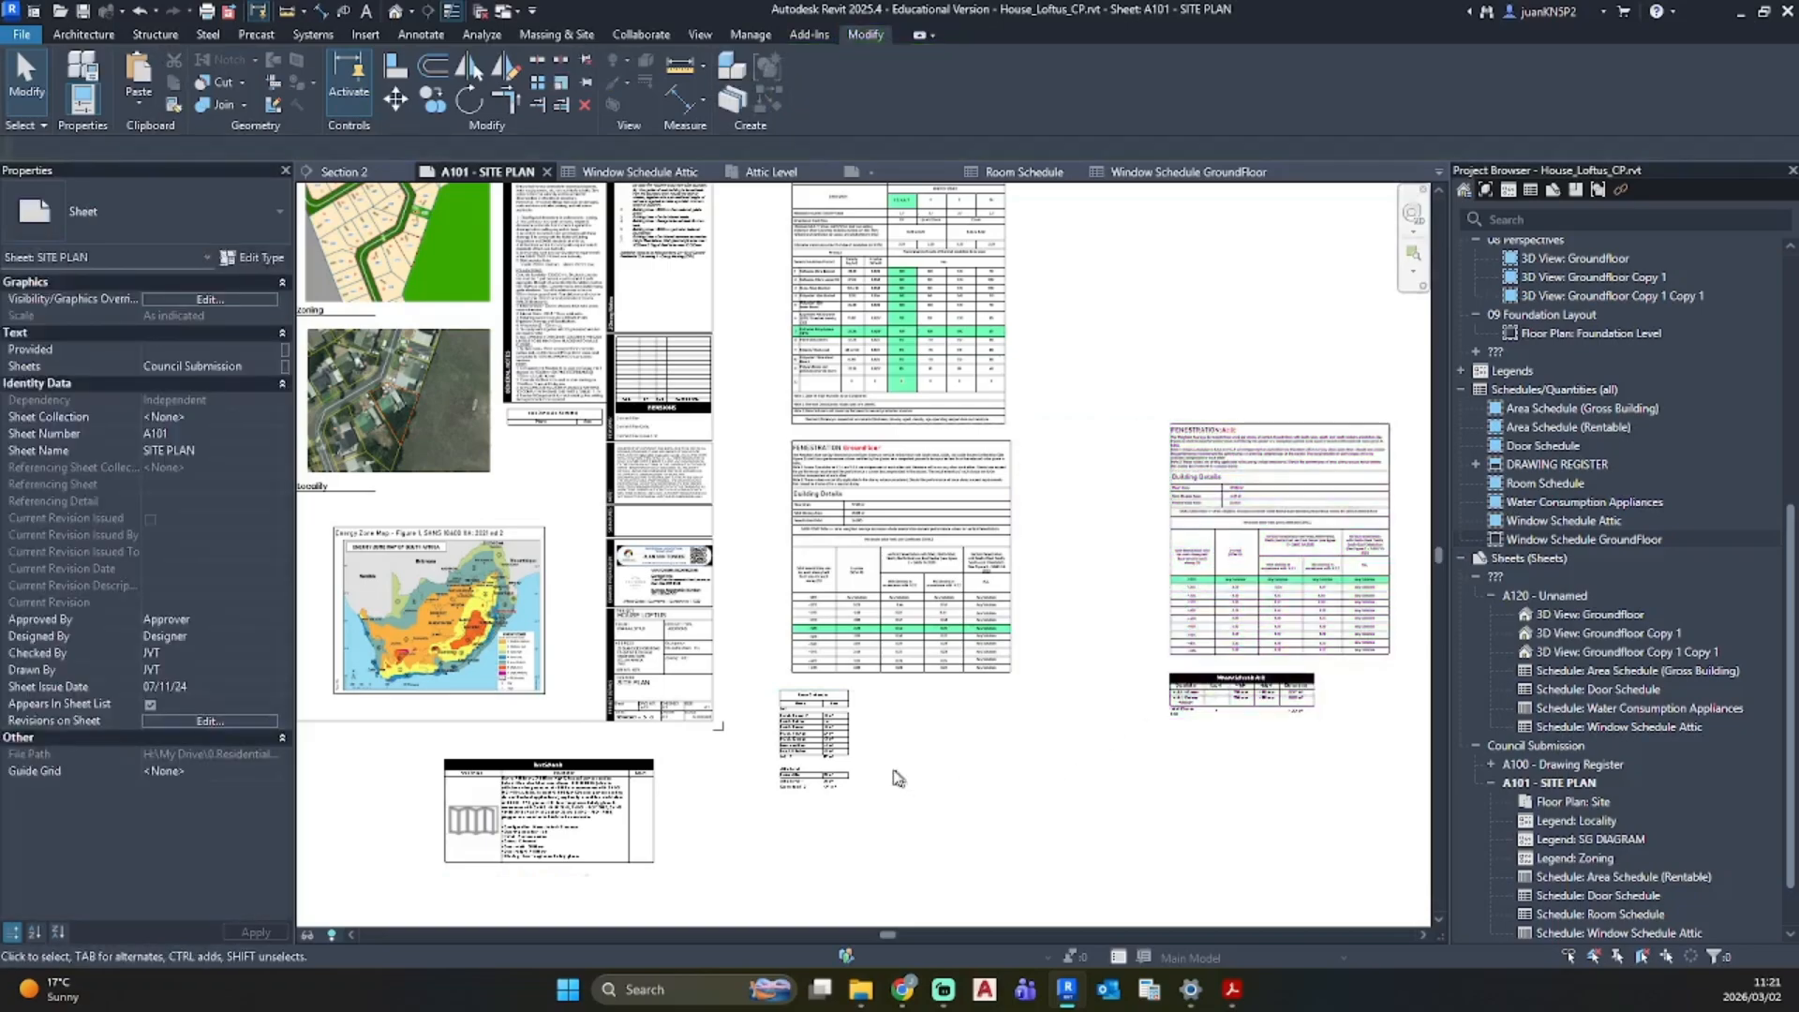
left_click_drag(830, 741, 1078, 514)
scroll(1087, 539, "up", 5)
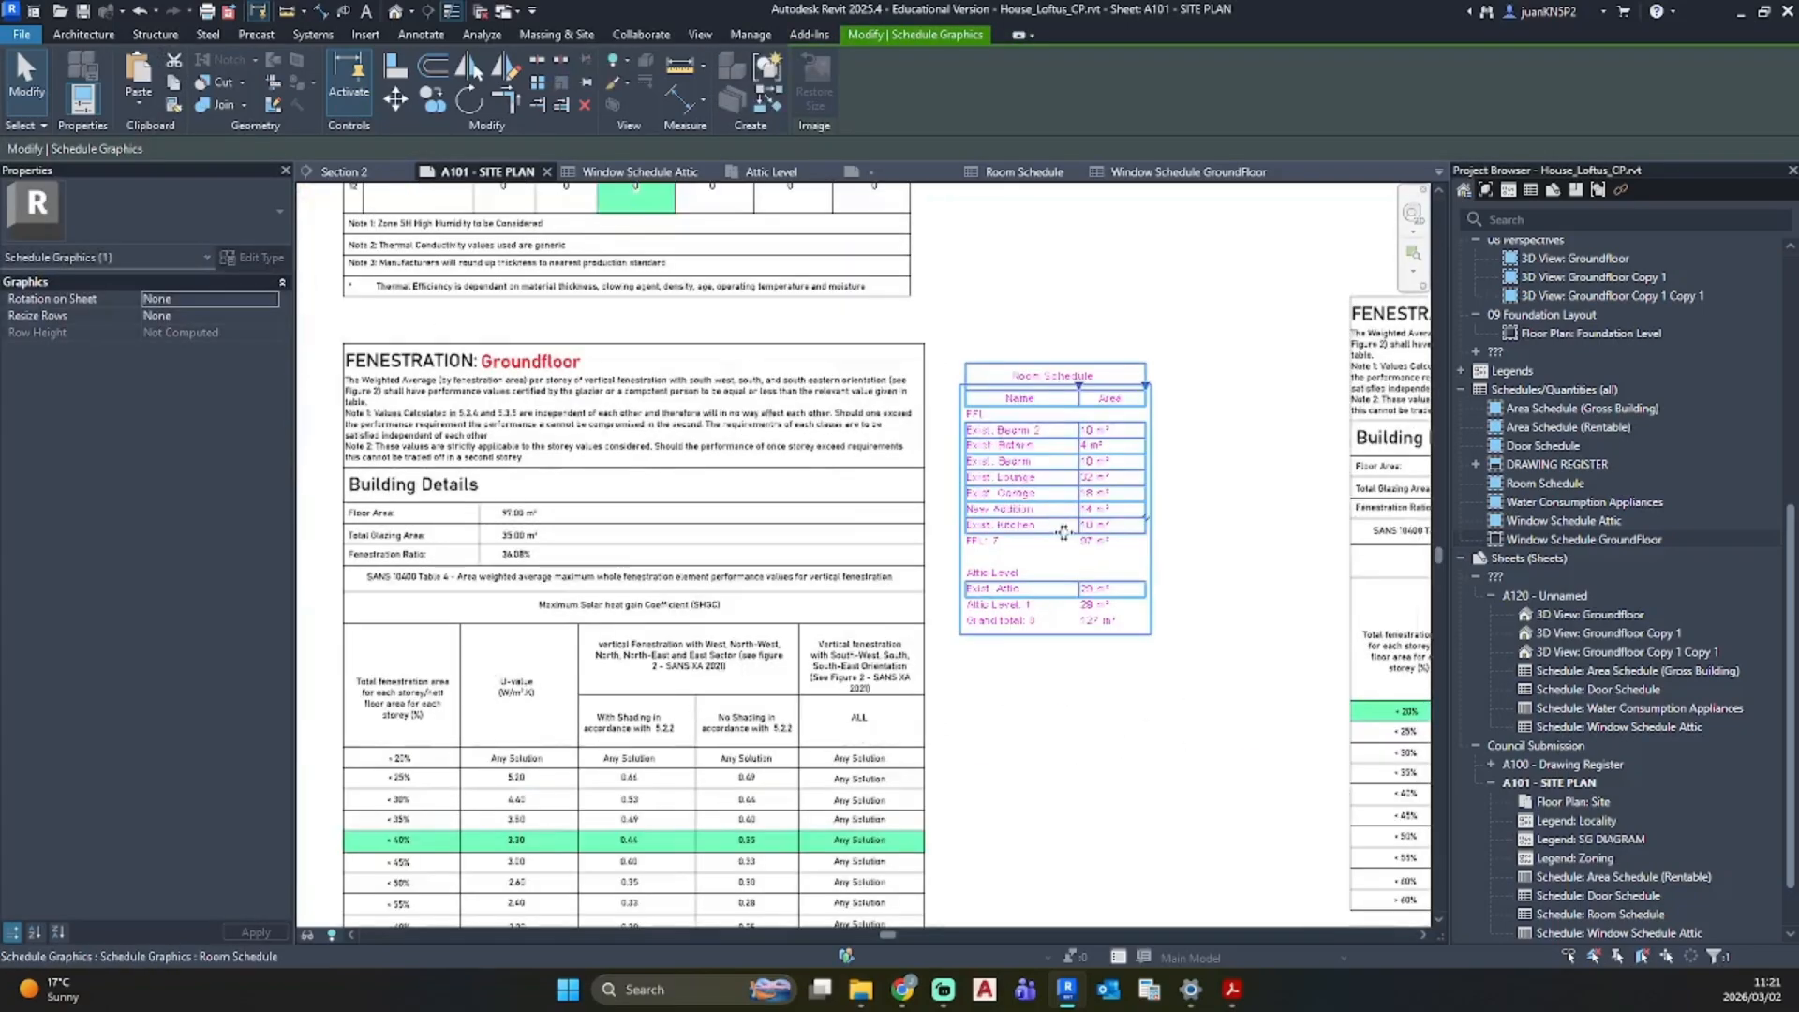
scroll(964, 671, "down", 5)
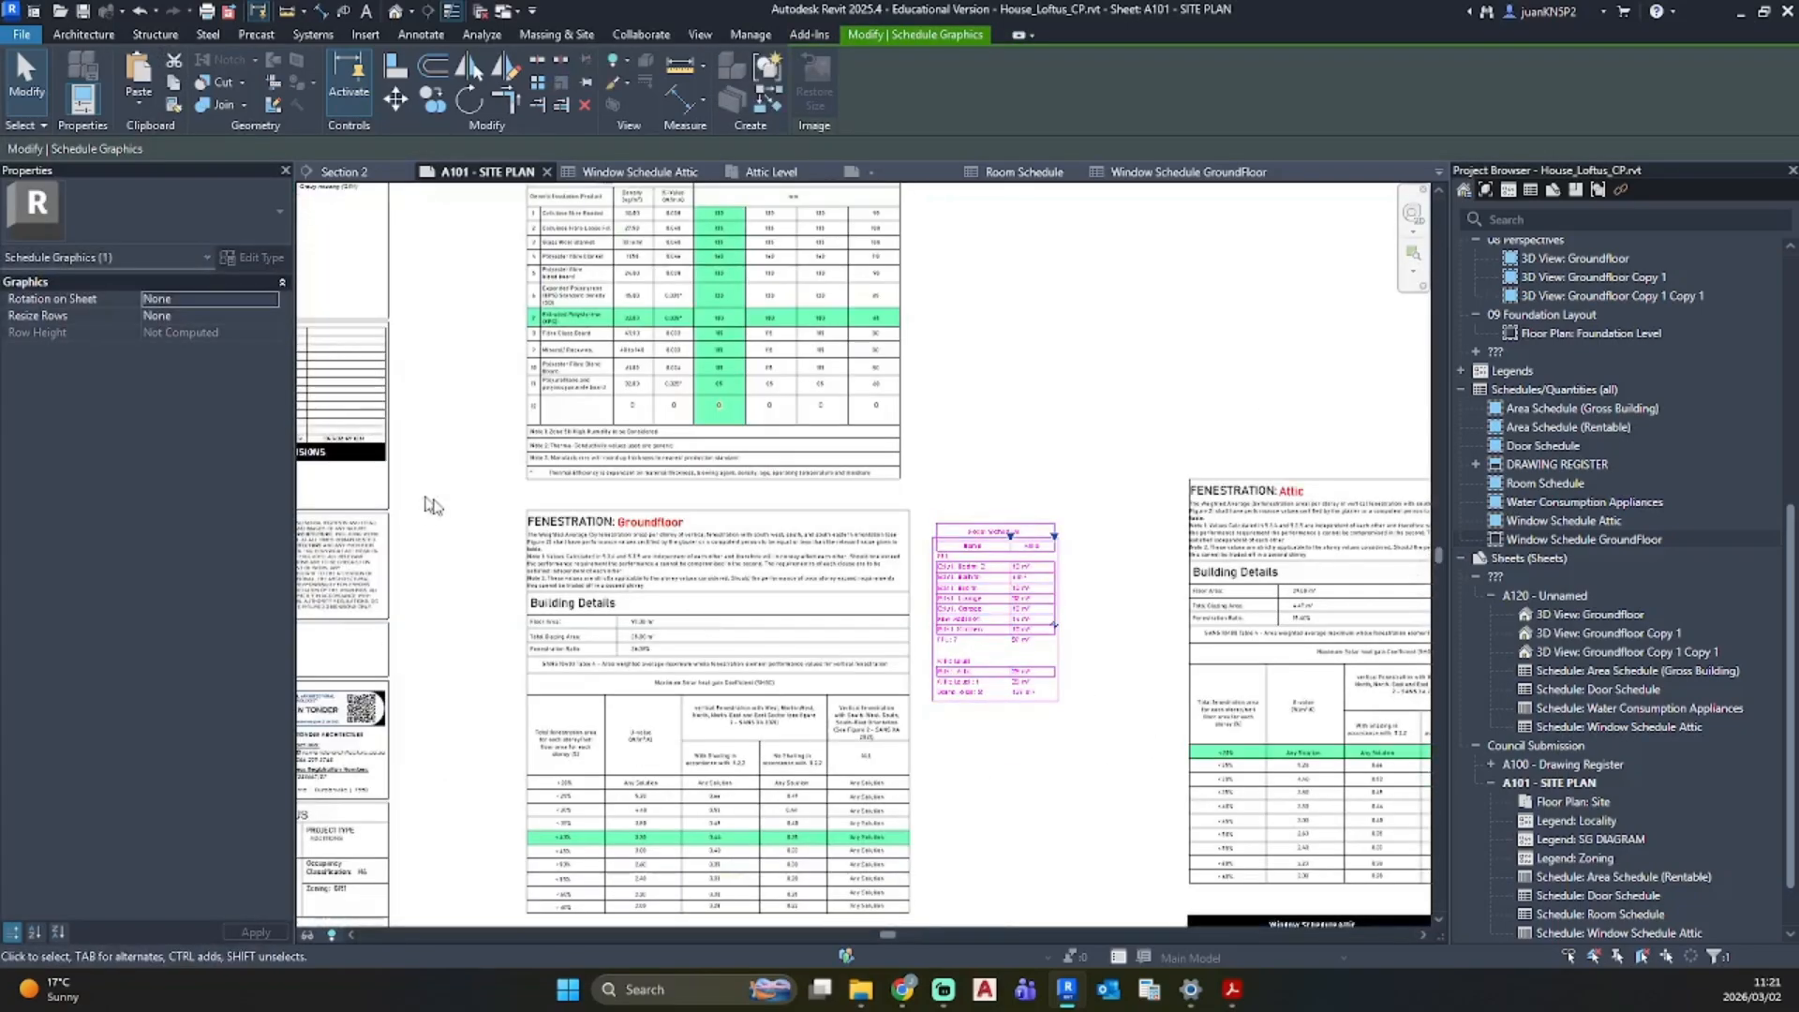
scroll(440, 506, "up", 6)
scroll(803, 772, "down", 5)
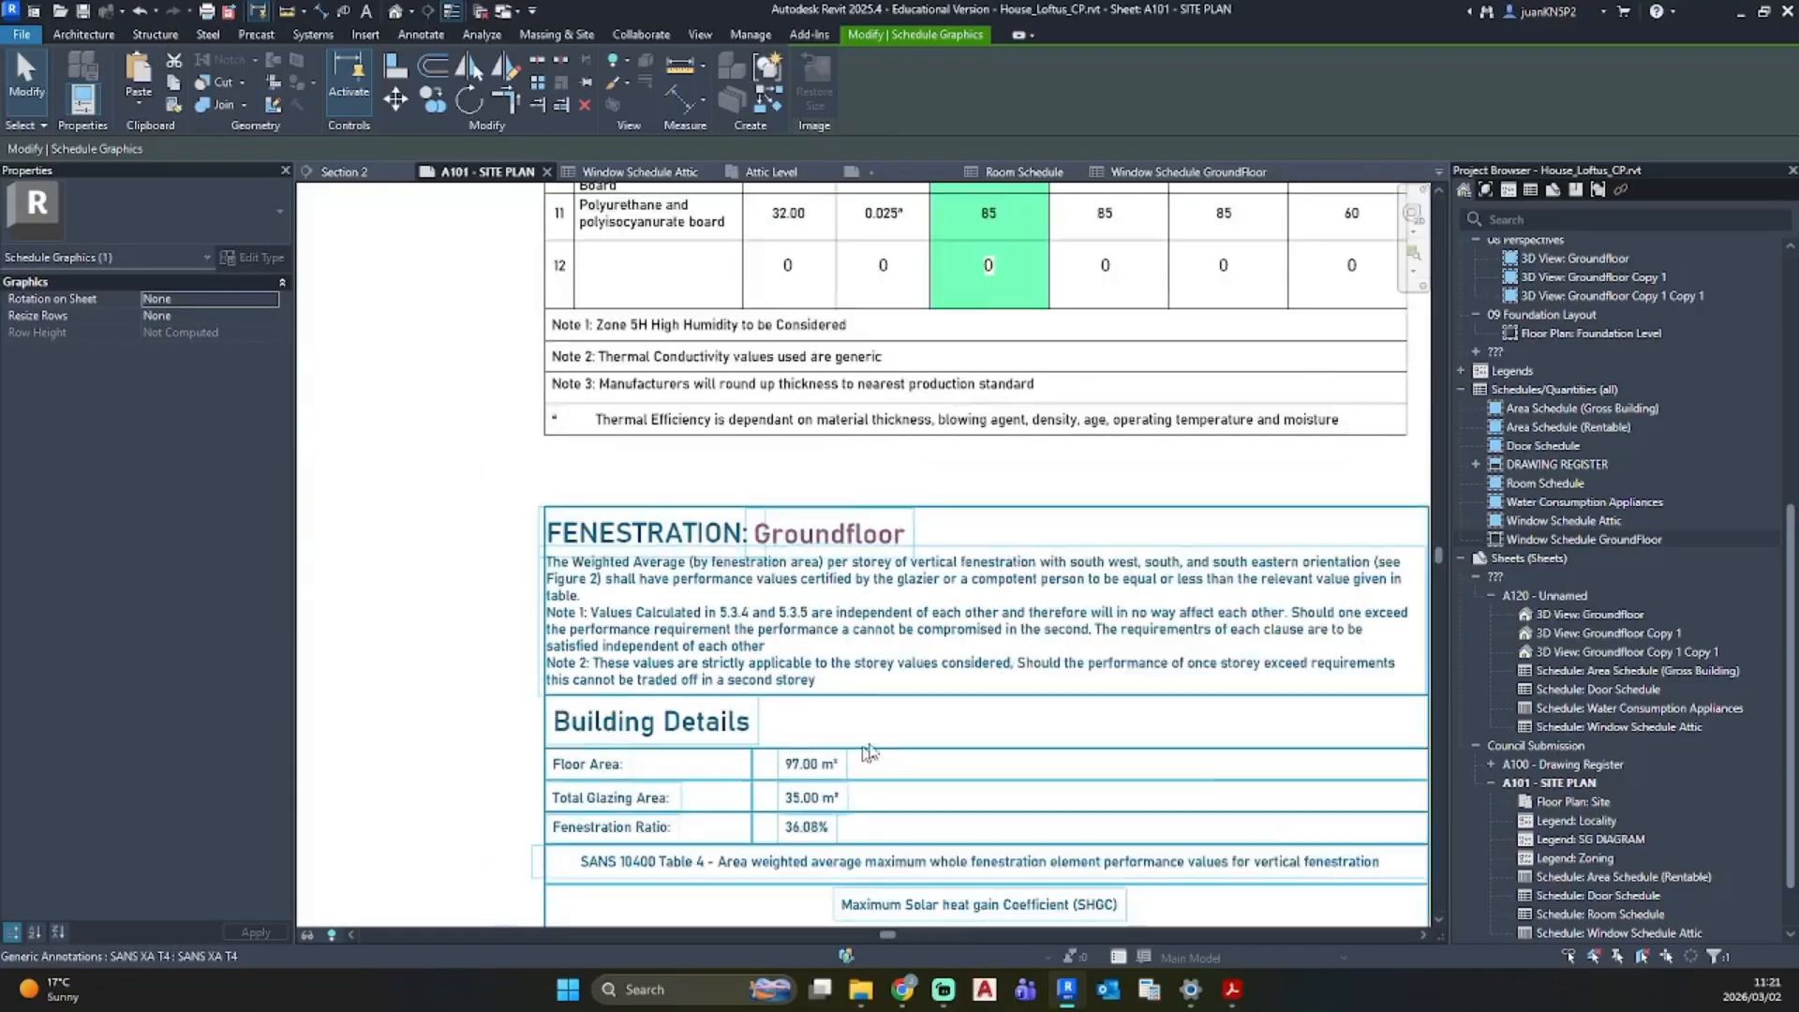
scroll(980, 642, "up", 5)
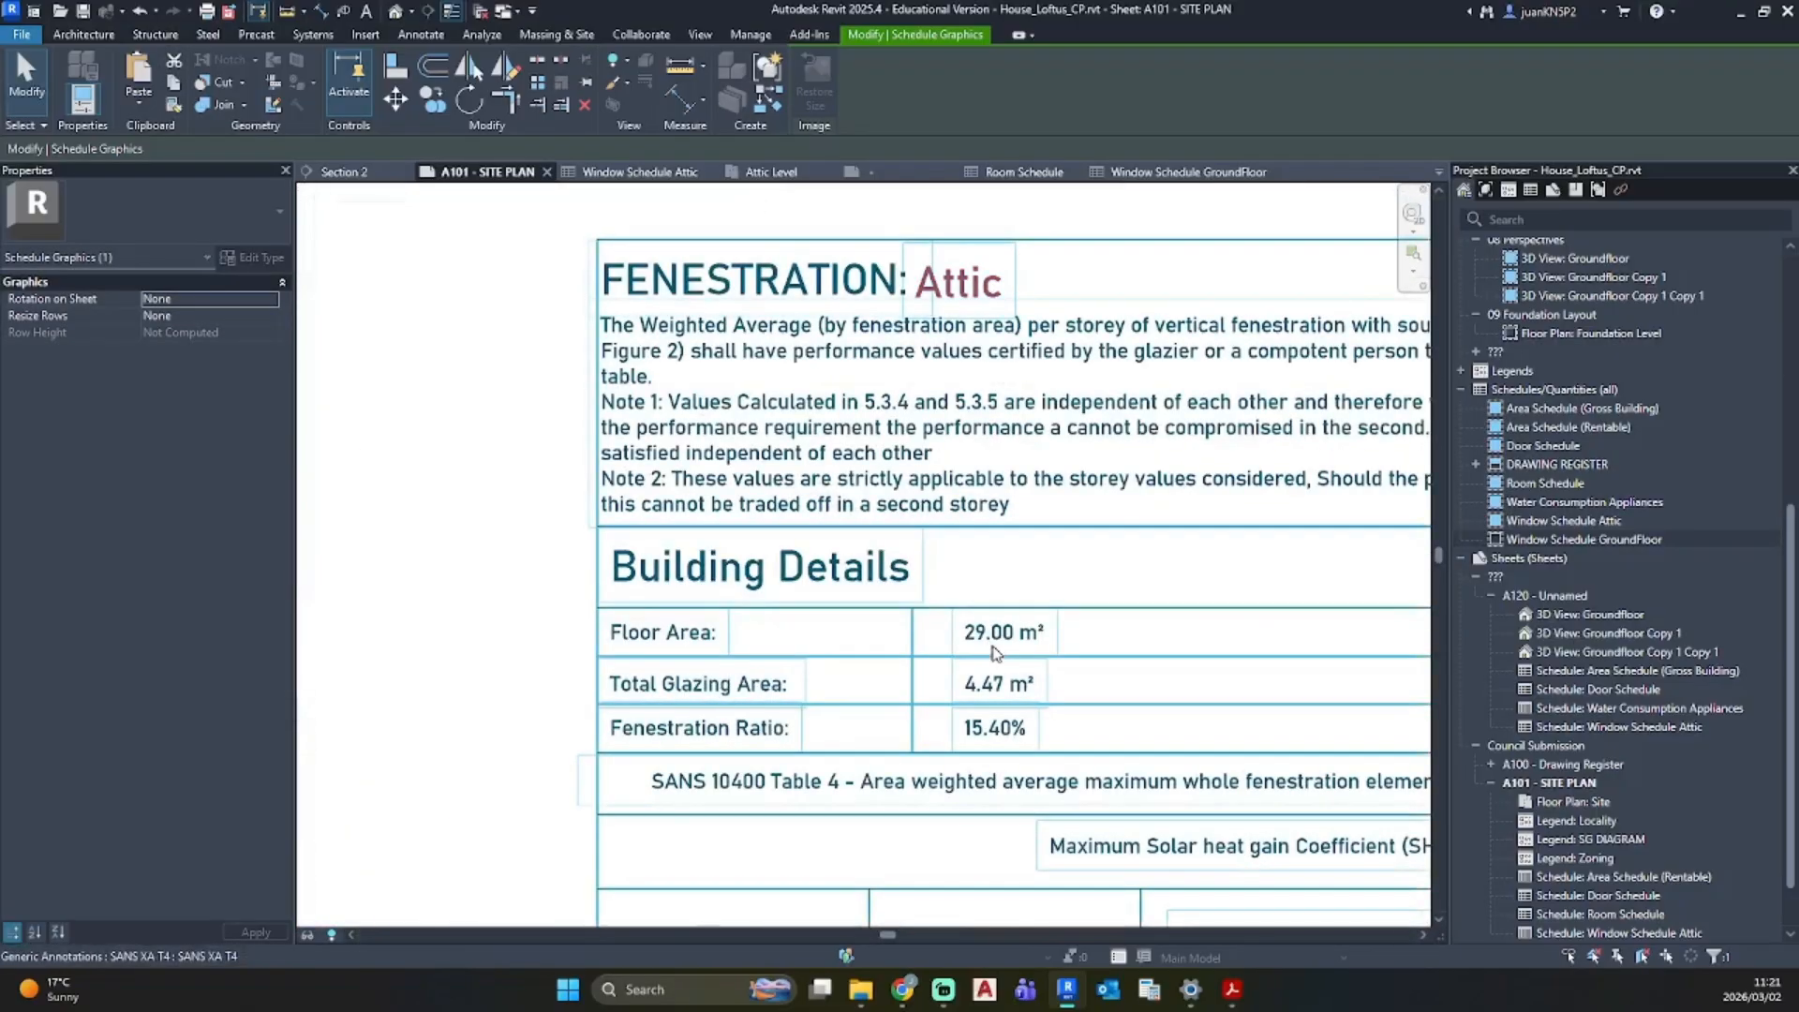
scroll(900, 649, "down", 3)
middle_click_drag(739, 647, 1086, 422)
left_click(930, 755)
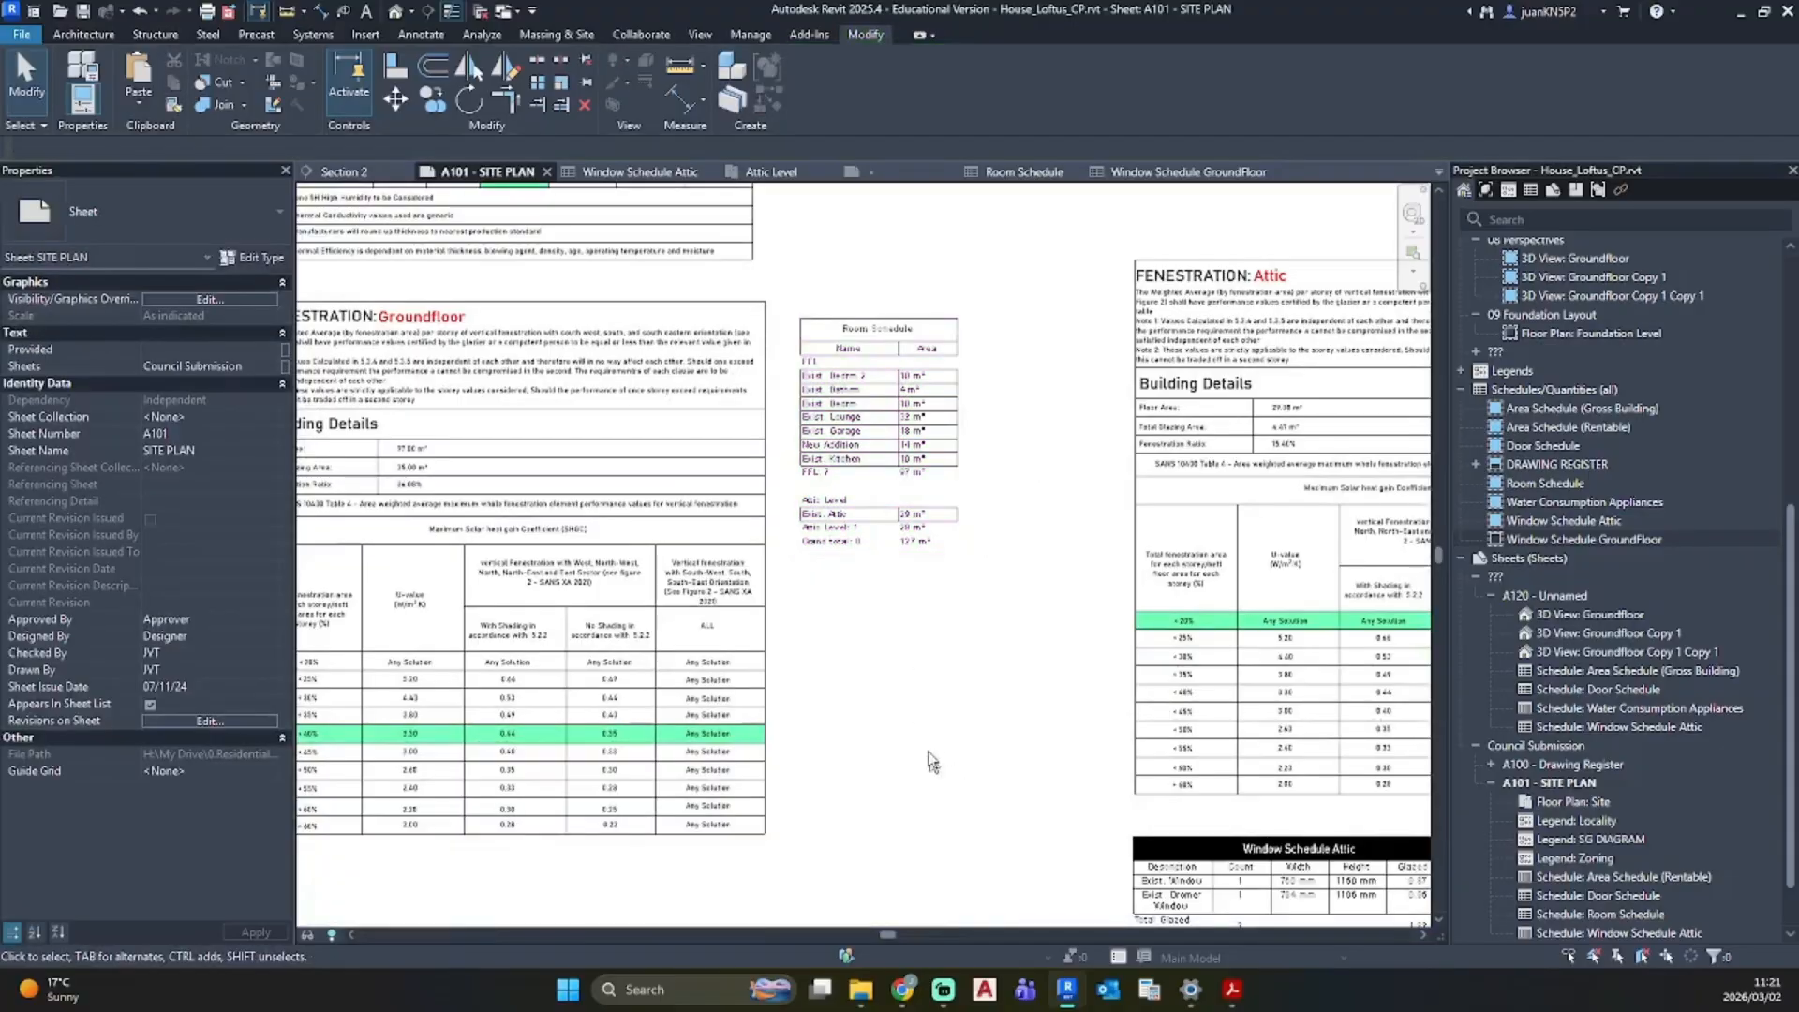
Step: Place the Window Schedule GroundFloor on the sheet directly beneath the Groundfloor fenestration table
scroll(1054, 682, "down", 2)
middle_click_drag(1054, 683, 1237, 529)
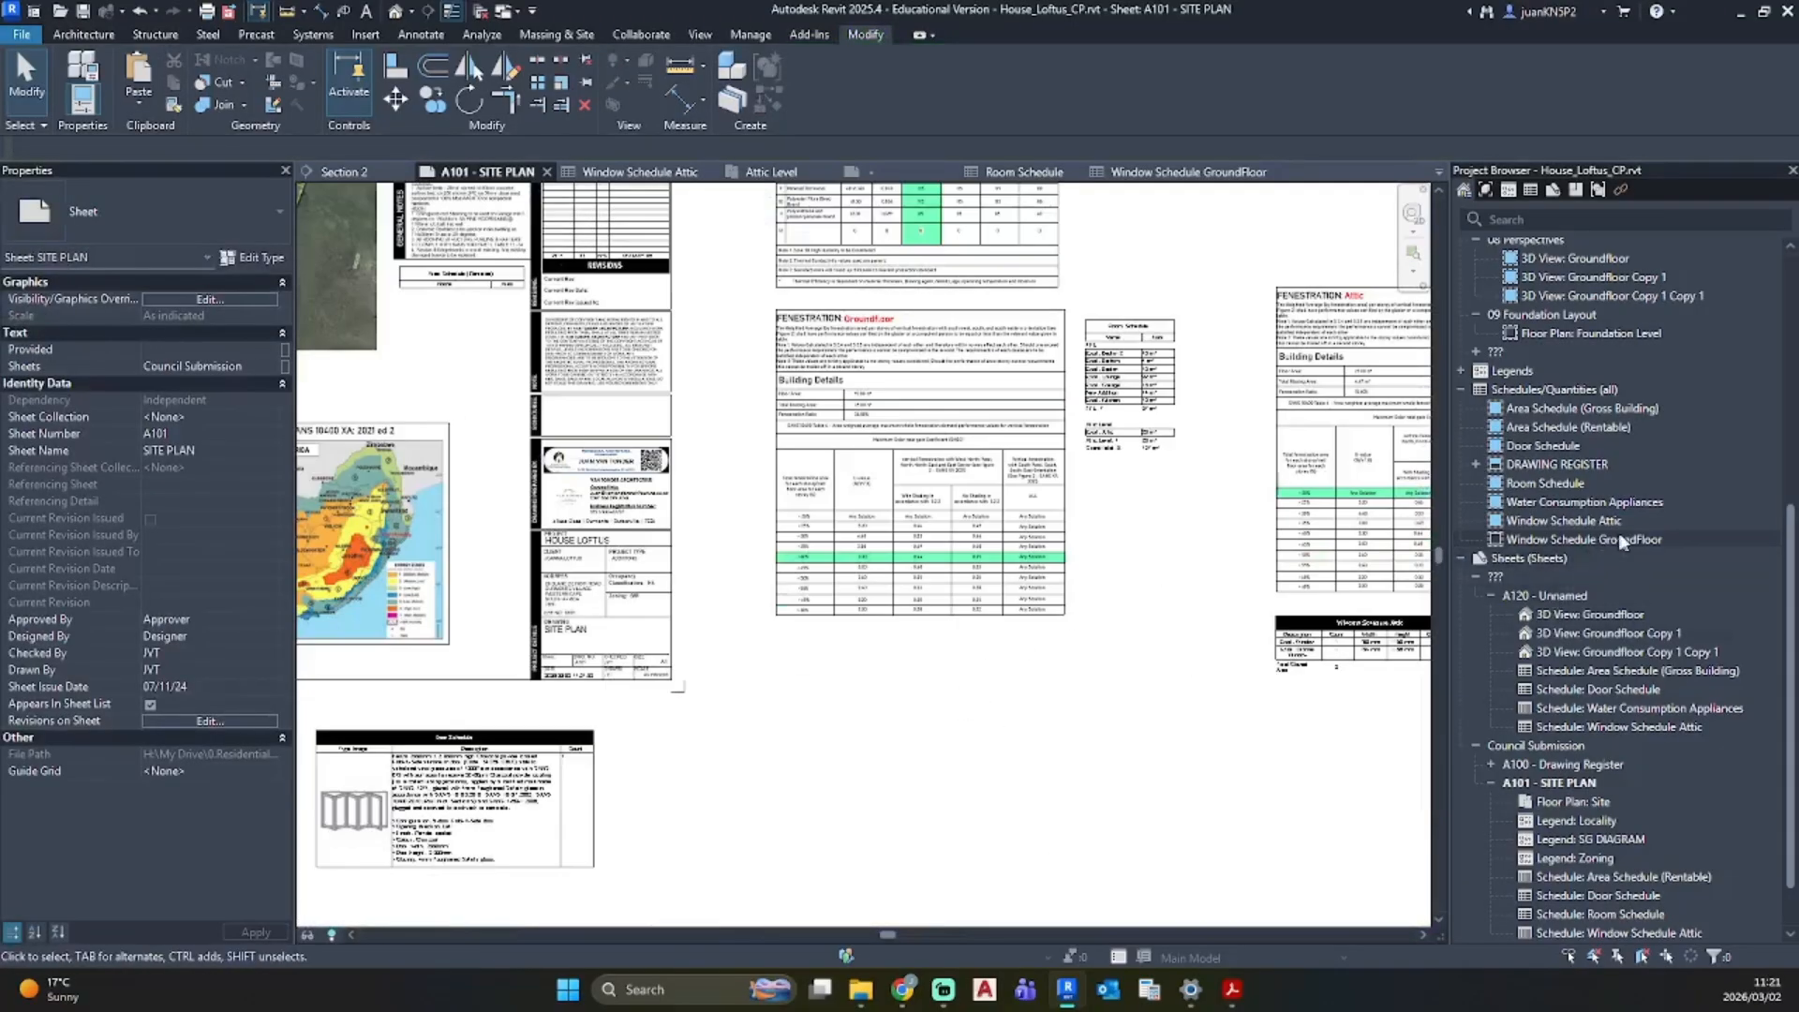
left_click_drag(1593, 539, 886, 701)
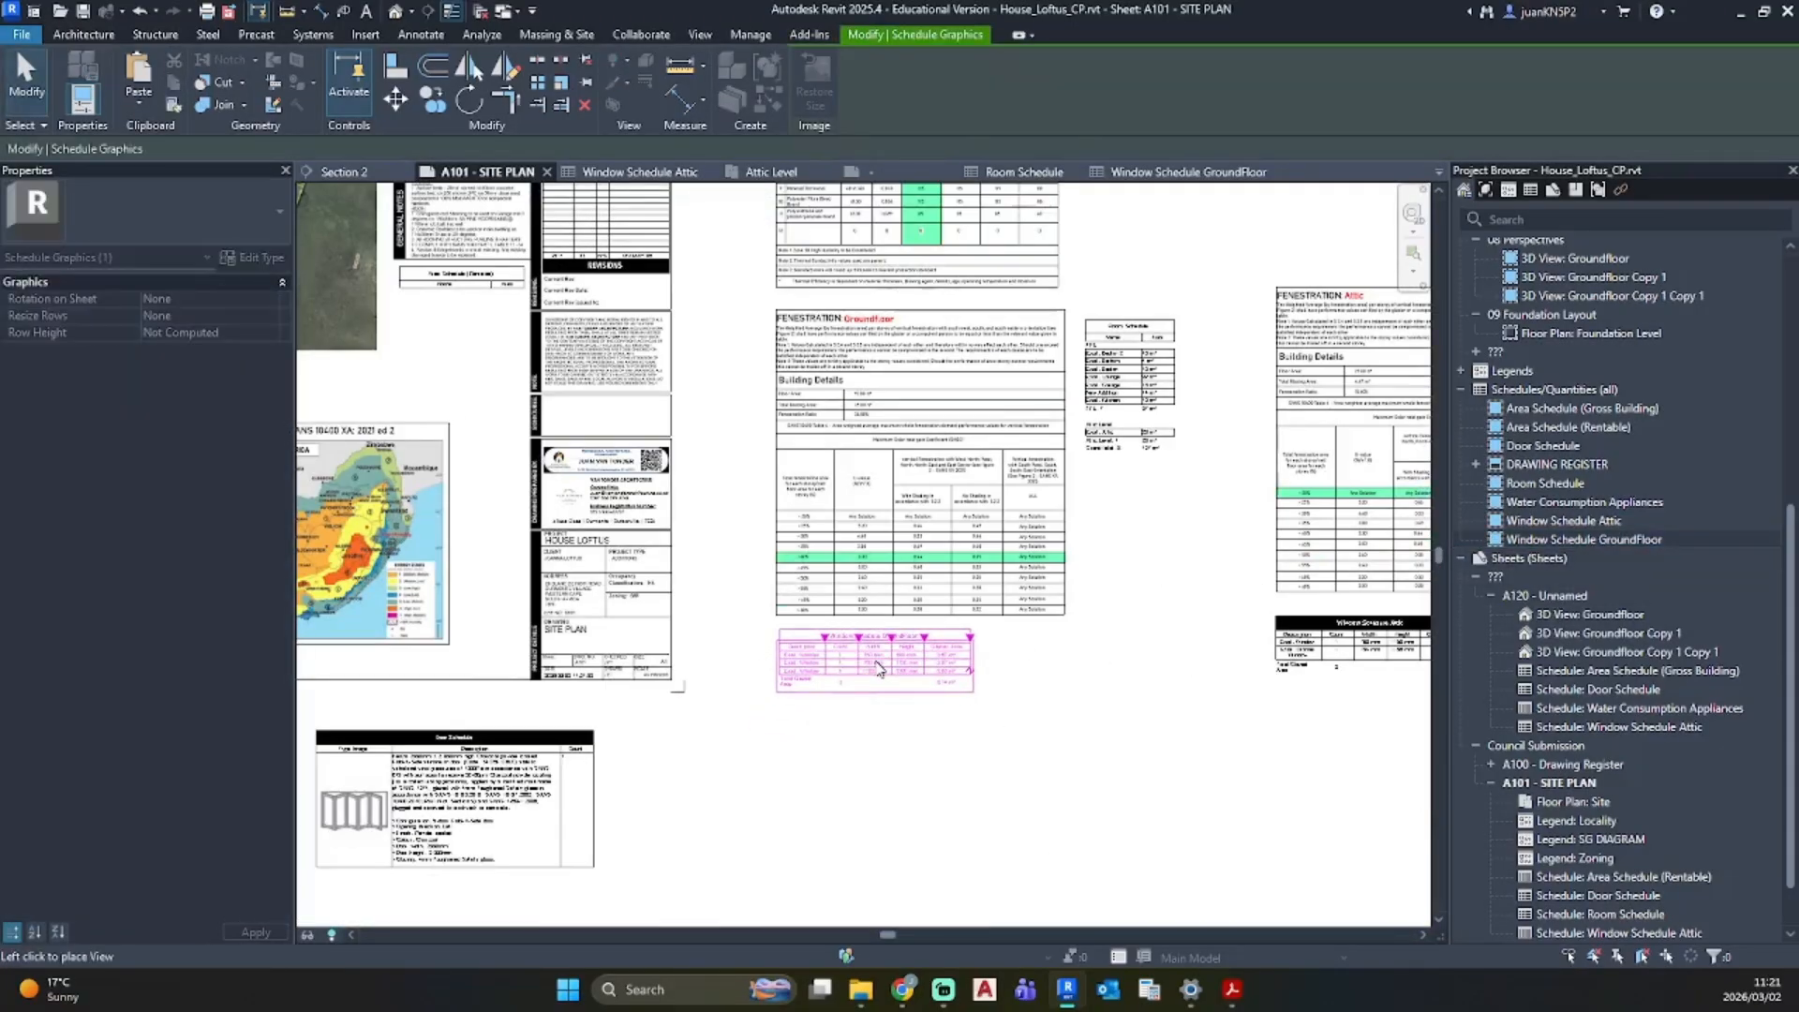
left_click(873, 668)
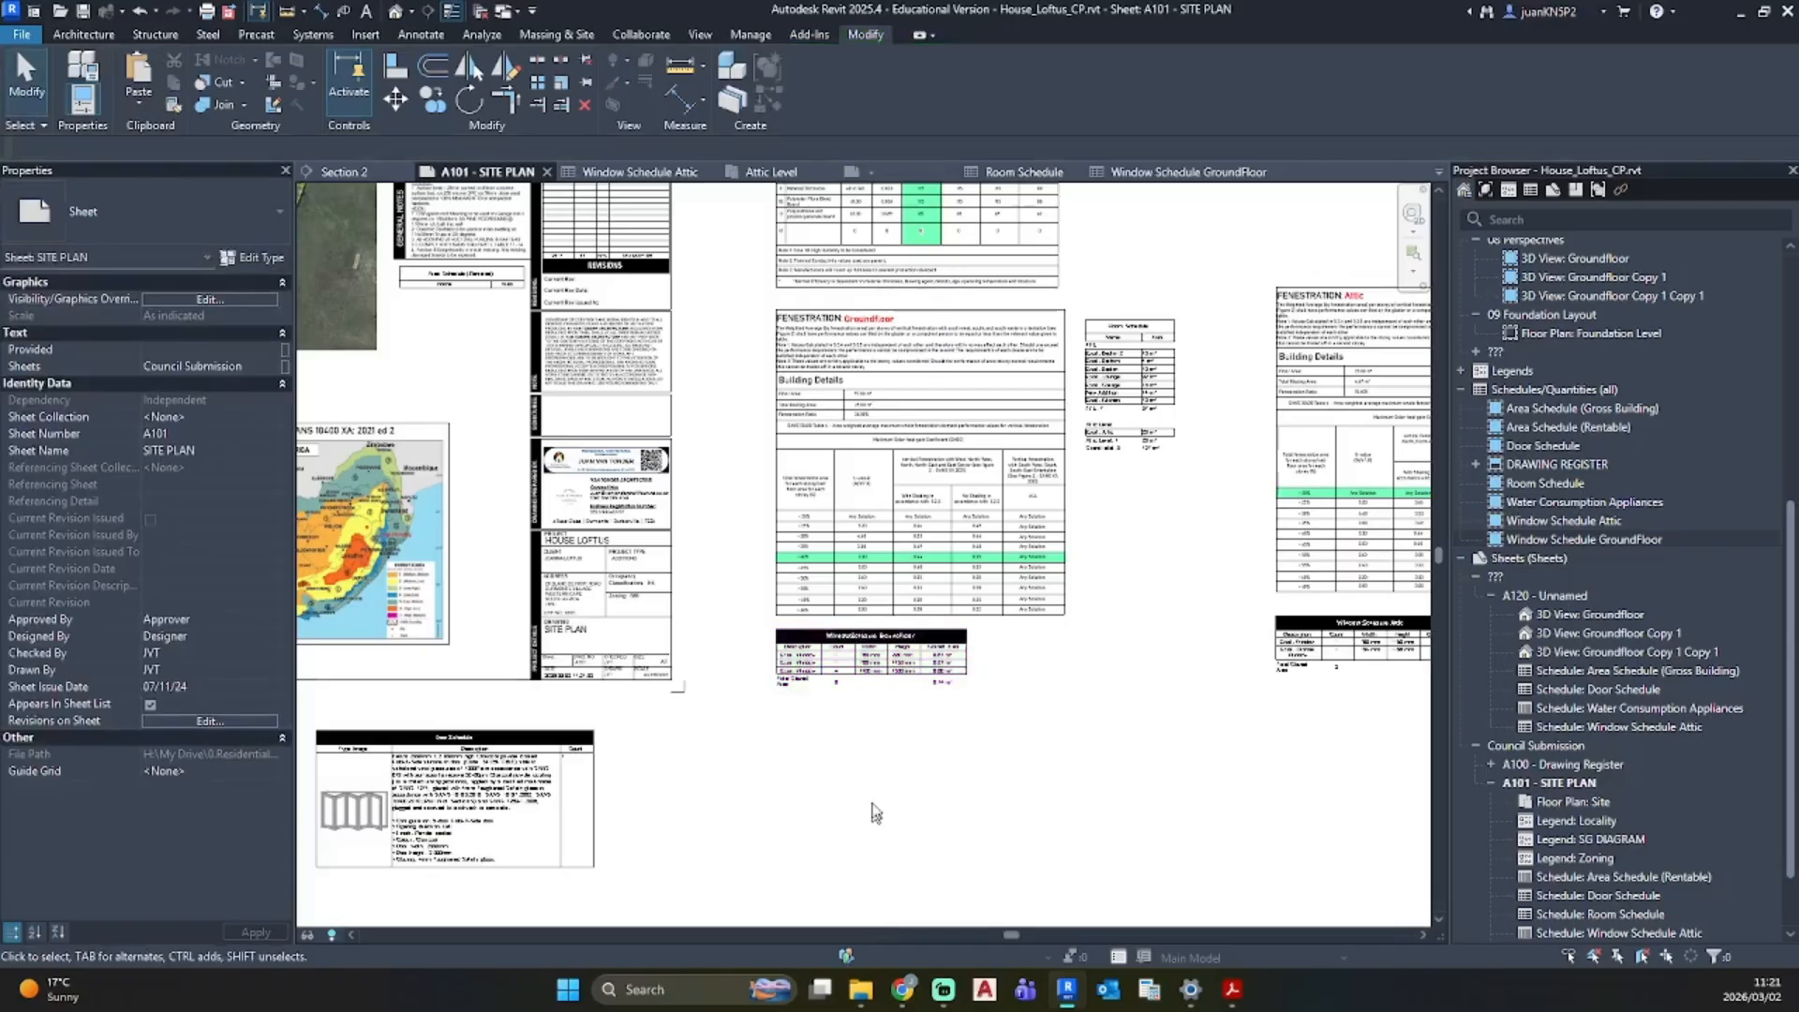
Step: In the 3D view, set the type Description of the 760x1150 groundfloor bathroom window to "Exist. Window Bathroom"
left_click(394, 13)
middle_click_drag(1054, 623, 1057, 698, "shift")
left_click(1057, 697)
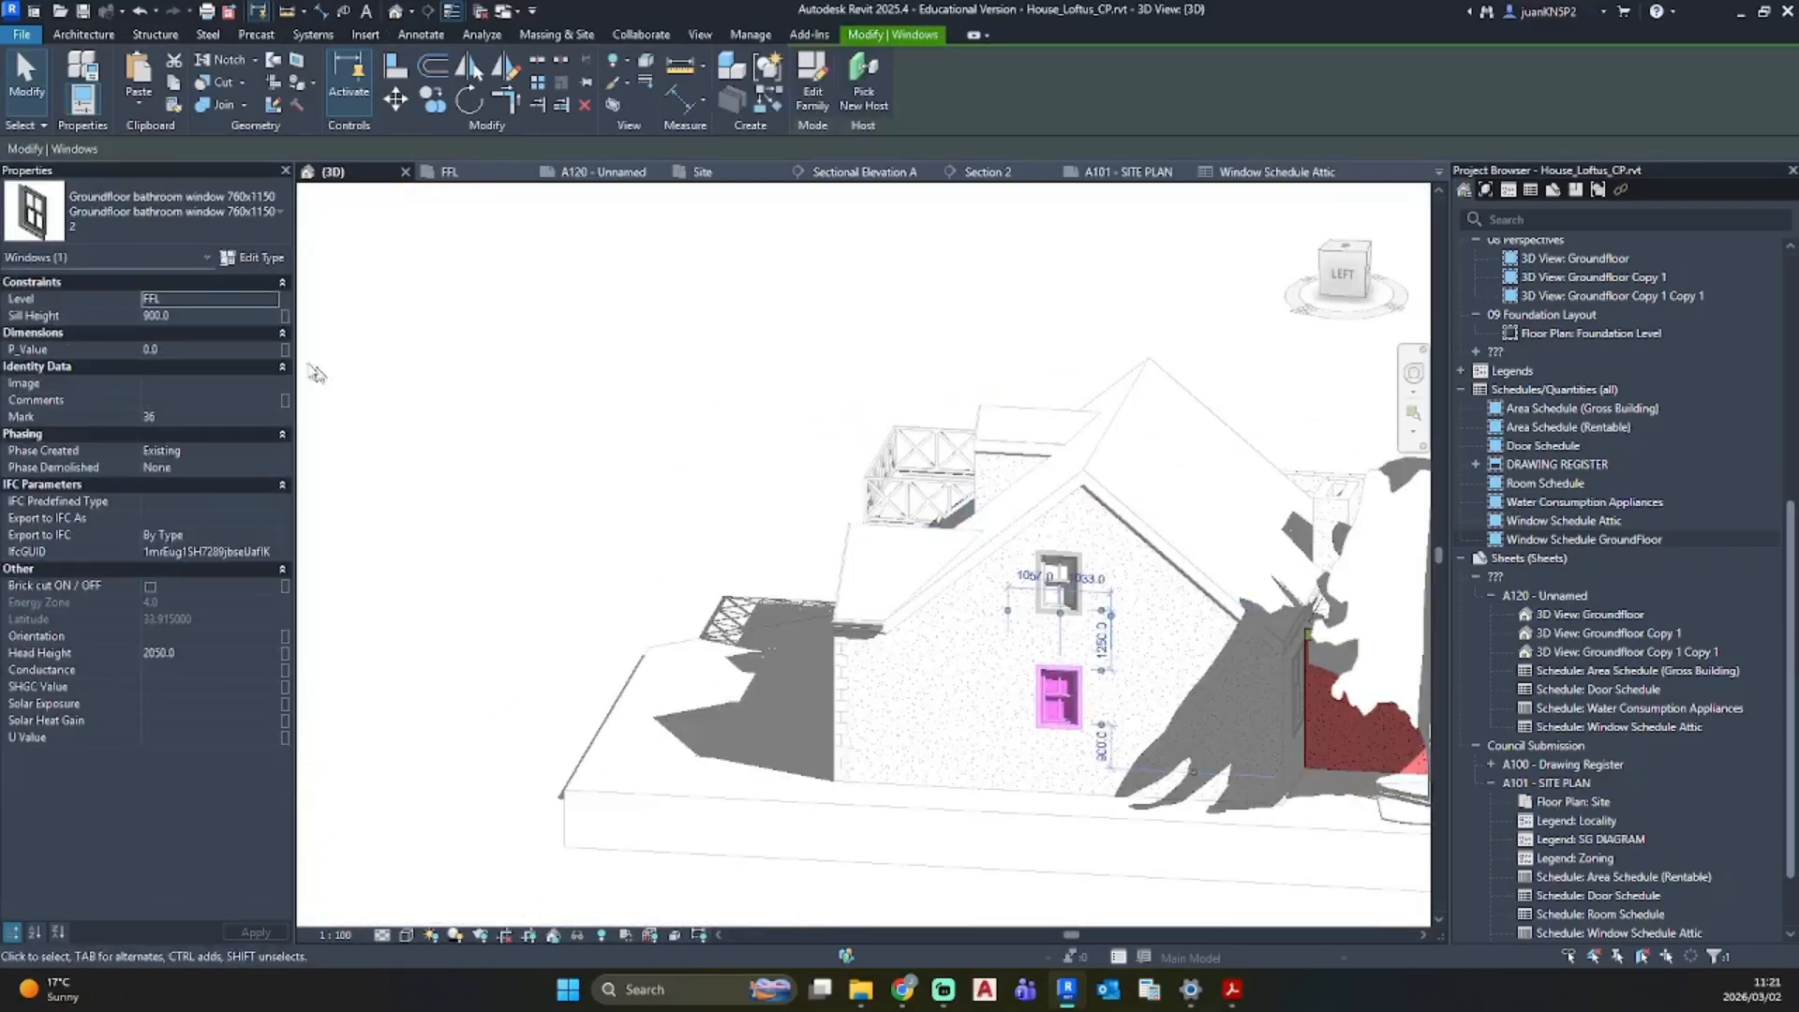
left_click(253, 256)
scroll(514, 633, "down", 3)
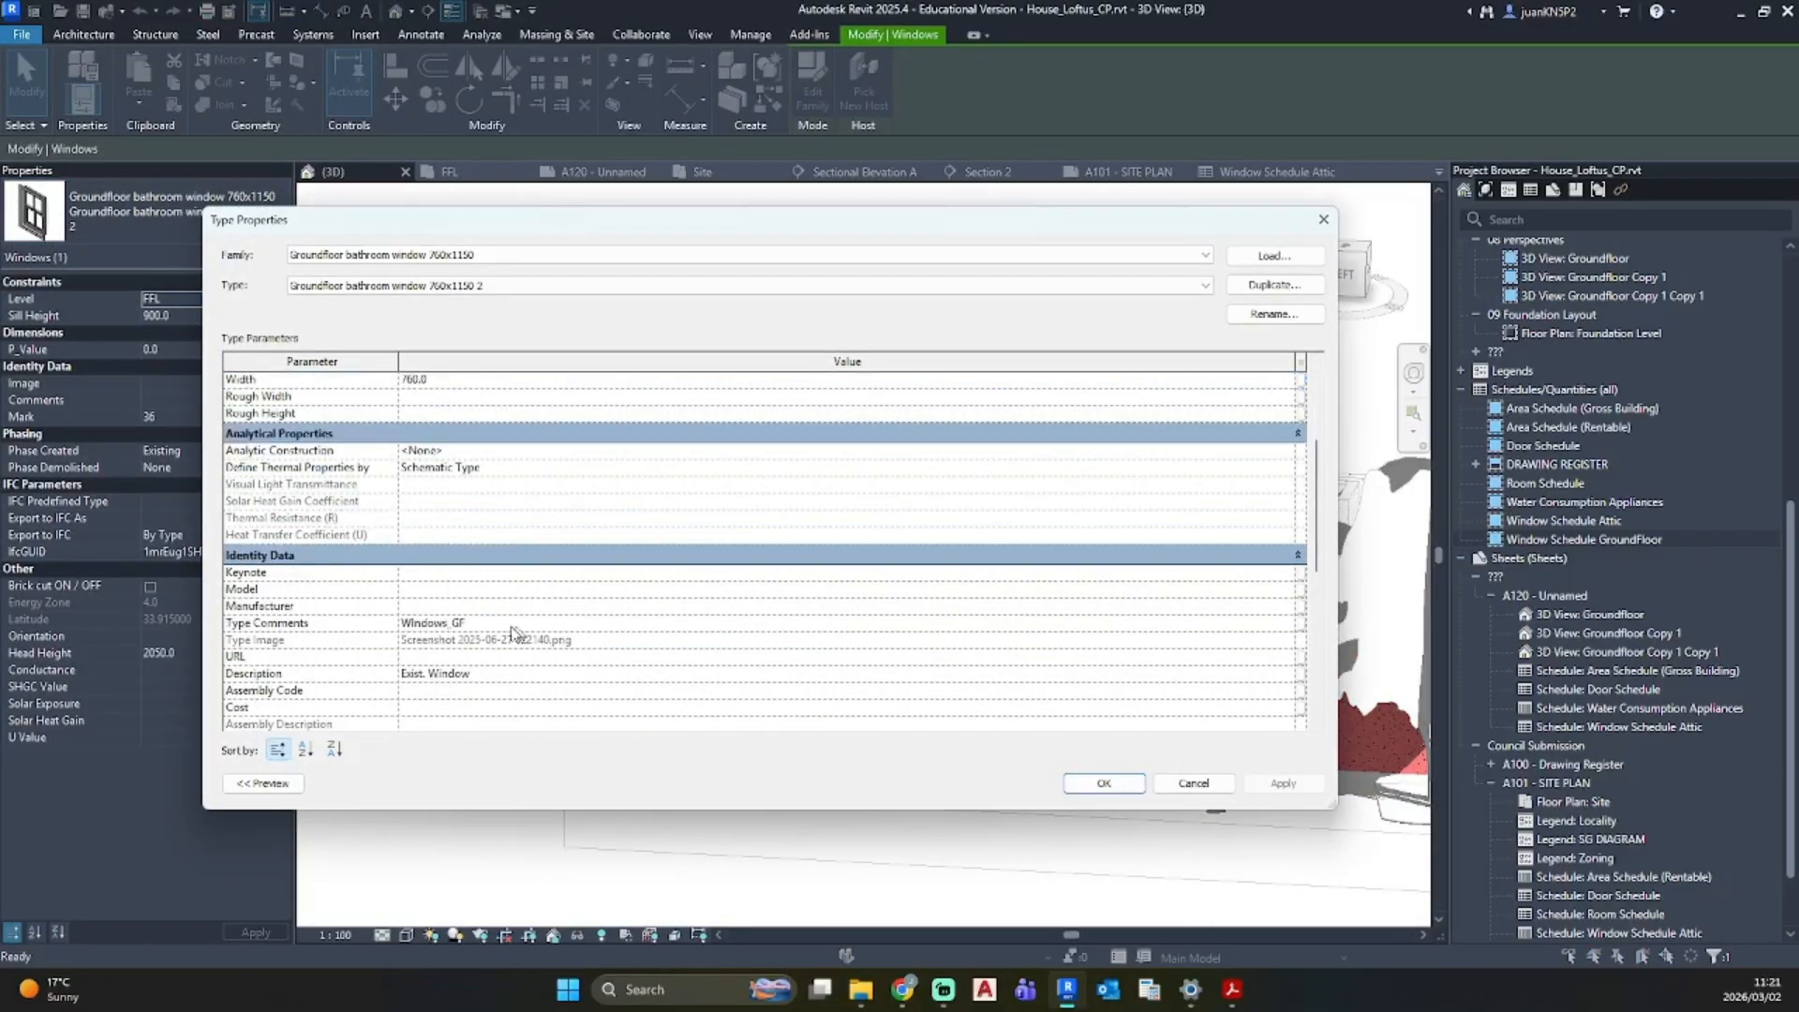
left_click(466, 673)
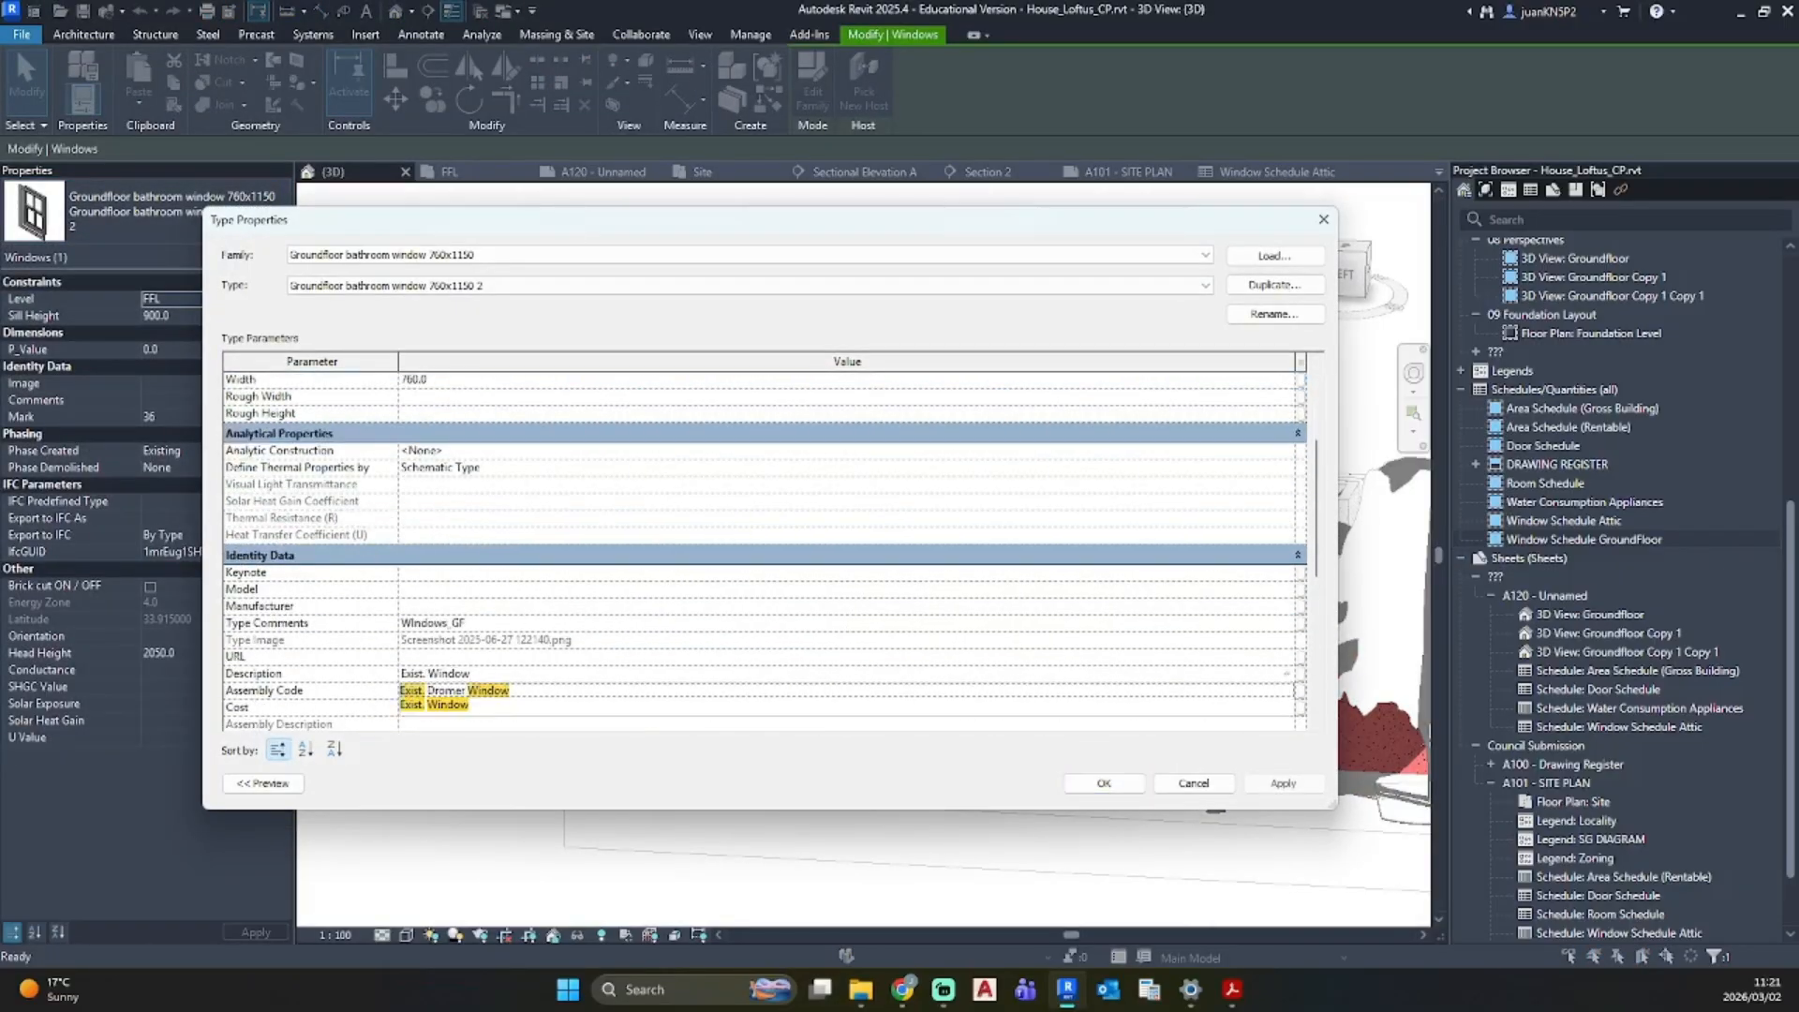
type("Baathroom")
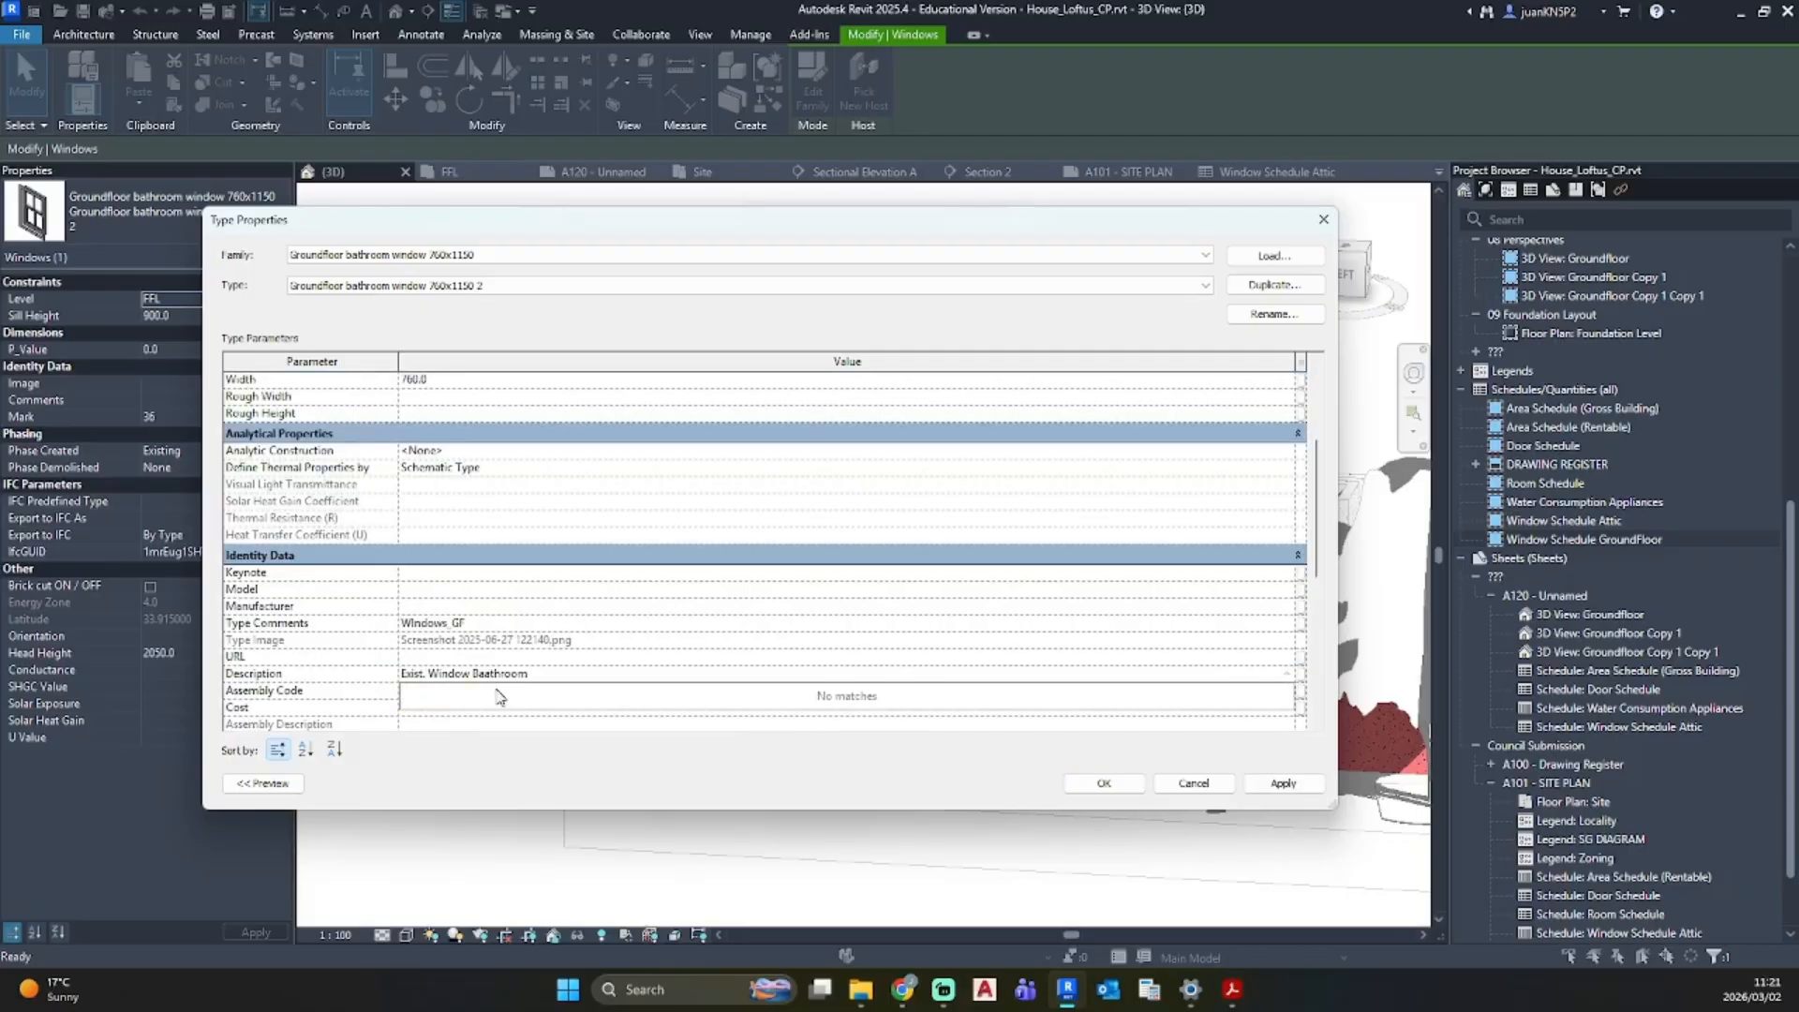
key("BackSpace")
left_click(1108, 783)
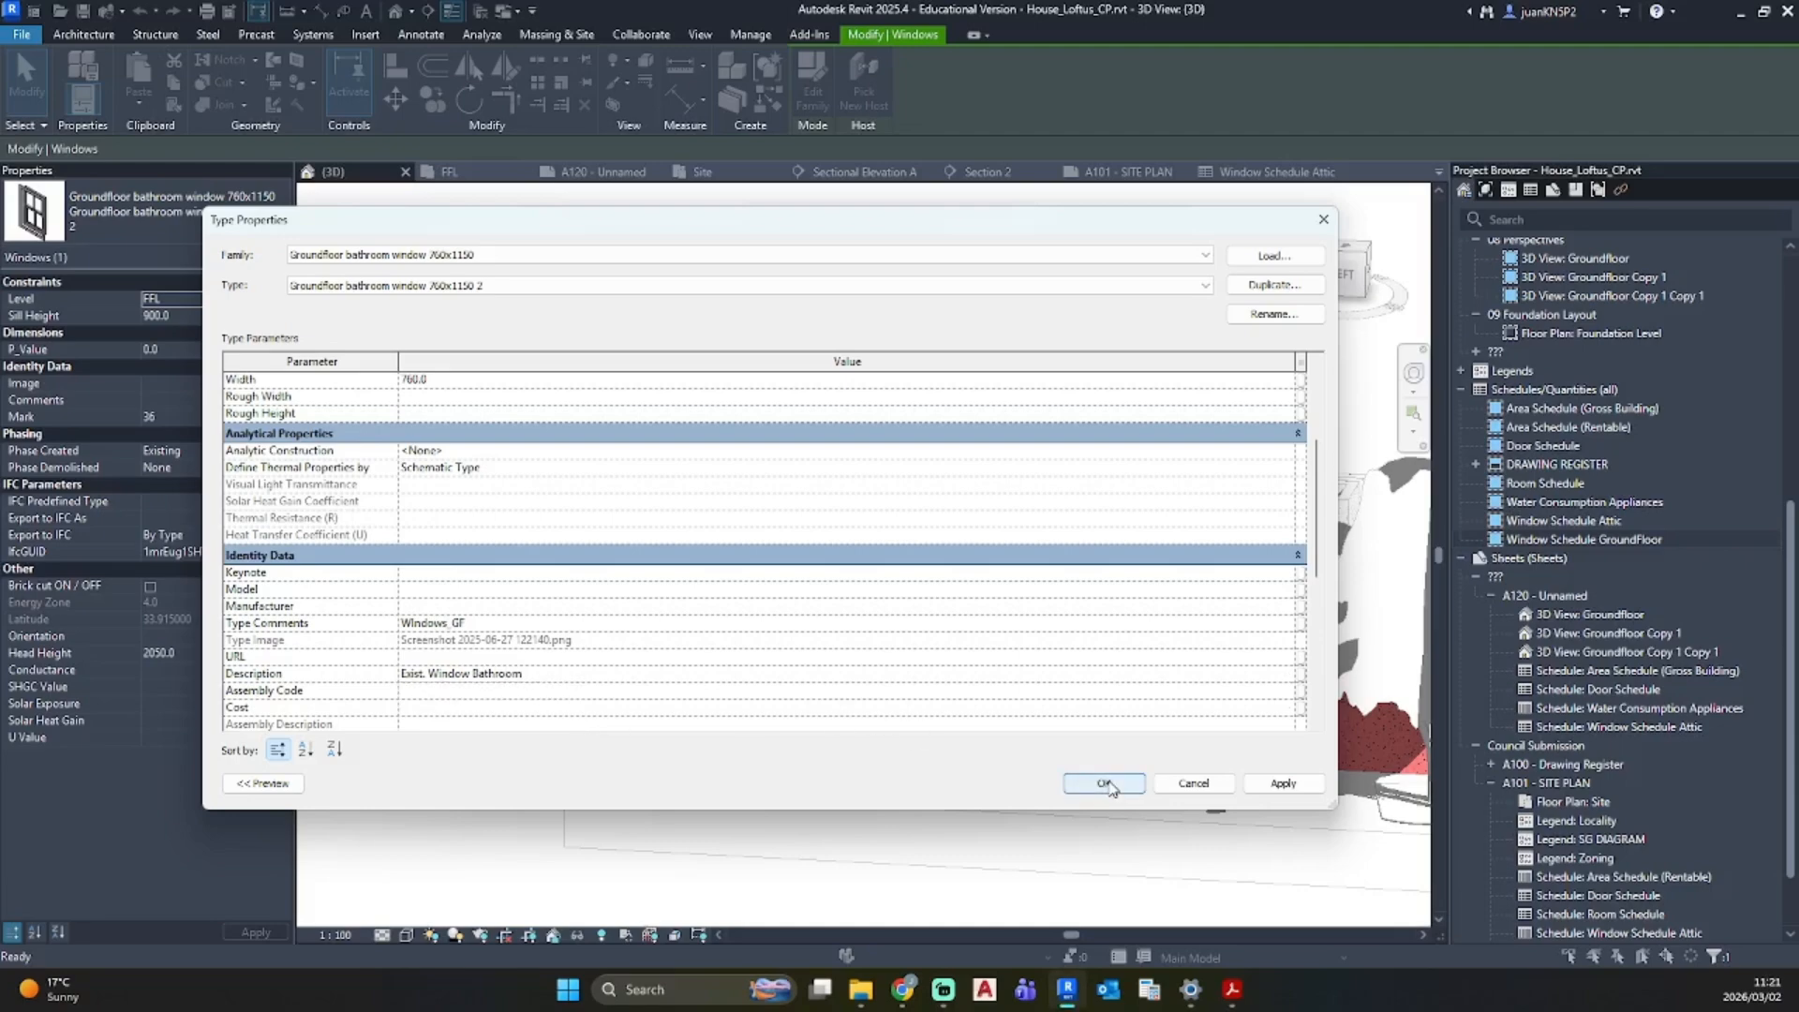
Step: Set the type Description of the 760x880 kitchen window to "Exist. Window Kitchen"
middle_click_drag(909, 820, 103, 804, "shift")
left_click(967, 806)
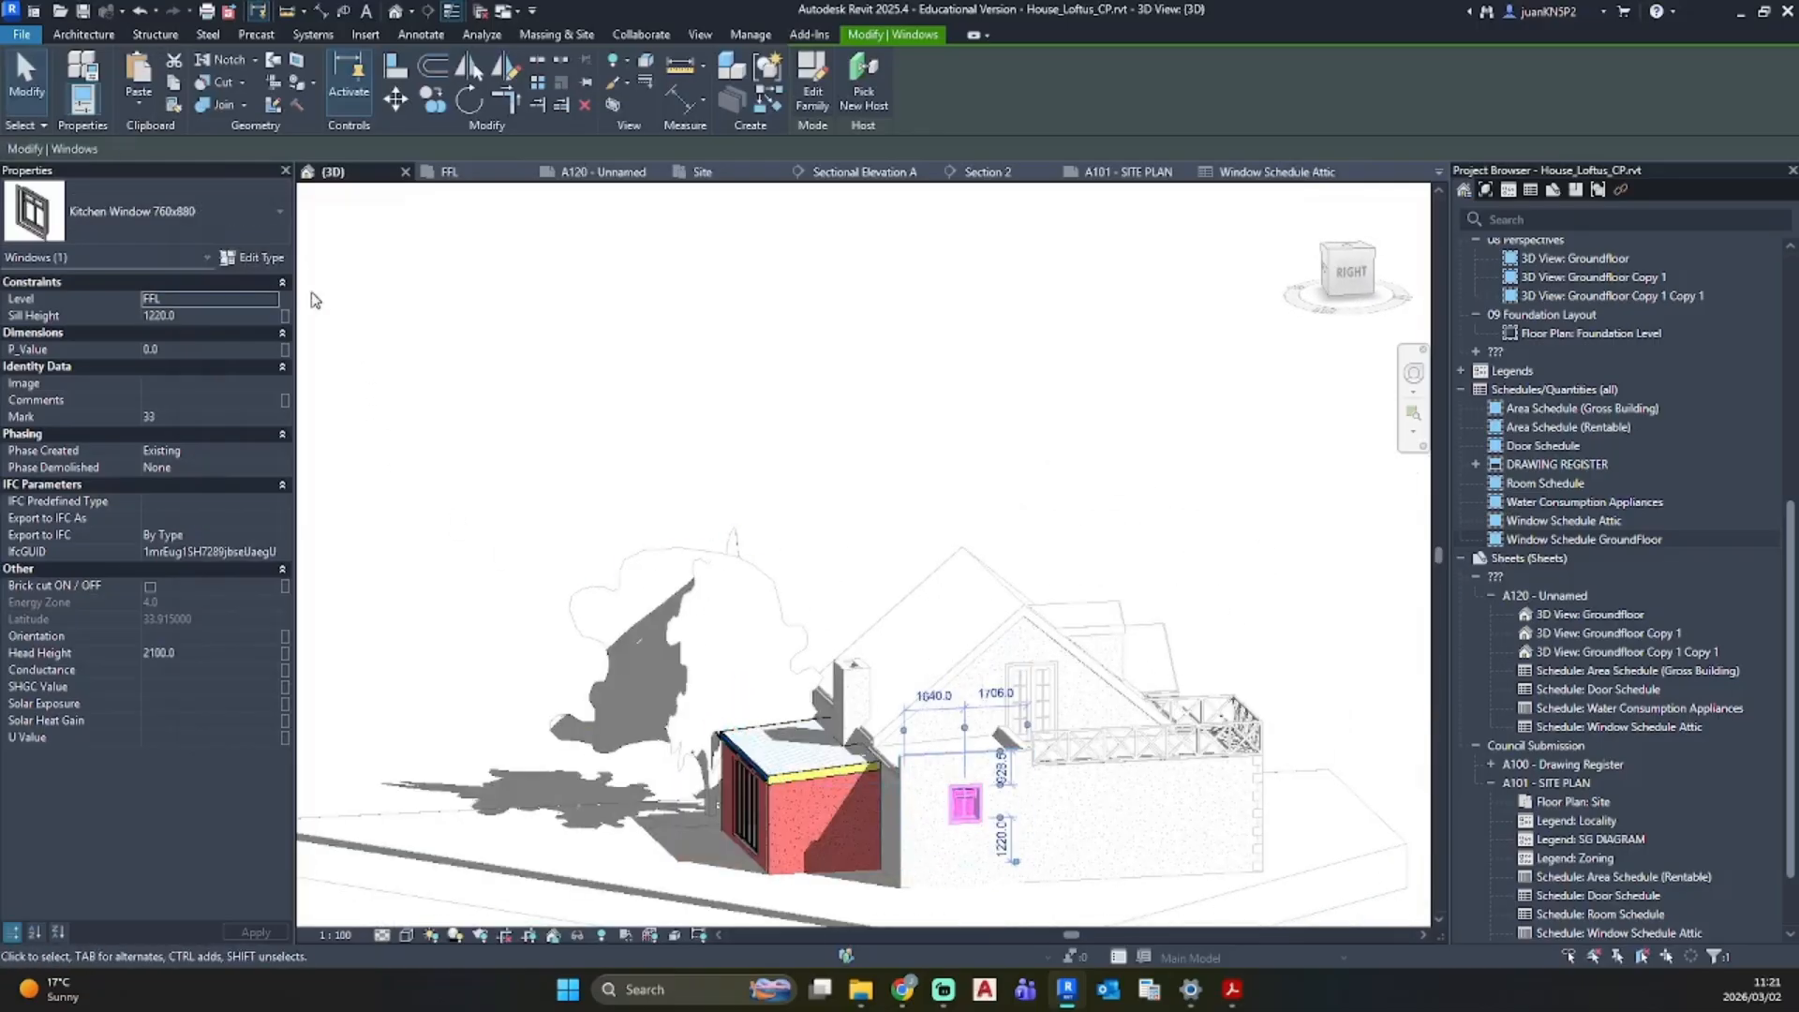
left_click(267, 259)
scroll(461, 586, "down", 5)
left_click(438, 535)
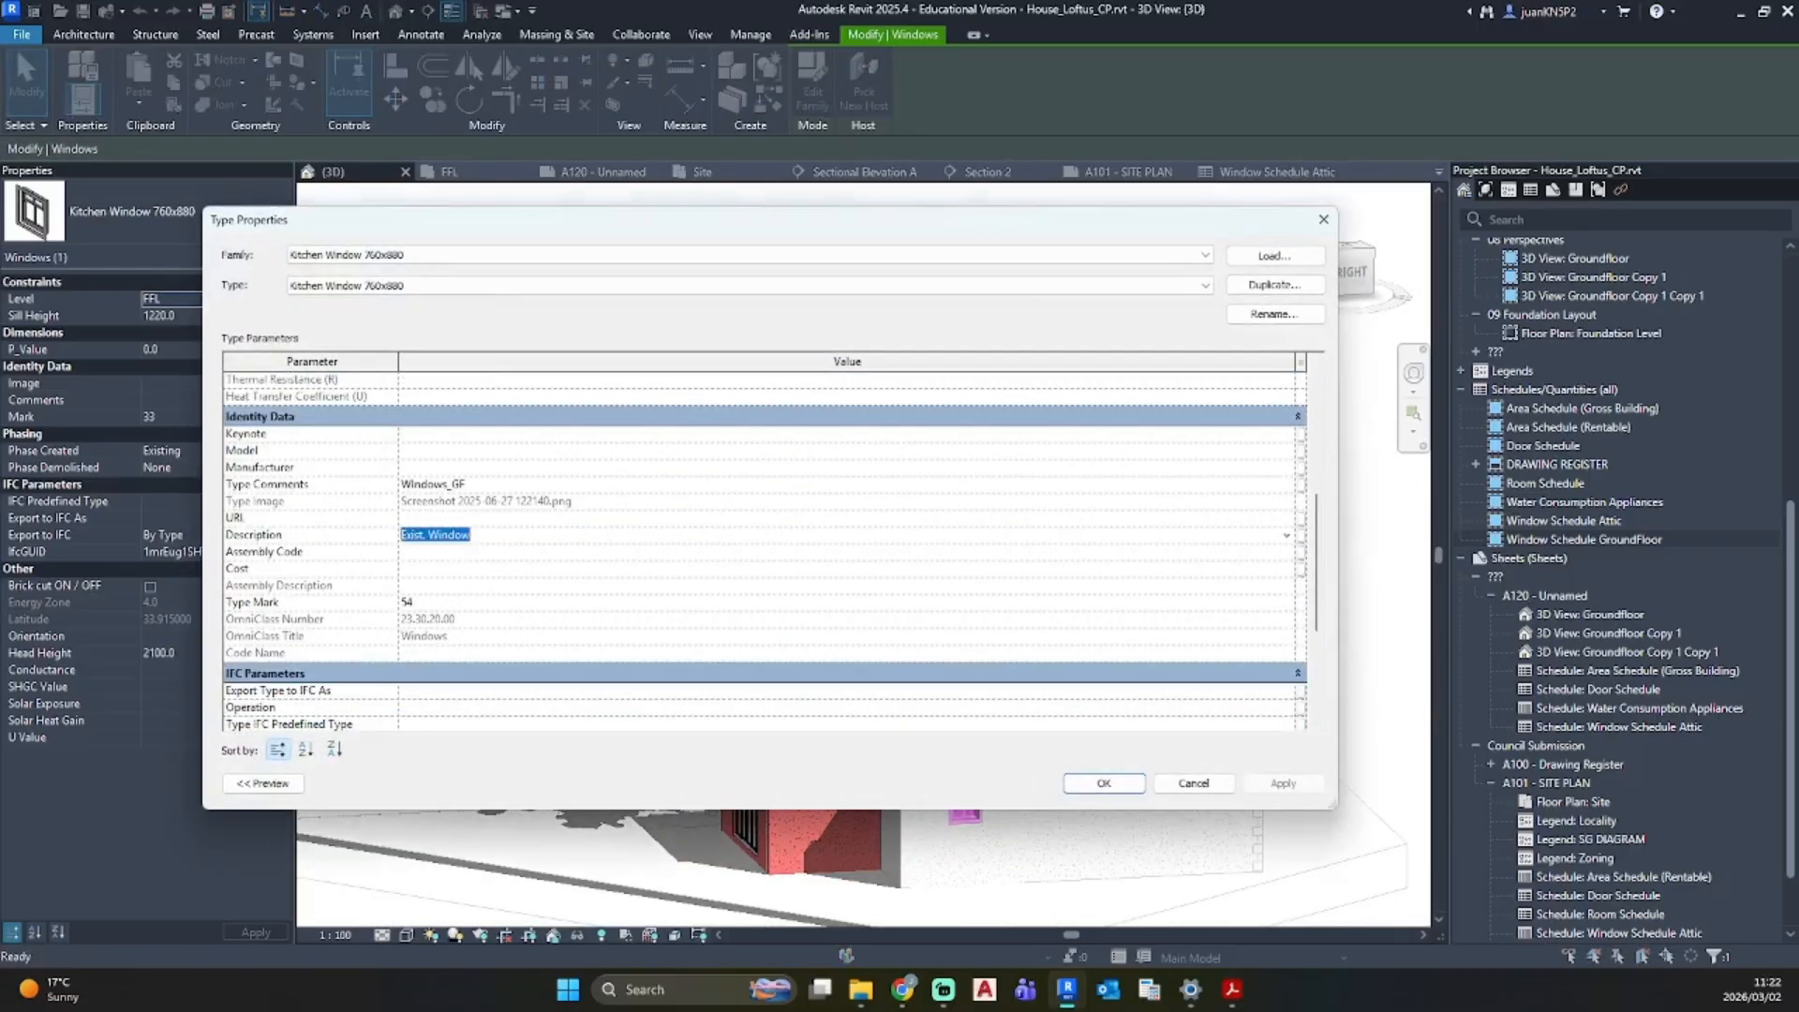
left_click(471, 535)
type("Kitchen")
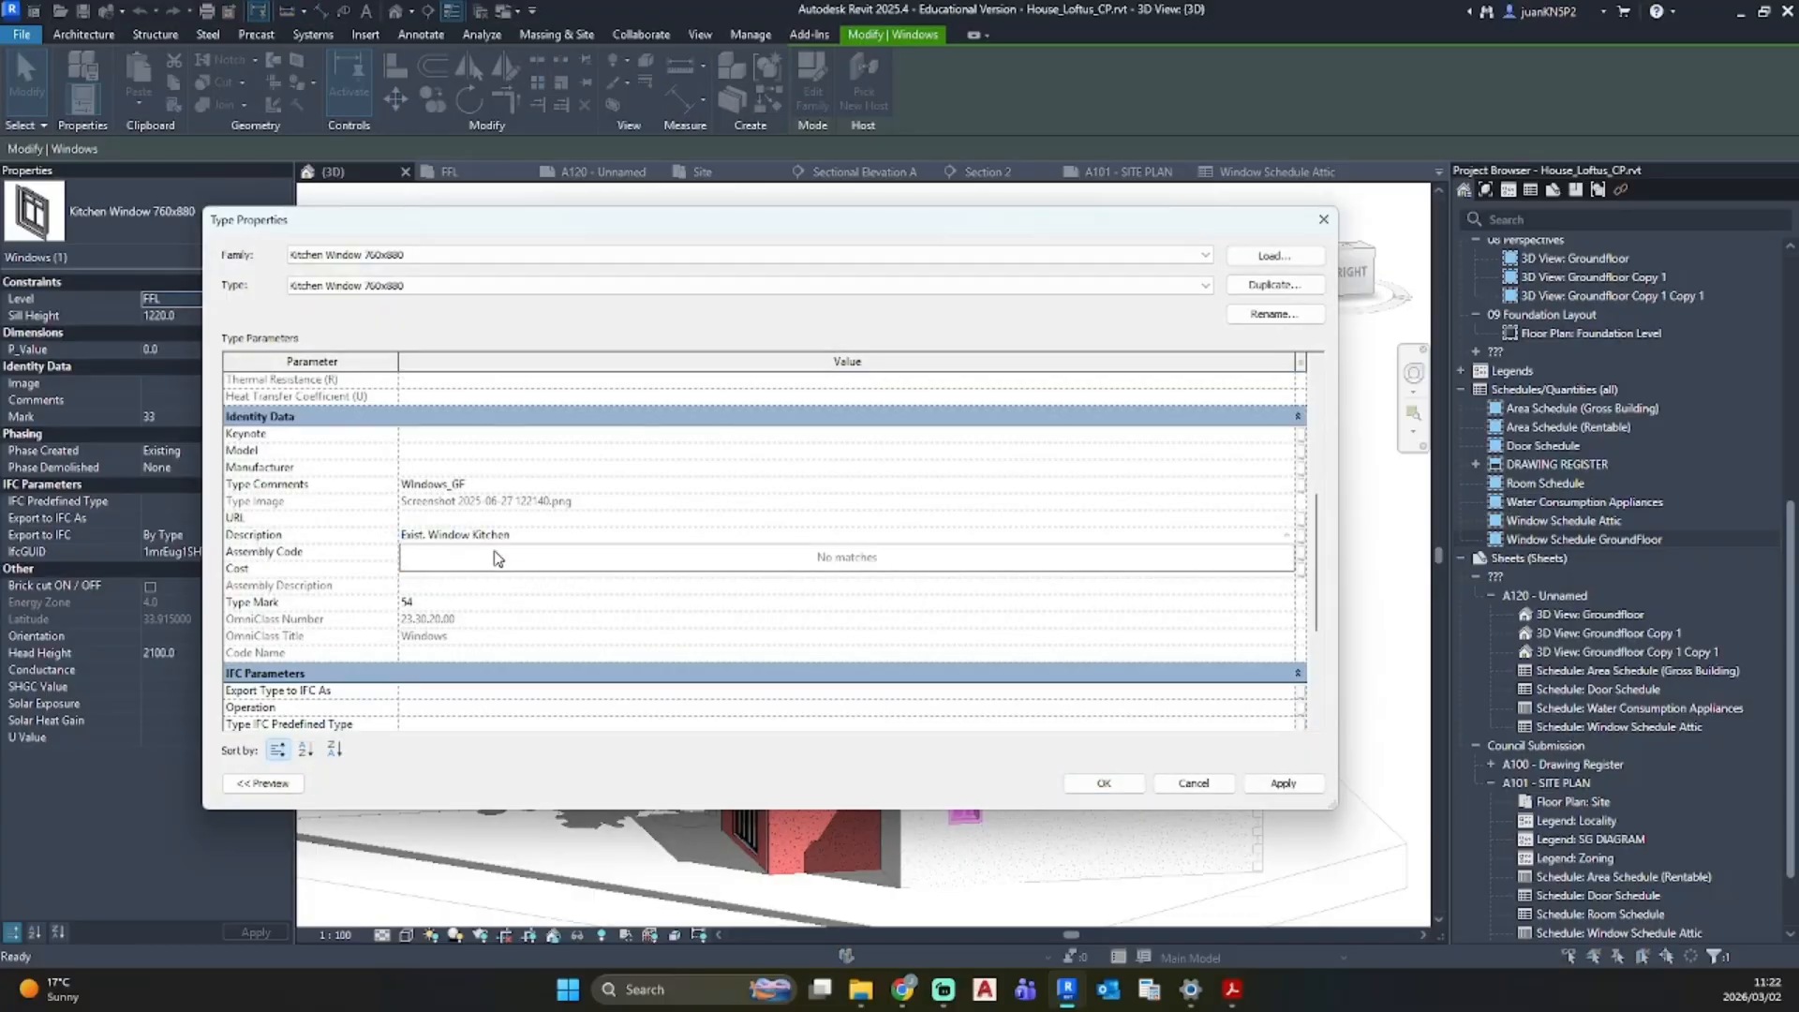
key("Return")
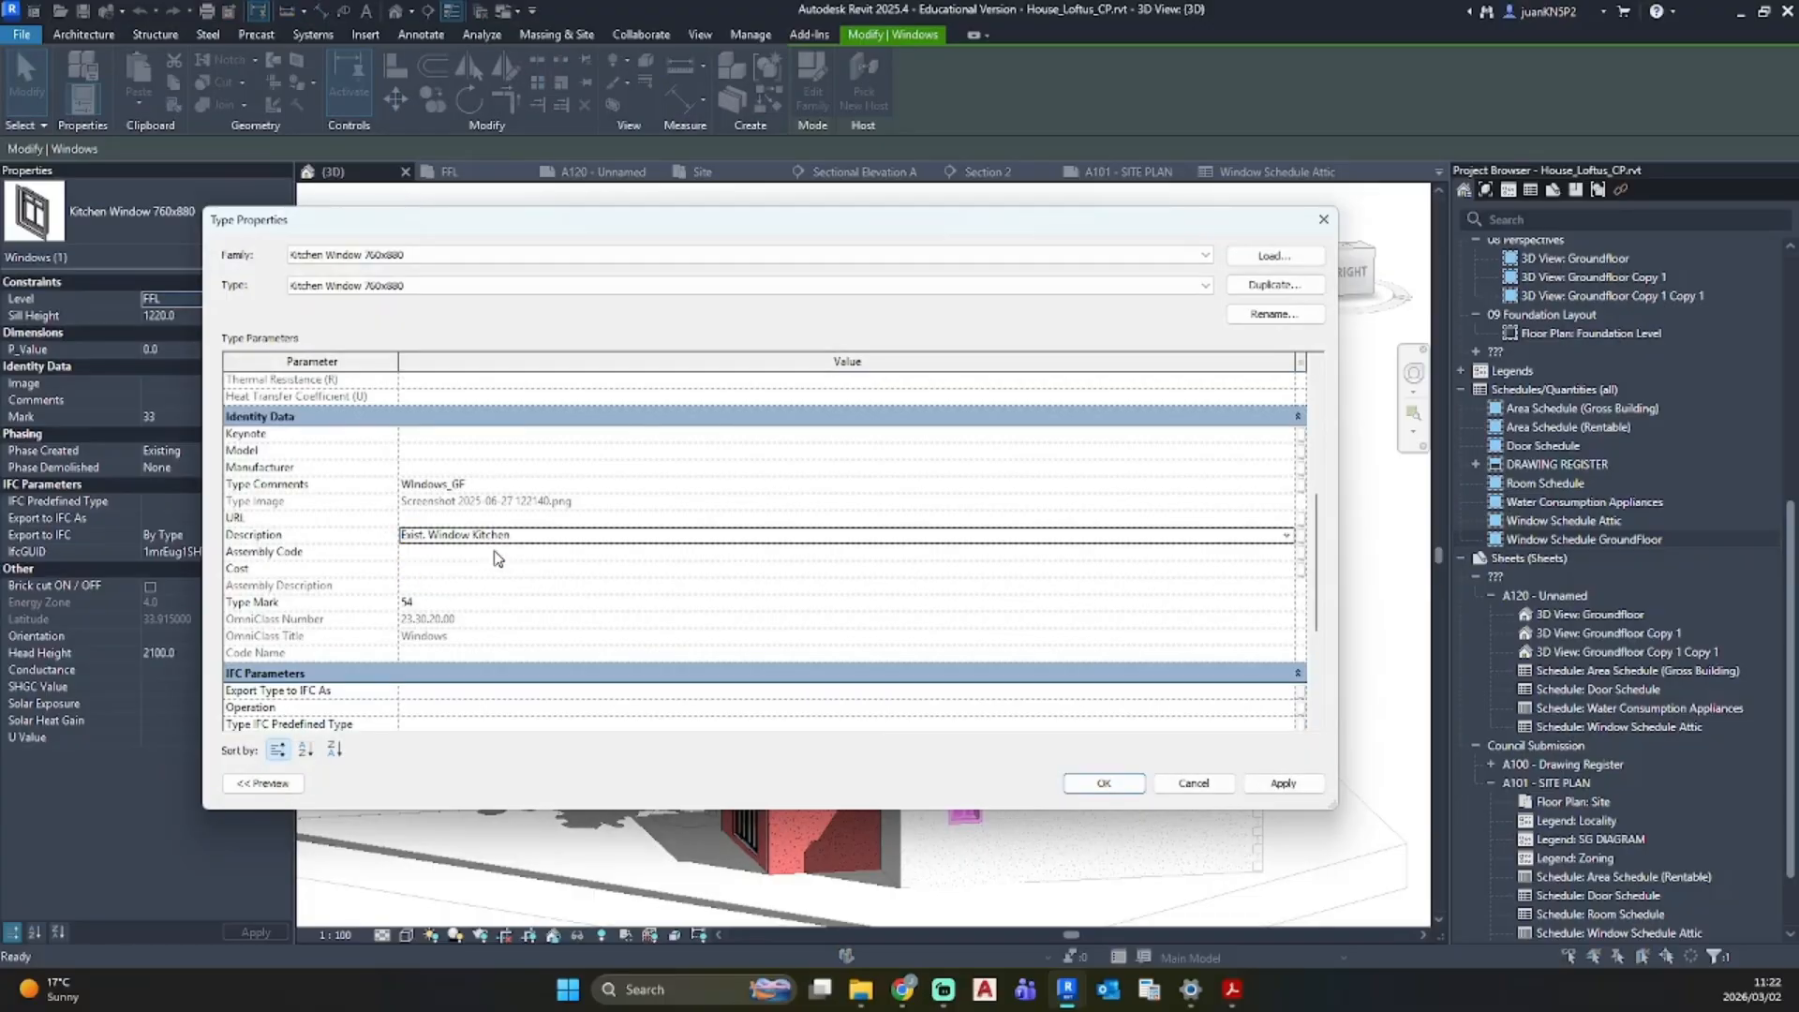
left_click(1105, 782)
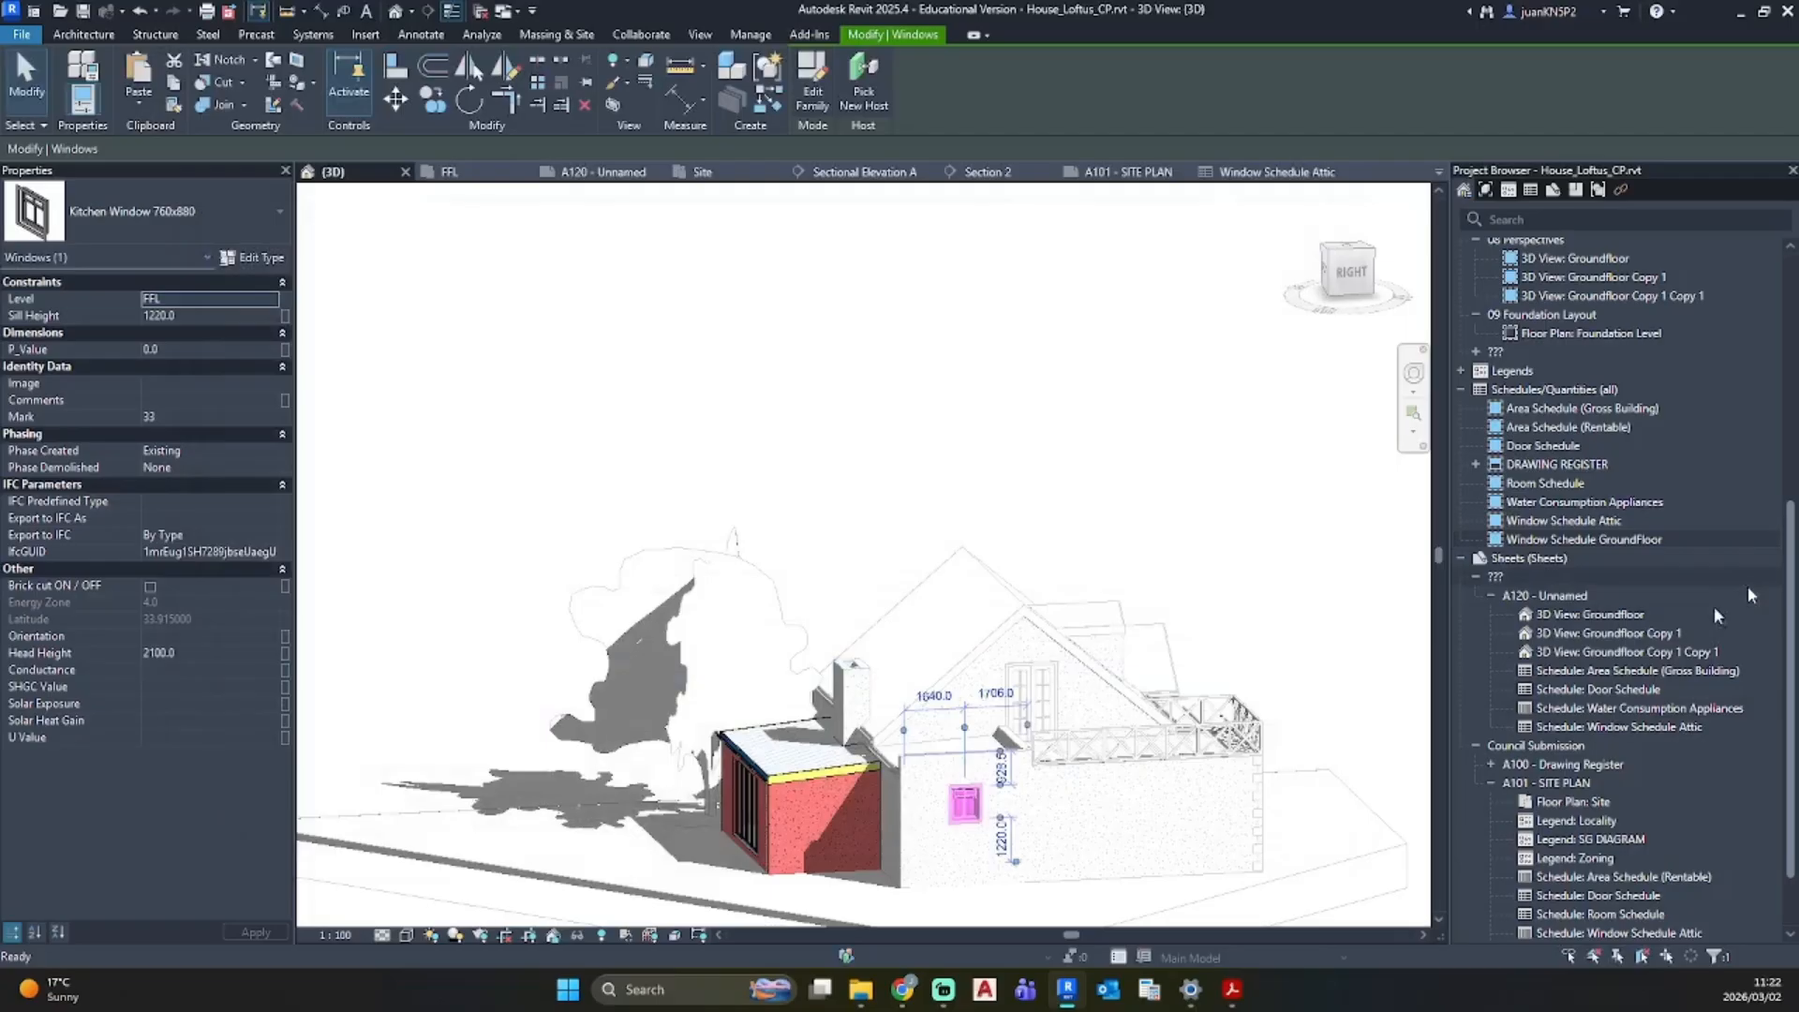
Step: Return to sheet A101 - SITE PLAN and widen the GroundFloor window schedule's Description column so each description fits on one line
double_click(1571, 784)
scroll(843, 712, "up", 5)
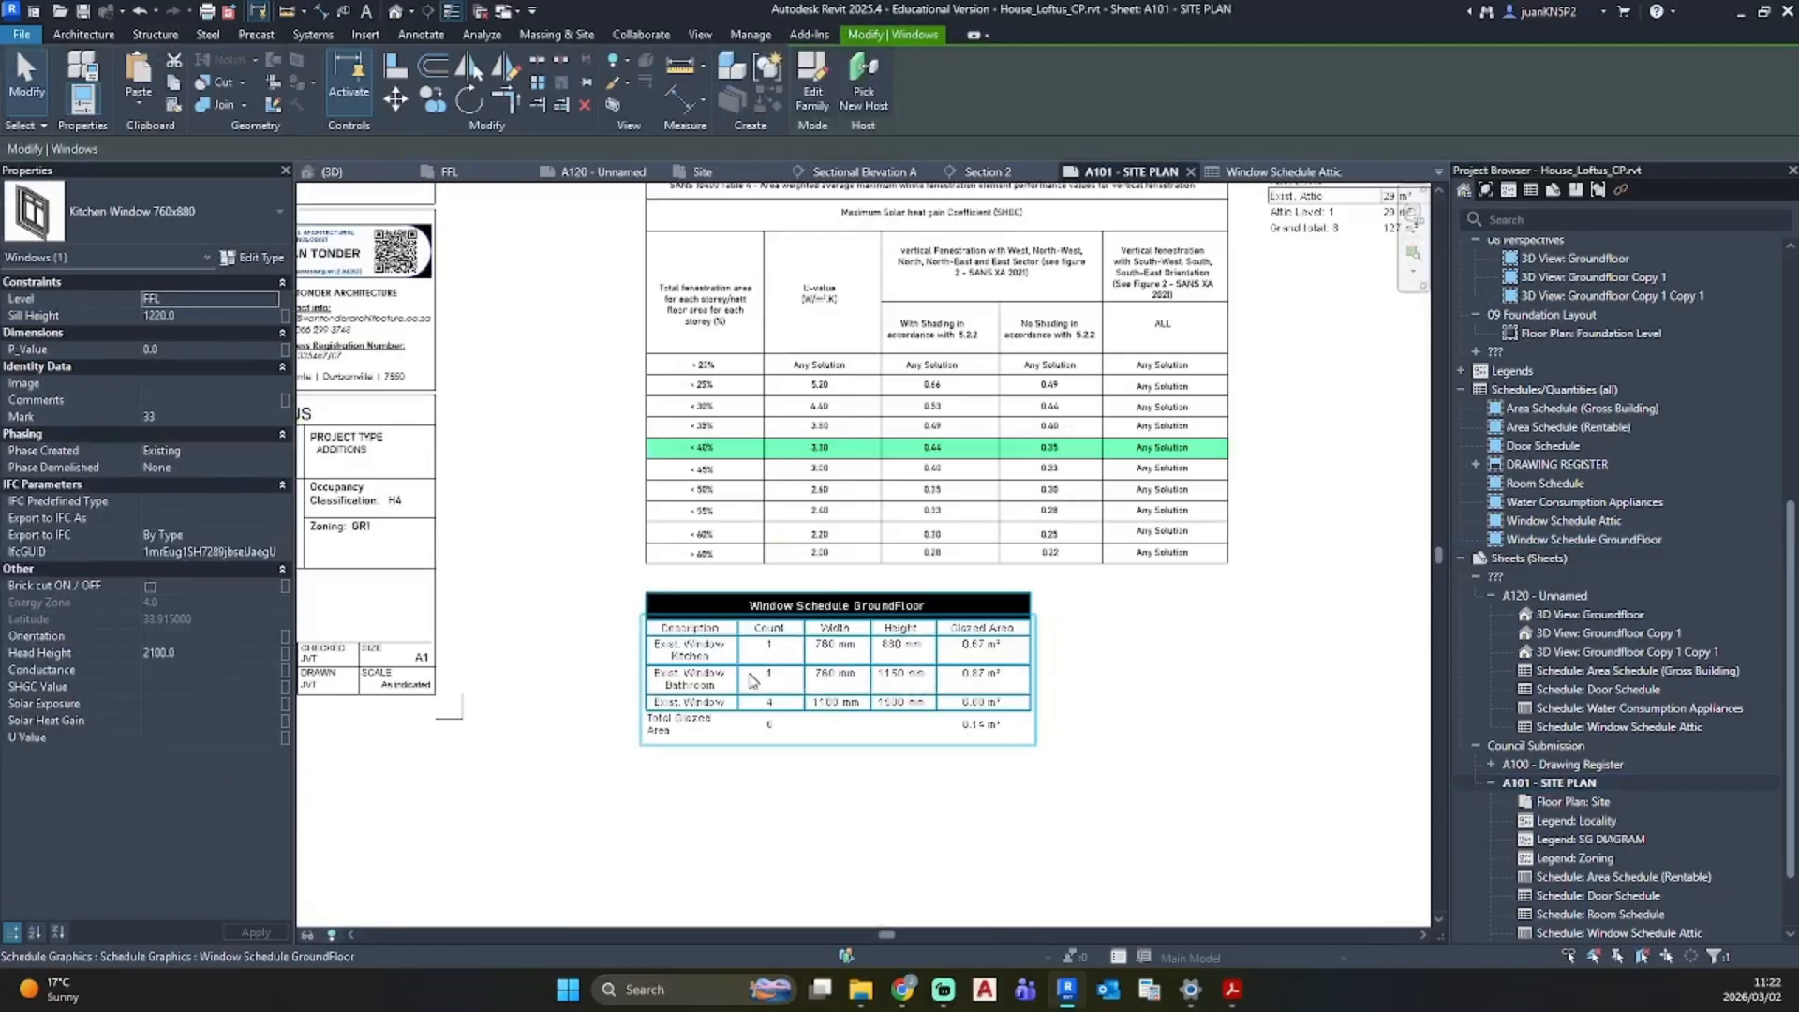
left_click(757, 551)
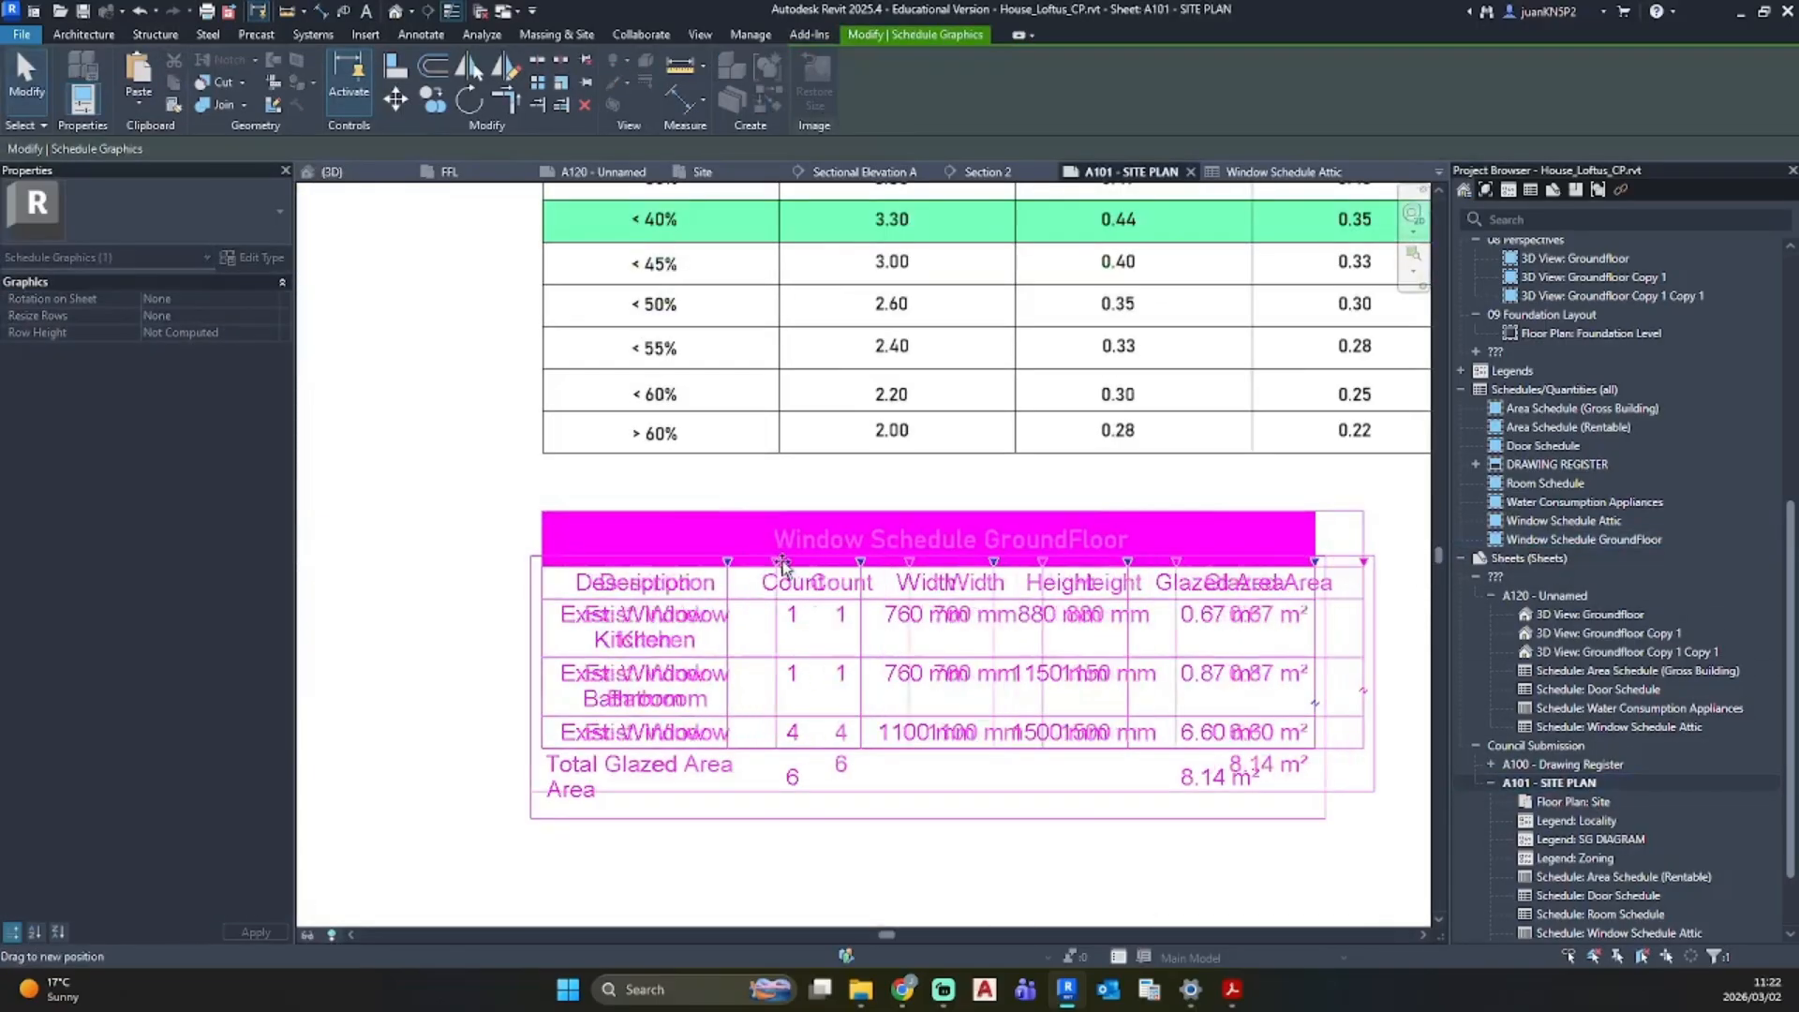
left_click(931, 778)
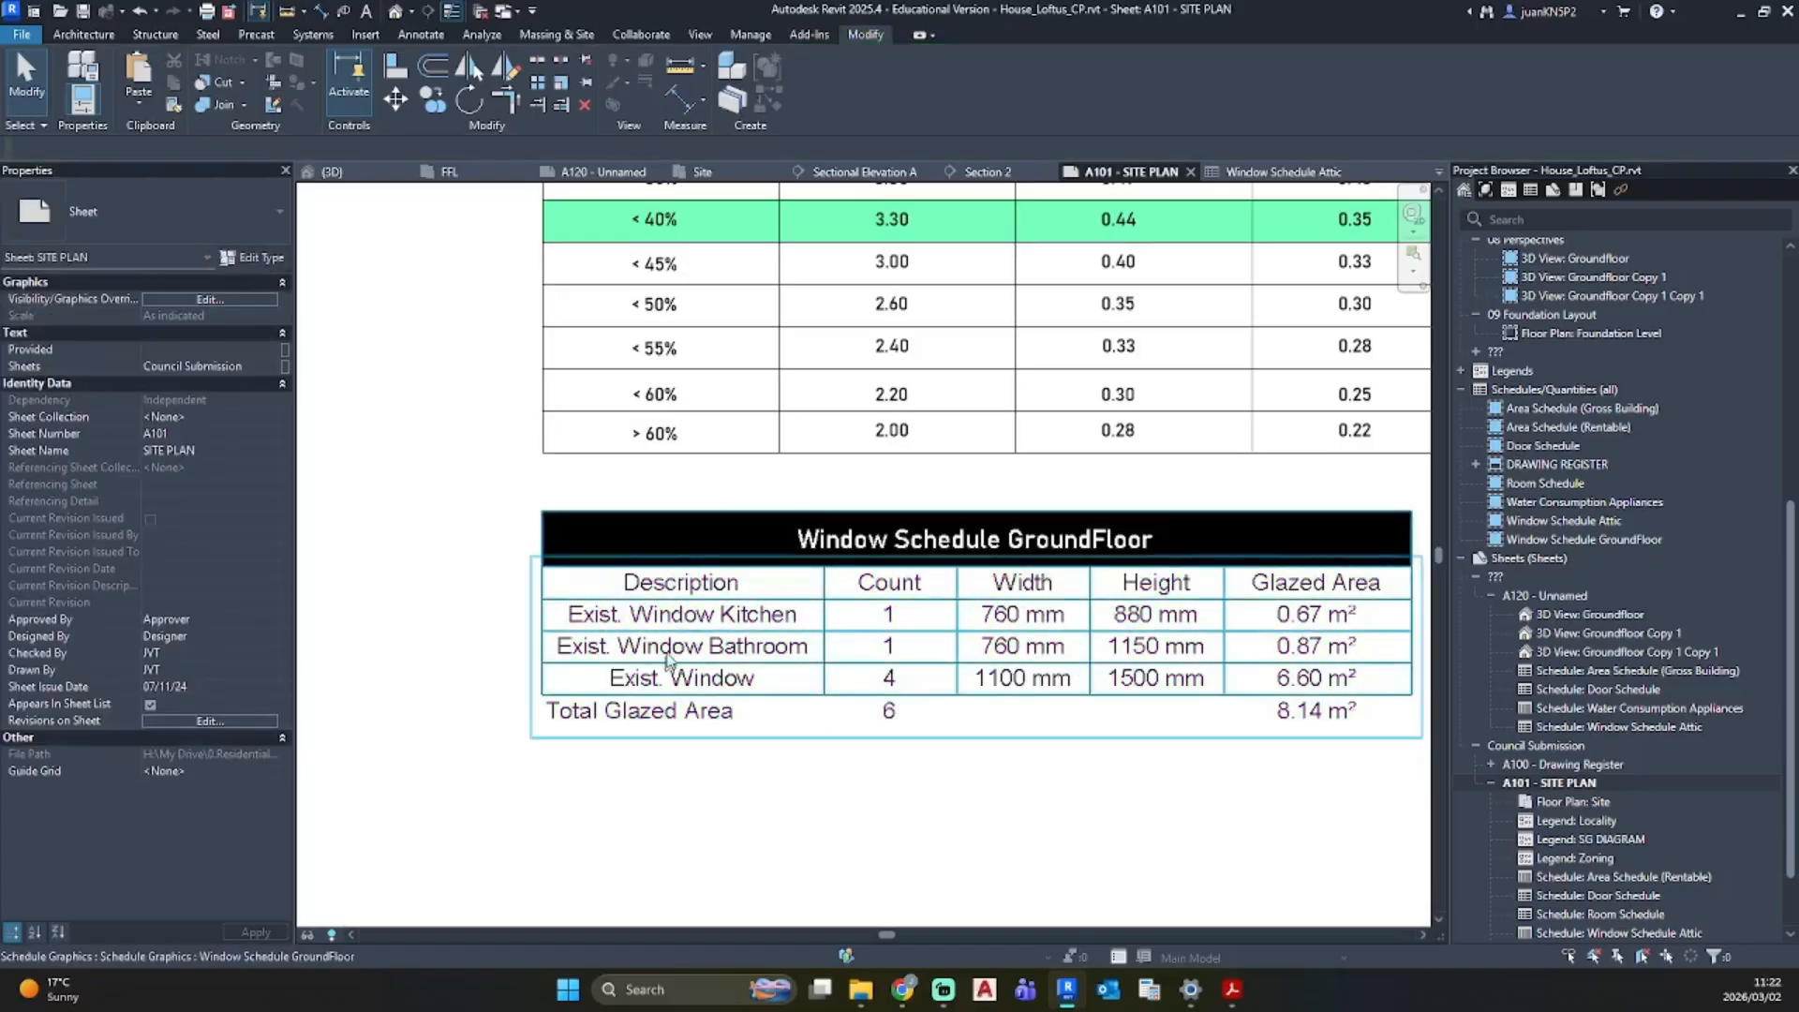
scroll(836, 695, "down", 6)
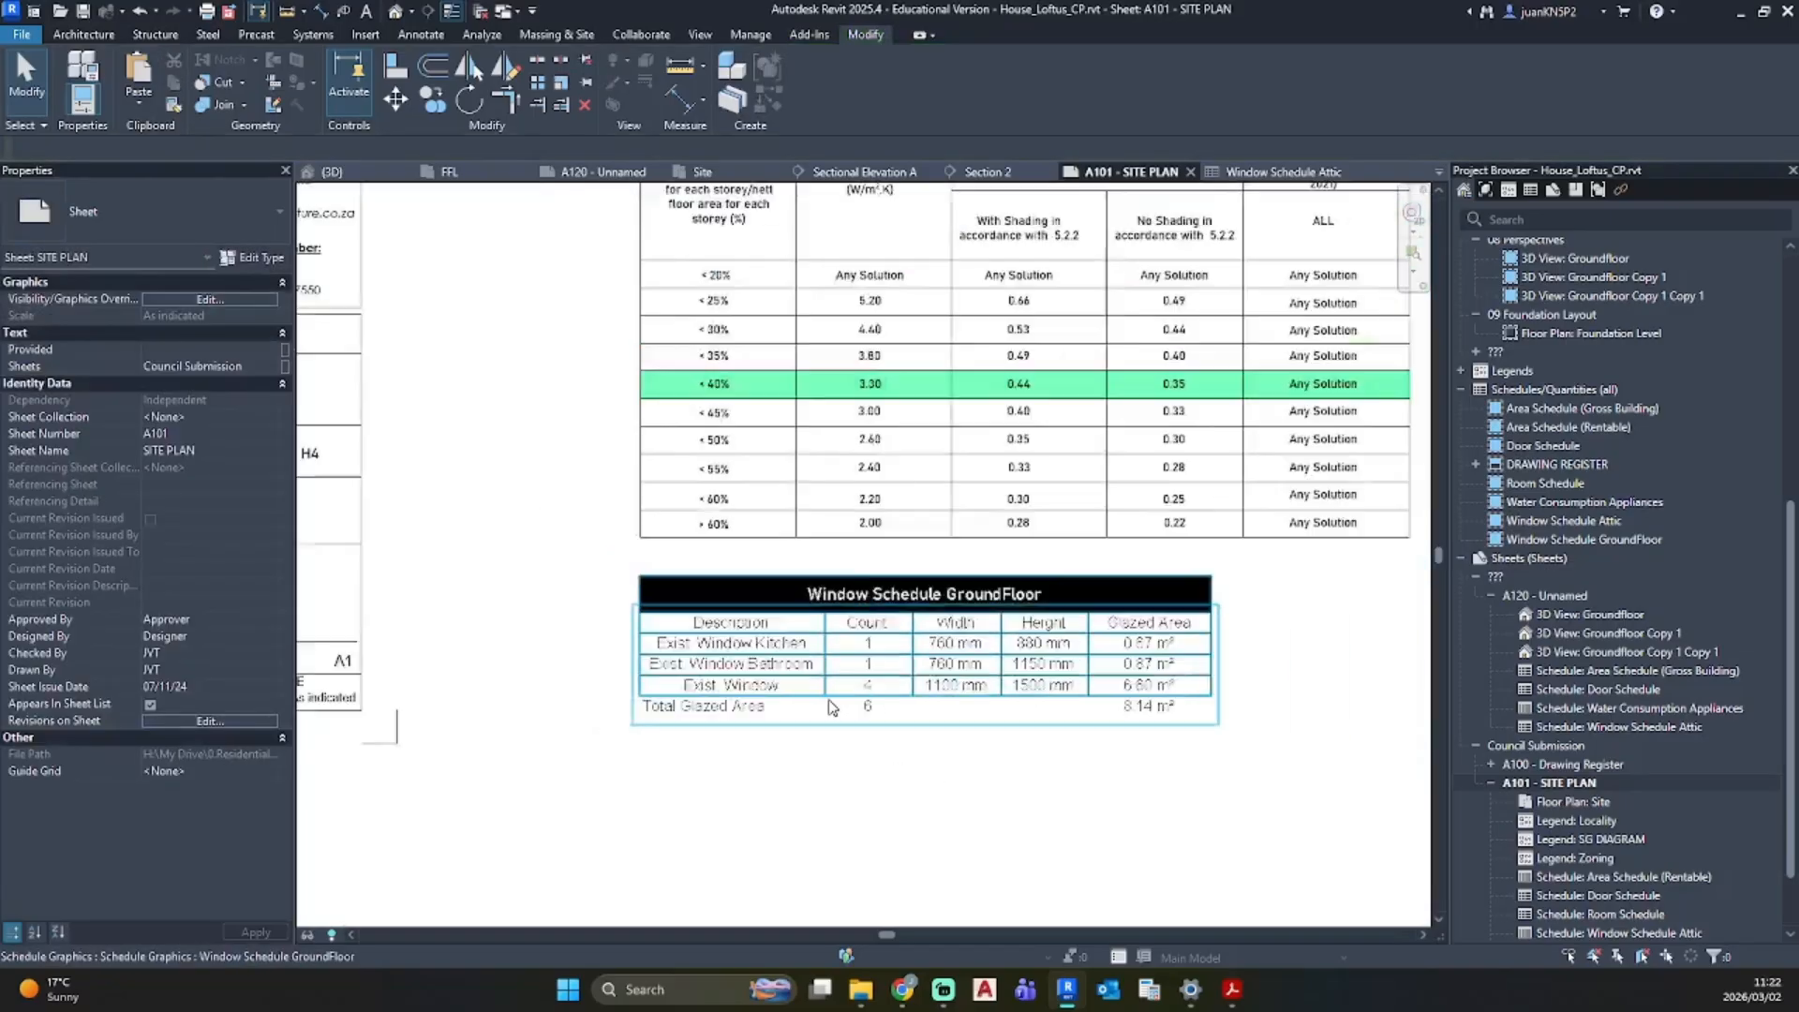
Step: Move the Door Schedule beneath the GroundFloor window schedule and check the door's width and height in its description
left_click_drag(530, 748, 1136, 694)
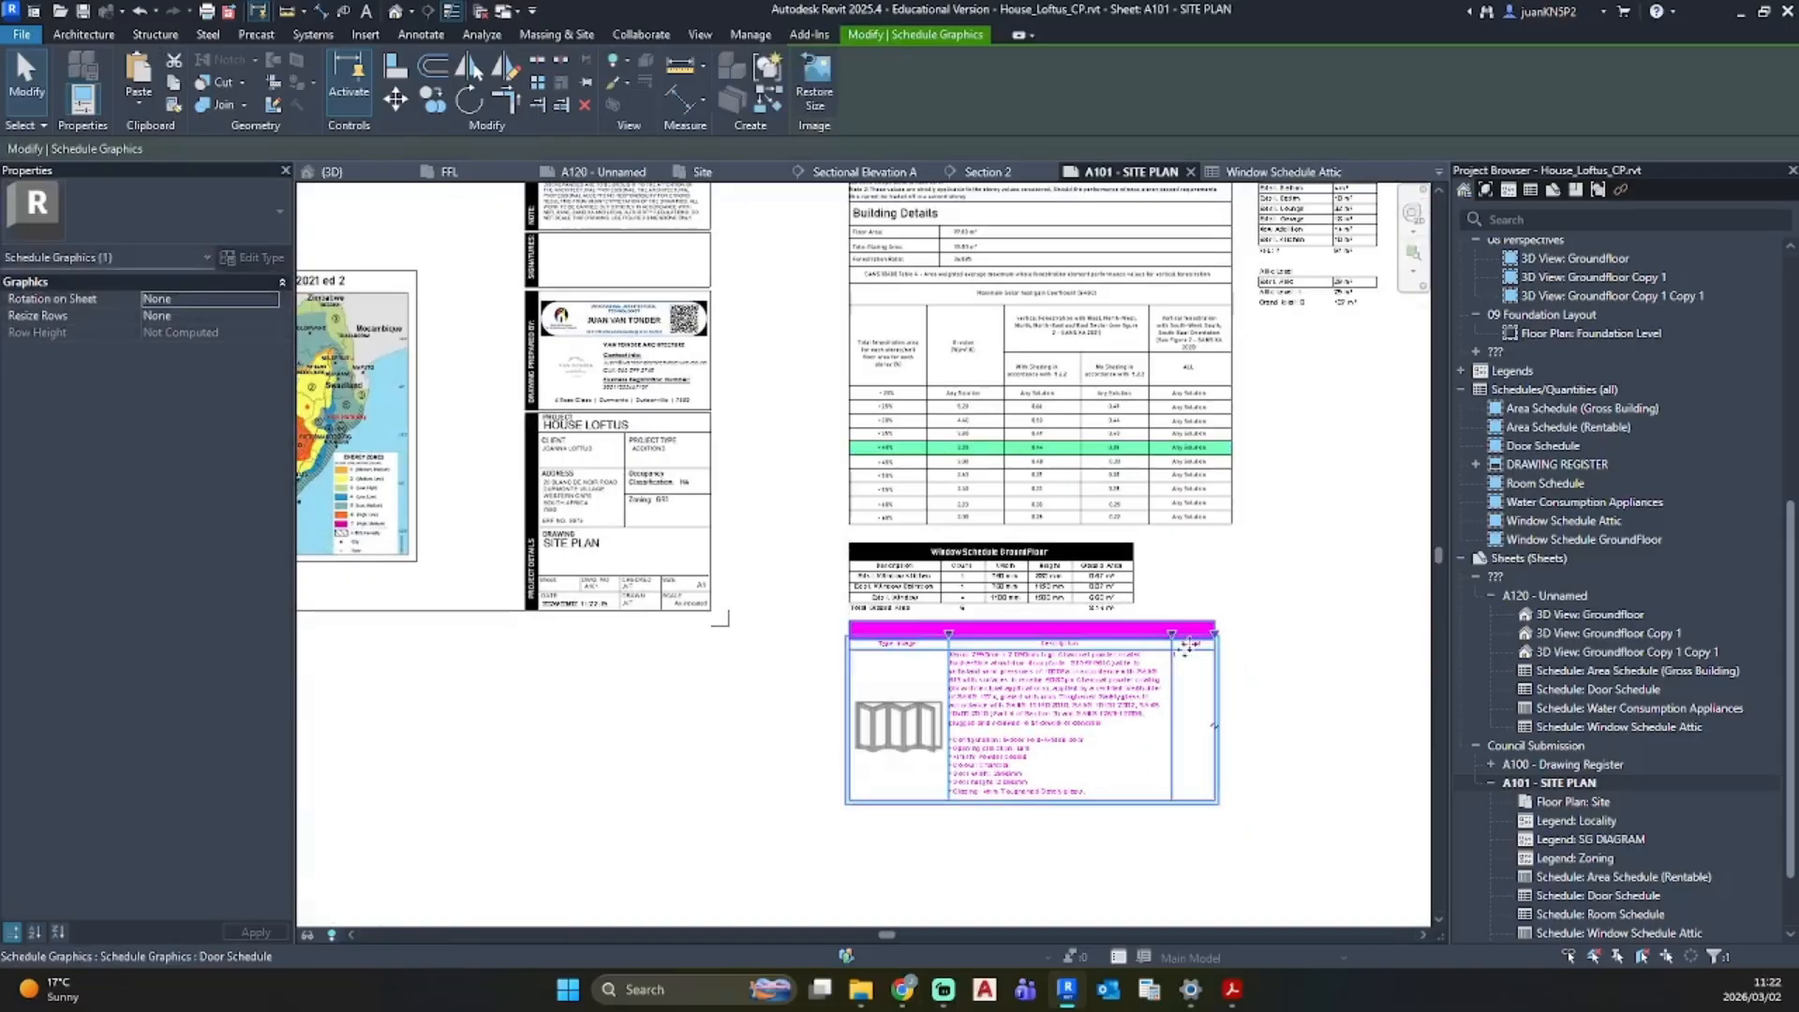
left_click(1195, 581)
scroll(993, 745, "up", 4)
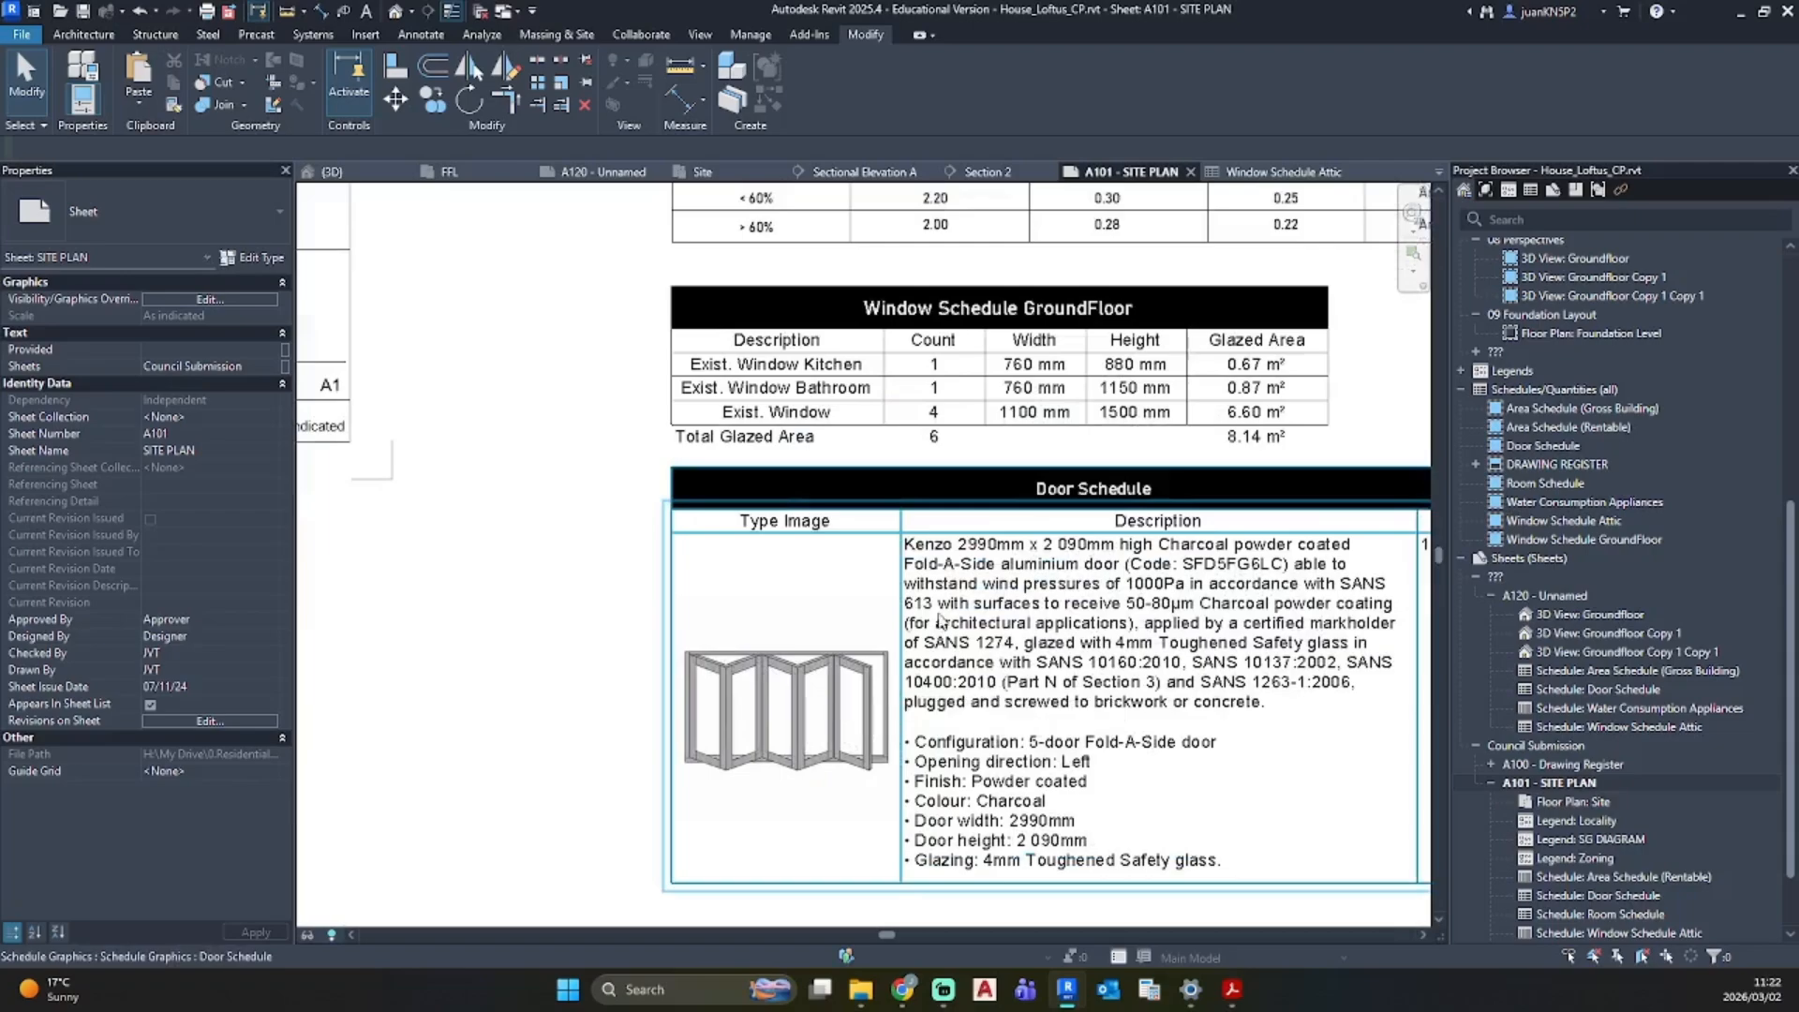
scroll(834, 675, "down", 2)
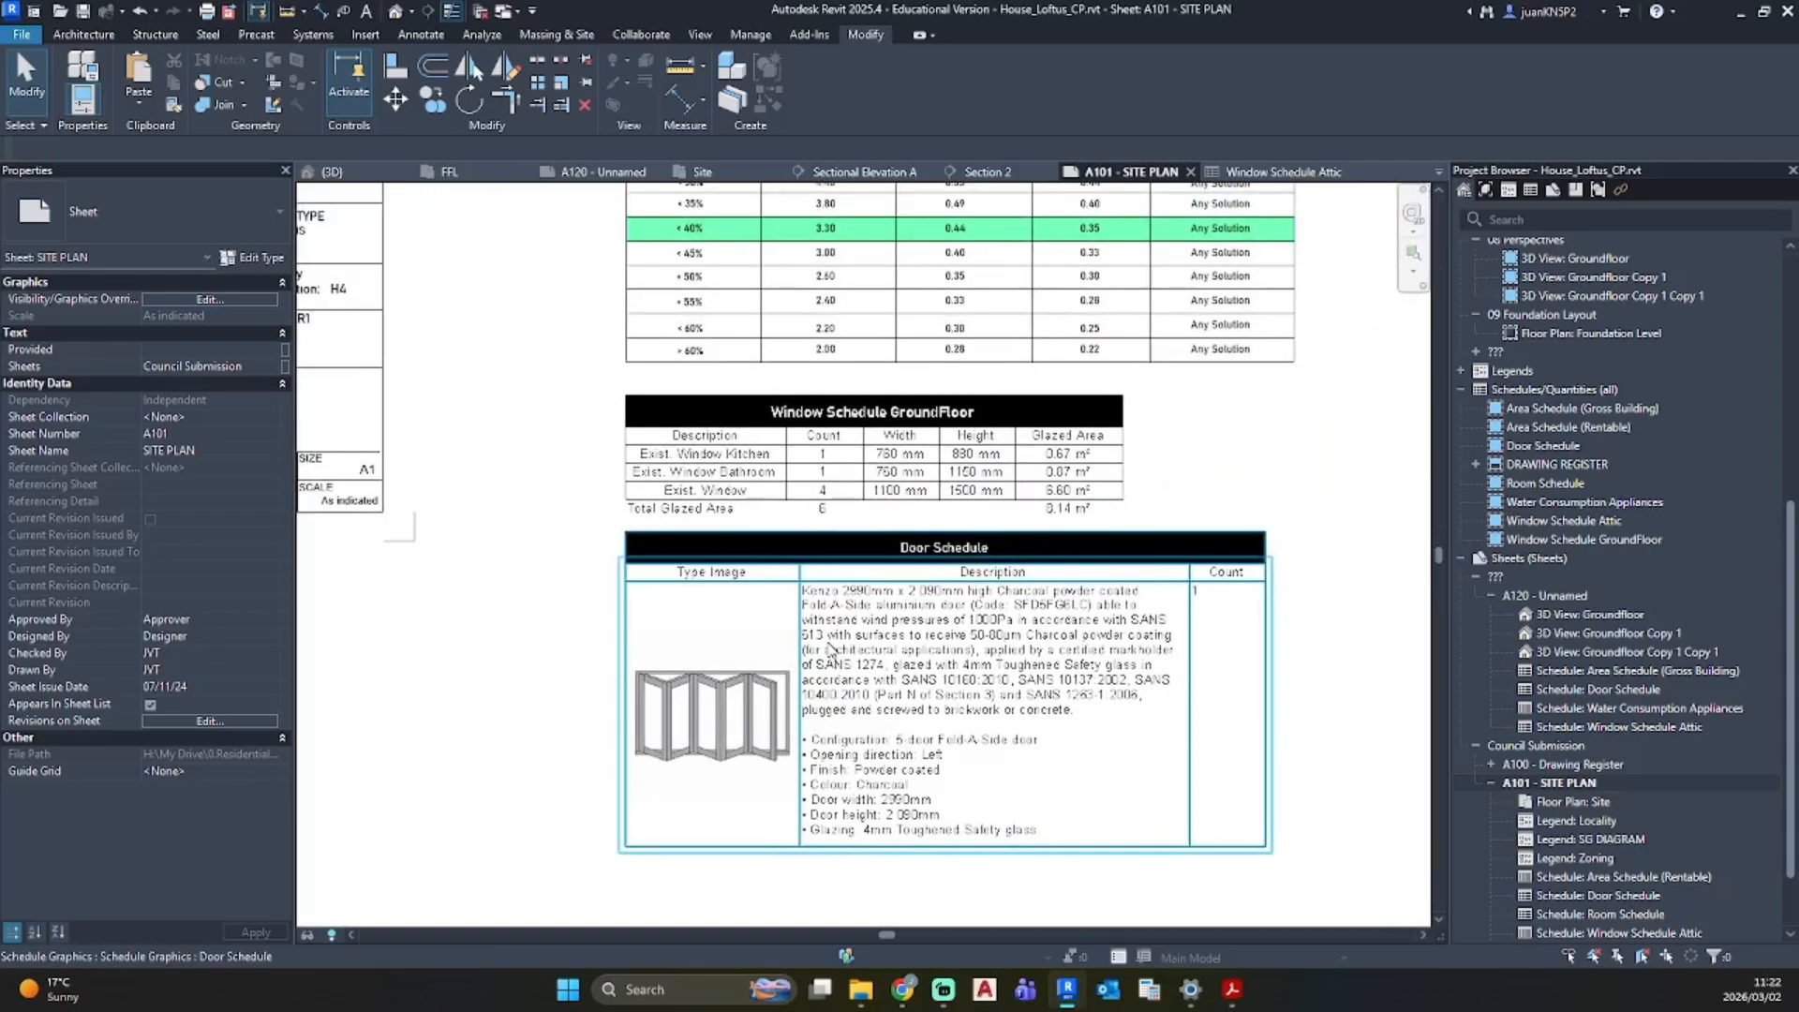
middle_click_drag(879, 658, 800, 676)
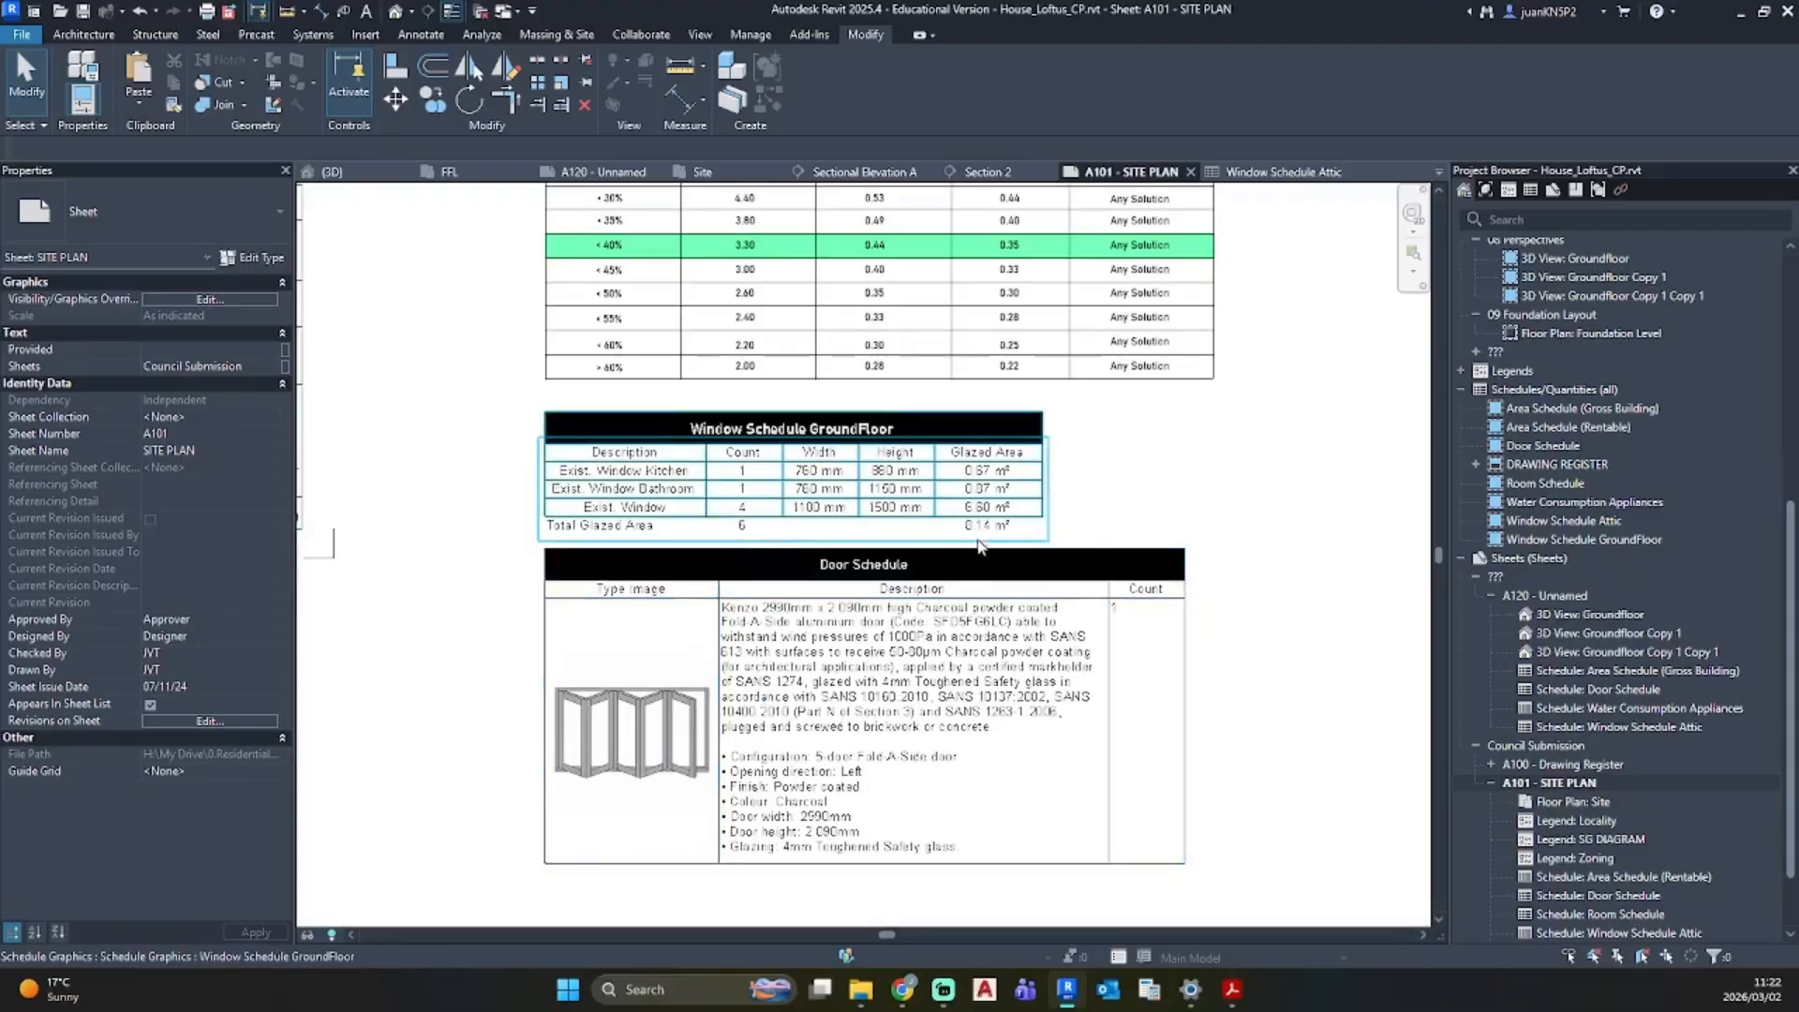
Step: Add the GroundFloor schedule's total glazed area of 8,14 to the door area of 6 in Calculator, and return to the Groundfloor fenestration table
key("super")
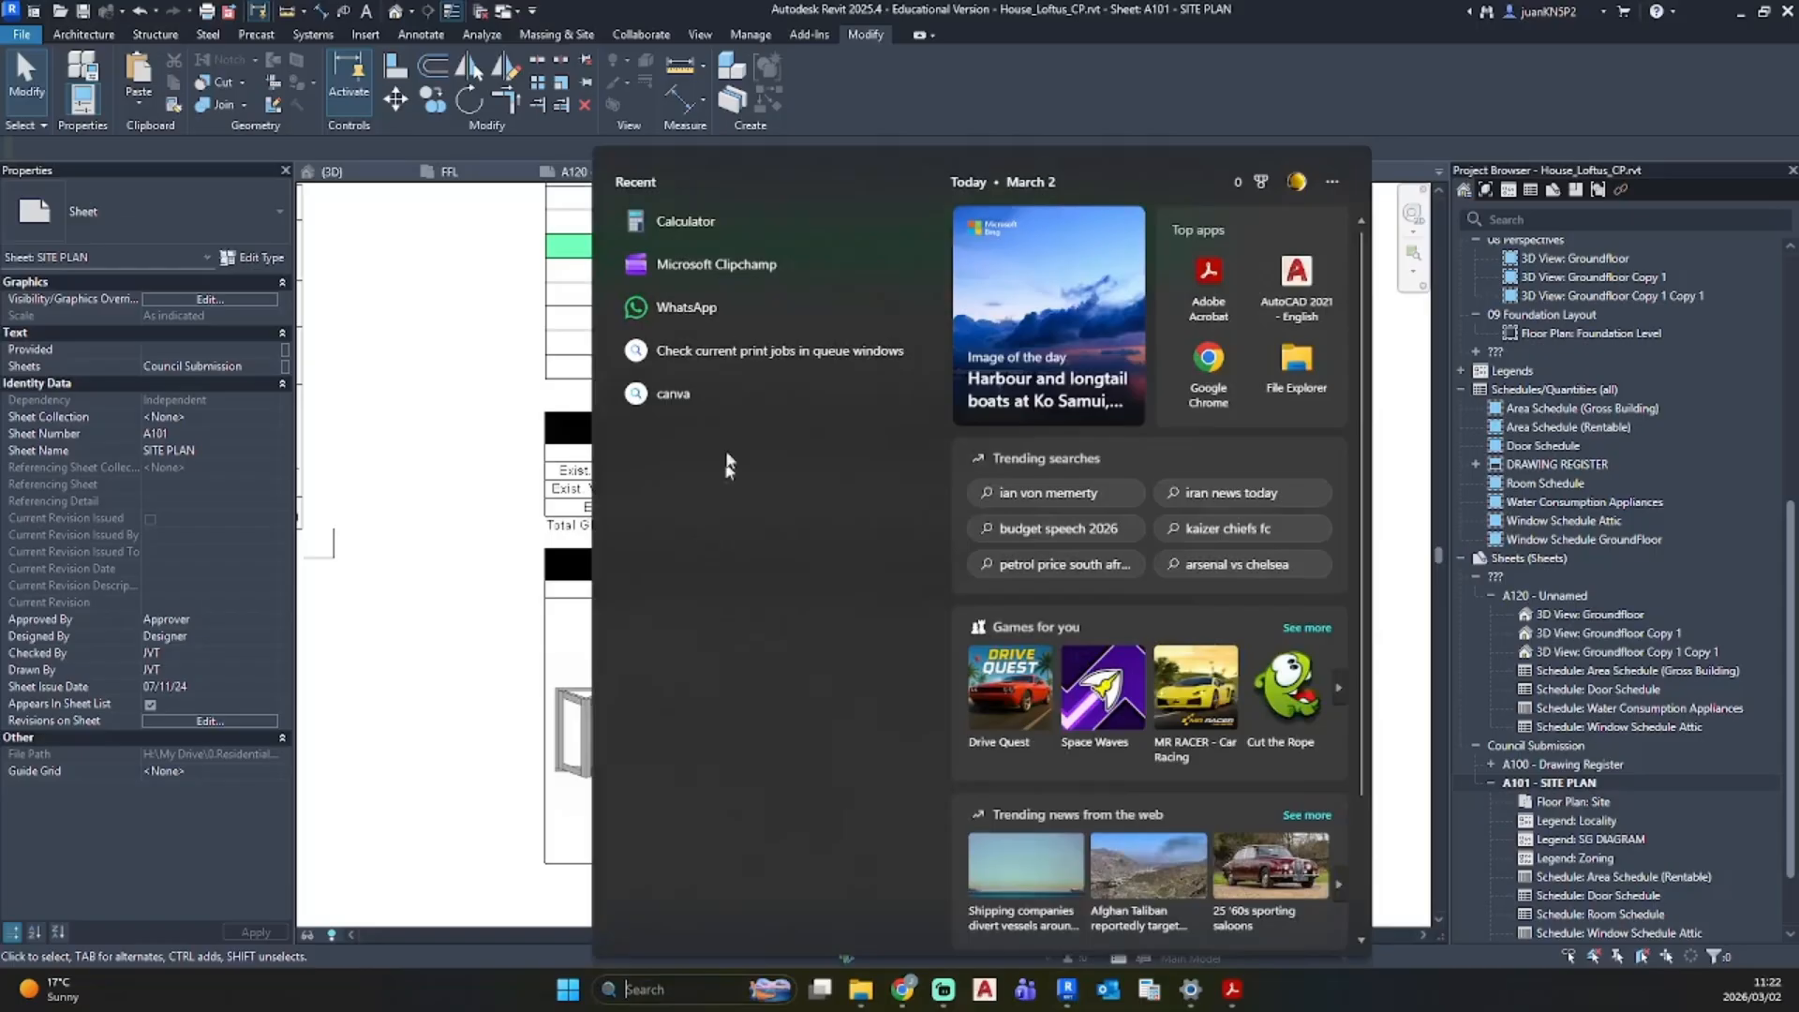
left_click(623, 233)
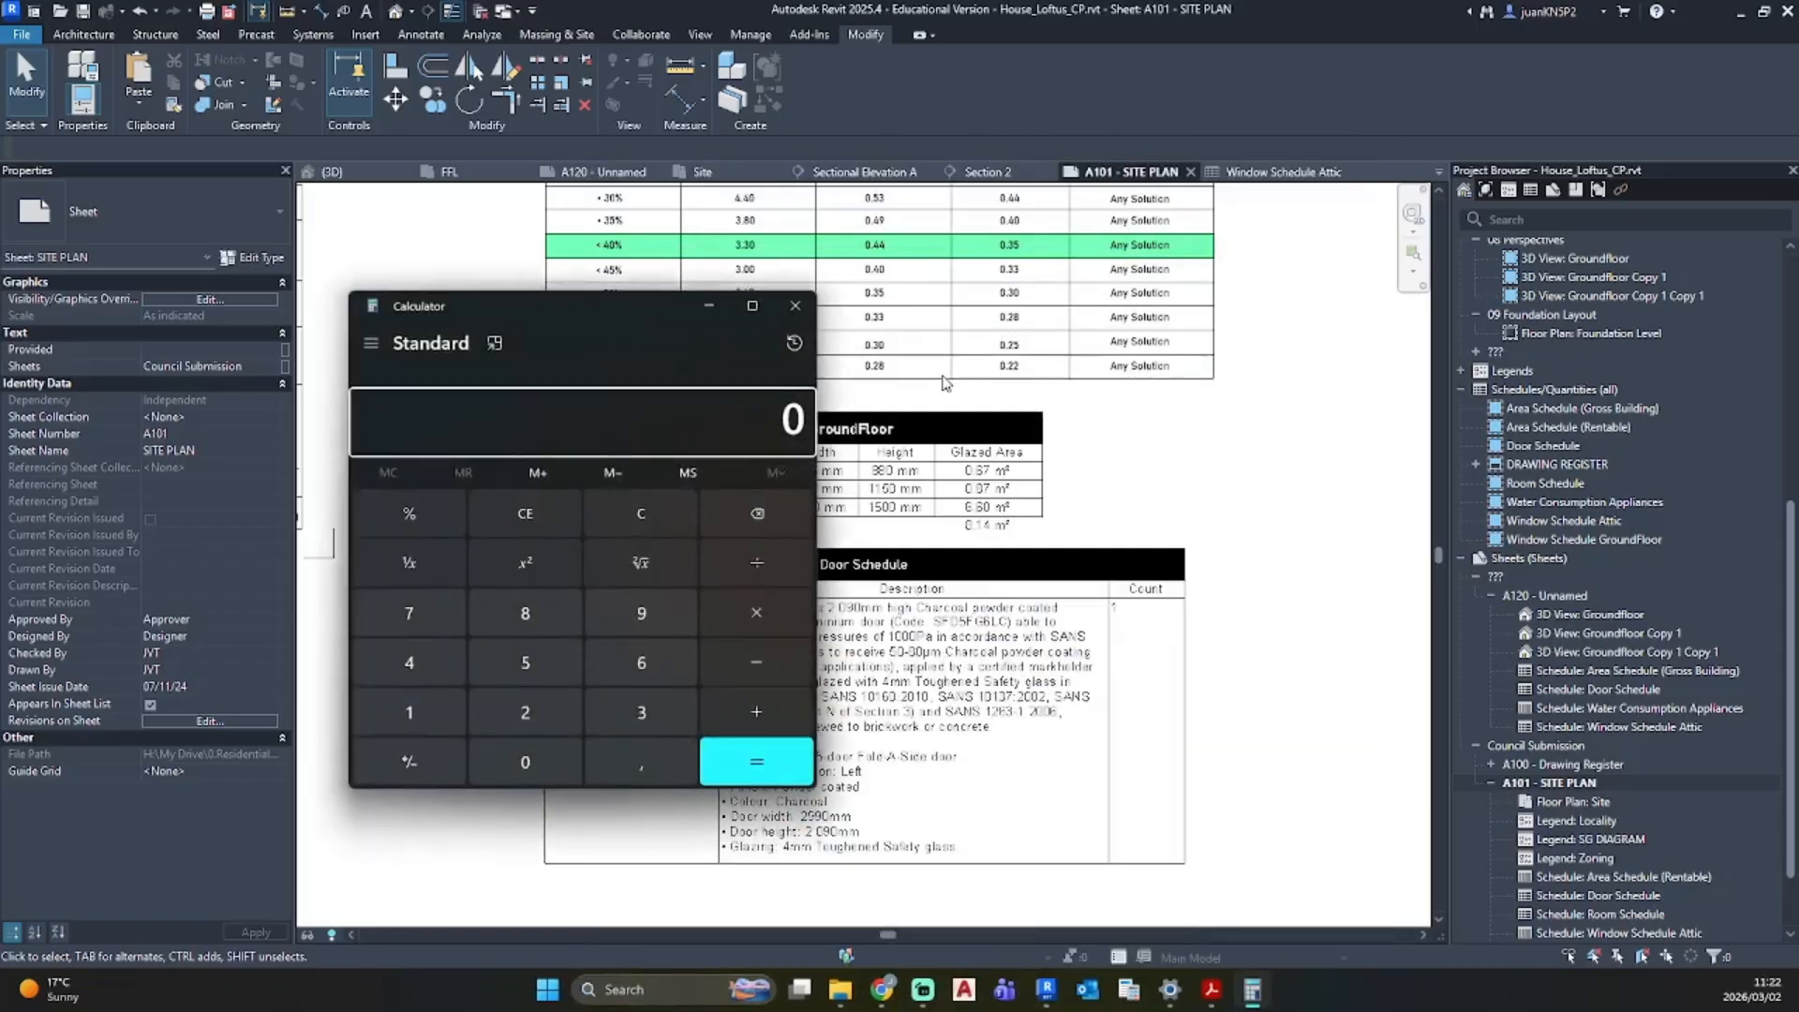
type("8,14 + 6 =")
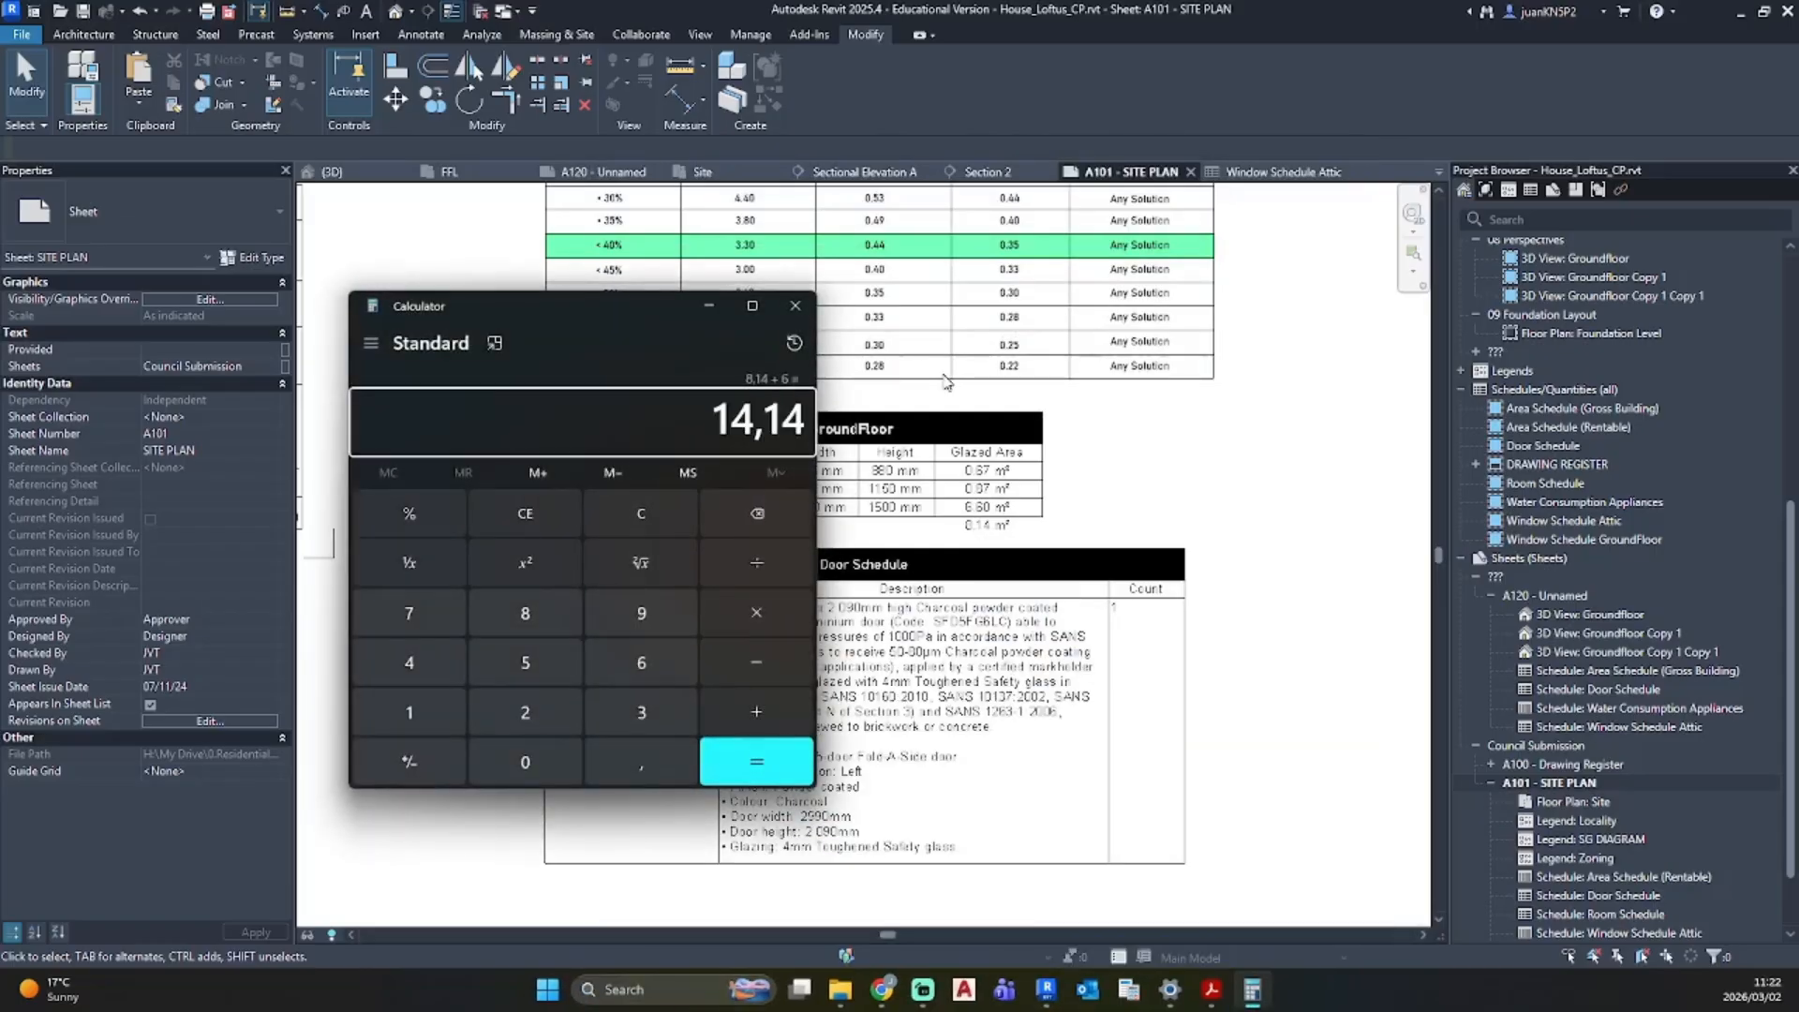
left_click(795, 306)
scroll(796, 475, "up", 2)
scroll(768, 374, "down", 4)
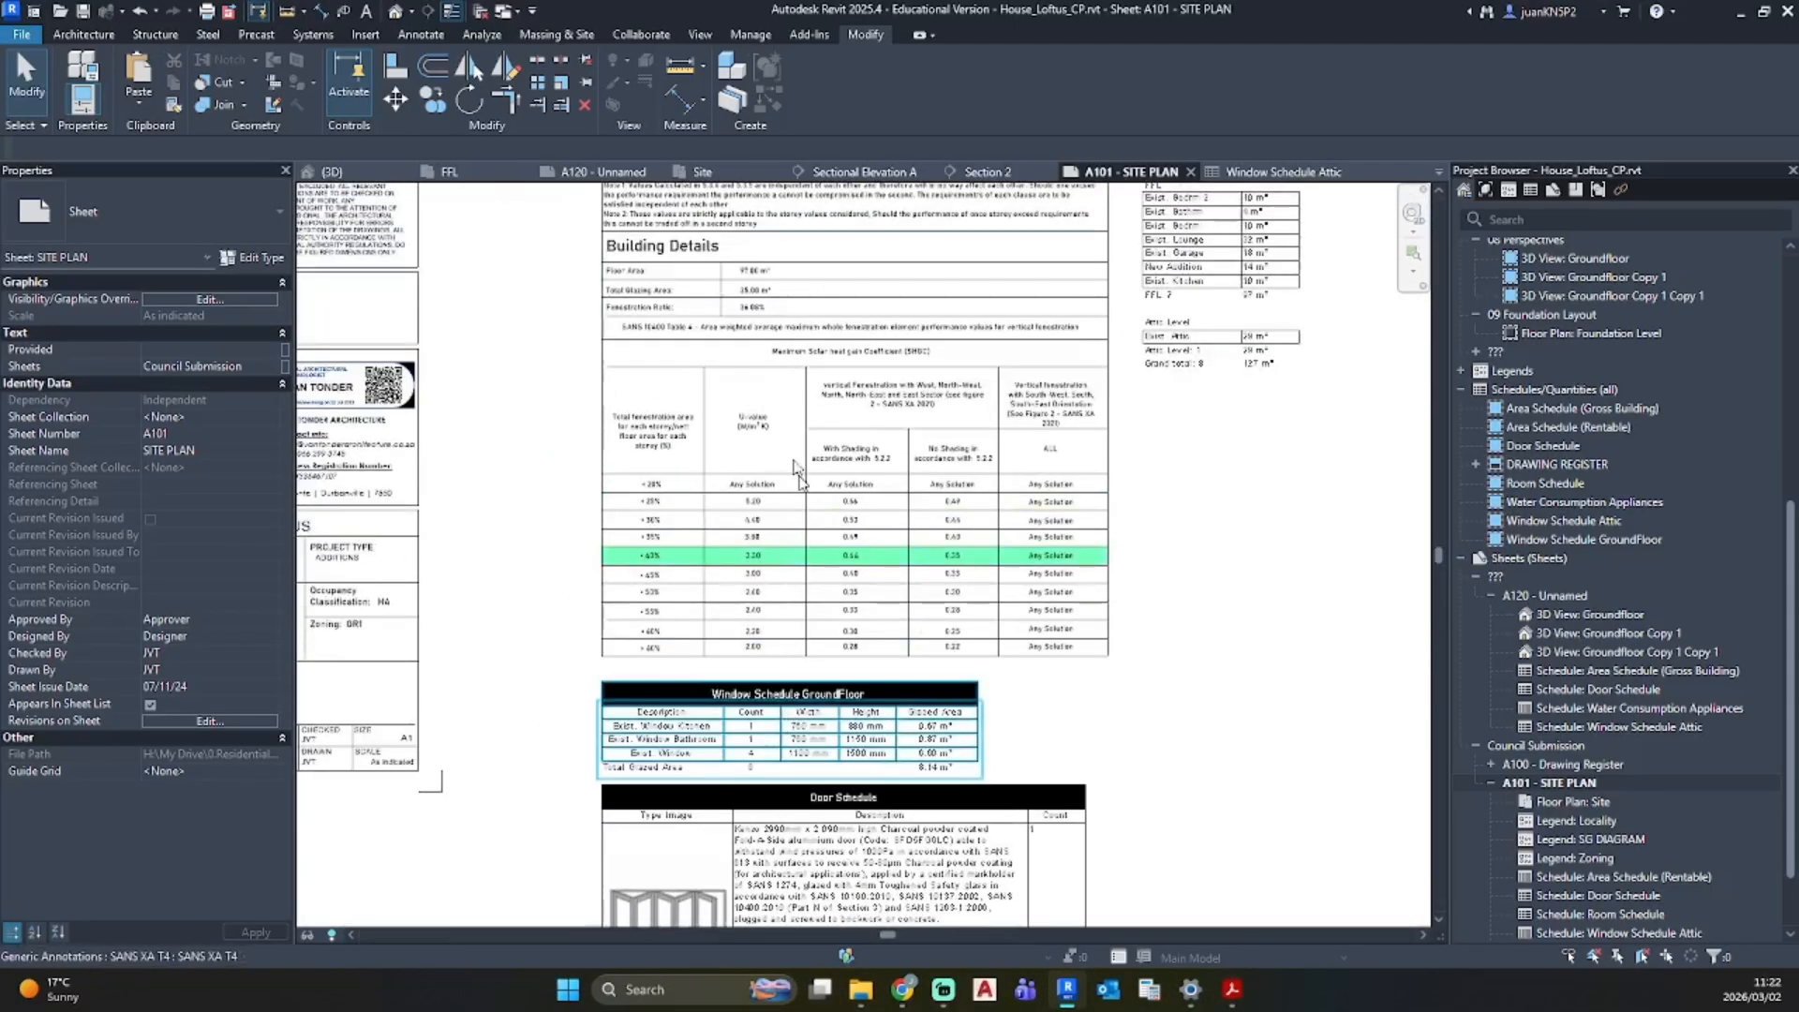
Step: Set the Total Glazing Area in the Groundfloor fenestration table to 14.4 m²
scroll(747, 284, "up", 2)
left_click(768, 301)
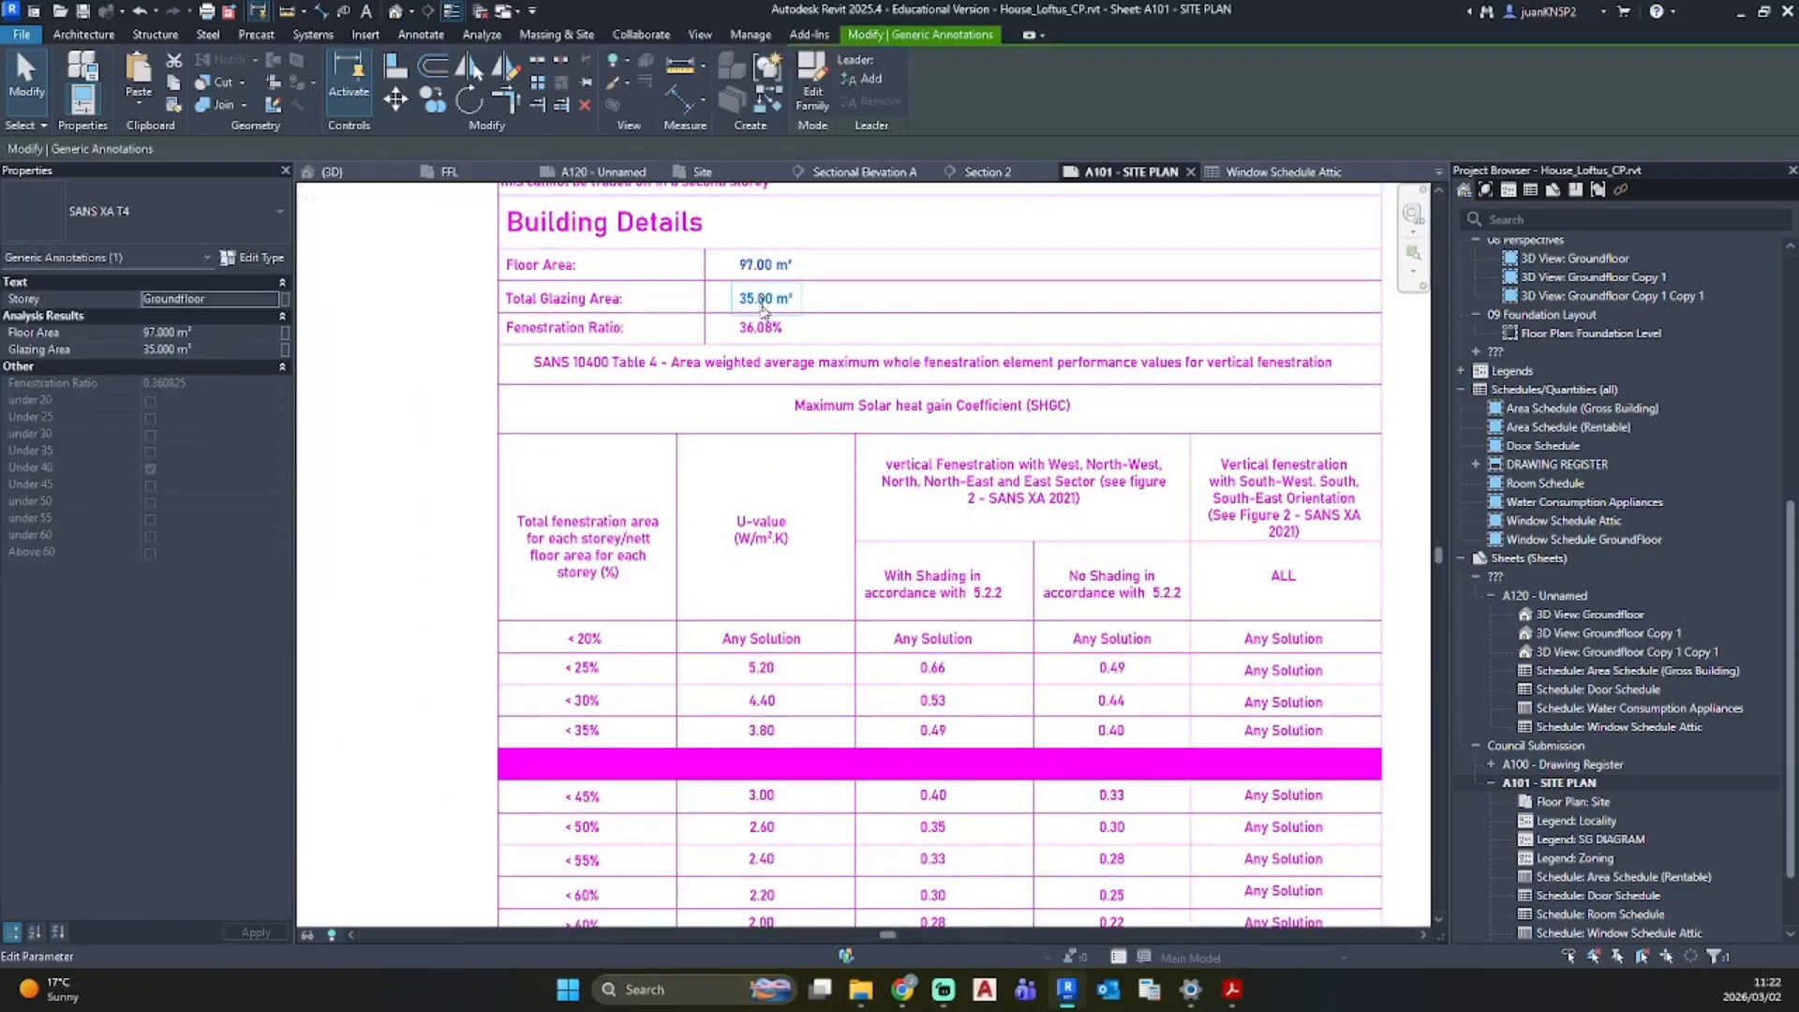
left_click(769, 301)
type("14")
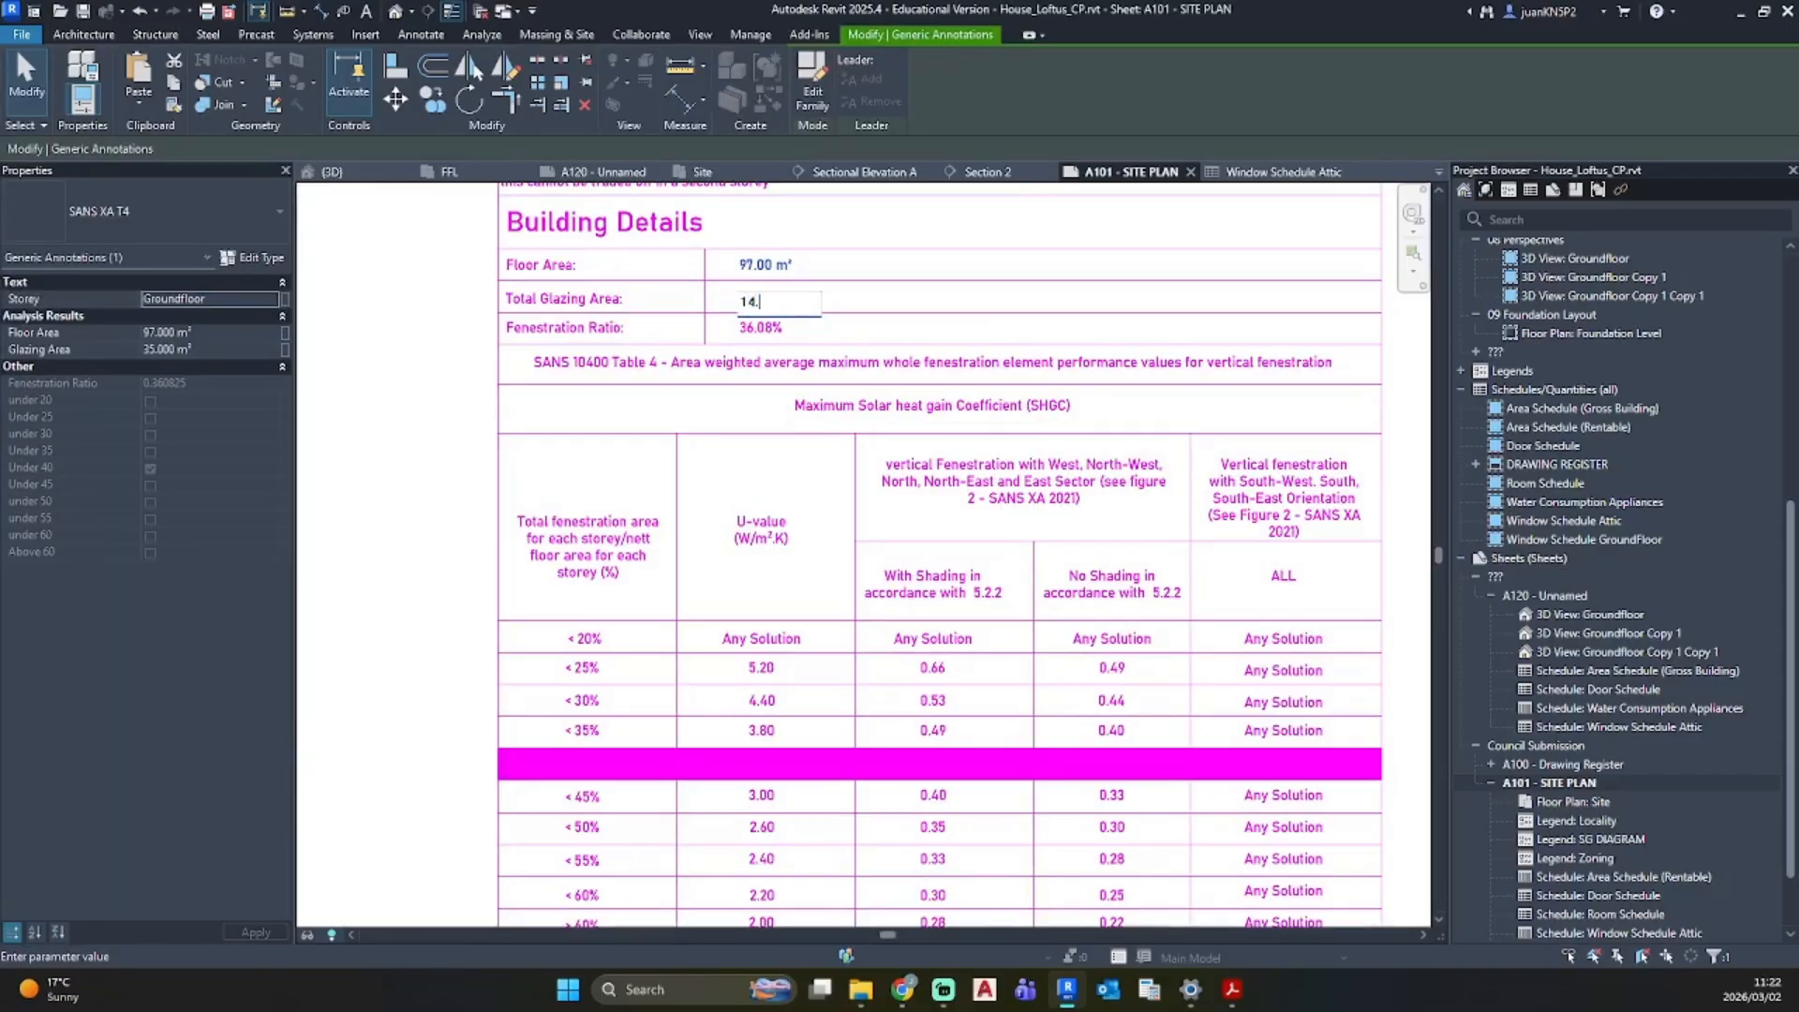
type(".4")
key("Return")
left_click(436, 372)
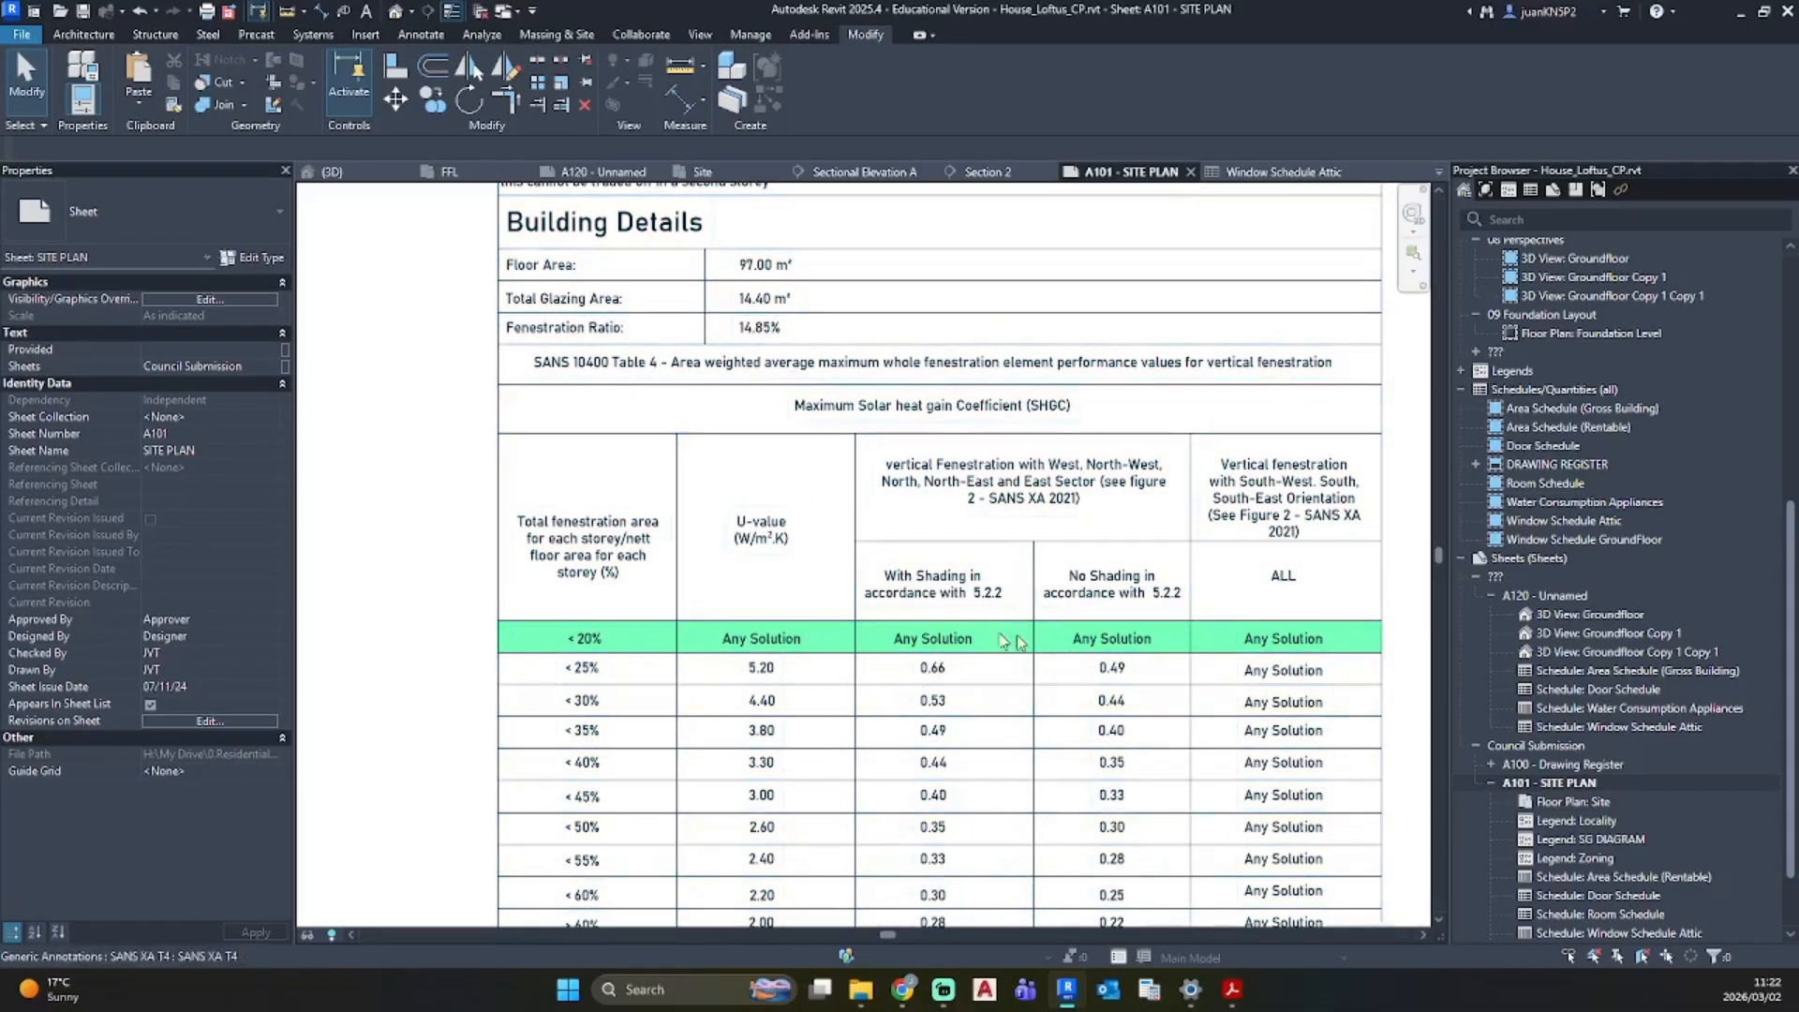
Step: Open the default 3D view and examine the new addition's folding door and the roof above it from several angles
scroll(984, 638, "down", 5)
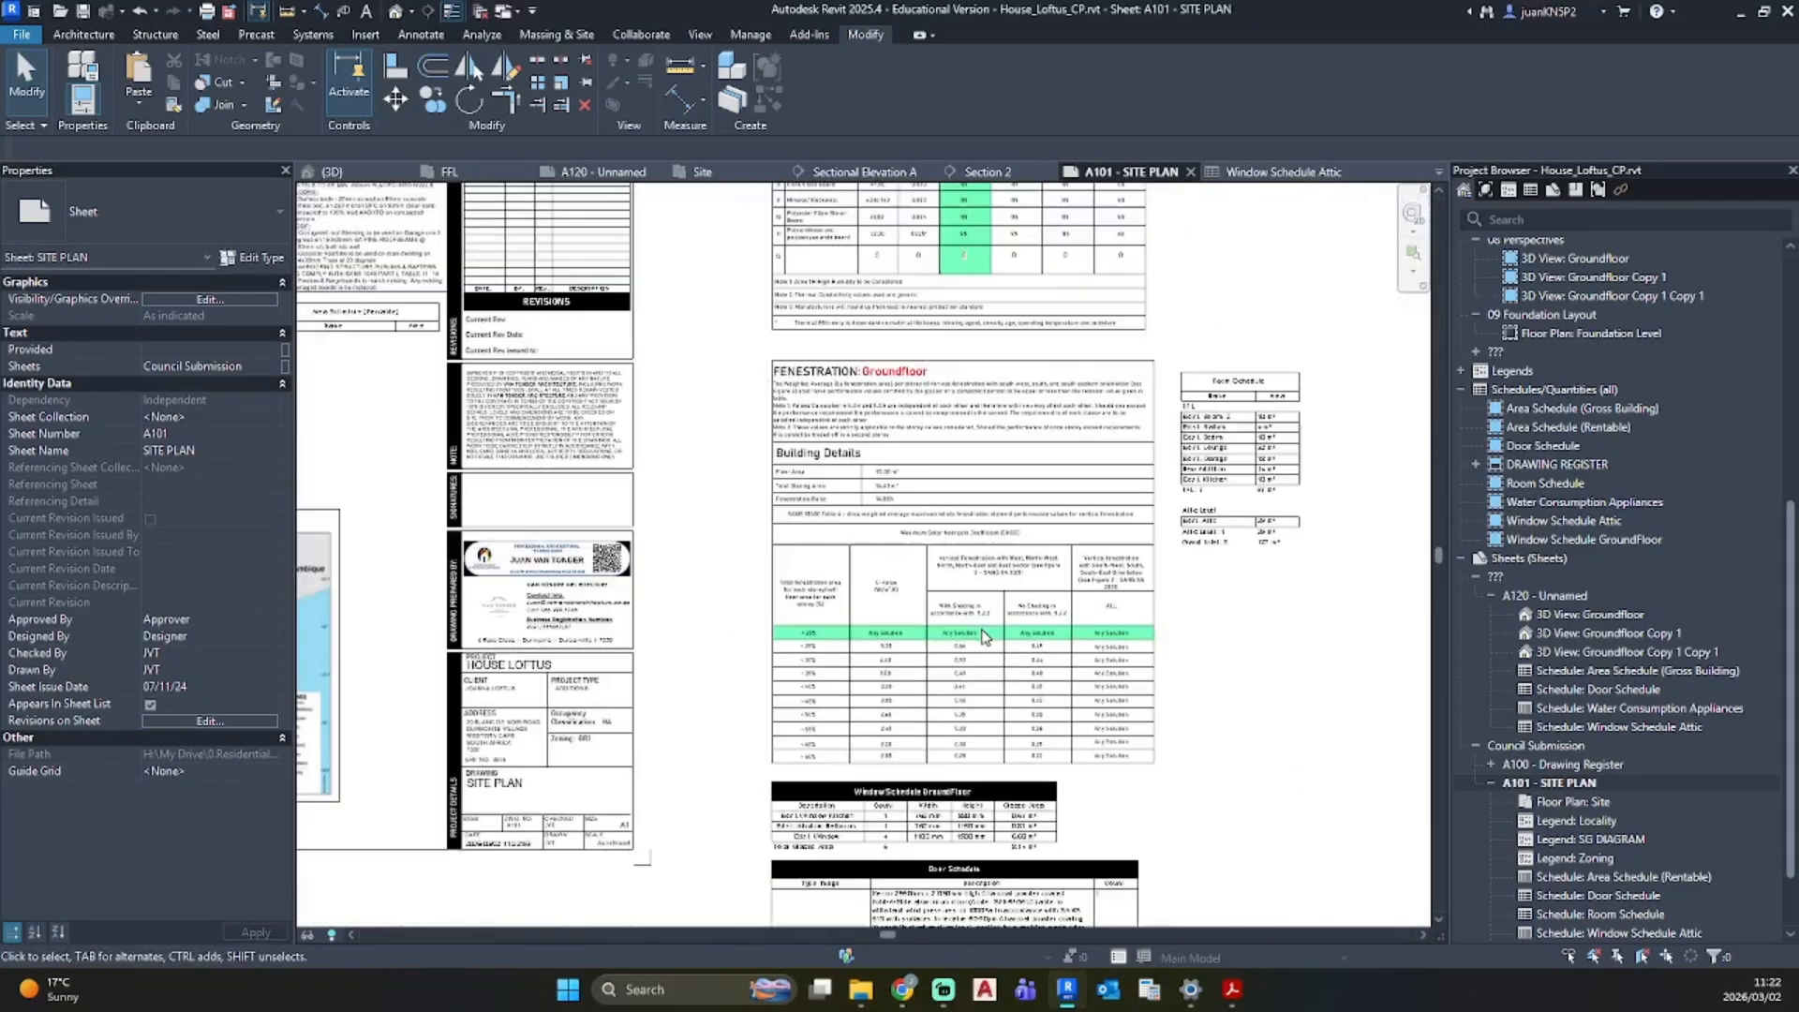
scroll(1054, 633, "down", 3)
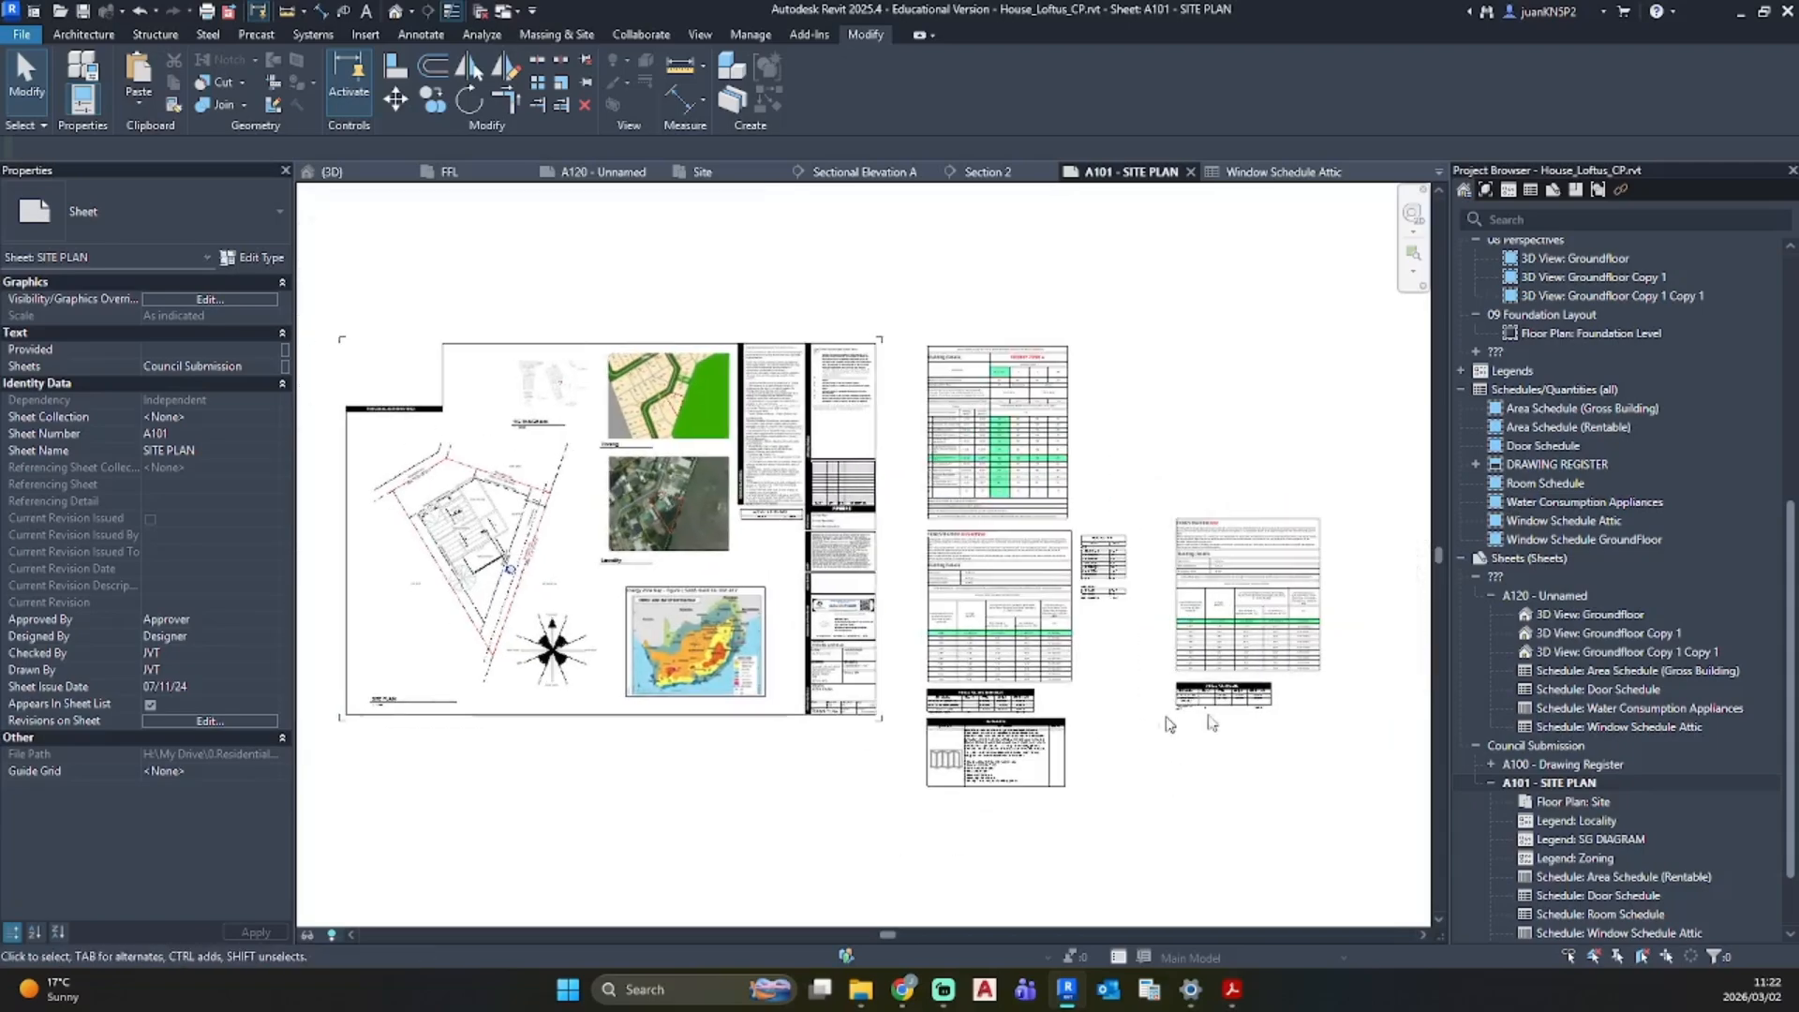
left_click(396, 13)
middle_click_drag(668, 217, 956, 374, "shift")
scroll(1136, 743, "up", 5)
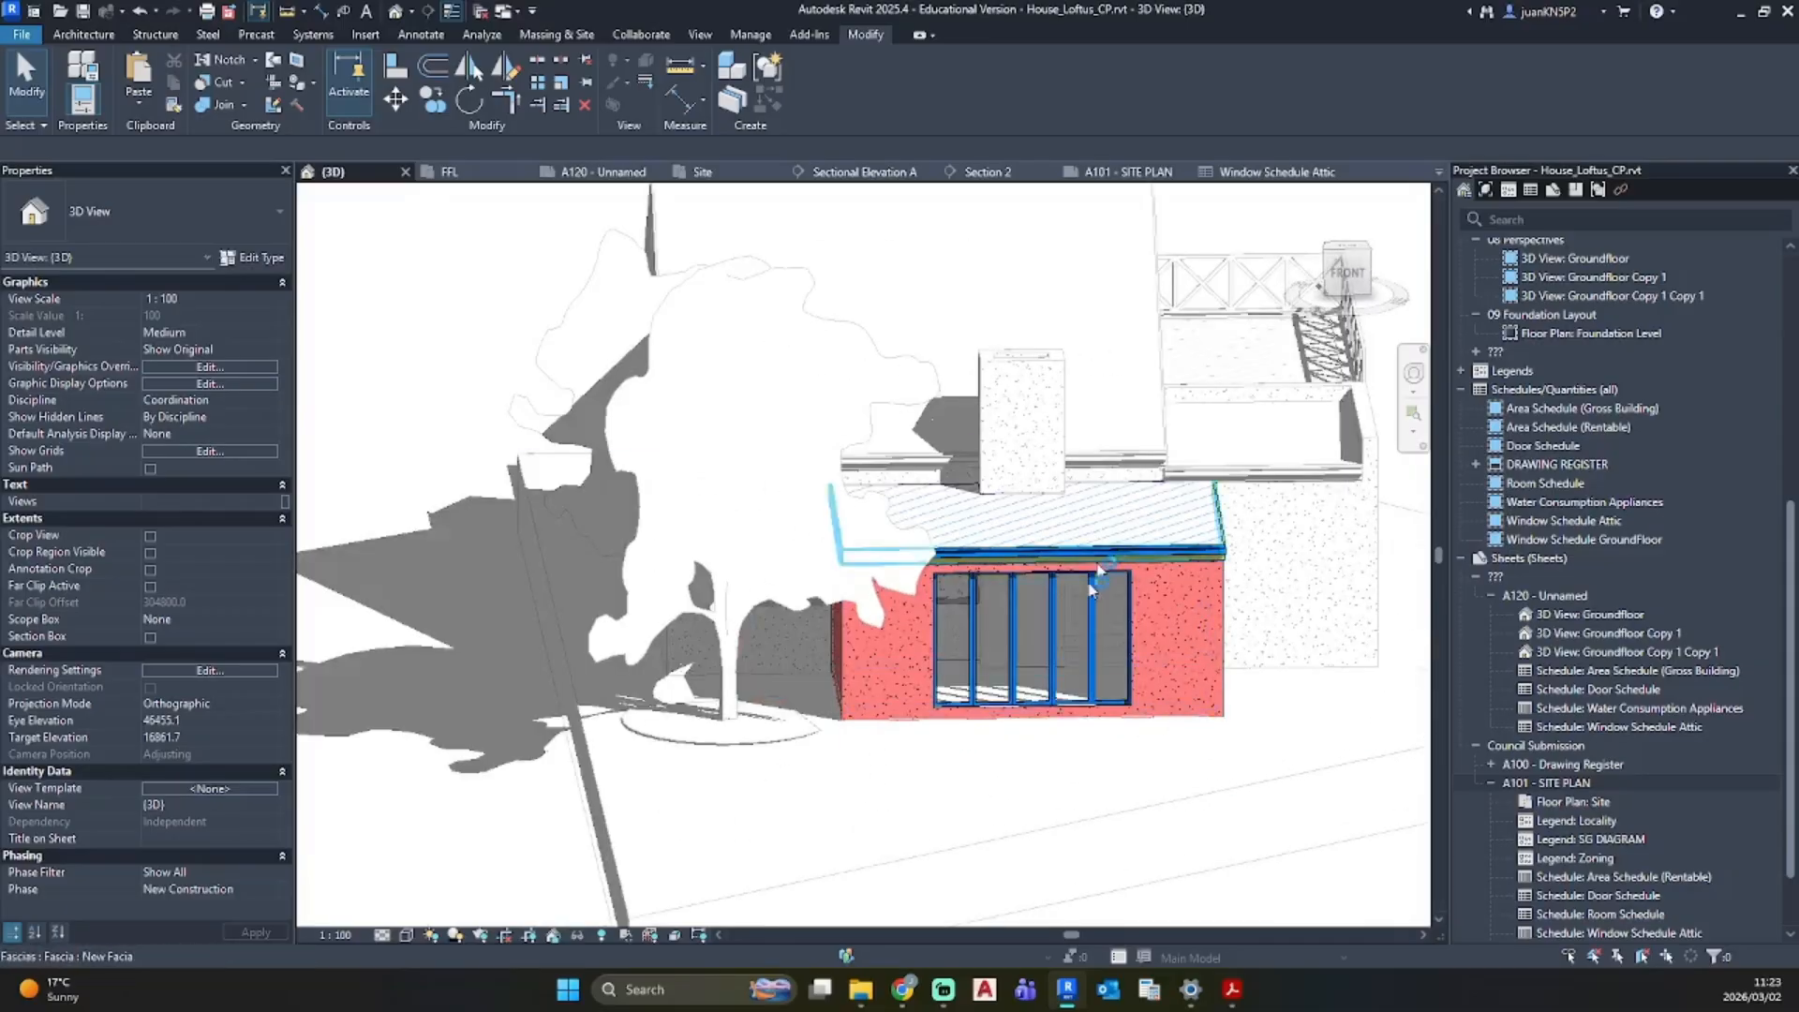
scroll(1136, 738, "up", 5)
scroll(1137, 738, "down", 3)
mouse_move(1137, 738)
middle_mouse_down("shift")
mouse_move(707, 486)
mouse_move(771, 497)
middle_mouse_up("shift")
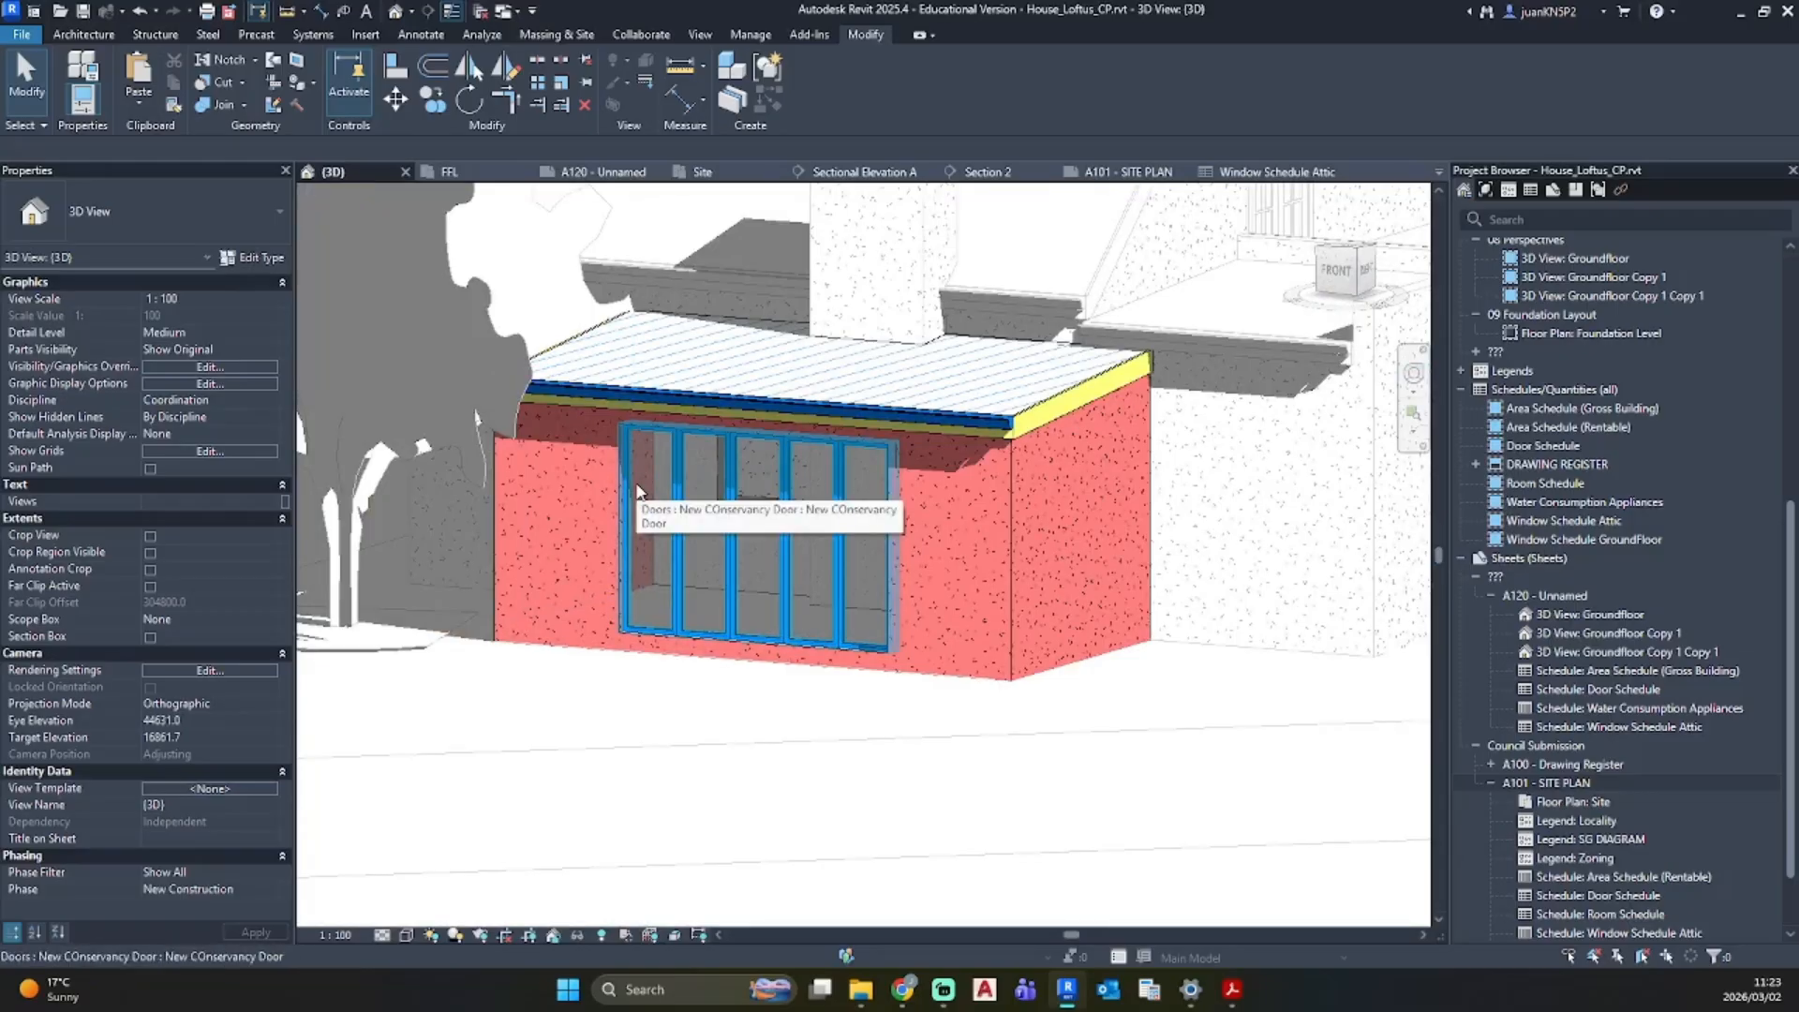
left_click(763, 759)
middle_click_drag(763, 759, 984, 789, "shift")
scroll(823, 609, "up", 3)
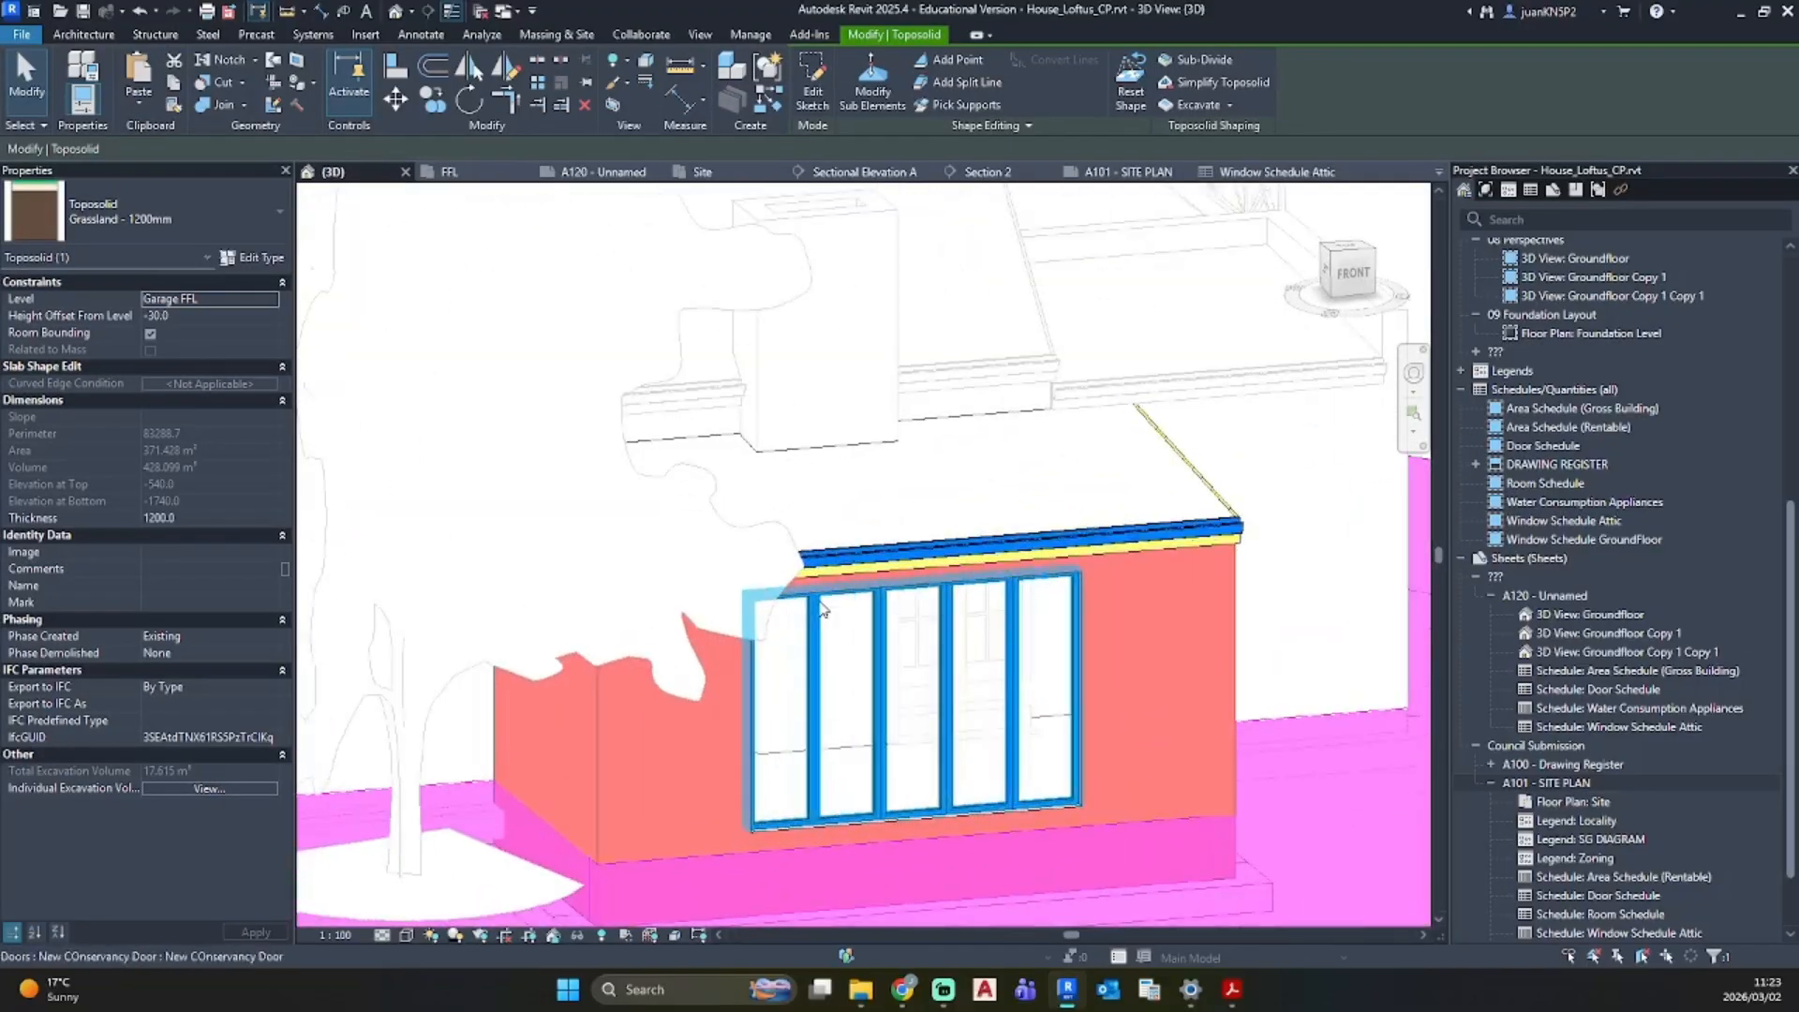
scroll(823, 609, "down", 3)
middle_click_drag(822, 610, 907, 761, "shift")
key("Escape")
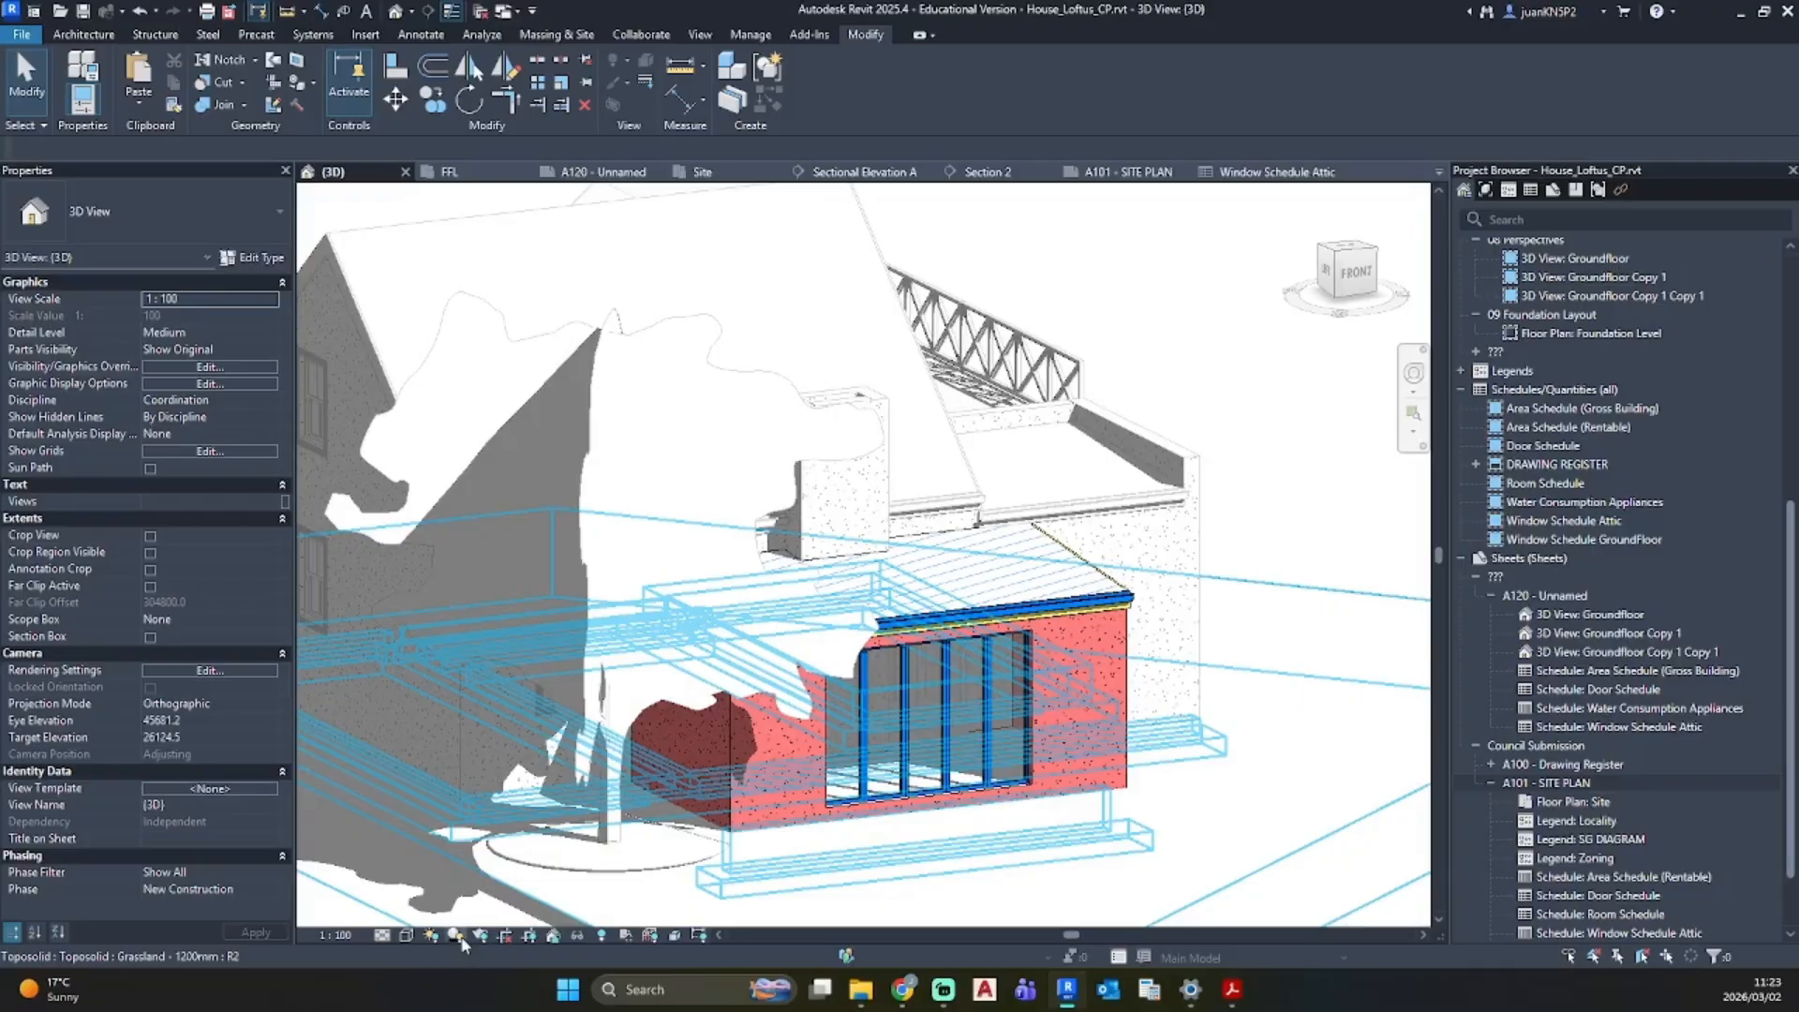
Step: Switch the 3D view's shadows off and on again to compare how they fall on the new addition
left_click(457, 936)
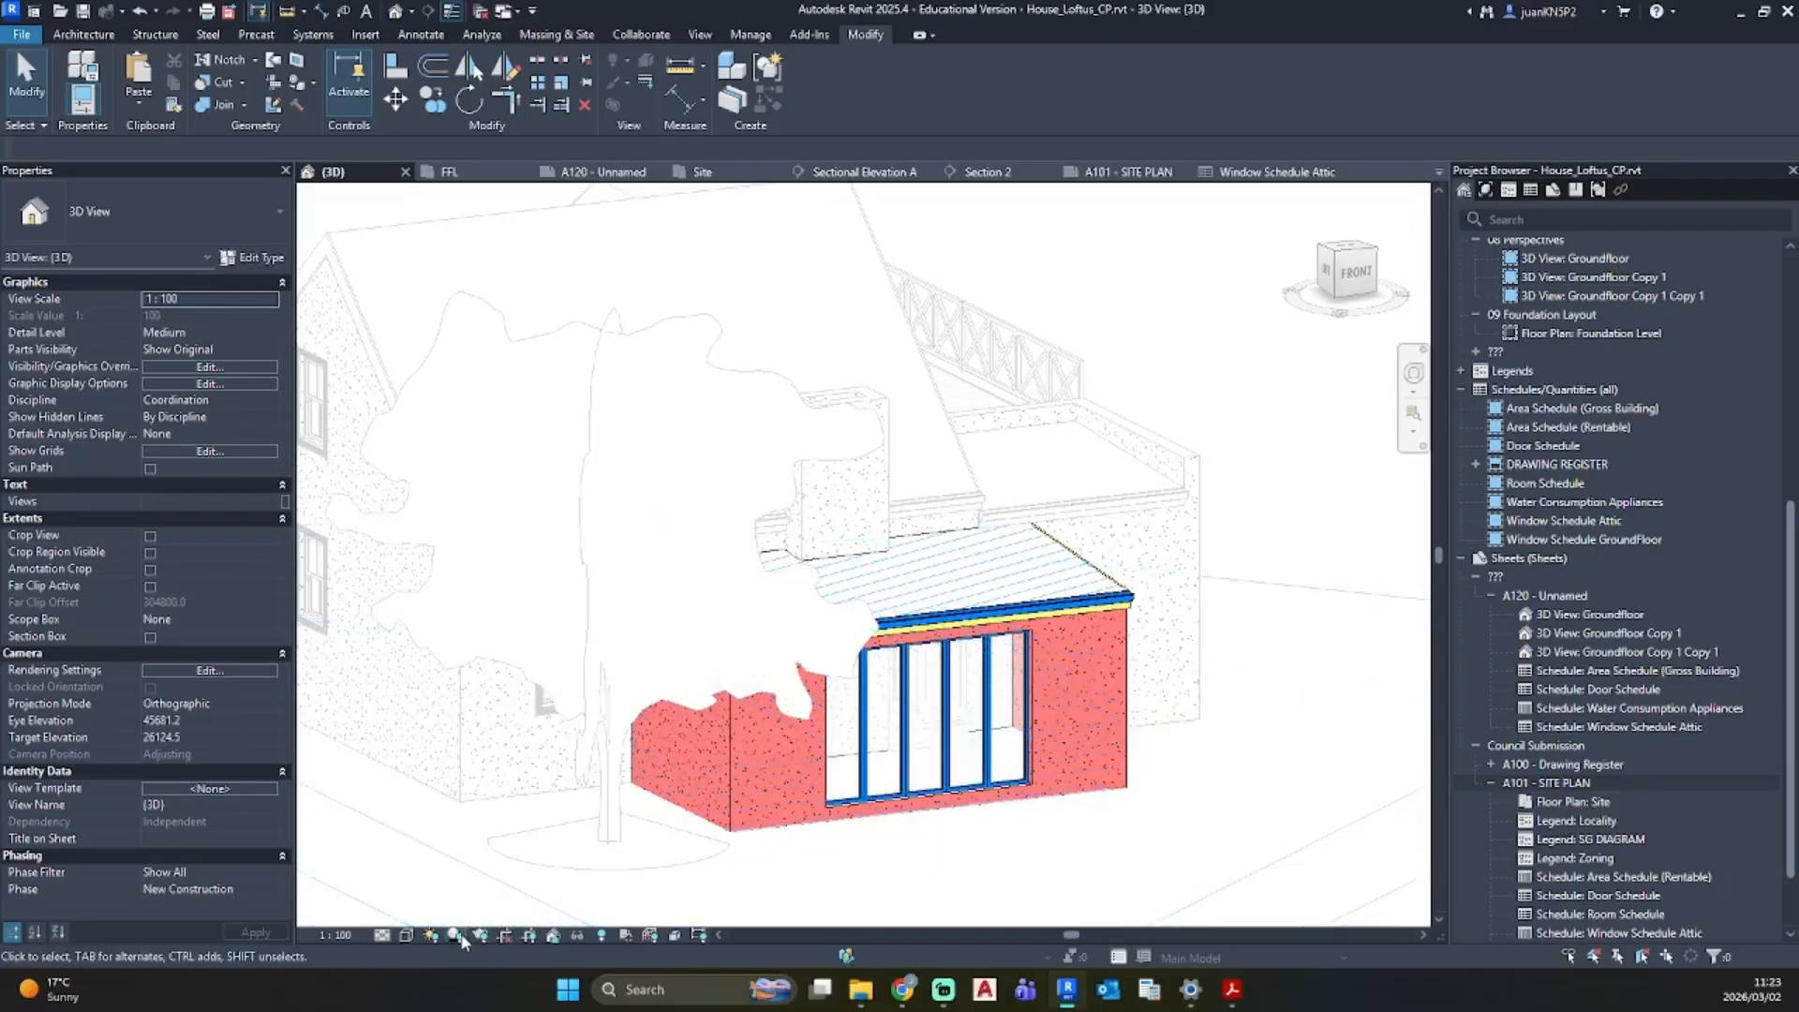
left_click(457, 937)
middle_click_drag(1122, 799, 896, 822, "shift")
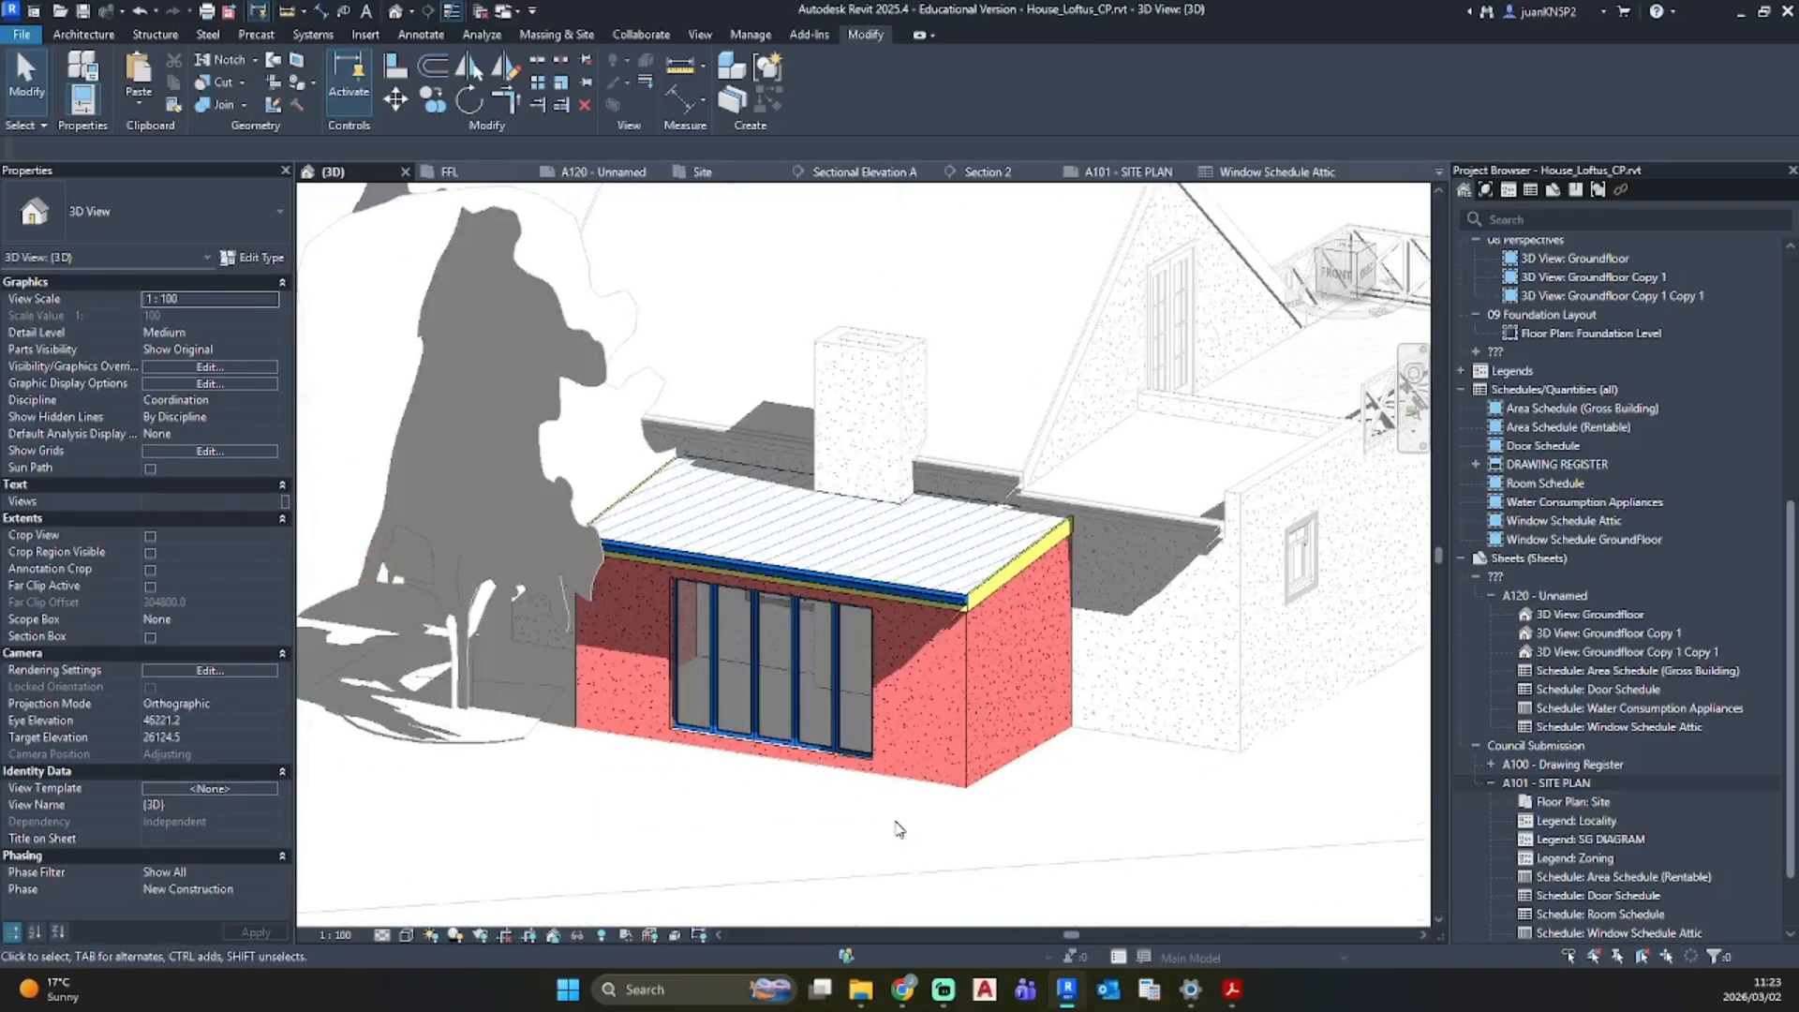
middle_click_drag(797, 796, 1029, 716, "shift")
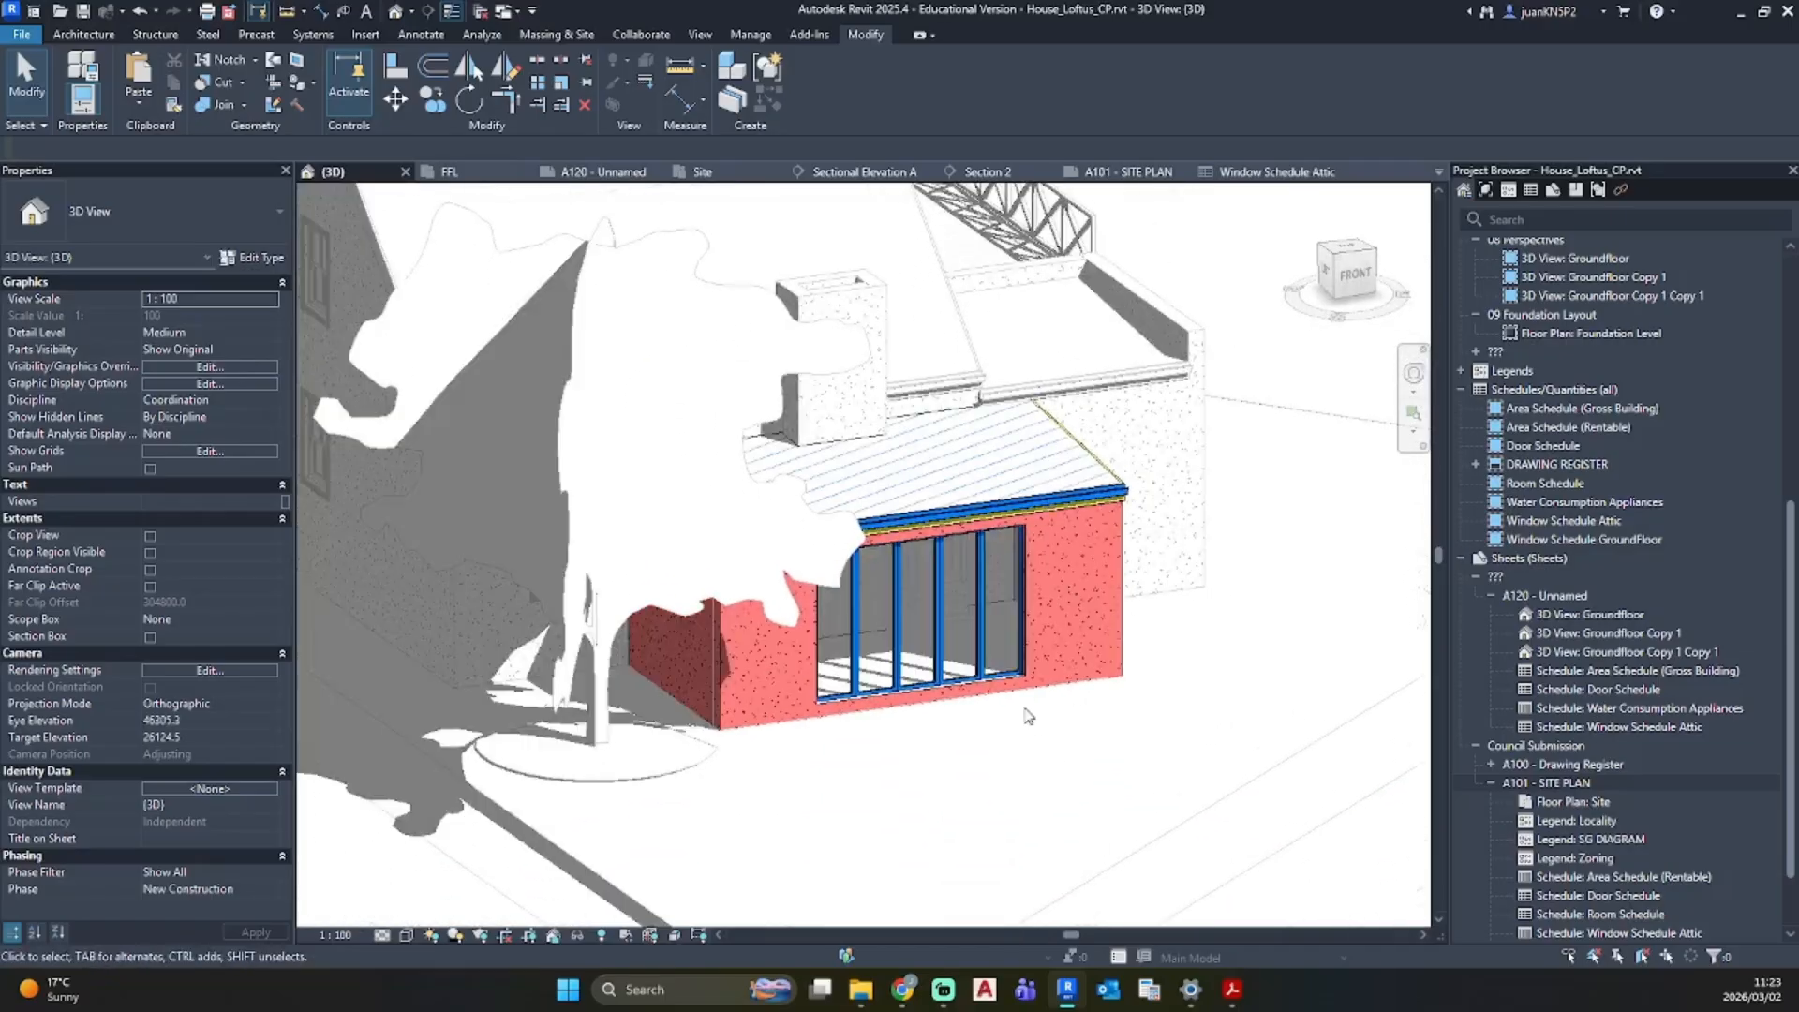
Step: Set the ground plane level in Sun Settings to FFL and save the settings as preset "In-session, Lighting 2"
left_click(432, 938)
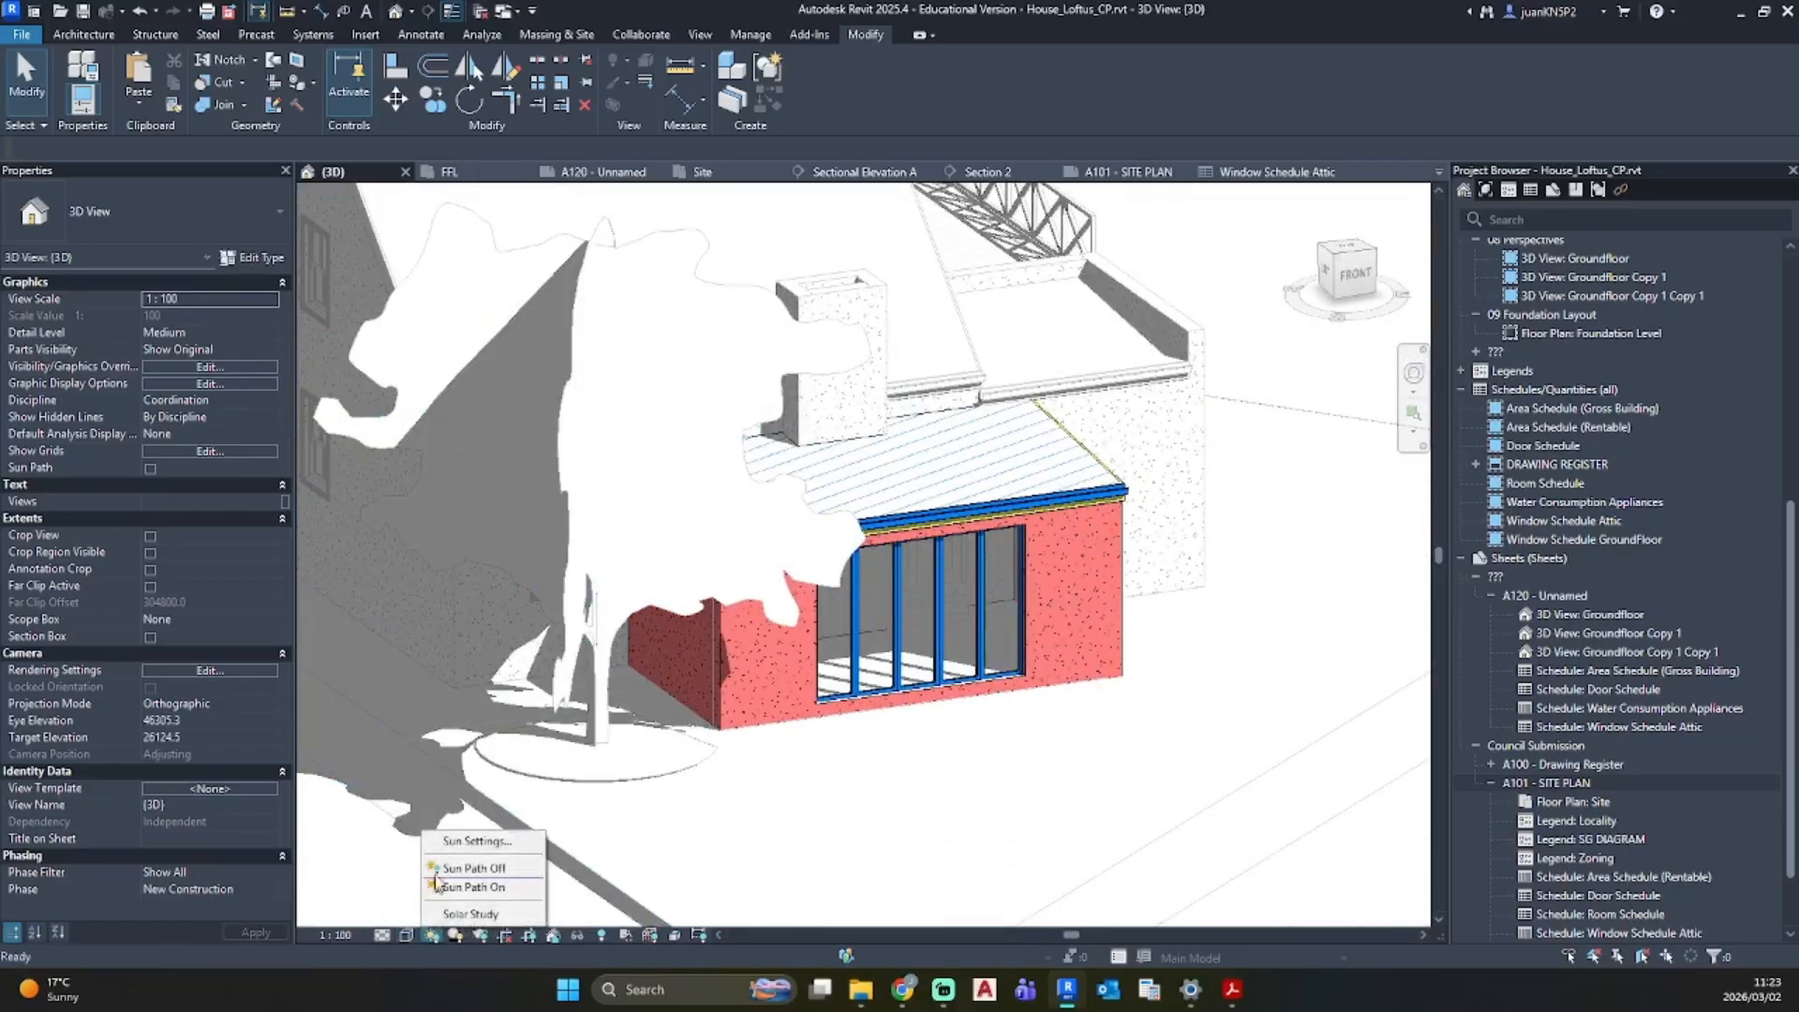
left_click(474, 844)
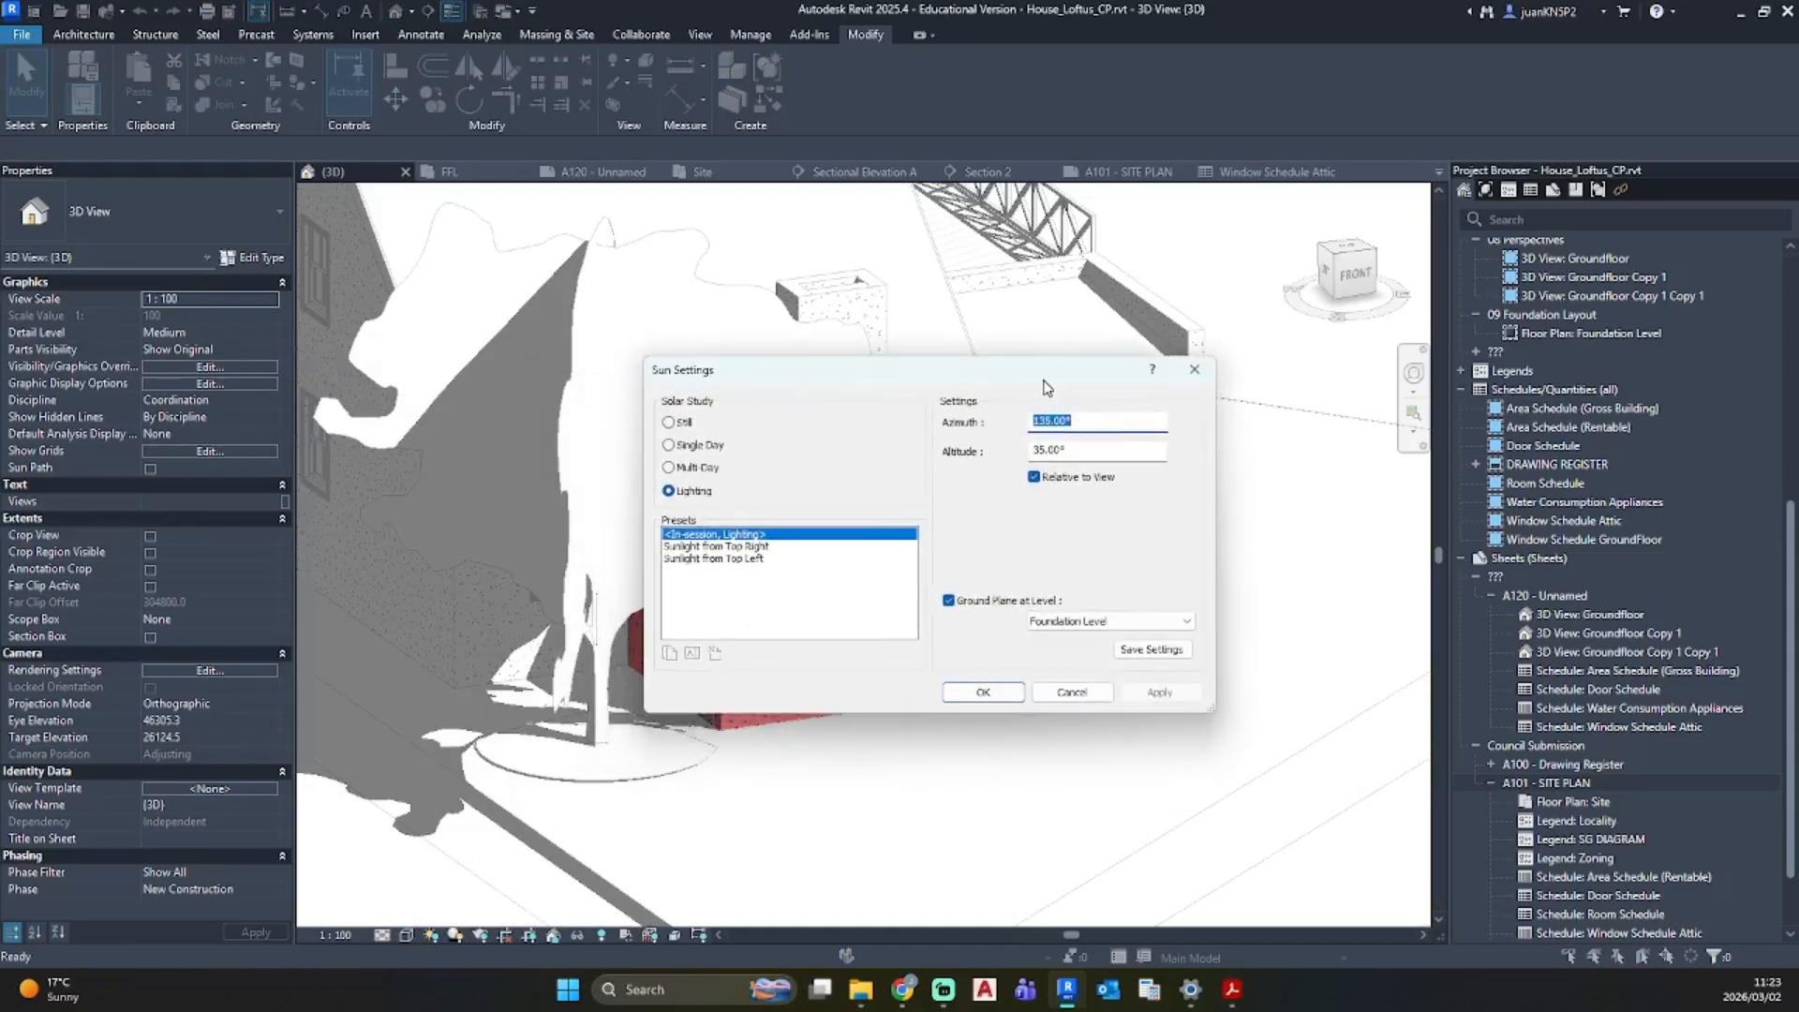
left_click(1059, 621)
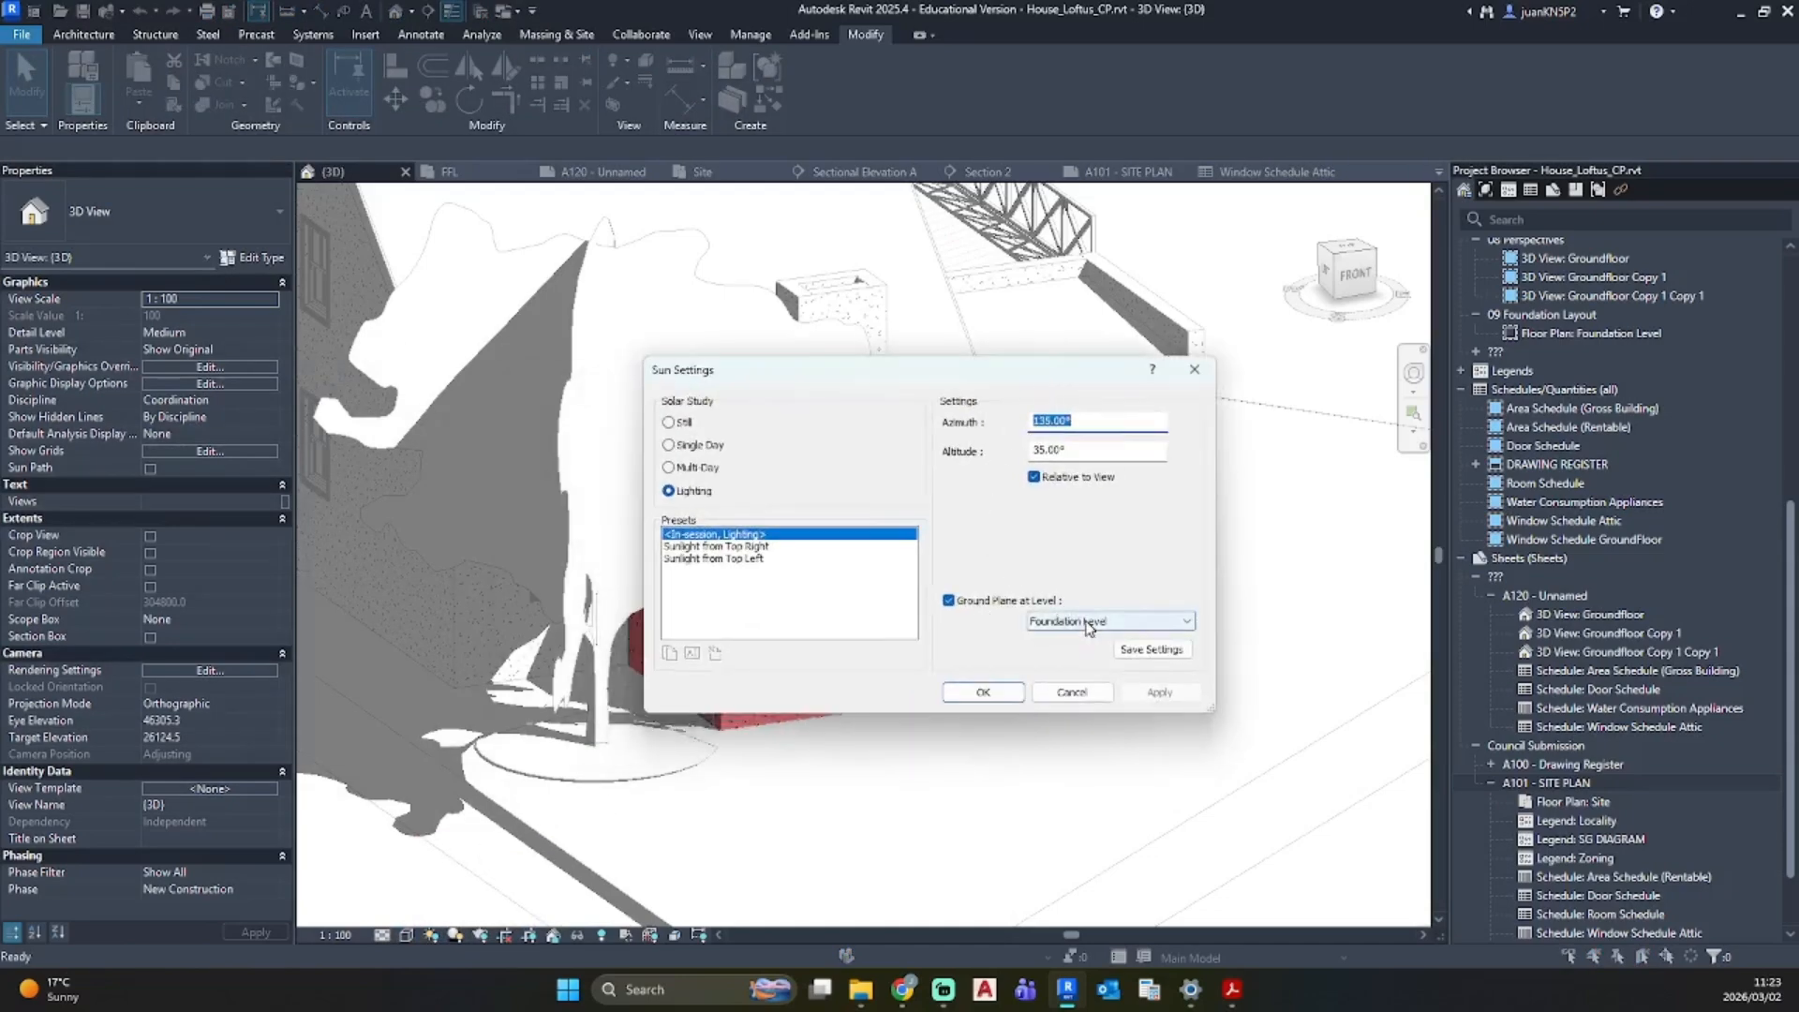
left_click(1090, 650)
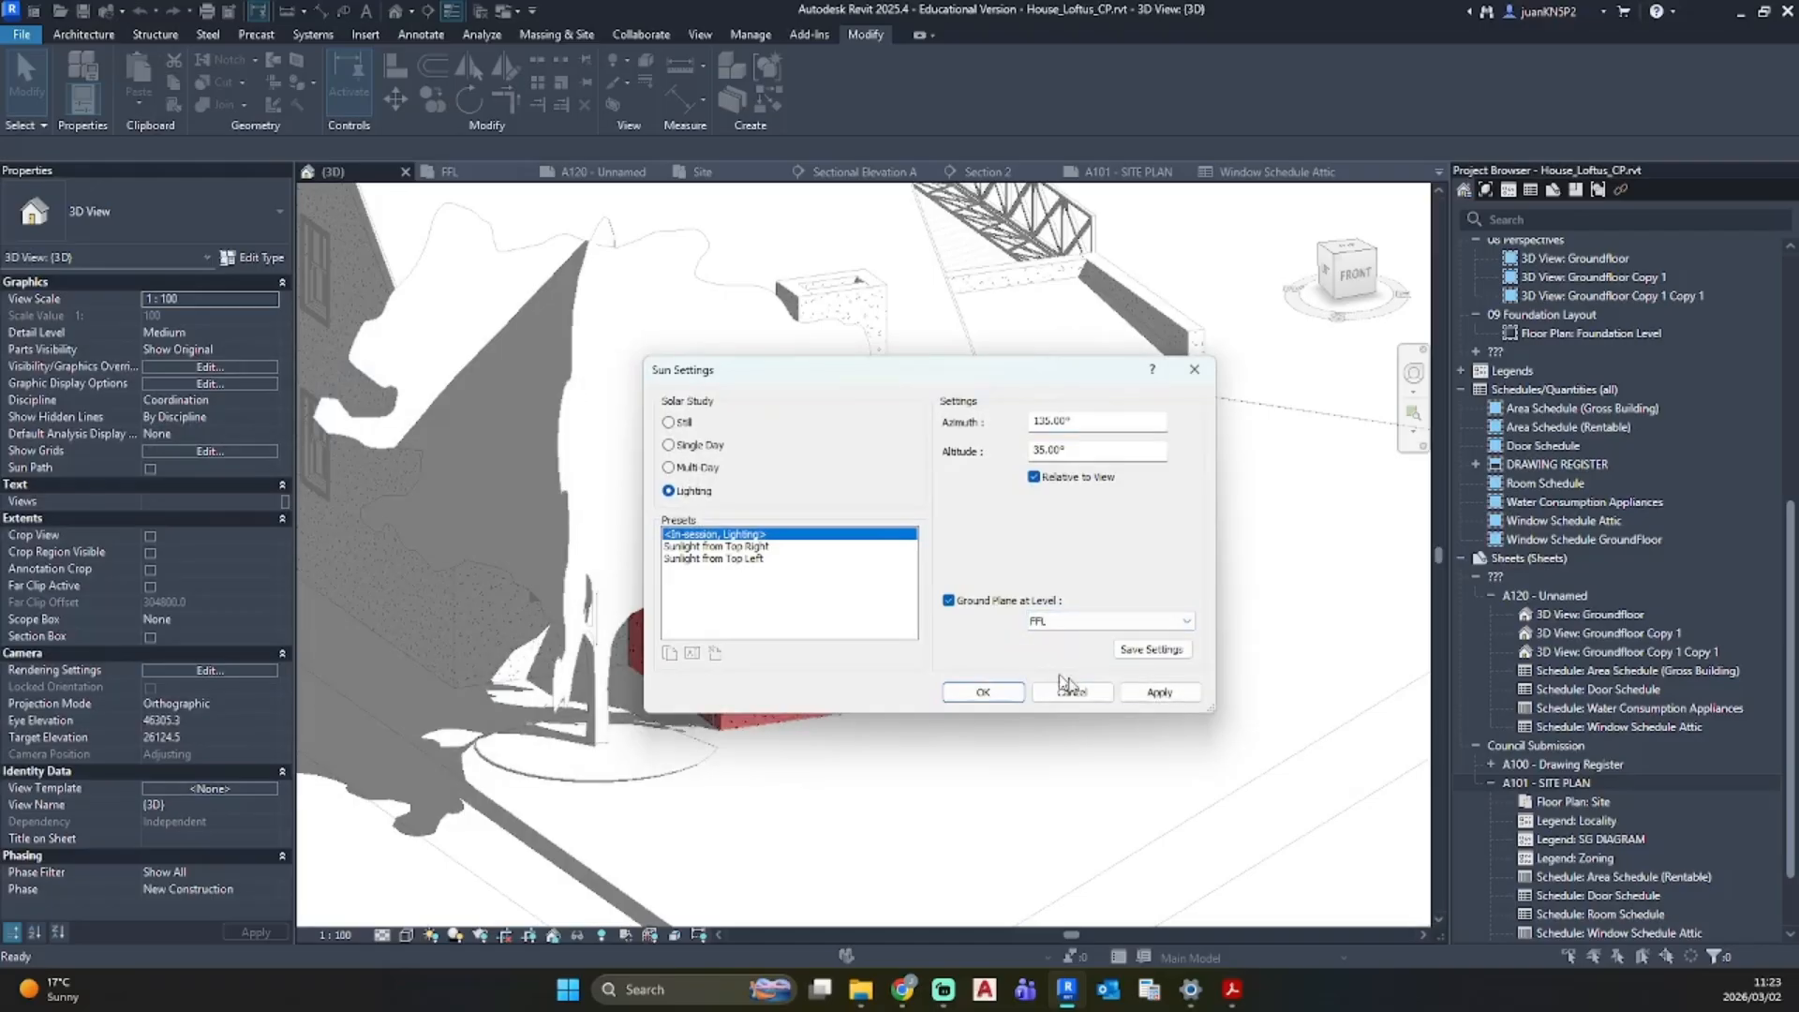
left_click(1155, 692)
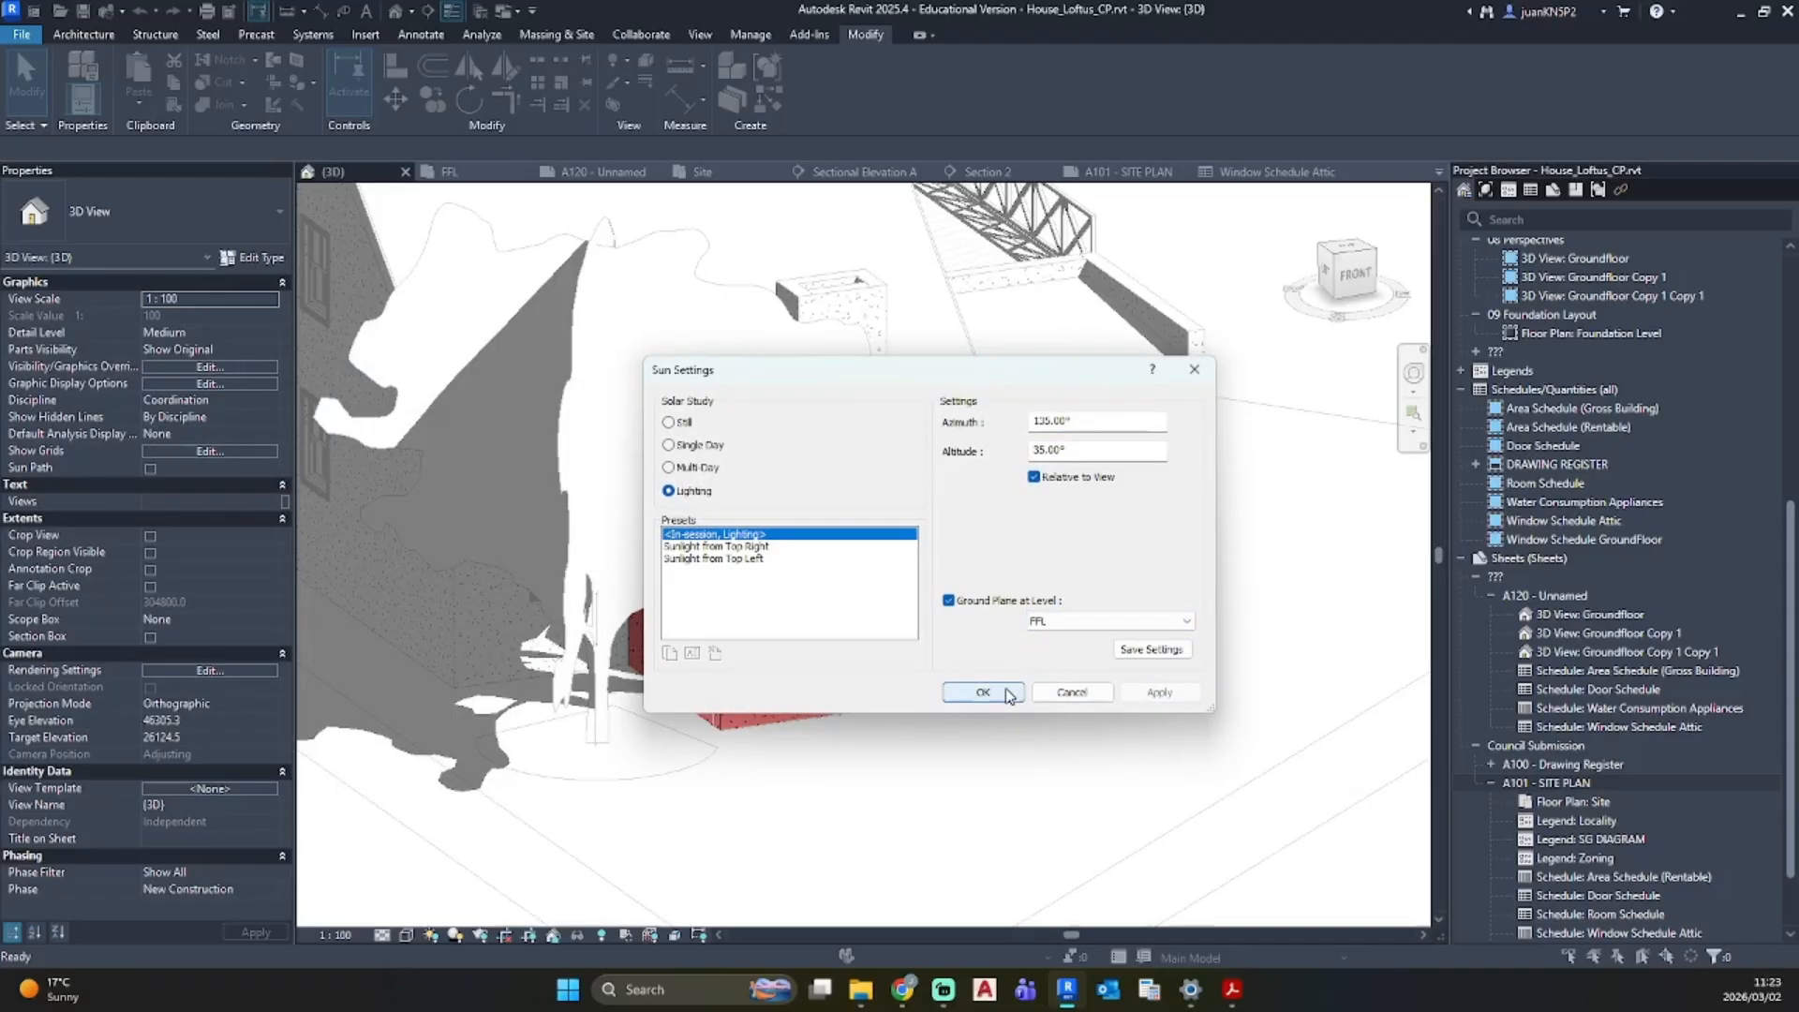
left_click(1077, 623)
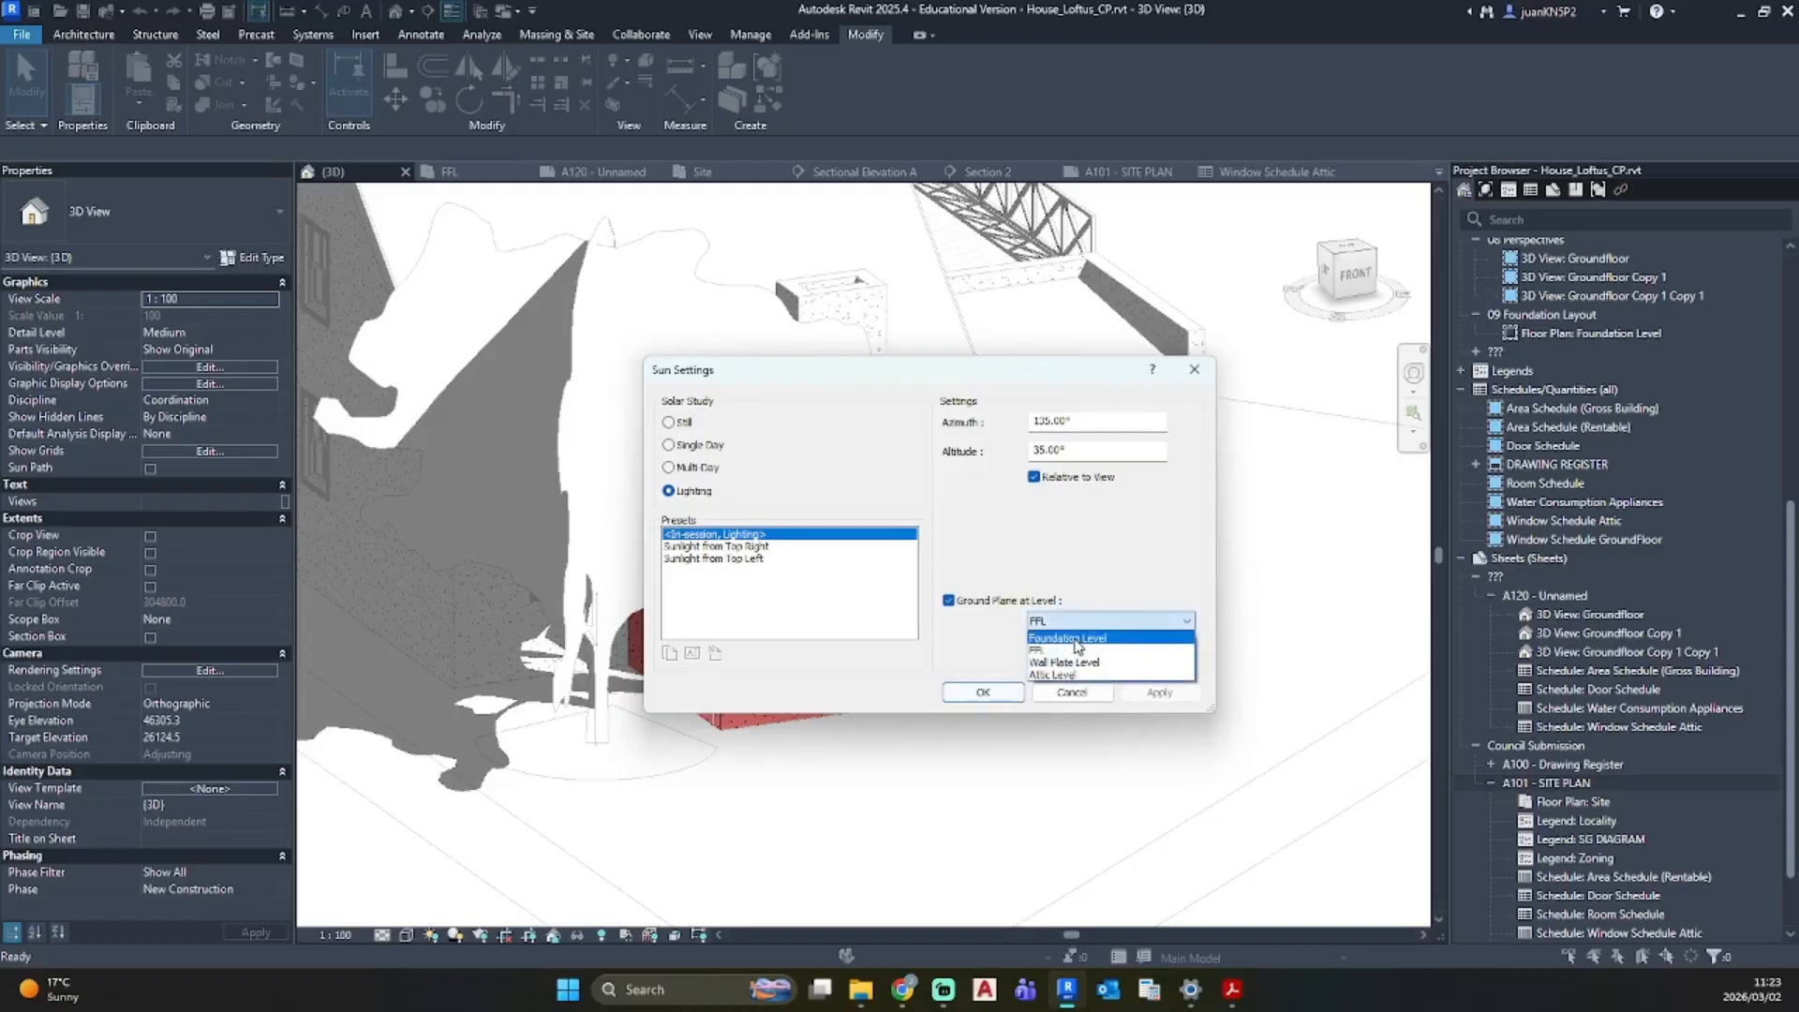
left_click(1002, 658)
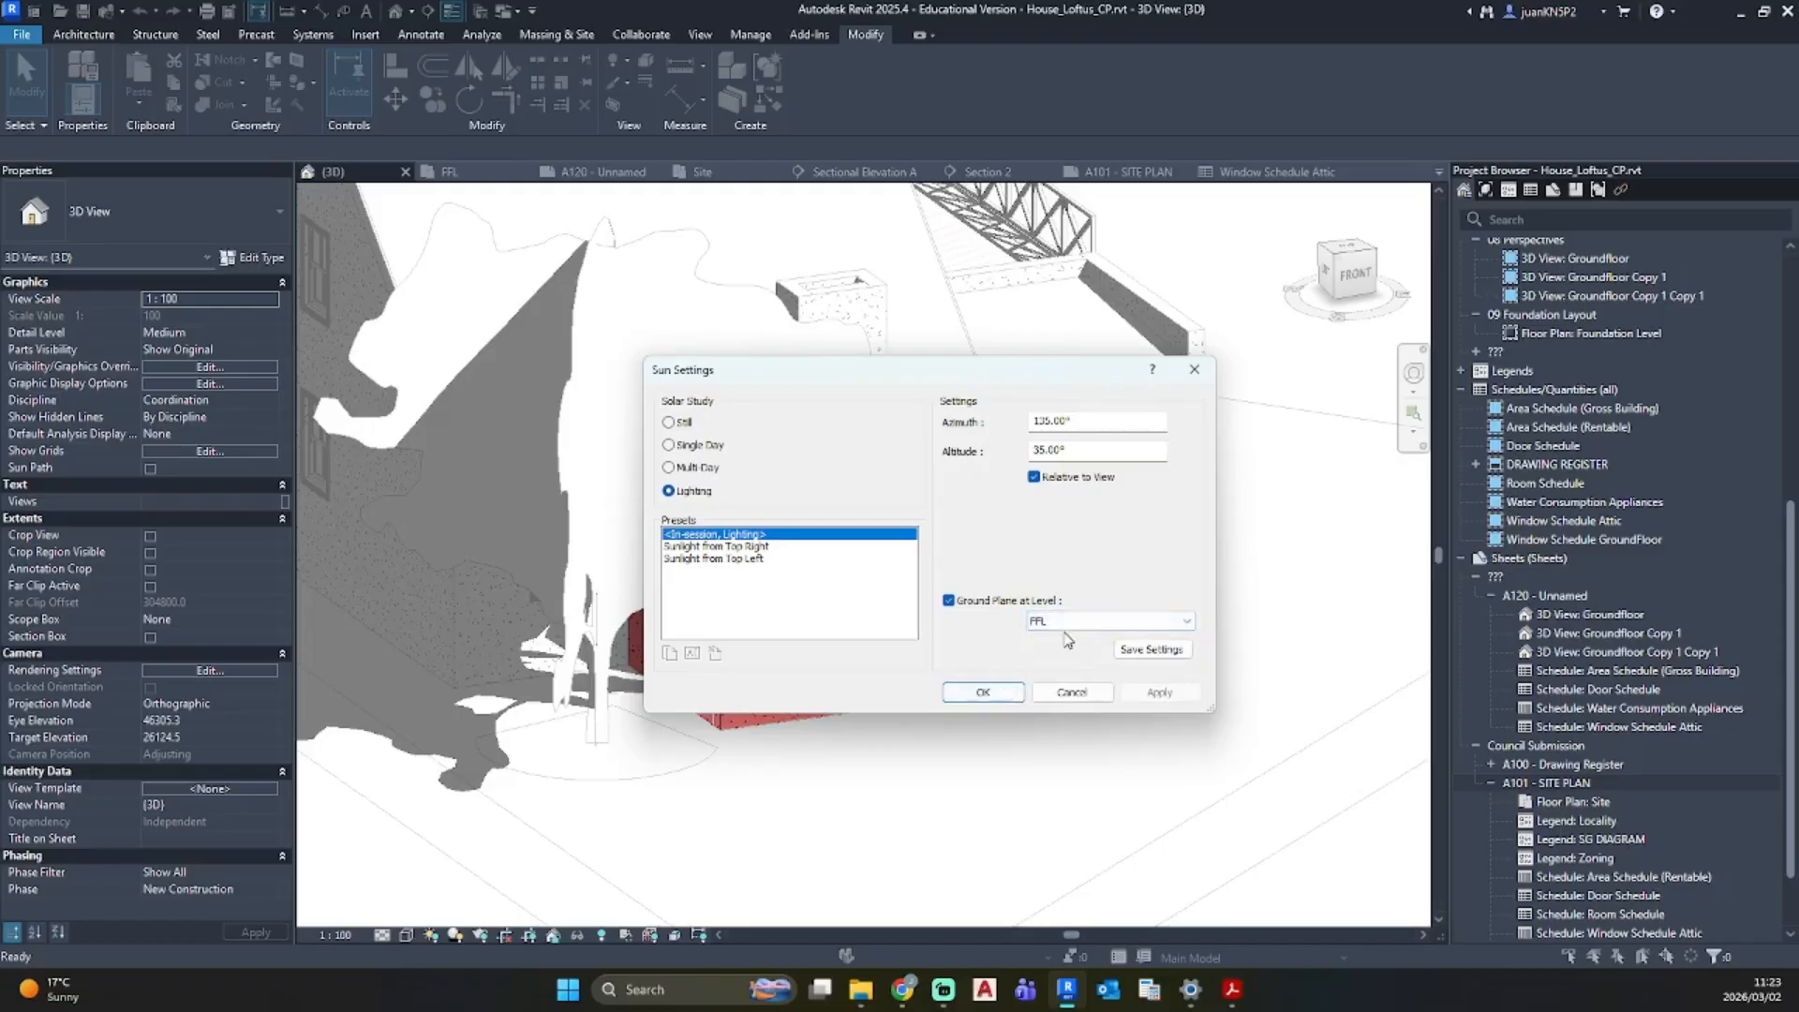
left_click(1148, 649)
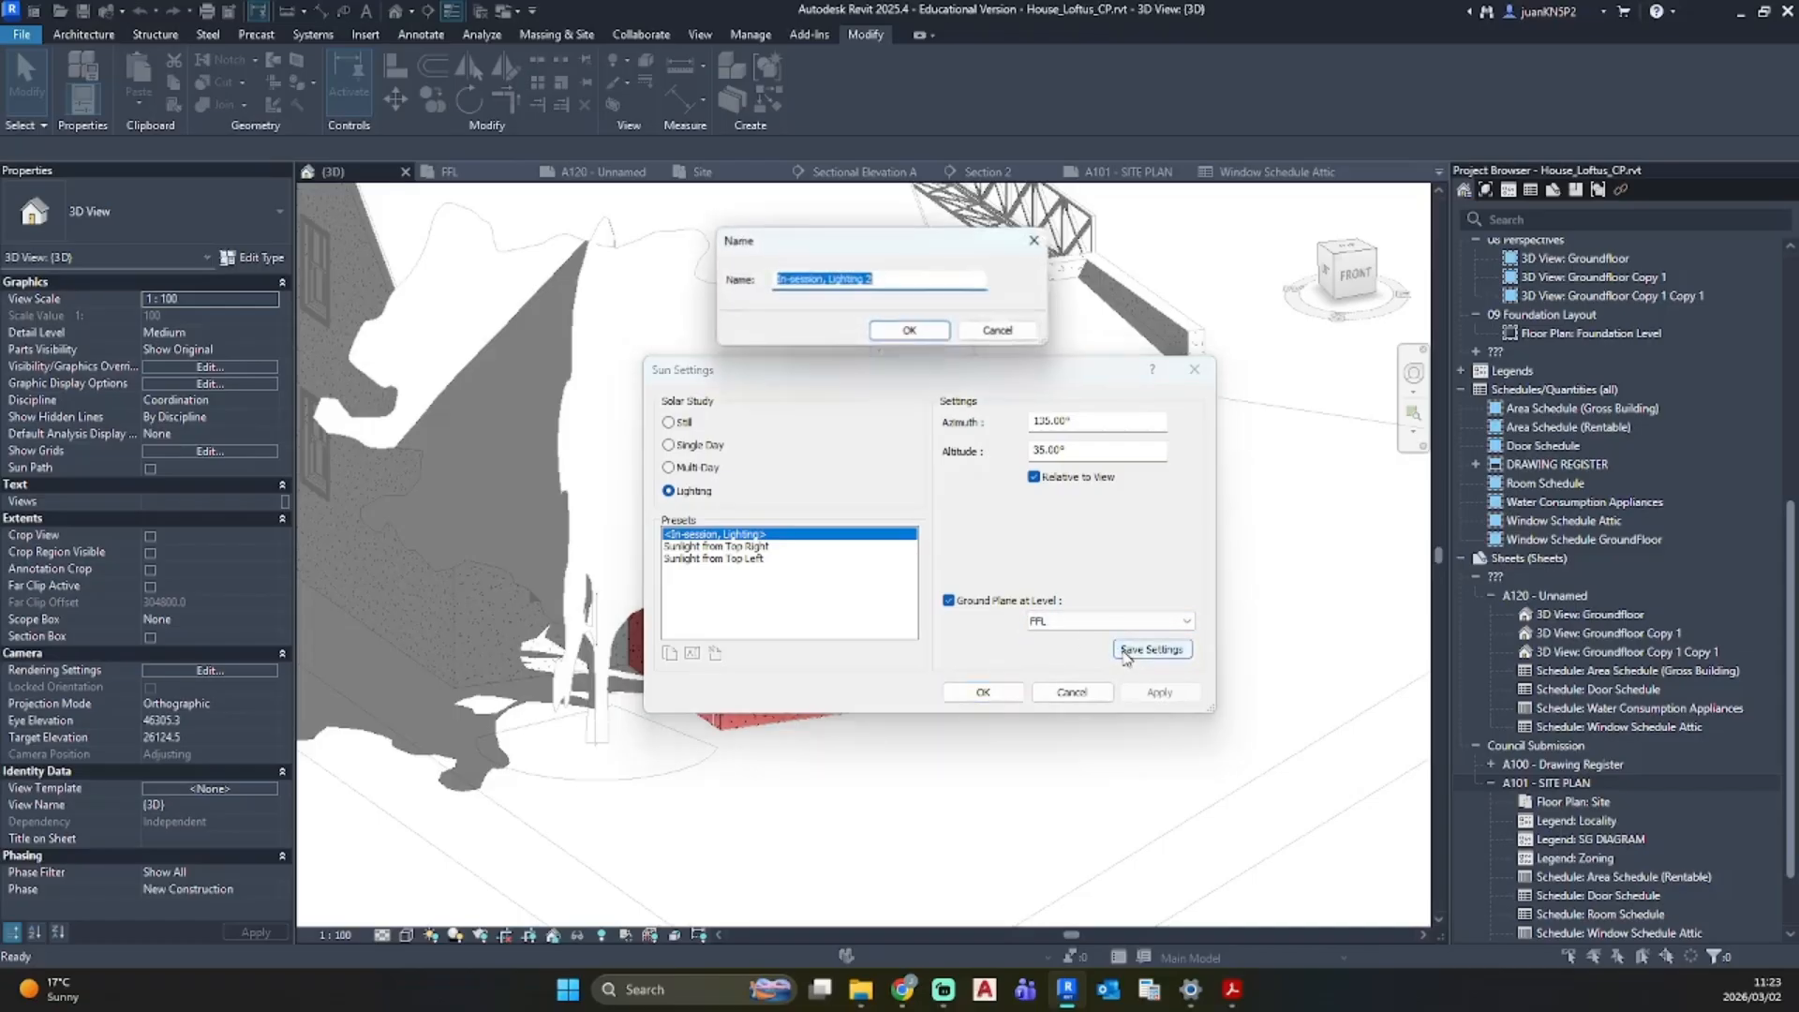
left_click(894, 333)
left_click(987, 695)
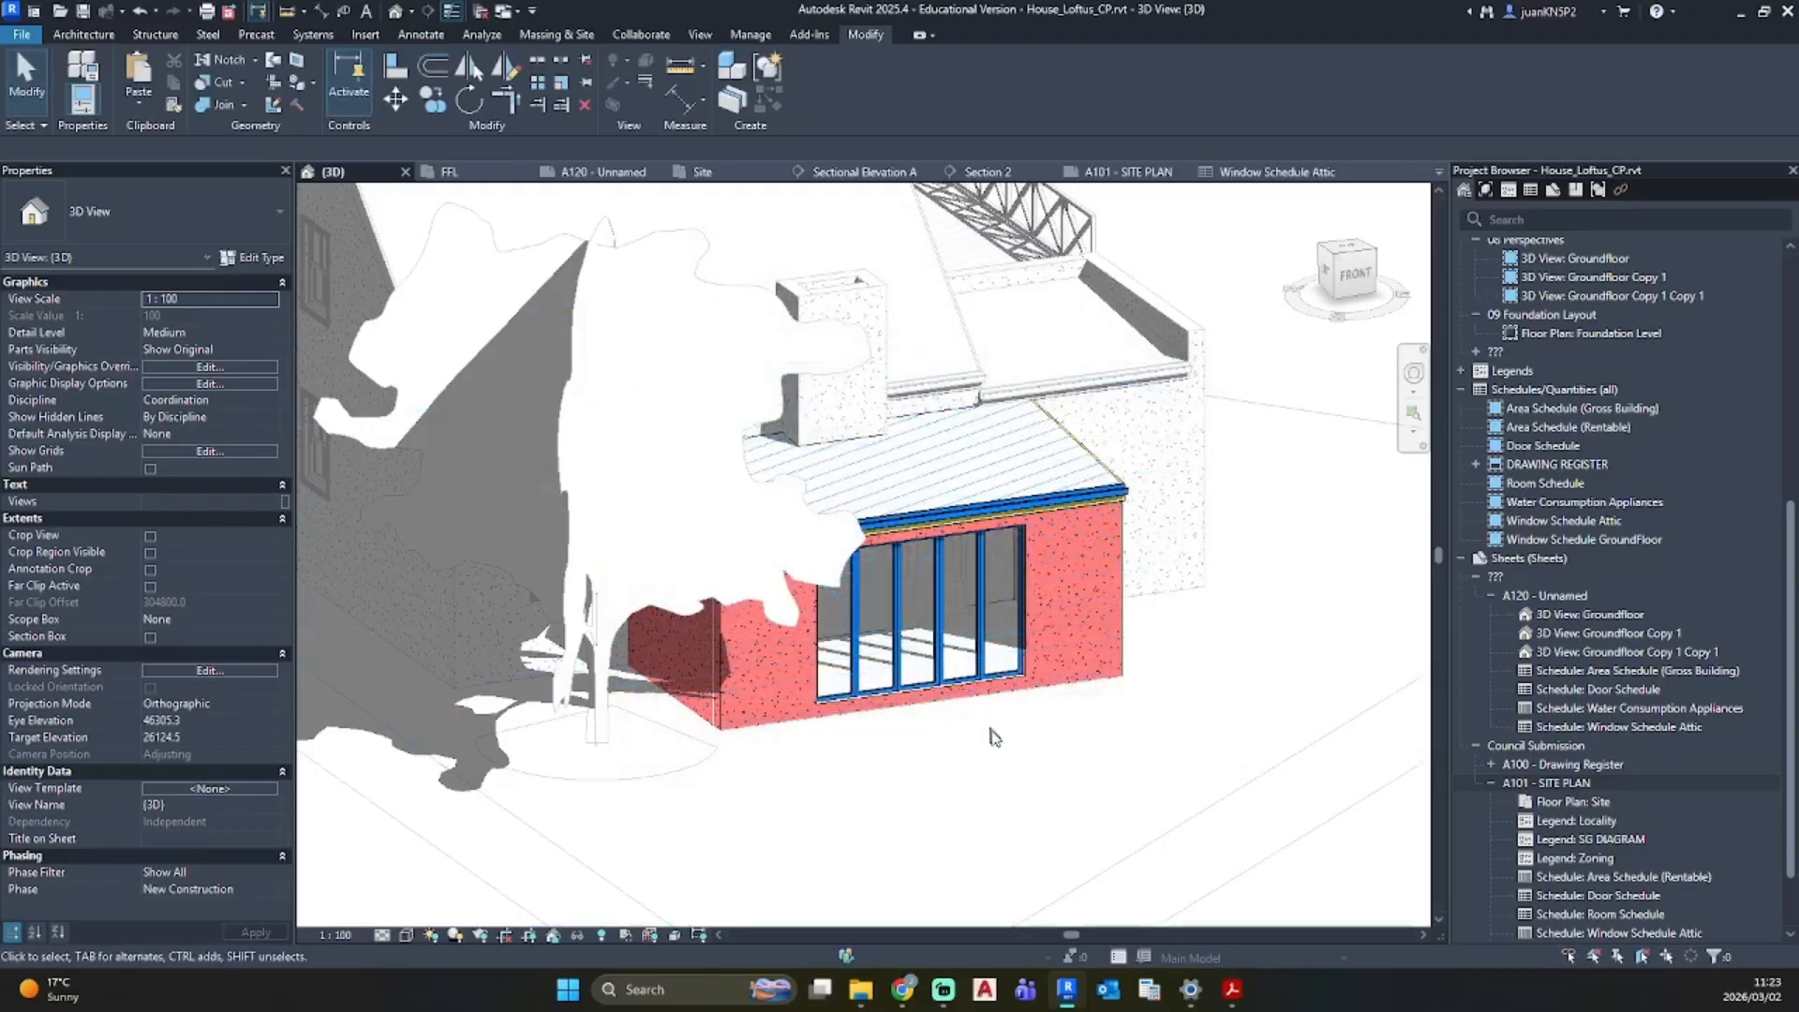
Step: Set the sun preset's ground plane to Foundation Level and check the shadows around the new addition's door
middle_click_drag(988, 735, 755, 684, "shift")
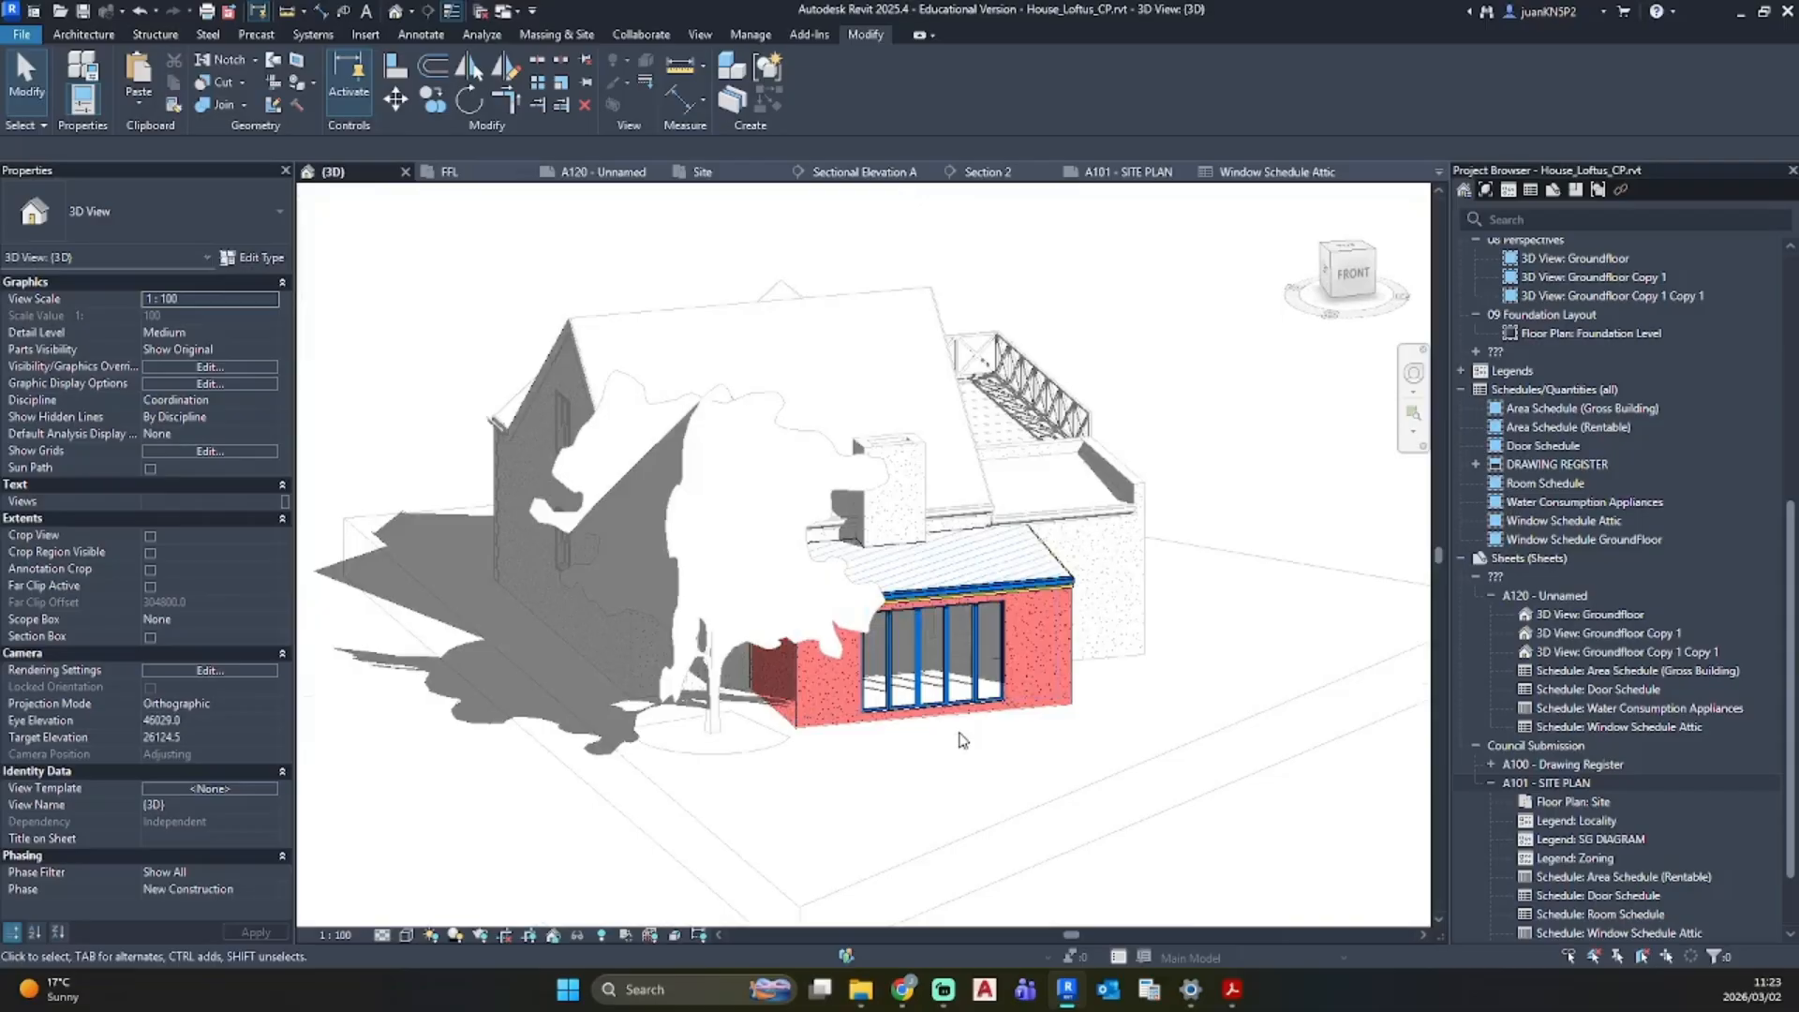
left_click(432, 936)
left_click(476, 841)
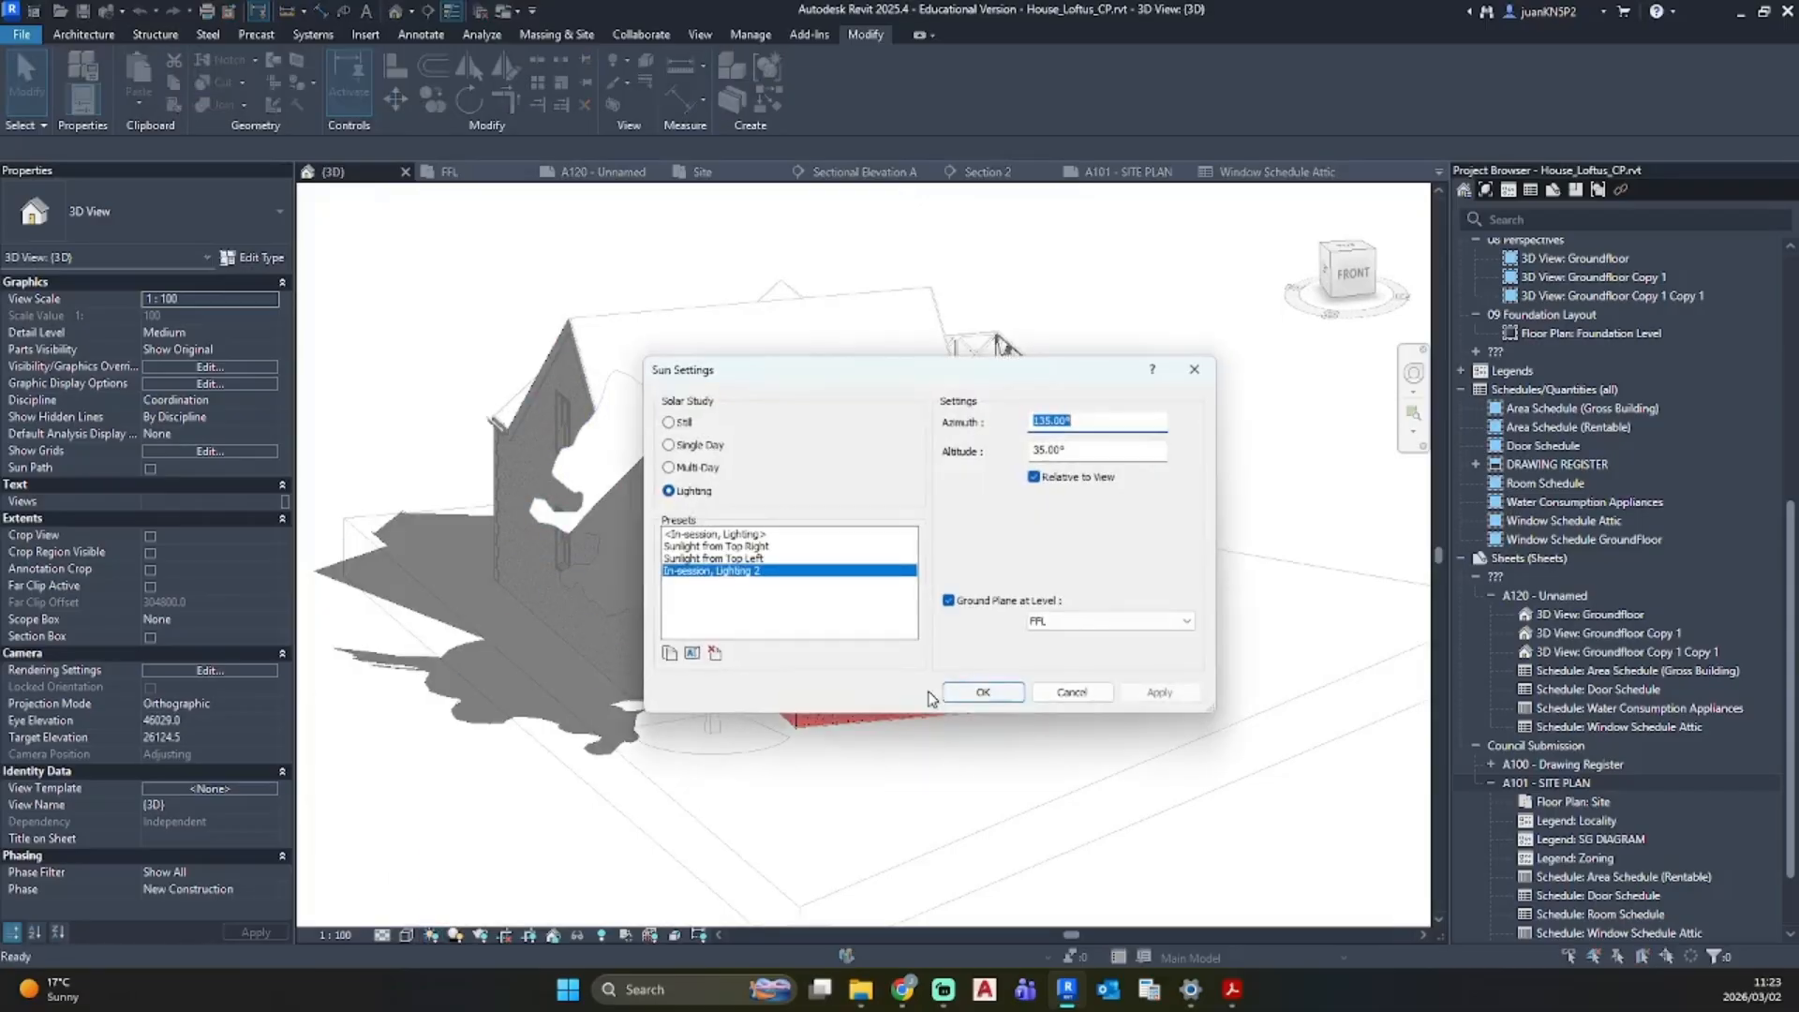
left_click(1101, 620)
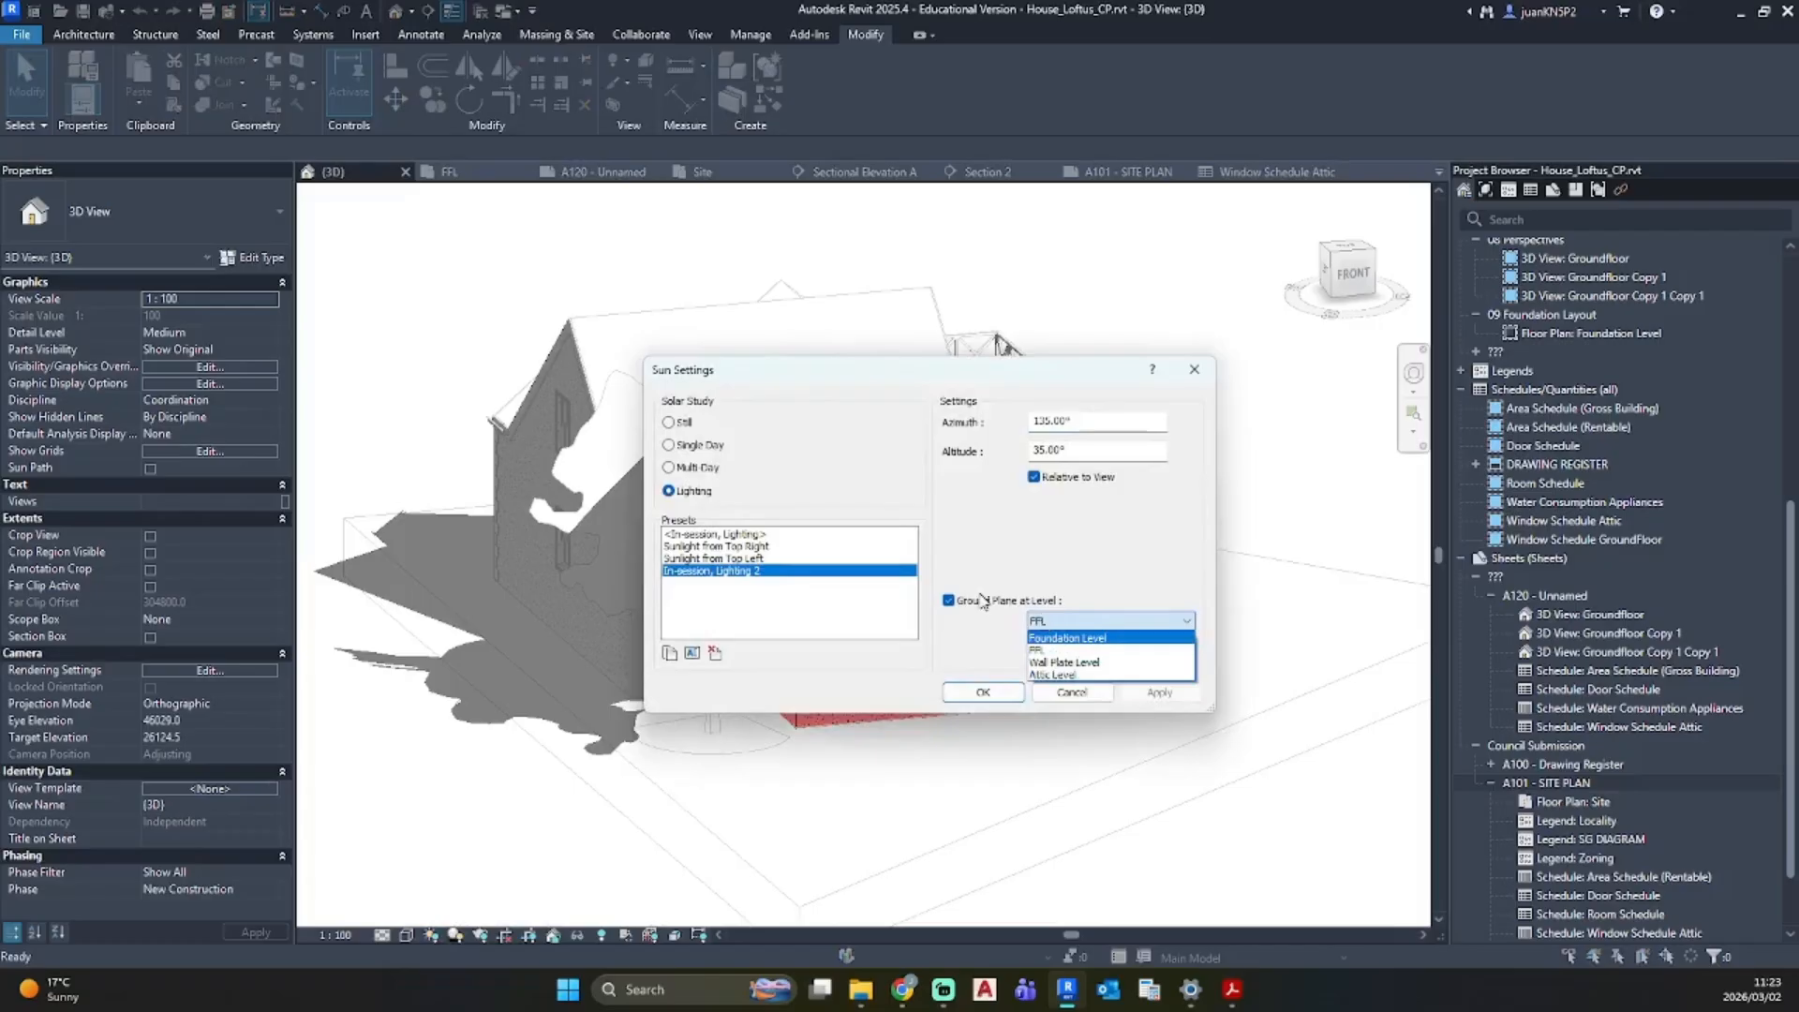
left_click(1067, 638)
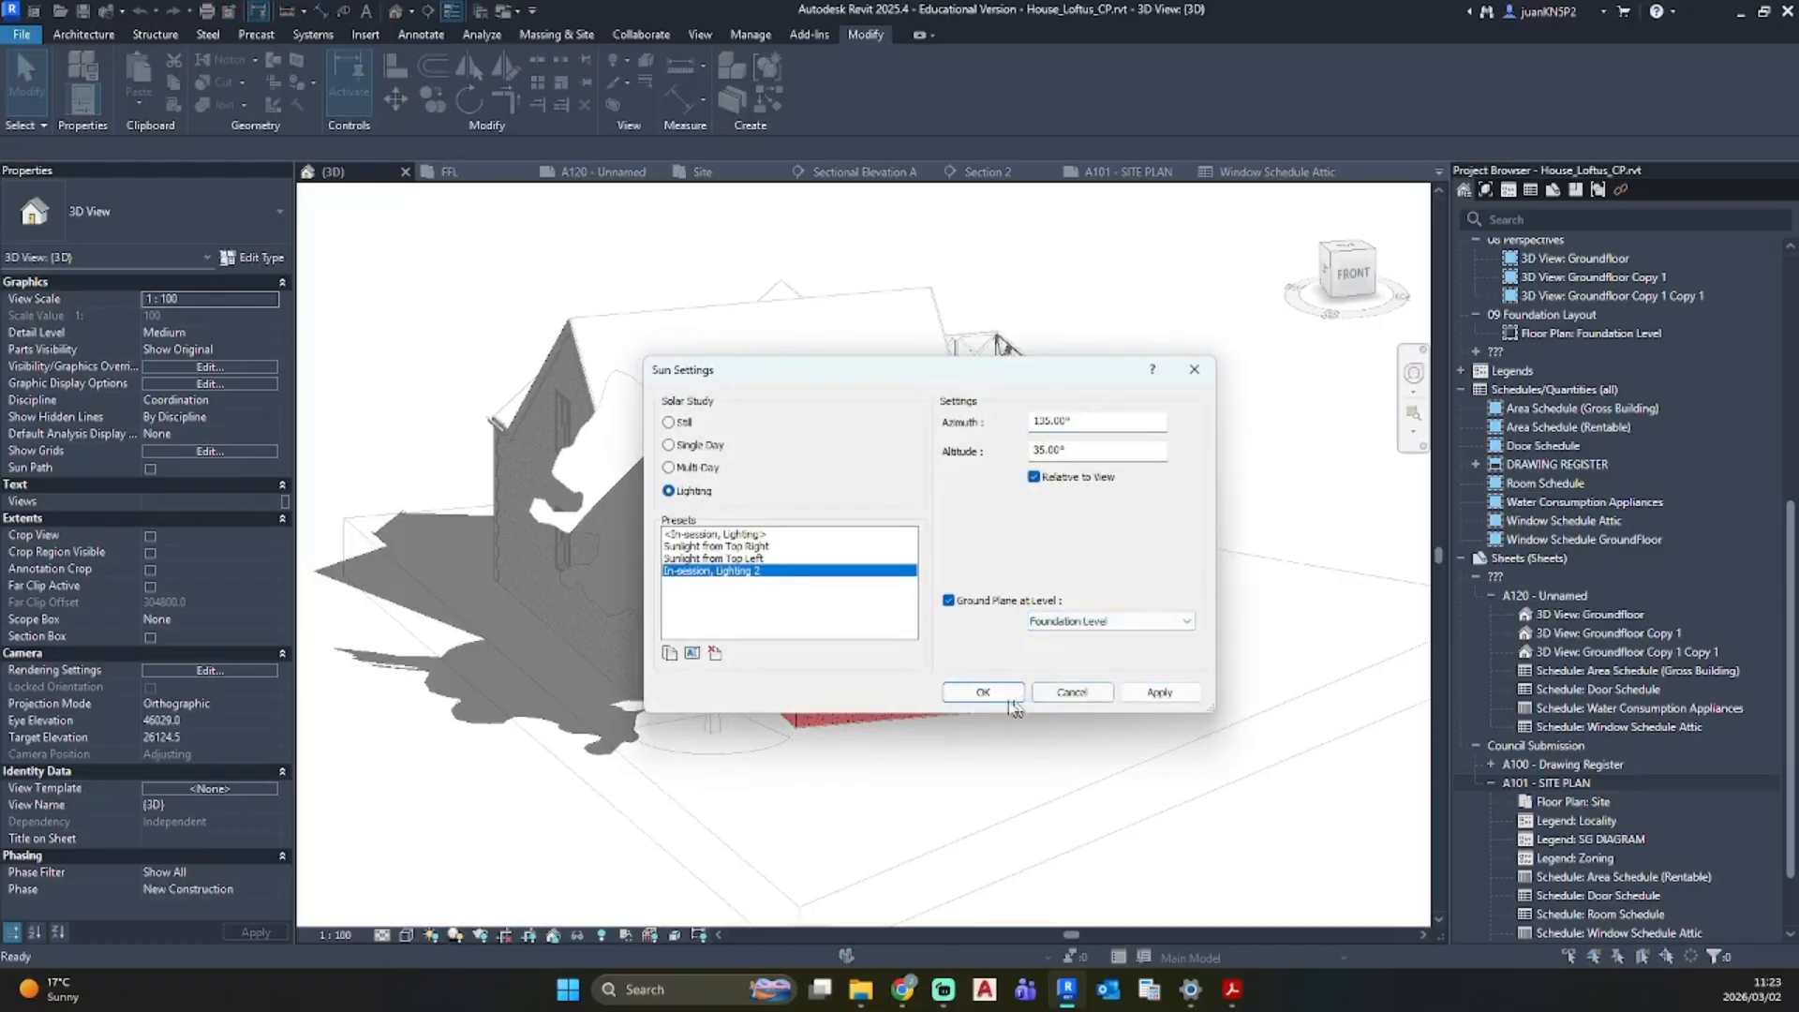
left_click(983, 692)
scroll(879, 733, "up", 5)
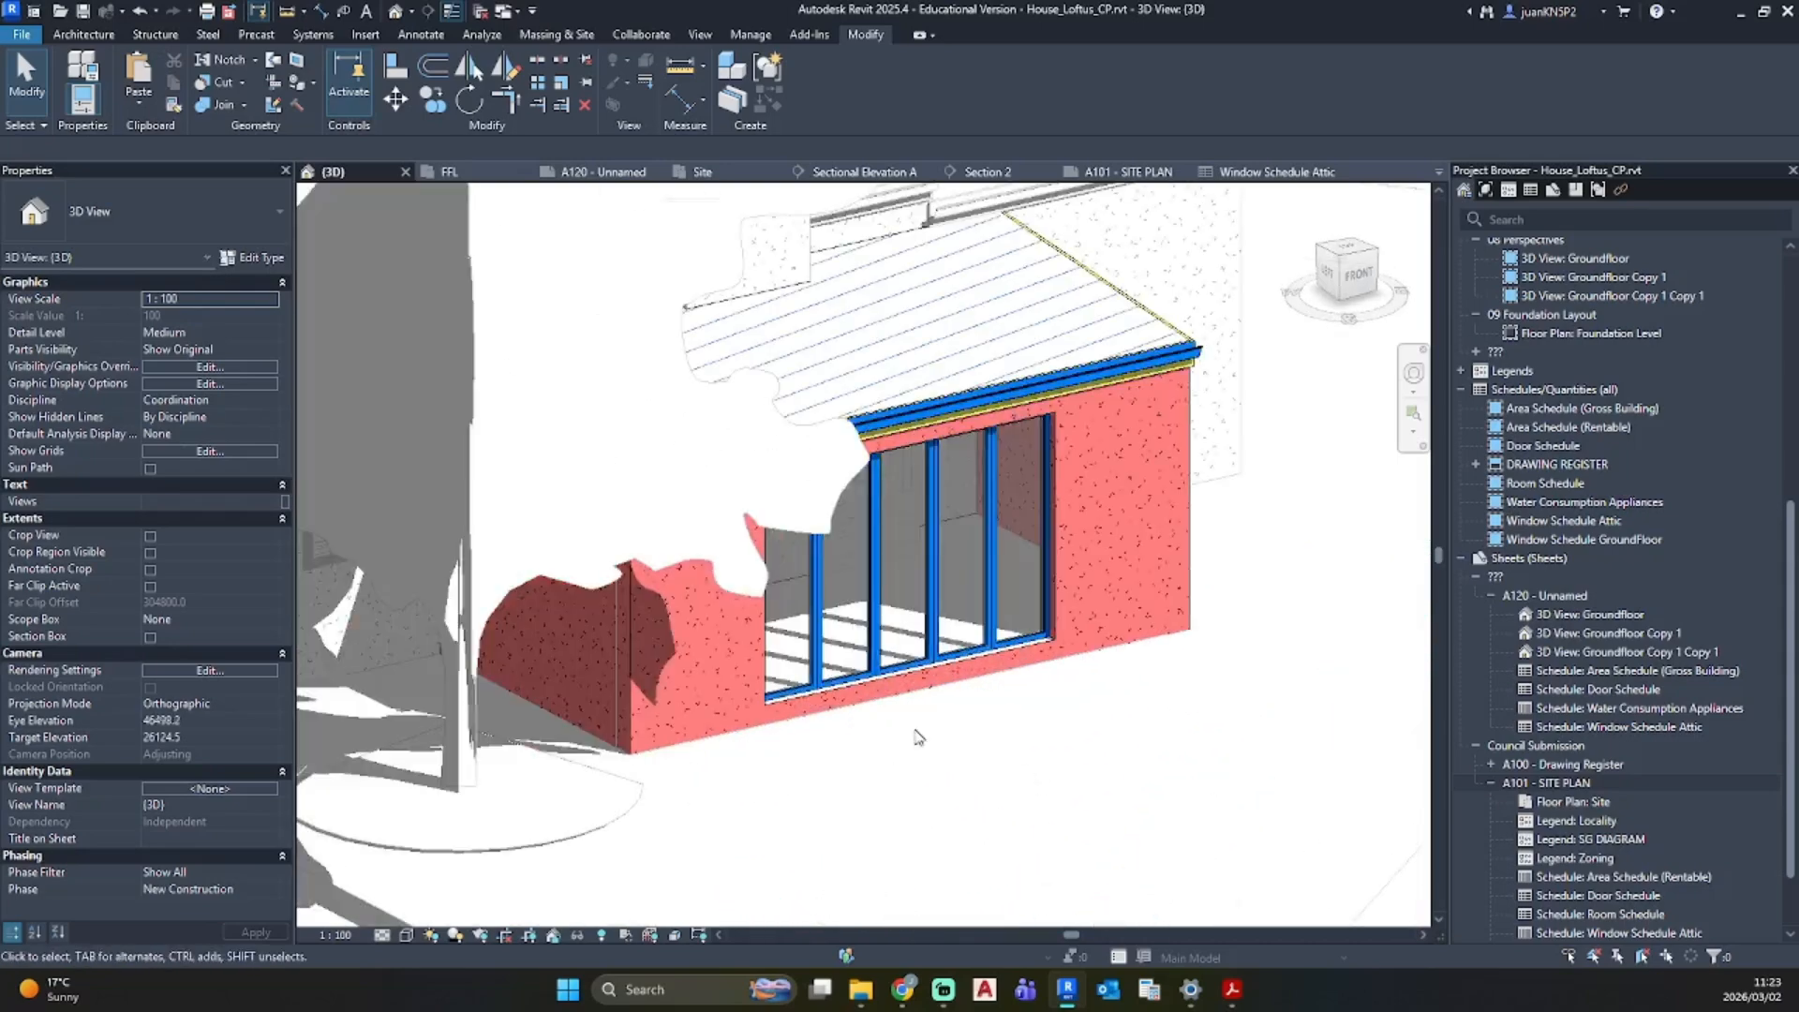
scroll(920, 737, "down", 4)
mouse_move(951, 735)
middle_mouse_down("shift")
mouse_move(919, 706)
mouse_move(706, 647)
mouse_move(881, 635)
mouse_move(789, 656)
middle_mouse_up("shift")
scroll(789, 658, "up", 4)
middle_click_drag(936, 727, 847, 735, "shift")
scroll(1572, 372, "up", 8)
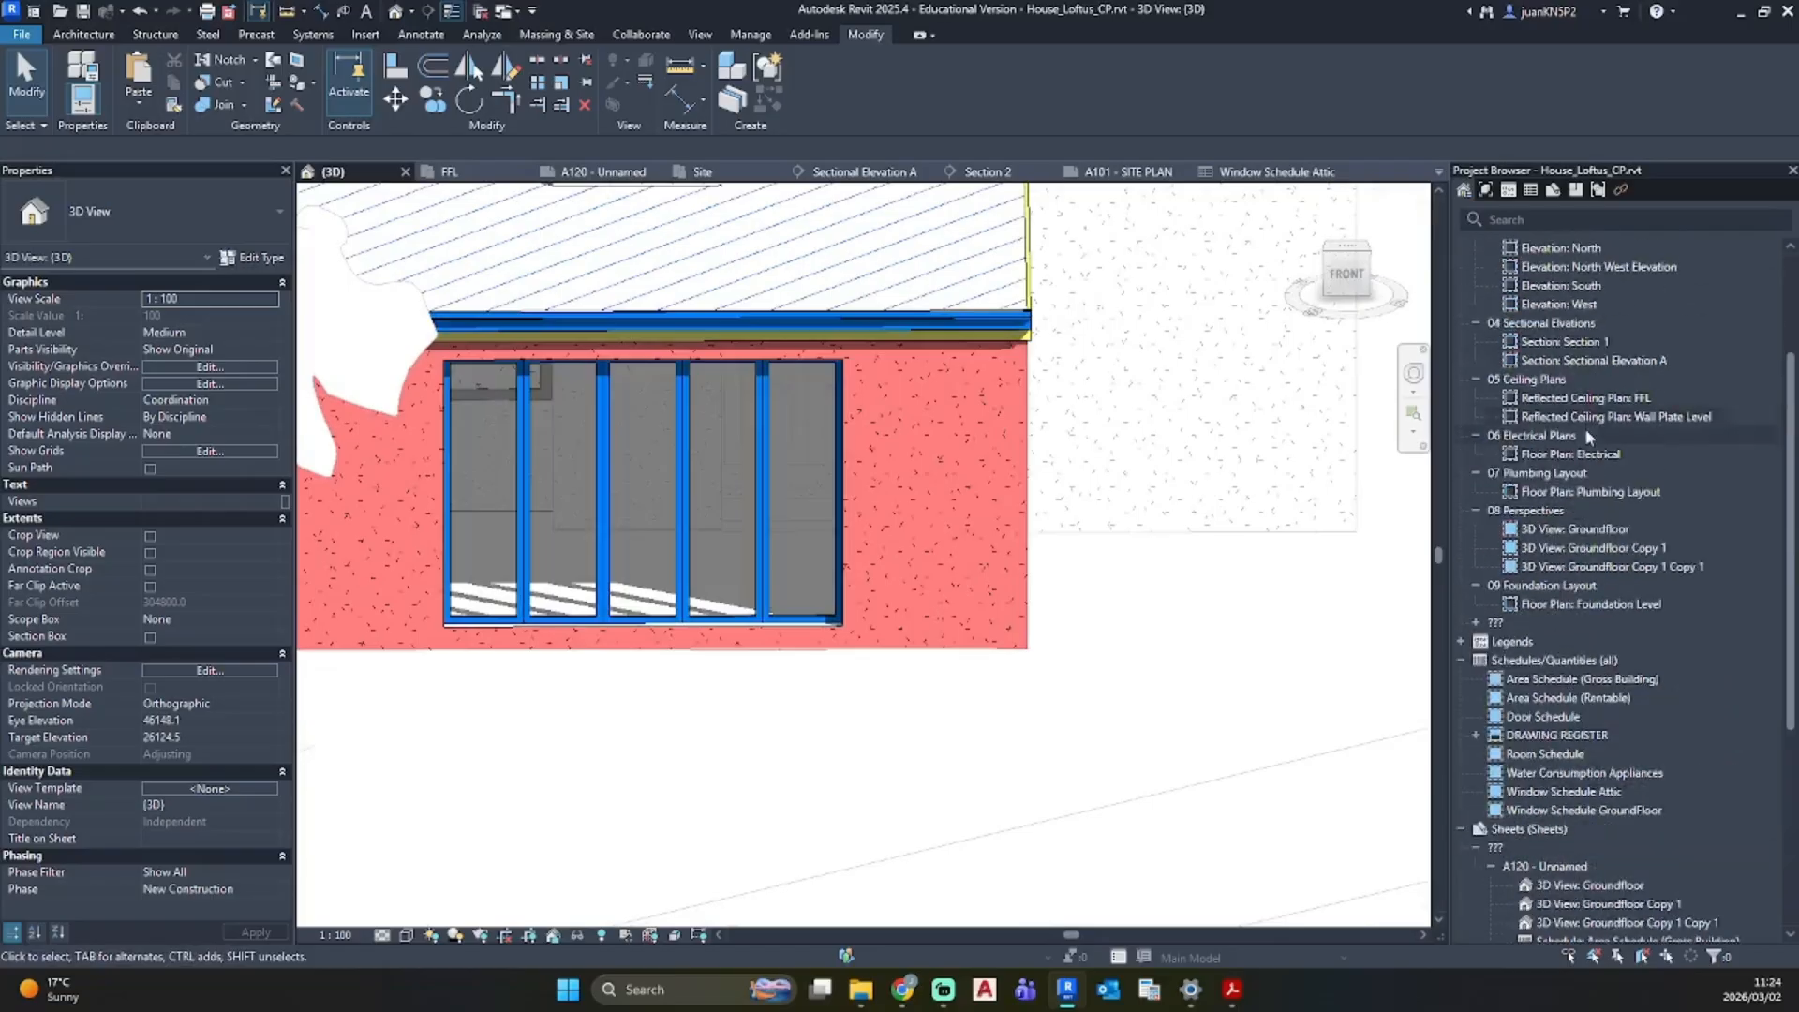
Step: Open the FFL floor plan and place a building elevation outside the New Addition, facing its door
double_click(1559, 341)
scroll(769, 563, "down", 5)
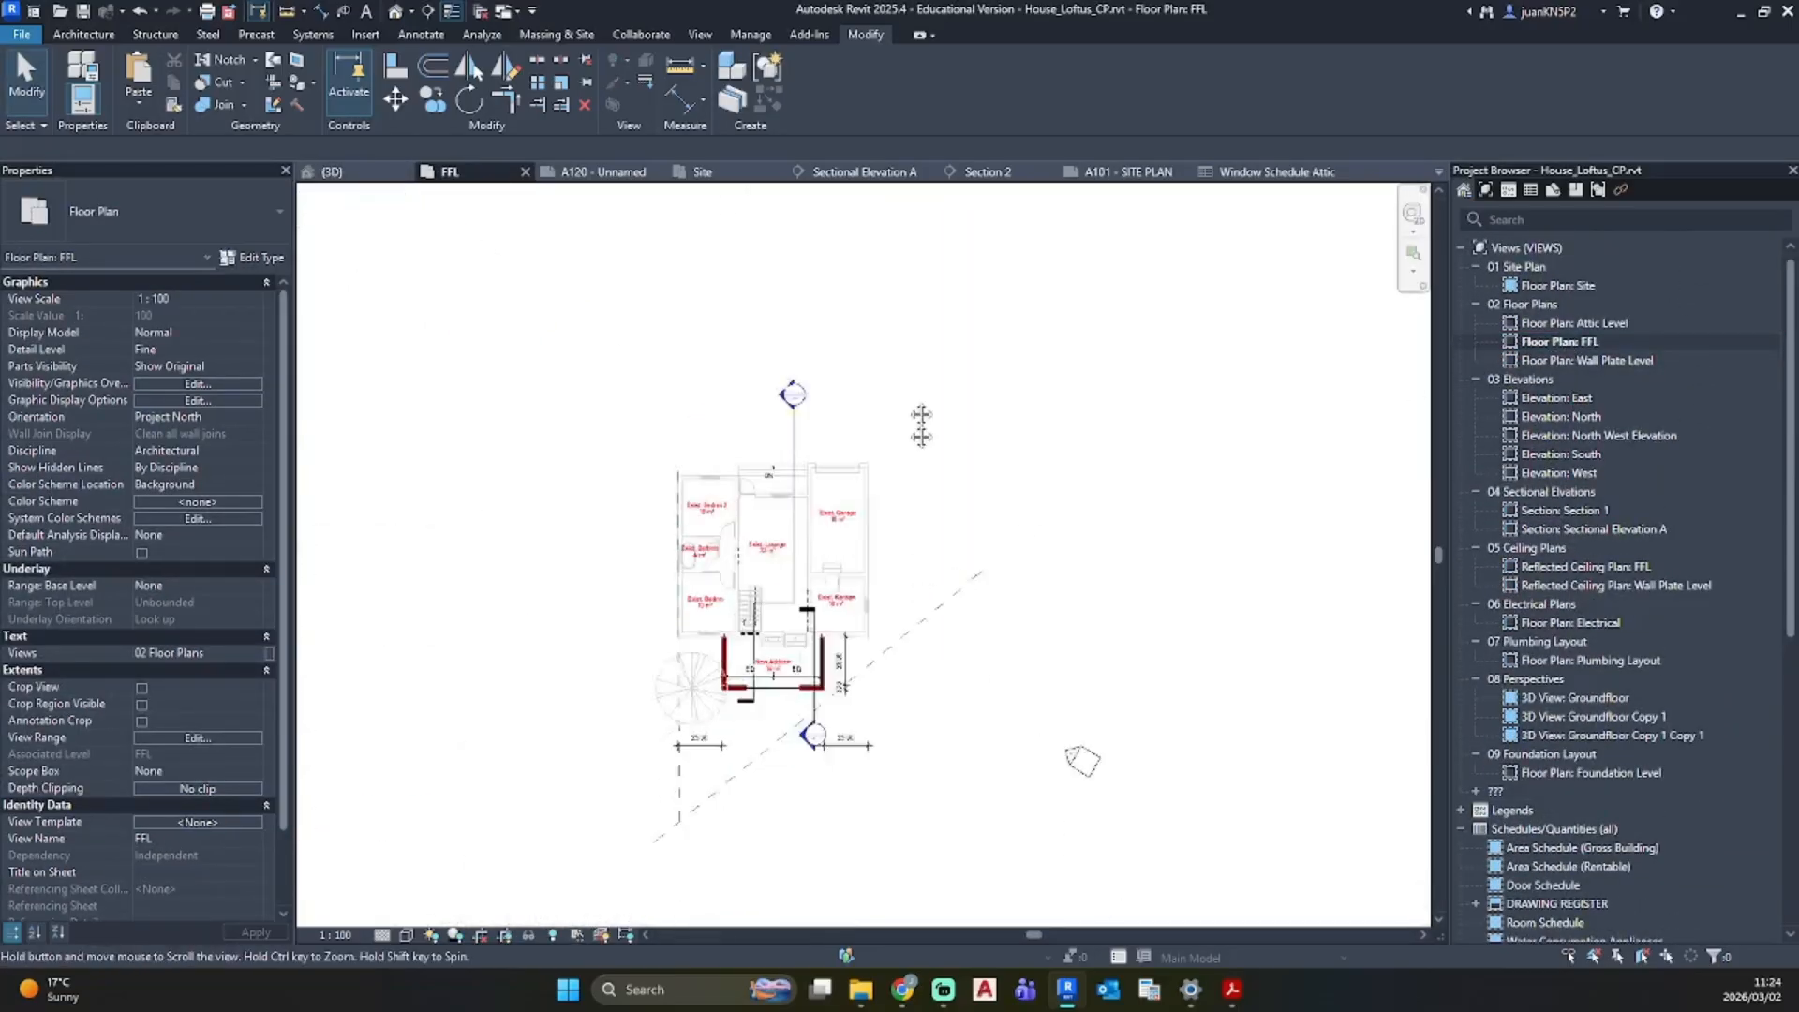
scroll(768, 536, "up", 3)
scroll(768, 536, "up", 1)
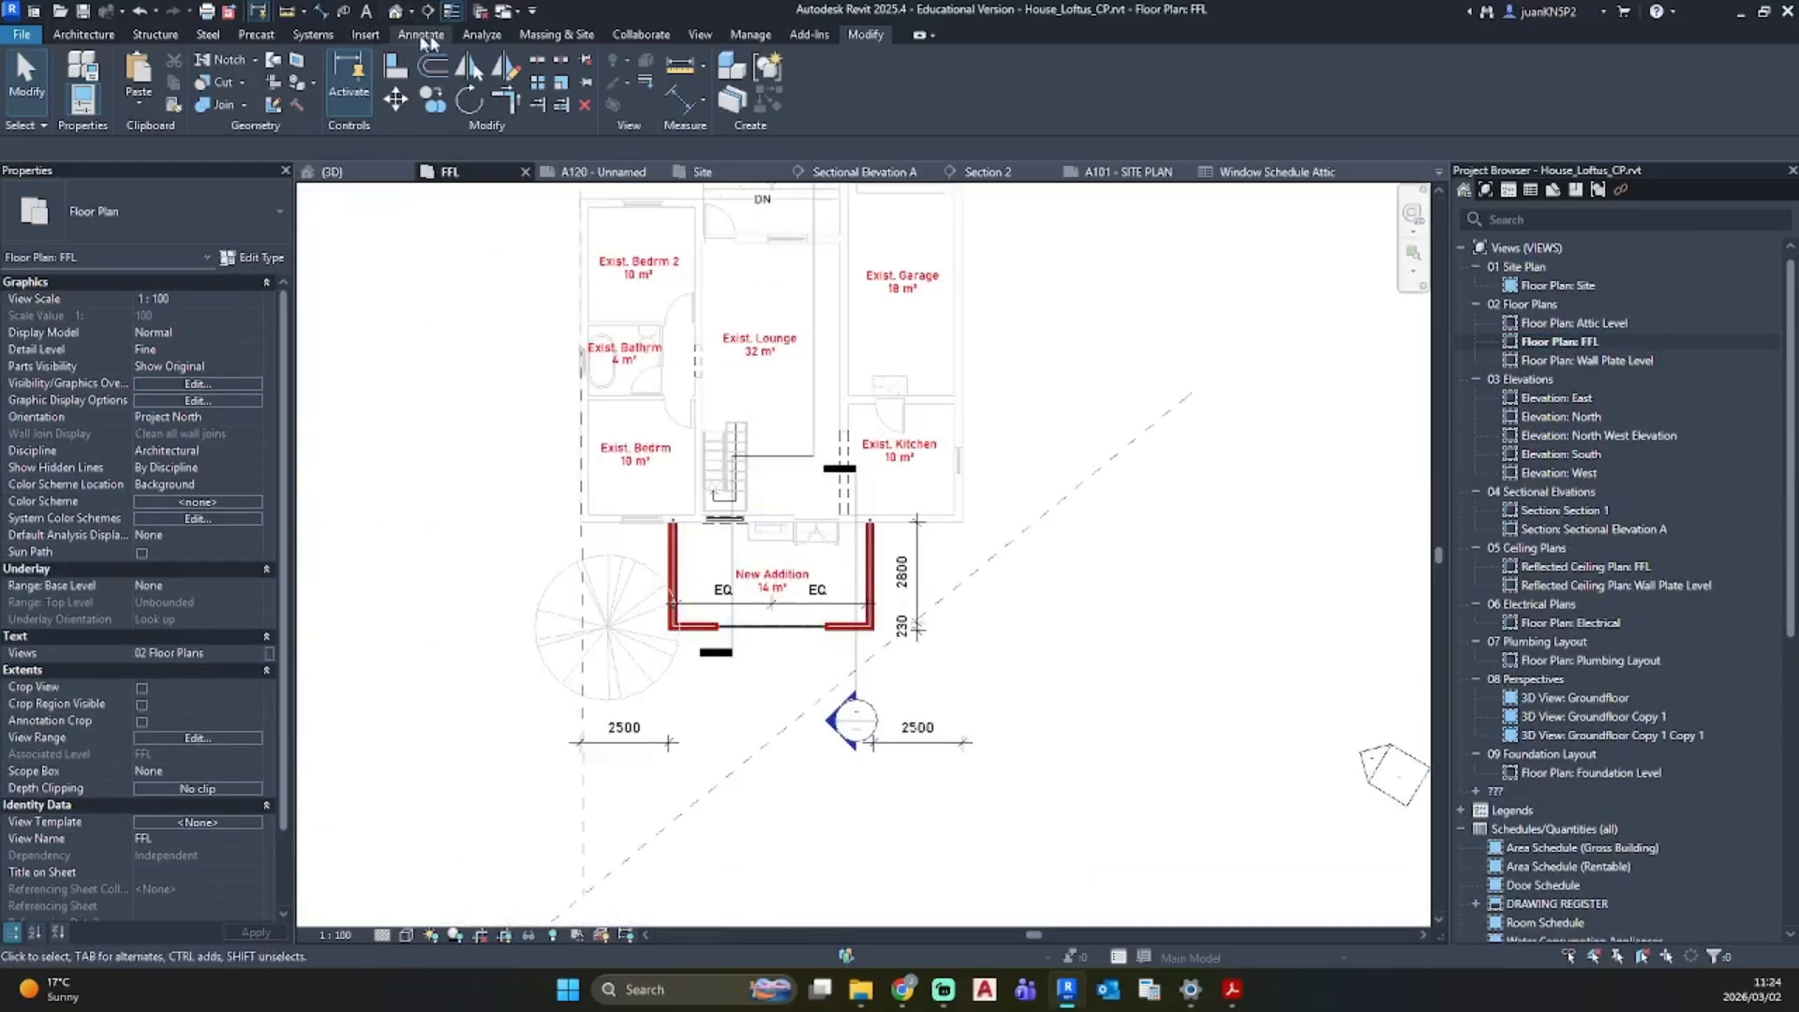
left_click(699, 33)
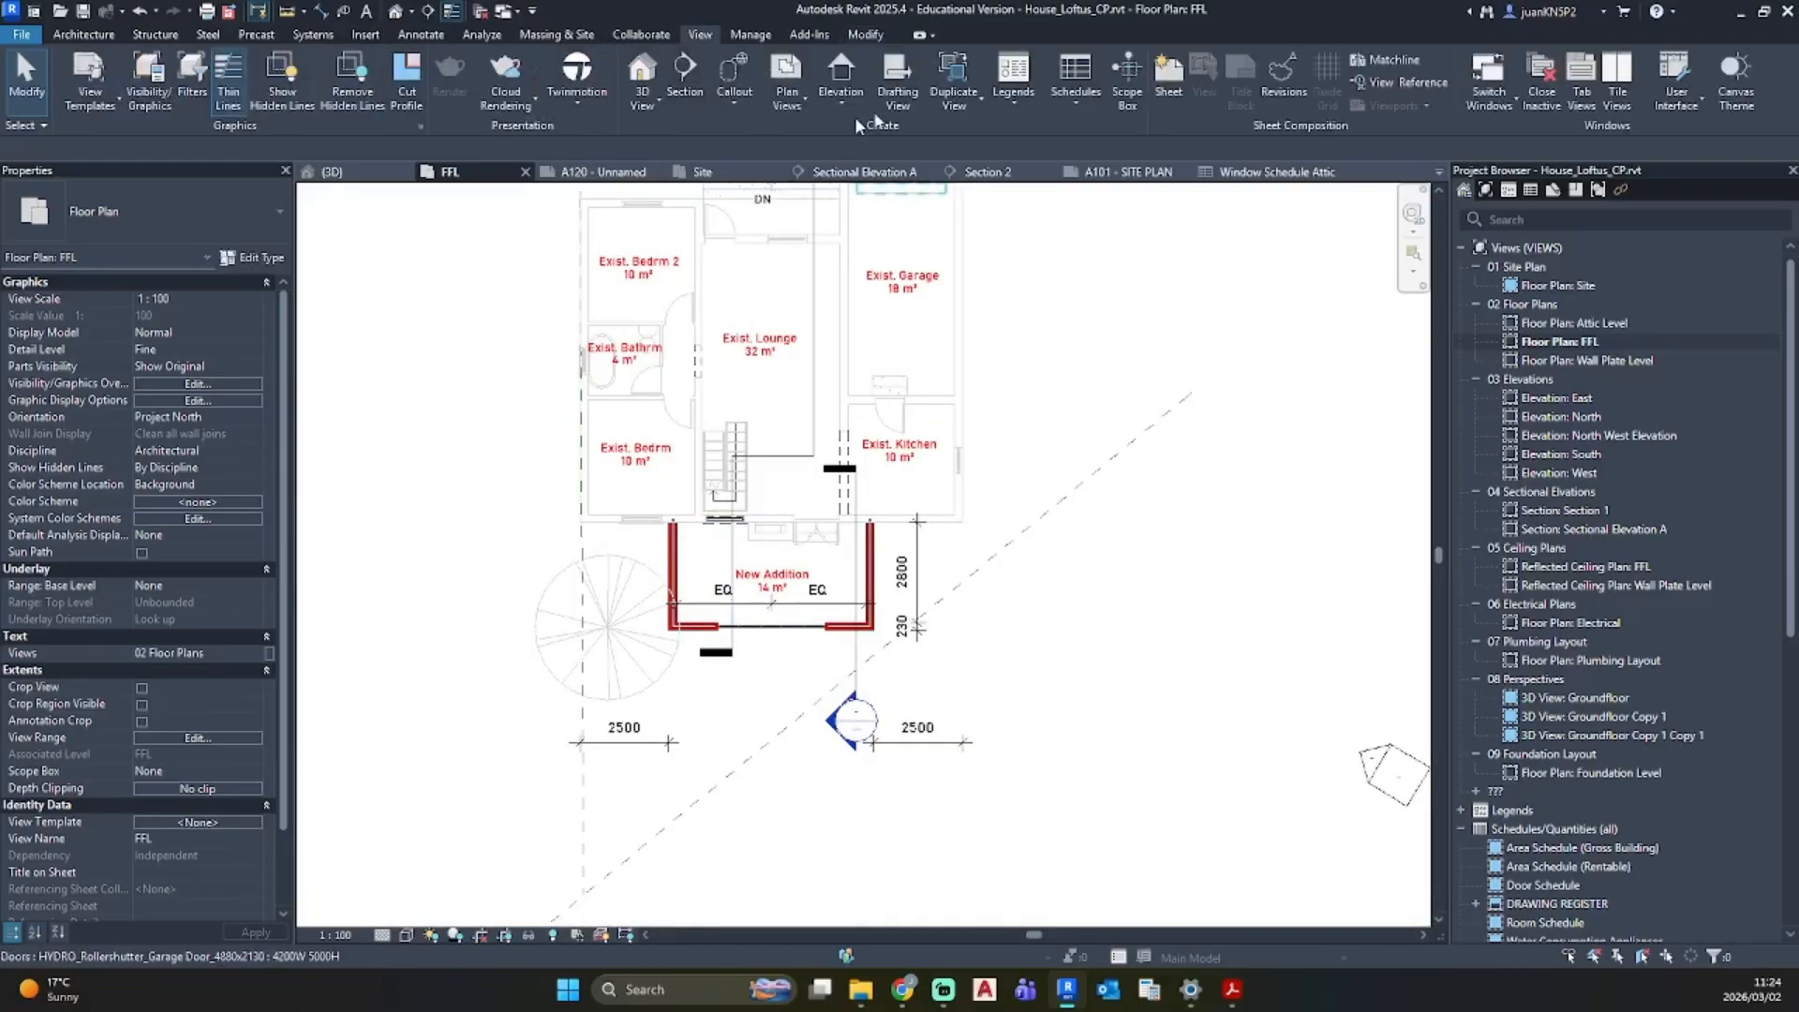
left_click(841, 73)
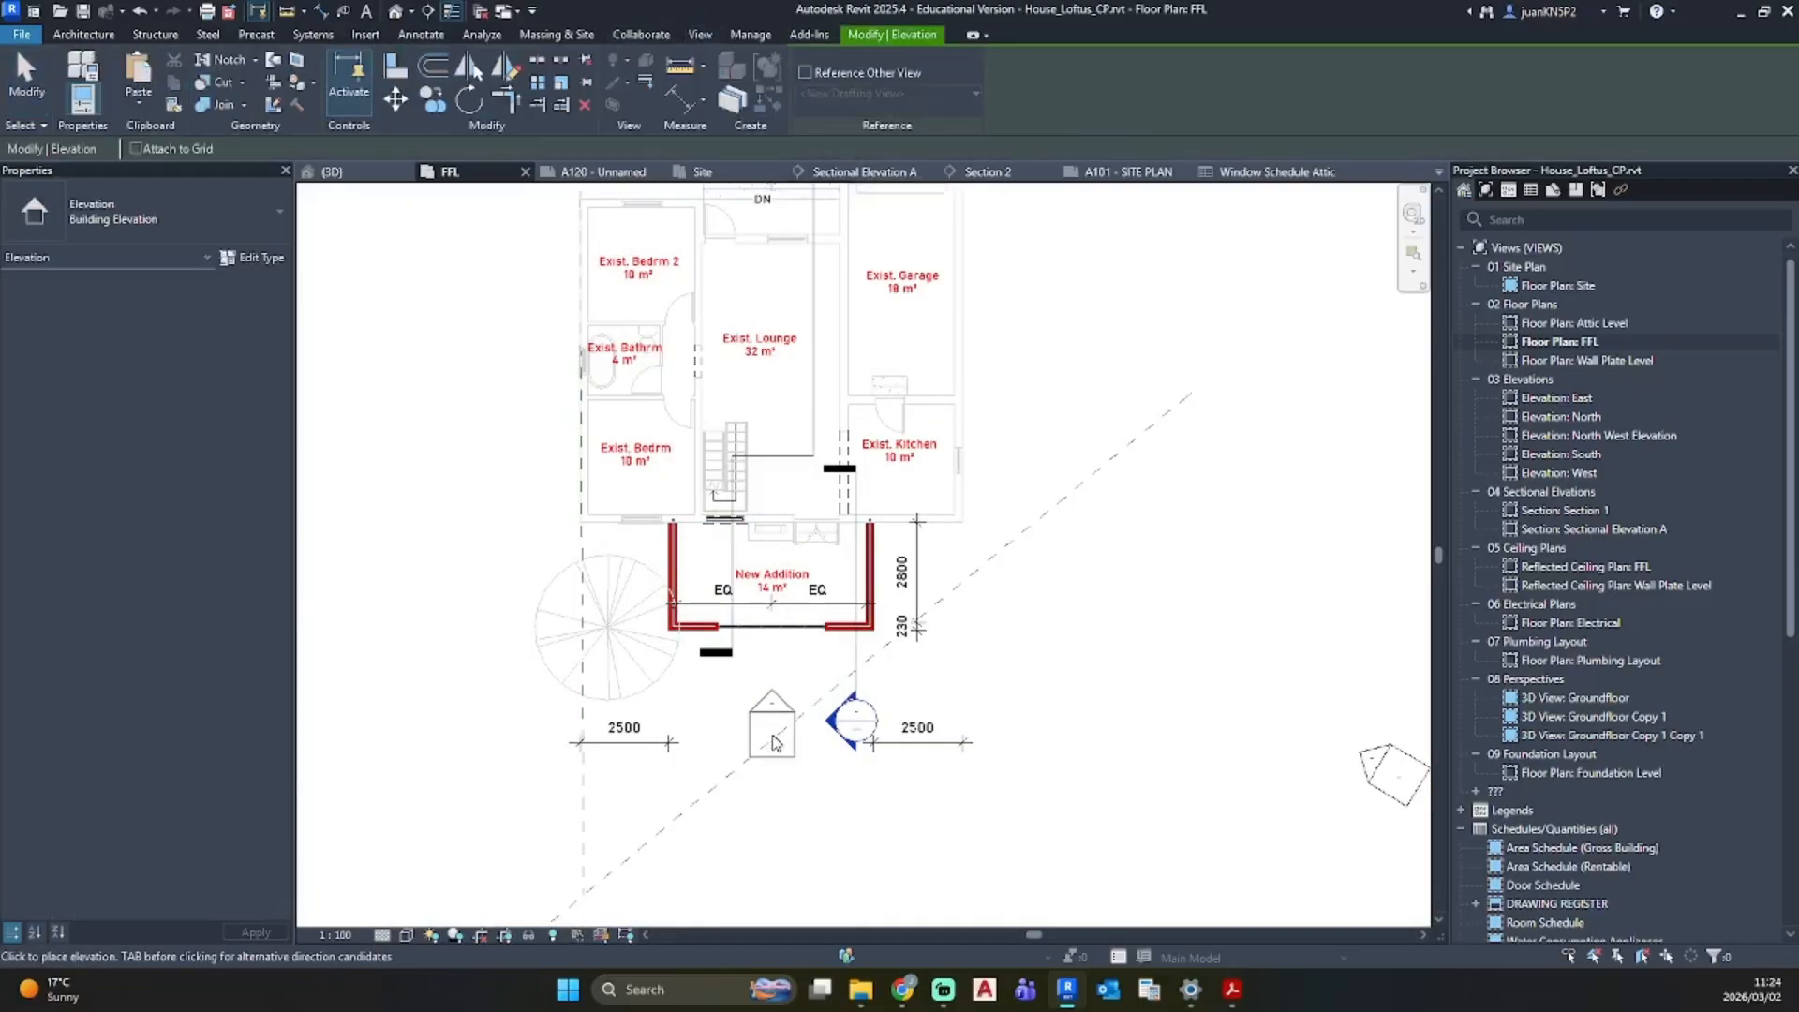
left_click(773, 744)
key("Escape")
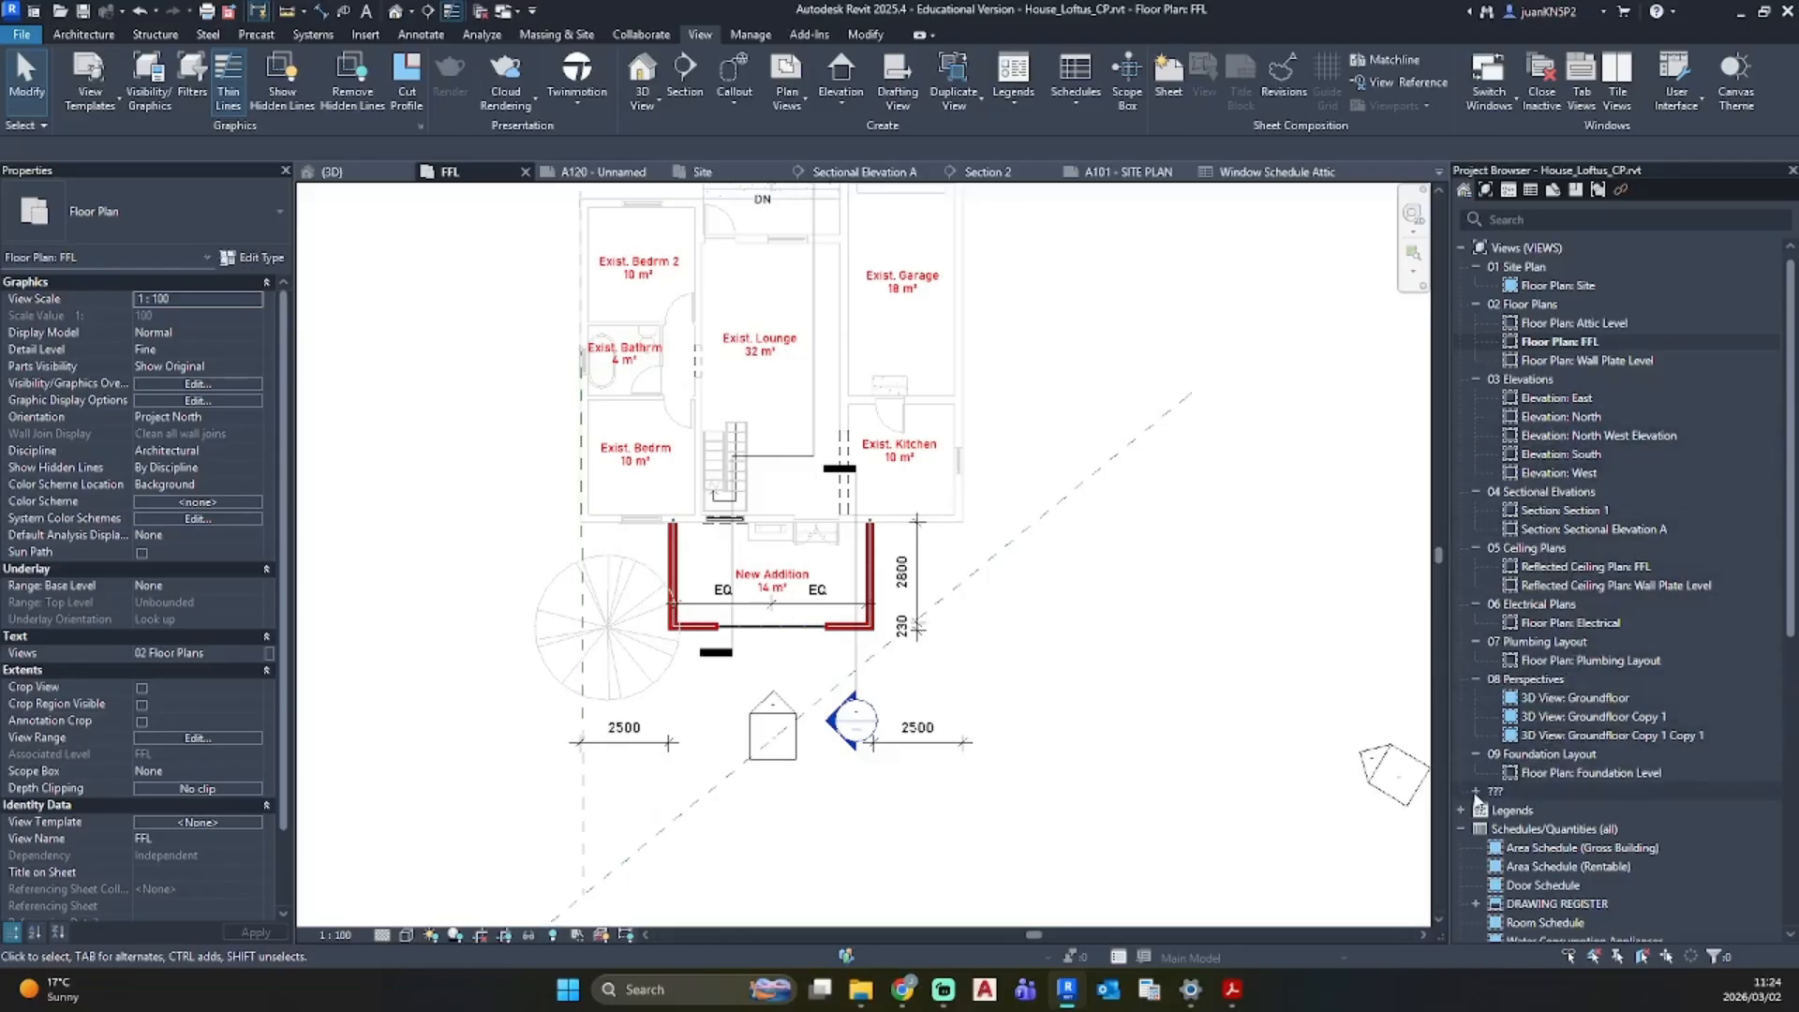
Step: Open the Elevation 2 - a view and flip the opening direction of the New COnservancy Door
left_click(1476, 794)
scroll(1591, 661, "down", 4)
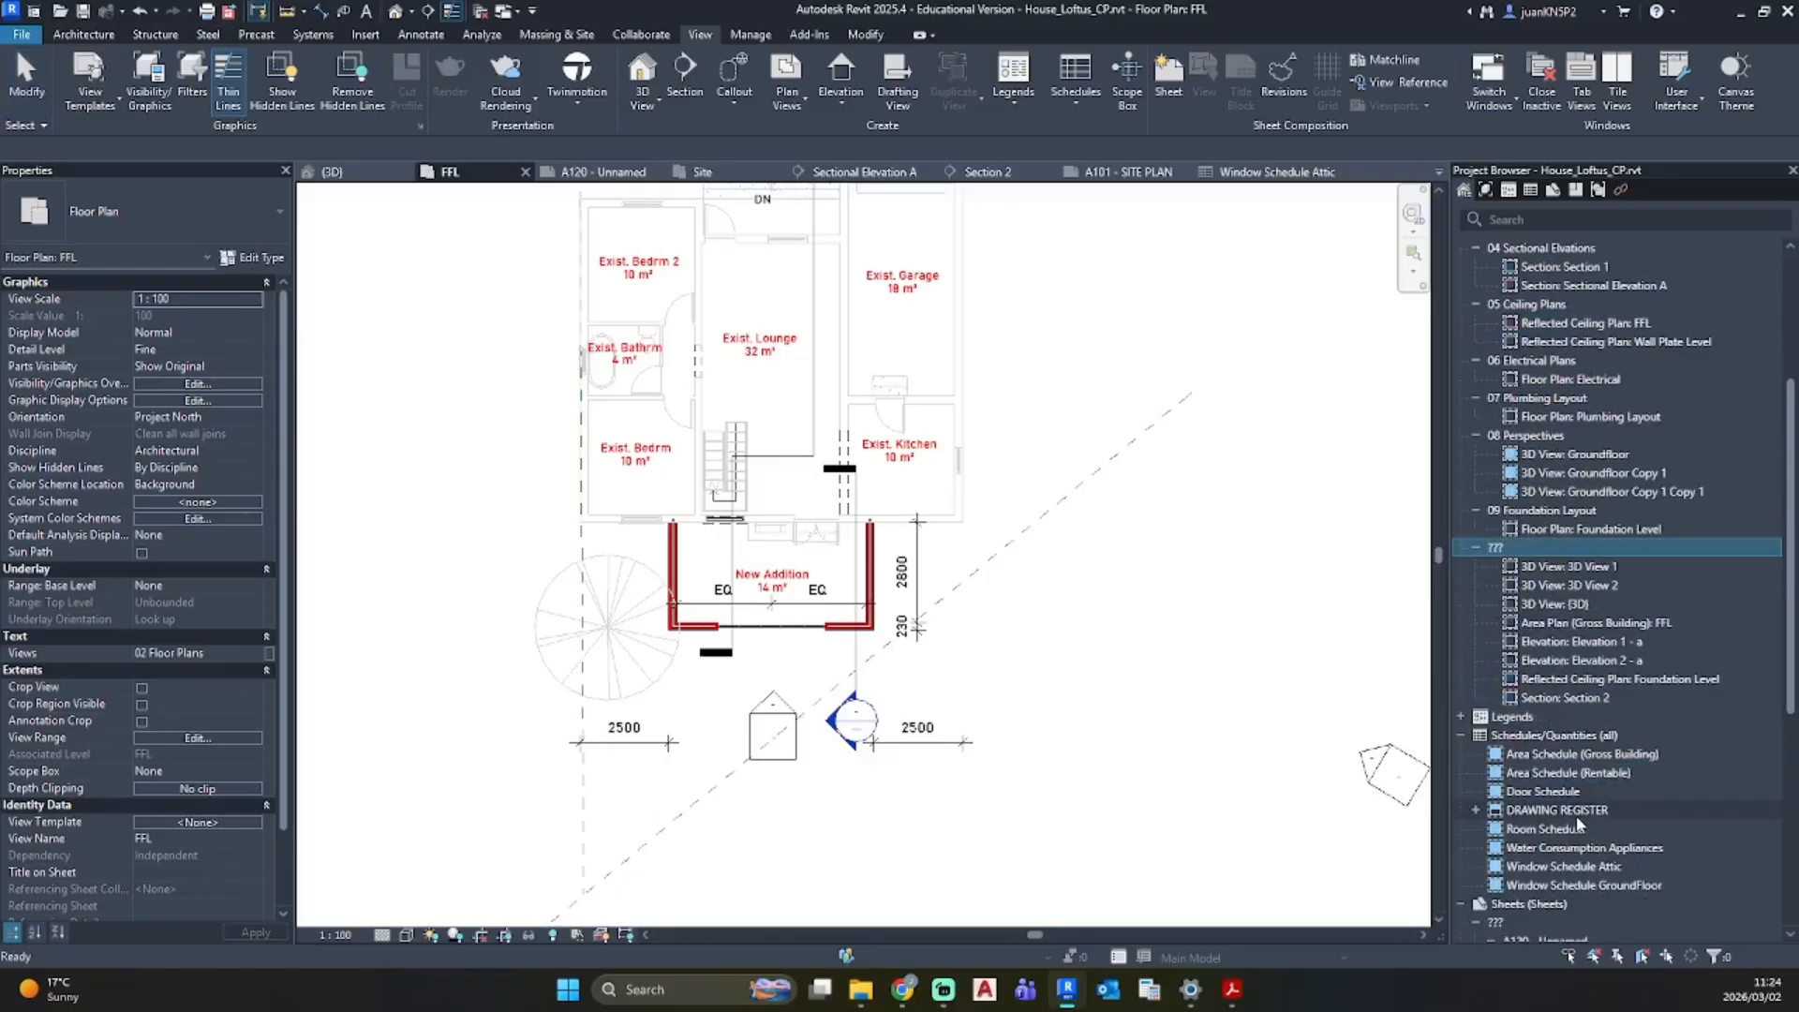
double_click(1590, 660)
scroll(874, 562, "up", 6)
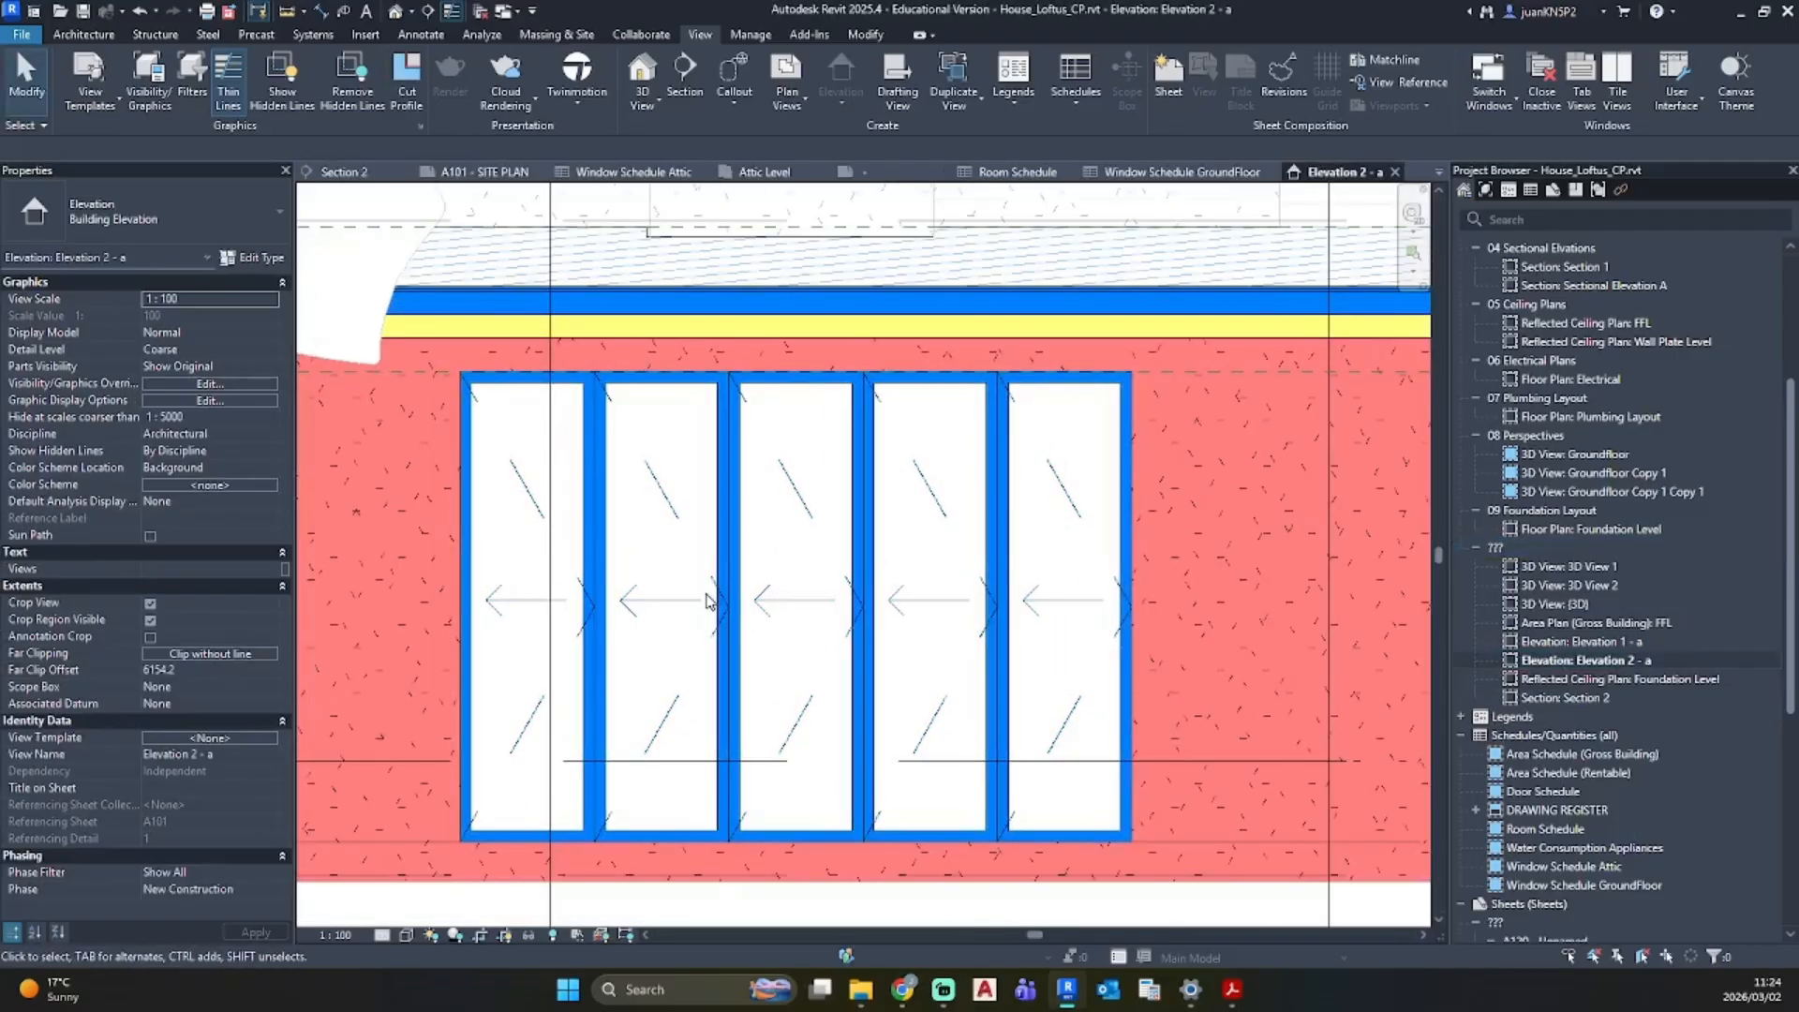
left_click(730, 573)
key("space")
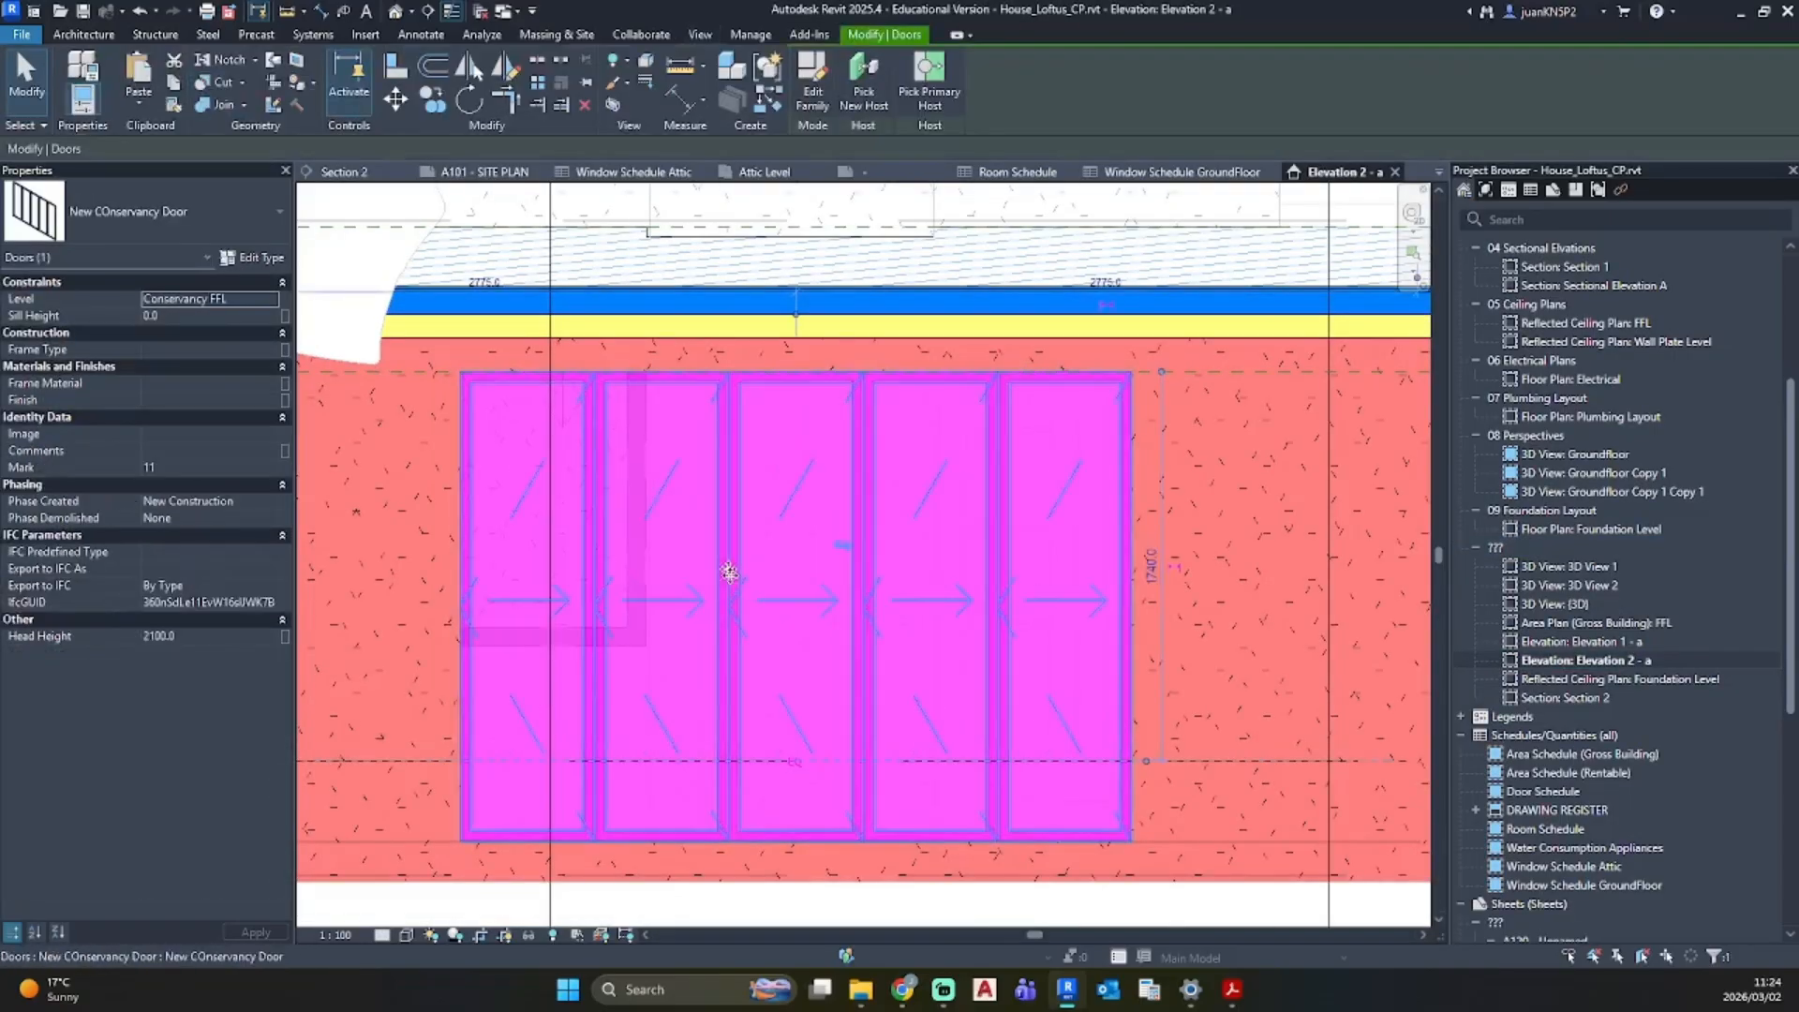
Step: Delete the Section 2 line that runs past the New Addition in the Elevation 2 - a view
key("Escape")
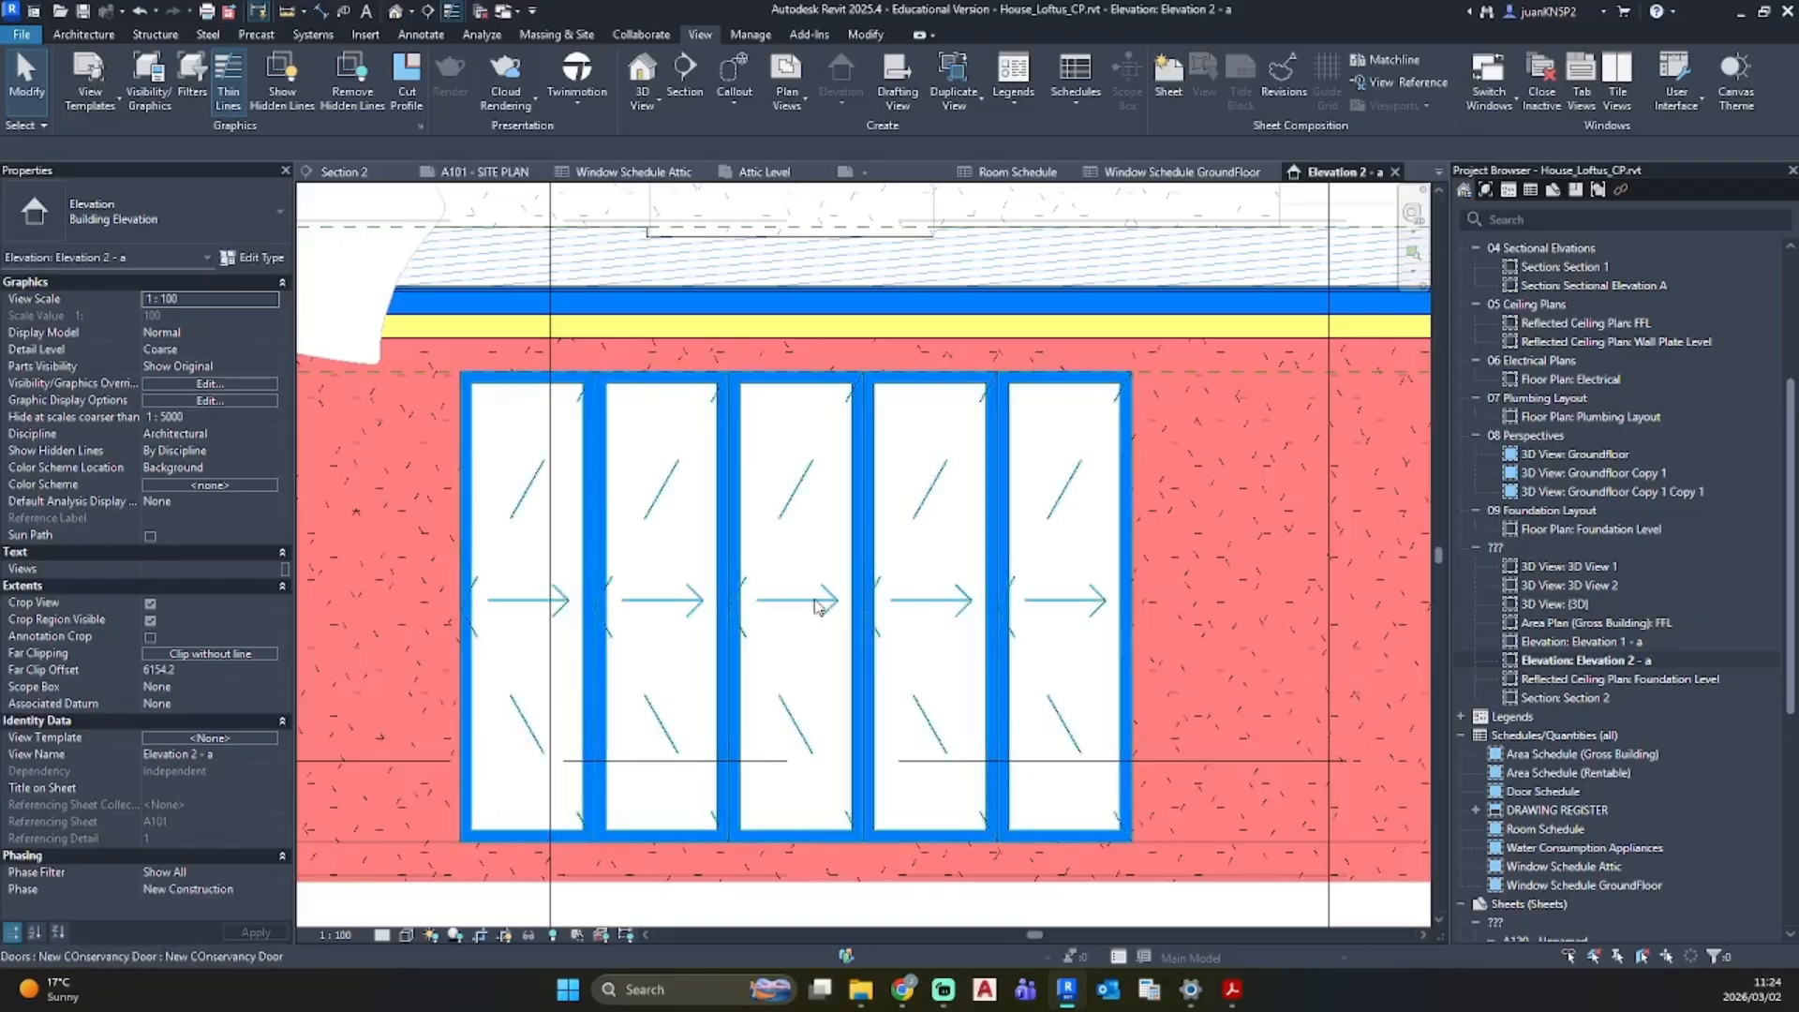
scroll(843, 600, "down", 4)
scroll(935, 755, "down", 3)
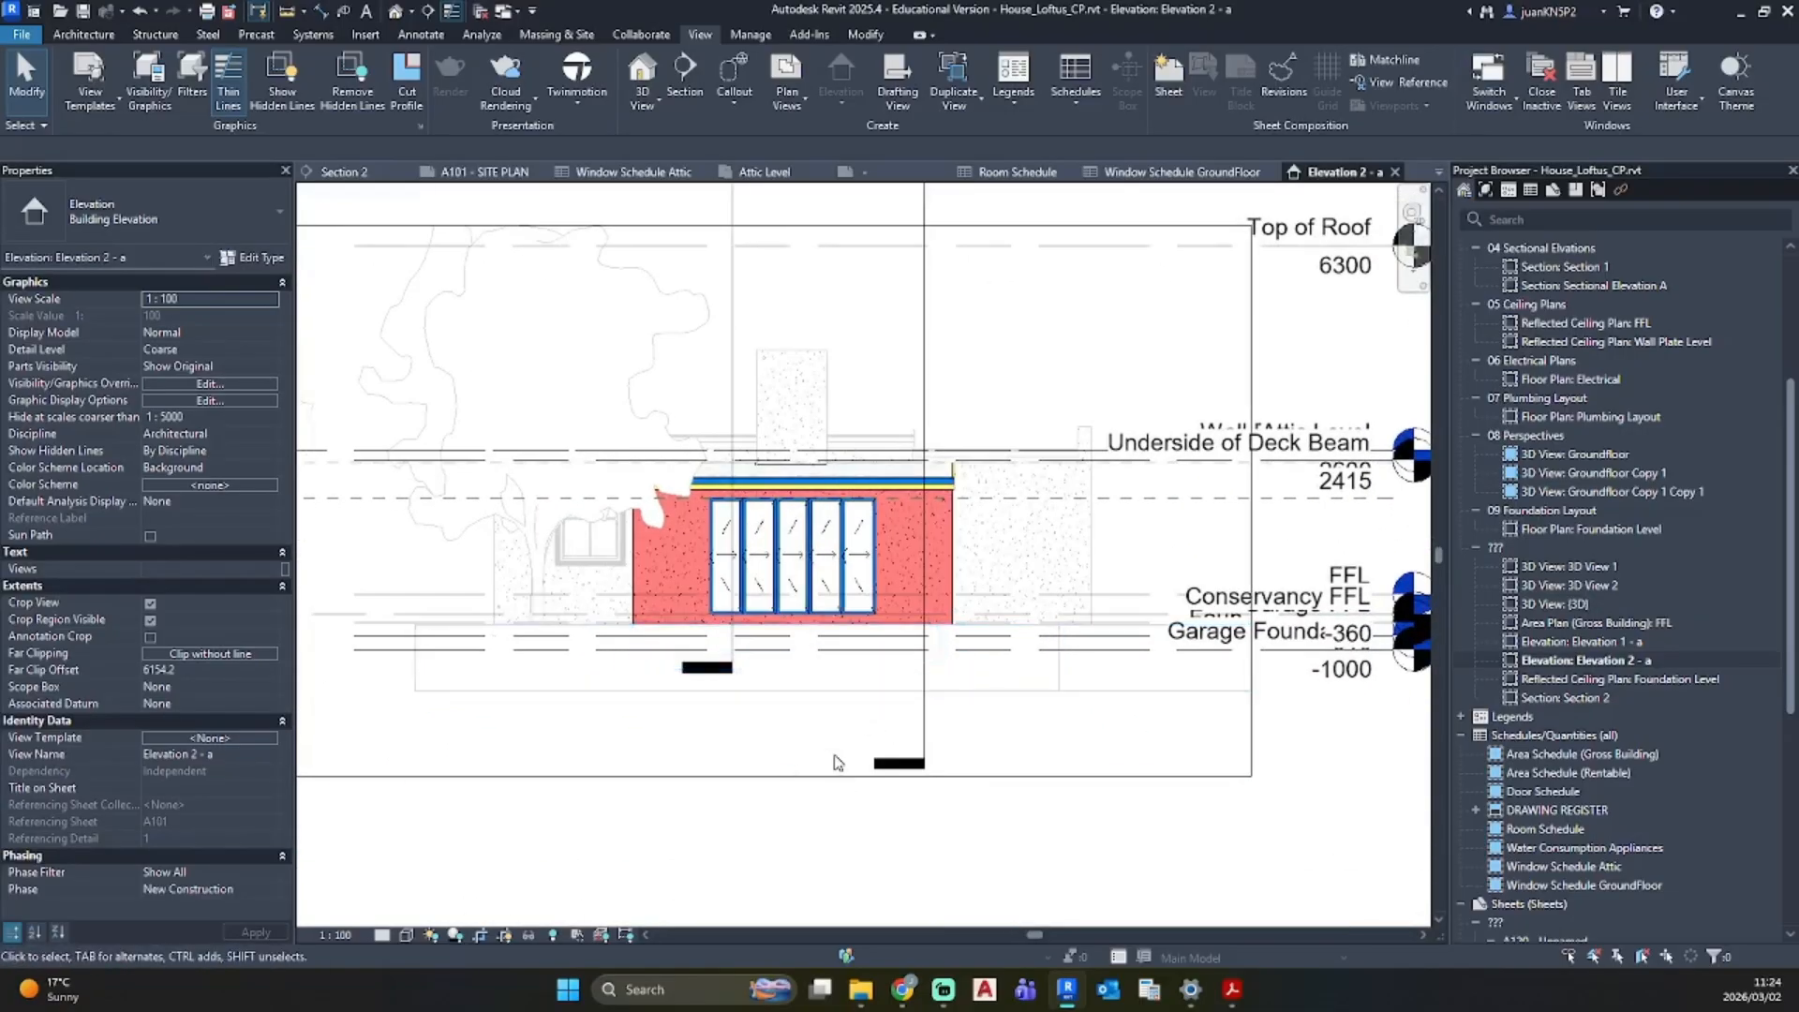
left_click(924, 364)
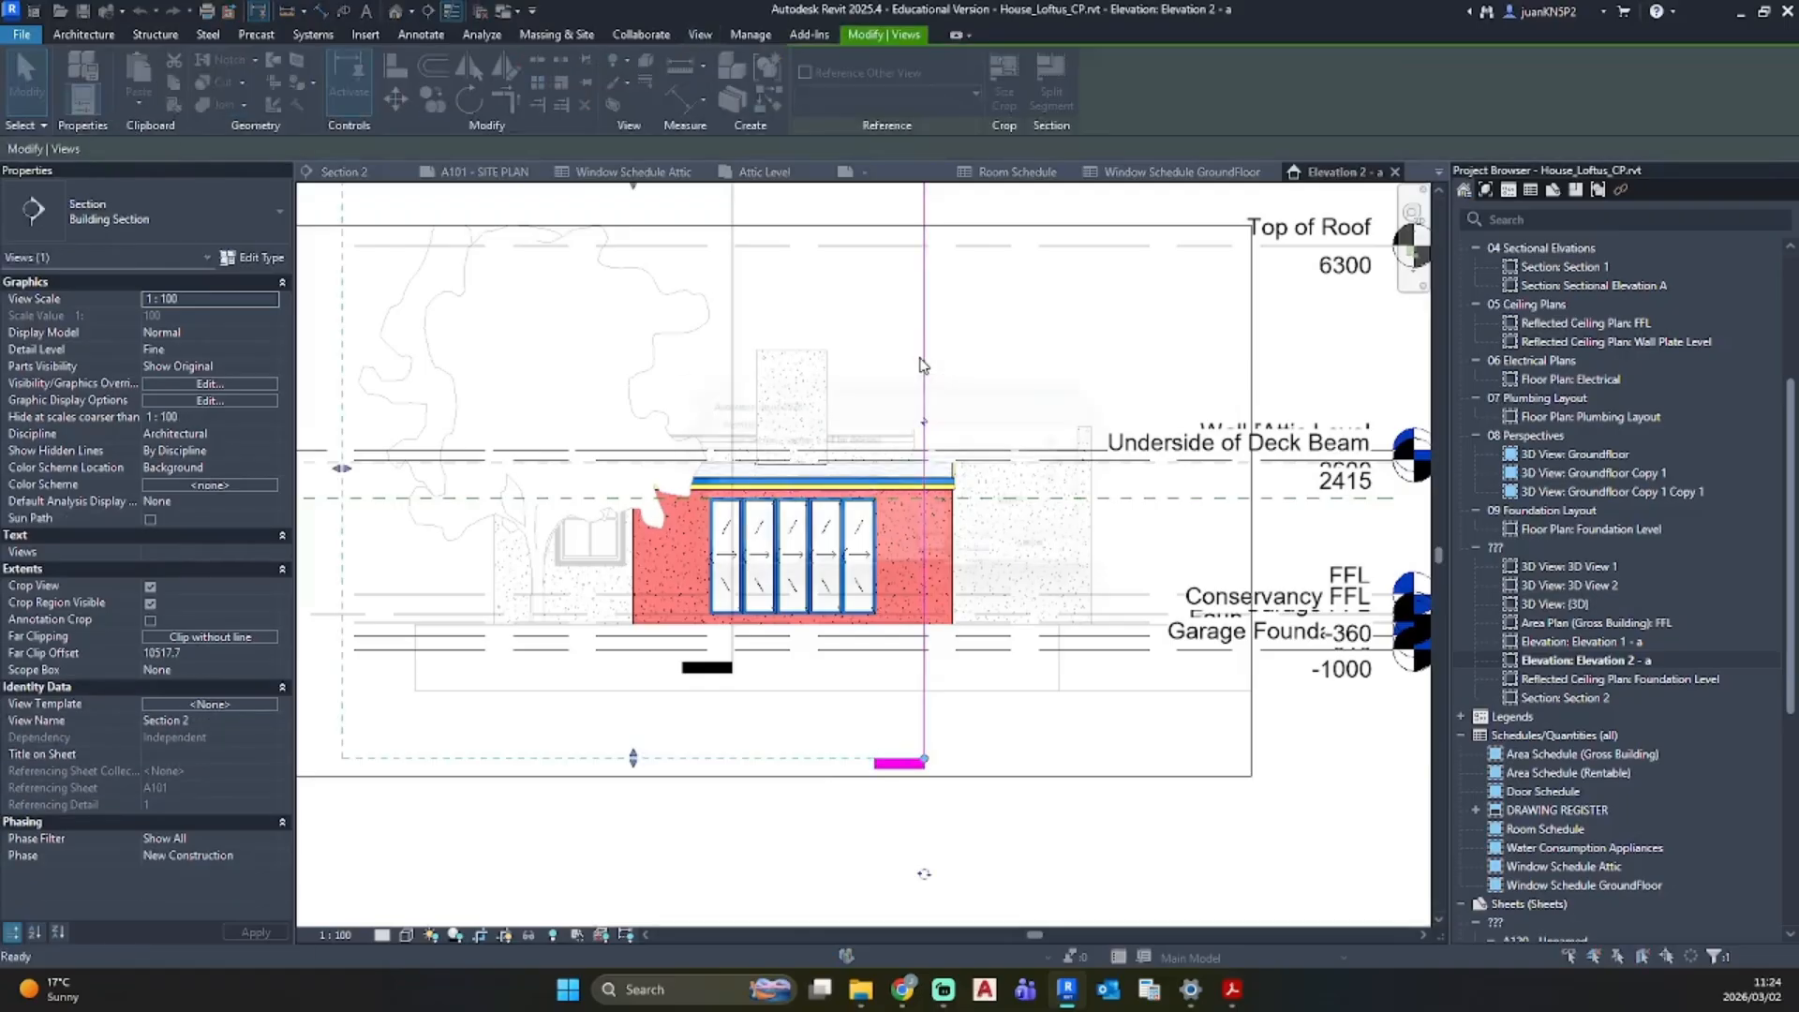
key("Delete")
left_click(970, 556)
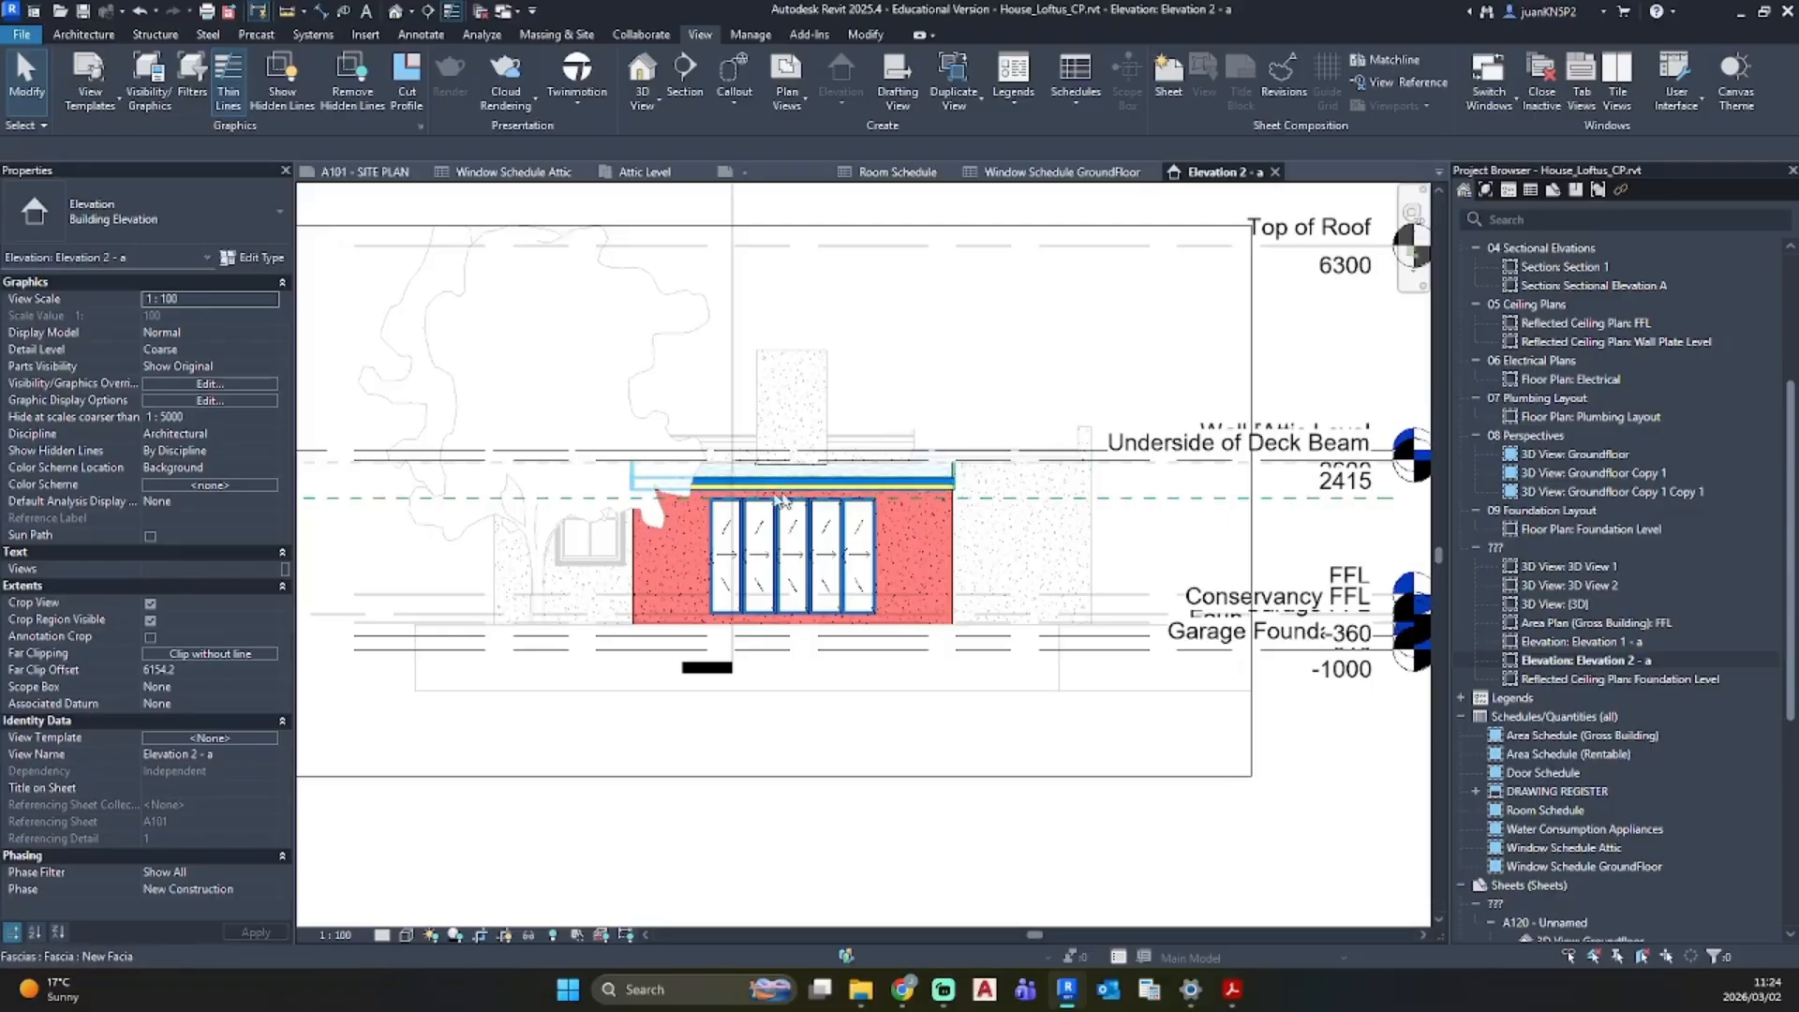
Step: Place an aligned dimension string across the New Addition's wall, covering the folding door's width and the wall portions on both sides
scroll(731, 506, "up", 1)
scroll(730, 512, "up", 1)
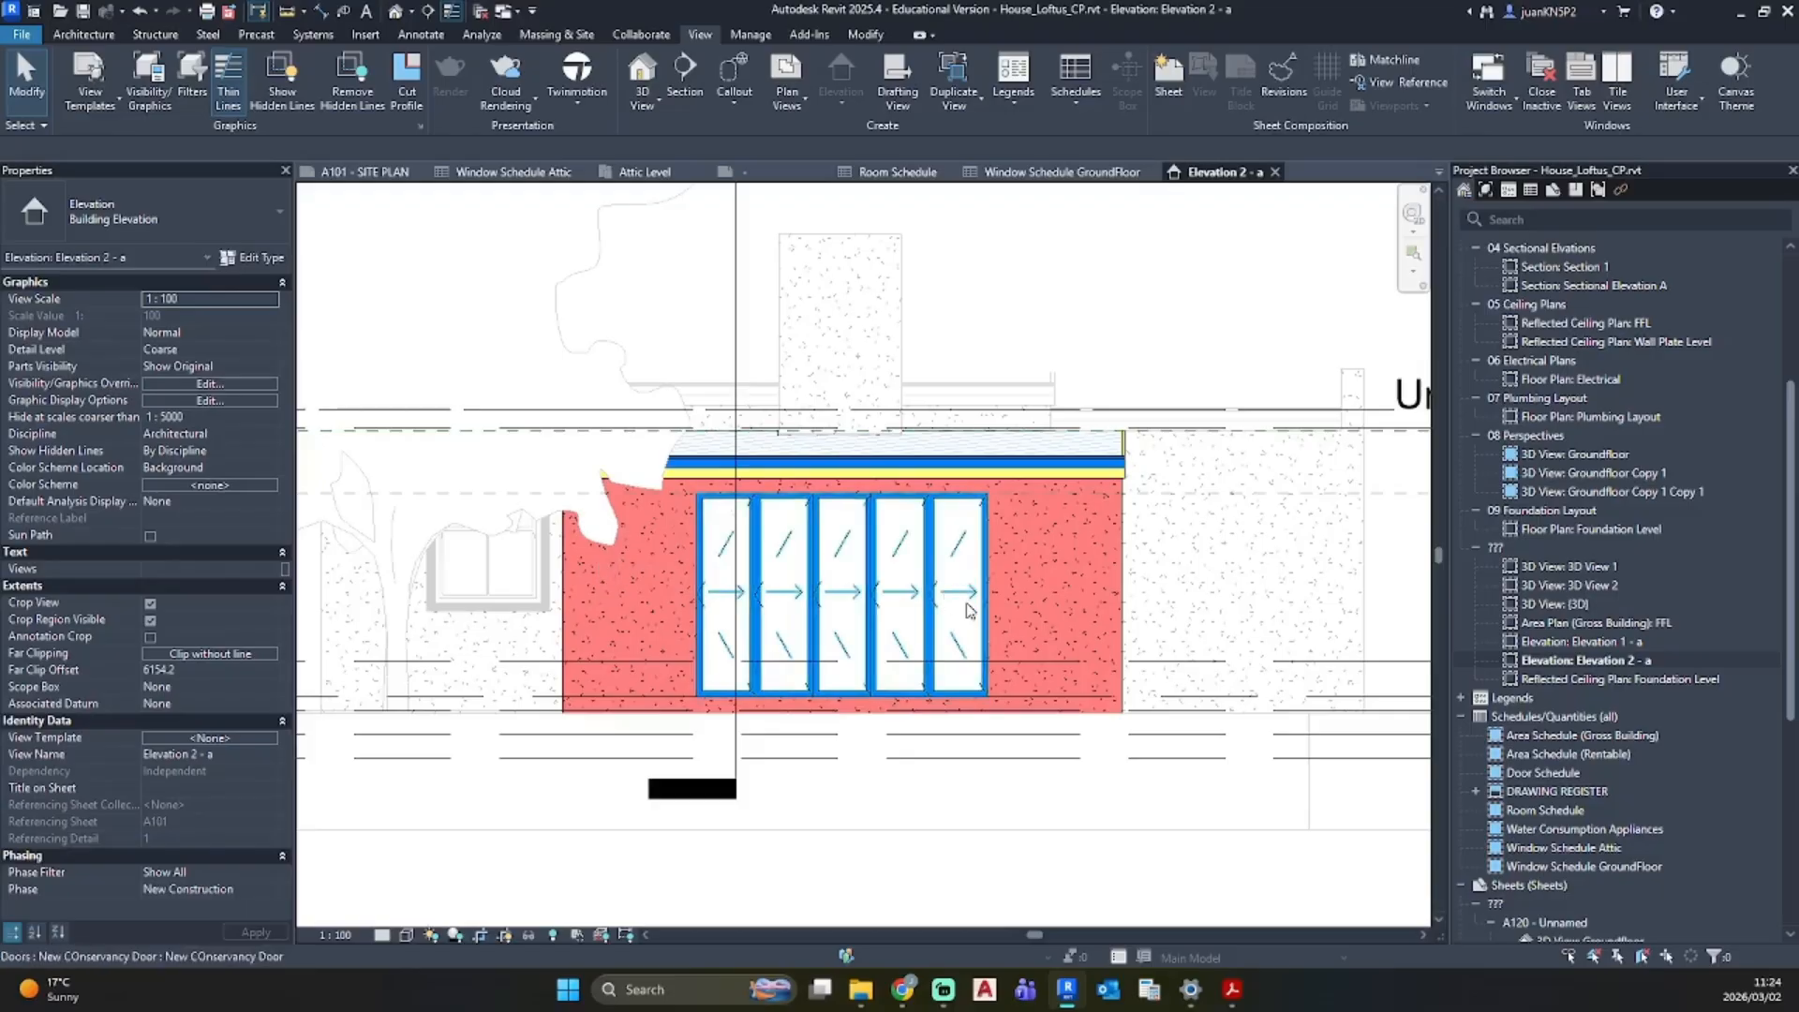
key("d")
key("i")
scroll(999, 562, "up", 2)
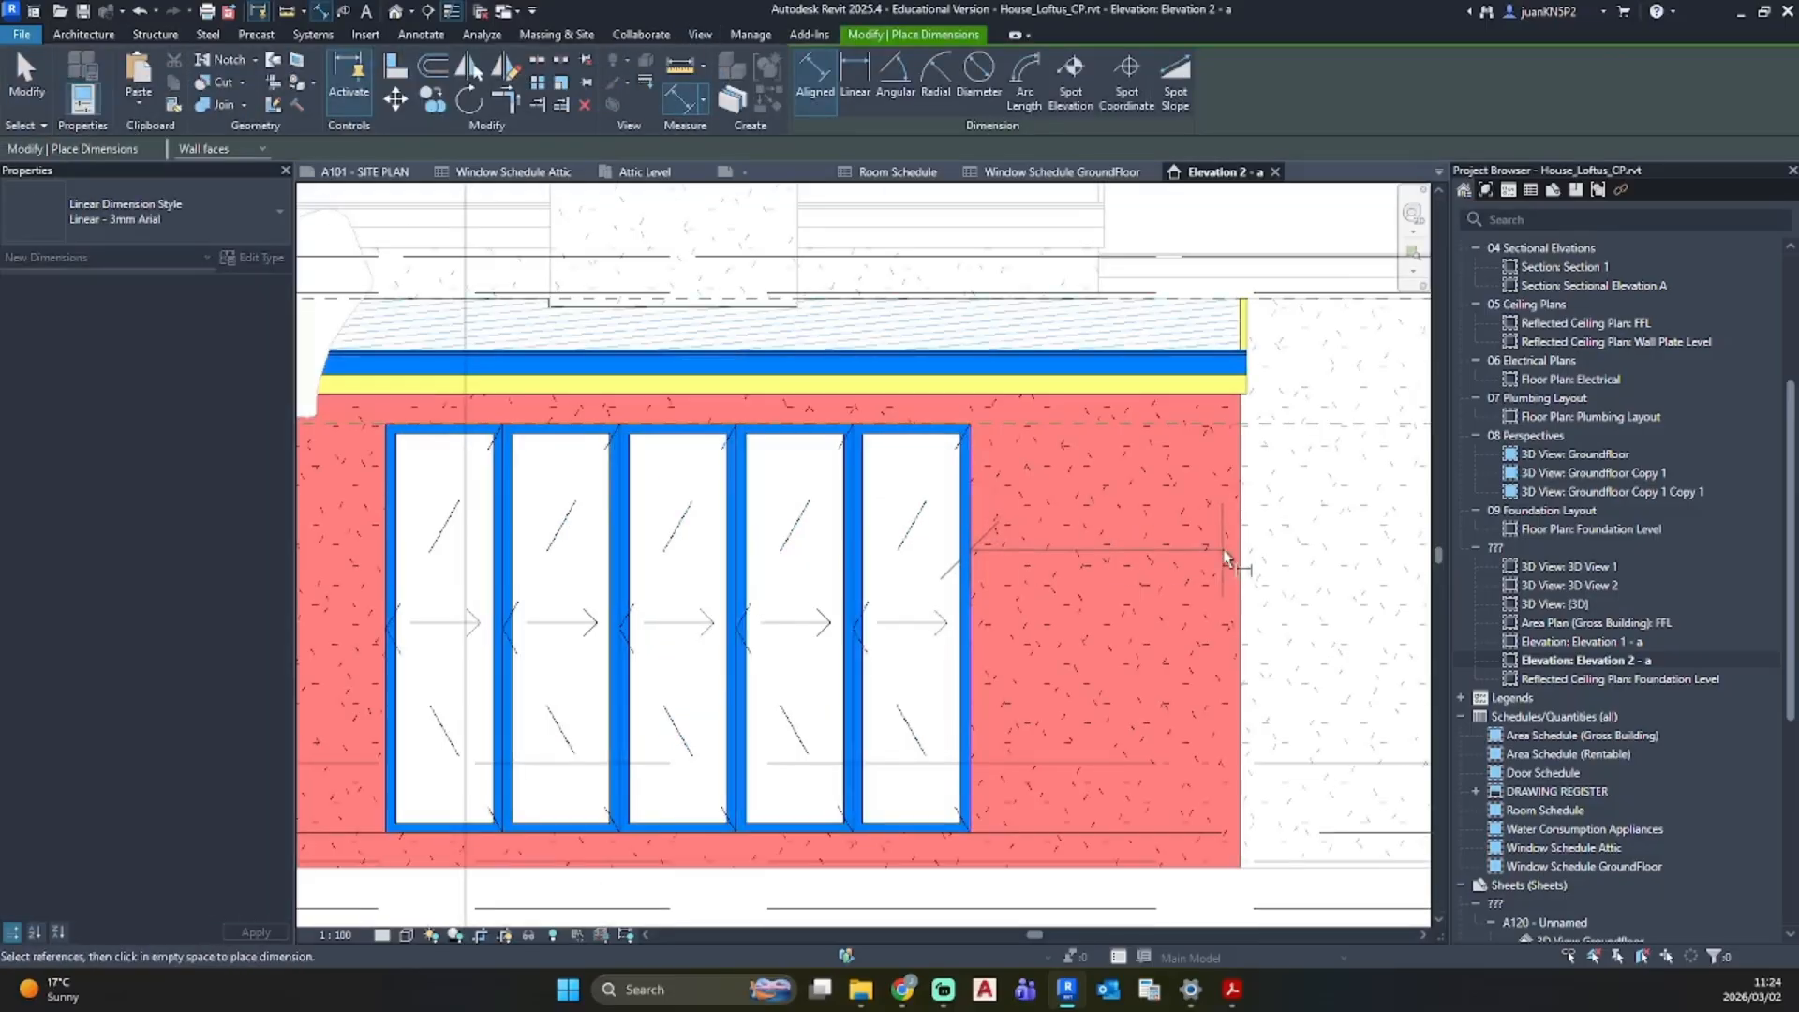
left_click(1240, 553)
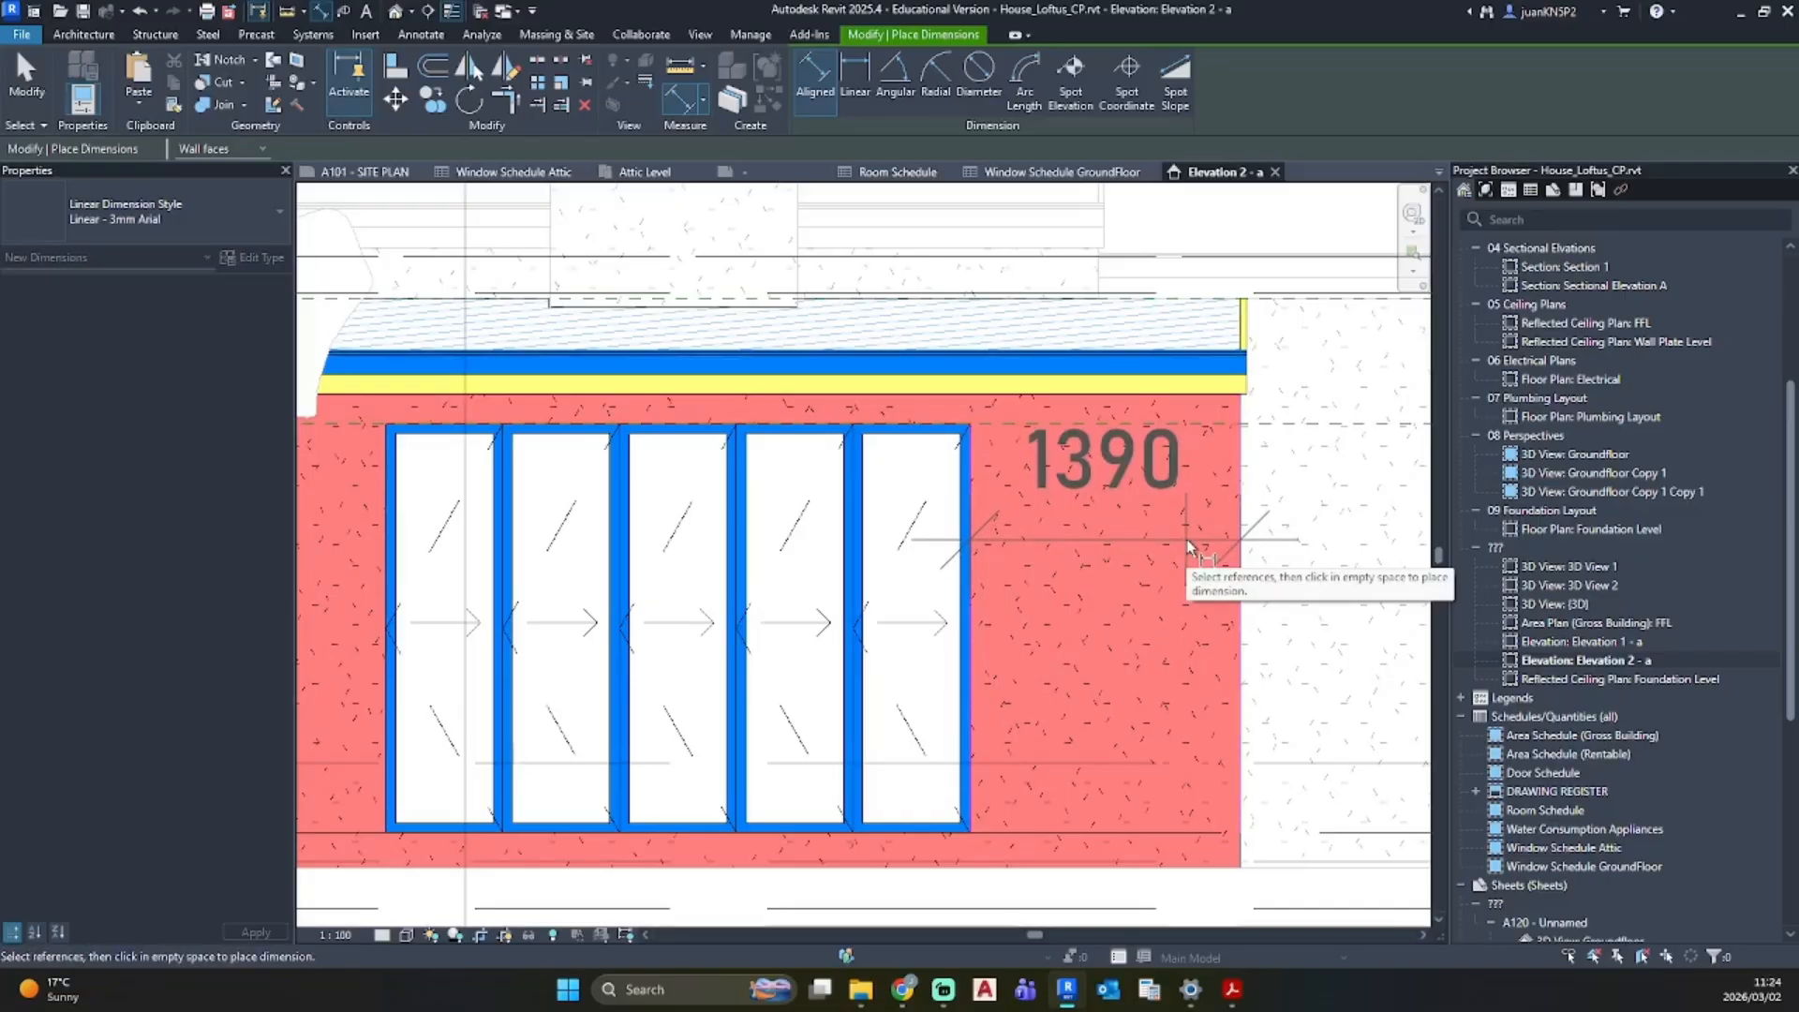
left_click(388, 515)
middle_click_drag(390, 522, 862, 537)
left_click(616, 591)
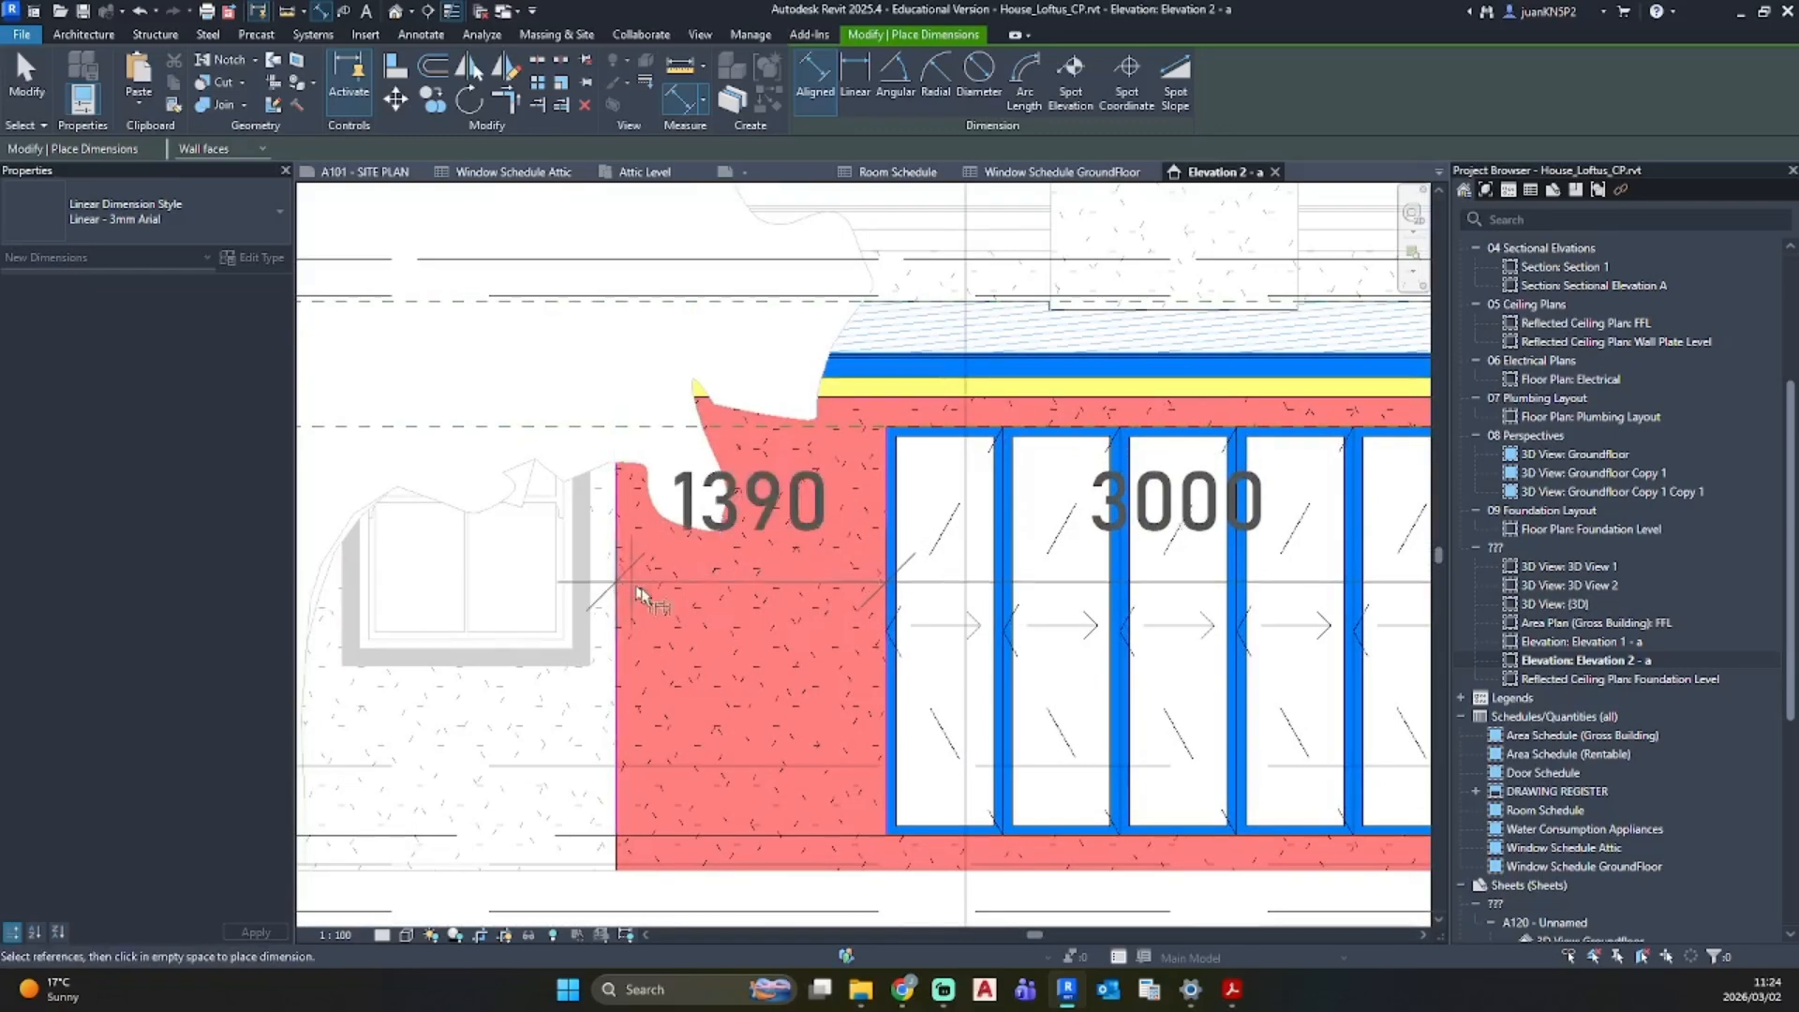
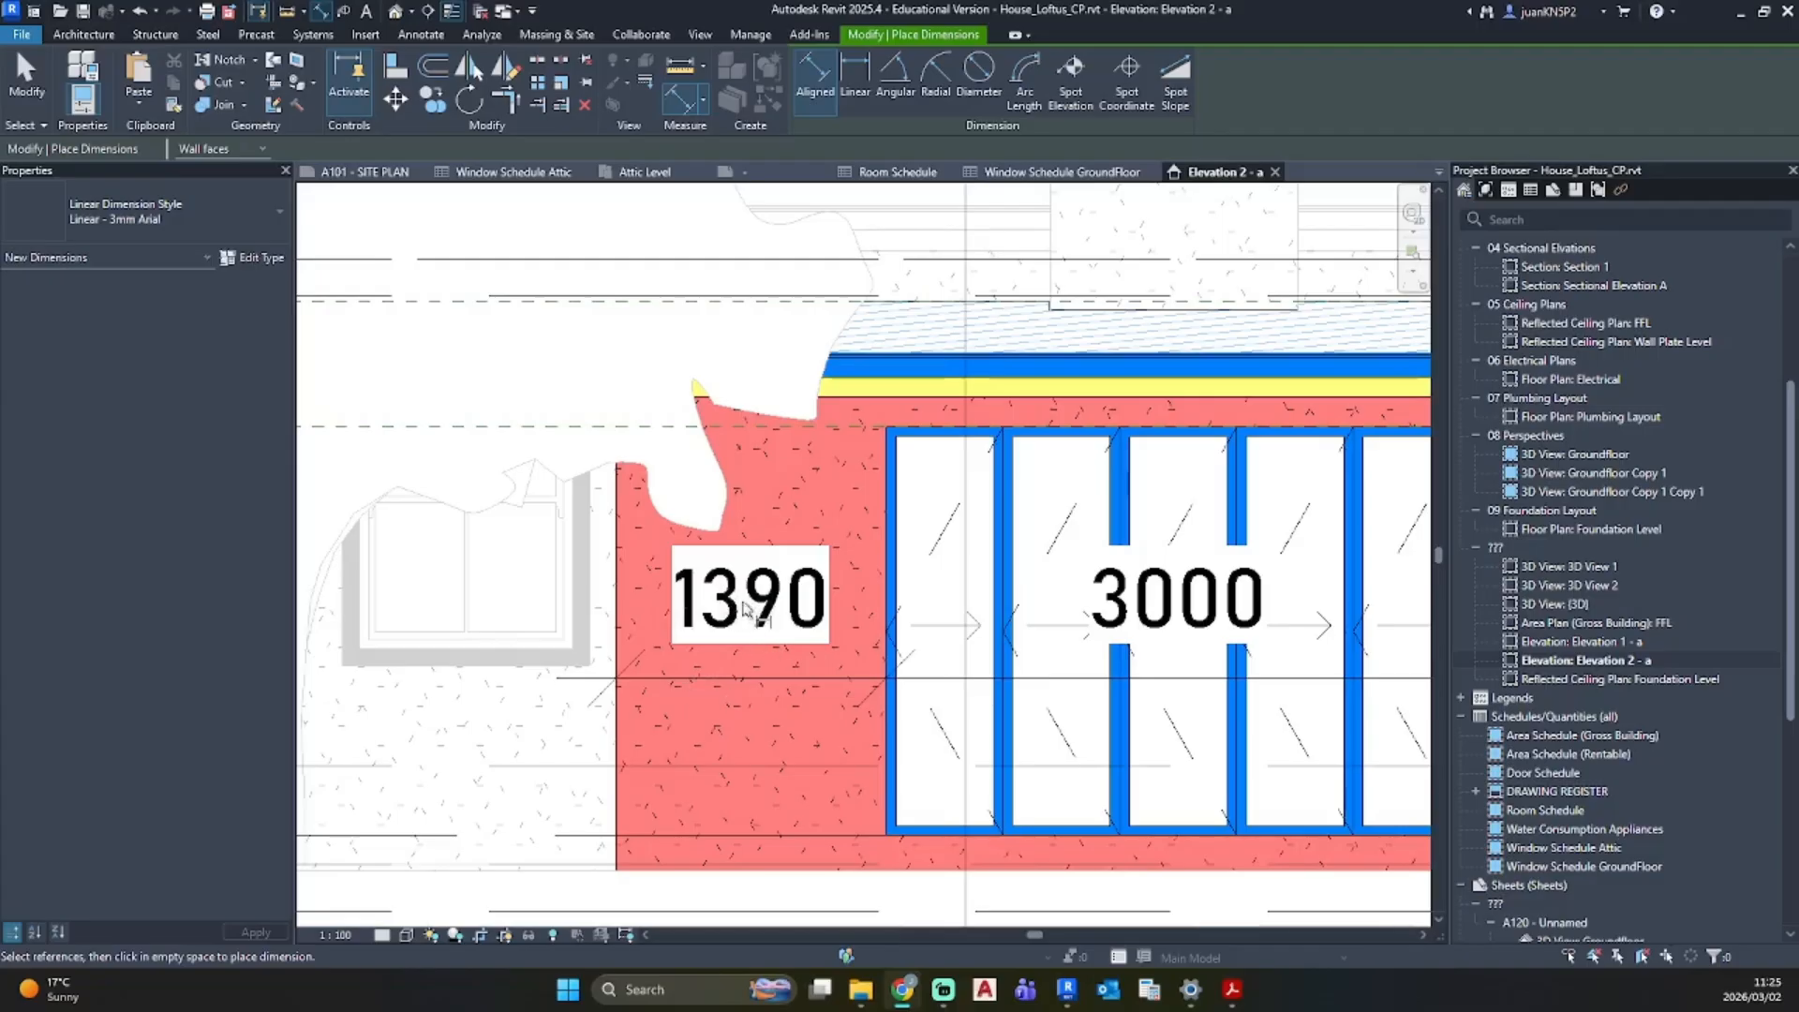
key("Escape")
Step: Open the default 3D view and examine the New Addition's folding door from outside
scroll(757, 710, "down", 3)
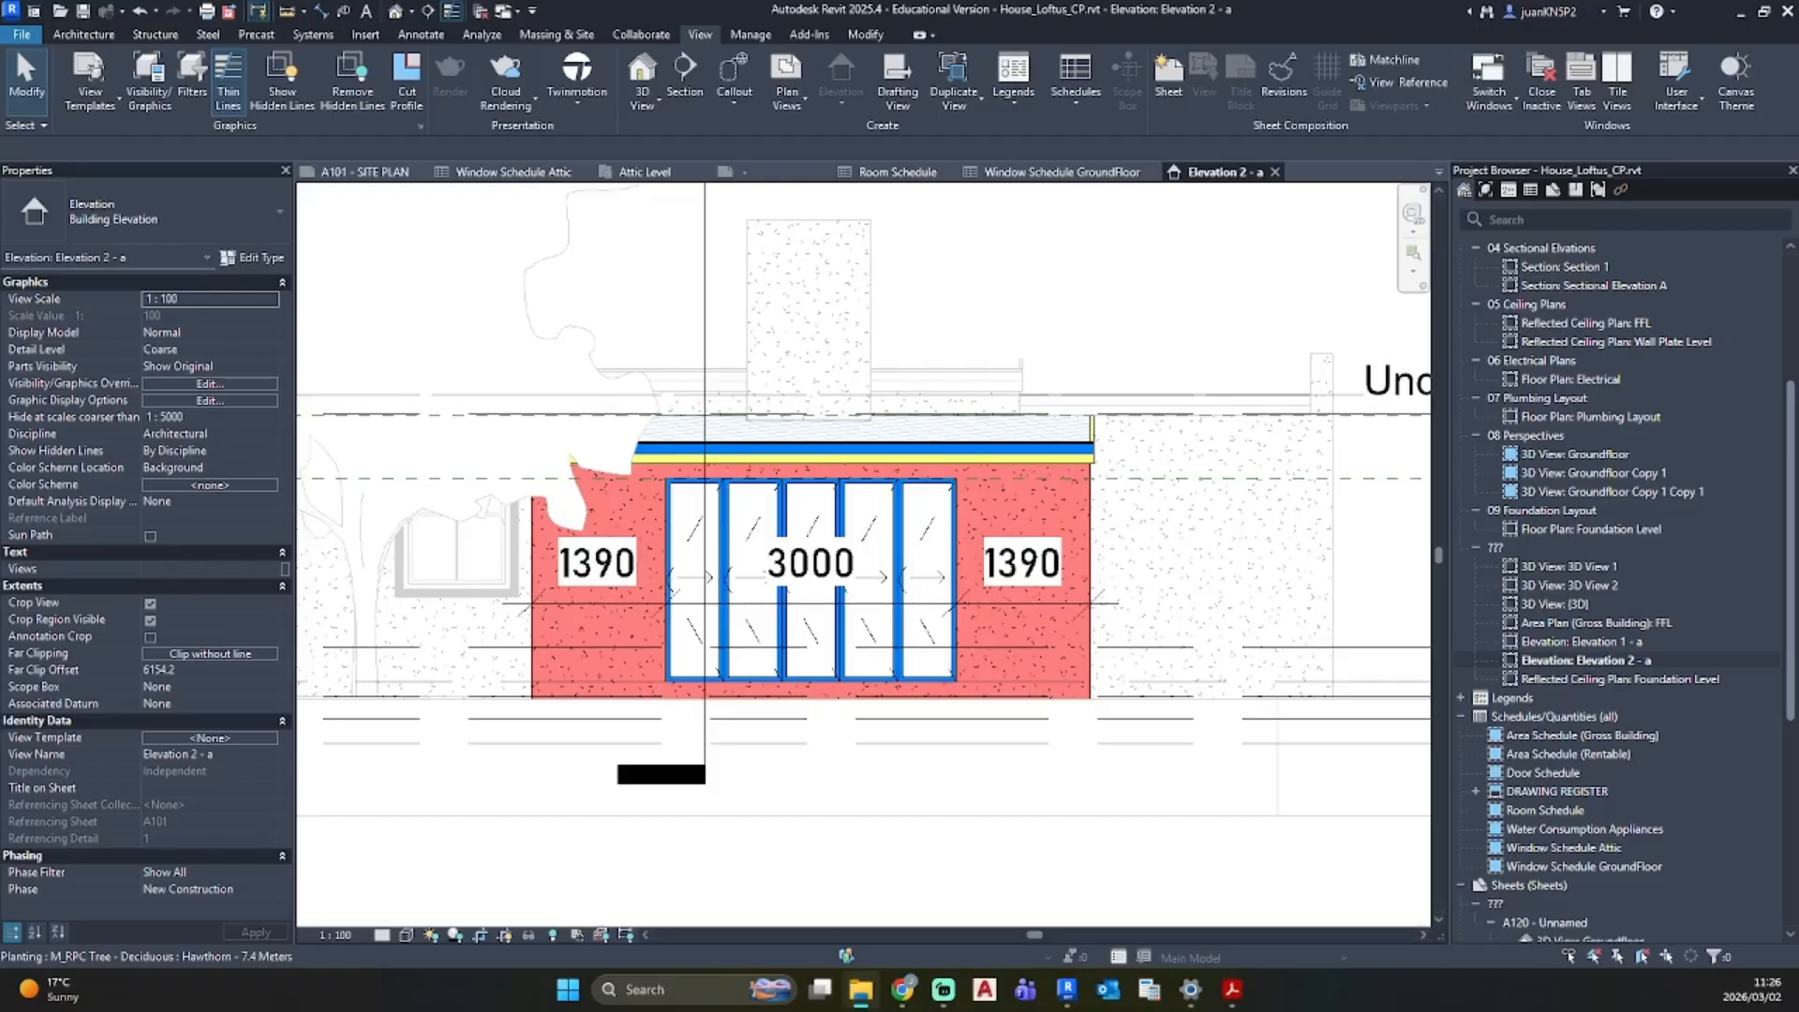
scroll(1087, 300, "down", 3)
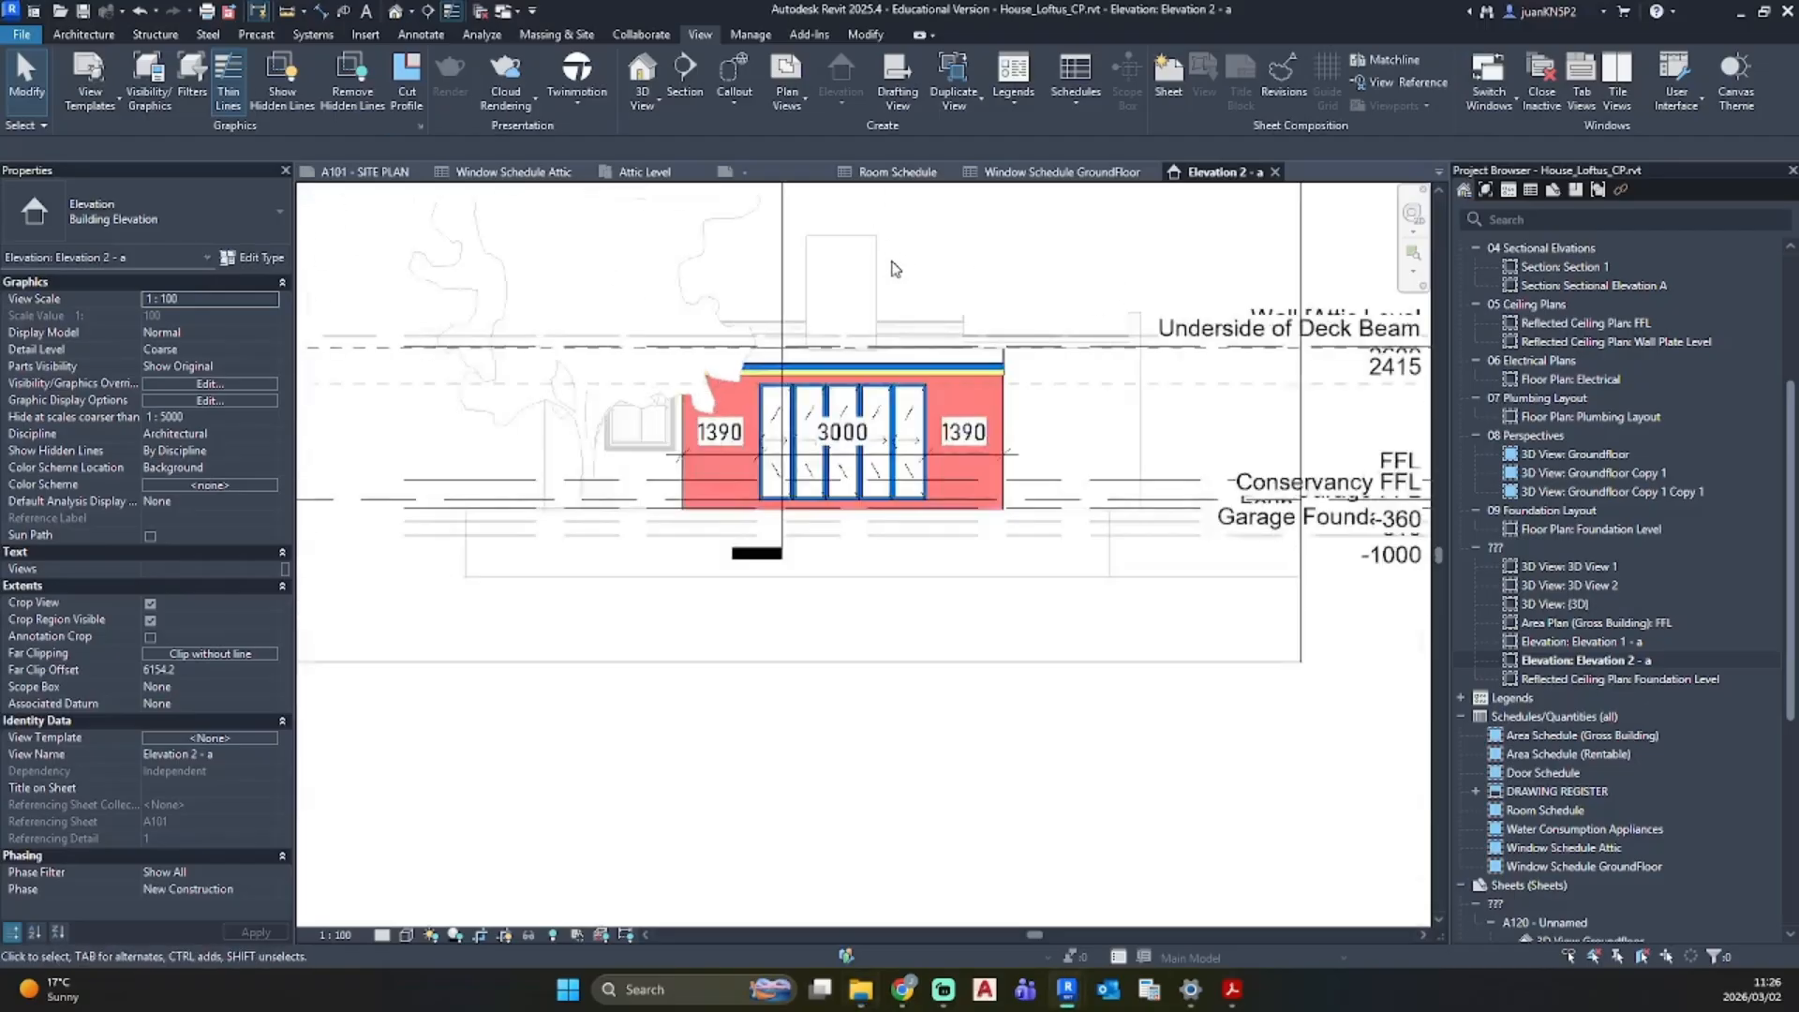
middle_click_drag(1087, 300, 921, 347)
left_click(394, 11)
middle_click_drag(1059, 487, 703, 524, "shift")
Step: Open sheet A120 - Unnamed and bring the drawing name and number in its title block into view
scroll(1560, 740, "down", 7)
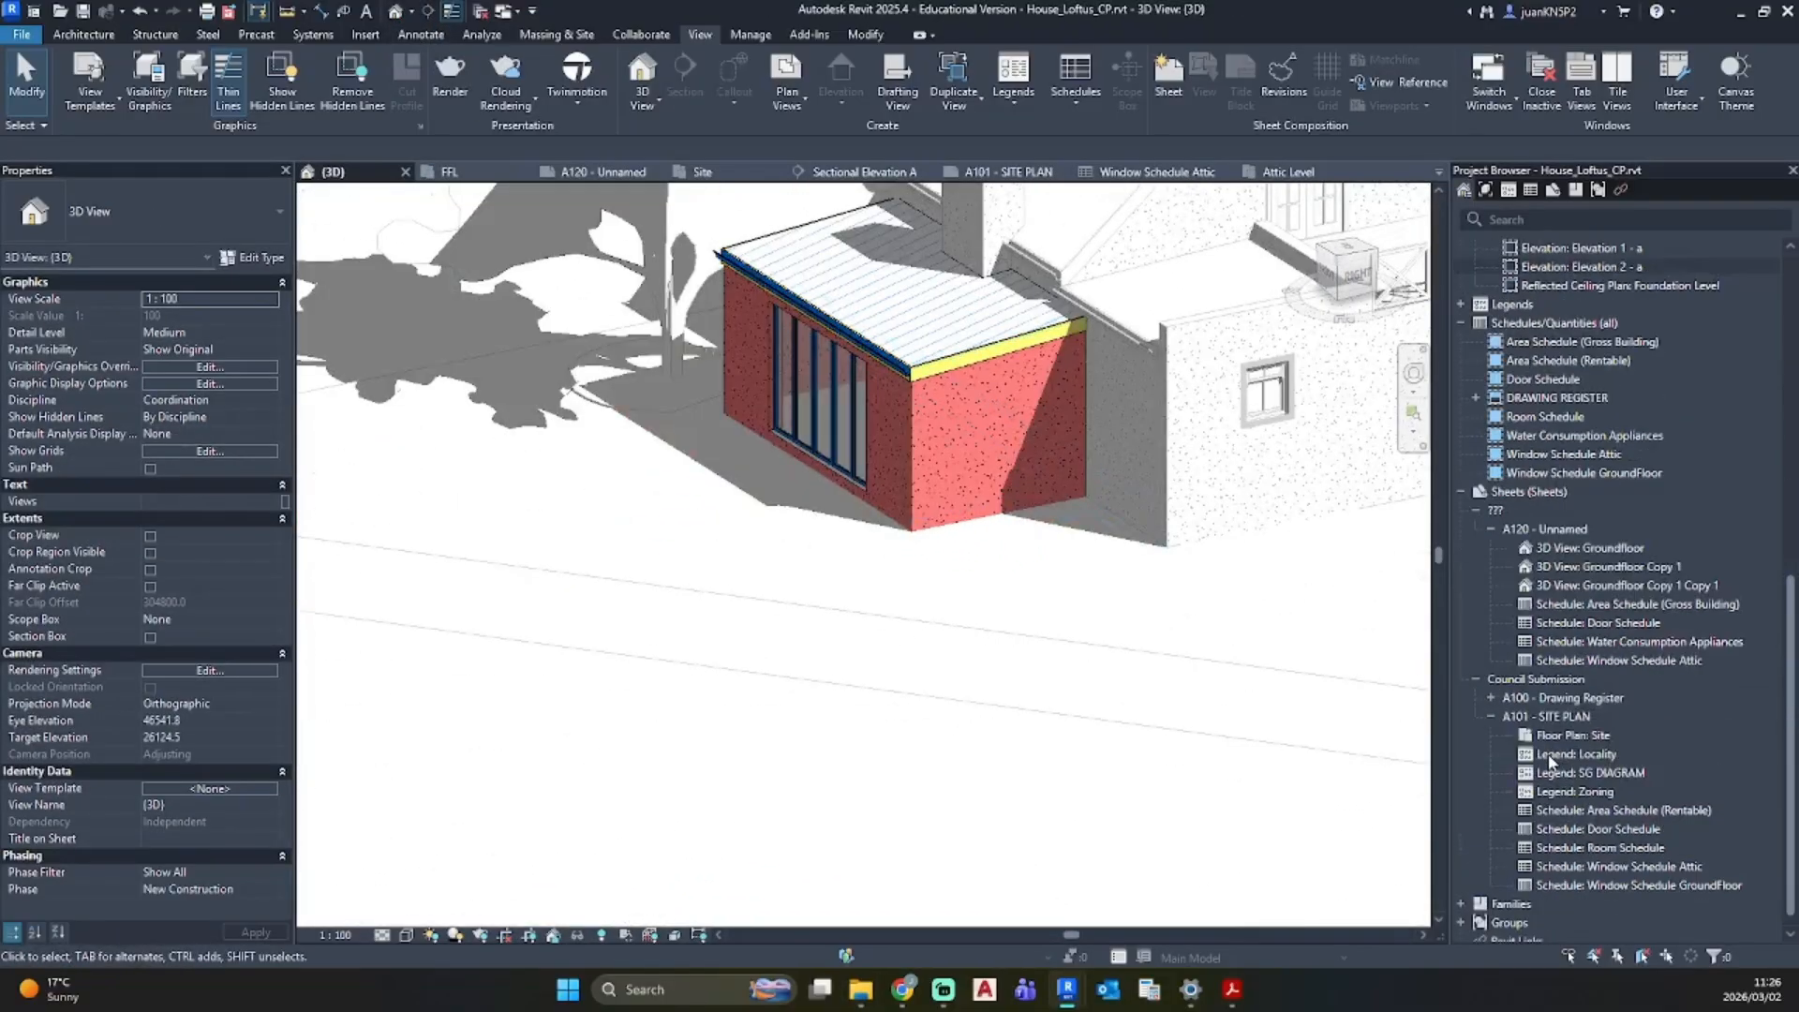
double_click(1546, 520)
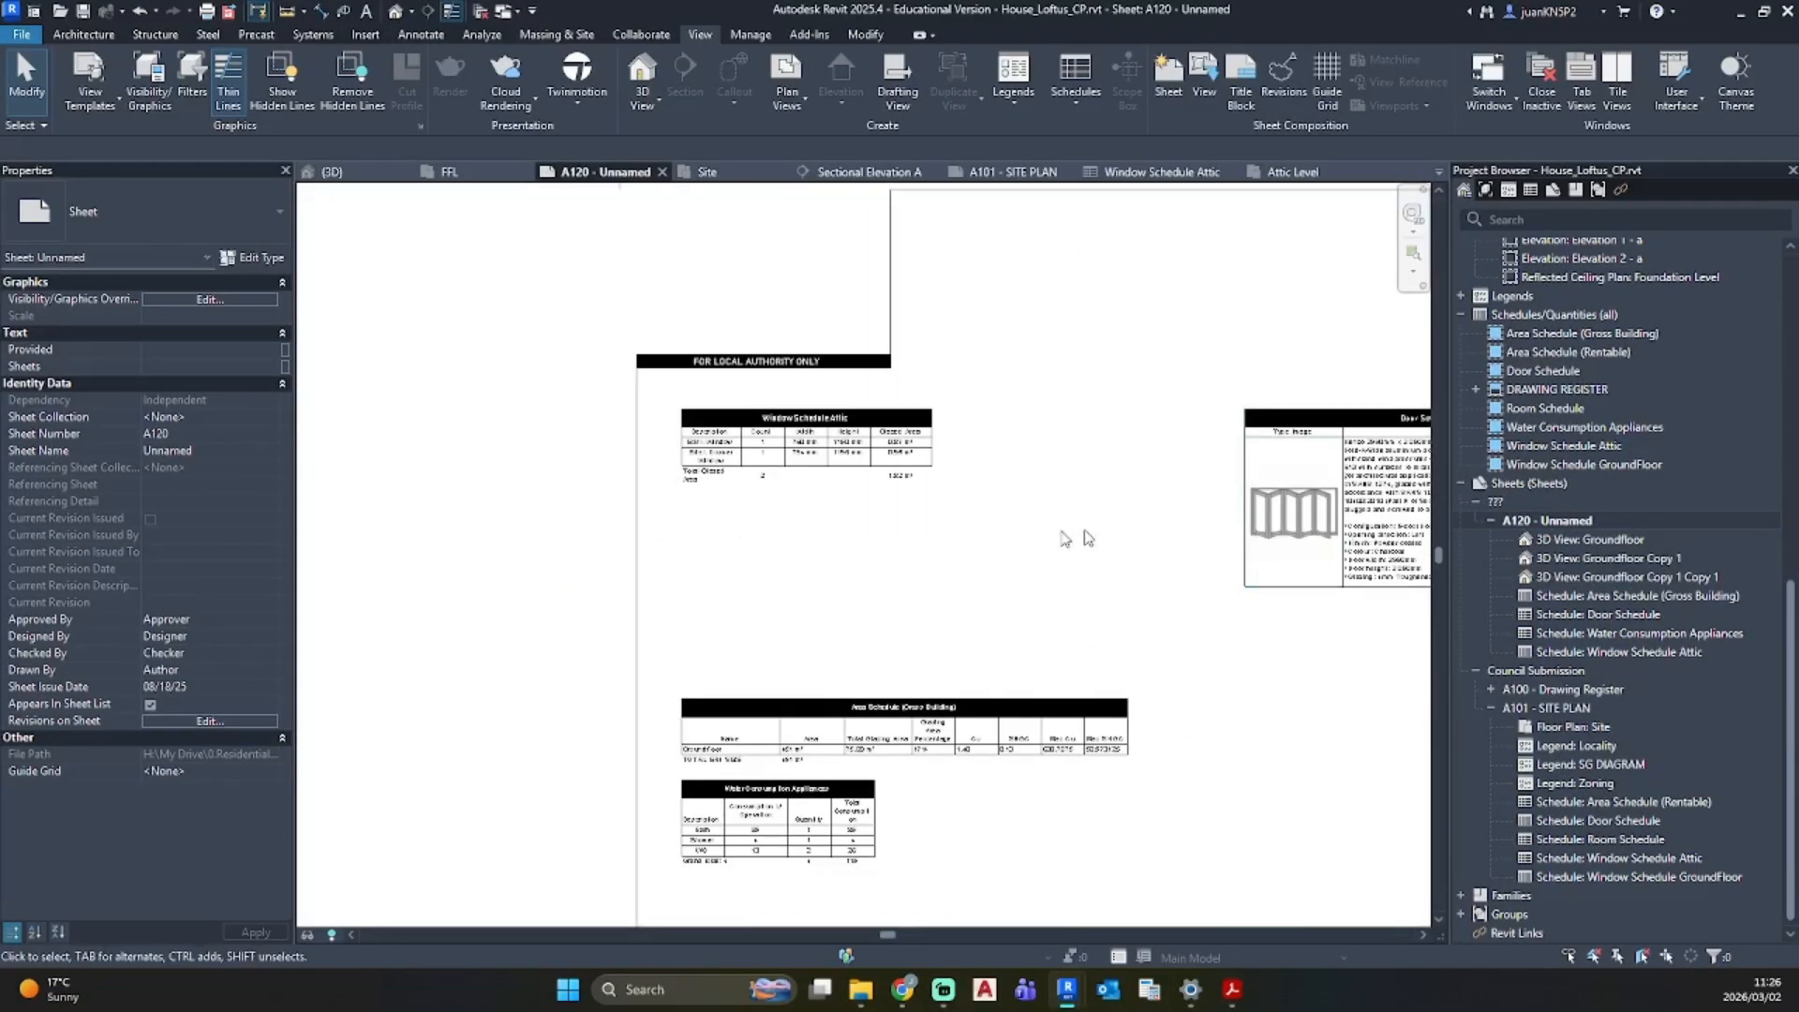
scroll(1029, 568, "down", 1)
middle_click_drag(1029, 569, 742, 535)
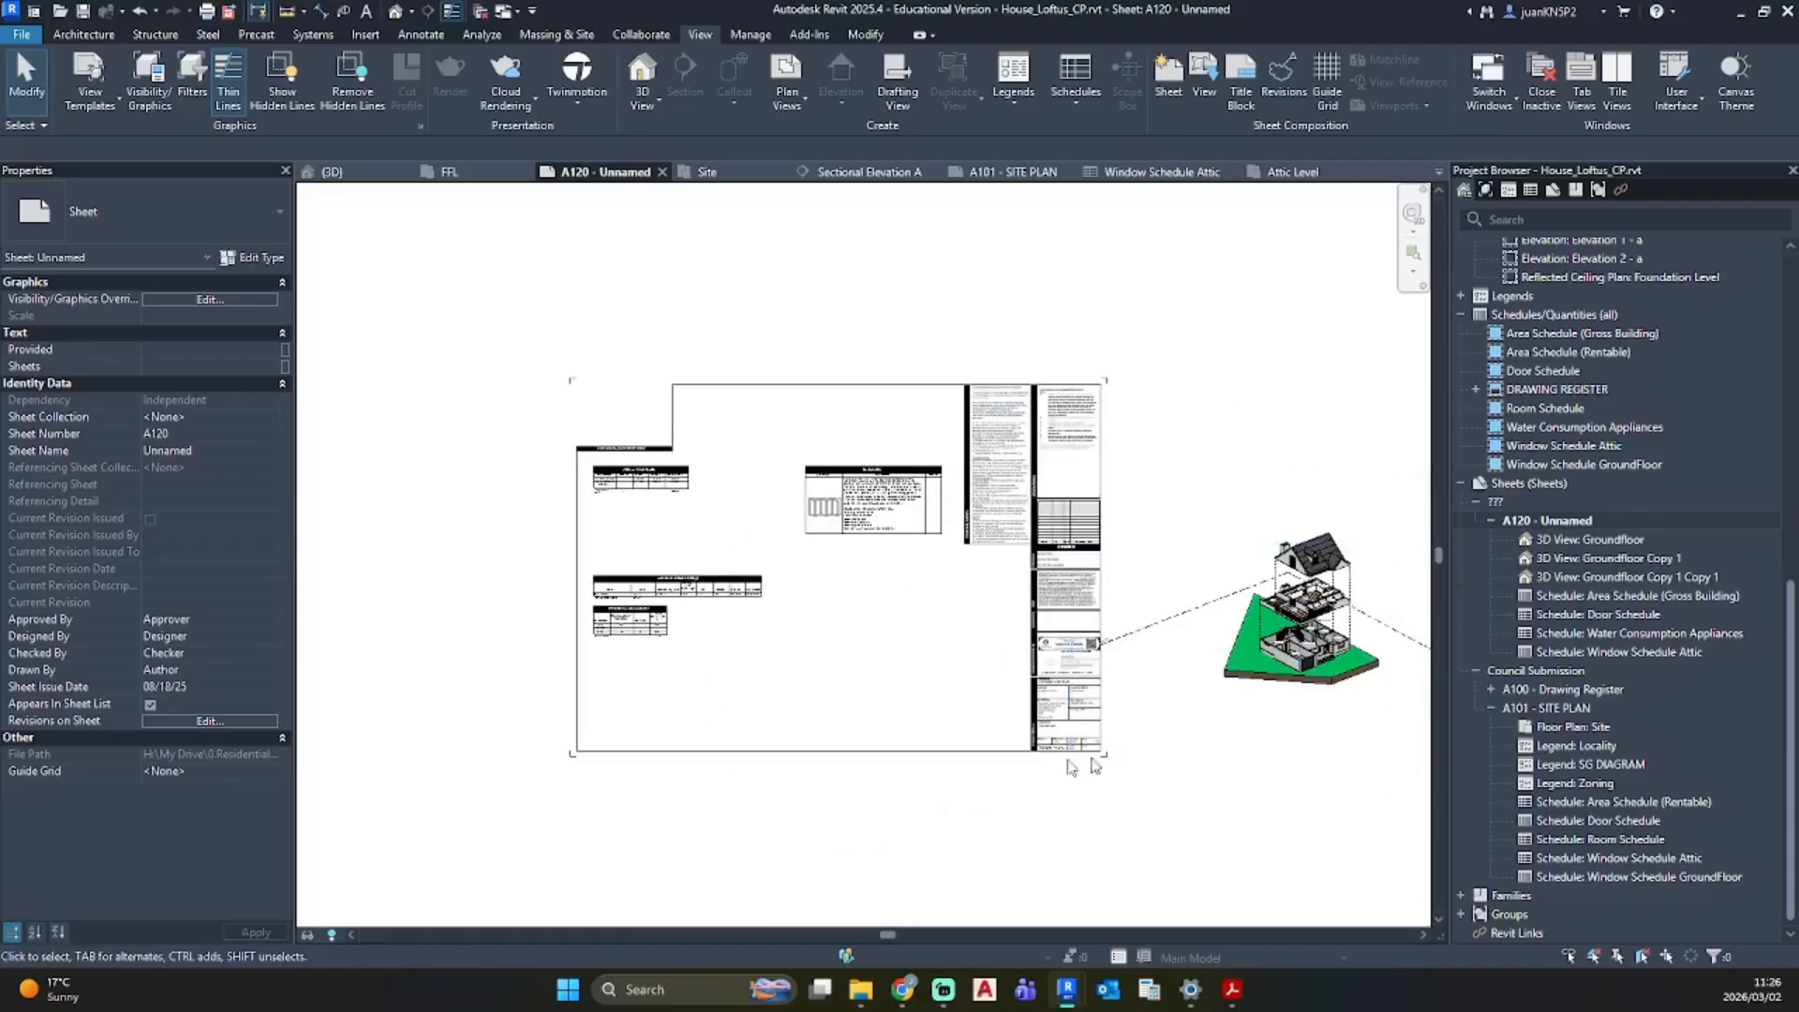
scroll(1092, 764, "up", 8)
scroll(881, 731, "up", 2)
left_click(784, 572)
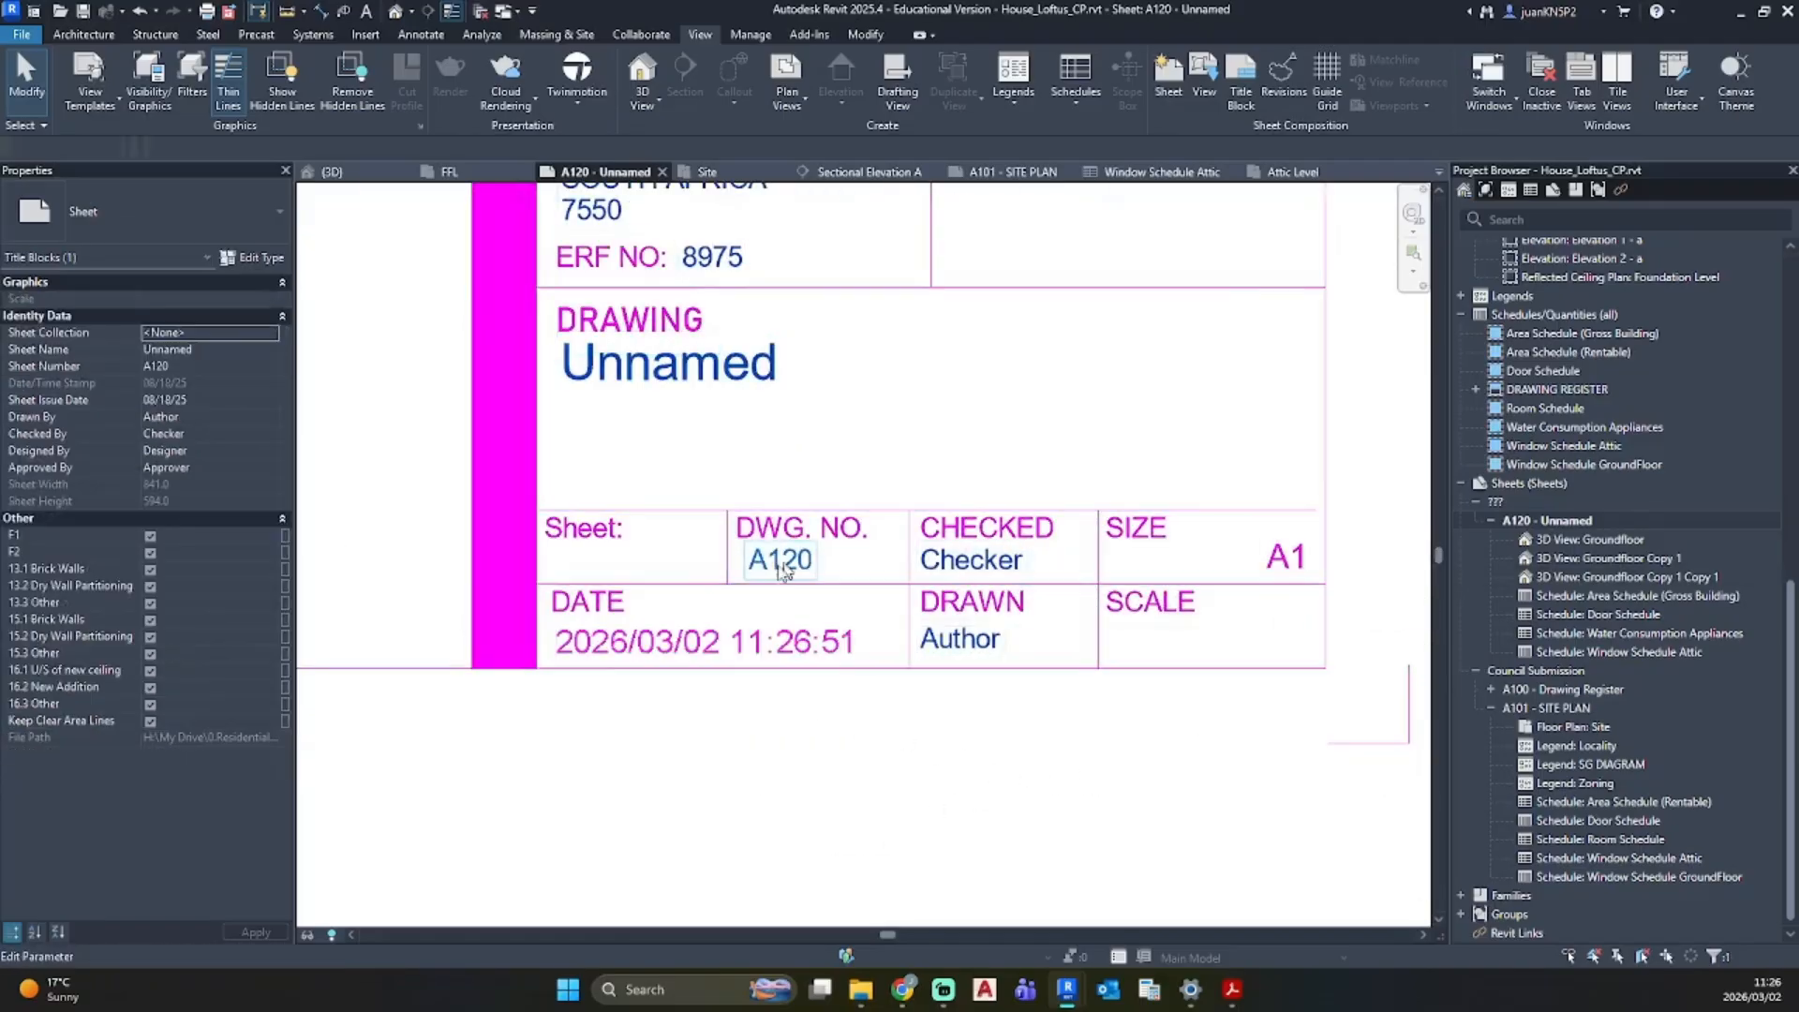
left_click(619, 814)
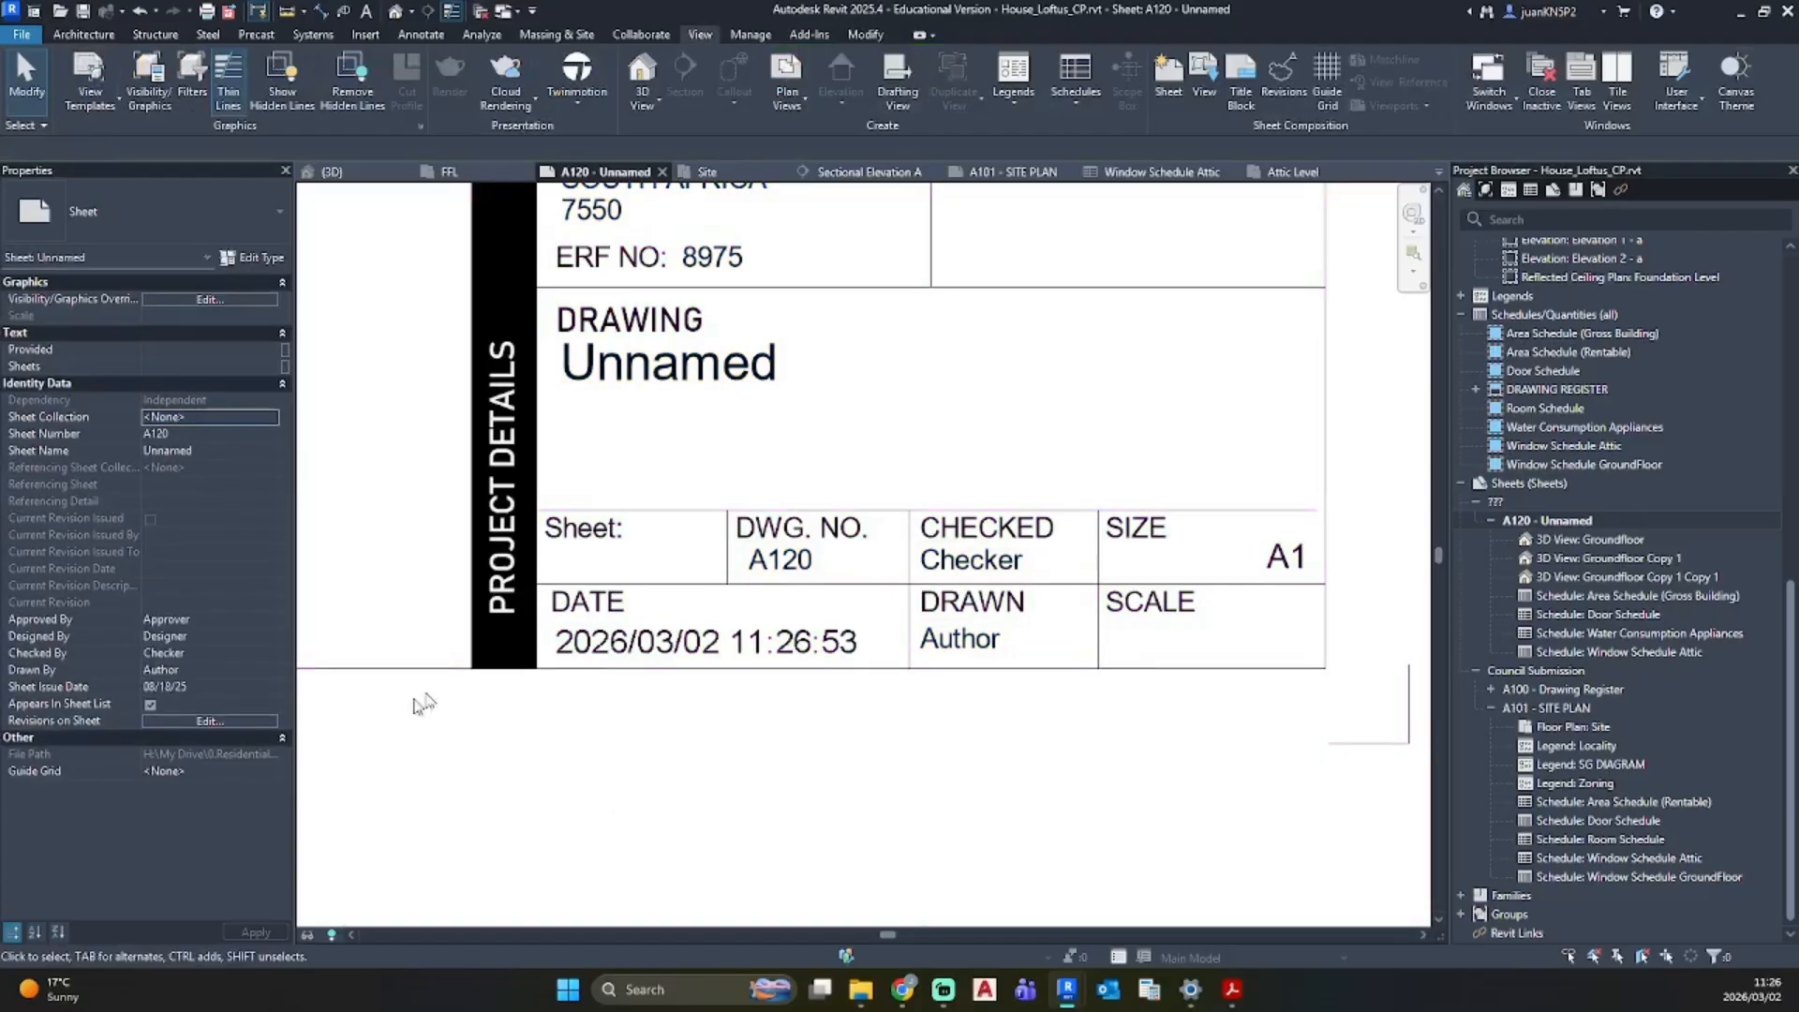
left_click(471, 532)
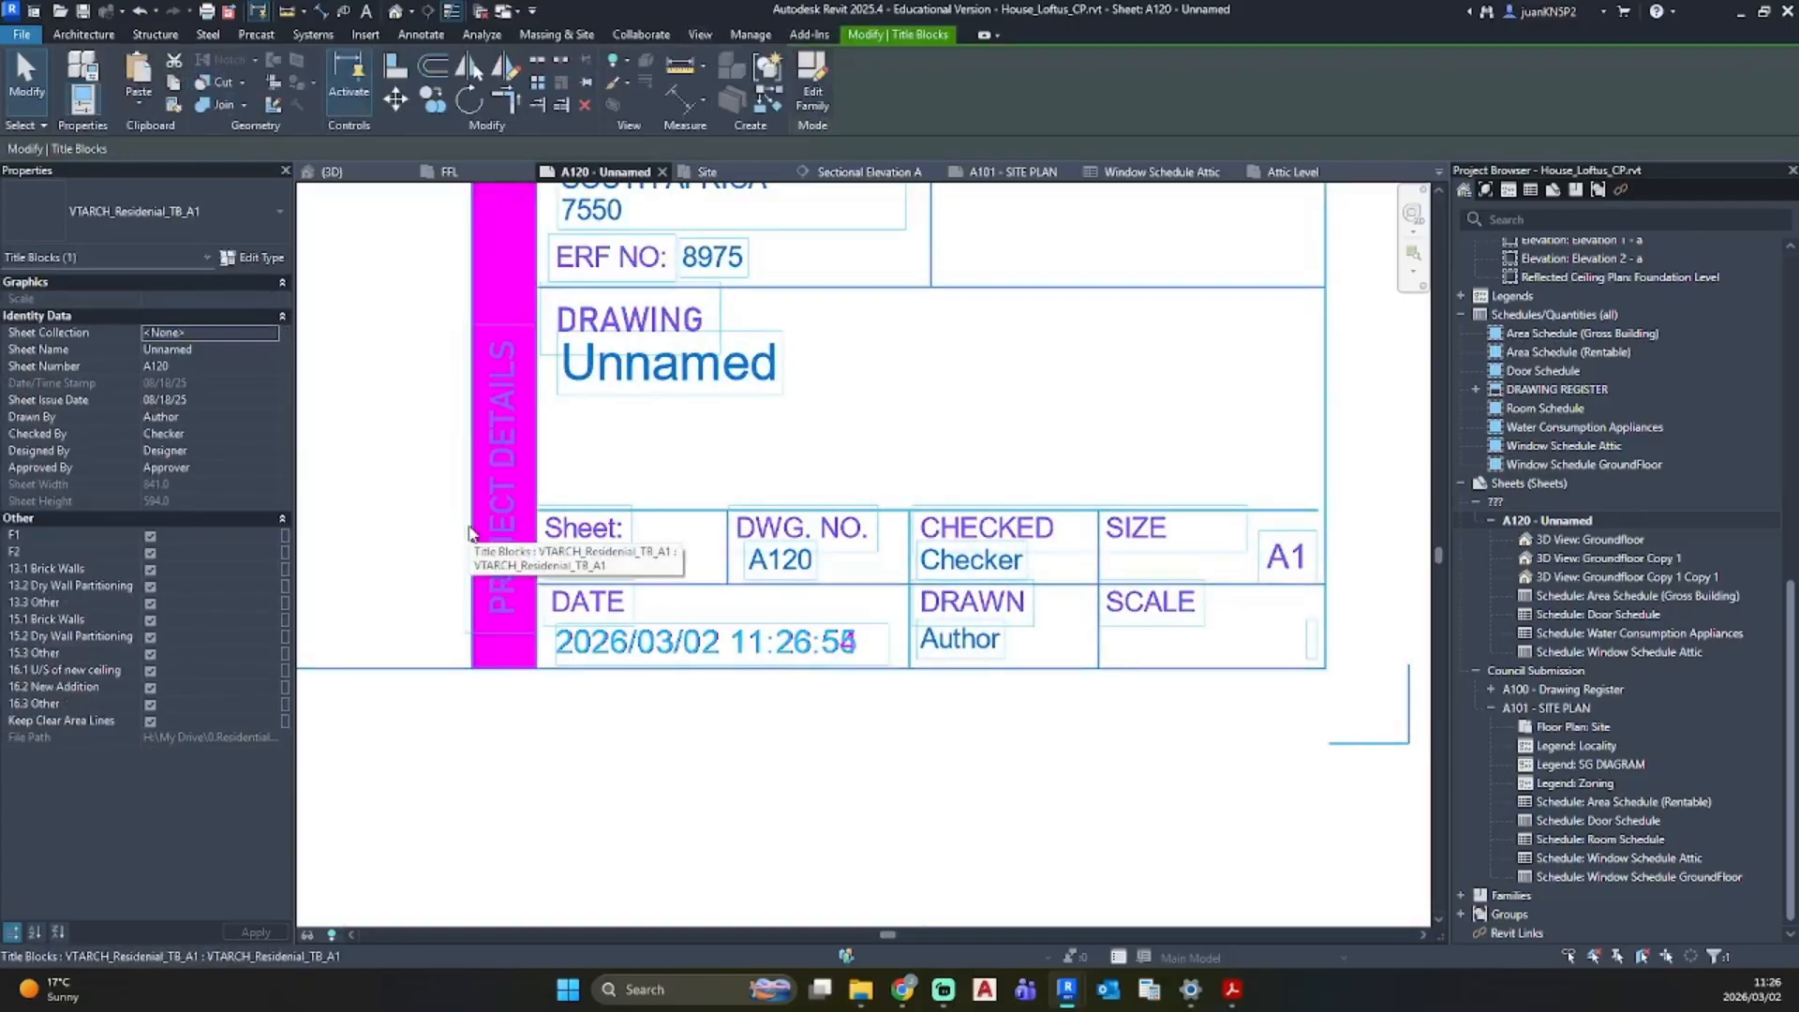
left_click(271, 333)
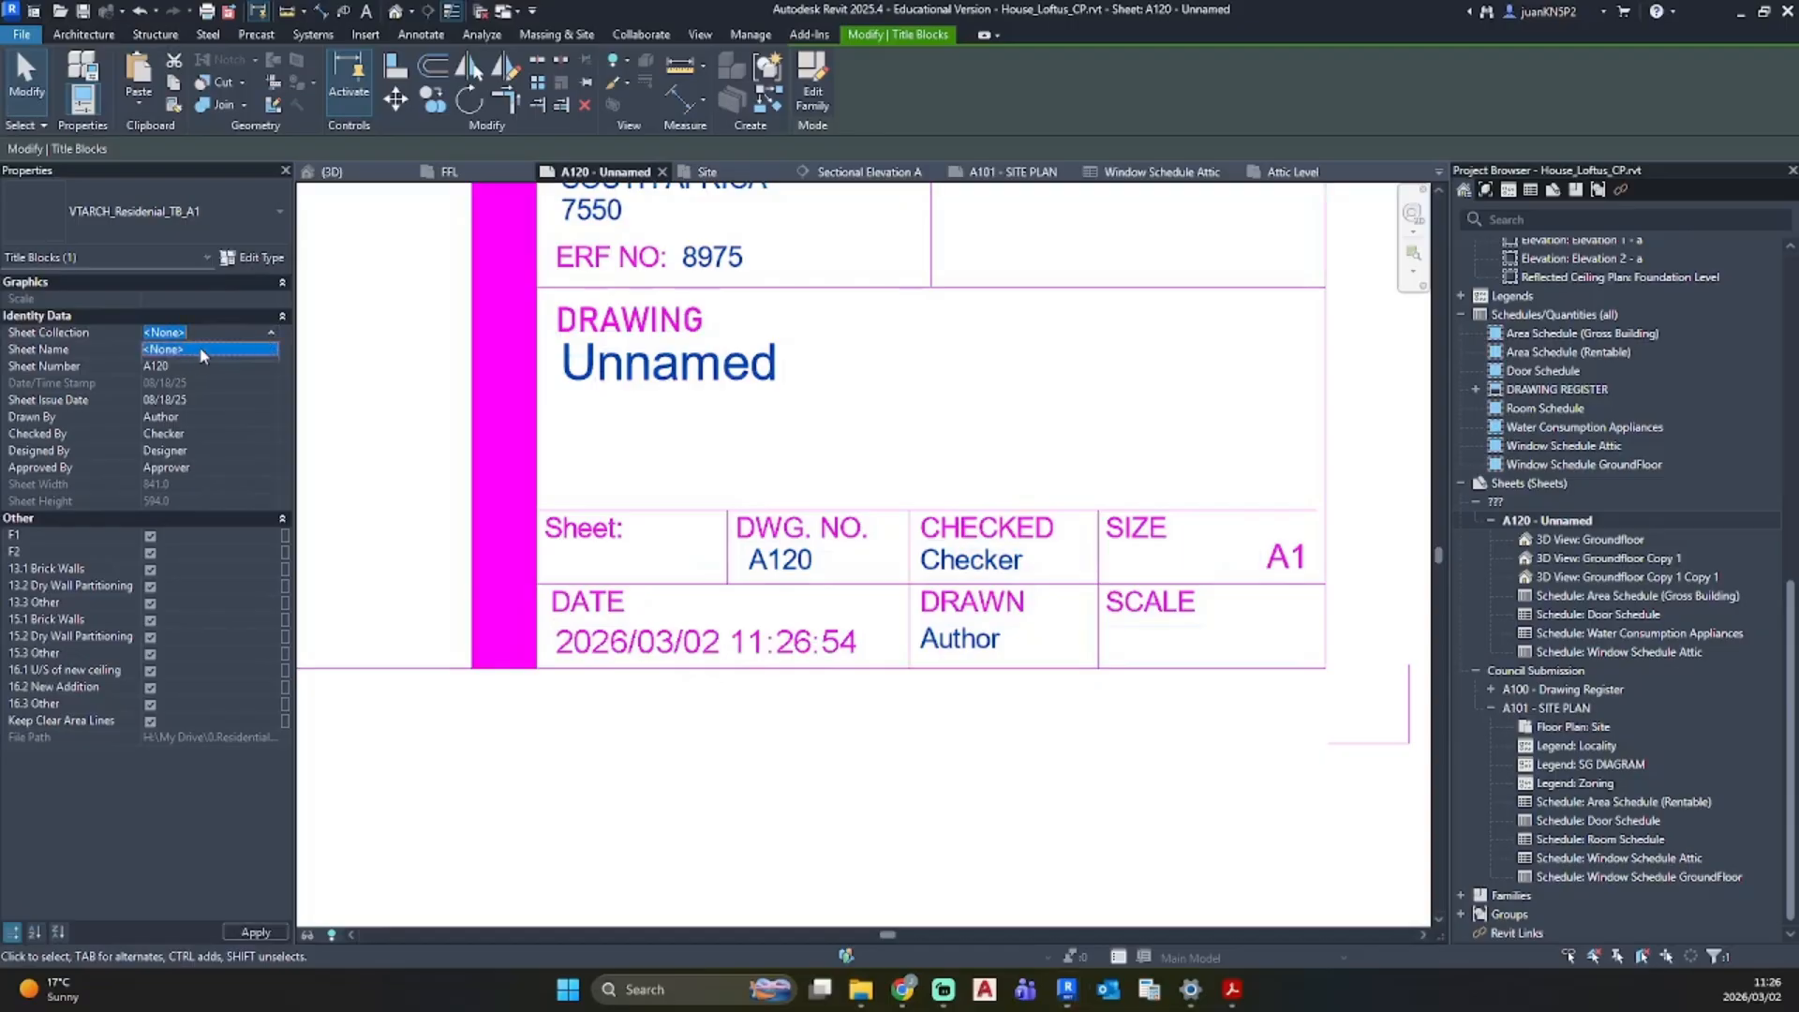
key("BackSpace")
type("cou")
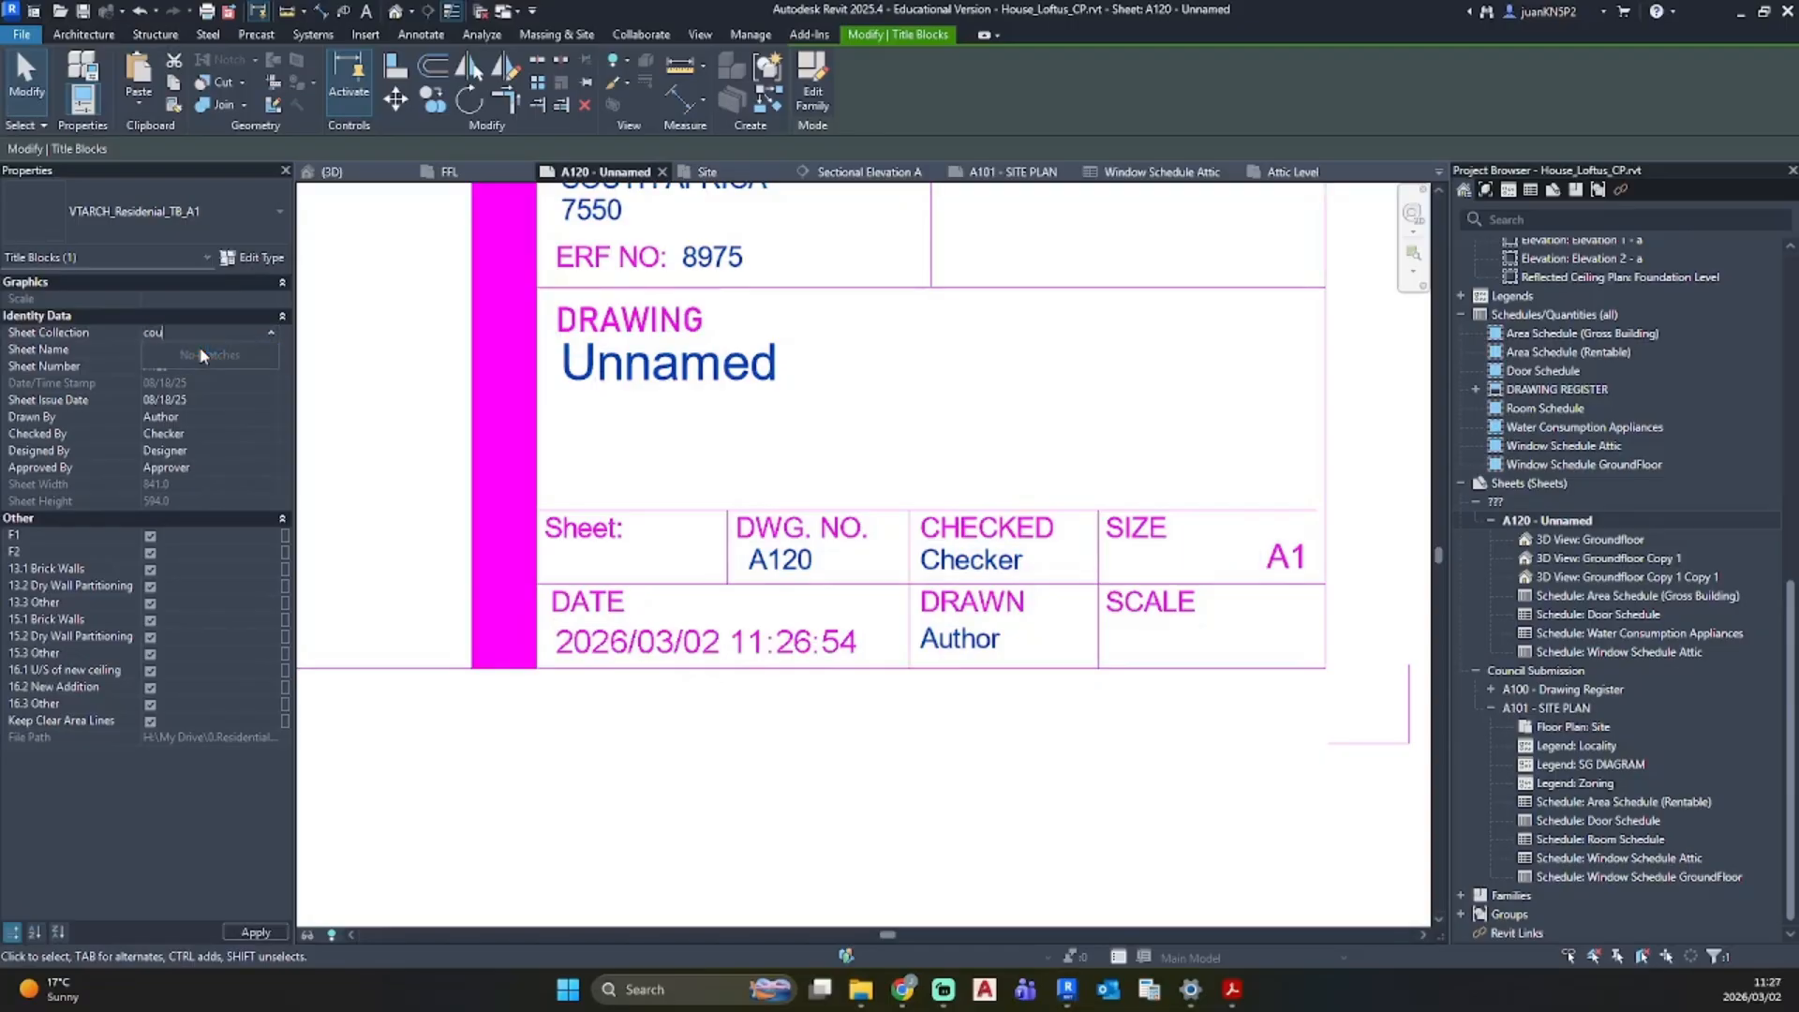
key("Escape")
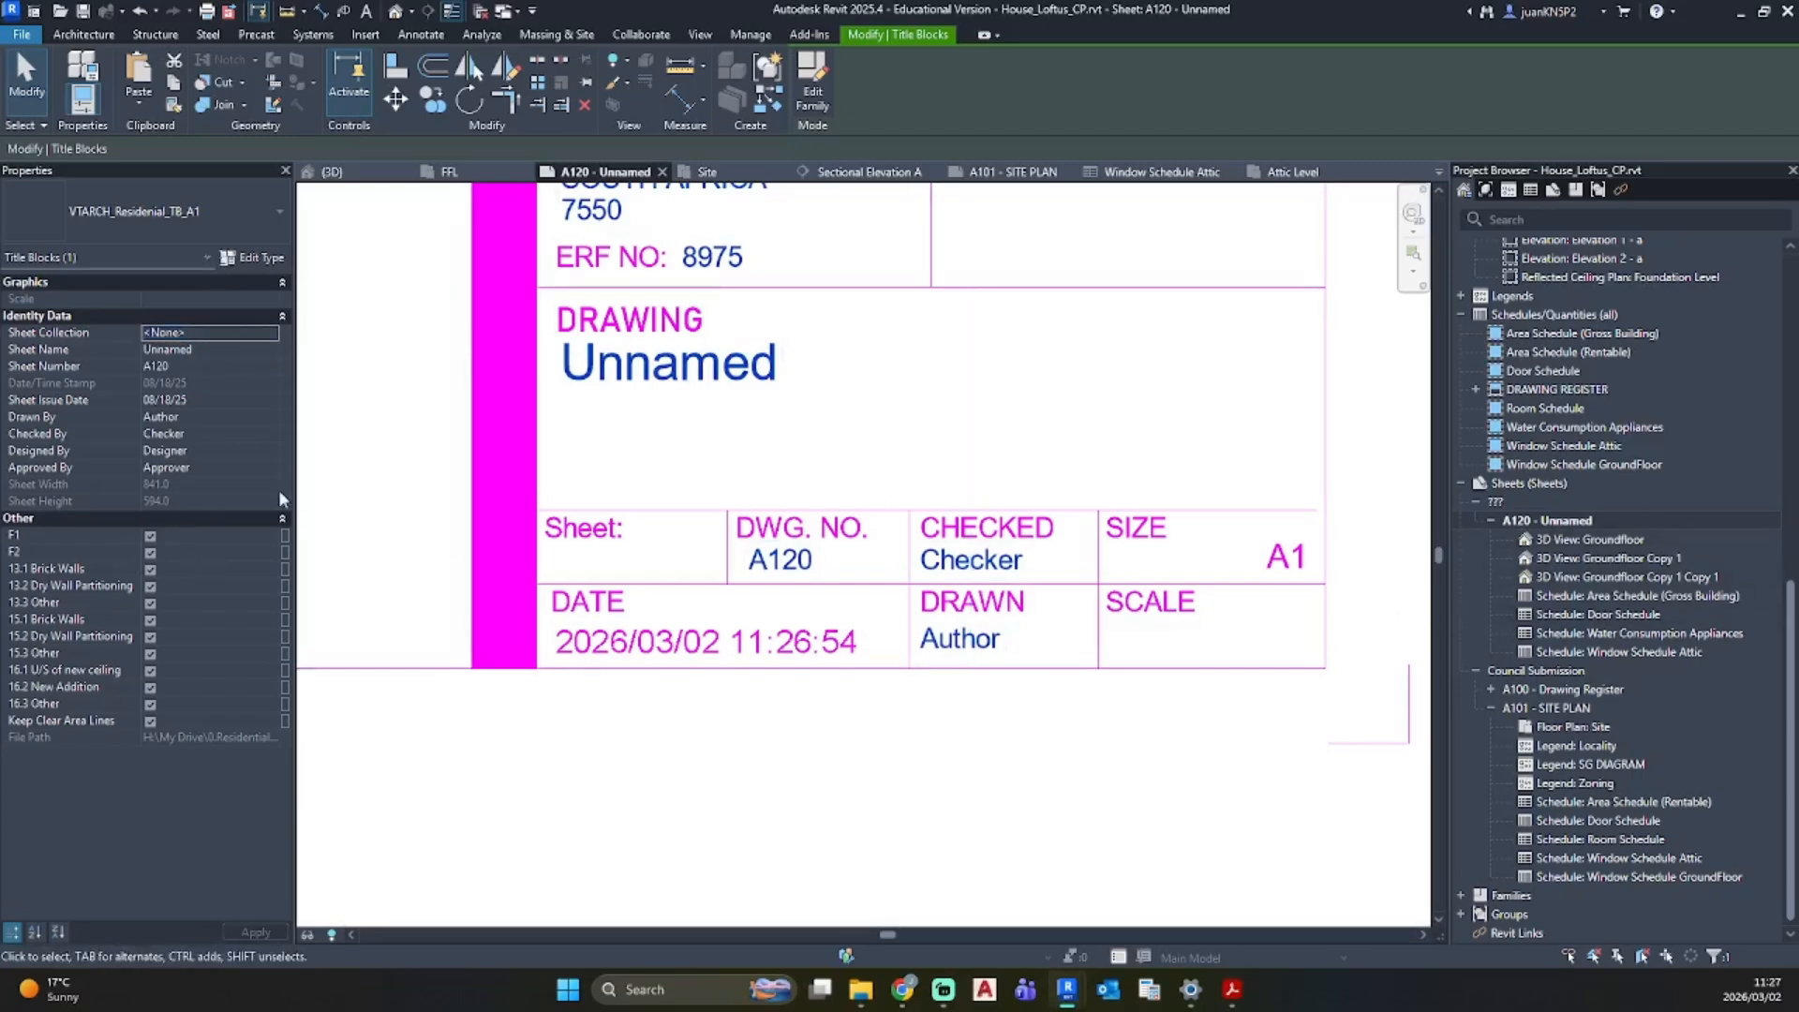
key("Escape")
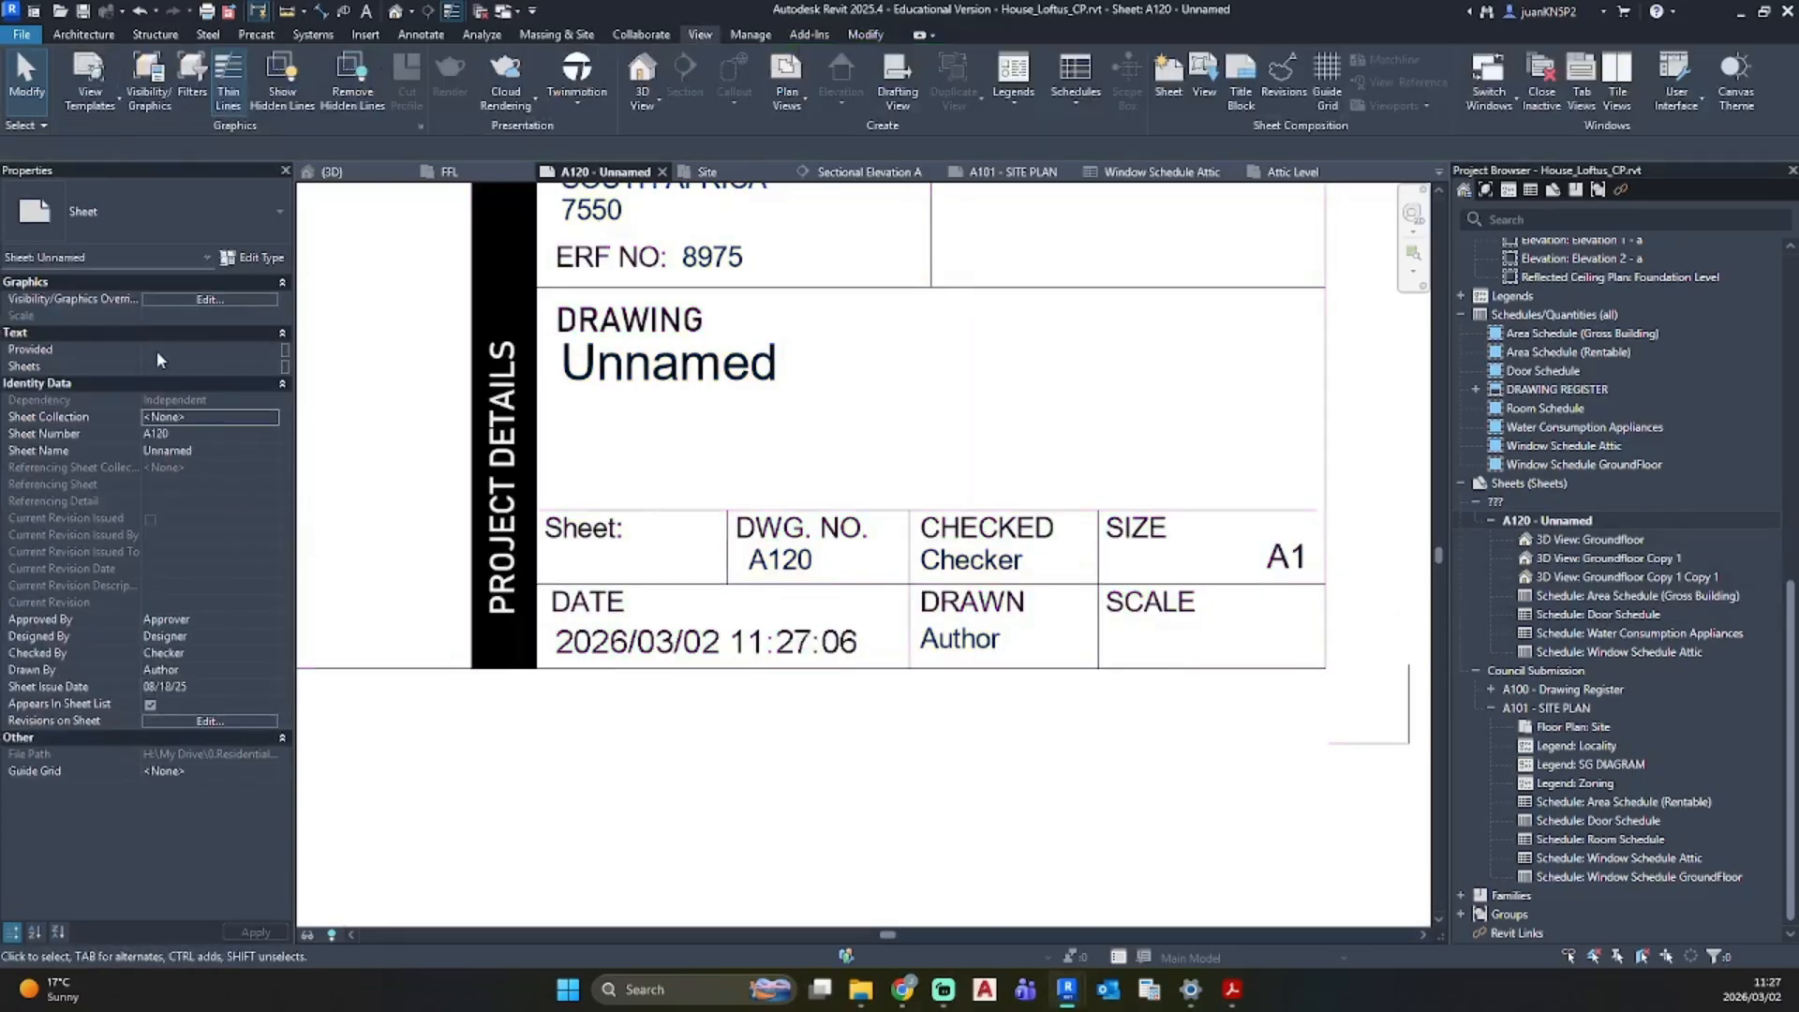
Step: Assign sheet A120 to the Council Submission group and rename it Schedules
left_click(273, 367)
left_click(197, 383)
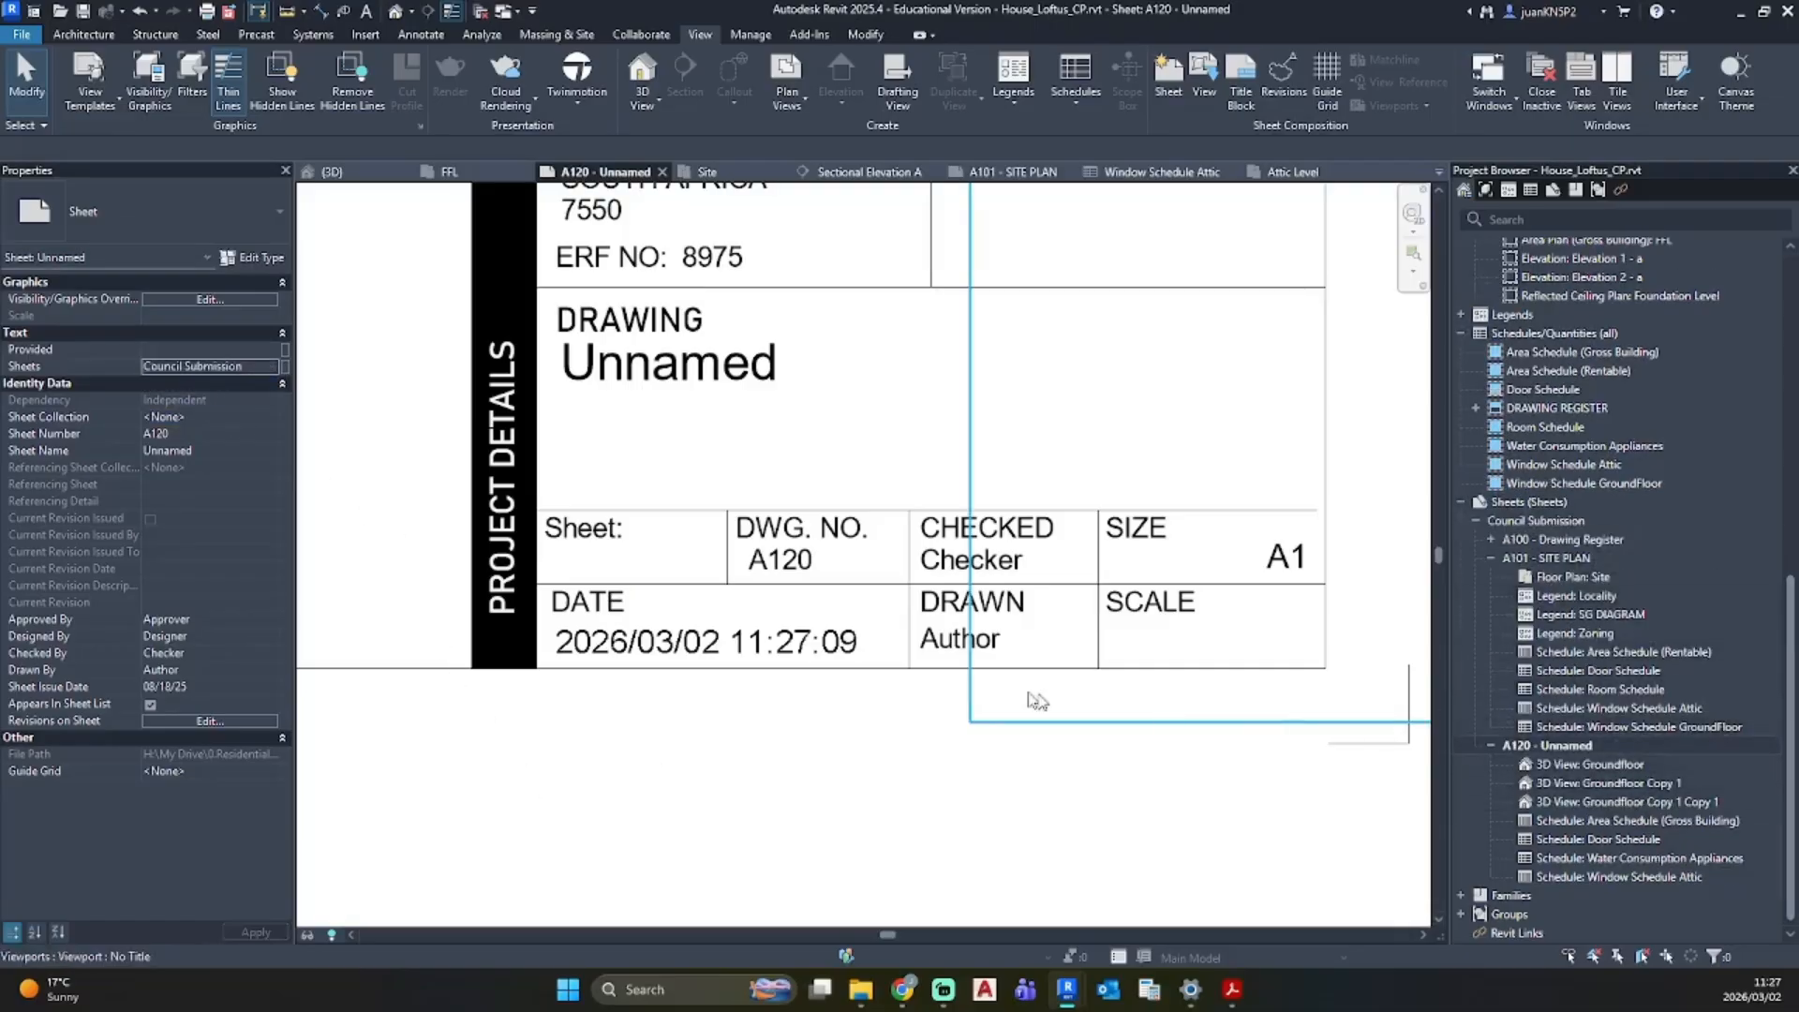
left_click(714, 388)
left_click(714, 388)
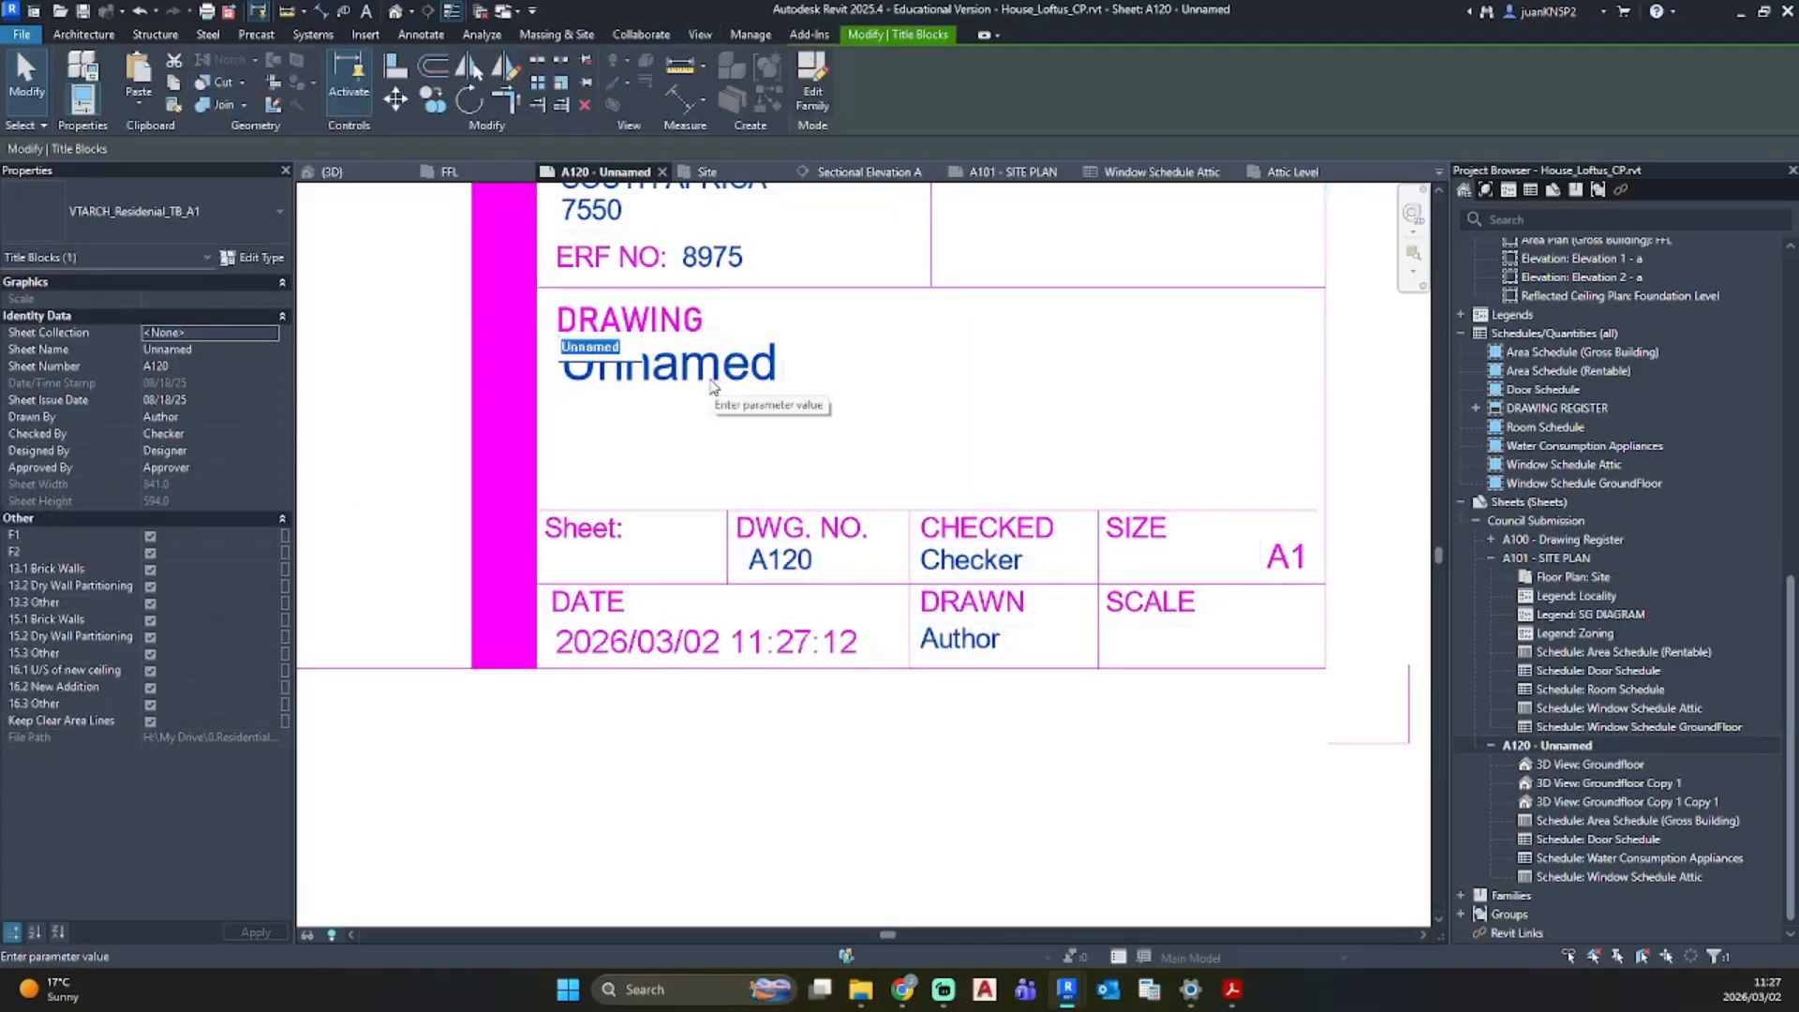
type("Schedules")
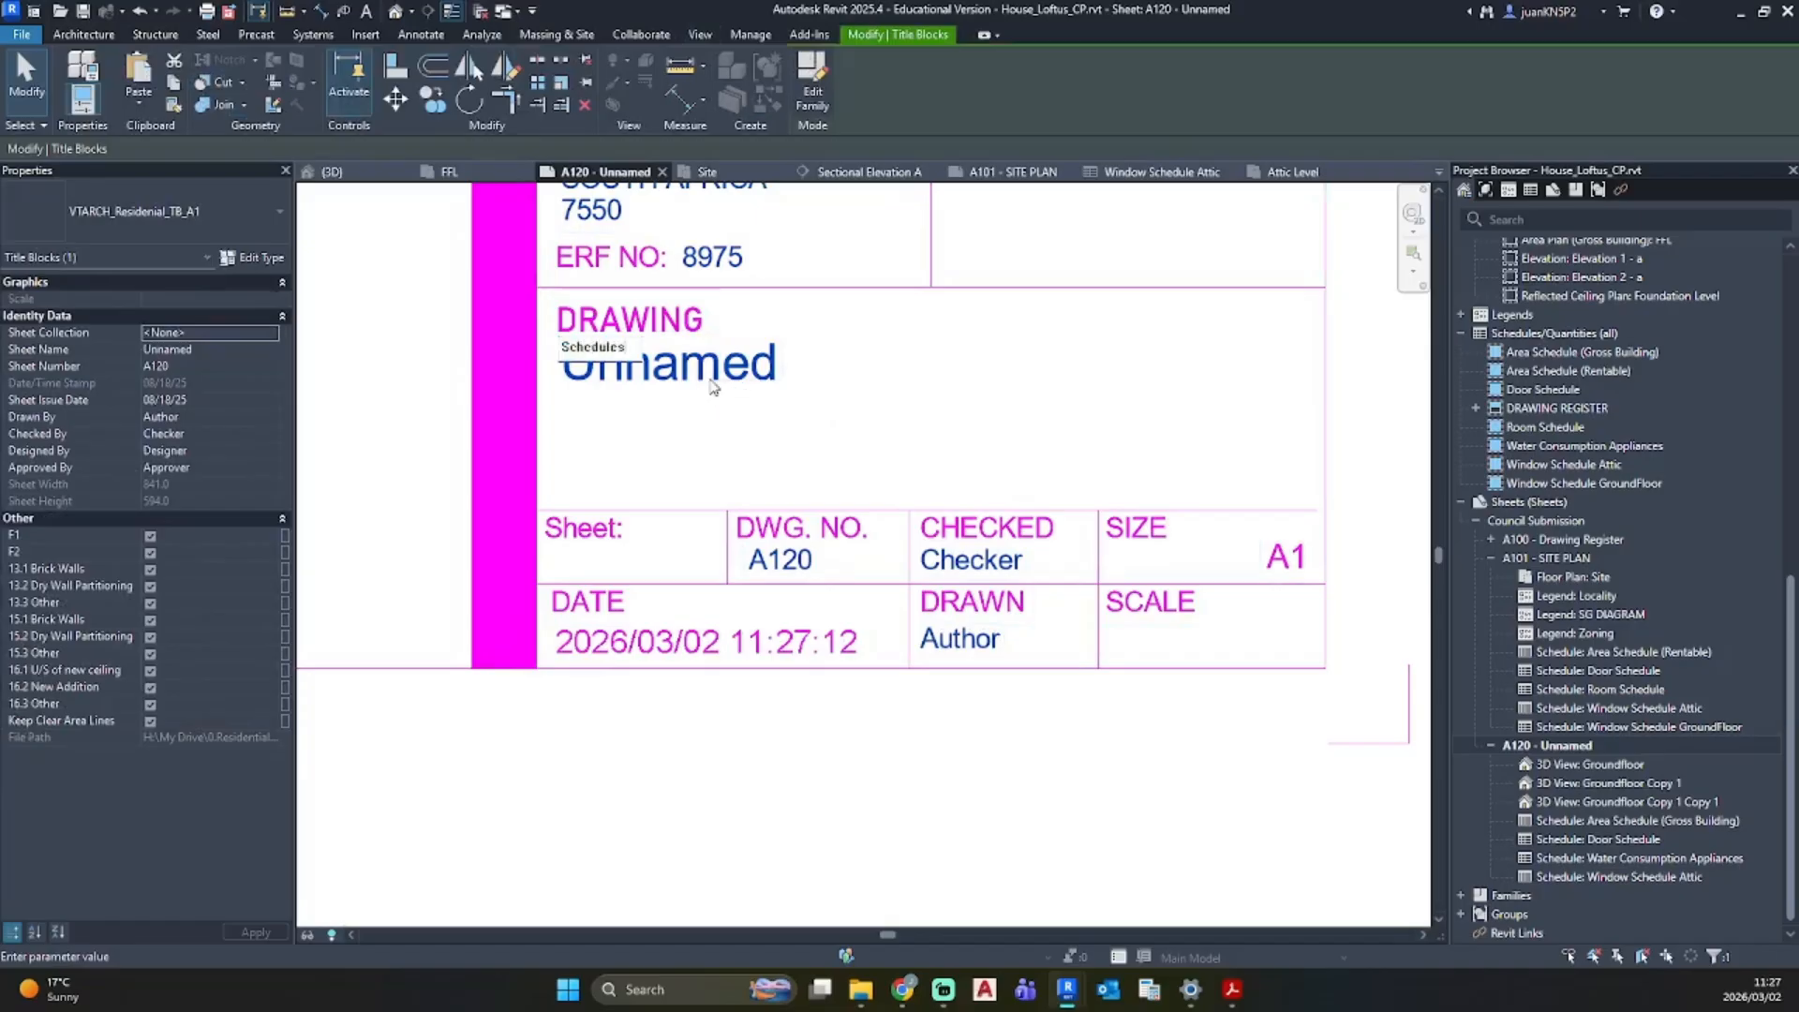
key("Return")
scroll(714, 388, "down", 2)
left_click(1195, 478)
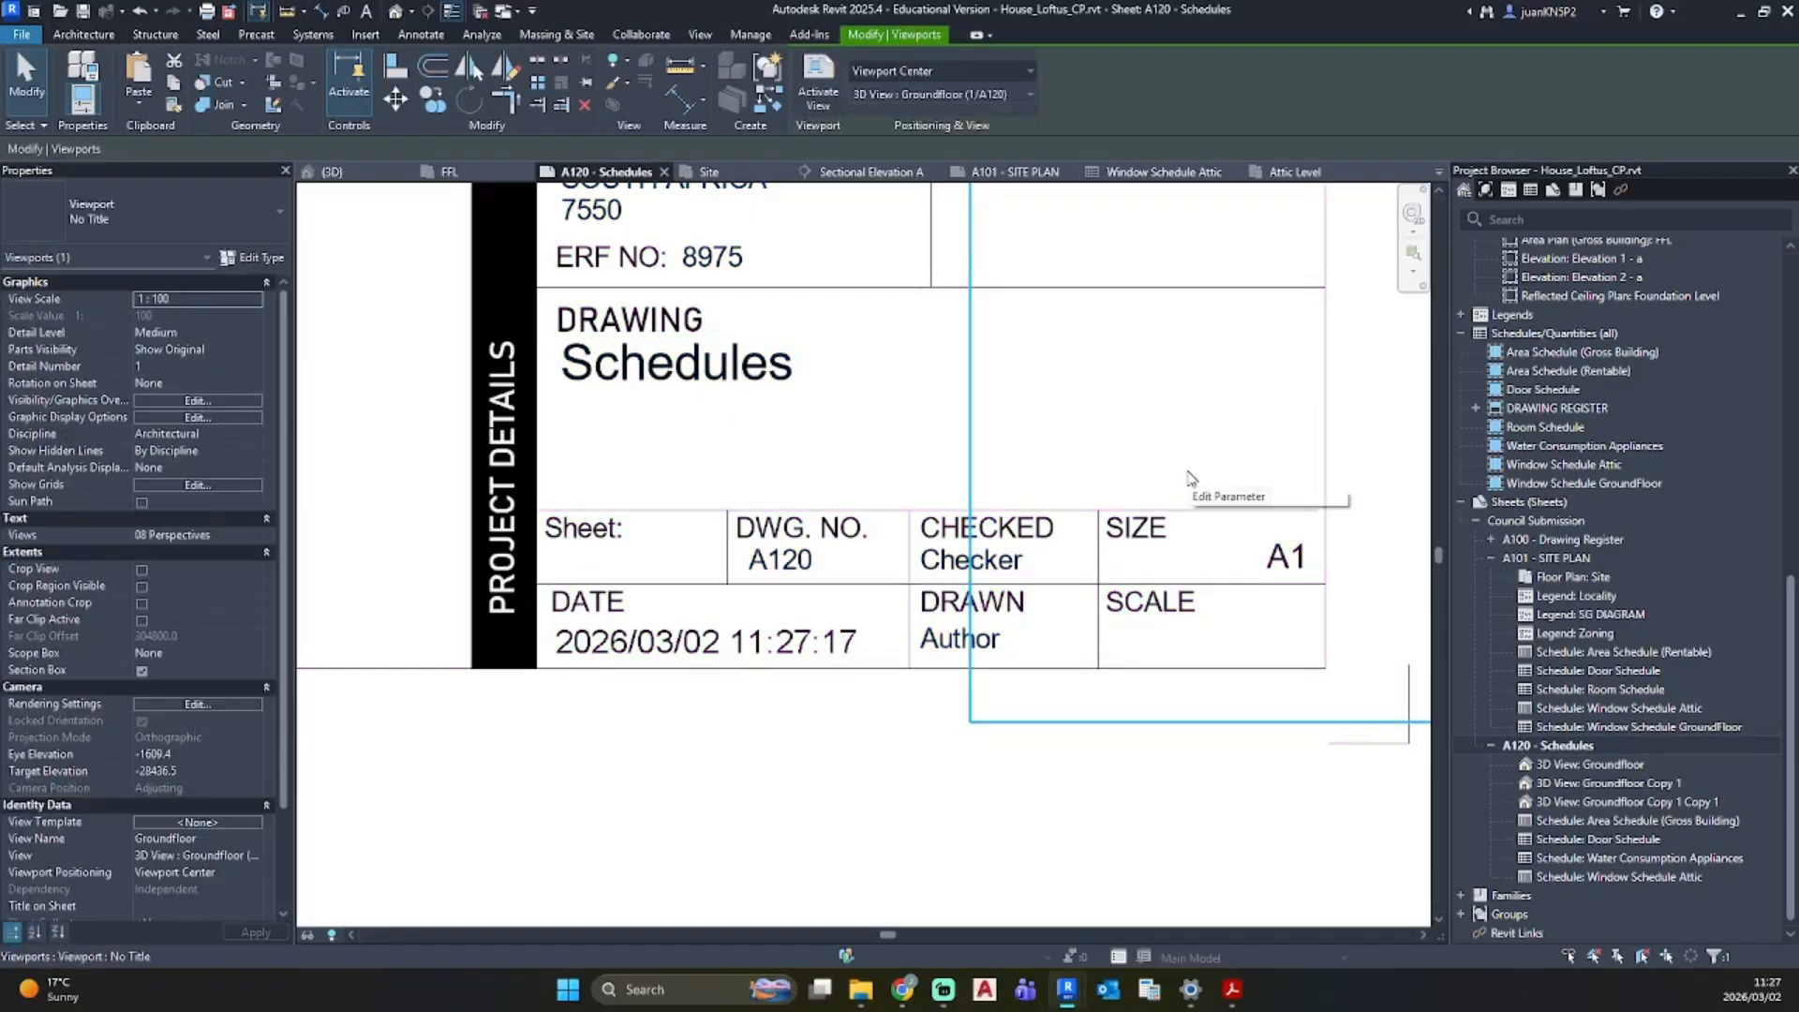
Step: Move the Door Schedule on sheet A120 up and left, close to the notch above the local authority block
scroll(1199, 483, "down", 4)
scroll(872, 598, "down", 2)
scroll(857, 628, "down", 2)
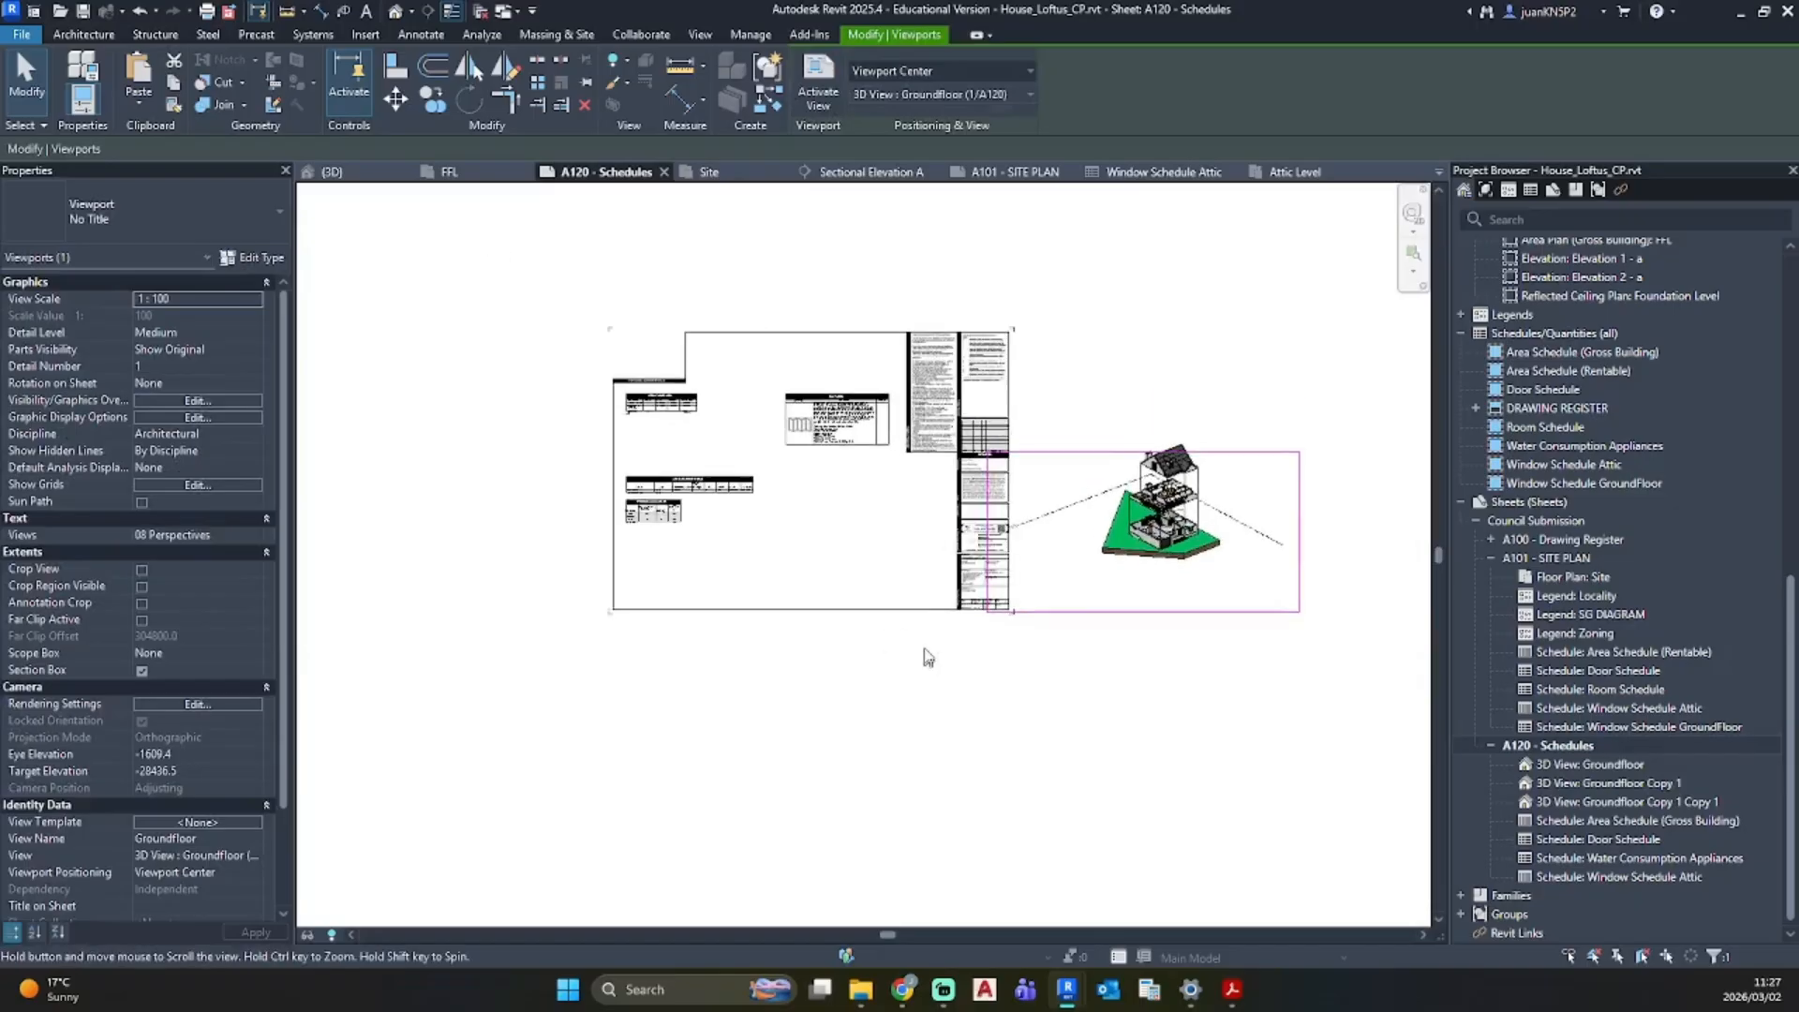
left_click(836, 419)
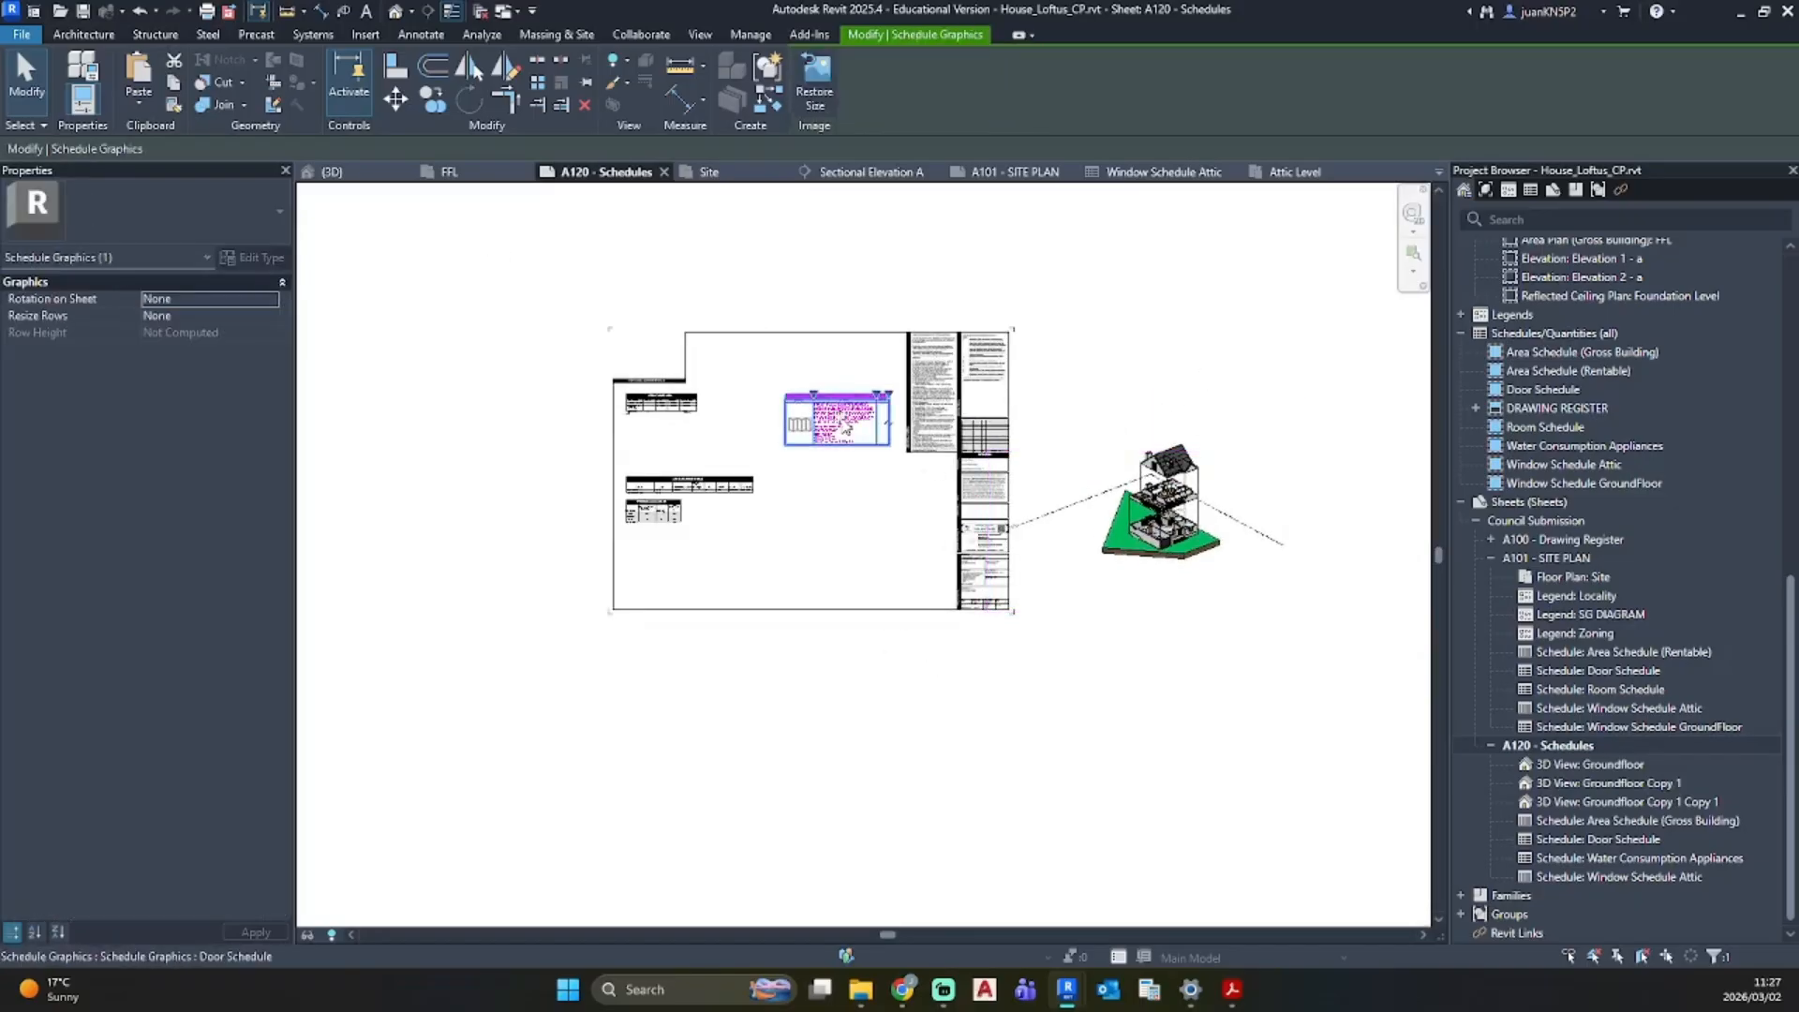
left_click_drag(836, 418, 769, 363)
scroll(692, 421, "up", 5)
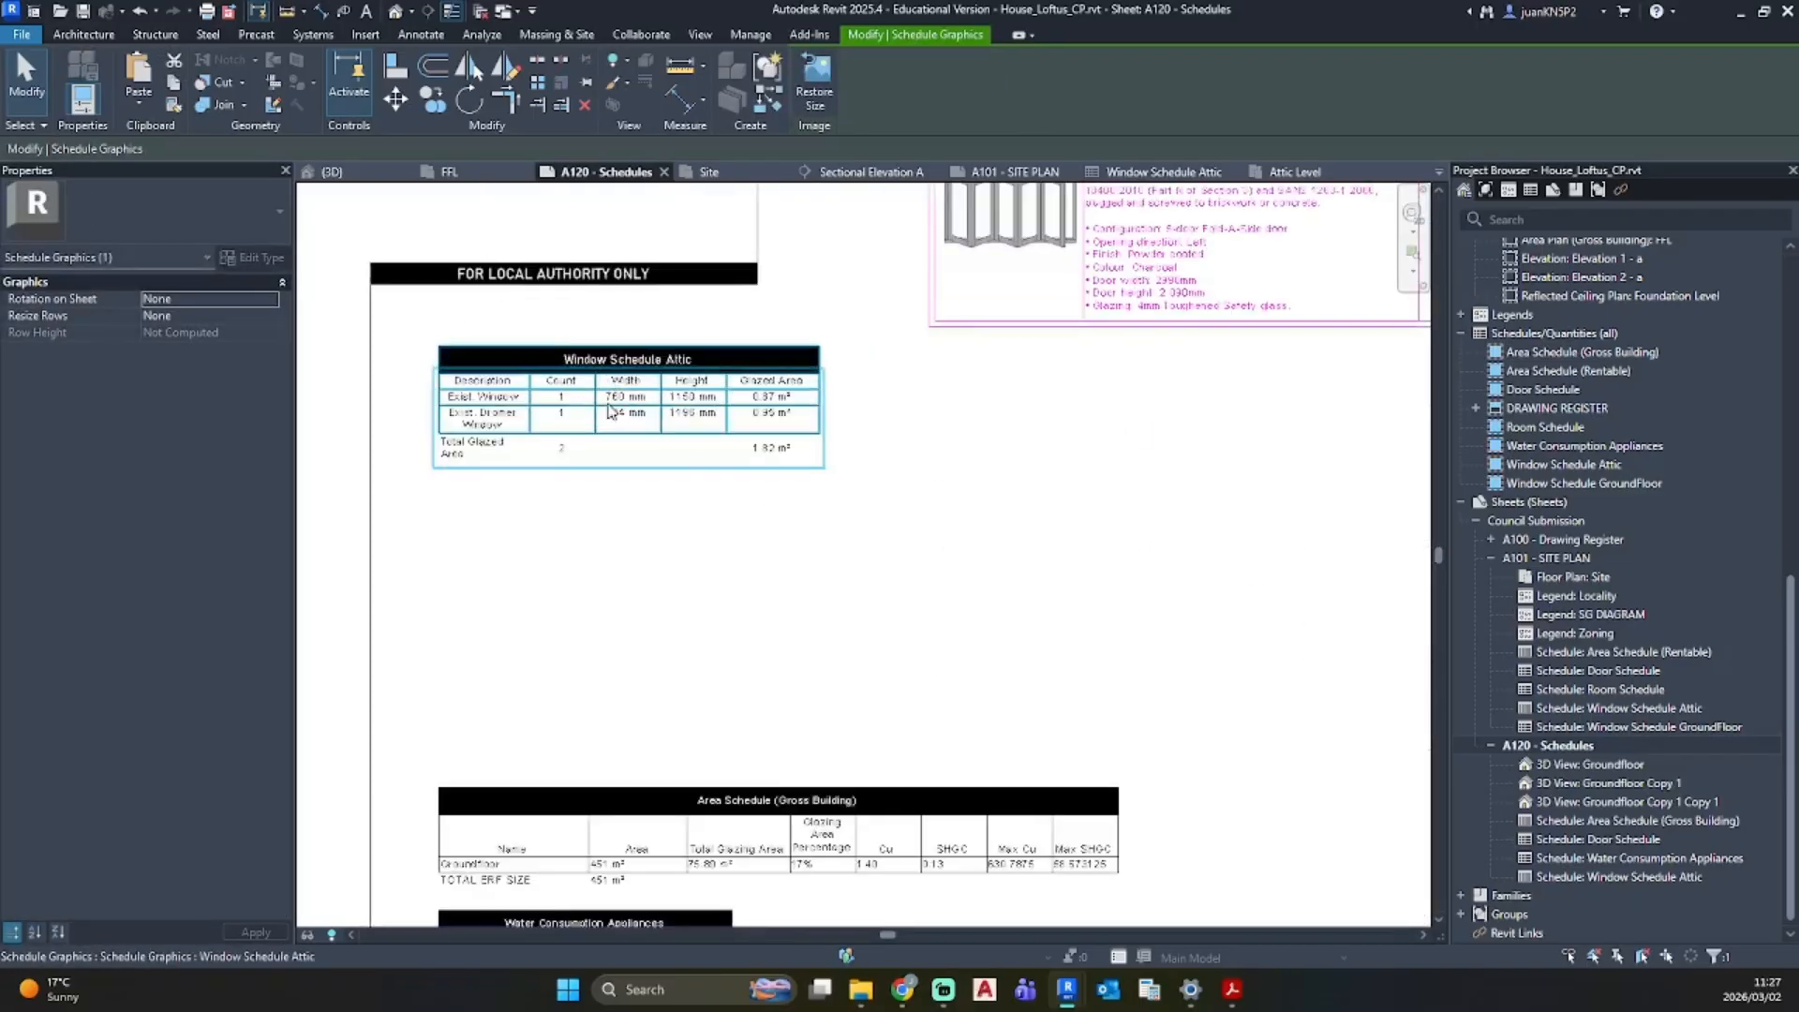
scroll(609, 413, "down", 3)
left_click_drag(678, 418, 609, 410)
left_click(767, 628)
Step: Delete the Area Schedule (Gross Building) and the Water Consumption Appliances schedule from sheet A120
scroll(696, 717, "up", 3)
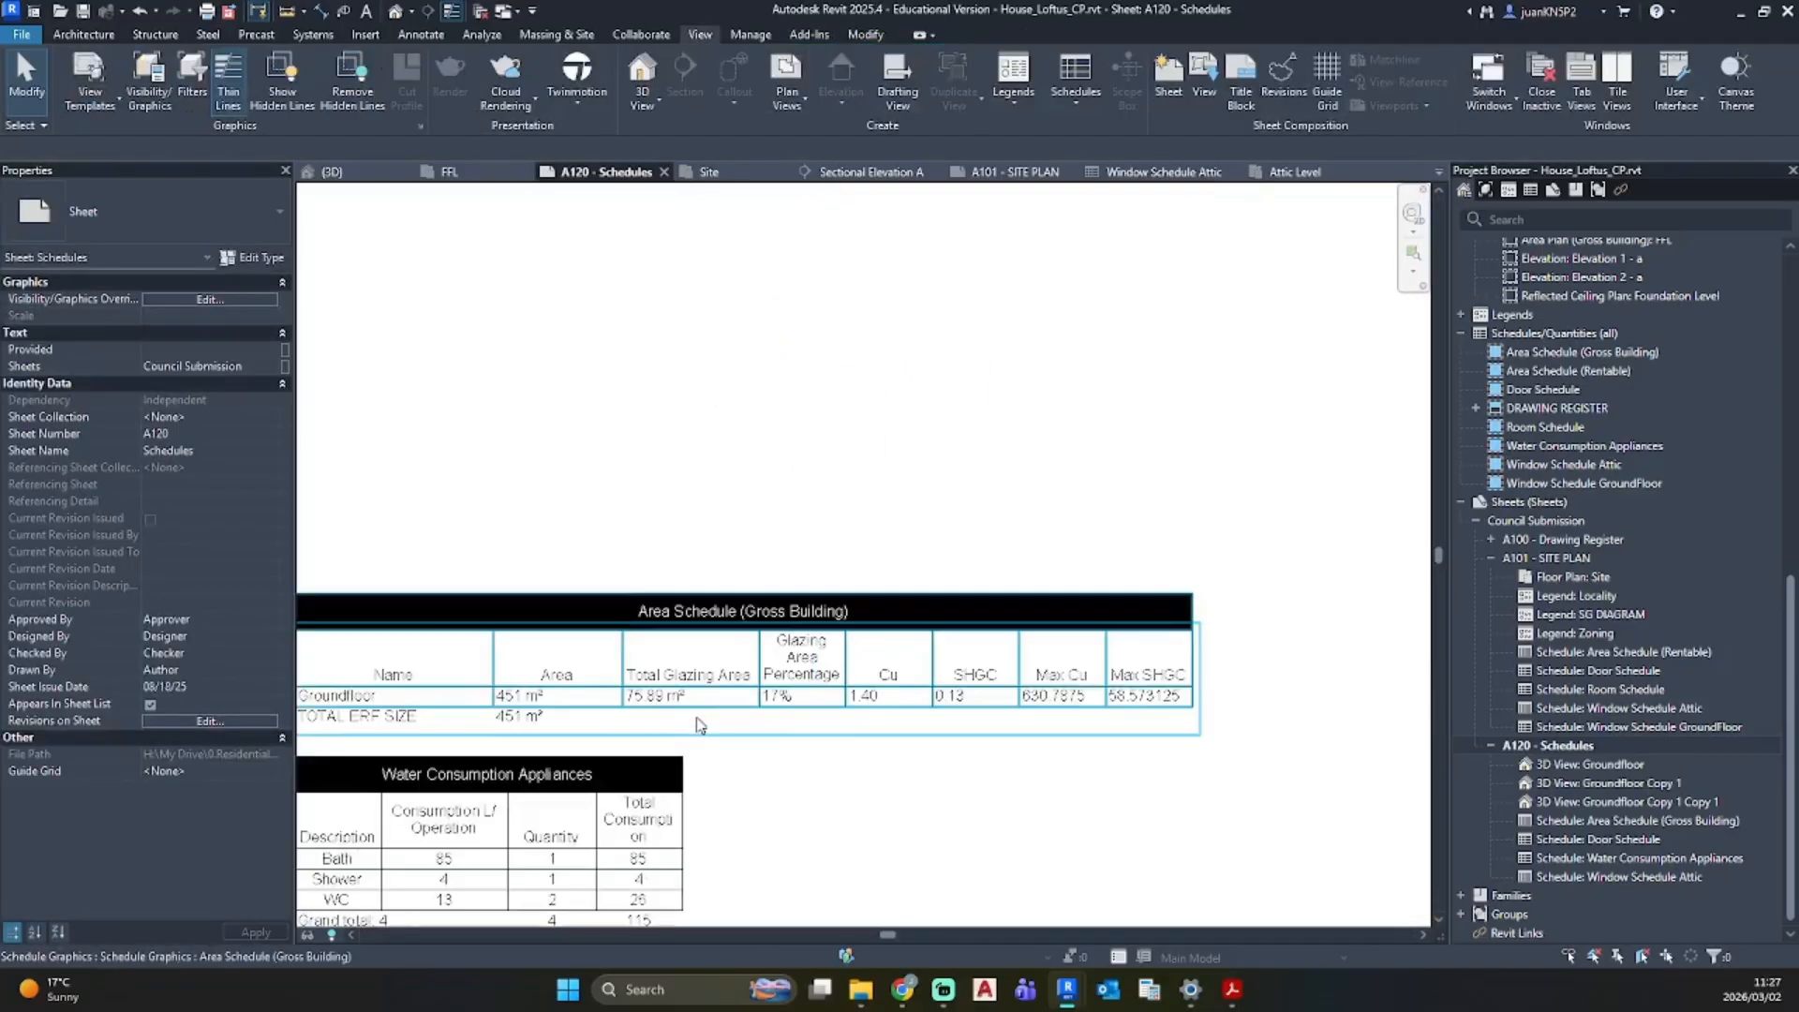
left_click(717, 708)
key("Delete")
left_click(614, 783)
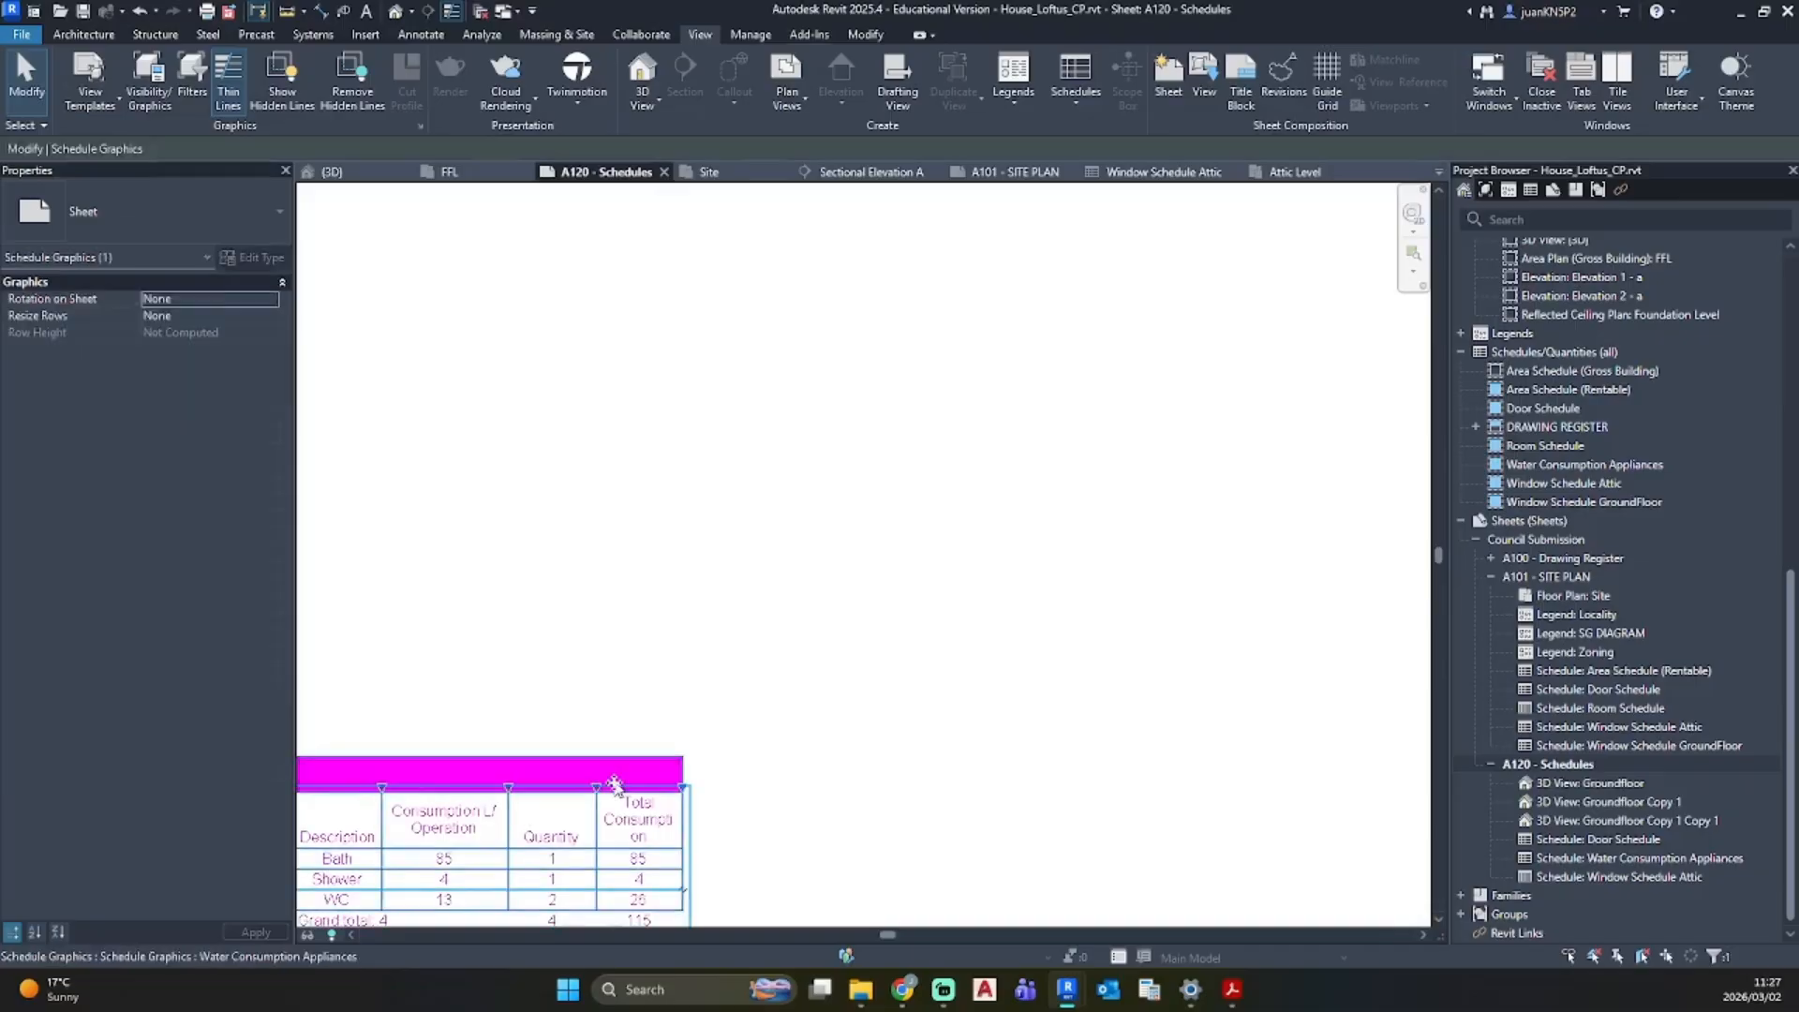
key("Delete")
scroll(767, 742, "down", 3)
scroll(769, 744, "down", 4)
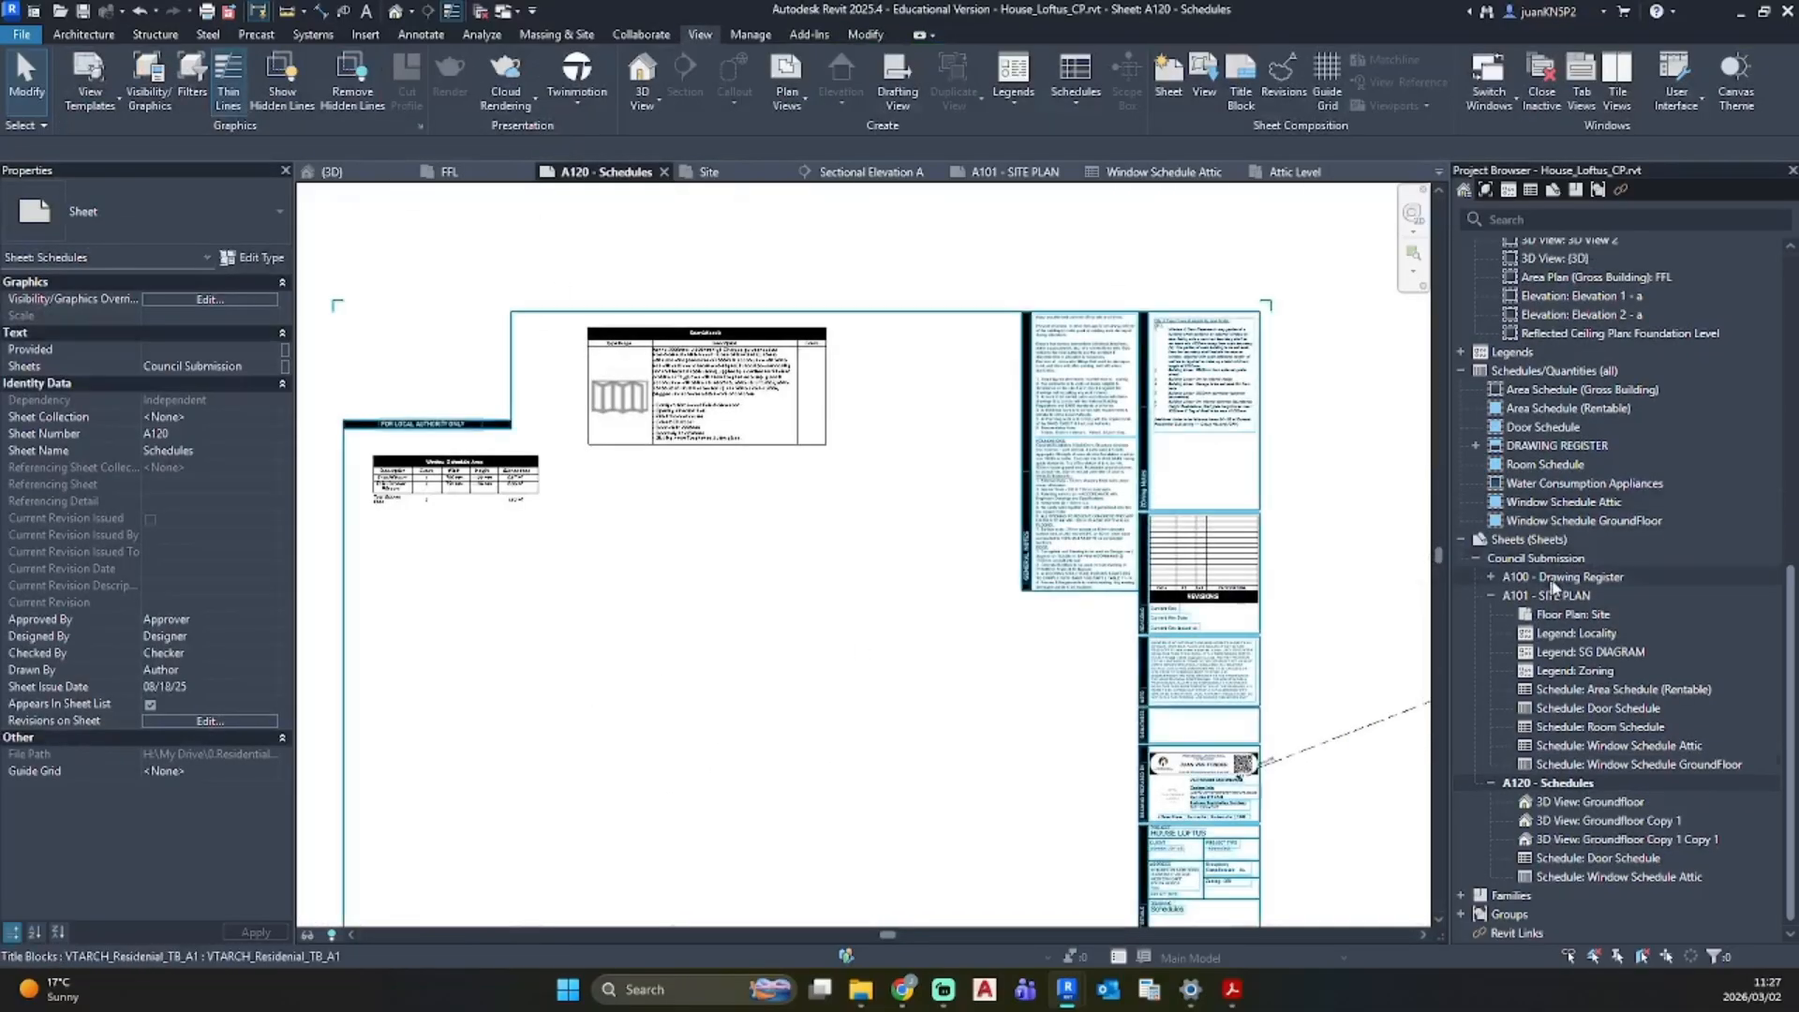
Step: Copy the fenestration tables and the room, window and door schedules from sheet A101 and paste them beside sheet A120, outside its border
left_click(1580, 596)
double_click(1579, 596)
mouse_move(1374, 514)
left_mouse_down()
mouse_move(1078, 674)
mouse_move(976, 793)
left_mouse_up()
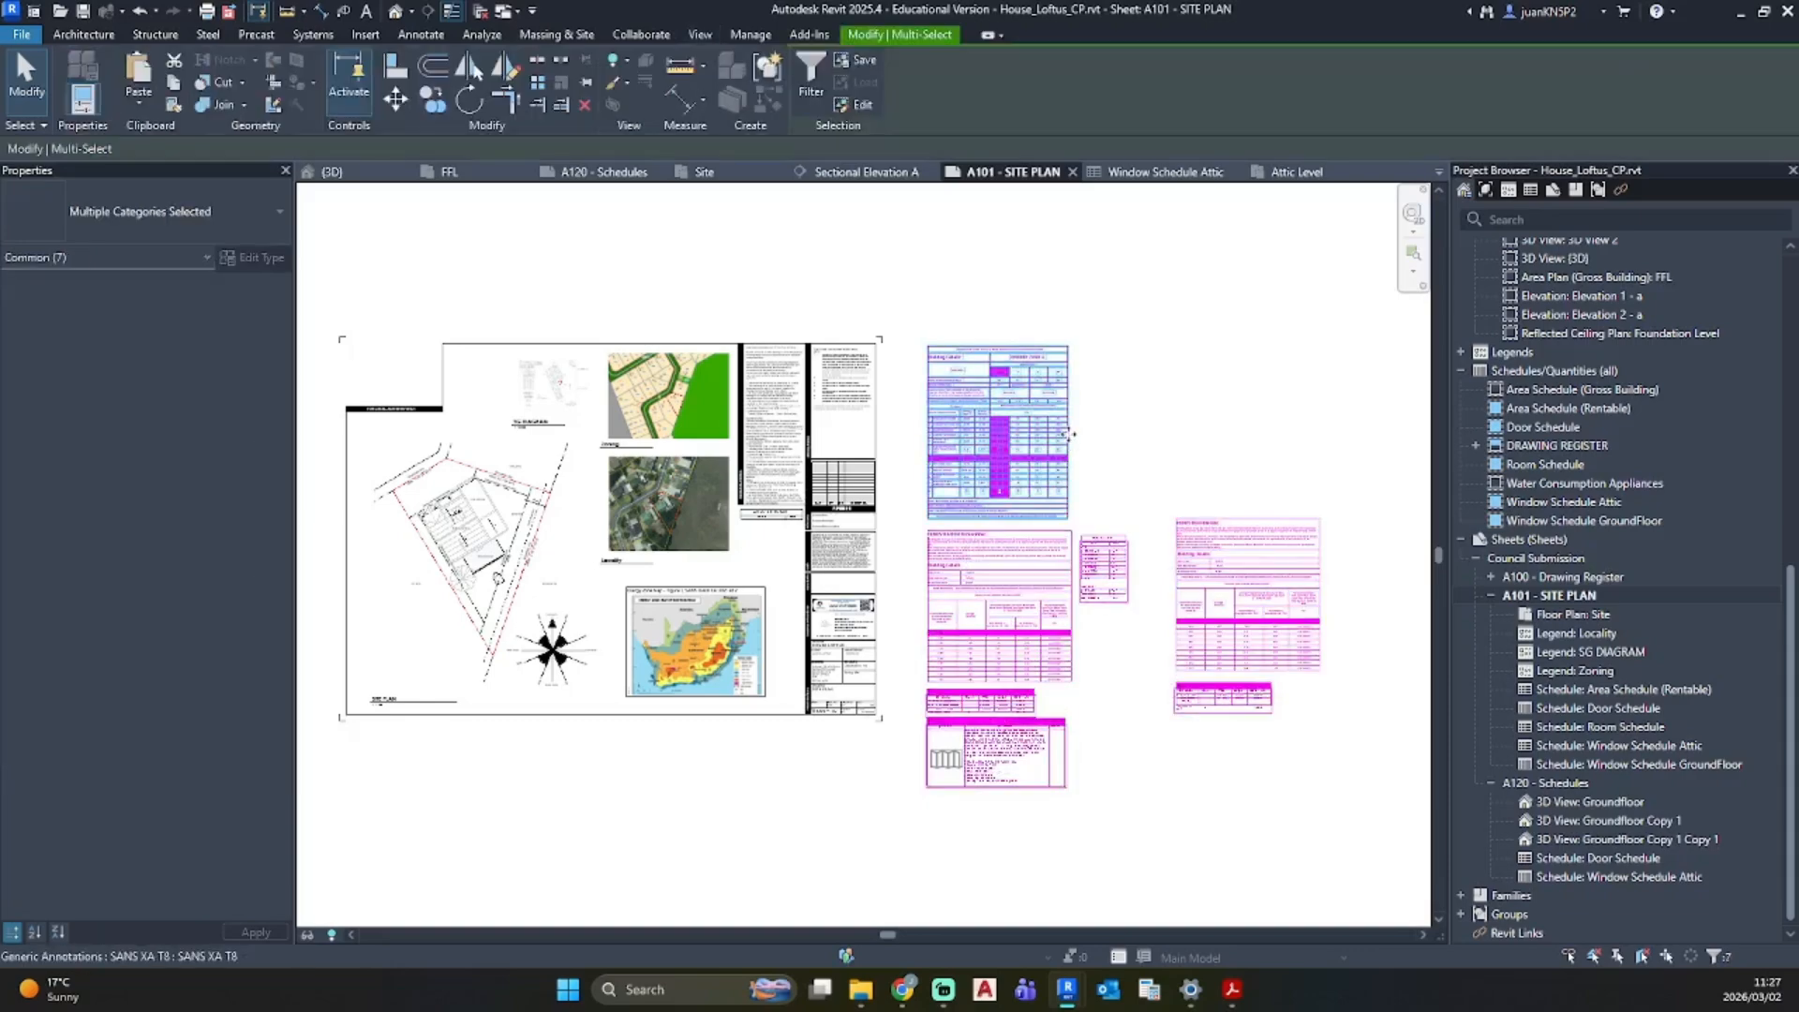
left_click(1074, 443, "shift")
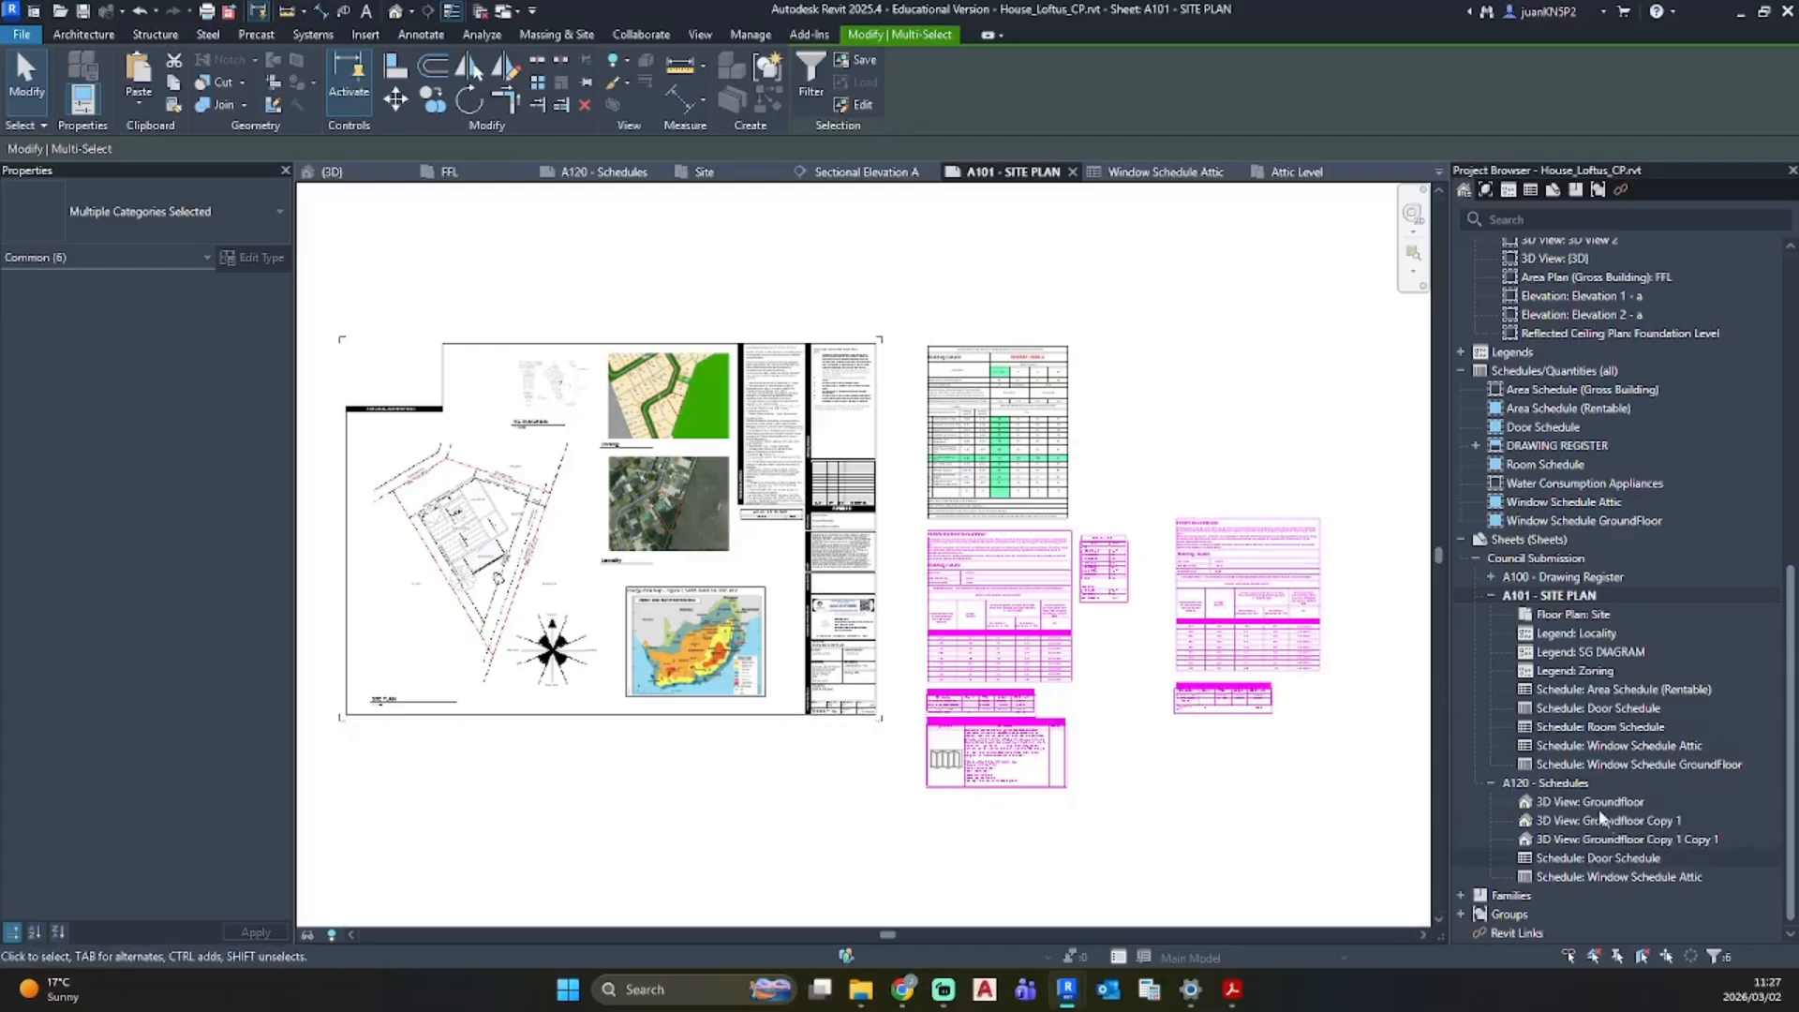
double_click(1562, 784)
key("ctrl+v")
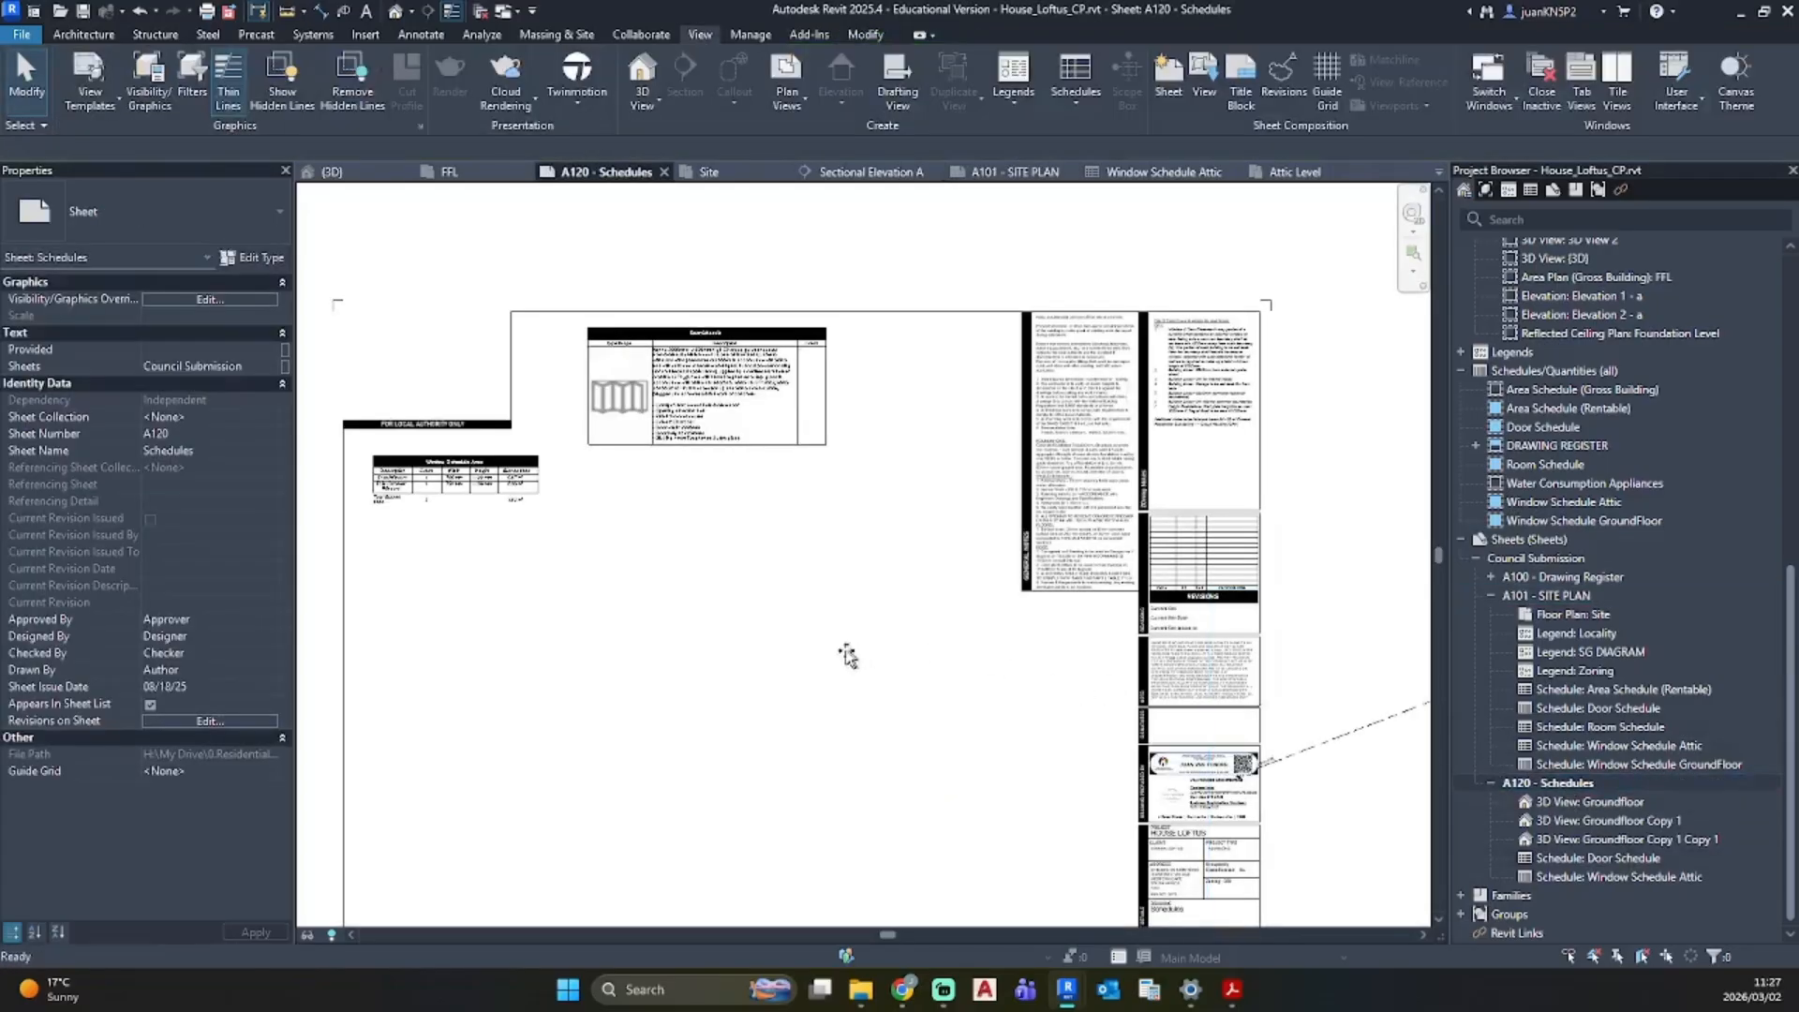
scroll(775, 694, "down", 2)
middle_click_drag(775, 694, 933, 451)
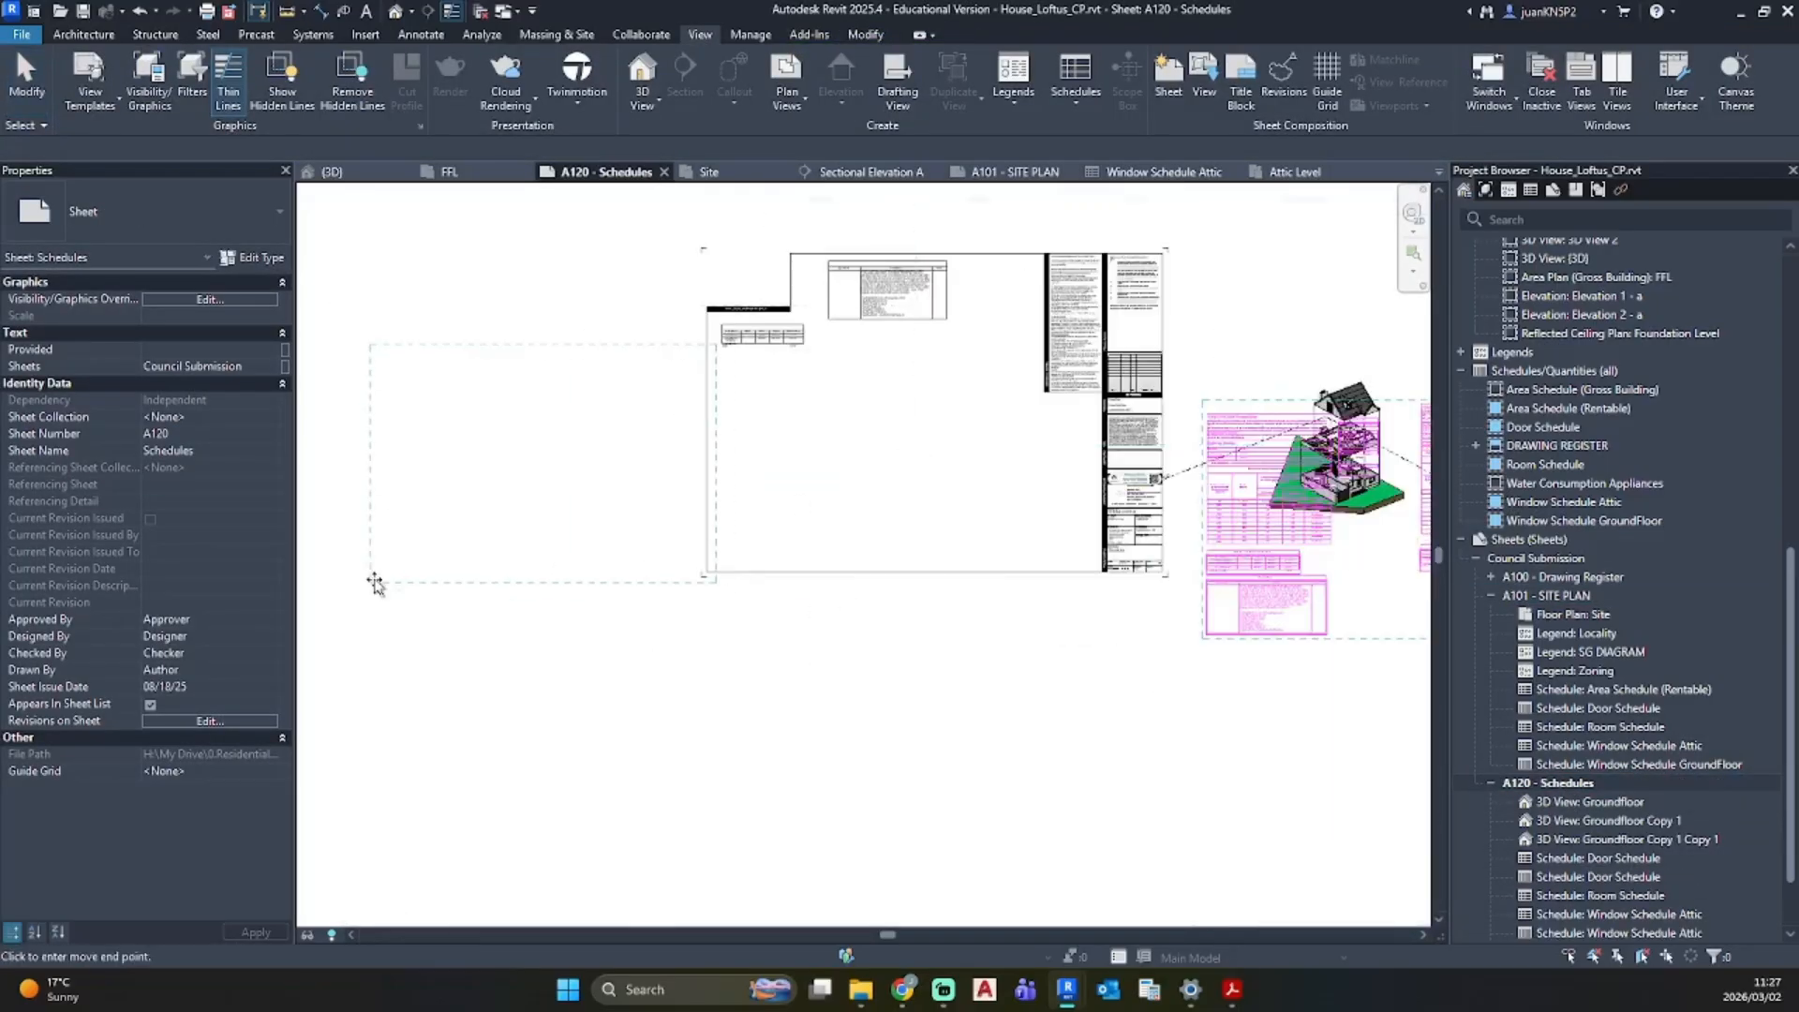
left_click(345, 583)
left_click(691, 753)
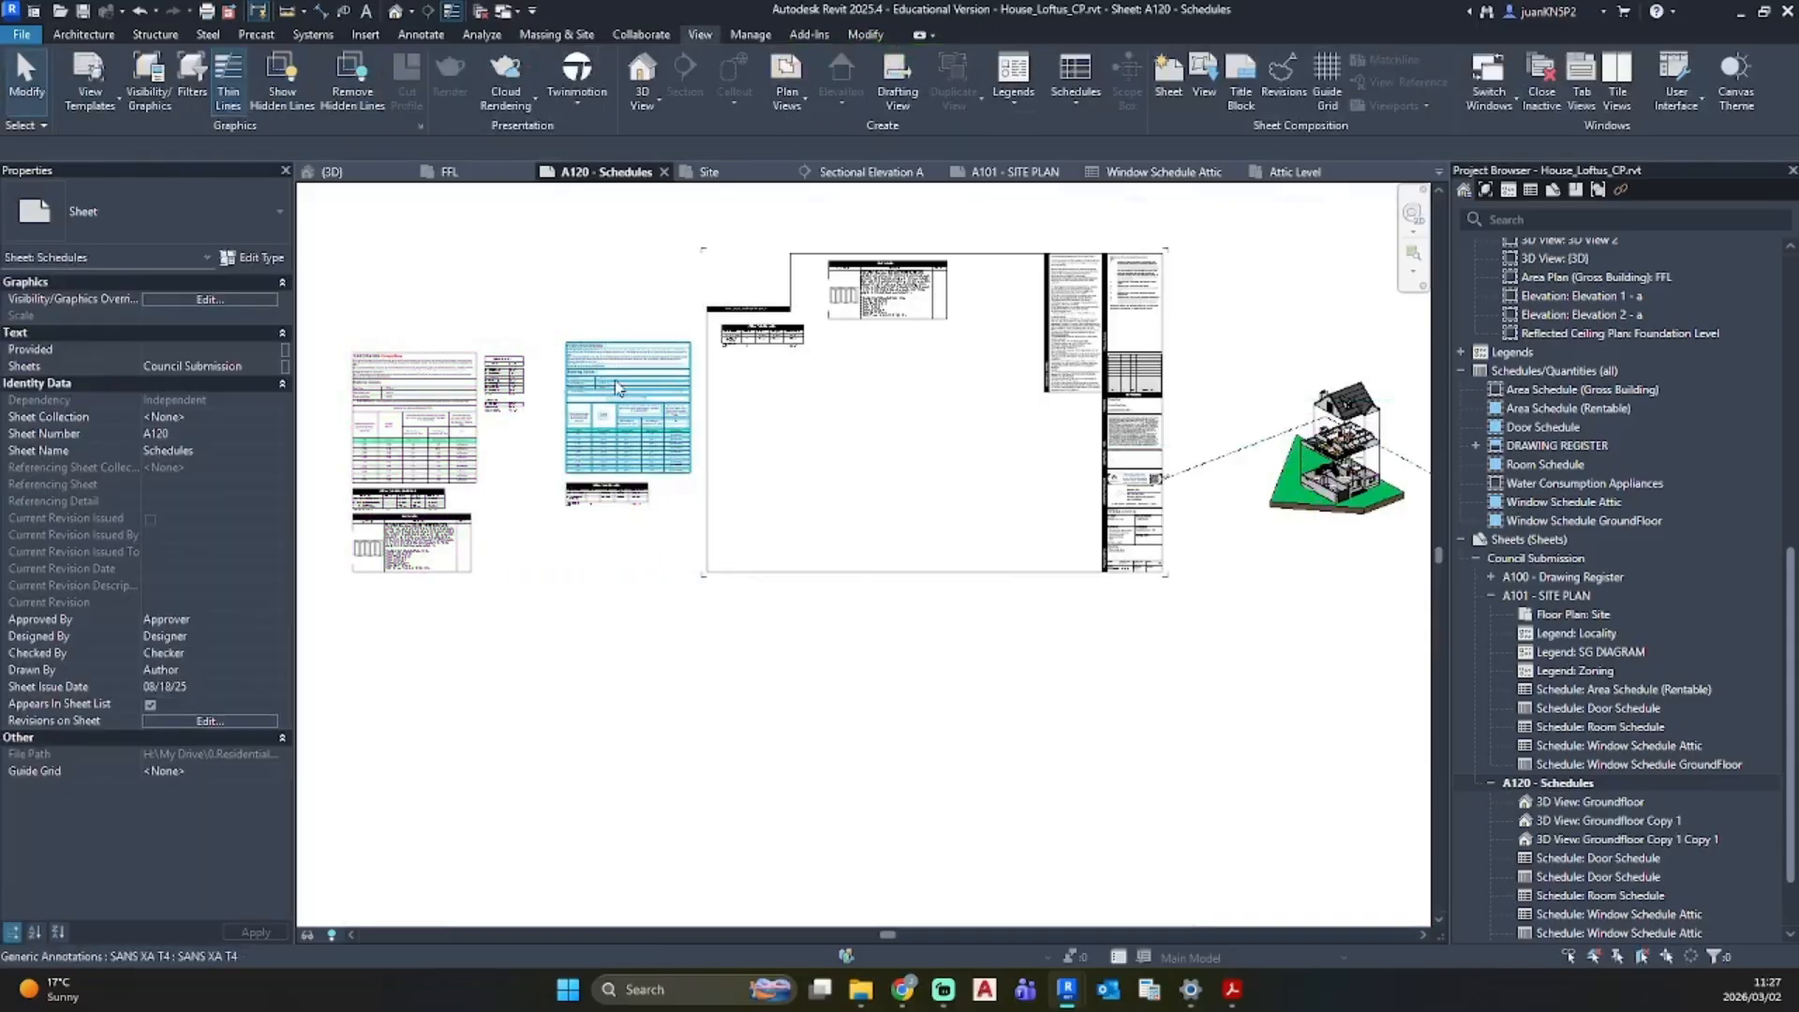
Step: Delete the earlier Door Schedule and Window Schedule Attic placed inside sheet A120's border
scroll(621, 384, "up", 2)
left_click(1020, 278)
key("Delete")
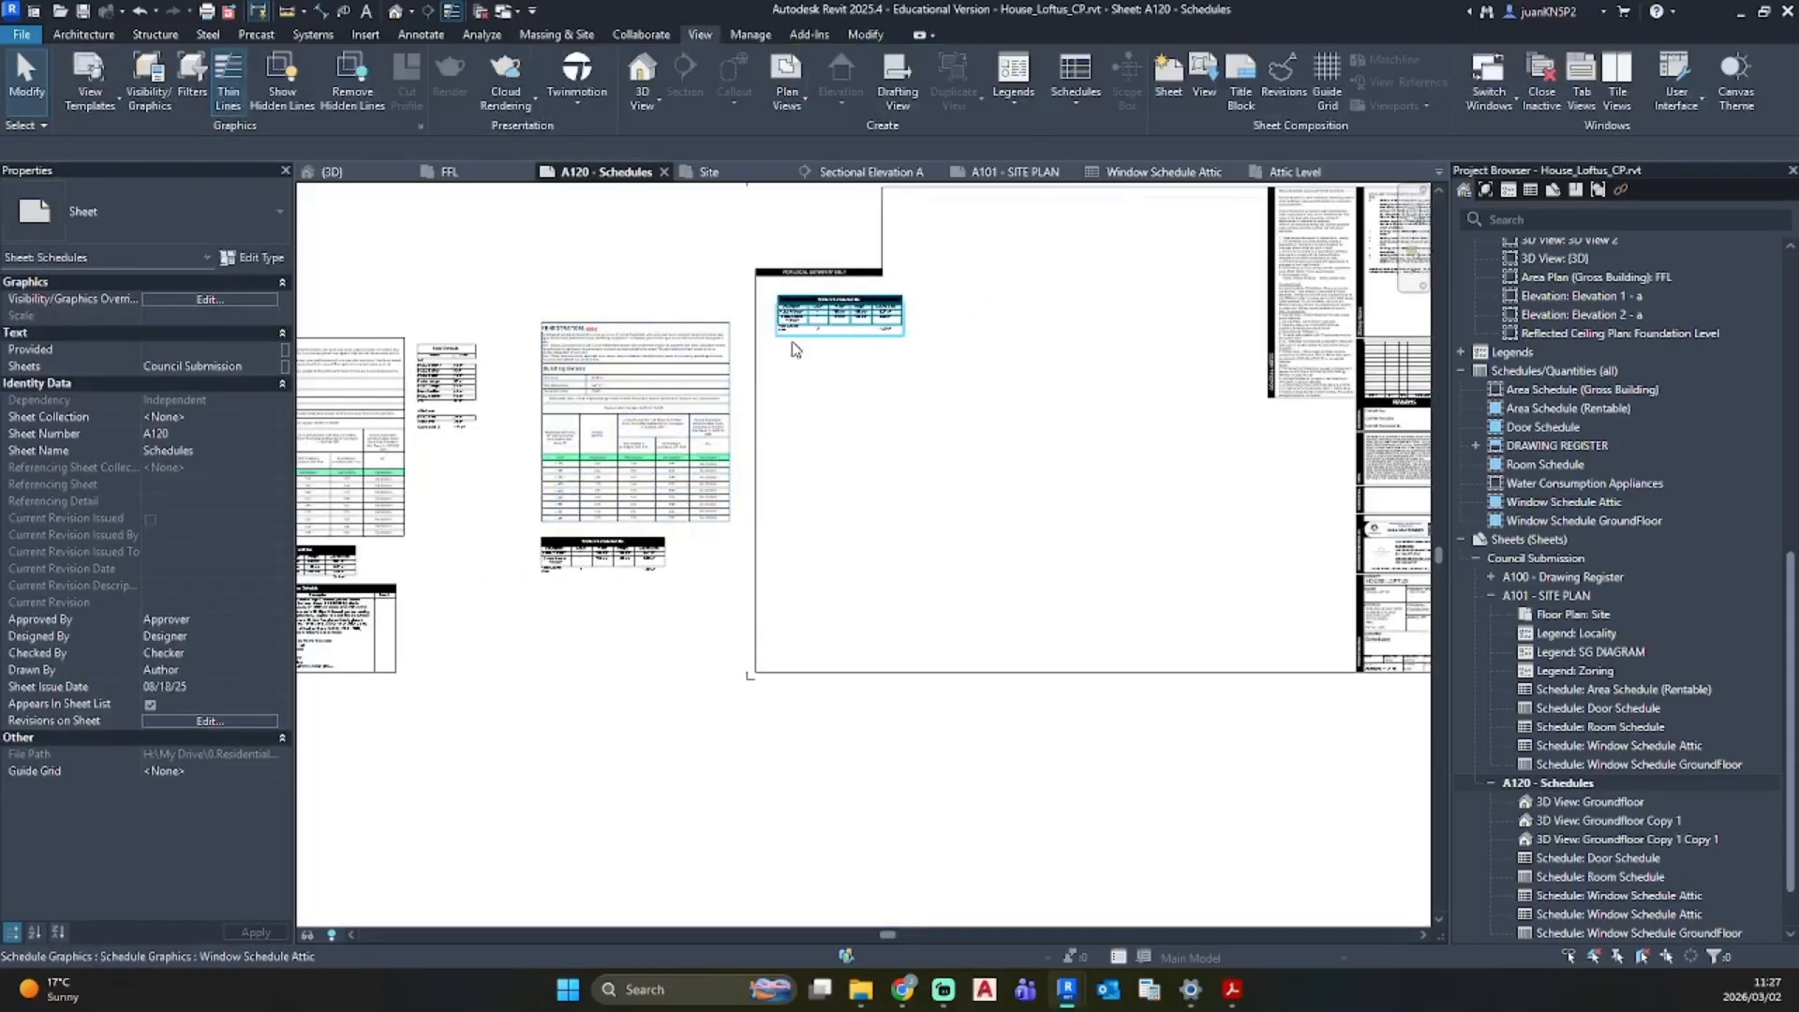
left_click(840, 328)
key("Delete")
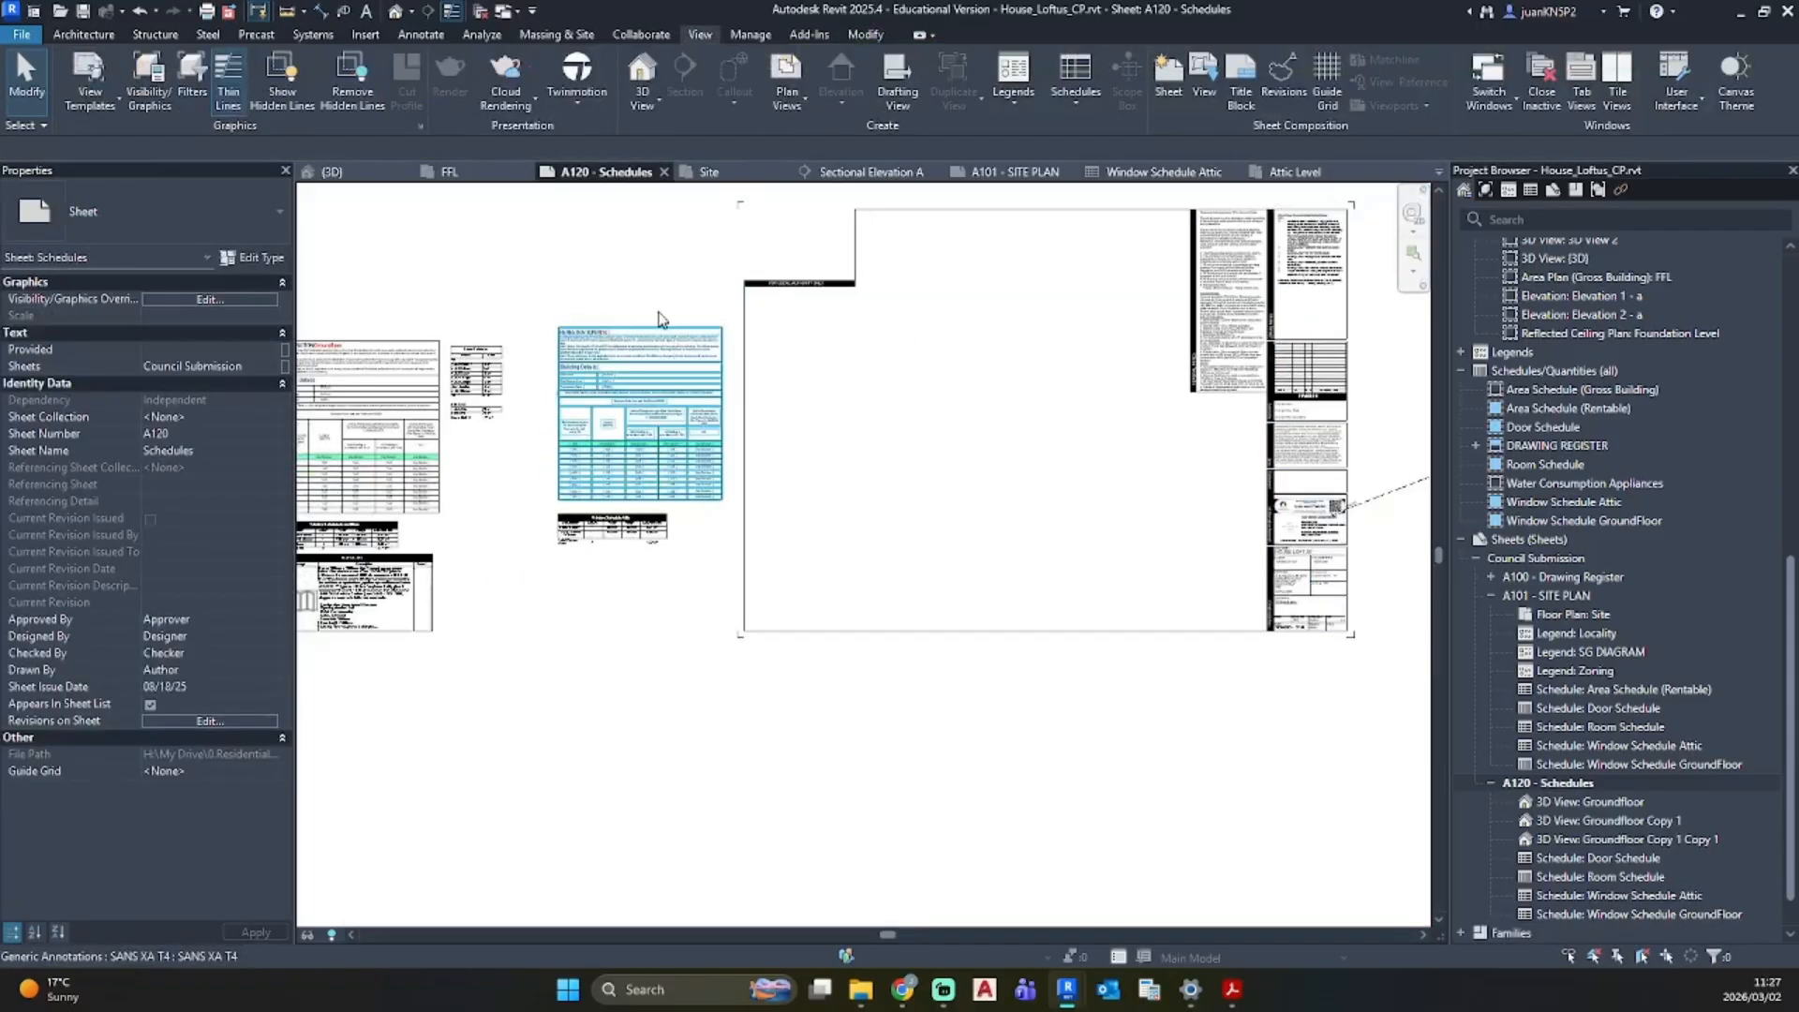
Step: Move the pasted fenestration tables and schedules together onto sheet A120, below the local authority block
scroll(653, 379, "down", 2)
left_click(437, 538)
left_click_drag(478, 385, 792, 368)
key("Escape")
scroll(854, 391, "up", 3)
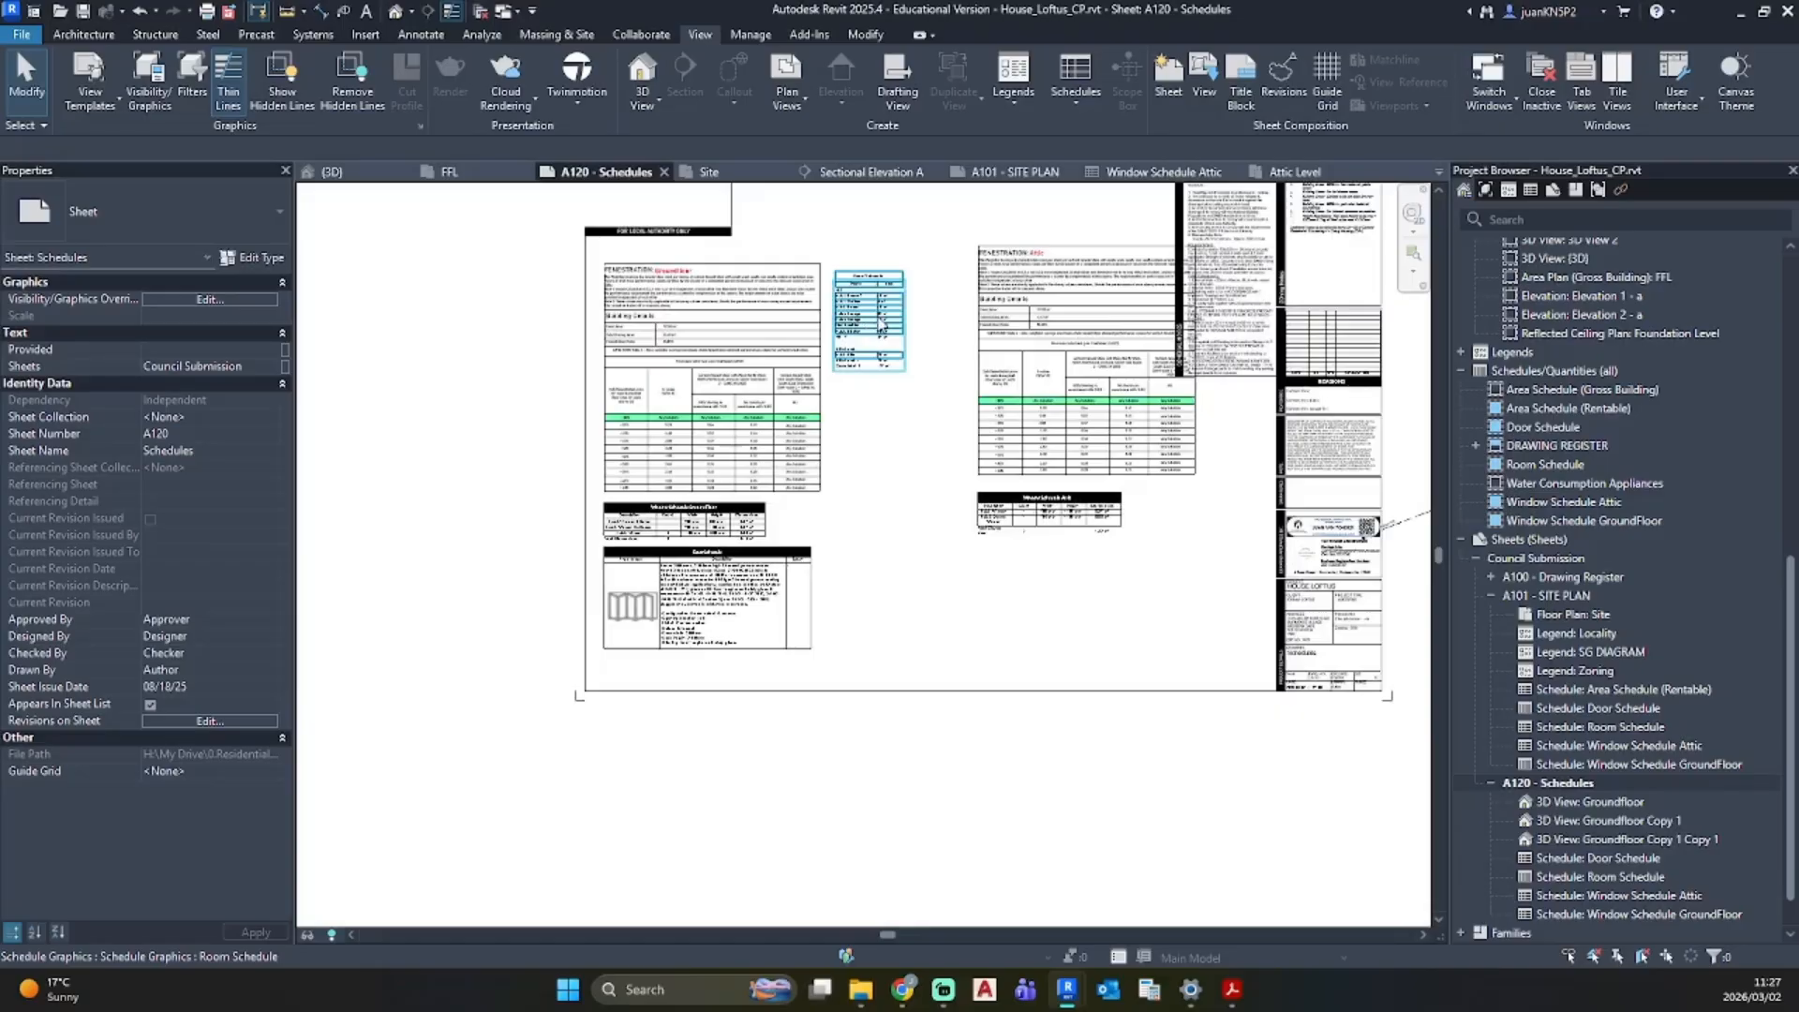
Step: Move the Attic fenestration table and its window schedule closer to the Room Schedule, level with the Groundfloor table
middle_click_drag(880, 324, 735, 415)
left_click_drag(908, 396, 852, 412)
left_click(898, 602)
scroll(892, 600, "up", 3)
left_click_drag(898, 603, 783, 619)
key("Escape")
scroll(807, 691, "down", 2)
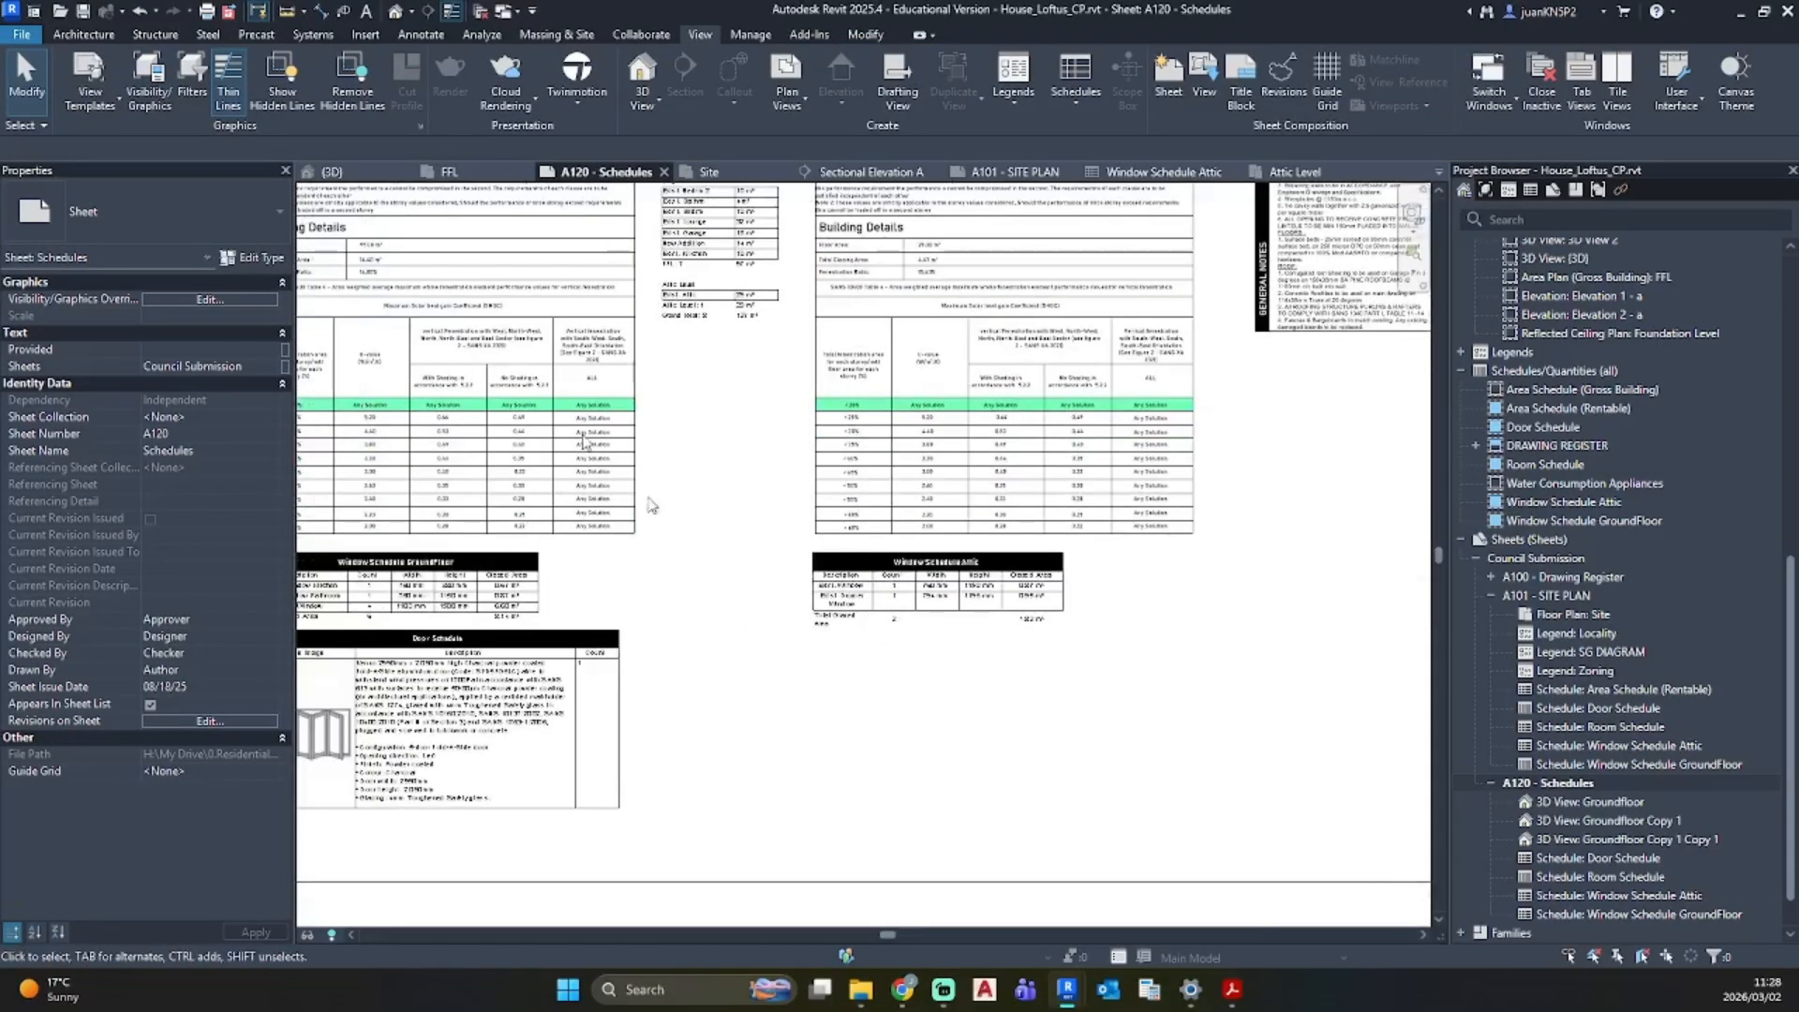
Step: Examine the ground floor window schedule, Door Schedule and overall layout of sheet A120
scroll(784, 482, "down", 2)
scroll(459, 591, "up", 3)
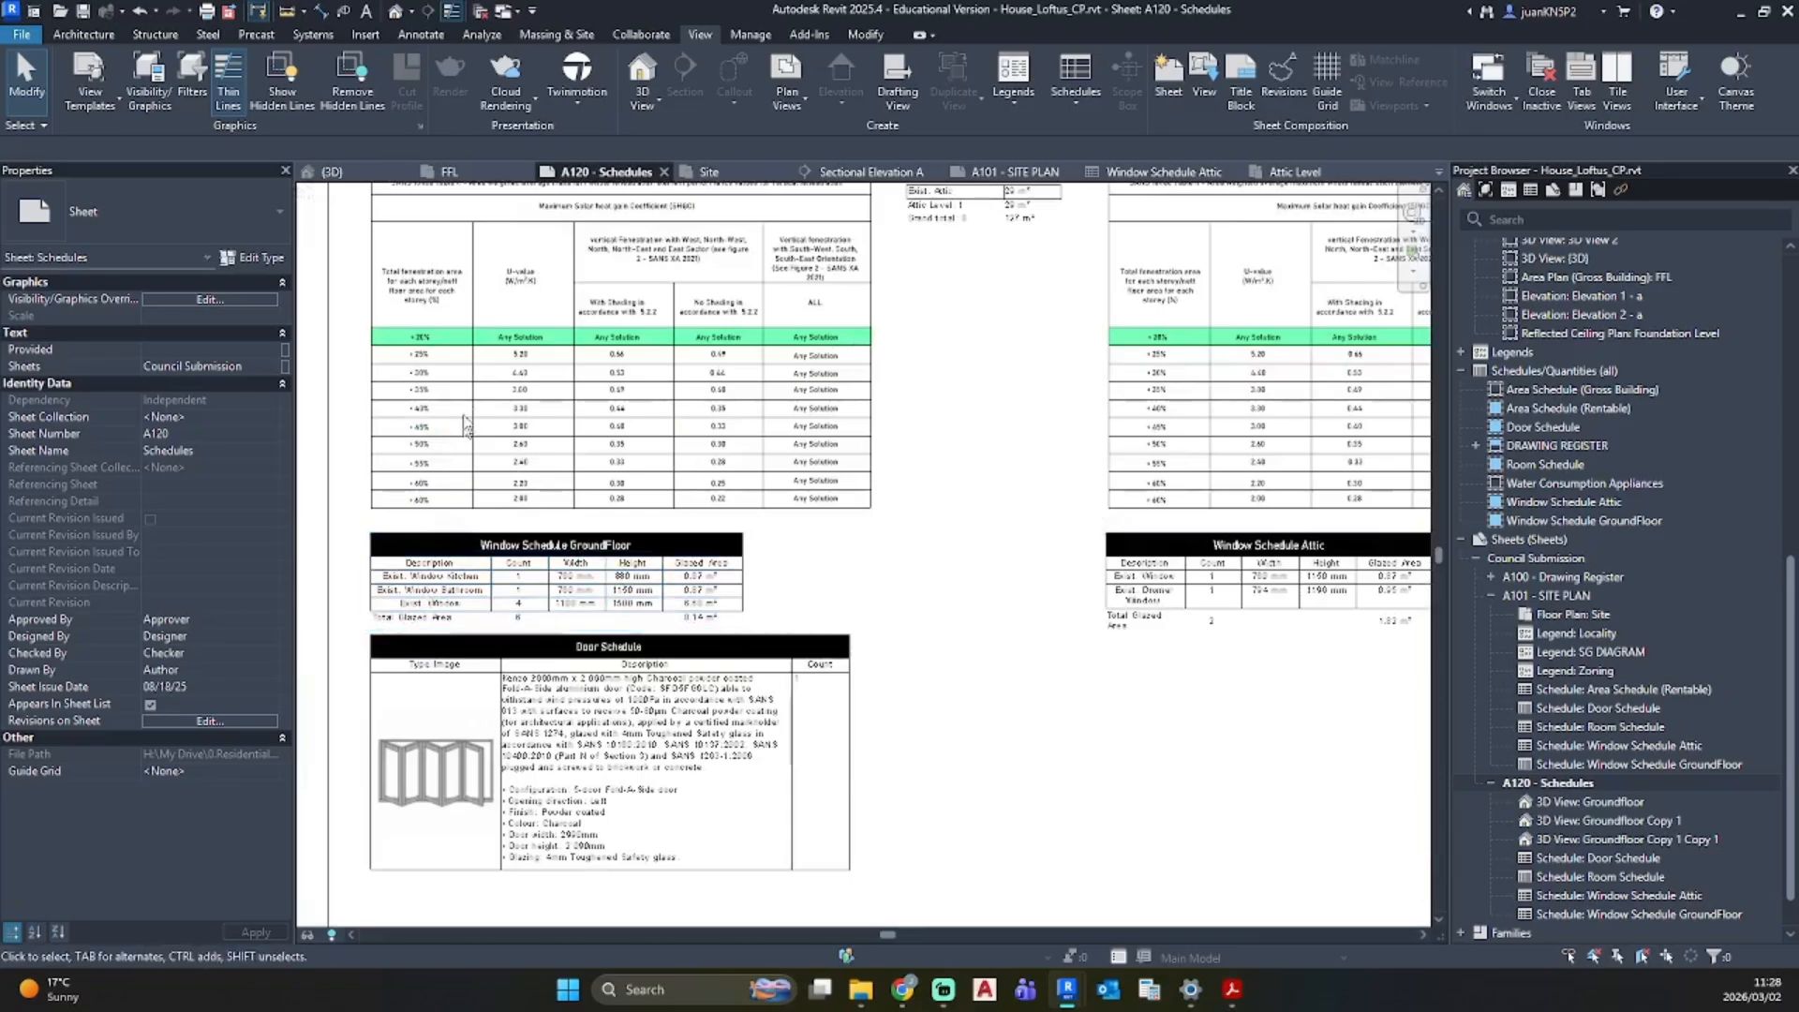
scroll(403, 611, "up", 2)
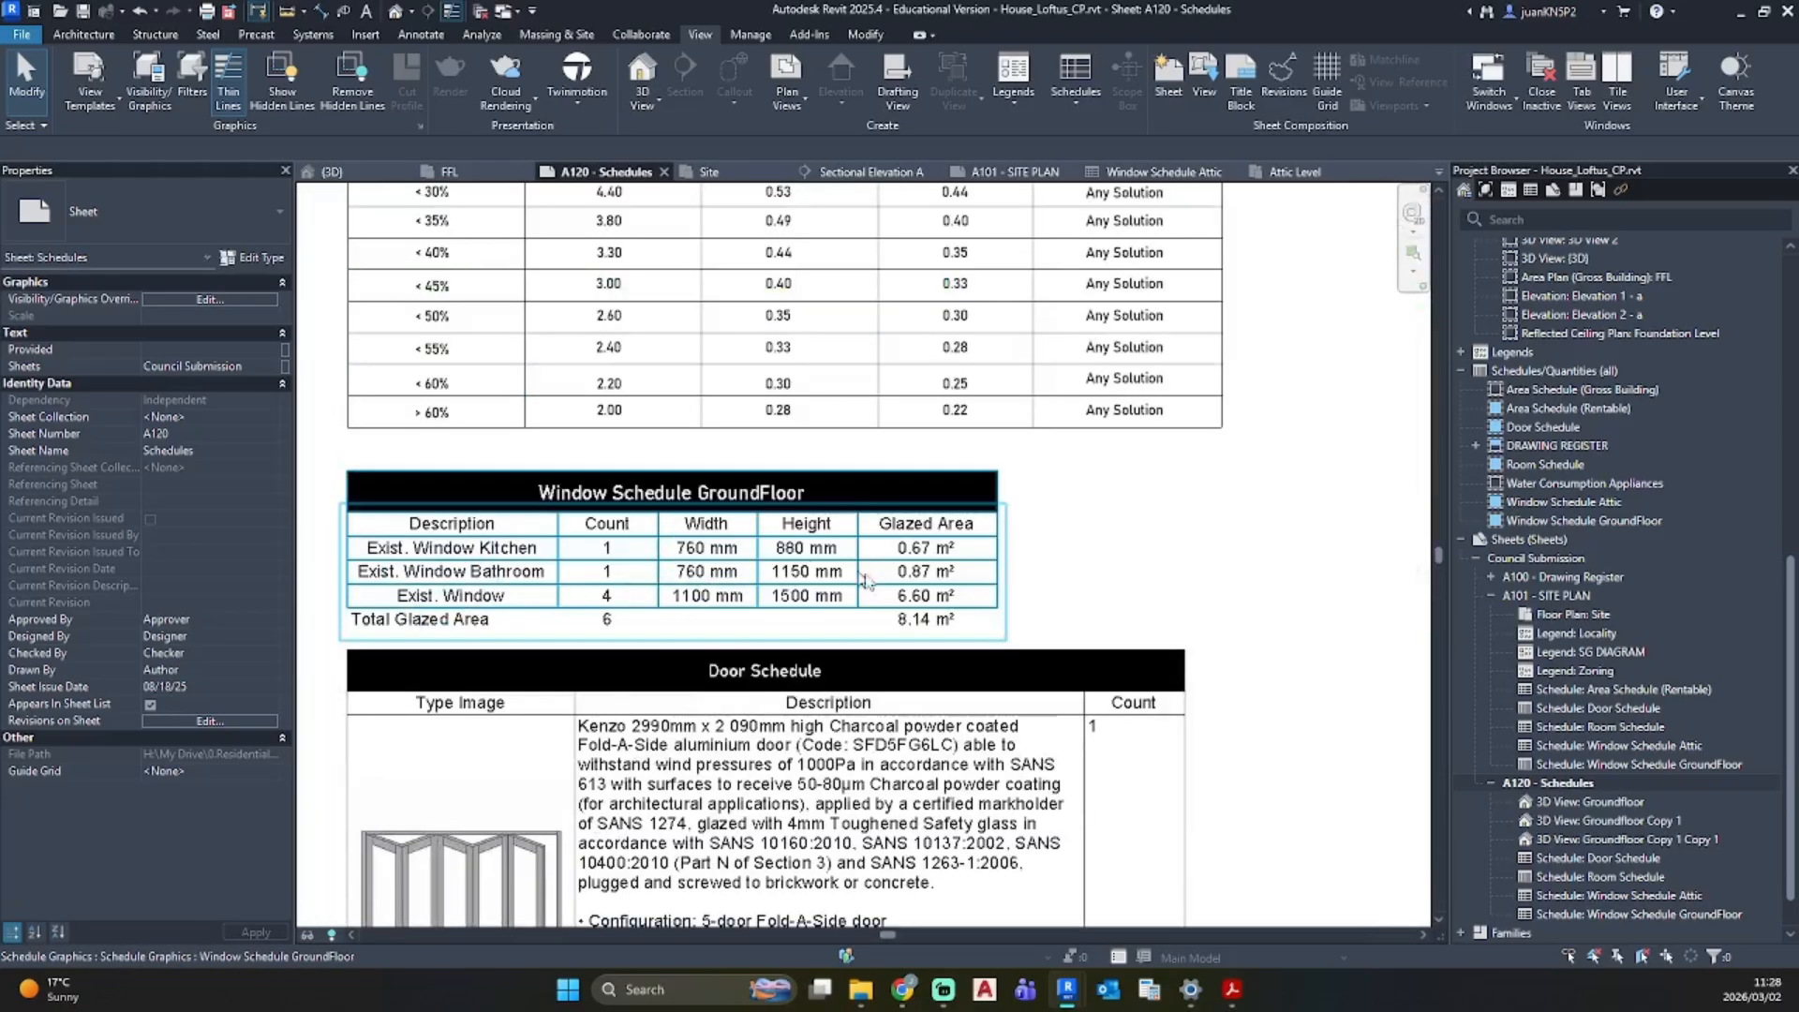
scroll(843, 656, "down", 3)
scroll(808, 712, "up", 1)
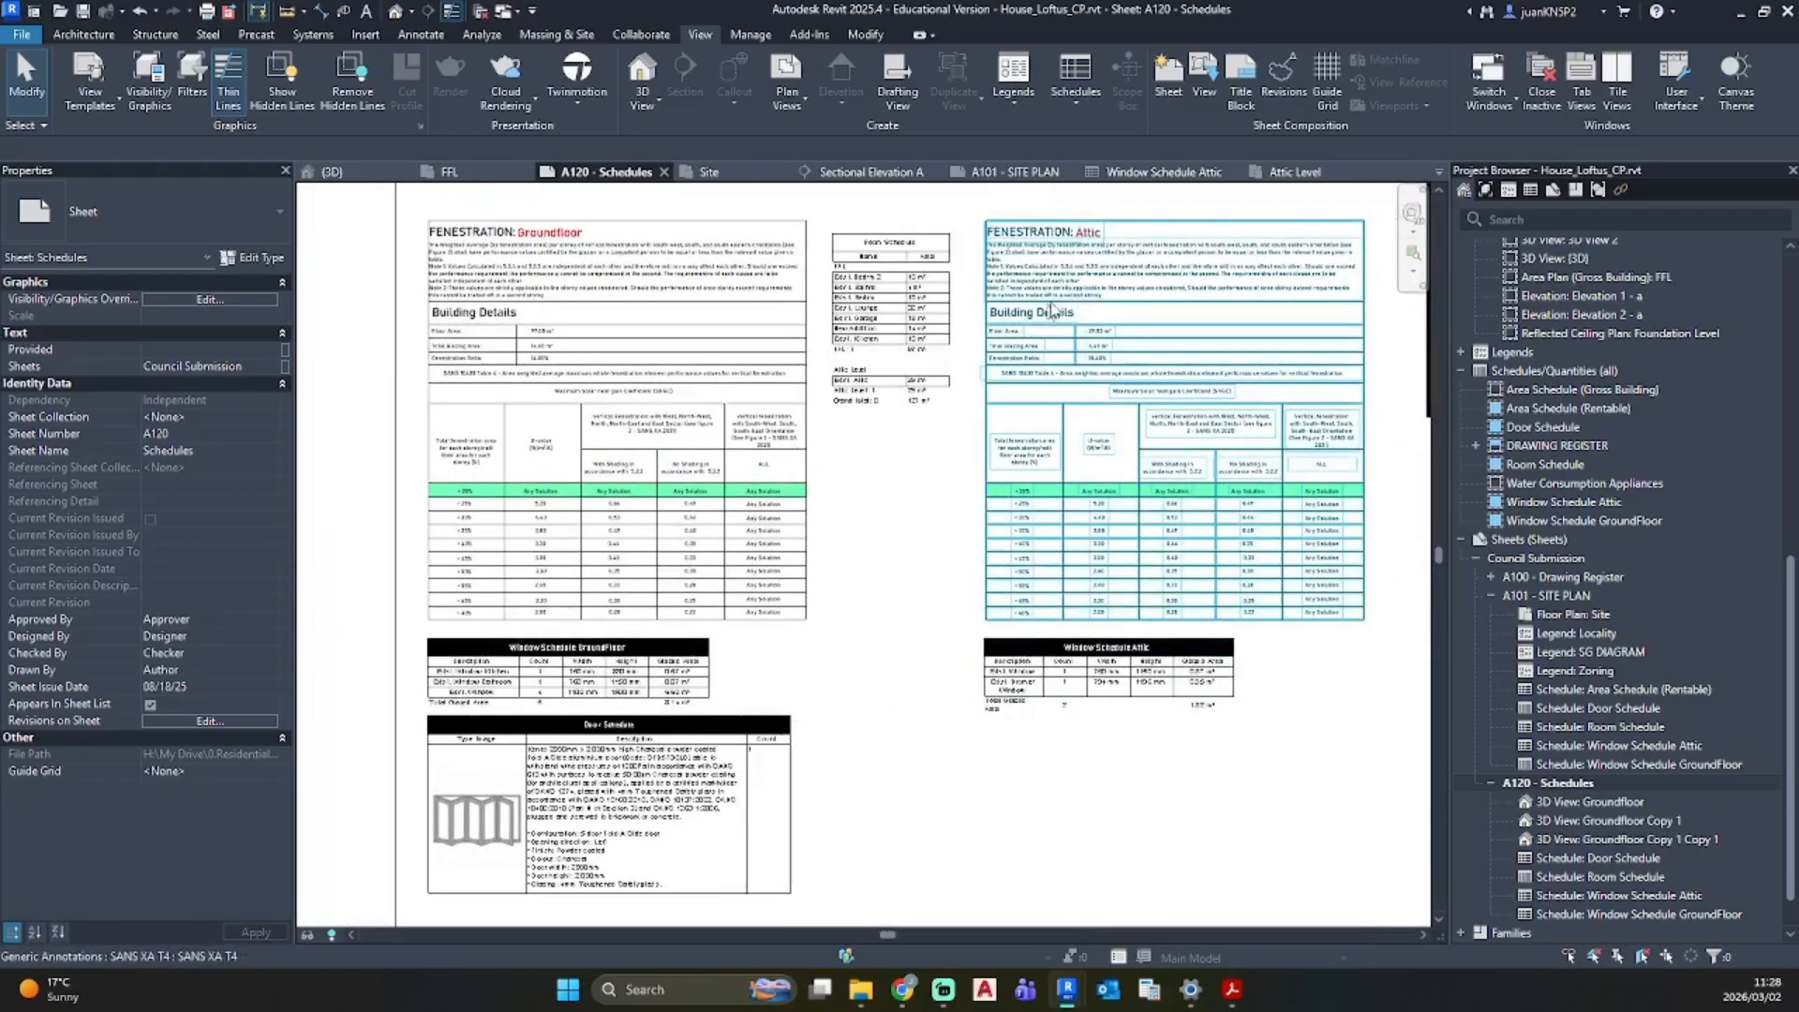
scroll(811, 712, "down", 3)
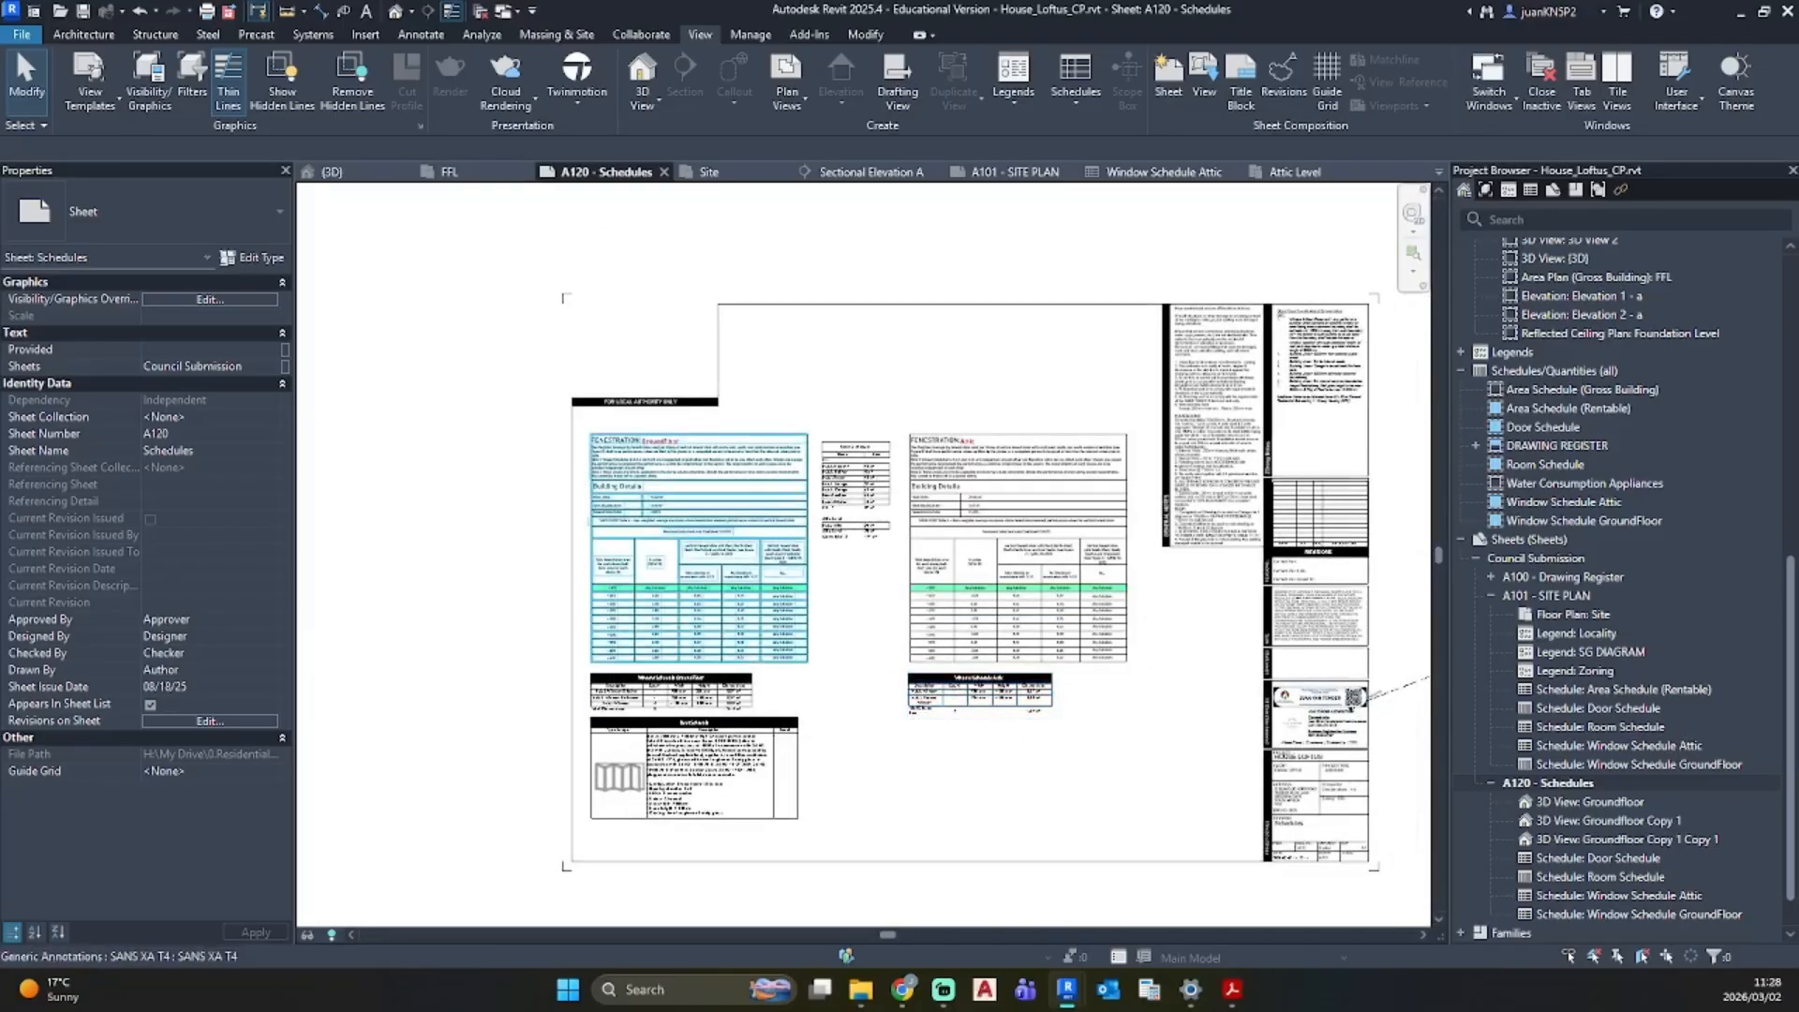
Step: Check the 6. Fold a side Doors save folder for the 2100x600mm Sidelight family, and close the family without saving changes
key("super+d")
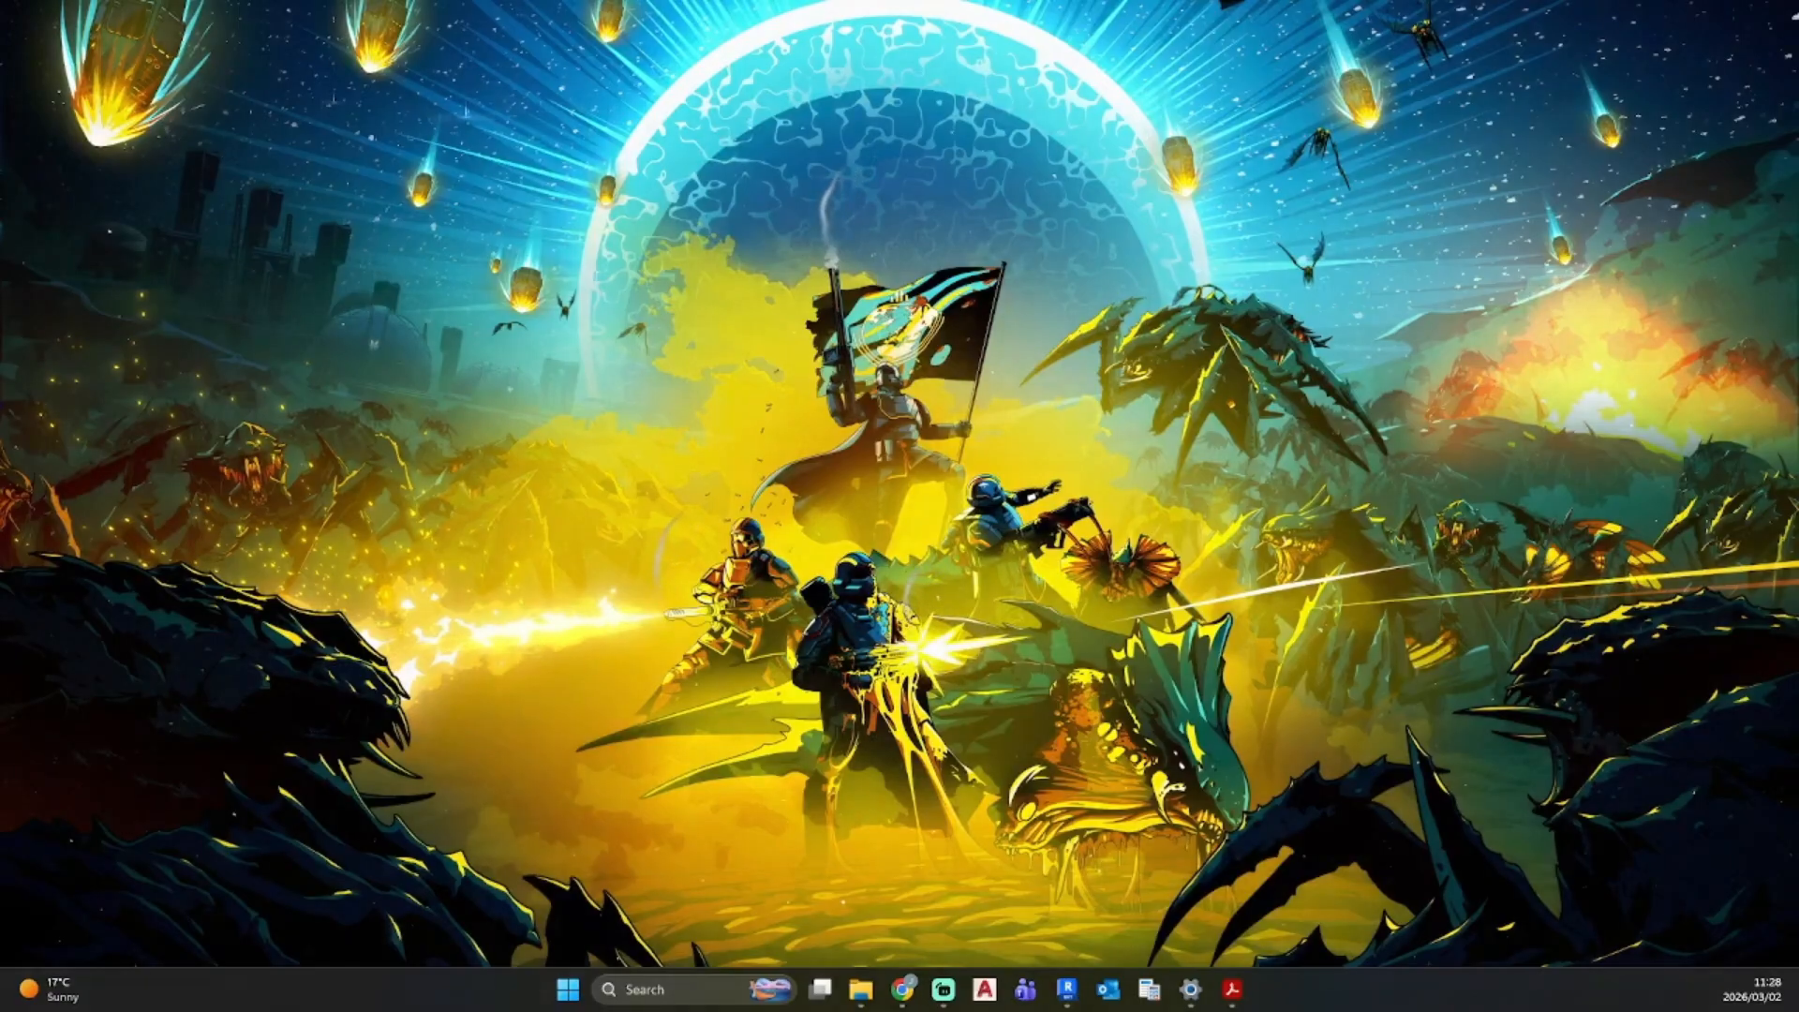
key("super+d")
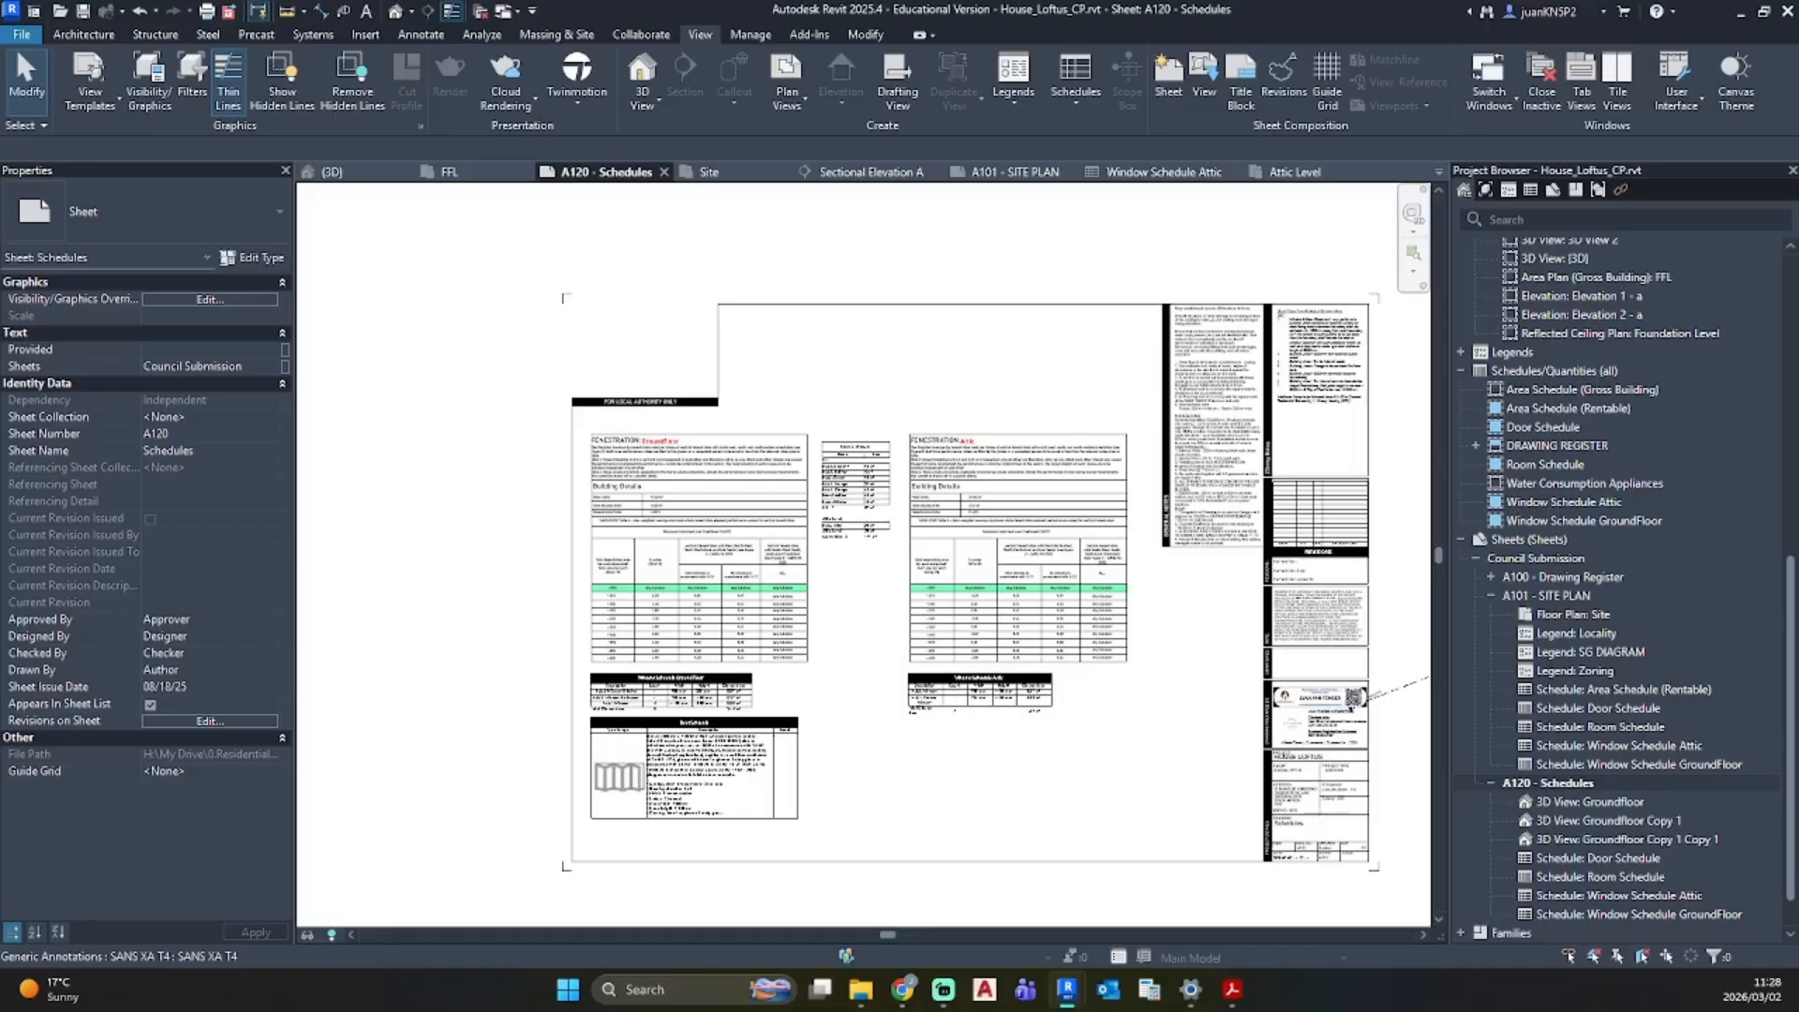
left_click_drag(0, 712, 581, 16)
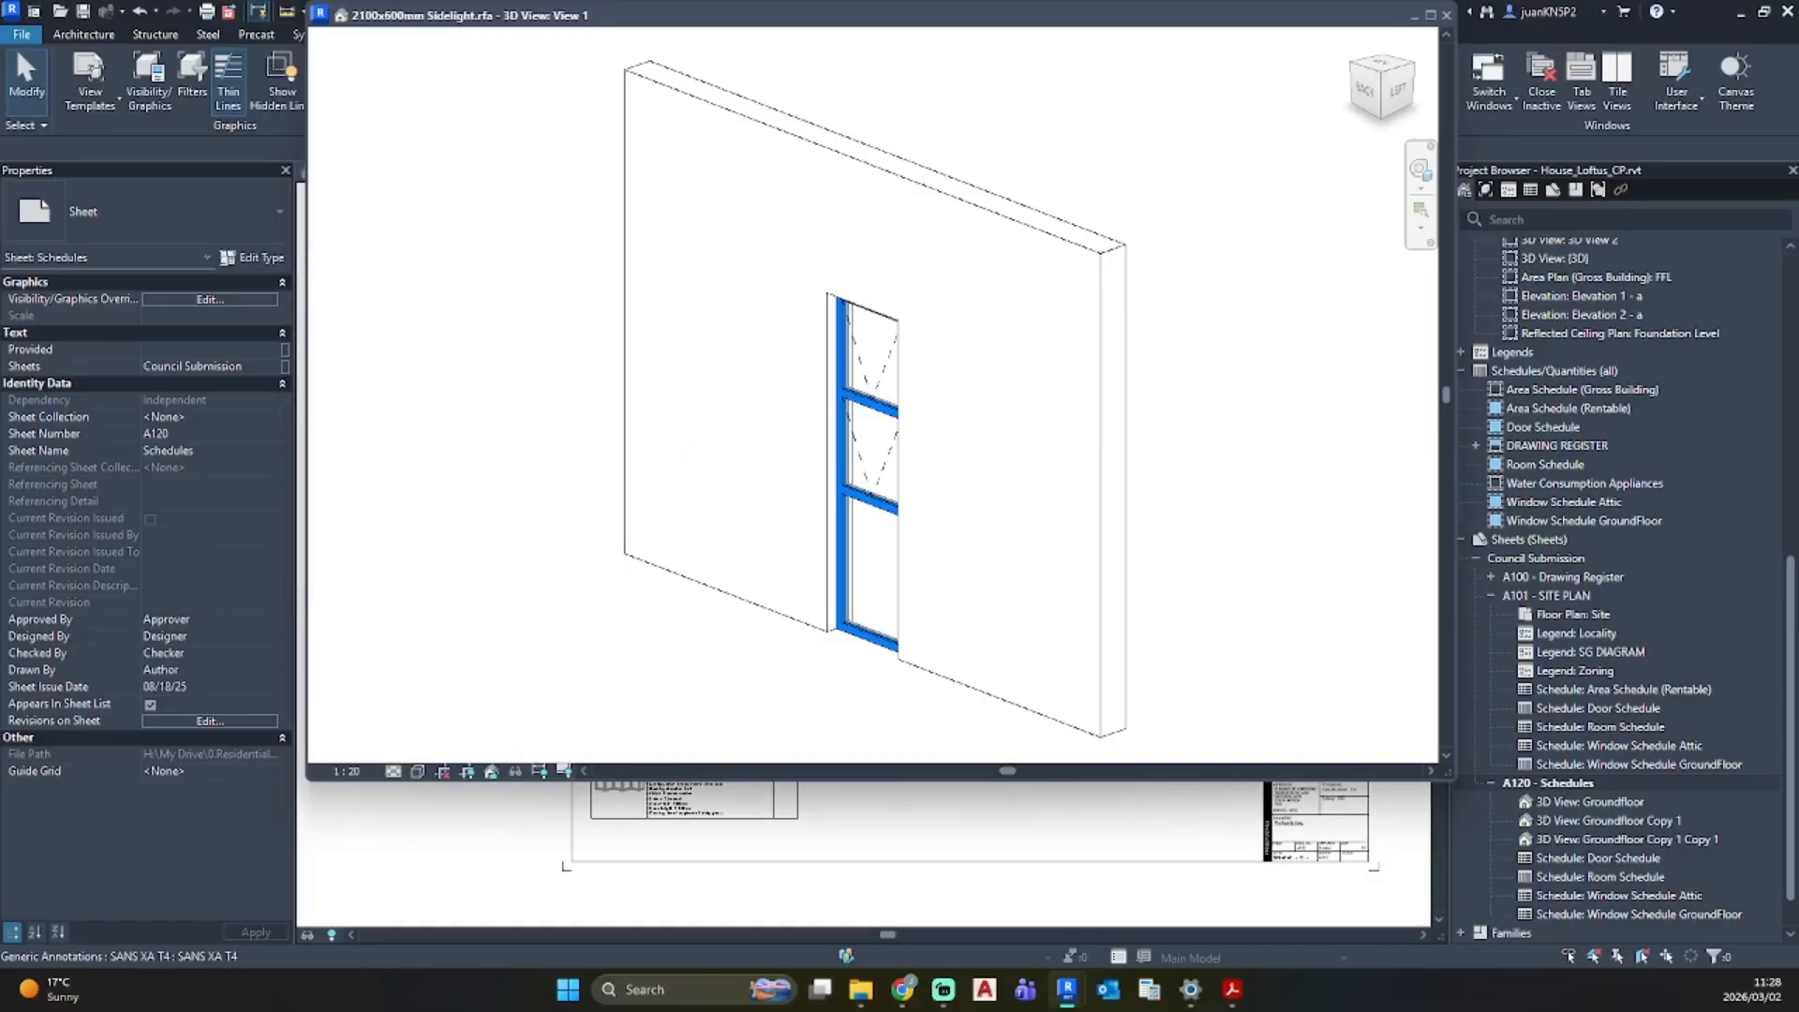
key("ctrl+s")
left_click(843, 260)
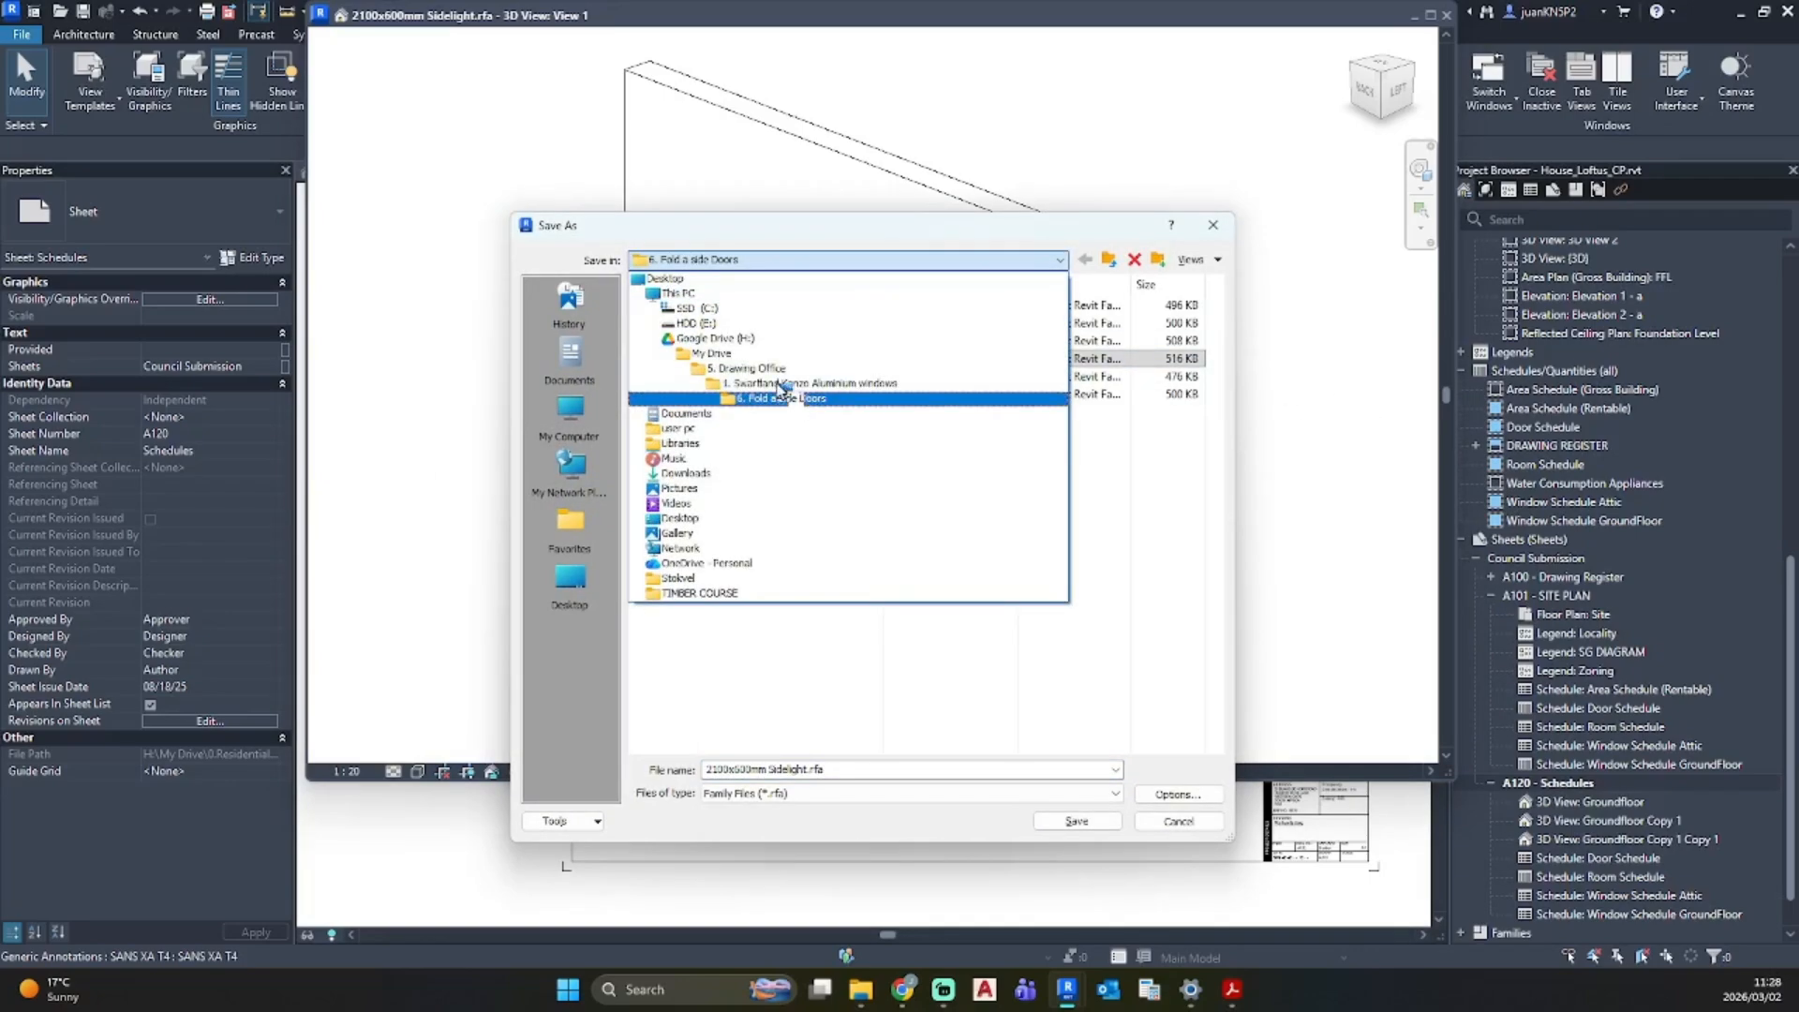
left_click(783, 401)
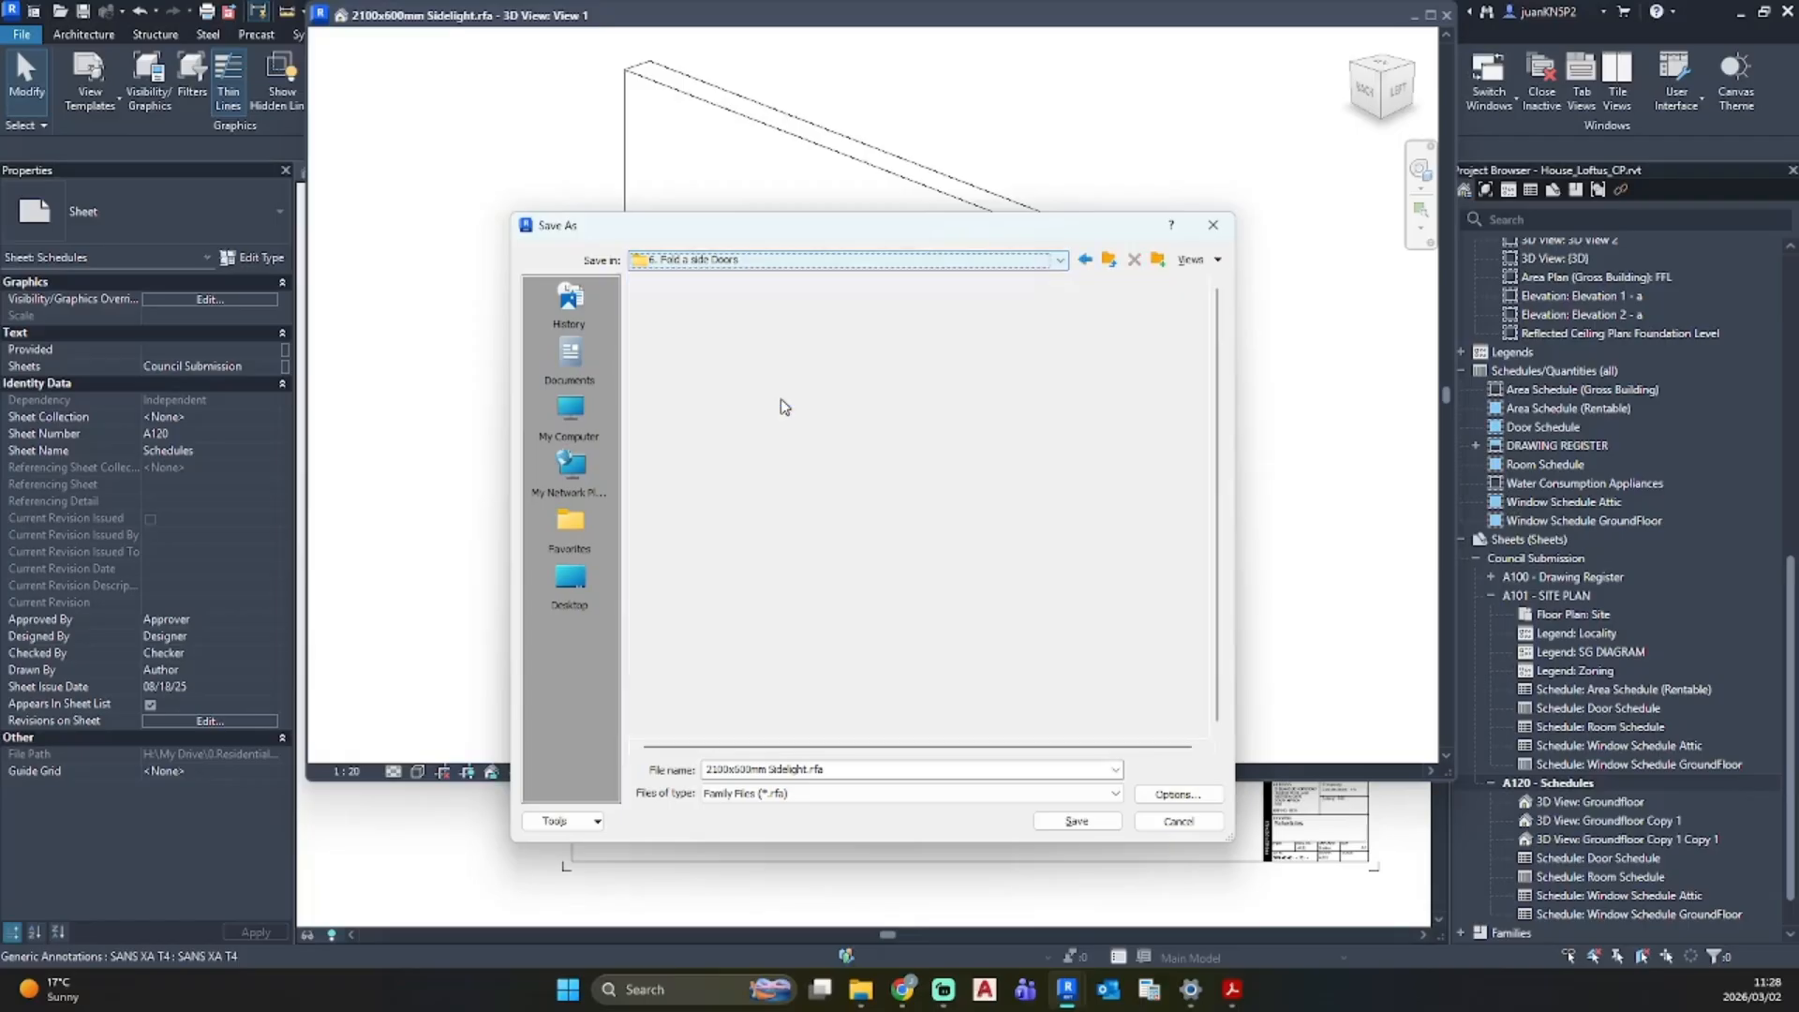
left_click(1222, 226)
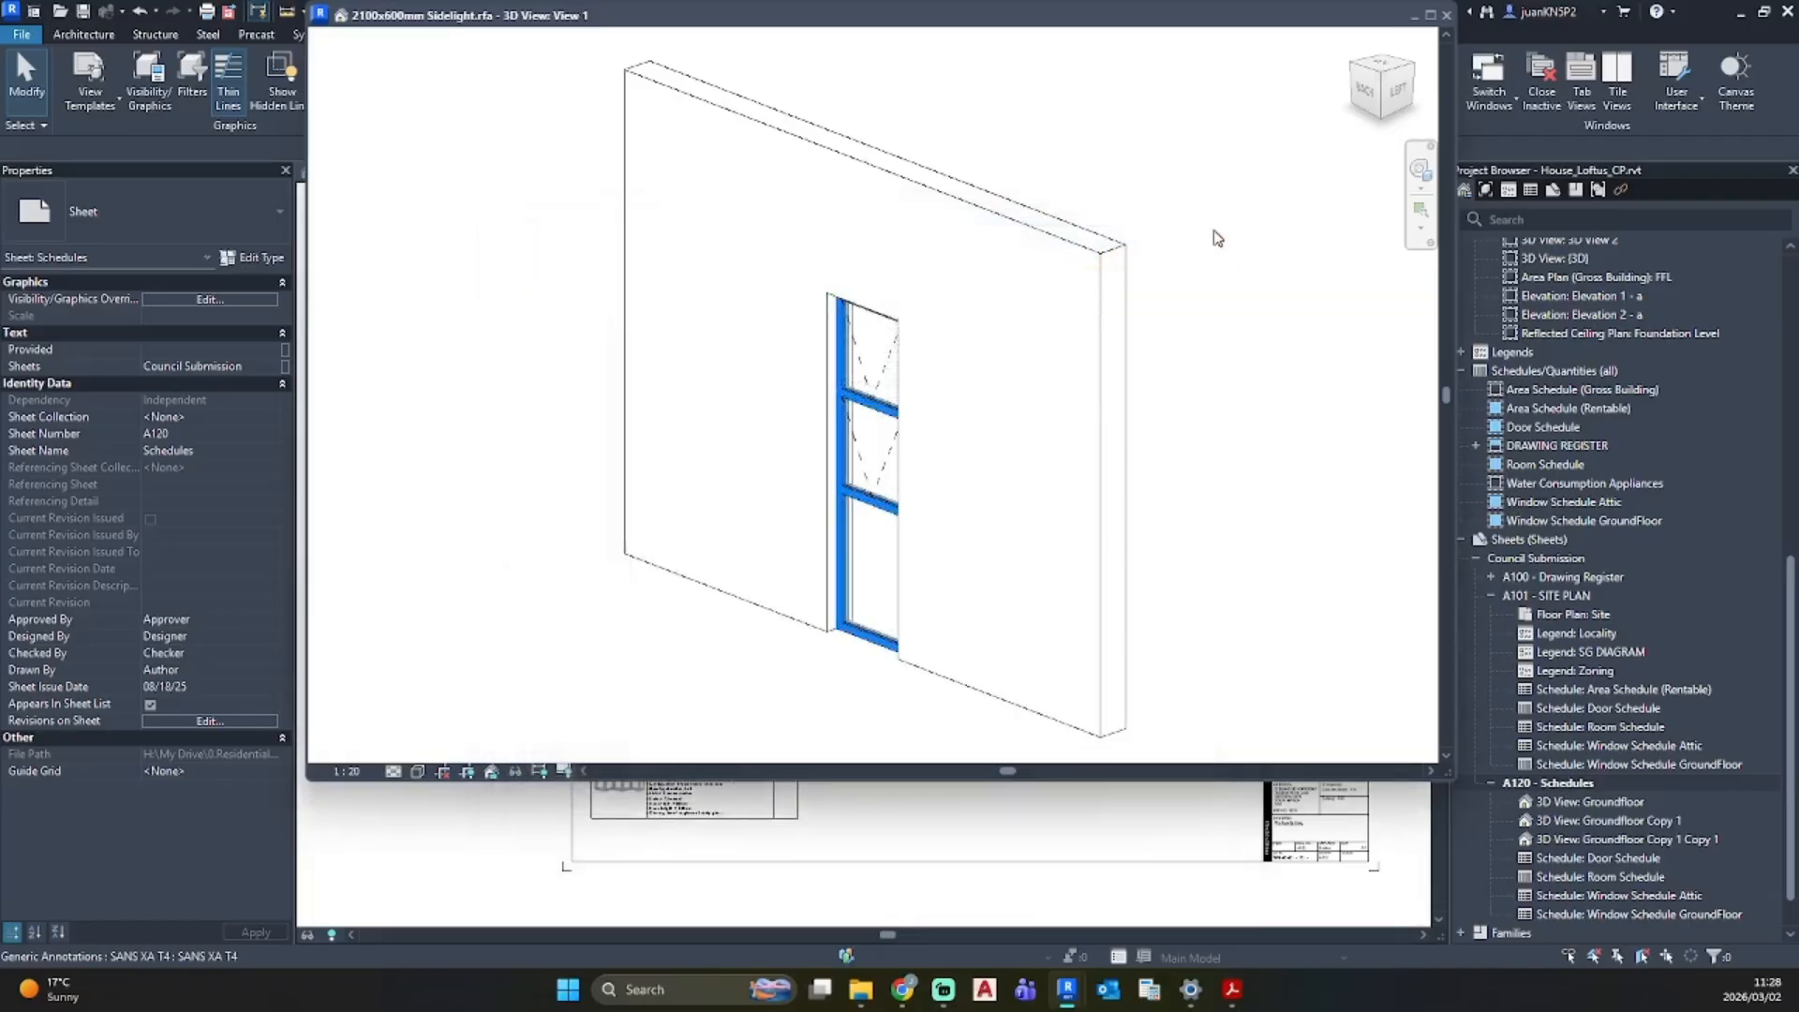
left_click(1447, 16)
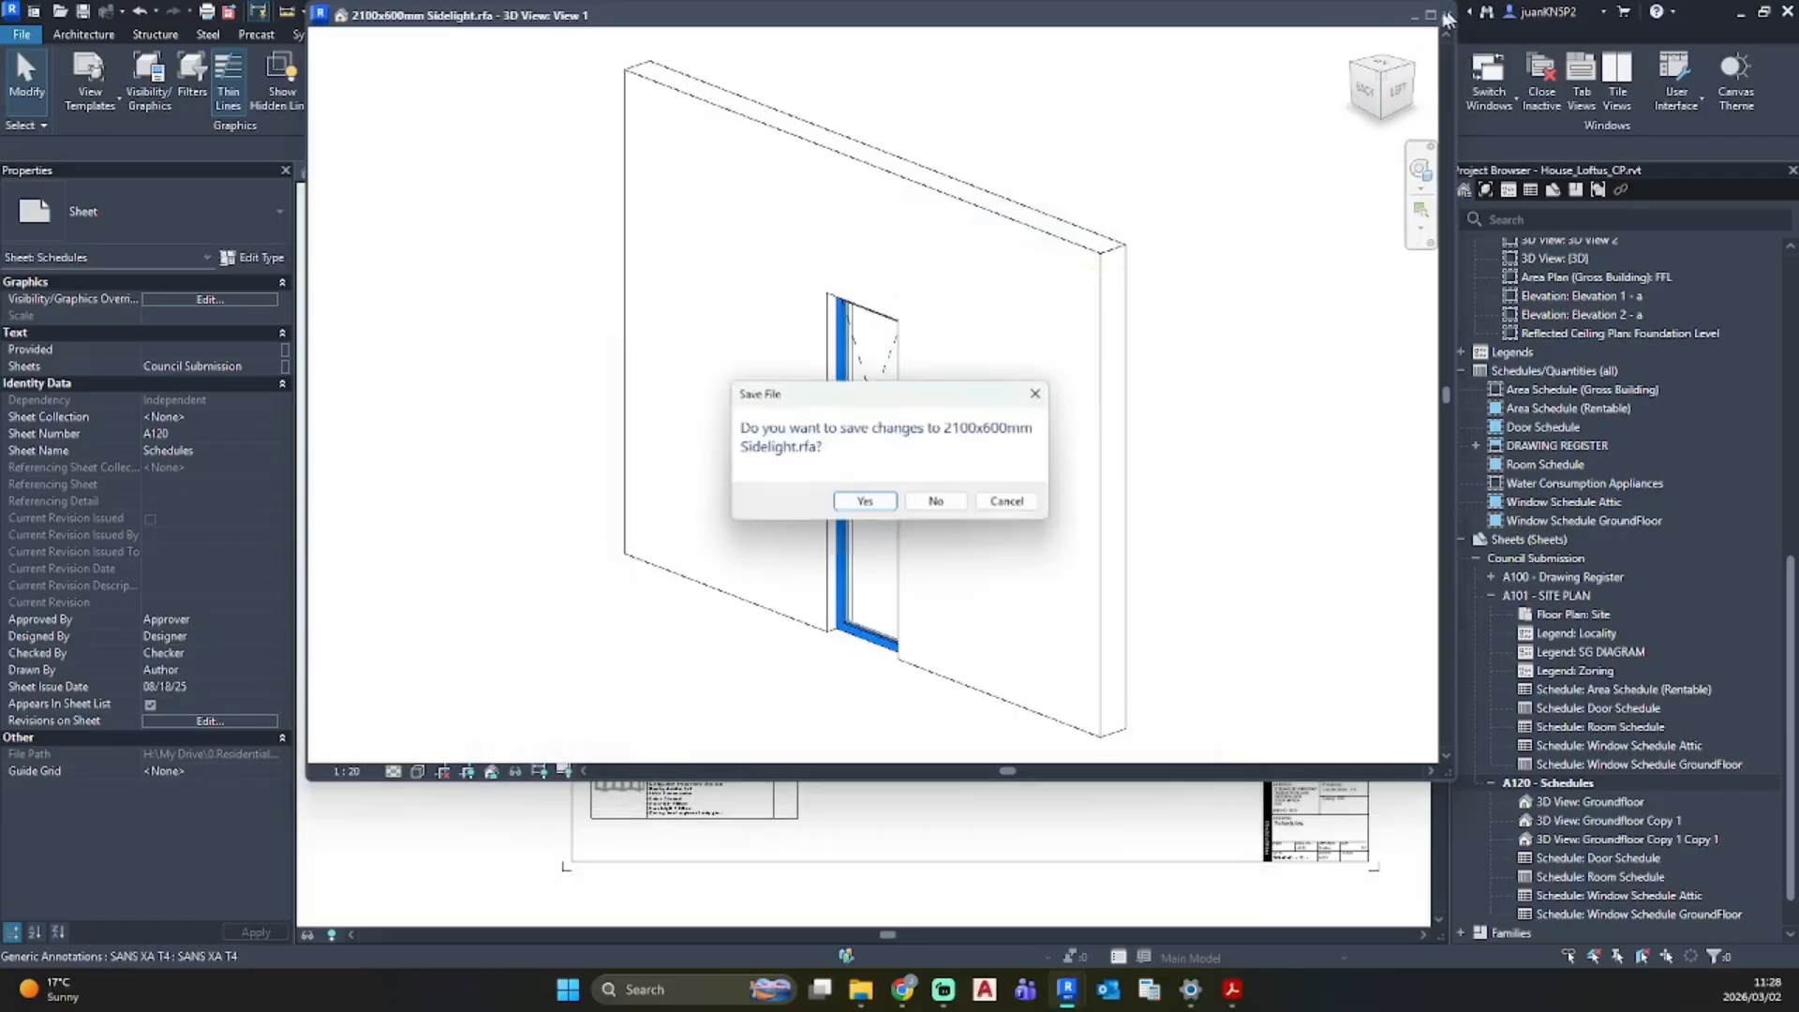
left_click(932, 507)
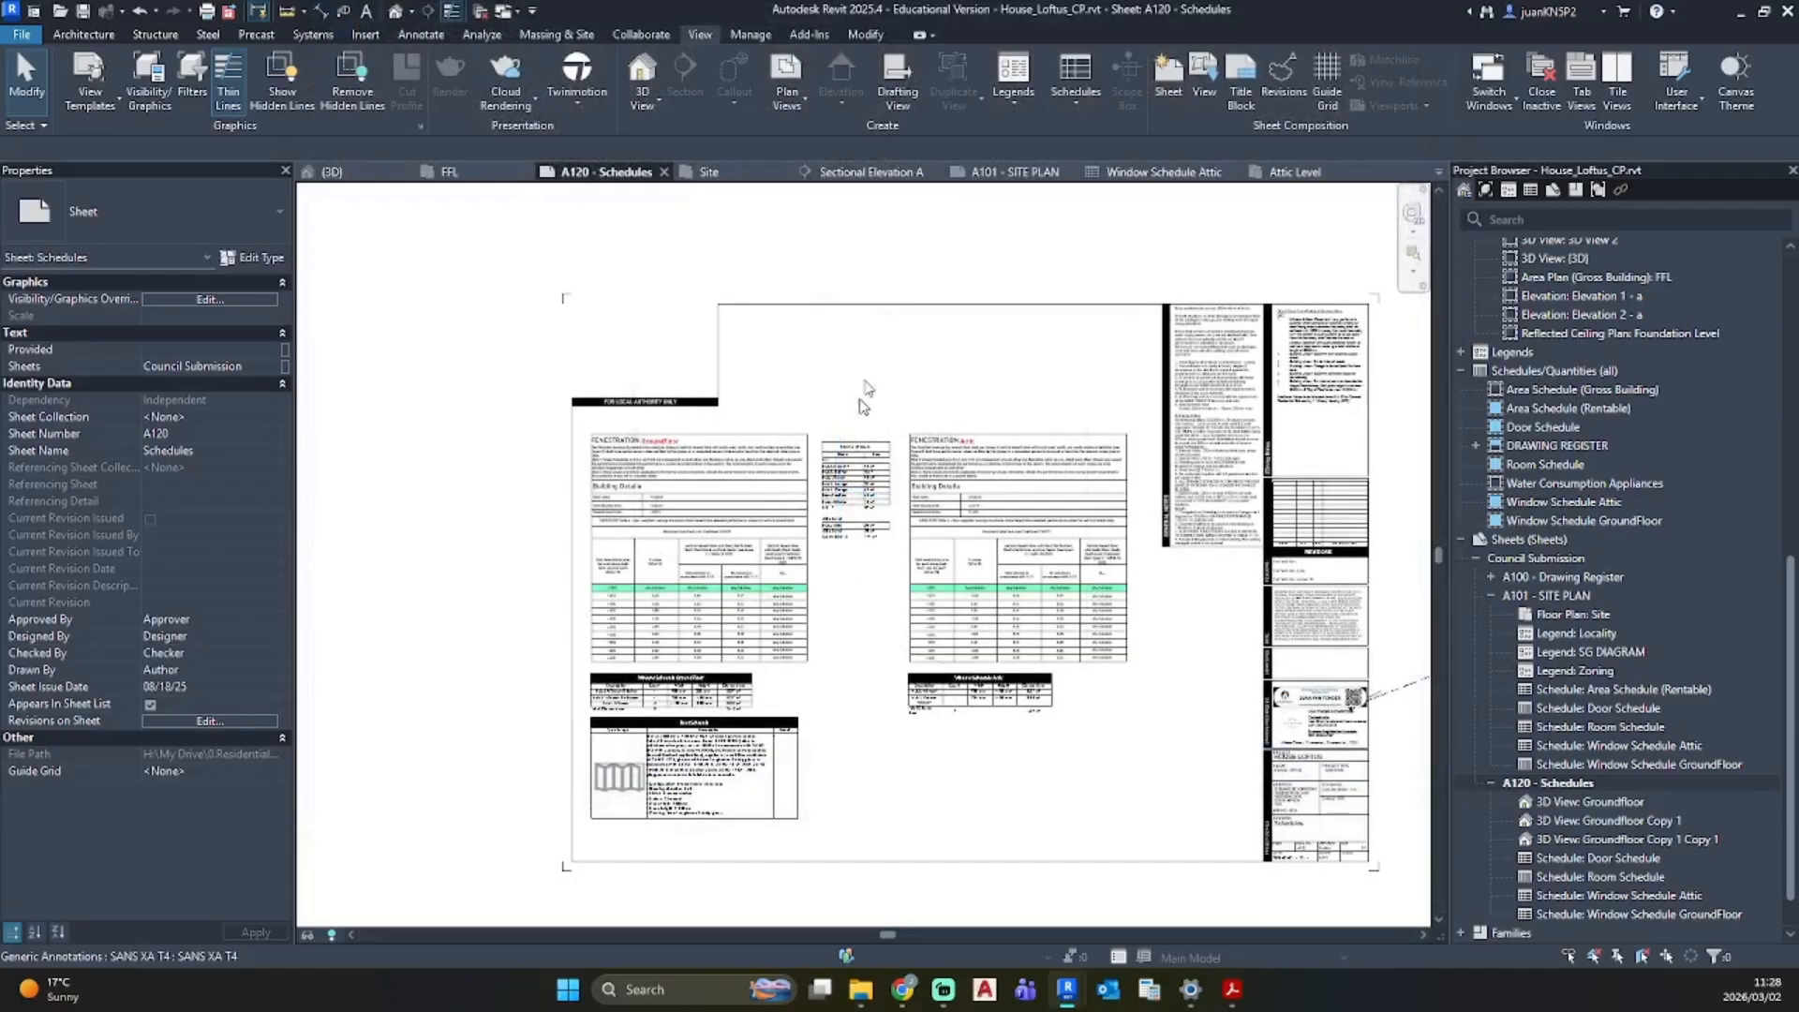
Step: Load the 2100x600mm Sidelight.rfa family from the 6. Fold a side Doors folder inside the Swartland Kenzo Aluminum windows folder
scroll(1563, 784, "up", 2)
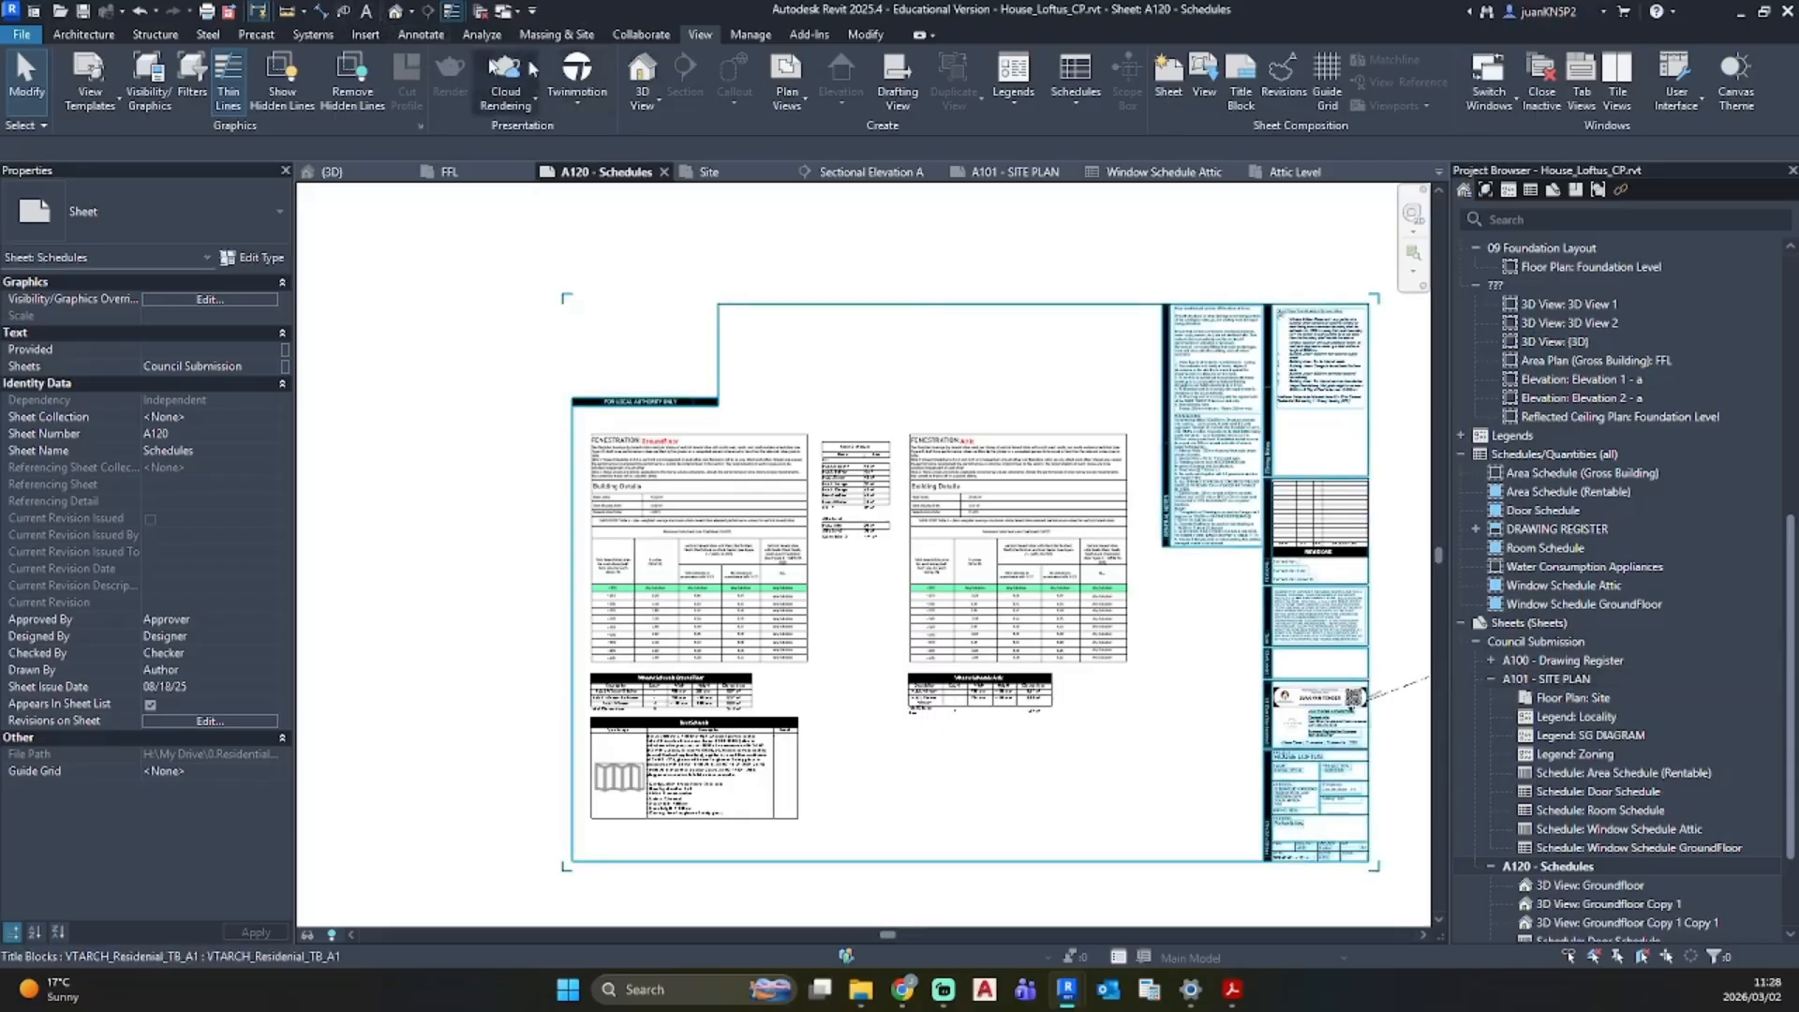
left_click(365, 34)
left_click(763, 93)
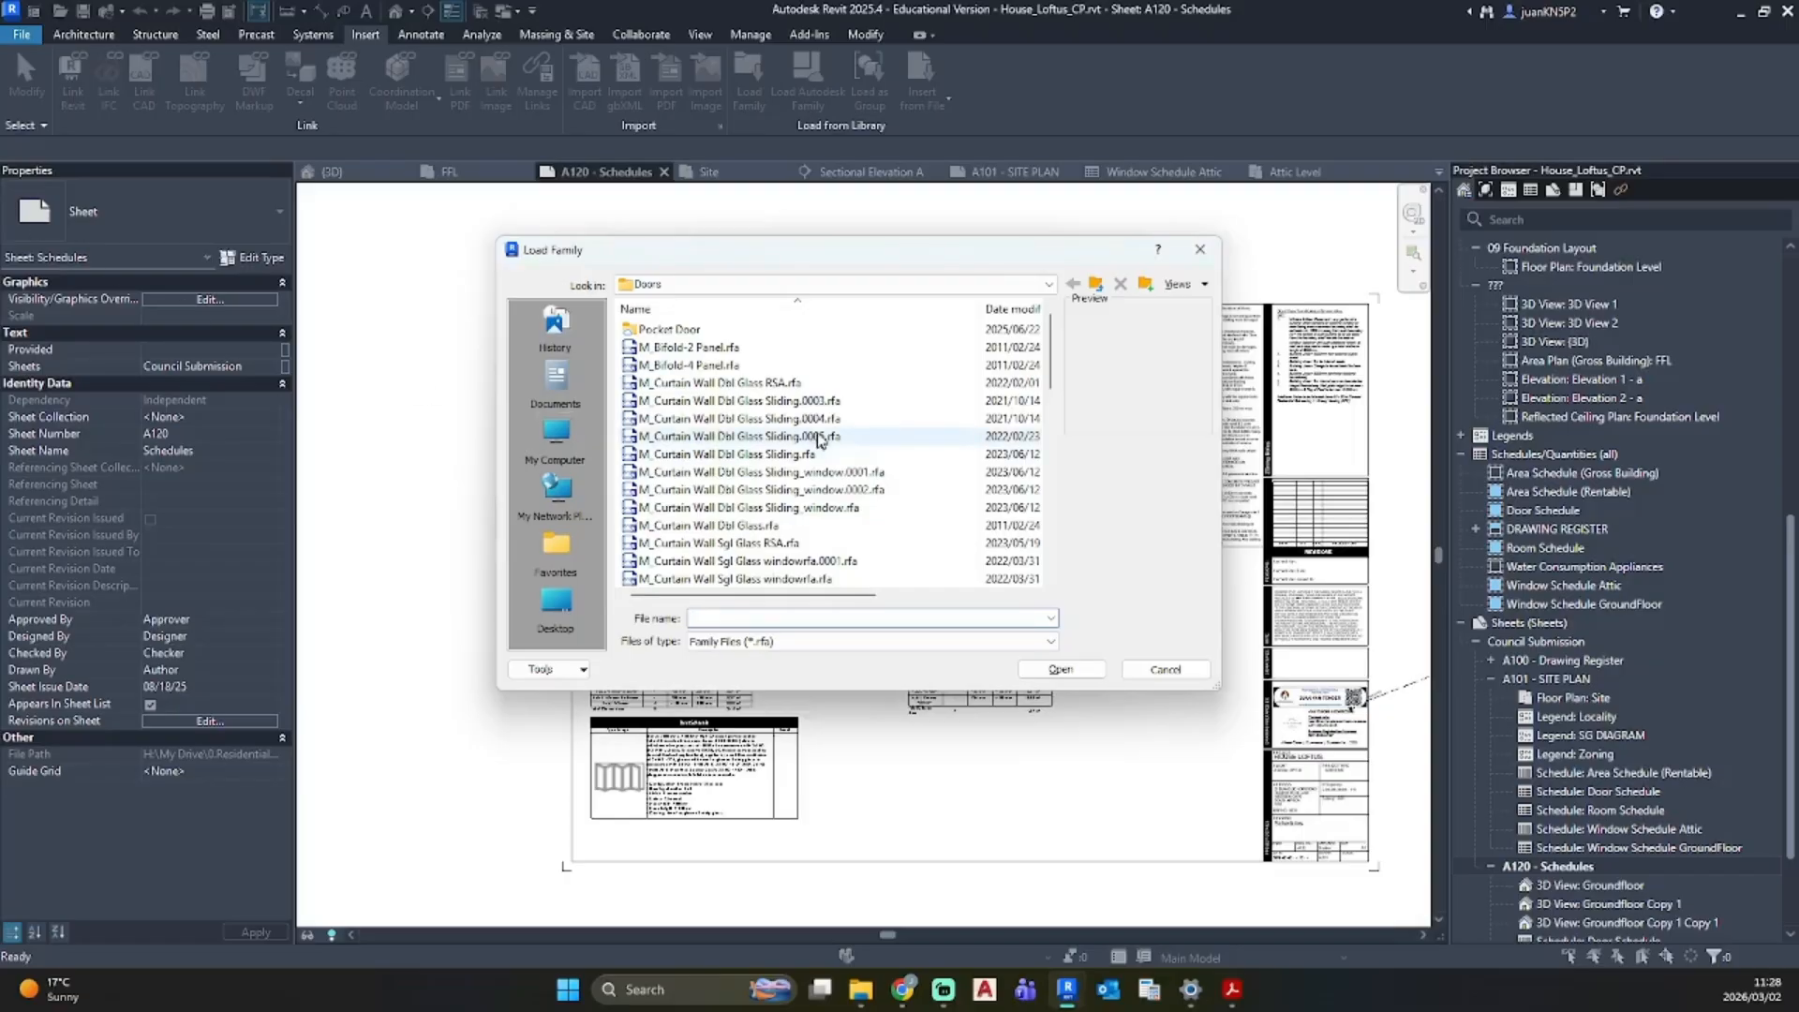
left_click(699, 284)
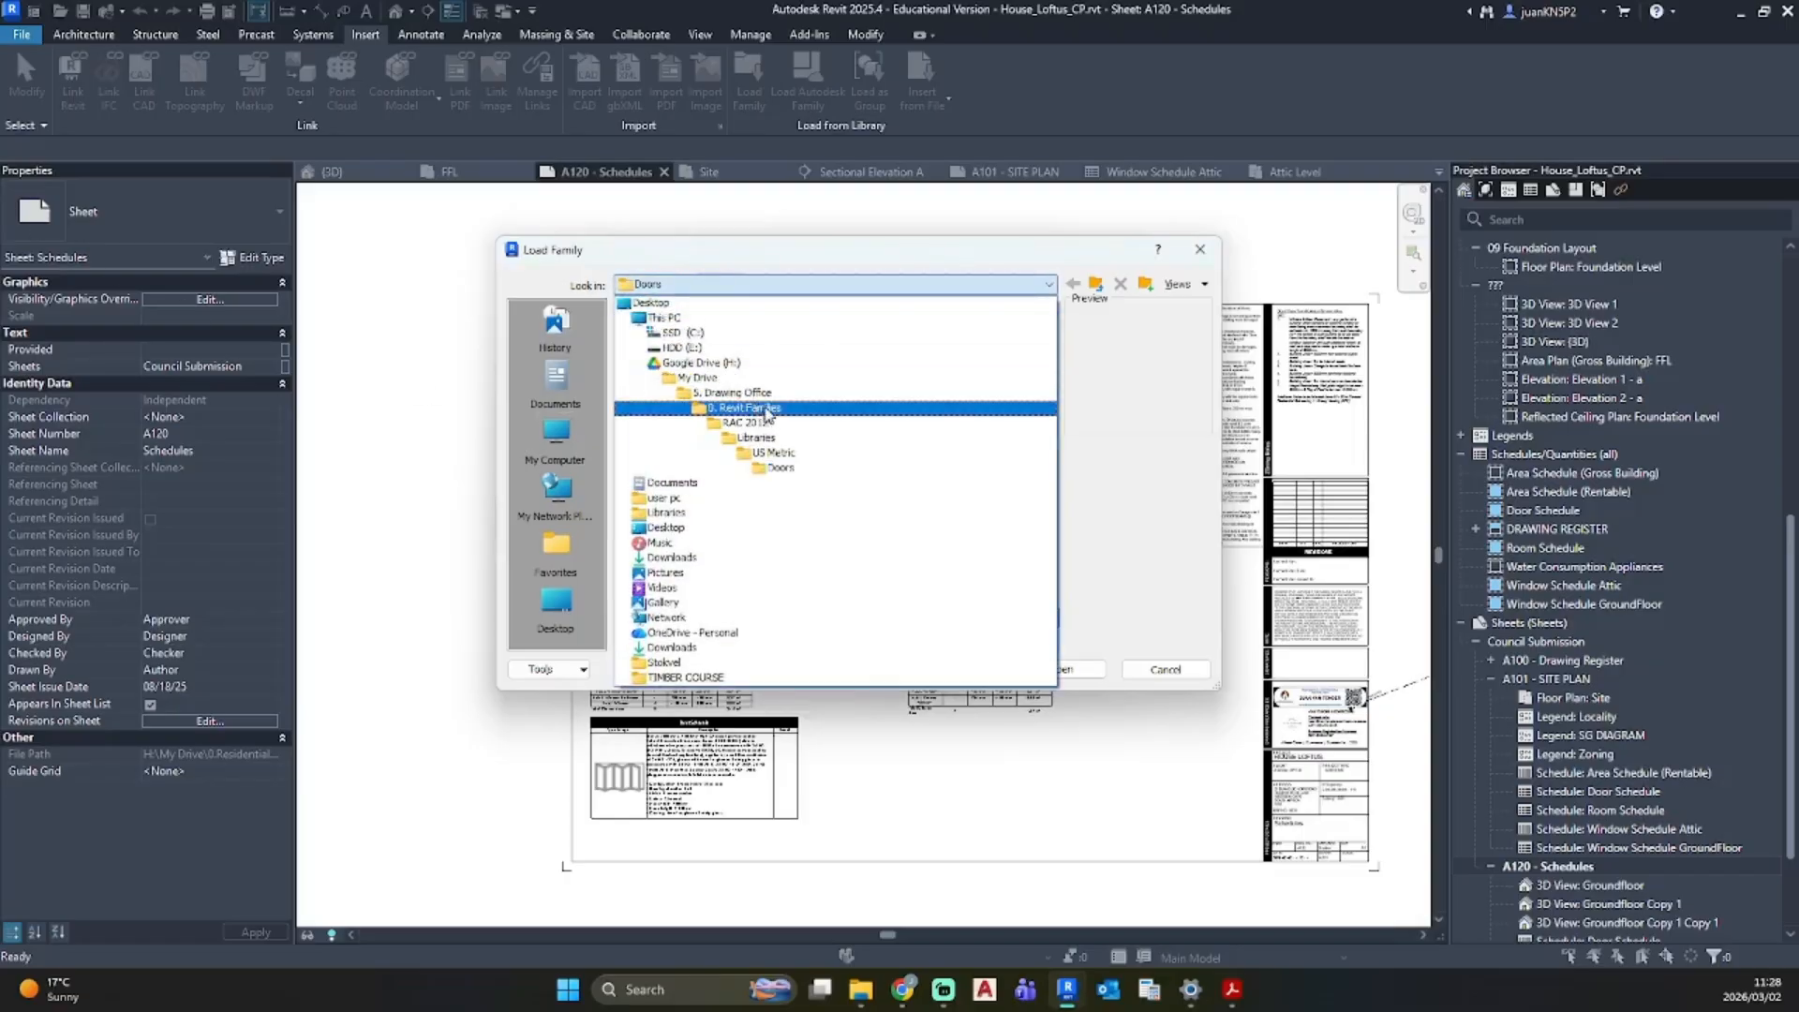
left_click(726, 393)
double_click(720, 349)
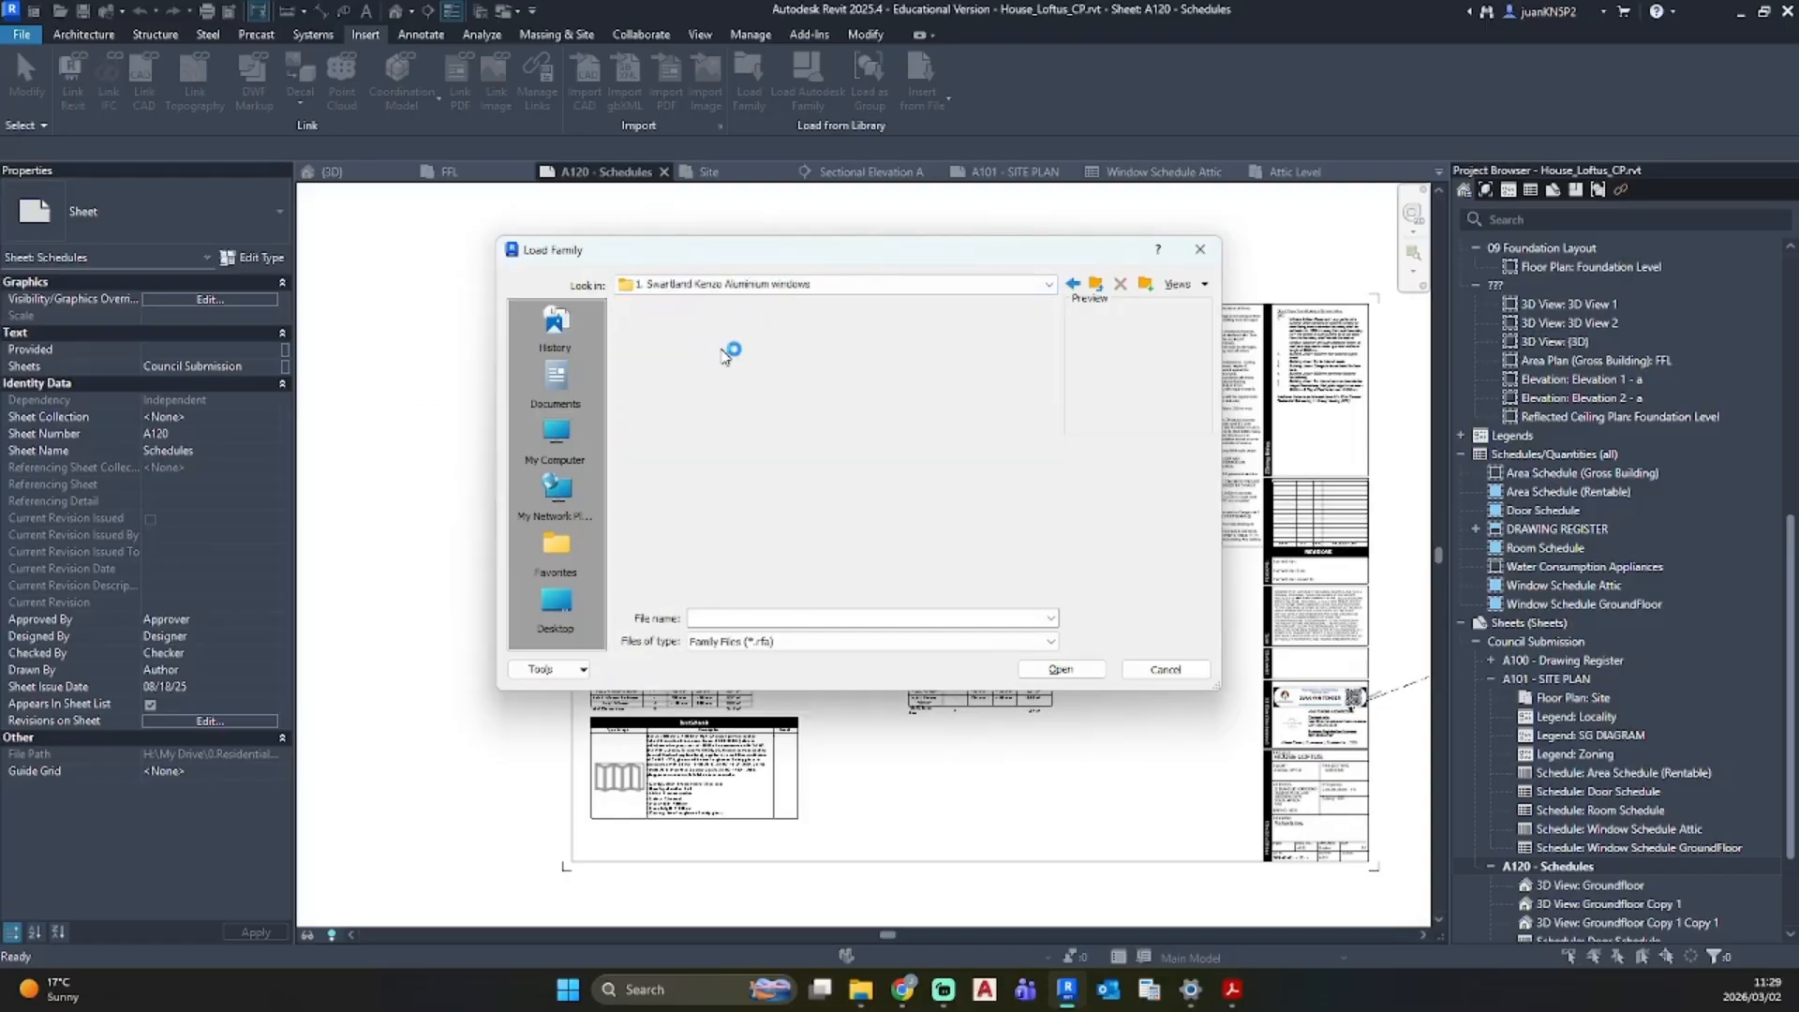
double_click(691, 401)
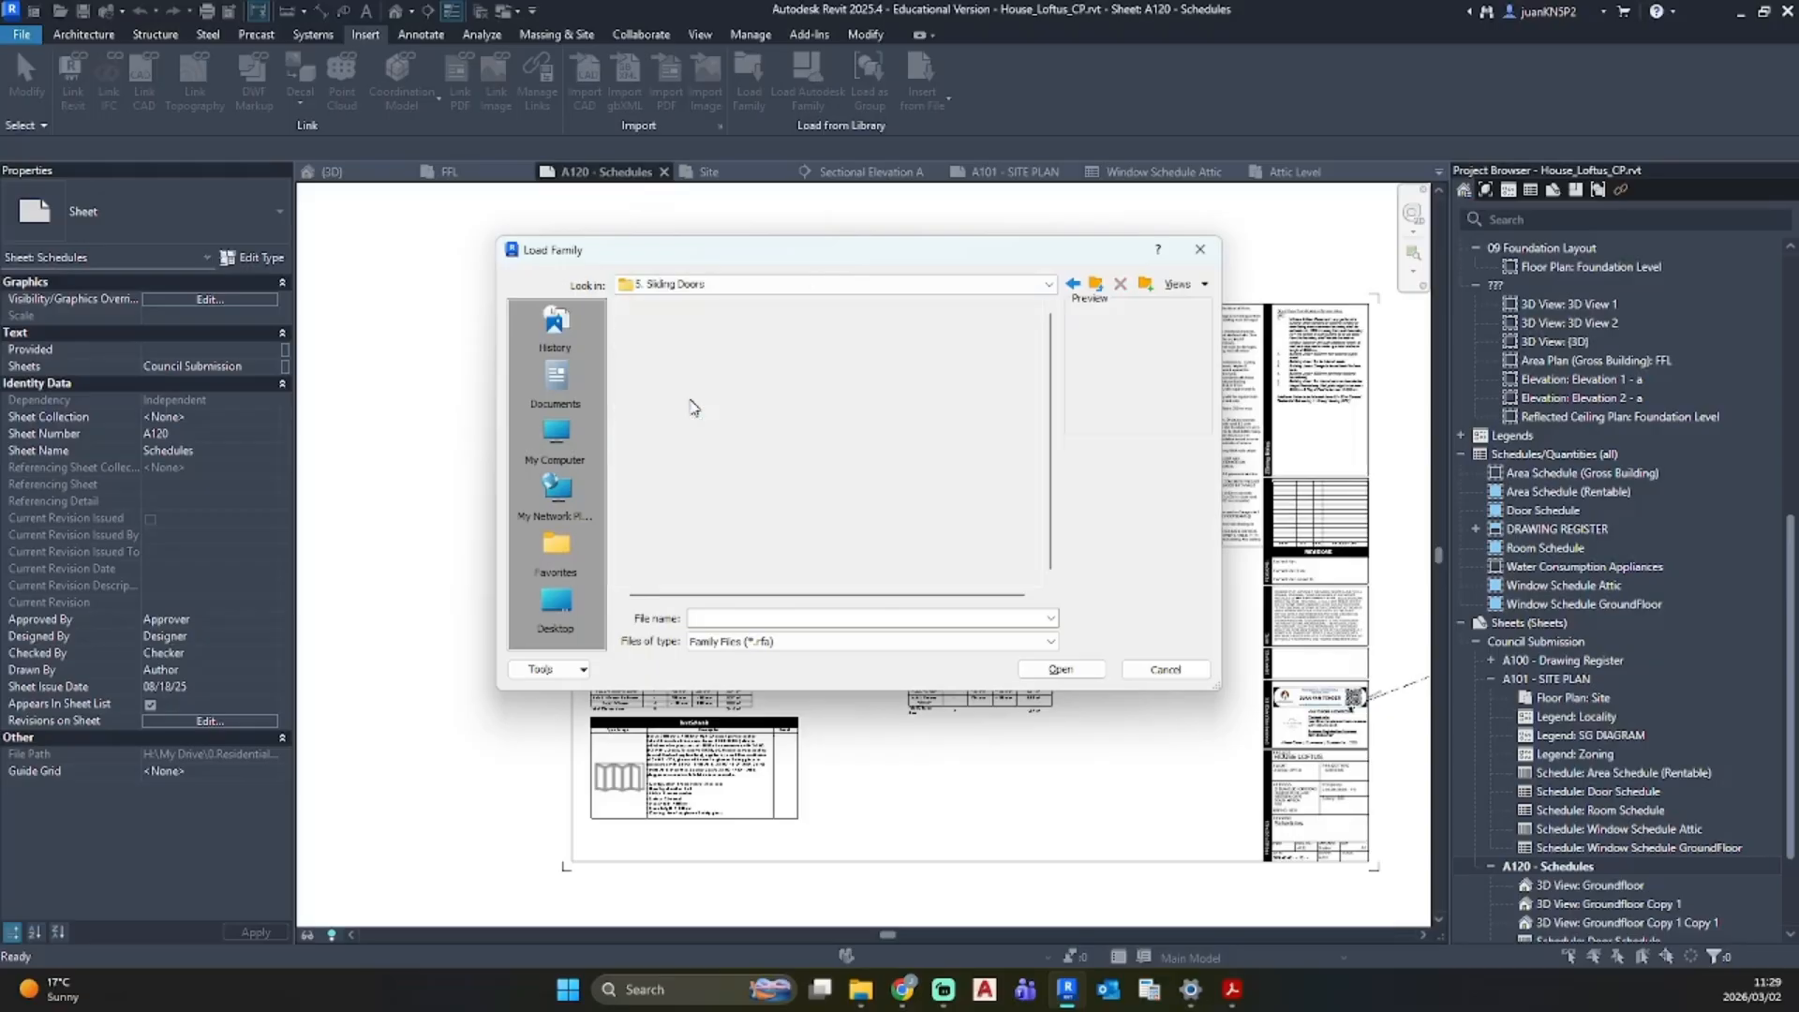
left_click(1073, 285)
left_click(695, 421)
double_click(695, 421)
left_click(717, 384)
left_click(1061, 670)
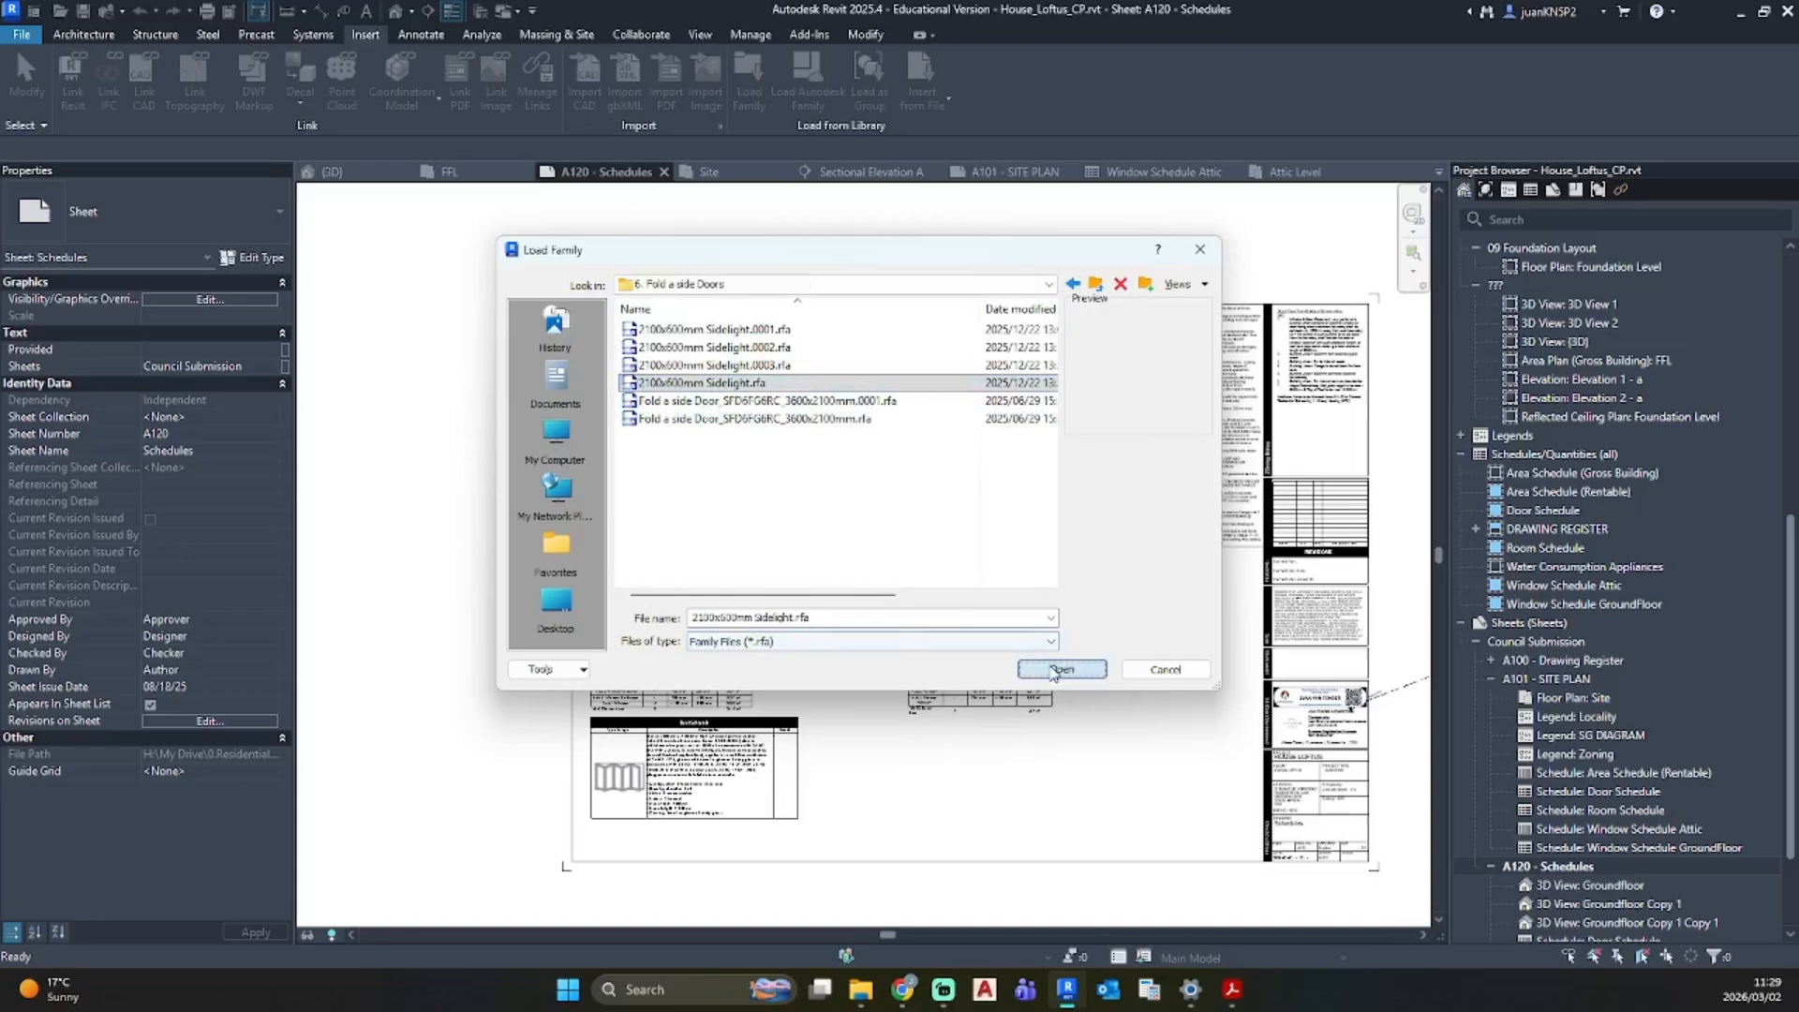
left_click(811, 443)
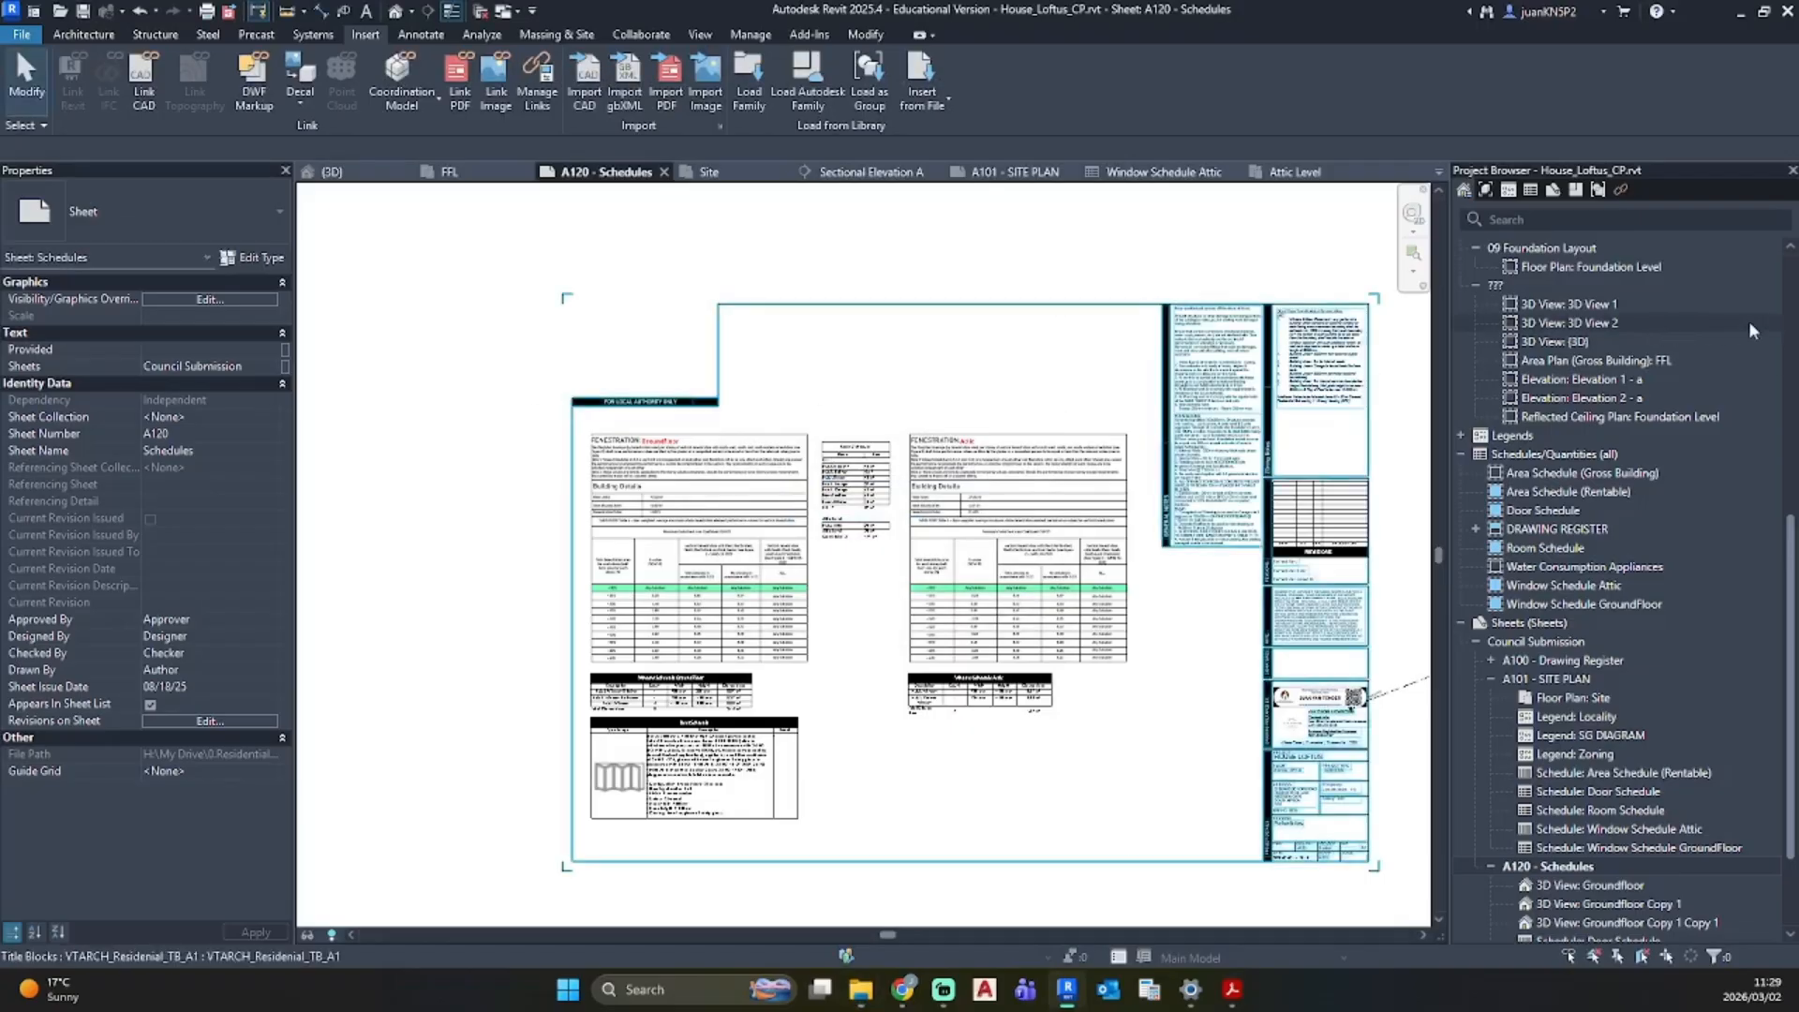
Step: On the FFL floor plan, place a 2100x600mm Sidelight window in the New Addition's short wall segment between its western corner and the door
scroll(1632, 375, "up", 9)
double_click(1582, 343)
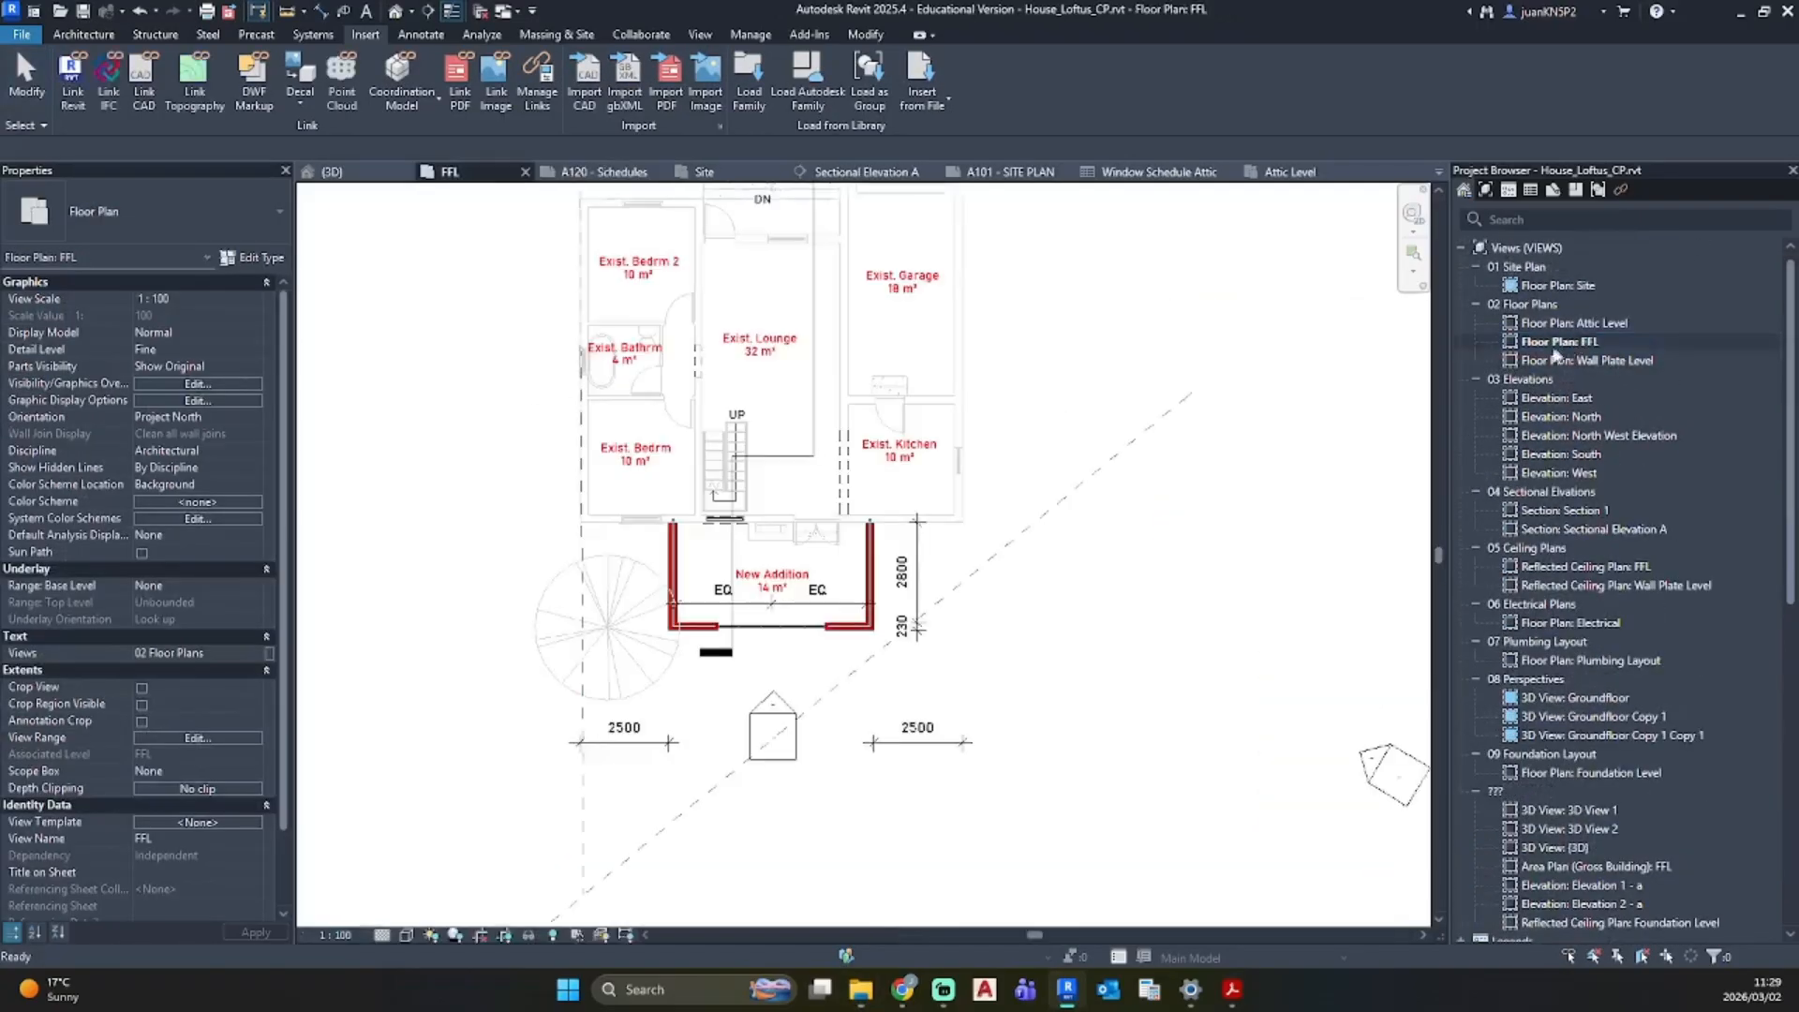
scroll(581, 441, "up", 5)
left_click(89, 37)
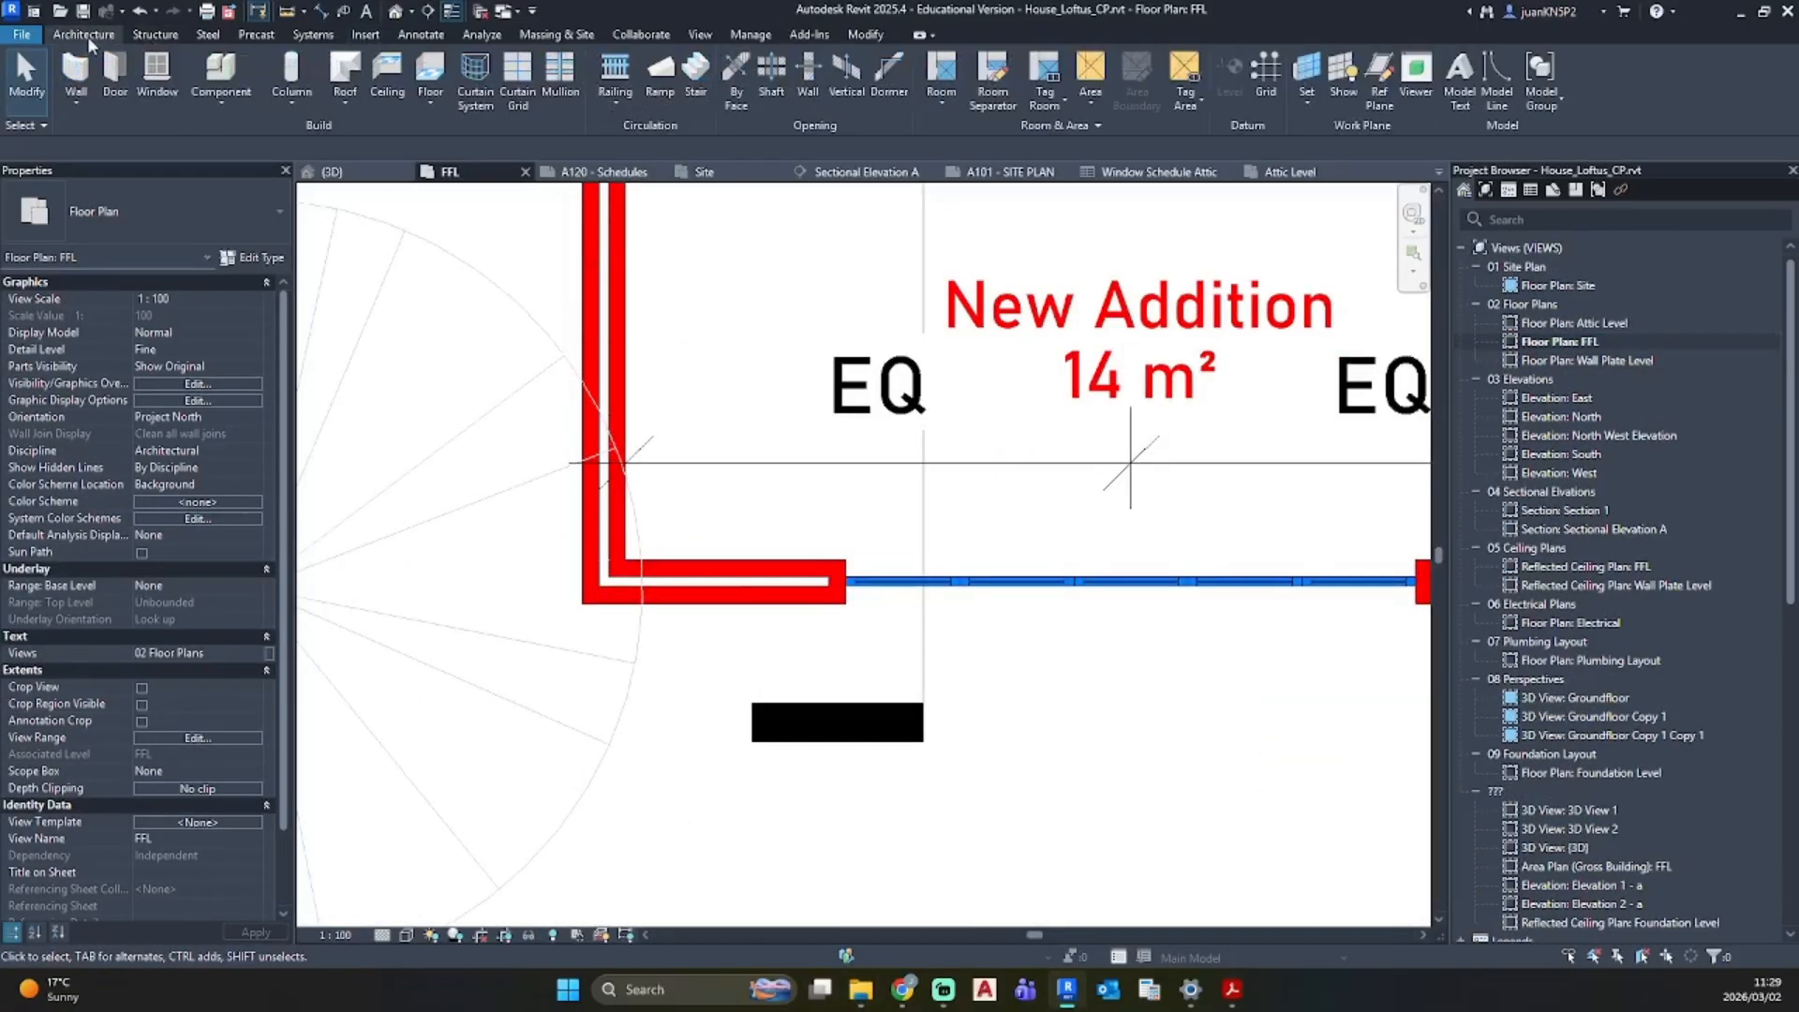
left_click(152, 78)
scroll(780, 614, "up", 3)
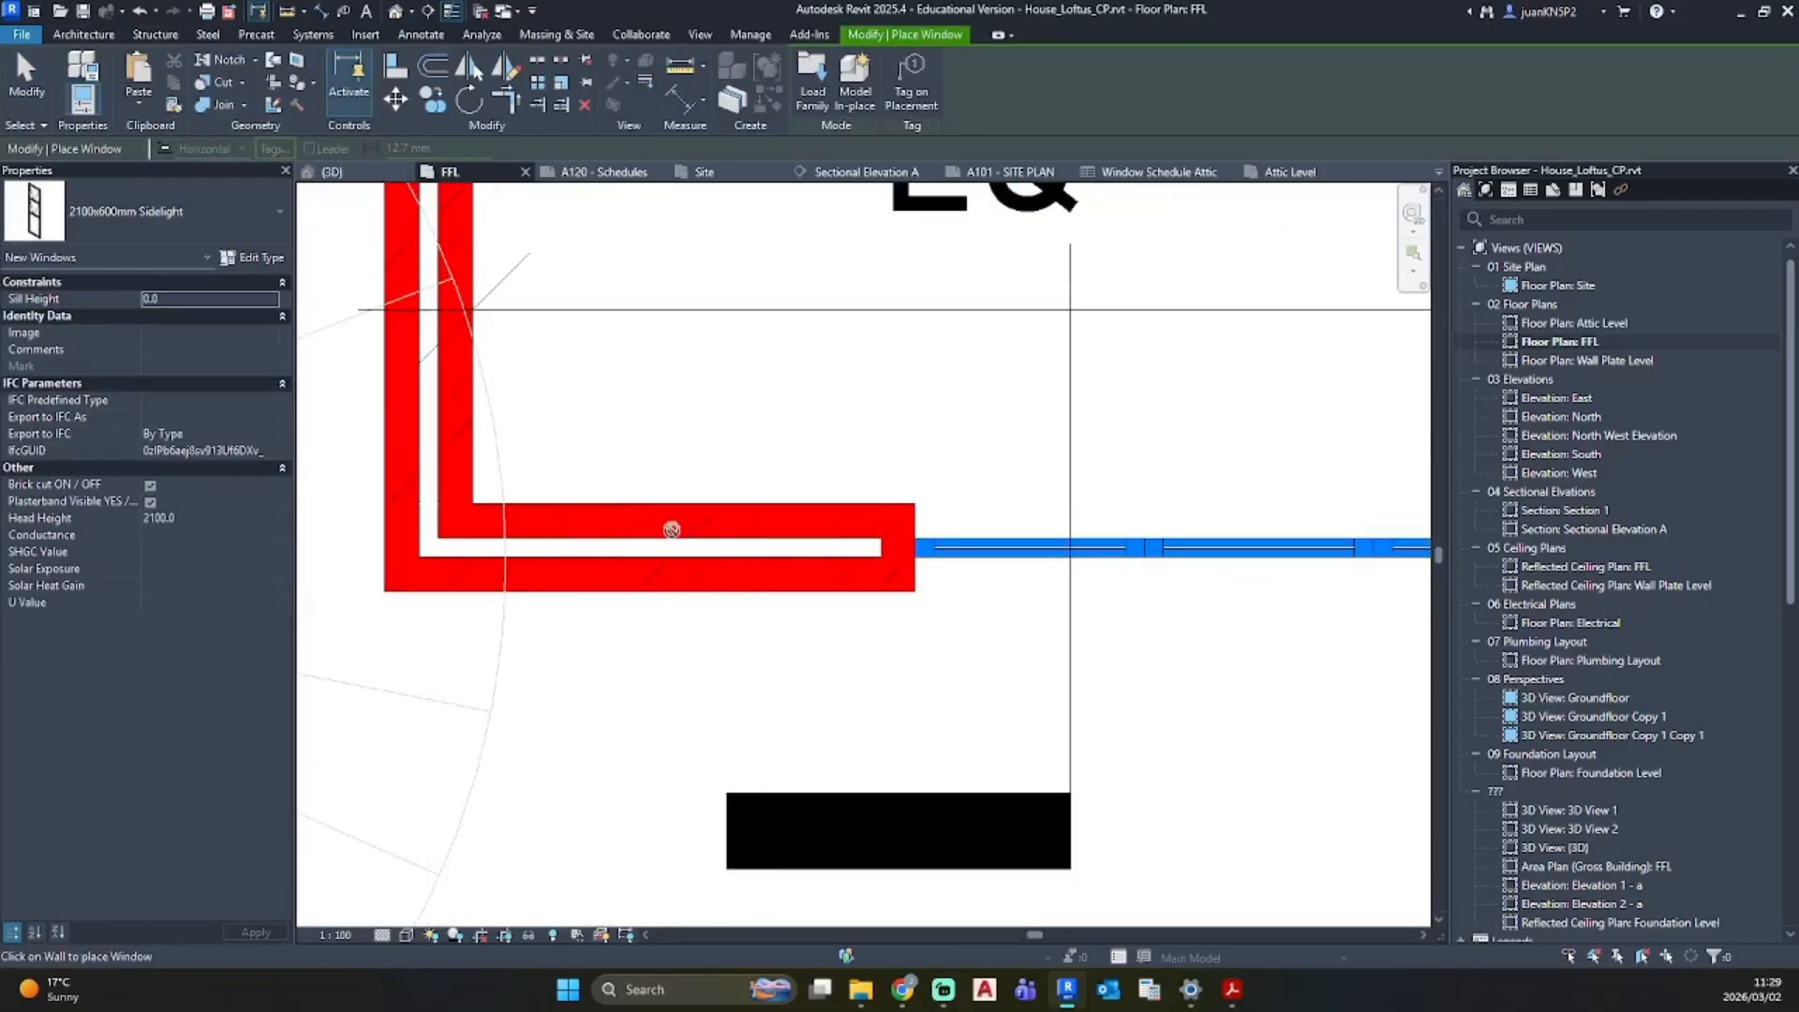
left_click(672, 548)
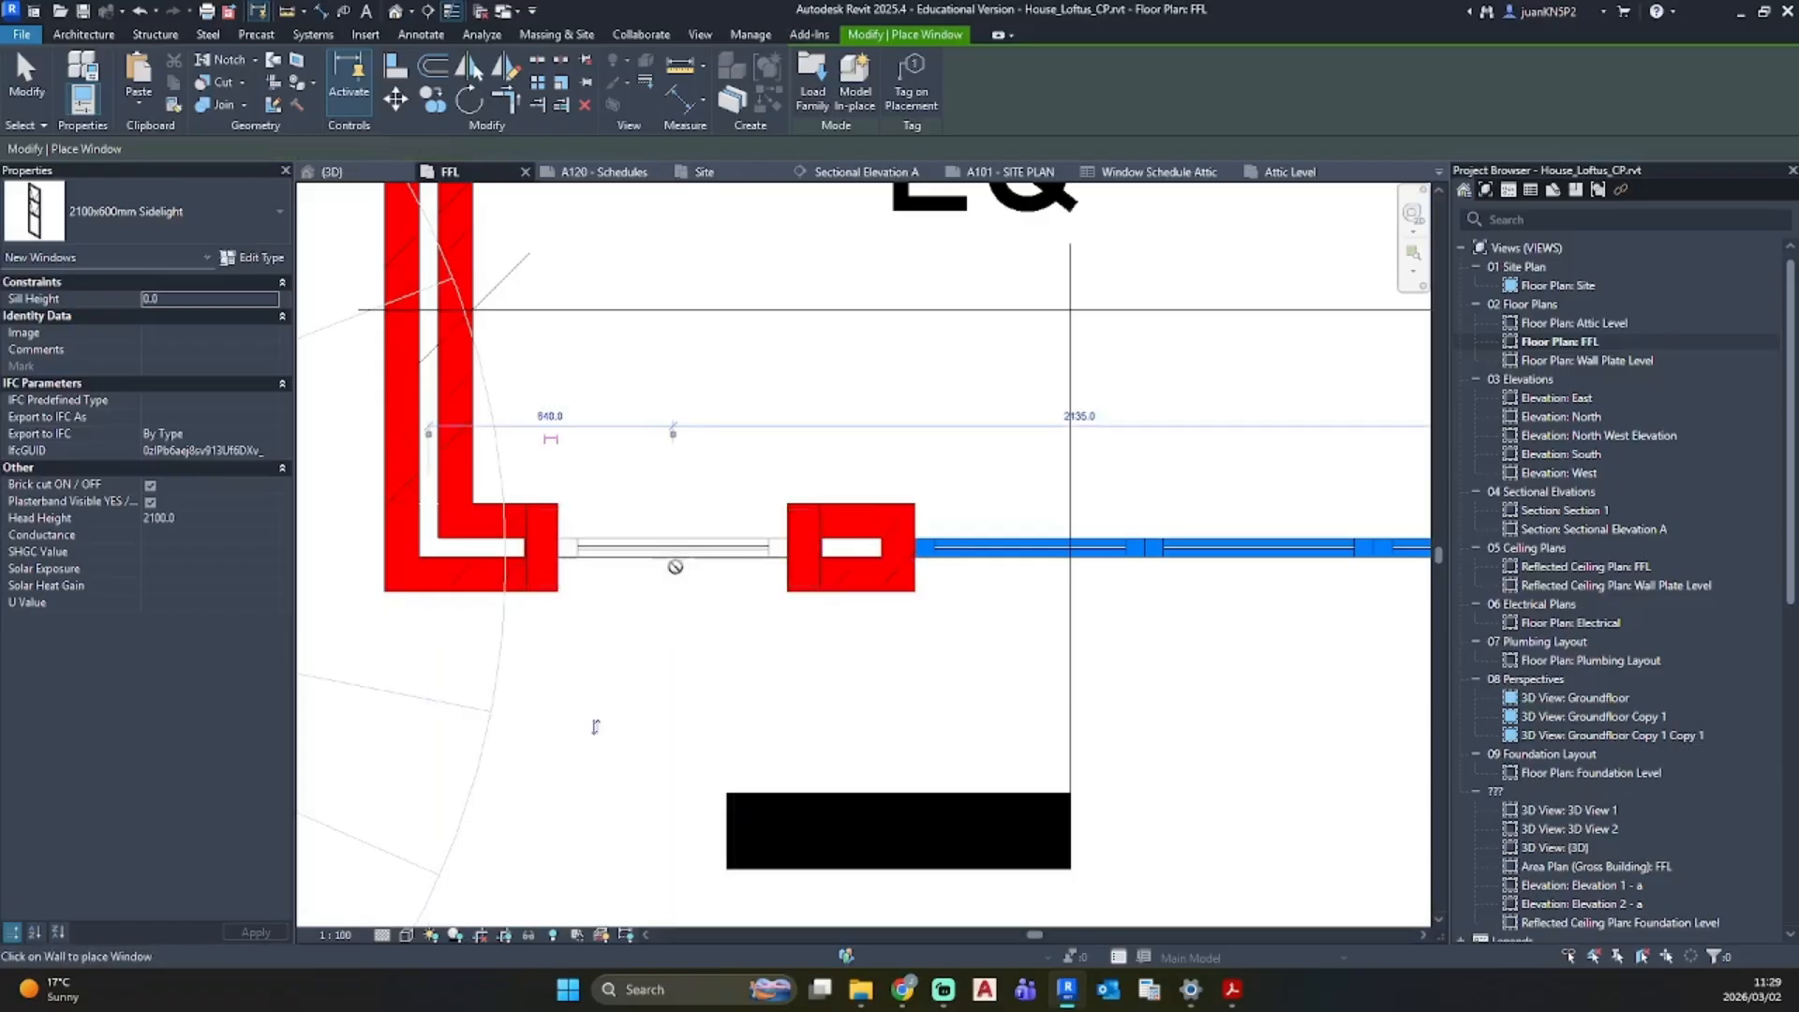
key("Escape")
key("Escape")
Step: Dimension the western wall segment from the outer corner across both sidelight edges to the door, and move the 600 text below the dimension line
key("i")
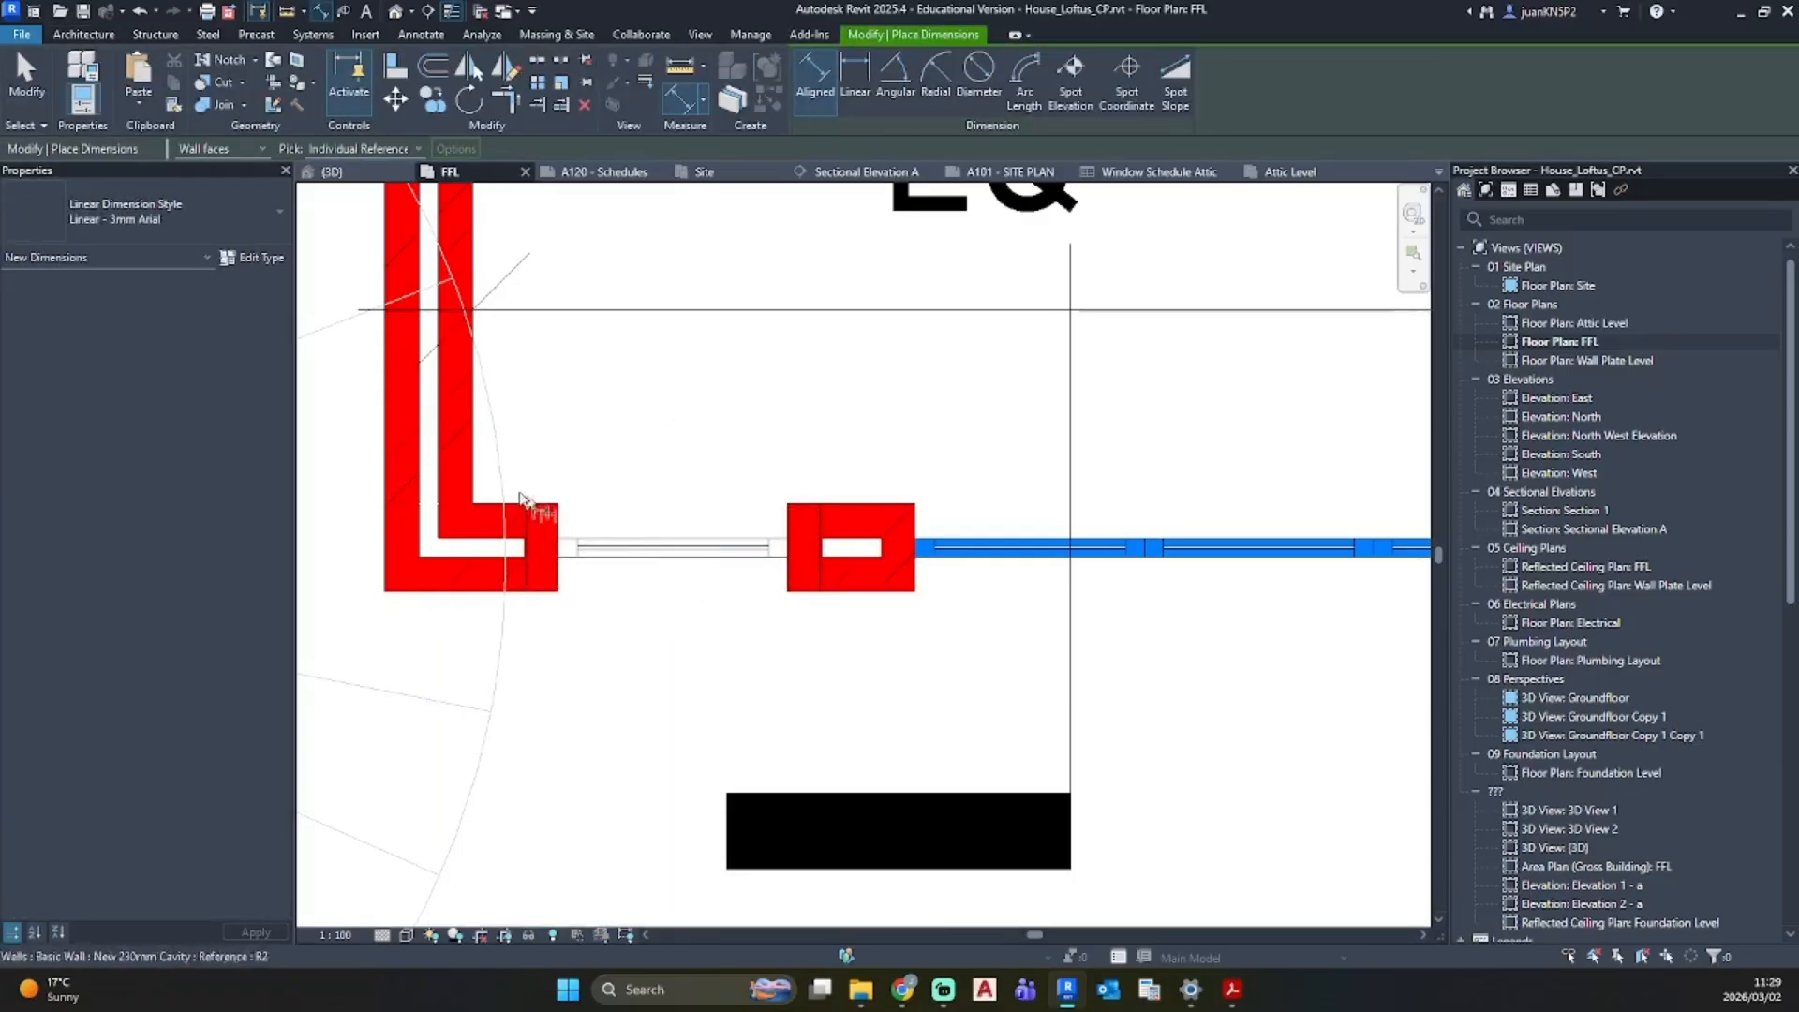
left_click(387, 485)
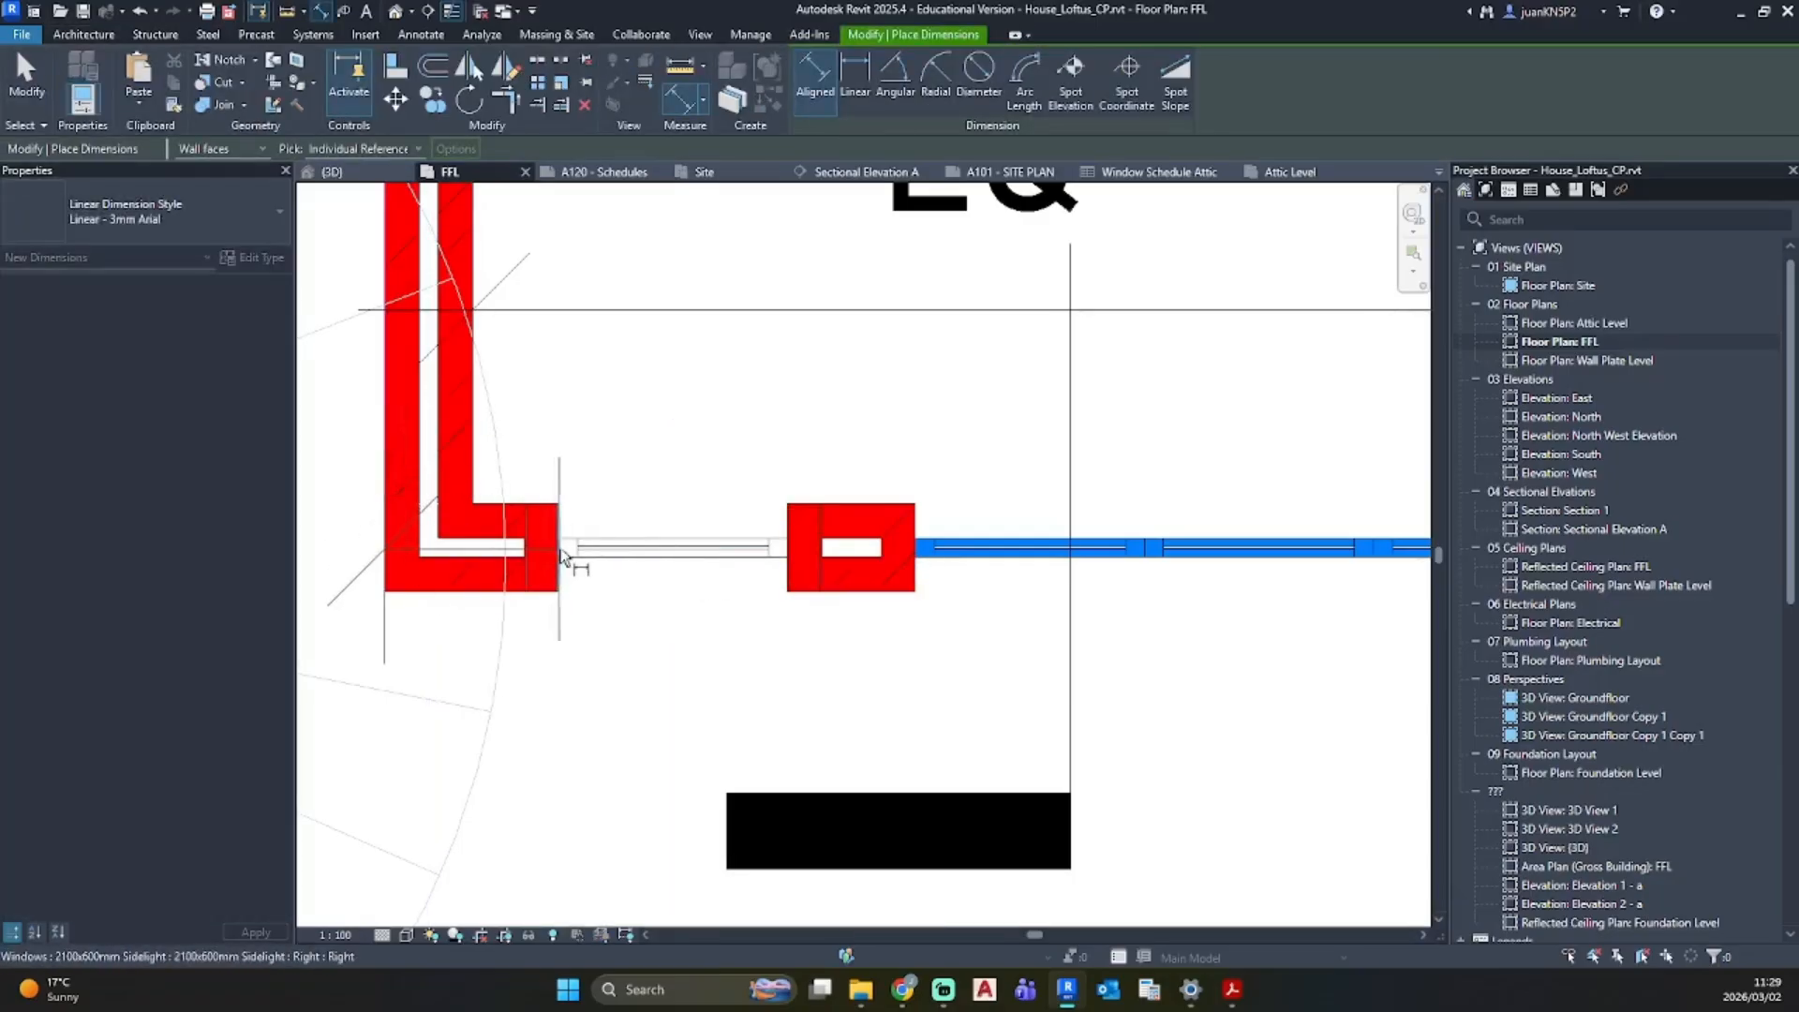
left_click(562, 567)
left_click(790, 583)
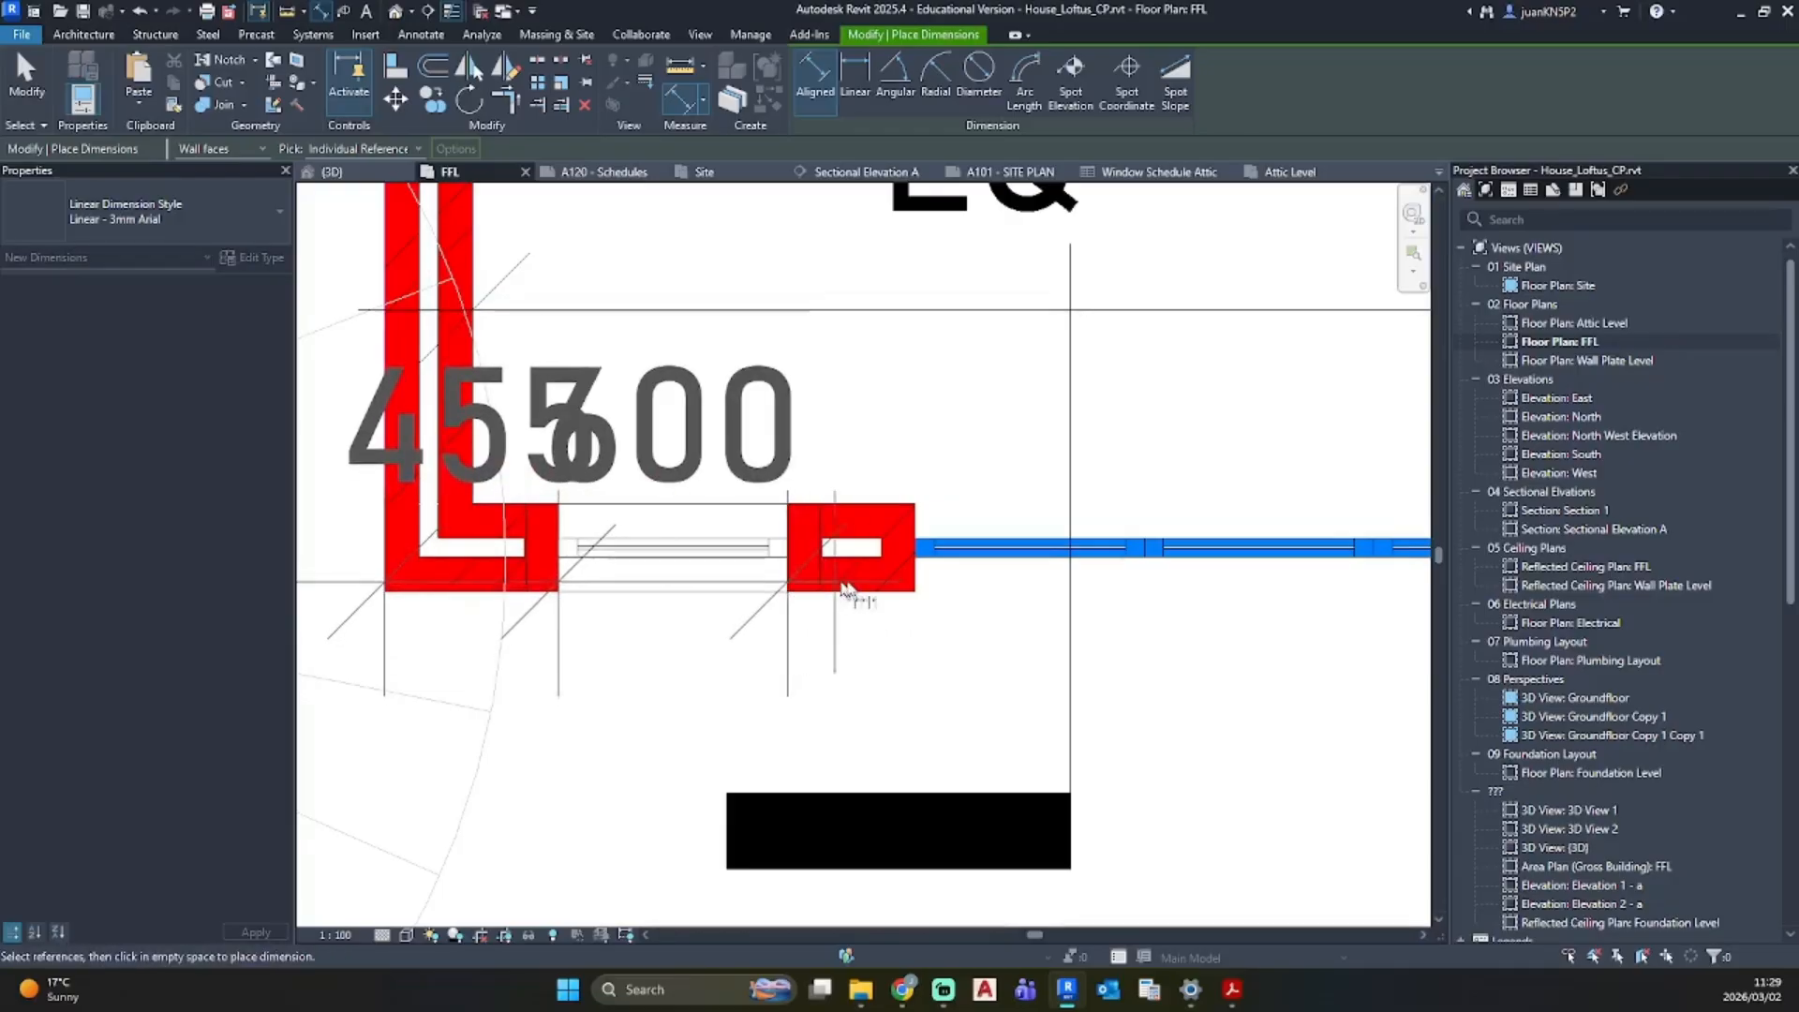
left_click(913, 595)
scroll(909, 604, "down", 3)
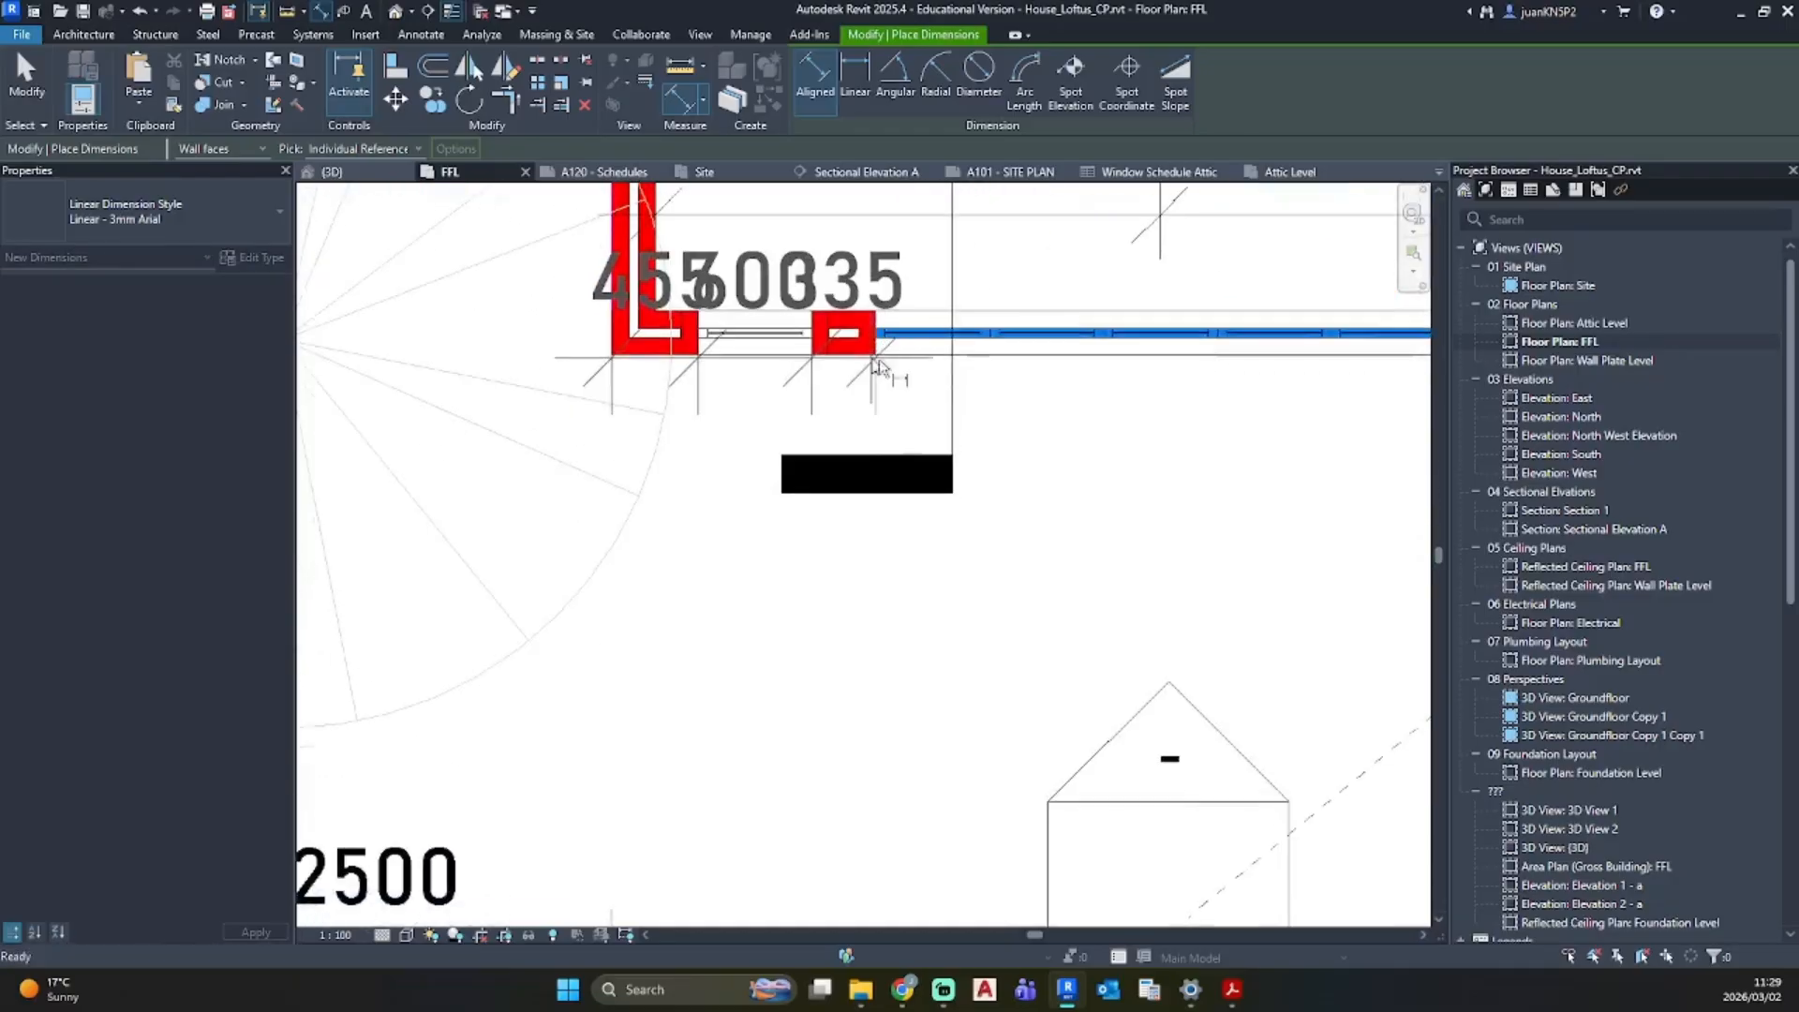
left_click(764, 670)
key("Escape")
left_click_drag(755, 643, 890, 841)
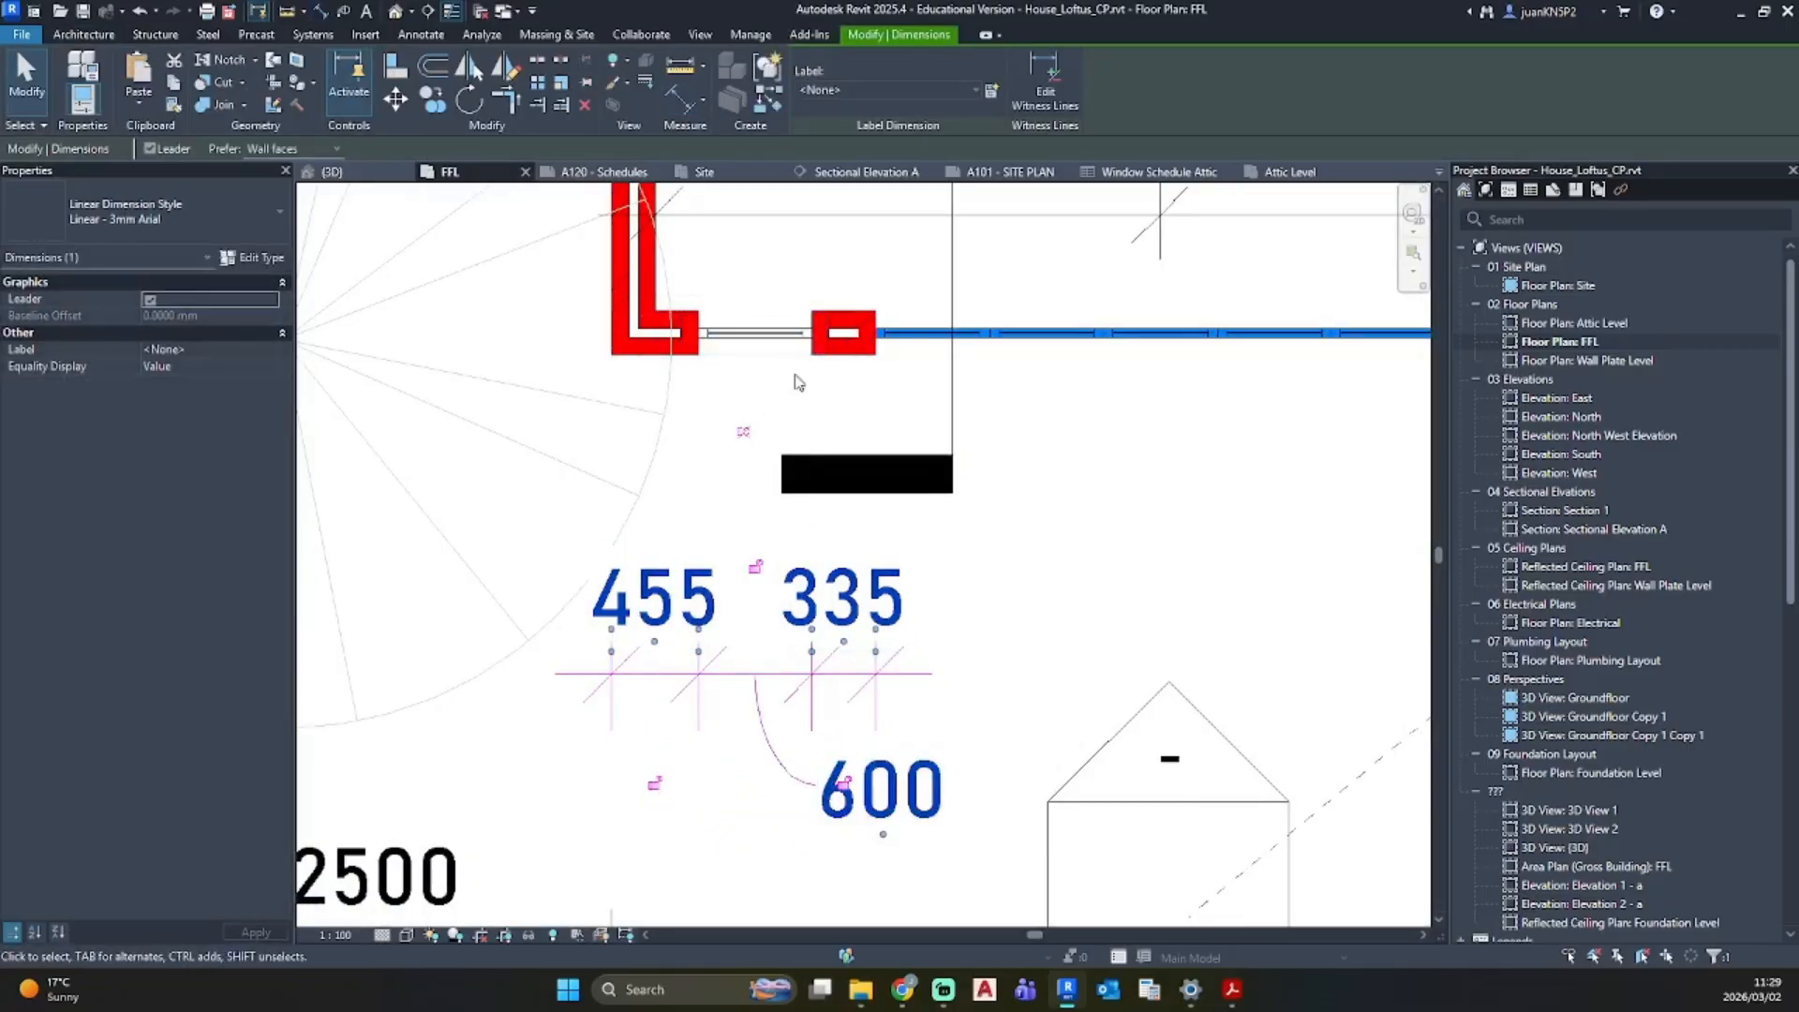
Step: Turn off Brick cut and Plasterband Visible for the sidelight window west of the door
left_click(762, 349)
key("Escape")
left_click(762, 348)
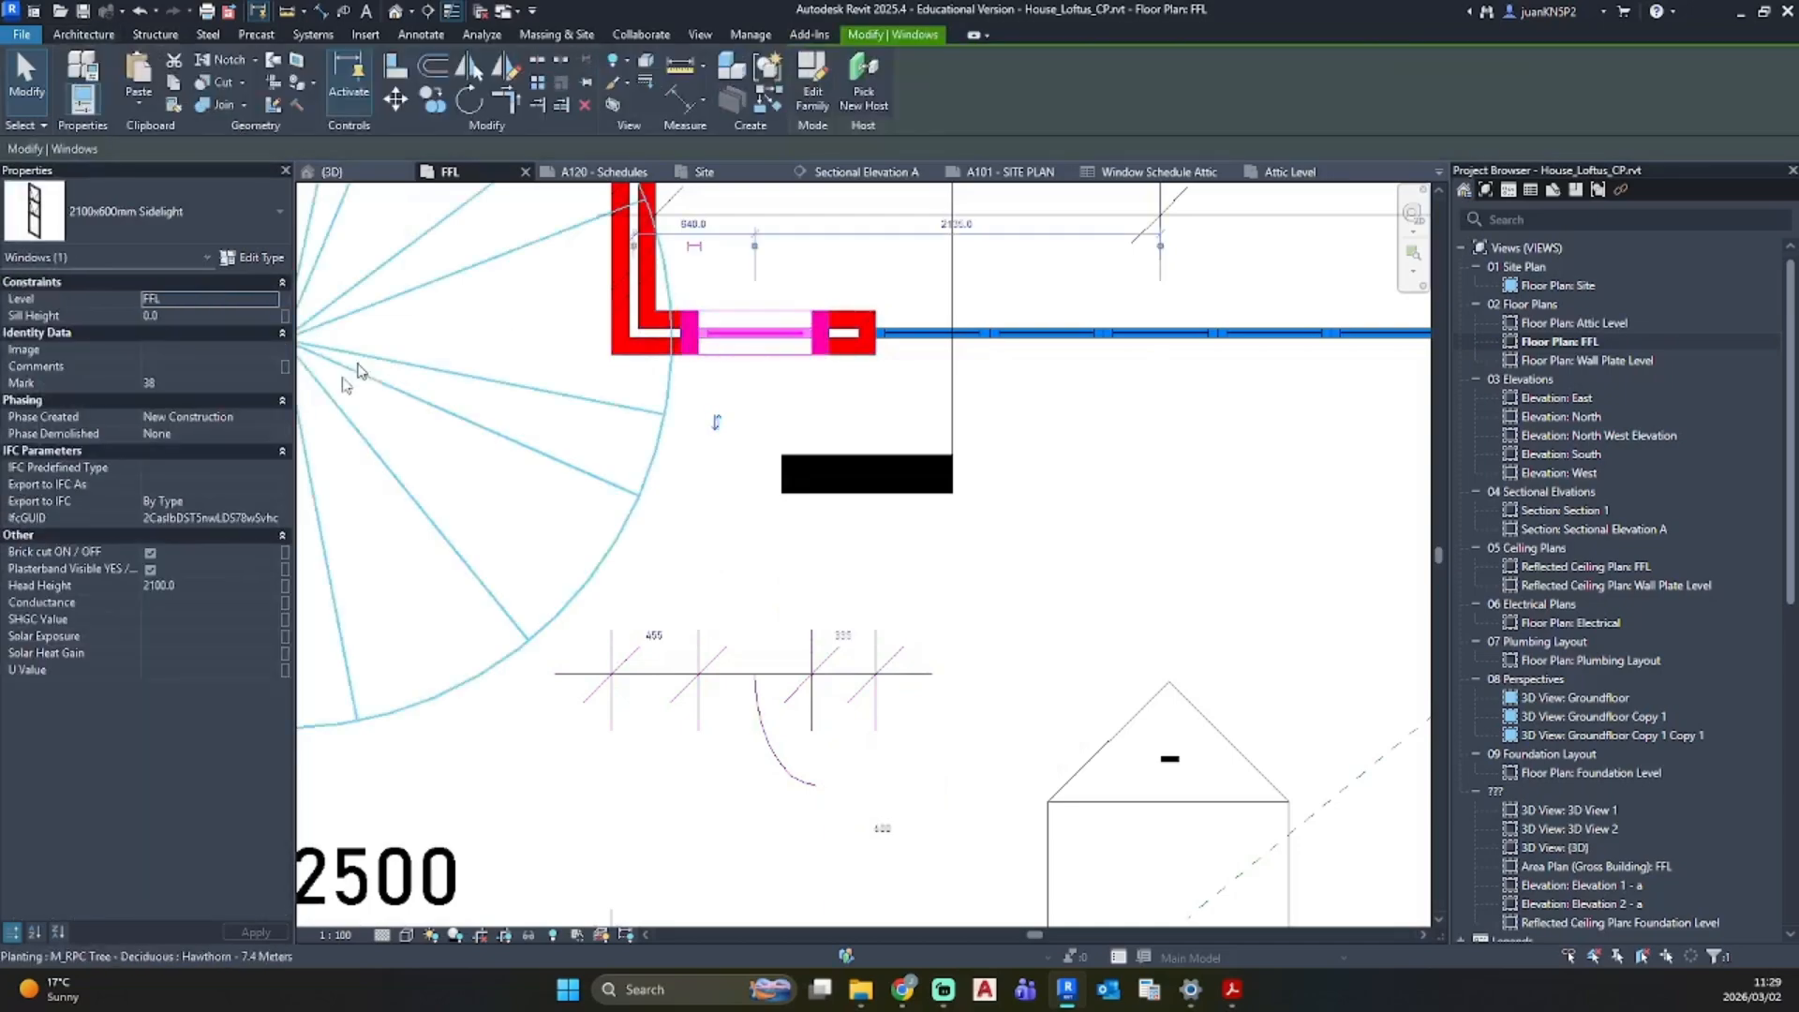
left_click(150, 553)
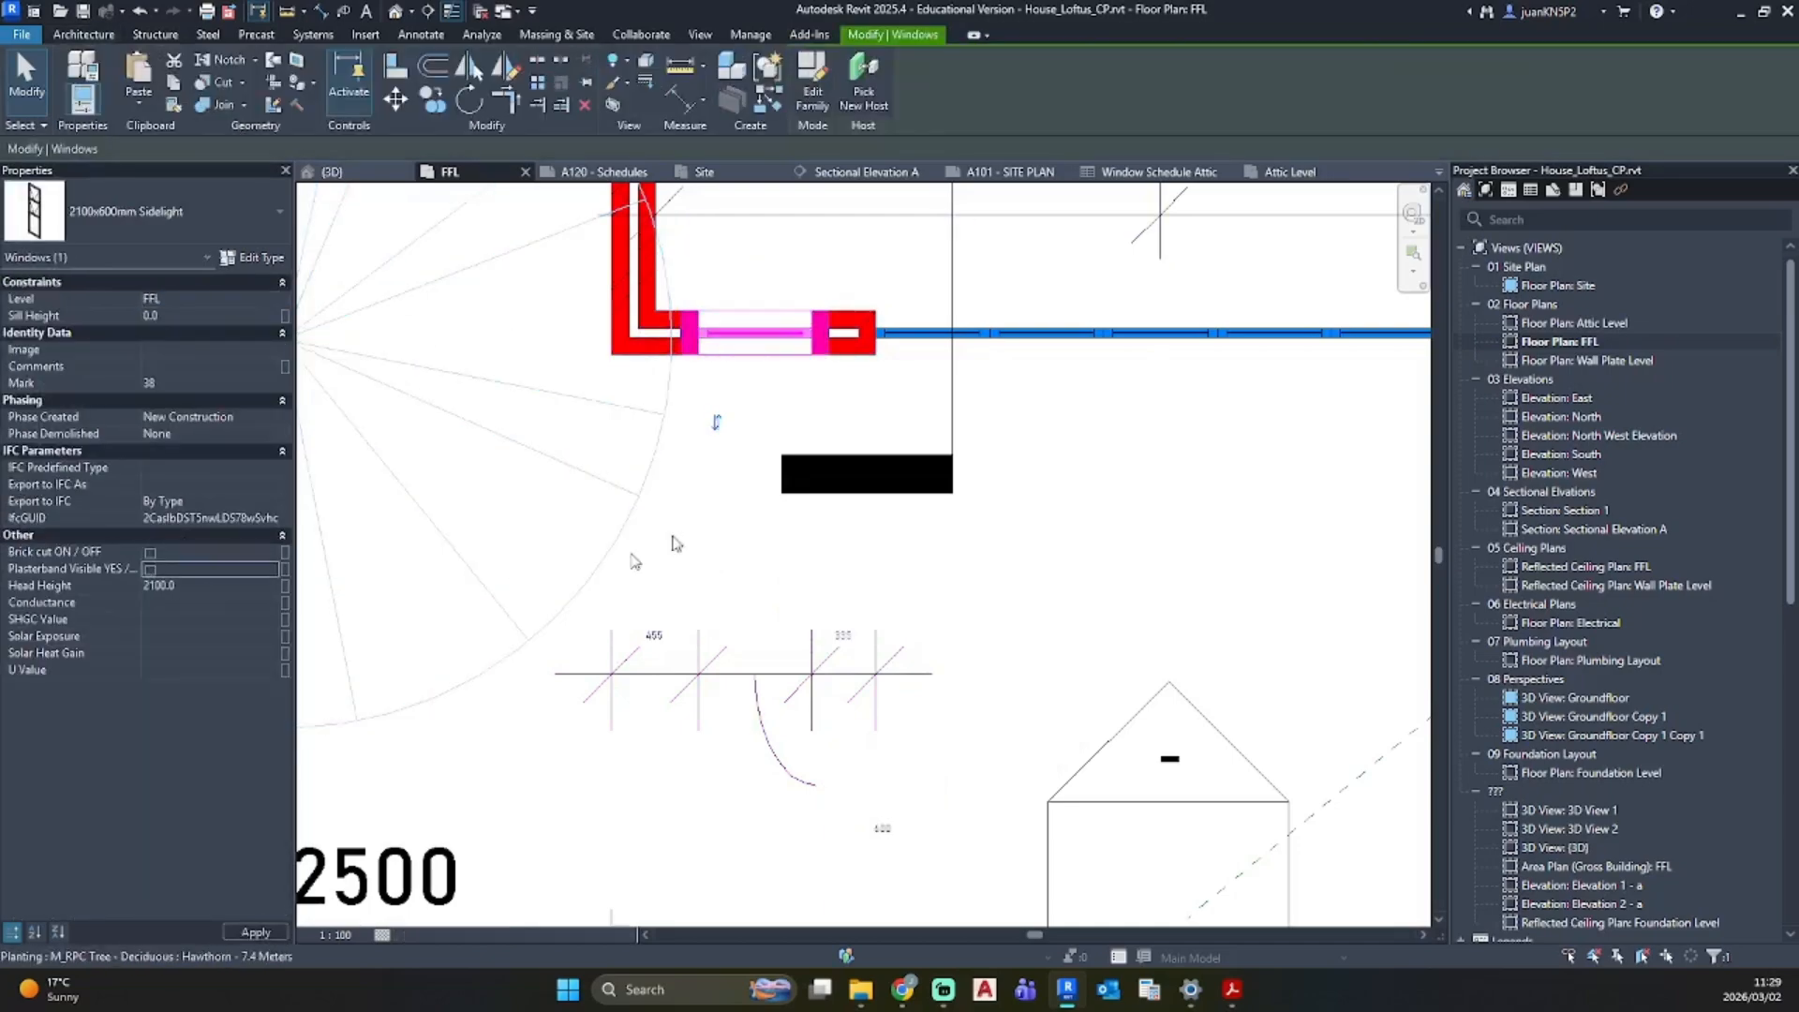
key("Escape")
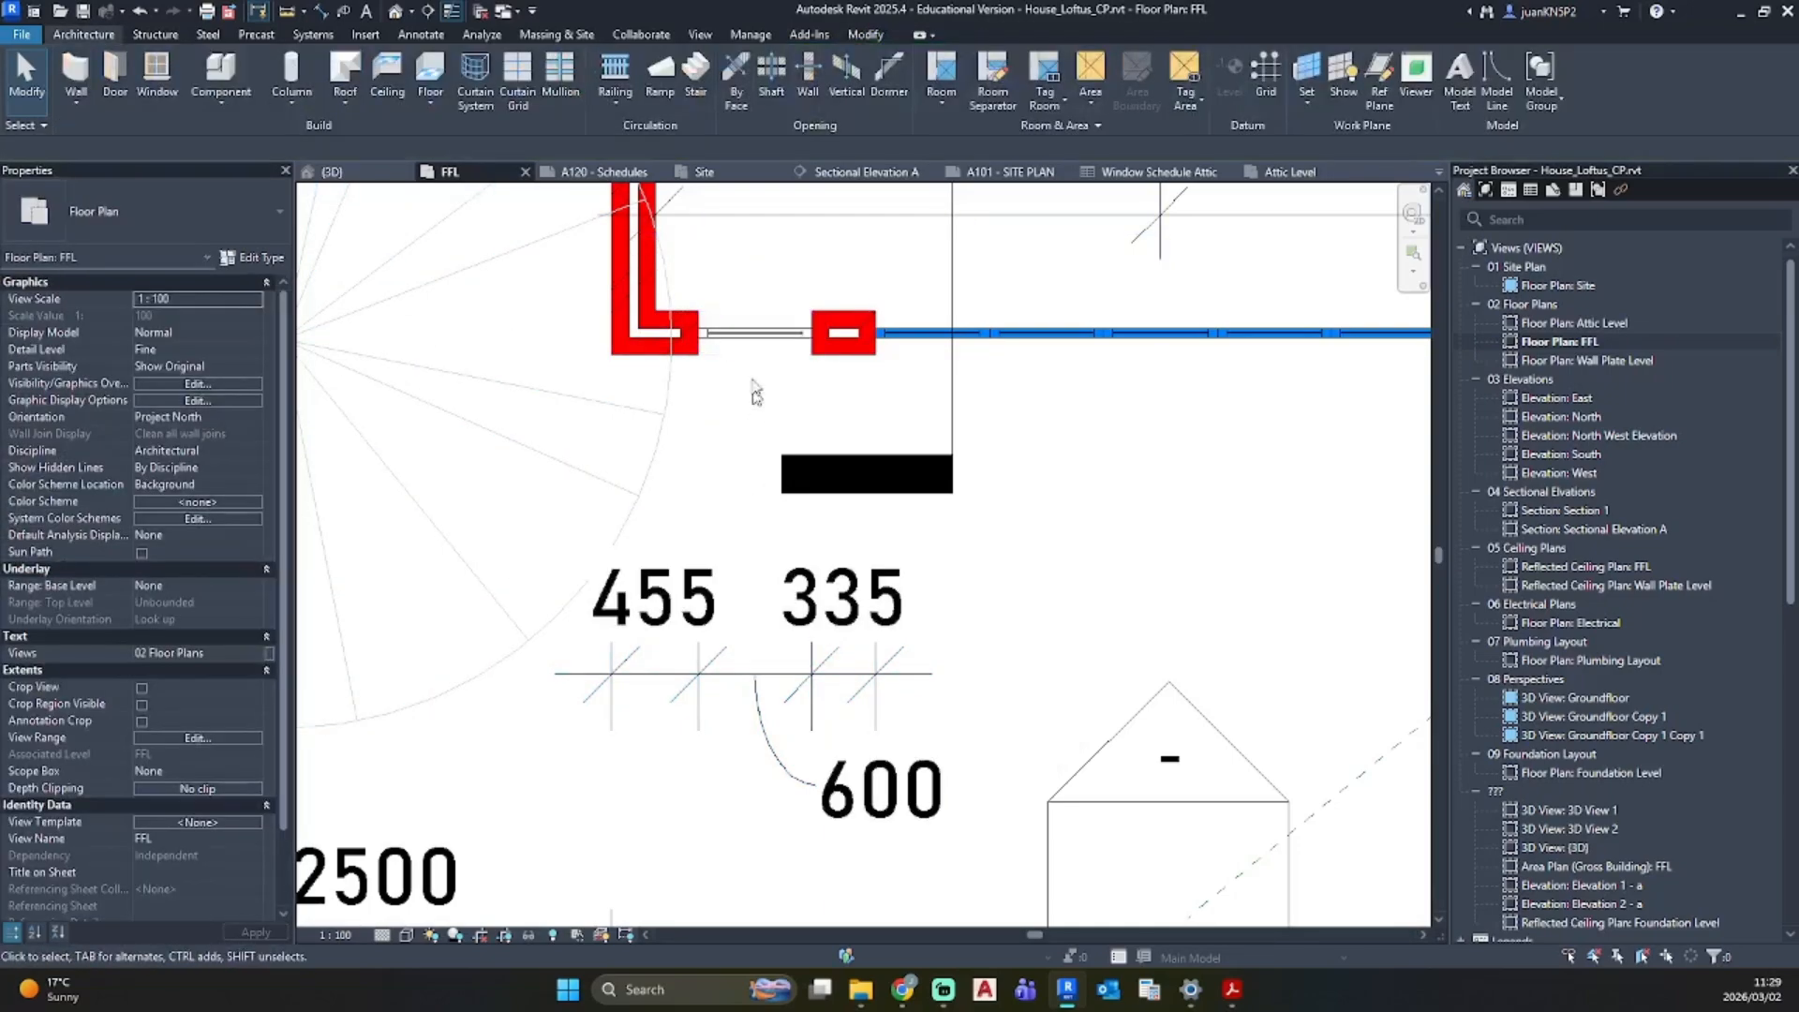
Step: Try 350 mm between the western sidelight and the door, and settle on a distance of 395 mm
left_click(750, 341)
left_click(849, 636)
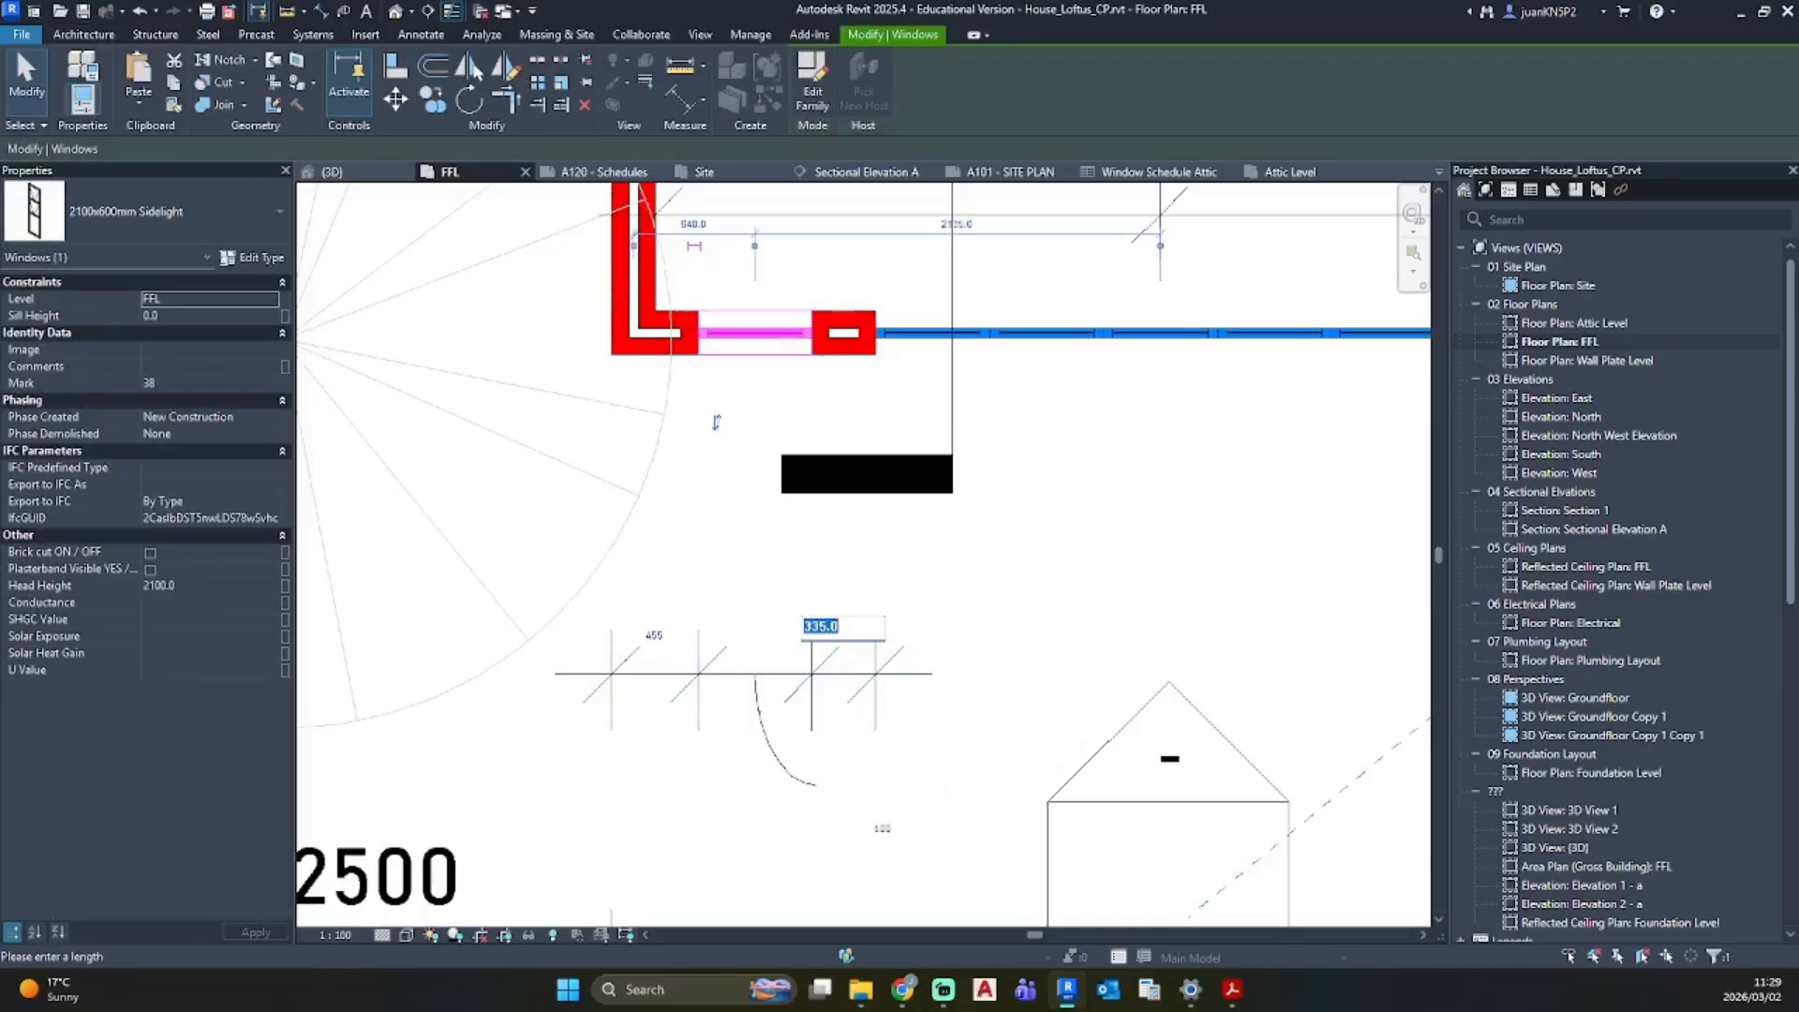
type("350")
key("Return")
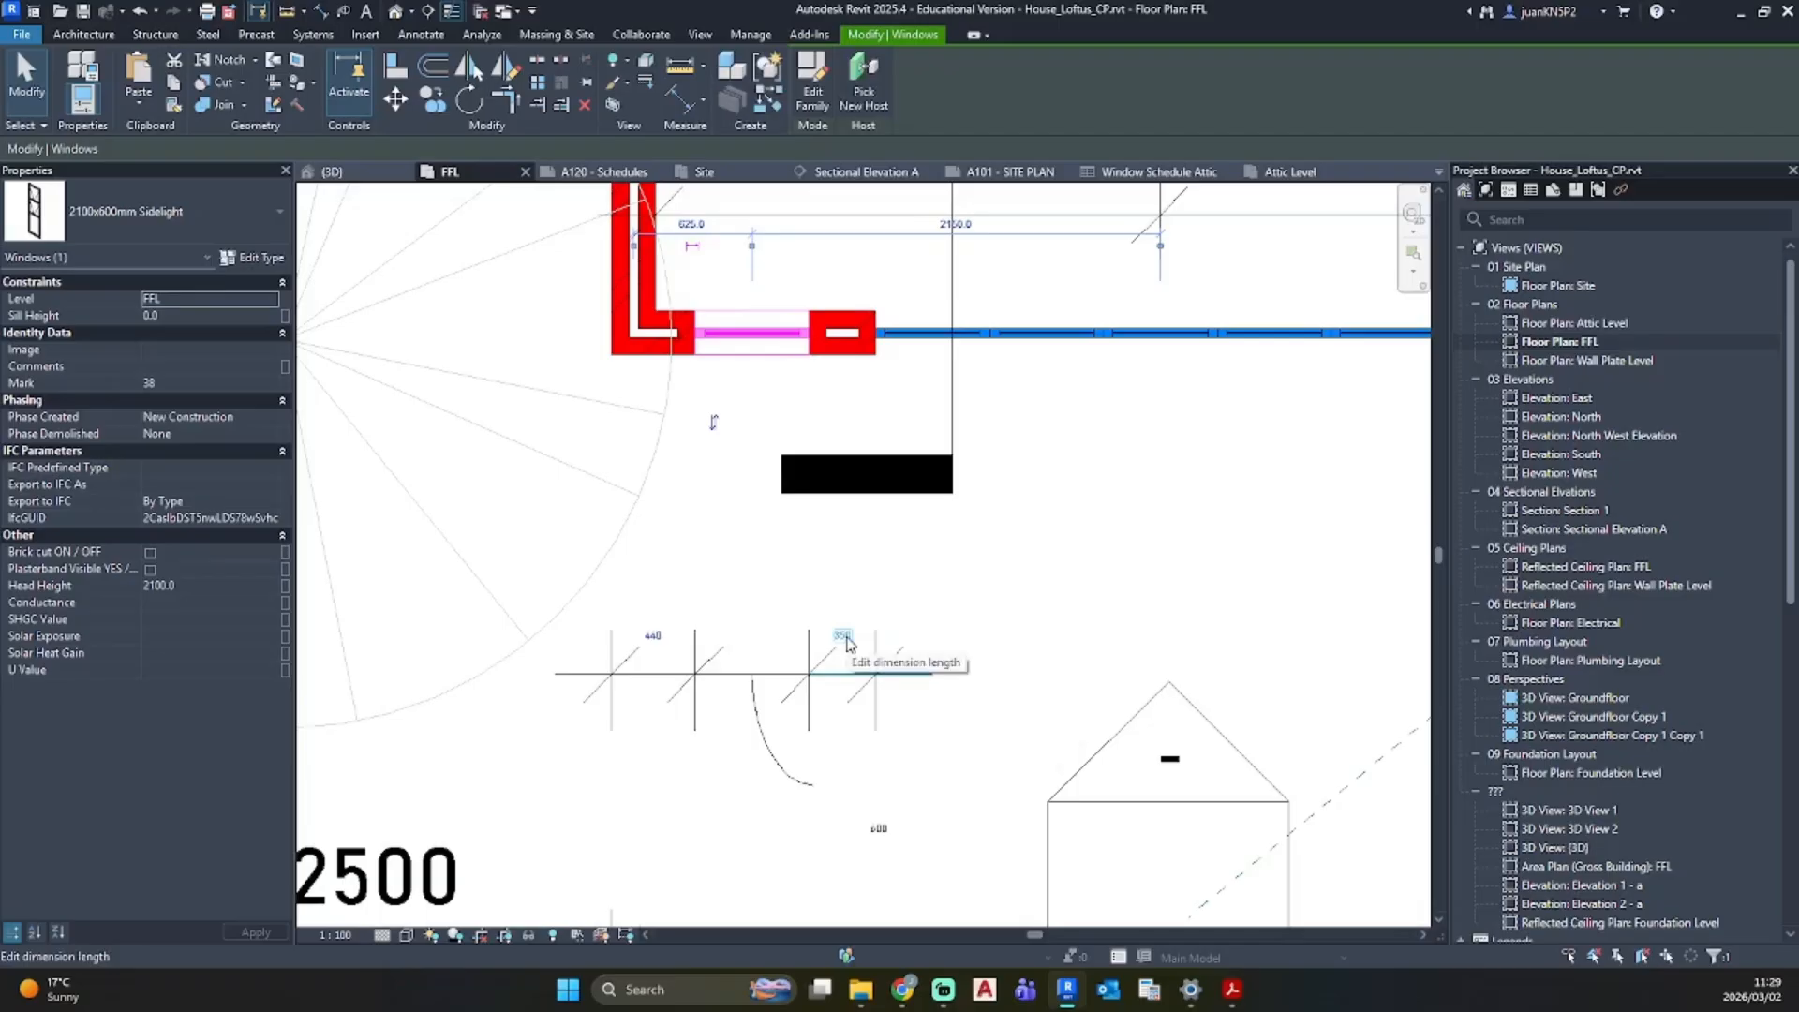
left_click(846, 637)
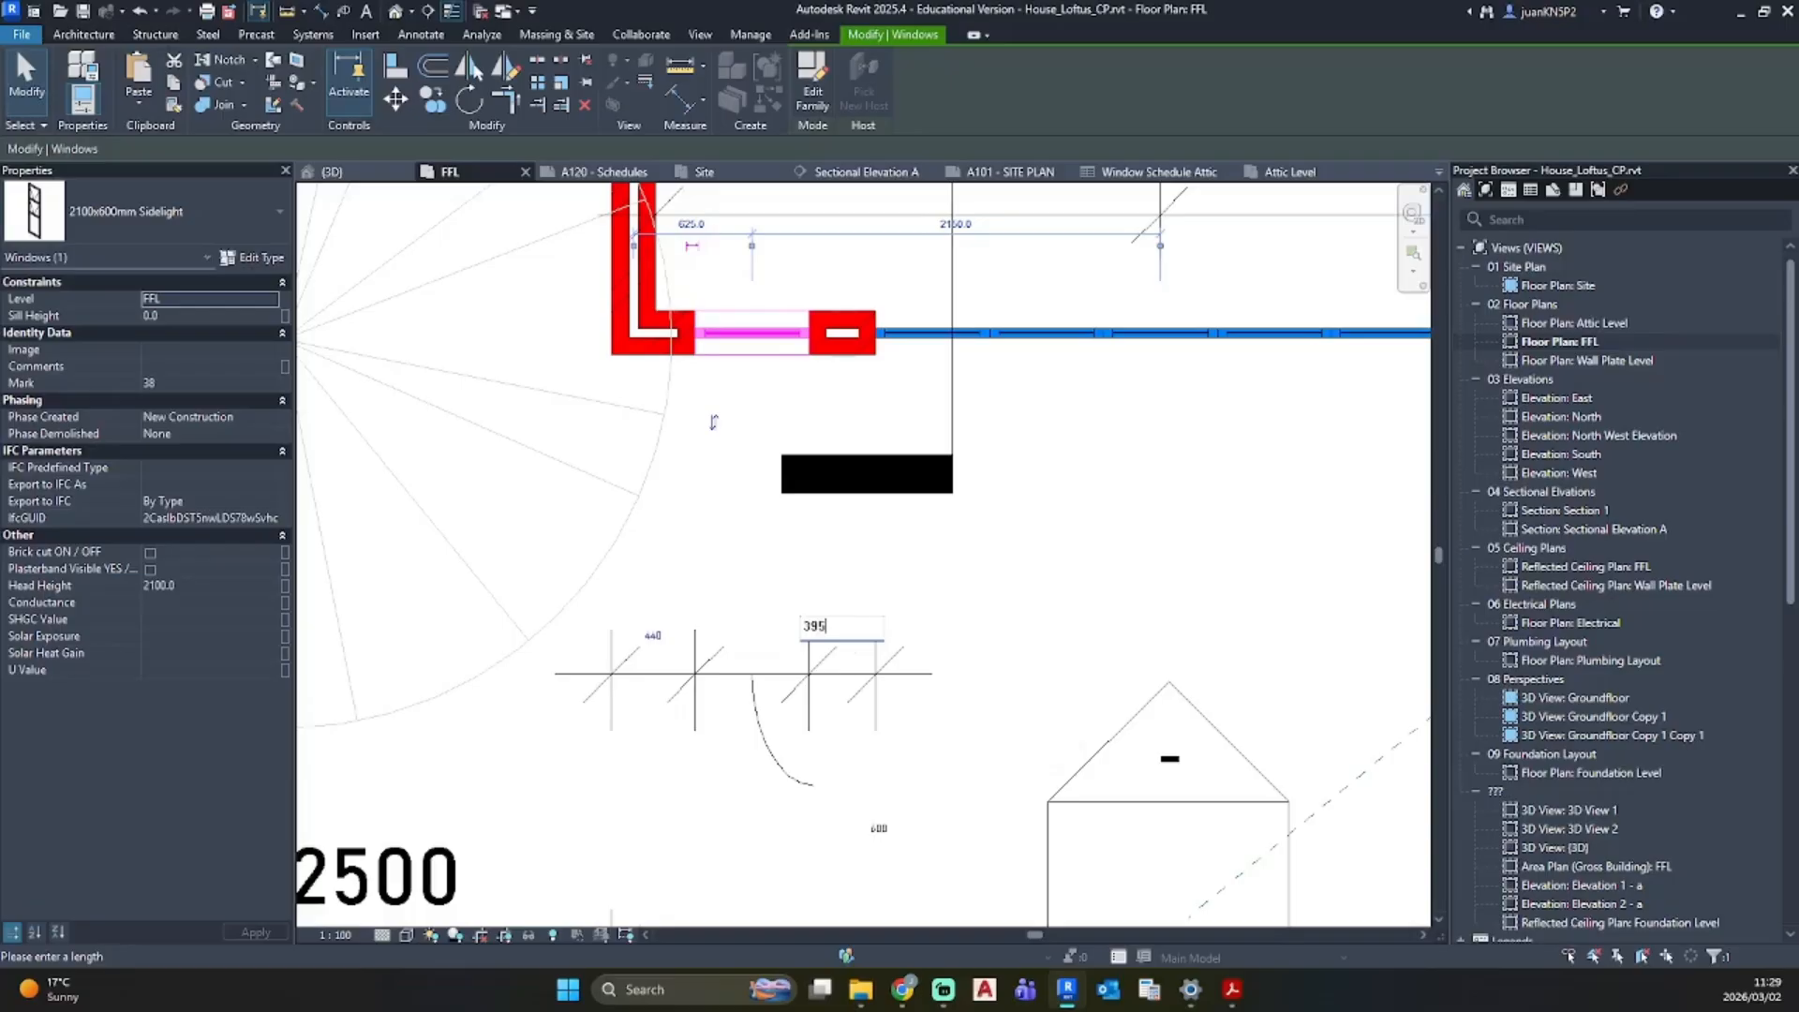
key("Return")
left_click(1106, 544)
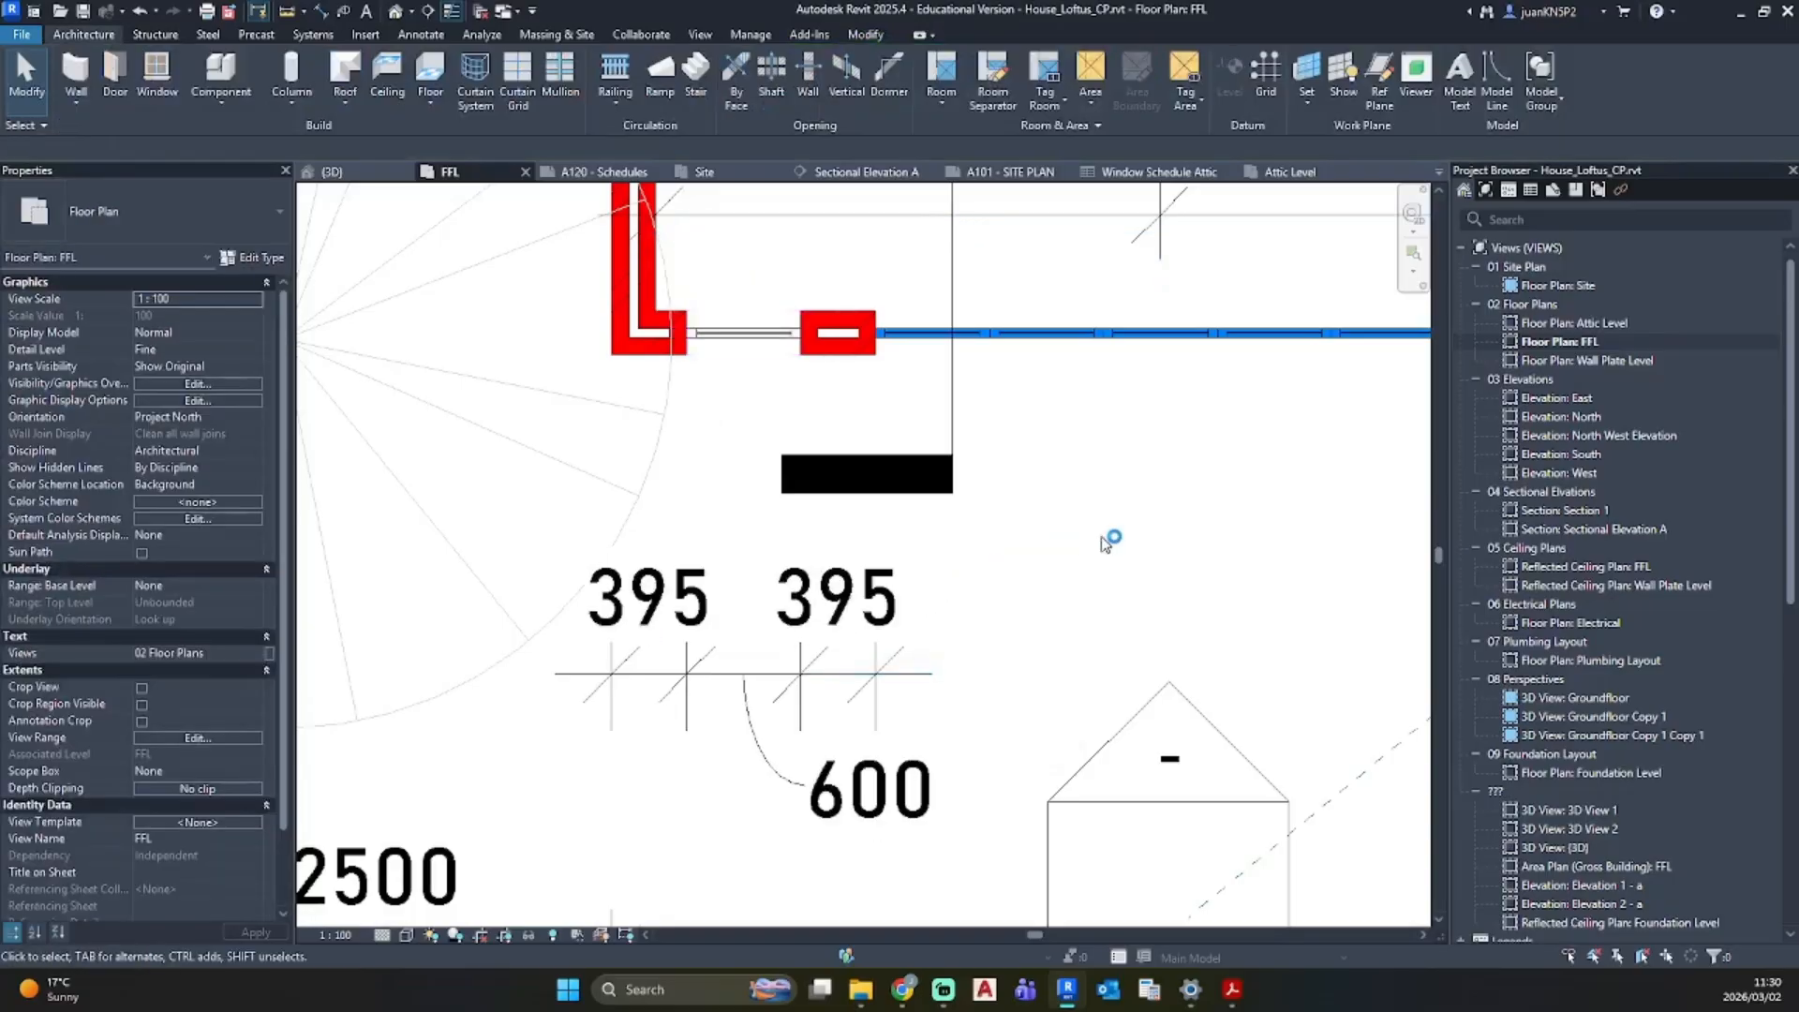
Step: Copy the western sidelight into the New Addition's wall segment between the door and the eastern corner
scroll(1127, 579, "down", 3)
scroll(682, 499, "up", 1)
left_click(681, 500)
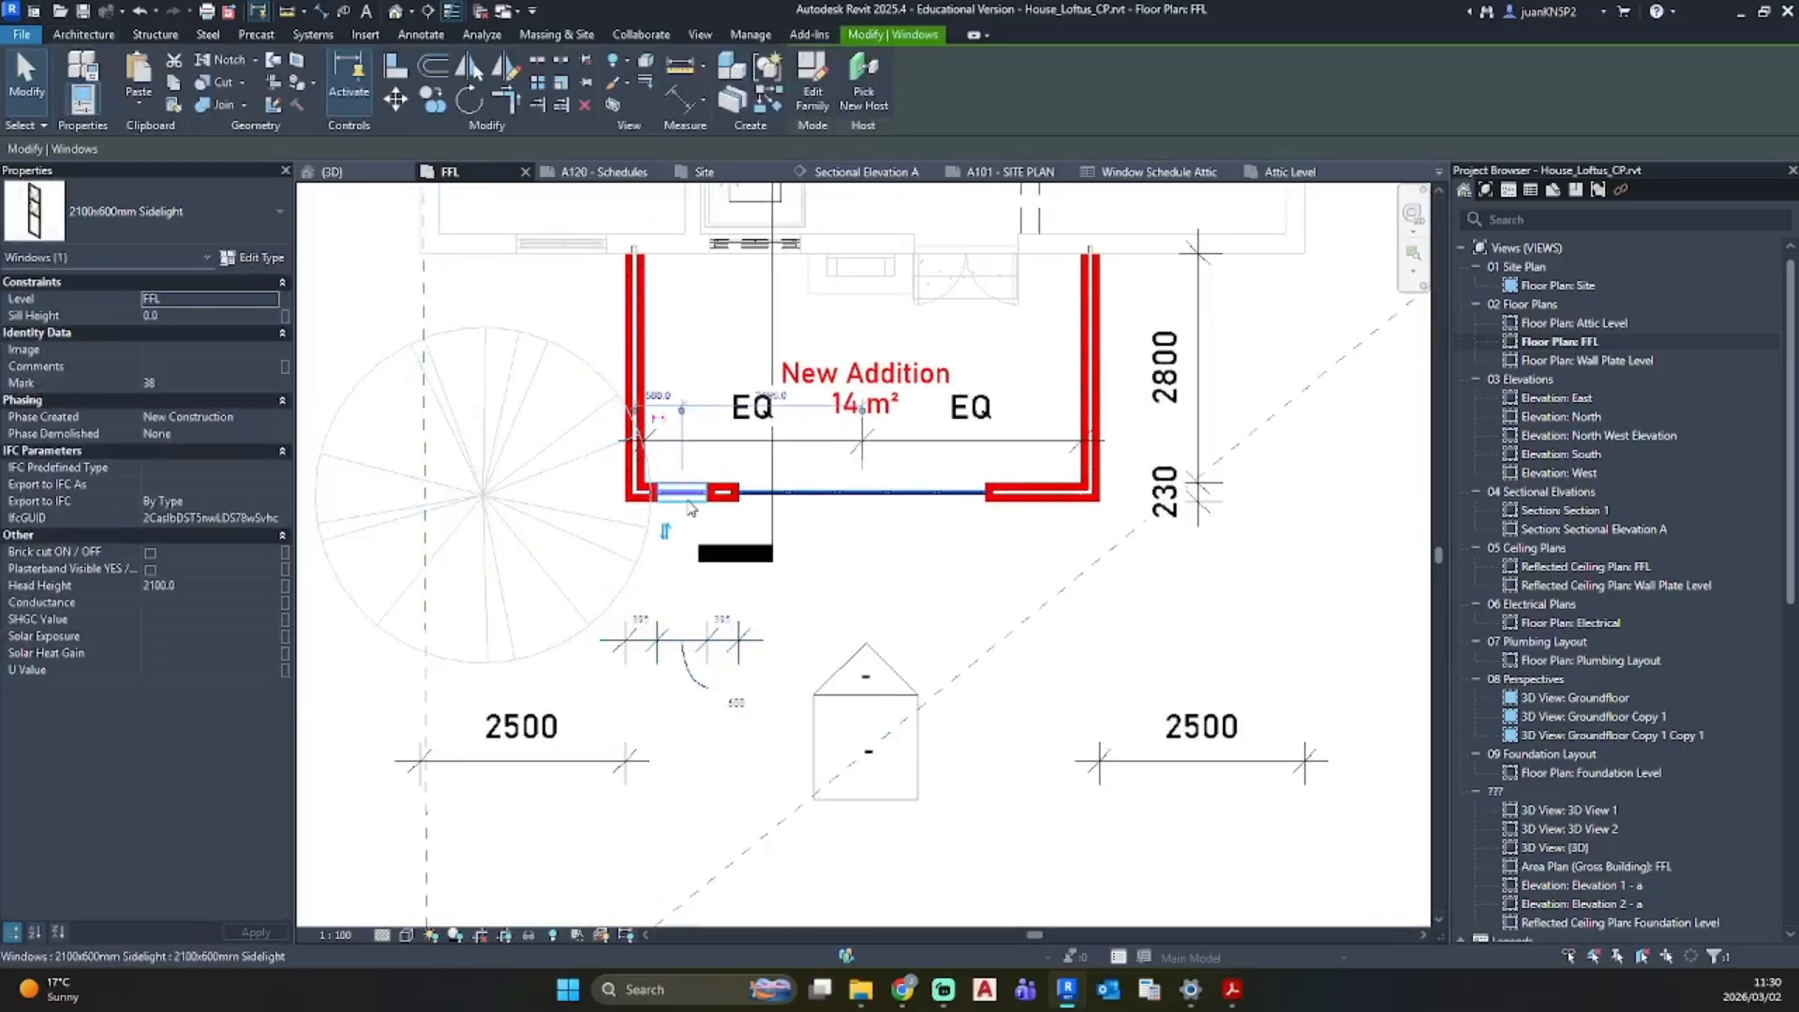
key("c")
key("o")
scroll(684, 492, "up", 2)
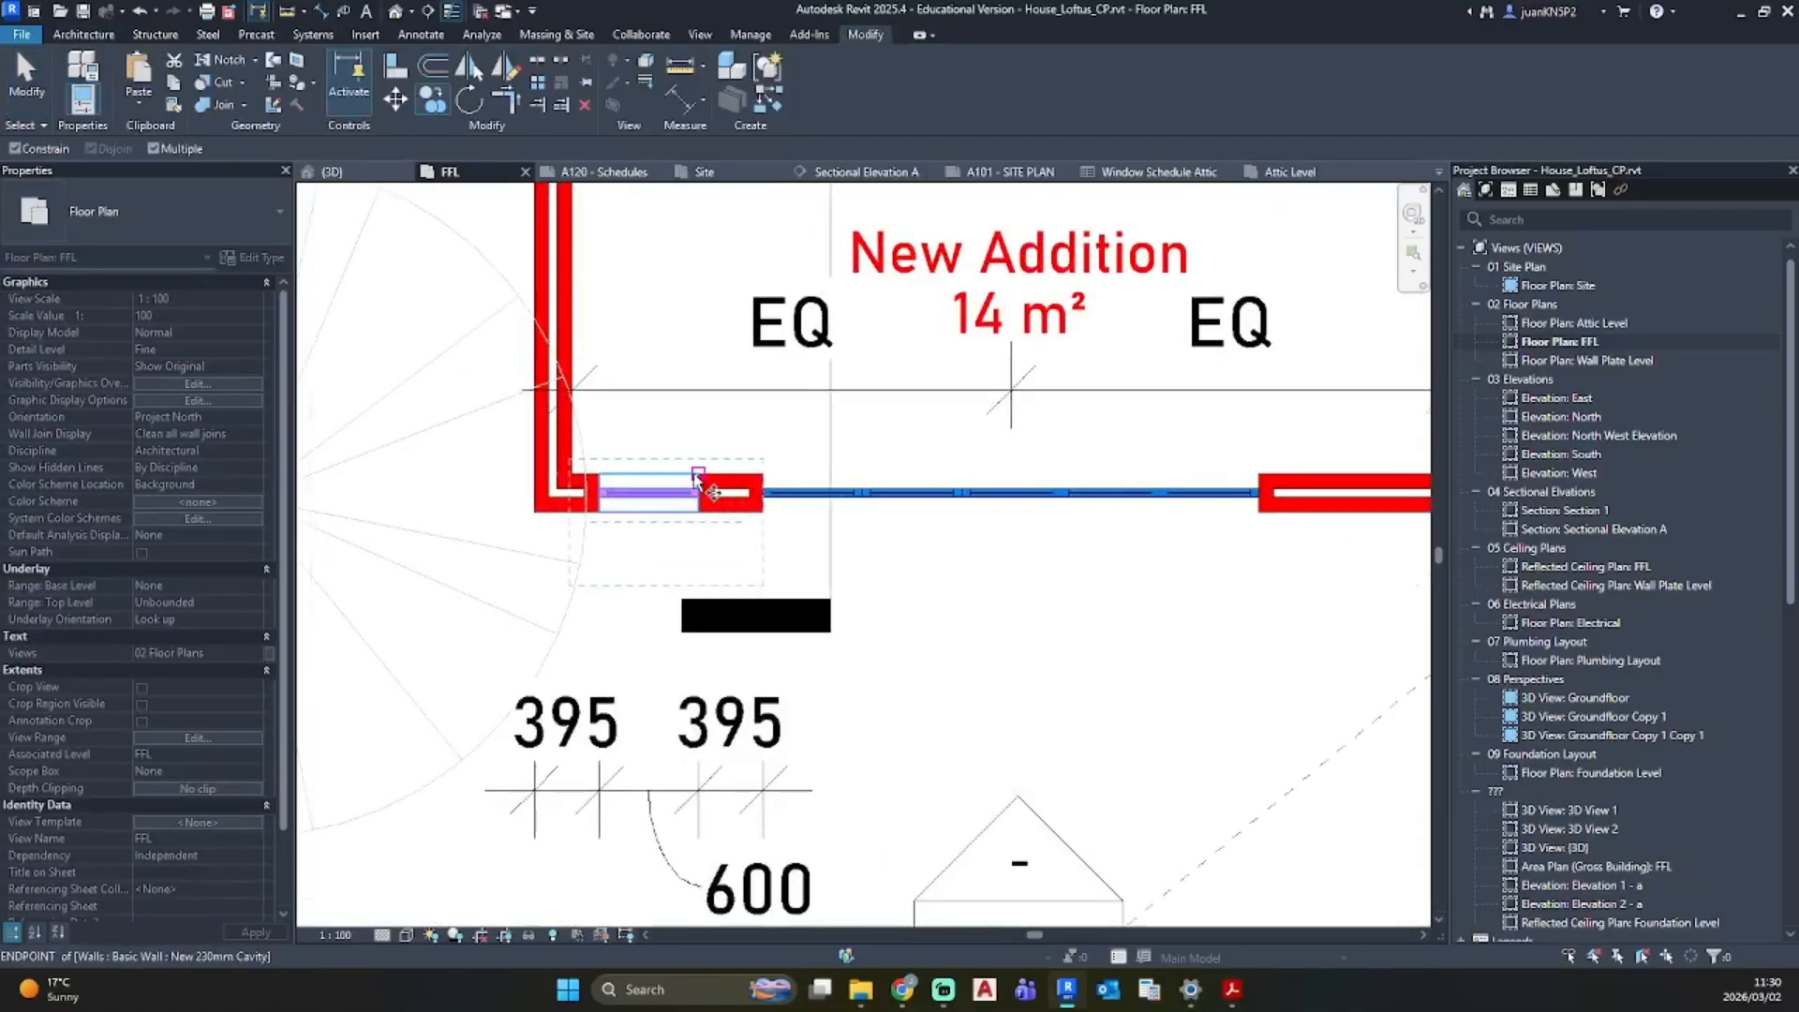
left_click(698, 487)
middle_click_drag(1206, 440, 755, 431)
left_click(961, 485)
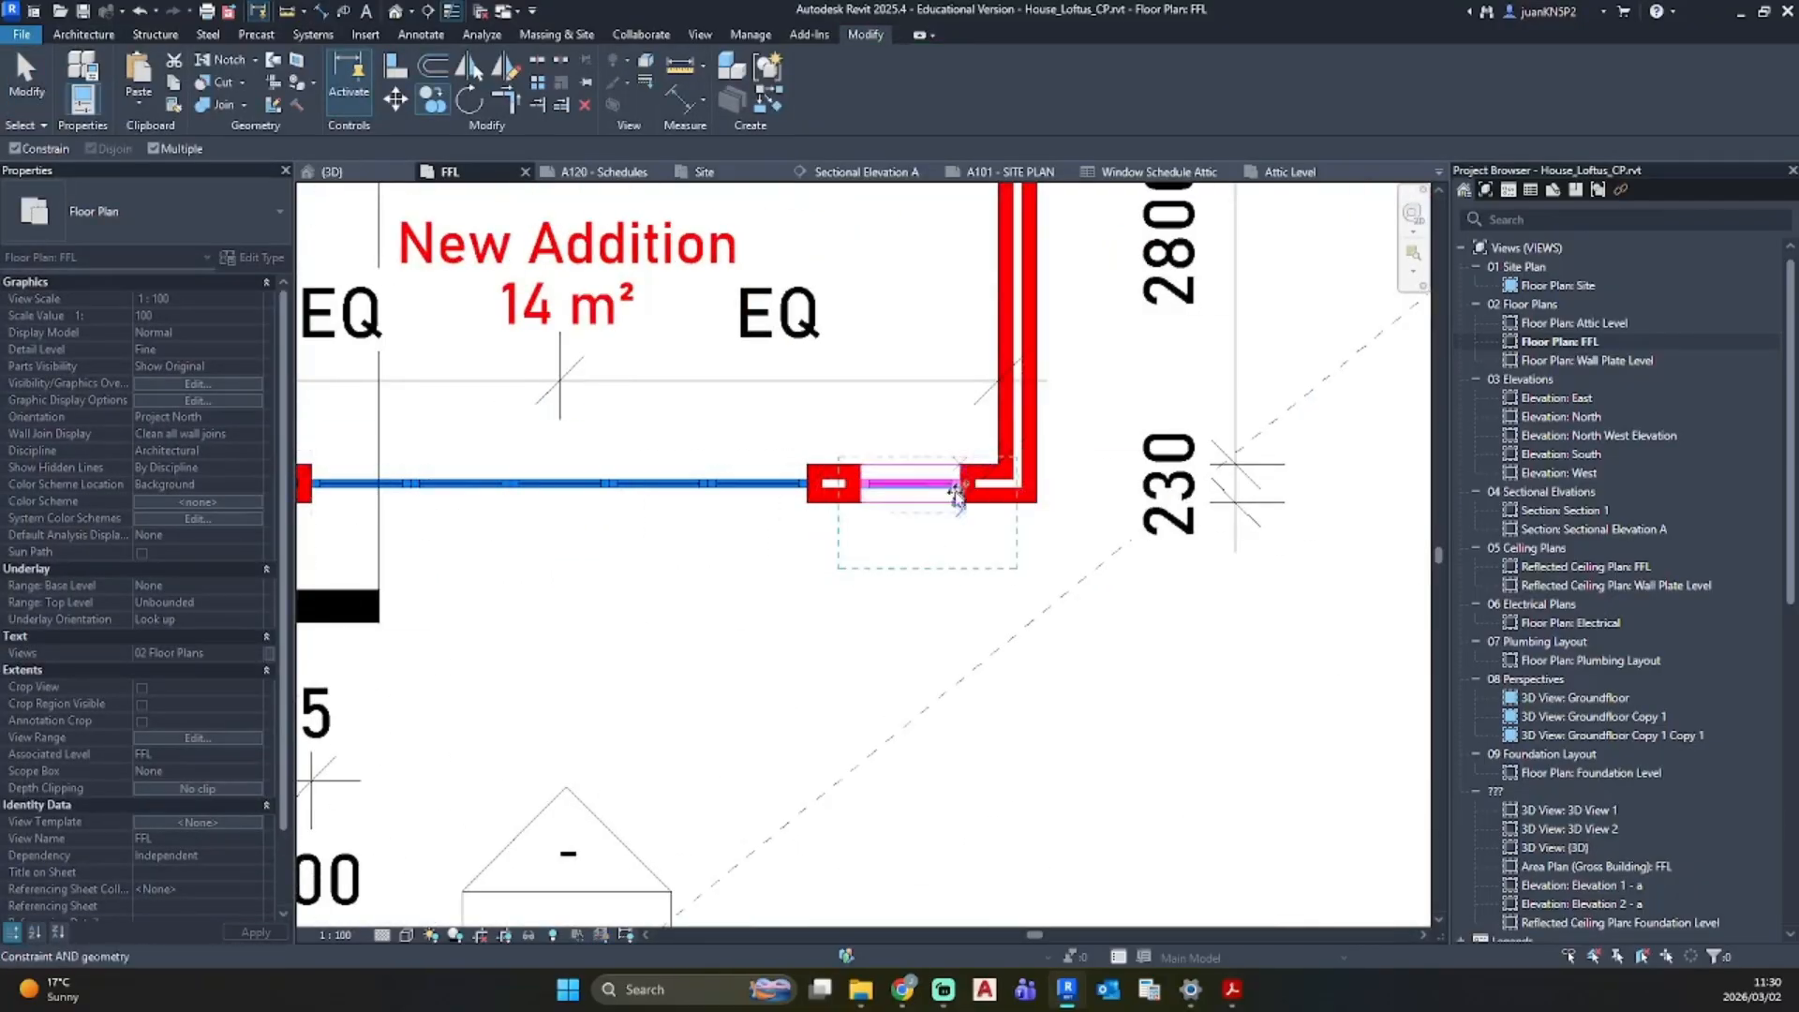
key("Escape")
key("Escape")
Step: Dimension the eastern wall segment from the door across both edges of the copied sidelight to the outer corner, placing the chain below the wall
left_click(909, 497)
key("d")
key("i")
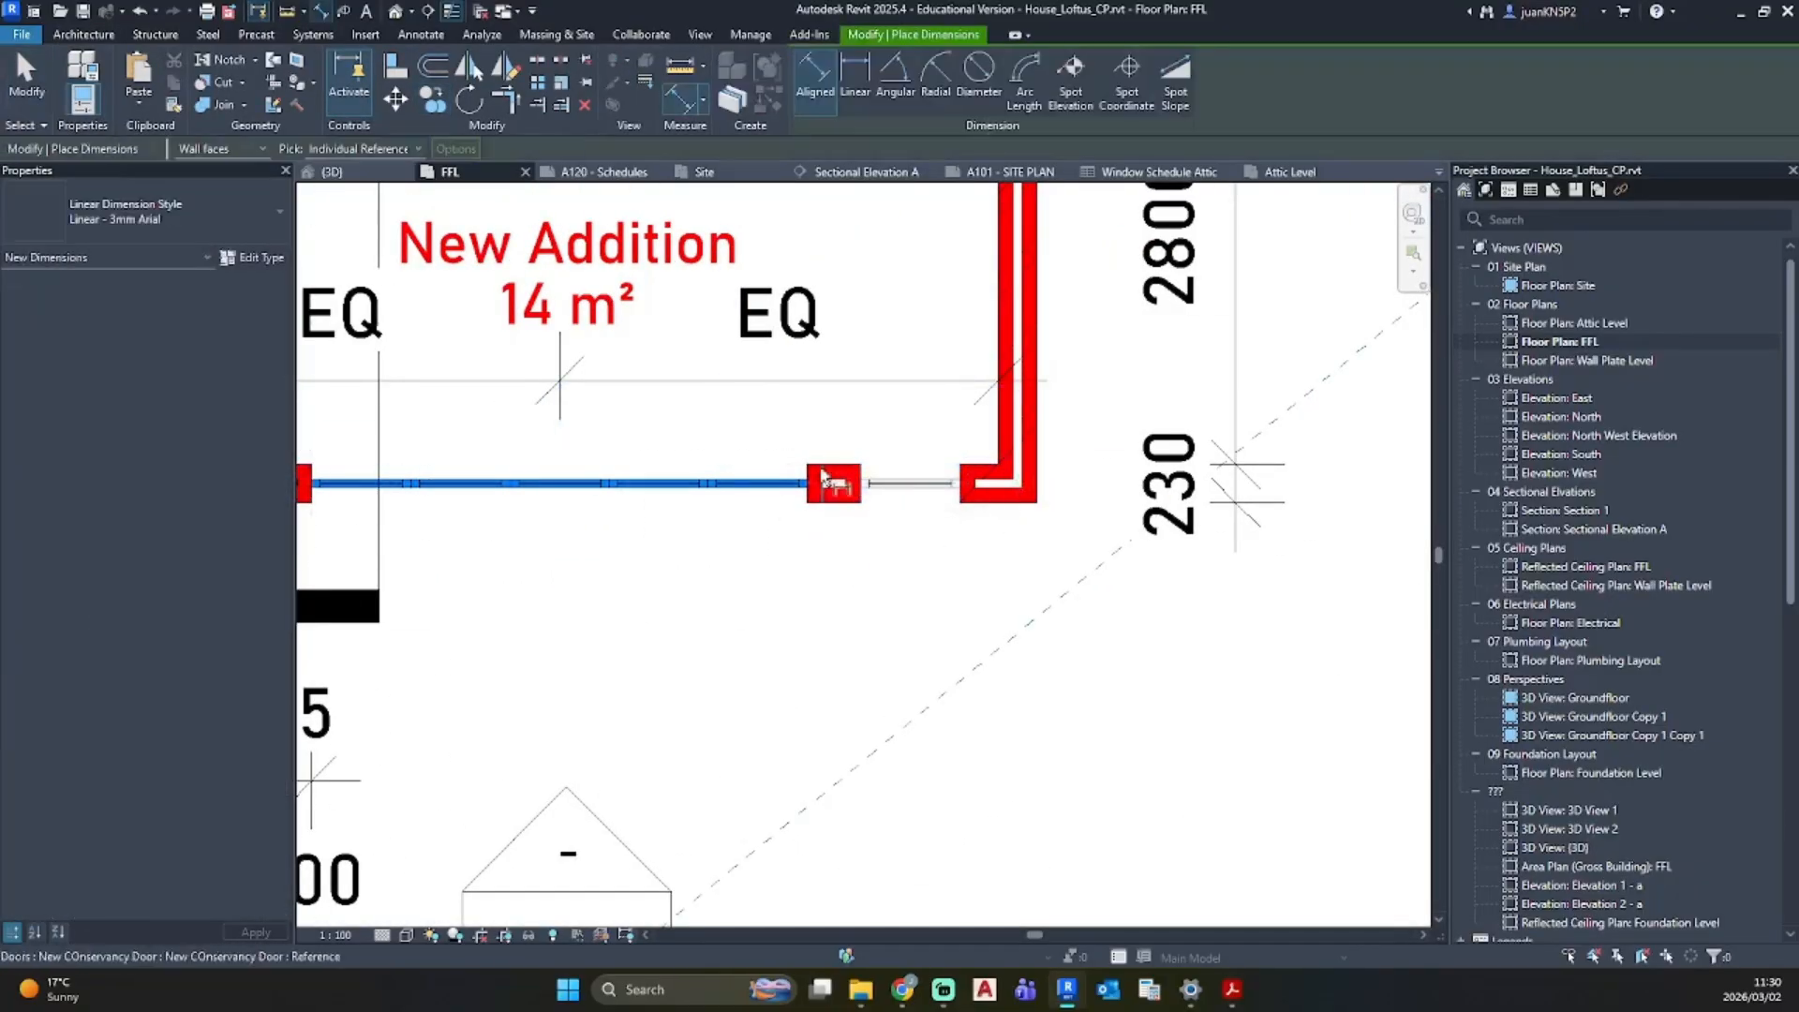
left_click(808, 505)
scroll(873, 499, "up", 3)
left_click(845, 504)
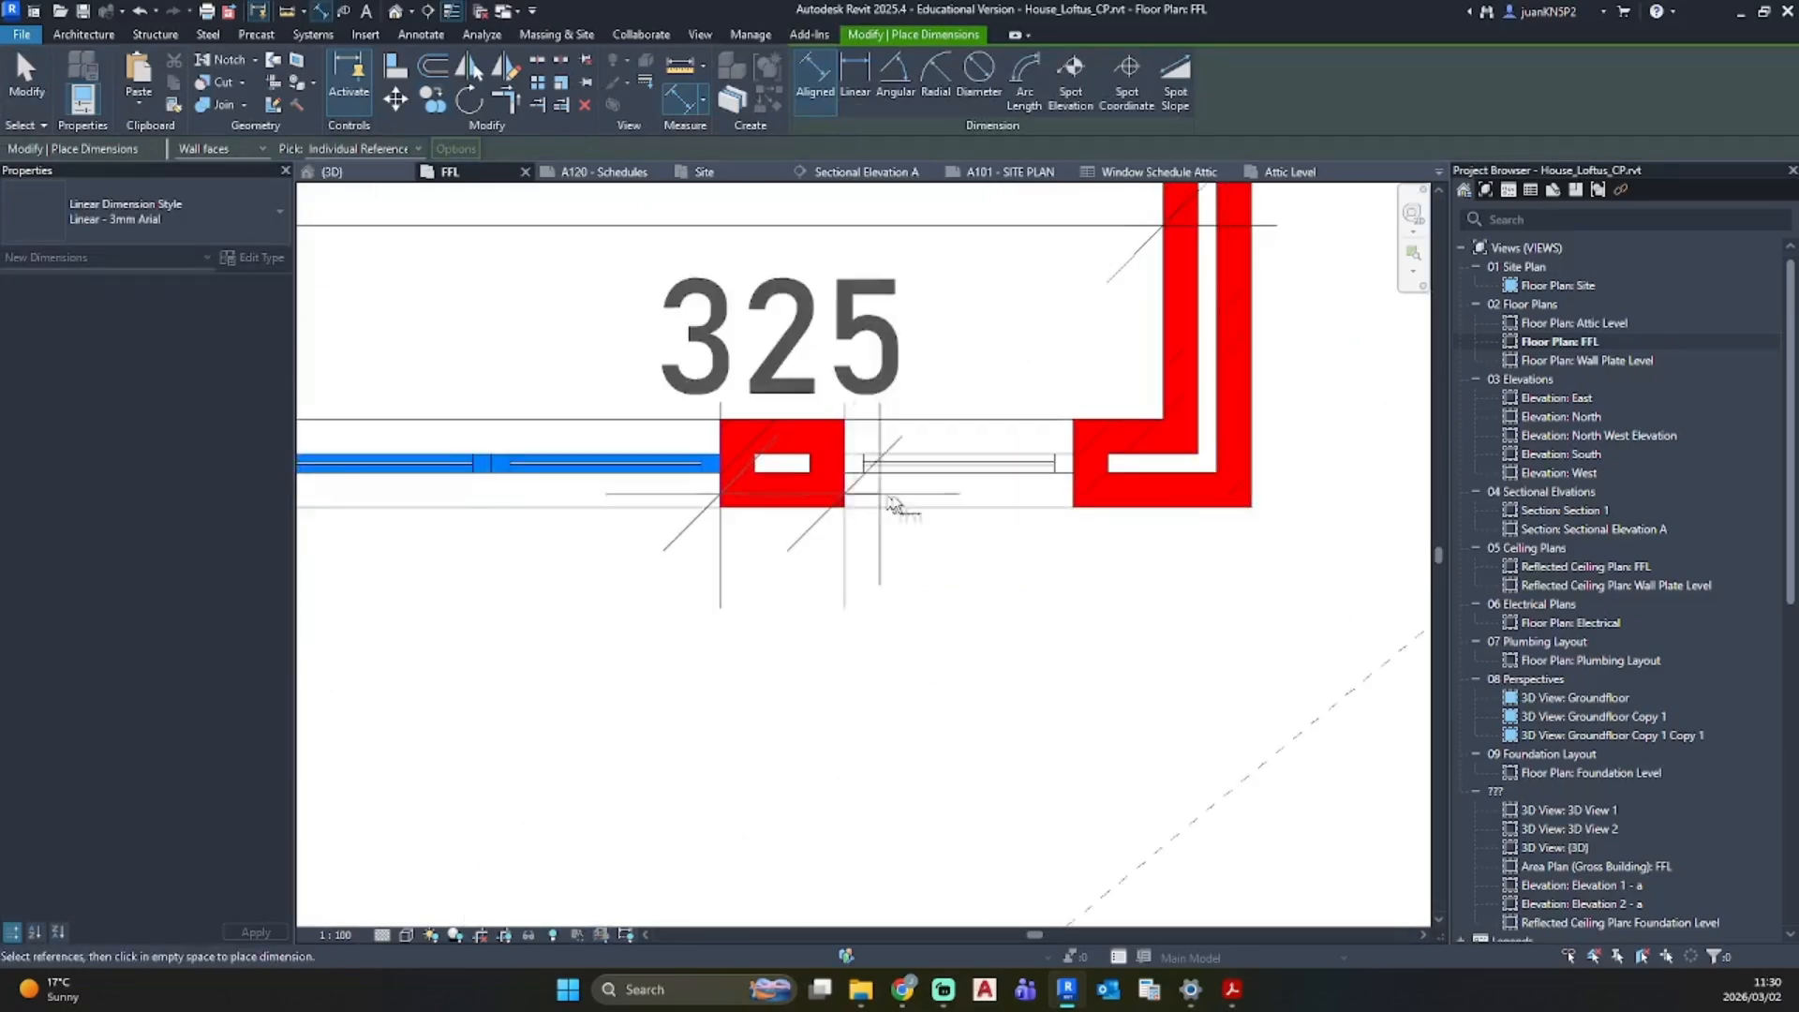
left_click(1077, 508)
left_click(1254, 422)
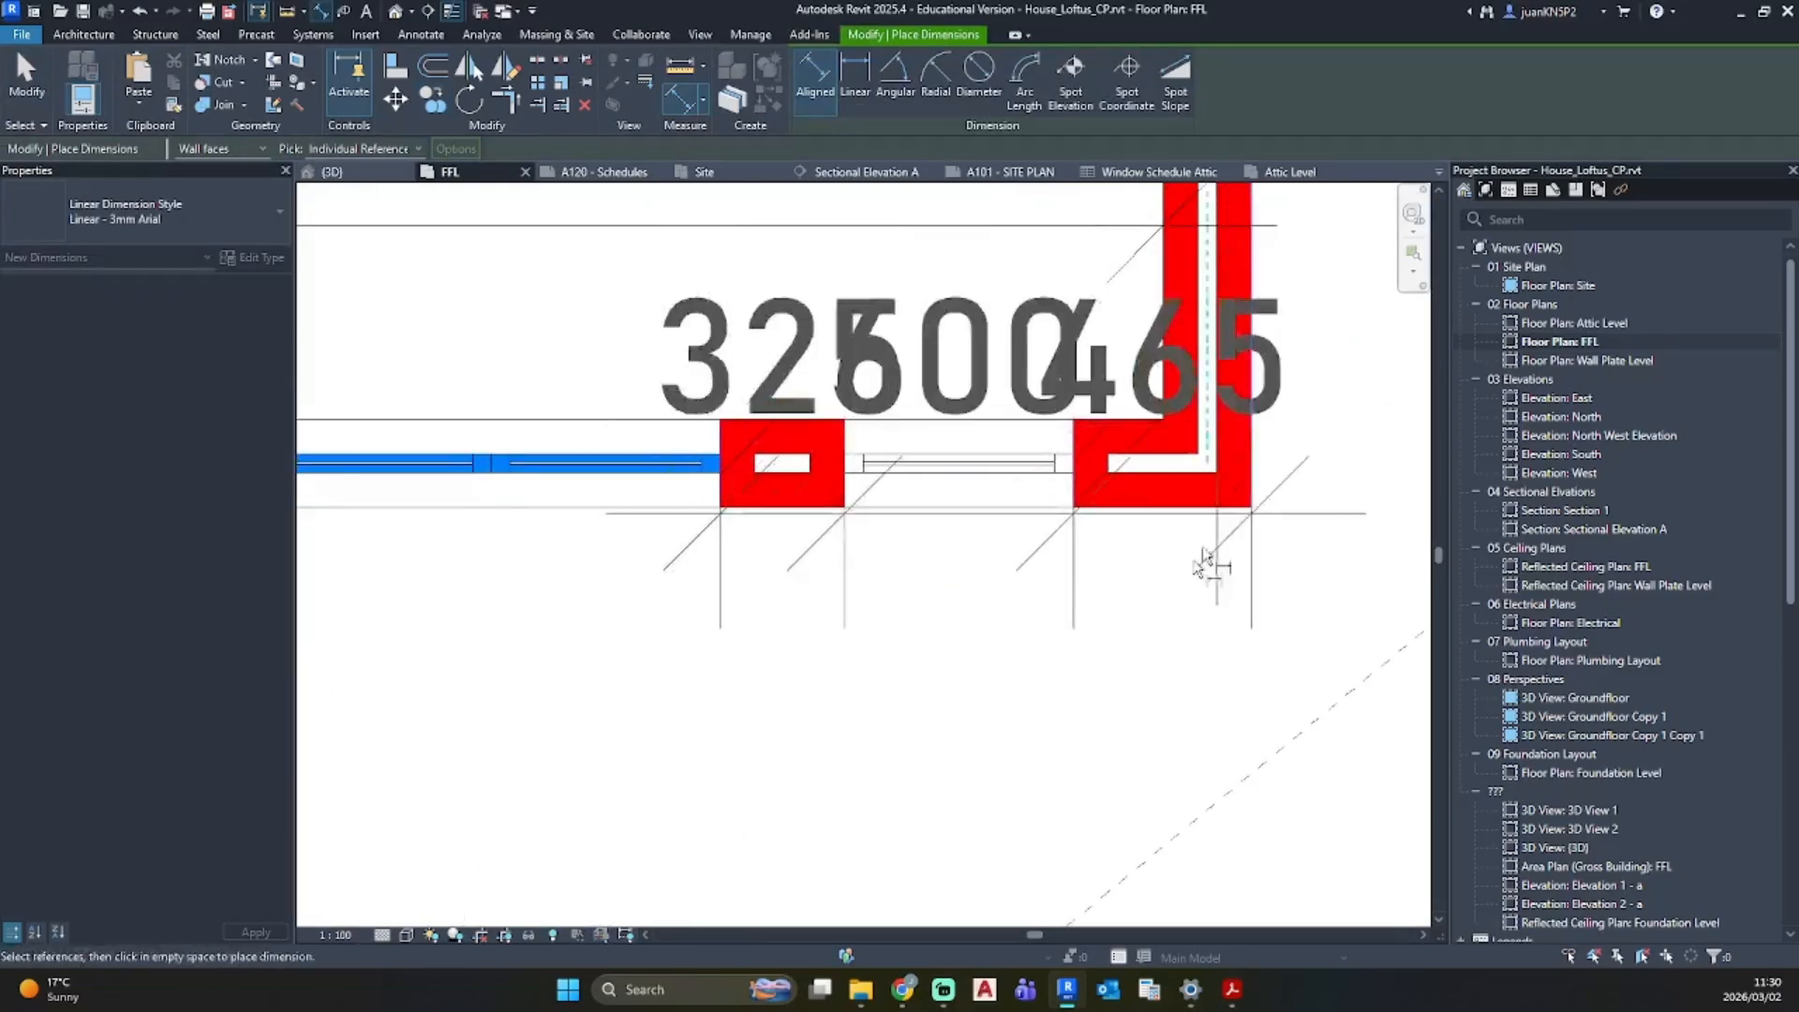
scroll(1197, 562, "down", 2)
middle_click_drag(1101, 689, 1068, 506)
left_click(1100, 602)
key("Escape")
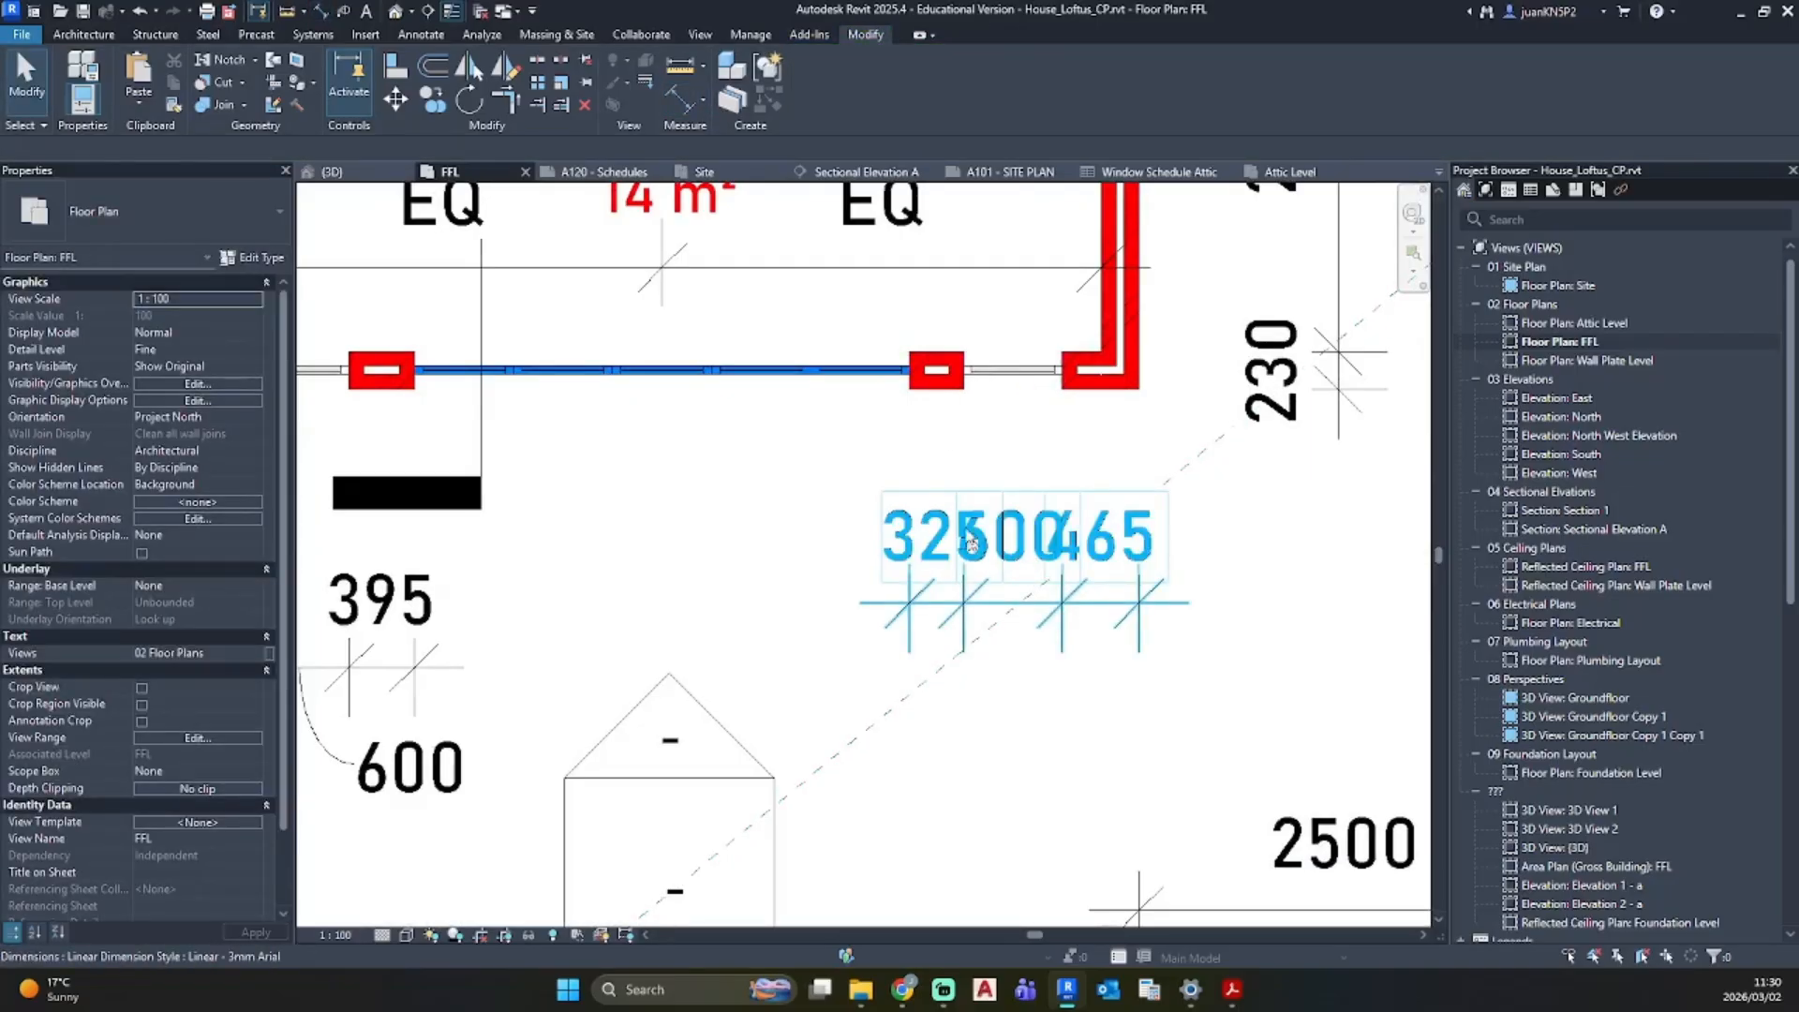
Step: Set the distance between the door and the eastern sidelight to 395 mm
left_click(1007, 387)
left_click(927, 562)
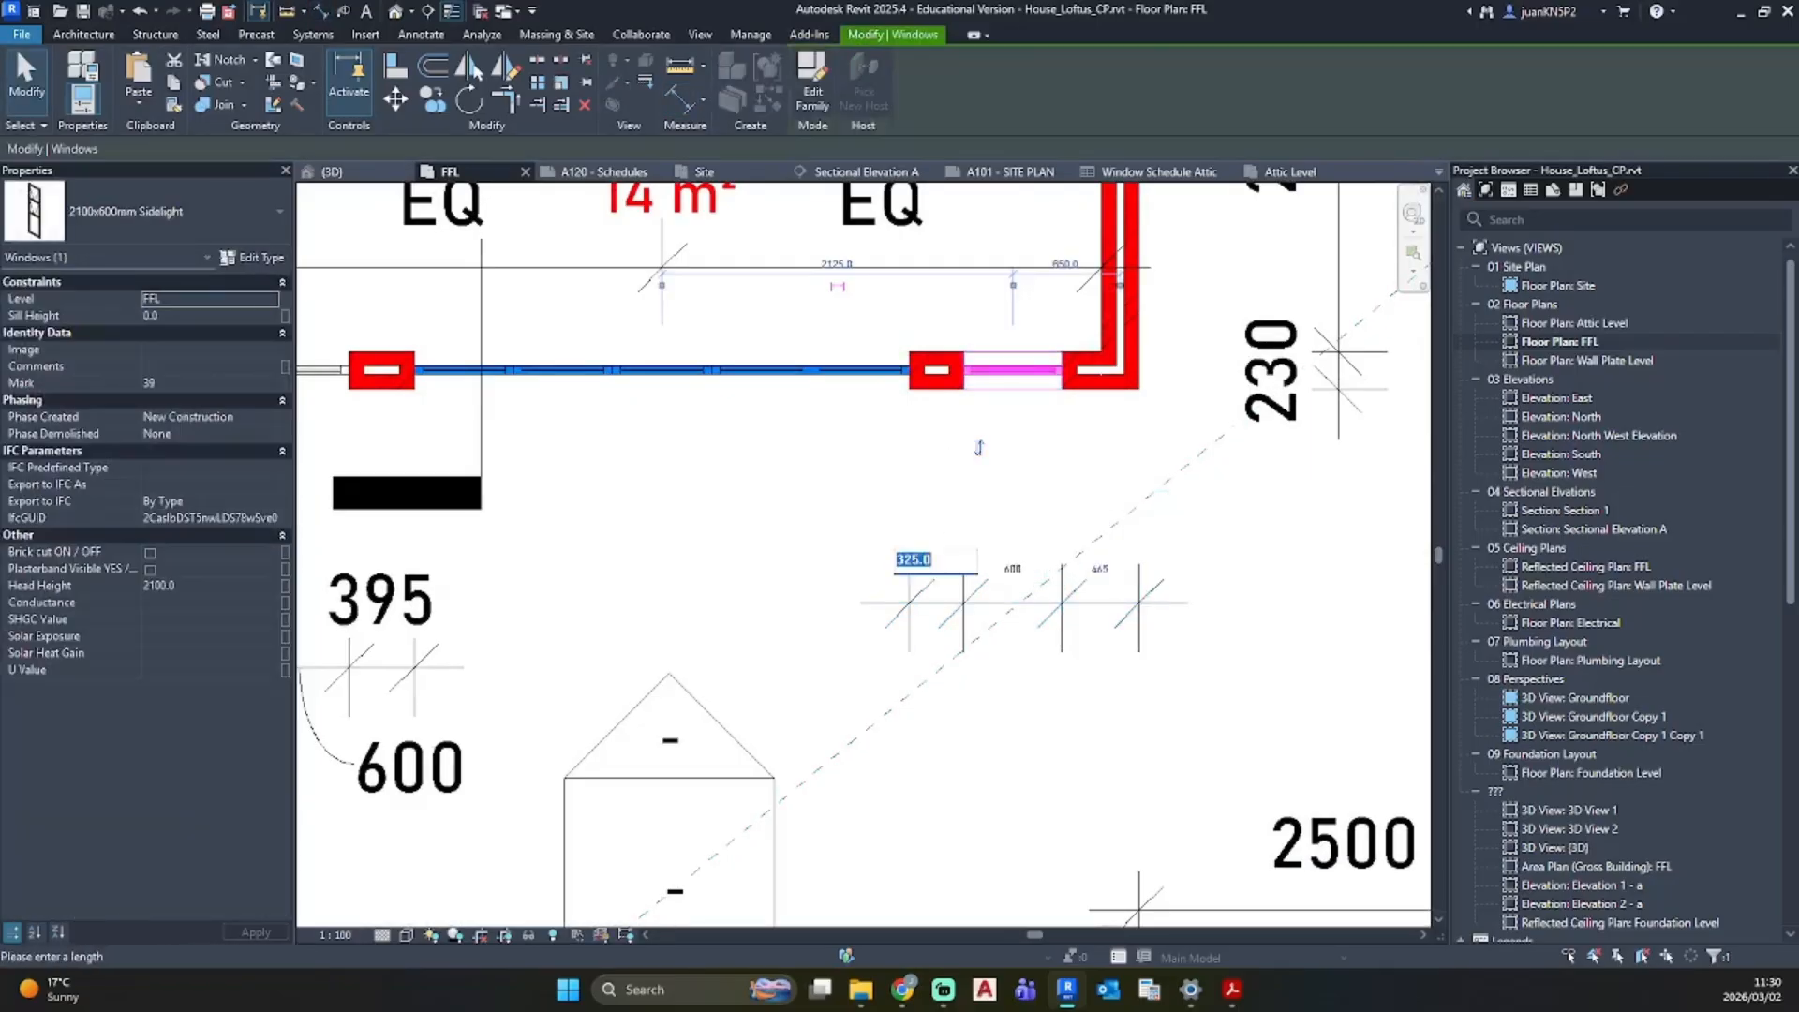
type("395")
key("Return")
key("Escape")
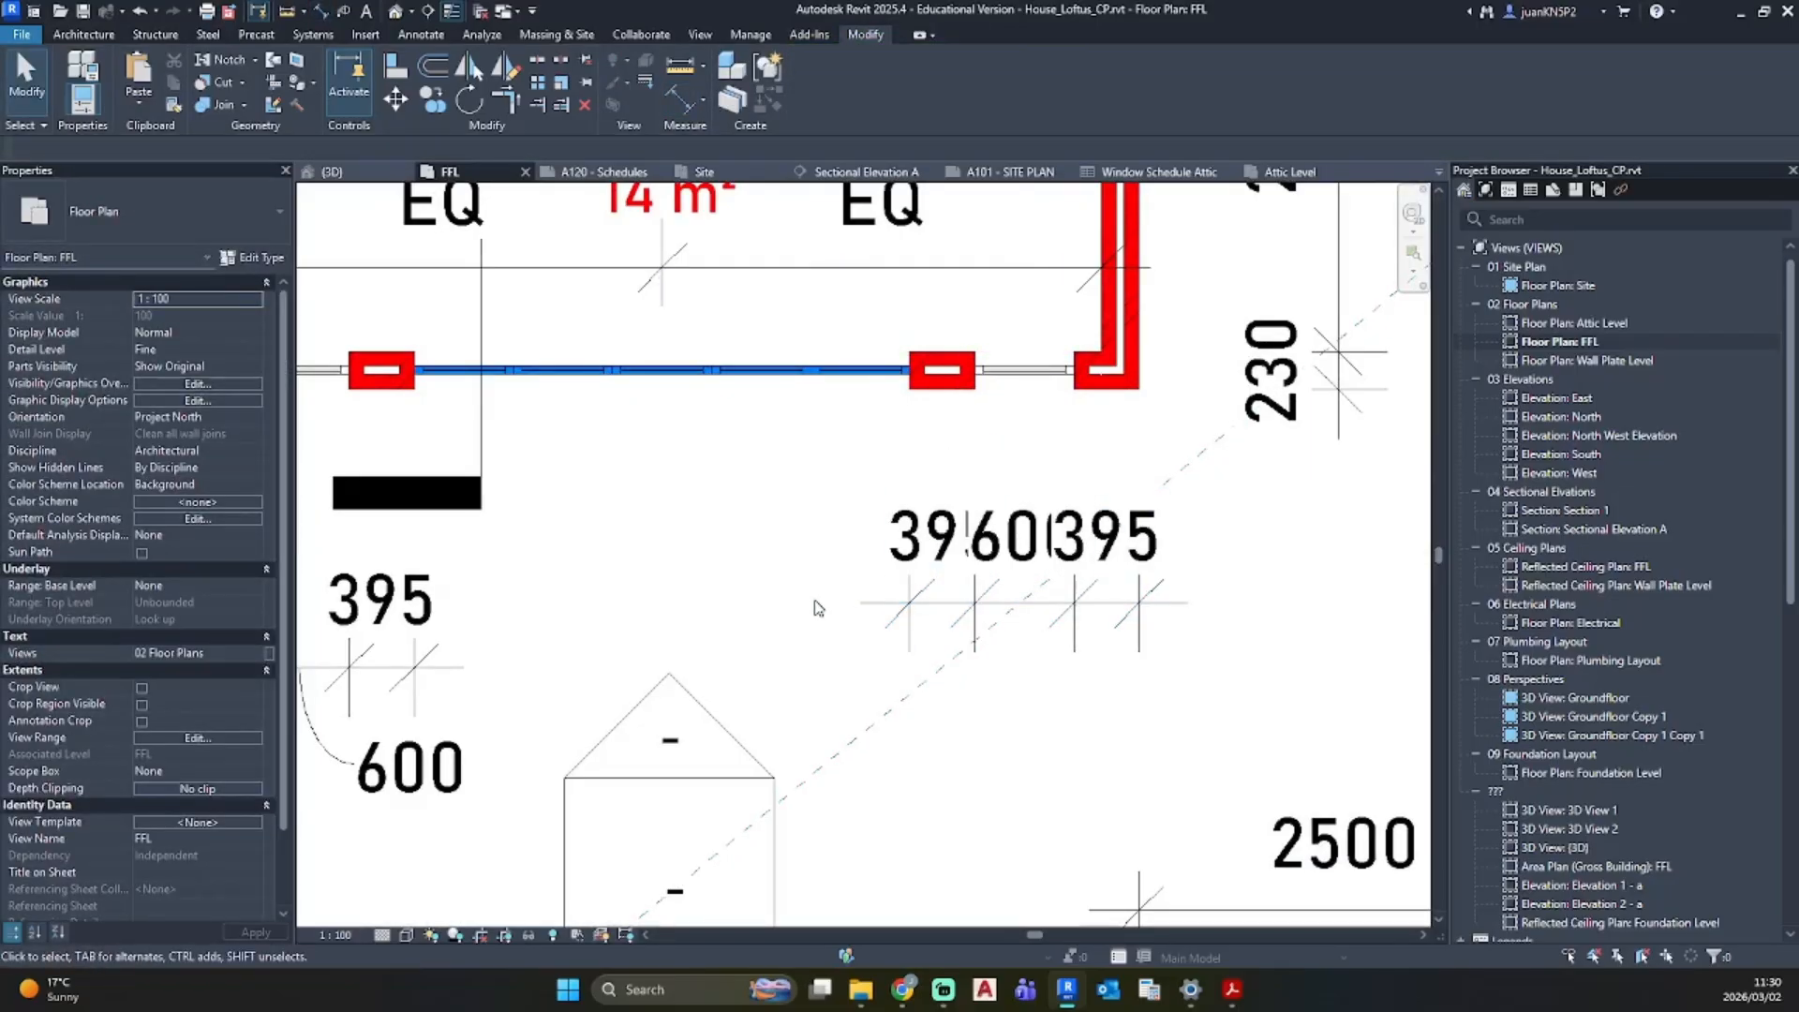
Step: In the 3D view, change the level of both sidelight windows to Conservancy FFL
scroll(825, 685, "down", 3)
left_click(395, 11)
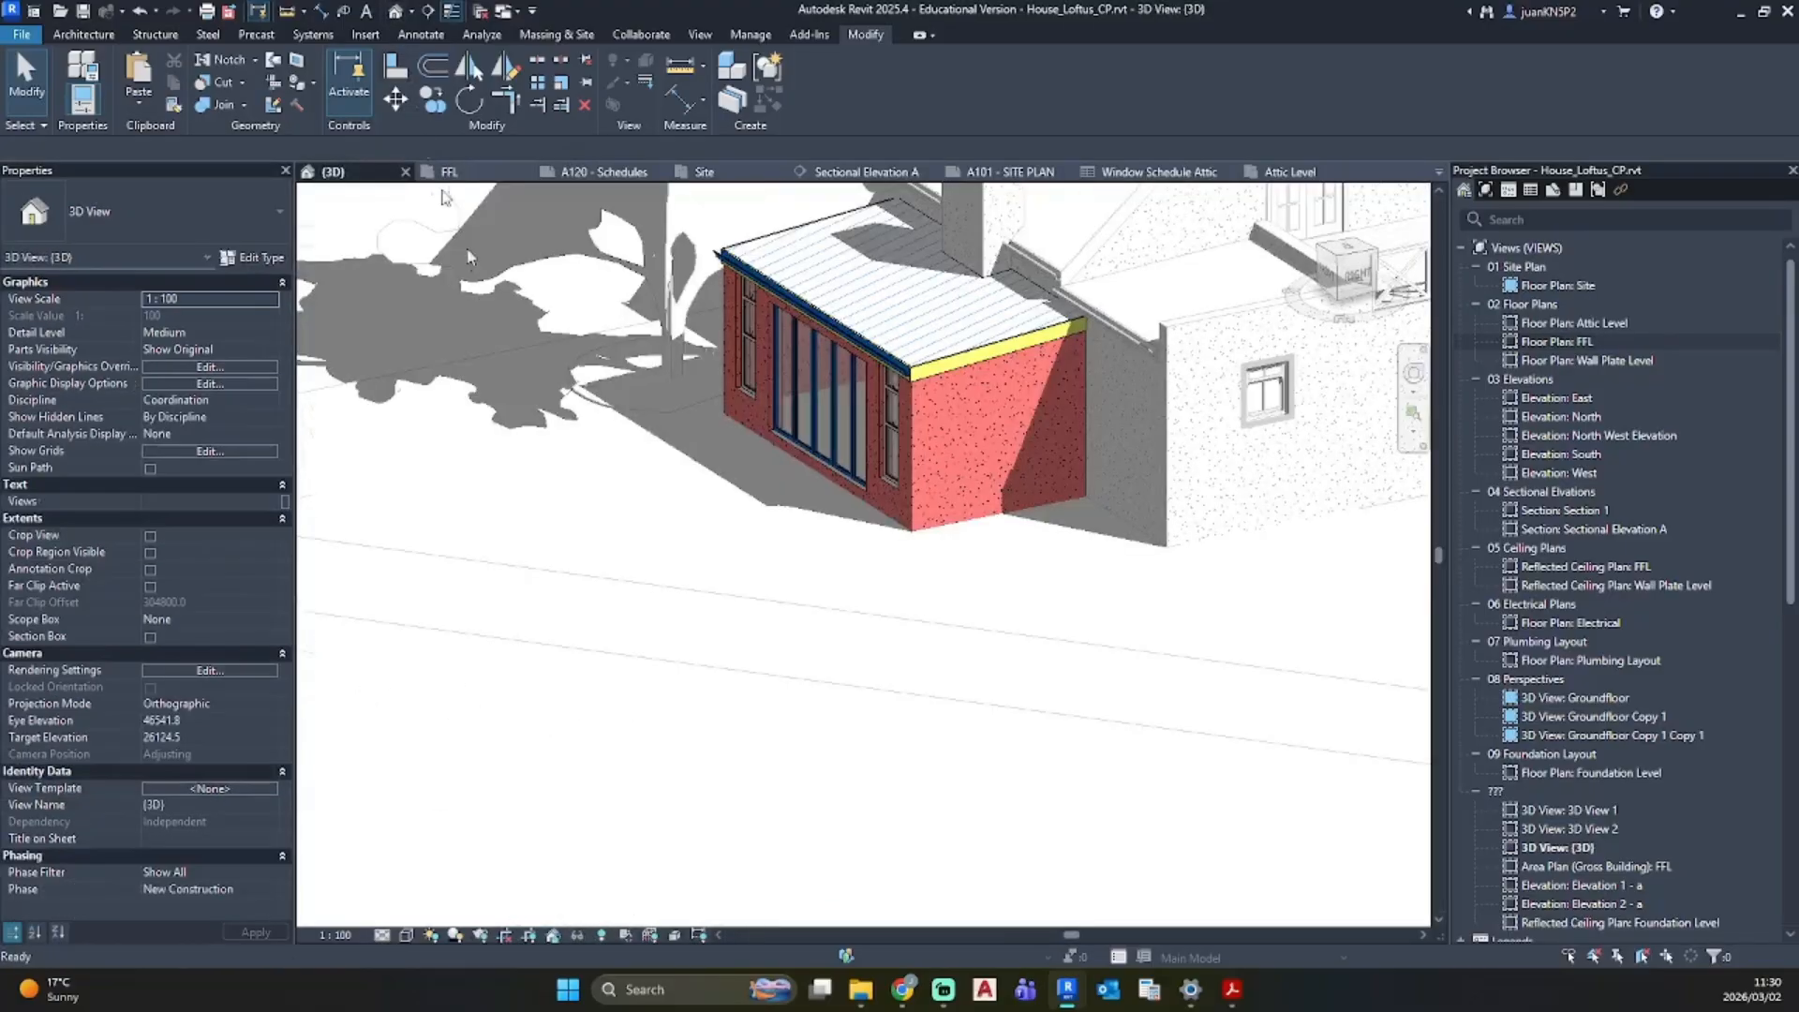
middle_click_drag(702, 546, 907, 424, "shift")
left_click(897, 428)
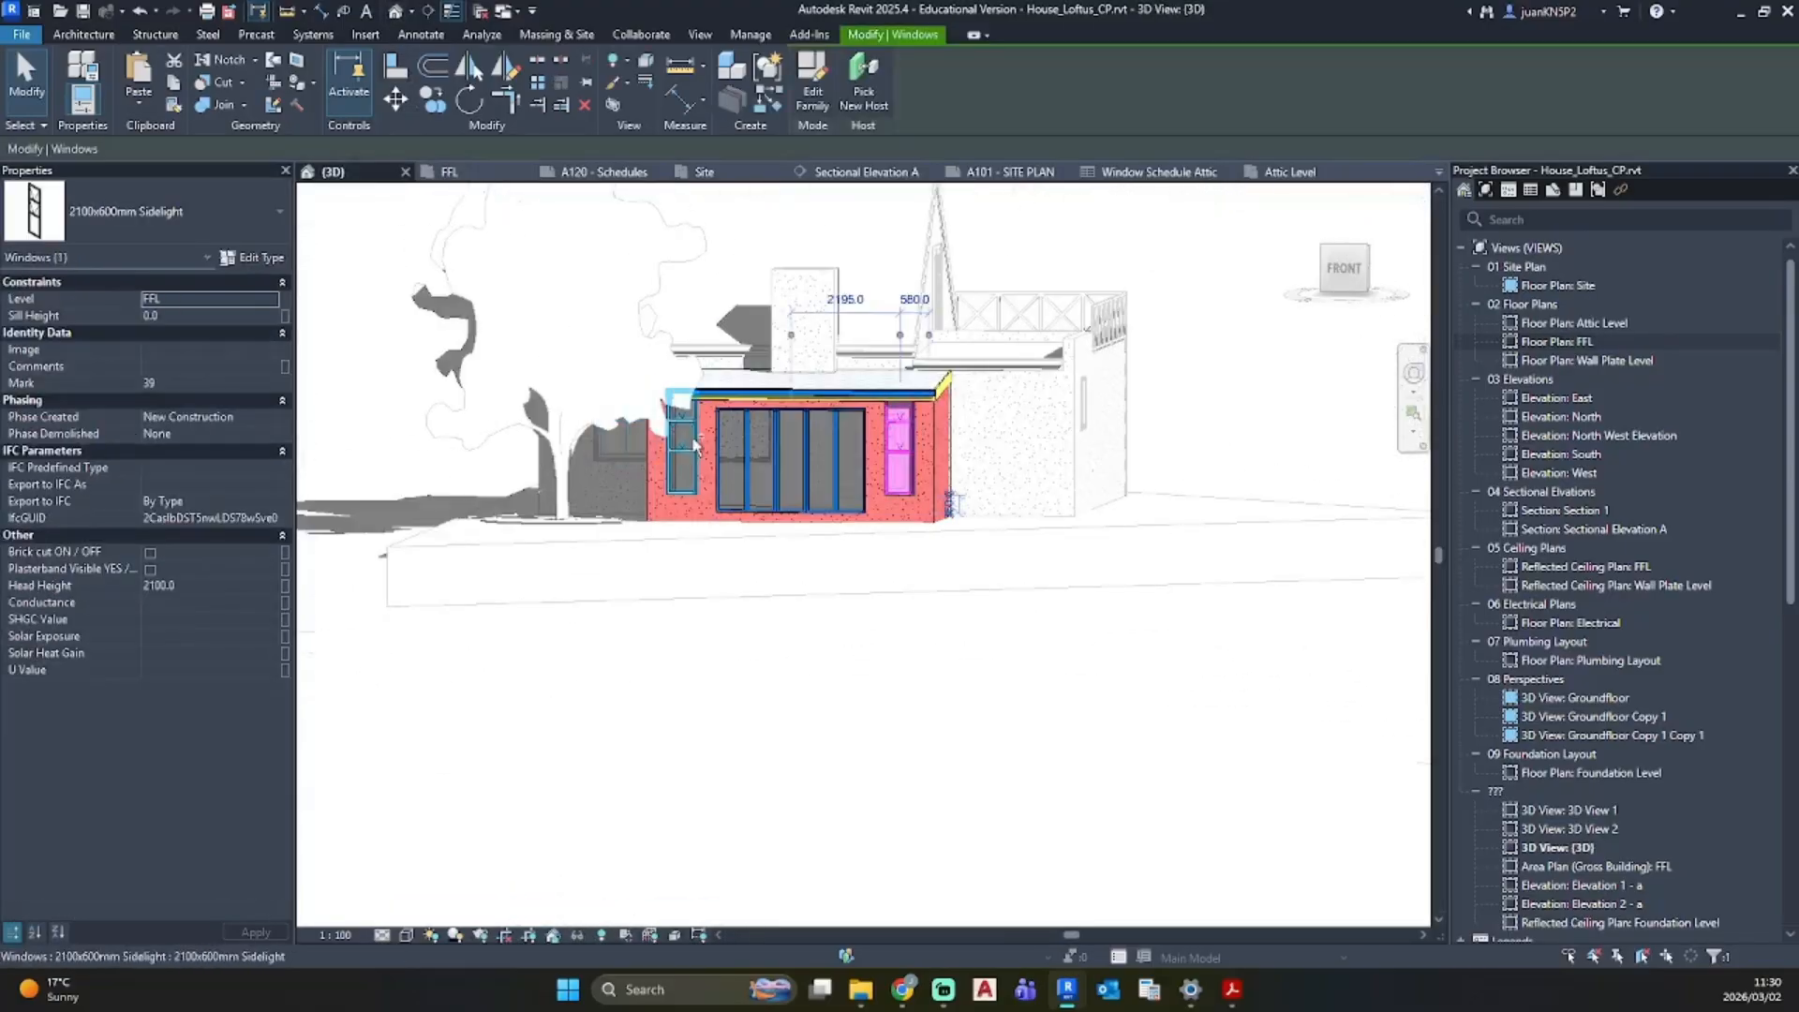
left_click(683, 426, "ctrl")
scroll(709, 468, "up", 4)
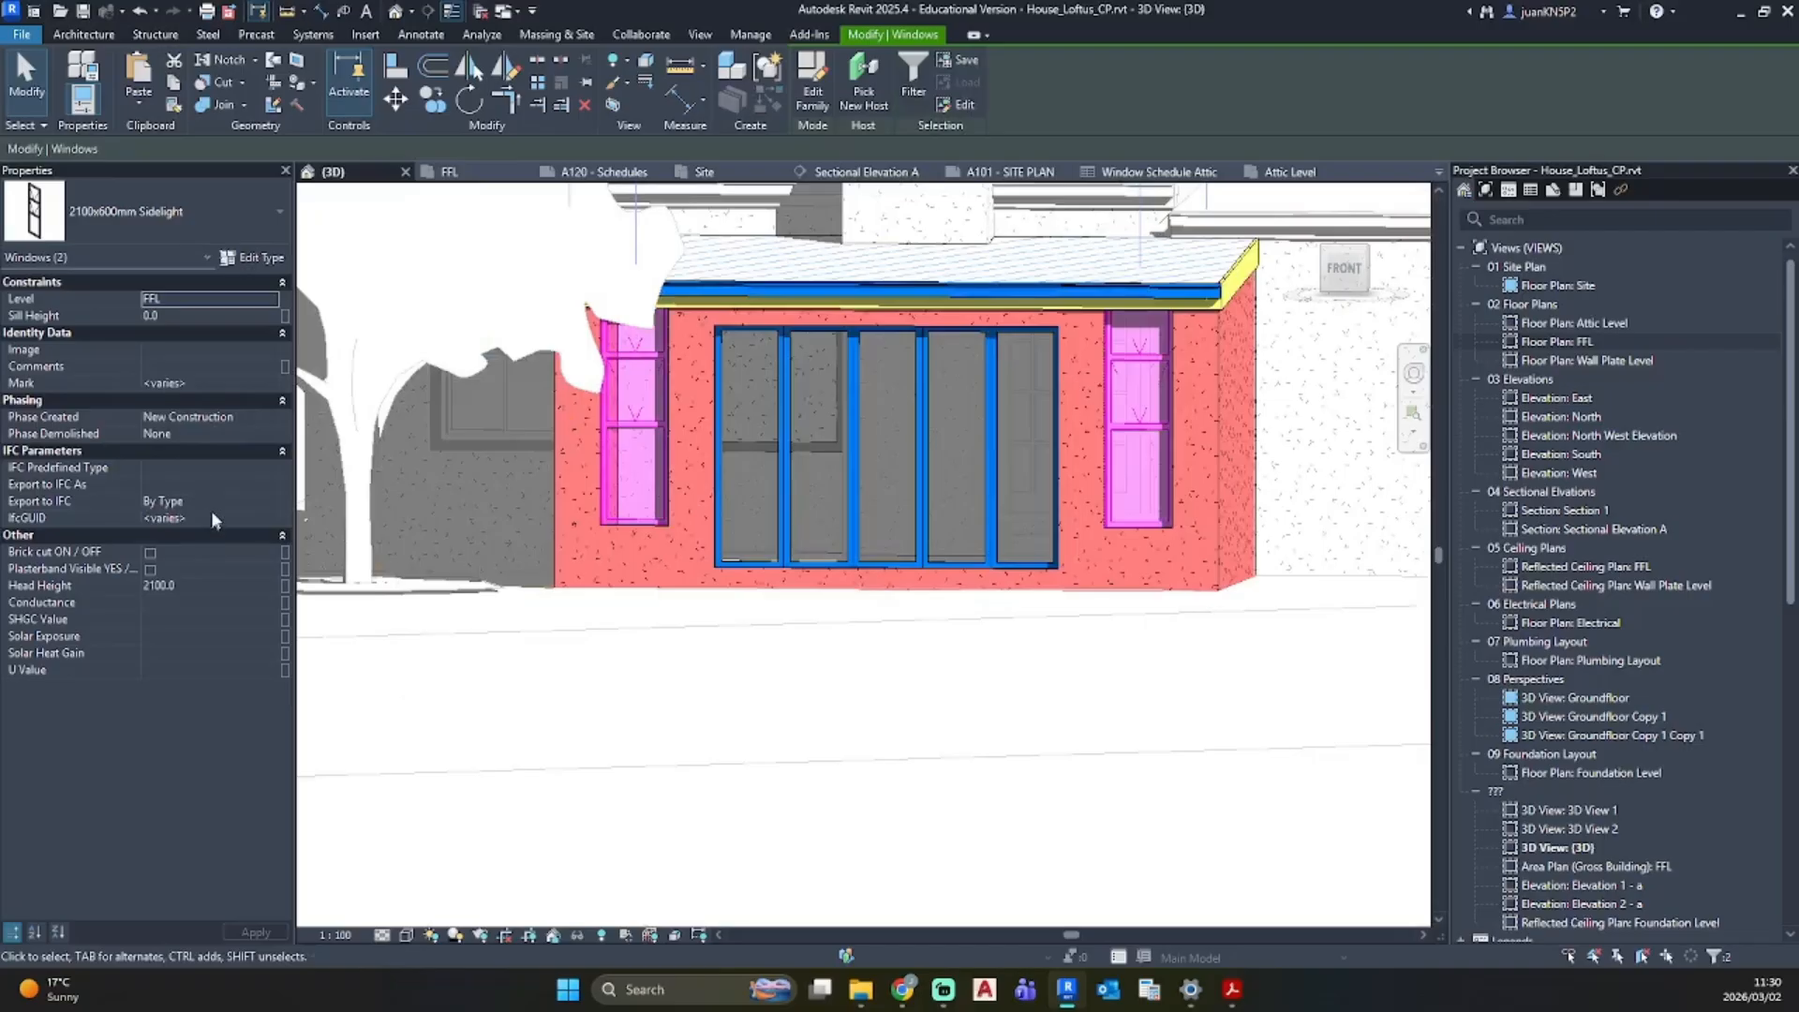
left_click(273, 299)
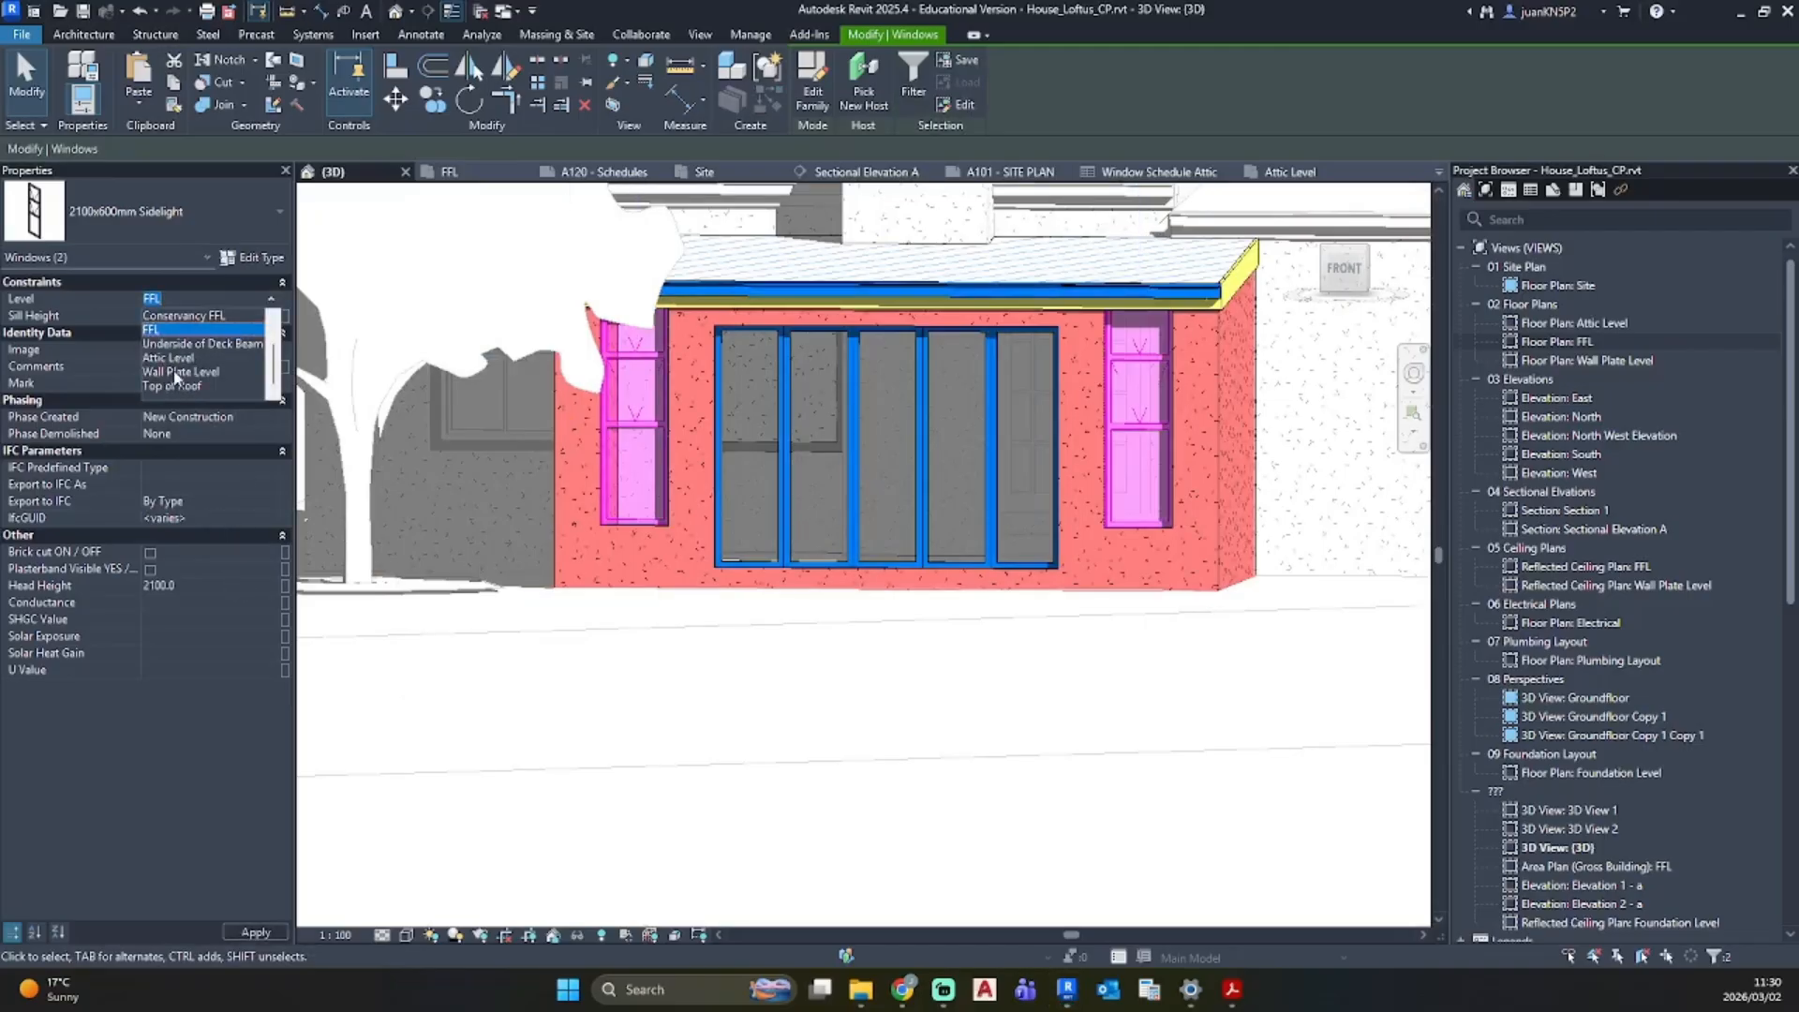
scroll(200, 347, "up", 1)
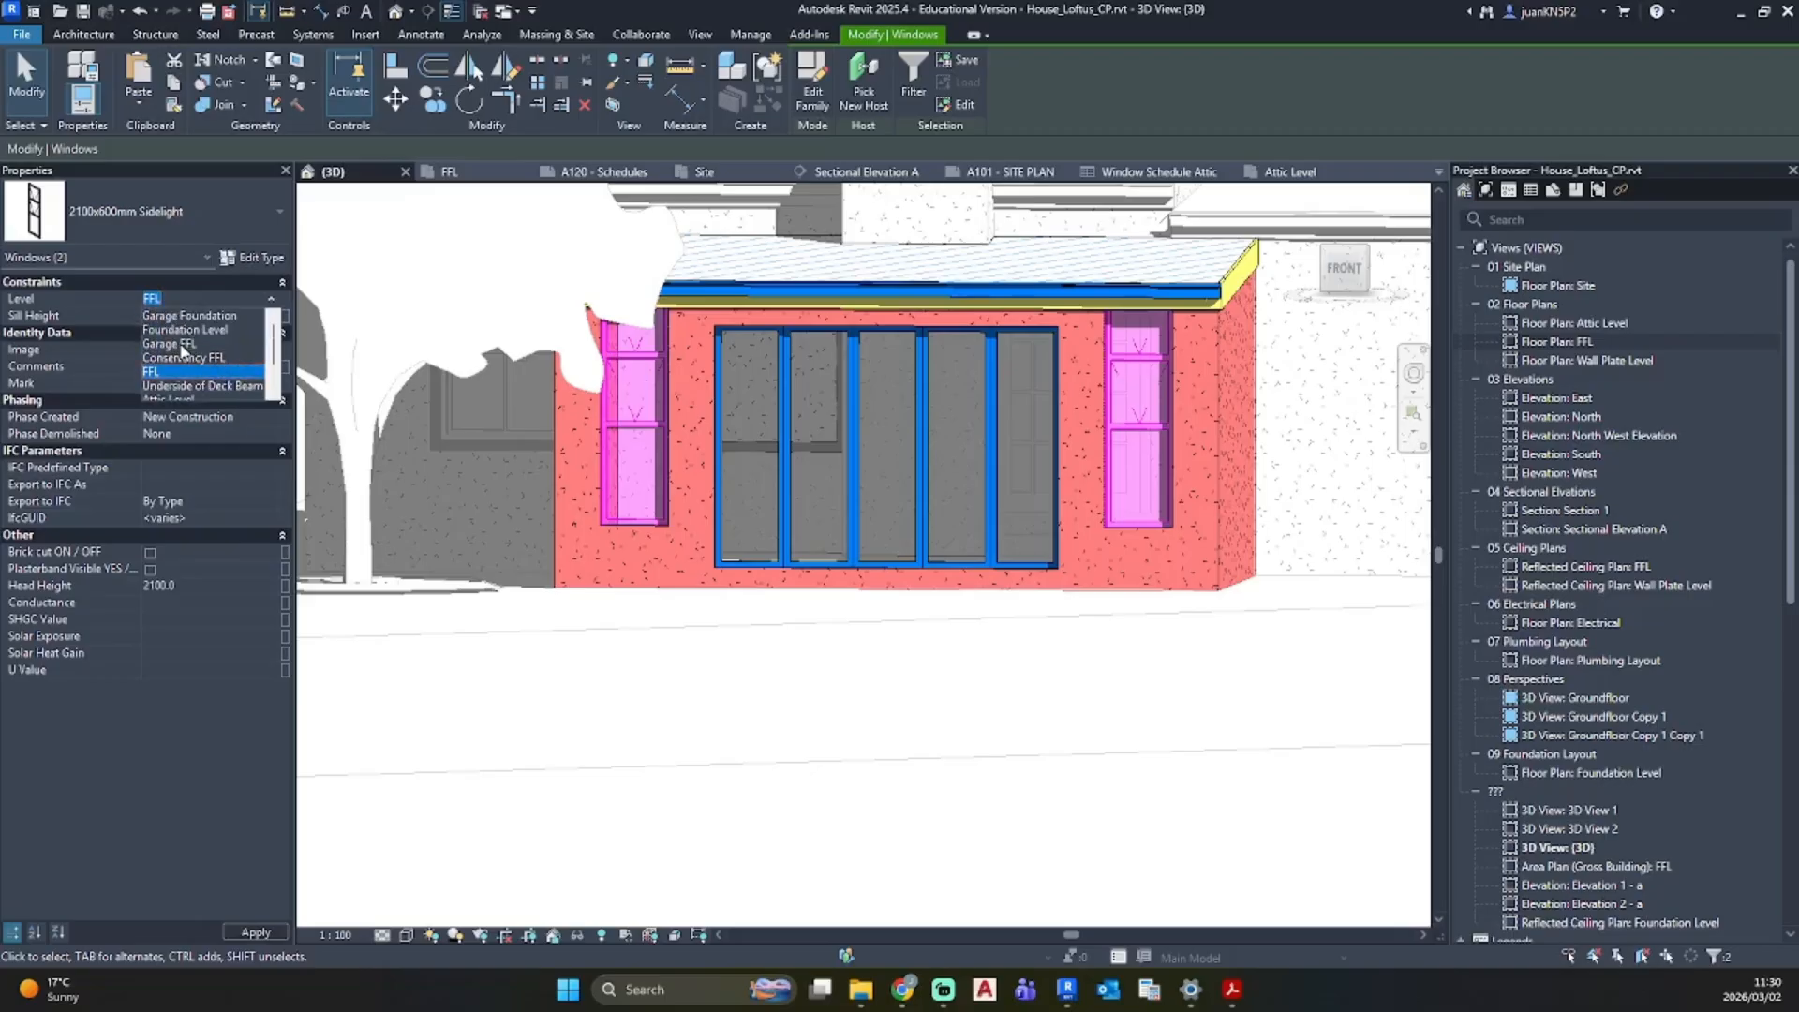
left_click(171, 370)
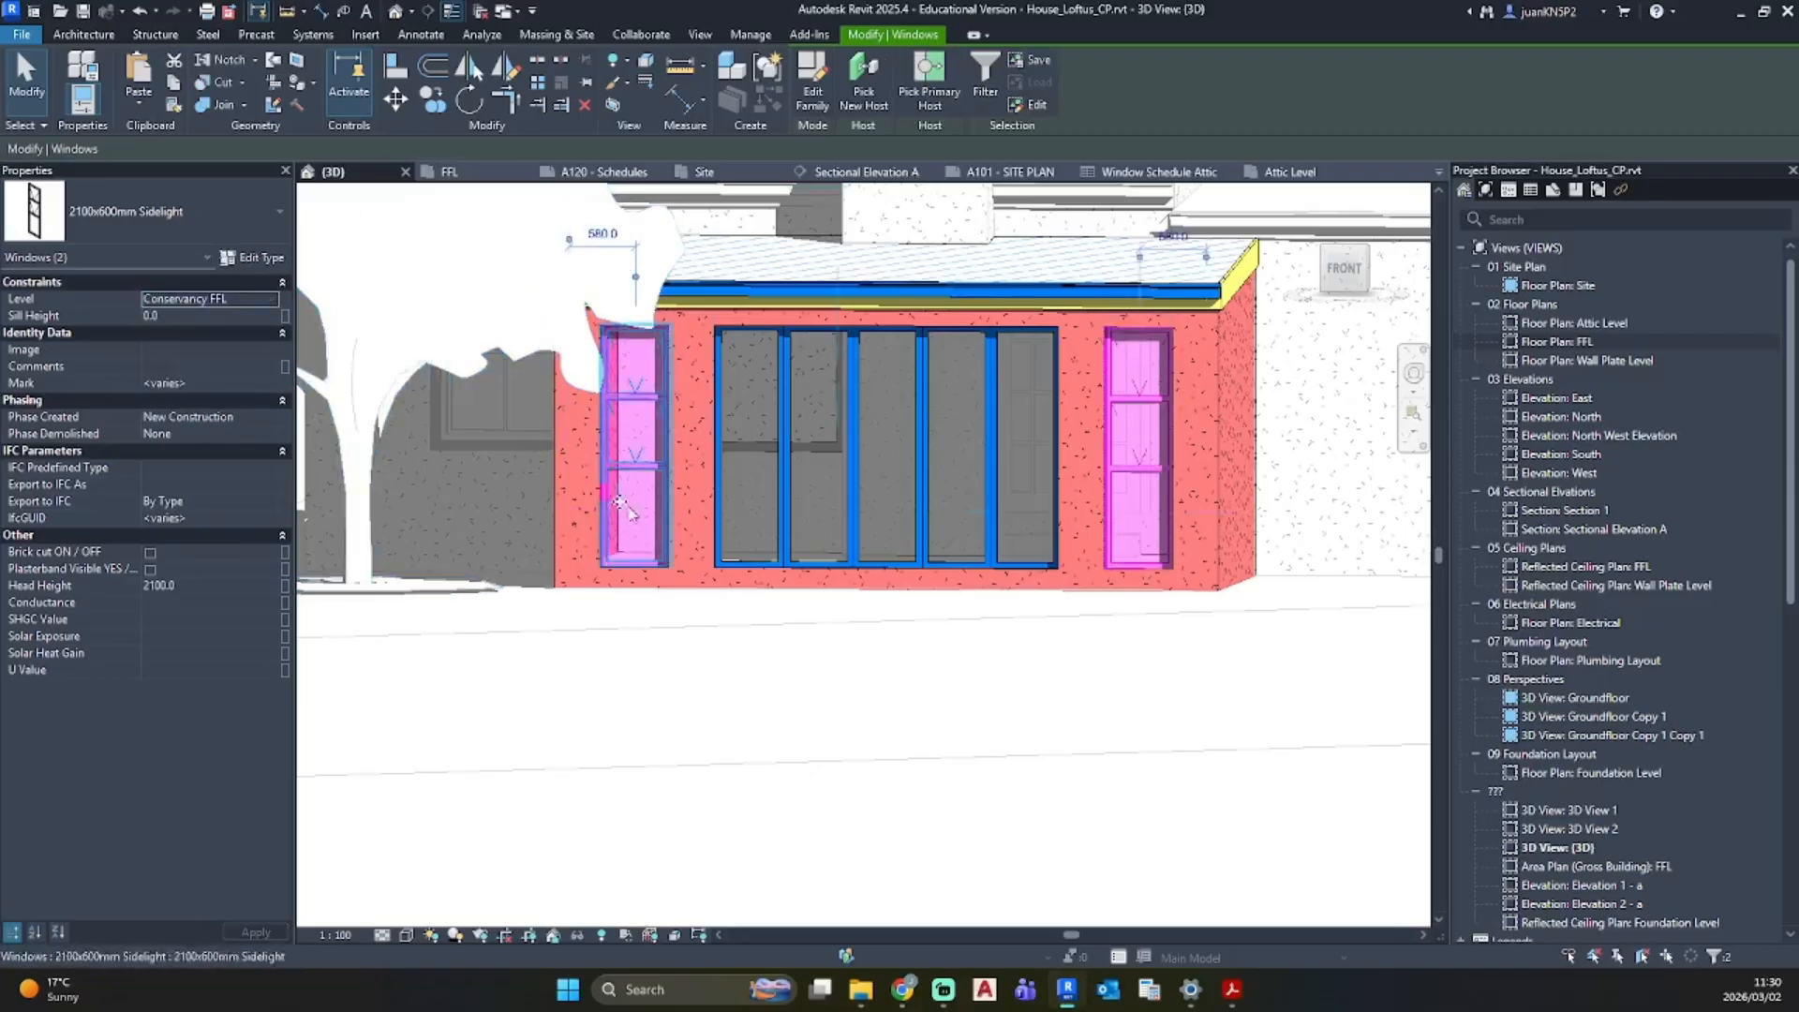
left_click(886, 687)
Step: Open the 2100x600mm Sidelight family for editing and show its Exterior elevation
left_click(1141, 464)
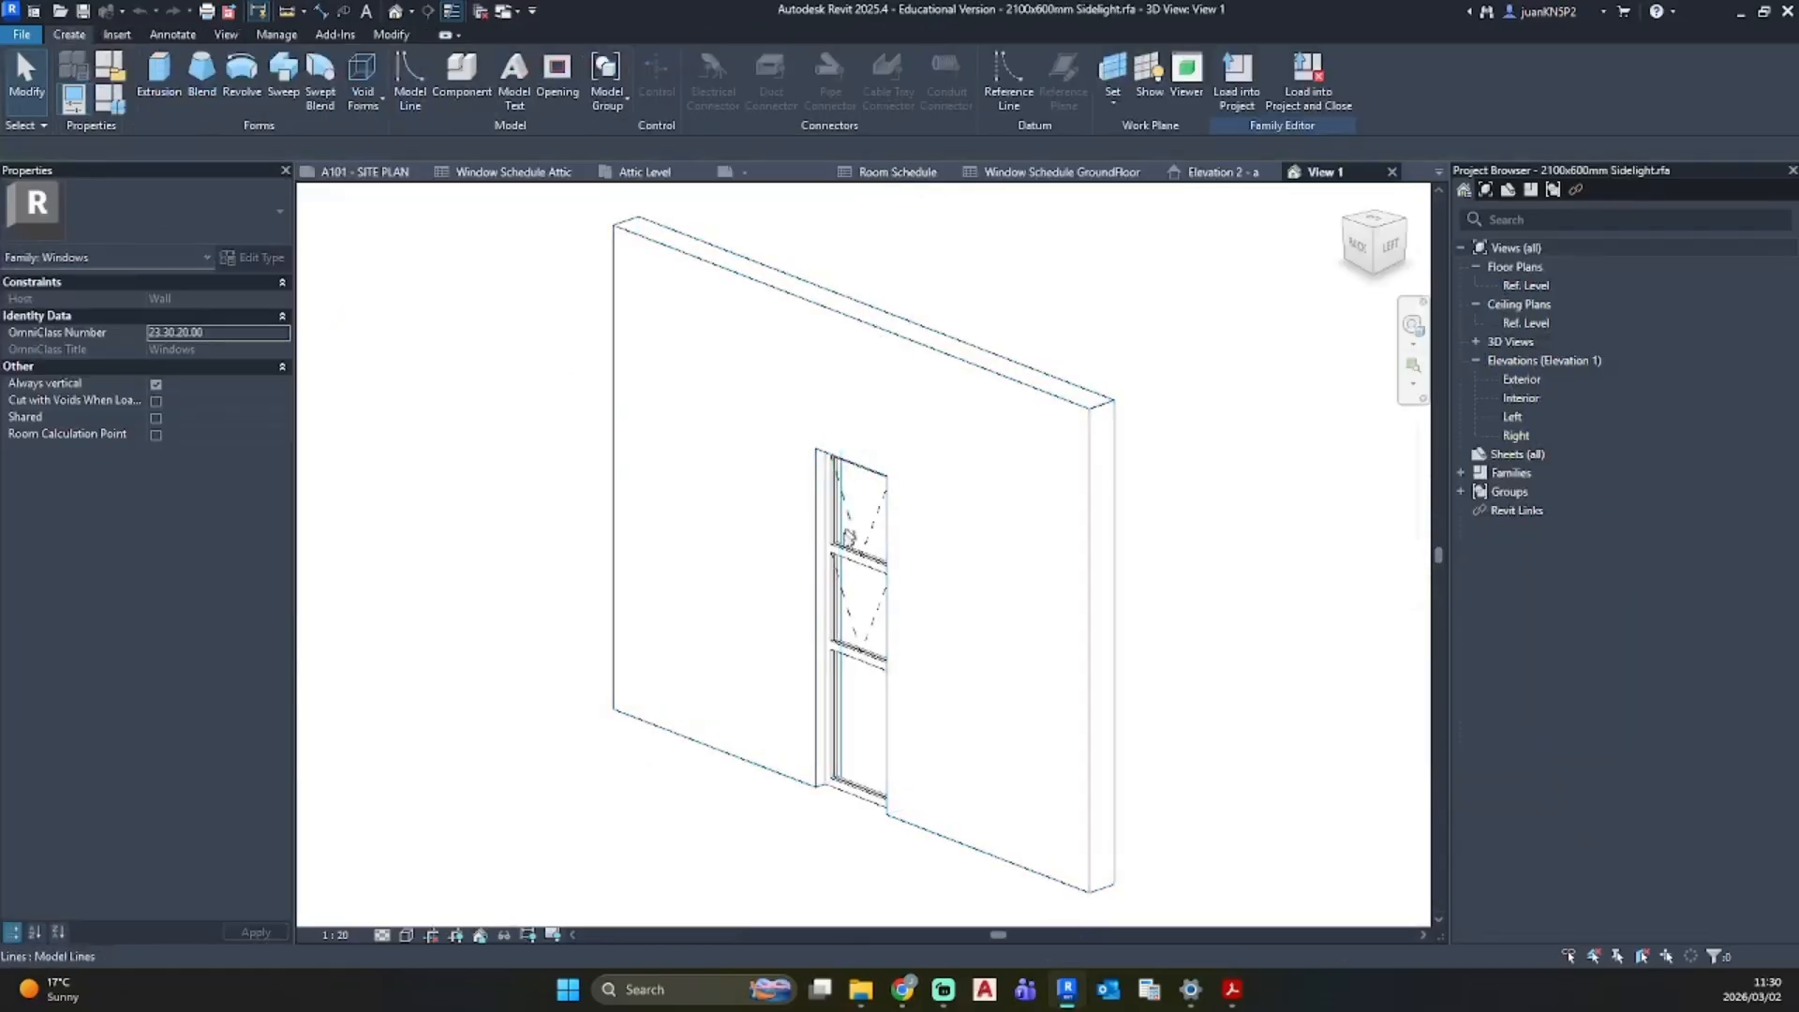
left_click(850, 525)
key("Escape")
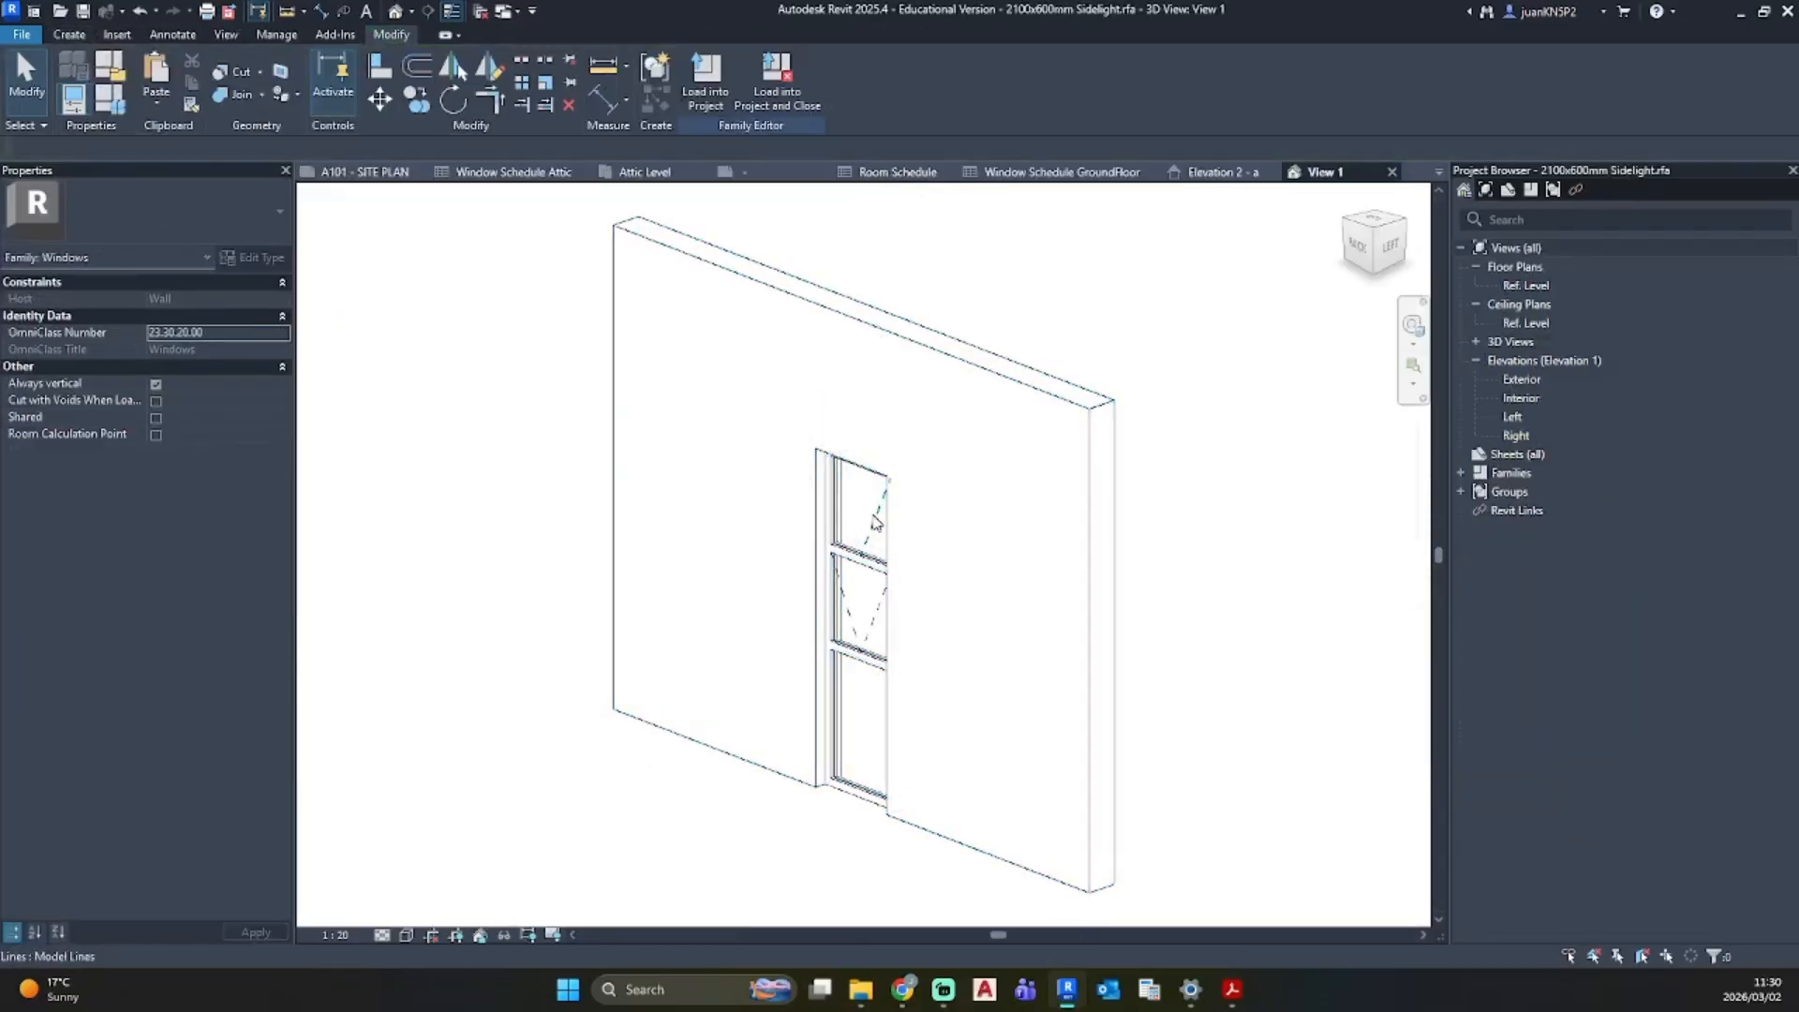
double_click(1524, 380)
scroll(828, 514, "up", 3)
Step: Trace the opening swing lines of the upper two sidelight panes with symbolic lines in the Windows [projection] subcategory
left_click(177, 35)
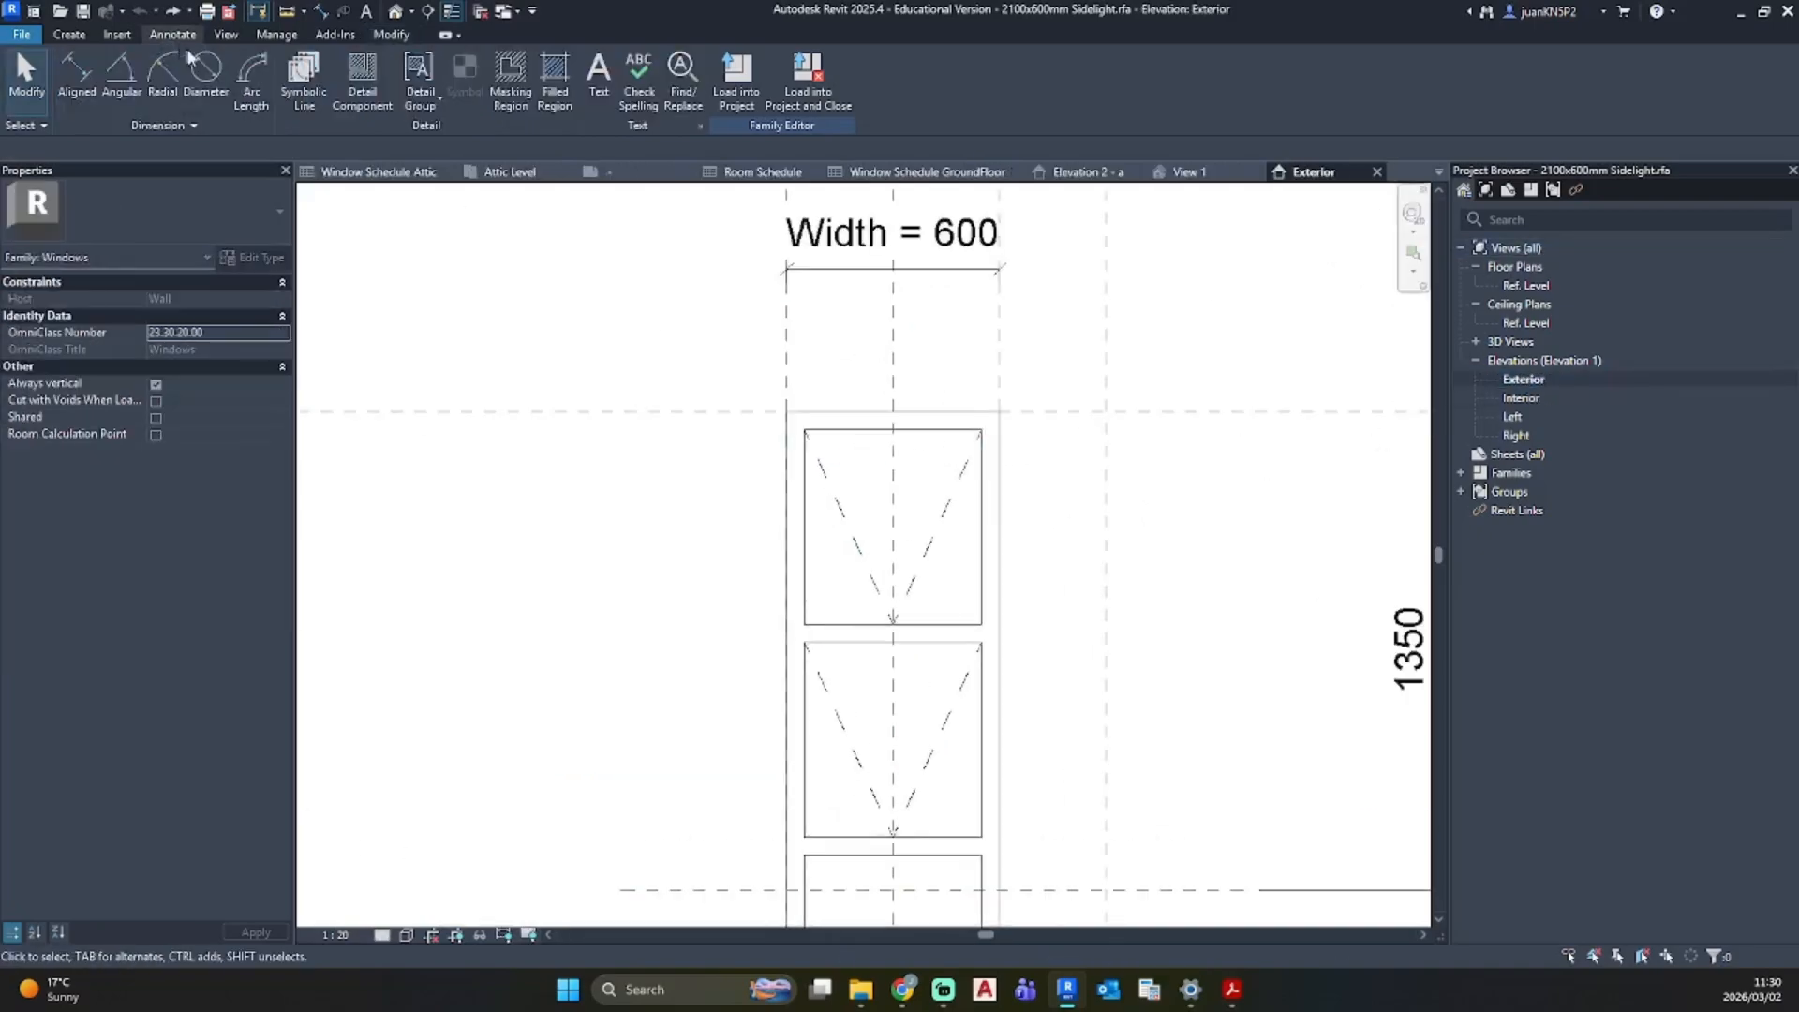
left_click(302, 76)
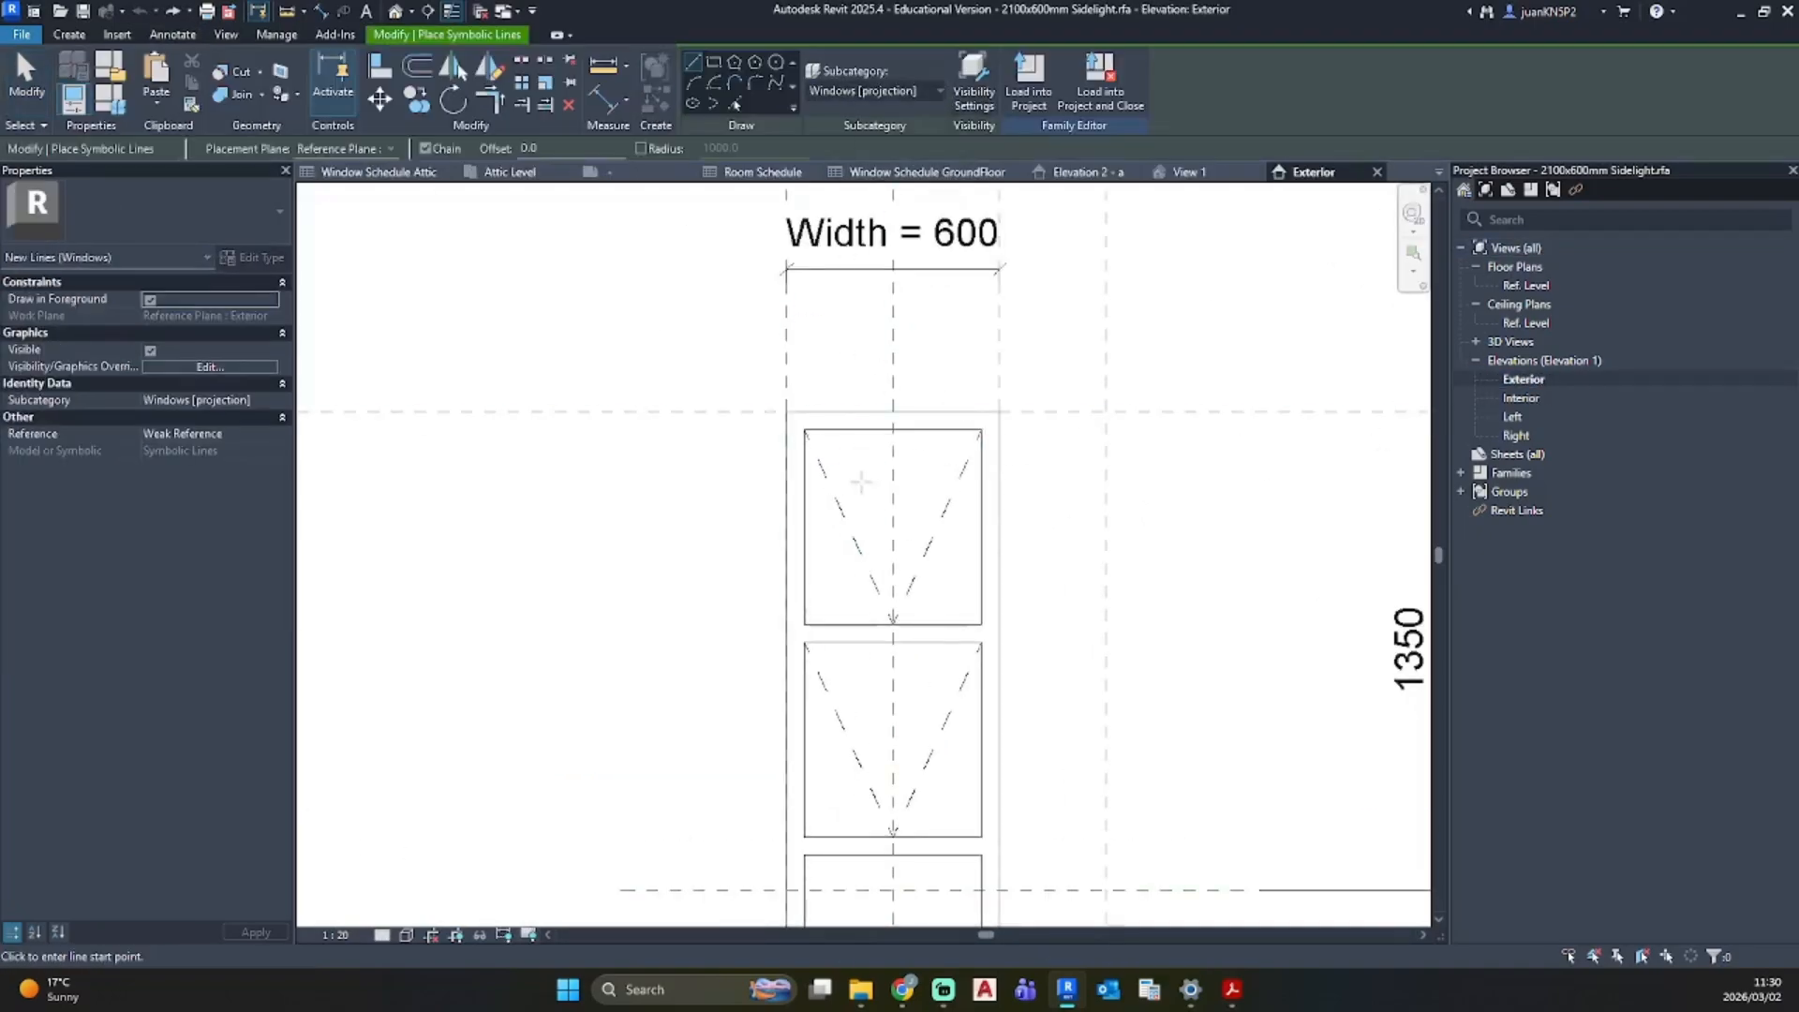
left_click(737, 101)
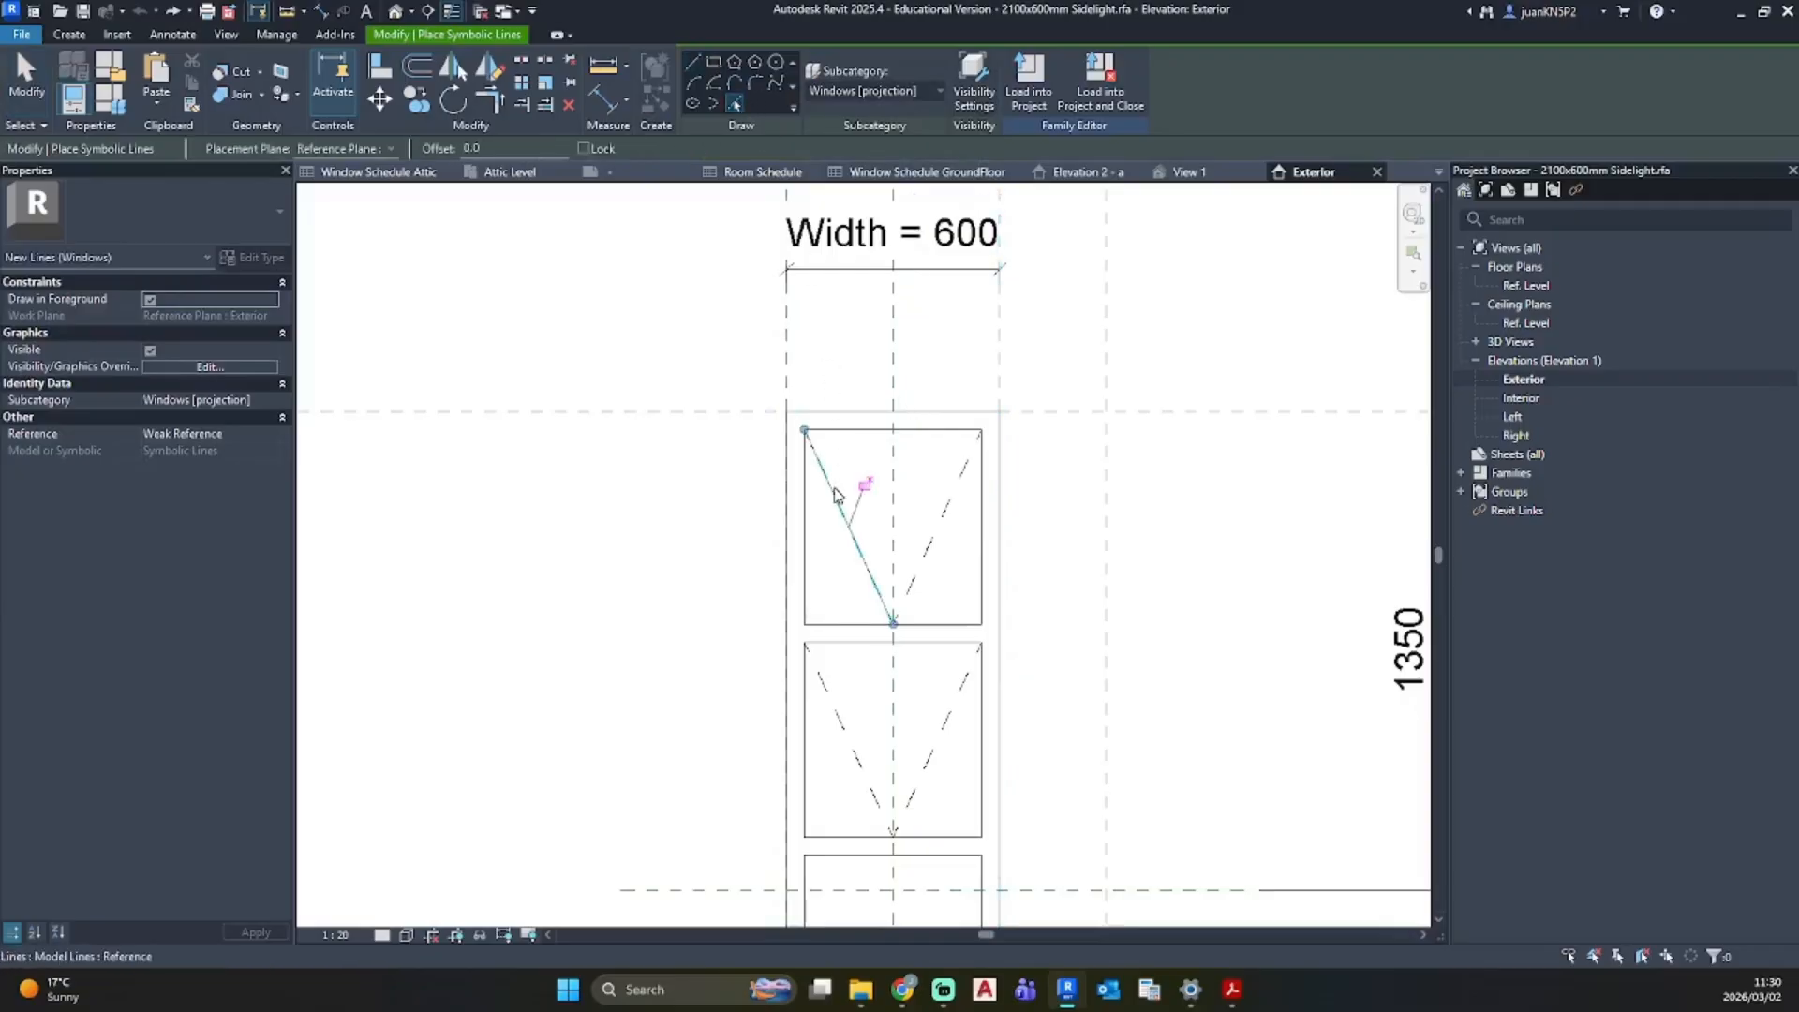
left_click(845, 745)
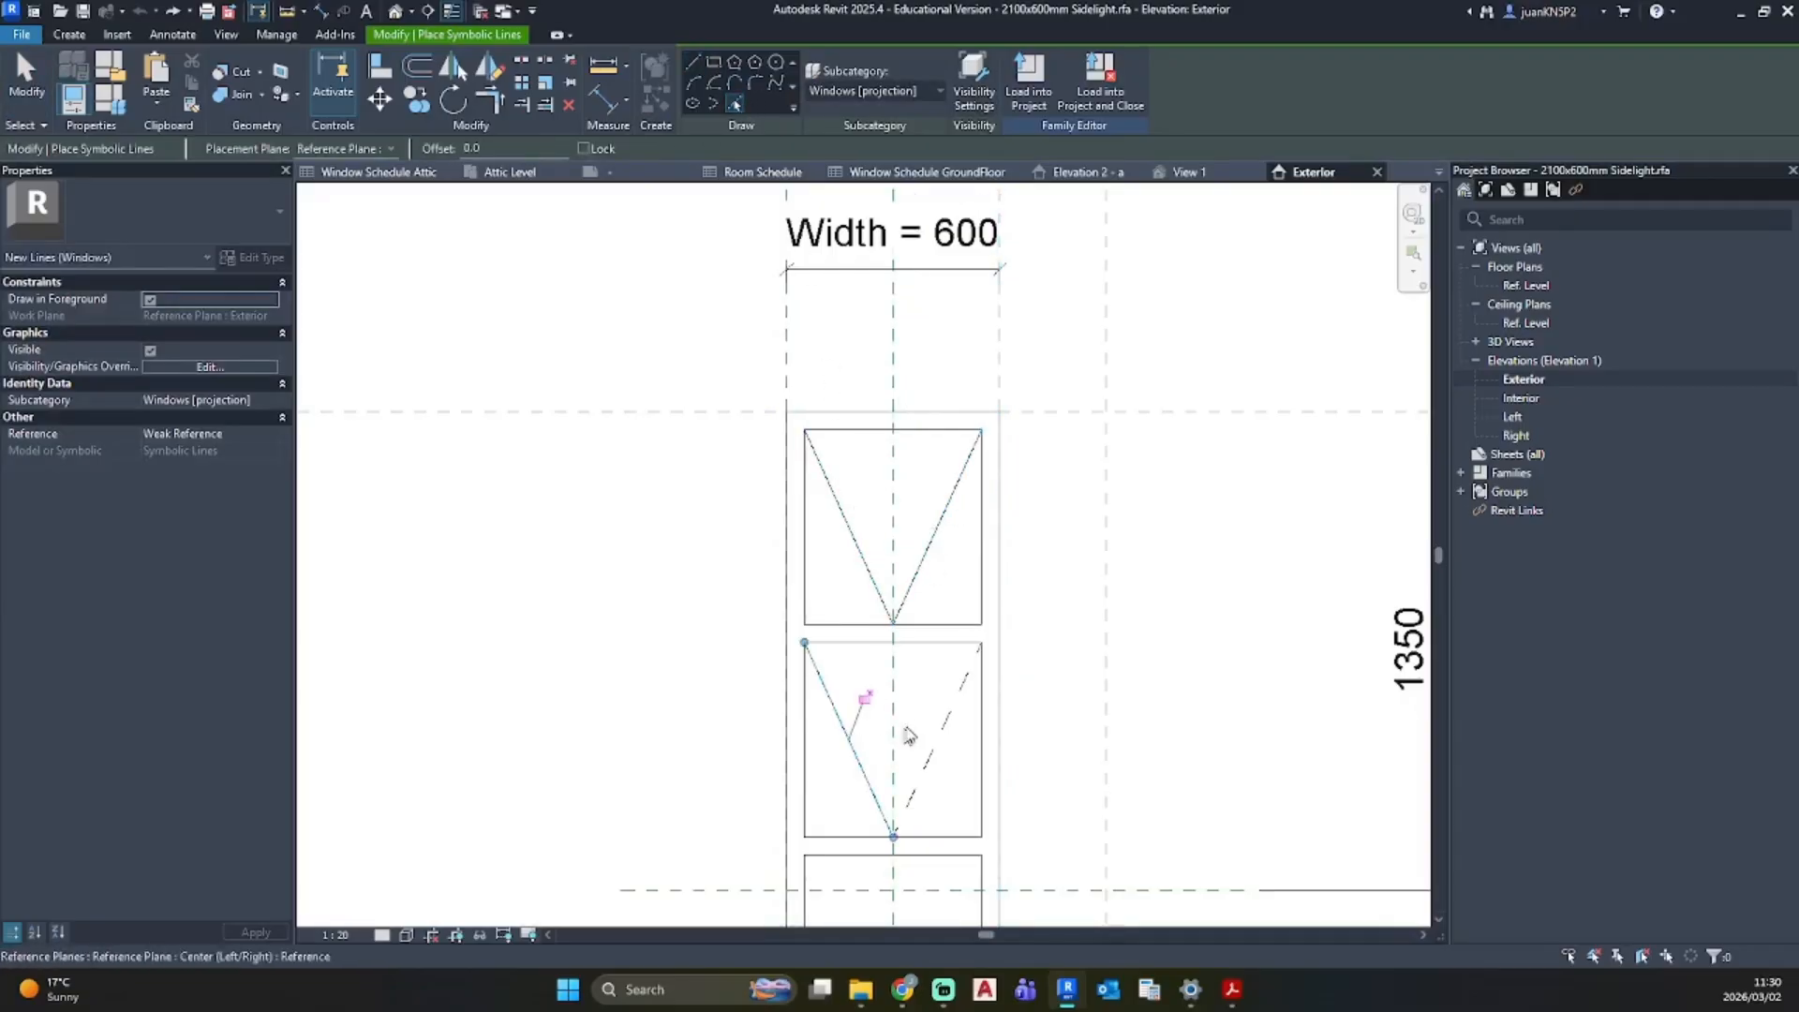
left_click(942, 722)
key("Escape")
key("Escape")
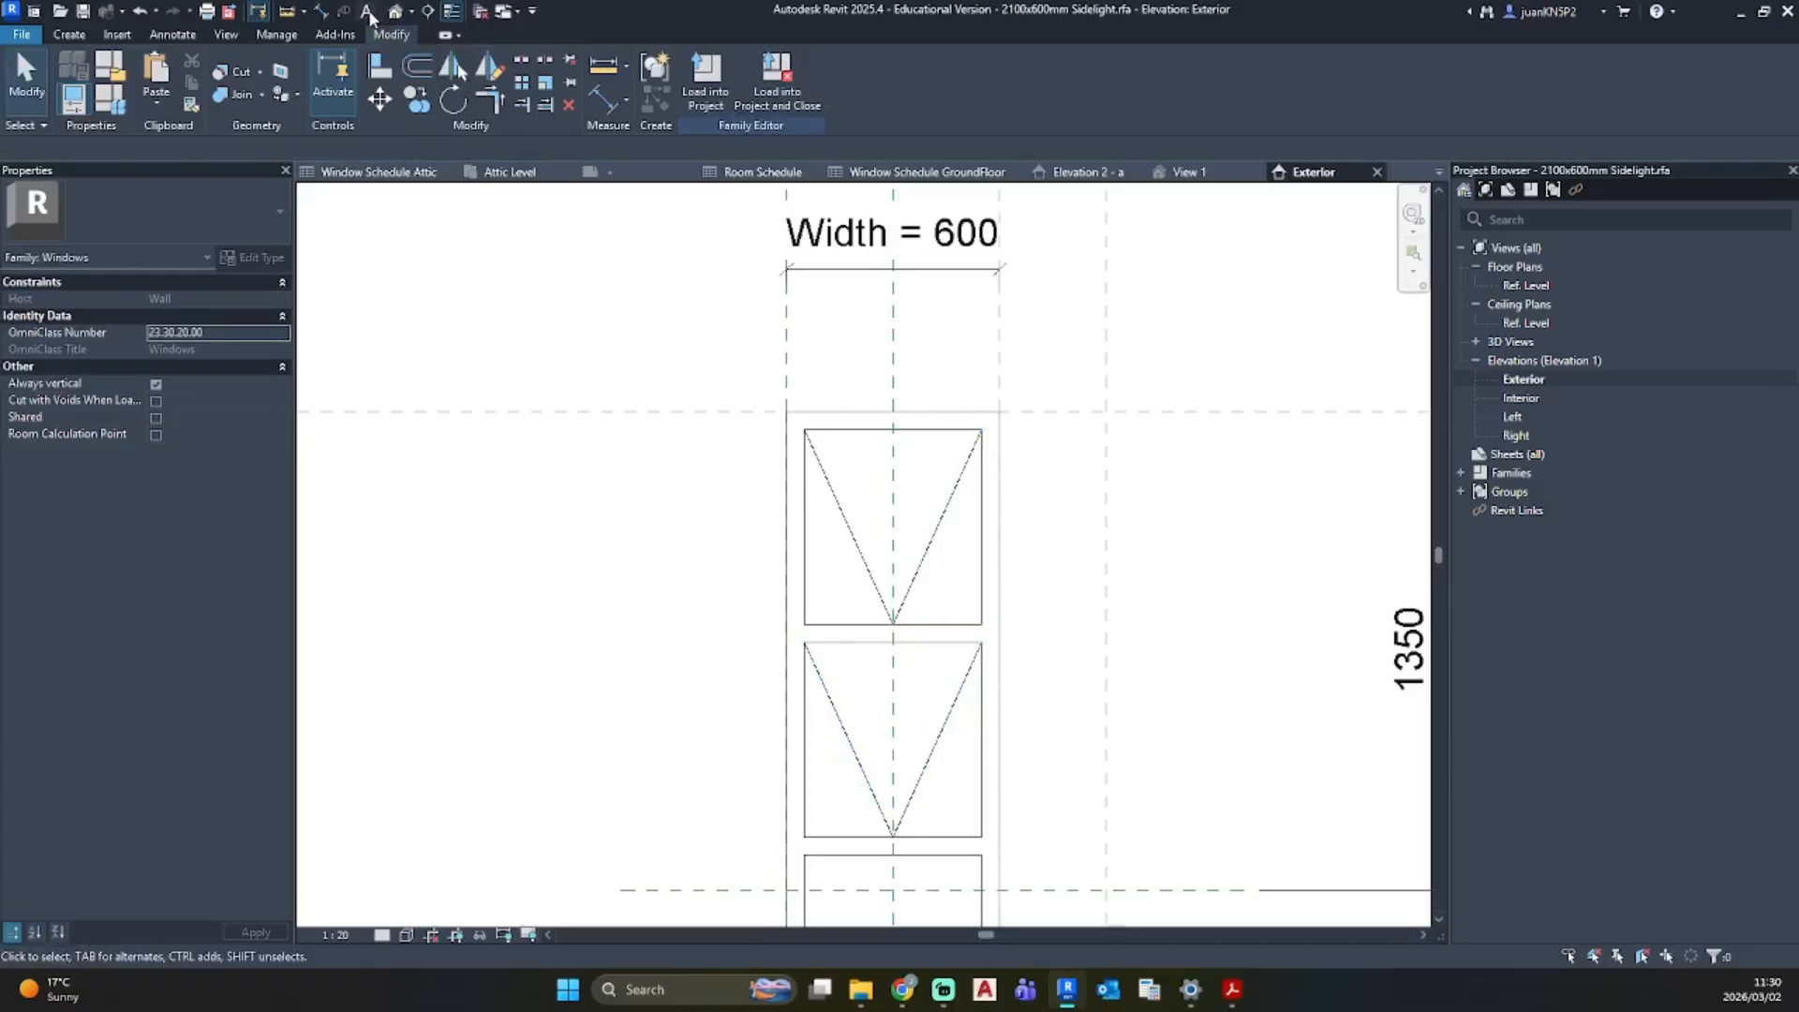
Step: In the family's 3D view, delete the four model swing lines in the upper two sidelight panes
left_click(394, 10)
left_click(820, 454)
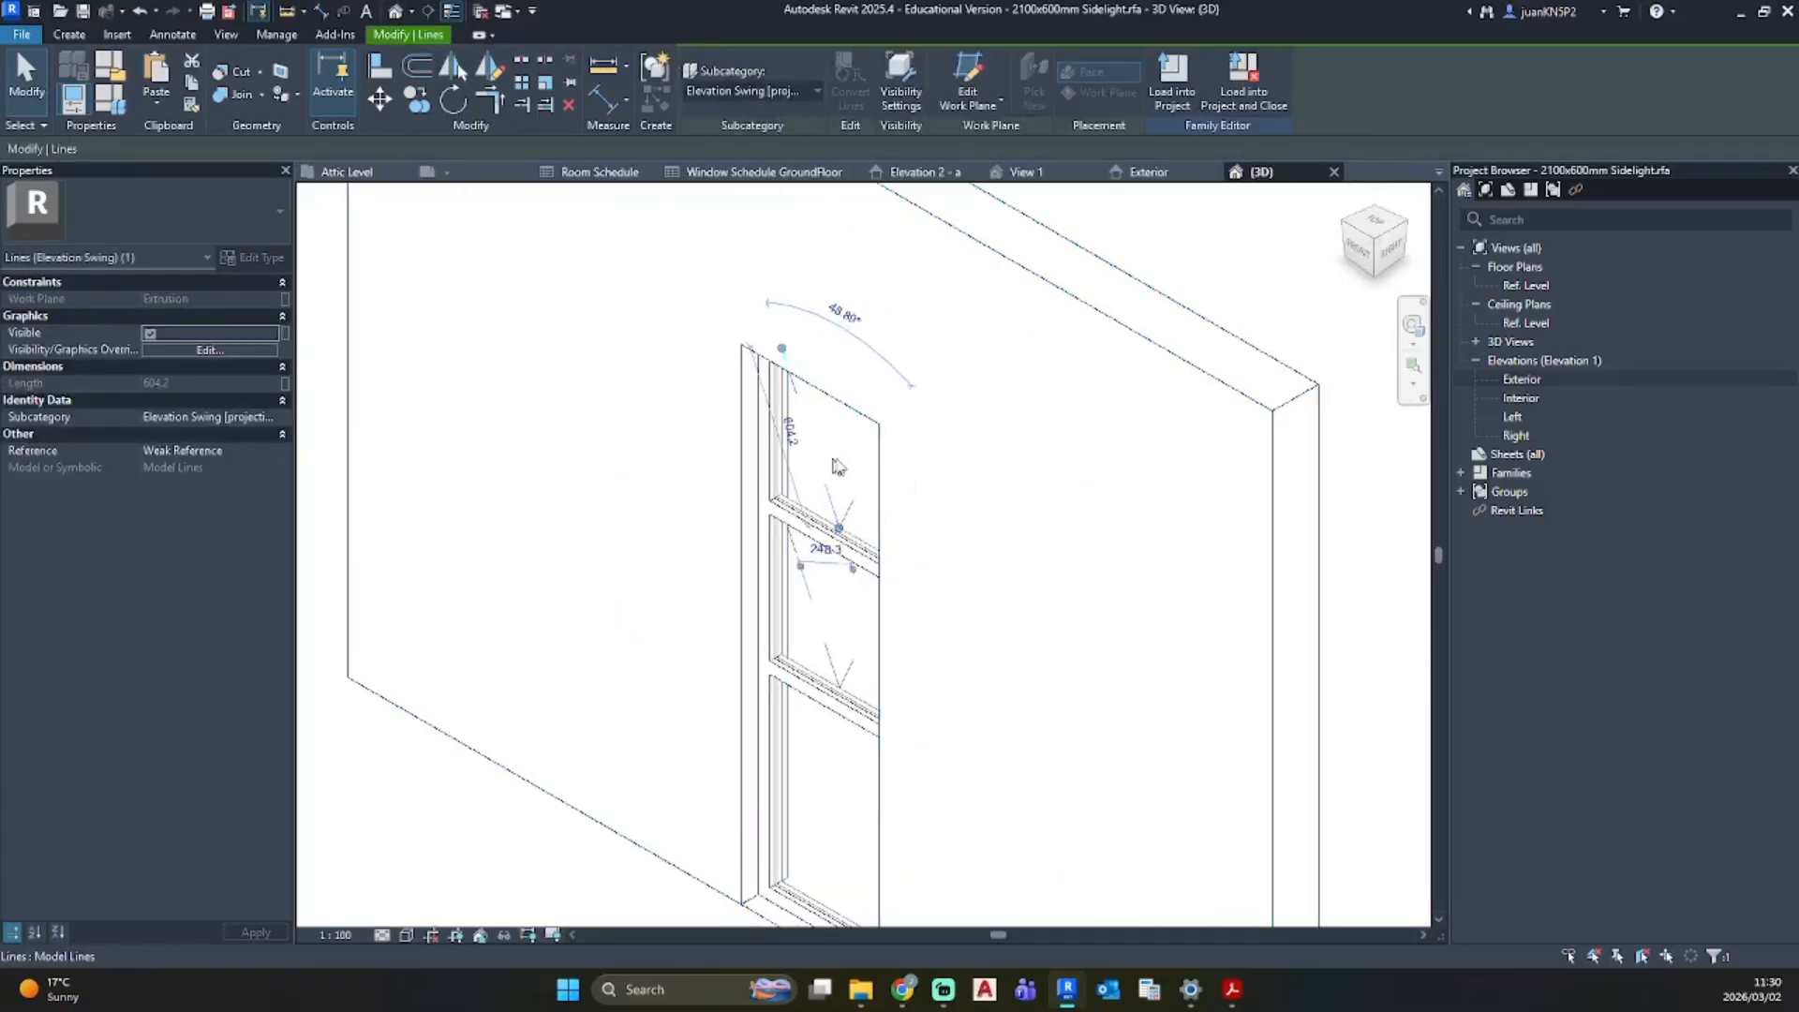
key("Delete")
left_click(850, 509)
key("Delete")
left_click(821, 636)
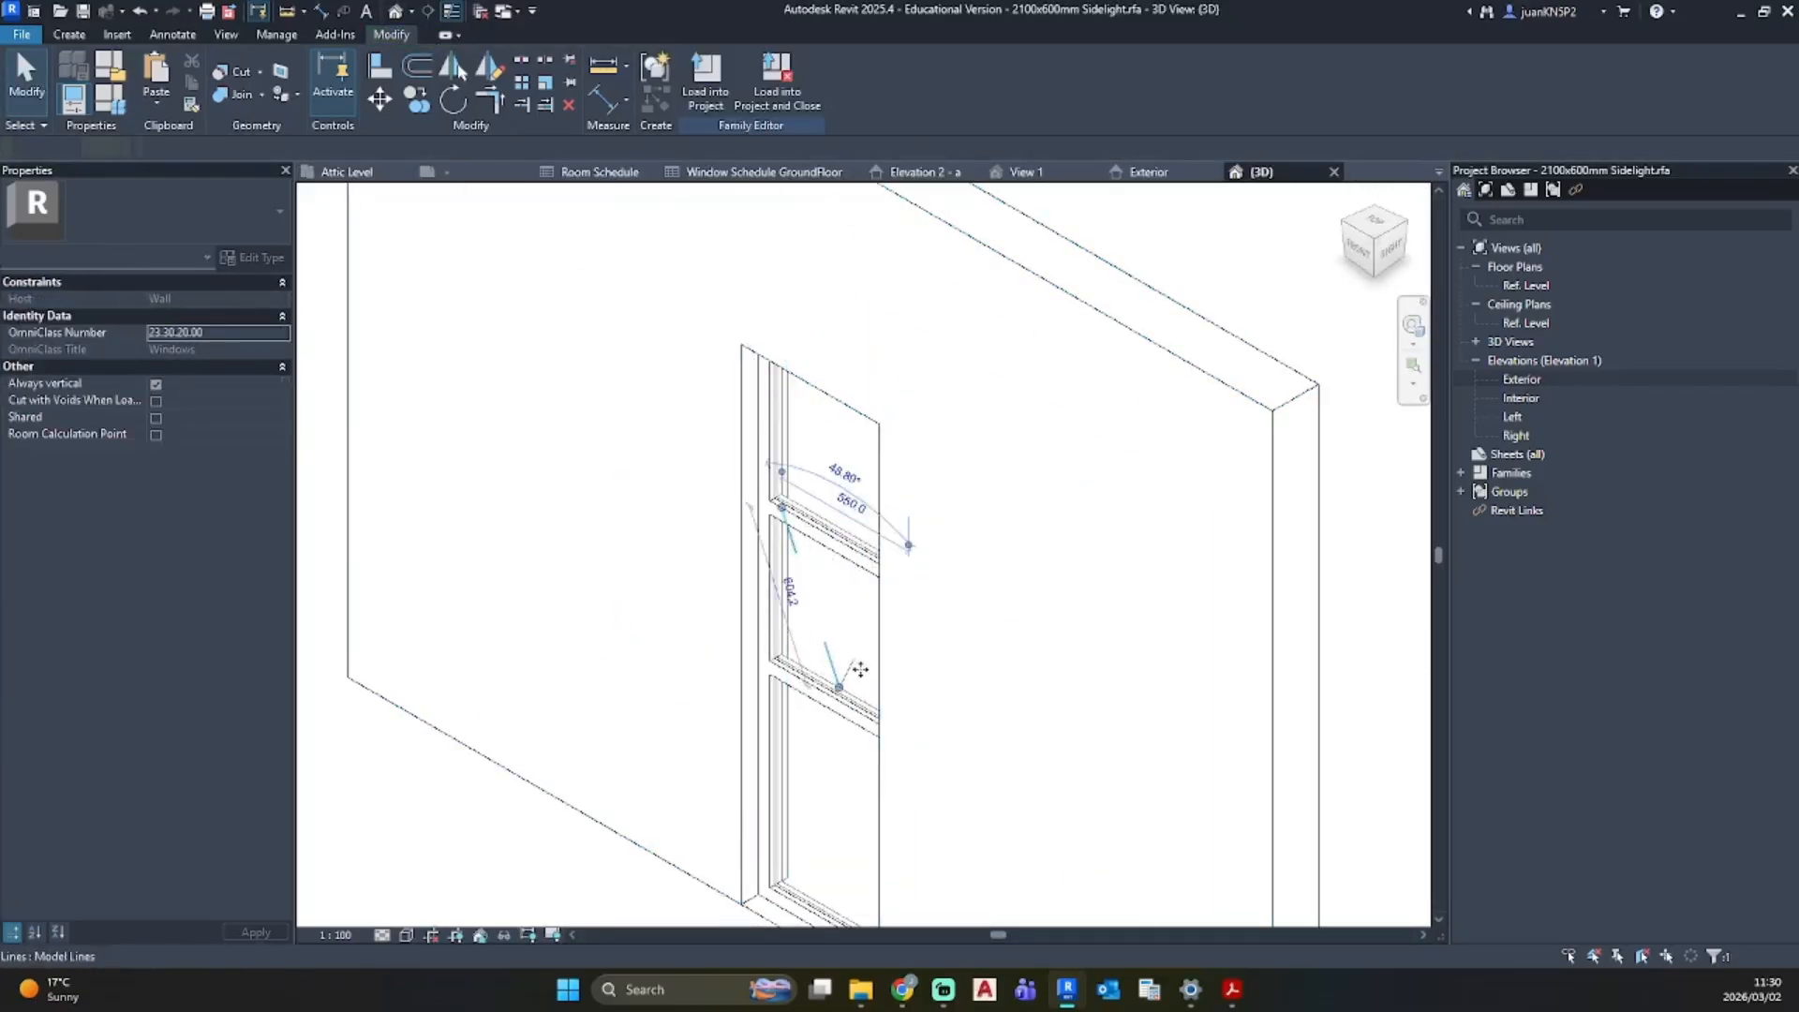
key("Delete")
left_click(852, 668)
key("Delete")
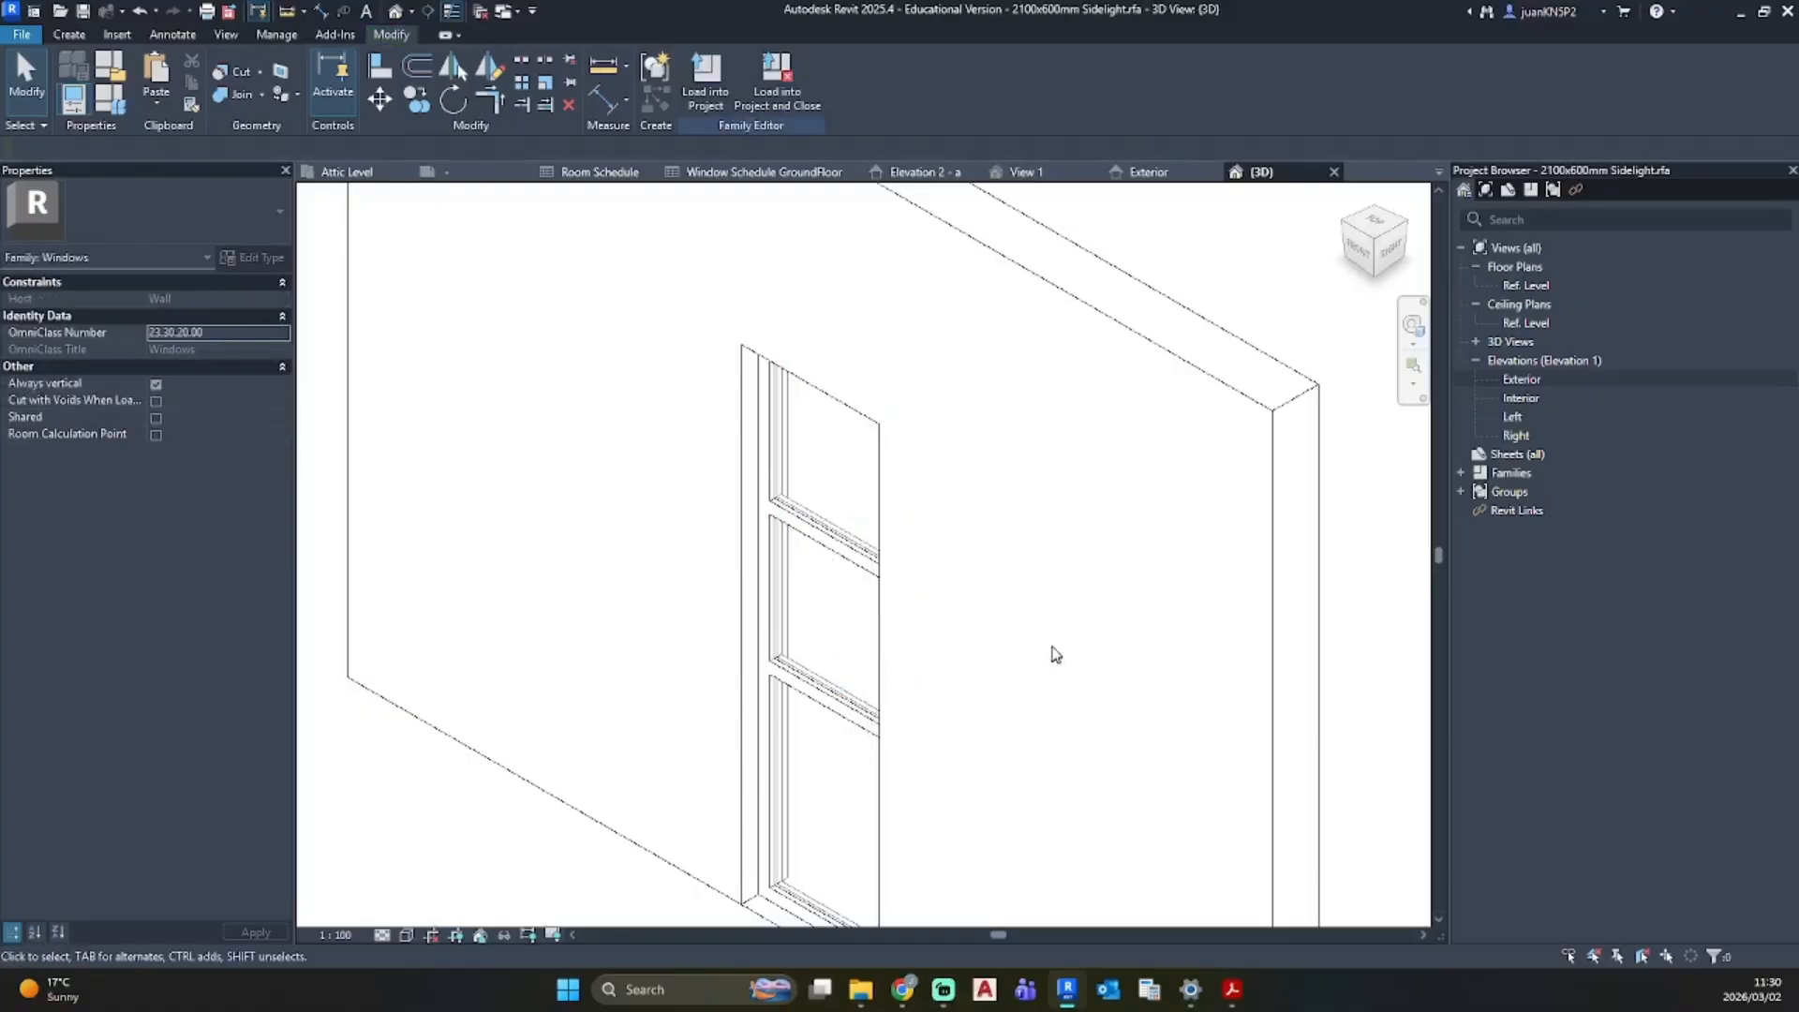
Step: In the Exterior elevation, change the four symbolic swing lines of the upper panes to the Elevation Swing [projection] subcategory
double_click(1523, 379)
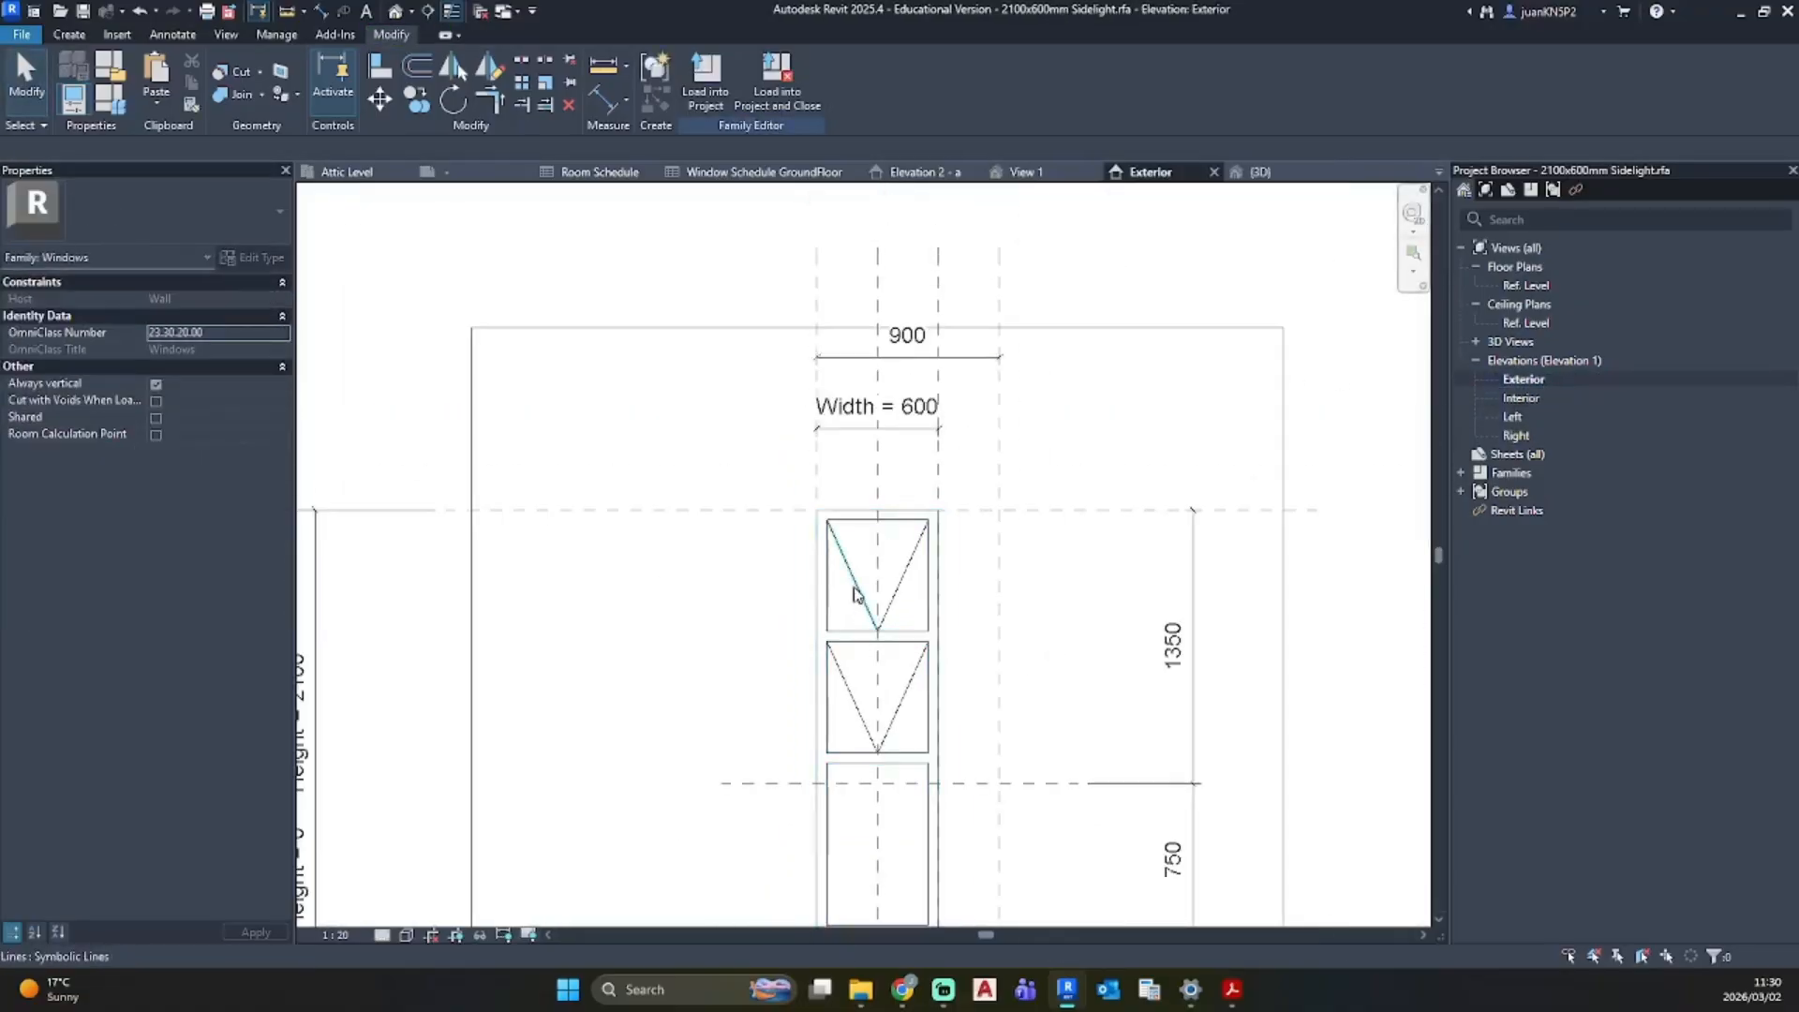
left_click(859, 591)
left_click(909, 698, "ctrl")
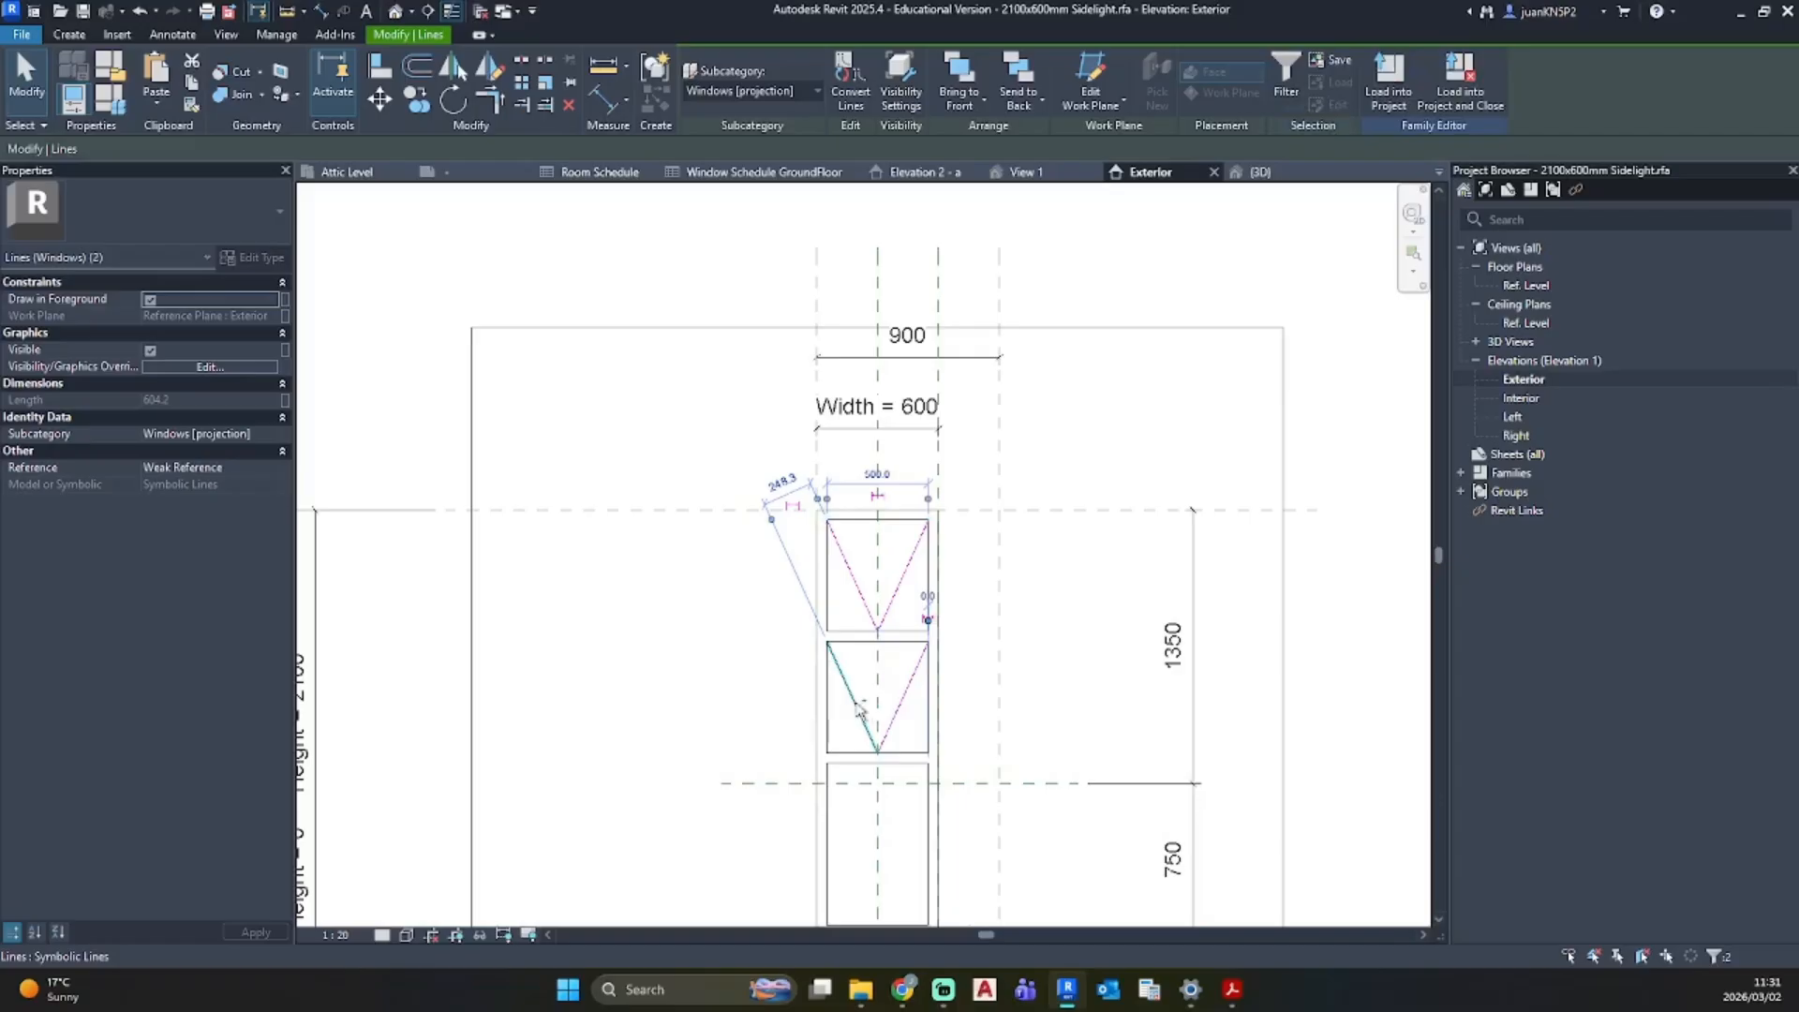
left_click(855, 702, "ctrl")
left_click(719, 93)
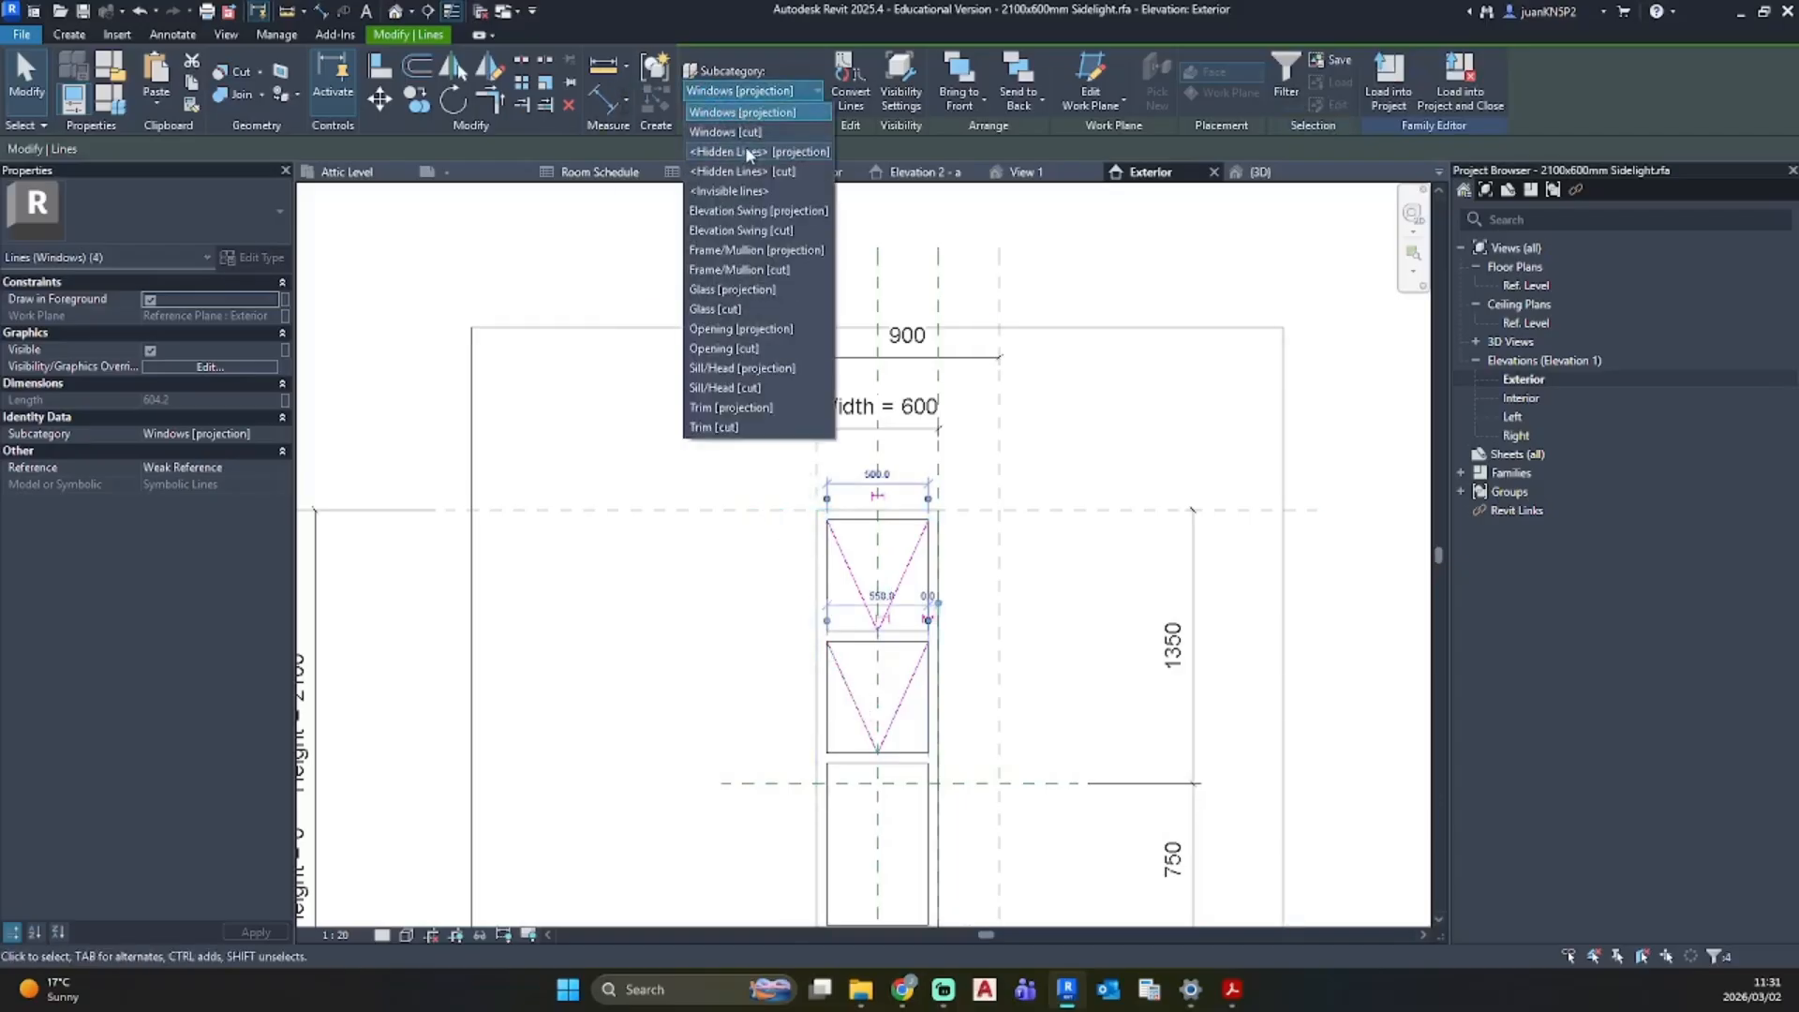
left_click(749, 210)
key("Escape")
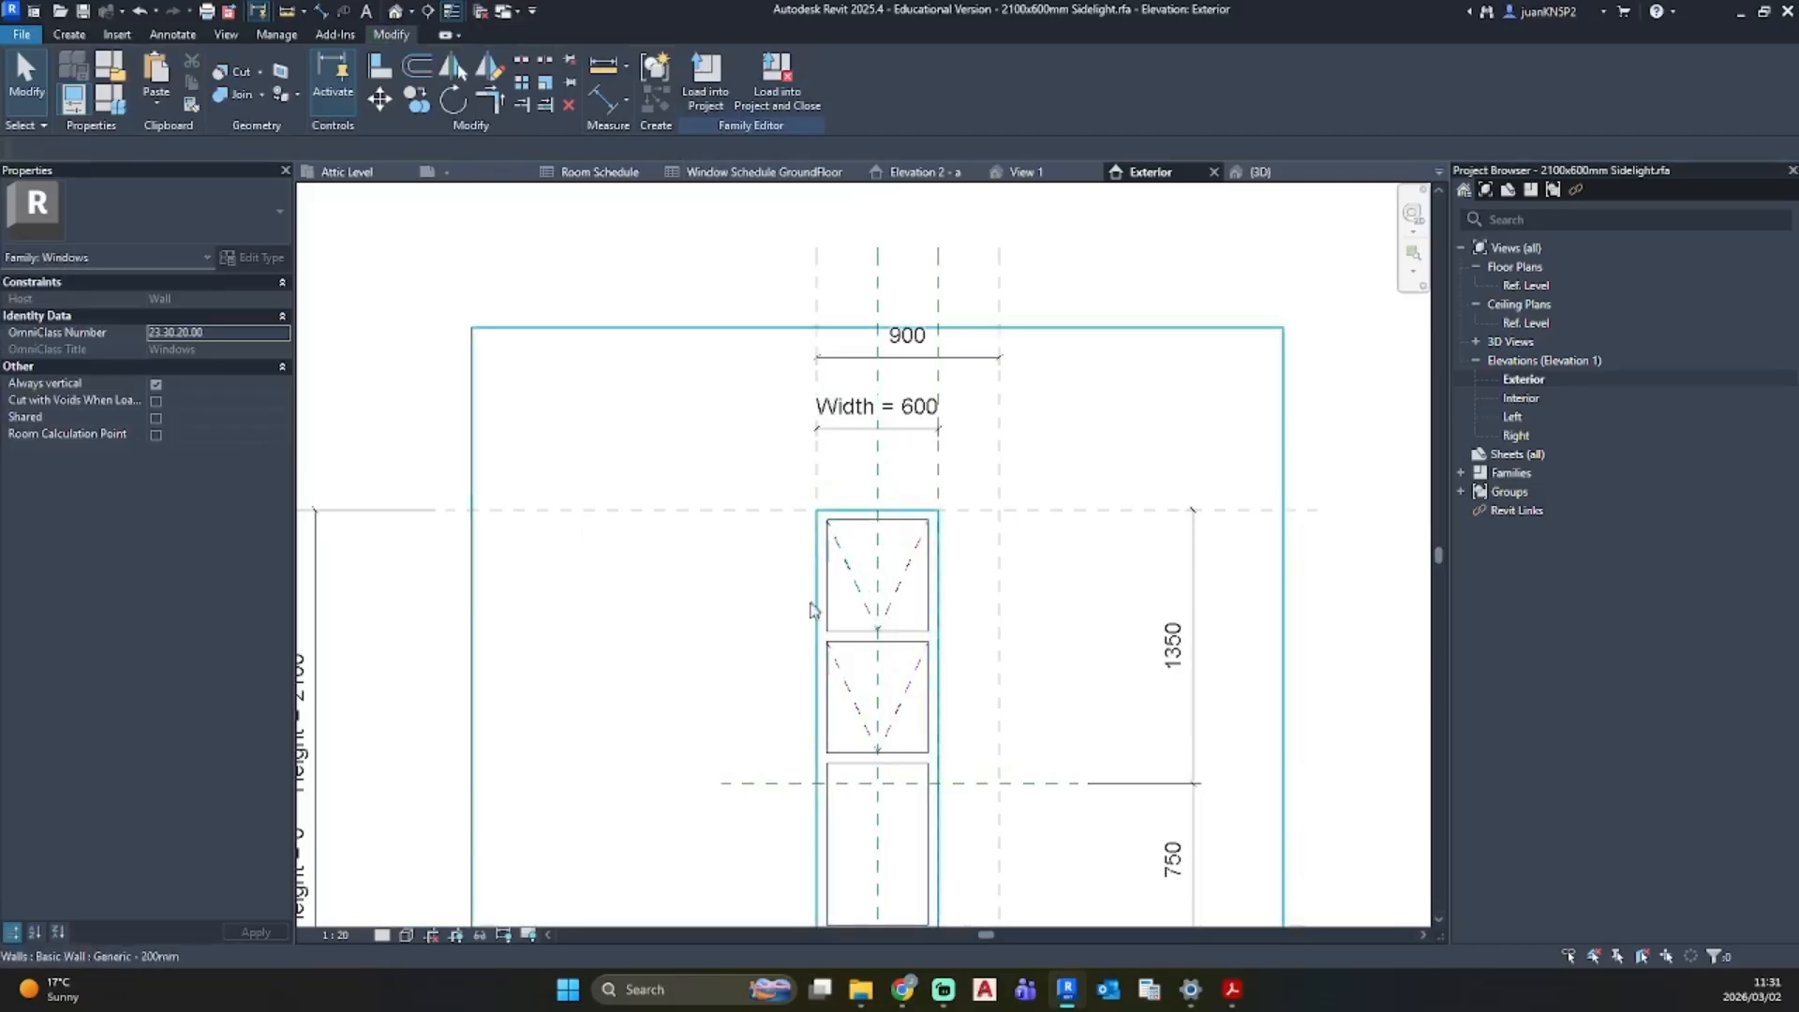
Step: Check which family parameter the sidelight frame extrusion's material is associated with
scroll(848, 572, "down", 3)
scroll(855, 585, "up", 4)
left_click(857, 531)
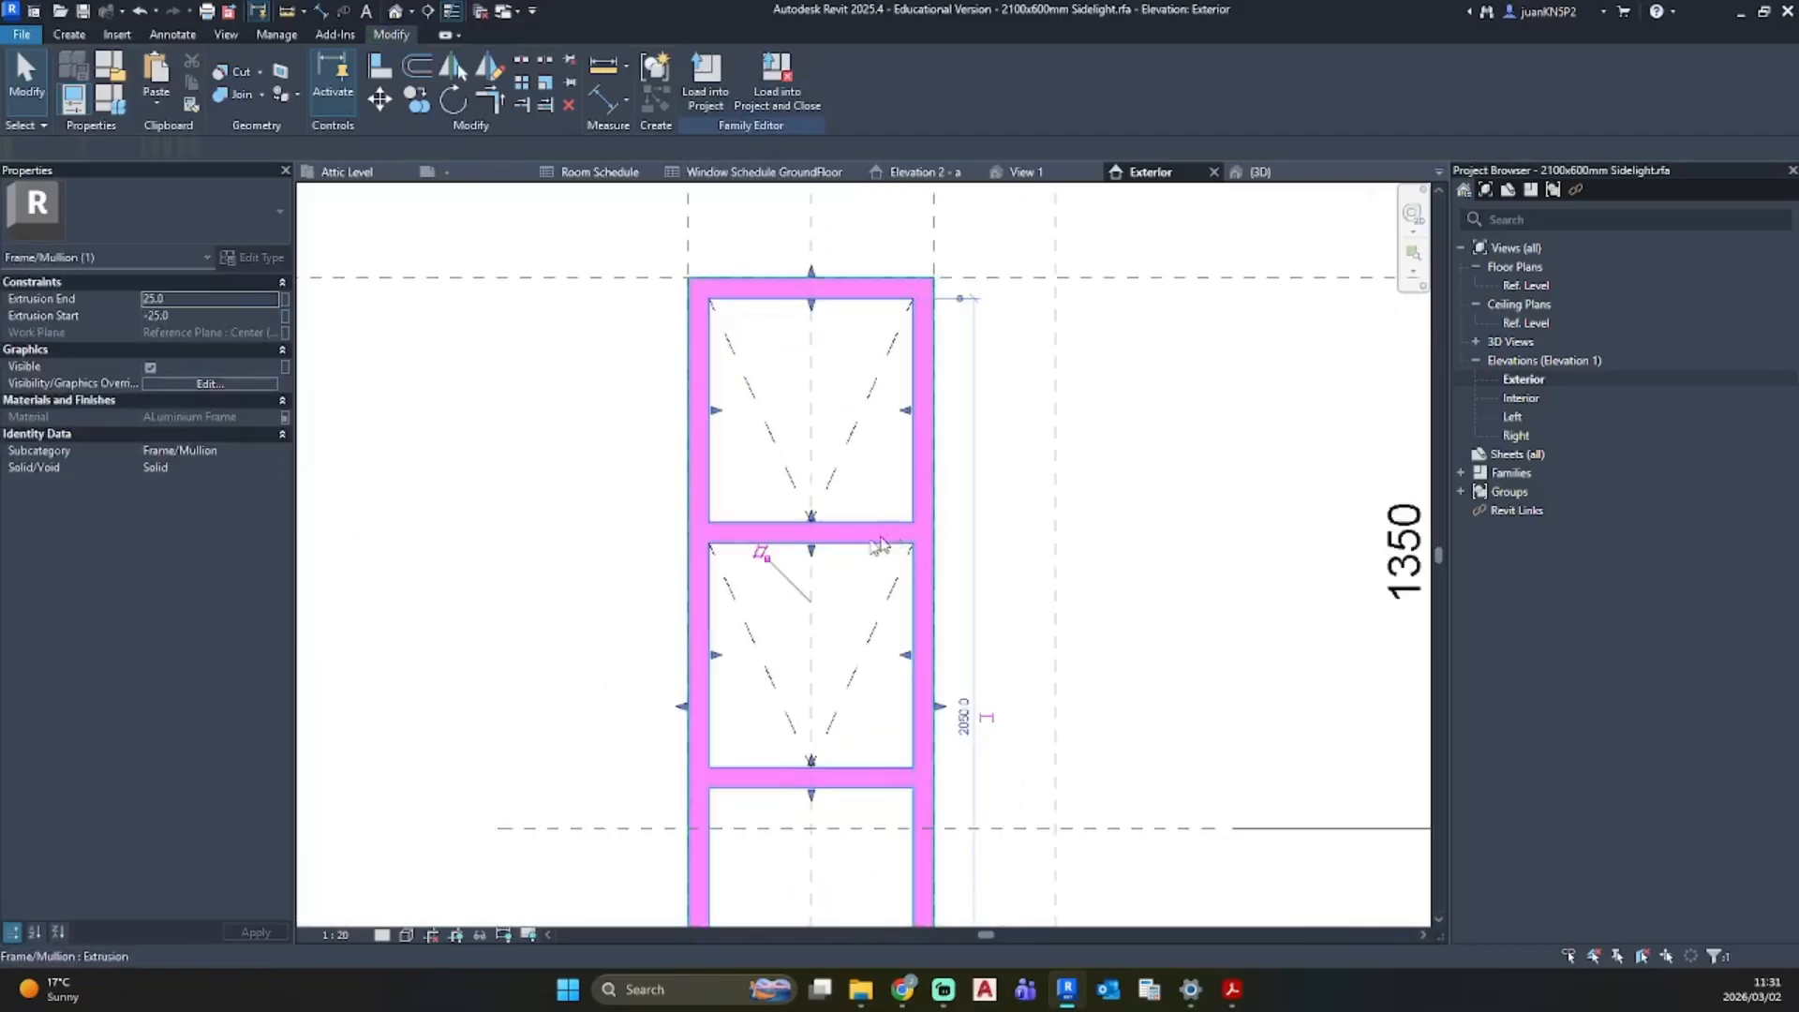
left_click(285, 418)
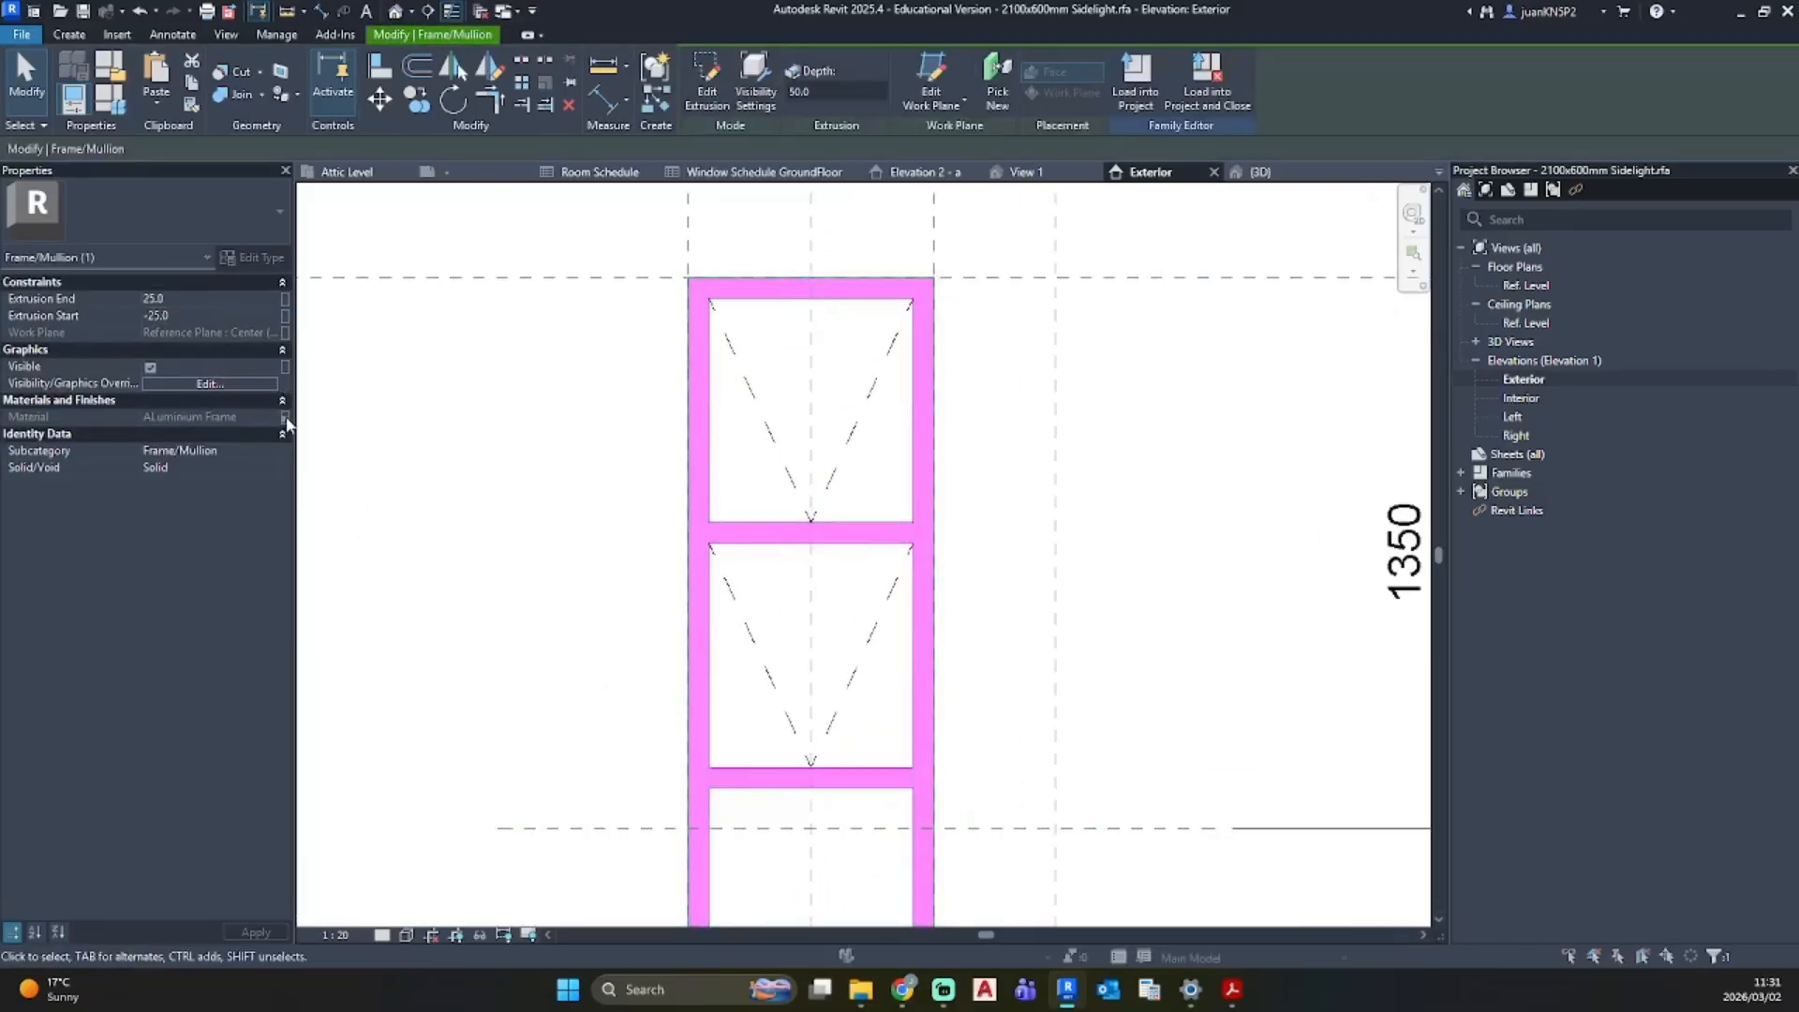
left_click(736, 416)
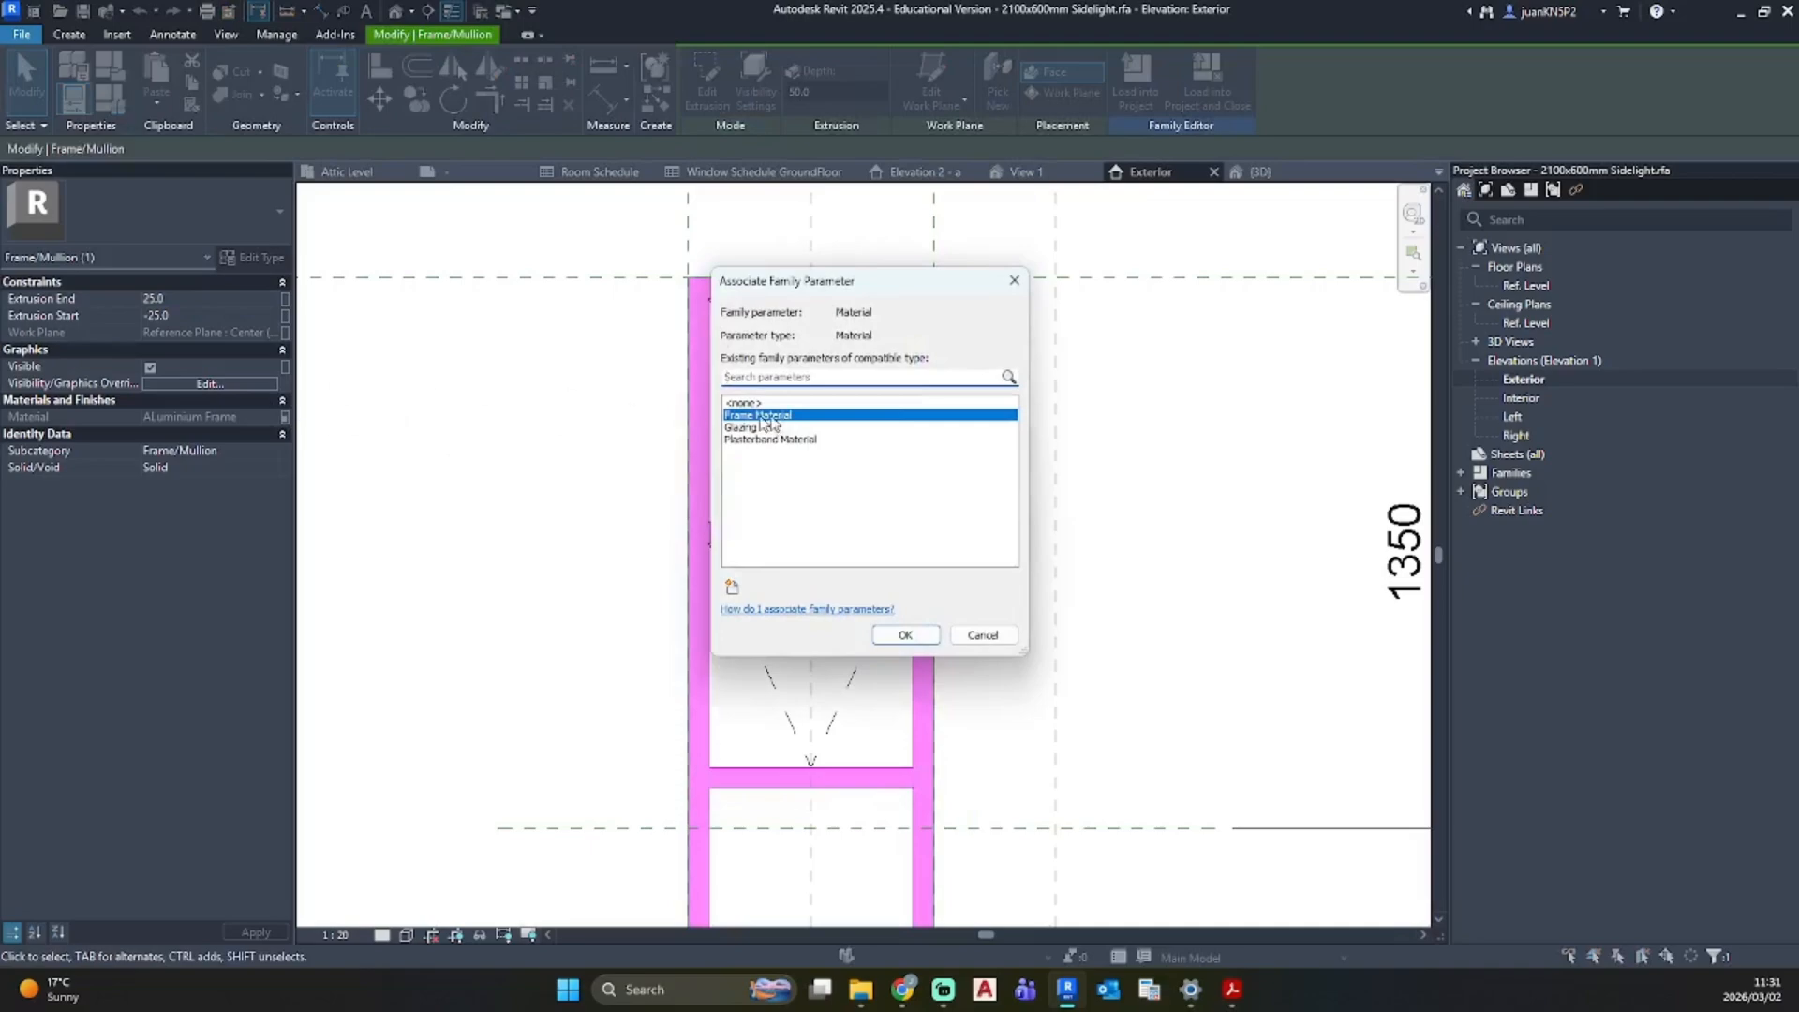
key("Return")
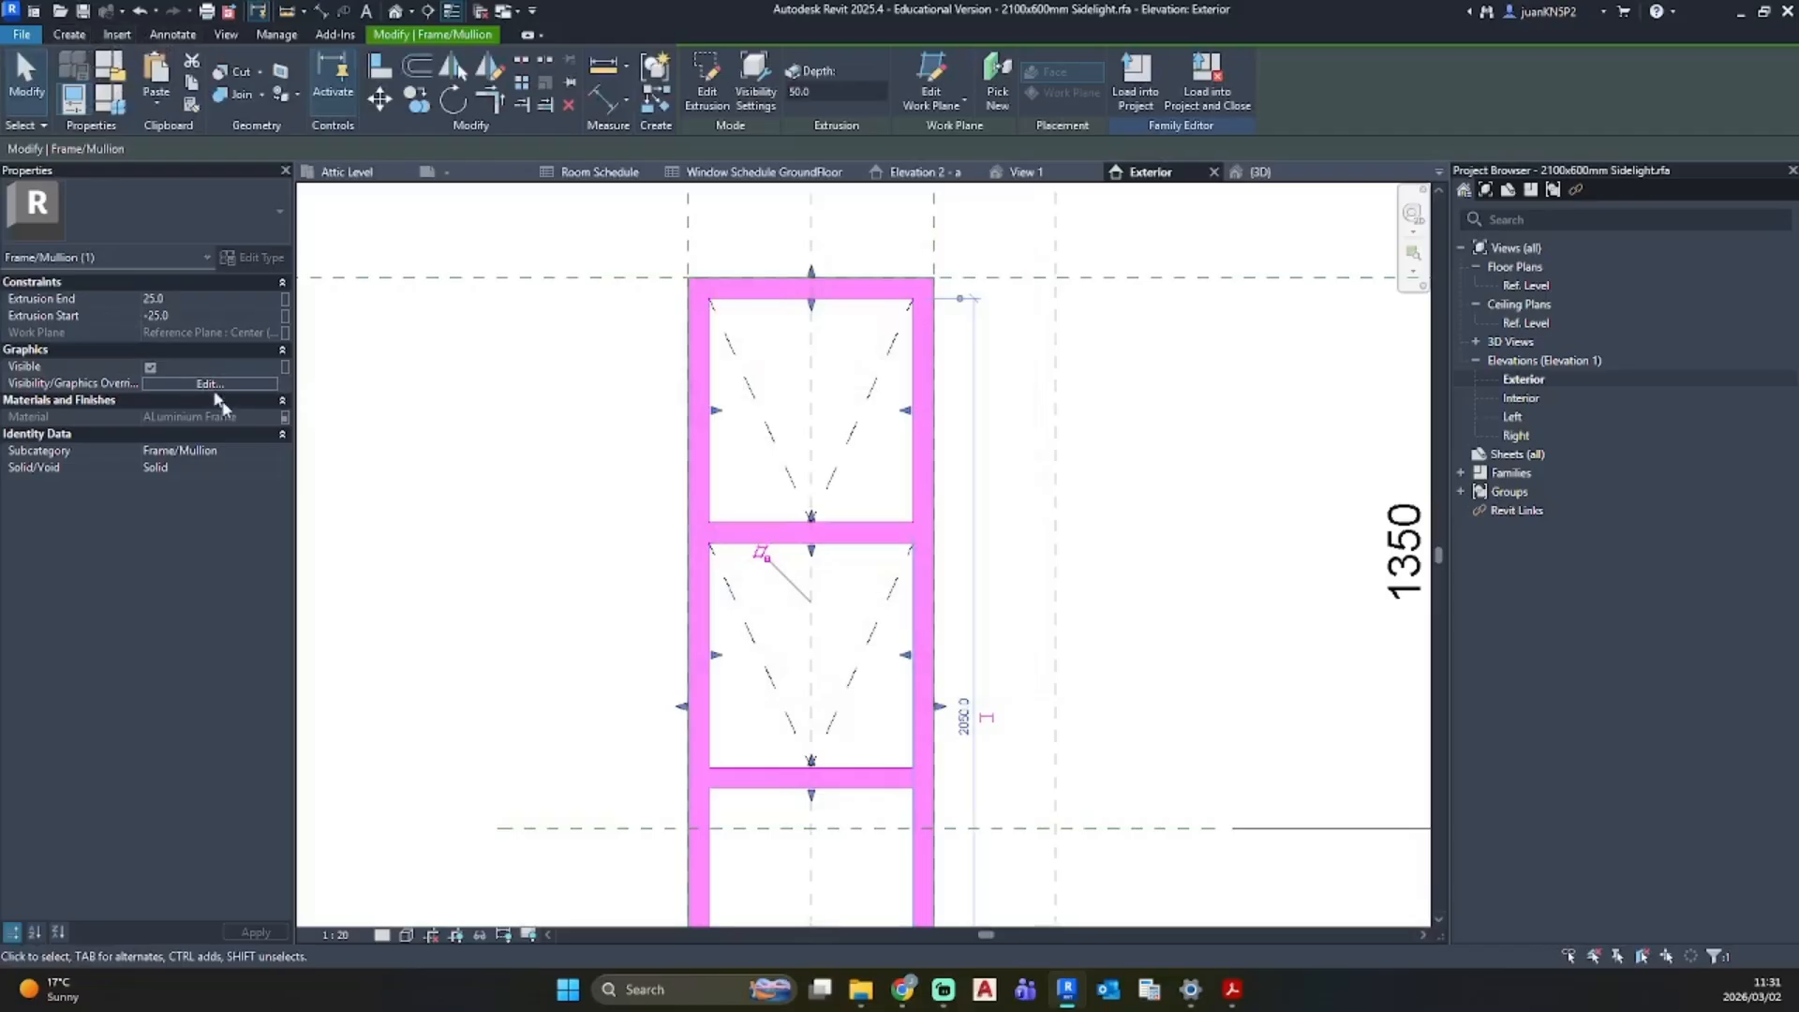
left_click(285, 418)
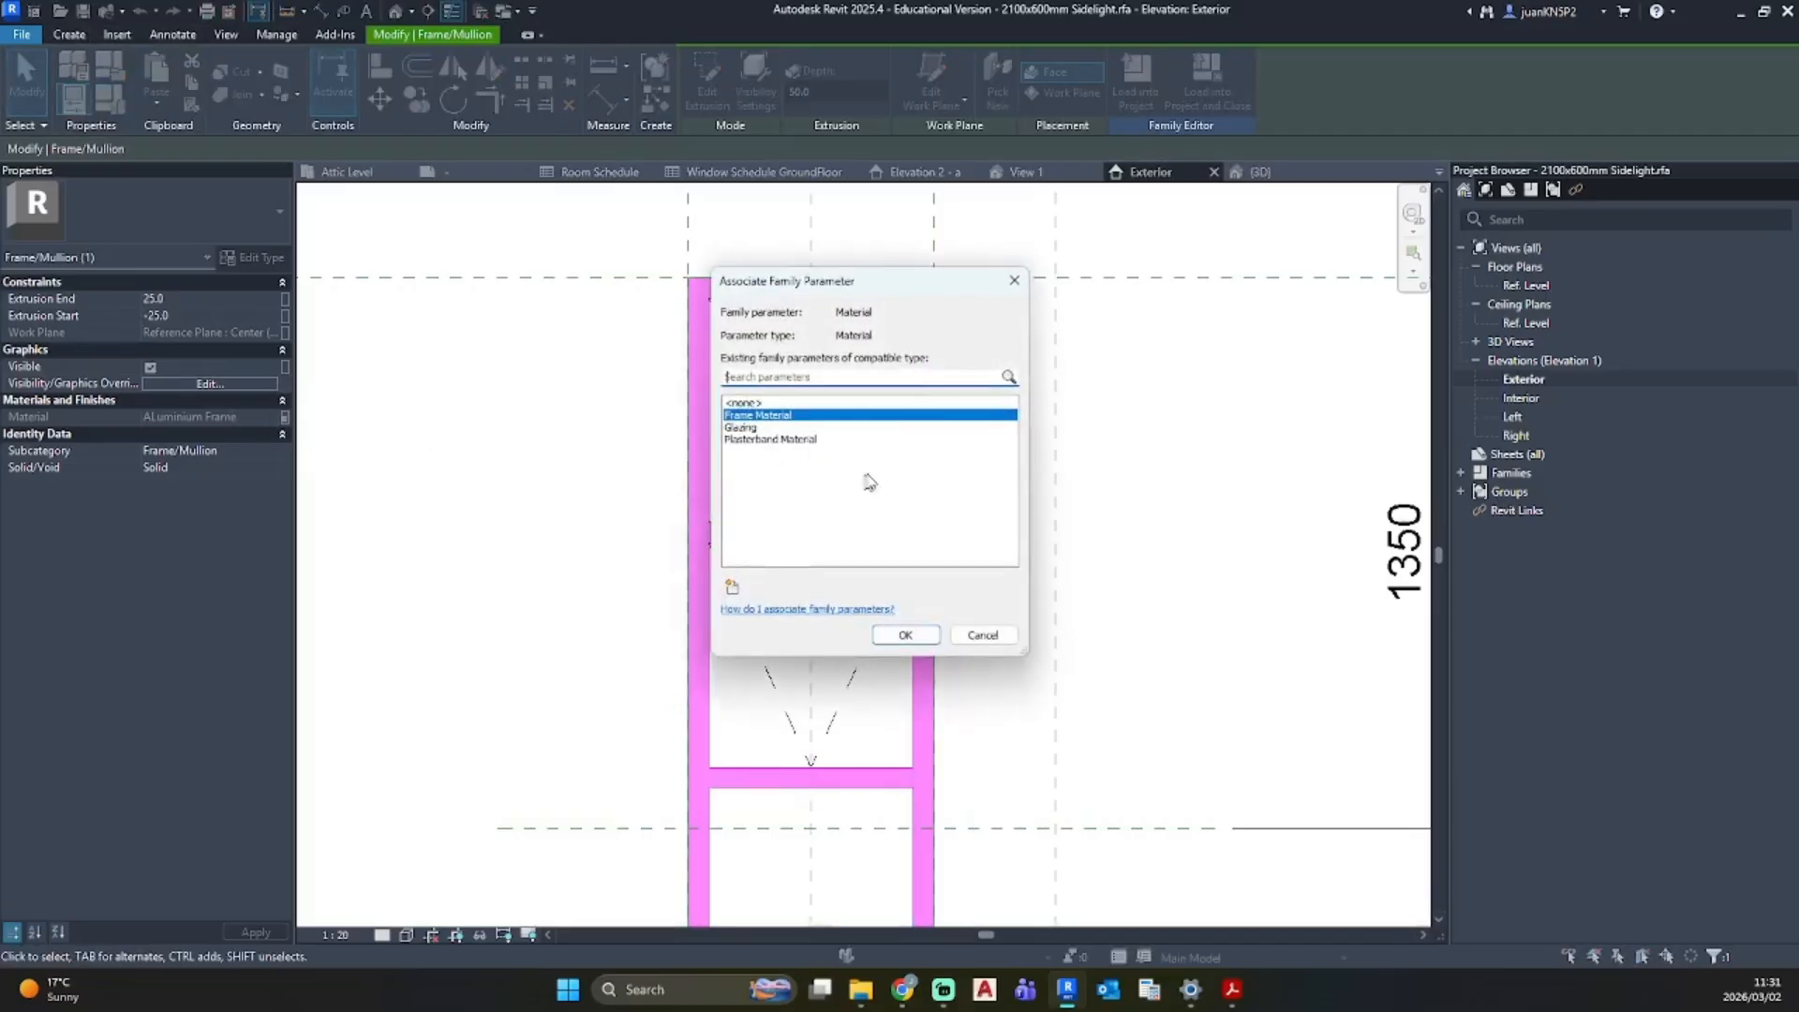
left_click(905, 637)
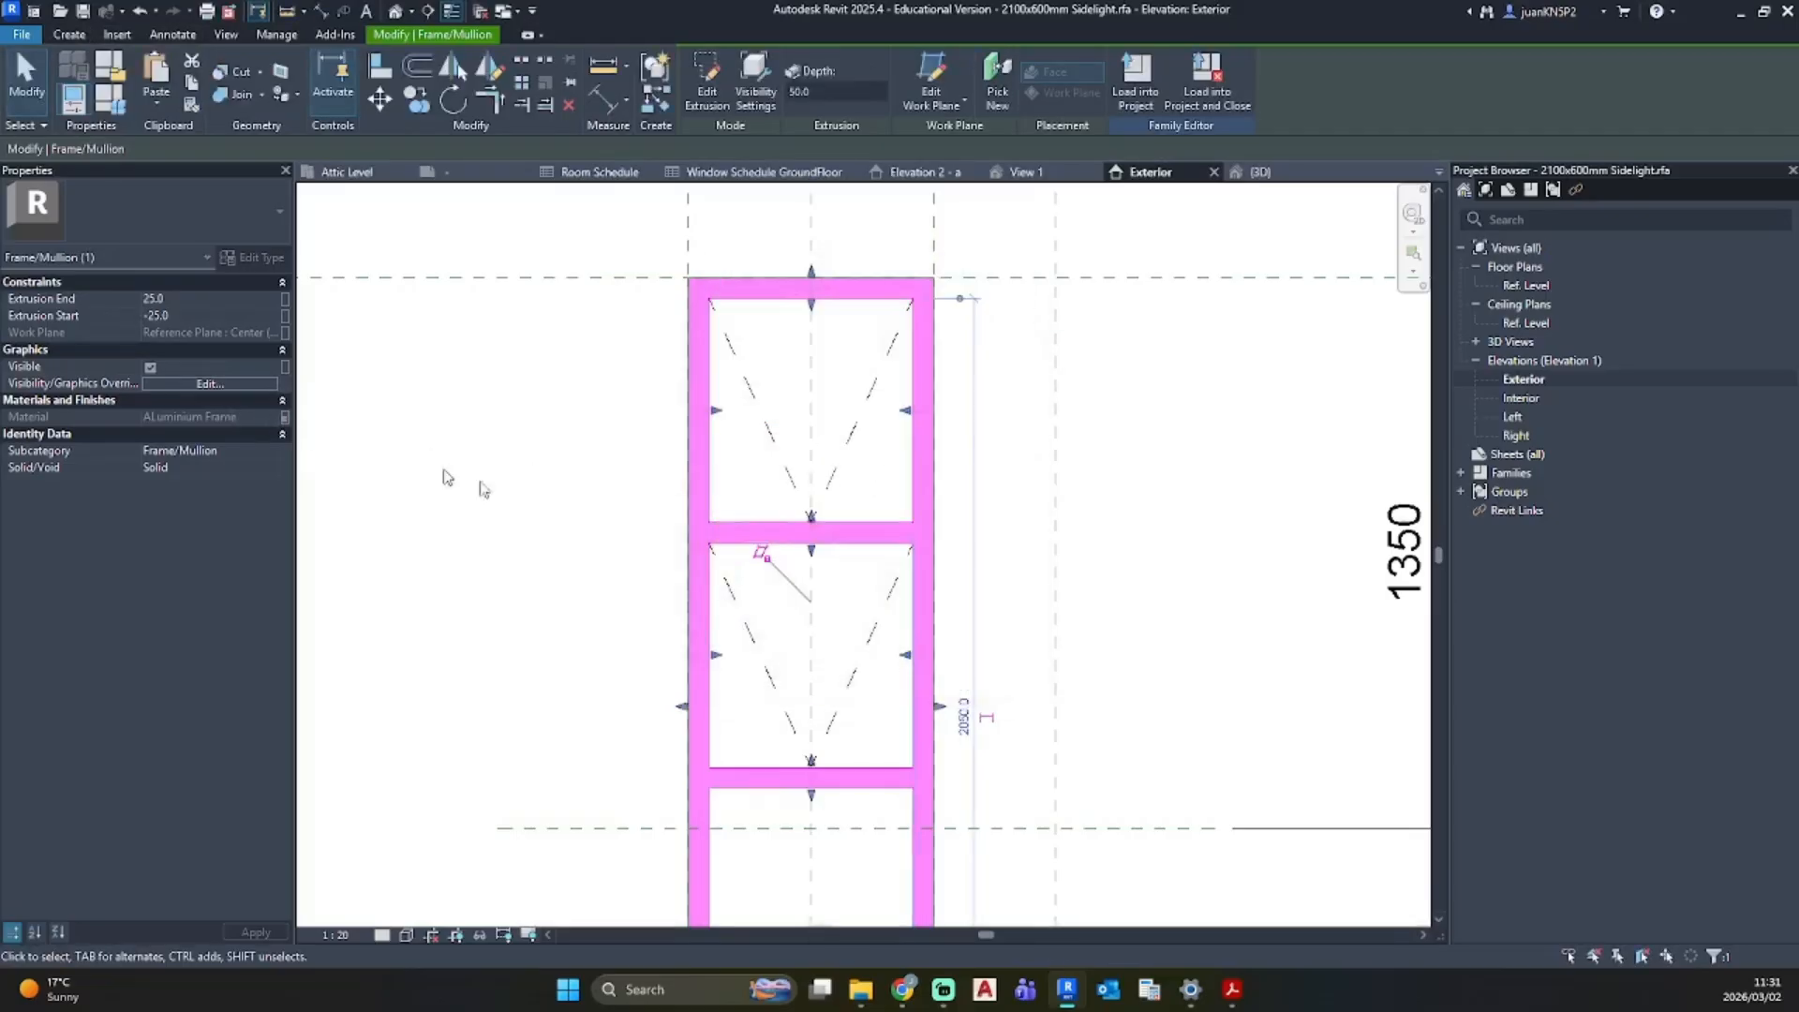
Step: In the family types, give the ALuminium Frame material a solid fill surface foreground pattern in blue RGB 0 128 255
left_click(109, 112)
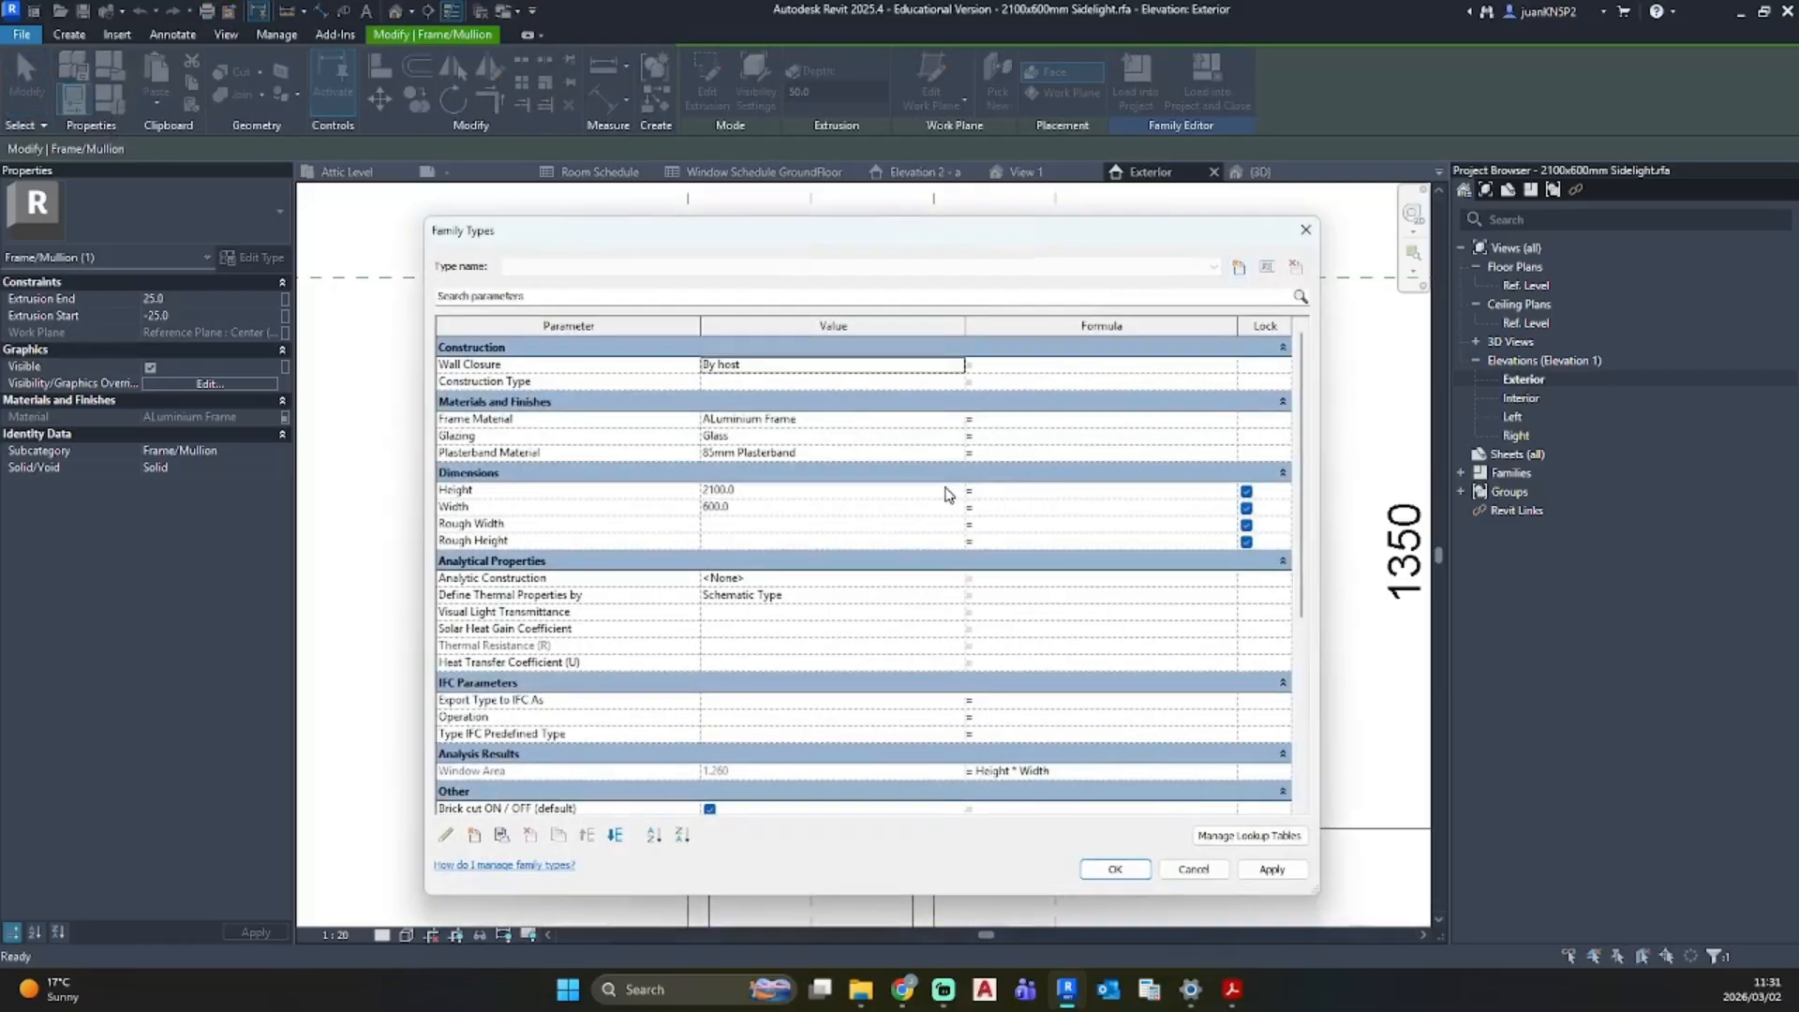
left_click(958, 420)
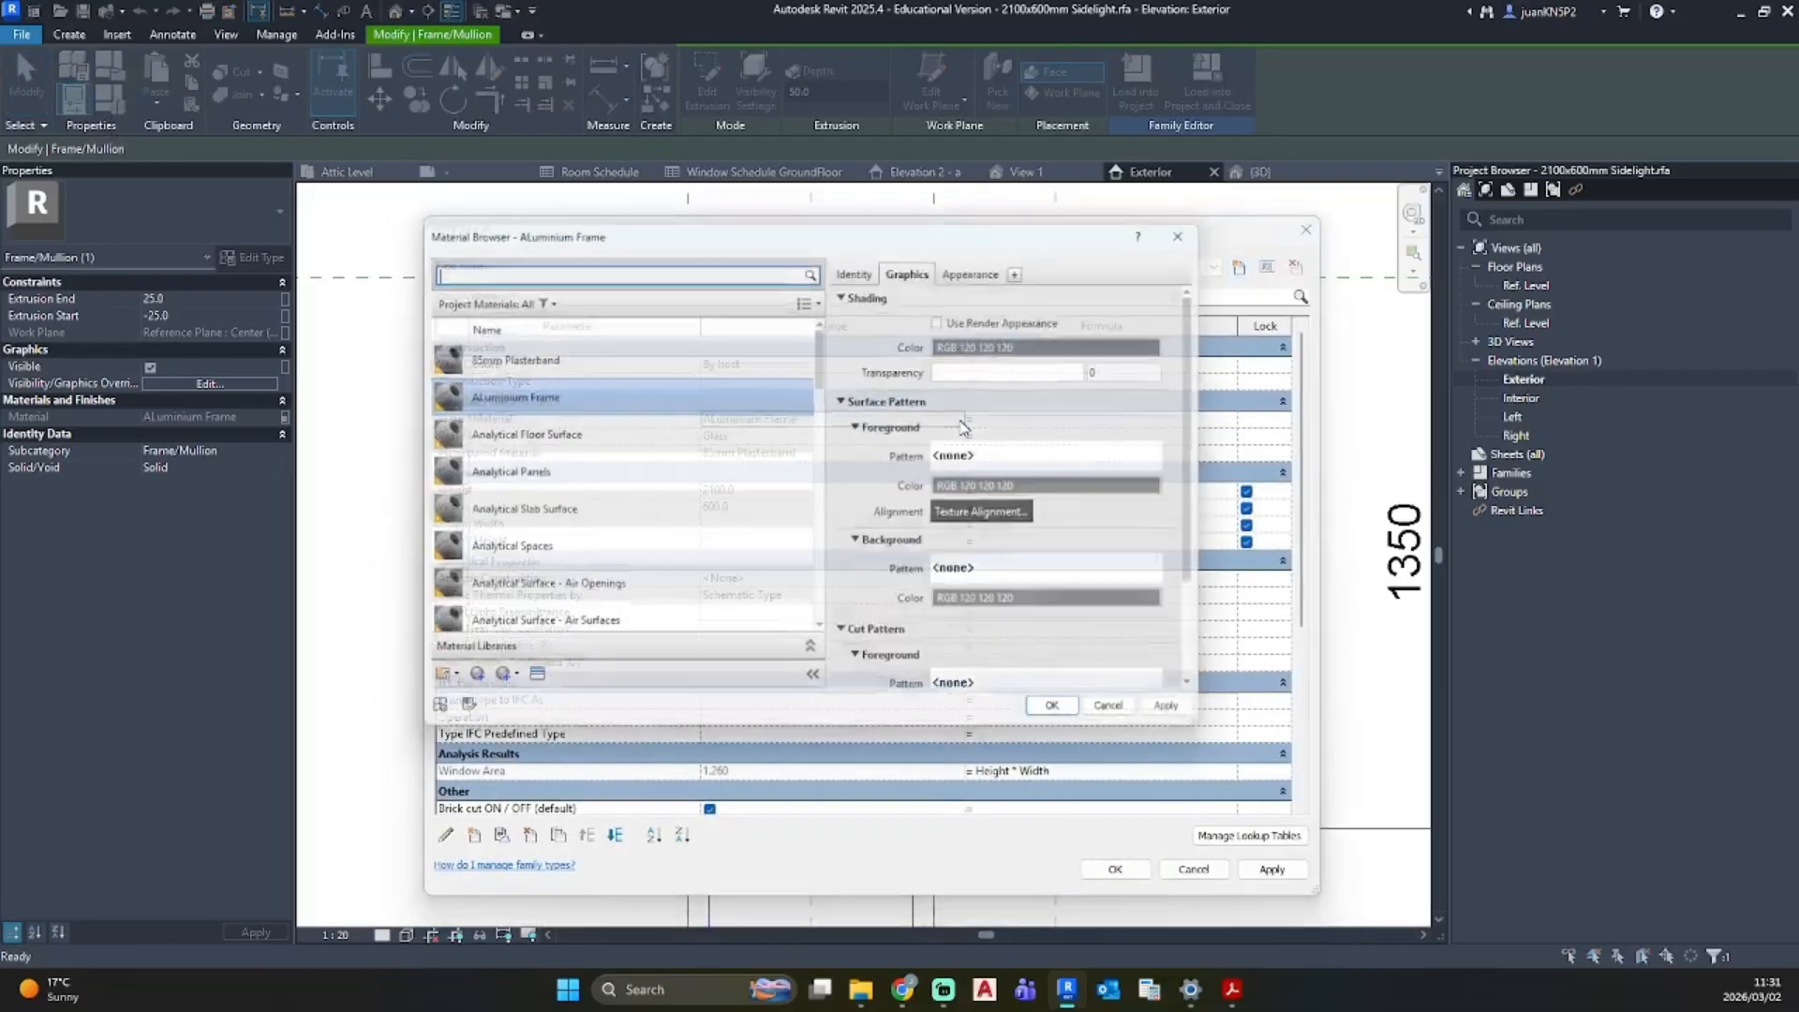
left_click(1009, 459)
left_click(802, 469)
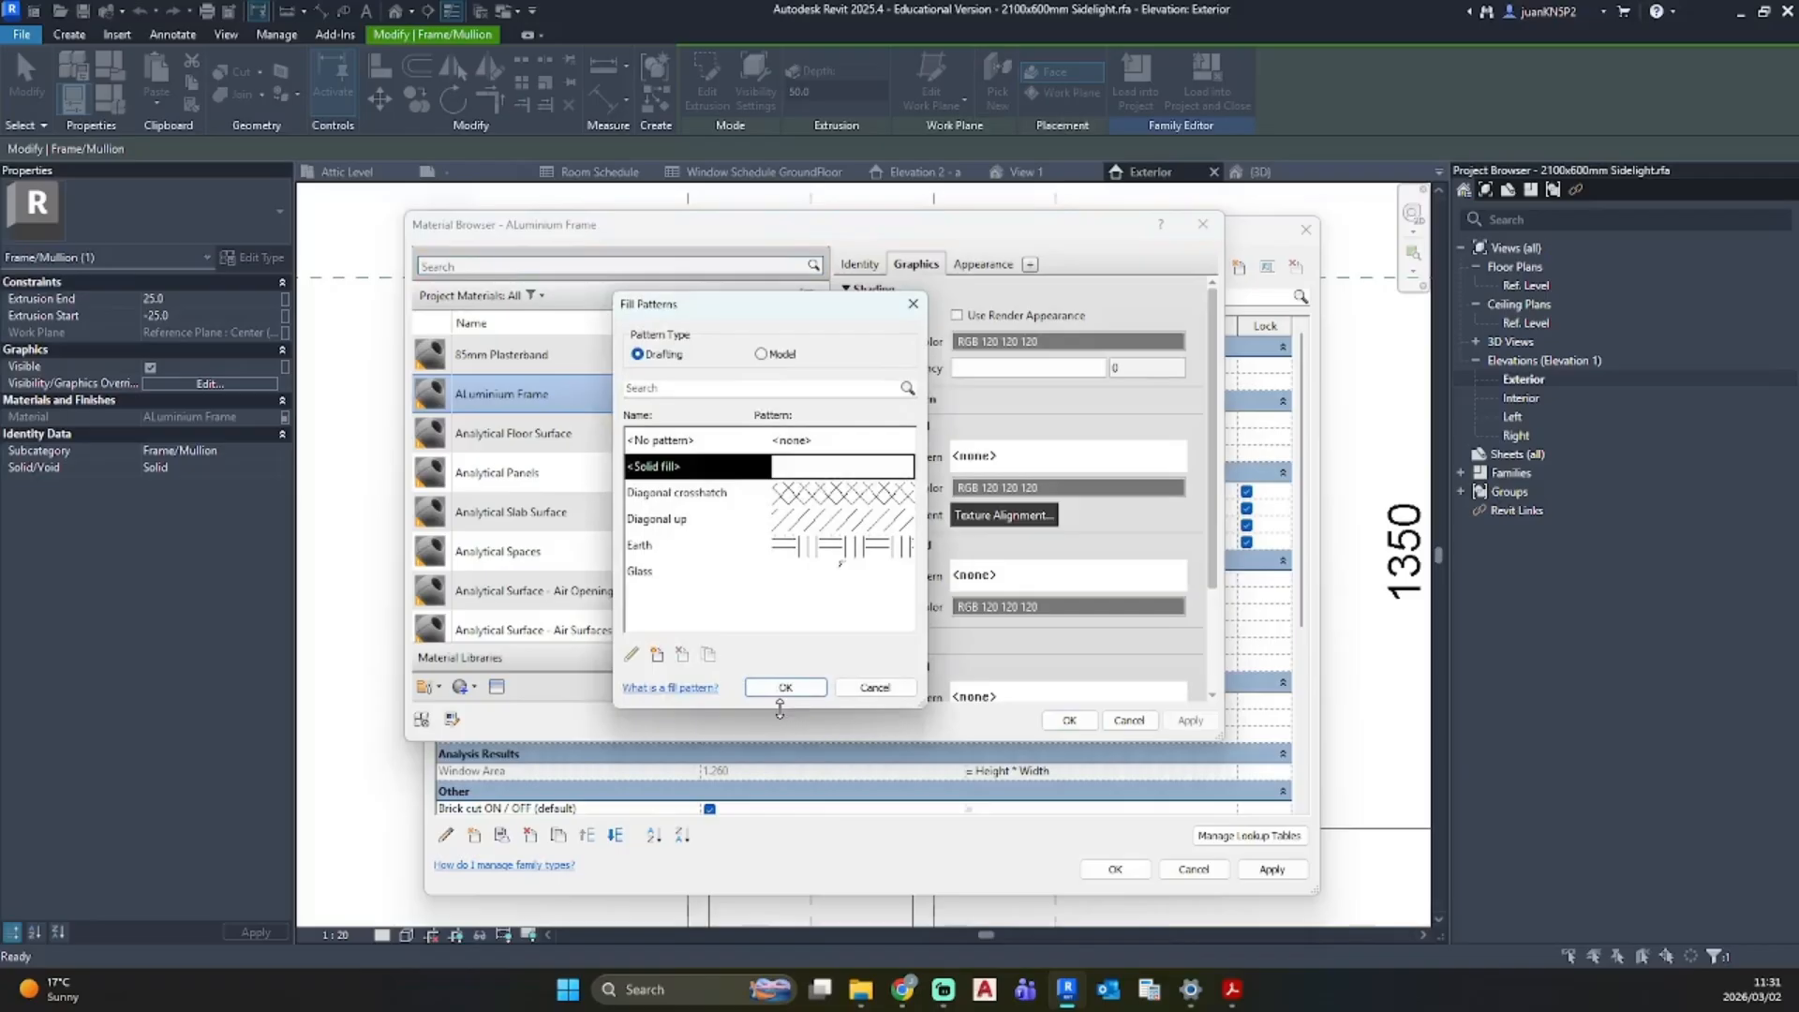
left_click(785, 687)
left_click(1010, 489)
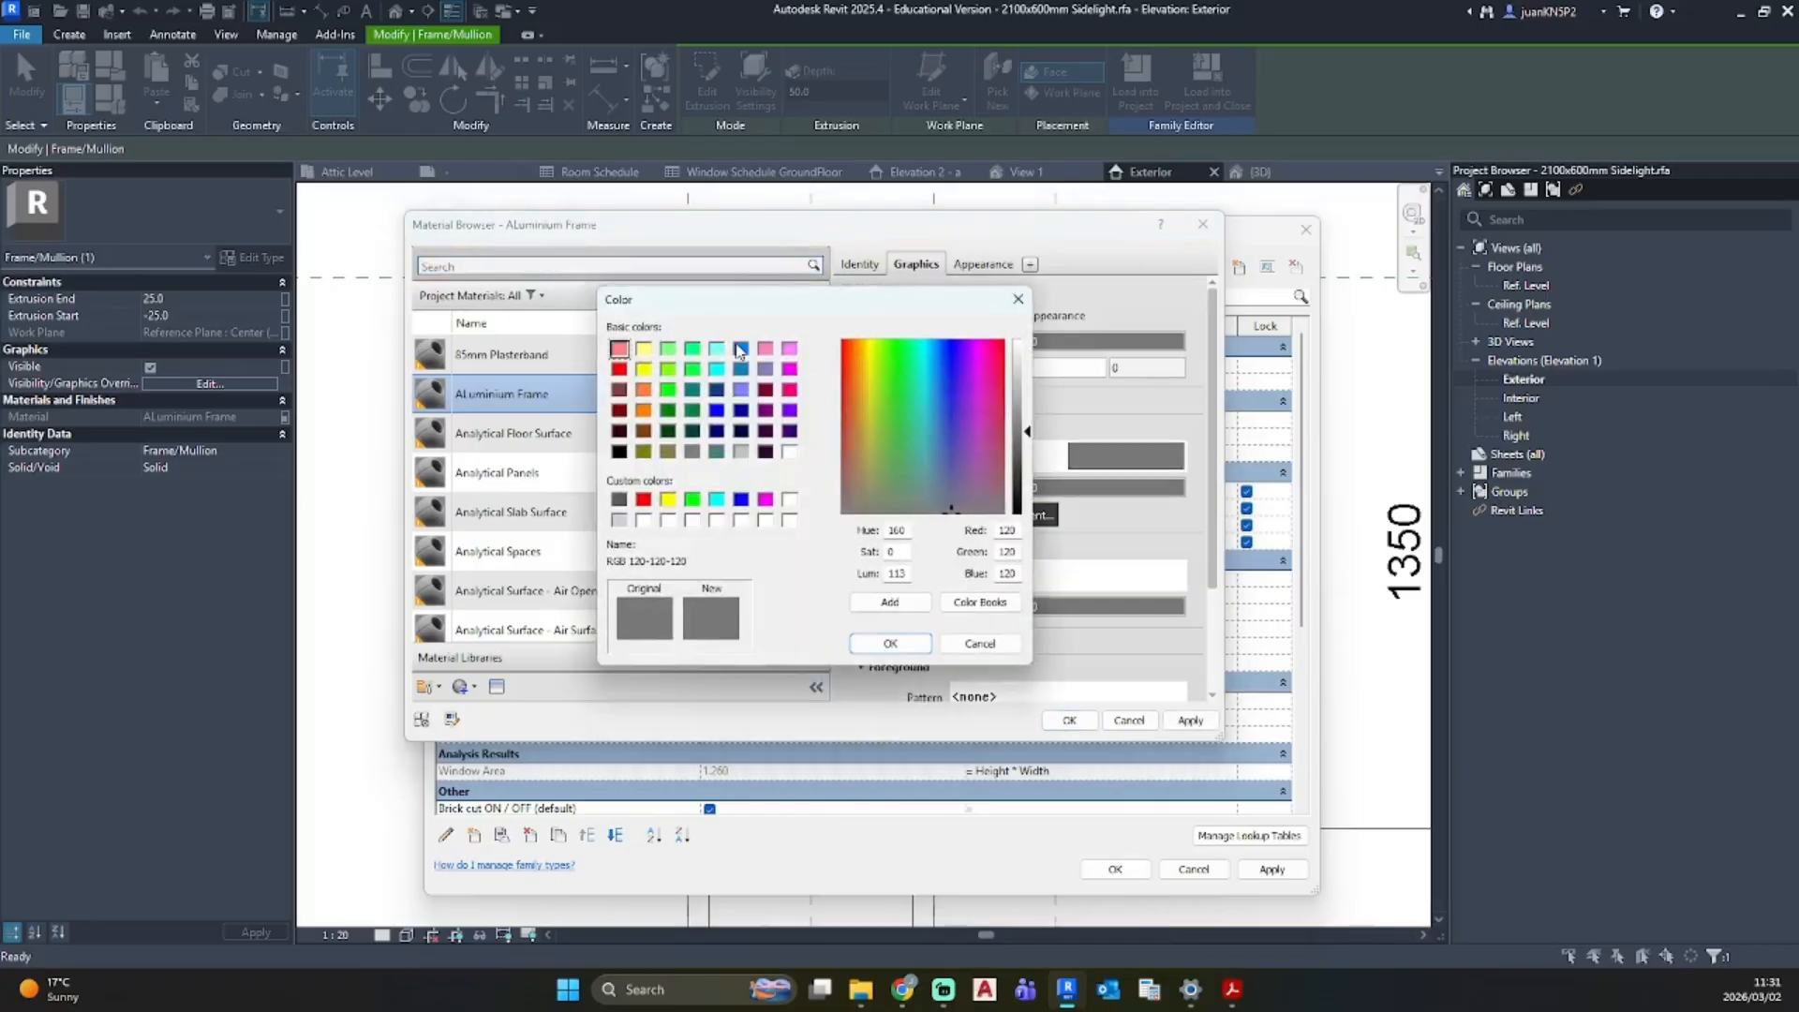
left_click(739, 349)
left_click(891, 643)
Step: Give the ALuminium Frame material a solid fill cut foreground pattern in RGB 0 128 255 and apply the family type changes
scroll(1000, 590, "down", 2)
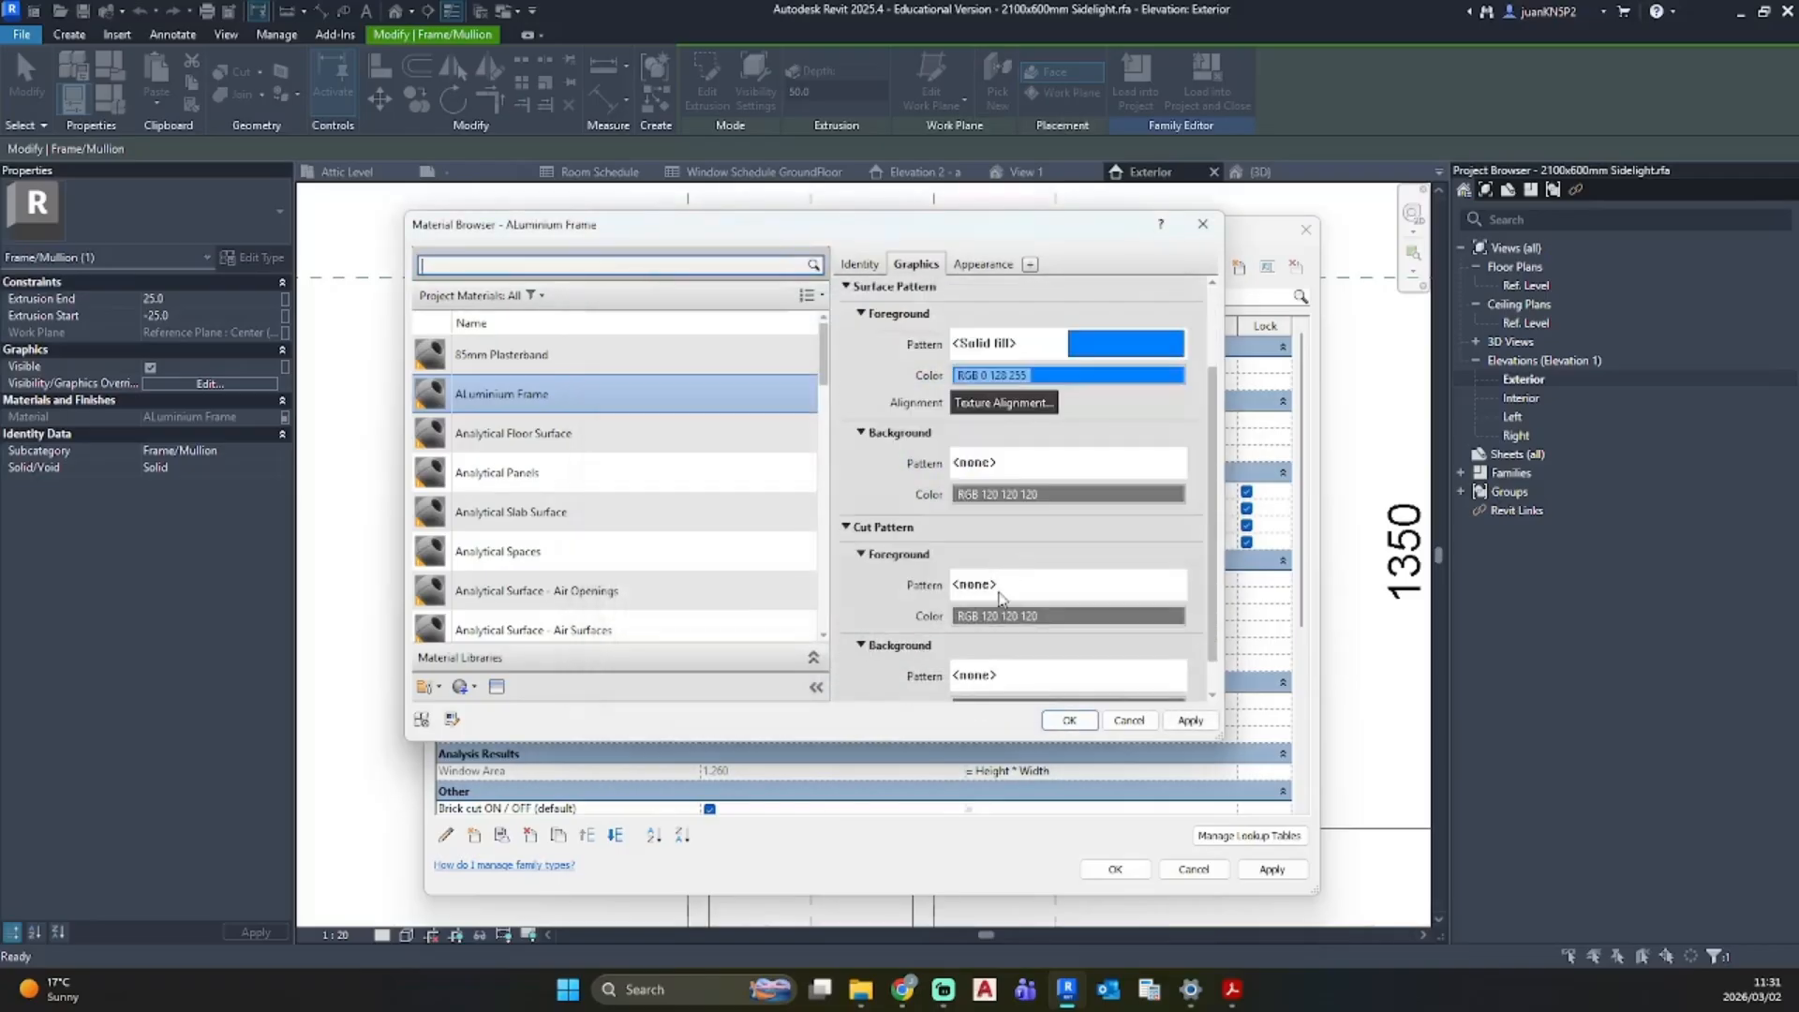
left_click(1001, 591)
left_click(729, 468)
left_click(786, 688)
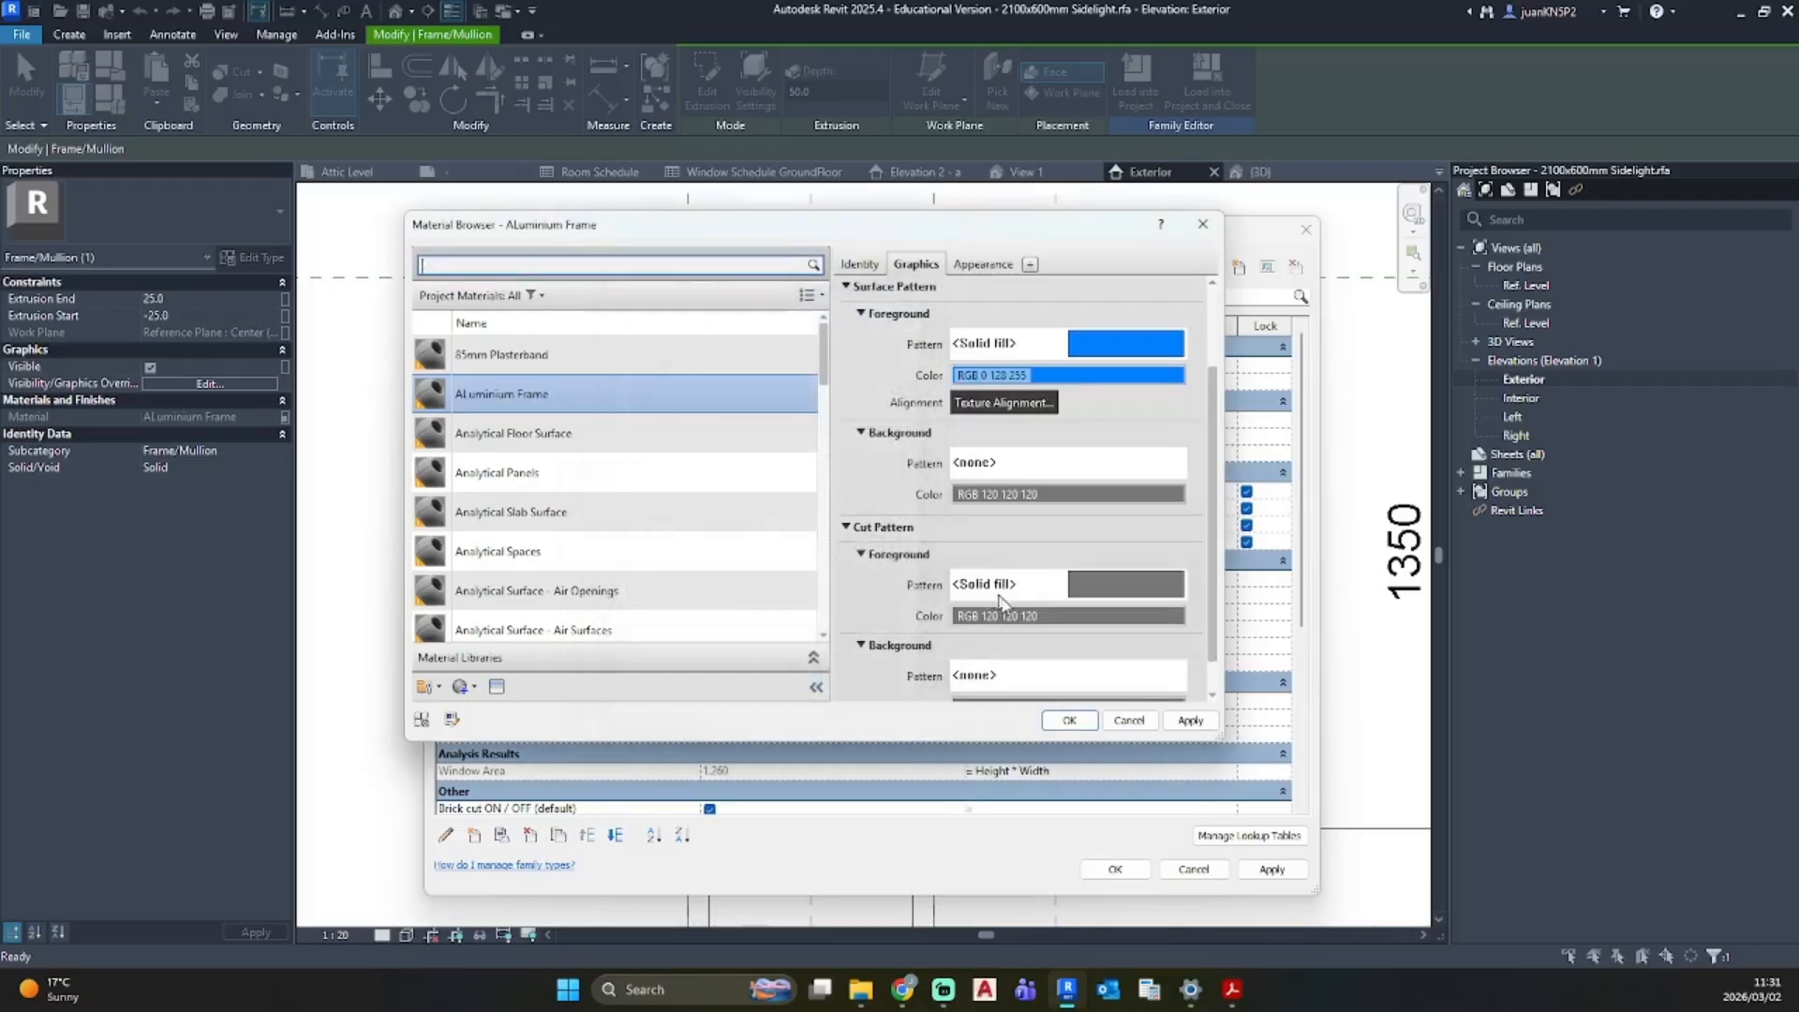
left_click(1007, 616)
left_click(739, 349)
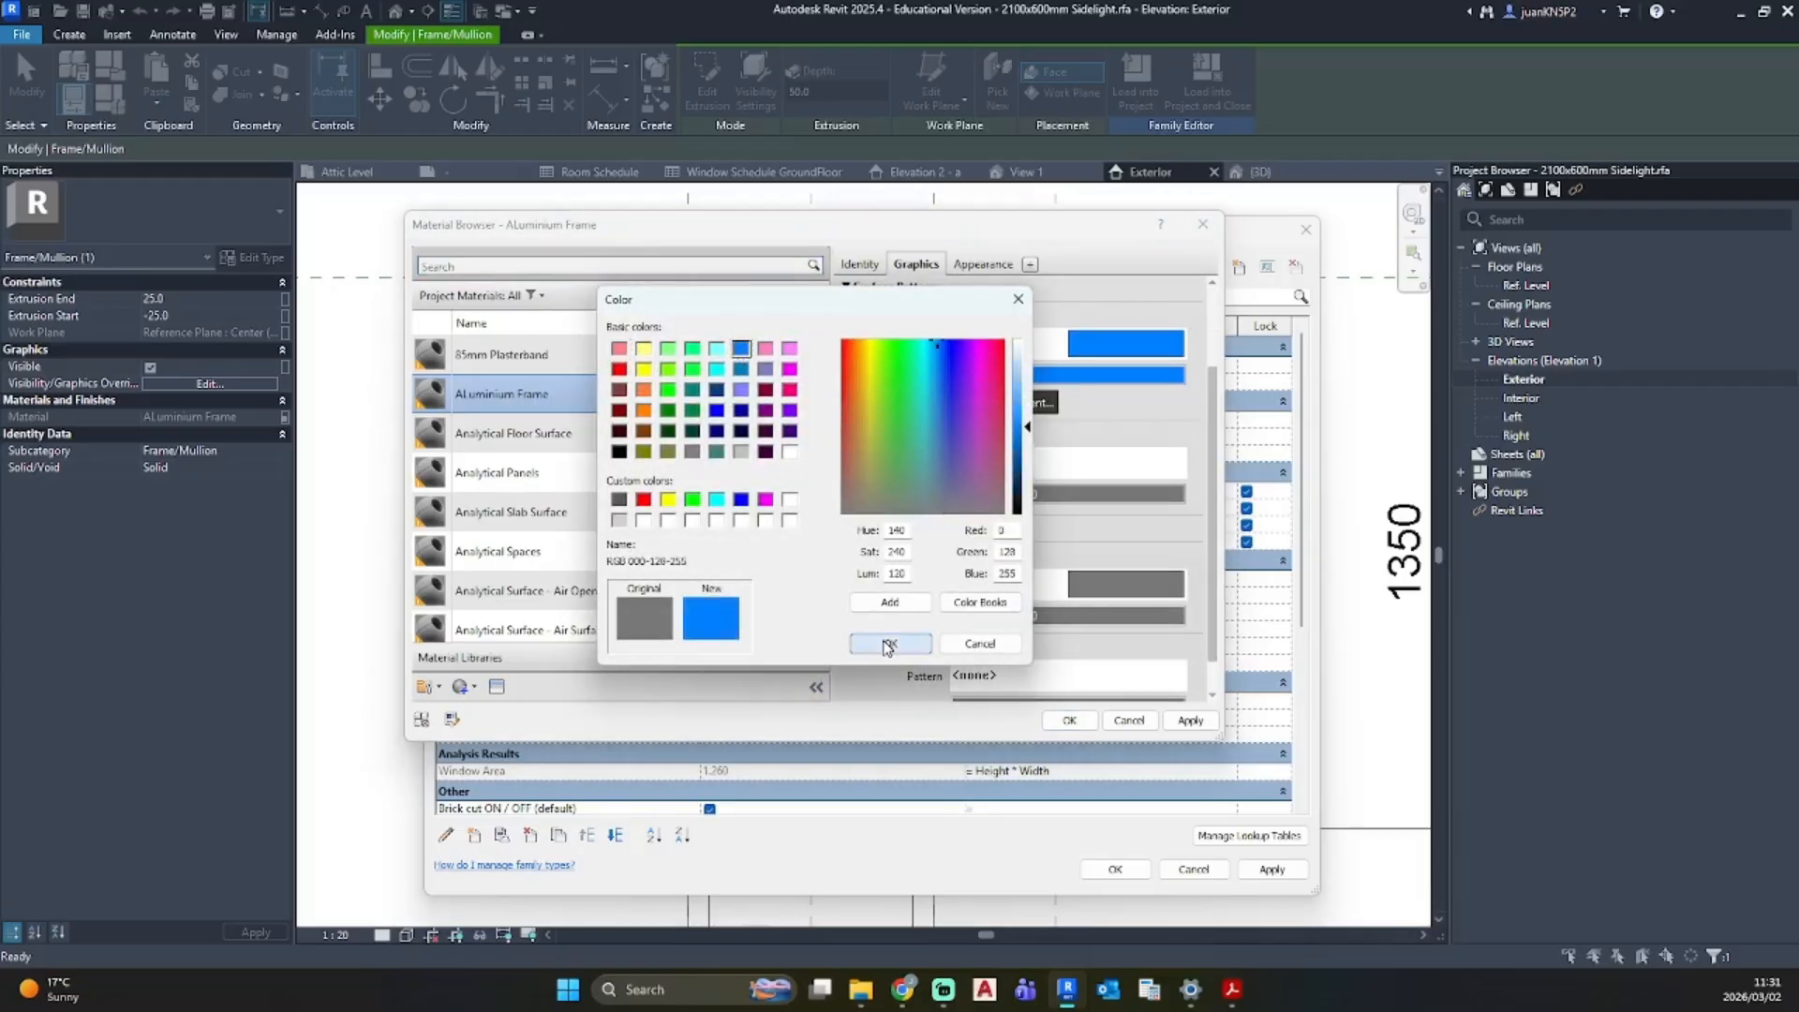
left_click(888, 644)
left_click(1070, 720)
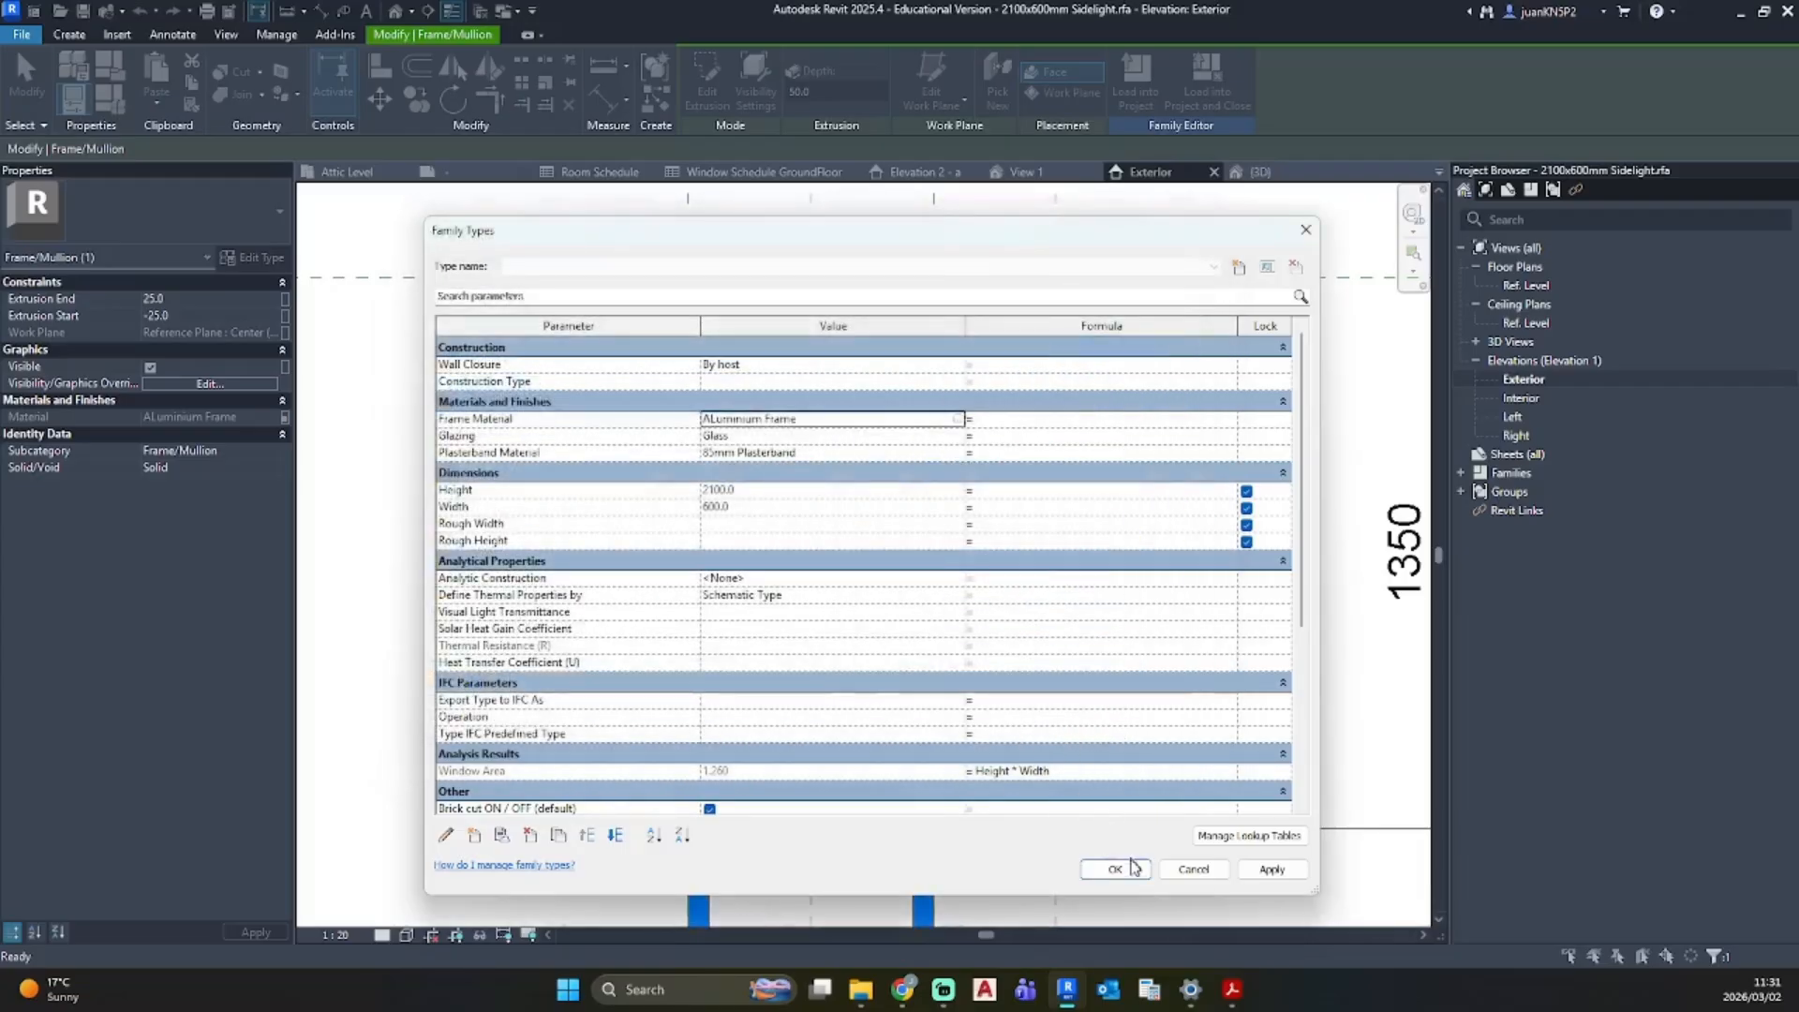
left_click(1273, 869)
left_click(1115, 868)
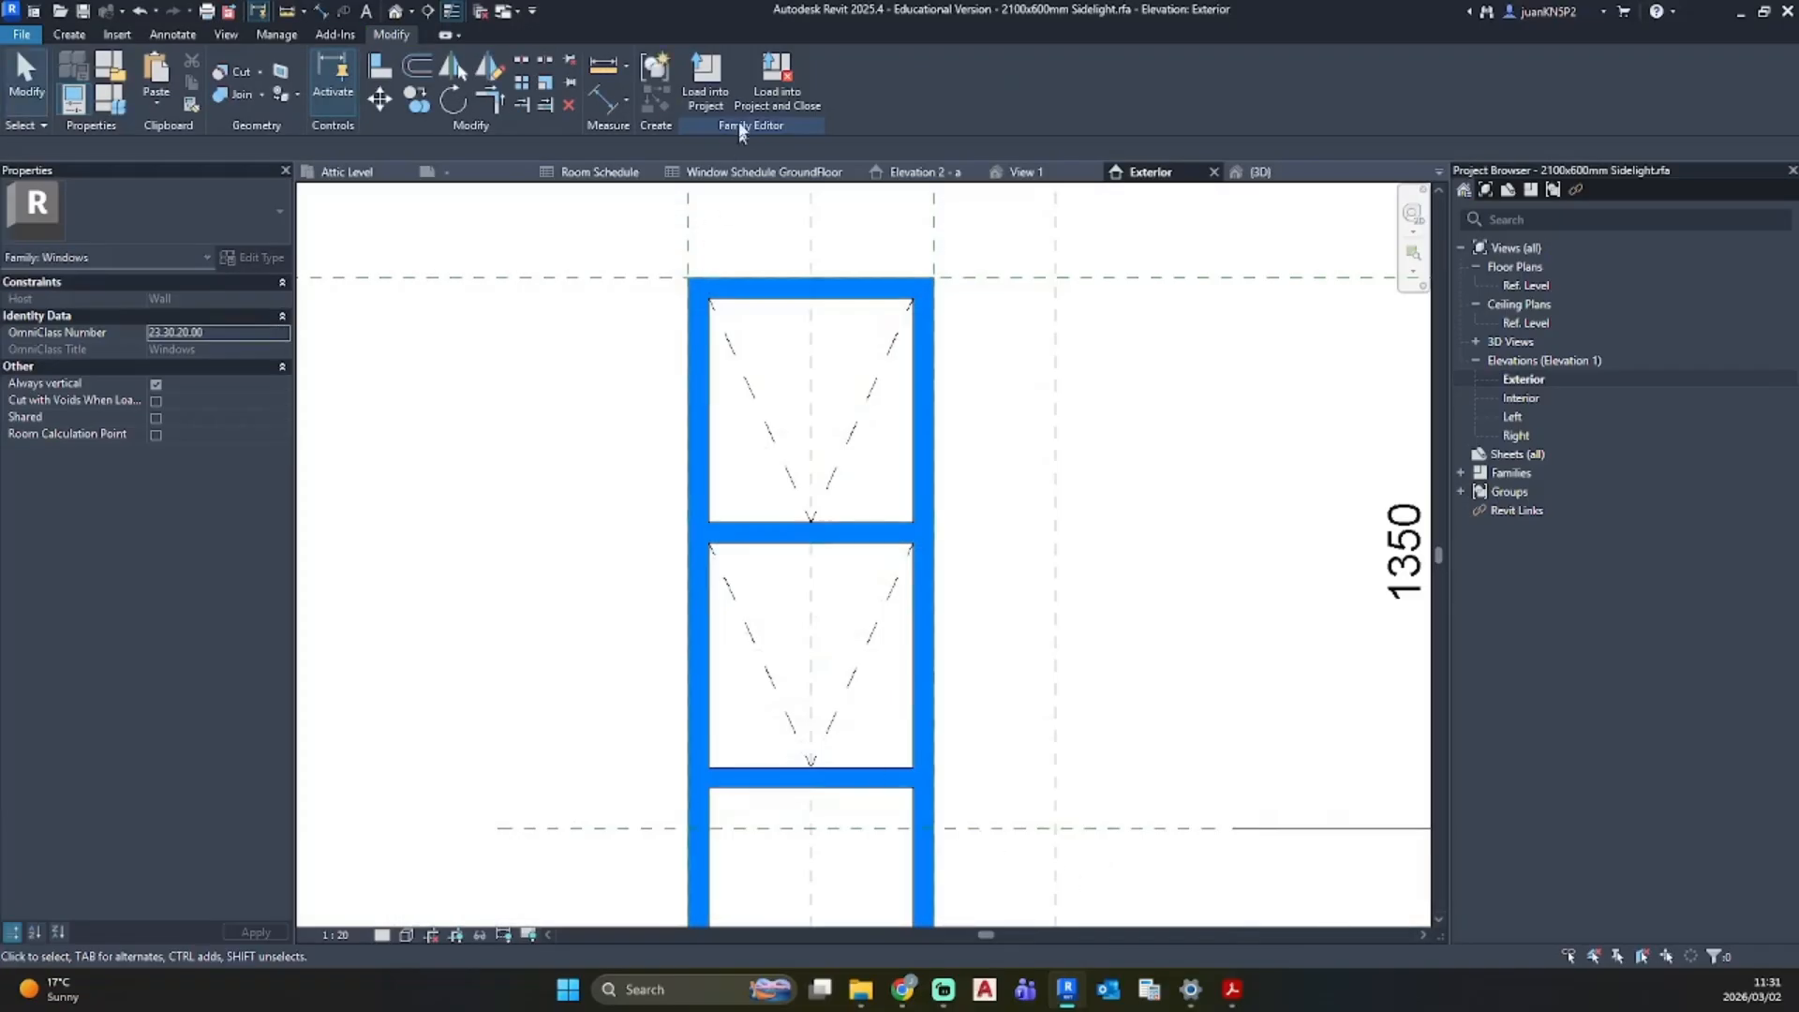
Step: Load the sidelight family into House_Loftus_CP.rvt, overwriting the existing version and its parameter values
left_click(706, 80)
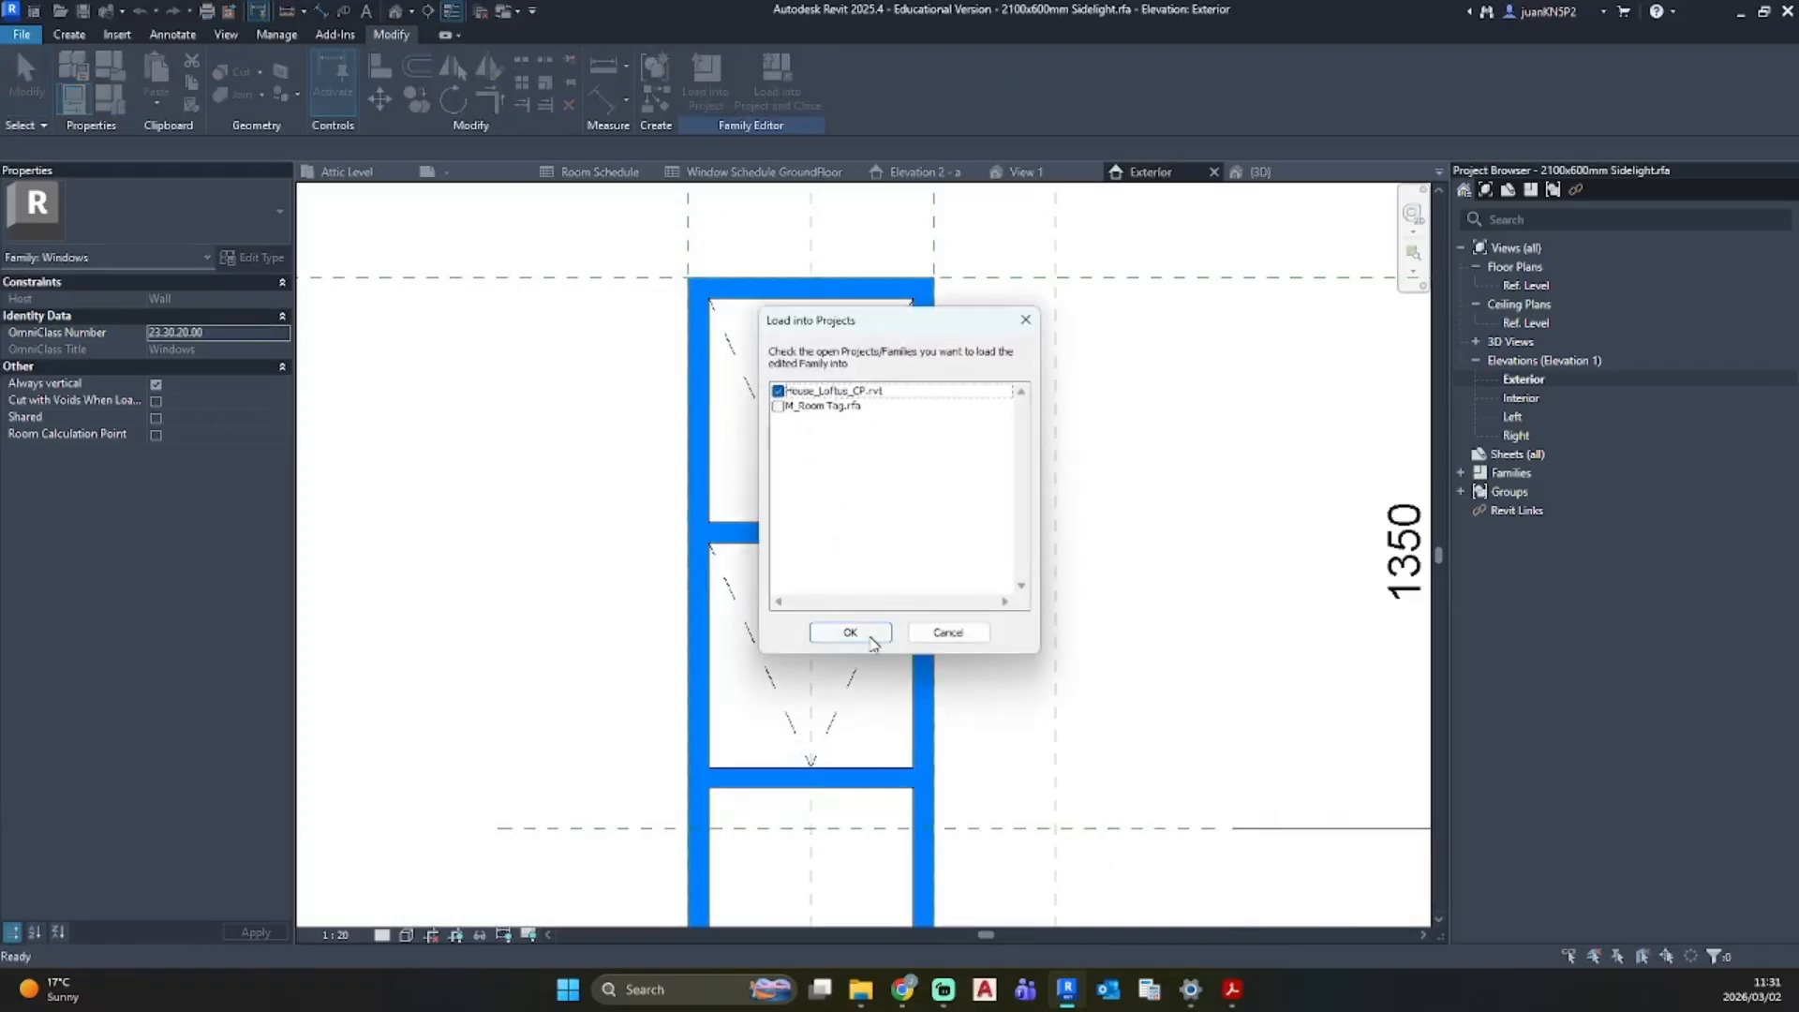
left_click(871, 639)
left_click(864, 492)
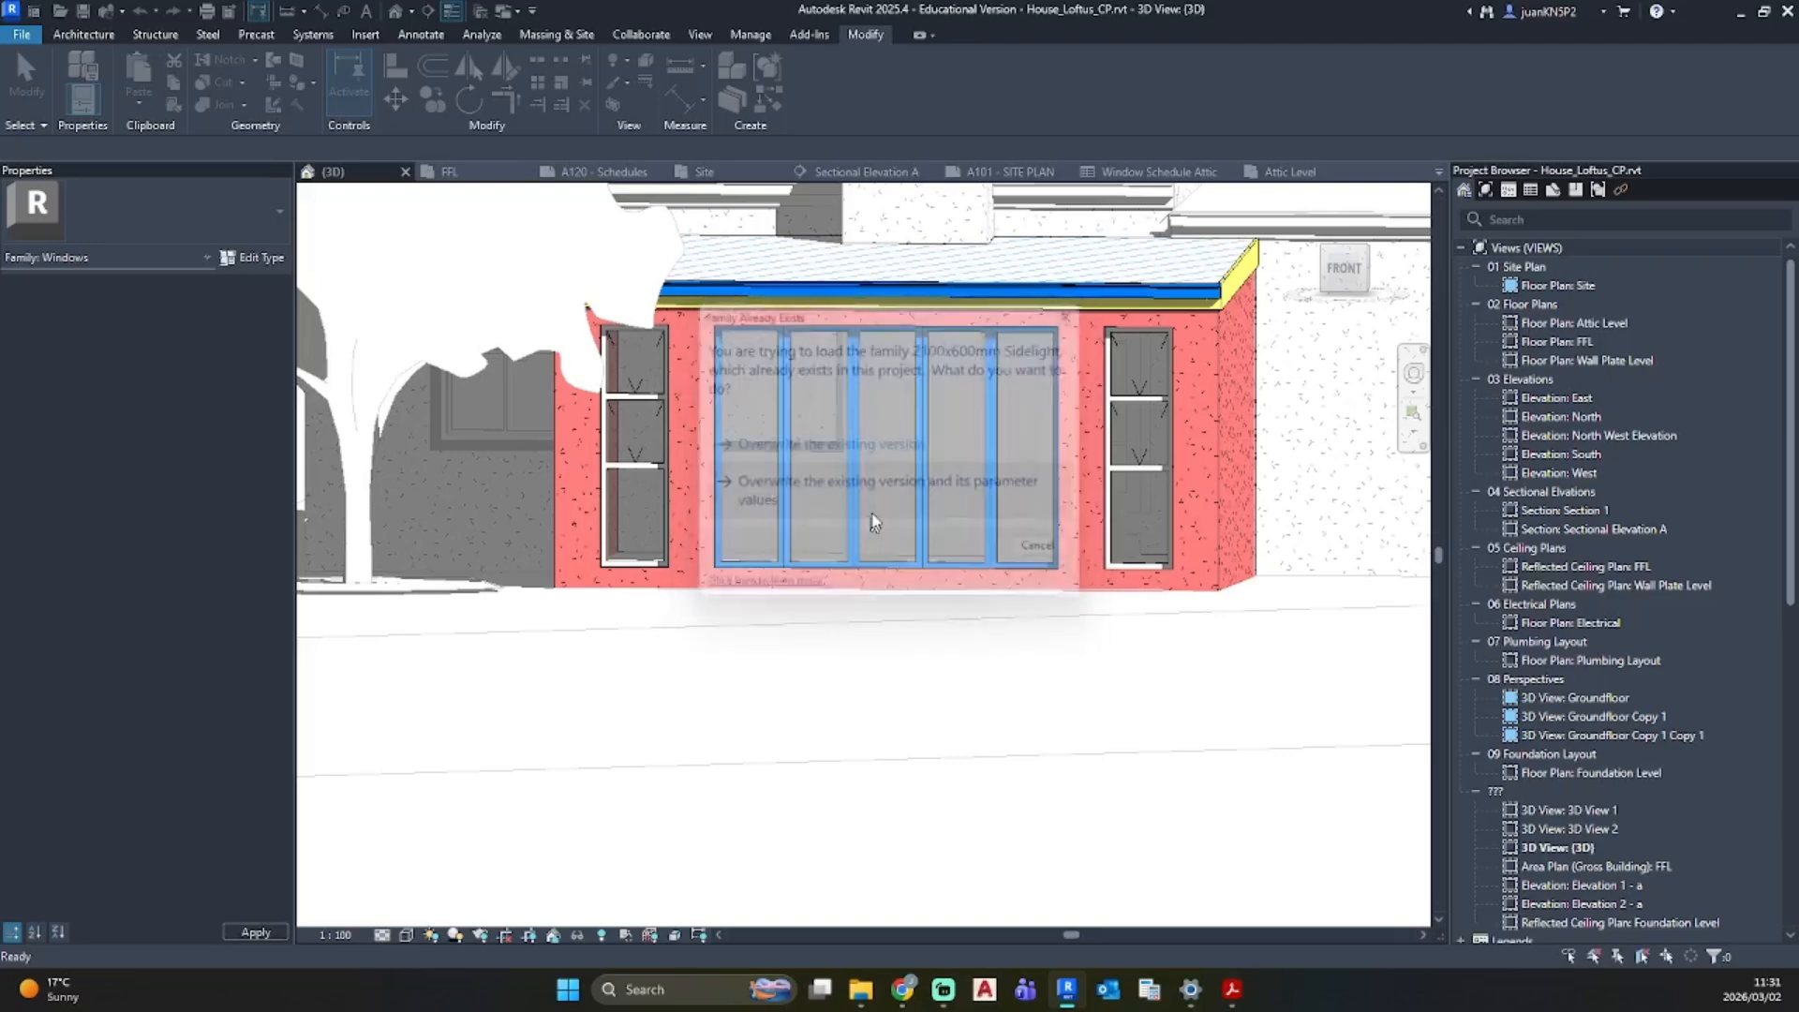
Step: In the placed sidelight's type properties, set the ALuminium Frame material's surface foreground pattern to solid fill in RGB 0 128 255
middle_click_drag(891, 625, 905, 661, "shift")
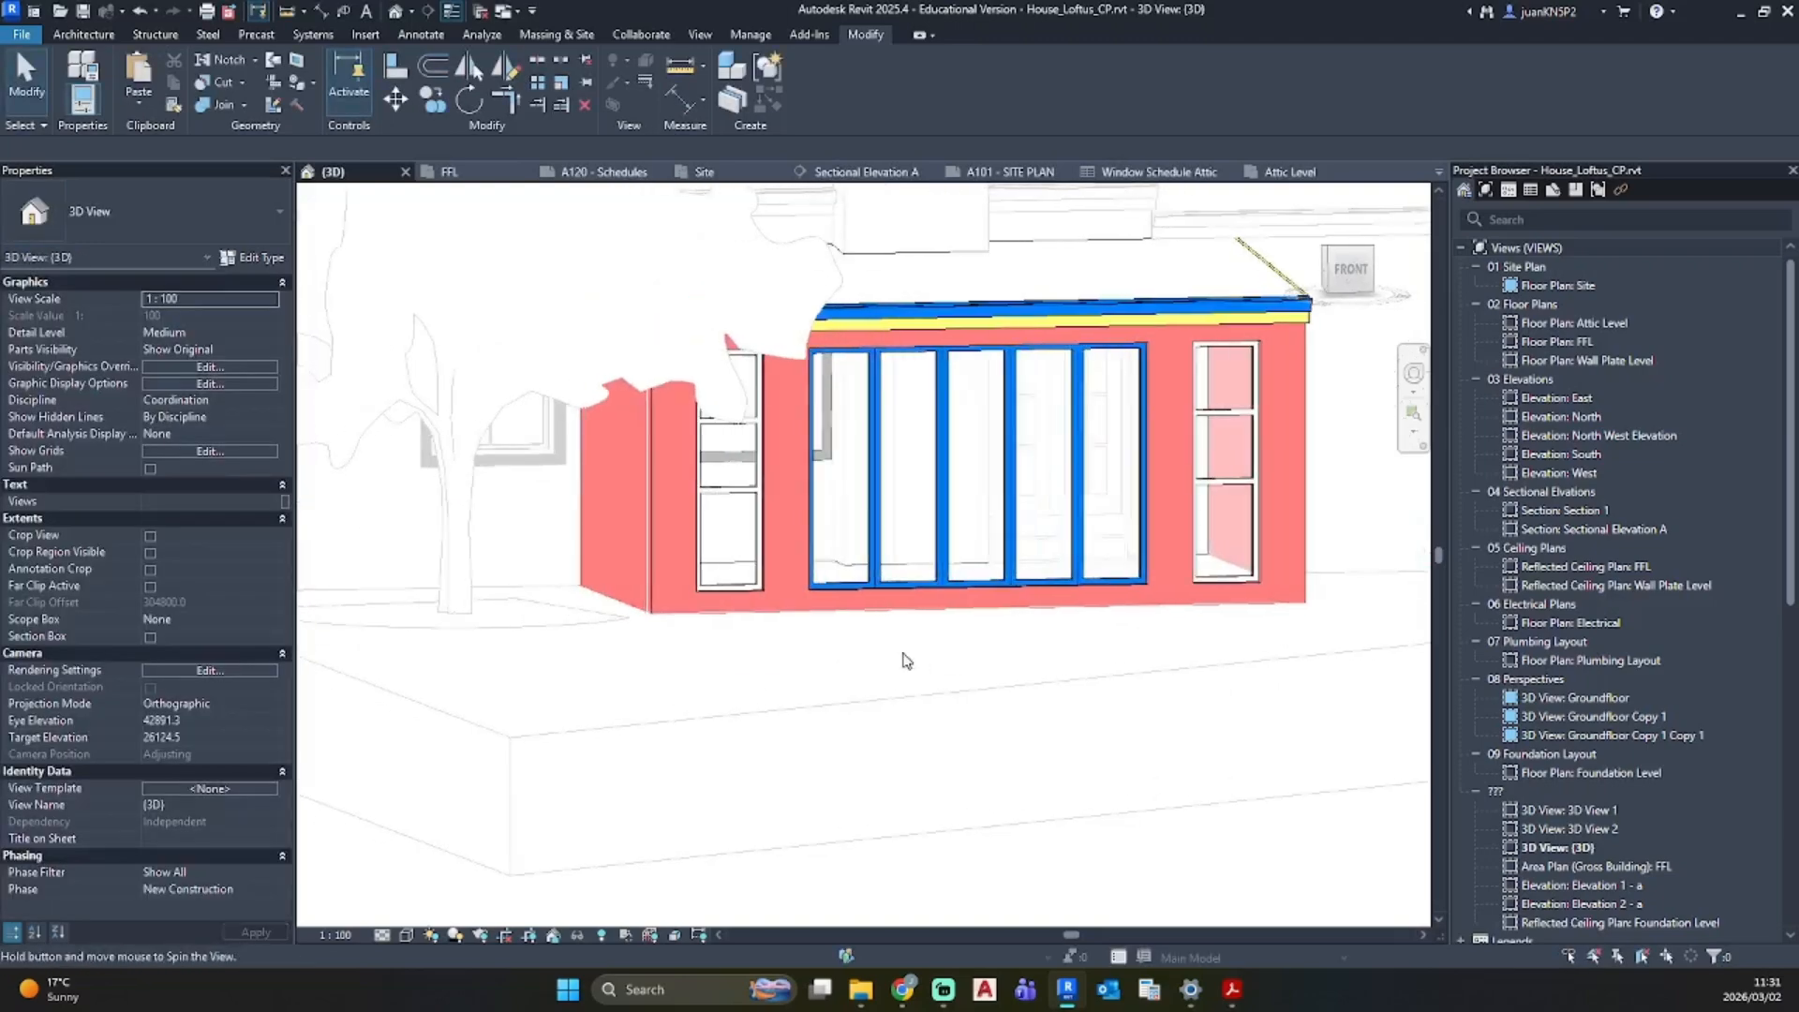
scroll(766, 490, "up", 2)
left_click(767, 476)
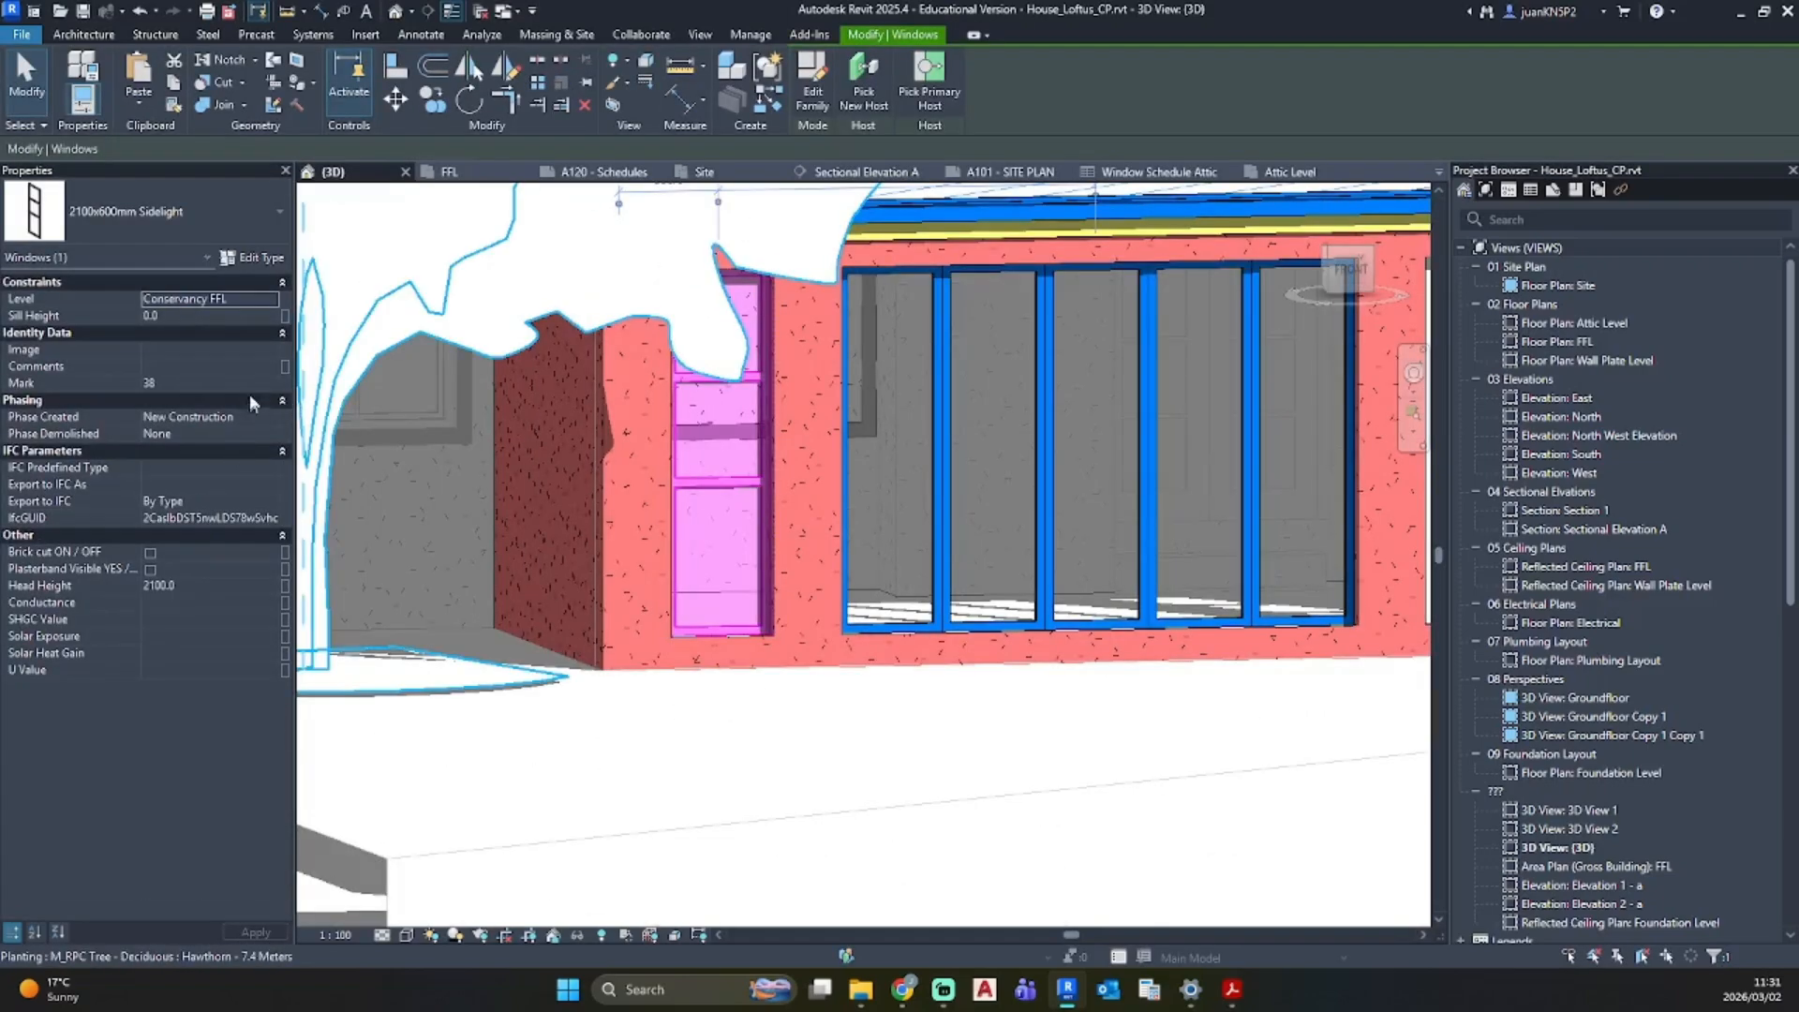
left_click(251, 257)
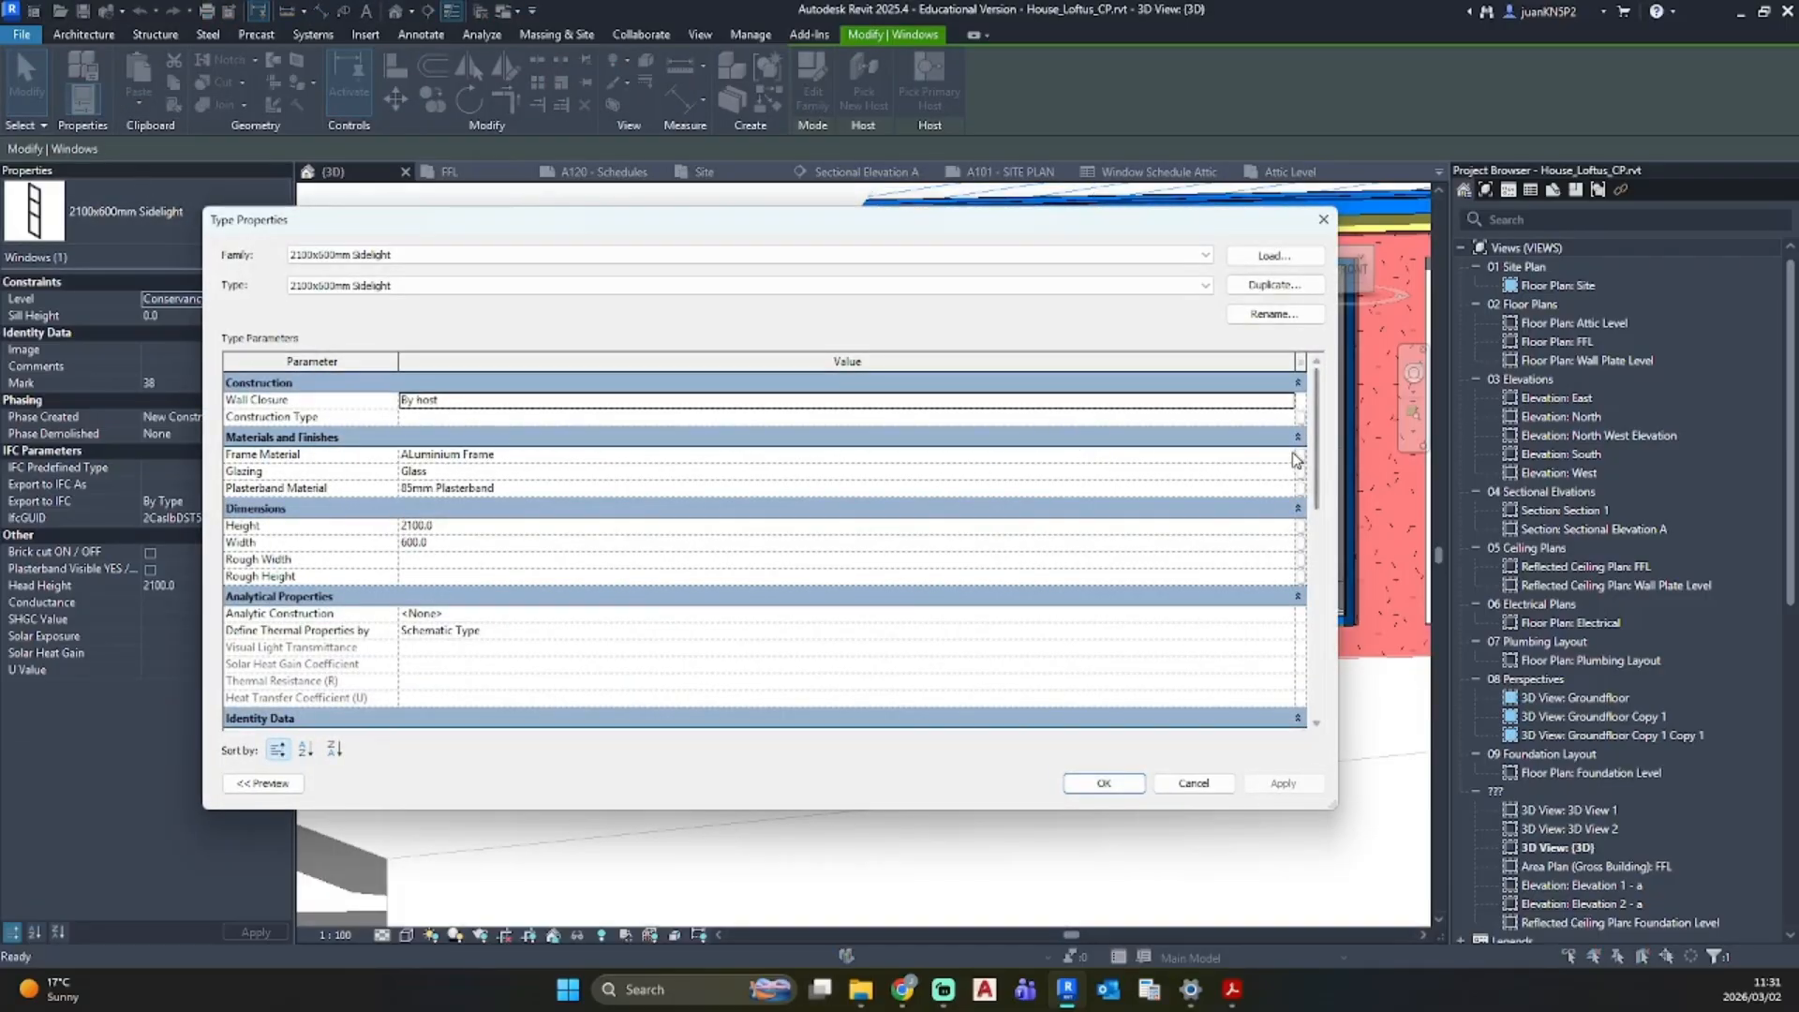
left_click(1296, 459)
left_click(1296, 455)
left_click(984, 457)
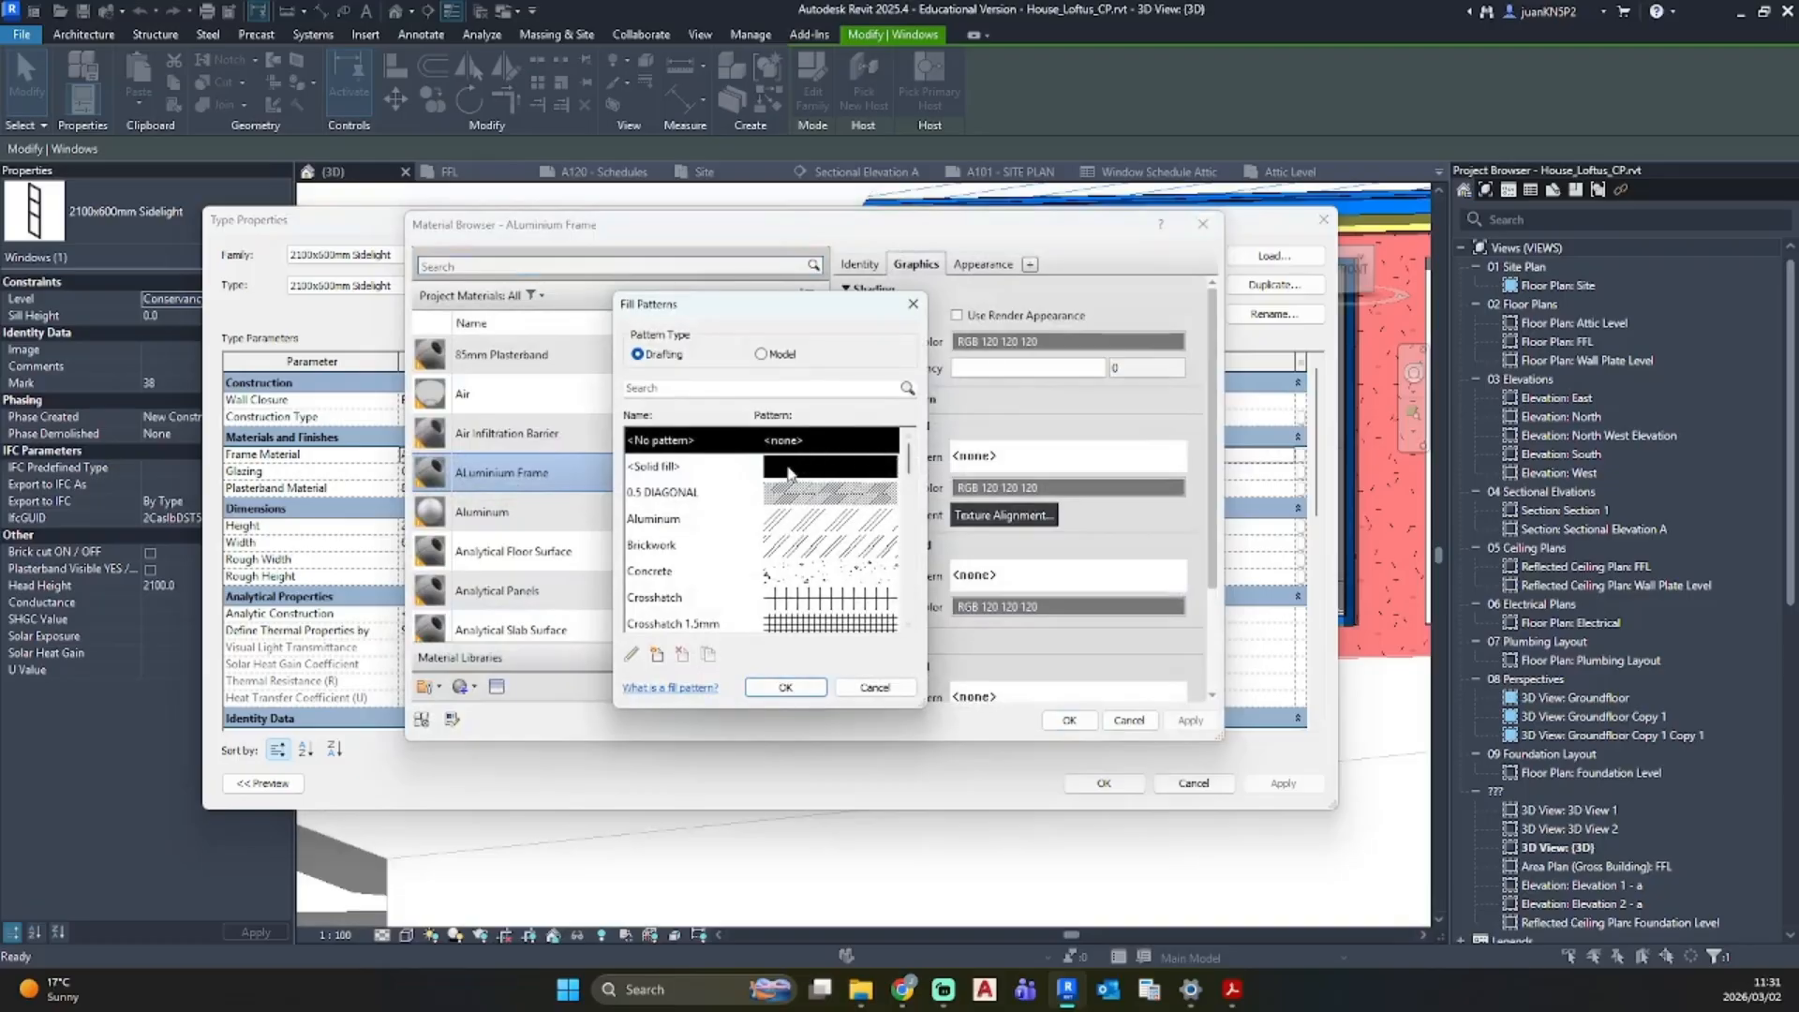
left_click(787, 466)
left_click(785, 686)
left_click(1068, 487)
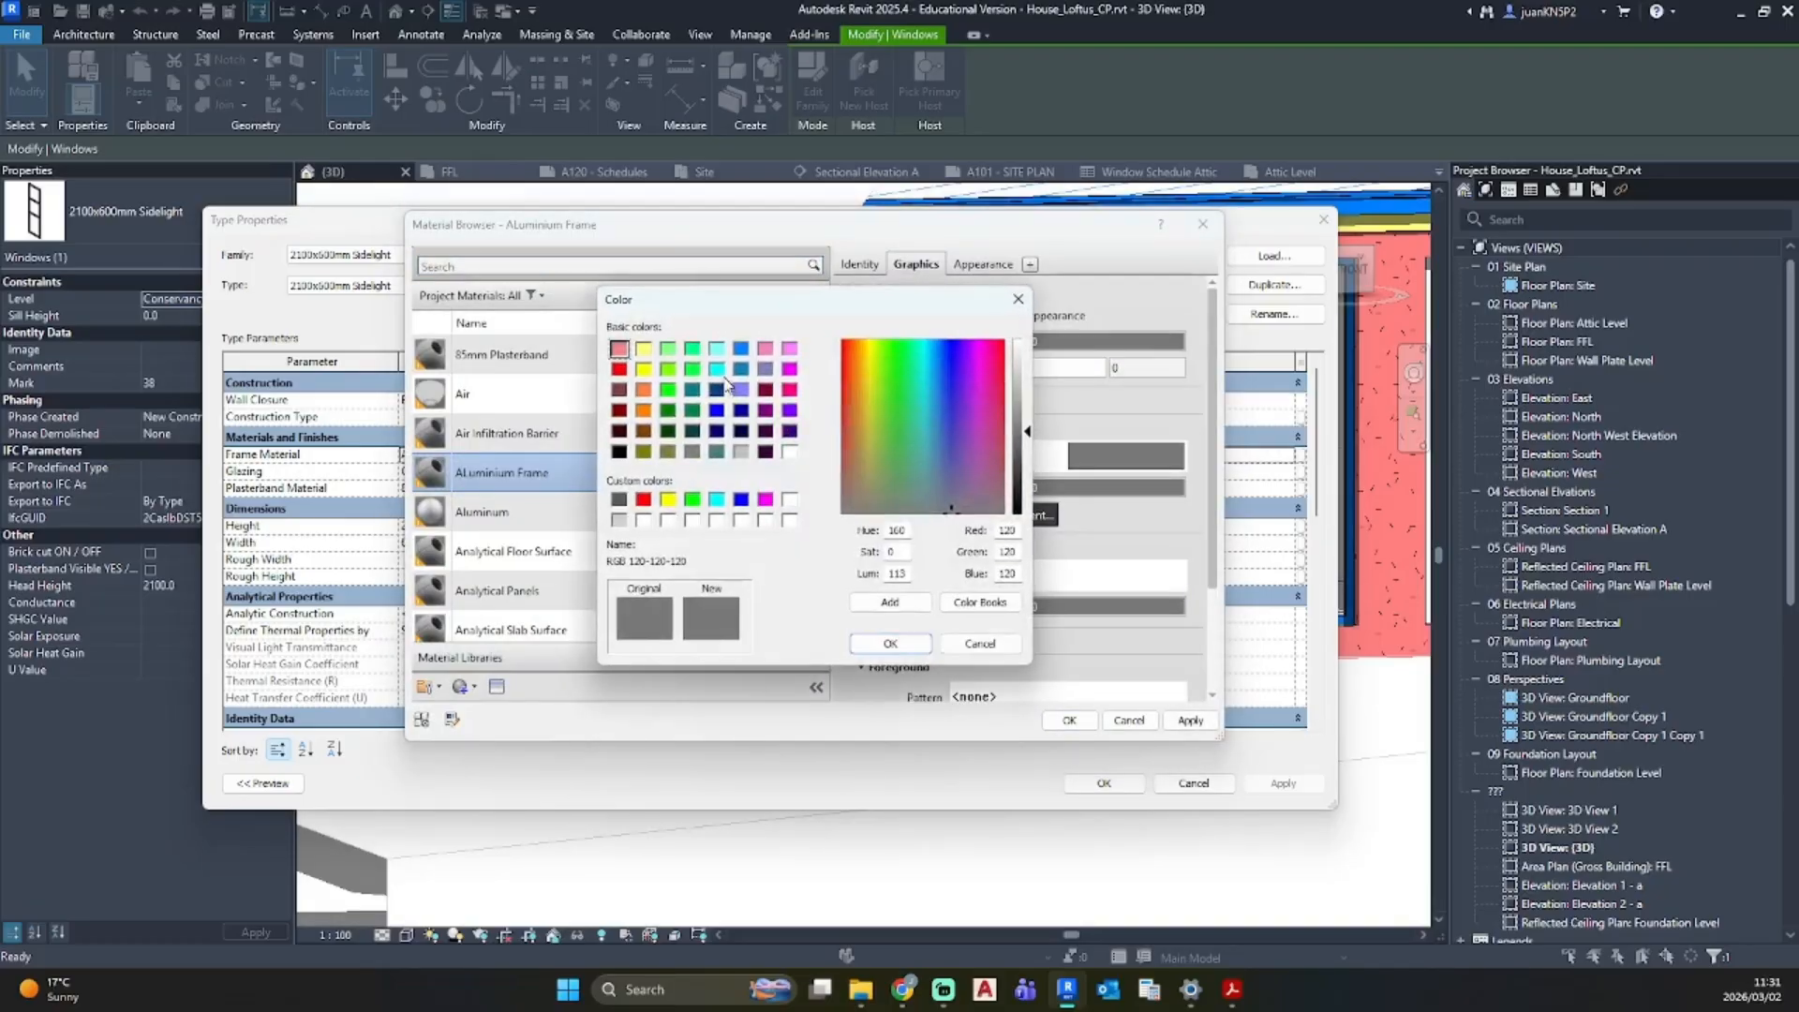
left_click(741, 349)
left_click(891, 643)
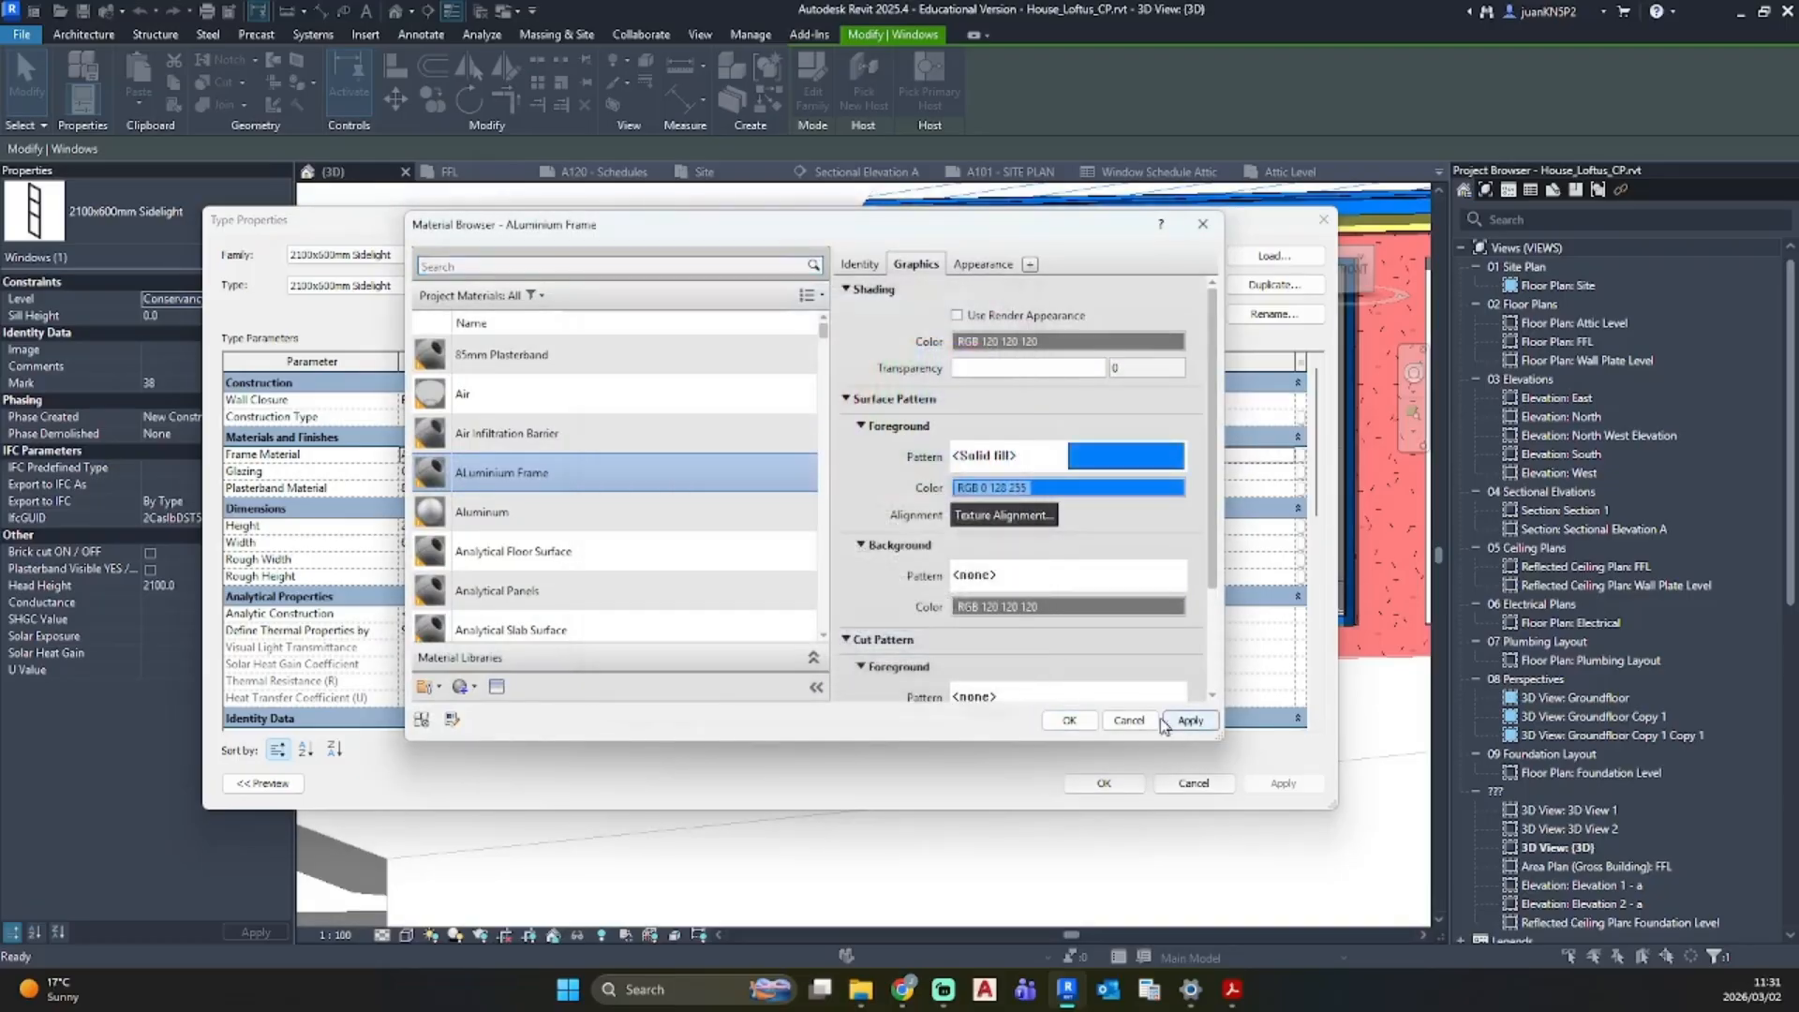
Step: Set the project's ALuminium Frame cut foreground pattern to solid fill in RGB 0 128 255 and accept the sidelight type changes
left_click(1080, 698)
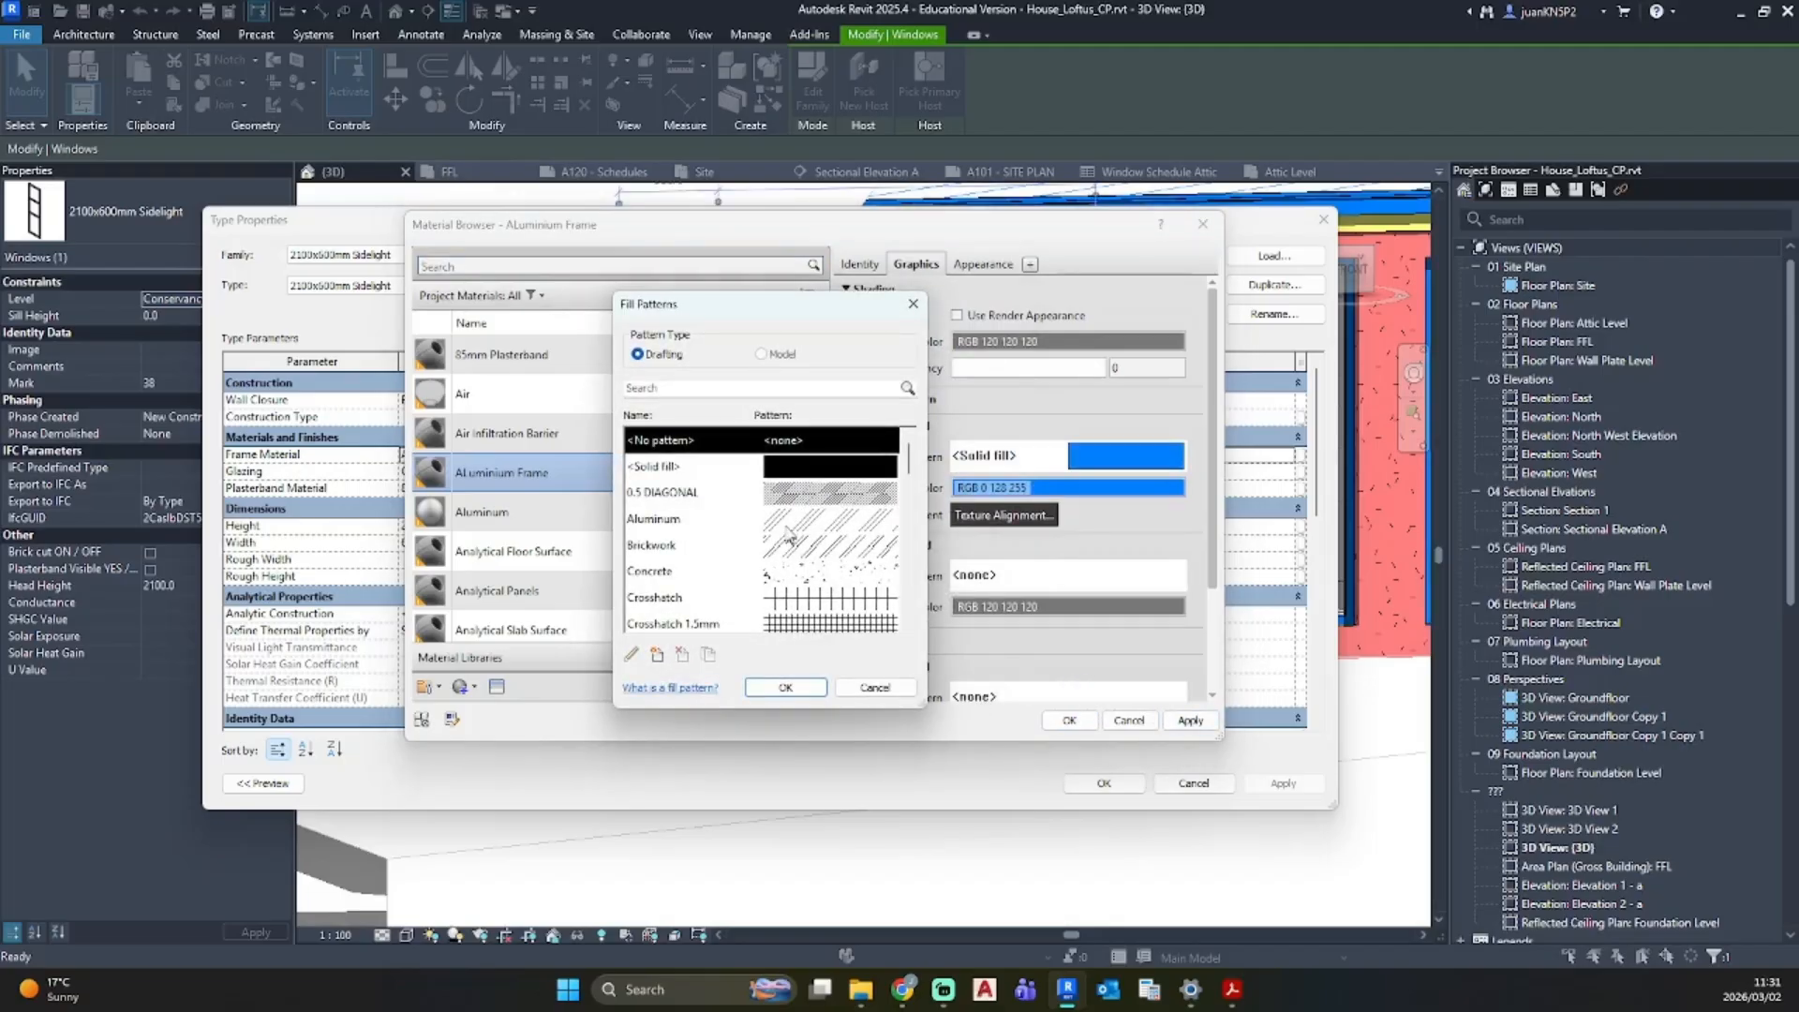
left_click(687, 467)
left_click(800, 689)
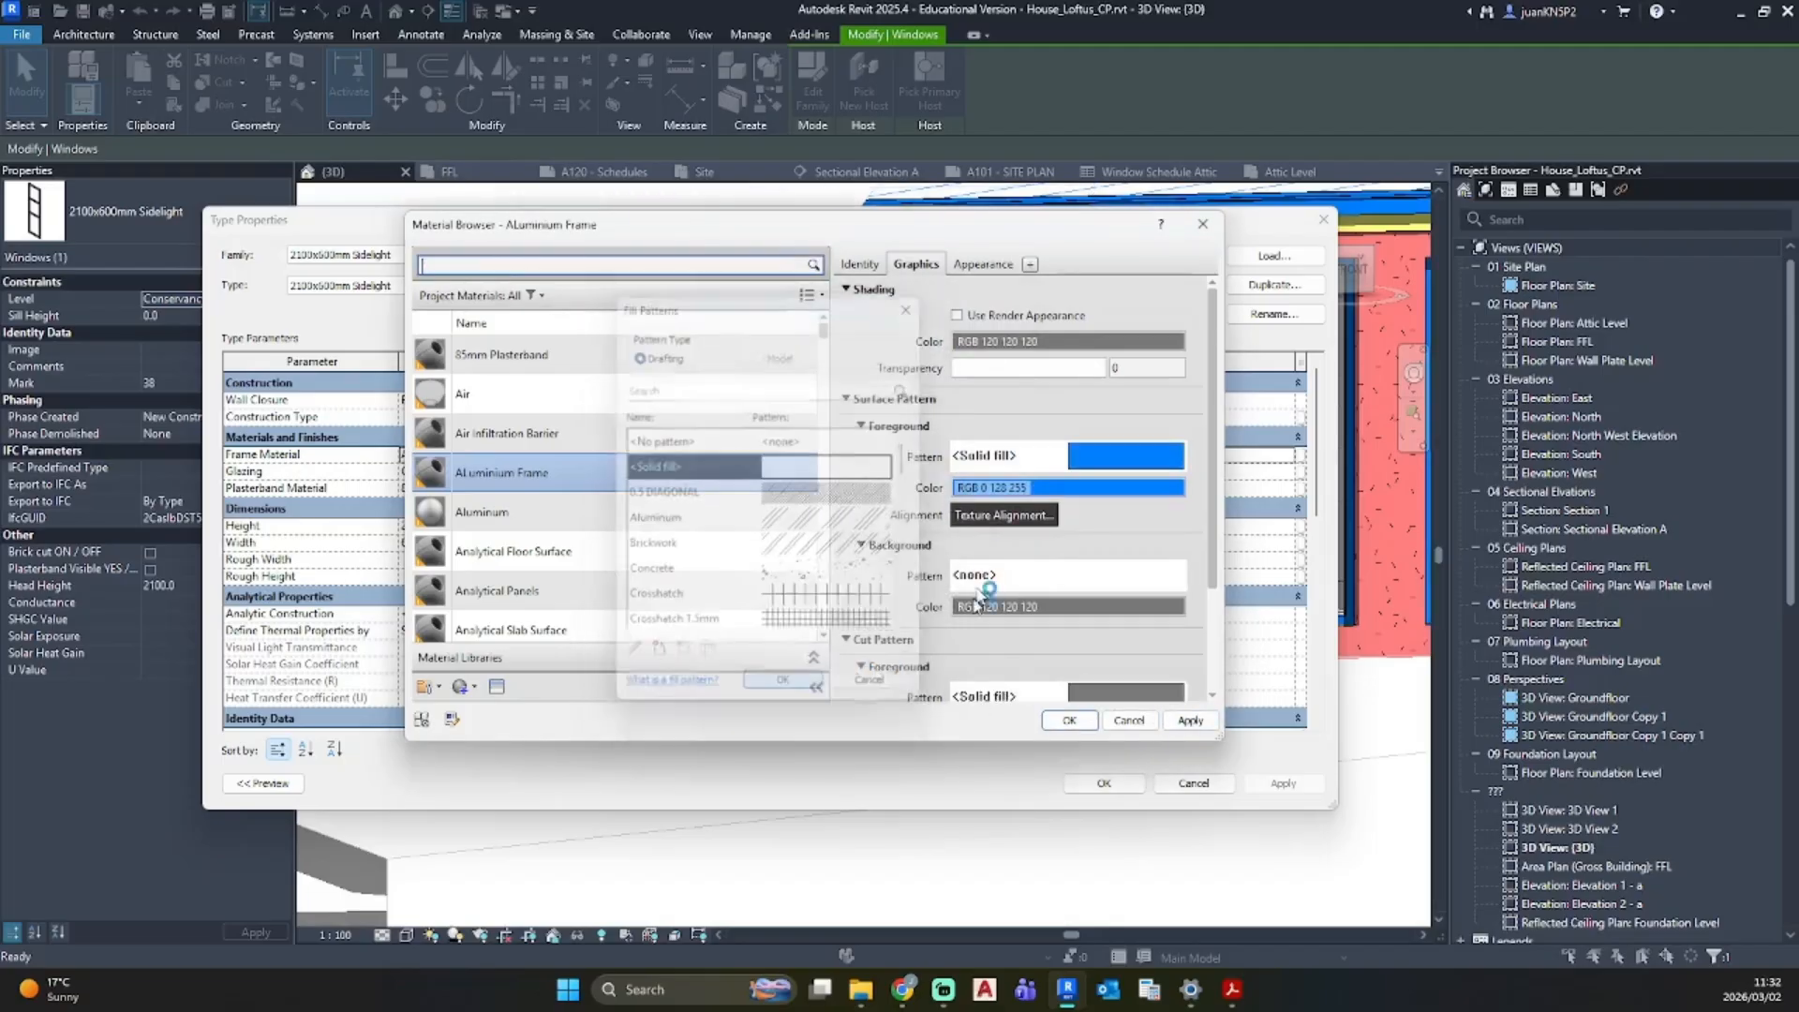
scroll(1031, 562, "down", 1)
left_click(1036, 615)
left_click(740, 348)
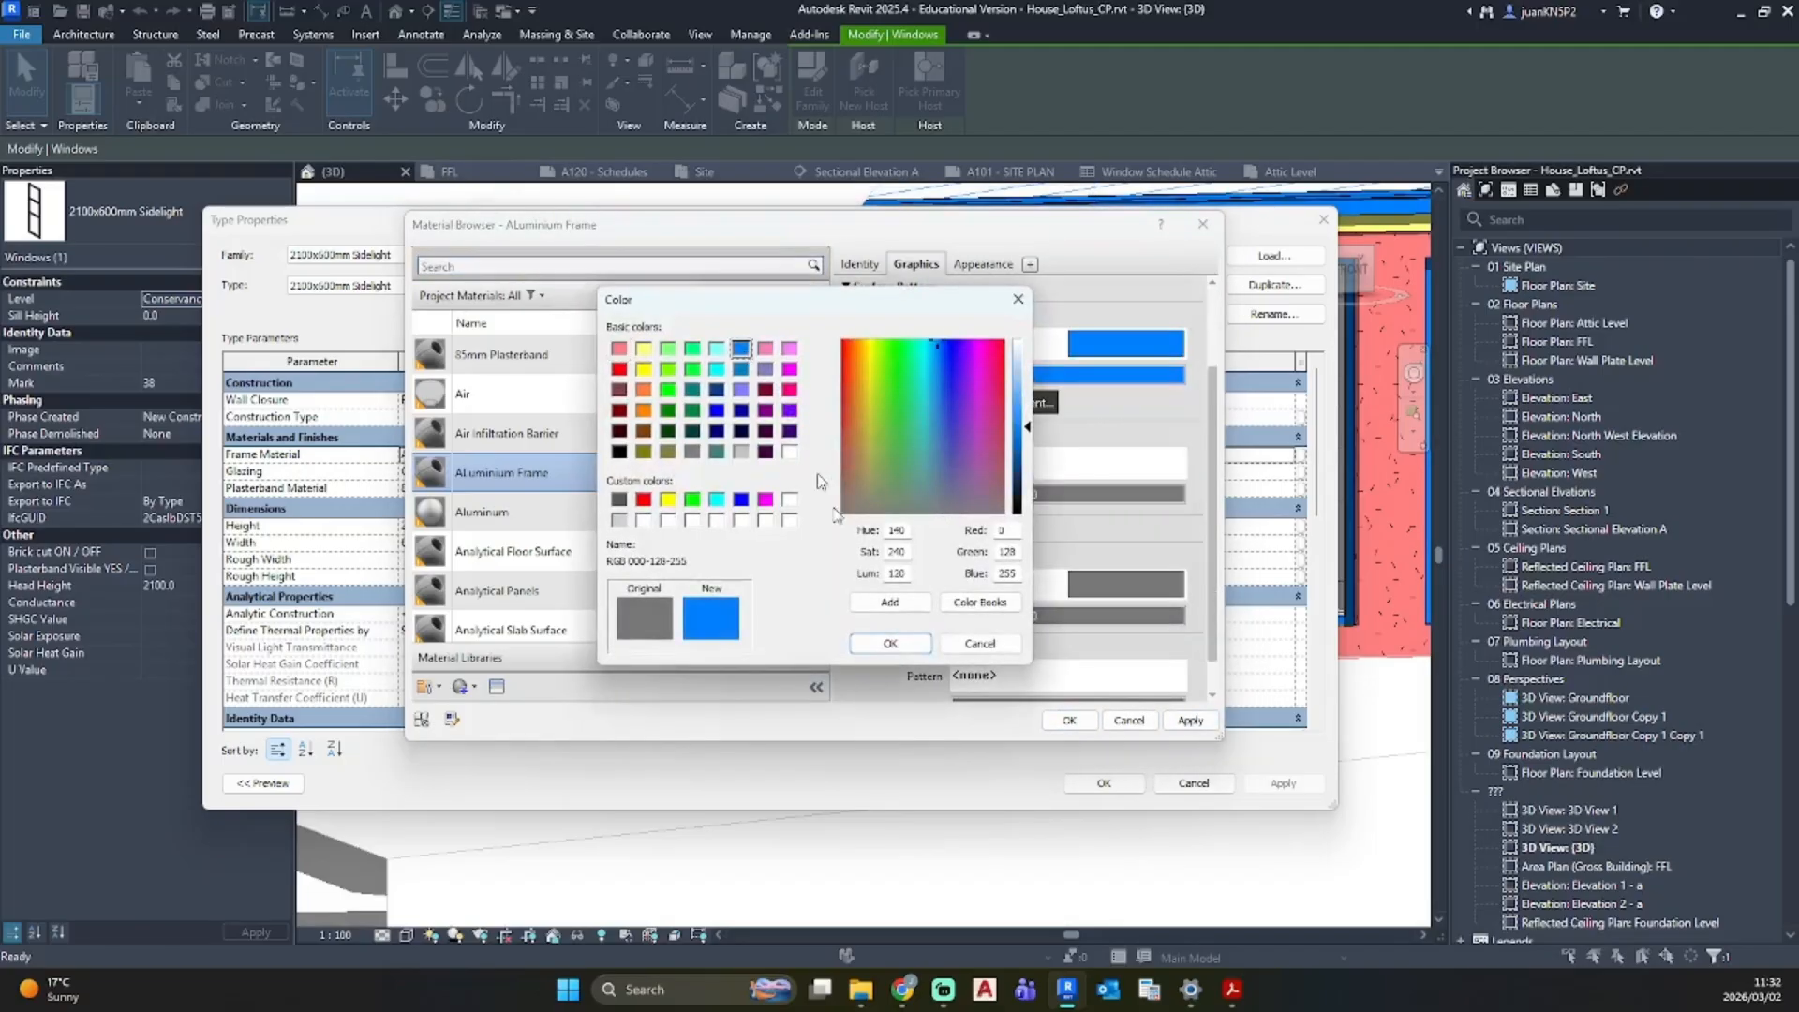
key("Return")
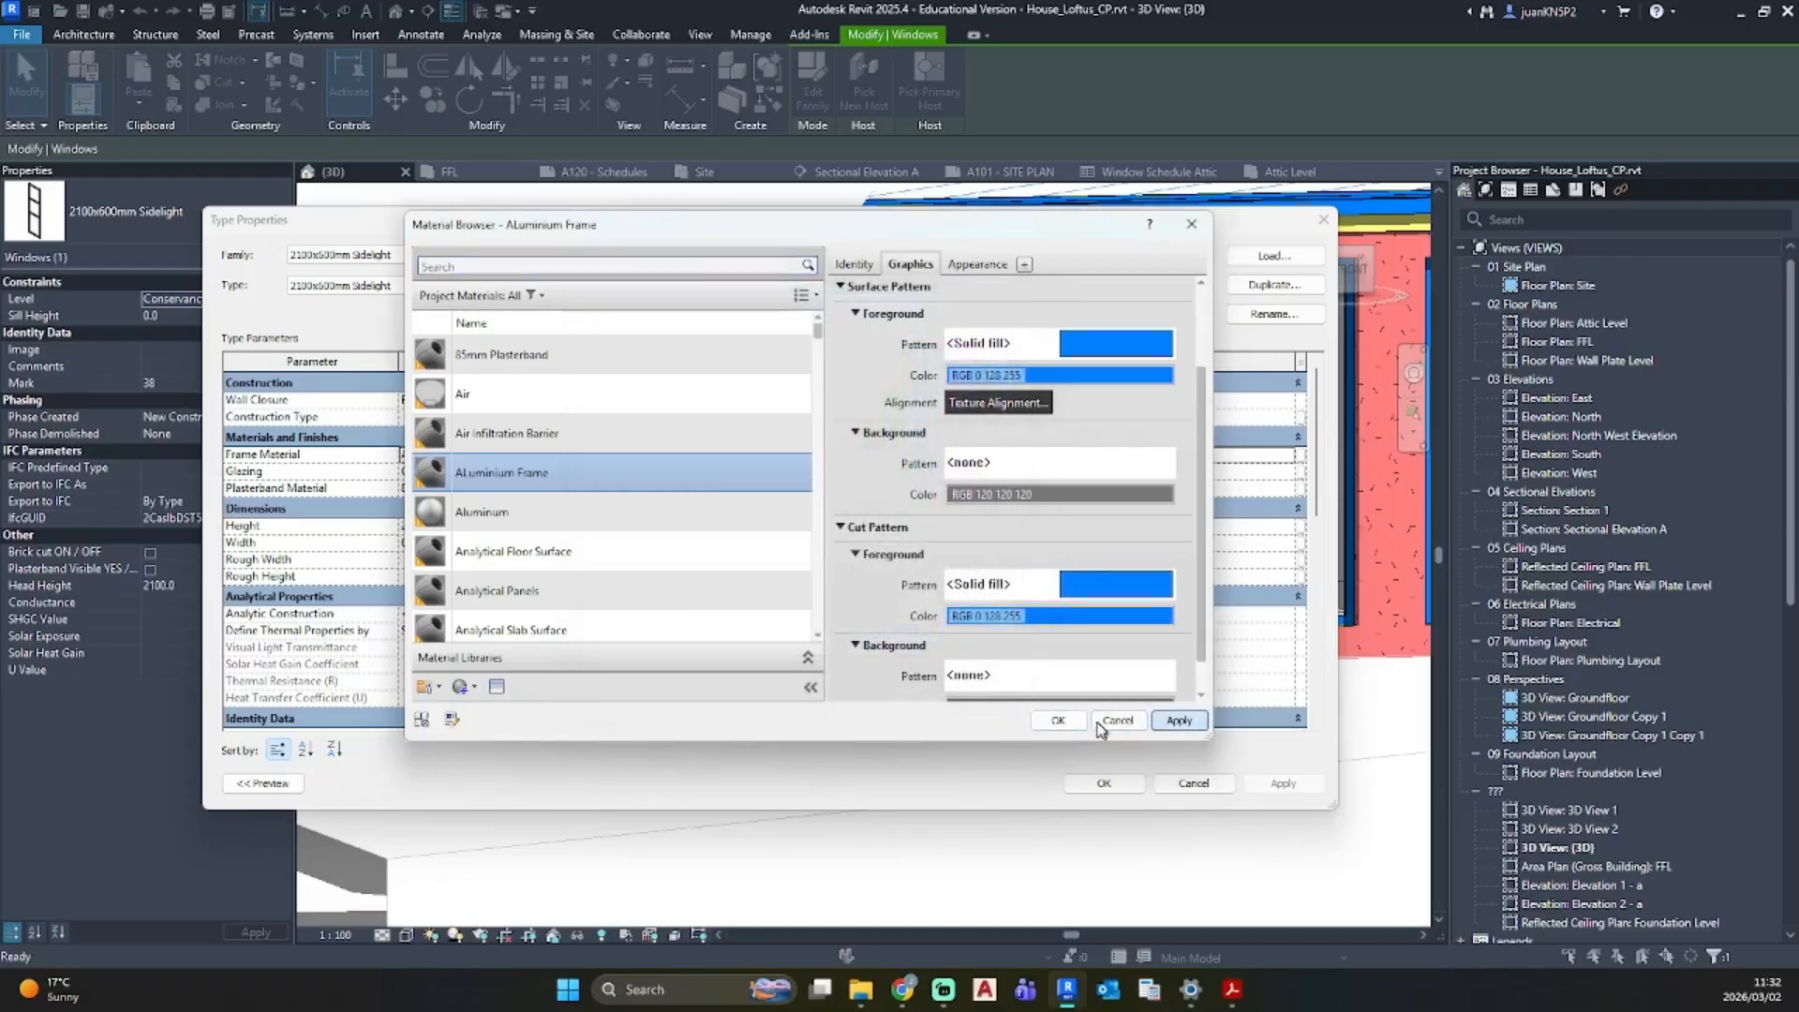
key("Return")
left_click(1101, 787)
left_click(1151, 804)
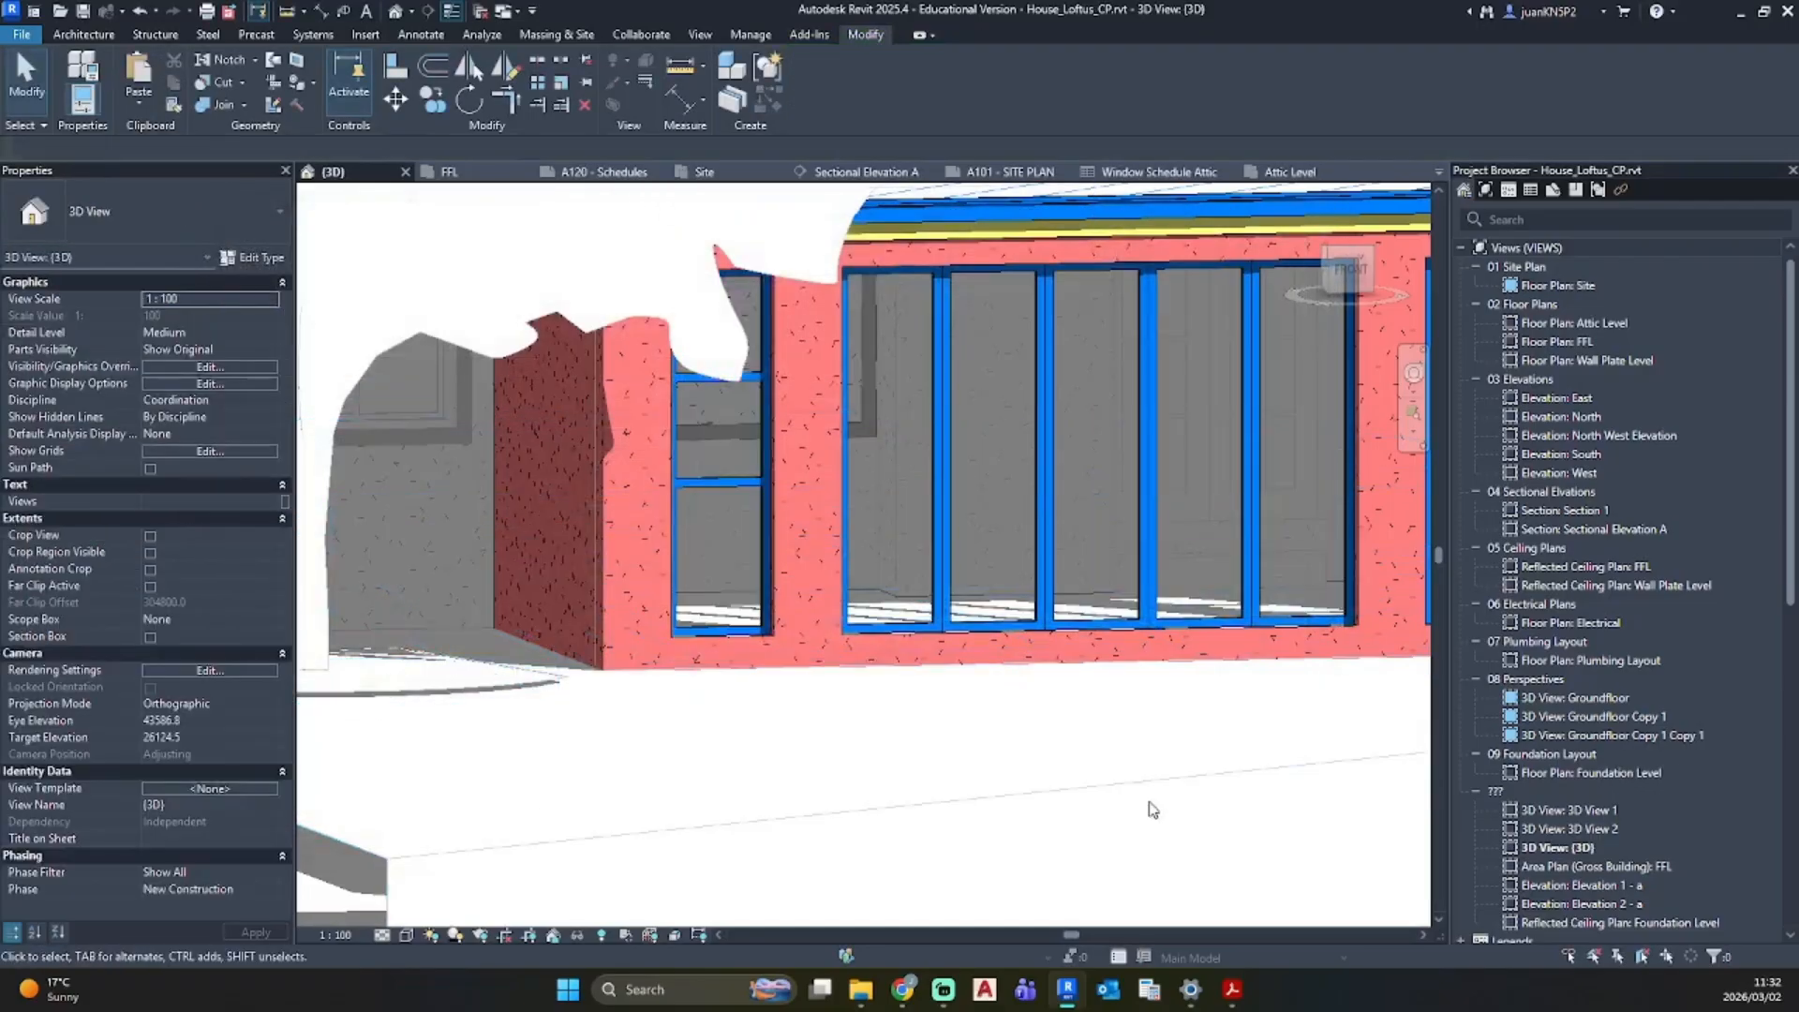
Step: Open Elevation 2 - a and delete the dimension string across the conservatory door and its flanking walls
scroll(1202, 763, "down", 2)
mouse_move(1213, 770)
middle_mouse_down("shift")
mouse_move(927, 775)
mouse_move(1032, 784)
middle_mouse_up("shift")
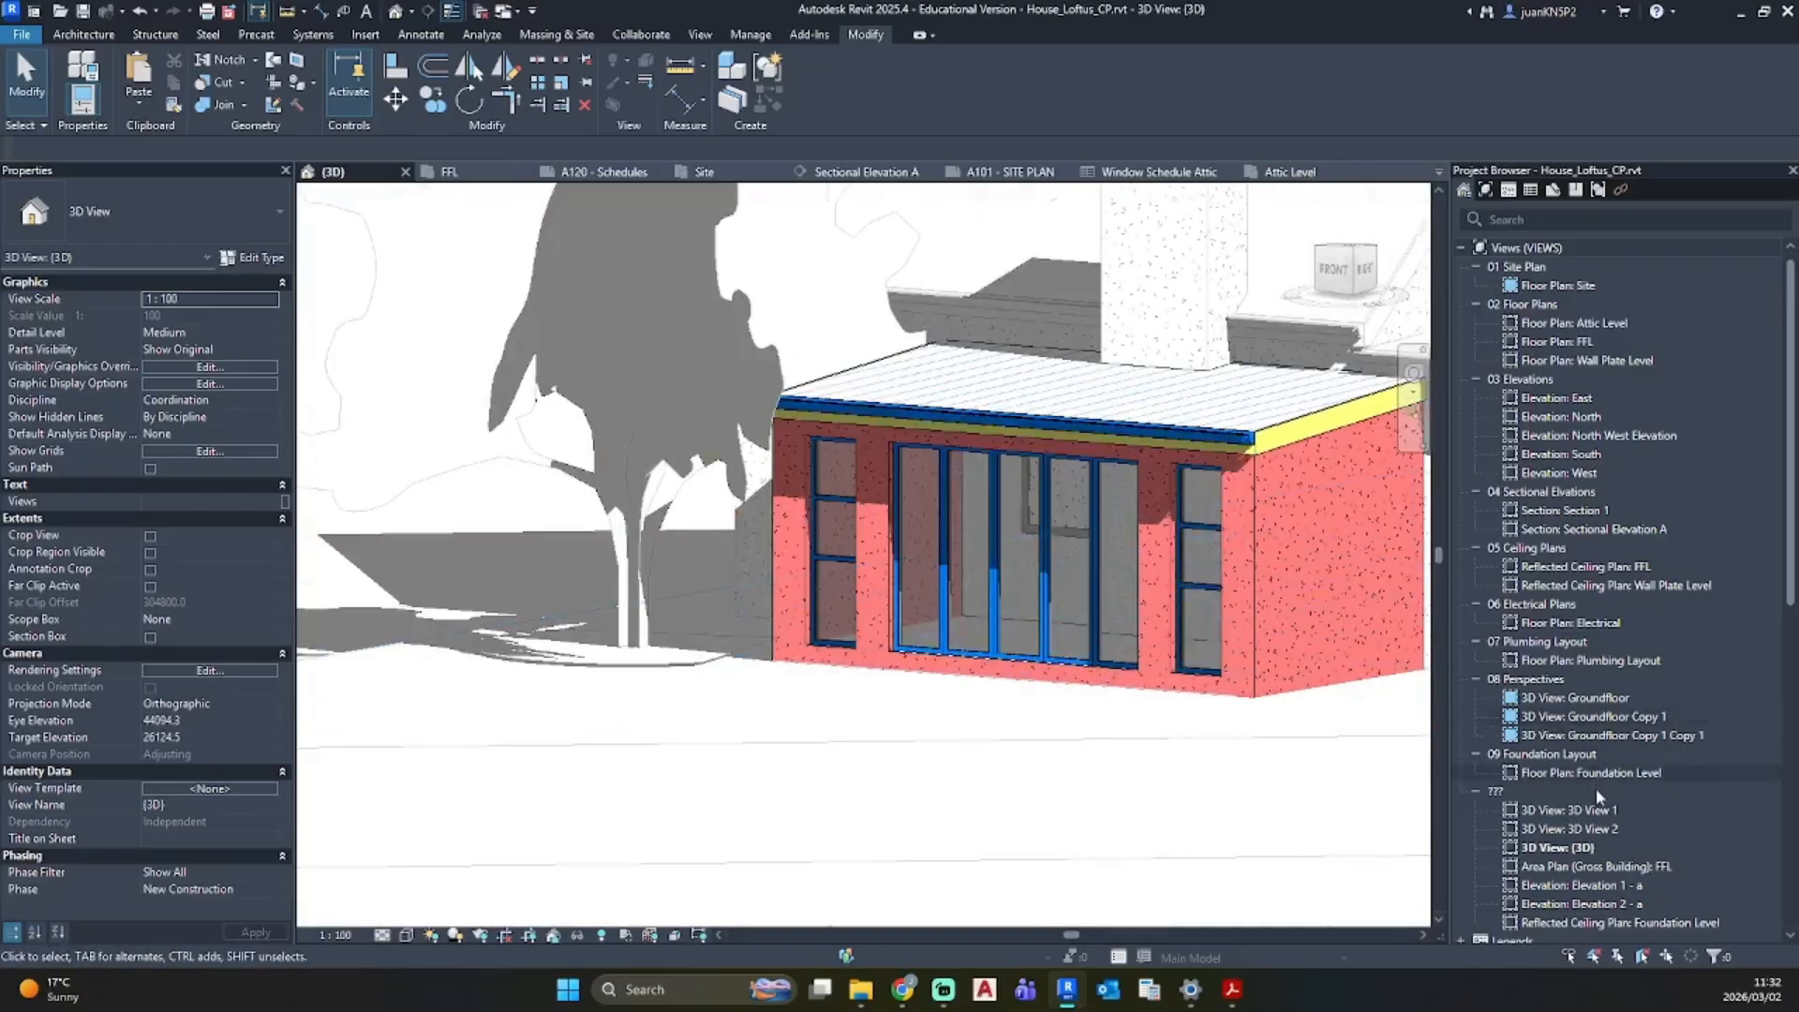
scroll(1595, 789, "down", 6)
double_click(1583, 566)
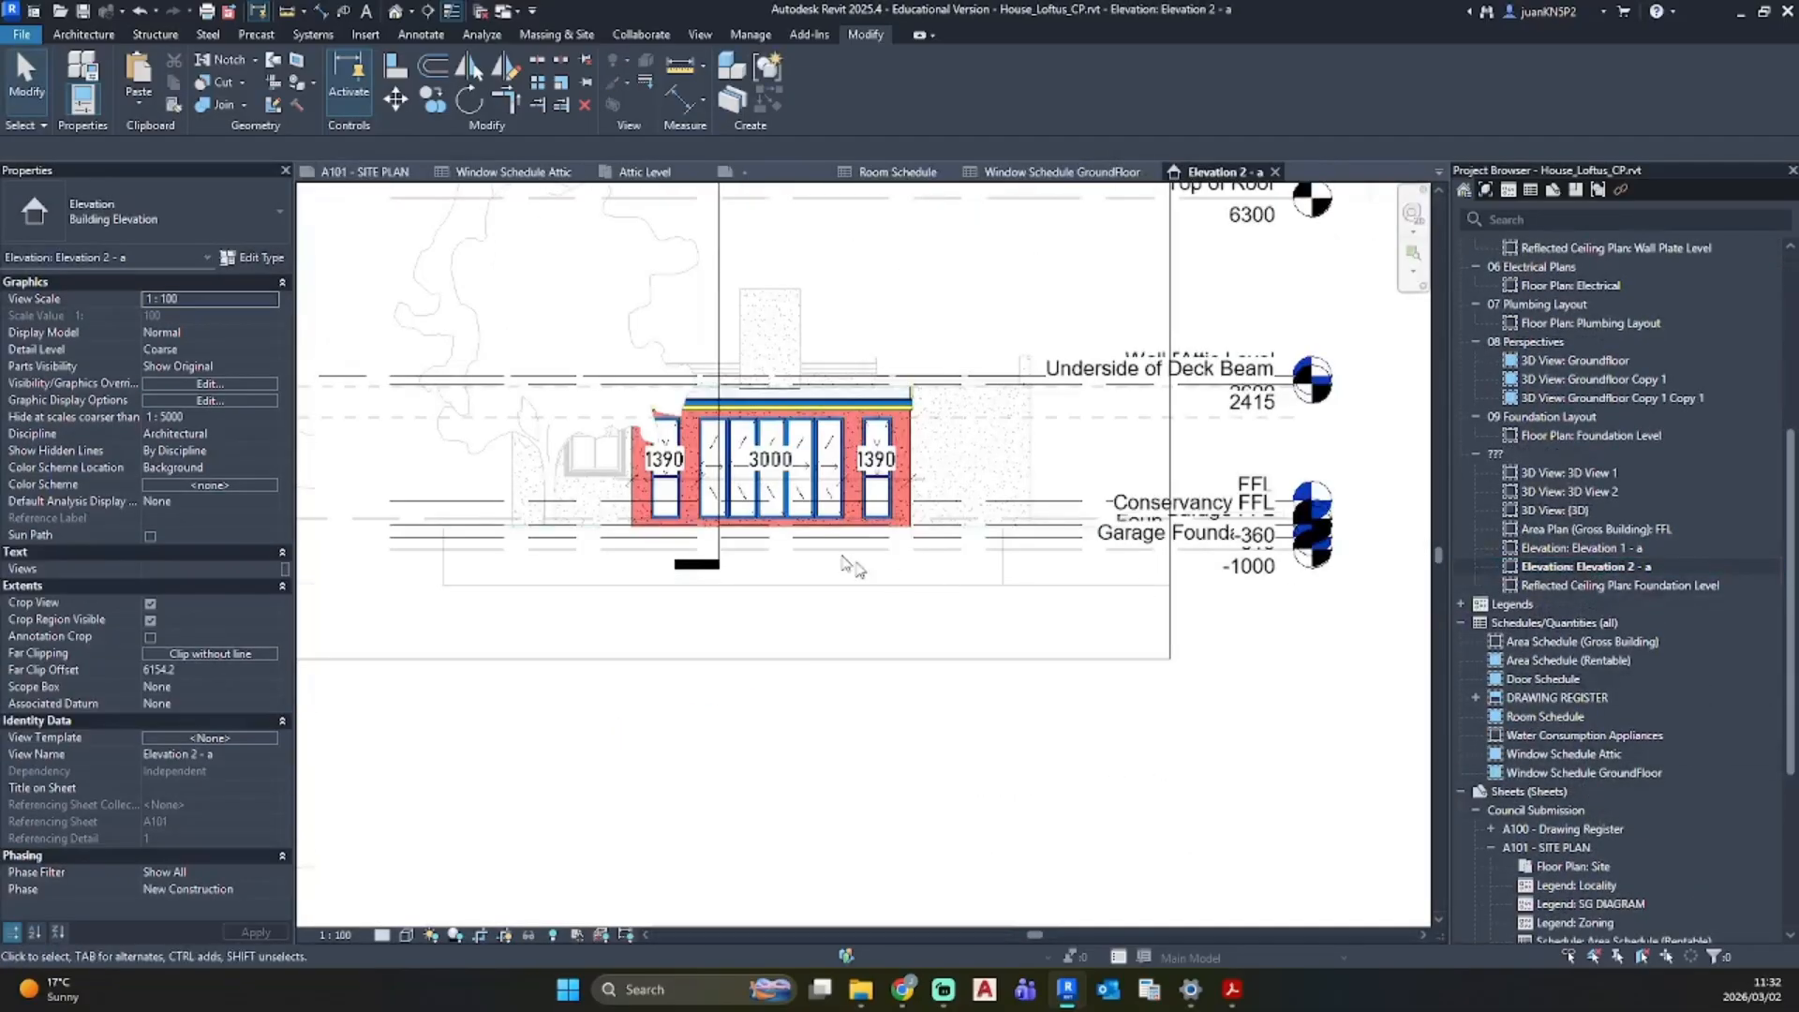
scroll(681, 418, "up", 5)
left_click(707, 603)
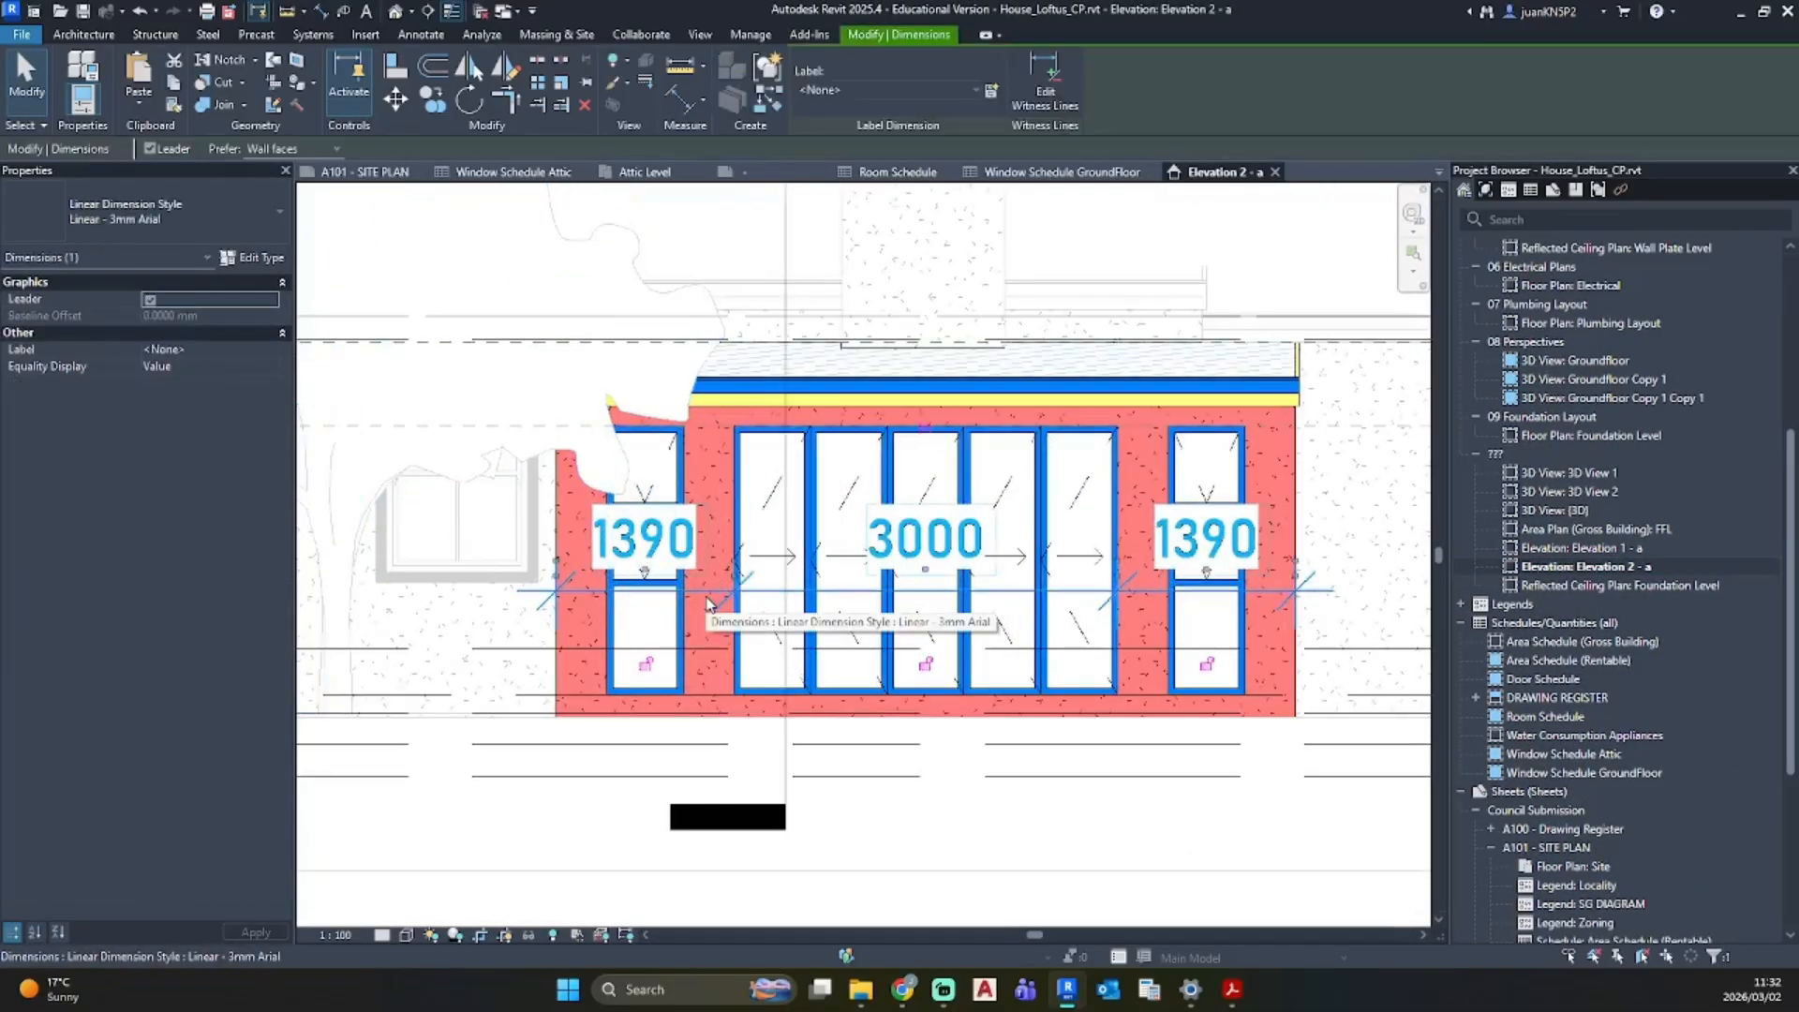
key("Delete")
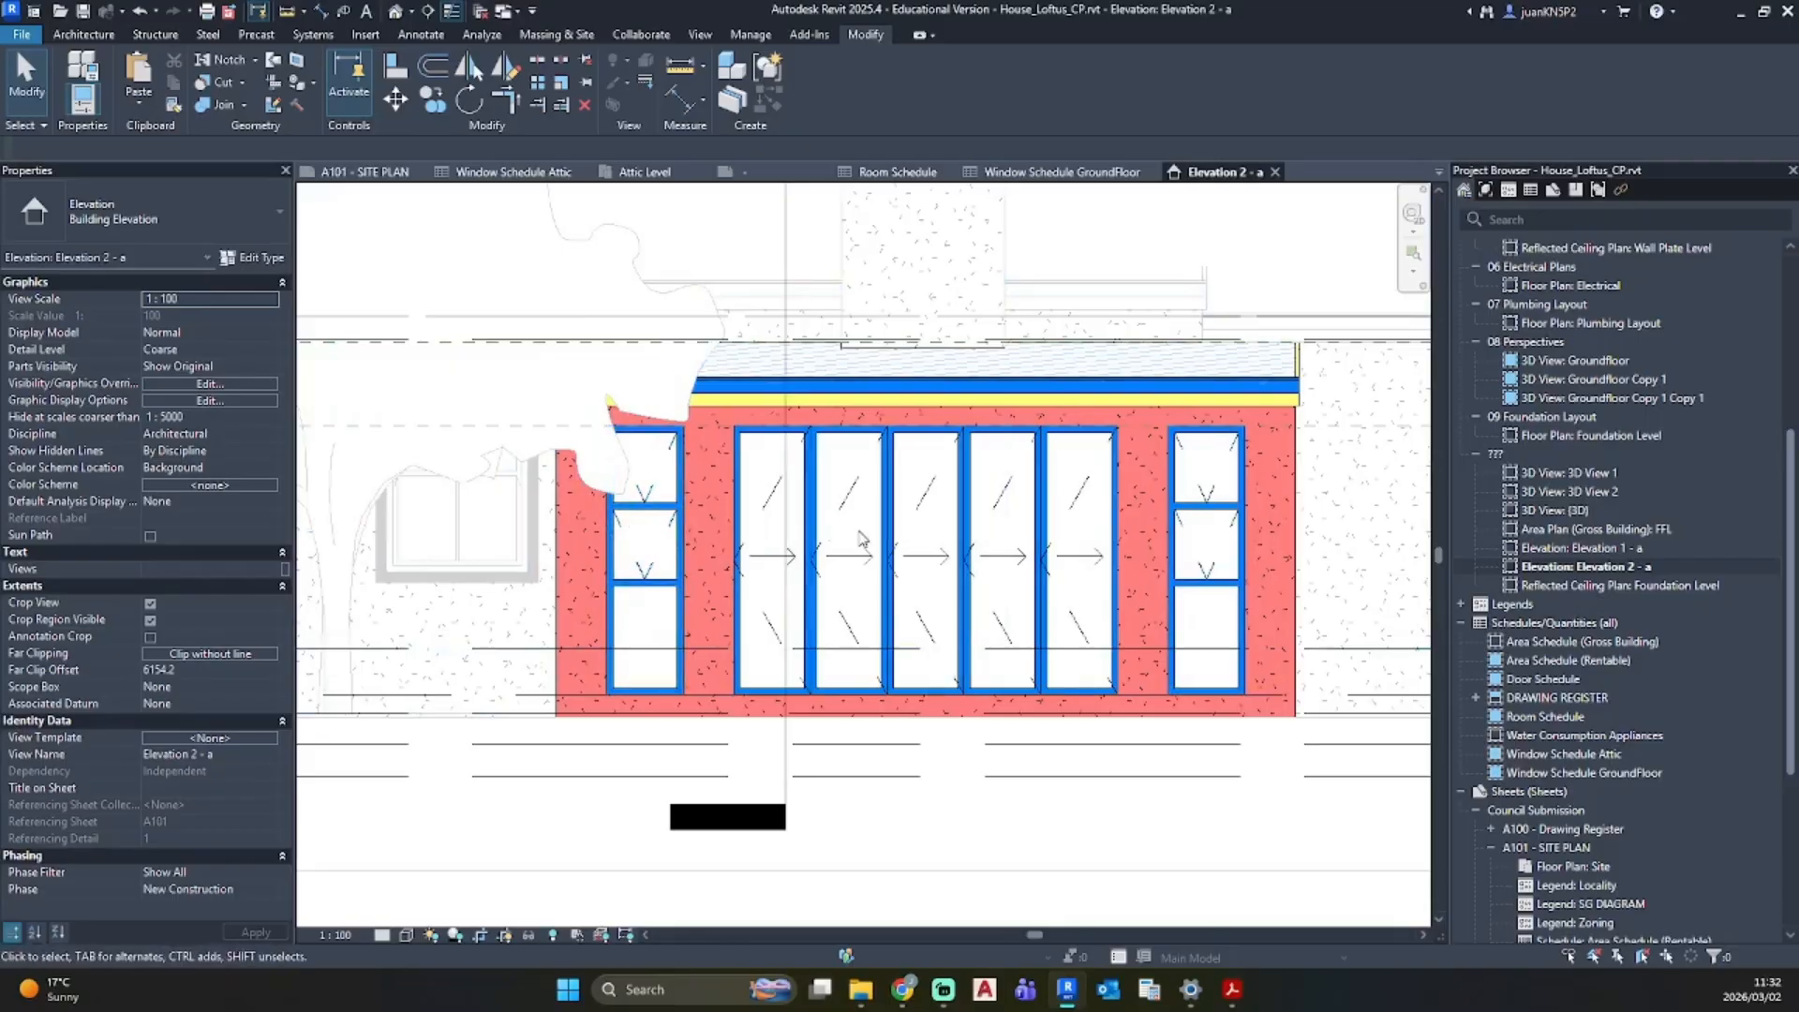
Step: Measure the width of the wall pier between the left sidelight and the conservatory door in the elevation
scroll(787, 581, "down", 3)
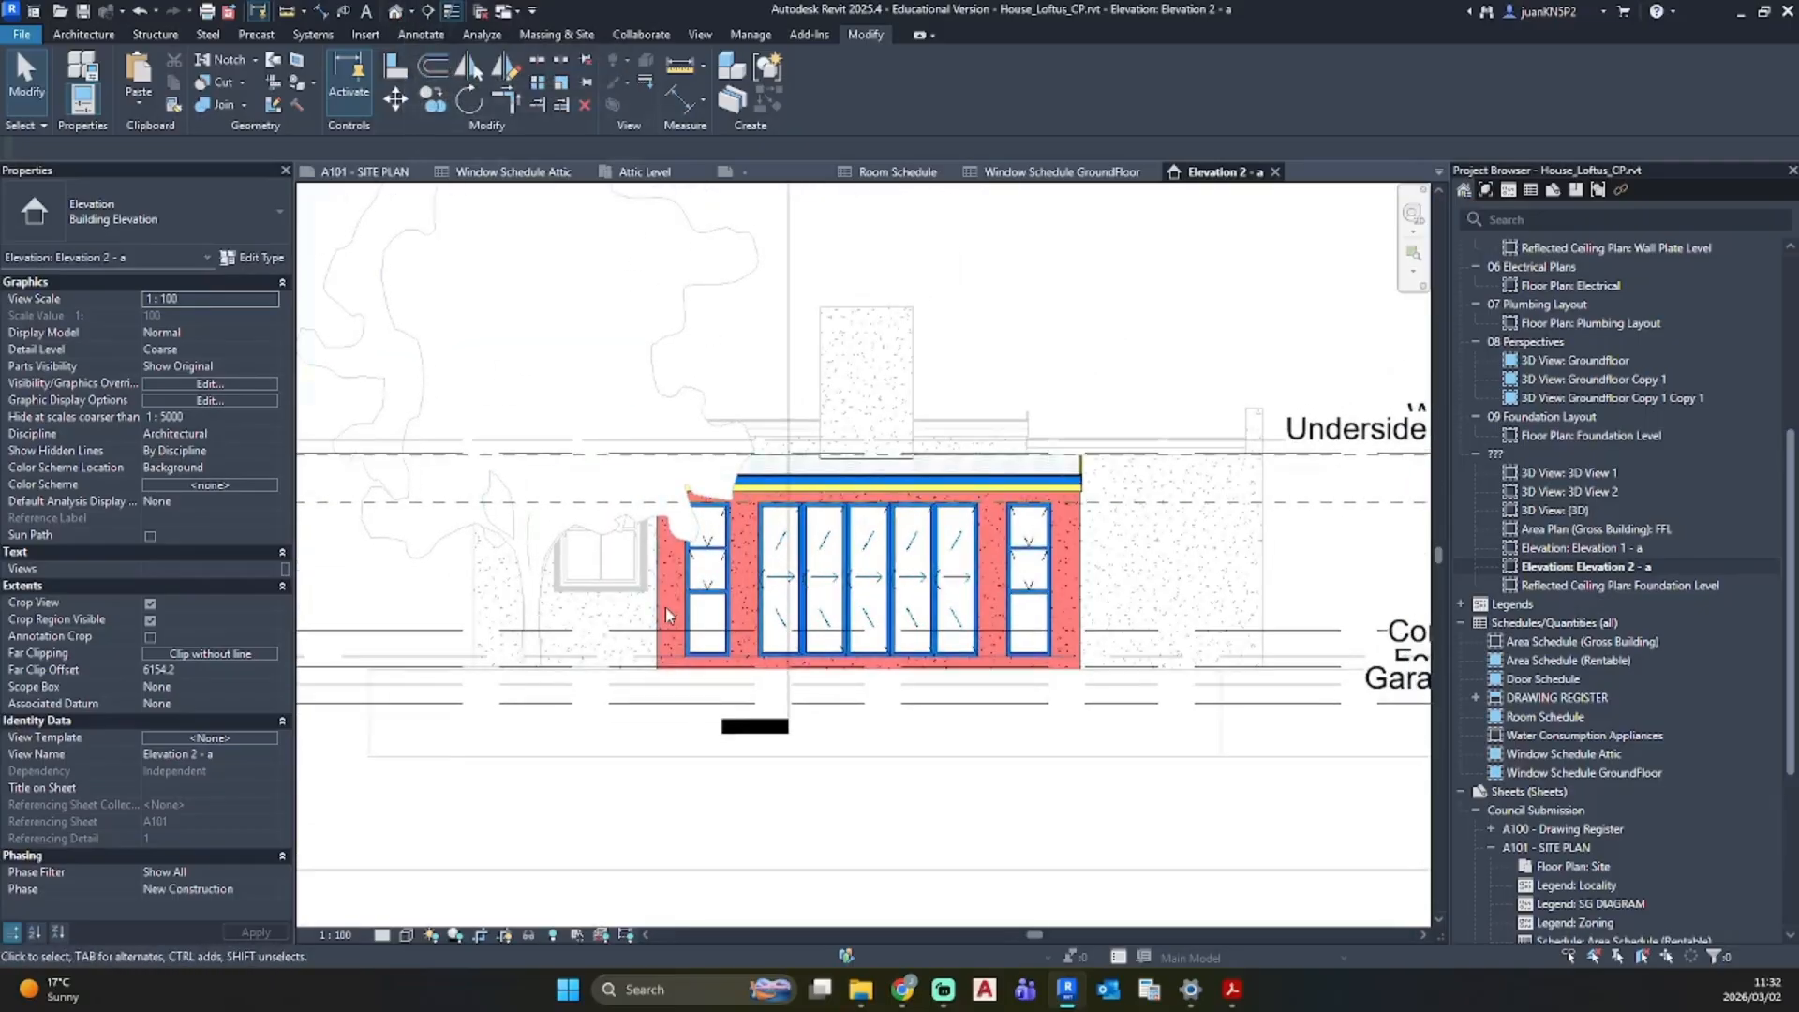
key("d")
key("i")
scroll(768, 772, "up", 4)
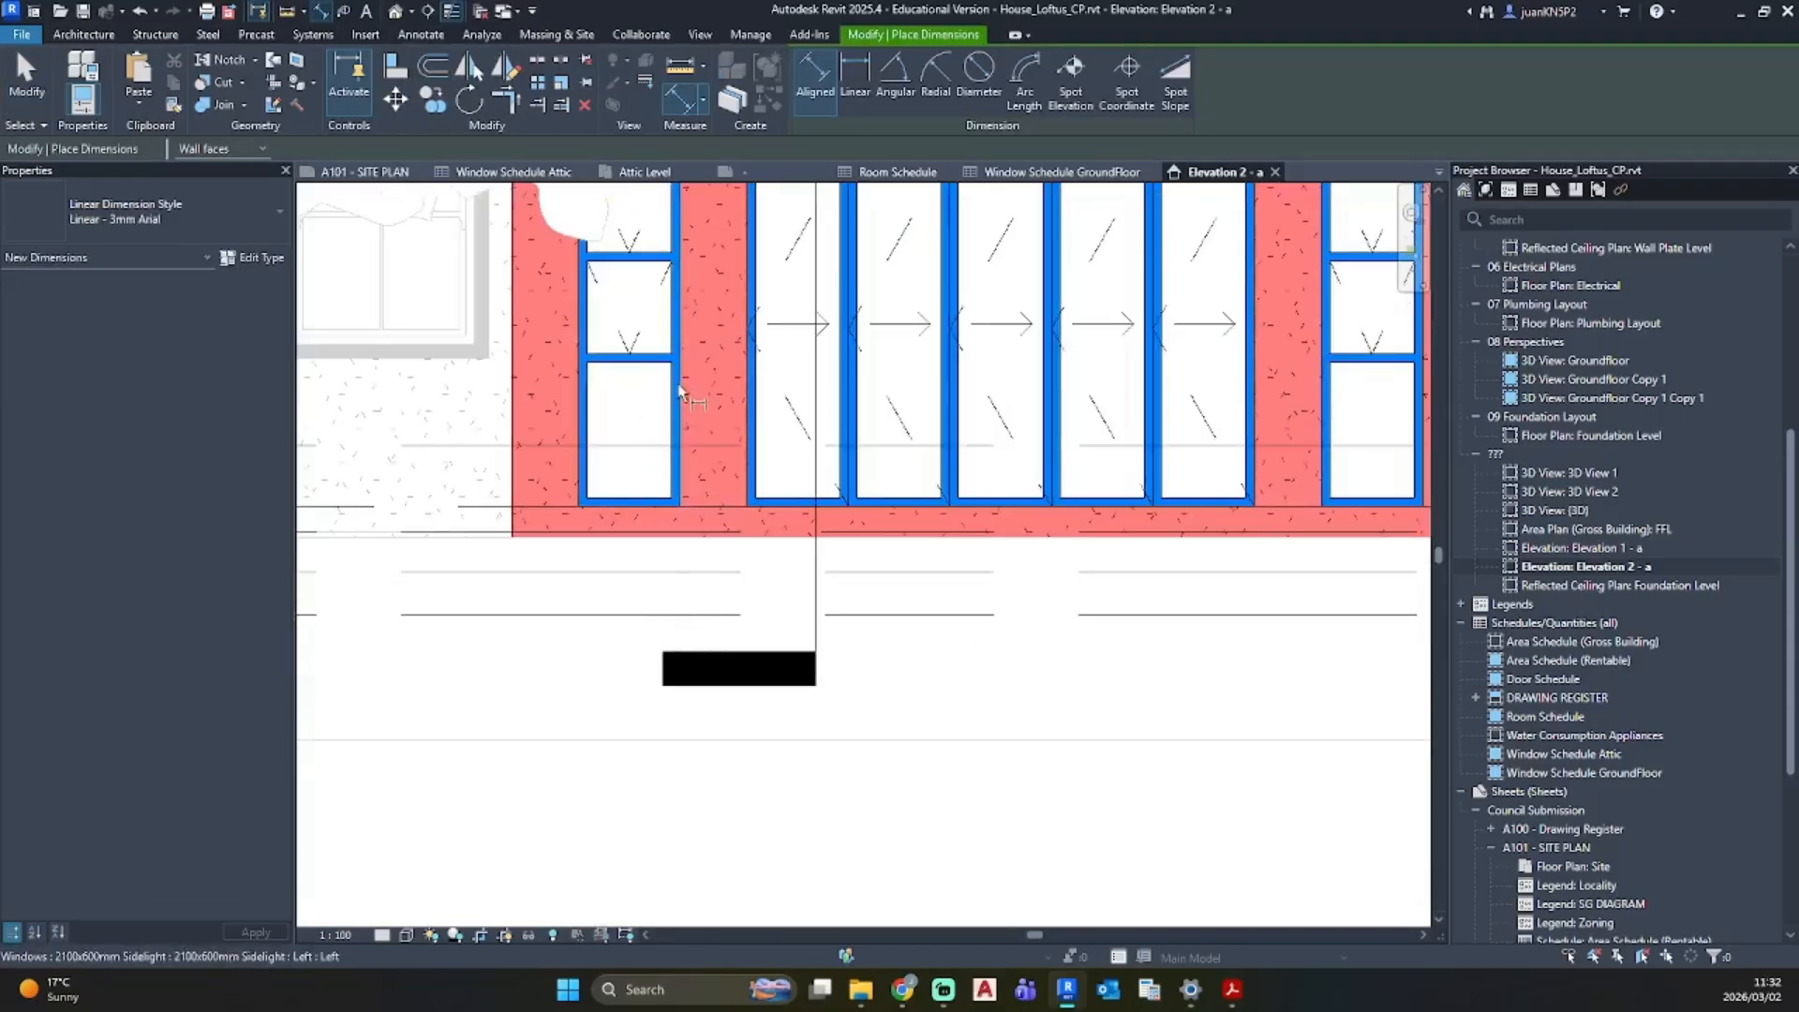
scroll(739, 394, "up", 3)
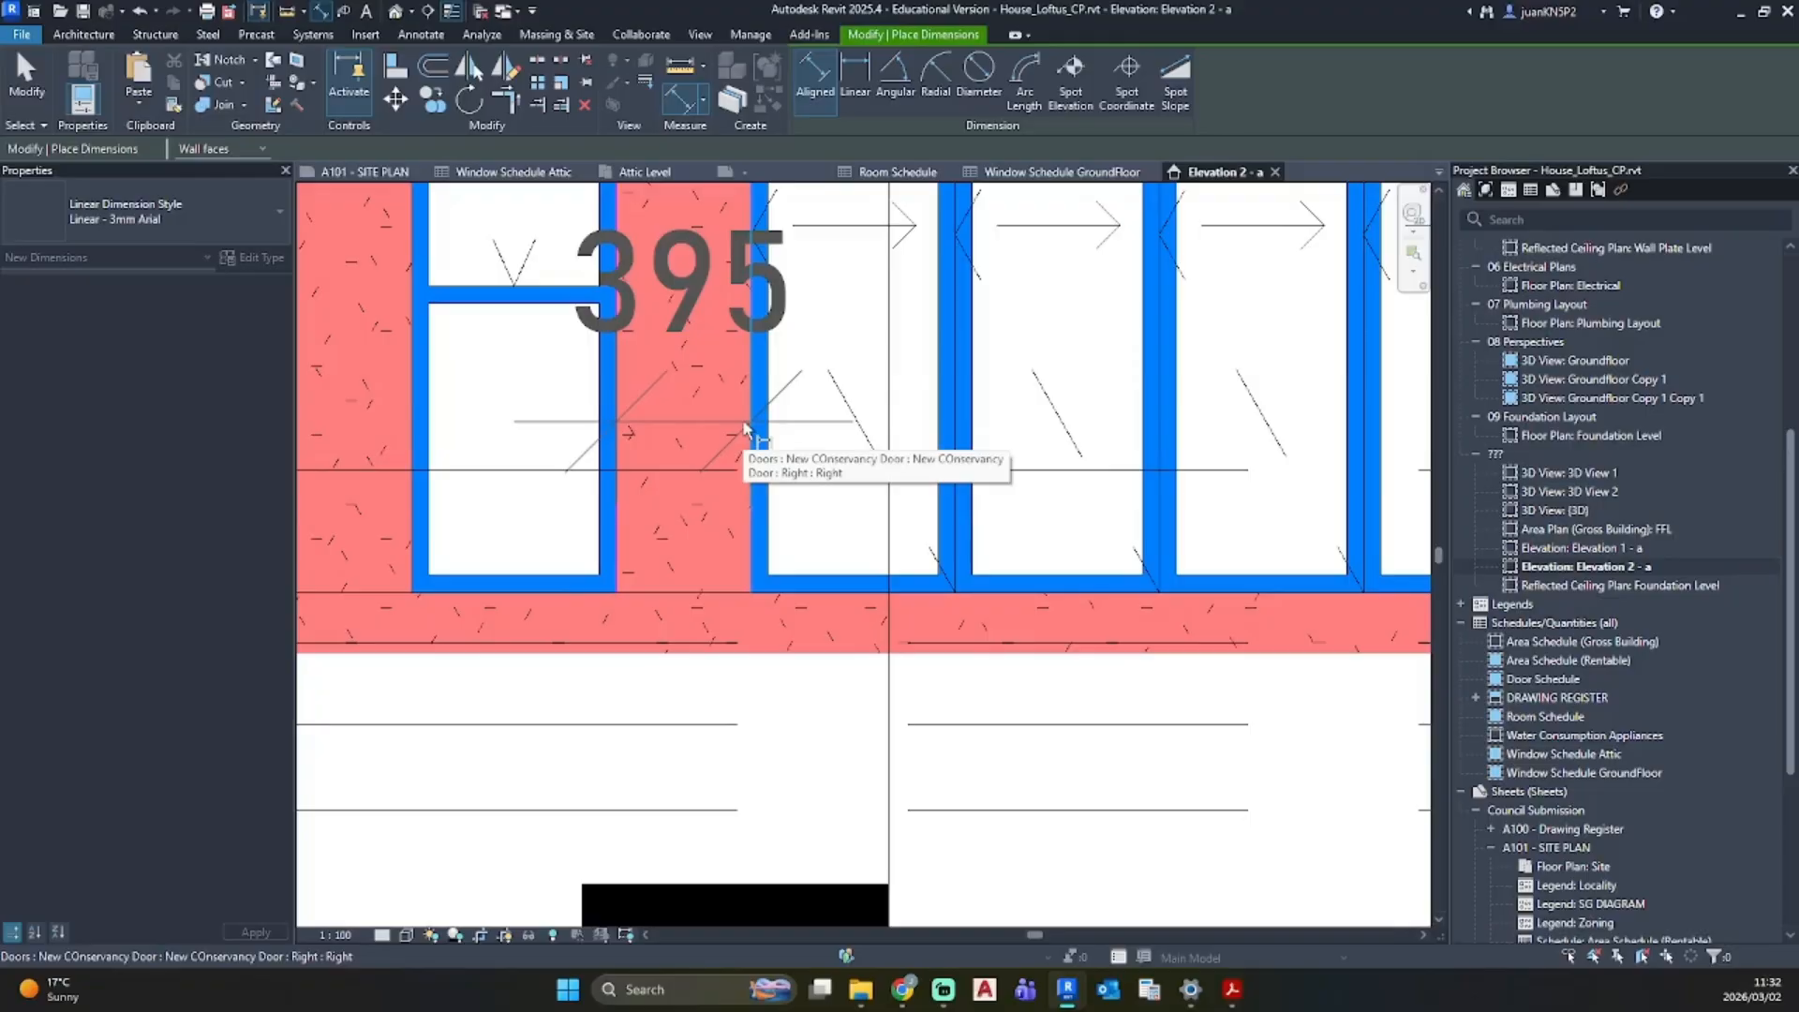
left_click(745, 429)
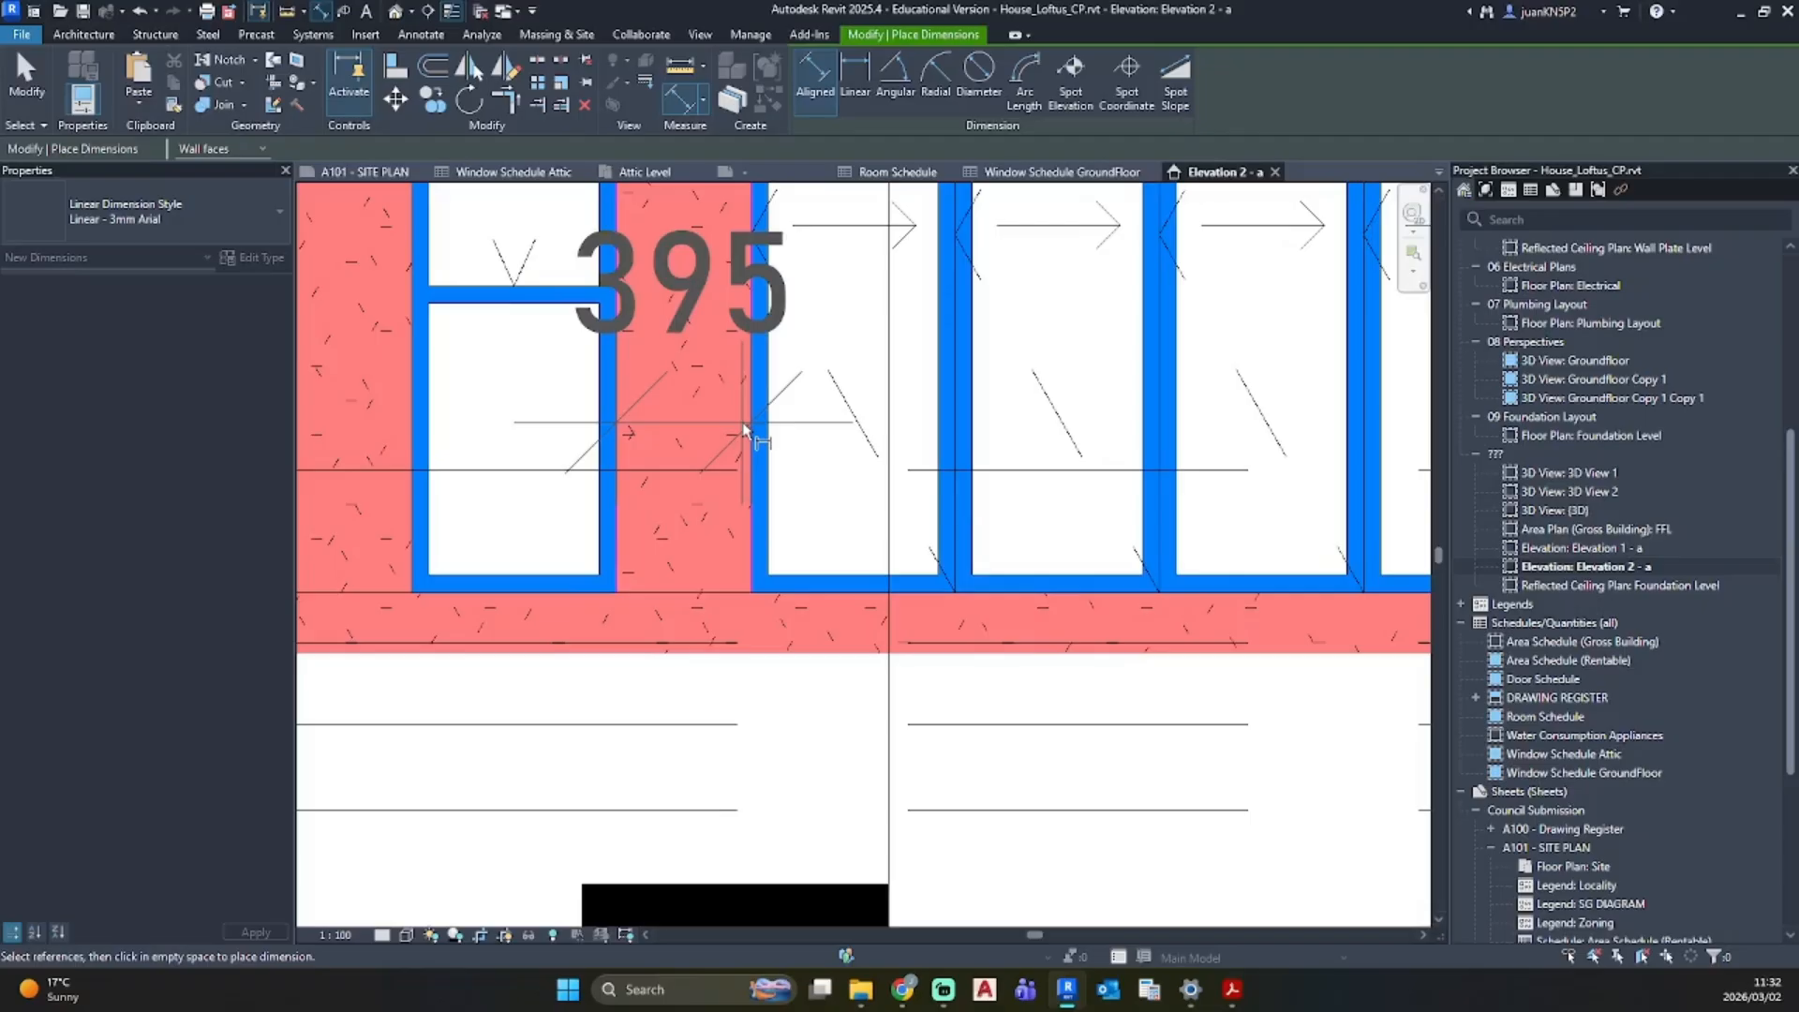
middle_click_drag(745, 429, 710, 497)
scroll(710, 497, "down", 3)
key("Escape")
key("Escape")
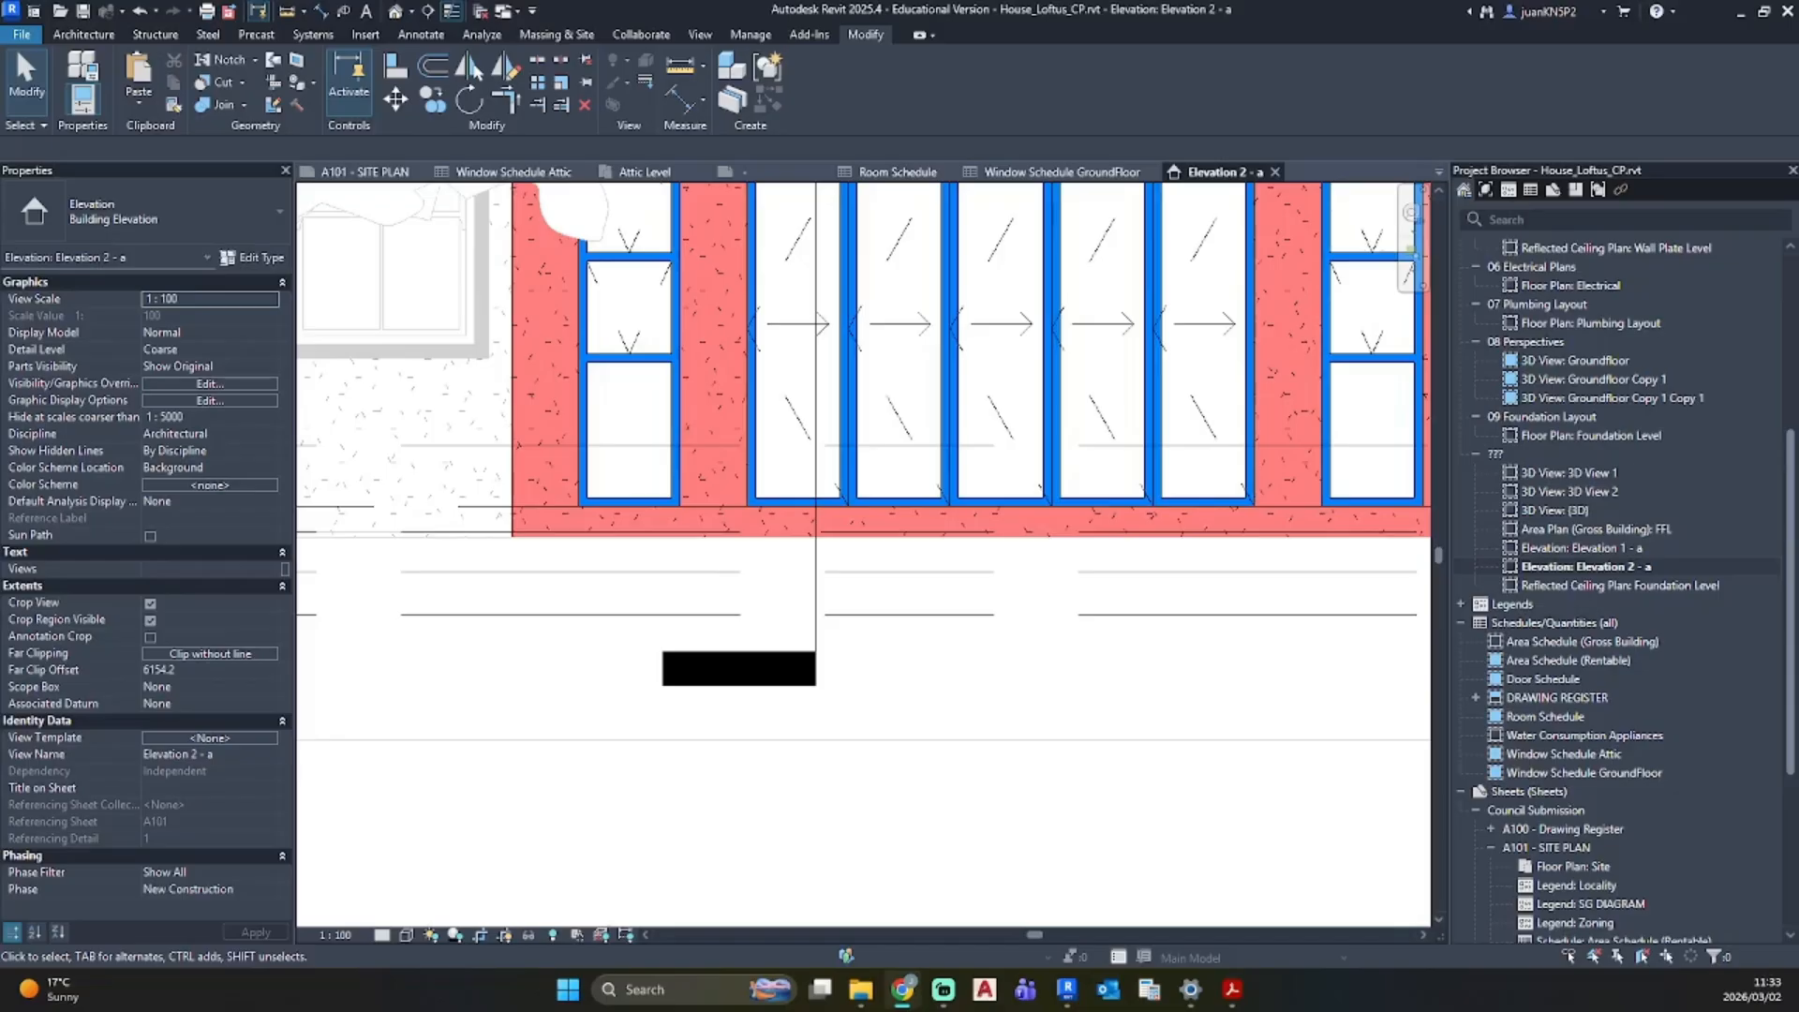
scroll(648, 766, "down", 3)
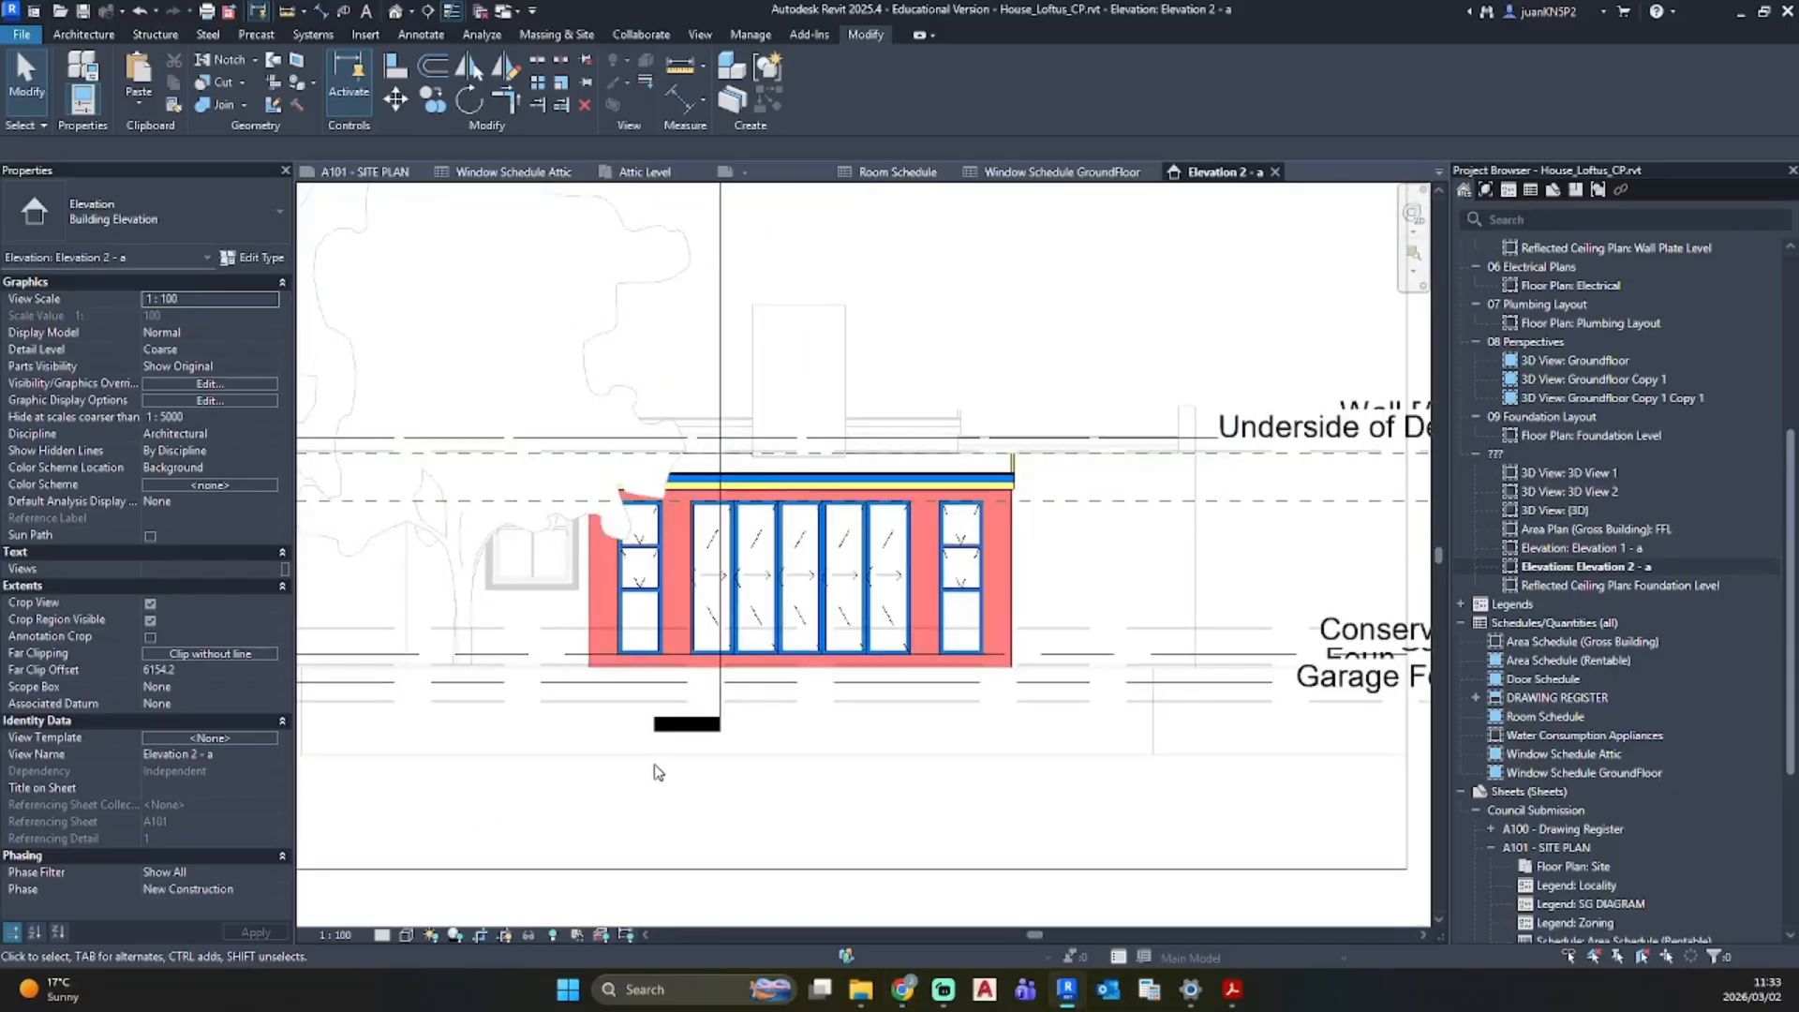
scroll(770, 523, "up", 3)
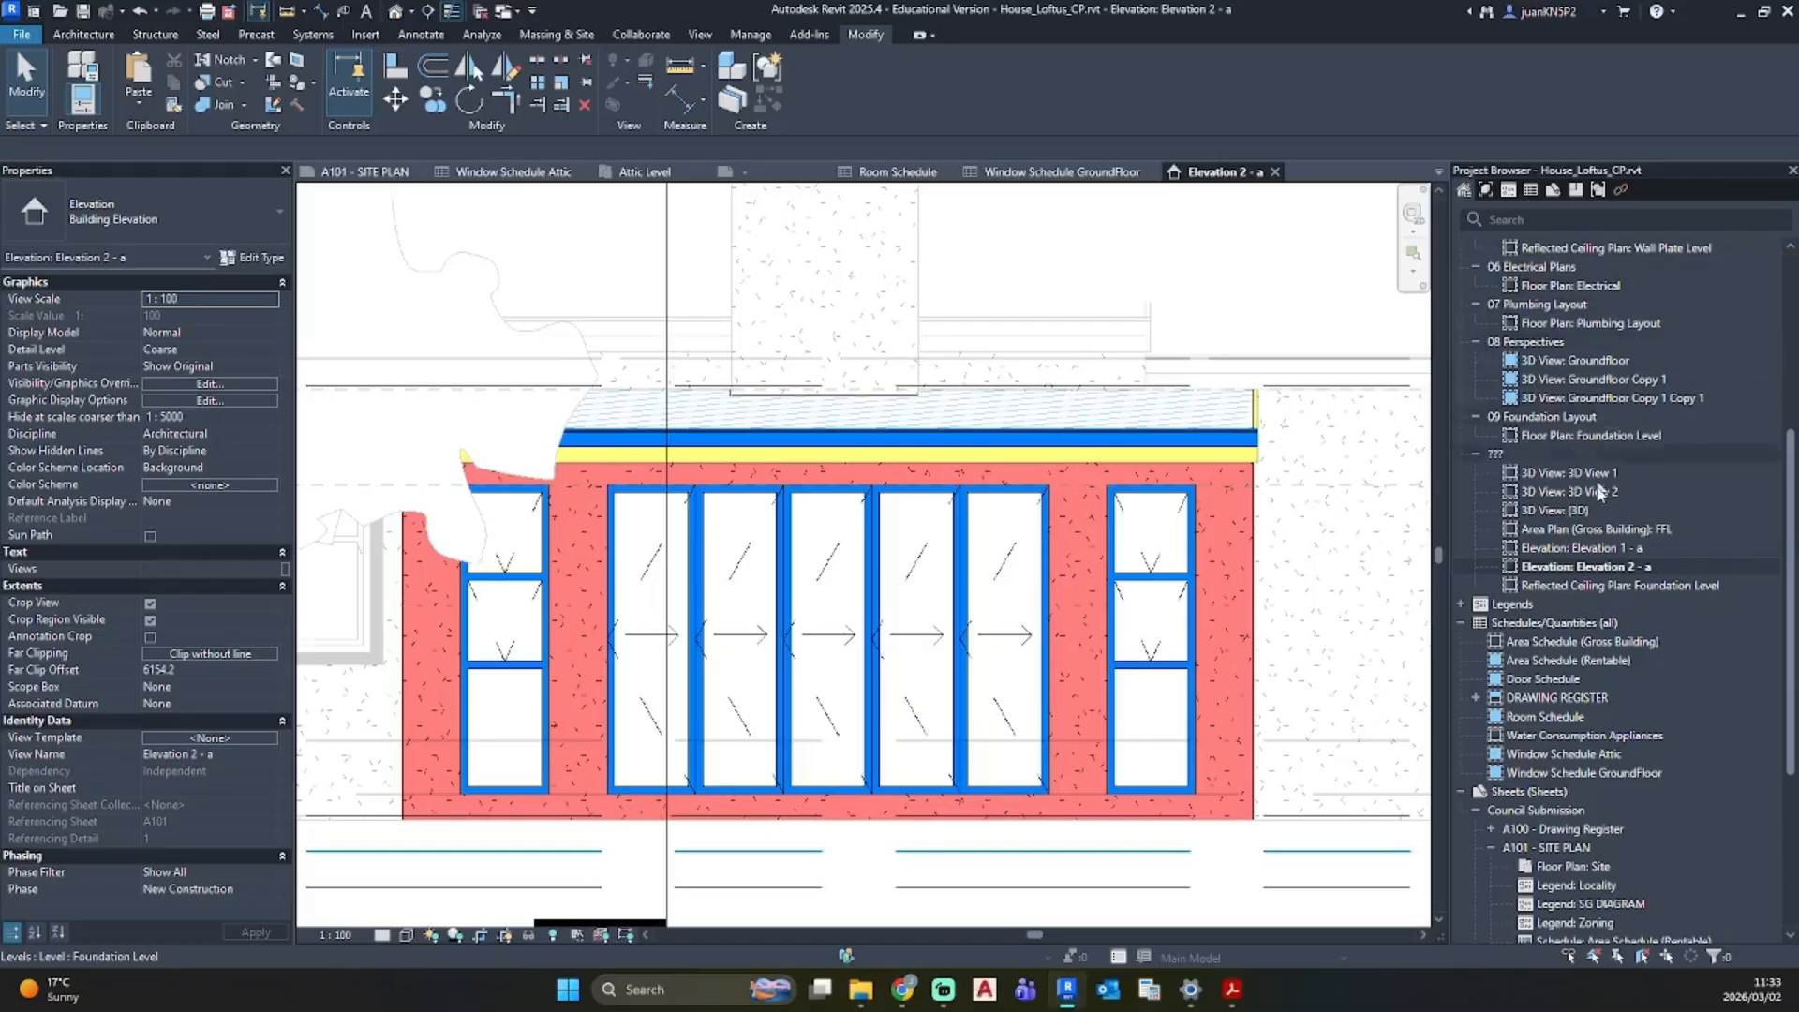
Step: Open Sectional Elevation A and dimension the height from the Lintol Height reference plane to the front wall's top beneath the roof sheeting
scroll(1616, 473, "up", 5)
scroll(1616, 472, "up", 1)
double_click(1625, 512)
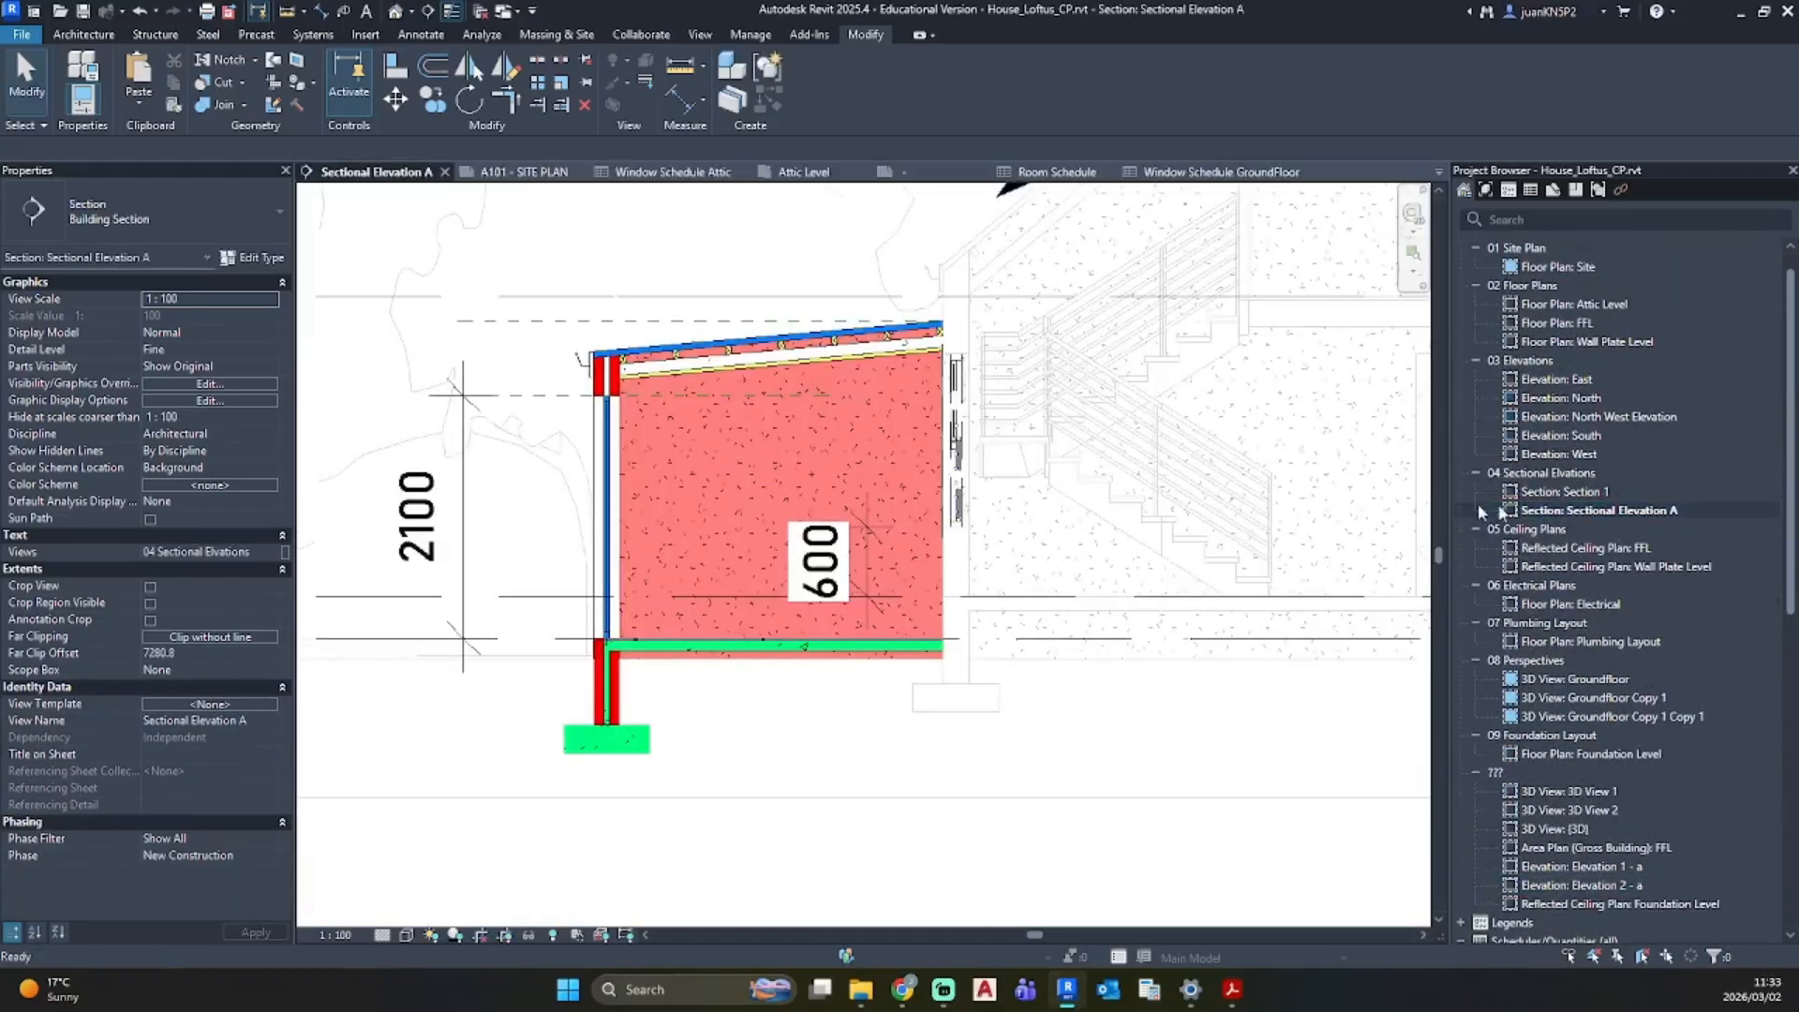
scroll(553, 391, "up", 6)
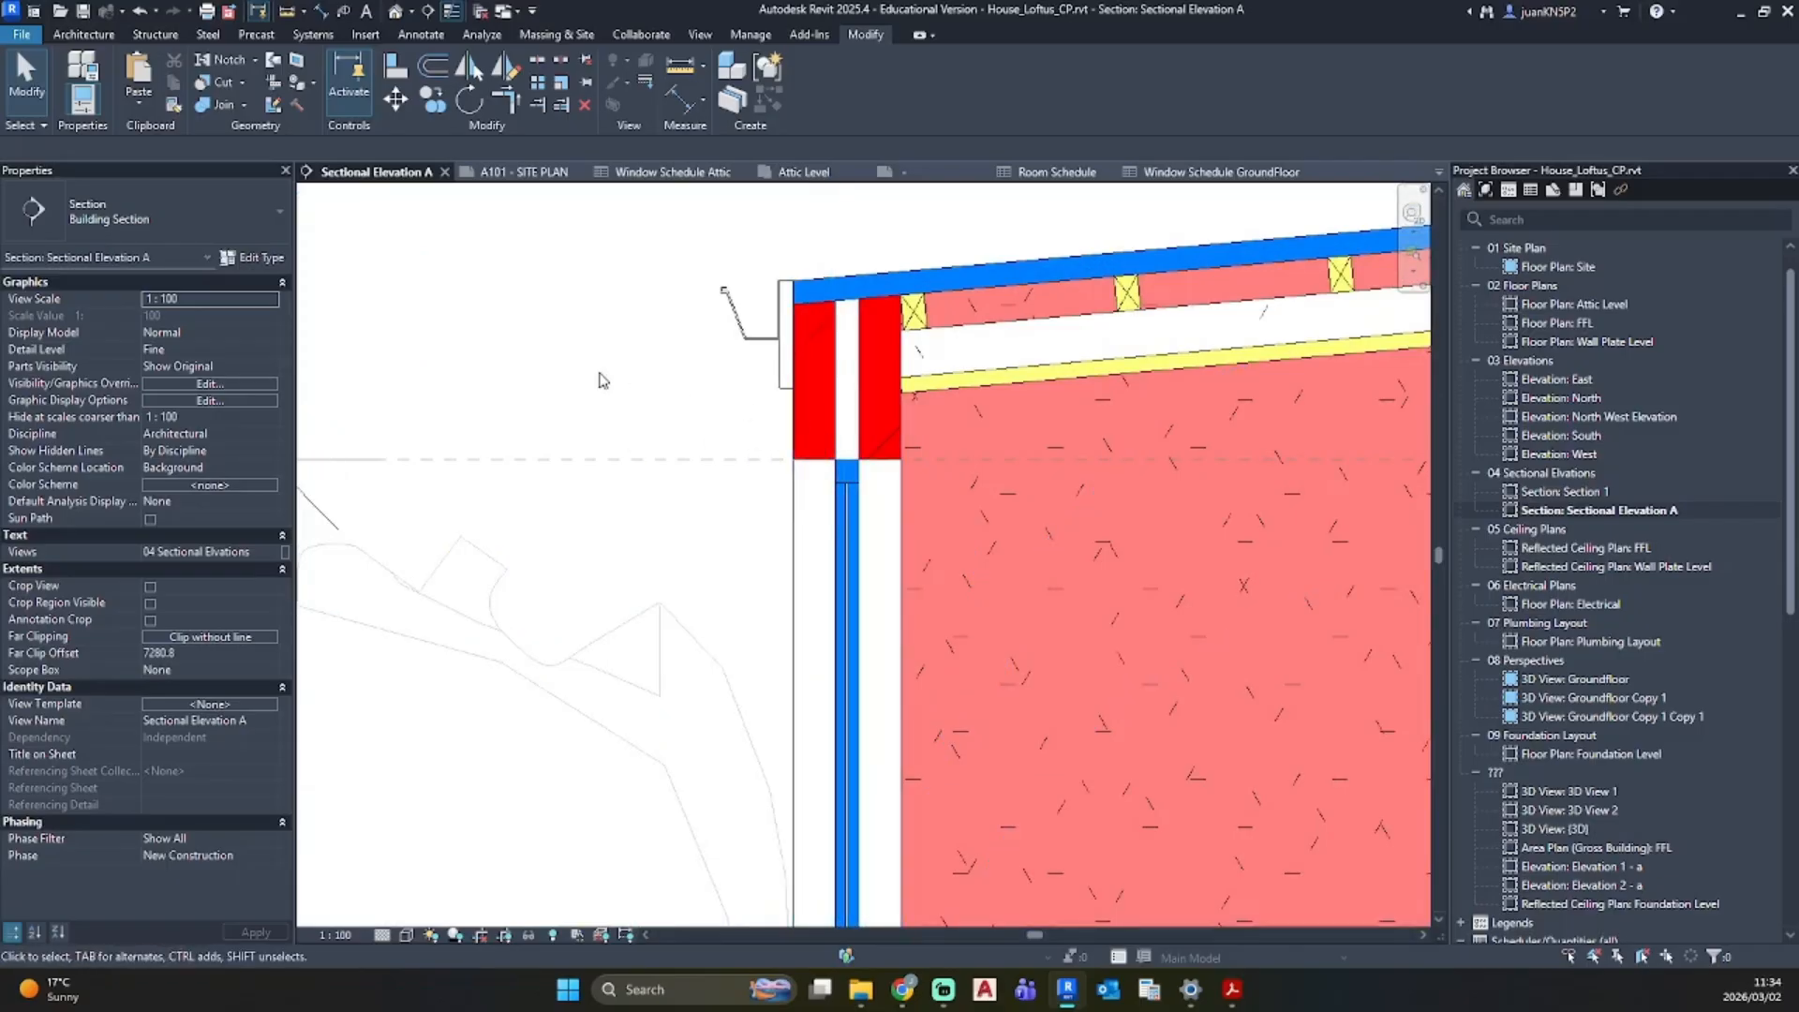
scroll(827, 371, "up", 3)
scroll(868, 366, "down", 7)
scroll(868, 366, "down", 4)
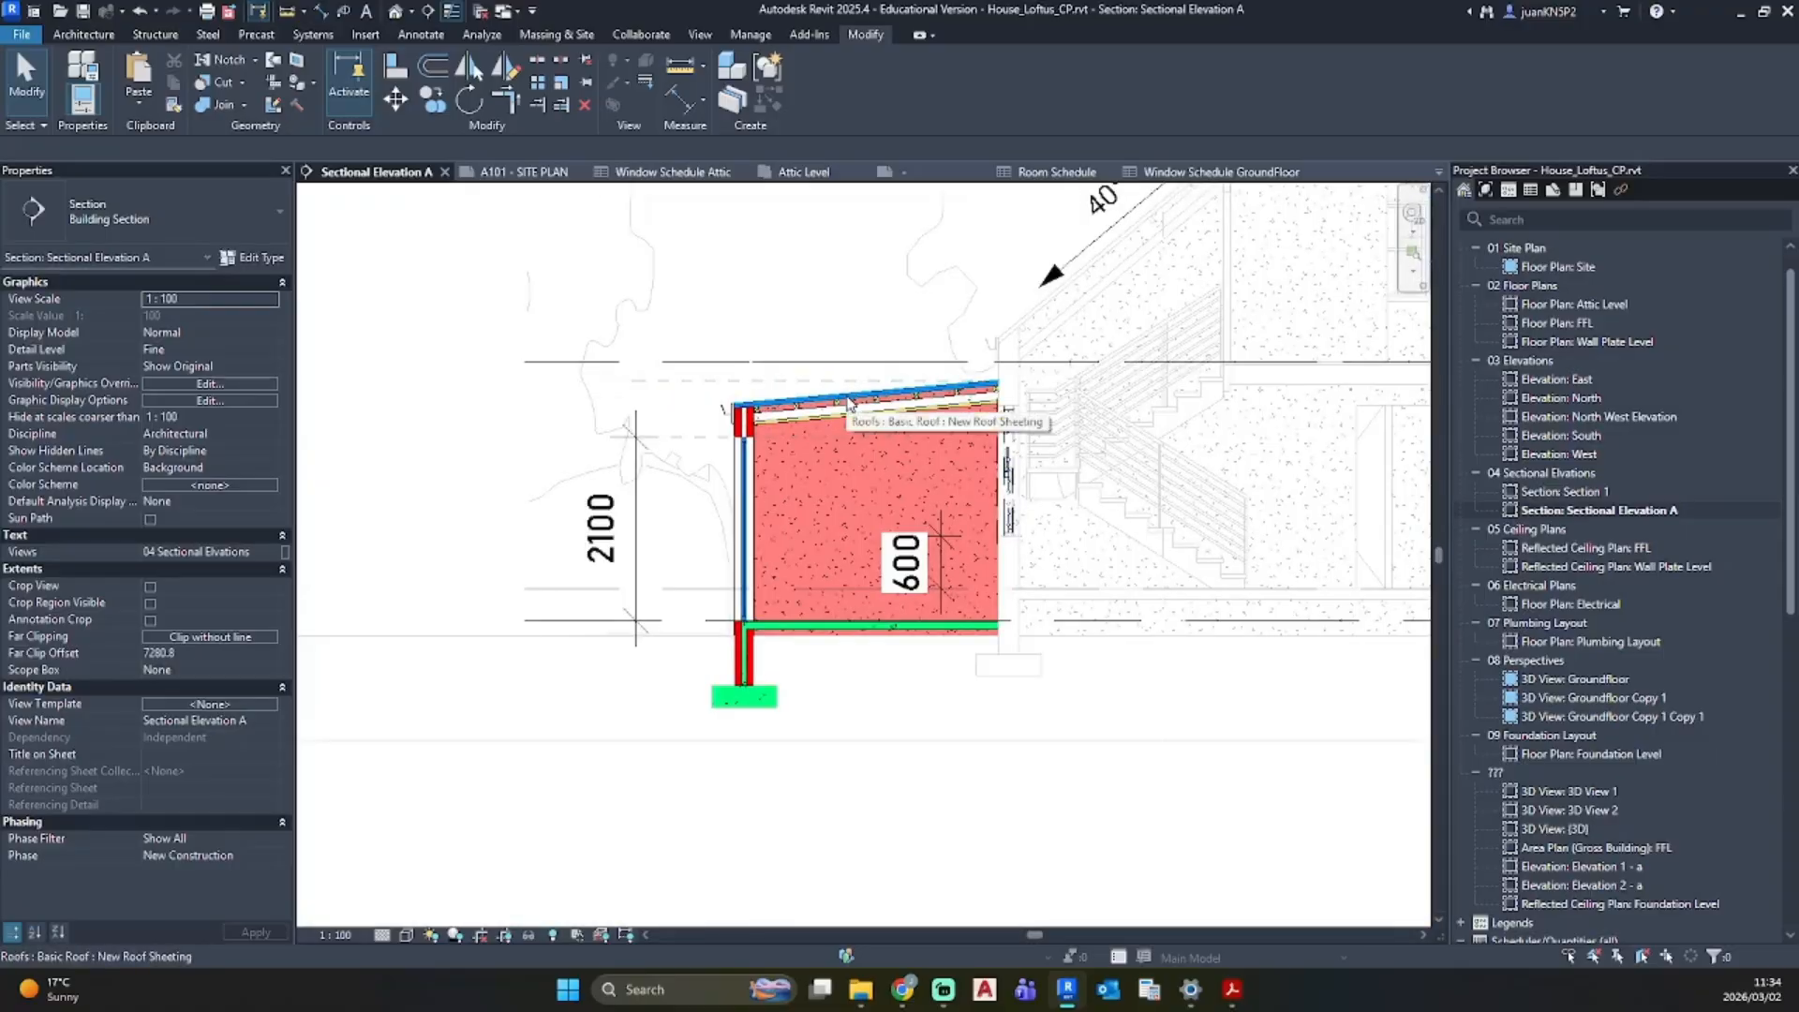
scroll(750, 413, "up", 5)
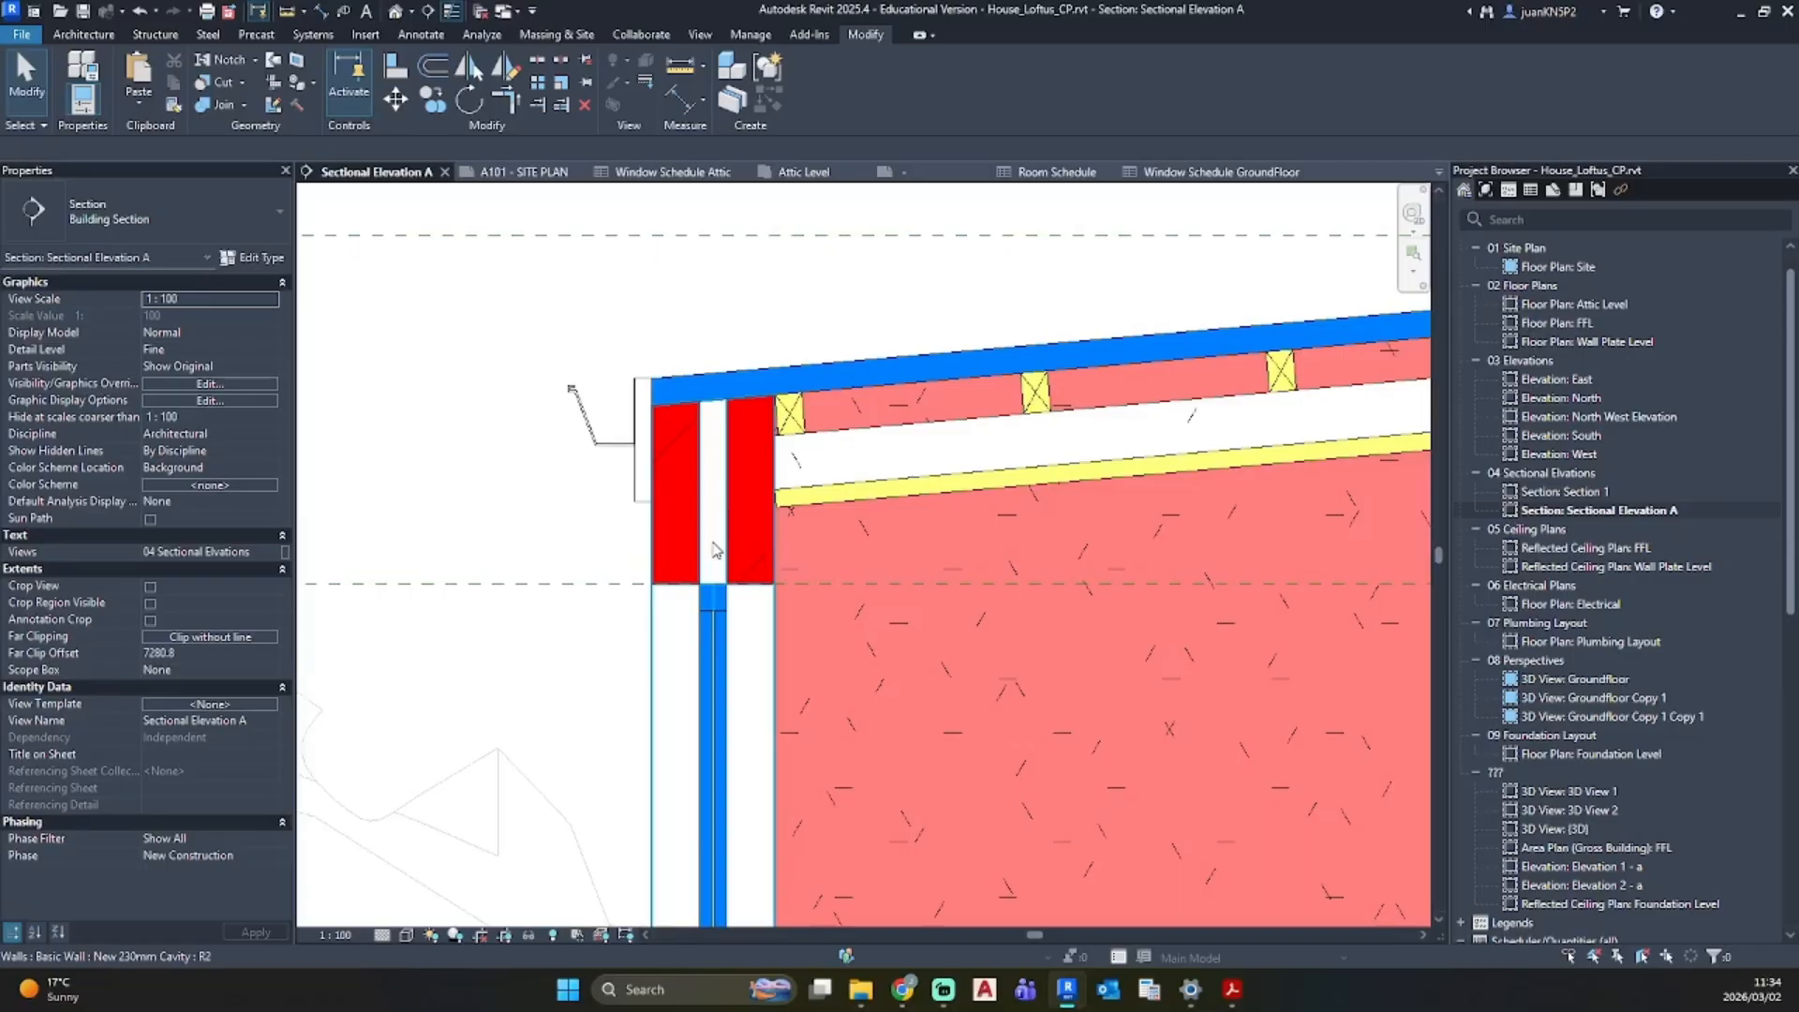
key("d")
key("i")
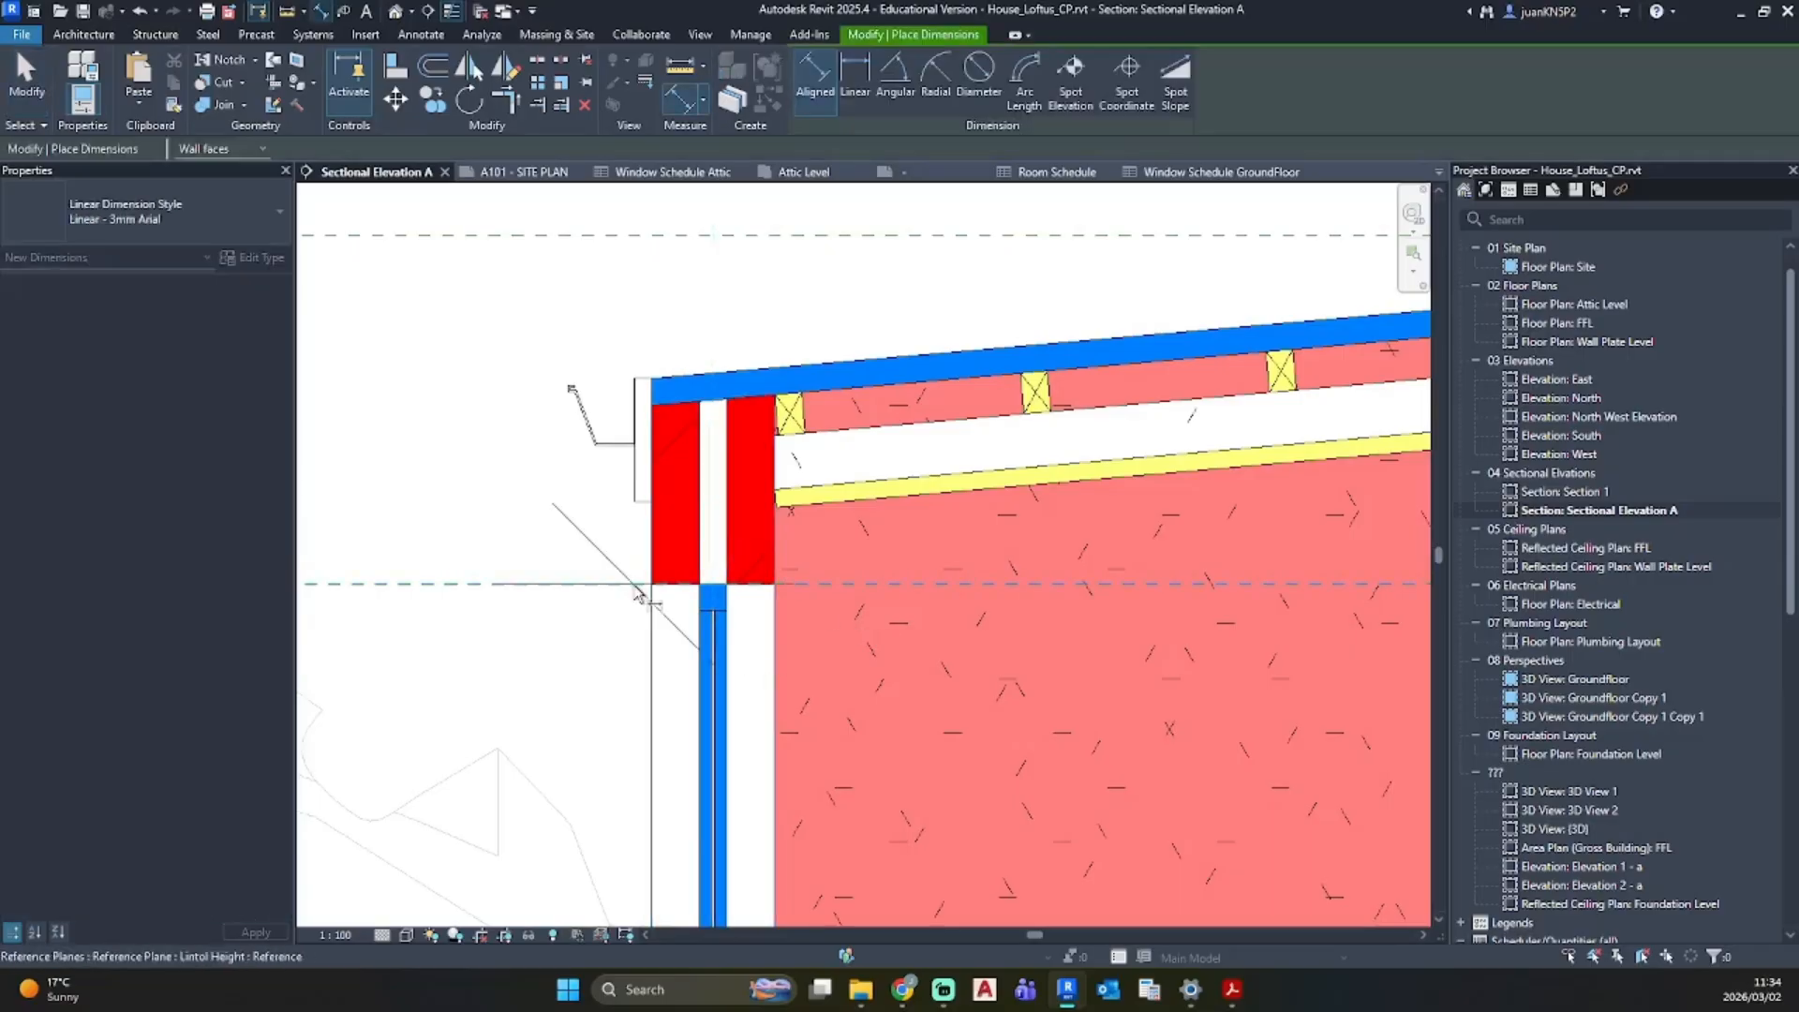
scroll(432, 436, "down", 2)
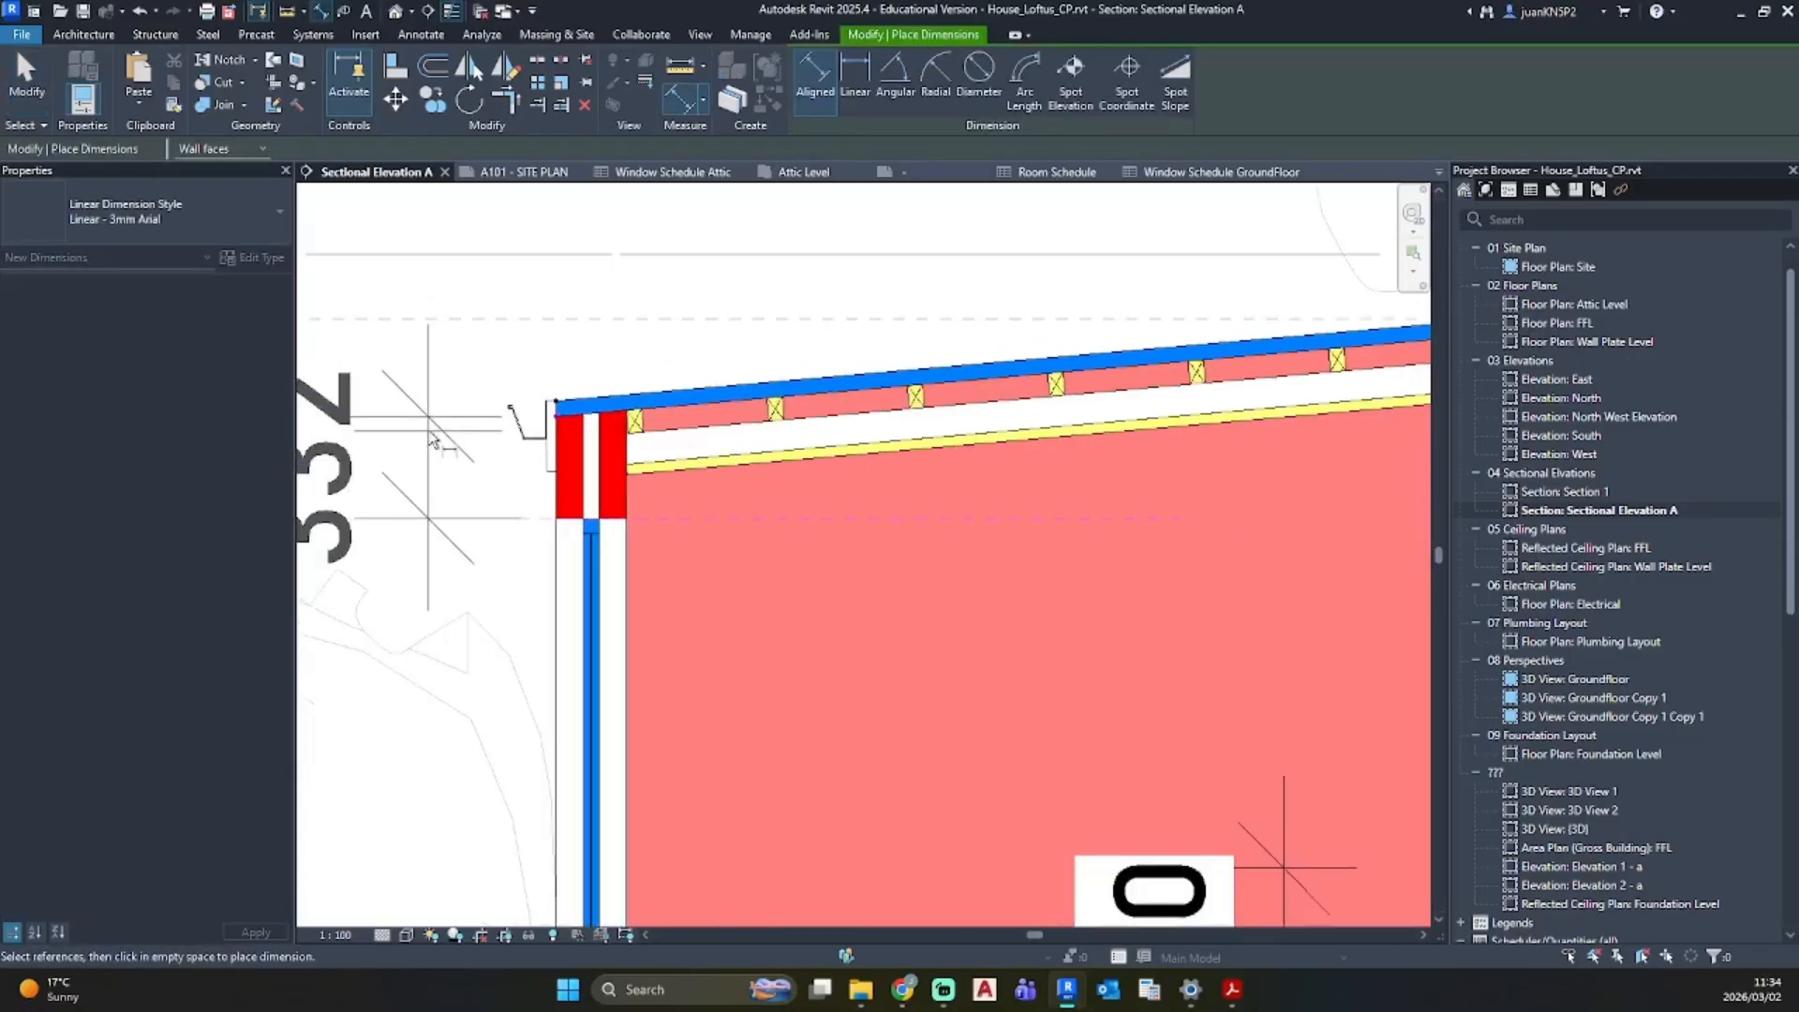
key("Escape")
key("Escape")
Step: Select the new roof sheeting and work out 540 minus 330 in the Calculator
left_click(609, 404)
scroll(596, 472, "down", 2)
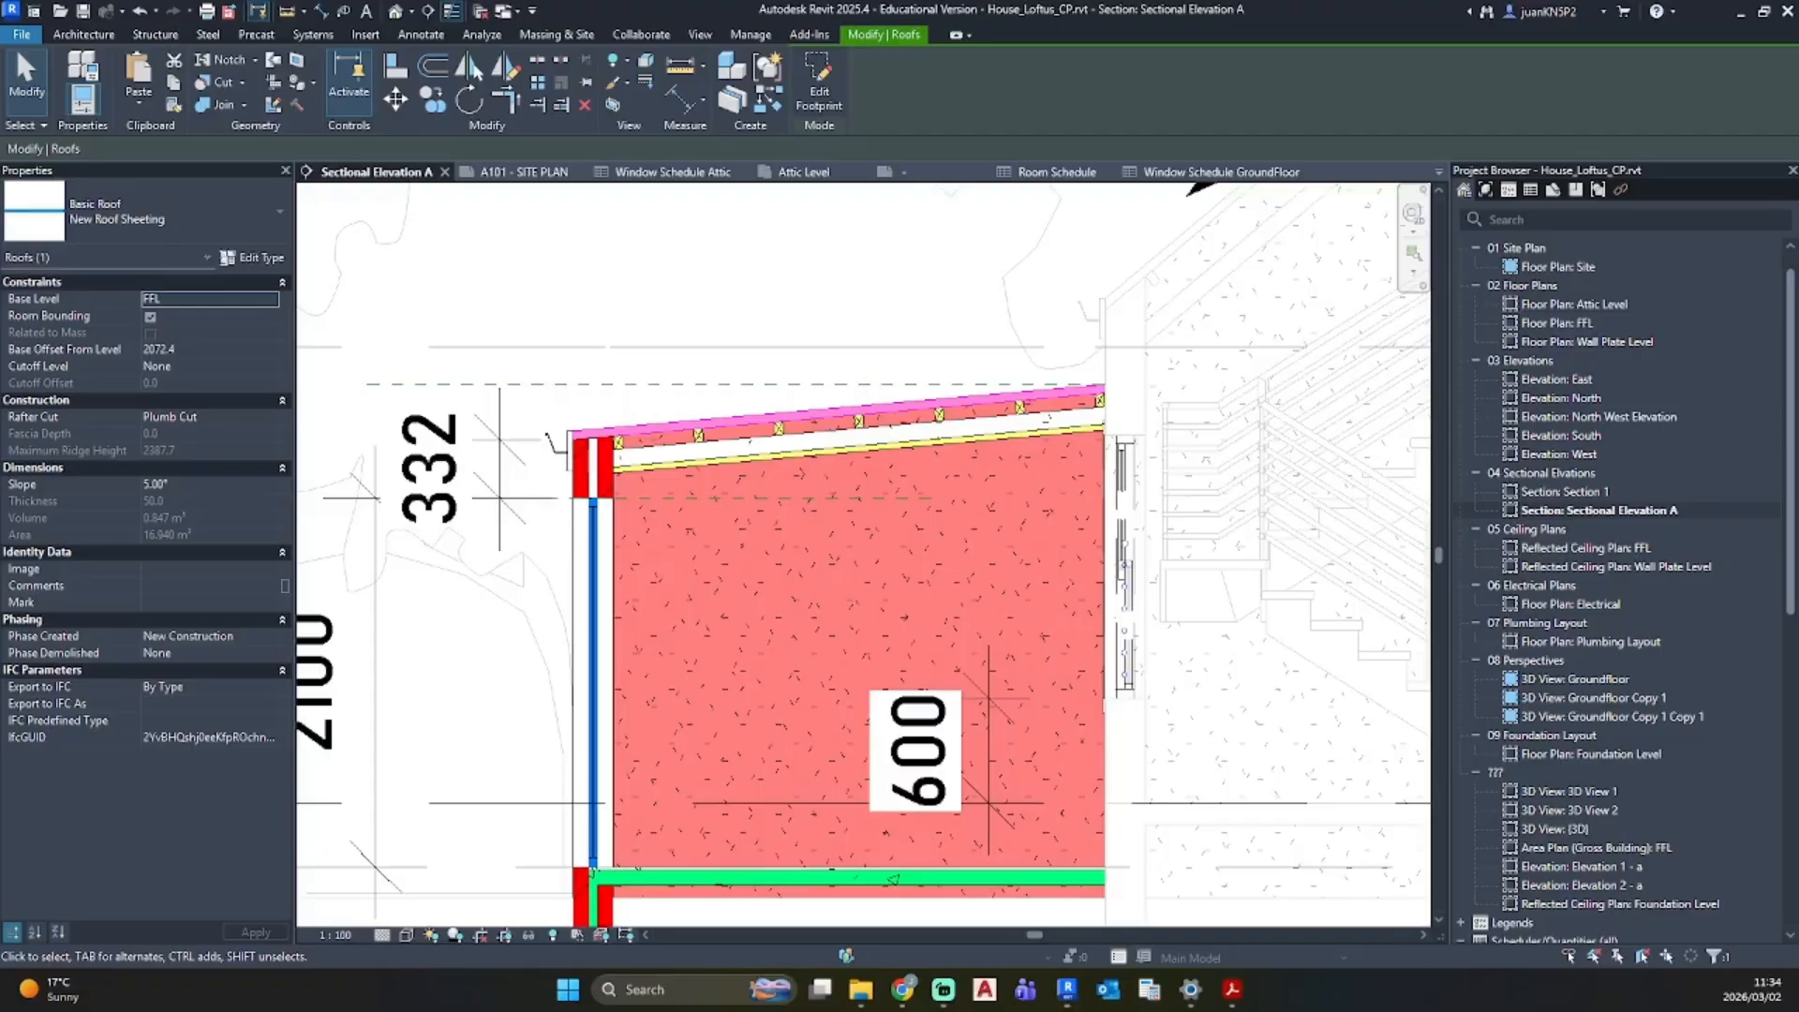
key("XF86Calculator")
left_click_drag(587, 314, 1021, 273)
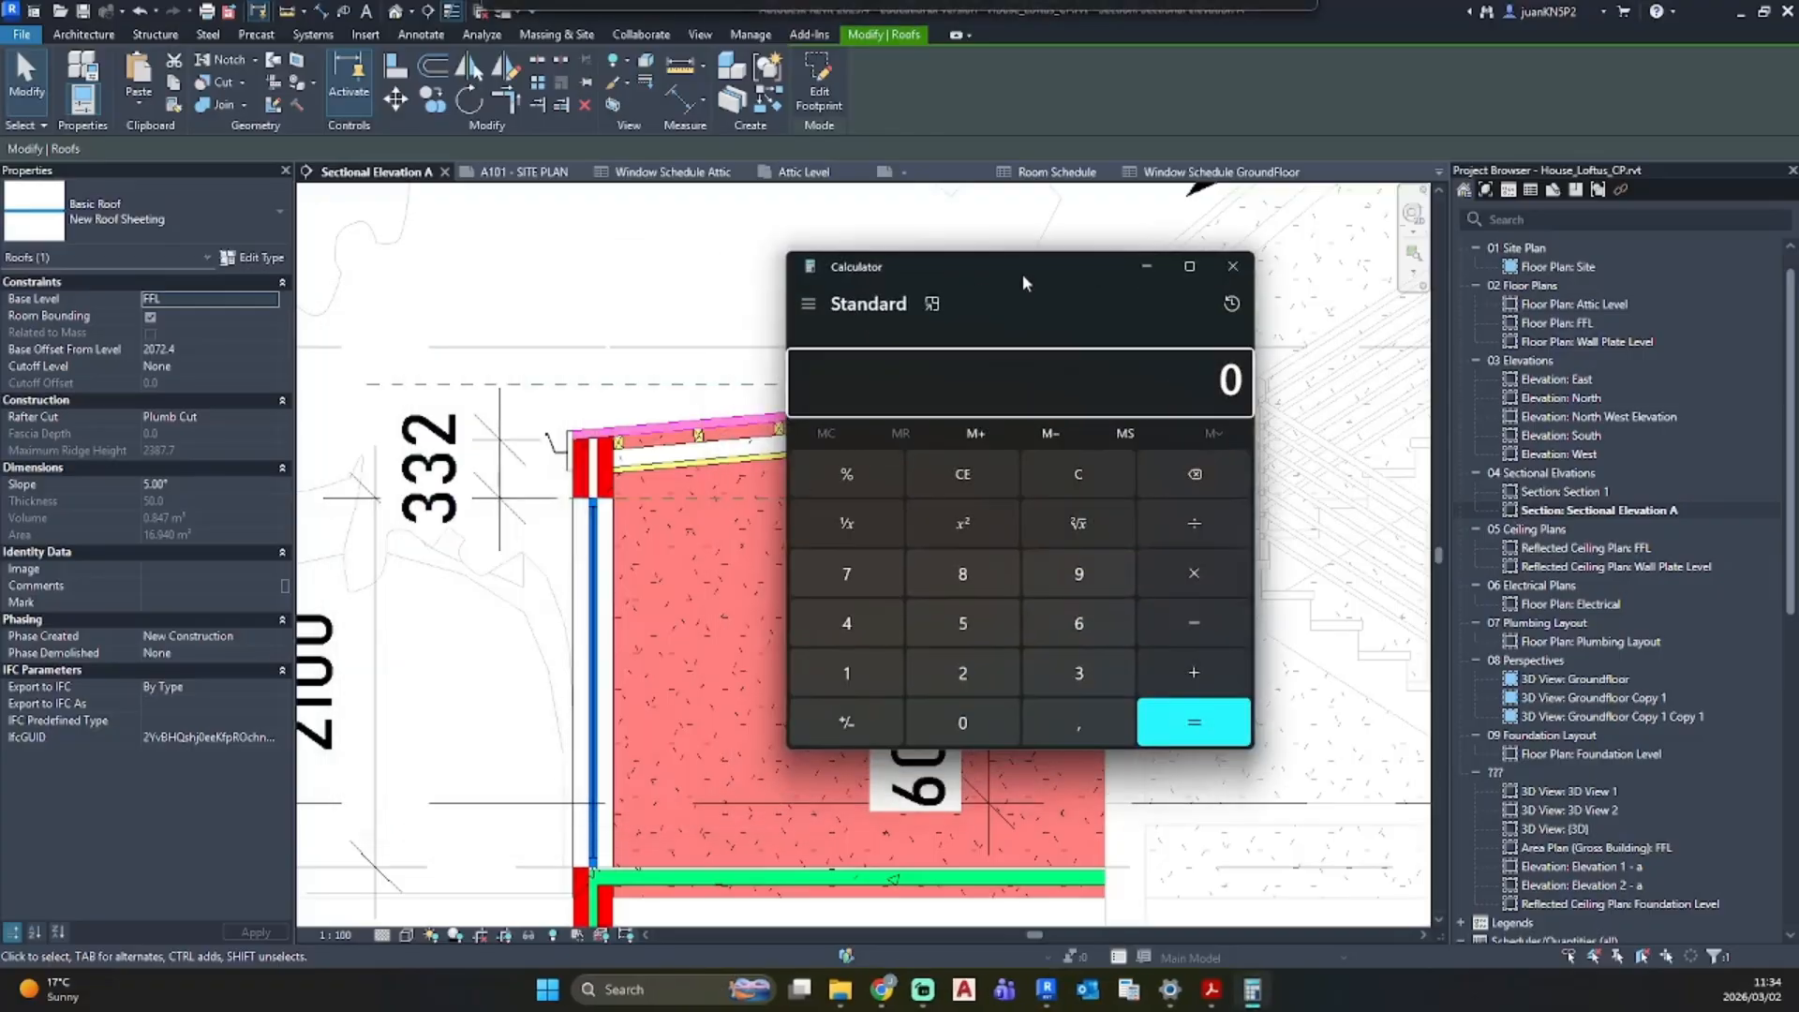
left_click(957, 623)
left_click(885, 626)
left_click(963, 722)
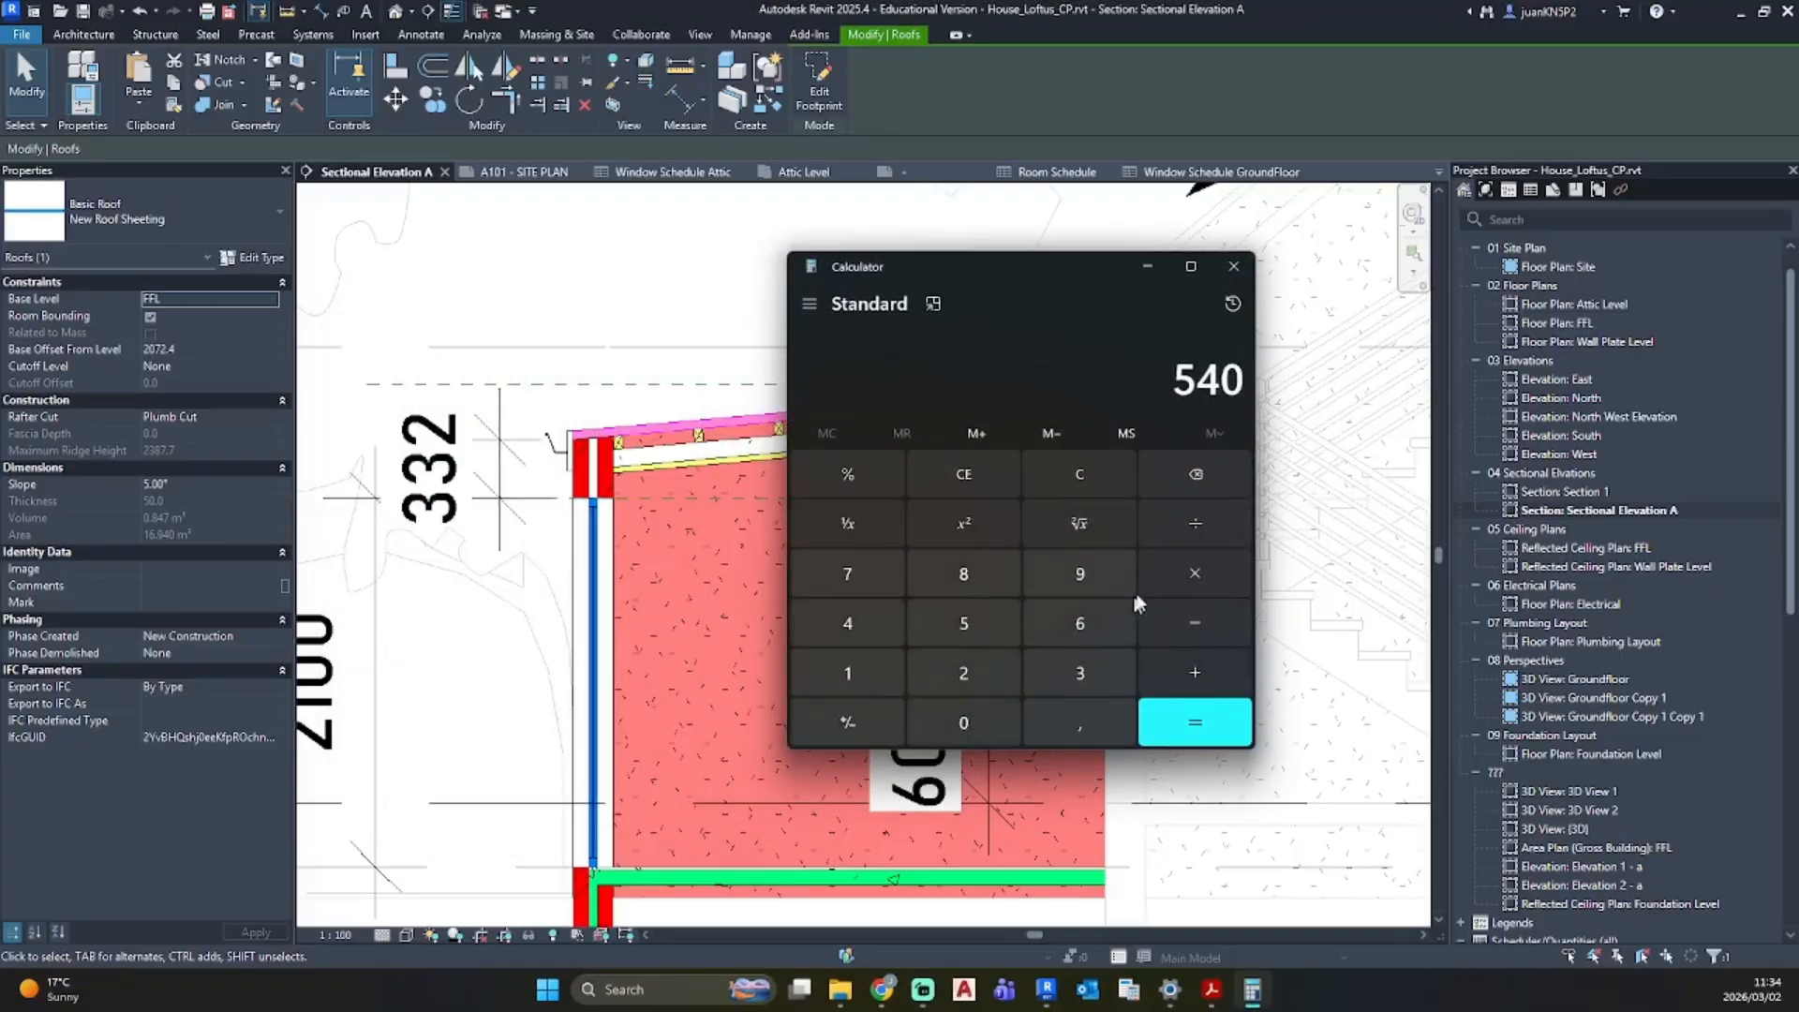
left_click(1193, 619)
left_click(1078, 670)
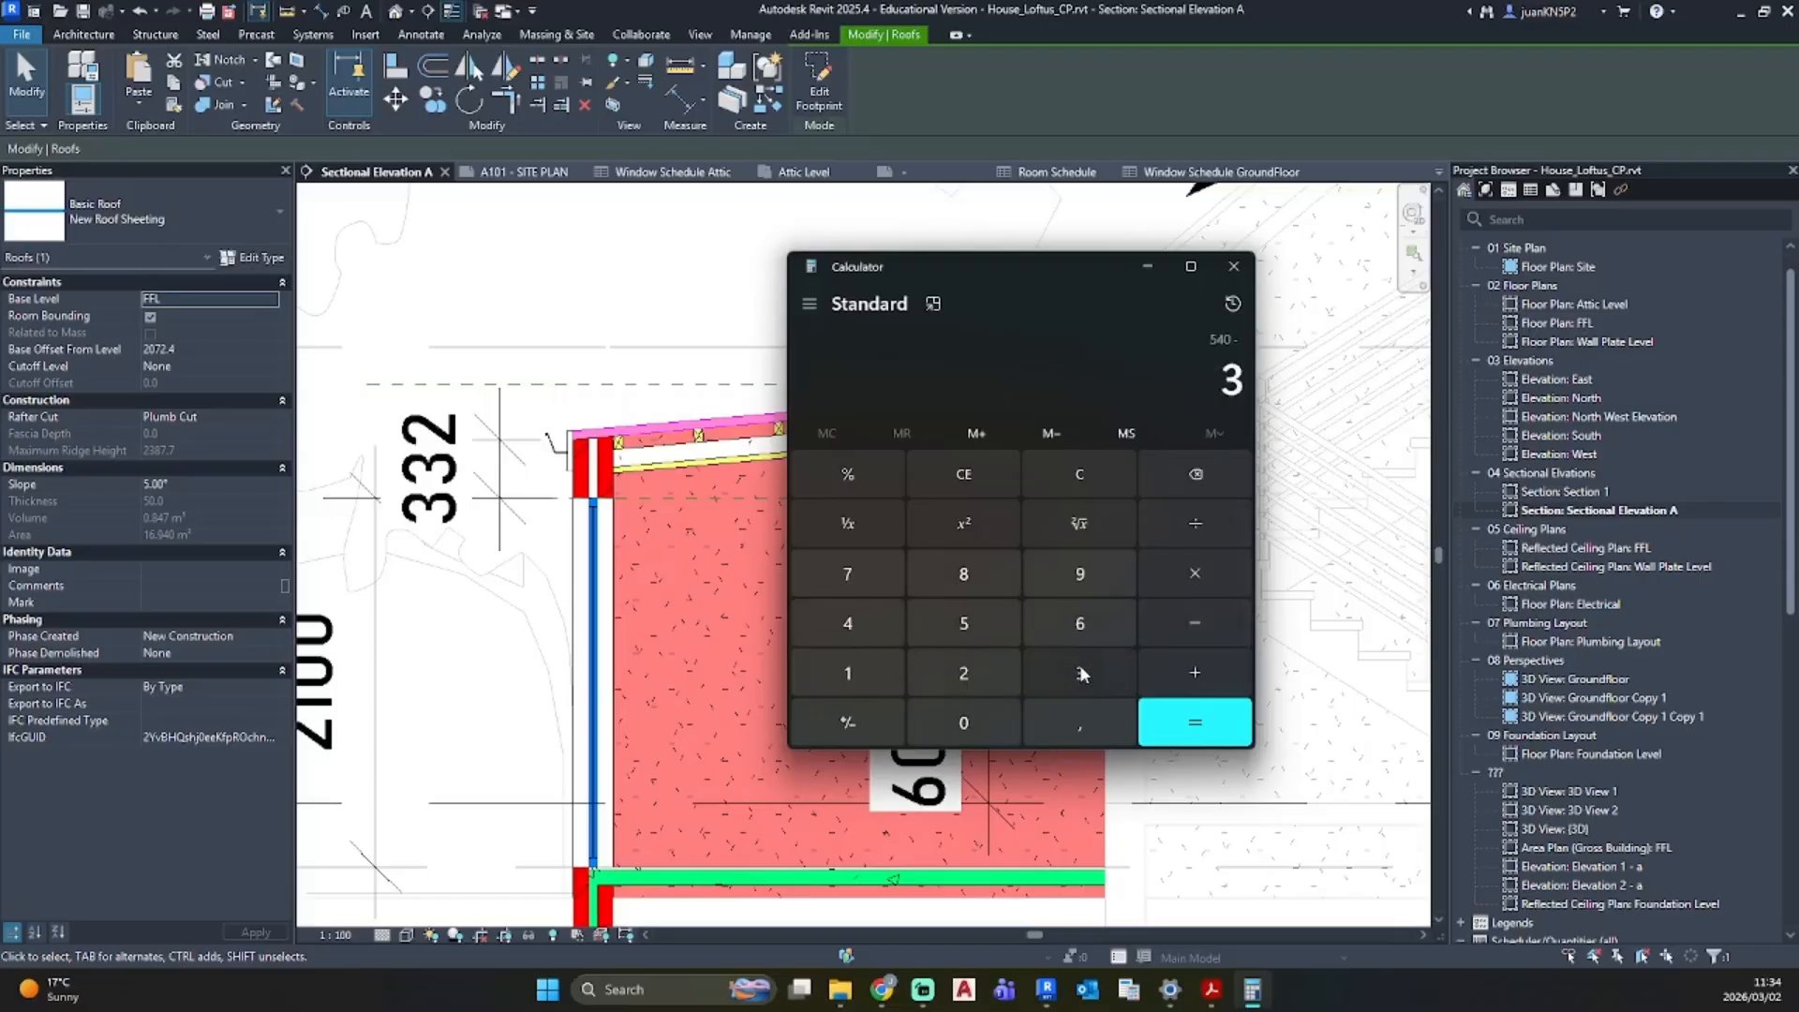
left_click(1078, 670)
left_click(964, 722)
left_click(1195, 722)
left_click(1233, 266)
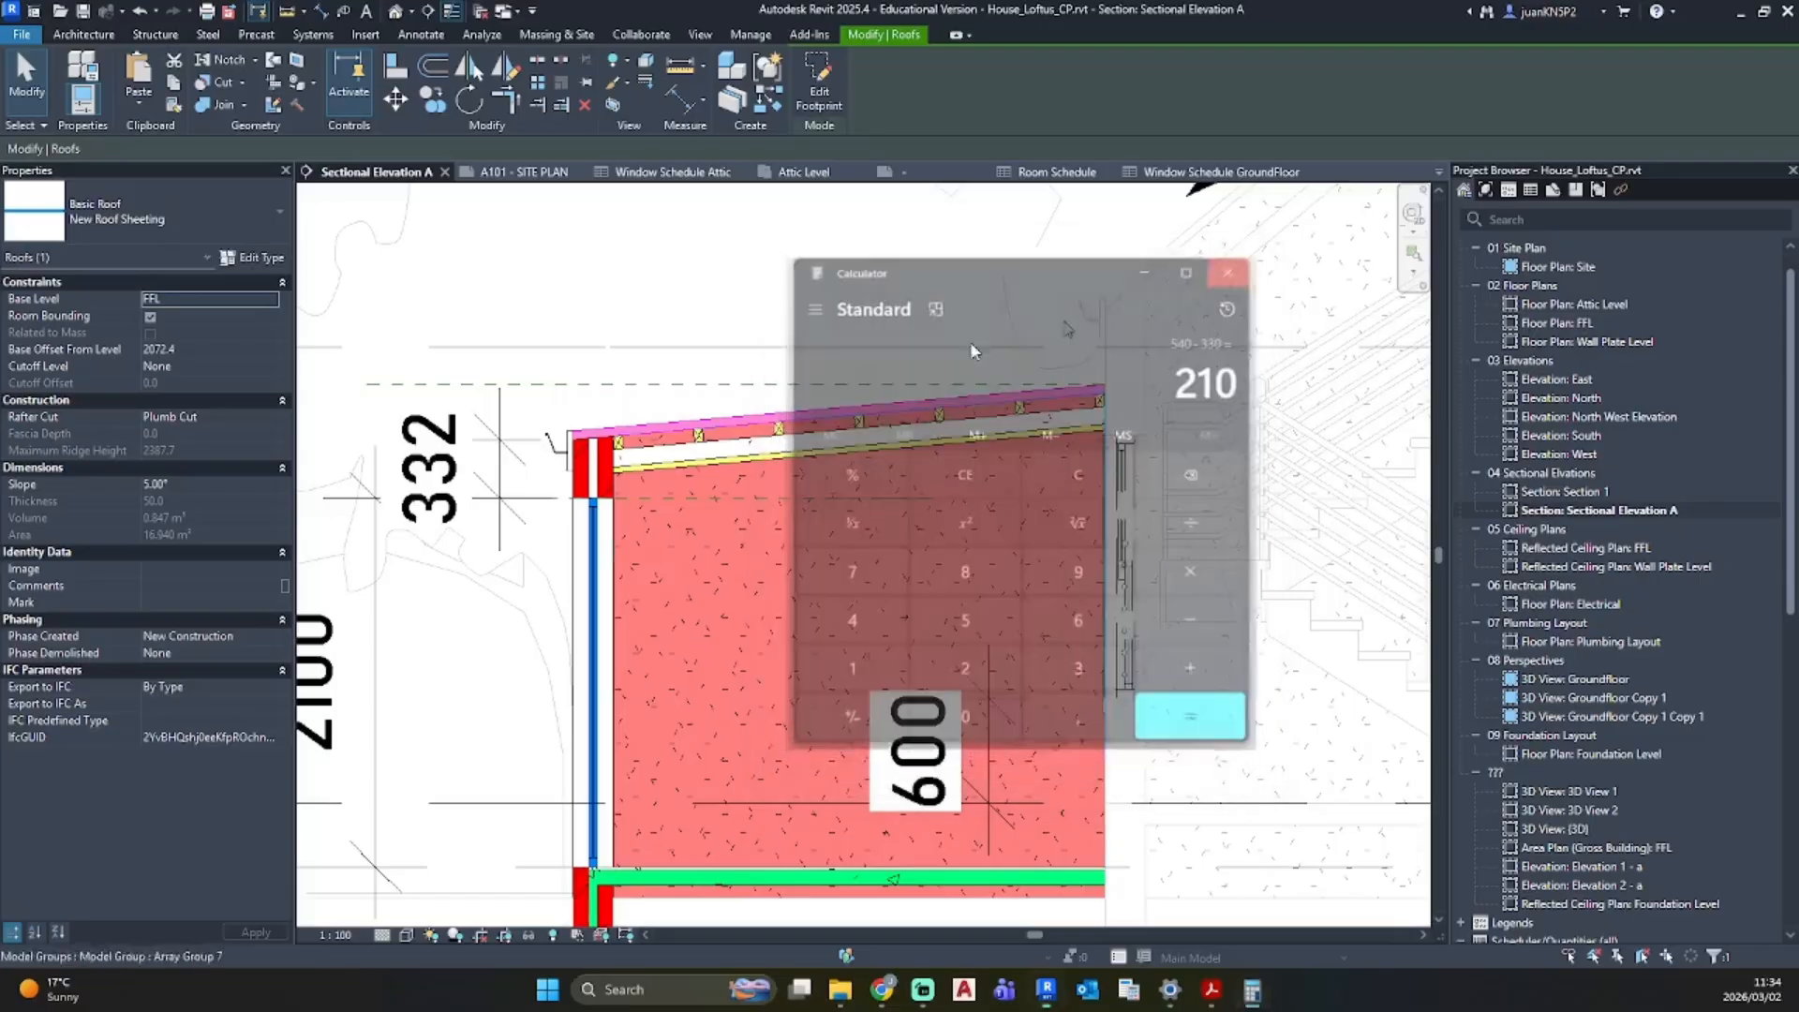
Step: Add the row of purlins to the selected roof sheeting and try to move them all vertically up 210 mm
scroll(792, 403, "up", 3)
scroll(330, 533, "up", 2)
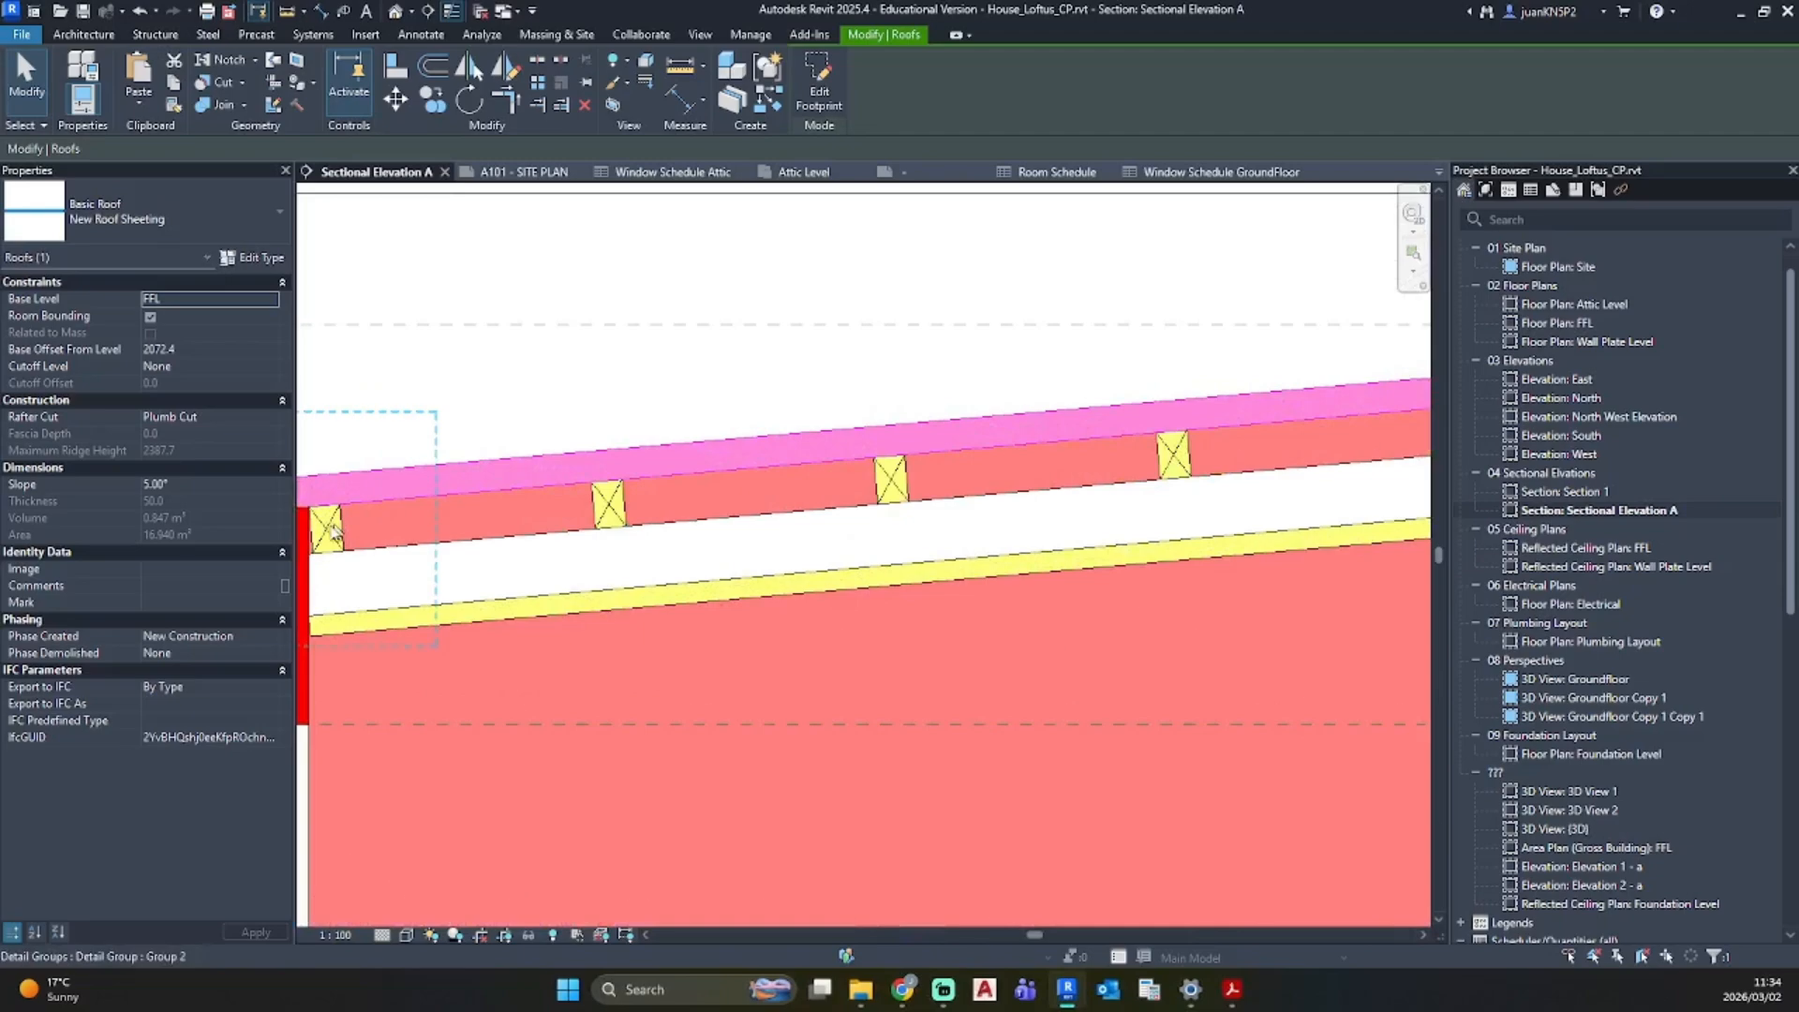
left_click(330, 532, "ctrl")
left_click(607, 506, "ctrl")
left_click(890, 480, "ctrl")
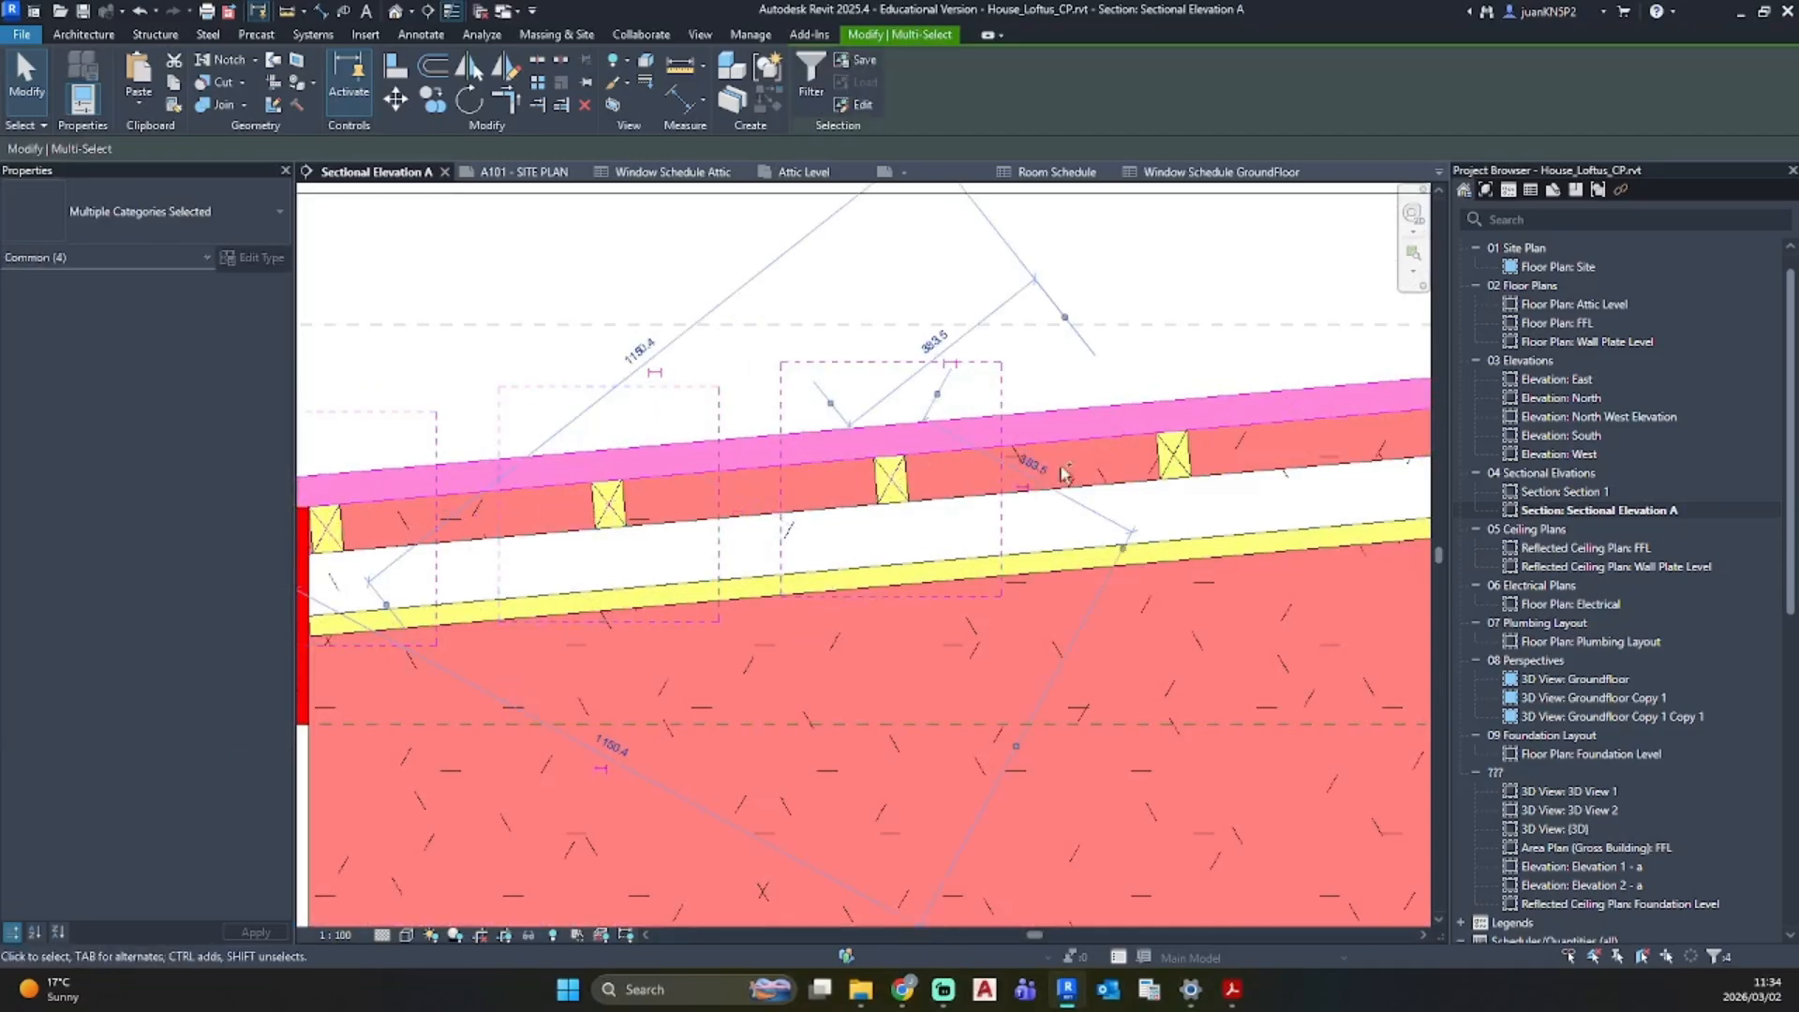
left_click(1171, 456, "ctrl")
scroll(591, 675, "down", 2)
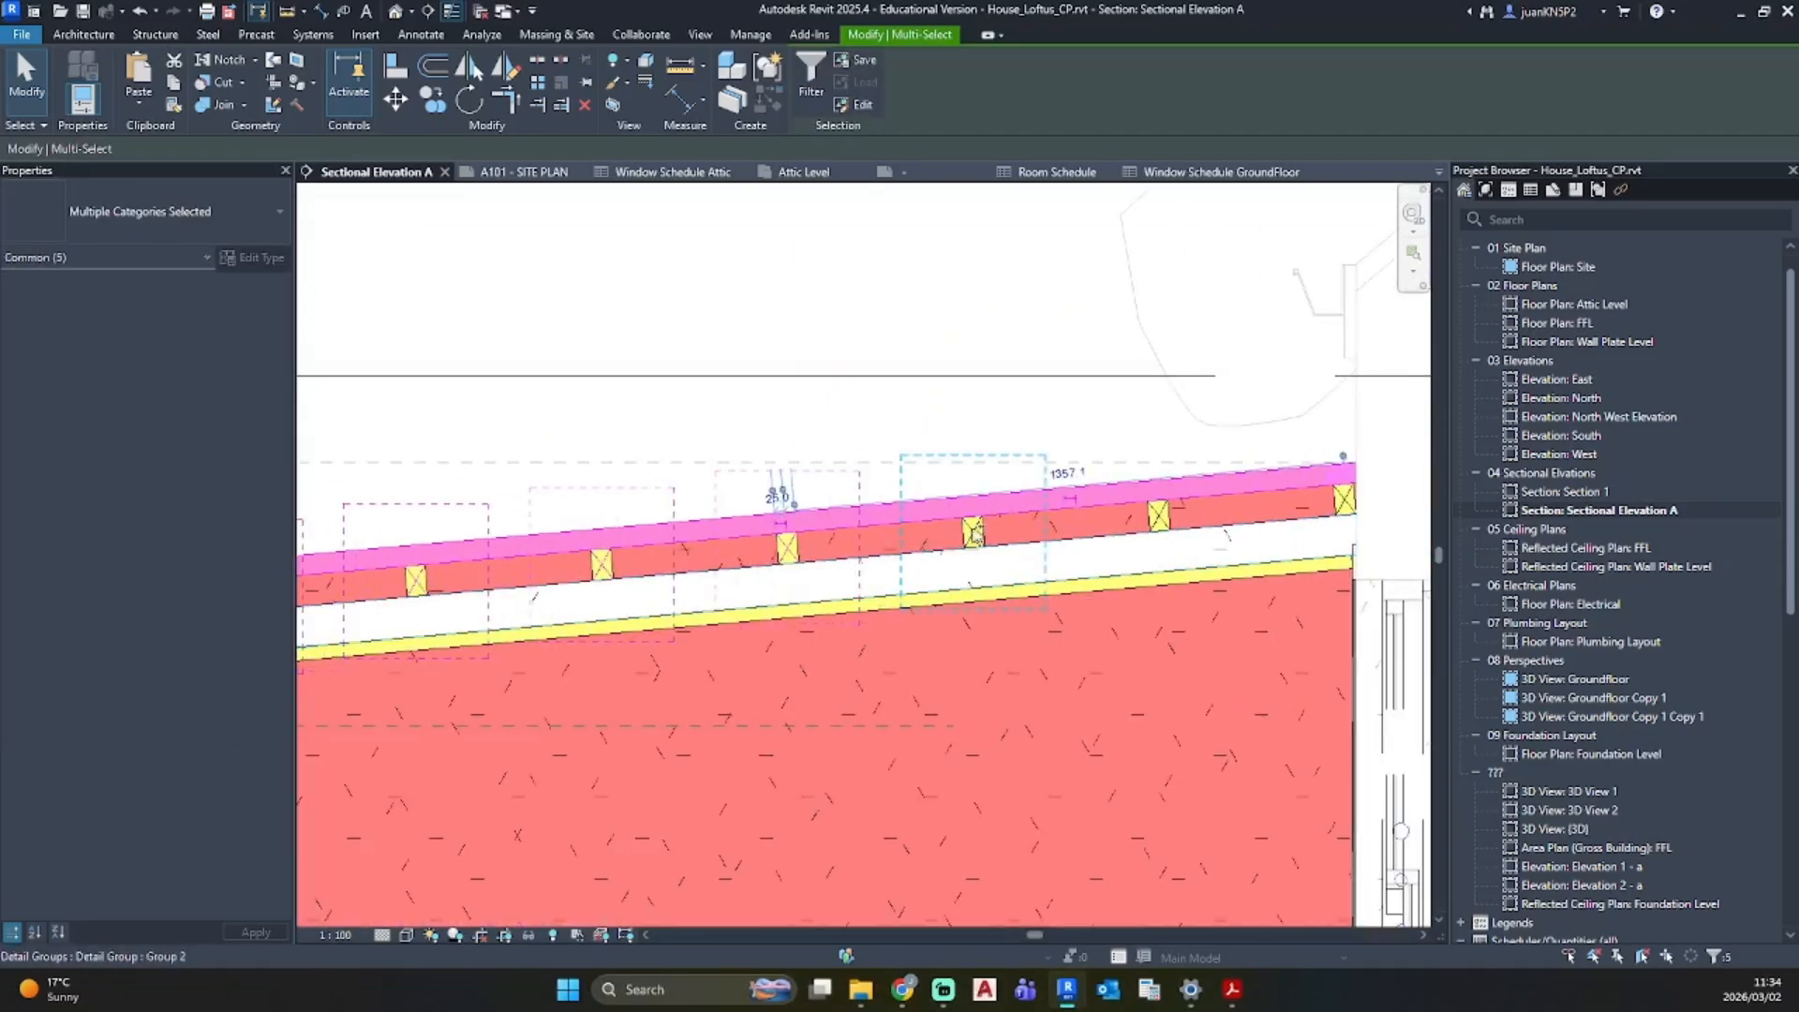
left_click(1144, 517, "ctrl")
left_click(1336, 503, "ctrl")
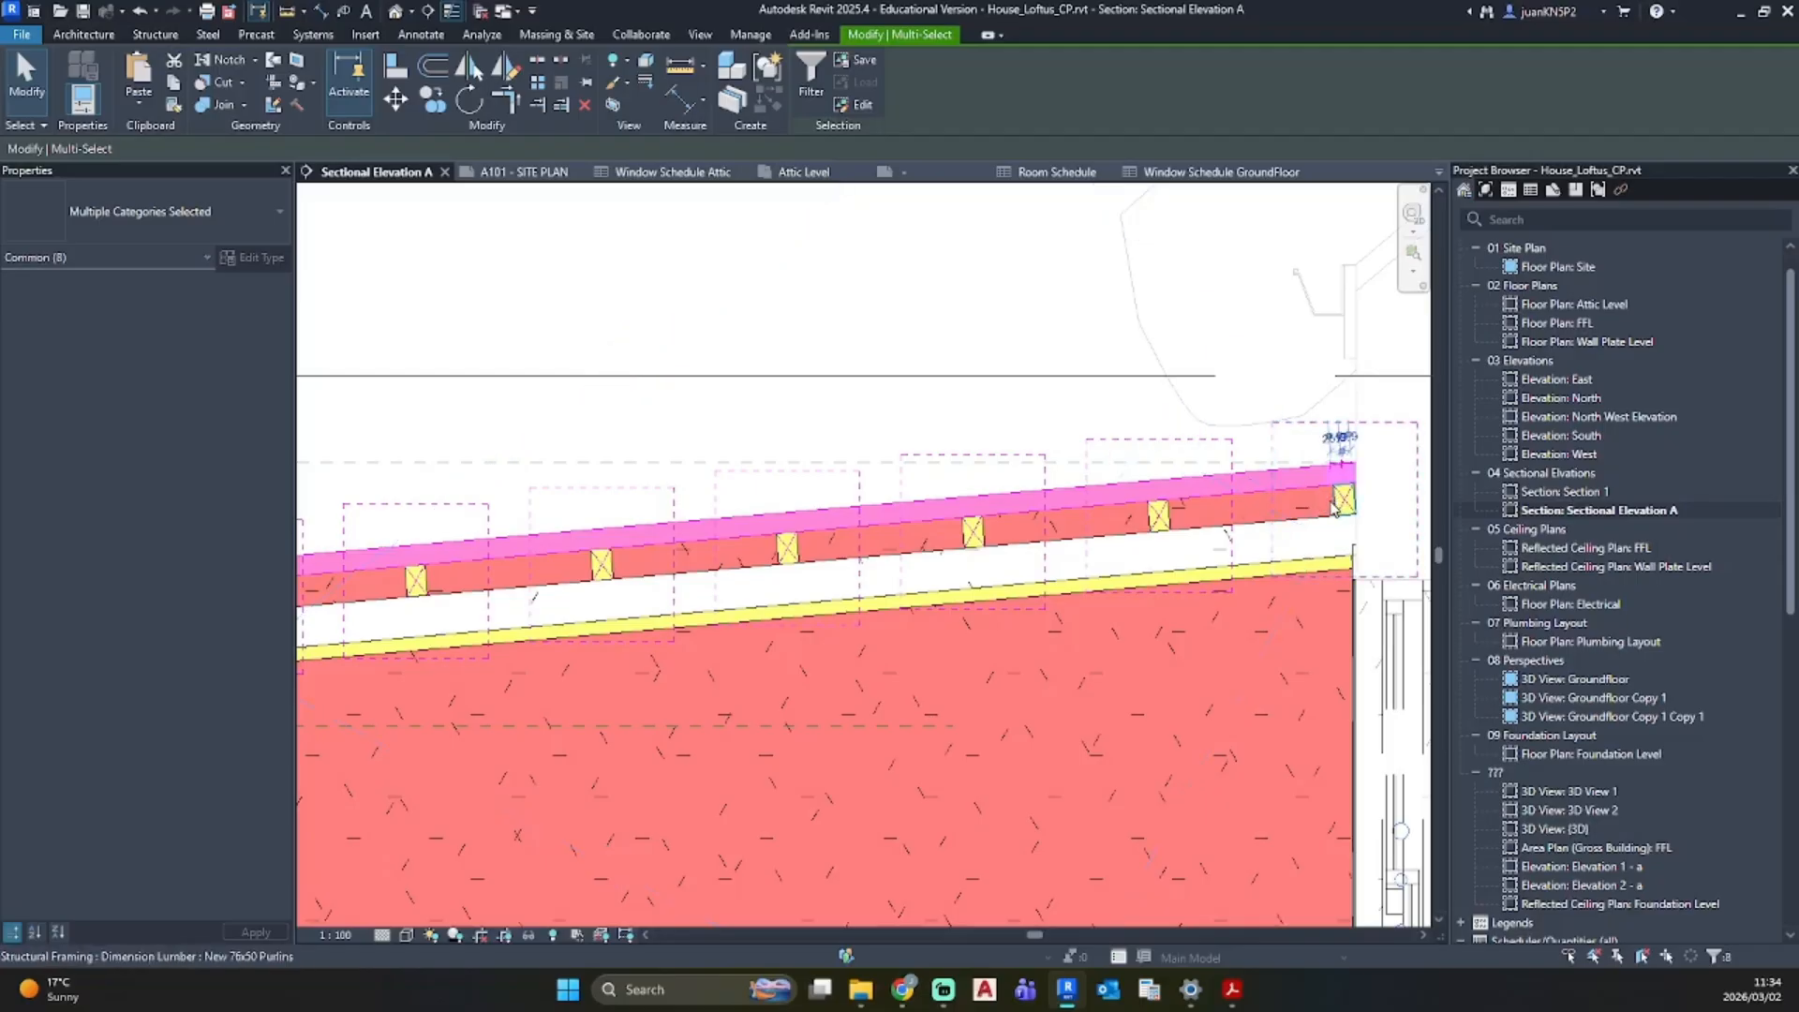
key("m")
key("v")
left_click(898, 436)
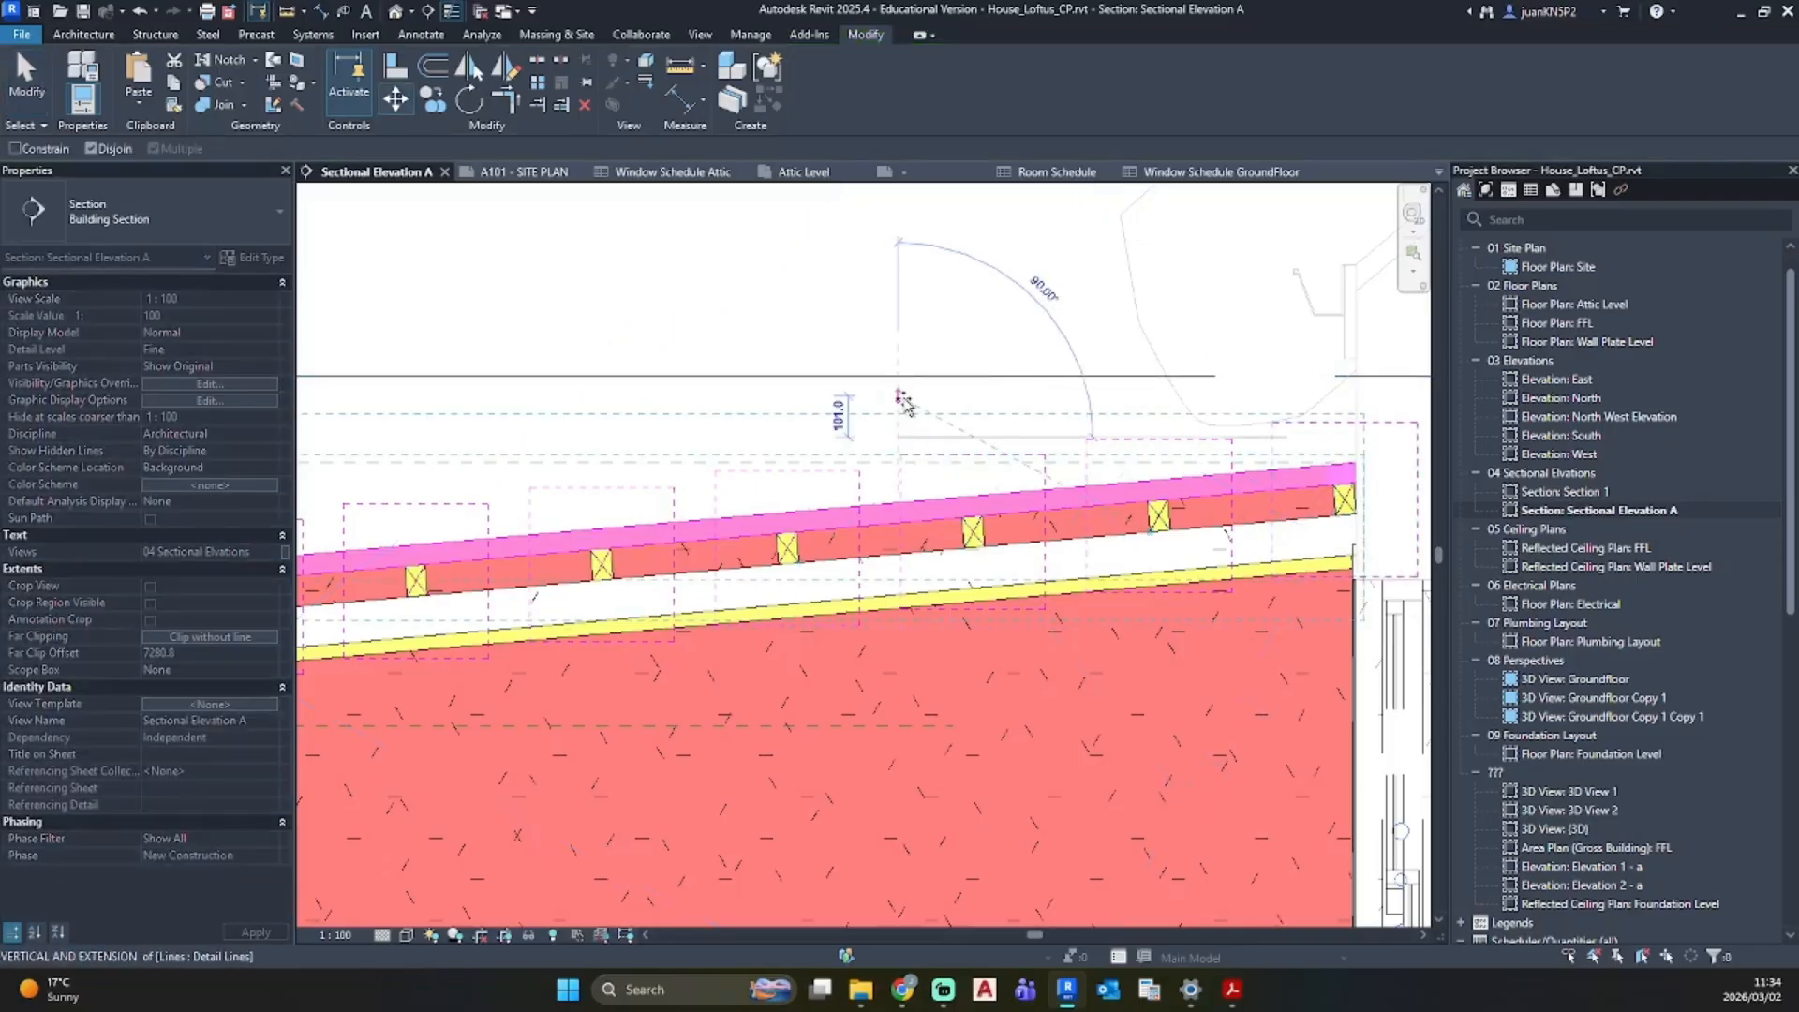
type("38")
key("Return")
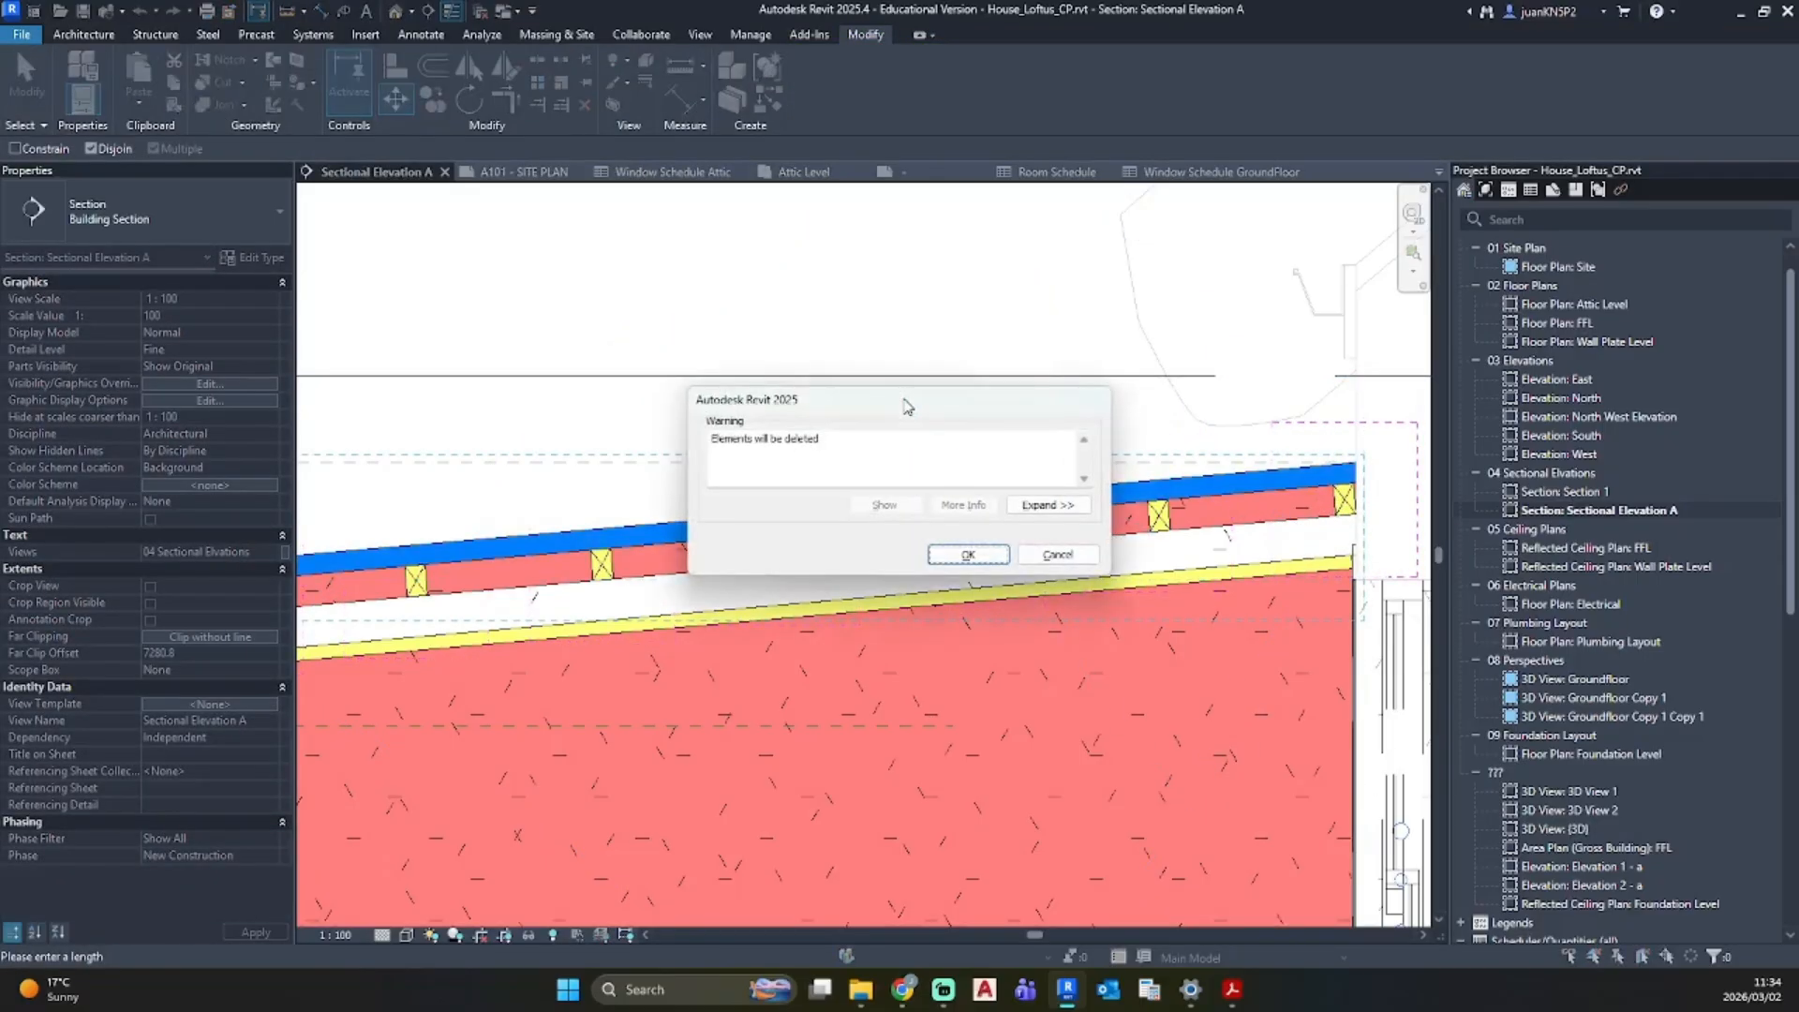
key("Return")
scroll(835, 518, "down", 3)
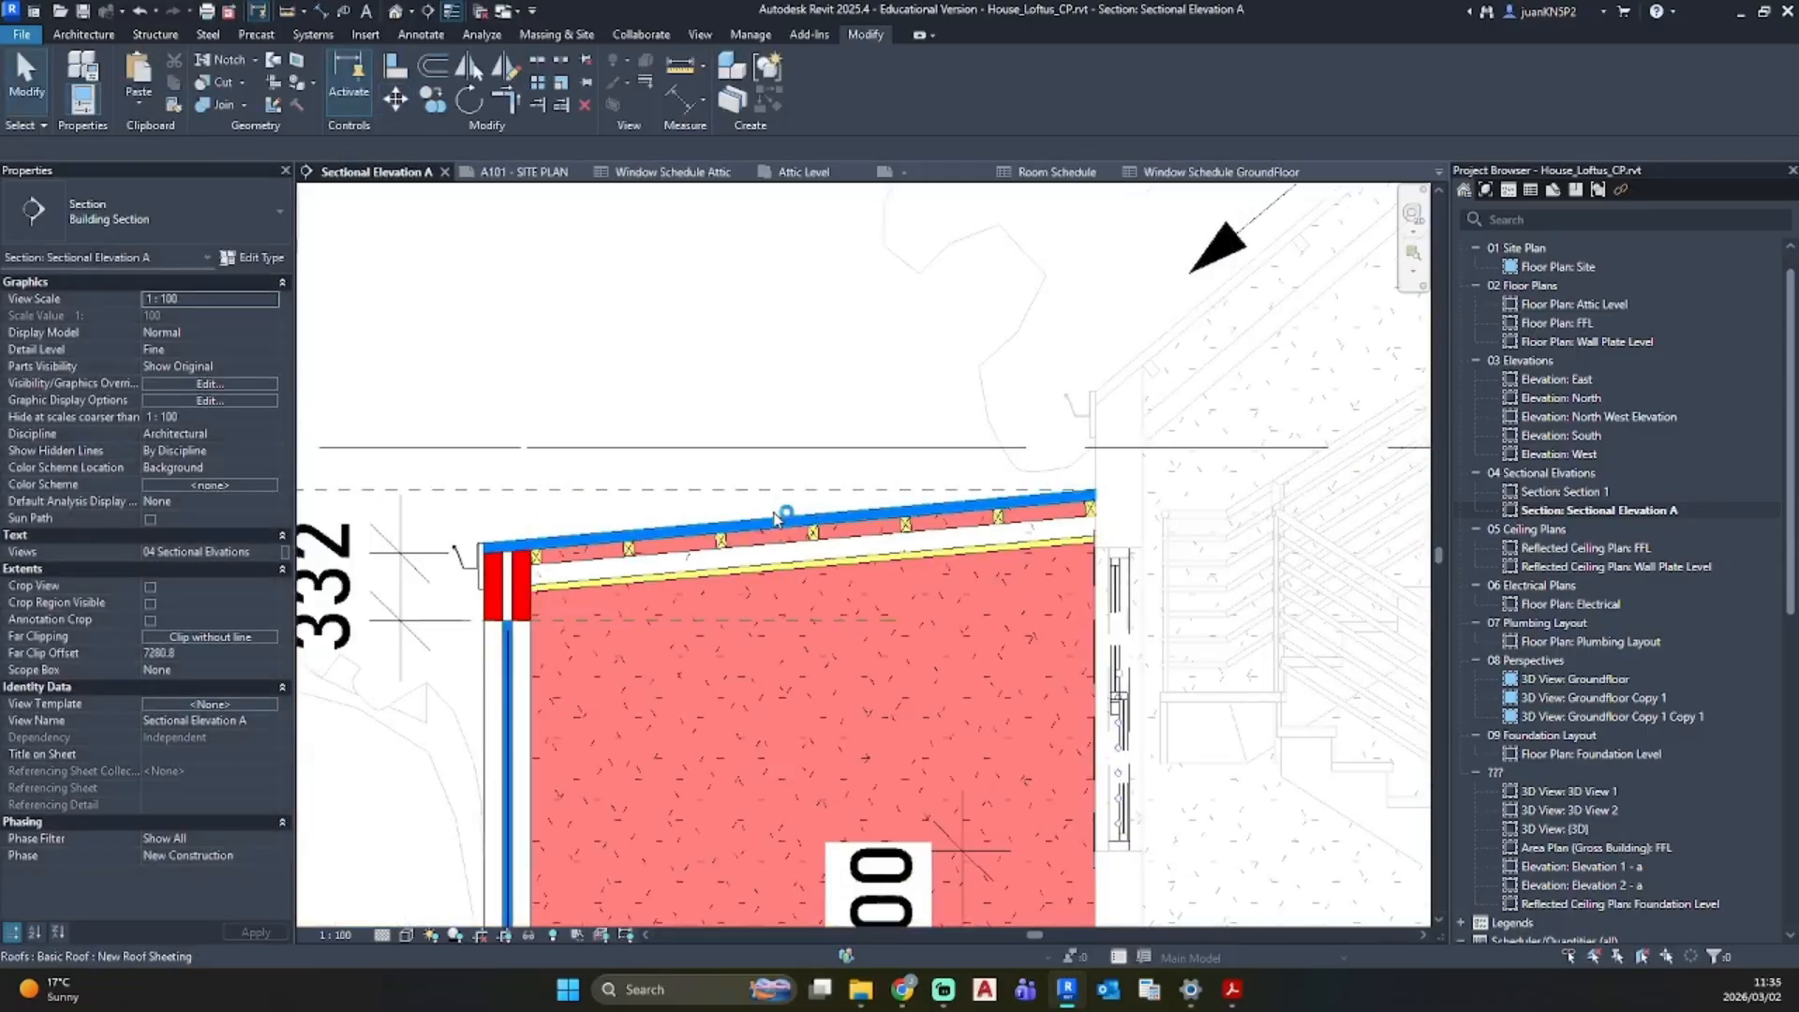
Step: Move the new roof sheeting vertically up 210 mm on its own, accepting the deletion of dependent elements
left_click(776, 518)
key("m")
key("v")
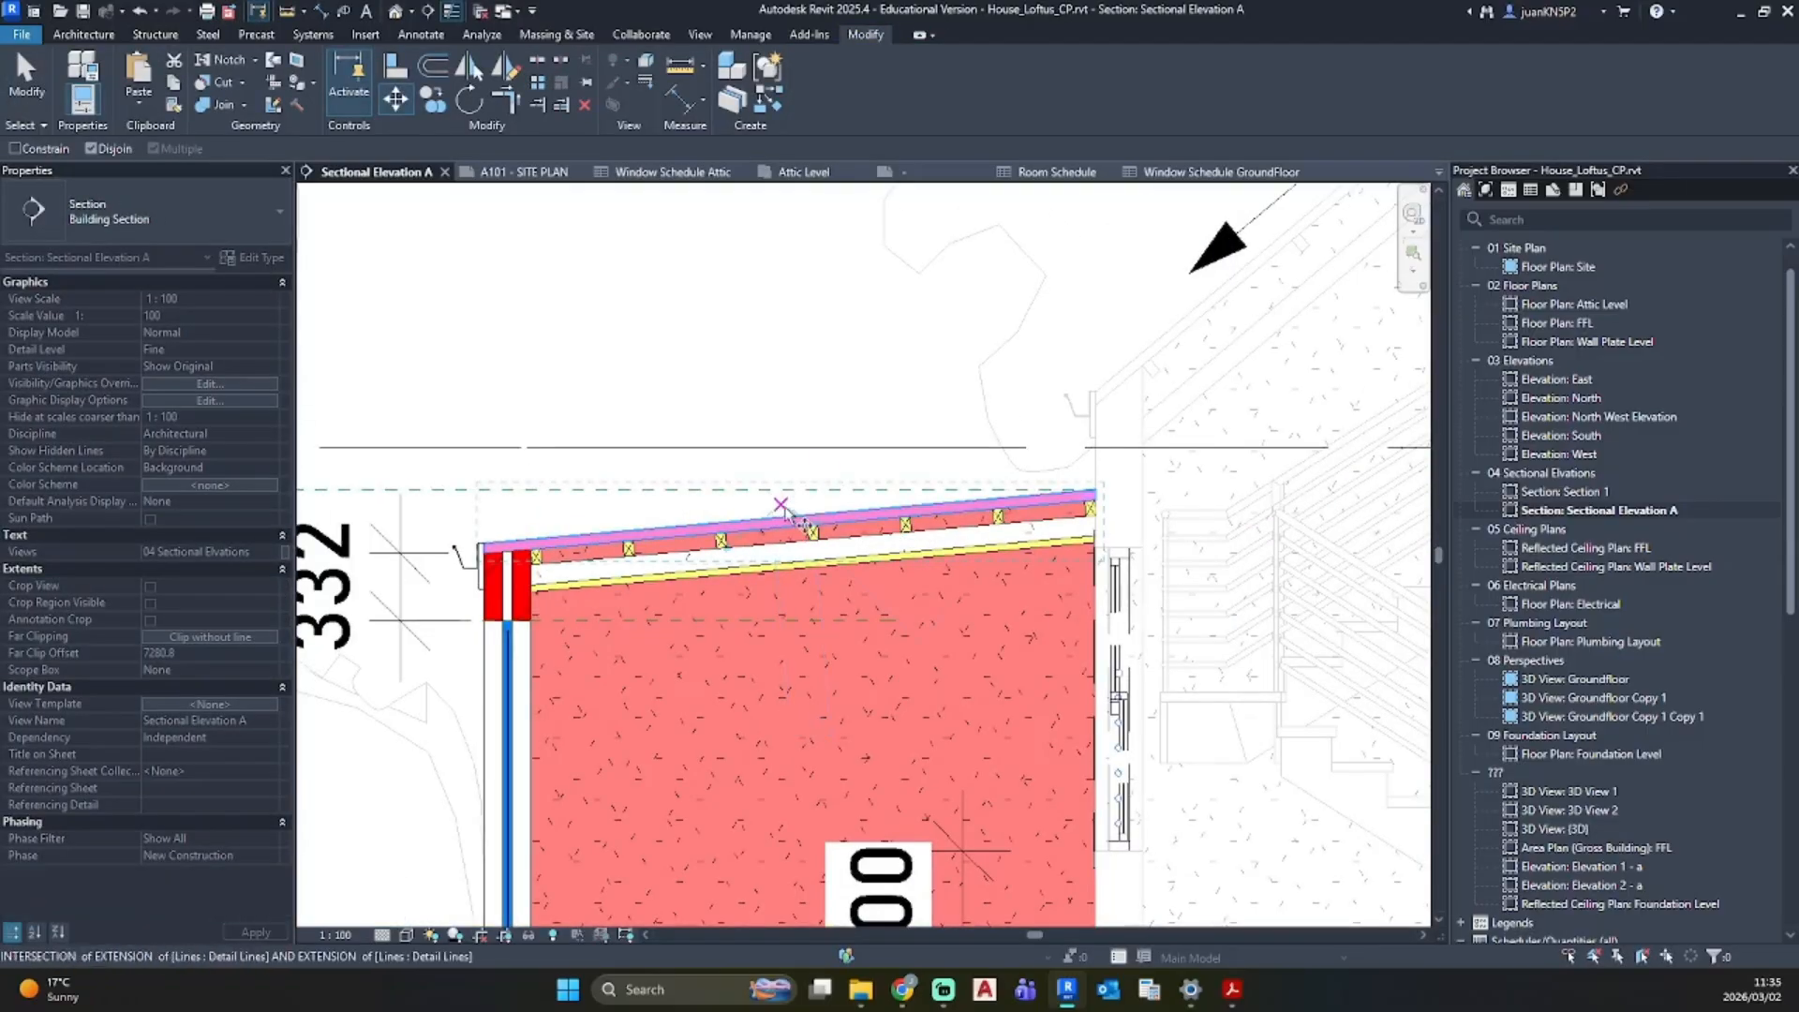
left_click(783, 504)
type("38")
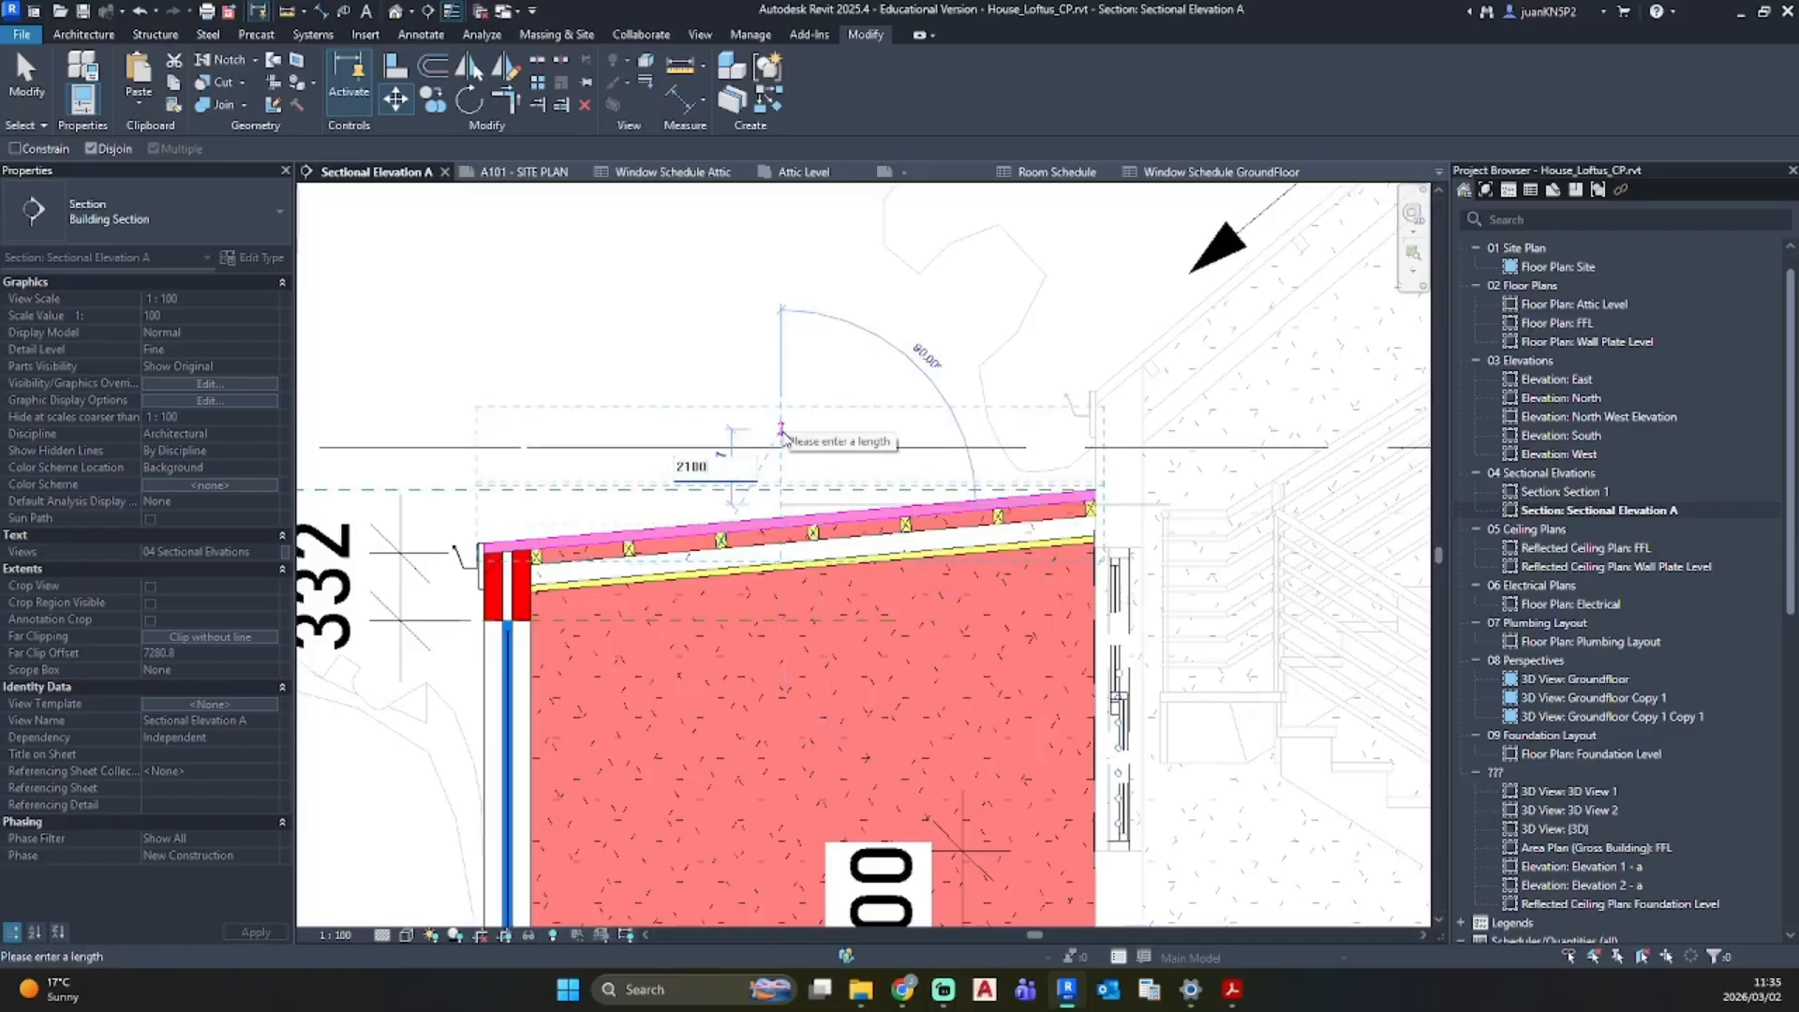
key("Return")
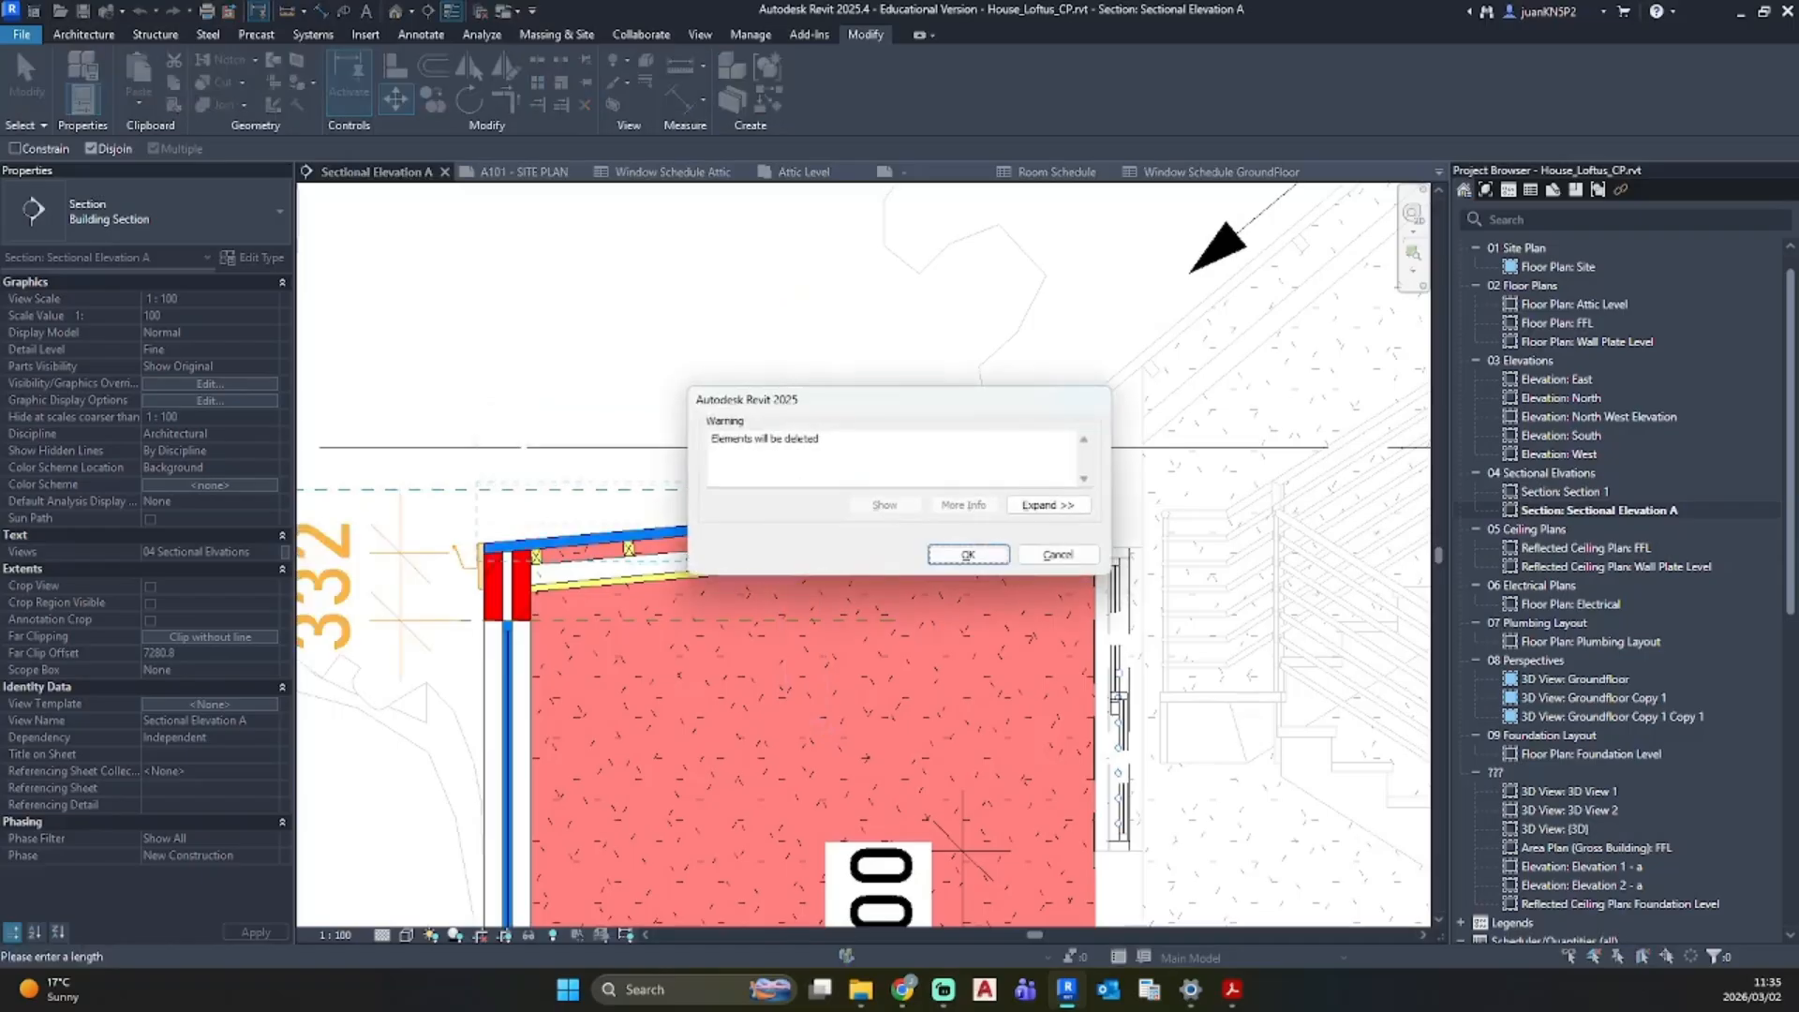
left_click(968, 555)
key("Escape")
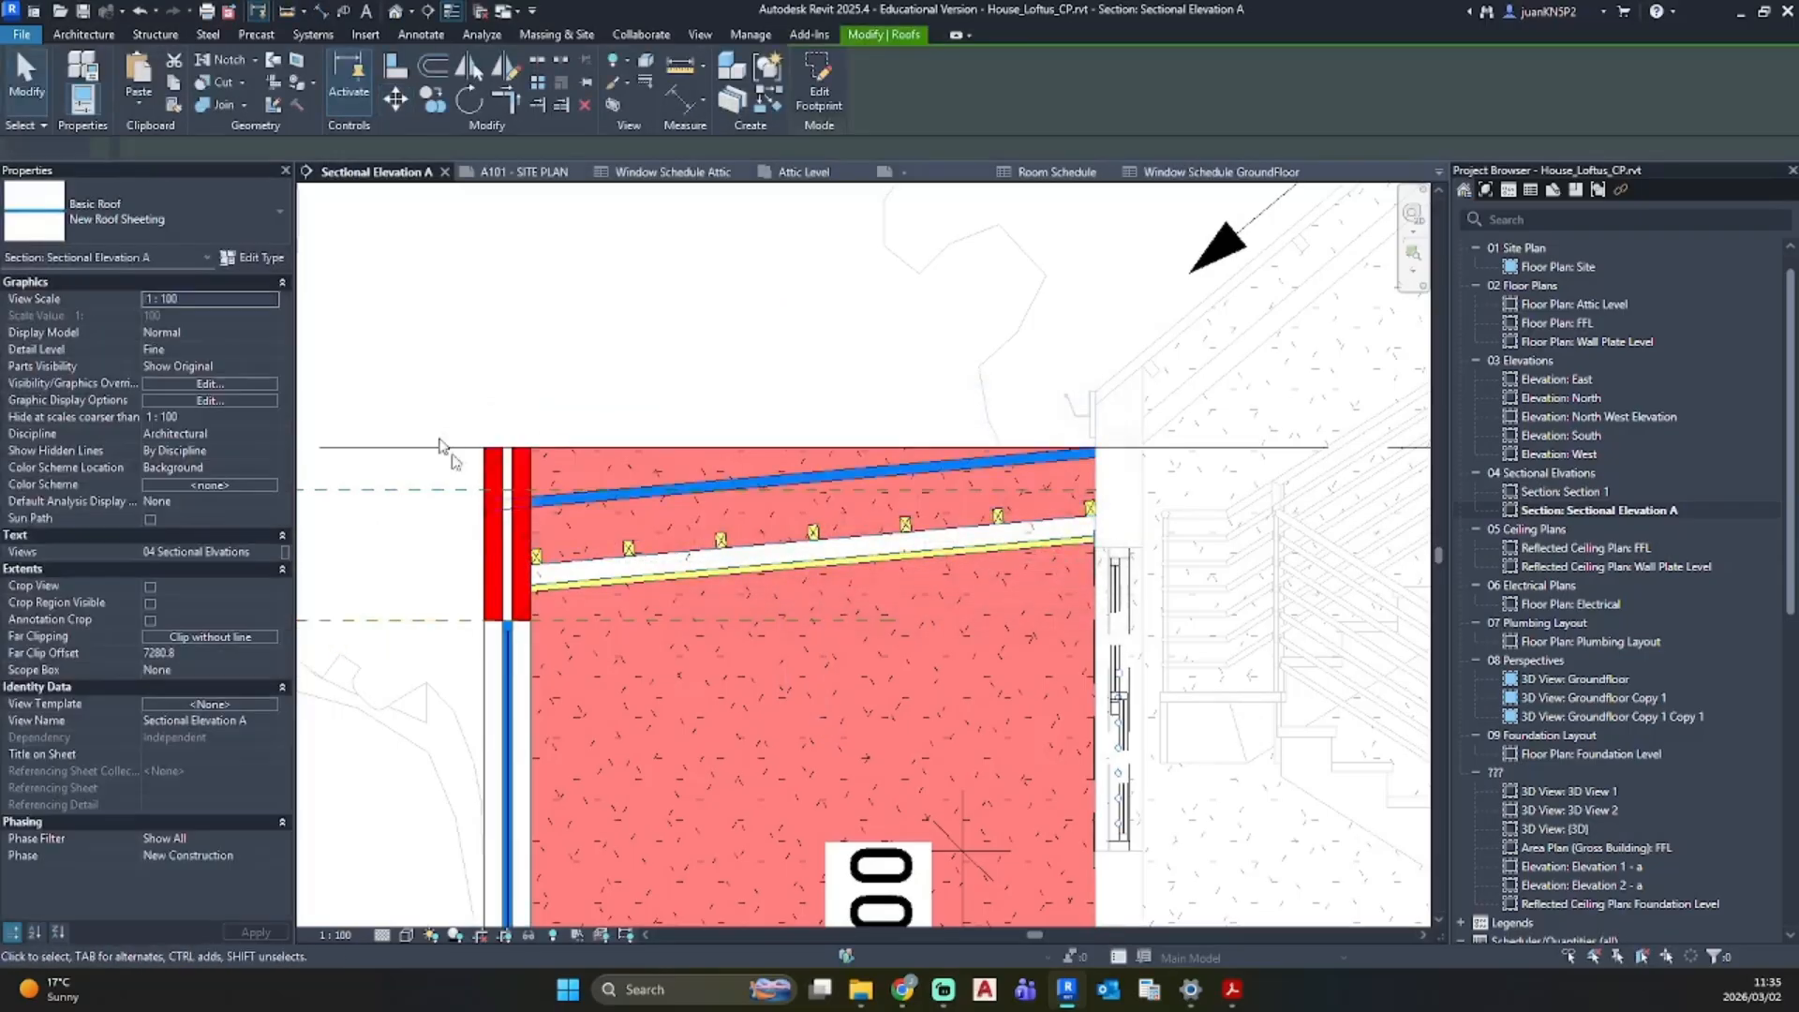
Step: Open the default 3D view and attach the tops of the addition's front and two side walls to the new roof sheeting
left_click(395, 11)
middle_click_drag(601, 385, 834, 527, "shift")
left_click(834, 527)
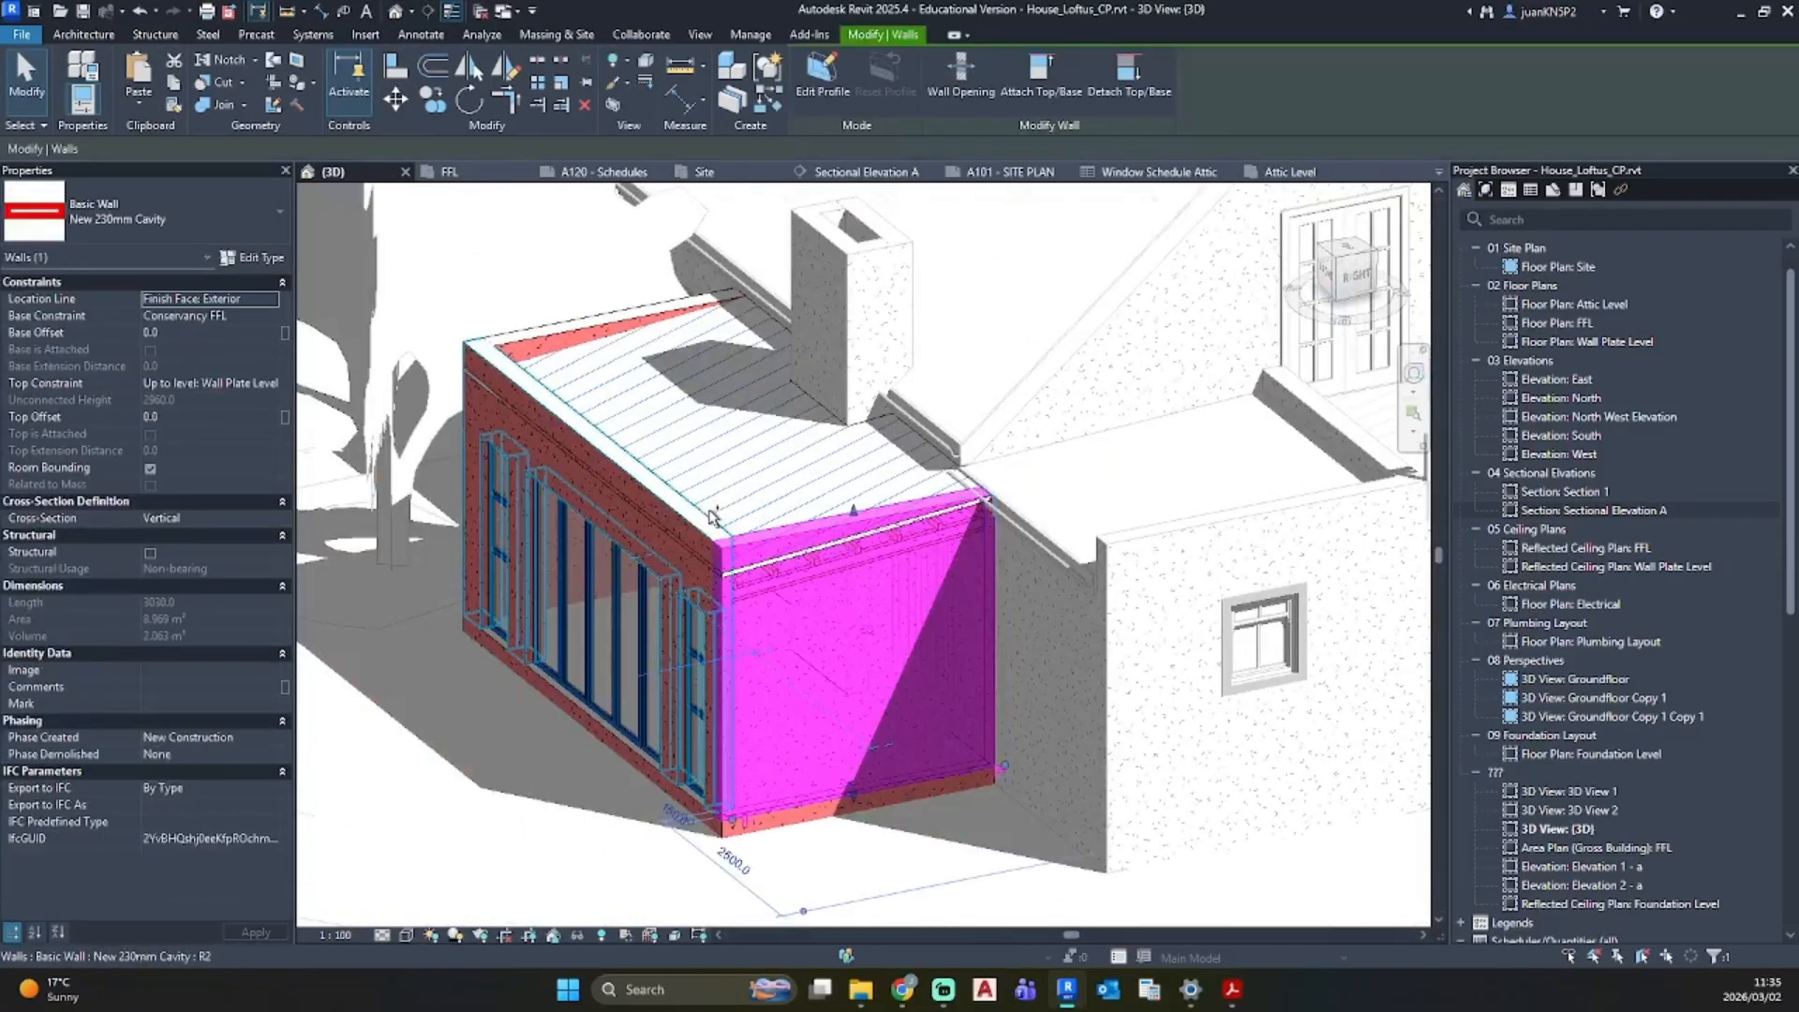
key("Escape")
left_click(709, 506)
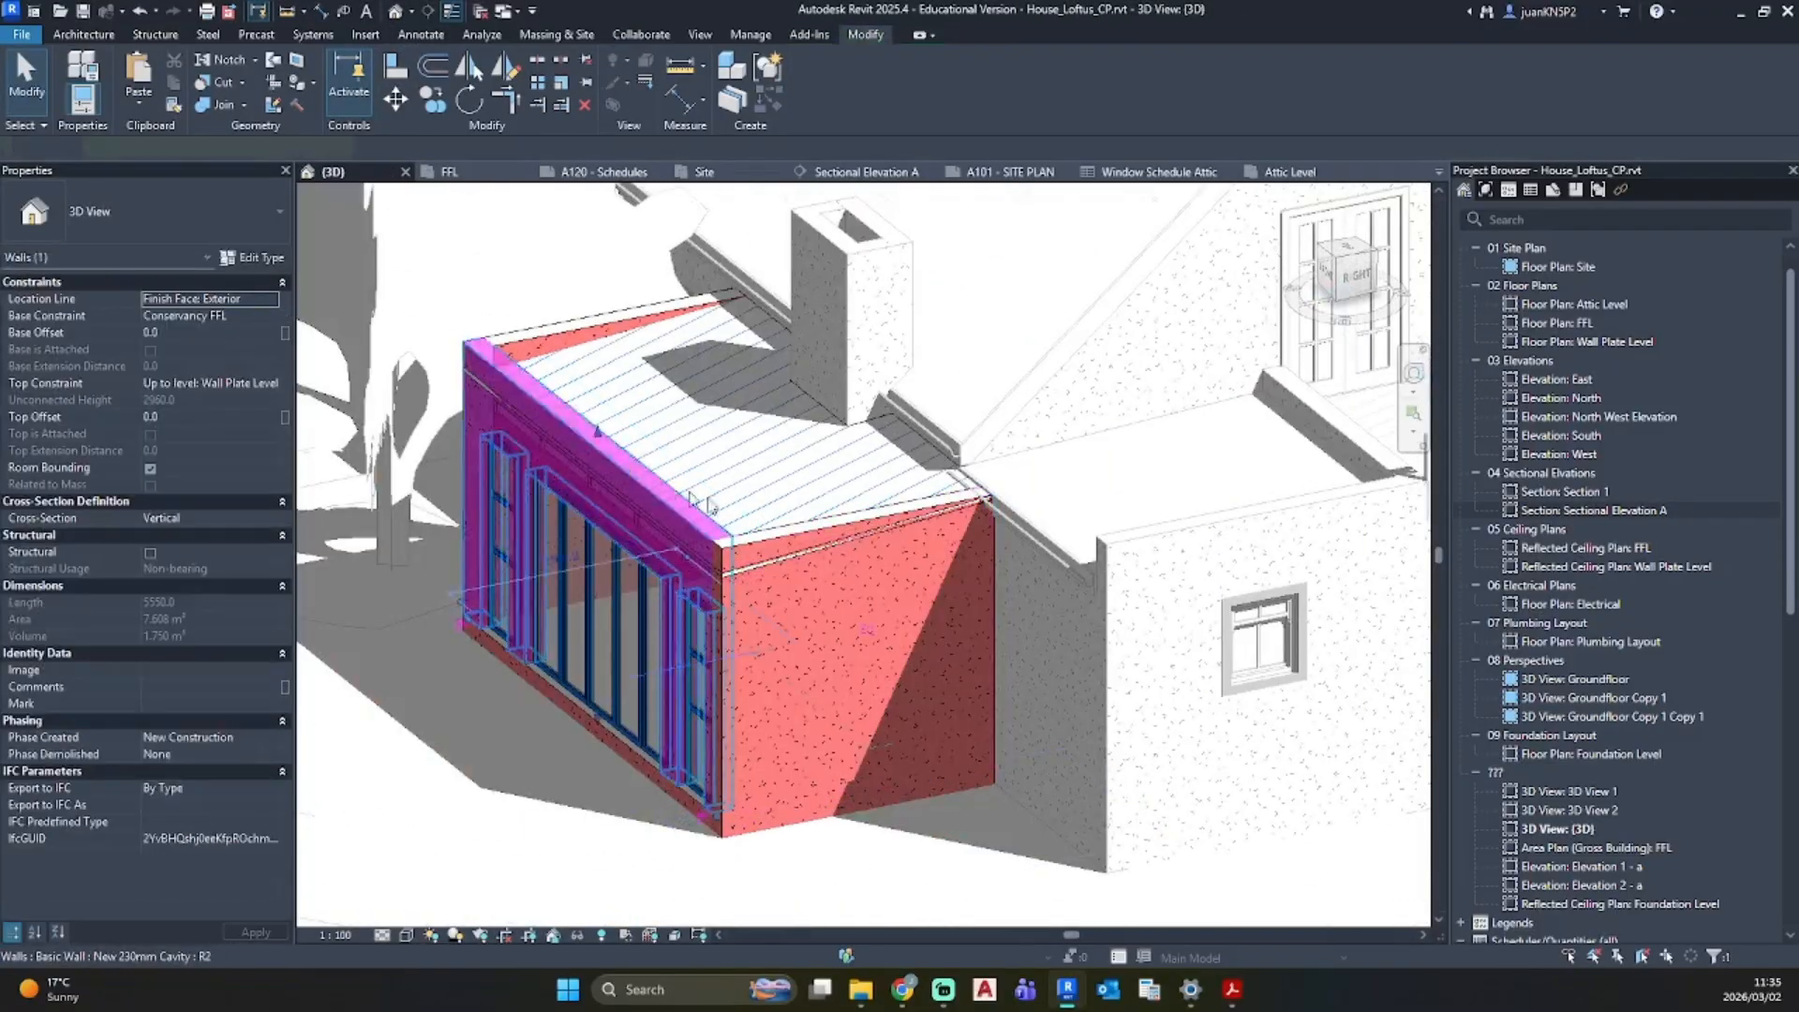
left_click(776, 549, "ctrl")
left_click(551, 339, "ctrl")
left_click(937, 80)
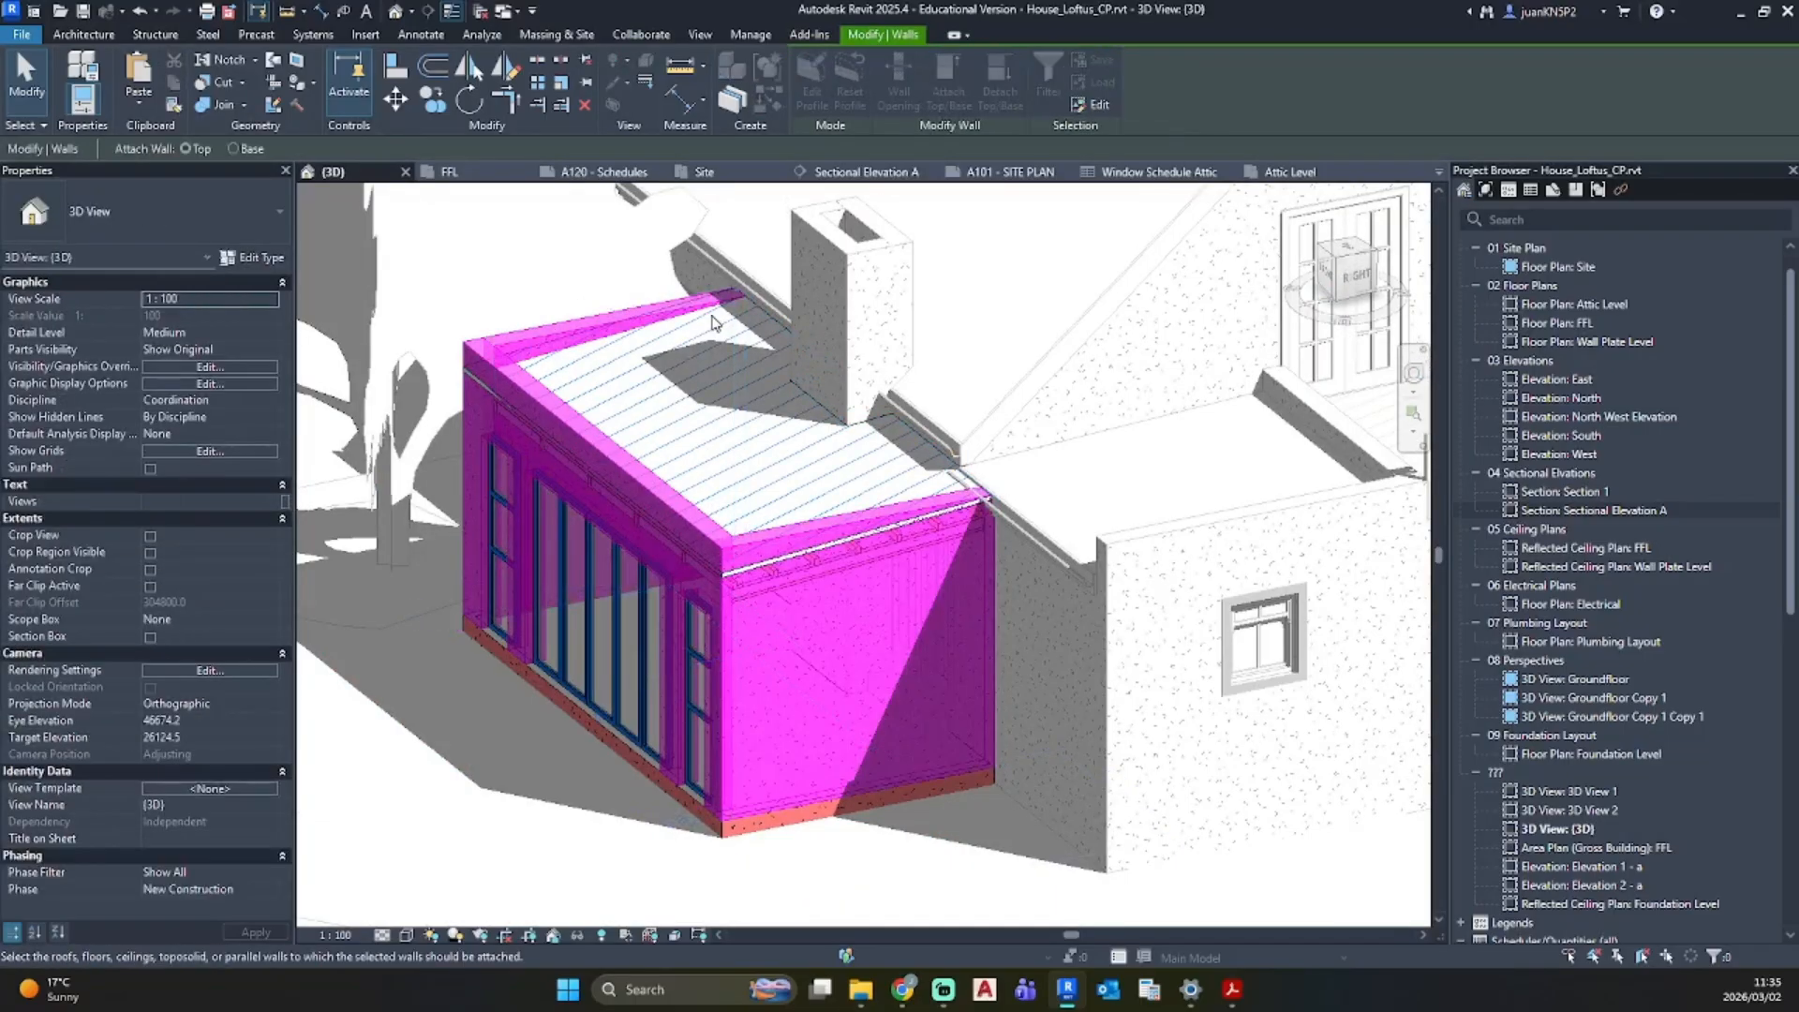
left_click(749, 480)
key("Escape")
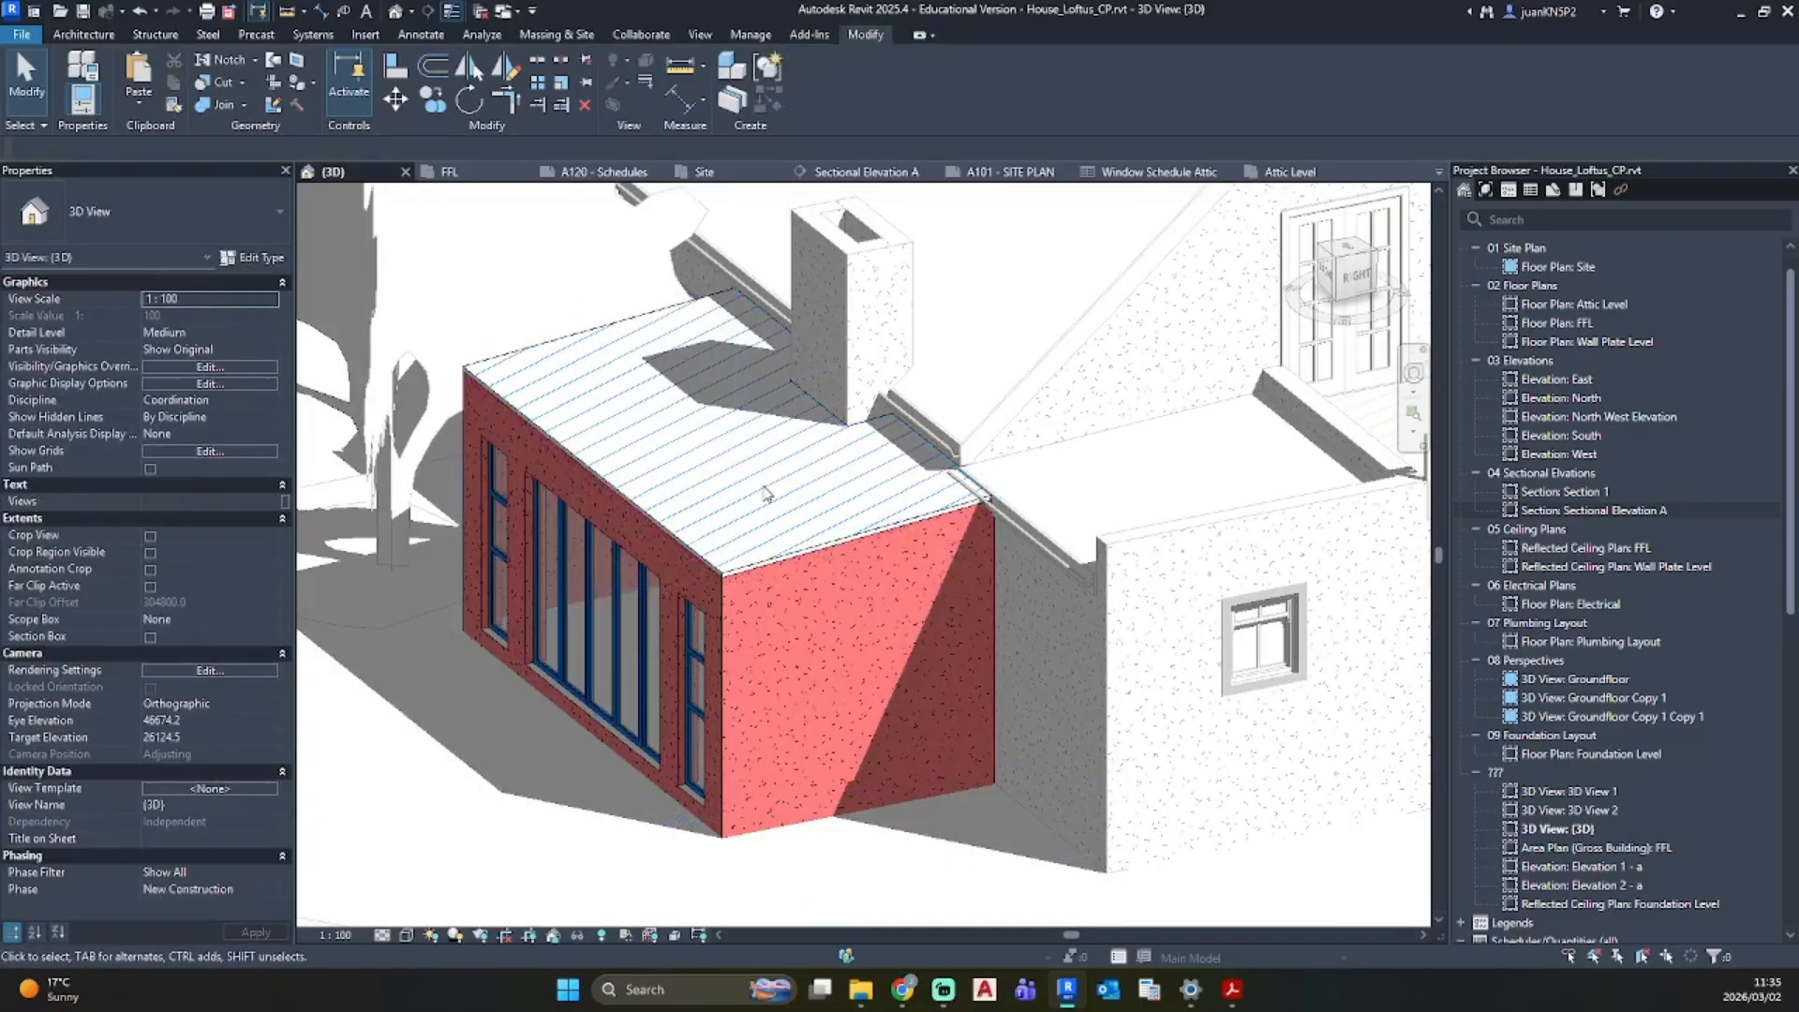
Step: Shorten the existing house gutter so its end stops at the corner of the addition's roof
middle_click_drag(749, 480, 699, 405, "shift")
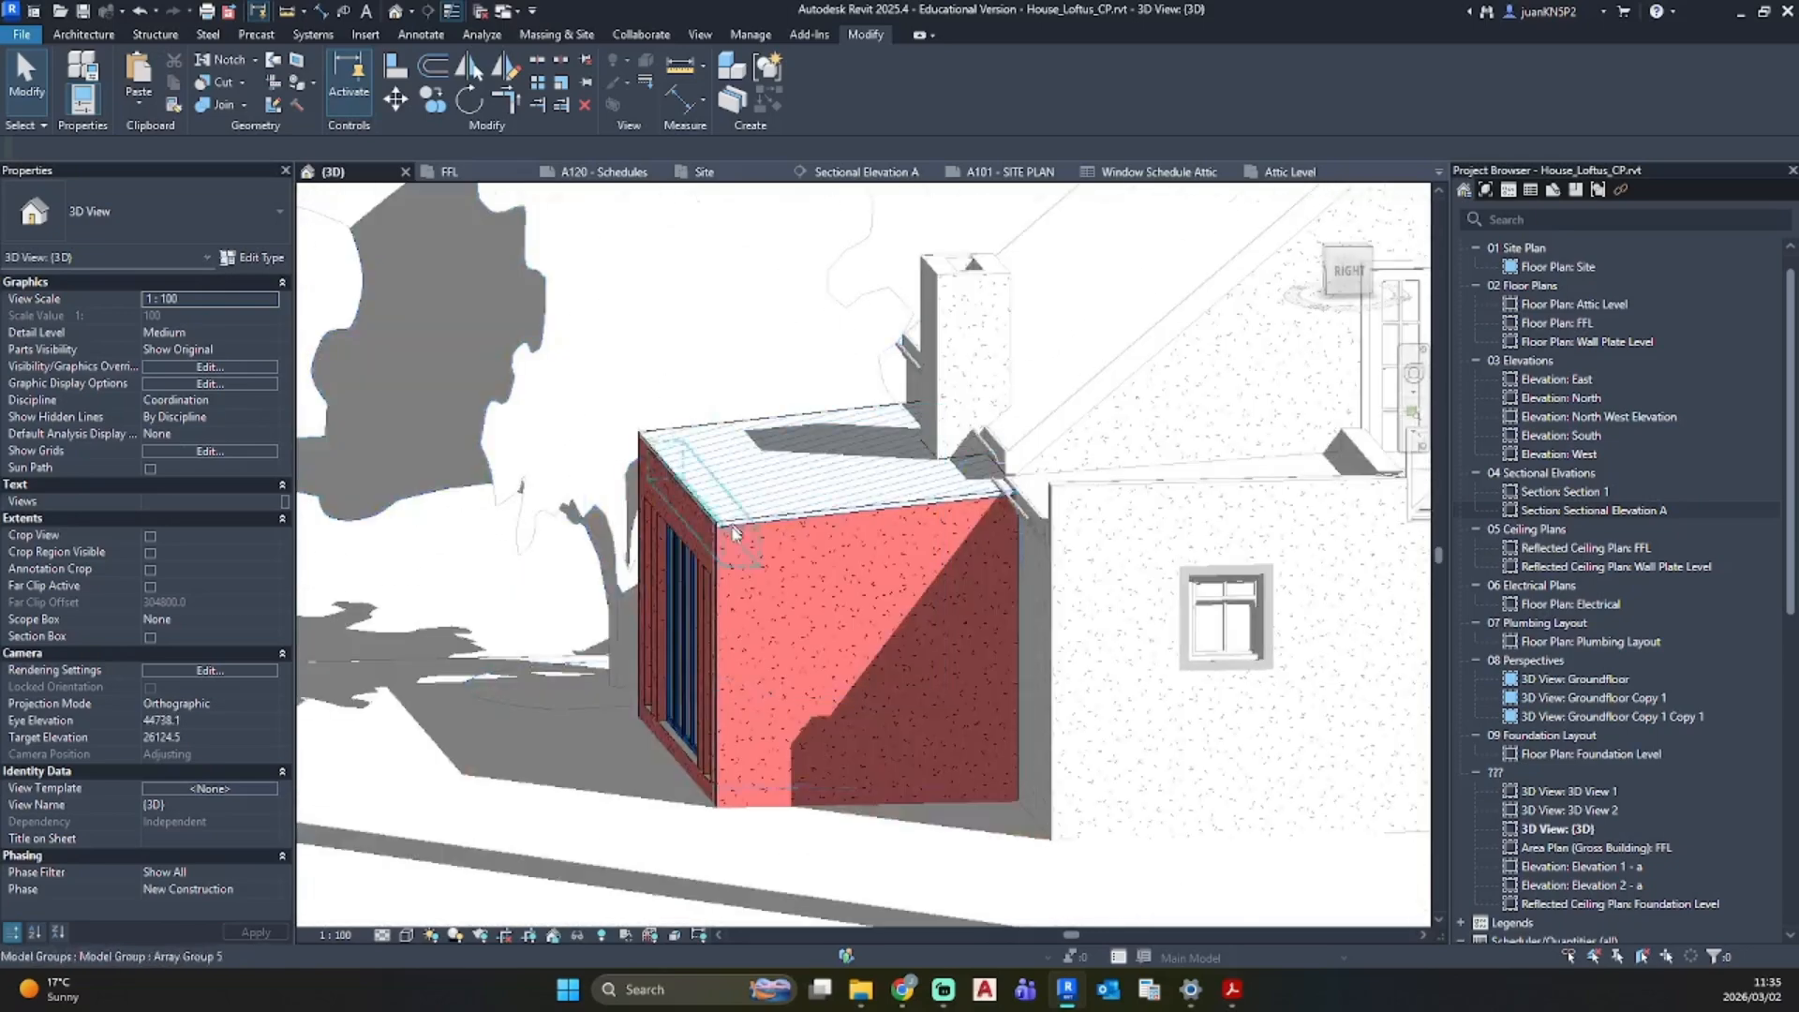
middle_click_drag(740, 527, 835, 529, "shift")
scroll(1003, 502, "up", 2)
middle_click_drag(1002, 493, 876, 420, "shift")
left_click(974, 493)
scroll(877, 419, "up", 2)
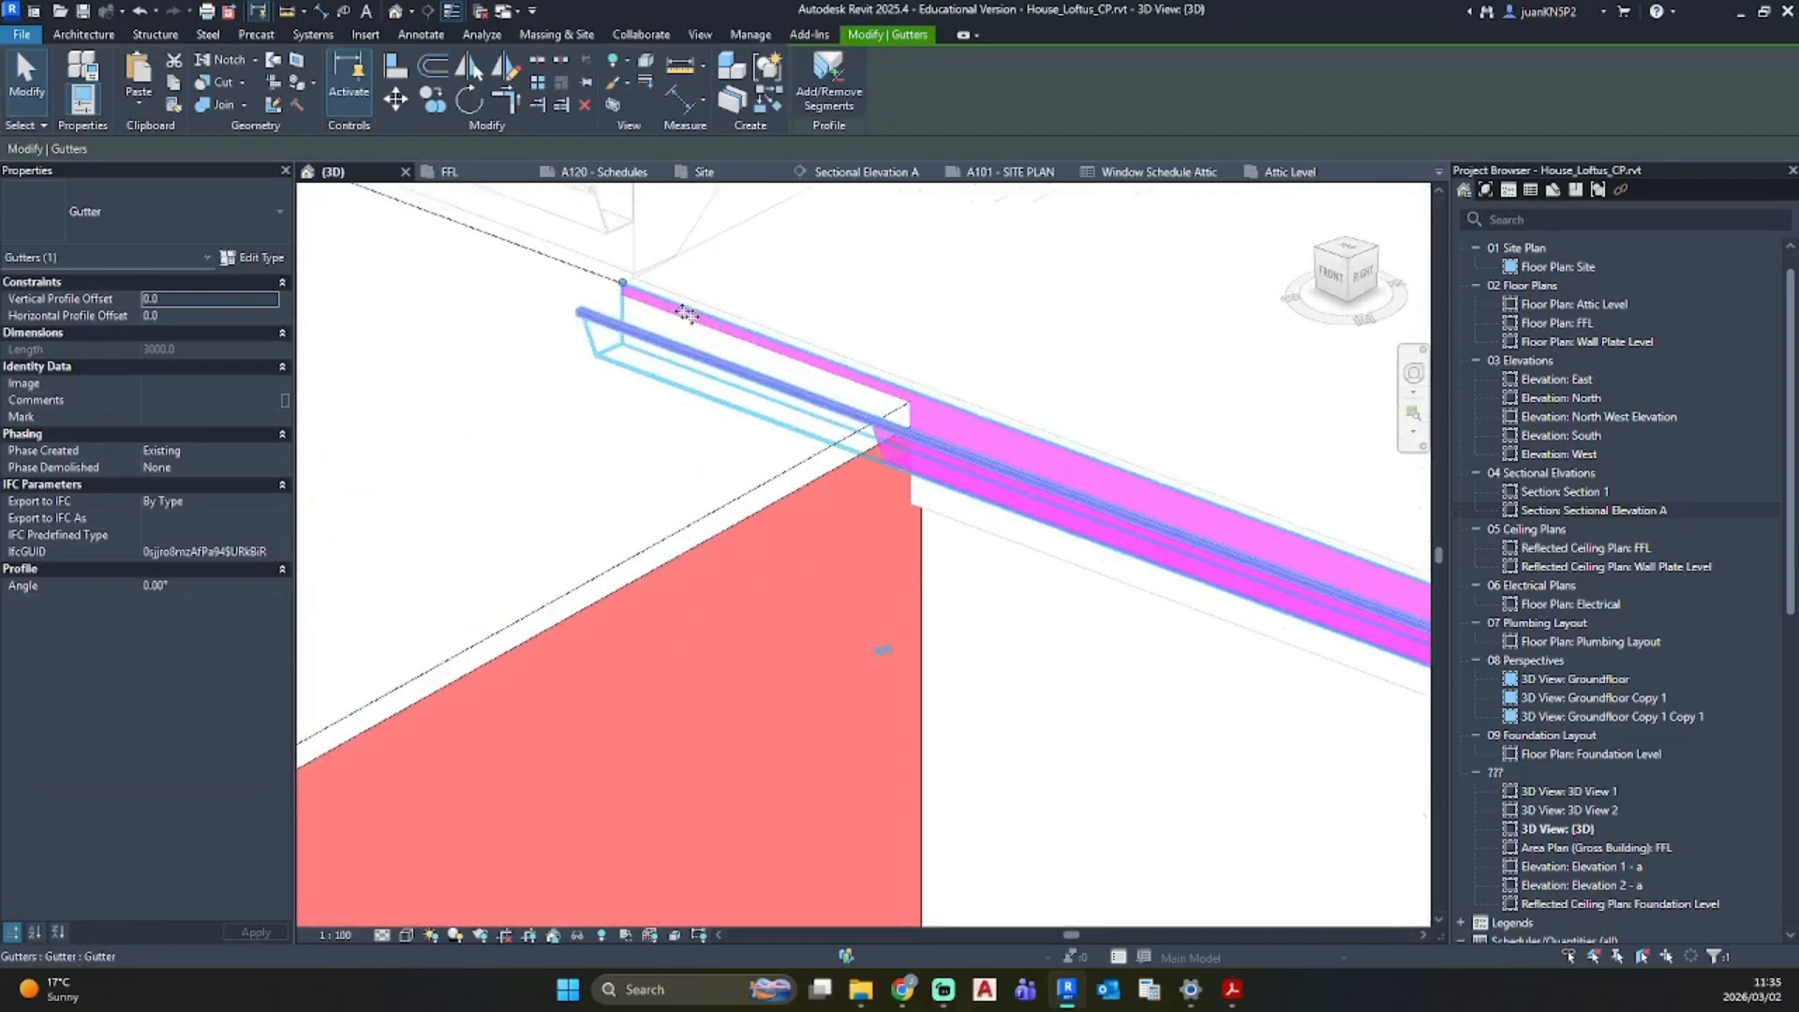
left_click_drag(625, 286, 909, 397)
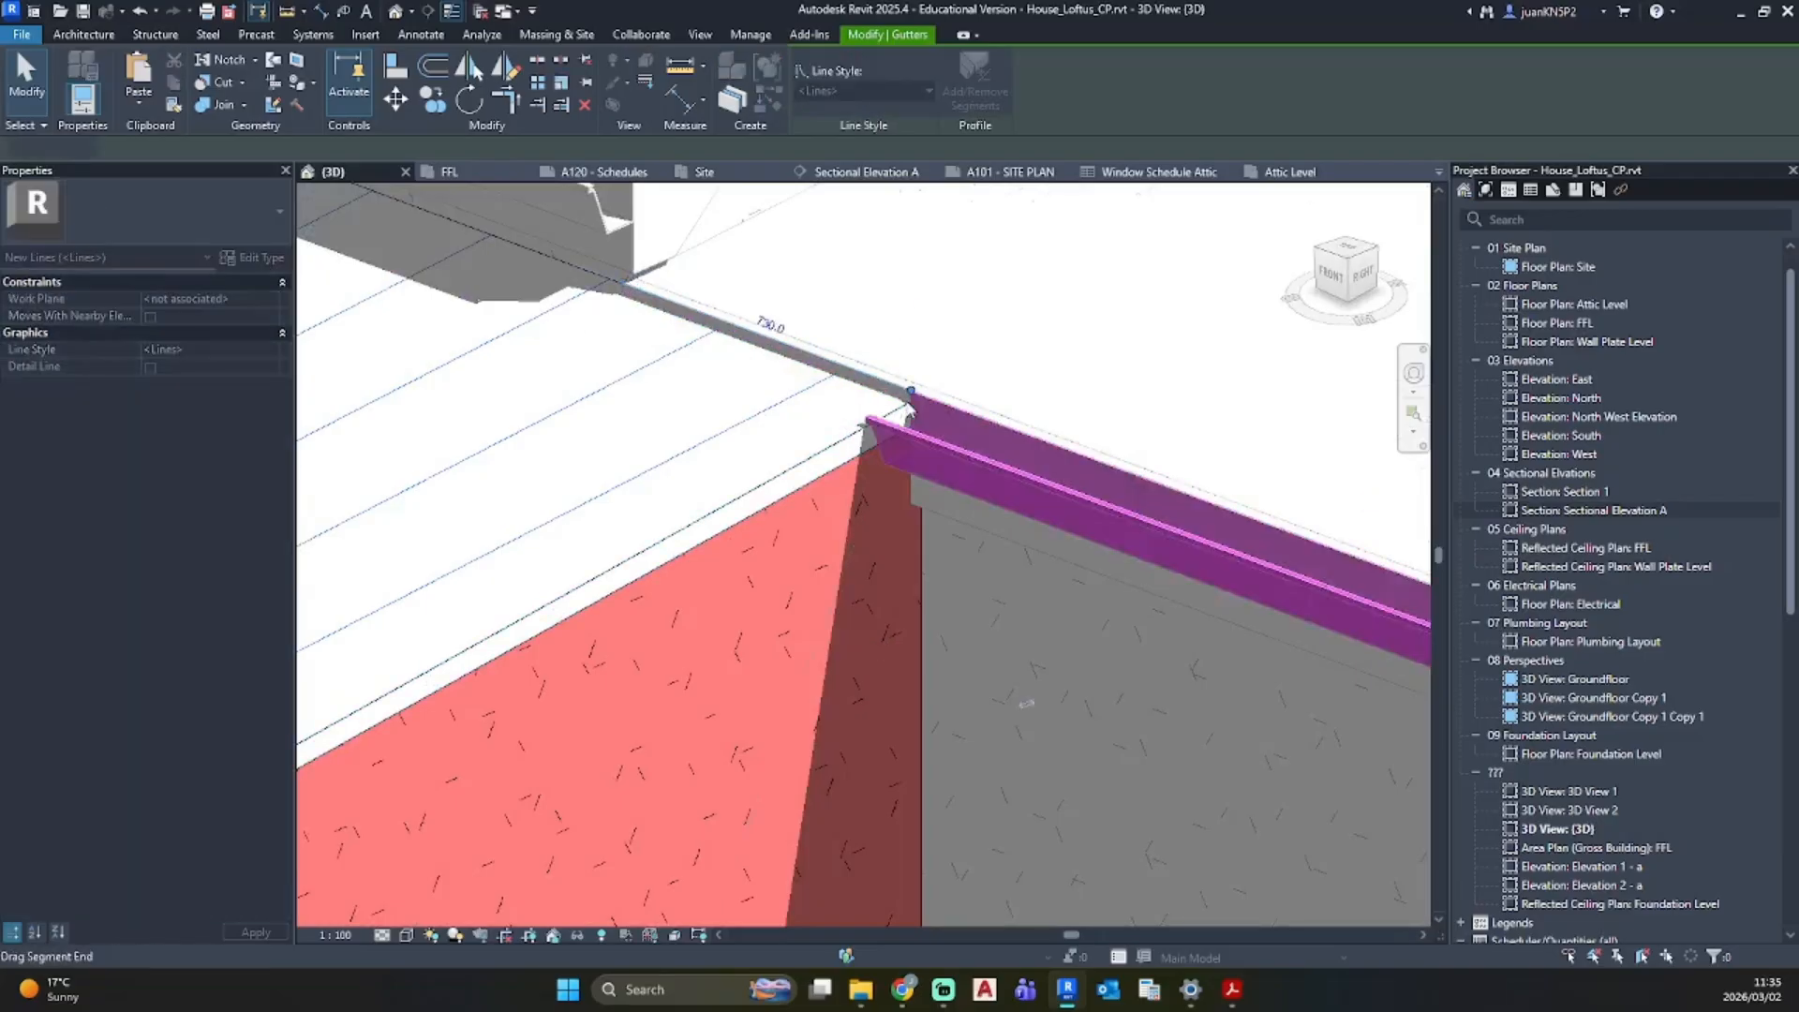
left_click(909, 543)
scroll(909, 543, "down", 5)
middle_click_drag(969, 622, 956, 525)
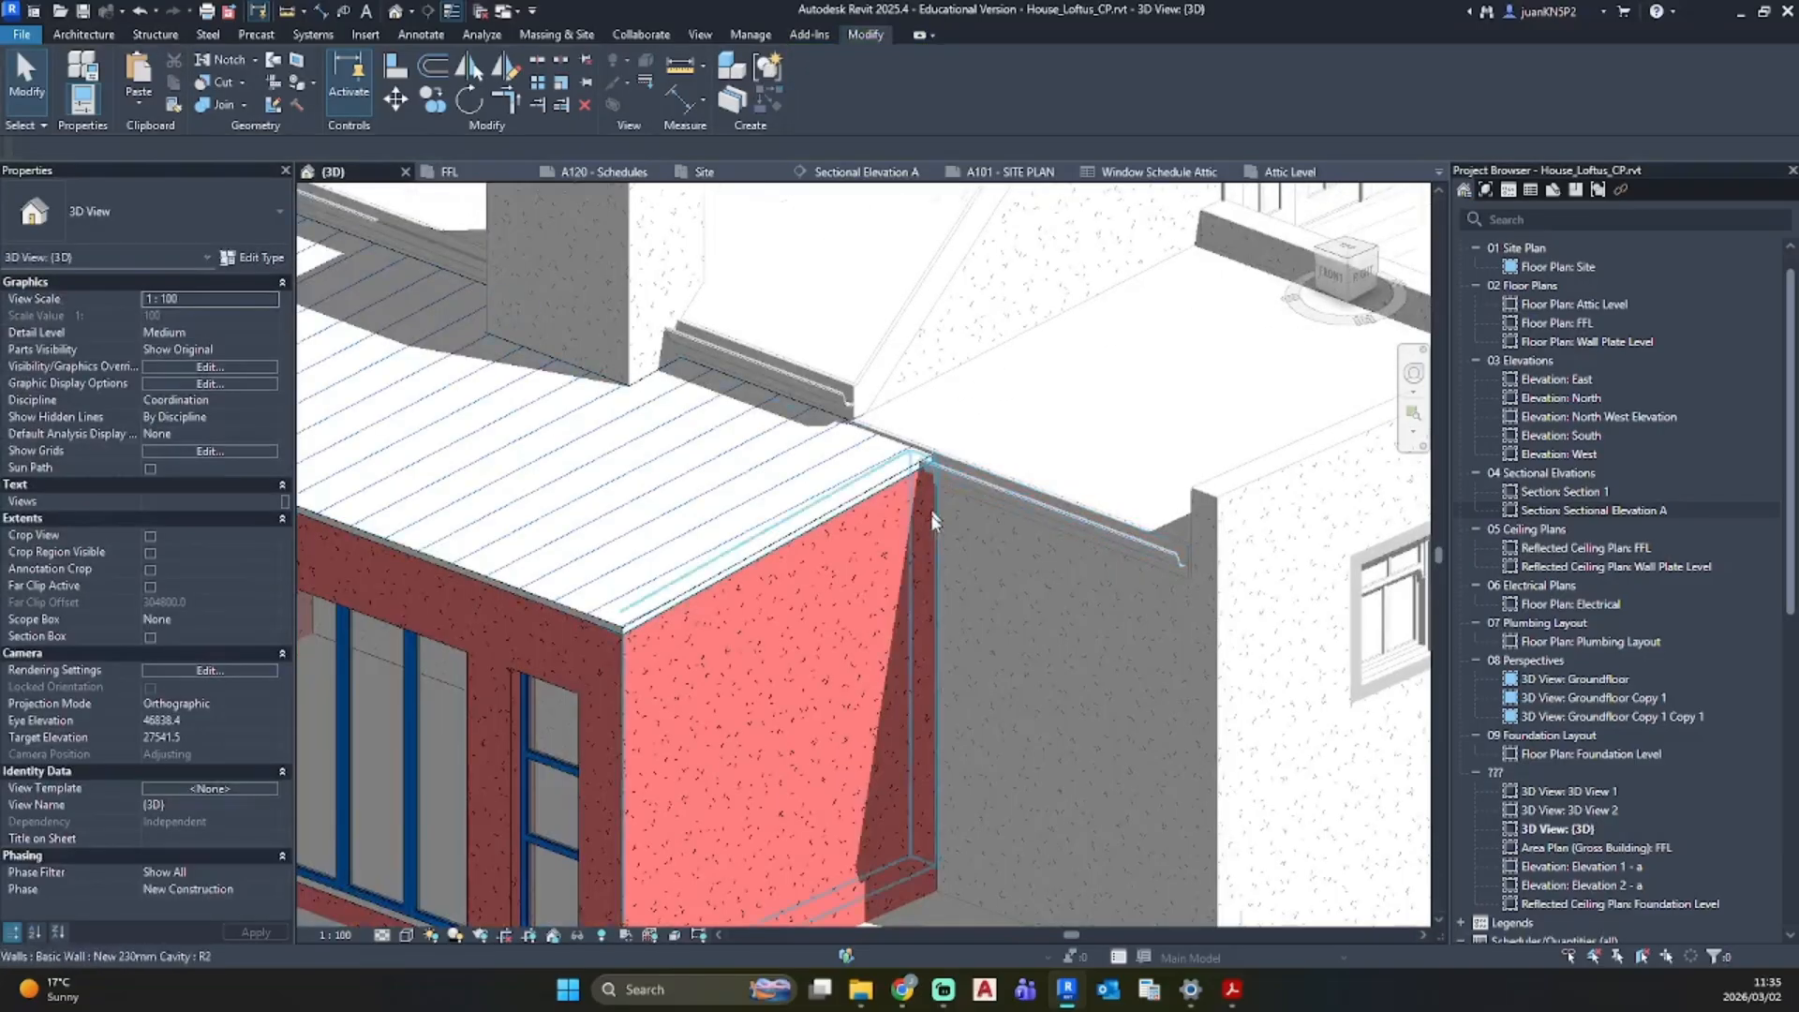
Step: Place a fascia of type New Facia along the side edge of the addition's roof, starting from the existing fascia
scroll(934, 472, "up", 5)
scroll(874, 500, "up", 3)
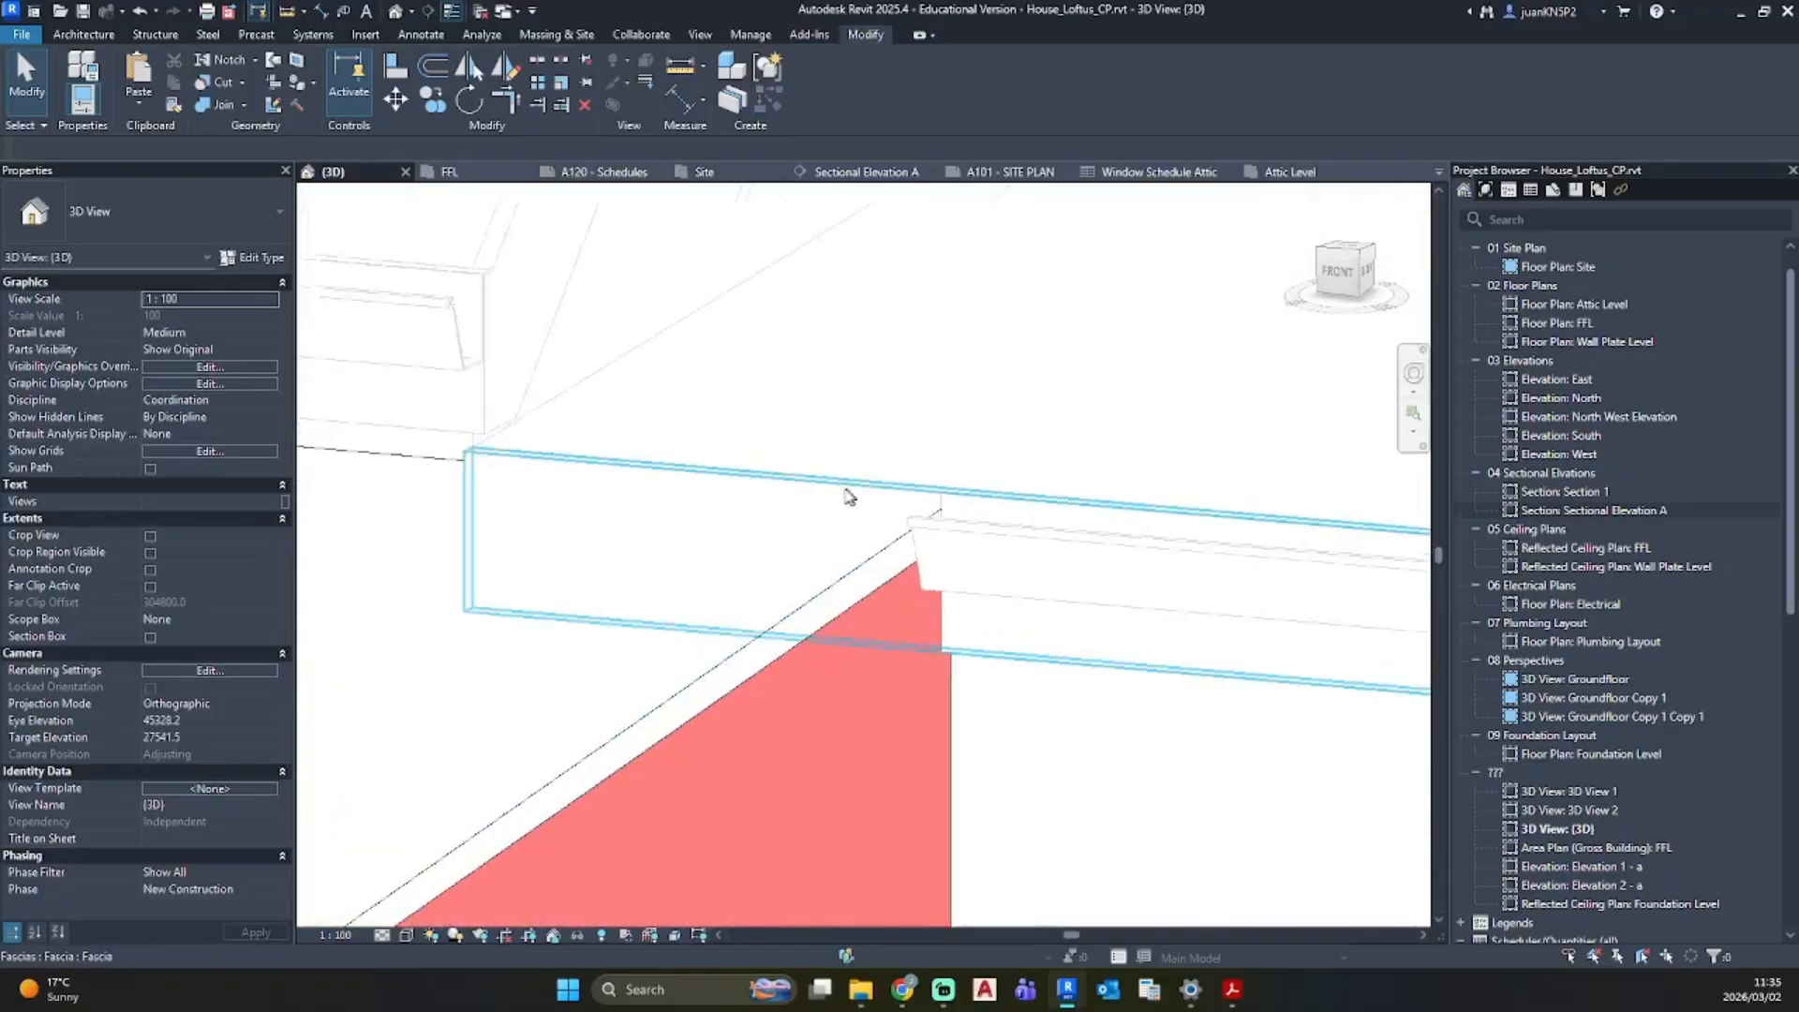
scroll(415, 525, "down", 2)
scroll(473, 547, "down", 4)
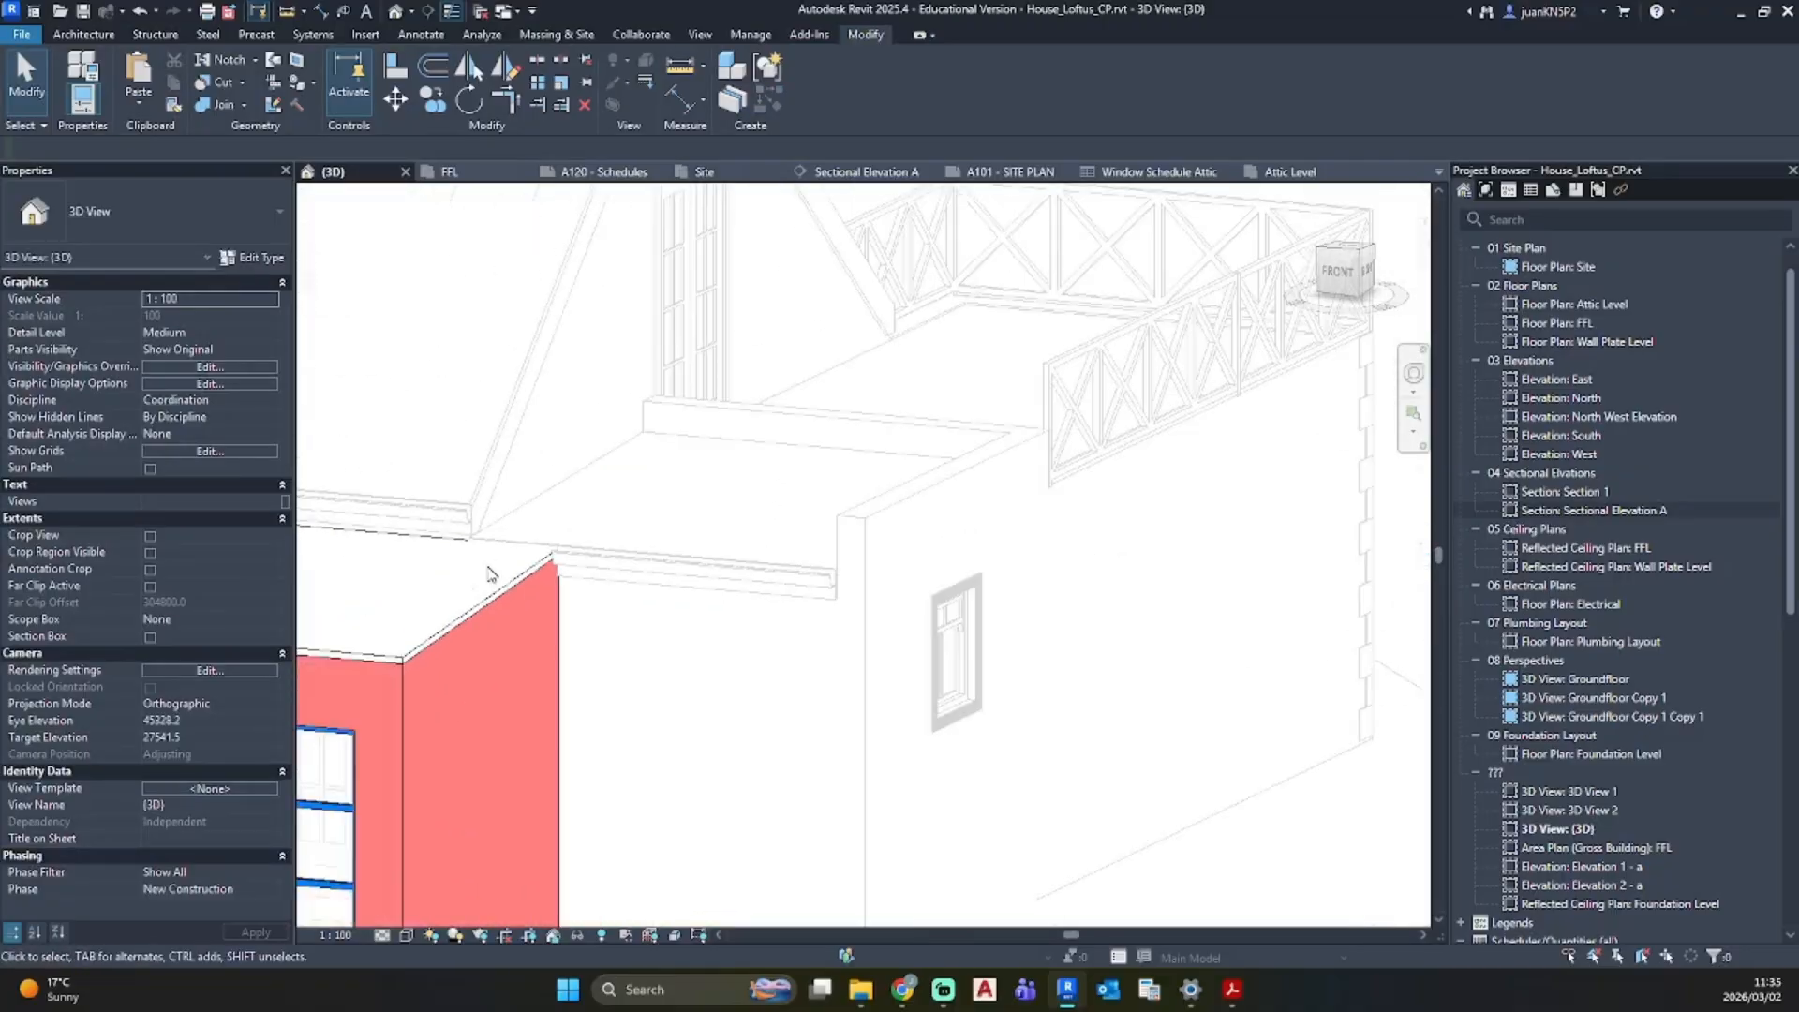
middle_click_drag(490, 568, 418, 508, "shift")
middle_click_drag(591, 573, 714, 509)
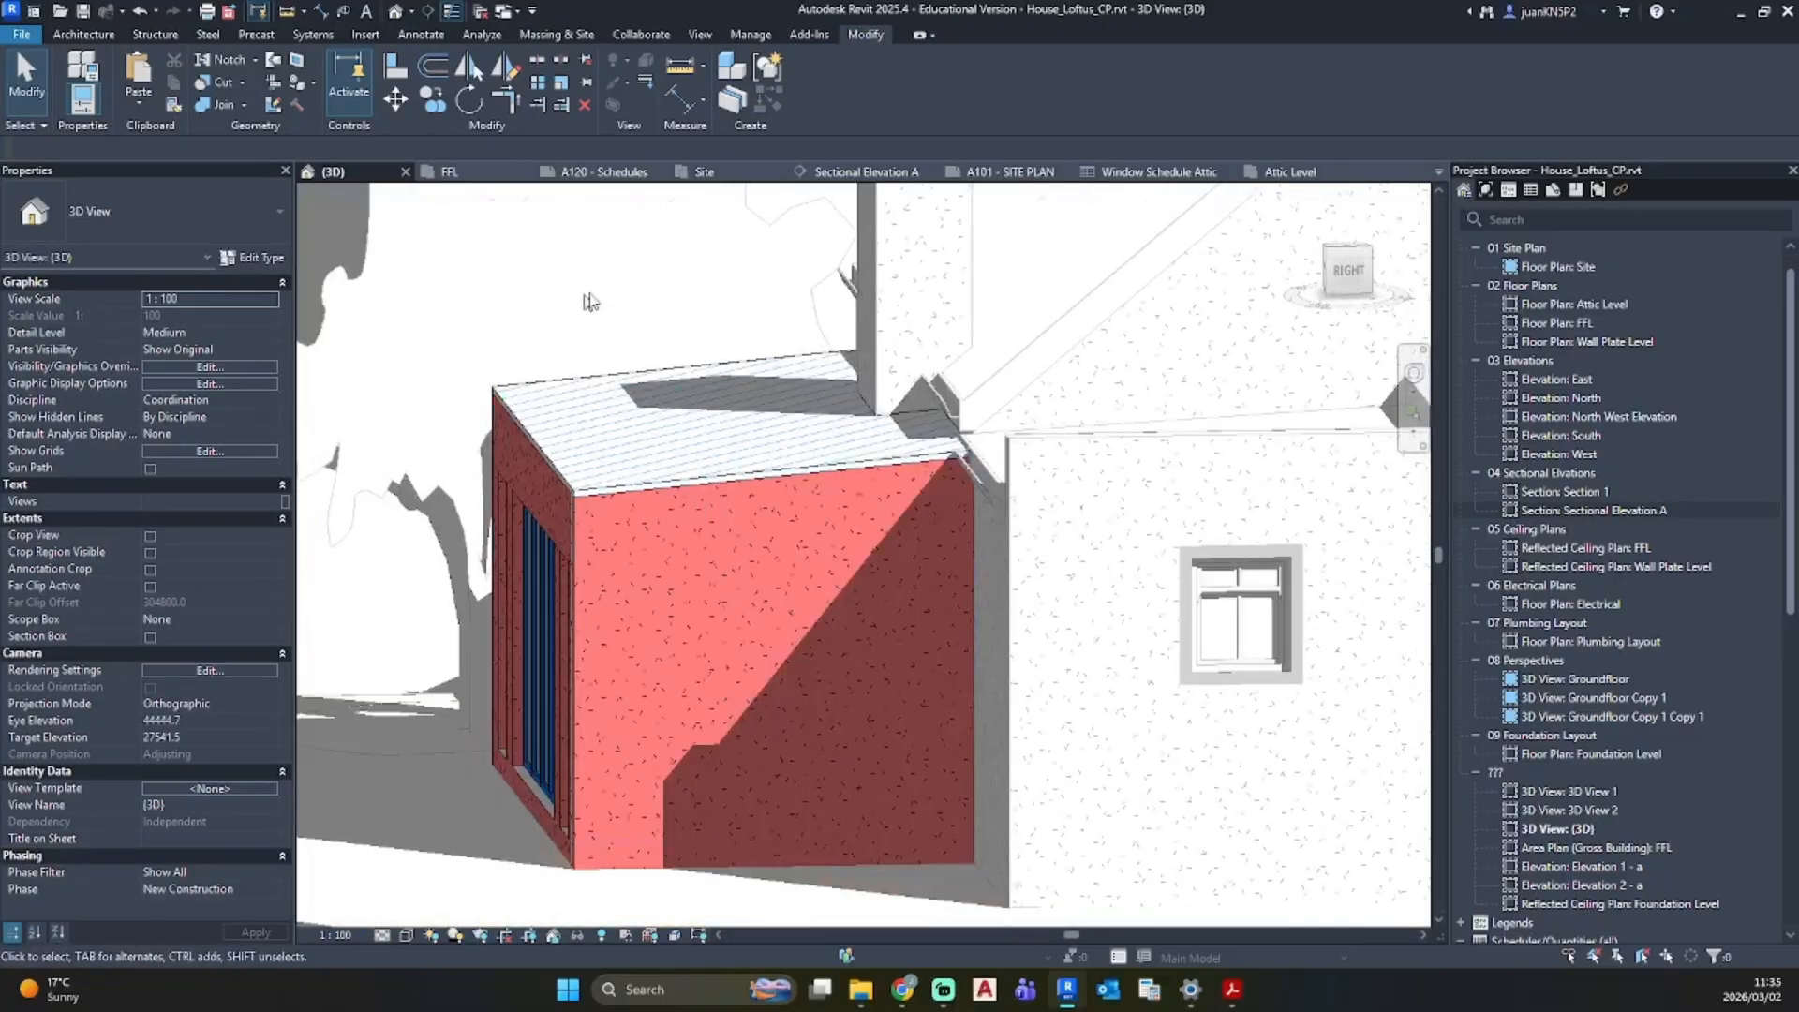
left_click(1001, 489)
key("c")
key("s")
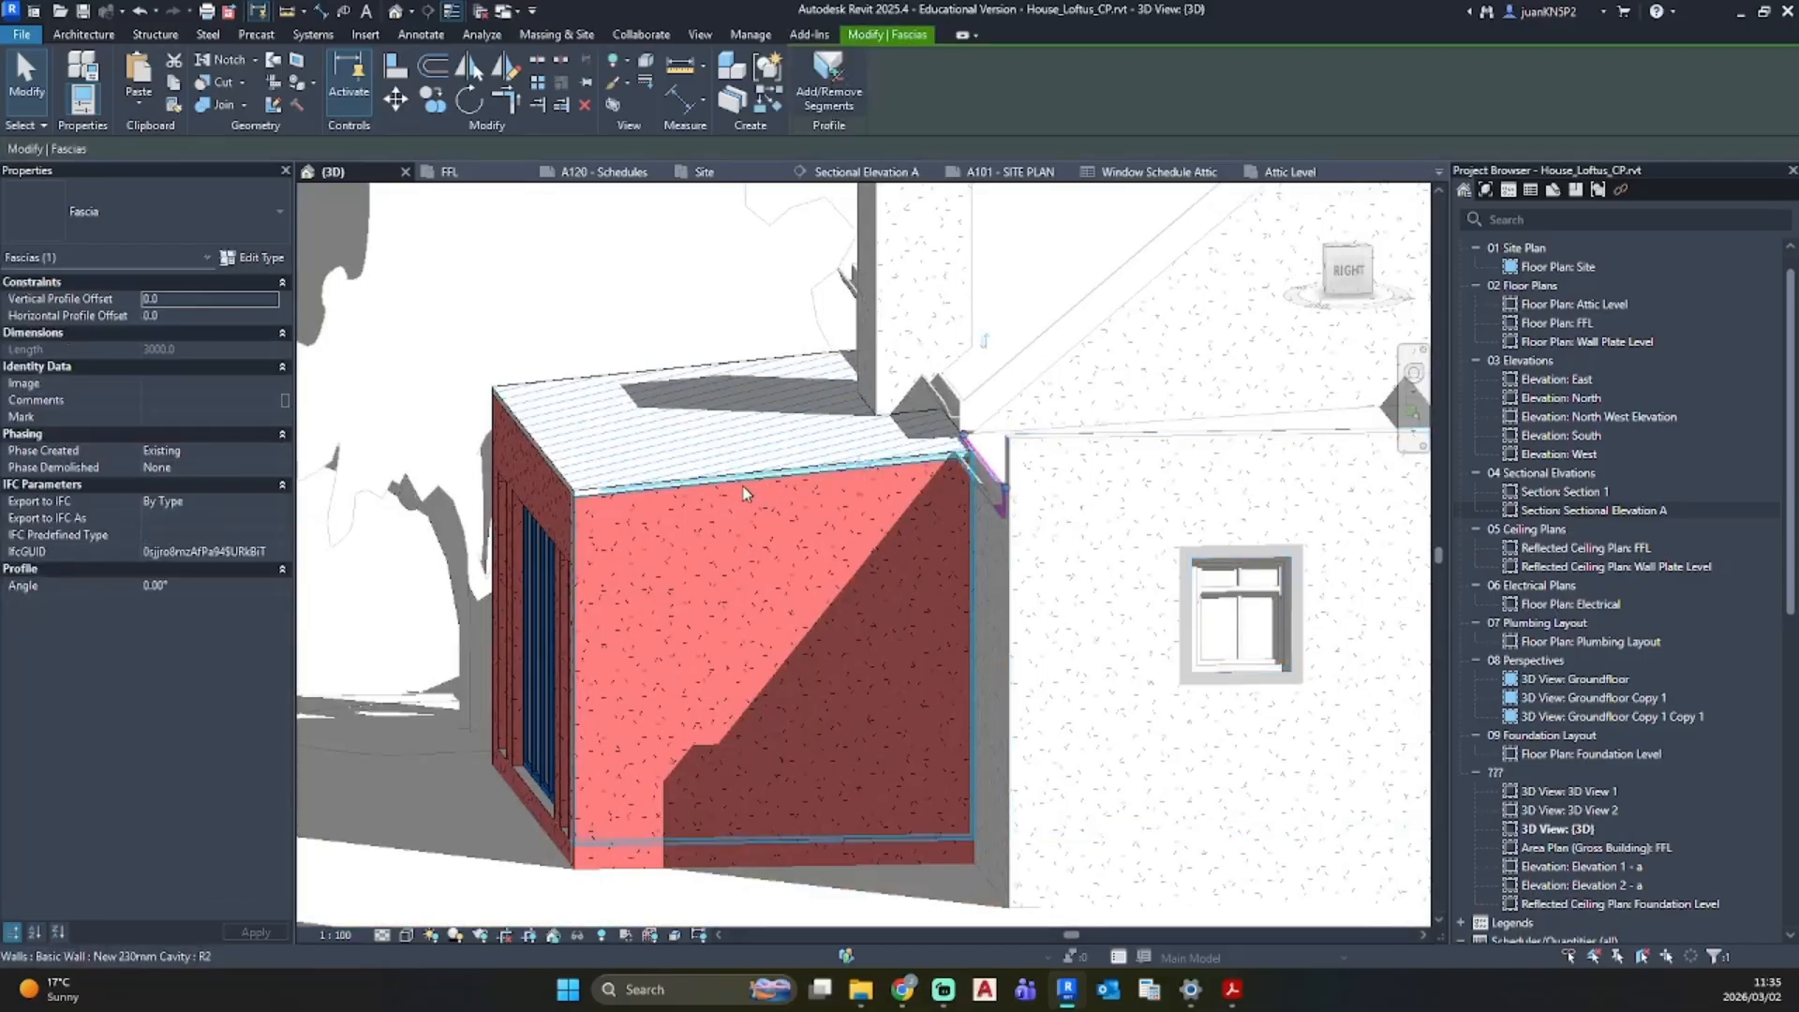
left_click(180, 211)
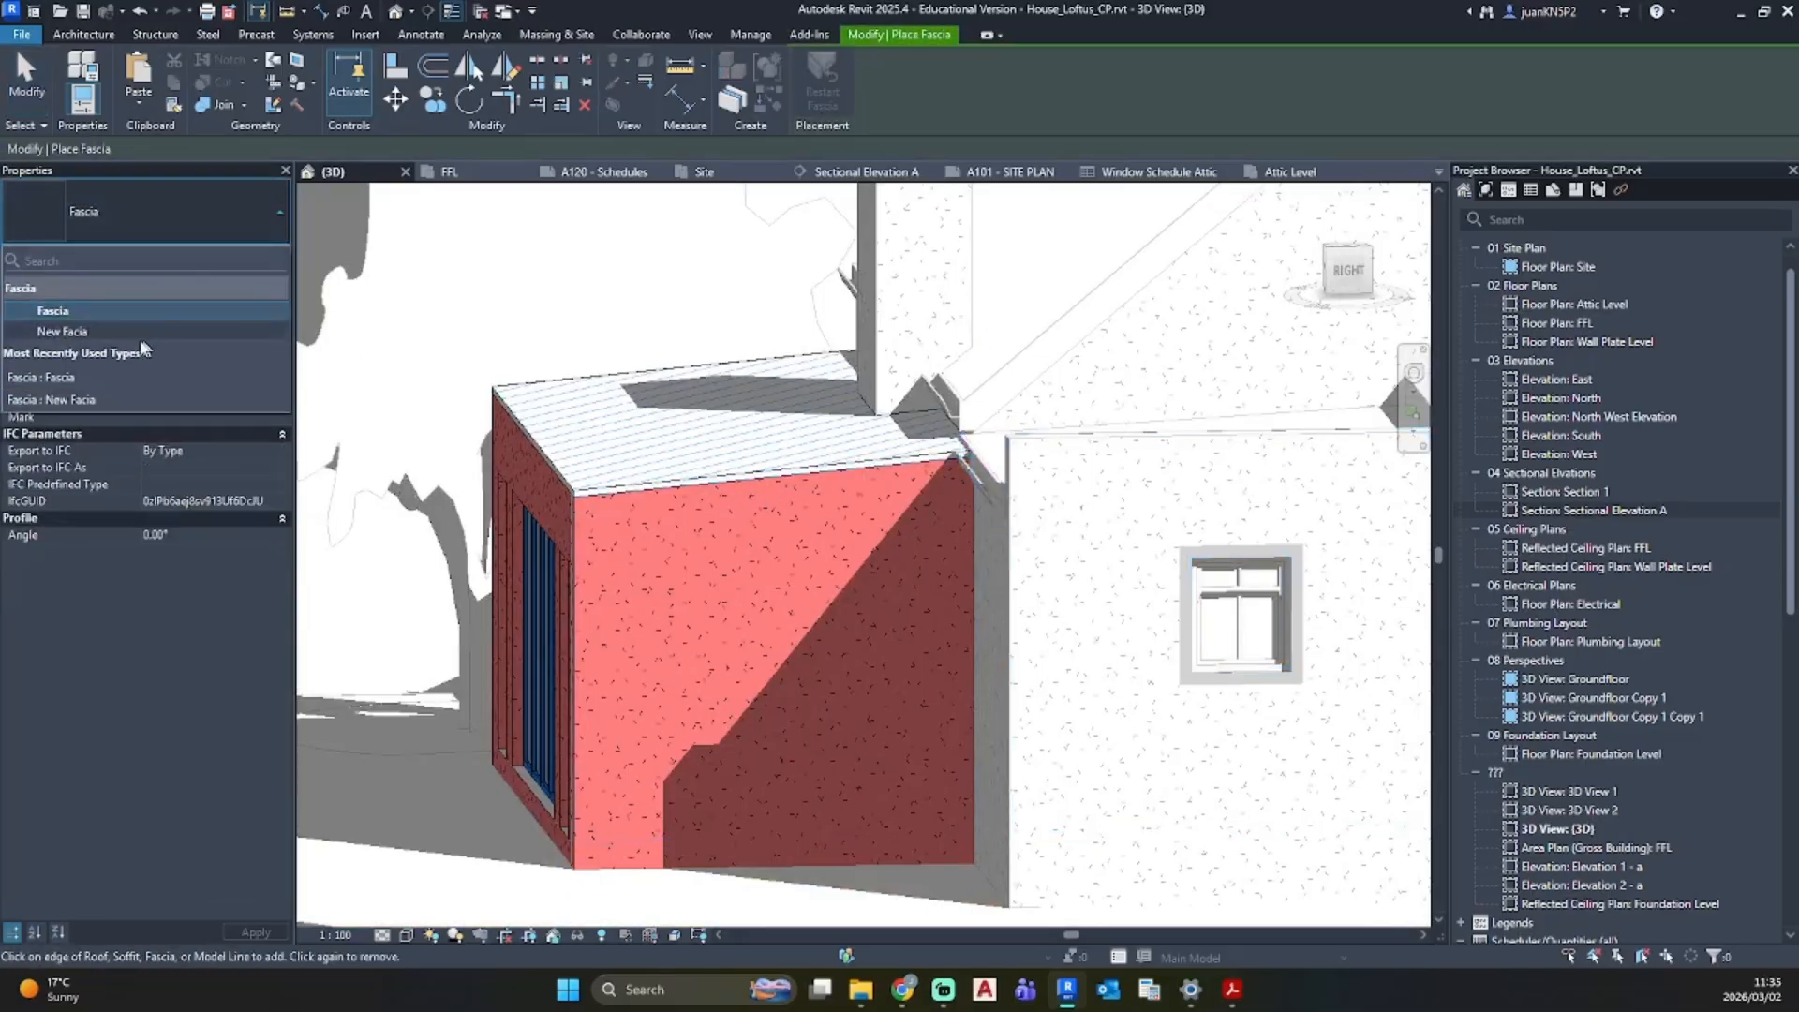
left_click(91, 333)
scroll(656, 480, "up", 4)
left_click(884, 474)
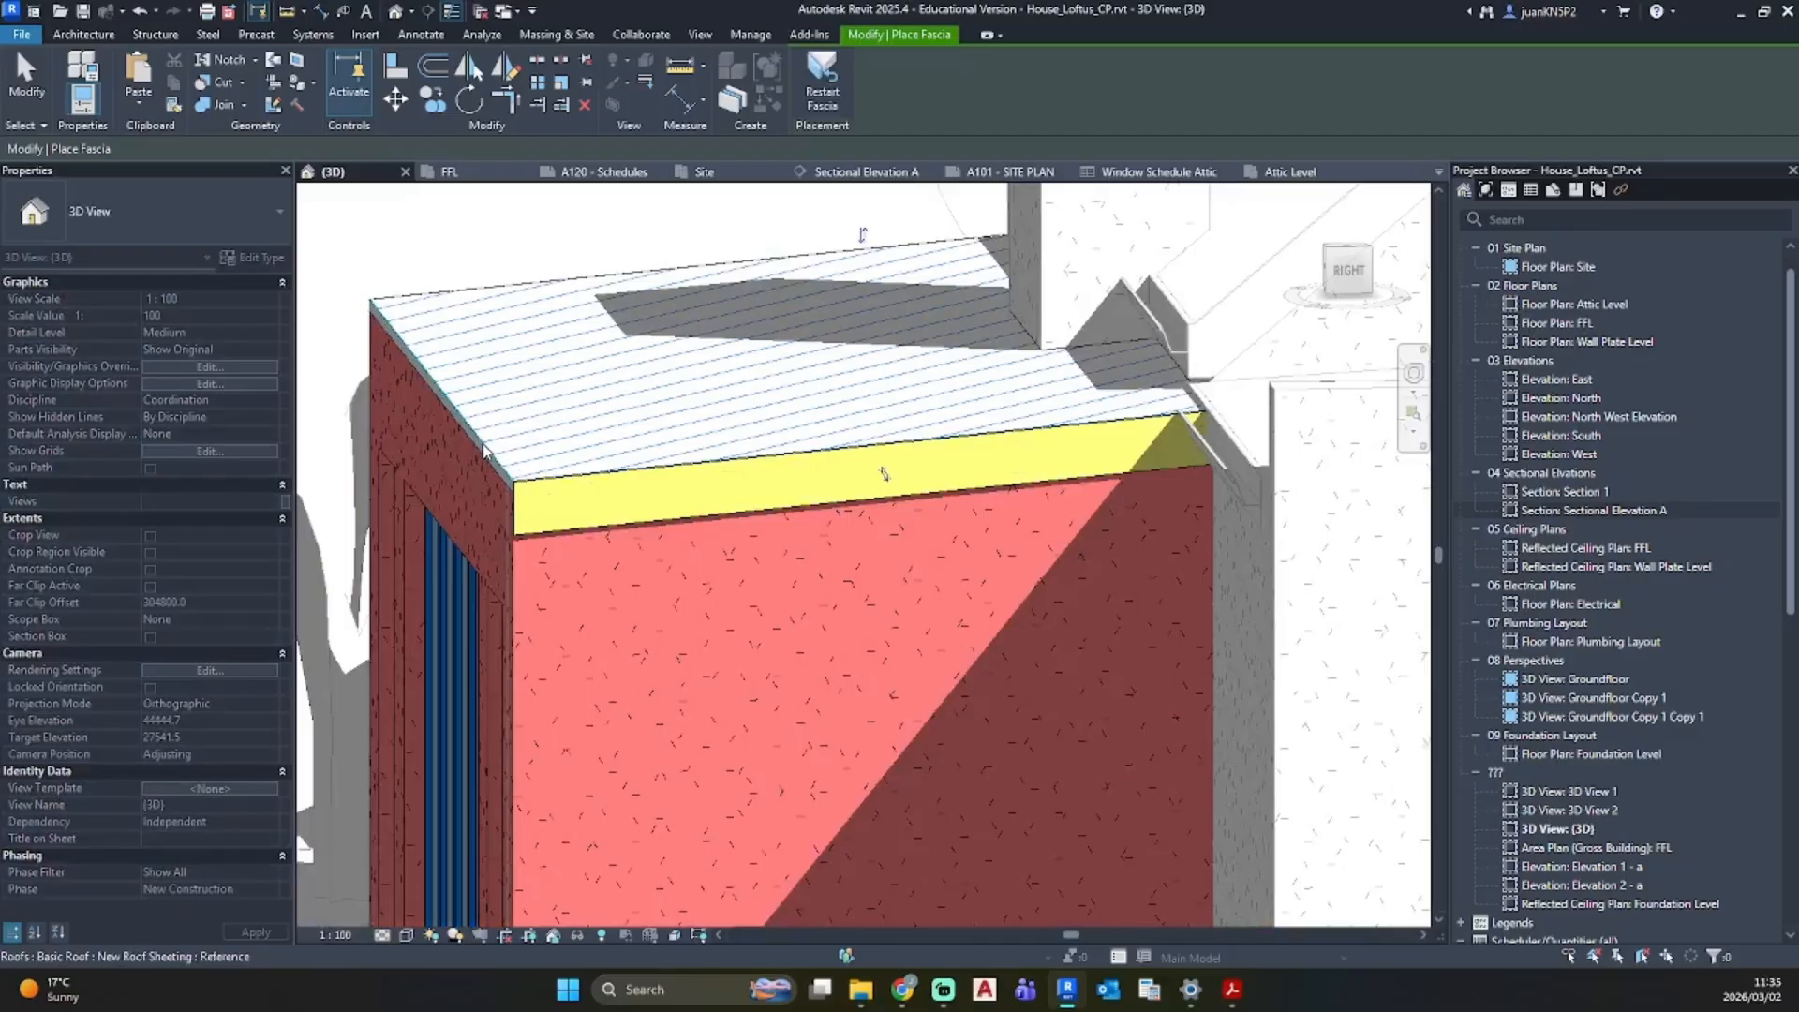
Step: Continue the New Facia along the front edge of the addition's roof and finish the placement
middle_click_drag(883, 473, 1250, 477, "shift")
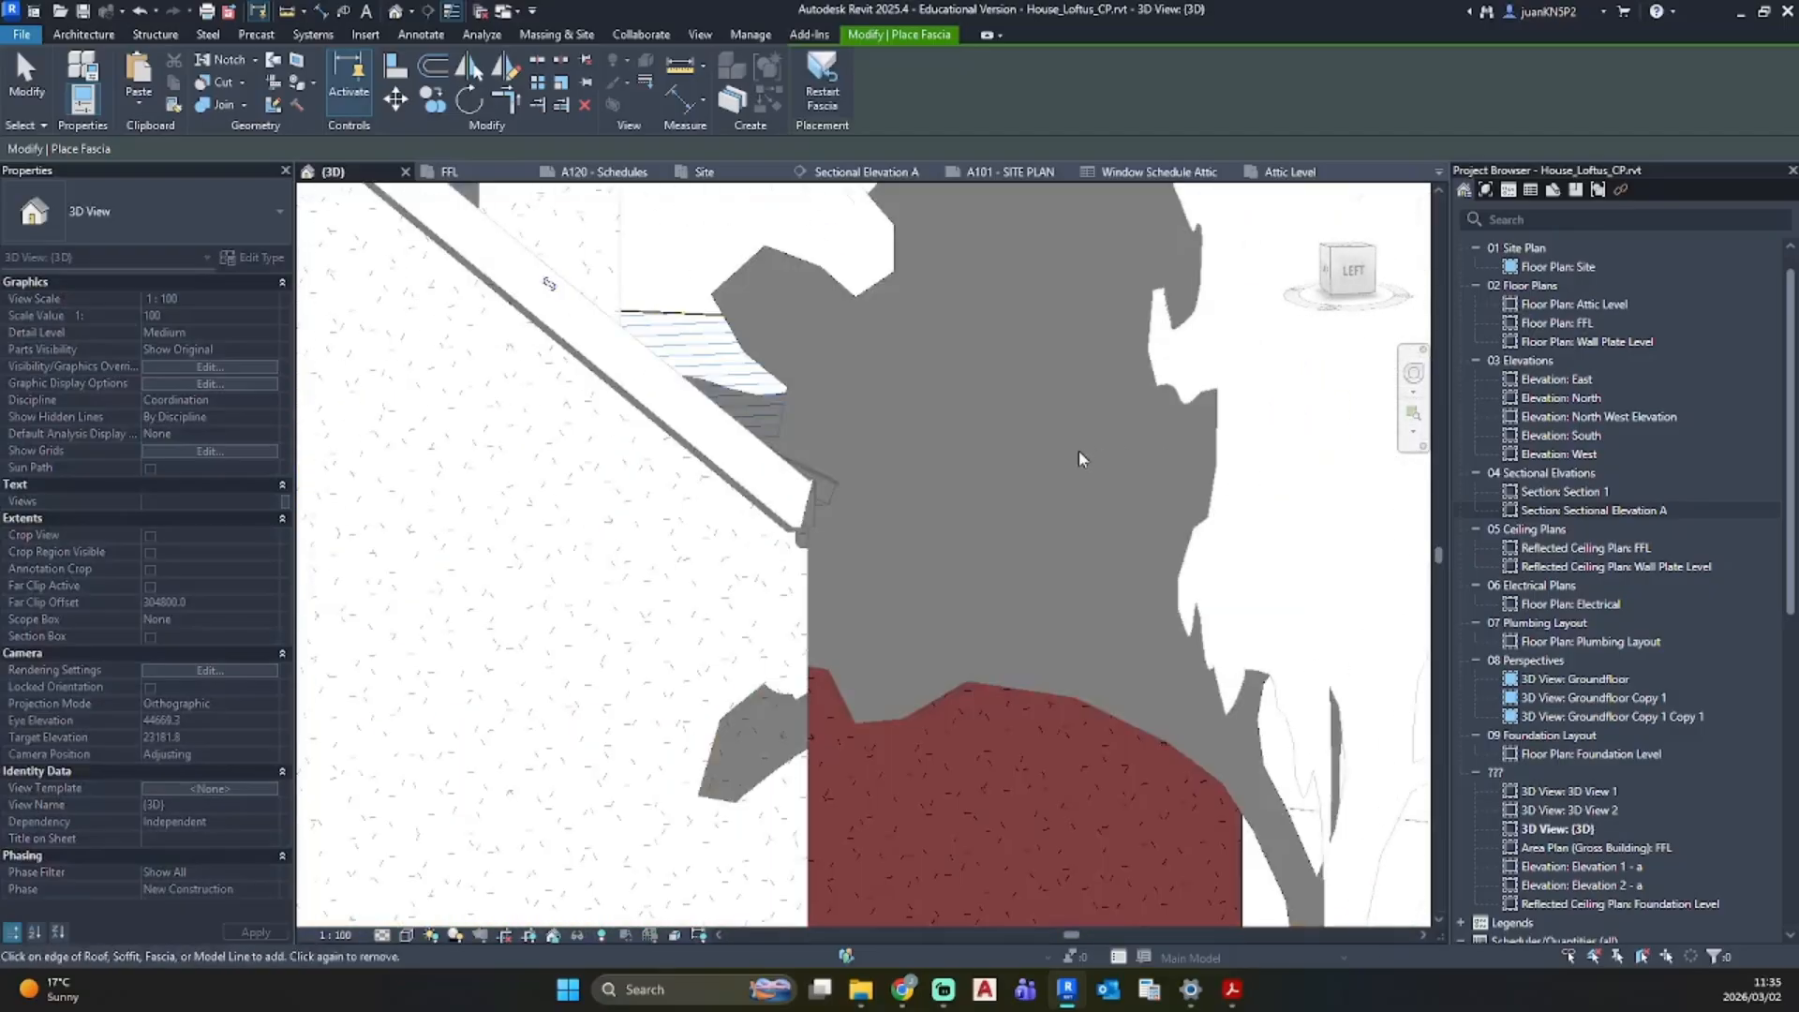
middle_click_drag(1082, 457, 1016, 471, "shift")
middle_click_drag(768, 500, 473, 502, "shift")
key("Escape")
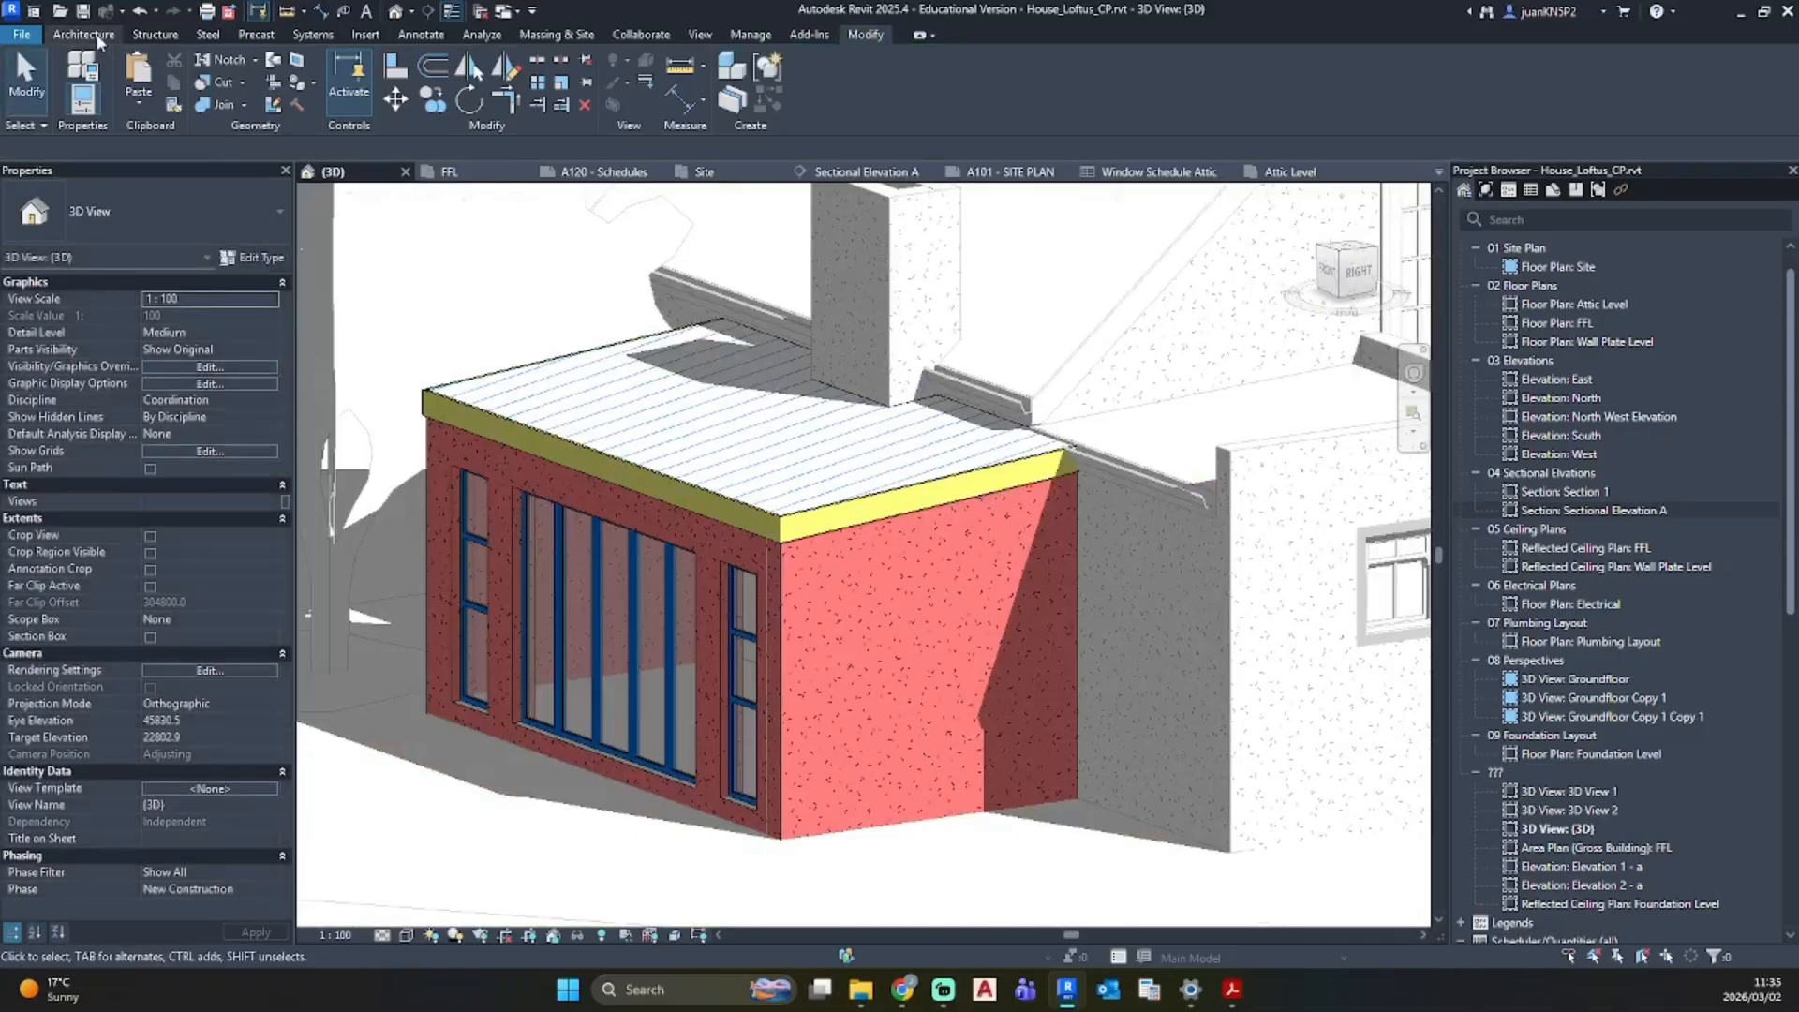
Step: Add a gutter along the front edge of the addition's roof, based on the existing house gutter
key("c")
key("s")
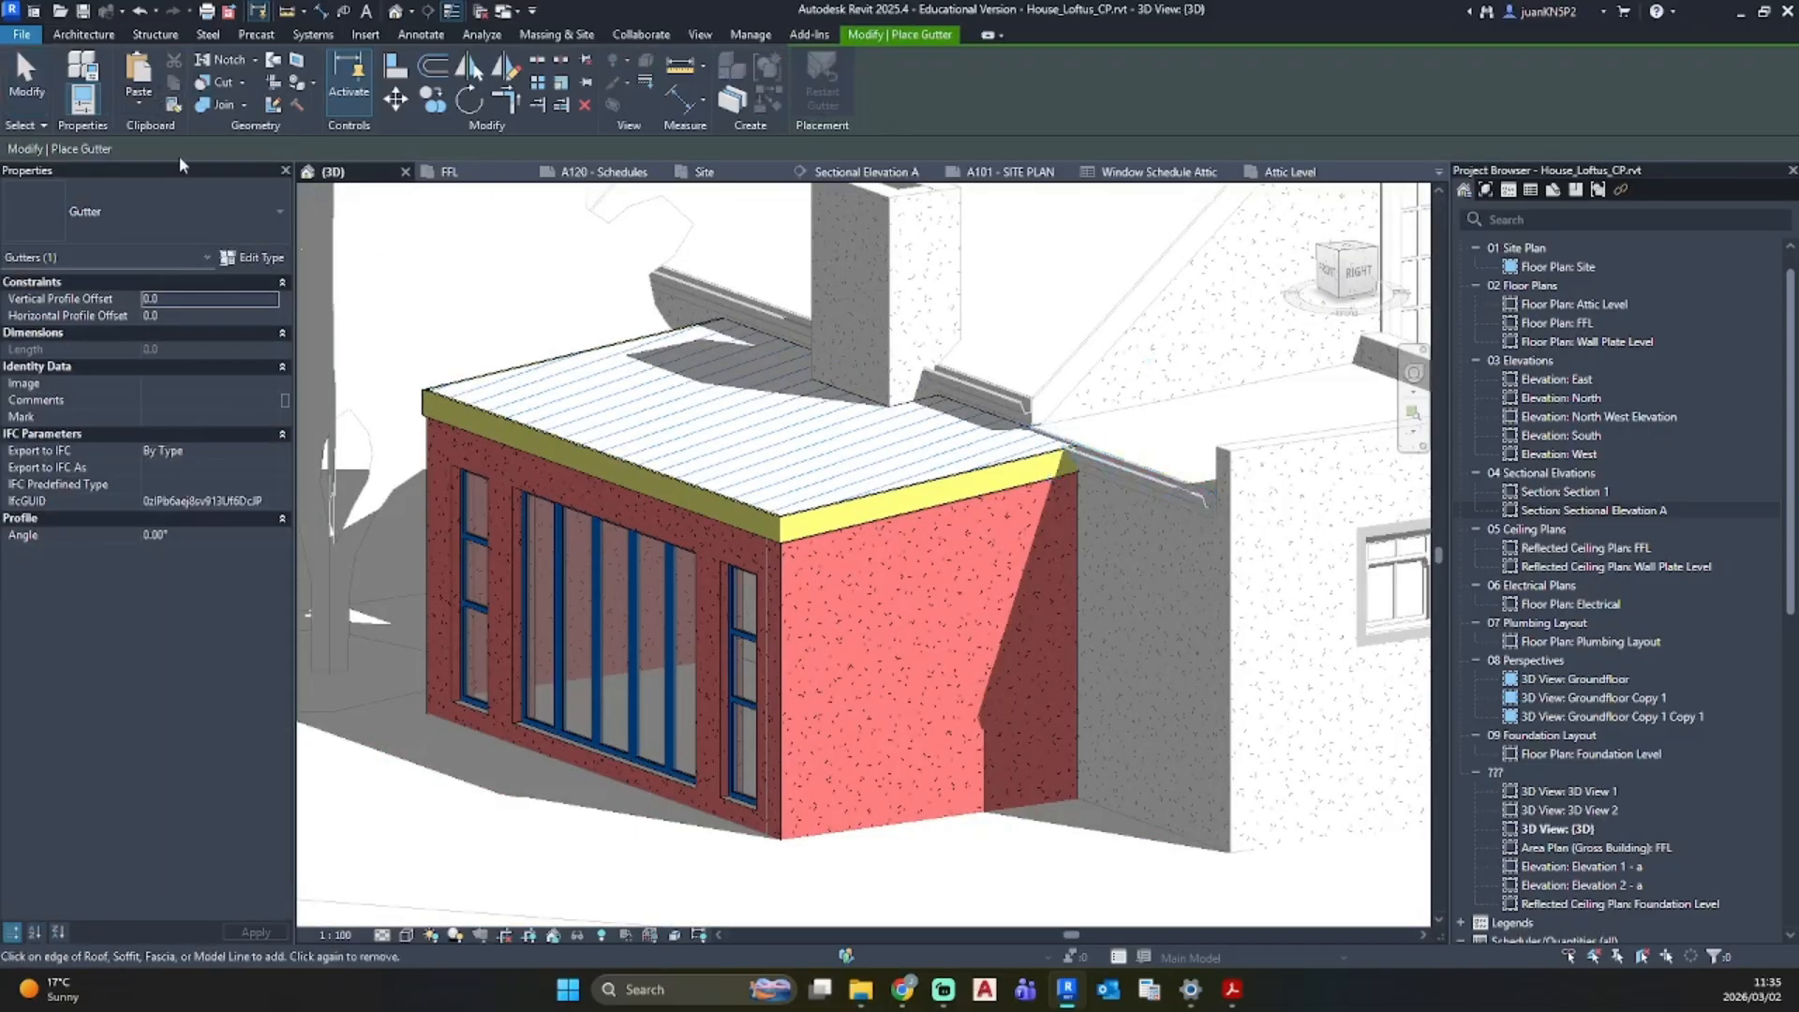
left_click(173, 212)
left_click(103, 309)
scroll(707, 560, "up", 6)
left_click(751, 469)
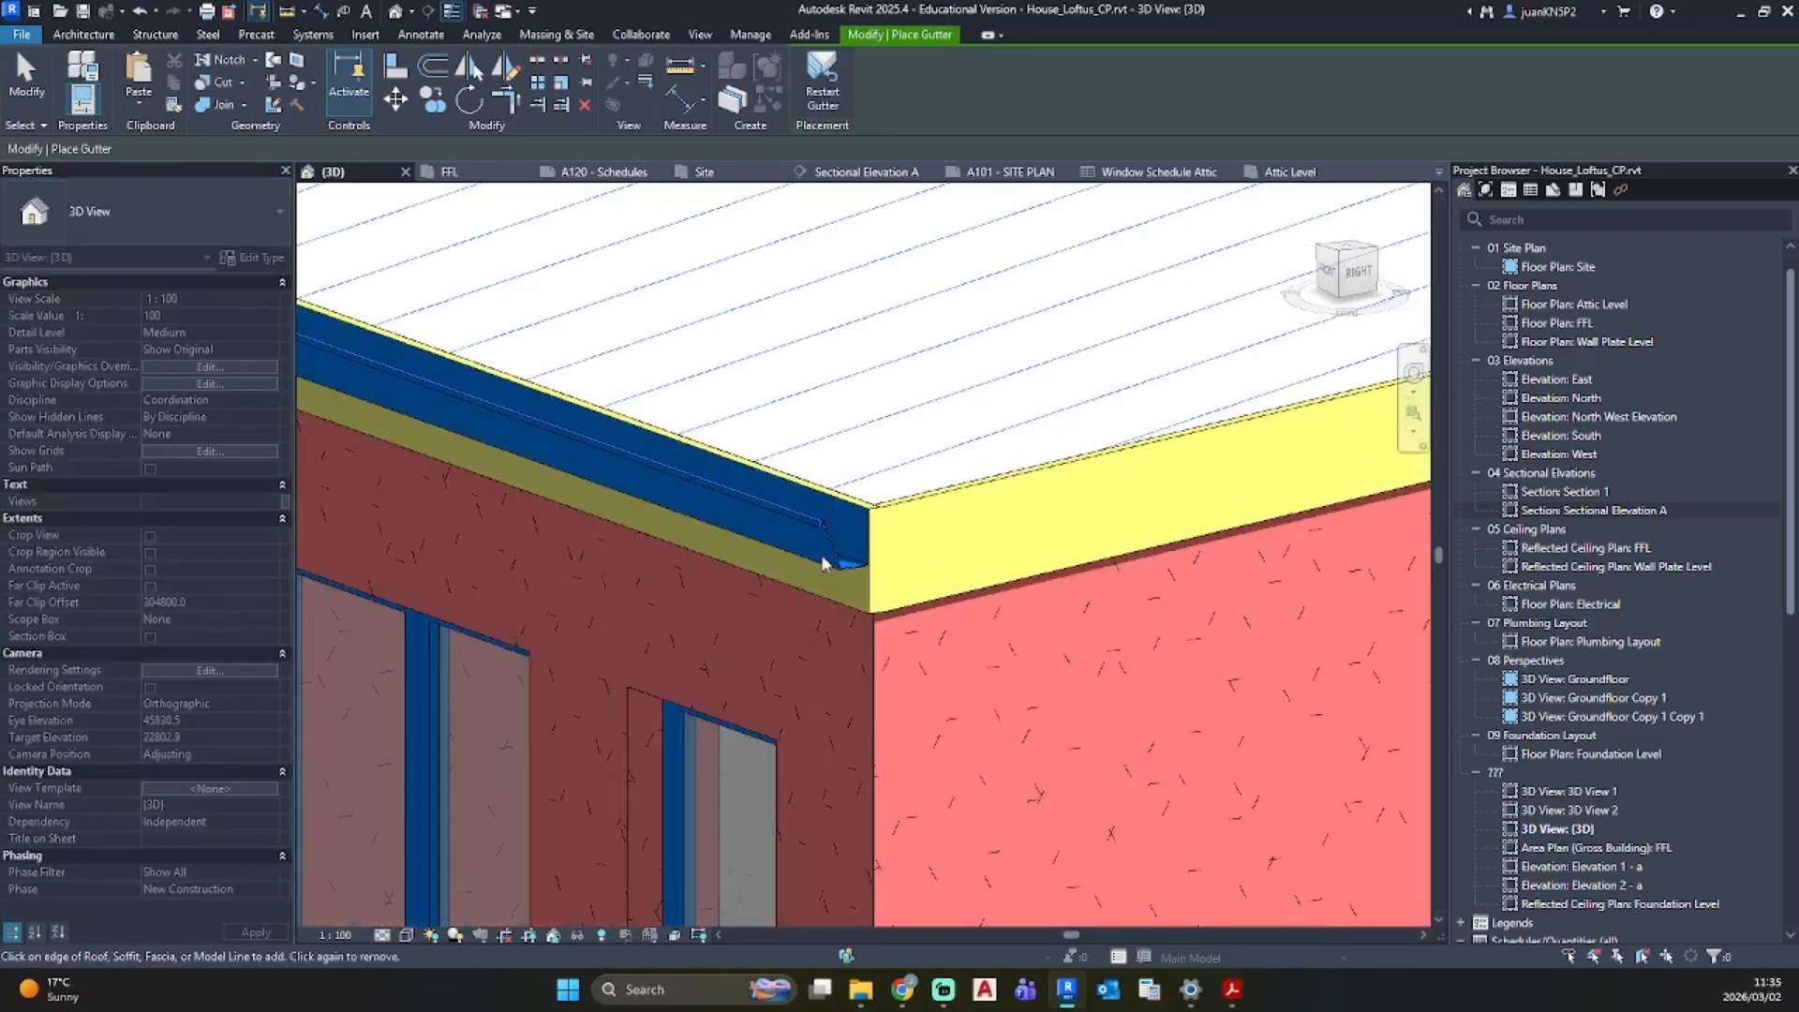
key("Escape")
key("Escape")
scroll(825, 561, "down", 7)
middle_click_drag(1000, 643, 871, 702, "shift")
scroll(940, 626, "up", 3)
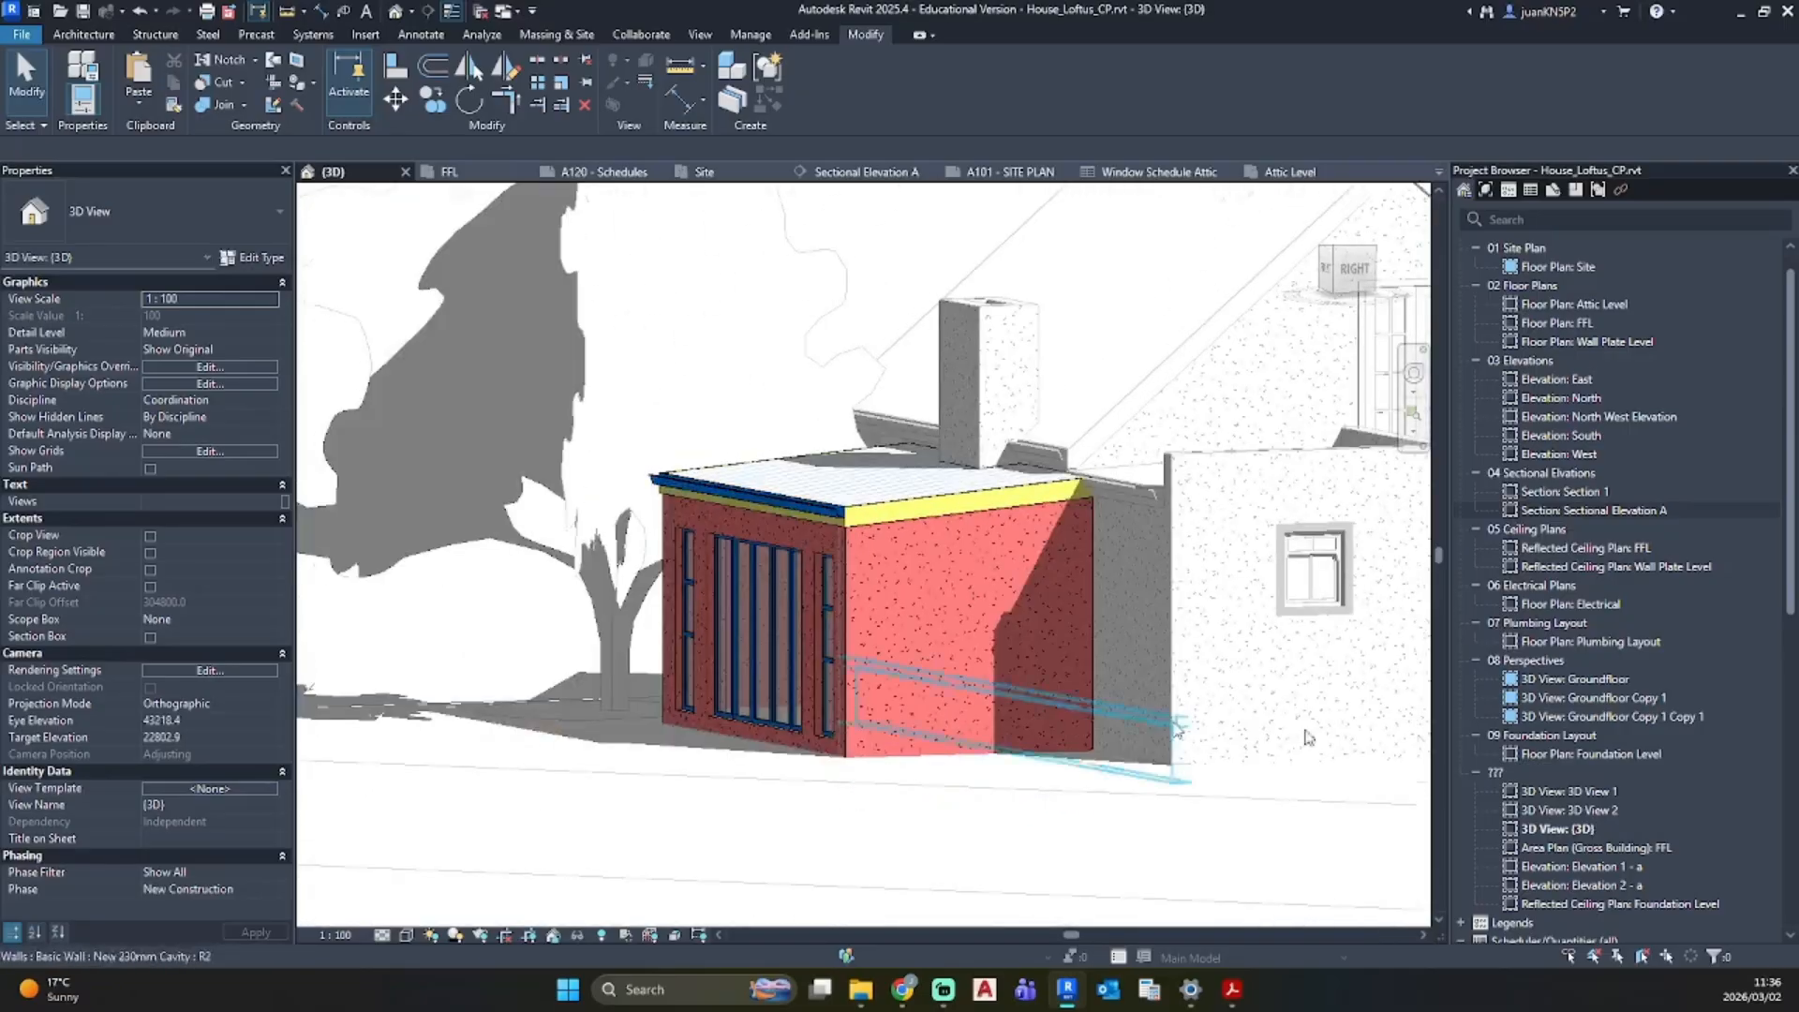
Step: In Sectional Elevation A, move the purlins' cross marks and the end purlin beside the house up to the underside of the roof sheeting
double_click(1593, 510)
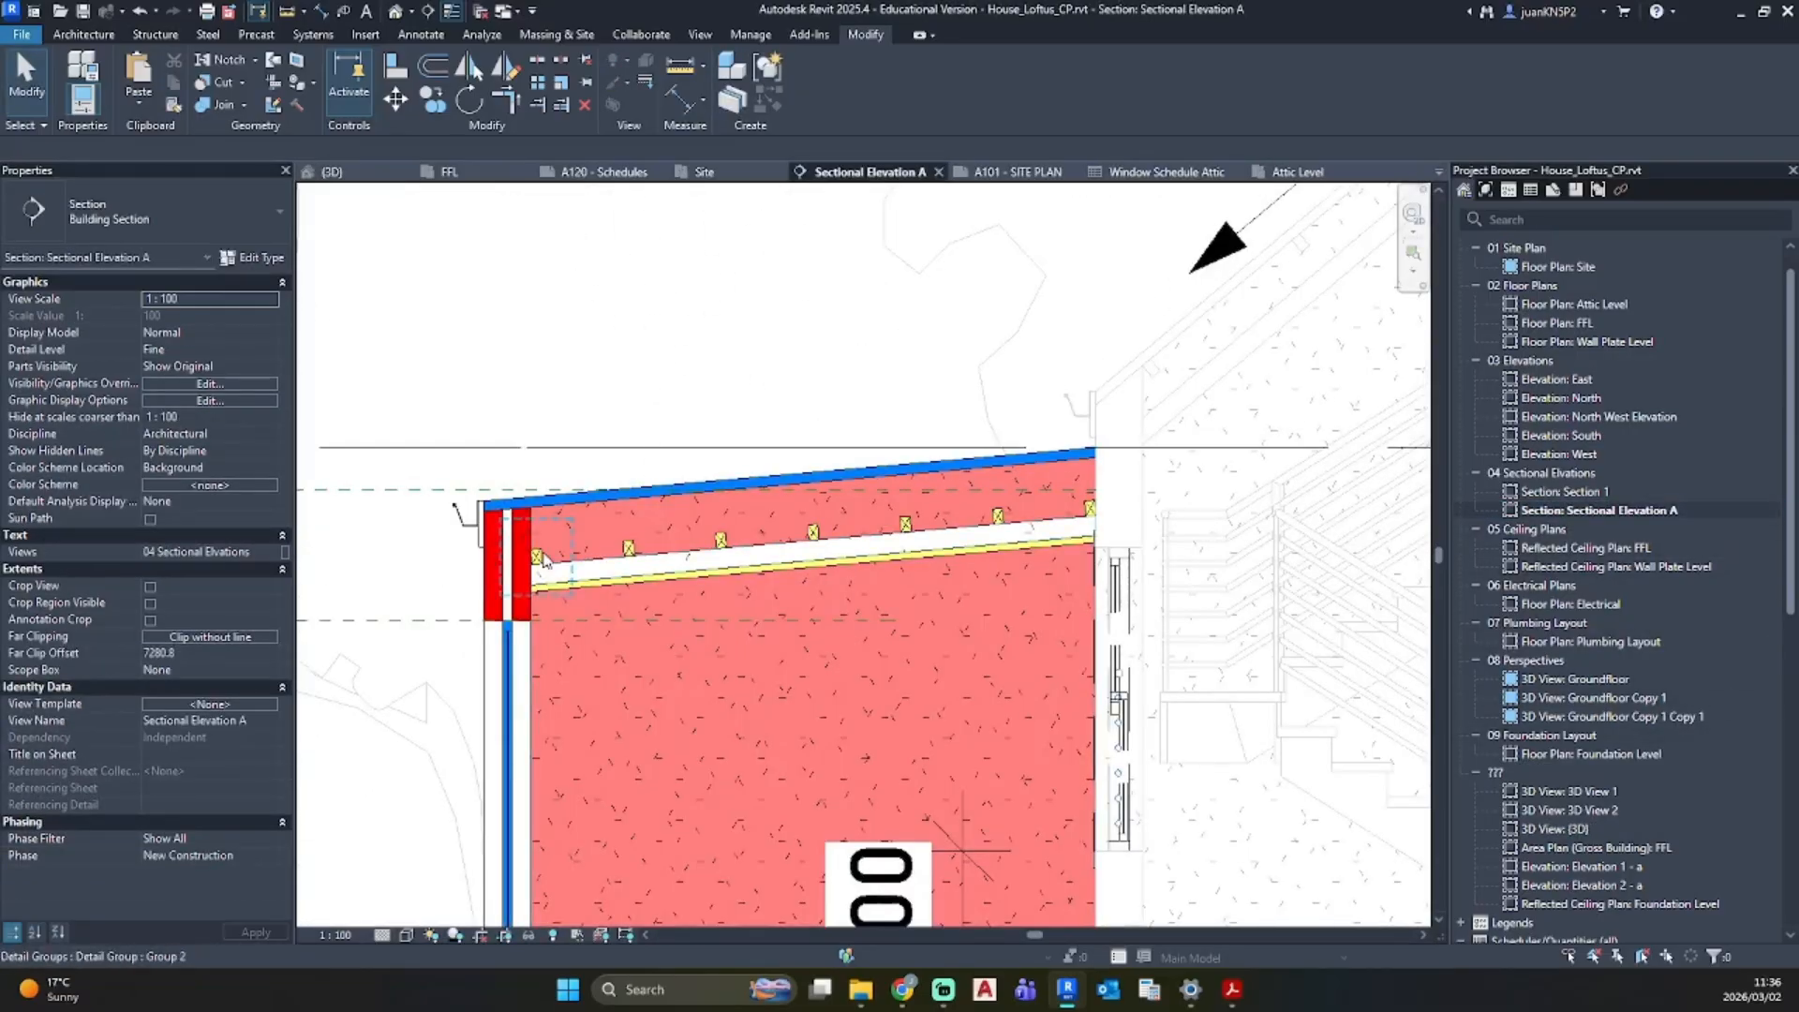
left_click(543, 553)
left_click(627, 546, "ctrl")
left_click(727, 542, "ctrl")
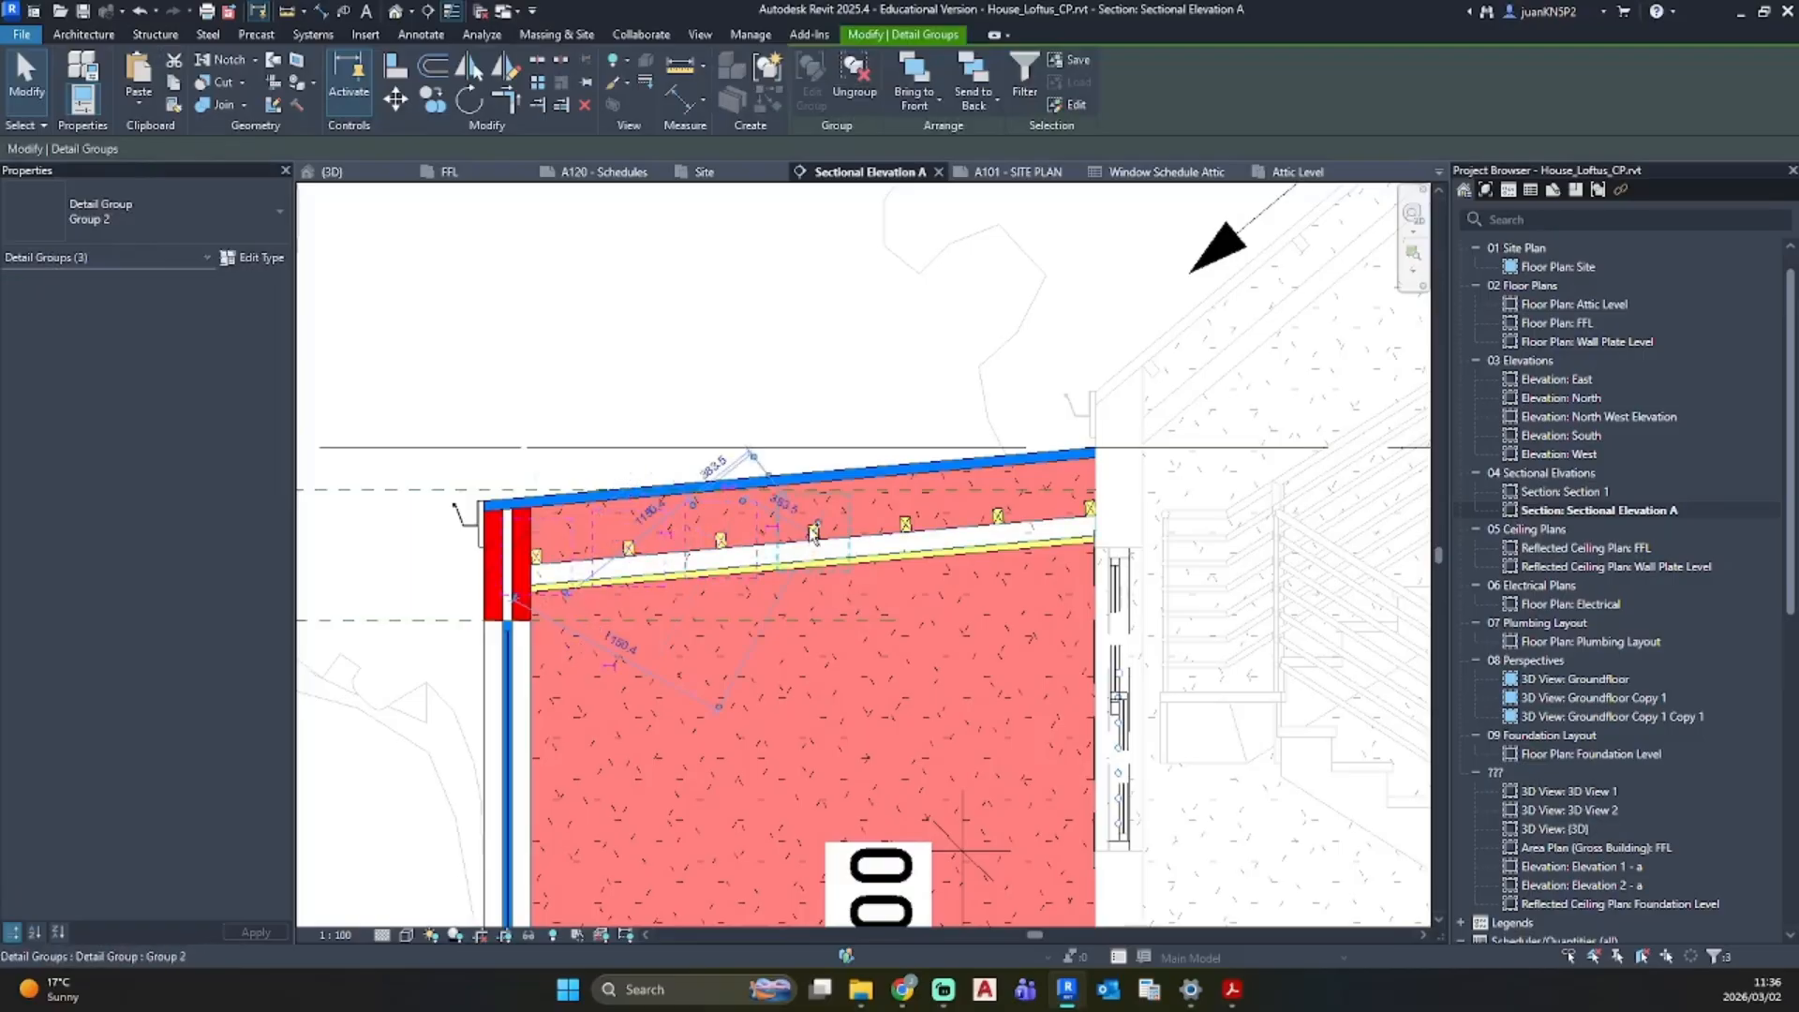
left_click(814, 532, "ctrl")
left_click(905, 523, "ctrl")
left_click(998, 515, "ctrl")
left_click(1087, 509, "ctrl")
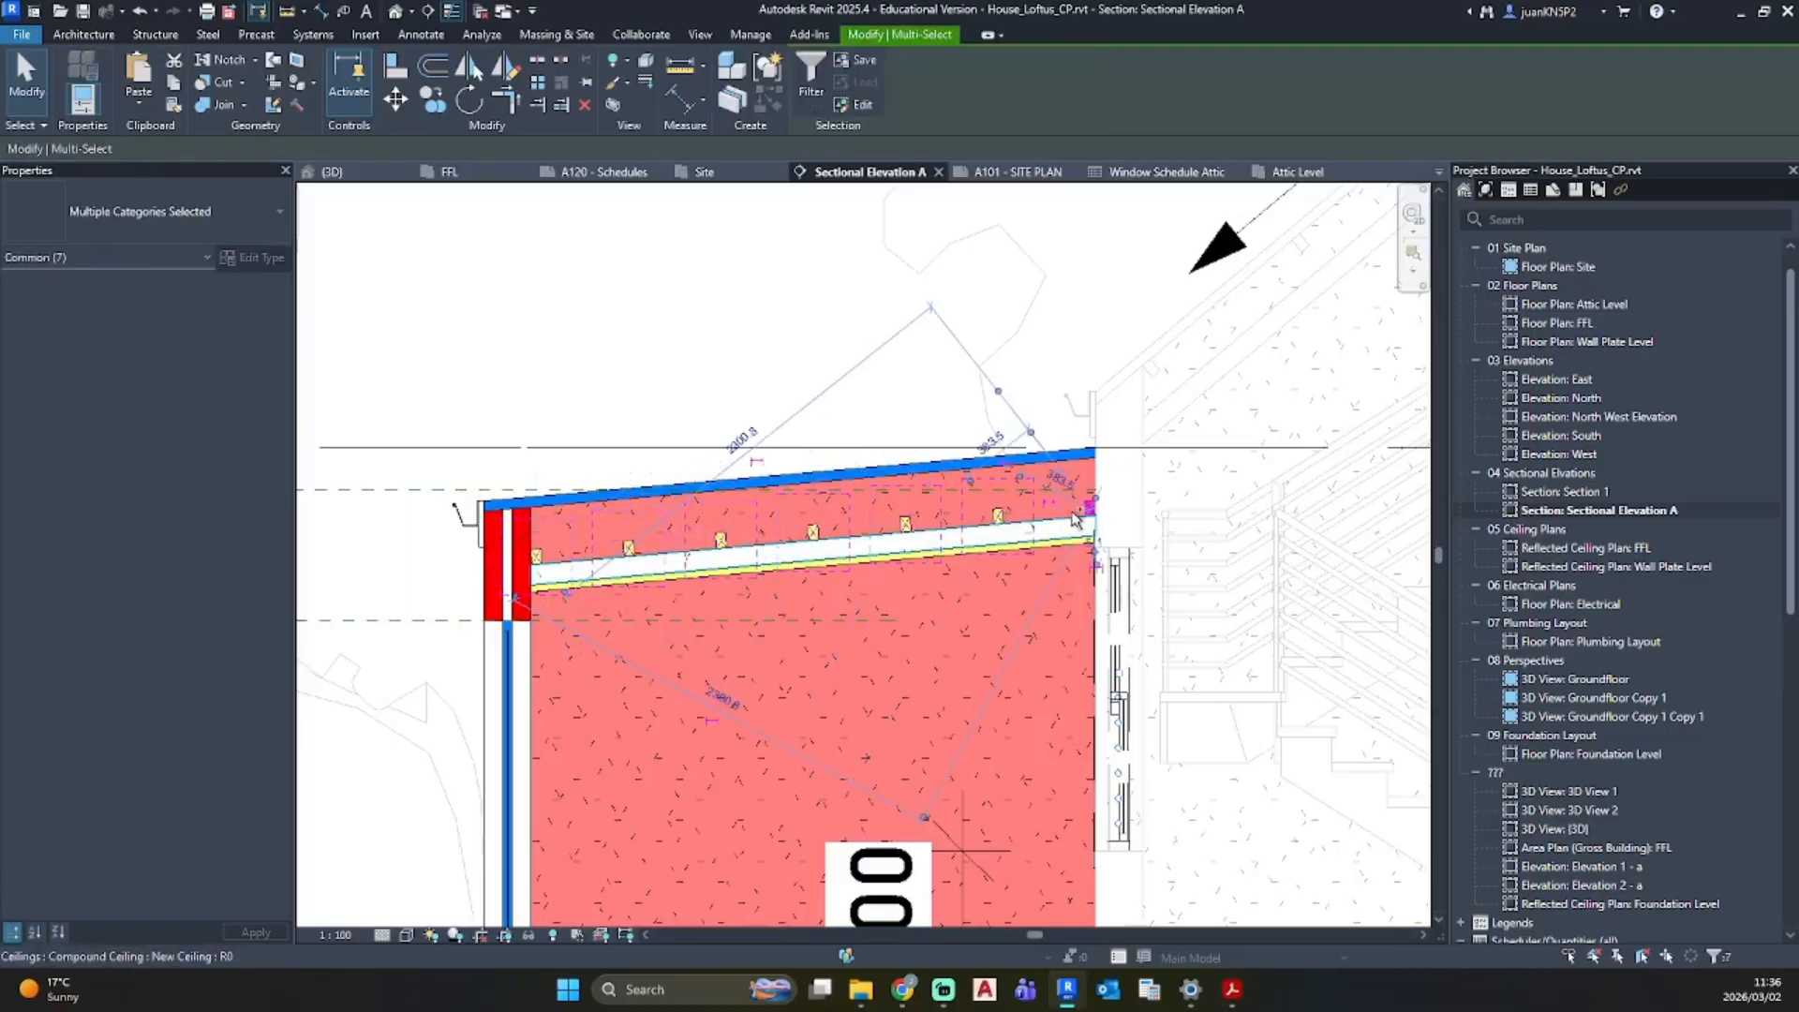
scroll(1075, 520, "up", 3)
key("m")
key("v")
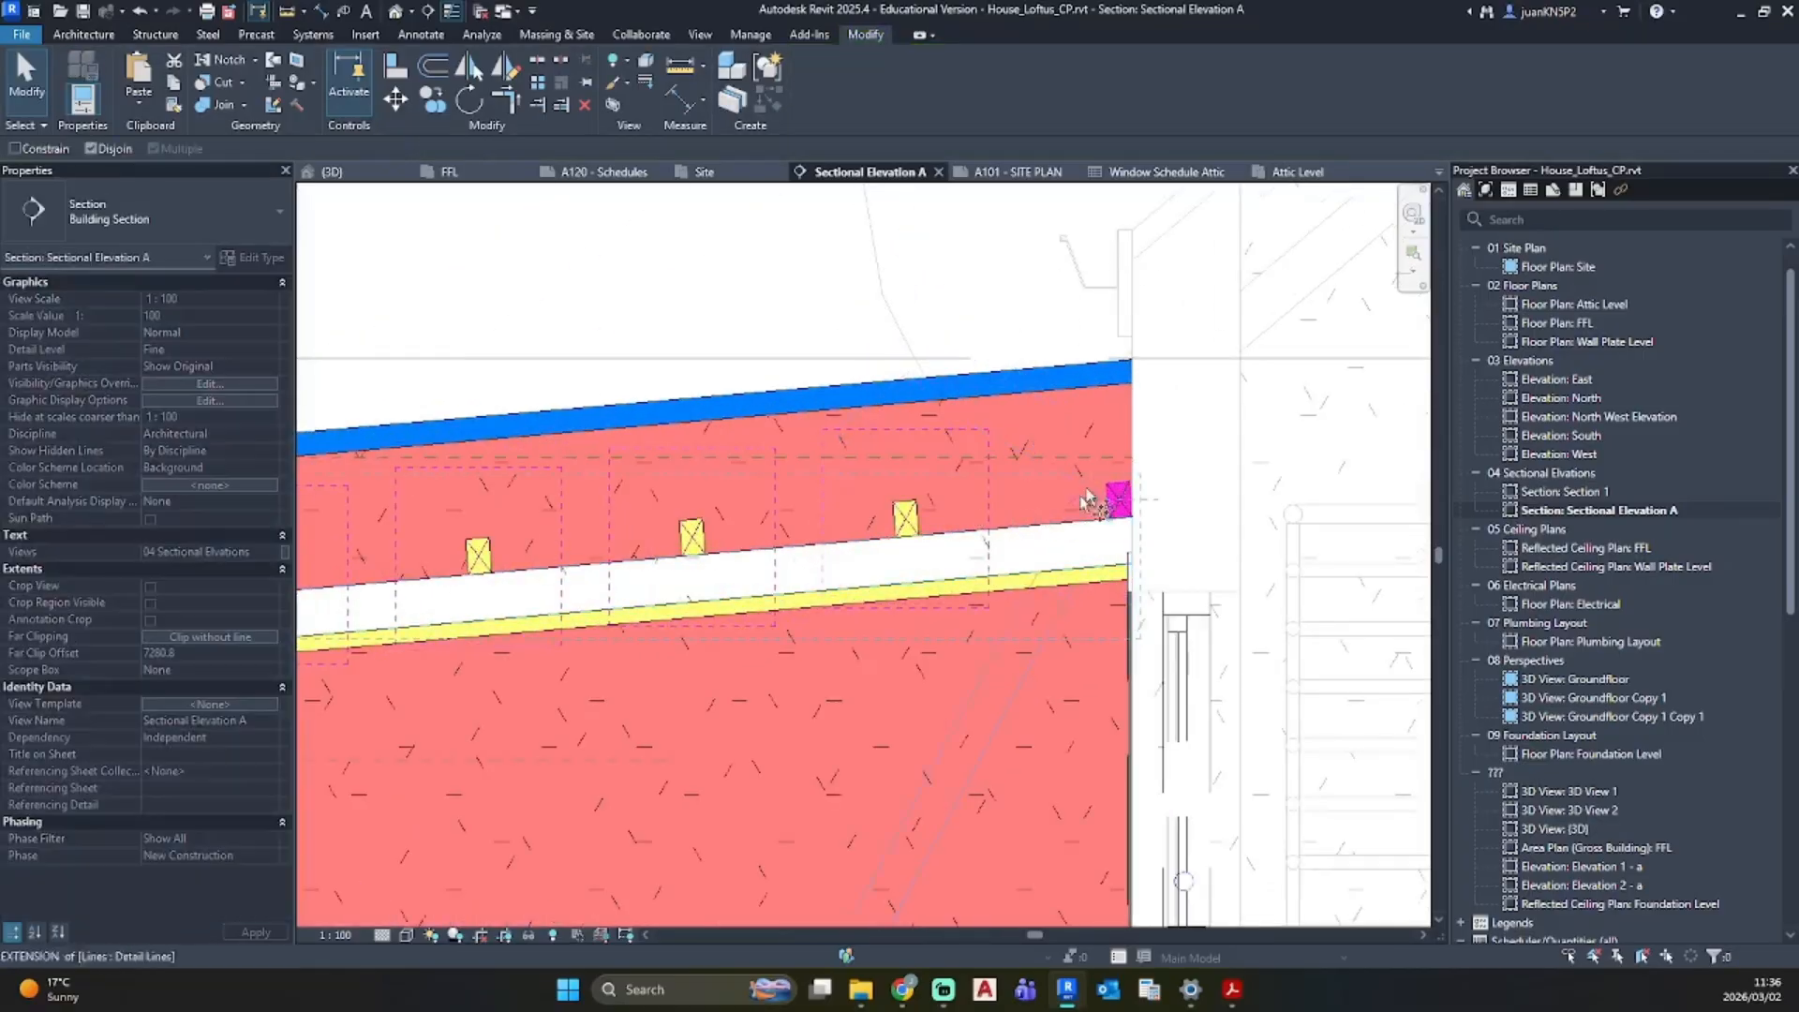
scroll(1125, 470, "up", 3)
left_click(1137, 498)
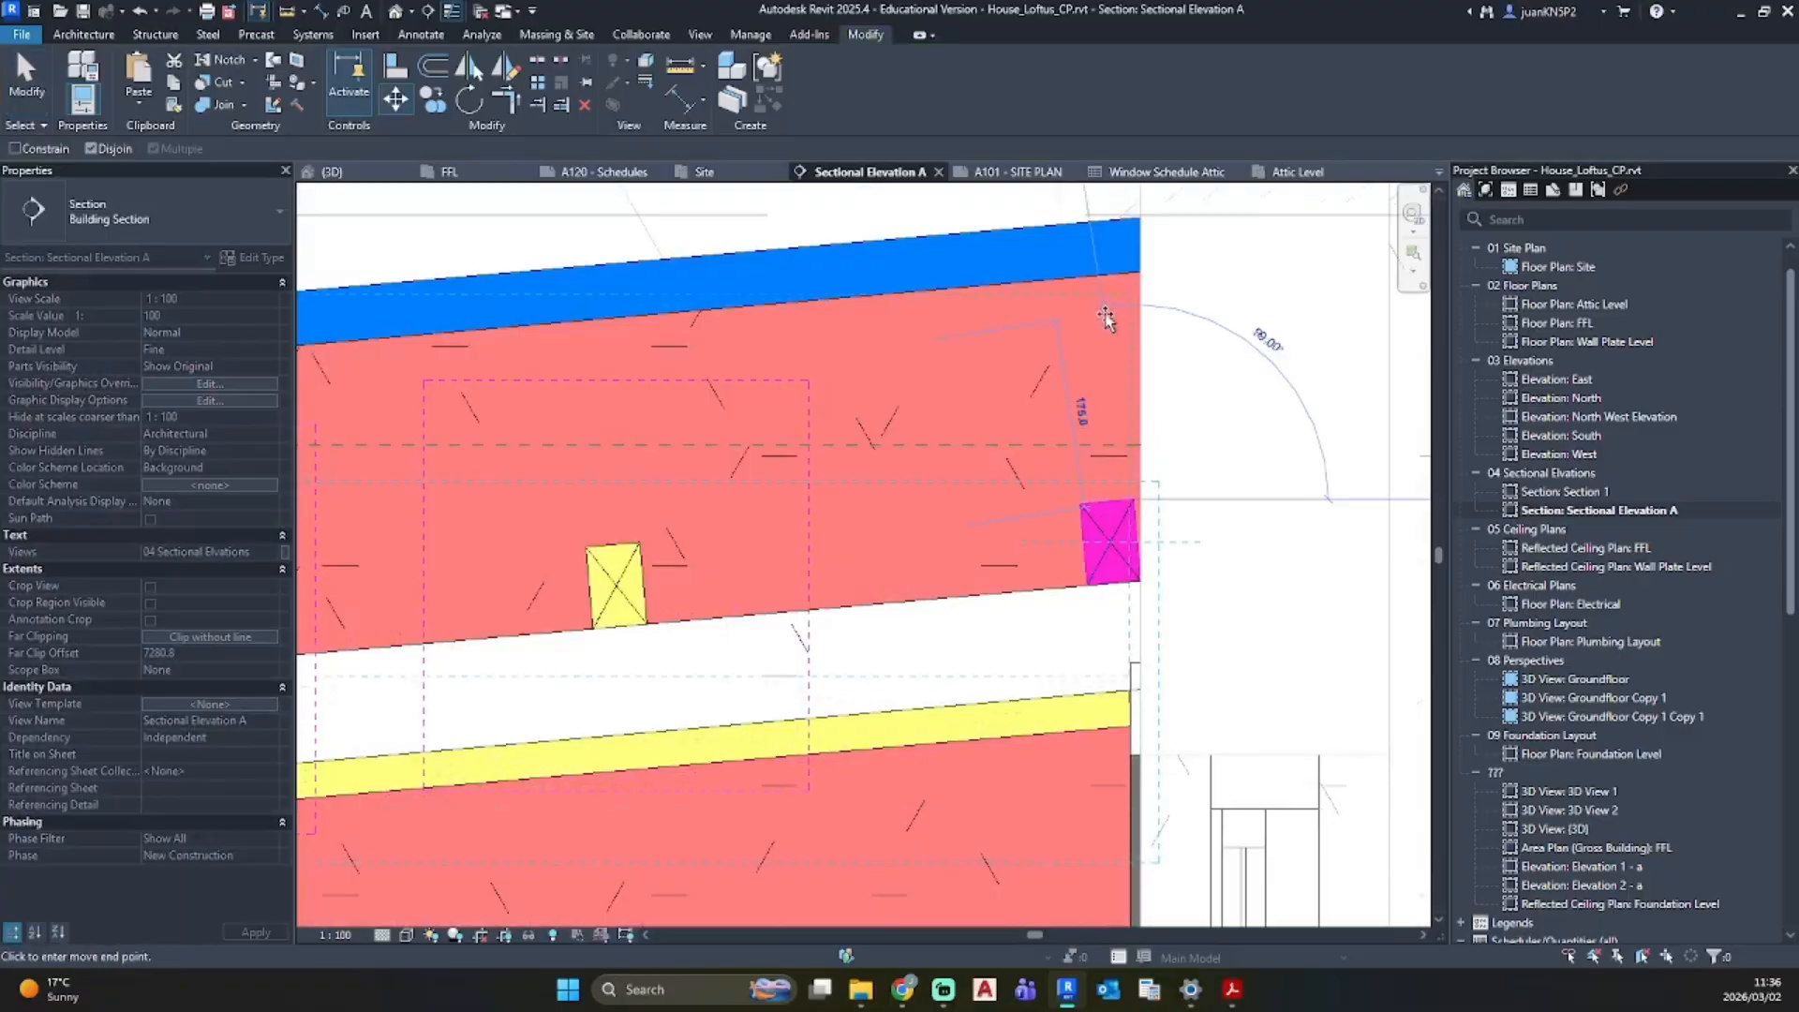
left_click(1132, 273)
scroll(992, 465, "down", 3)
key("Escape")
Step: Move the remaining purlins vertically up to the underside of the roof sheeting, in line with their cross marks
left_click(819, 504)
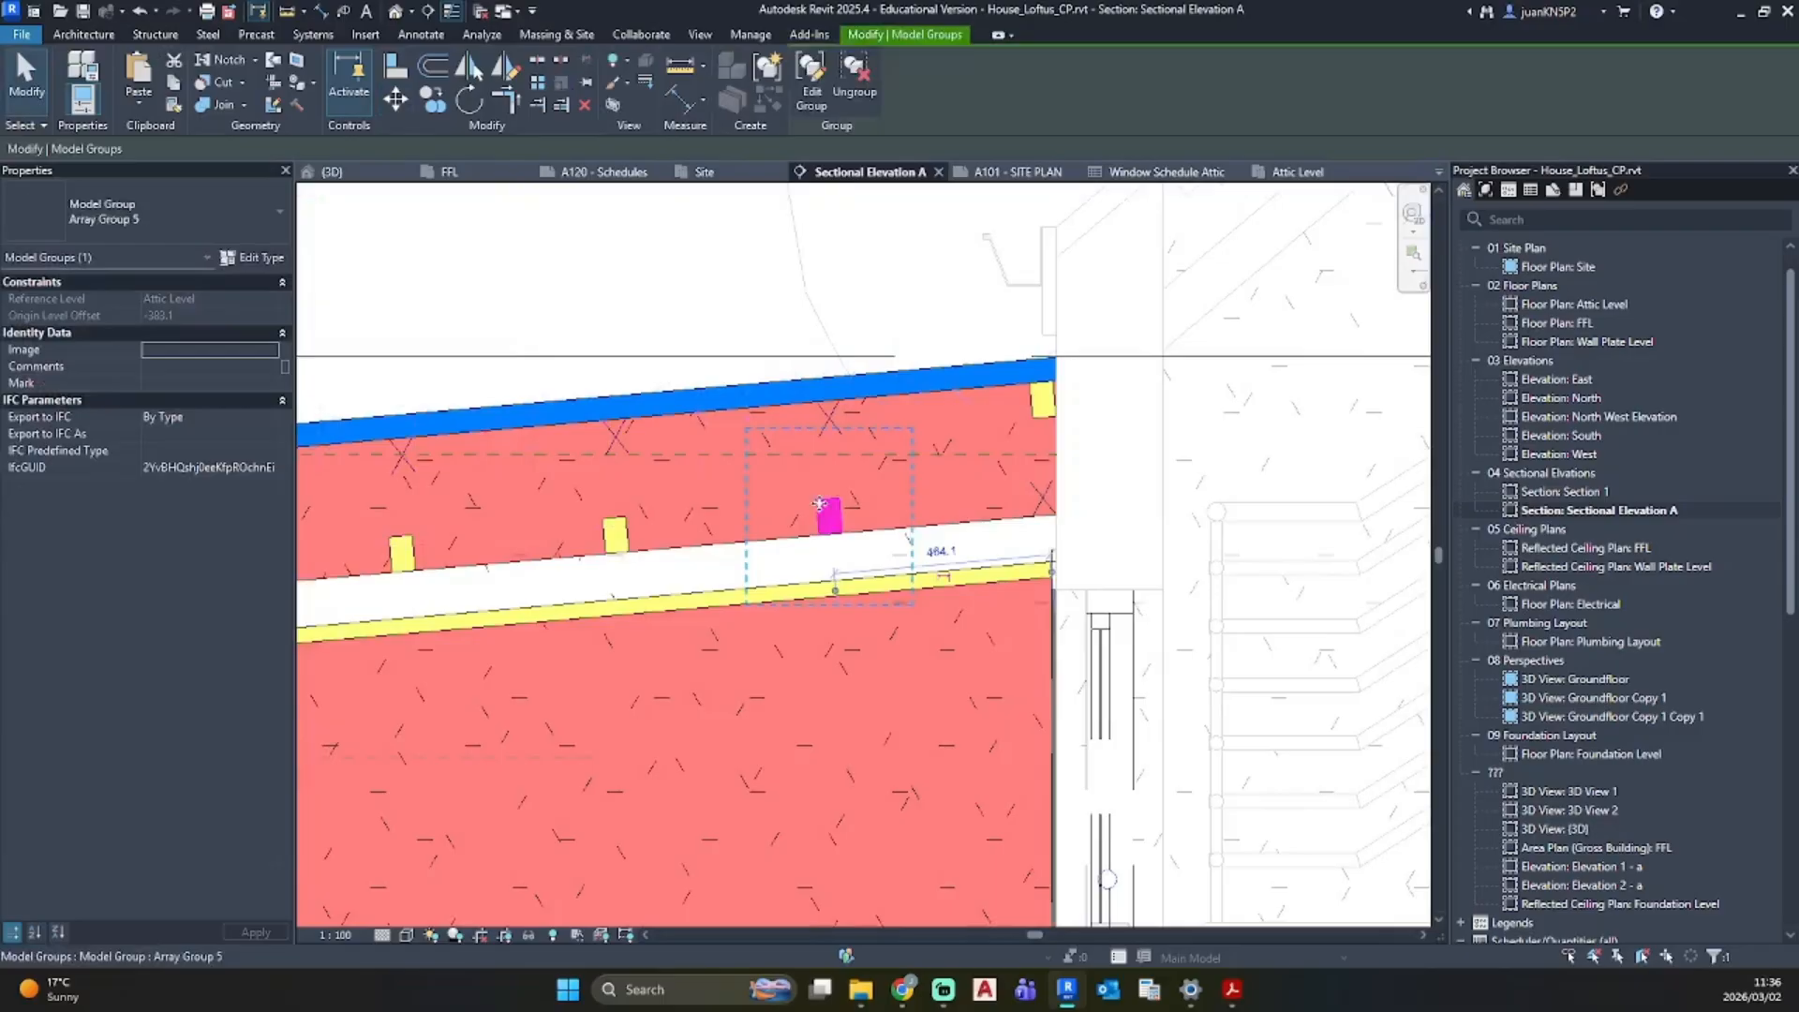
left_click(621, 526, "ctrl")
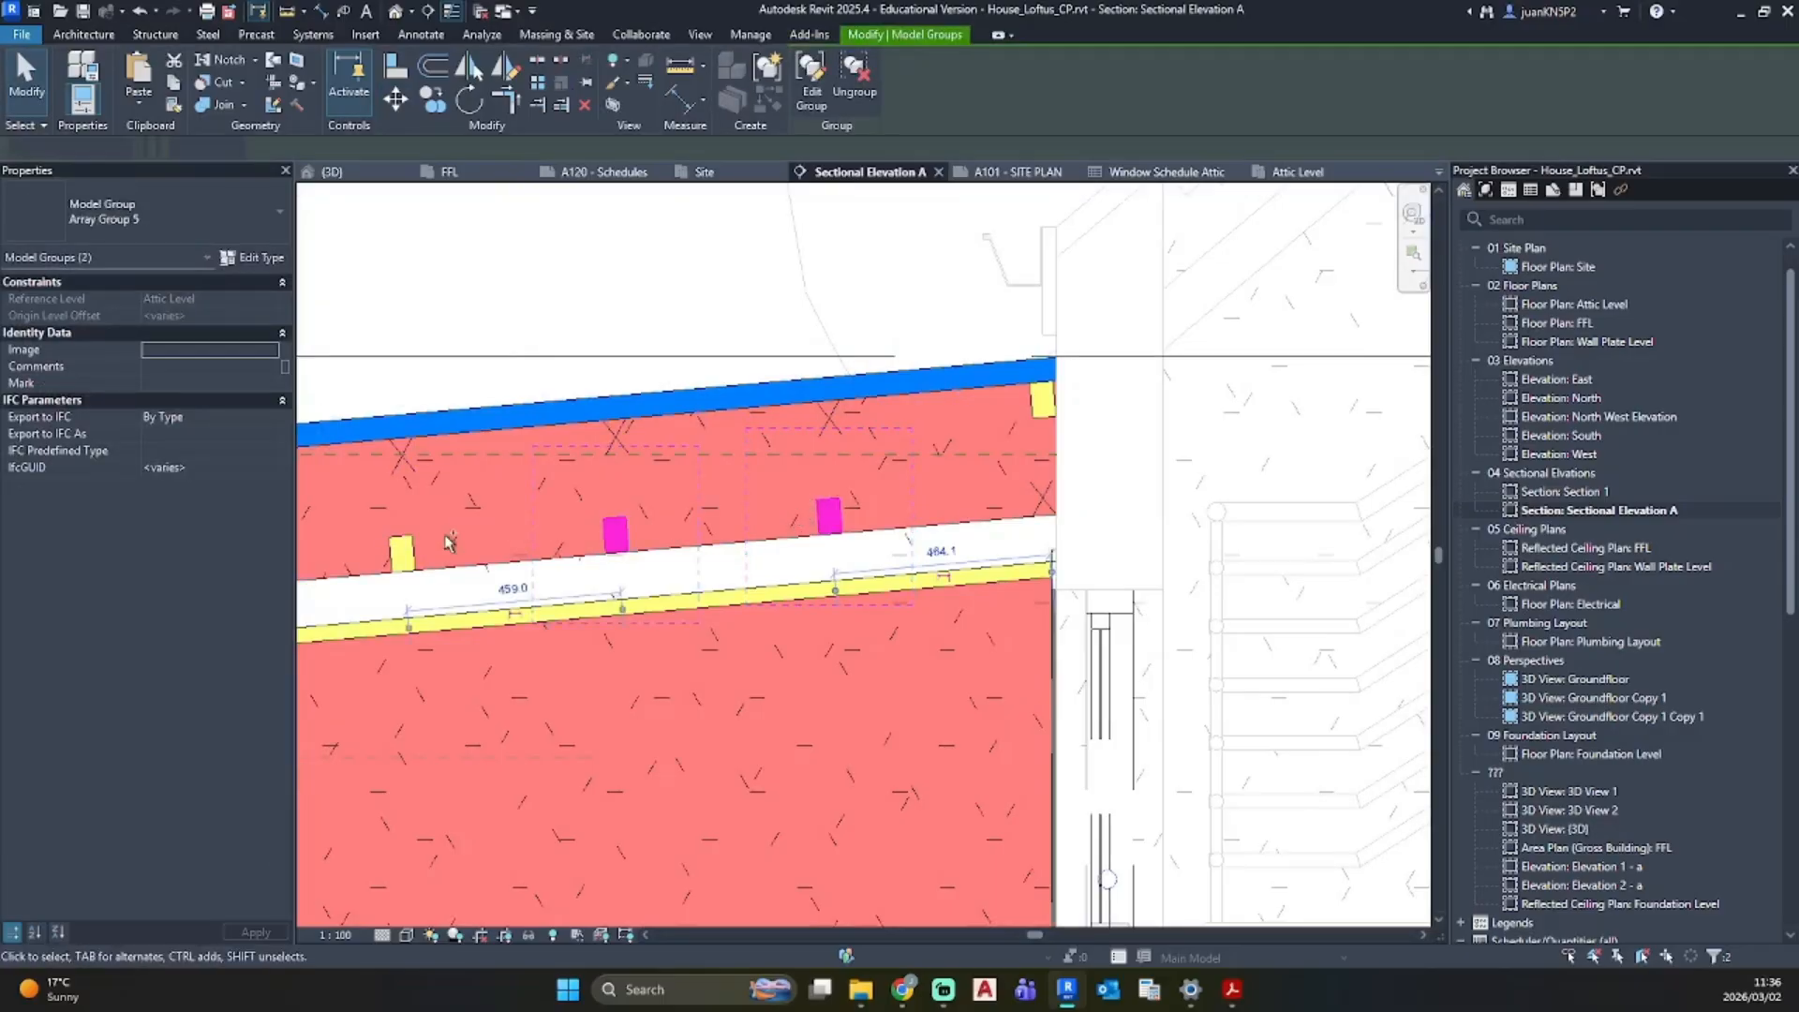
left_click(411, 546, "ctrl")
middle_click_drag(414, 551, 1110, 494)
left_click(888, 518, "ctrl")
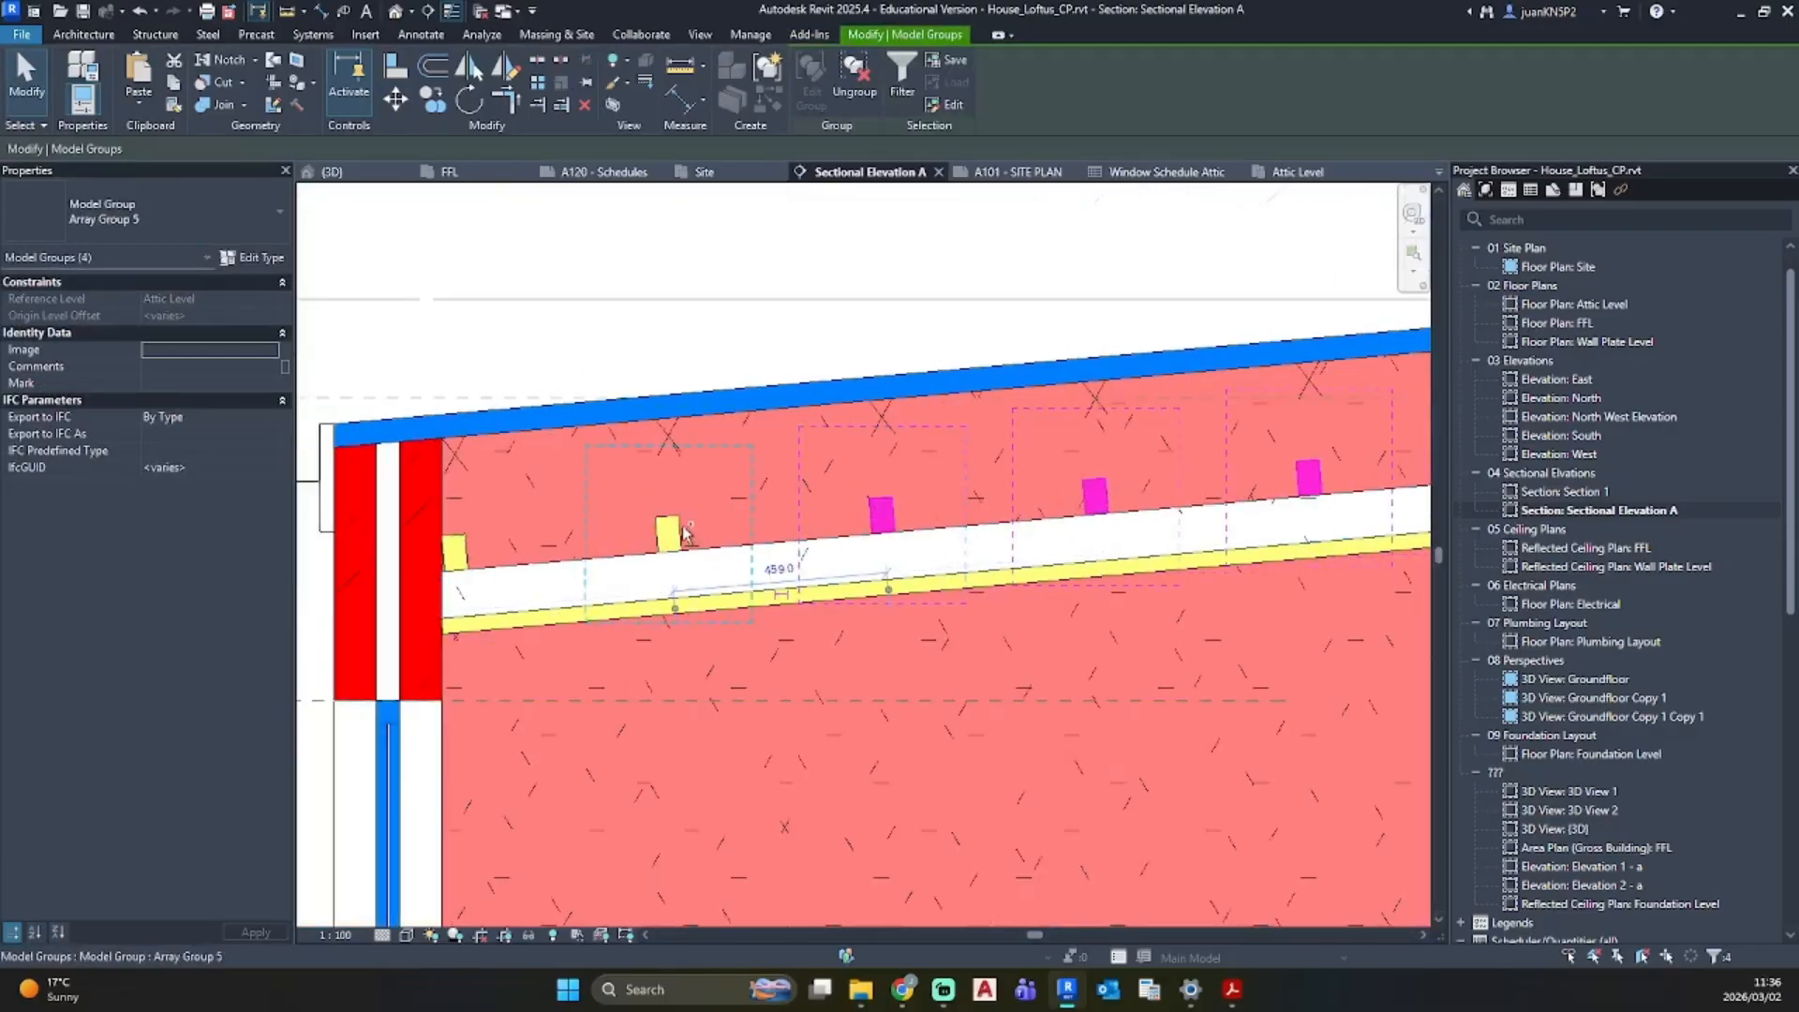
left_click(668, 533, "ctrl")
key("m")
key("v")
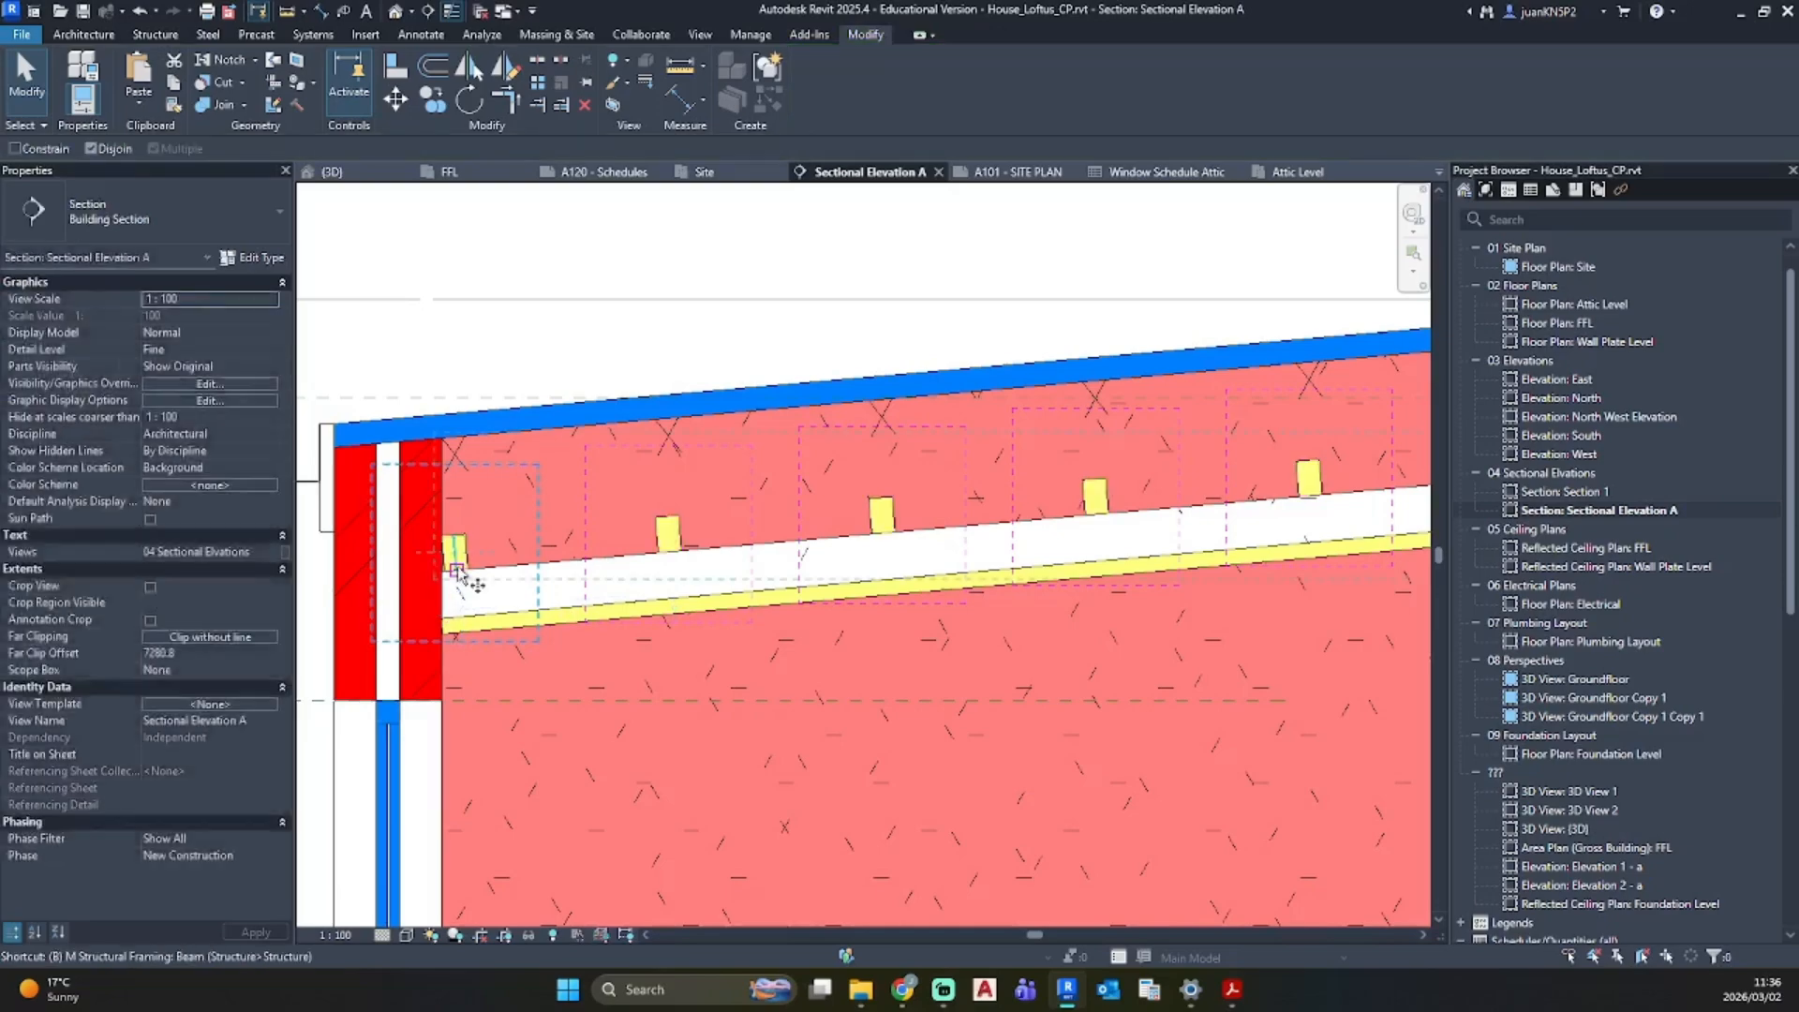
scroll(468, 561, "up", 3)
left_click(469, 575)
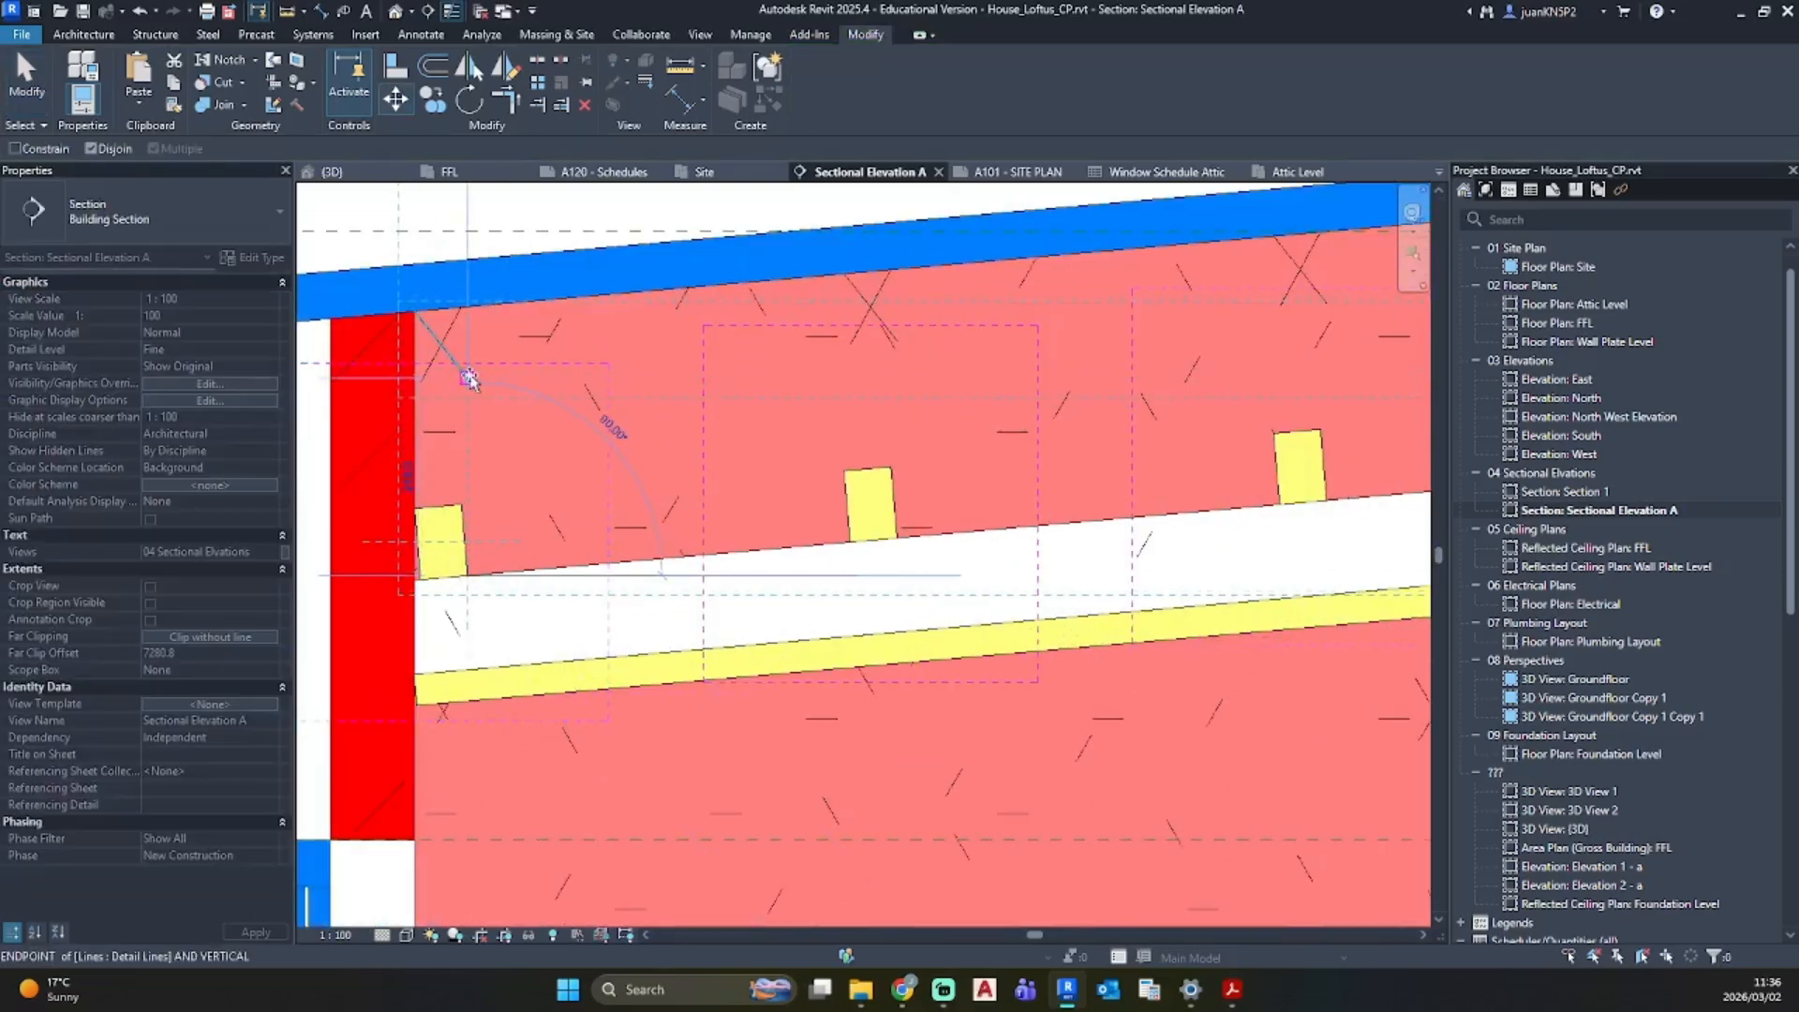
left_click(468, 378)
key("Escape")
scroll(712, 517, "down", 3)
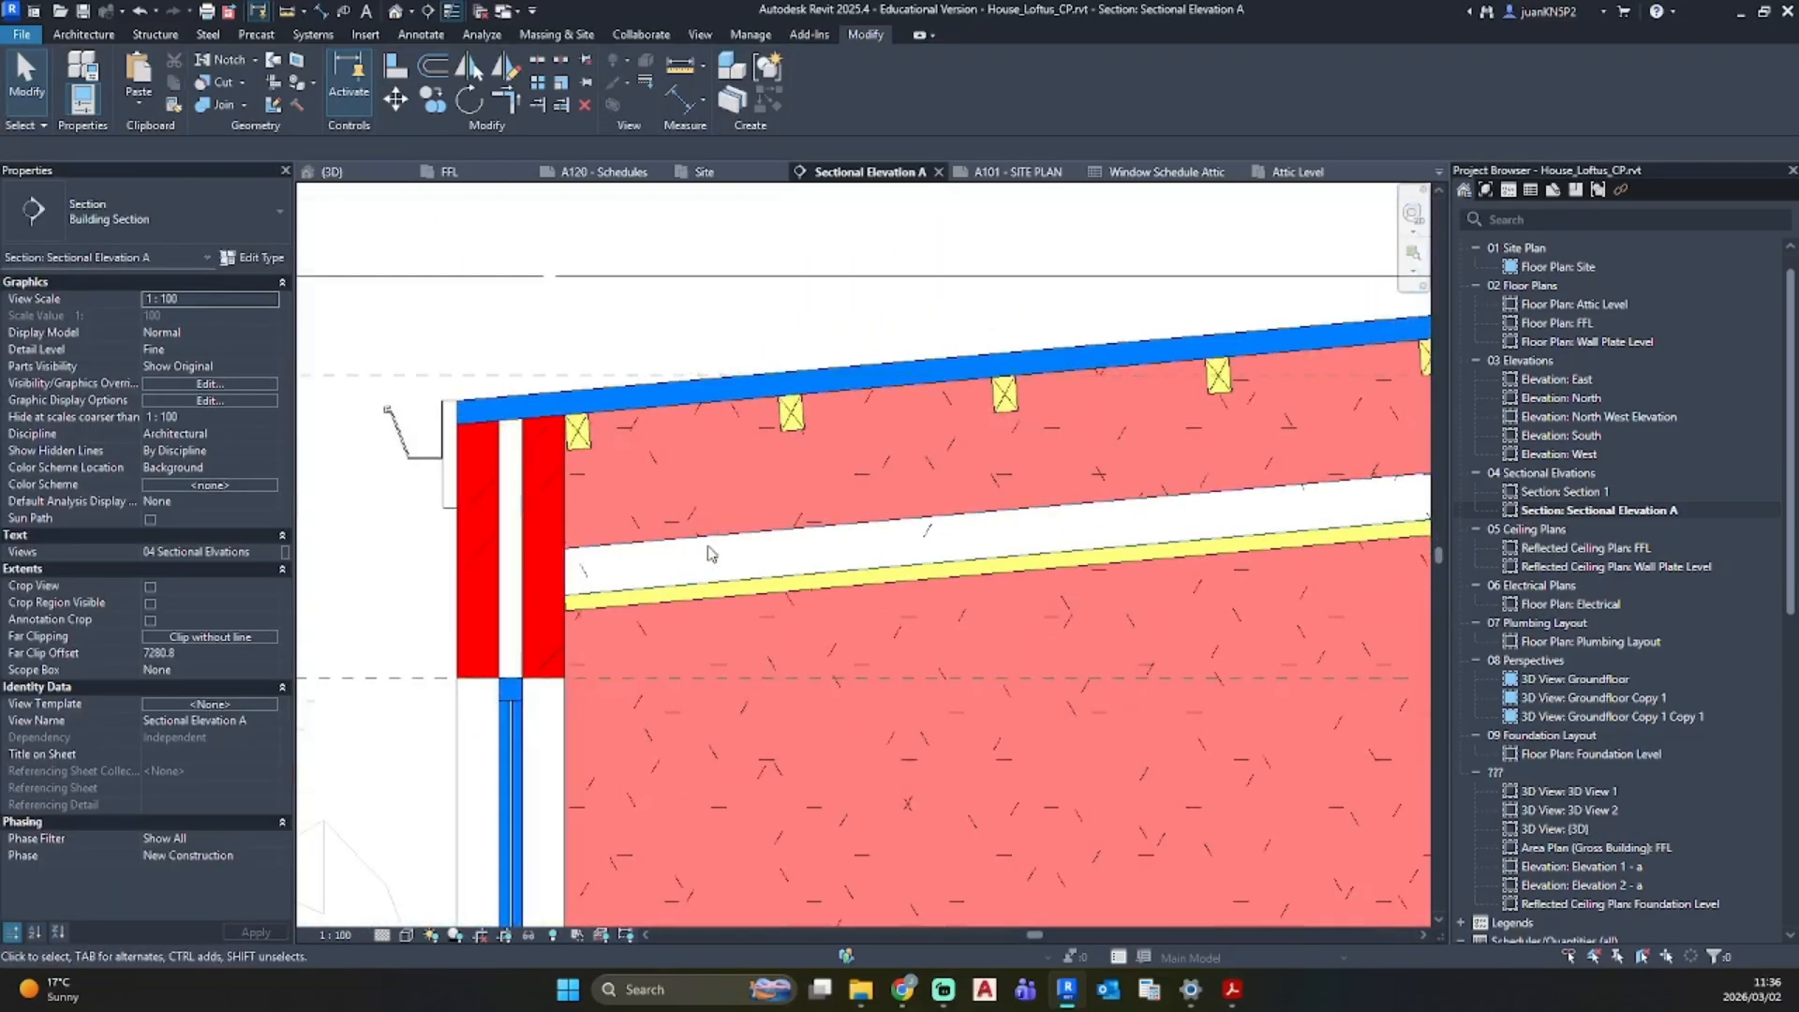
Step: Align the top of the addition's sloping ceiling with the underside of the raised purlins
left_click(719, 551)
key("a")
key("l")
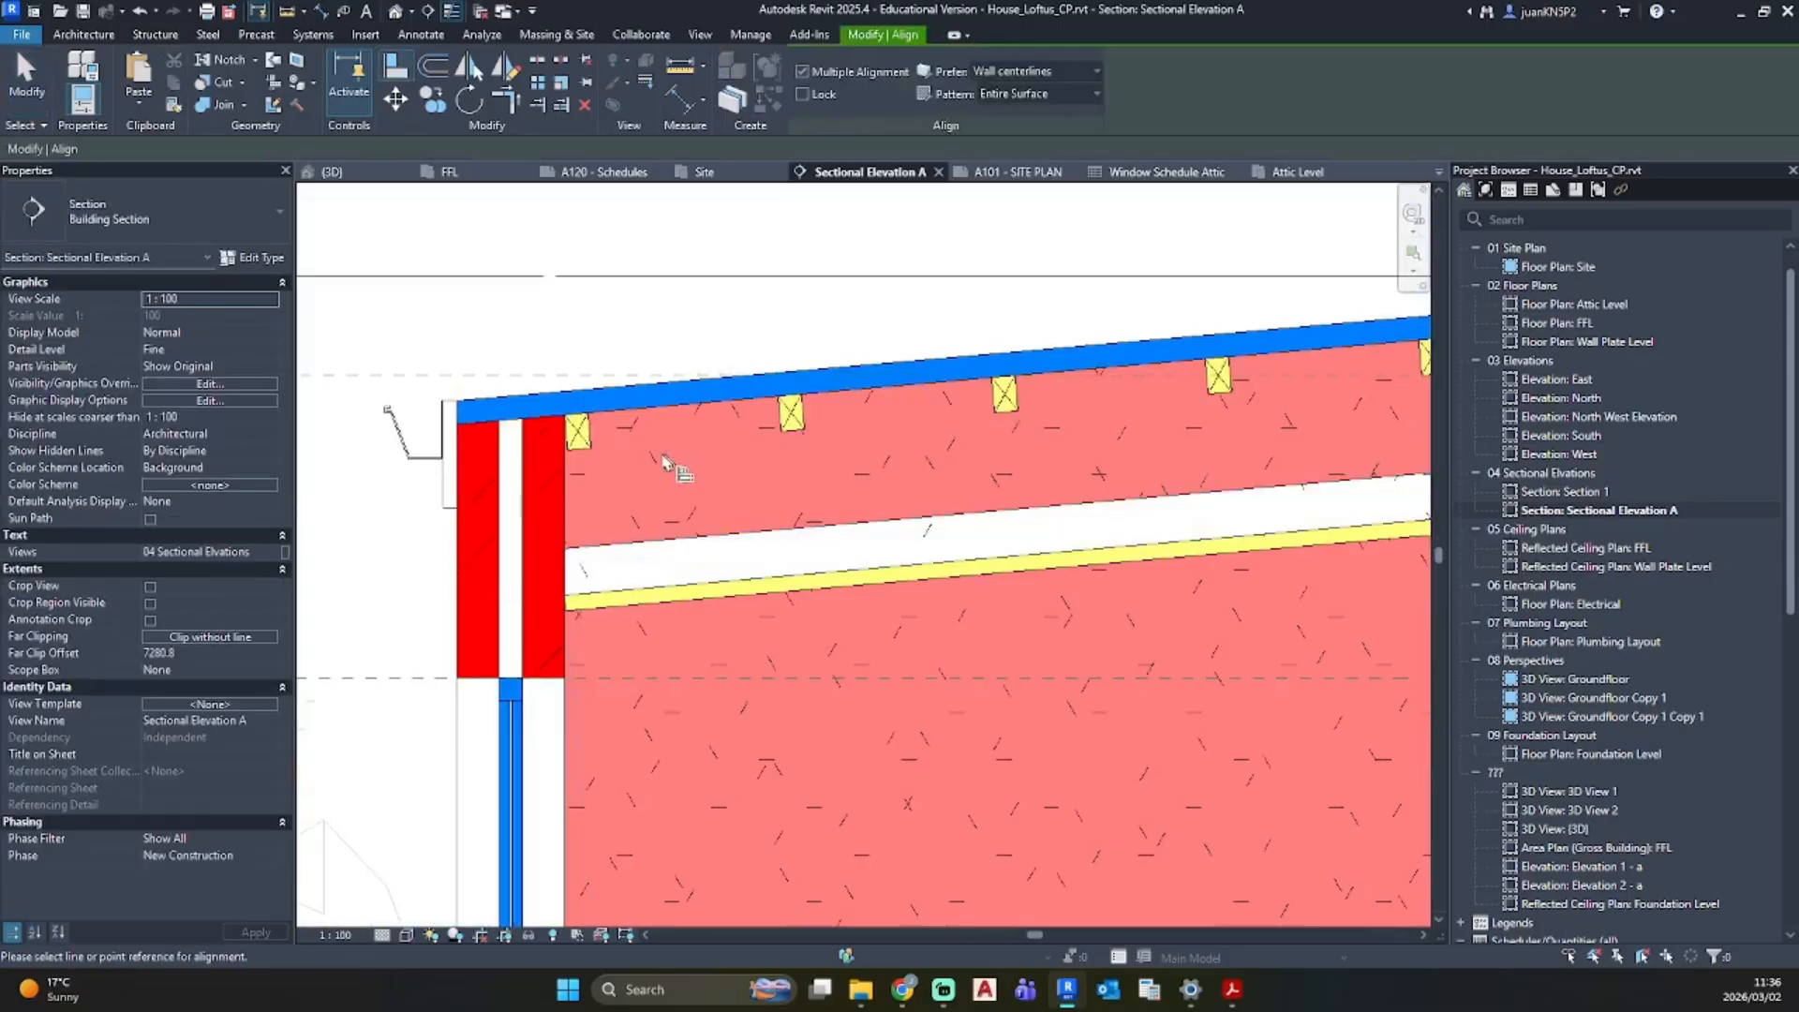
left_click(582, 460)
left_click(671, 549)
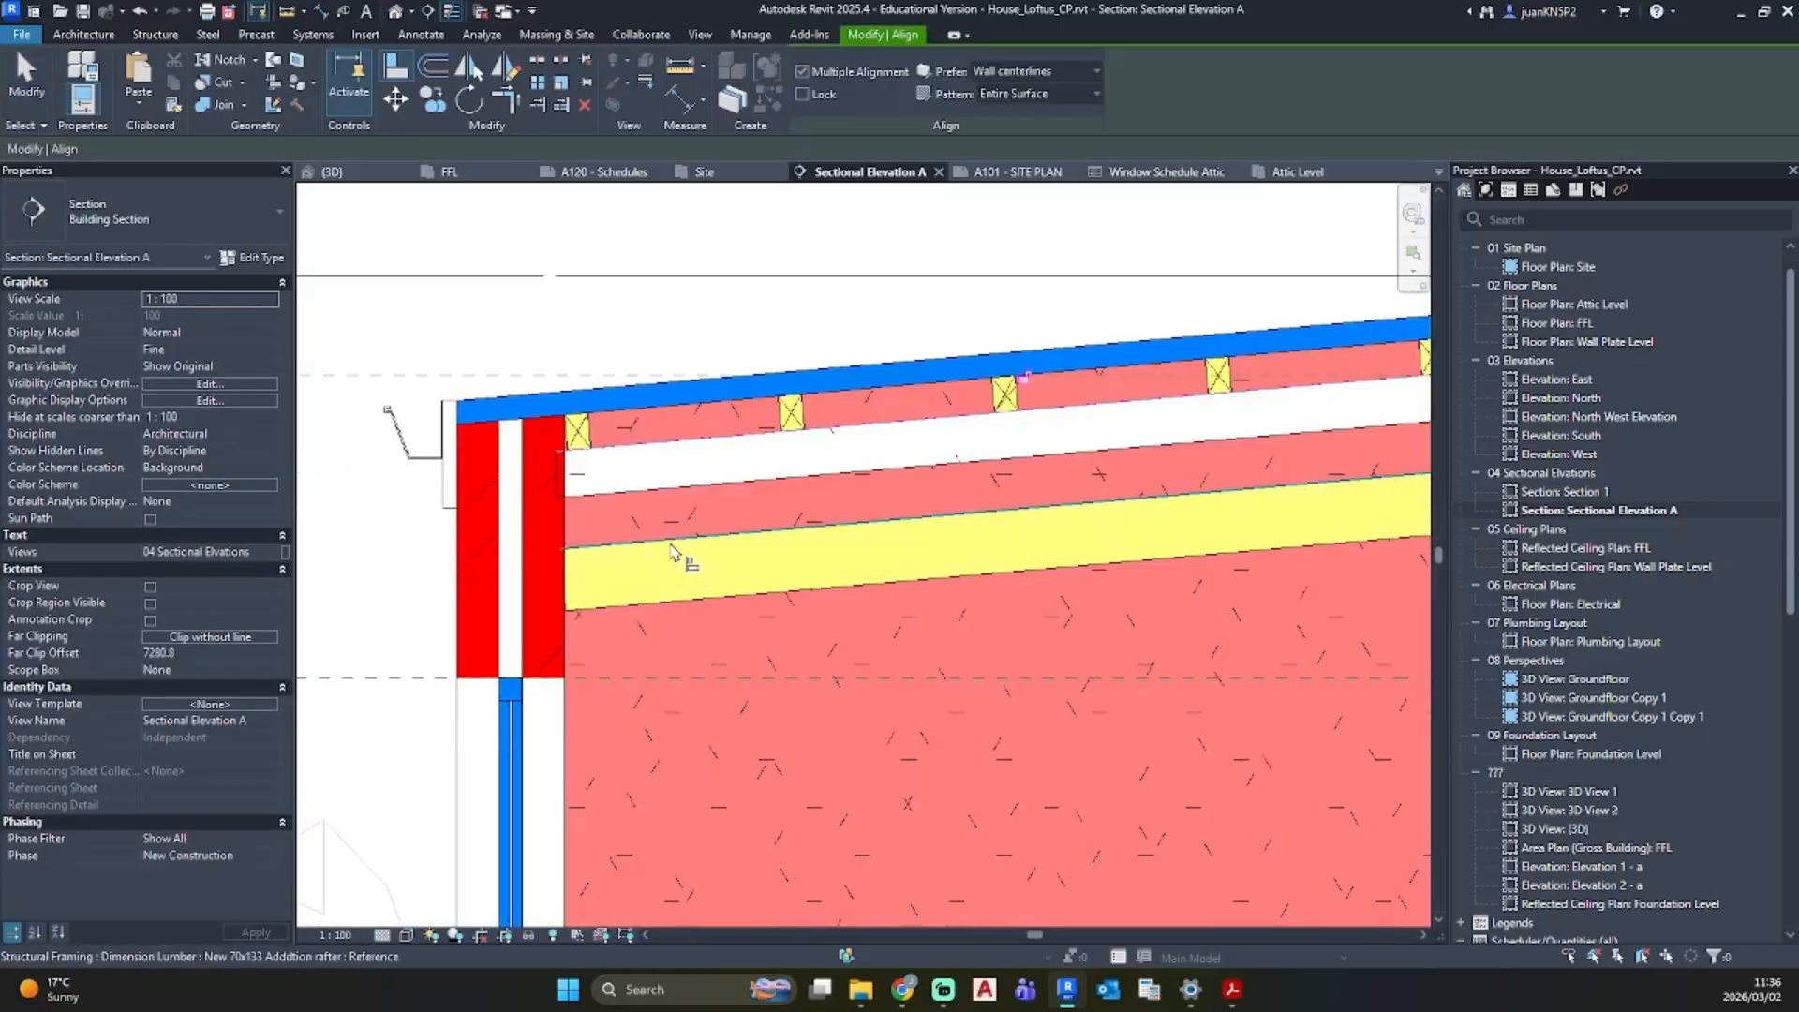
scroll(677, 552, "down", 3)
scroll(1024, 401, "up", 4)
key("Escape")
key("Escape")
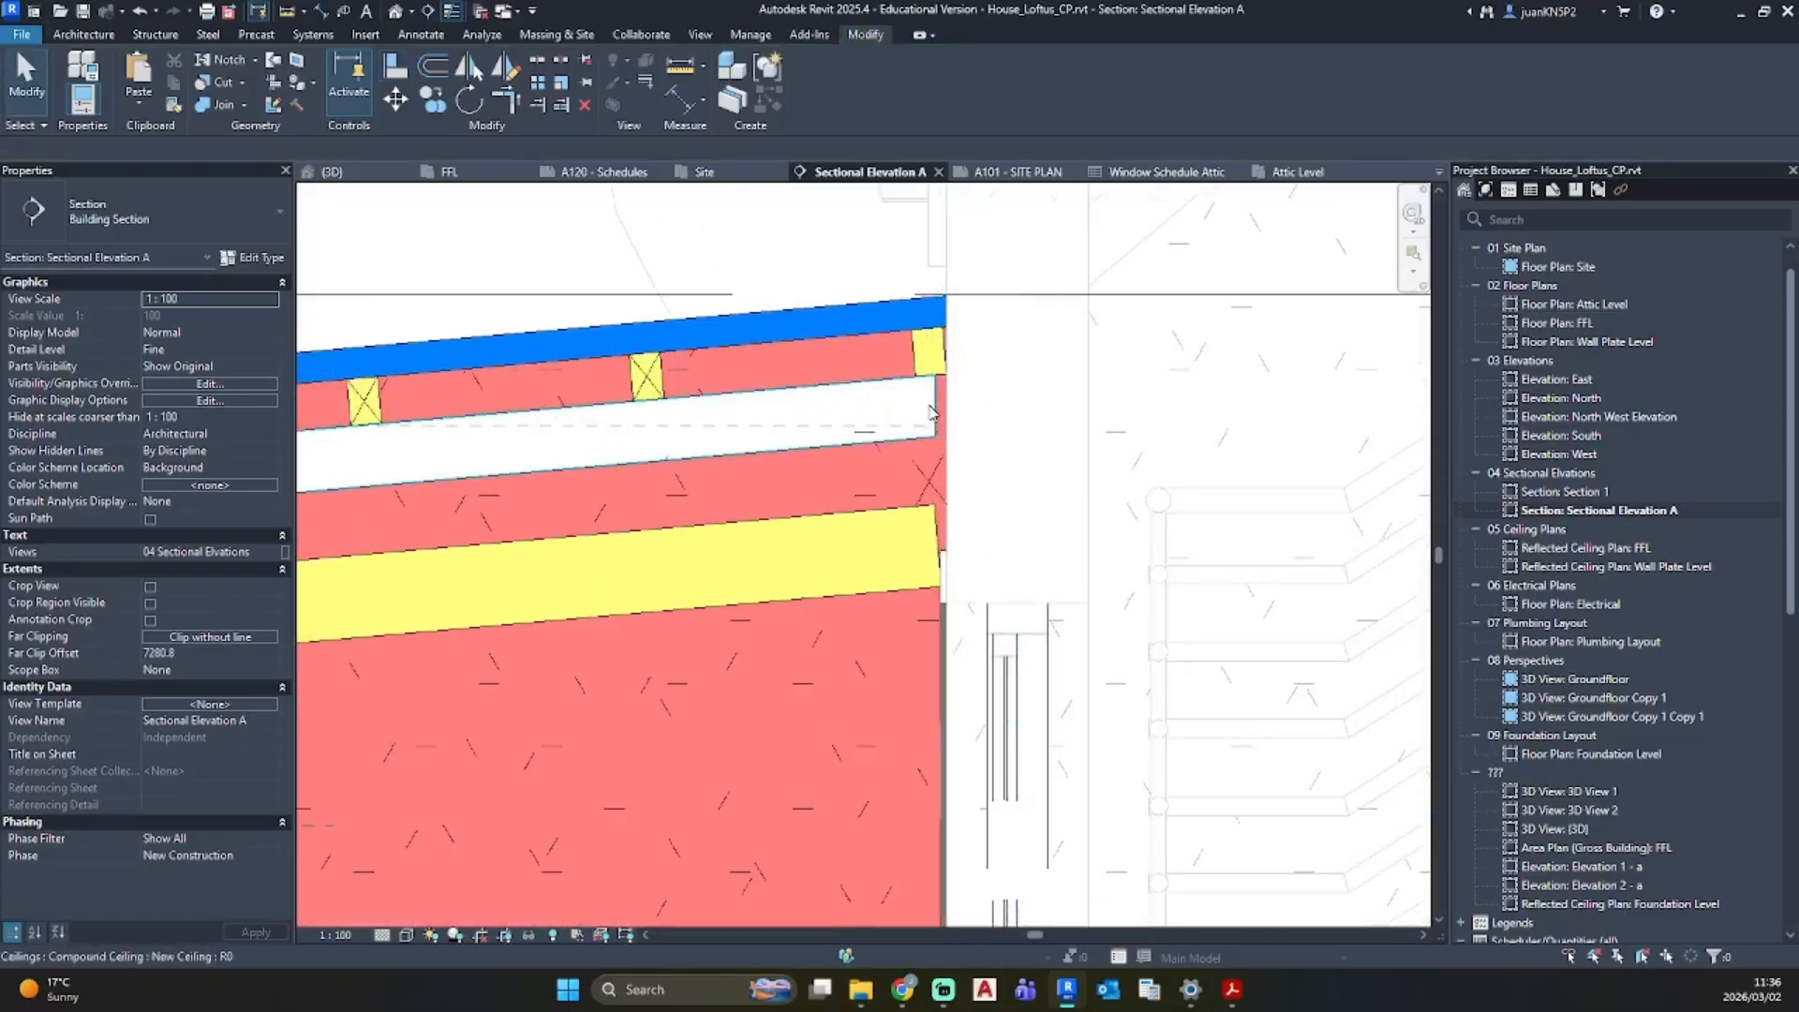
Step: Move the addition's sloping ceiling so its upper end corner meets the lower corner of the end purlin beside the house
left_click(932, 410)
key("v")
scroll(940, 375, "up", 3)
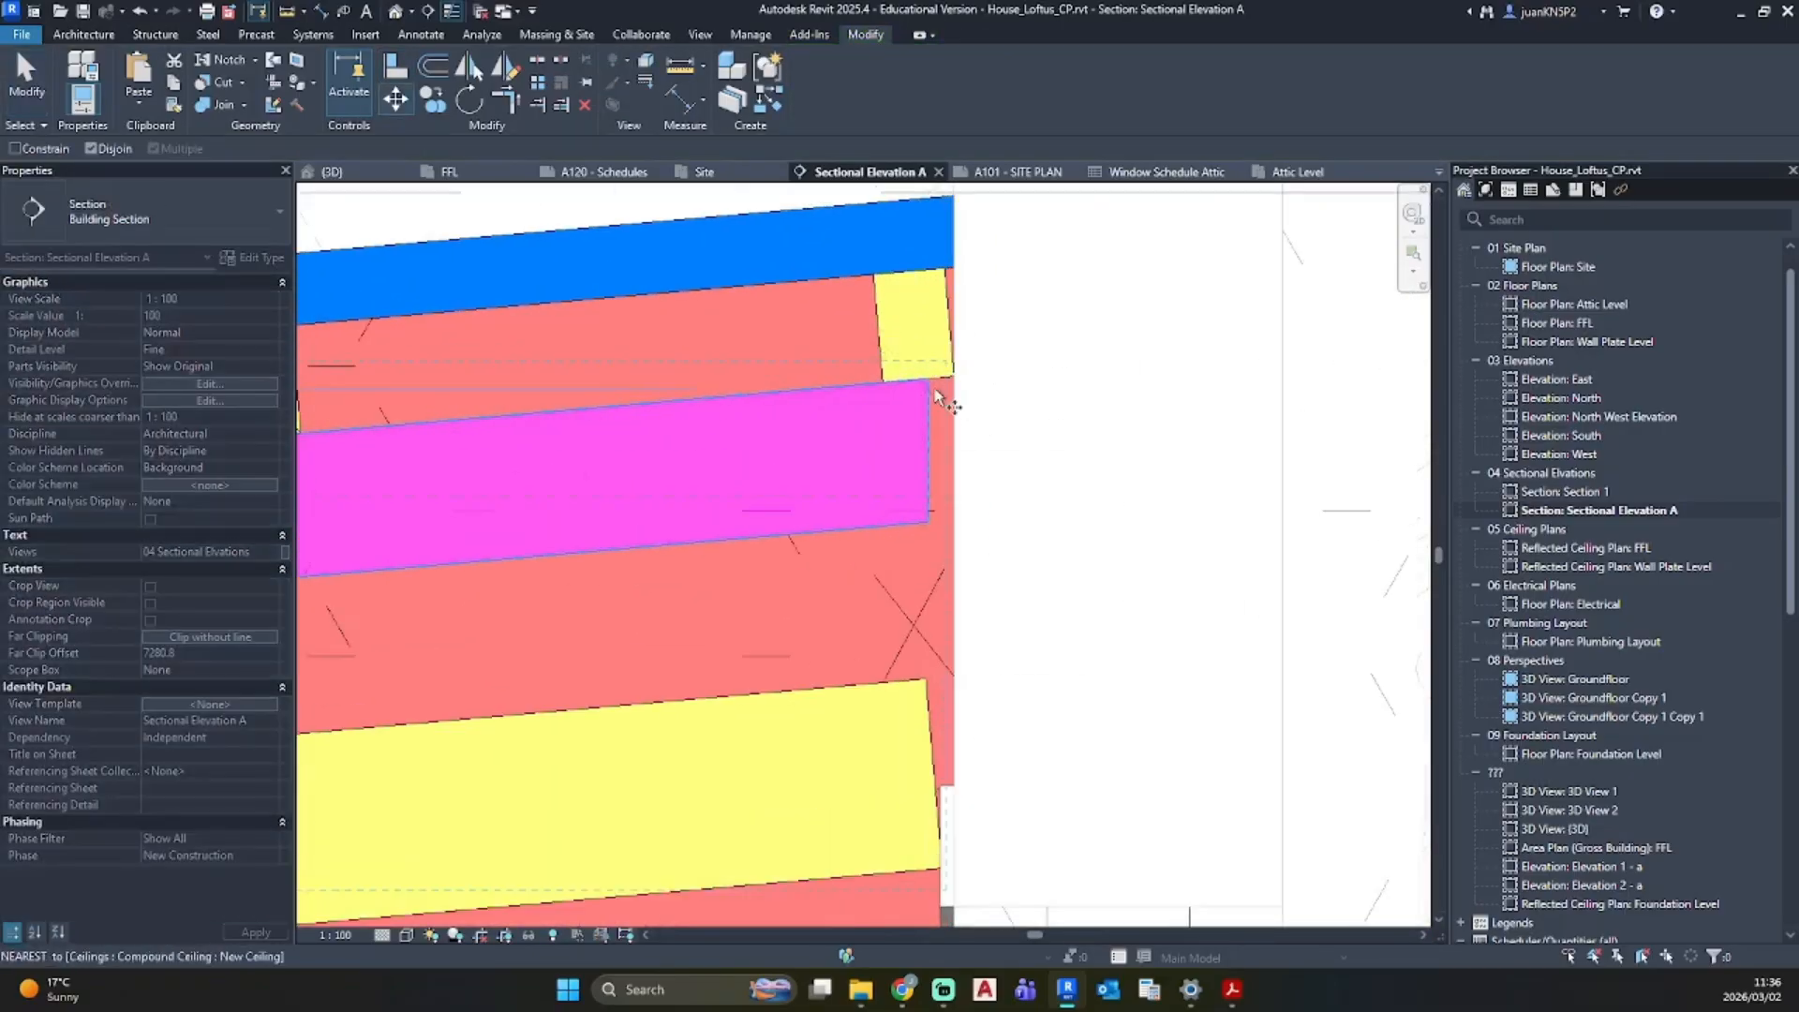
scroll(956, 378, "up", 5)
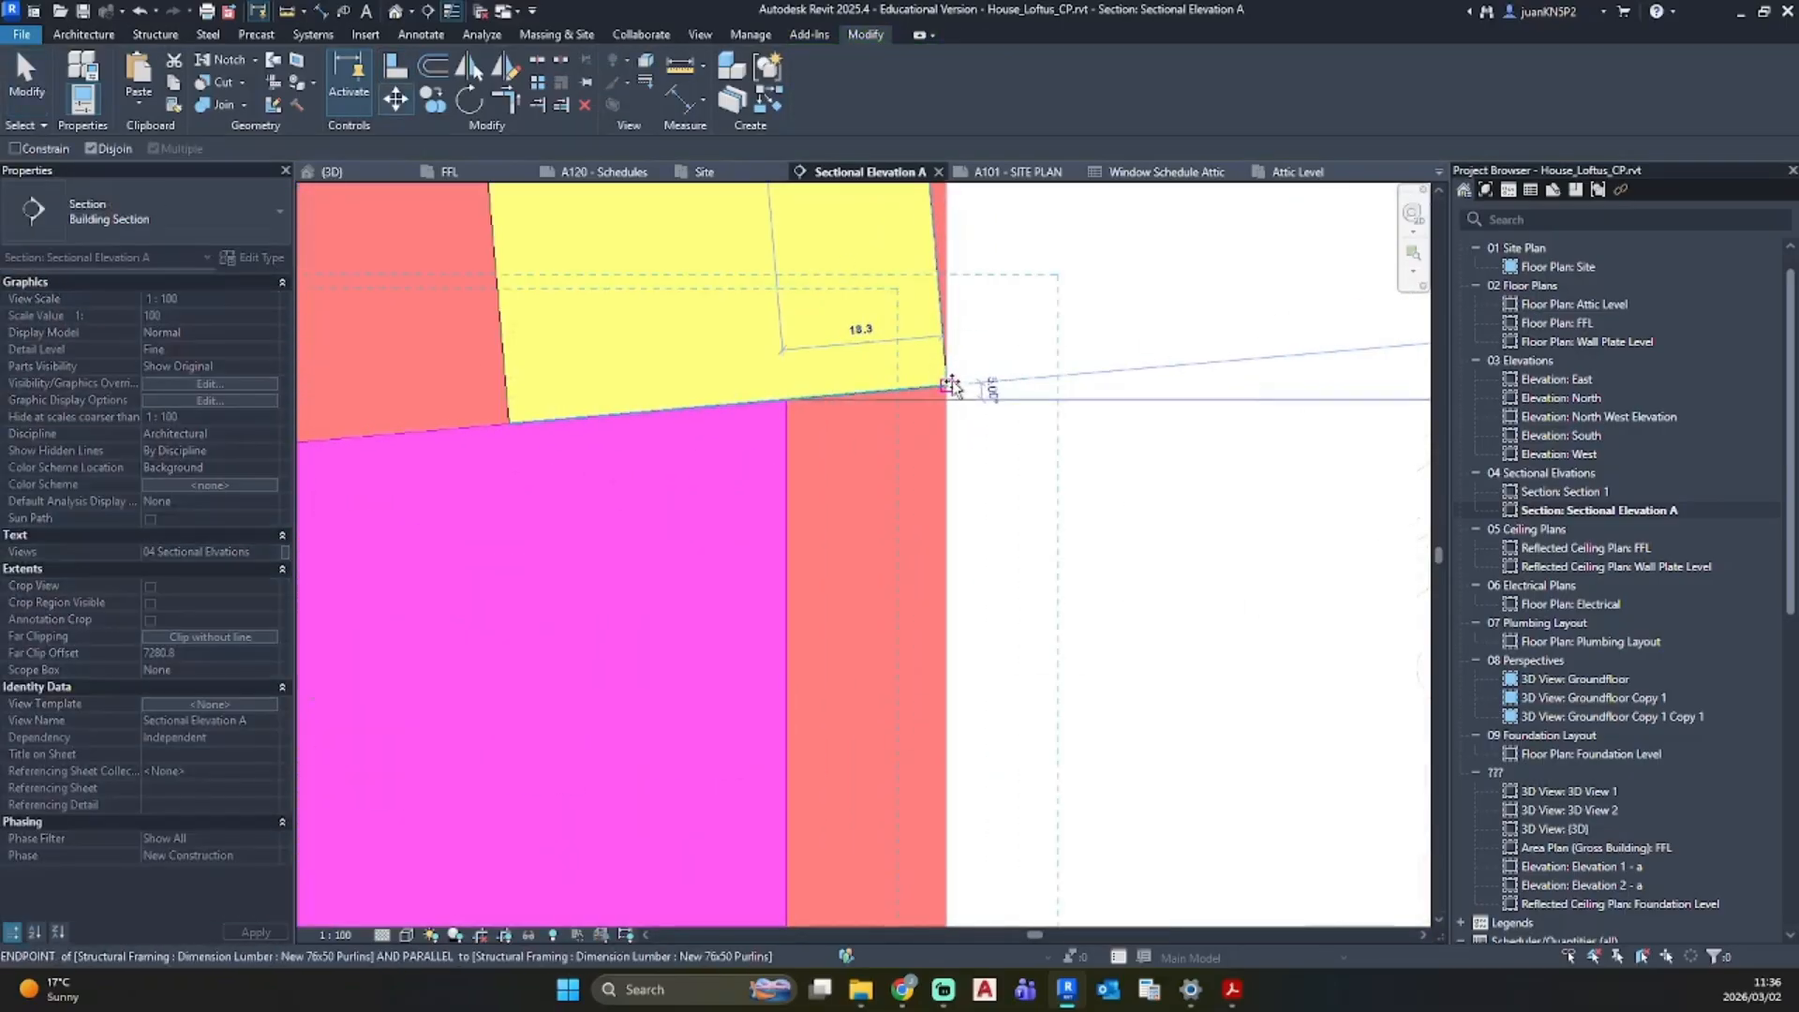
left_click(951, 380)
scroll(881, 478, "down", 8)
scroll(829, 520, "down", 4)
scroll(876, 438, "up", 2)
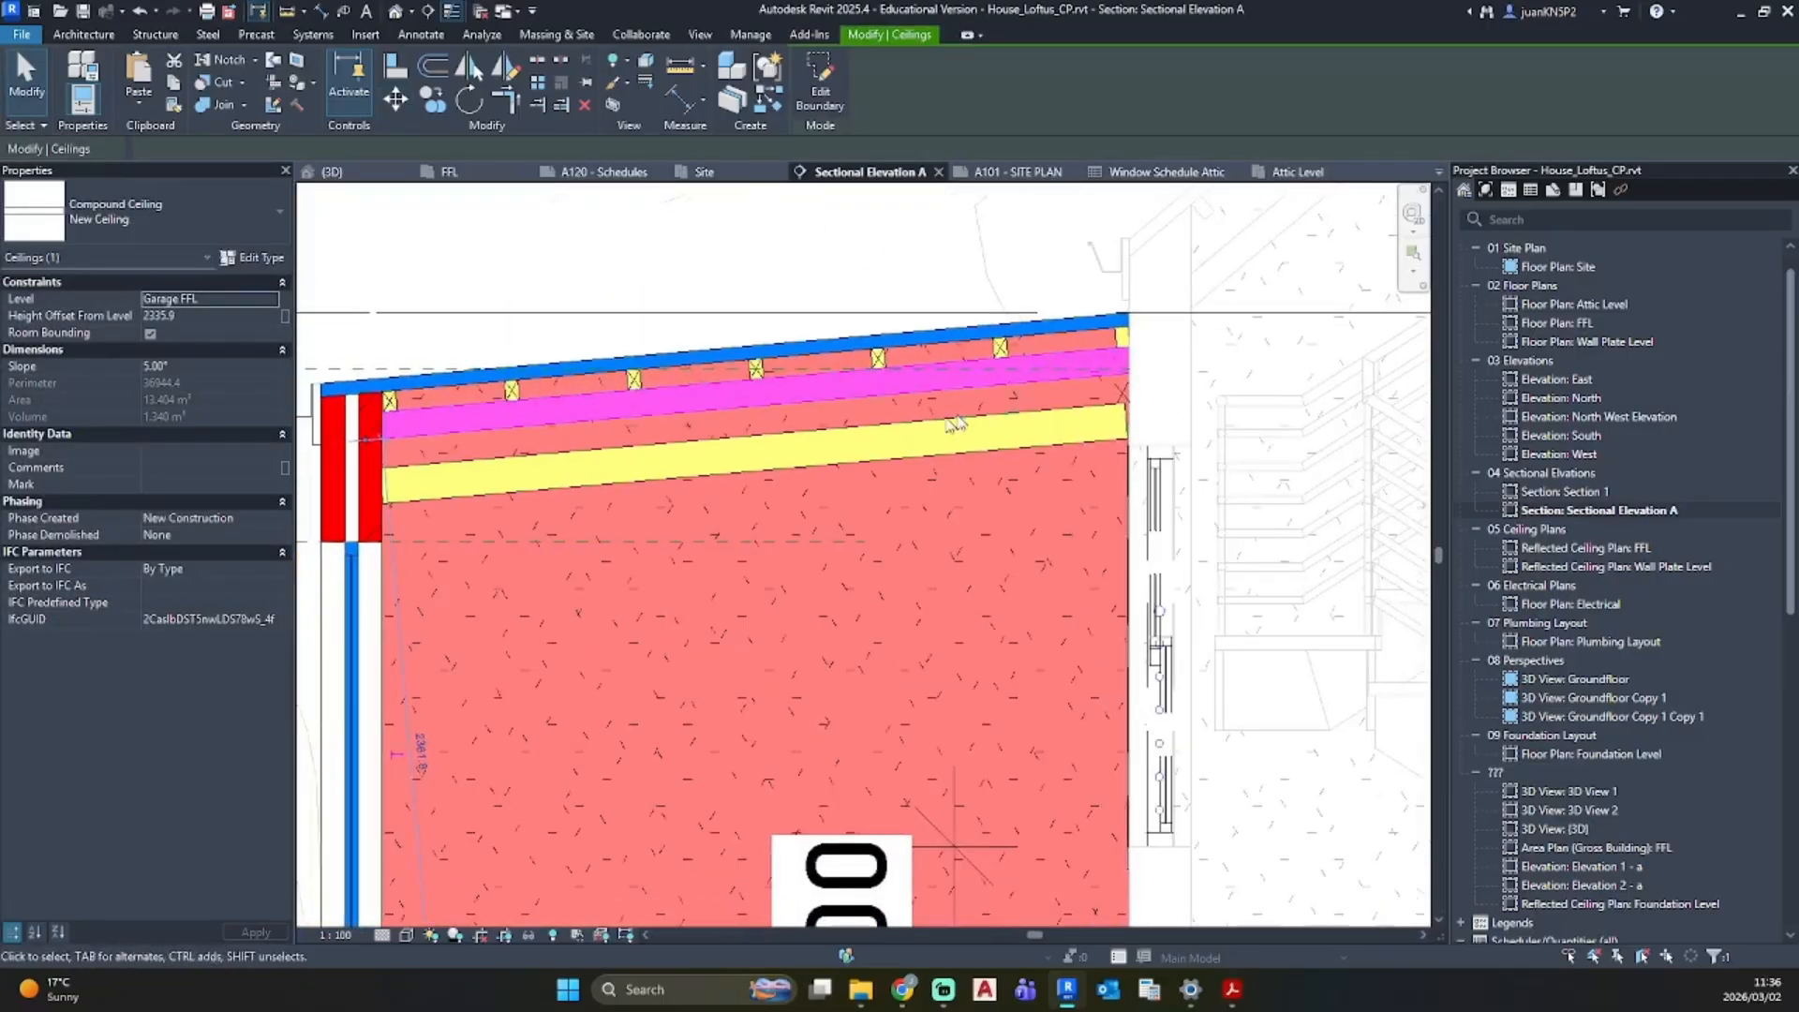
Step: Switch to the 3D view and hide the addition's roof sheeting in that view
left_click(876, 438)
right_click(873, 438)
key("Escape")
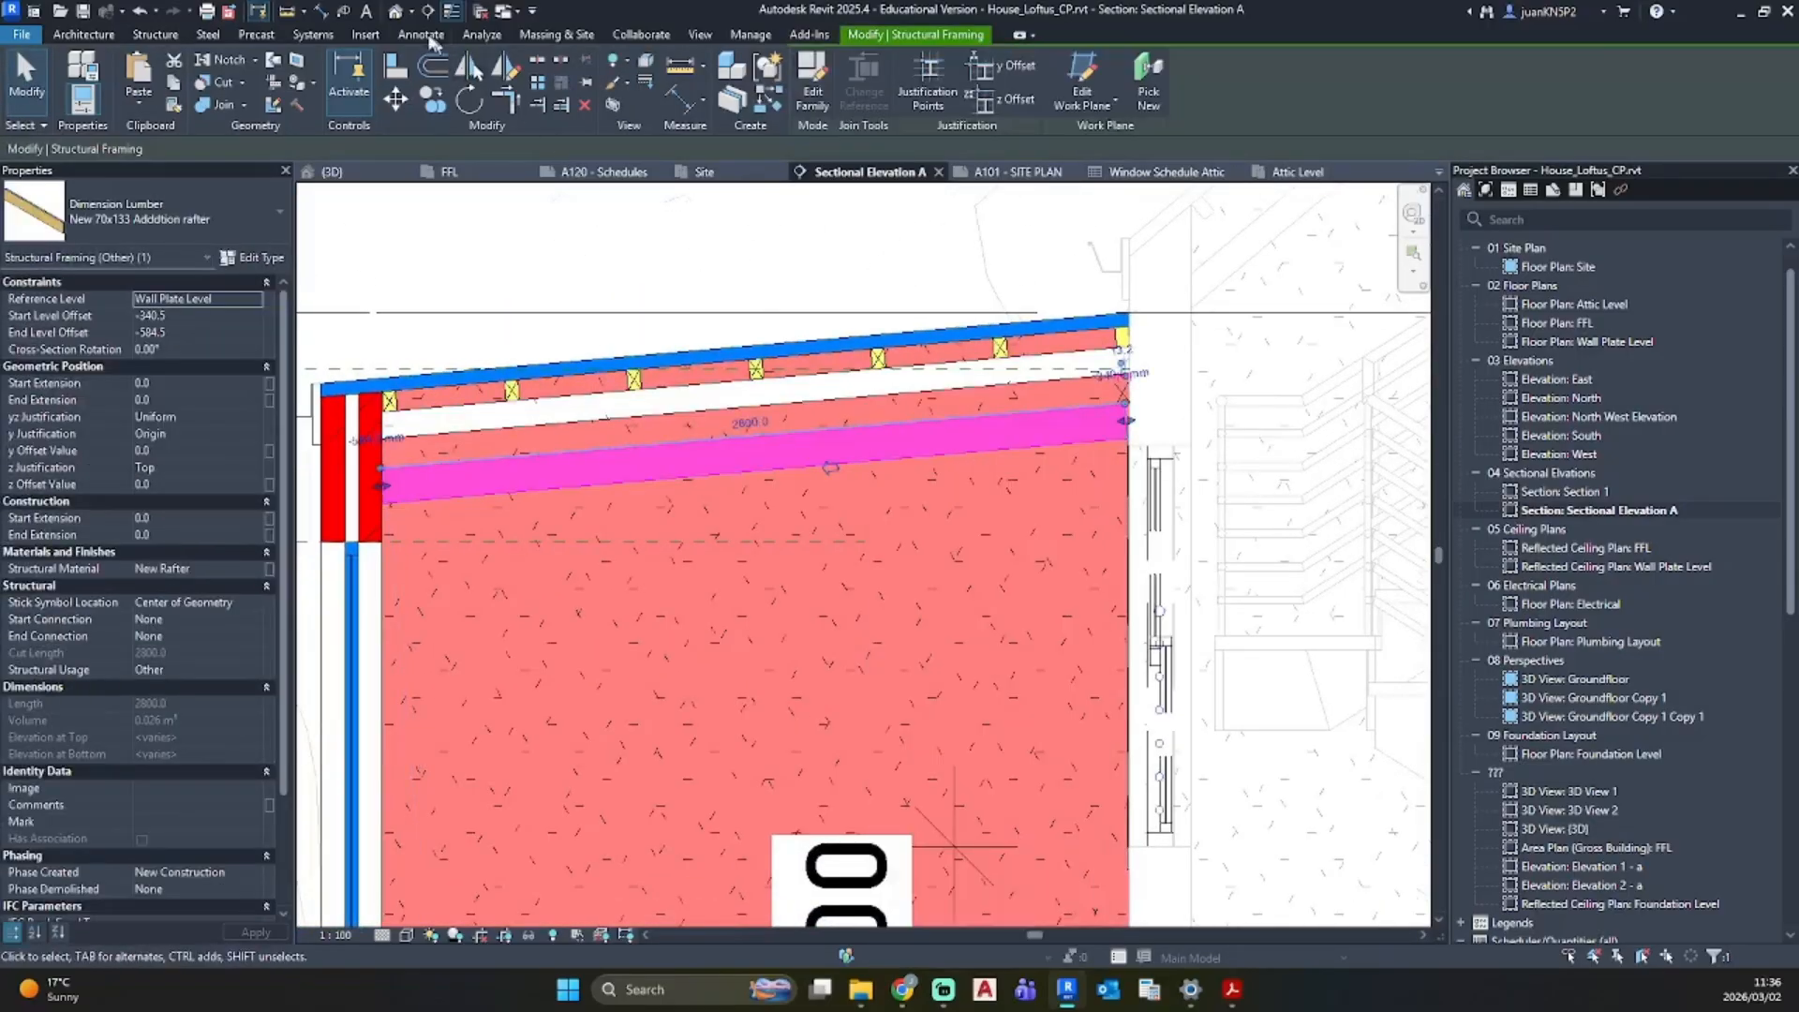
left_click(395, 11)
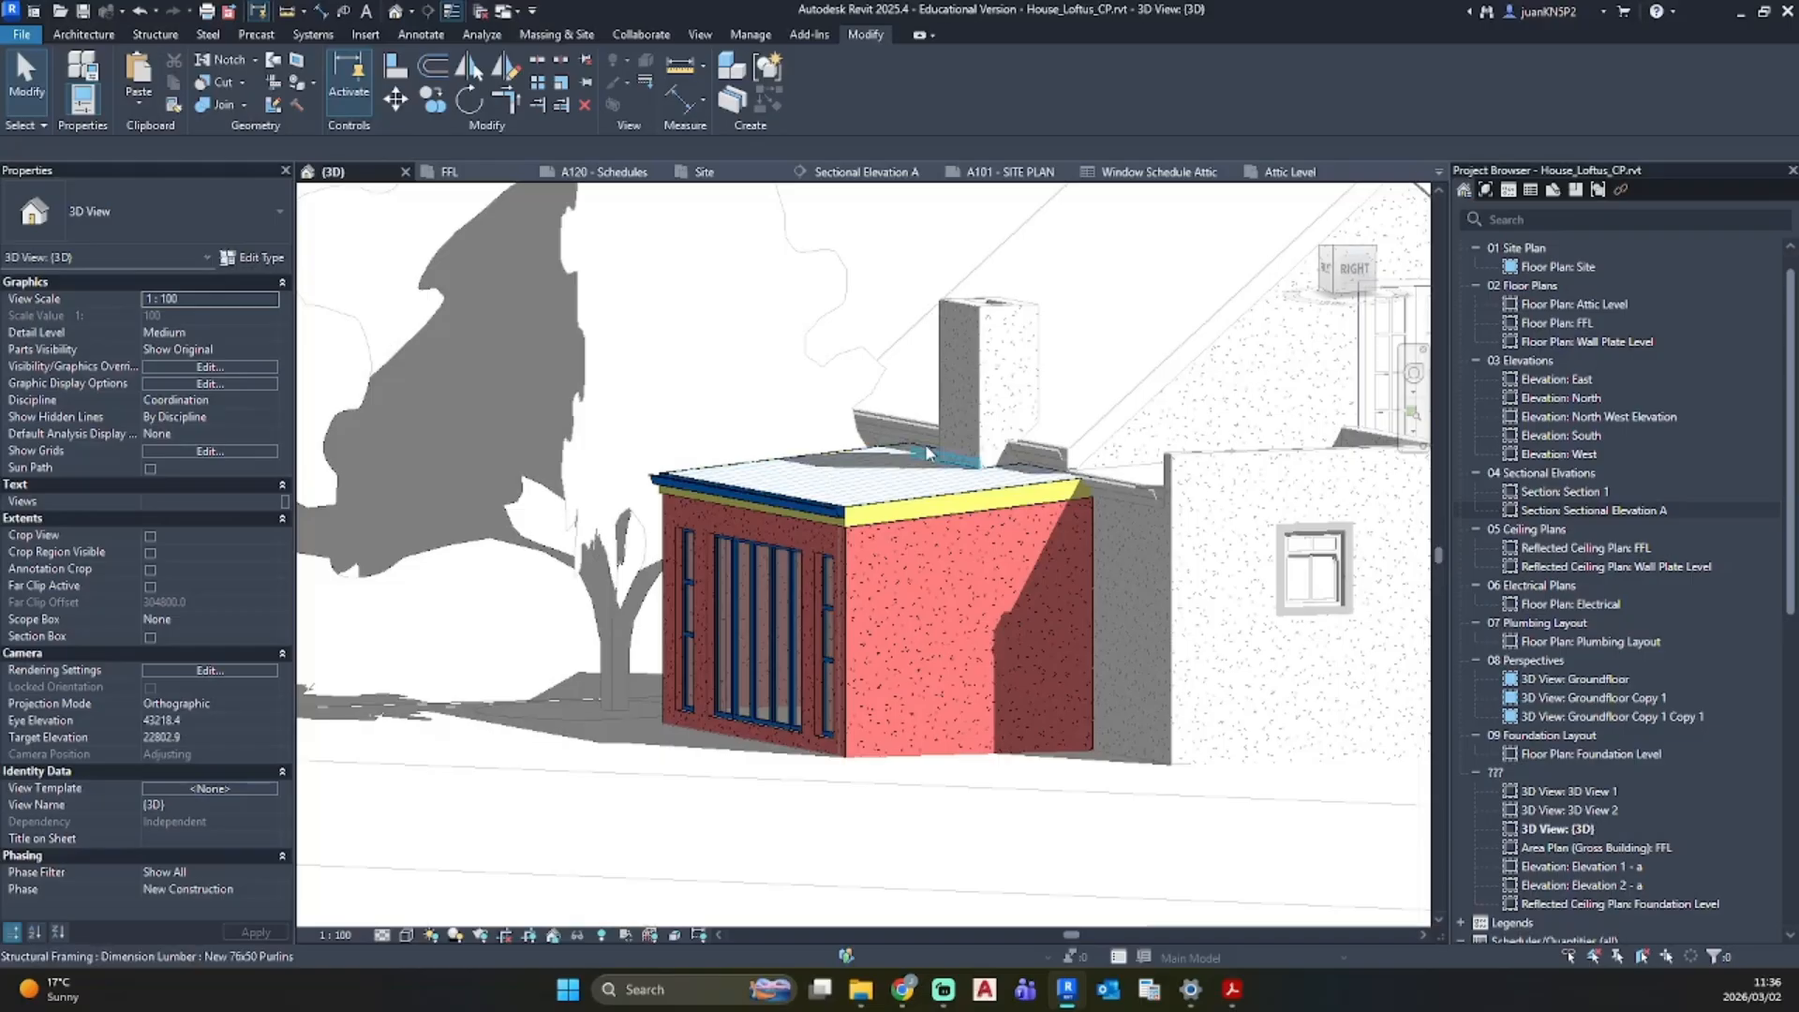
left_click(899, 459)
right_click(927, 433)
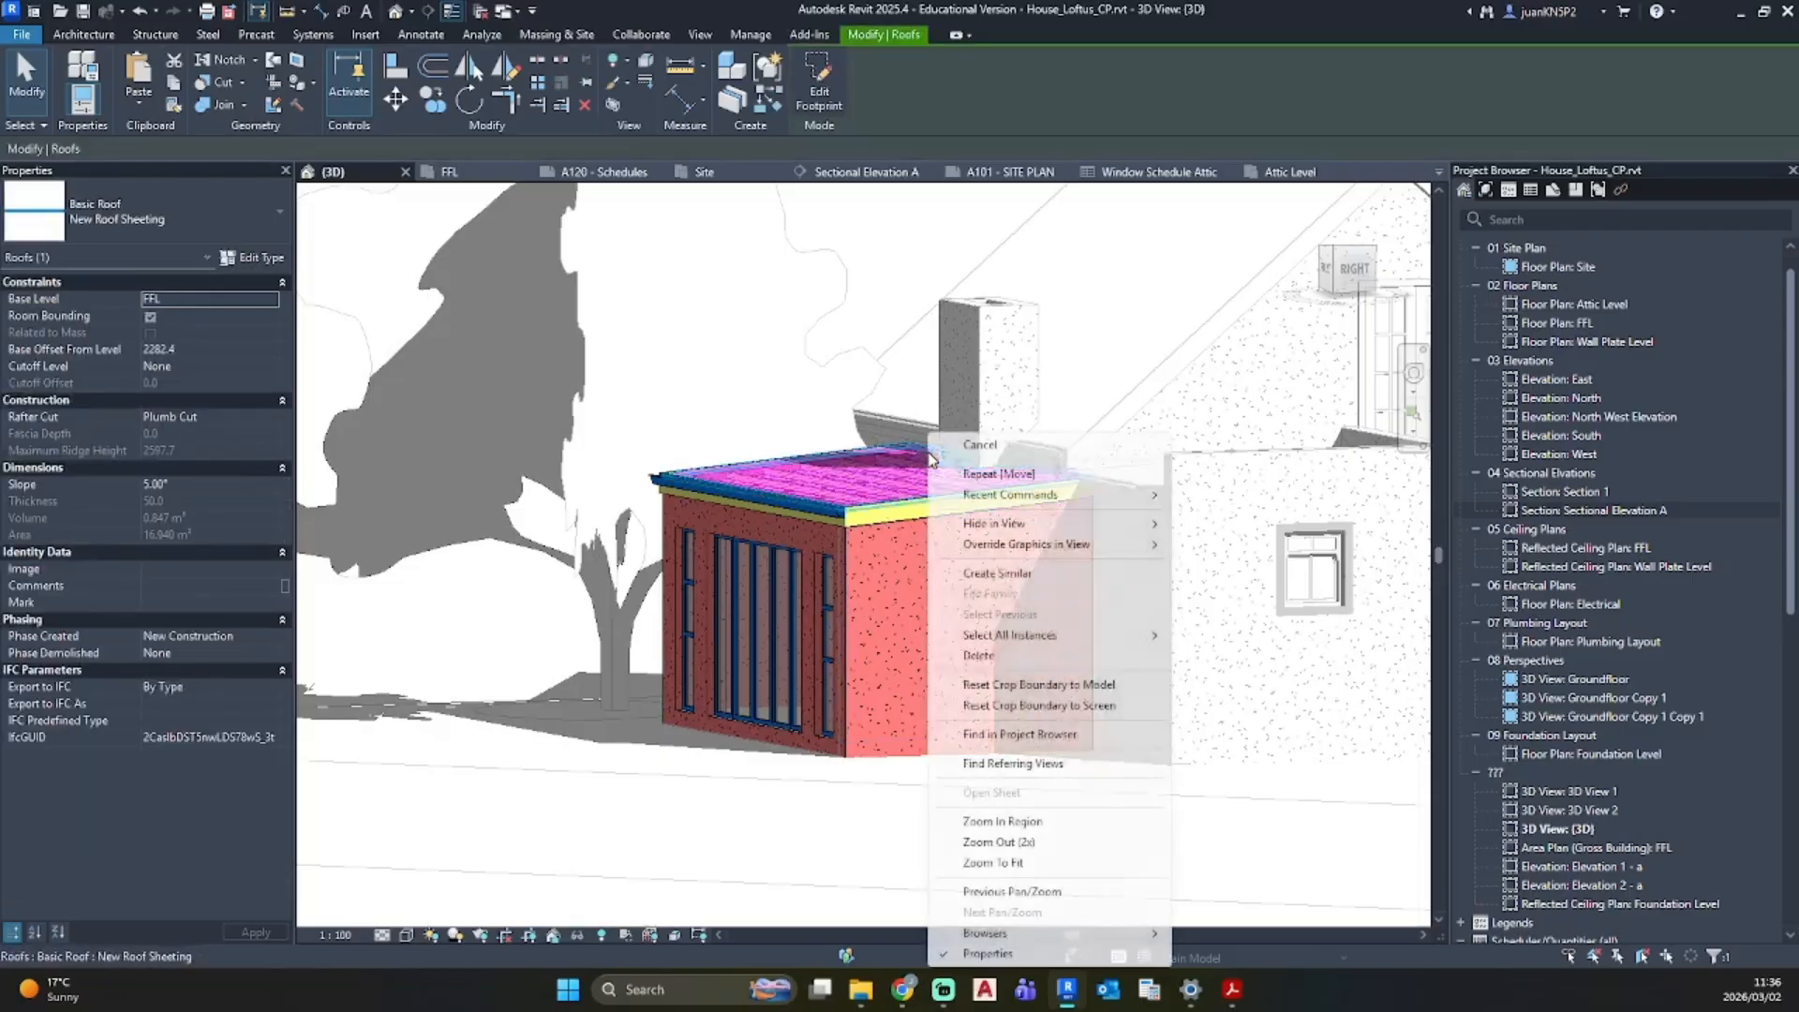
mouse_move(1012, 523)
left_click(1222, 523)
middle_click_drag(1172, 524, 1028, 475, "shift")
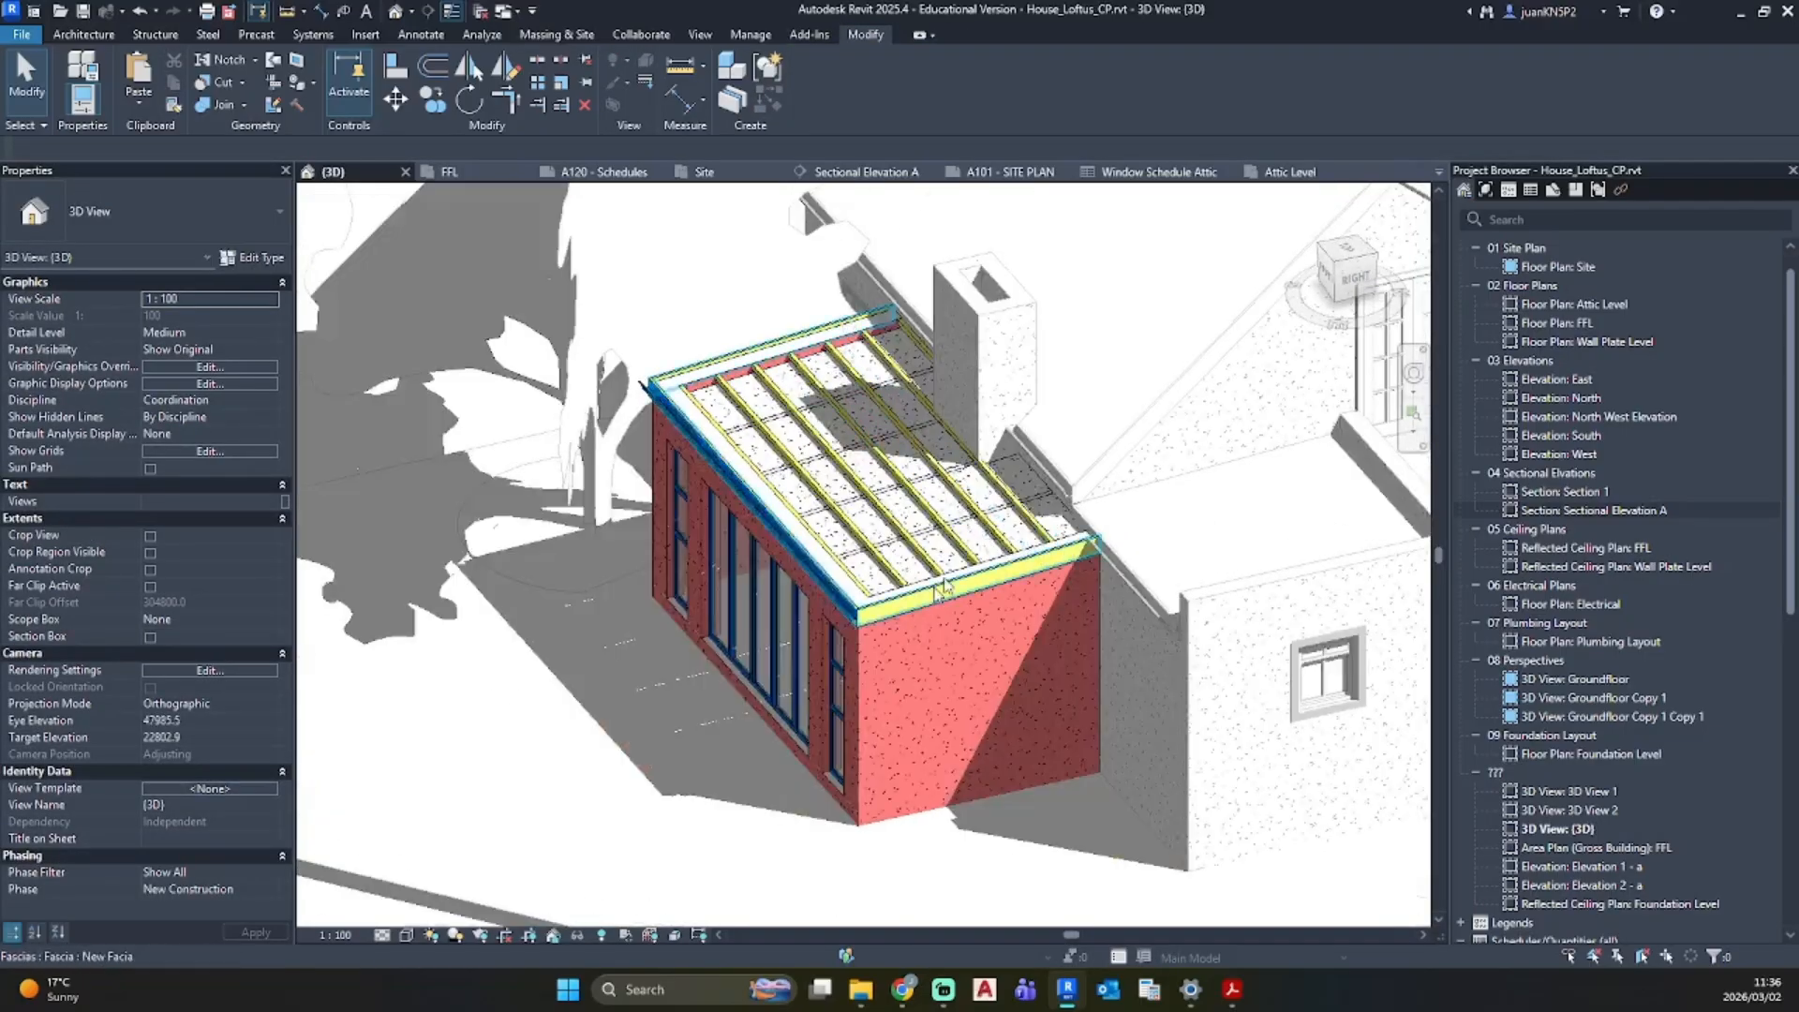
Step: Hide the addition's sloping ceiling in the 3D view as well to expose the rafters
left_click(1028, 476)
right_click(1028, 475)
mouse_move(1162, 522)
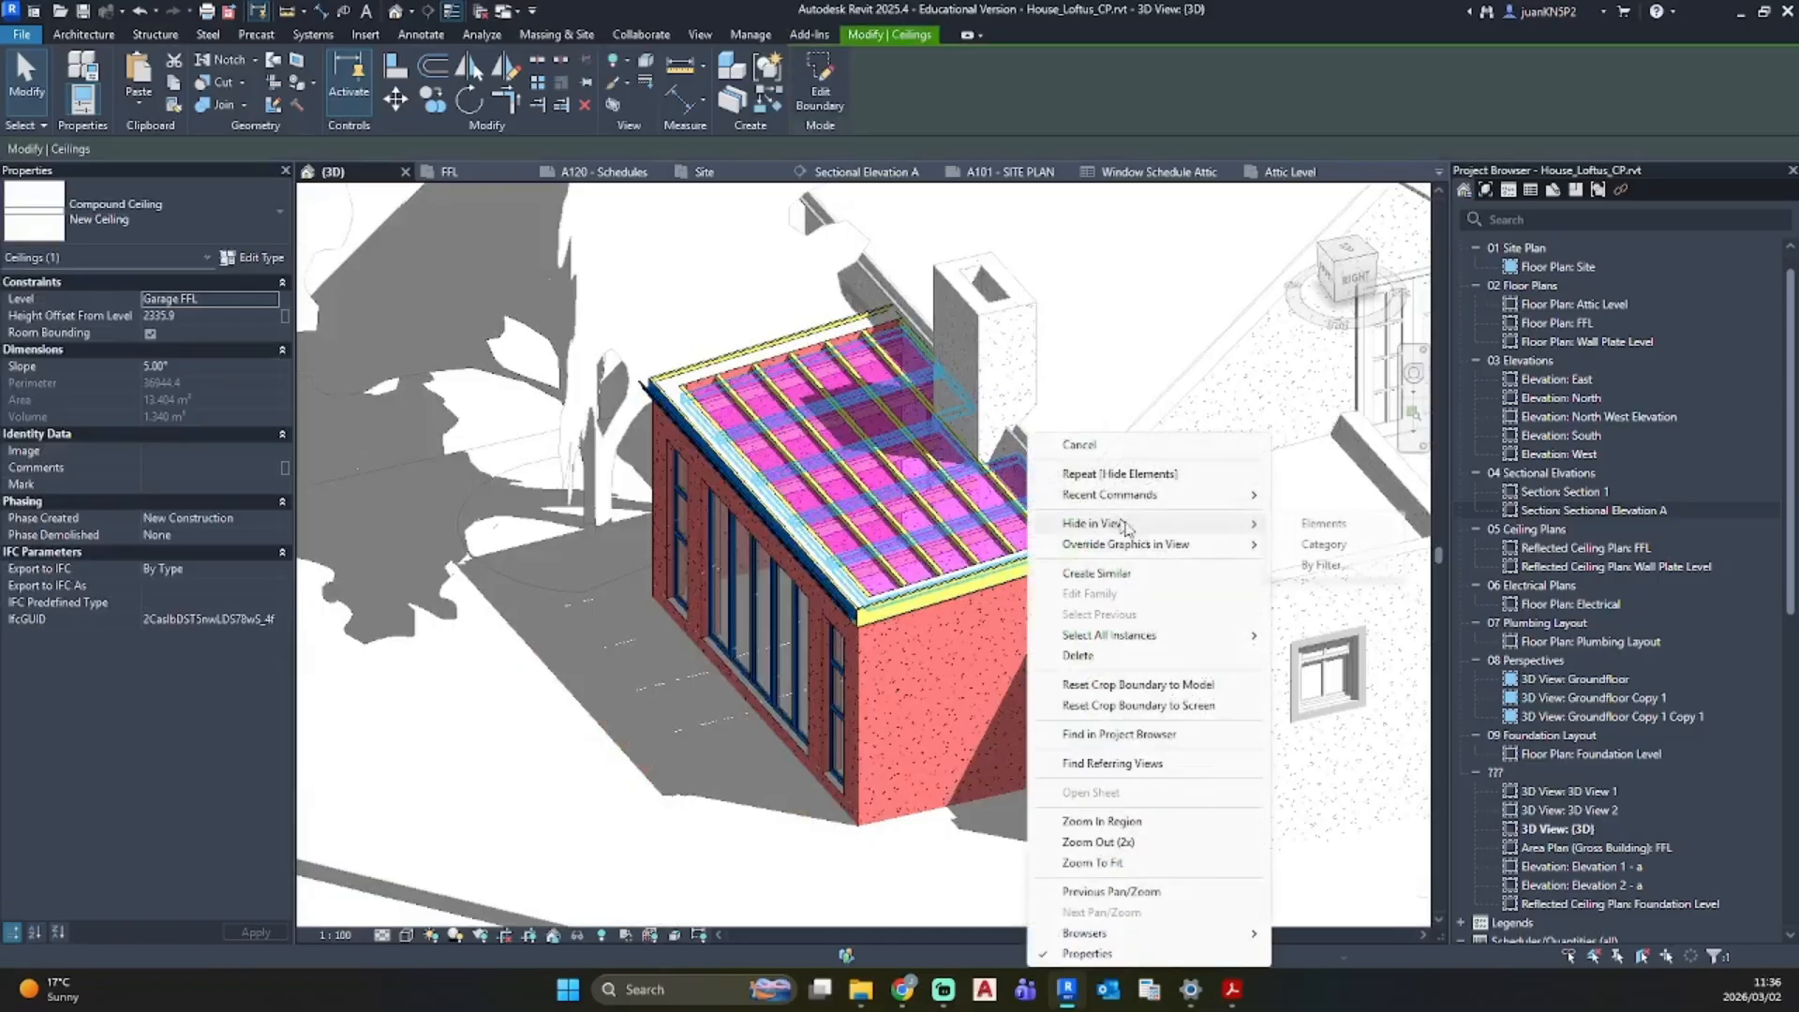
left_click(1305, 522)
Step: Select all instances of the New 70x133 Addition rafter and create a model group from them
left_click(940, 501)
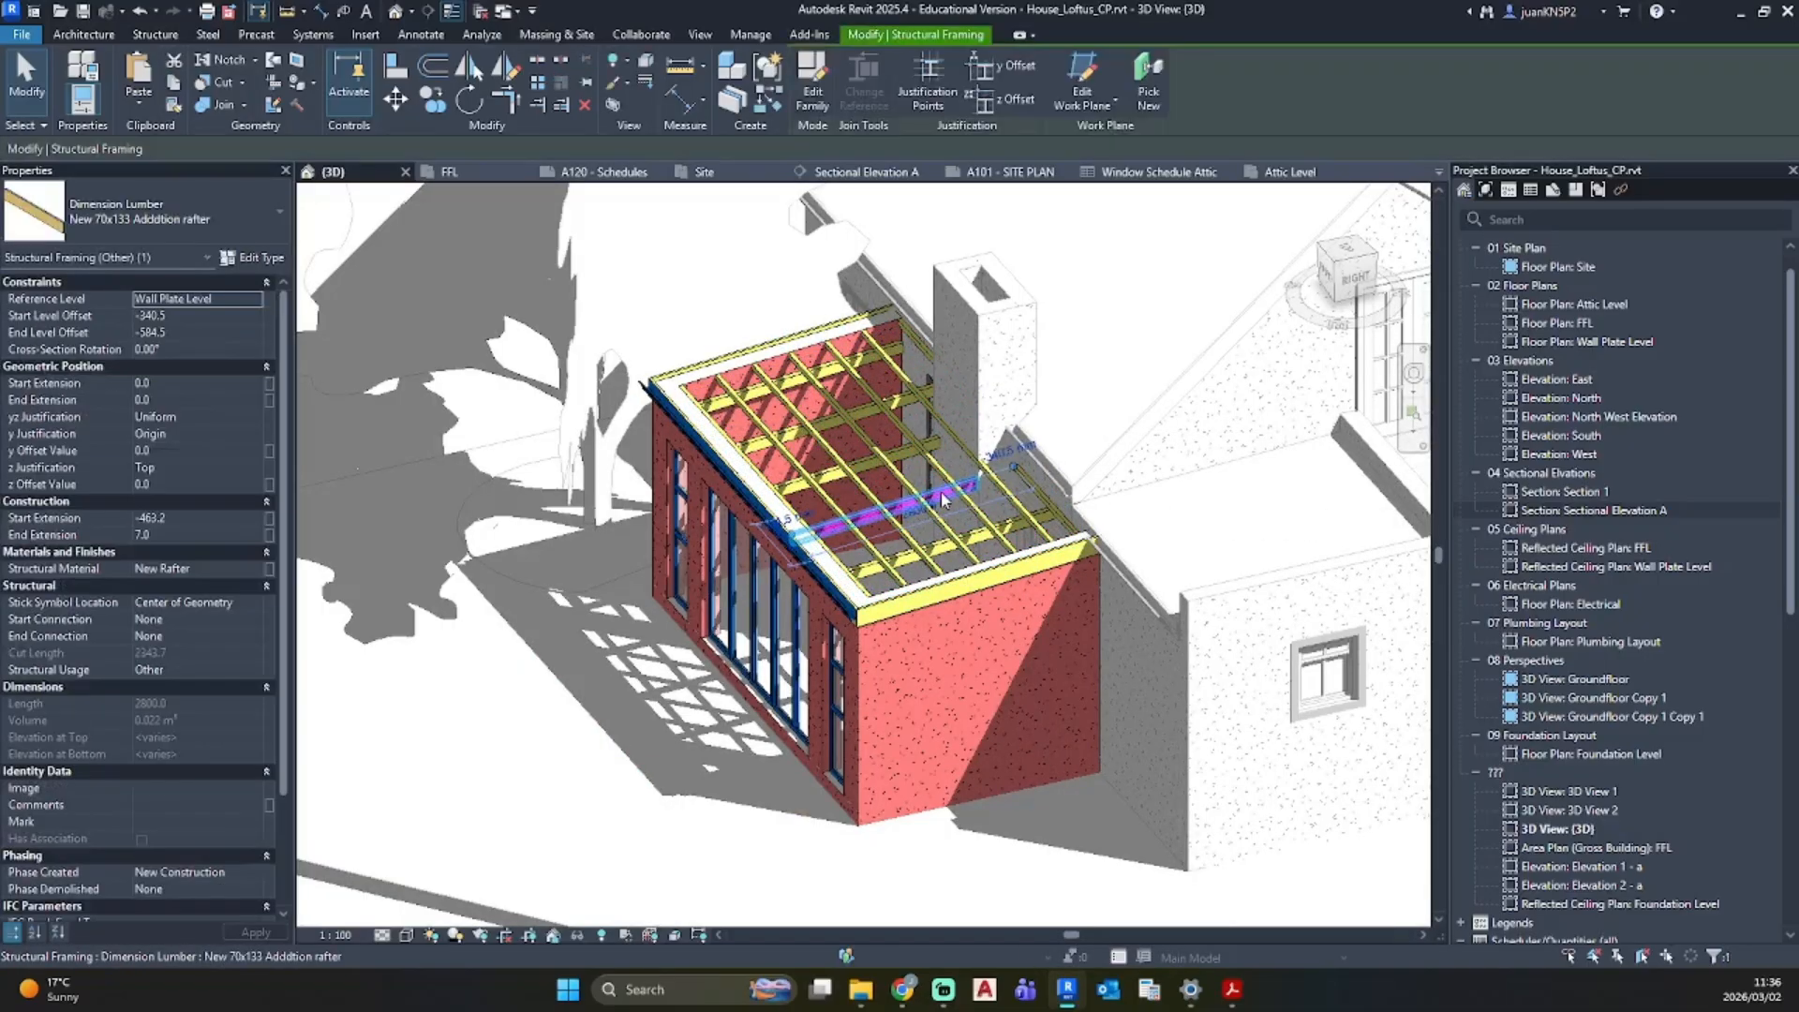
right_click(940, 501)
mouse_move(1162, 636)
left_click(1246, 635)
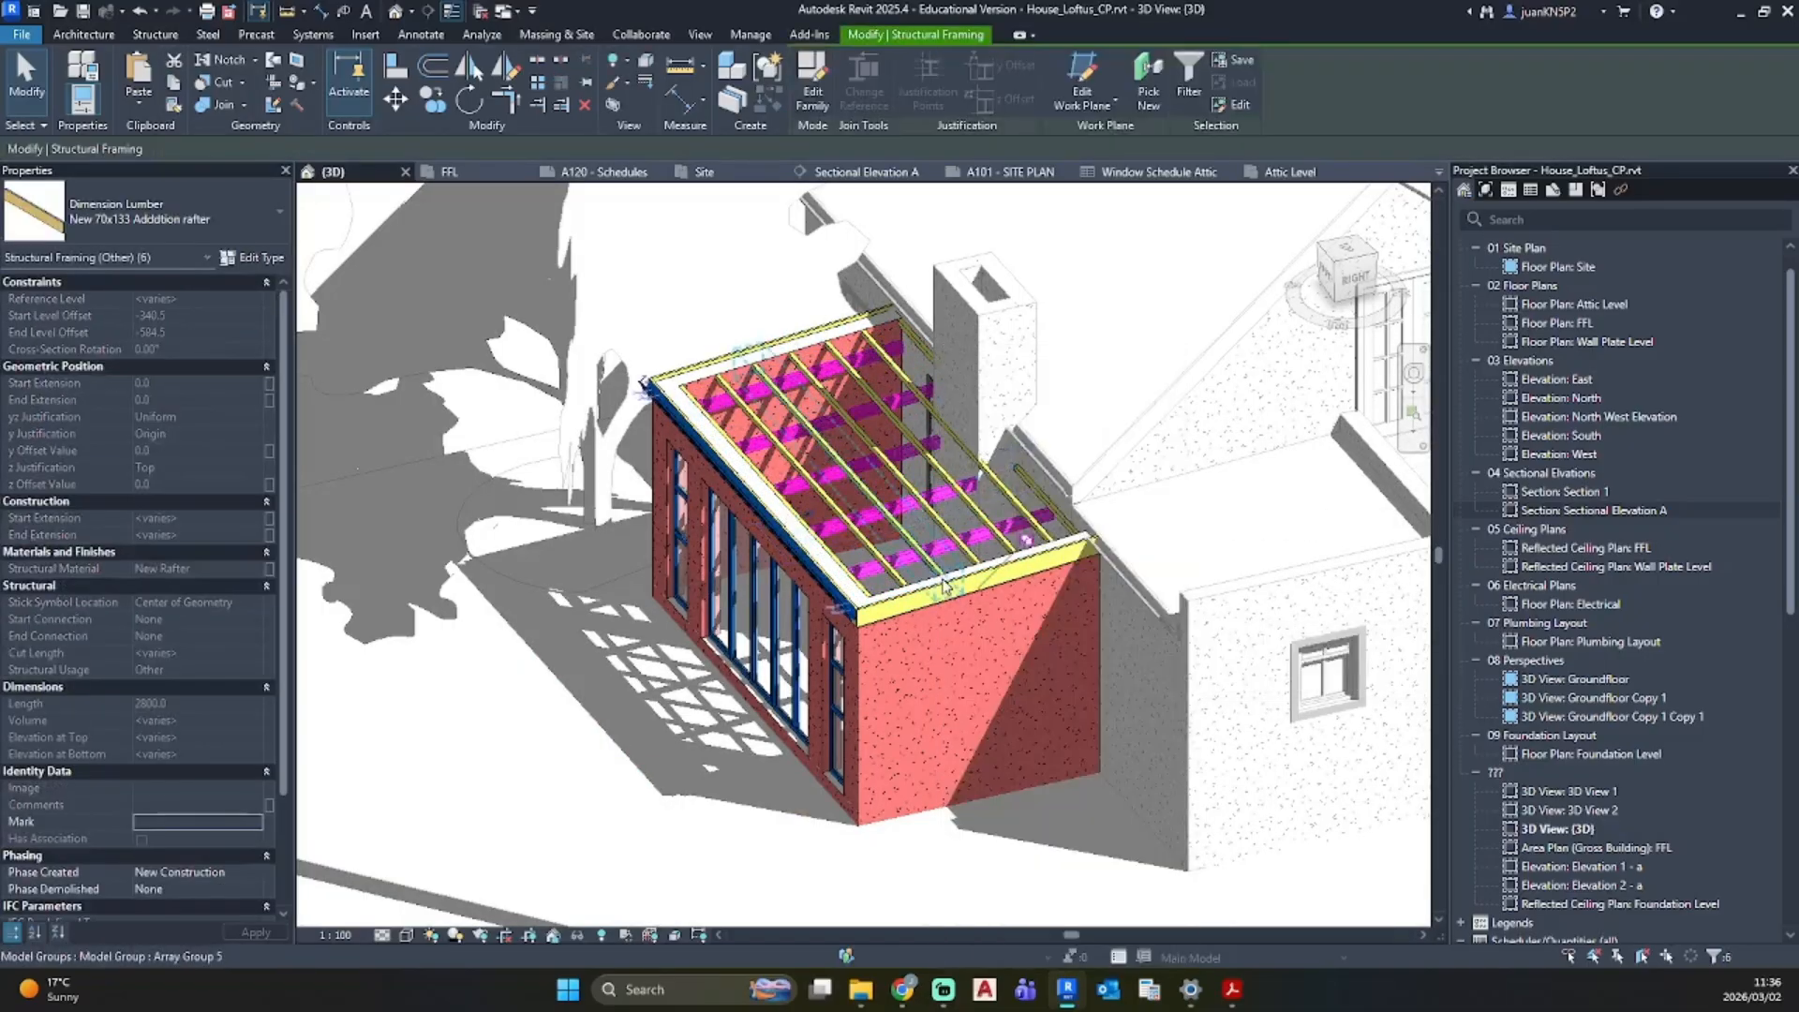
left_click(783, 77)
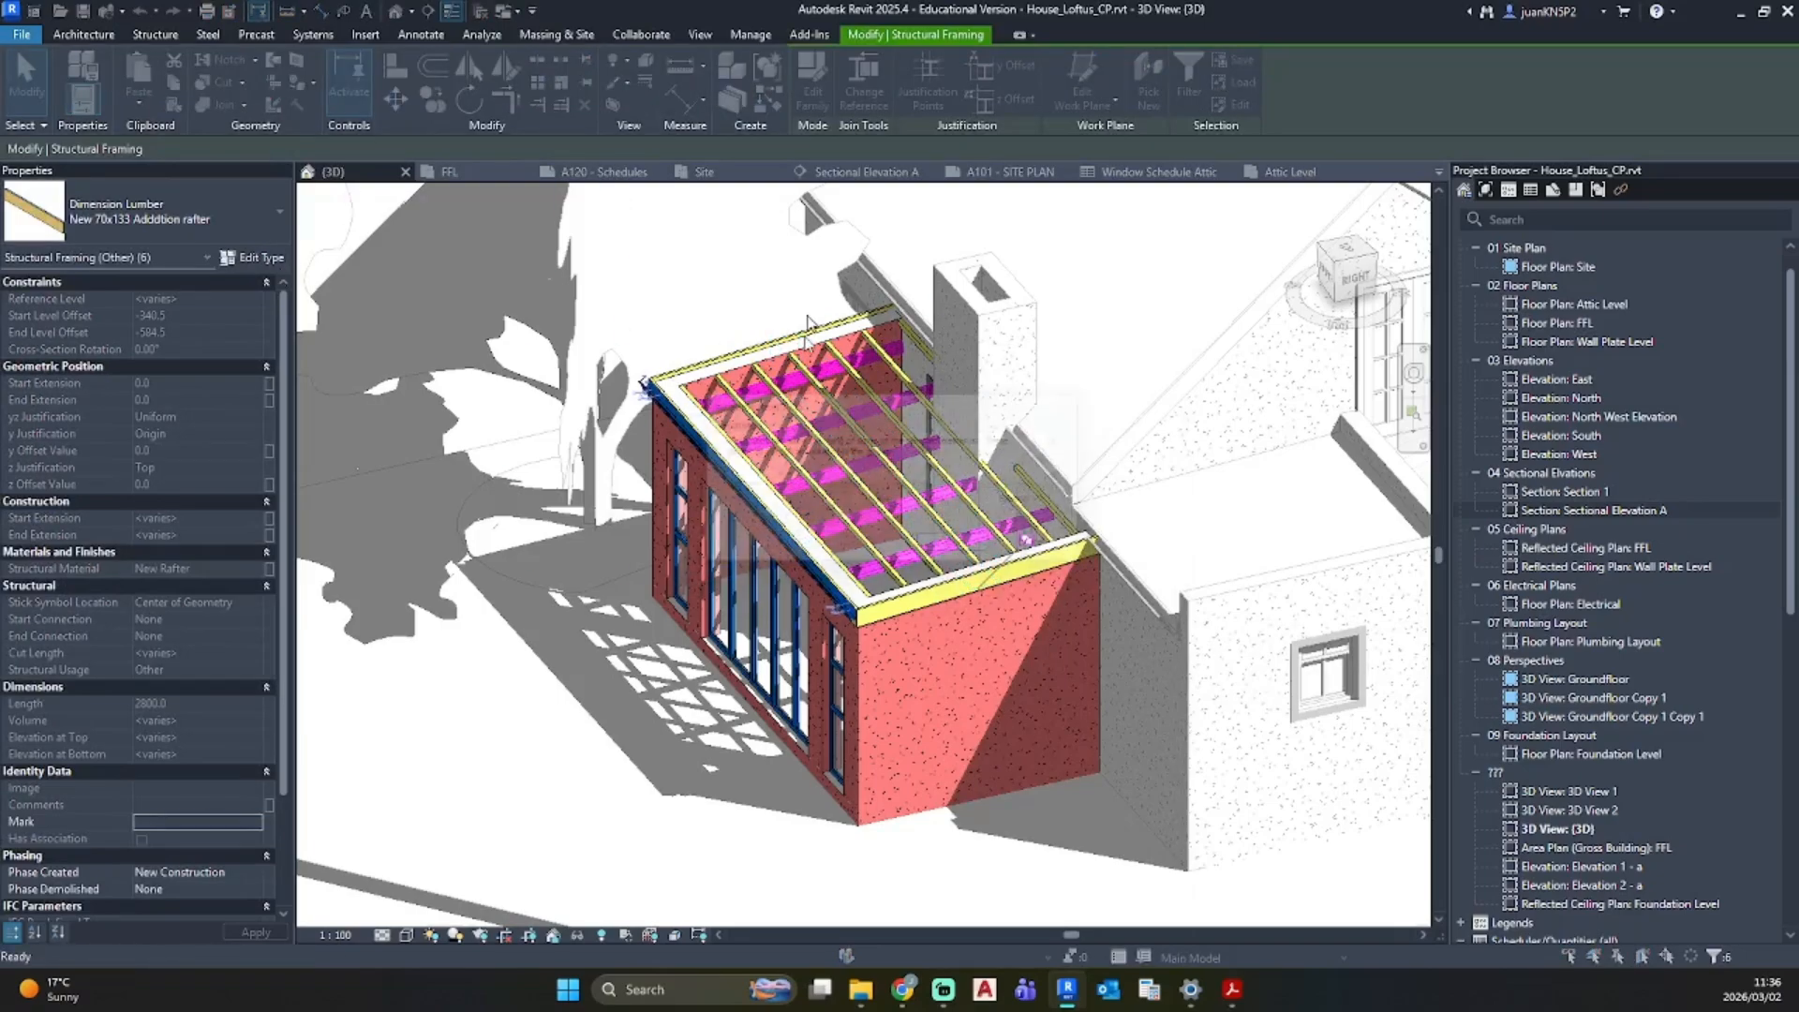
left_click(968, 555)
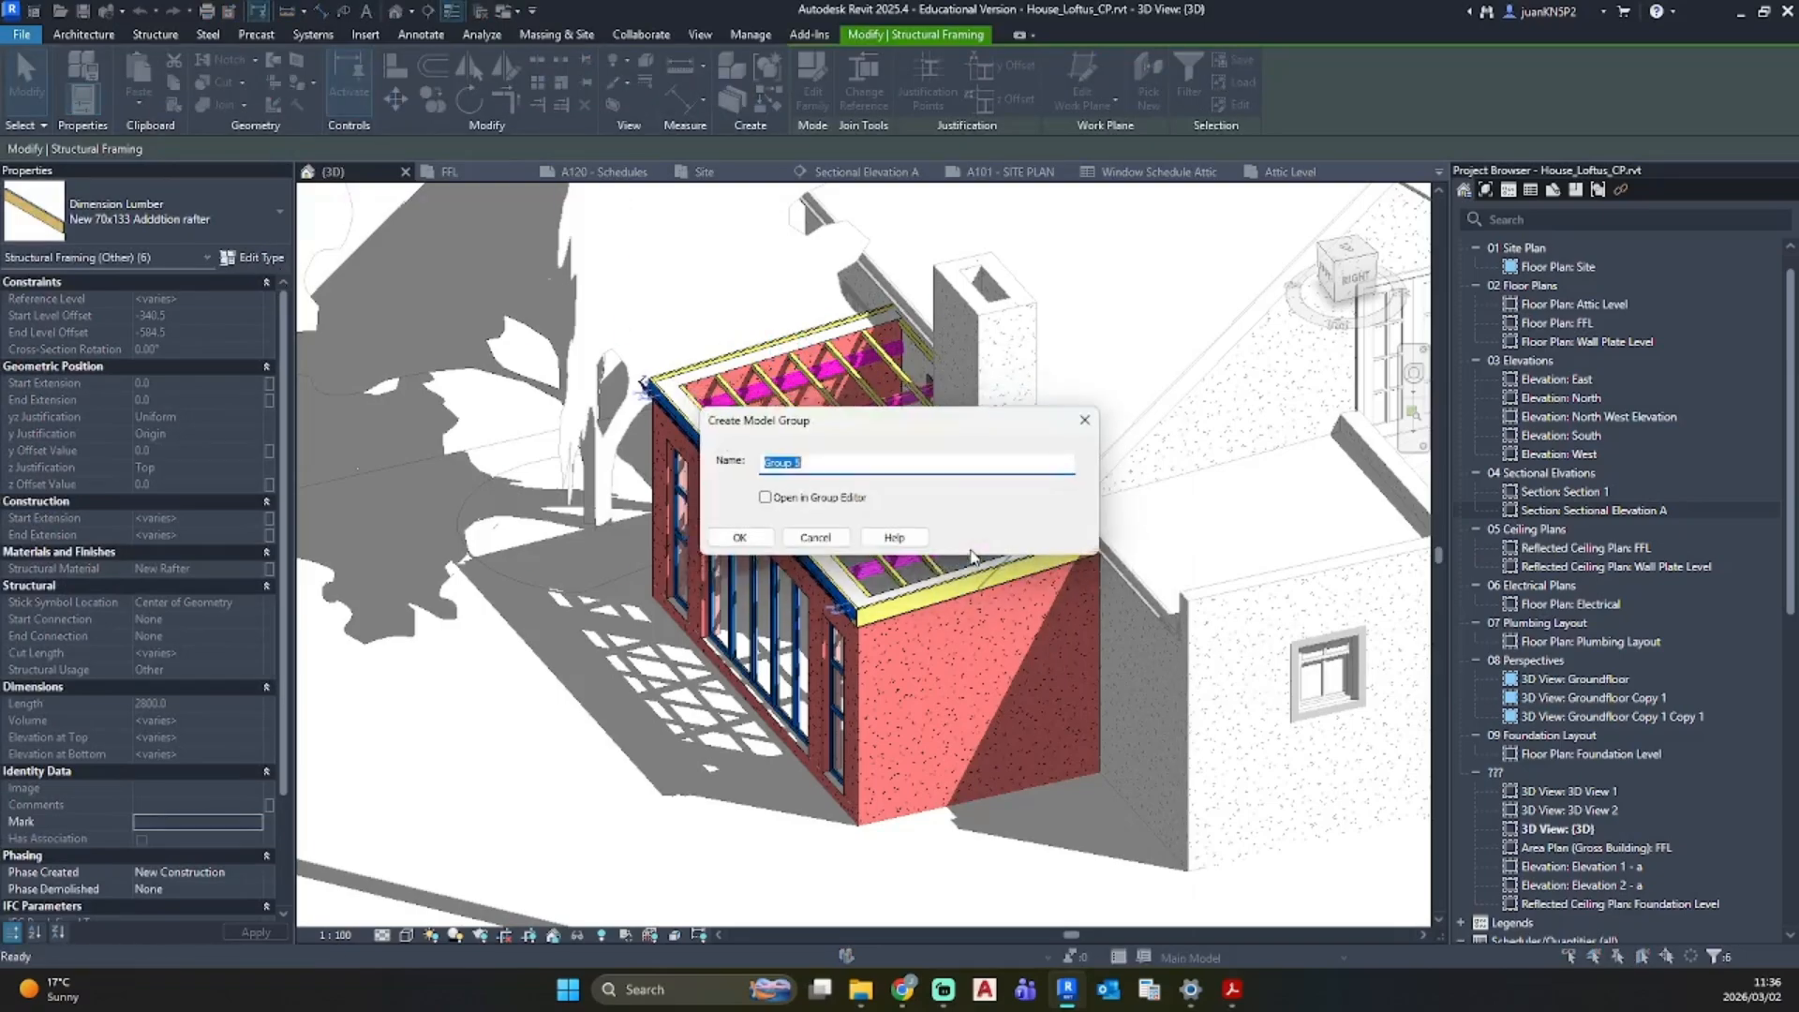
left_click(750, 538)
Step: Ungroup the rafter group together with the end rafter's array group, and regroup all the rafters as a single model group
middle_click_drag(665, 628, 988, 547, "shift")
scroll(1044, 389, "up", 4)
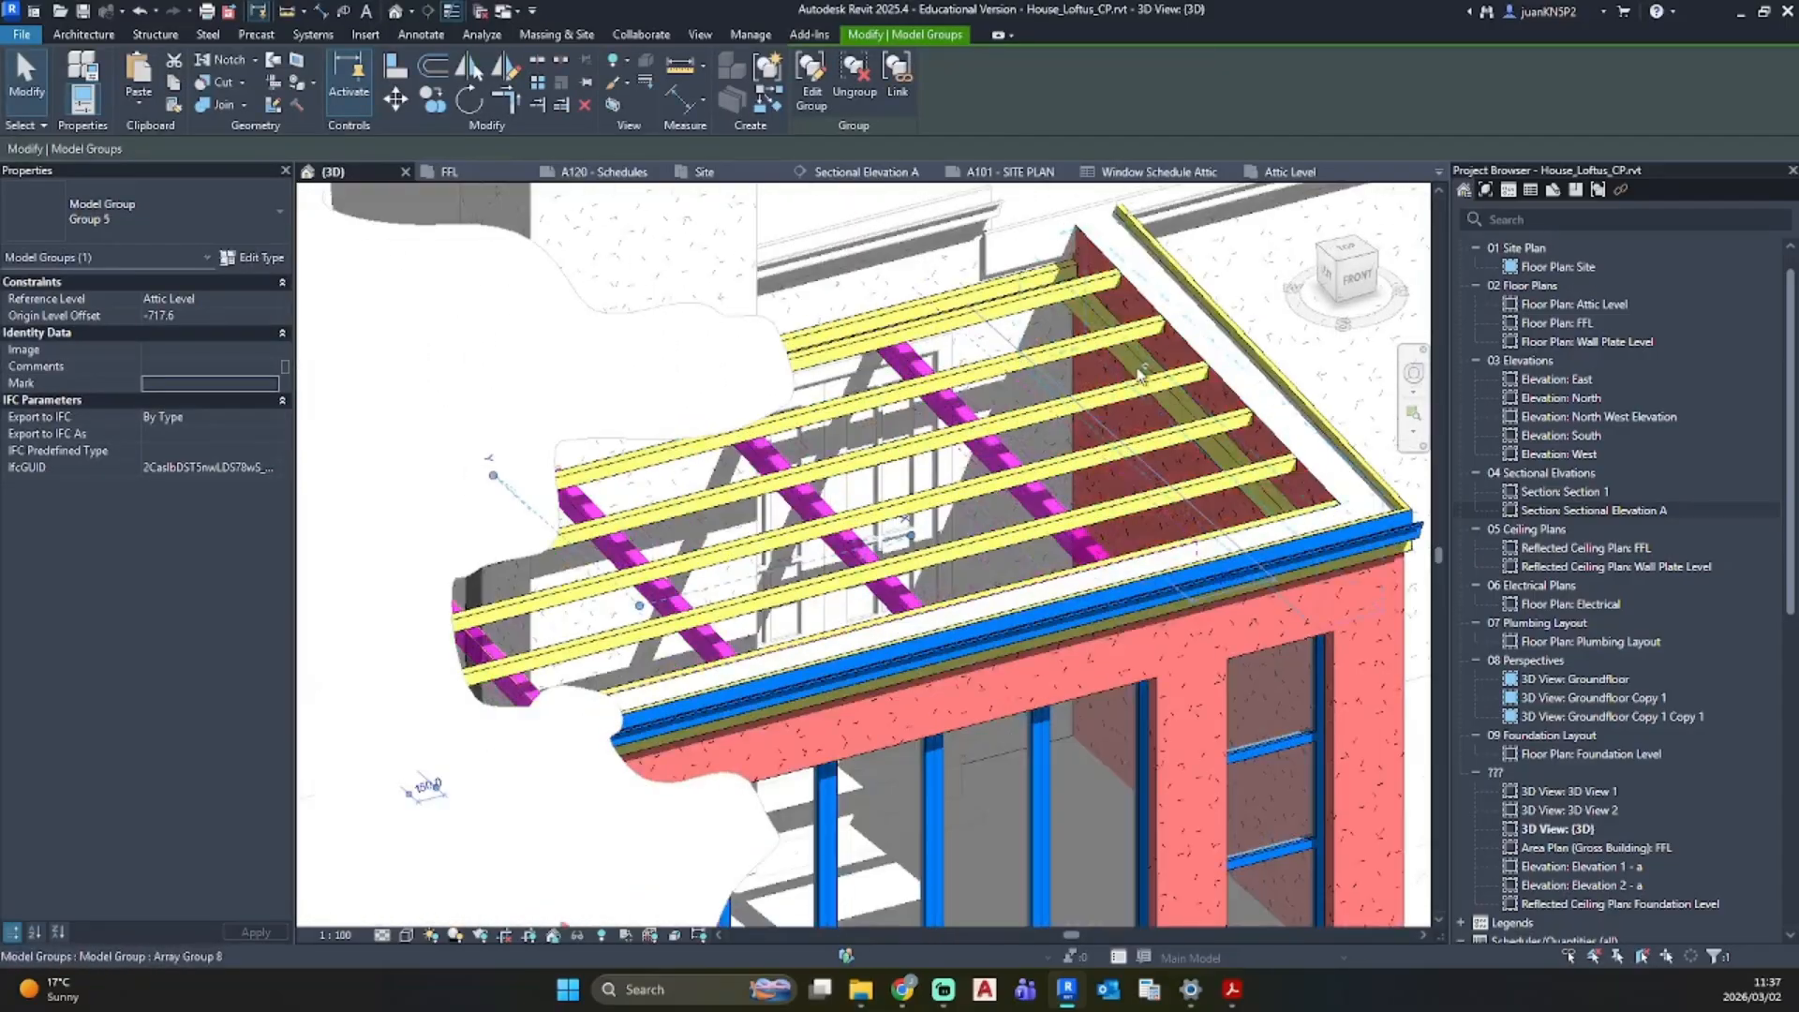
left_click(1143, 370, "ctrl")
left_click(857, 80)
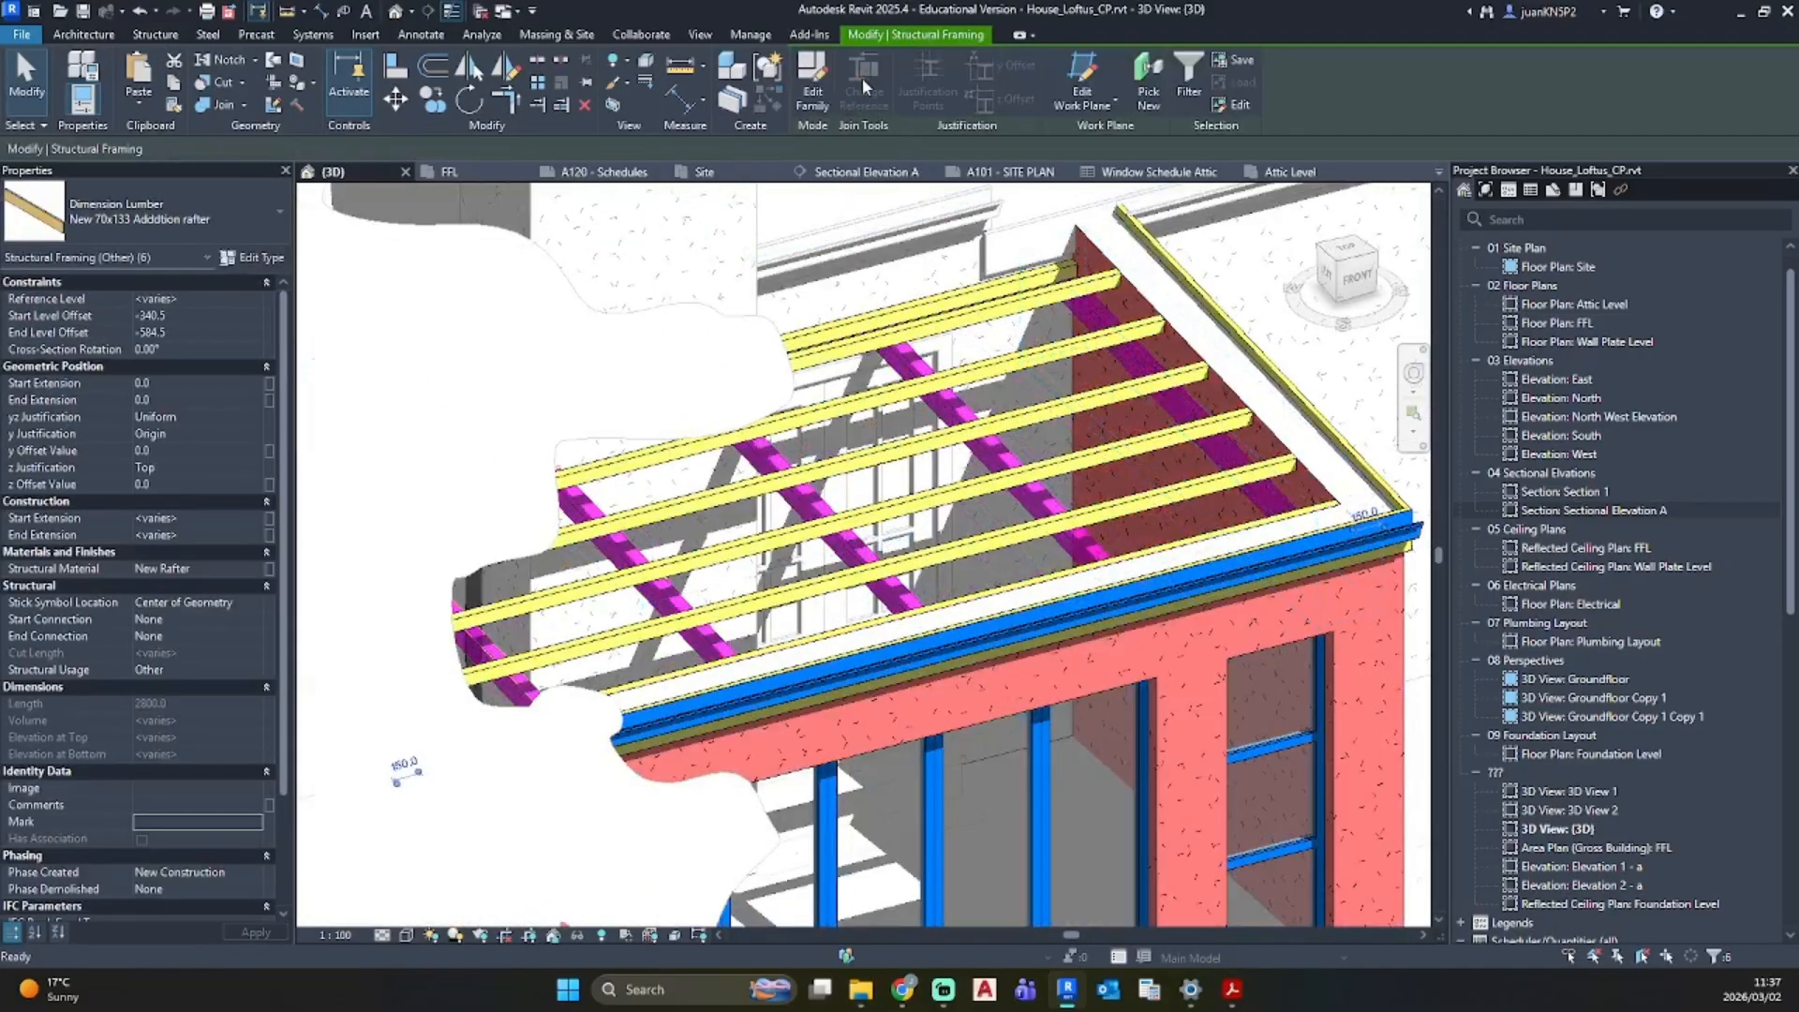
left_click(768, 75)
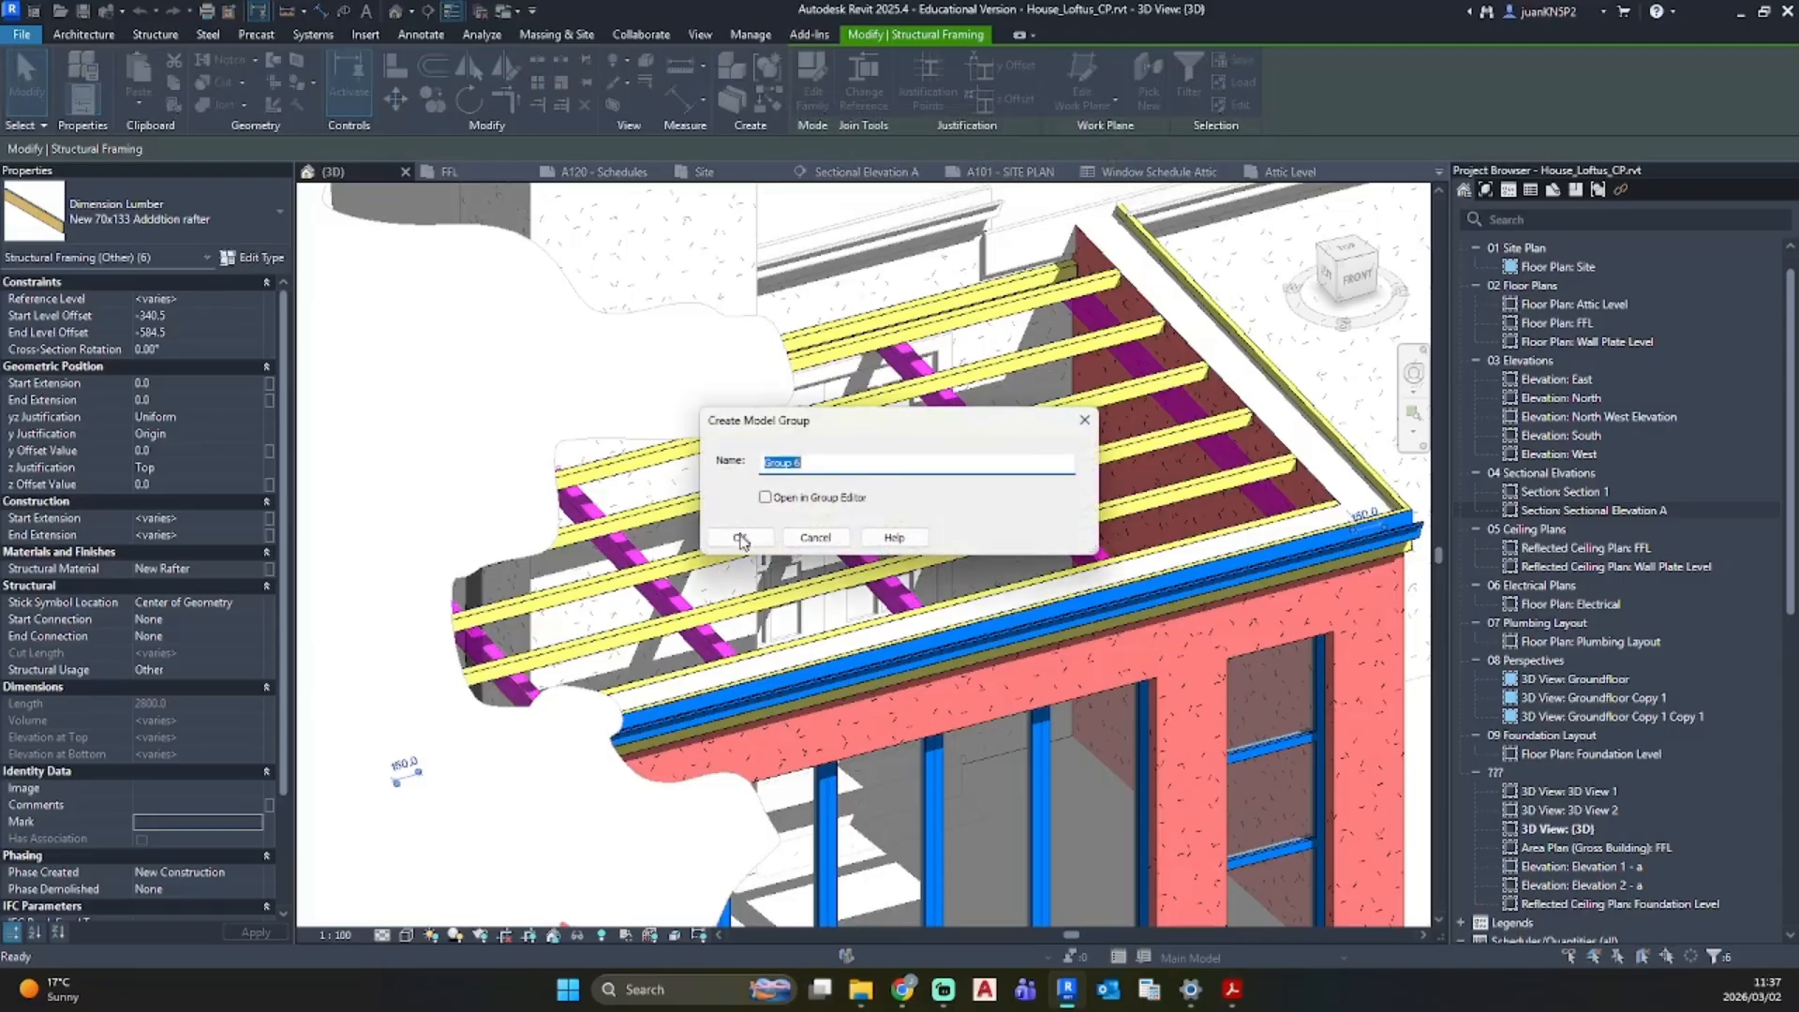
left_click(740, 538)
mouse_move(806, 525)
middle_mouse_down("shift")
mouse_move(850, 479)
mouse_move(937, 506)
middle_mouse_up("shift")
key("Escape")
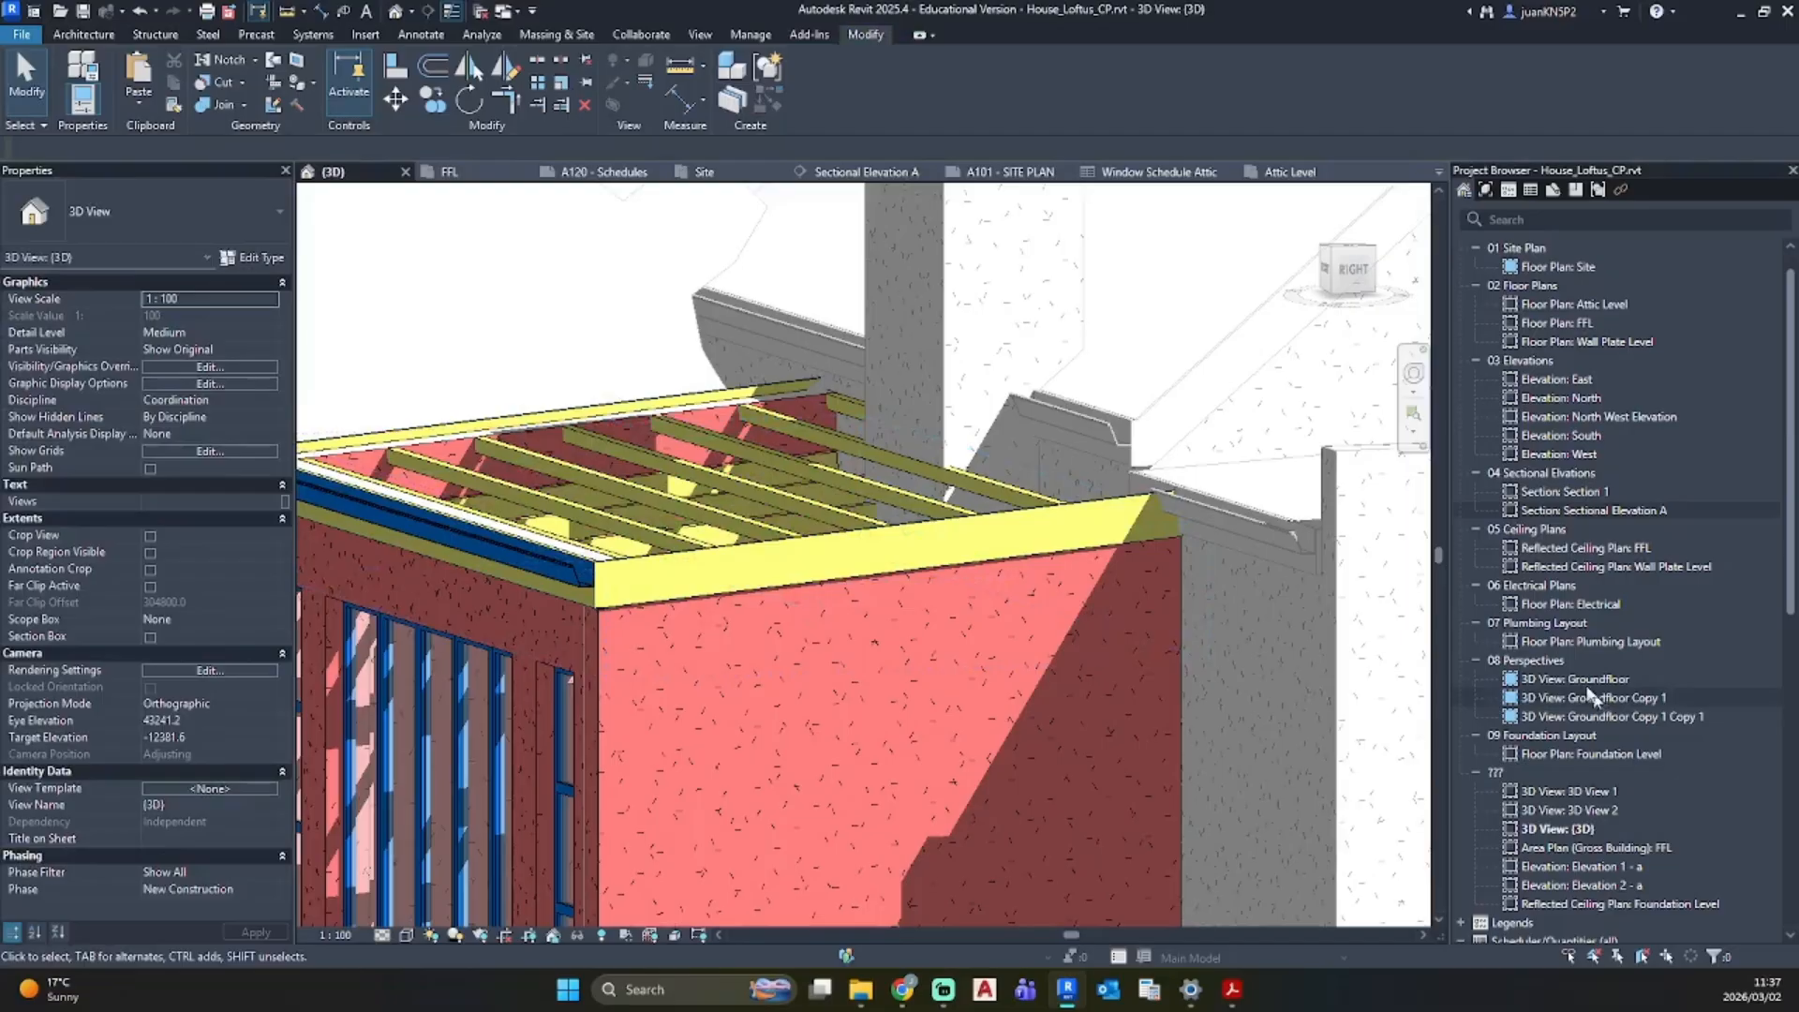
Step: In Sectional Elevation A, move the rafter group vertically up about 109.6 mm to the underside of the sloping ceiling
double_click(1599, 510)
left_click(783, 475)
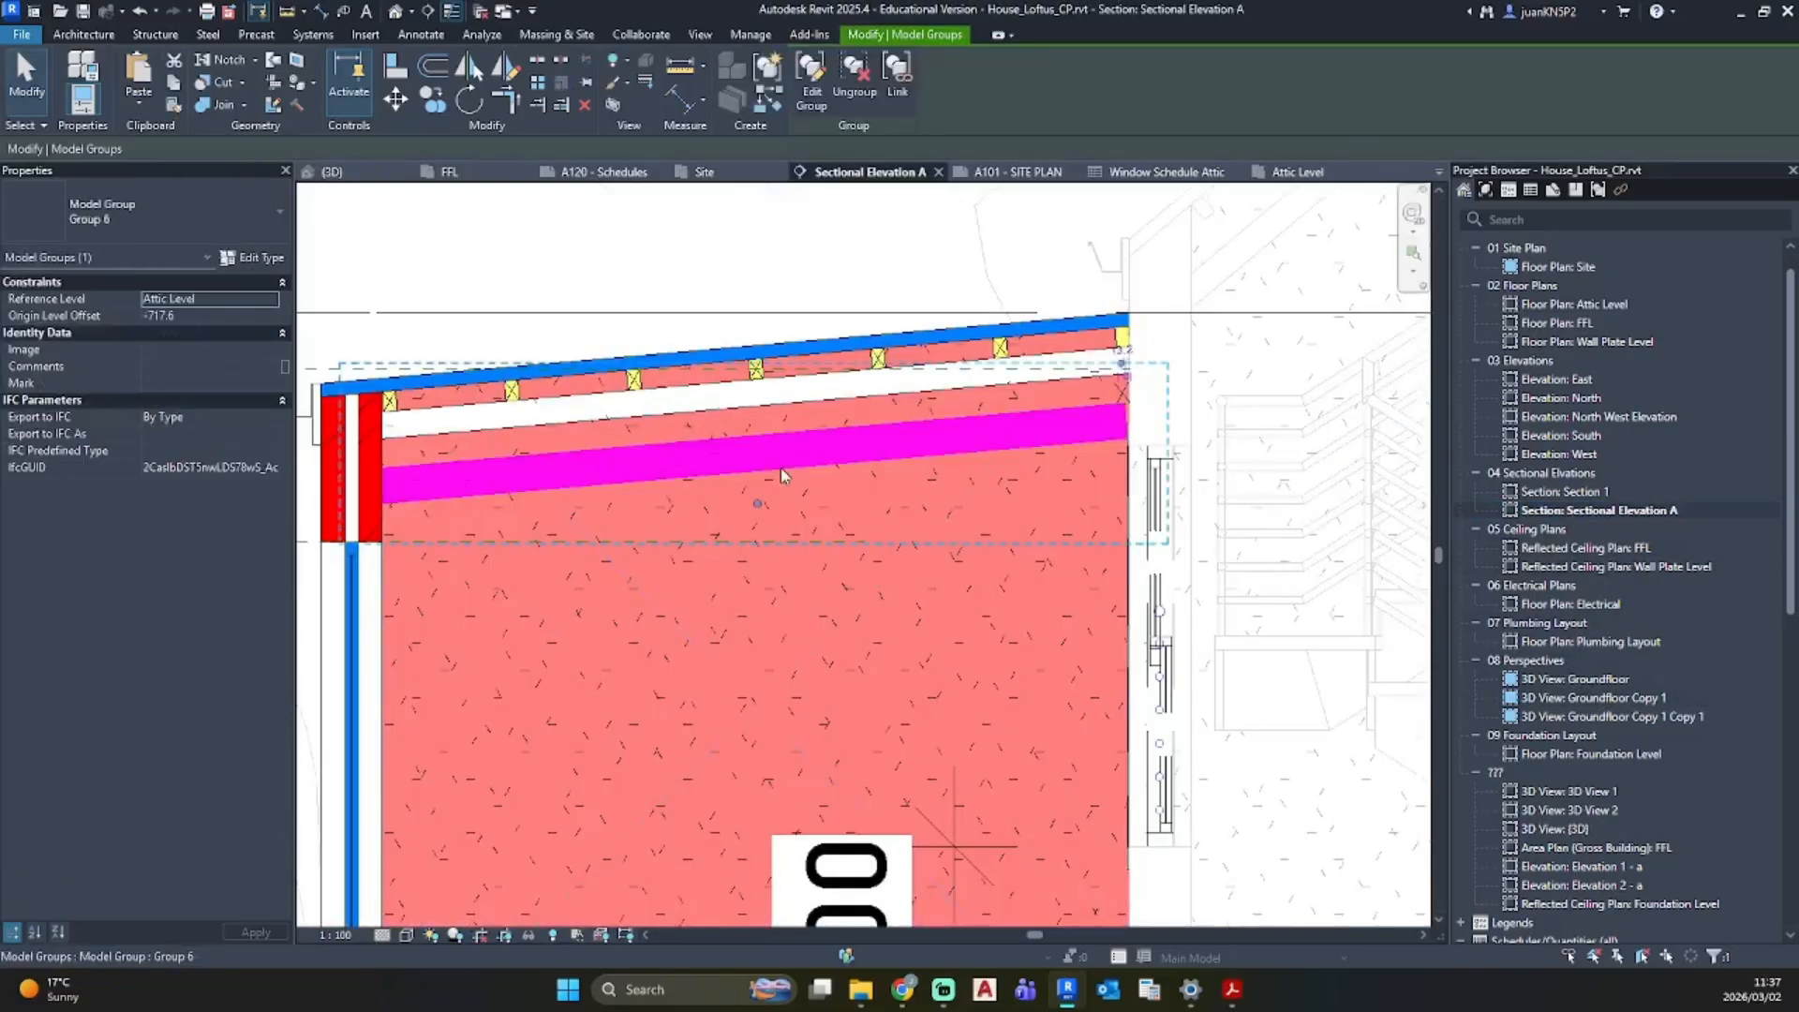
key("Escape")
scroll(1115, 403, "up", 4)
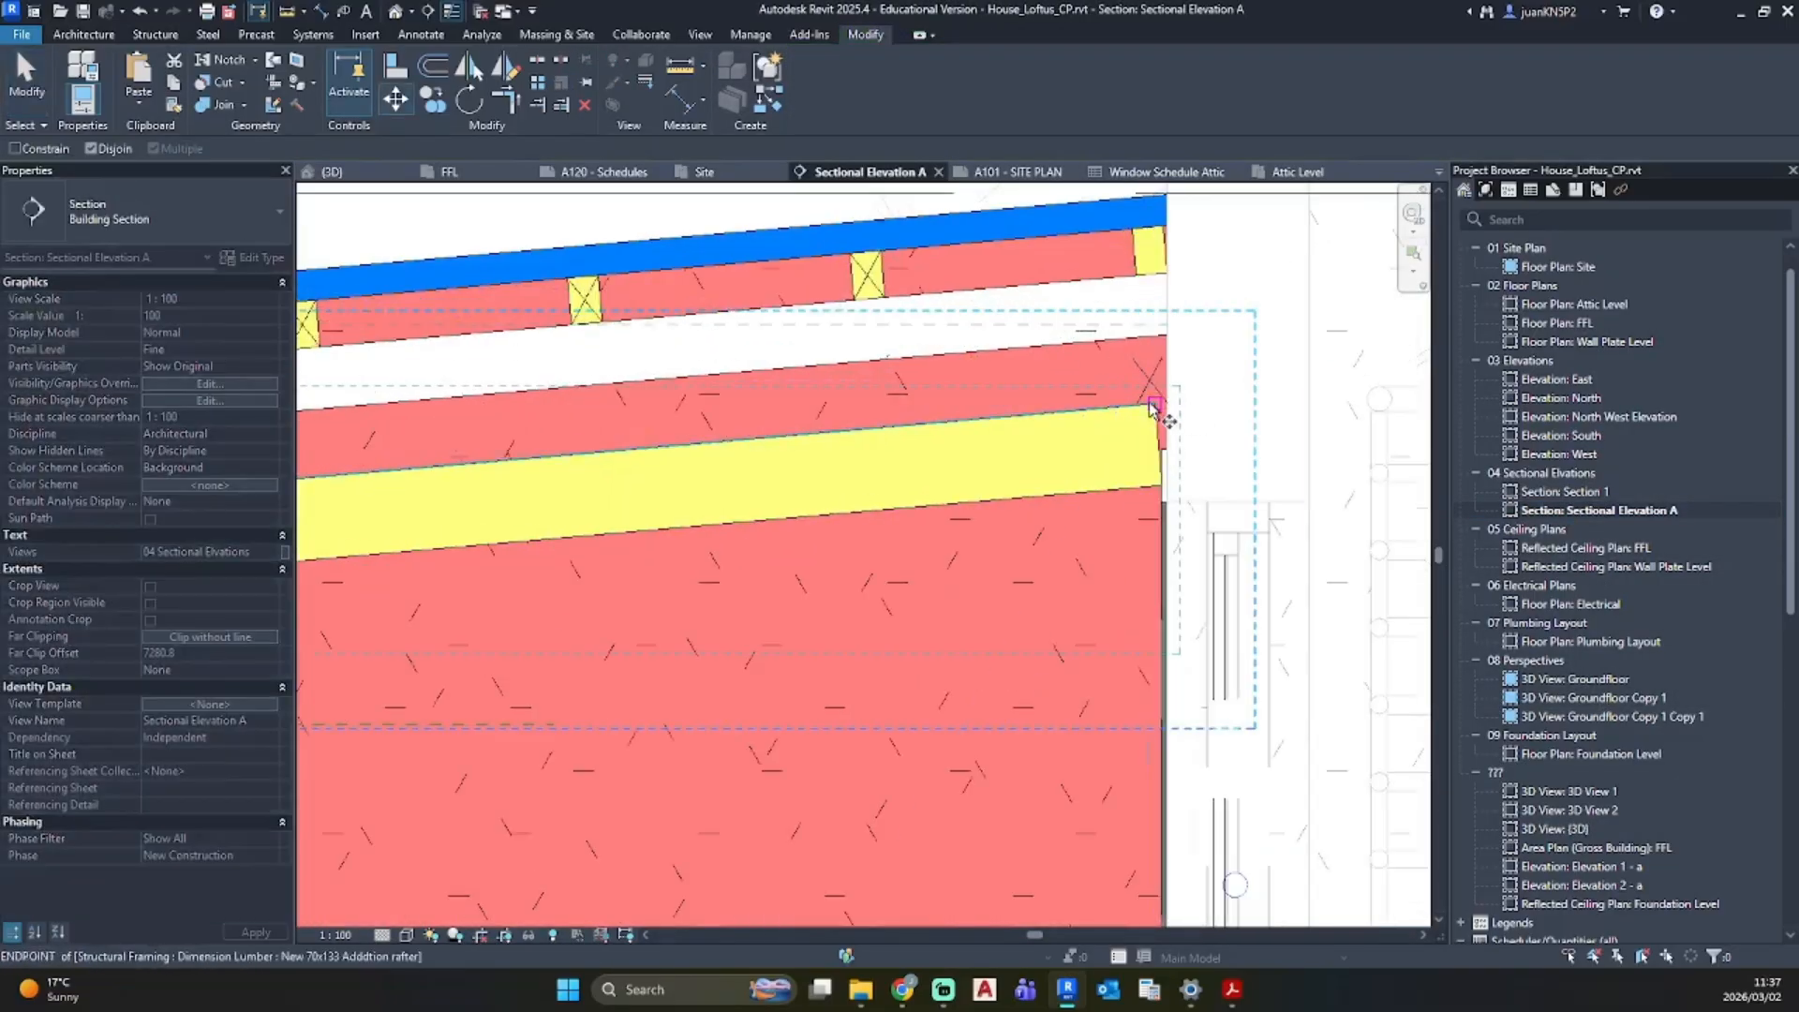
left_click(1155, 408)
scroll(1157, 375, "up", 3)
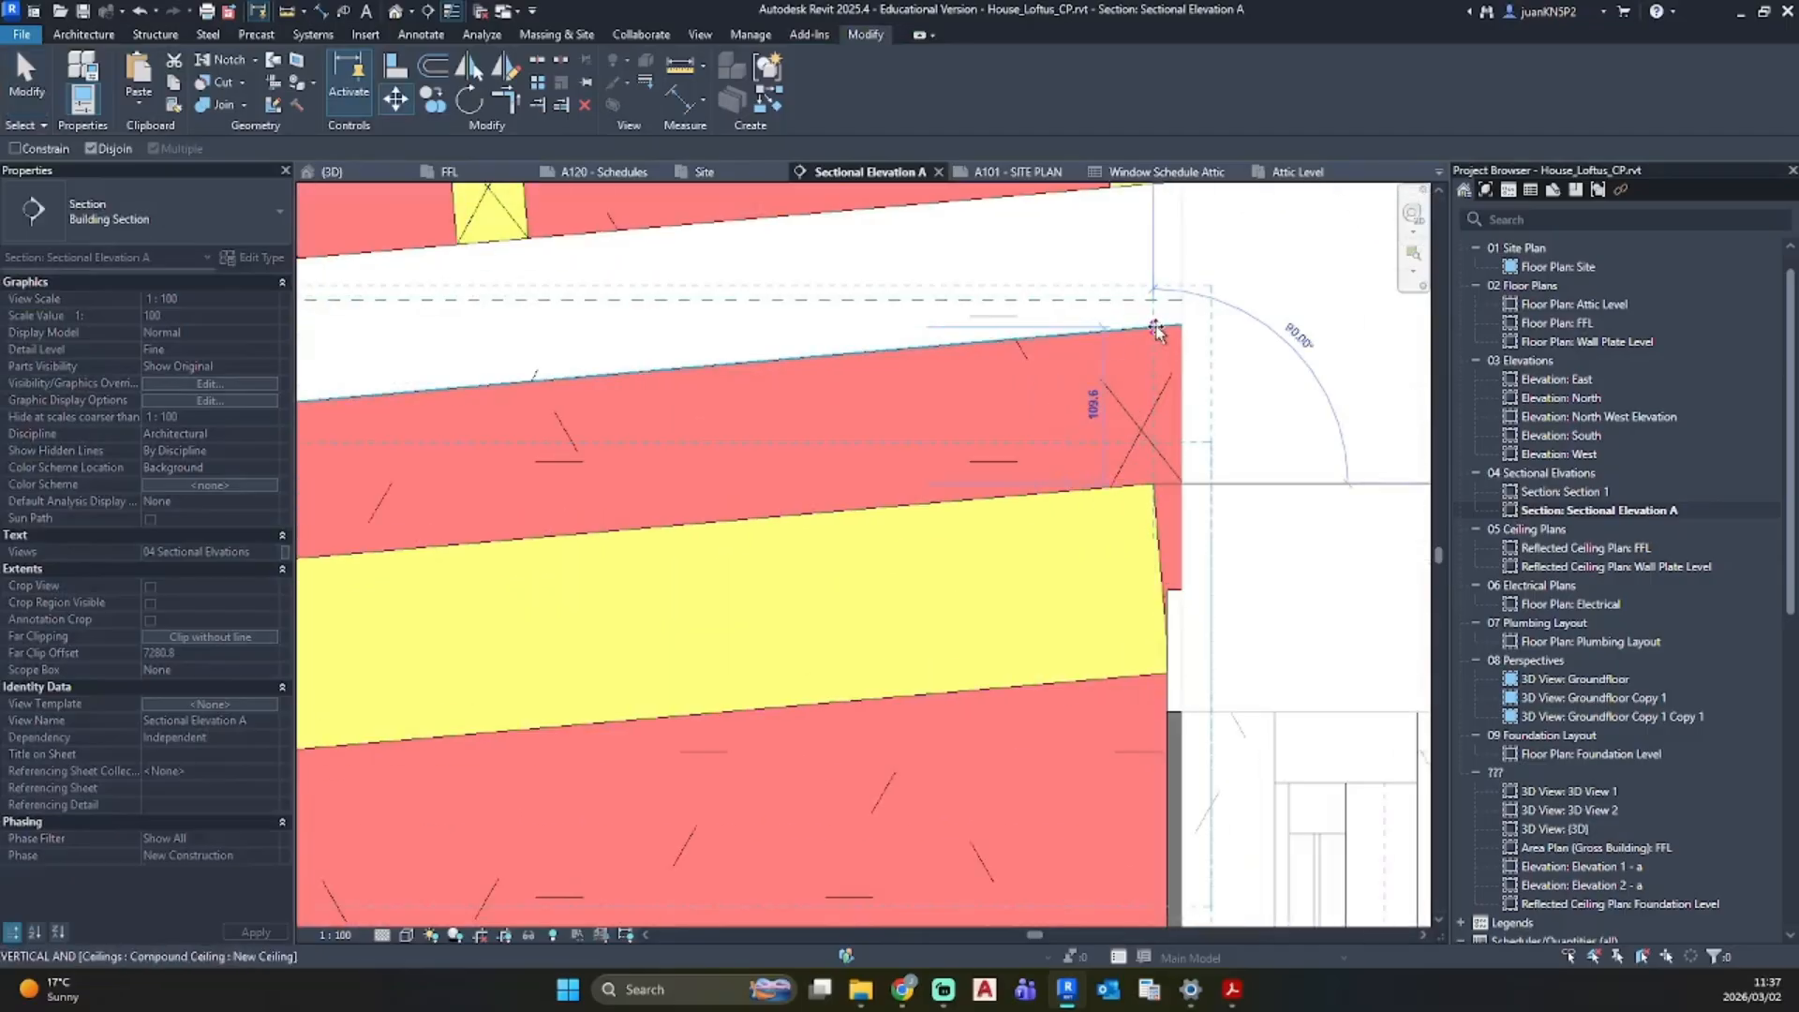
left_click(1155, 330)
key("Escape")
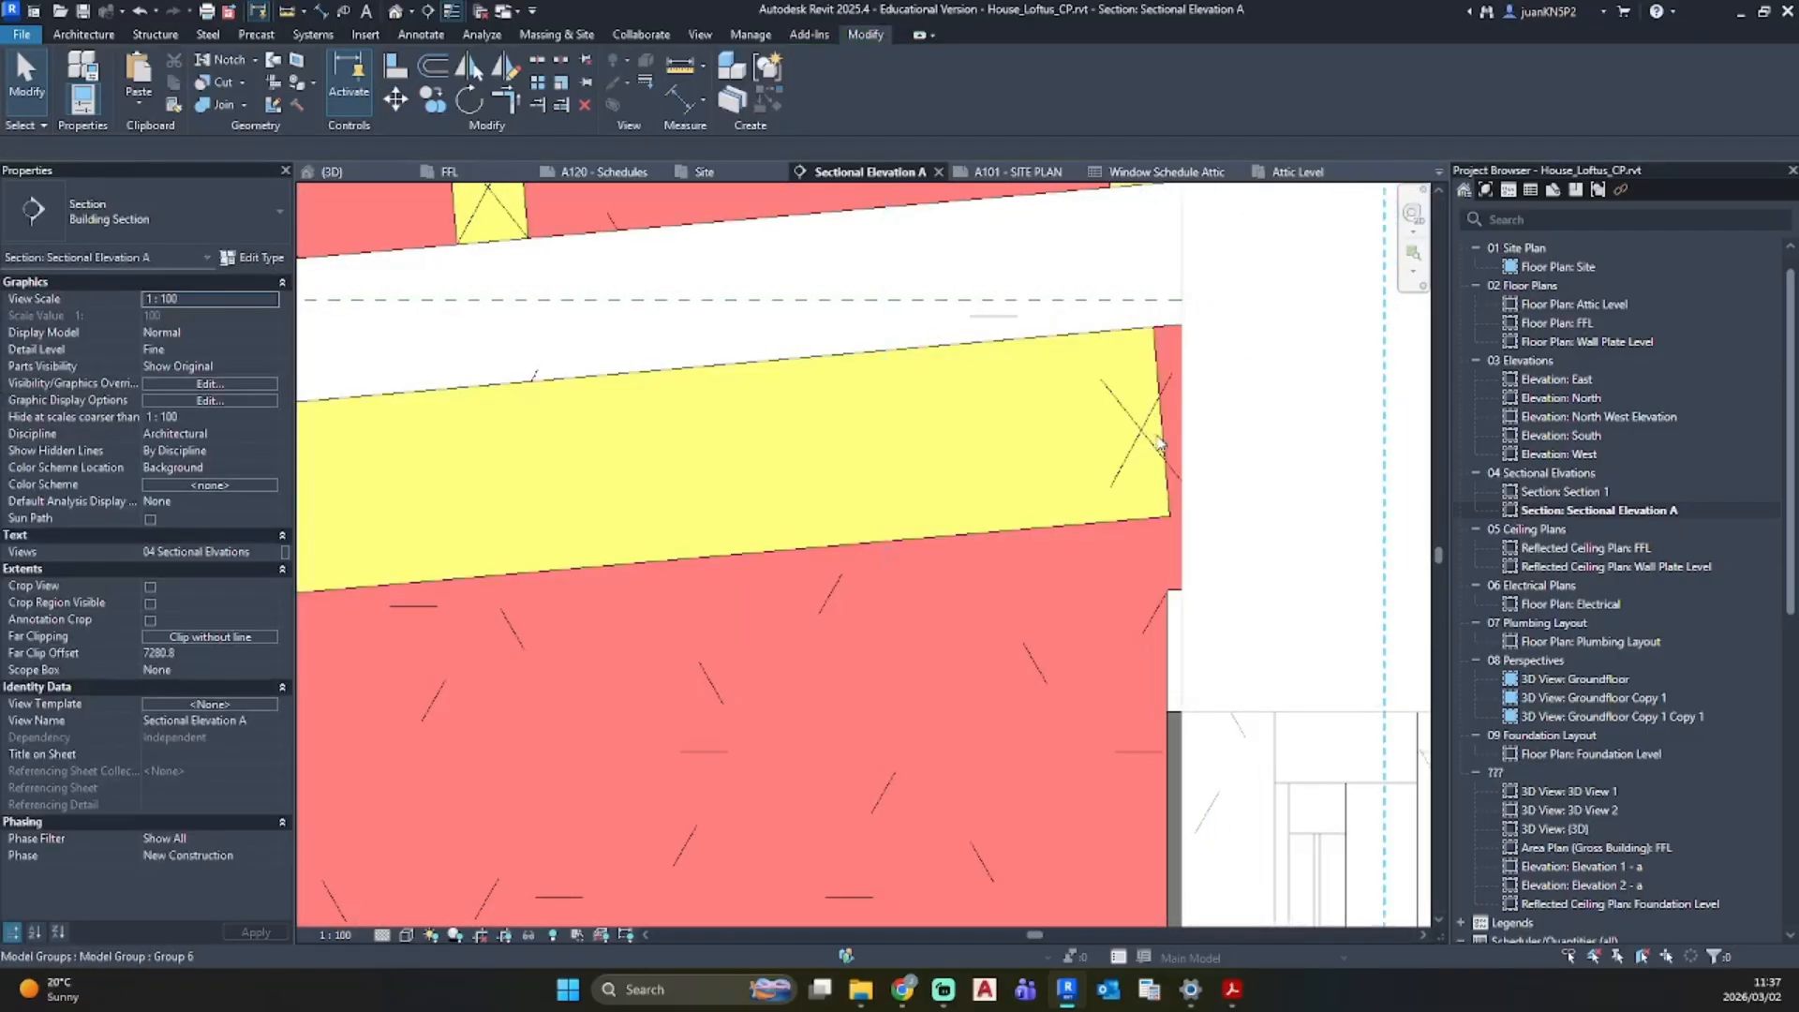
Step: Ungroup the raised rafters into individual framing members
left_click(884, 538)
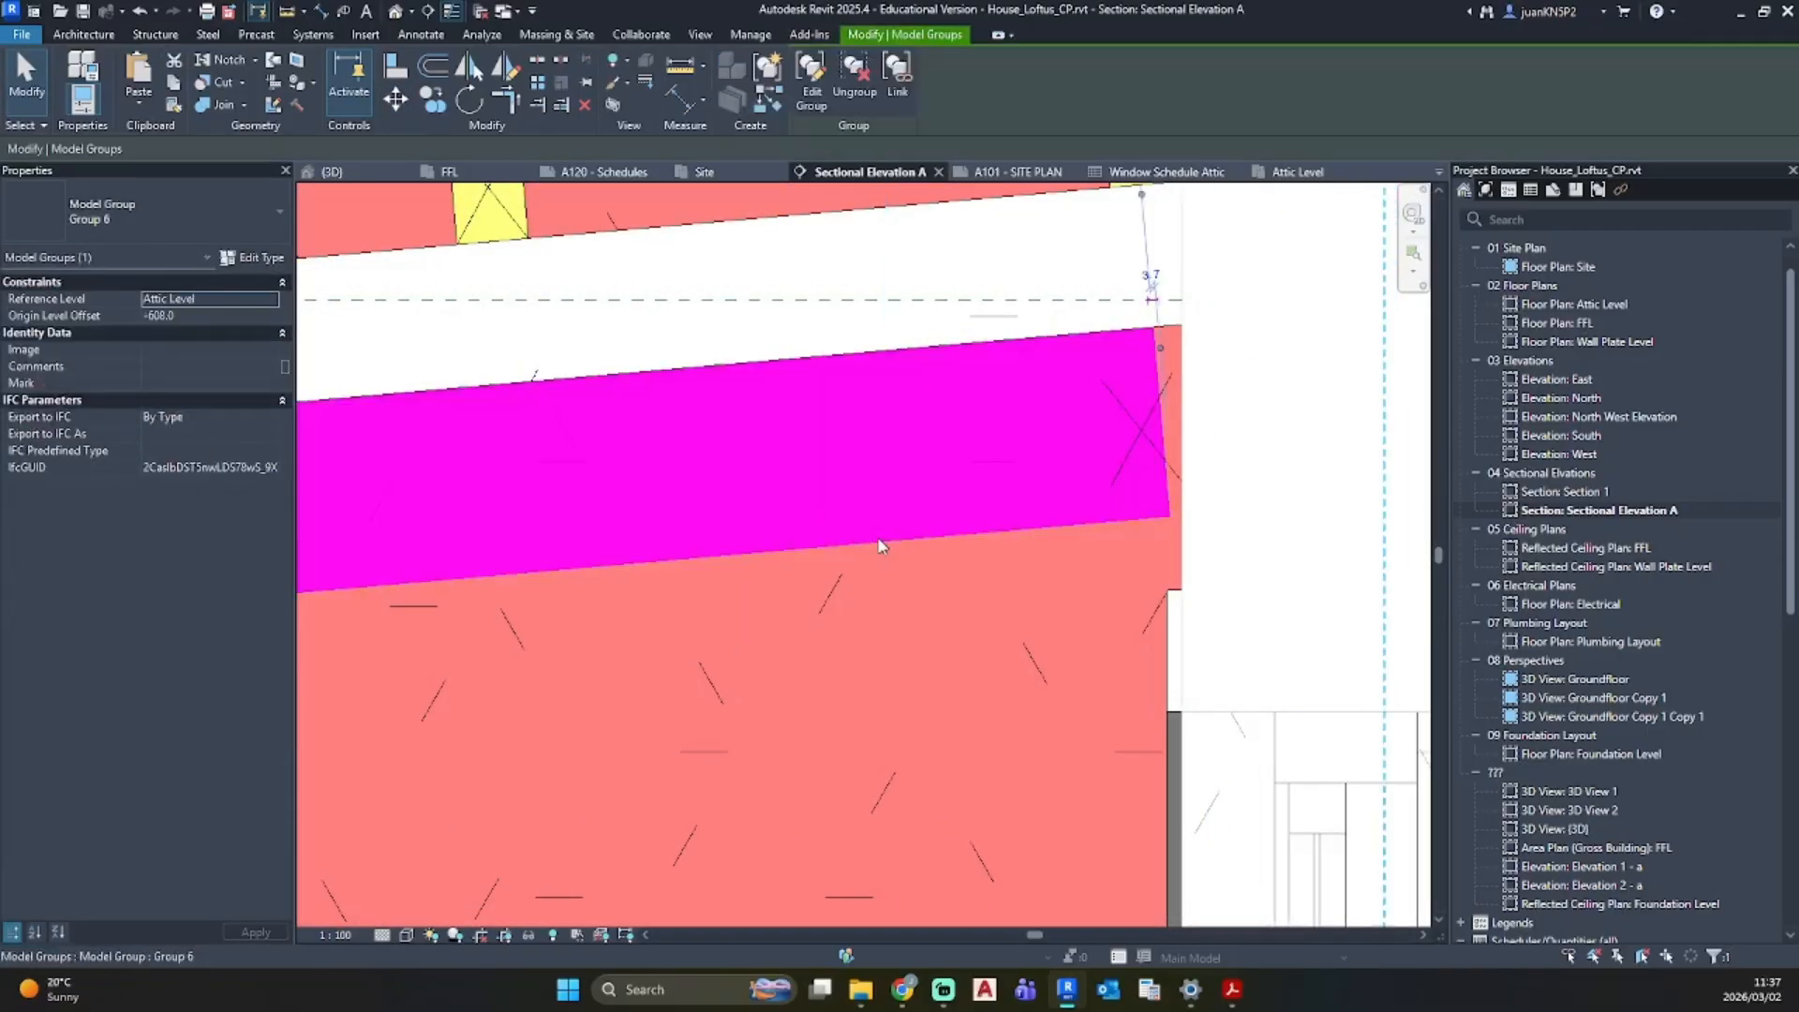
left_click(855, 91)
key("Escape")
Step: Move the remaining cross mark at the rafter's upper end onto the end purlin beside the house, matching its lower corner
left_click(1123, 417)
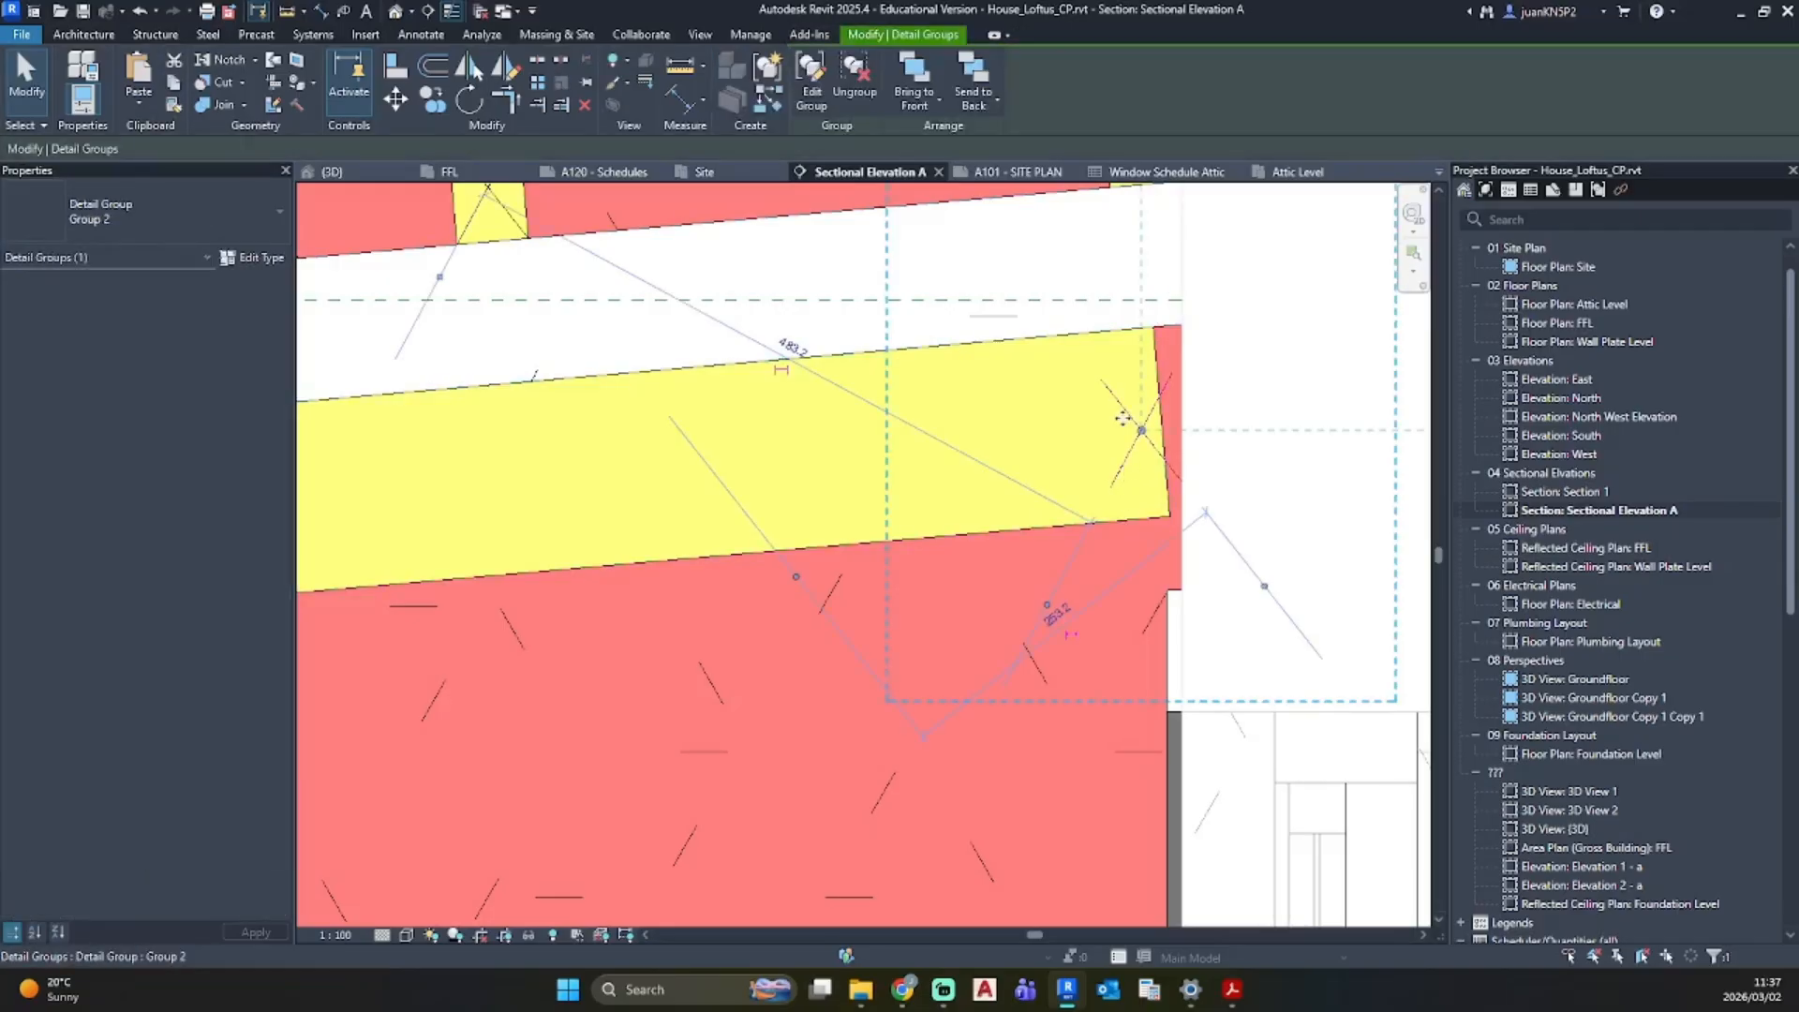
key("m")
key("v")
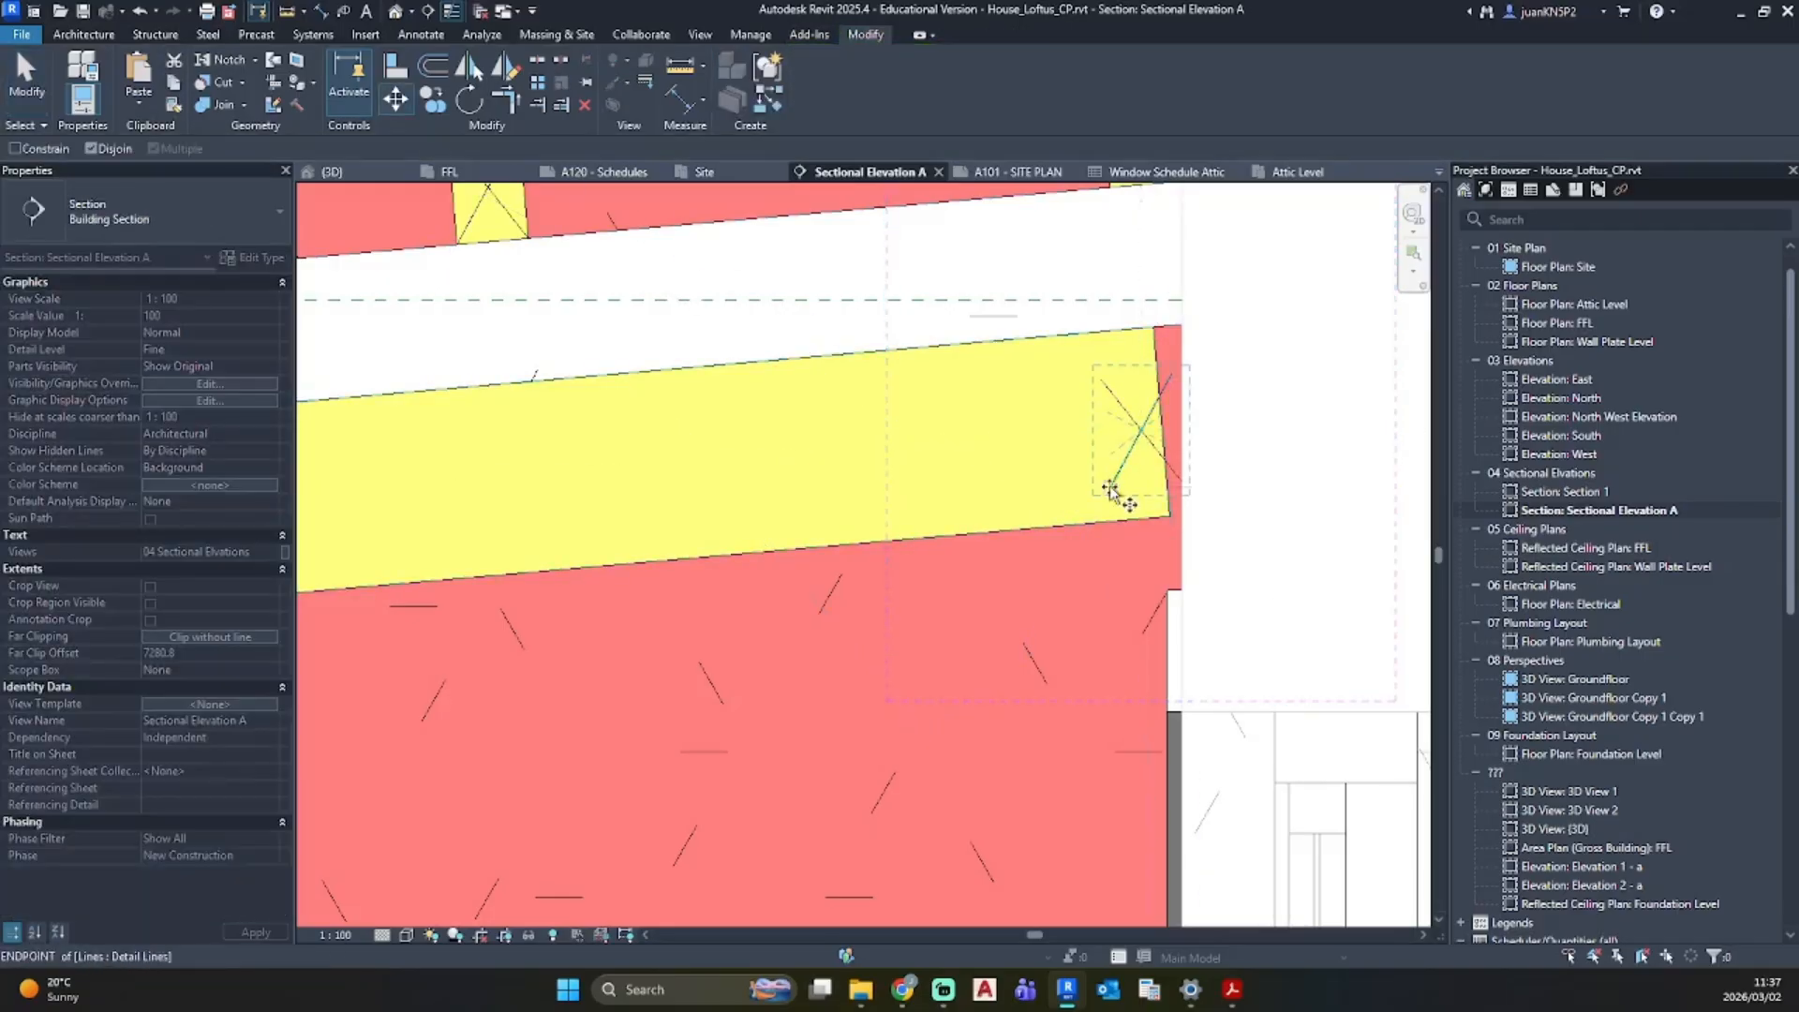
left_click(1110, 487)
middle_click_drag(1099, 339, 1049, 599)
left_click(1060, 446)
key("Escape")
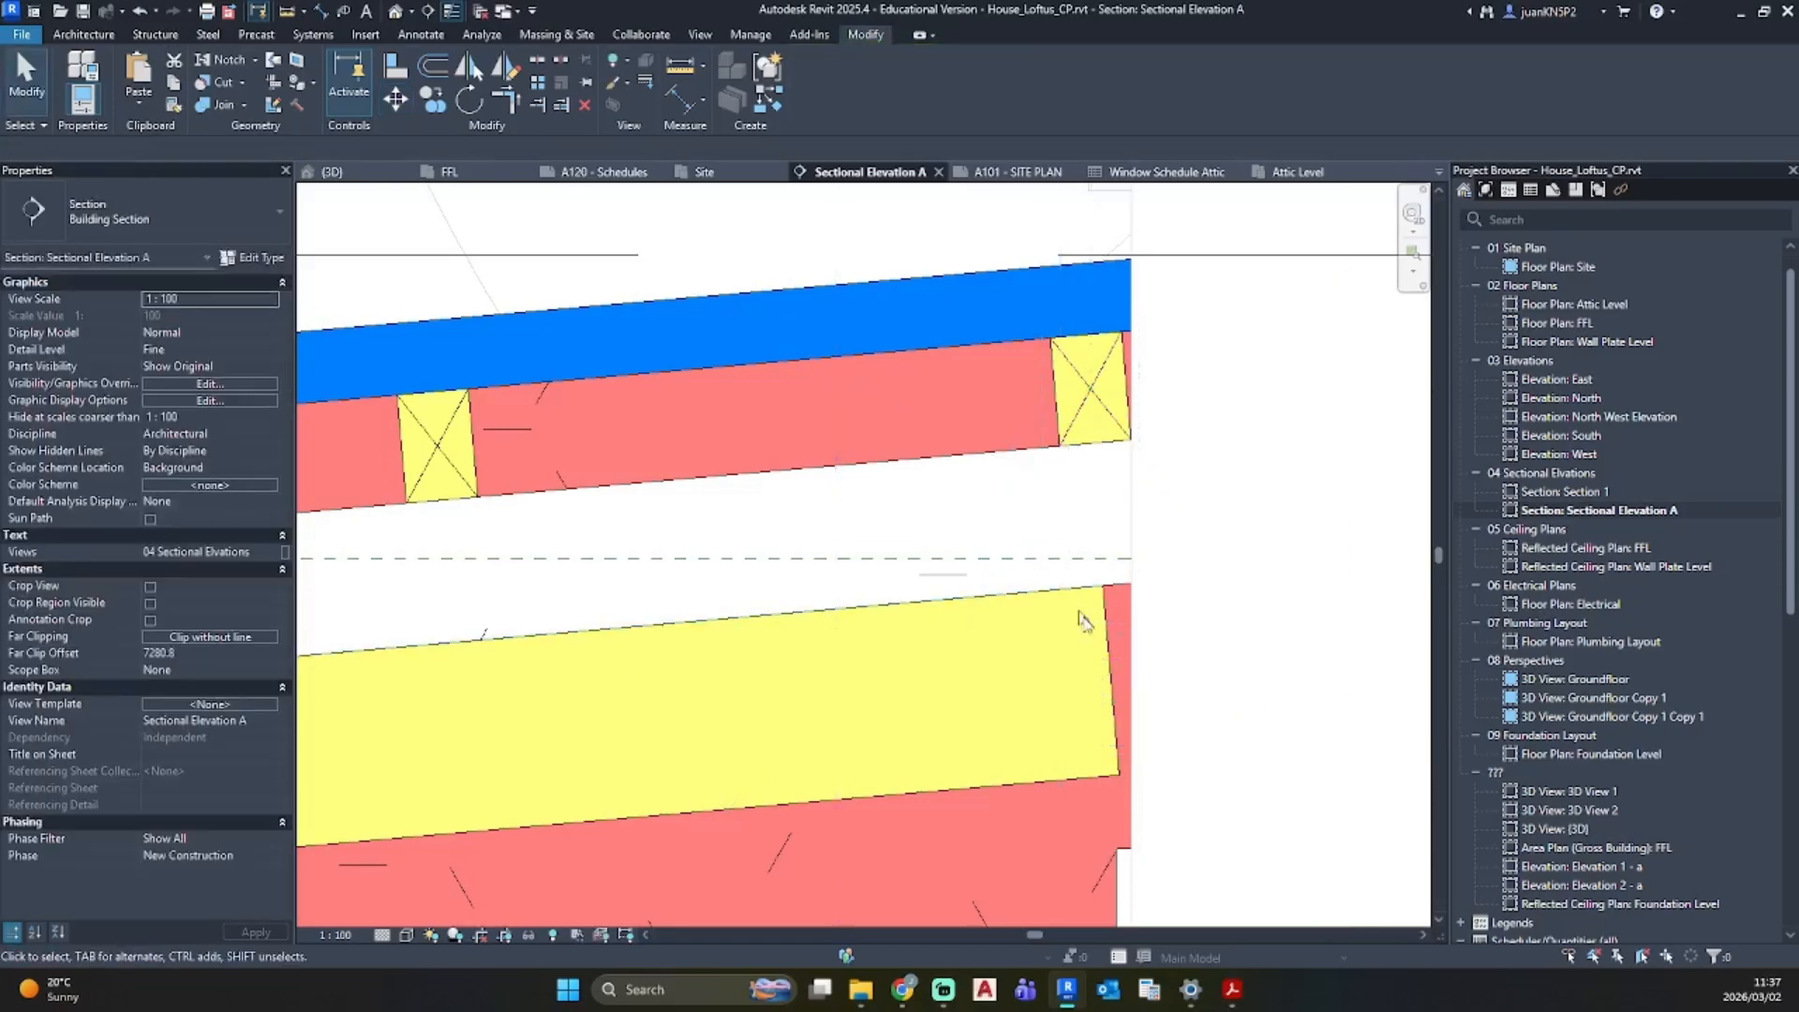
Step: Extend the upper end of the section's rafter to the house wall face
left_click(1085, 621)
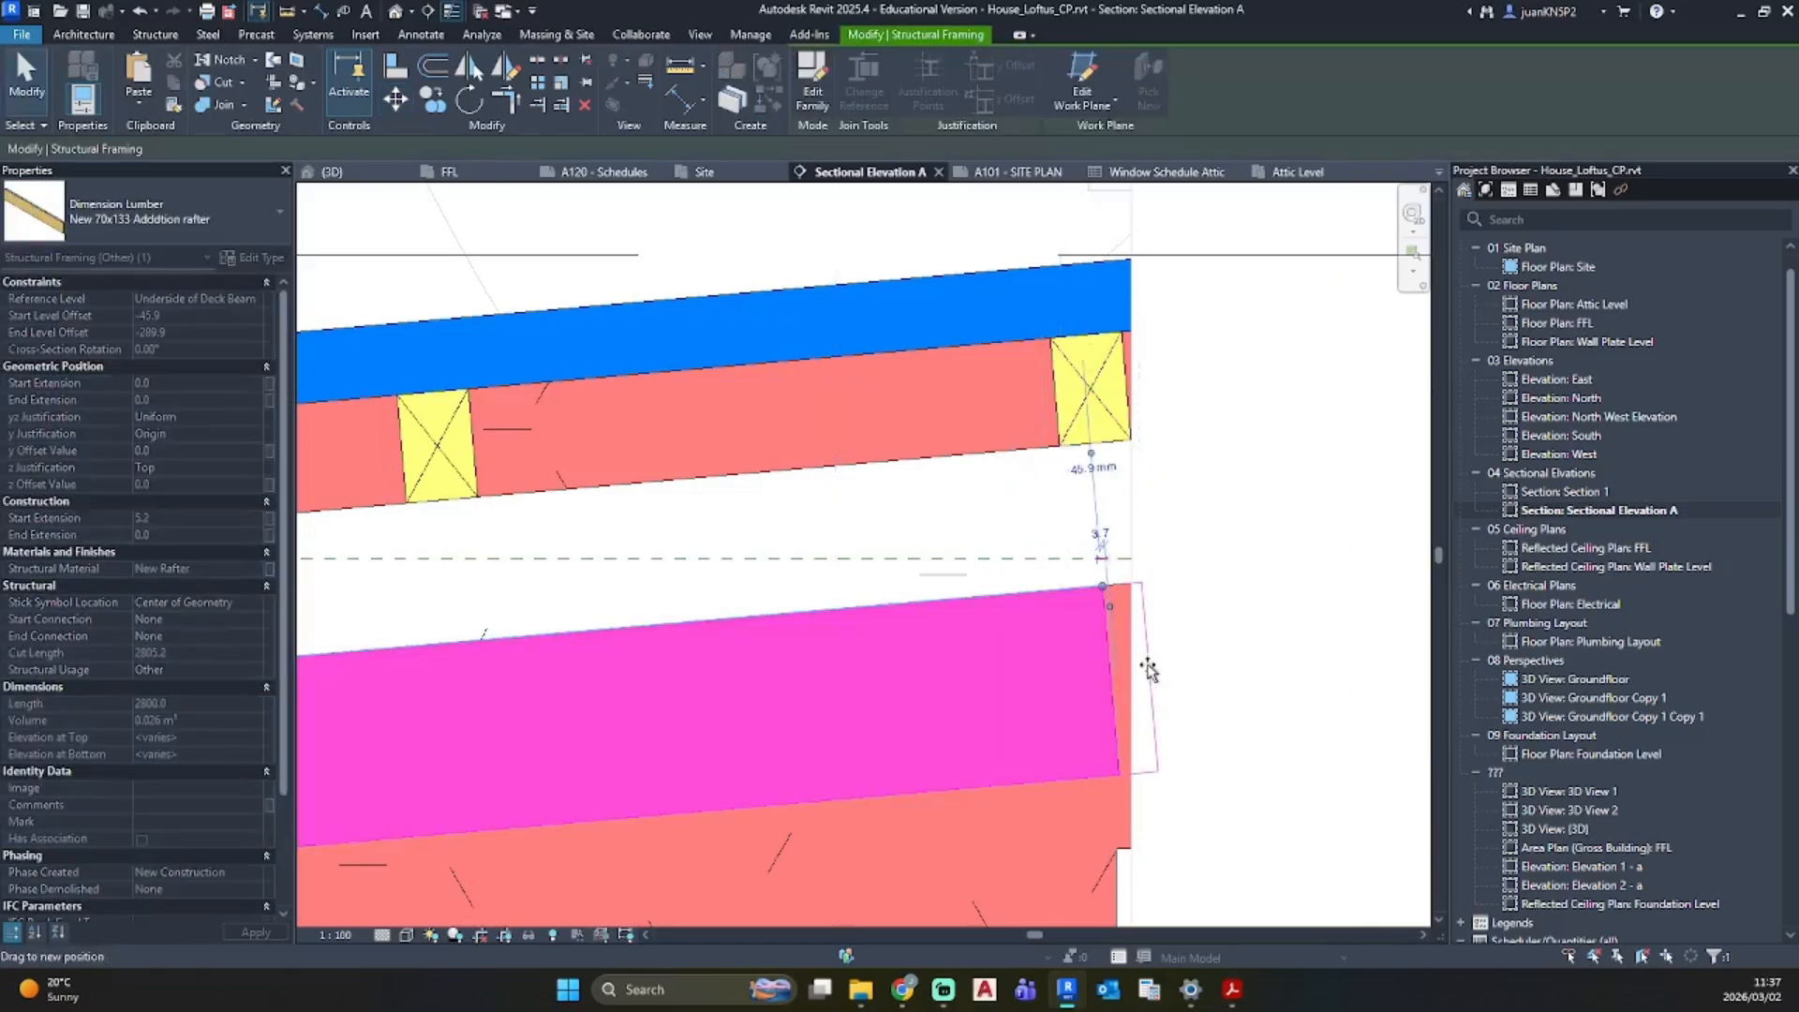
left_click_drag(1145, 668, 1139, 673)
key("Escape")
scroll(940, 741, "down", 6)
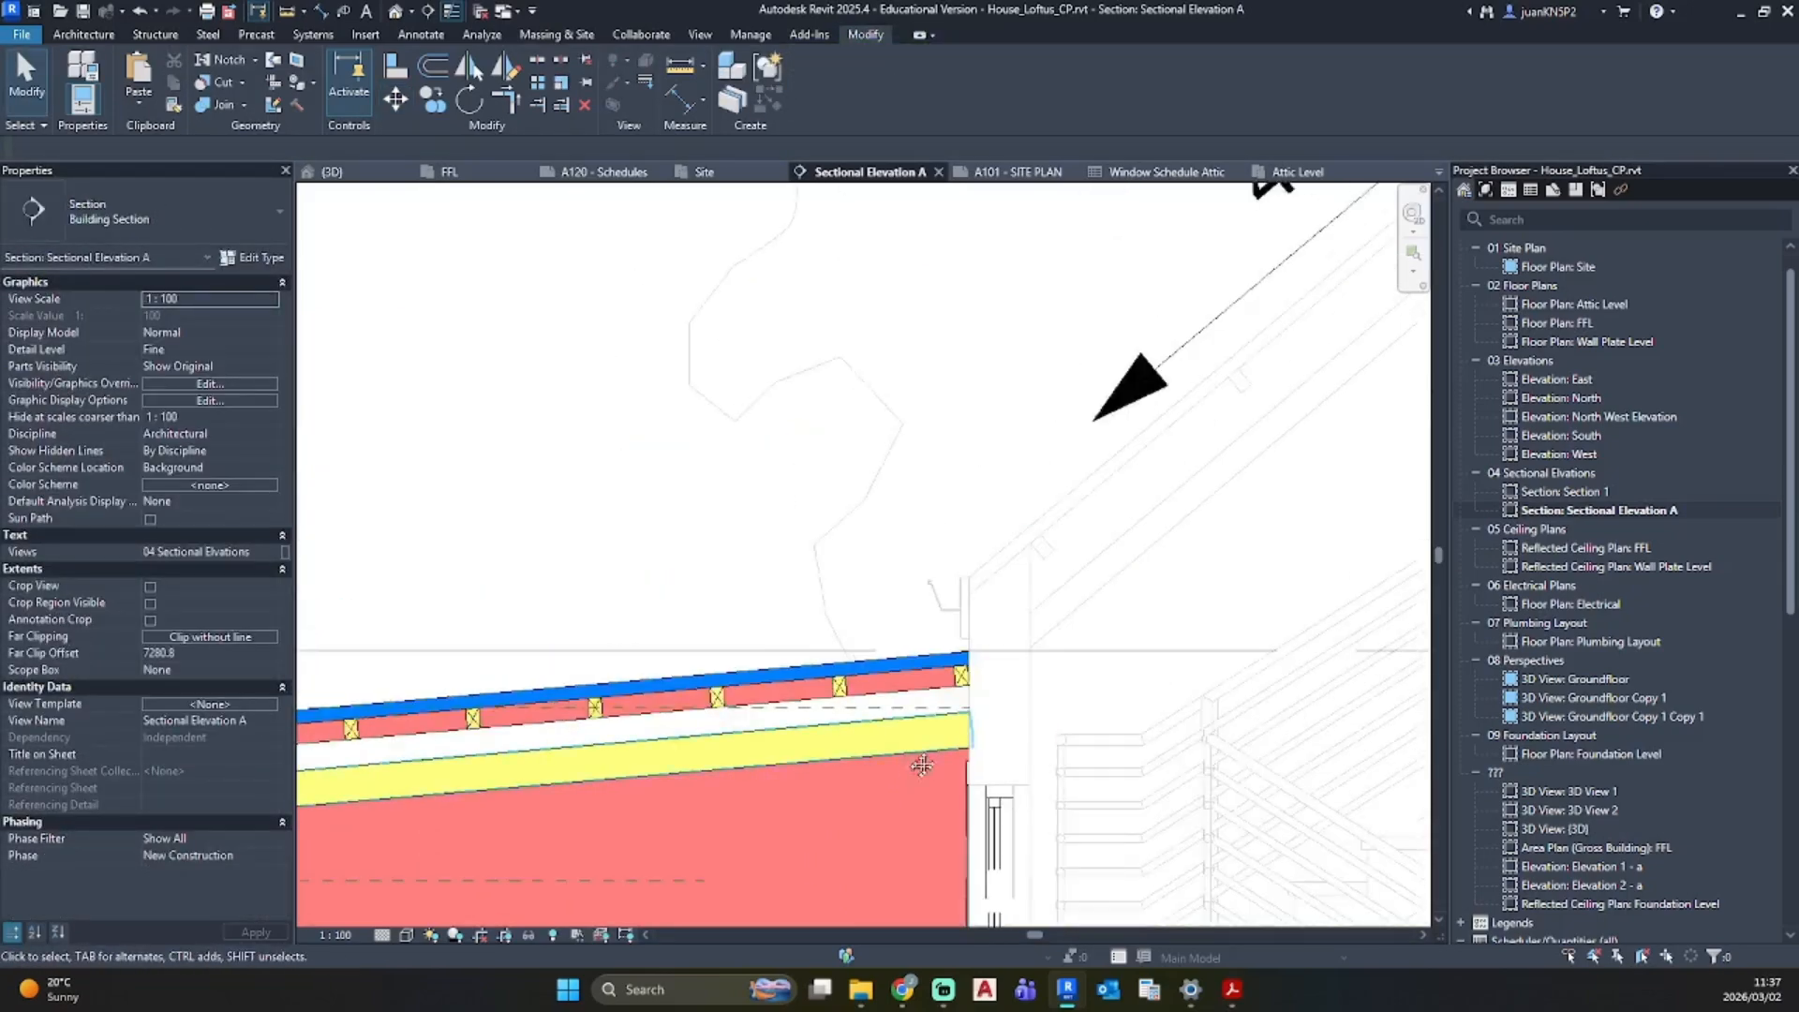
middle_click_drag(919, 755, 1324, 519)
scroll(969, 600, "down", 2)
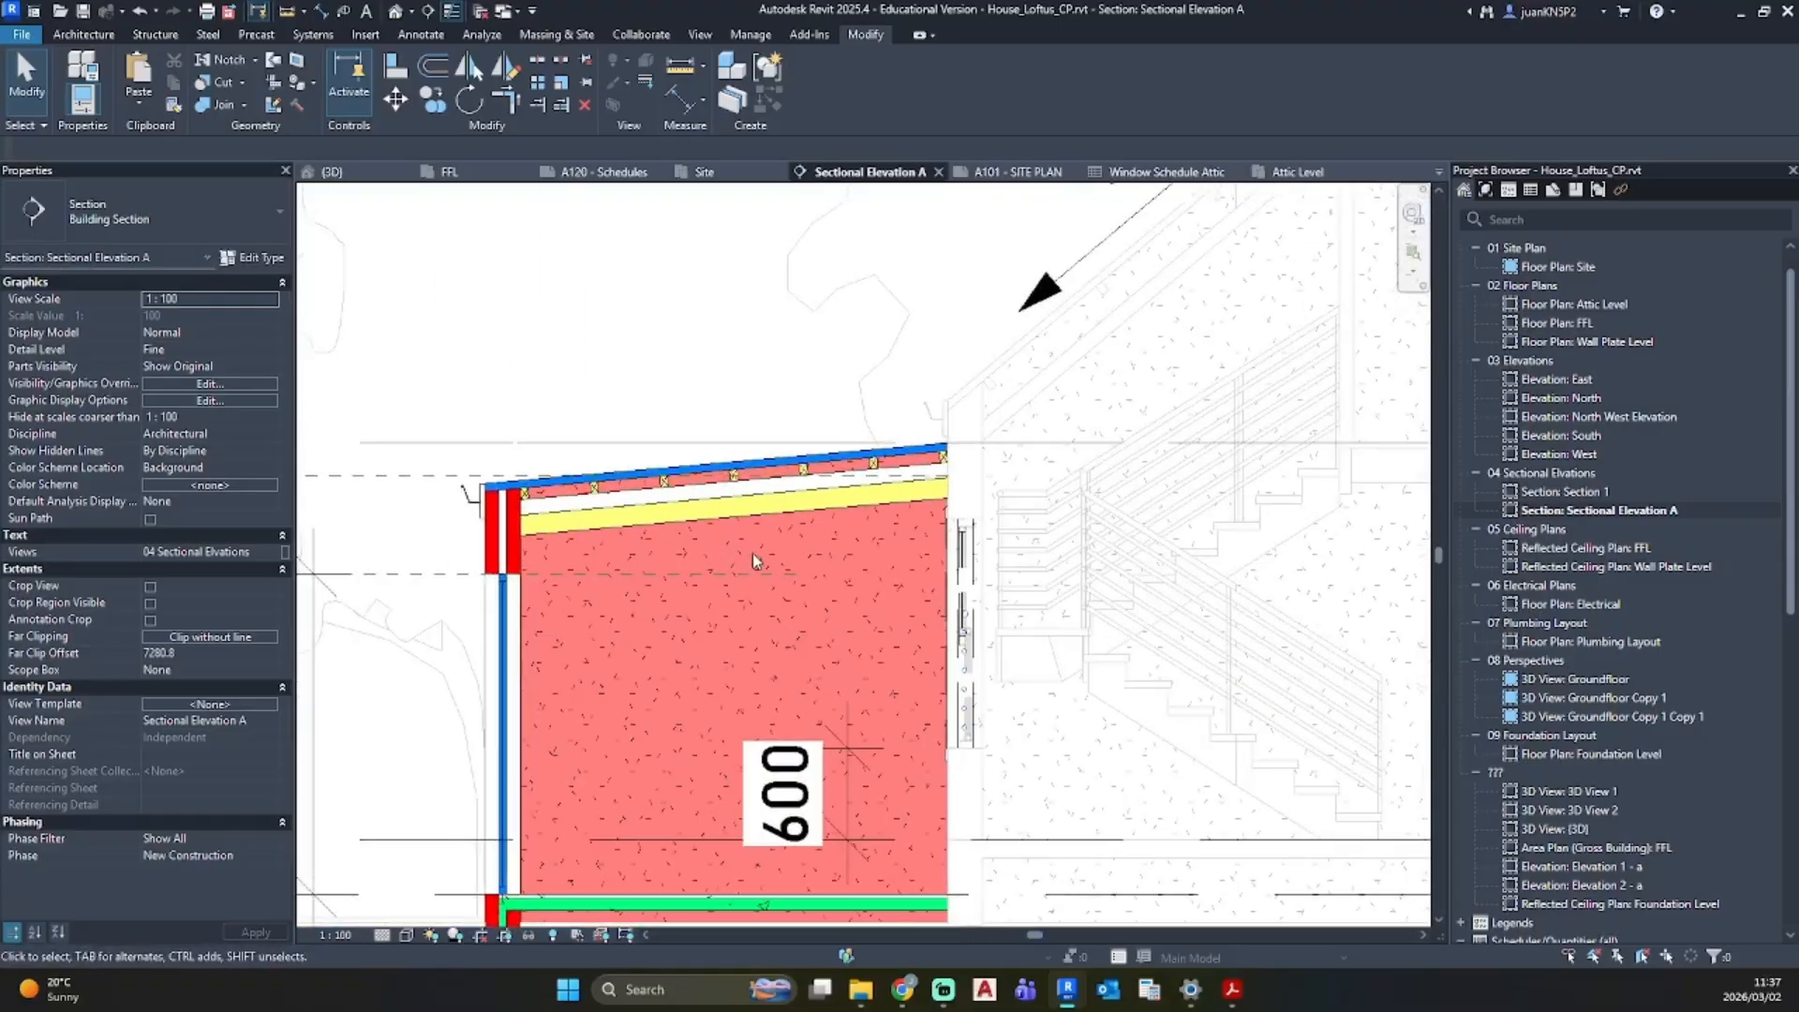
middle_click_drag(554, 582, 723, 521)
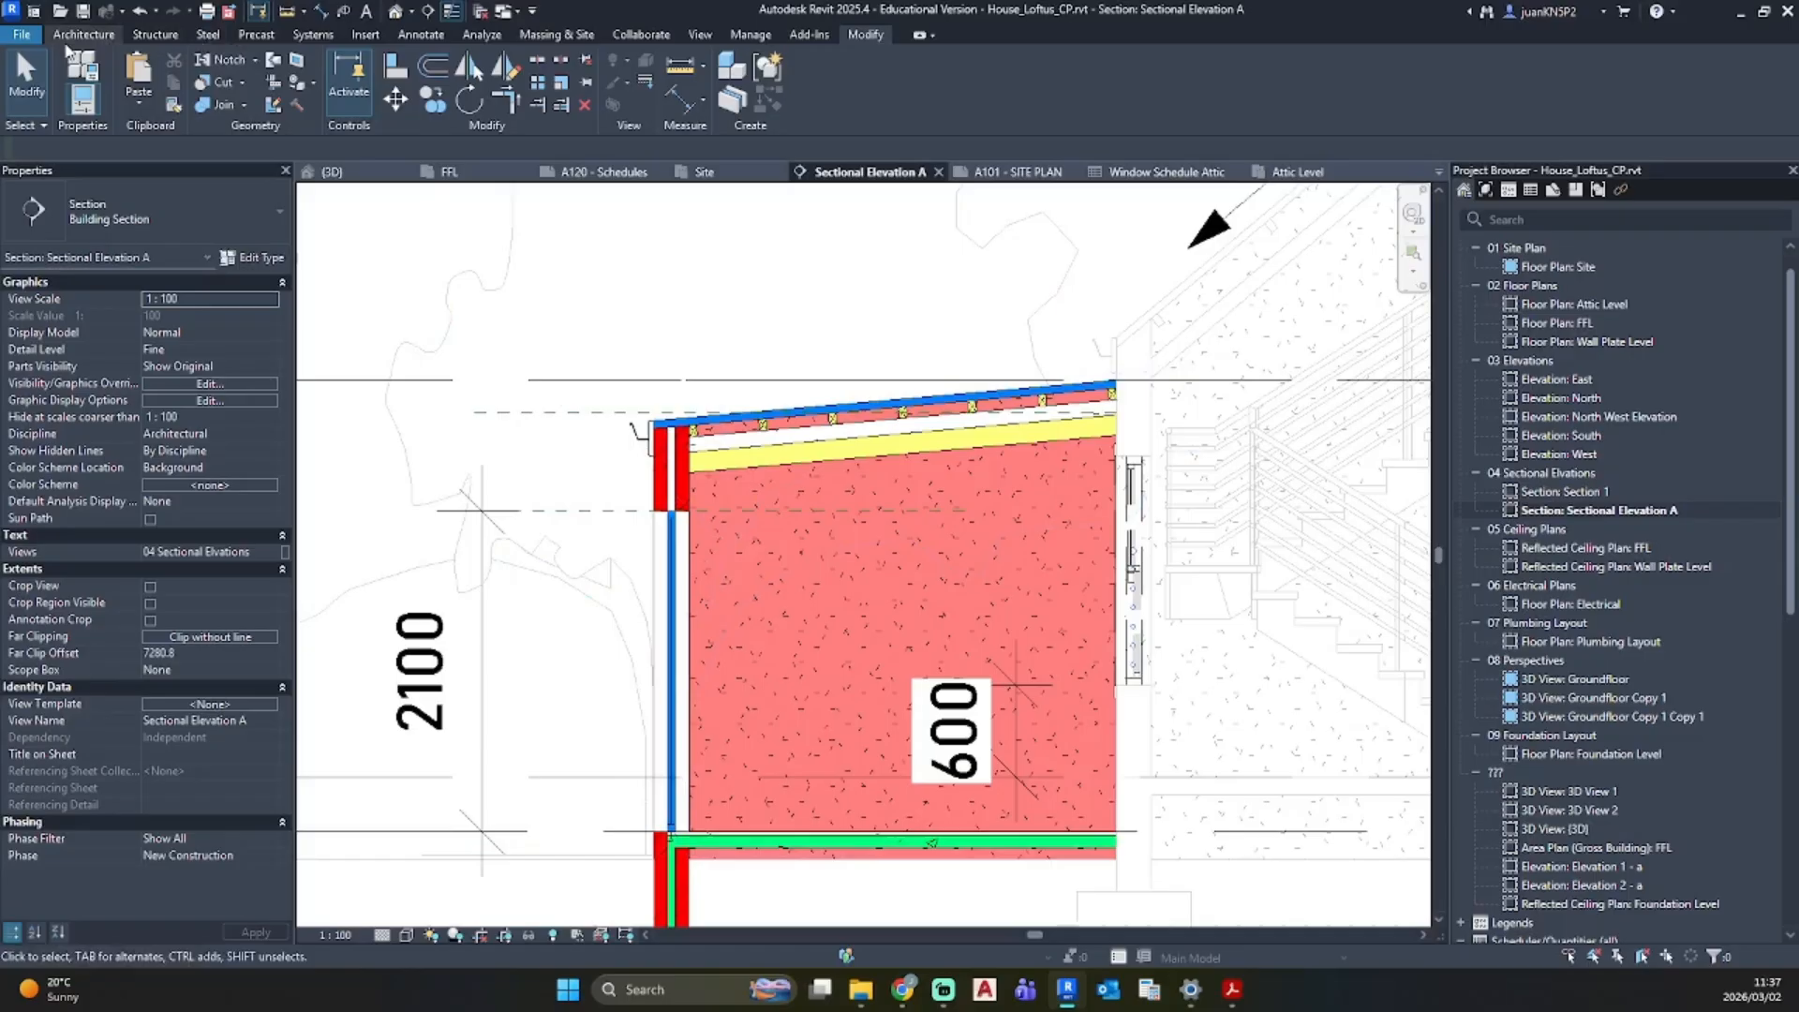
left_click(154, 33)
left_click(72, 75)
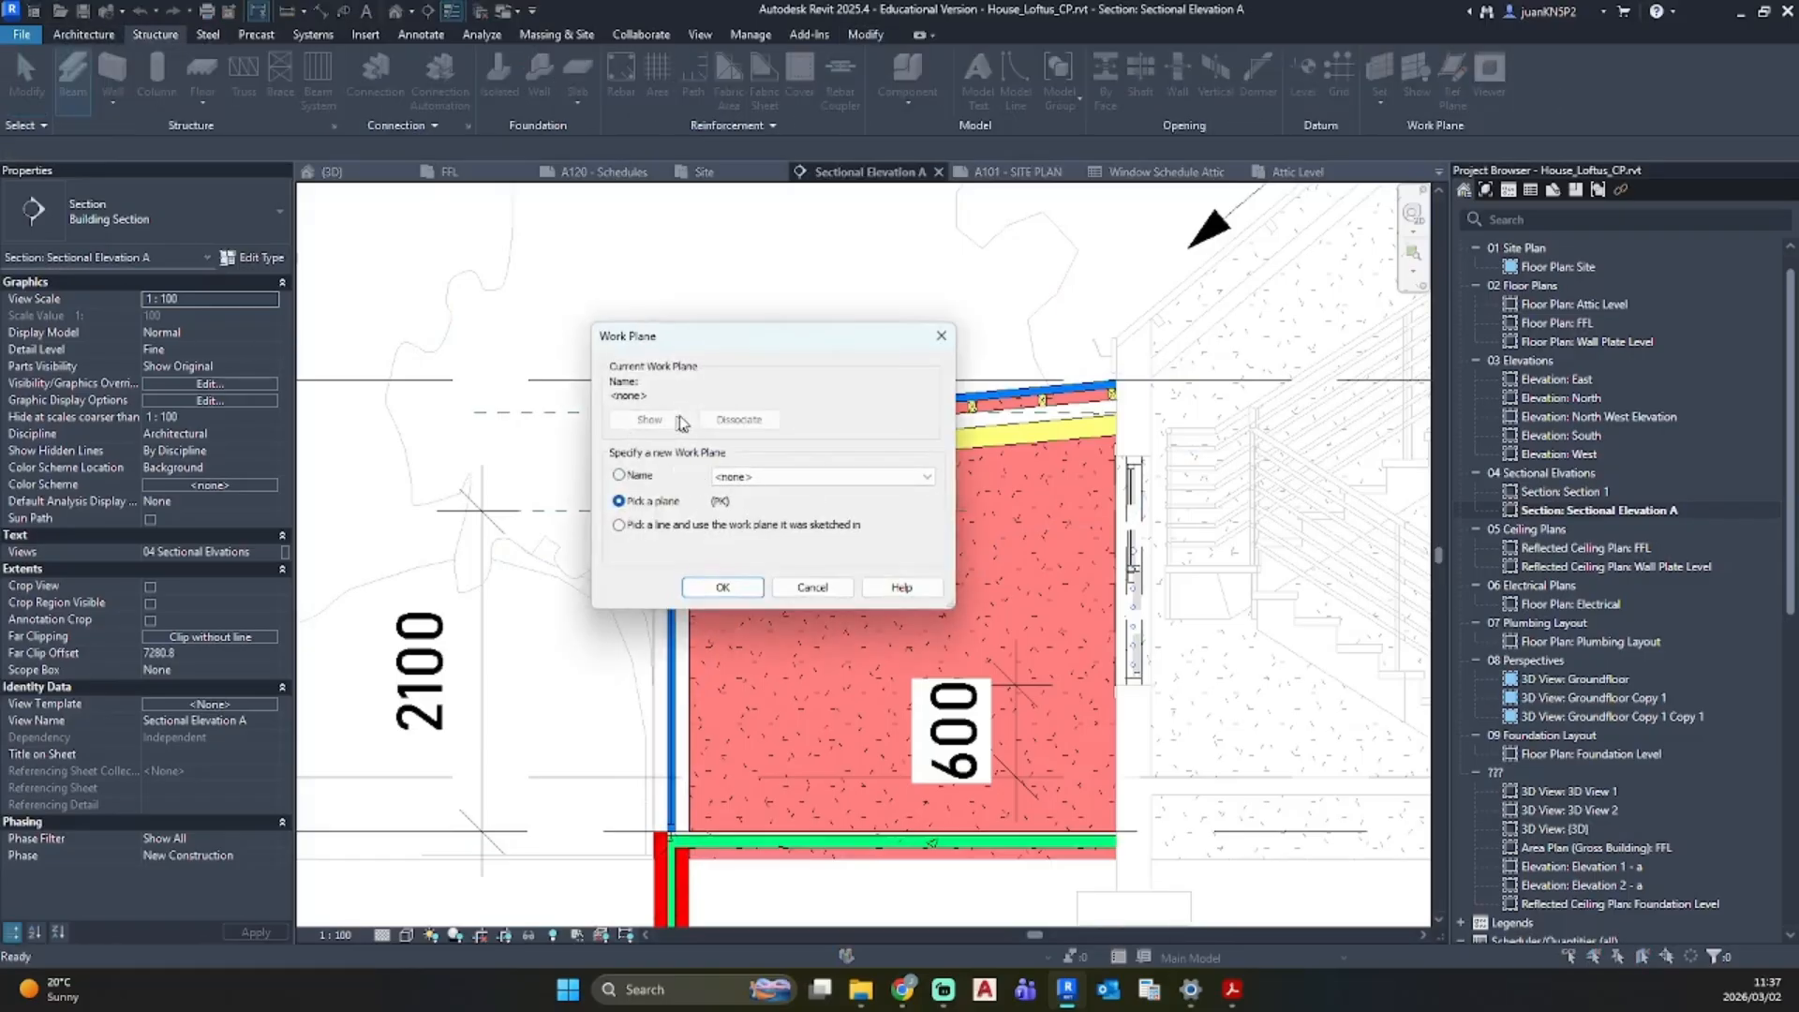
key("Escape")
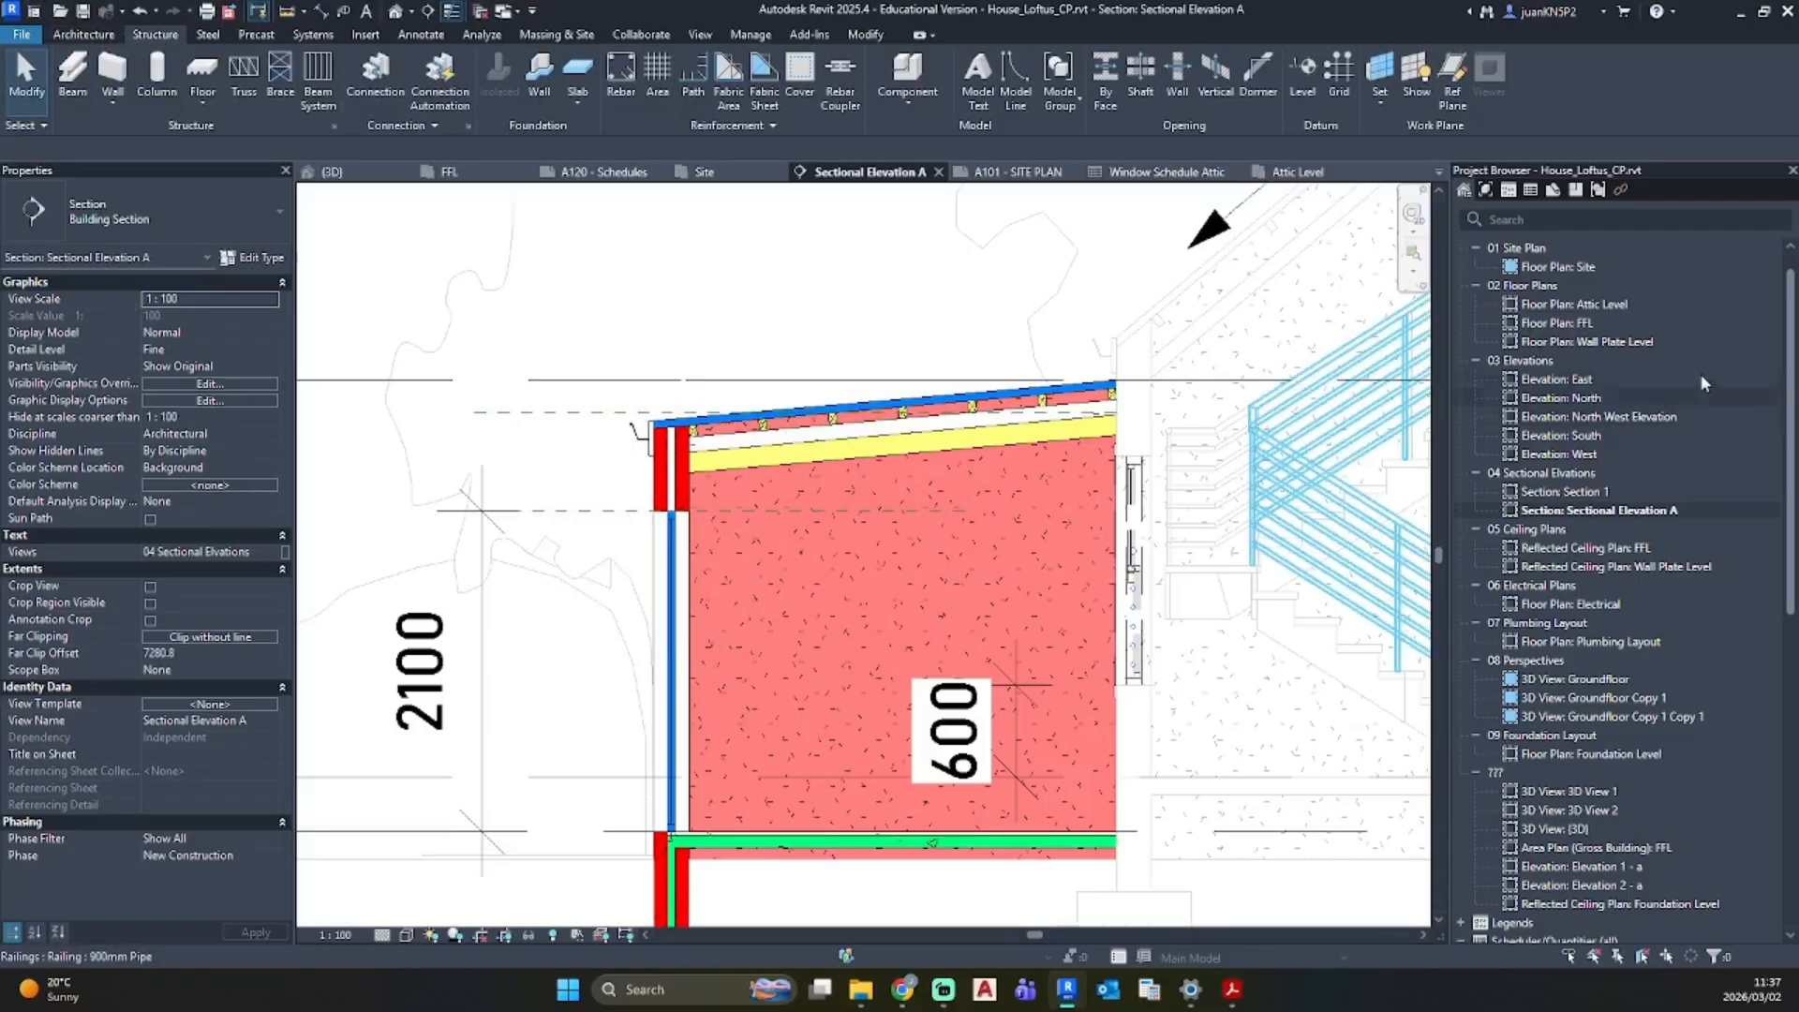
double_click(1560, 323)
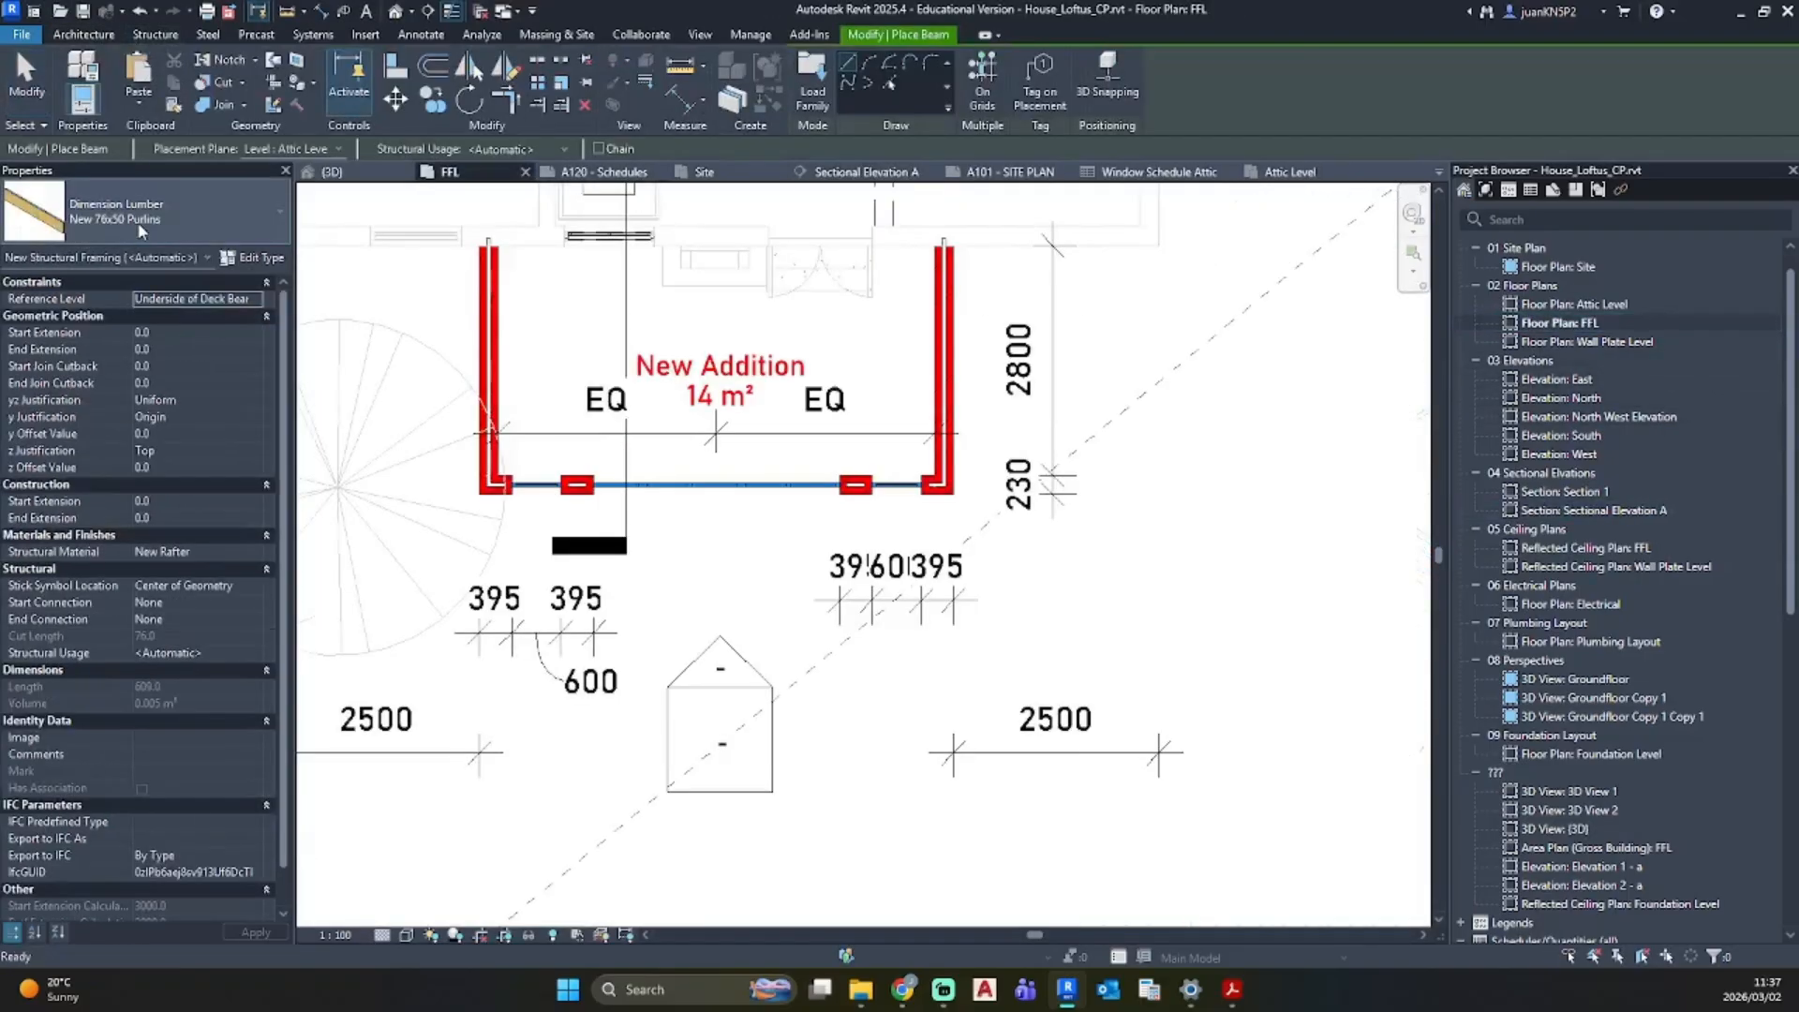
left_click(140, 227)
scroll(105, 405, "up", 1)
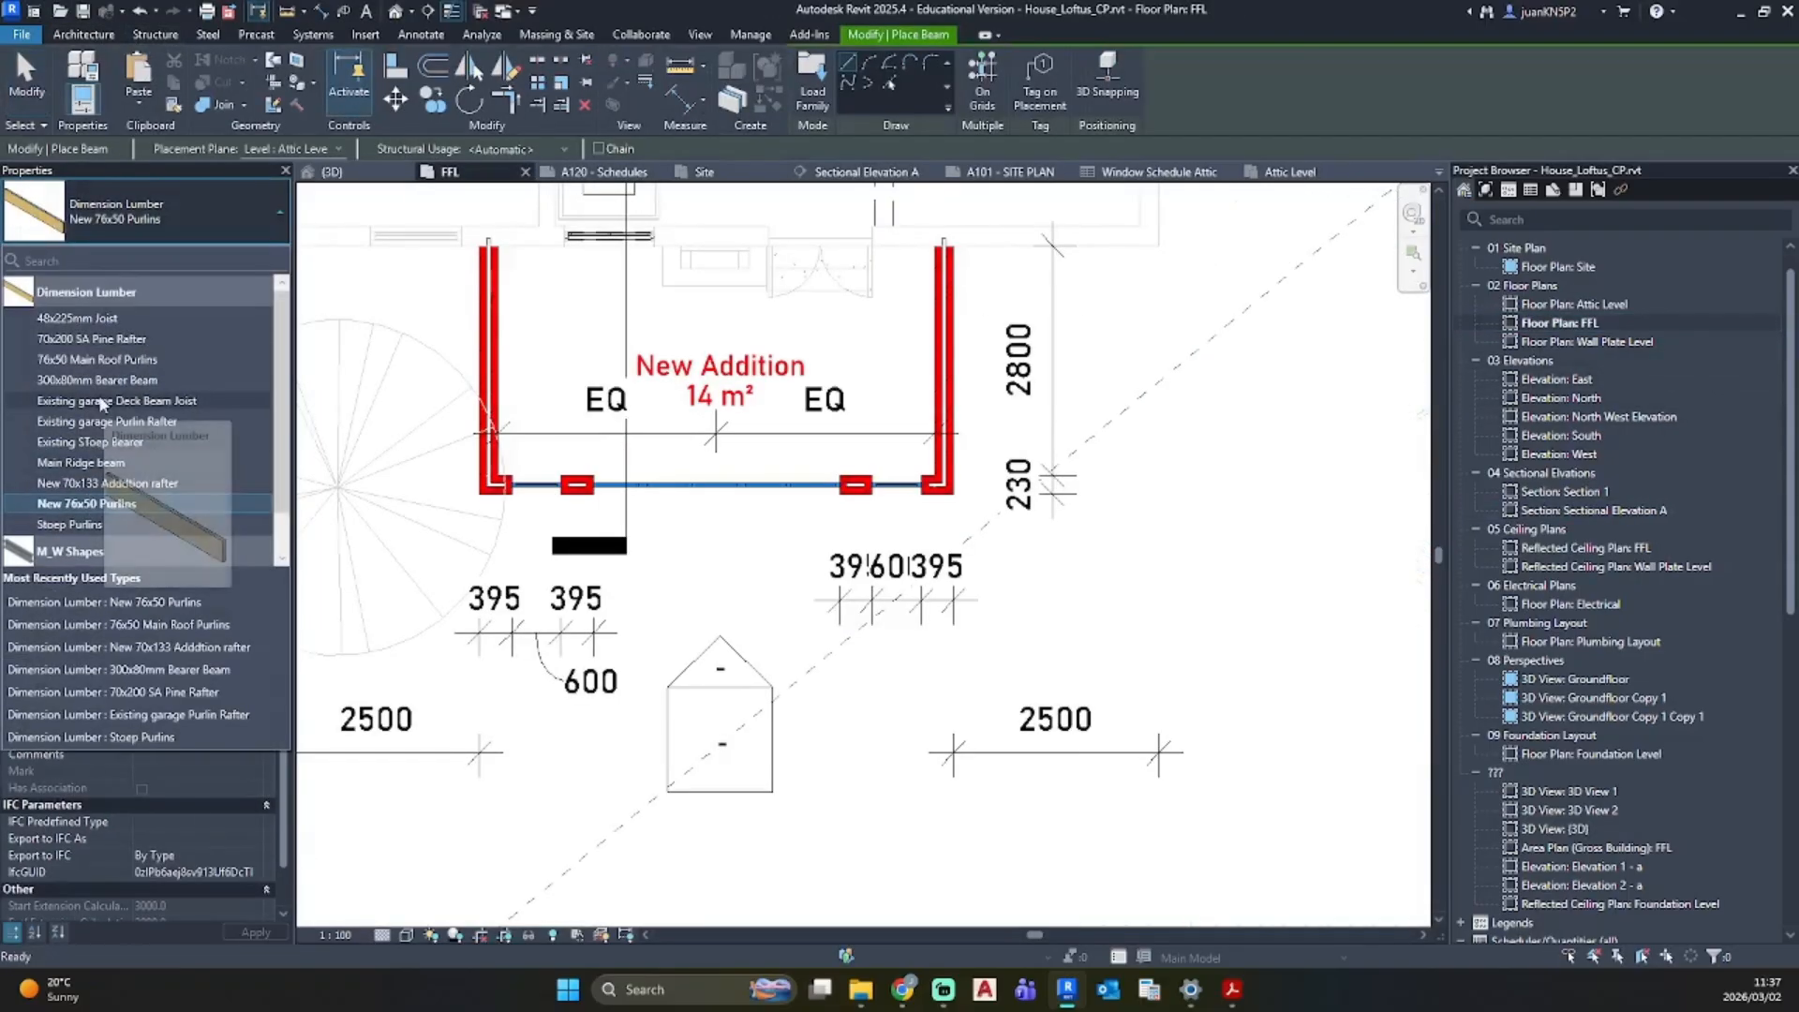
left_click(100, 399)
key("Escape")
key("Escape")
Step: Open the layer assembly of the addition's New 230mm Cavity wall type from the FFL plan for editing
scroll(520, 443, "up", 3)
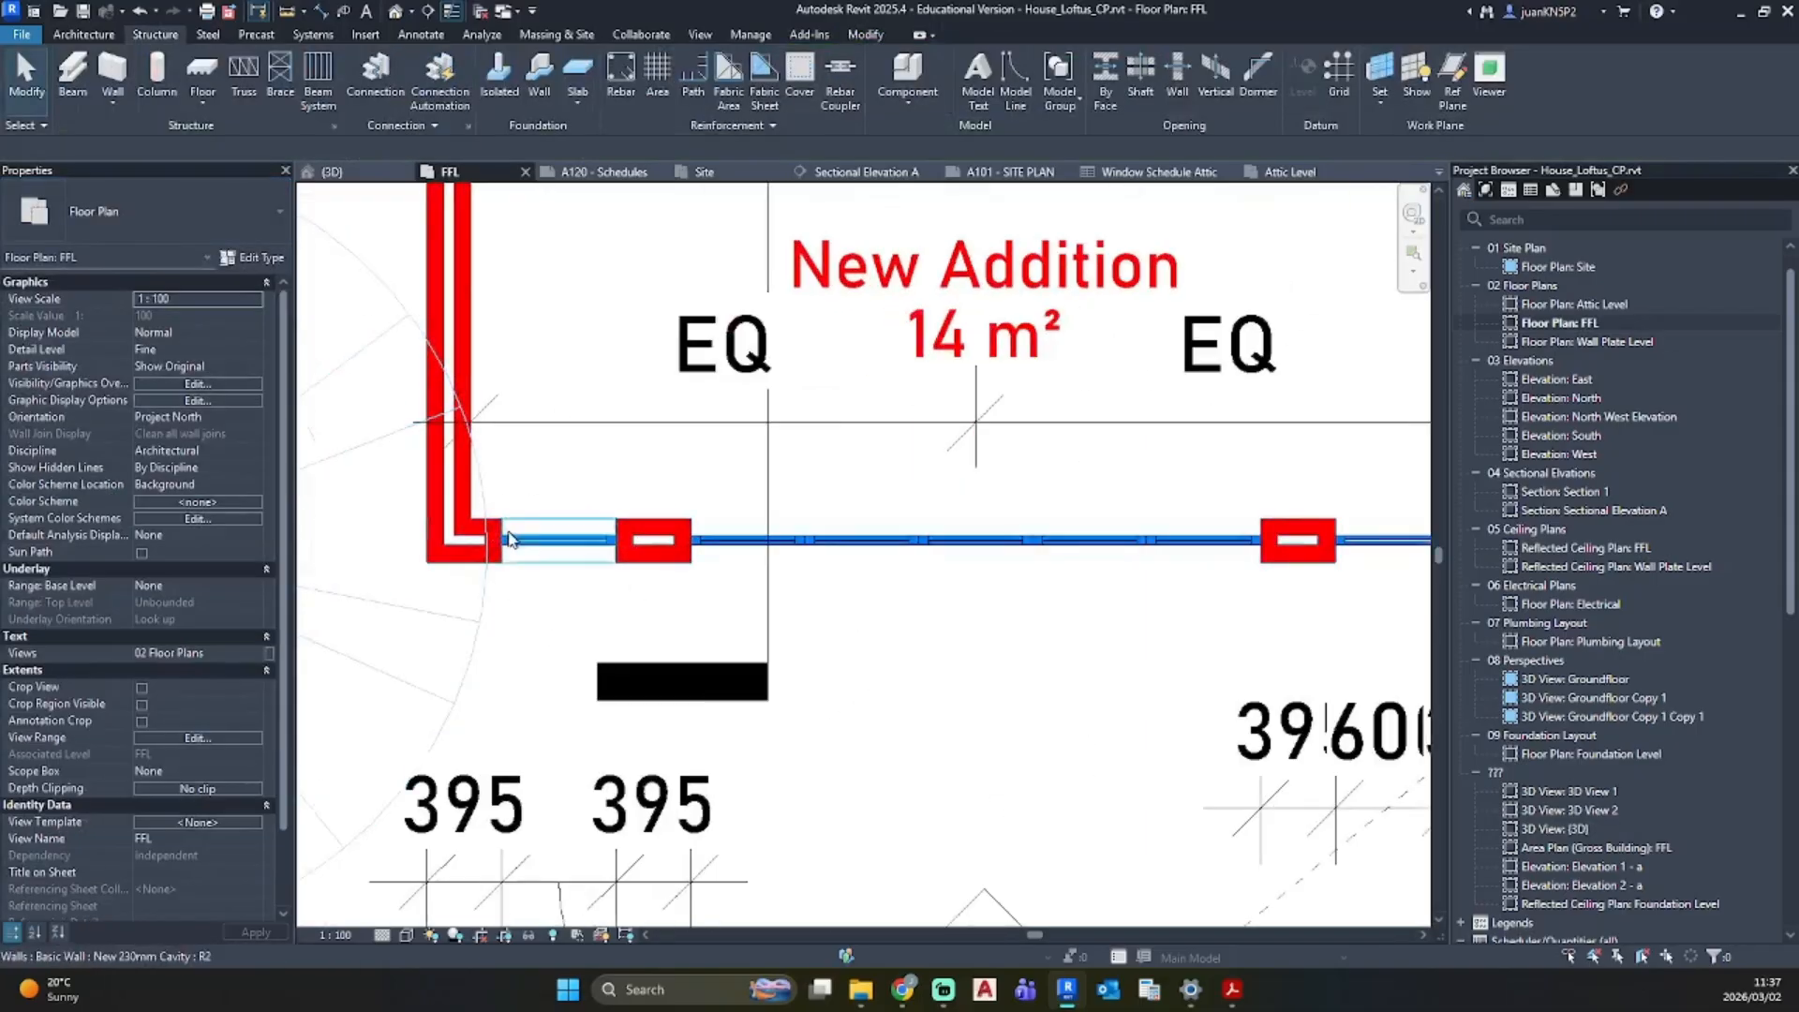
scroll(506, 553, "up", 5)
left_click(533, 571)
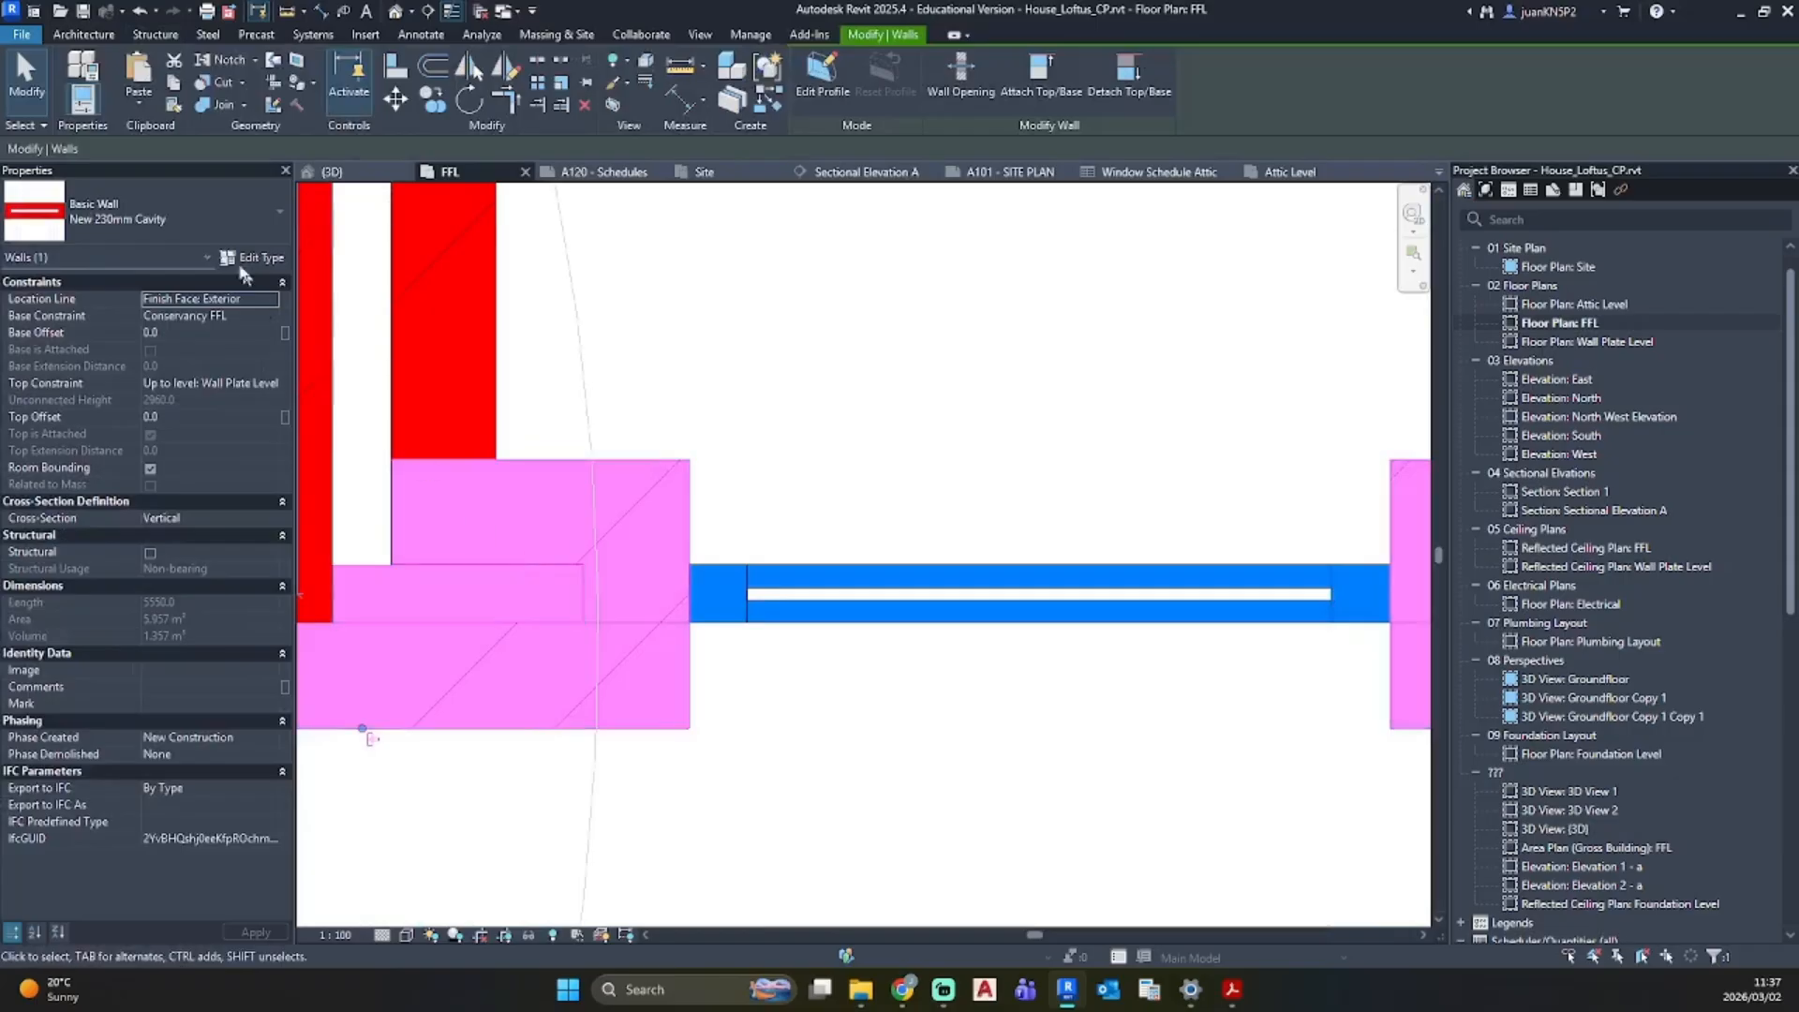
left_click(246, 261)
left_click(882, 402)
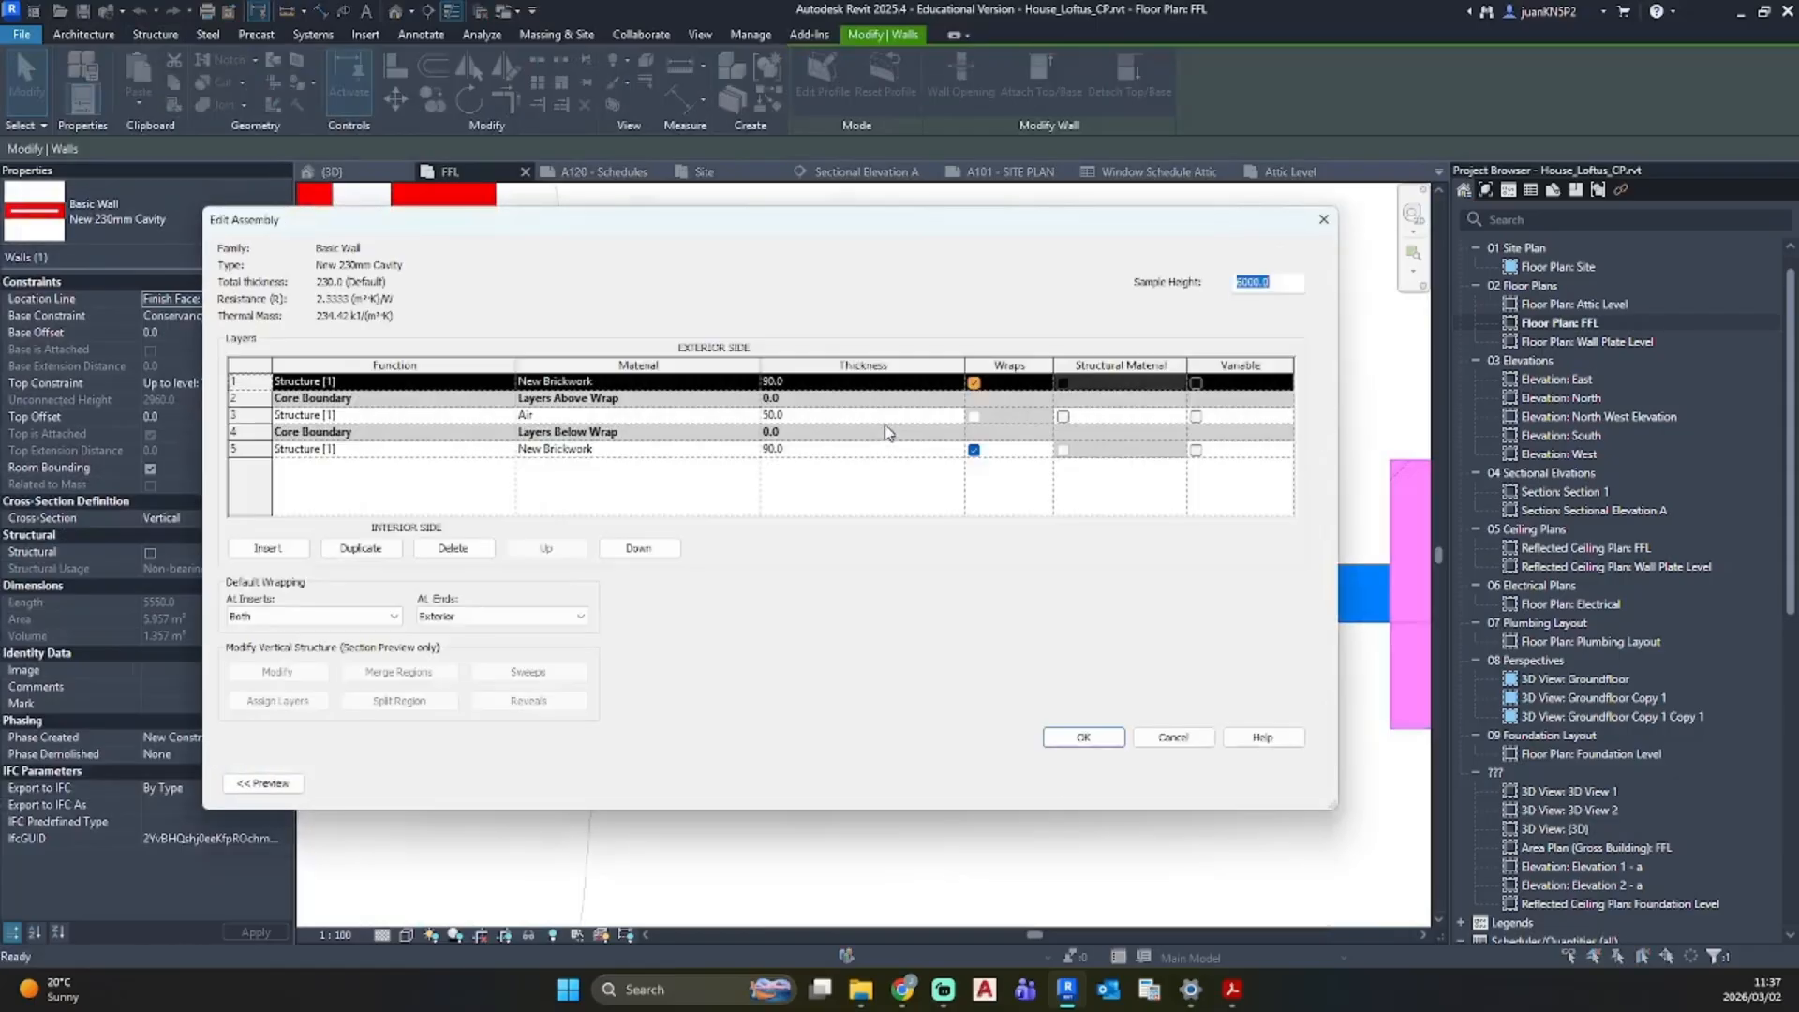
Step: Insert two layers into the wall assembly and place one on the interior face, keeping the other on the exterior face
left_click(269, 548)
left_click(279, 551)
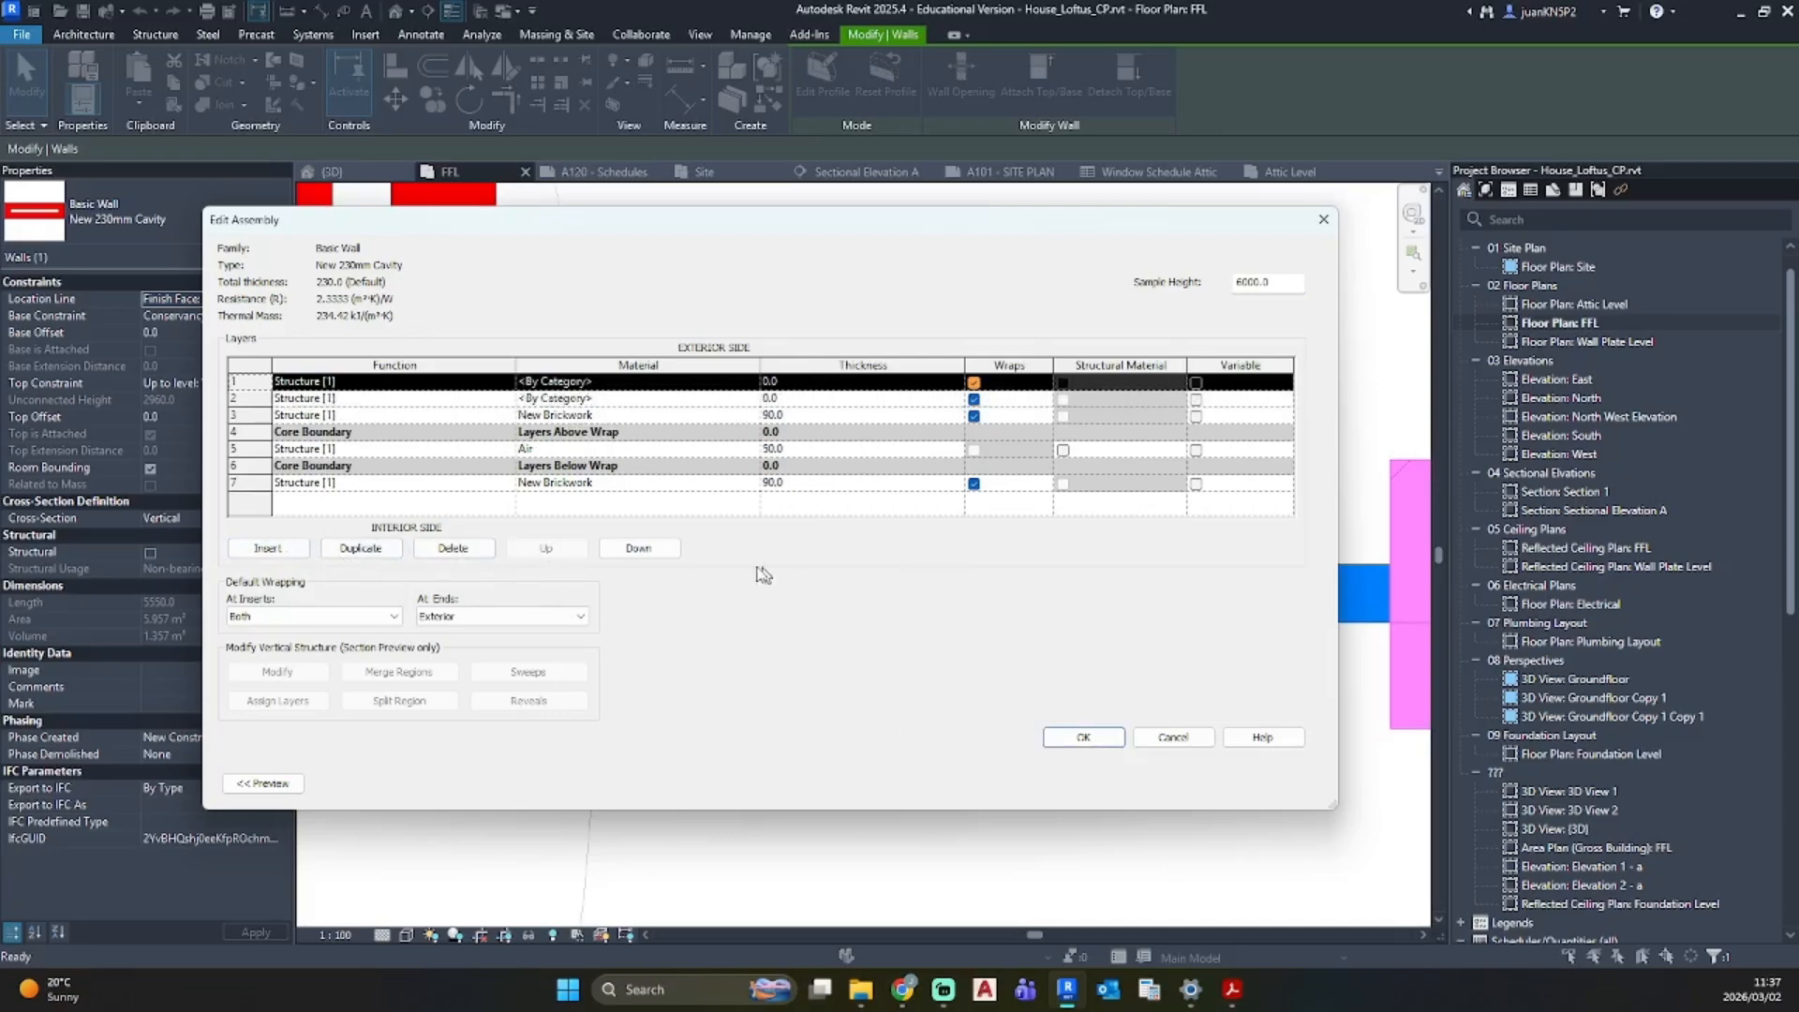
left_click(641, 551)
left_click(643, 553)
left_click(643, 553)
left_click(645, 555)
left_click(647, 557)
left_click(646, 559)
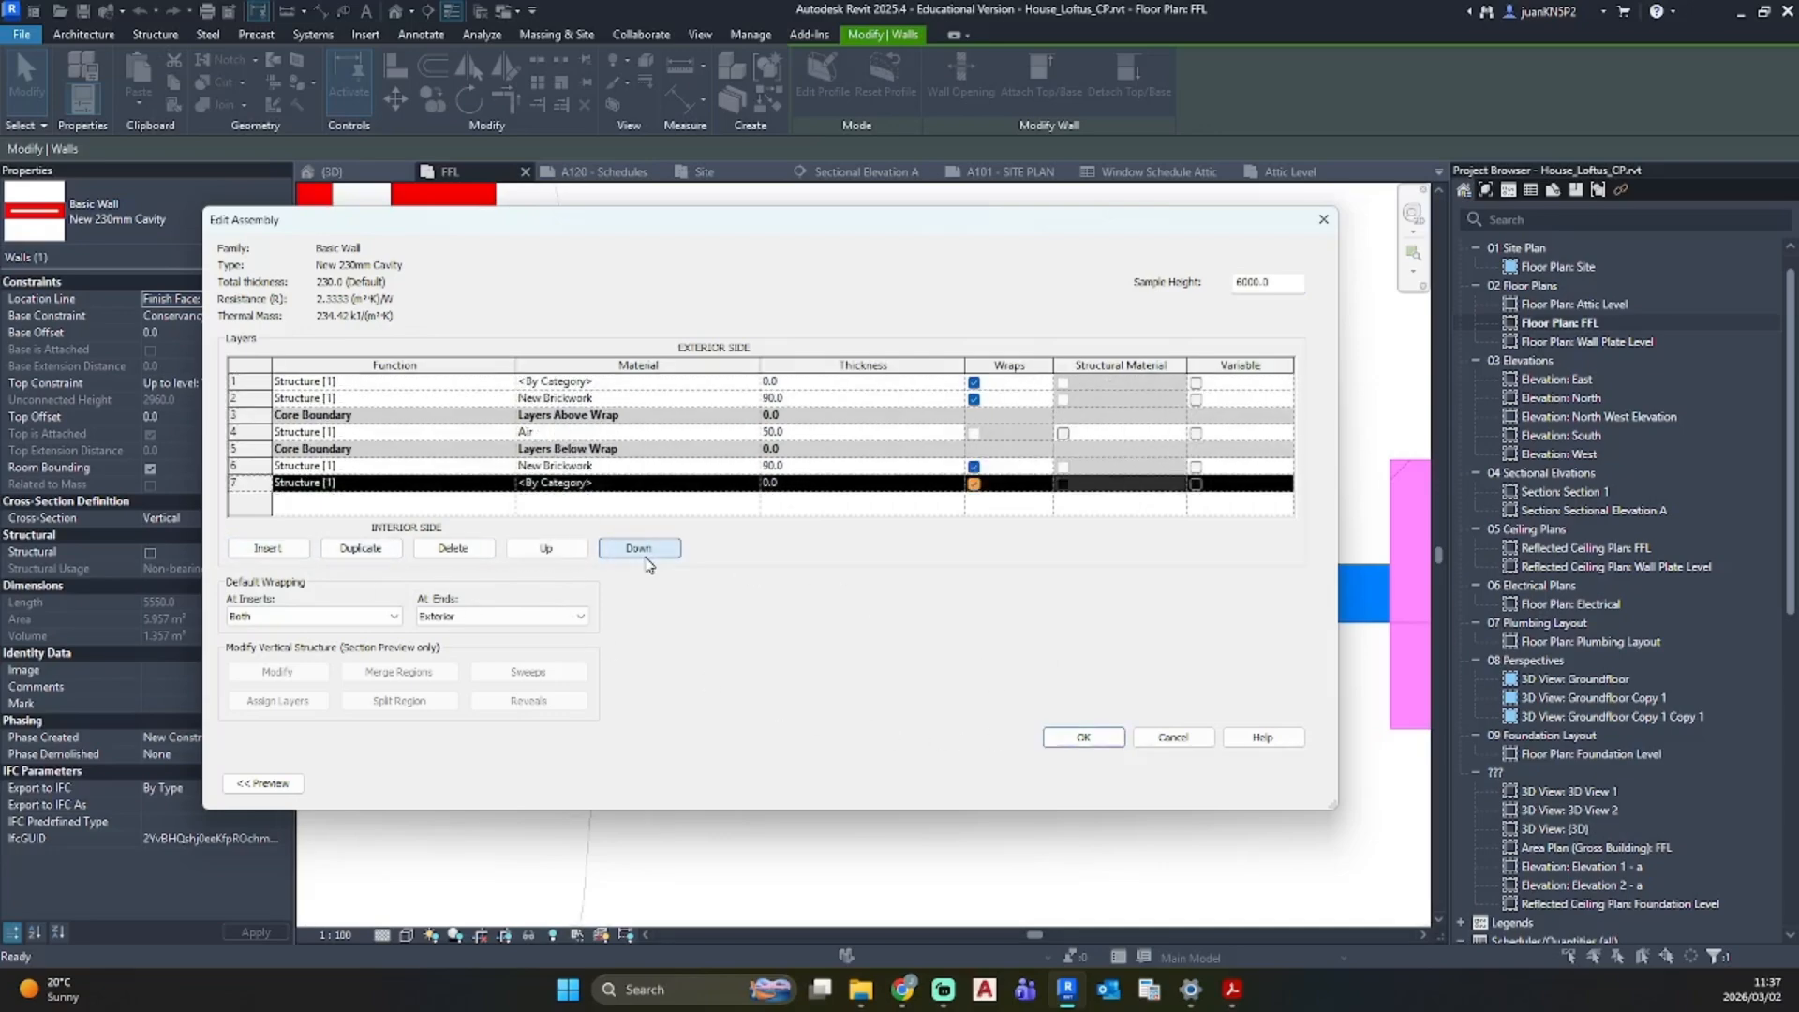
Step: For the interior layer's material, search for plaster and duplicate 85mm Plasterband as New Plaster
left_click(740, 483)
left_click(751, 482)
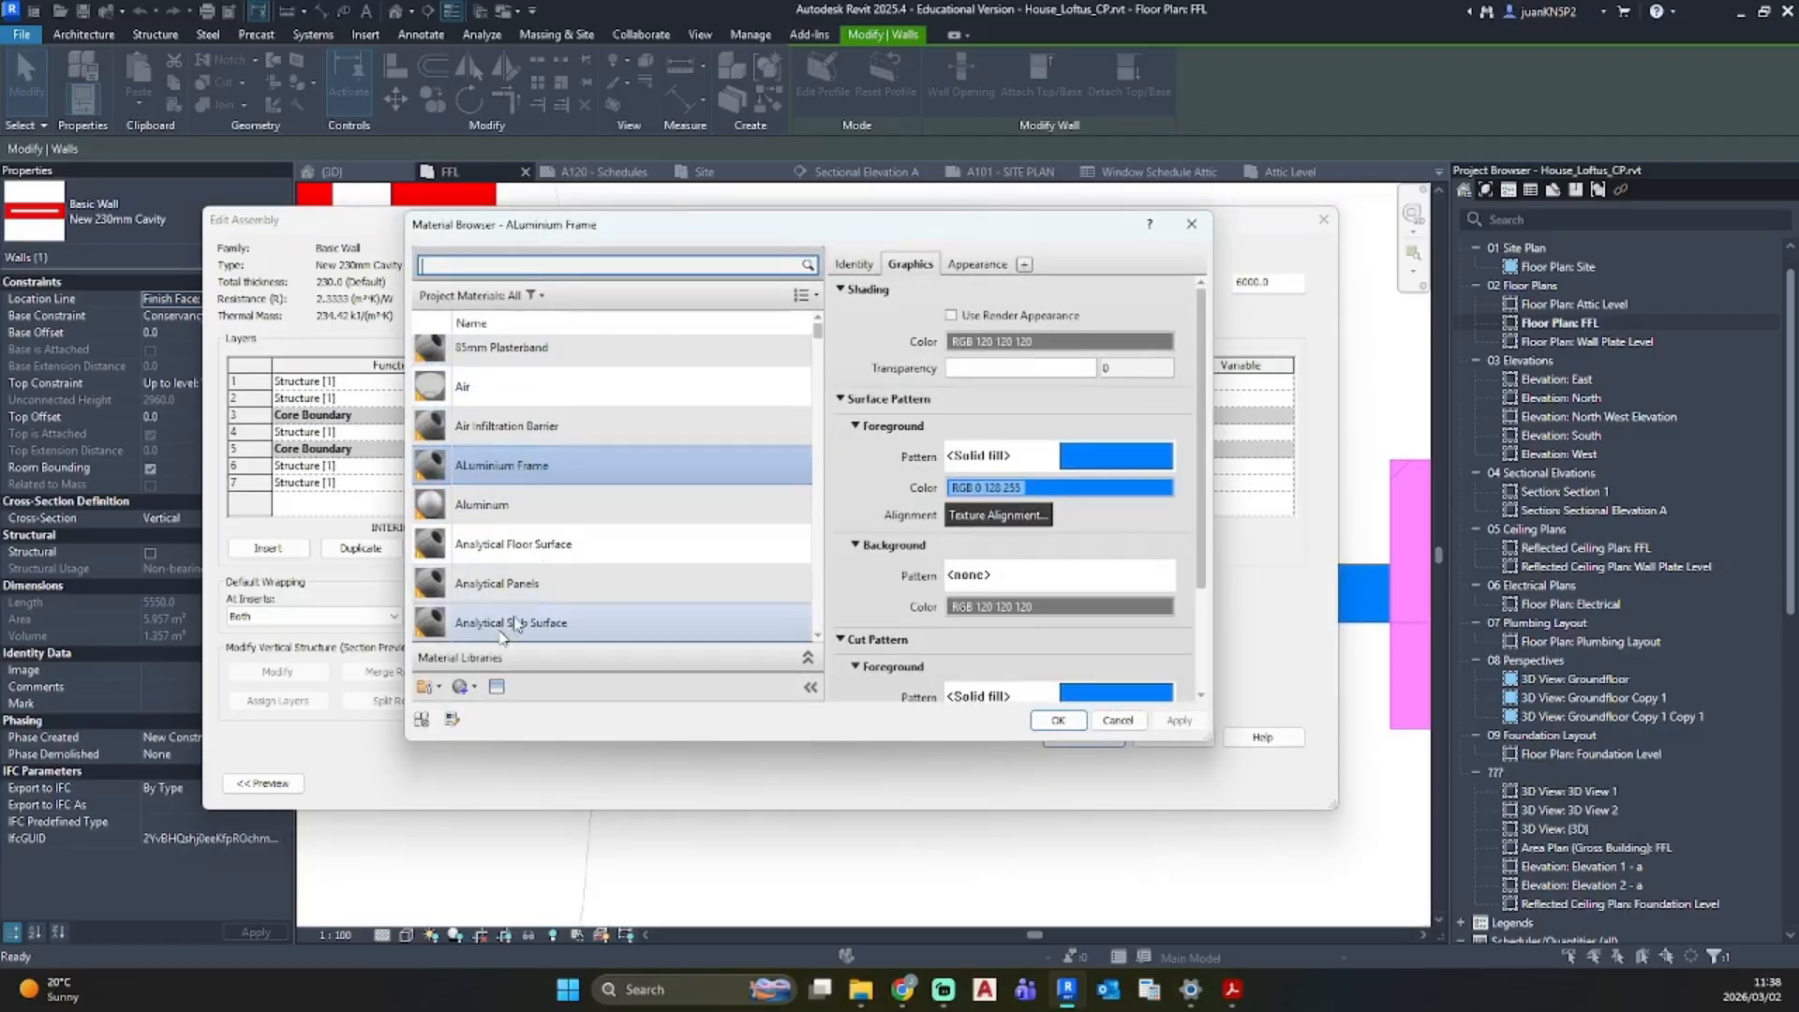
scroll(553, 528, "down", 10)
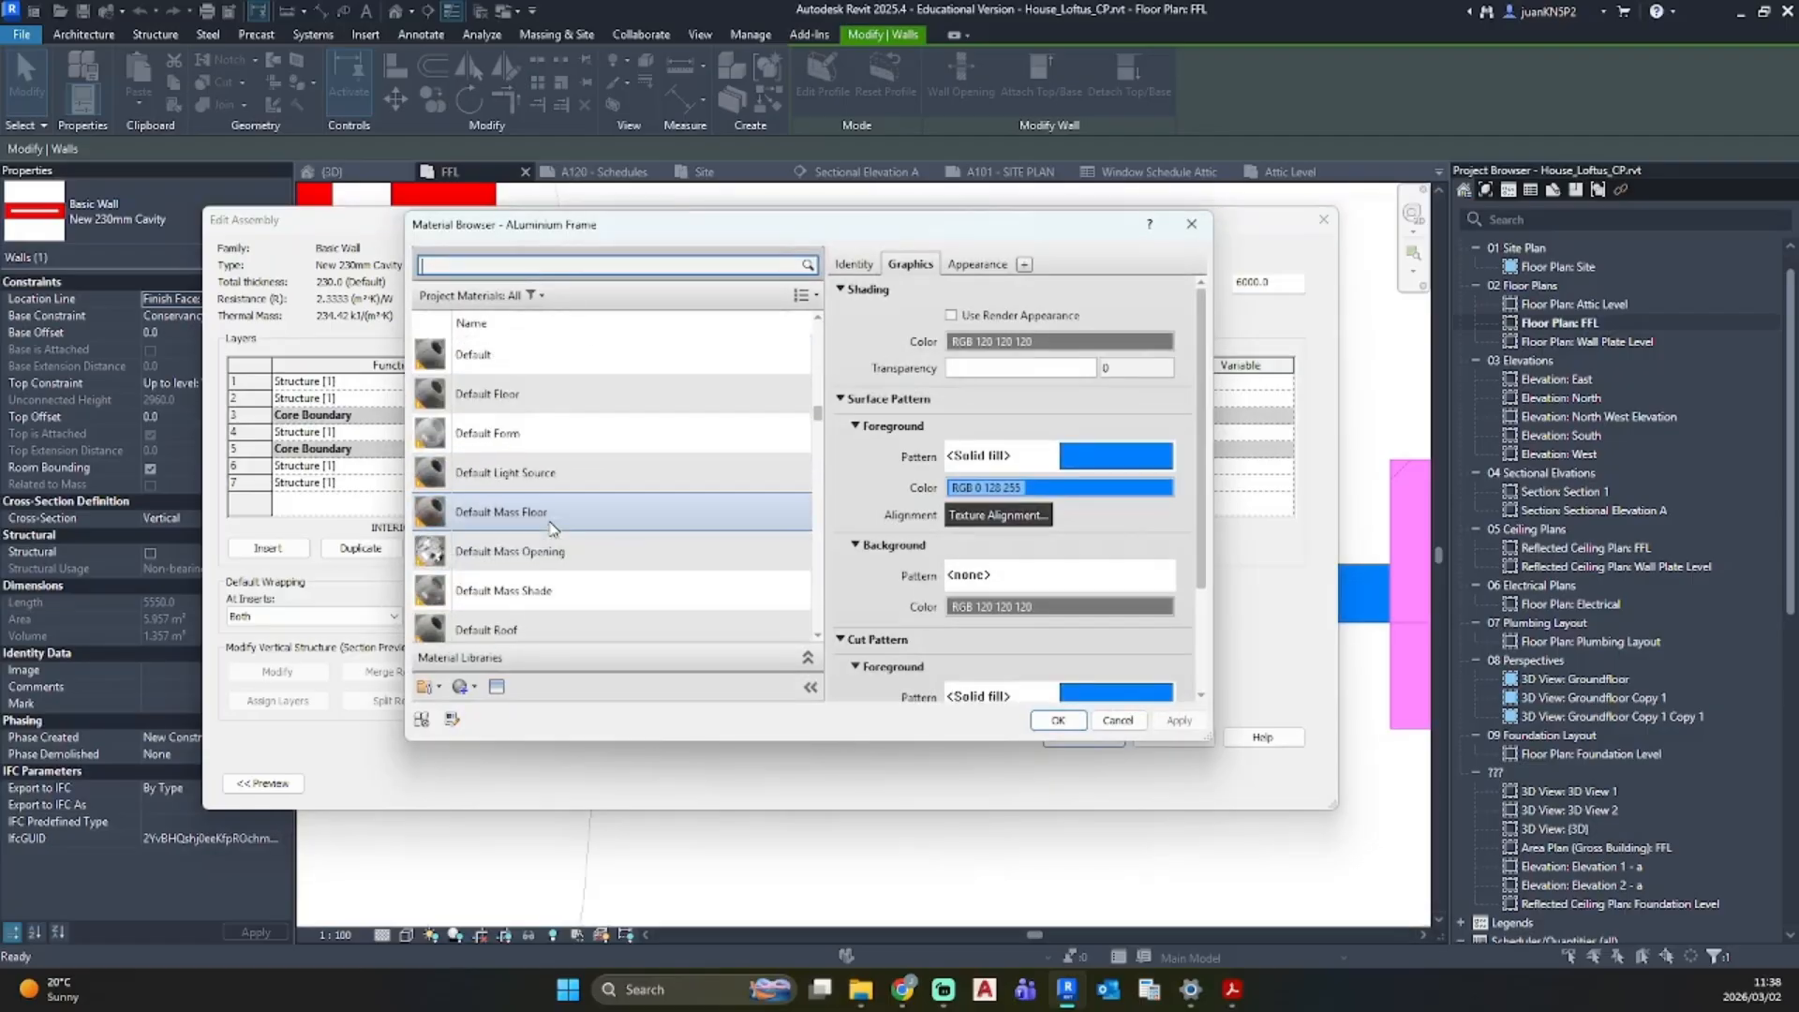
scroll(553, 528, "down", 3)
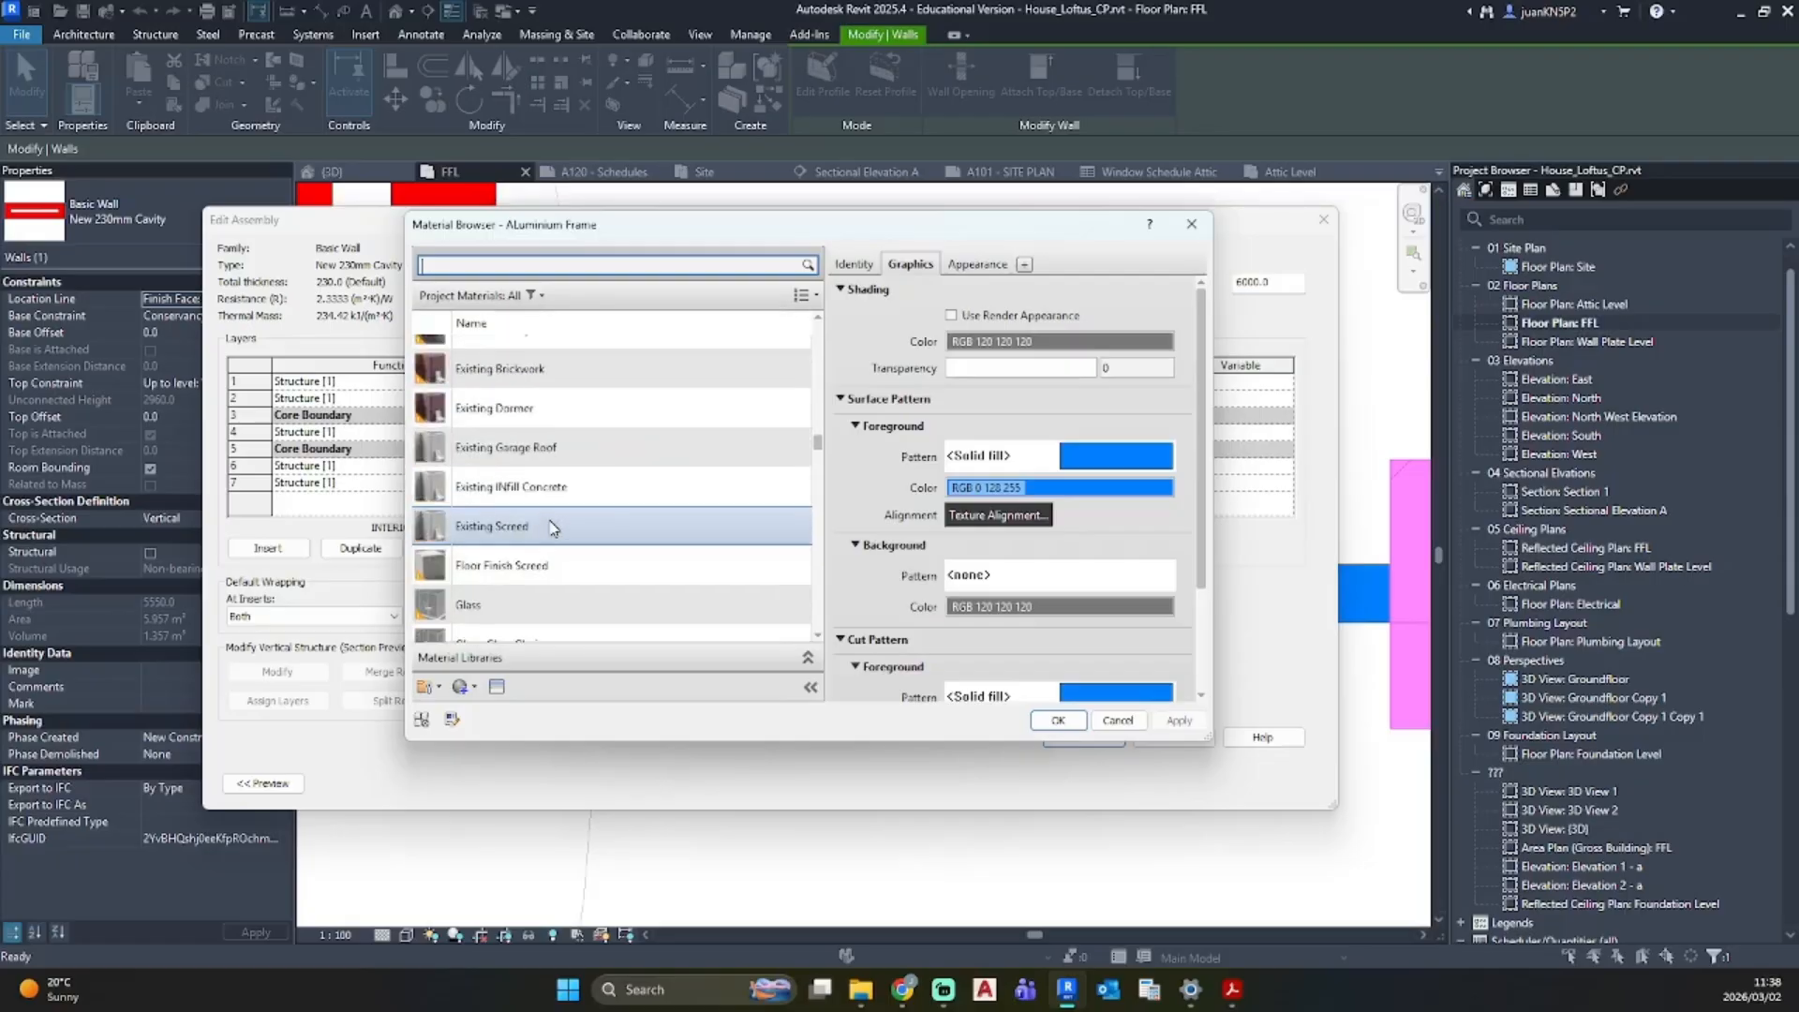
scroll(553, 527, "down", 2)
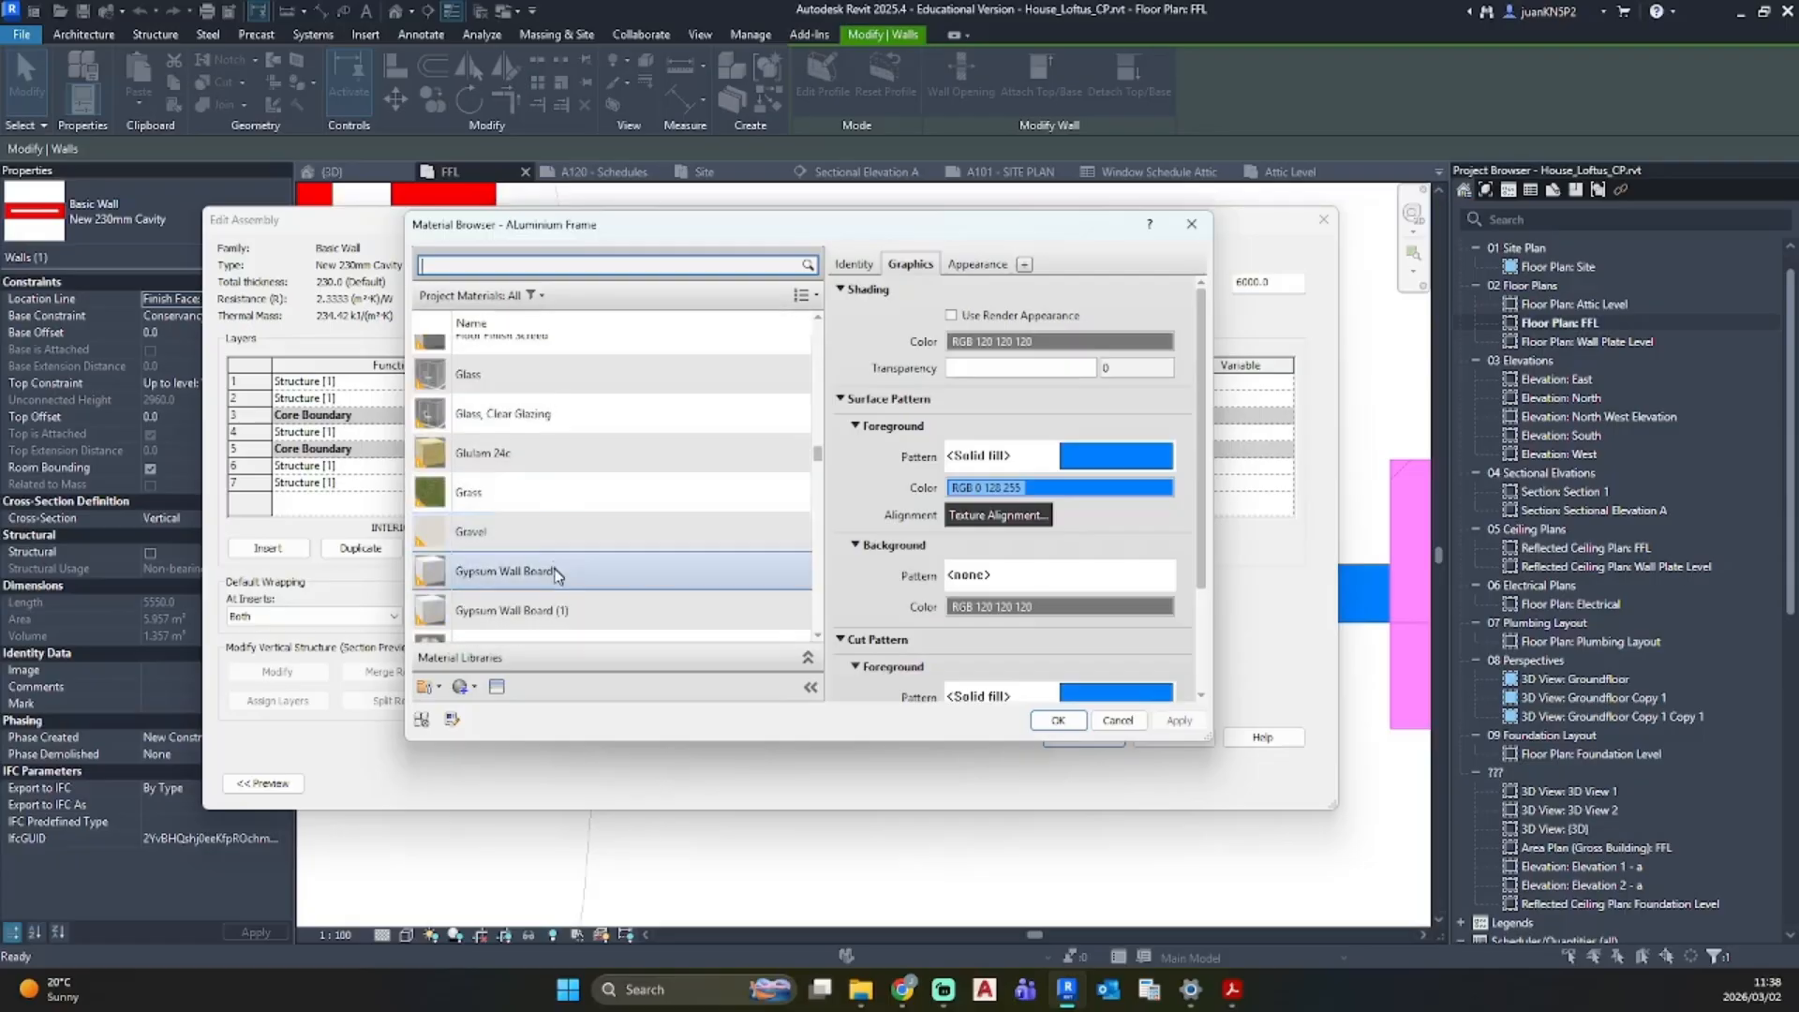
scroll(553, 573, "down", 4)
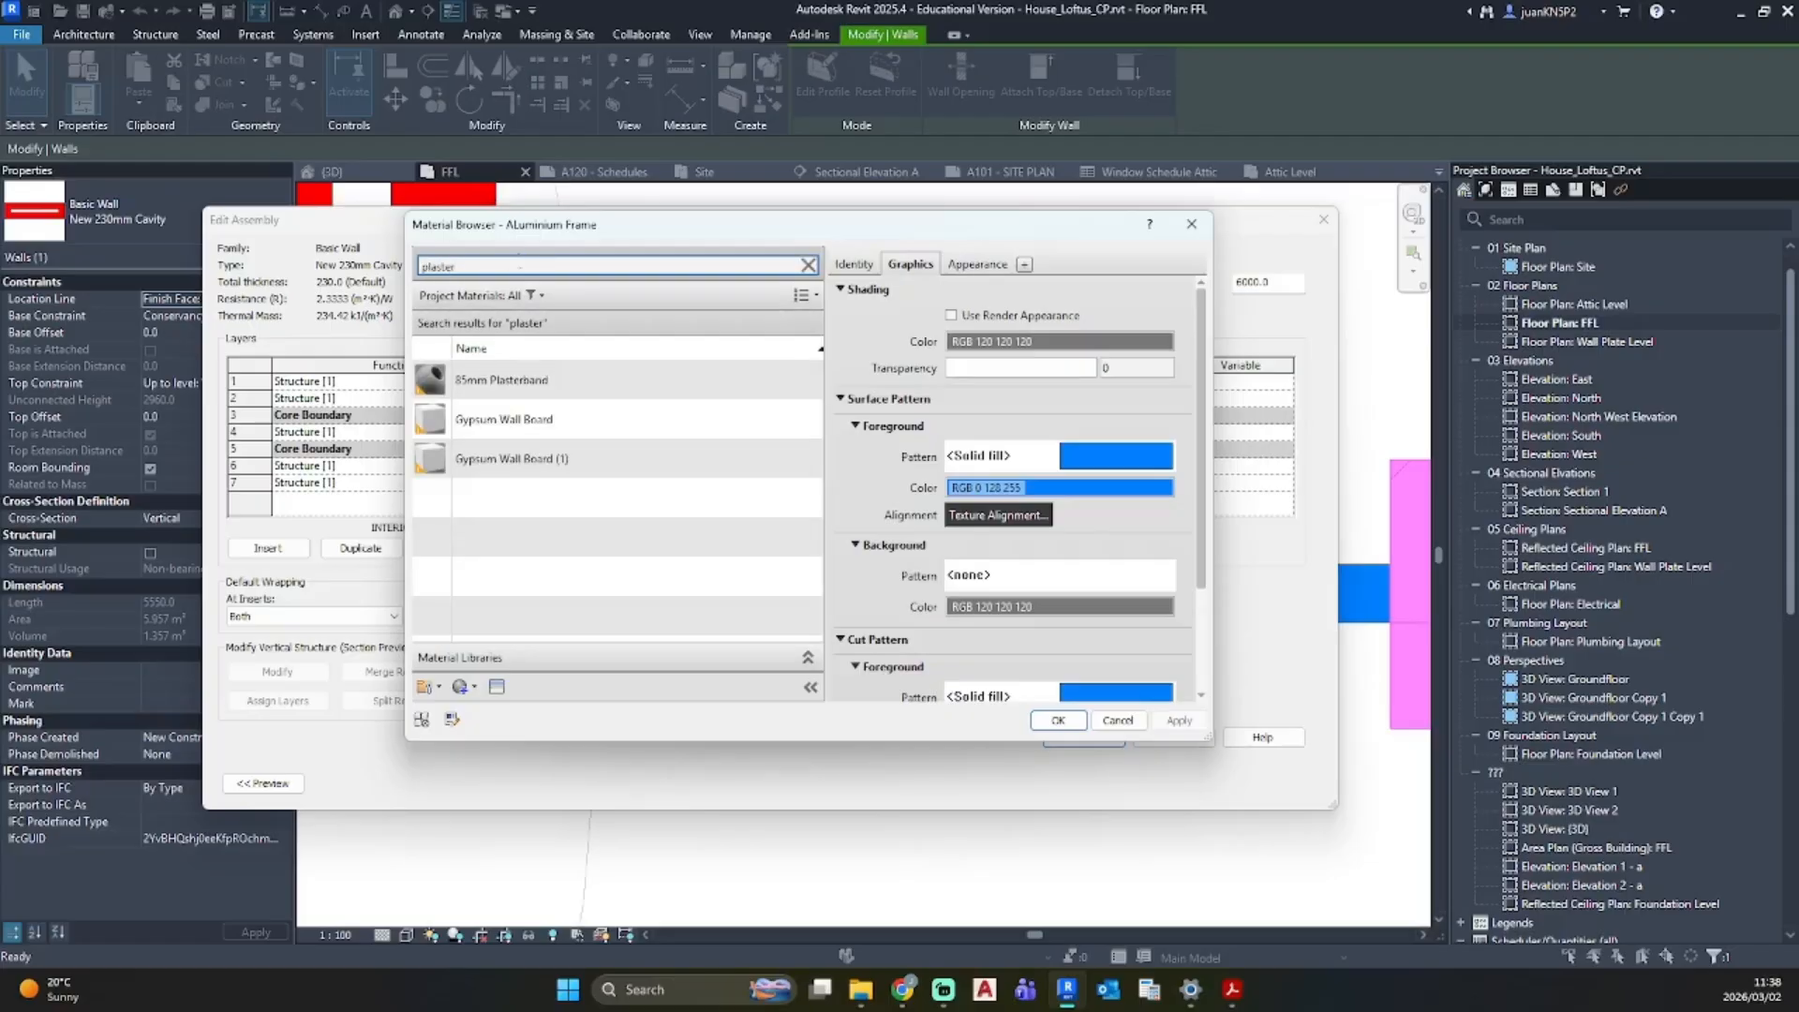
left_click(485, 386)
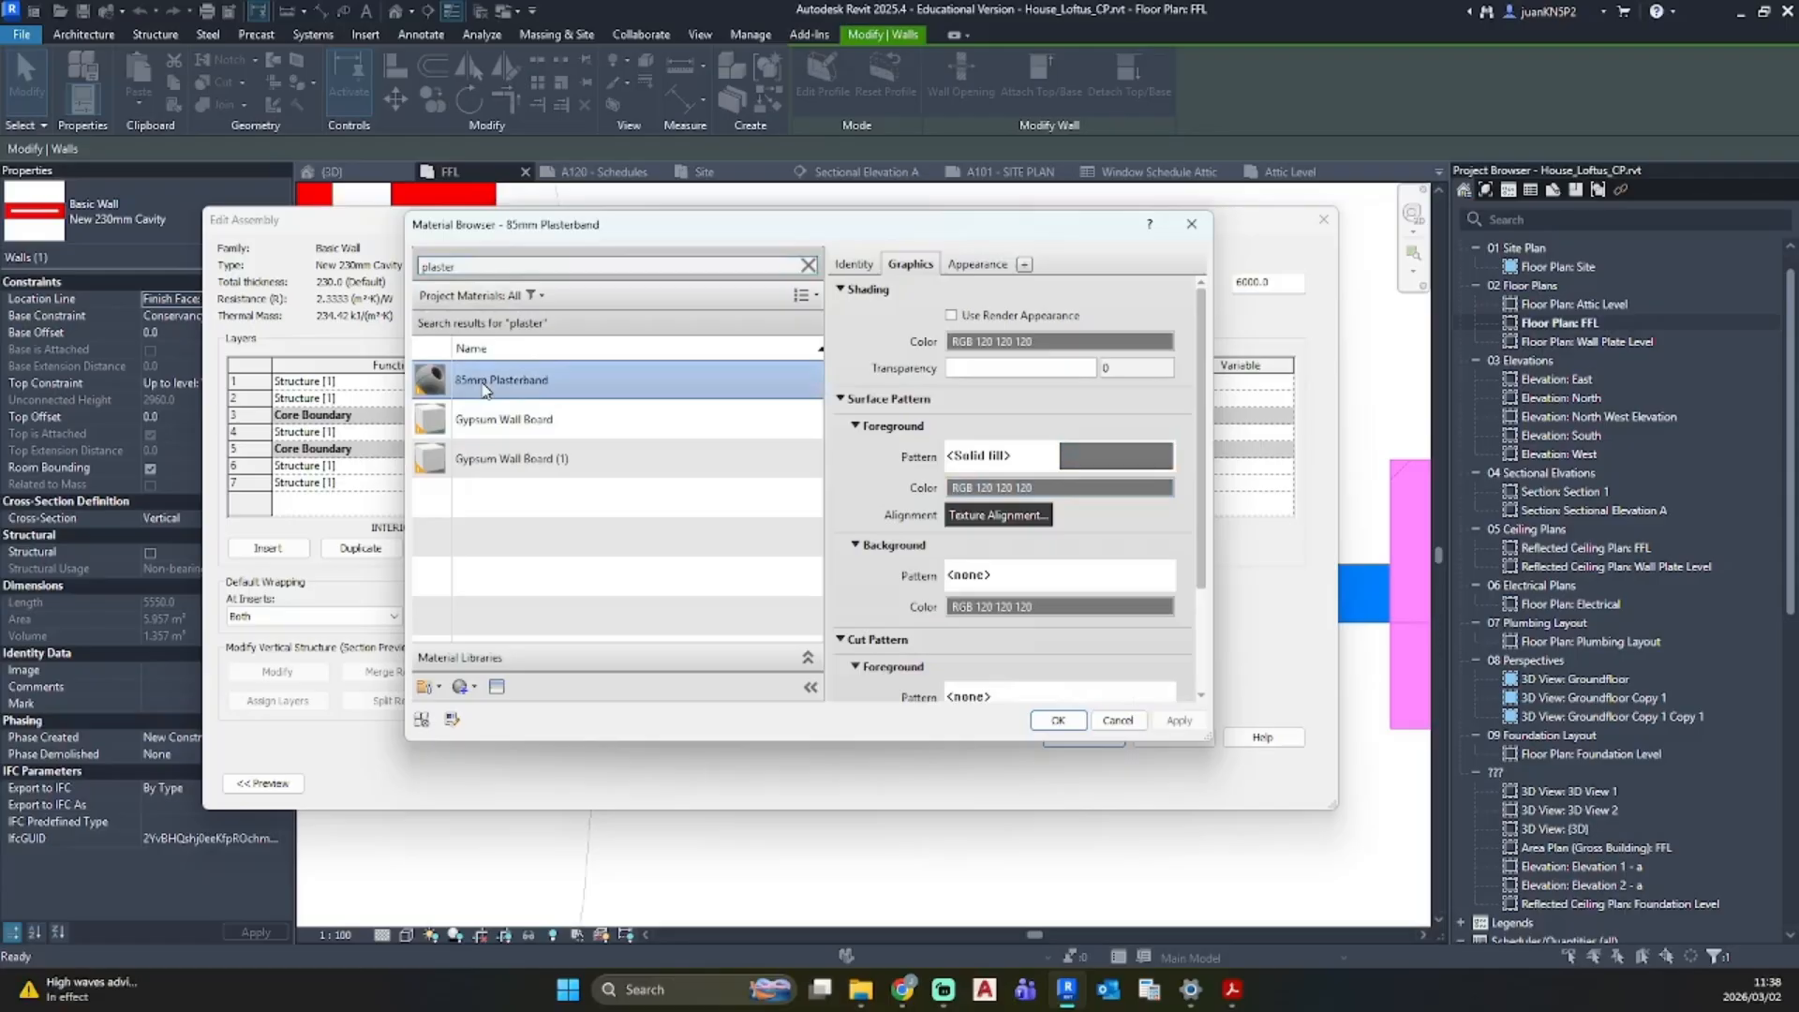
right_click(484, 386)
left_click(553, 416)
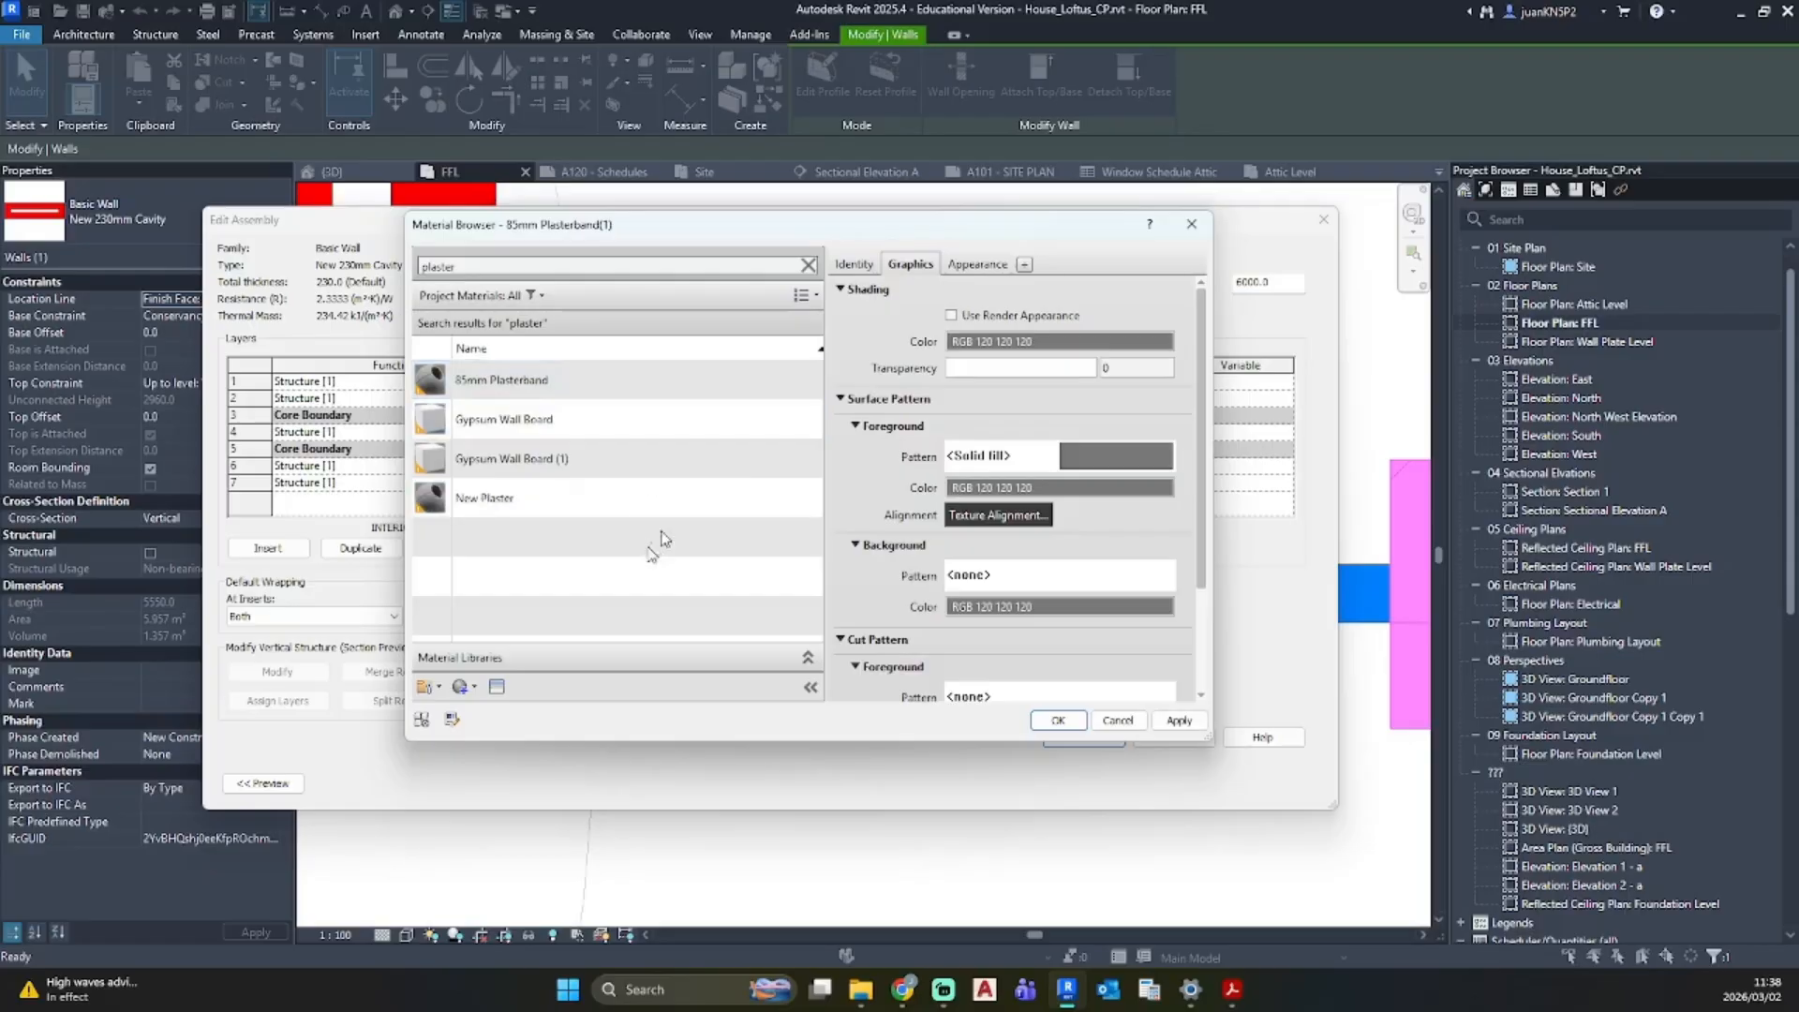
Step: Set the plaster material's surface foreground pattern to Gypsum-Plaster
left_click(1059, 457)
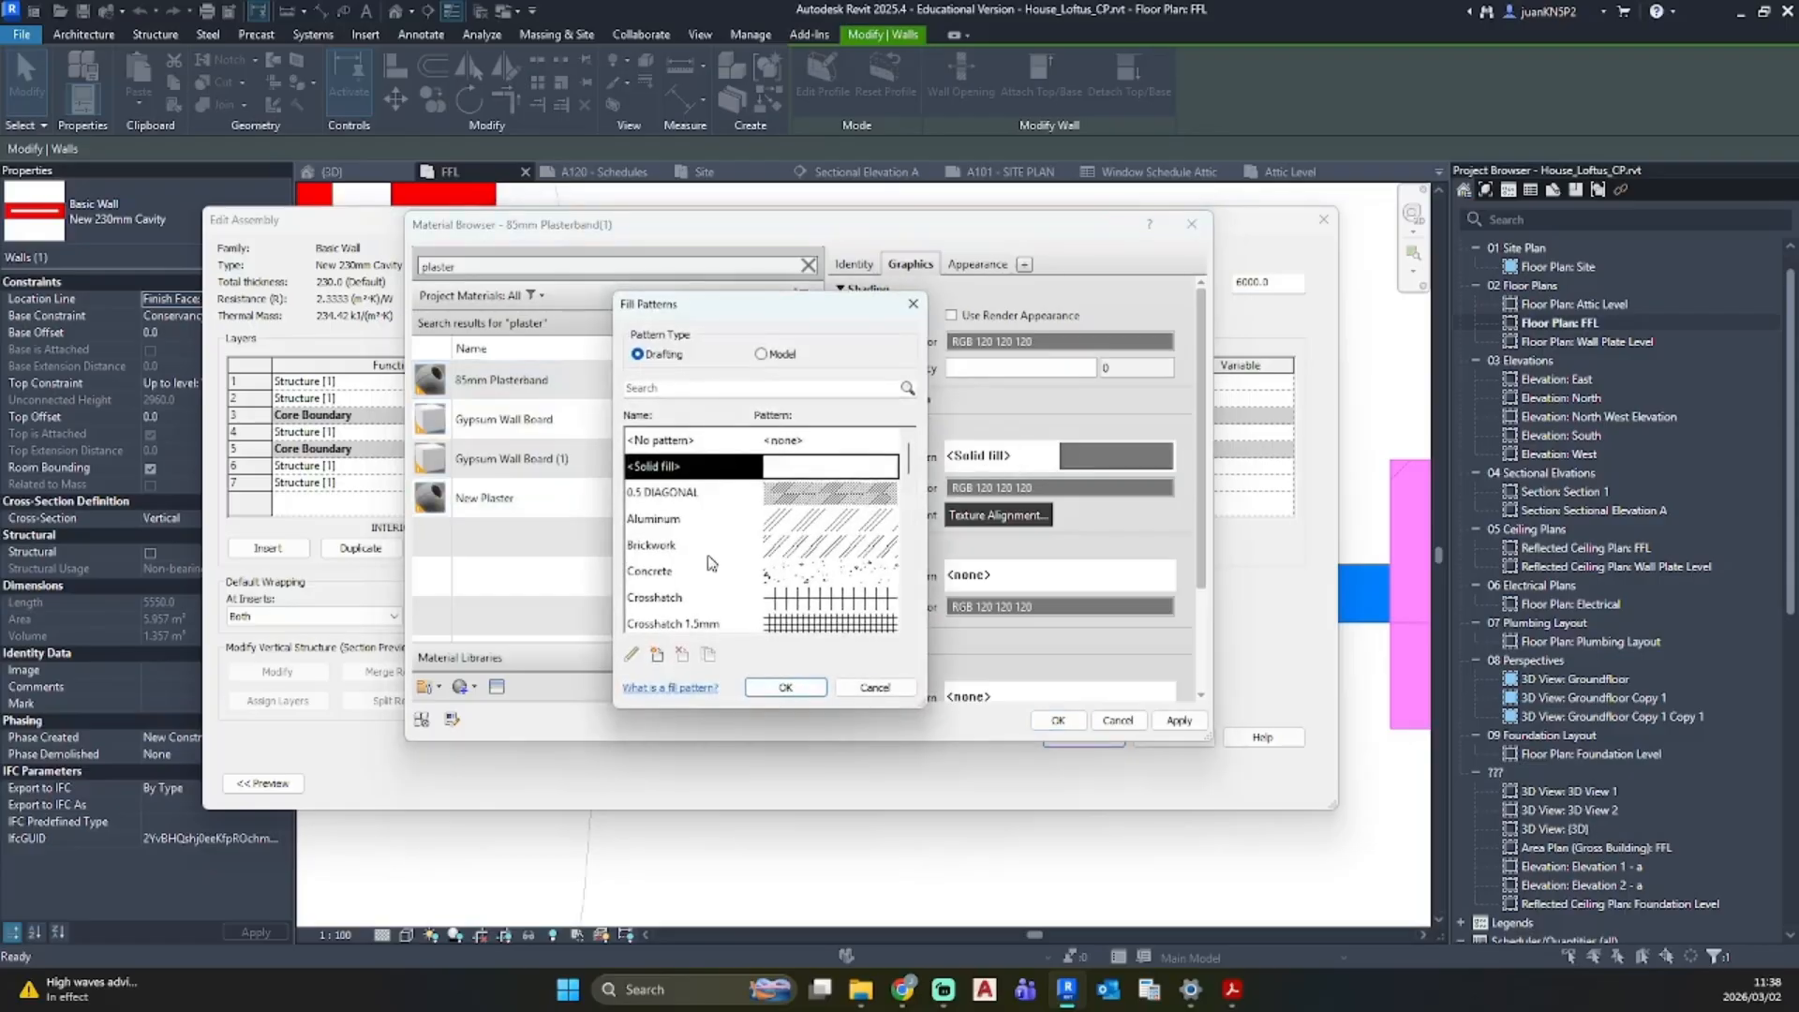
scroll(709, 563, "down", 5)
left_click(707, 522)
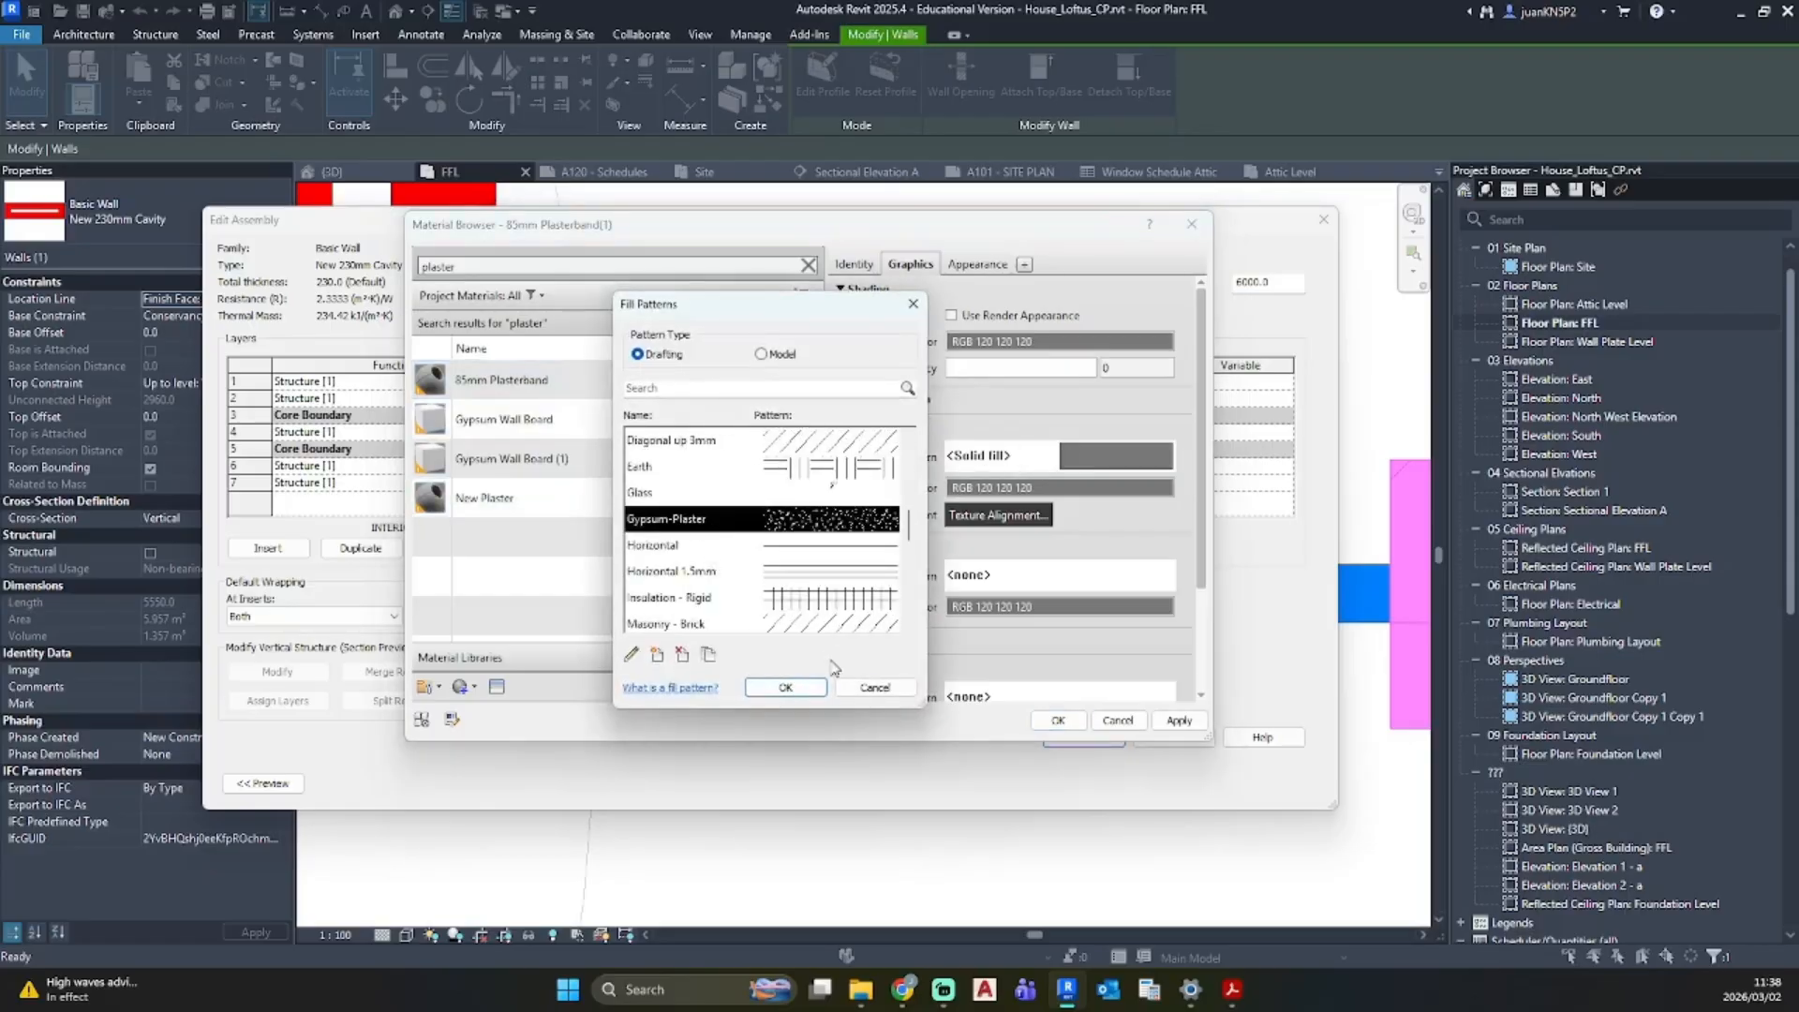
left_click(785, 688)
left_click(1100, 491)
left_click(973, 642)
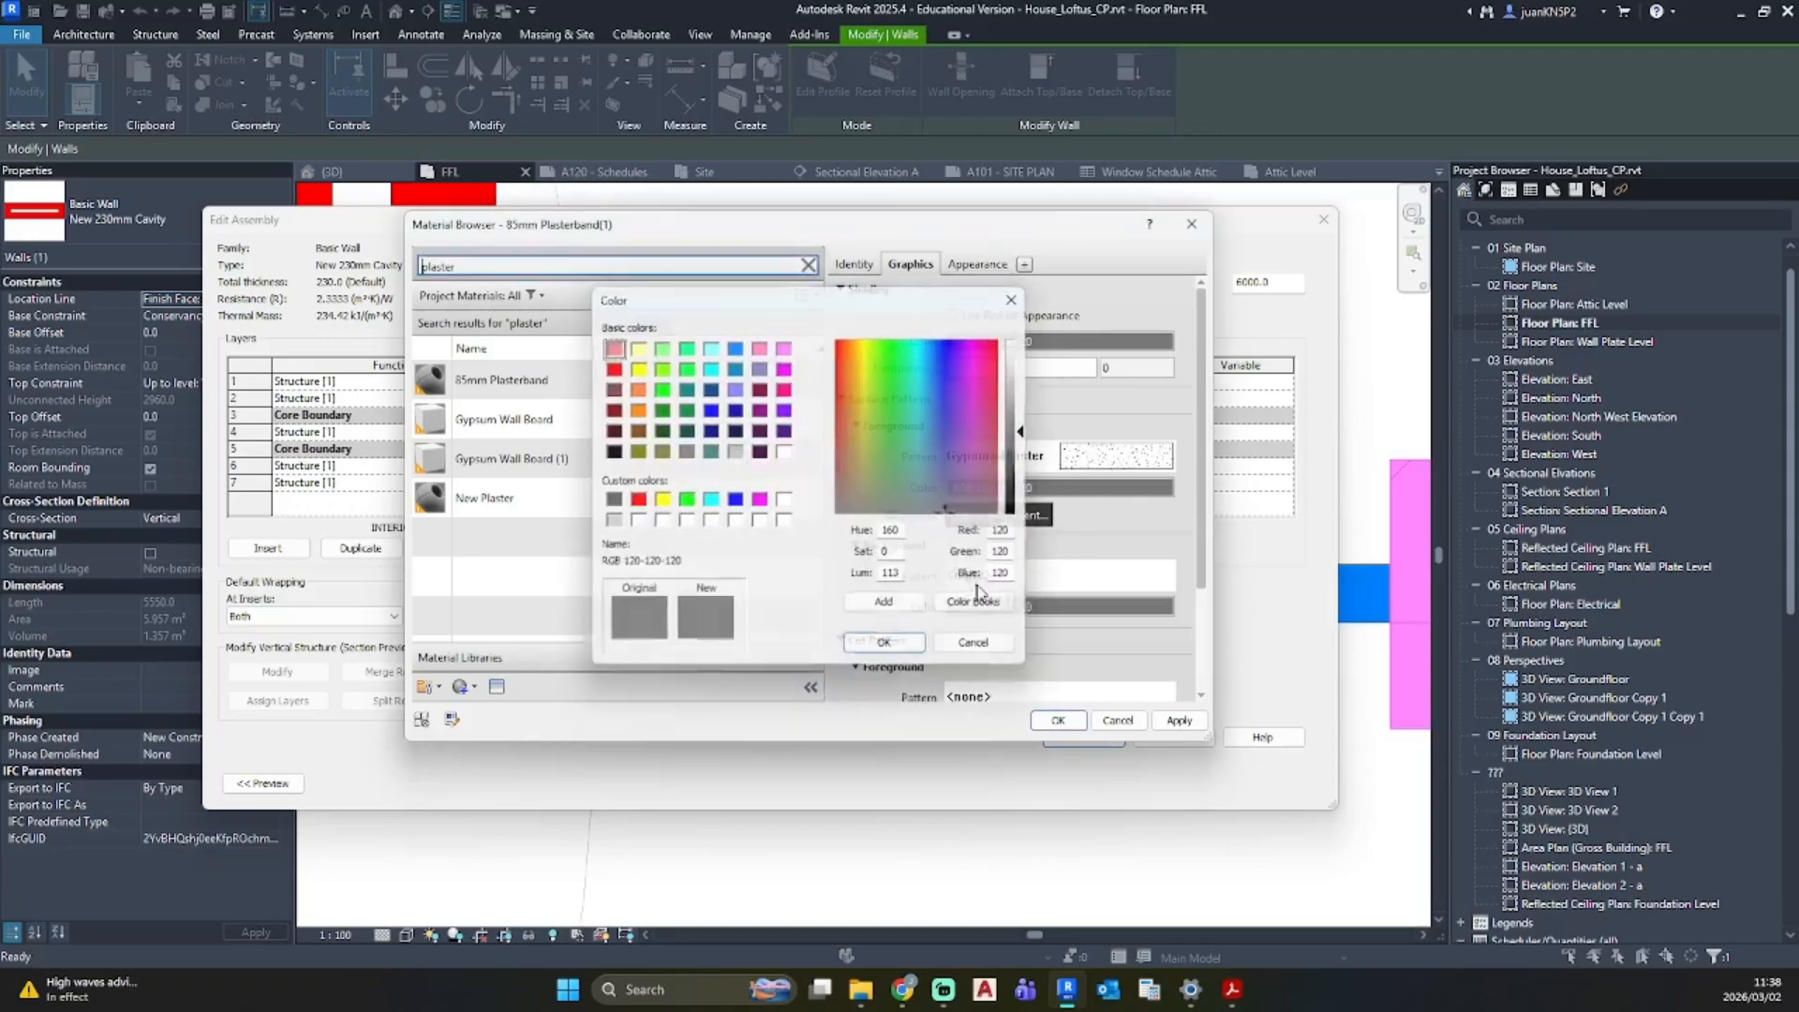
Step: Set the plaster's surface background pattern to solid fill and its foreground pattern colour to black, RGB 0 0 0
left_click(1029, 579)
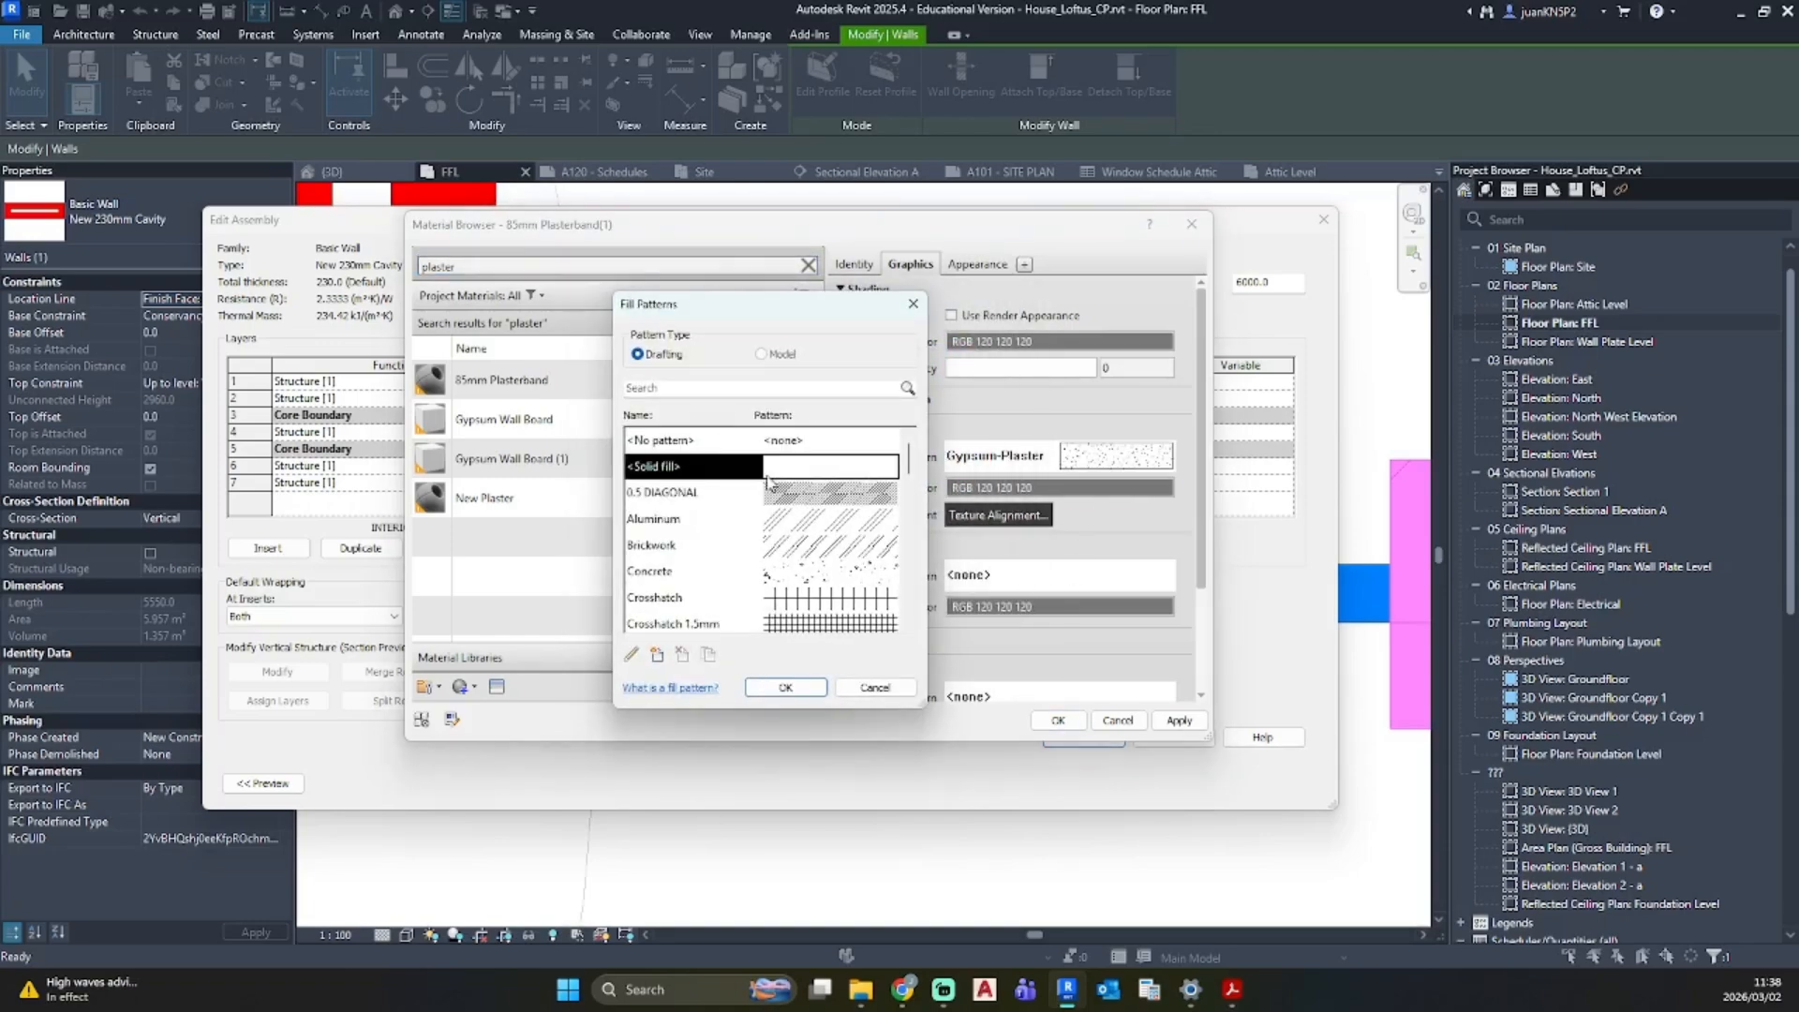
left_click(785, 686)
left_click(1085, 488)
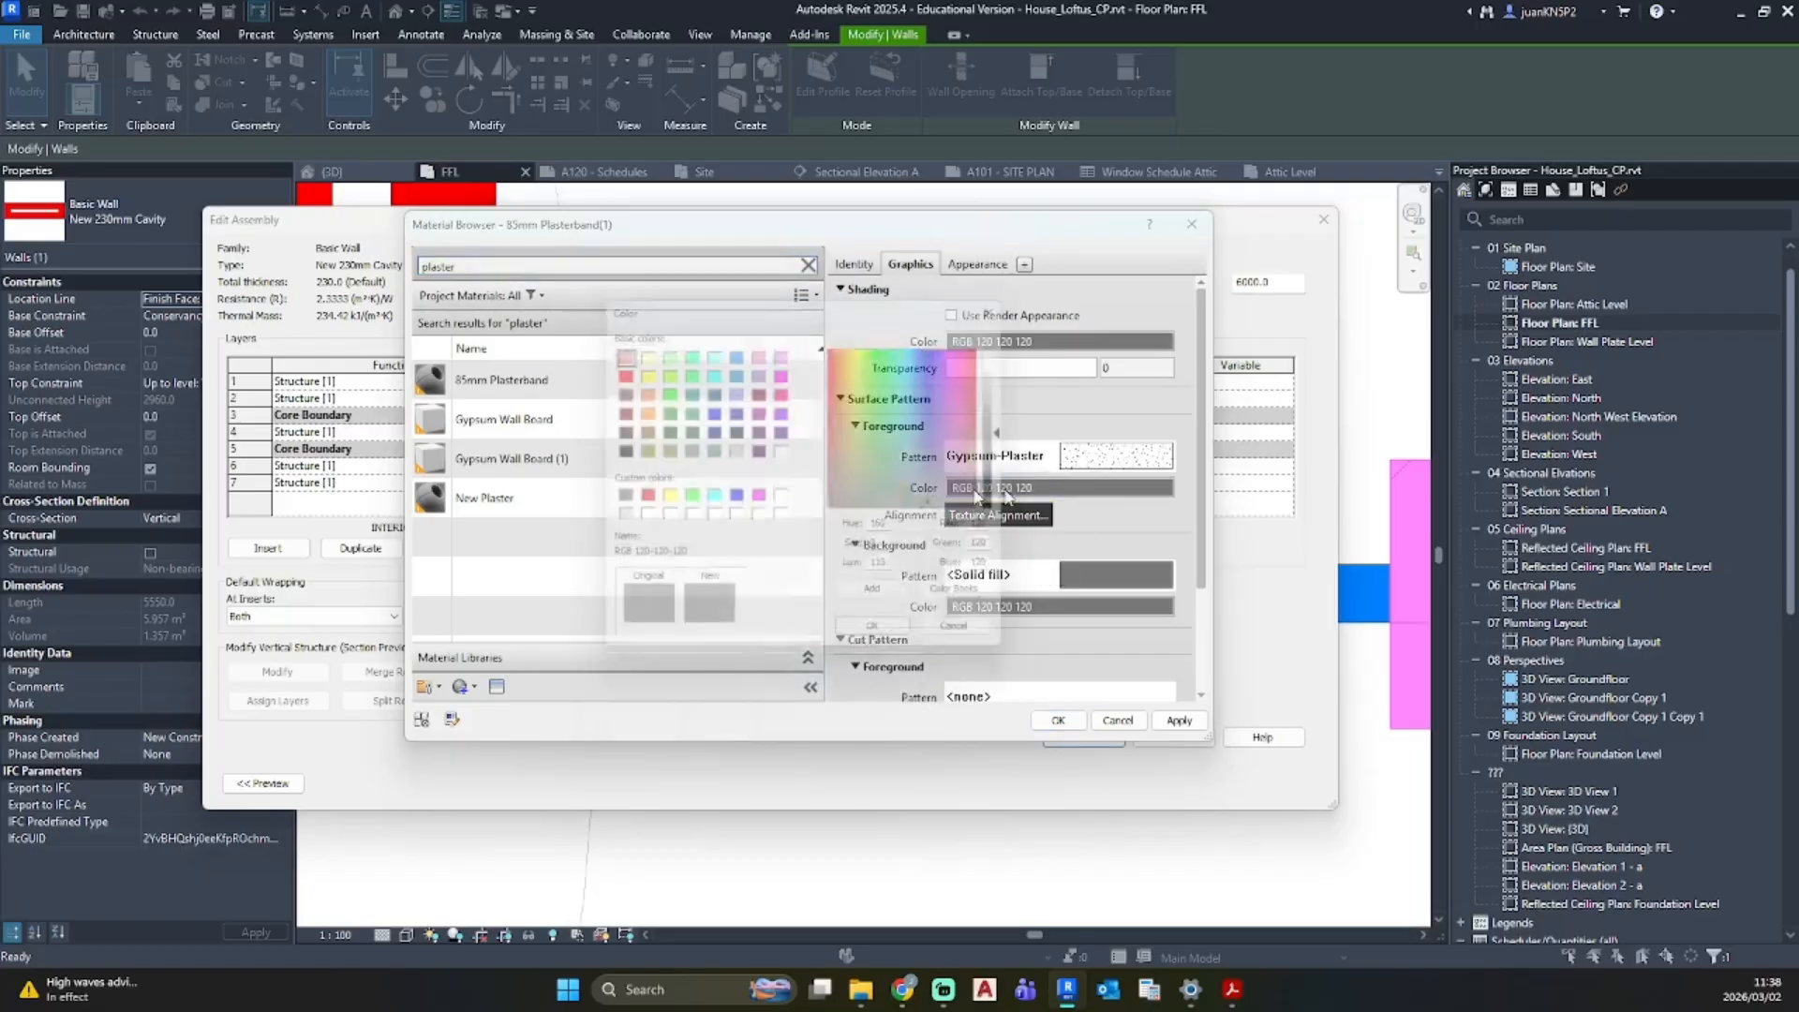
left_click(613, 452)
left_click(885, 646)
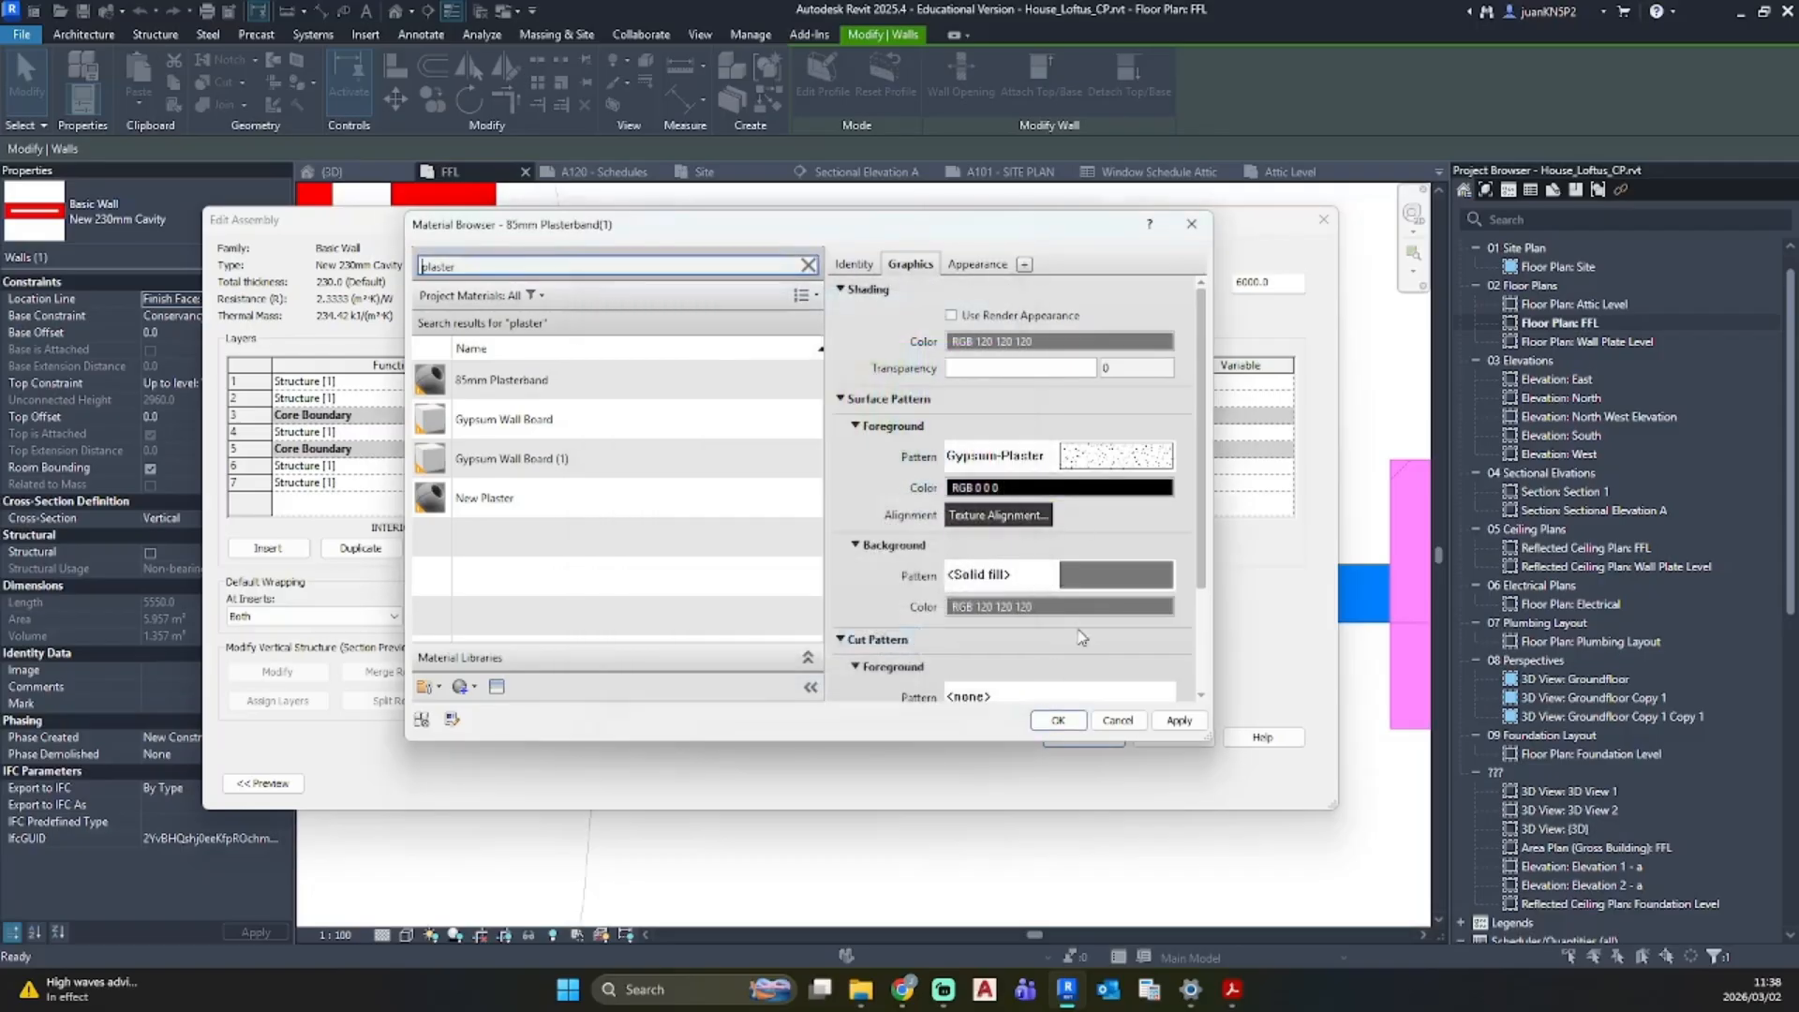
Step: Set the plaster's surface background colour to pale yellow, RGB 255 255 128, and apply the material changes
left_click(1082, 607)
left_click(637, 349)
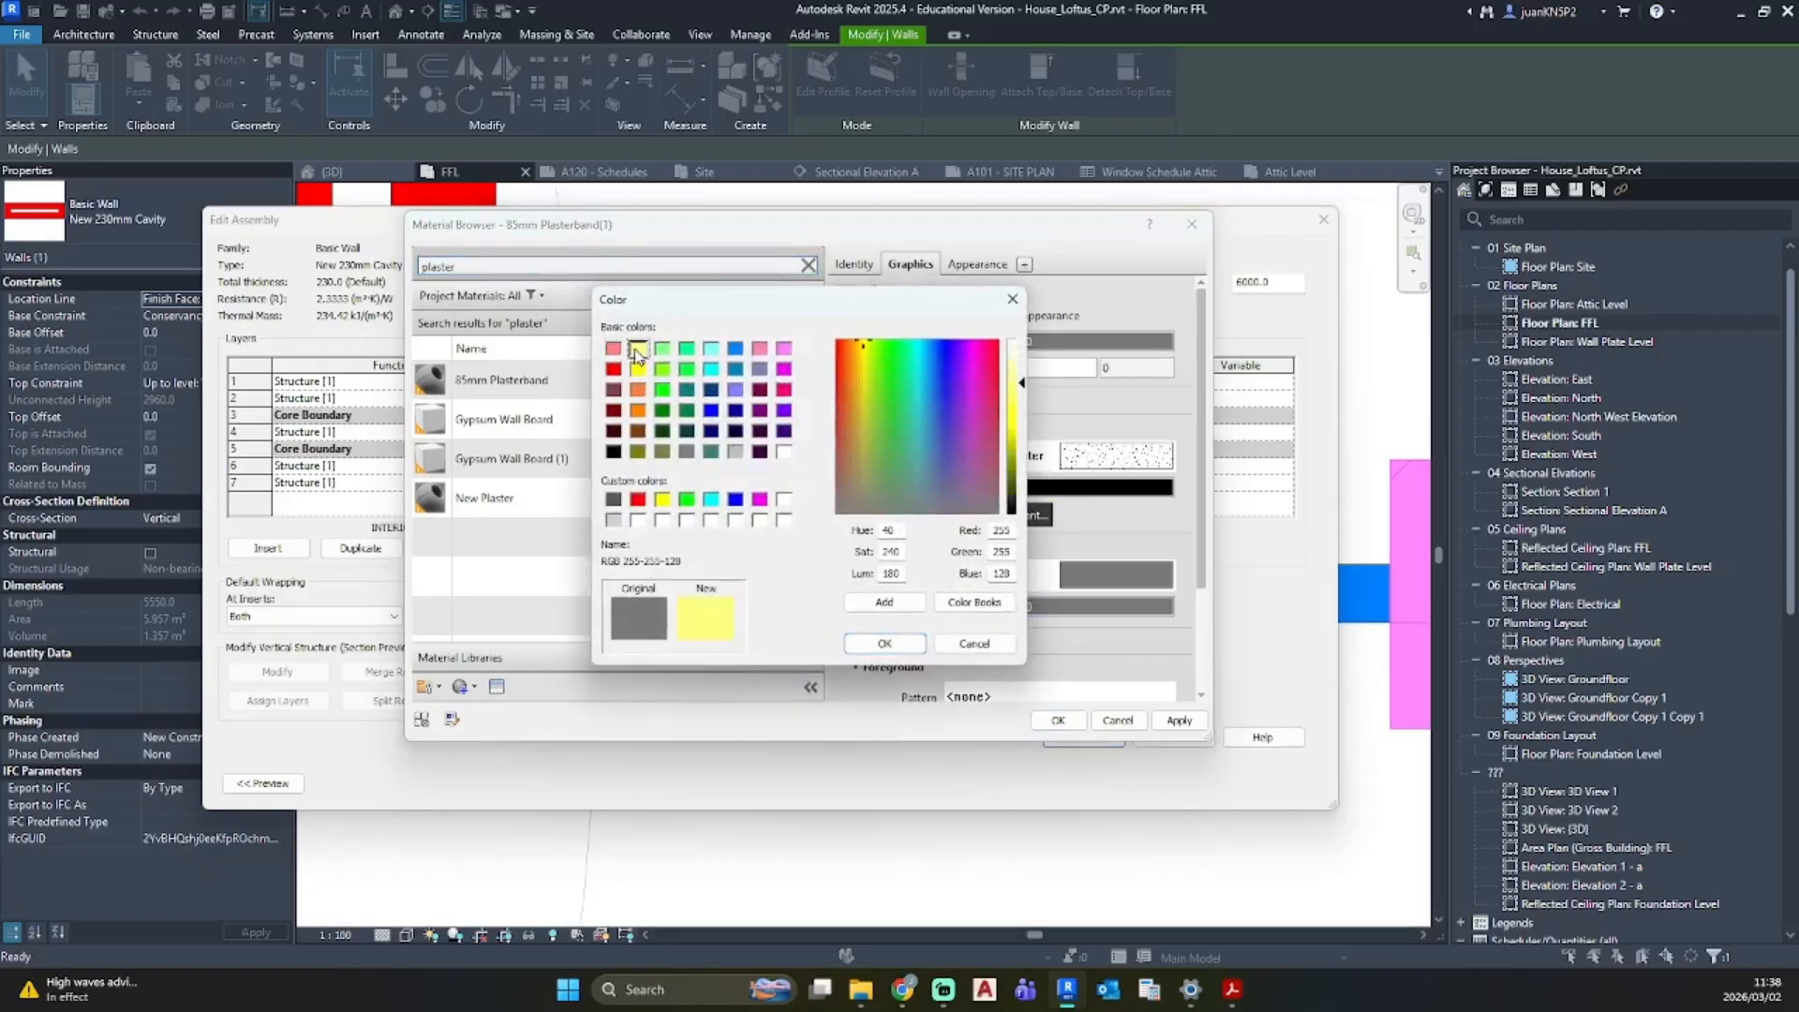
left_click(870, 645)
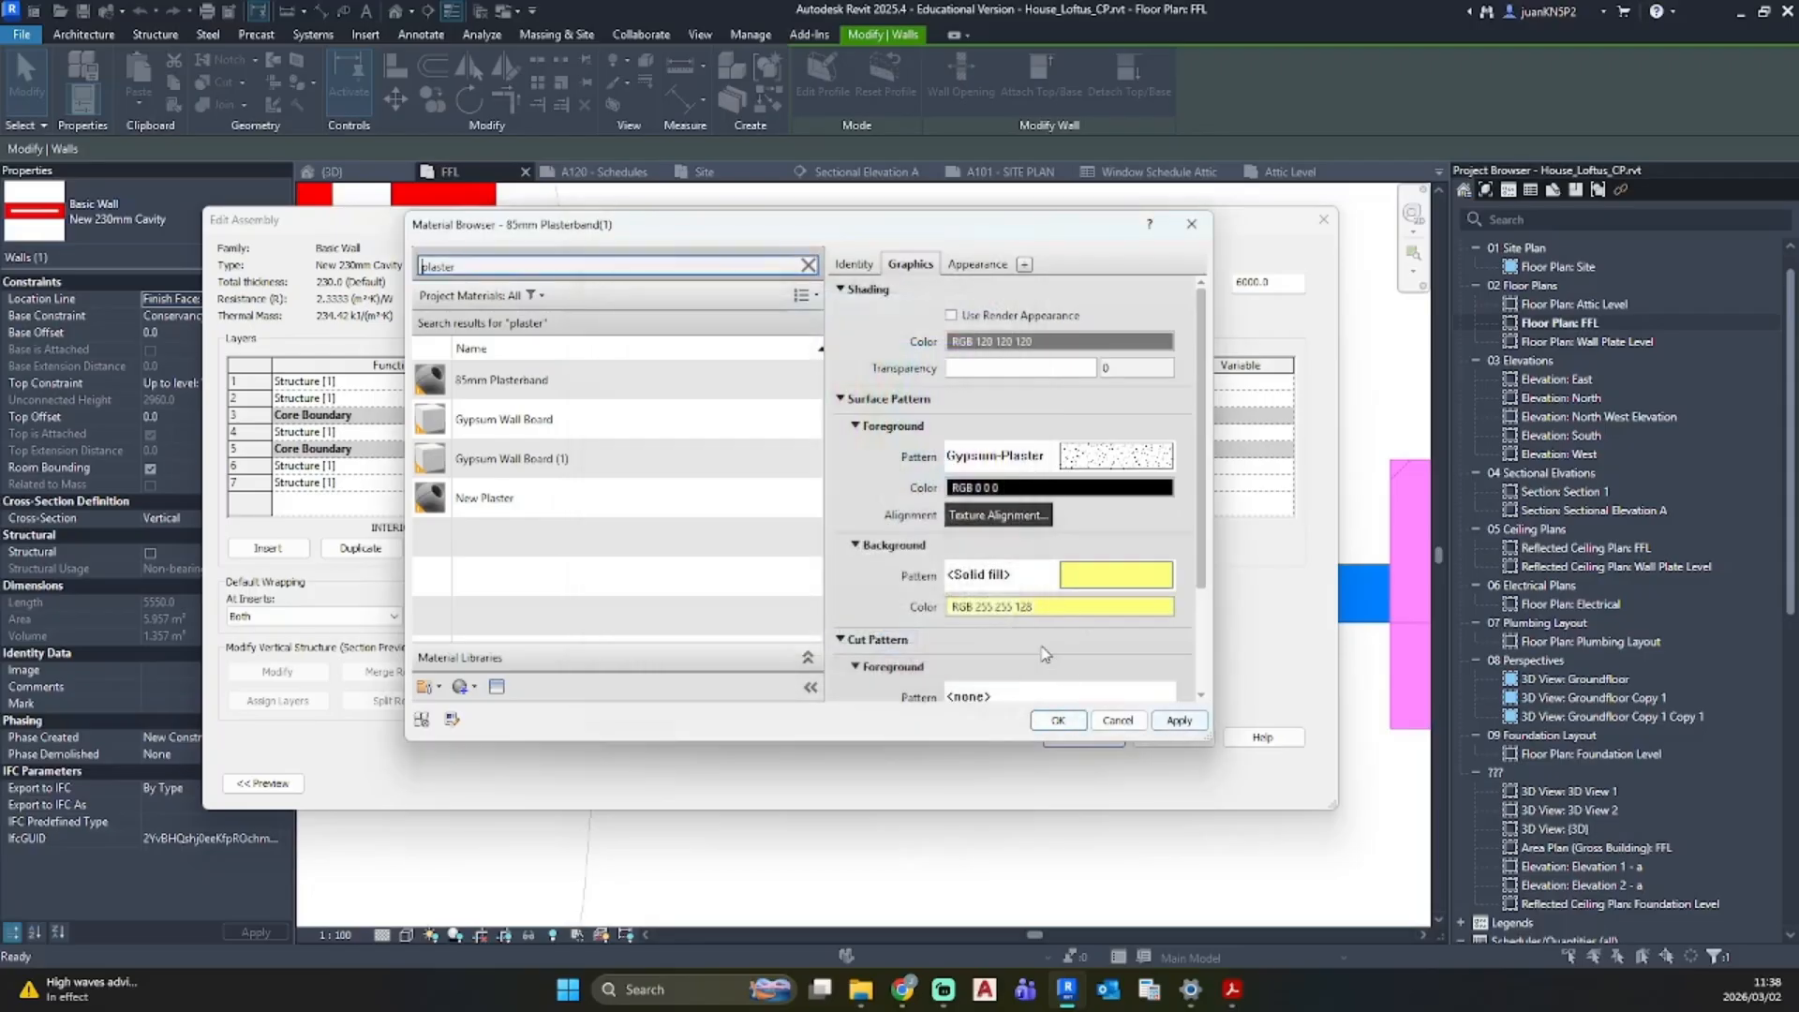
left_click(1178, 721)
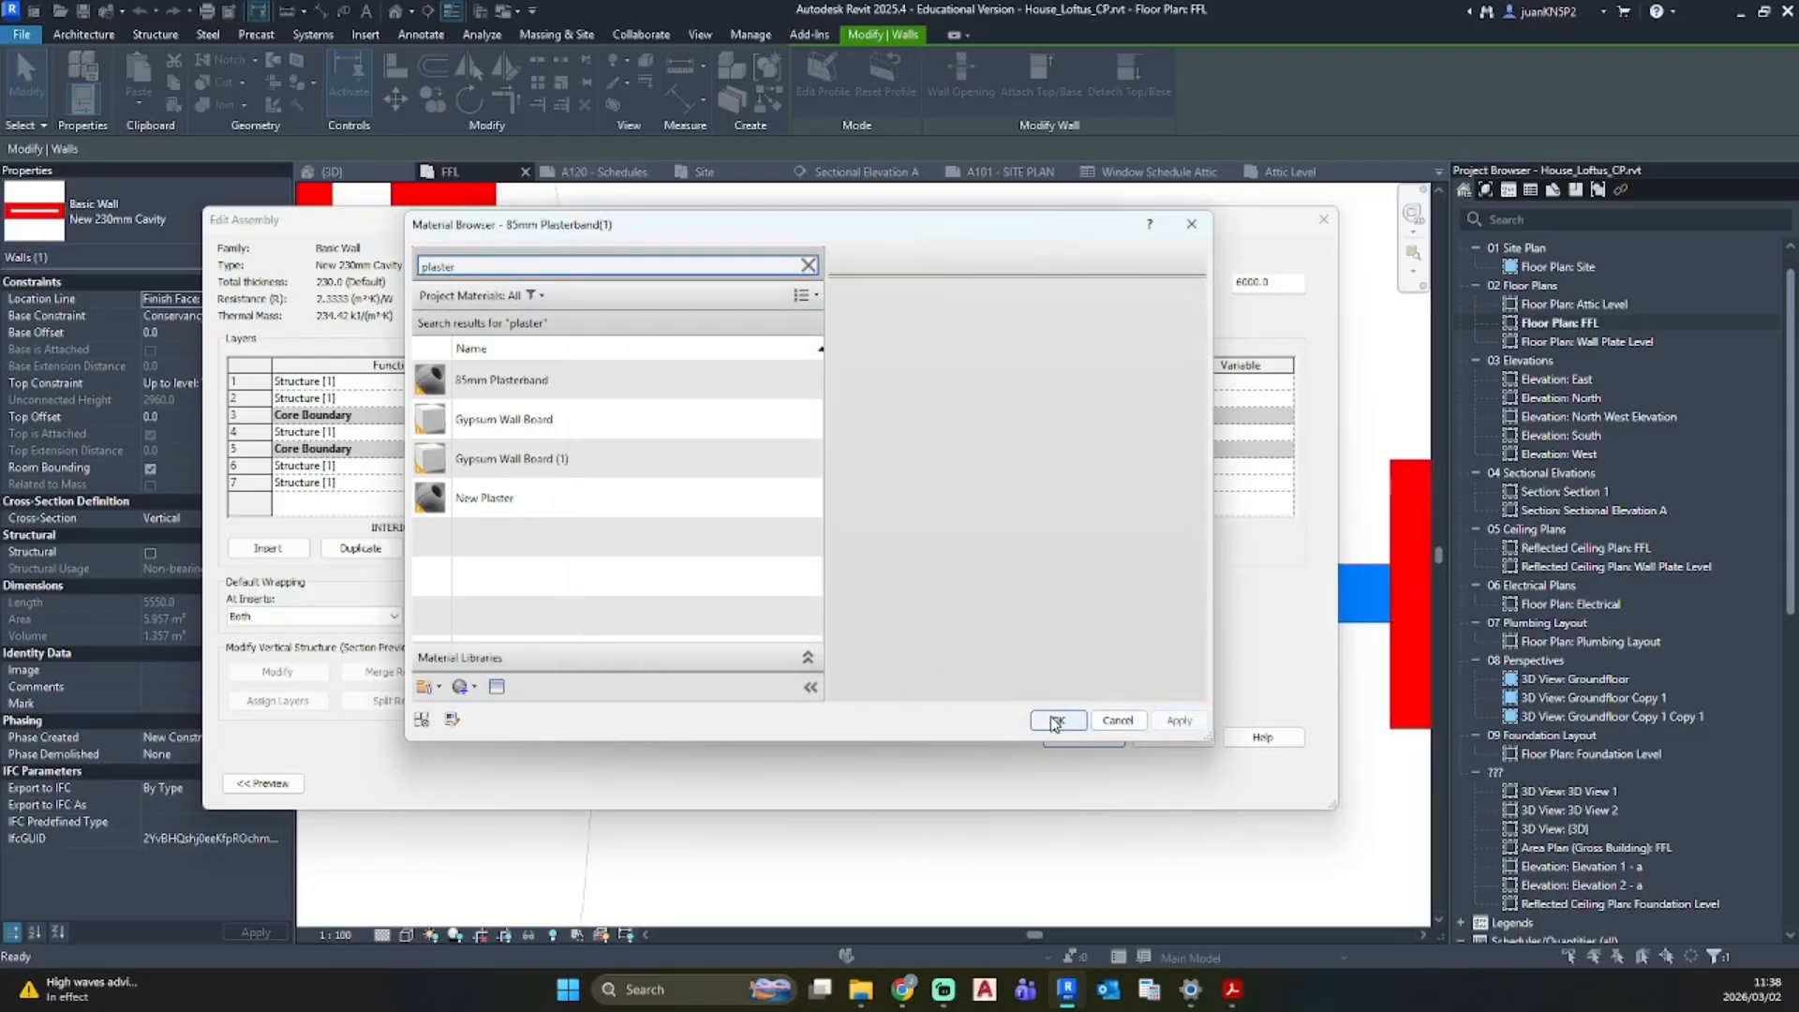
Step: Try to assign New Plaster to the interior layer at 10 mm thickness and preview the wall assembly
left_click(1056, 721)
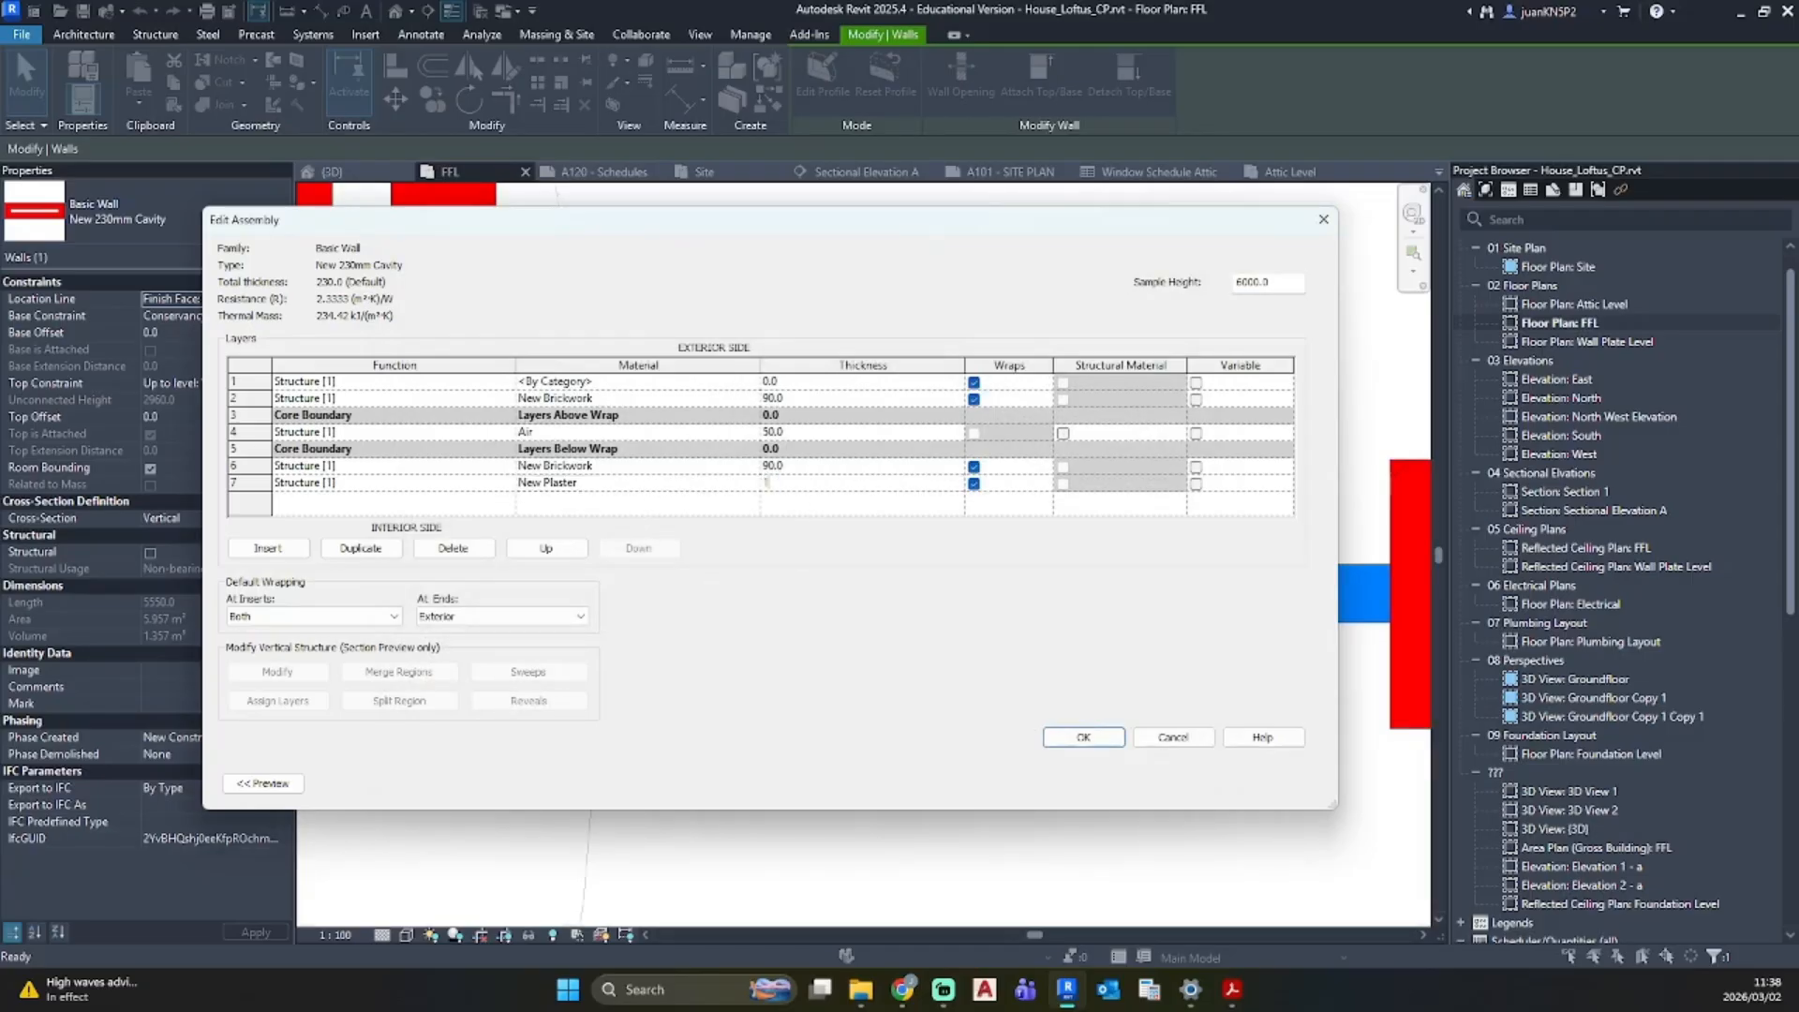
left_click(284, 789)
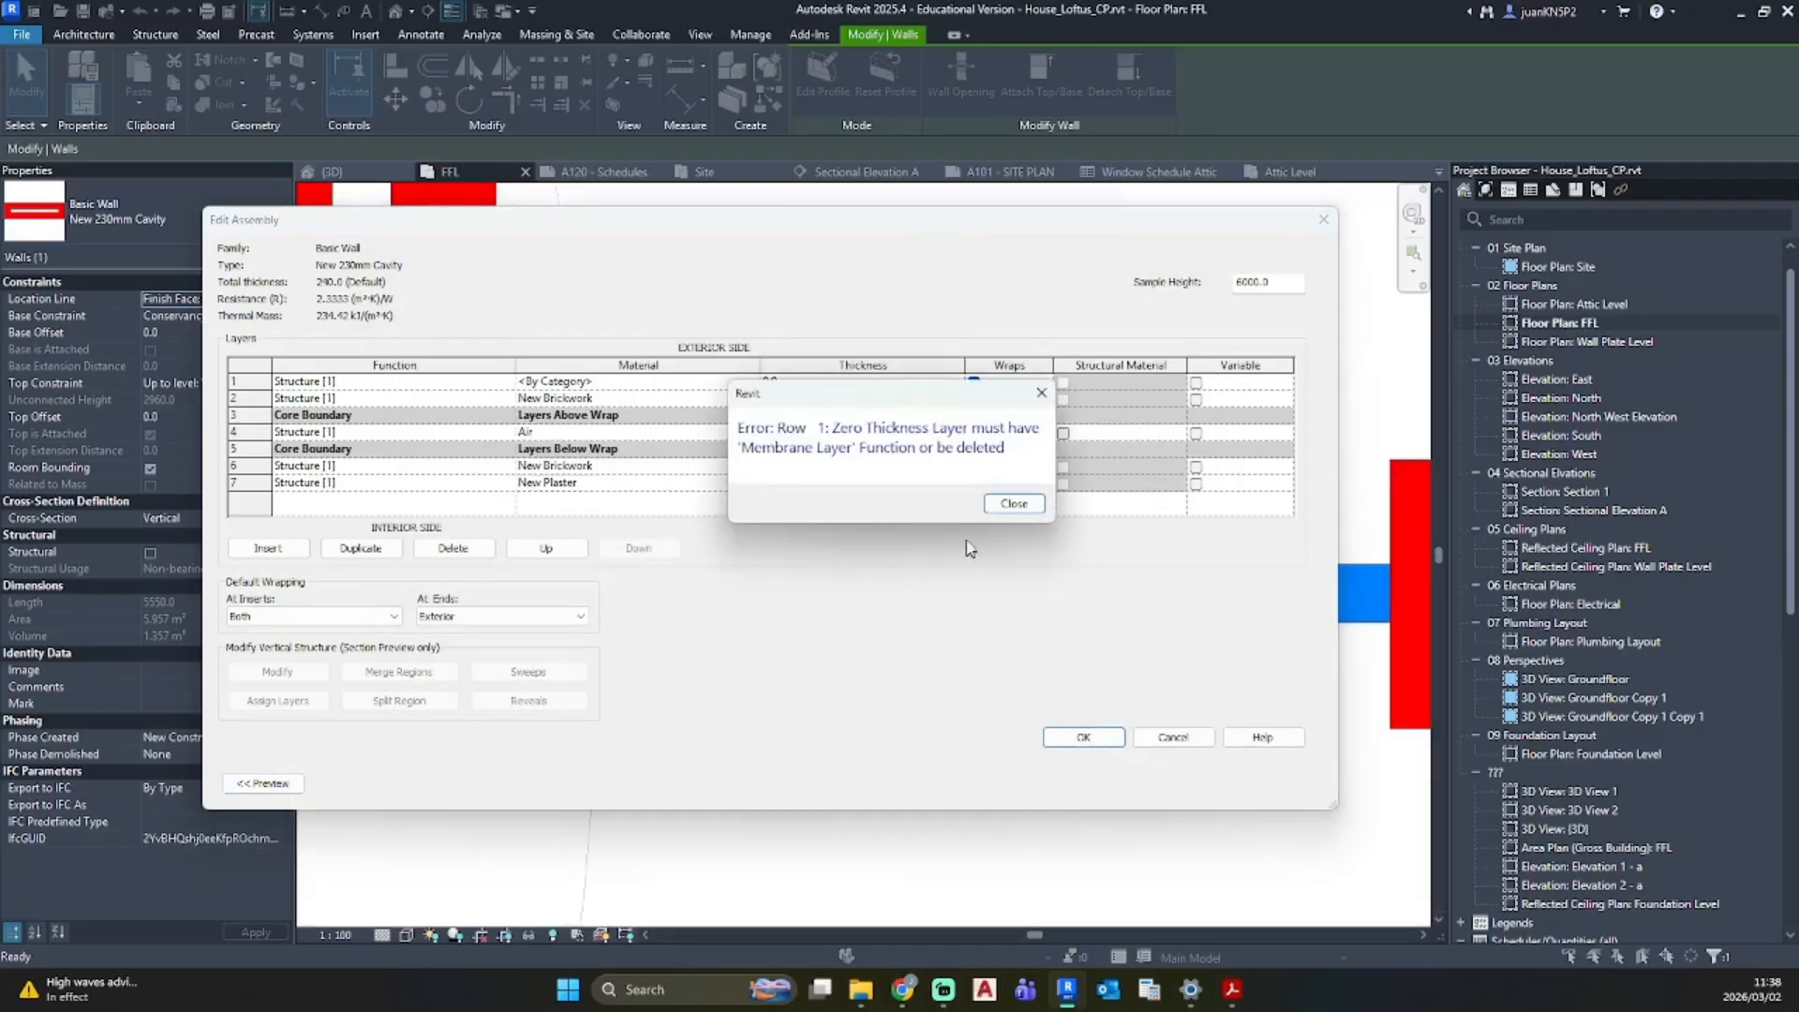
key("Return")
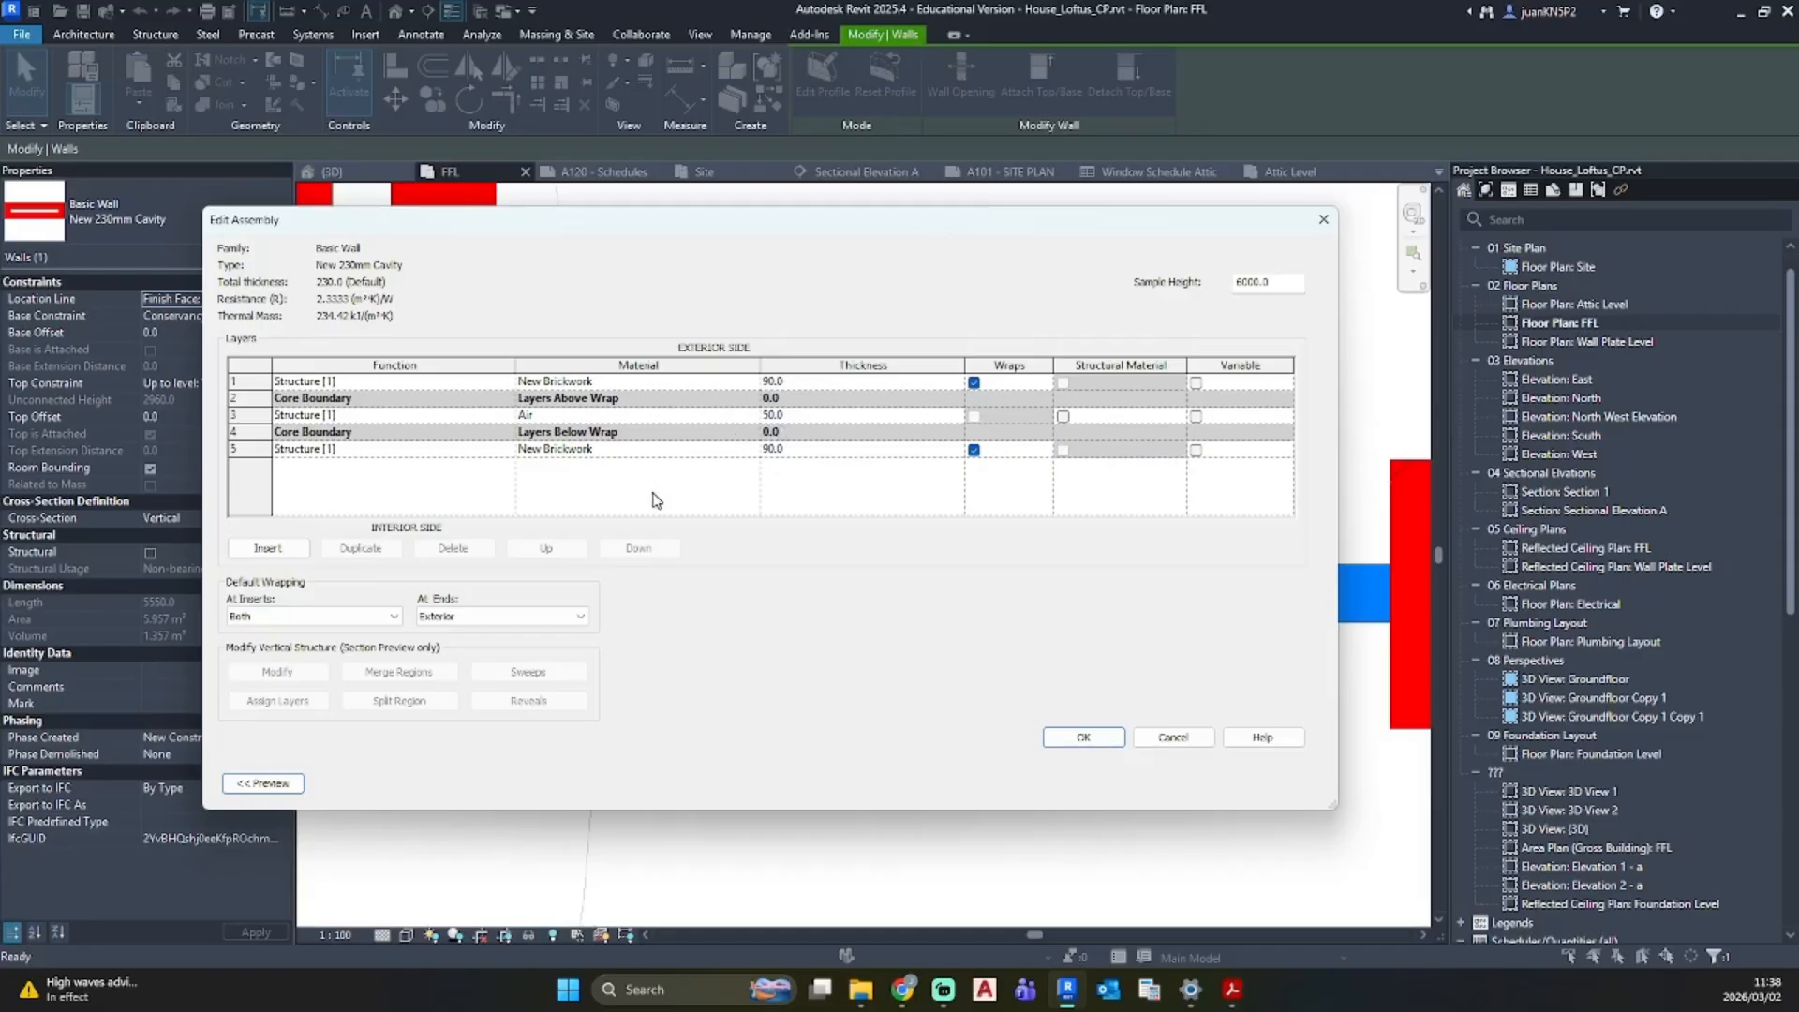
Step: Add one layer on the exterior face and one on the interior face of the wall assembly, each 10 mm thick
left_click(268, 548)
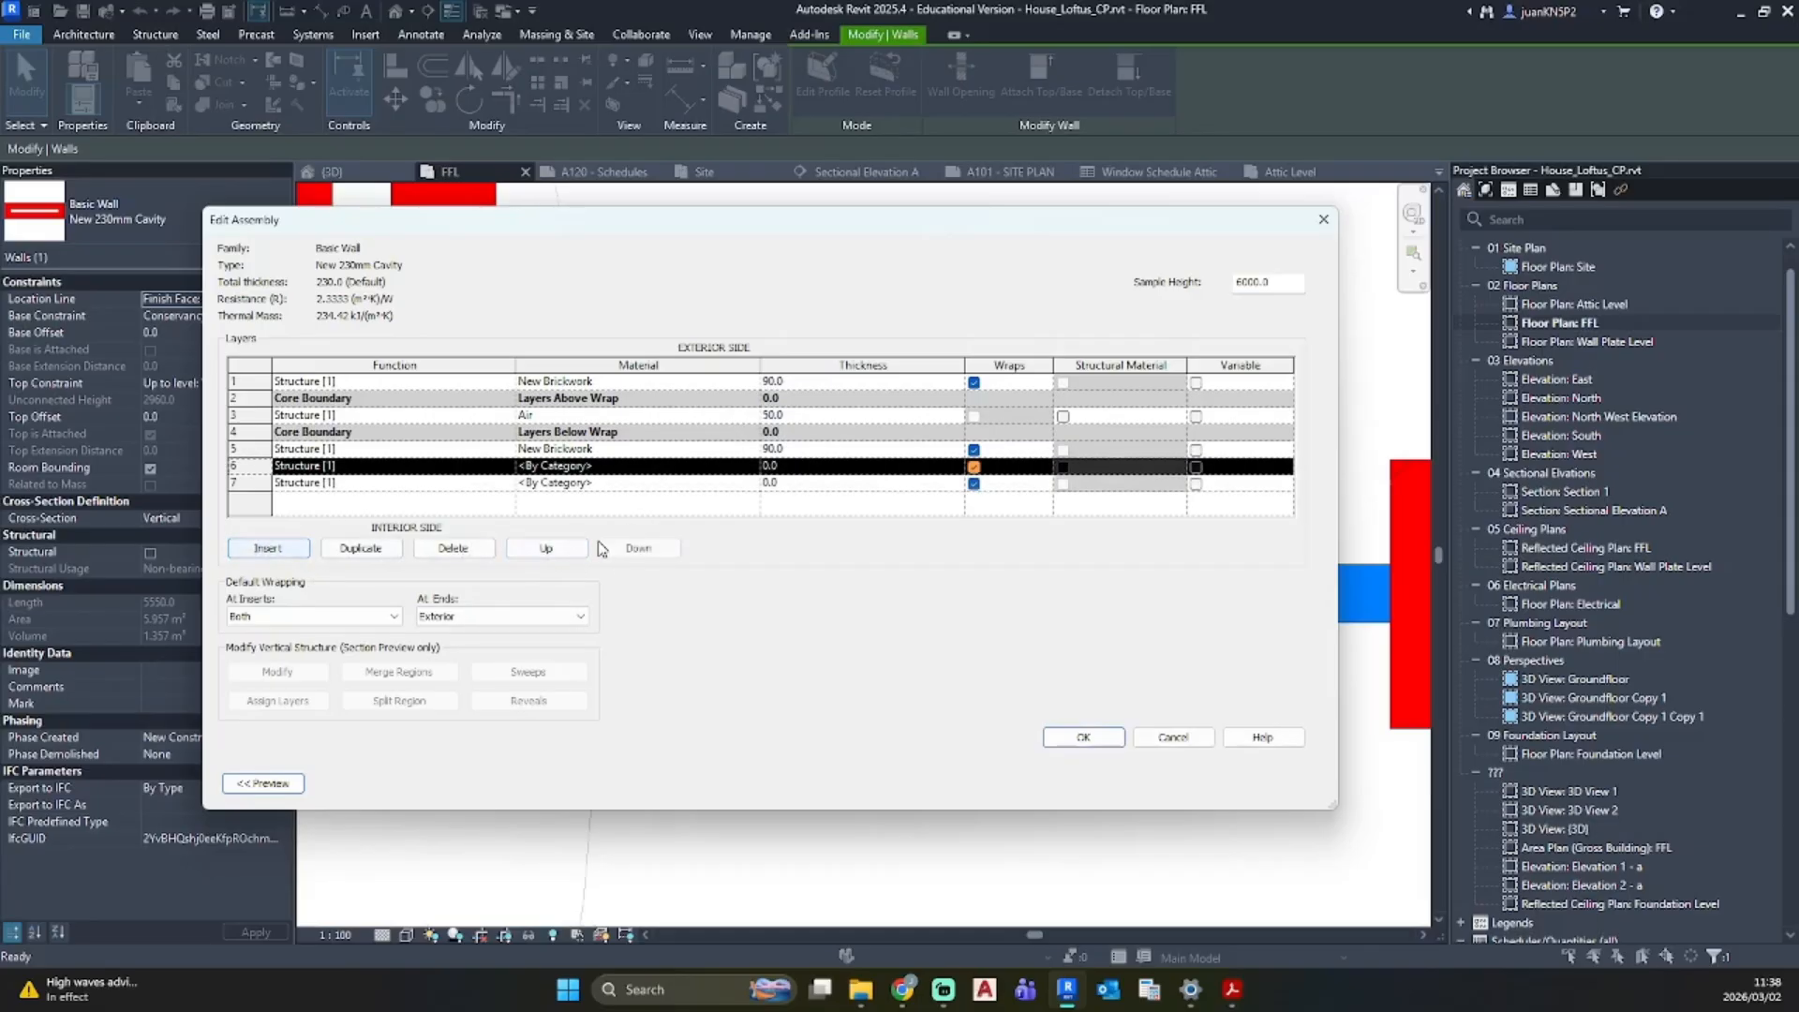
left_click(553, 549)
left_click(553, 550)
left_click(553, 549)
left_click(562, 550)
left_click(562, 550)
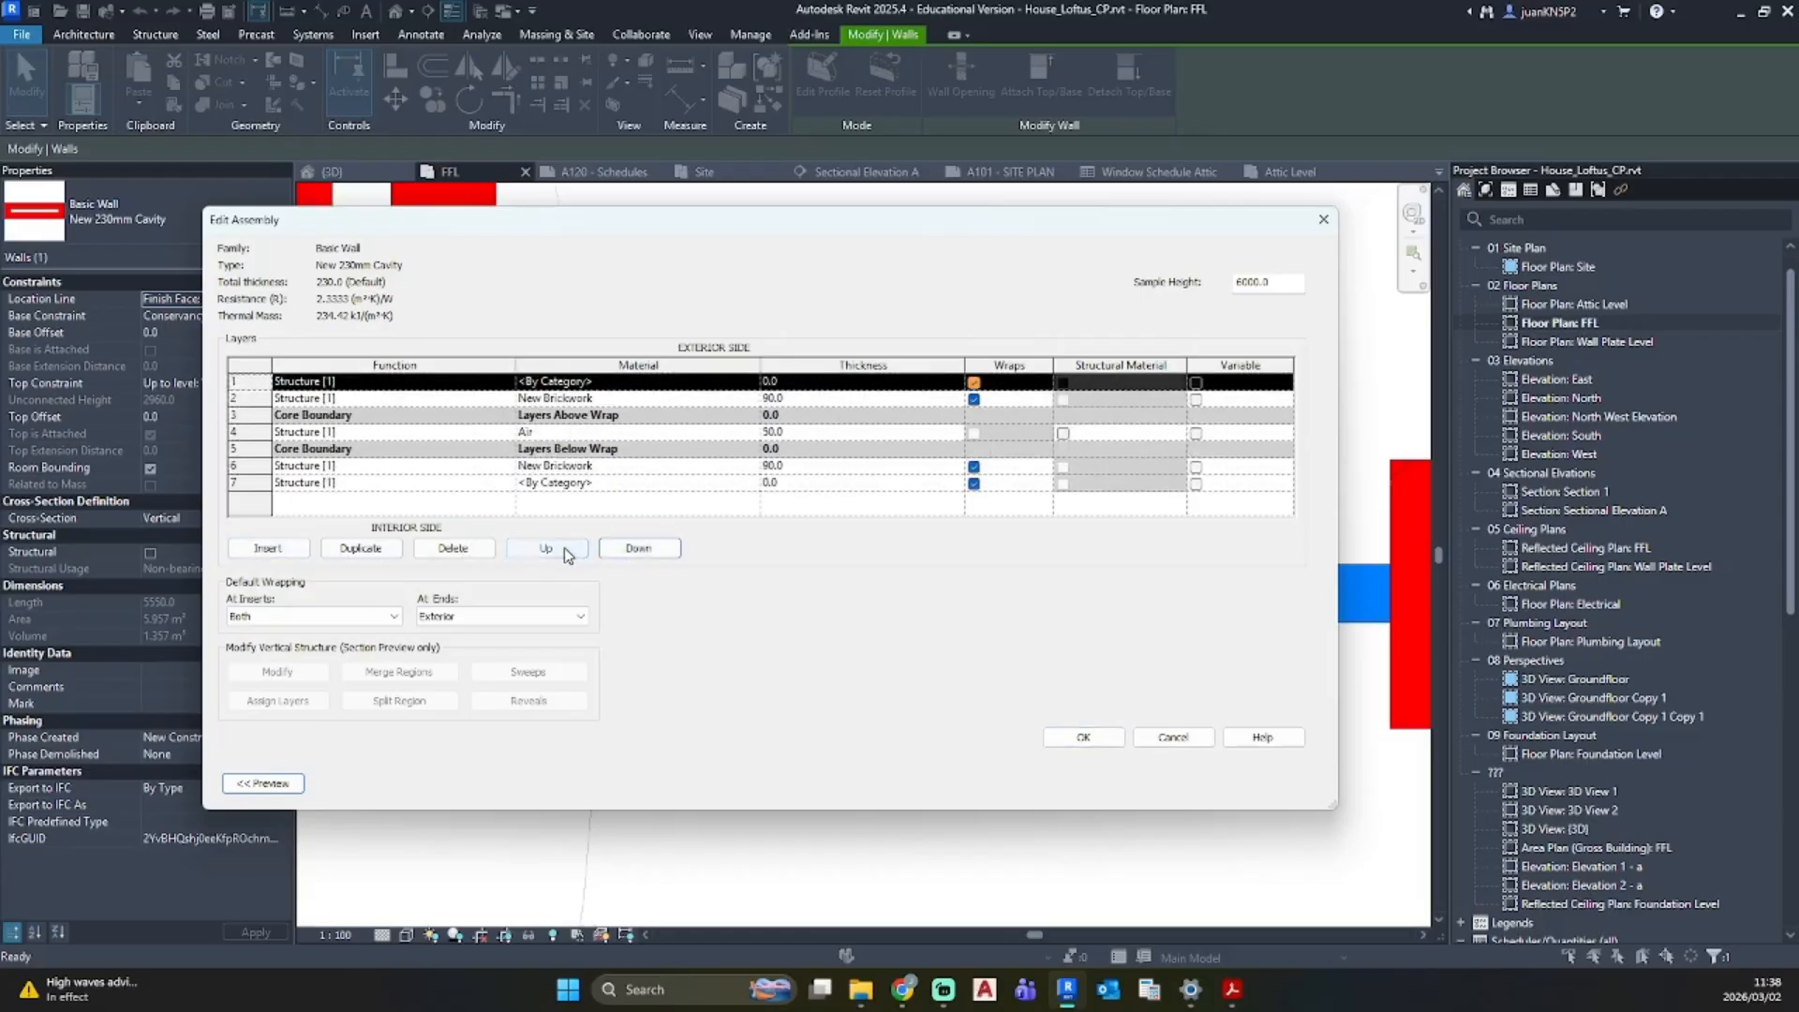
left_click(829, 382)
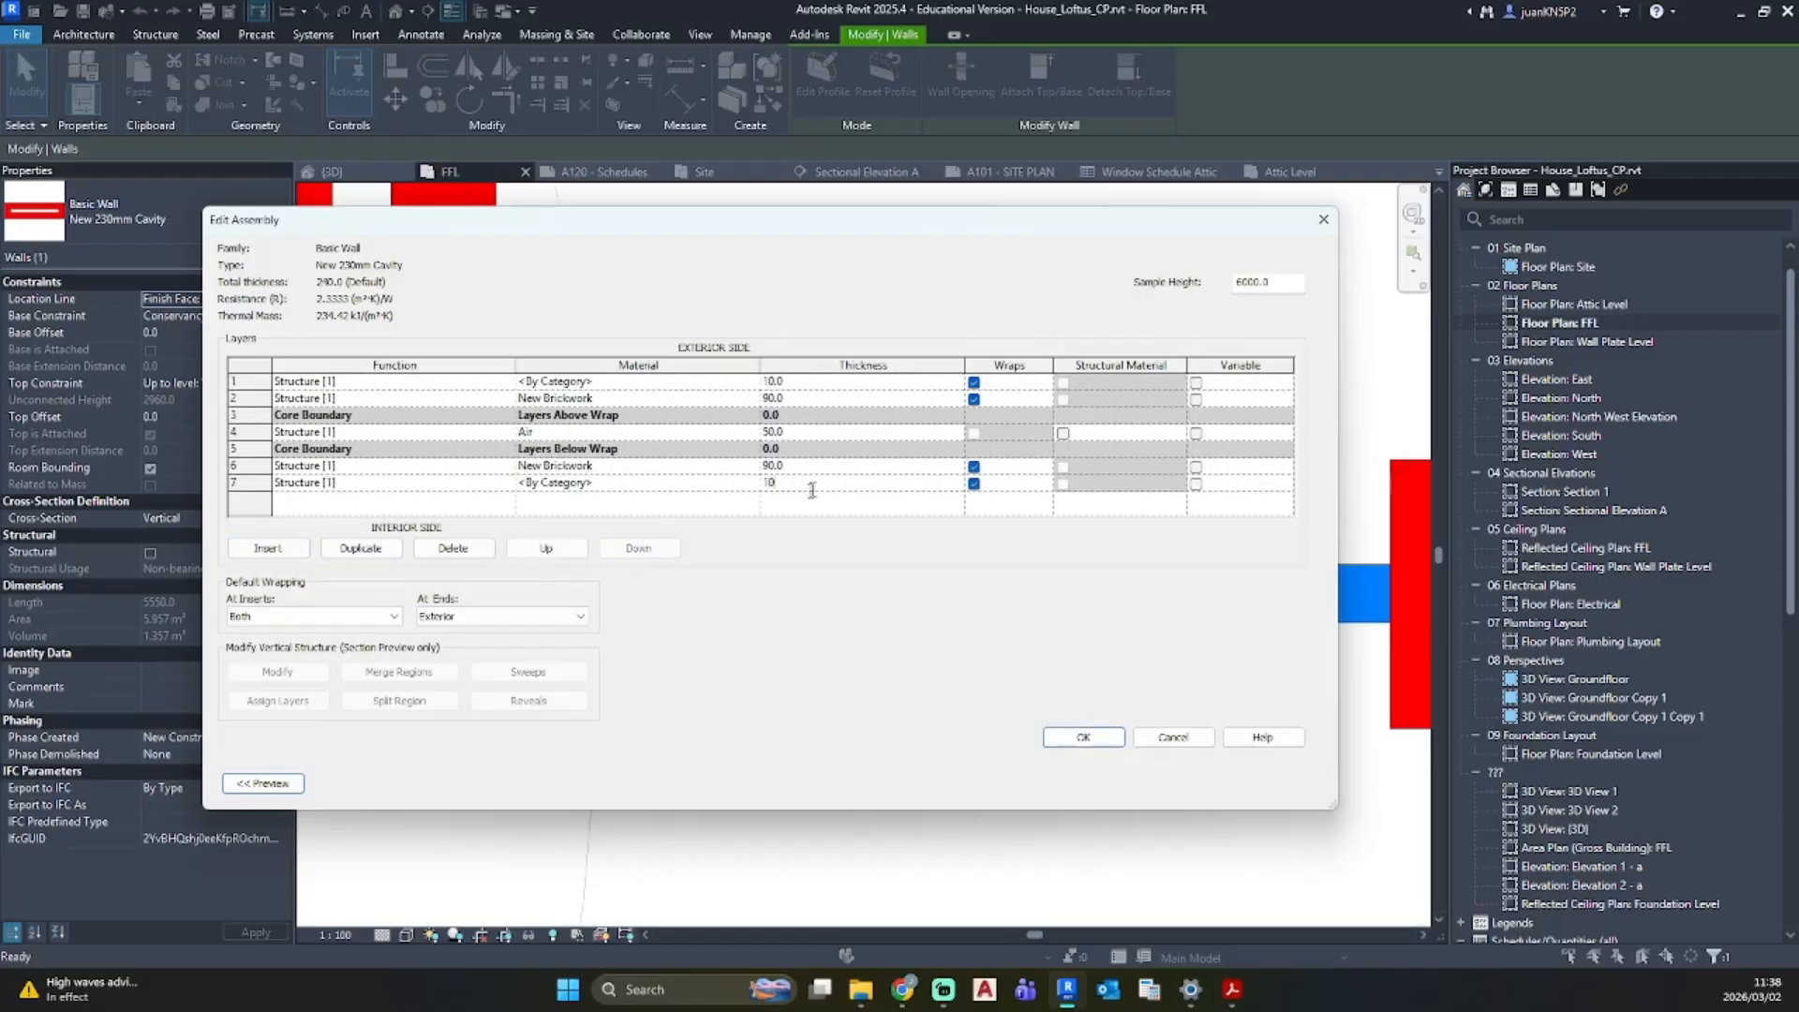
Step: Assign the New Plaster material to the exterior face layer
left_click(656, 382)
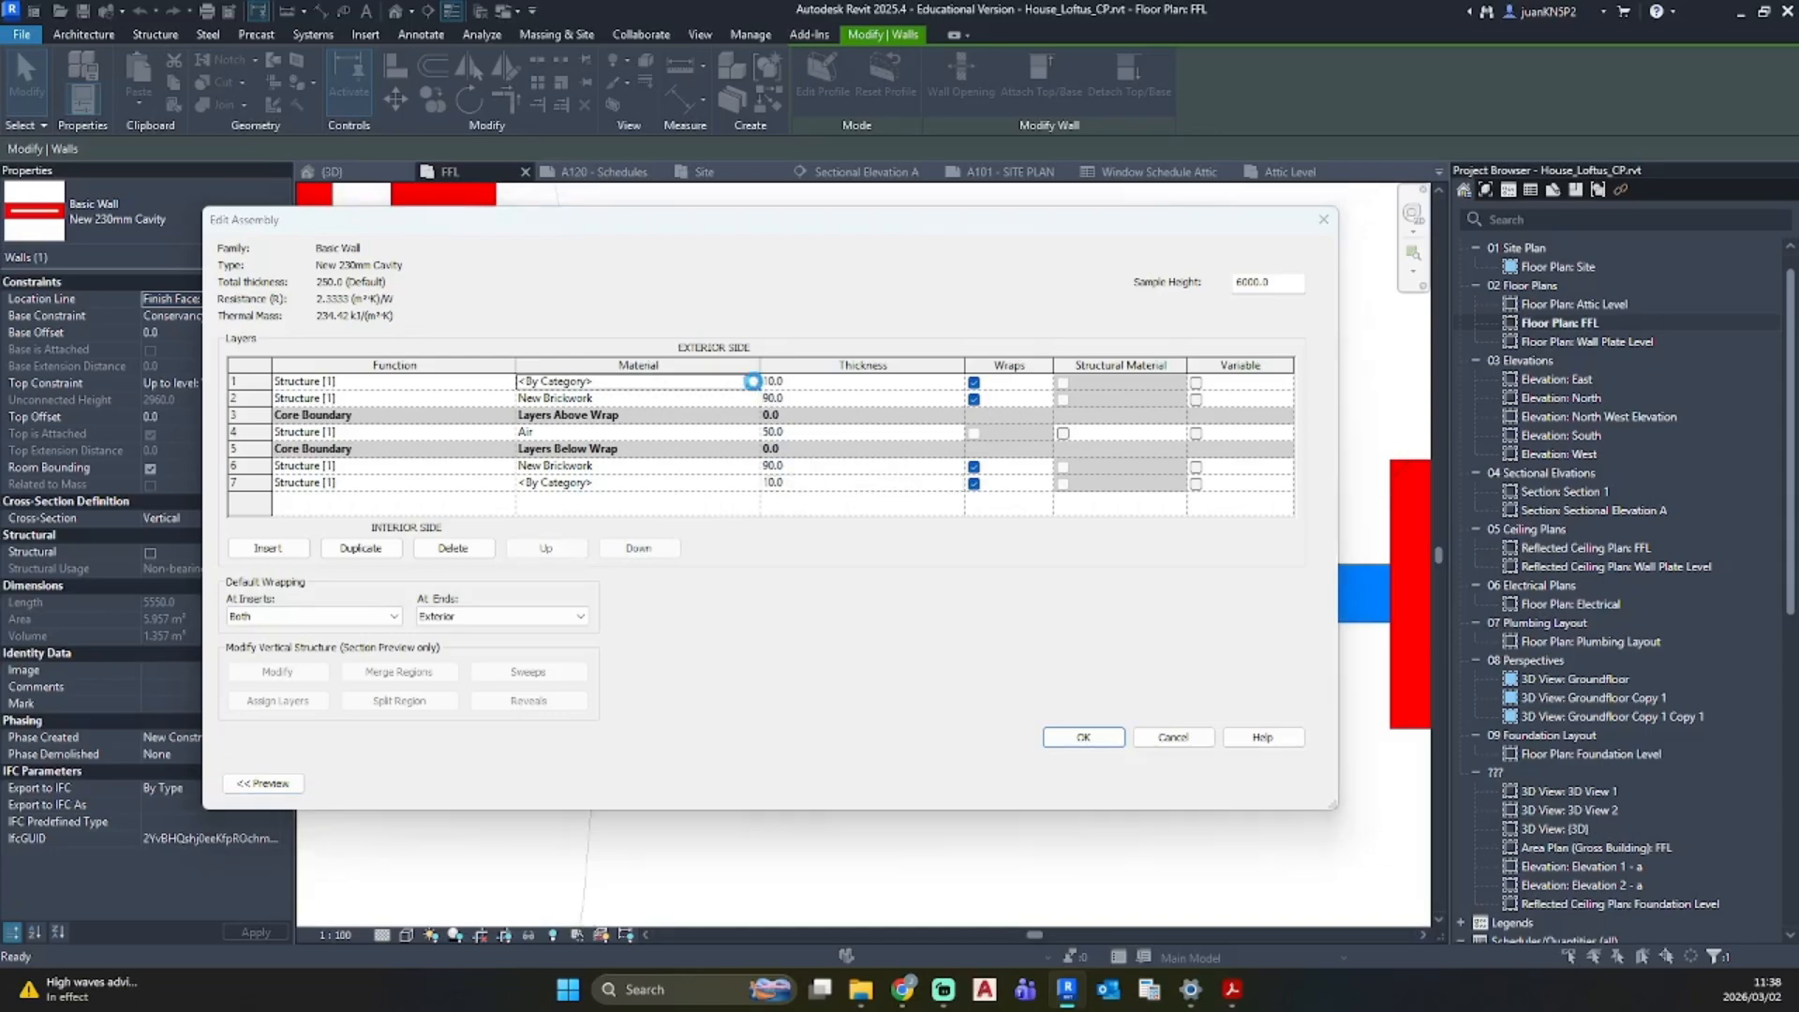
left_click(754, 382)
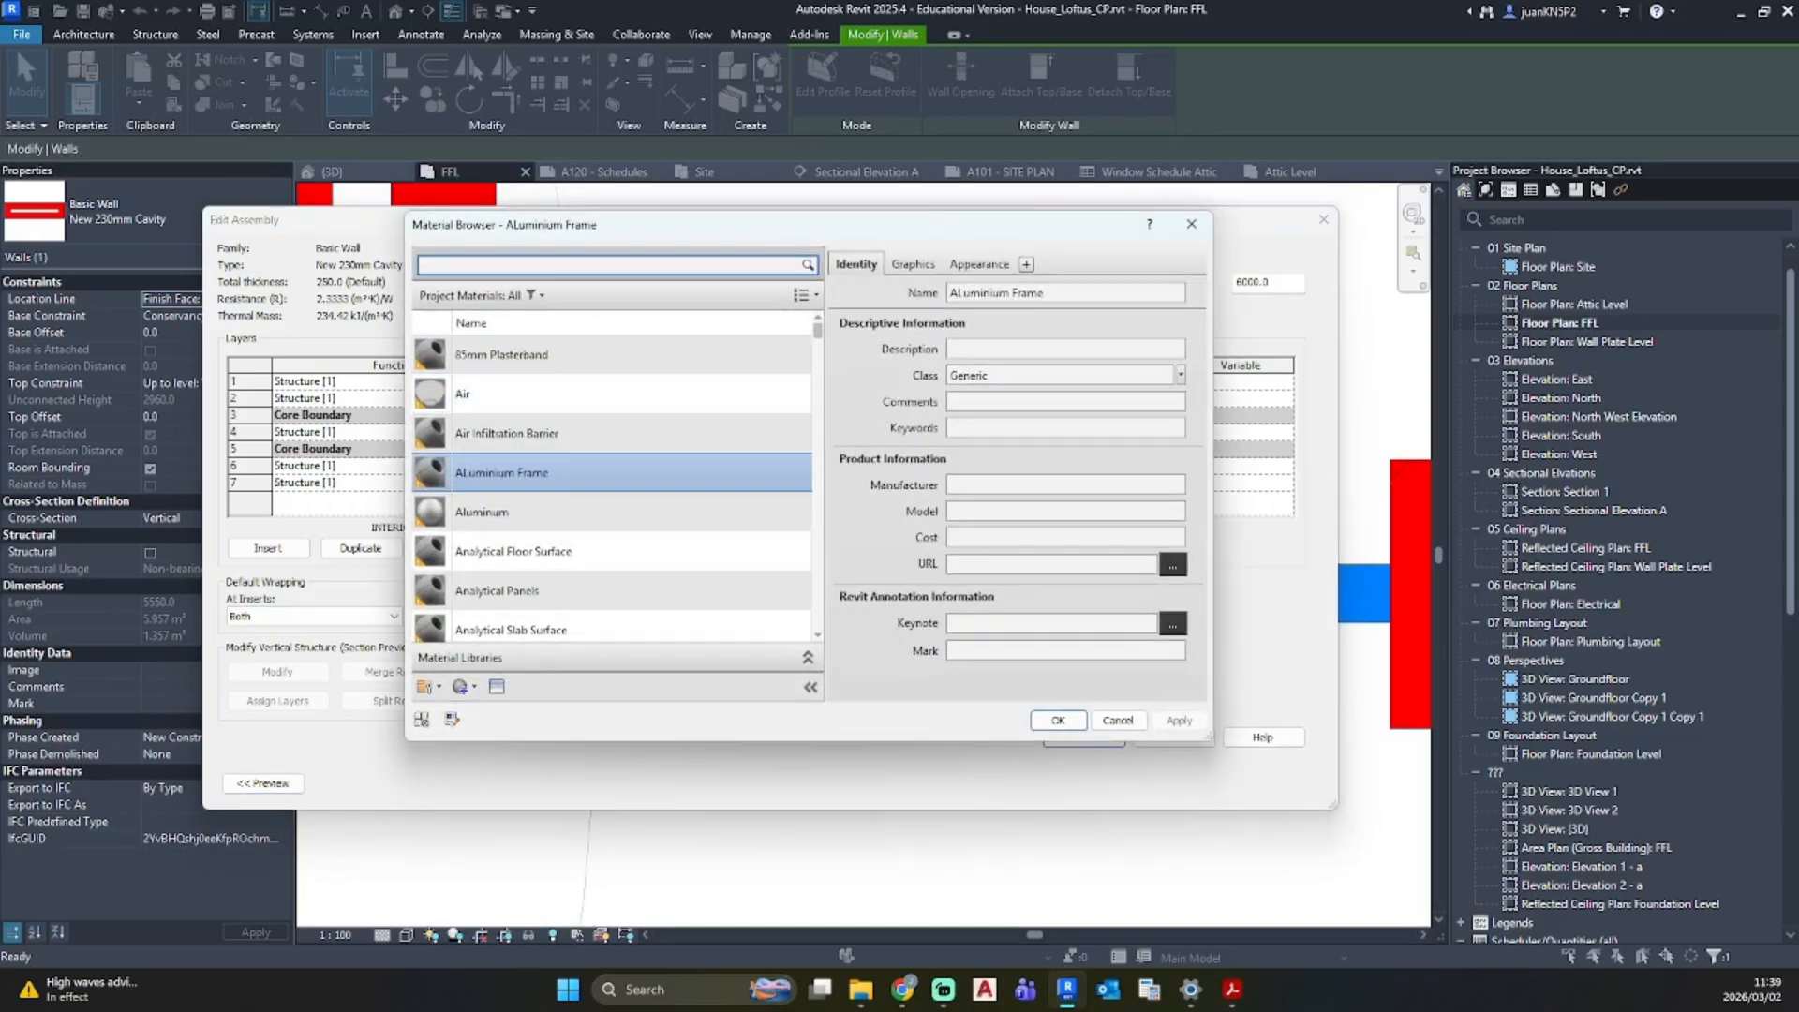
type("plater")
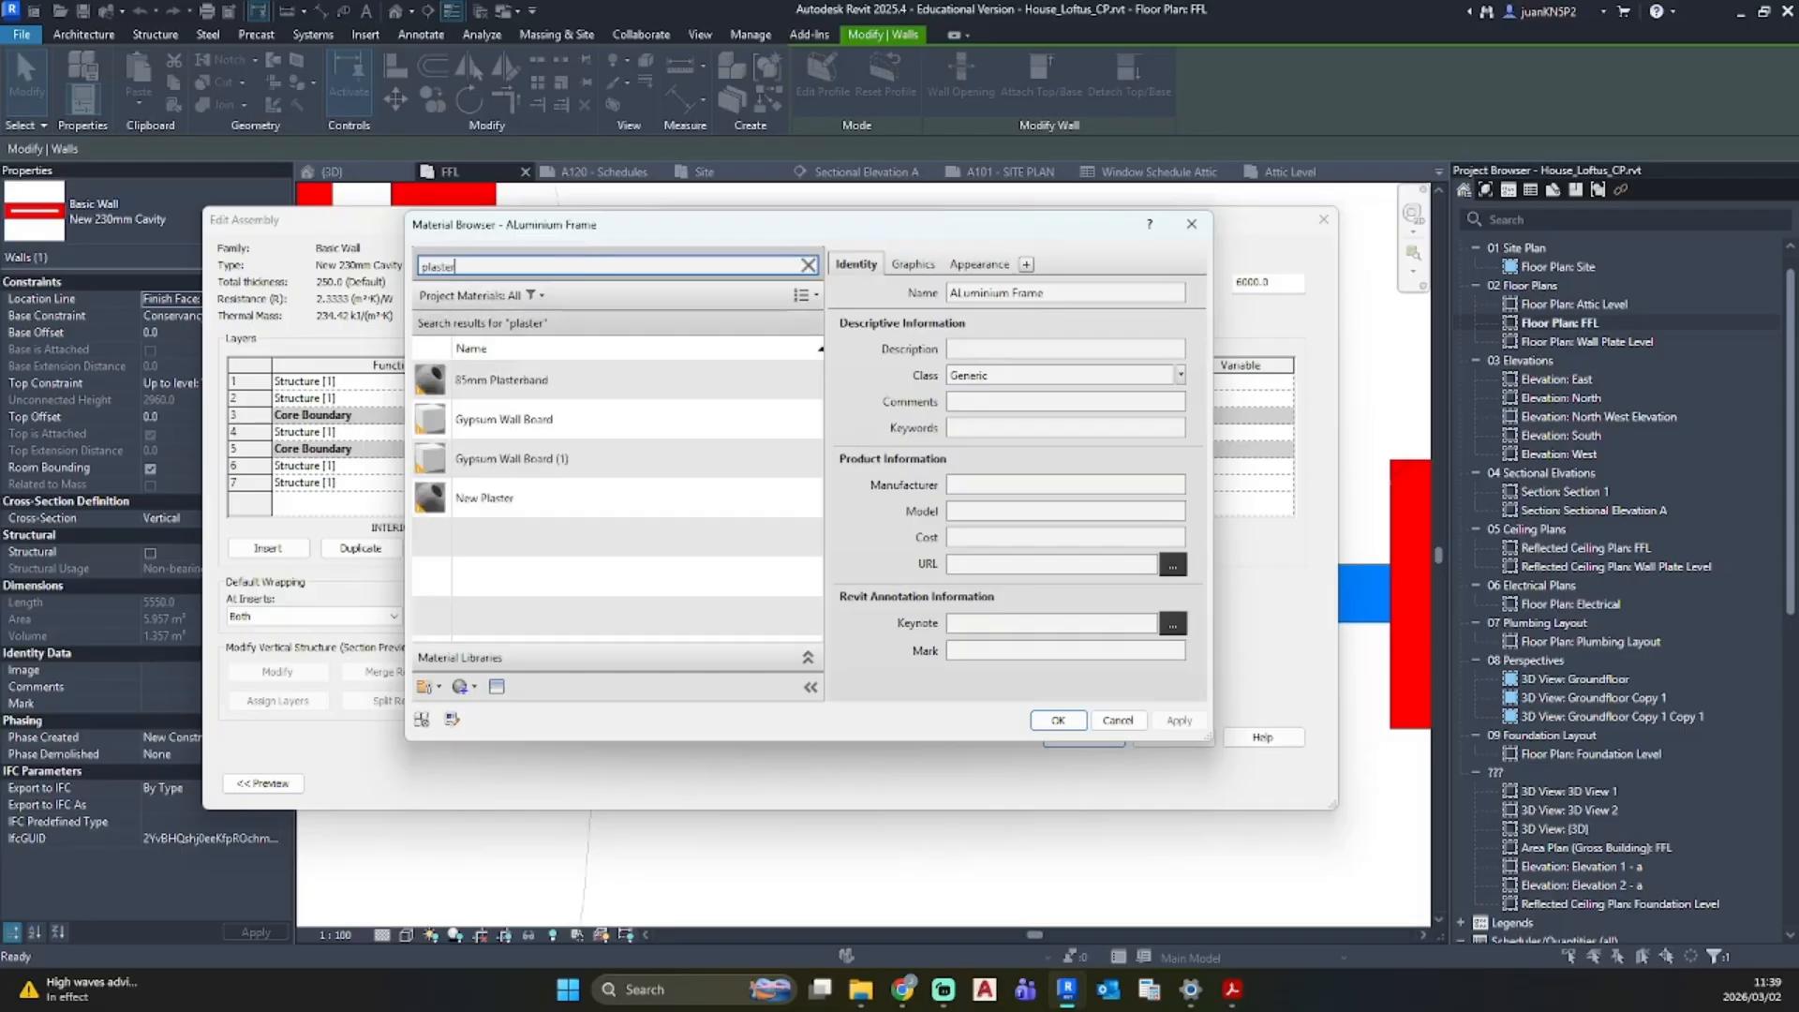
left_click(520, 496)
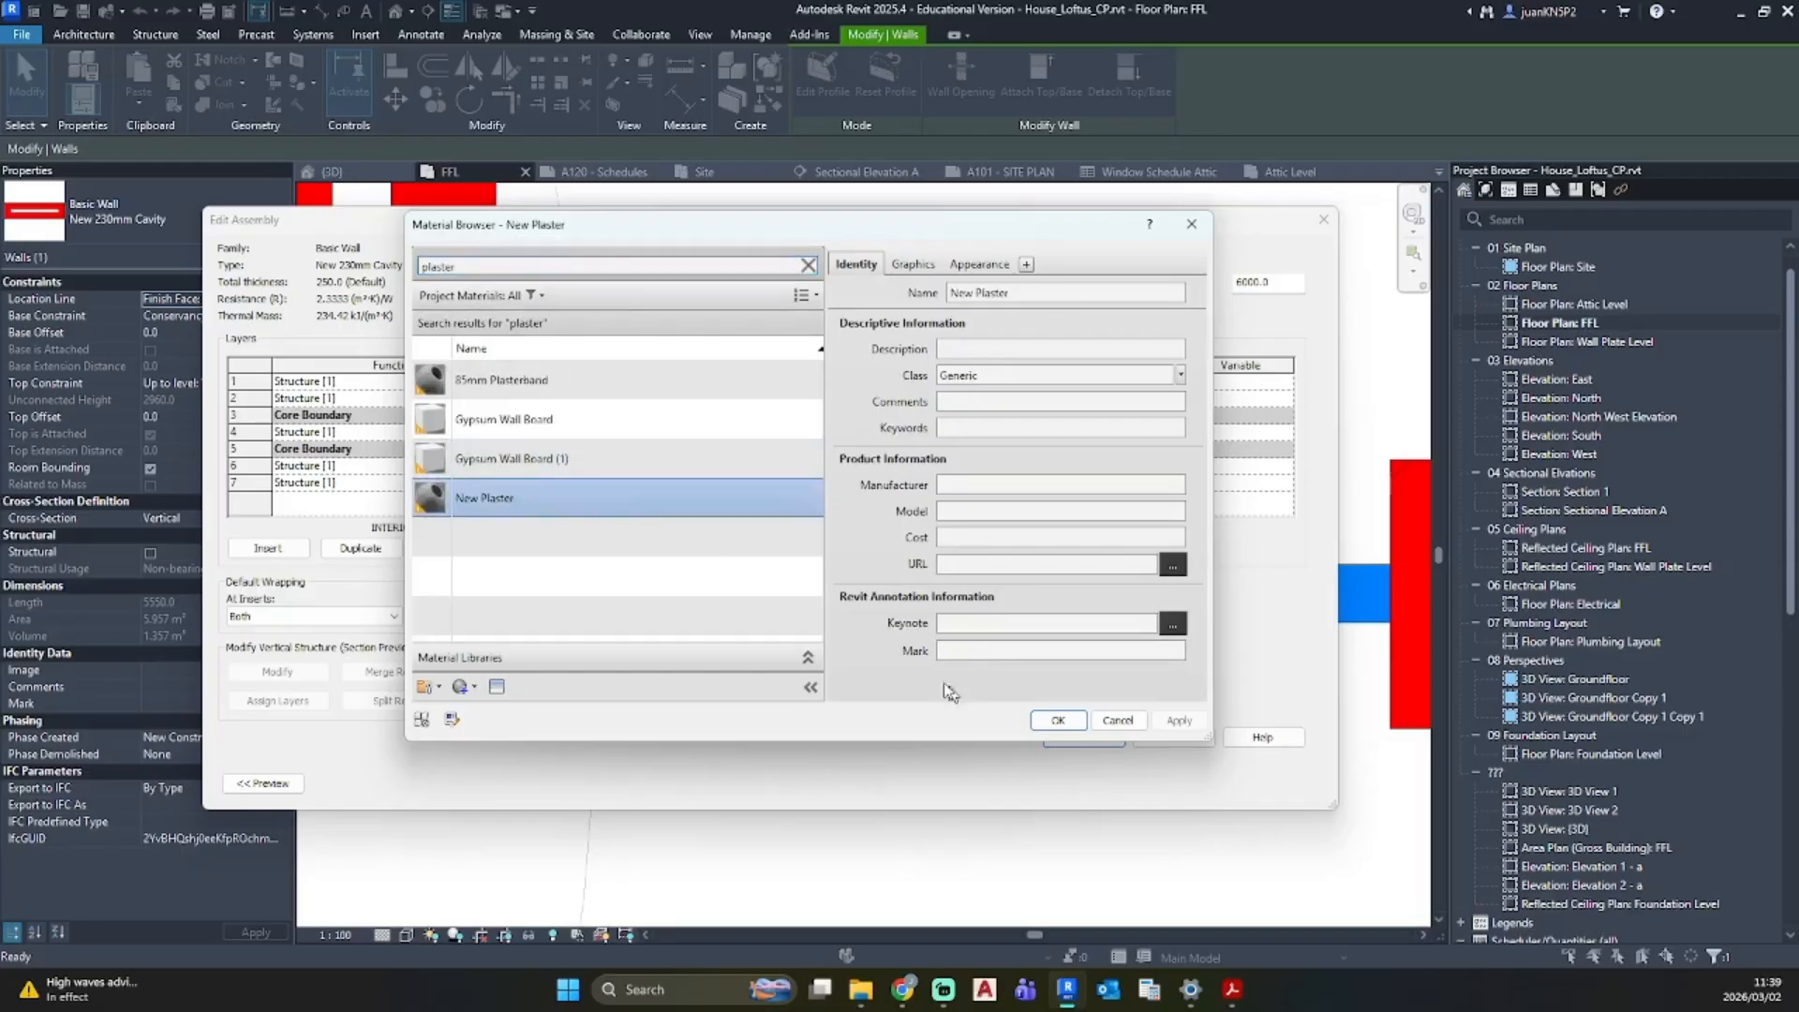
left_click(1041, 722)
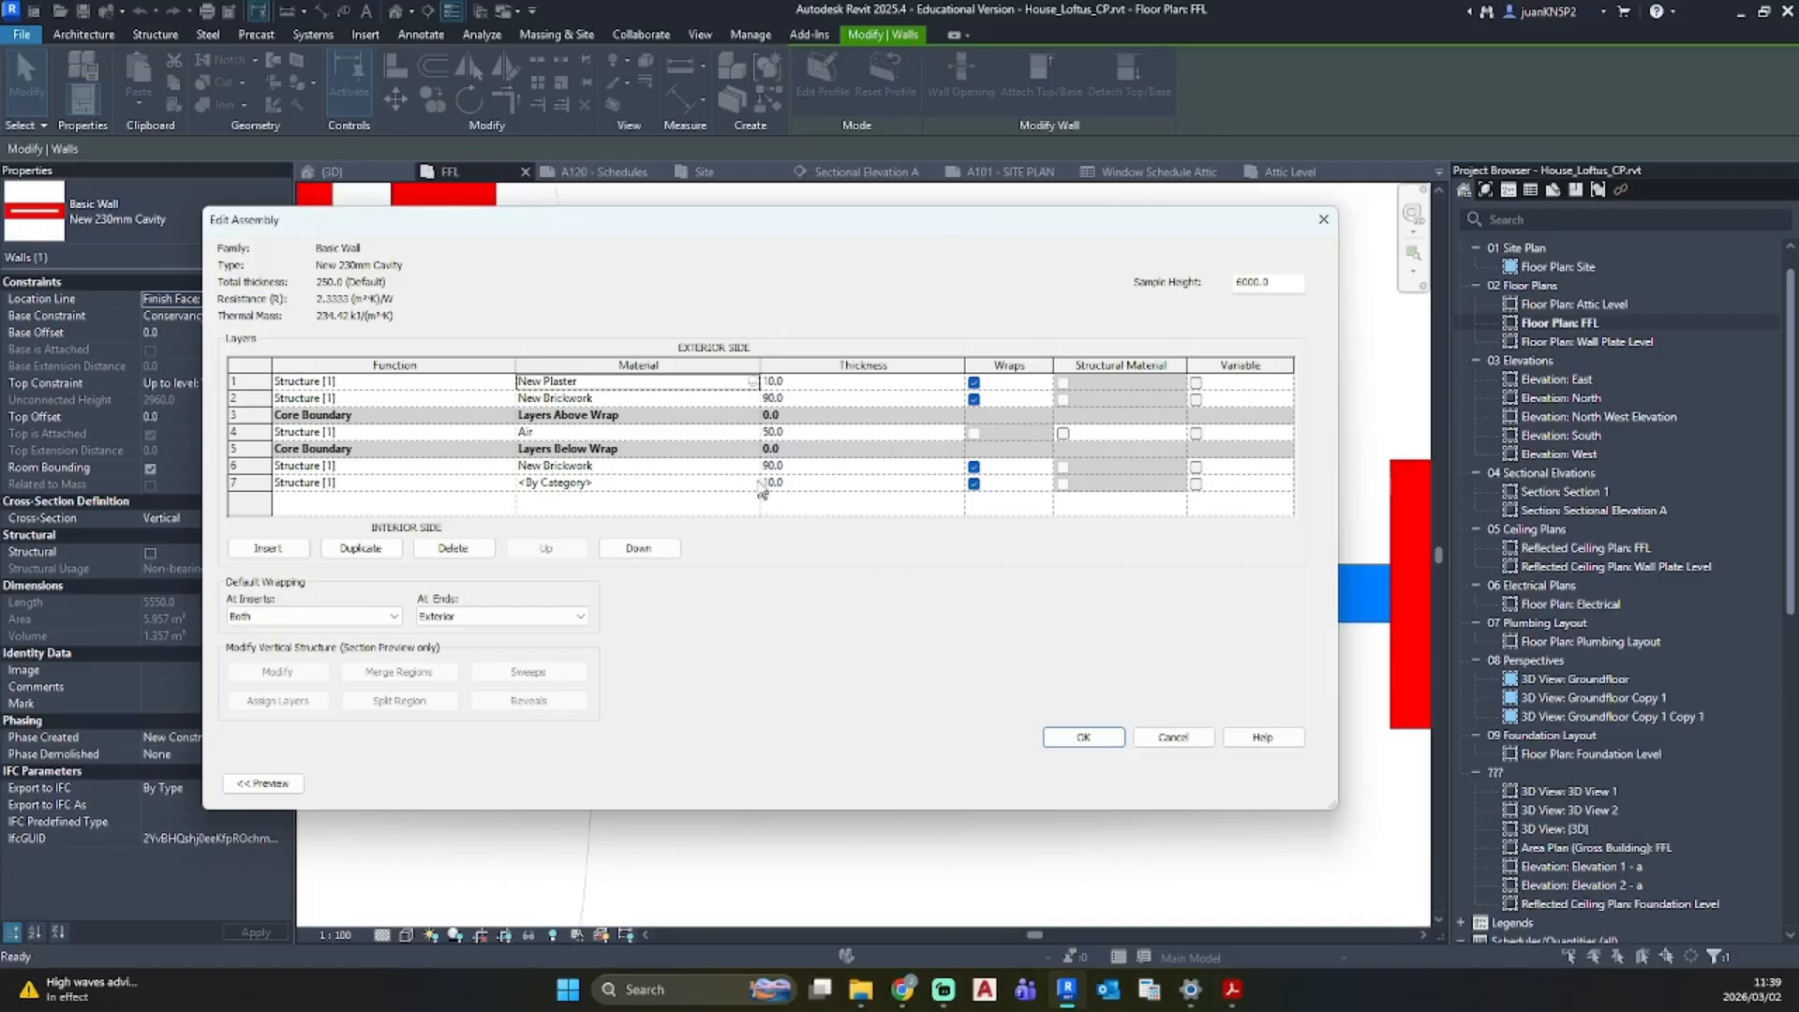
Step: Assign New Plaster to the interior face layer and accept the New 230mm Cavity wall type changes
left_click(753, 382)
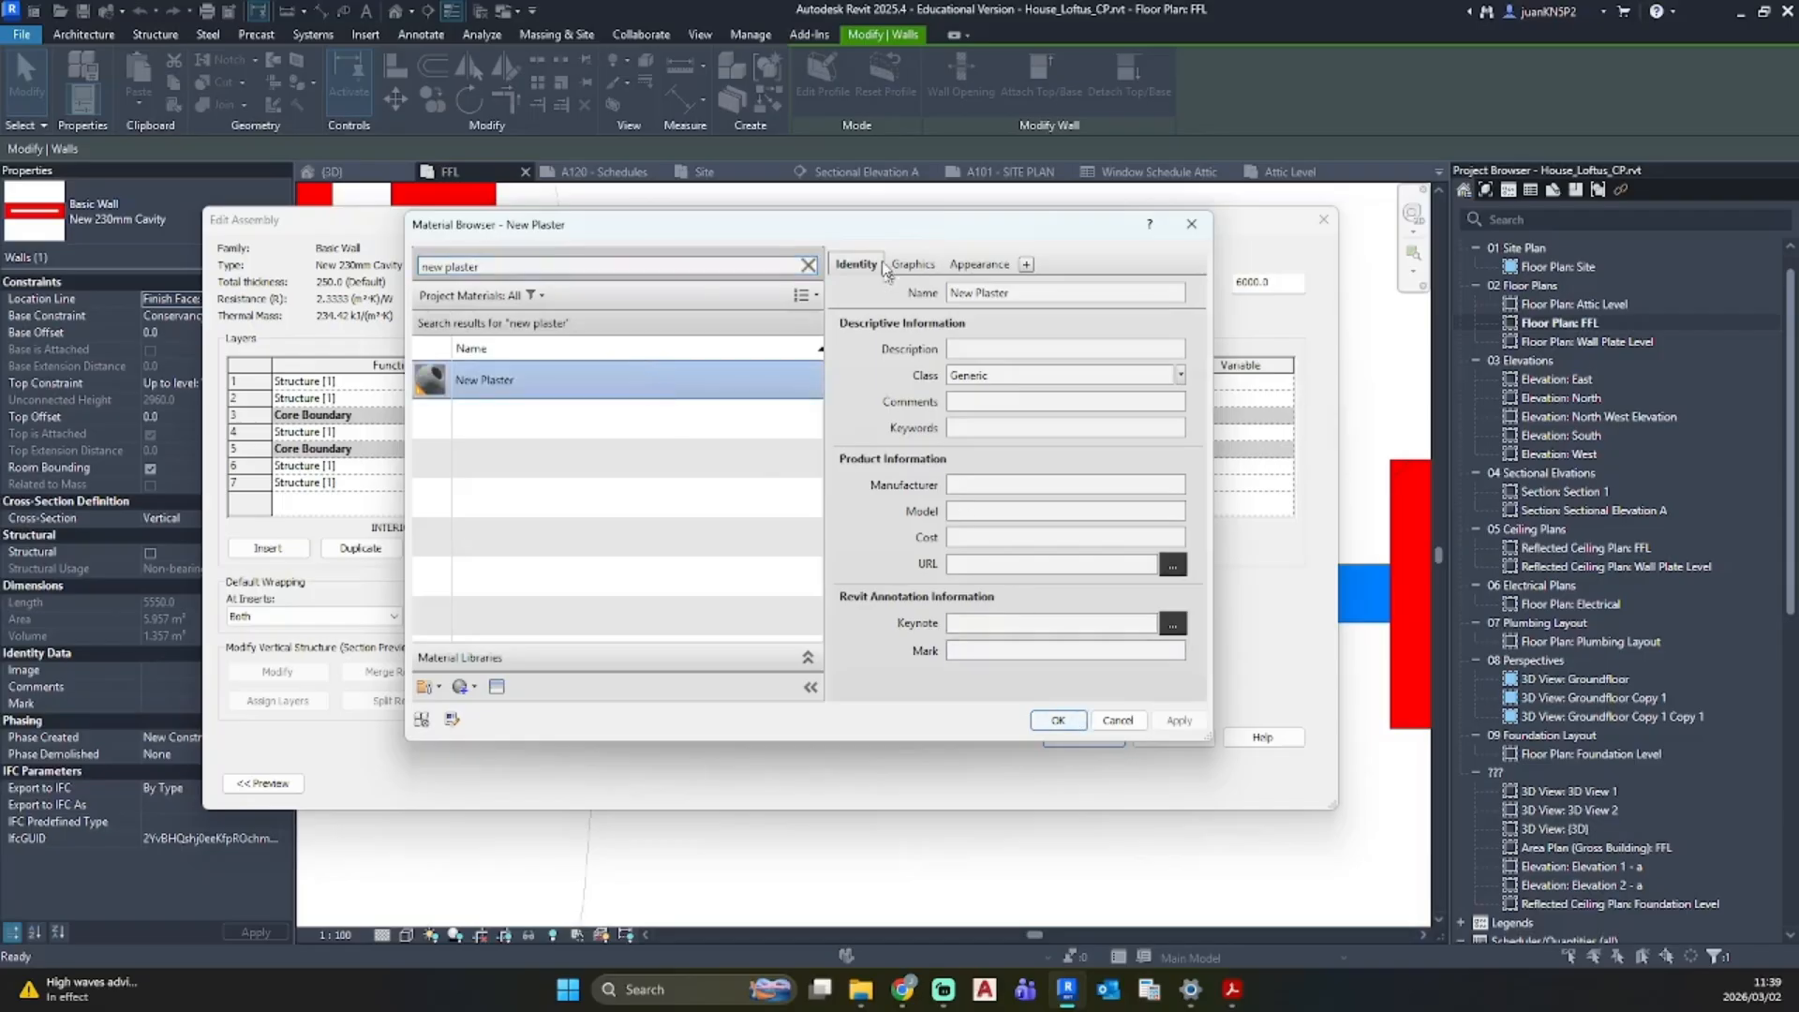
left_click(905, 265)
left_click(1064, 720)
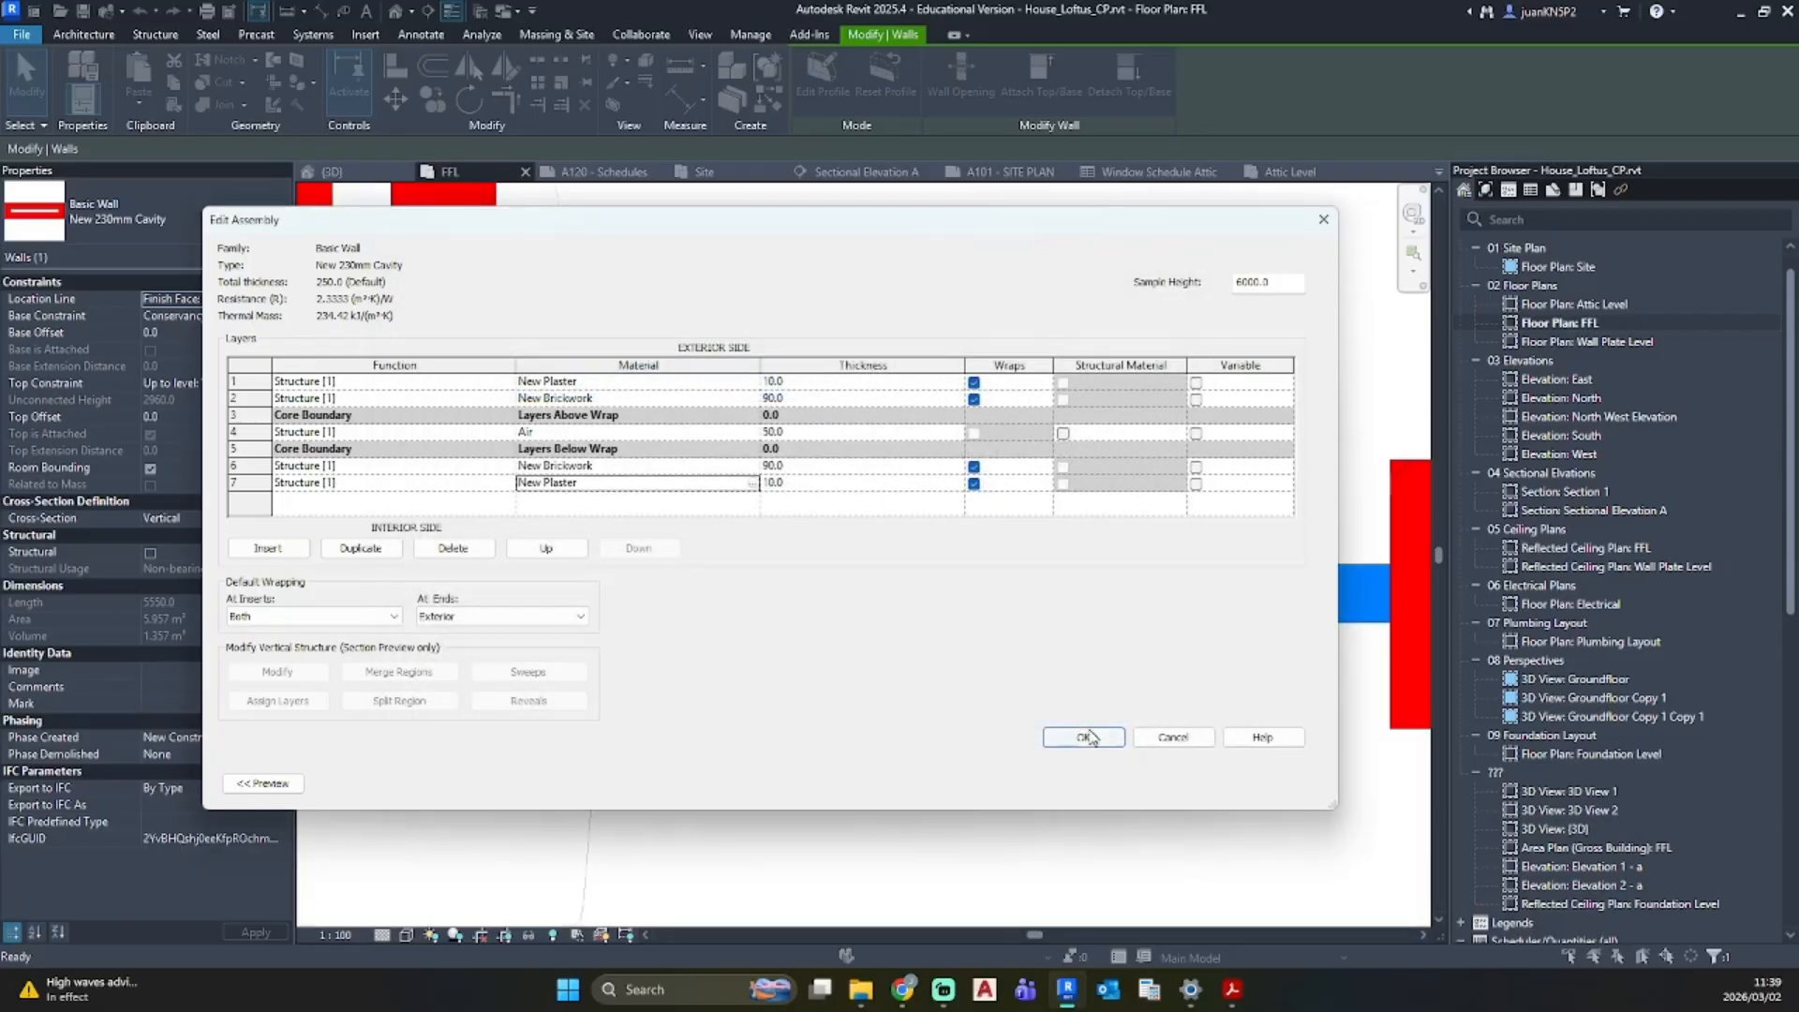
left_click(1086, 736)
left_click(1102, 782)
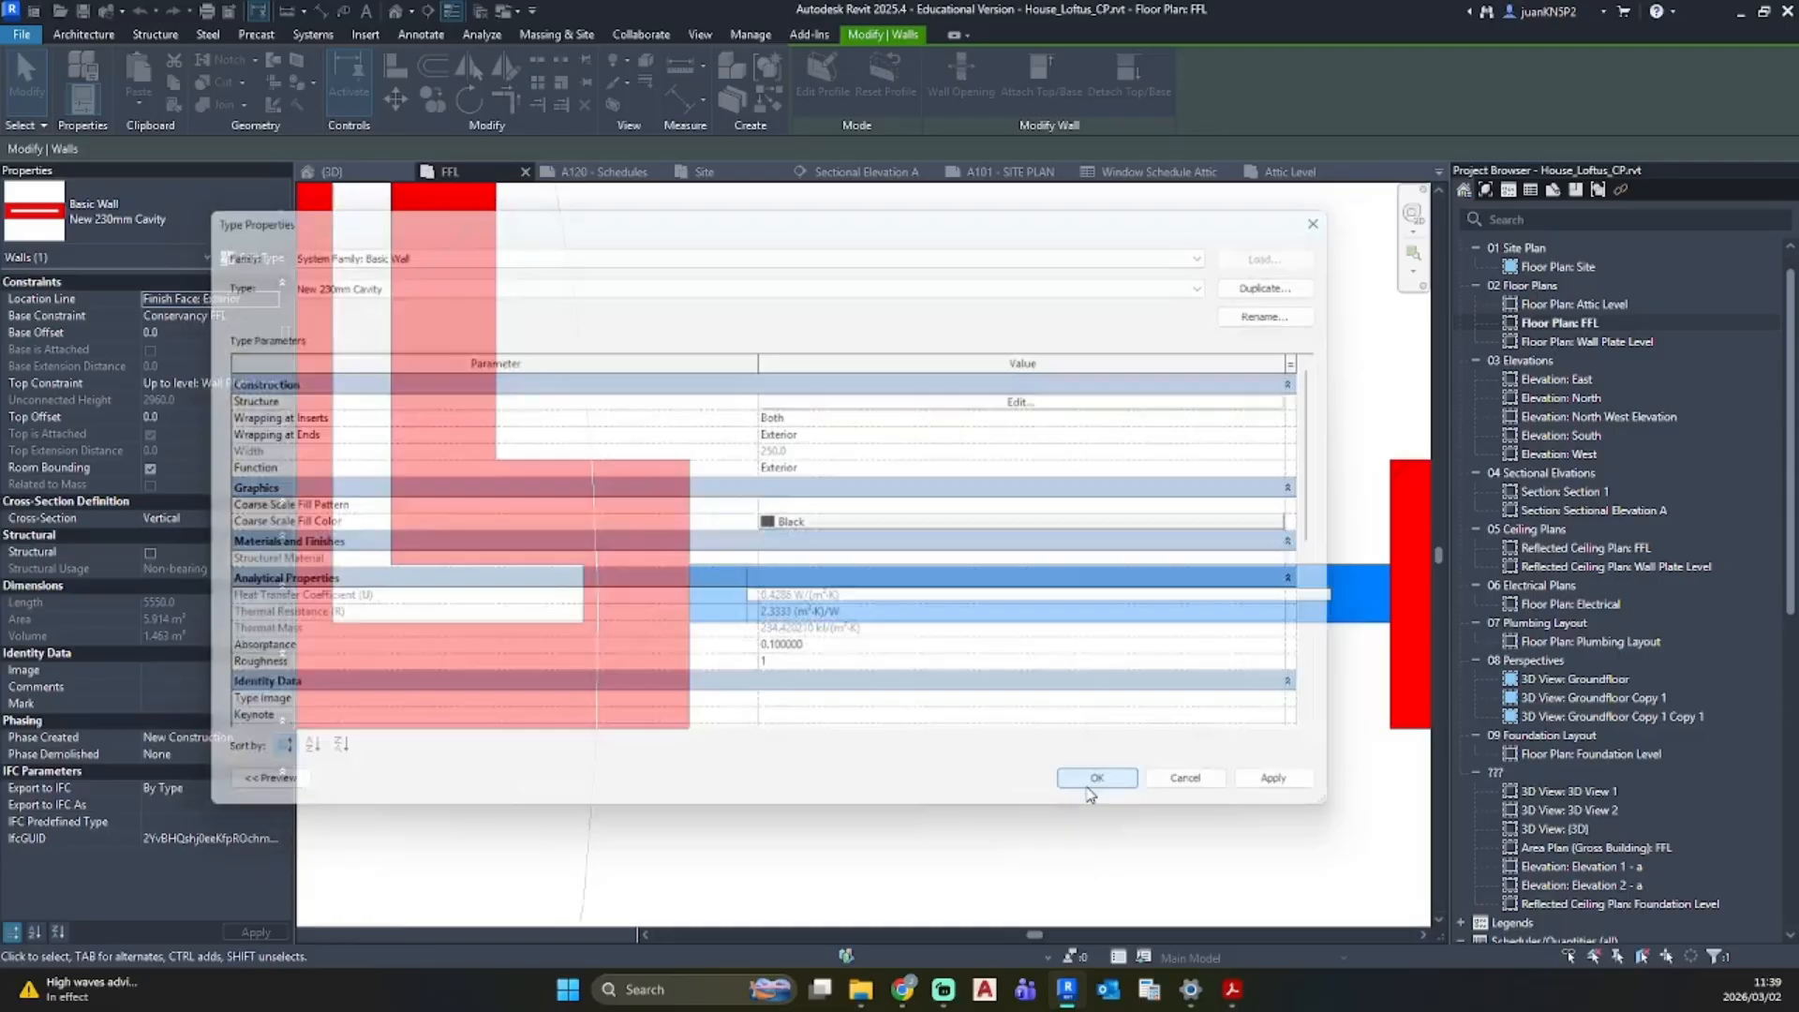
Step: Examine the updated cavity walls of the addition in the FFL plan and in the 3D view
left_click(937, 785)
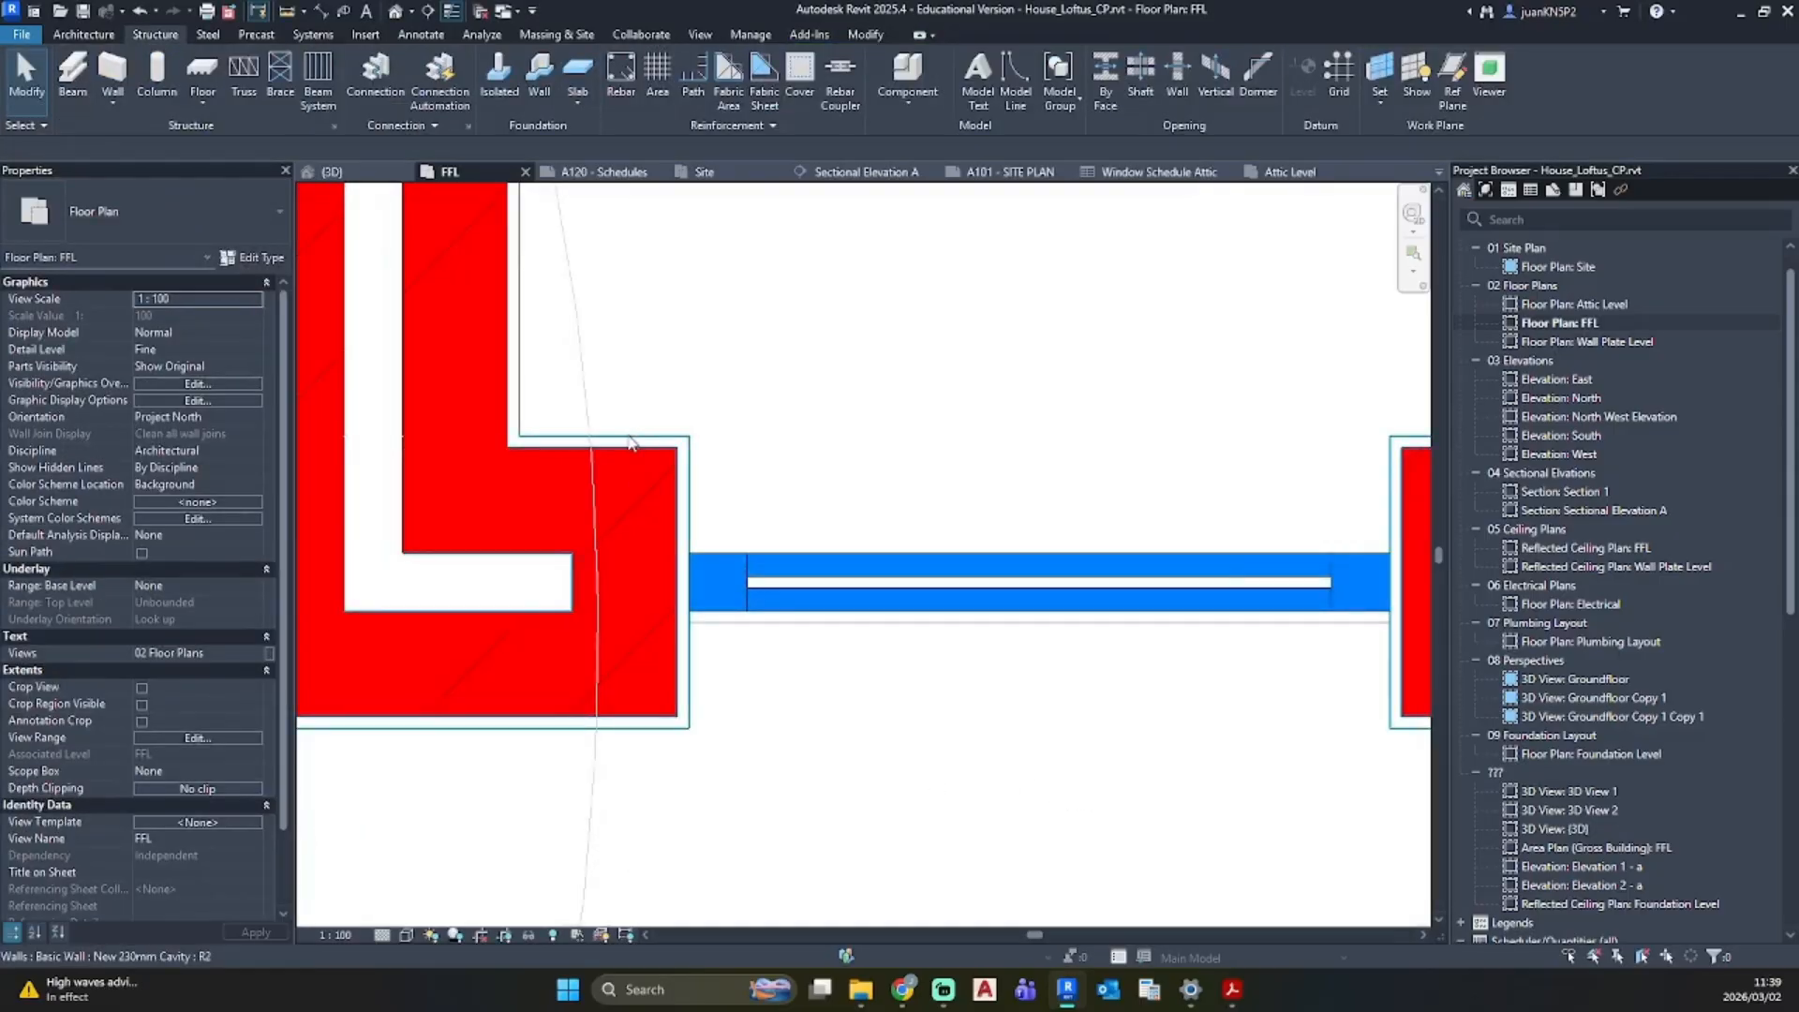
scroll(630, 437, "down", 3)
scroll(796, 620, "down", 4)
middle_click_drag(784, 622, 463, 656)
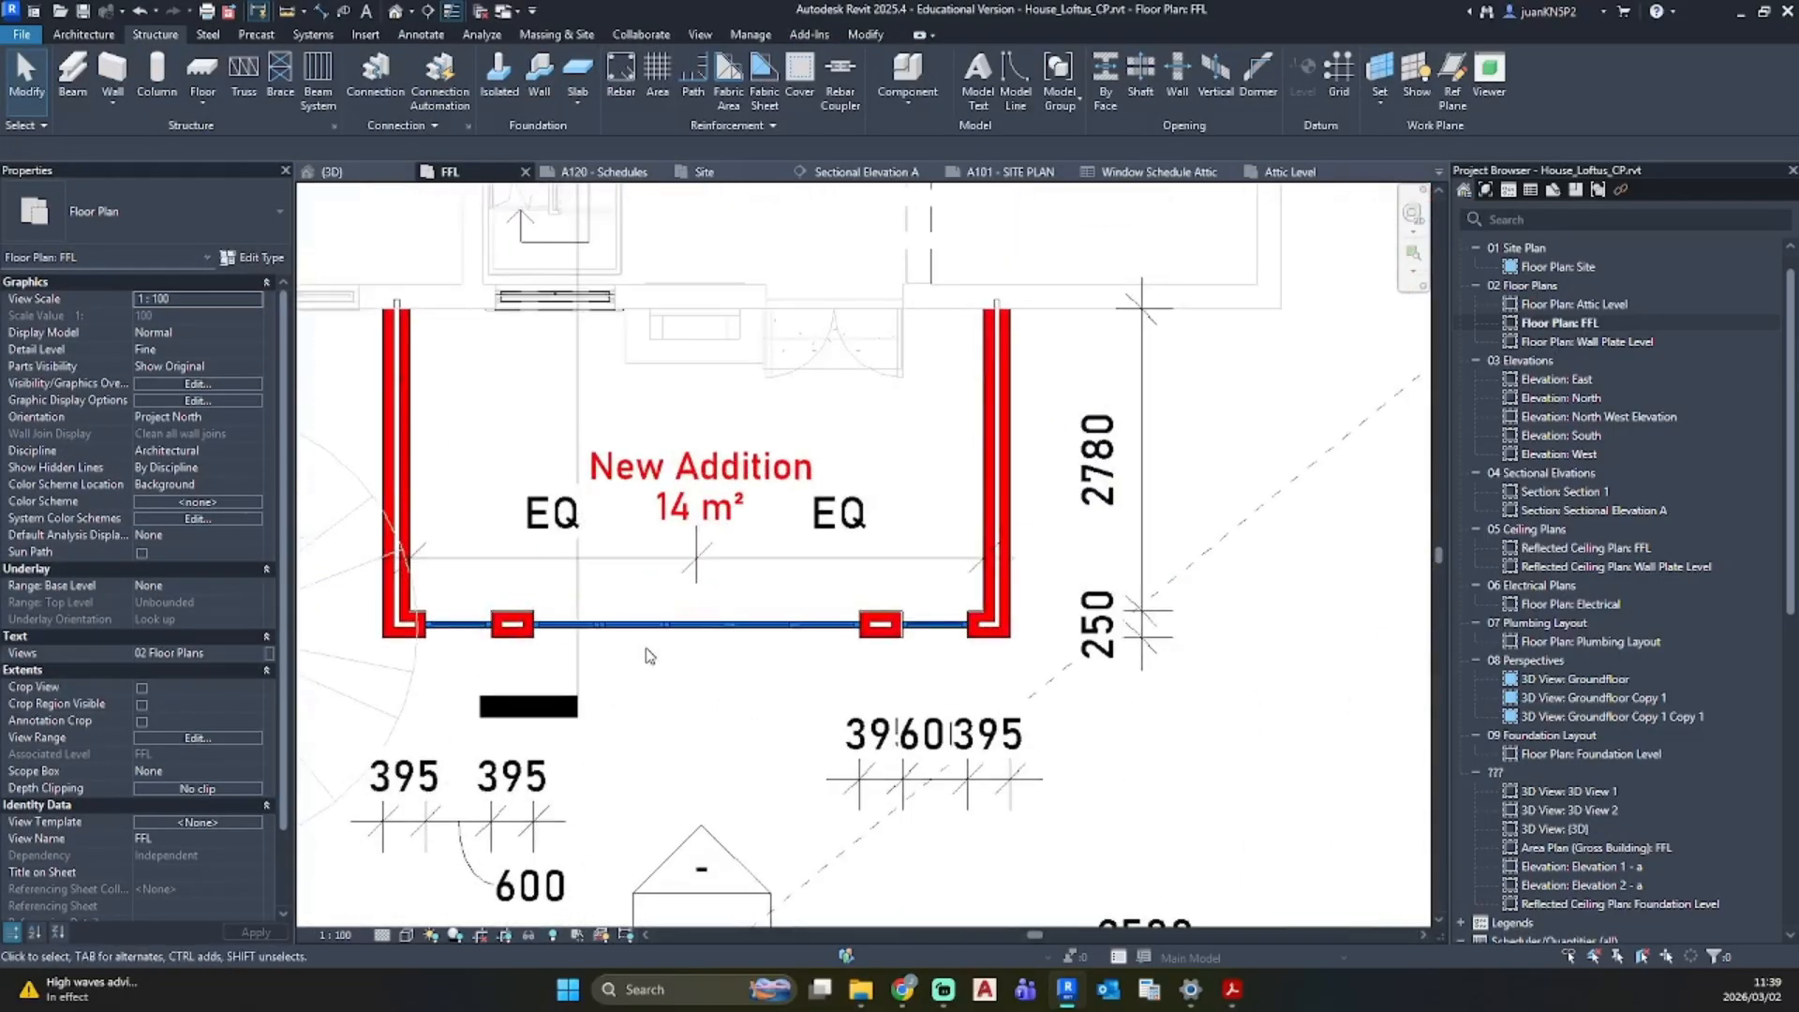
left_click(395, 11)
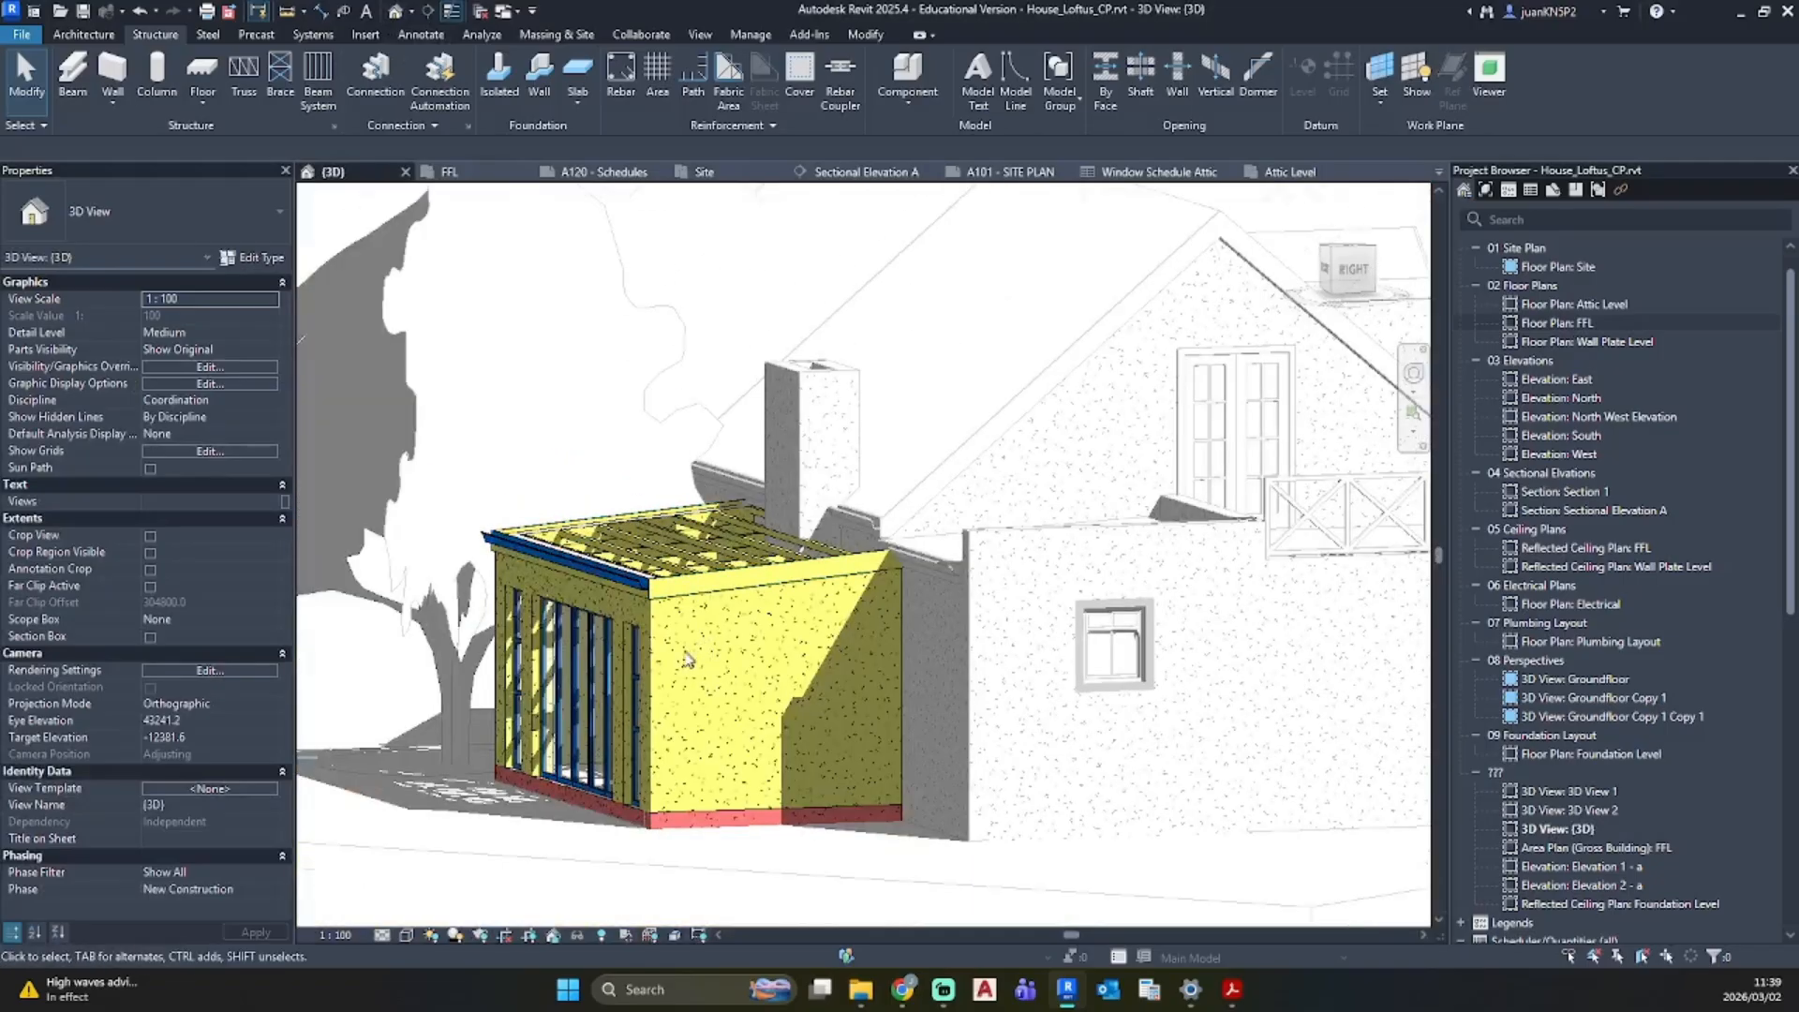
middle_click_drag(551, 649, 666, 720, "shift")
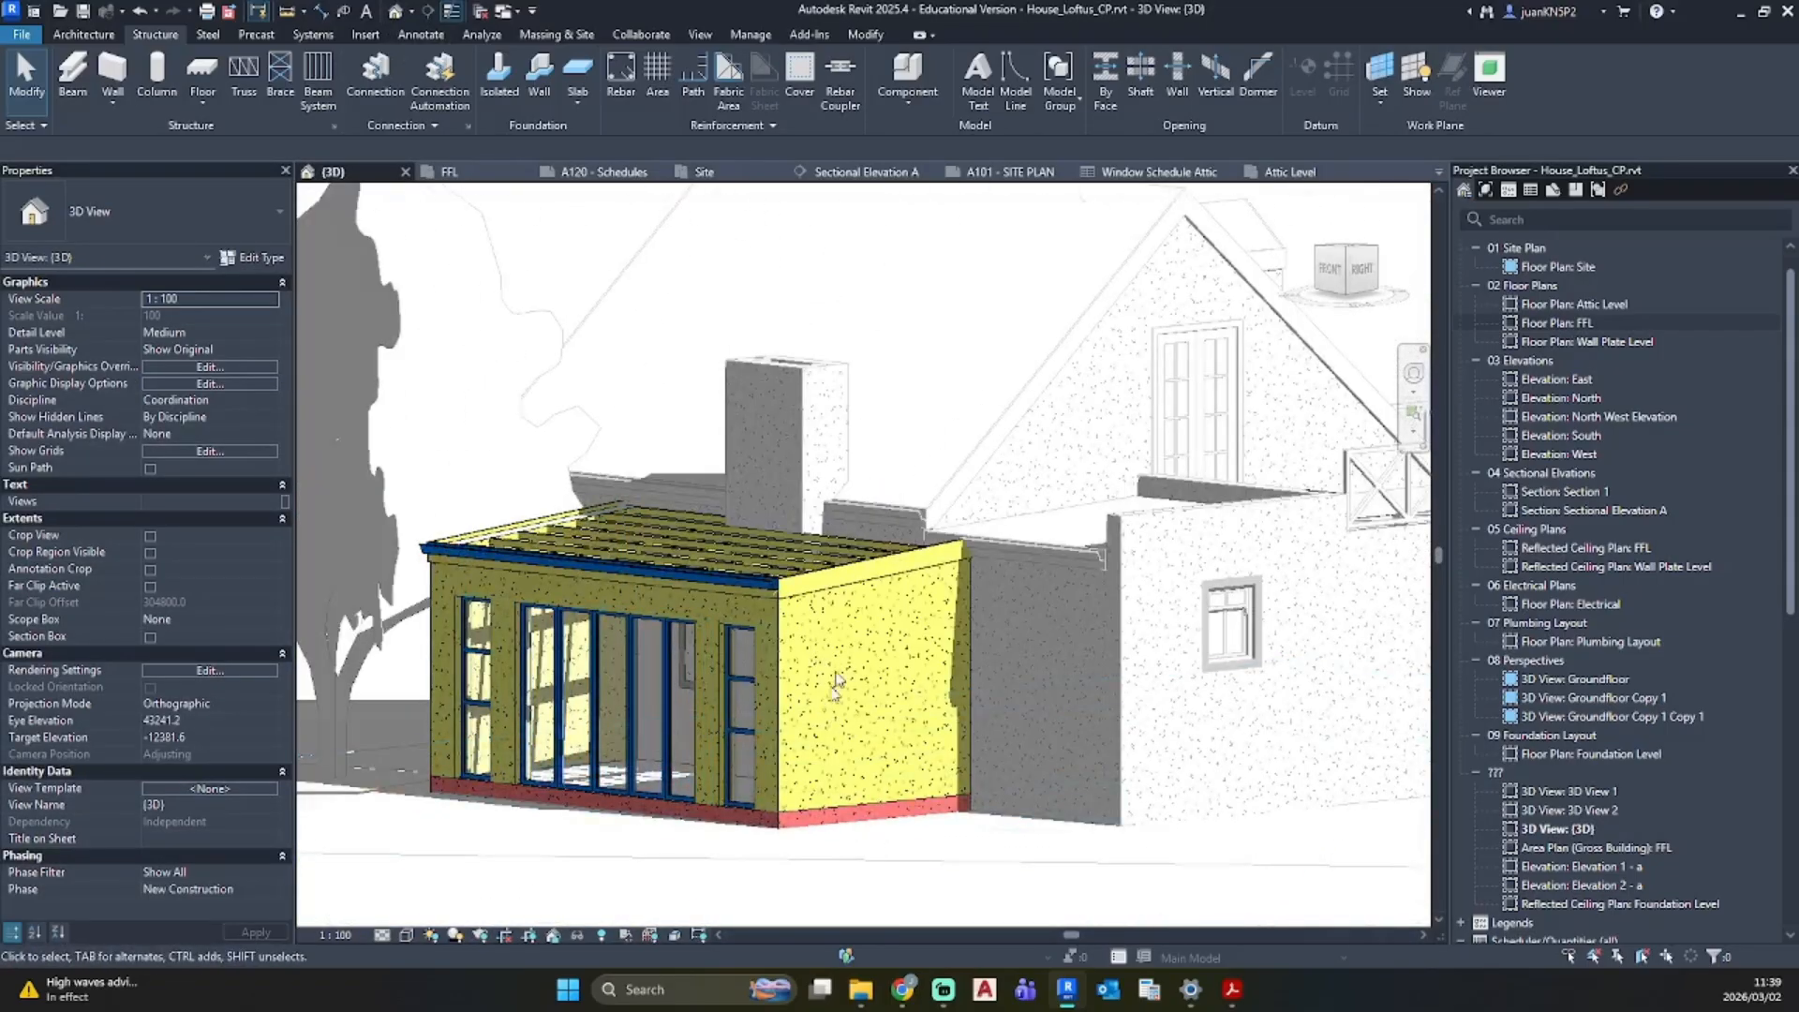
mouse_move(862, 644)
middle_mouse_down("shift")
mouse_move(875, 683)
mouse_move(835, 690)
mouse_move(892, 664)
middle_mouse_up("shift")
scroll(730, 620, "up", 5)
middle_click_drag(730, 620, 1181, 461, "shift")
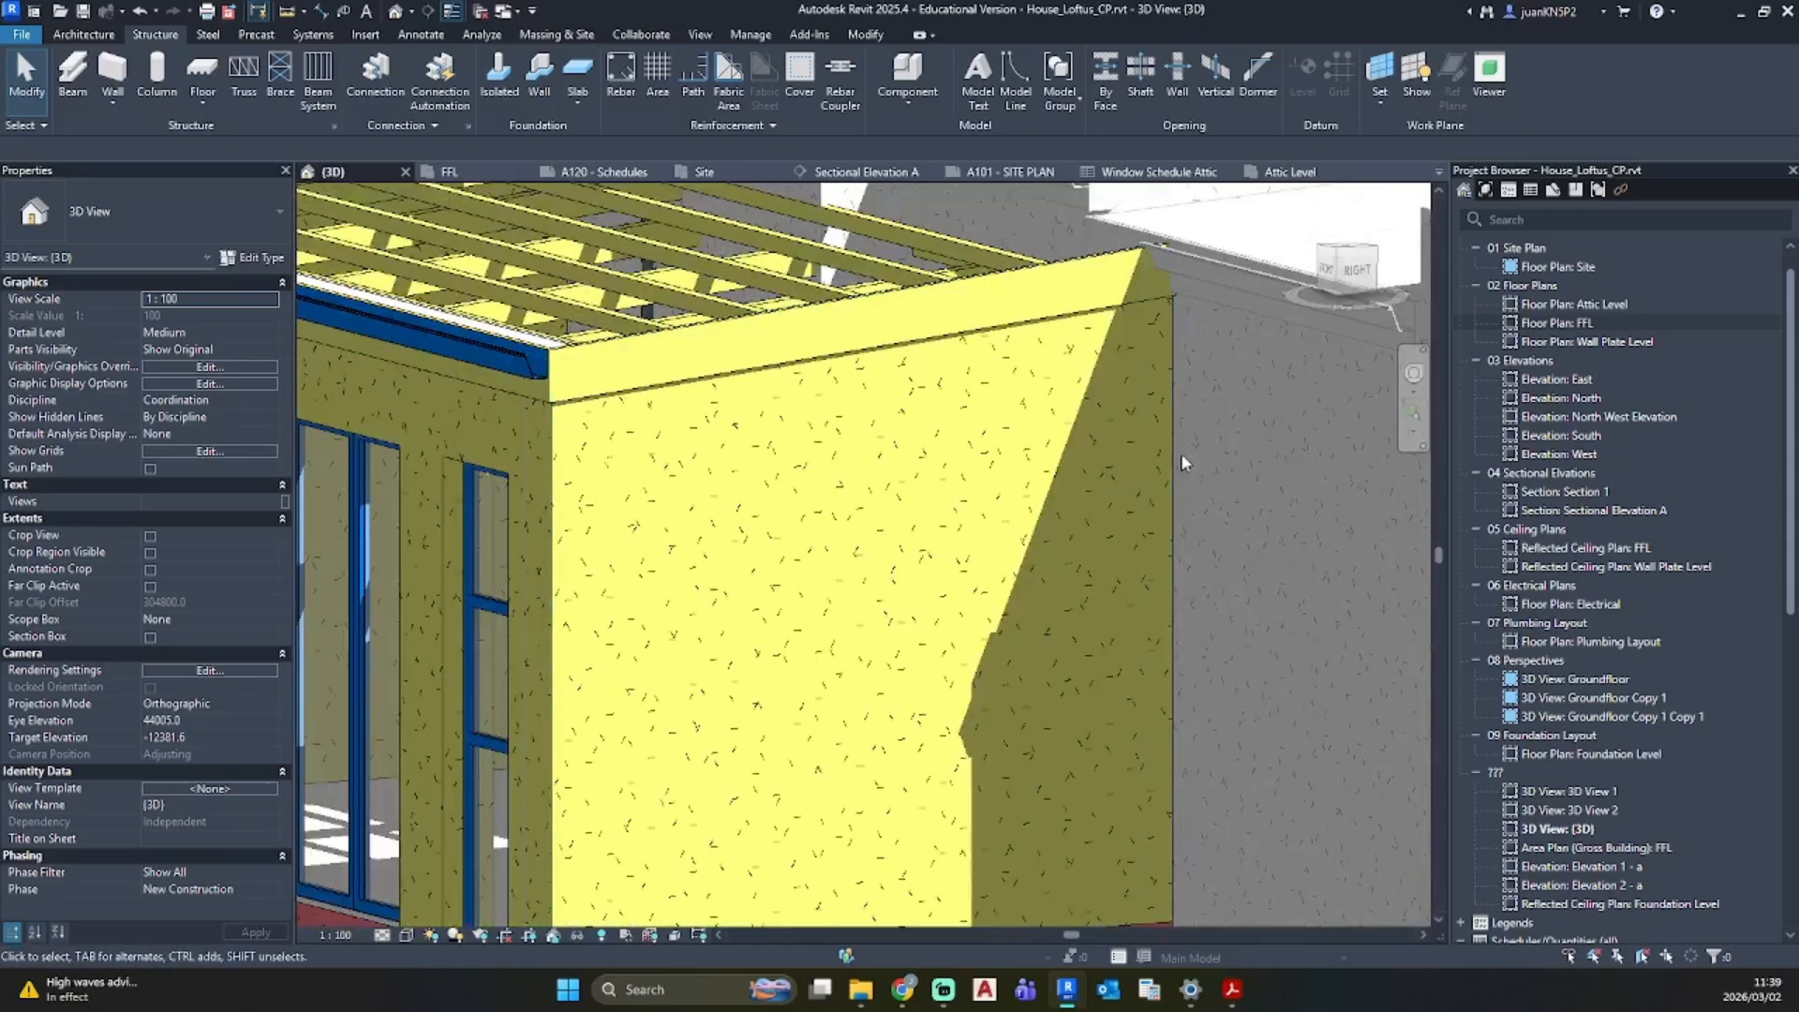
Step: Lighten the New Plaster material's surface background colour to RGB 255-255-187 through the New 230mm Cavity wall structure and accept the changes
left_click(1167, 452)
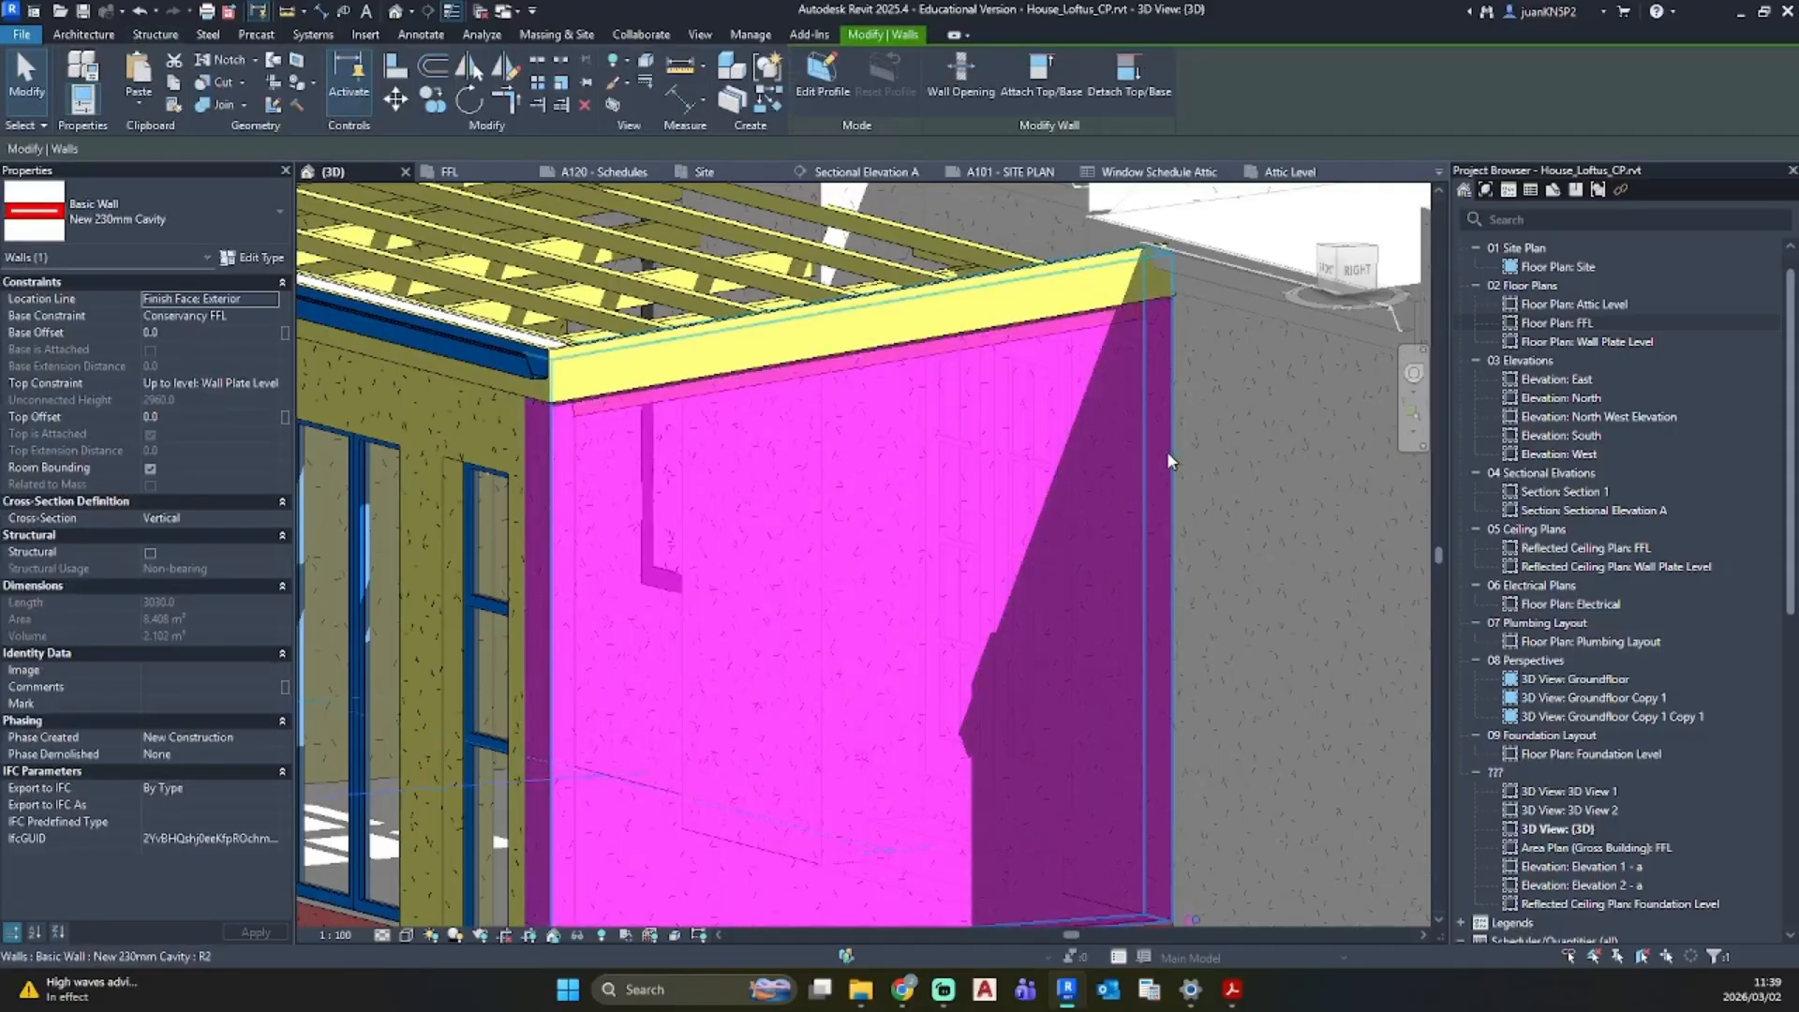
left_click(260, 265)
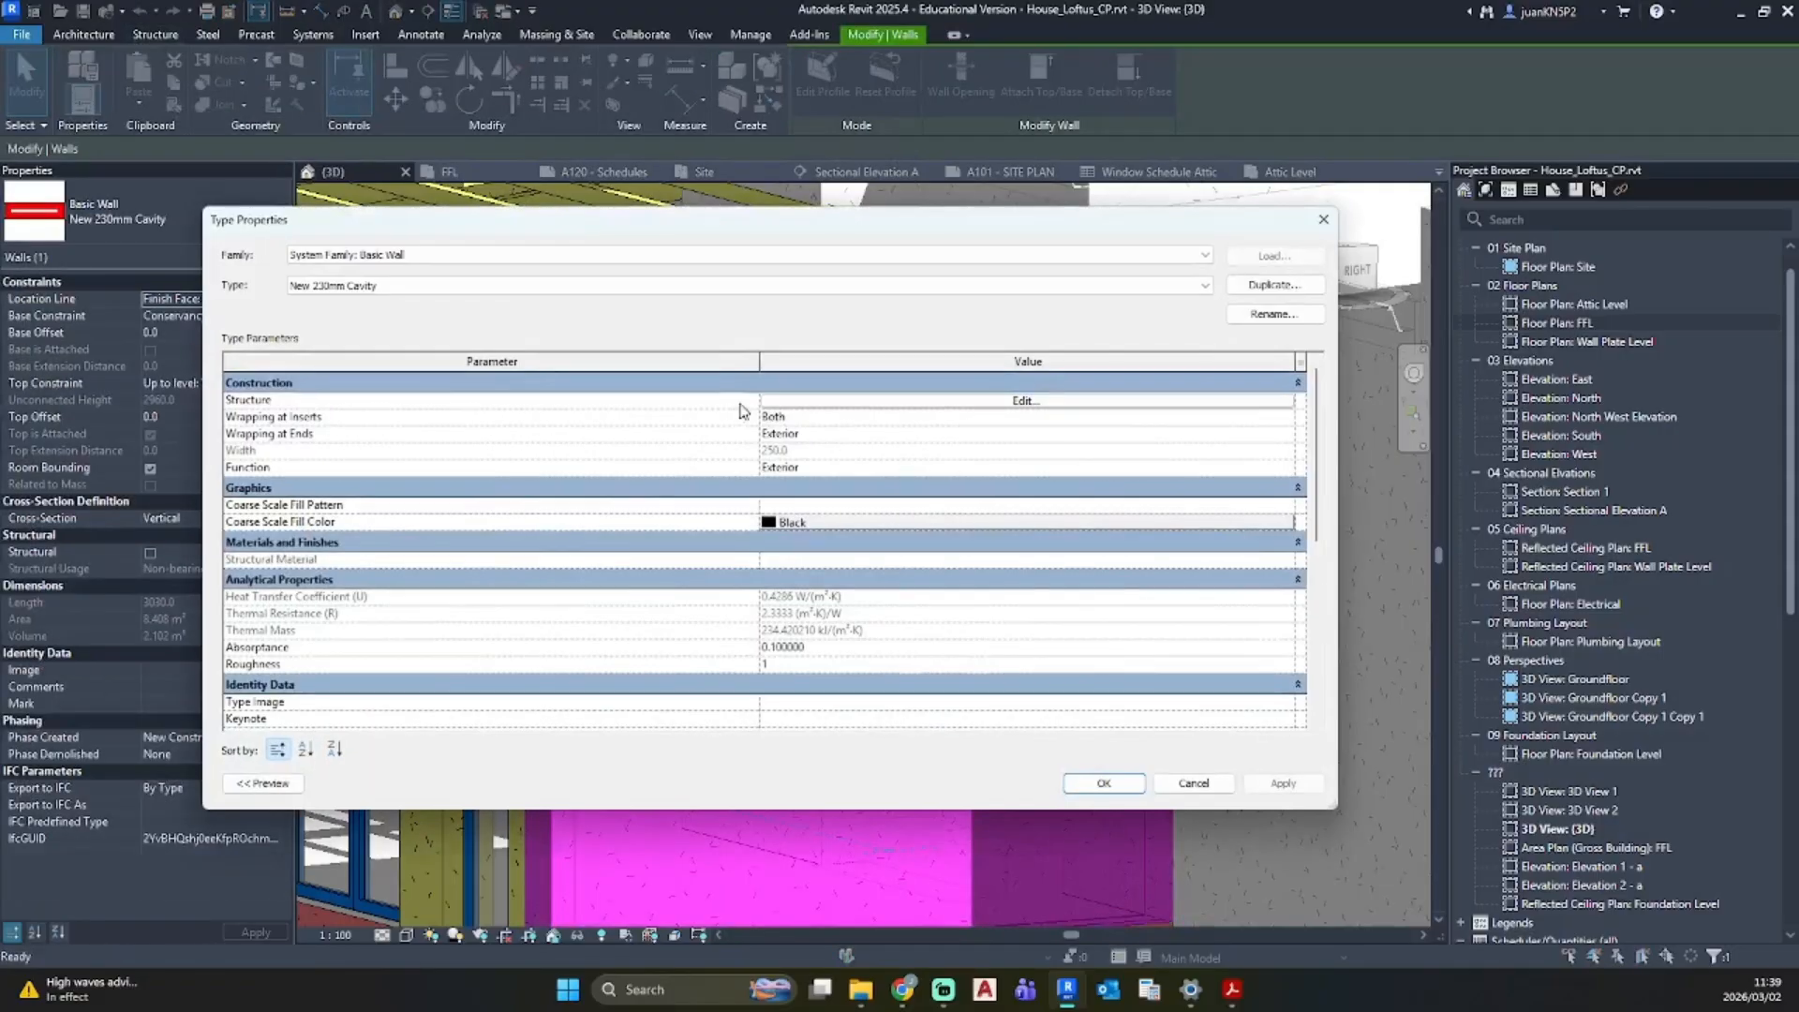
left_click(862, 422)
left_click(656, 381)
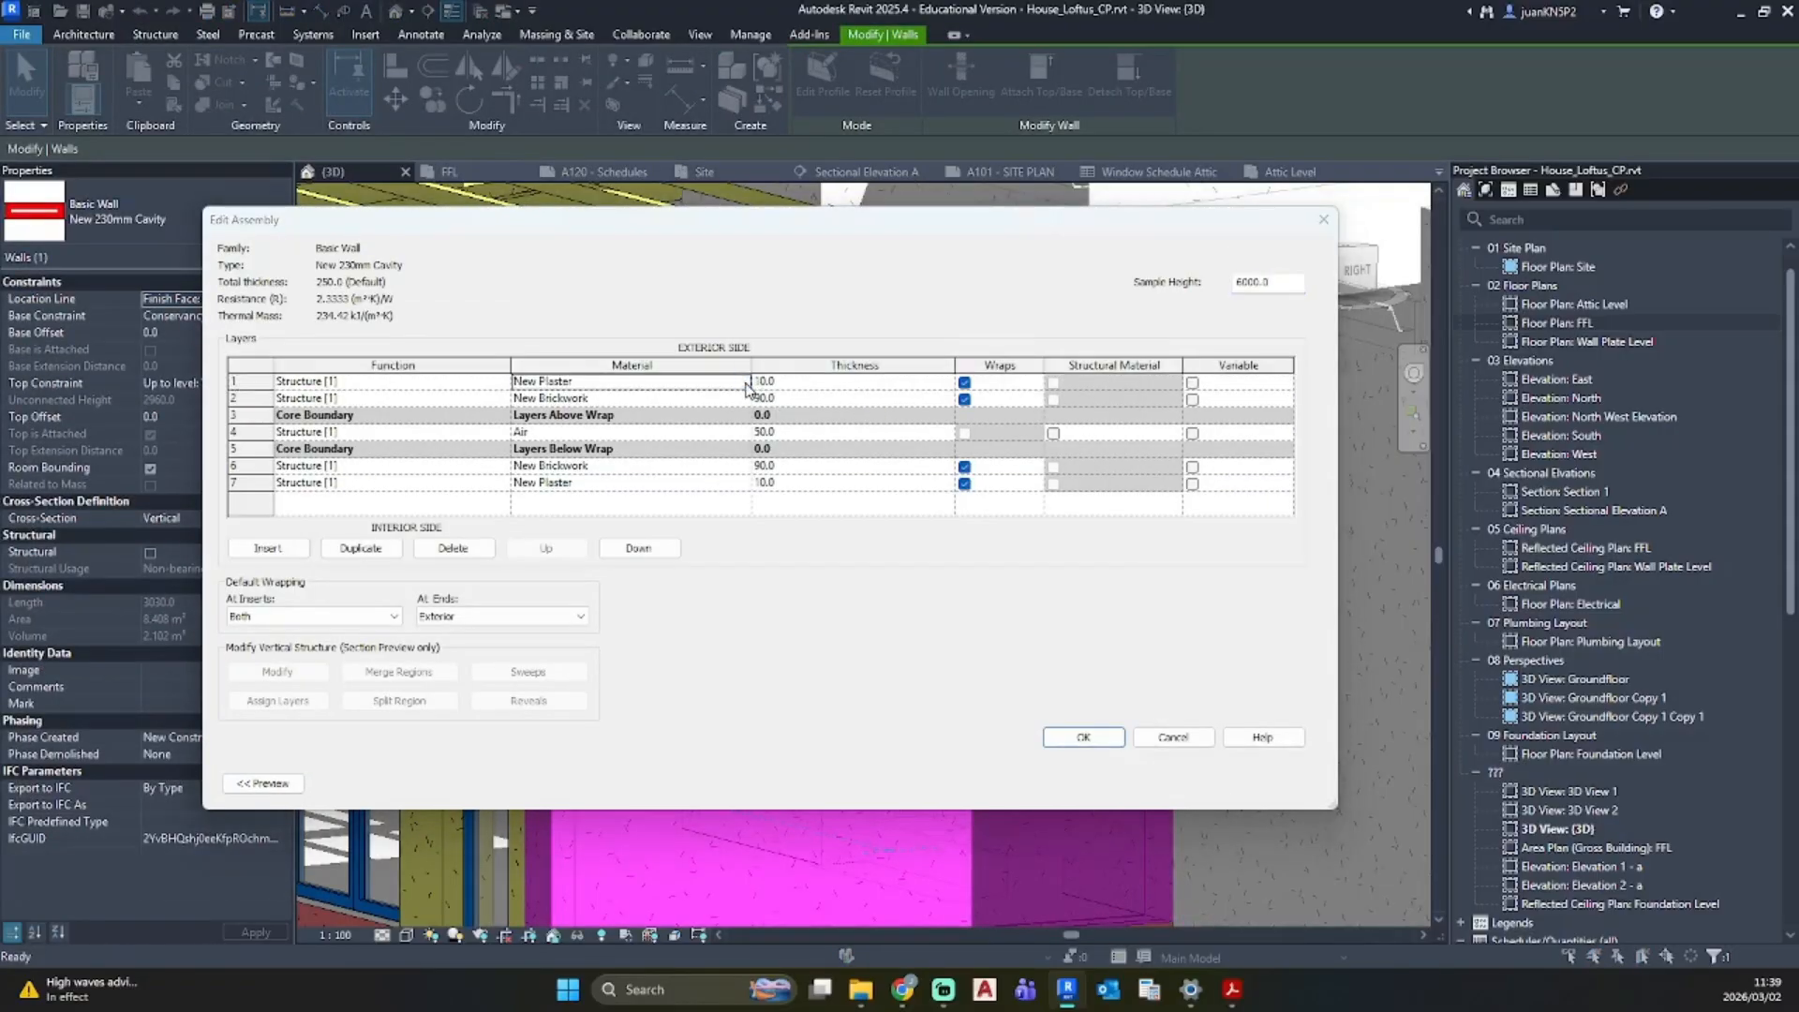
left_click(745, 381)
left_click(1044, 607)
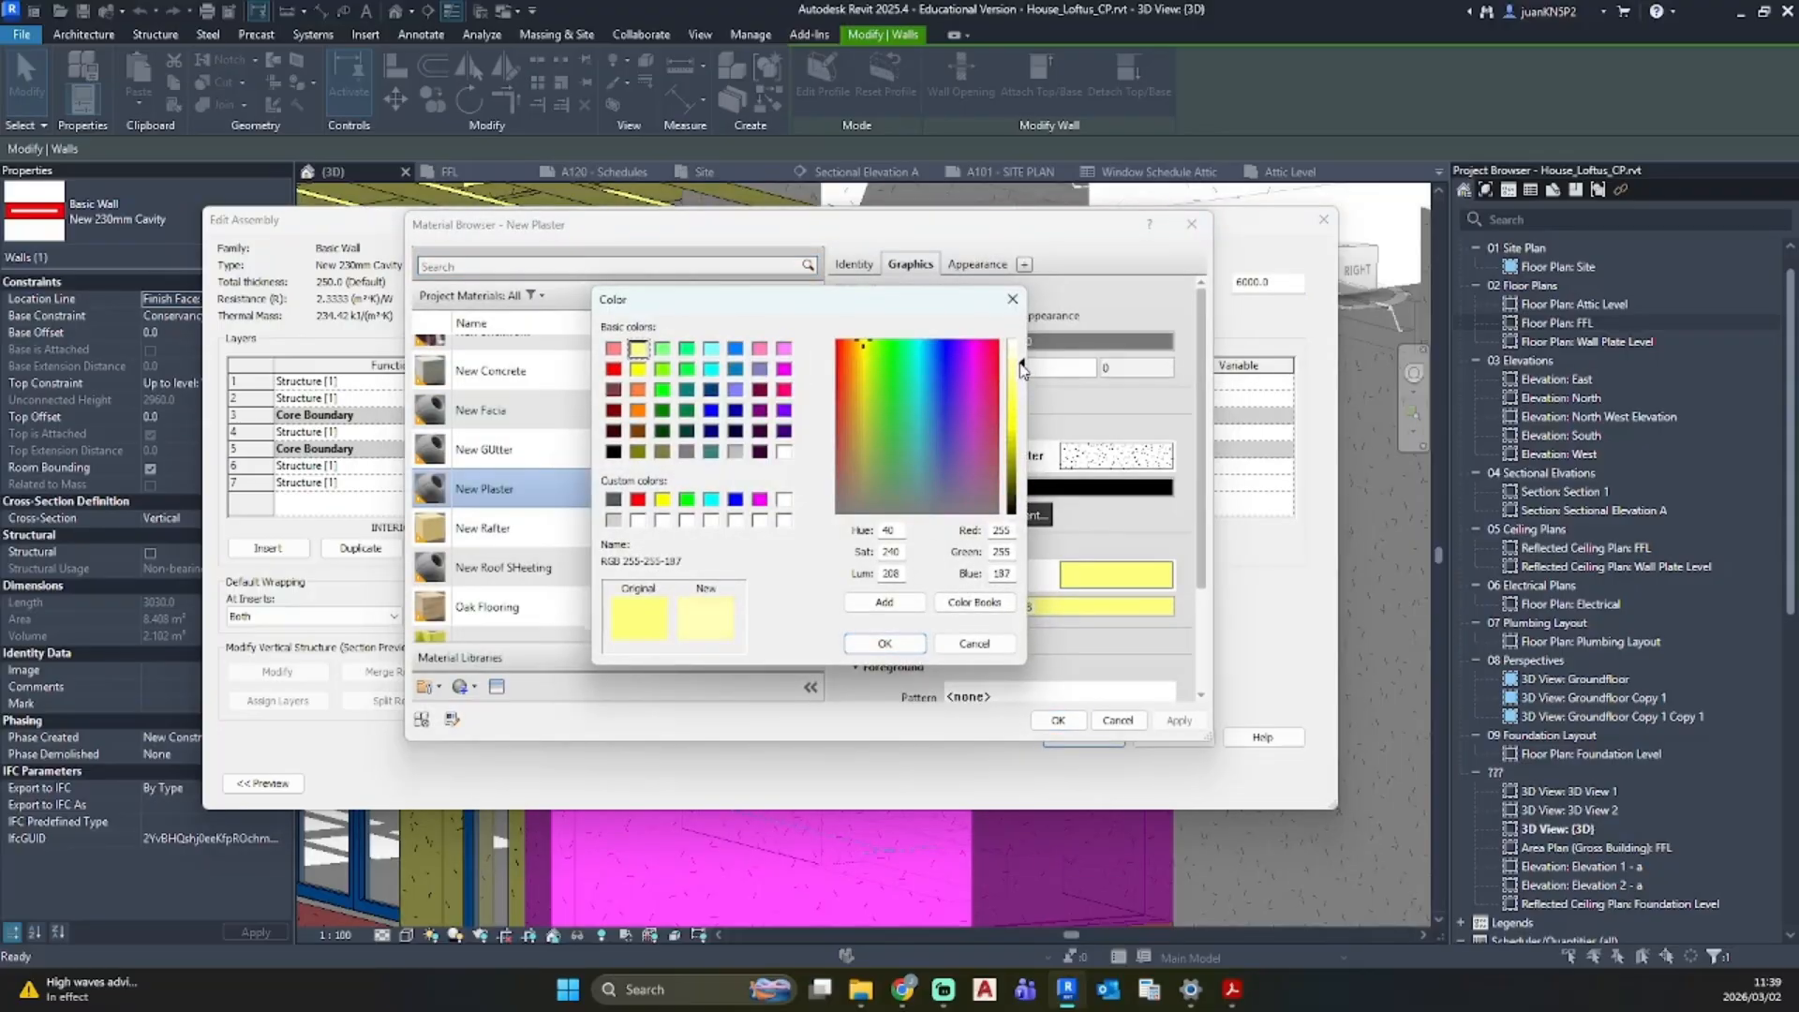
left_click(885, 644)
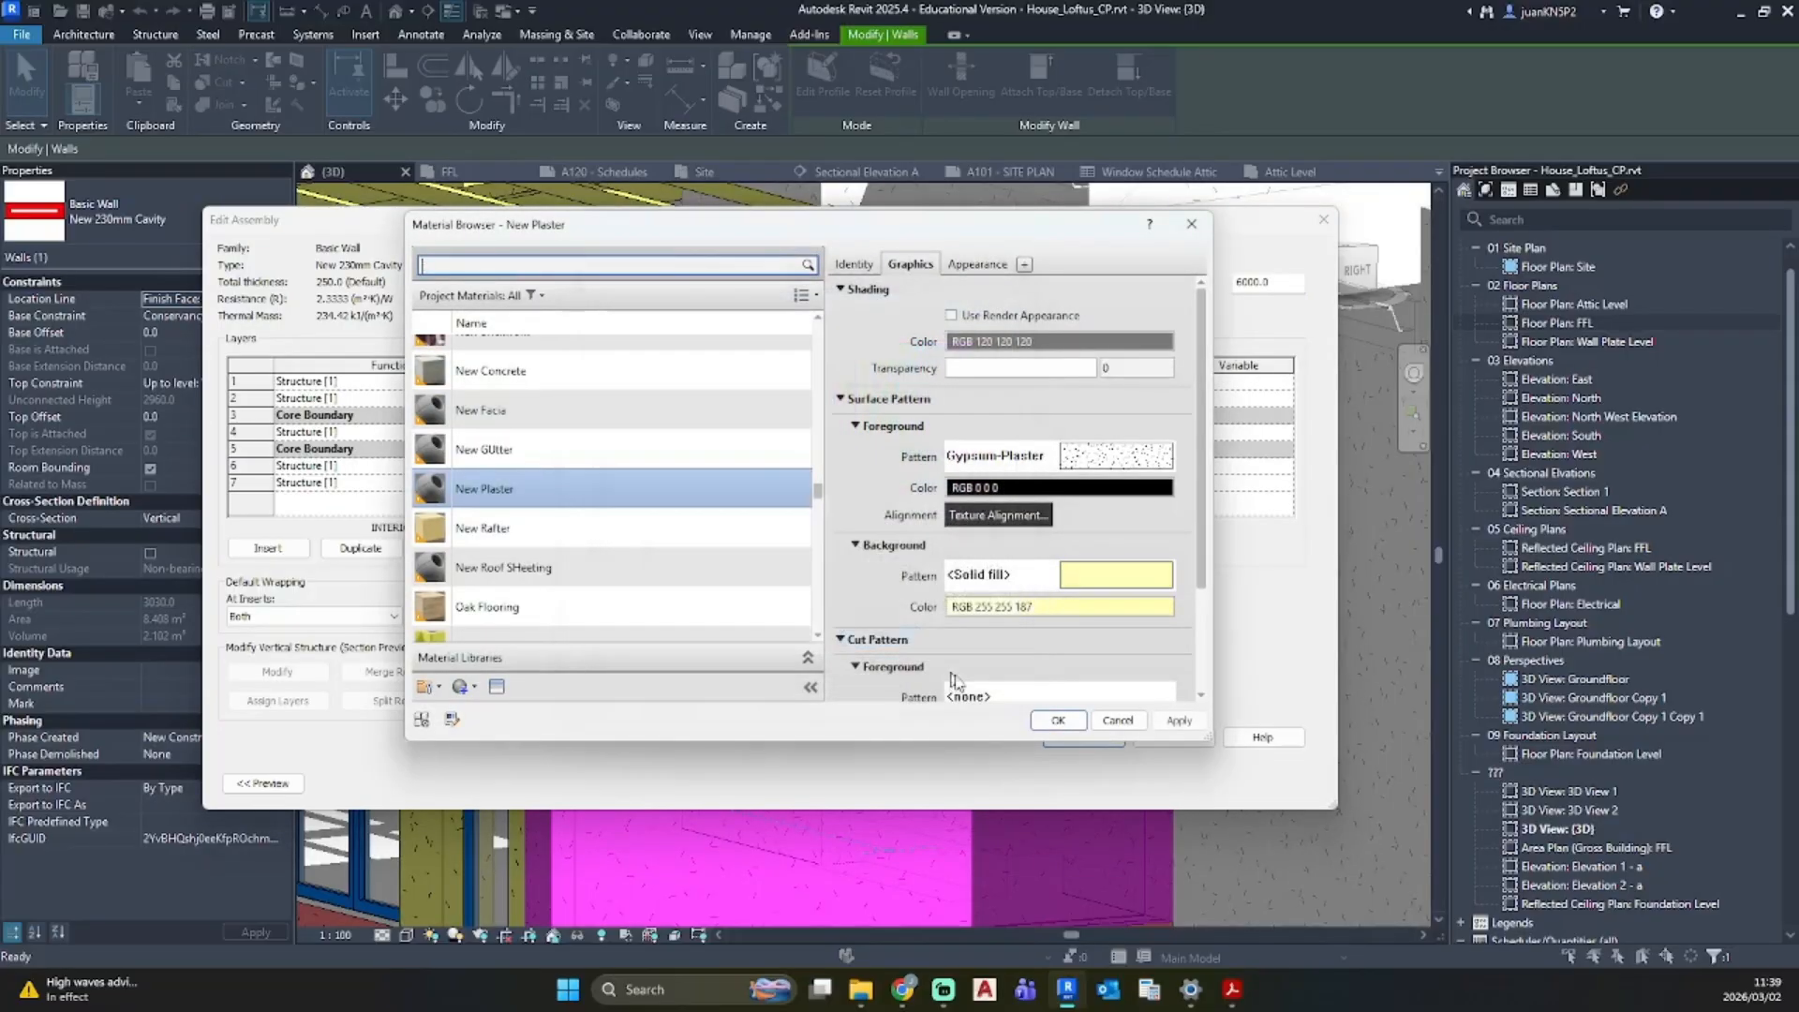
left_click(1179, 721)
left_click(1058, 720)
left_click(1083, 736)
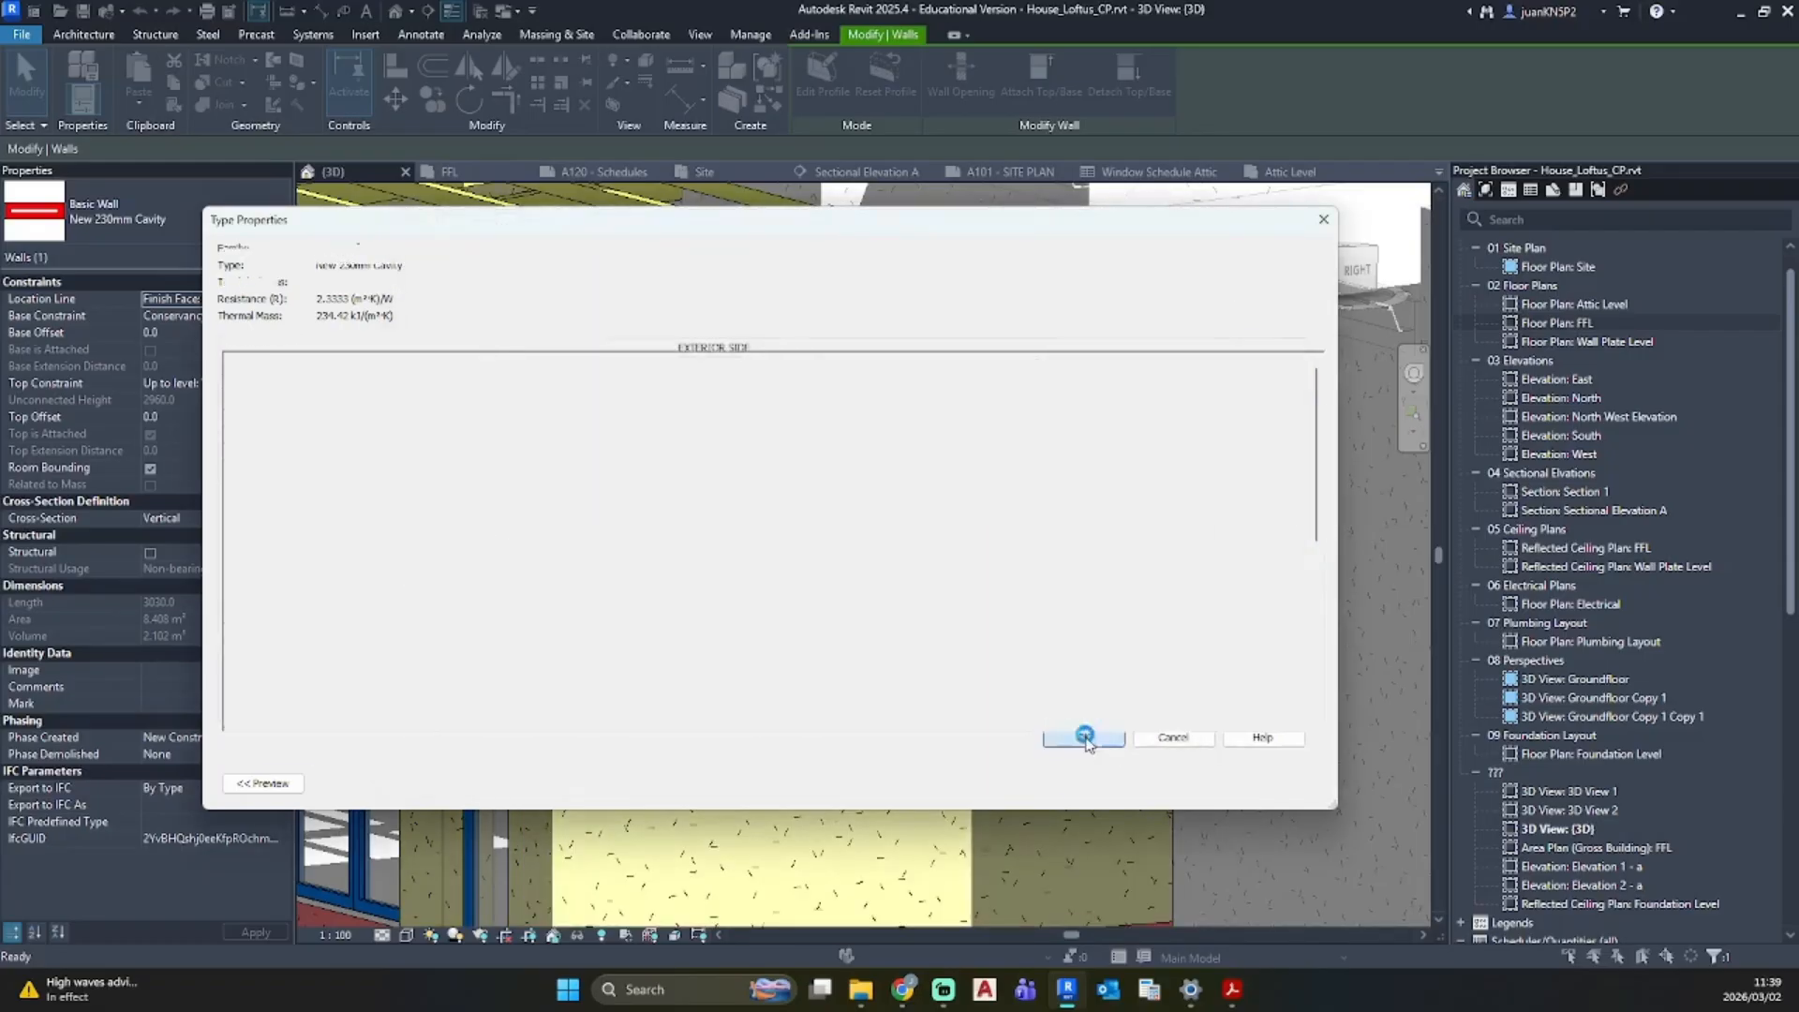
left_click(1097, 783)
key("Escape")
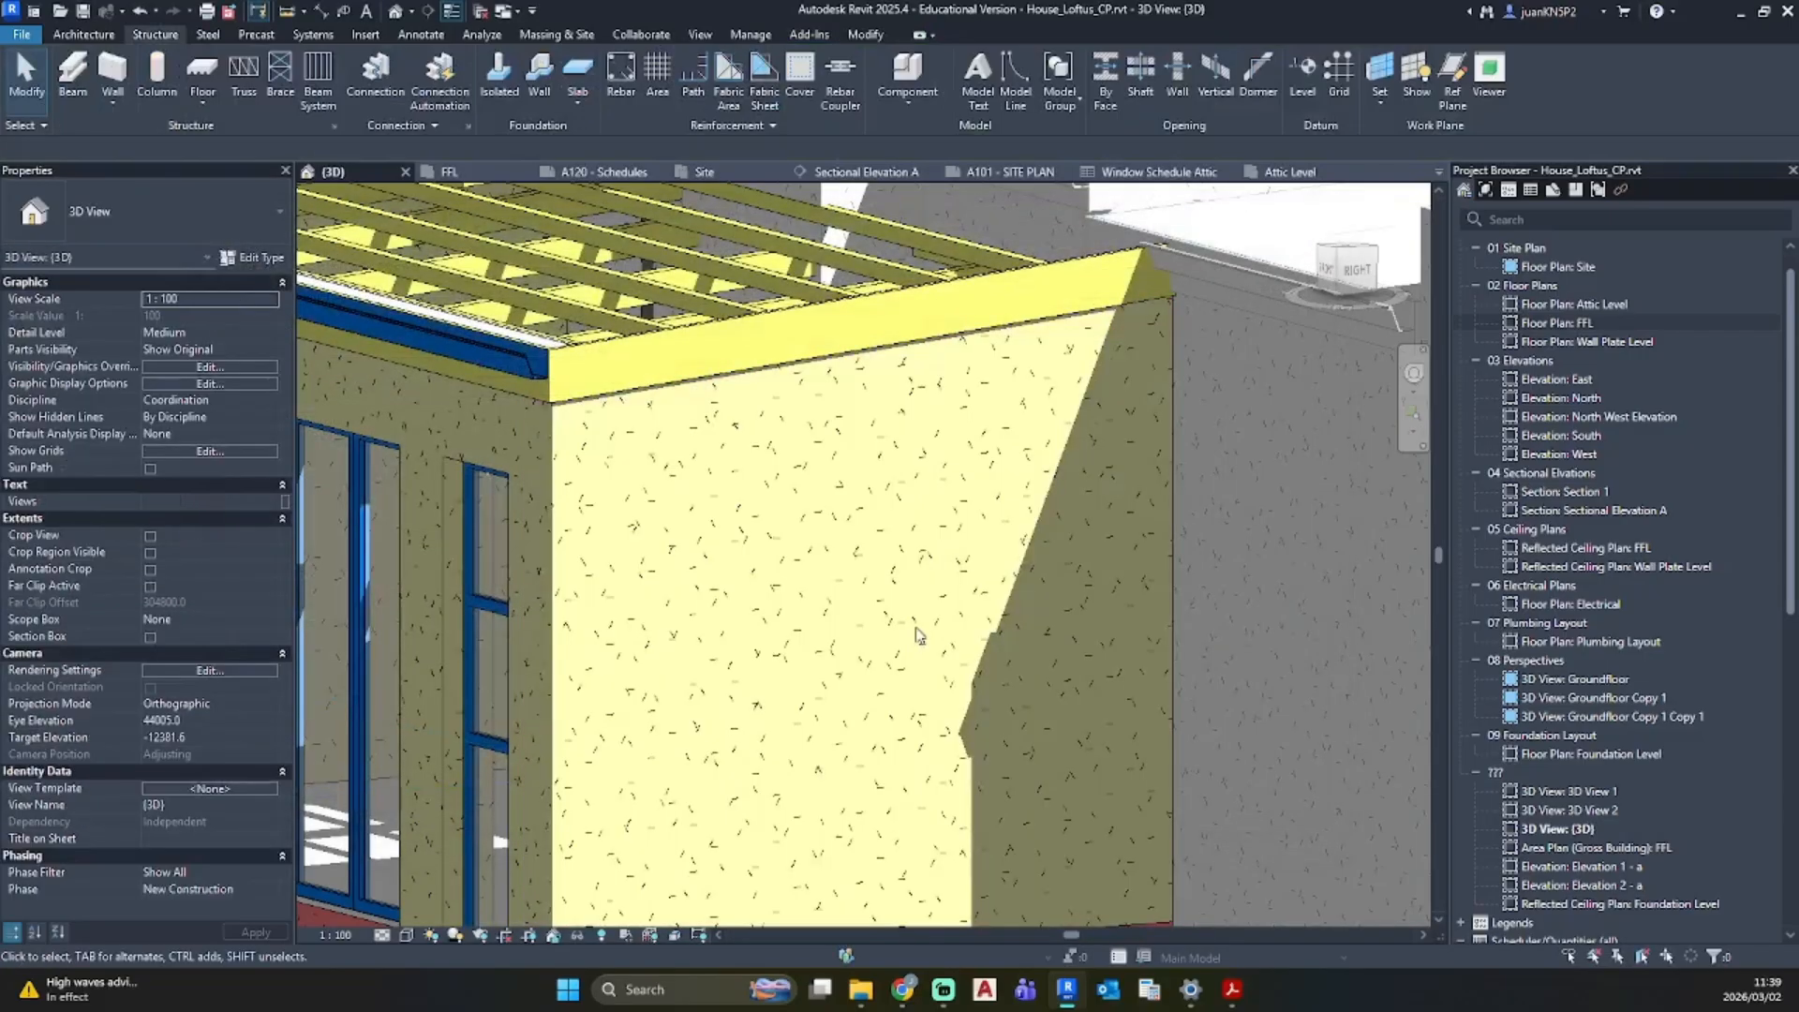
Step: Reveal the hidden elements in the 3D view and unhide the addition's New Roof Sheeting roof
scroll(860, 500, "down", 3)
scroll(861, 499, "up", 5)
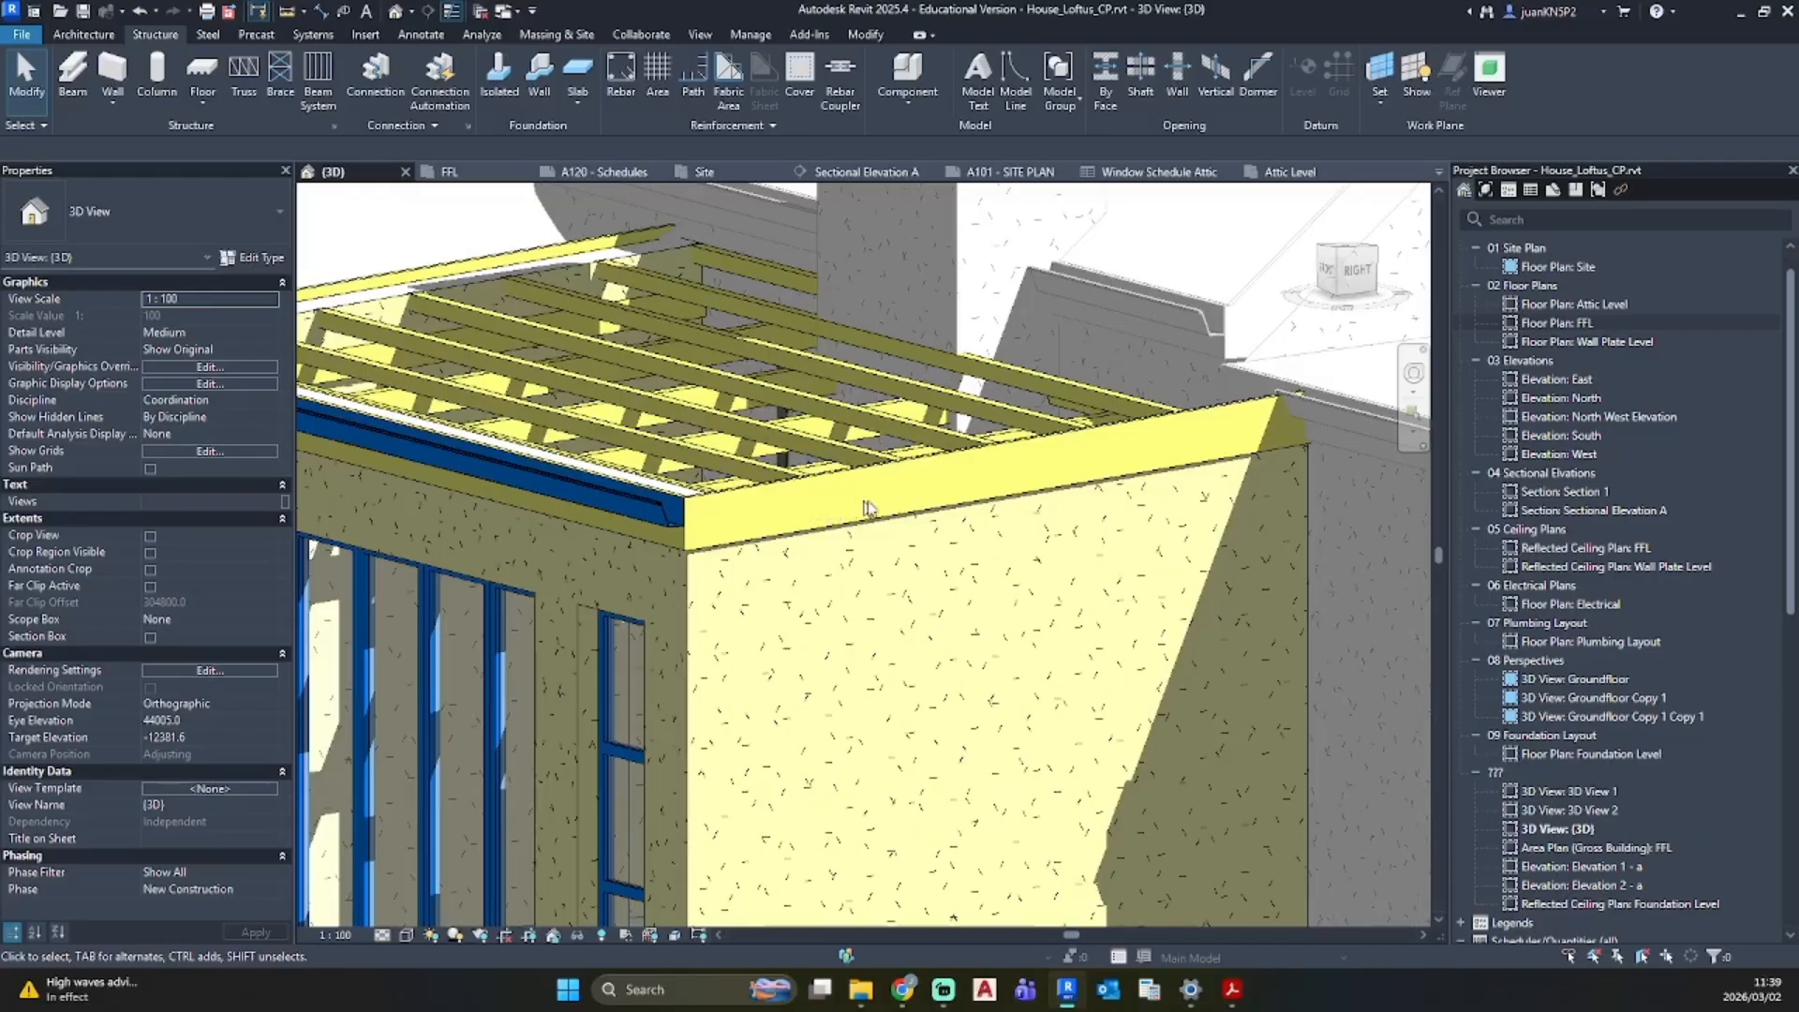
scroll(873, 750, "down", 4)
mouse_move(874, 750)
middle_mouse_down()
mouse_move(851, 735)
mouse_move(825, 601)
mouse_move(1112, 615)
mouse_move(892, 610)
mouse_move(750, 637)
middle_mouse_up()
mouse_move(886, 549)
middle_mouse_down("shift")
mouse_move(856, 643)
mouse_move(615, 610)
mouse_move(937, 674)
mouse_move(1038, 715)
mouse_move(1172, 510)
mouse_move(1115, 657)
mouse_move(834, 673)
middle_mouse_up("shift")
left_click(600, 935)
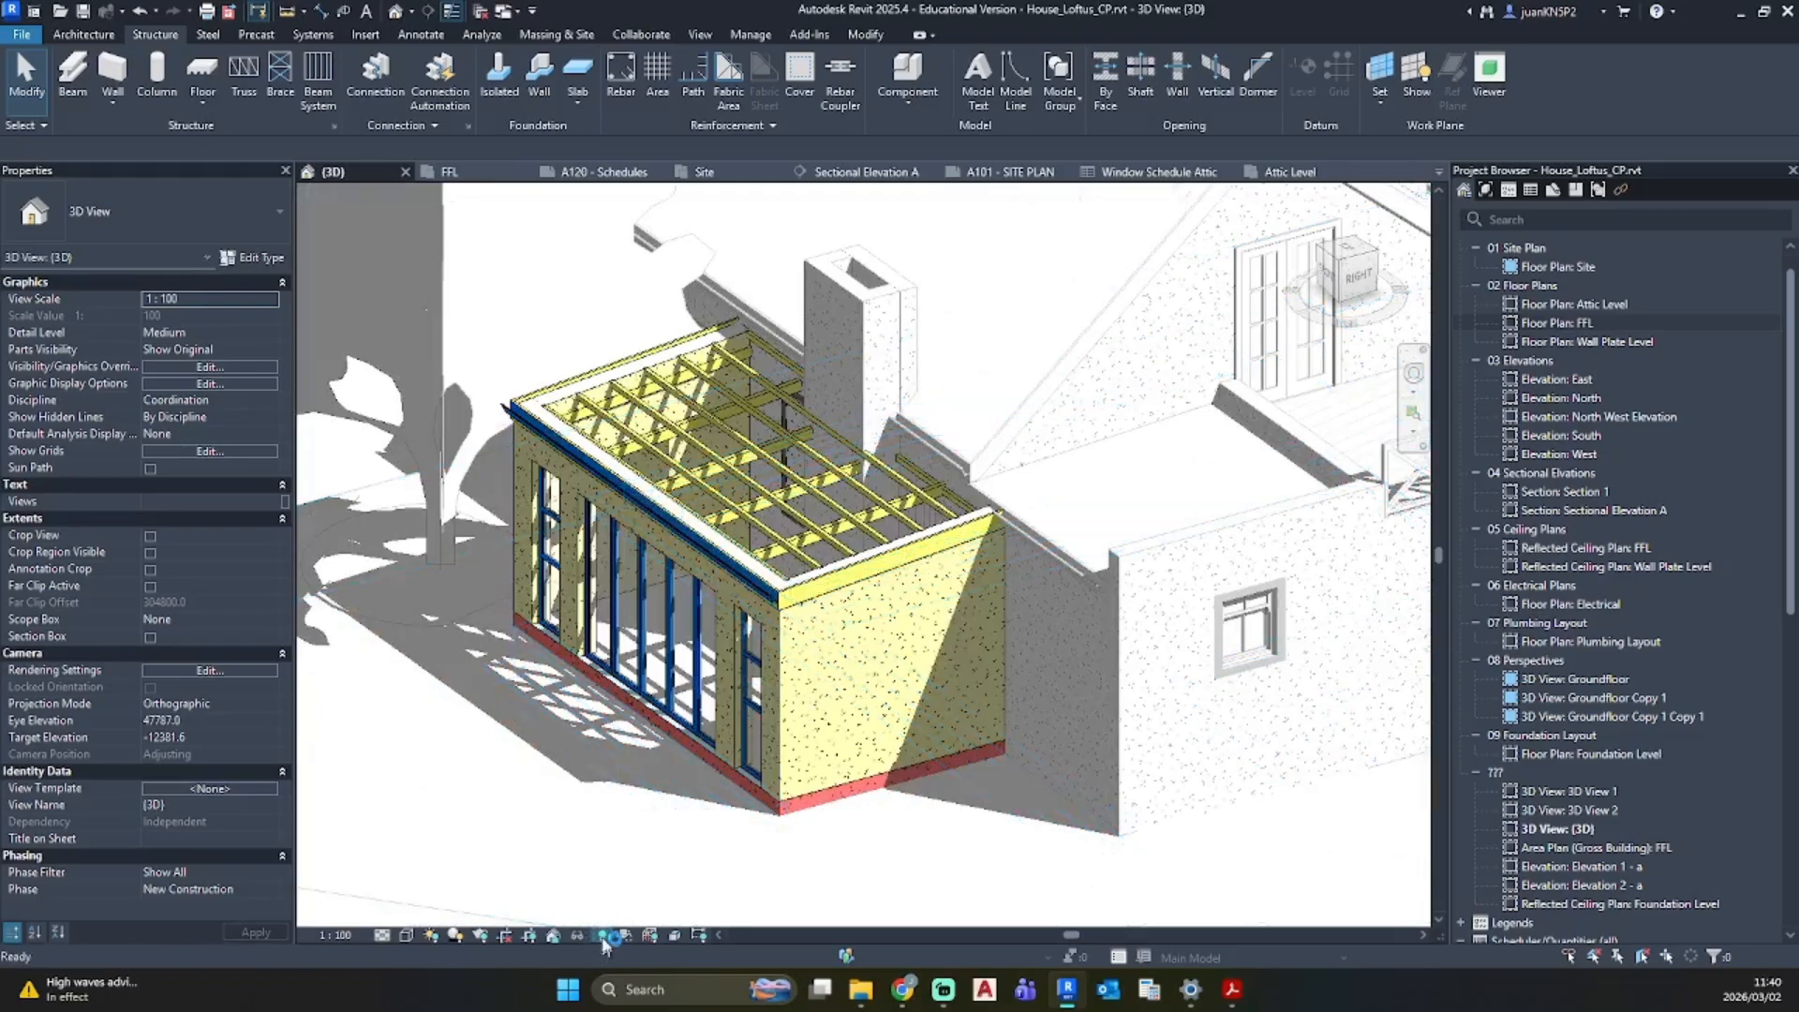
left_click(783, 373)
right_click(816, 375)
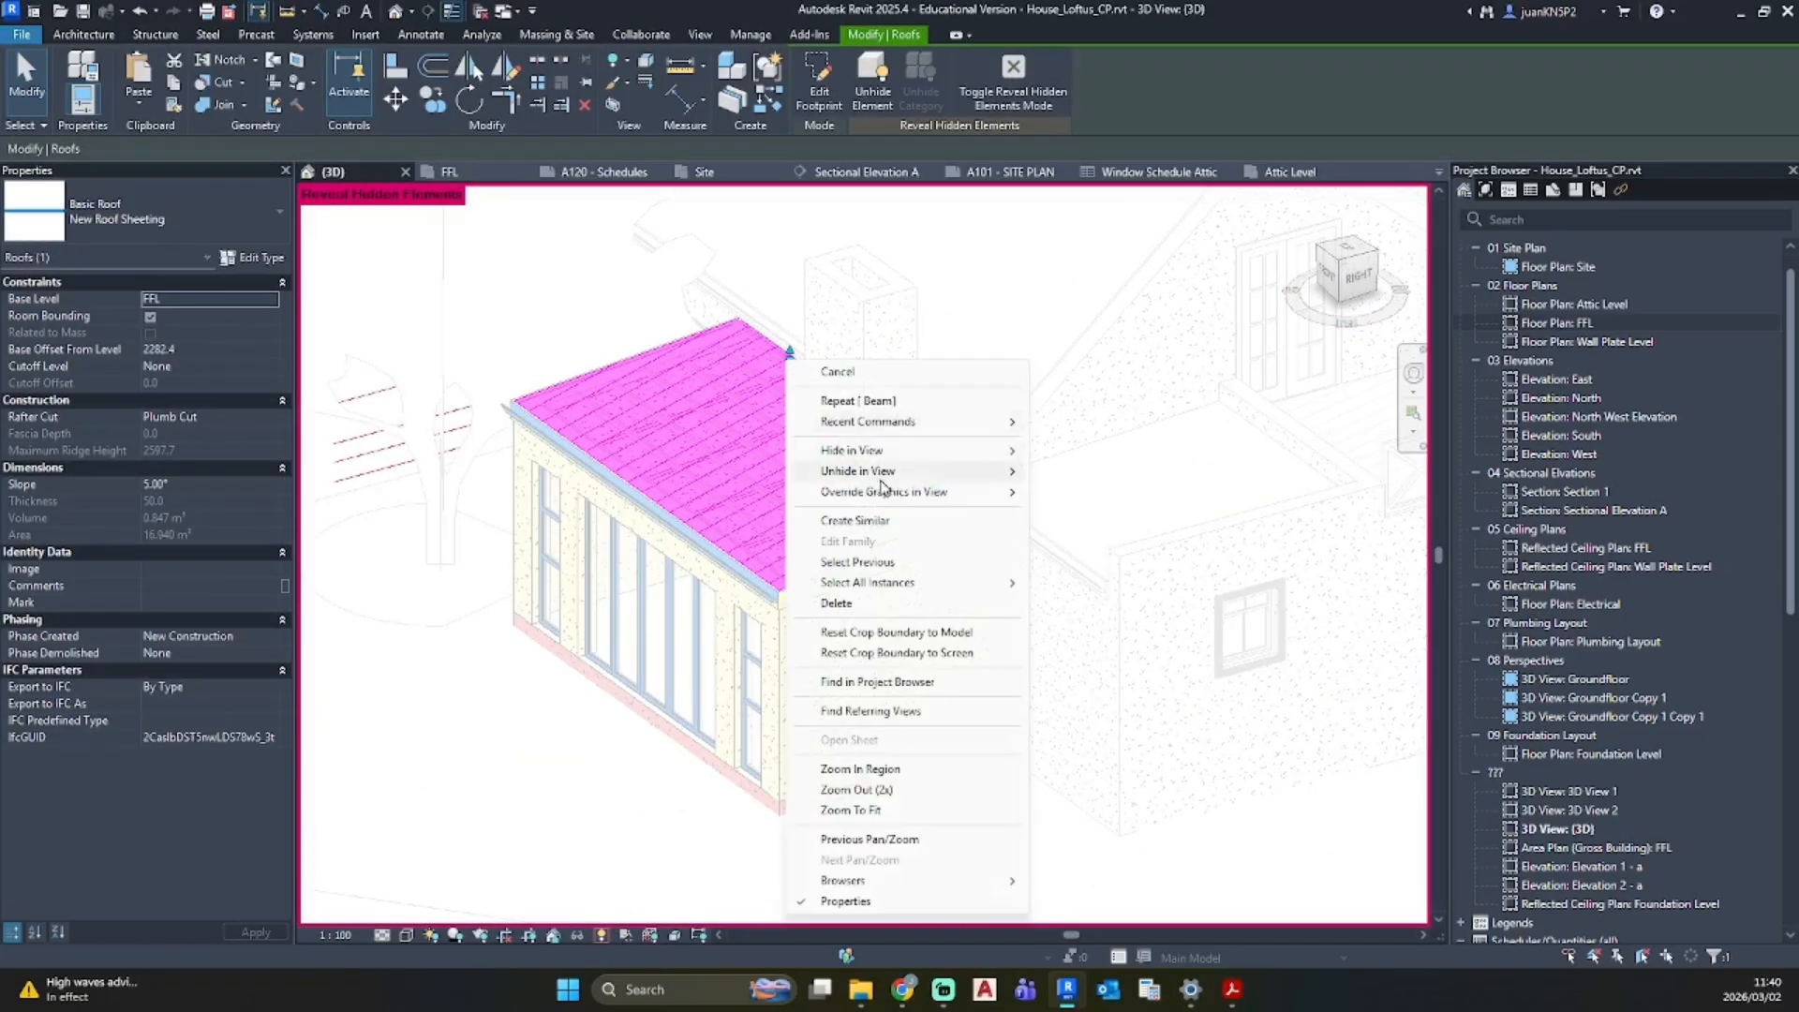
mouse_move(937, 455)
left_click(1077, 479)
left_click(600, 935)
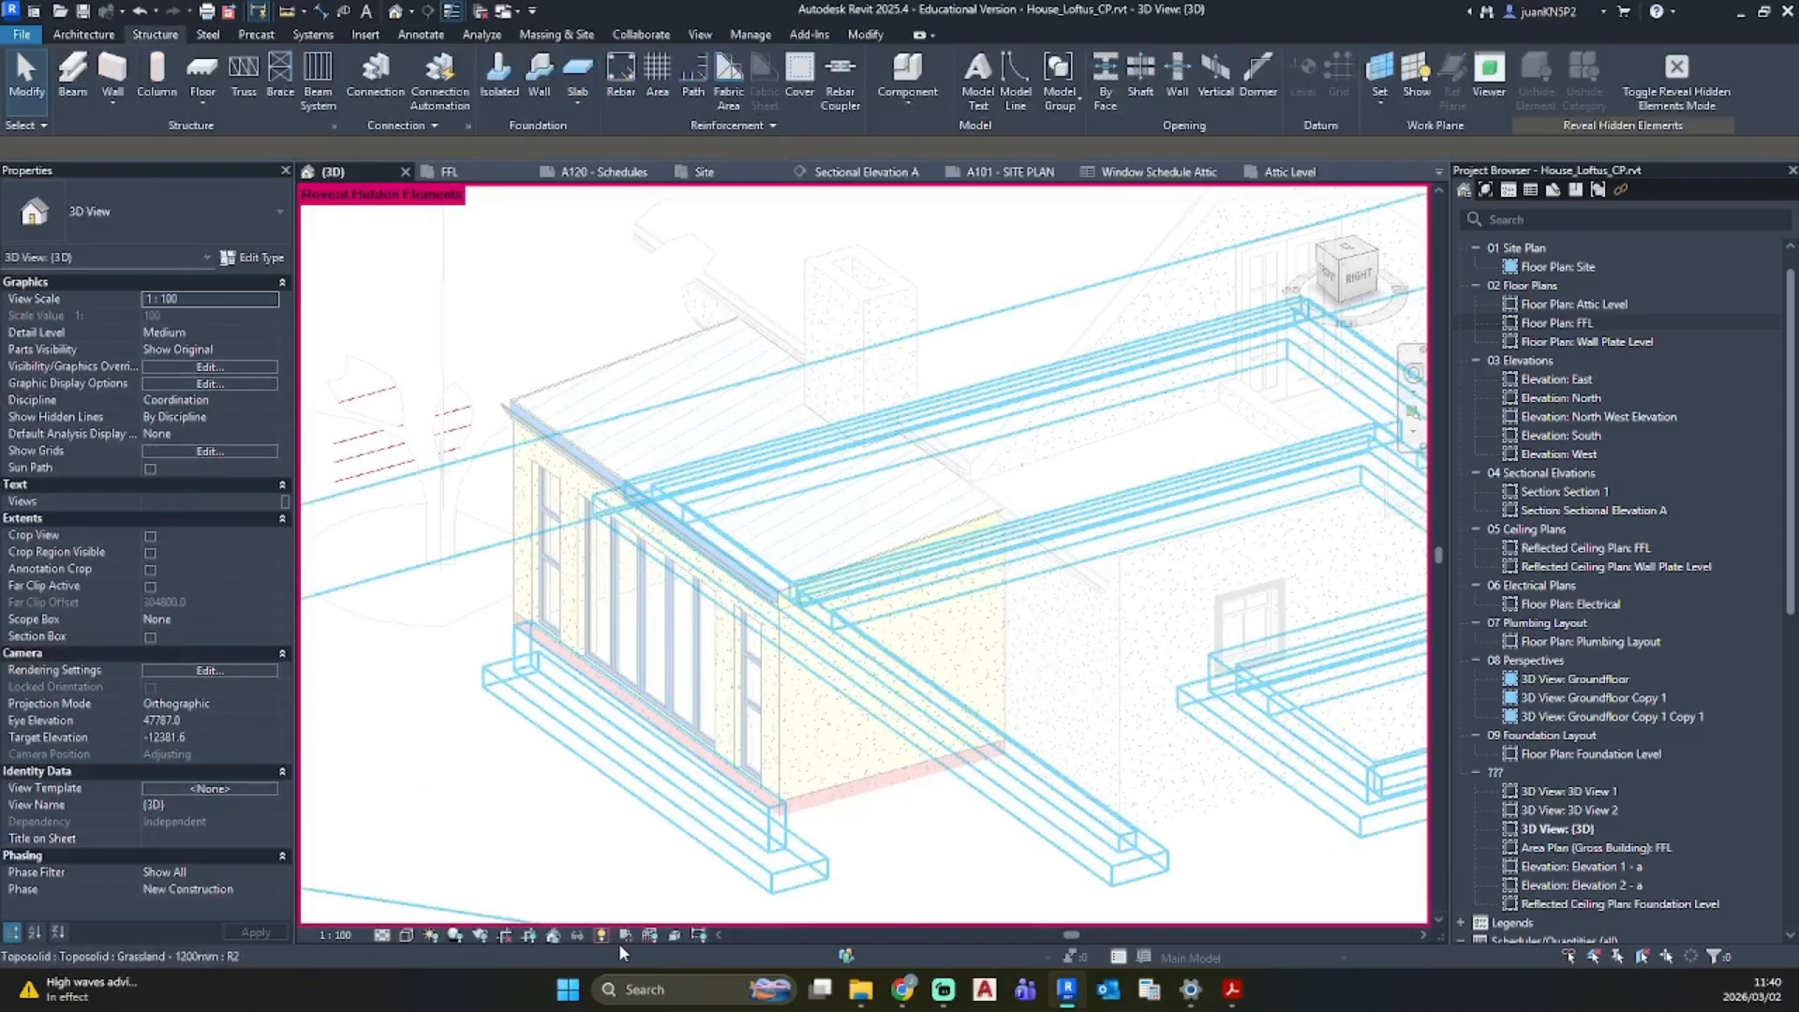
Step: Inspect the addition with its roof in 3D and open the A101 - SITE PLAN sheet
mouse_move(658, 794)
middle_mouse_down("shift")
mouse_move(1028, 819)
mouse_move(940, 800)
mouse_move(813, 819)
mouse_move(727, 896)
mouse_move(698, 870)
middle_mouse_up("shift")
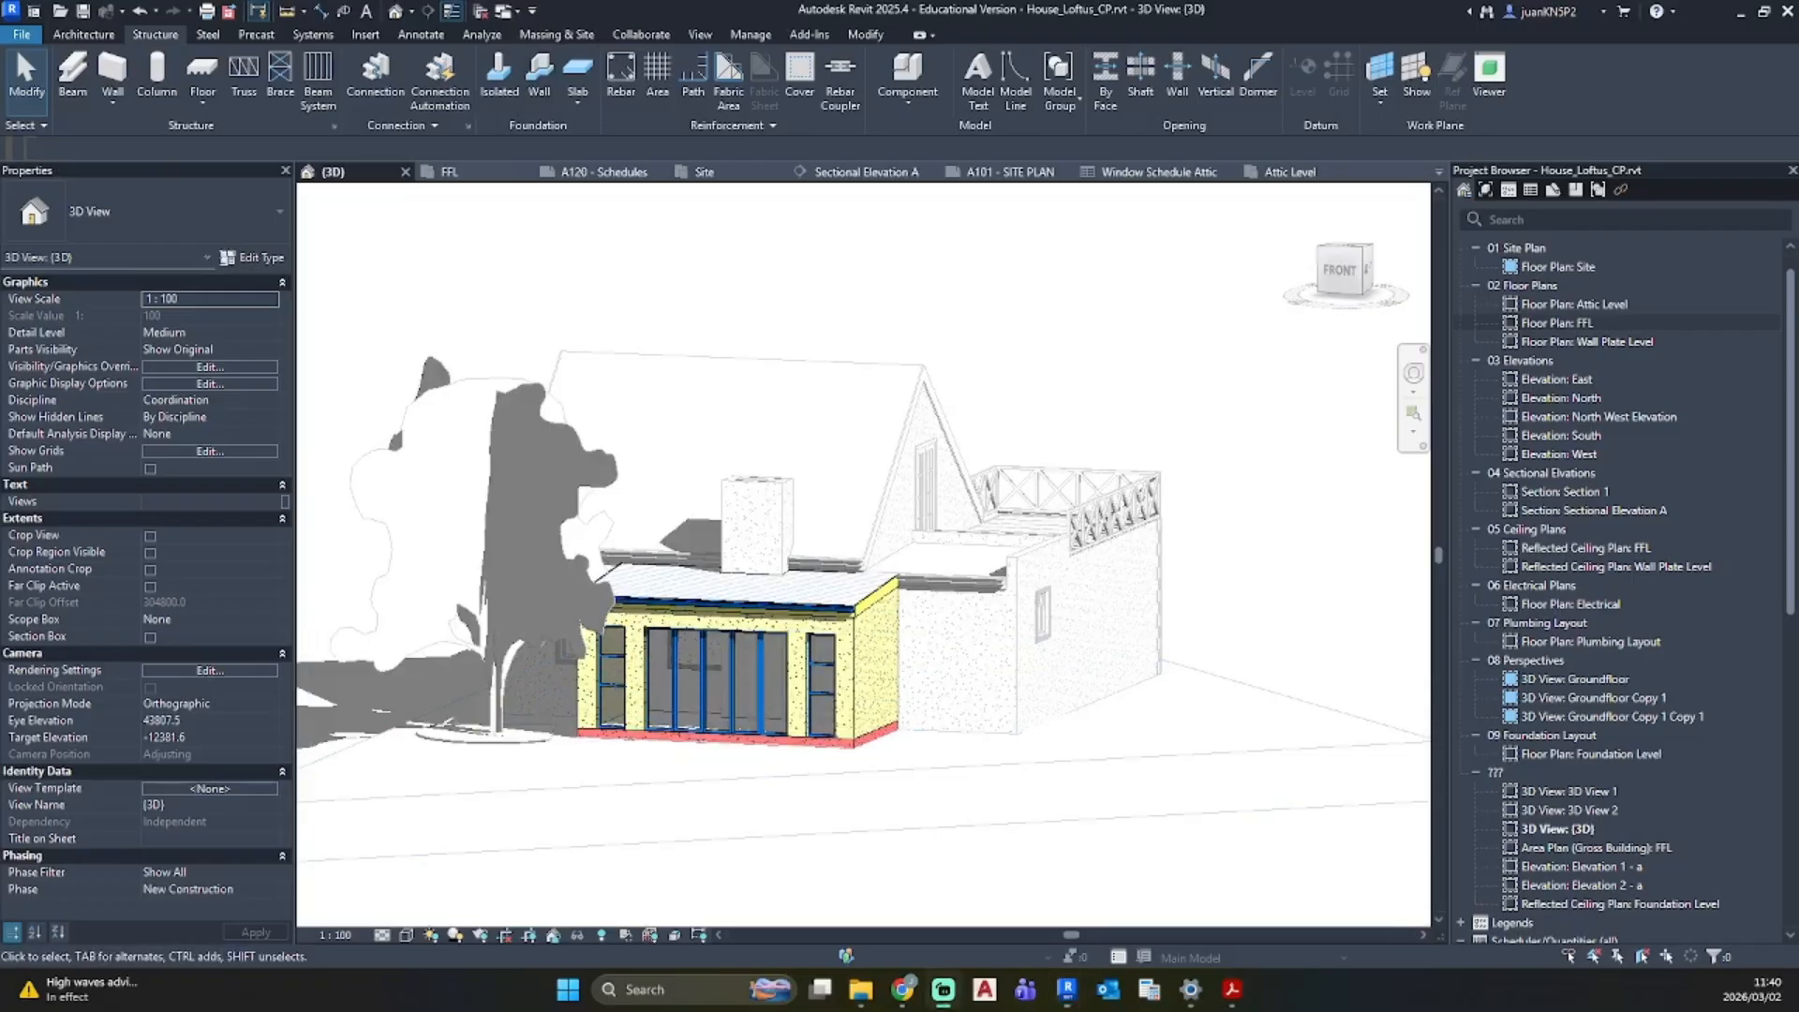
middle_click_drag(1240, 635, 1341, 650, "shift")
scroll(549, 643, "up", 4)
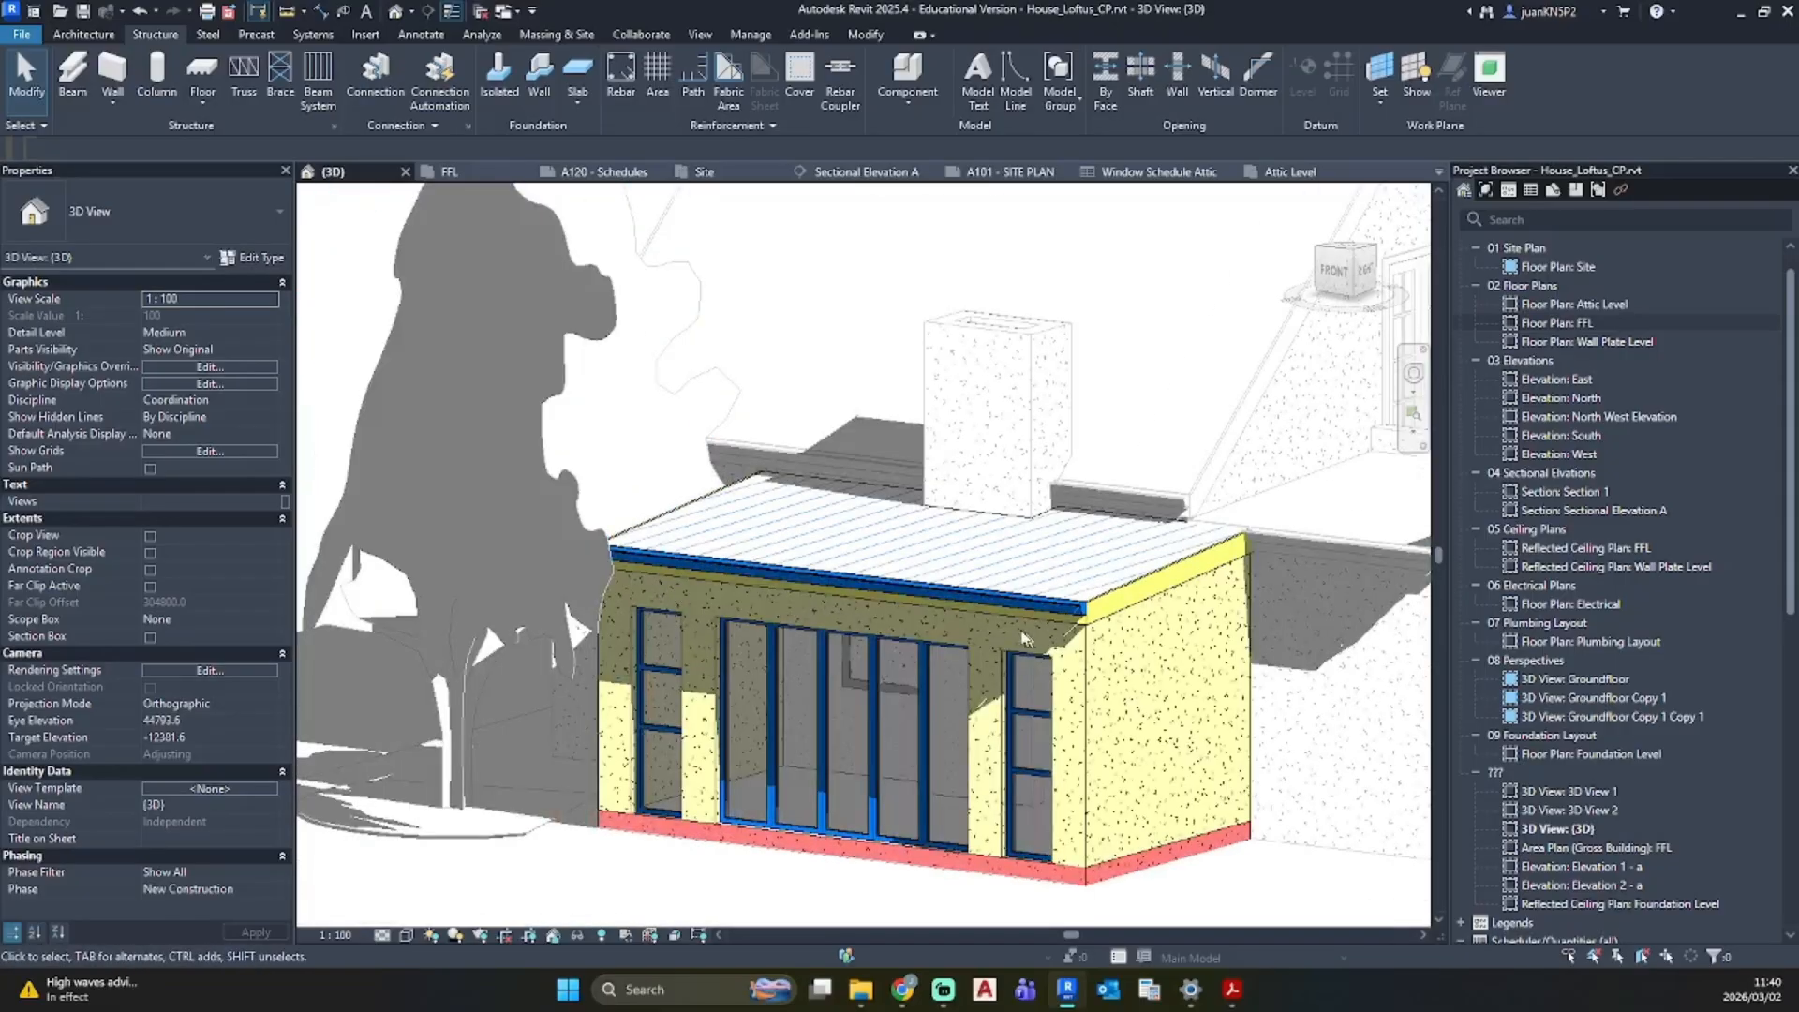
scroll(1085, 703, "down", 5)
scroll(1632, 781, "down", 10)
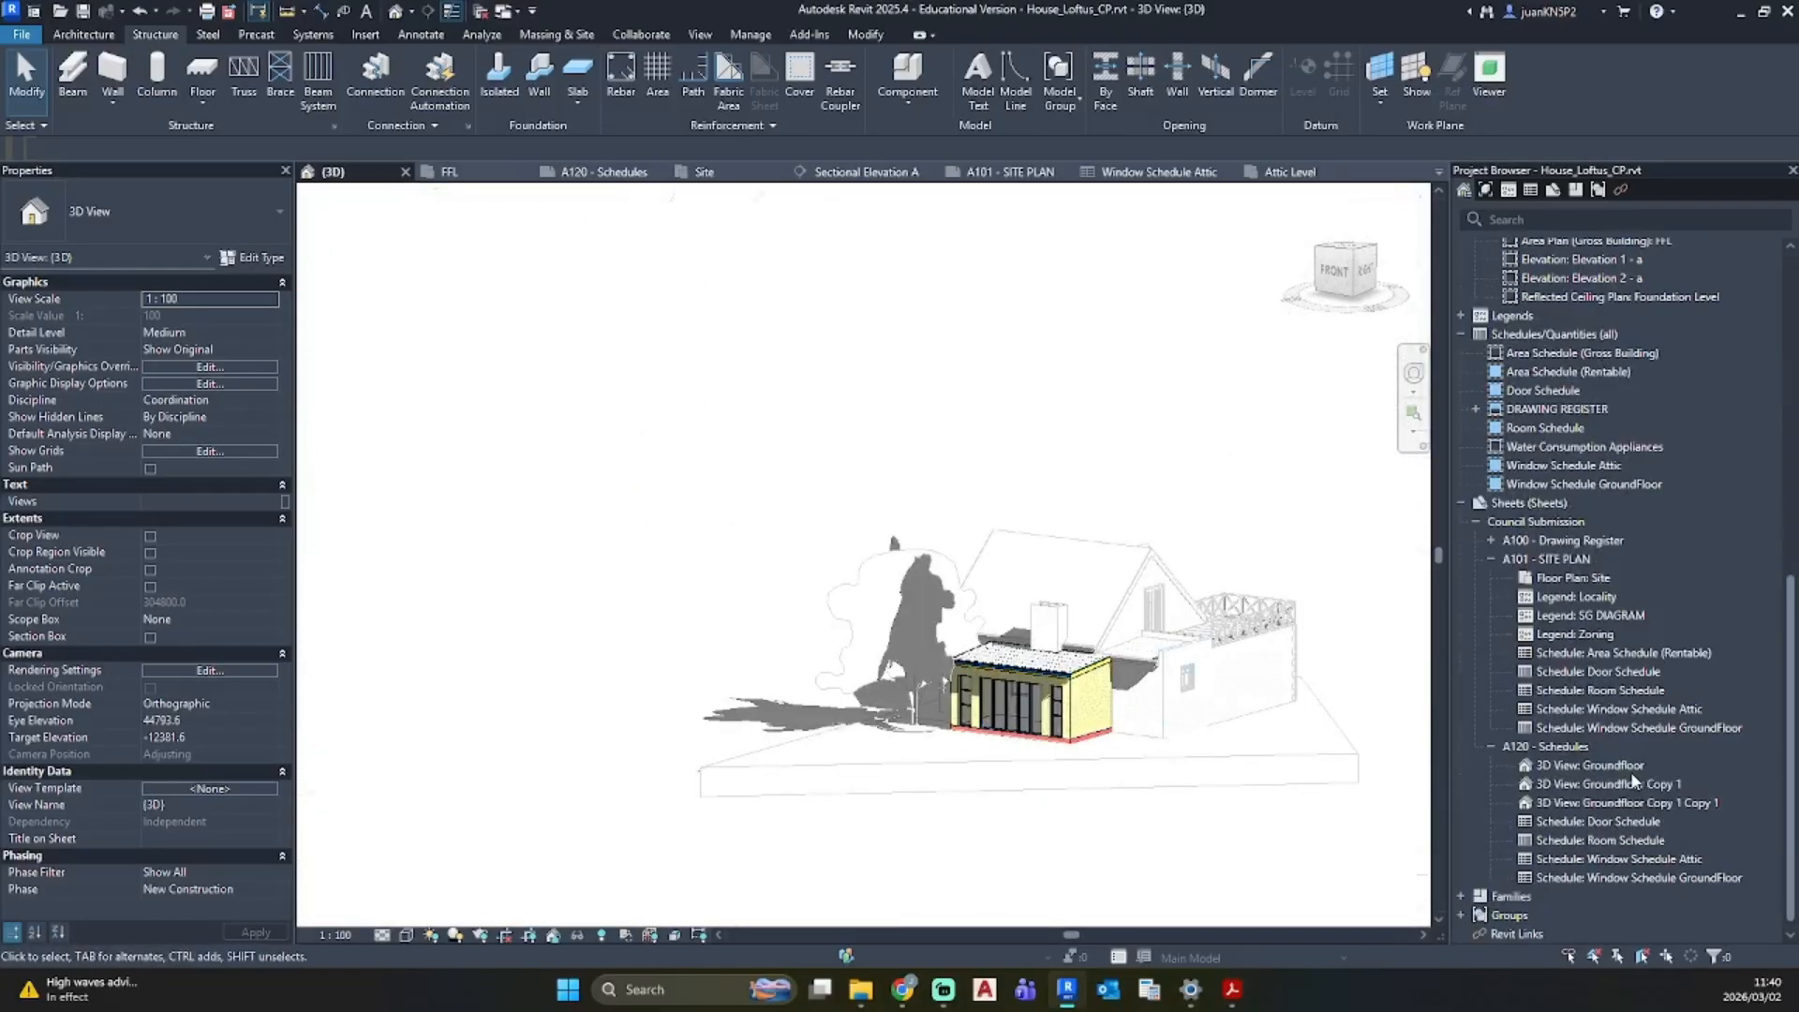
double_click(1546, 559)
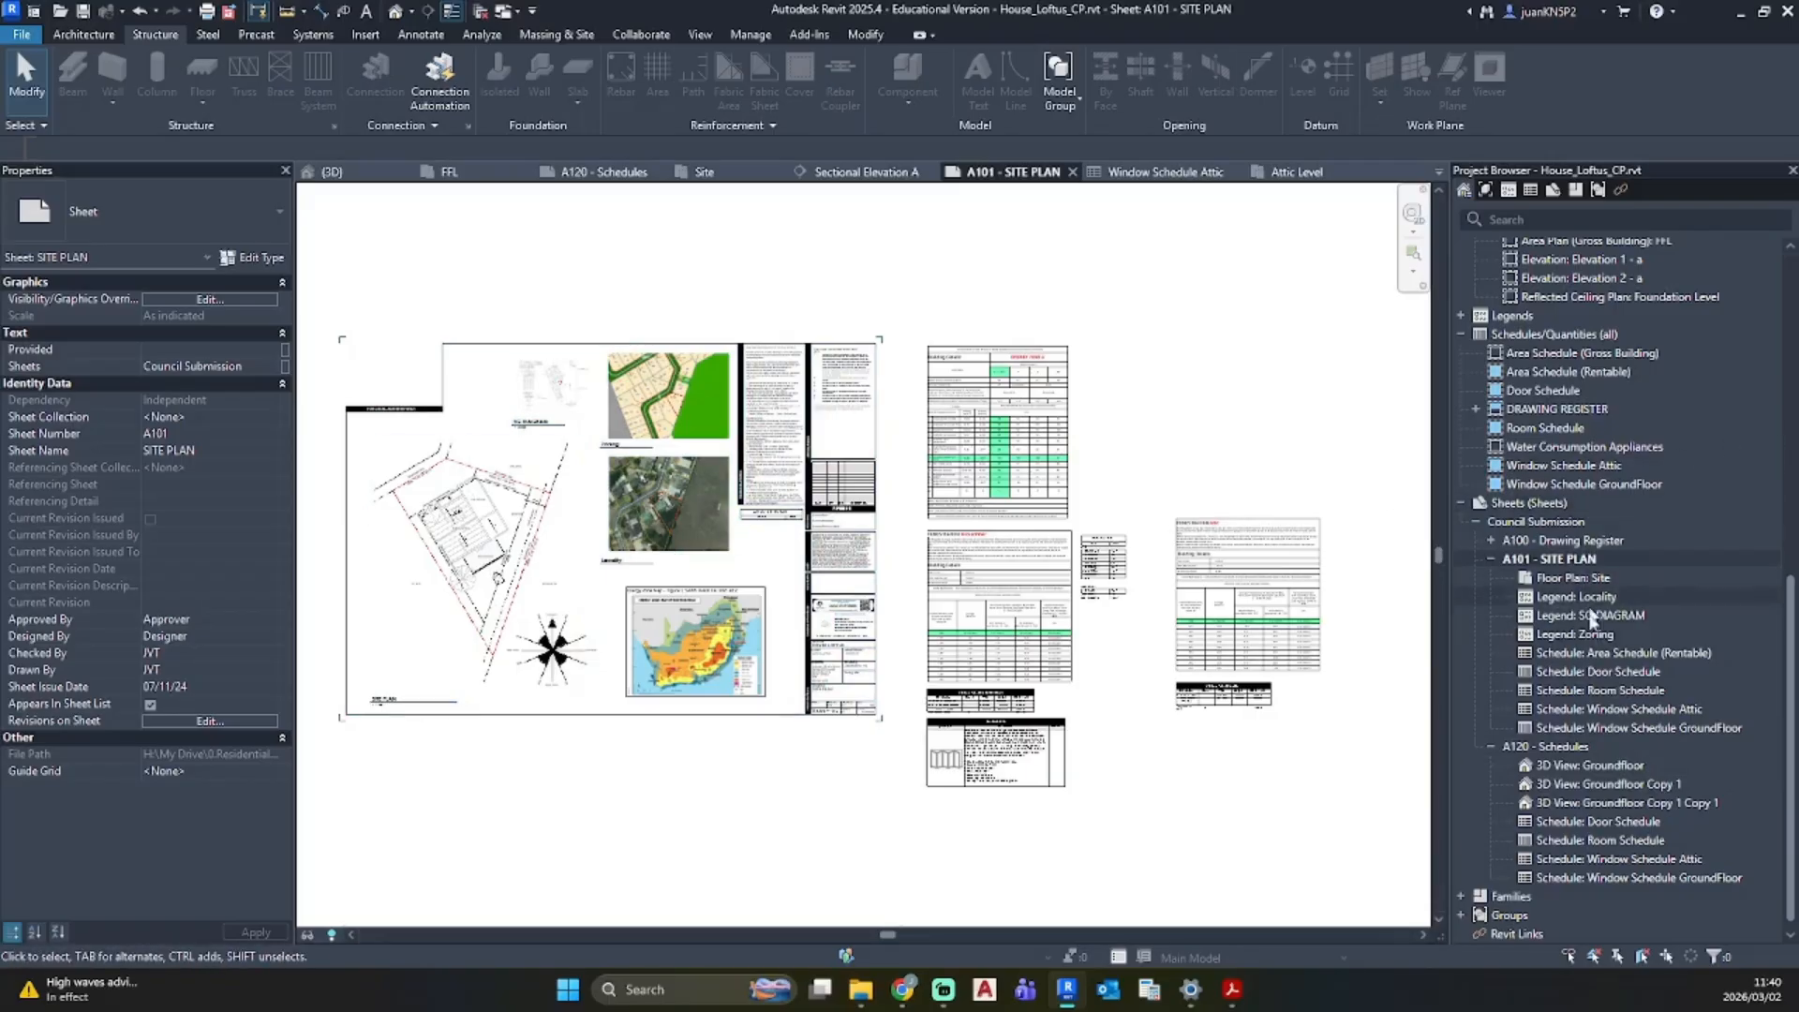
Step: Open the FFL floor plan and examine the New Addition and its adjoining existing rooms
scroll(1558, 427, "up", 10)
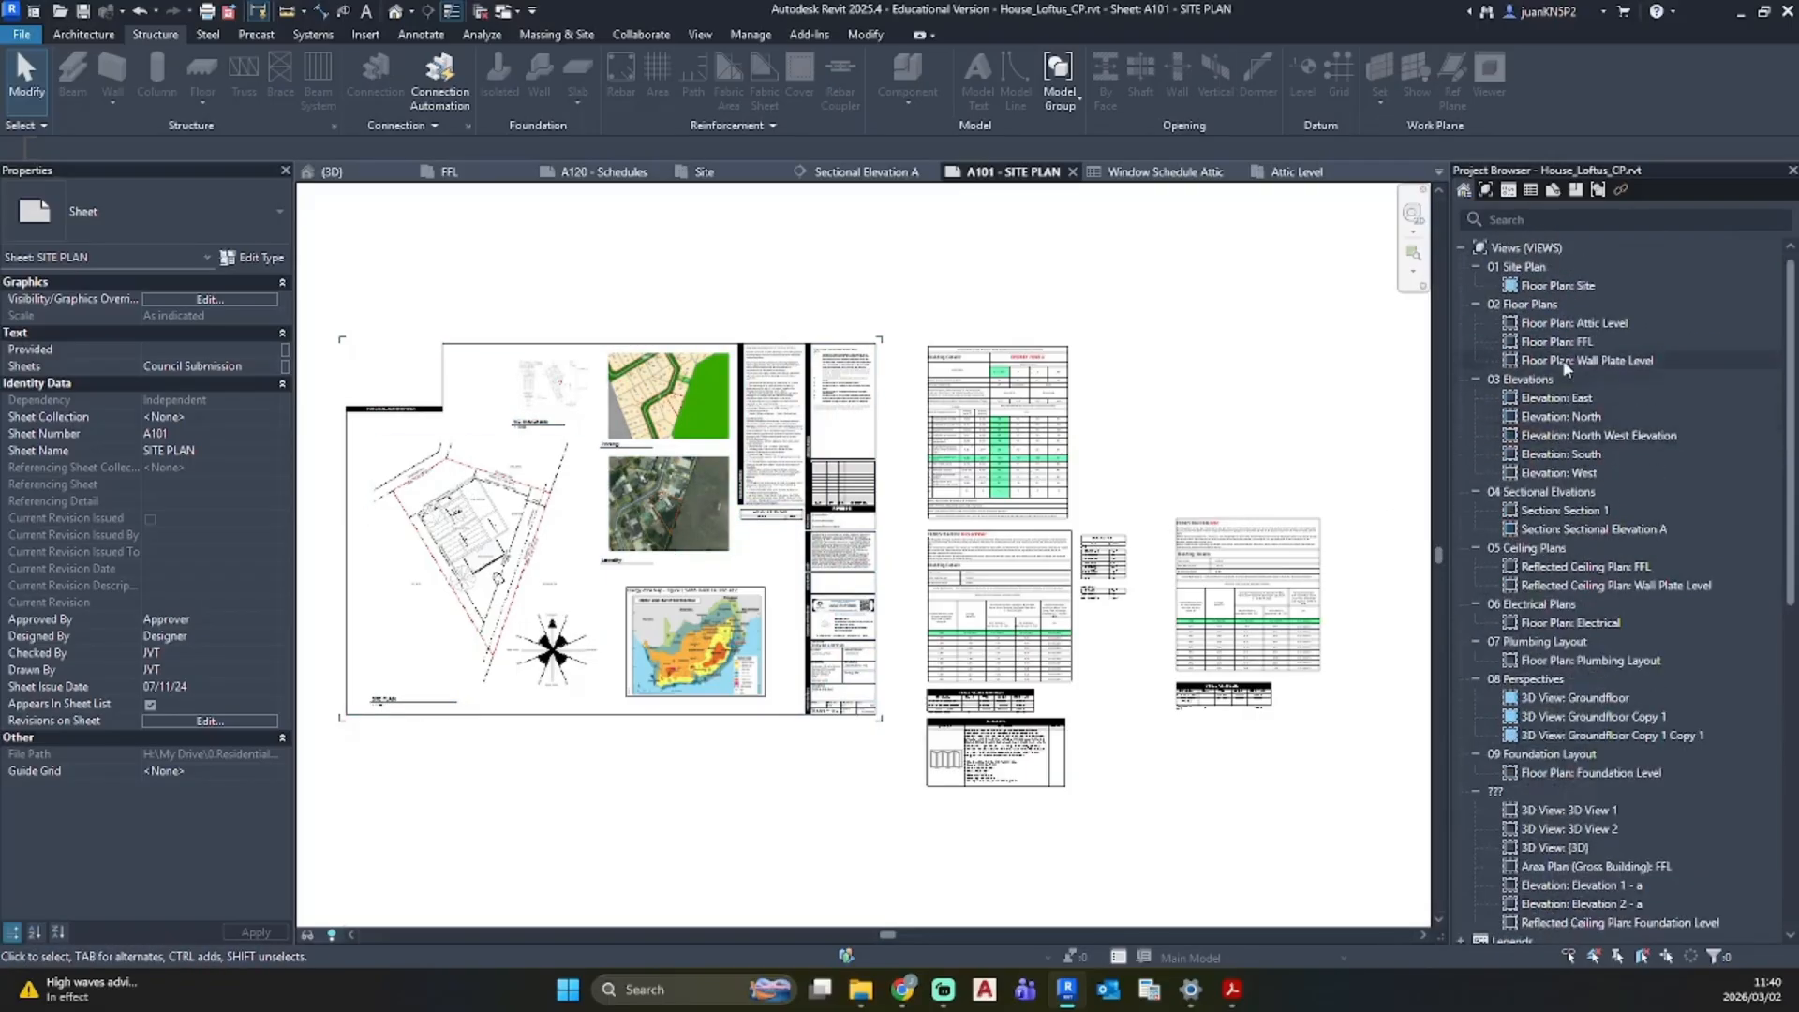
left_click(1562, 342)
double_click(1565, 344)
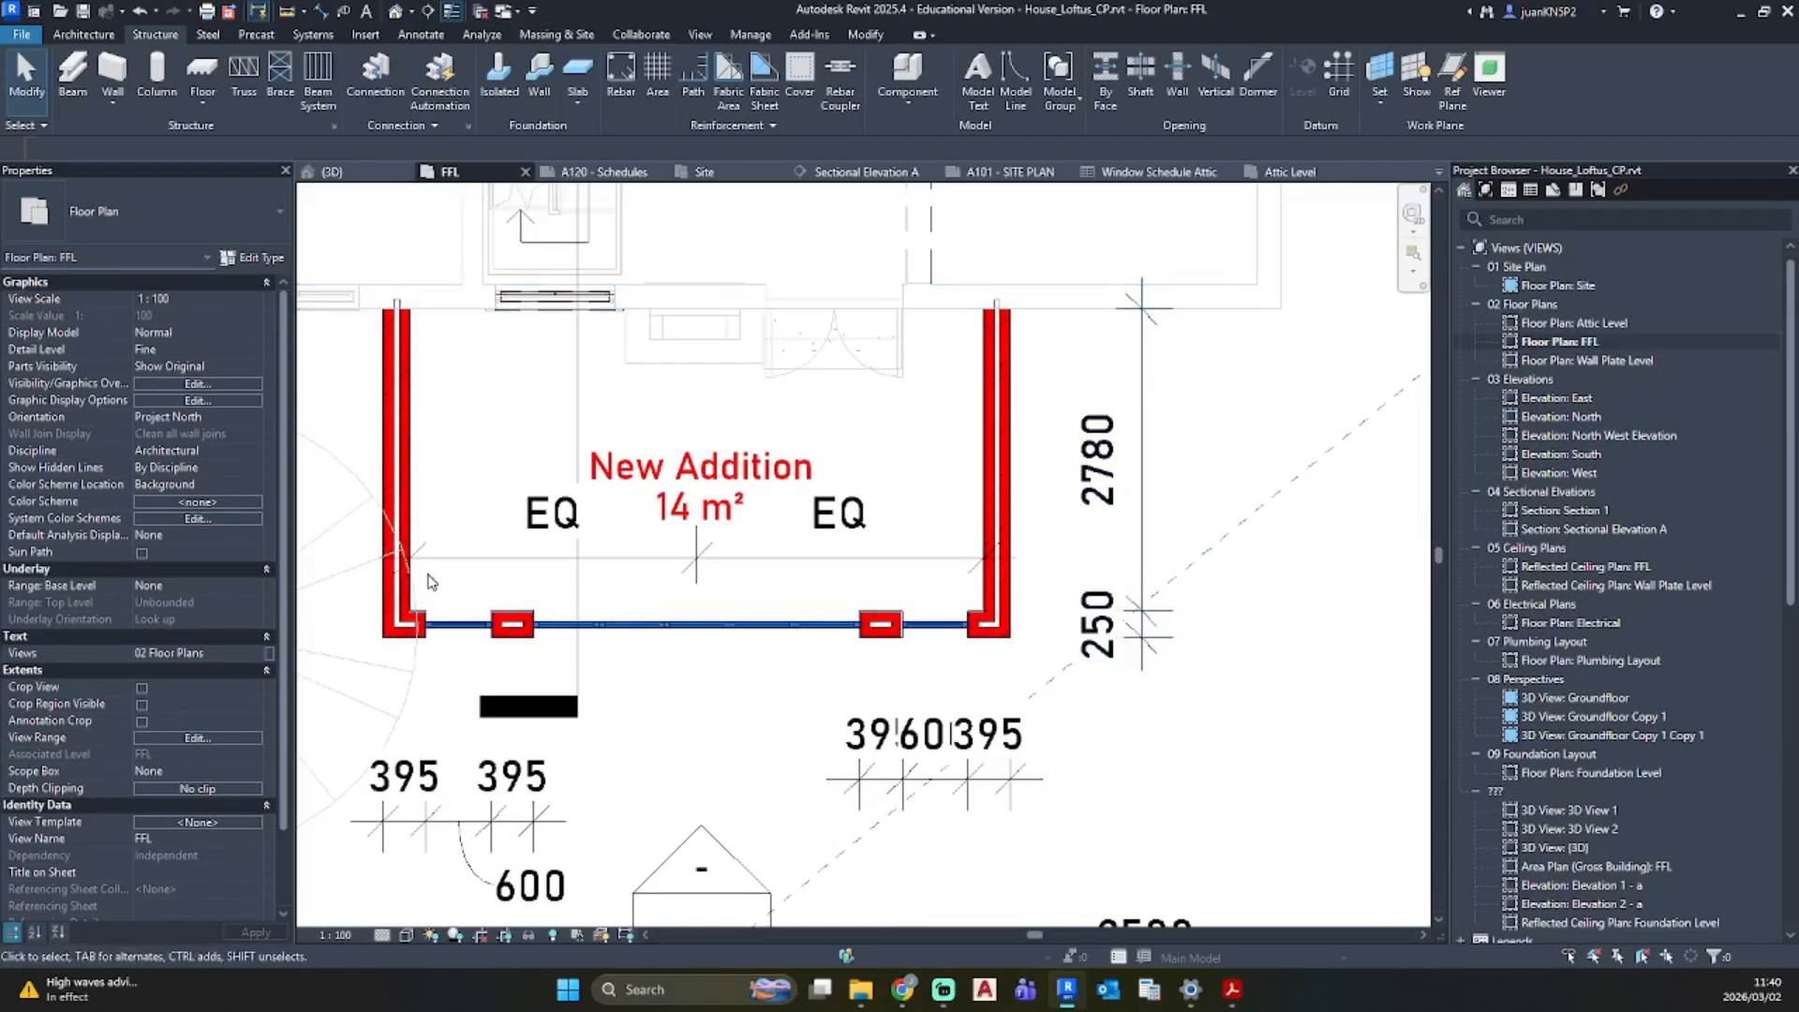
middle_click_drag(935, 576, 1182, 679)
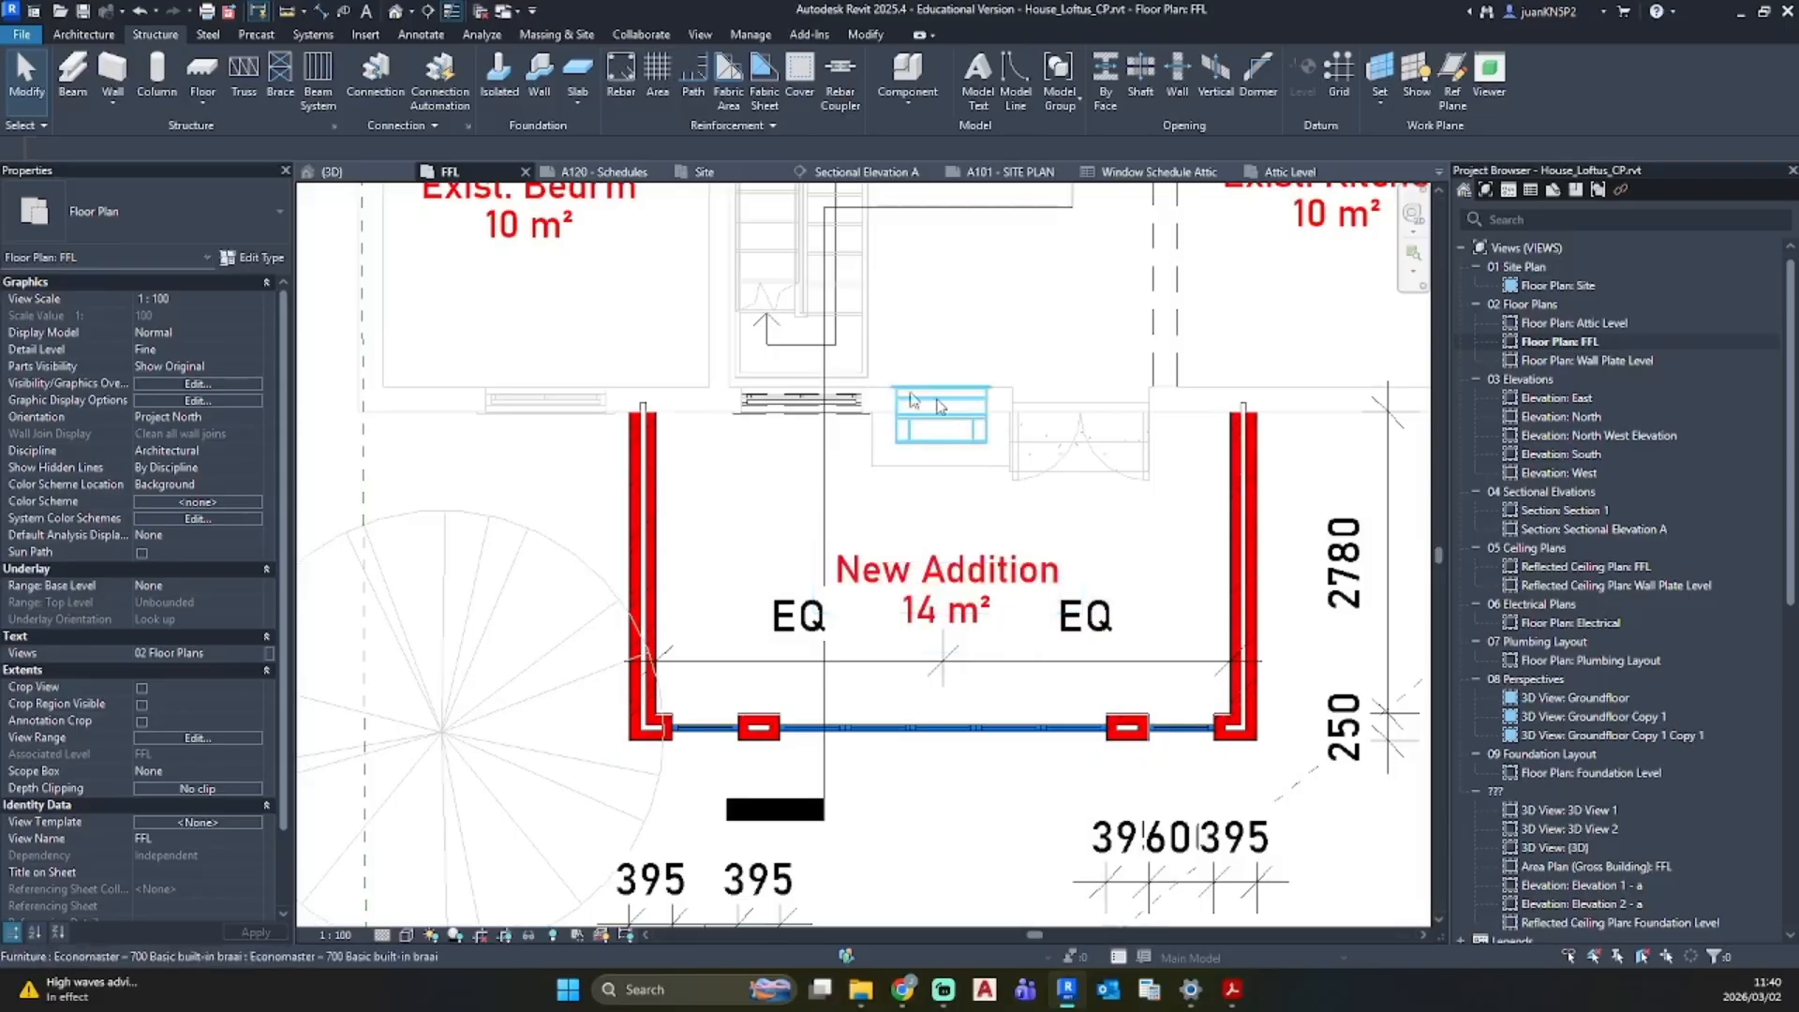
scroll(548, 482, "down", 3)
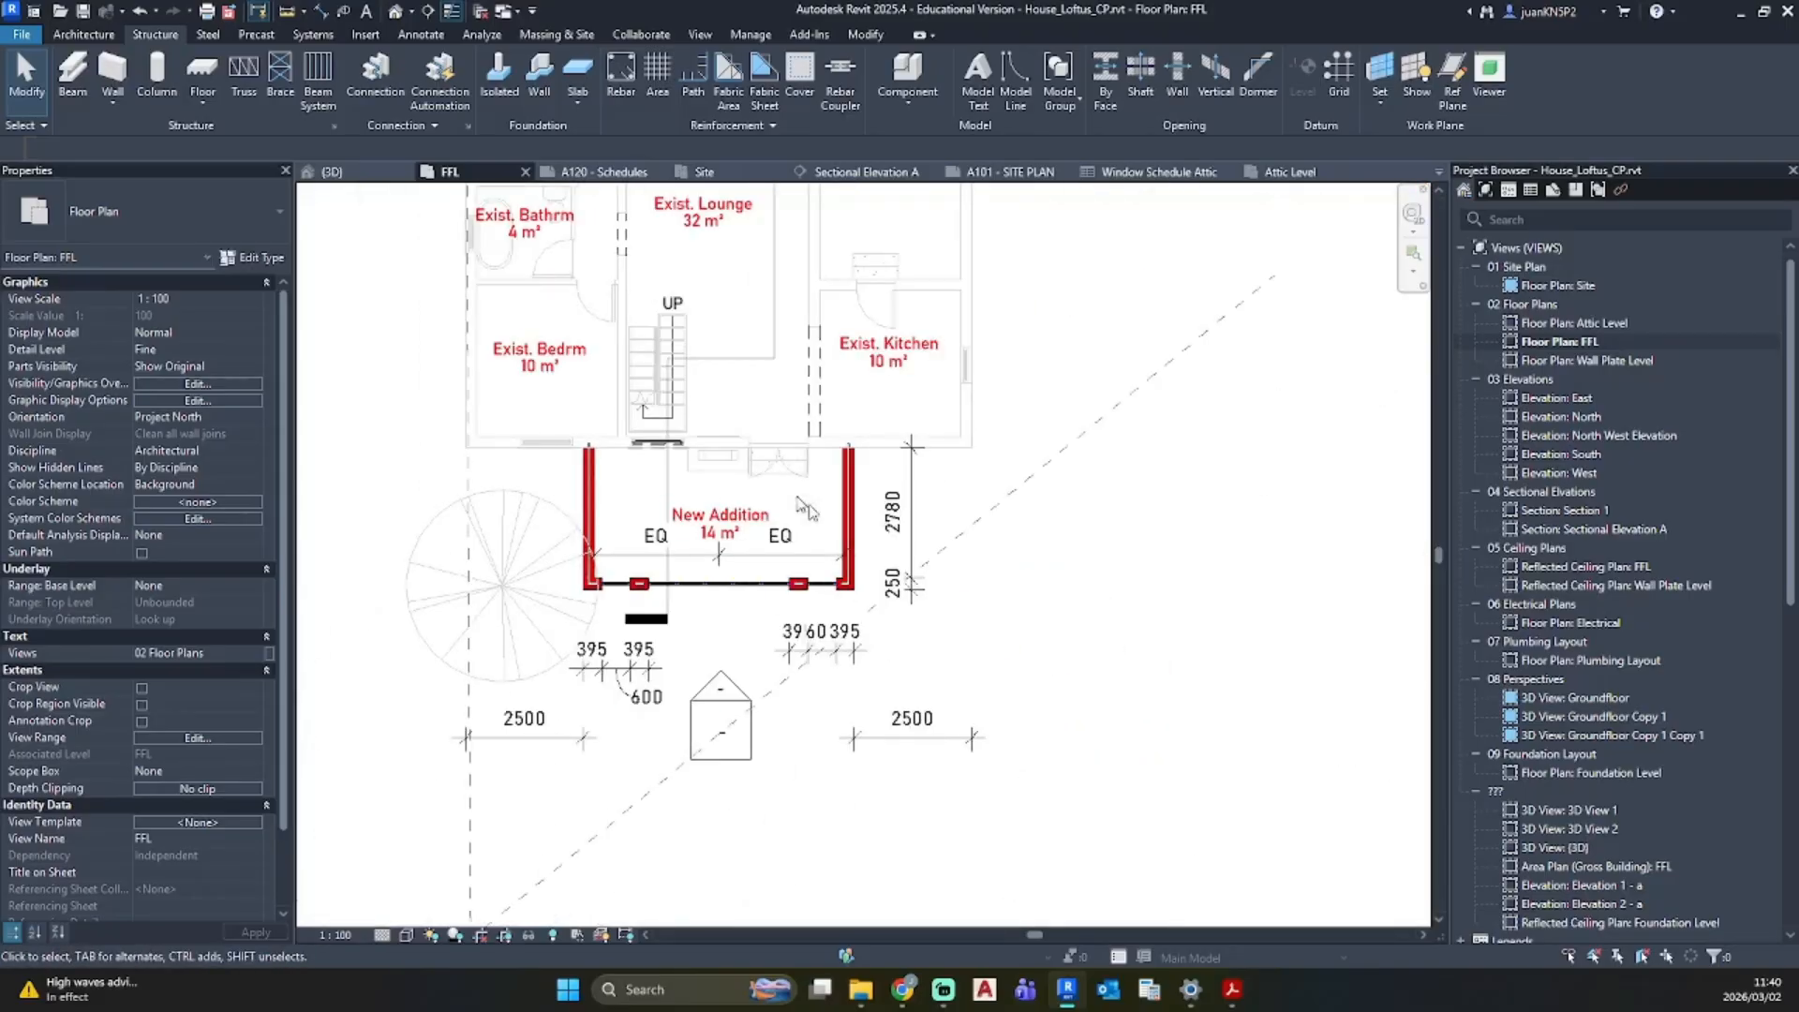
scroll(705, 527, "up", 5)
middle_click_drag(506, 510, 627, 578)
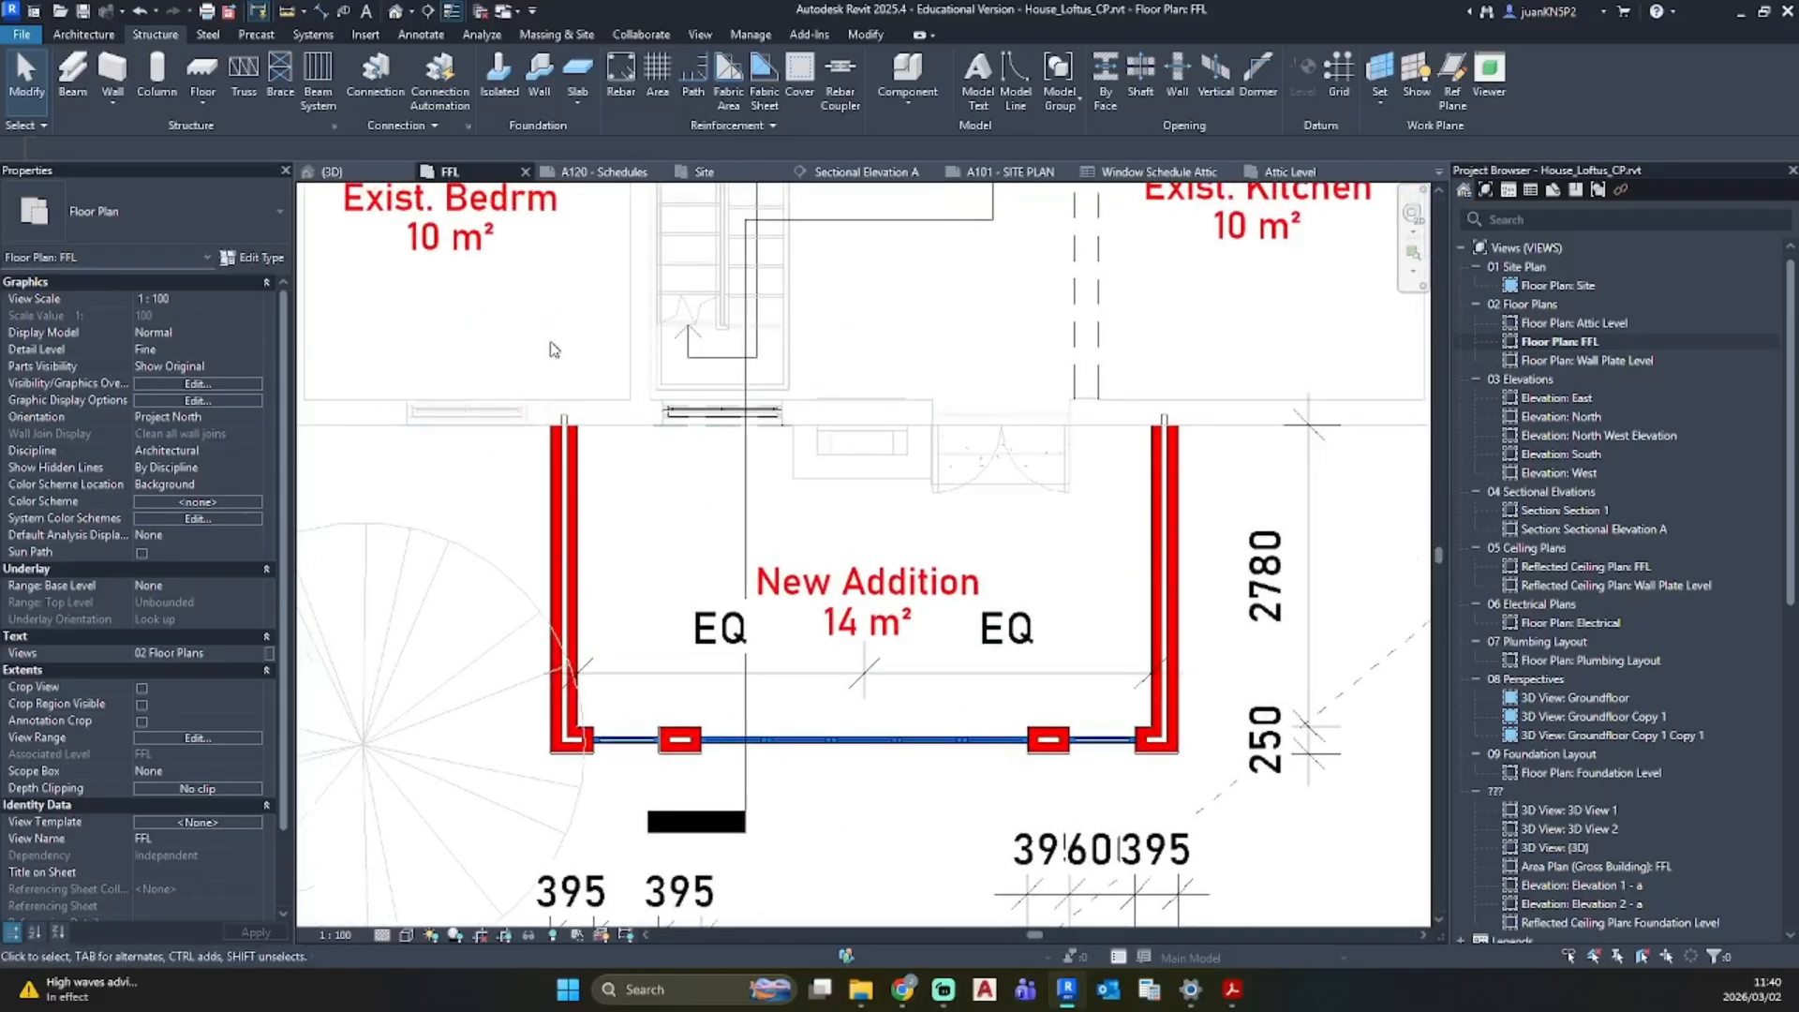
Step: Return to the 3D view and examine the front of the addition
left_click(397, 11)
mouse_move(1005, 703)
middle_mouse_down("shift")
mouse_move(965, 700)
mouse_move(887, 752)
mouse_move(1004, 708)
middle_mouse_up("shift")
scroll(1117, 714, "up", 4)
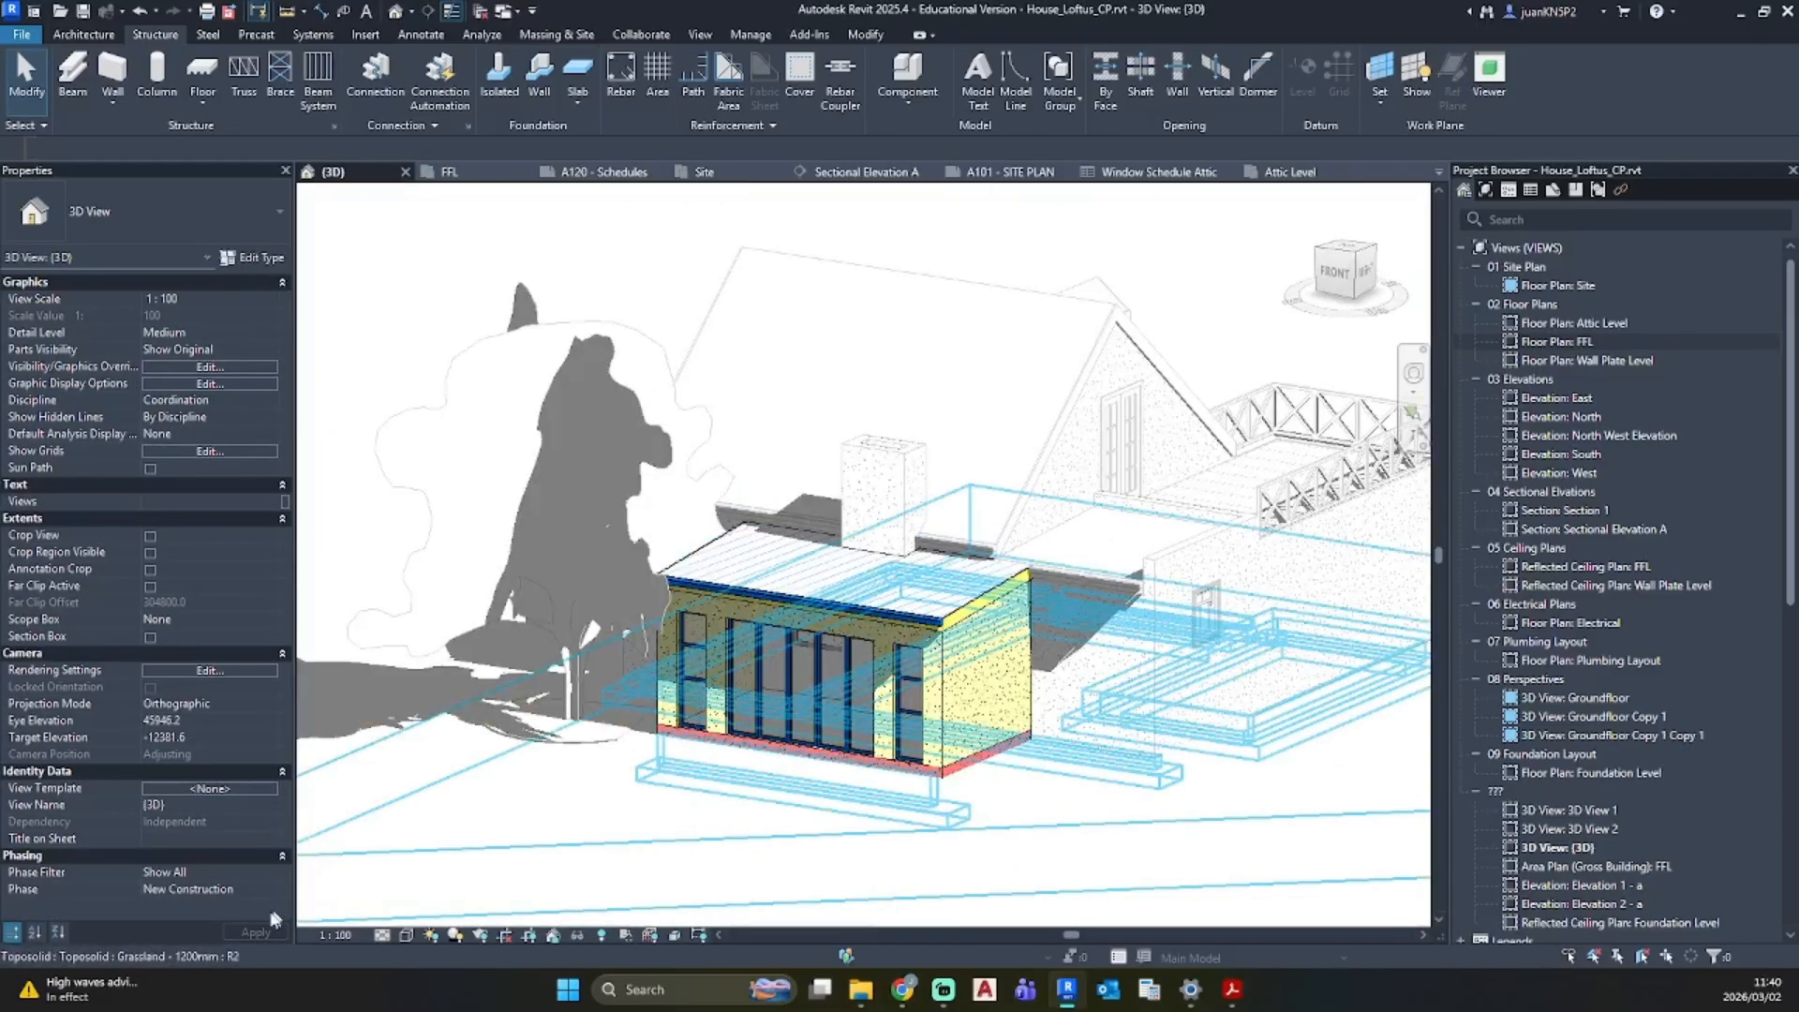